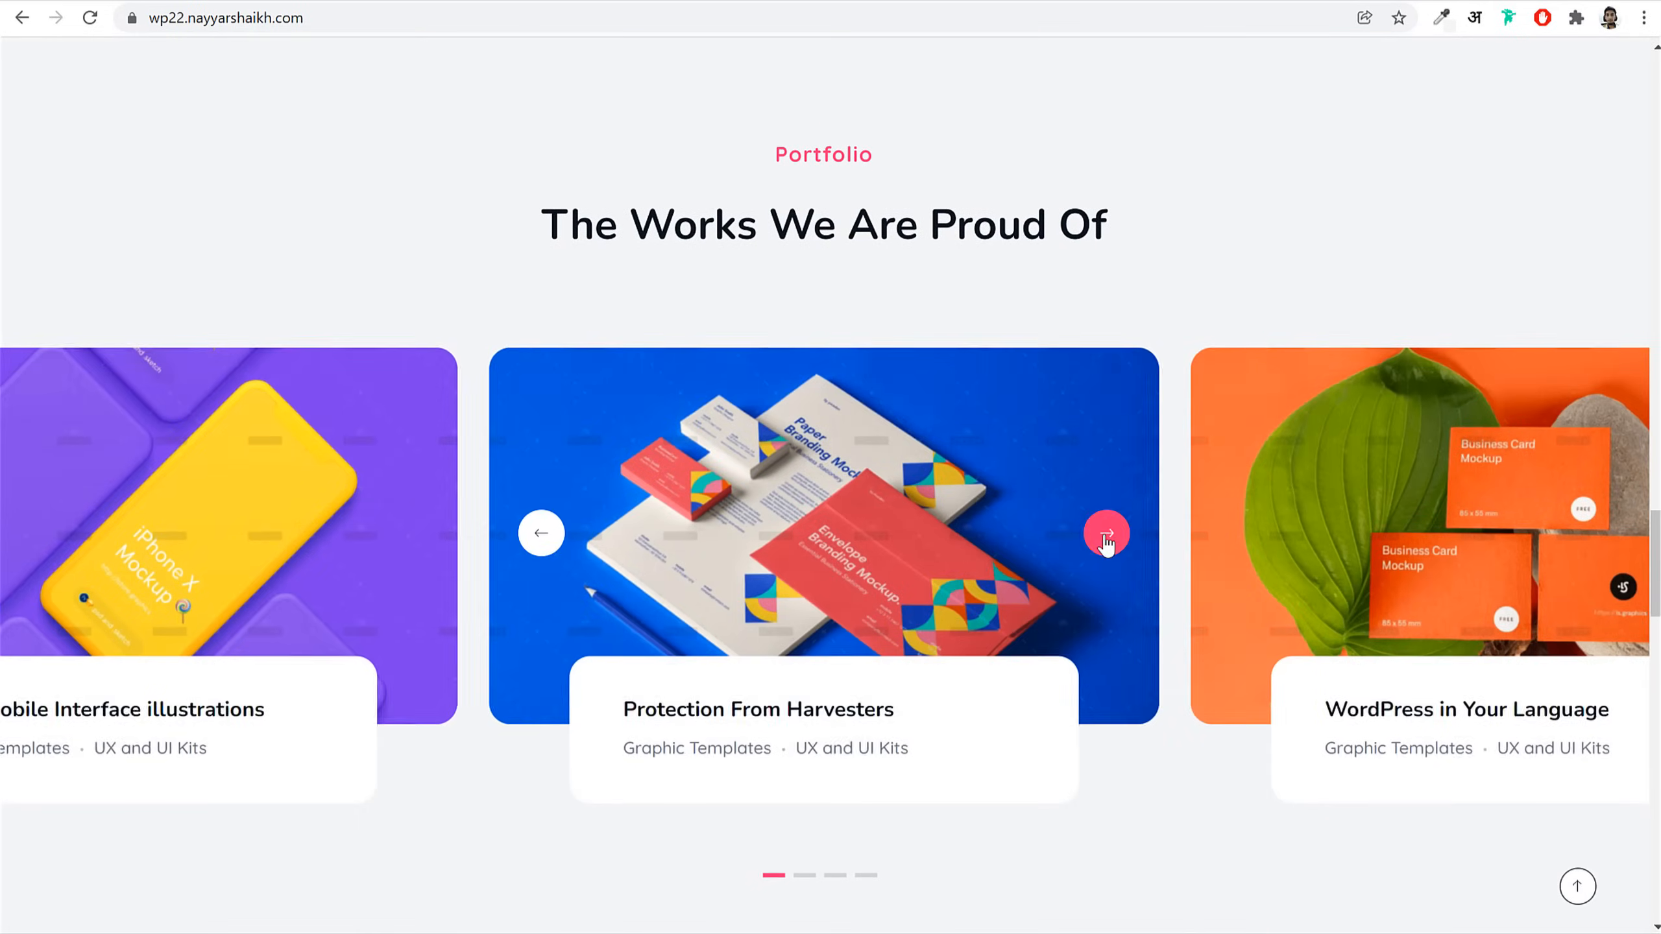
Step: Advance the home page portfolio carousel two projects, then return to the top of the page
left_click(1107, 532)
left_click(1107, 532)
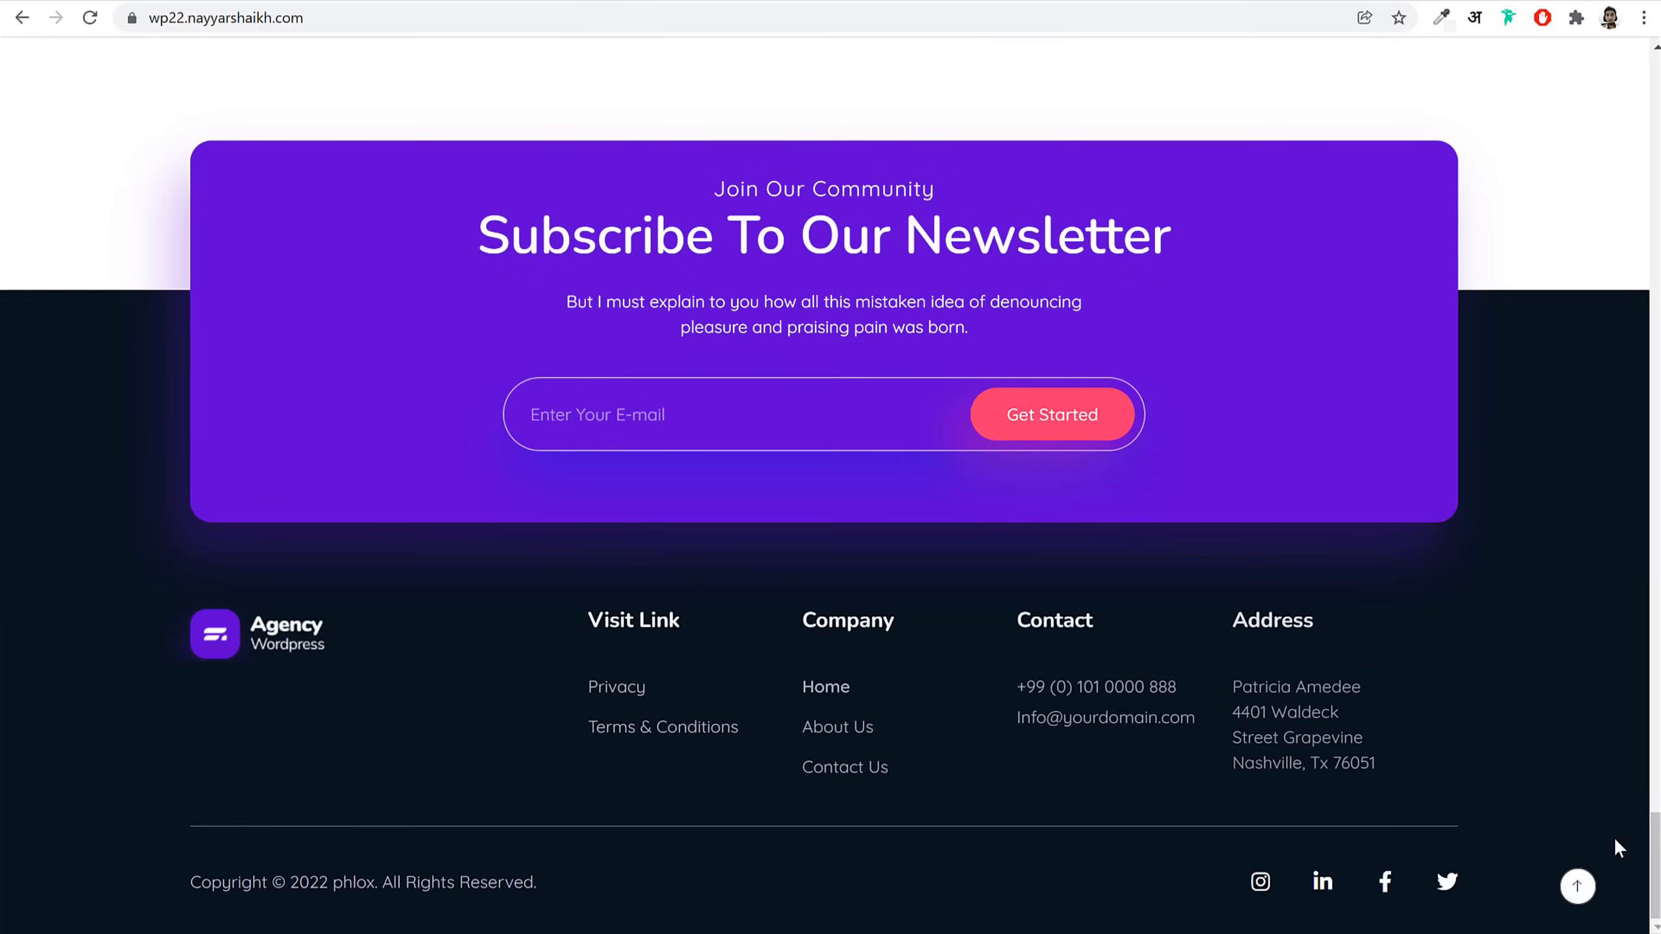
left_click(1580, 891)
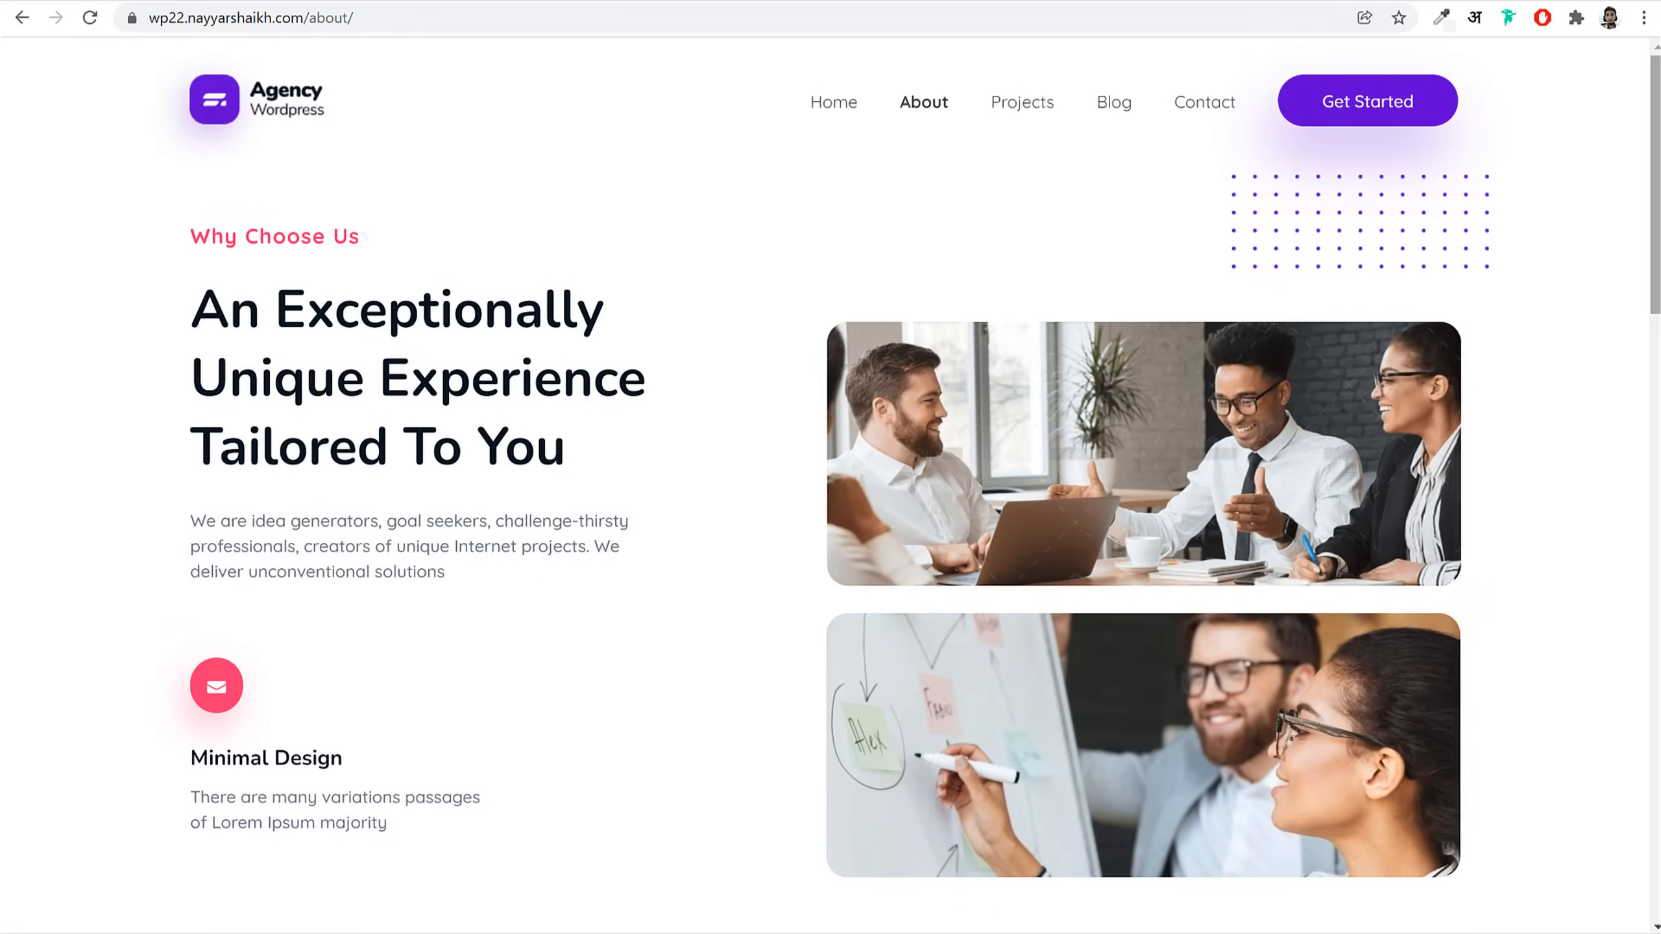
Step: Scroll the About page through Why Choose Us and the eight-member team grid
scroll(830, 458, "down", 5)
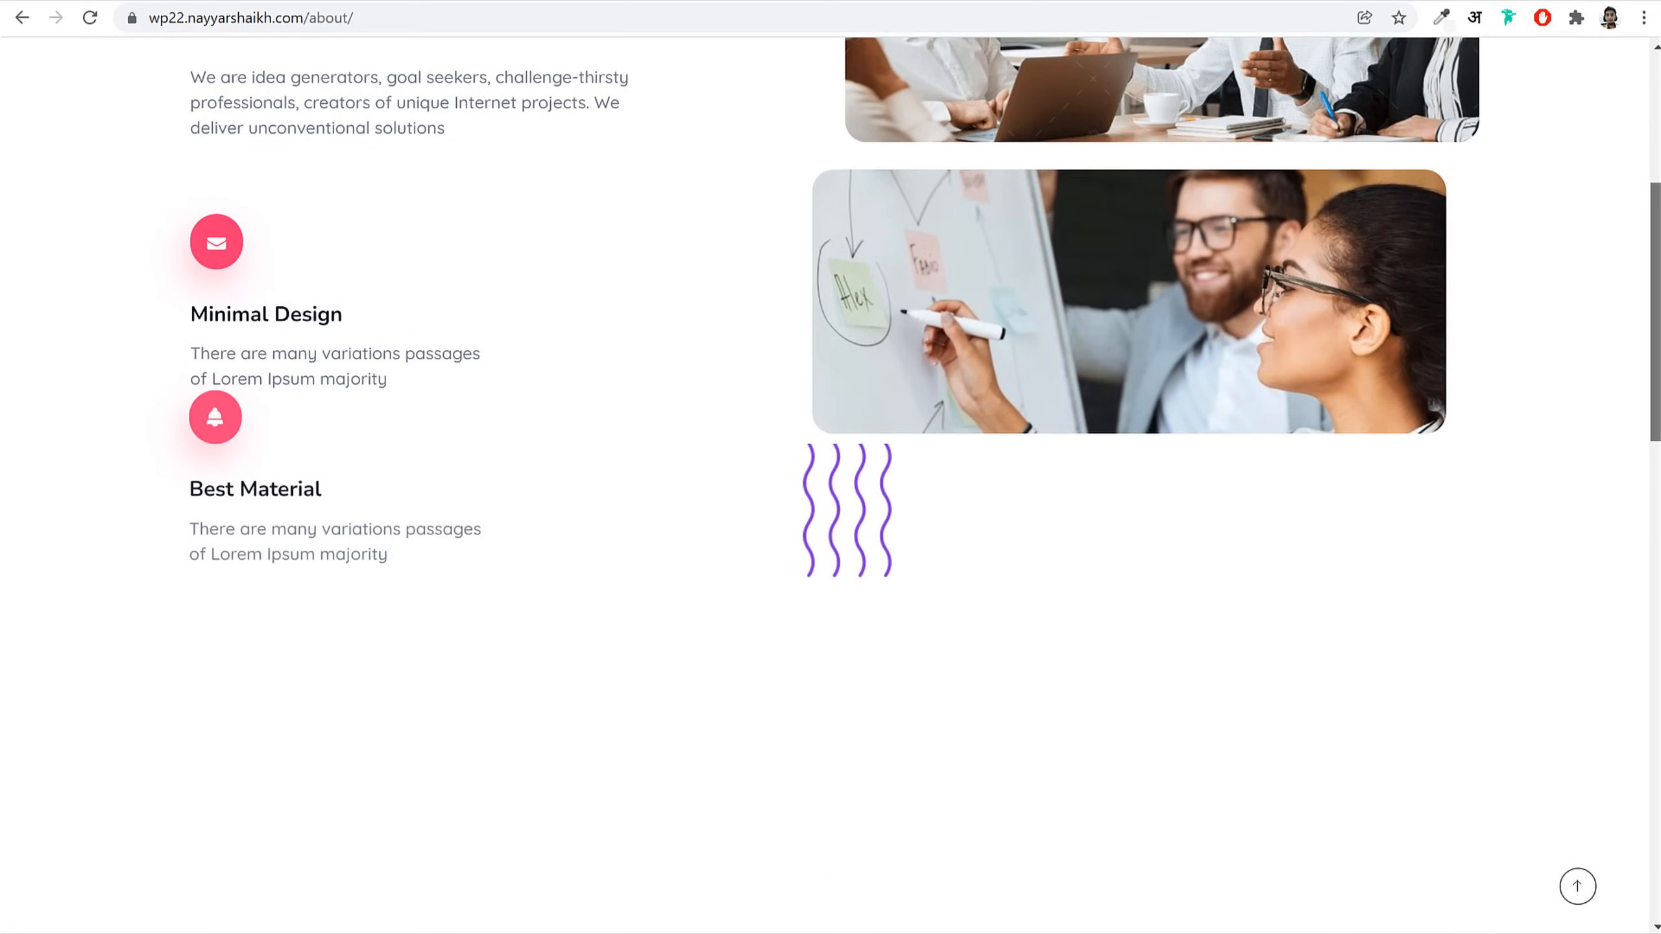
scroll(1653, 424, "down", 8)
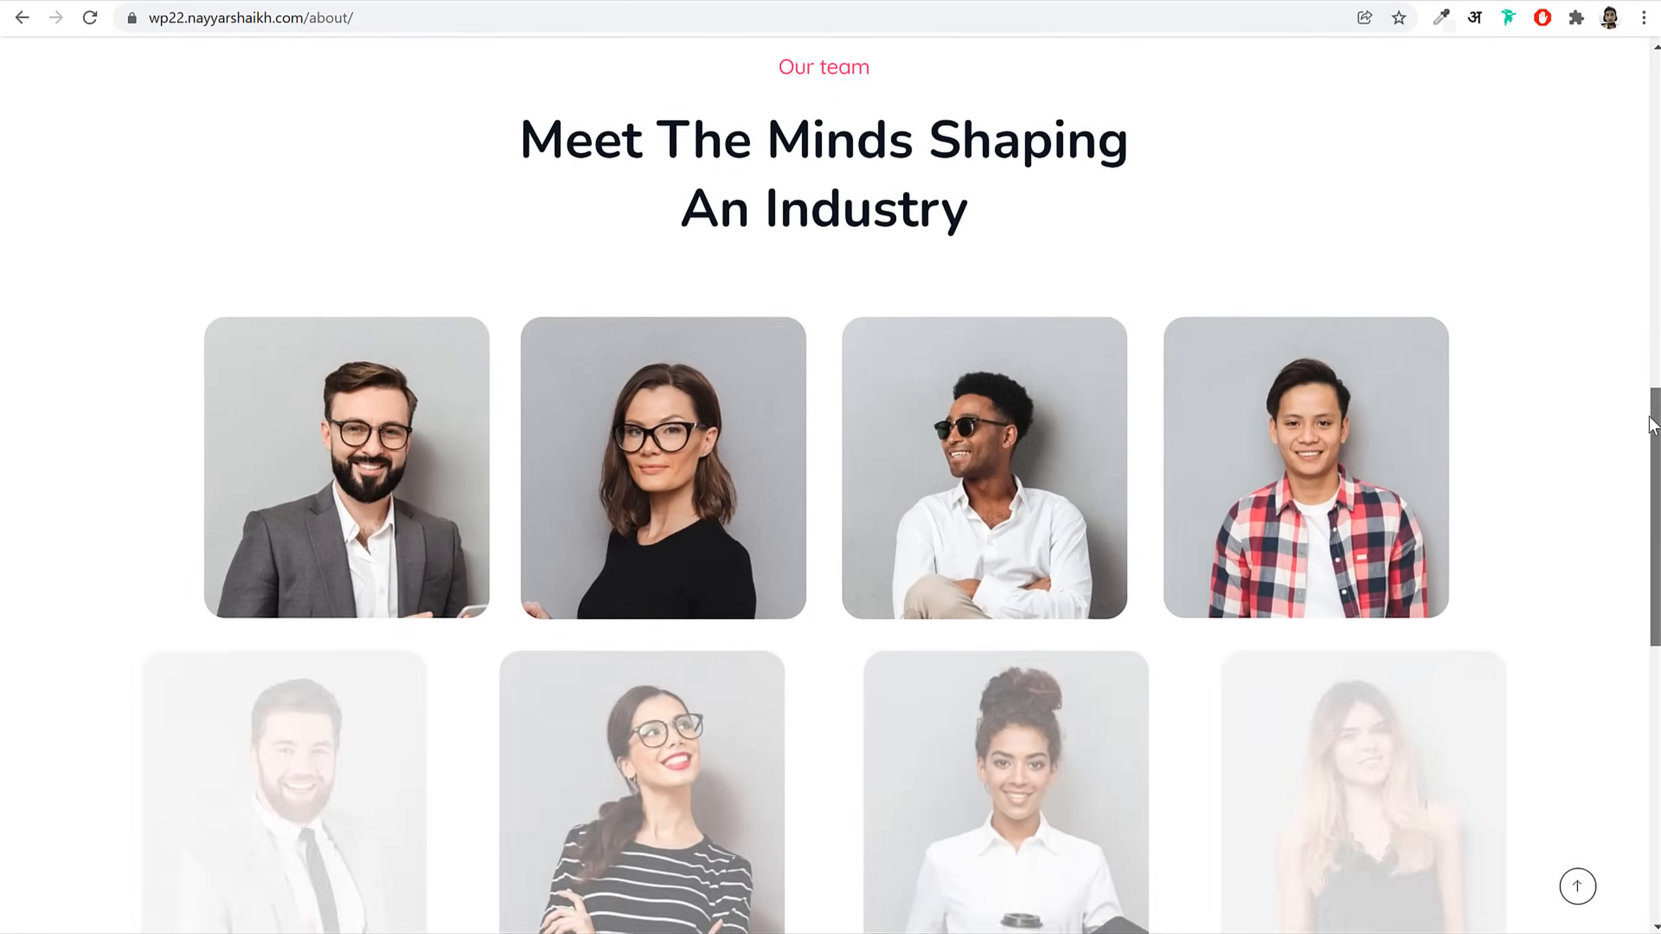
scroll(1653, 424, "down", 2)
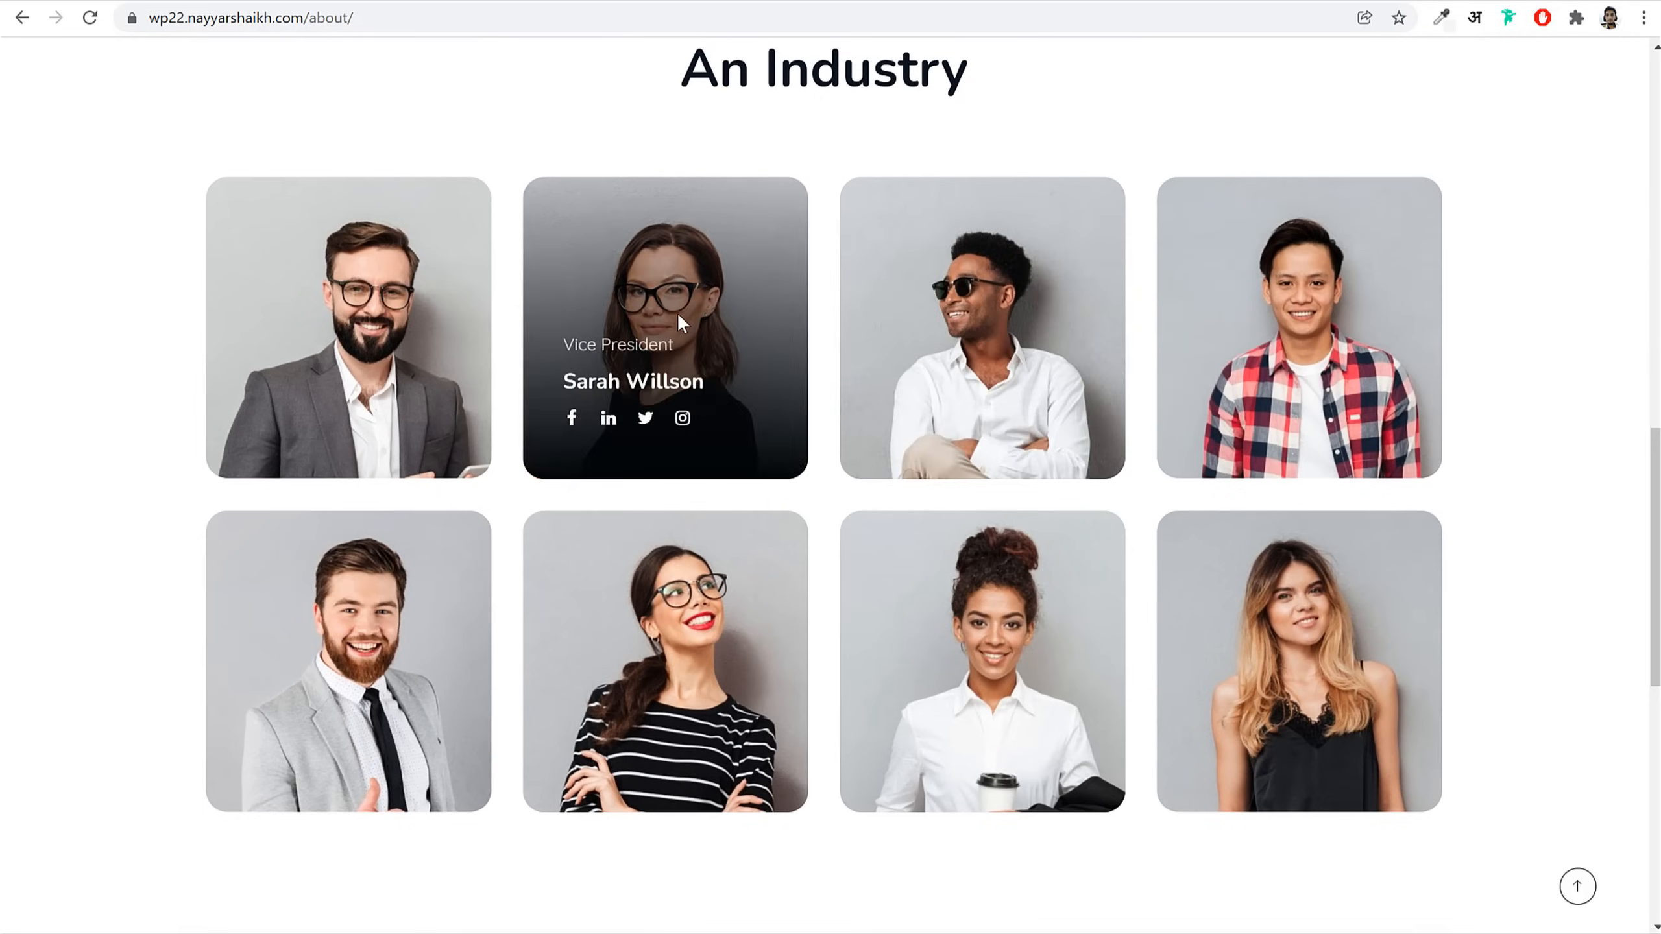
scroll(1647, 540, "down", 4)
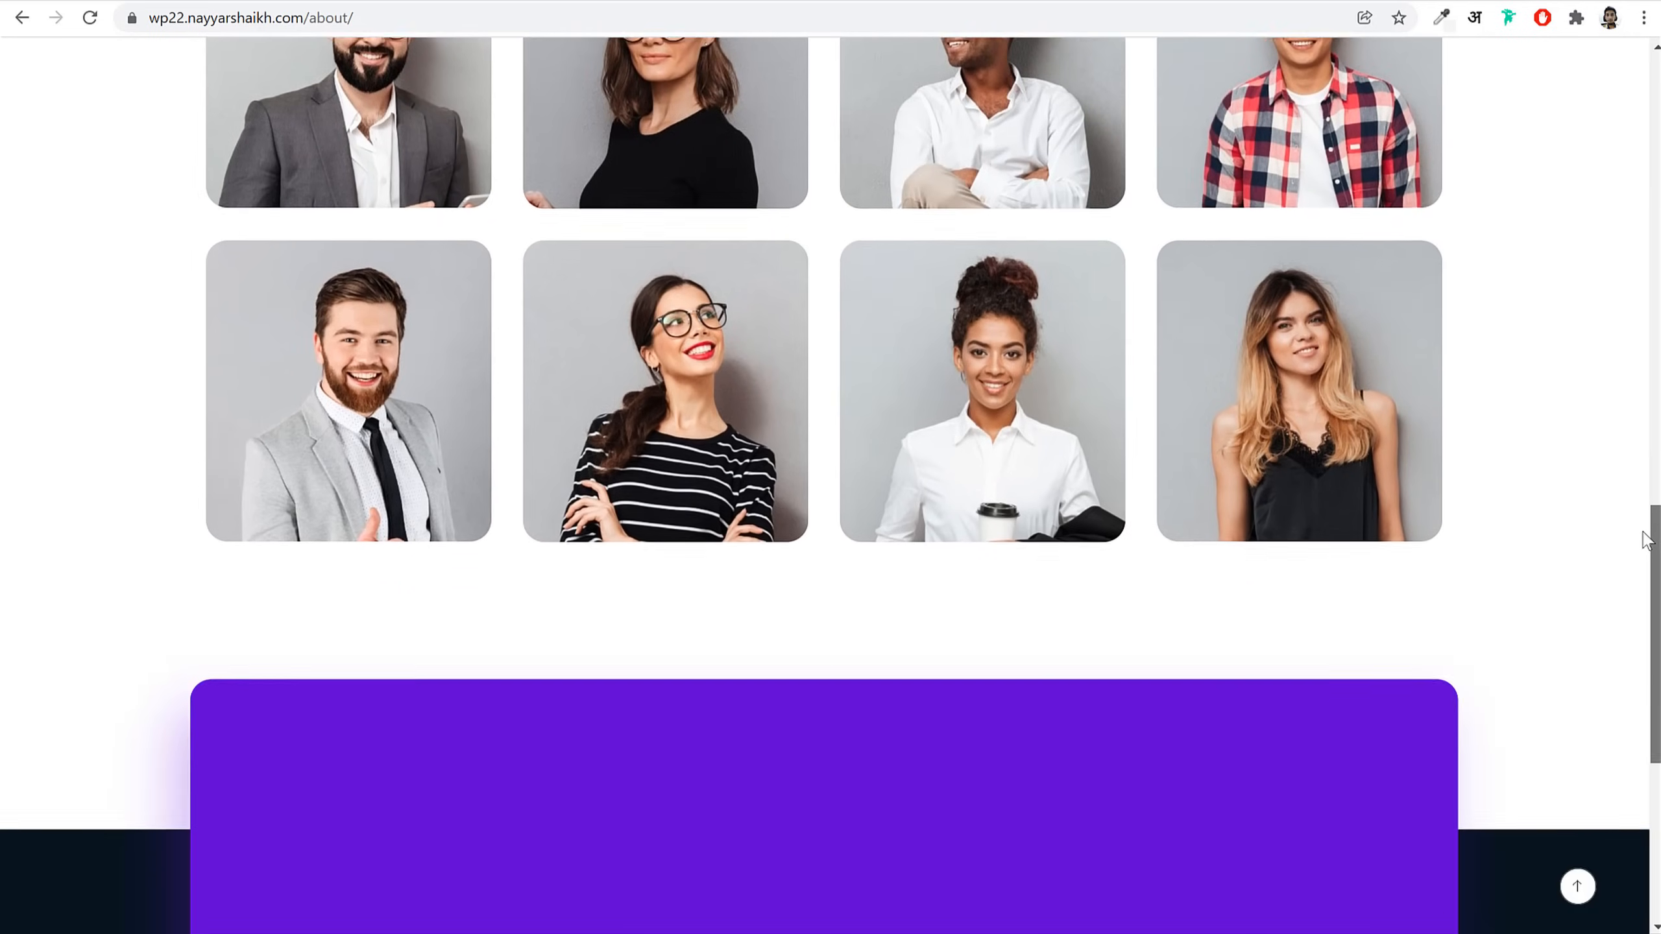
scroll(1619, 657, "down", 6)
scroll(1622, 458, "up", 10)
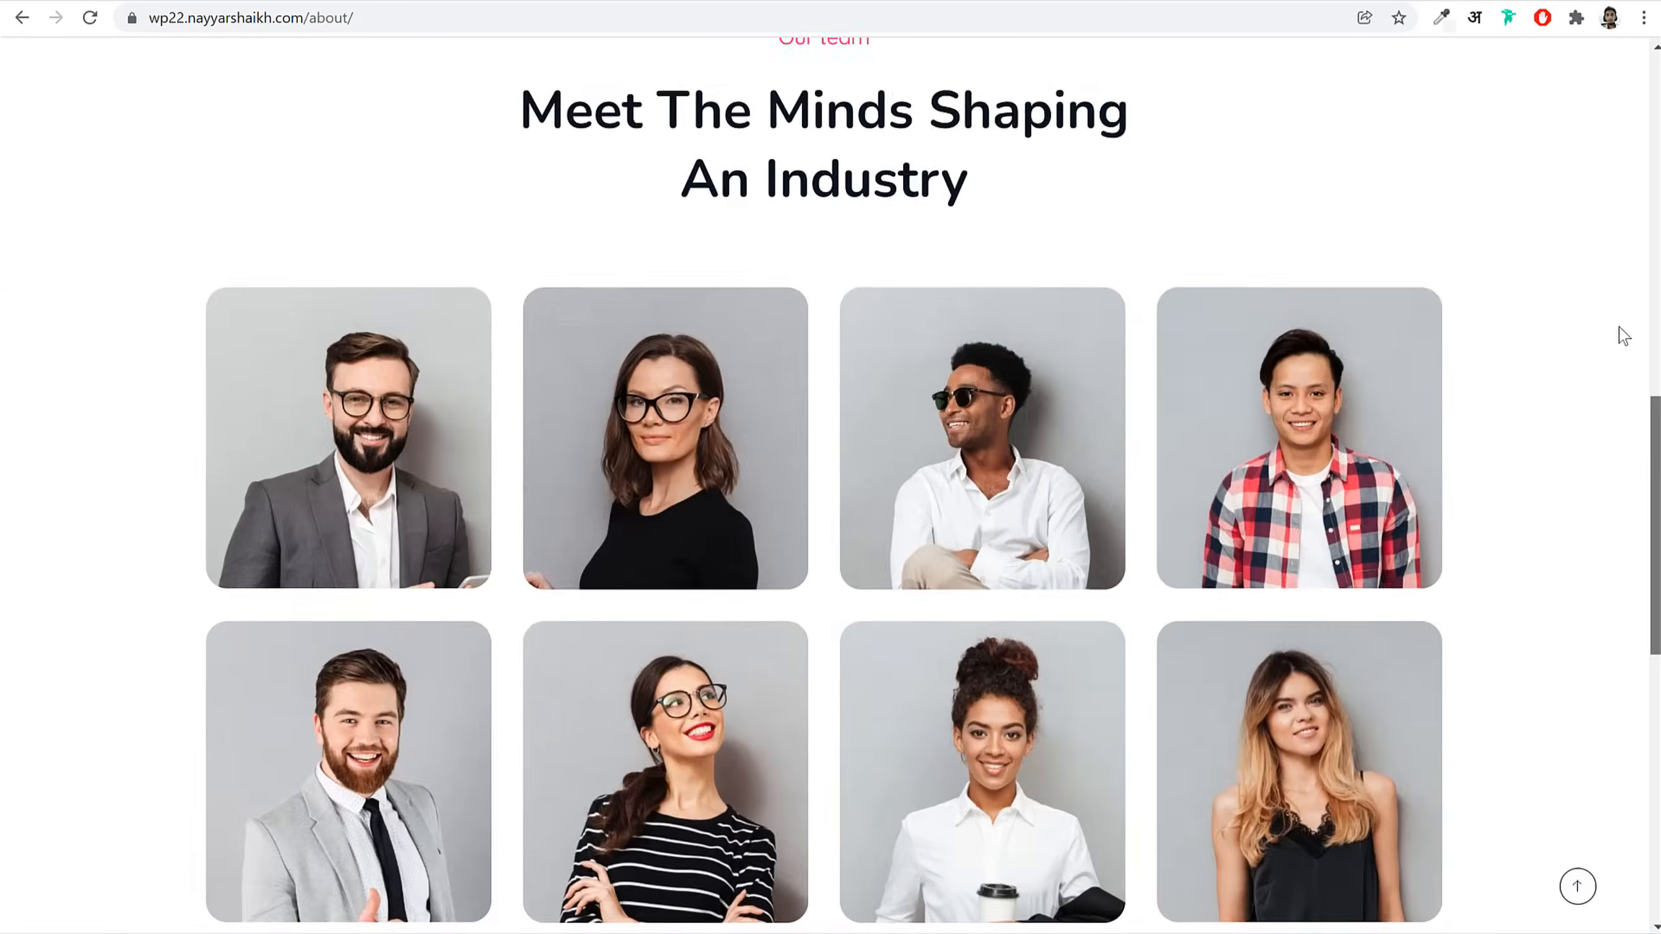
scroll(1624, 336, "up", 15)
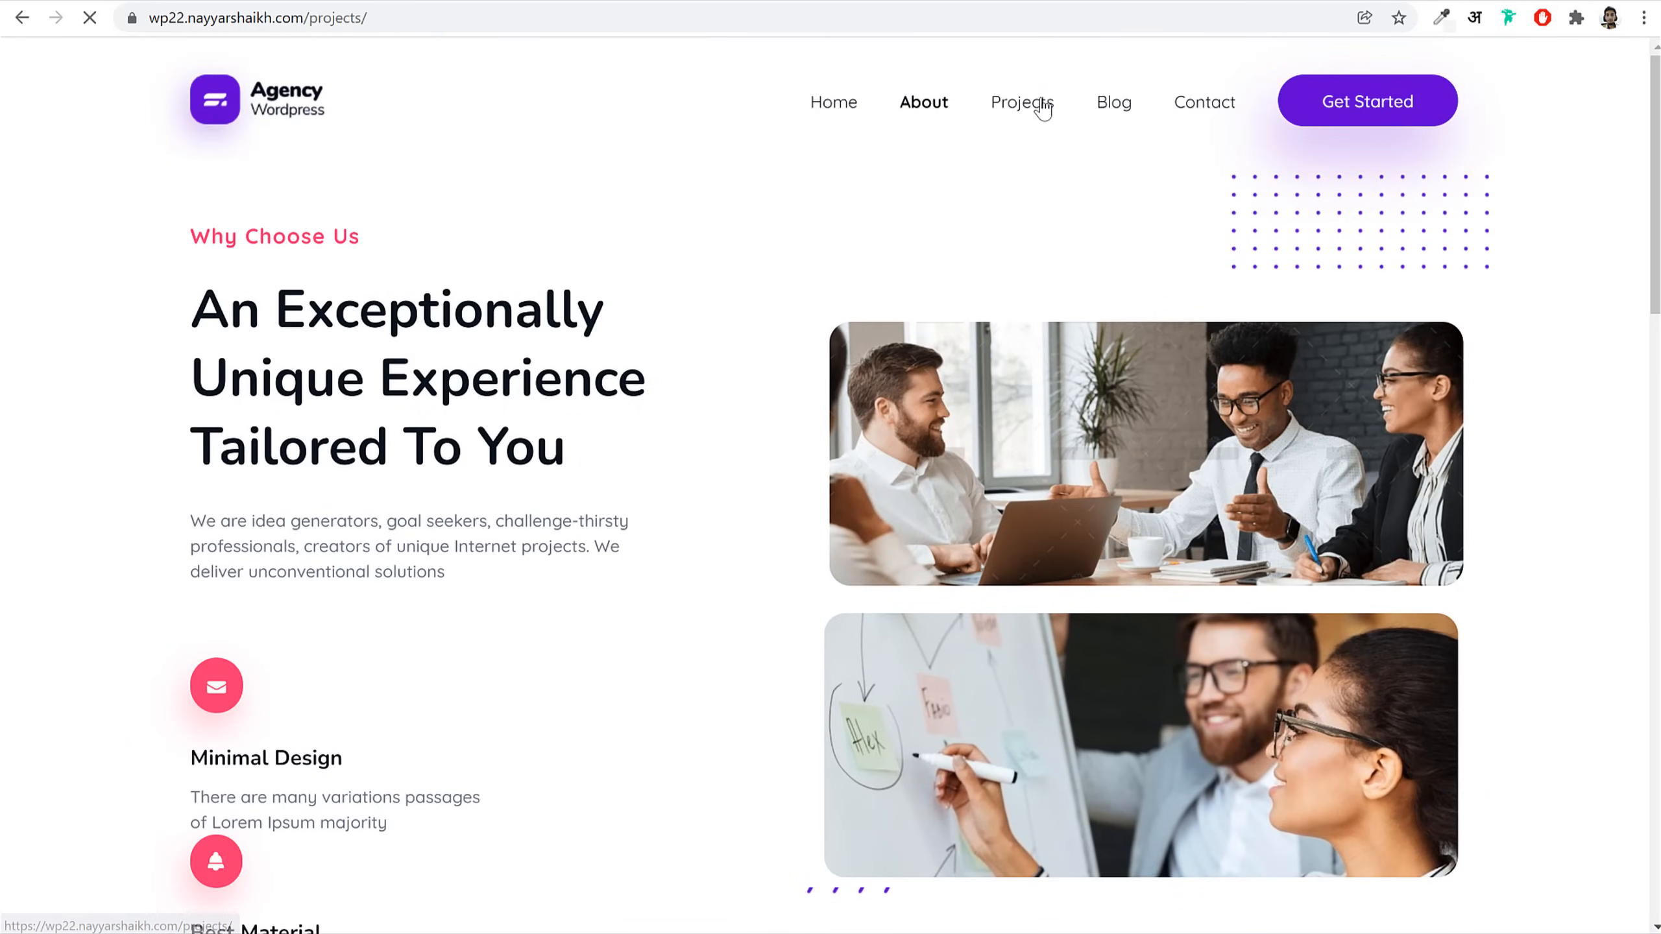
Step: Scroll the Projects grid and a portfolio item page, then return to the item's top
scroll(918, 488, "down", 3)
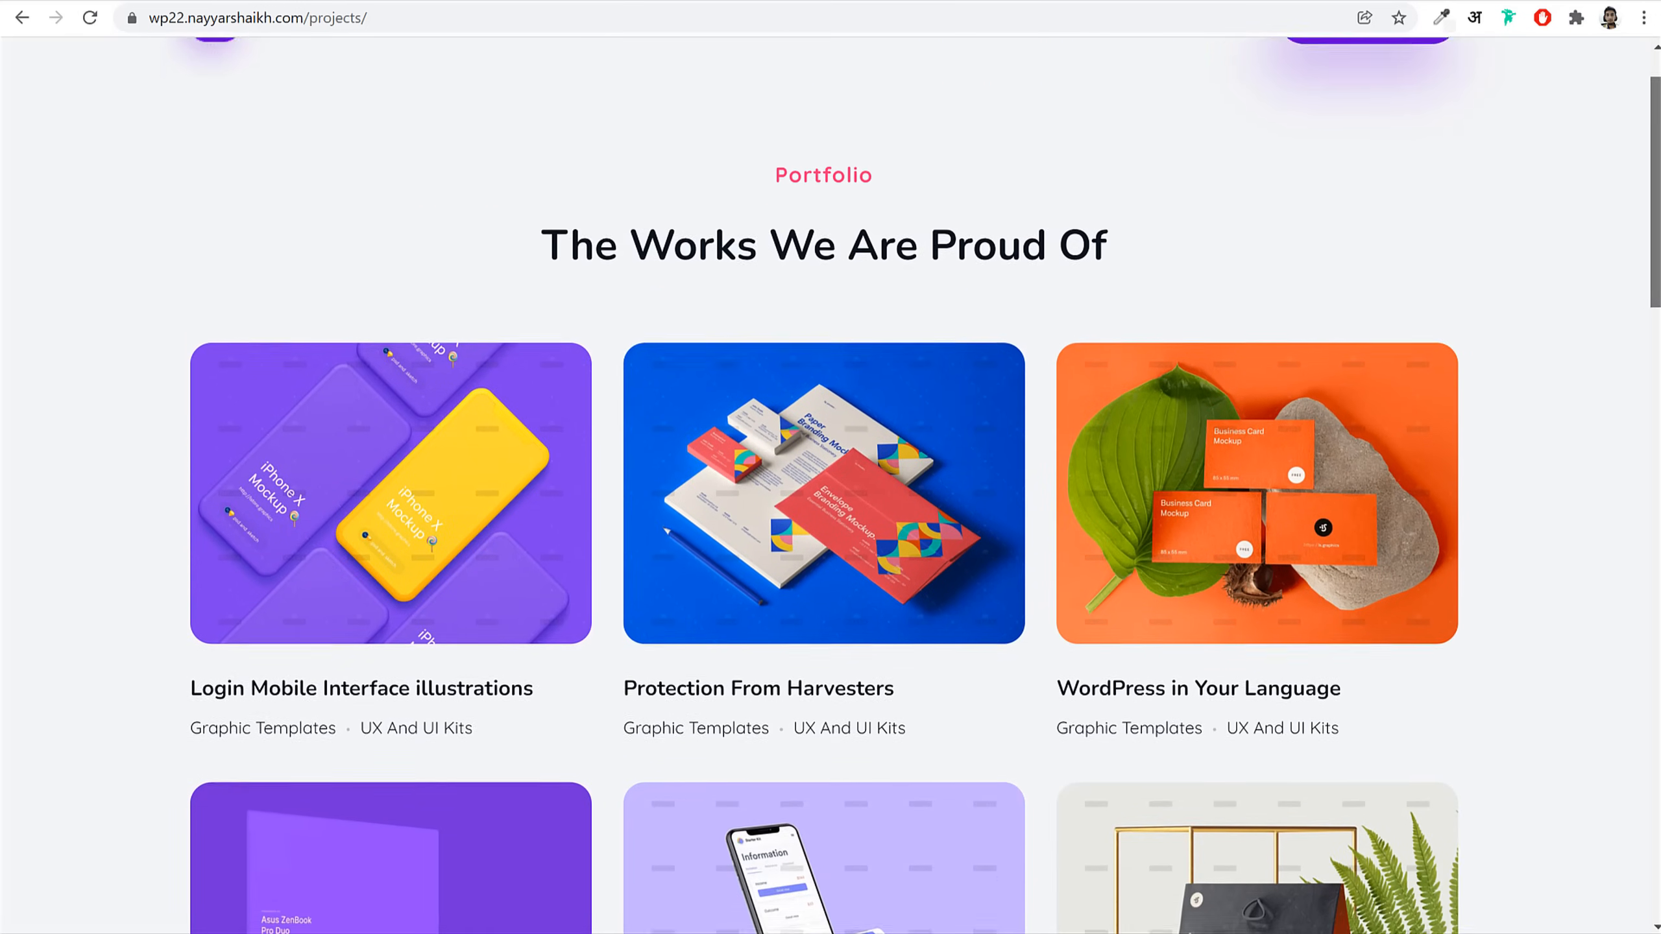
scroll(831, 484, "down", 10)
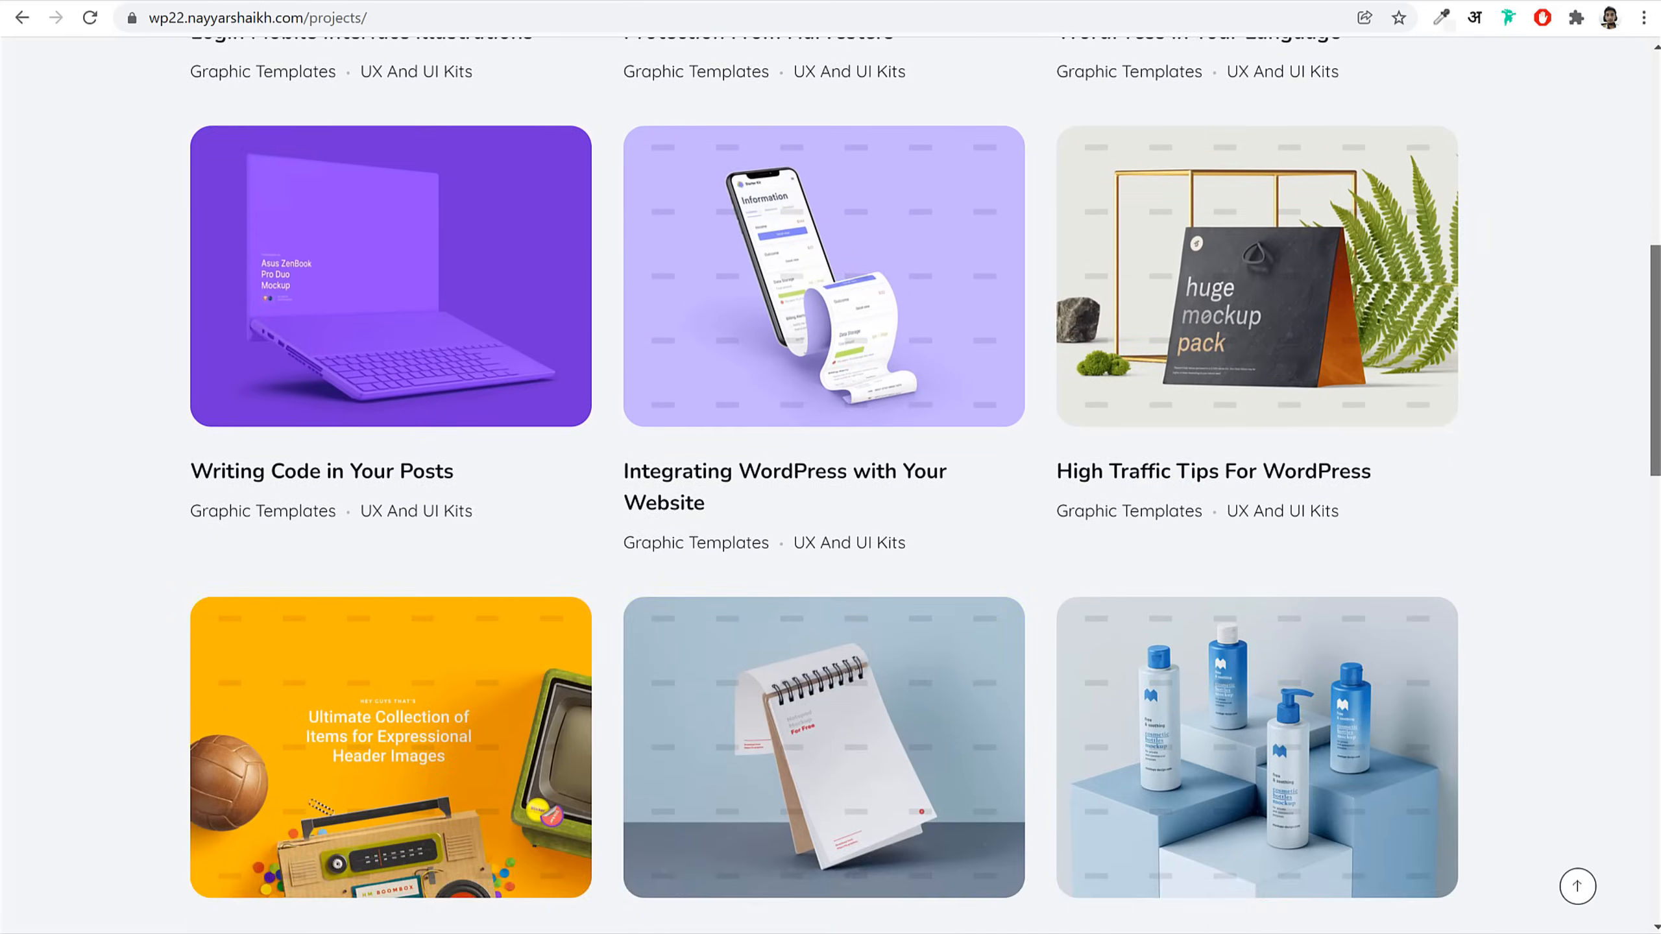
scroll(1641, 40, "up", 11)
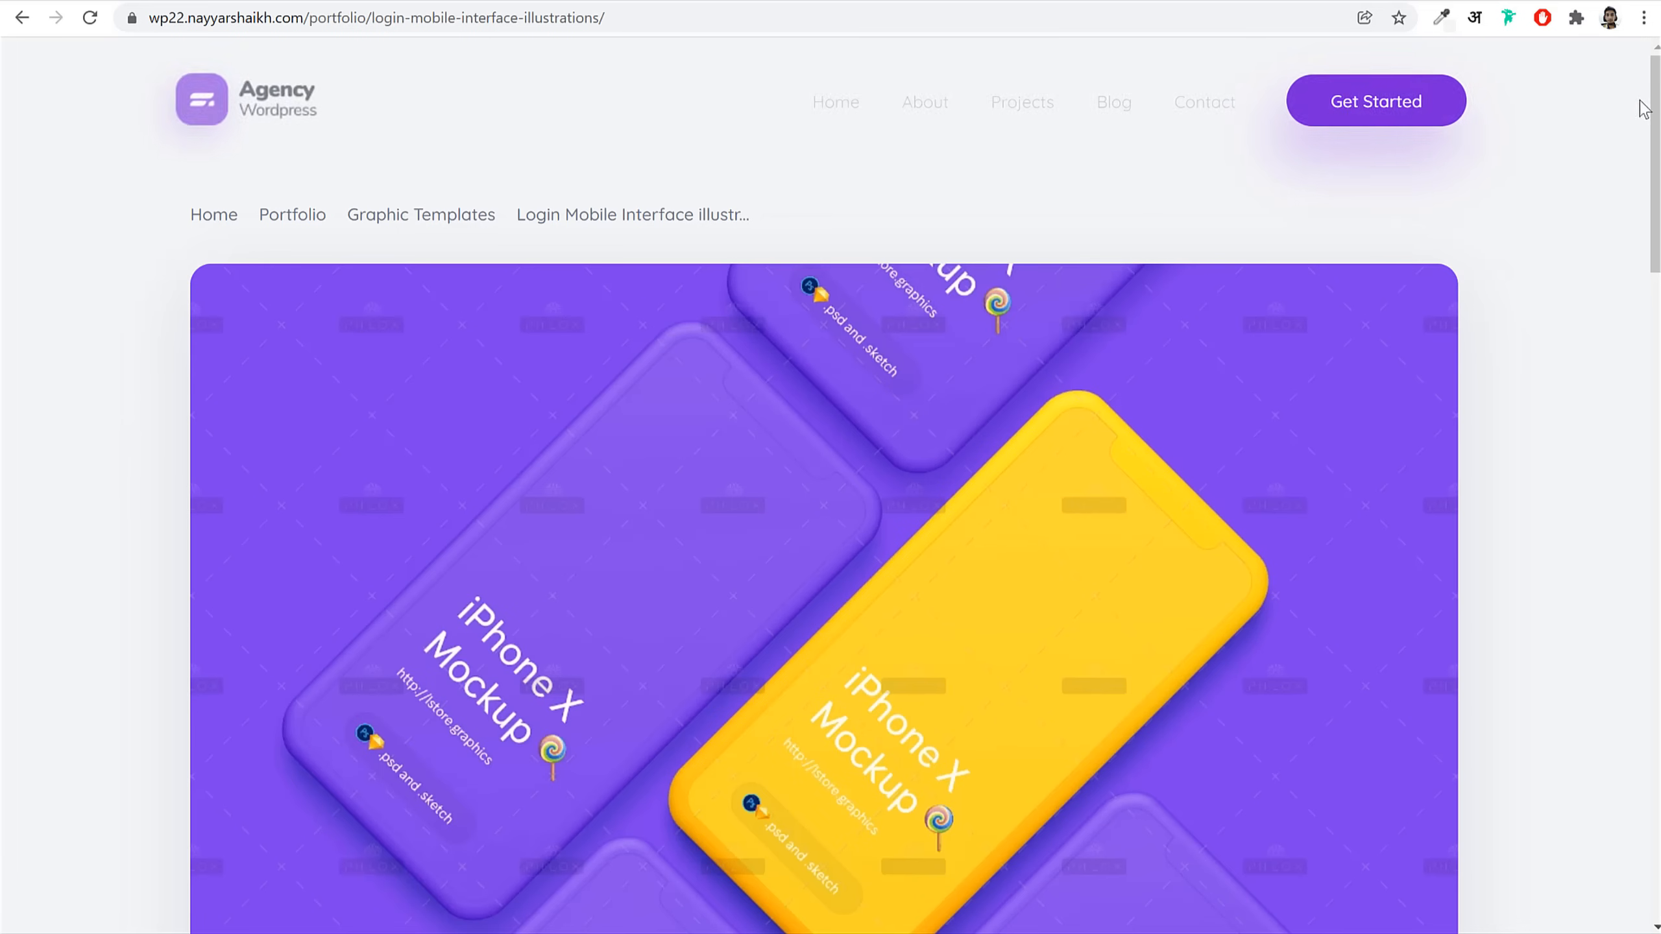
left_click_drag(1658, 89, 1652, 547)
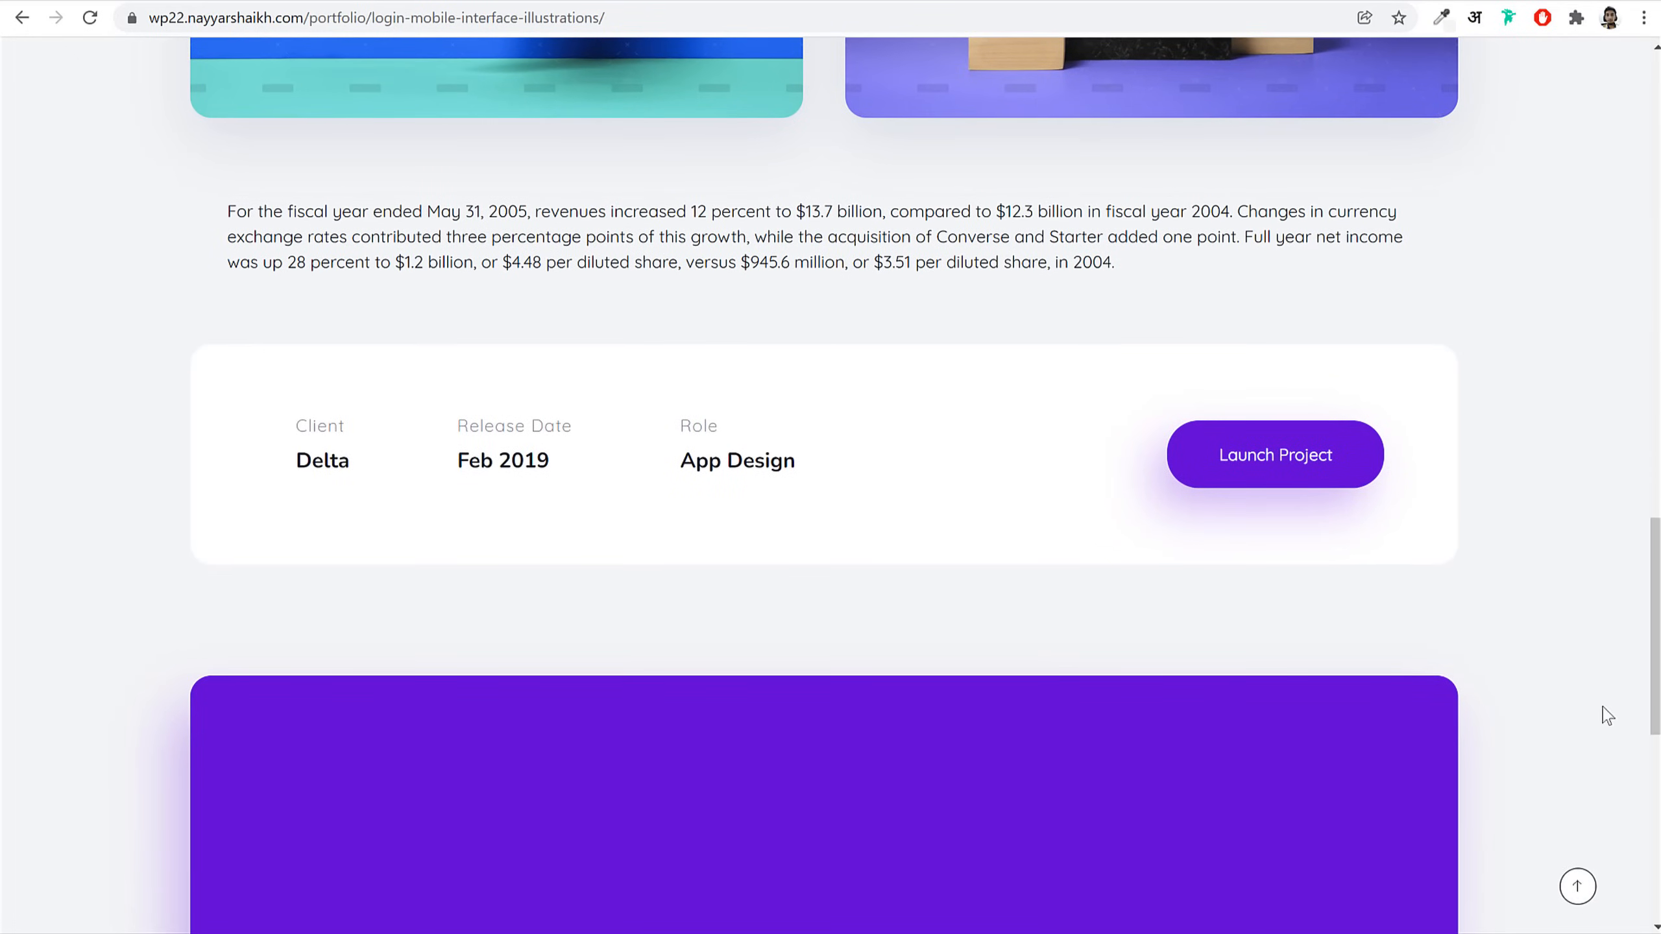
left_click(1578, 889)
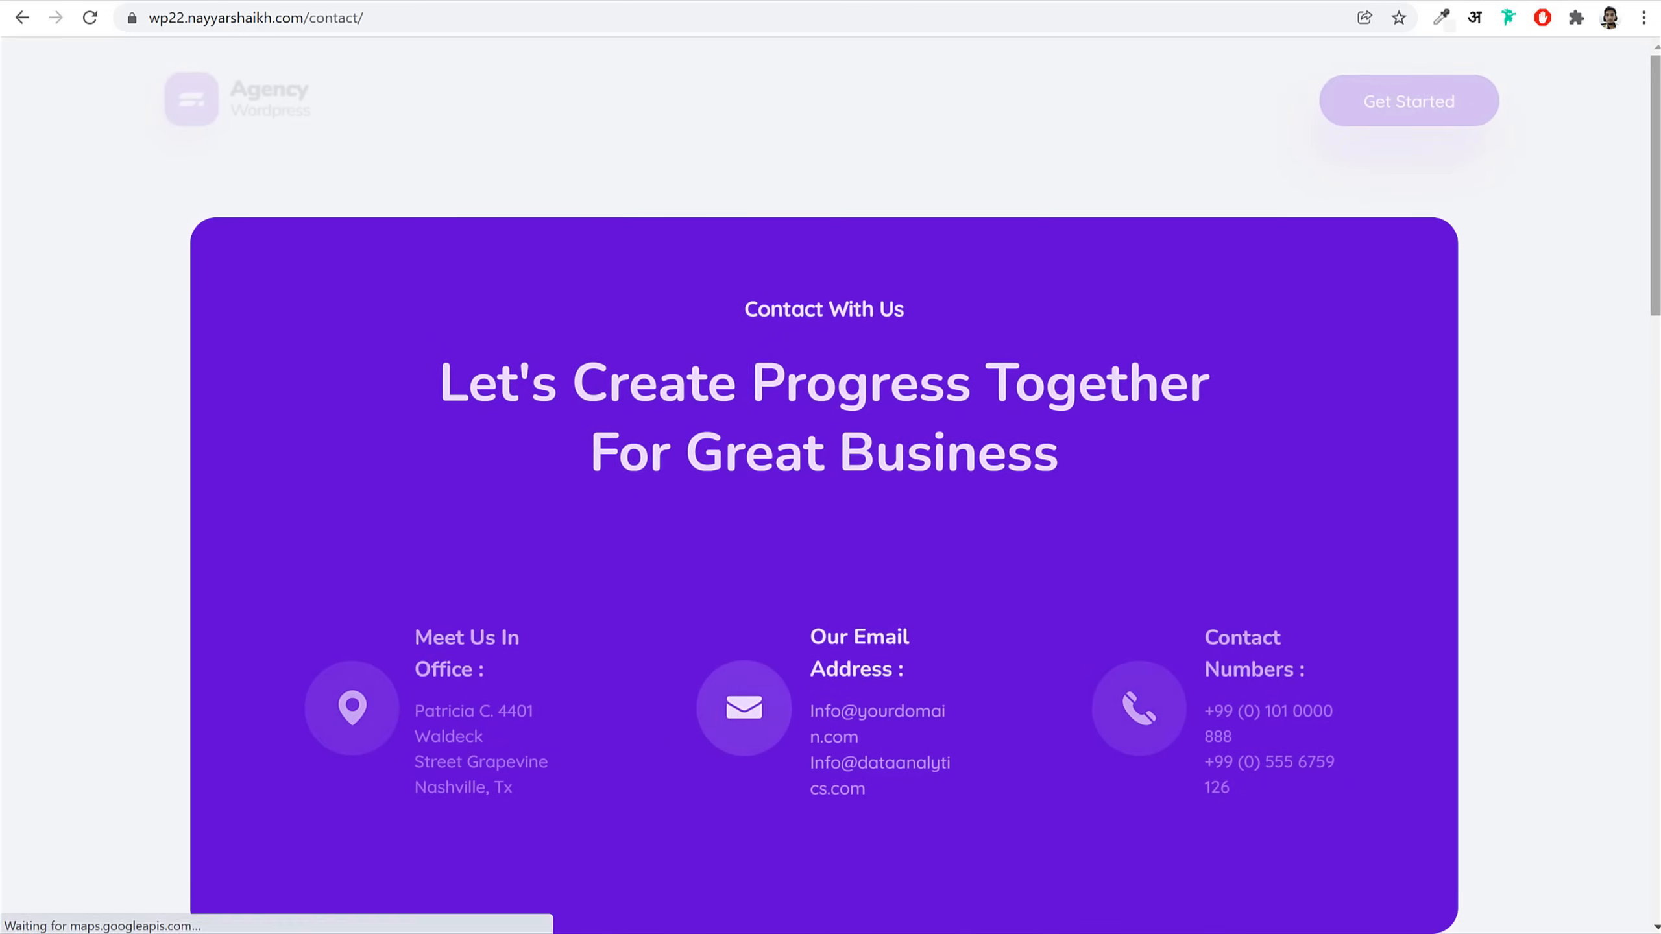
Step: Scroll the Contact page down to the footer and jump back to its top
scroll(831, 484, "down", 1)
scroll(831, 484, "down", 10)
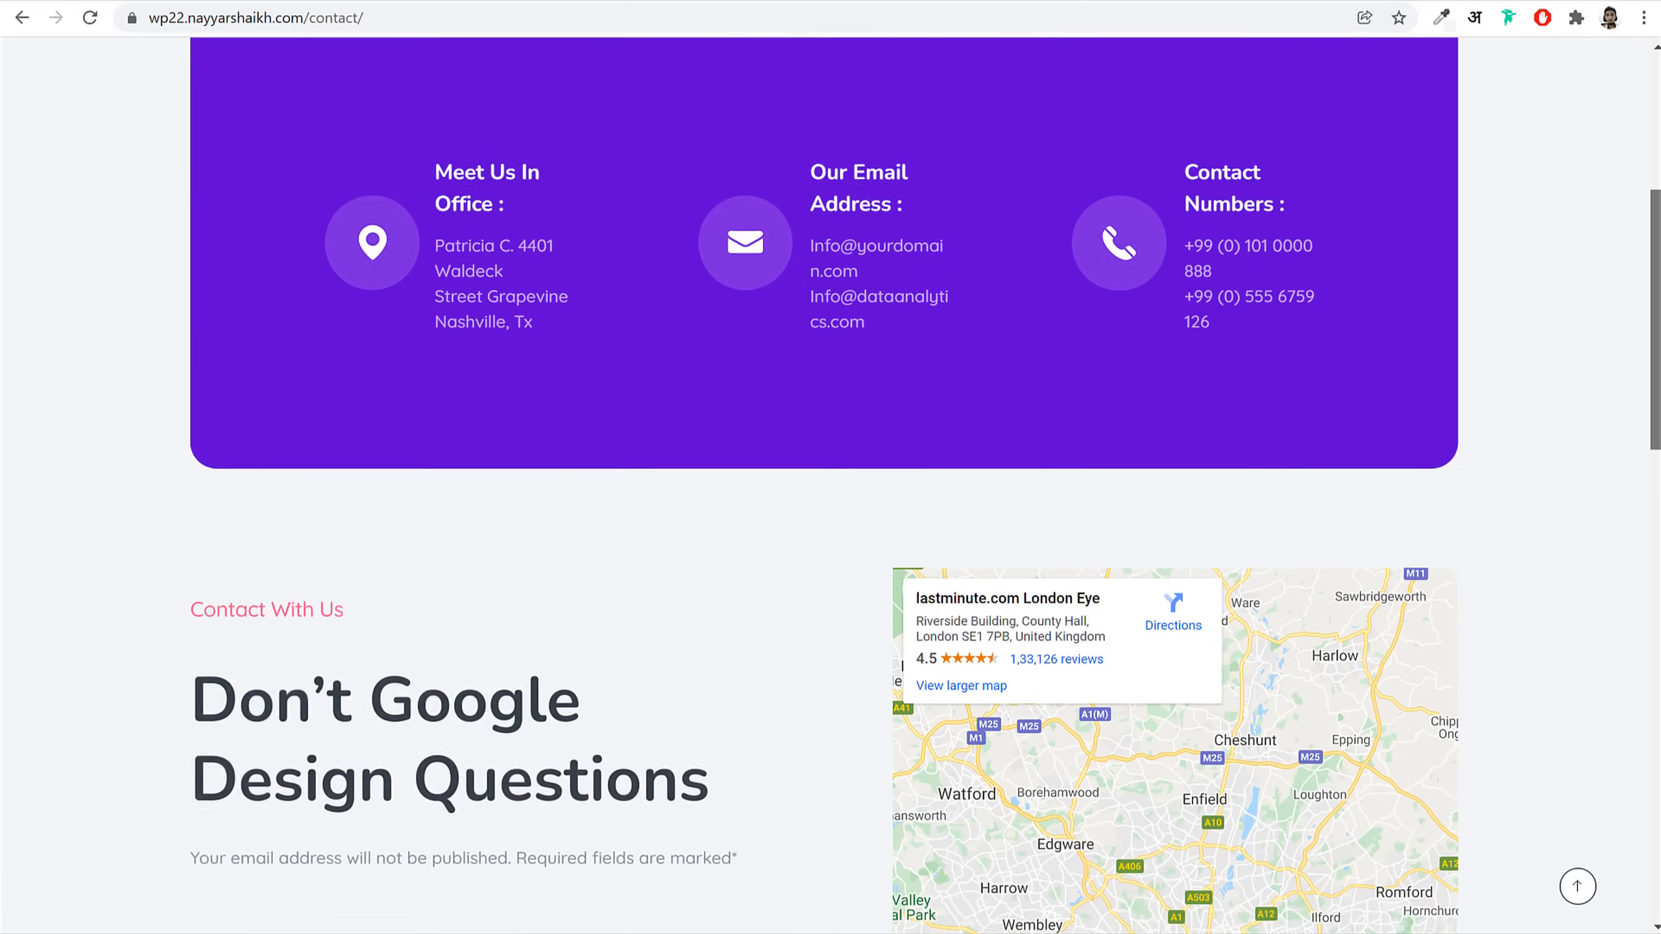
scroll(1594, 682, "down", 10)
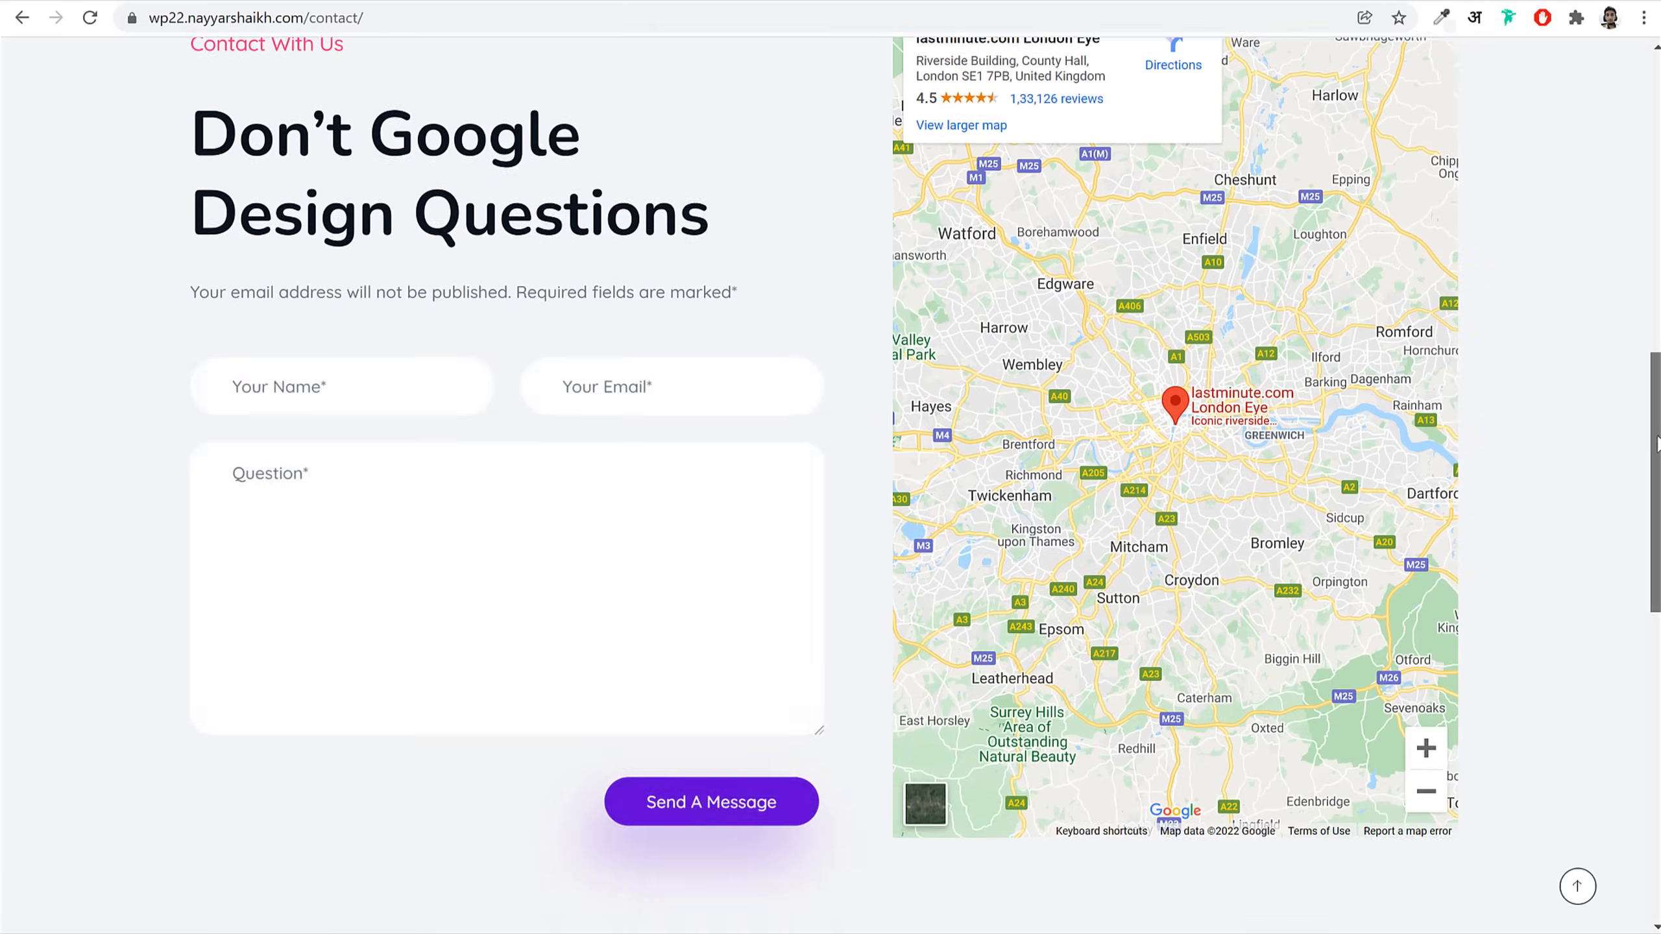
scroll(1591, 687, "down", 1)
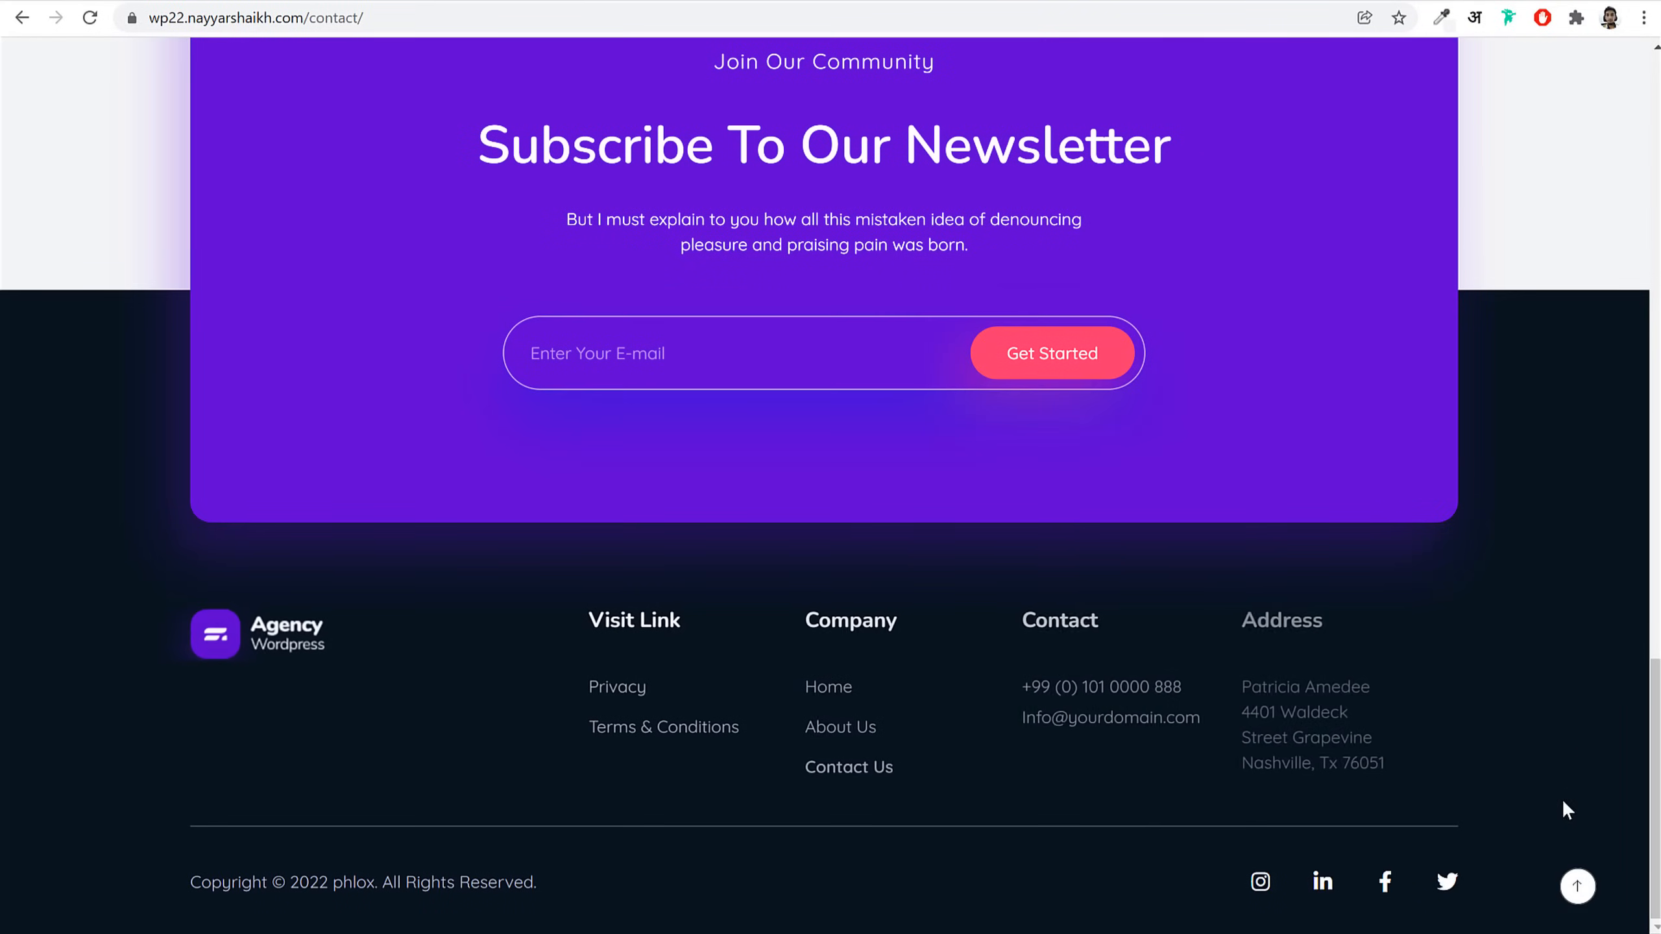
left_click(1573, 888)
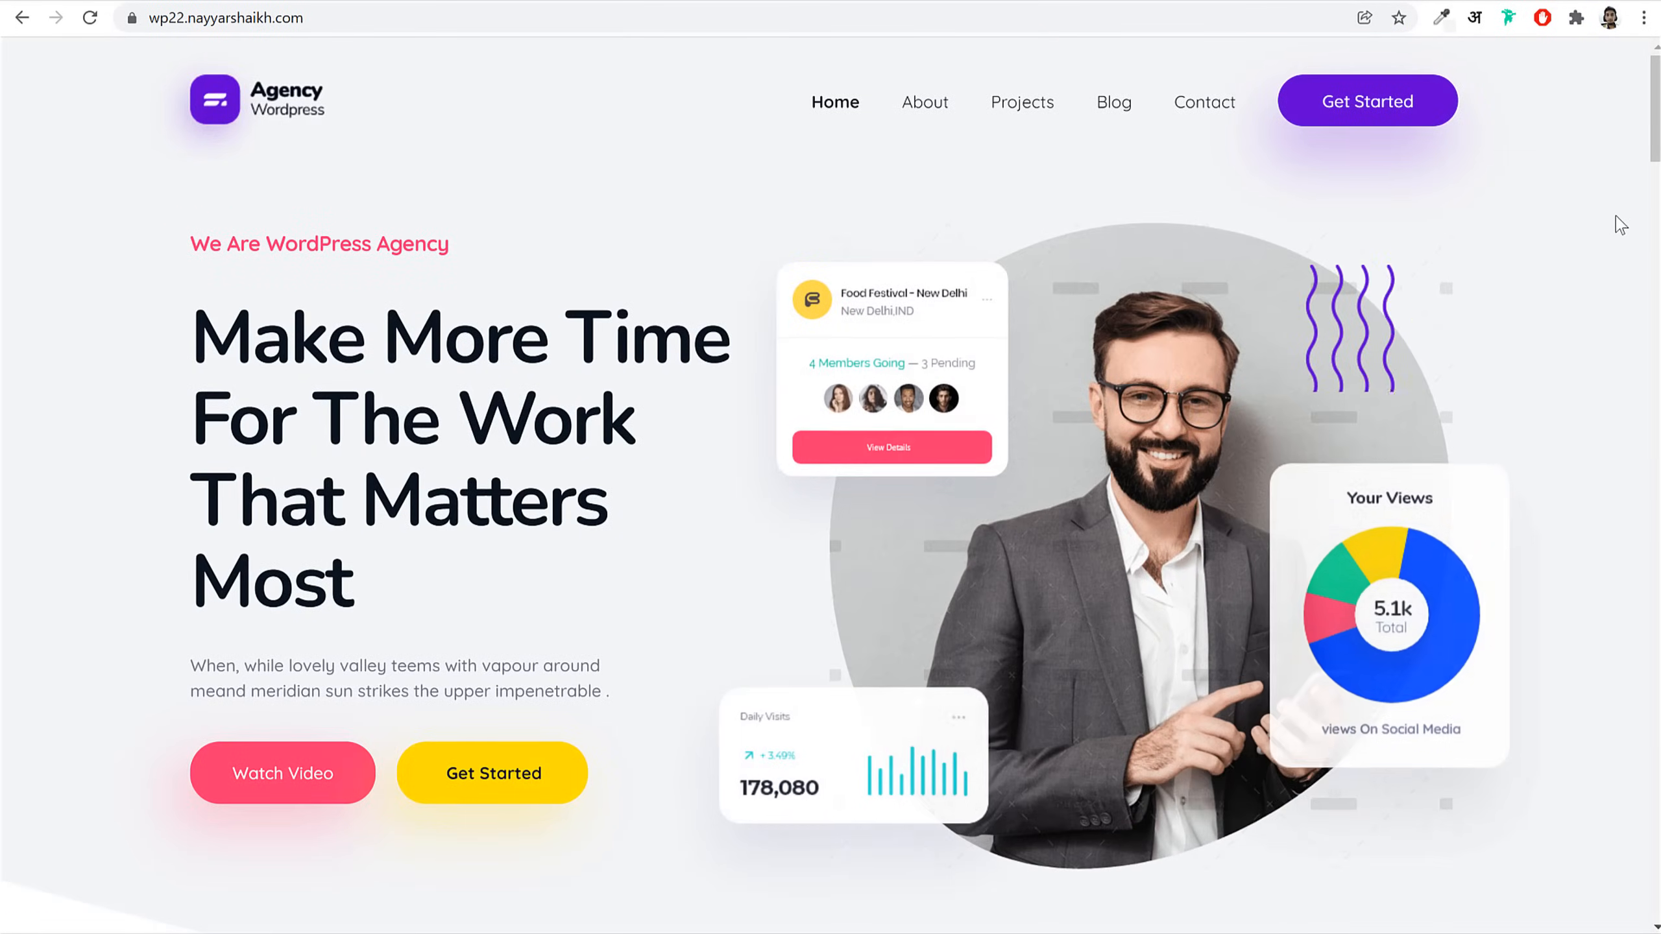
Step: Preview the home page on a Pixel 2 in DevTools, scroll it, then restore the desktop layout
key("ctrl+shift+i")
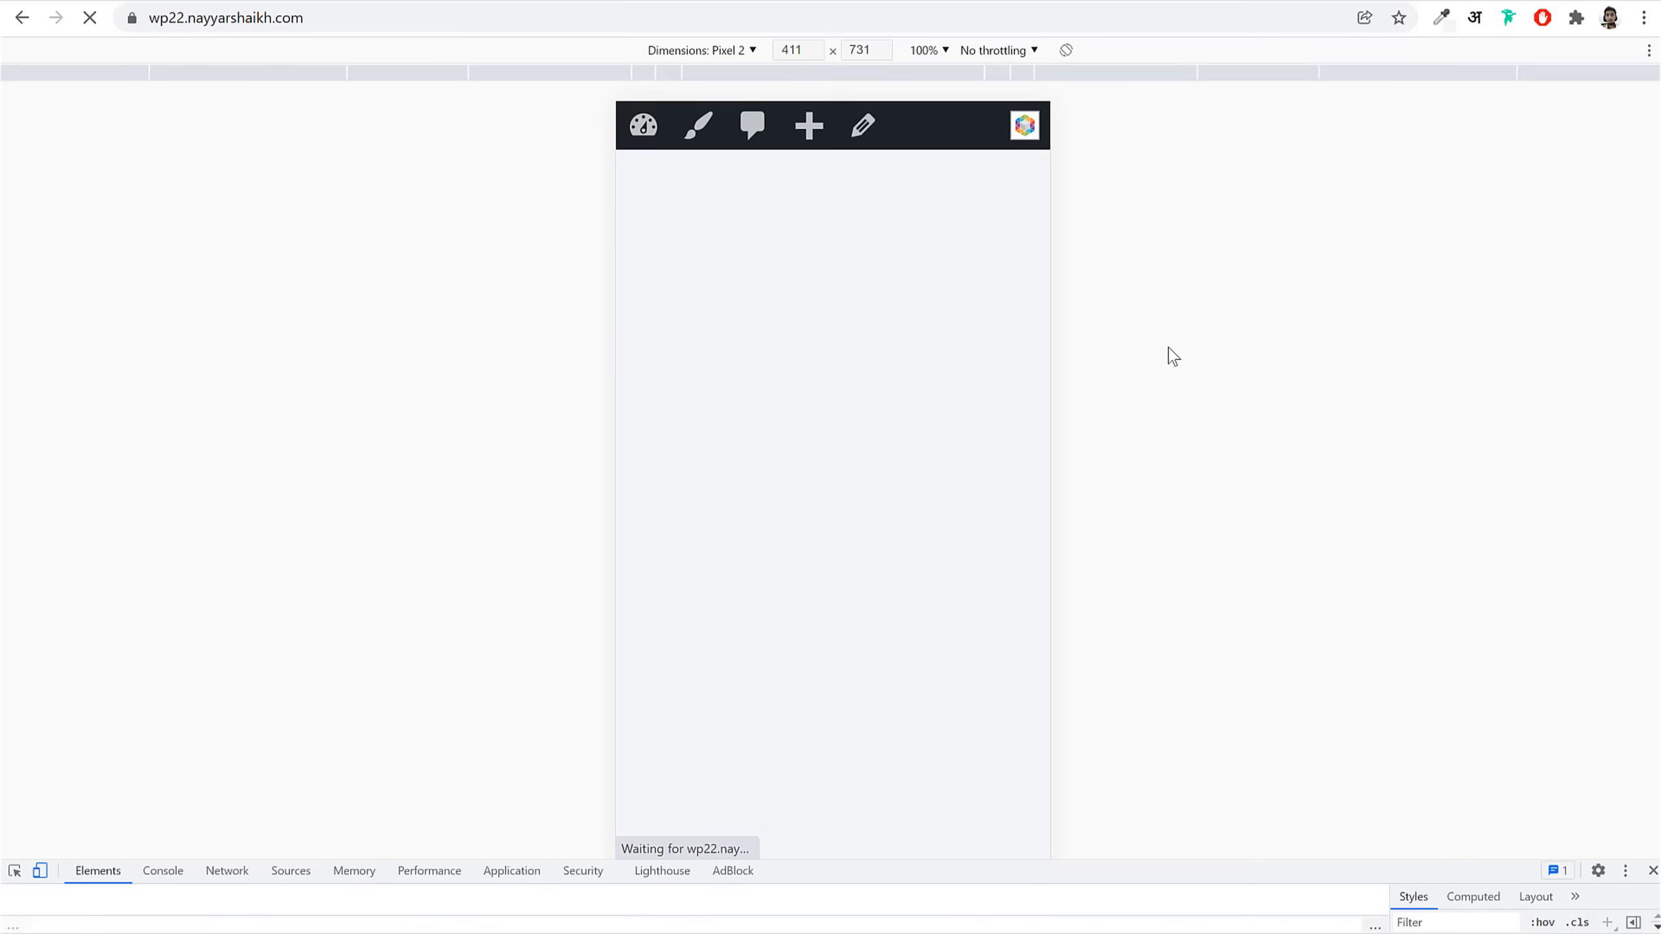
scroll(1031, 403, "down", 6)
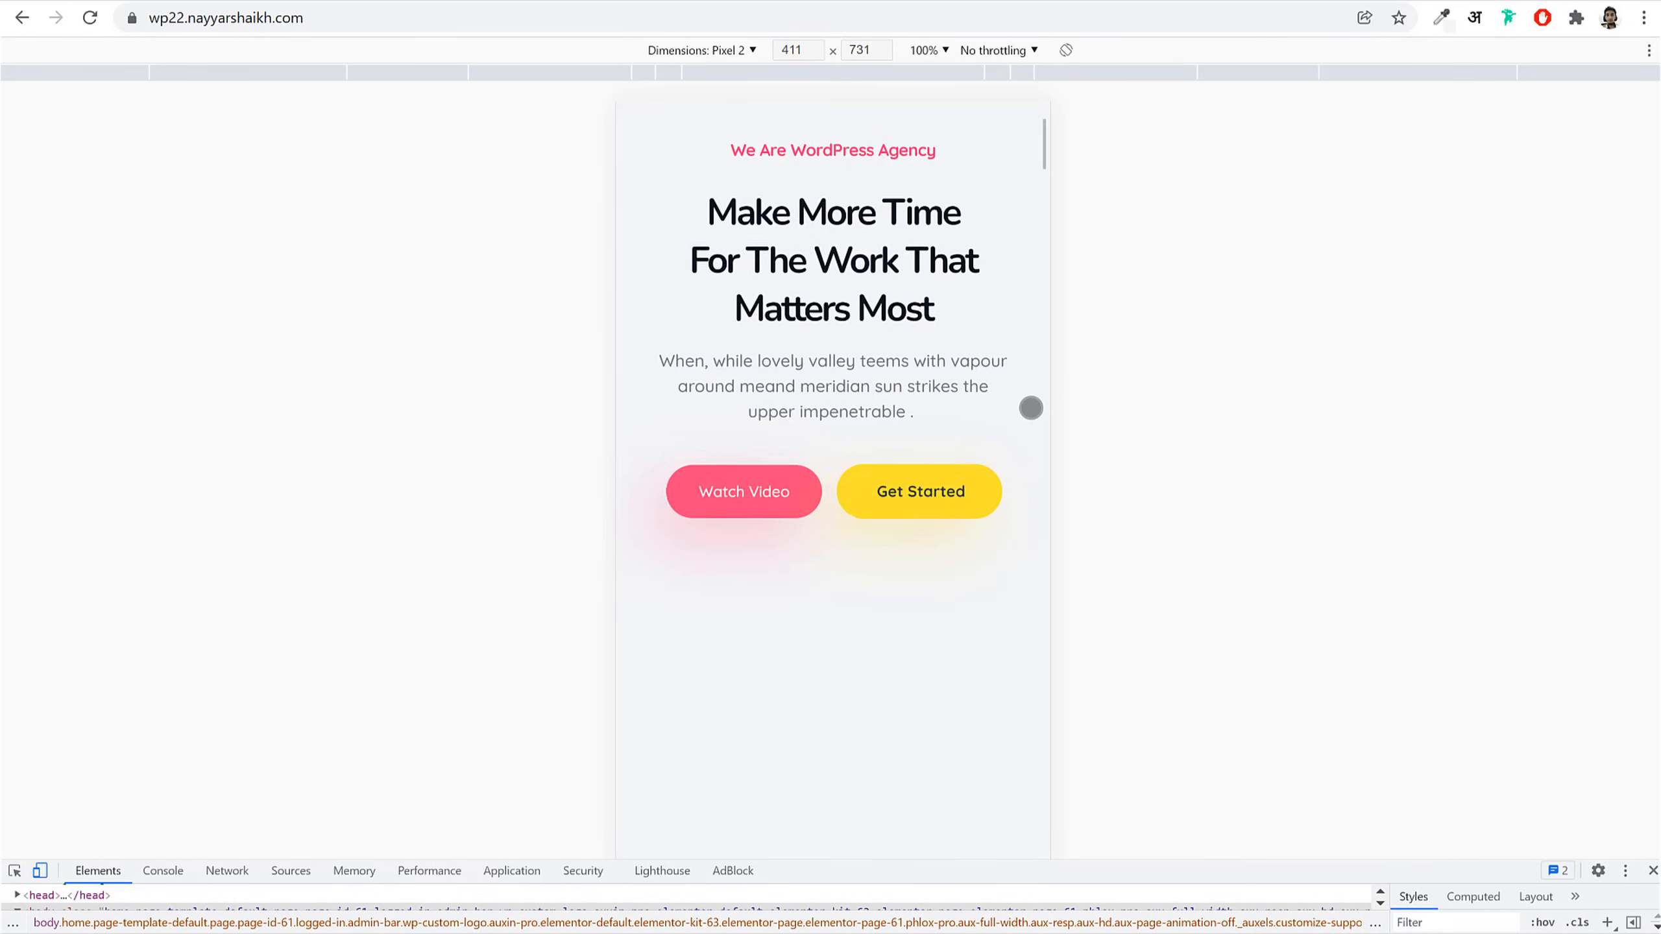
scroll(1031, 407, "down", 10)
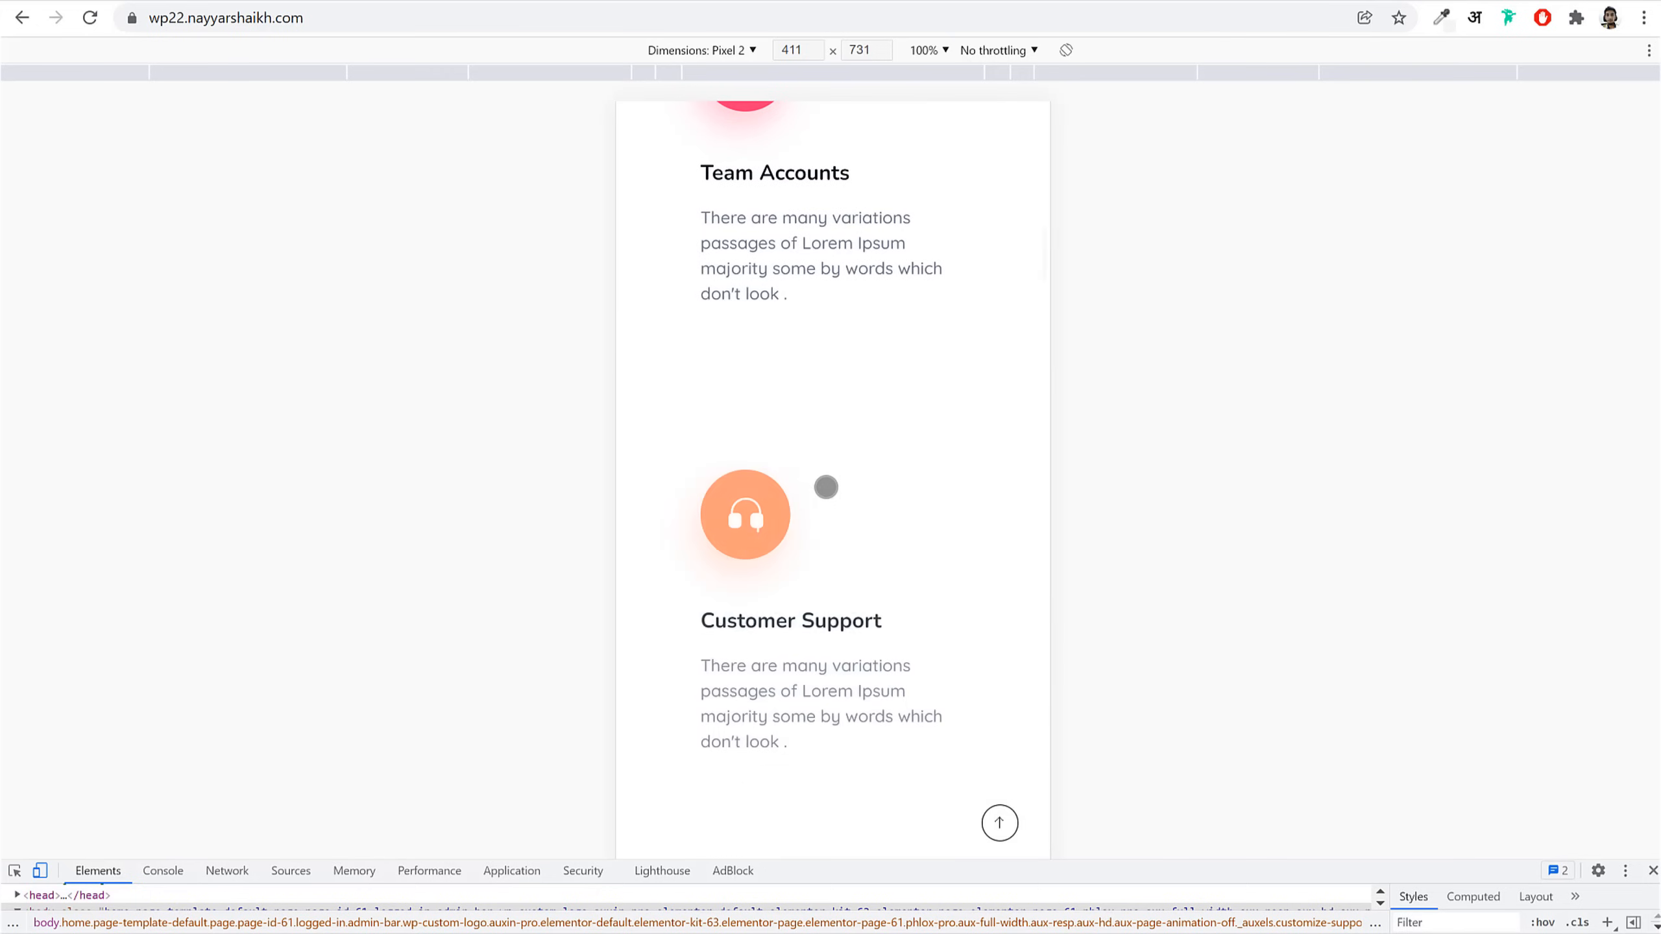
scroll(1001, 538, "down", 8)
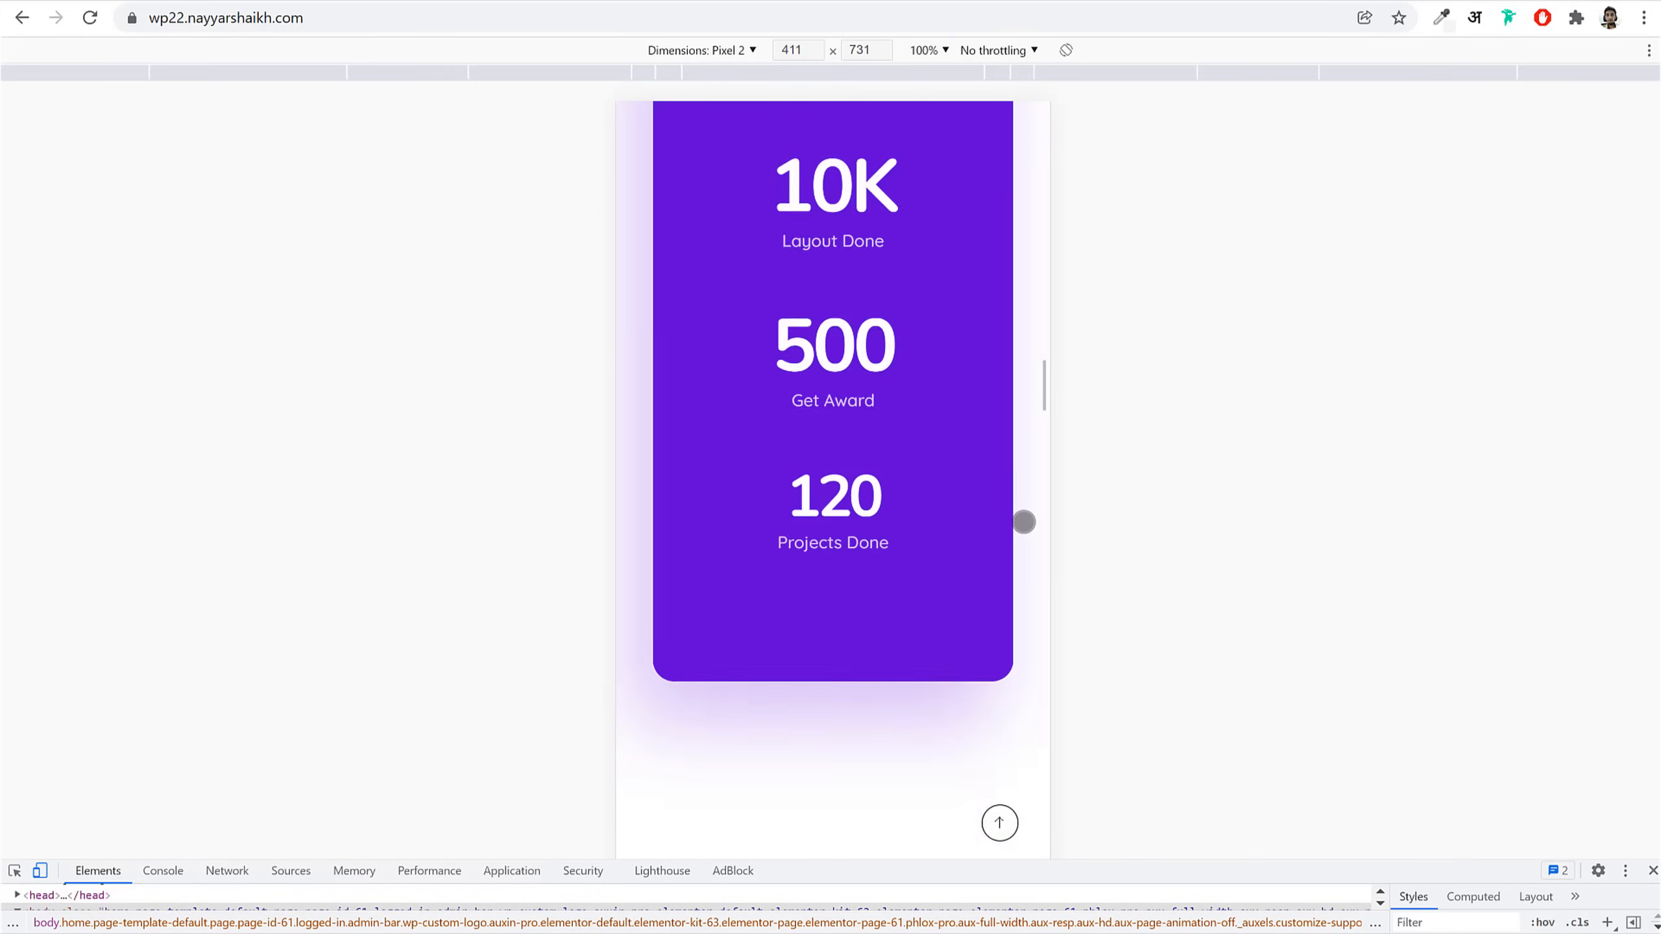
scroll(1023, 523, "down", 10)
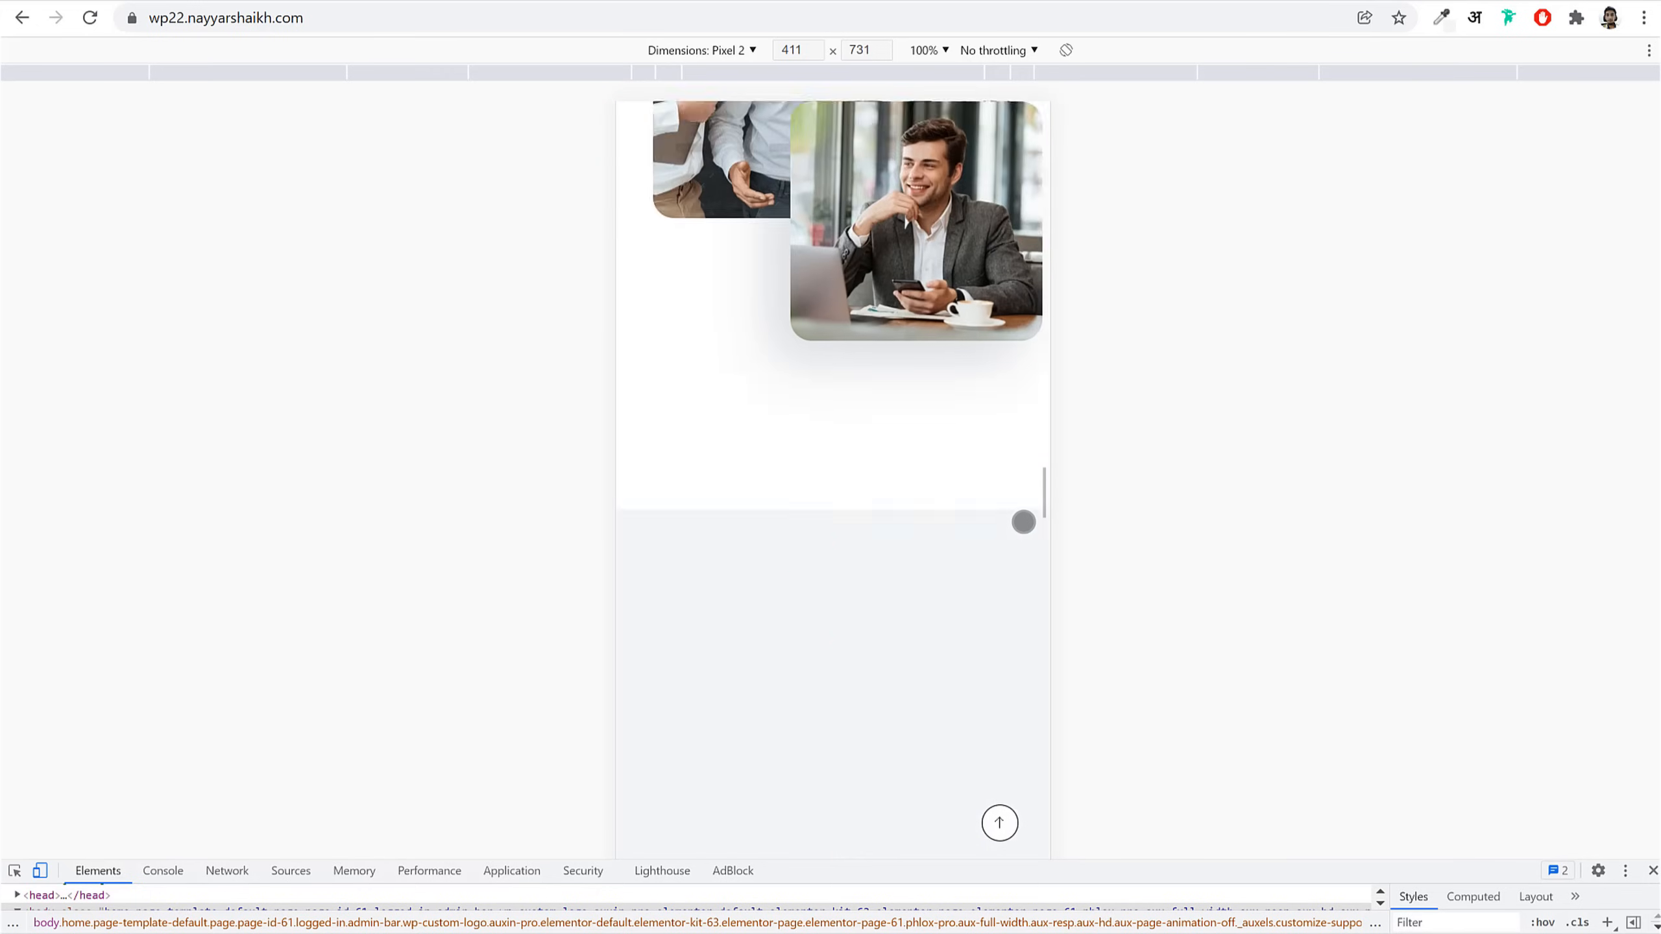
scroll(1023, 522, "down", 6)
left_click(1653, 870)
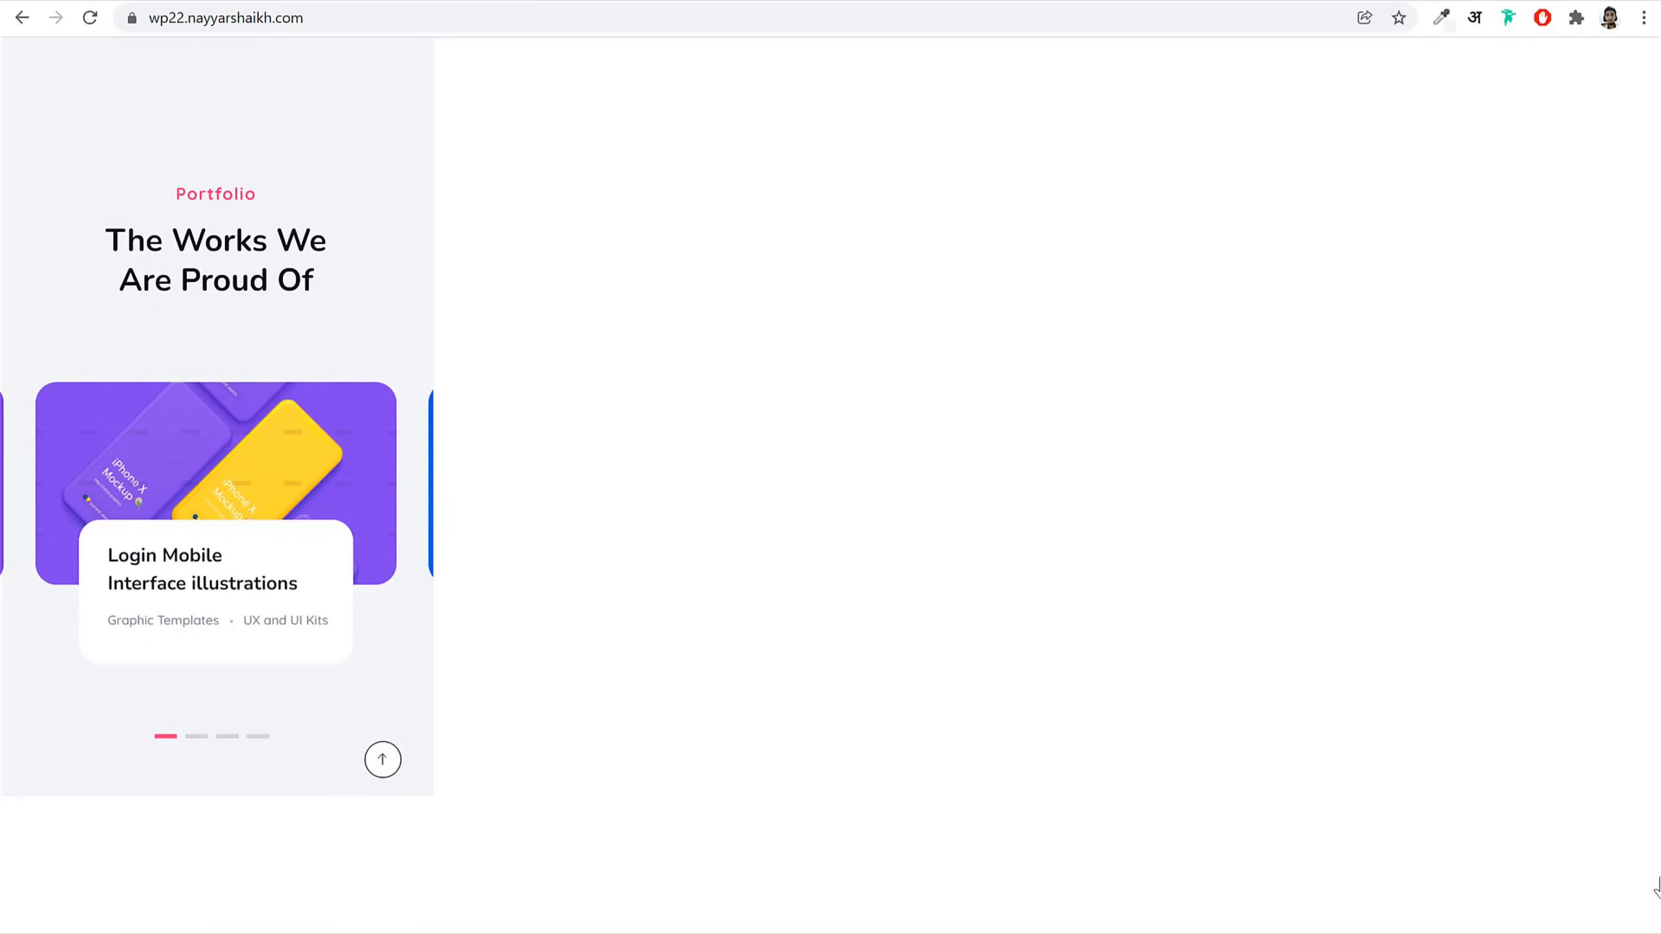
scroll(1517, 723, "up", 3)
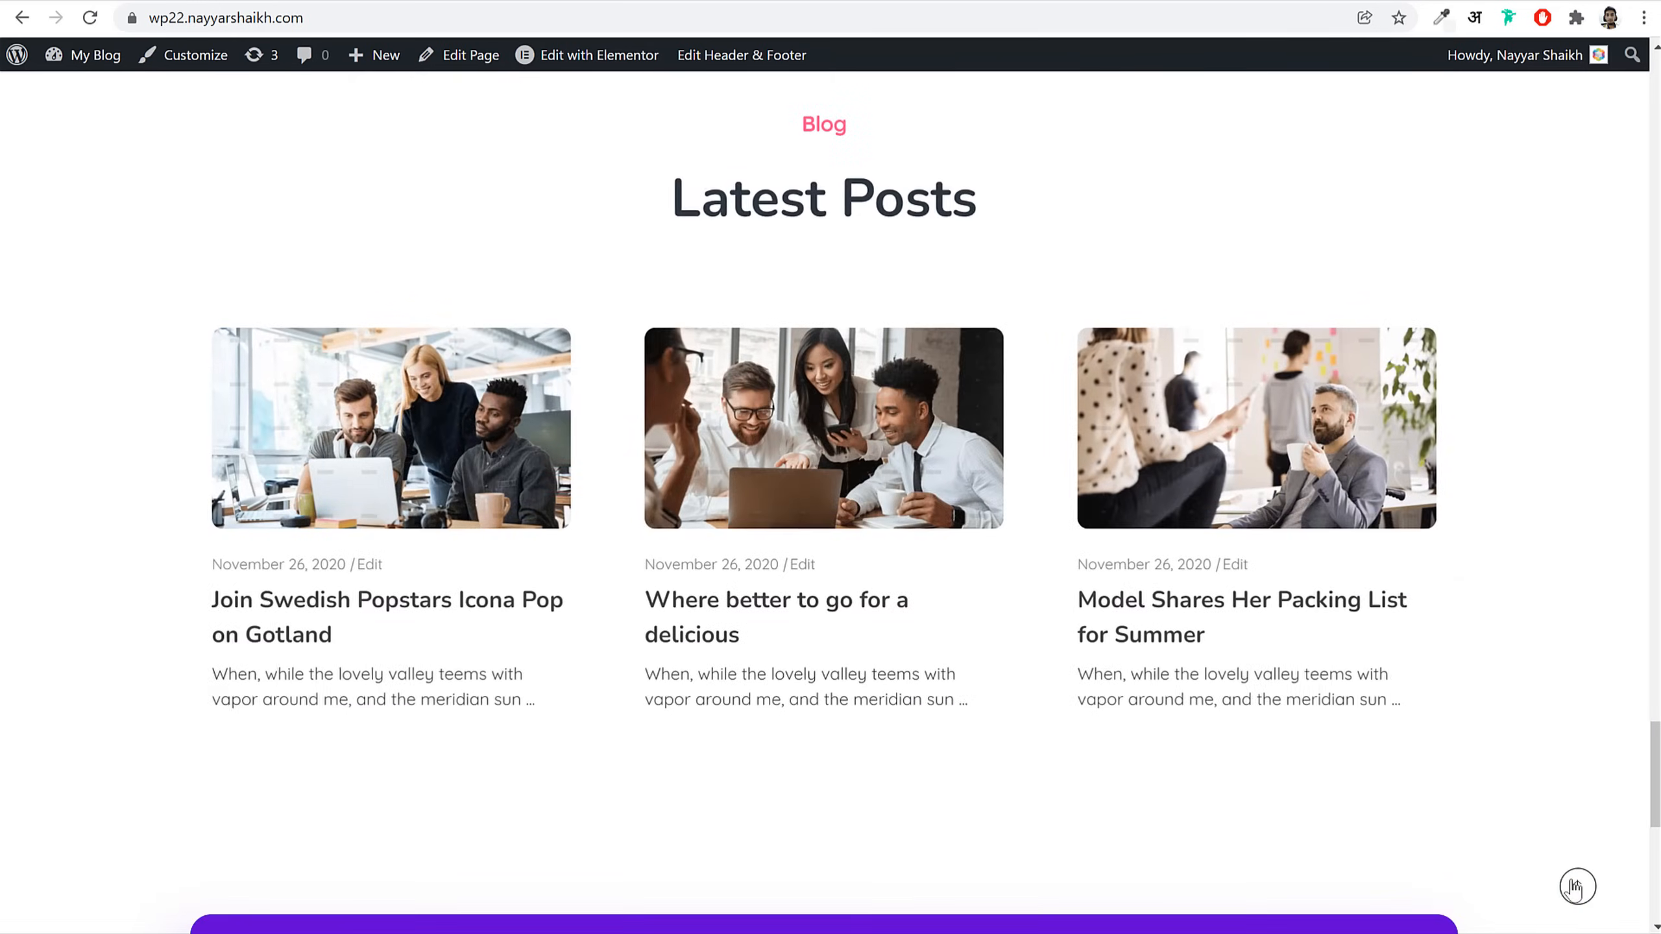
Step: Return to the top of the home page and launch Edit with Elementor from the admin bar
left_click(1577, 887)
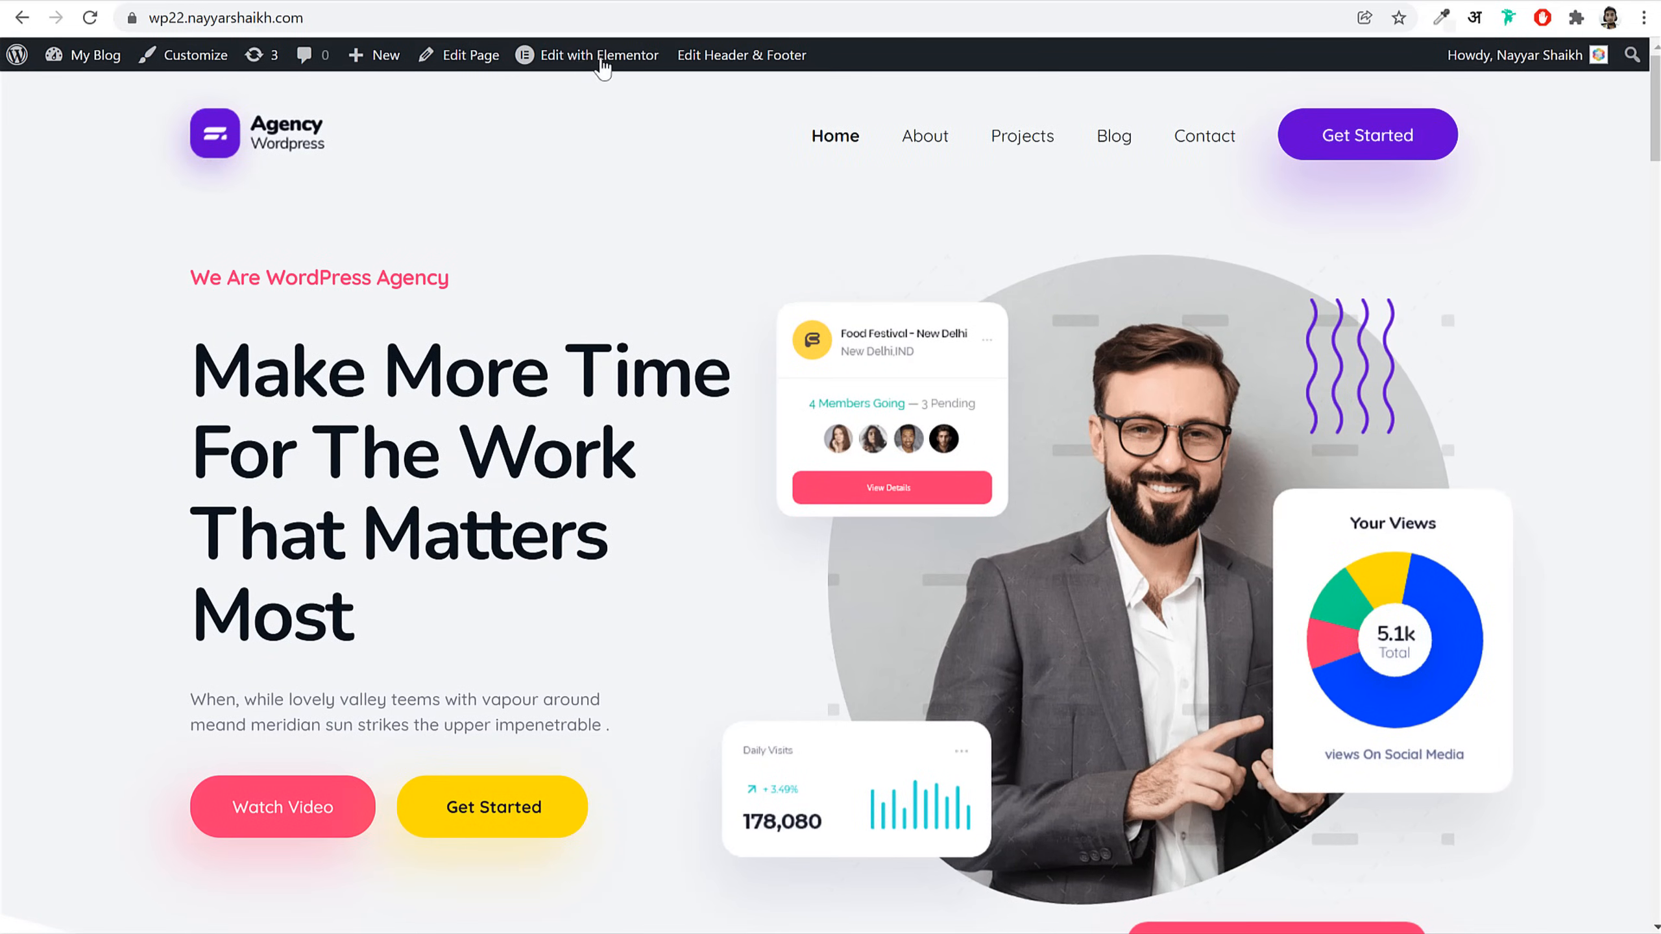
left_click(577, 60)
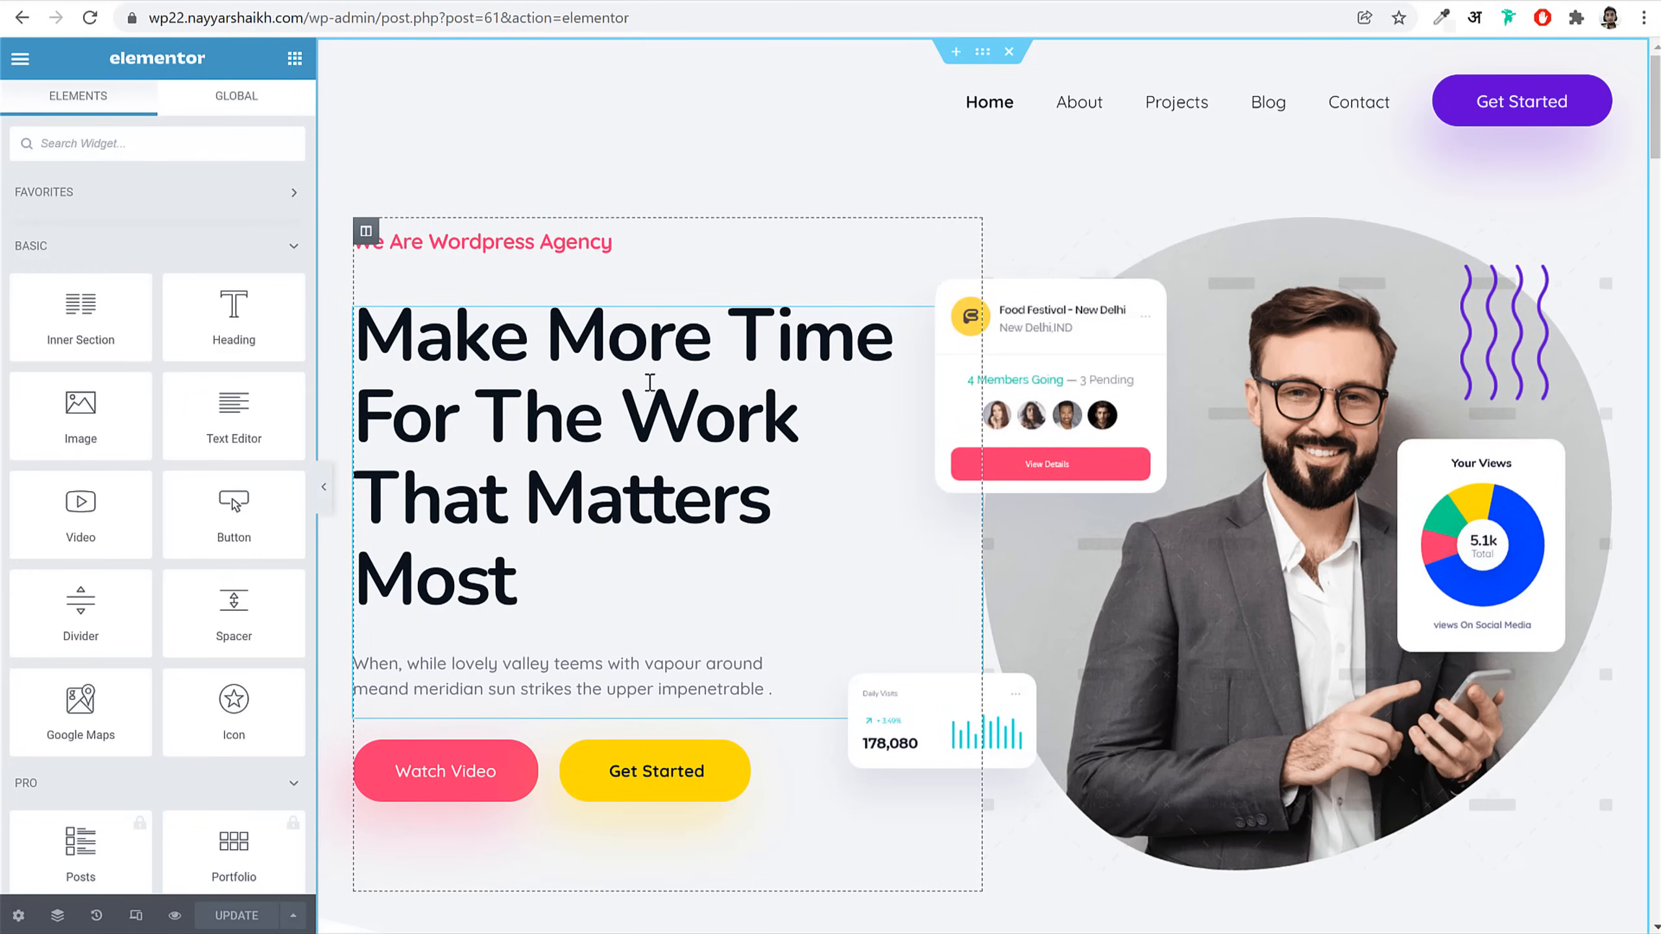
Step: Set the hero heading's Secondary Heading colour to the global Primary purple
left_click(649, 383)
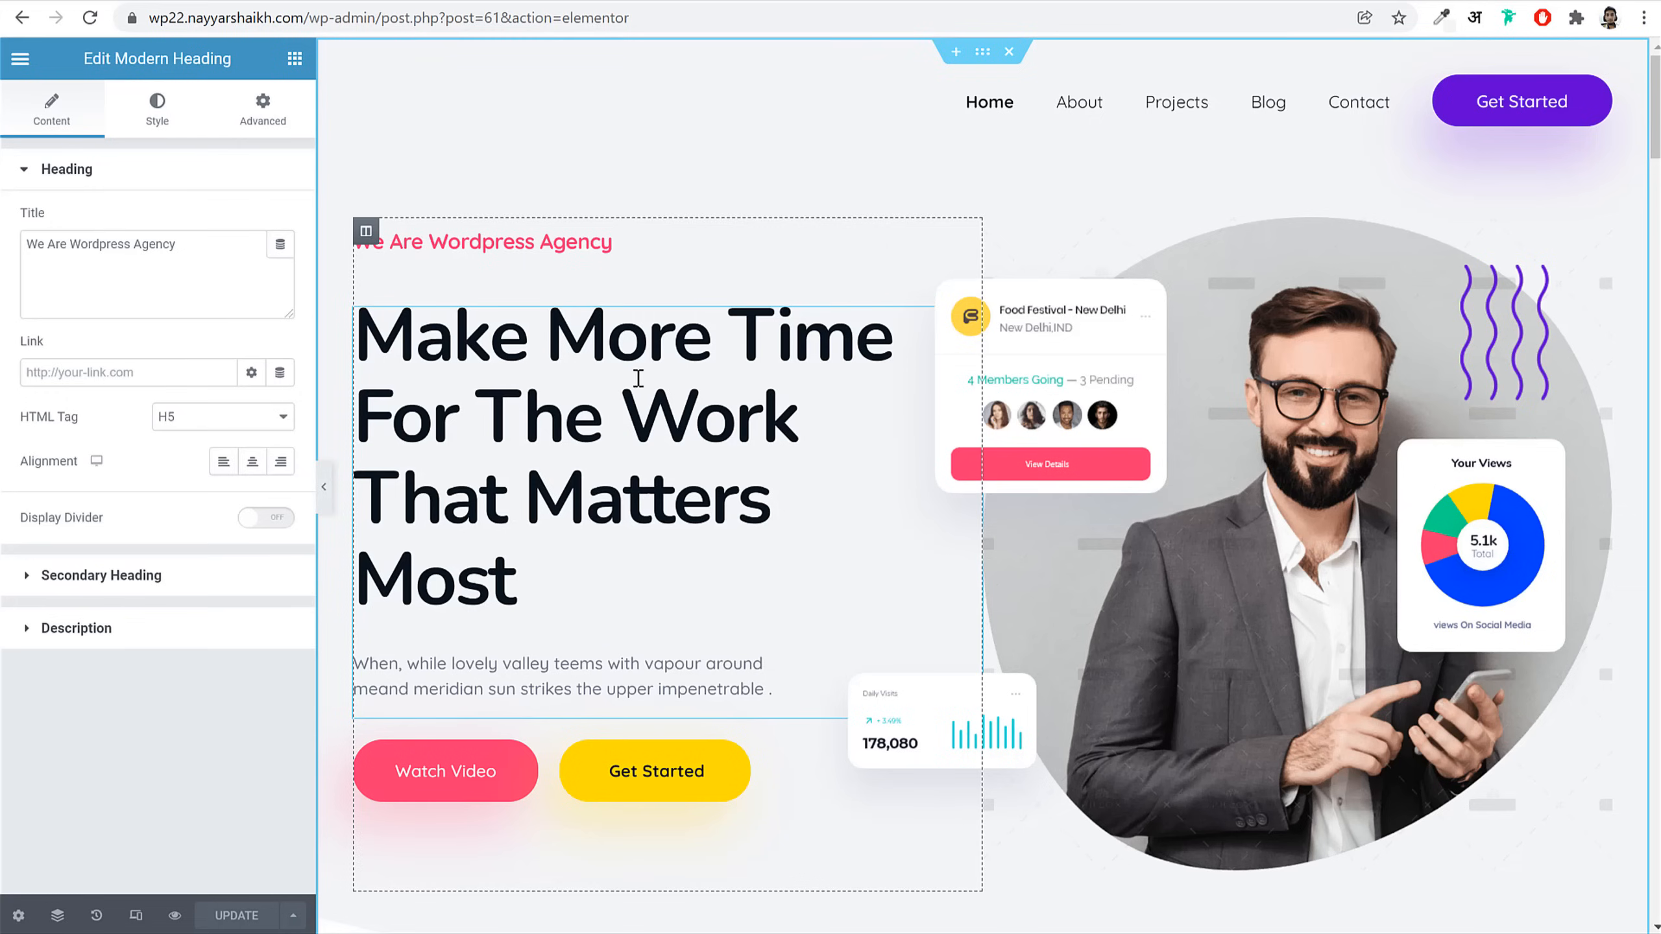
left_click(143, 578)
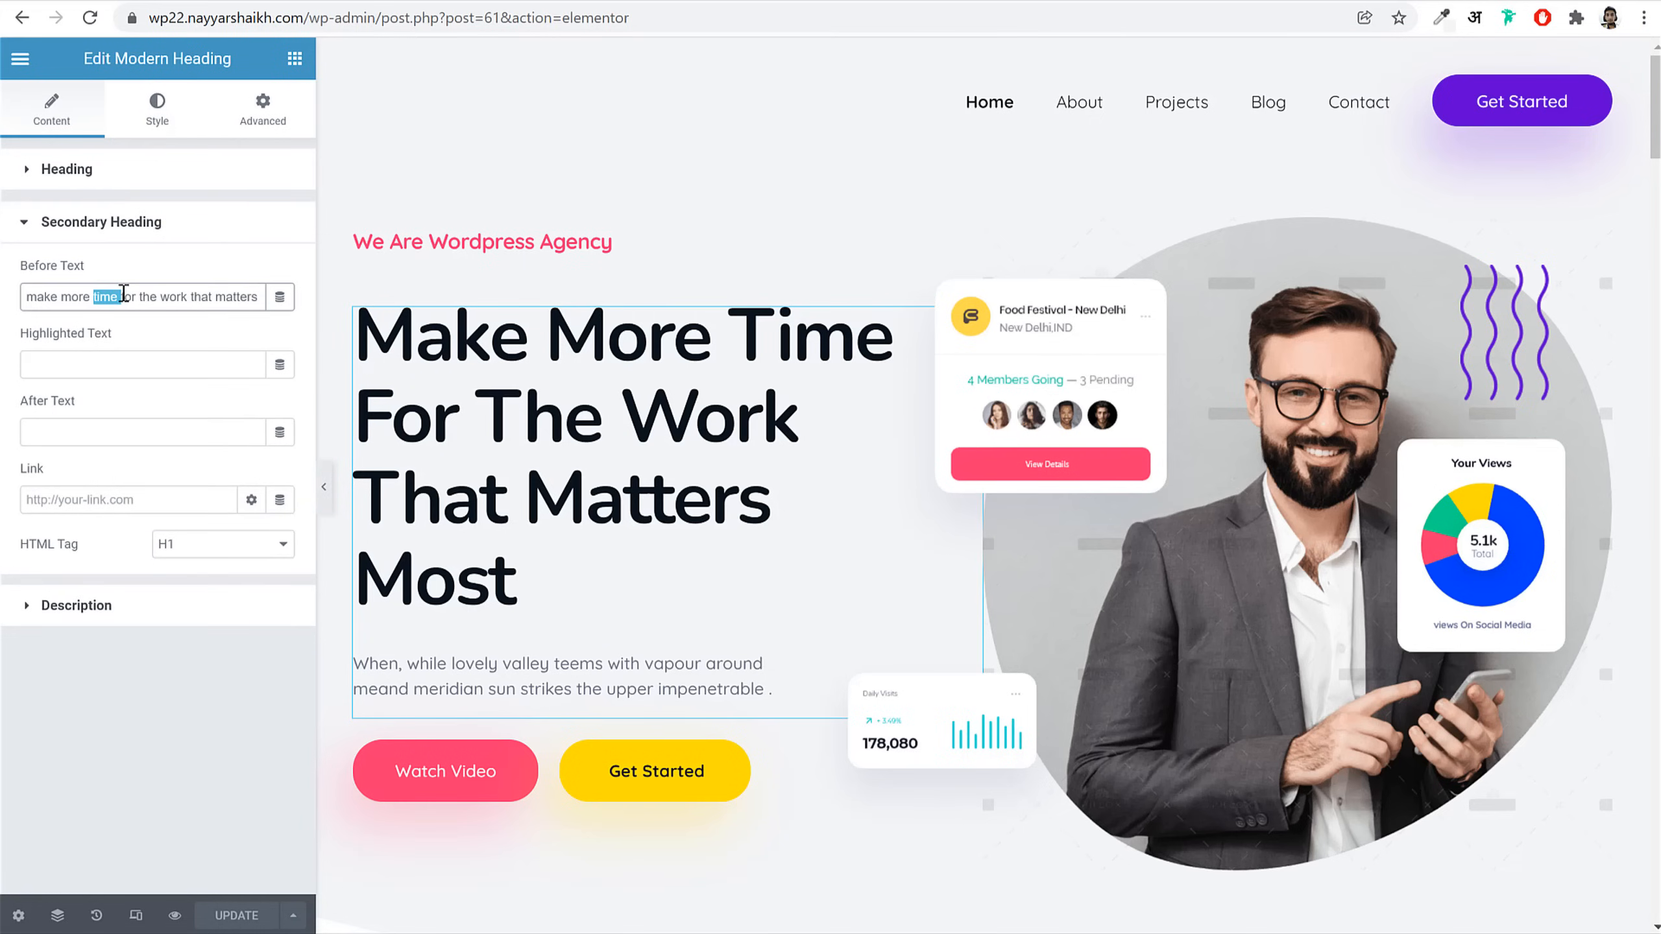
type("ey")
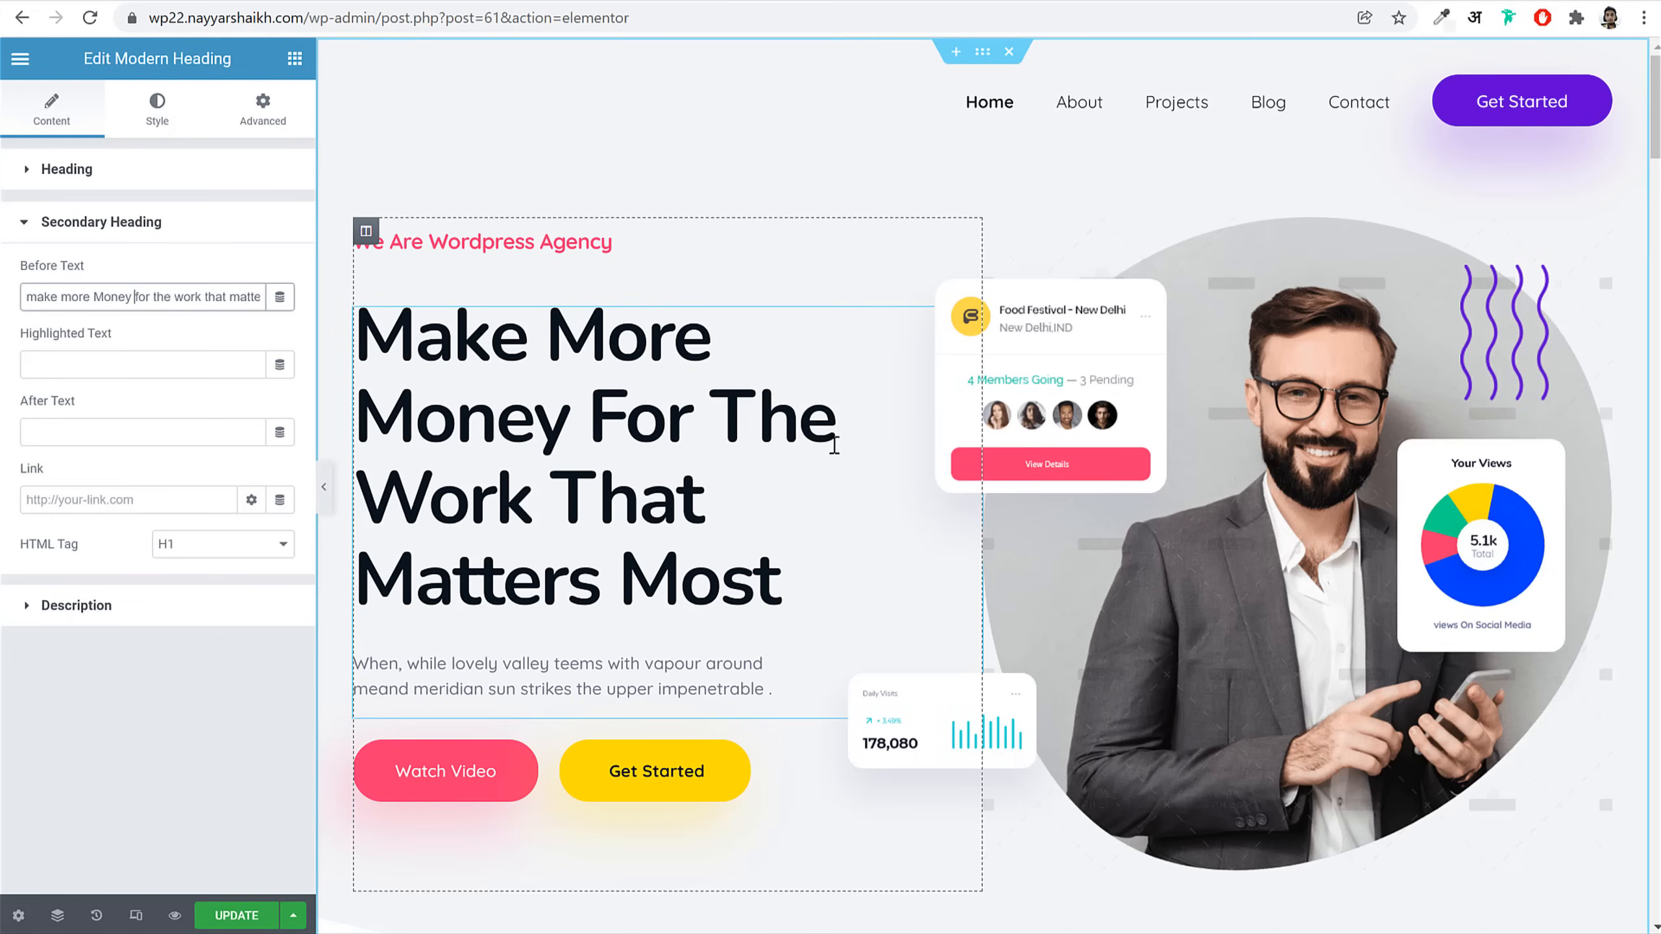
left_click(324, 487)
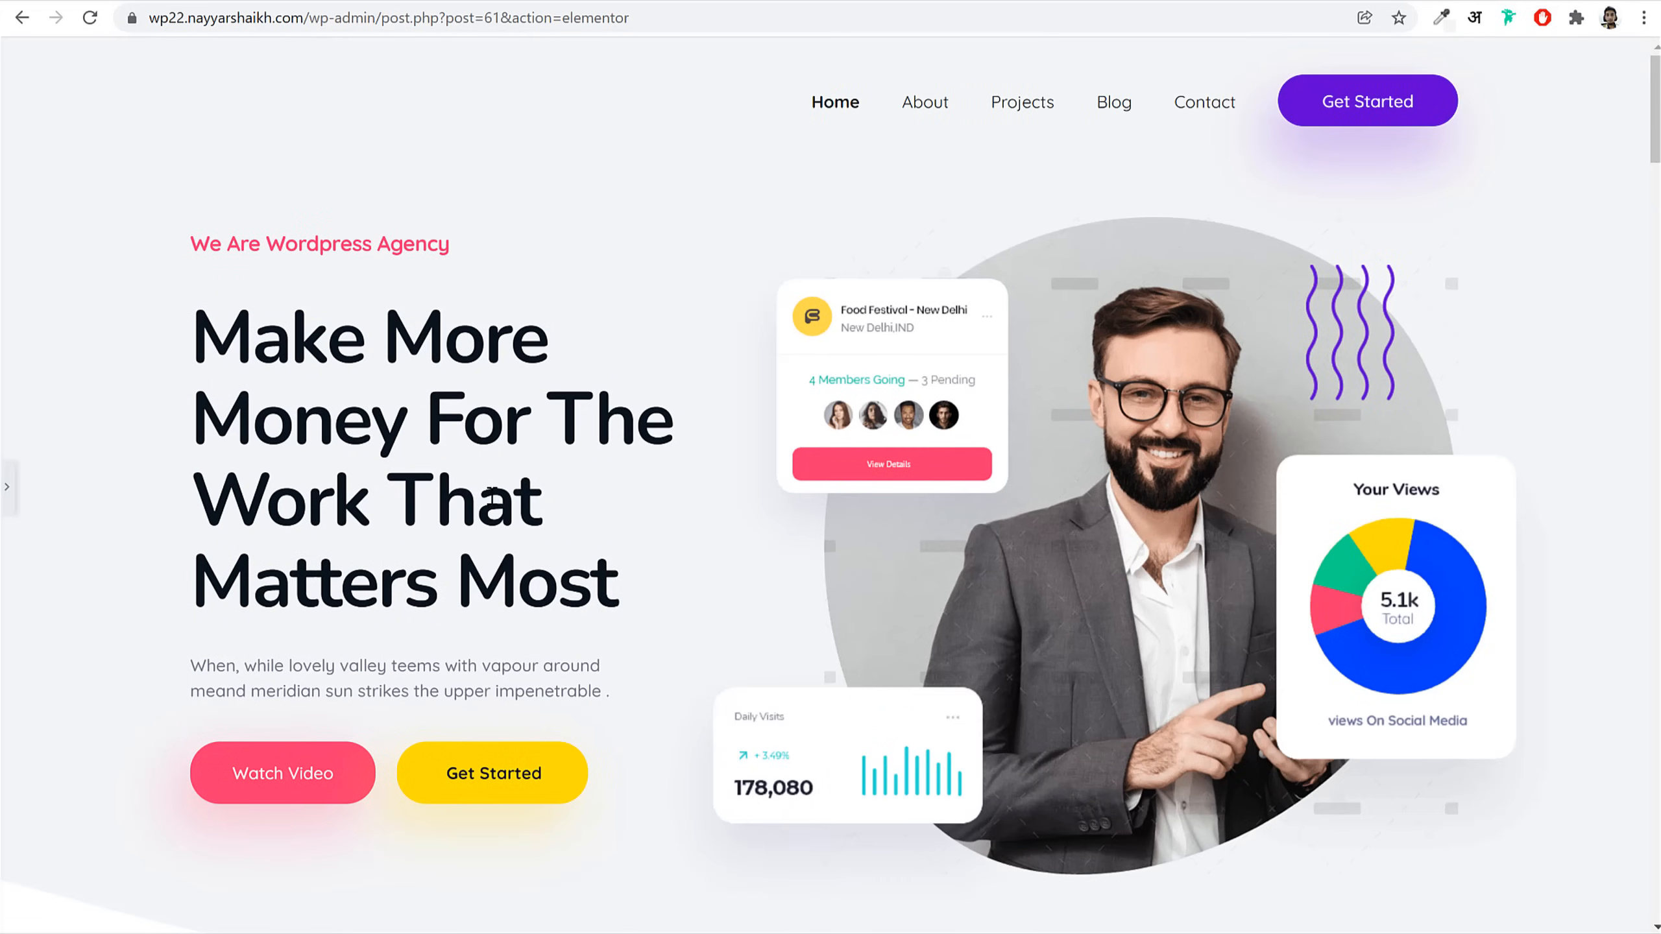
left_click(8, 487)
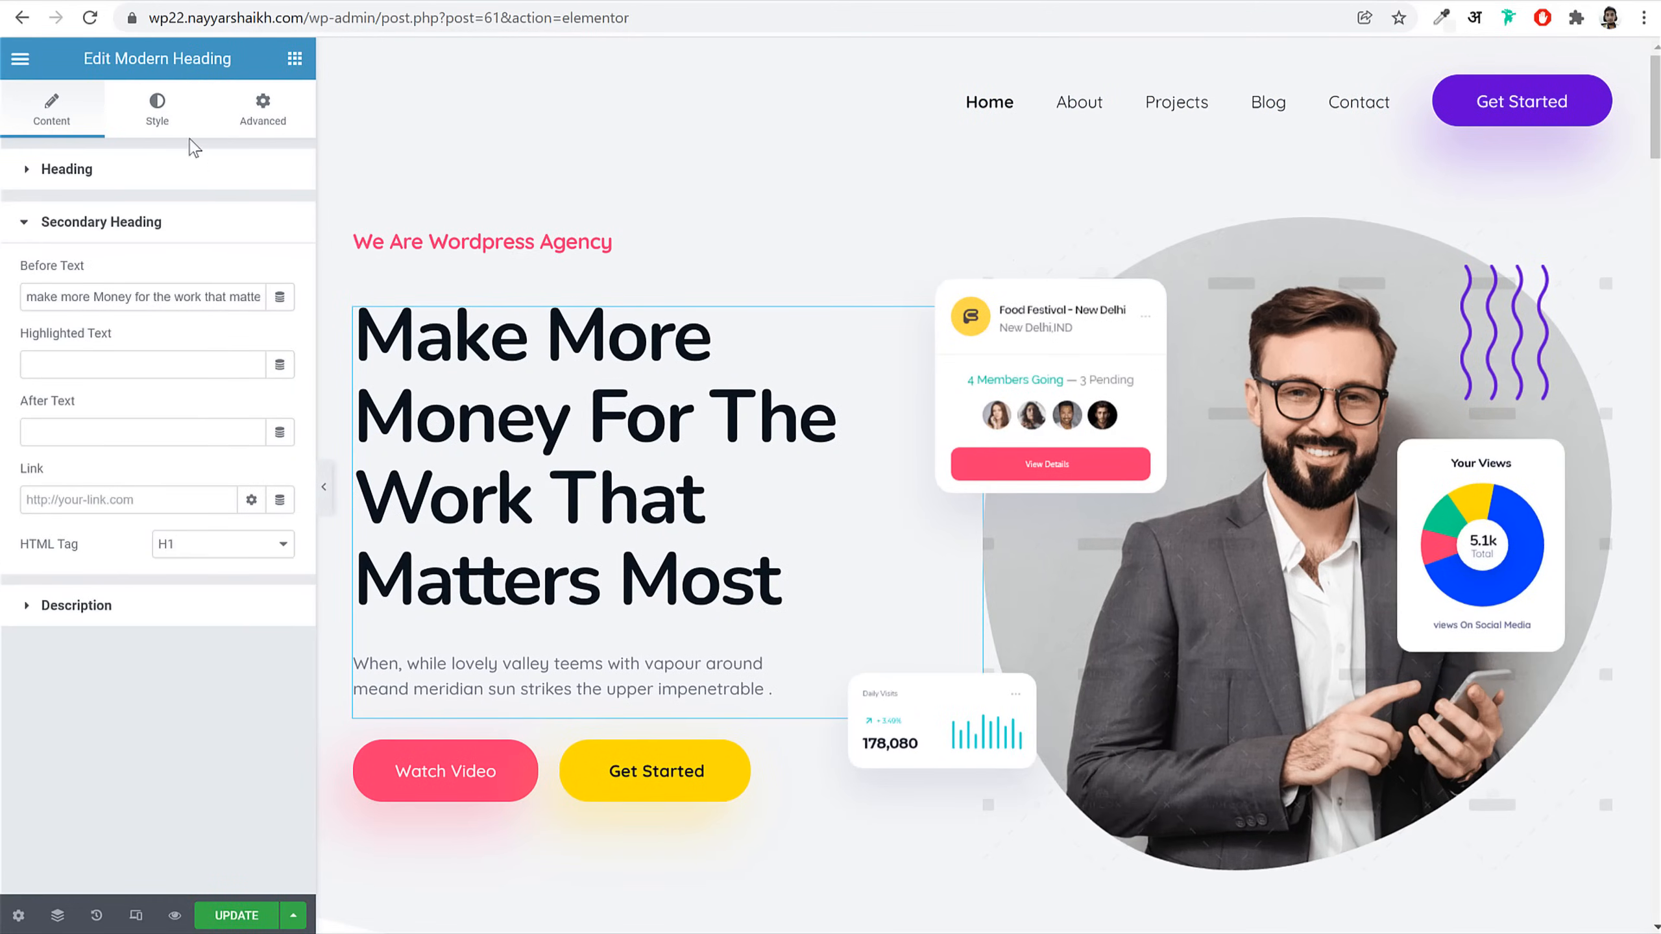
left_click(157, 108)
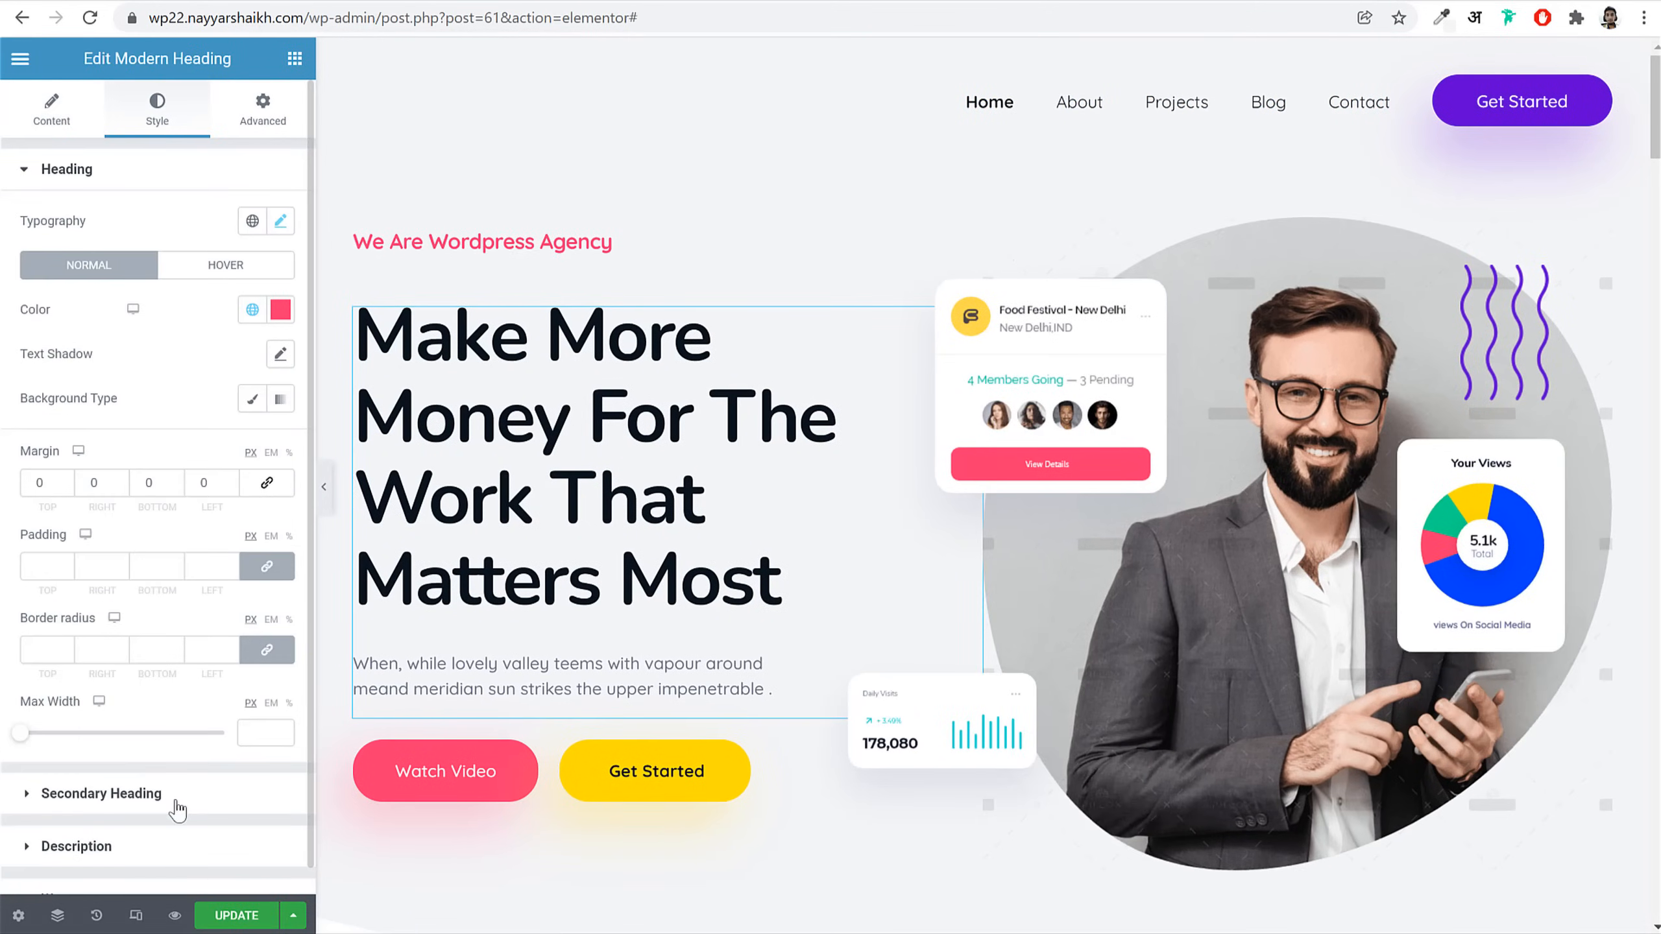
left_click(101, 793)
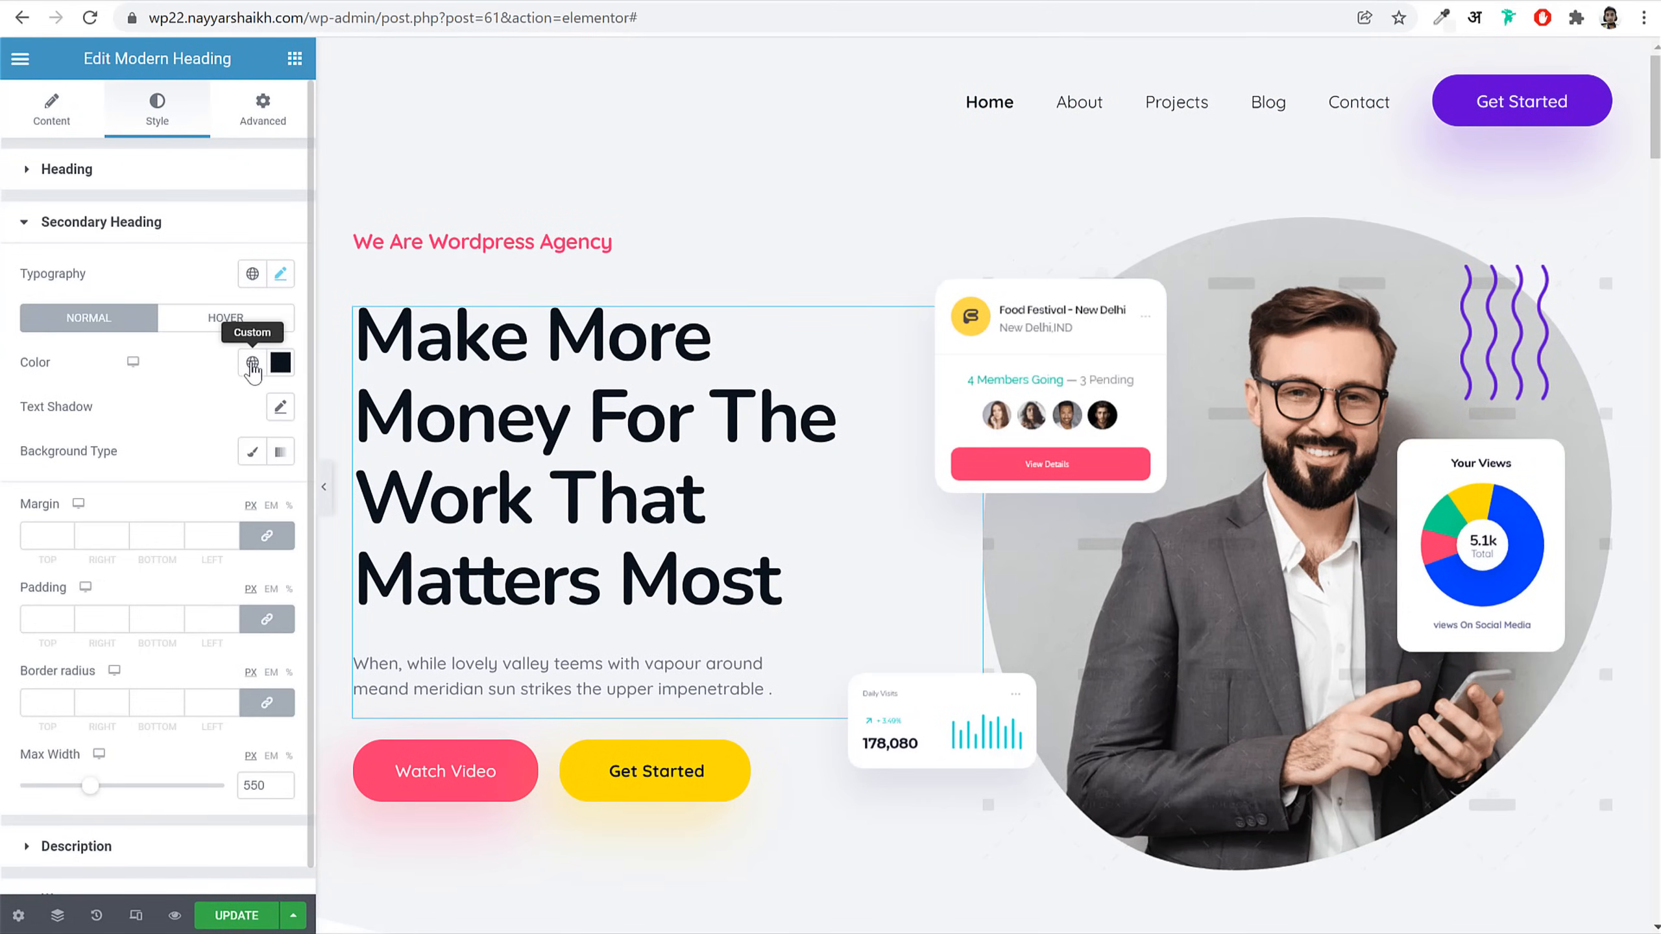
left_click(252, 364)
left_click(141, 465)
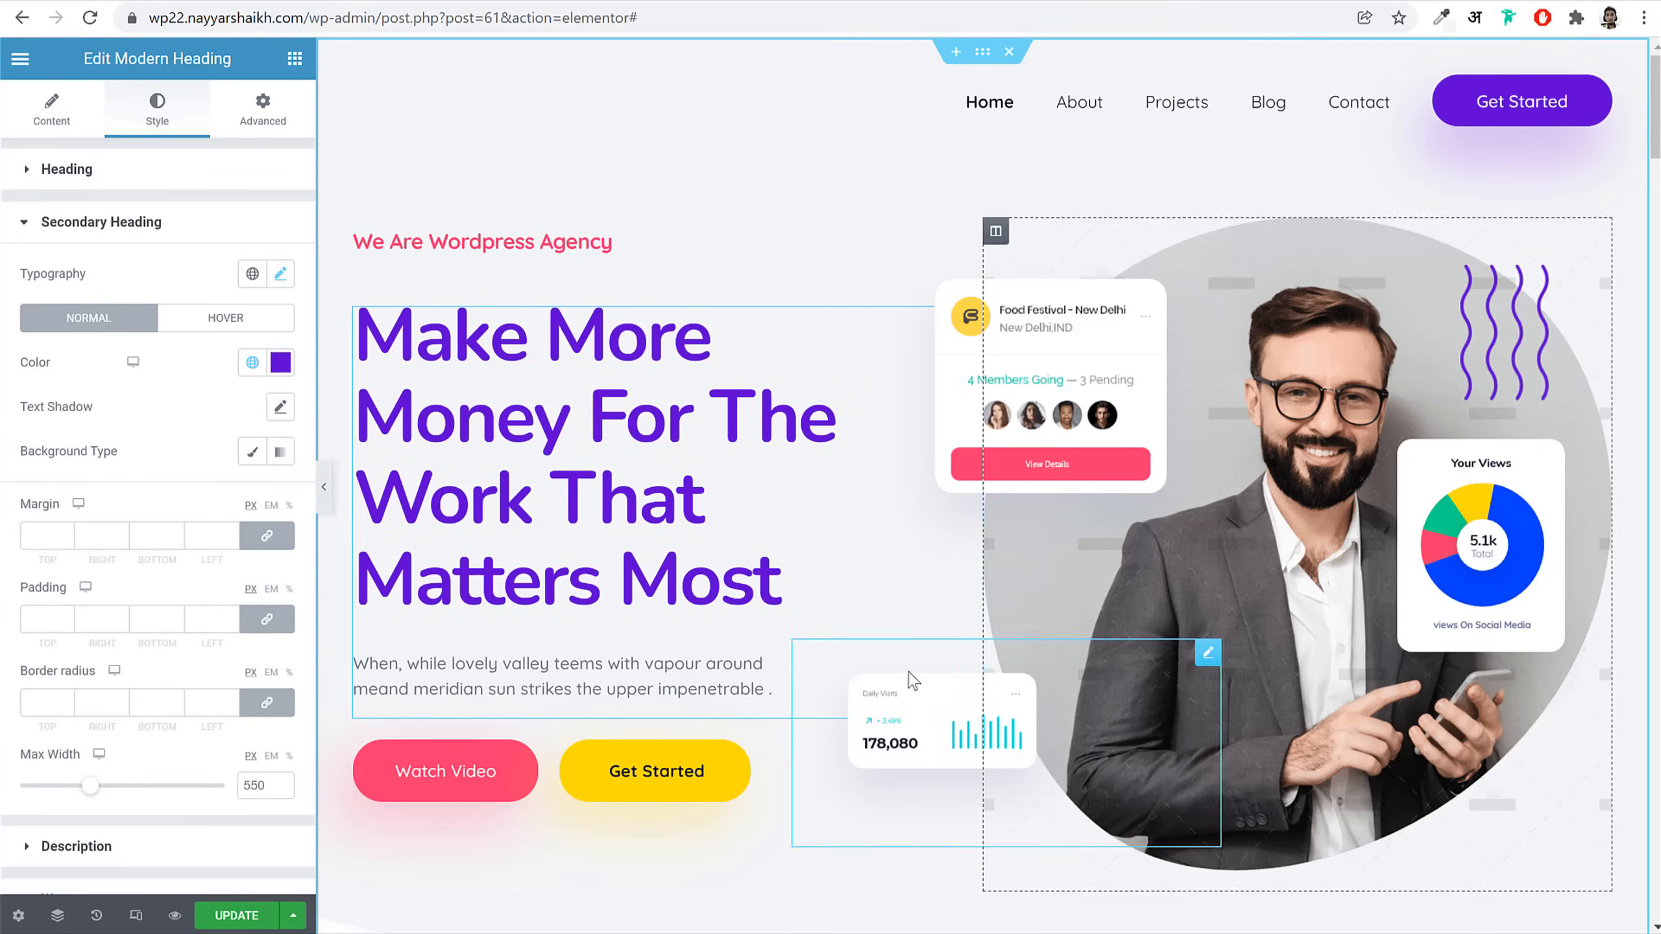
Step: Move the Digital Agency card into the left column and Team Accounts below API Reference
scroll(912, 712, "down", 7)
scroll(915, 712, "down", 3)
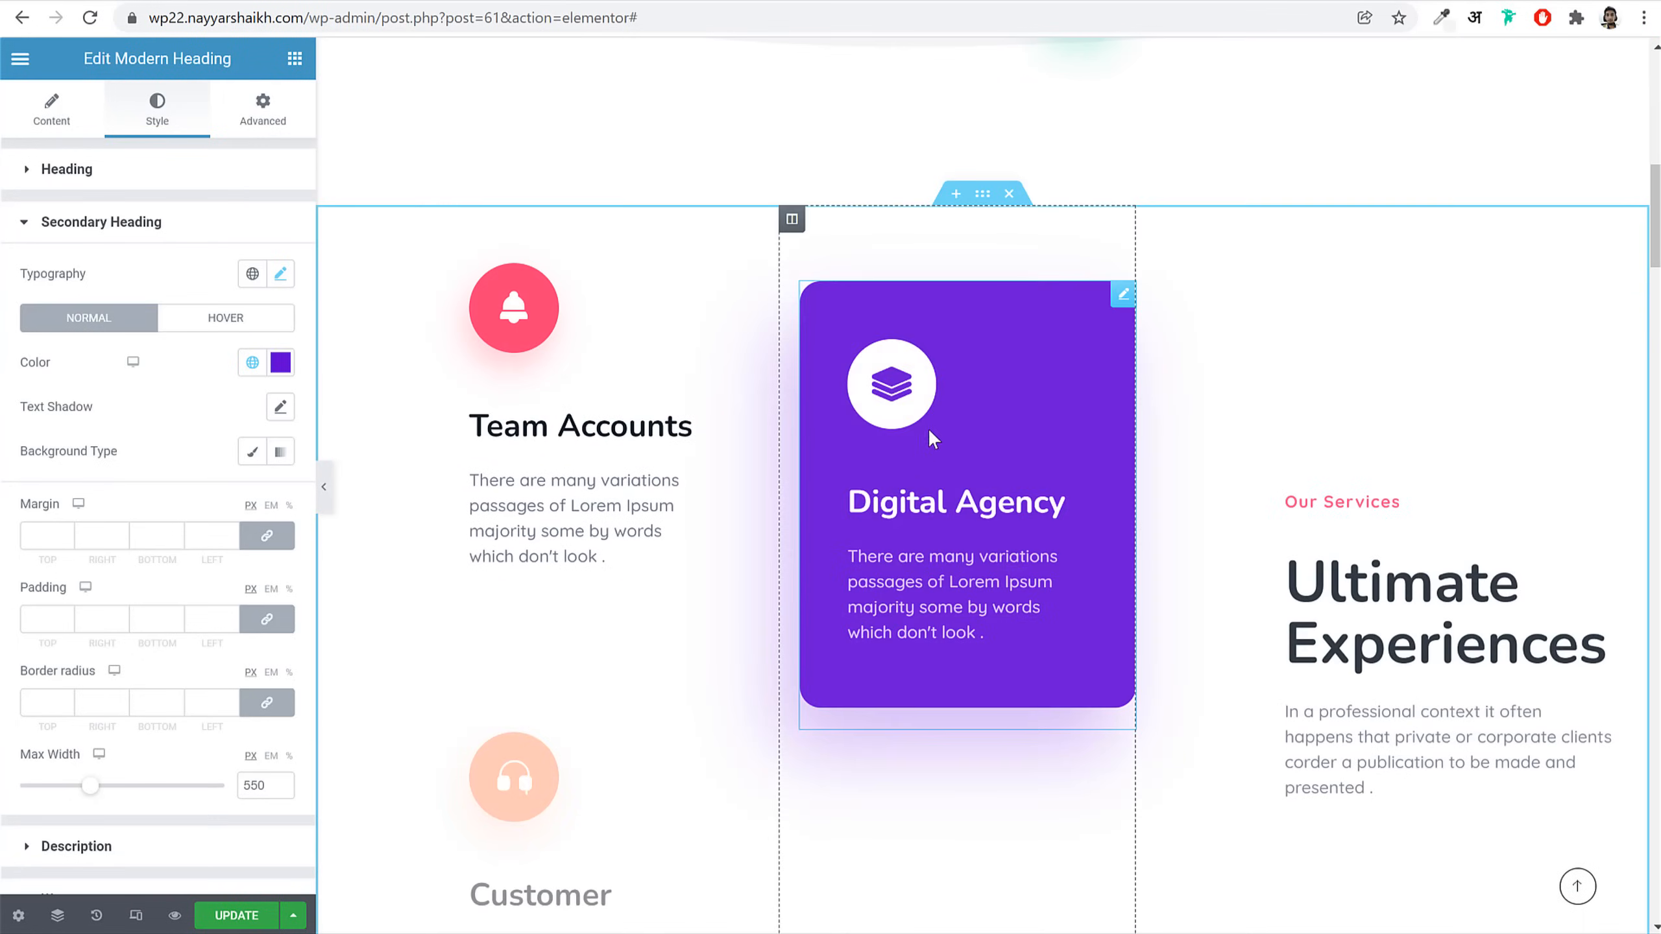
left_click_drag(1124, 298, 523, 295)
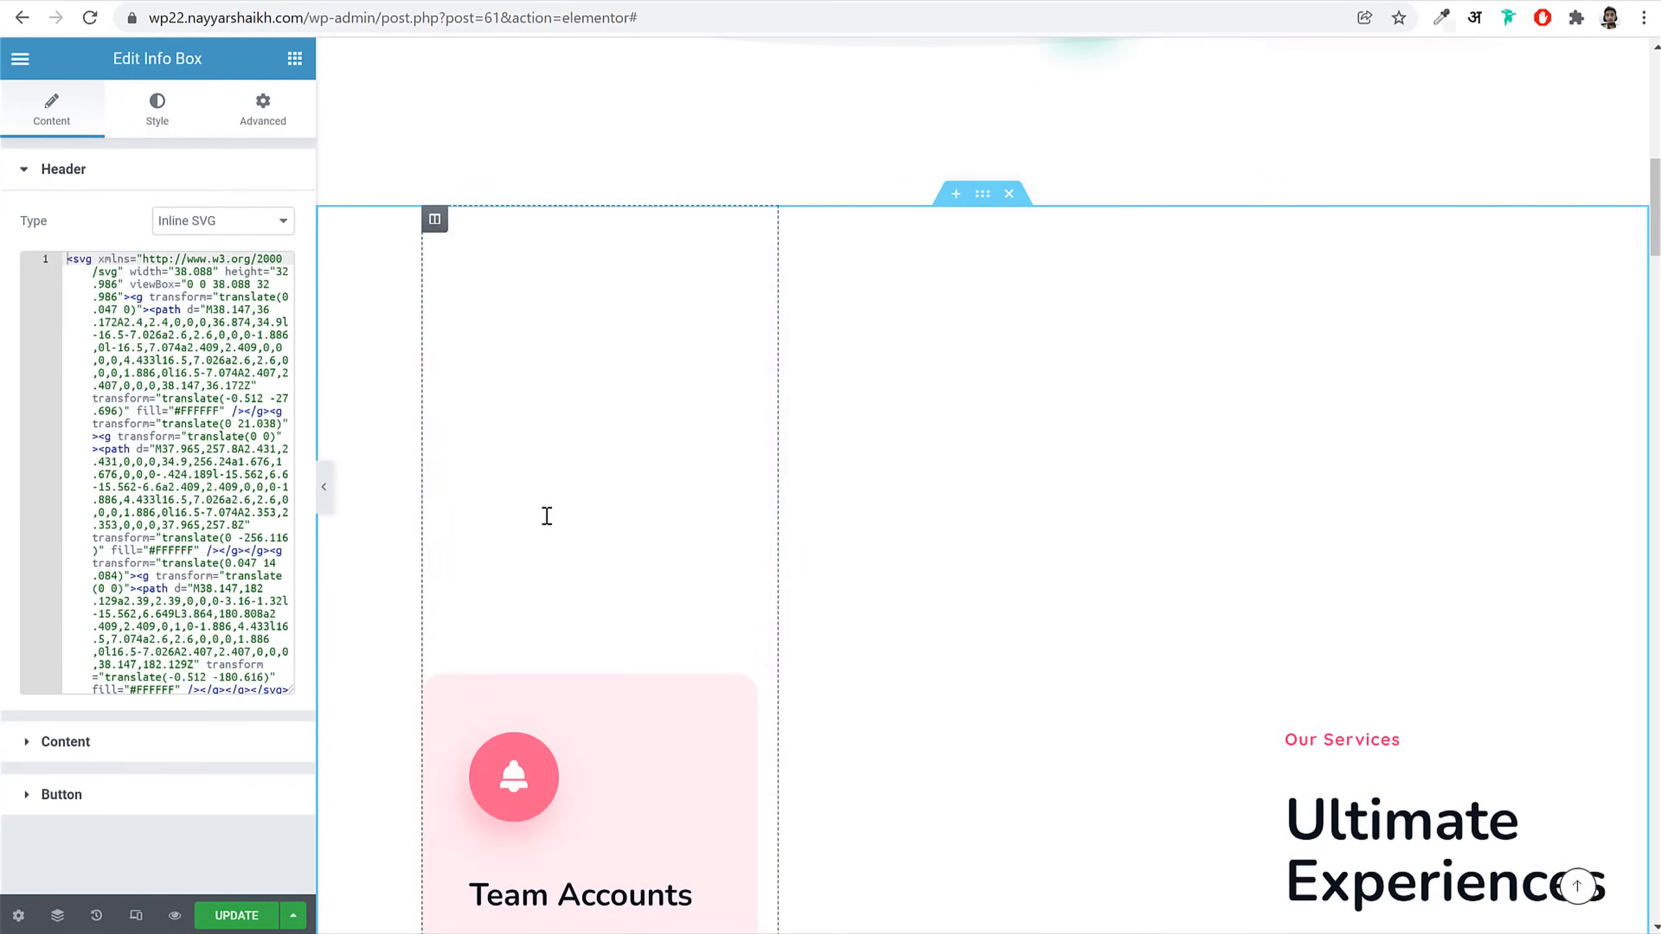
scroll(589, 556, "down", 3)
left_click_drag(746, 370, 957, 289)
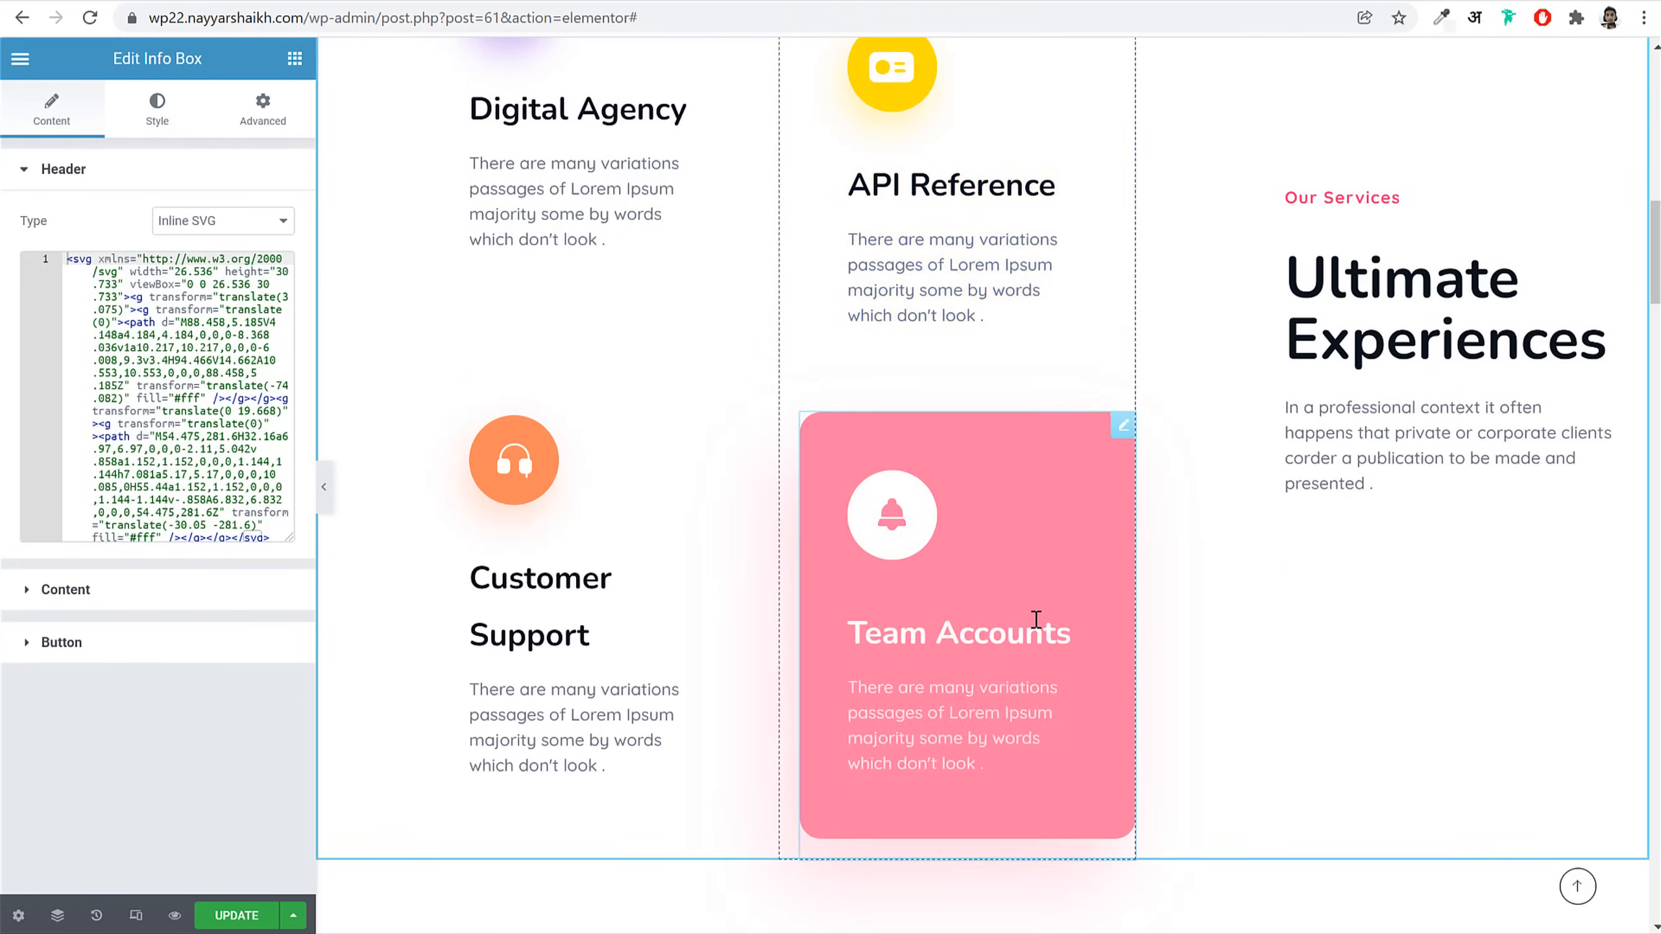
scroll(1039, 628, "up", 5)
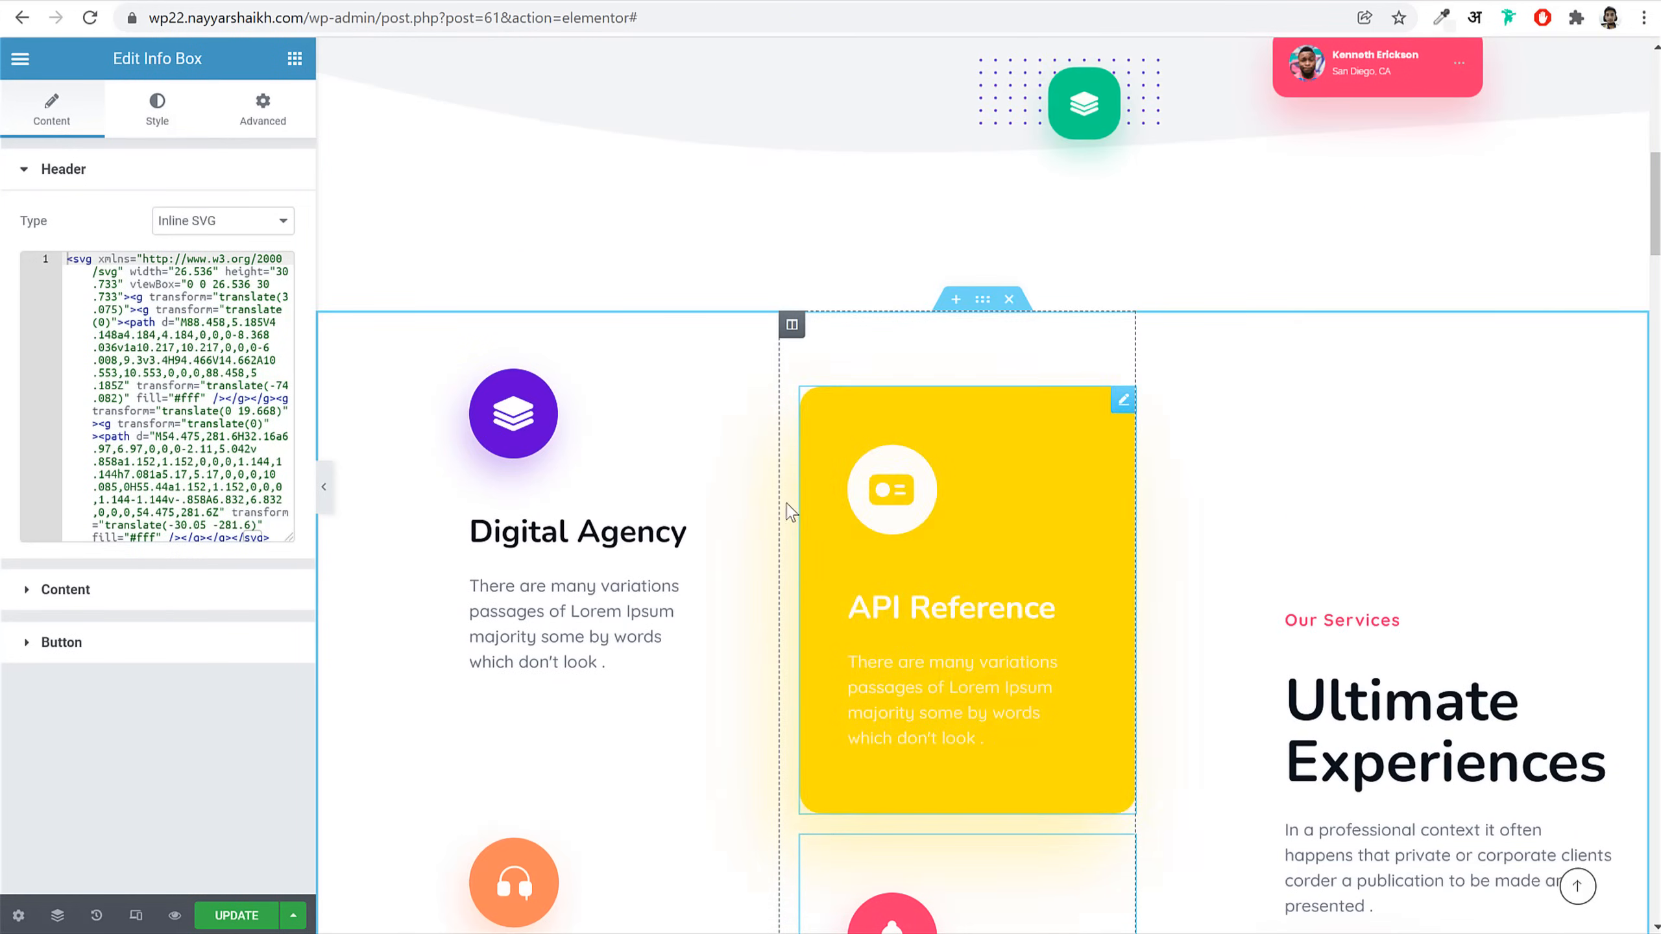
Step: Widen the Digital Agency and API Reference columns, then select the Happy Customer counter
left_click_drag(778, 374, 869, 396)
left_click_drag(839, 464, 941, 476)
scroll(1229, 678, "down", 5)
scroll(1224, 677, "down", 10)
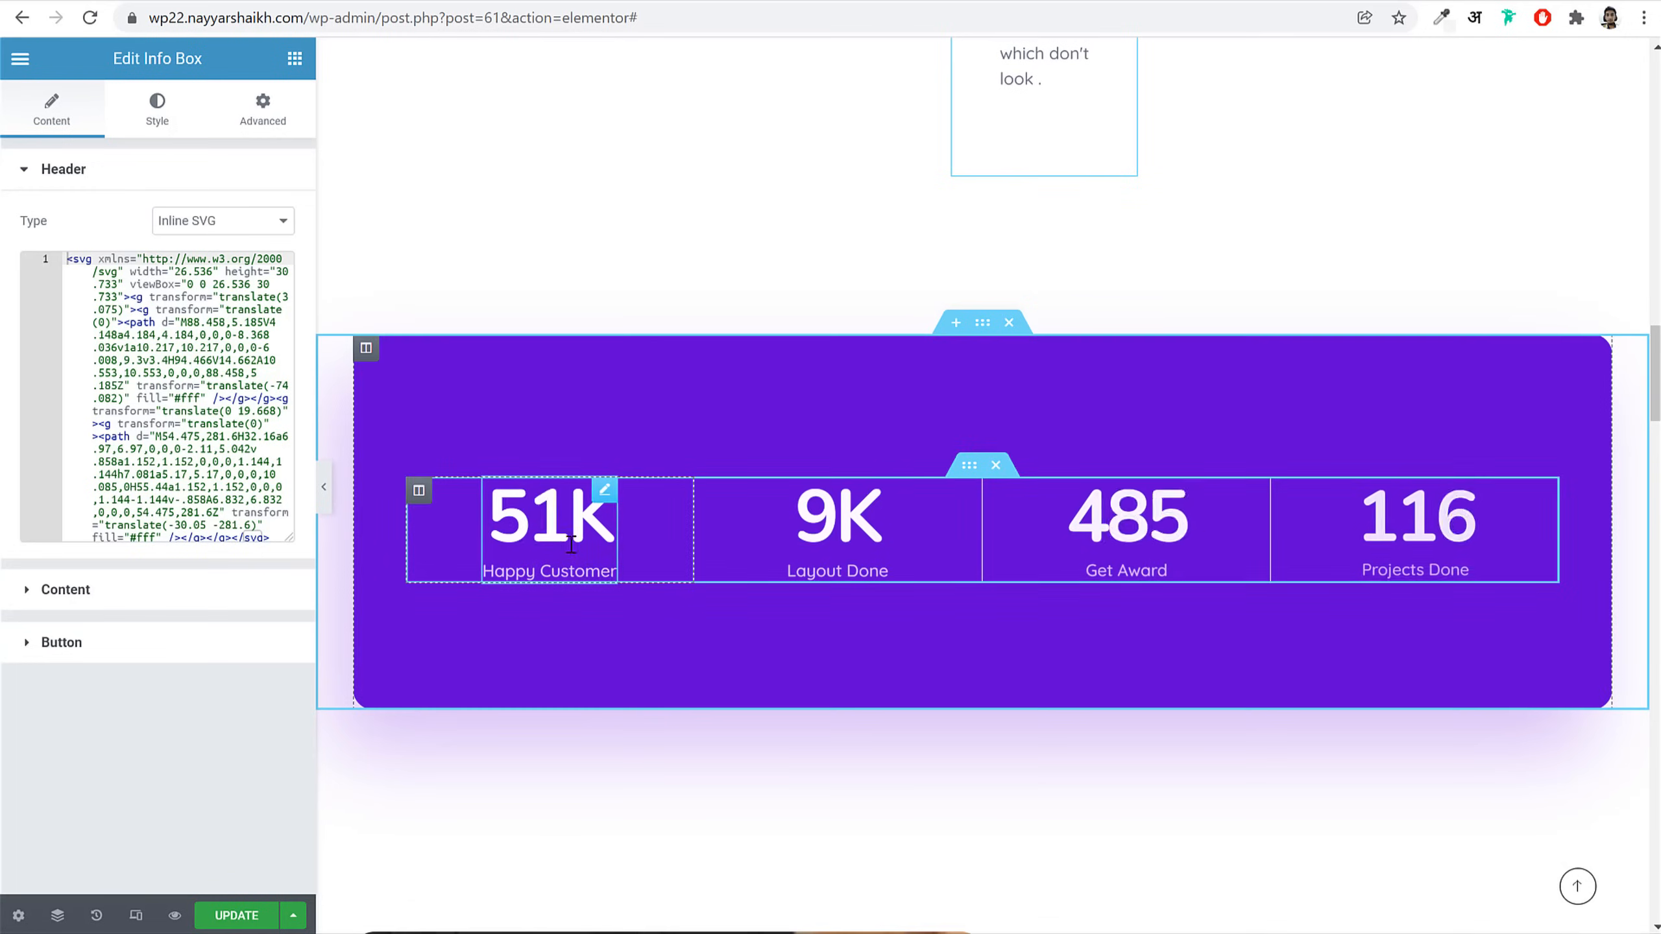
left_click(503, 535)
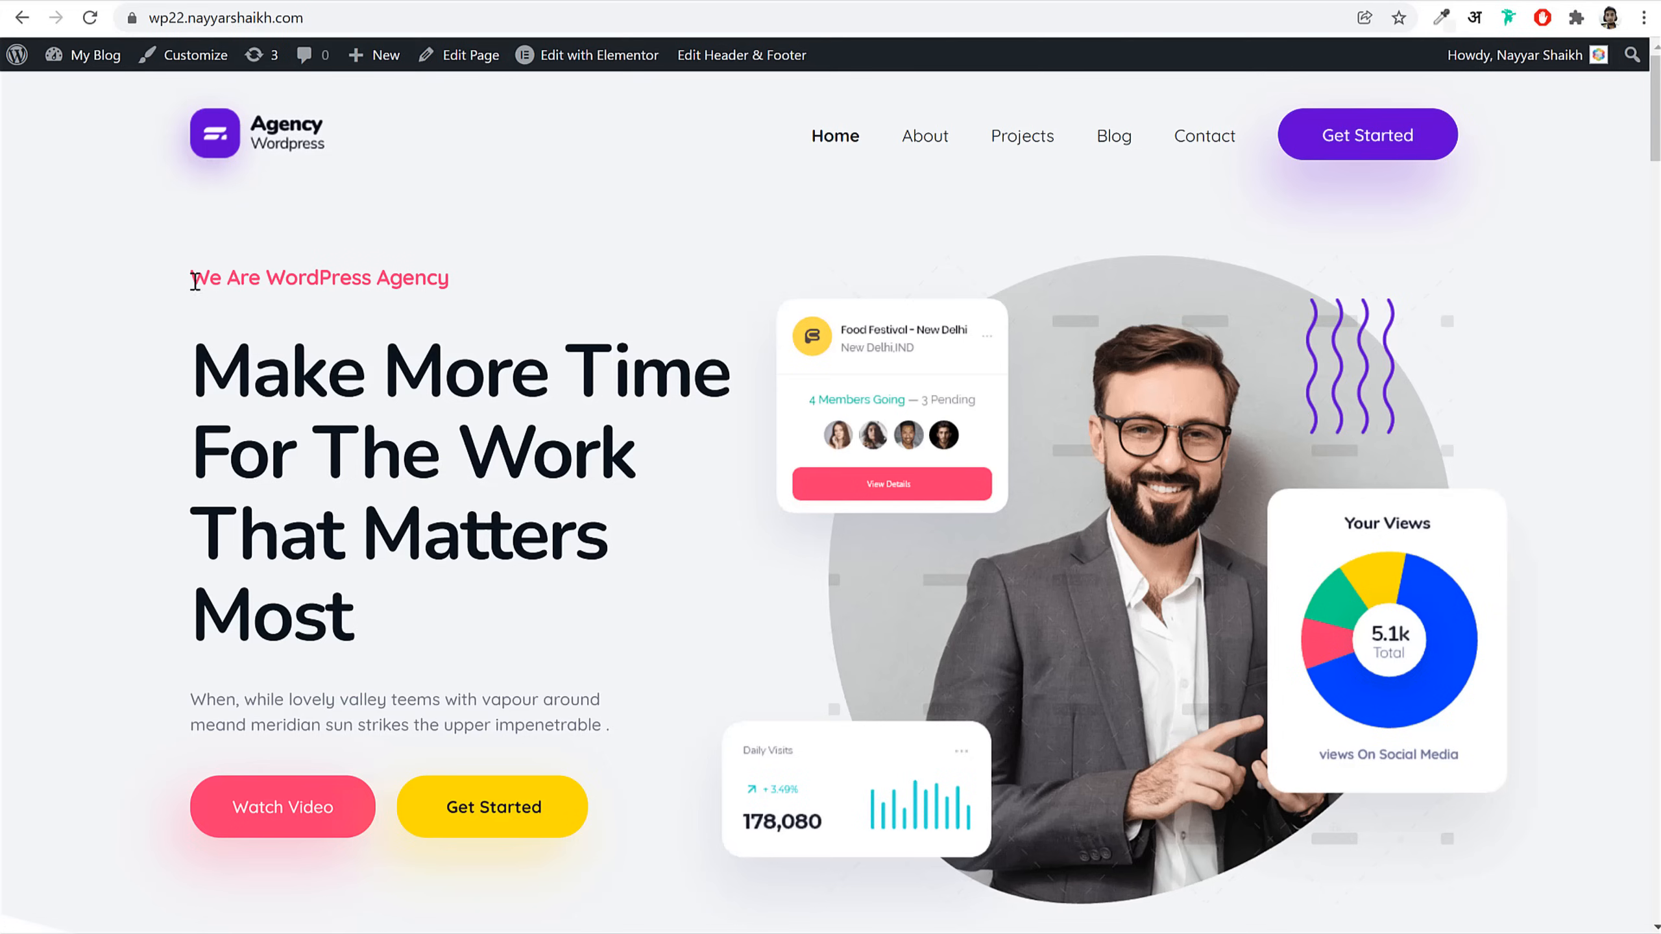
left_click_drag(195, 280, 451, 282)
left_click_drag(216, 399, 448, 605)
left_click(367, 689)
scroll(1370, 501, "down", 5)
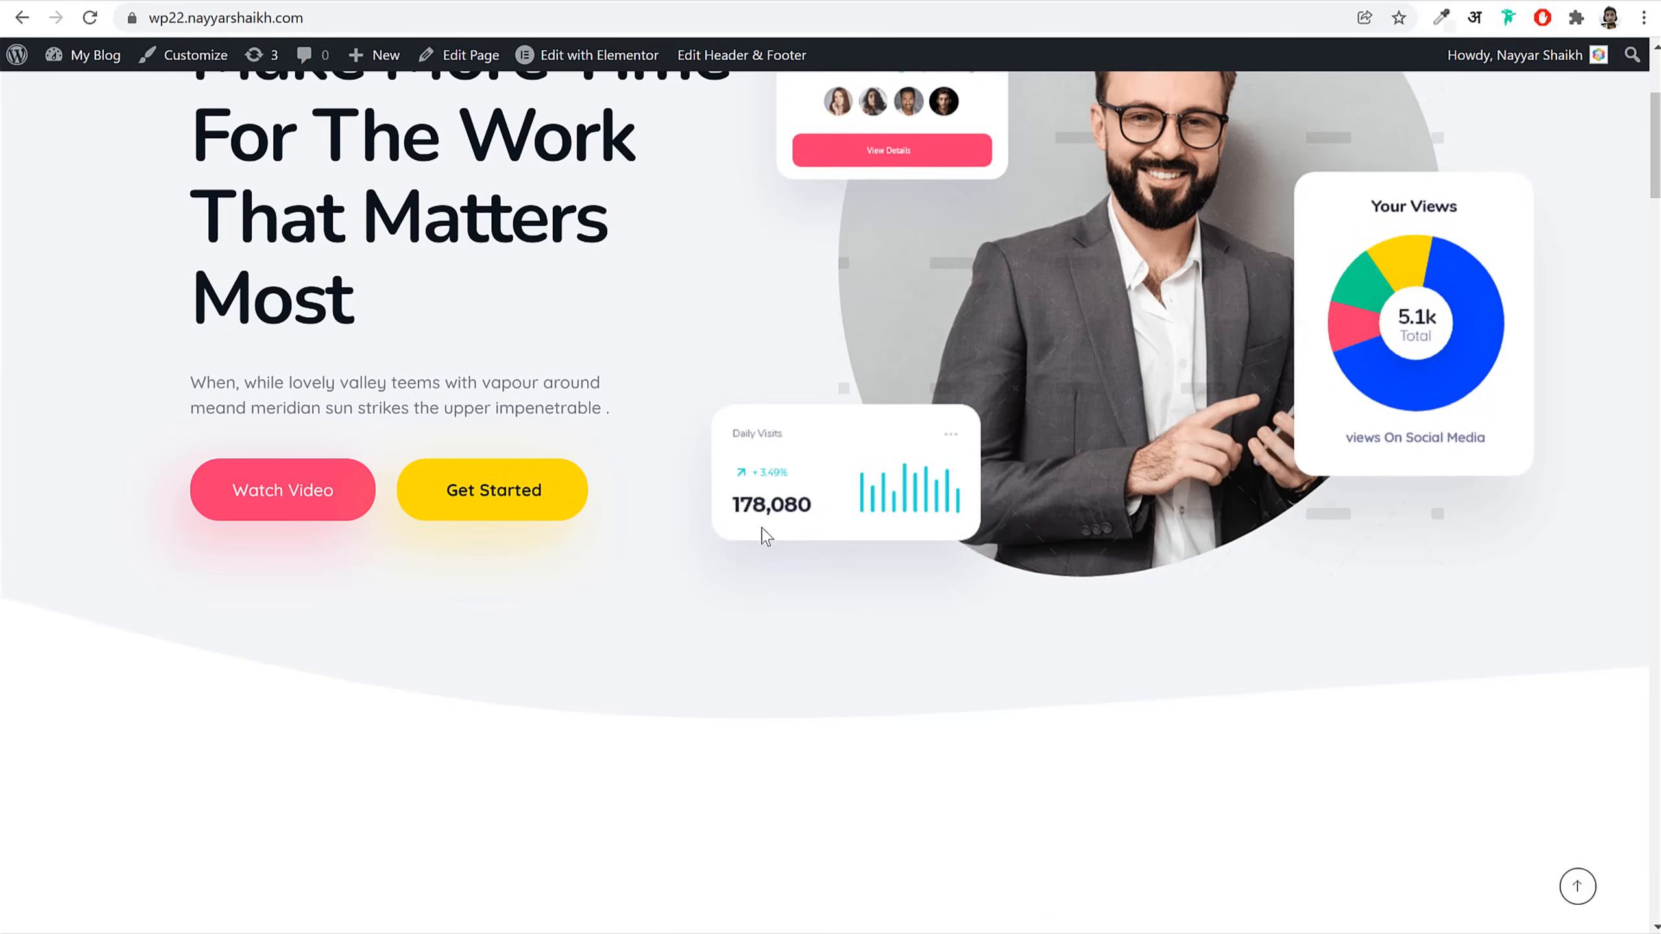
scroll(1119, 546, "up", 3)
scroll(1279, 451, "down", 5)
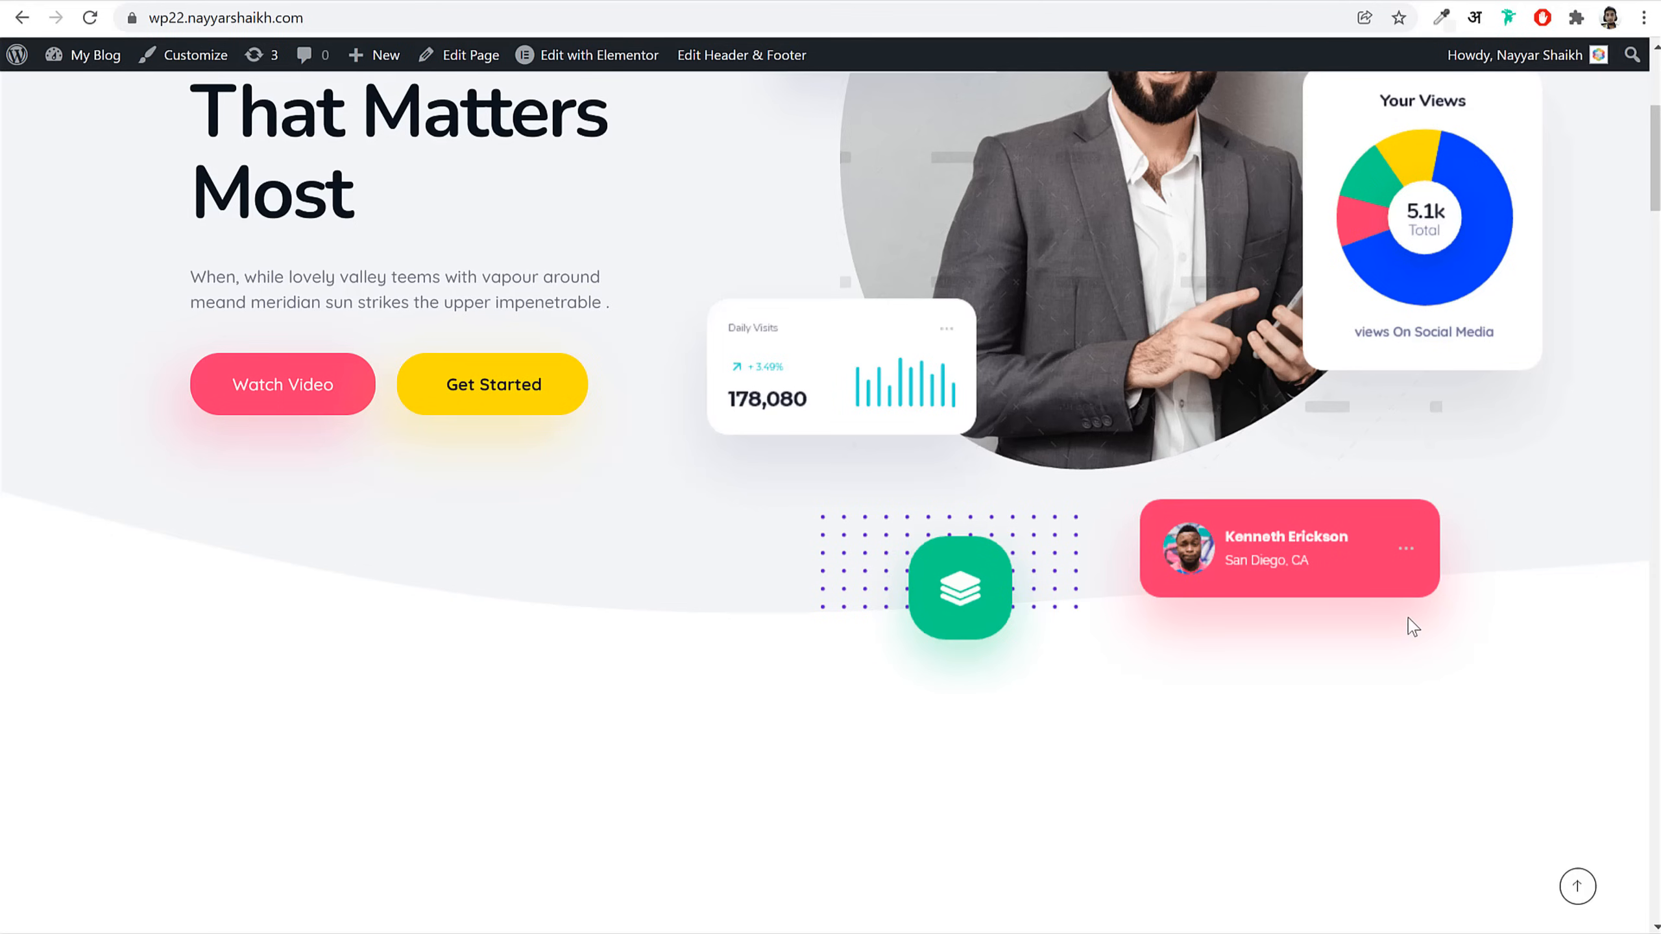
scroll(1486, 651, "down", 10)
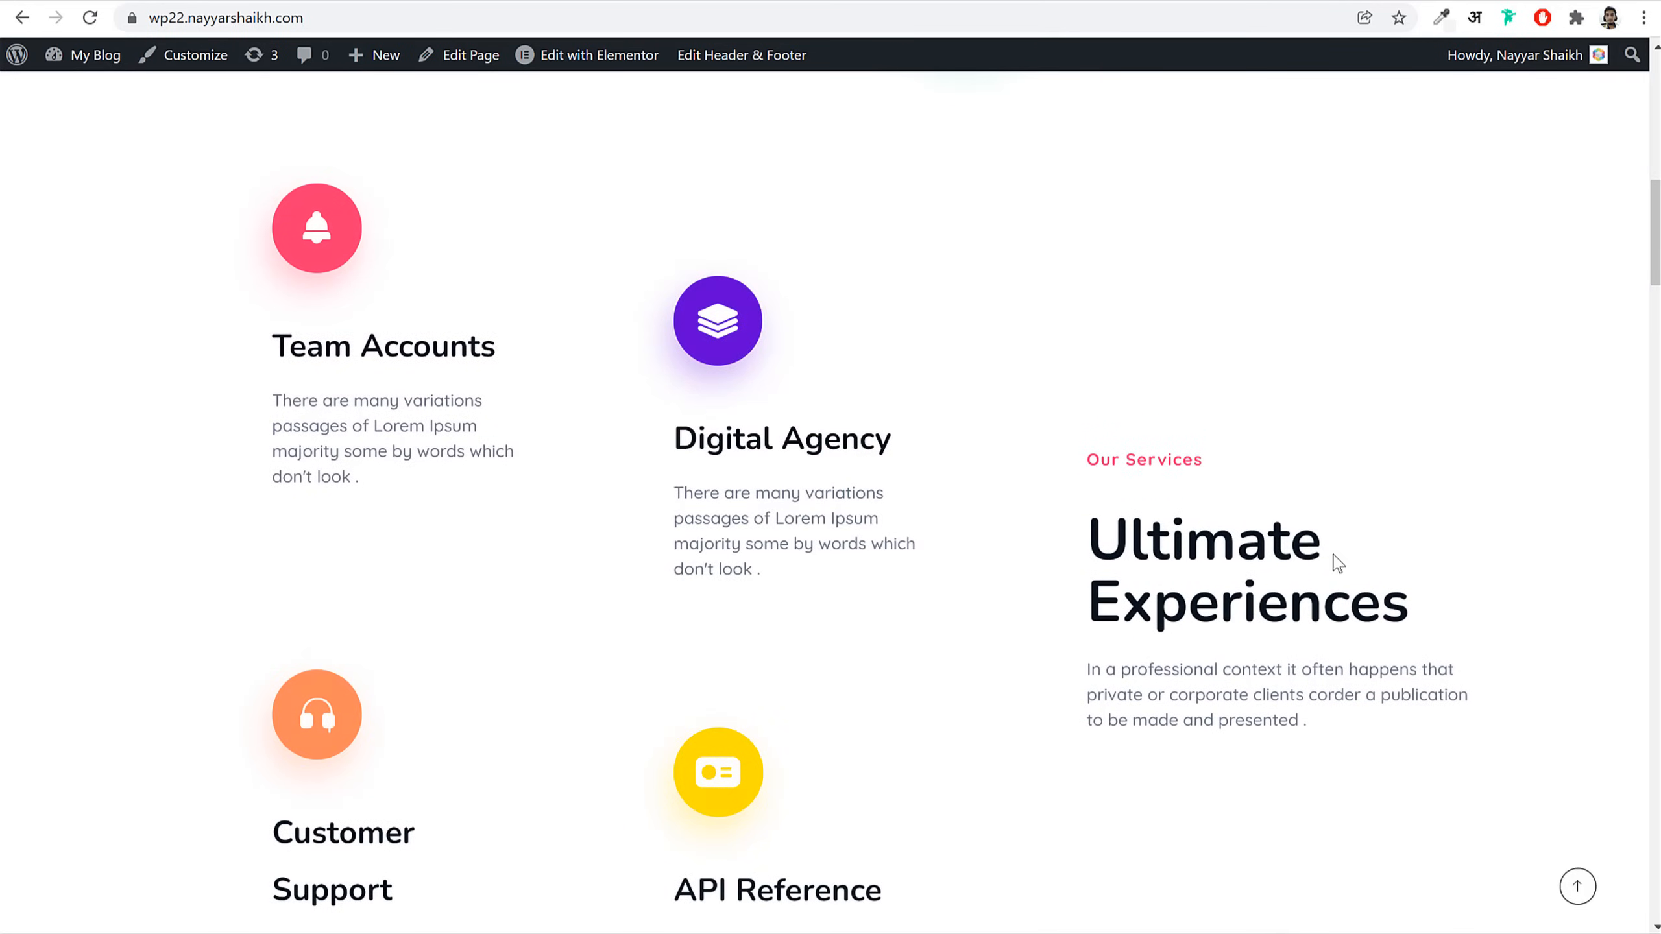
scroll(1337, 564, "down", 5)
scroll(1334, 567, "up", 9)
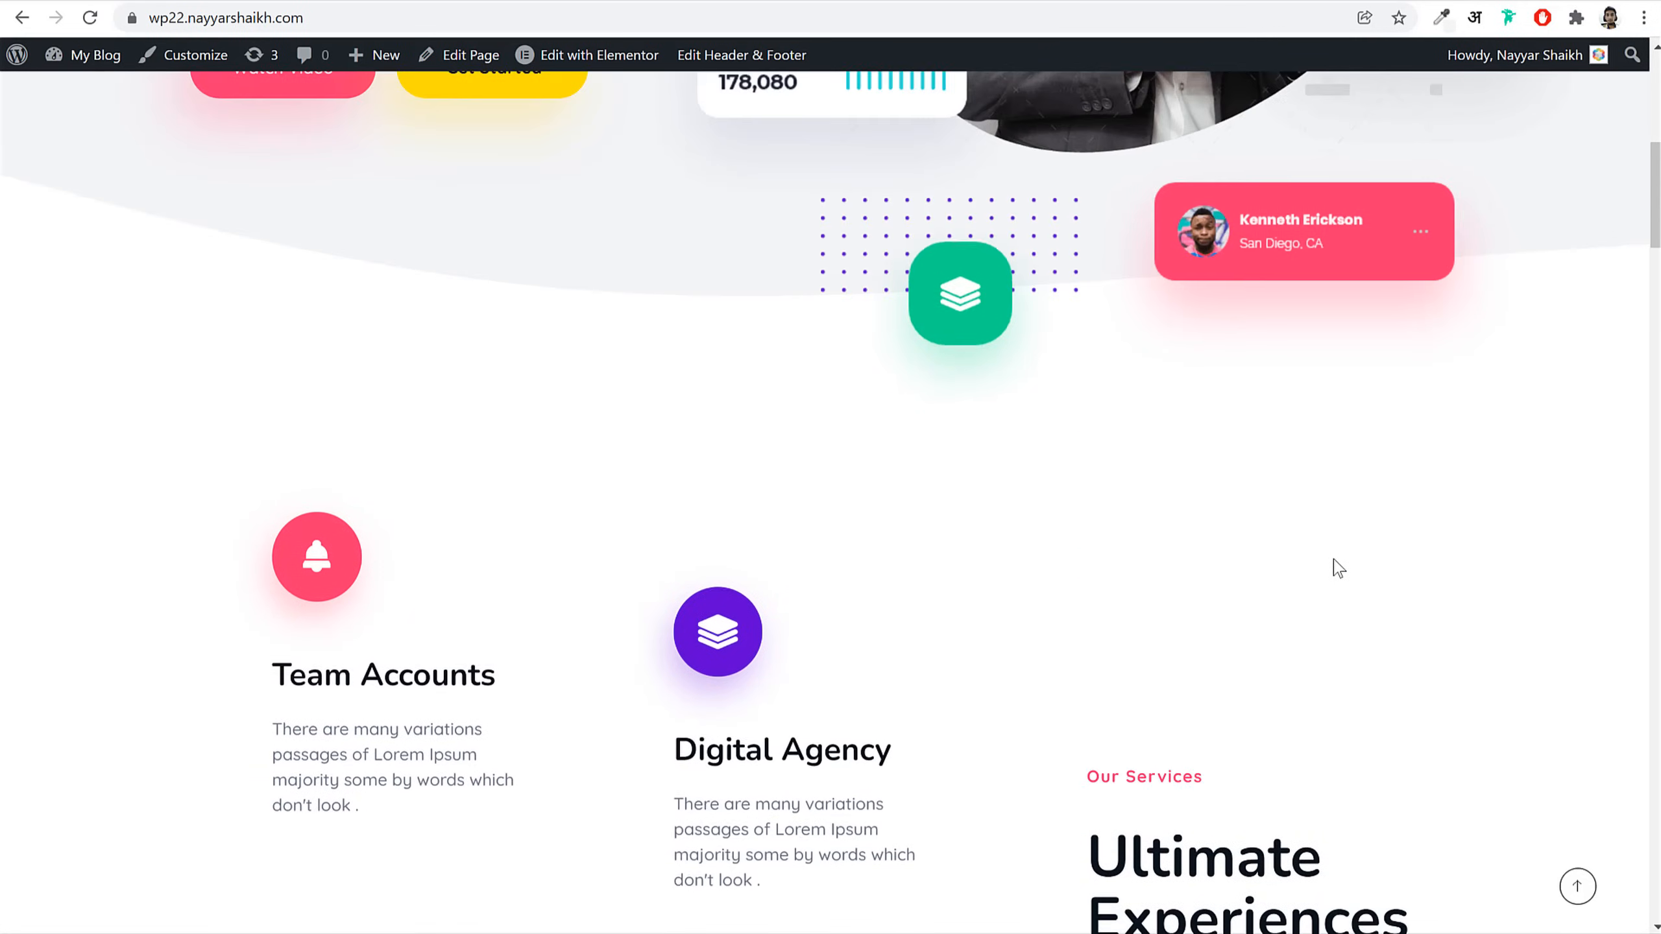
scroll(1331, 567, "down", 3)
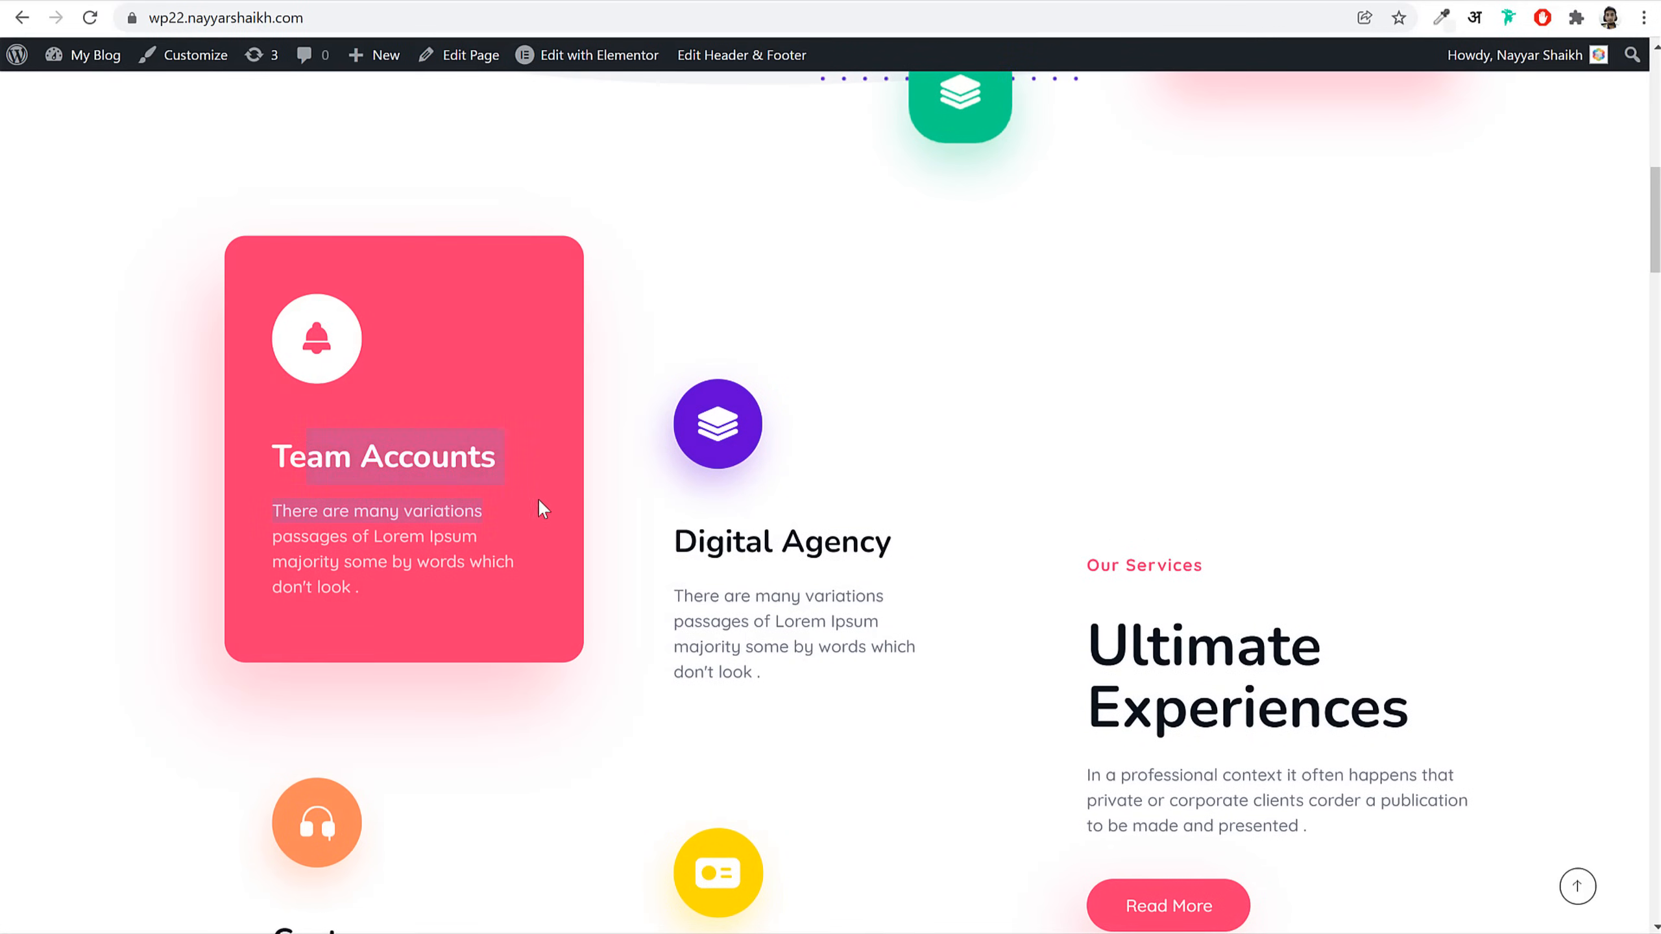
scroll(849, 527, "down", 4)
scroll(857, 556, "up", 13)
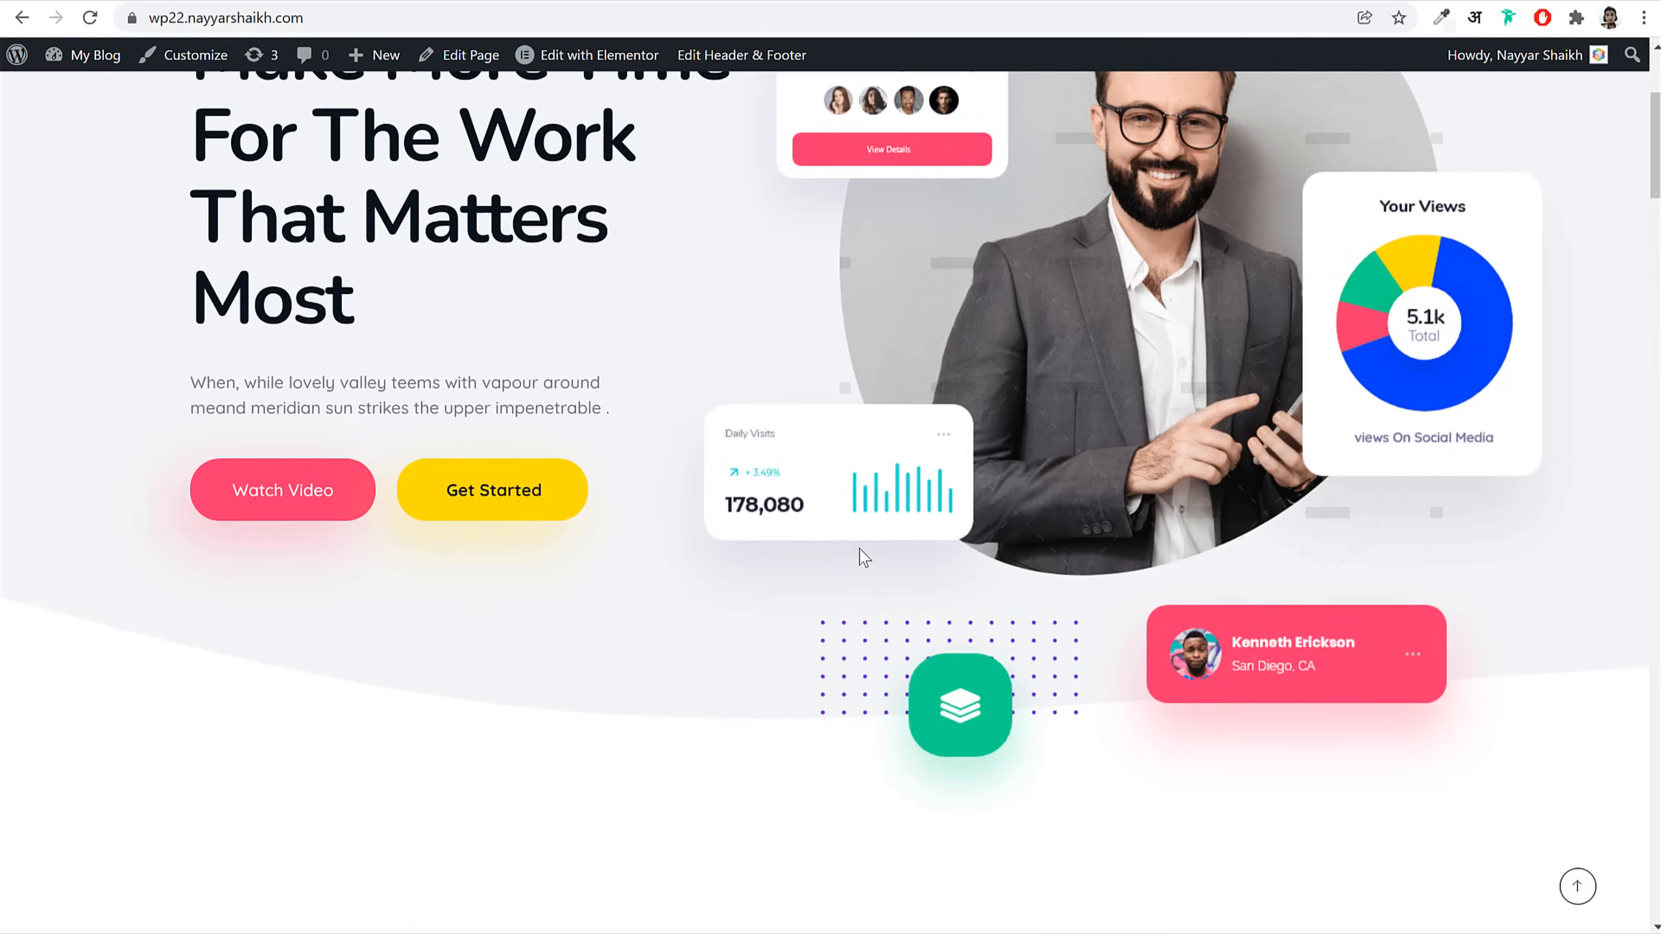
scroll(863, 556, "up", 5)
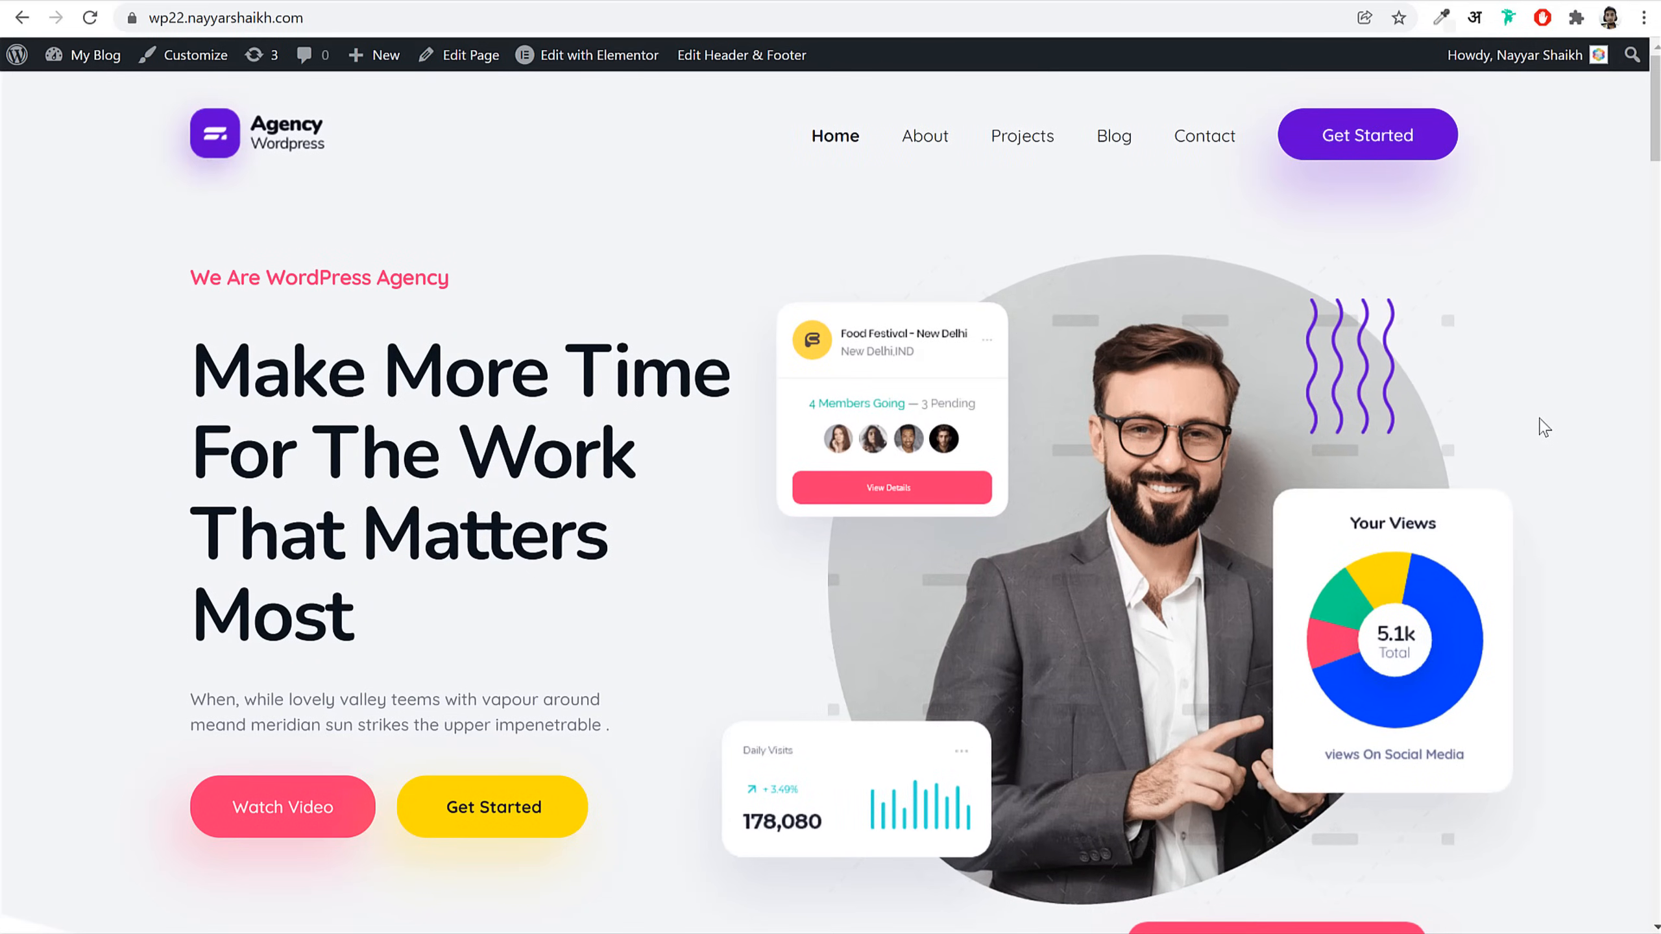
scroll(1543, 437, "down", 20)
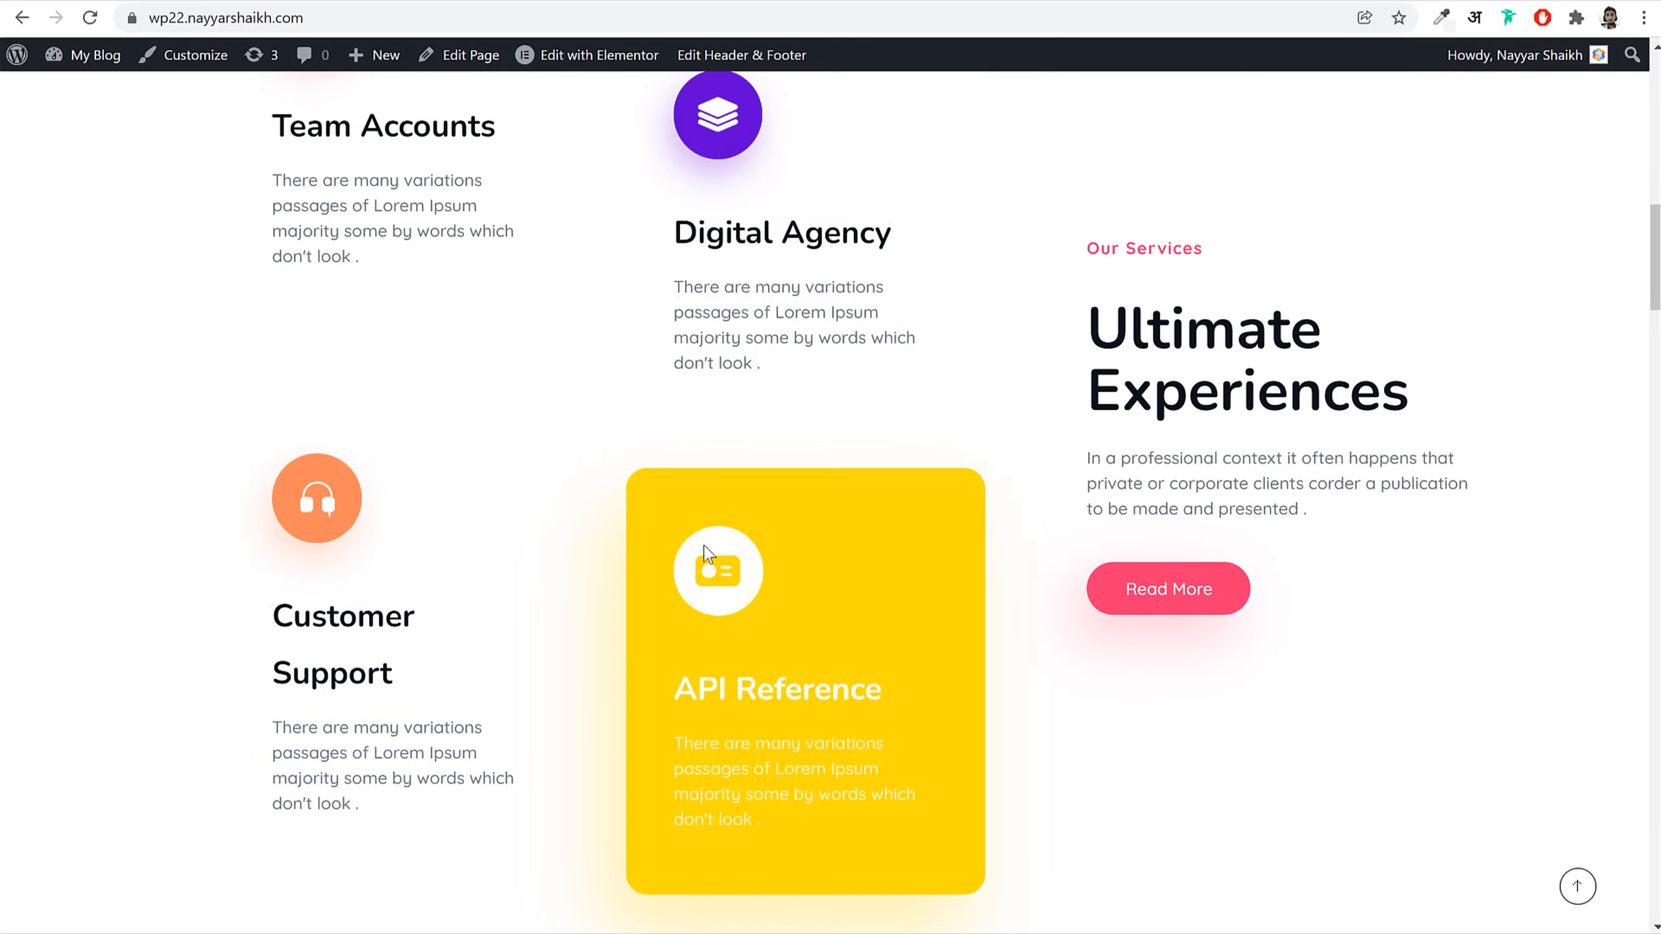
scroll(1083, 593, "up", 7)
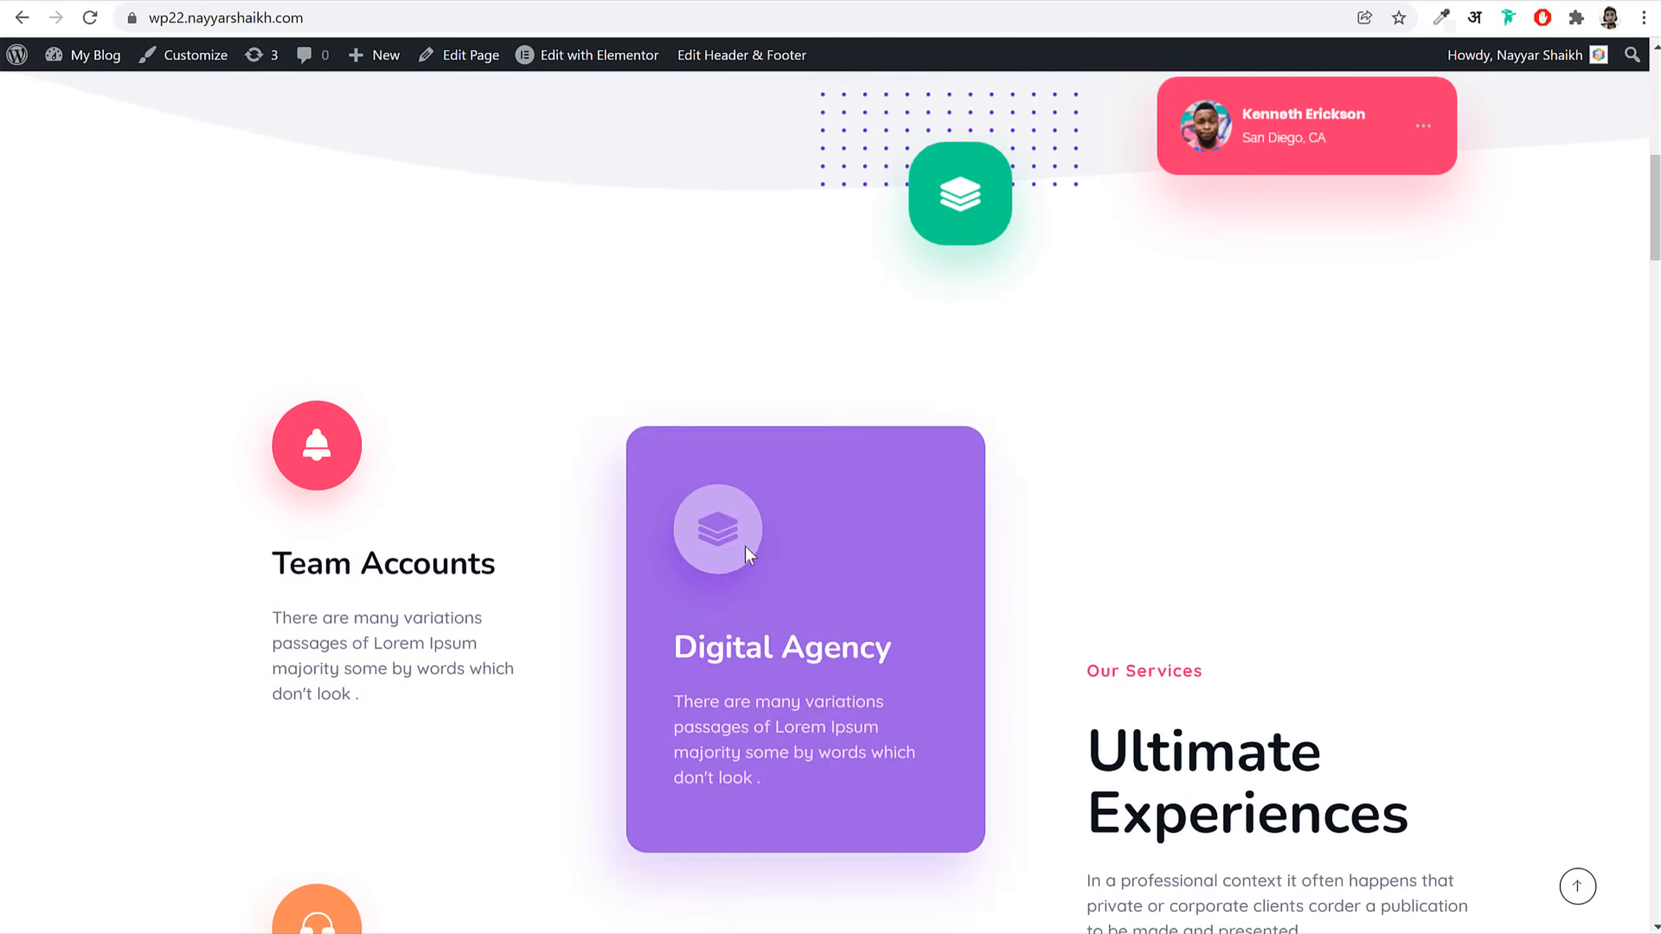
scroll(733, 533, "down", 8)
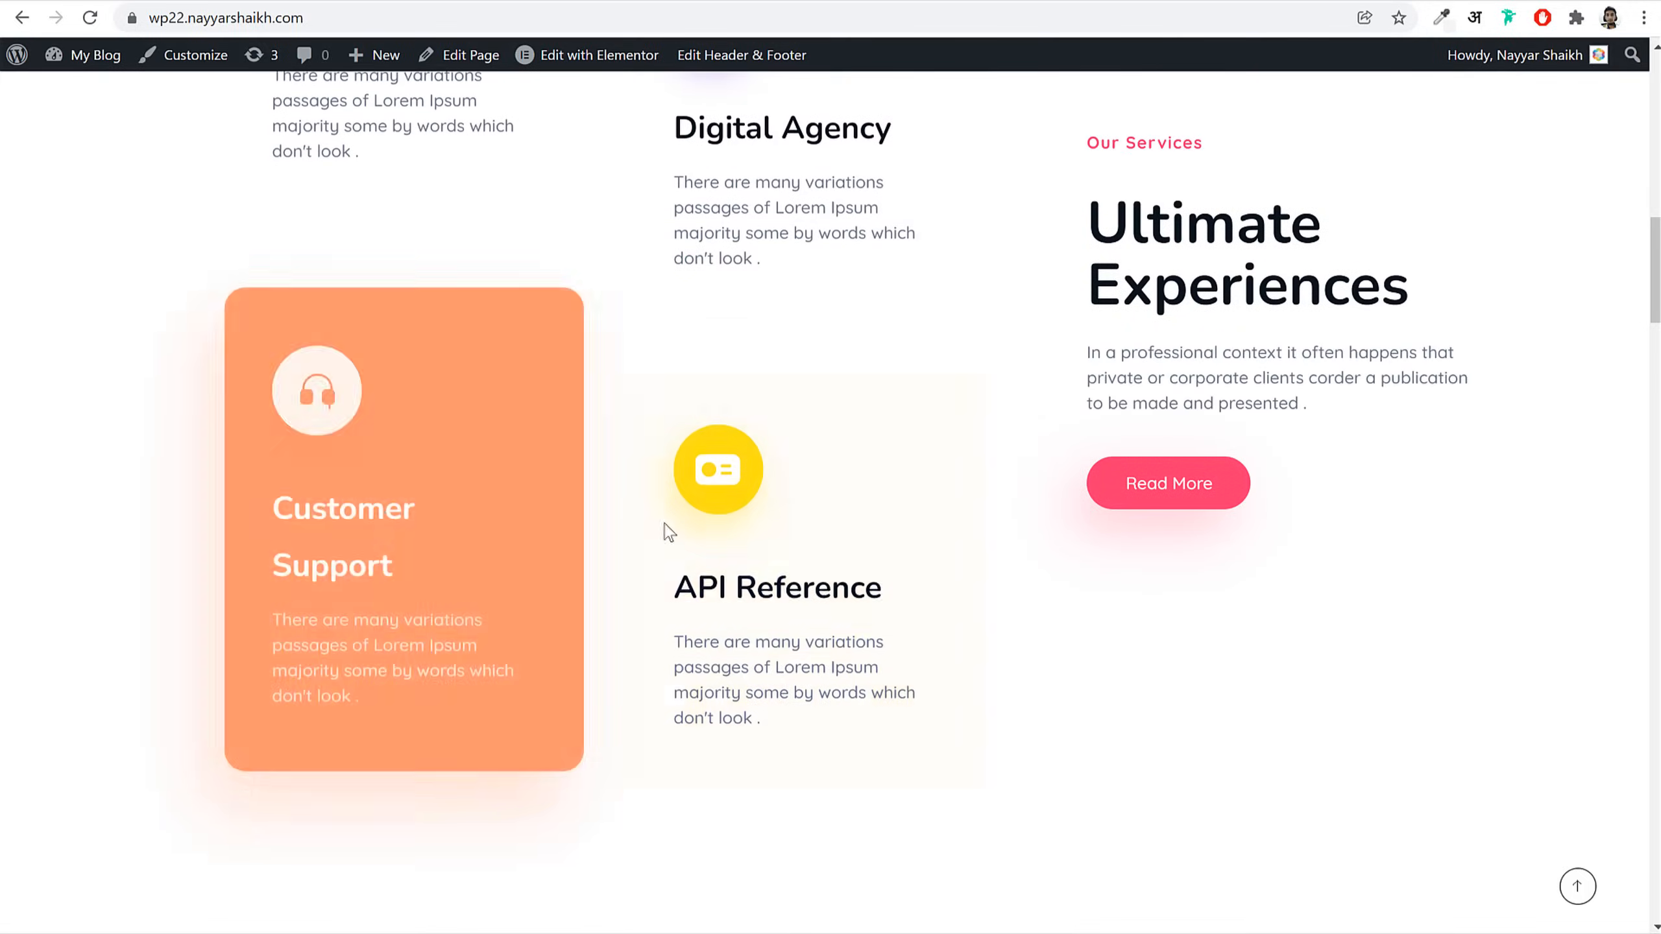
scroll(1364, 601, "down", 7)
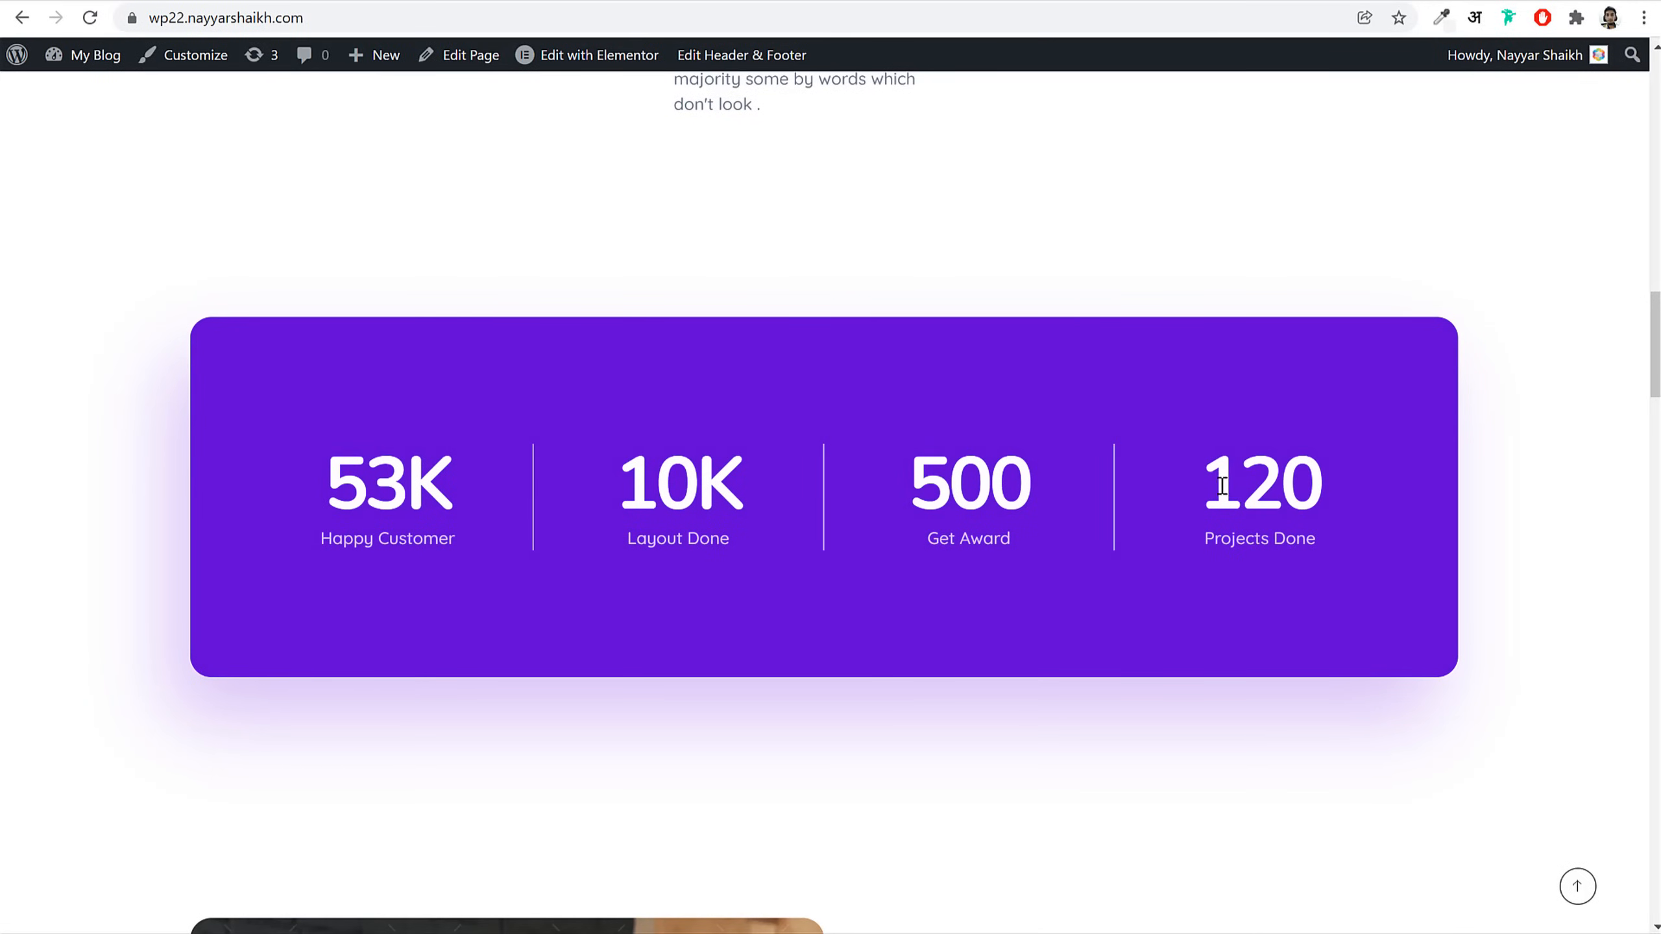
left_click_drag(1222, 486, 1385, 489)
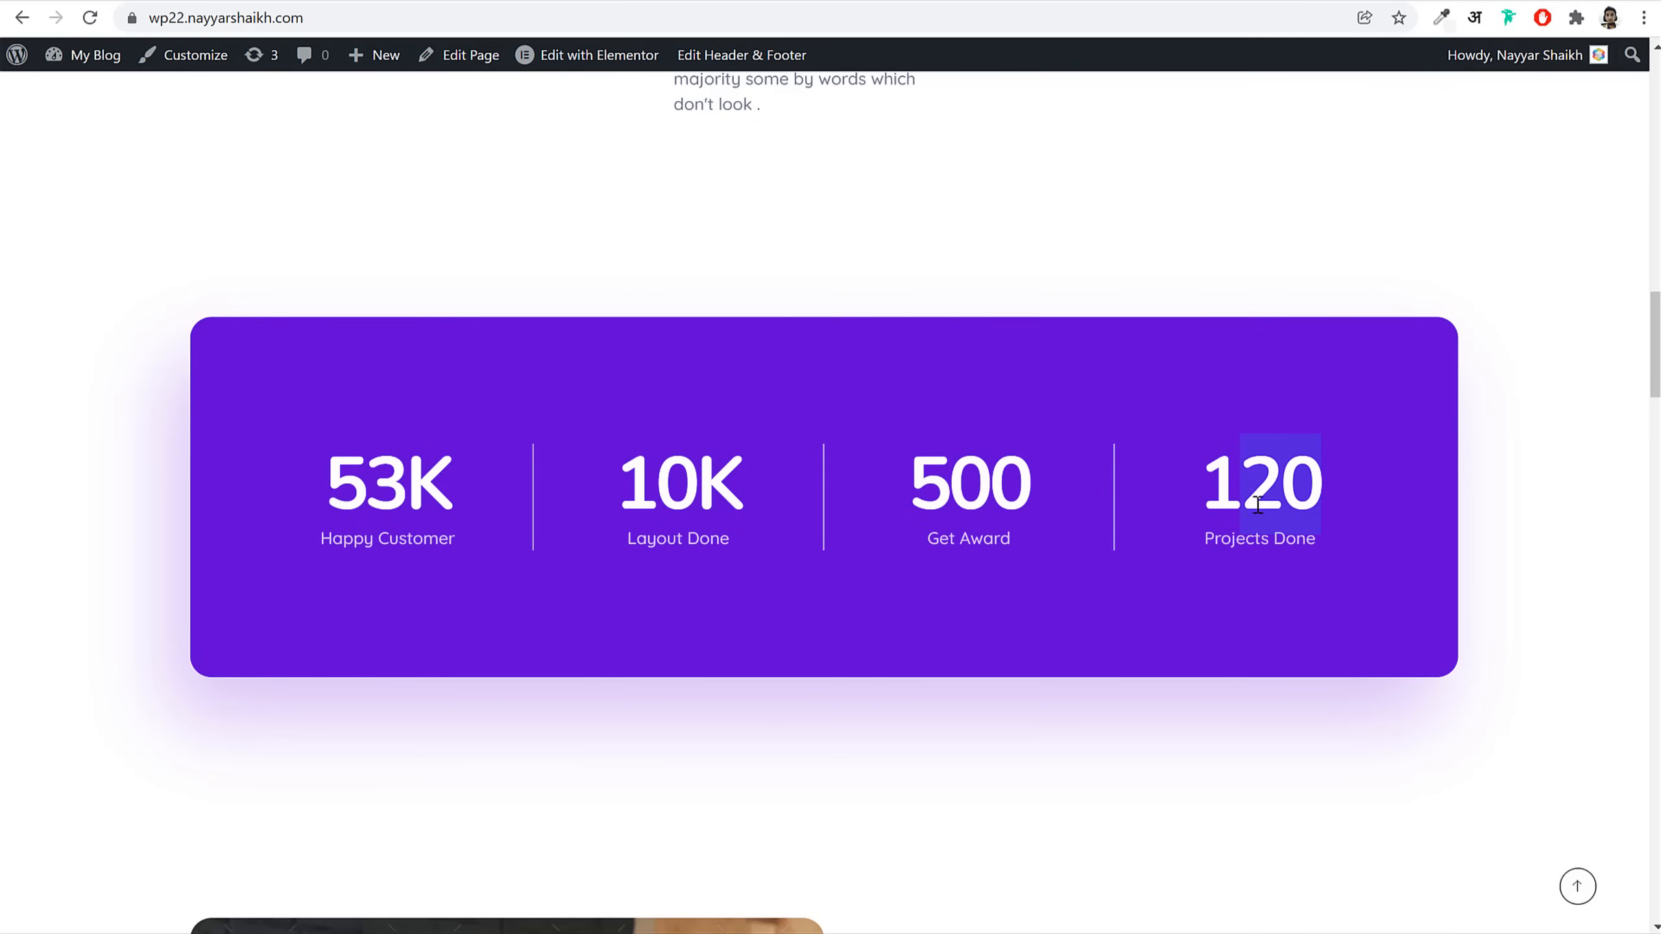
scroll(1257, 503, "down", 10)
scroll(1342, 623, "up", 2)
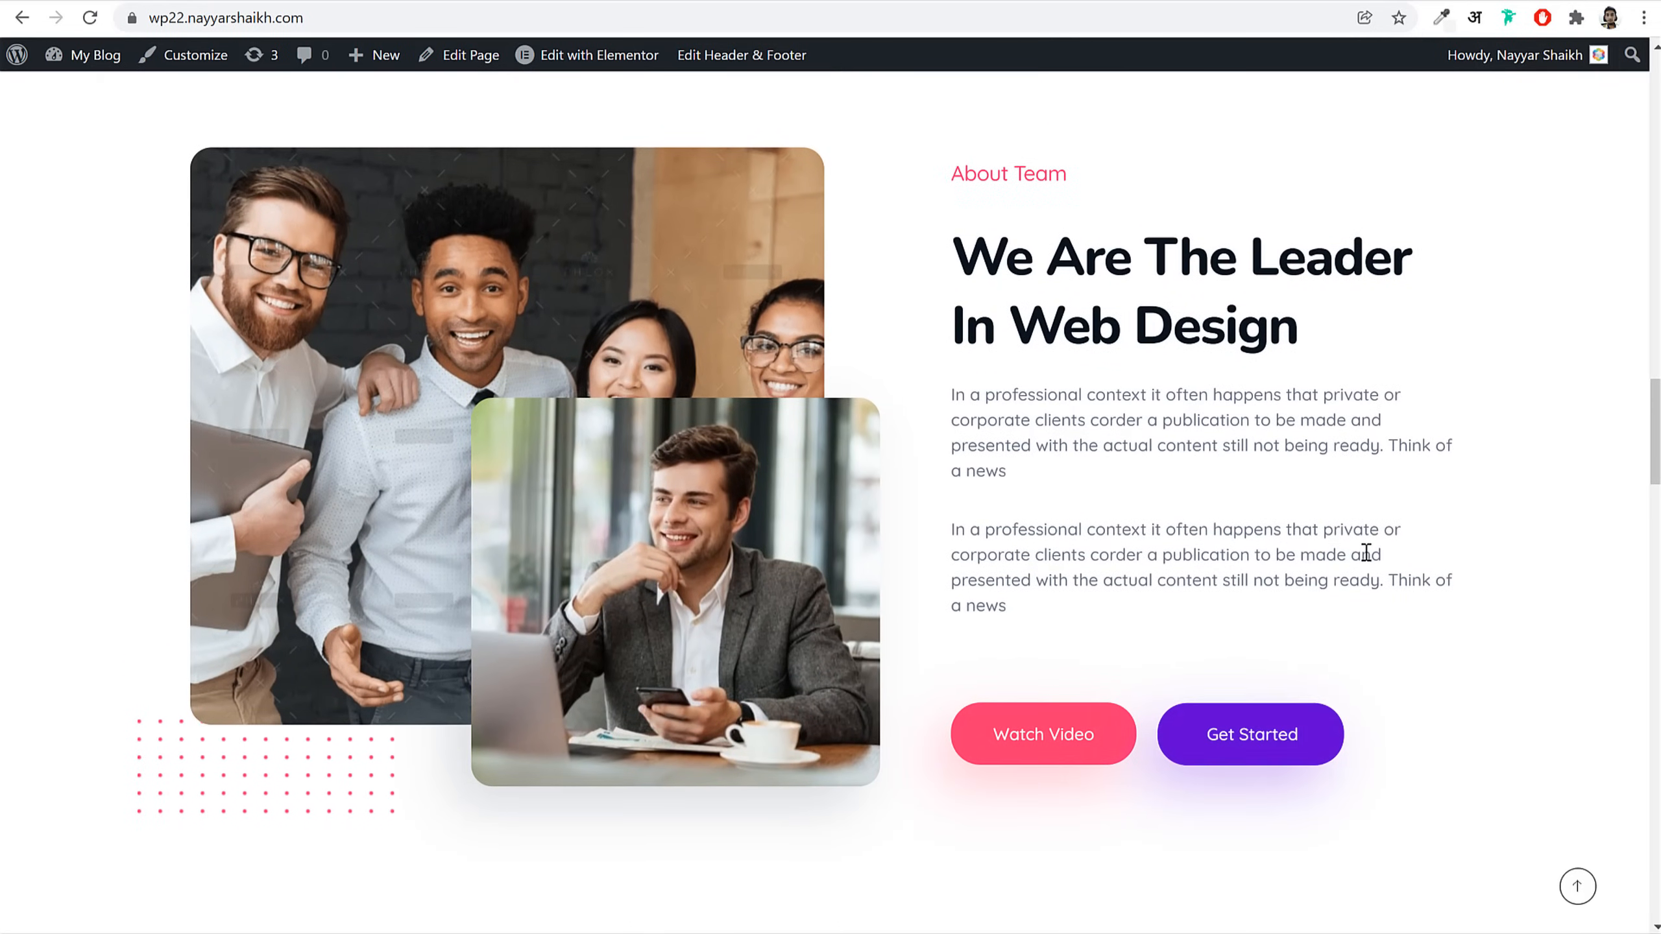
triple_click(1214, 321)
left_click(1236, 337)
scroll(1198, 778, "down", 10)
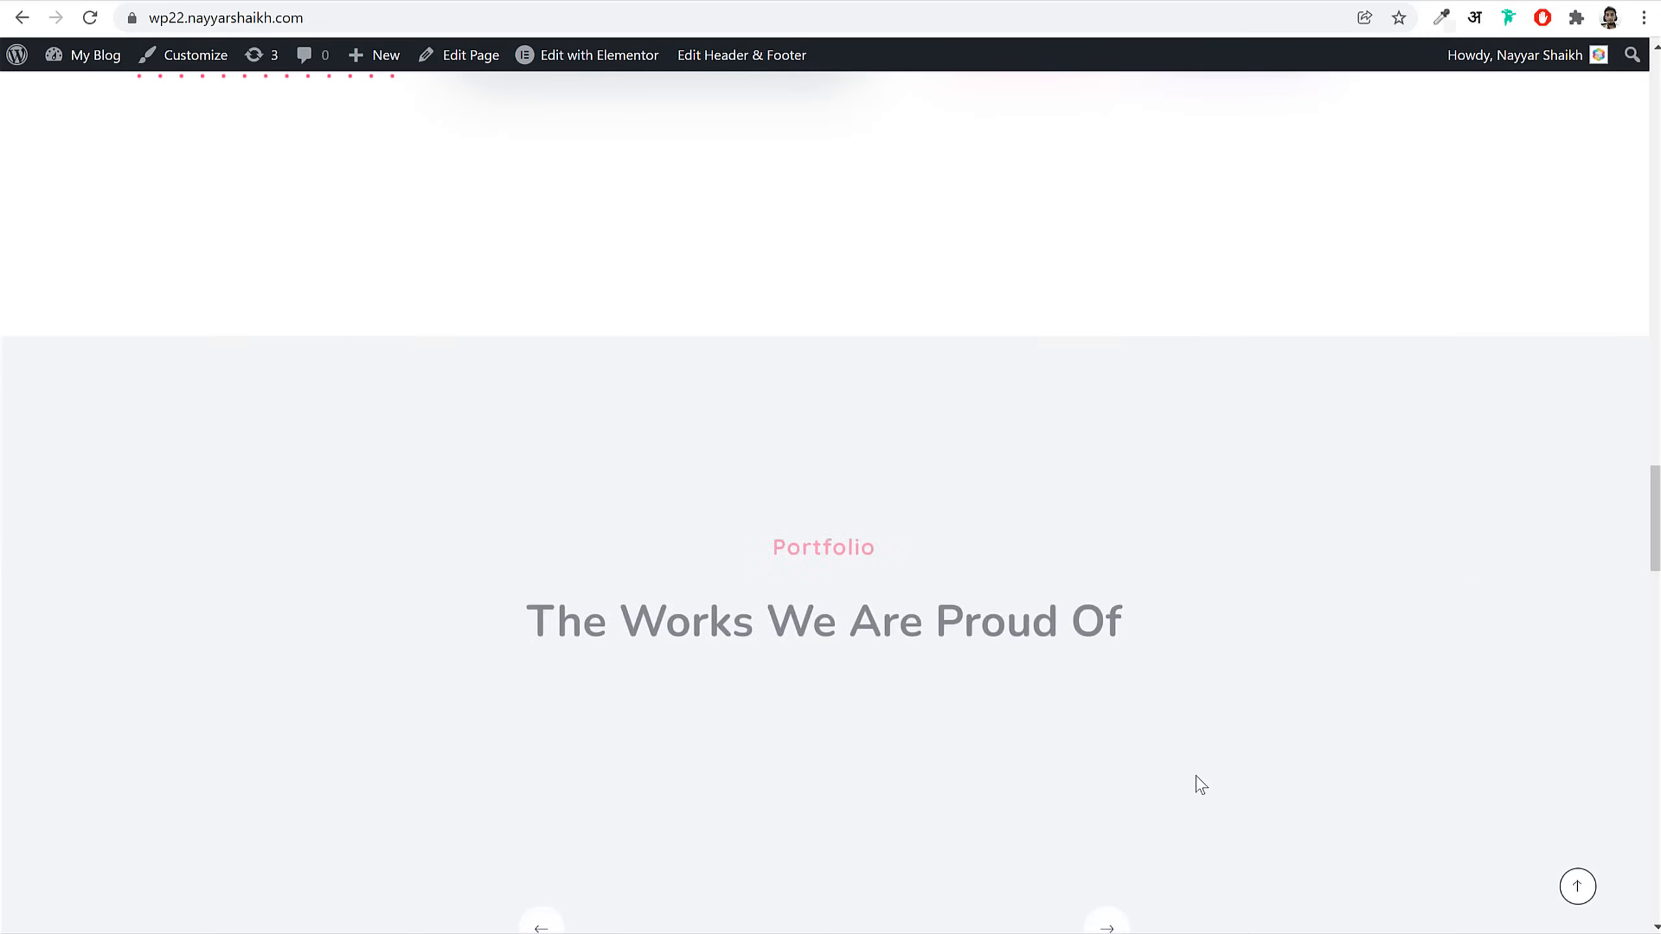
scroll(1177, 720, "down", 2)
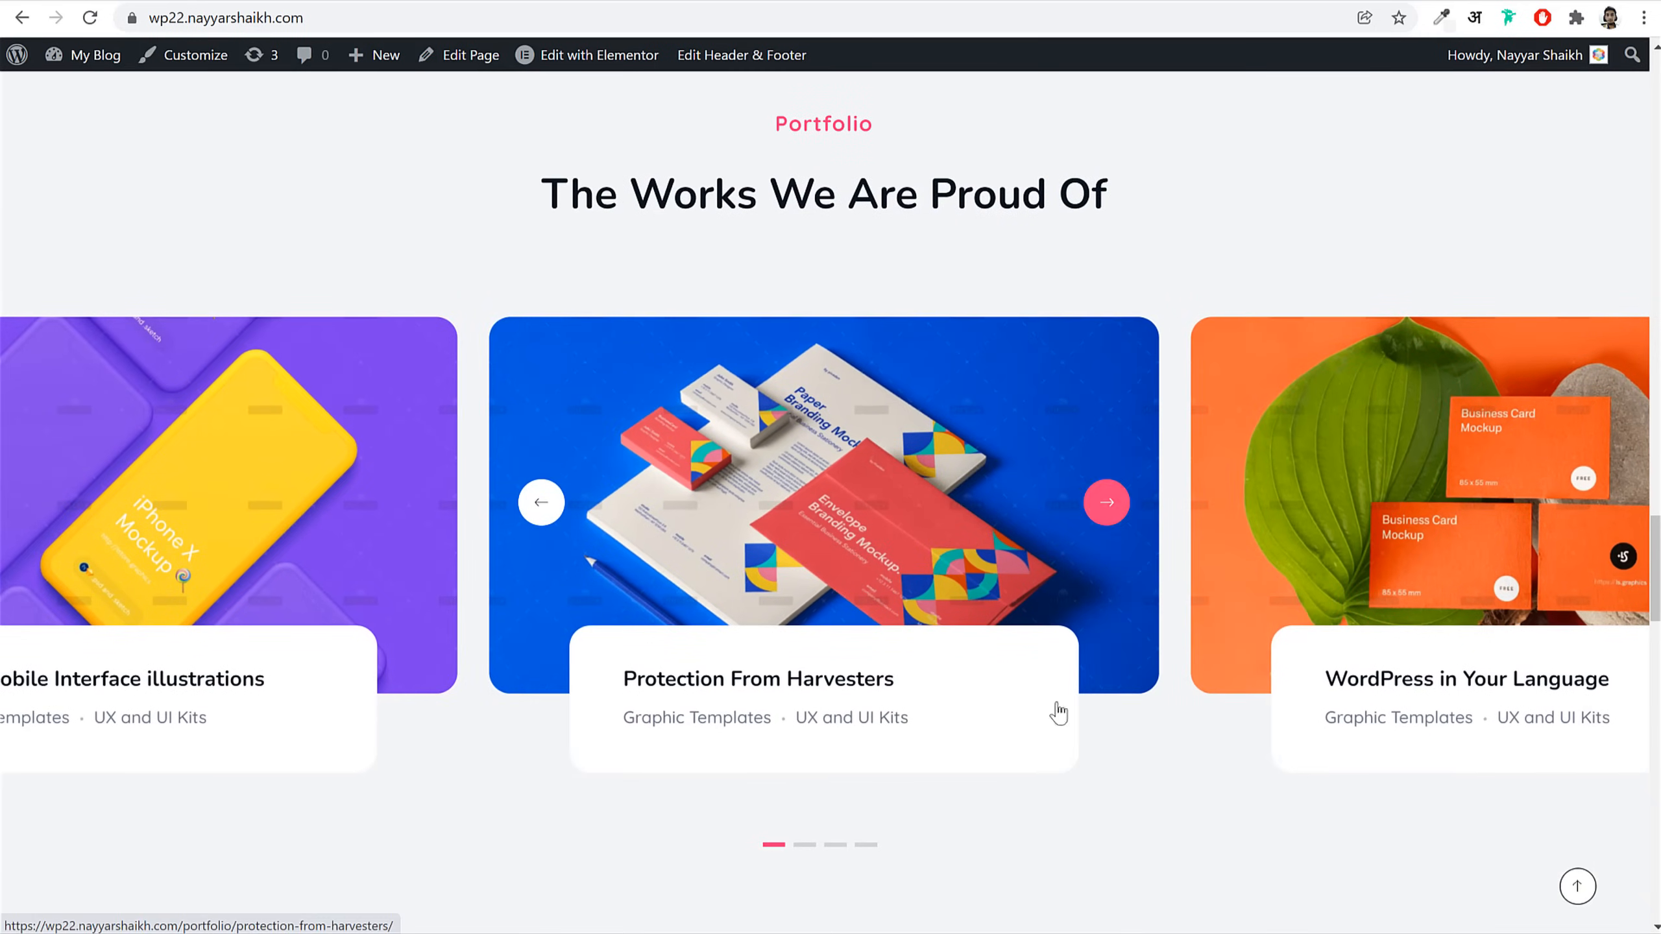
left_click(814, 846)
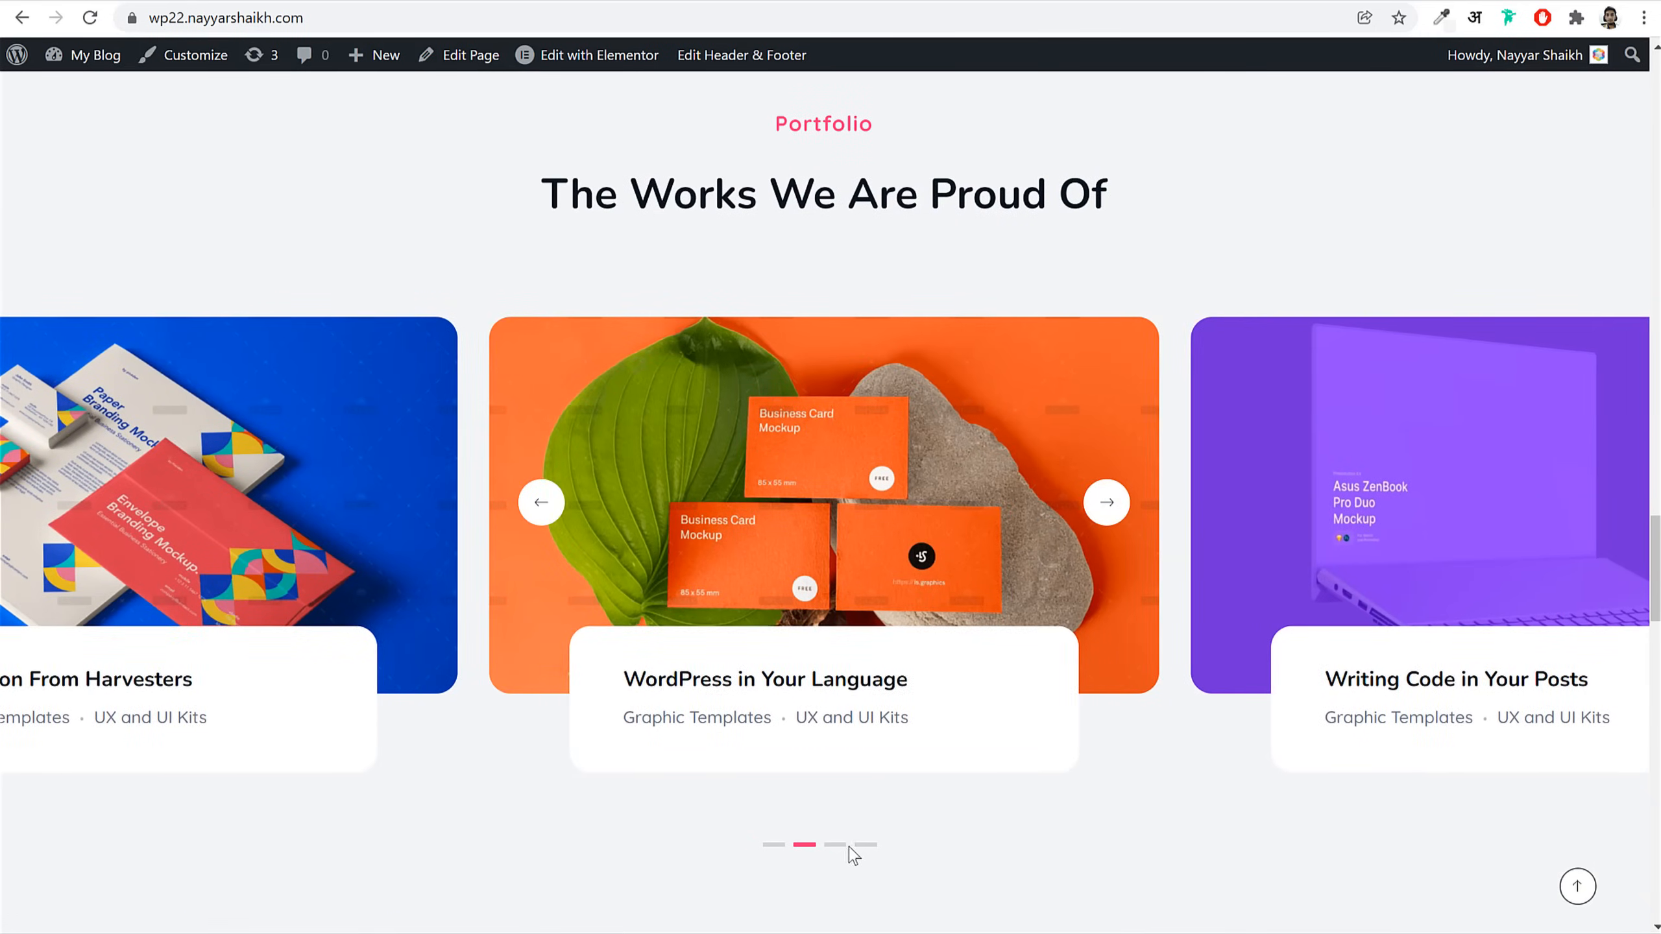
left_click(837, 846)
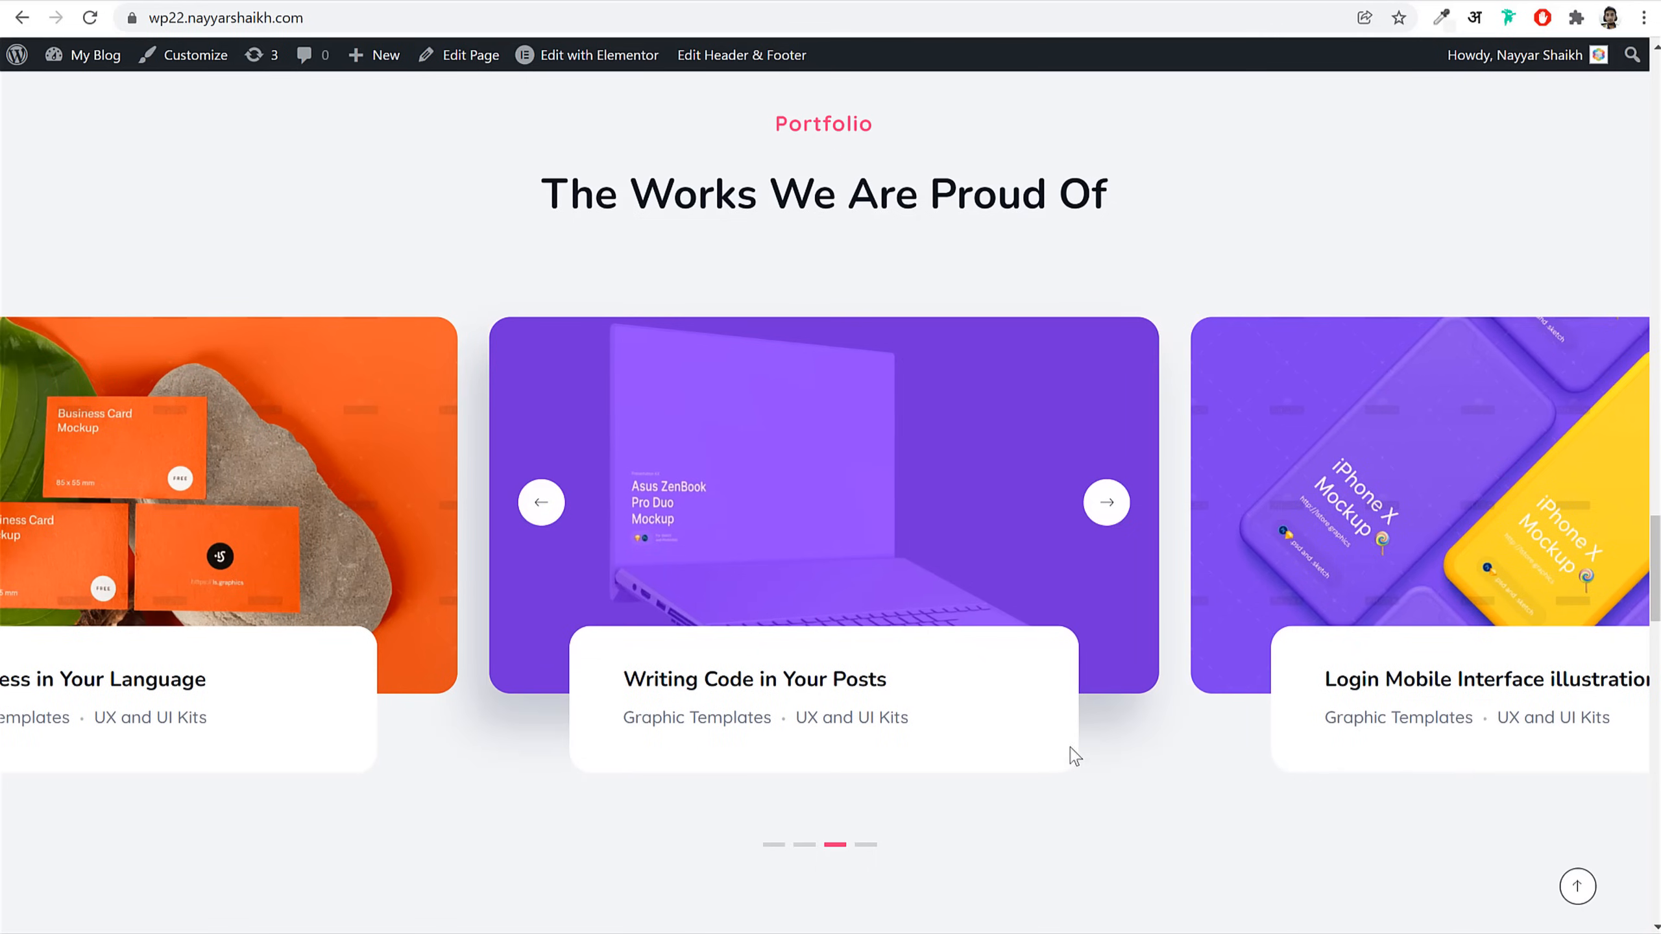
scroll(1070, 757, "down", 12)
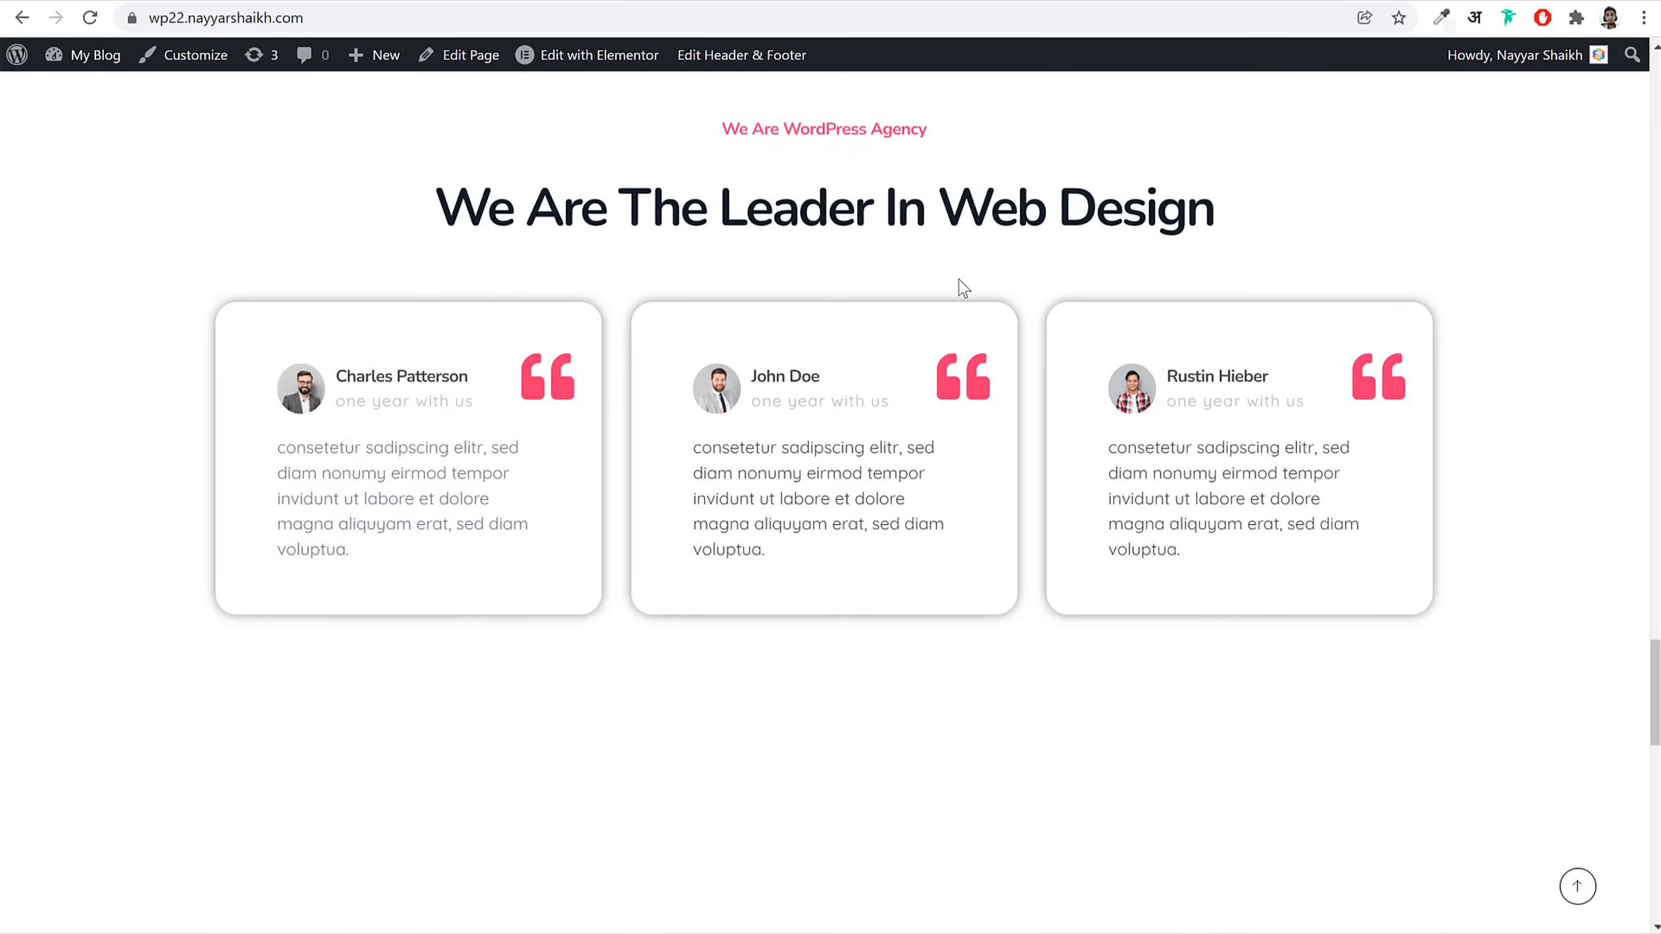
scroll(1197, 752, "down", 10)
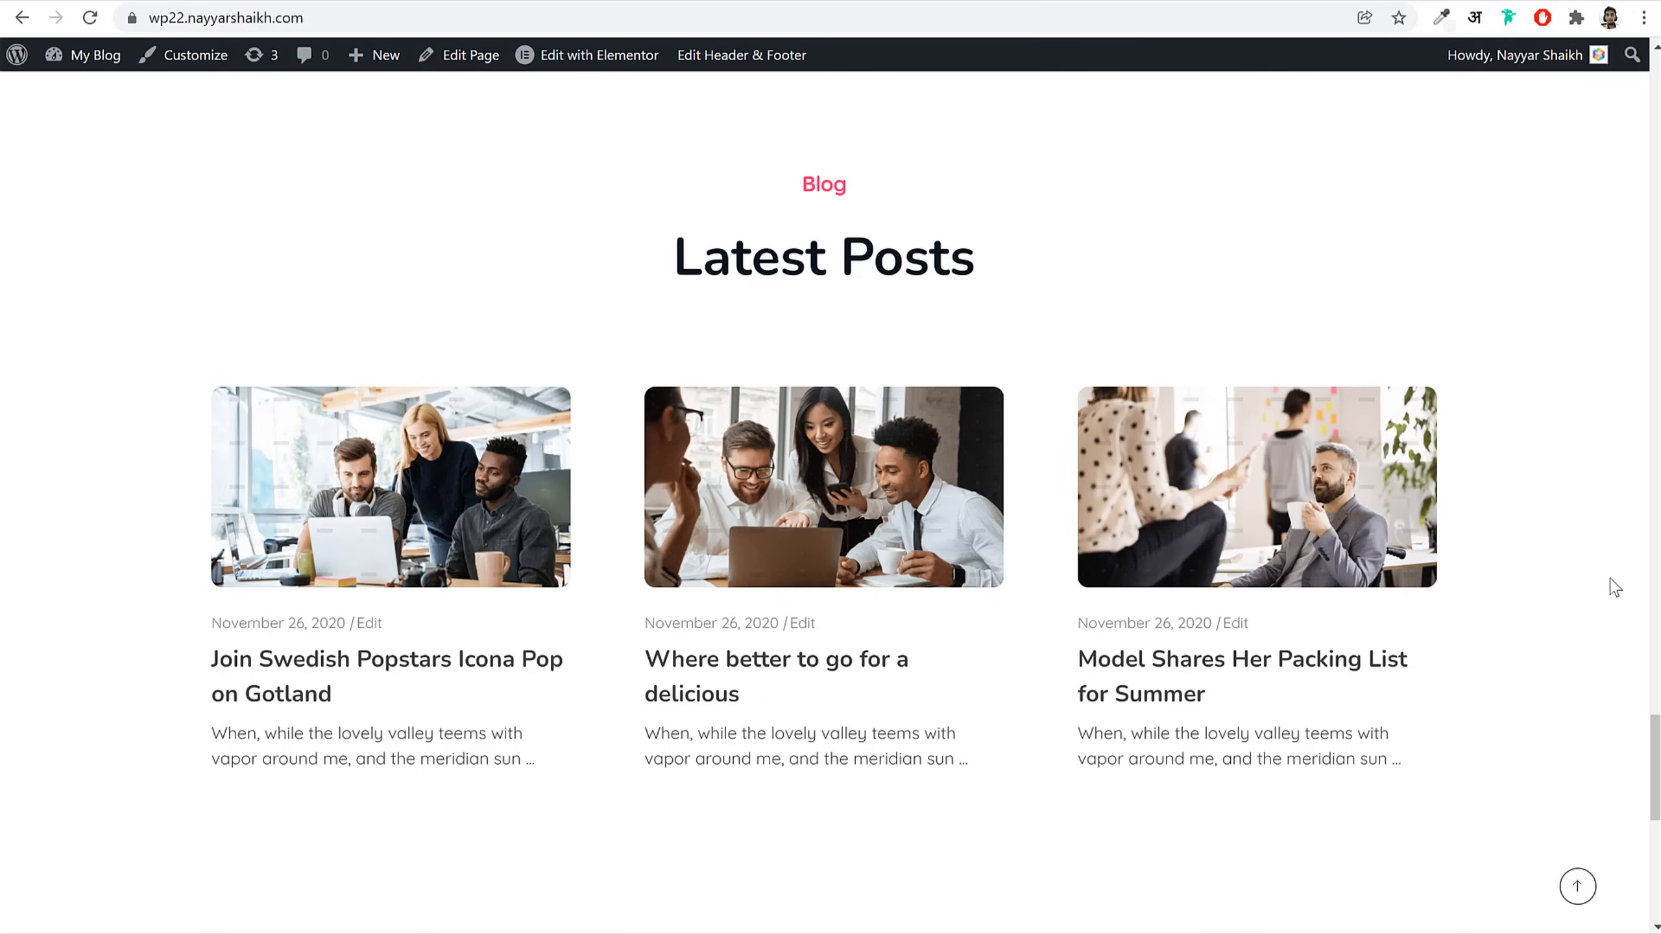
scroll(1615, 588, "down", 10)
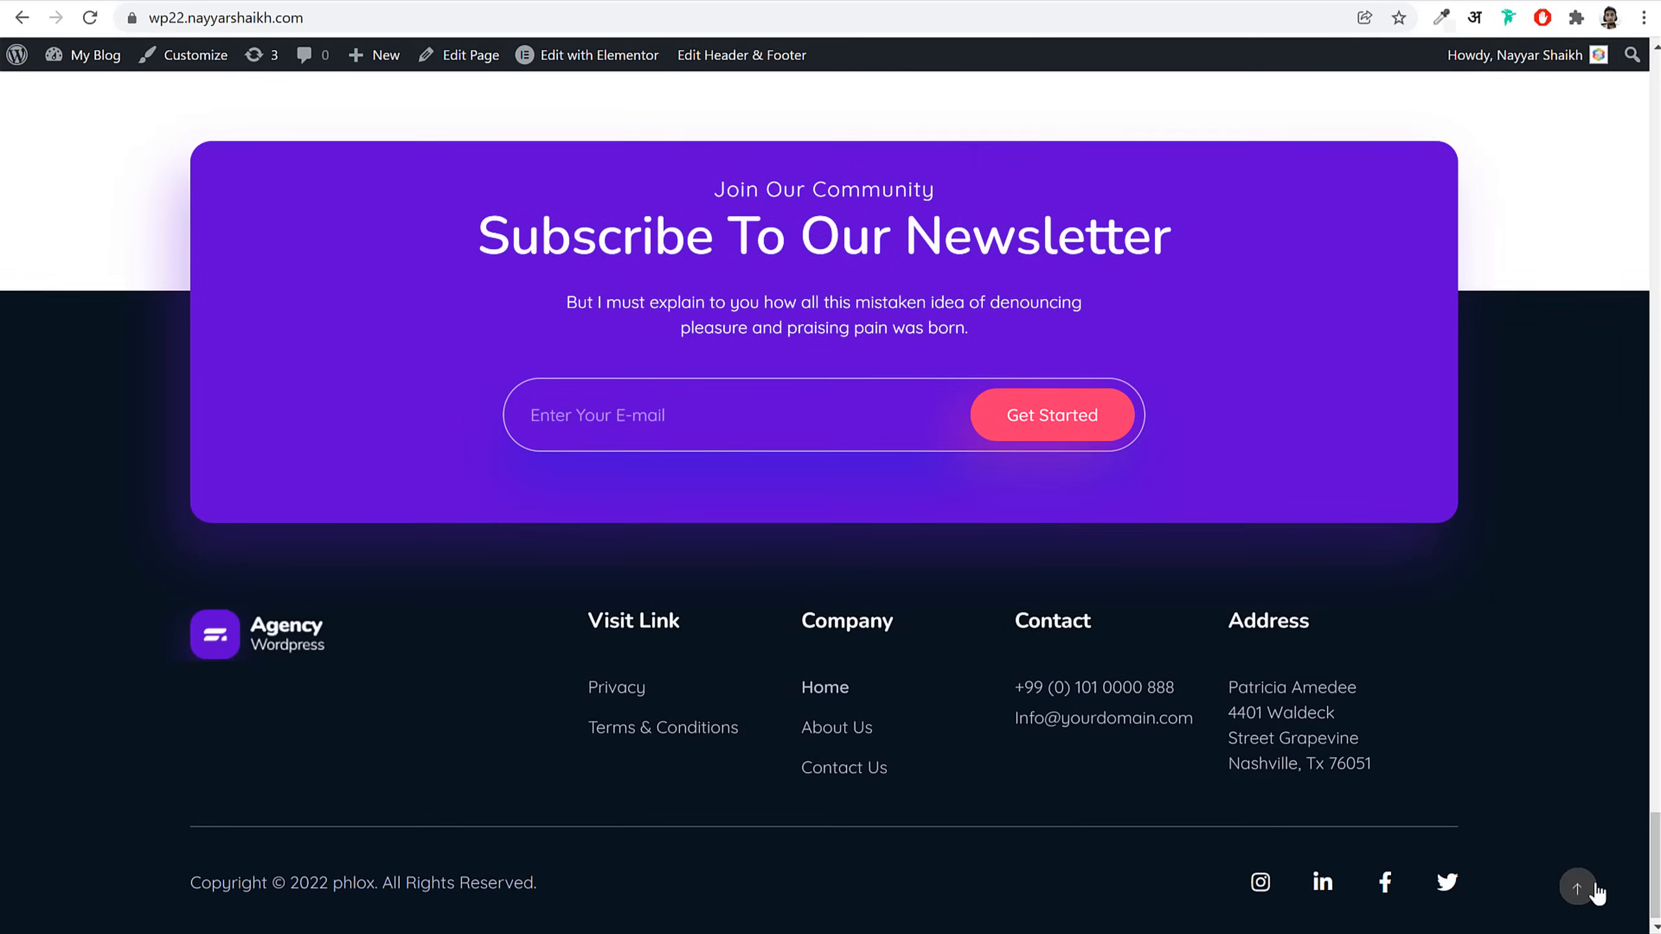
left_click(1579, 886)
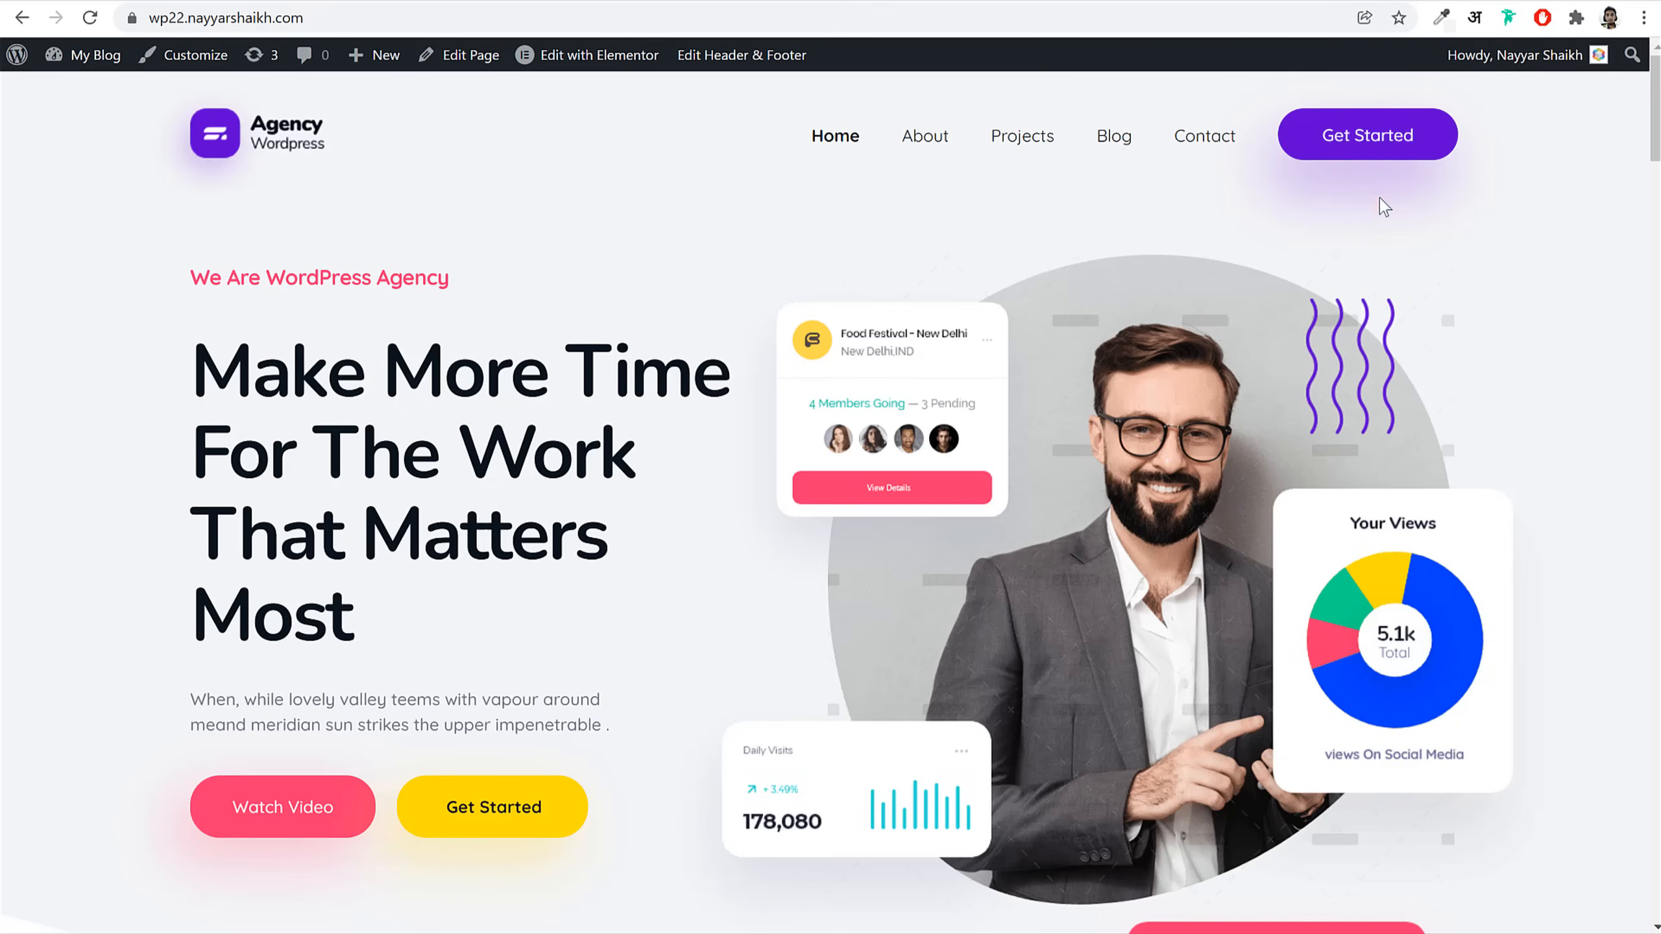
left_click(1403, 147)
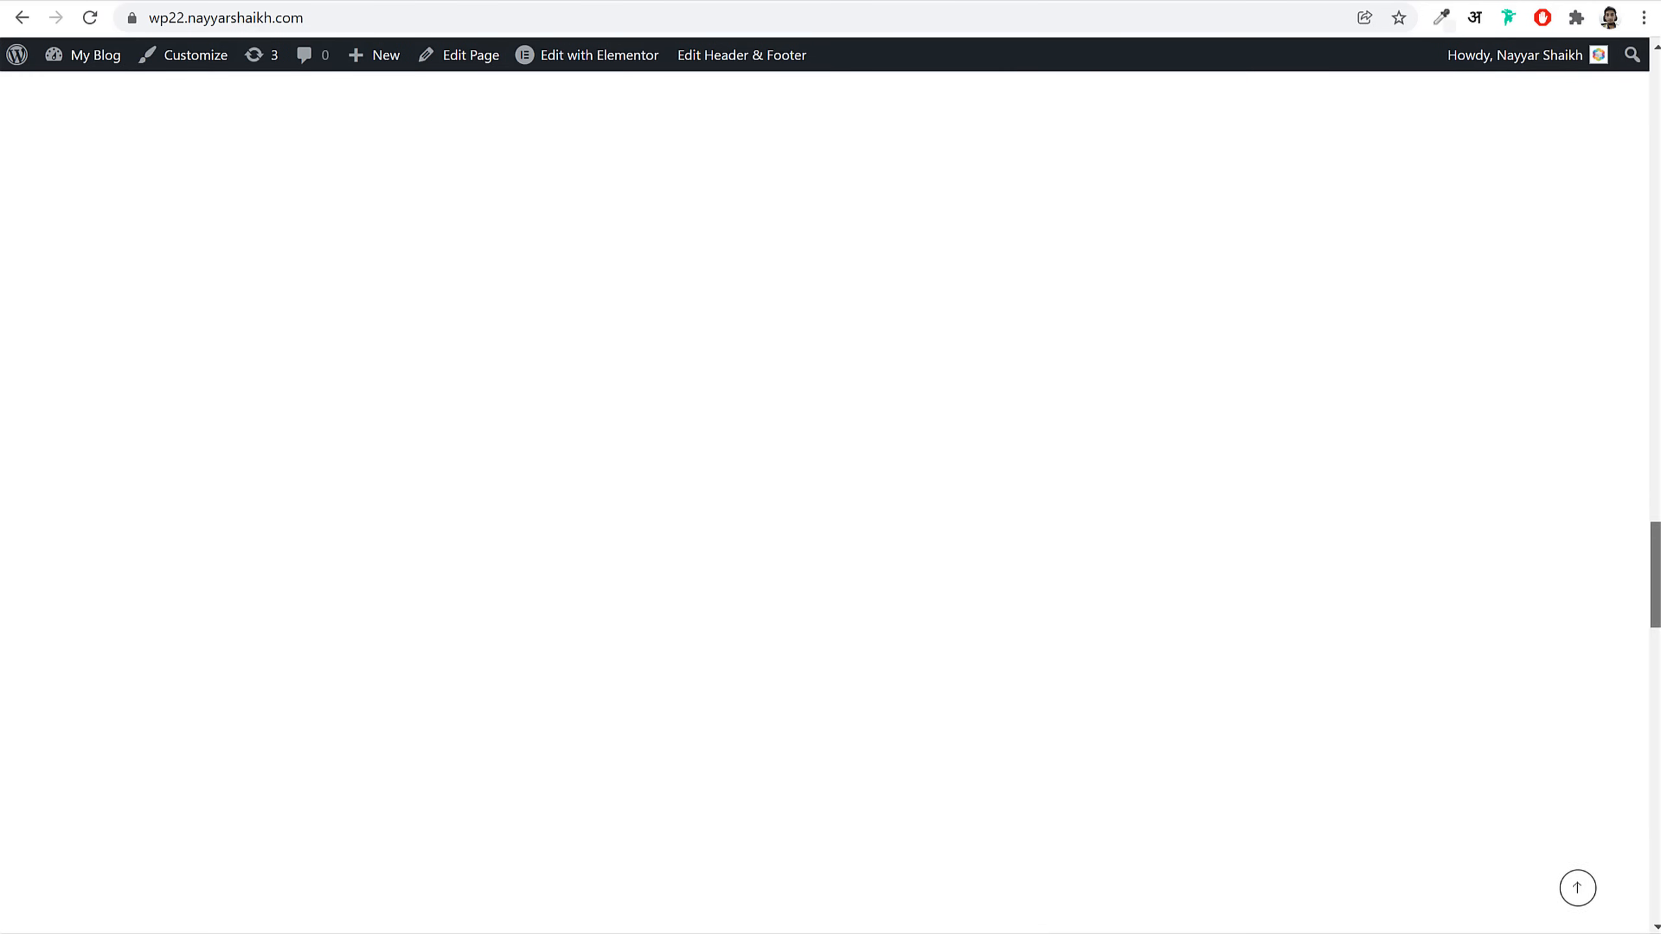
left_click_drag(1655, 576, 1655, 840)
scroll(1166, 514, "down", 2)
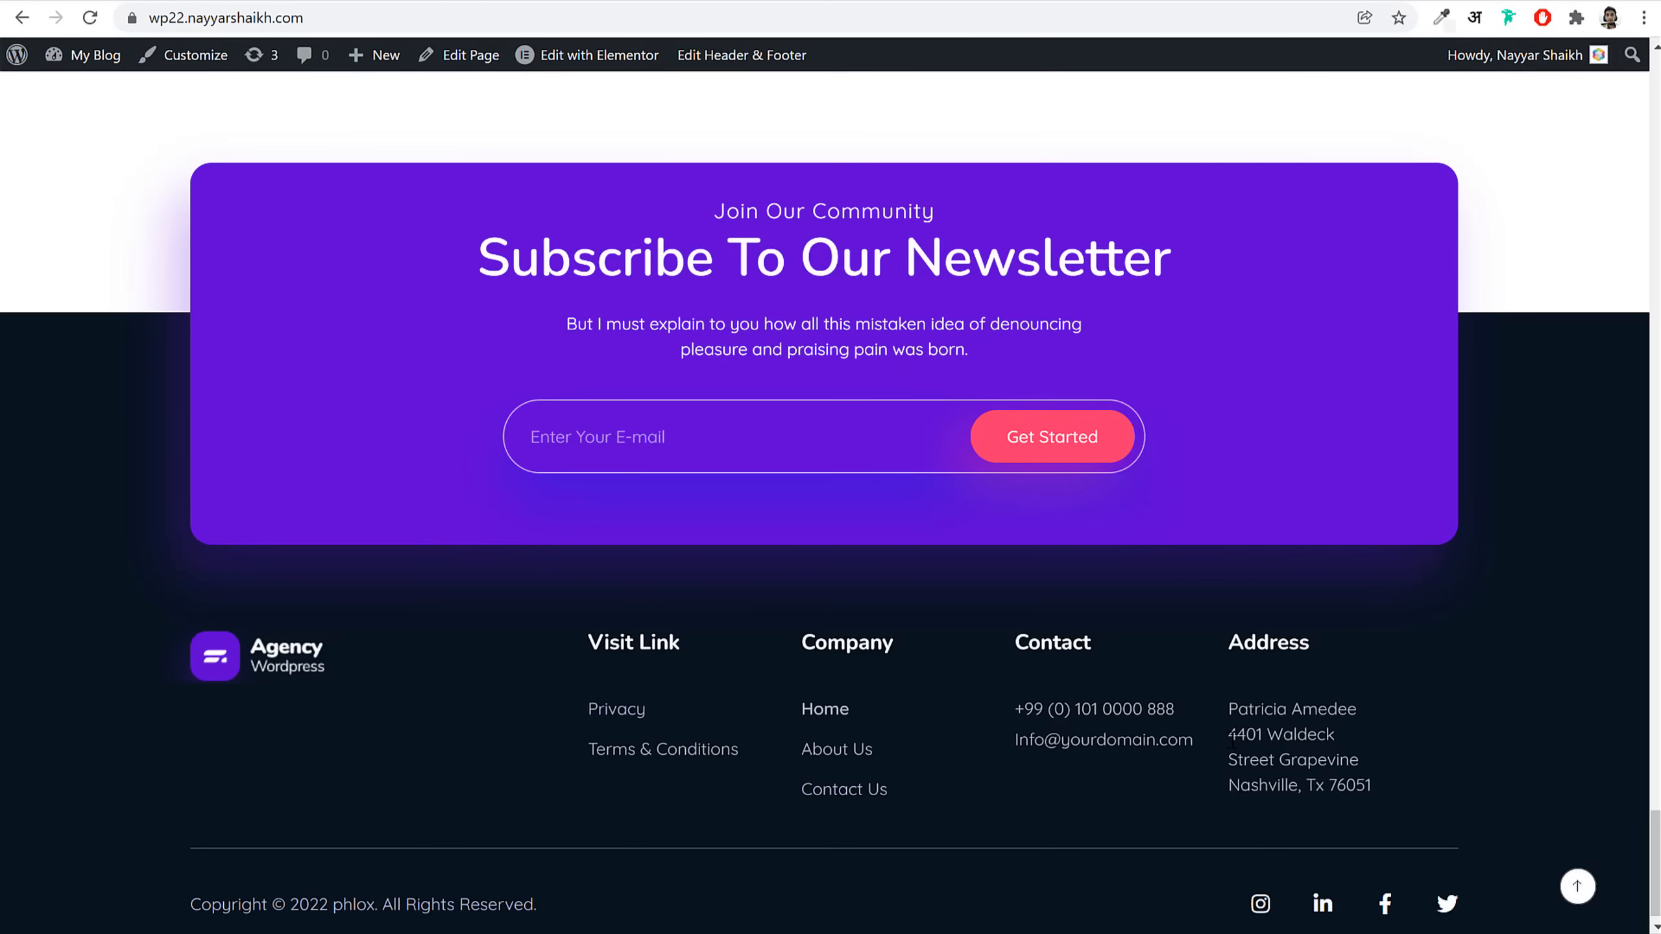
left_click(1579, 888)
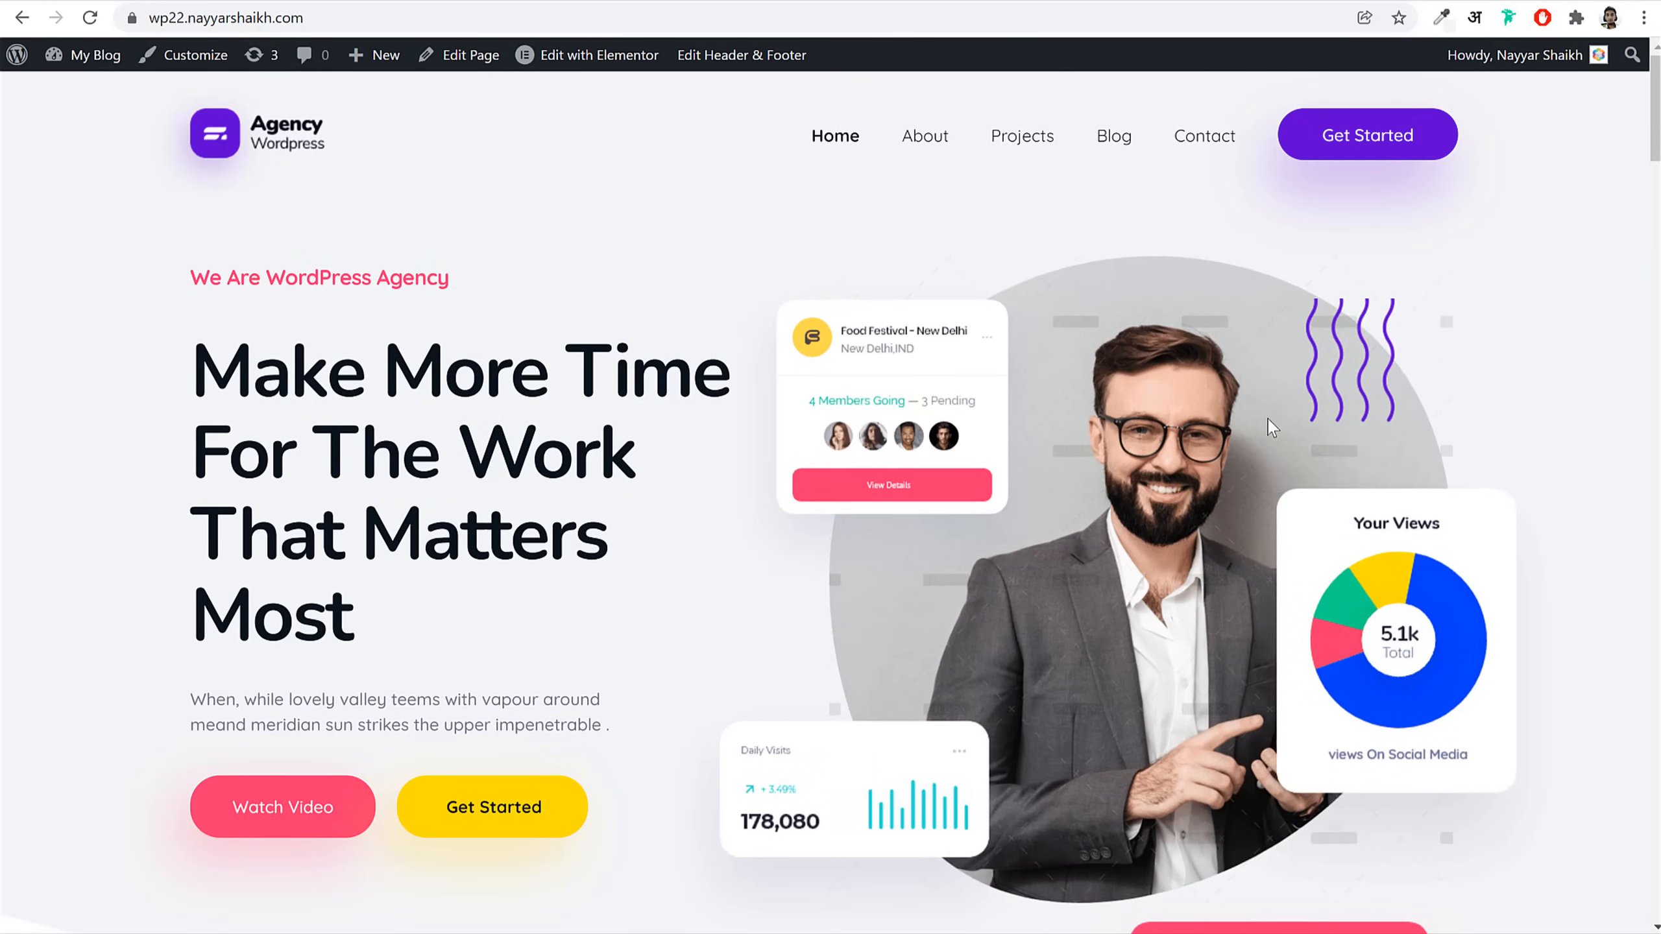
Step: Open the About page, scroll it down to the newsletter and footer, then return to its top
left_click(930, 152)
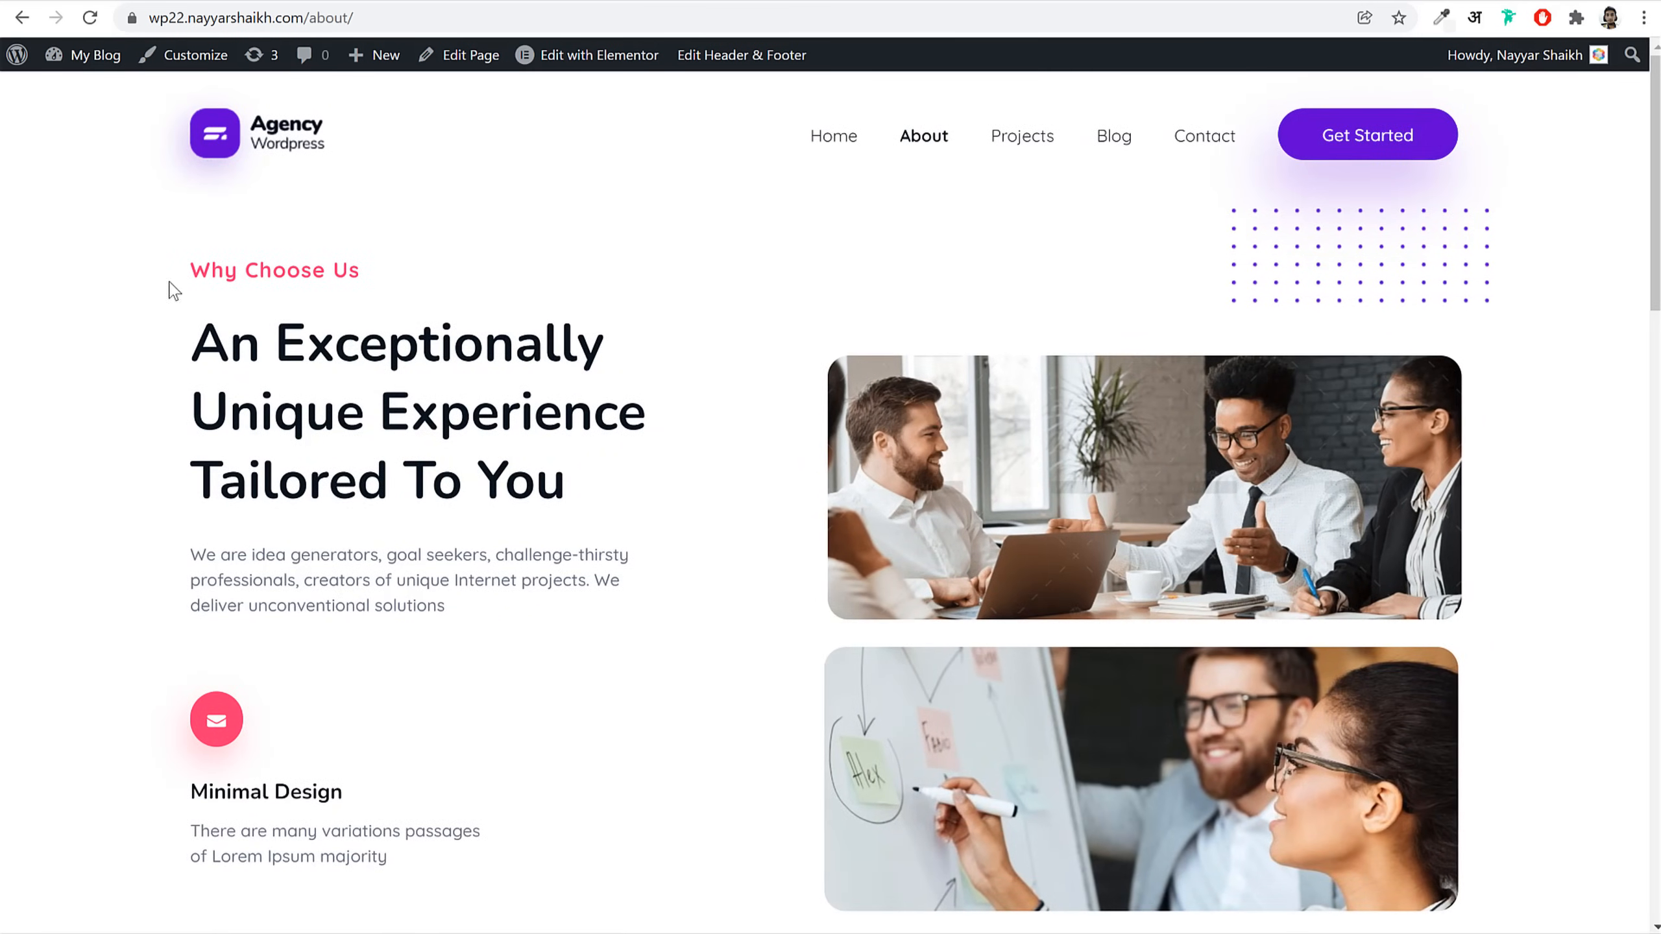
left_click_drag(168, 283, 420, 462)
left_click(1527, 437)
scroll(1560, 622, "down", 7)
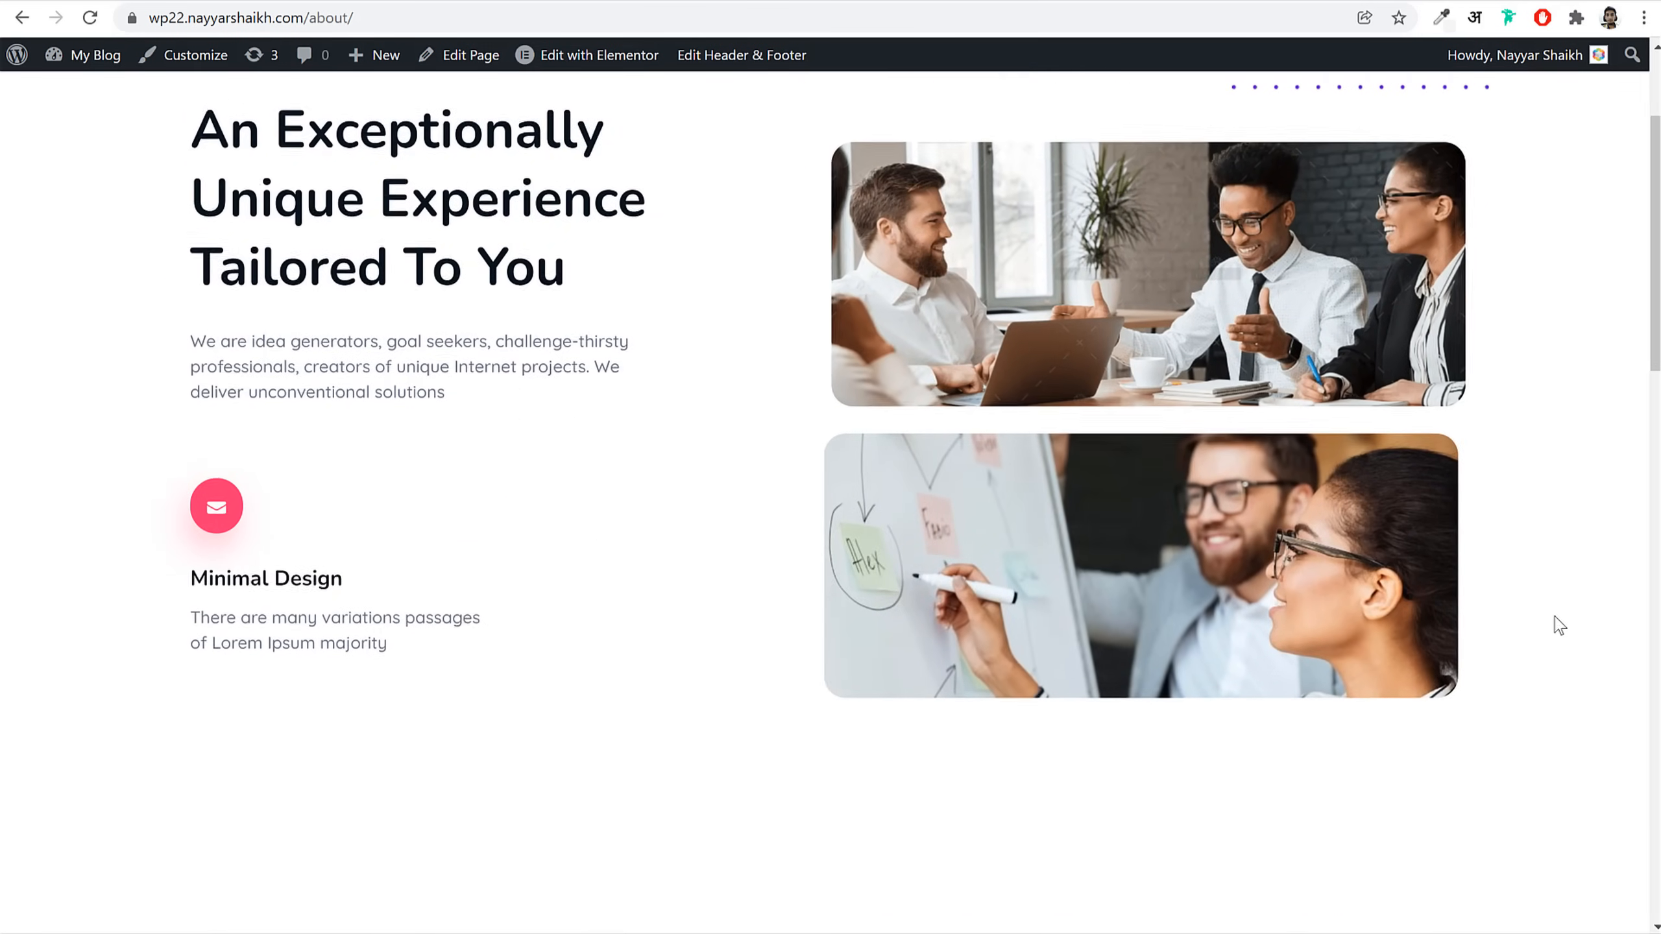
scroll(1557, 628, "up", 7)
scroll(1555, 634, "up", 1)
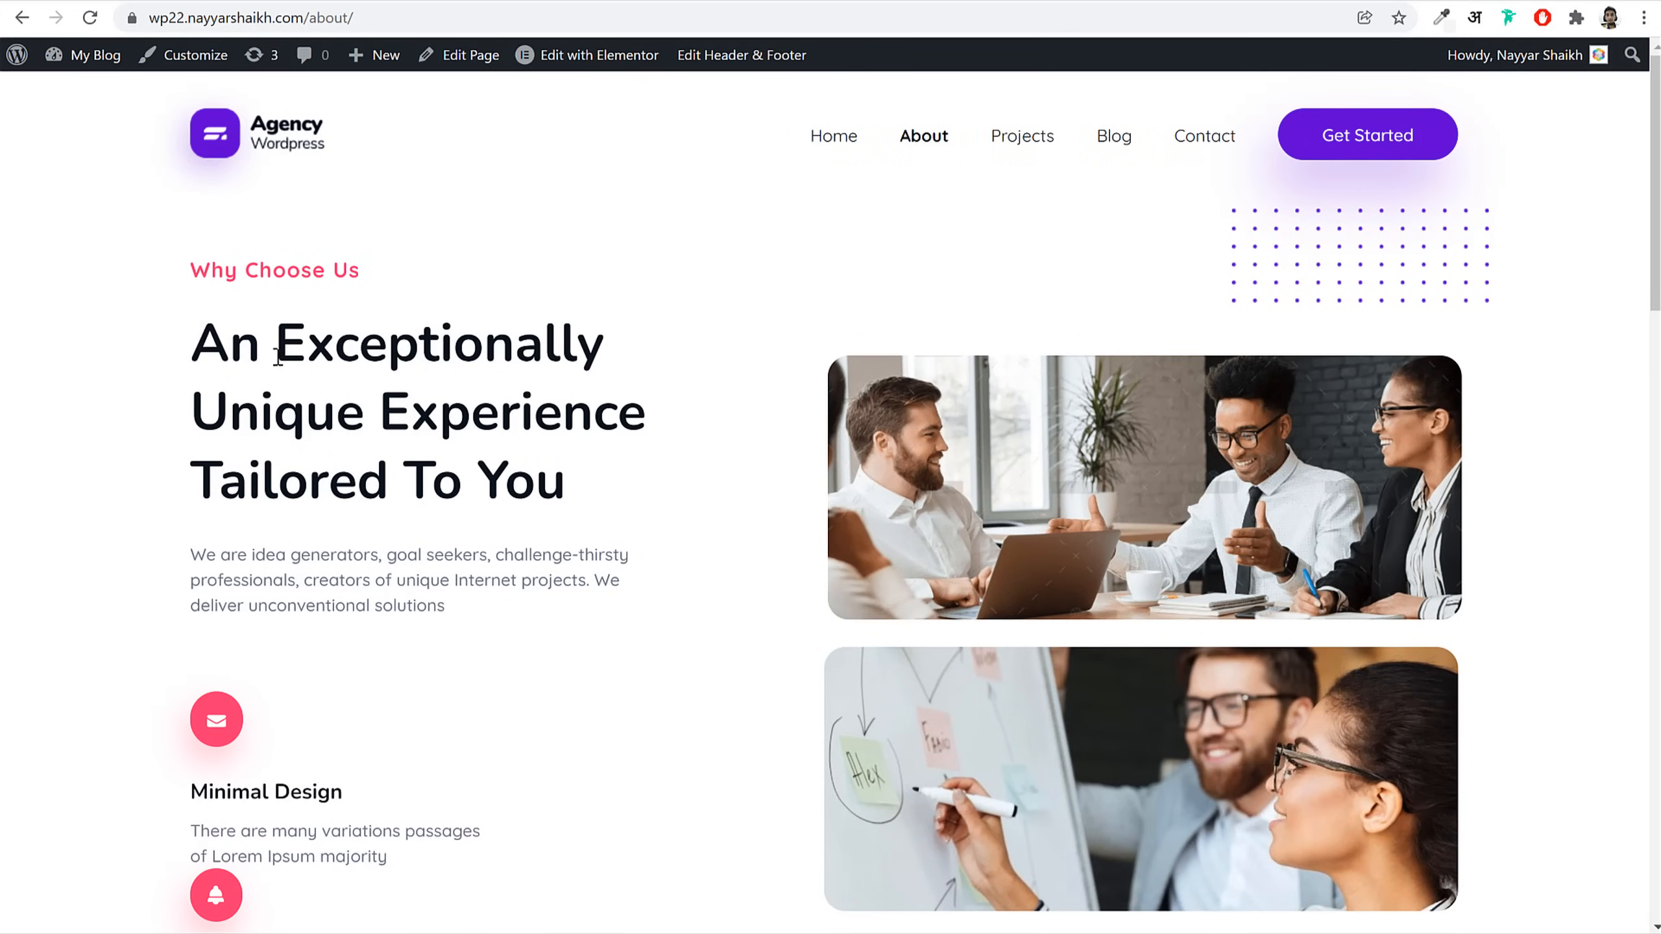
scroll(434, 675, "down", 5)
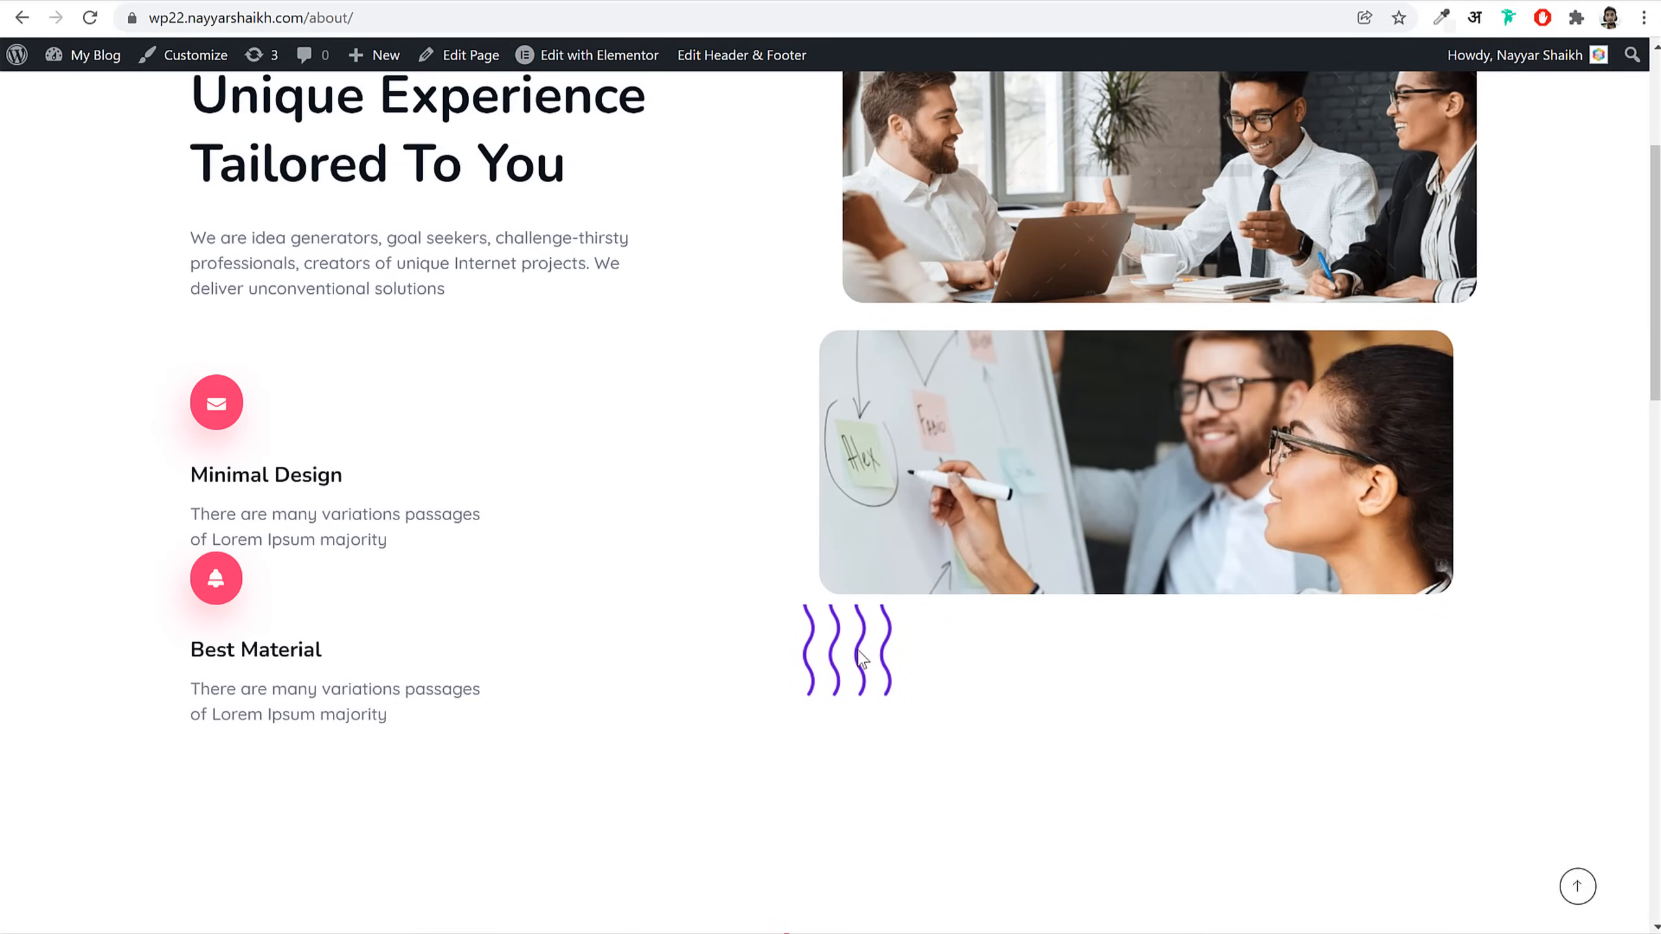
scroll(720, 654, "up", 5)
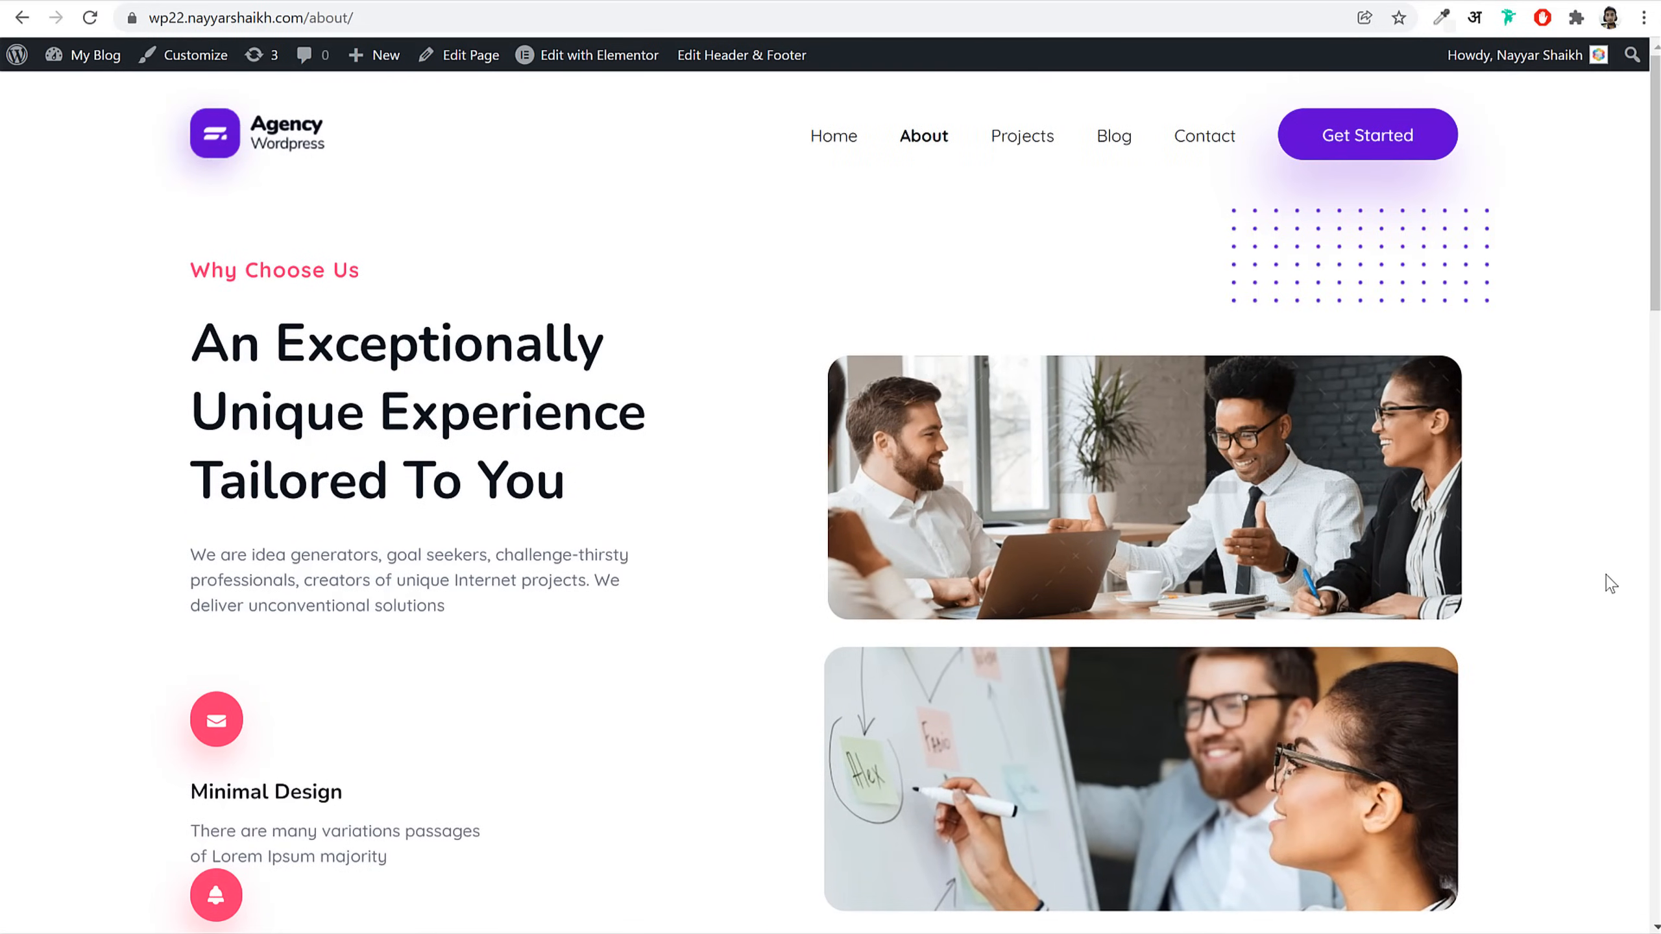
scroll(1610, 582, "down", 18)
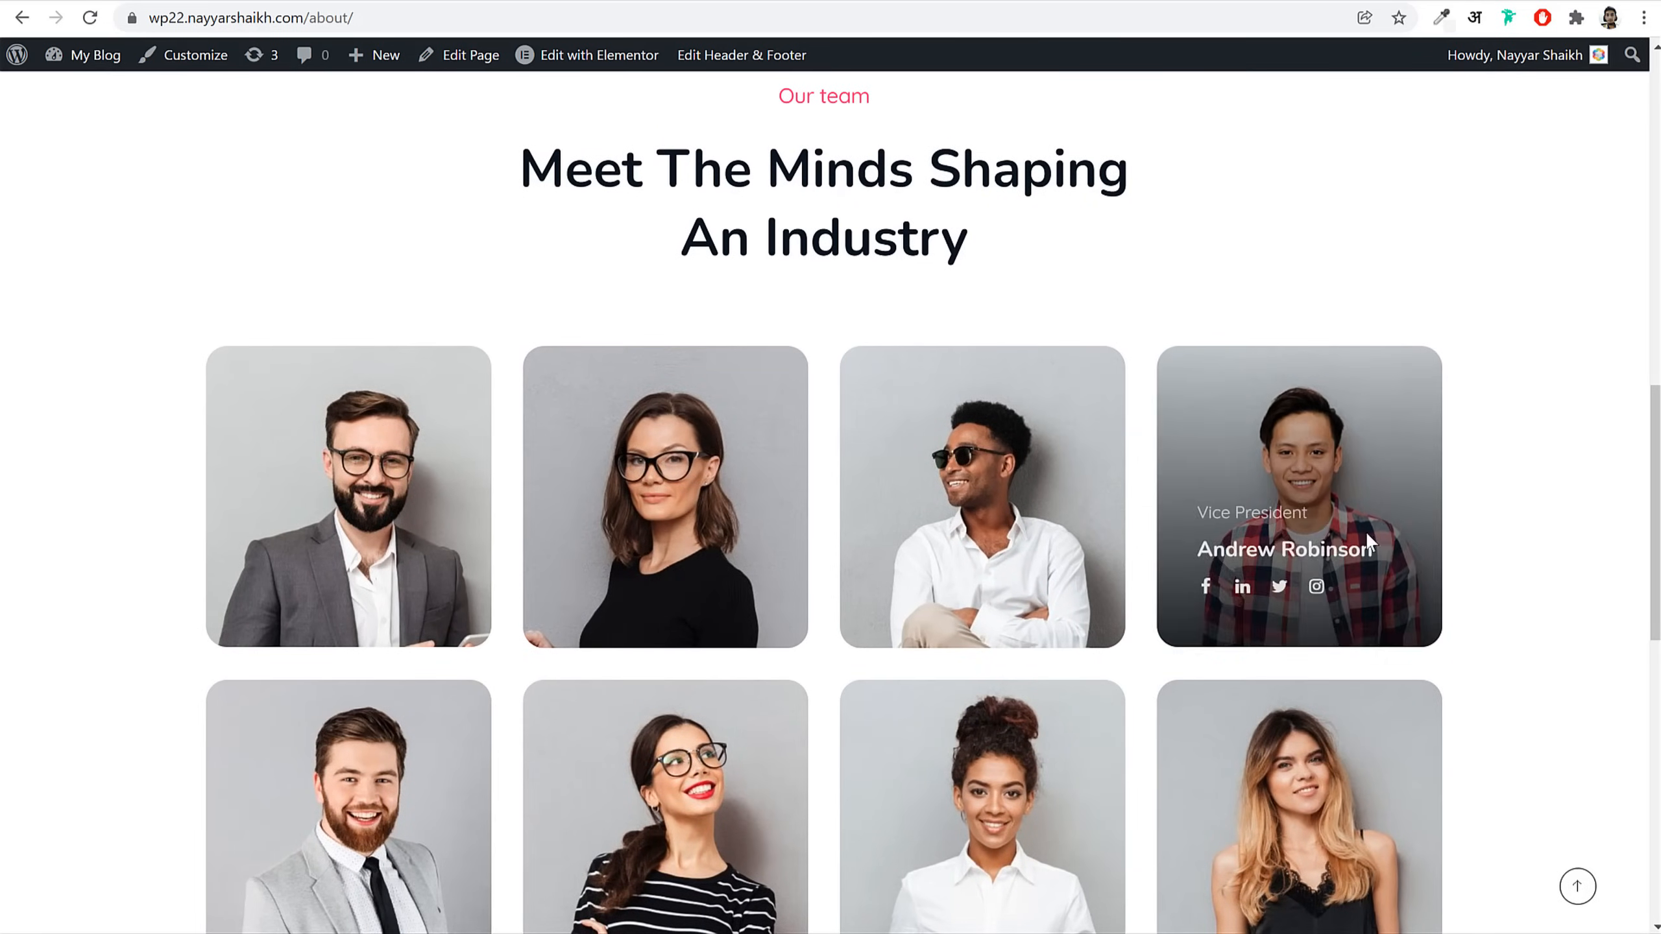
scroll(1427, 478, "down", 15)
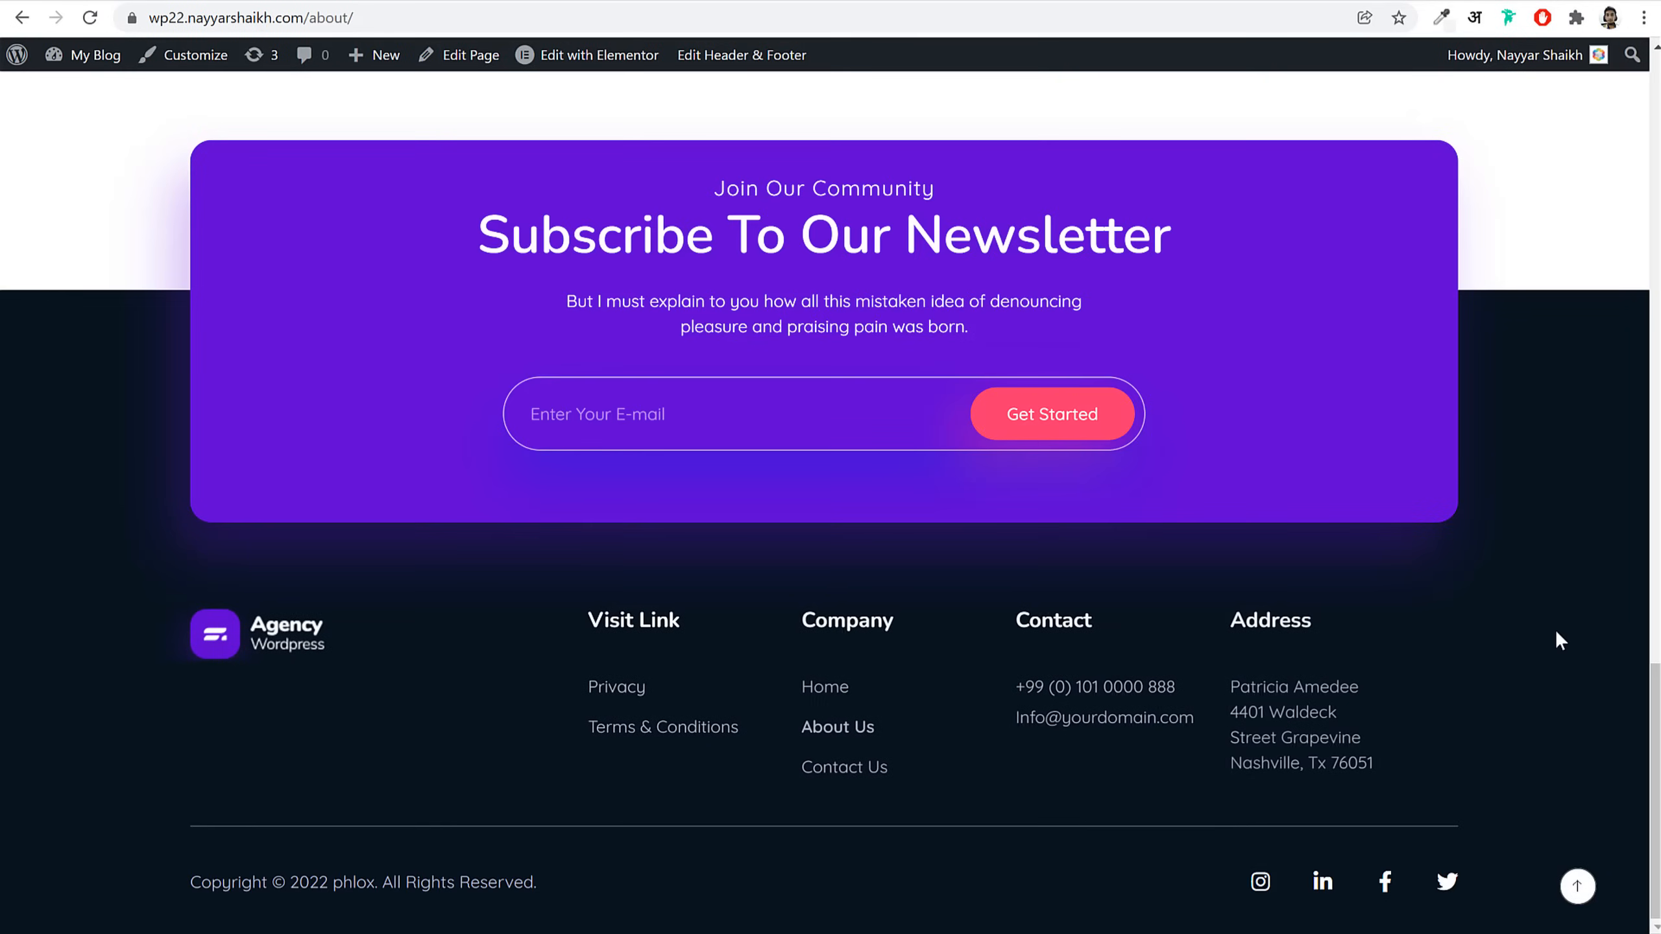
left_click(1578, 886)
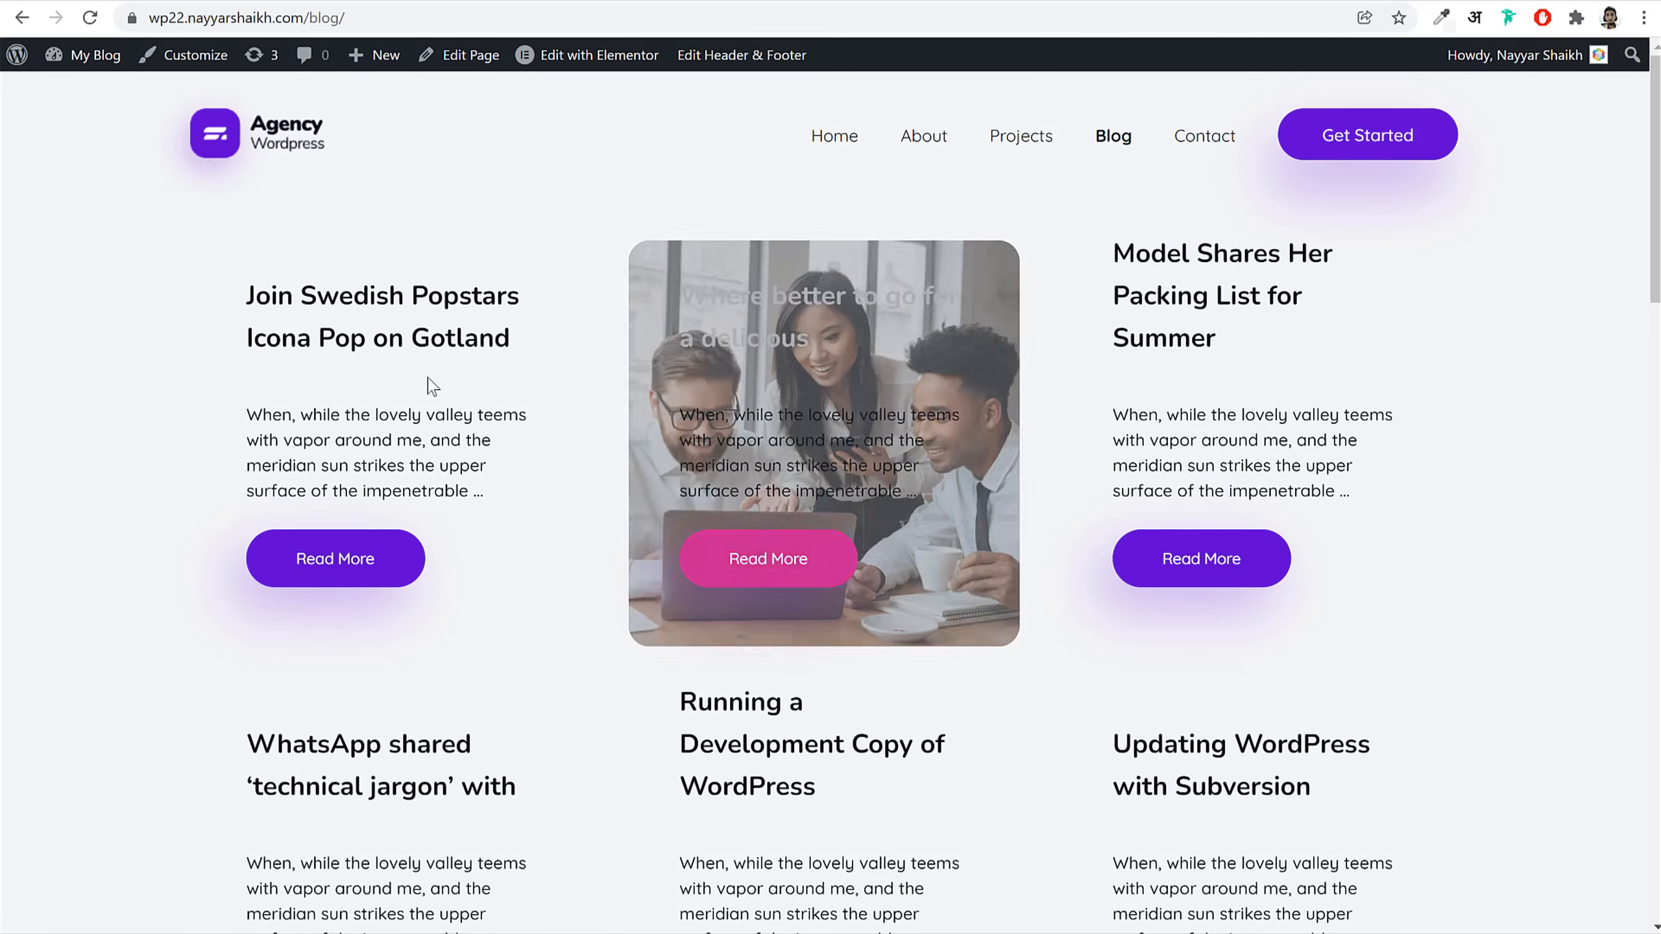
Step: Scroll the Blog post grid, then open the Contact page and scroll down to its form
scroll(1365, 564, "down", 7)
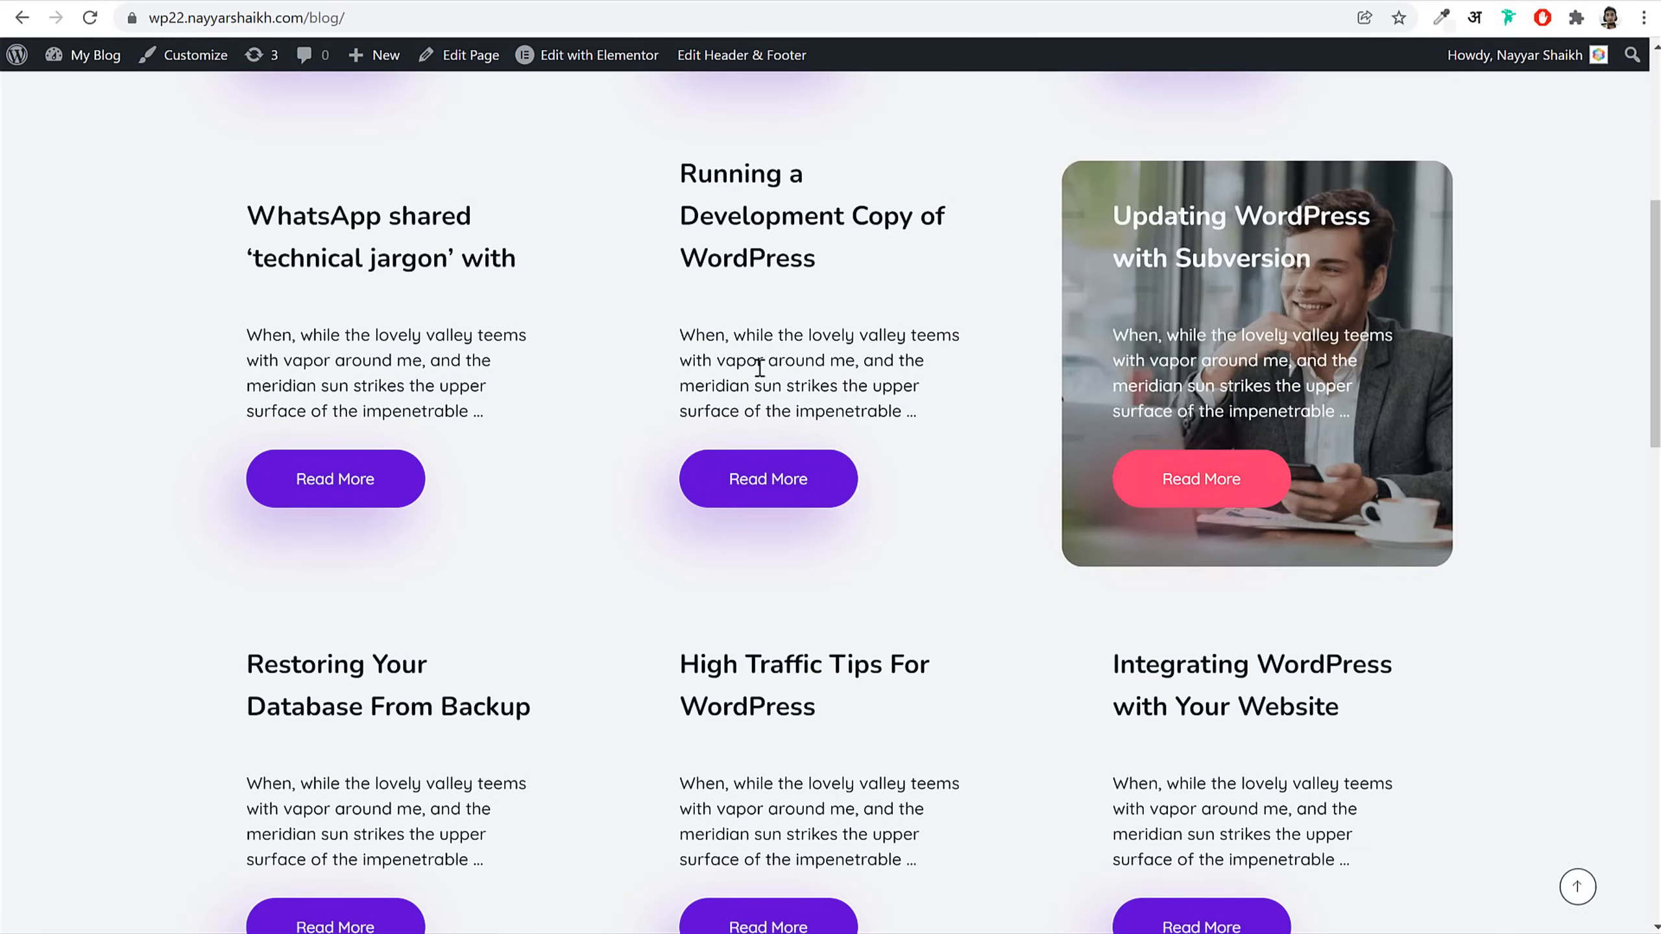
scroll(1280, 515, "up", 15)
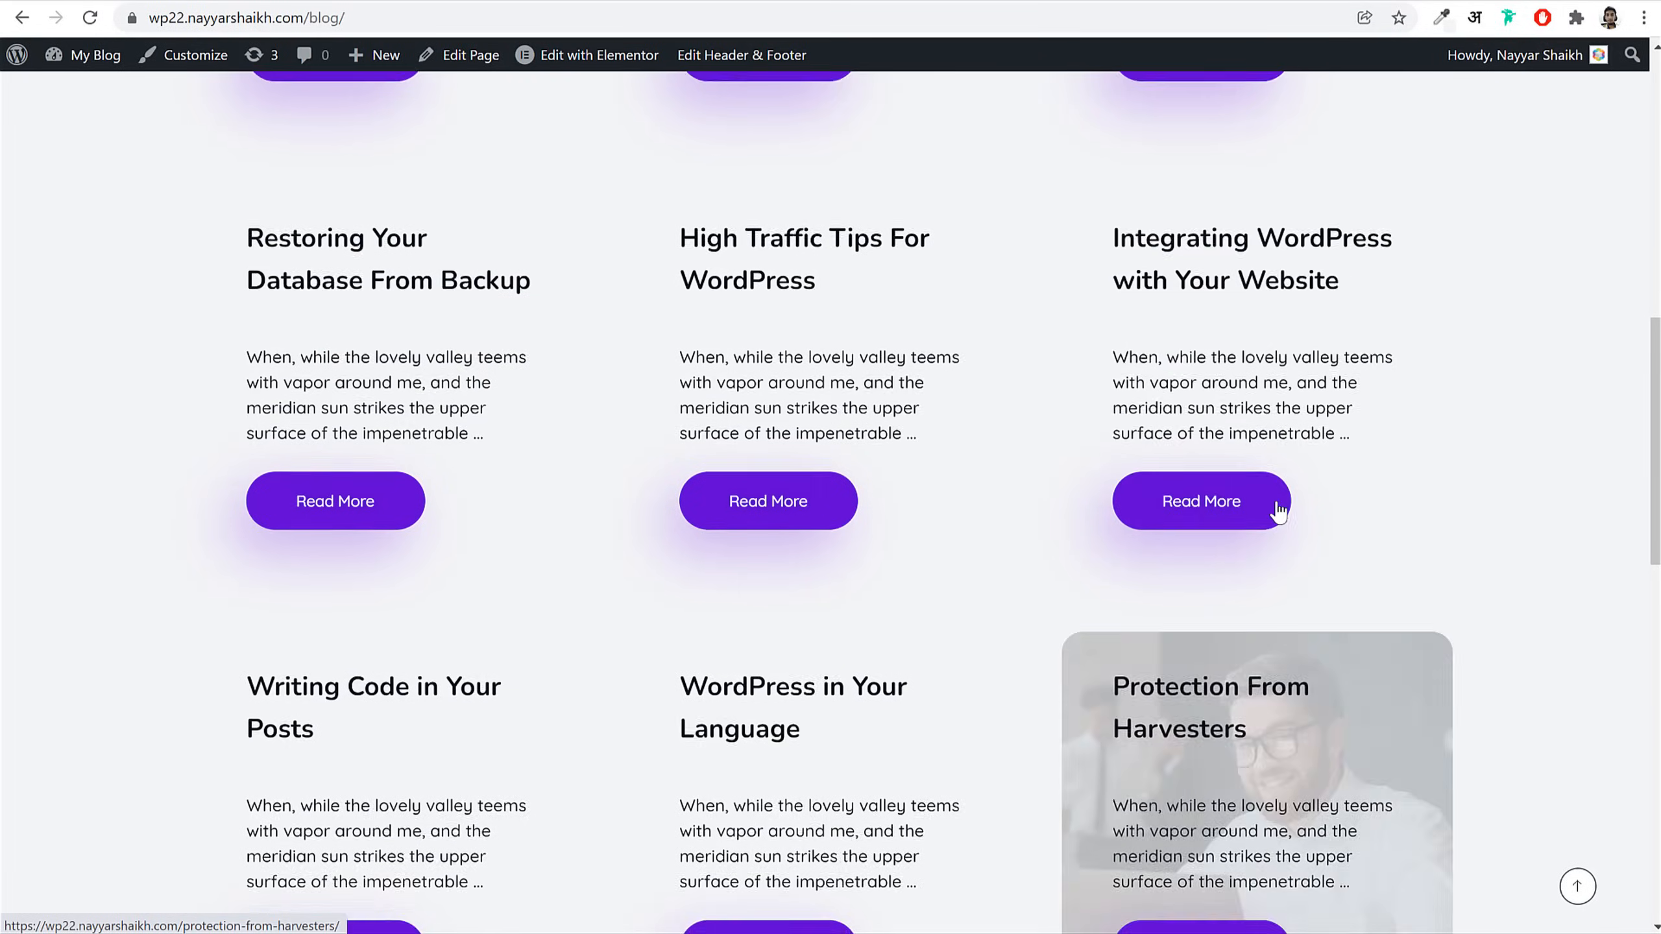
left_click(1207, 139)
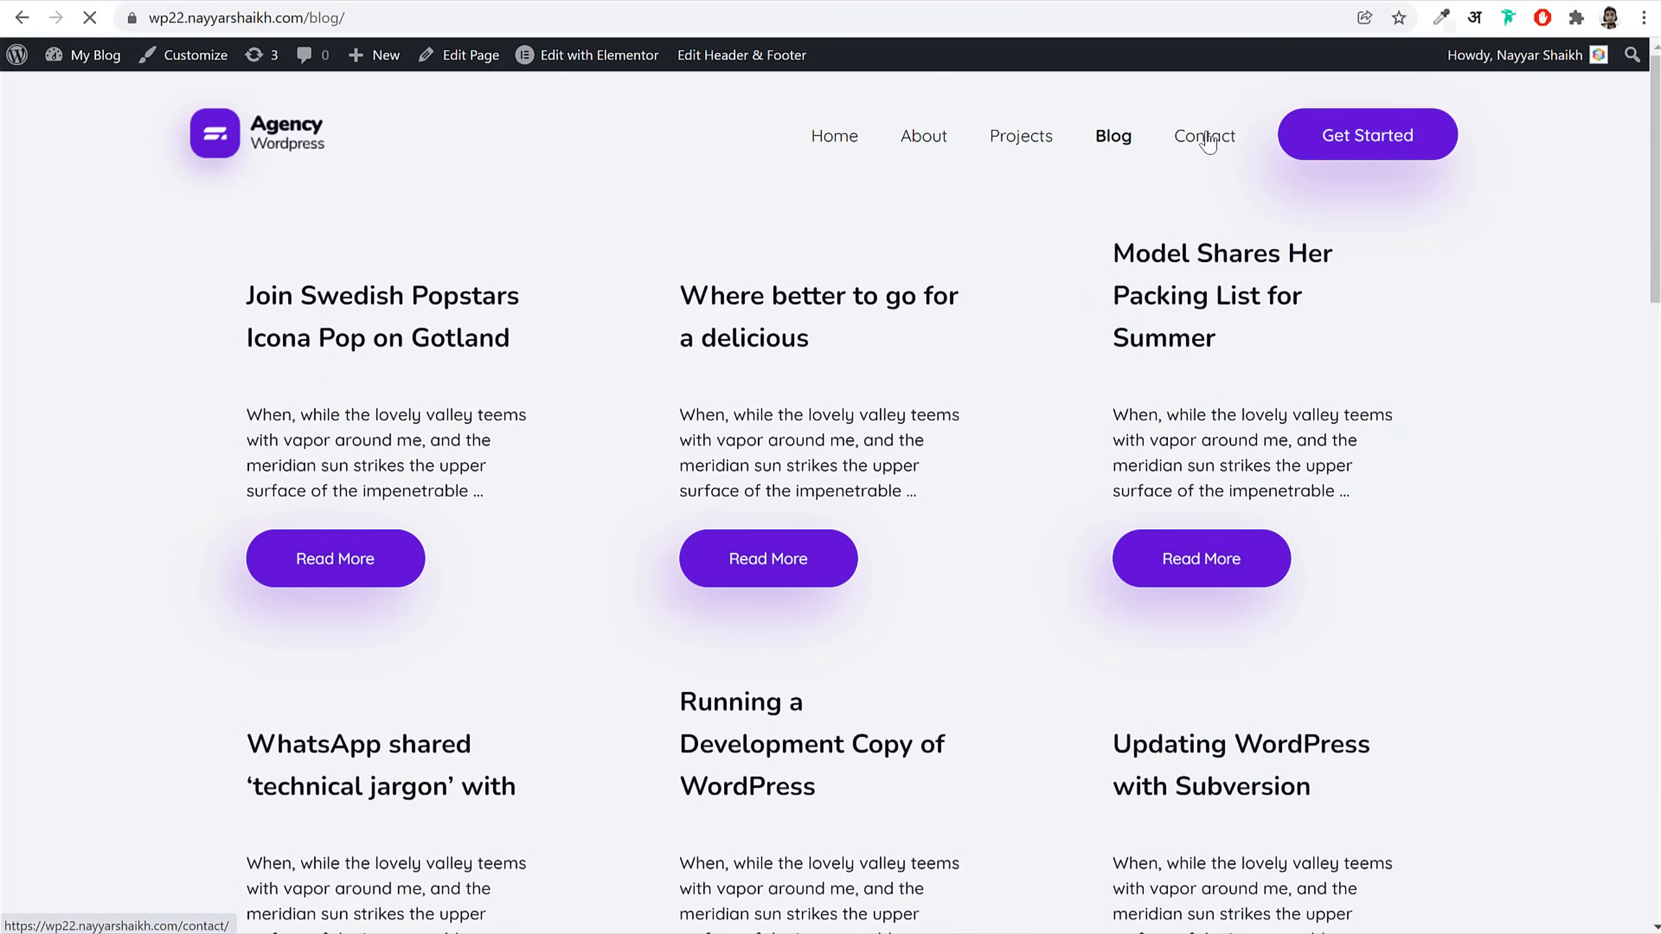
scroll(1494, 432, "down", 5)
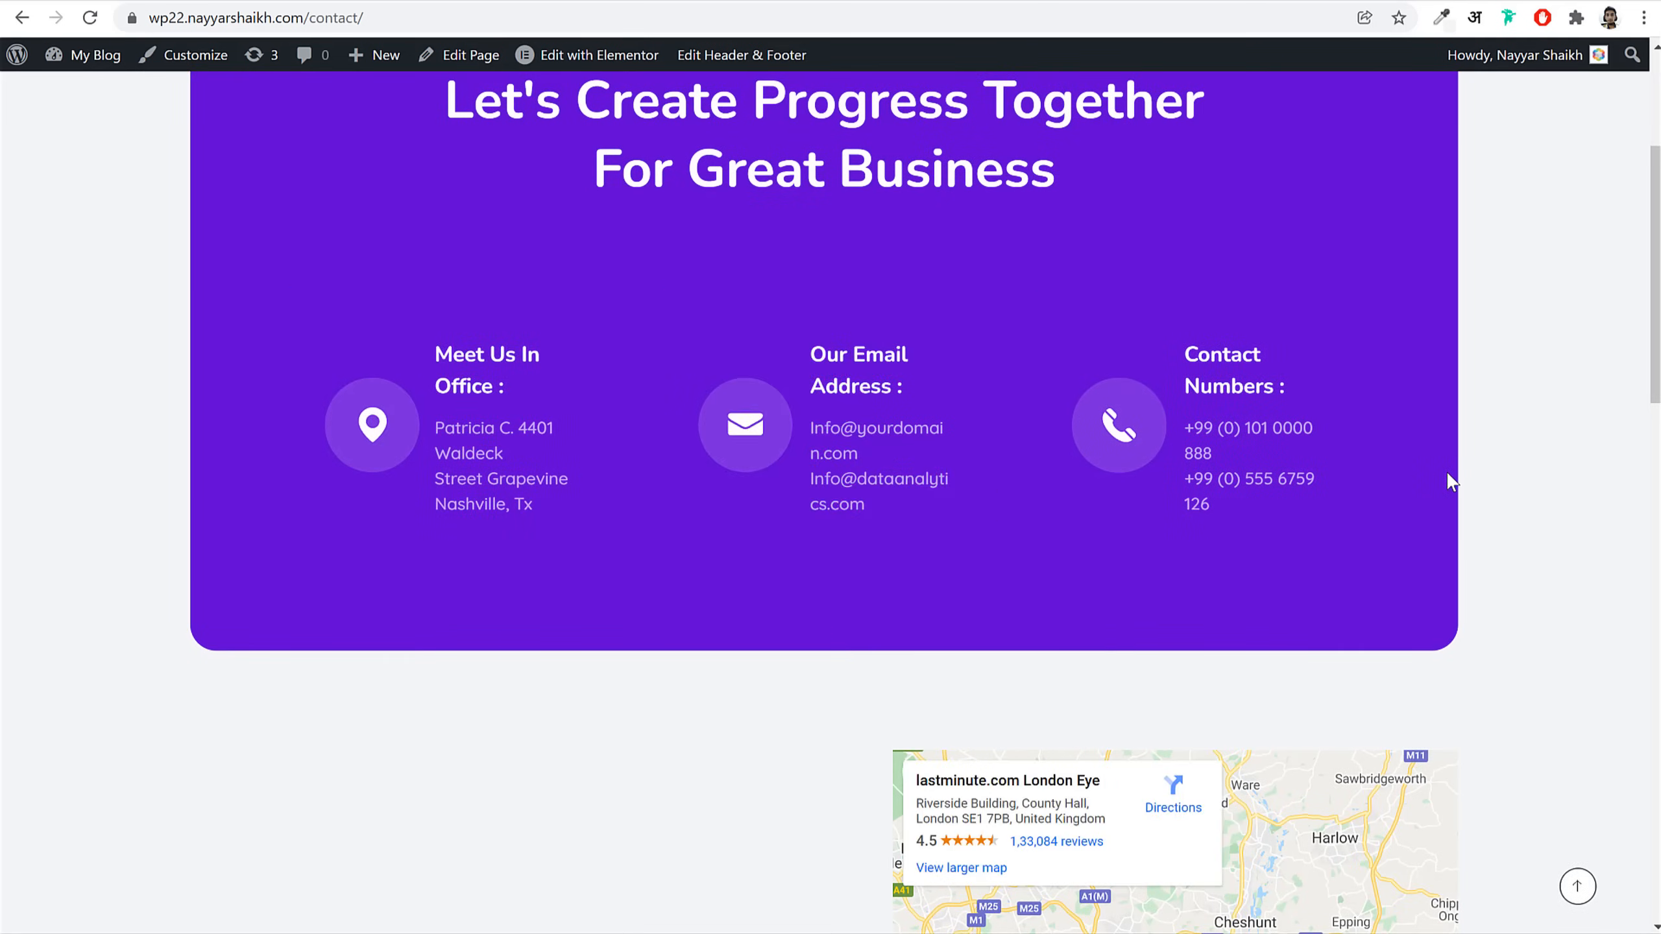
scroll(1449, 478, "down", 13)
Step: Focus the contact form's name, email and question fields, scroll to the map, then go to Projects
left_click(355, 283)
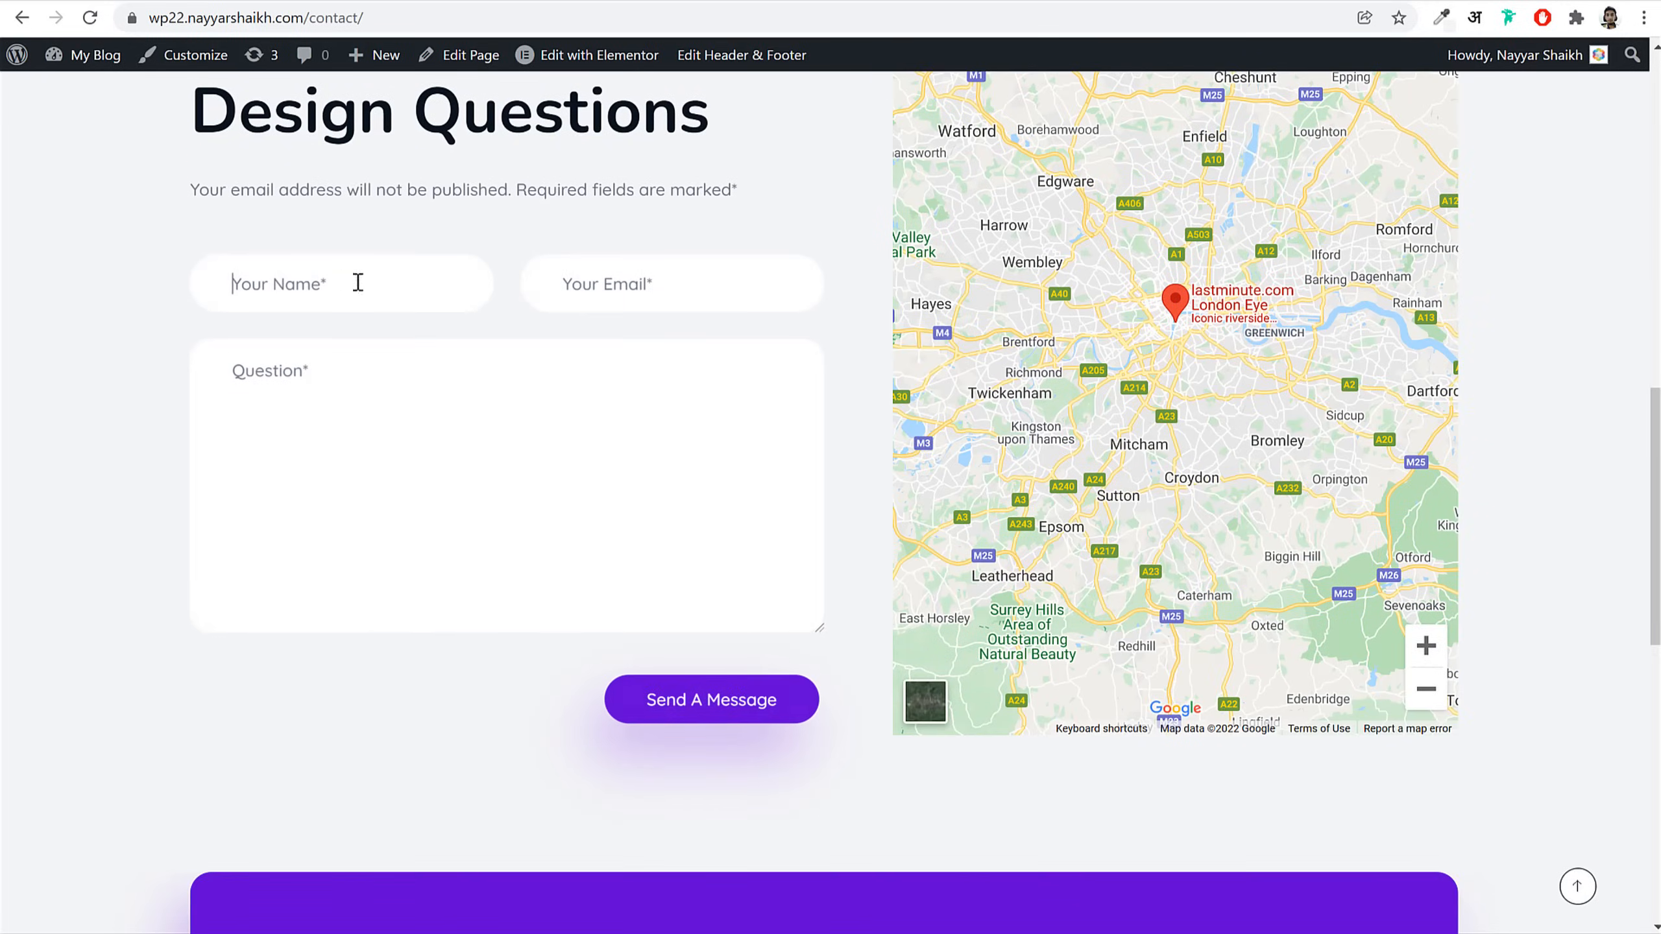
left_click(598, 285)
left_click(412, 489)
scroll(1256, 460, "up", 4)
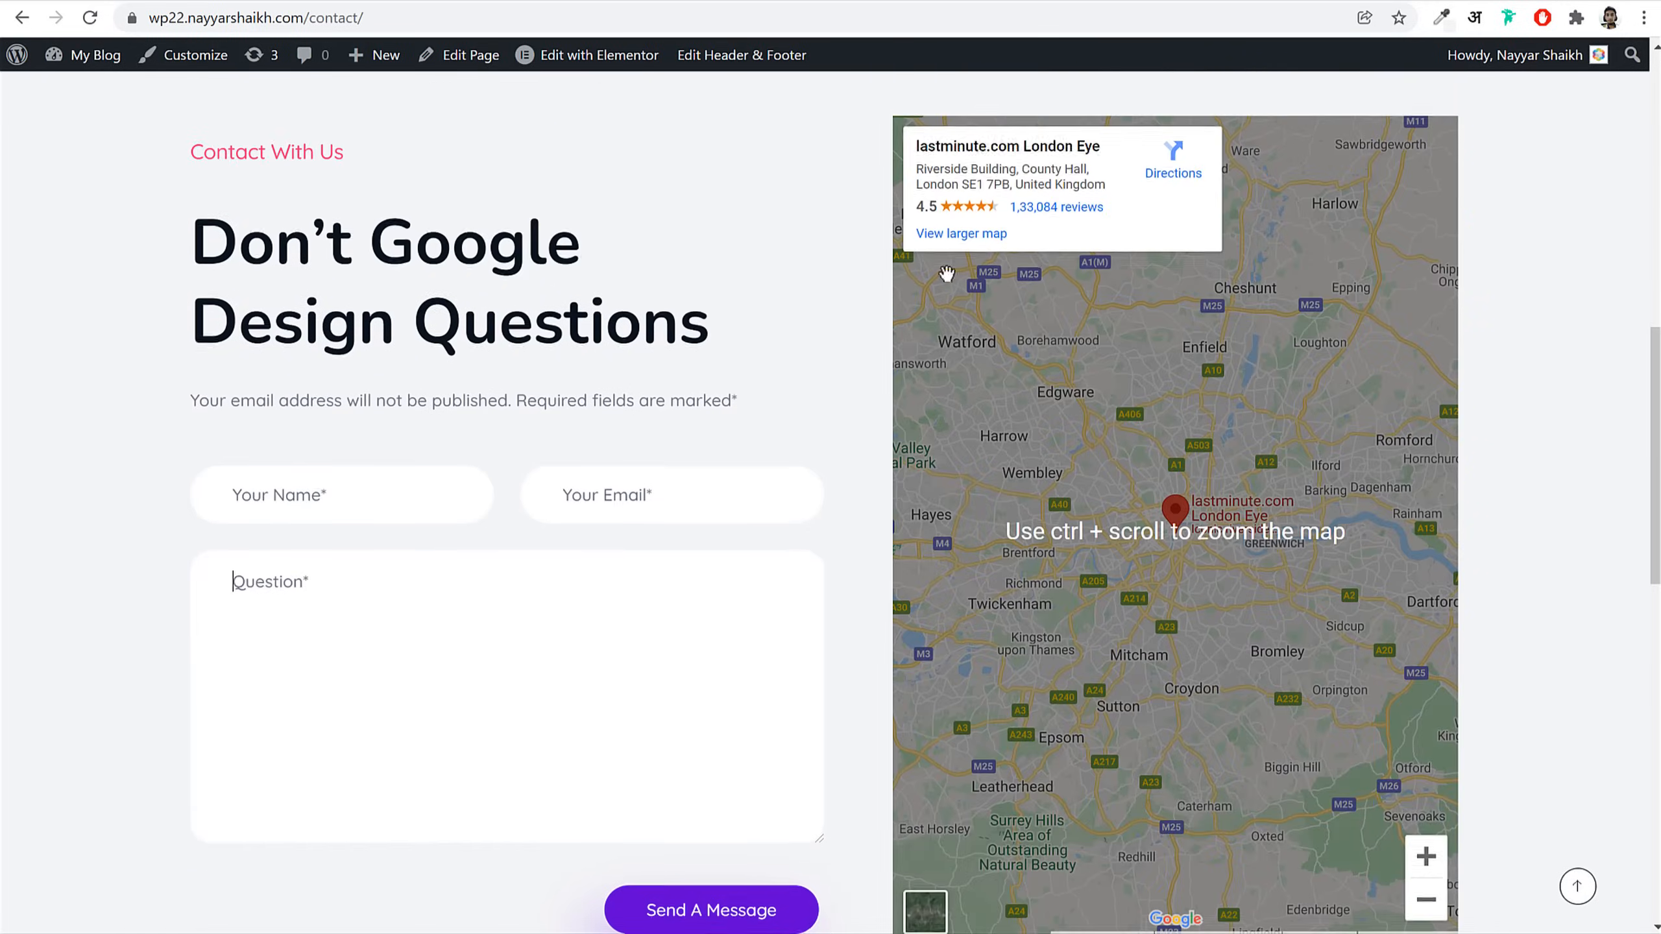
scroll(1242, 449, "down", 12)
scroll(1212, 453, "down", 5)
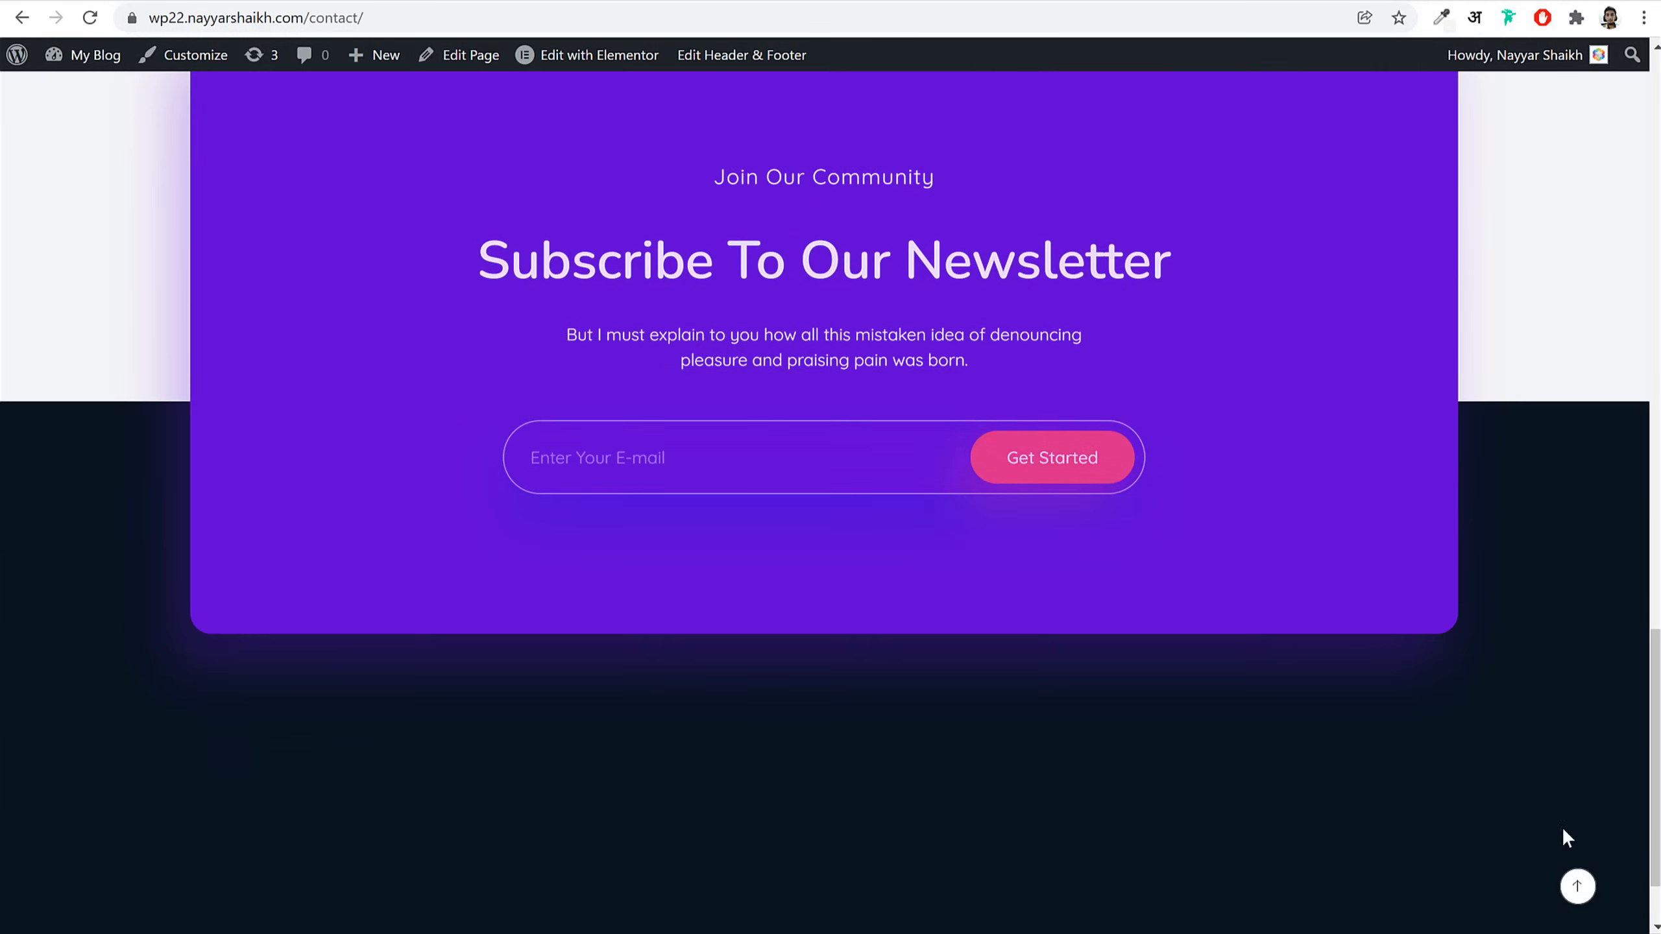
left_click(1578, 887)
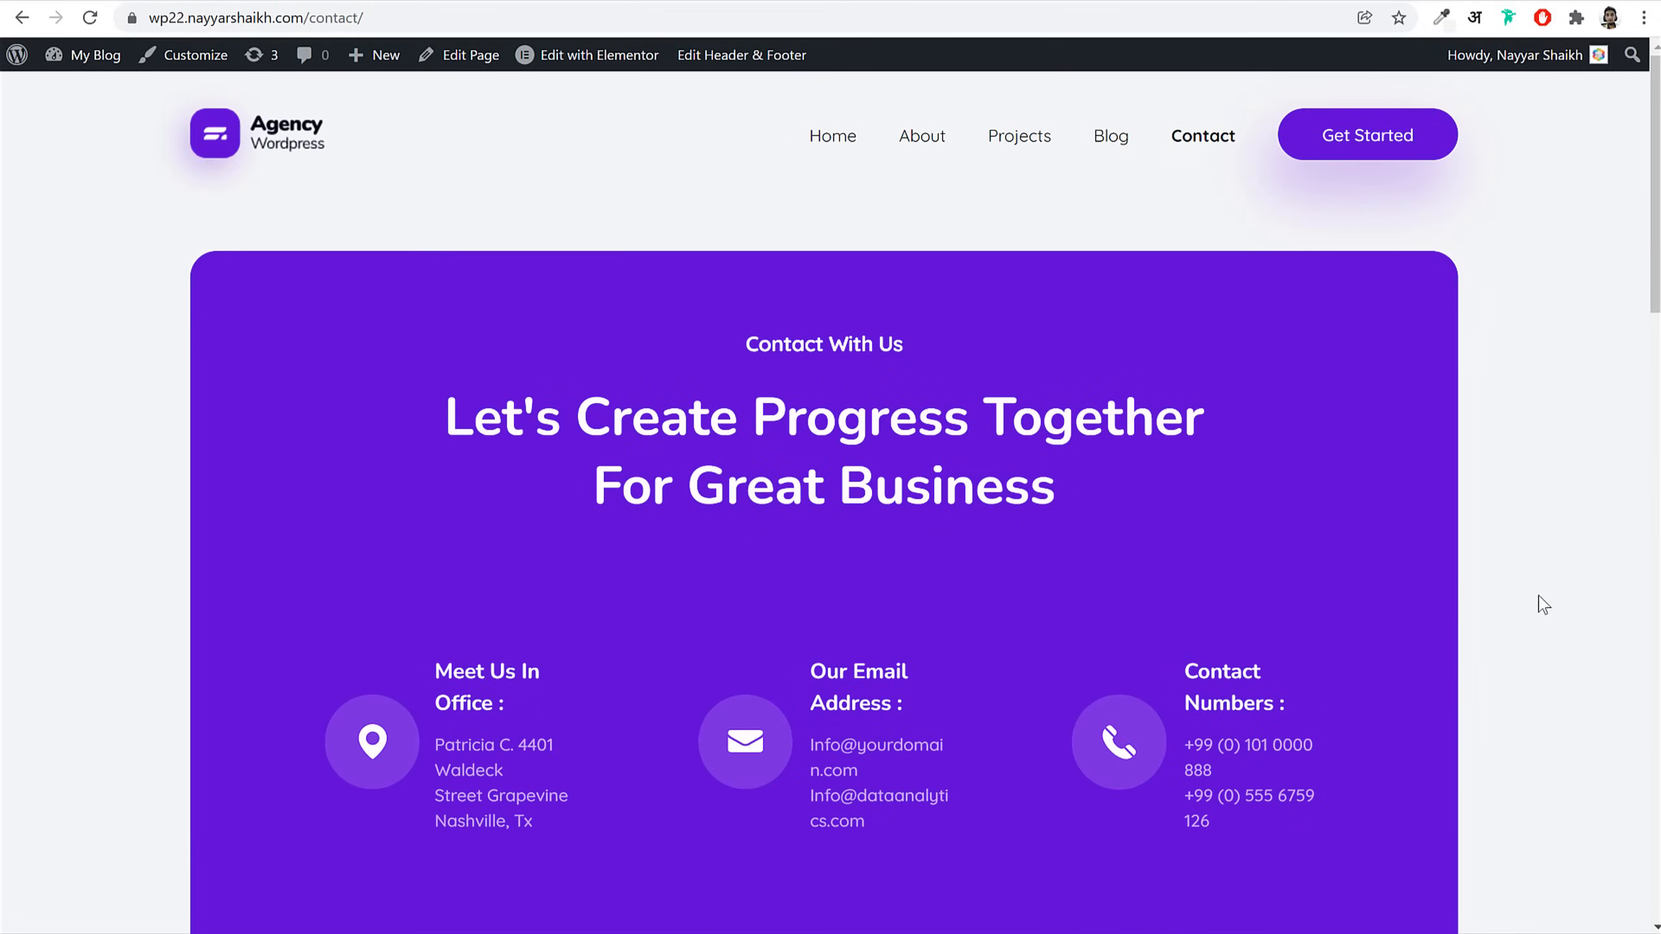
left_click(1015, 140)
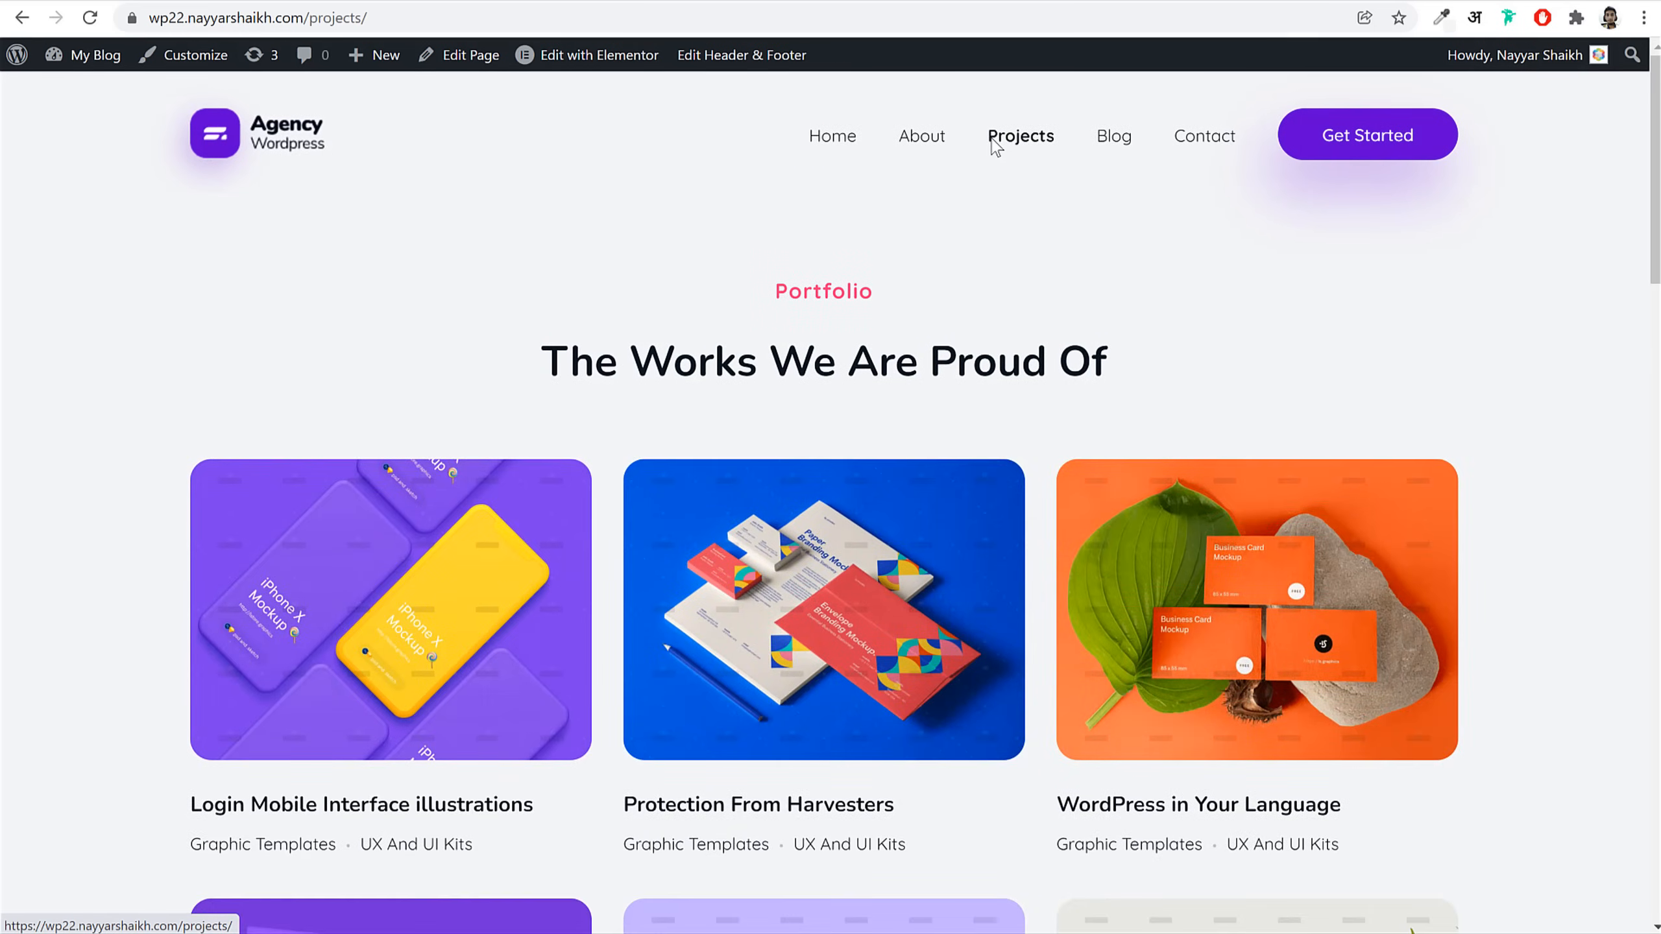
Step: Open the Login Mobile Interface illustrations project, scroll it, and return home via the Agency Wordpress logo
scroll(1275, 393, "down", 10)
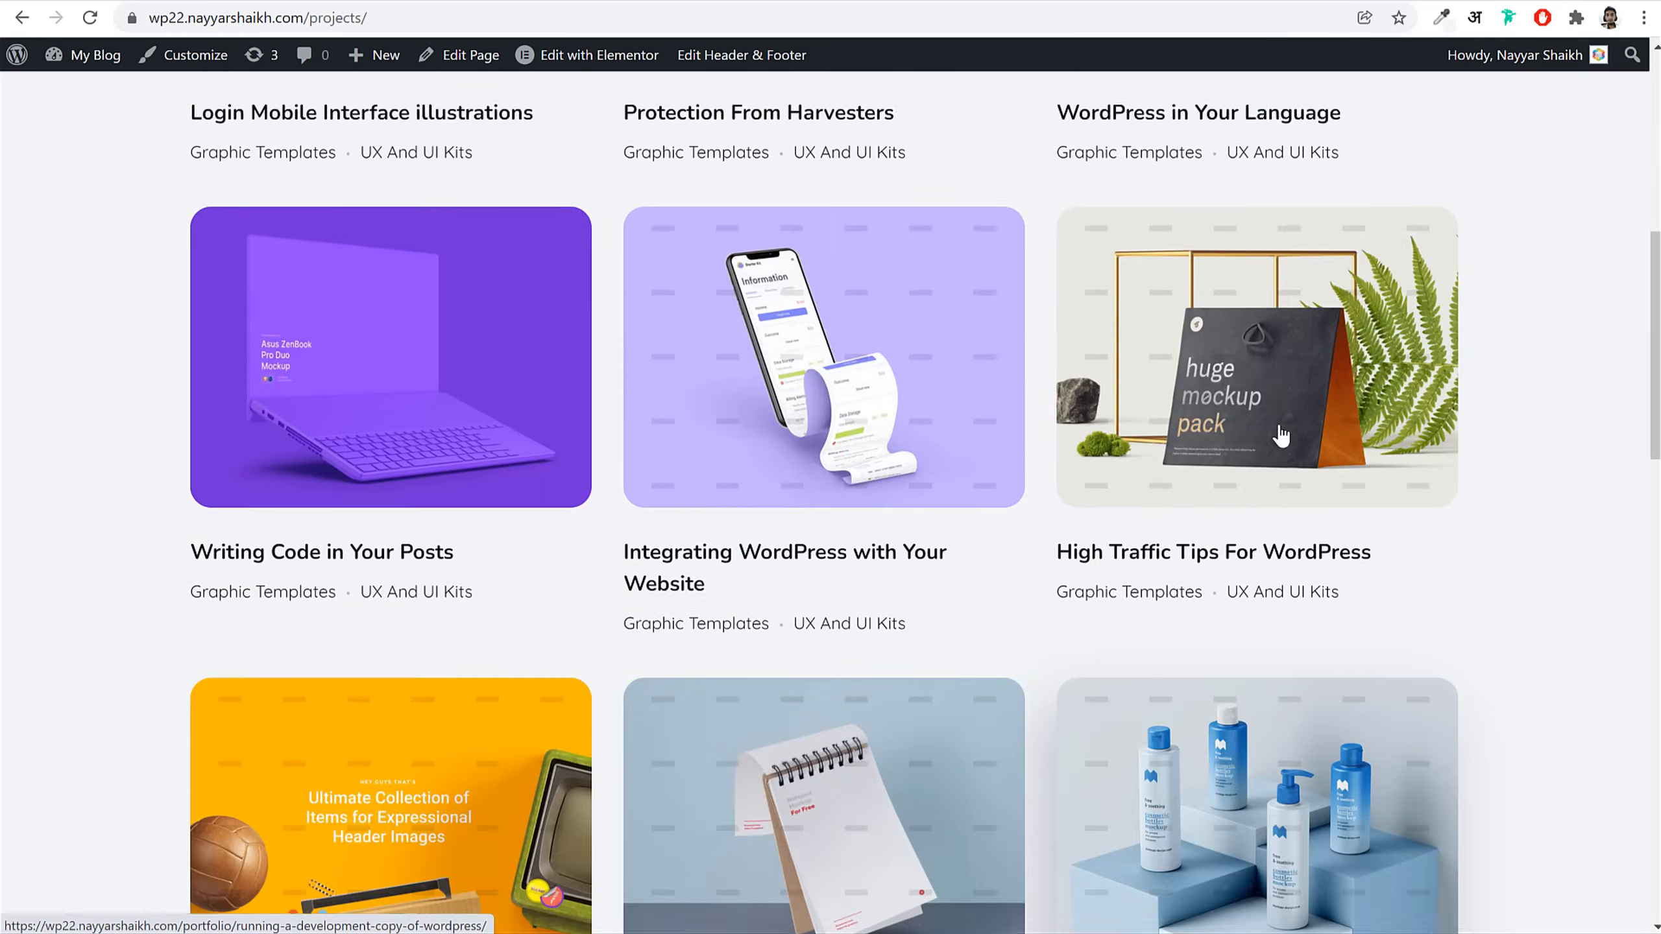
scroll(1279, 436, "down", 10)
scroll(1280, 435, "up", 20)
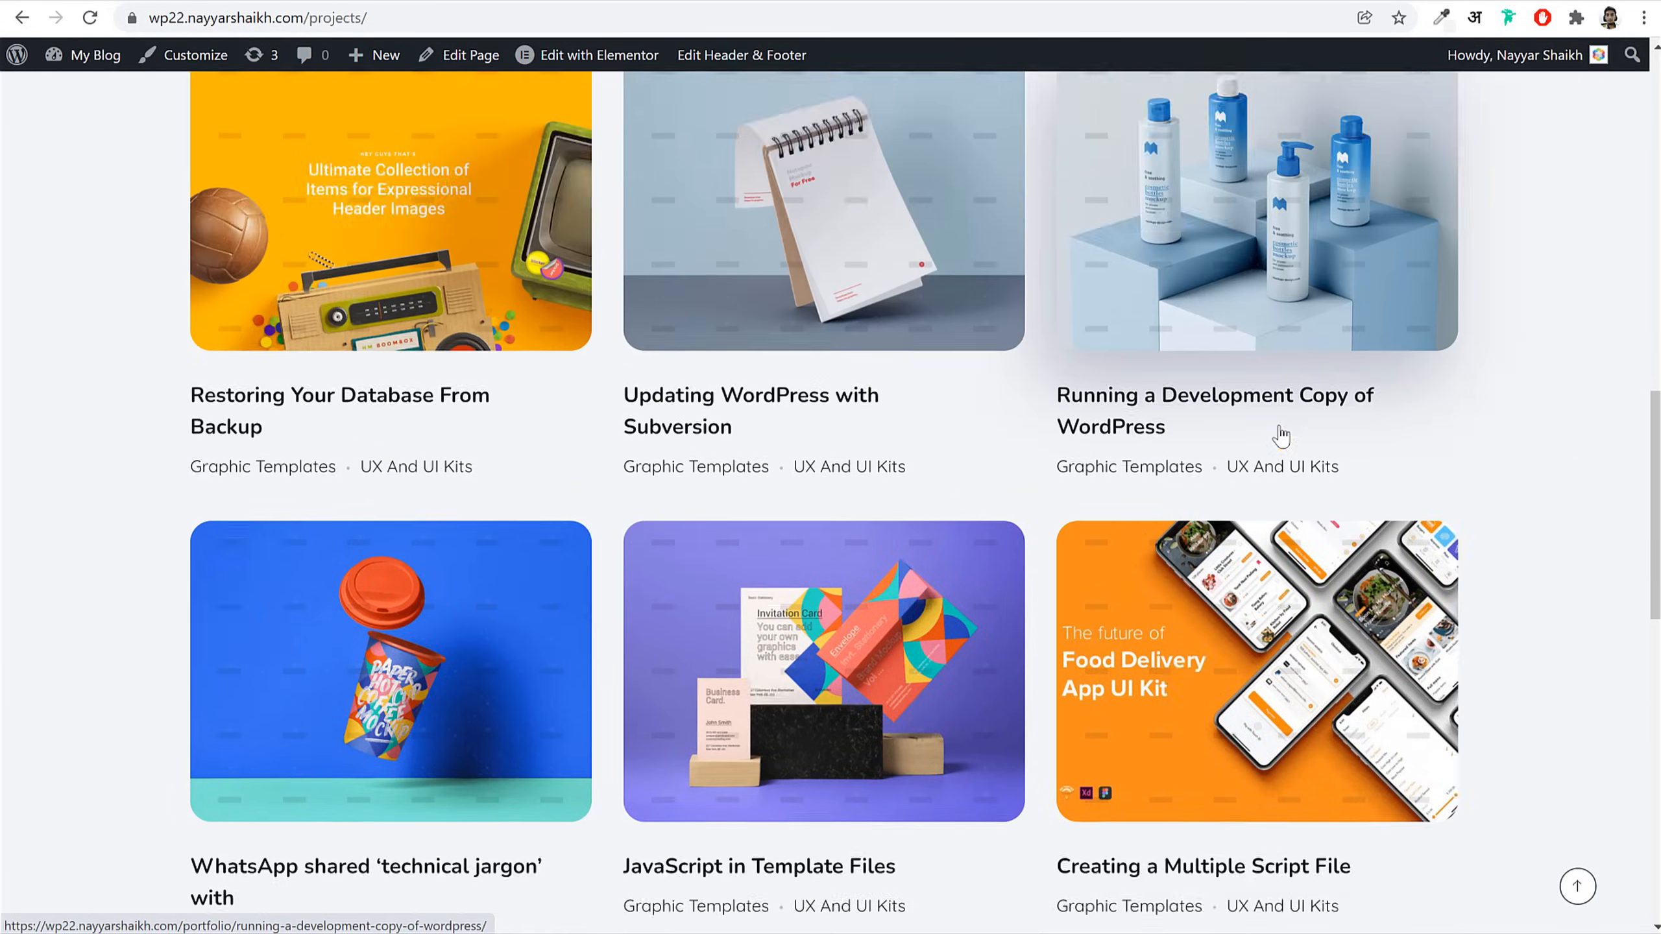
left_click(364, 320)
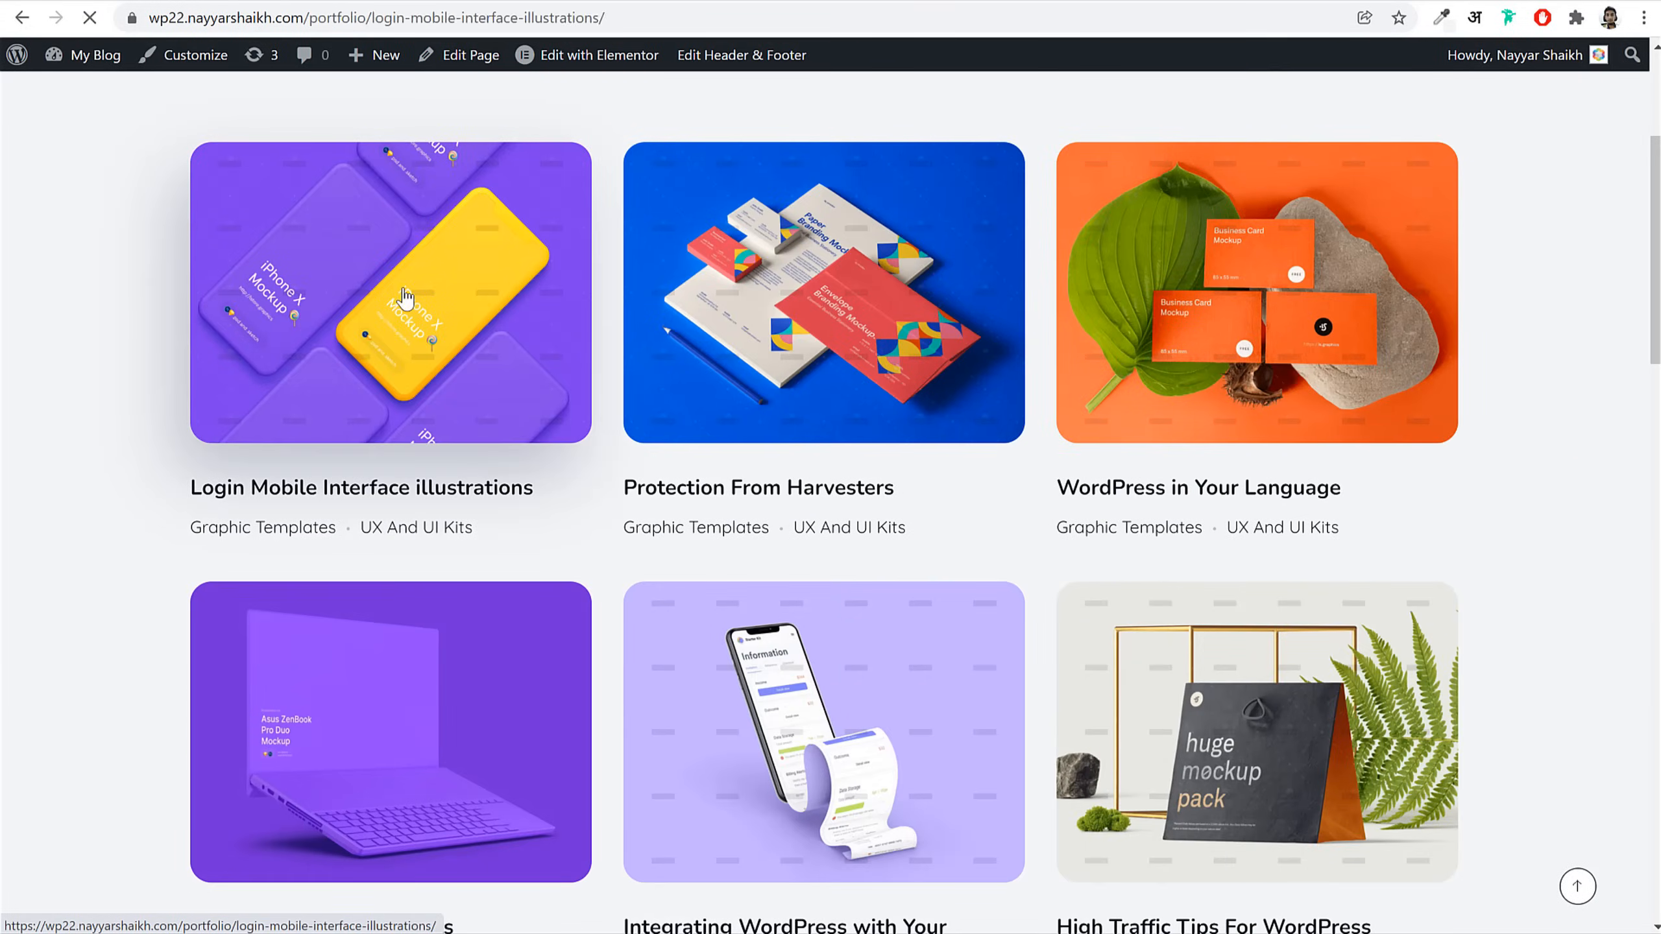
scroll(1403, 458, "down", 15)
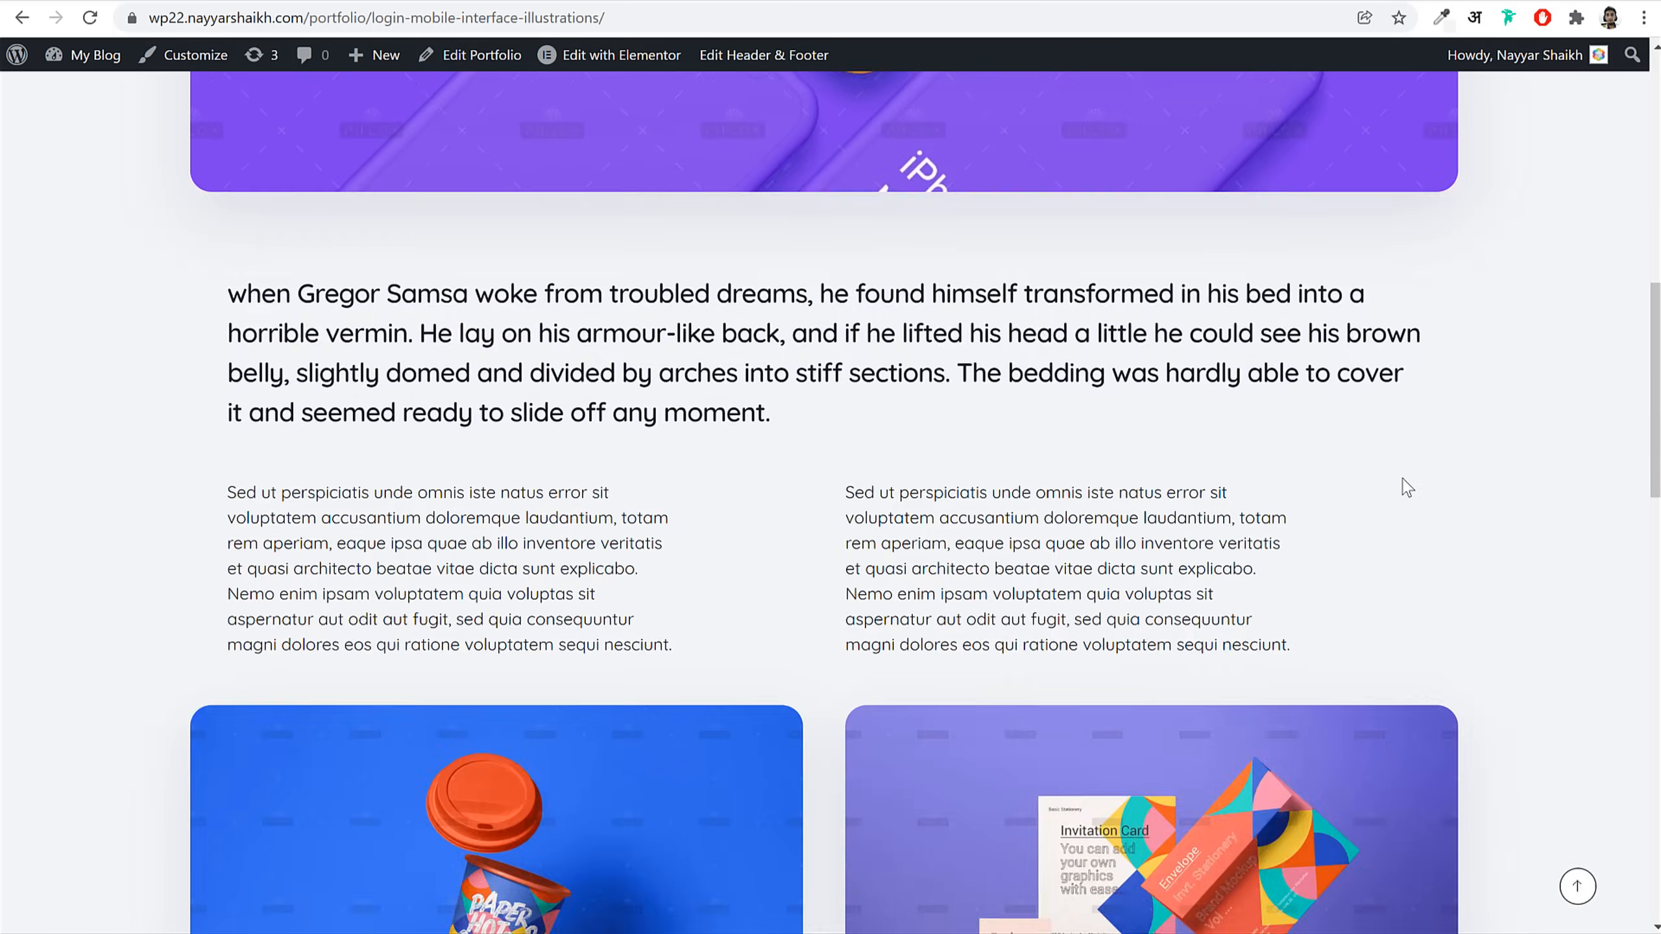
scroll(1401, 478, "down", 8)
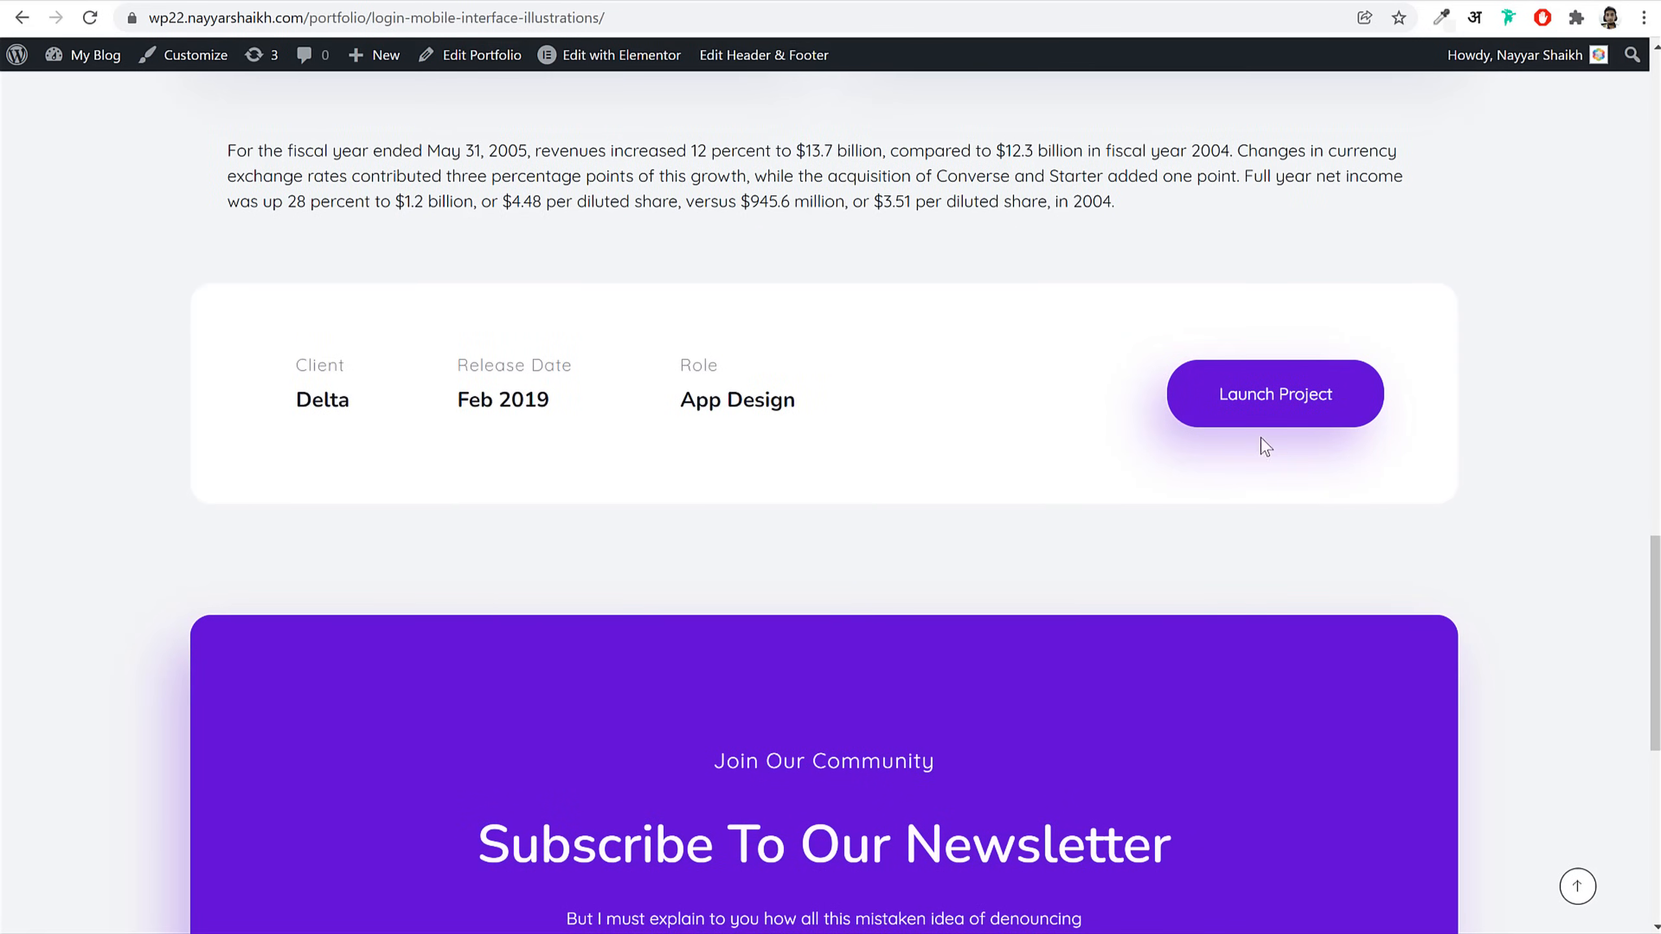
left_click(1578, 886)
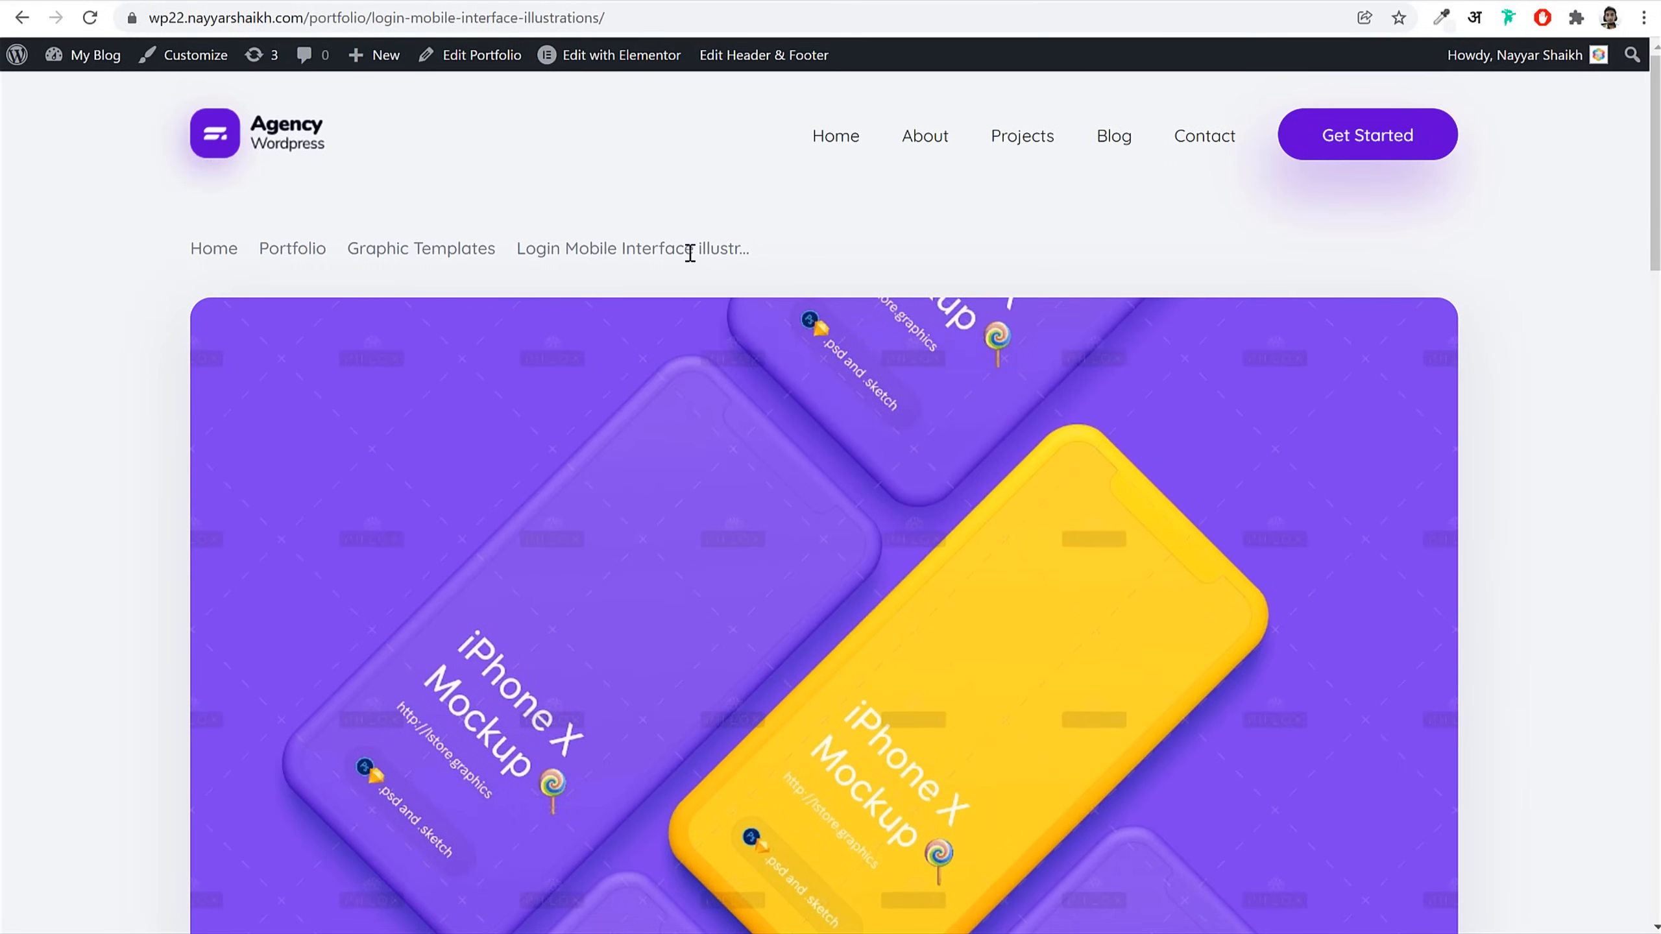
left_click(311, 148)
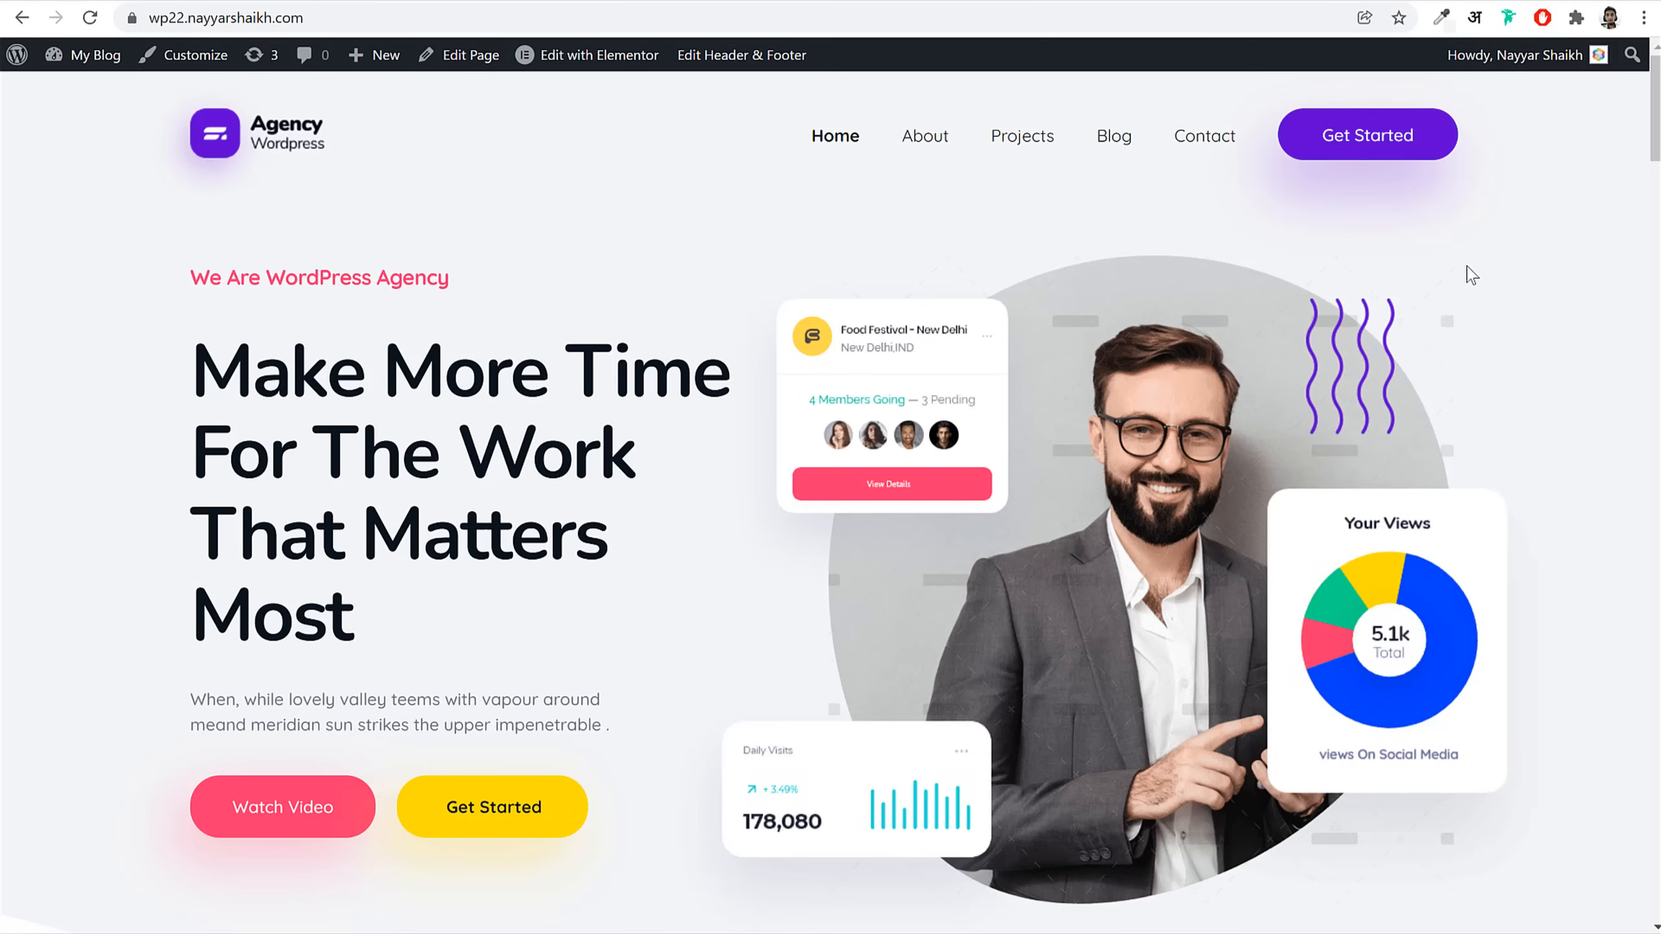
scroll(1520, 415, "down", 7)
scroll(1520, 419, "down", 8)
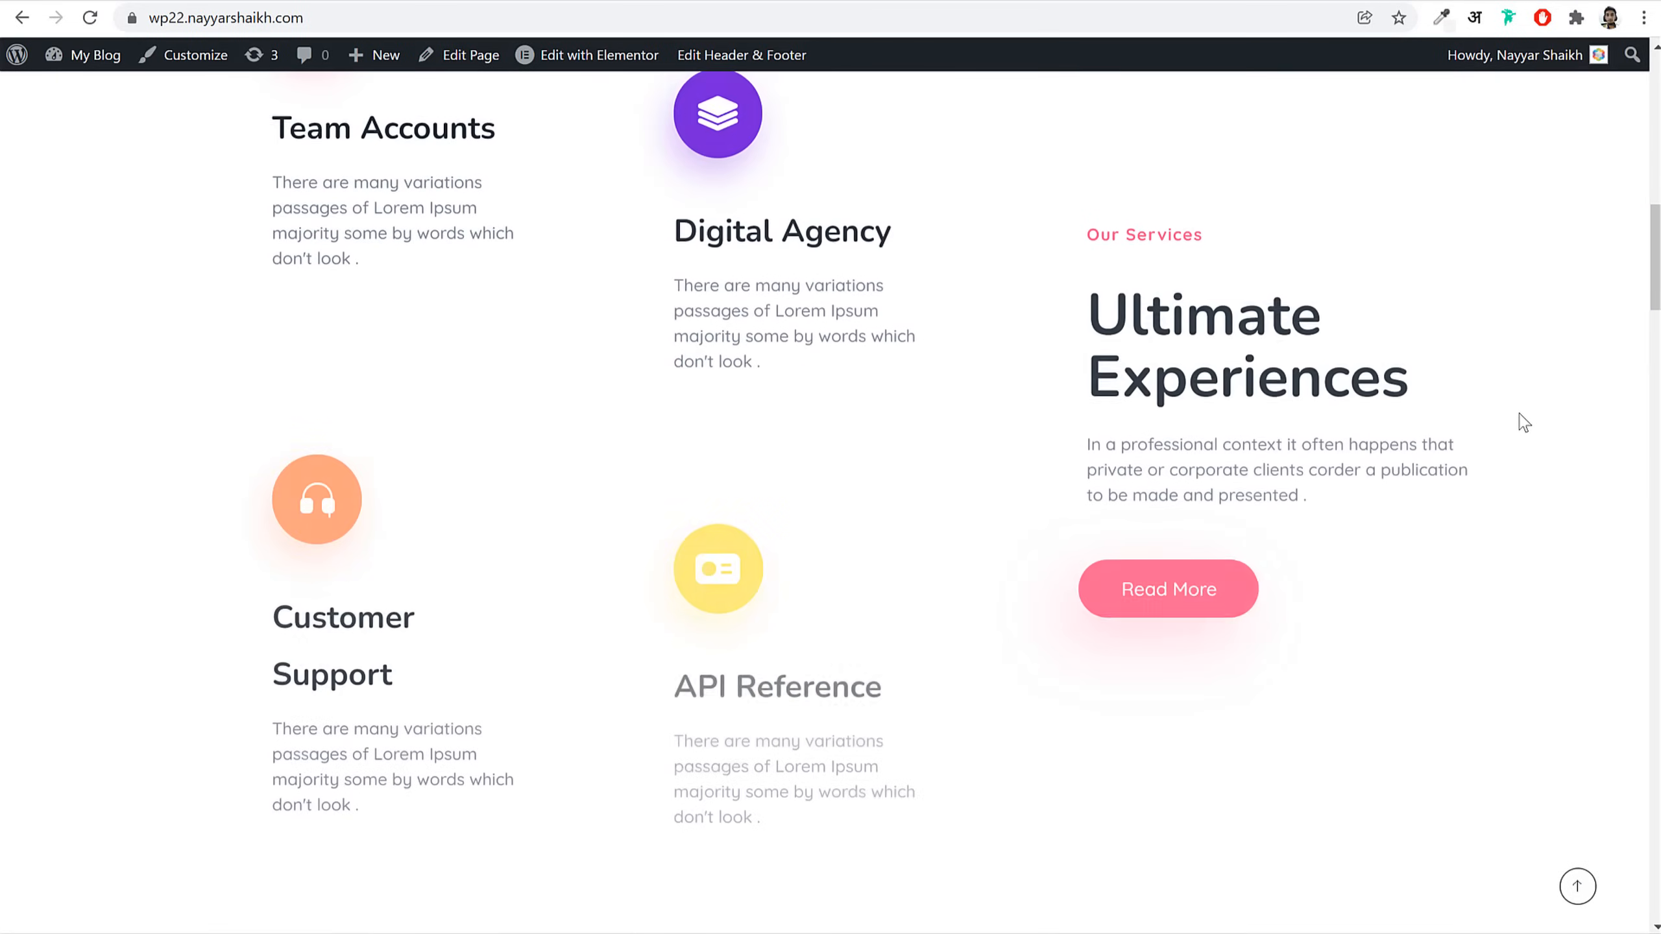
scroll(1262, 549, "down", 6)
scroll(1262, 544, "down", 20)
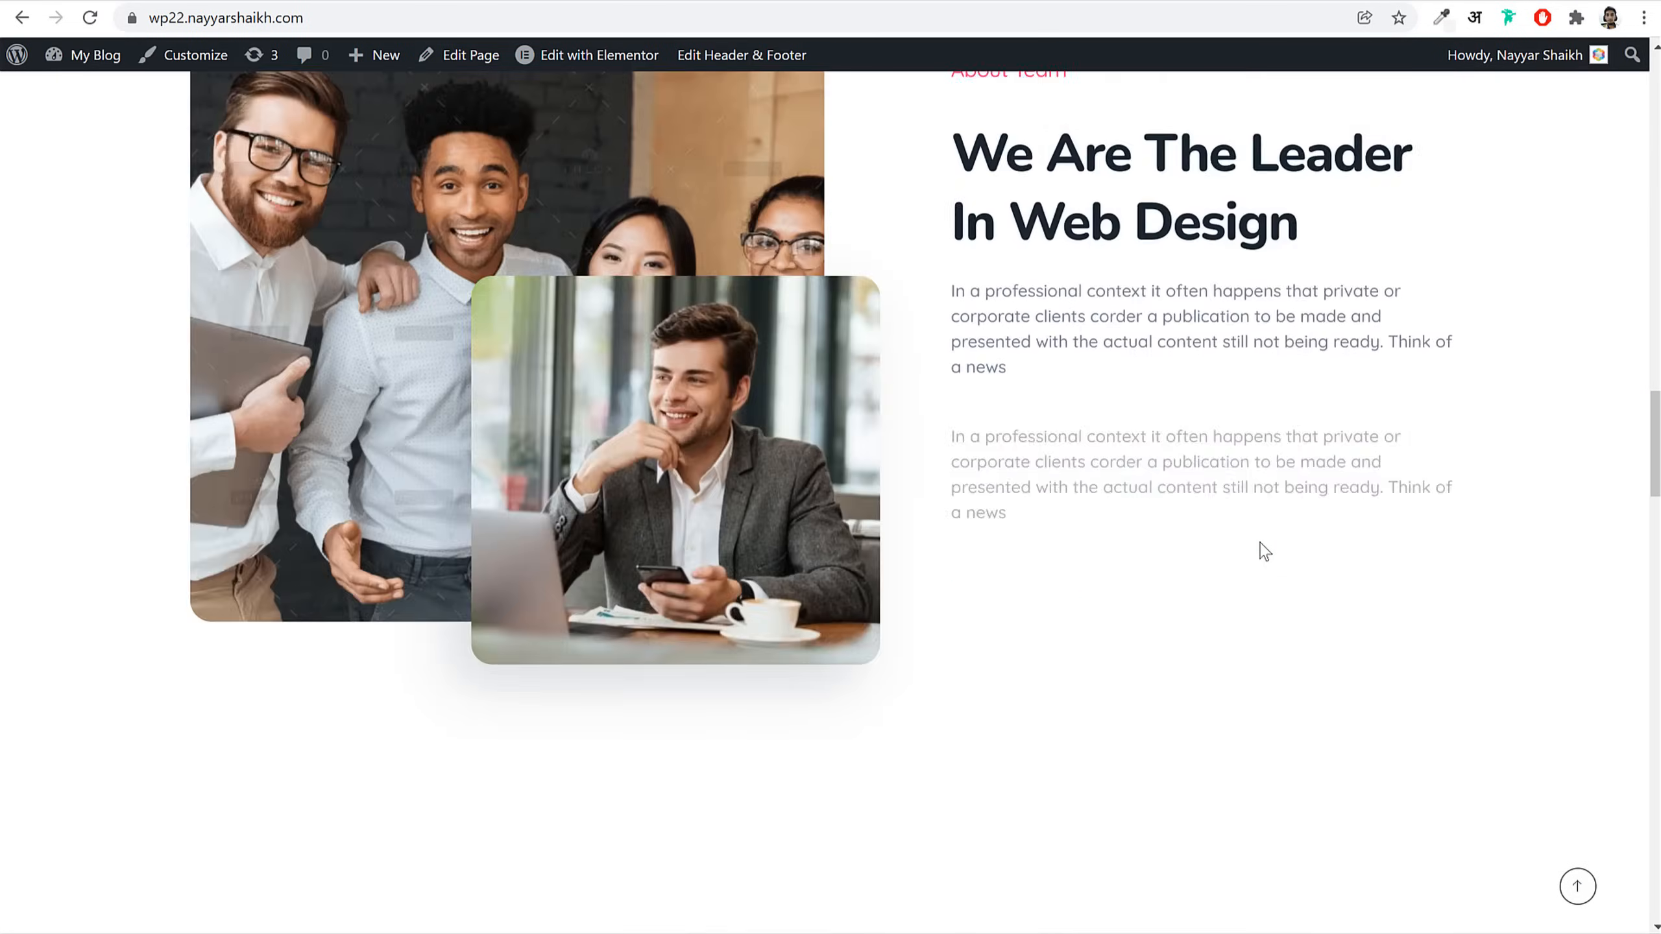
scroll(1263, 550, "down", 16)
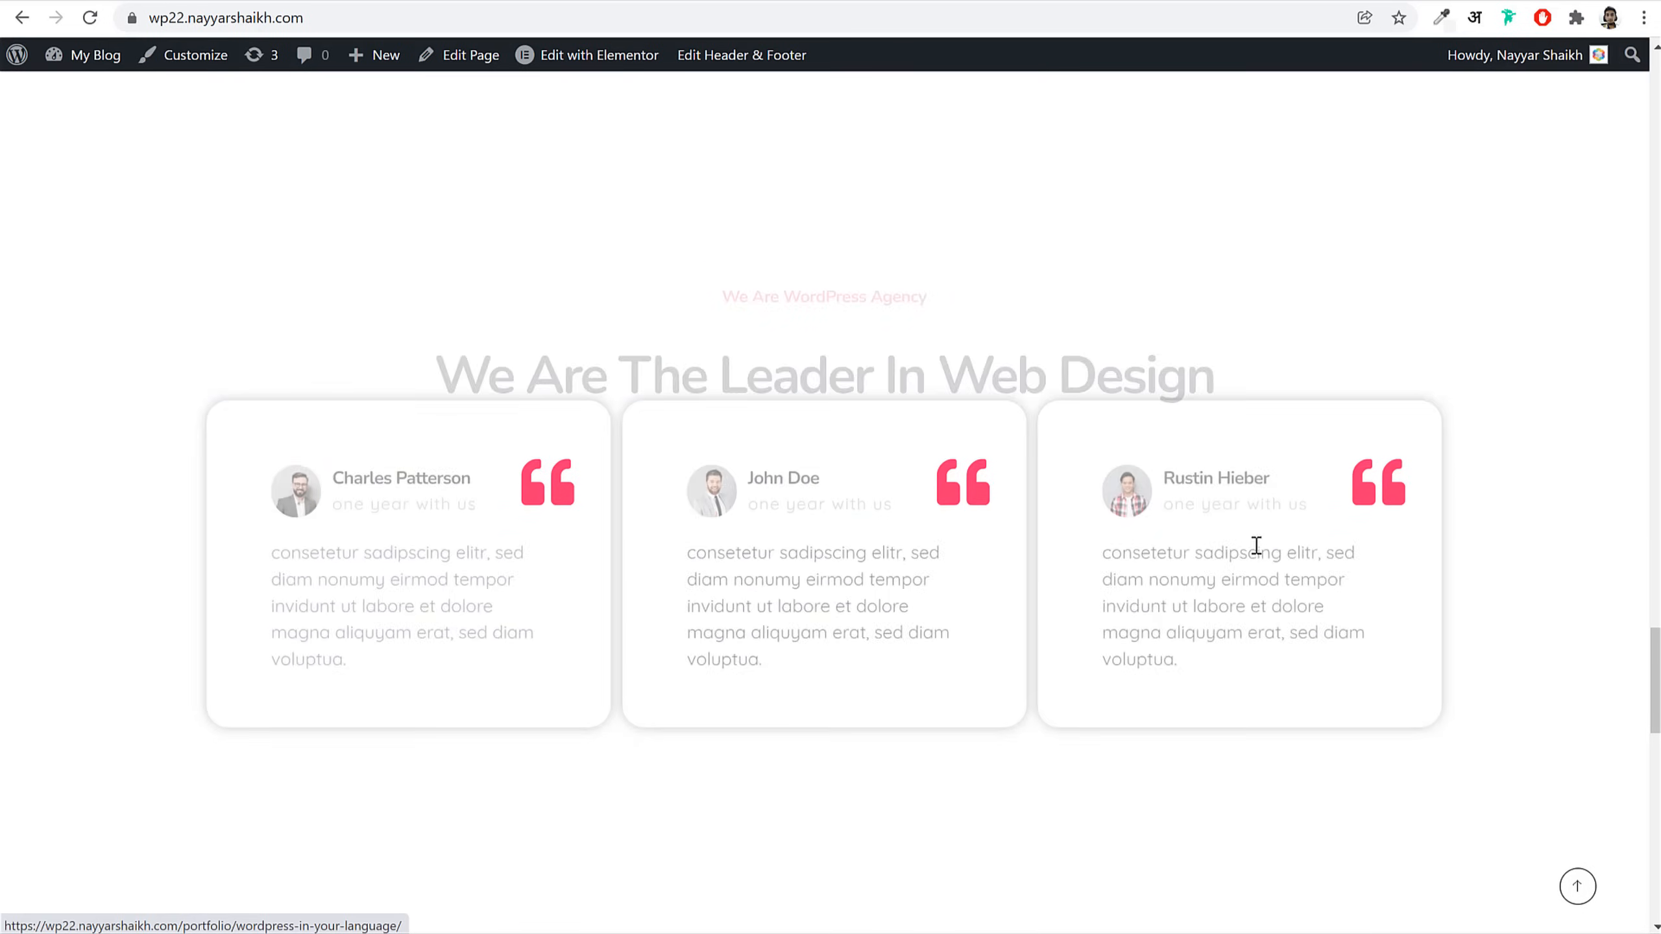
left_click(1578, 886)
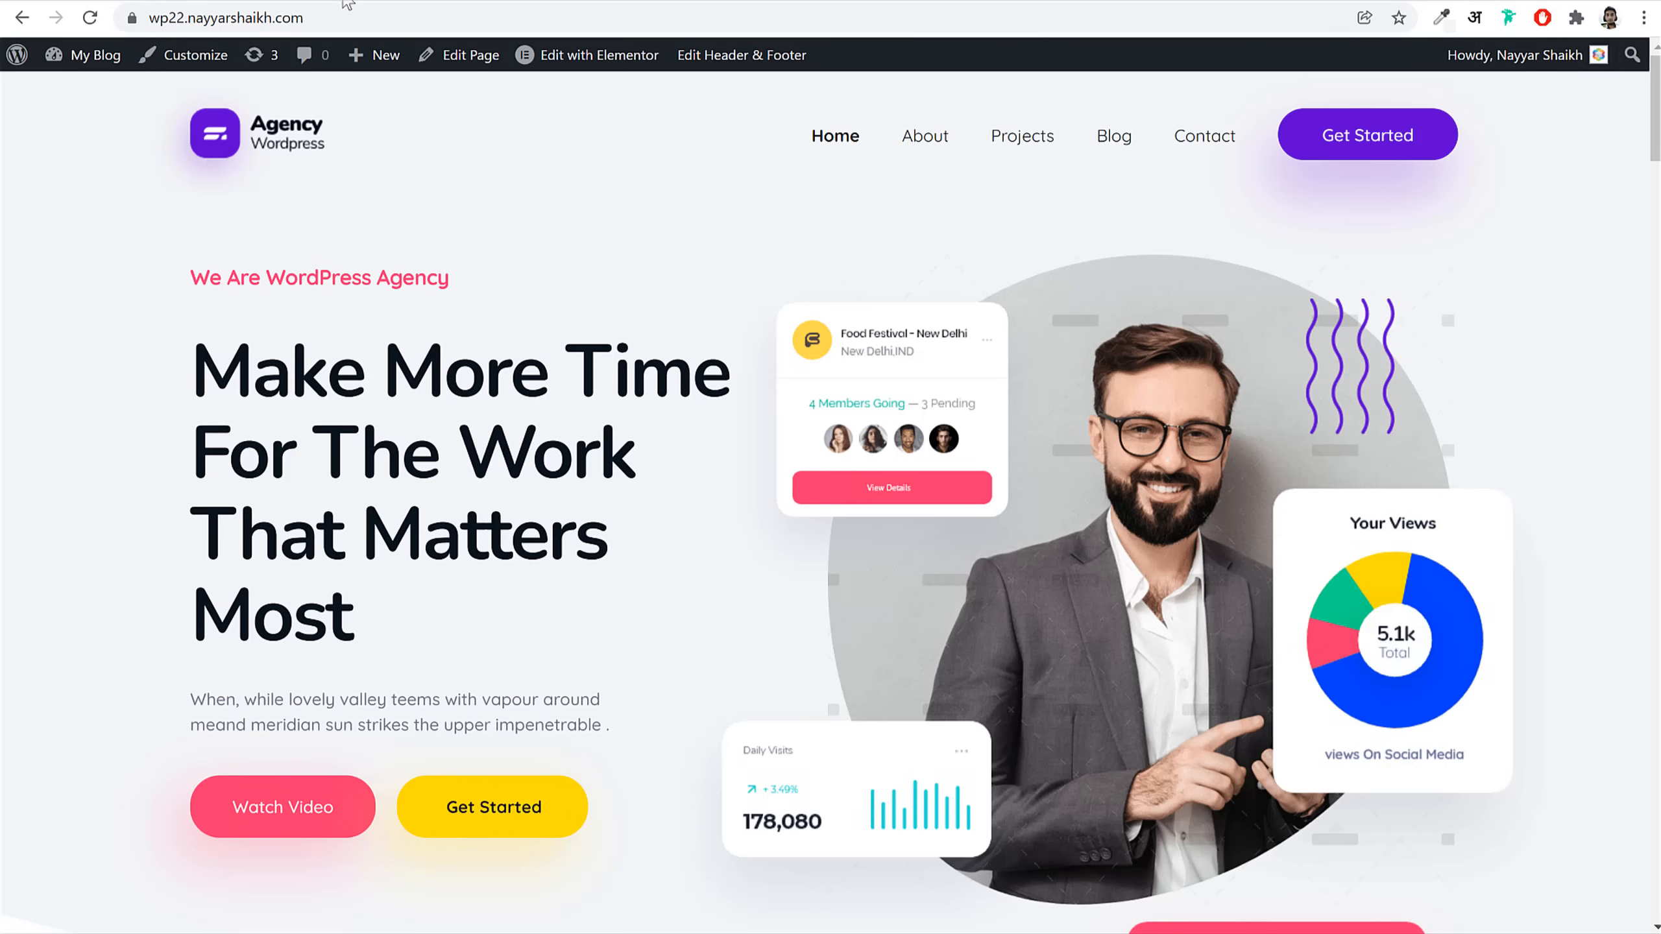
Step: Open bloggdude.com/a2 in a new tab and scroll to the plans, Startup $2.49 to Turbo Max $11.99
key("ctrl+t")
type("bloggdude.com/a2")
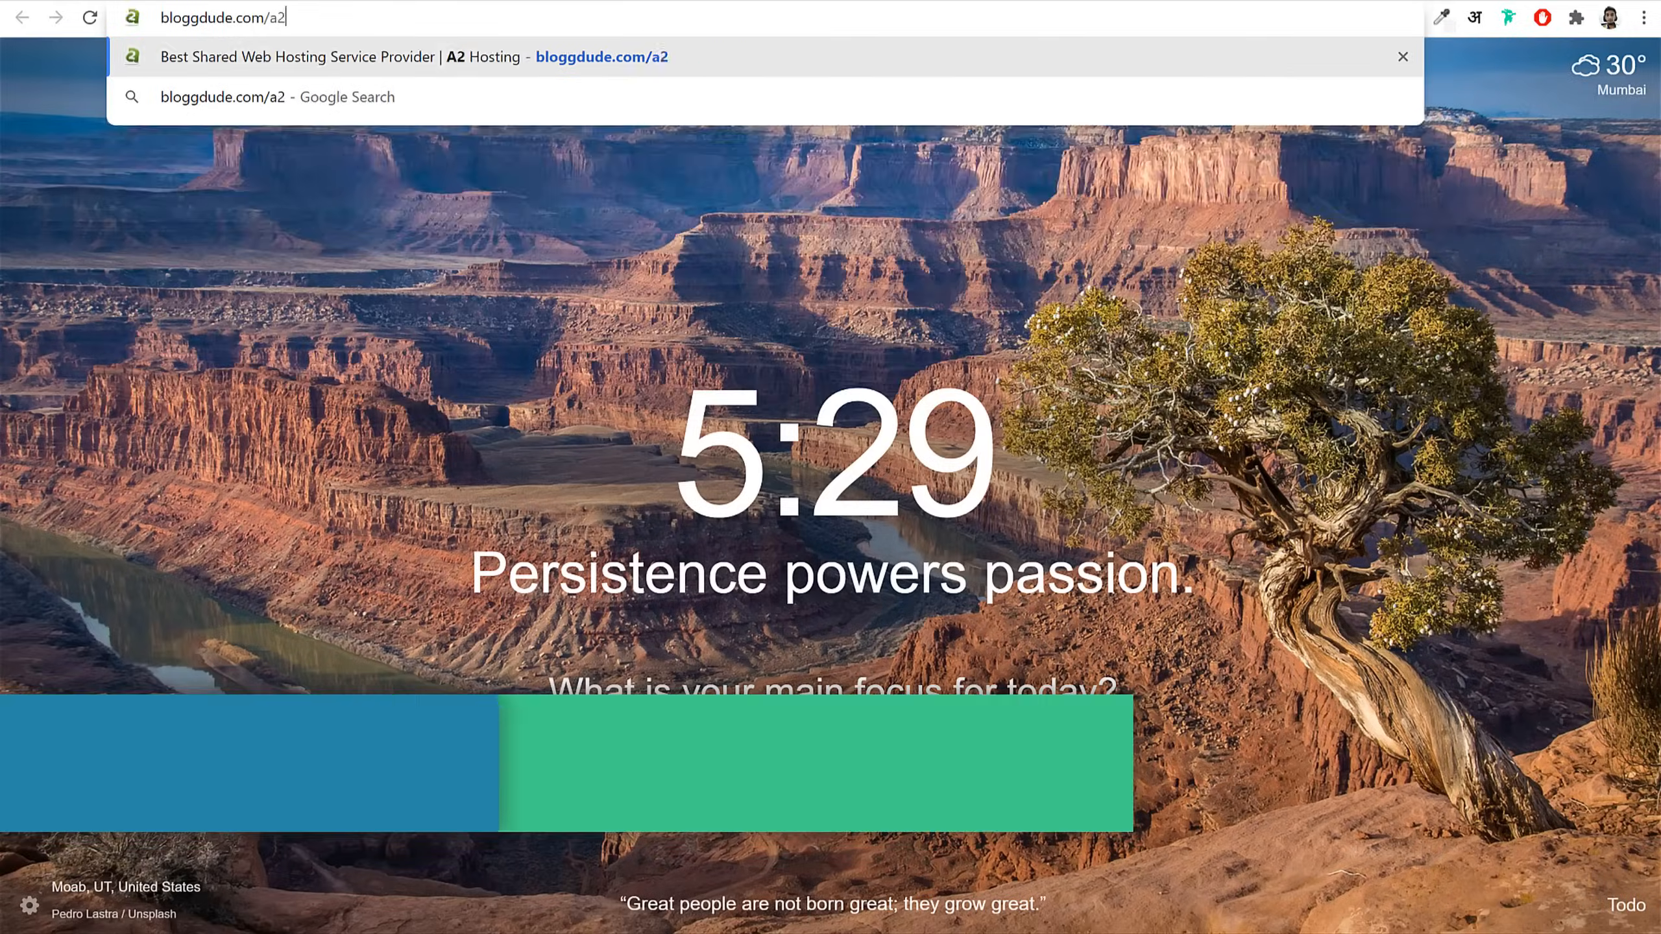
key("Return")
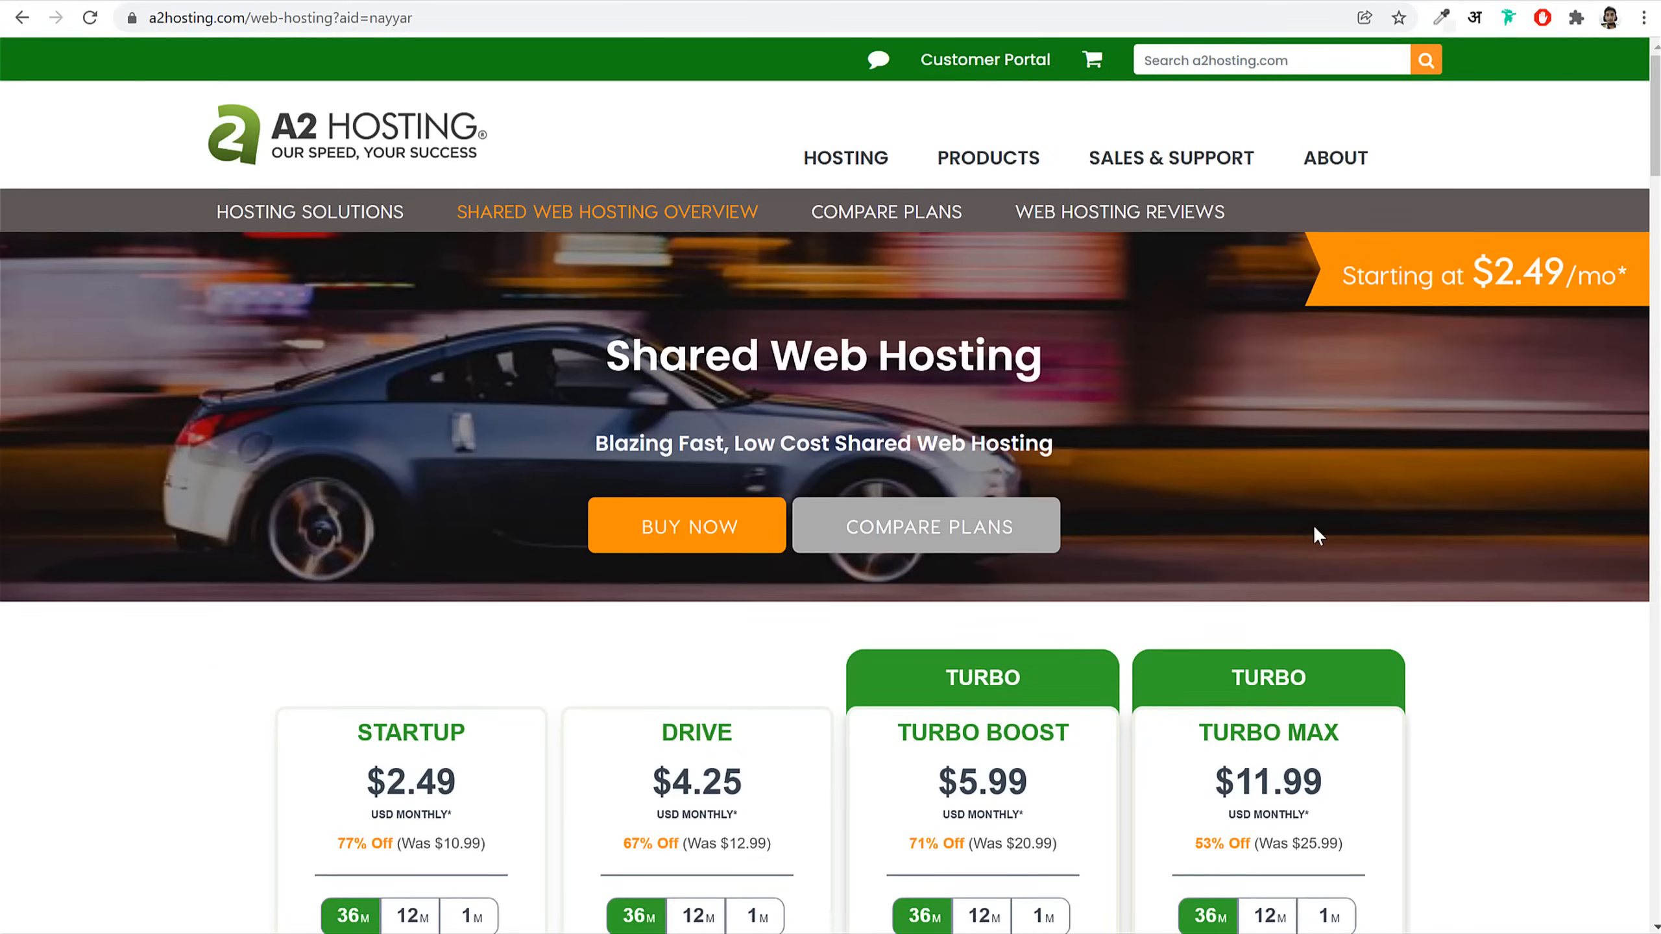
scroll(1314, 525, "down", 8)
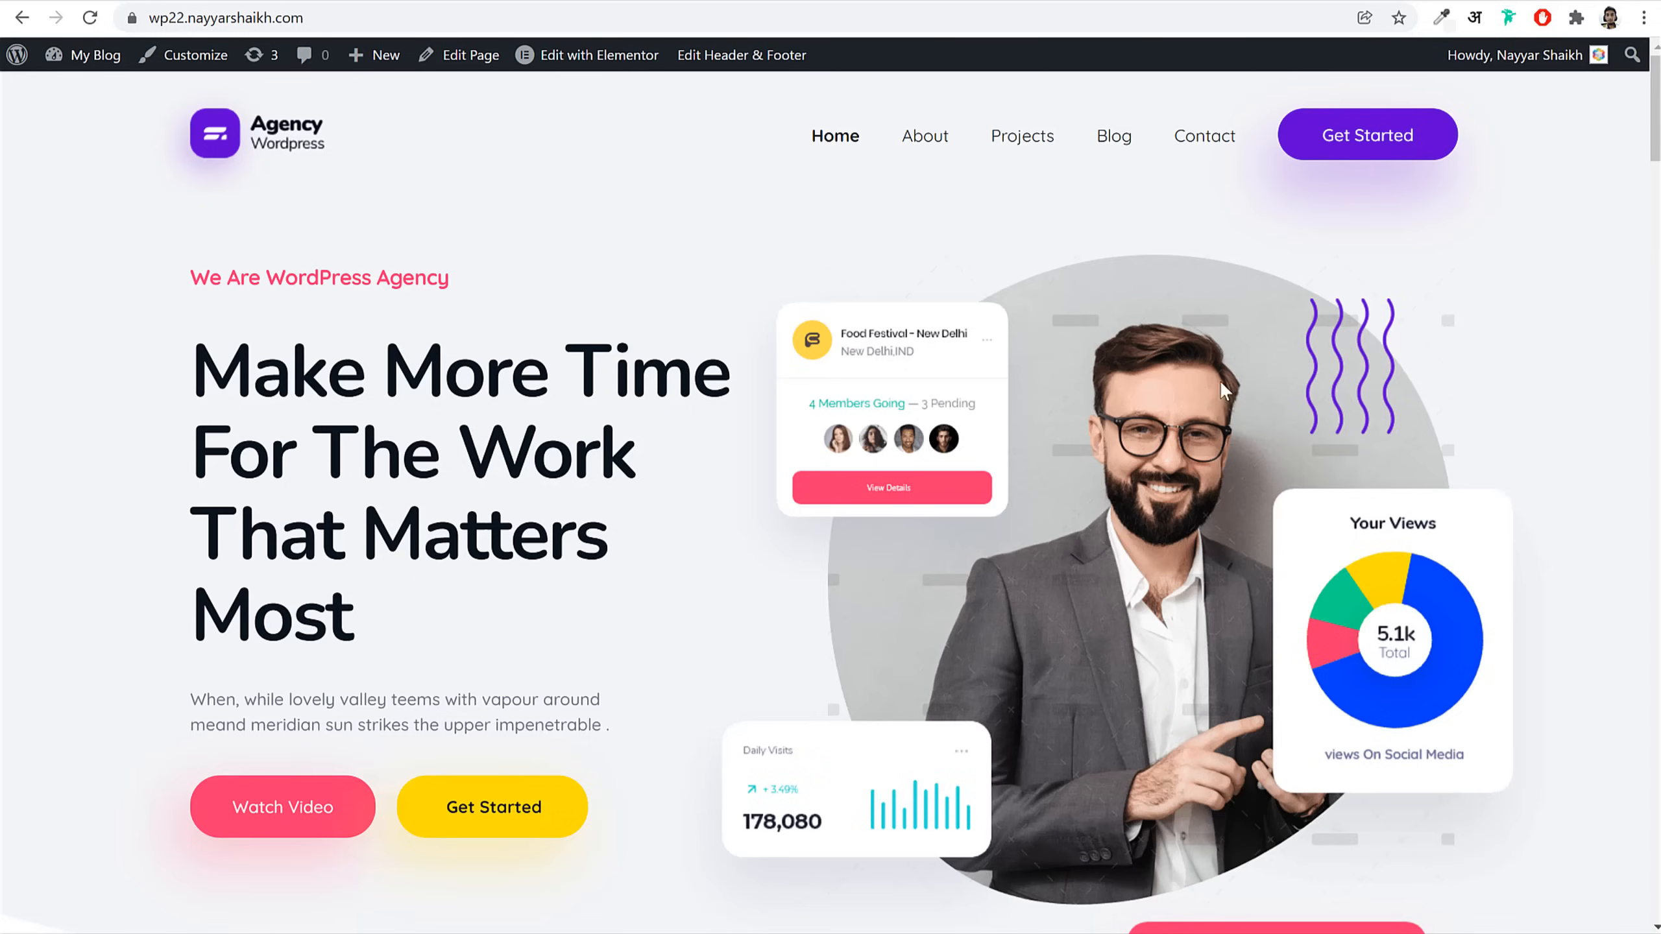
scroll(1357, 652, "down", 8)
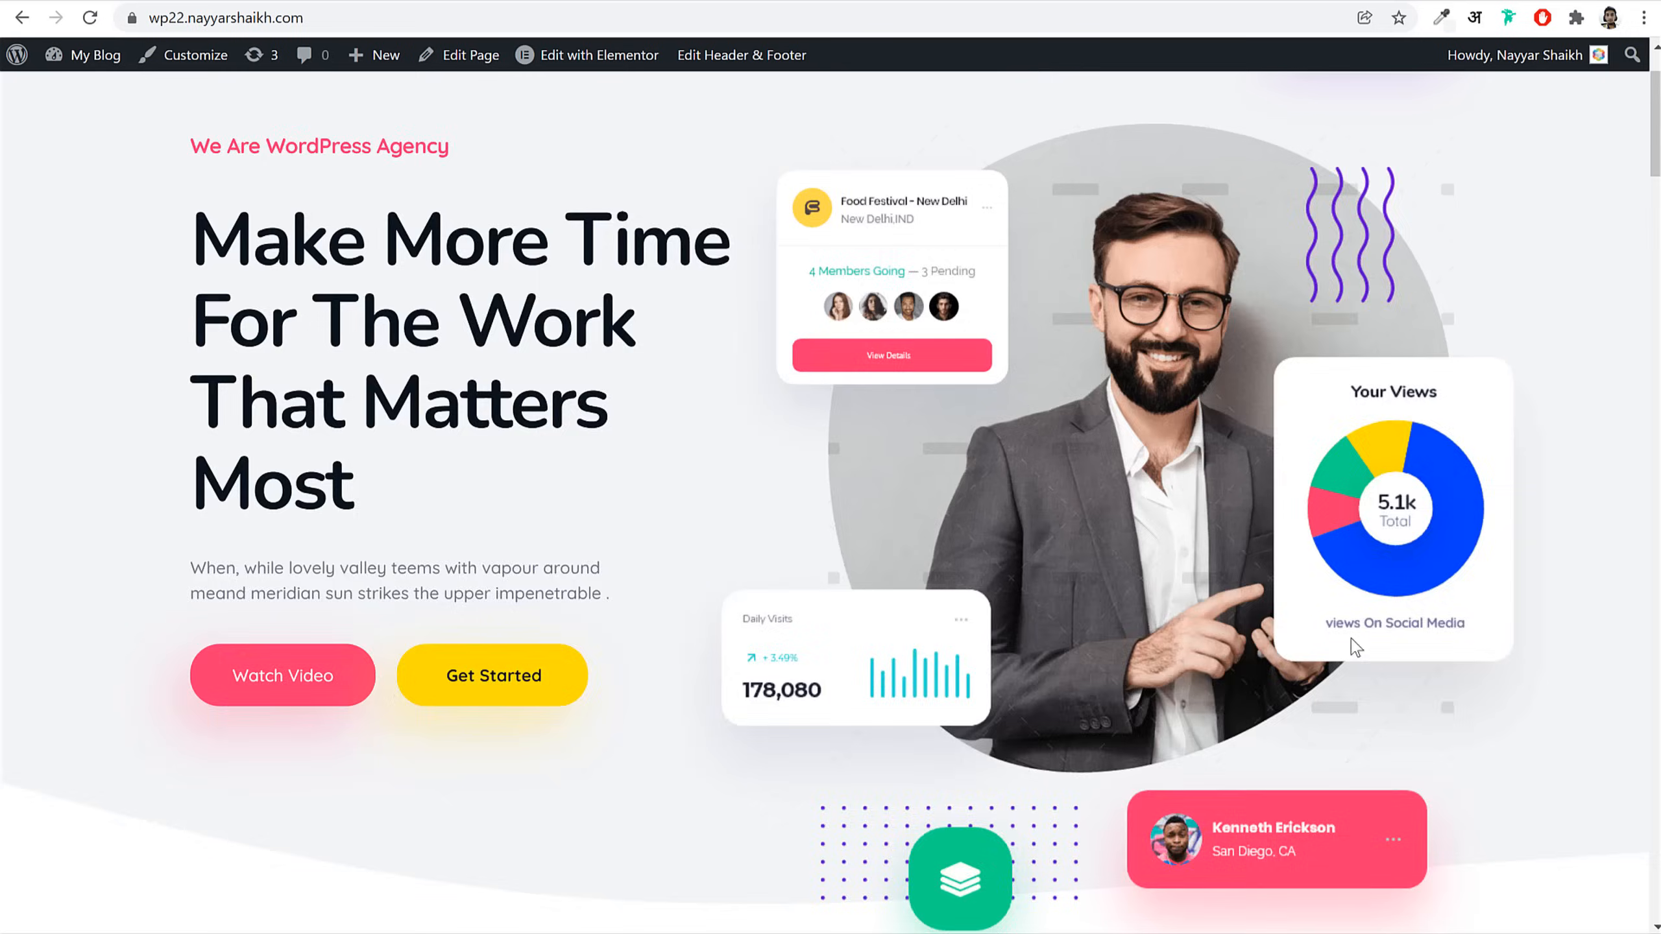
scroll(1355, 653, "up", 8)
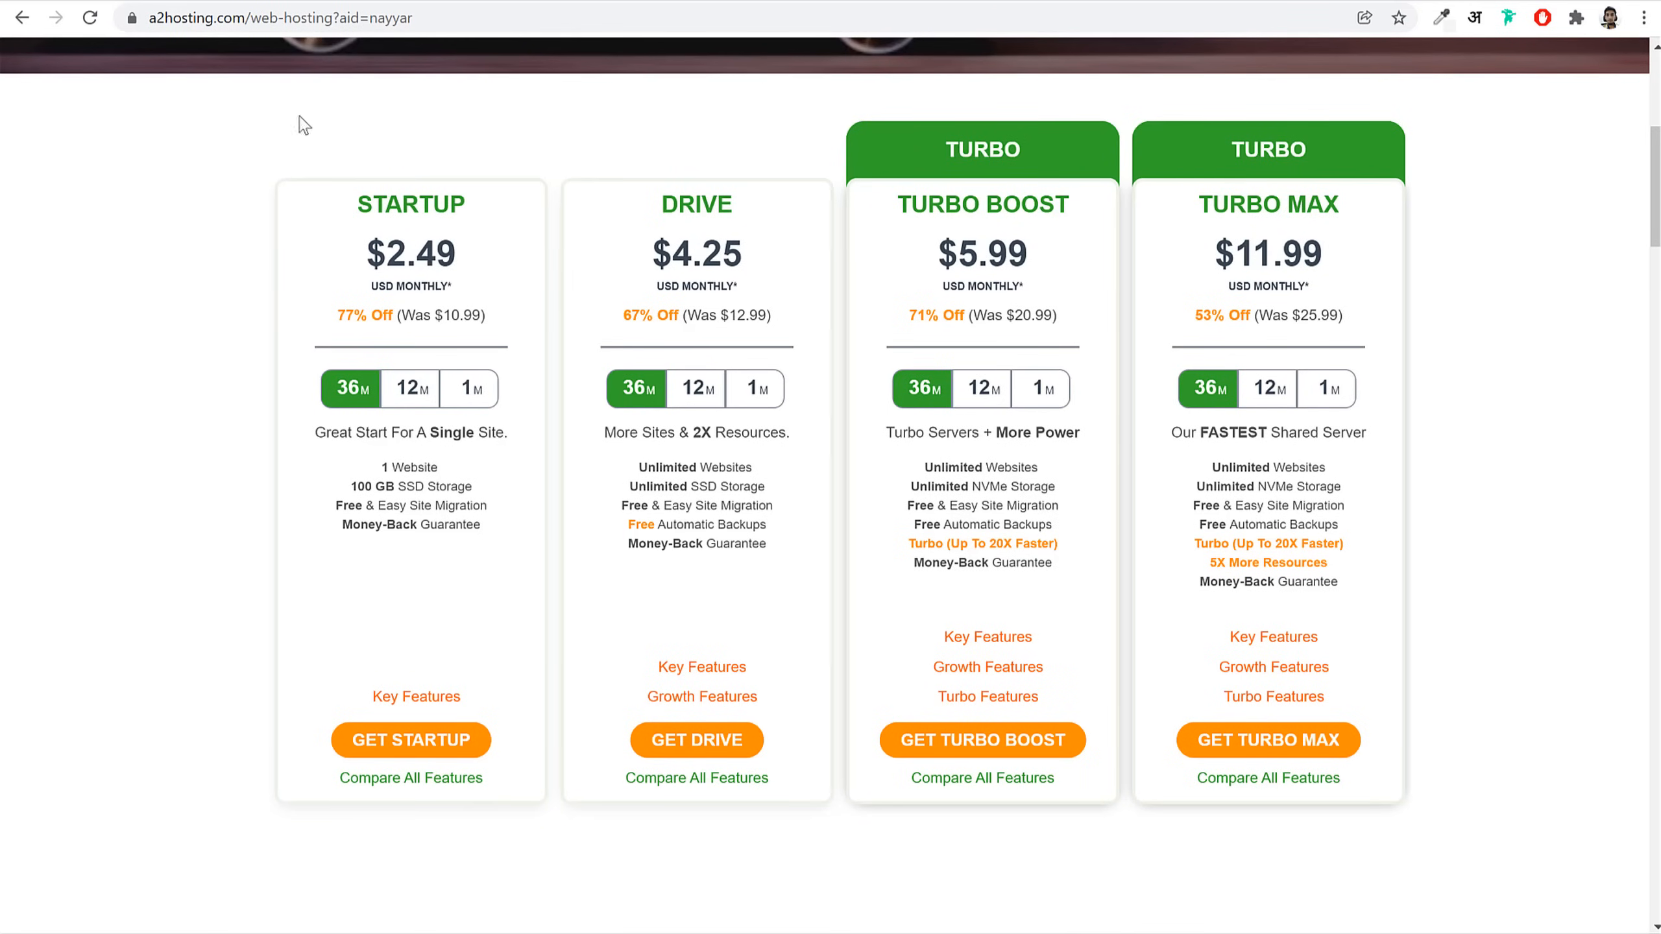
Step: Review the Drive plan's Key Features, then its Growth Features: 2X resources, unlimited websites, databases and email
left_click(169, 2)
mouse_move(714, 671)
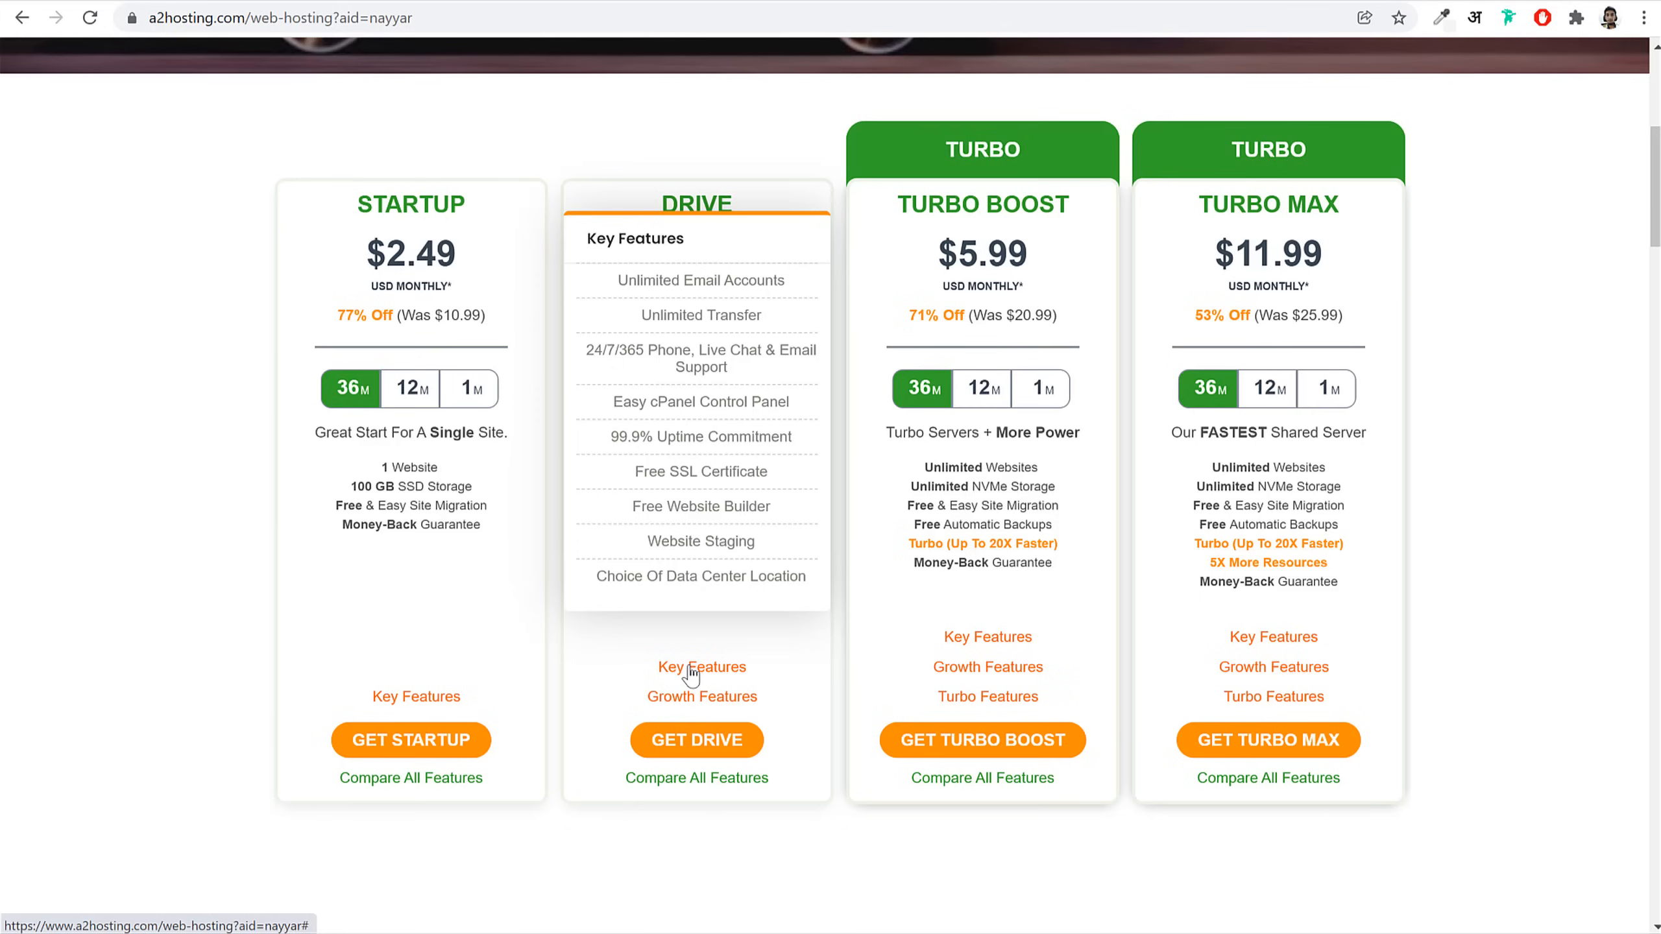
mouse_move(726, 705)
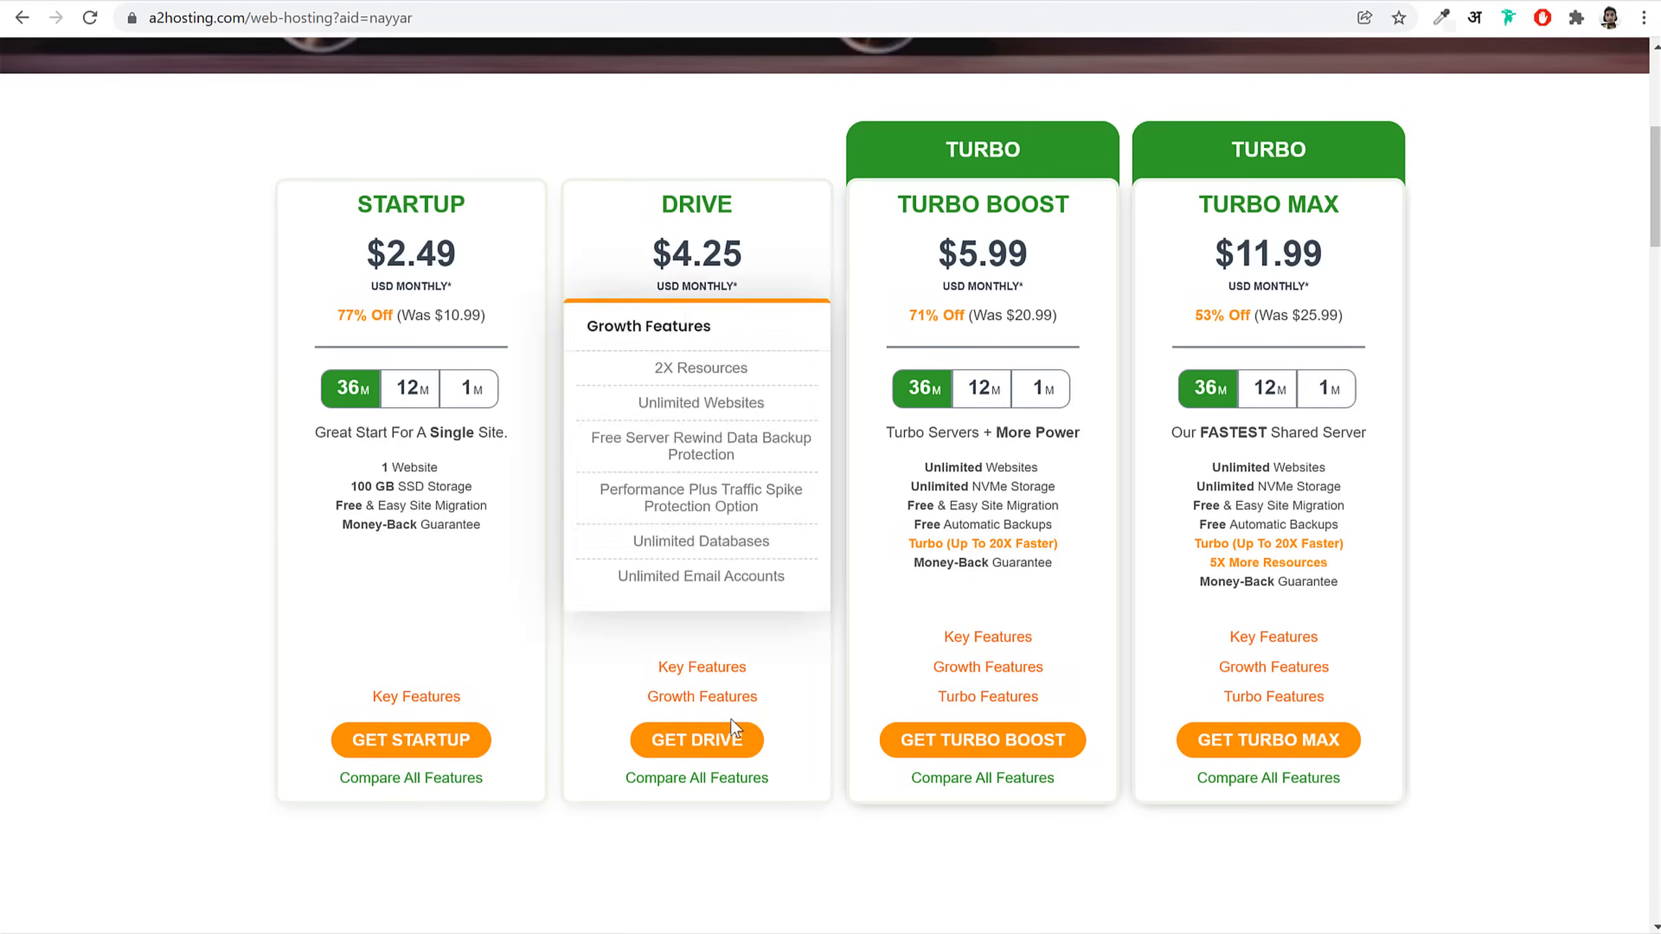
Step: Start a Drive plan order, choose Register a new domain and enter the owner's name
left_click(687, 746)
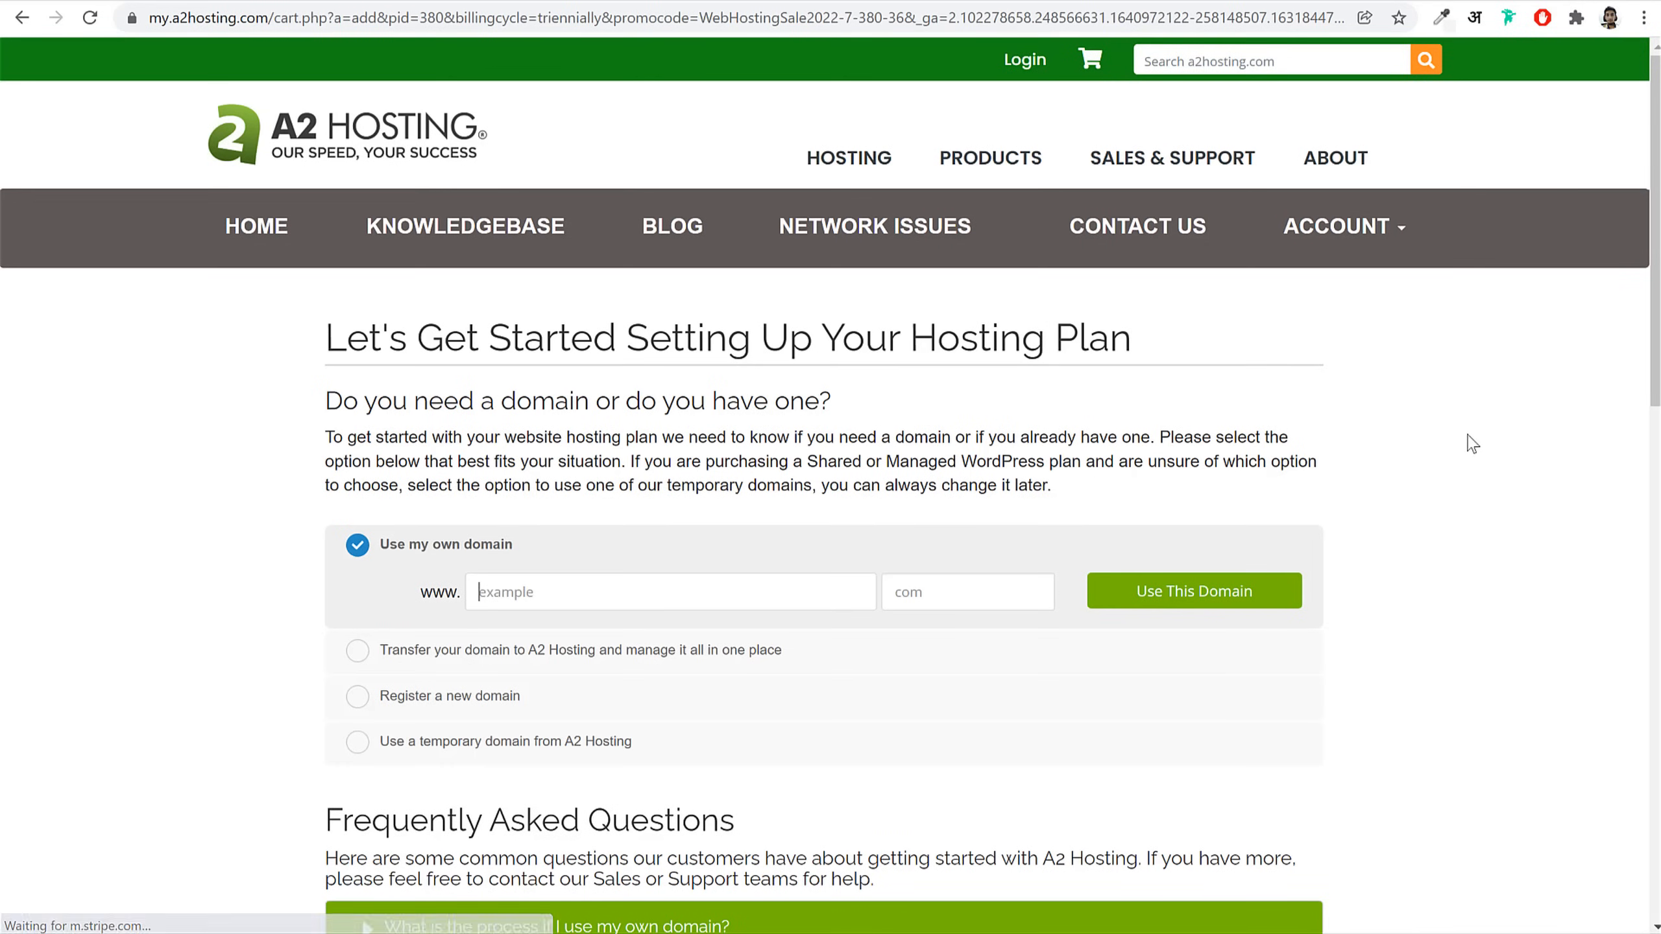
scroll(1510, 514, "down", 3)
scroll(1511, 514, "down", 2)
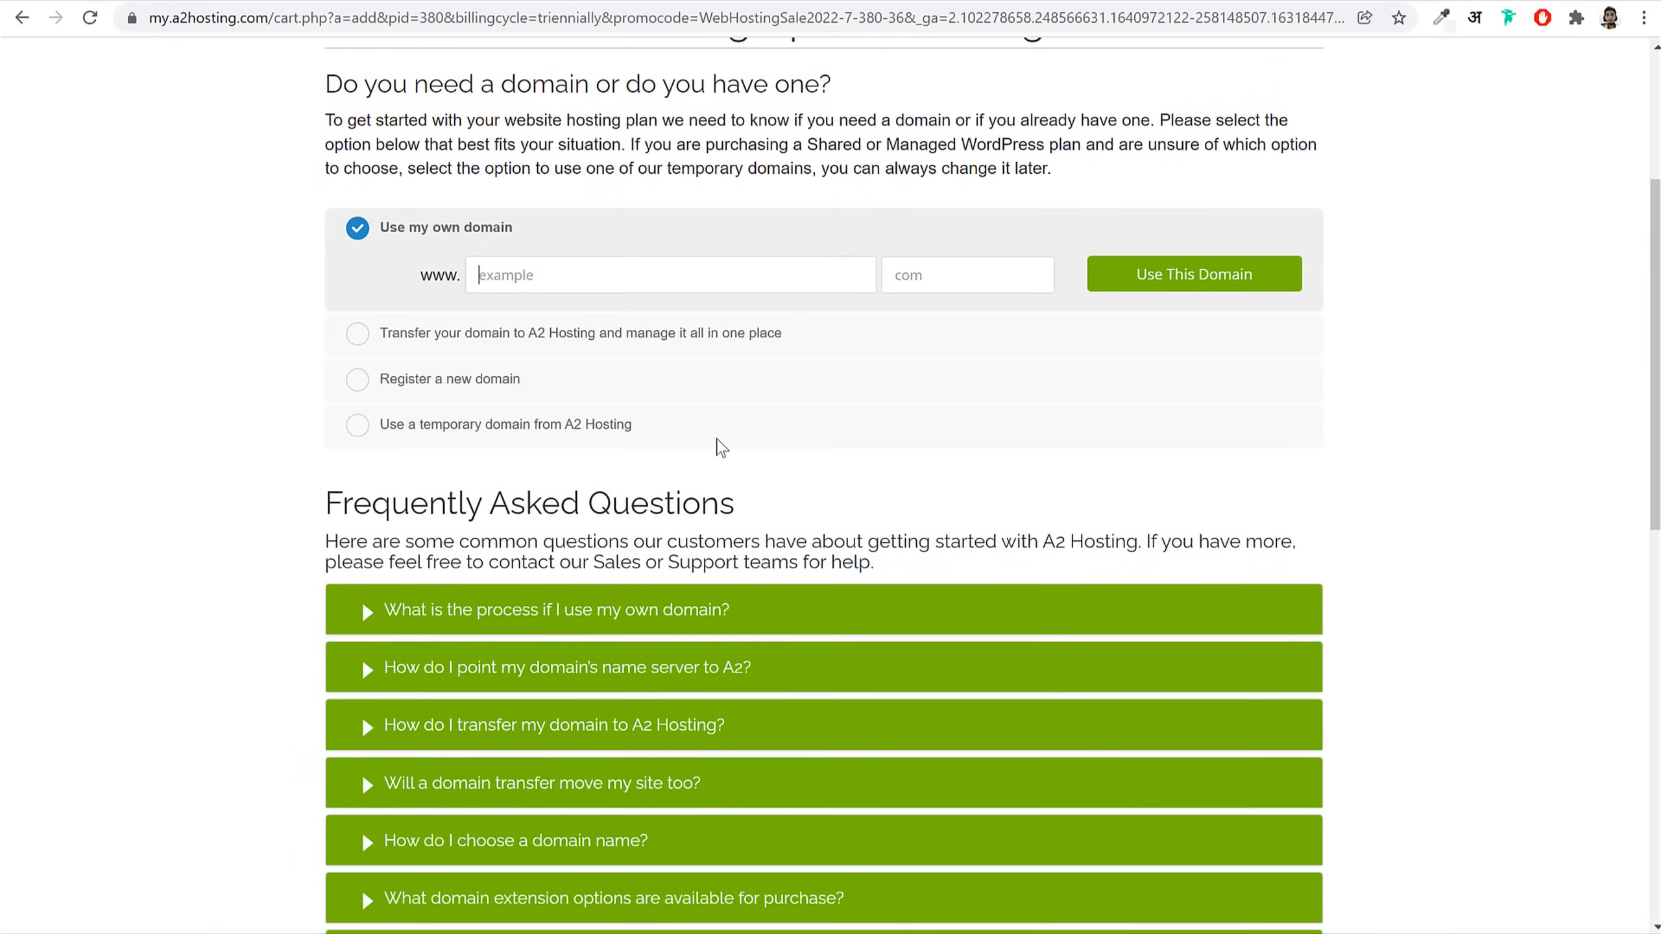
left_click(413, 380)
left_click_drag(573, 330, 371, 334)
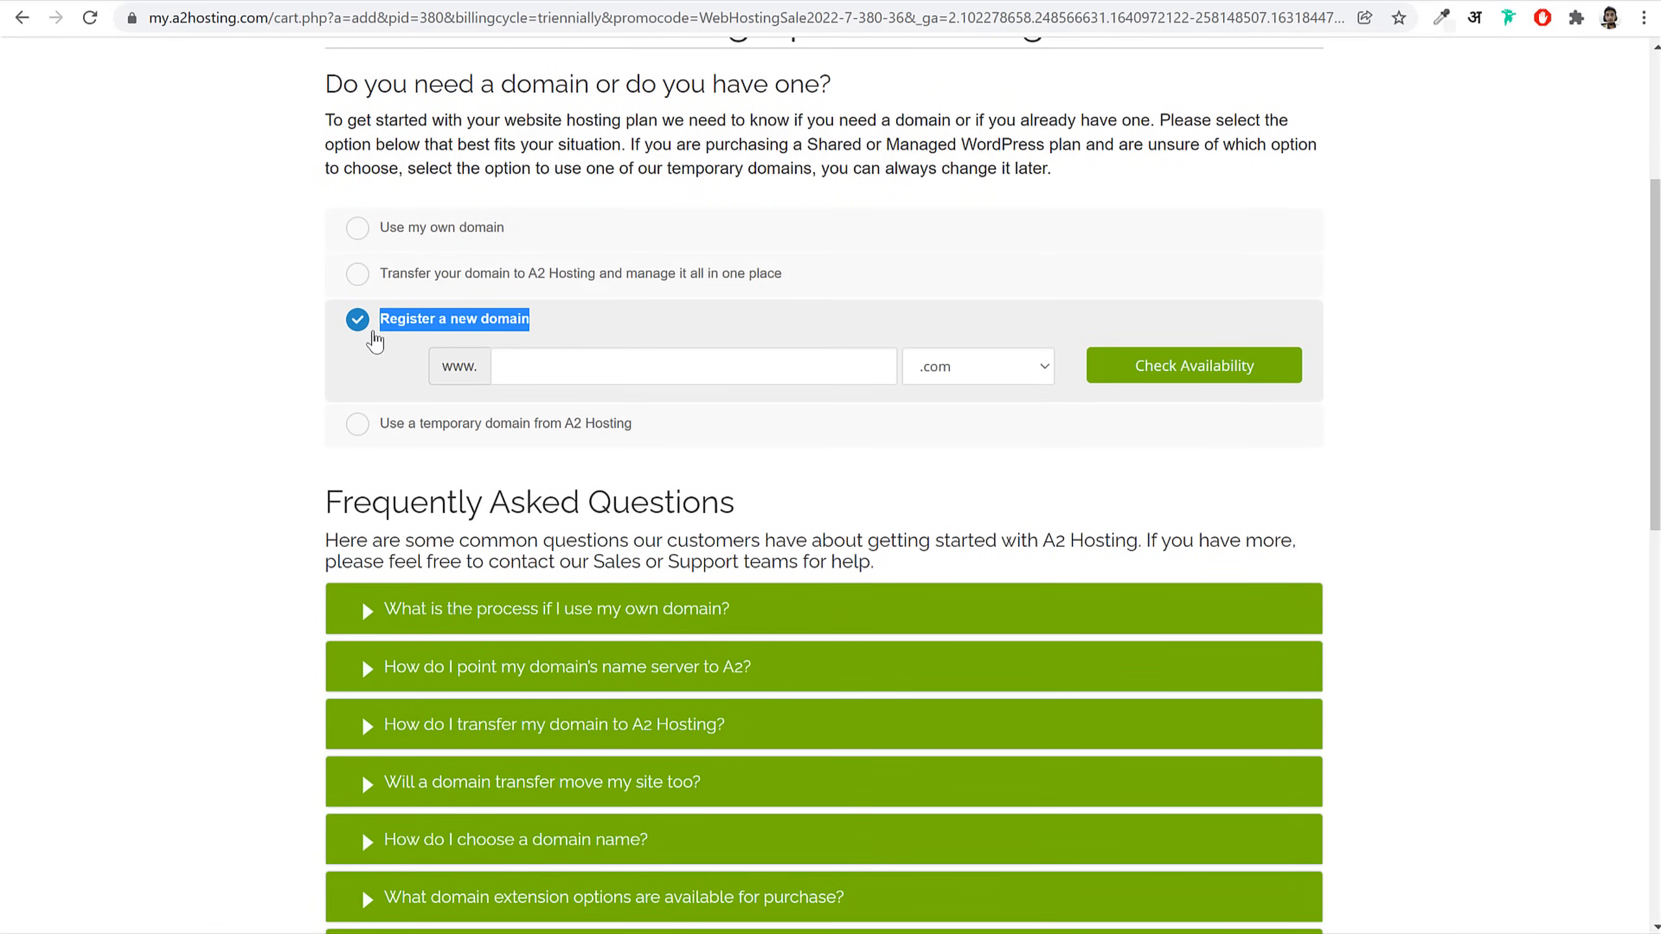
left_click(633, 367)
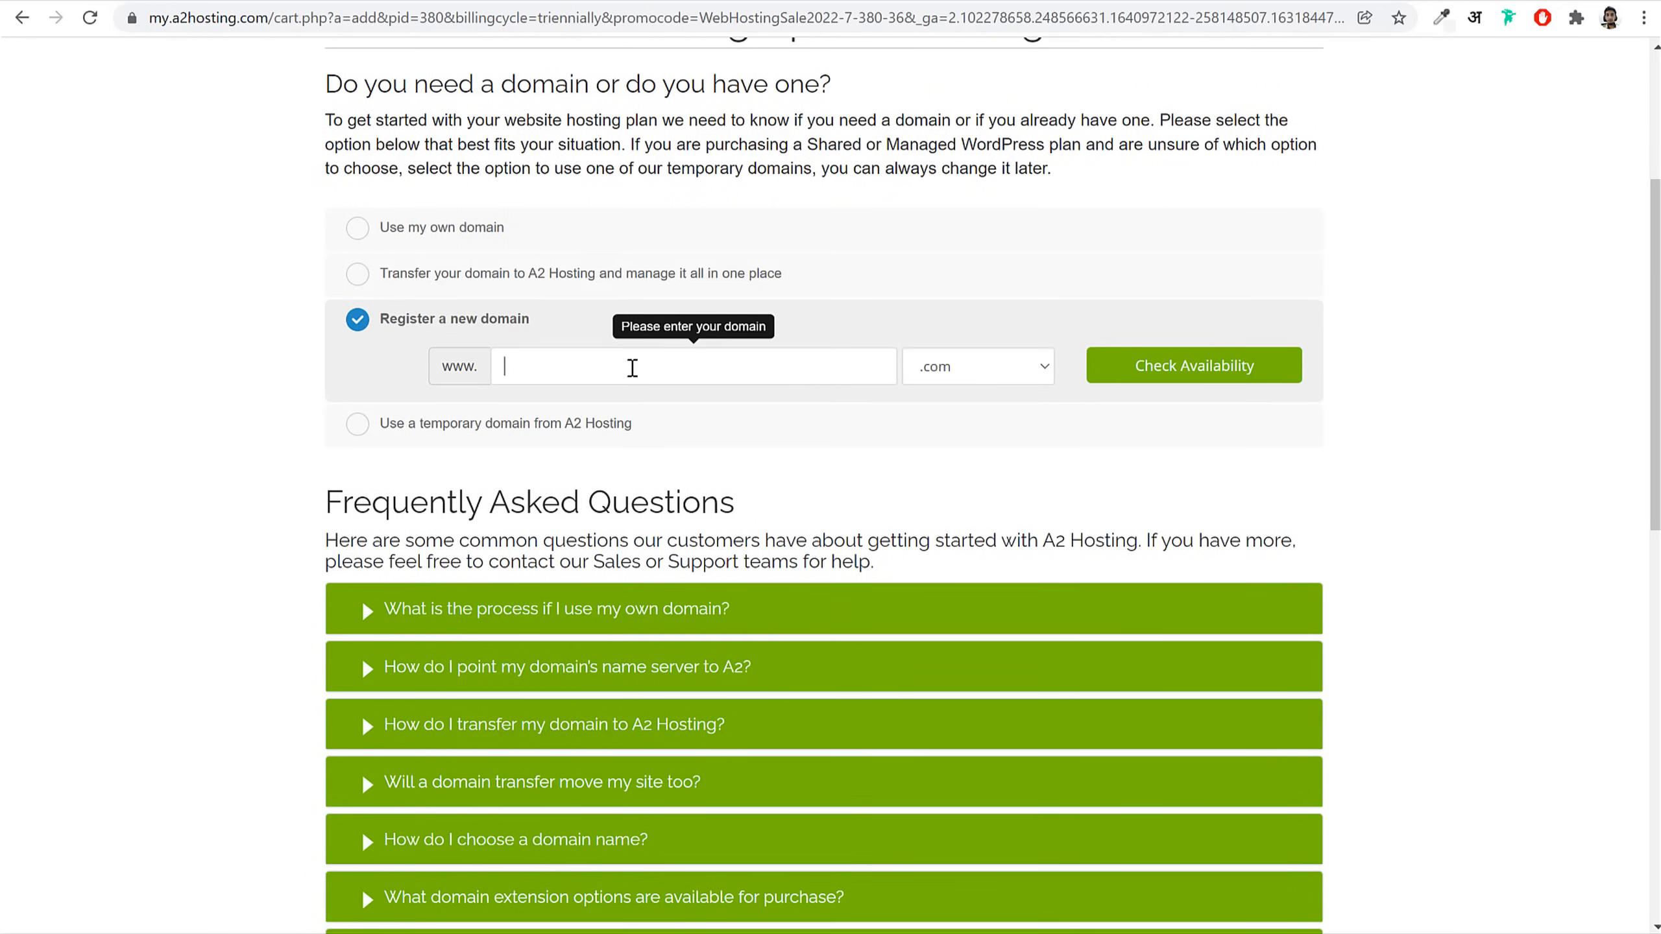
type("nayyarshaikh")
Step: Keep .com as the extension for the new domain
left_click(939, 368)
scroll(994, 568, "down", 5)
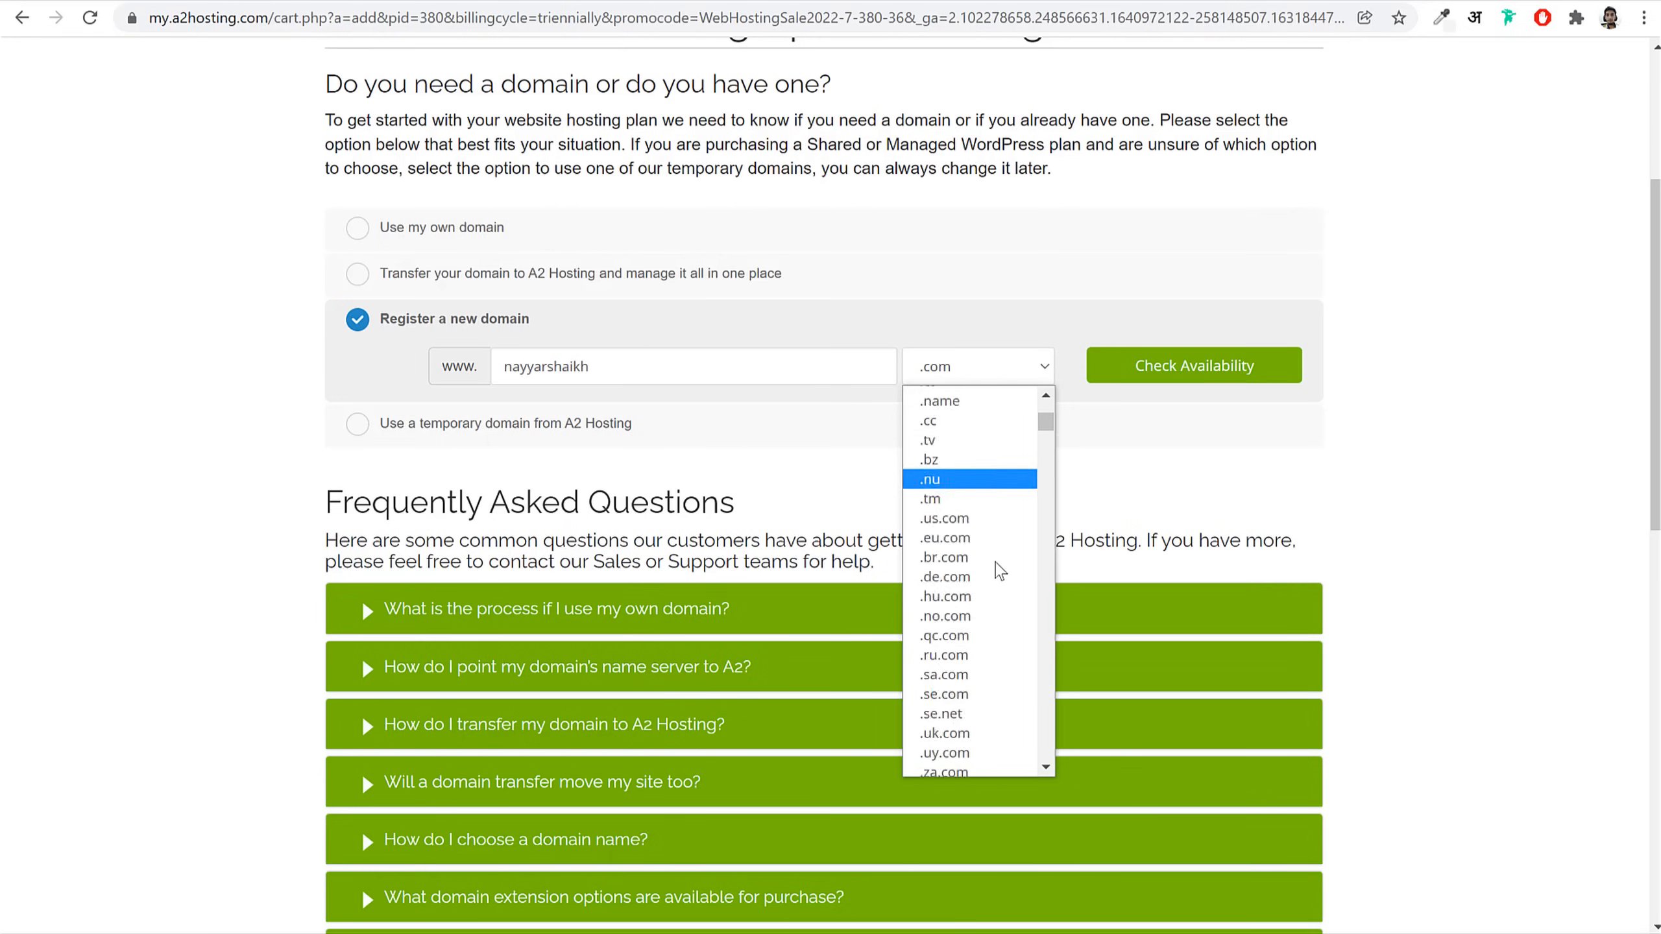
scroll(999, 571, "down", 20)
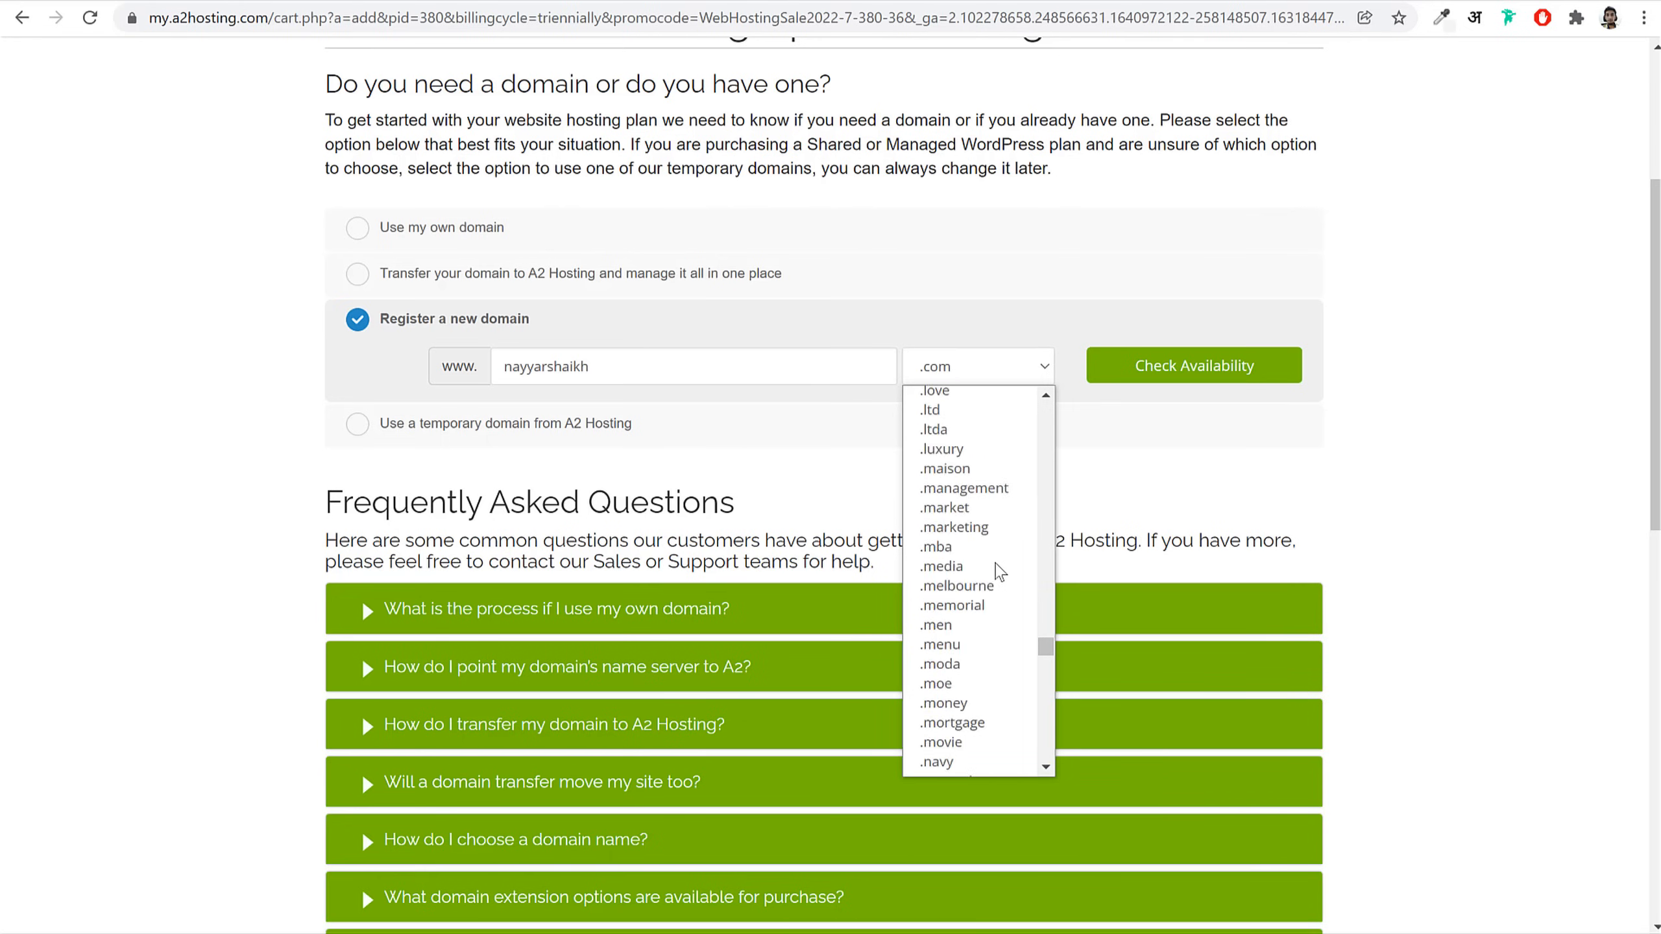
scroll(995, 567, "down", 10)
scroll(994, 628, "up", 20)
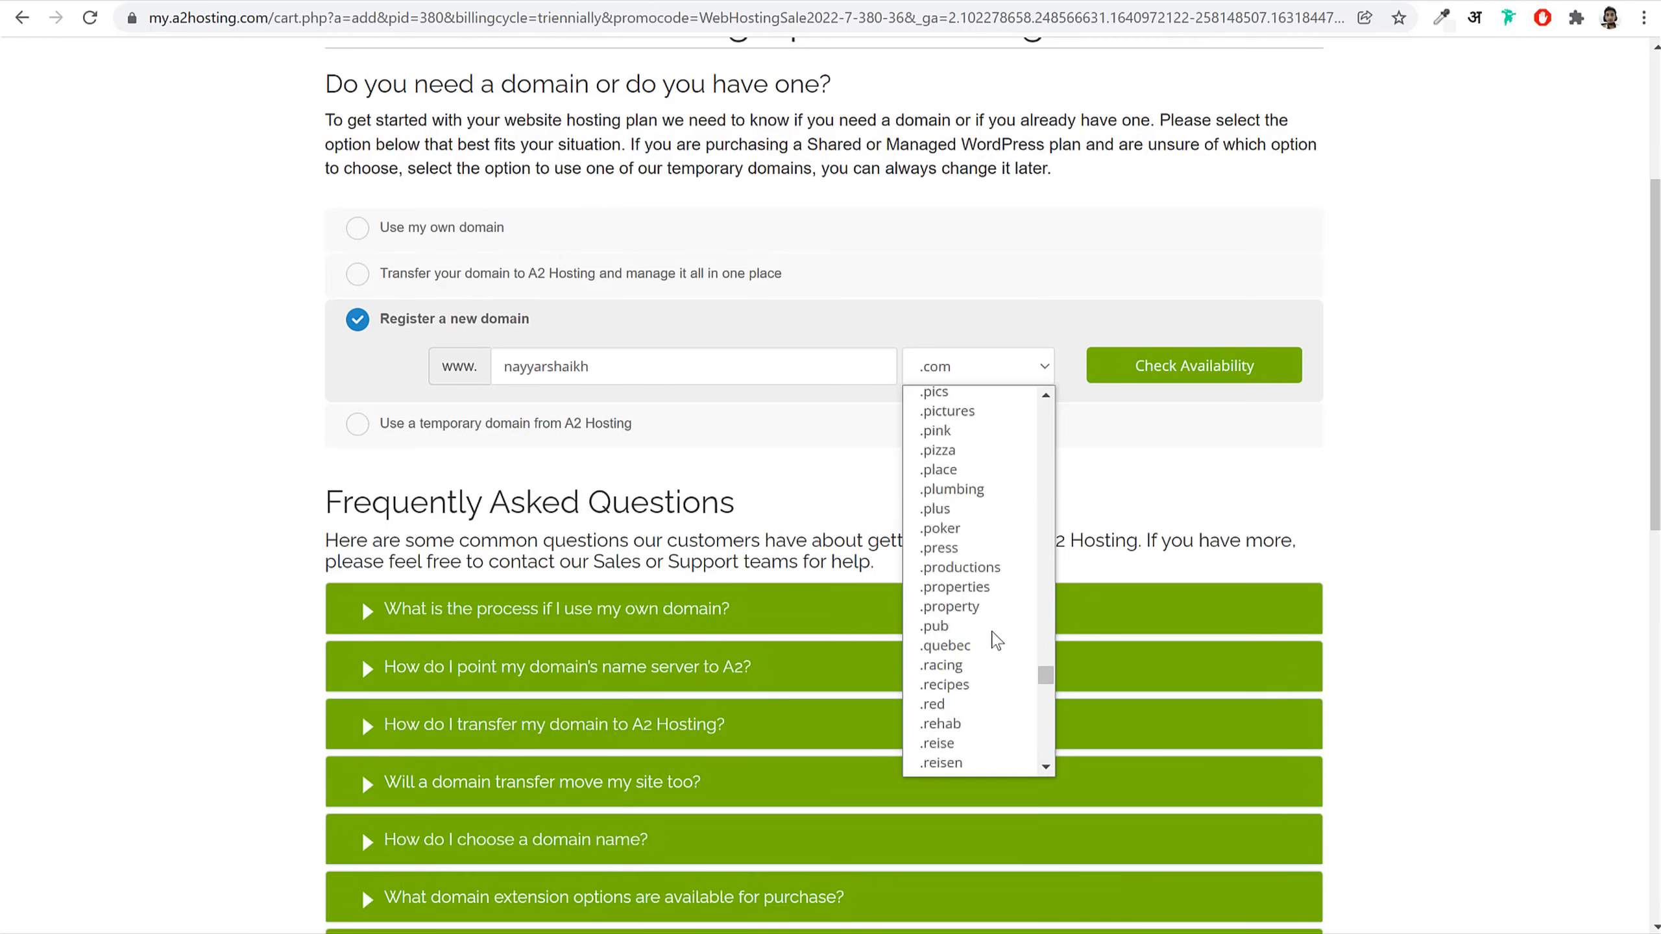
scroll(996, 638, "up", 10)
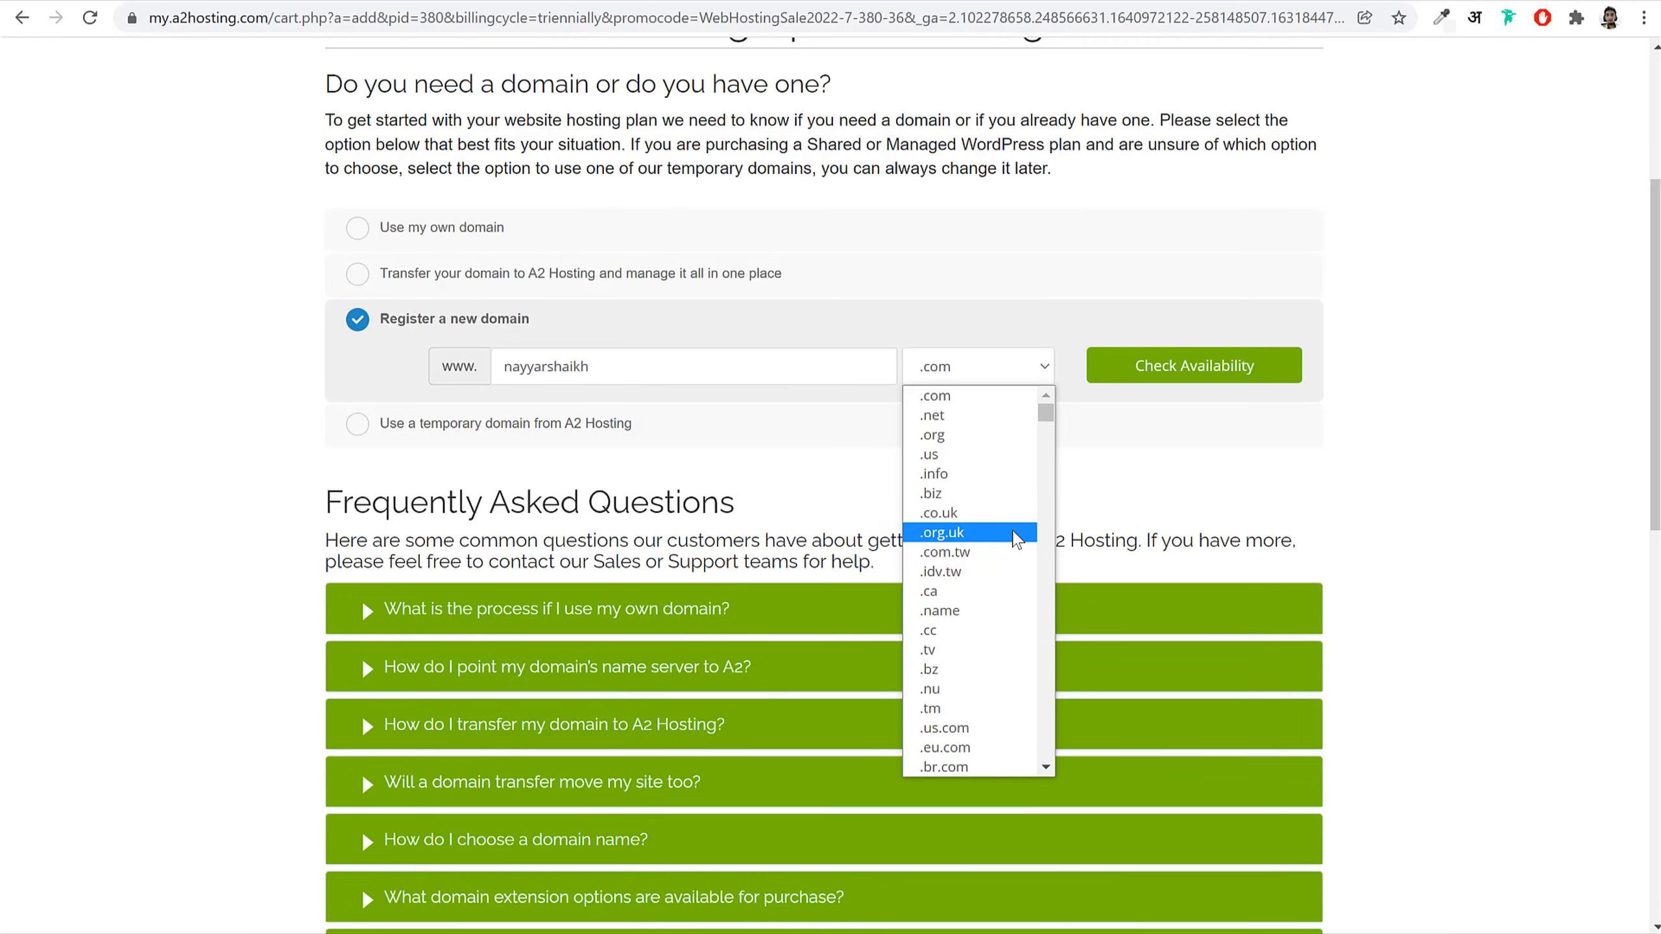
scroll(1019, 628, "down", 3)
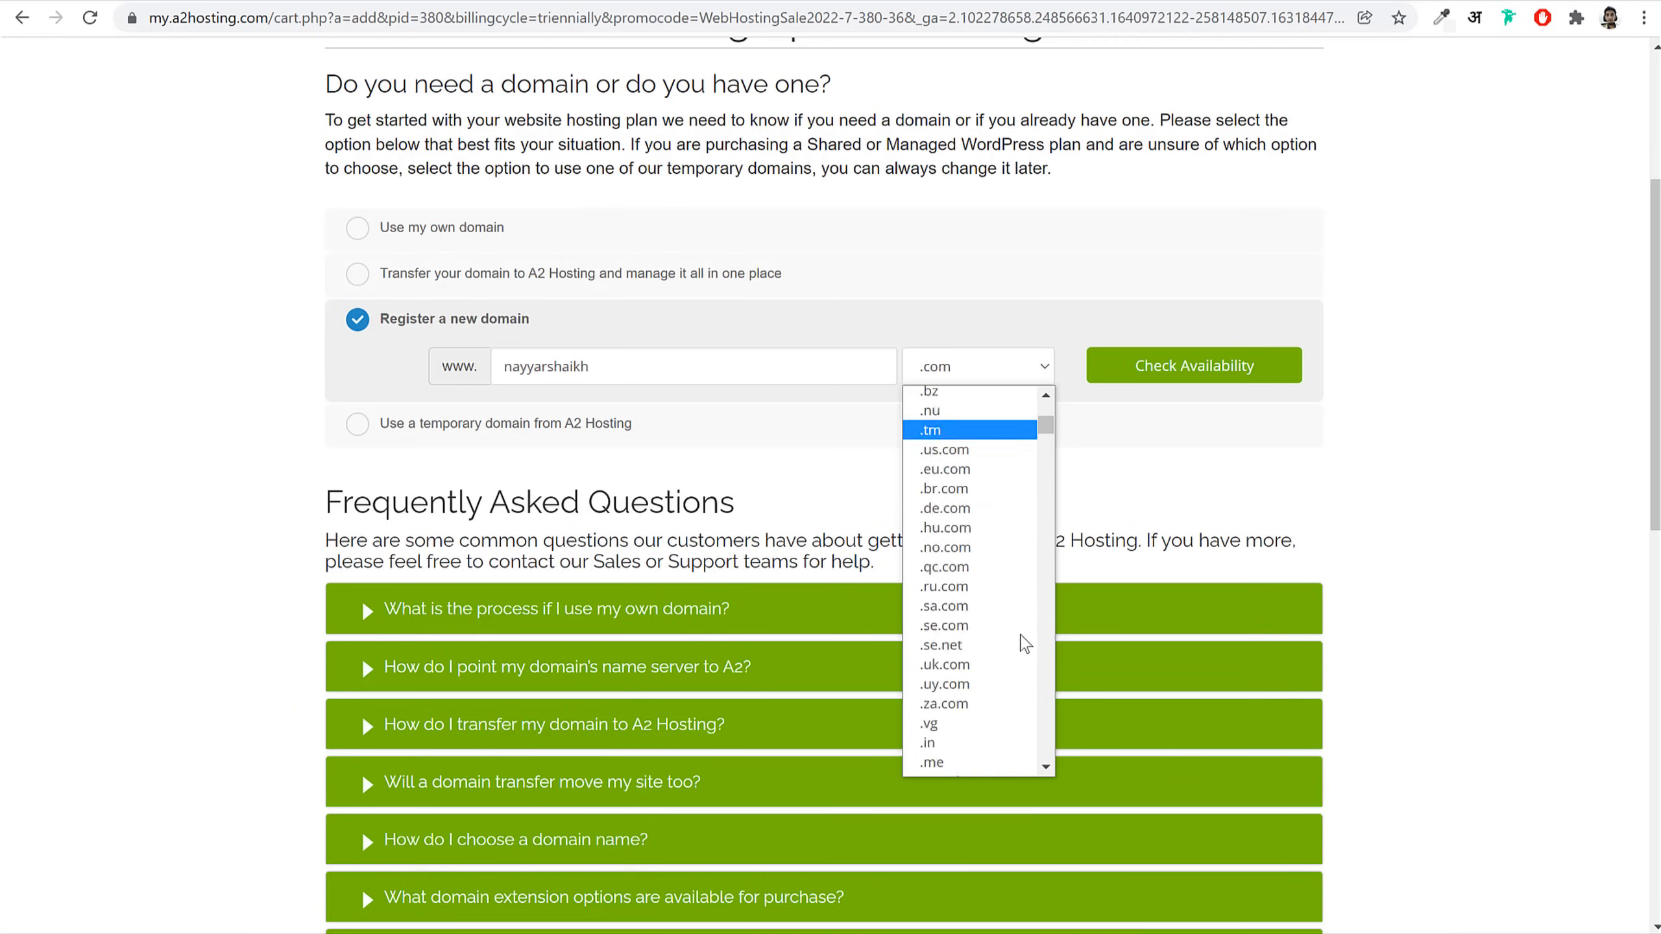
left_click(1178, 487)
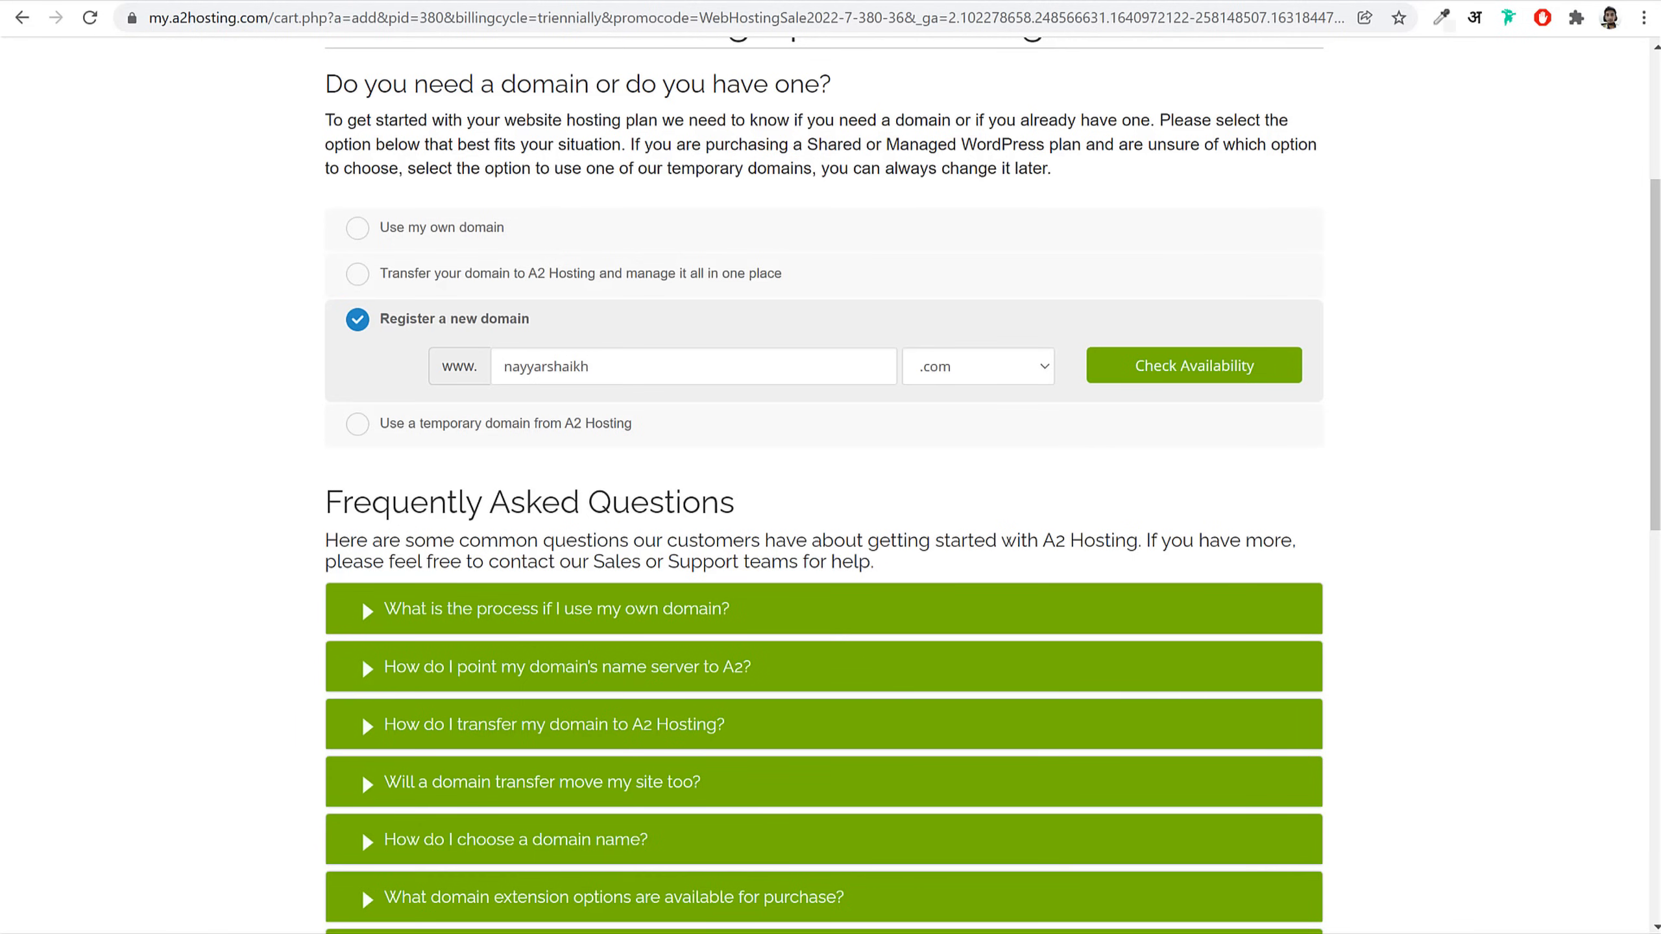
Step: Search Namecheap in a new tab for the copied domain name as a .com domain
key("ctrl+t")
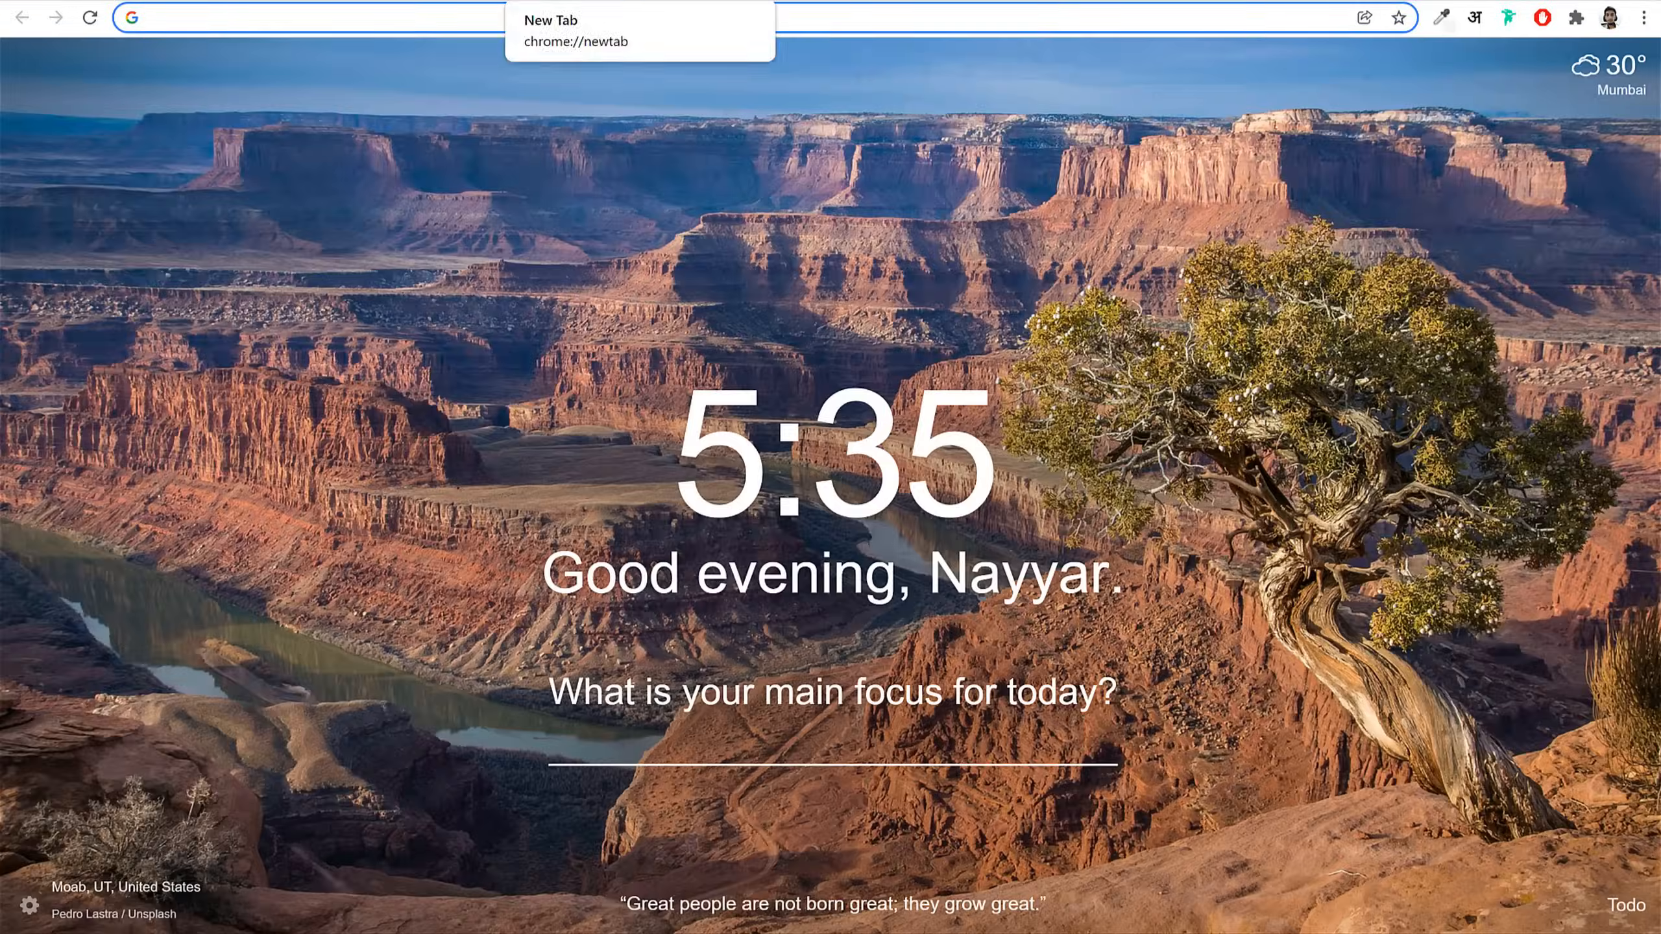
type("namecheap.com")
key("Return")
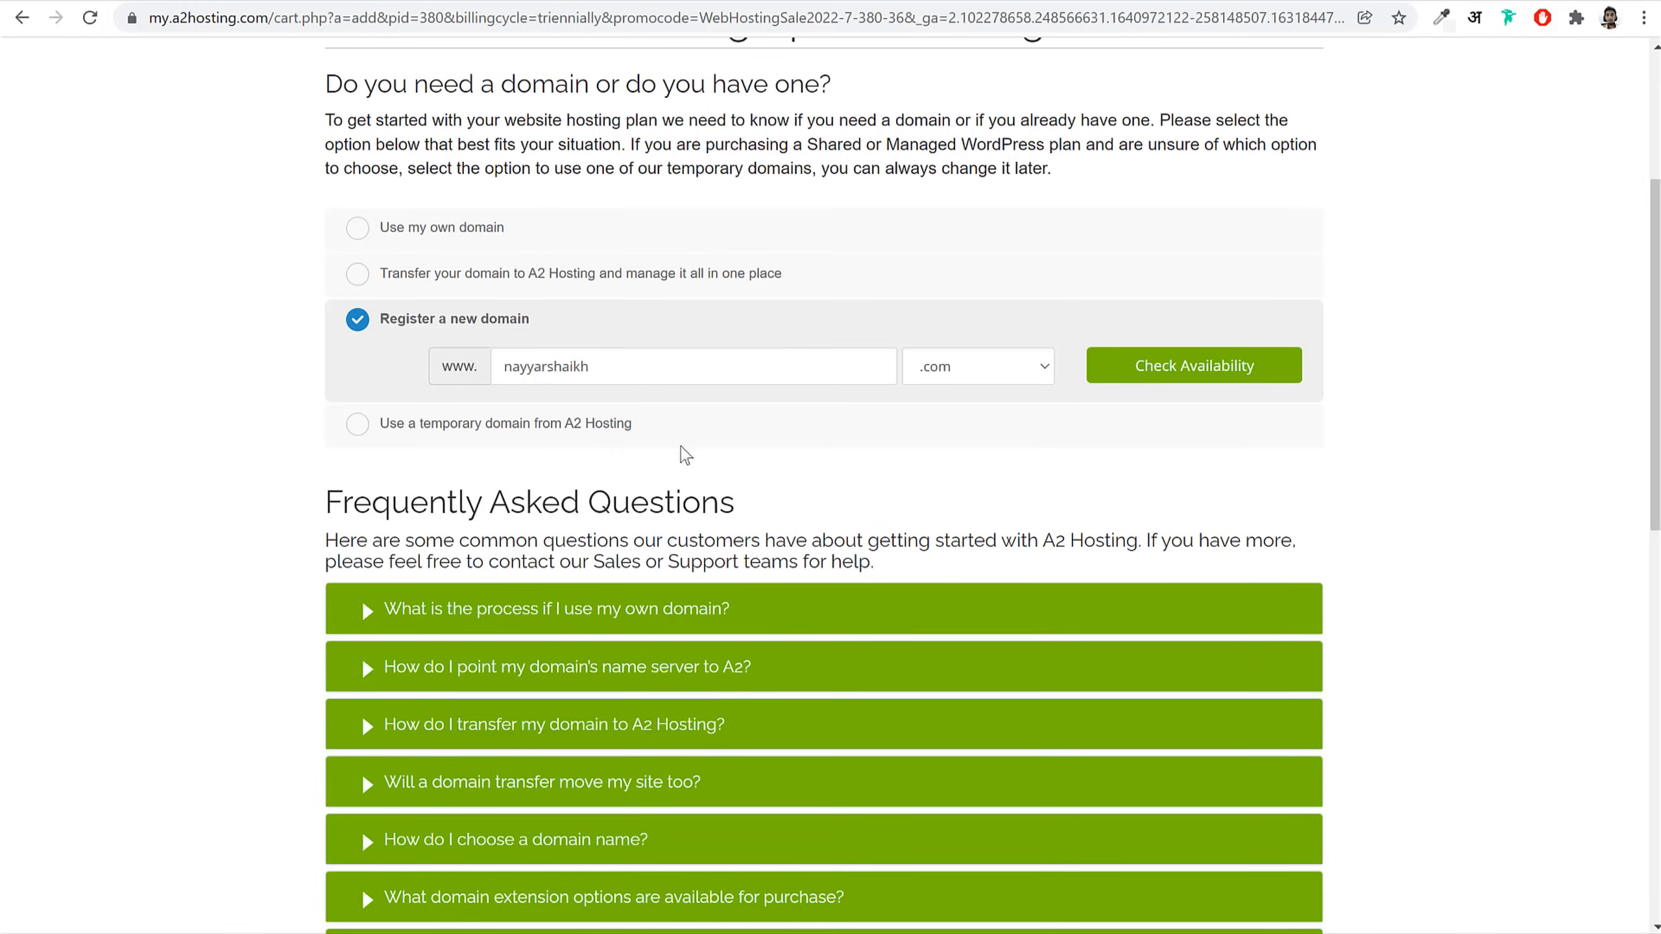
double_click(686, 370)
key("ctrl+c")
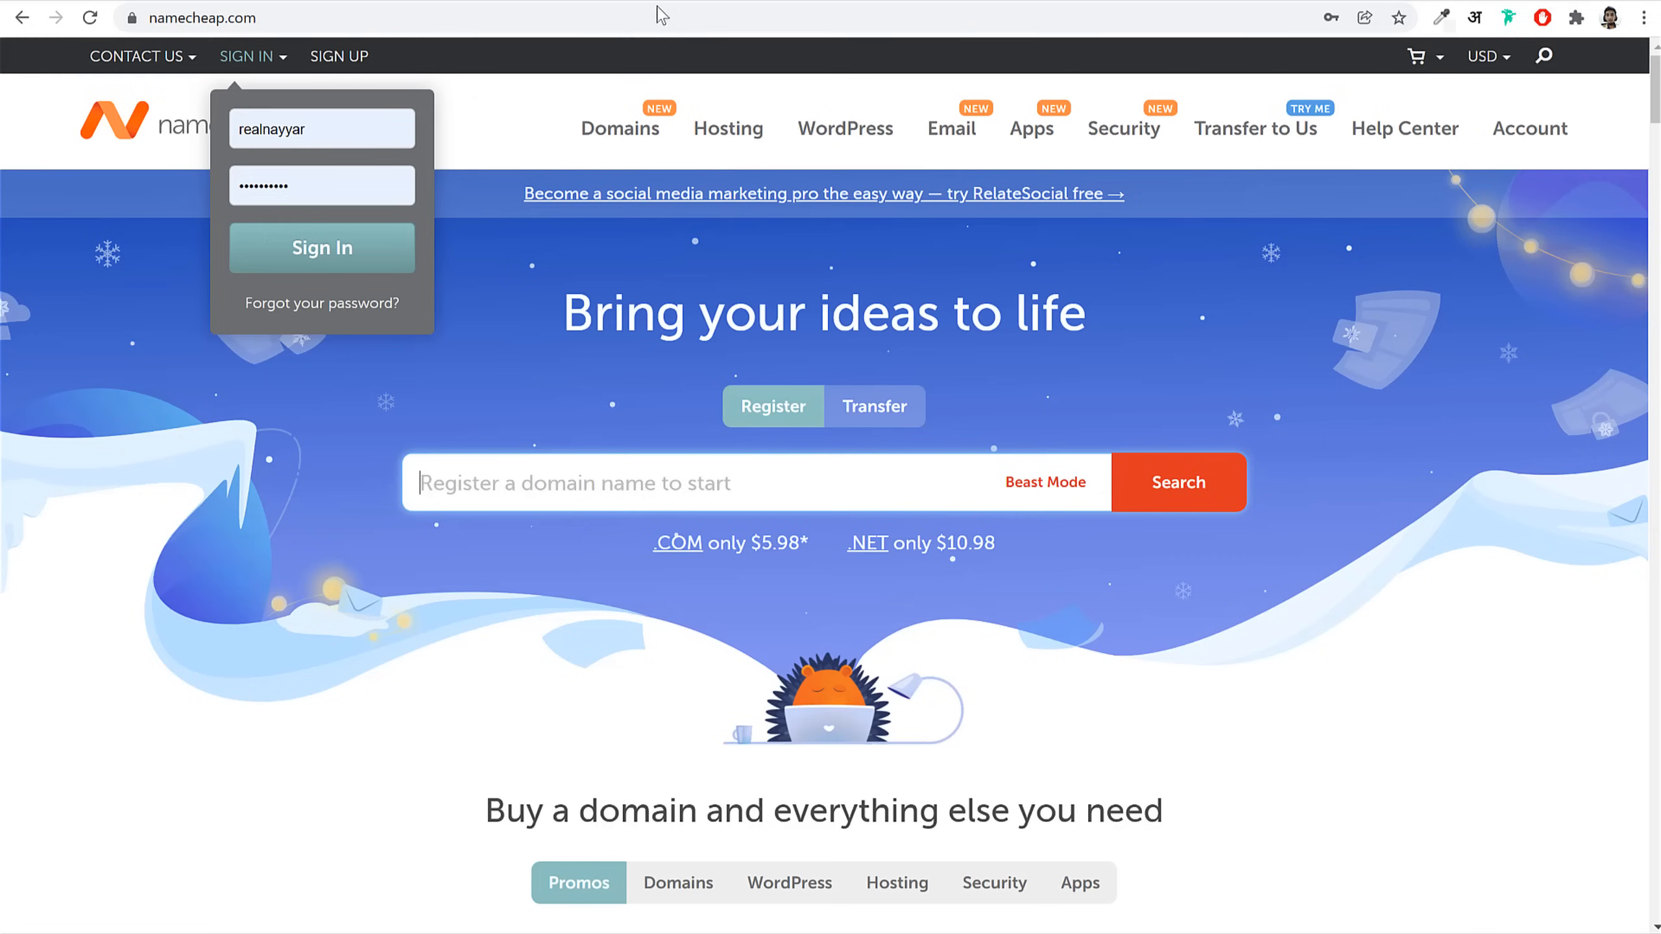
key("ctrl+v")
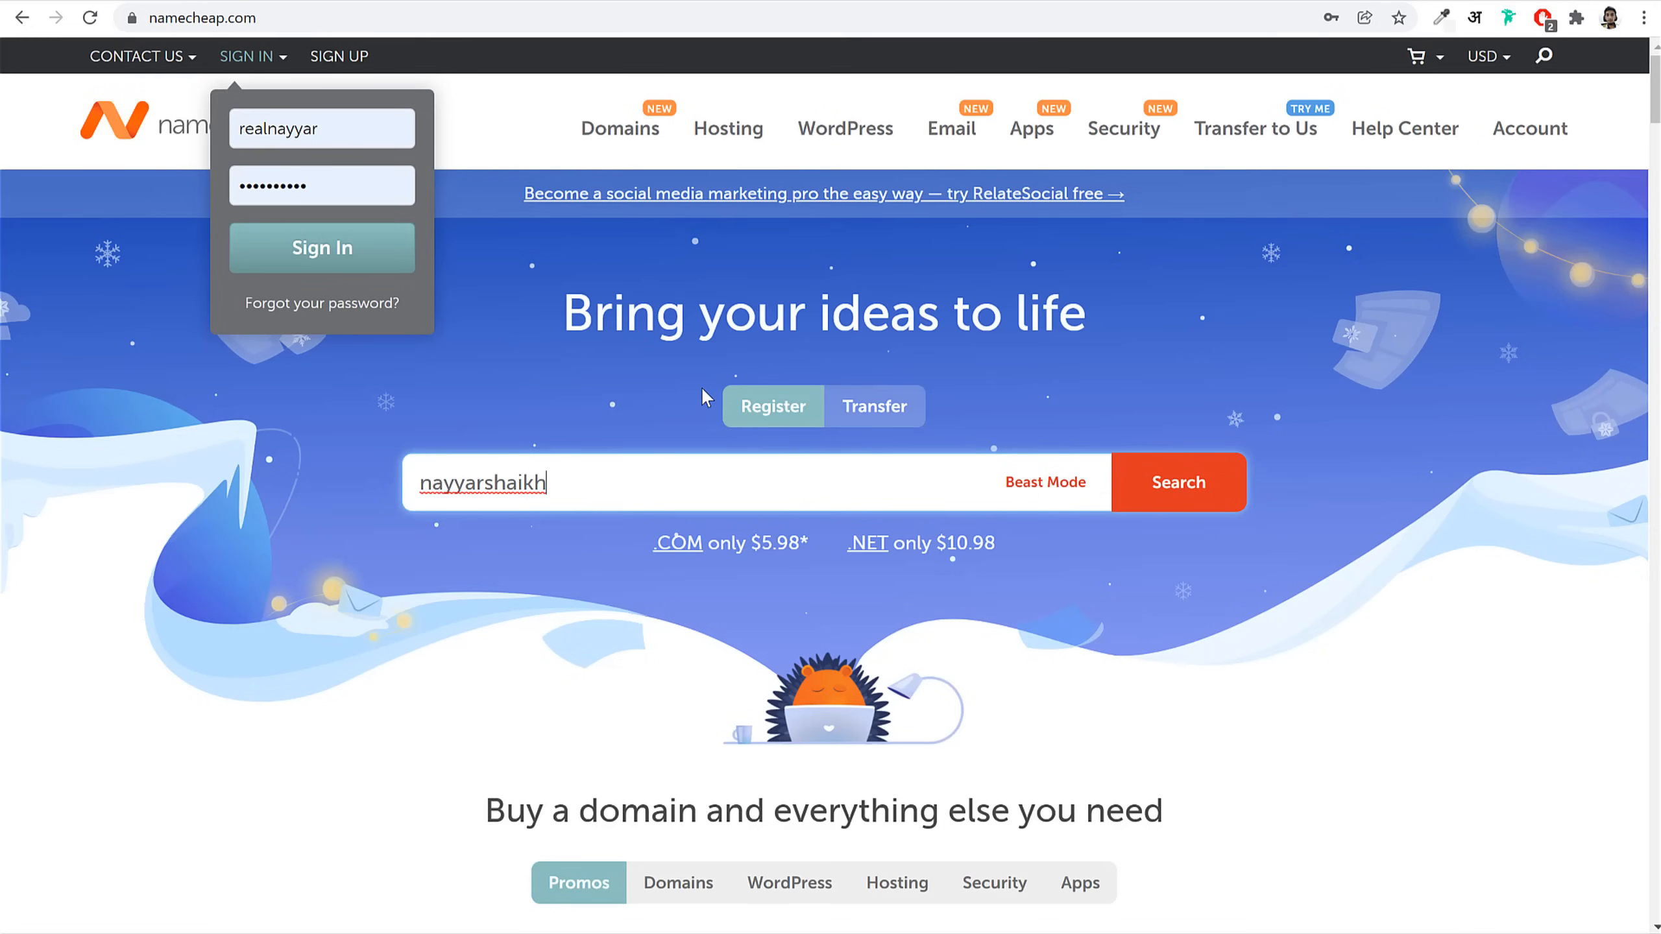
type("s.com")
key("Return")
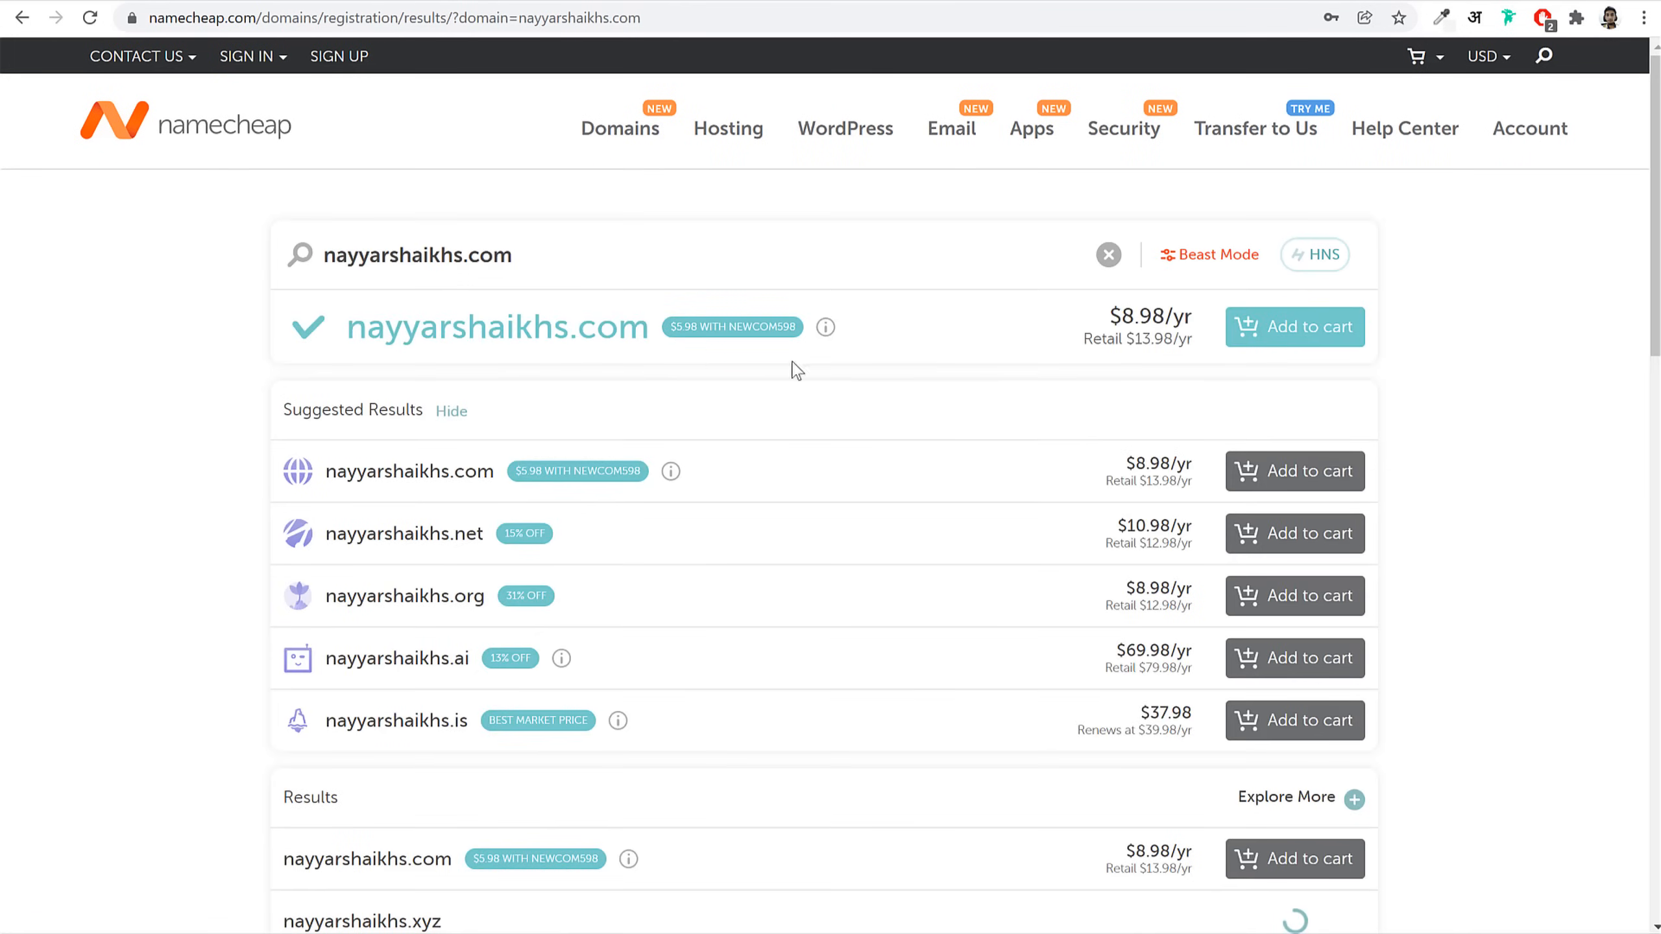
Step: Add the available .com domain result to the Namecheap cart
left_click_drag(374, 317, 676, 354)
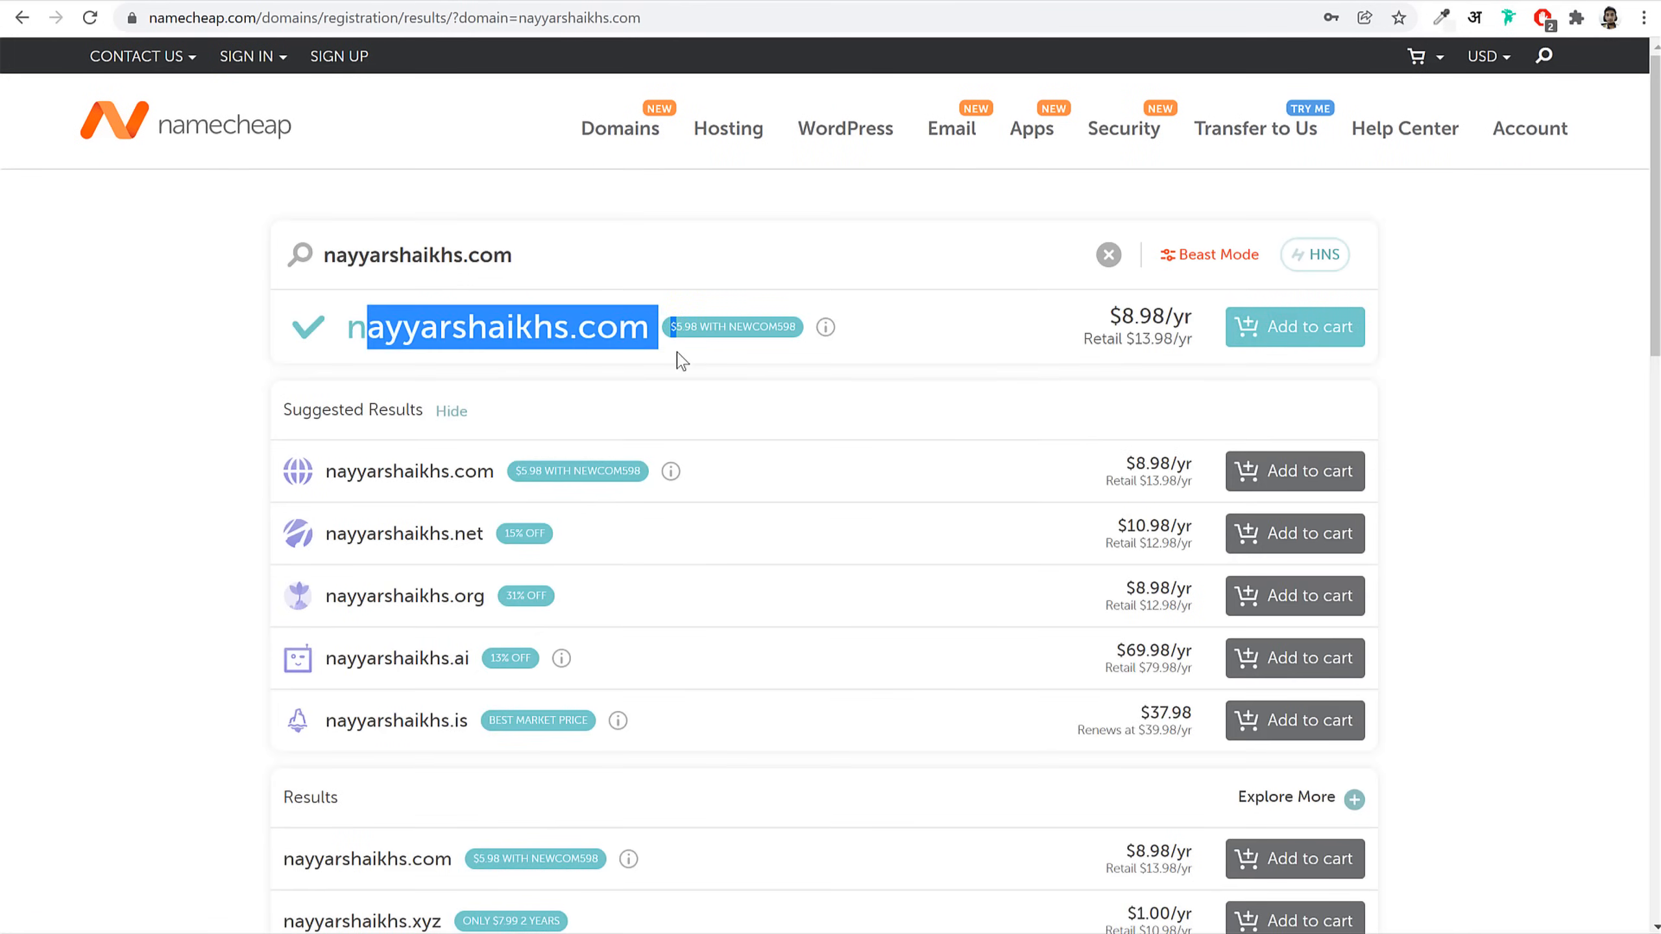
left_click(1268, 343)
left_click(1562, 368)
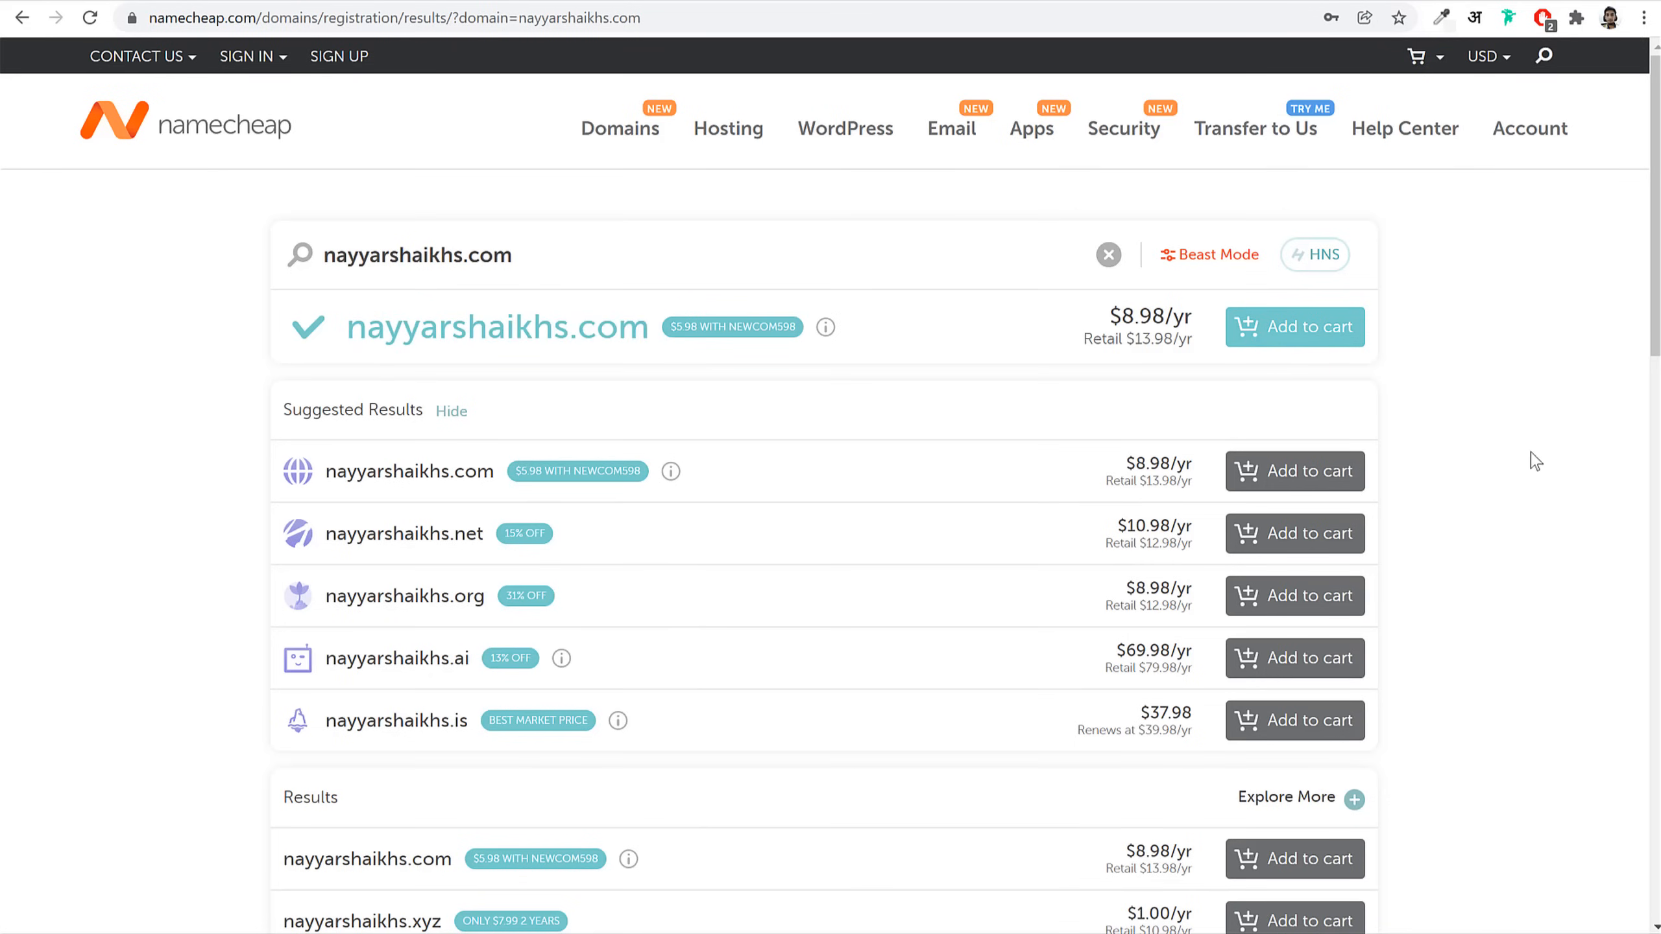
scroll(785, 458, "down", 3)
scroll(644, 367, "up", 3)
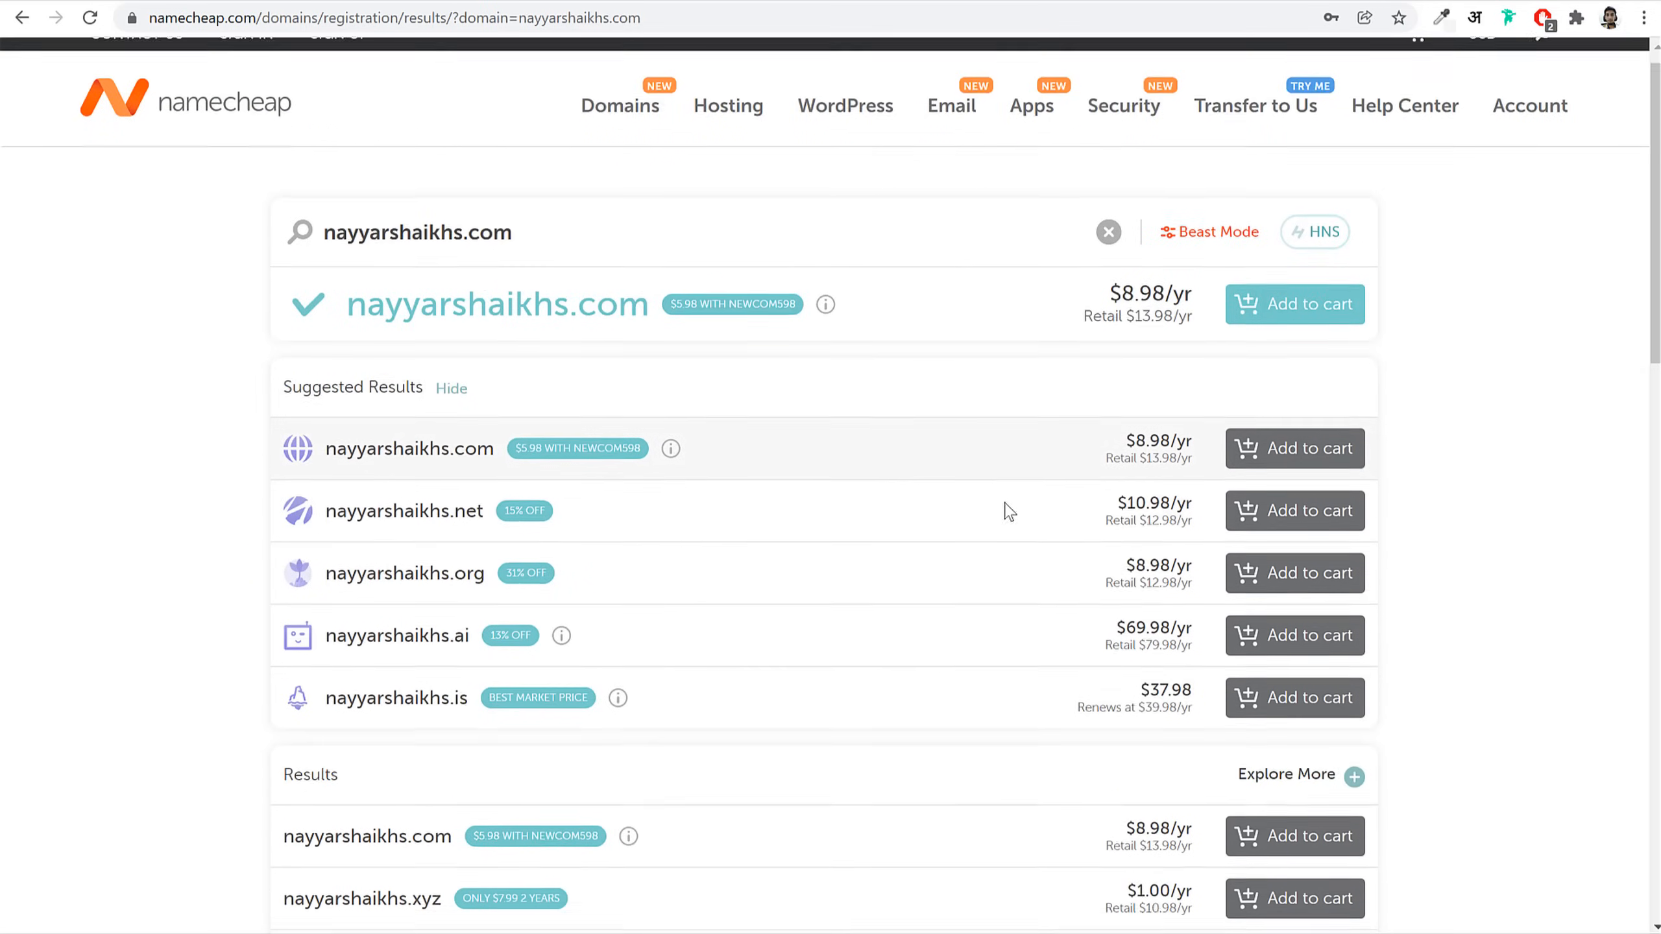
scroll(541, 475, "down", 15)
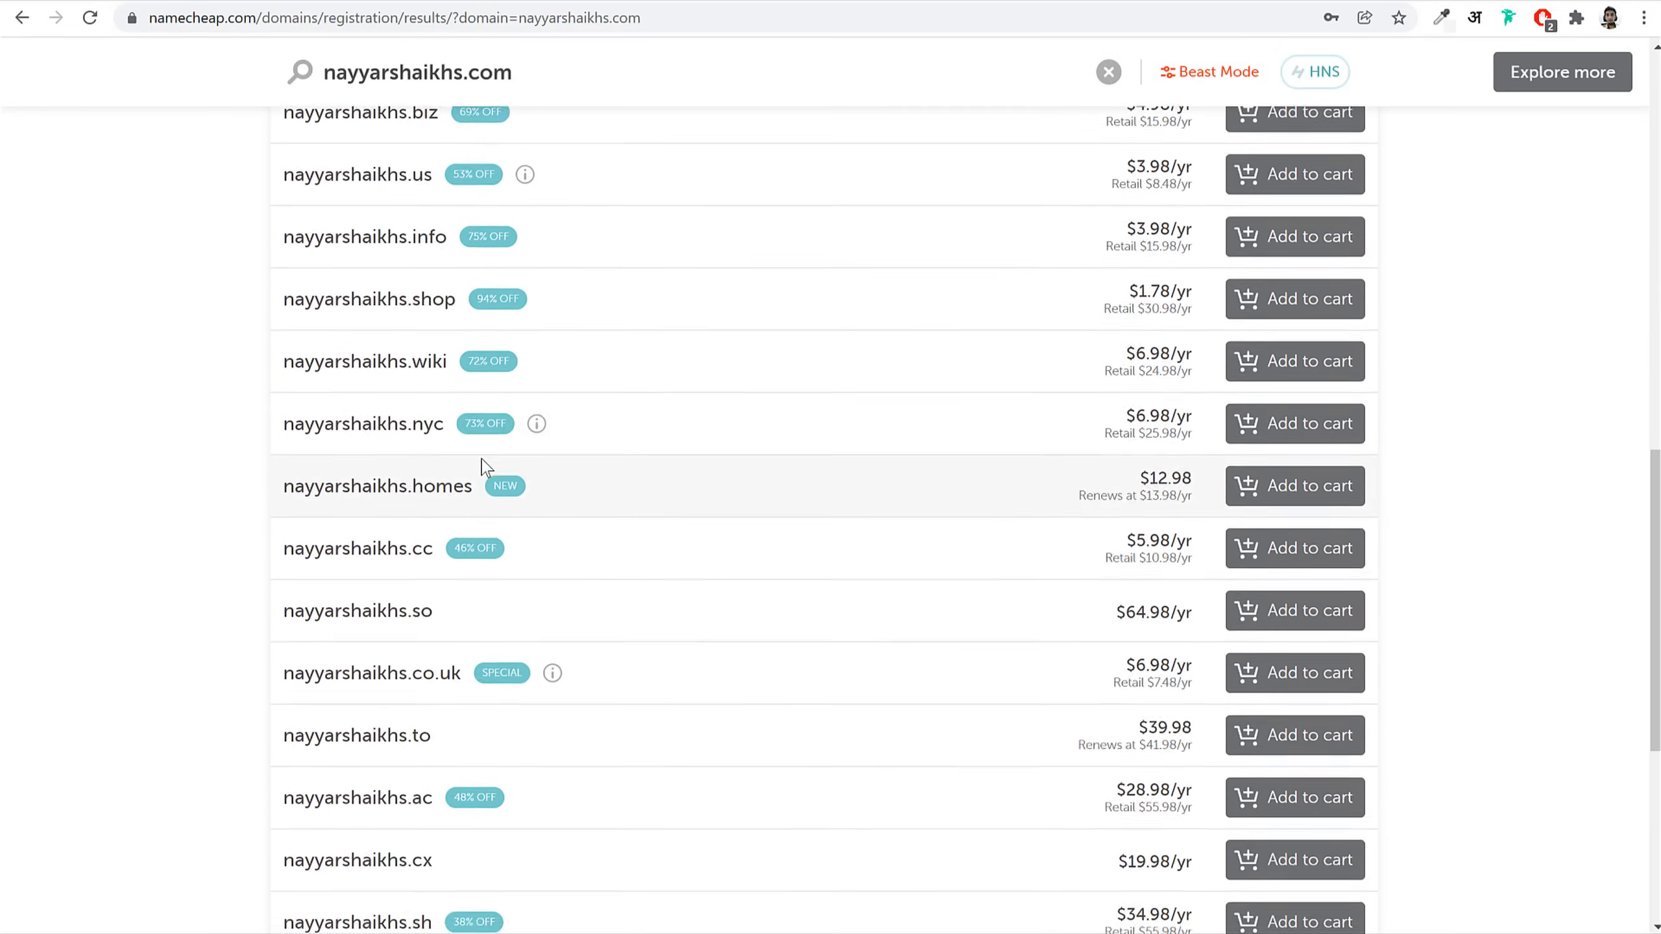
scroll(790, 468, "up", 6)
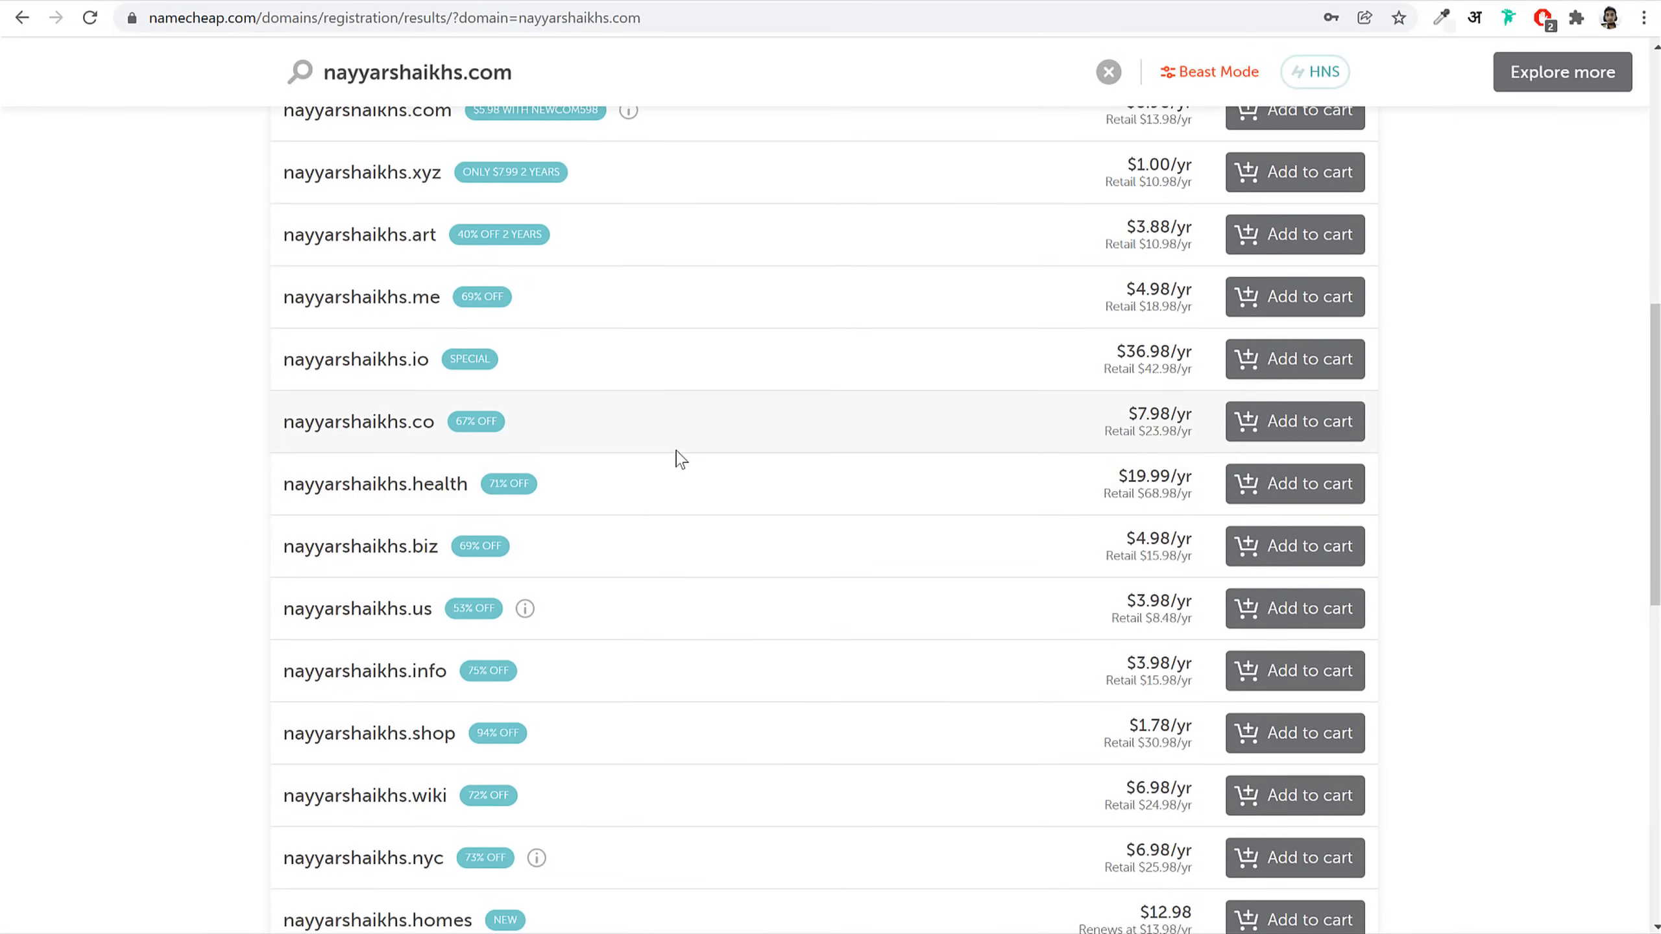
scroll(678, 456, "down", 13)
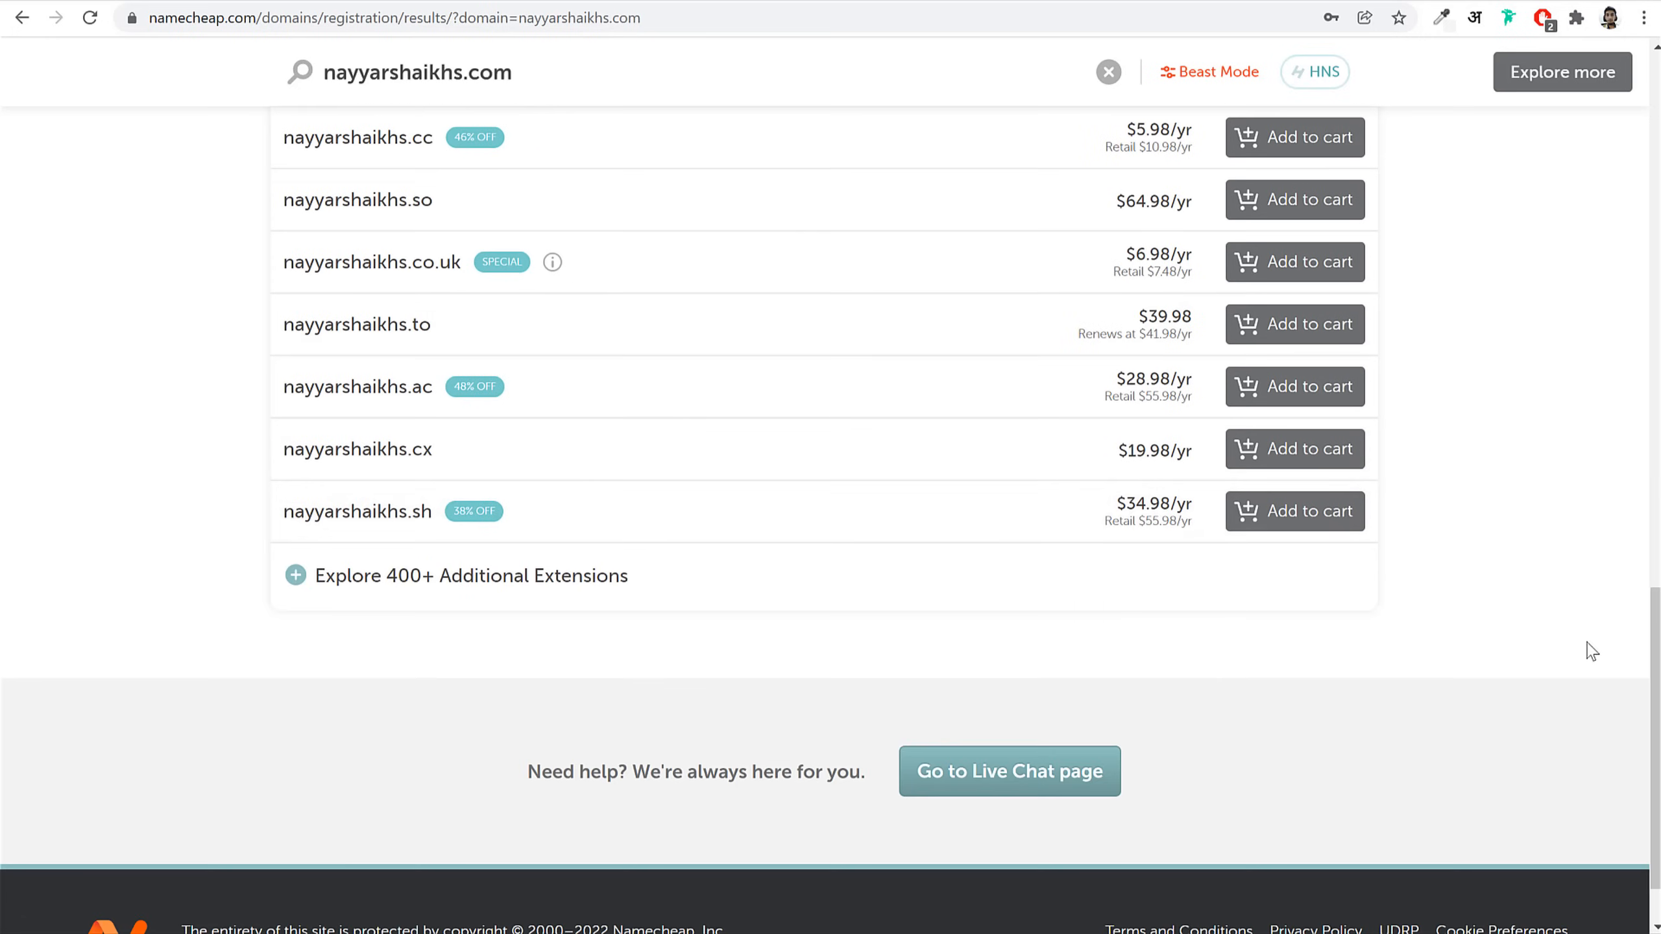
scroll(1588, 651, "up", 8)
scroll(1588, 652, "up", 15)
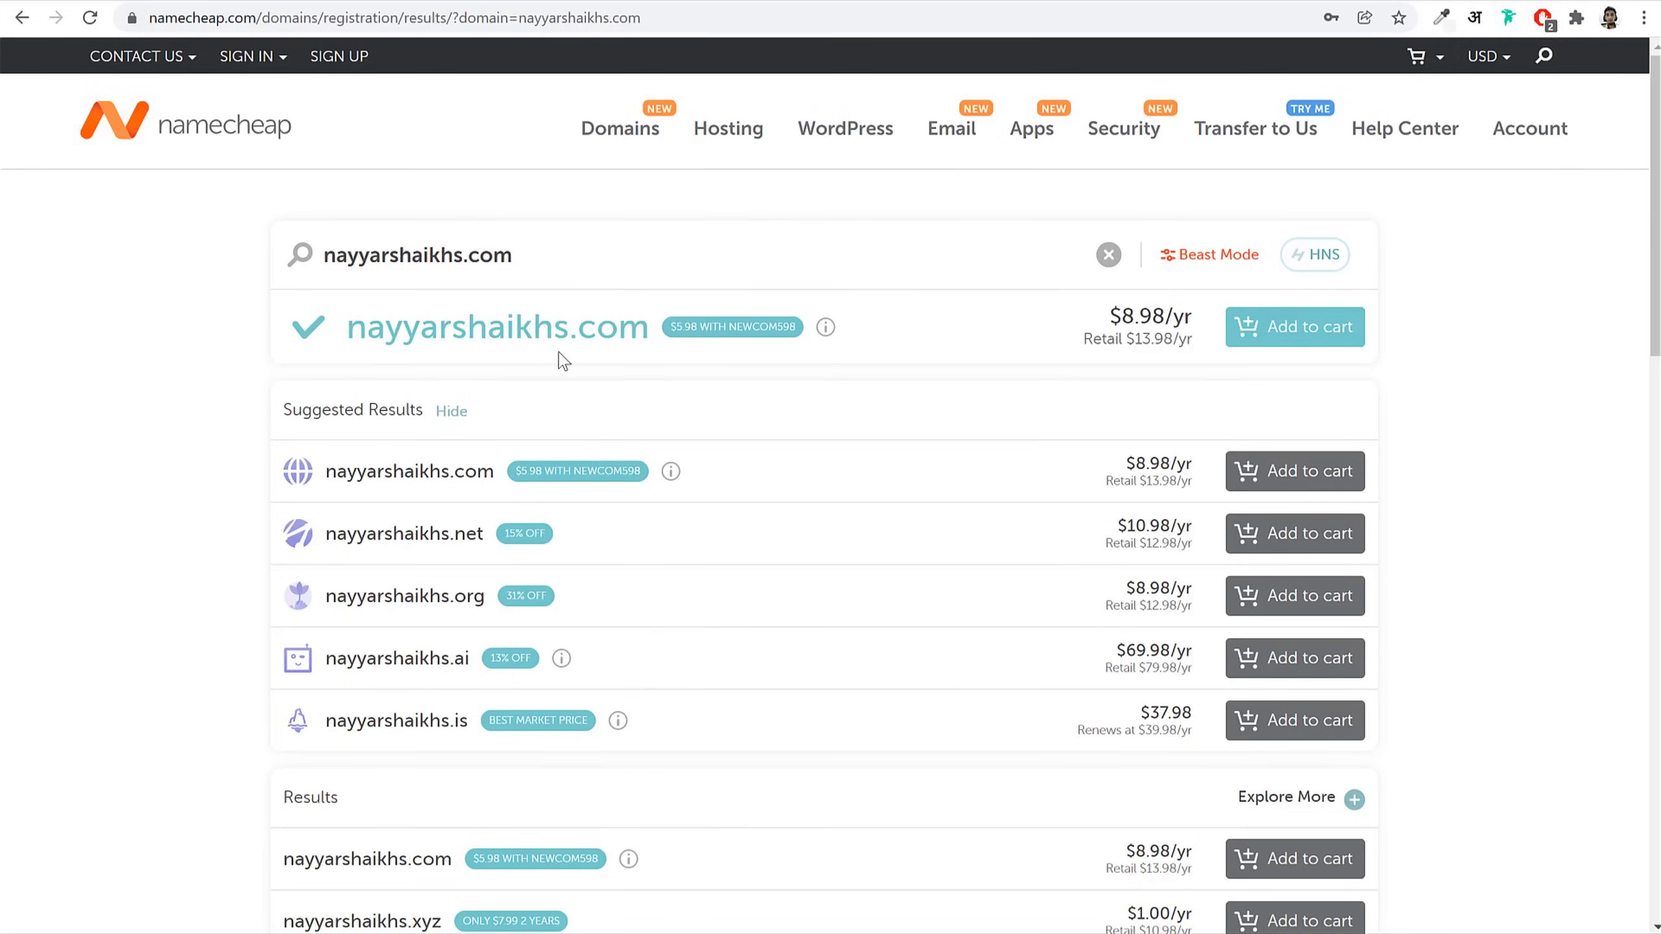
Step: Proceed to checkout and review the Domain Registration and Domain Privacy costs
left_click(1285, 336)
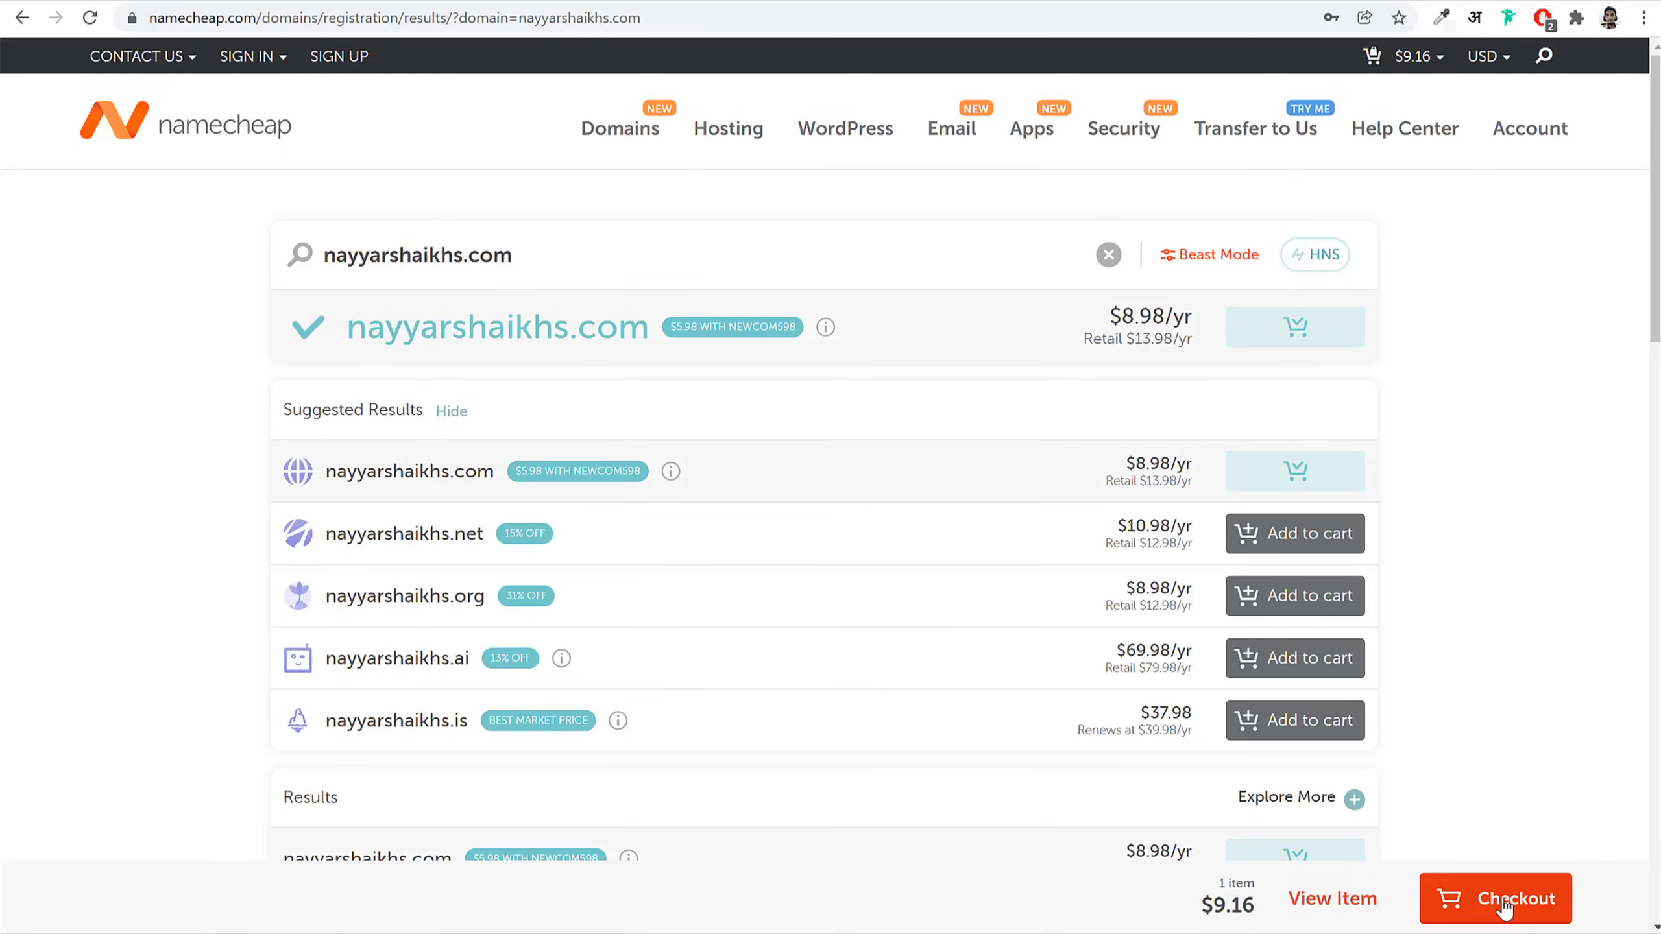
left_click(1503, 902)
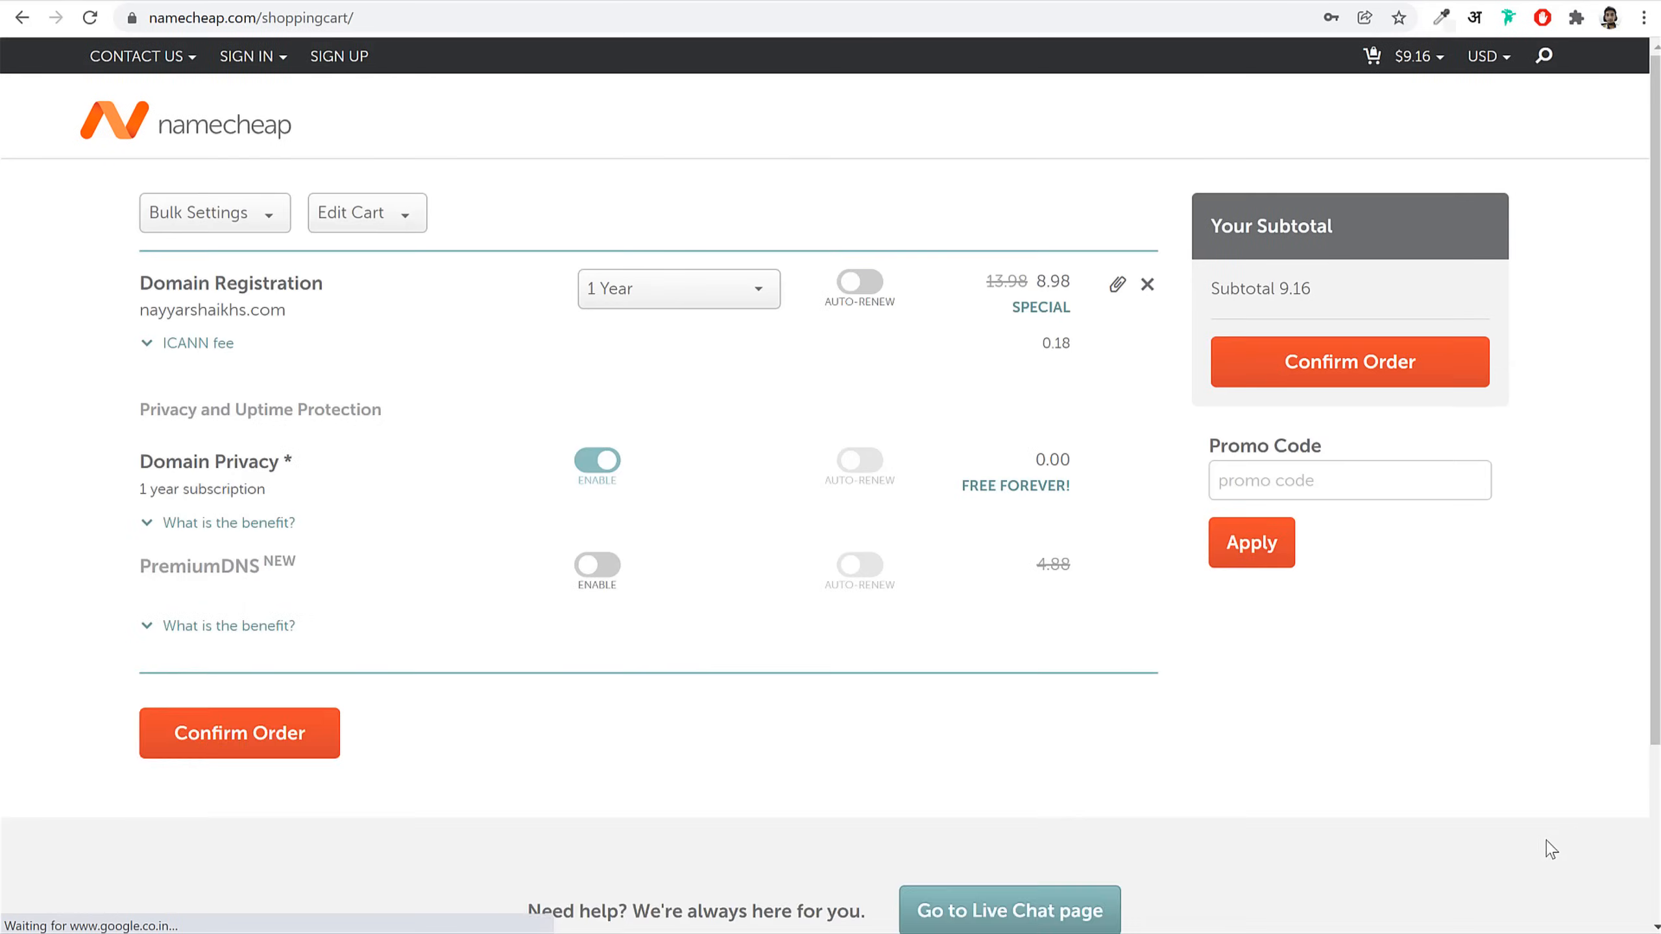
left_click_drag(139, 462, 345, 467)
left_click(495, 481)
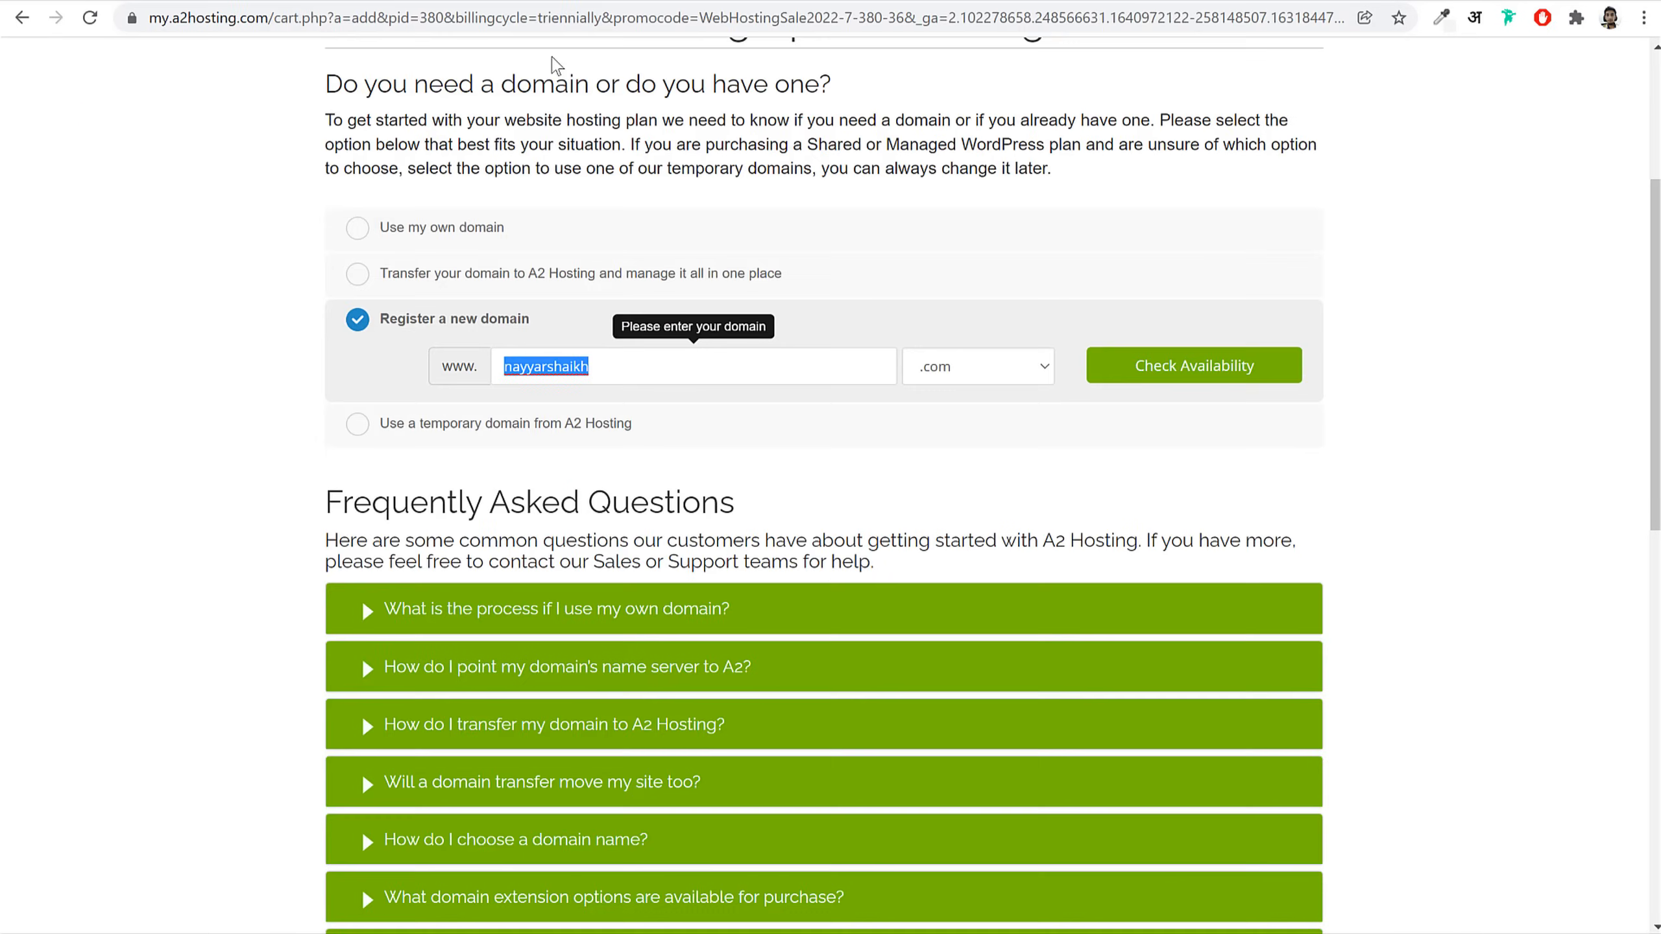
Step: Choose 'Use my own domain', enter the owner's domain with the com extension, and submit it
left_click(1494, 394)
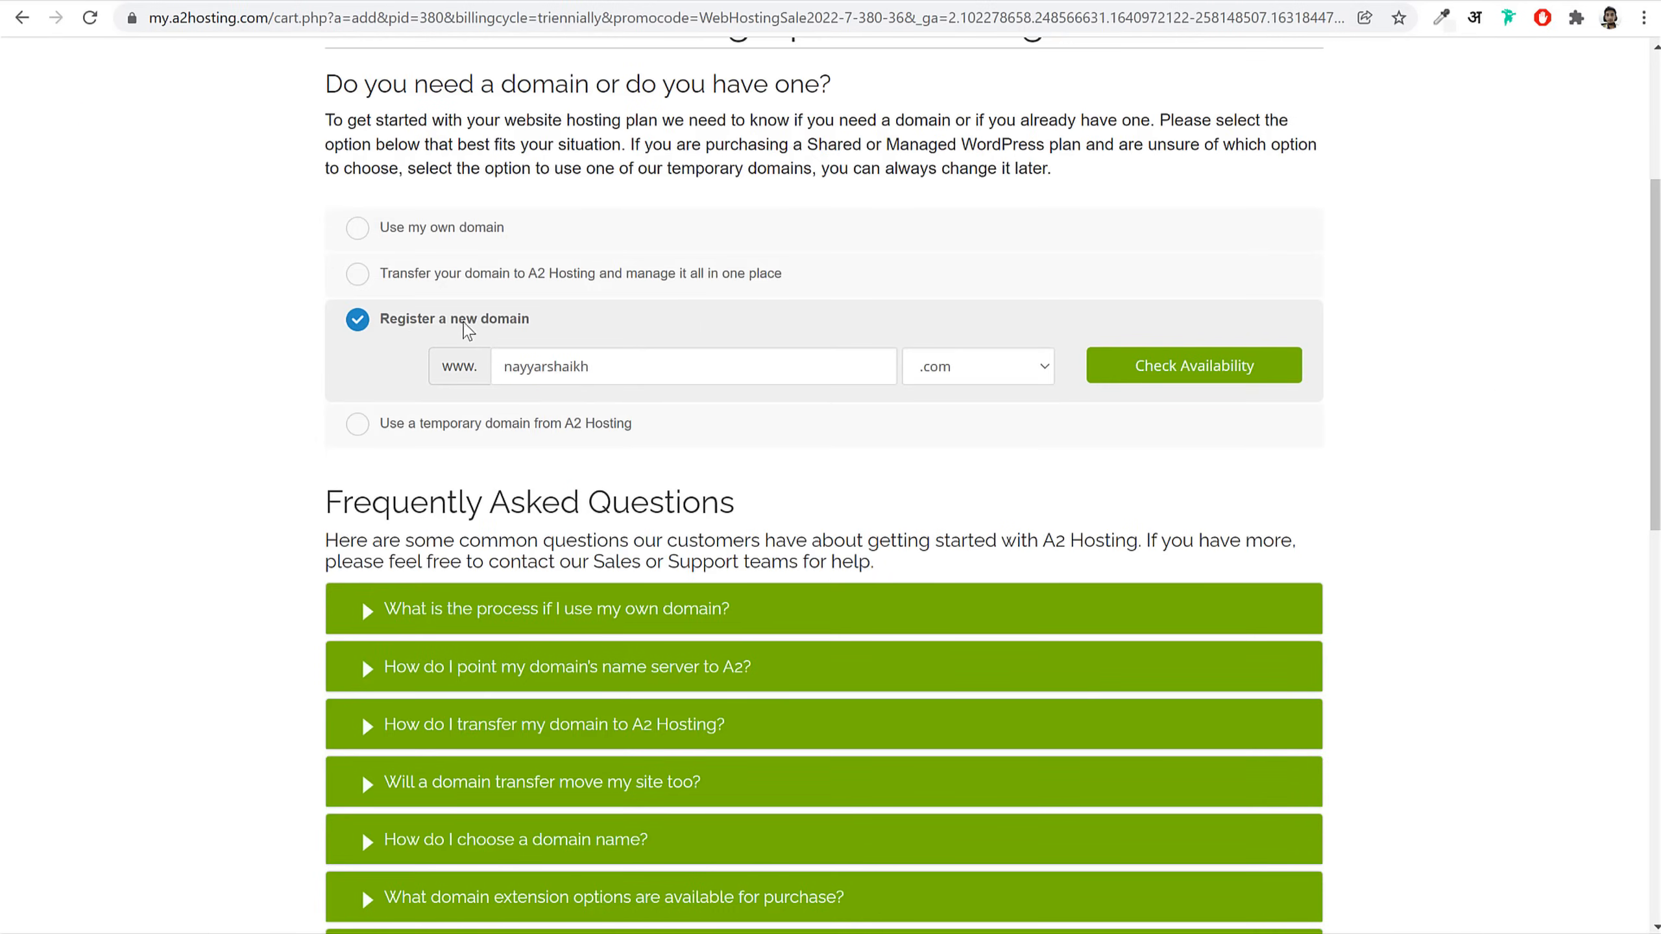
left_click_drag(381, 326, 564, 333)
left_click(564, 333)
left_click(415, 232)
left_click_drag(523, 236, 388, 234)
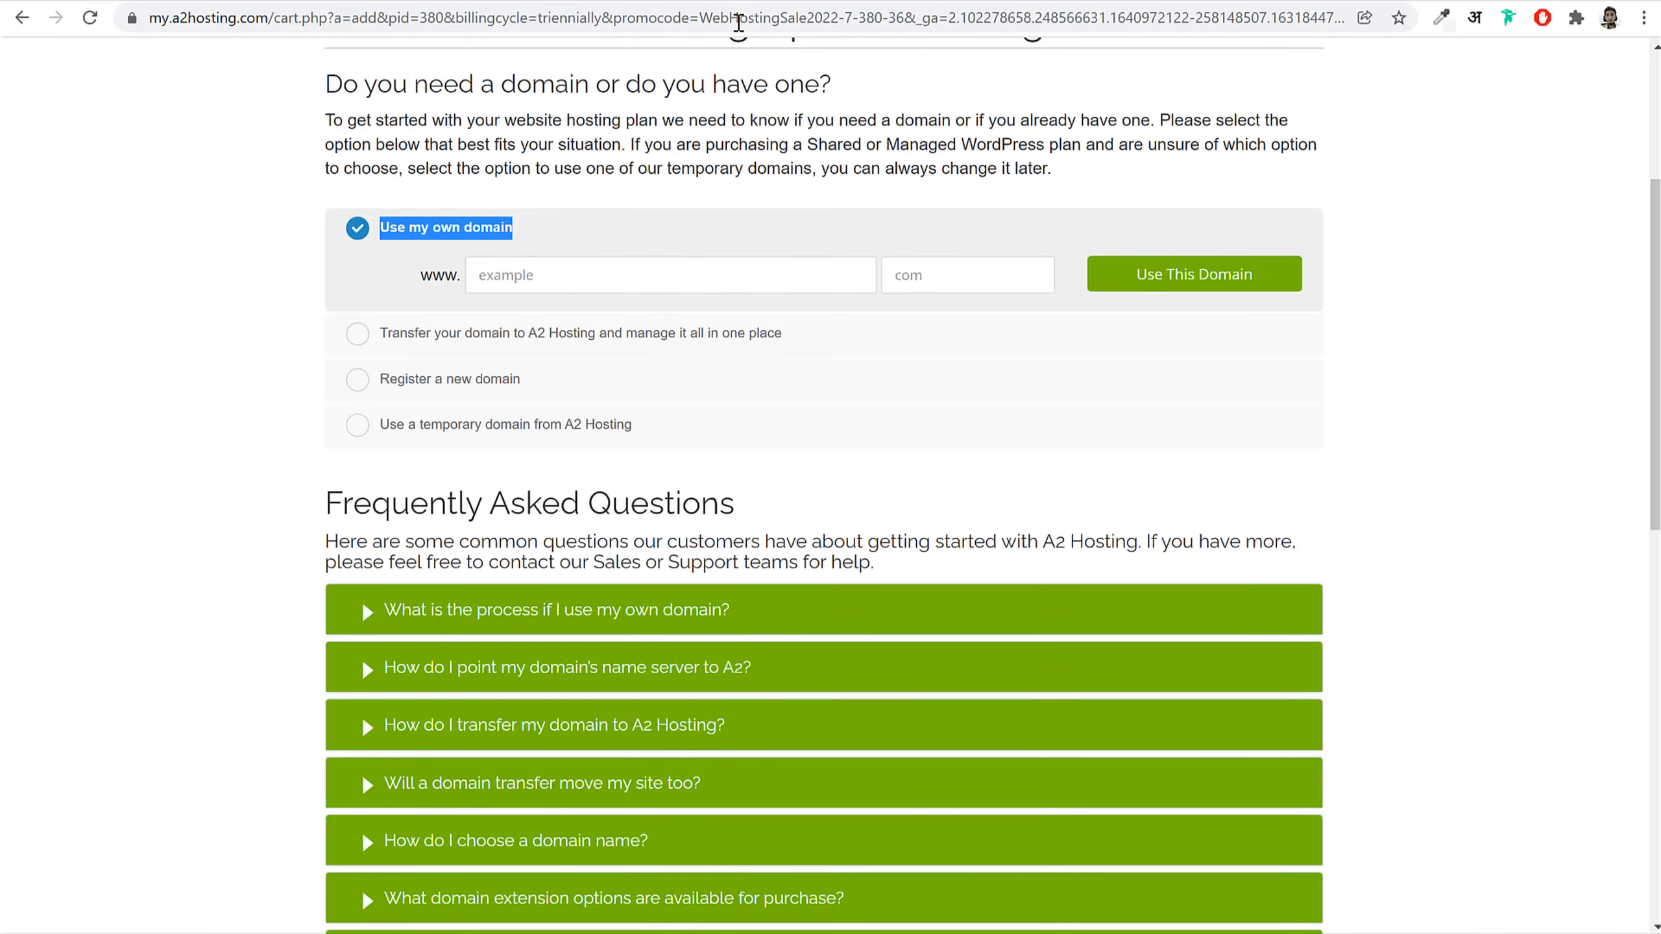
left_click(682, 271)
type("nayyarshaikh")
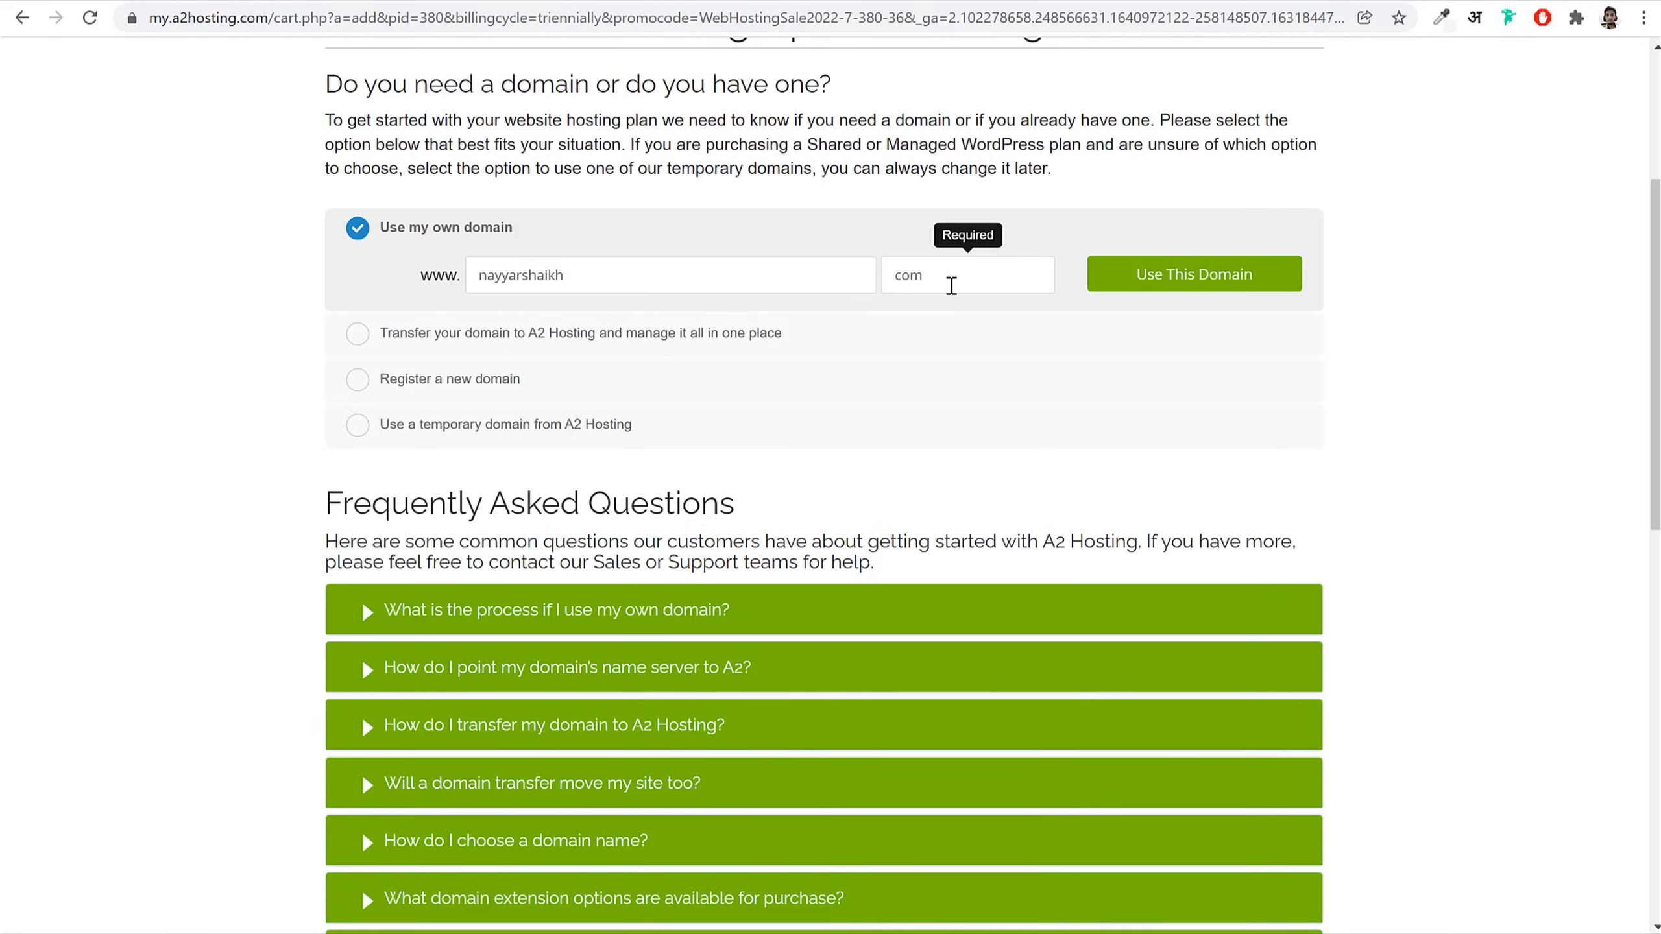
double_click(922, 276)
double_click(604, 279)
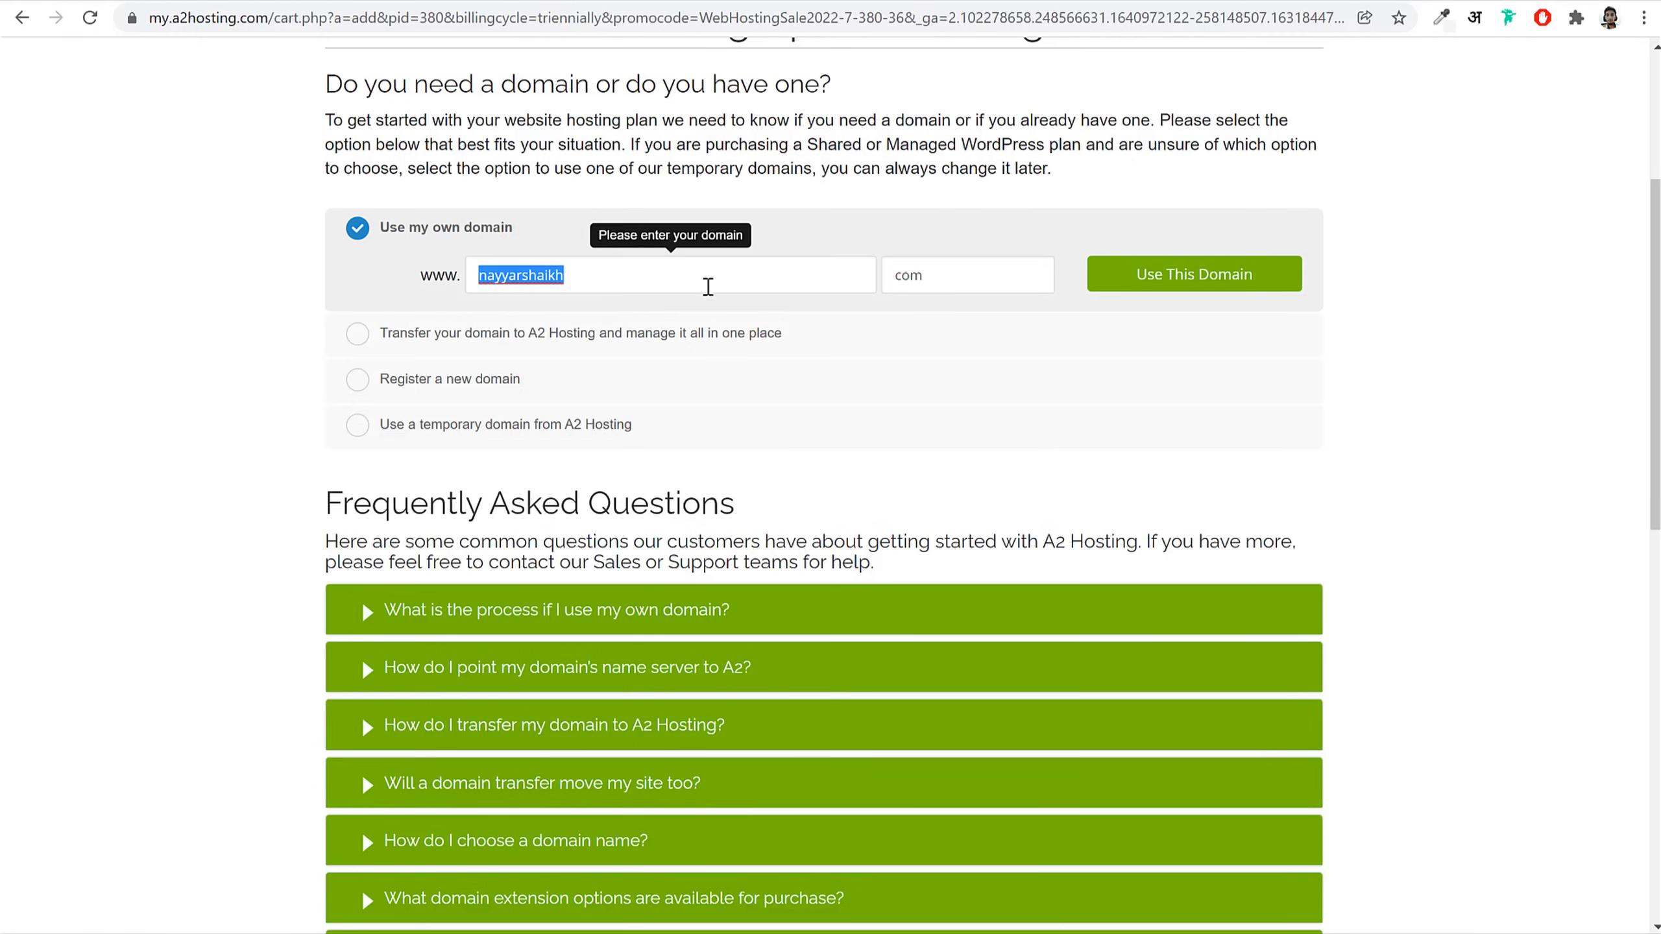
left_click(1189, 276)
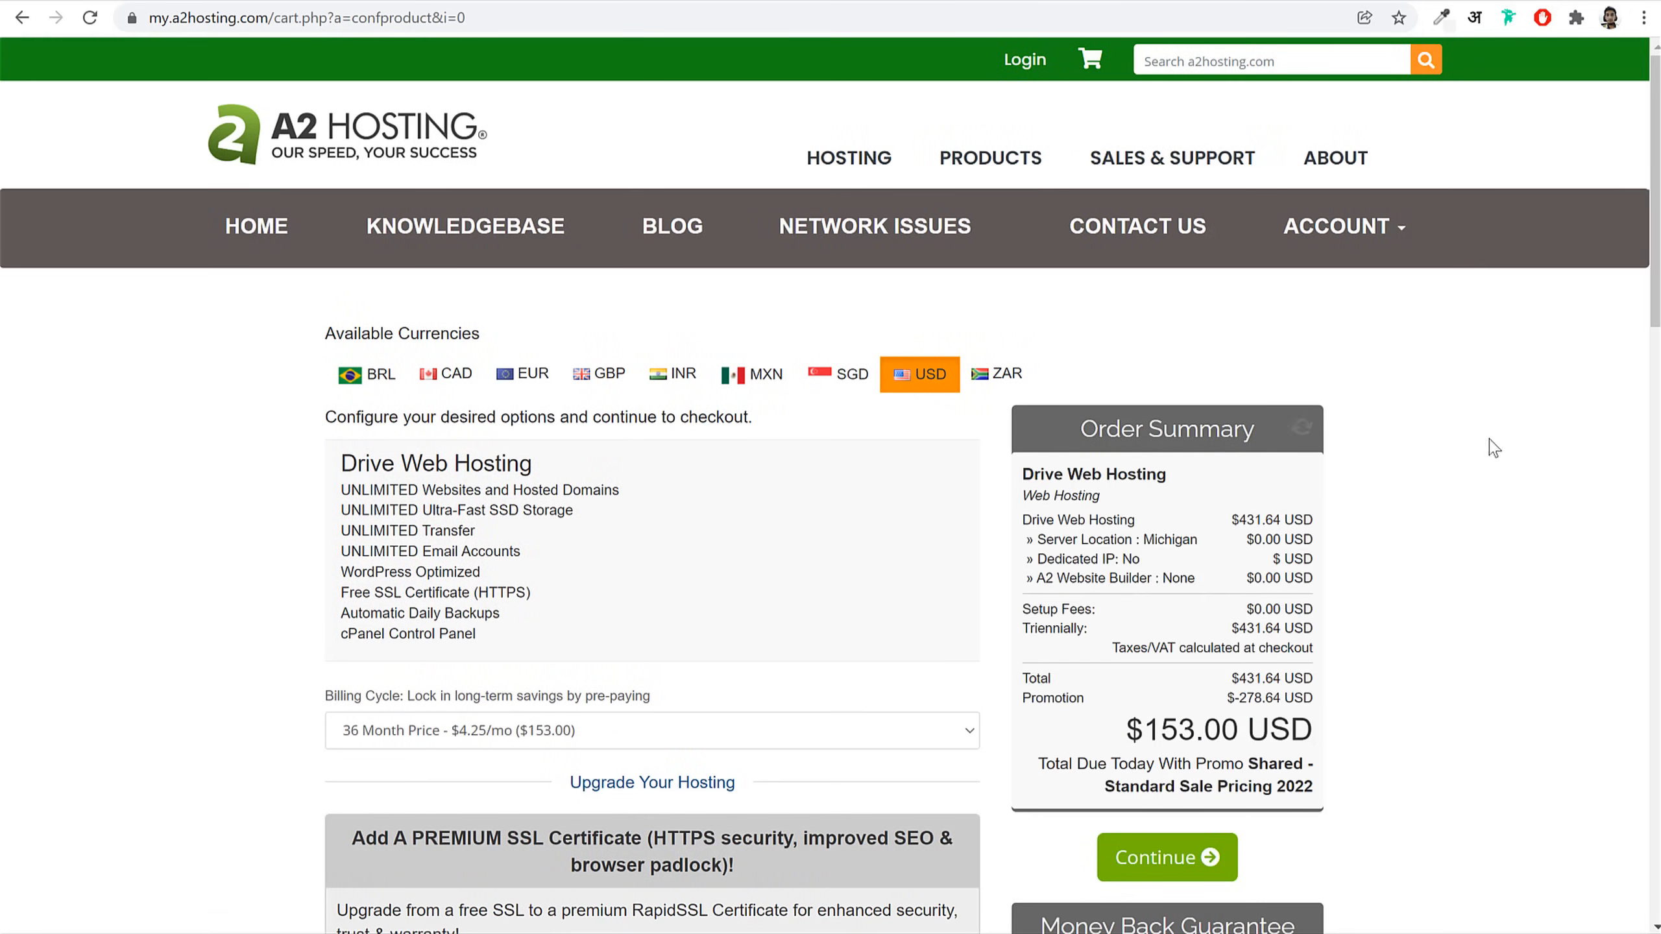
Step: Set the Drive Web Hosting billing cycle to 12 Month
scroll(1502, 524, "down", 5)
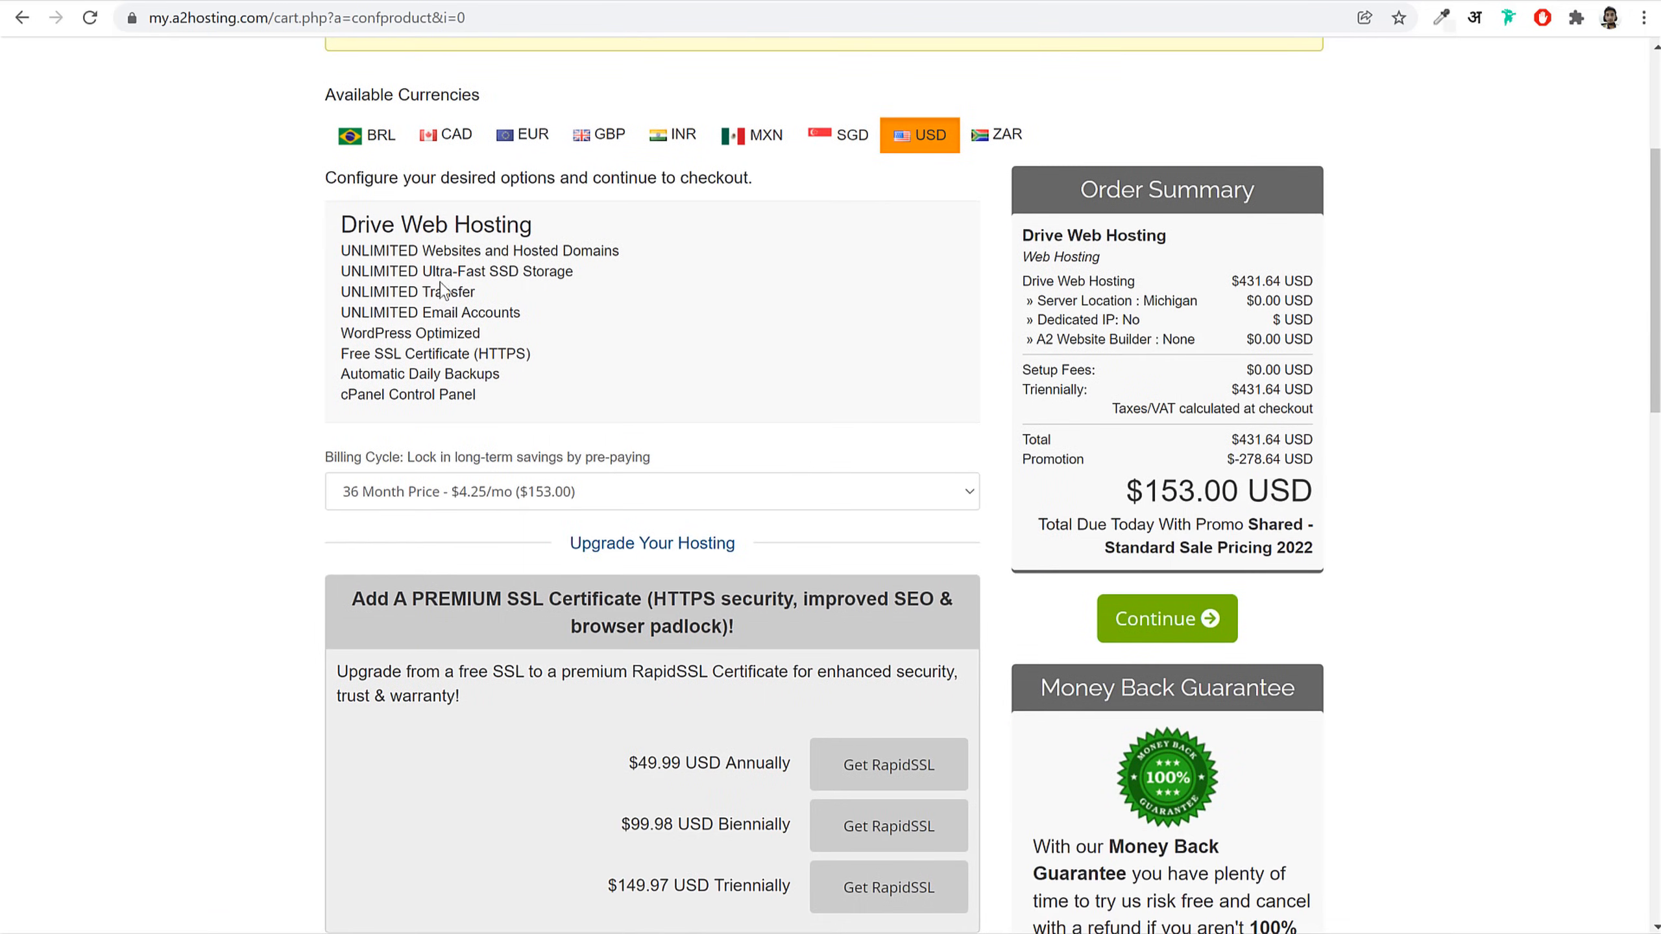
left_click_drag(351, 223, 593, 231)
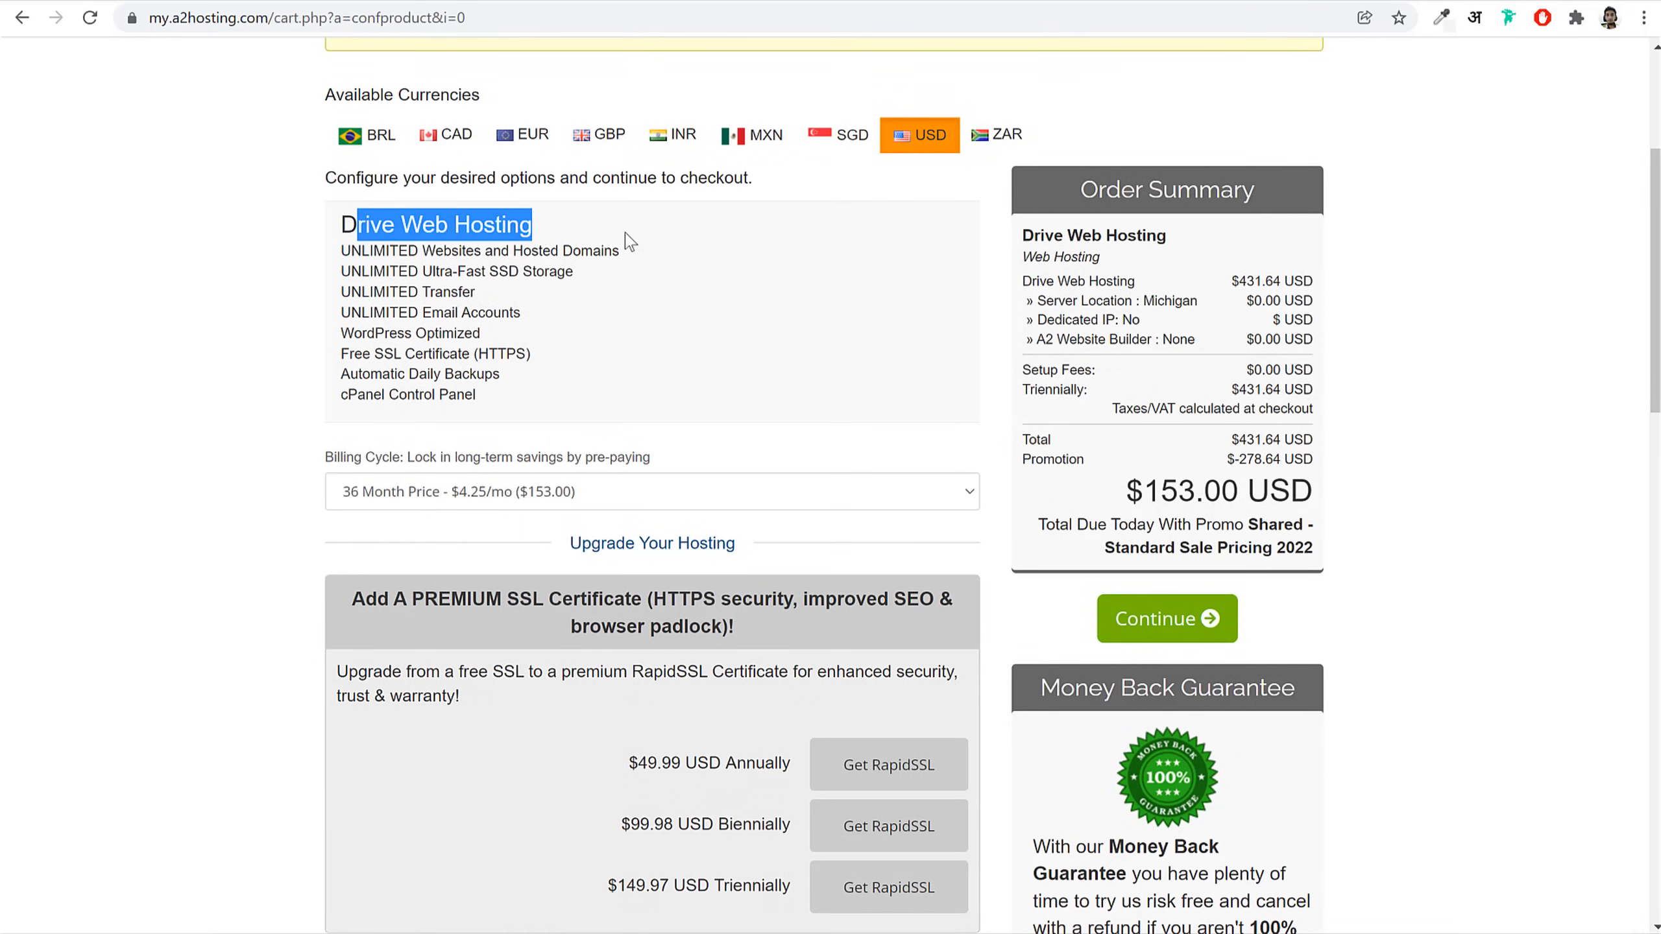
scroll(557, 319, "down", 3)
left_click(464, 289)
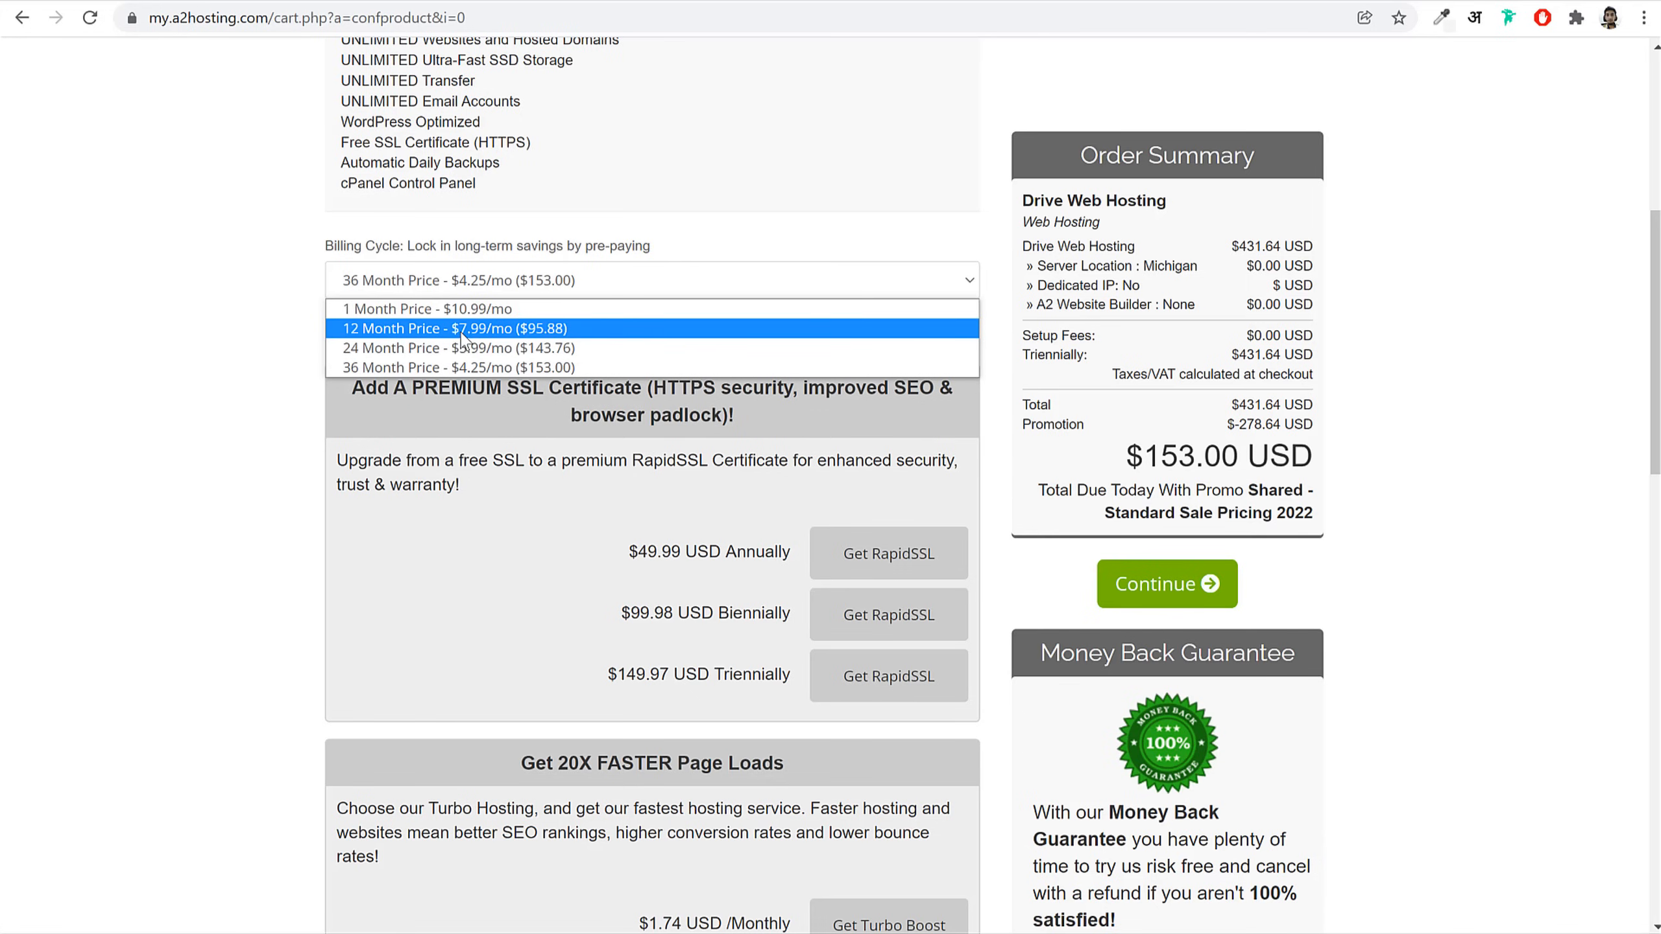
left_click(550, 332)
left_click(582, 283)
left_click(526, 329)
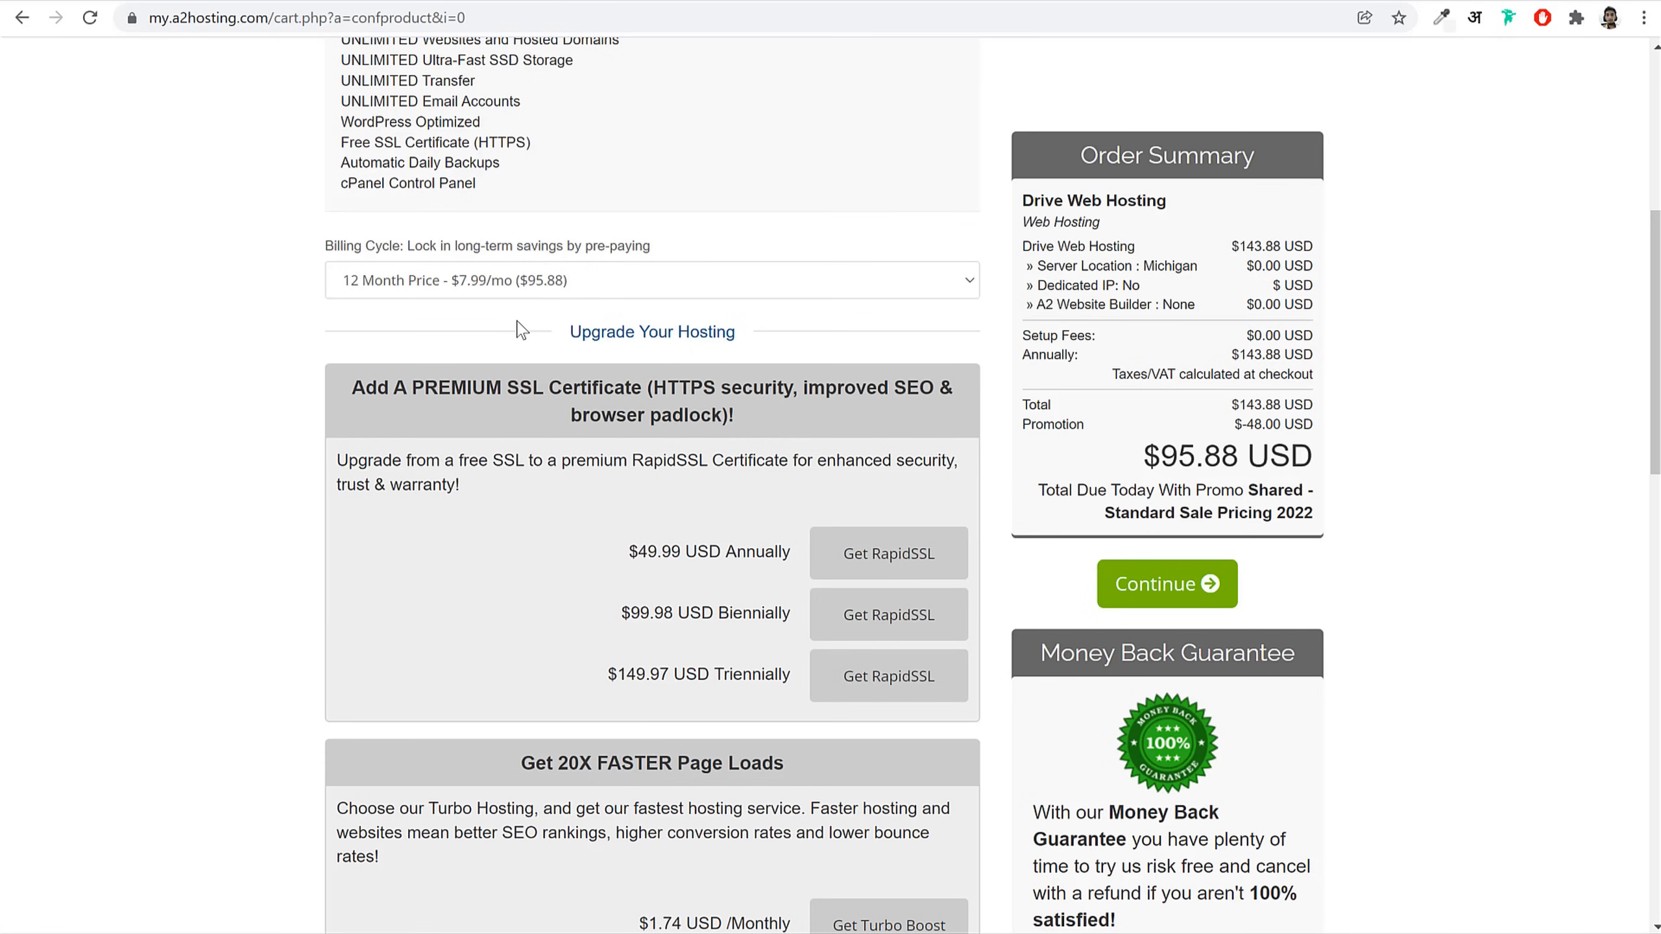
Step: Set the server location to Singapore (Asia/India) after trying Amsterdam and Arizona
scroll(582, 458, "down", 10)
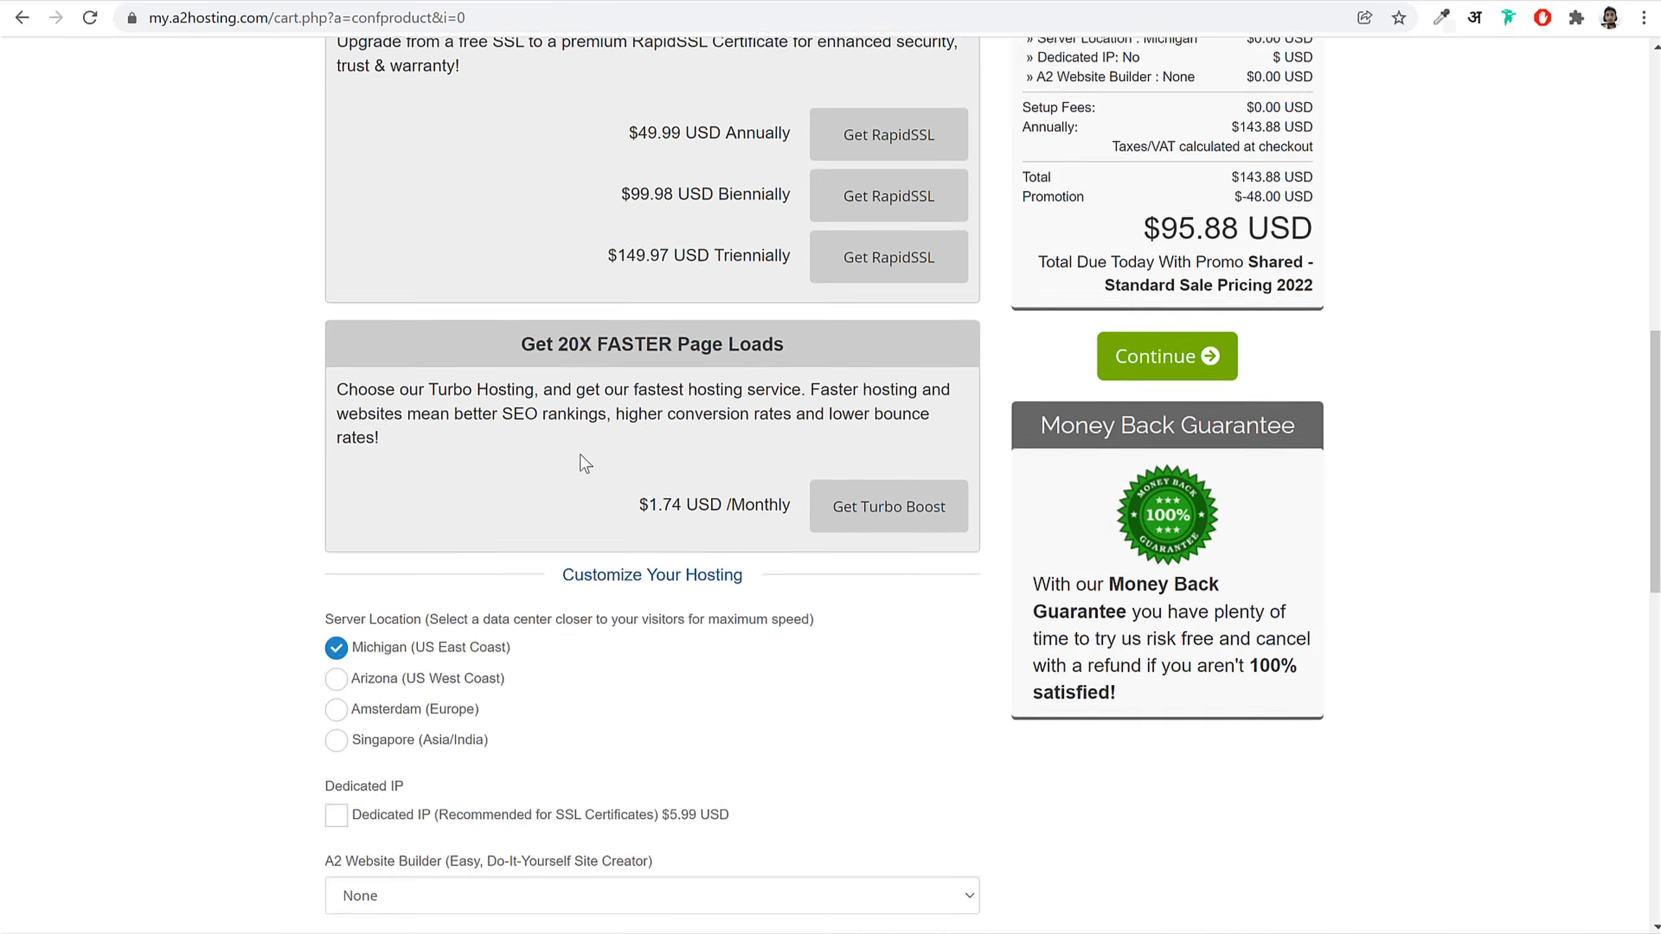
left_click_drag(326, 300, 478, 303)
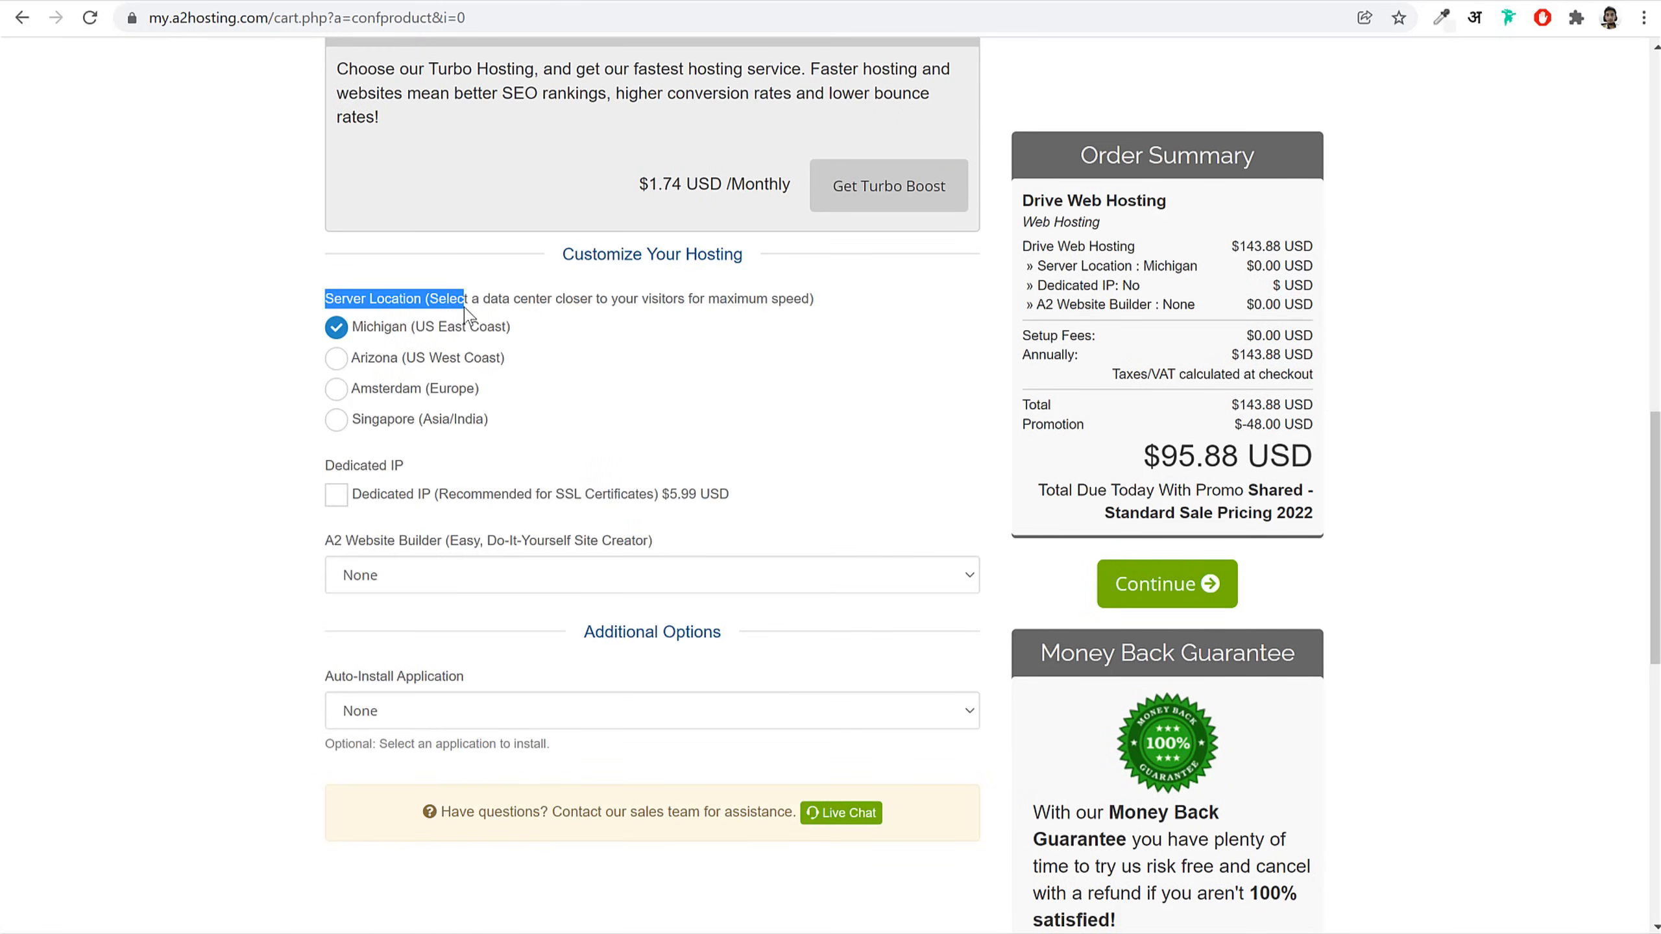
left_click(604, 327)
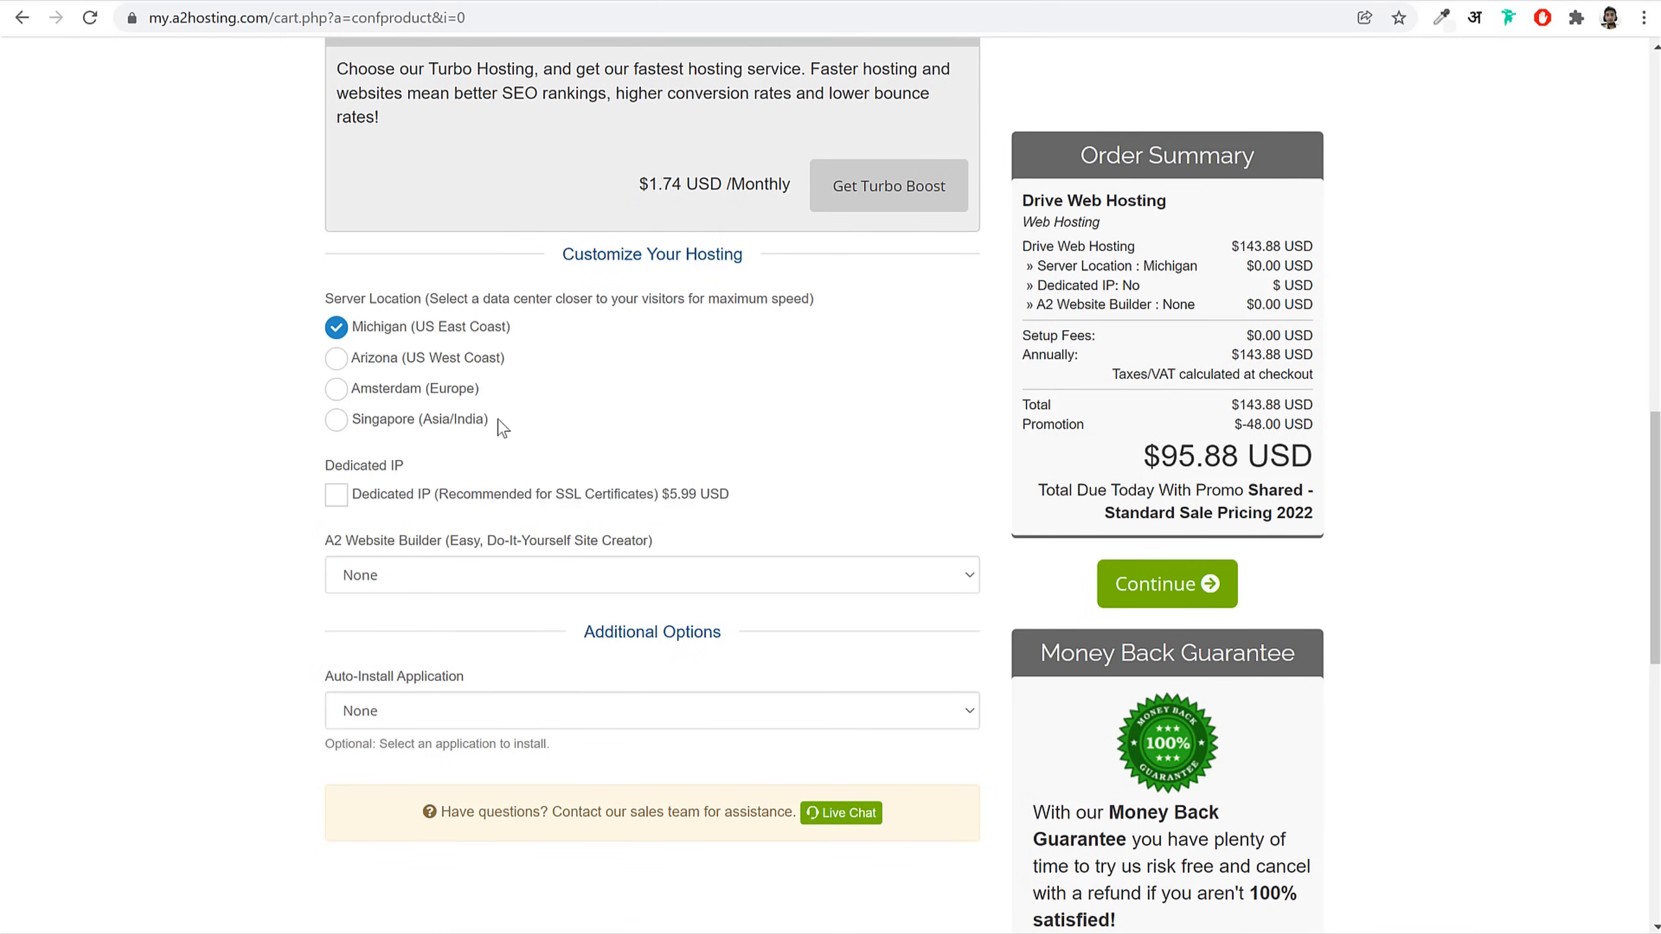
left_click(478, 420)
left_click(399, 393)
left_click(419, 330)
left_click(381, 360)
left_click(379, 332)
left_click(418, 420)
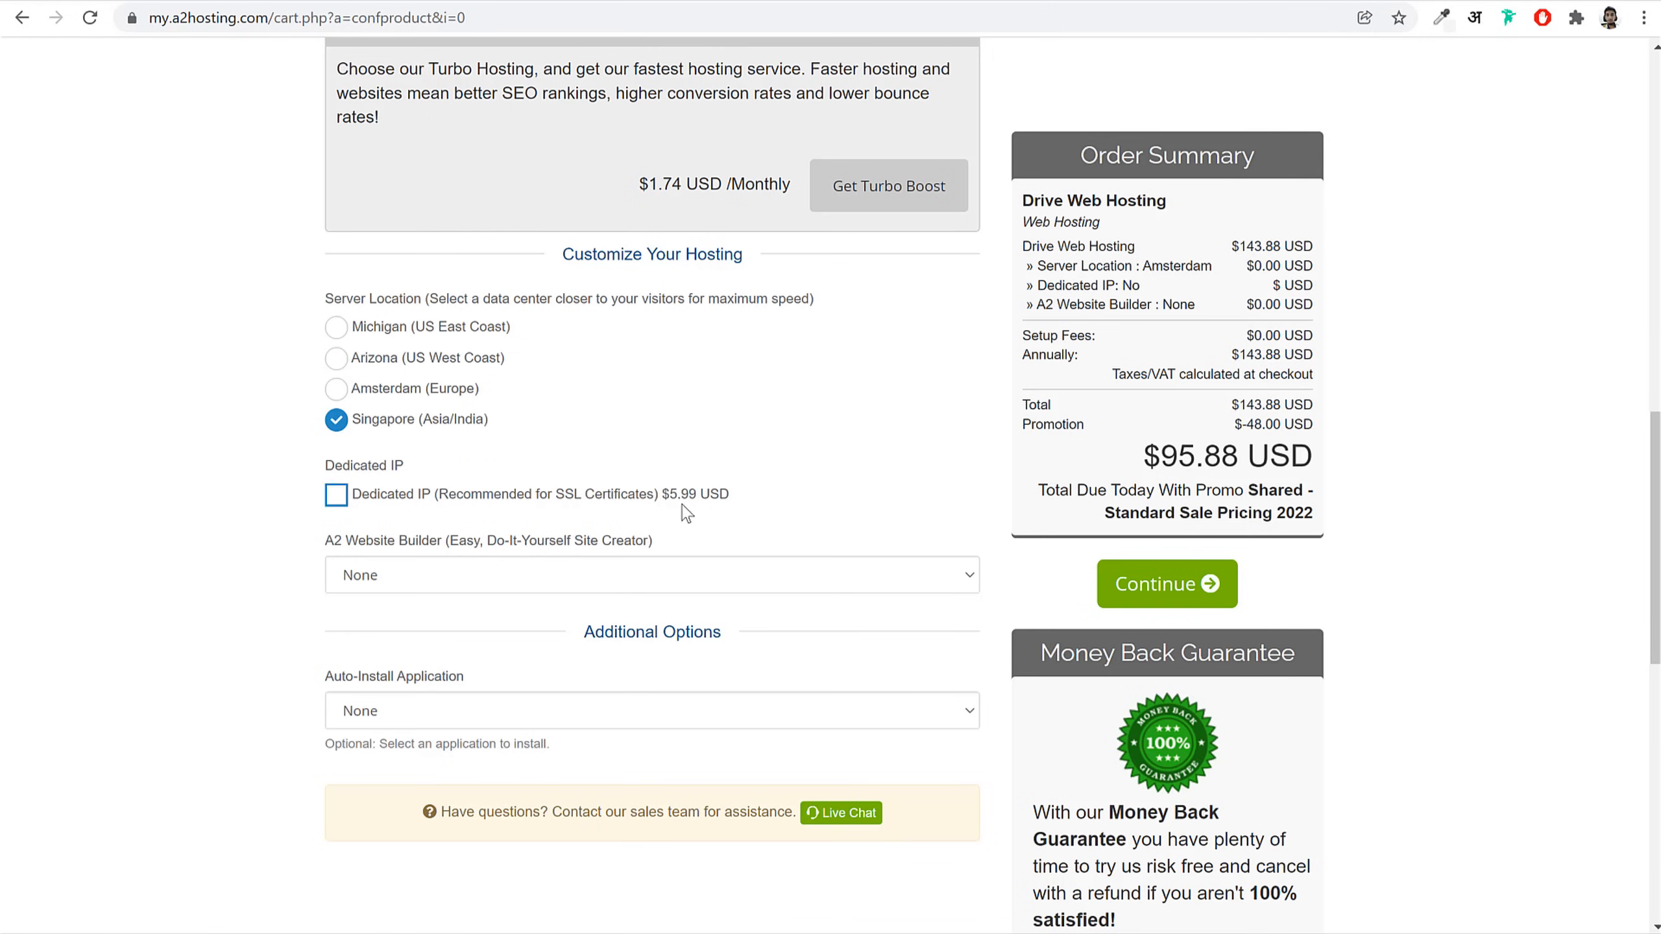
Step: Leave Website Builder and Auto-Install Application at None and continue to Review & Checkout
scroll(686, 514, "down", 2)
left_click(379, 478)
left_click(382, 491)
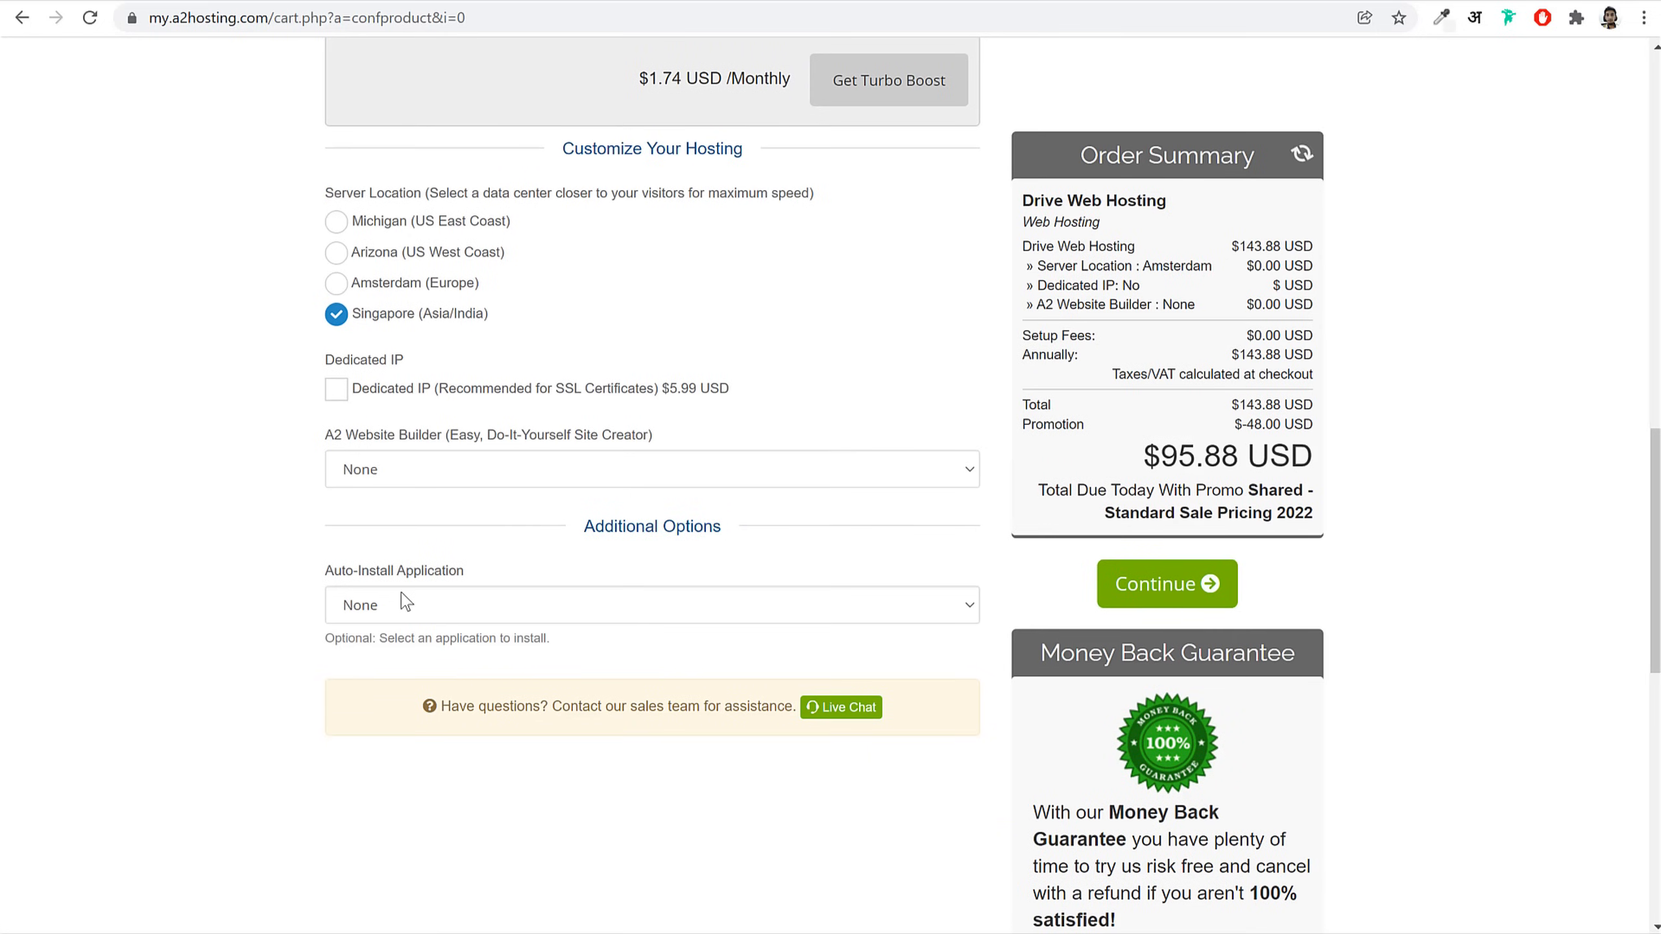
left_click_drag(332, 579, 438, 614)
left_click(438, 614)
left_click(432, 506)
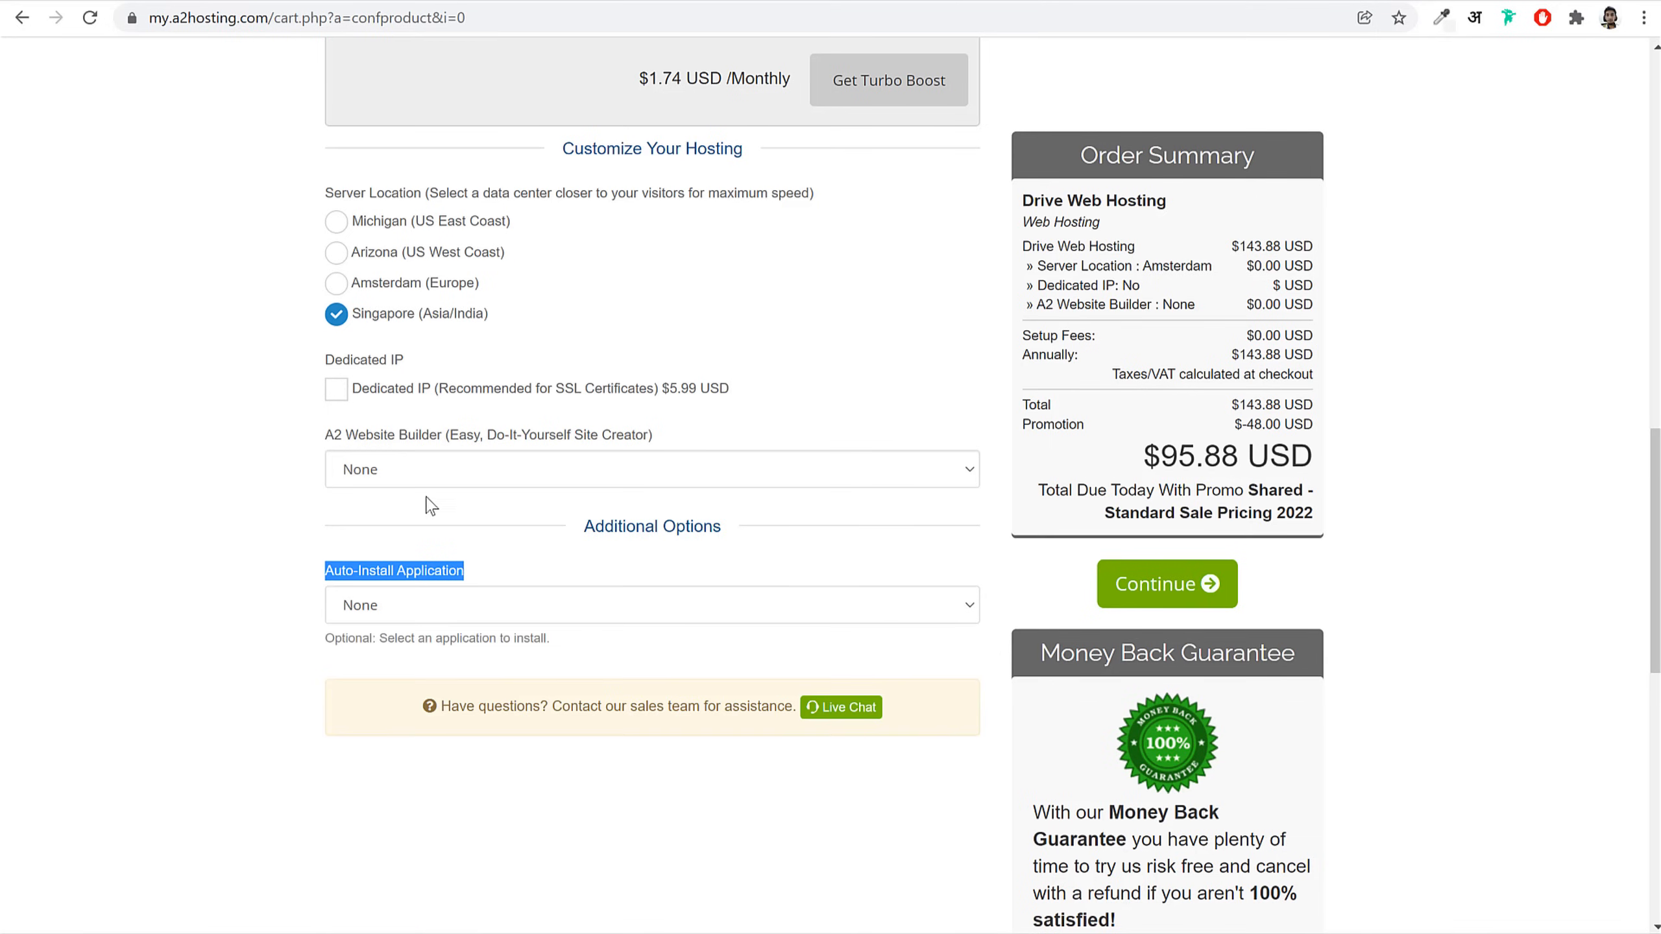
left_click(428, 445)
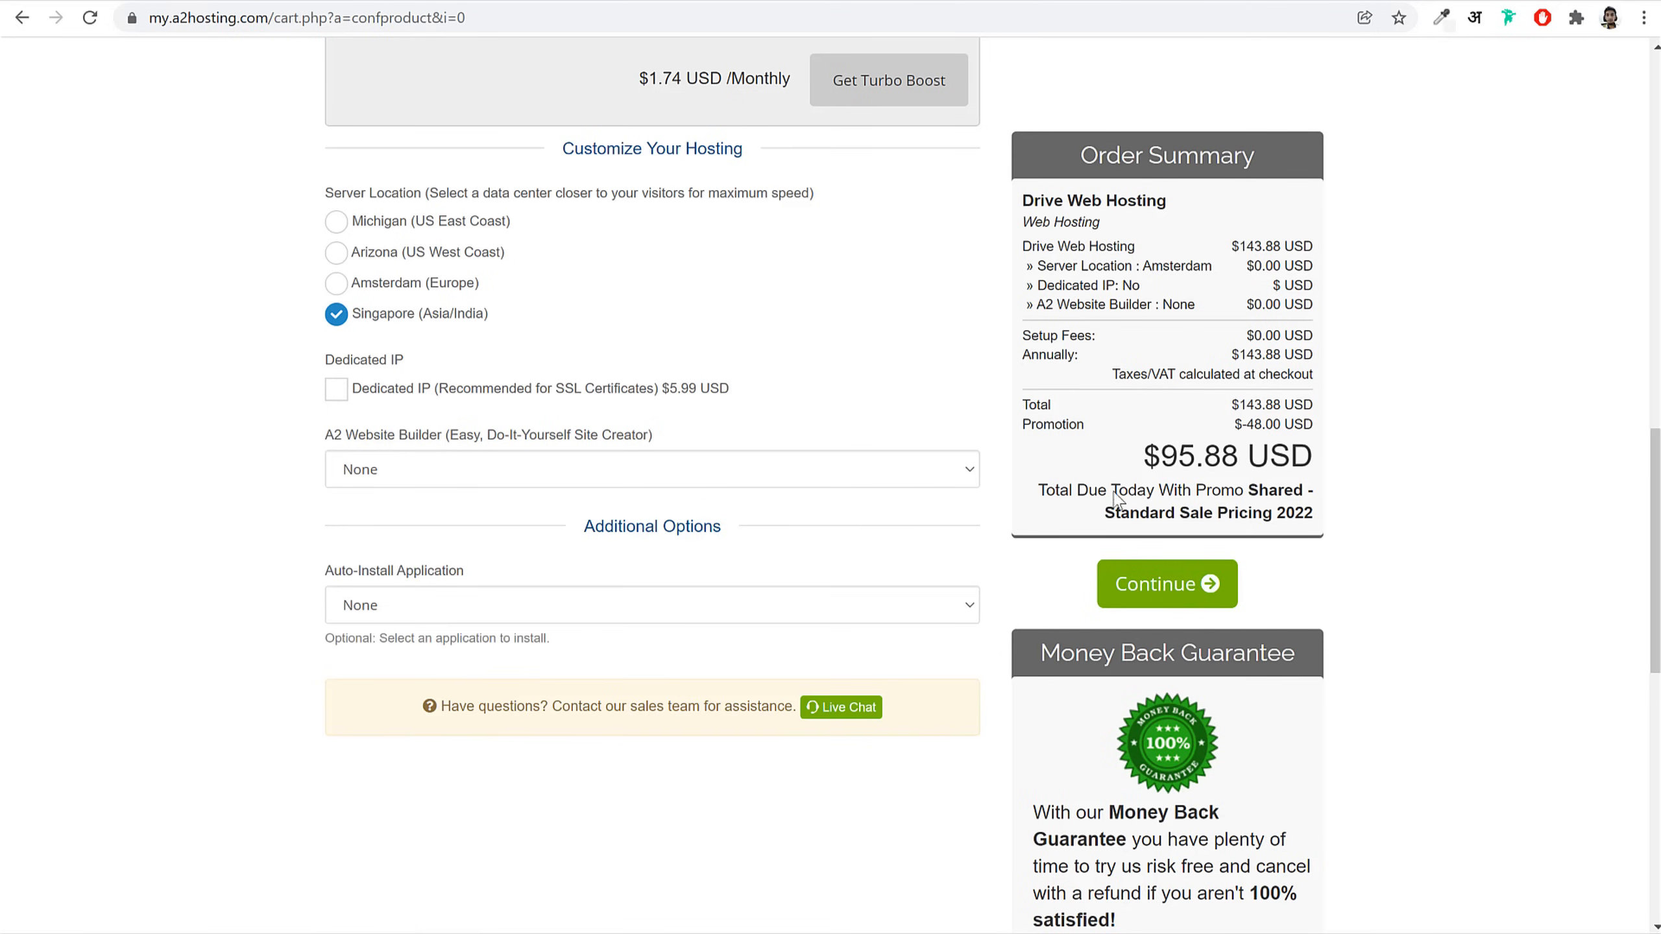
left_click(1188, 600)
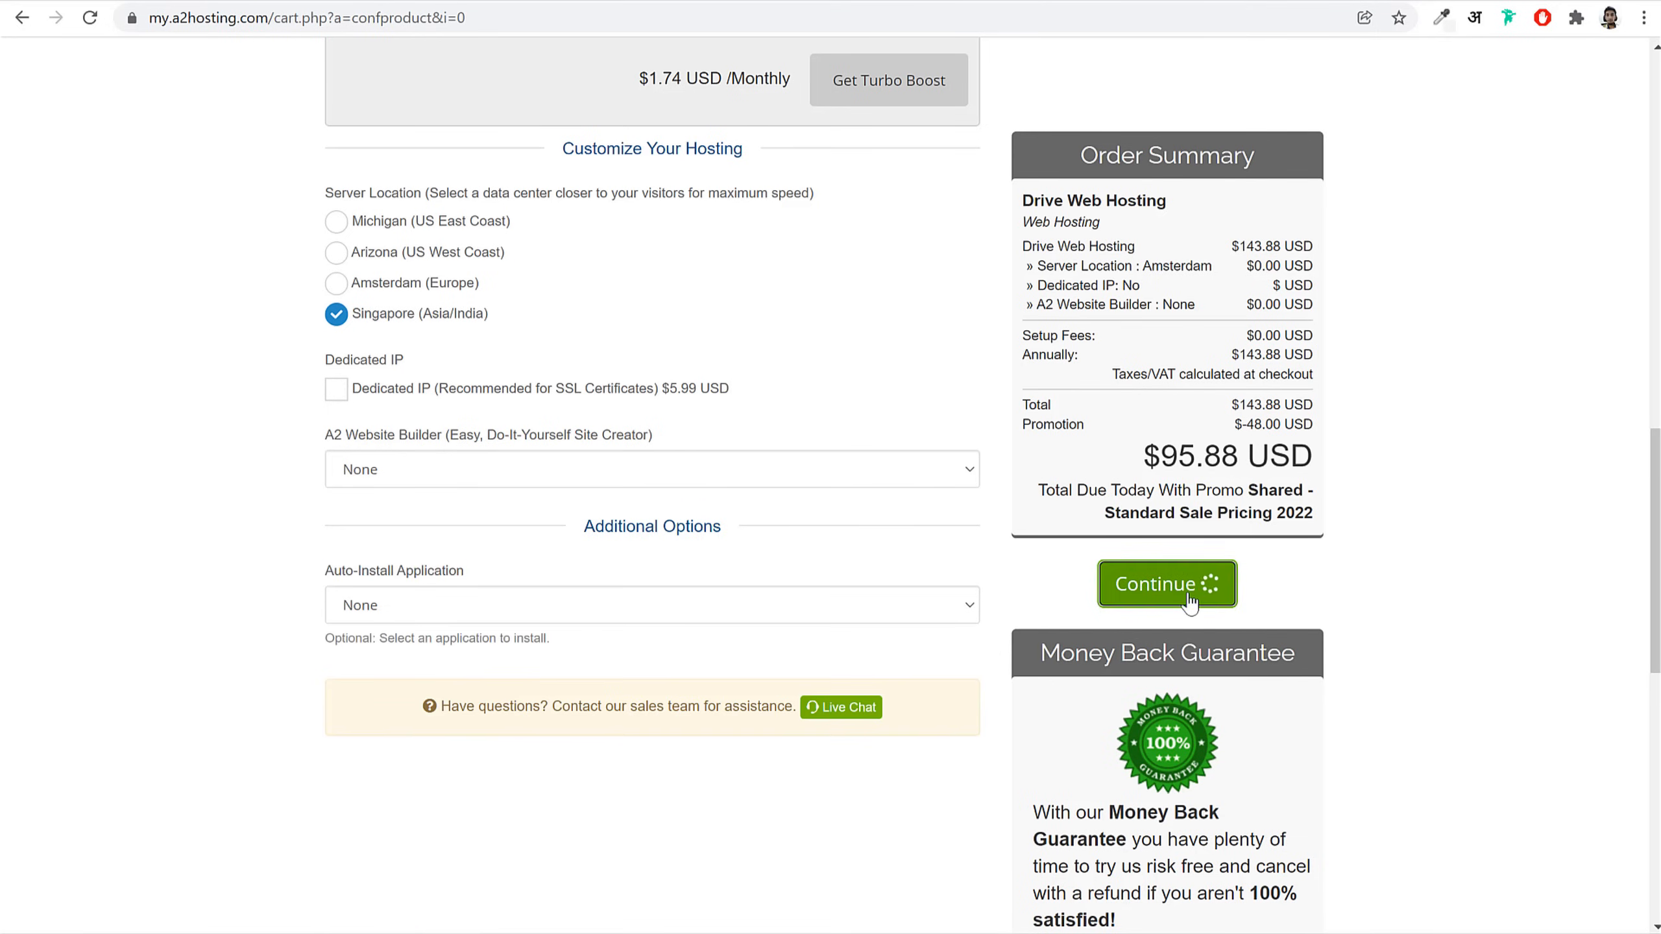
scroll(1384, 754, "down", 3)
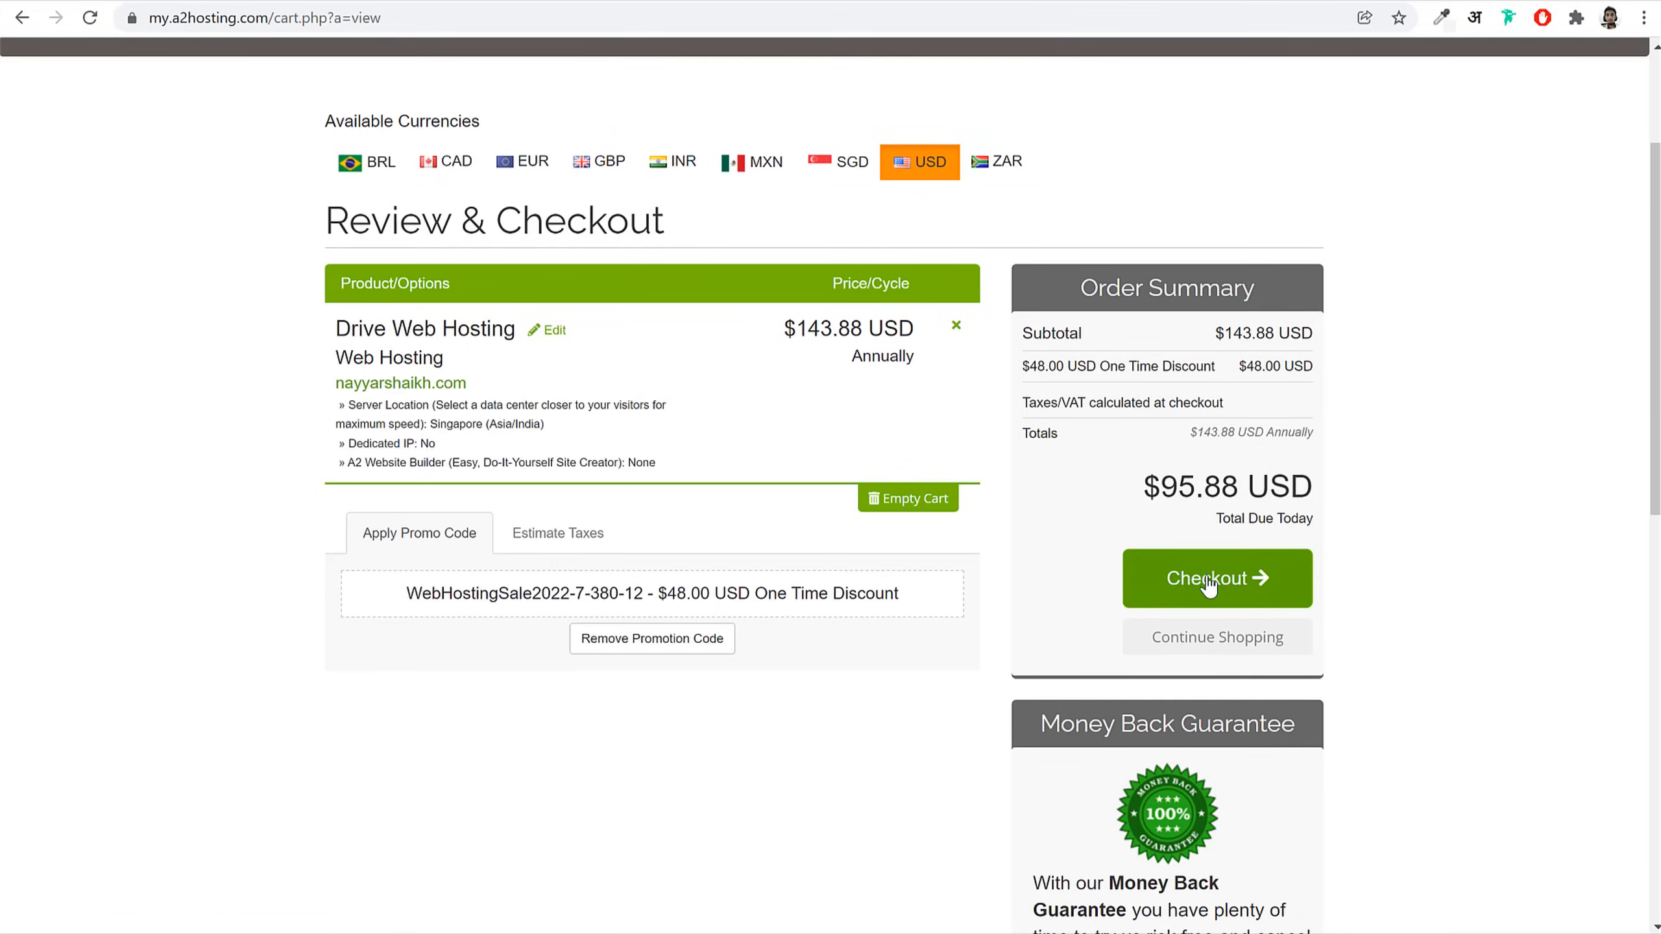
Step: Proceed to the checkout form and go through the VAT number and GSTIN fields
left_click(1210, 587)
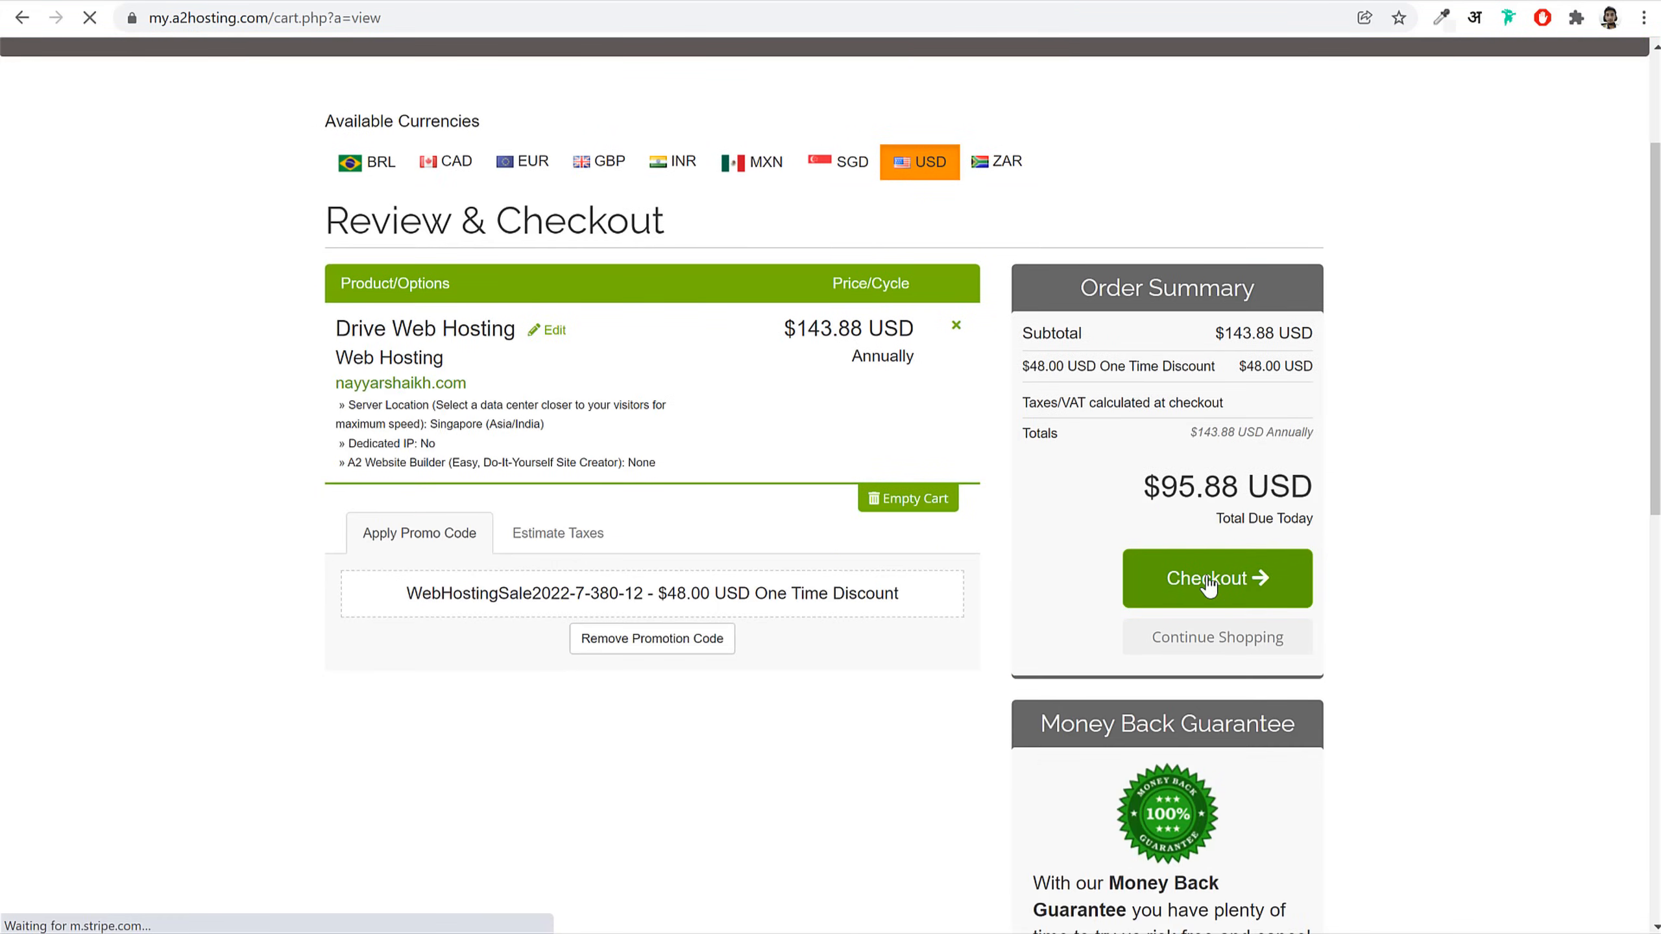
scroll(1343, 573, "down", 4)
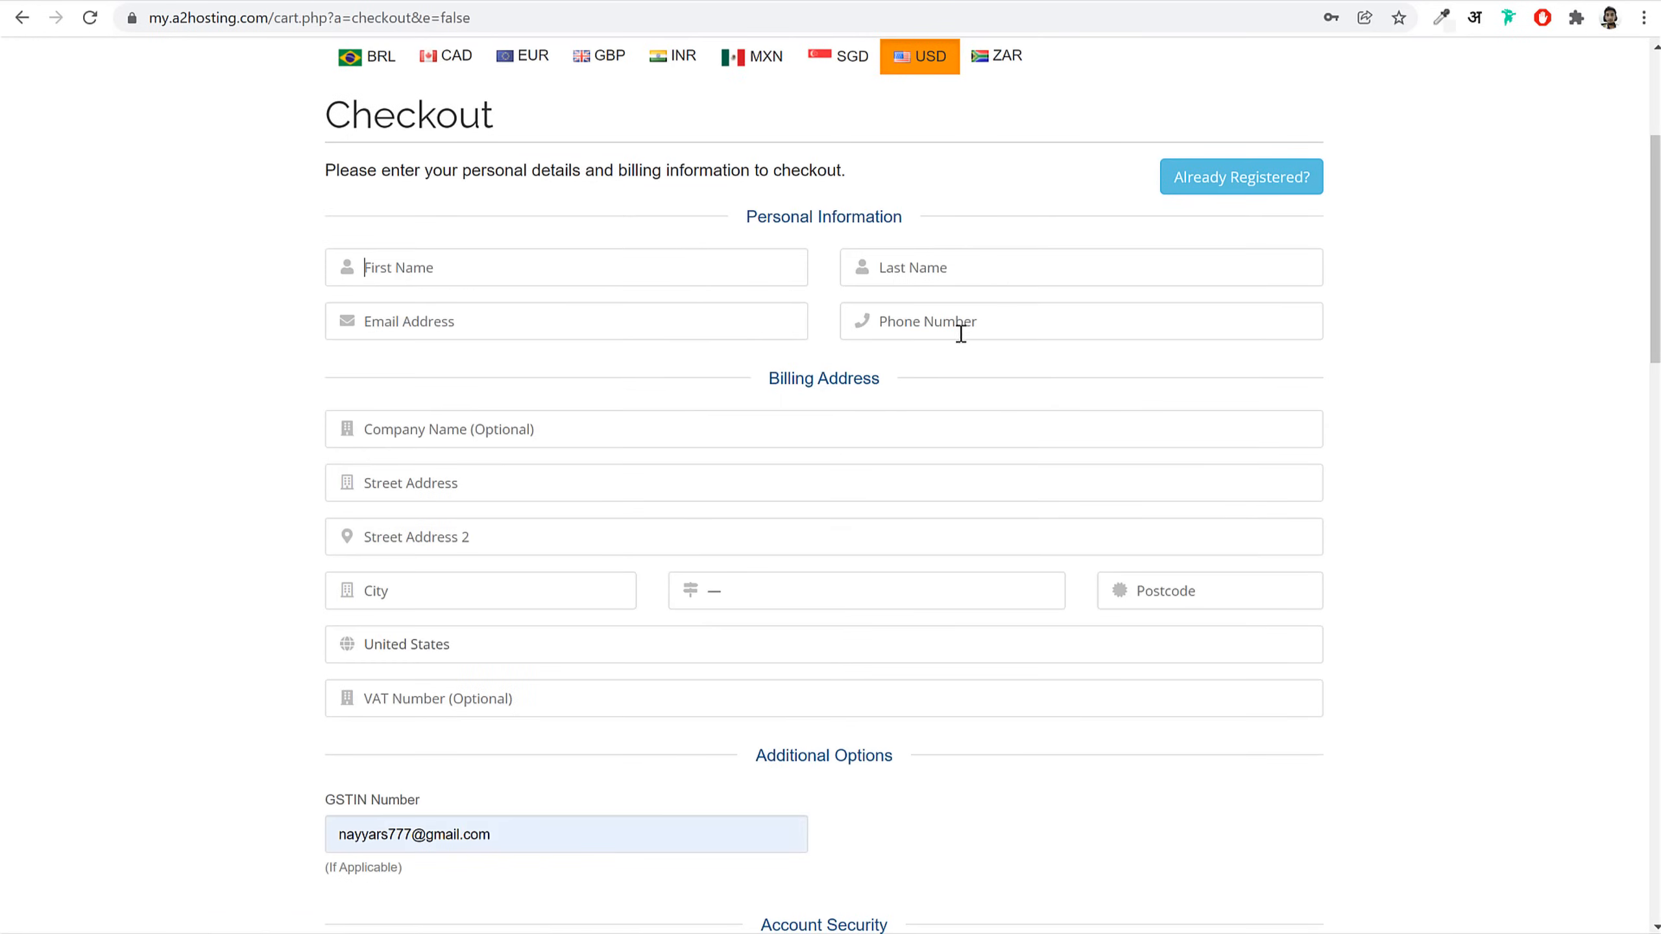
scroll(1171, 391, "down", 3)
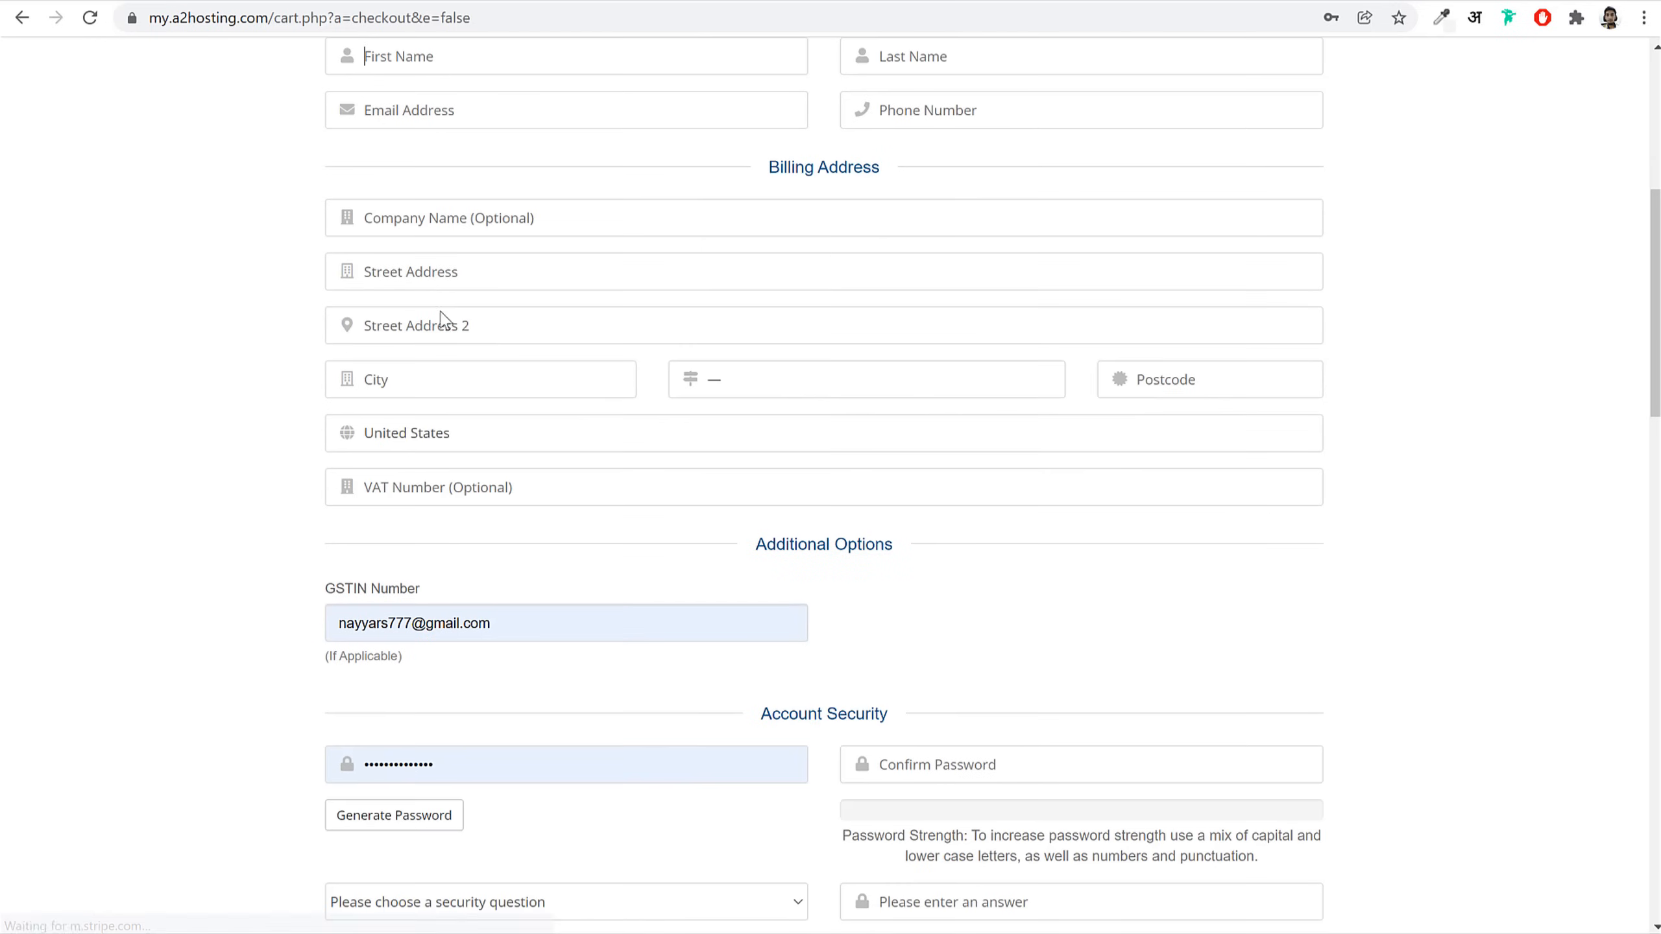
scroll(1308, 367, "down", 5)
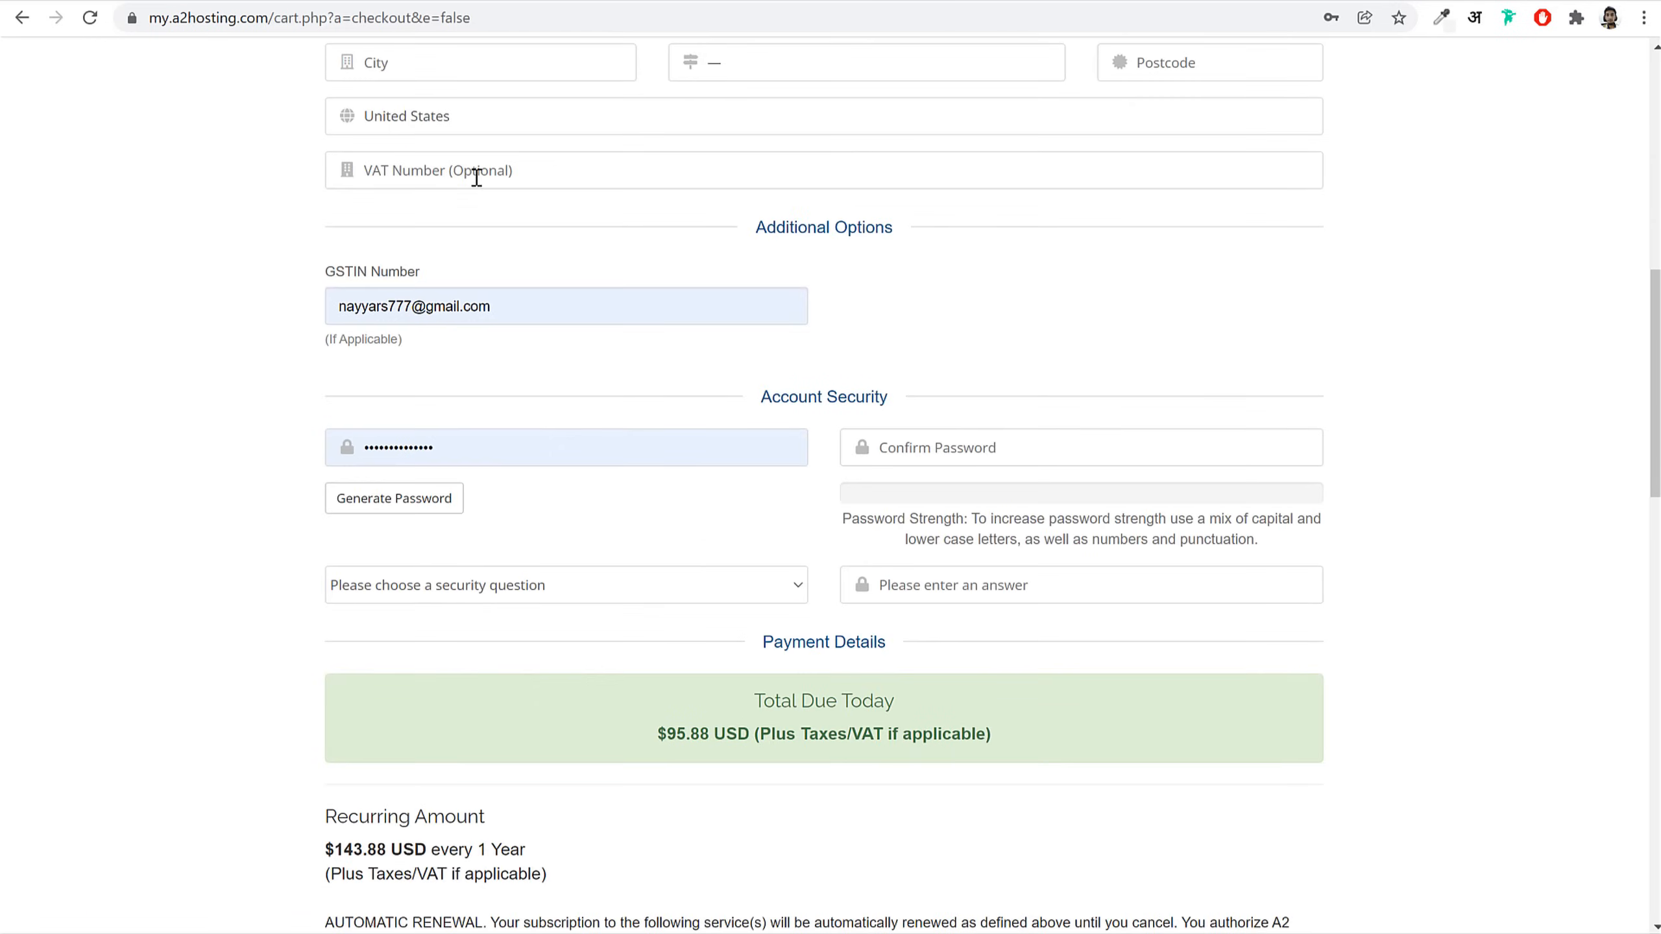
left_click(476, 174)
triple_click(512, 304)
left_click(576, 178)
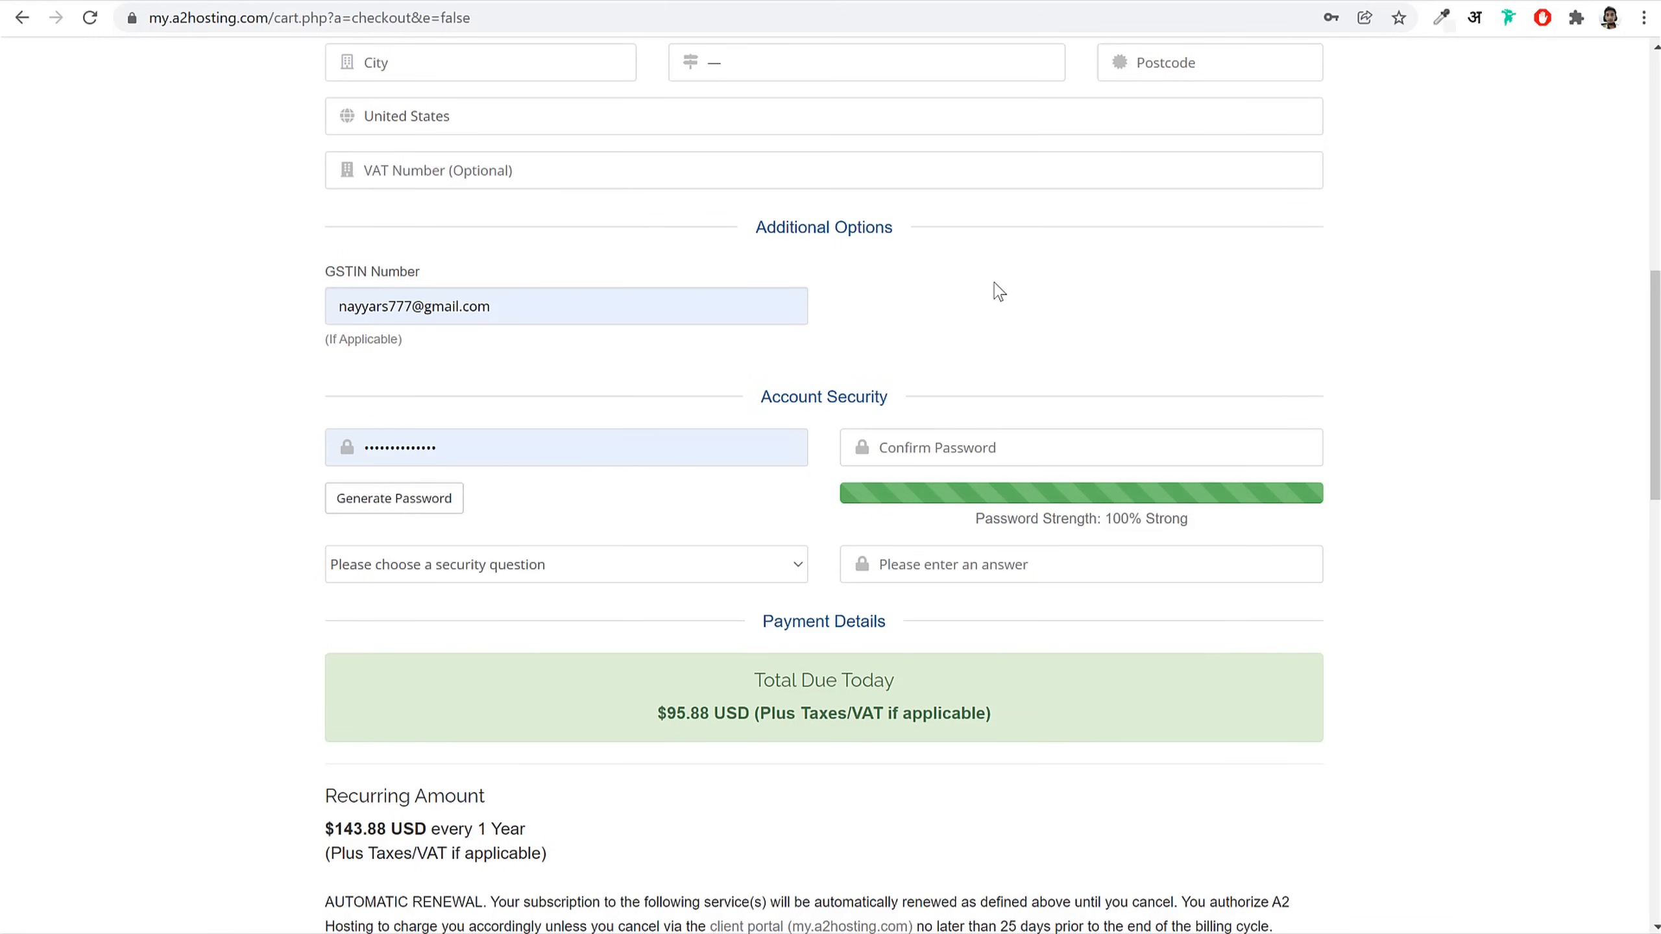
Step: Fill the password and confirmation fields with the account password, dismissing saved-password suggestions
triple_click(579, 437)
left_click(555, 437)
left_click(554, 438)
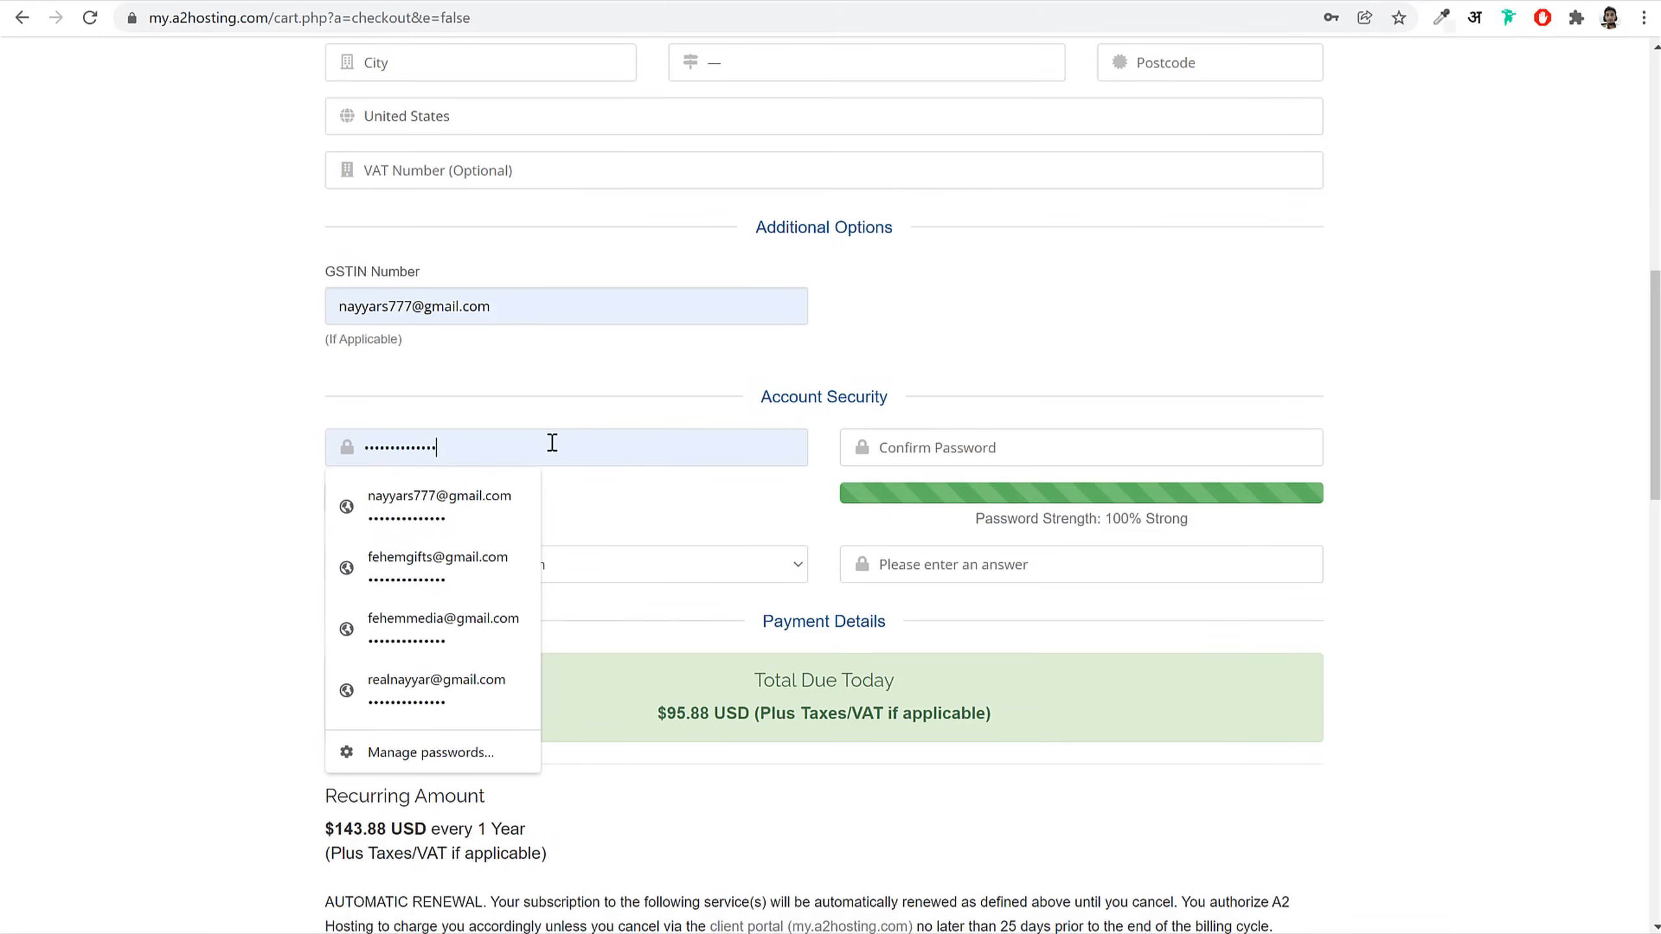
double_click(534, 445)
left_click(571, 445)
left_click(1020, 451)
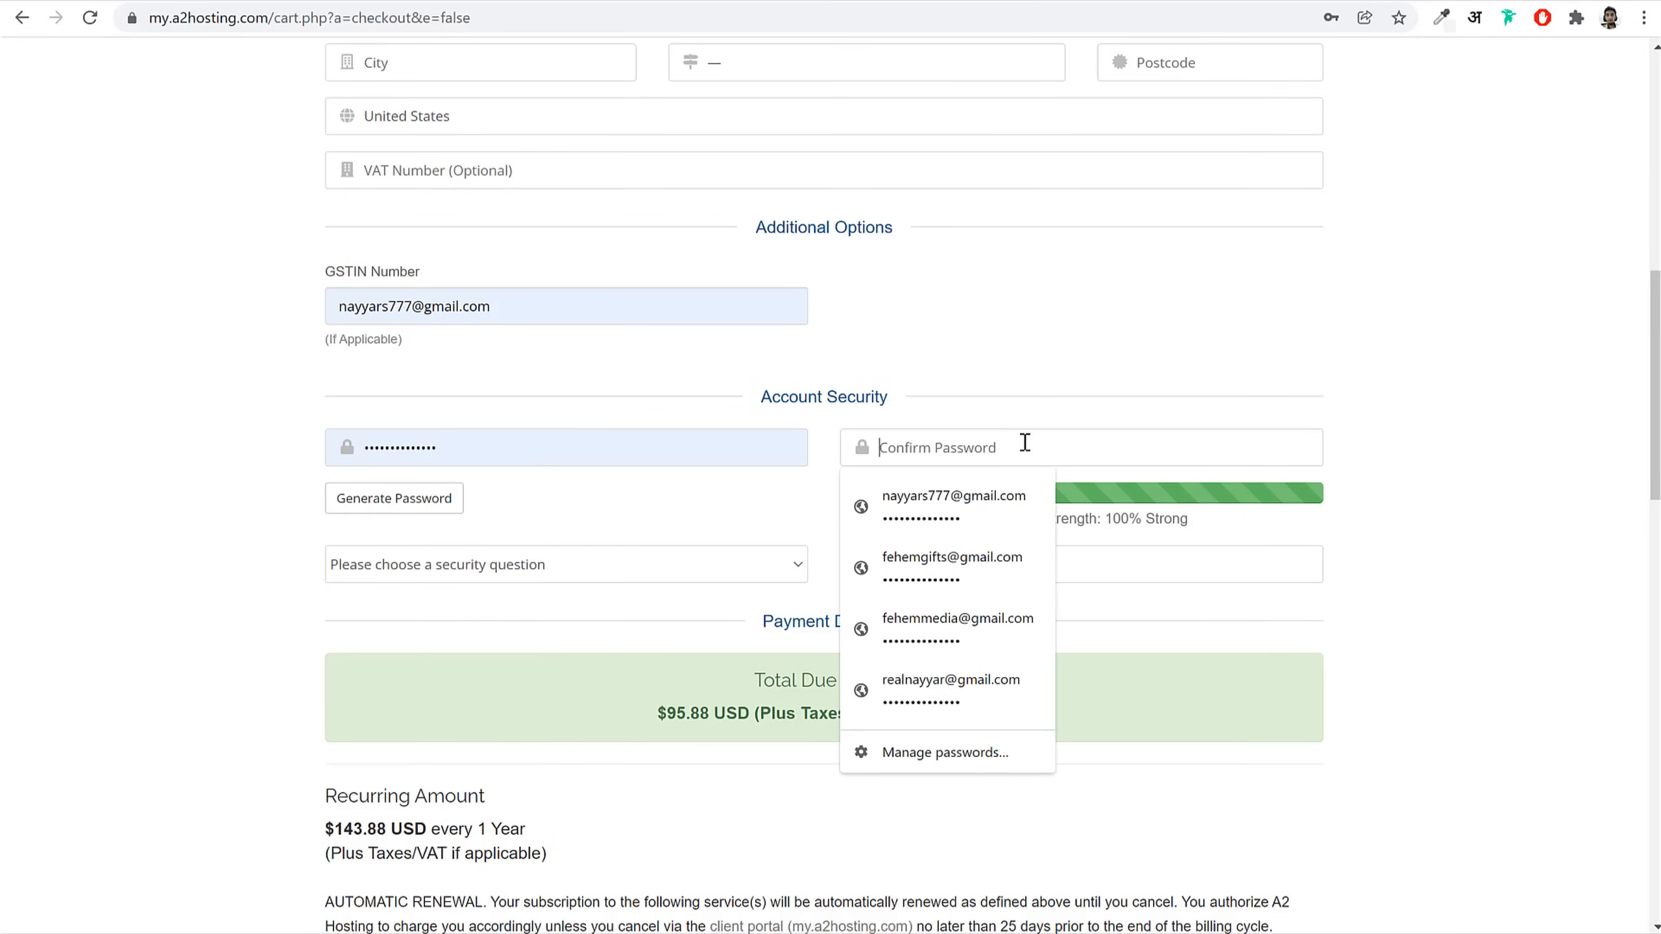
left_click(1043, 406)
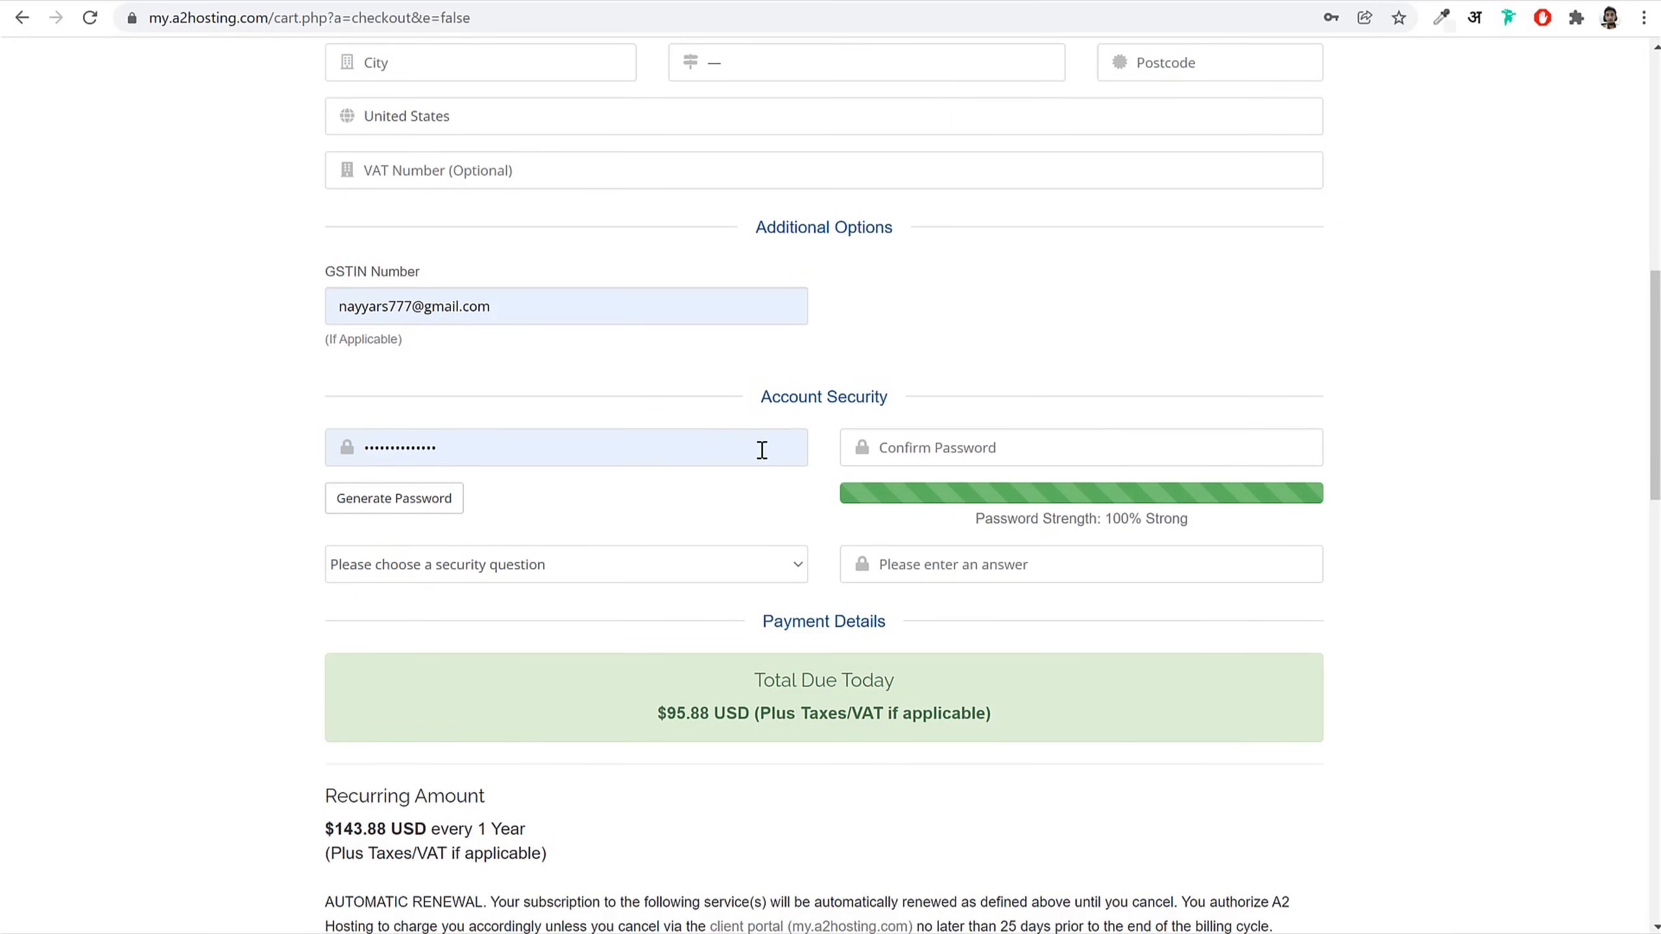
left_click_drag(762, 450, 238, 460)
left_click(987, 450)
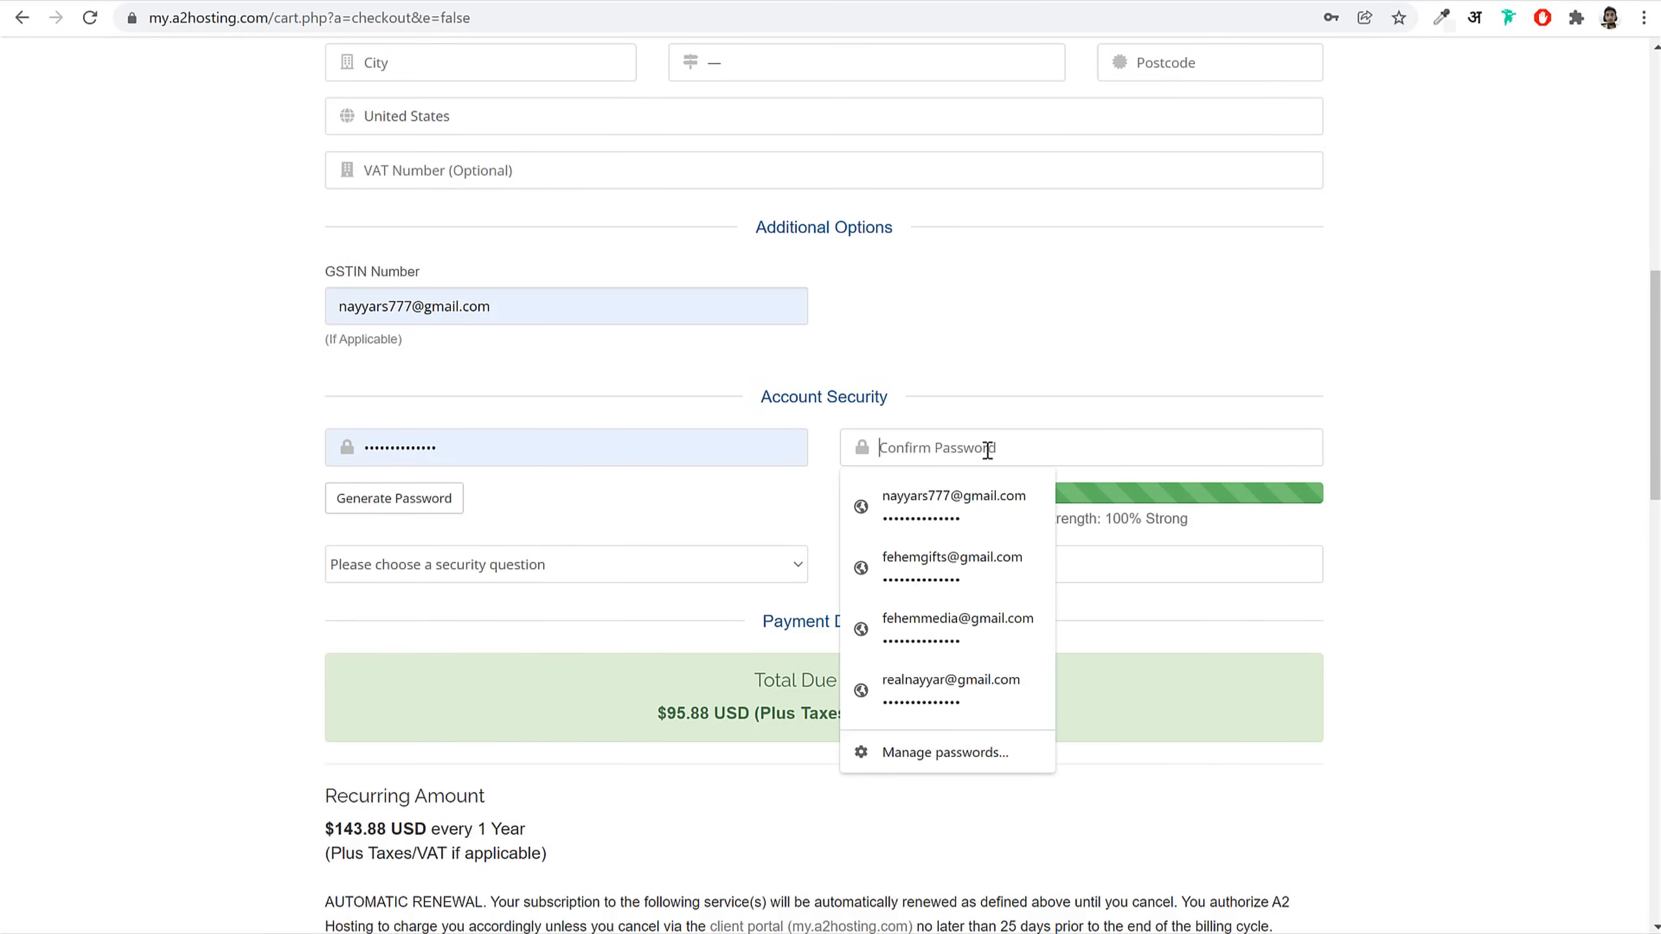
left_click(1511, 470)
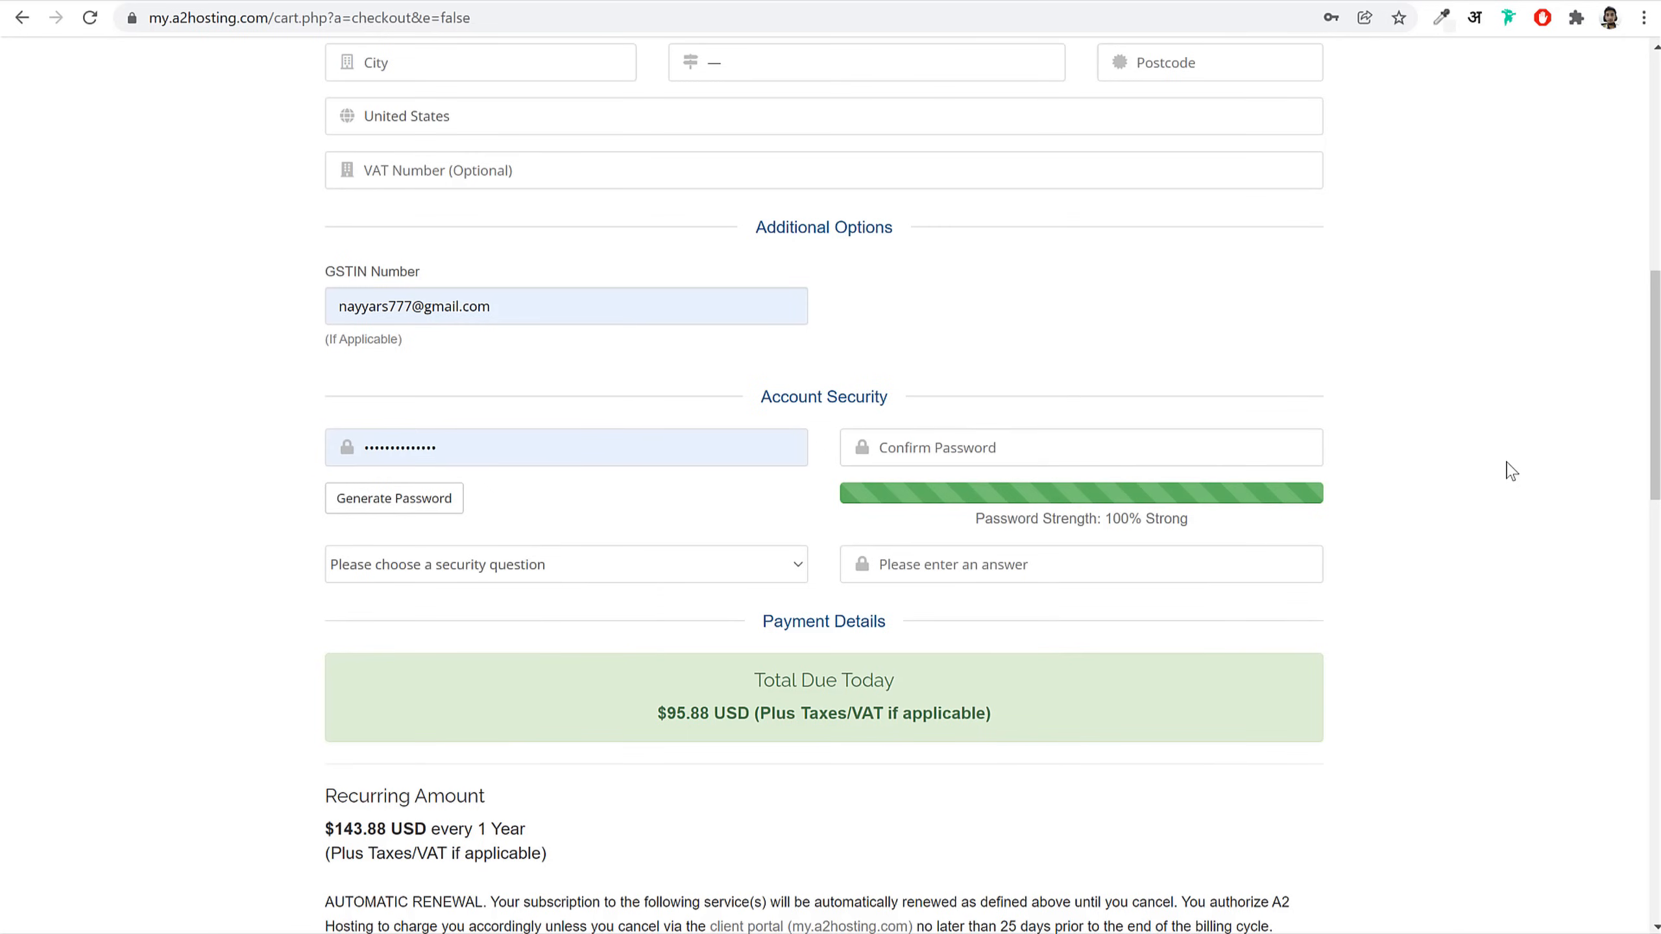
Step: Scroll back through the form and confirm the password is rated 100% Strong
scroll(1511, 470, "up", 8)
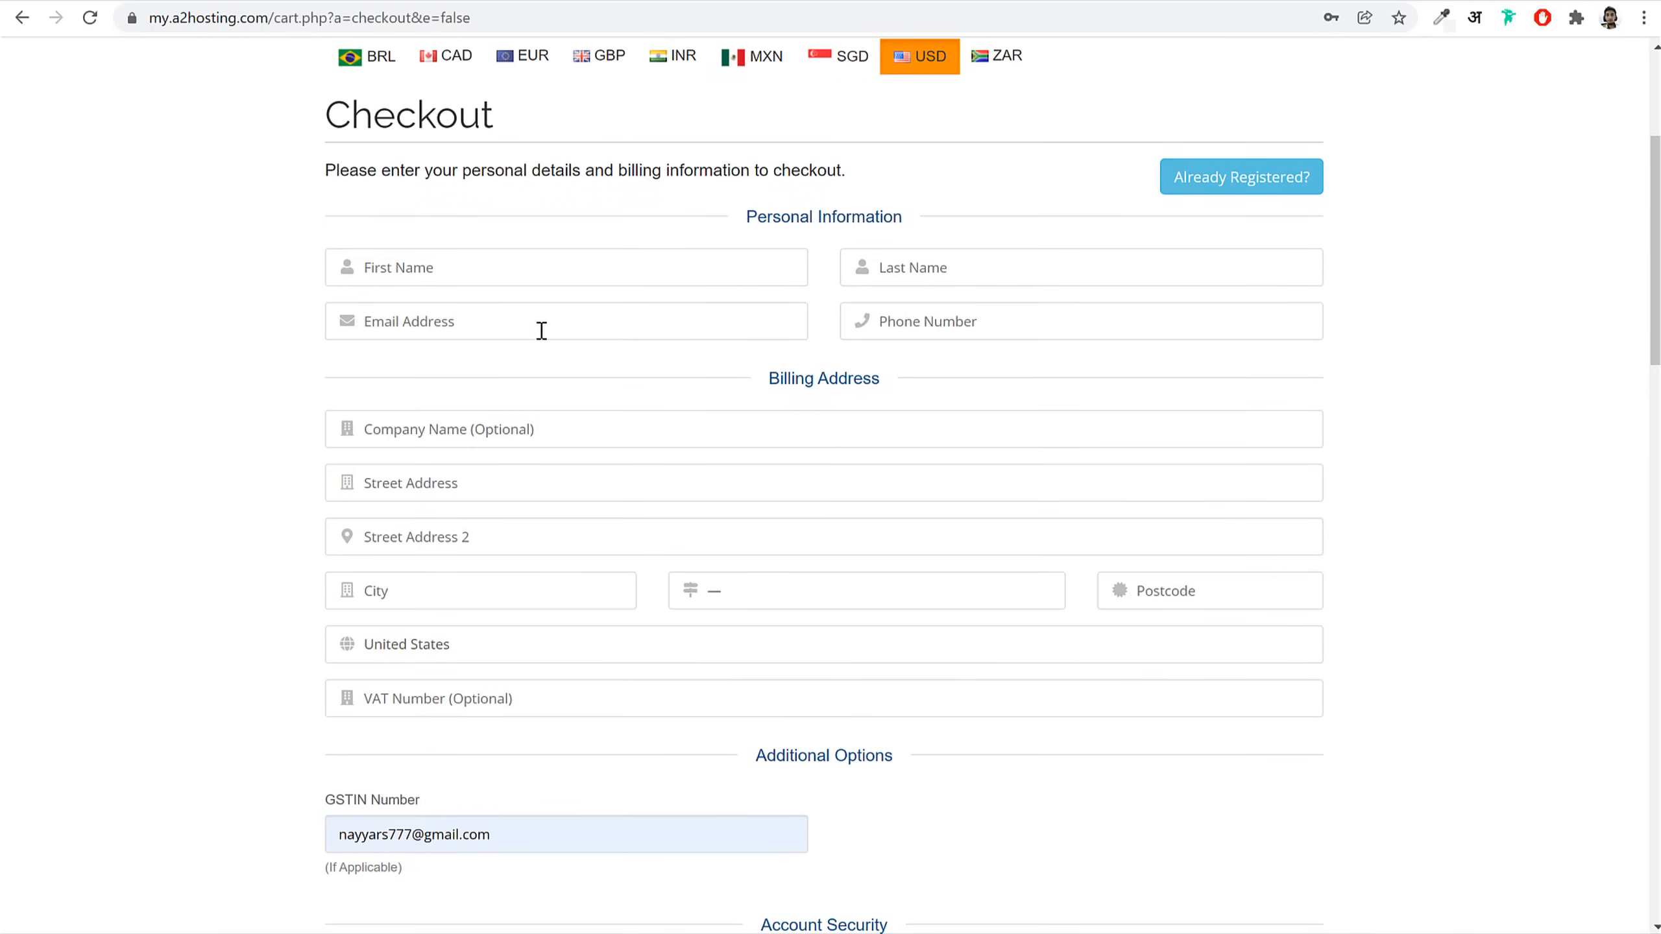
left_click(537, 330)
scroll(579, 344, "down", 6)
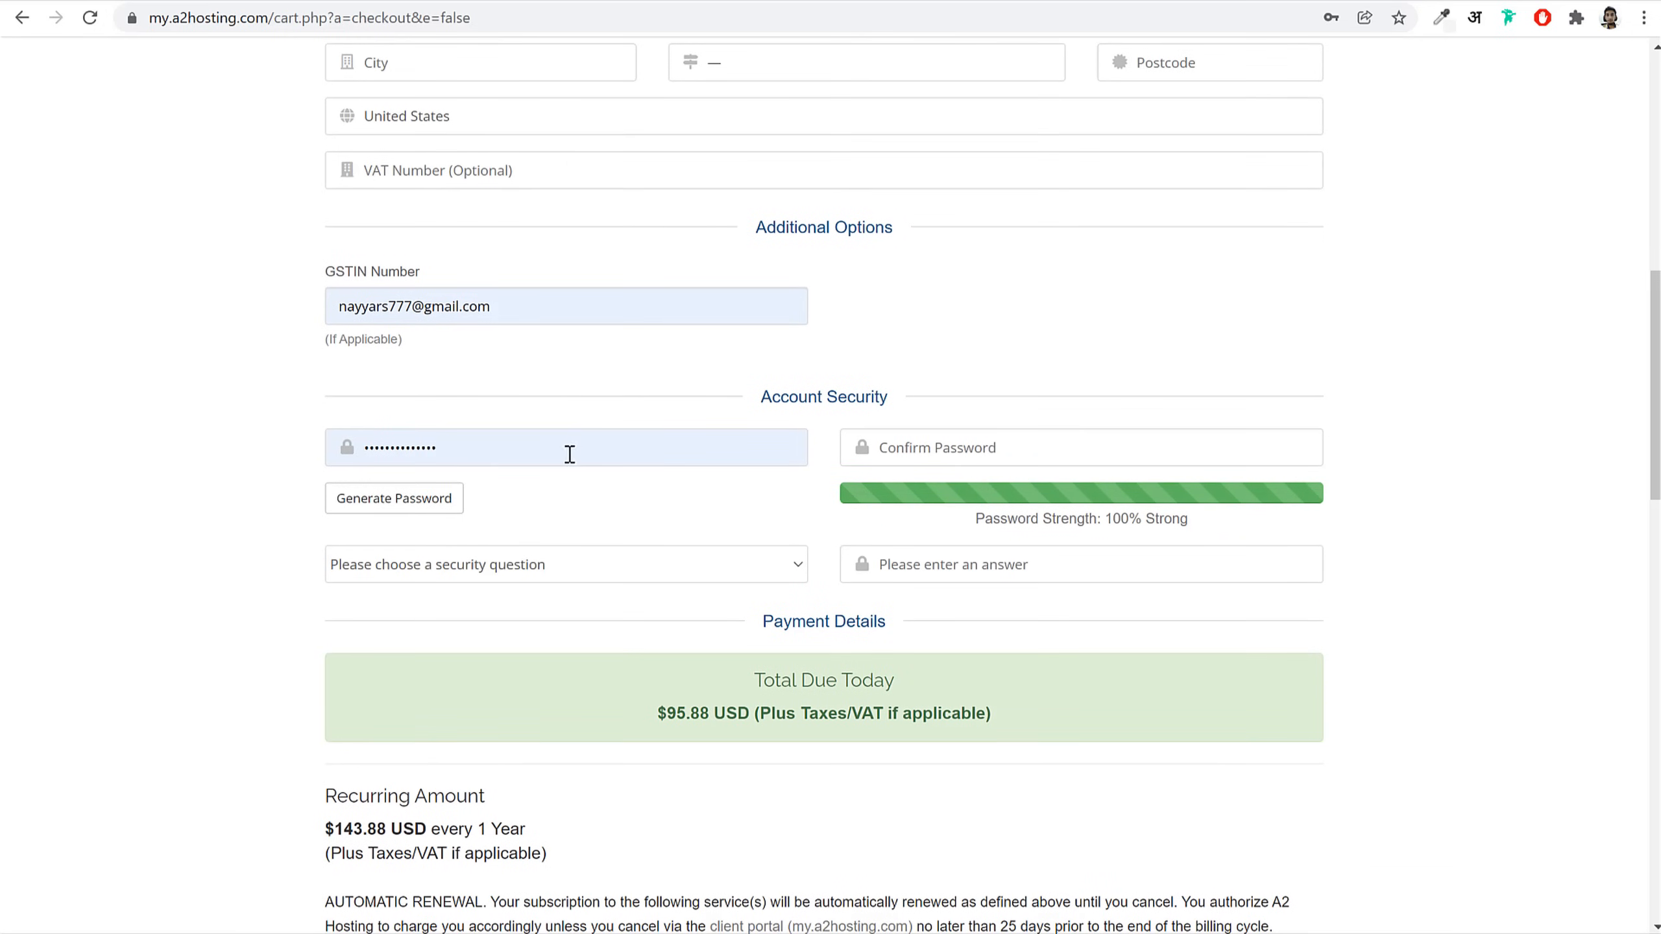
left_click_drag(570, 455, 251, 458)
left_click(193, 453)
scroll(1533, 491, "down", 10)
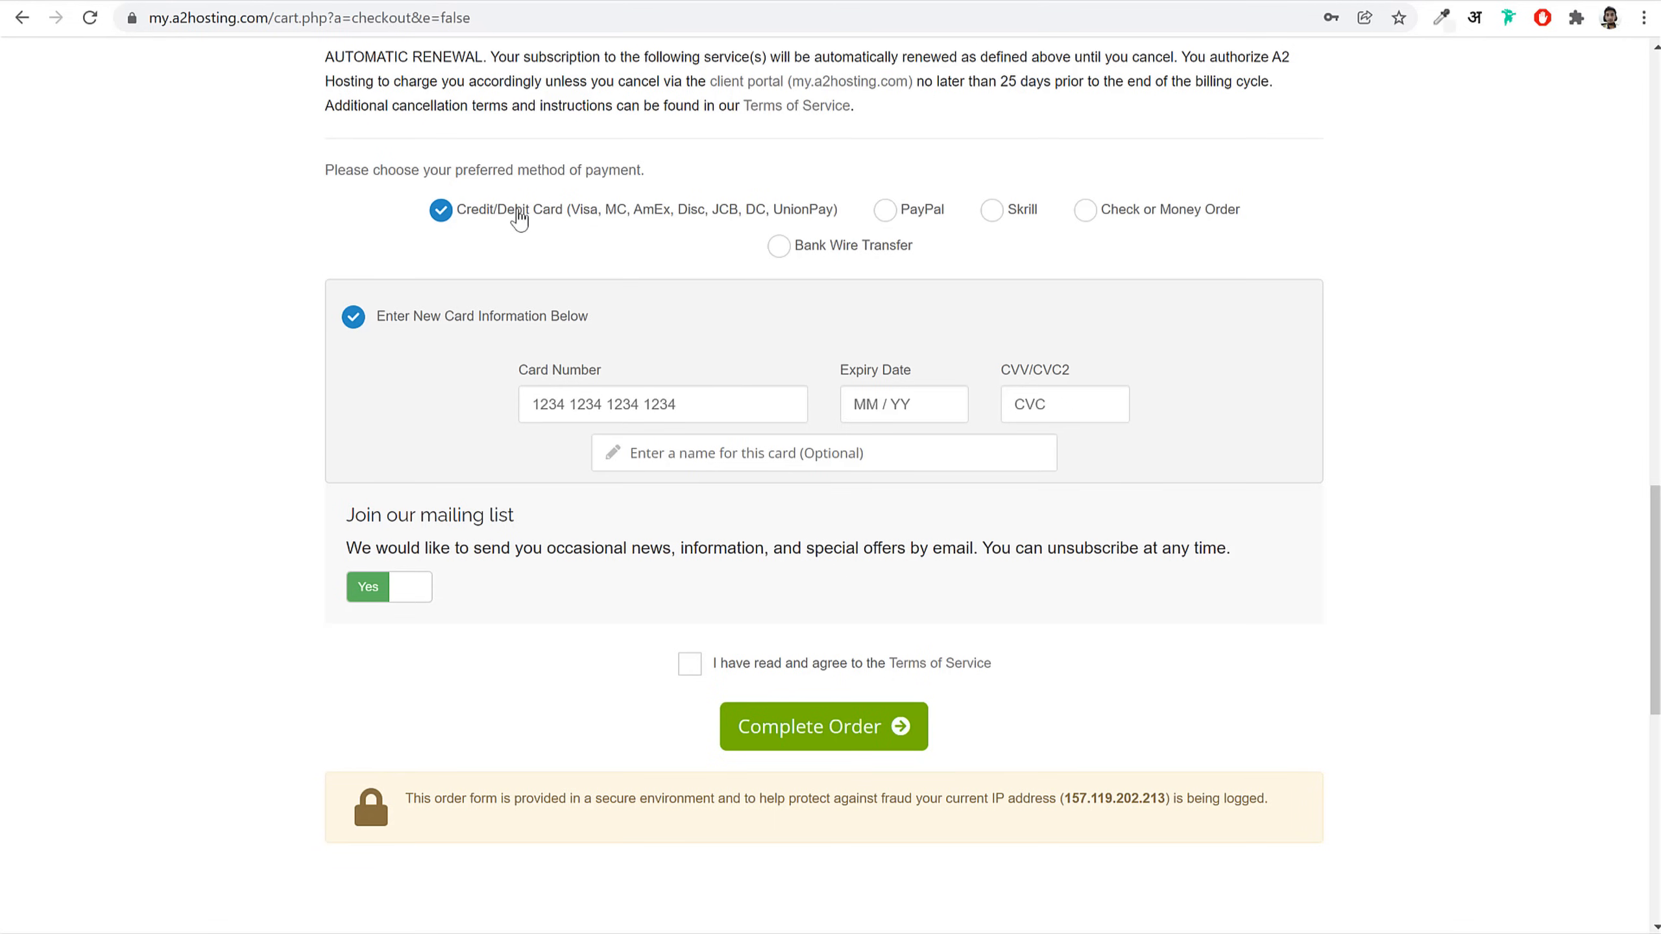
Step: Try PayPal and Skrill, then keep Credit/Debit Card as the payment method
left_click_drag(468, 215, 555, 216)
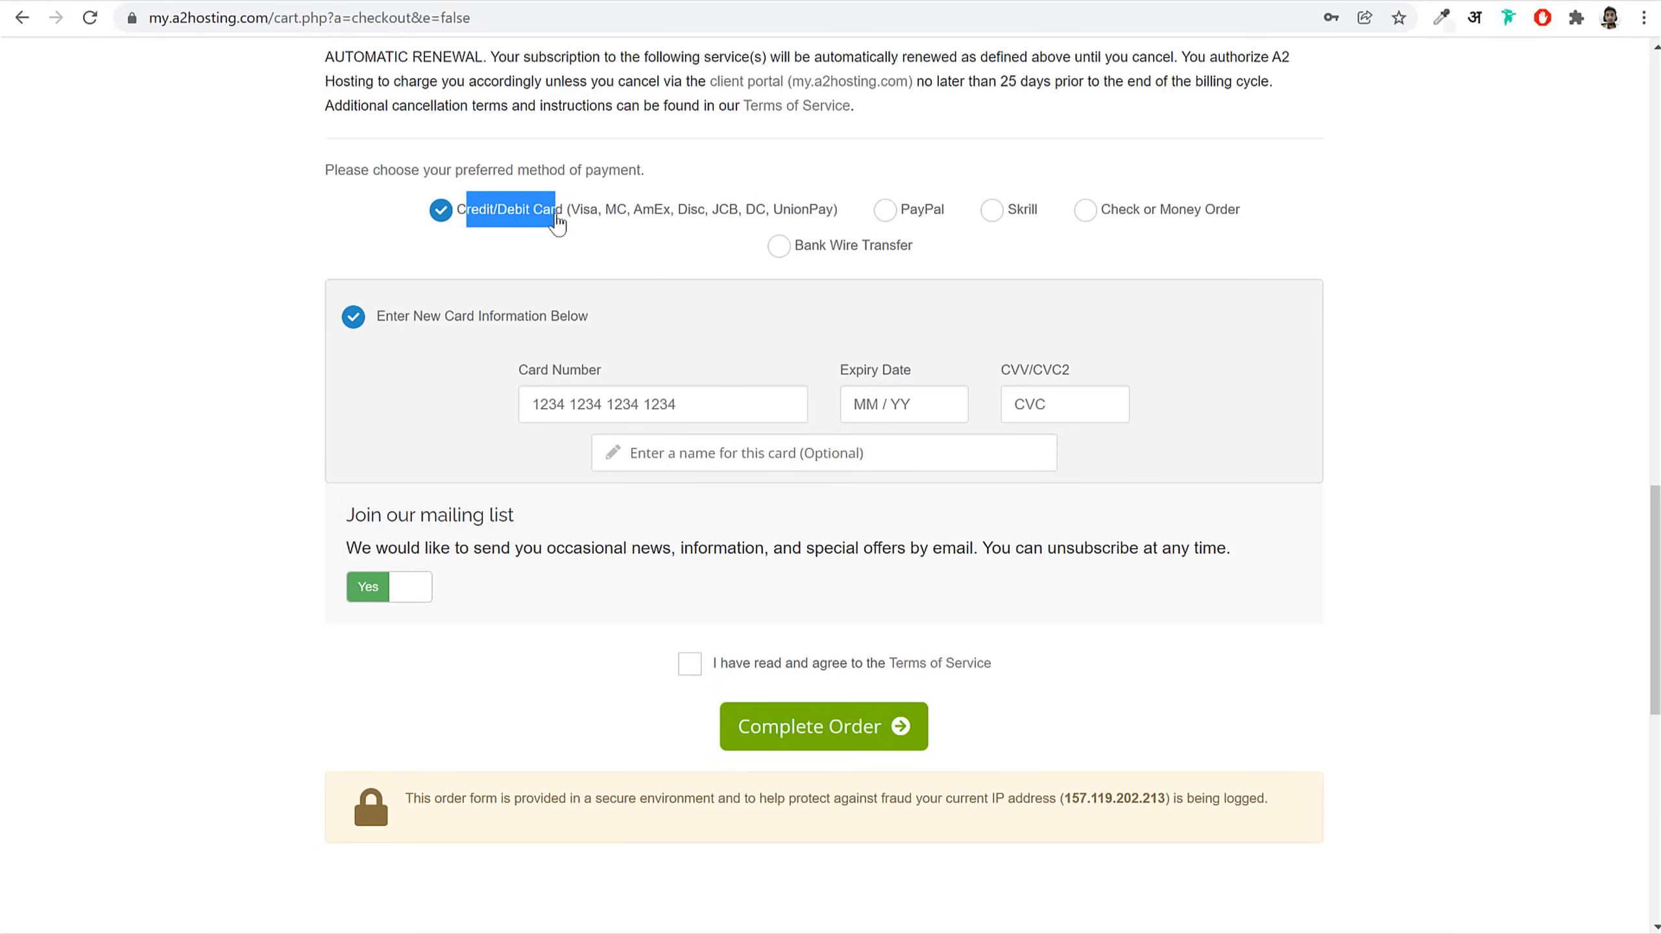
left_click(897, 219)
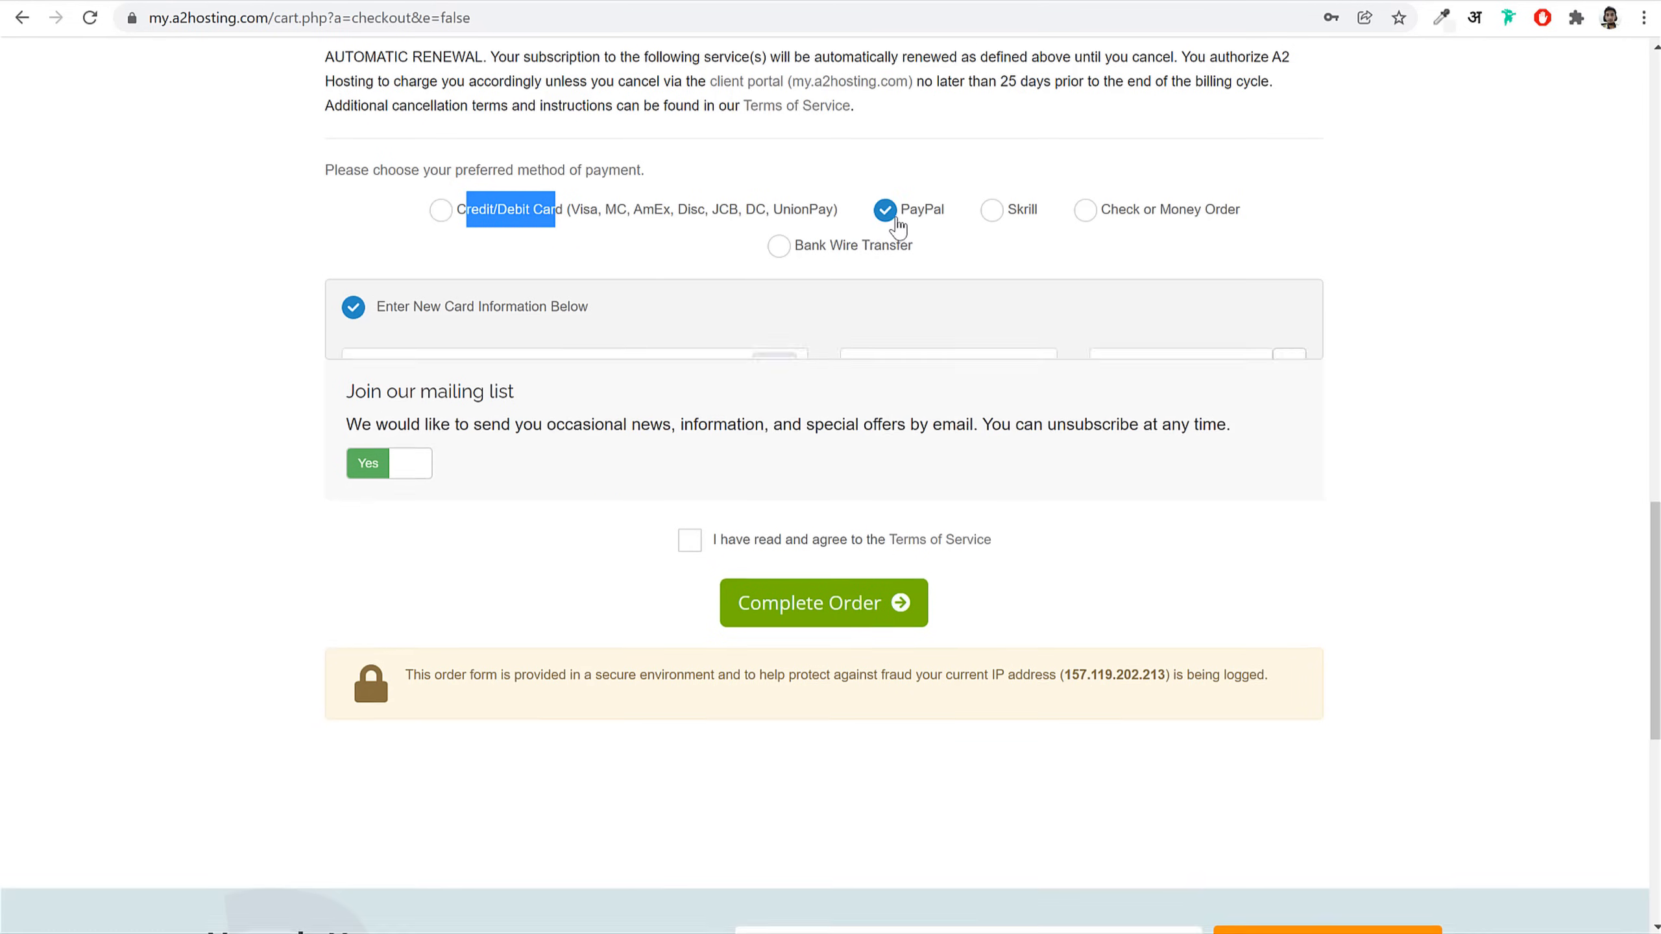
left_click(999, 219)
left_click(607, 216)
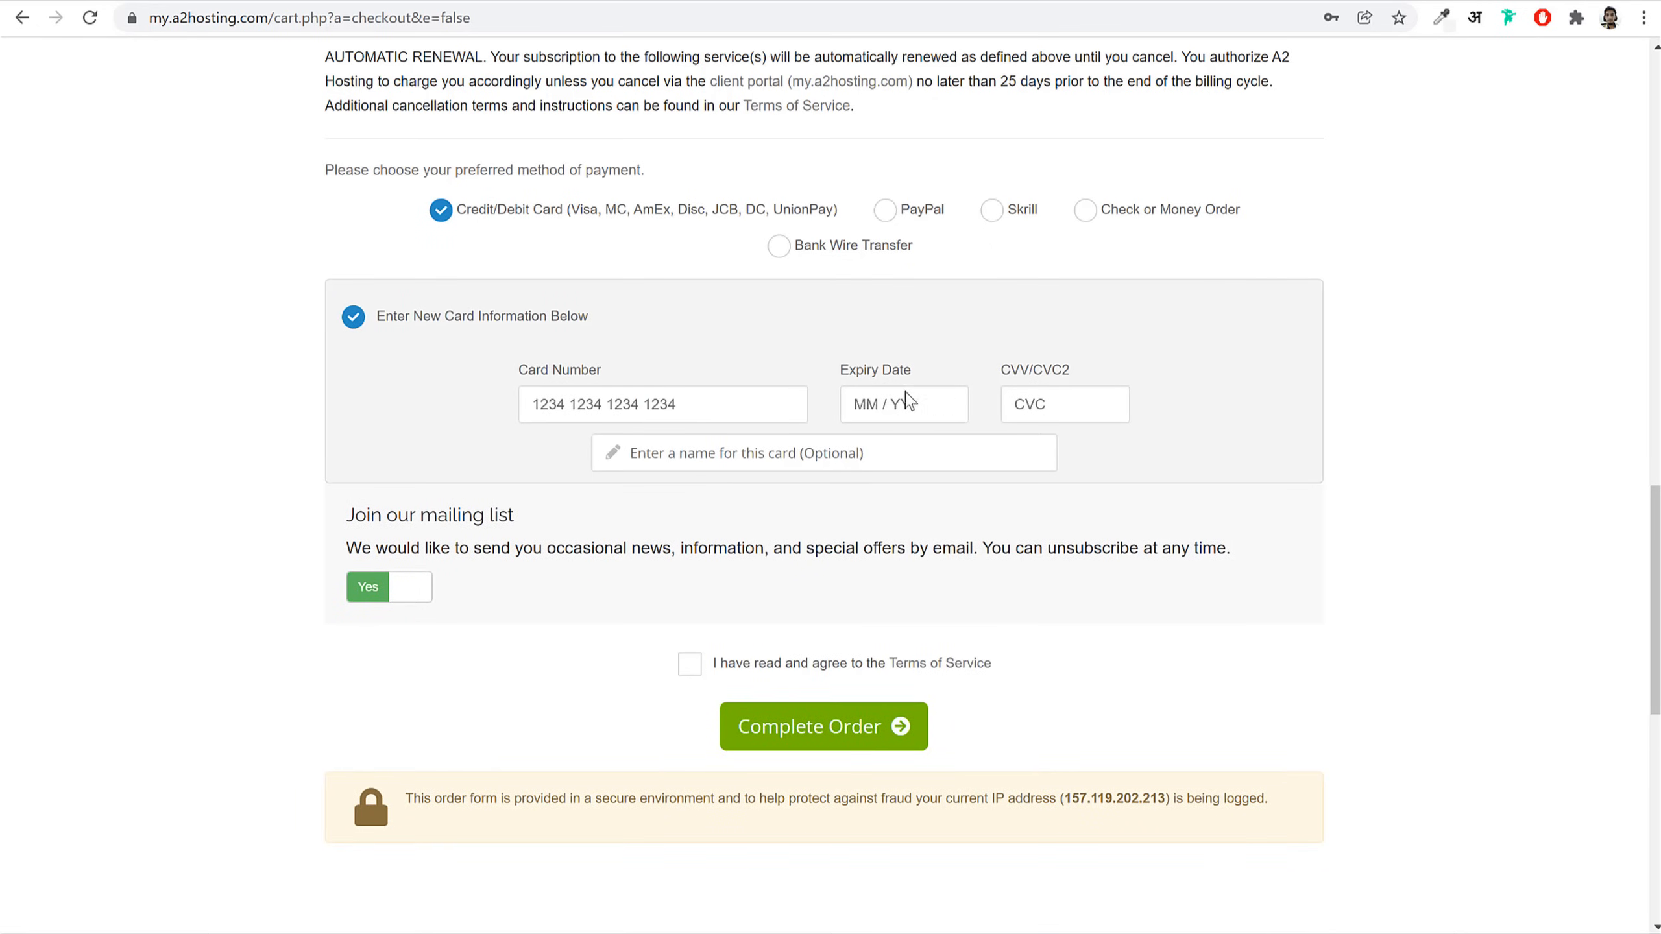
left_click_drag(998, 371, 1086, 375)
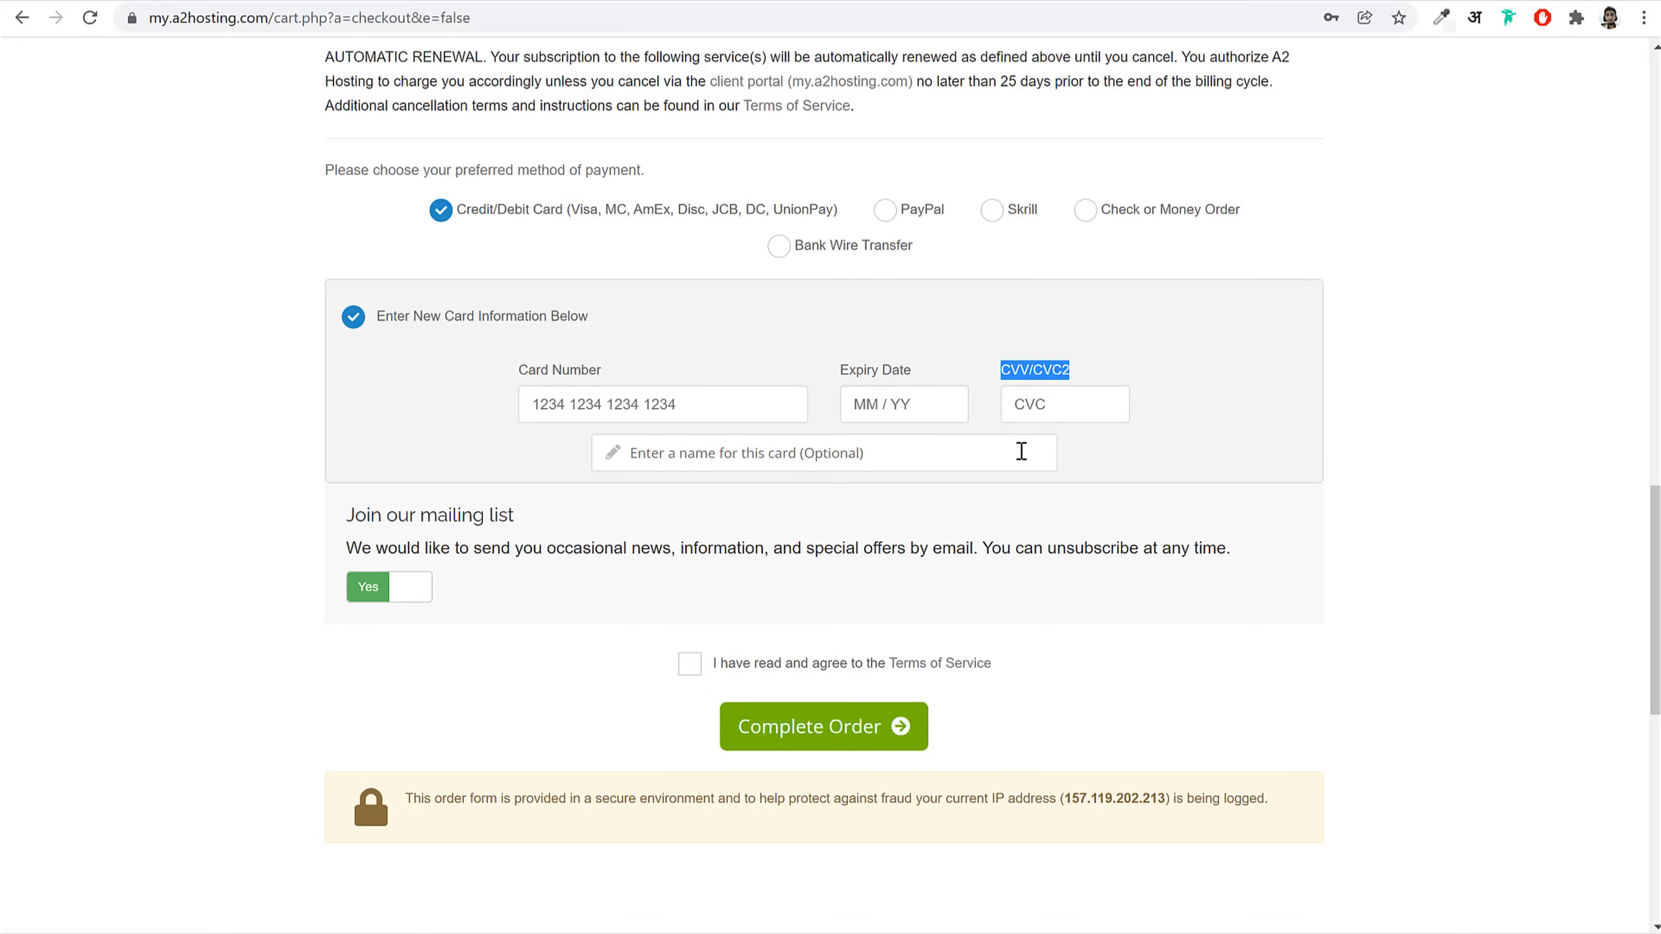
left_click(804, 458)
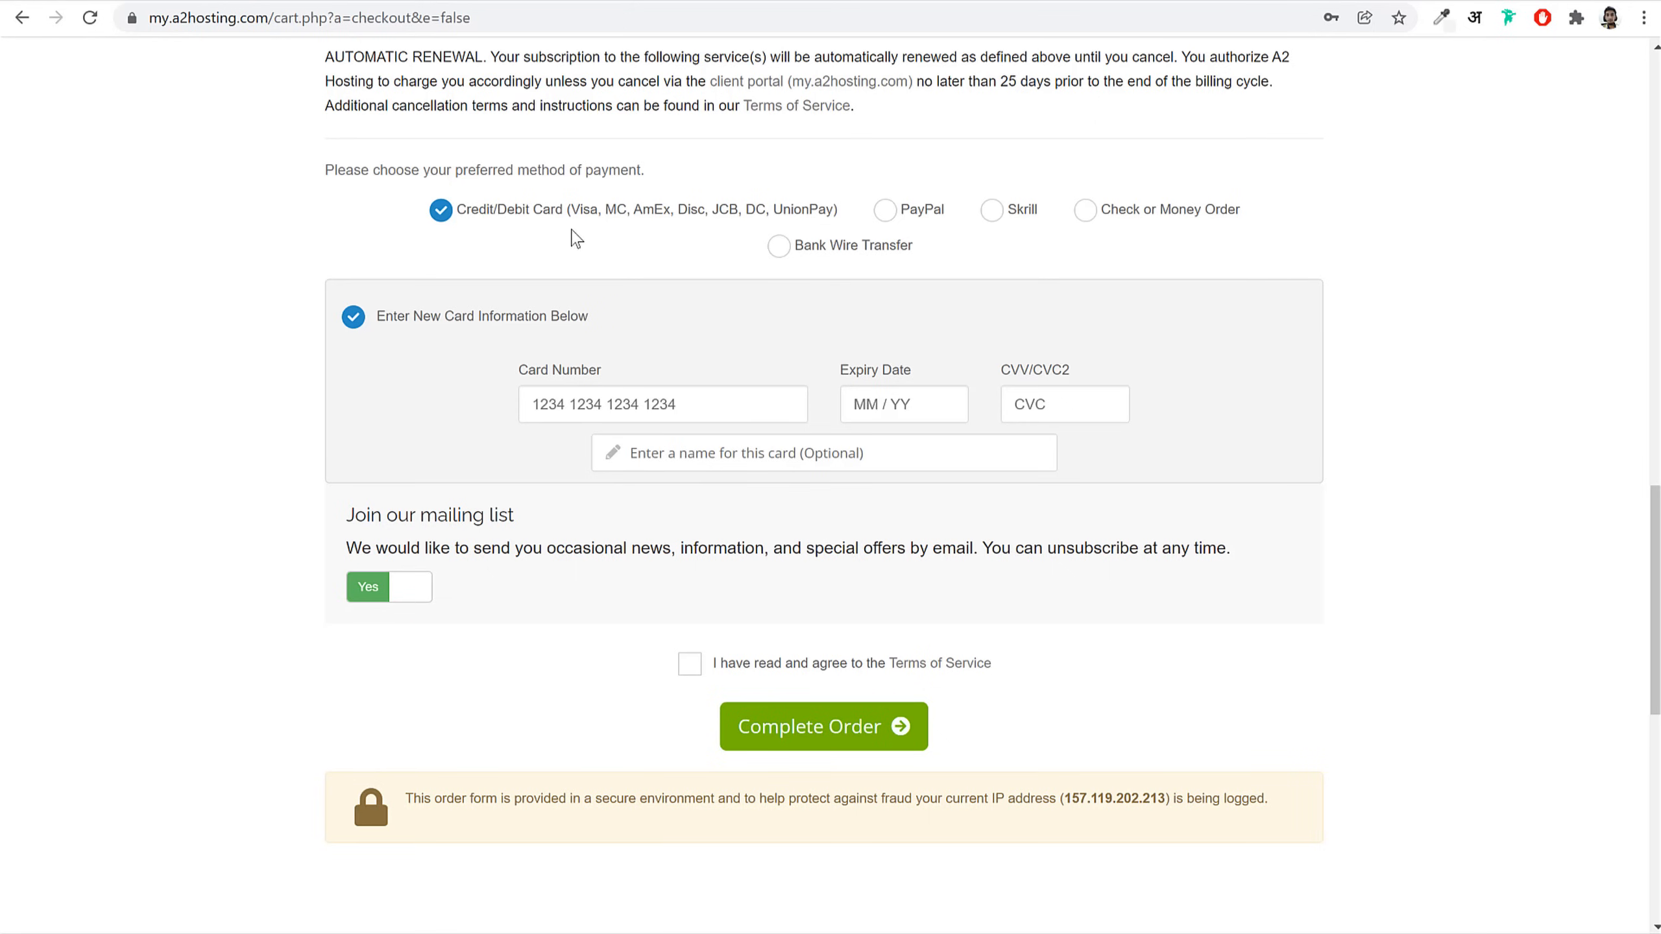
Step: Check the accepted card types, agree to the Terms of Service and complete the order
left_click_drag(571, 216, 855, 226)
left_click(1314, 296)
left_click(690, 664)
left_click(865, 724)
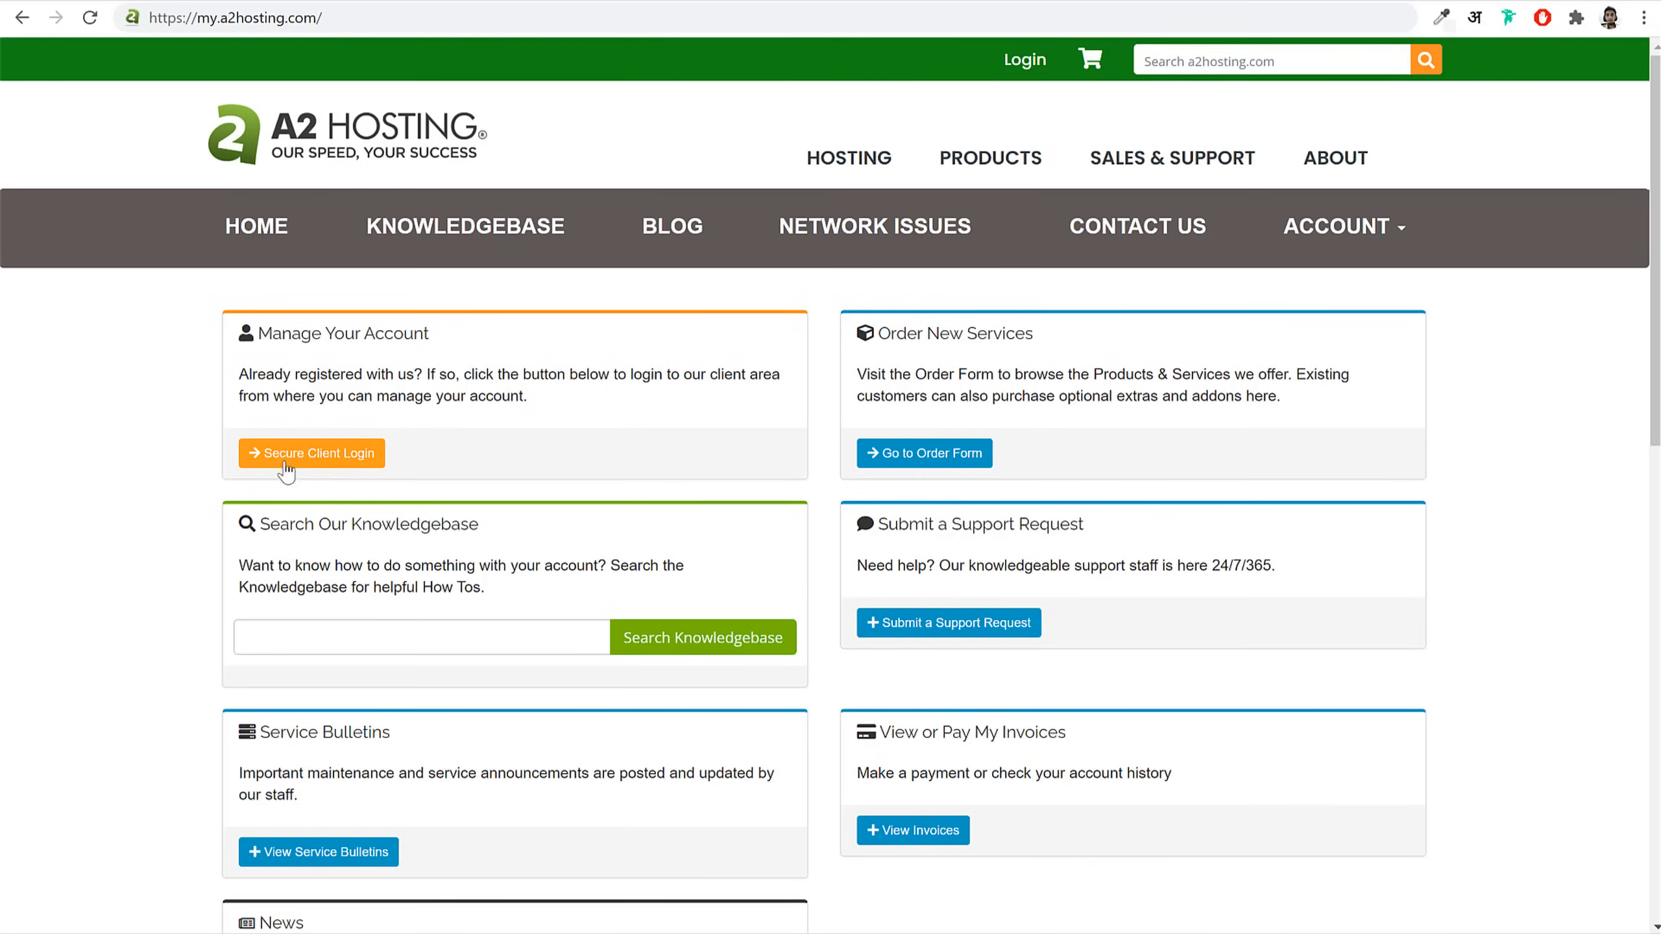
Step: Log in to the A2 Hosting client area with the browser-autofilled email and password
left_click(345, 458)
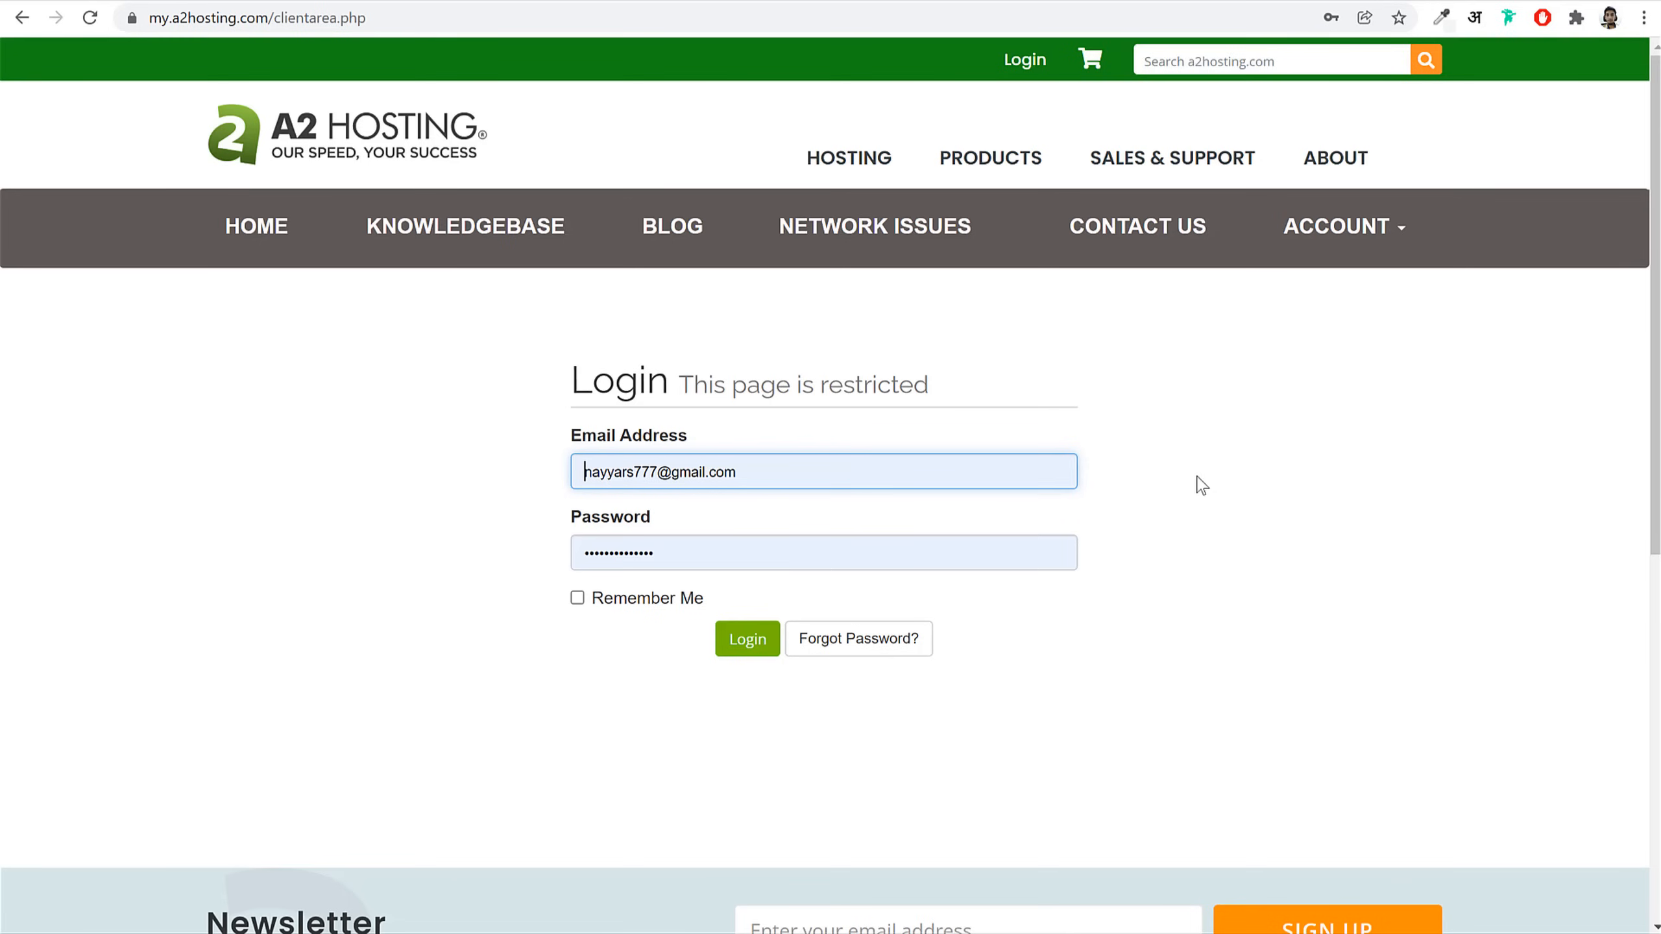
left_click(1228, 494)
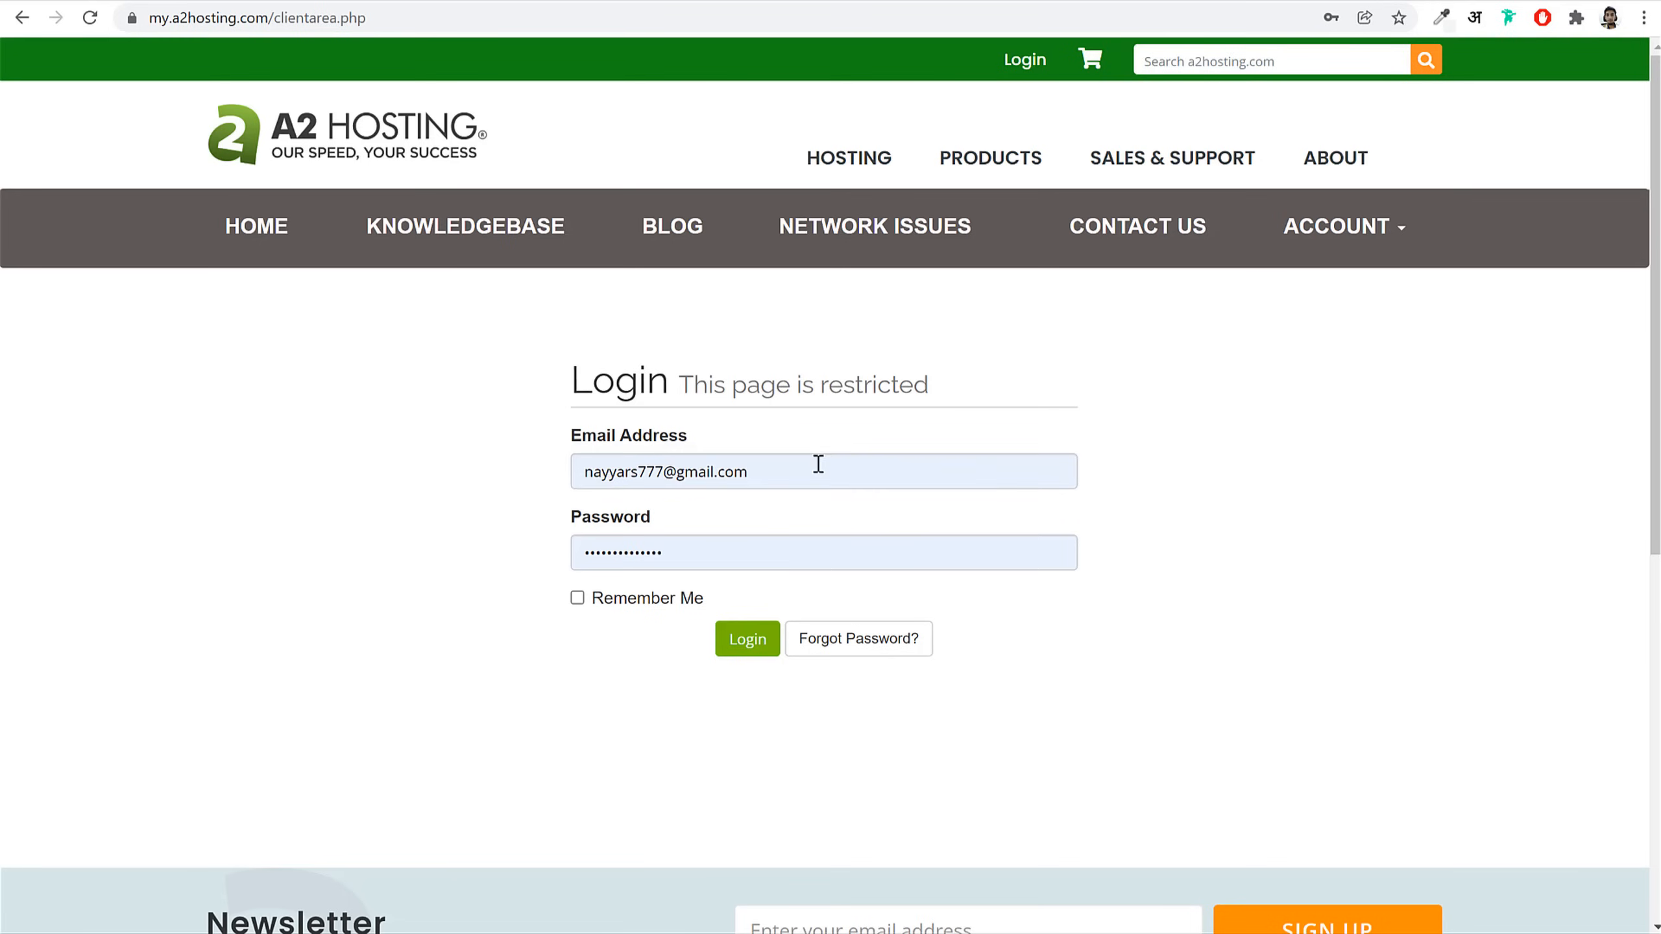
left_click(745, 639)
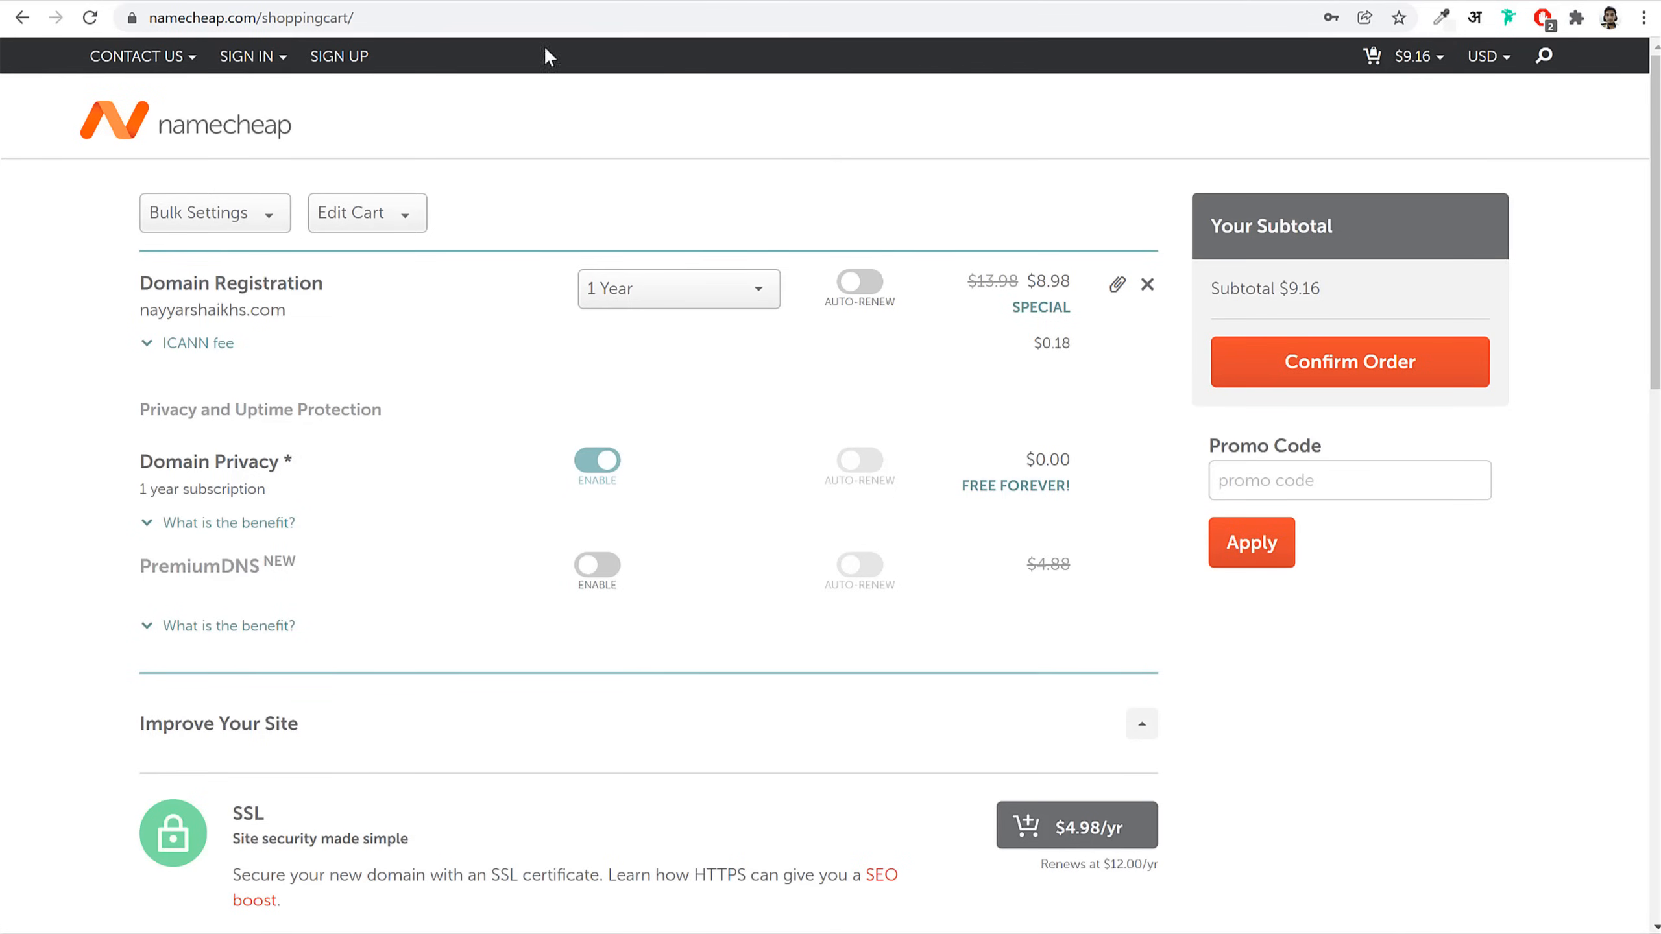
Step: Sign in to Namecheap and open the management page for fehem.in from the Domain List
left_click(248, 57)
left_click(313, 245)
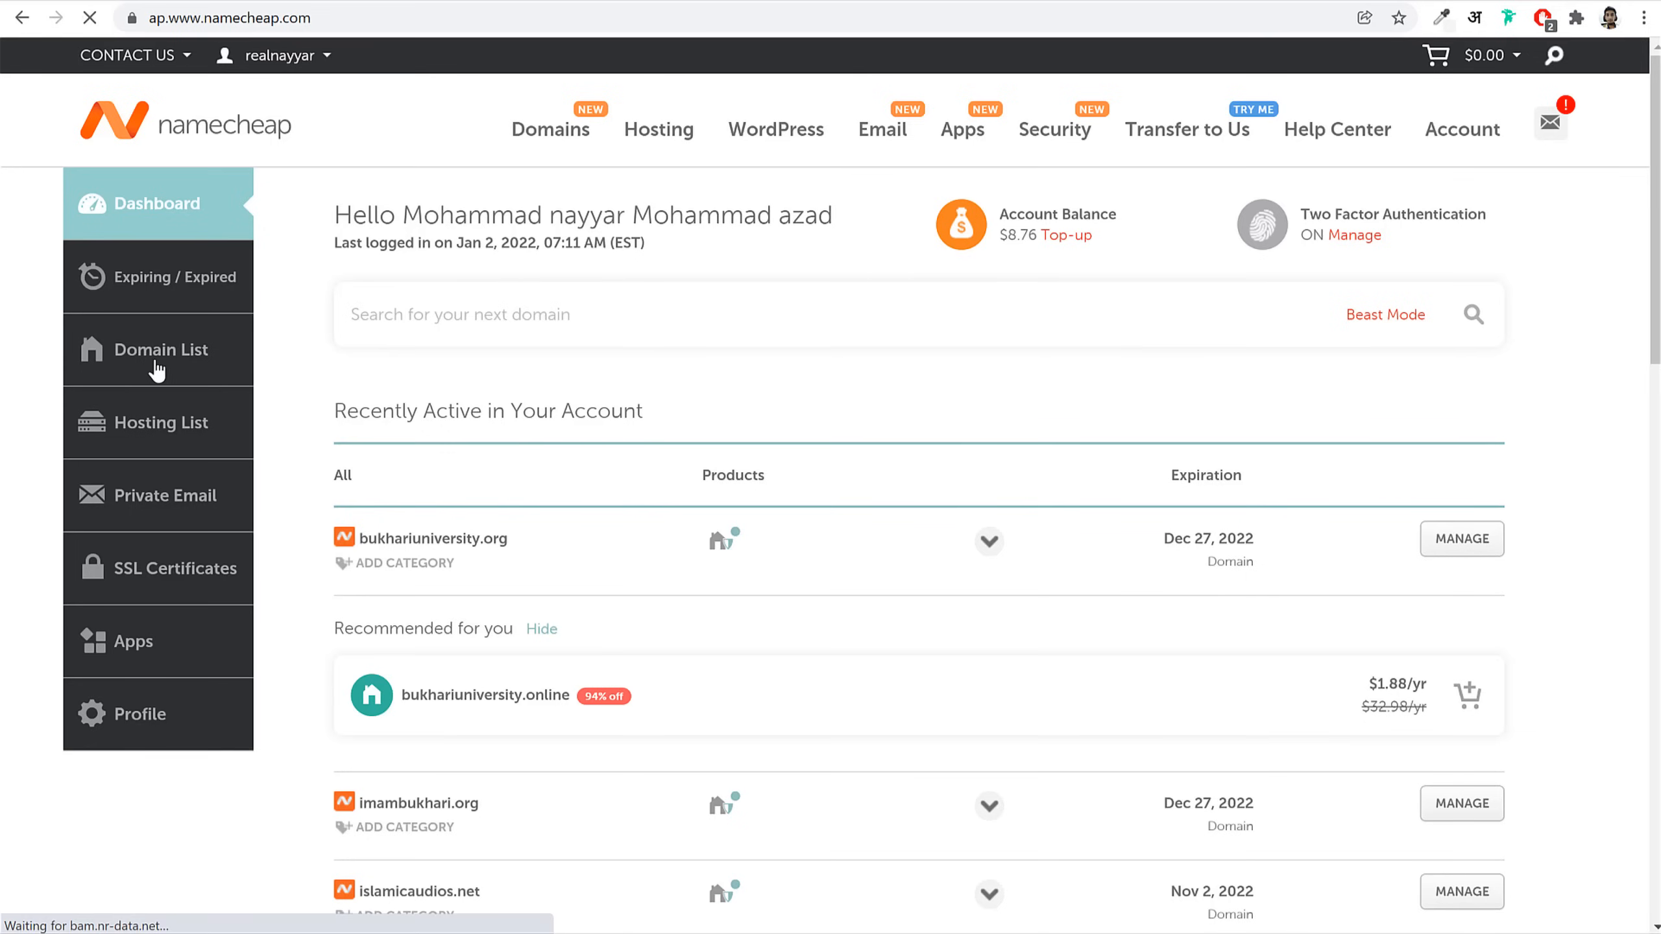
left_click(171, 376)
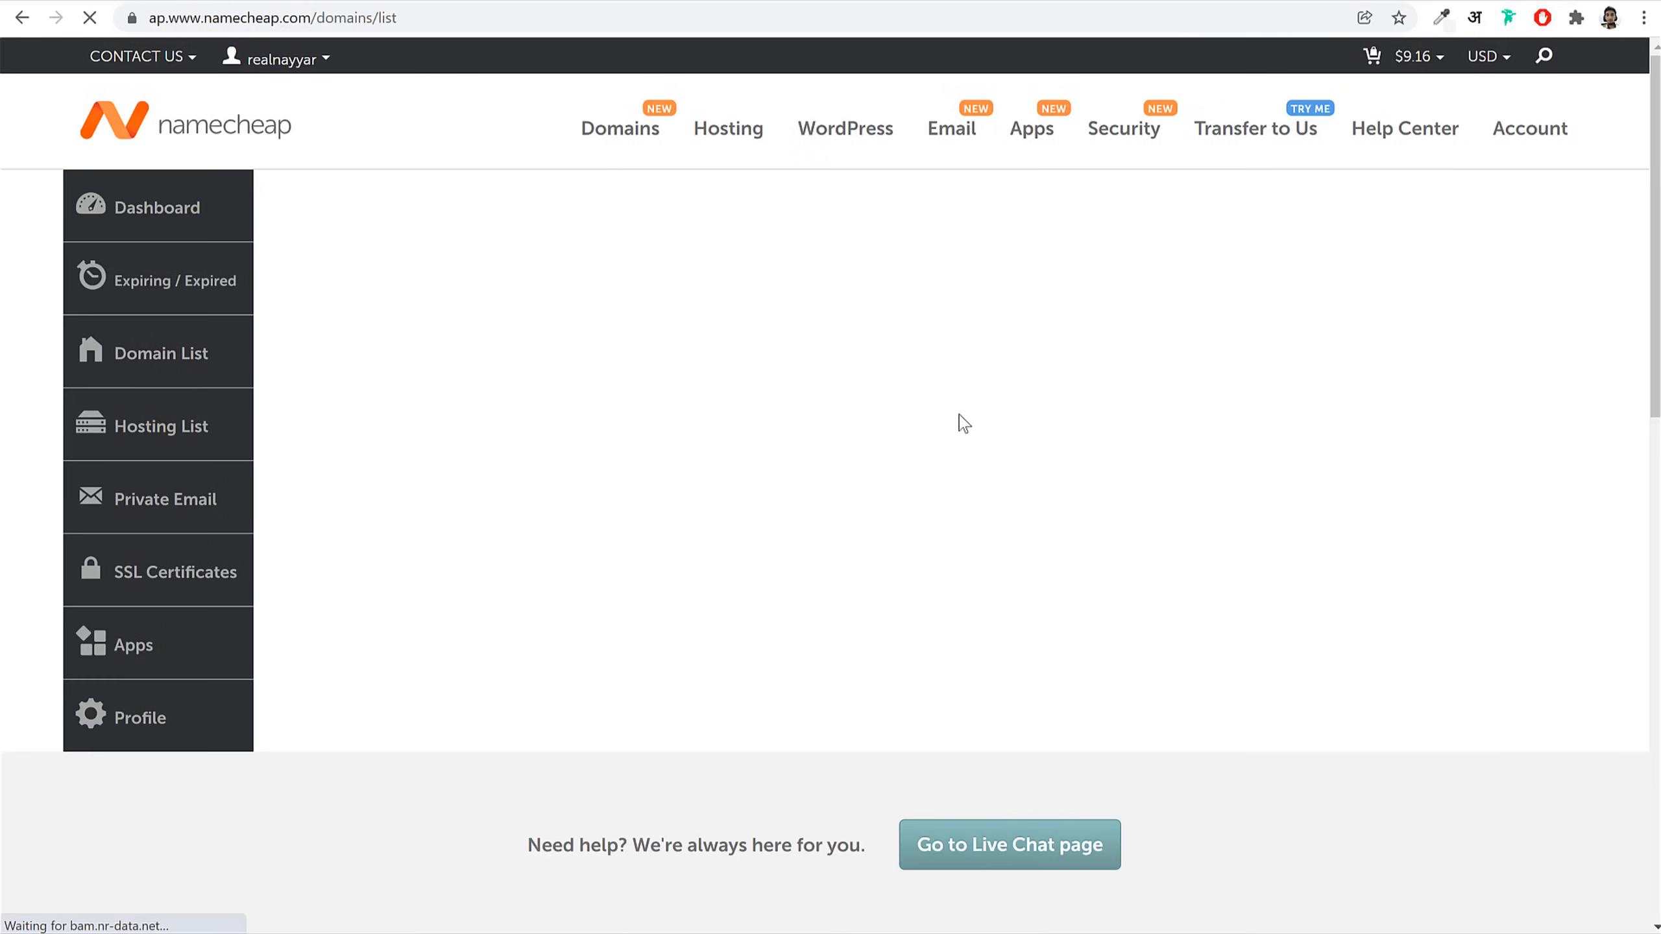
scroll(958, 610, "down", 1)
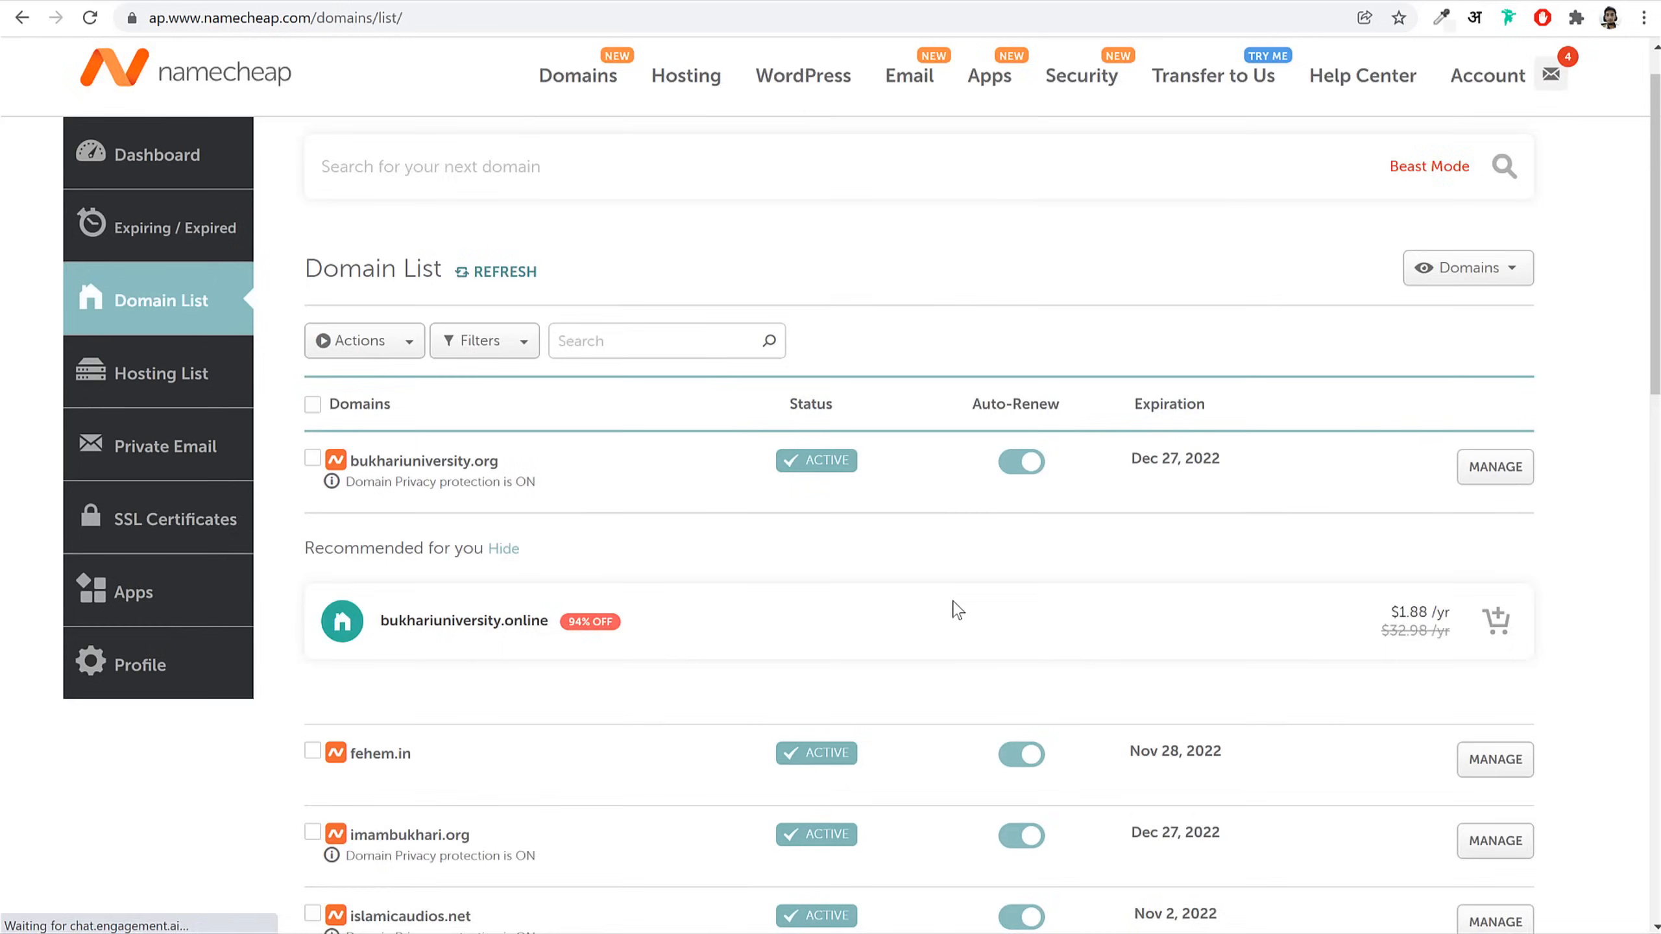
scroll(958, 610, "down", 4)
left_click_drag(427, 489, 356, 501)
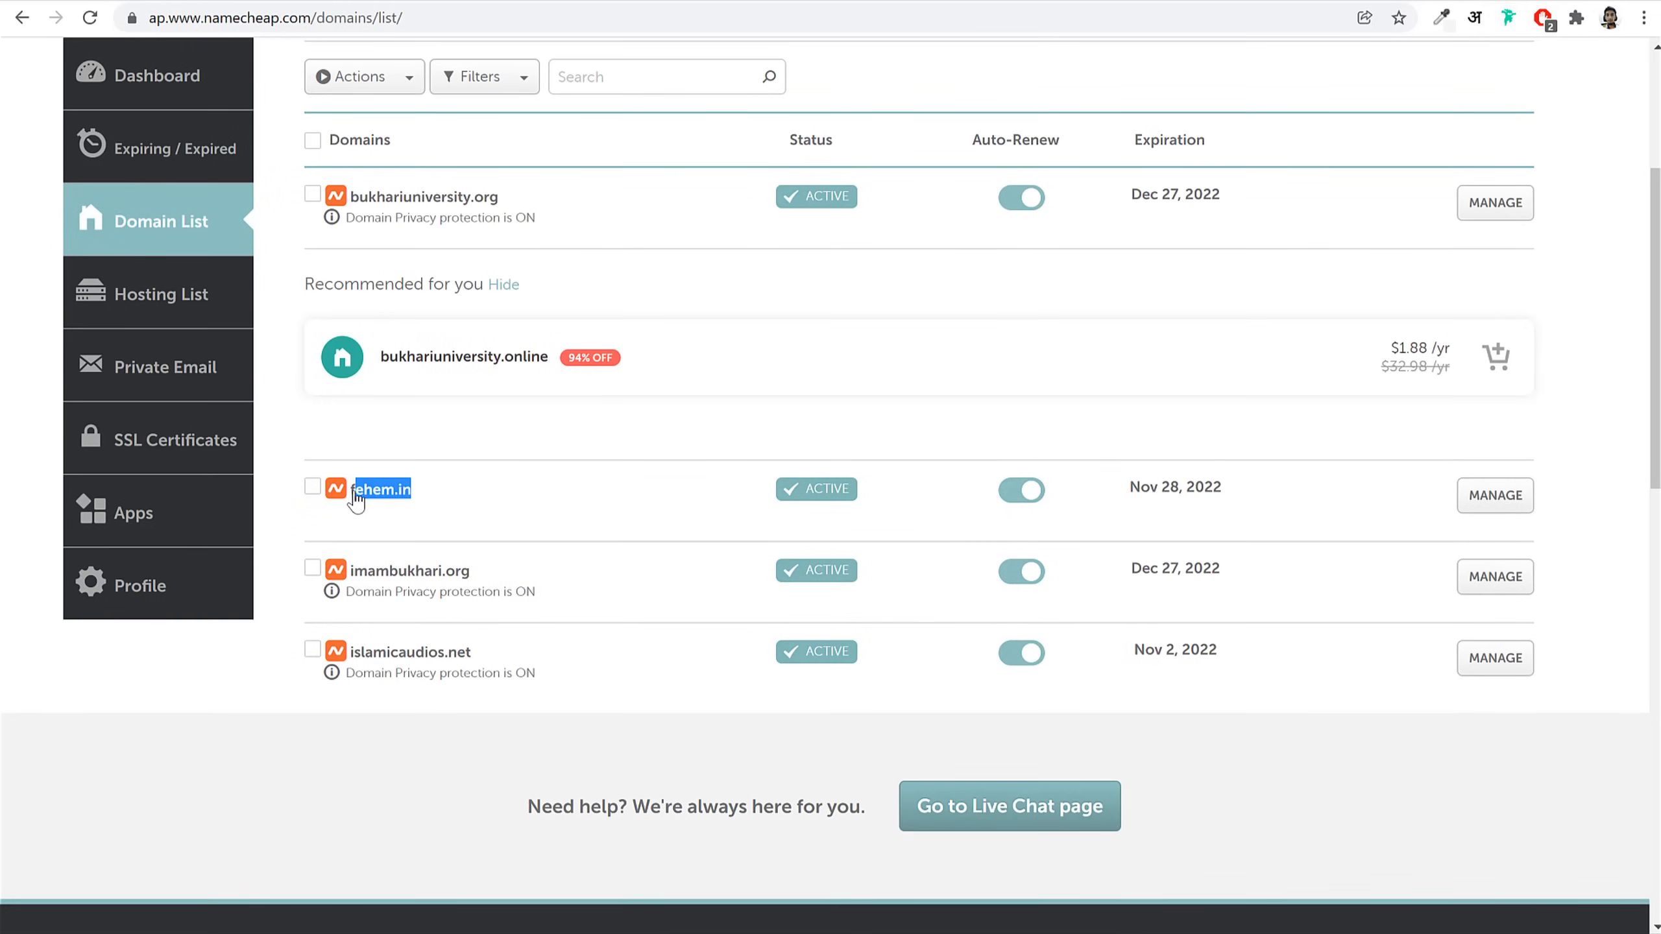
left_click(1501, 515)
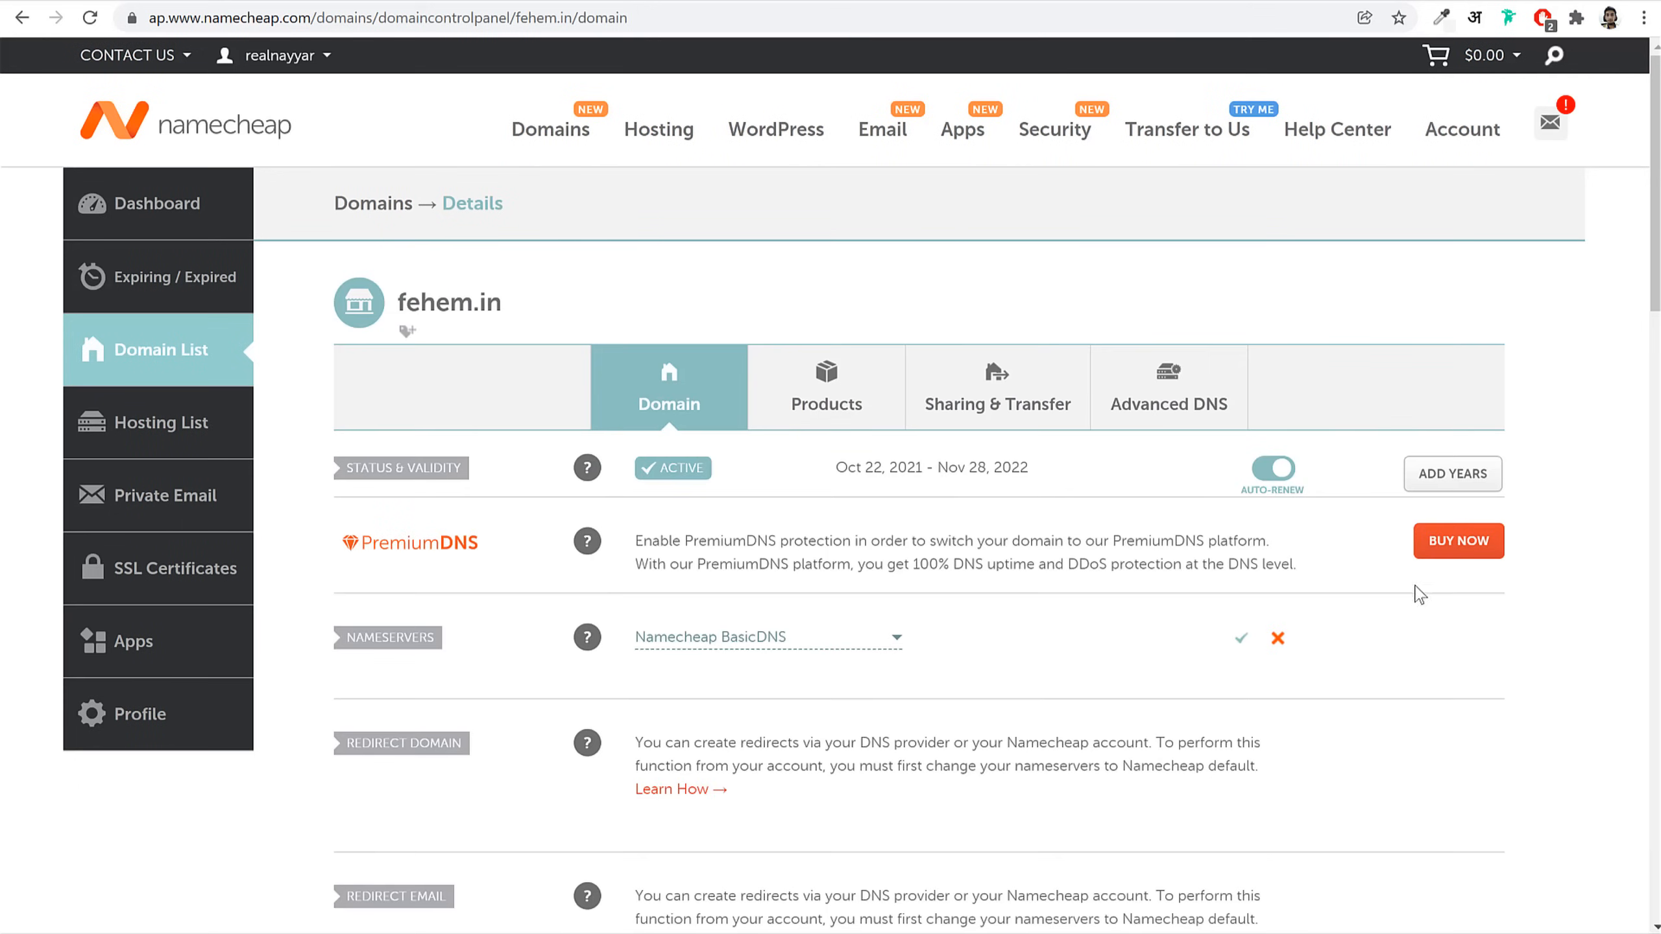
Step: Switch fehem.in's NAMESERVERS setting to Custom DNS
scroll(1419, 595, "down", 3)
left_click_drag(460, 432, 330, 434)
mouse_move(588, 432)
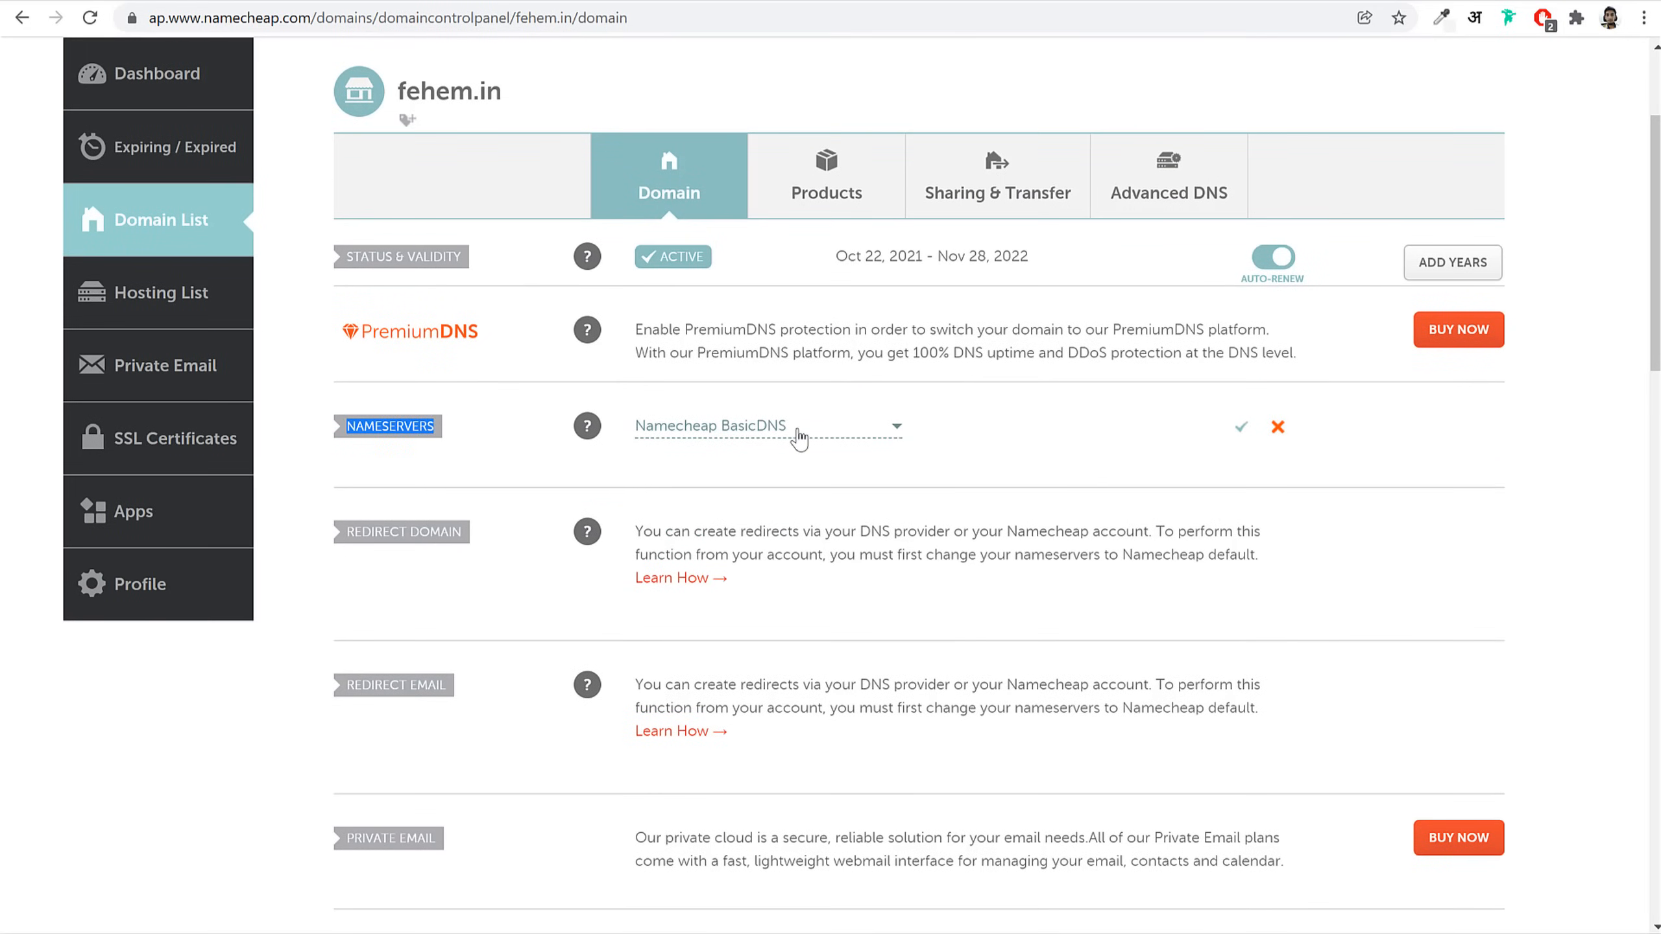
left_click(798, 436)
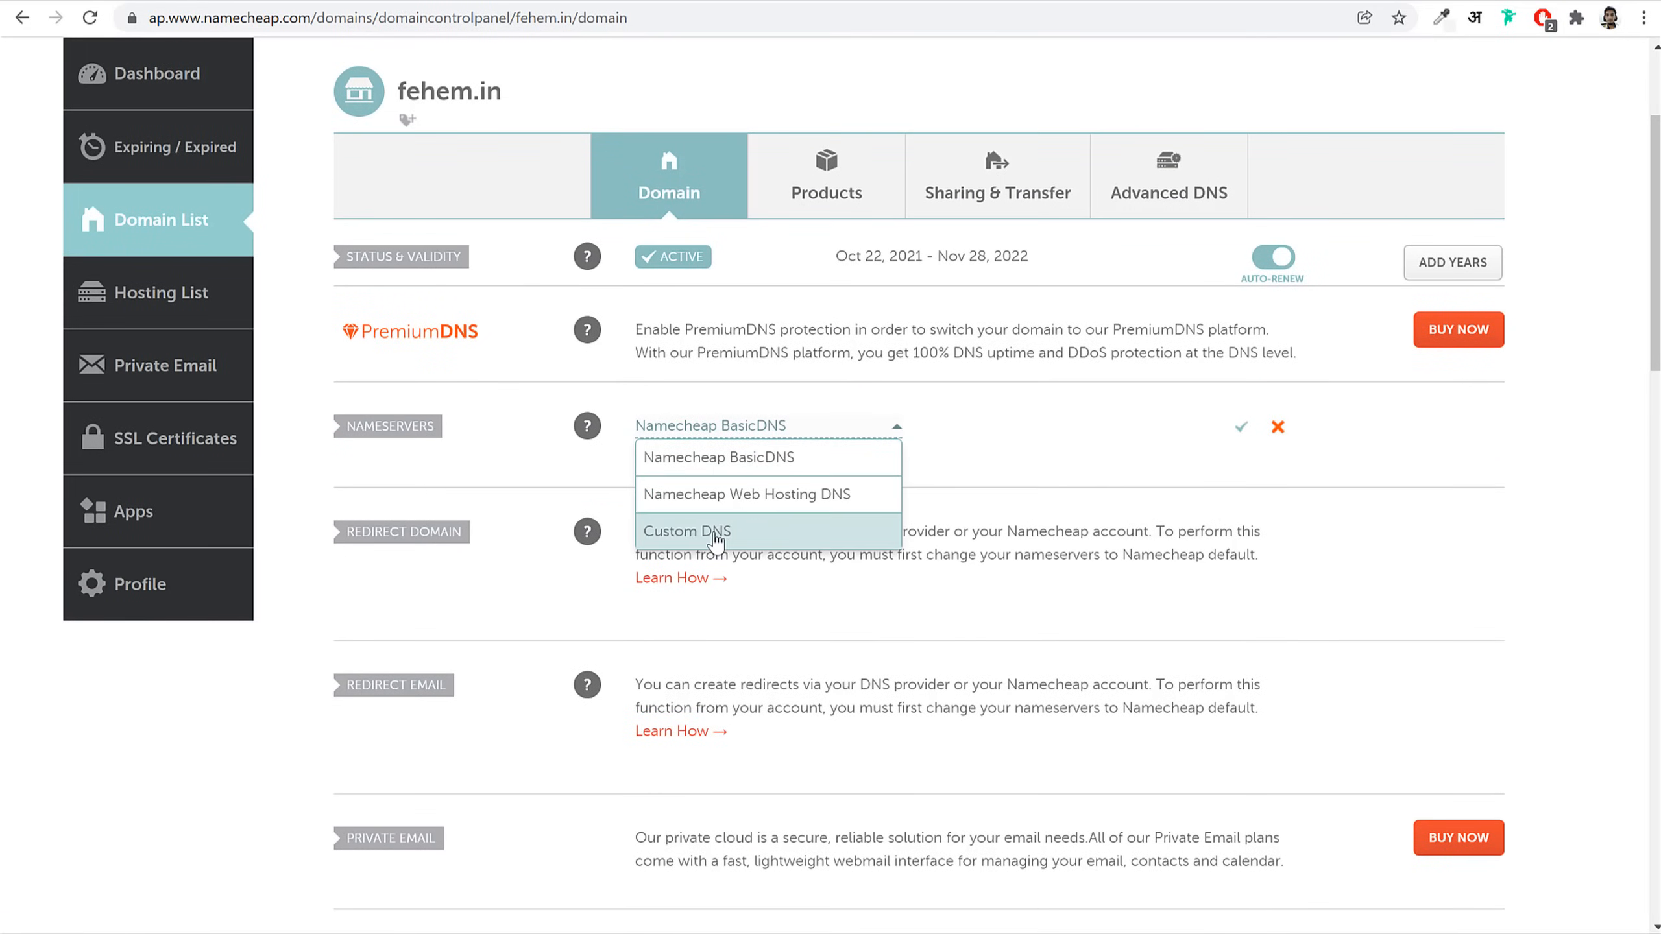
left_click(740, 531)
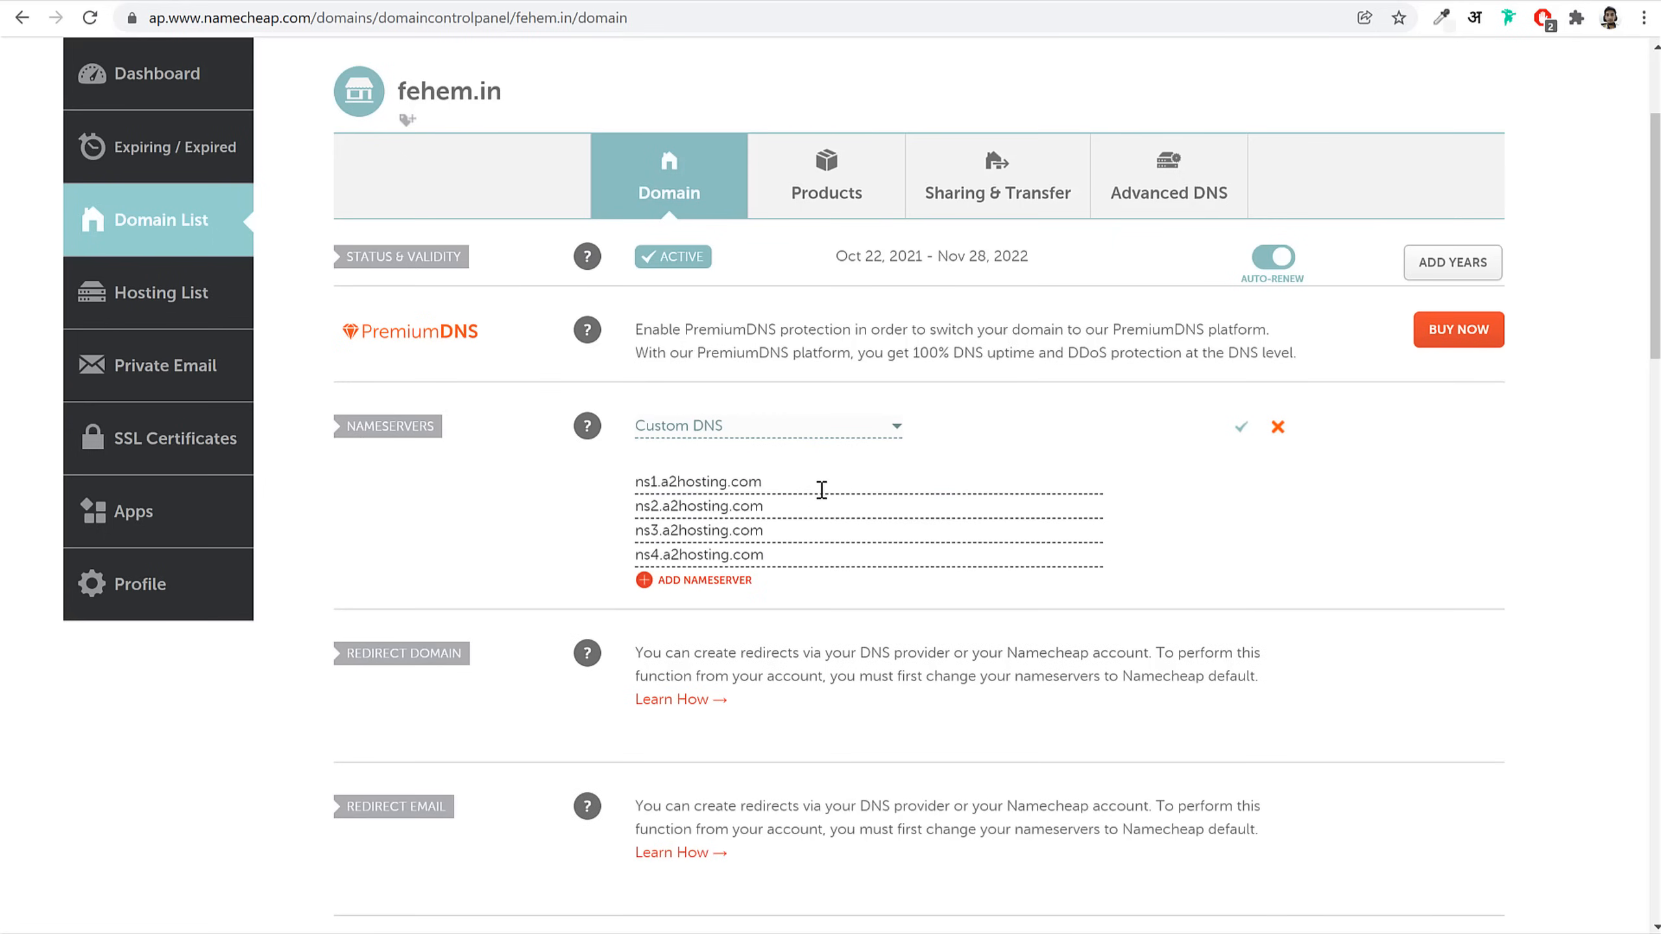
Step: Delete the prefilled custom nameserver entries one by one
left_click_drag(822, 489, 585, 493)
key("BackSpace")
left_click_drag(823, 508, 597, 534)
key("BackSpace")
key("BackSpace")
left_click_drag(820, 555, 598, 562)
key("BackSpace")
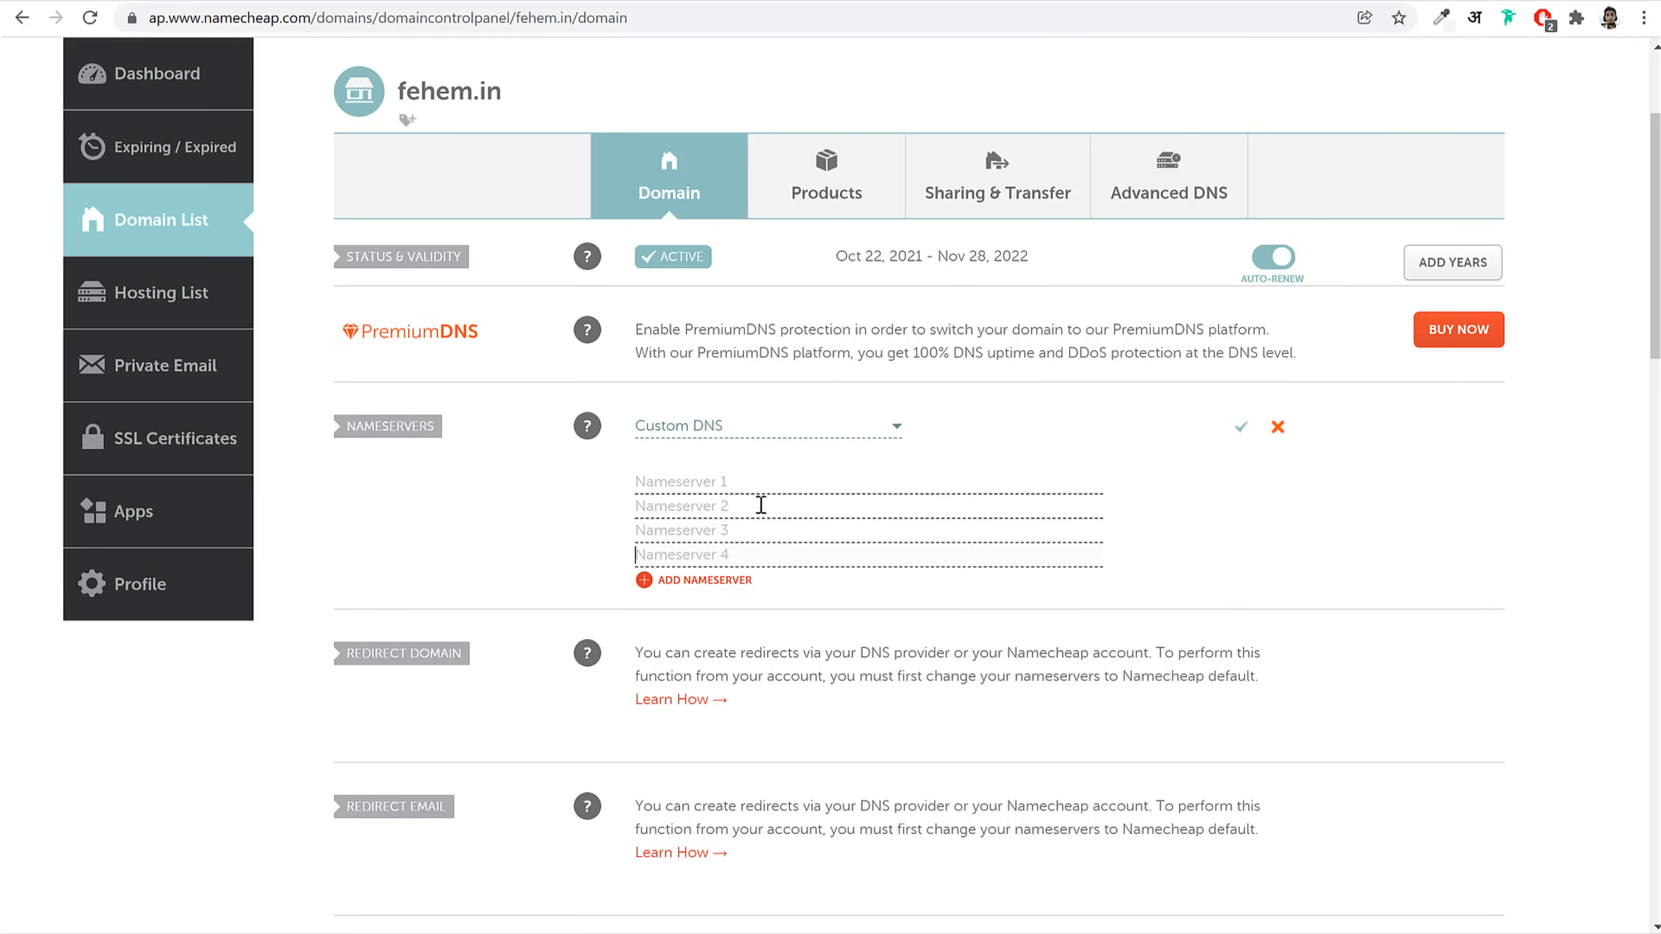
left_click(424, 1)
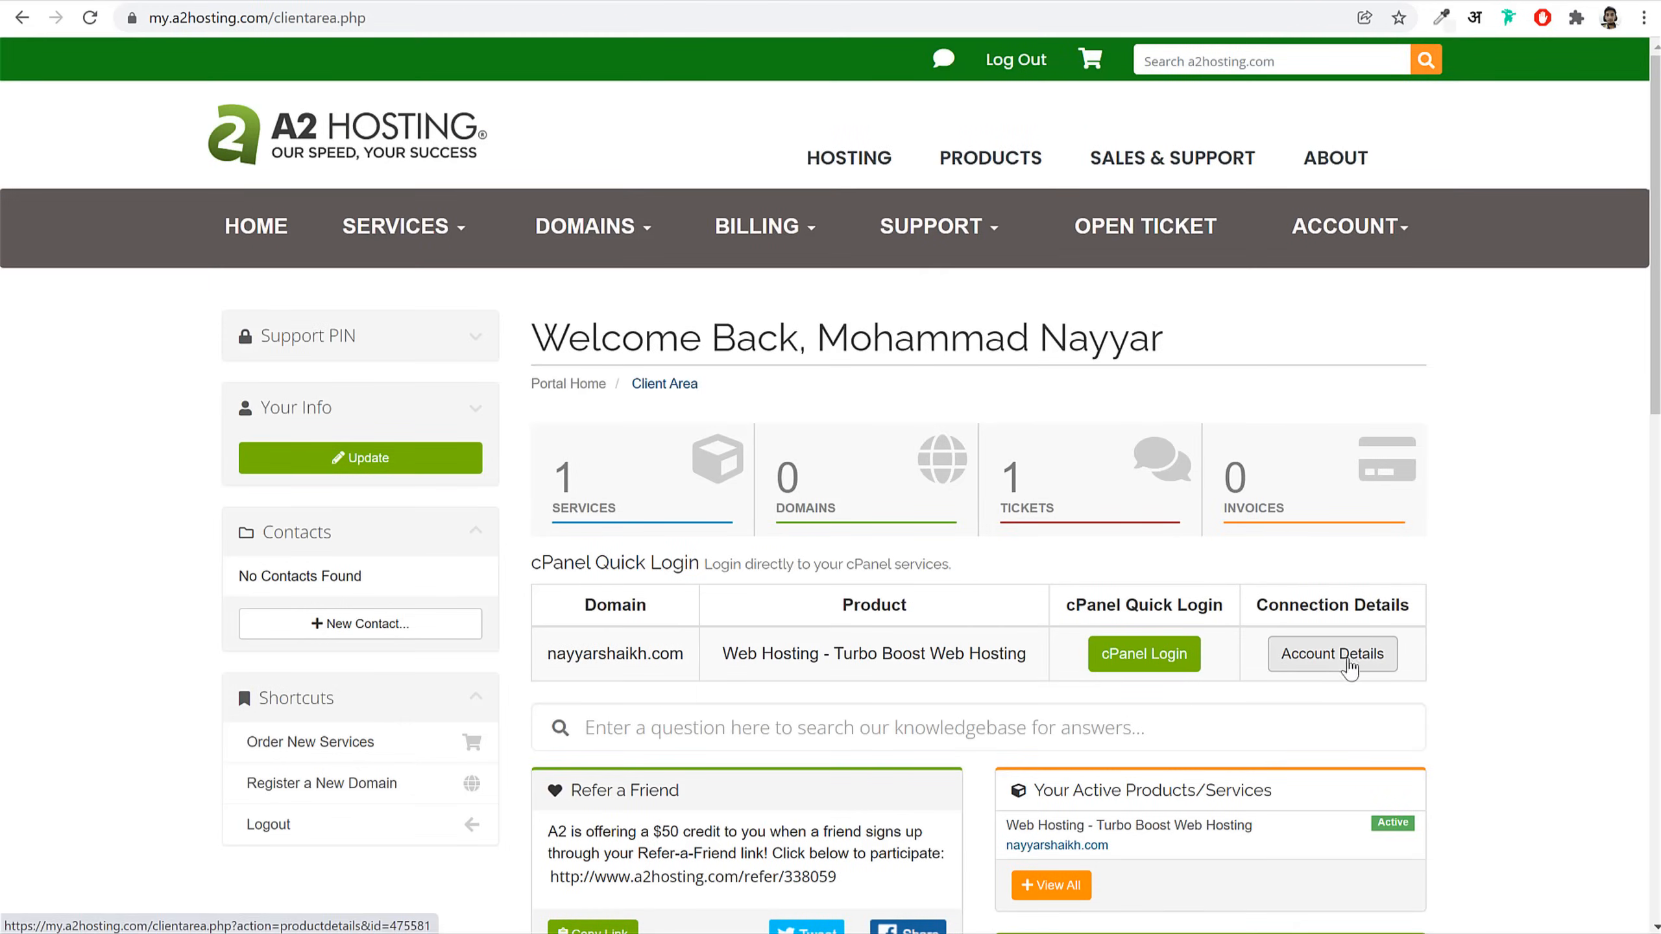
Step: Copy ns1.a2hosting.com and ns2.a2hosting.com from A2 Hosting into Namecheap's first two nameserver fields
scroll(1344, 658, "down", 3)
left_click(1340, 458)
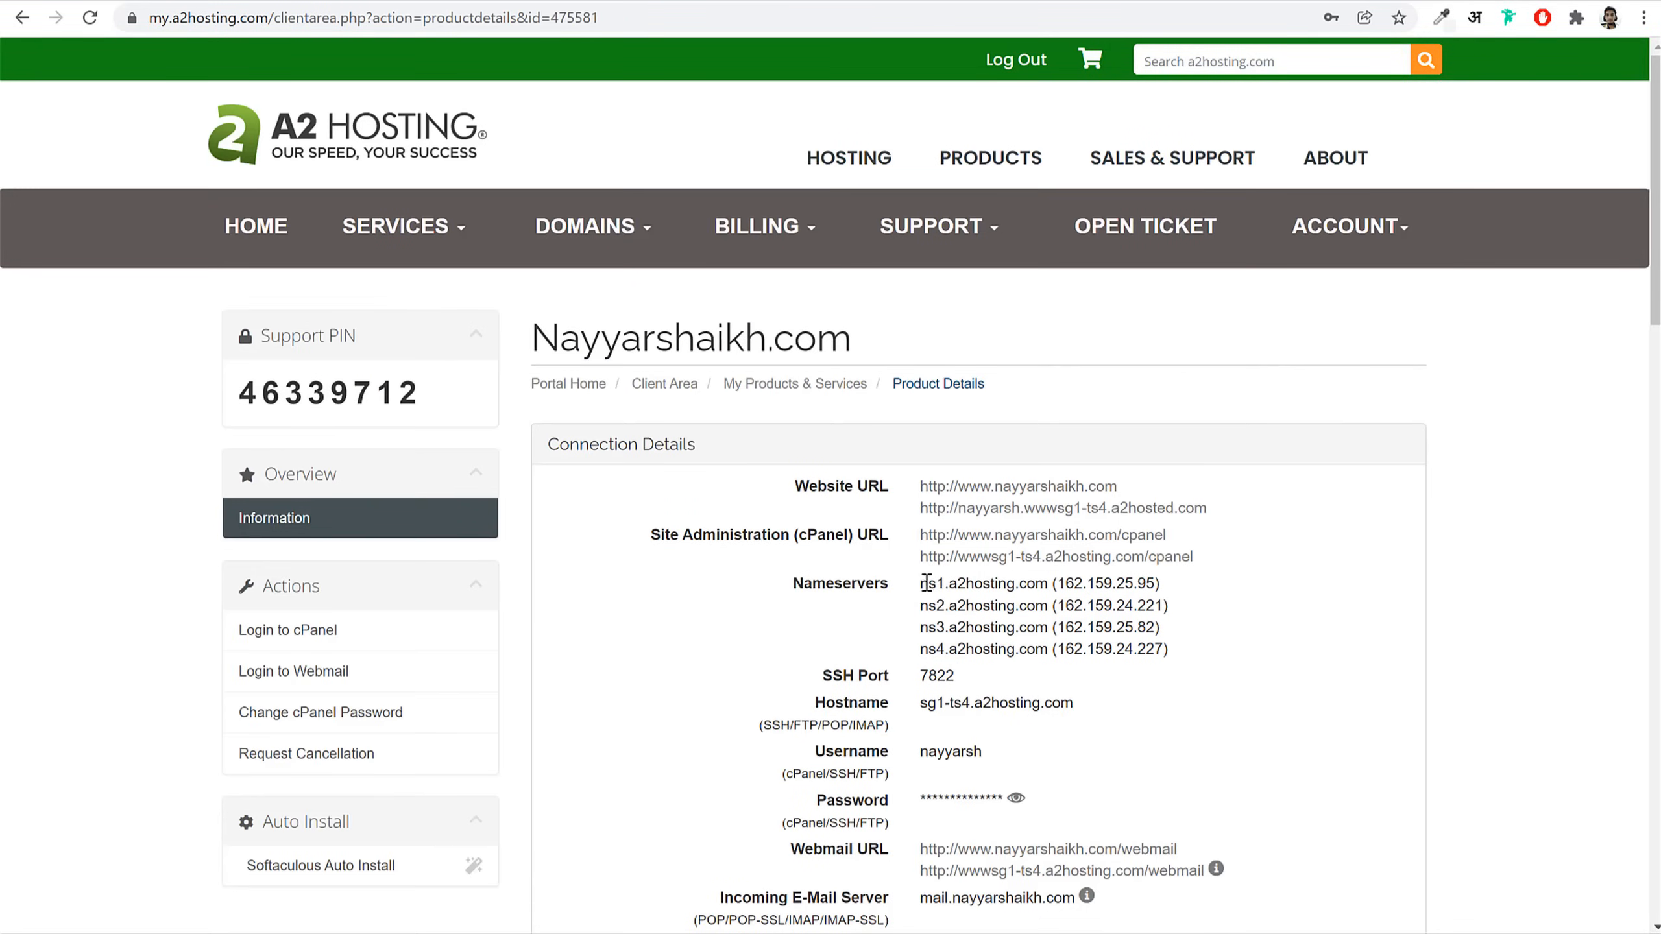
left_click_drag(922, 583, 1047, 587)
key("ctrl+c")
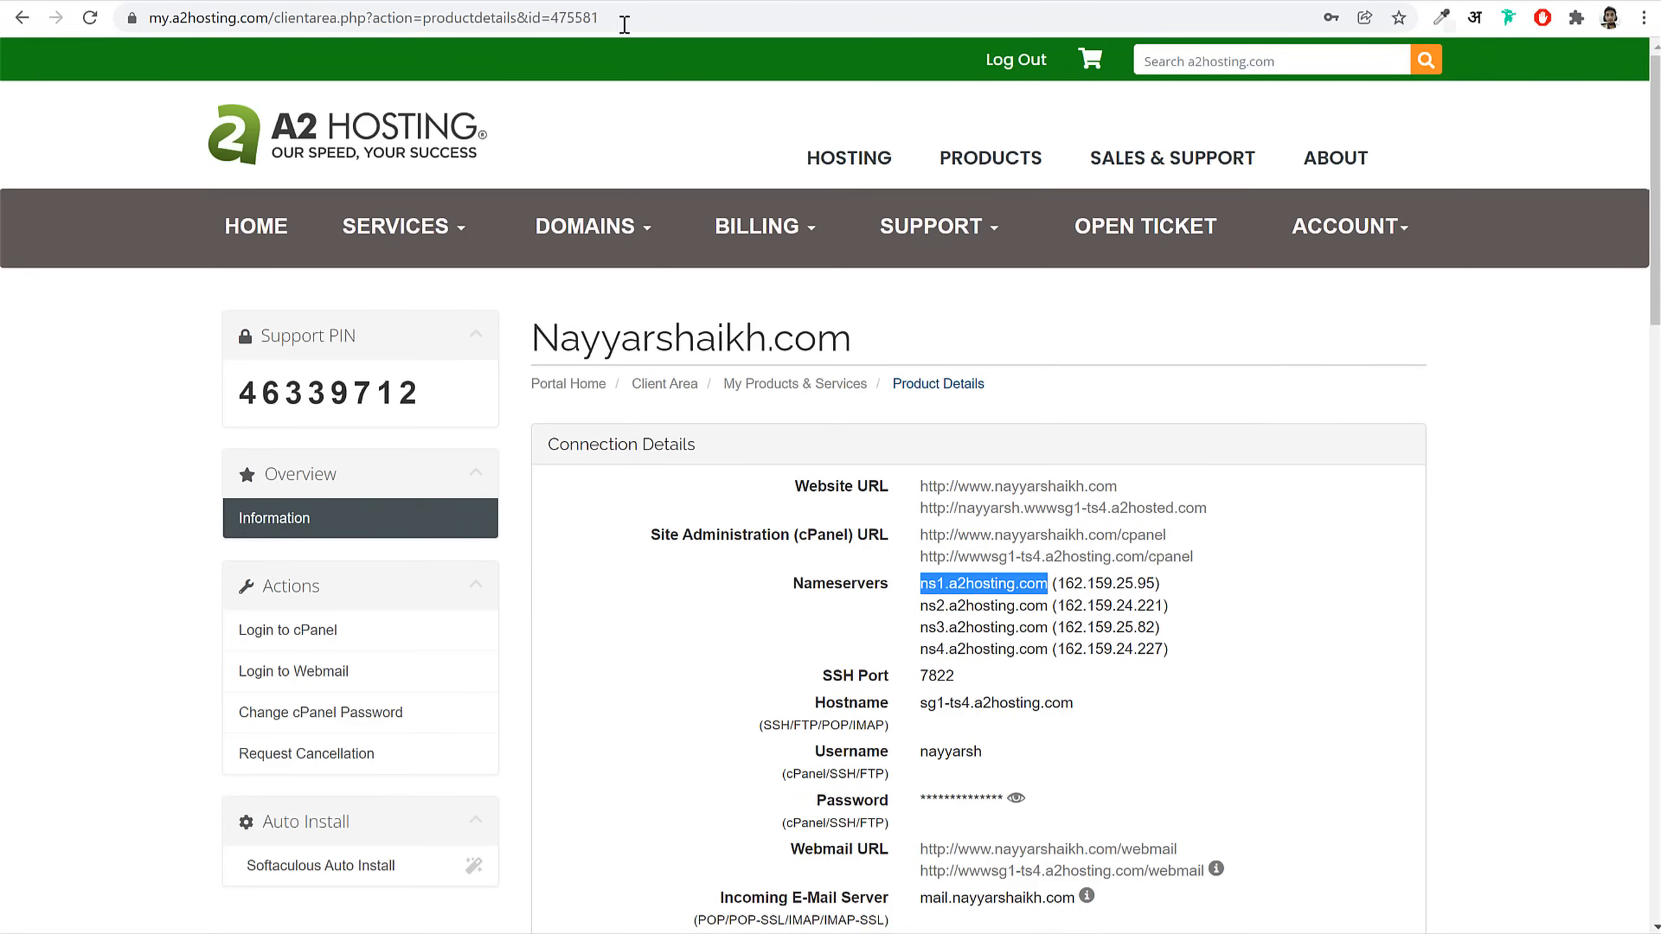
left_click(656, 0)
left_click(790, 489)
key("ctrl+v")
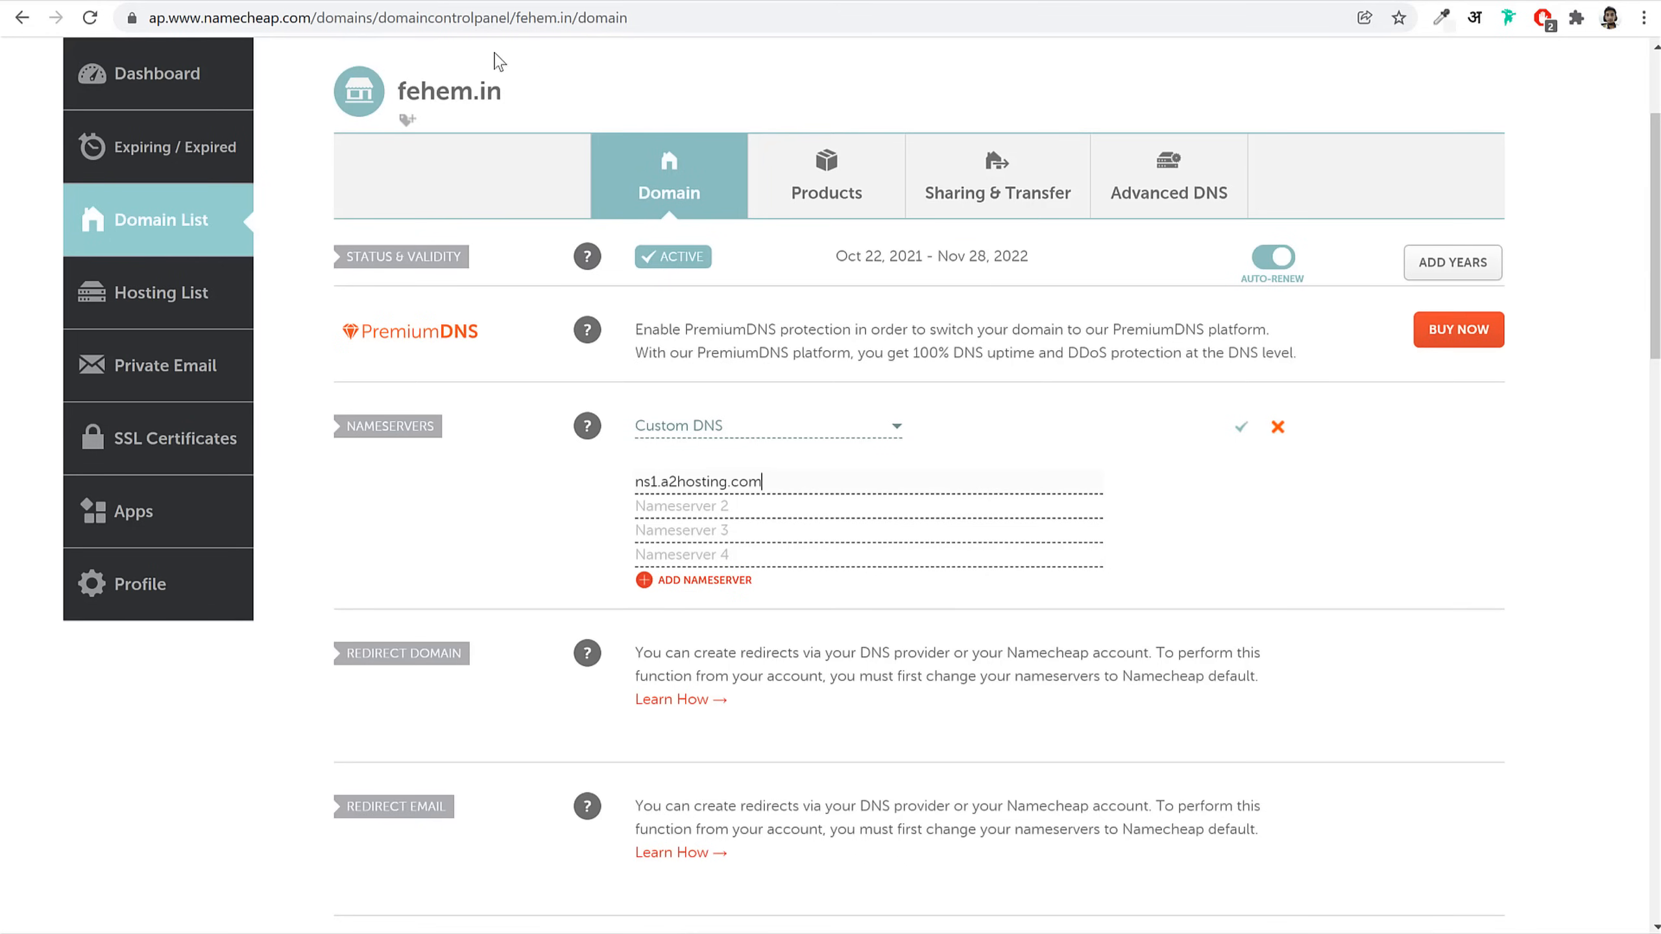
left_click(415, 1)
left_click_drag(920, 607, 1047, 604)
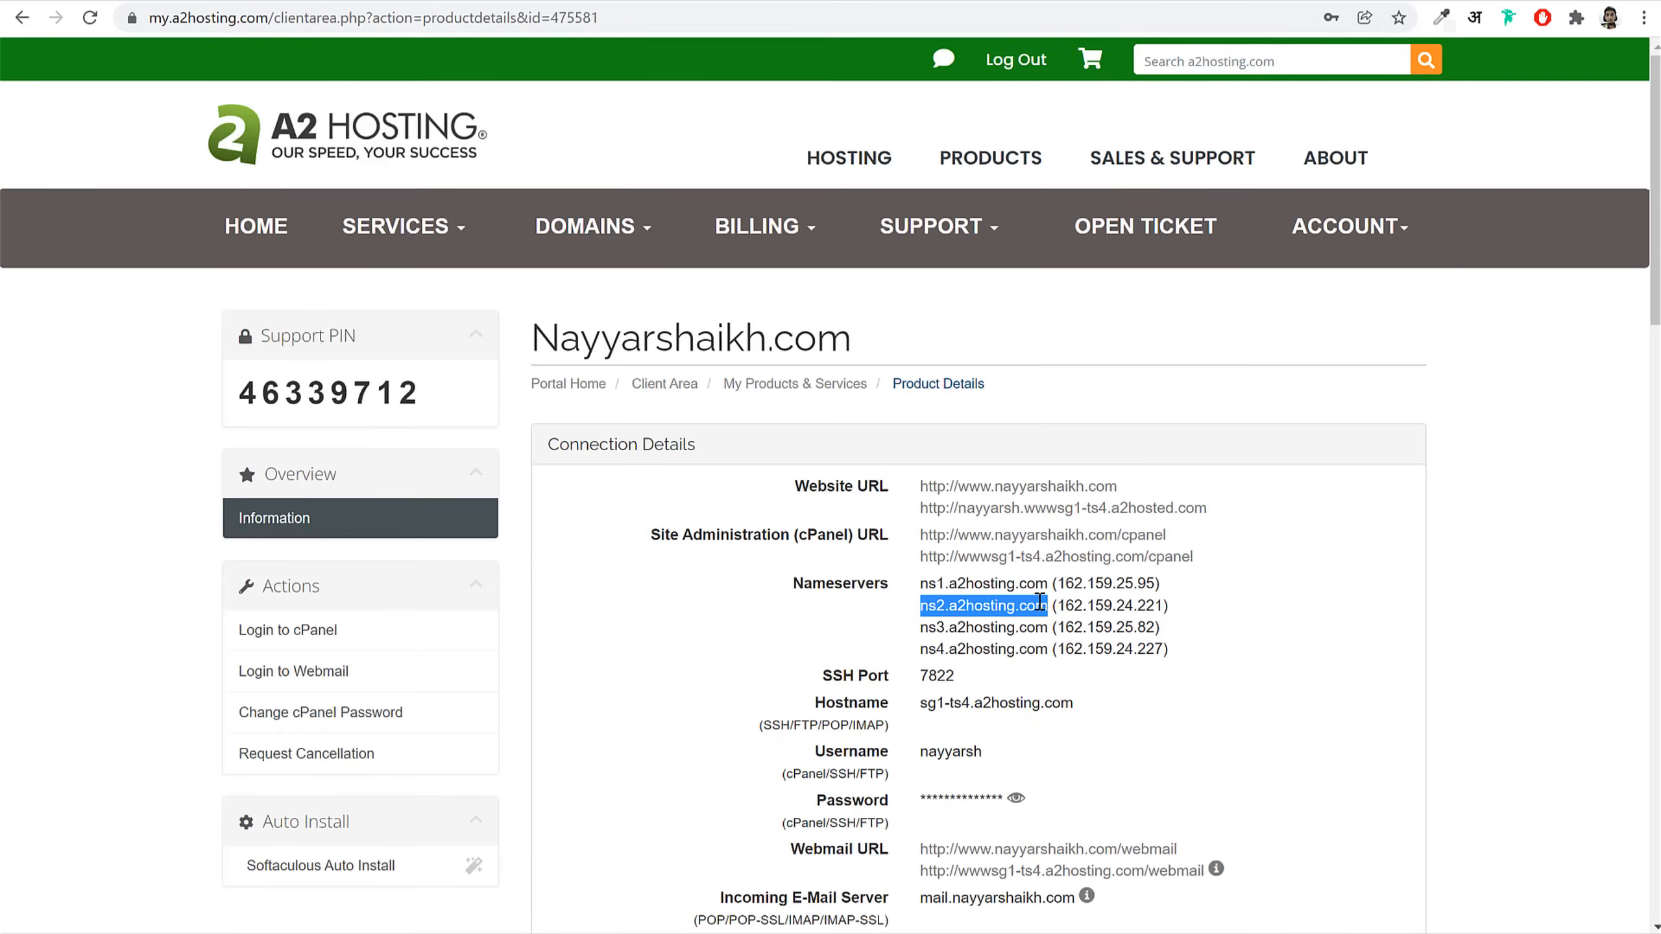
key("ctrl+c")
left_click(695, 2)
left_click(713, 509)
key("ctrl+v")
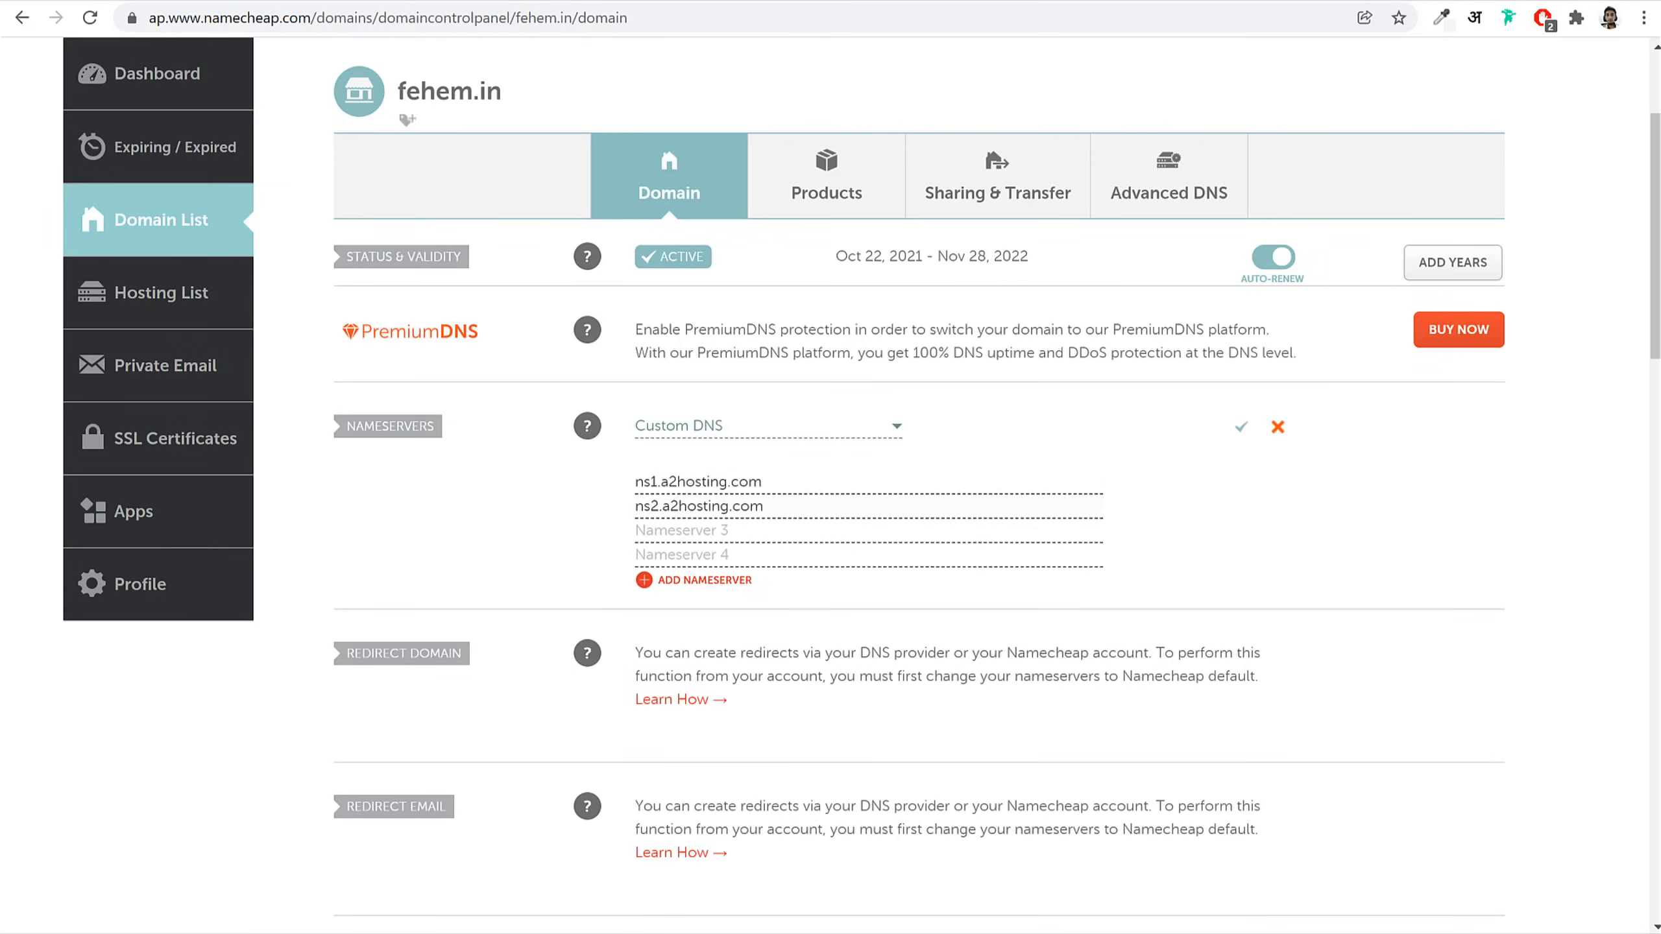
Step: Add ns3.a2hosting.com and ns4.a2hosting.com as the remaining nameservers and save the custom DNS
left_click(415, 1)
left_click_drag(921, 628, 1047, 629)
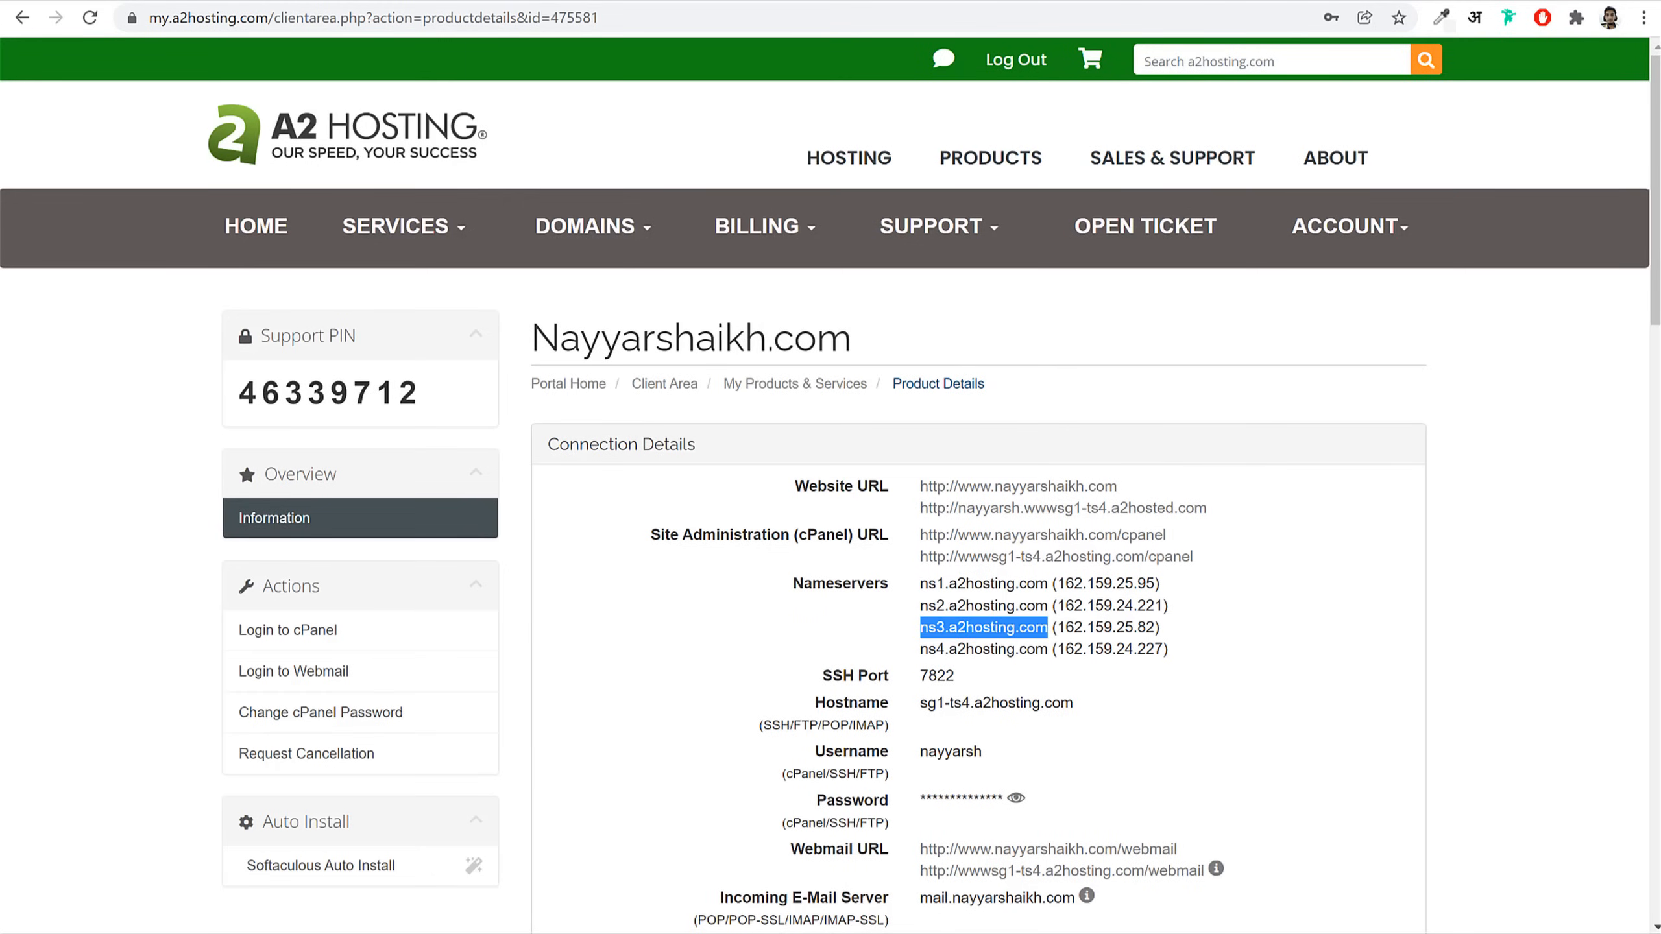
key("ctrl+c")
left_click(614, 3)
key("ctrl+v")
key("ctrl+shift+Tab")
left_click_drag(922, 647, 1049, 654)
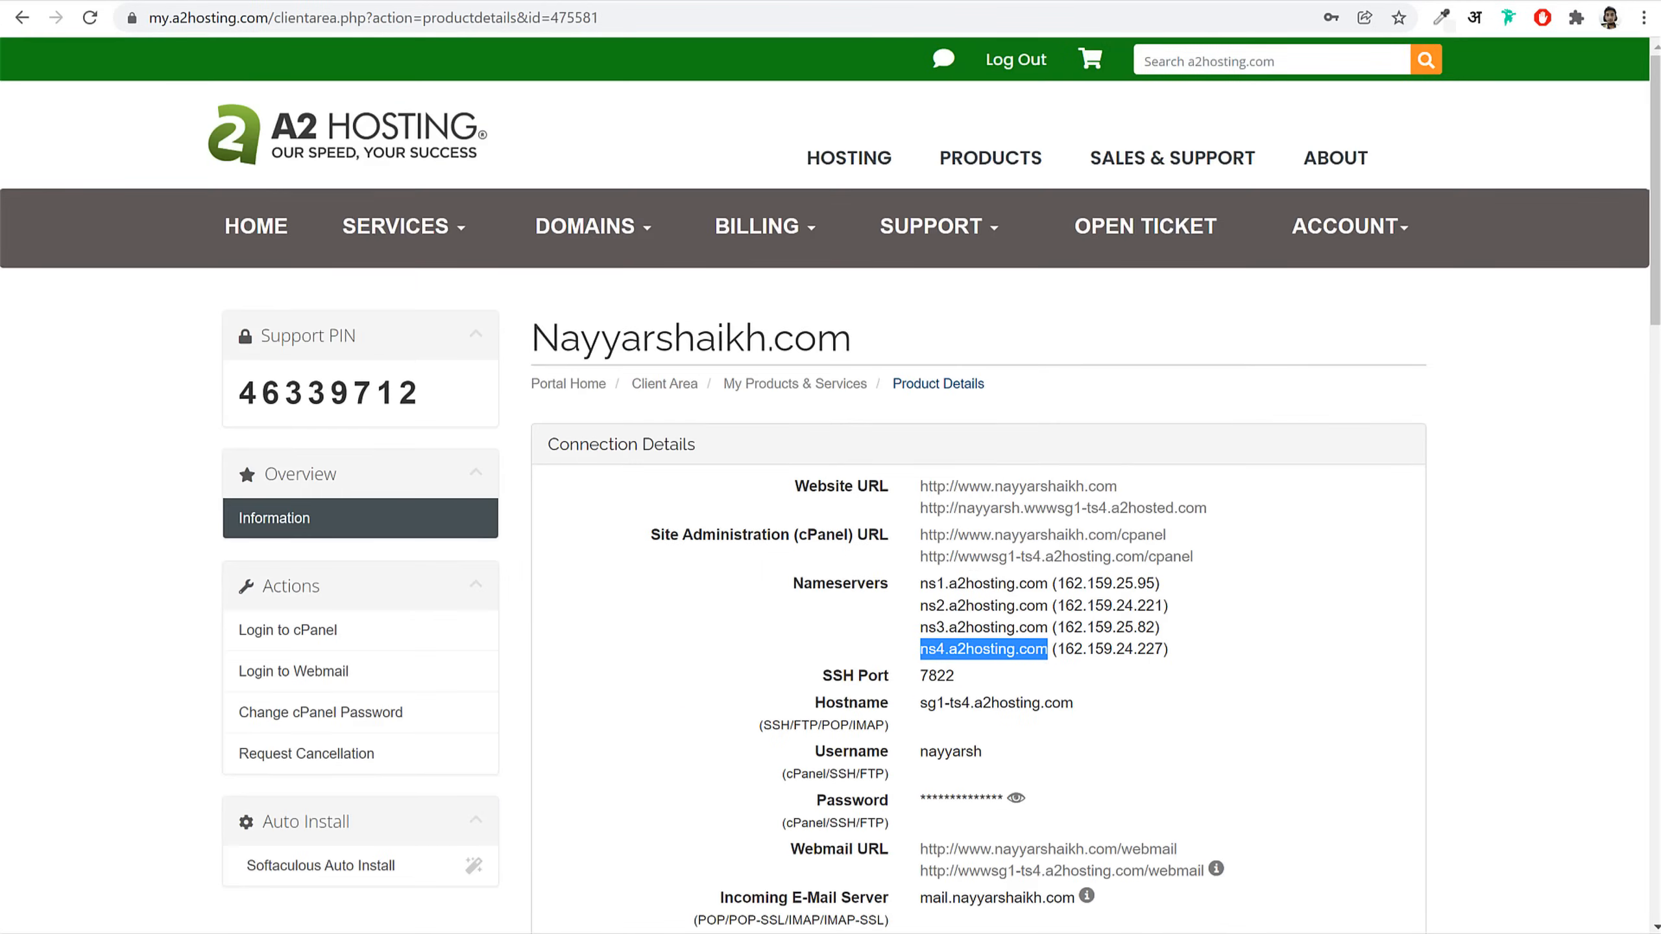
key("ctrl+c")
key("ctrl+Tab")
left_click(677, 556)
key("ctrl+v")
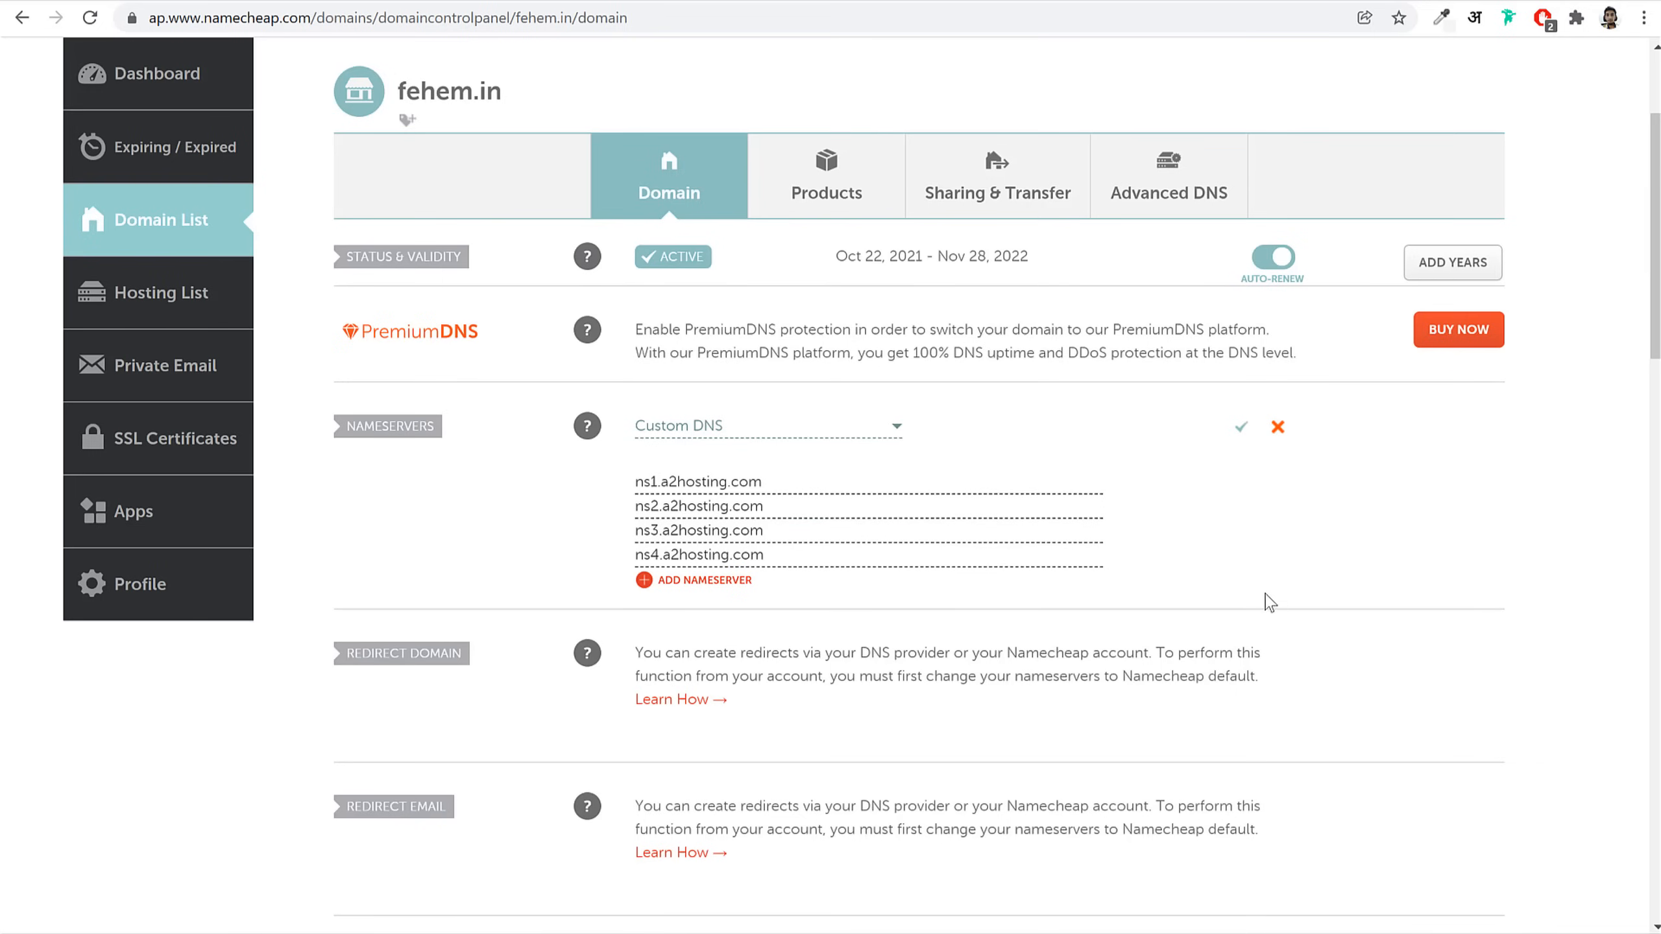
left_click(1241, 431)
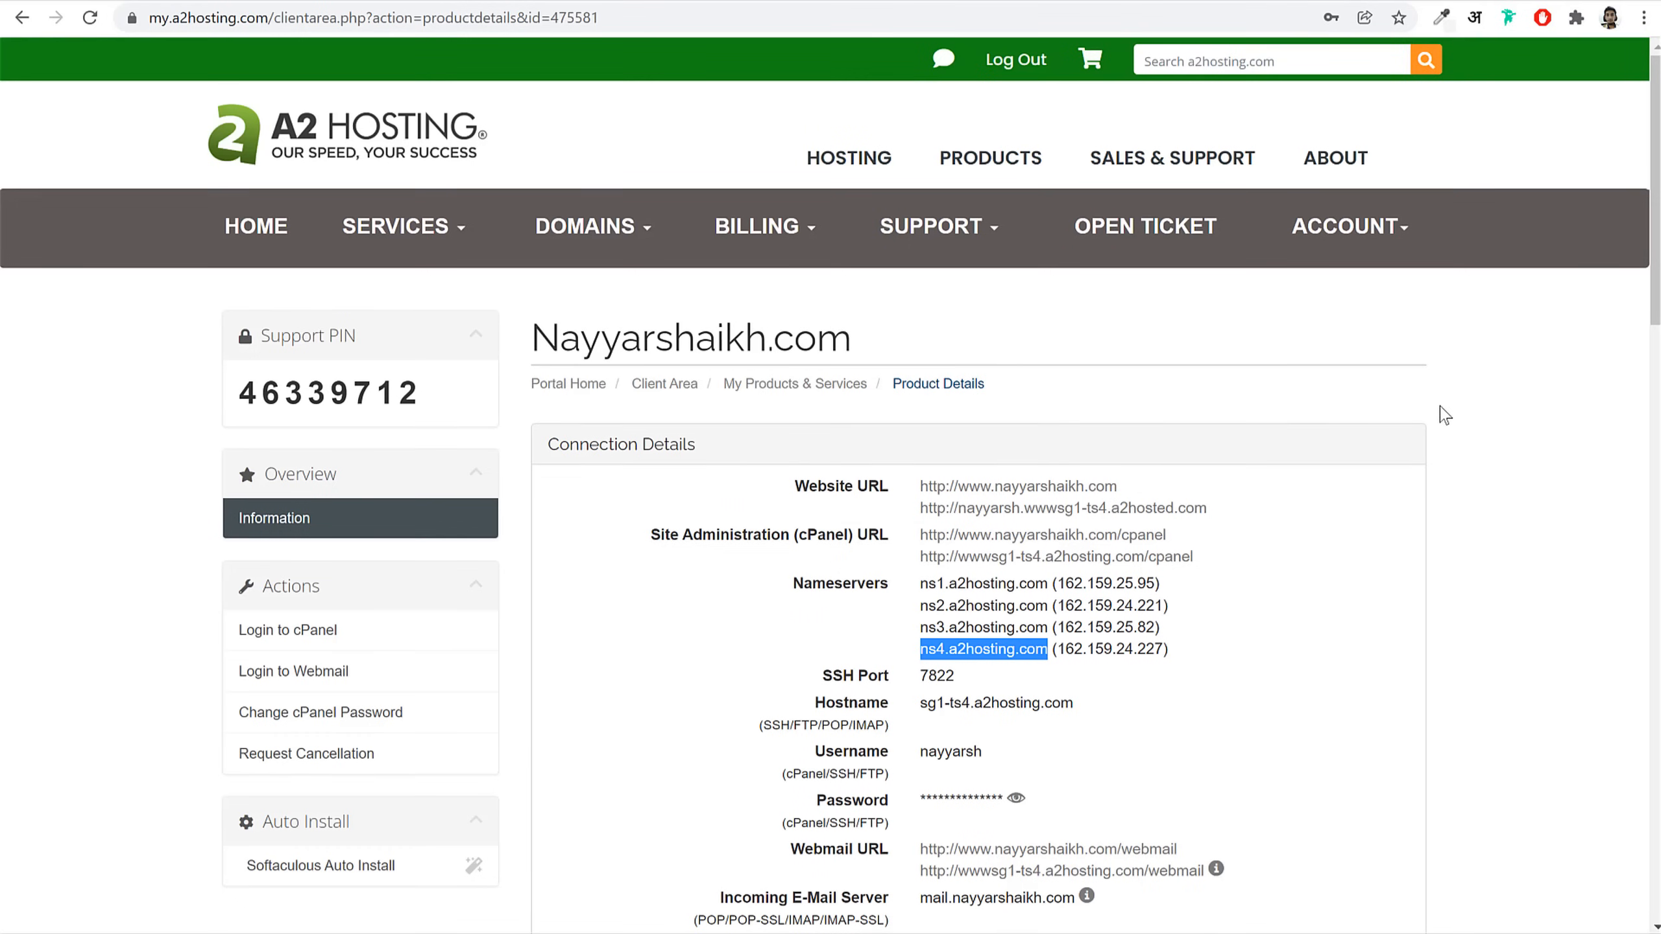
left_click(22, 26)
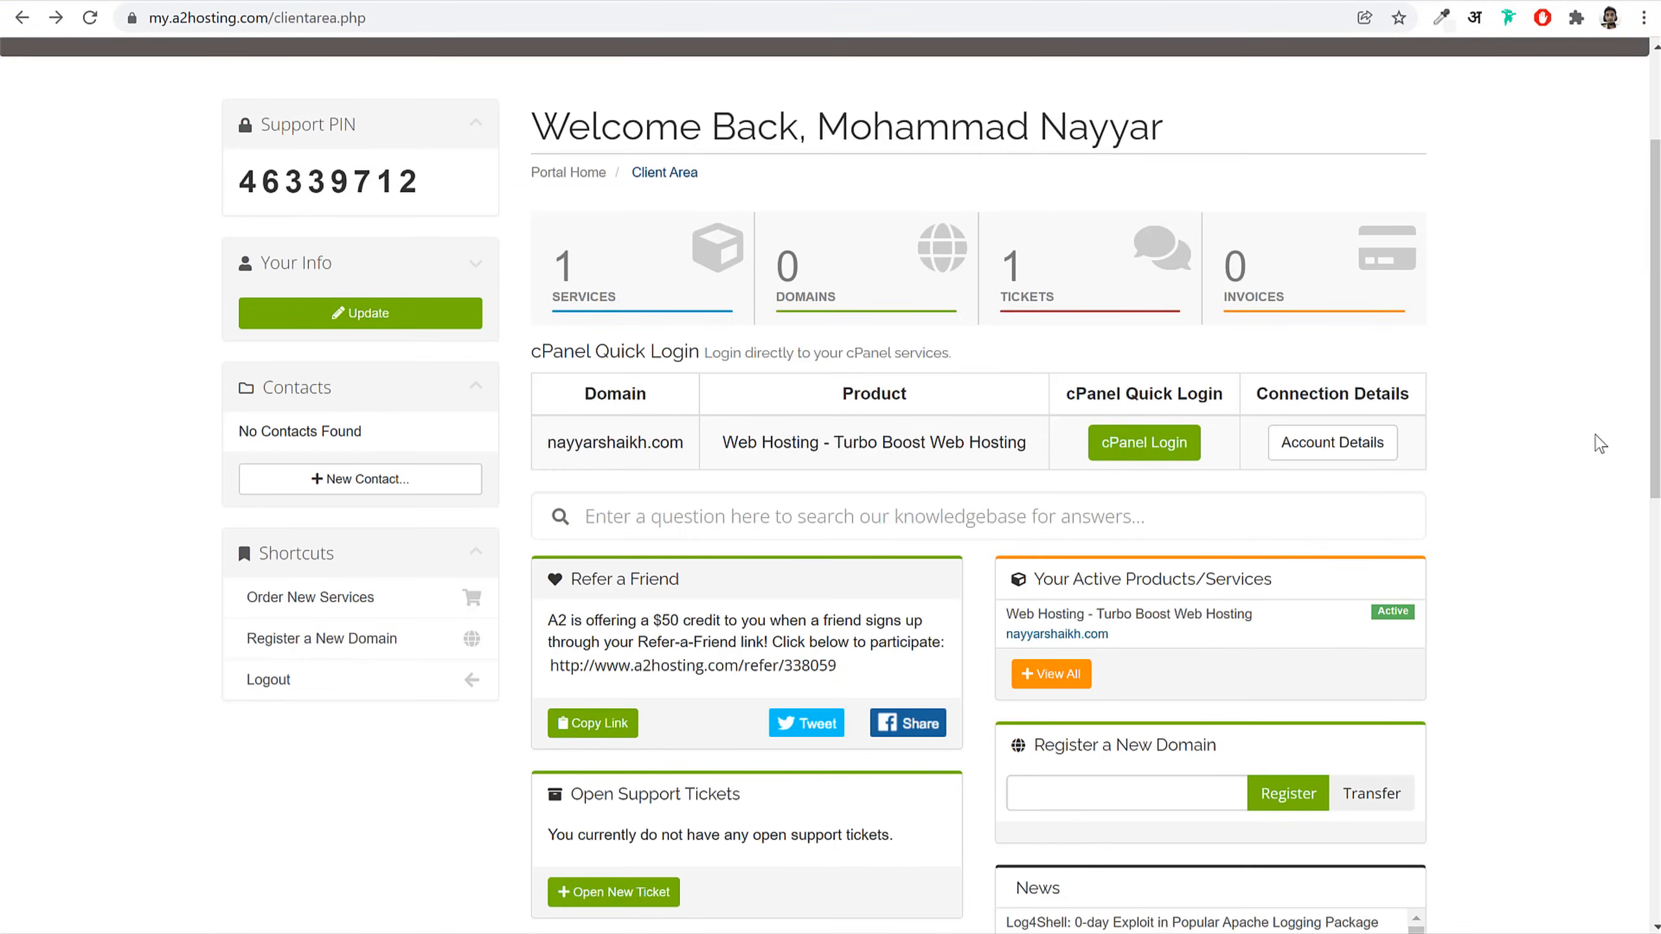
Step: Log in to cPanel and review the account's Primary Domain and DV Certificate information
left_click(1151, 451)
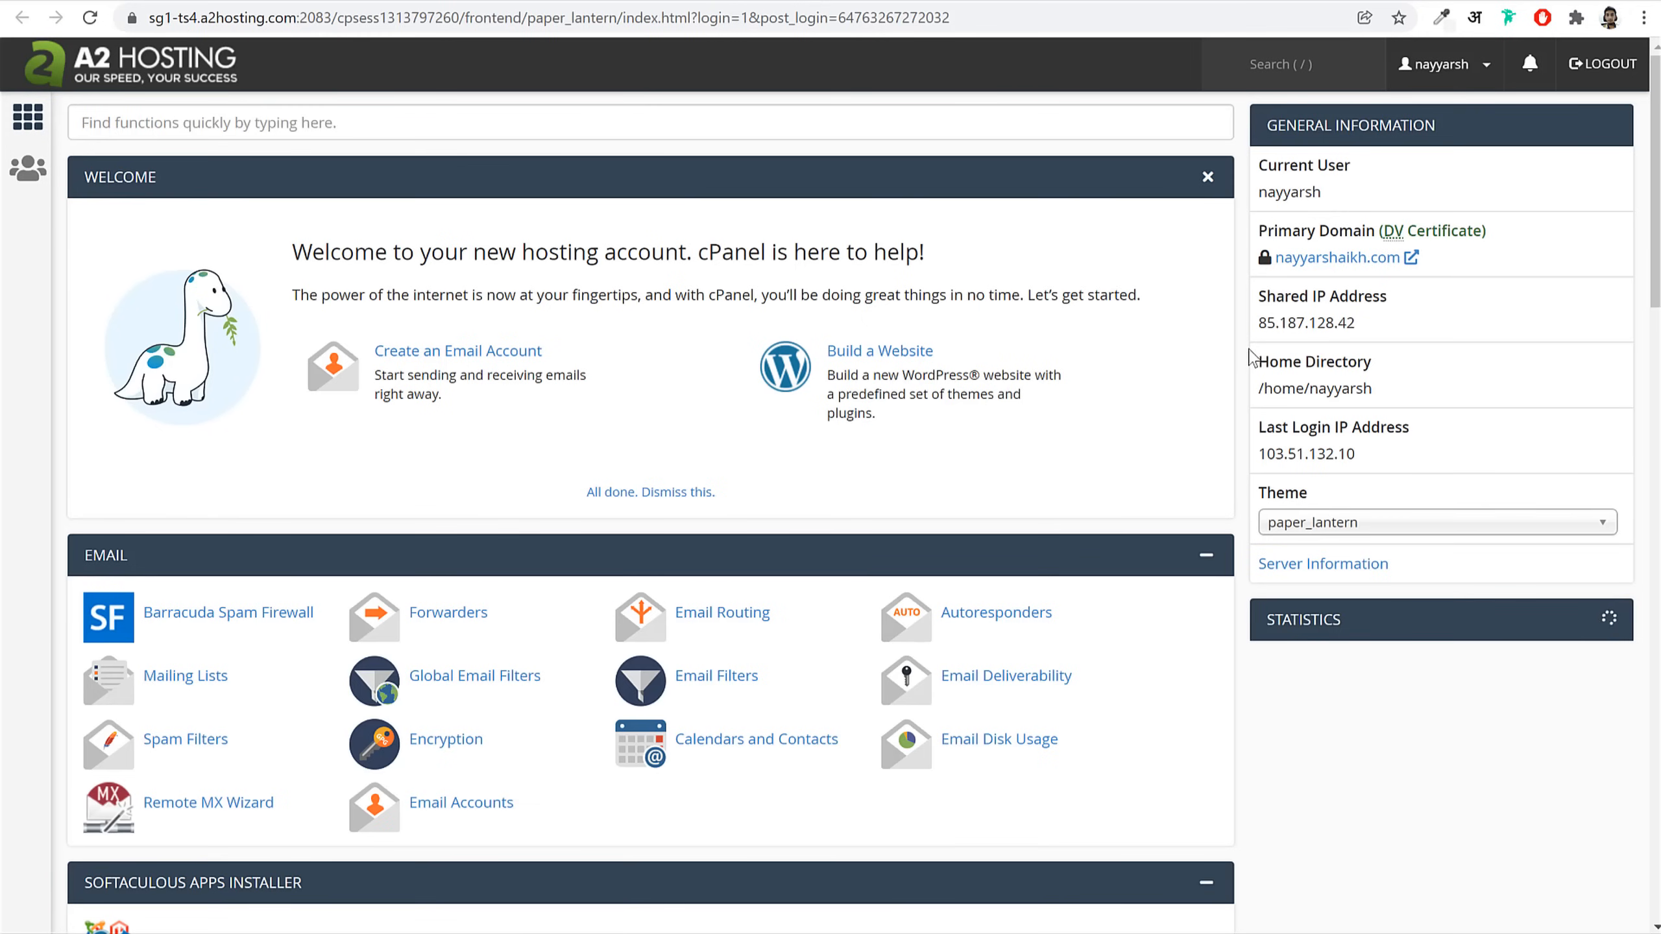
scroll(1250, 393, "down", 5)
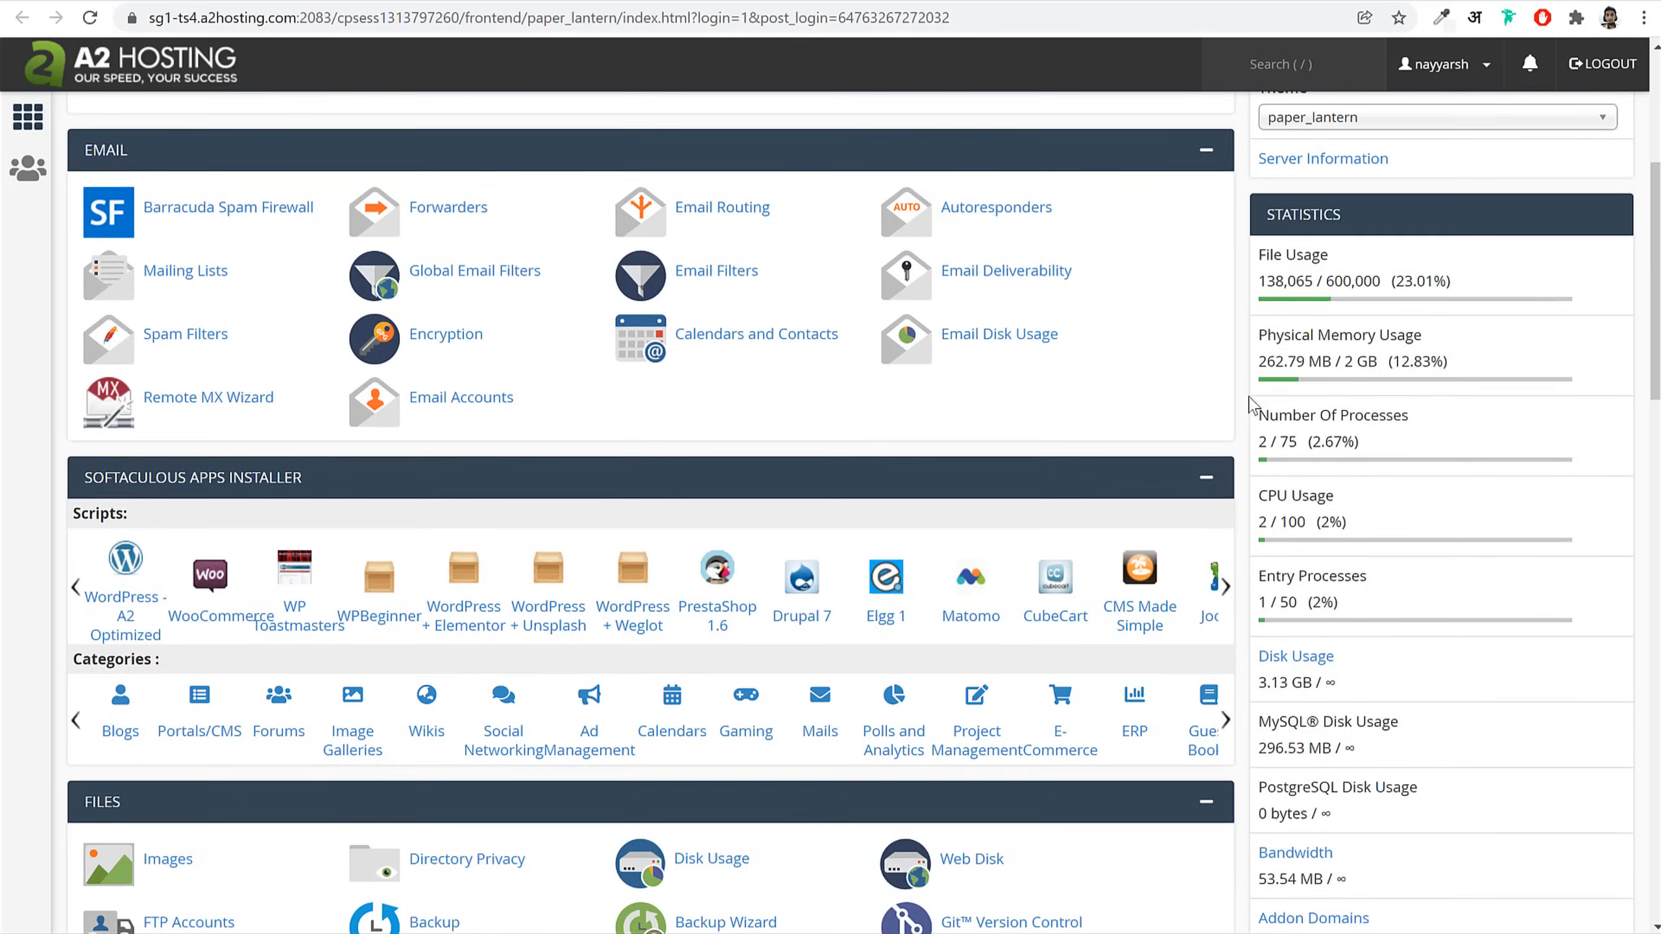
scroll(1250, 406, "up", 5)
left_click_drag(1253, 237, 1382, 242)
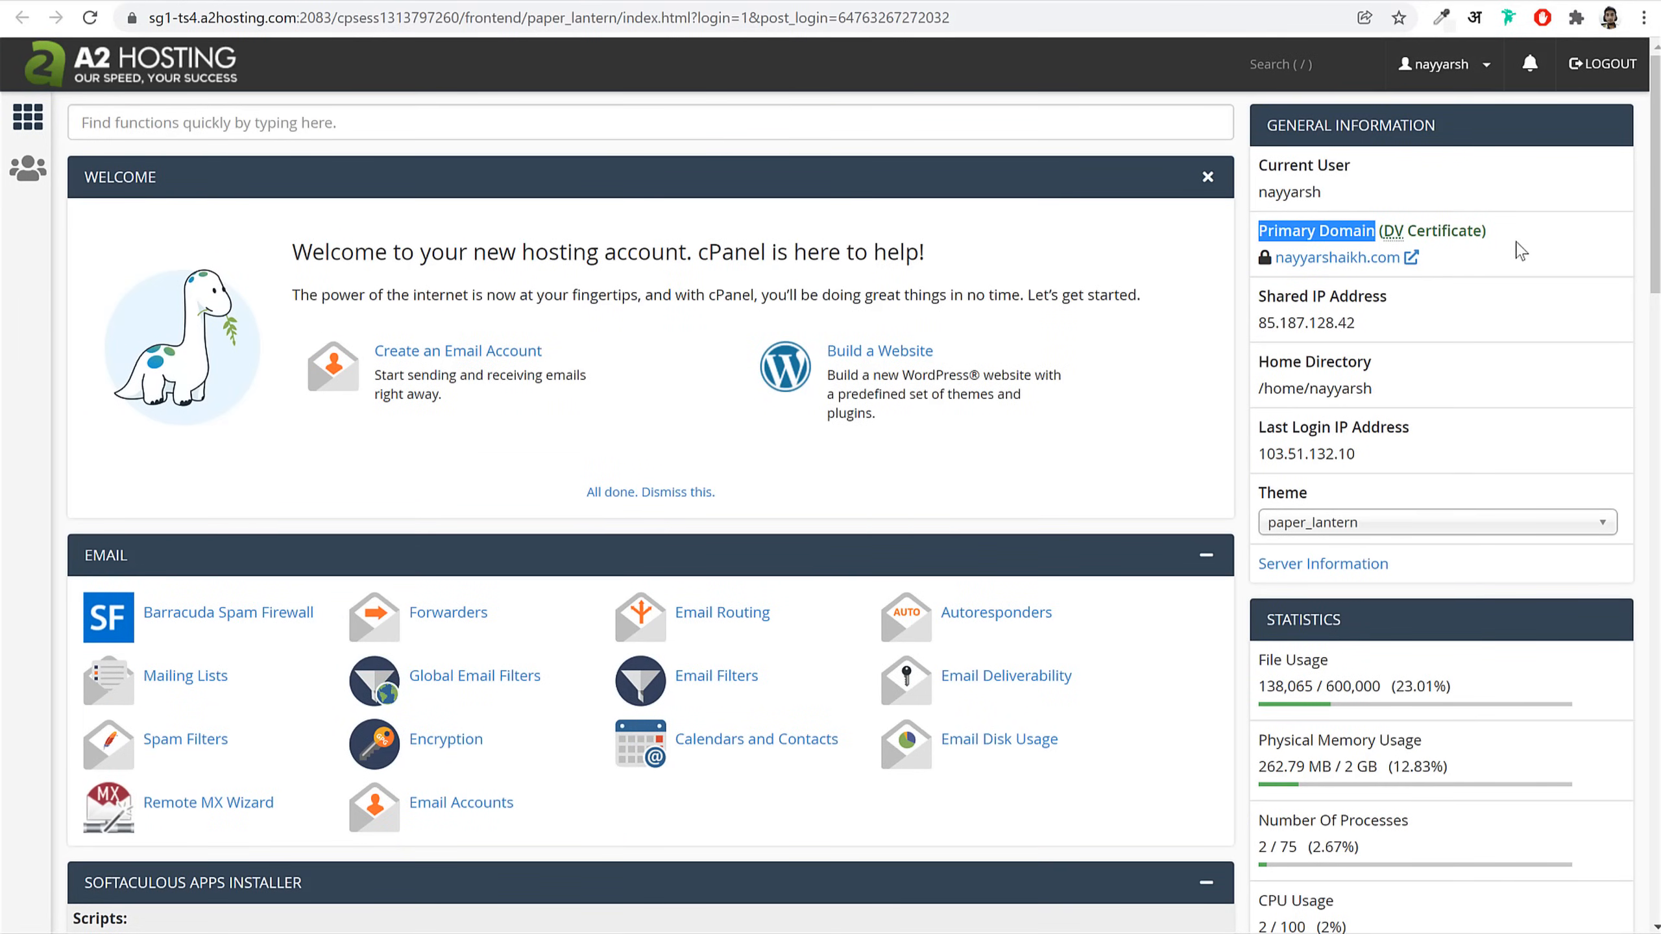
left_click(1388, 241)
left_click_drag(1389, 234, 1482, 235)
left_click(1495, 249)
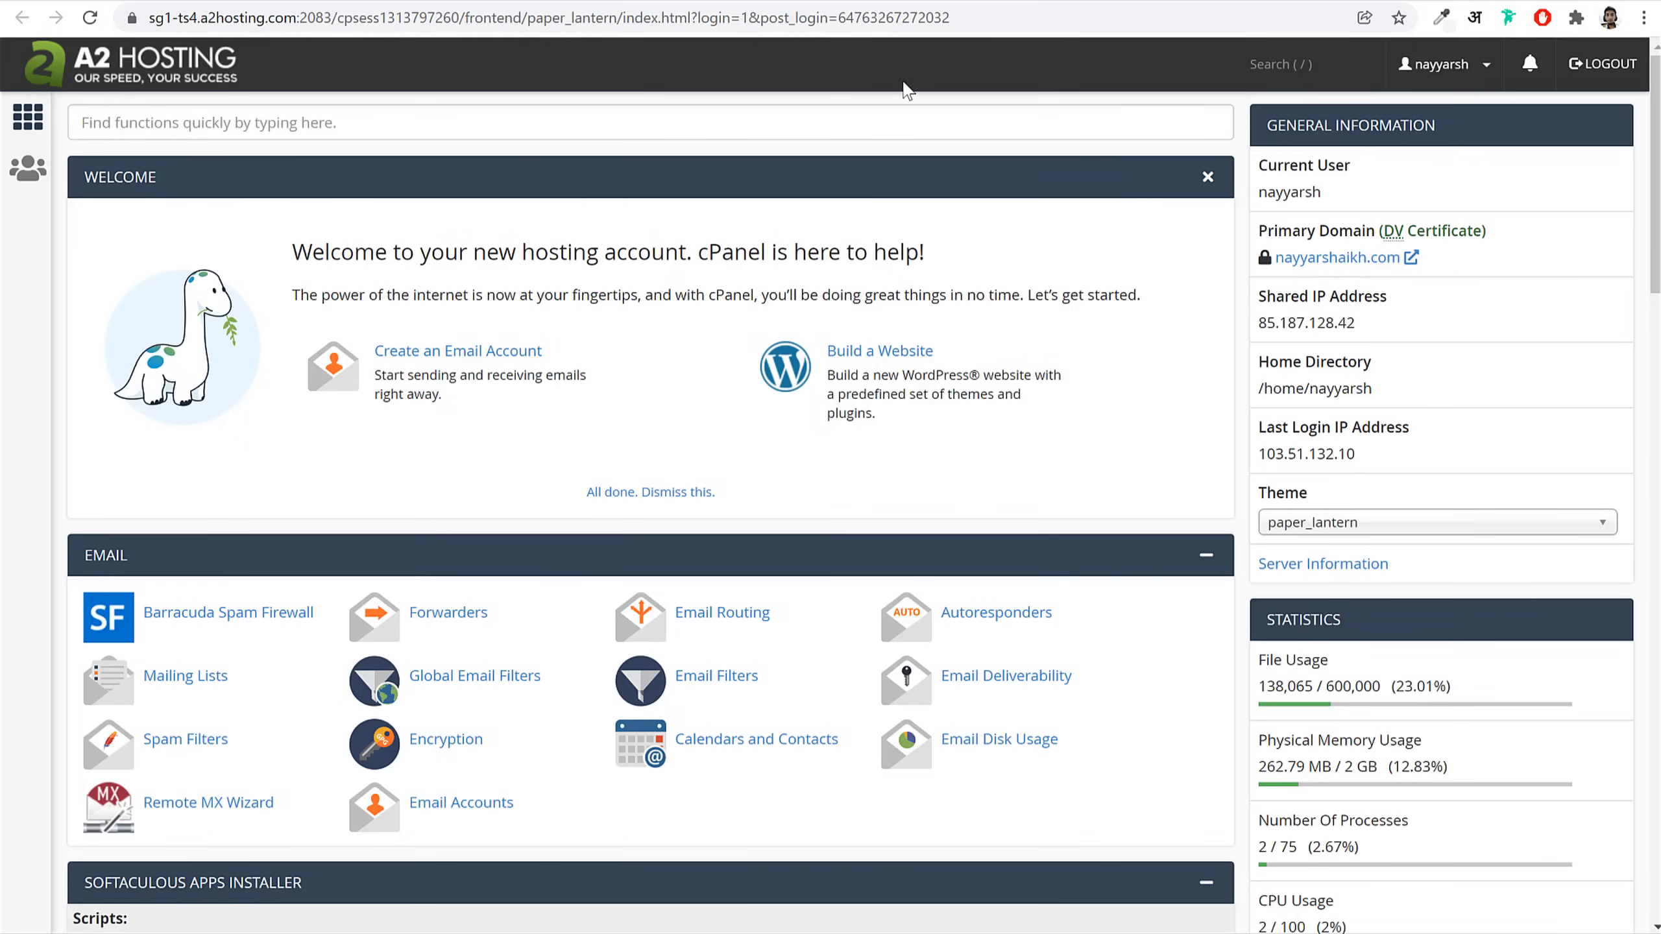
left_click(488, 129)
type("ssl")
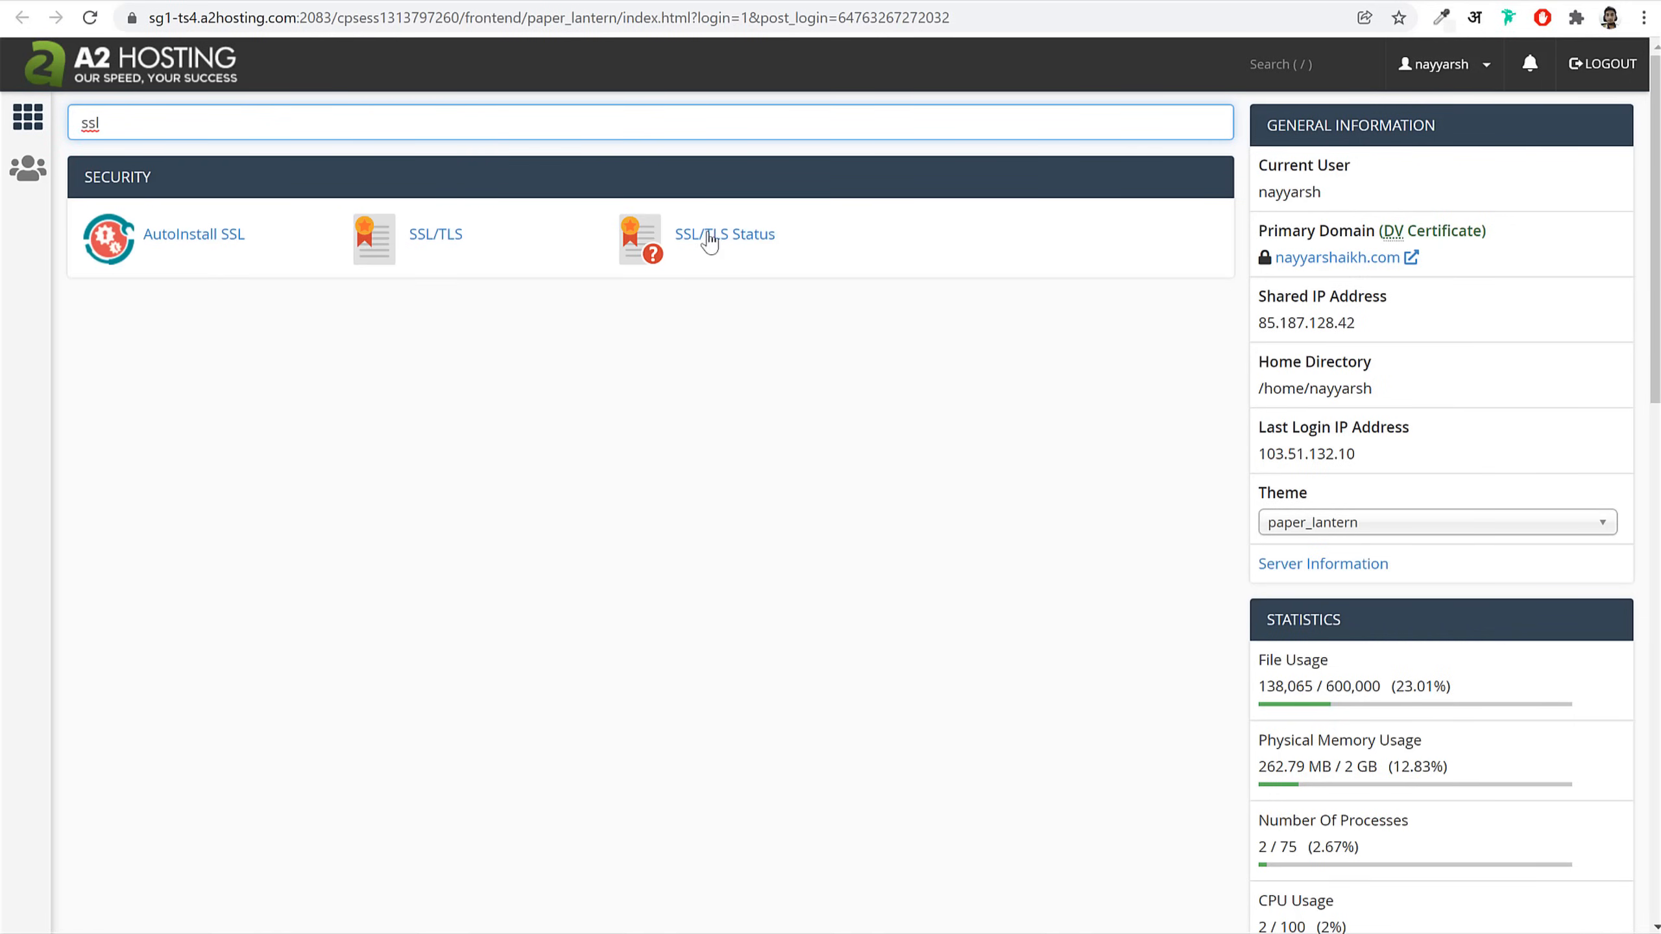
left_click(737, 241)
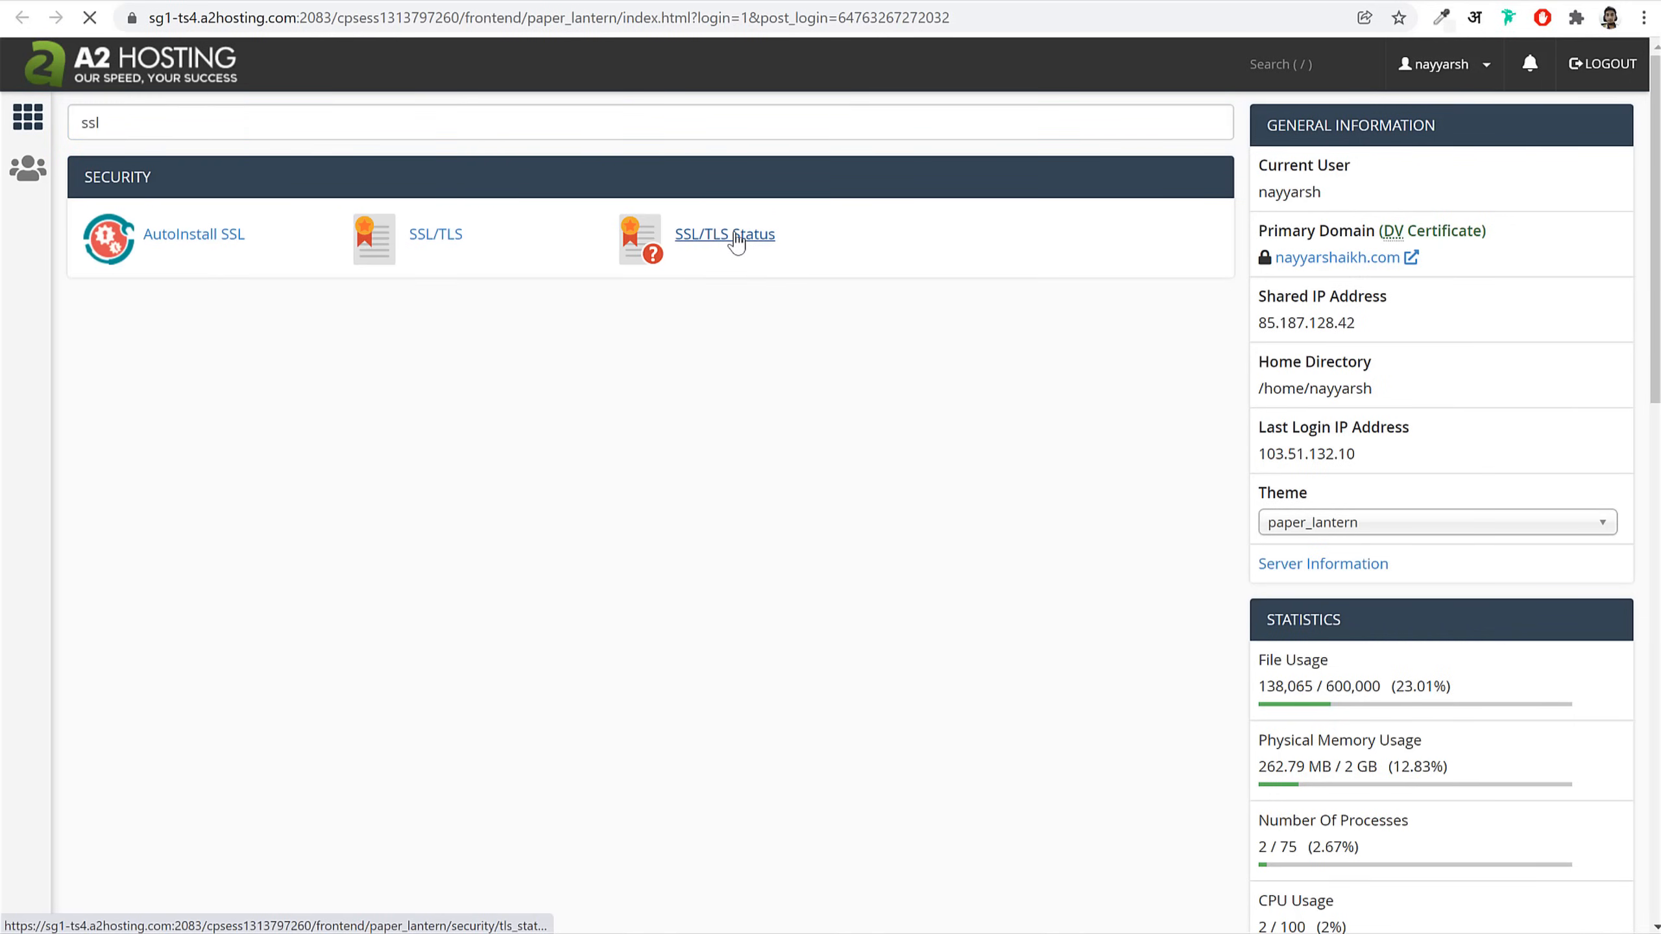
scroll(1197, 566, "down", 10)
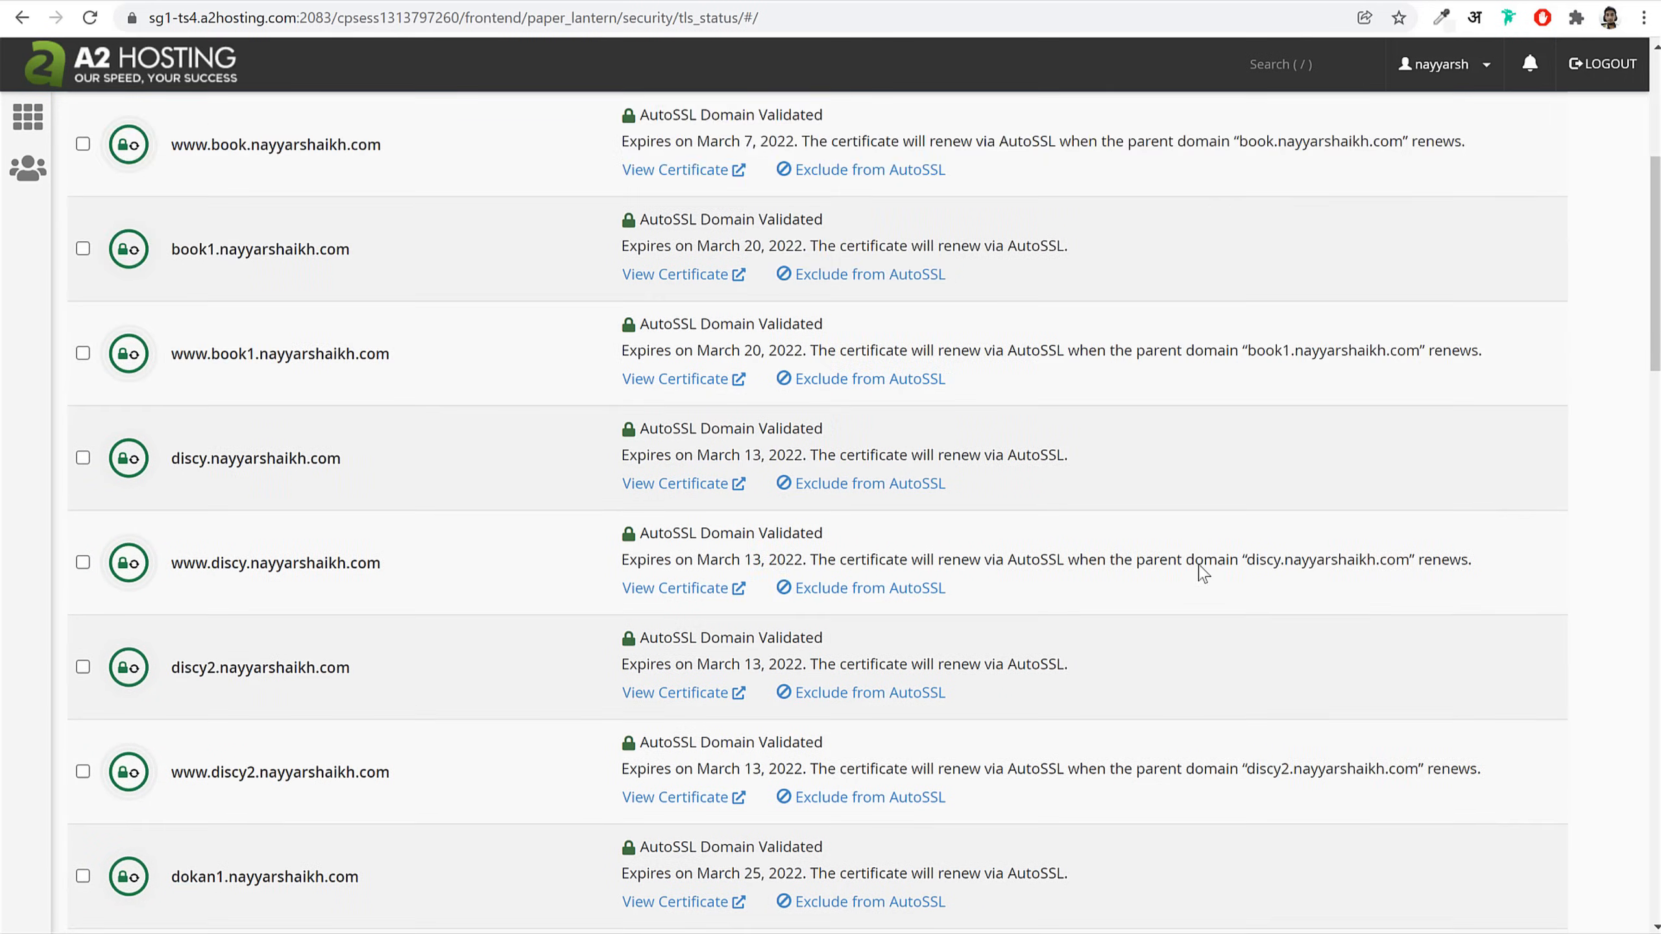
scroll(1197, 566, "up", 10)
left_click(1102, 344)
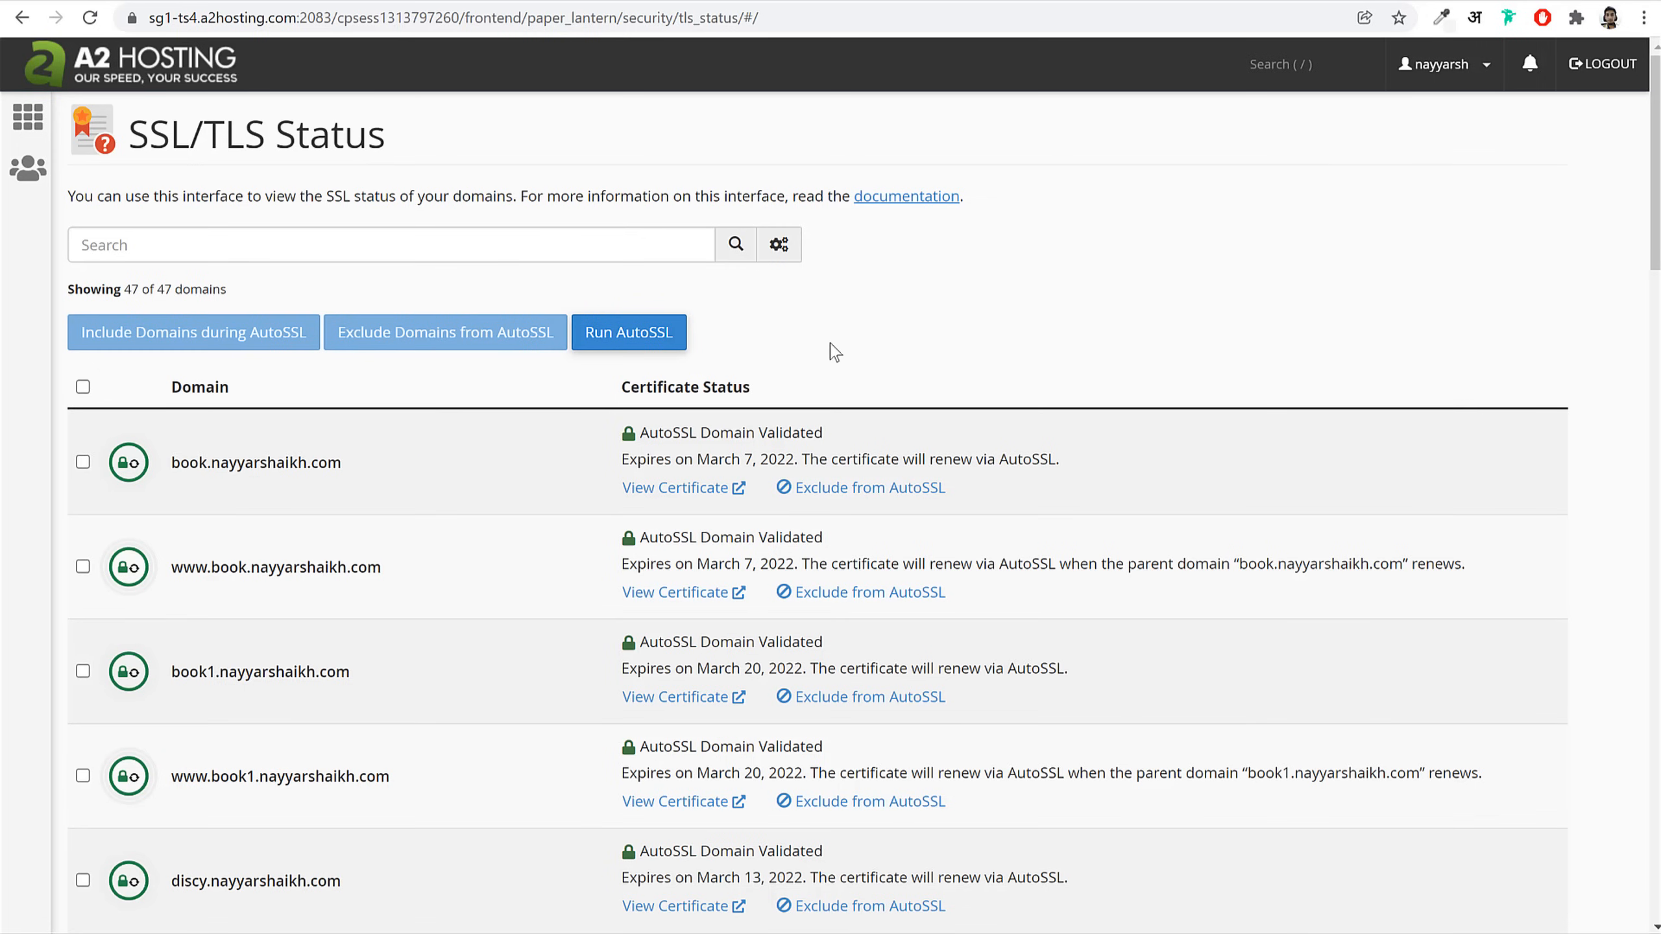
left_click(159, 82)
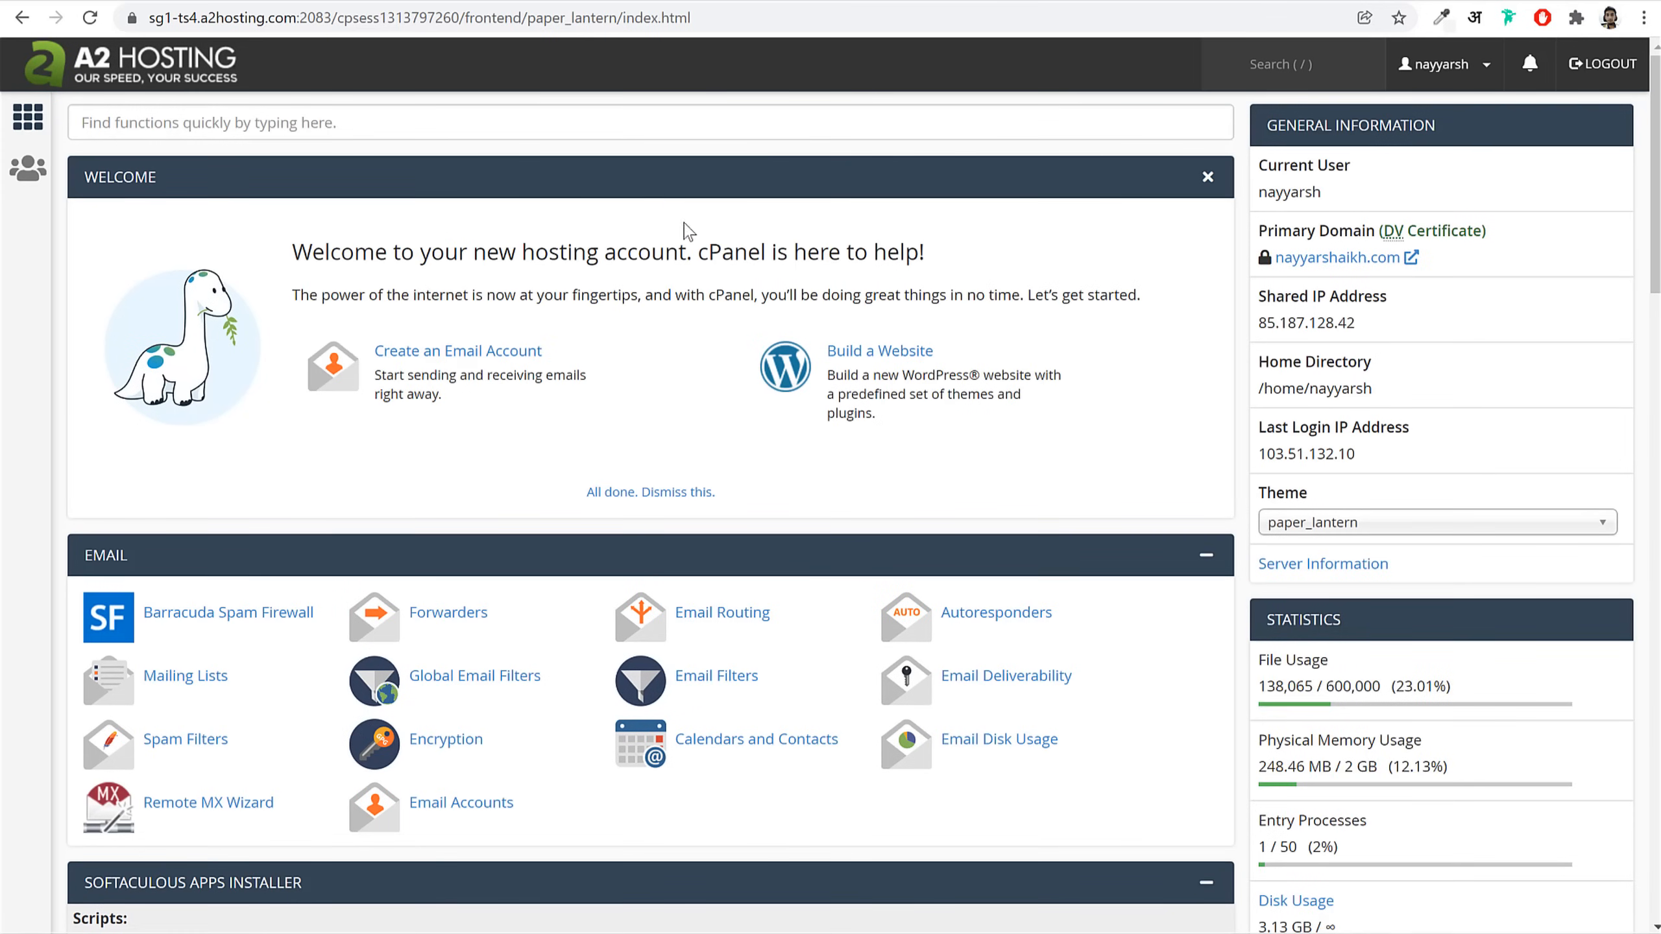
Step: Search cPanel for 'sof' and open the Softaculous Apps Installer
left_click(472, 136)
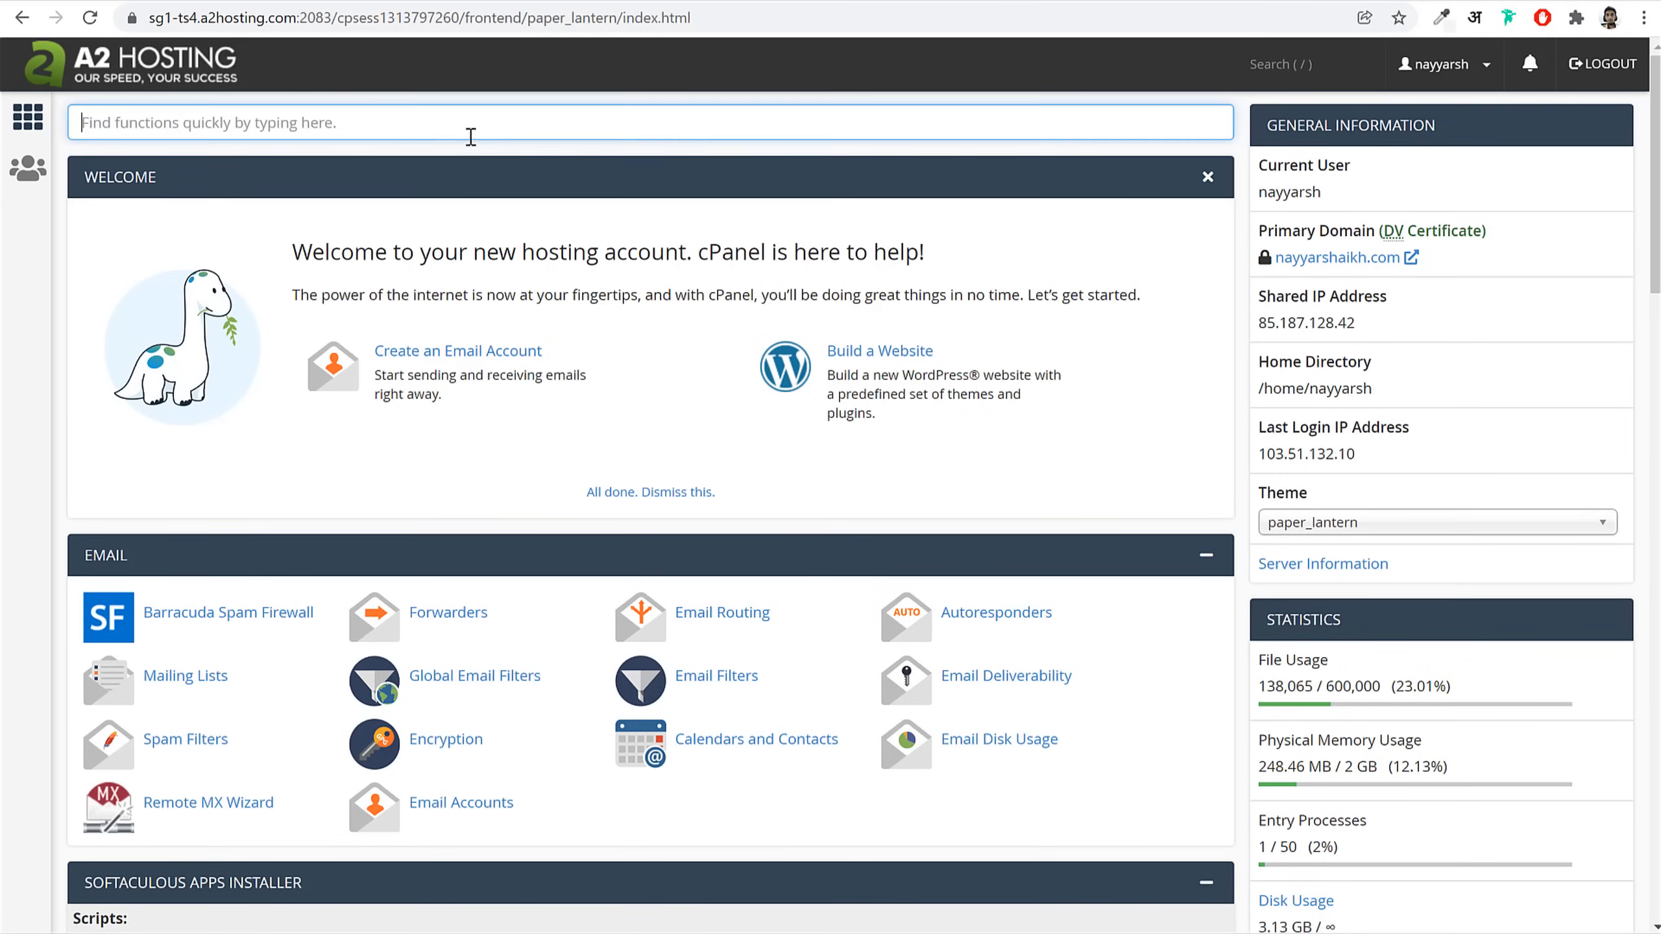
type("sof")
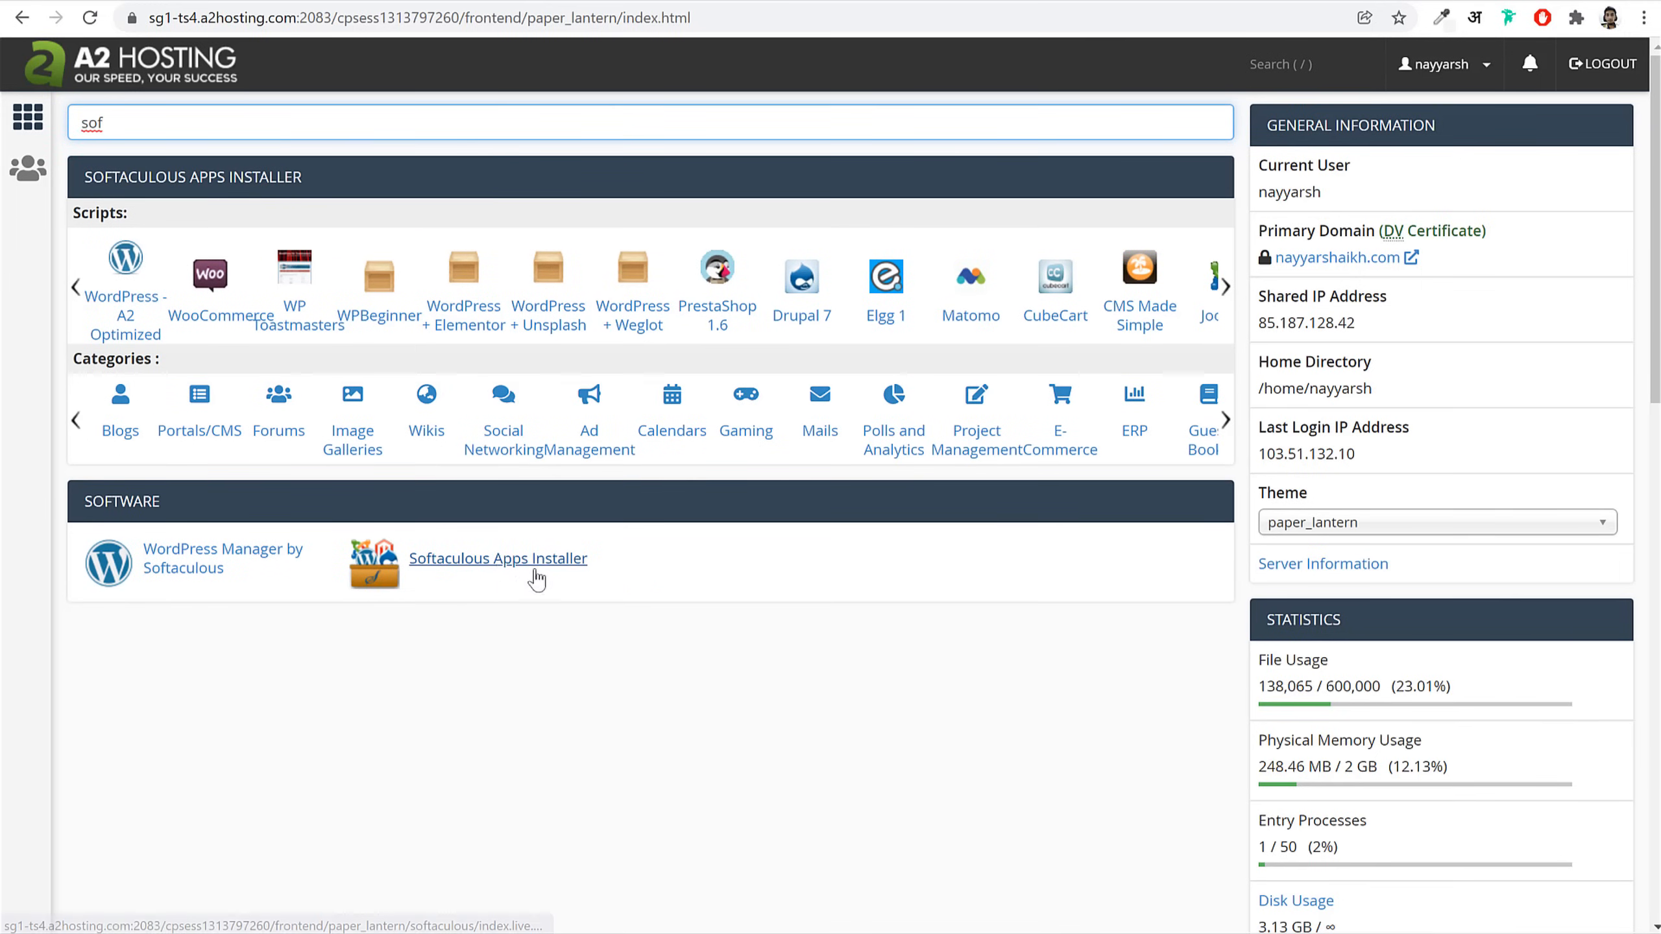
left_click(503, 568)
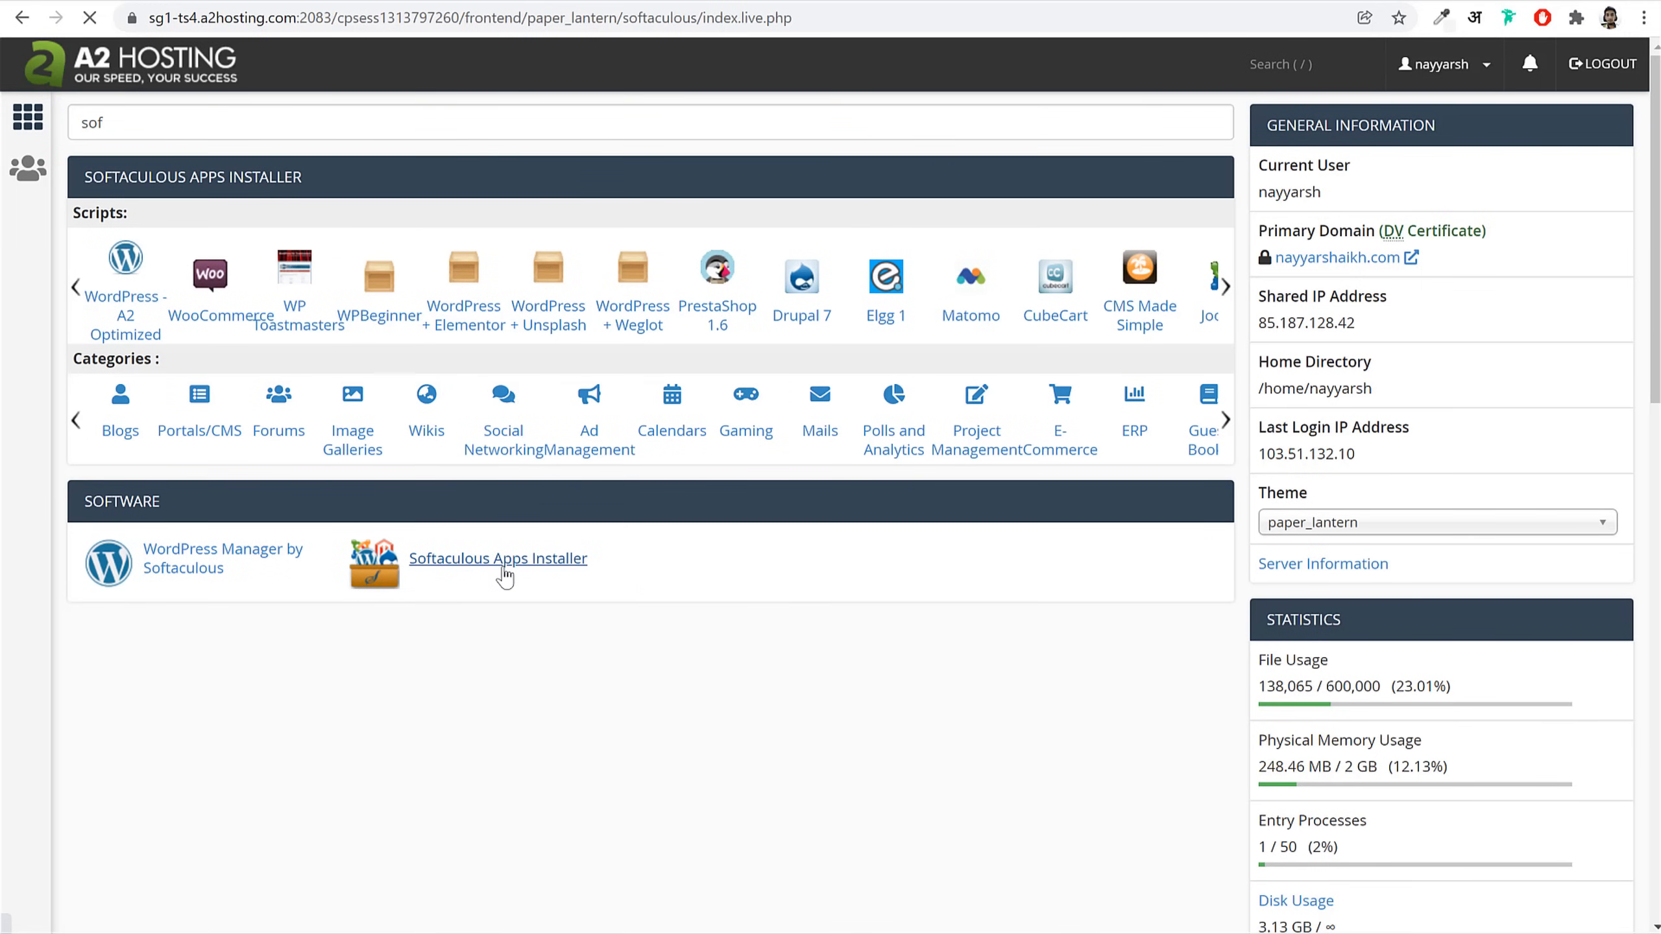
scroll(1409, 483, "down", 10)
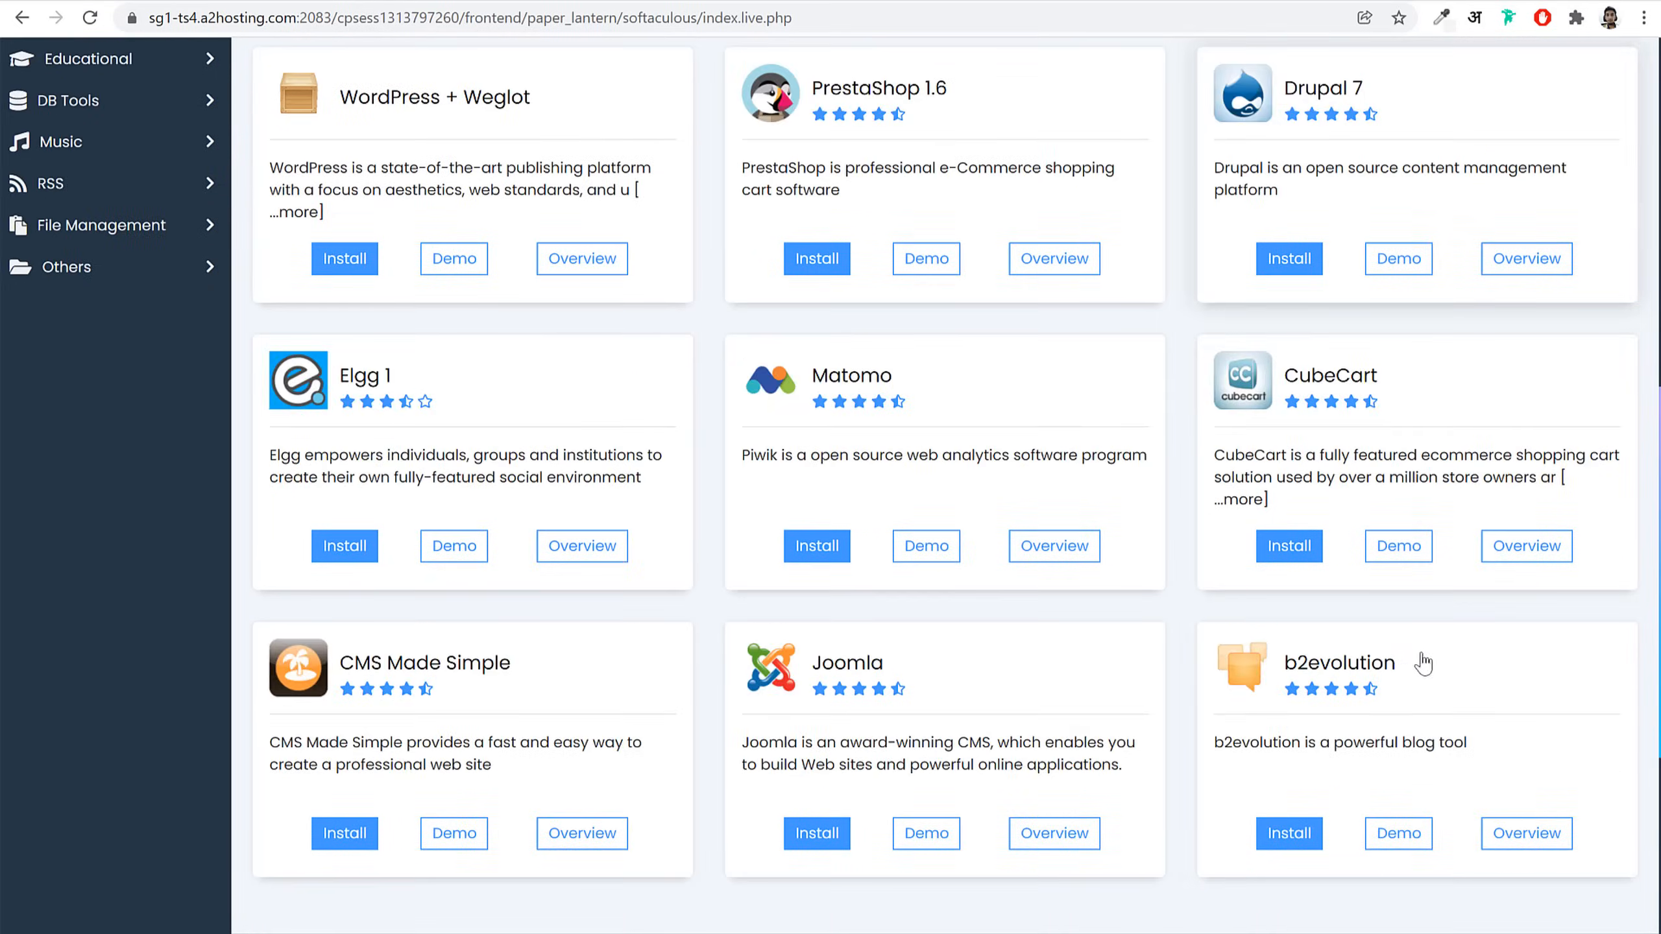
scroll(1424, 663, "up", 10)
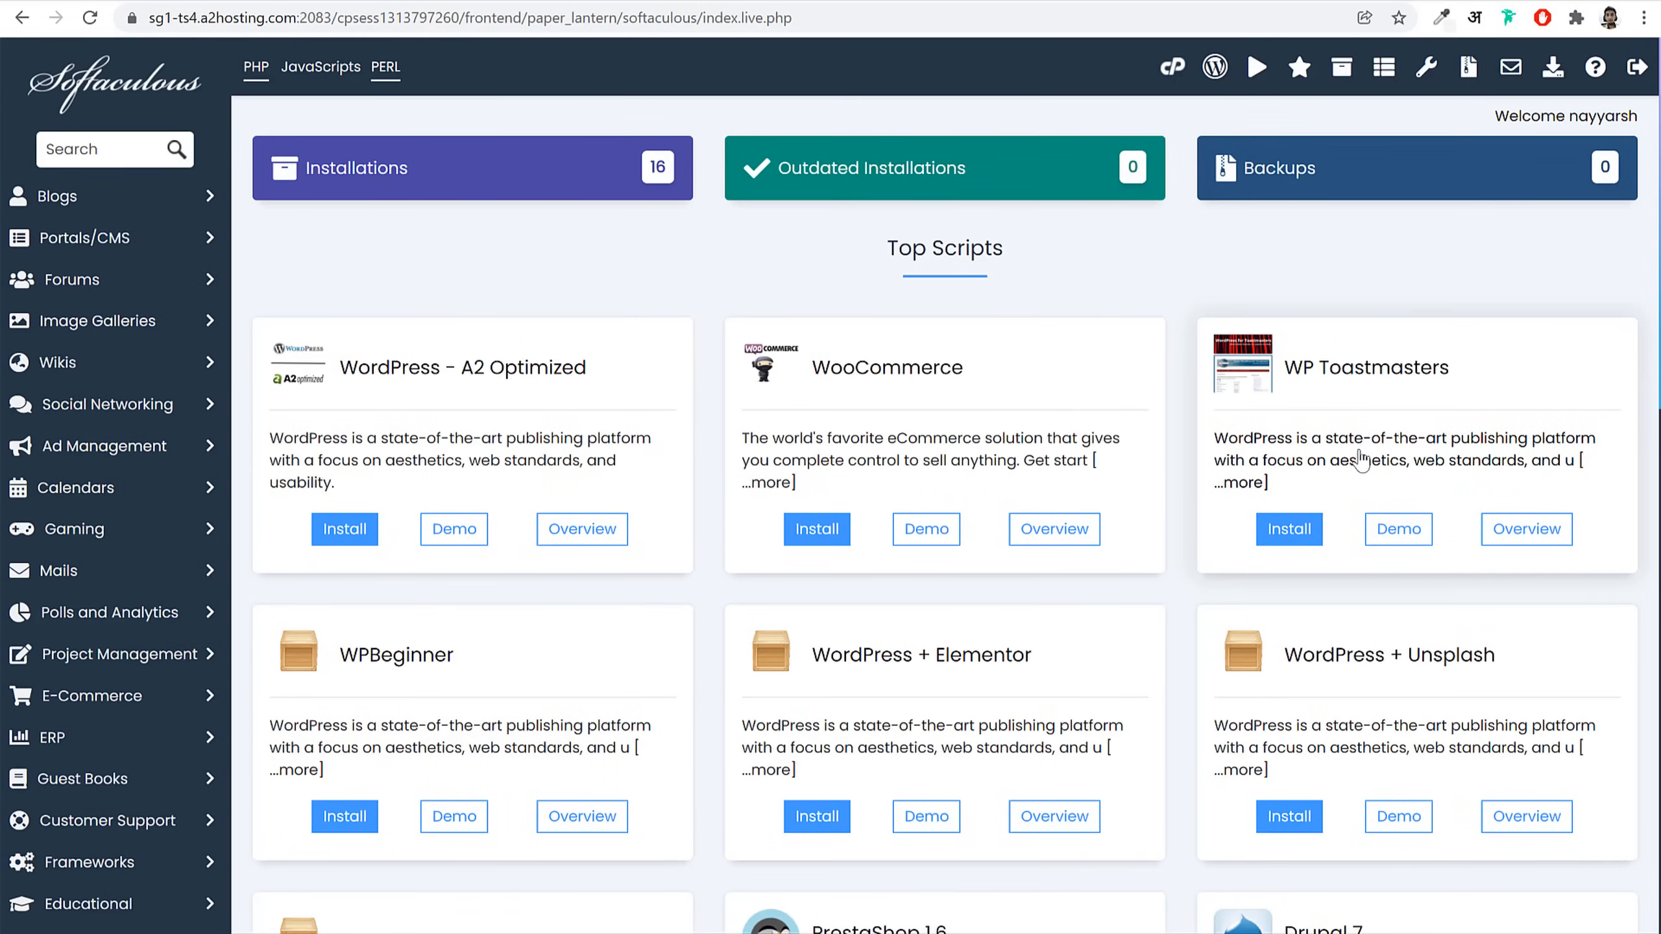
Step: Search Softaculous for 'wordp' and open the WordPress script page
left_click(113, 140)
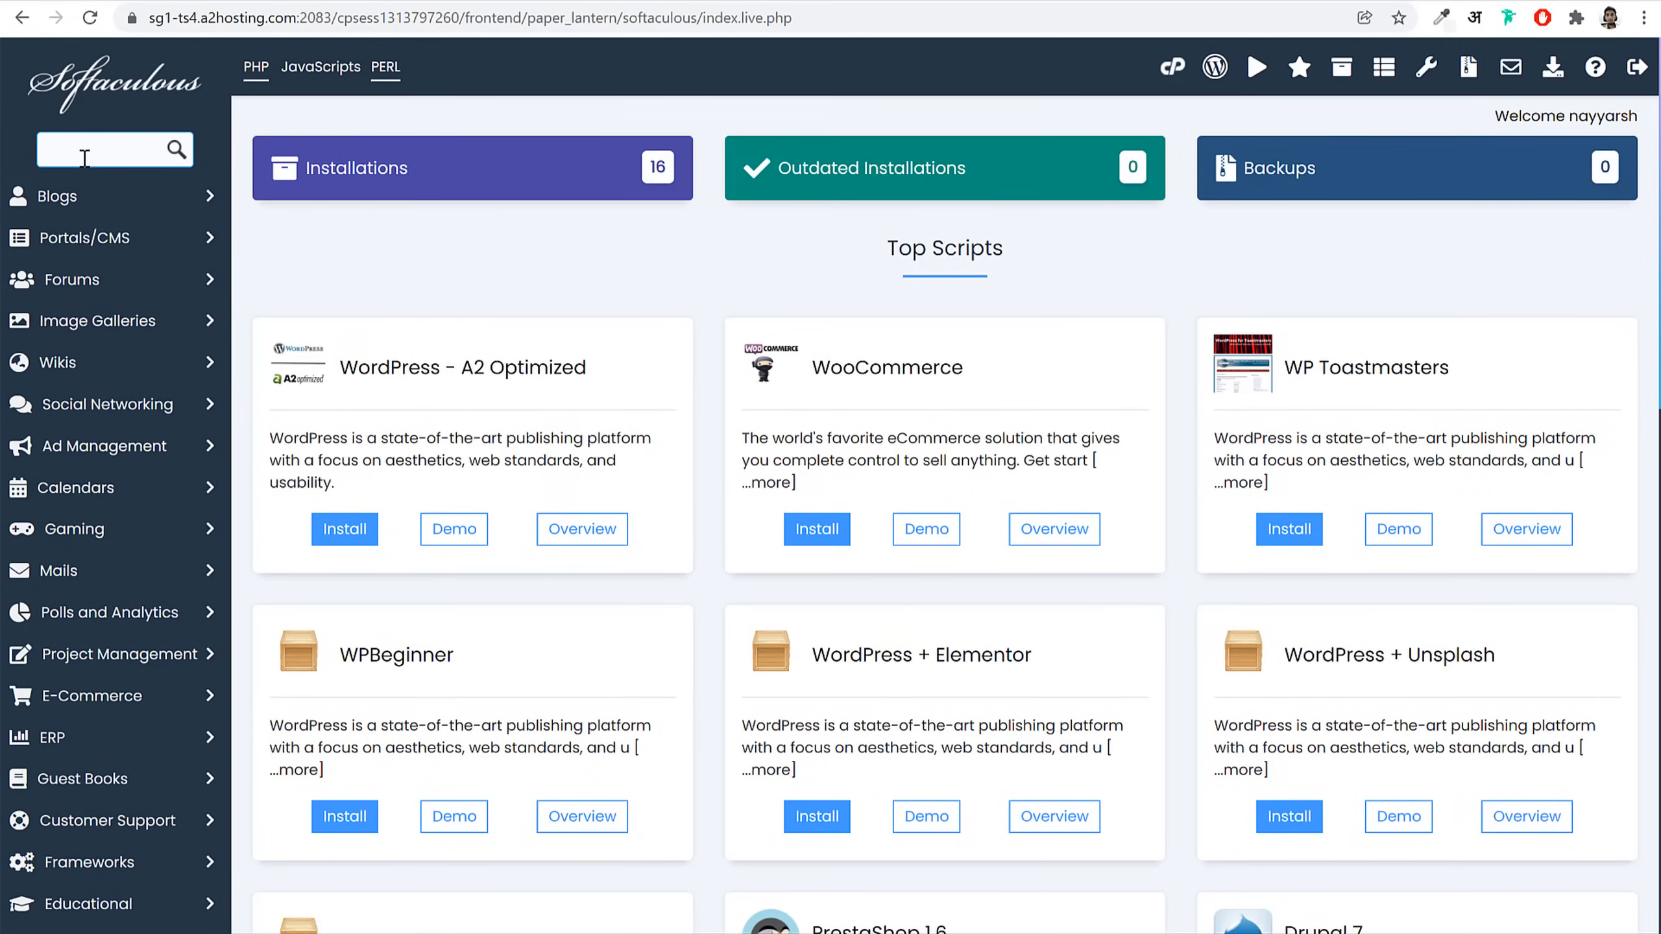
type("wordp")
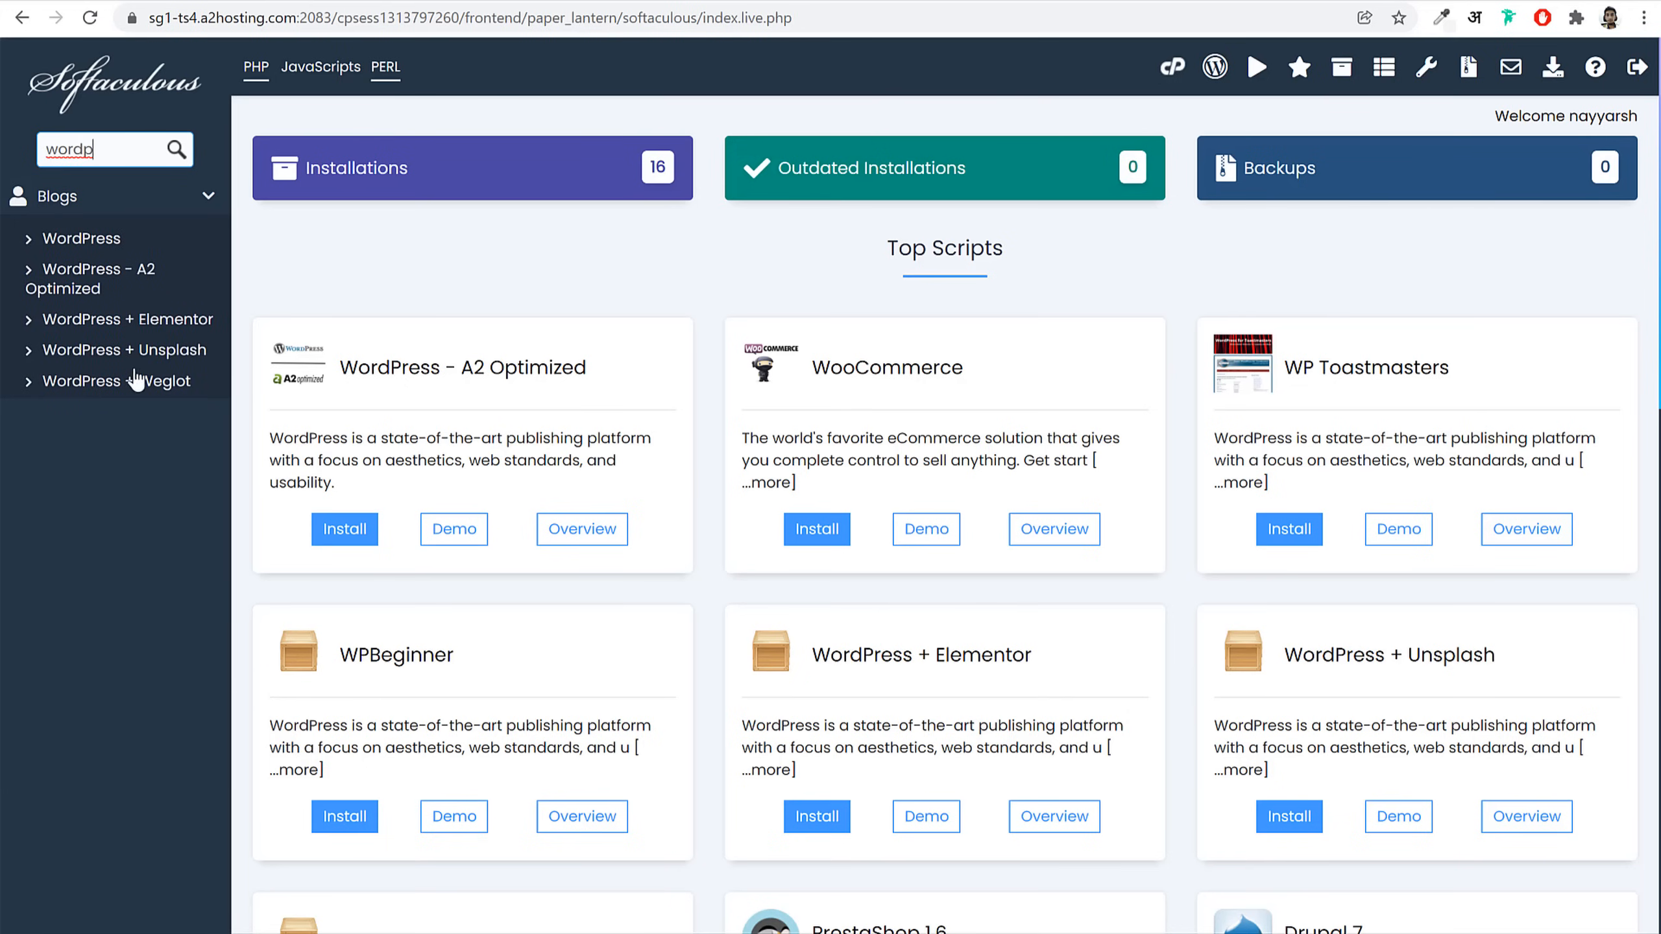
left_click(85, 241)
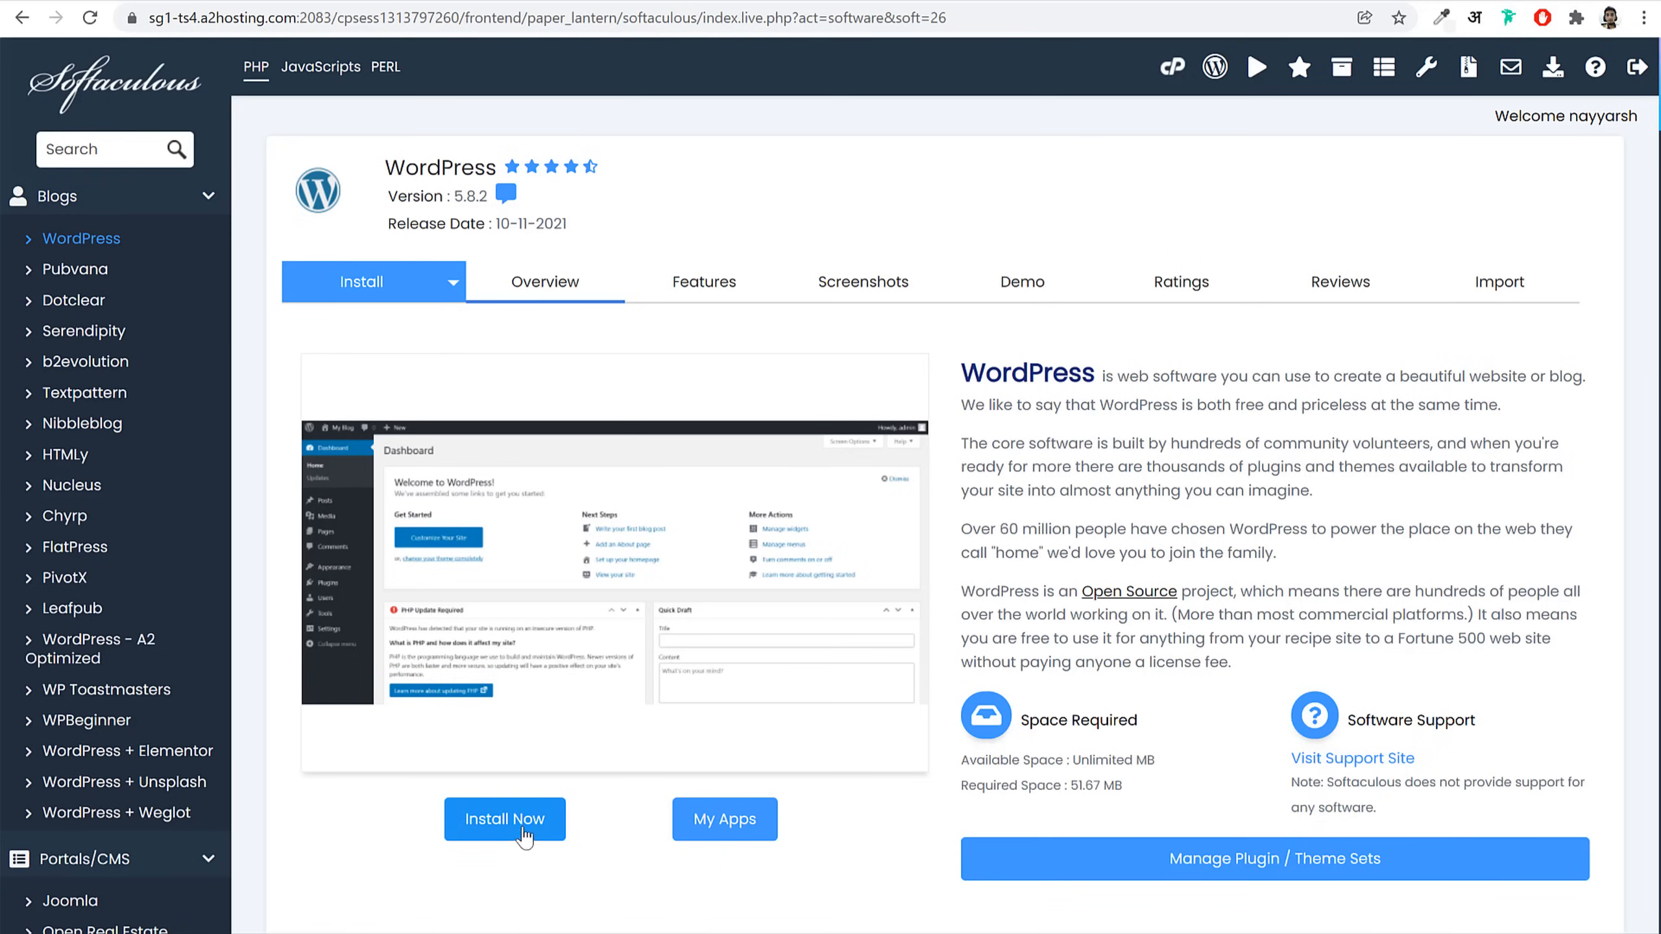
Step: Start a WordPress install and choose web2022.nayyarshaikh.com as the domain
left_click(525, 836)
scroll(1292, 510, "down", 5)
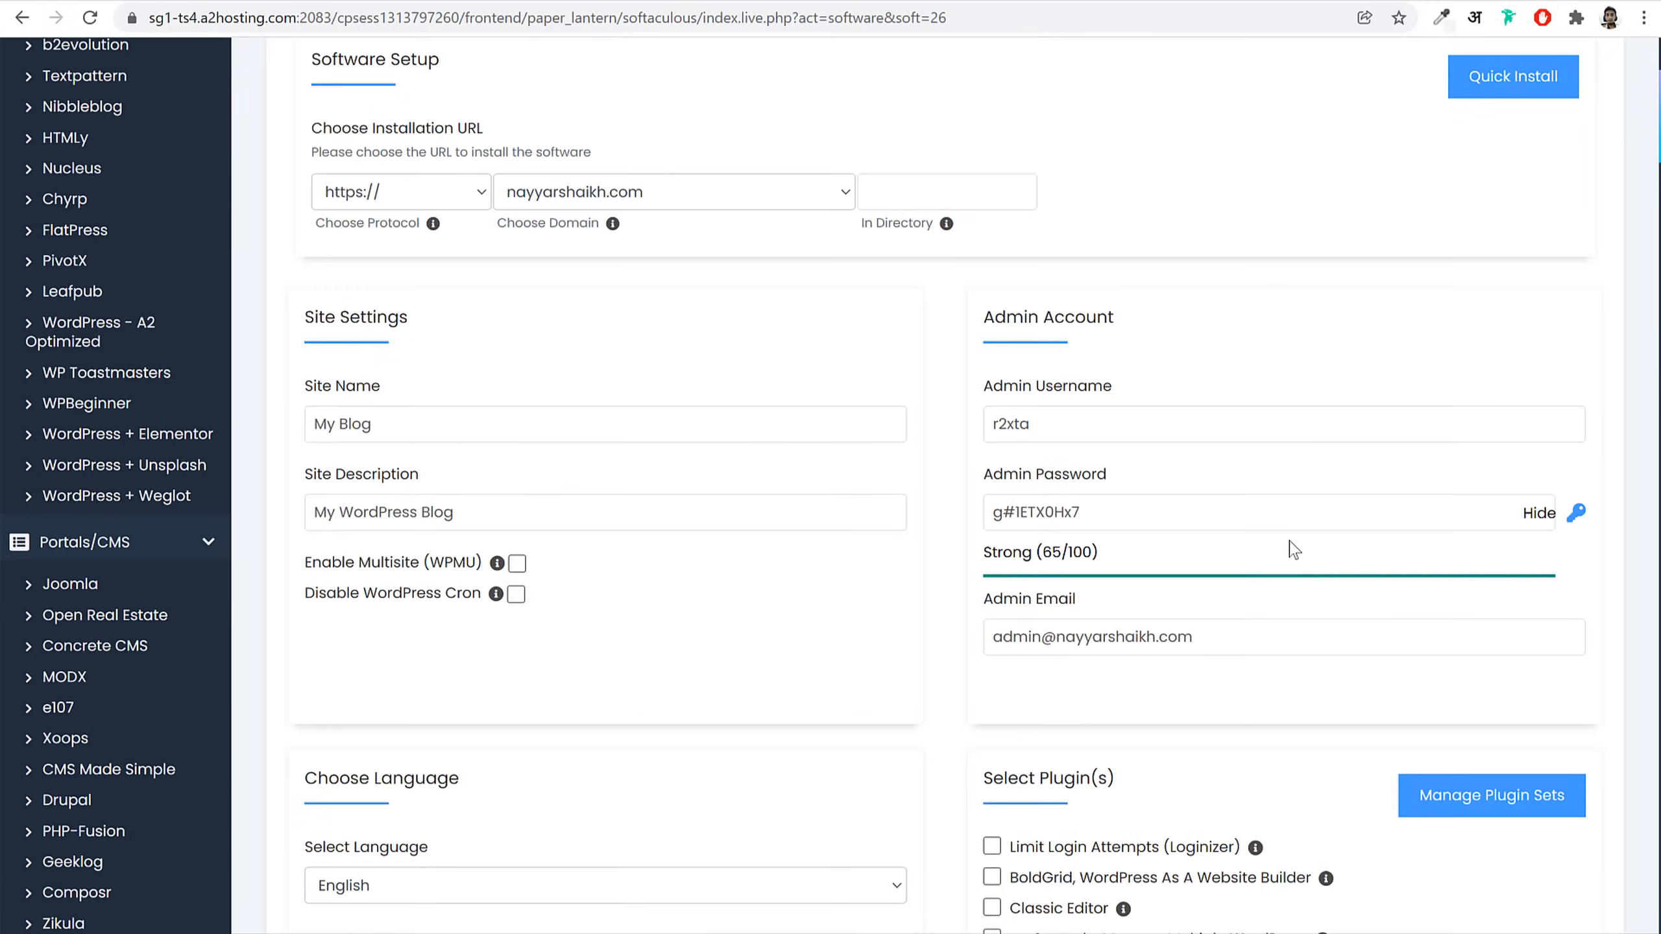
scroll(668, 327, "up", 2)
left_click(674, 308)
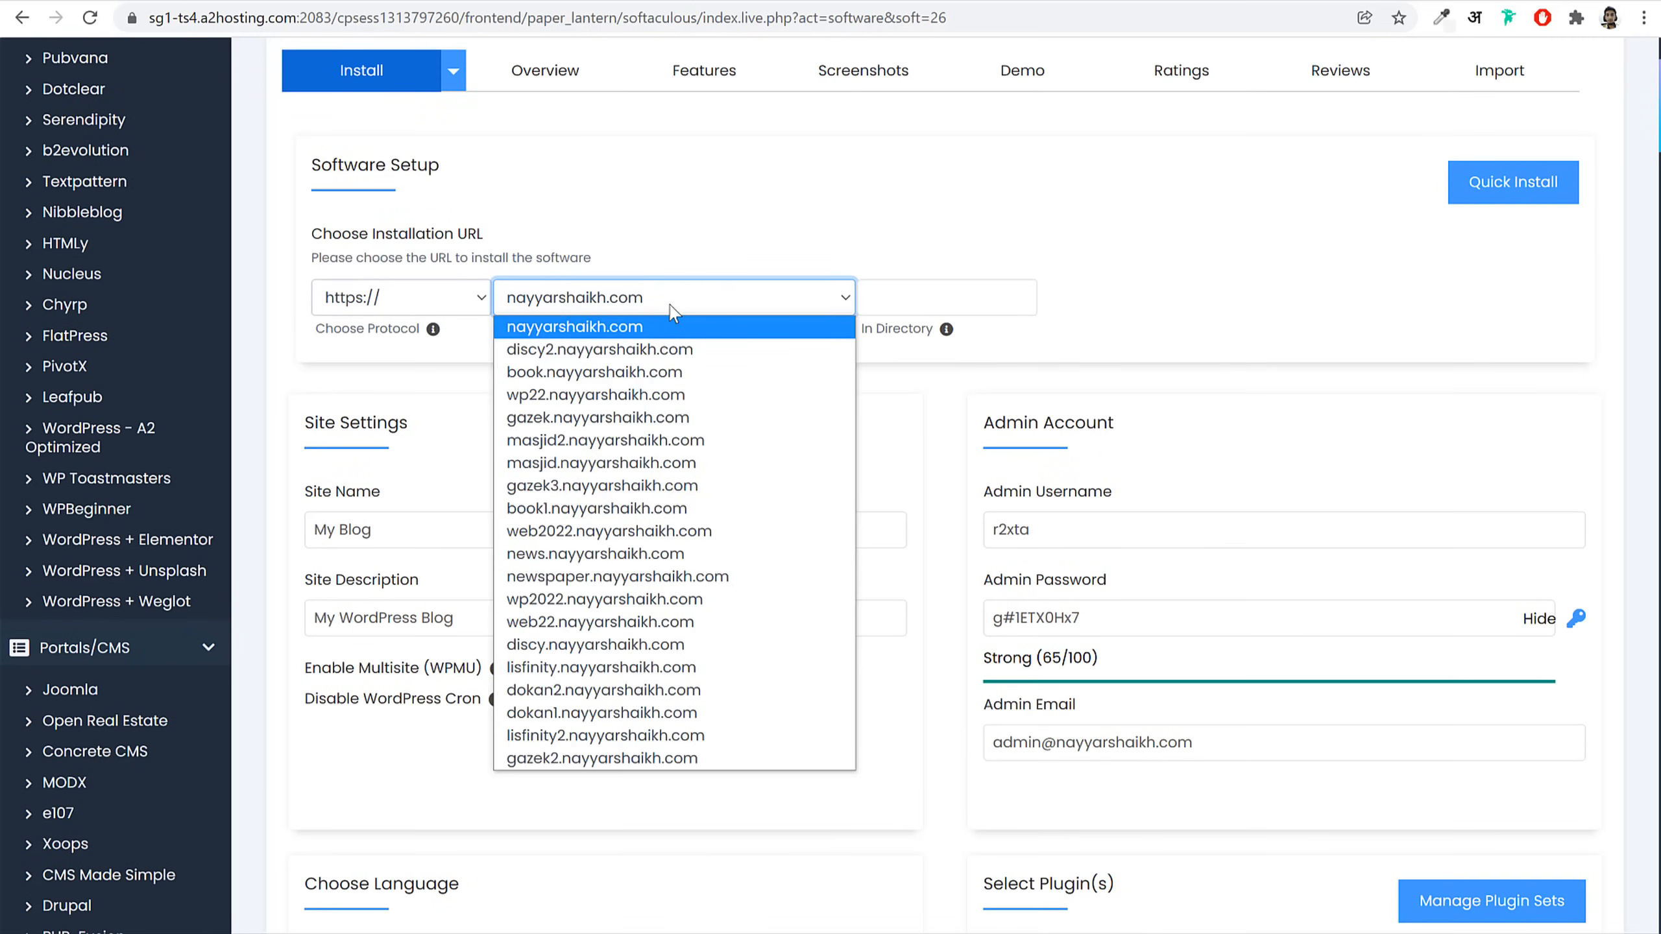
key("w")
key("w")
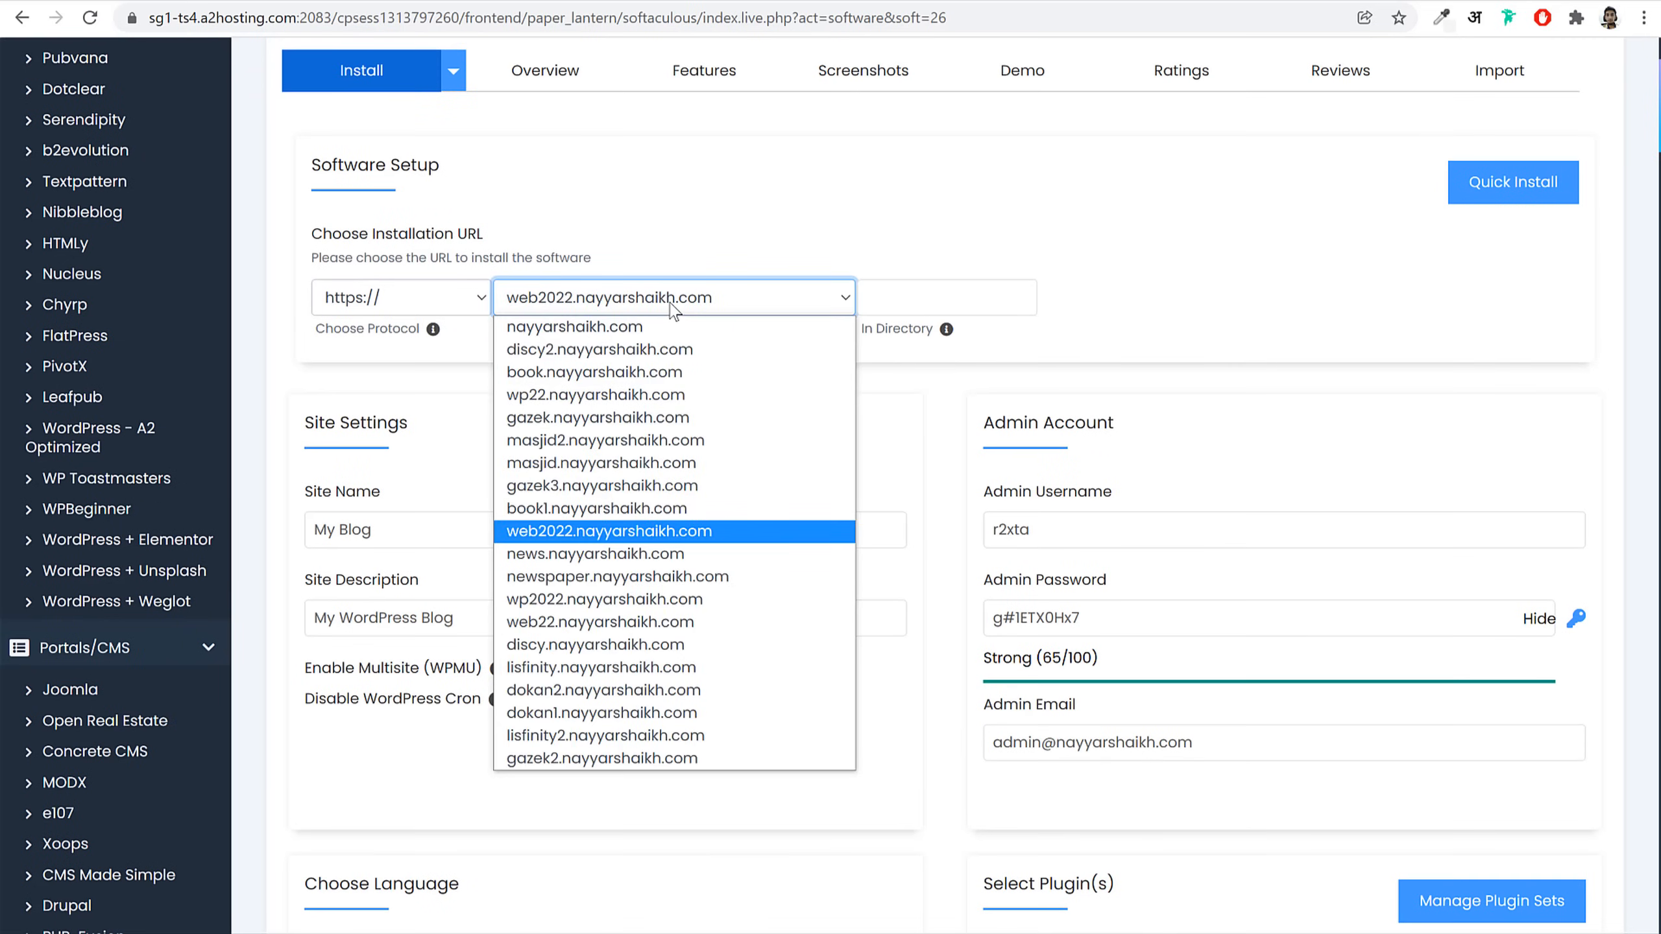
key("Return")
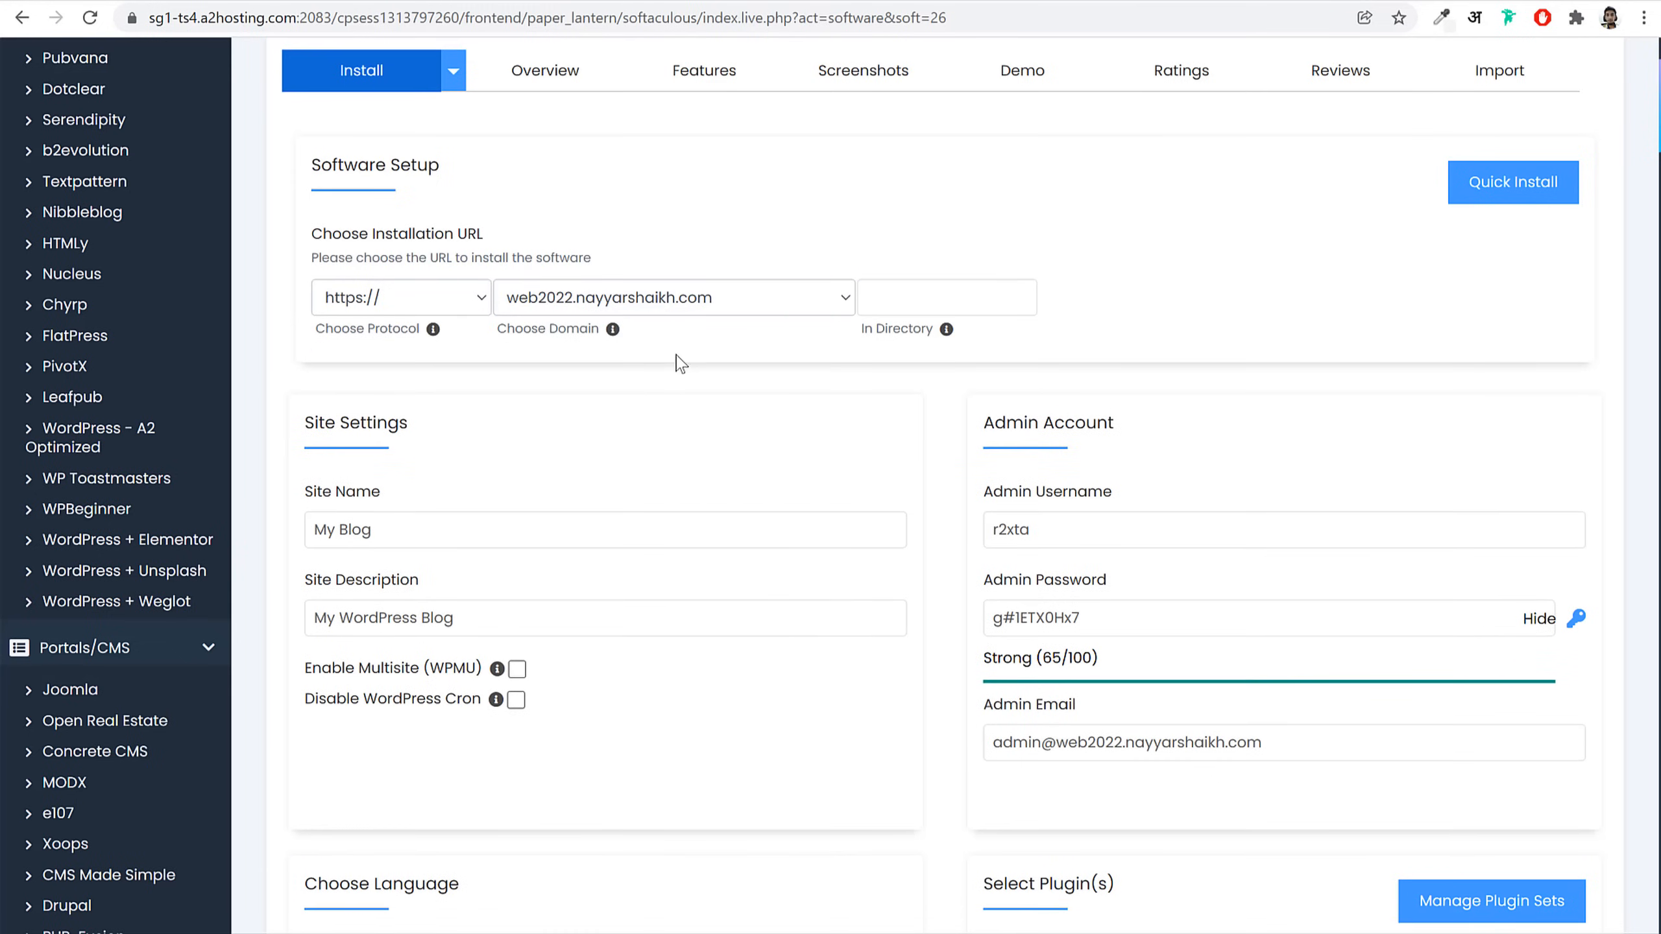
left_click_drag(320, 330, 421, 331)
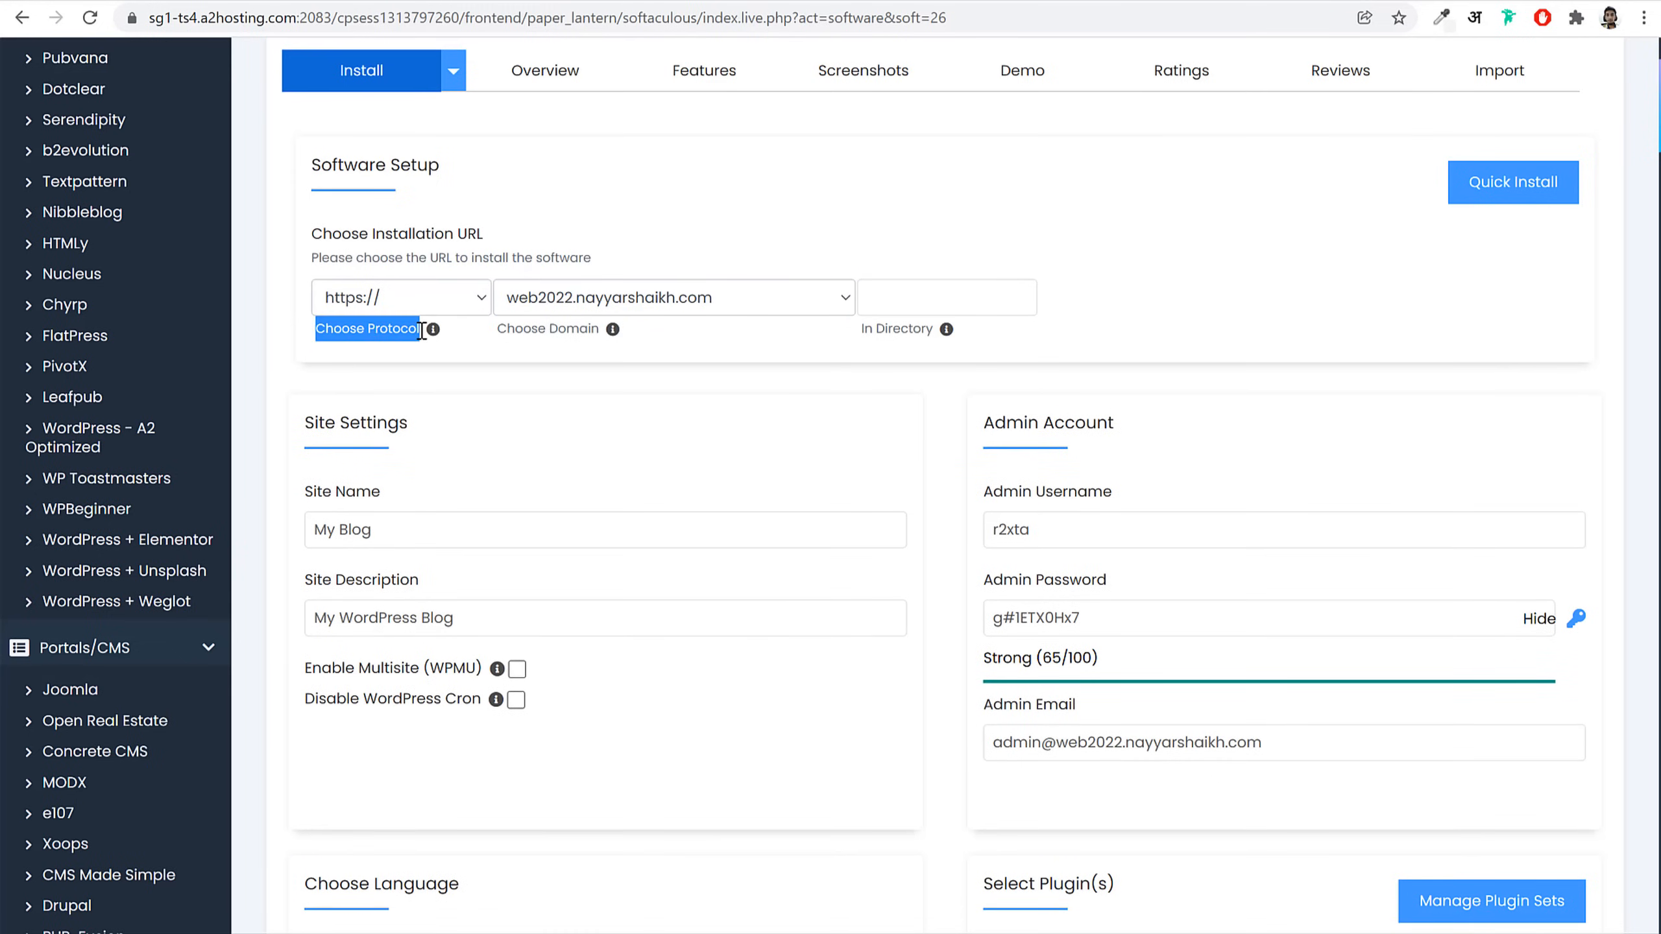
left_click(400, 300)
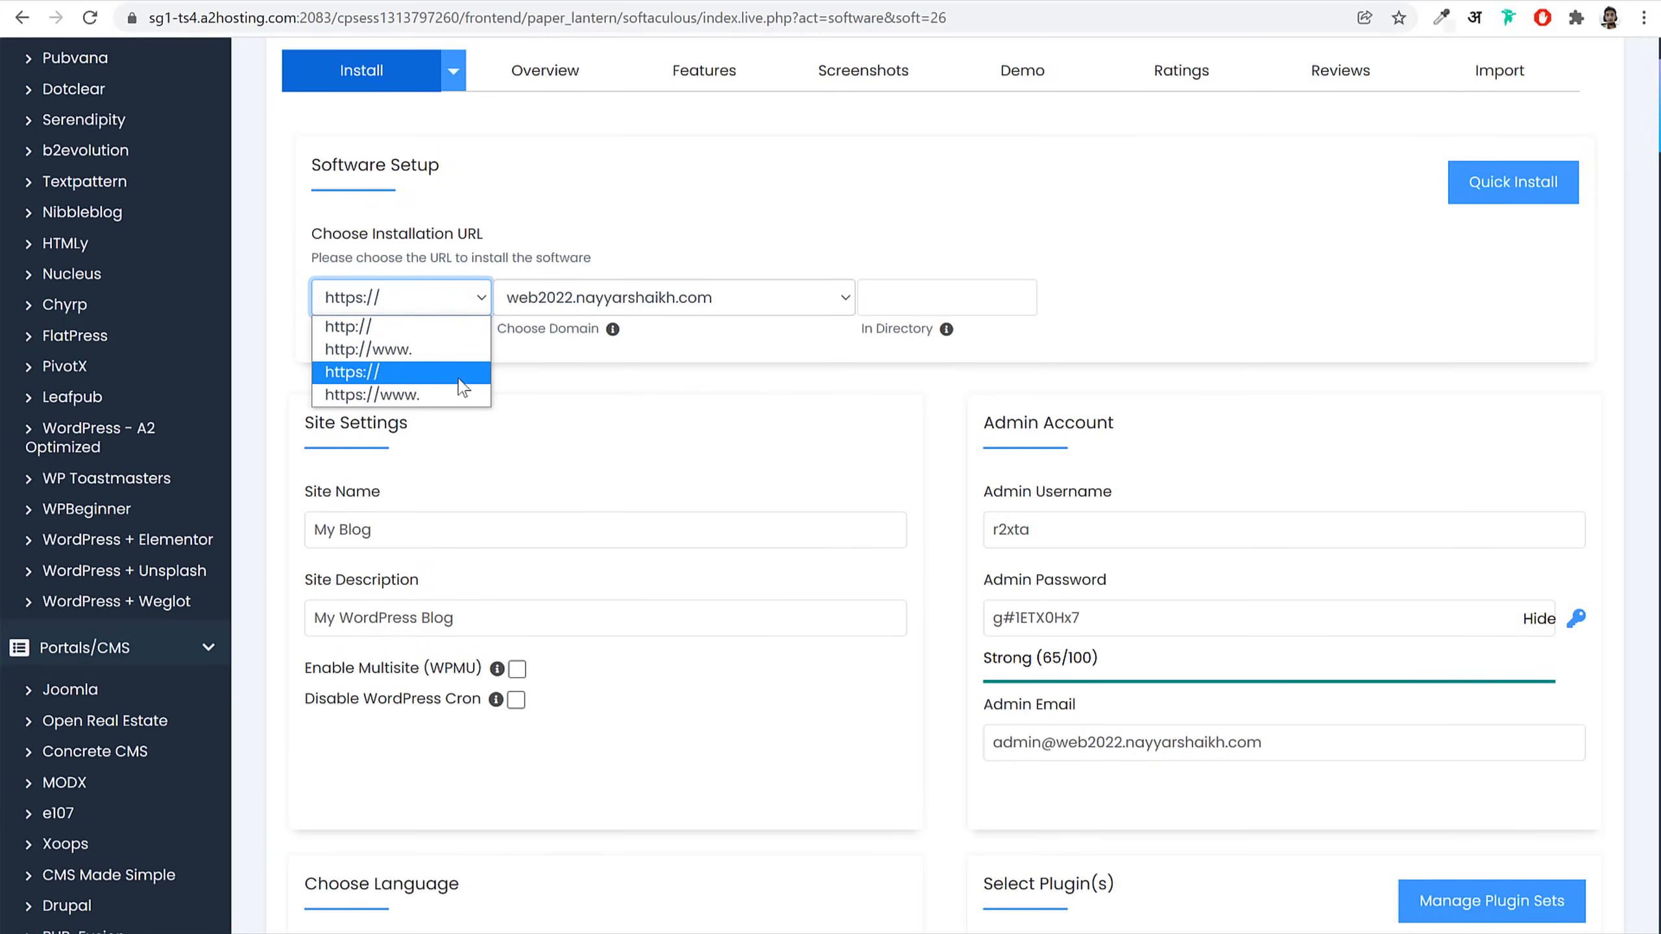
left_click(396, 374)
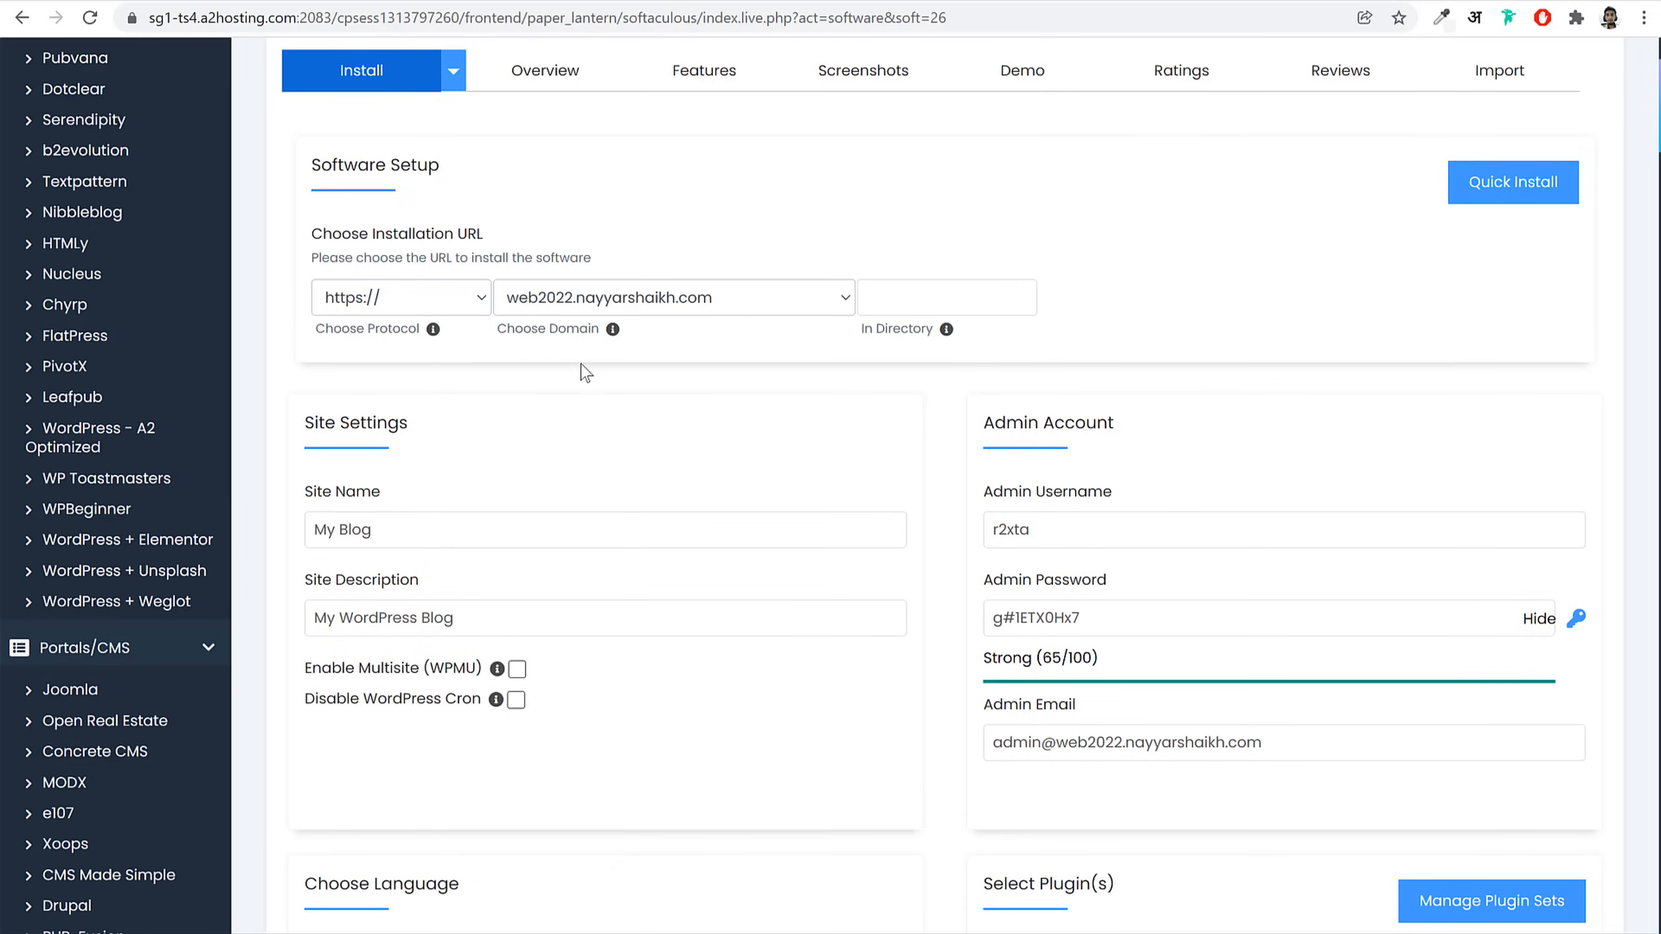
left_click(928, 299)
type("ad")
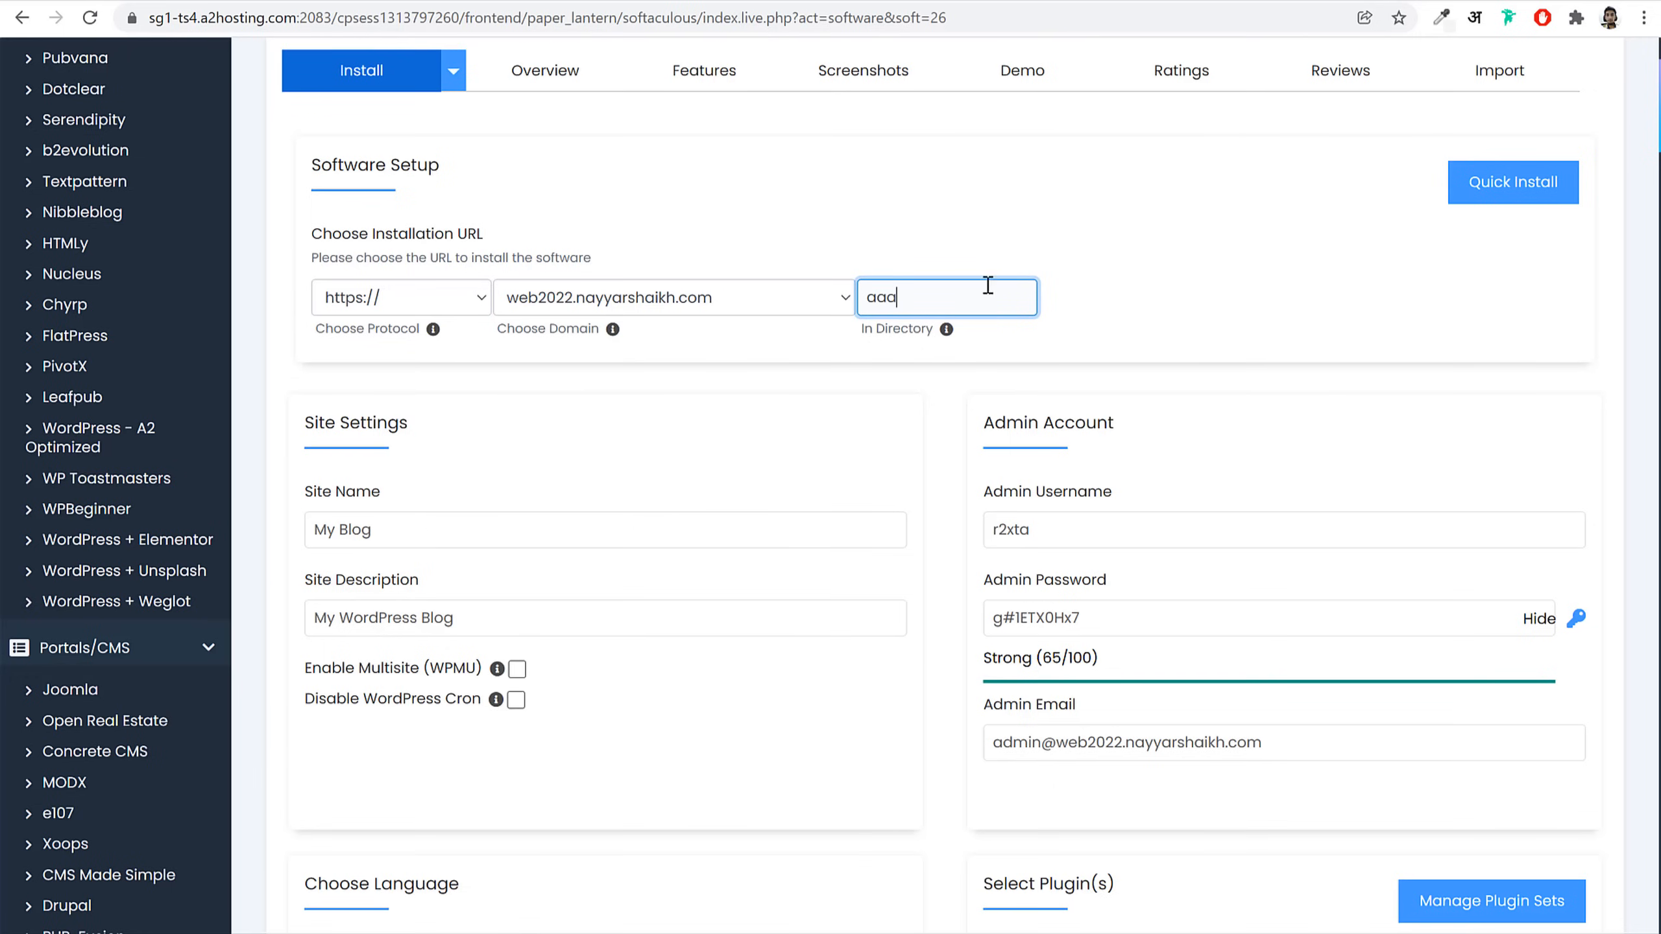
double_click(982, 294)
key("BackSpace")
left_click(879, 336)
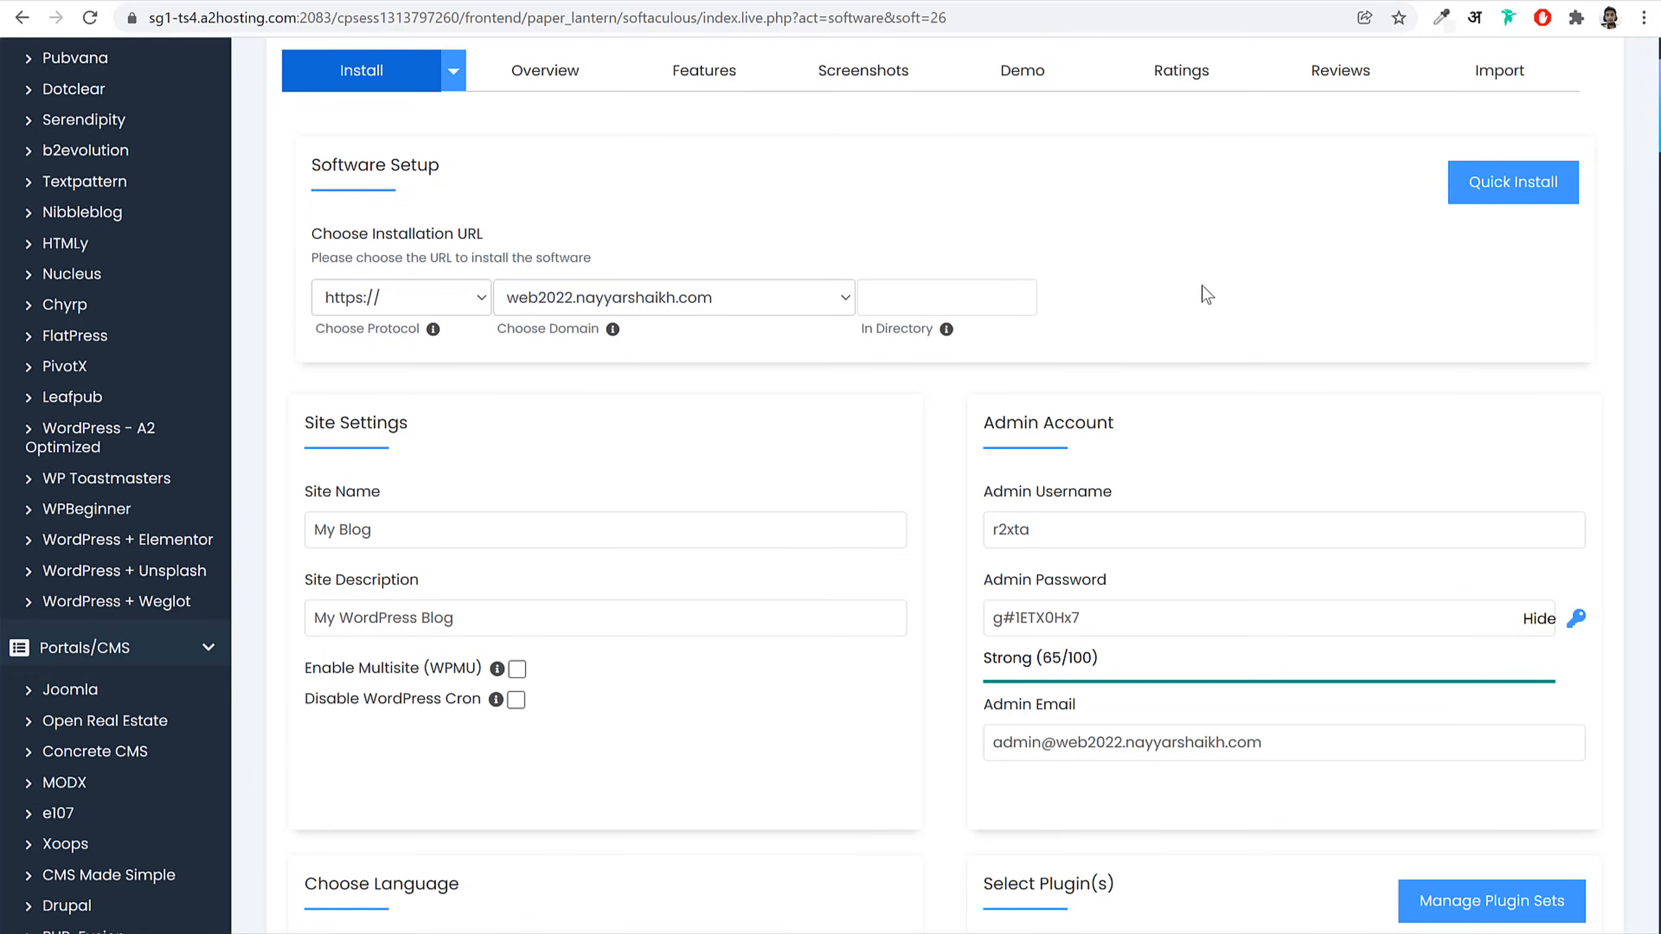
scroll(1227, 320, "down", 5)
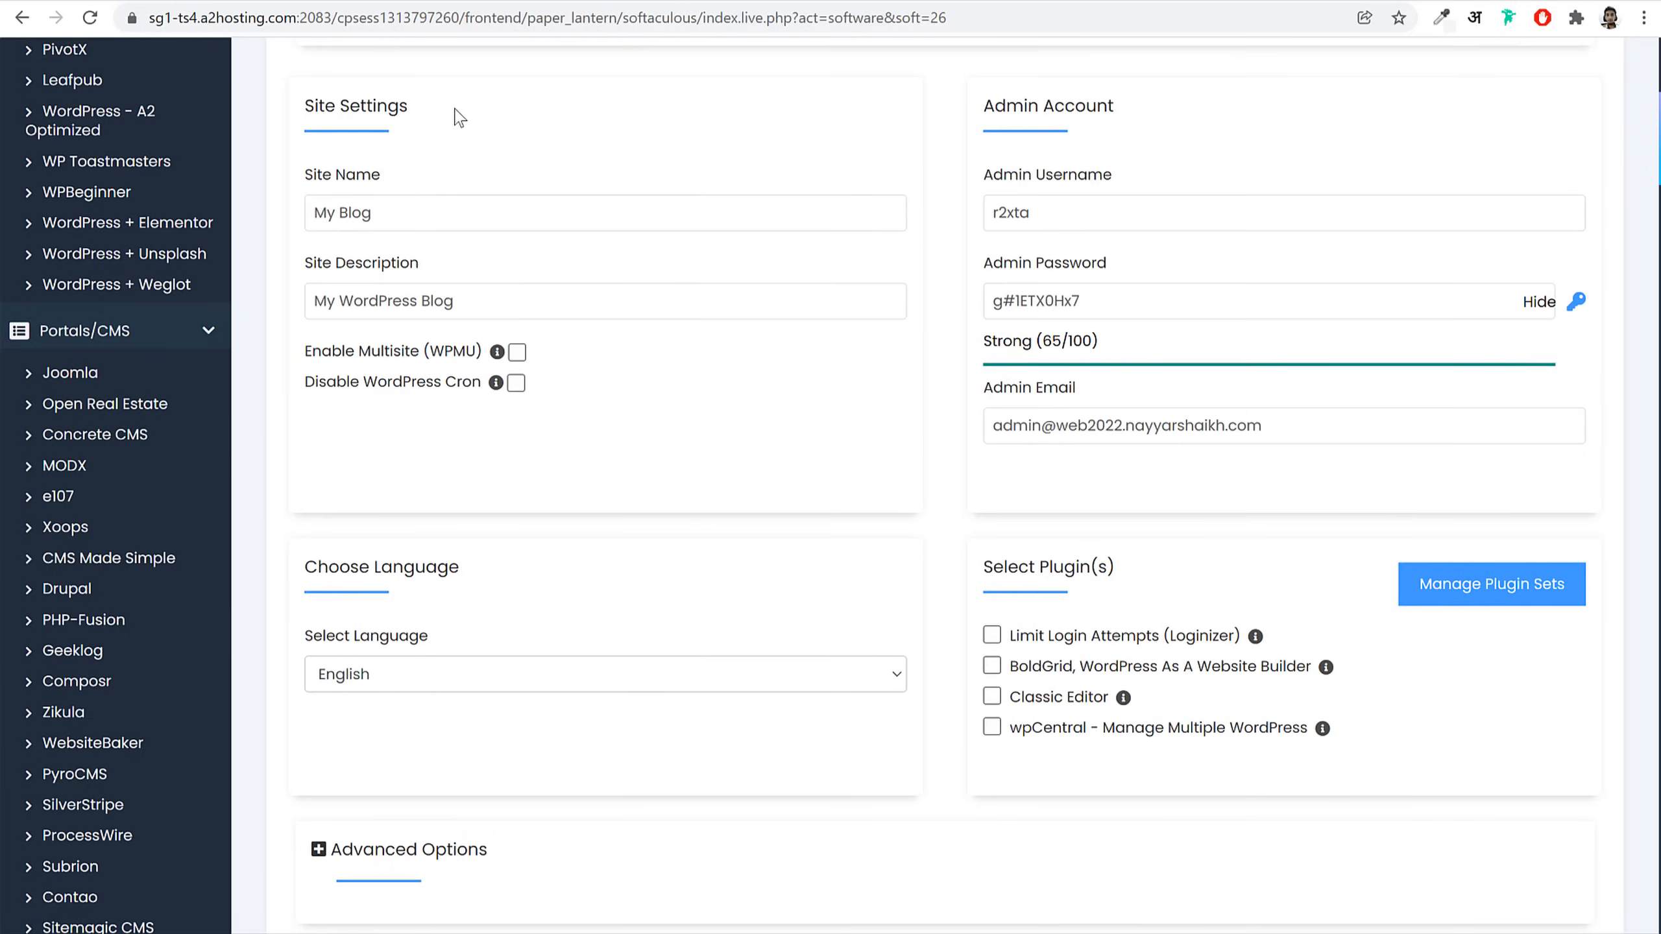
Step: Name the site BloggDude with the description 'WordPress Agency'
double_click(376, 105)
left_click_drag(331, 101, 310, 100)
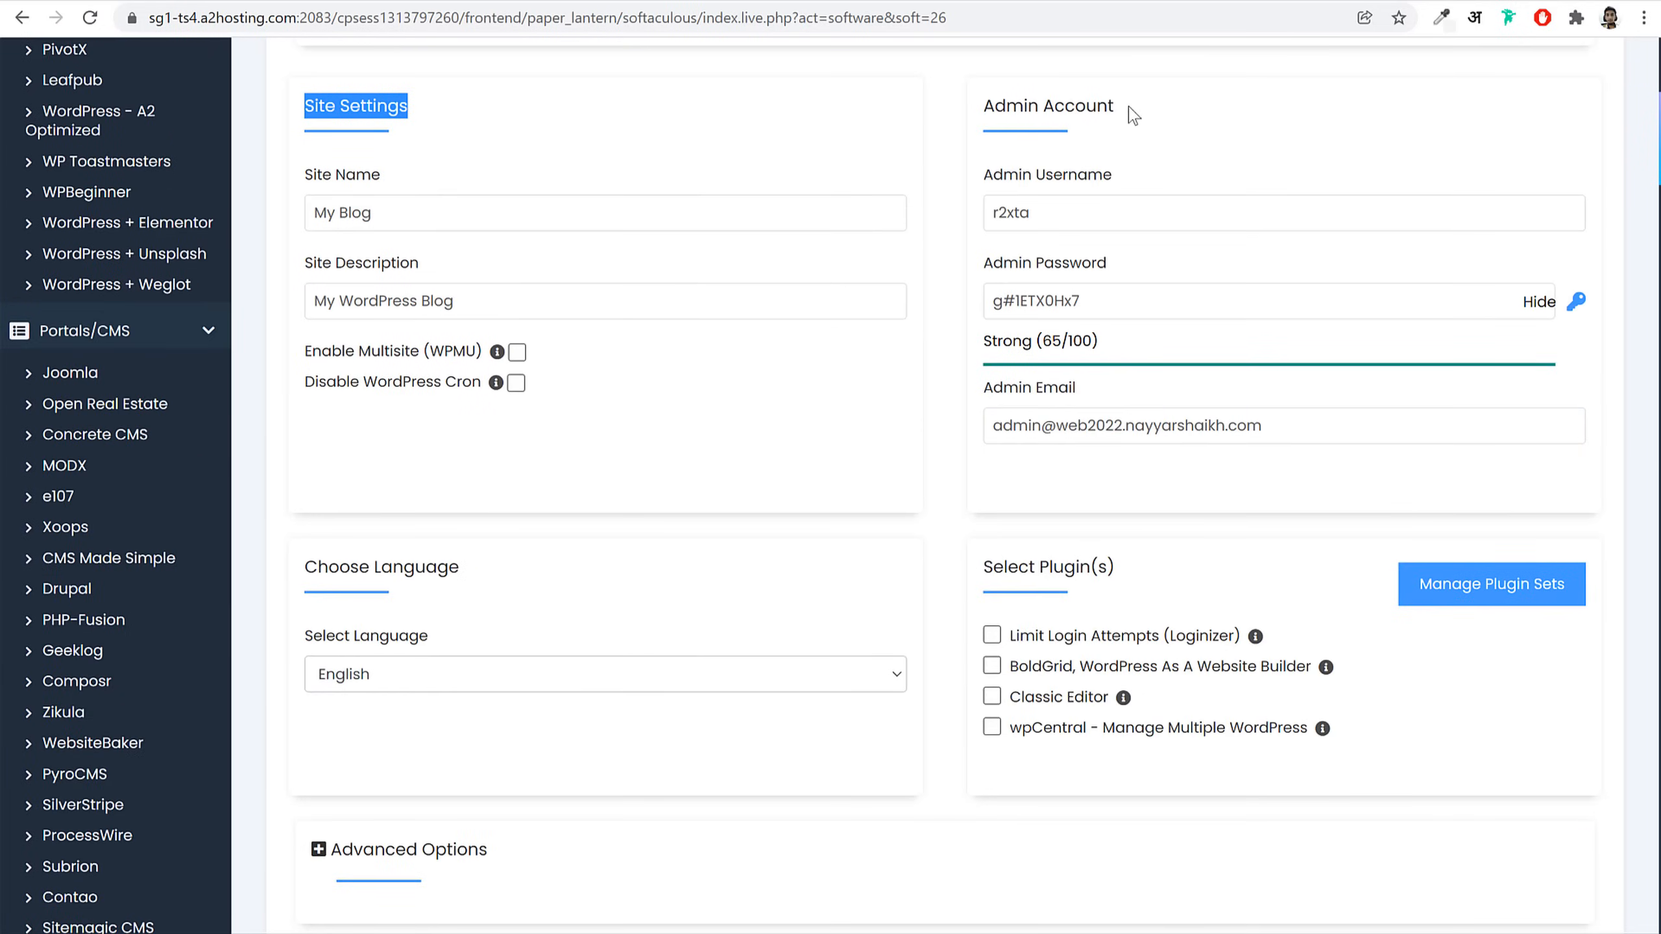
left_click_drag(1134, 114, 986, 112)
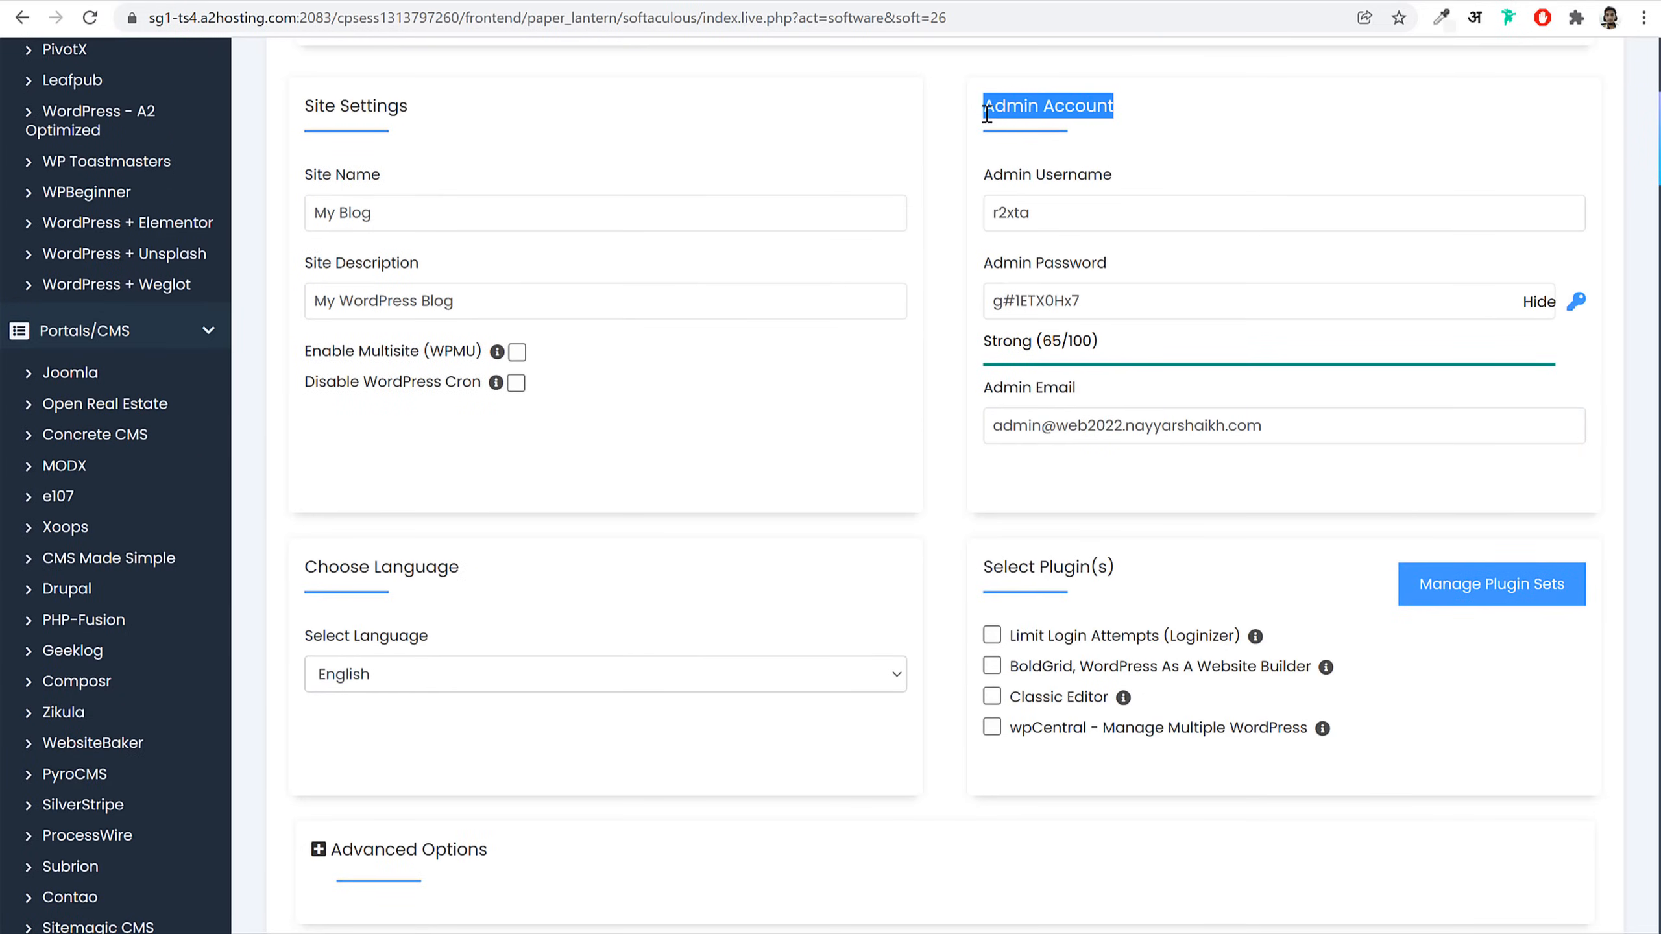
triple_click(680, 198)
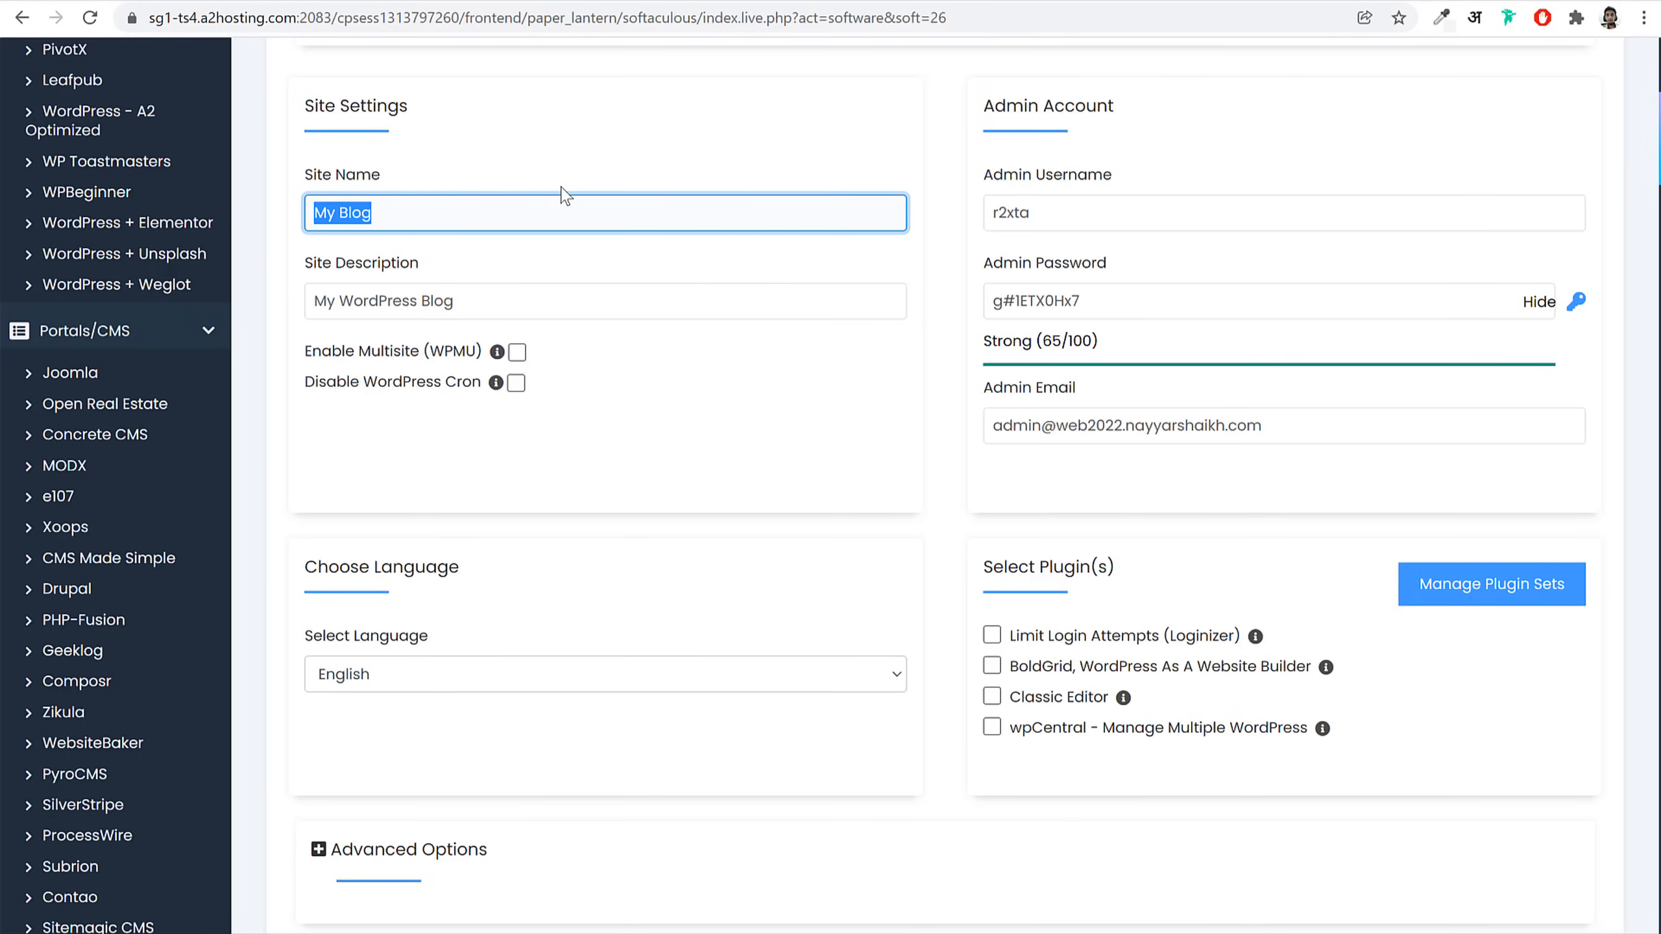
type("B")
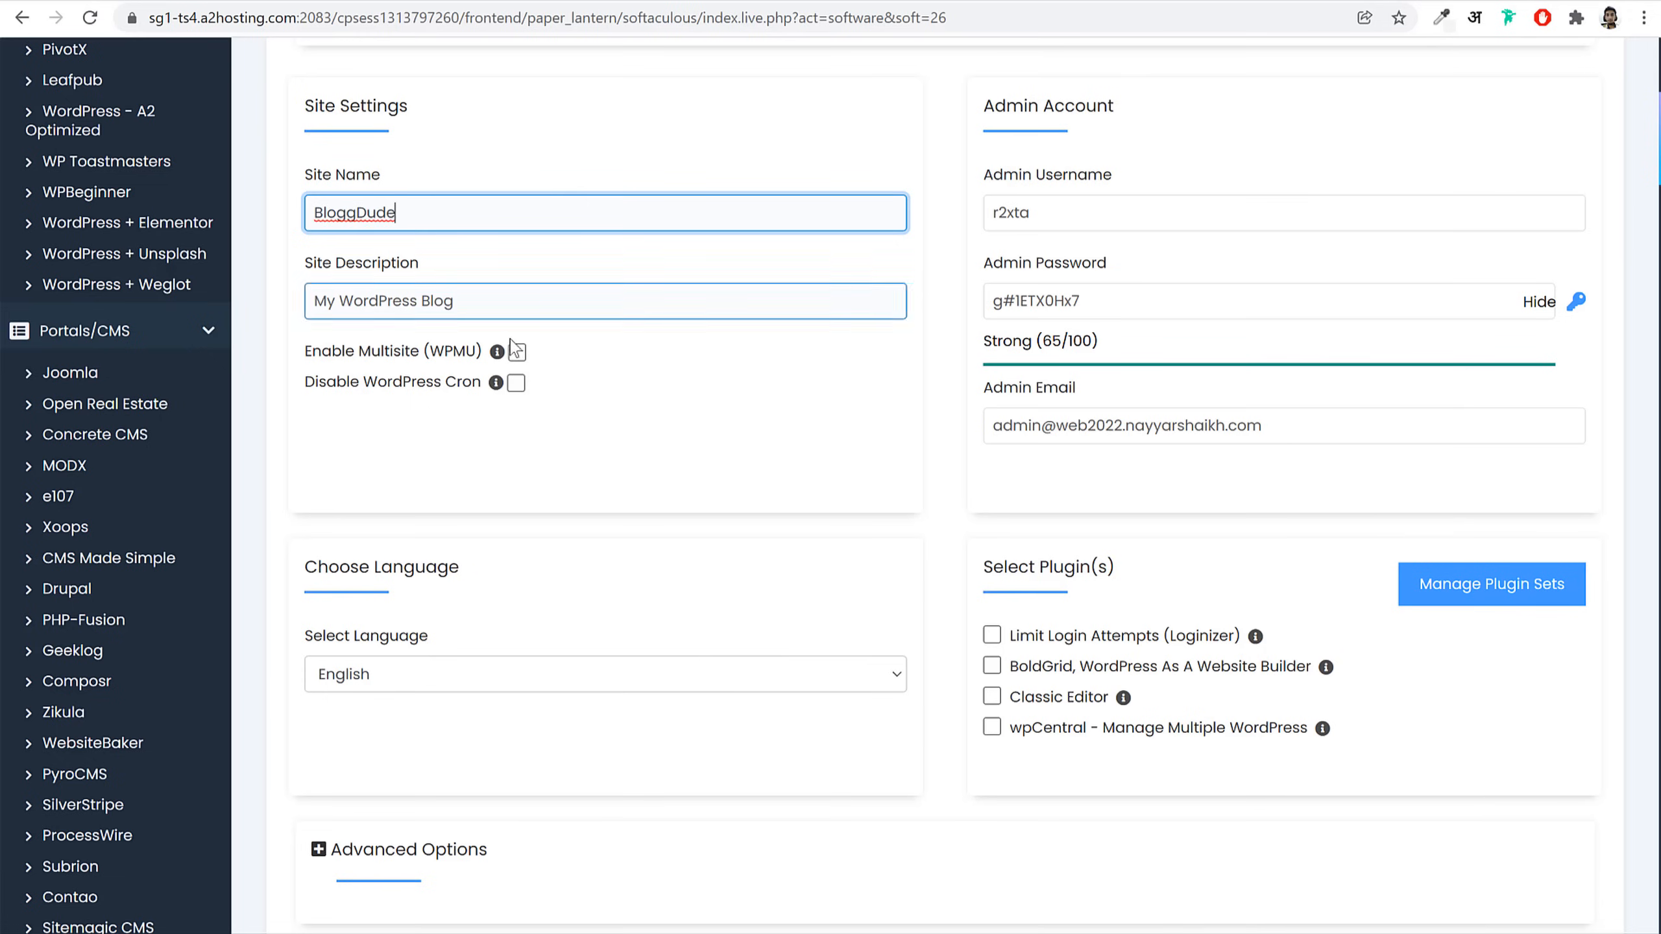
triple_click(535, 313)
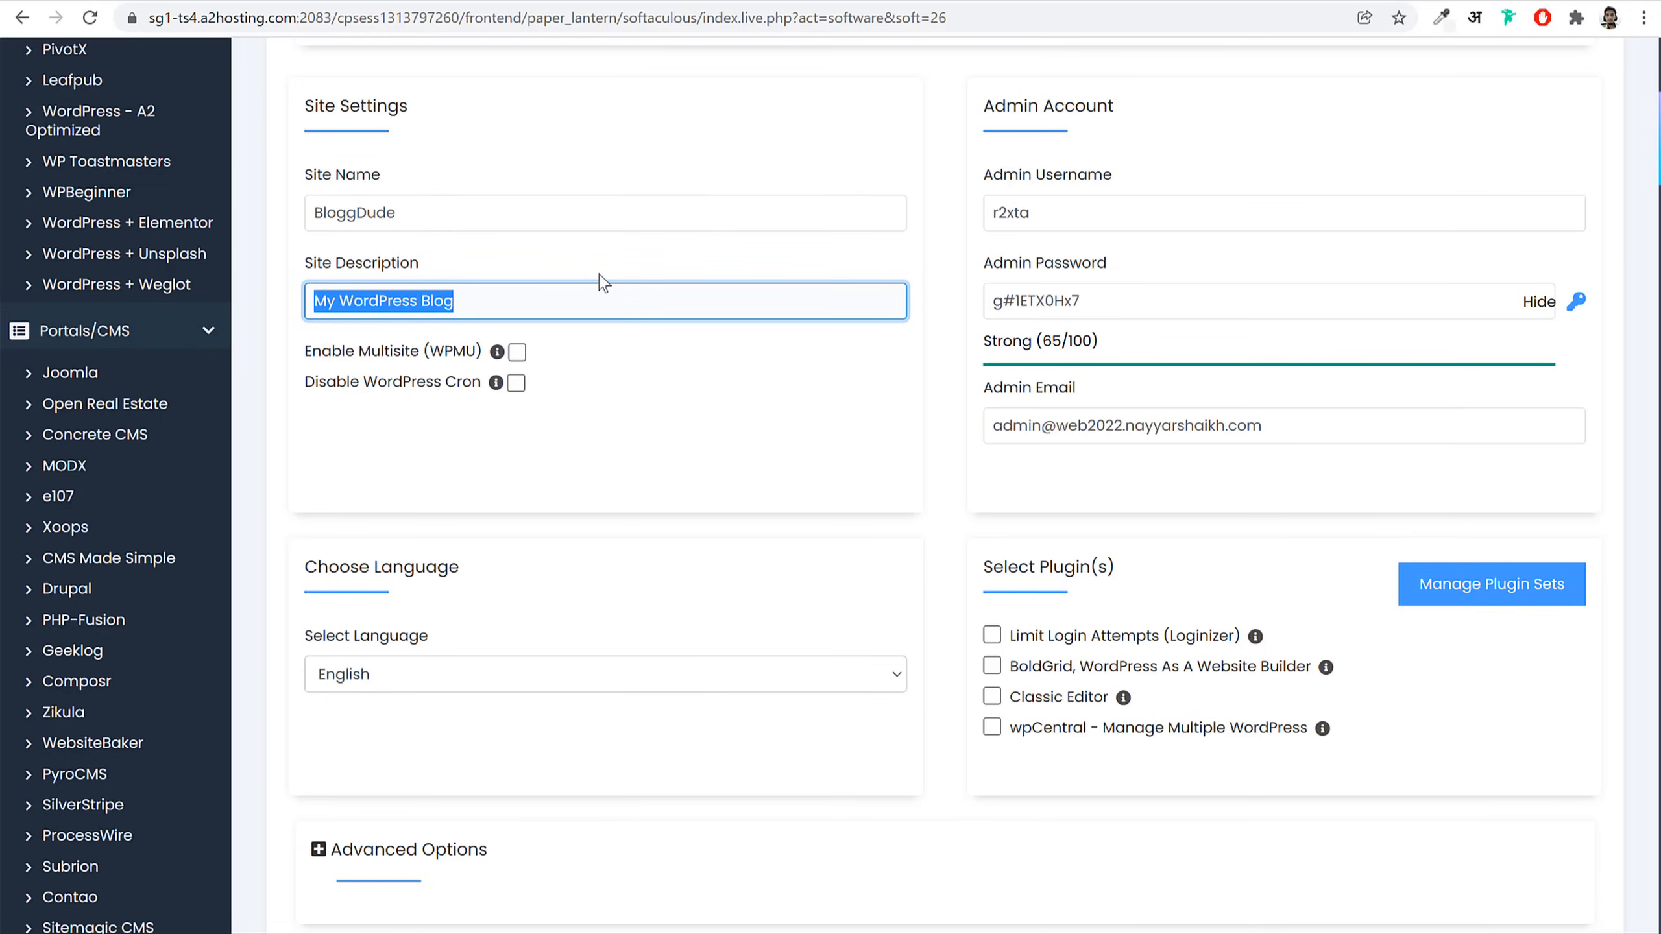
type("WordPre")
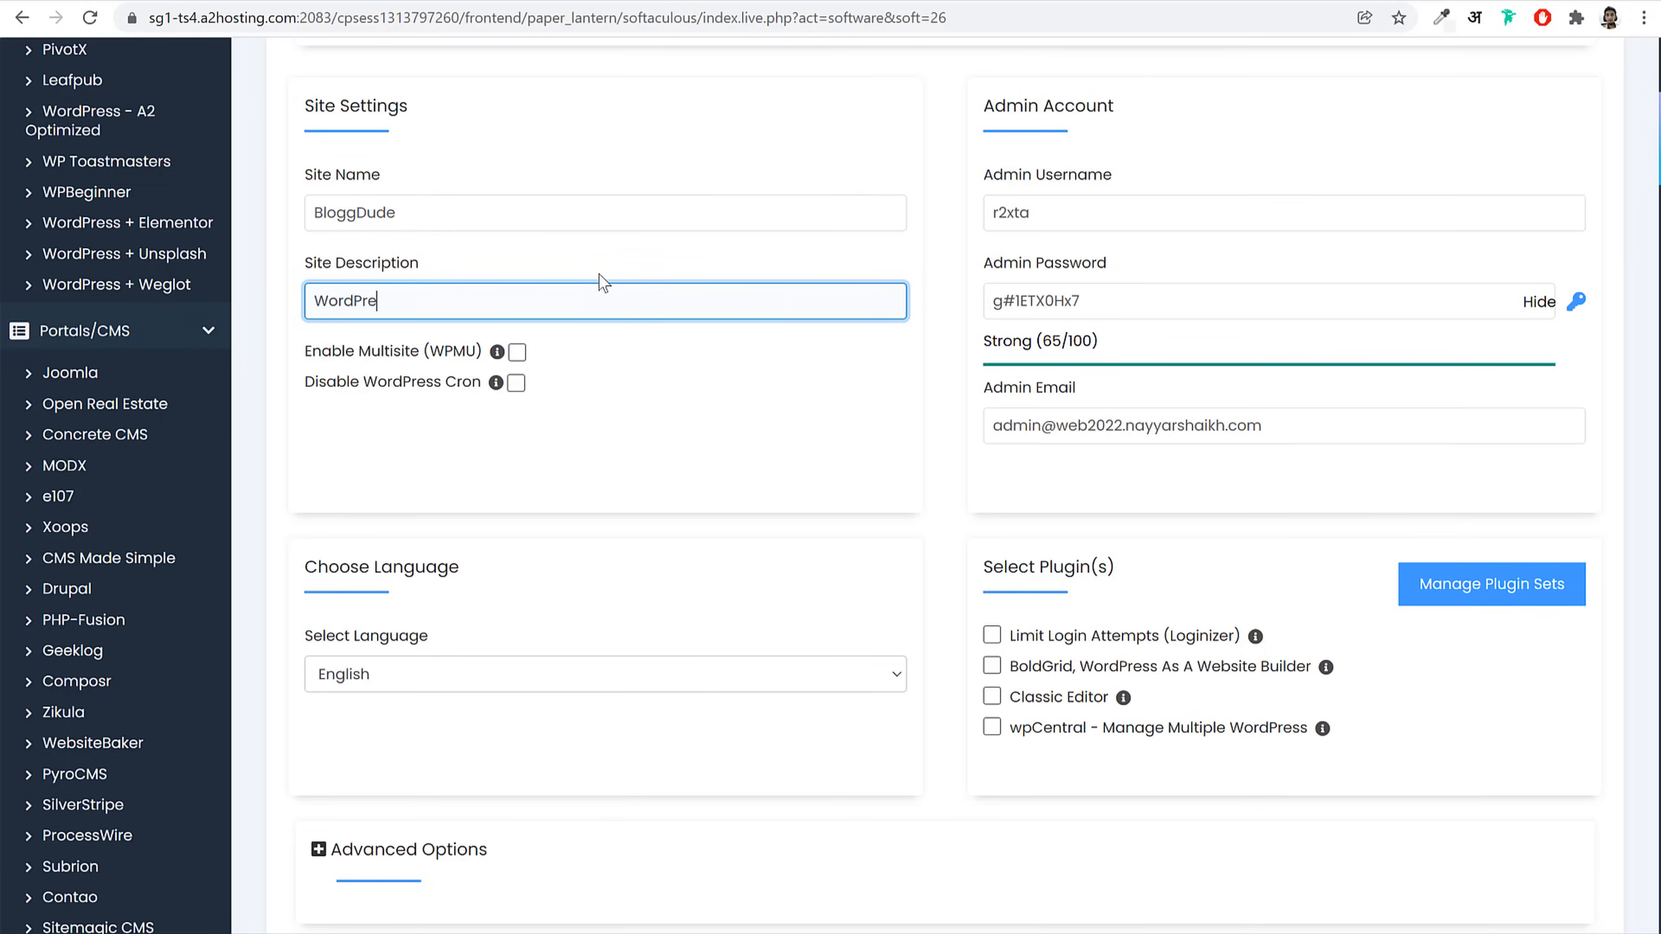
type("sss")
key("BackSpace")
type("Agency")
Step: Set the admin username to the owner's name and fill in a stronger admin password
left_click_drag(1133, 109, 979, 109)
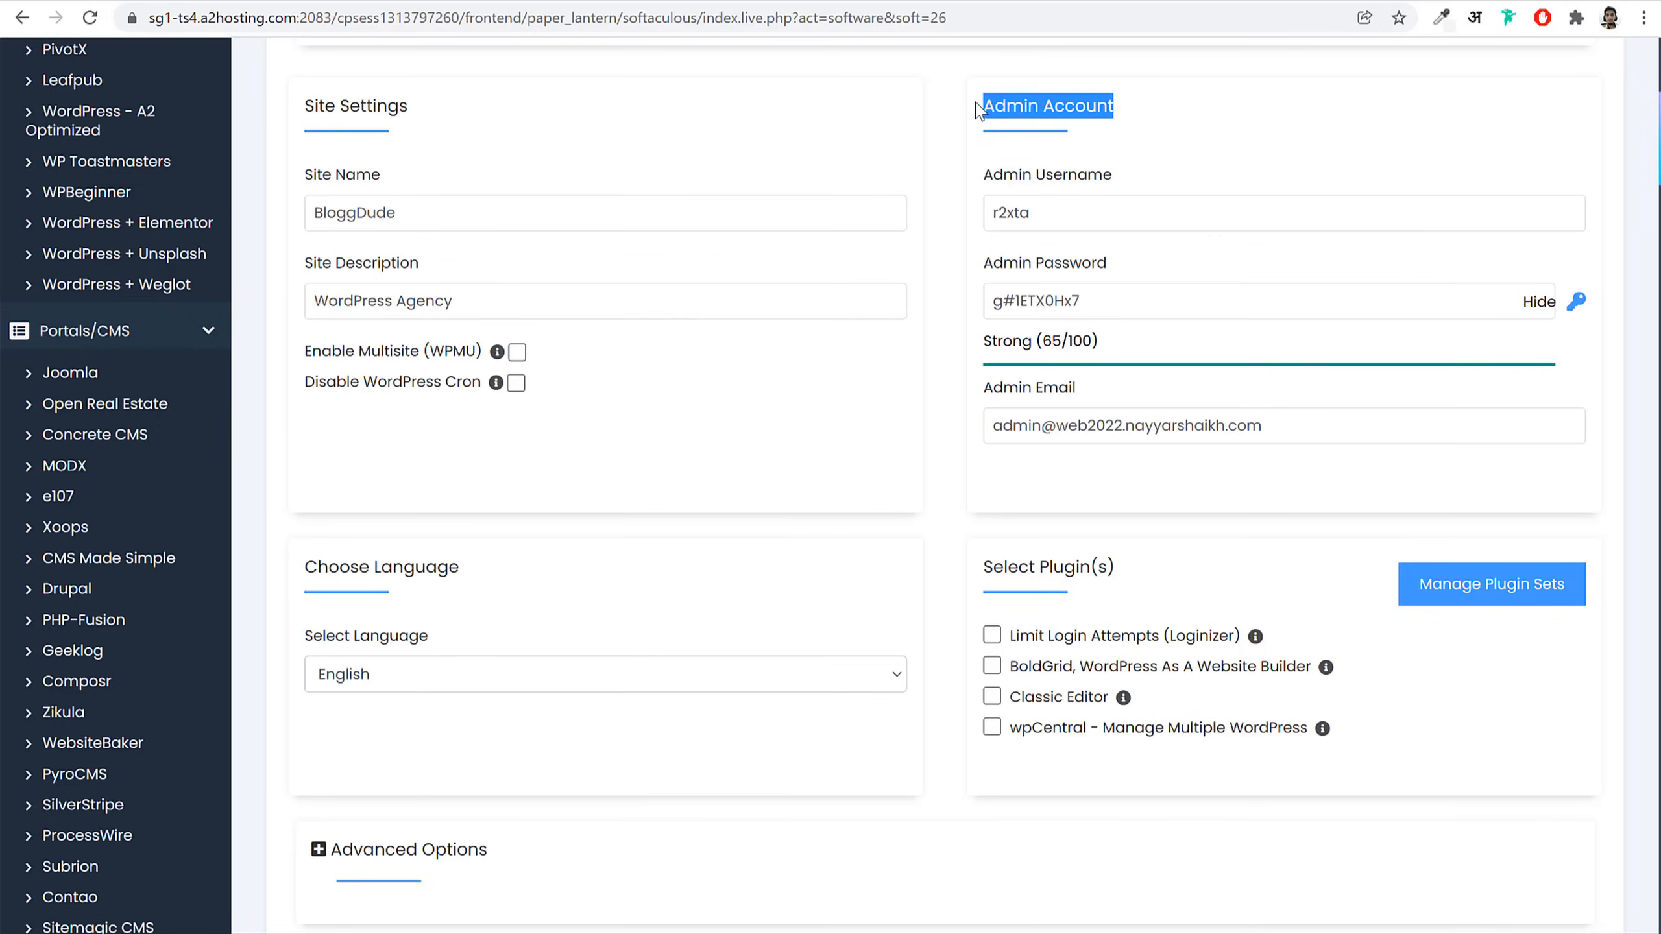
left_click(1117, 205)
key("ctrl+a")
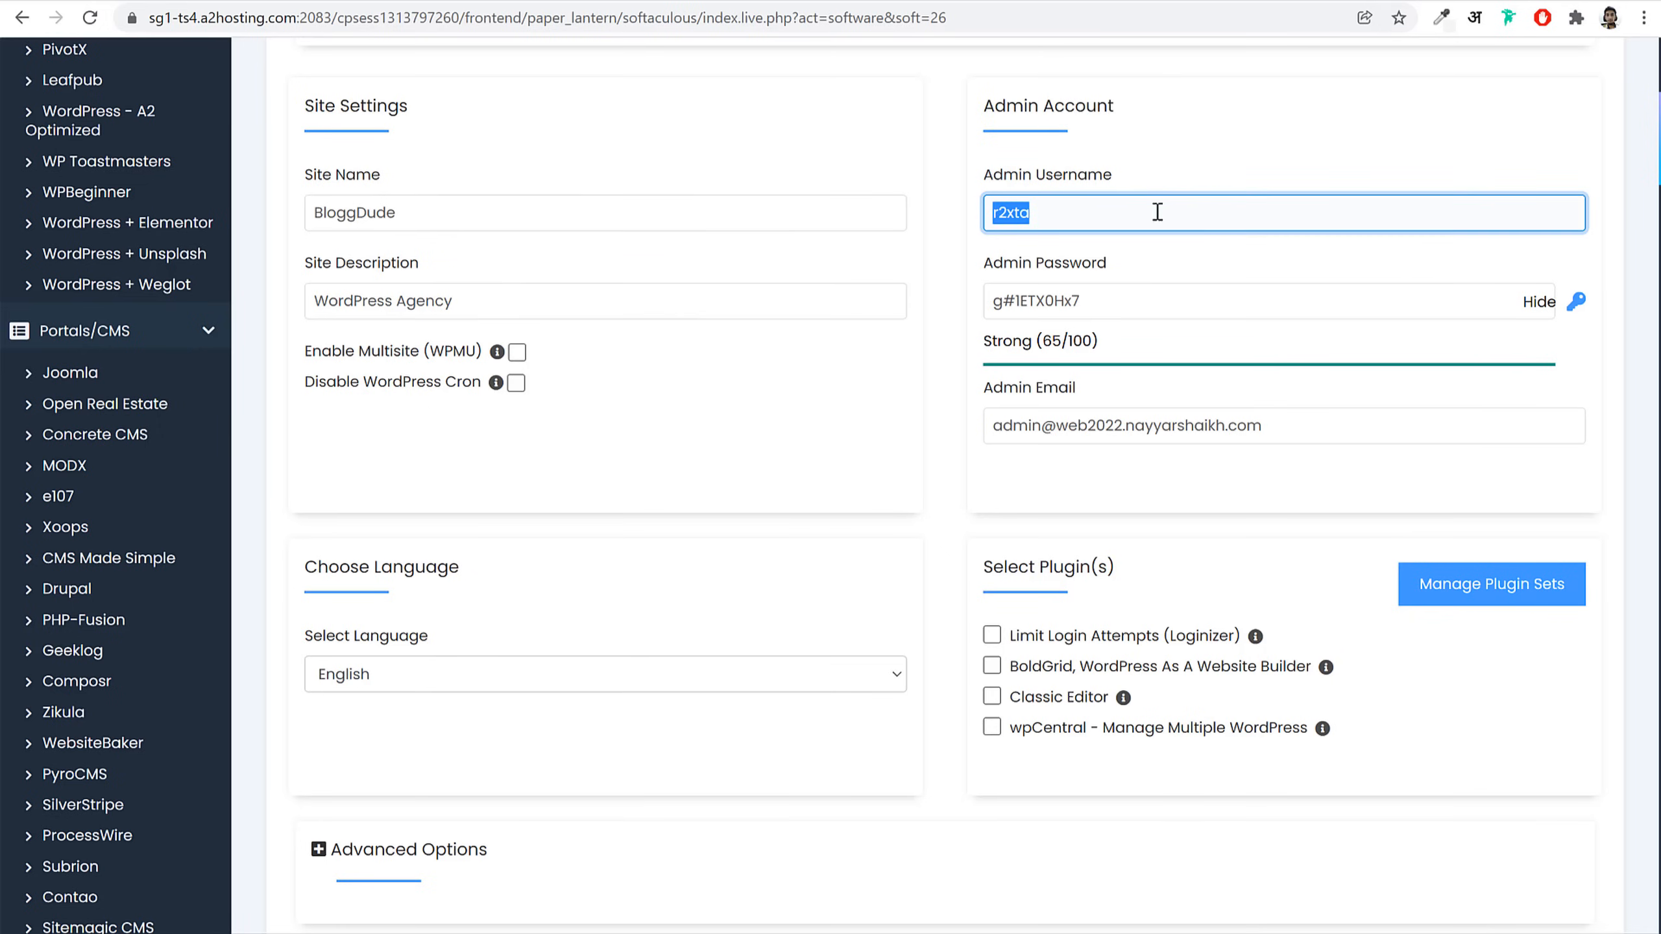
left_click(1111, 297)
key("ctrl+a")
left_click(1109, 222)
key("ctrl+a")
type("Nay")
left_click(1538, 302)
left_click(1400, 301)
key("ctrl+a")
key("ctrl+v")
left_click(1352, 389)
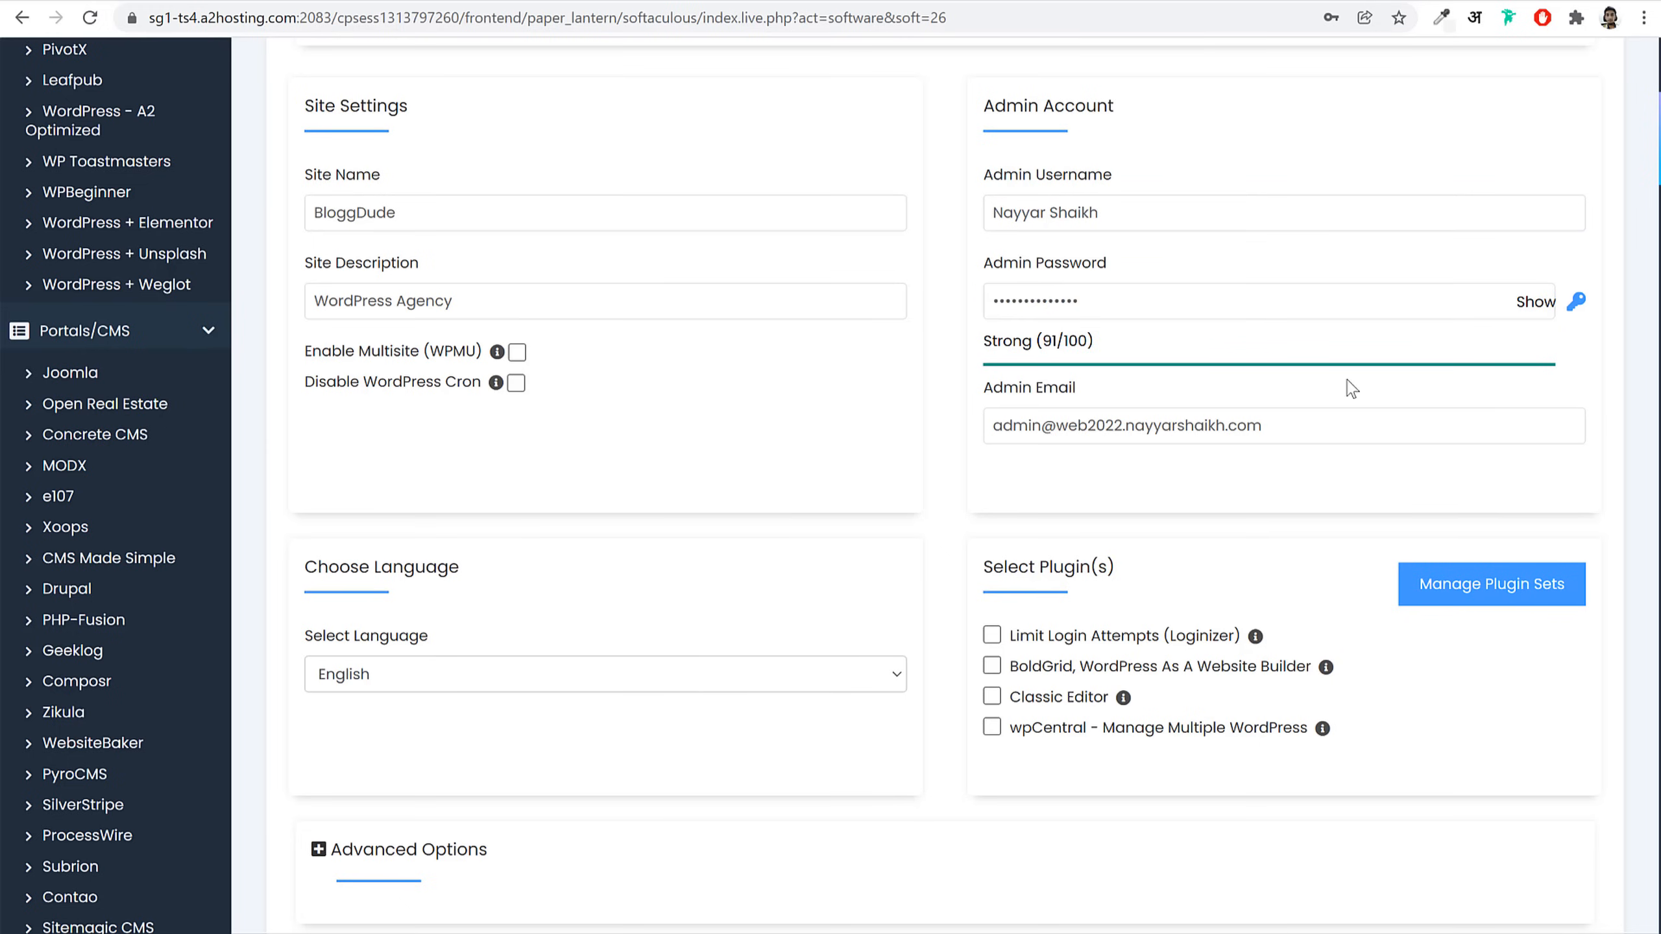
Step: Replace the default admin email with the owner's own email address
triple_click(1350, 425)
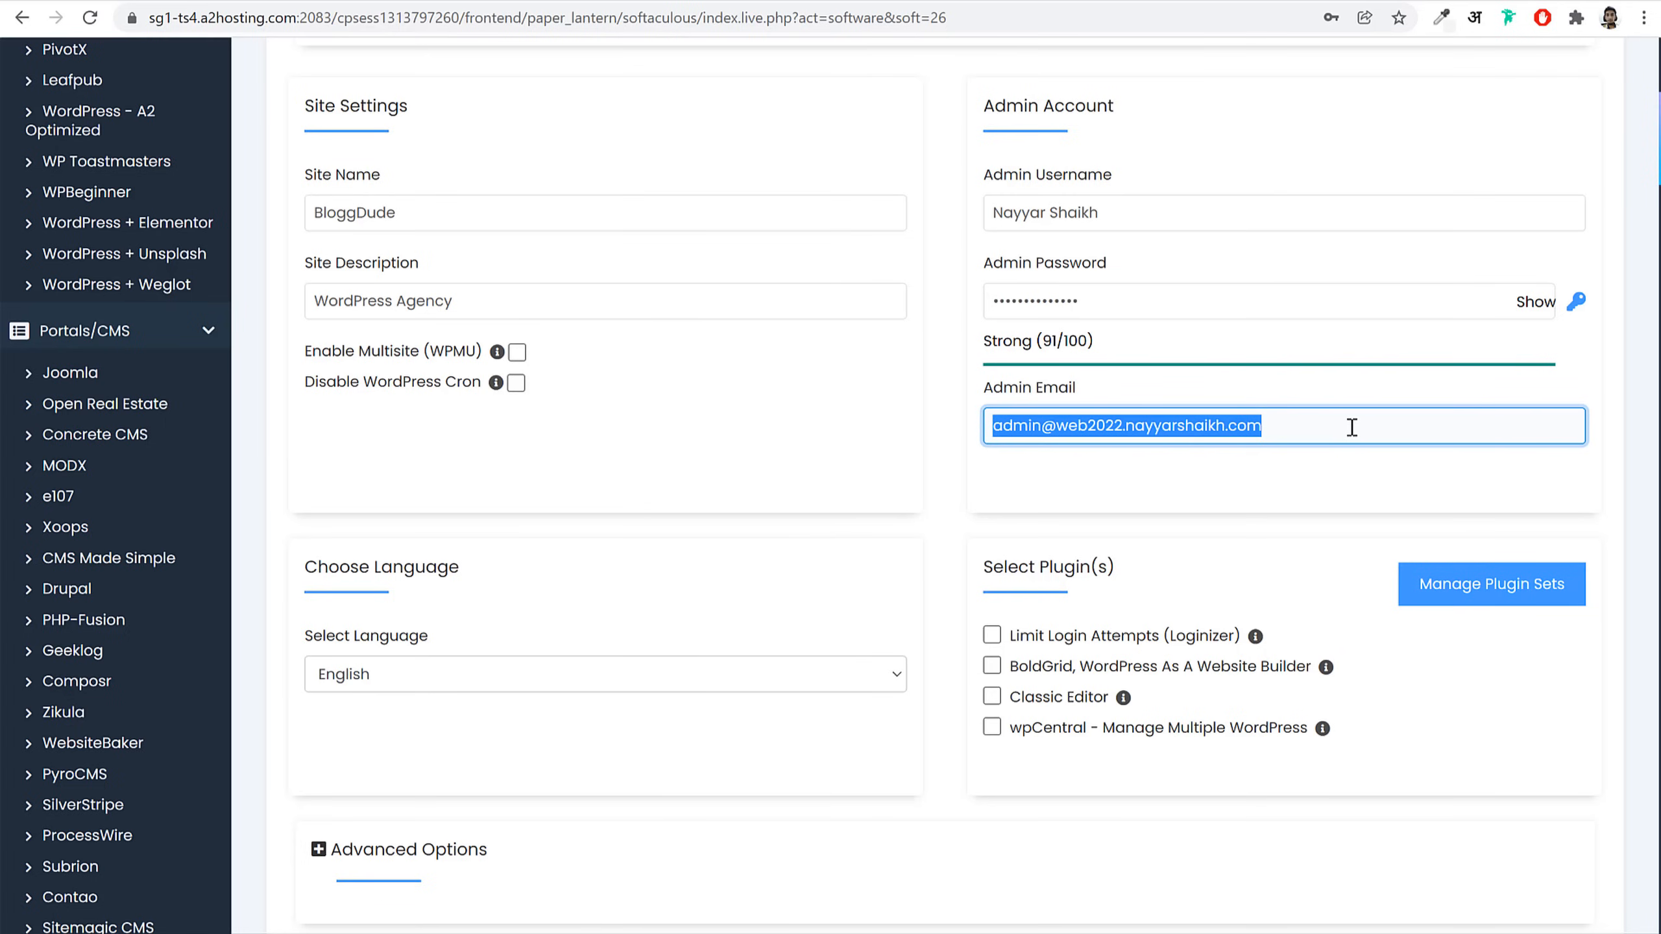
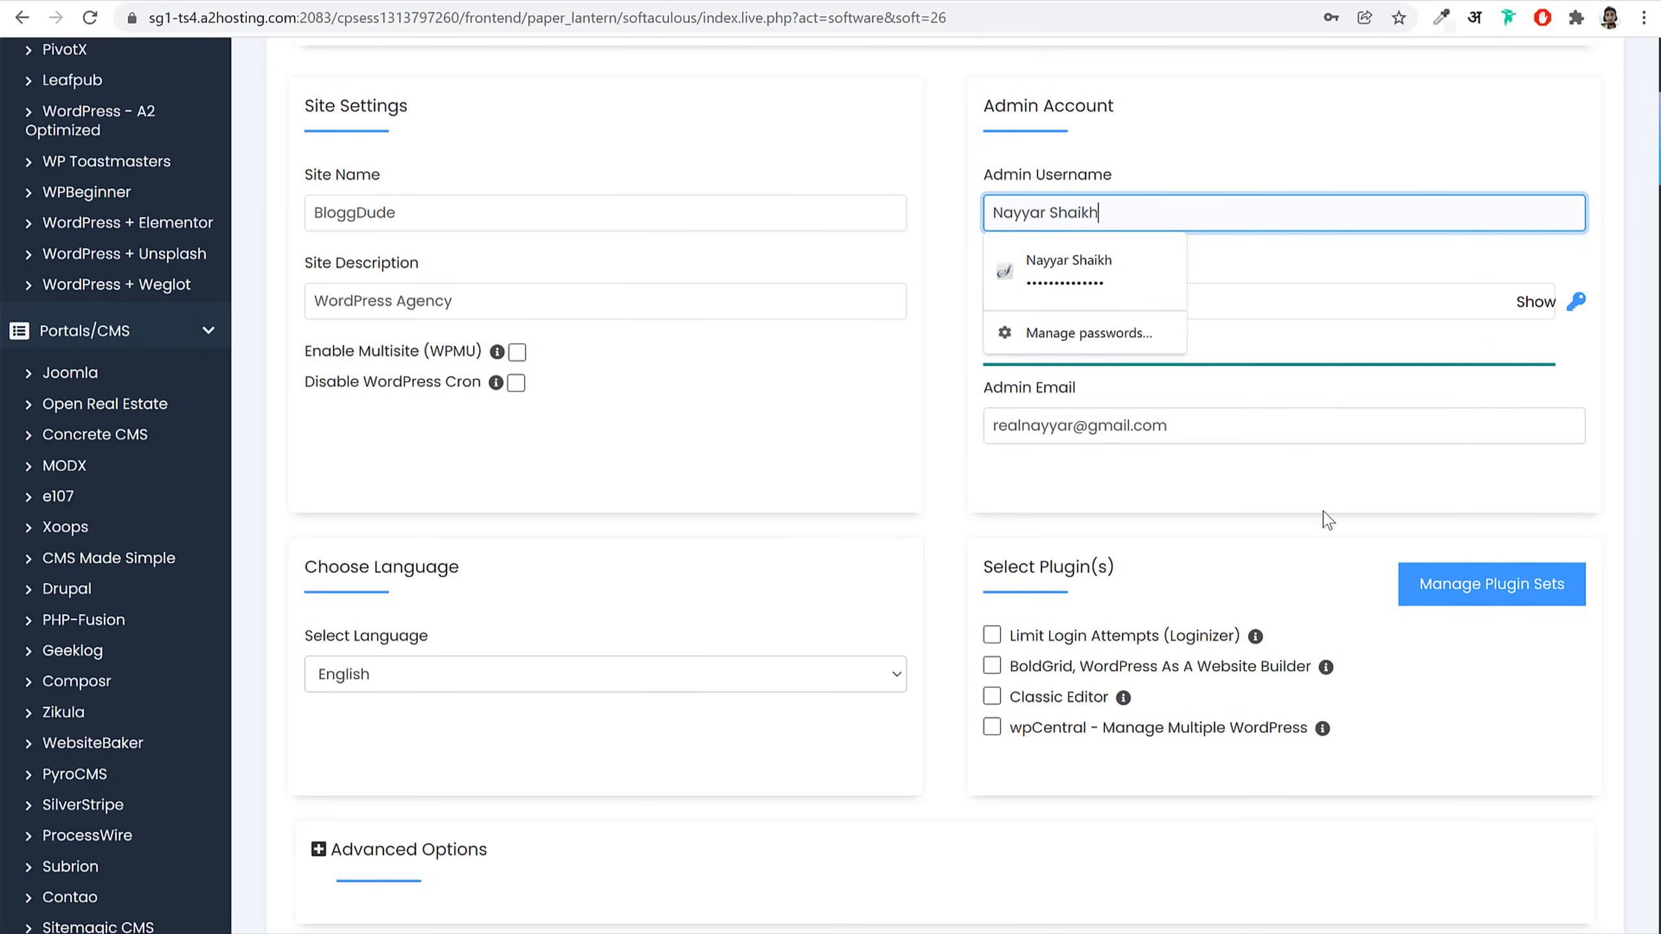
left_click(1305, 499)
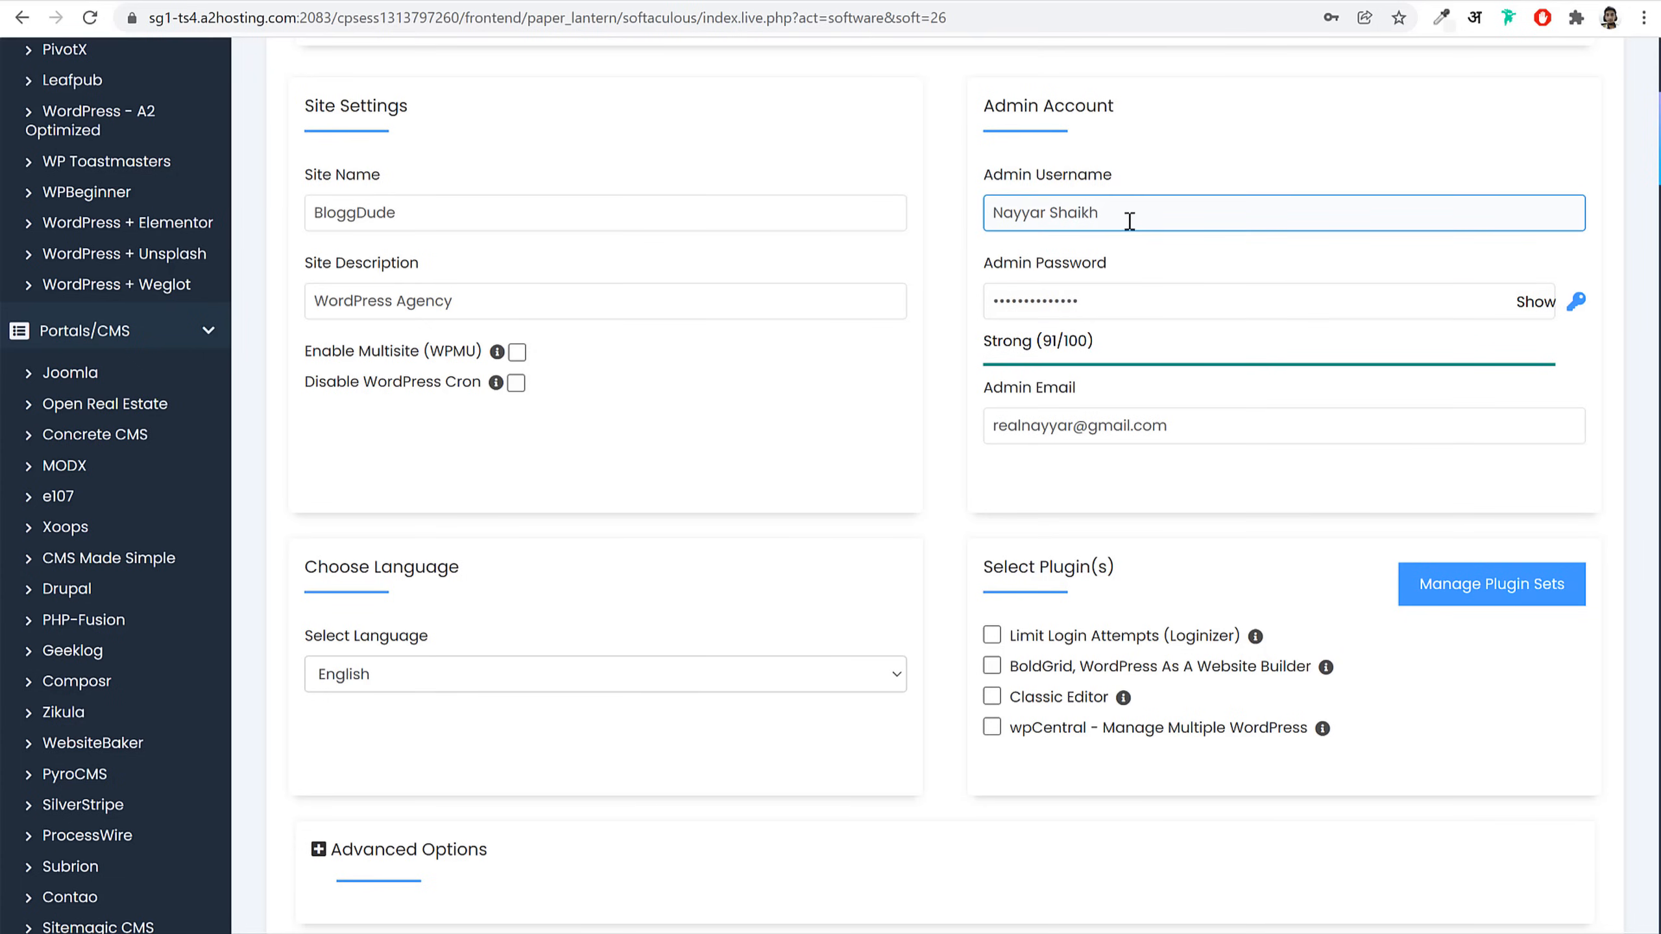
left_click_drag(1102, 215, 960, 219)
left_click(1182, 302)
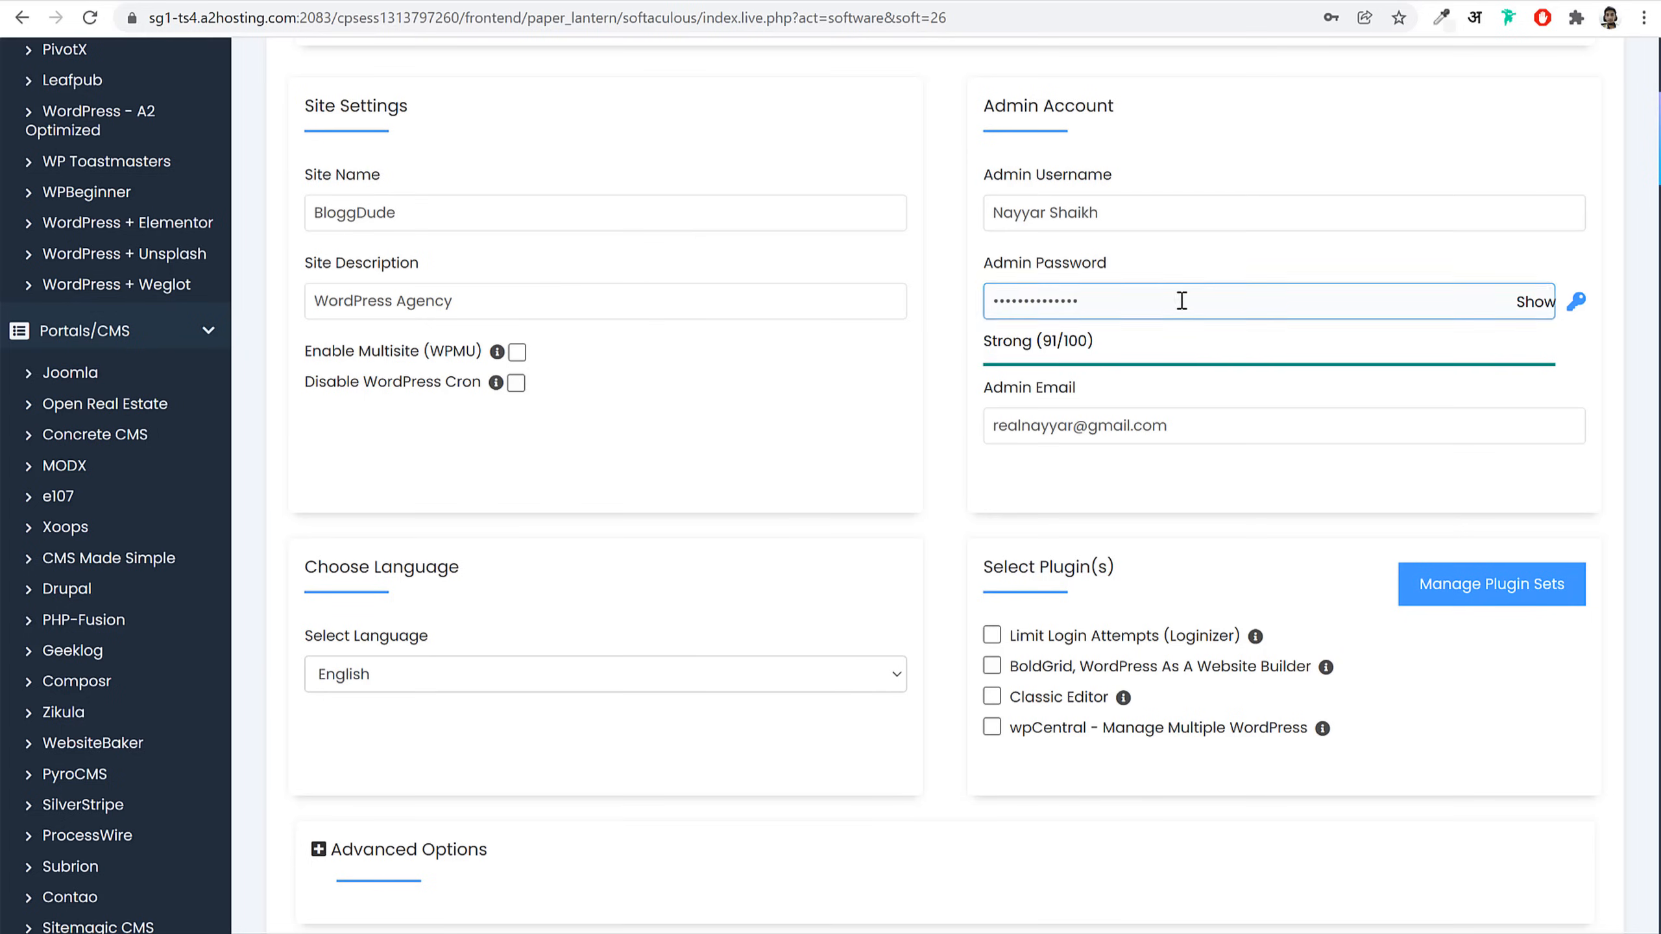
left_click(1263, 271)
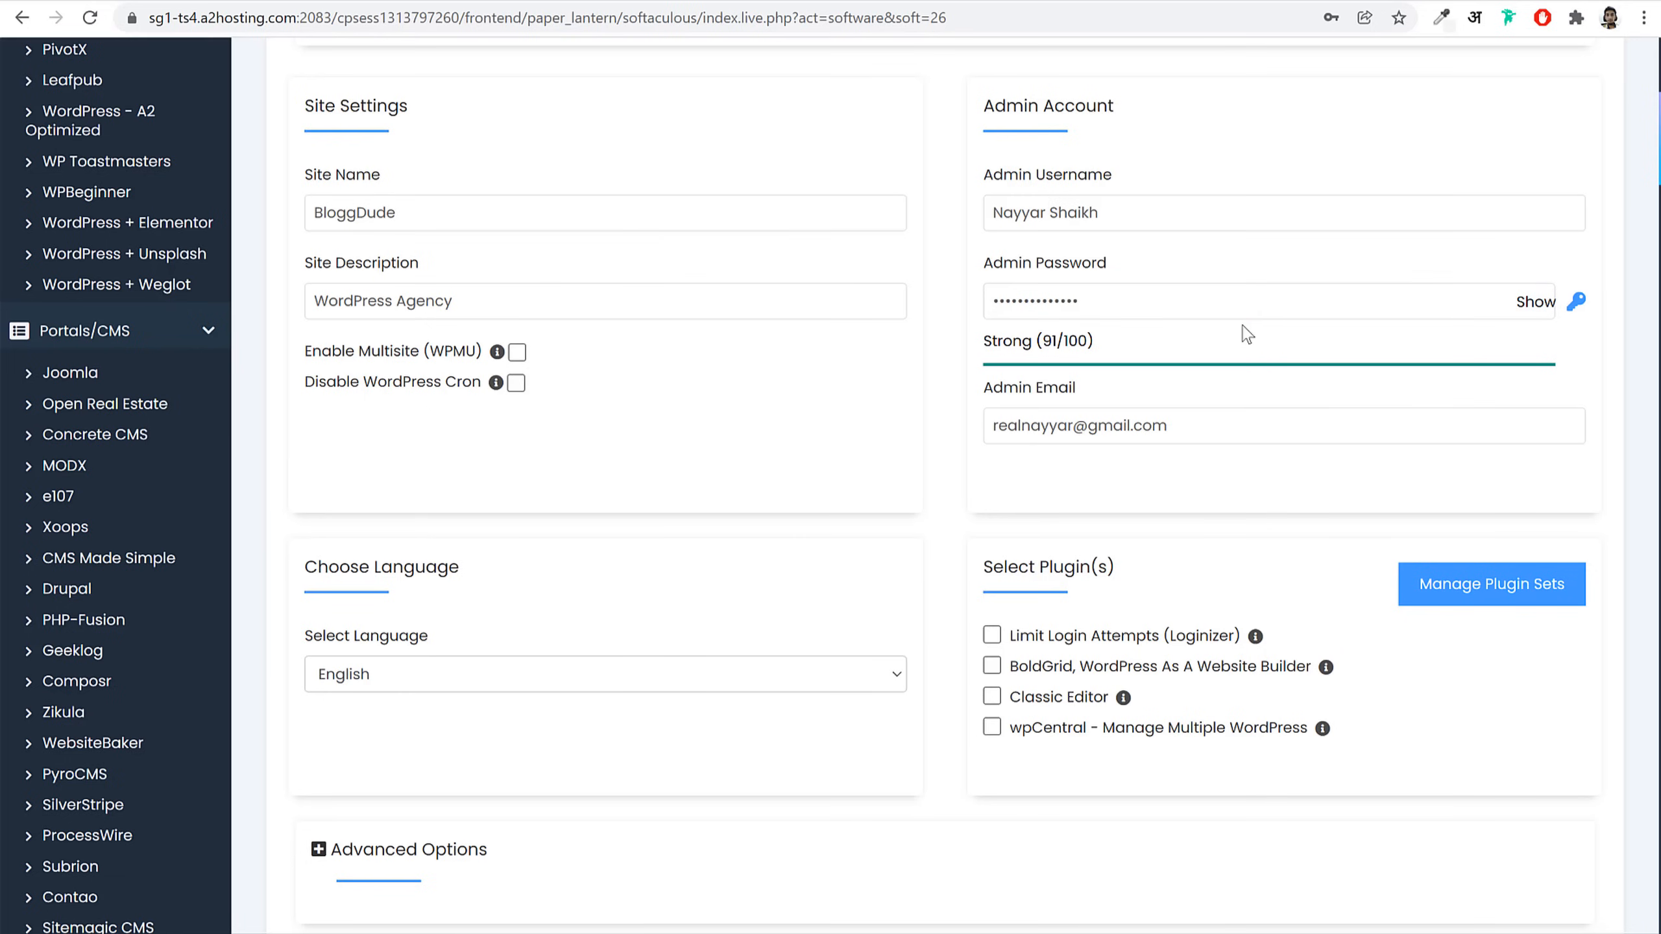
scroll(1624, 401, "down", 8)
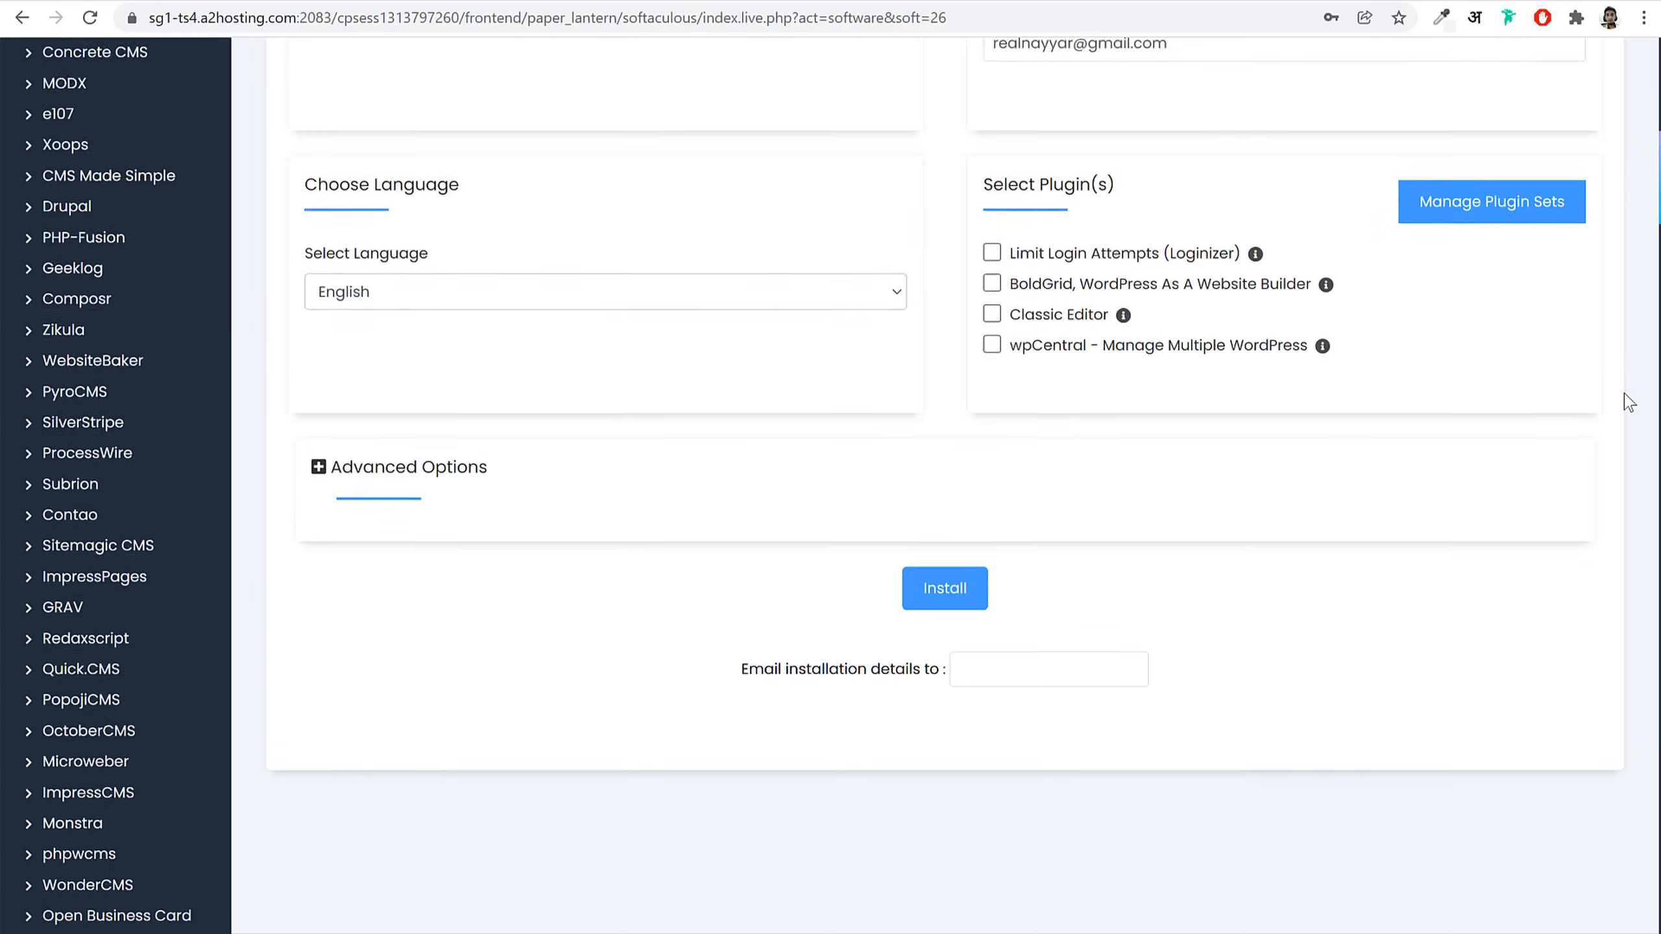
scroll(1072, 419, "up", 5)
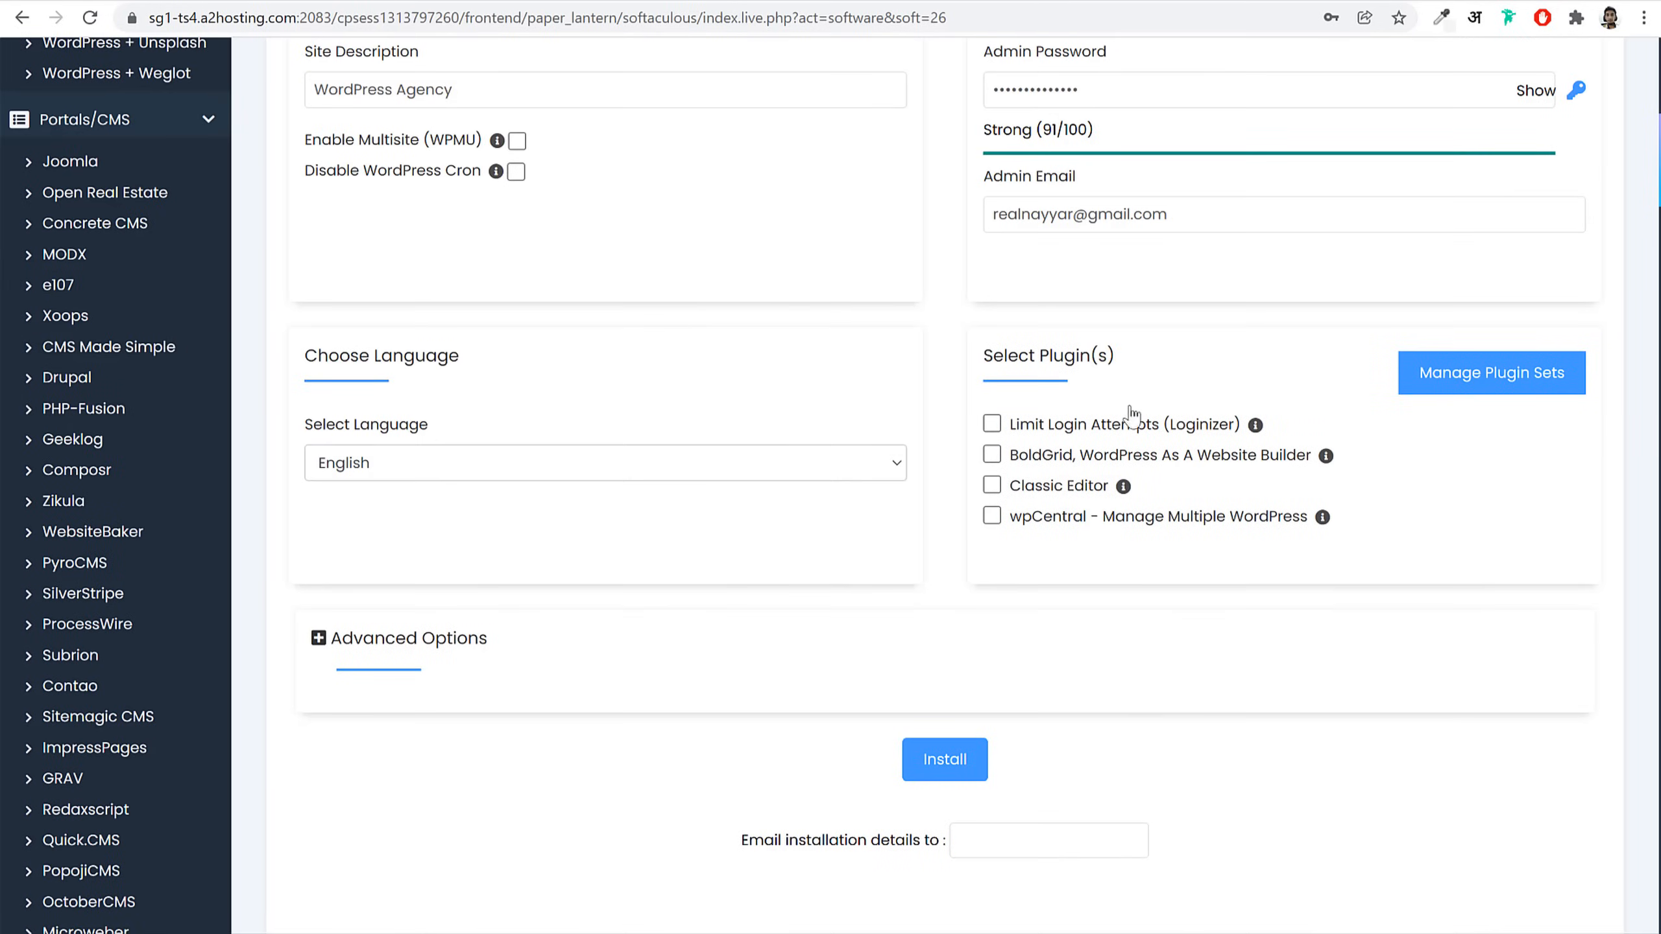
scroll(1377, 530, "down", 4)
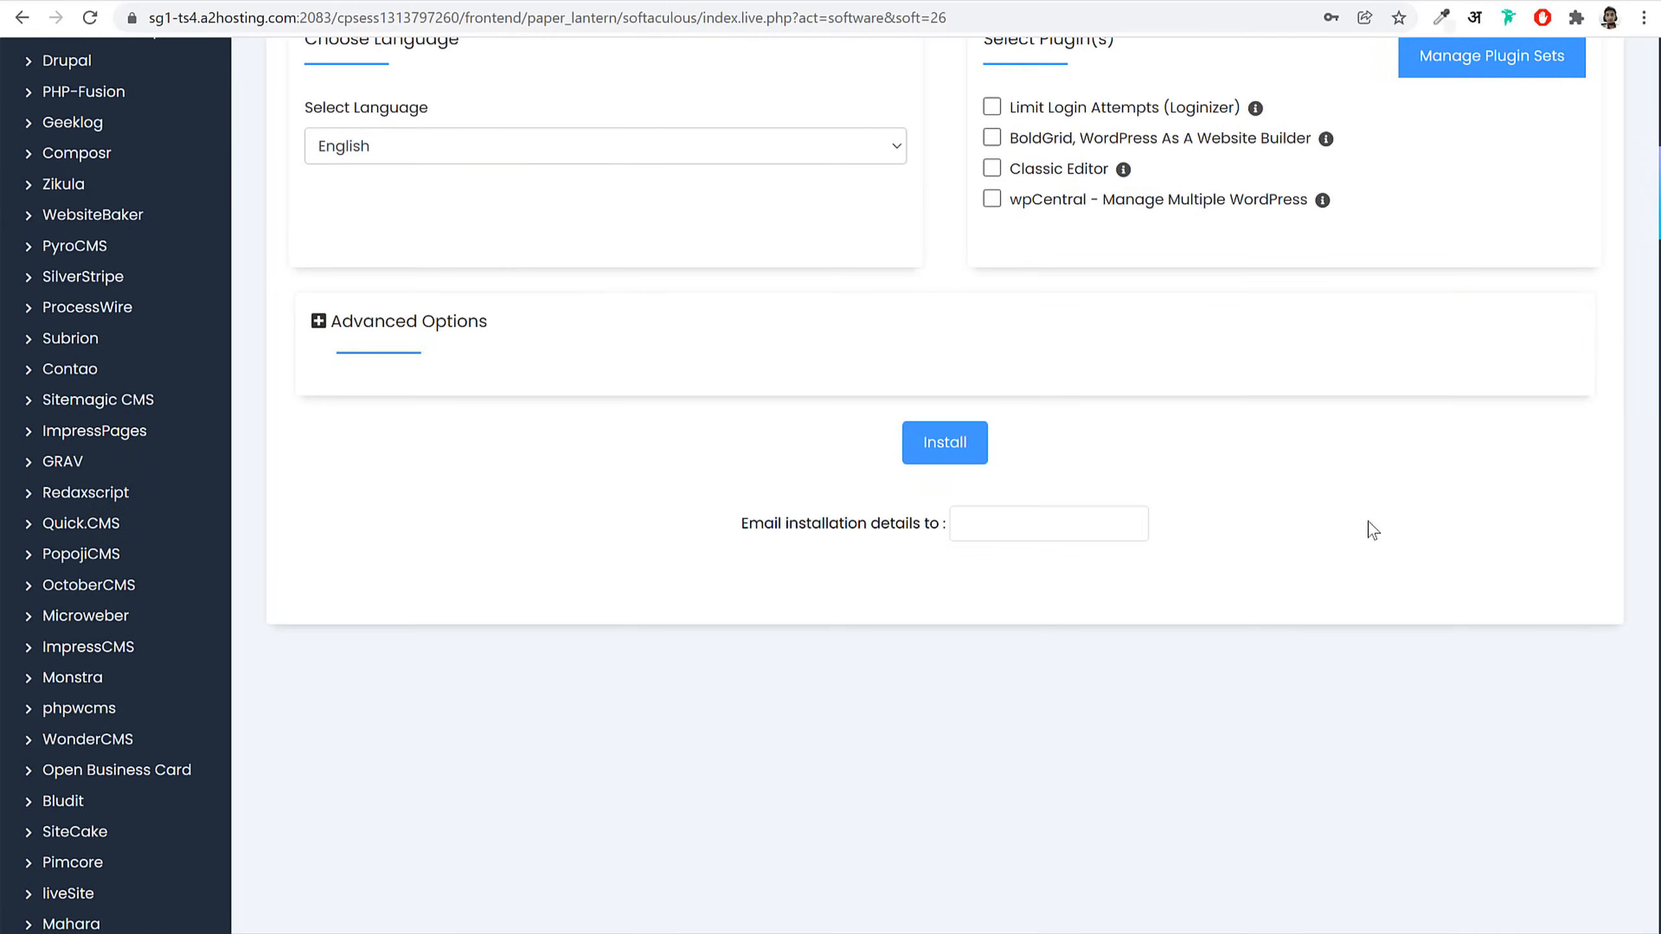
Step: Install WordPress on web2022.nayyarshaikh.com, view the new site, then open its admin dashboard
left_click(941, 445)
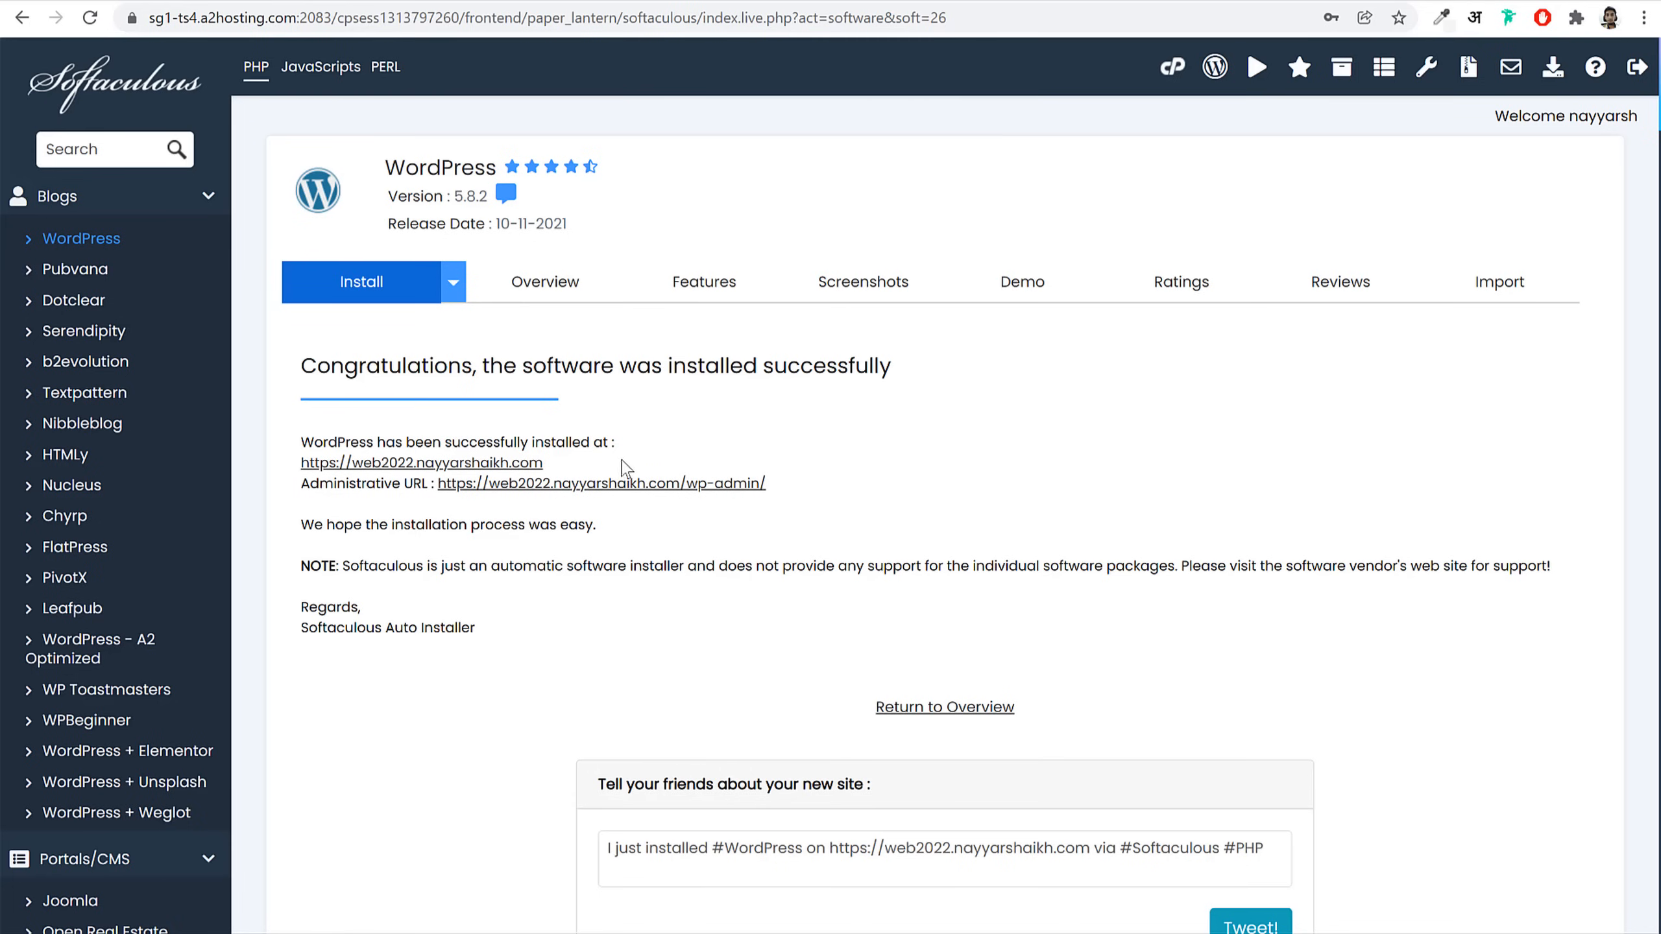
left_click(482, 464)
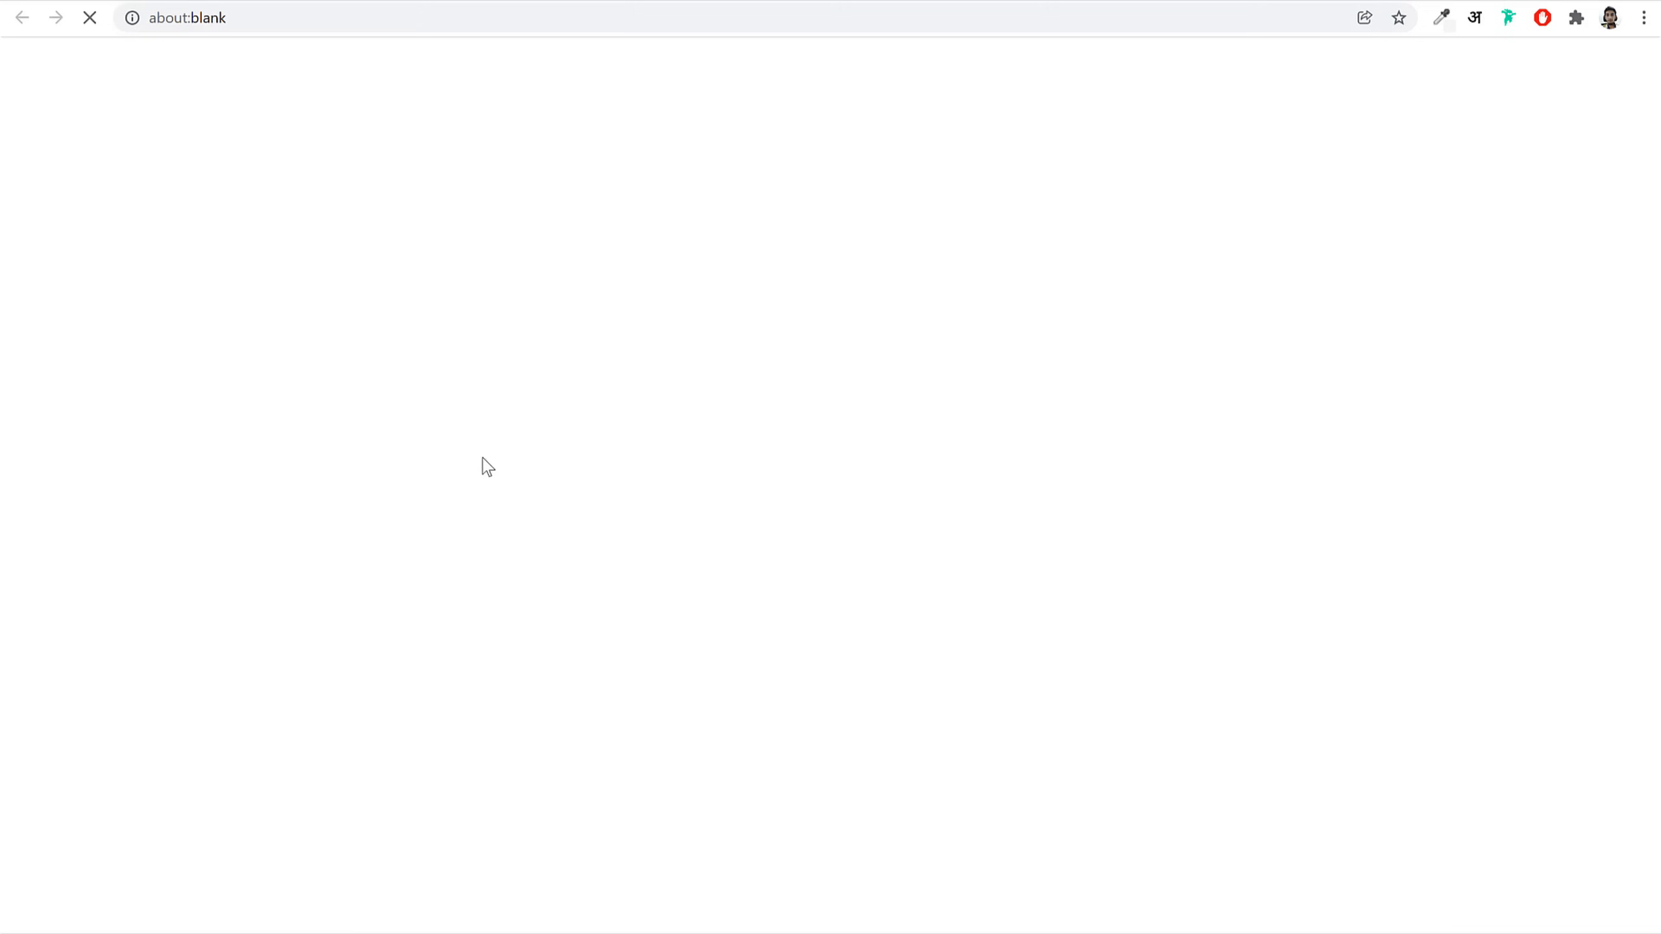
scroll(778, 497, "down", 5)
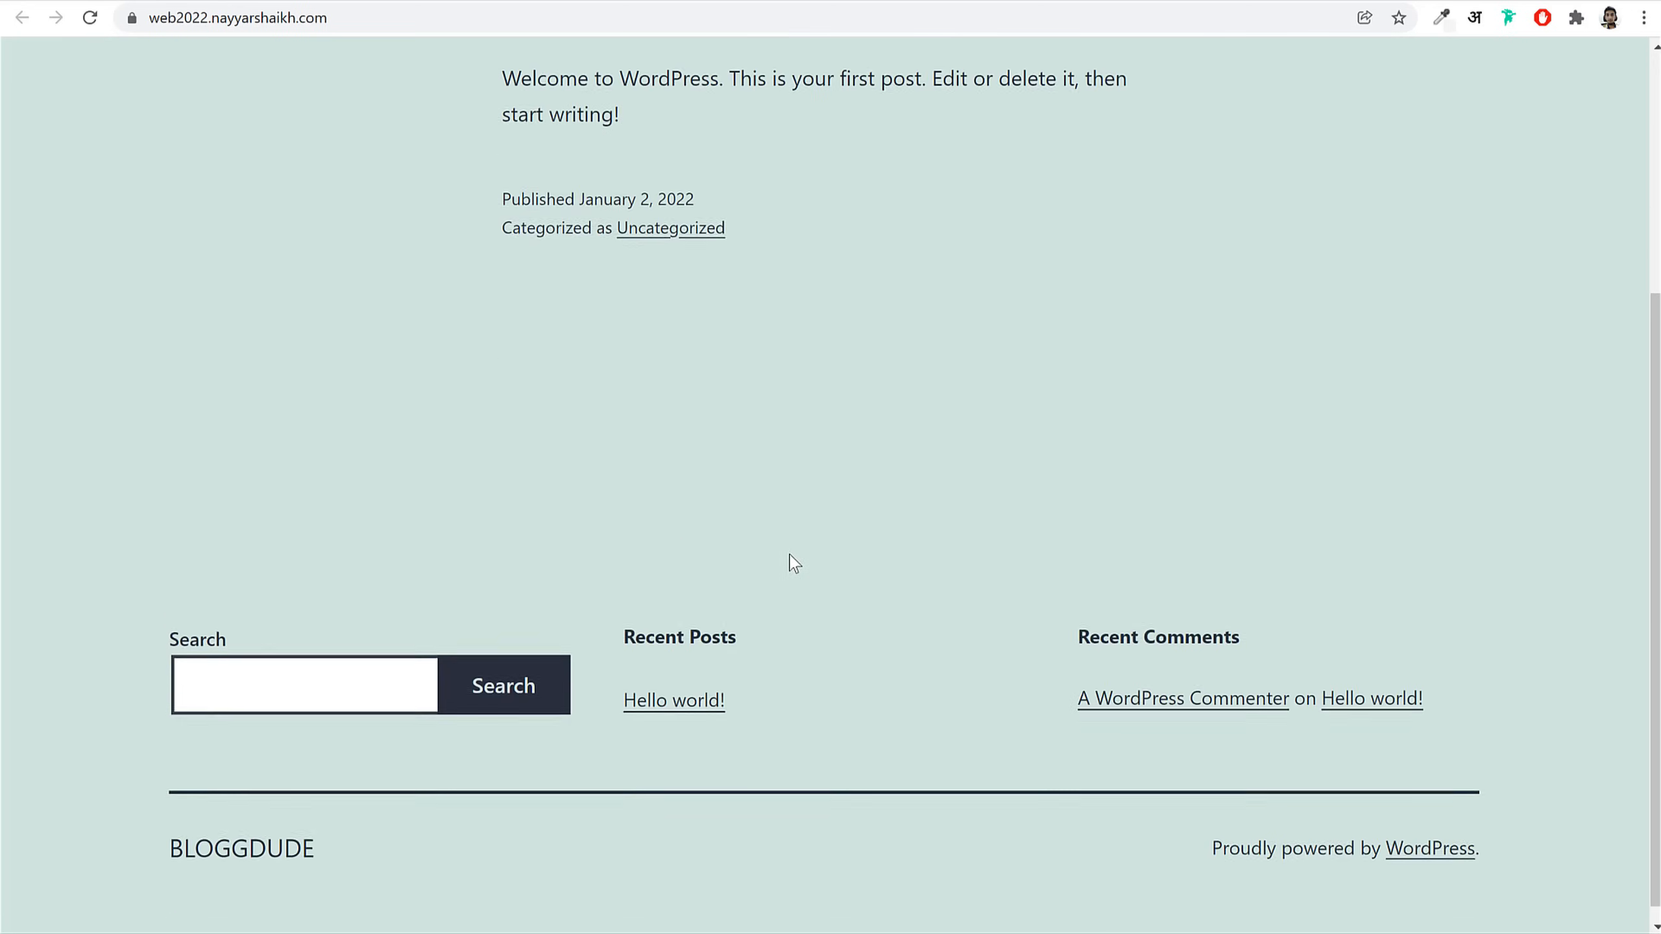
scroll(784, 523, "up", 6)
left_click(664, 3)
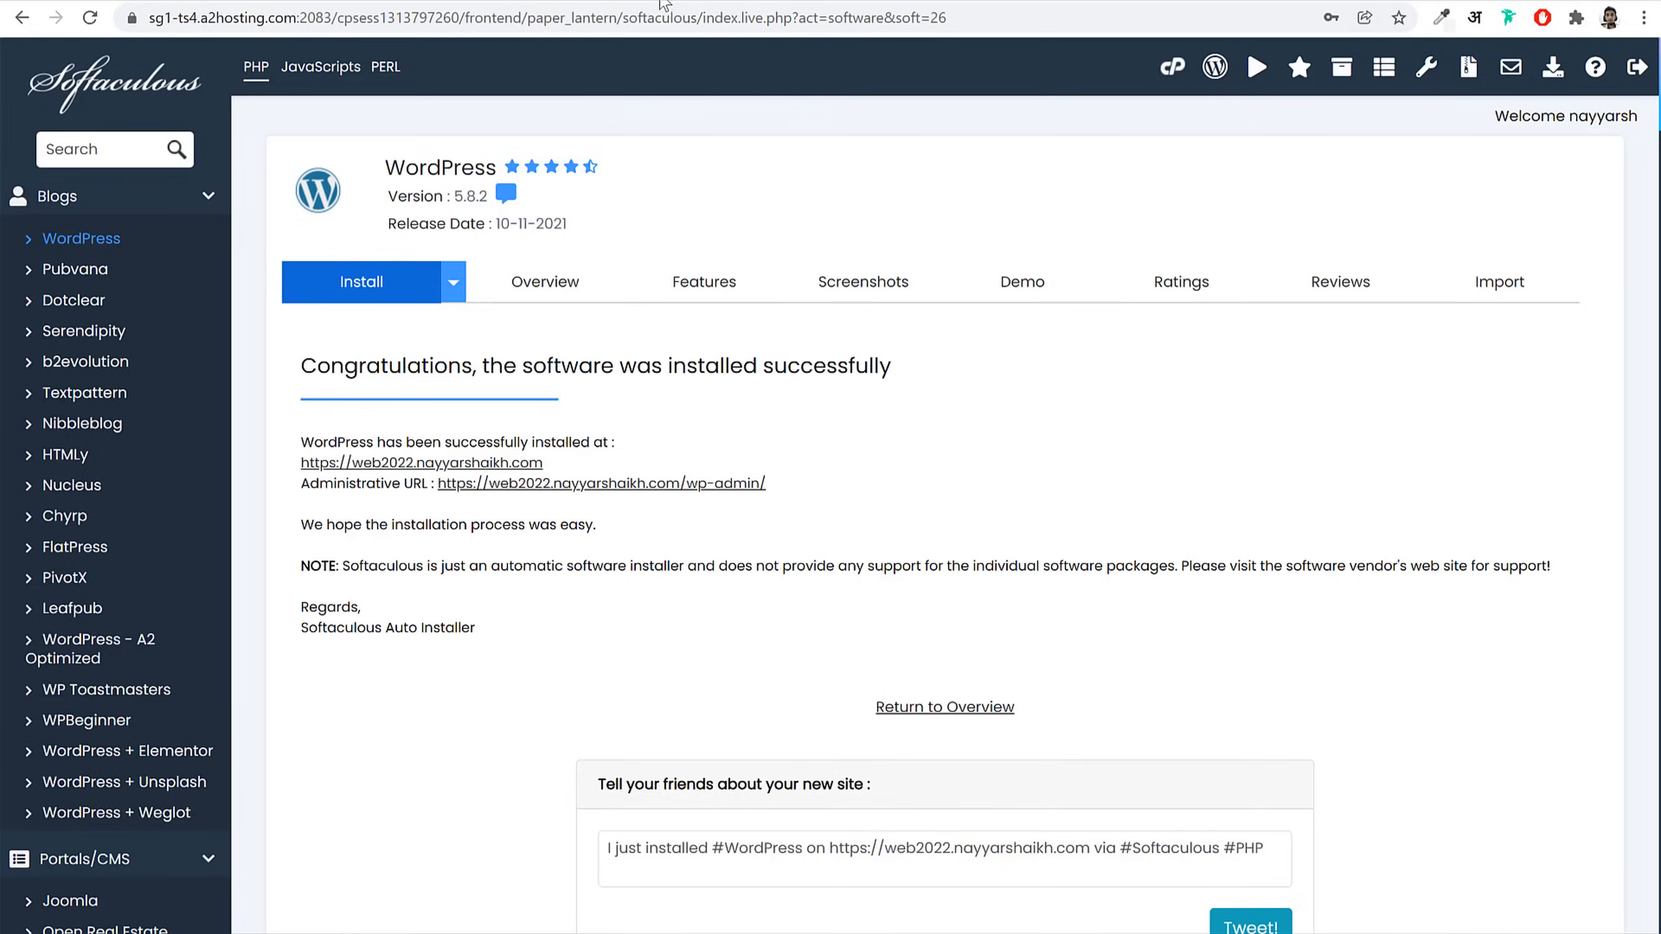
left_click(630, 486)
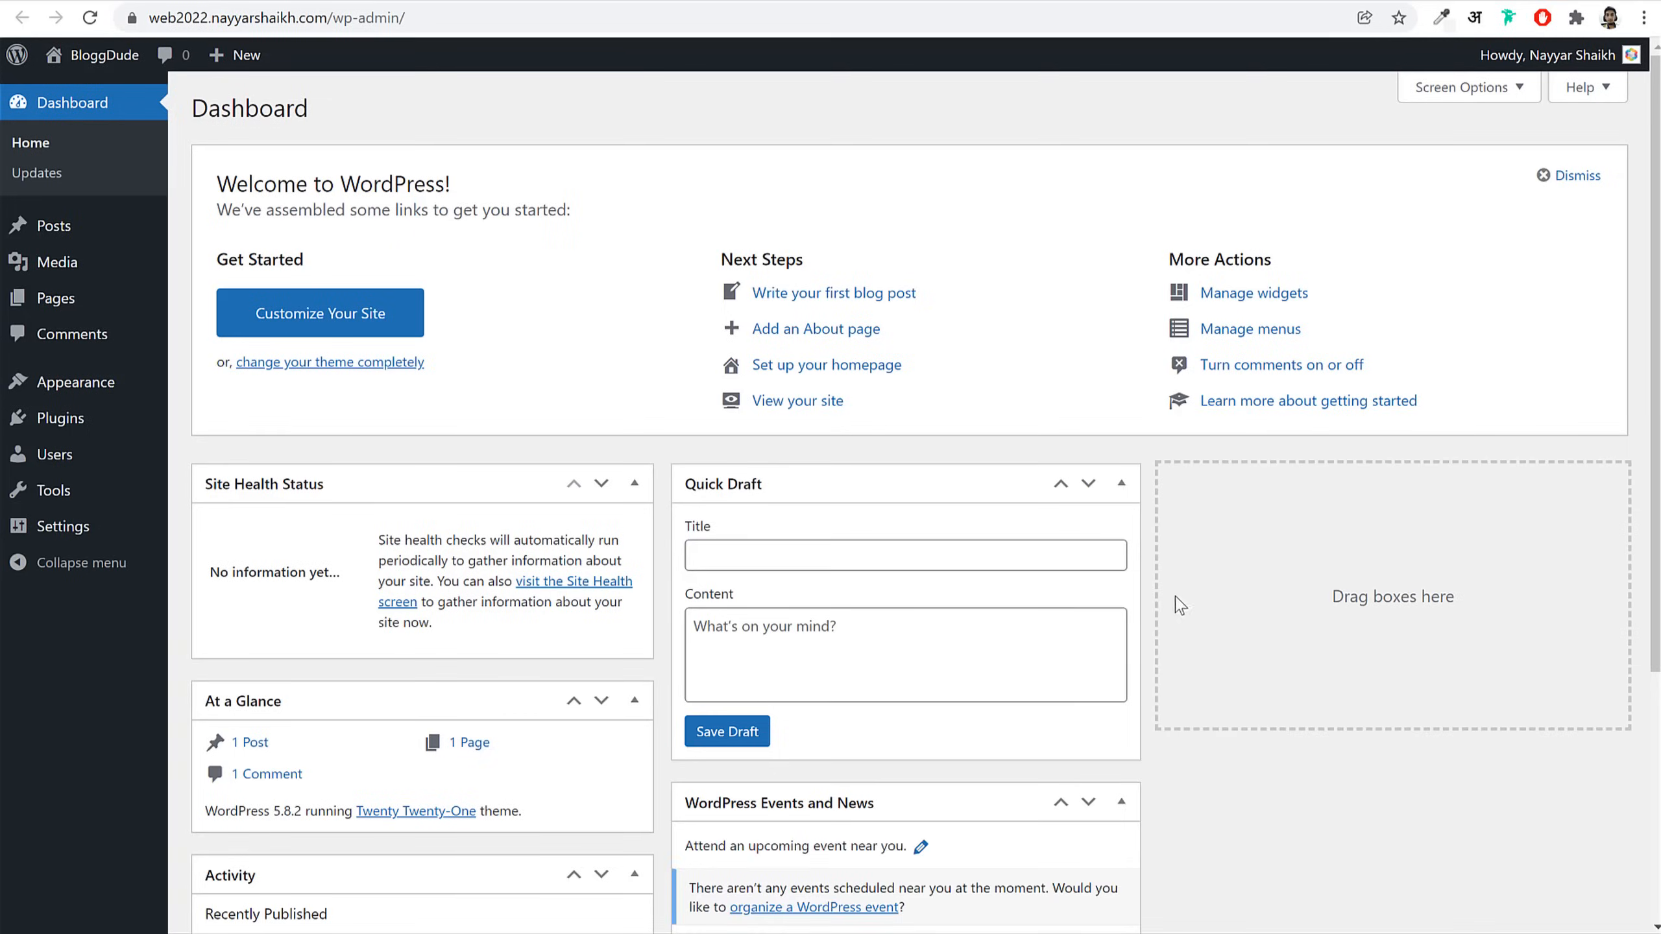
Step: Scroll the Dashboard: 1 post, 1 page, 1 comment, WordPress 5.8.2, Twenty Twenty-One theme
scroll(1179, 605, "down", 5)
scroll(1181, 612, "up", 5)
scroll(1257, 515, "down", 5)
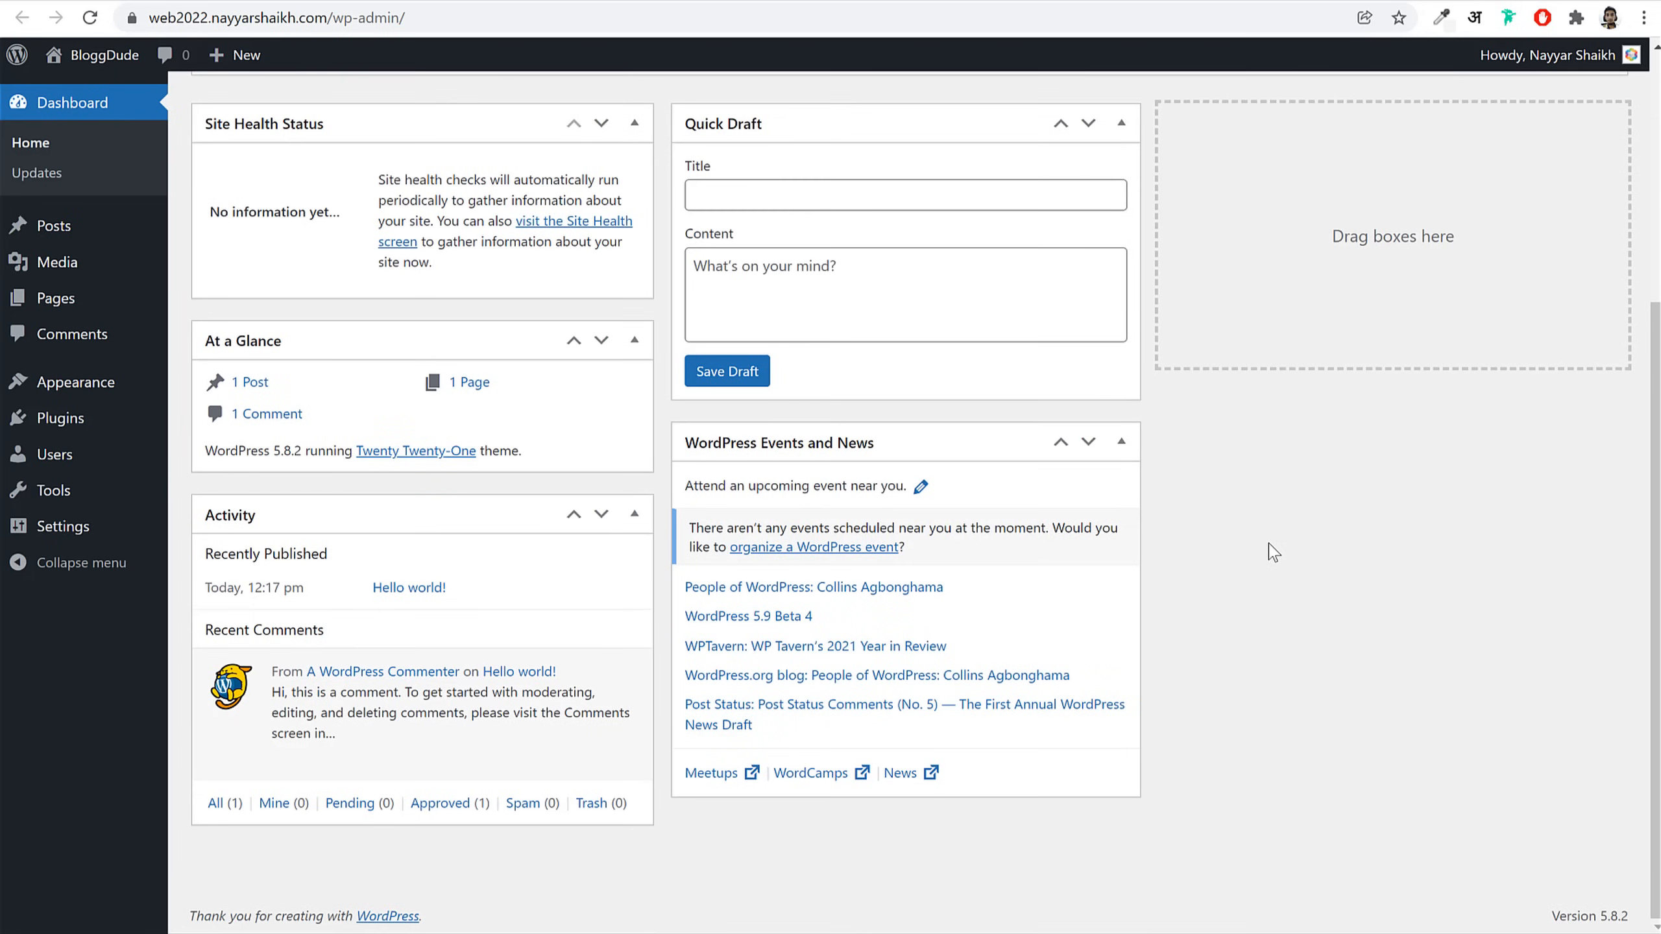
scroll(1272, 552, "up", 5)
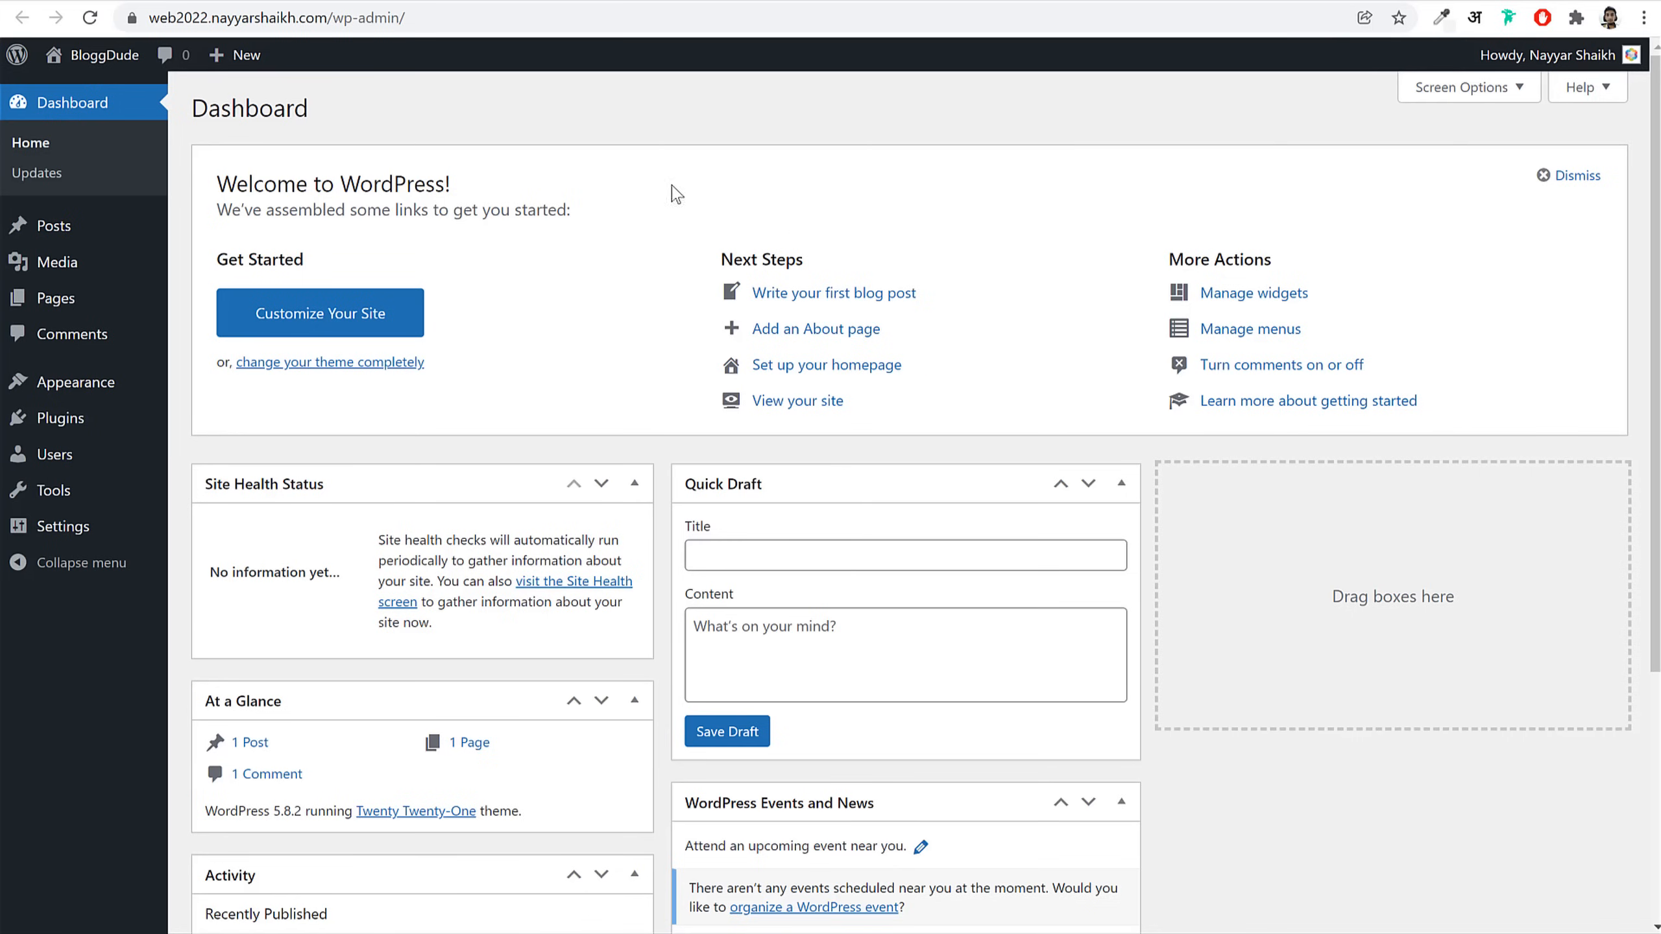
Step: Highlight the /wp-admin/ part of the site address and scroll through the page
left_click(341, 17)
left_click(380, 18)
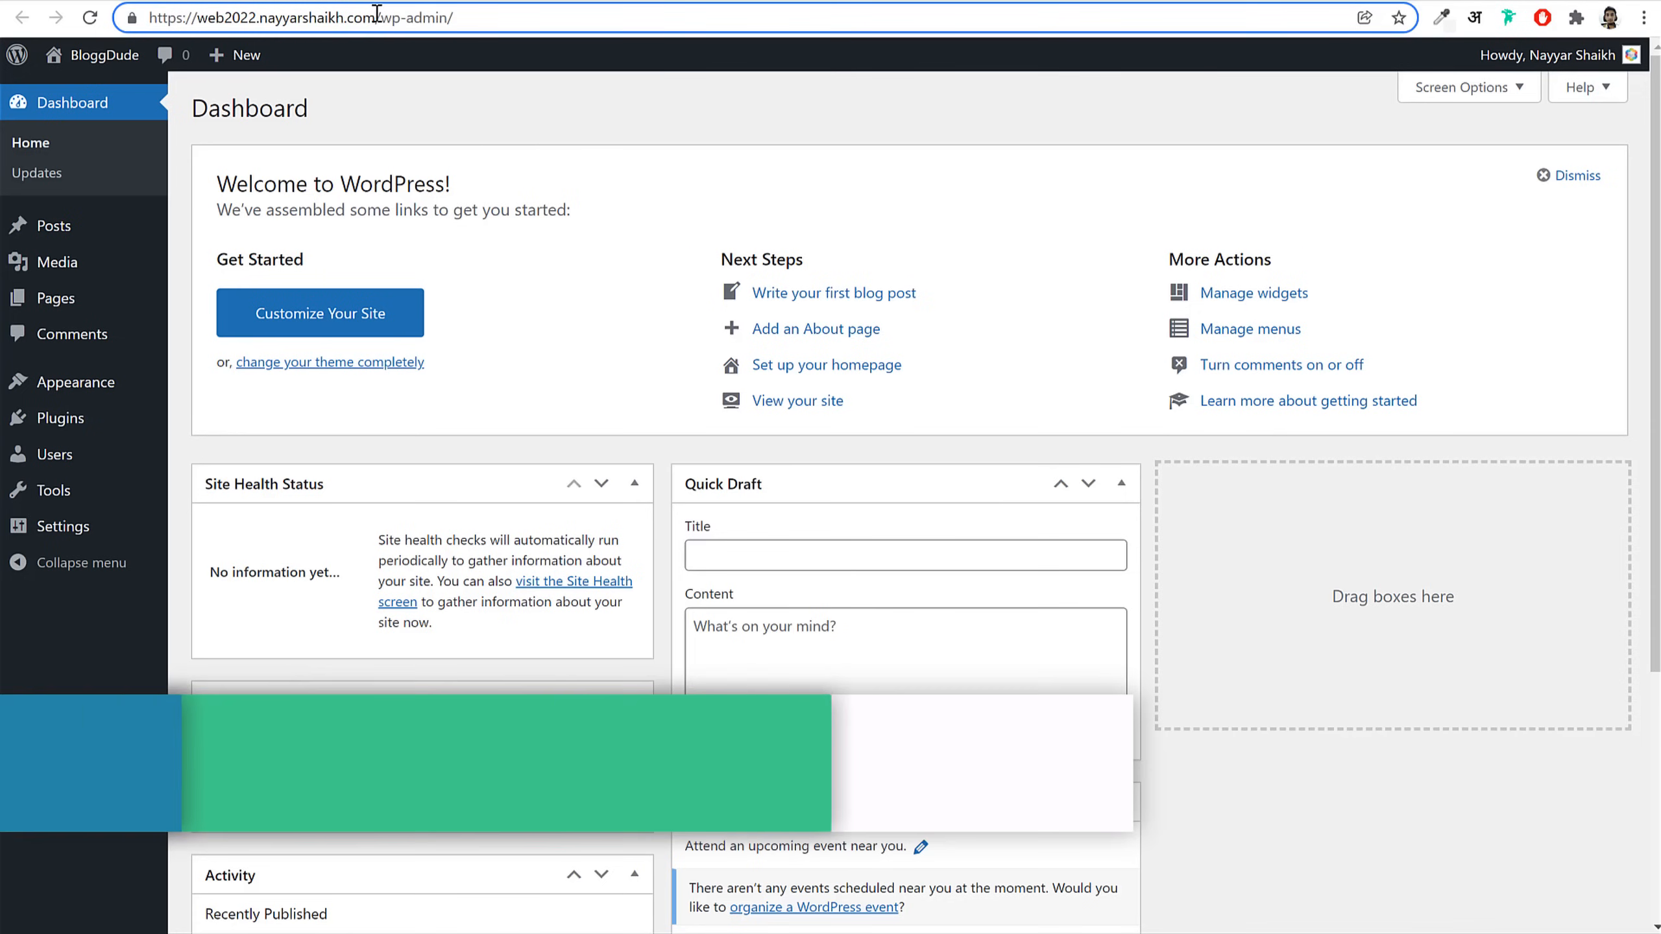
left_click_drag(377, 17, 649, 15)
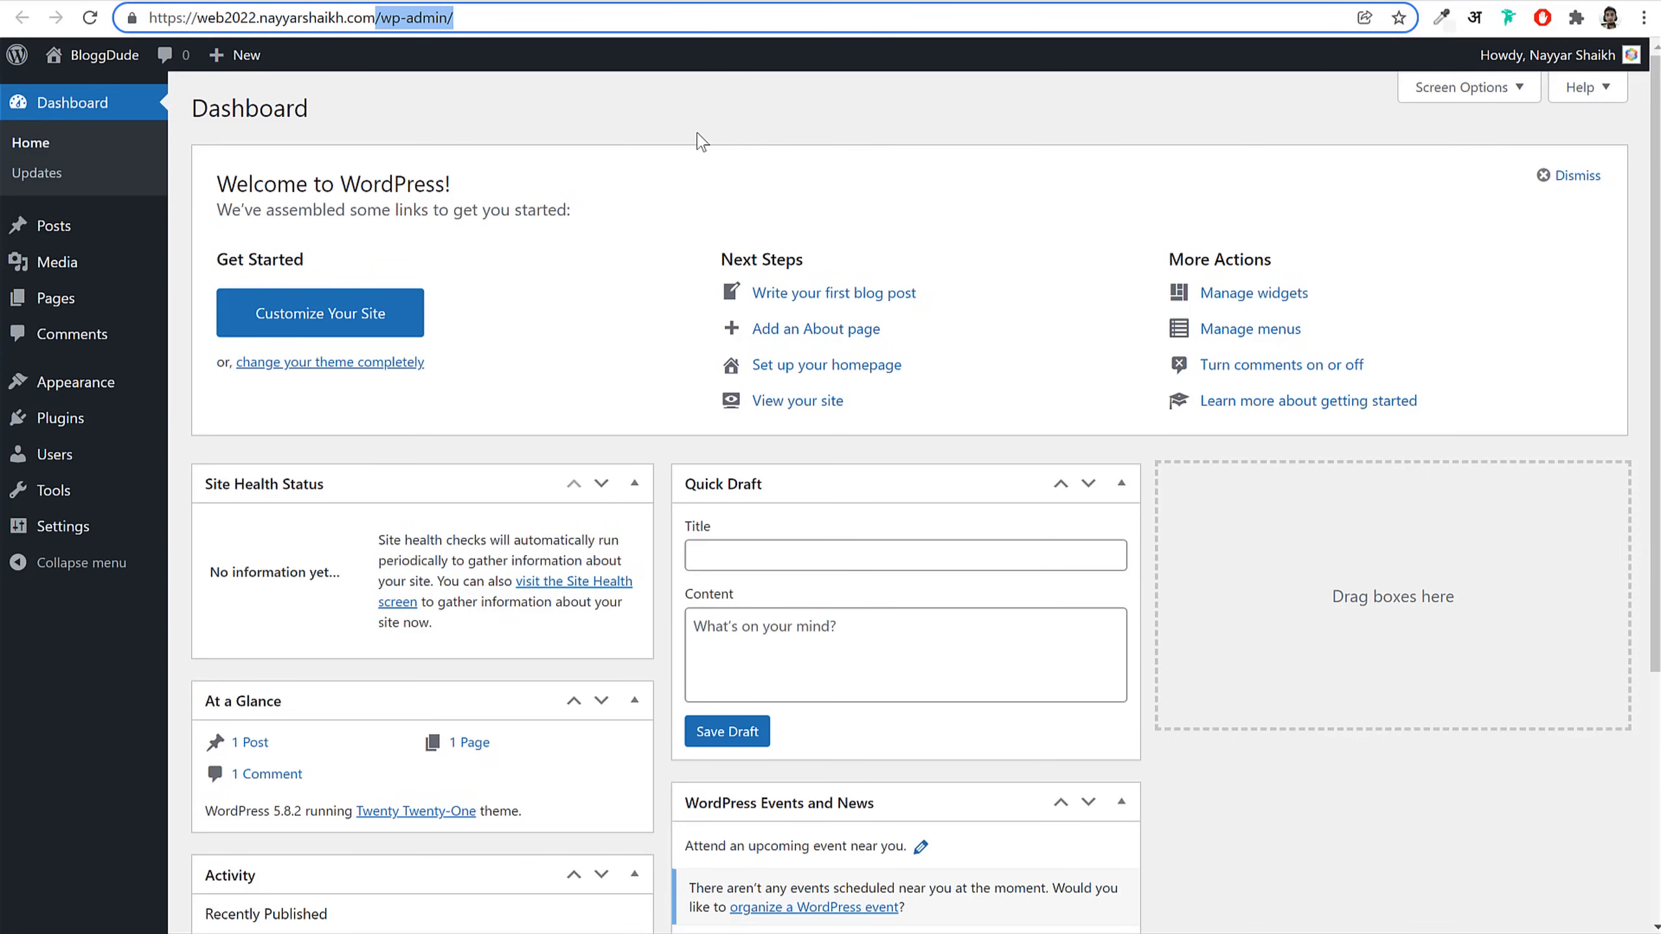
scroll(1240, 616, "down", 3)
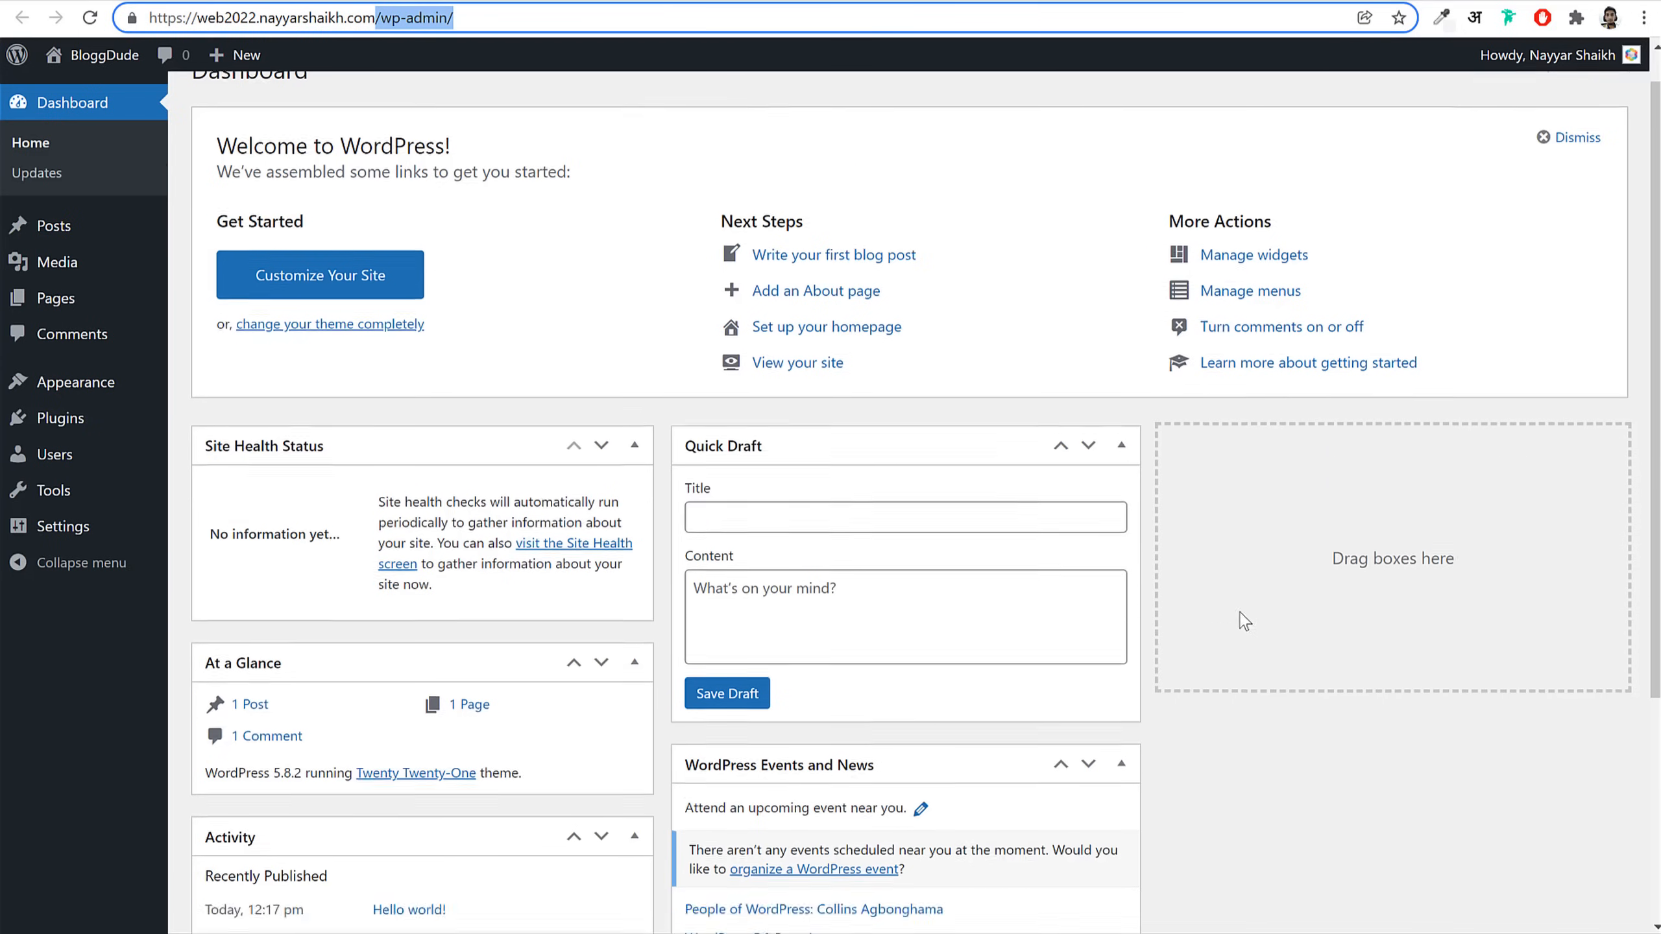
scroll(1240, 620, "up", 3)
scroll(643, 560, "down", 5)
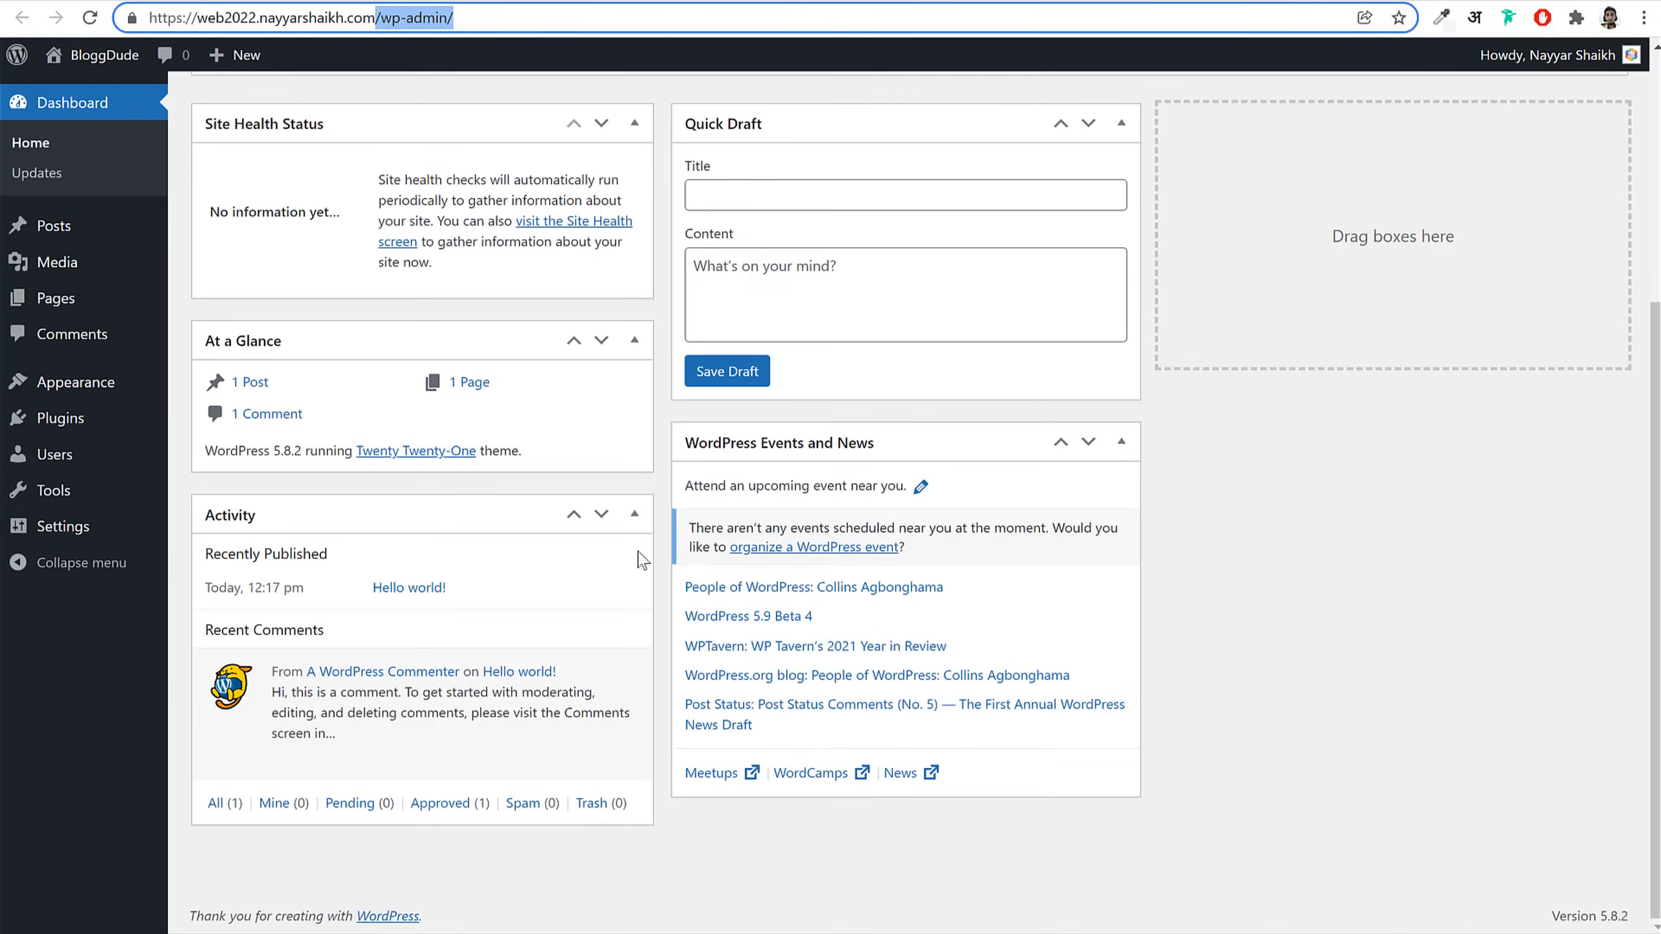
scroll(1279, 564, "up", 5)
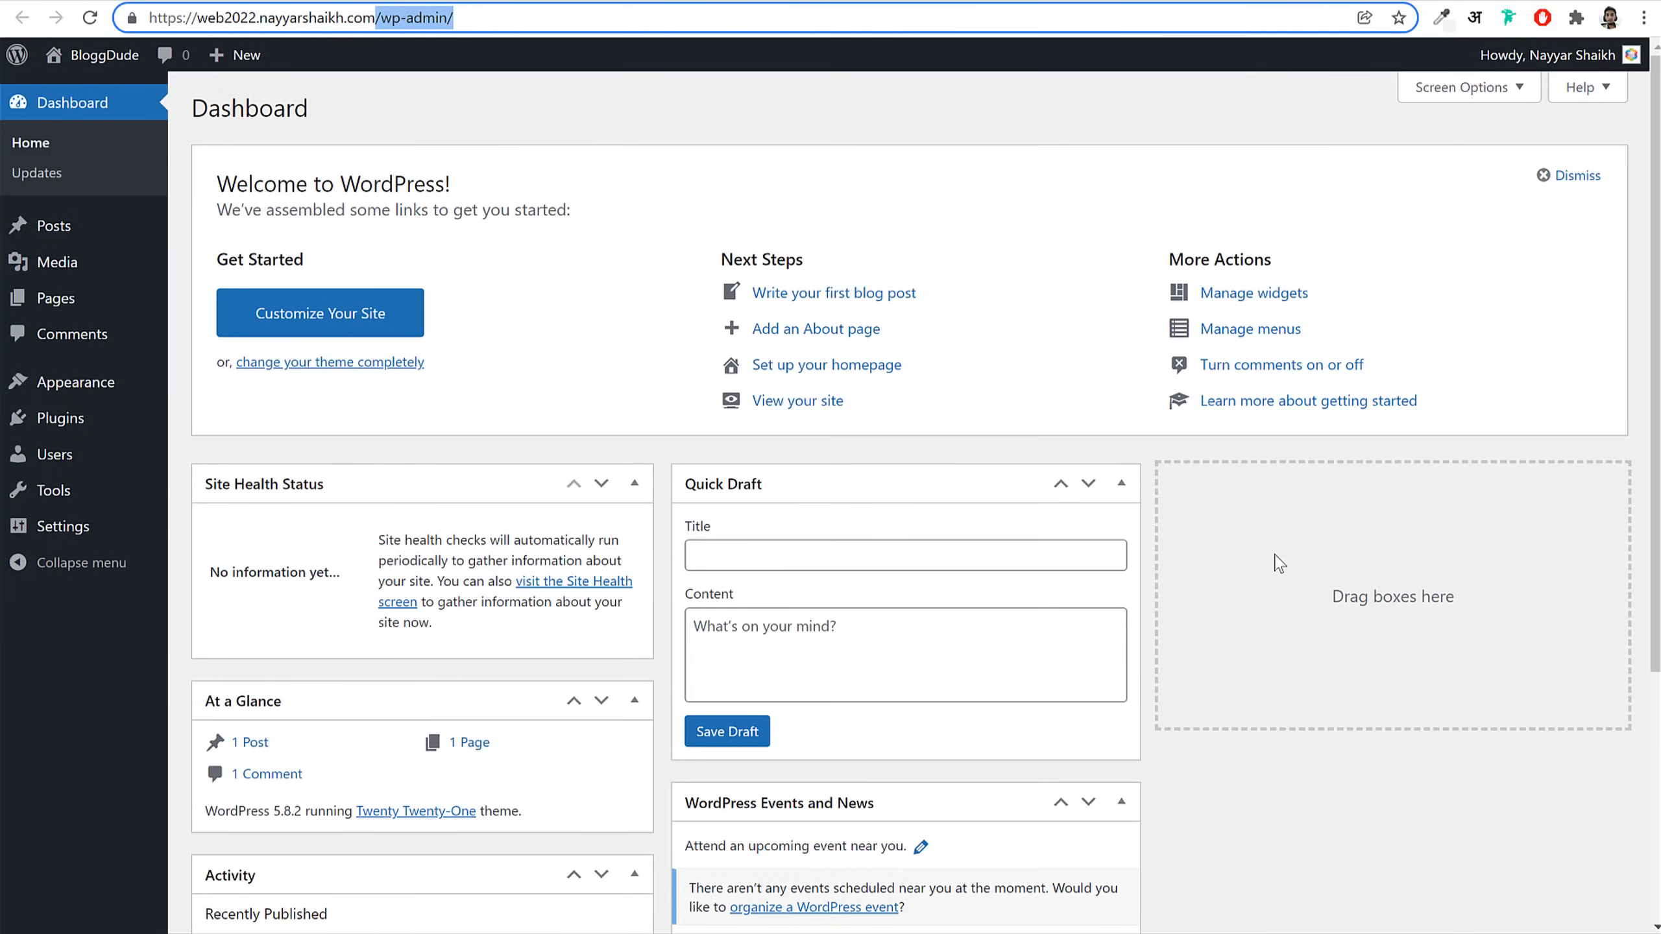
scroll(1281, 558, "down", 5)
scroll(1302, 524, "up", 5)
Step: Hide Site Health, At a Glance, Activity, Quick Draft, Events and News, and Welcome boxes
left_click(1472, 95)
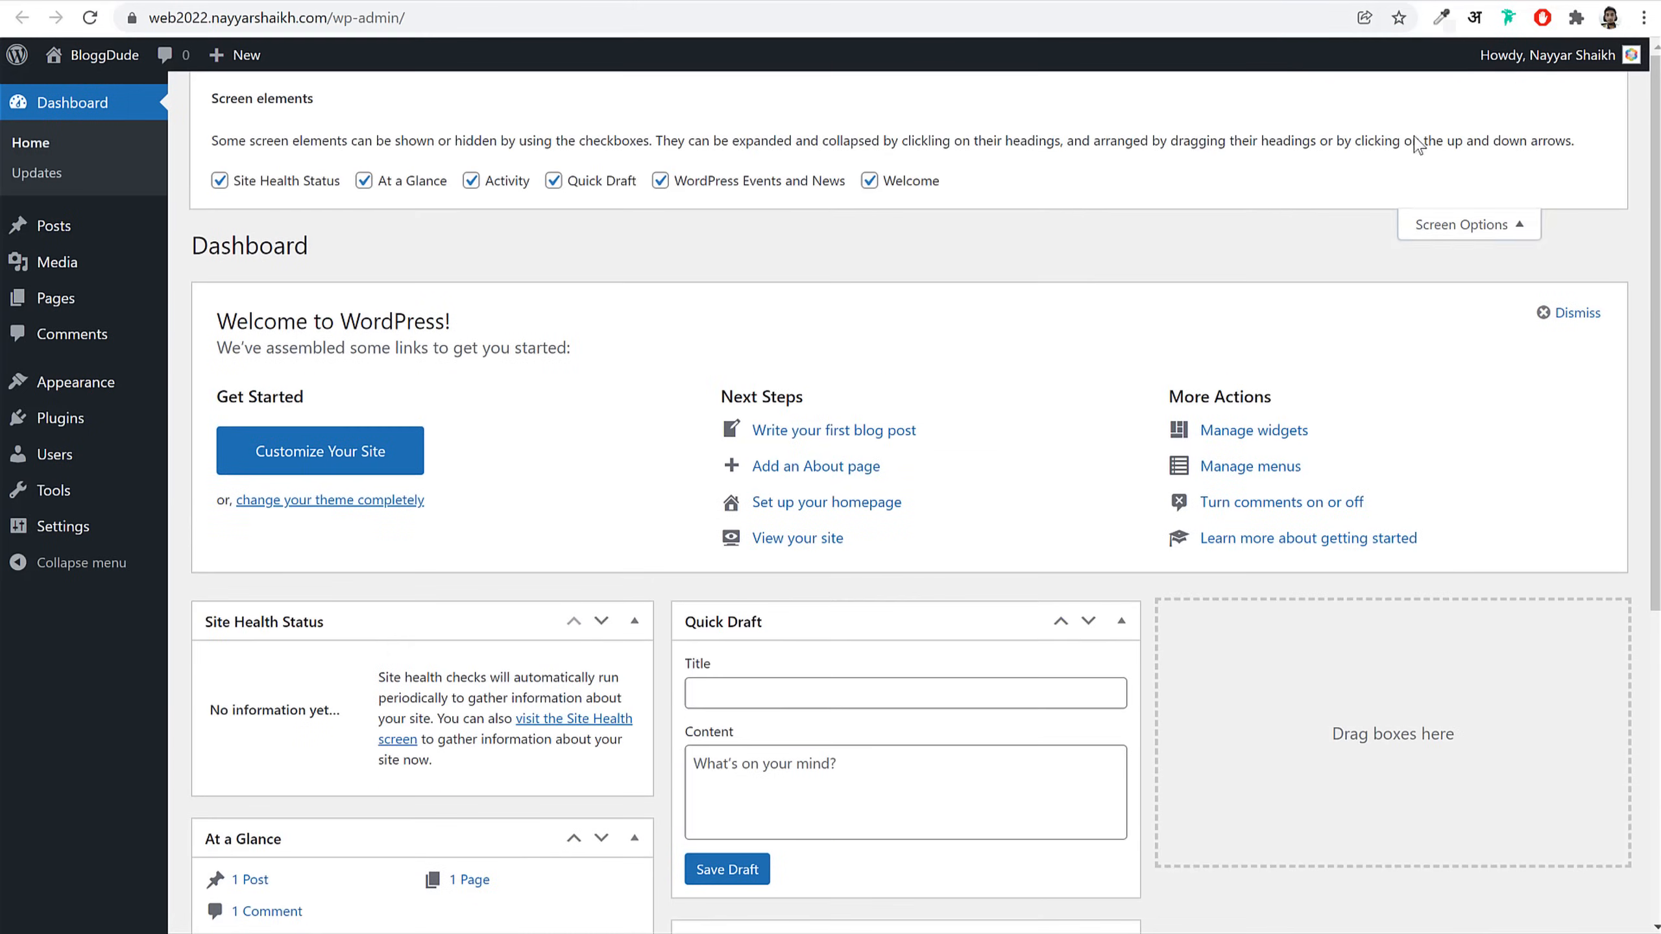
left_click(314, 181)
left_click(402, 180)
left_click(500, 181)
left_click(593, 183)
left_click(722, 181)
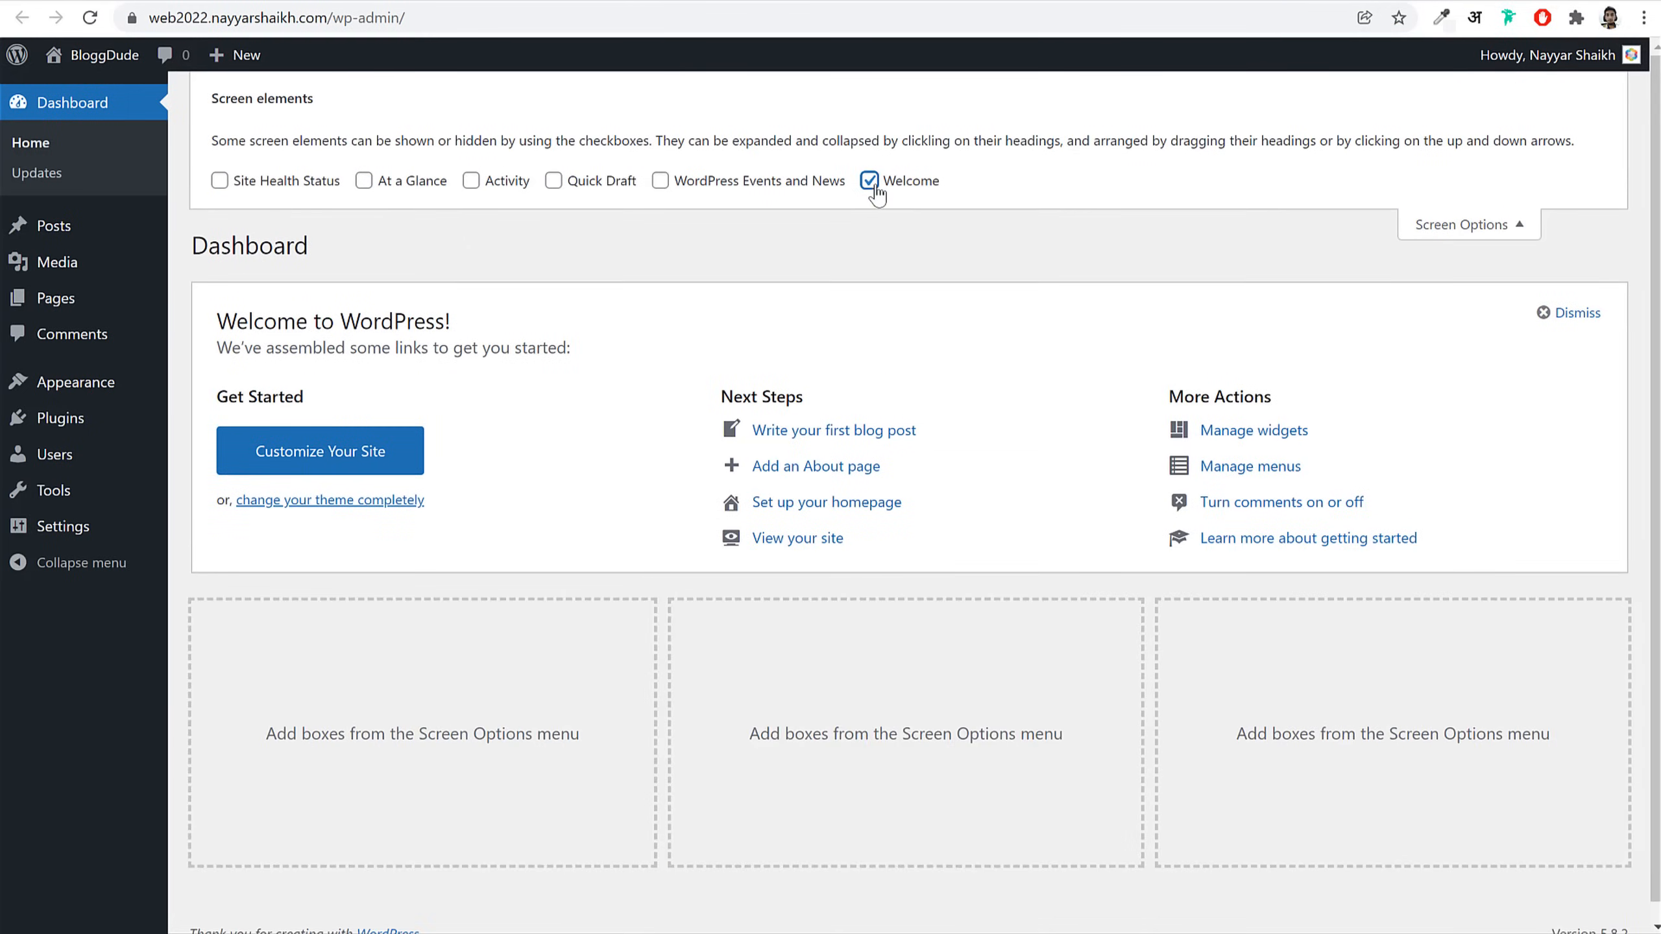
left_click(871, 182)
left_click(1480, 225)
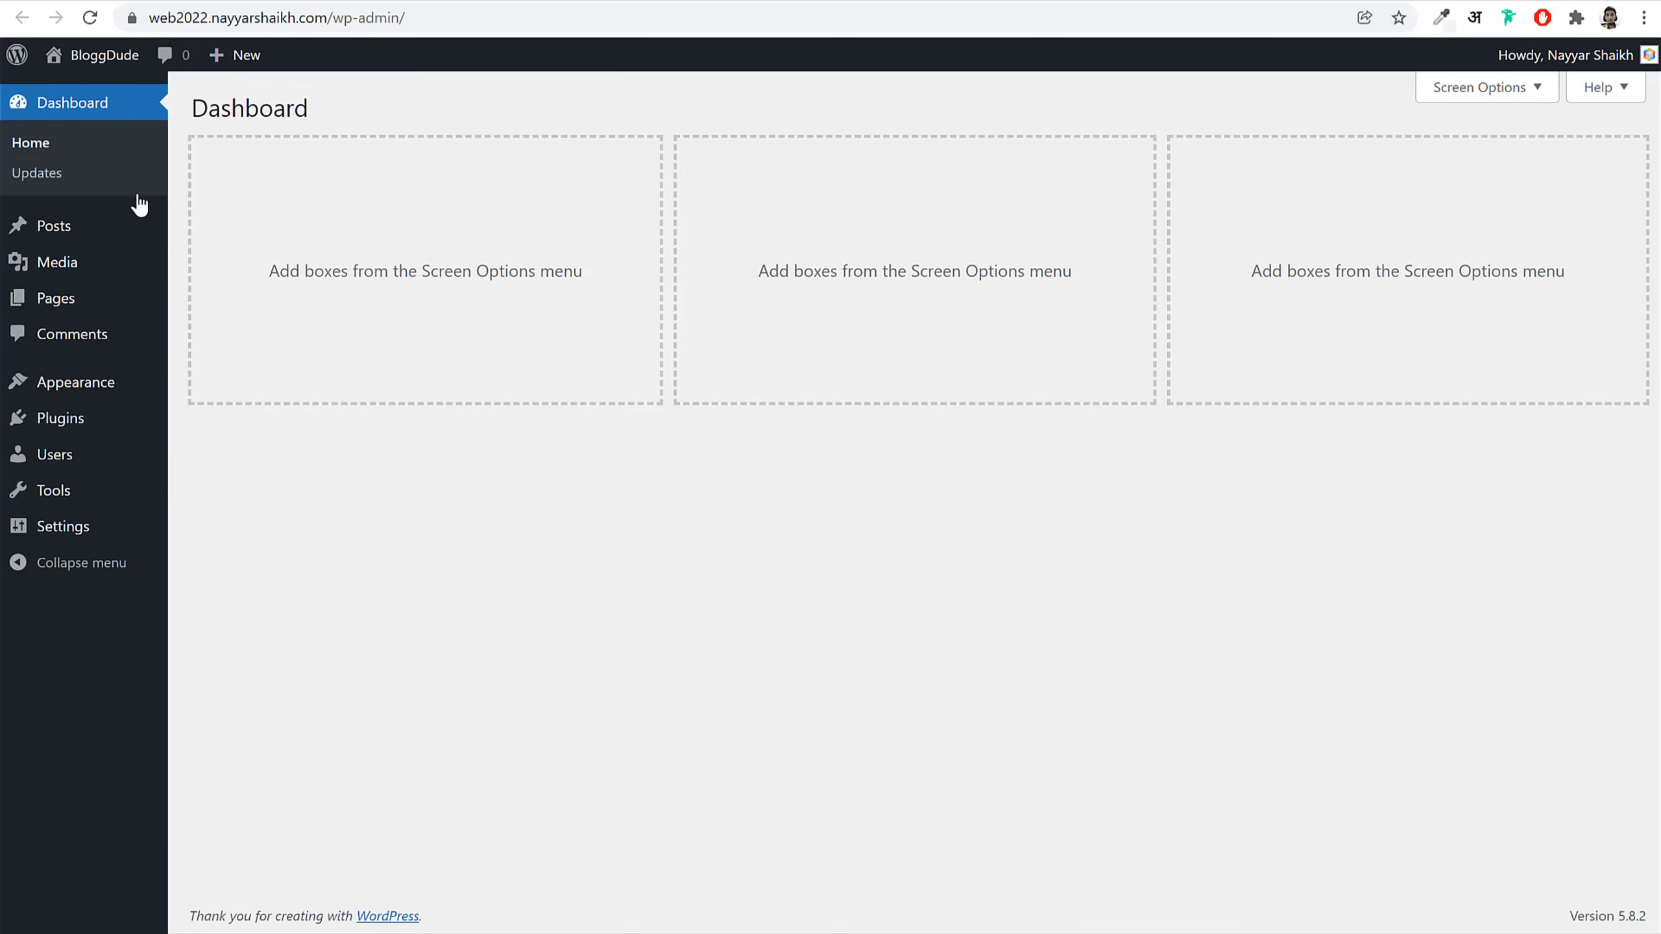
Step: Open the All Posts list and scroll through the page
left_click(75, 233)
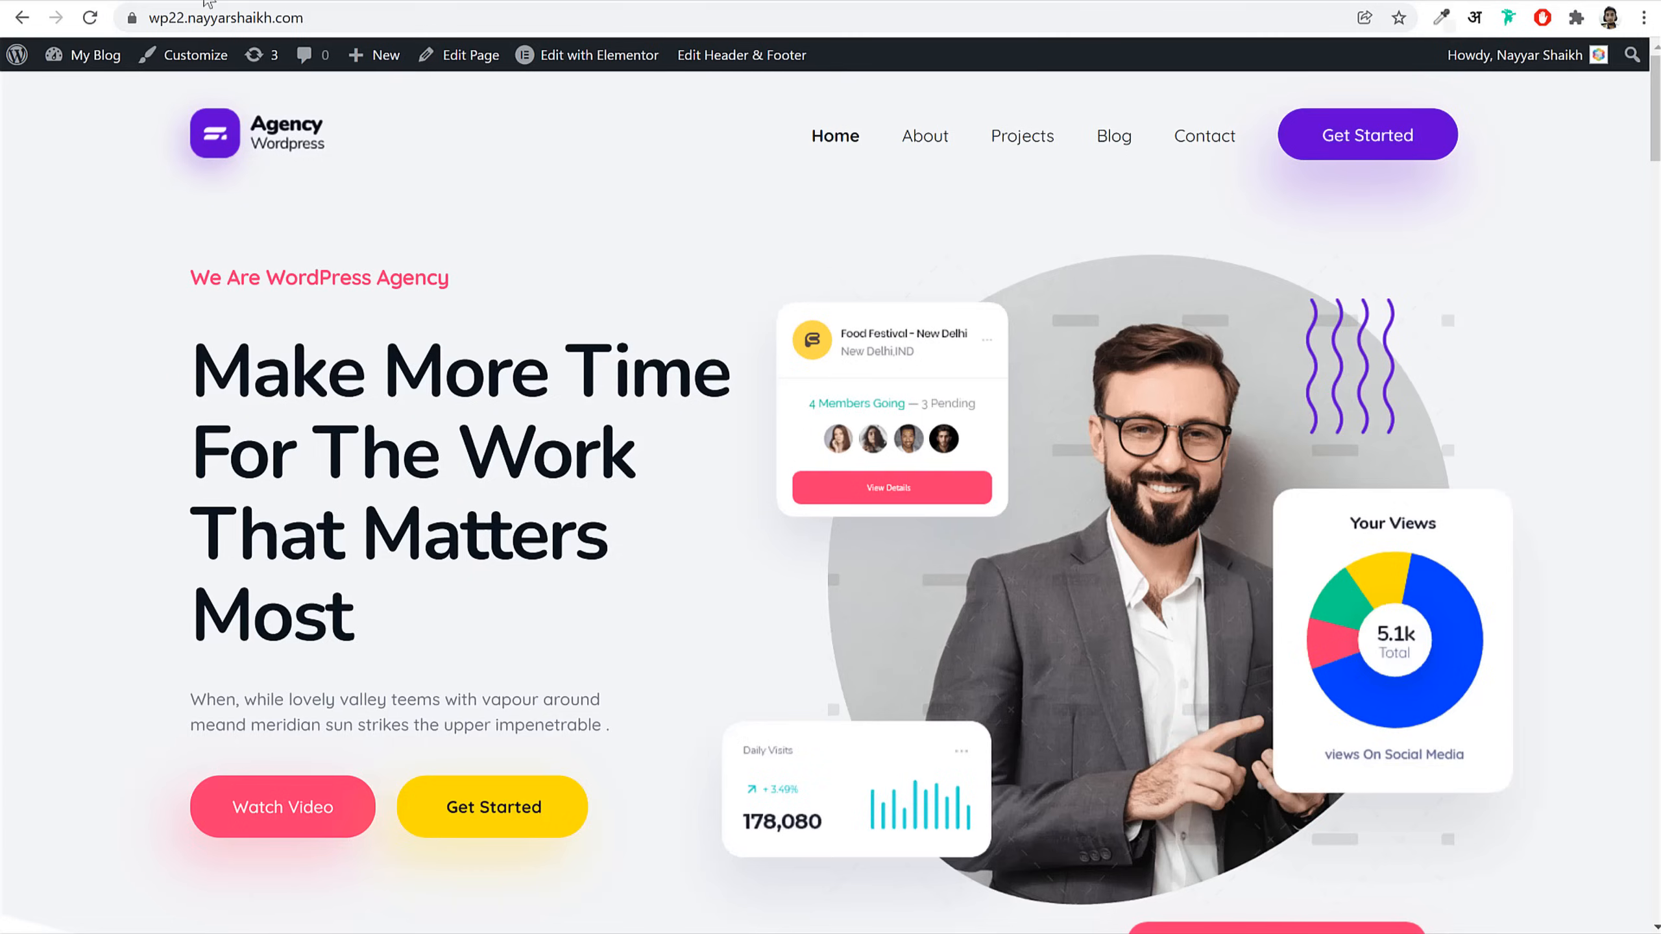
scroll(1060, 651, "down", 15)
scroll(1058, 651, "up", 15)
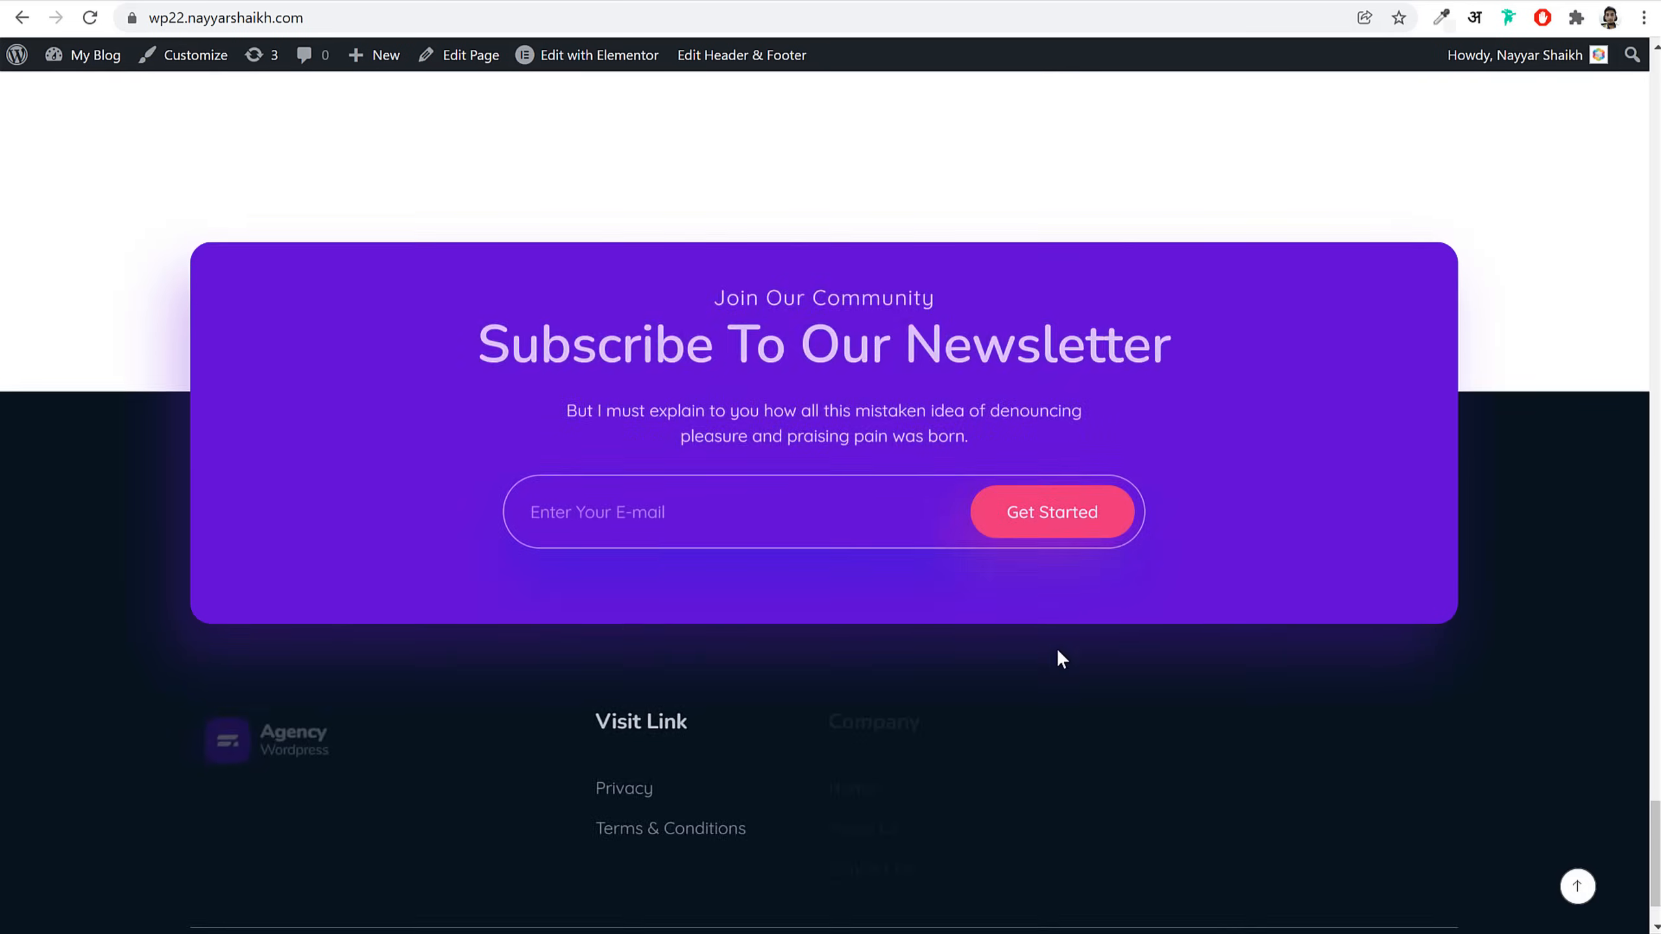
scroll(954, 536, "up", 2)
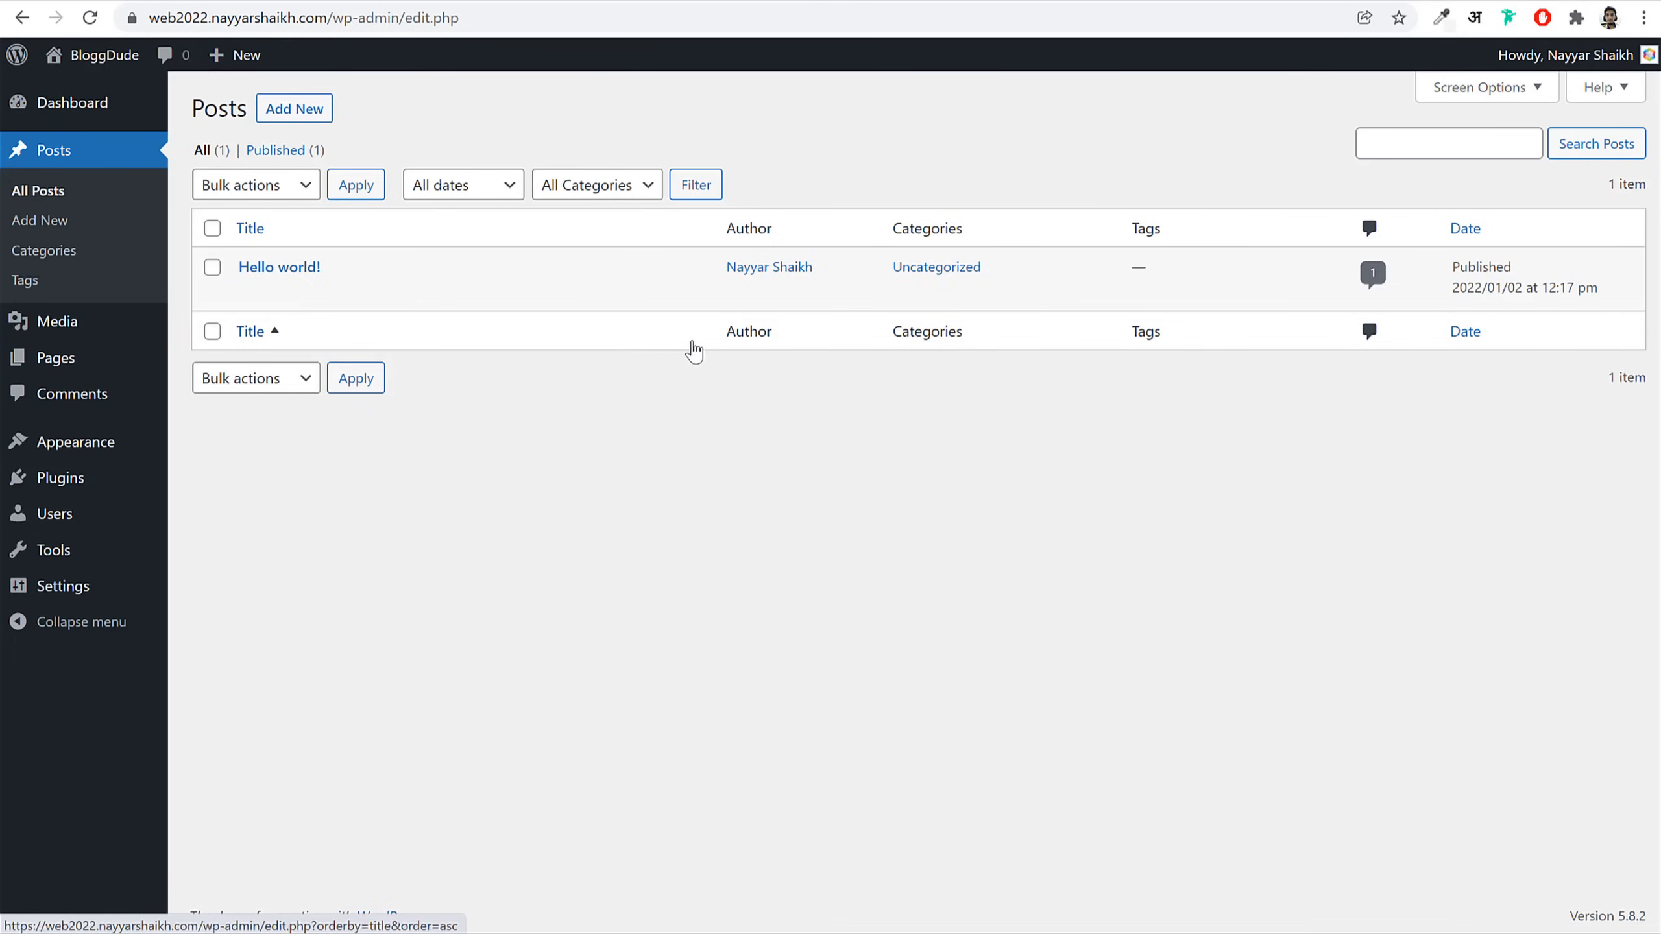
Step: Highlight the 'Hello world!' post title, then browse the Media Library
left_click_drag(356, 266, 229, 268)
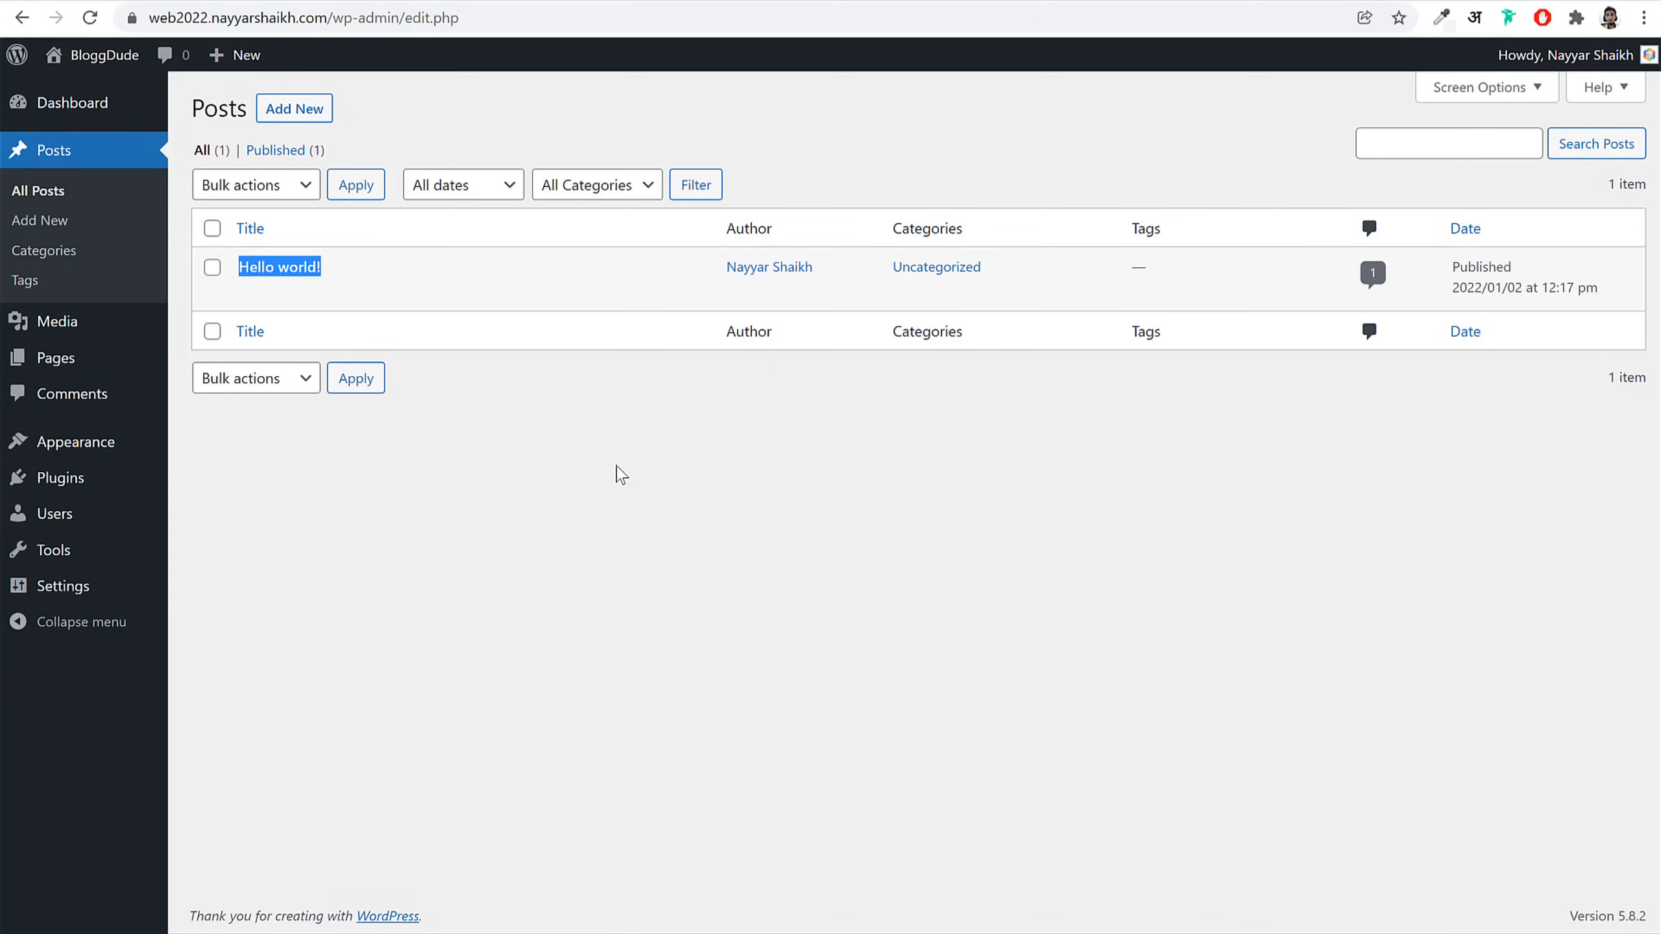
left_click(97, 329)
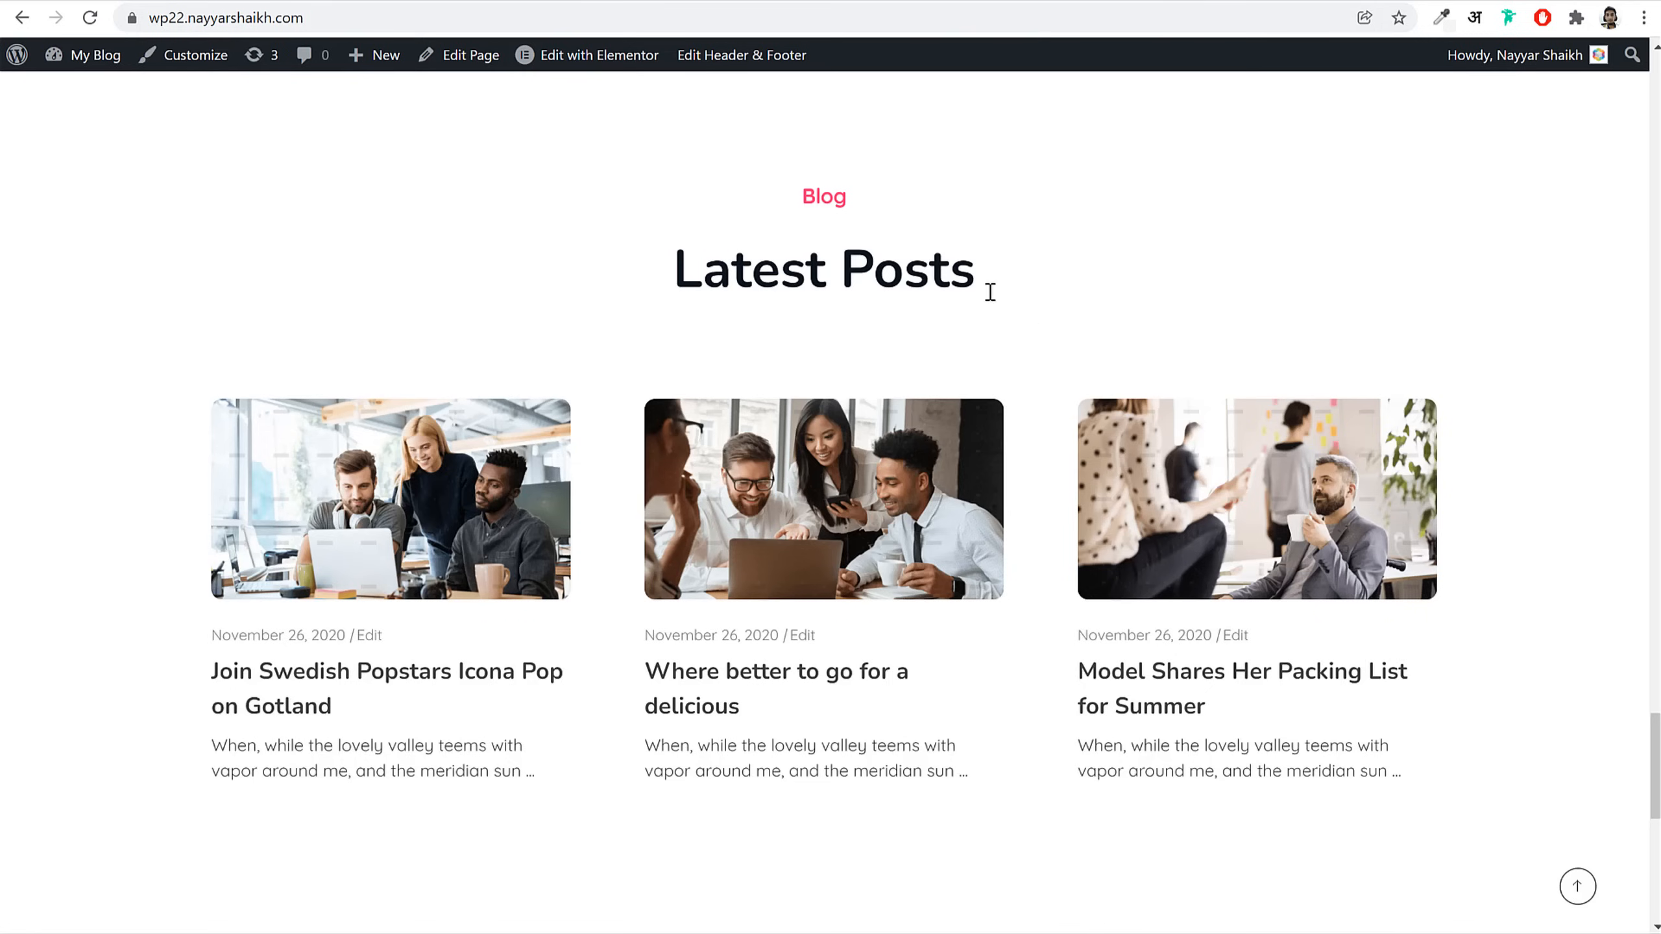
scroll(1086, 493, "down", 15)
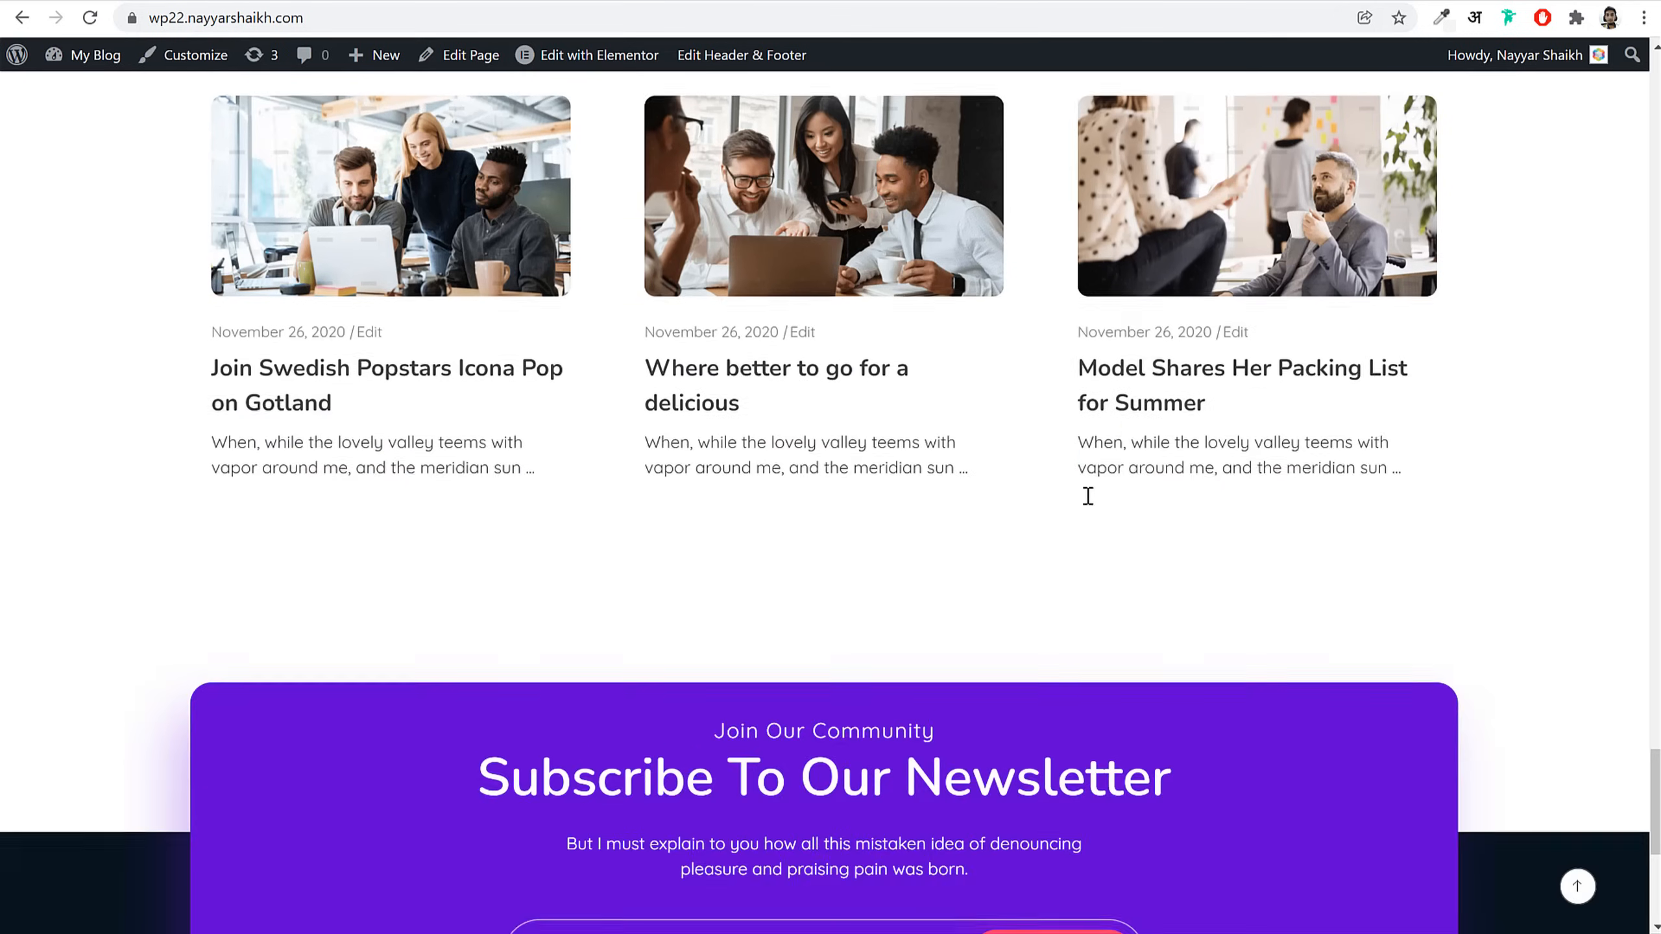
scroll(1086, 531, "up", 15)
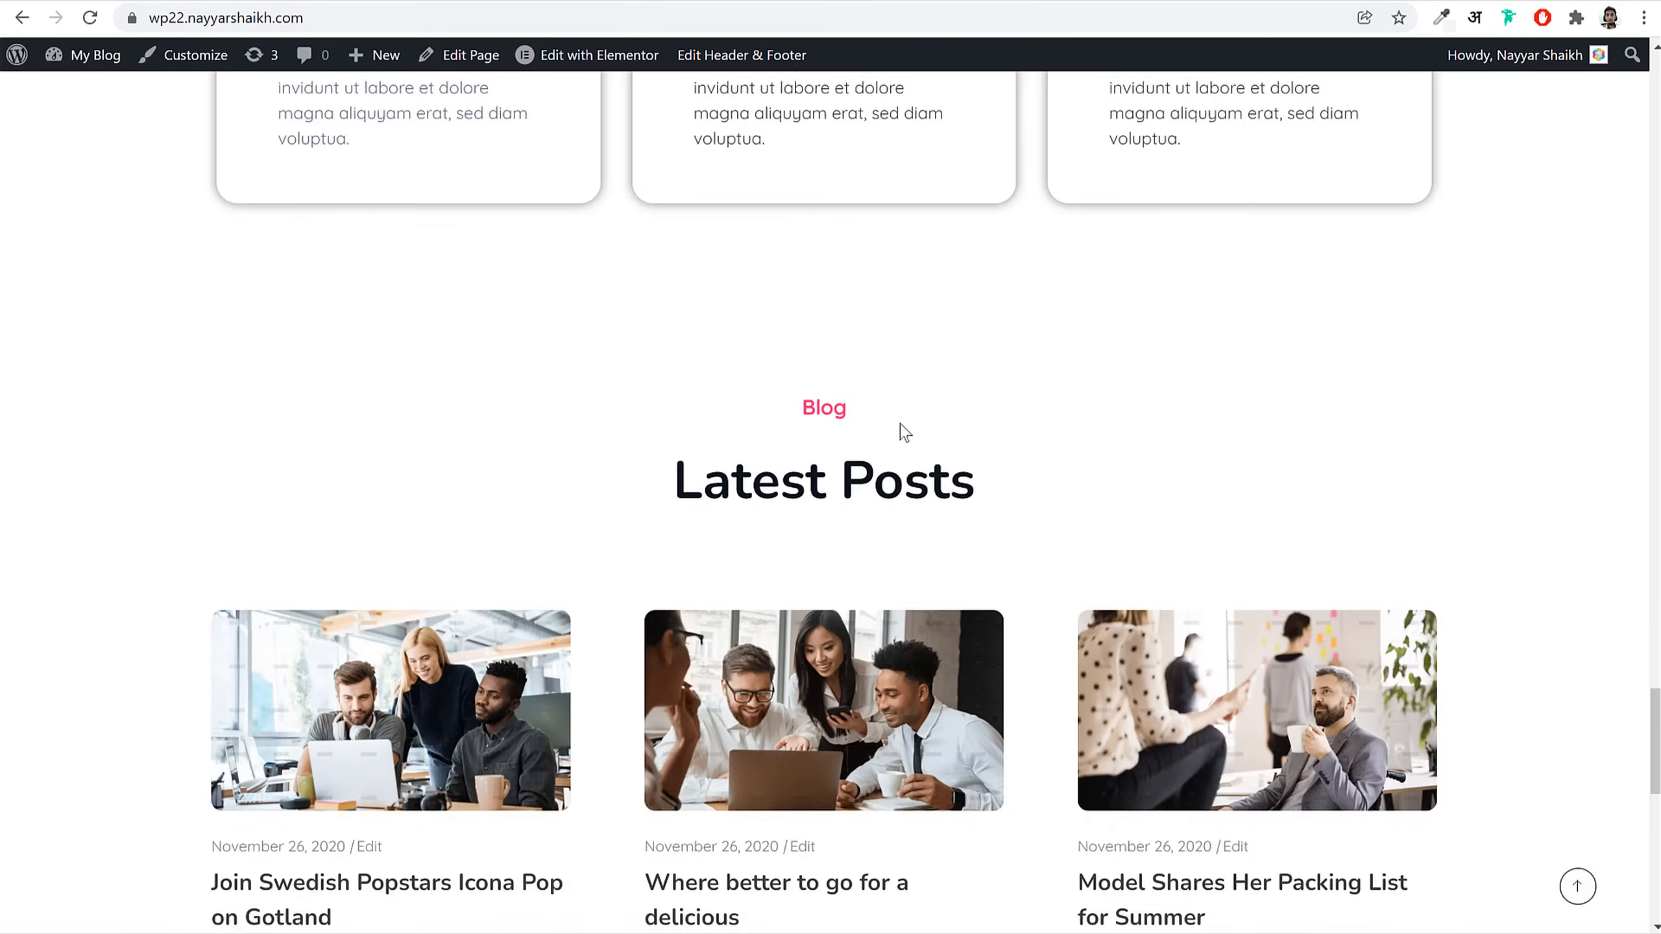
scroll(883, 446, "up", 15)
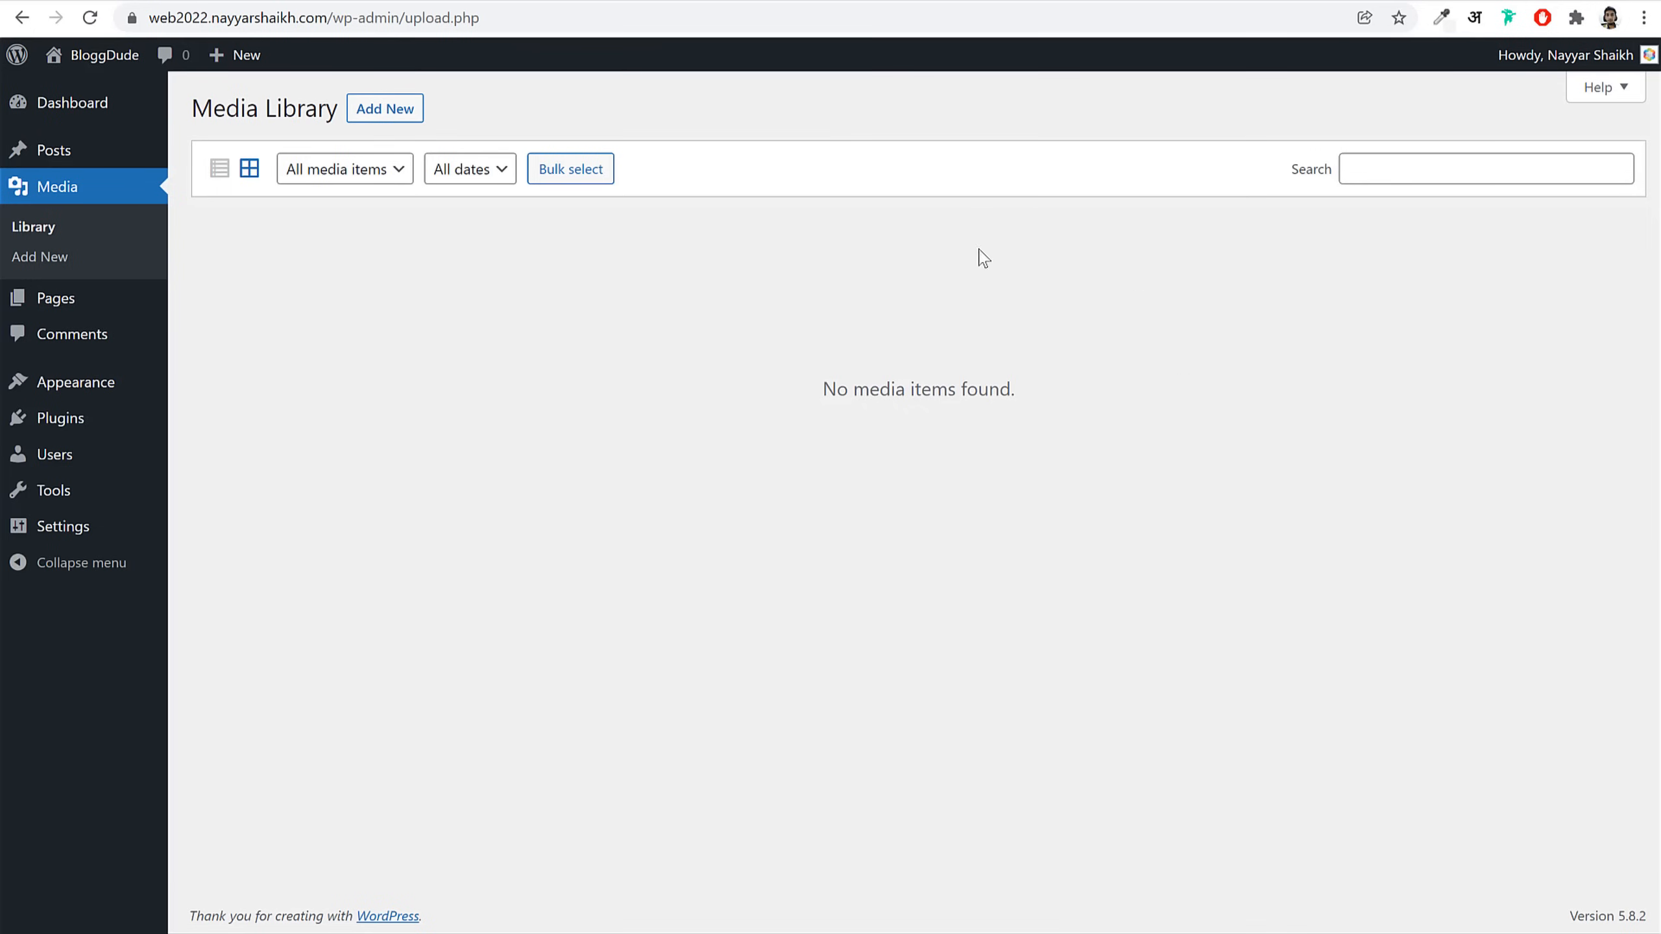
Step: Check the Pages and Comments lists, glance at the agency demo, then open Themes
left_click(68, 313)
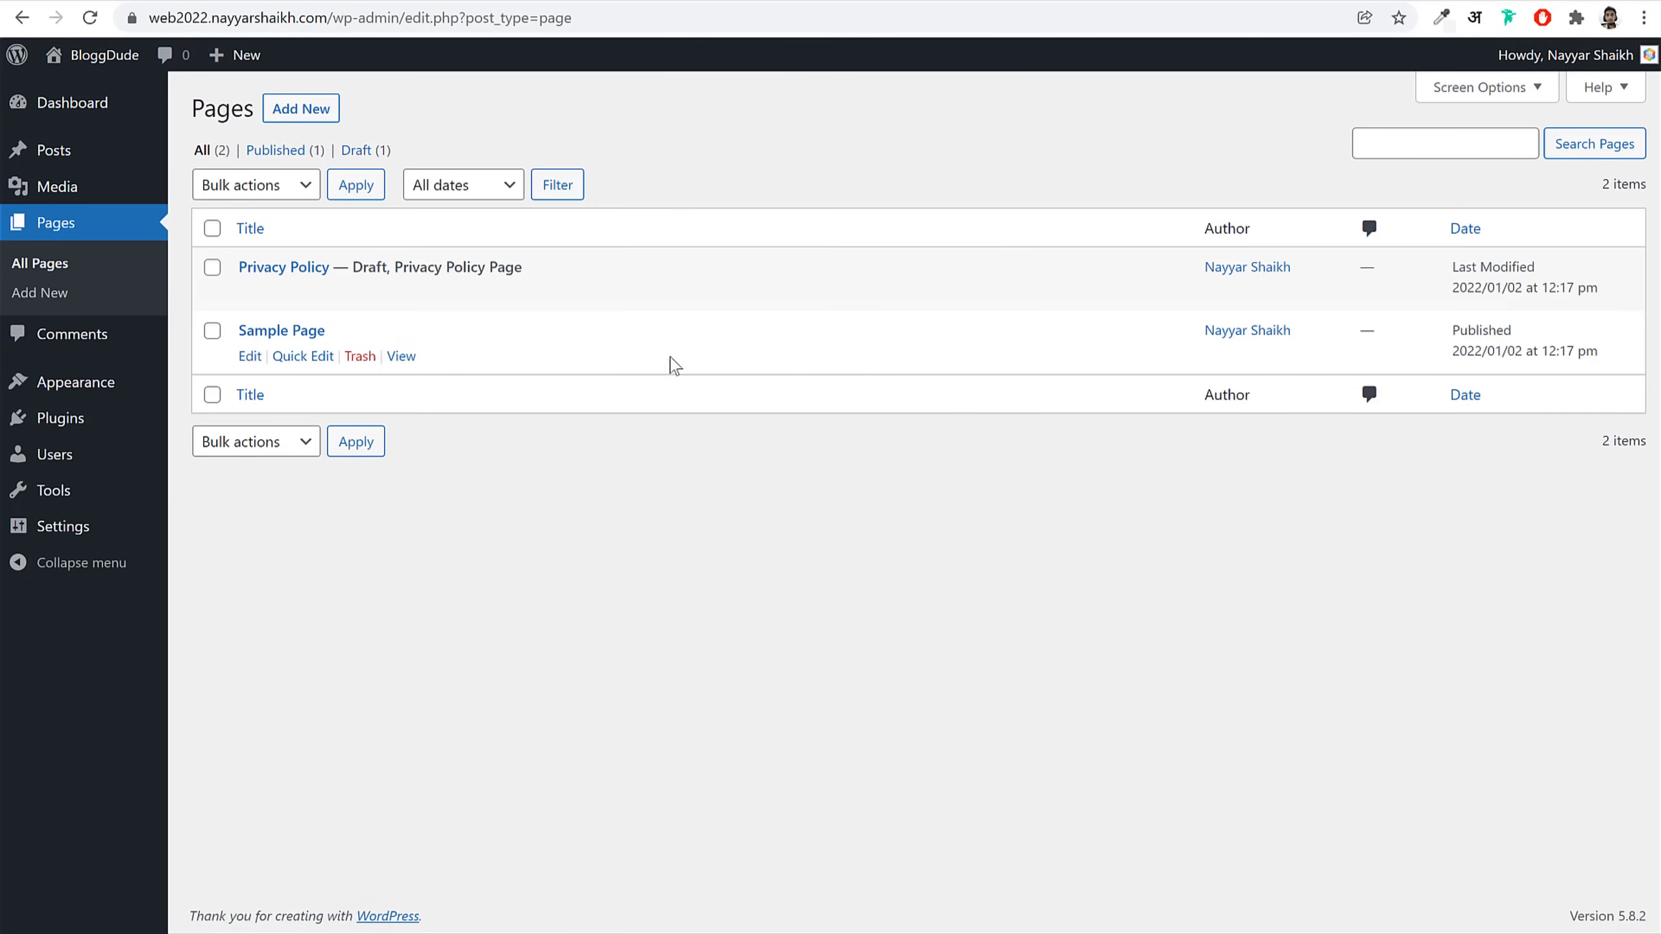
left_click(91, 336)
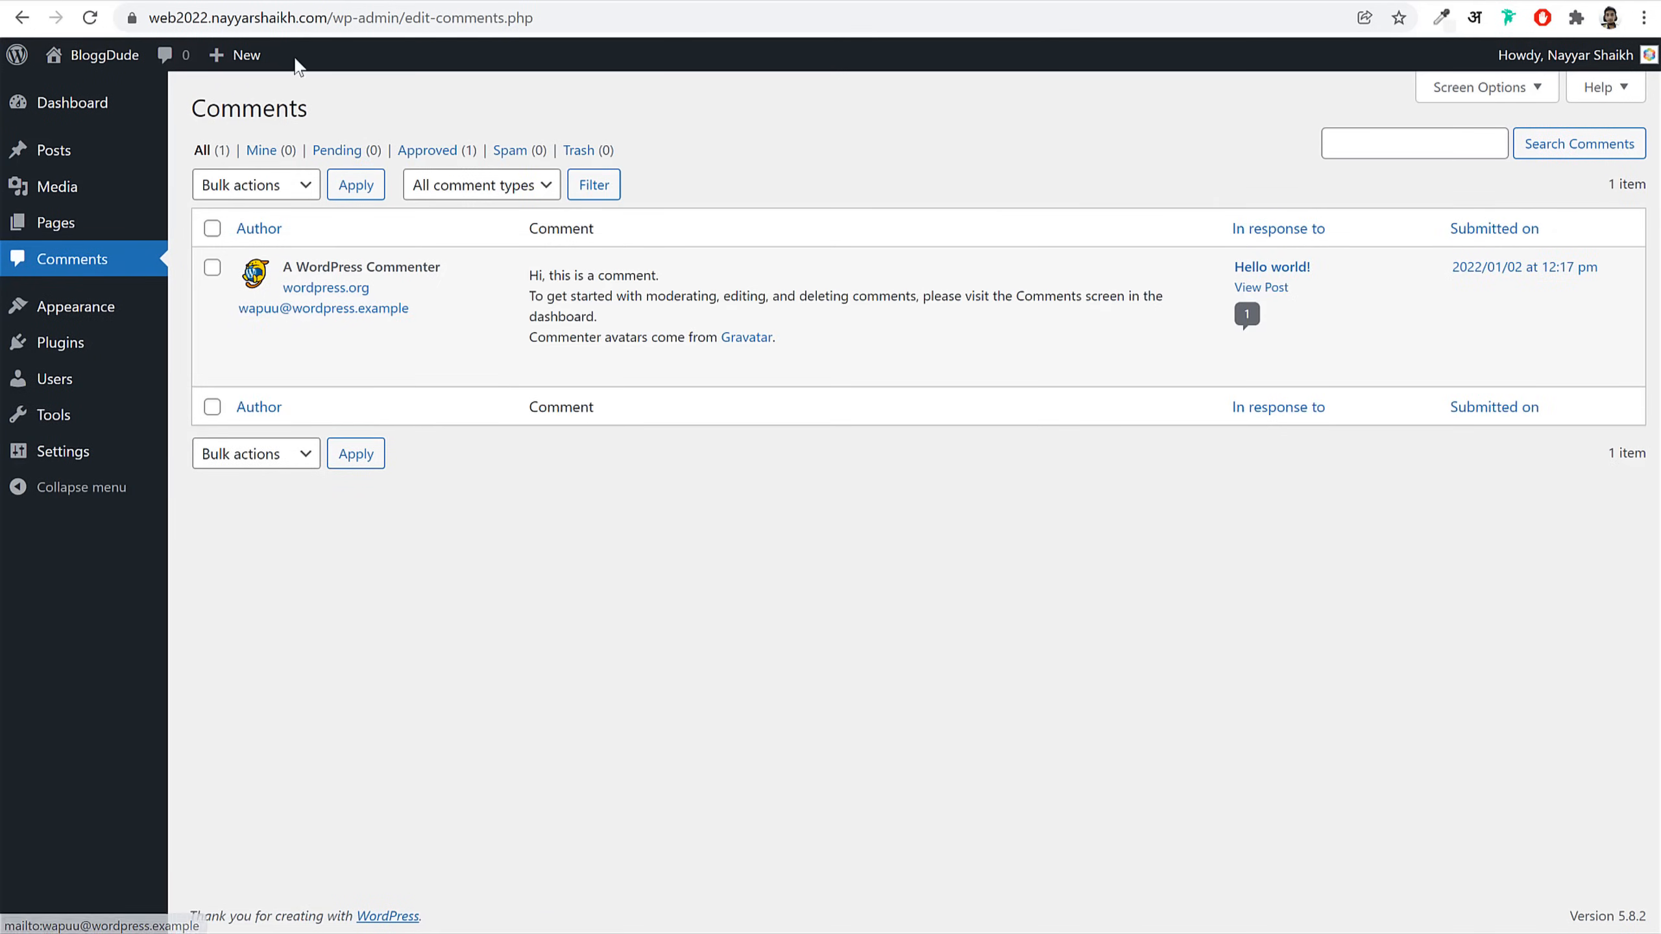
left_click(159, 1)
scroll(1216, 545, "up", 20)
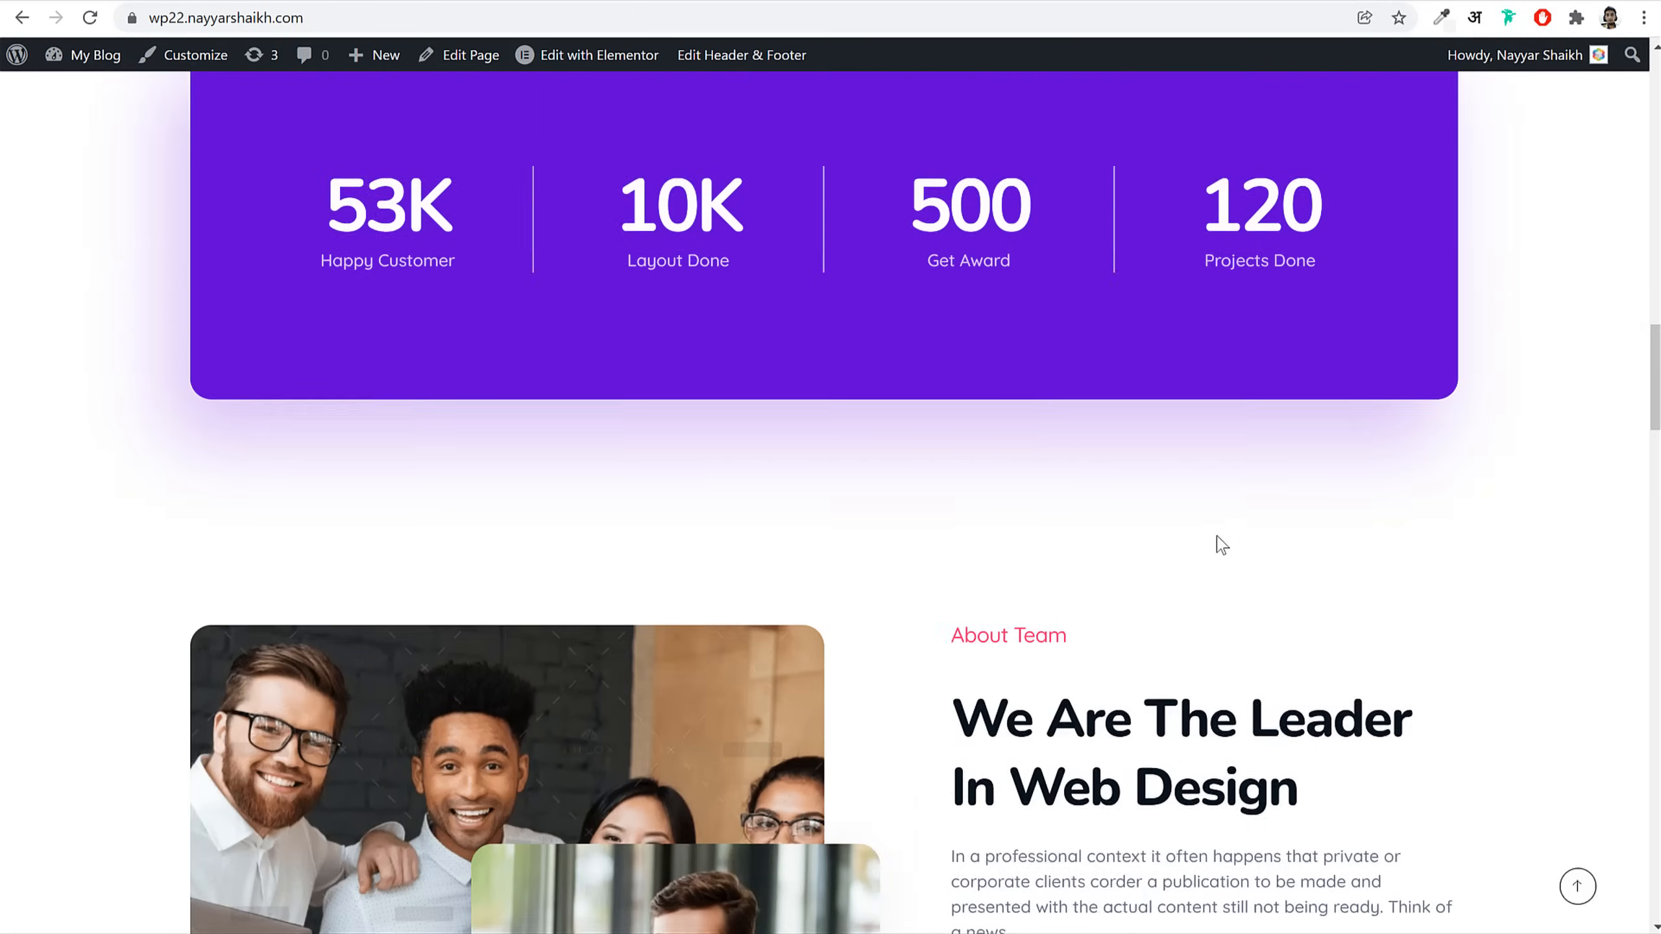
scroll(1190, 559, "up", 7)
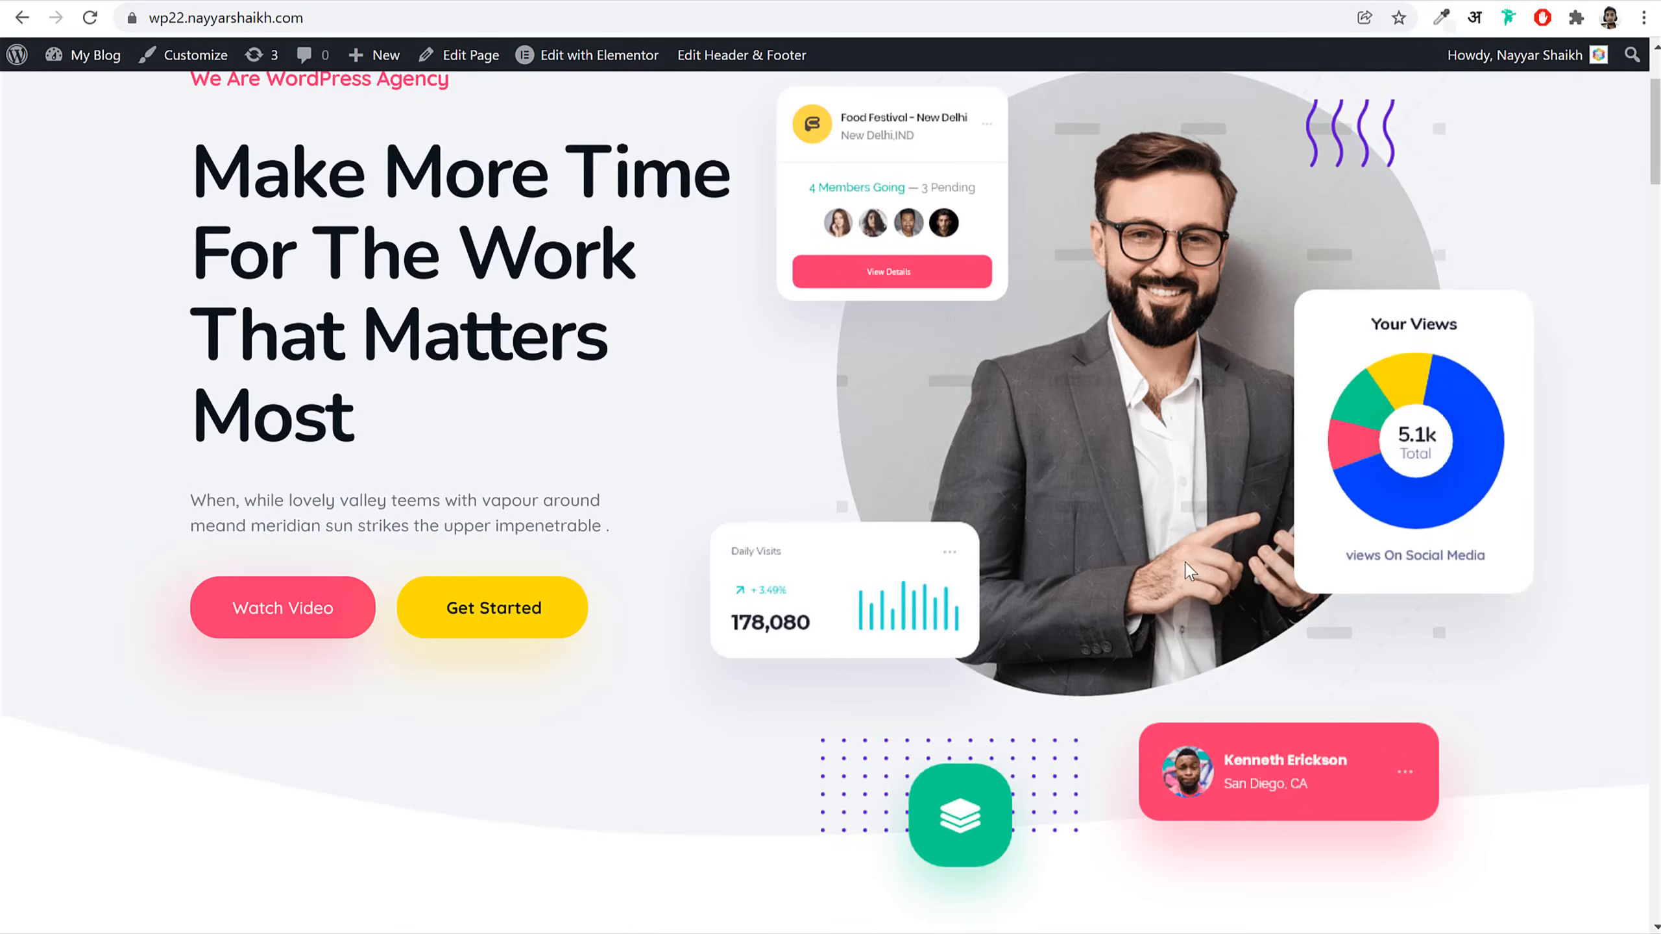
left_click(366, 1)
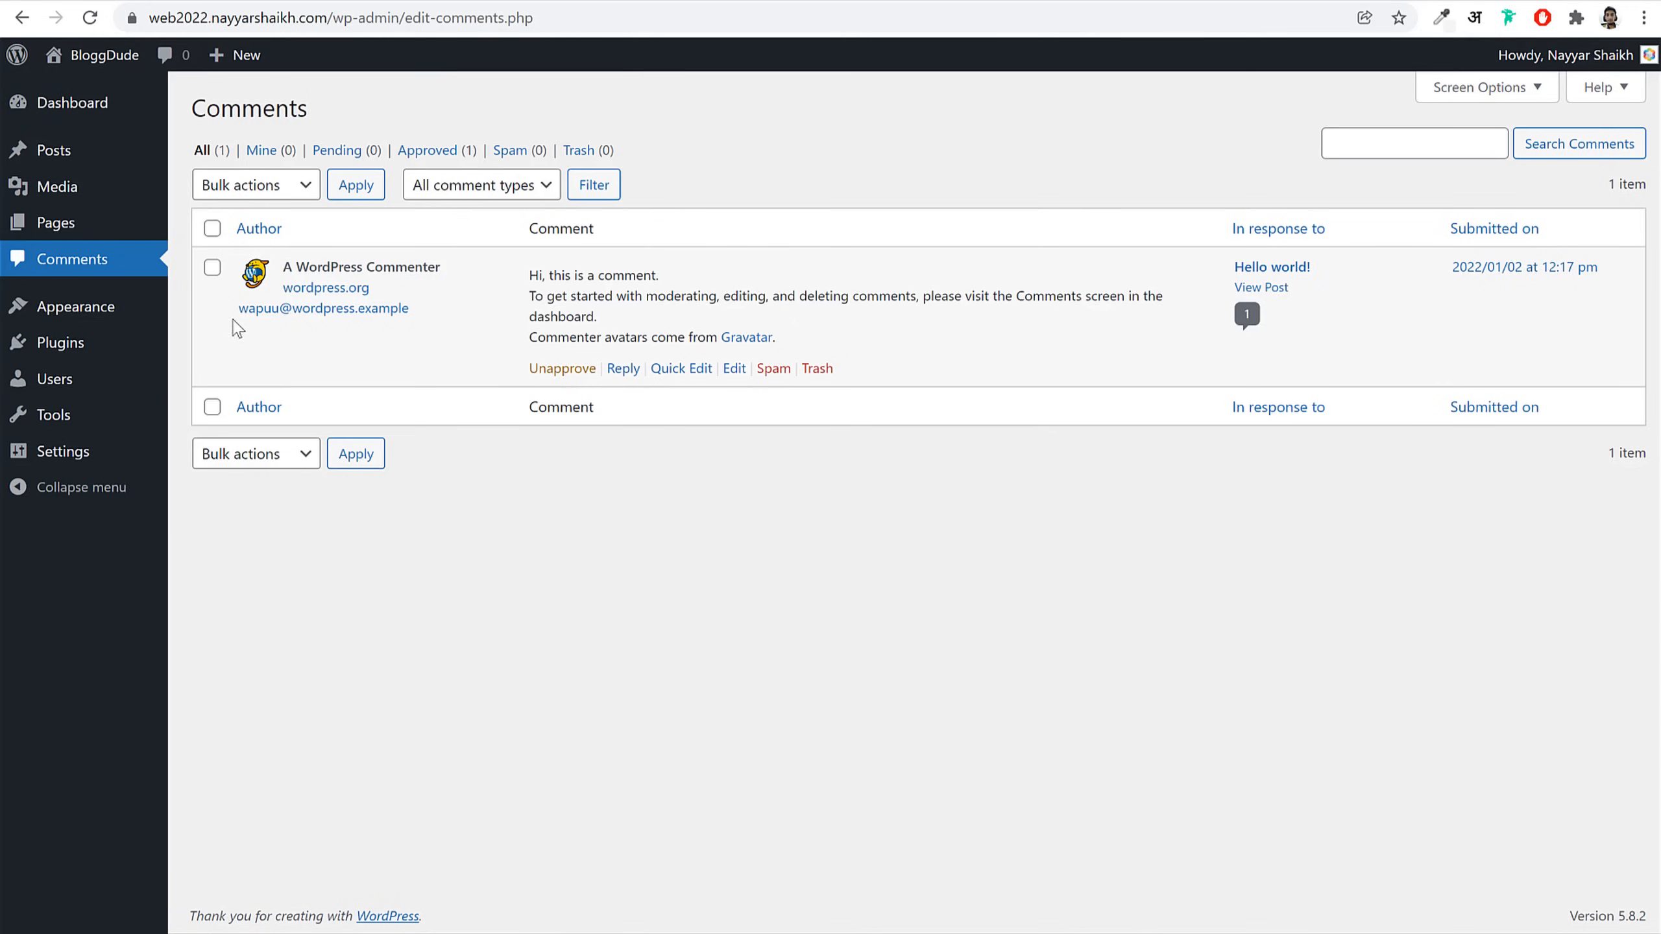
left_click(91, 321)
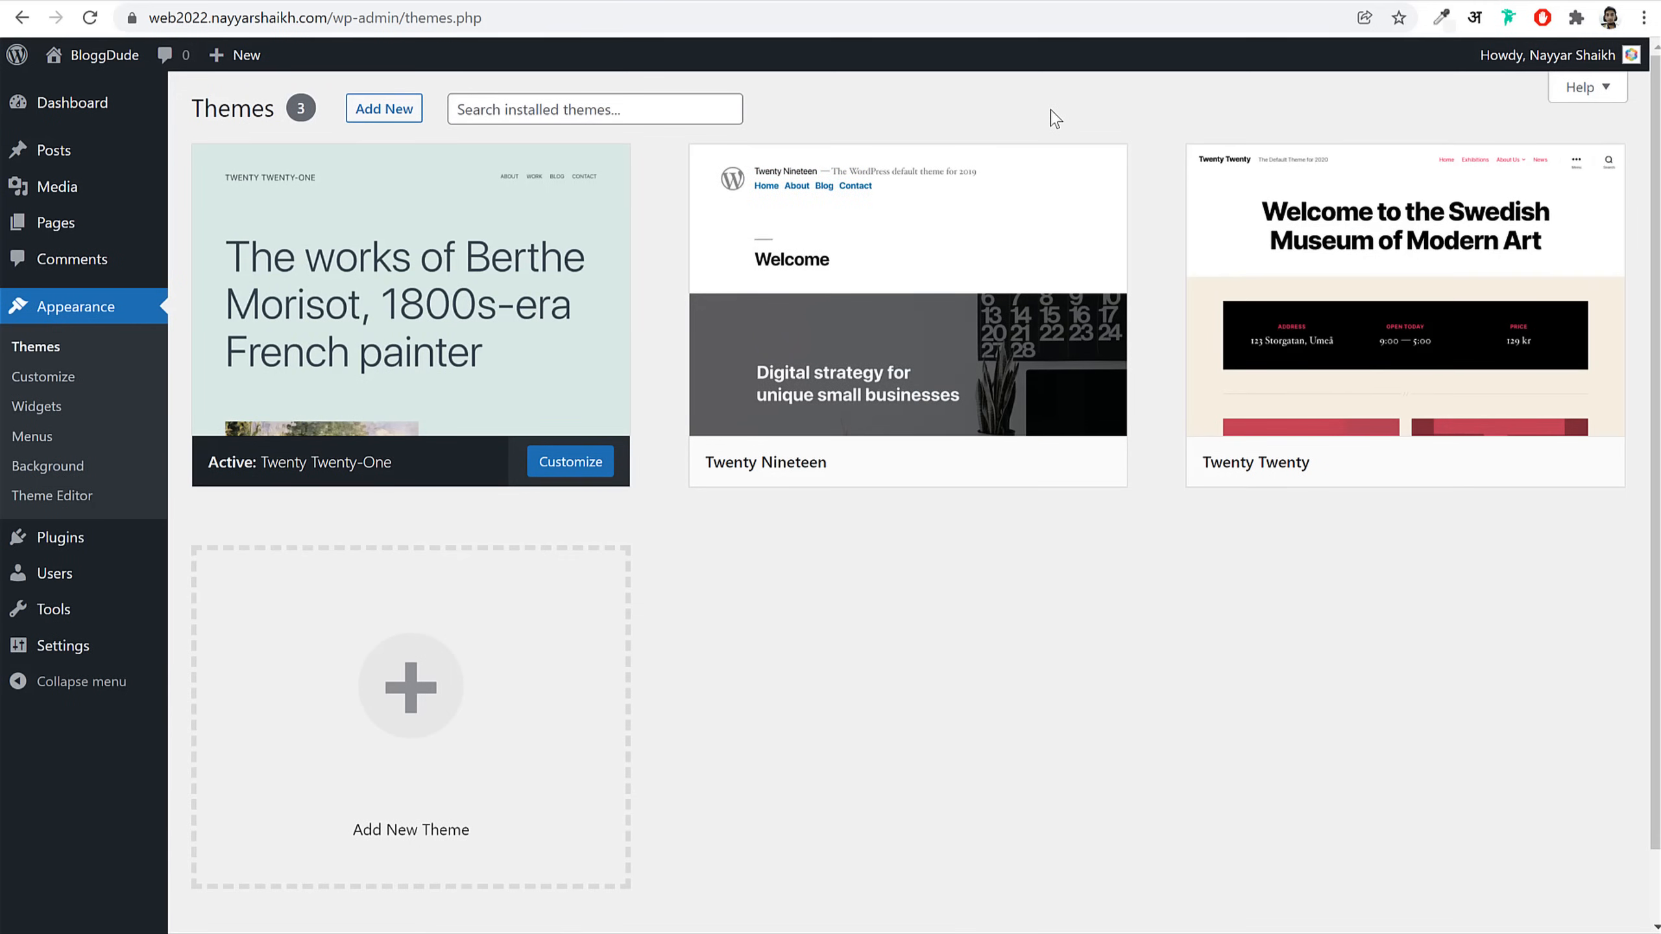
Step: Activate the Twenty Nineteen theme and preview it on the site's front end
mouse_move(1455, 288)
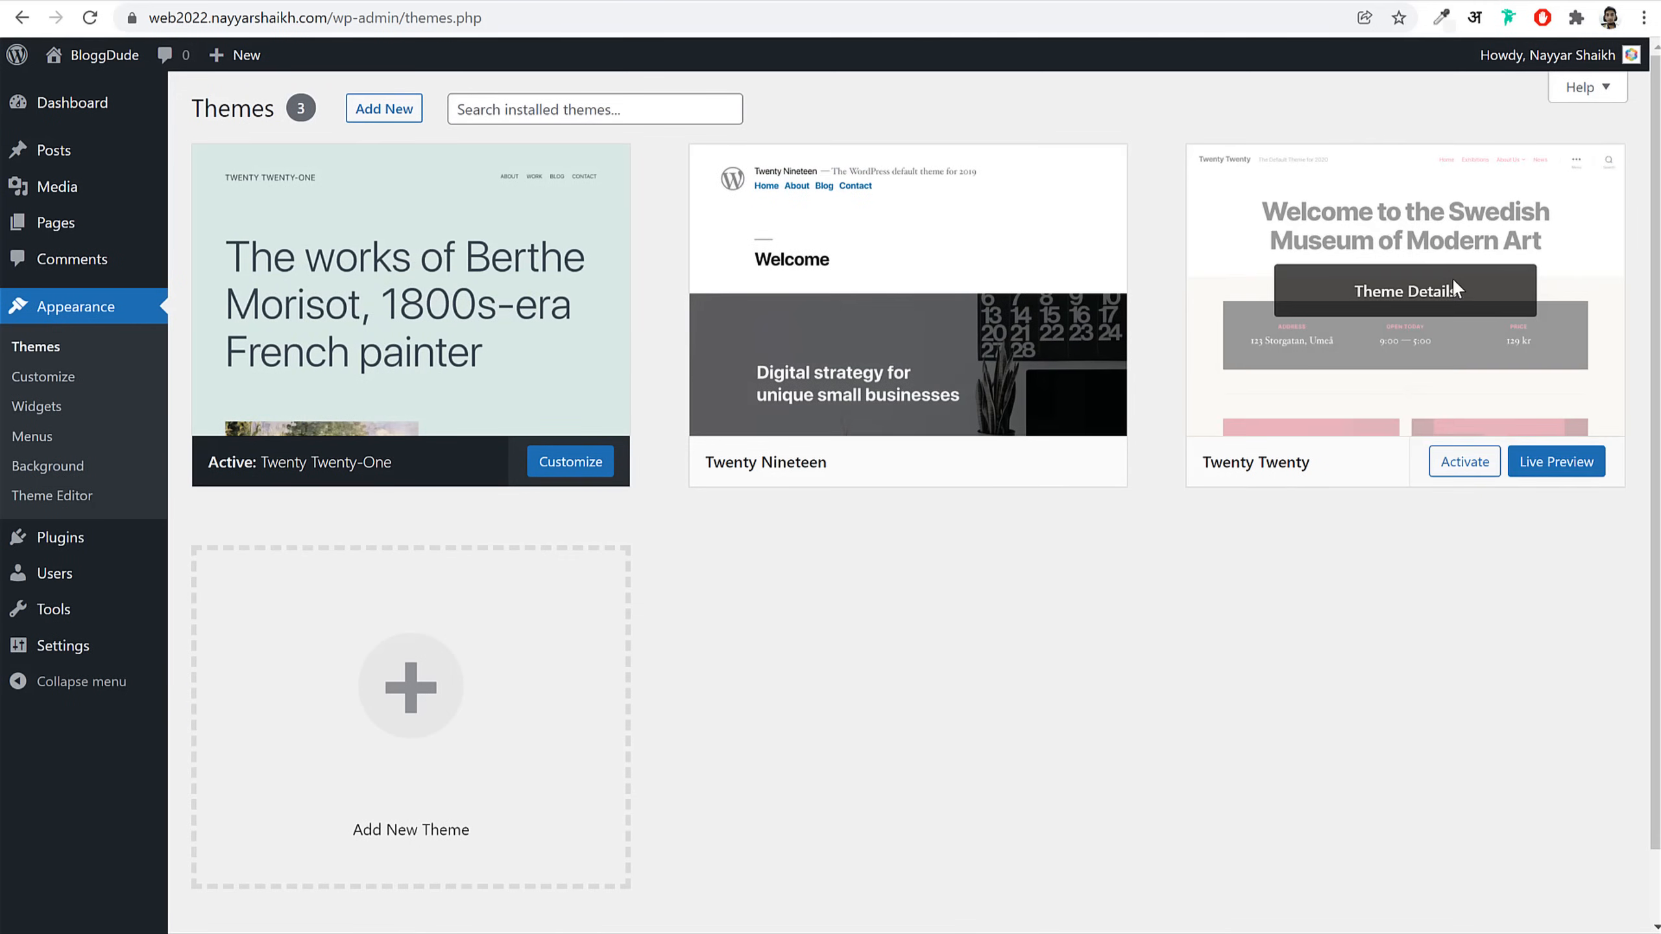
mouse_move(415, 391)
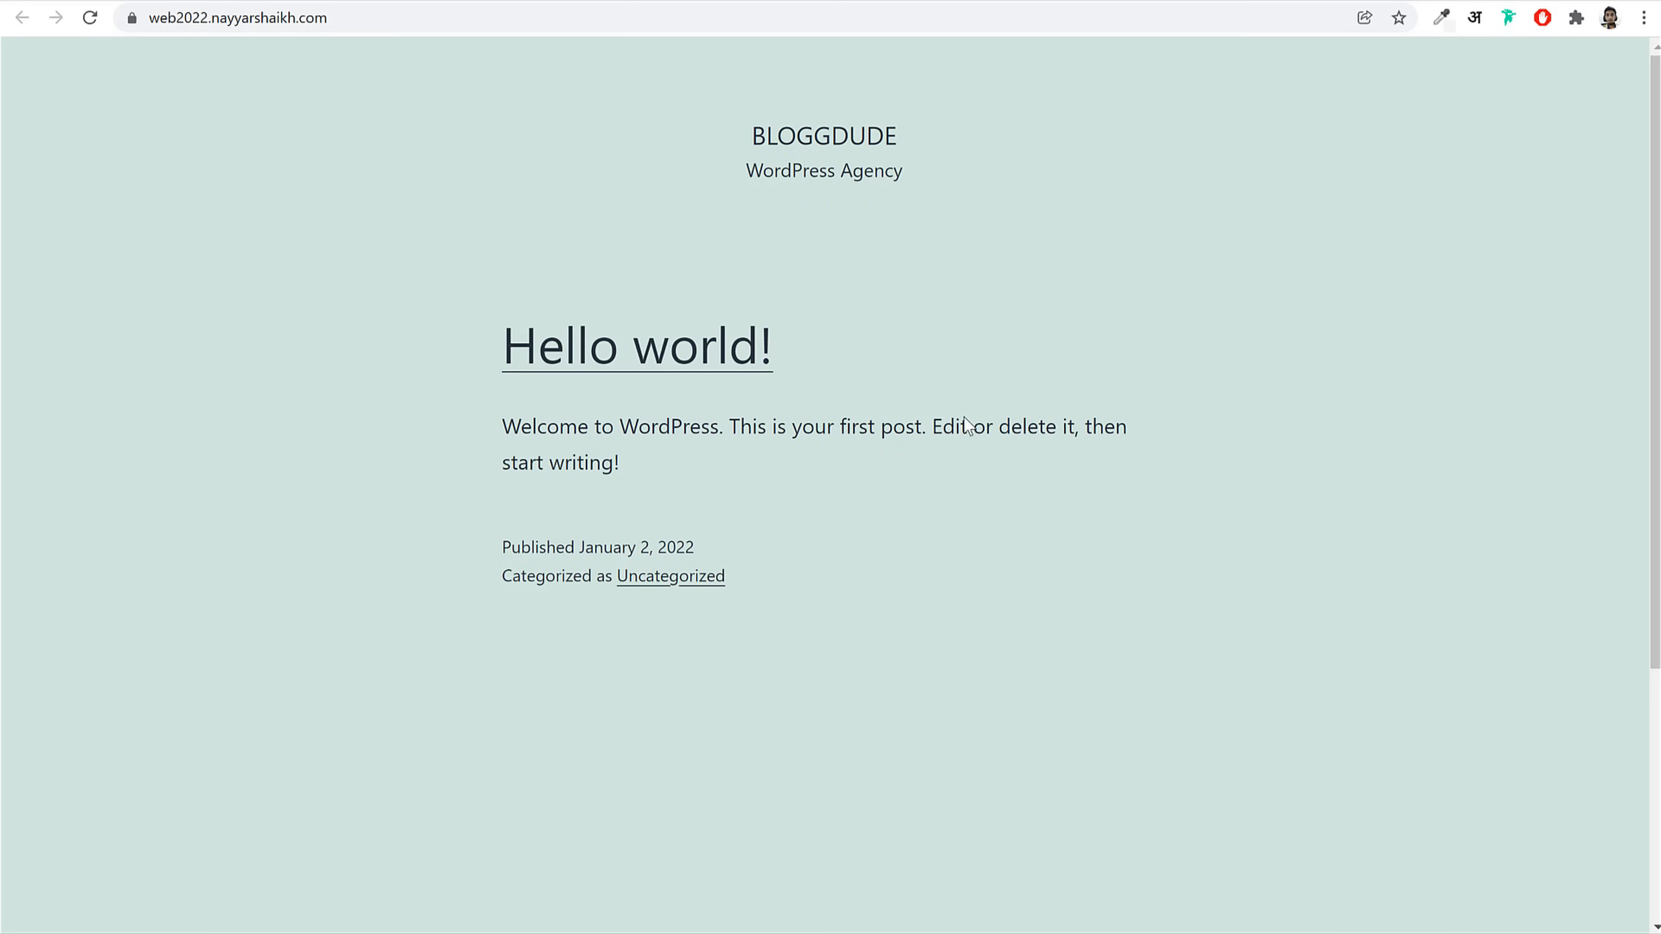
scroll(975, 484, "down", 4)
scroll(984, 543, "up", 4)
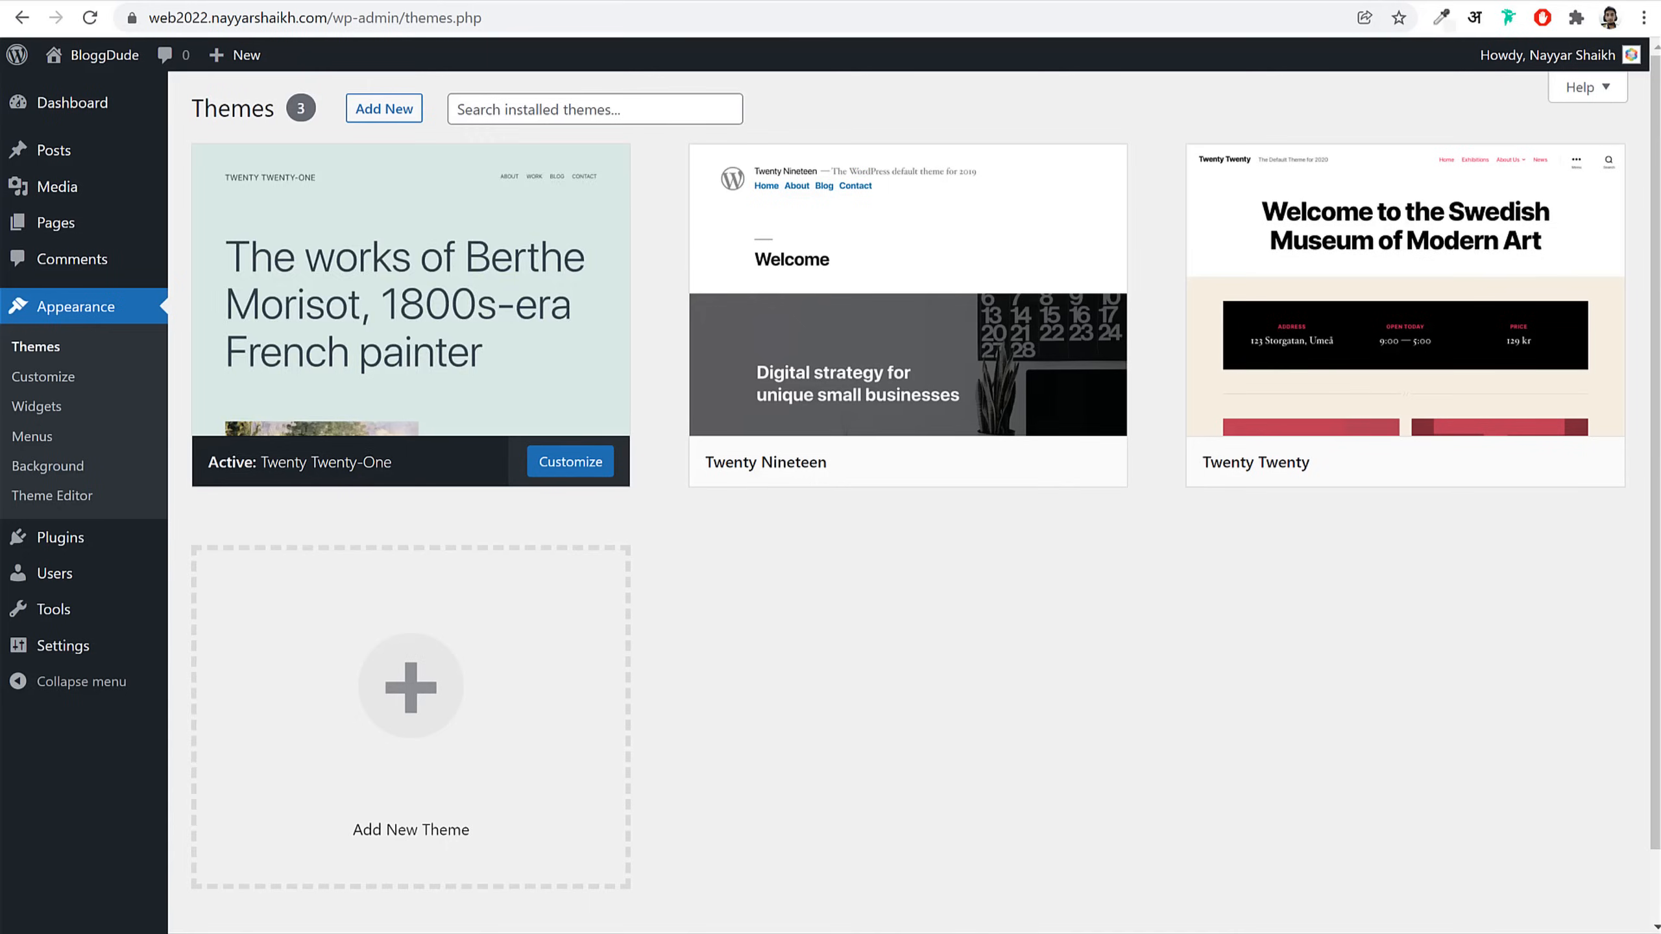
mouse_move(410, 429)
mouse_move(745, 482)
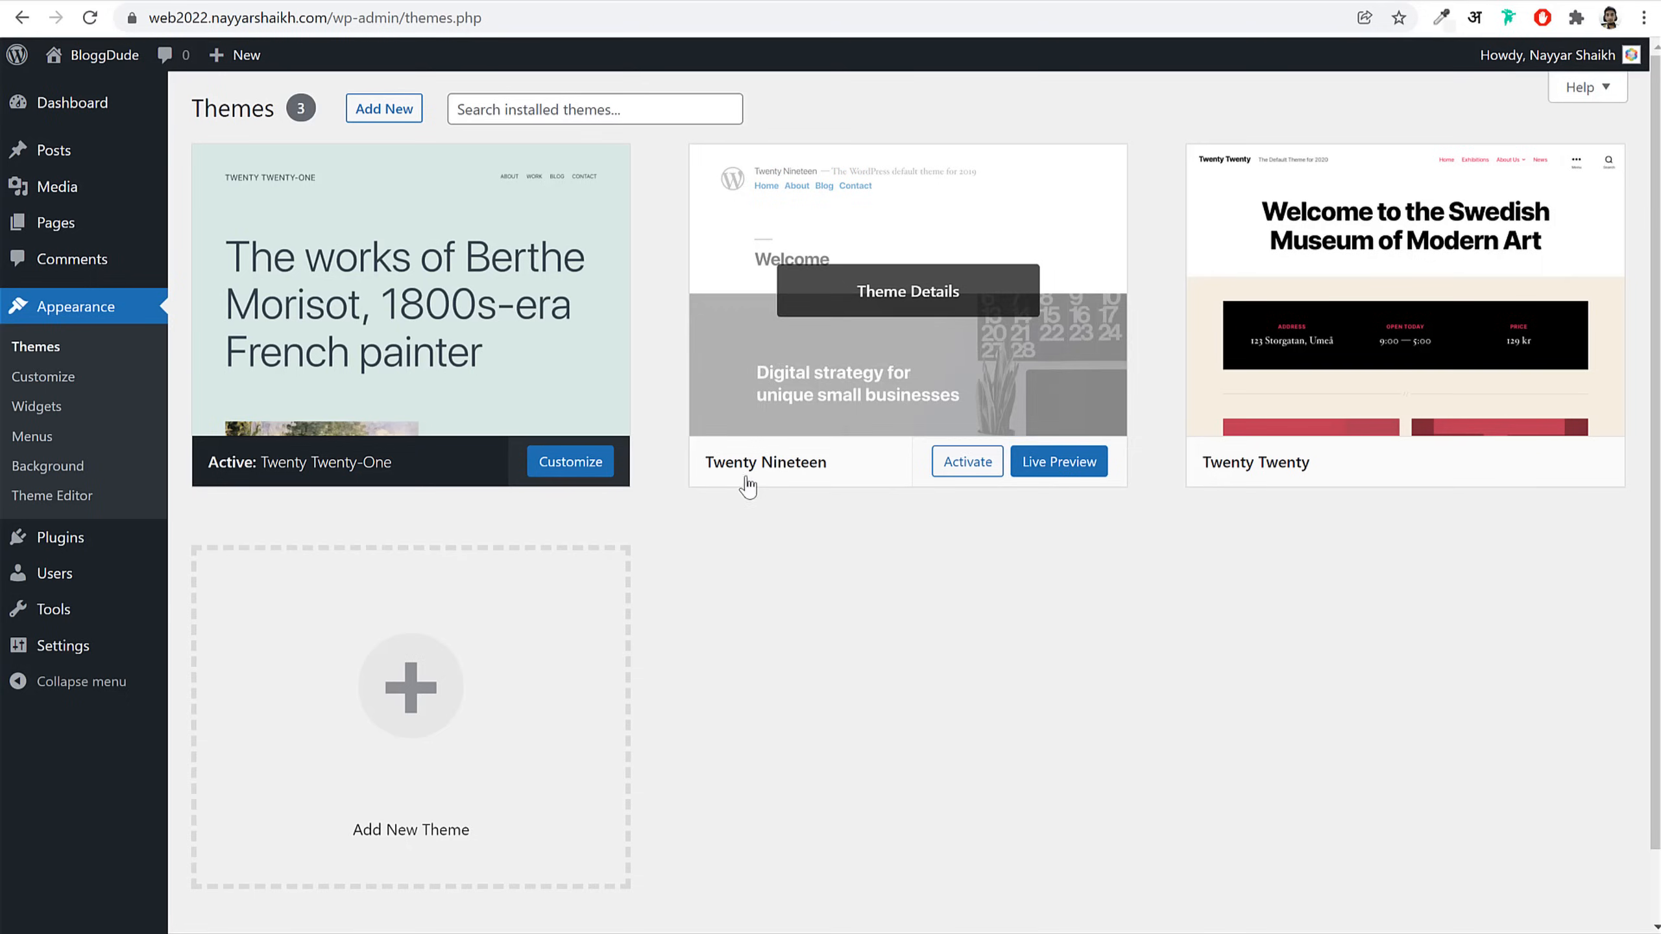
left_click(967, 481)
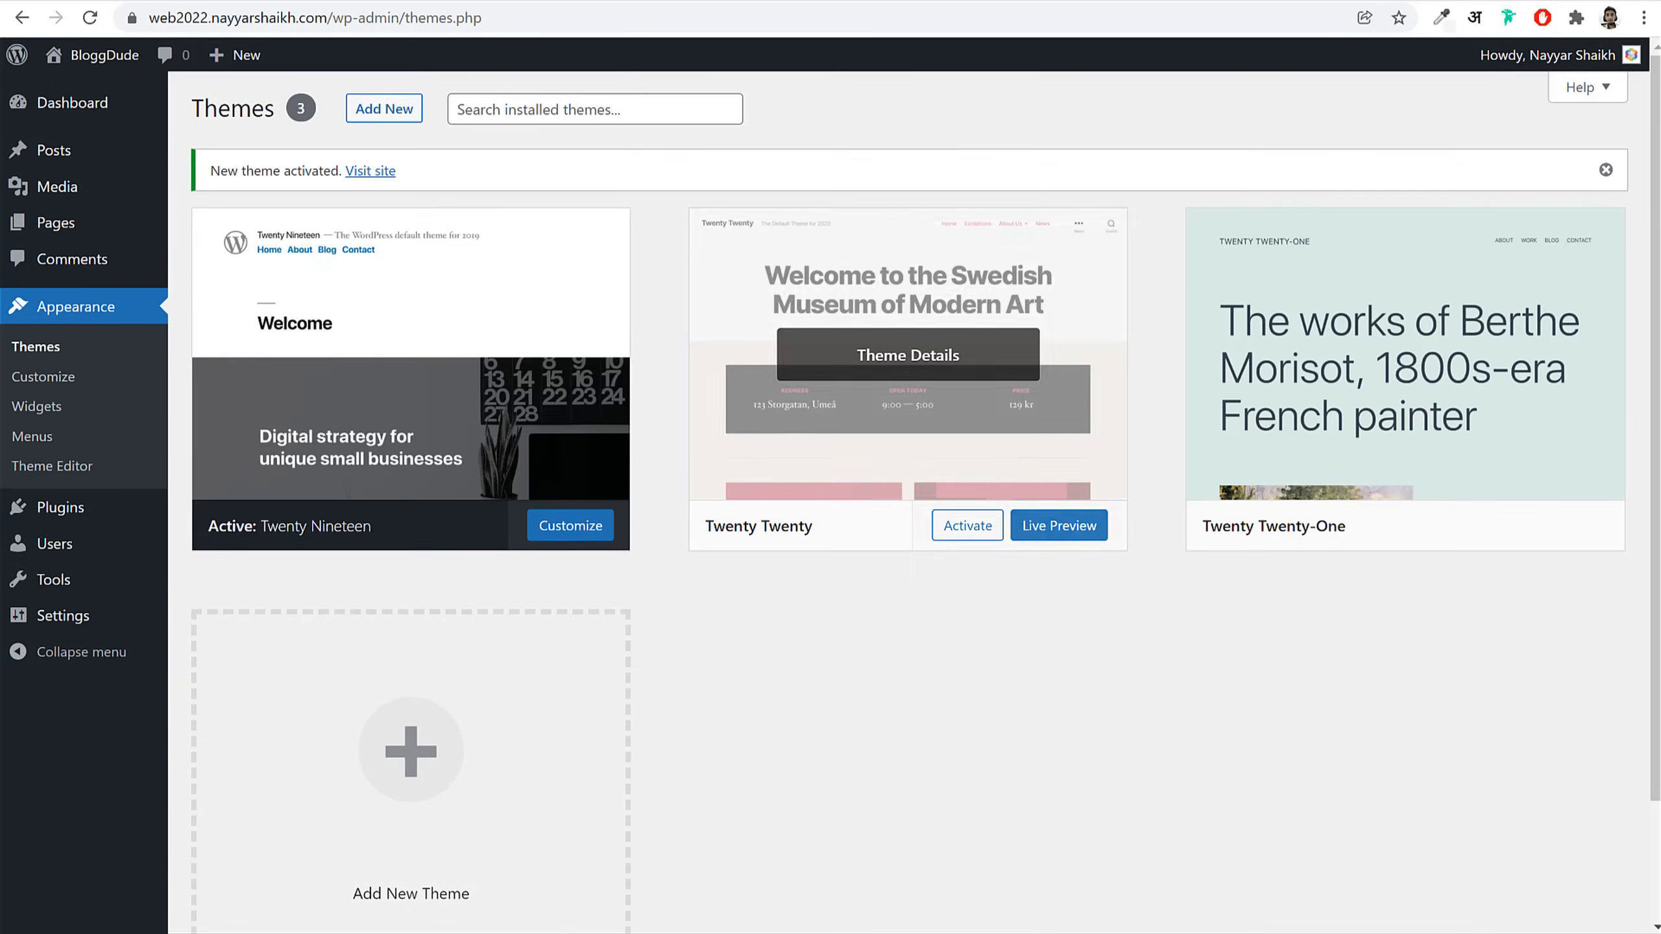
left_click(370, 170)
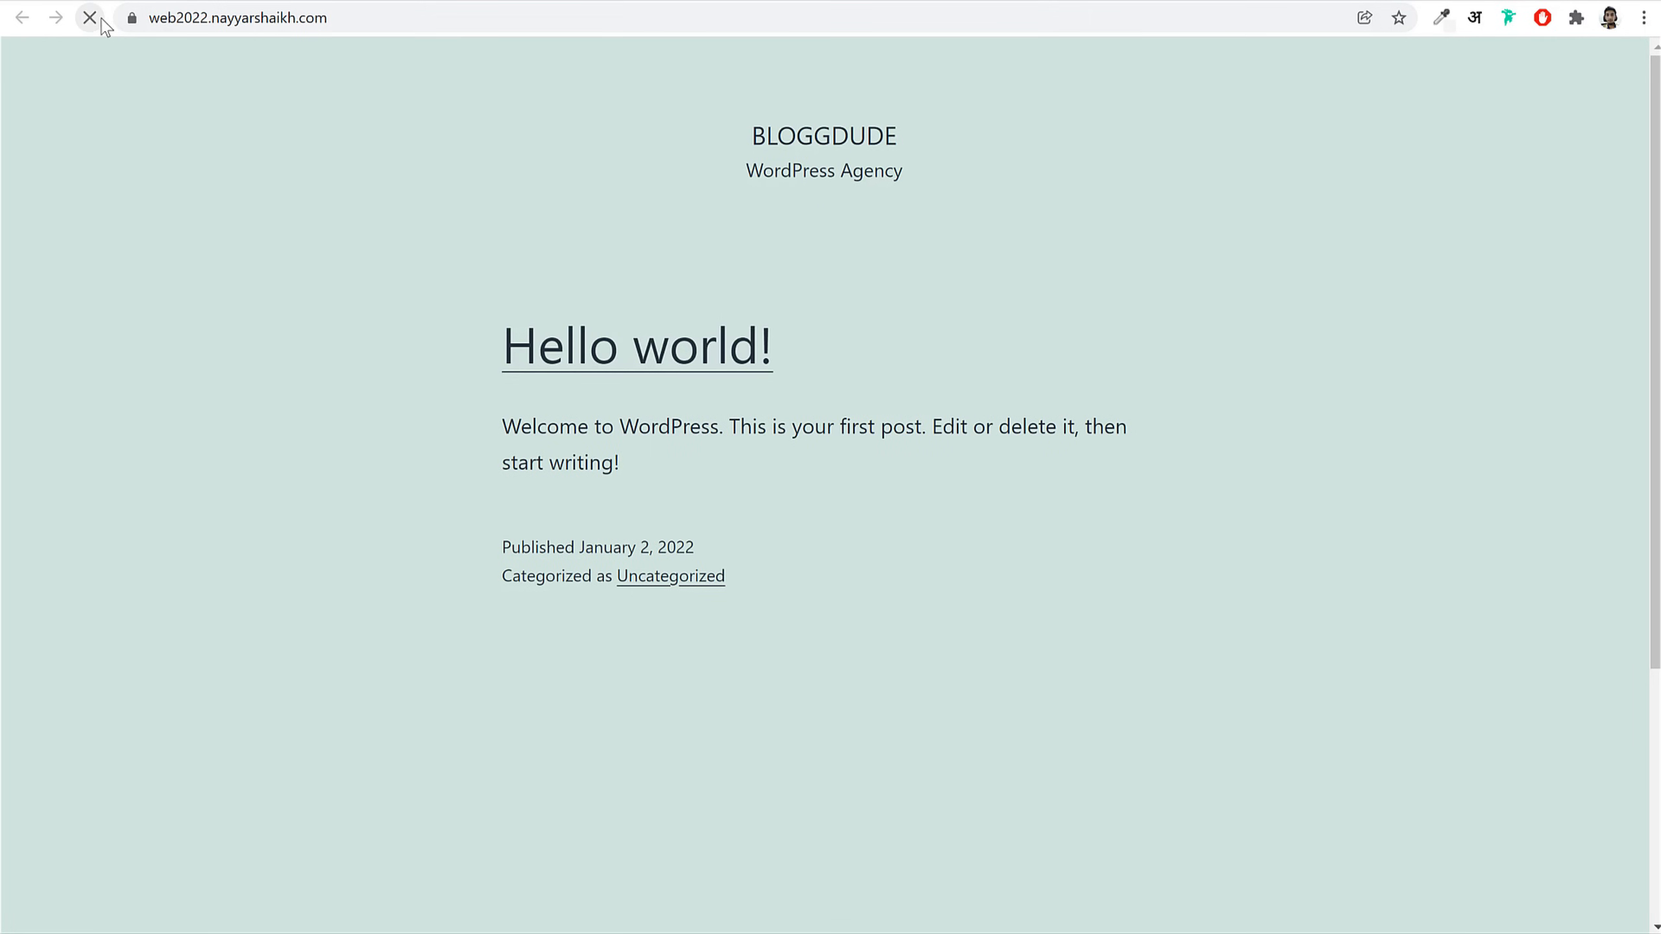
scroll(1157, 520, "down", 5)
scroll(1161, 520, "up", 1)
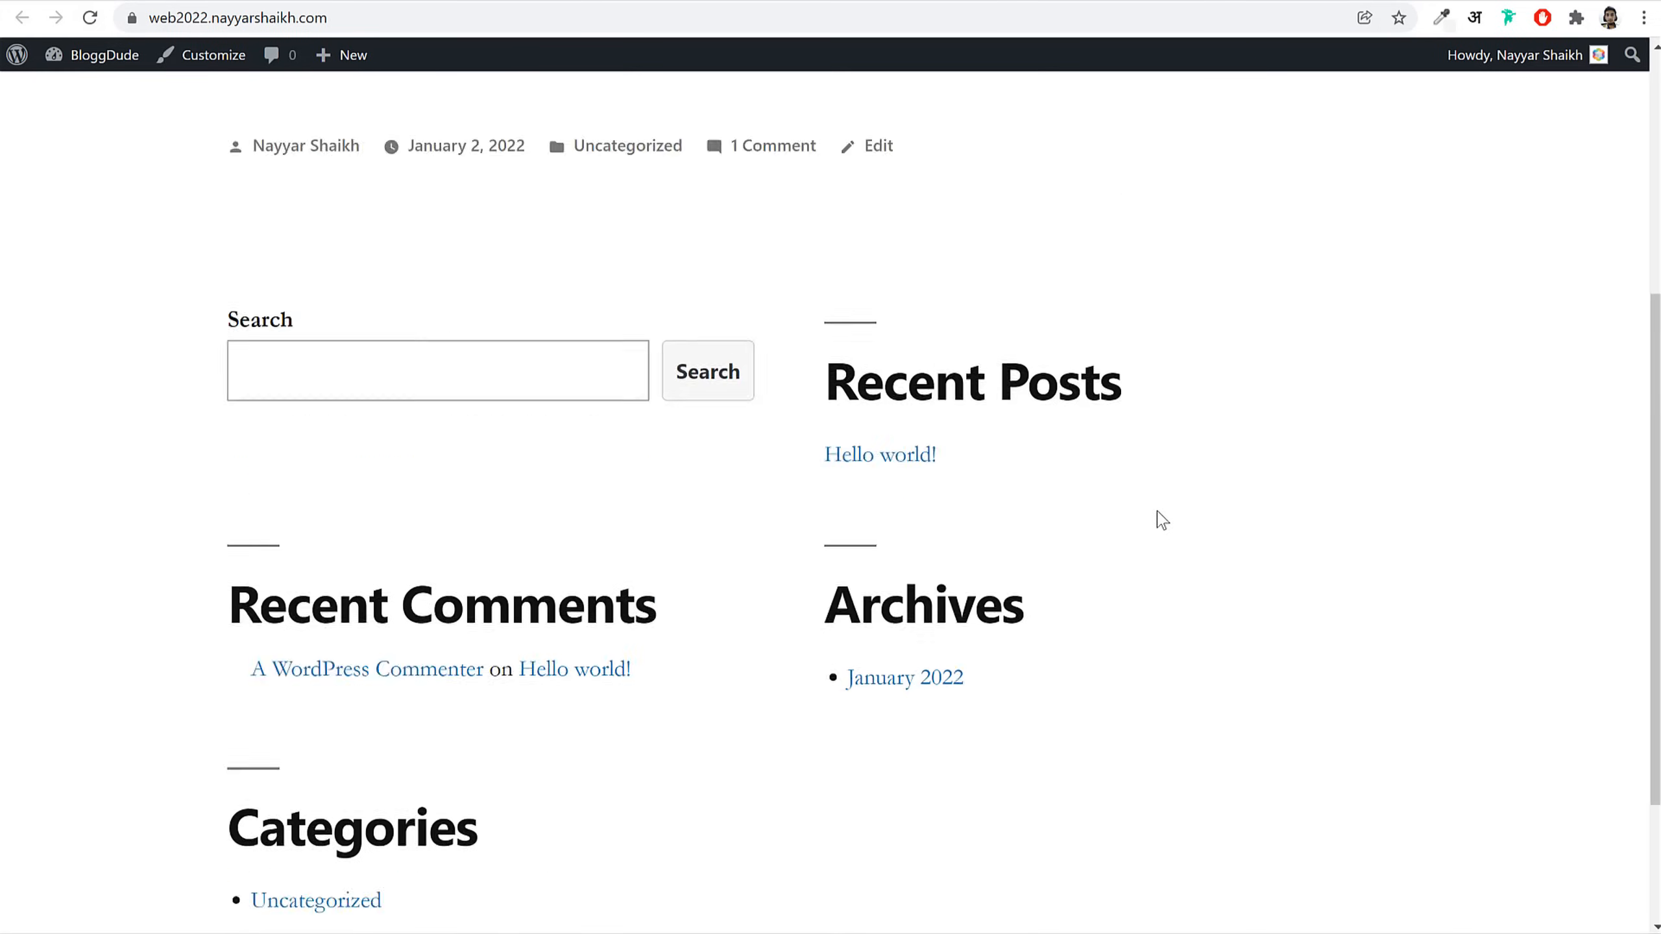
scroll(1162, 521, "up", 5)
left_click(744, 0)
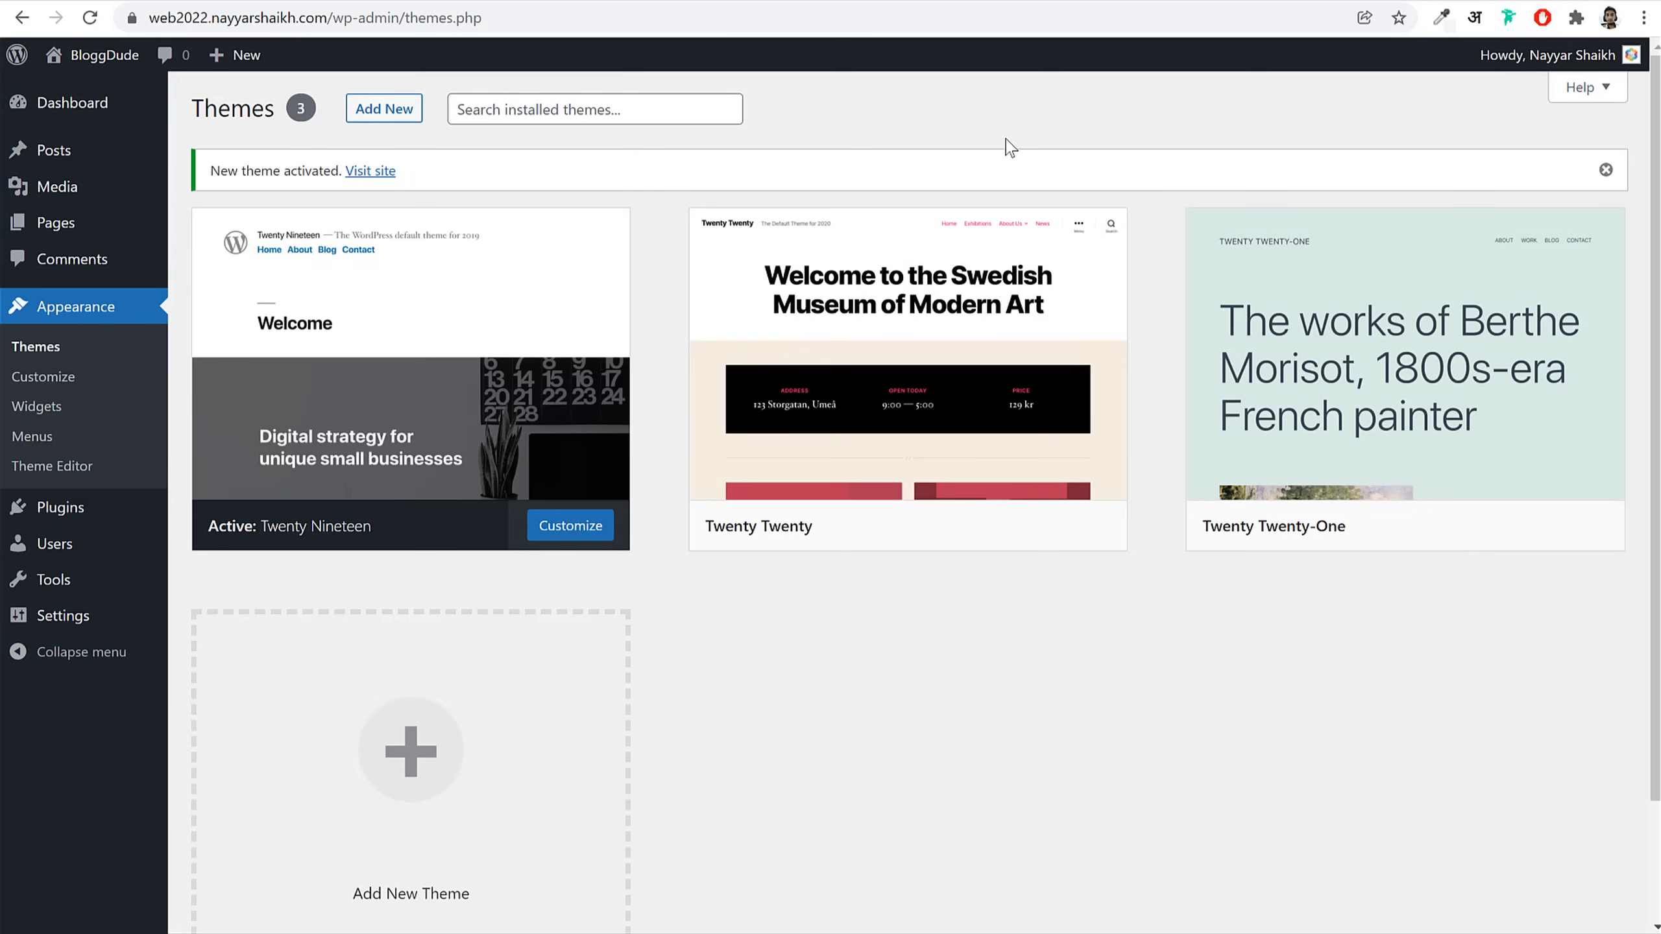
Step: Delete the Twenty Twenty and Twenty Twenty-One themes, confirming each deletion
left_click(971, 362)
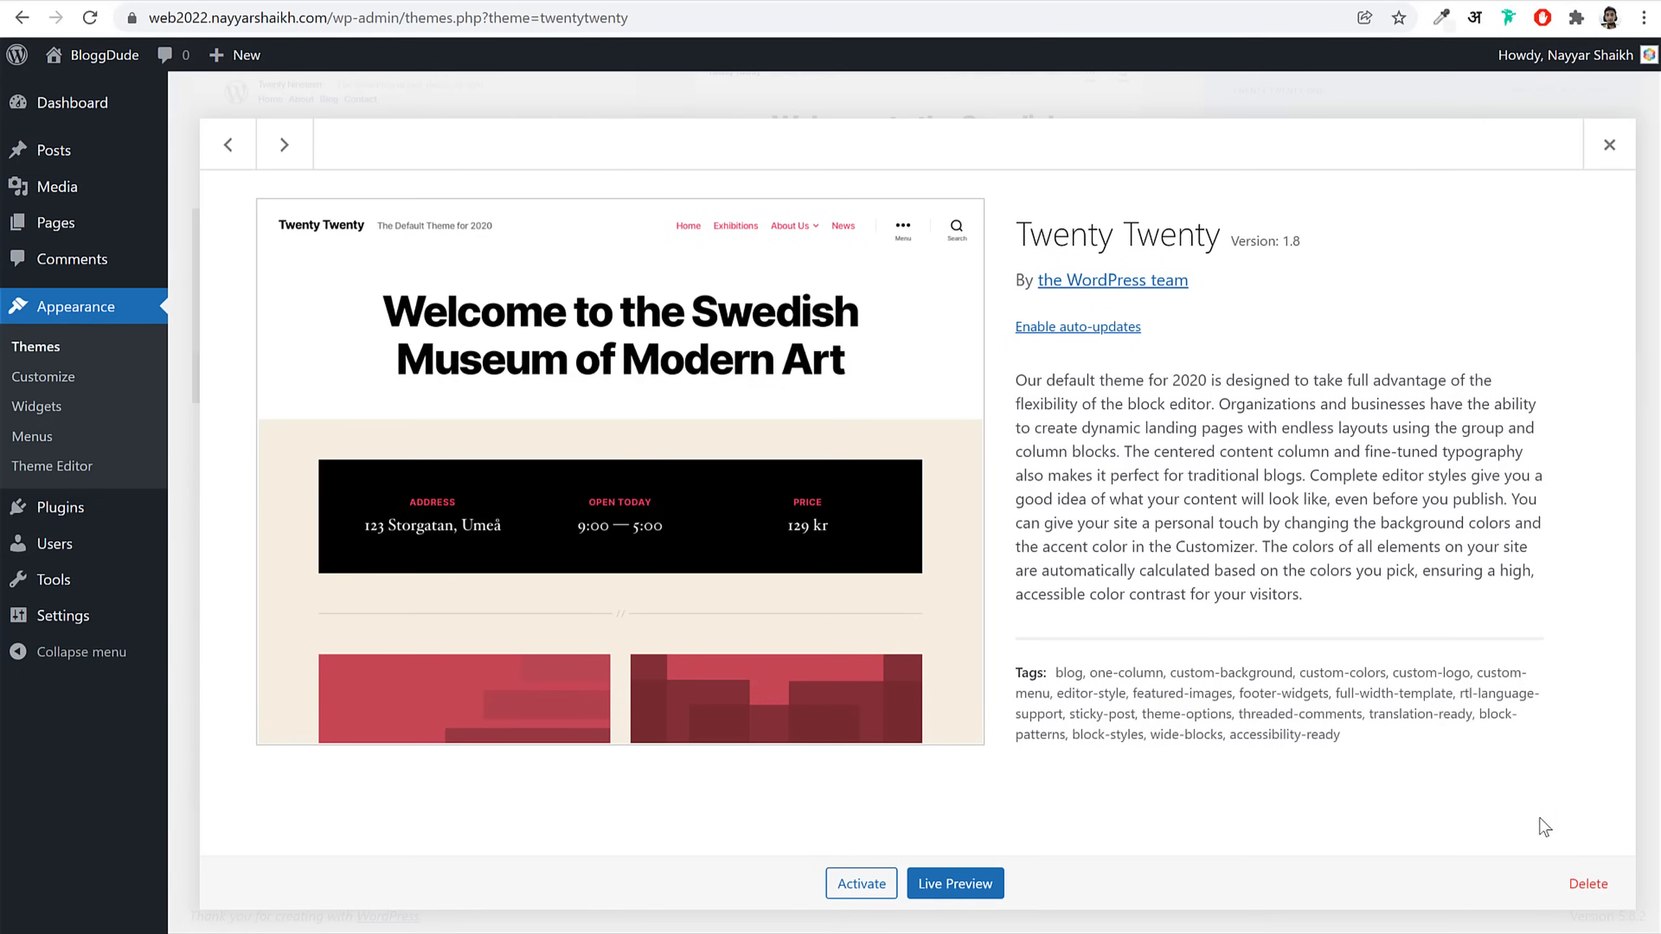
left_click(1580, 883)
left_click(945, 183)
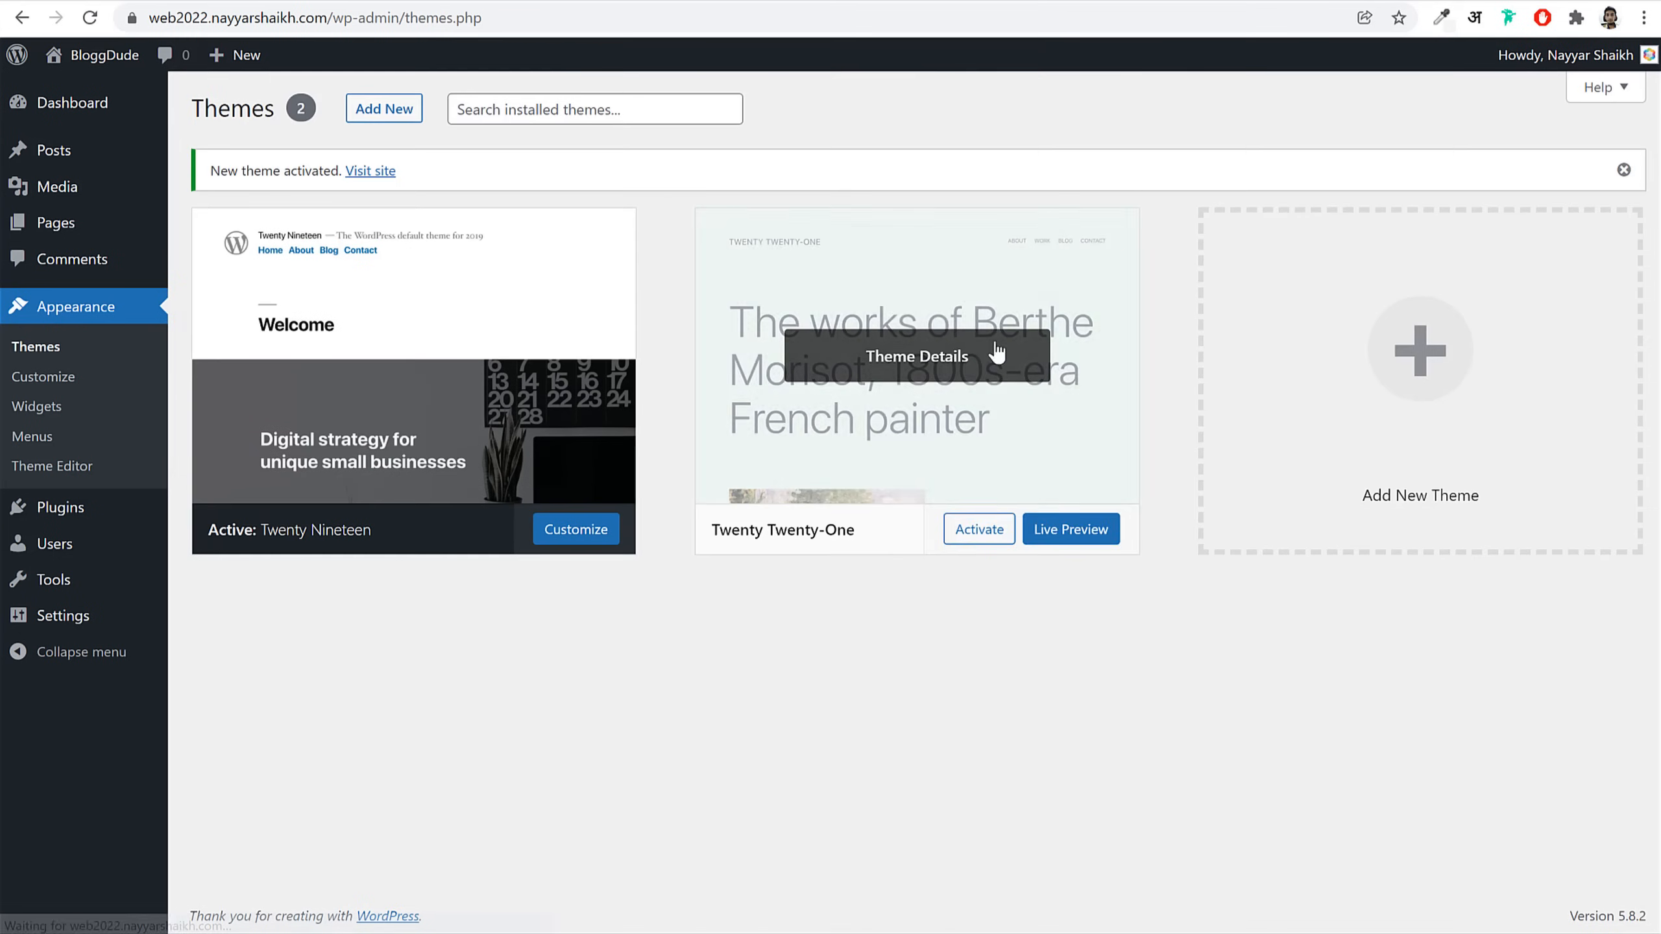
left_click(997, 352)
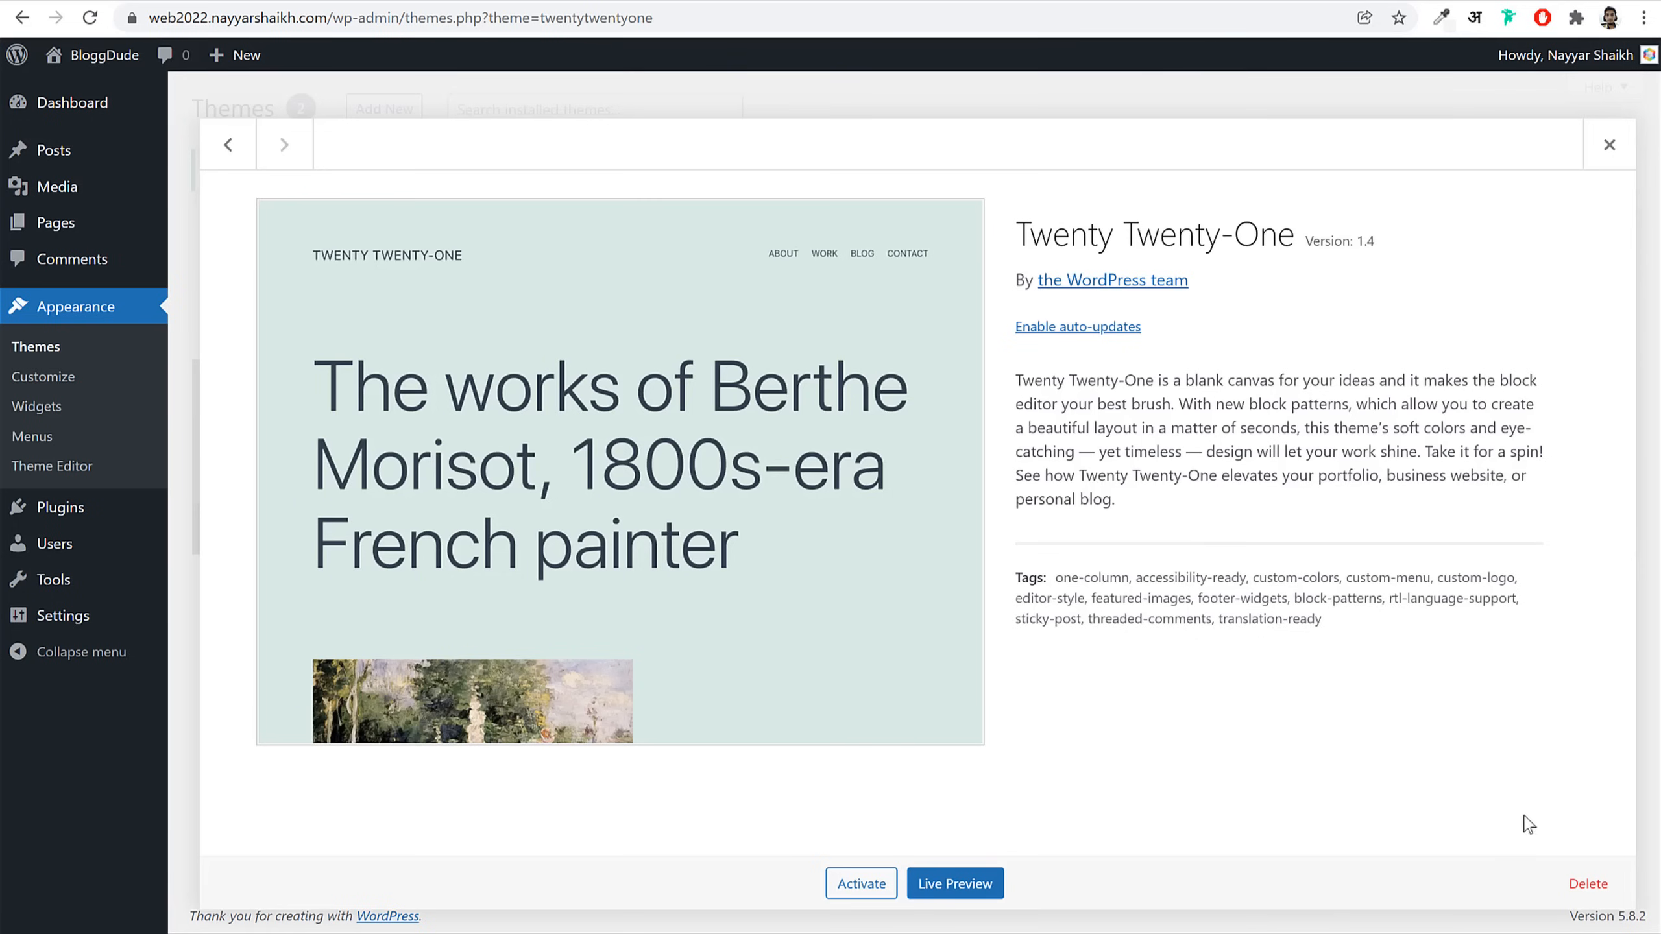
left_click(1588, 884)
left_click(935, 180)
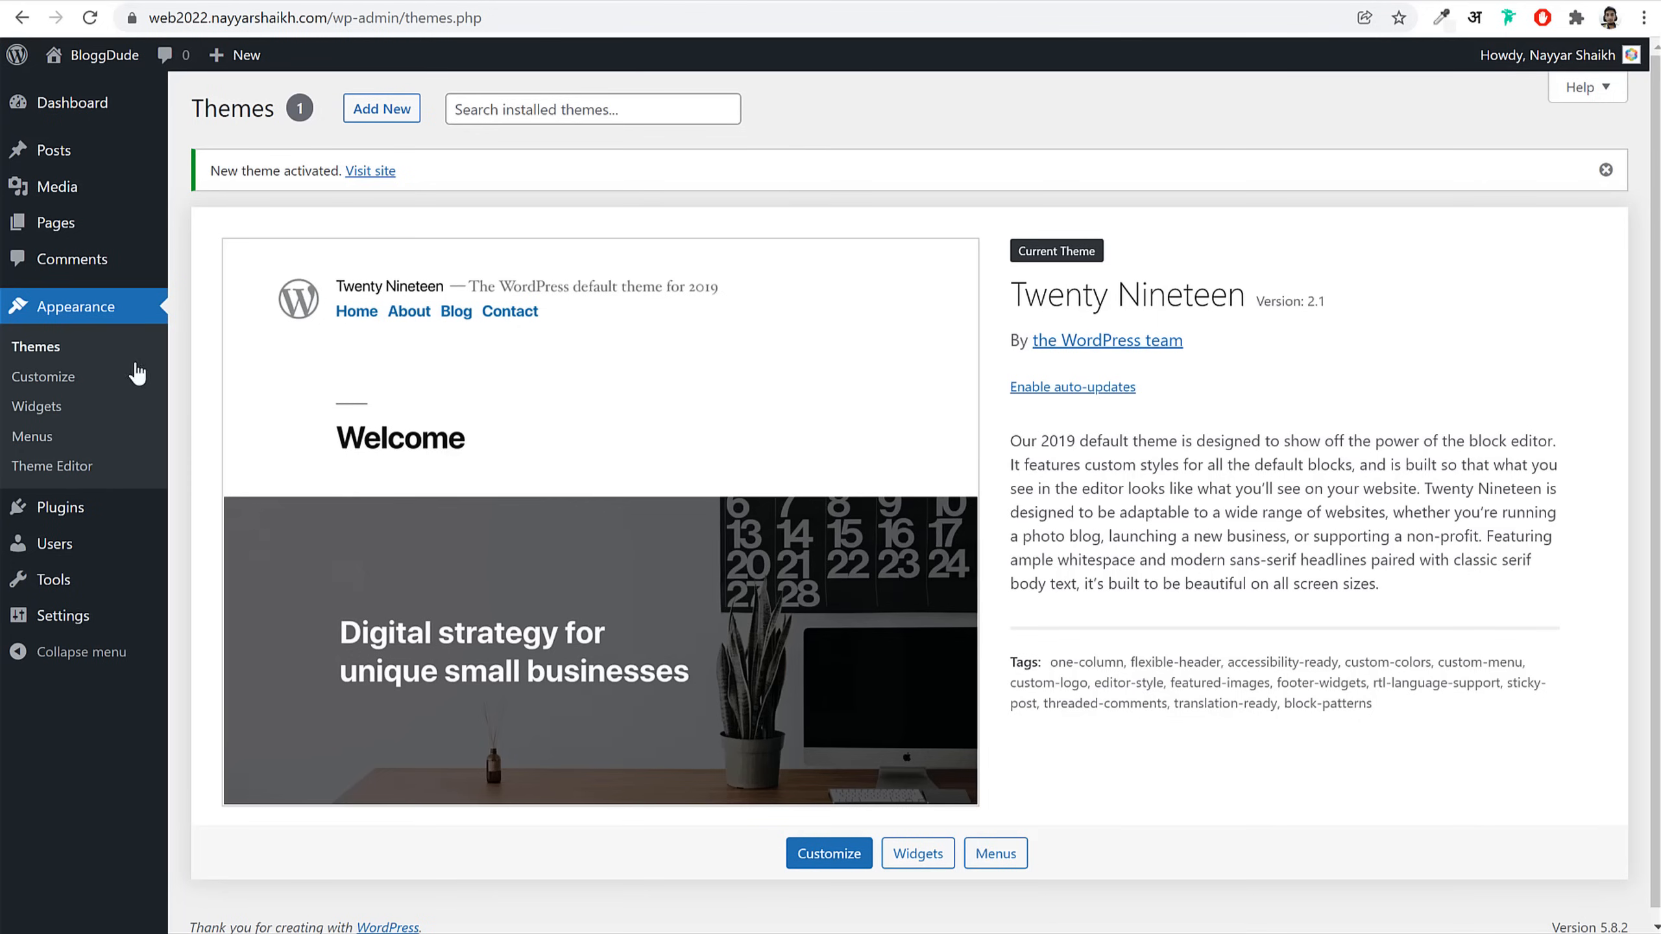
mouse_move(69, 523)
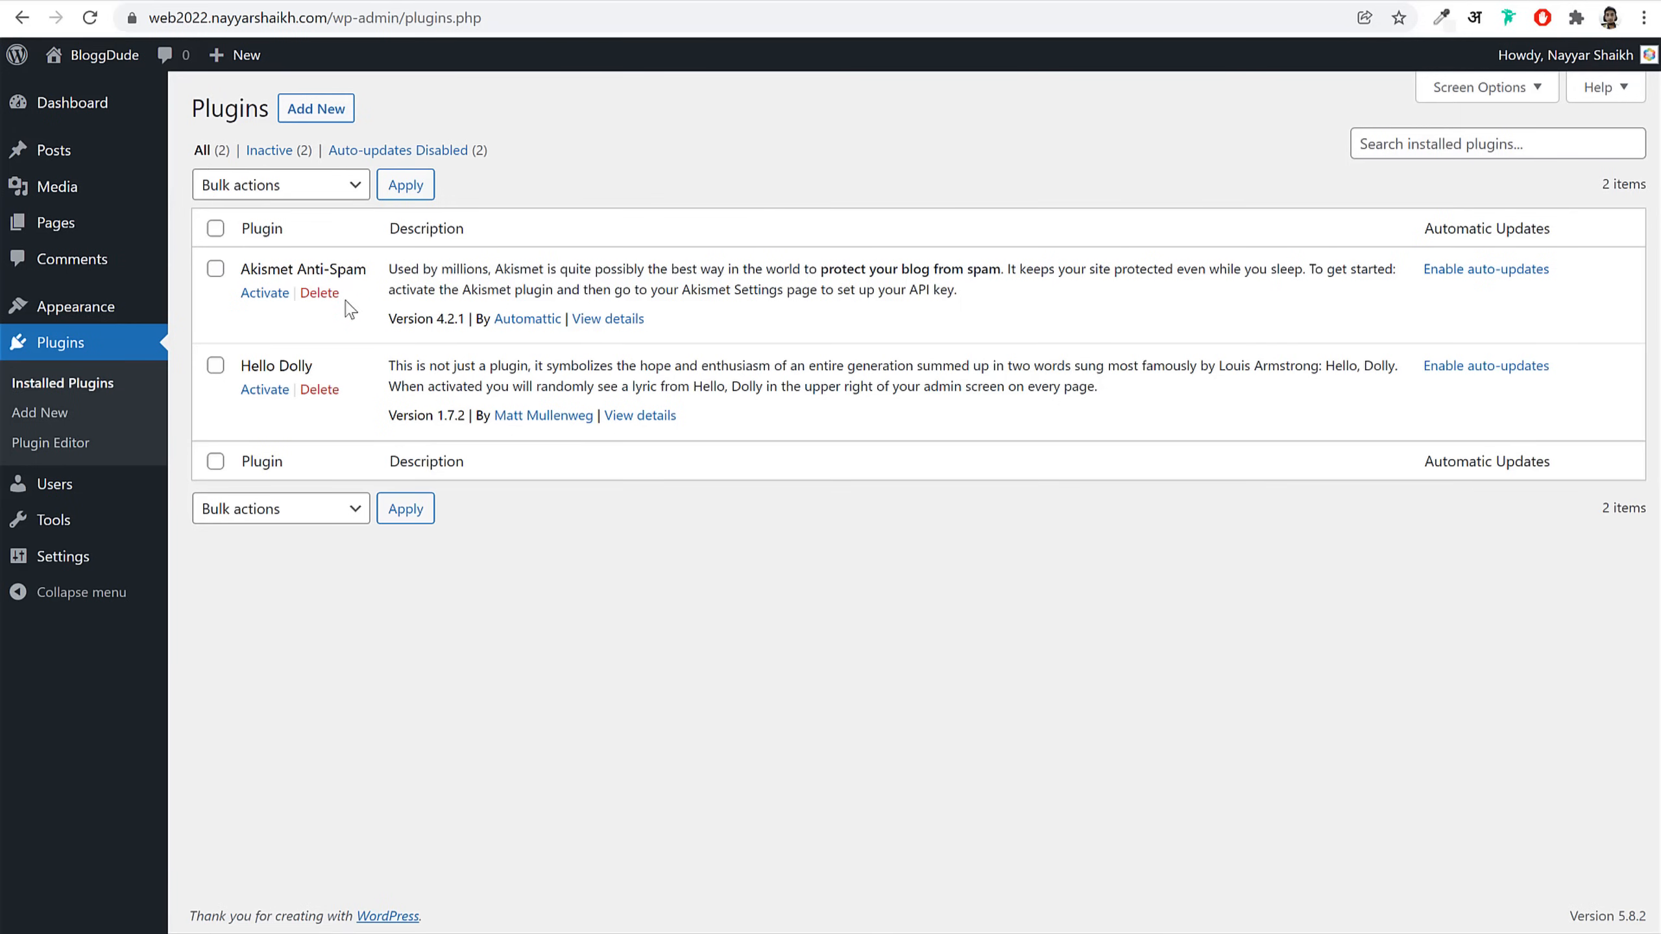
Step: Delete the Akismet Anti-Spam and Hello Dolly plugins, confirming each
left_click(321, 294)
left_click(937, 139)
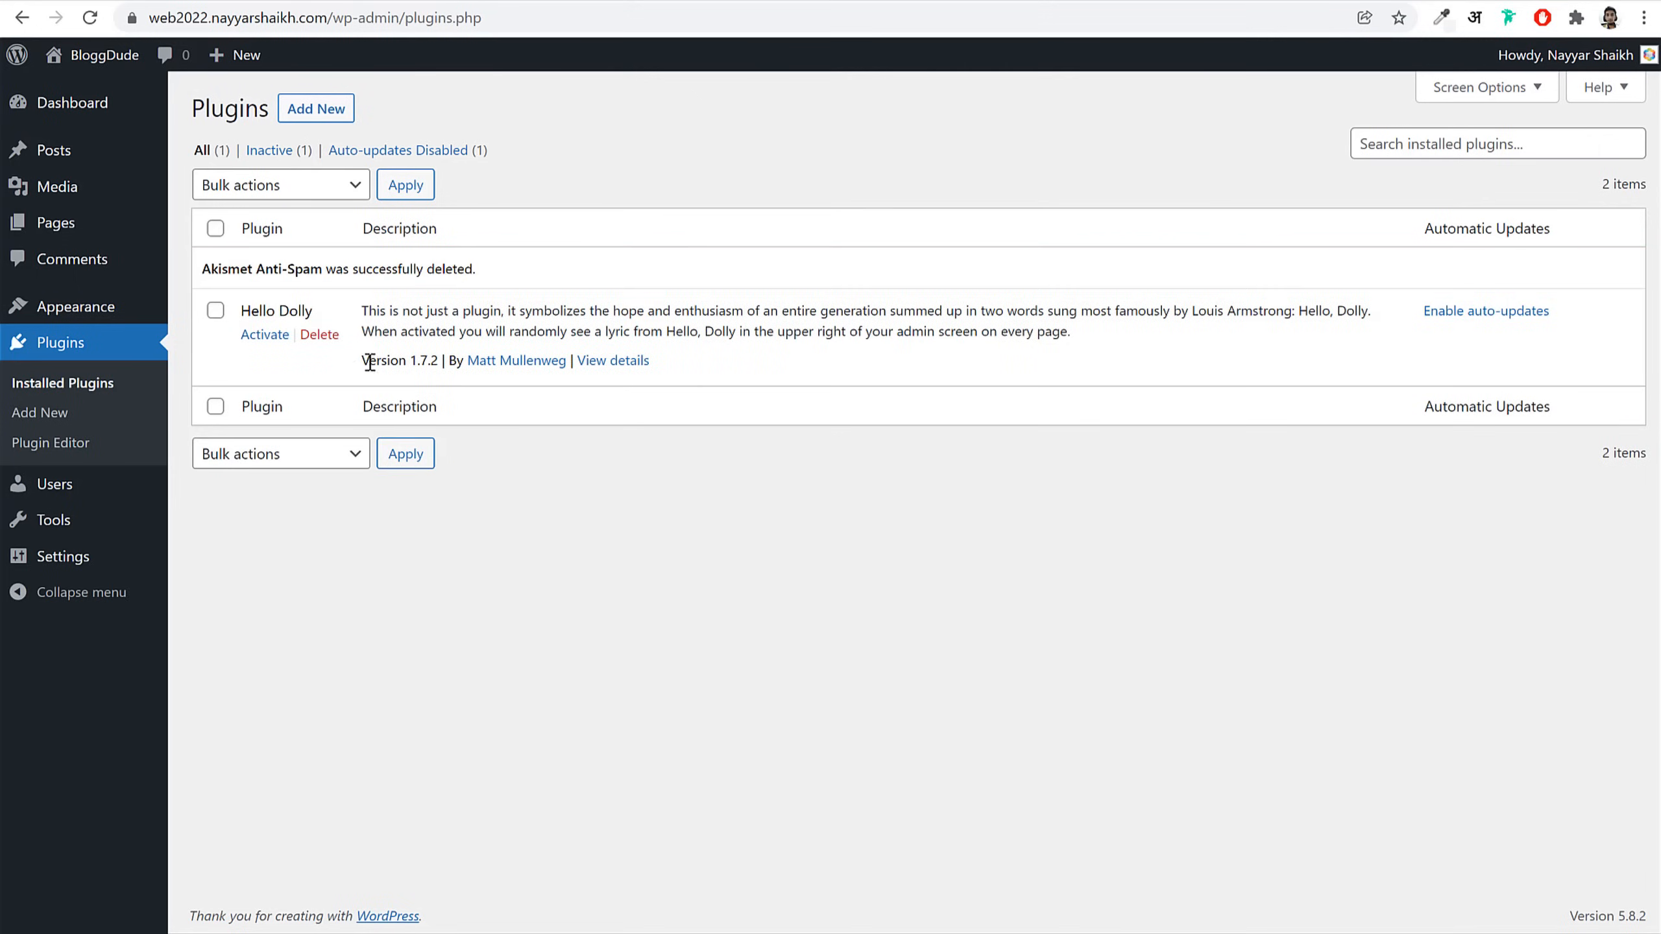
left_click(335, 335)
left_click(918, 139)
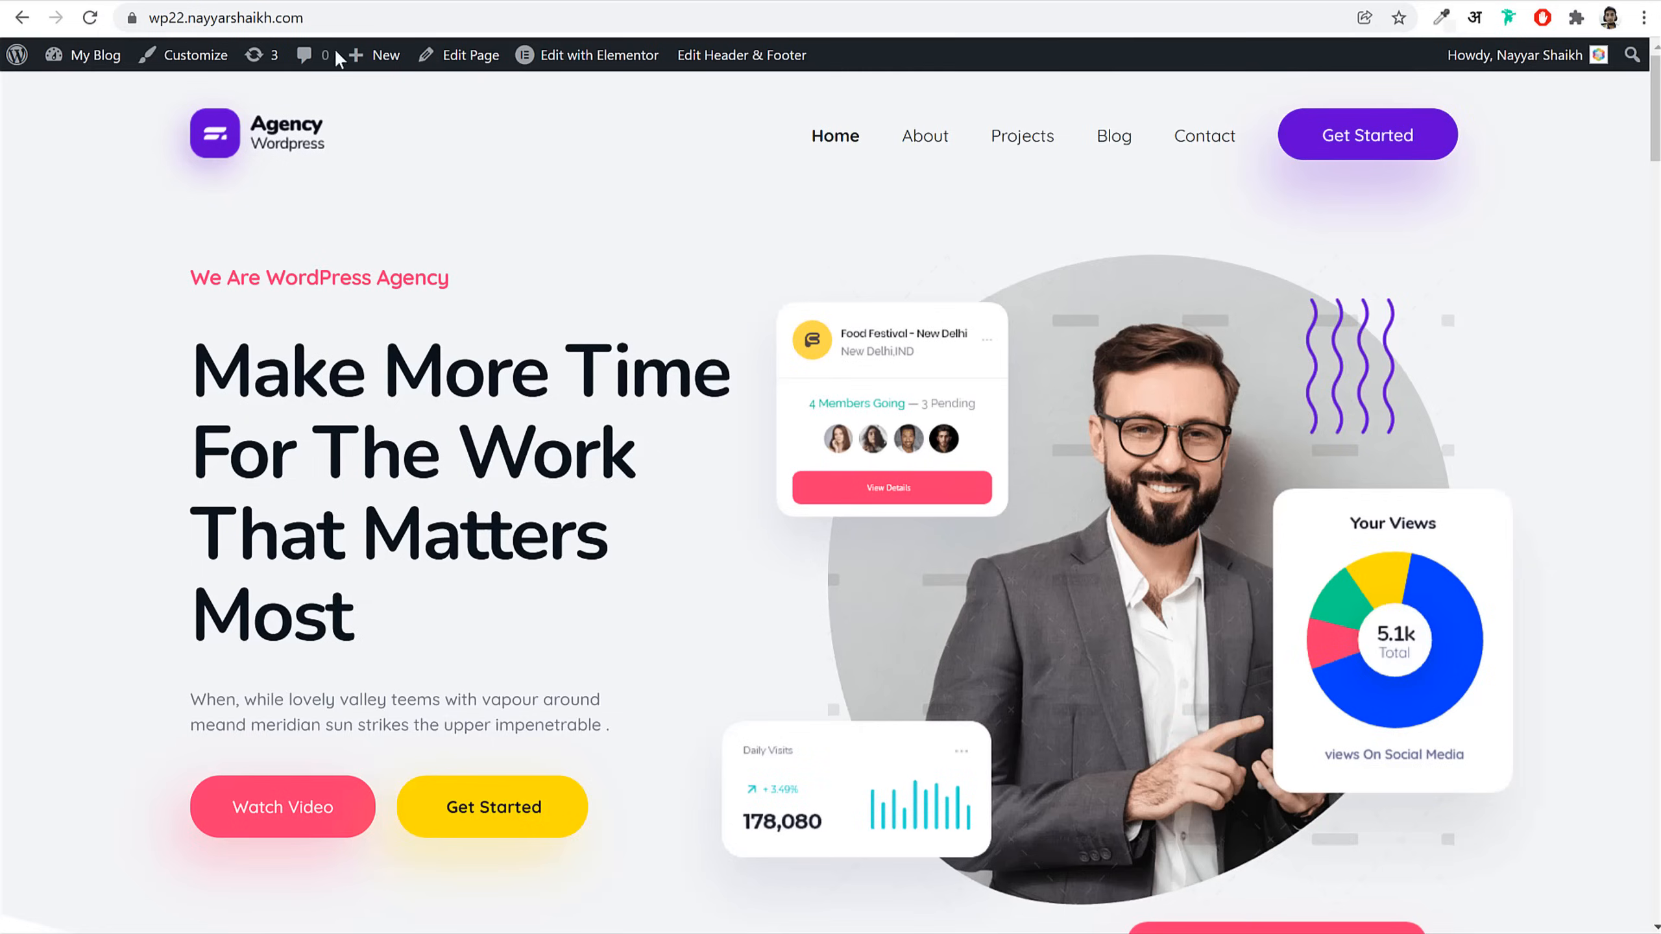
Step: Scroll through the agency reference page and bring its hero back into view
scroll(857, 478, "down", 8)
scroll(858, 481, "down", 8)
scroll(853, 482, "up", 8)
scroll(853, 484, "down", 20)
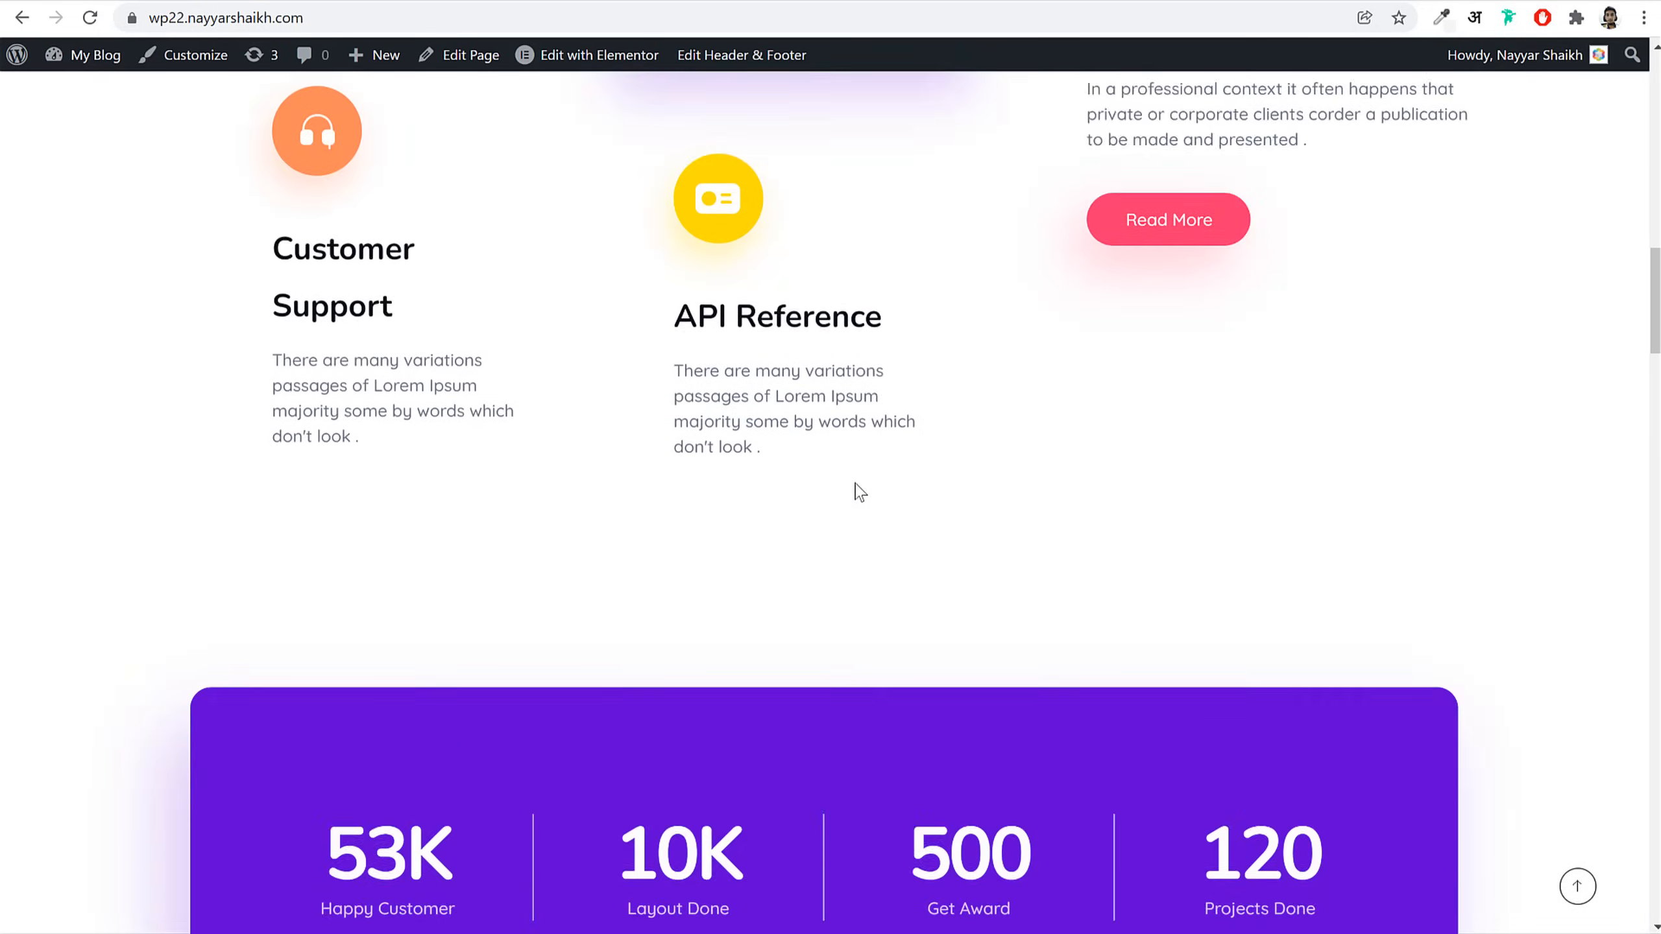
scroll(857, 487, "down", 20)
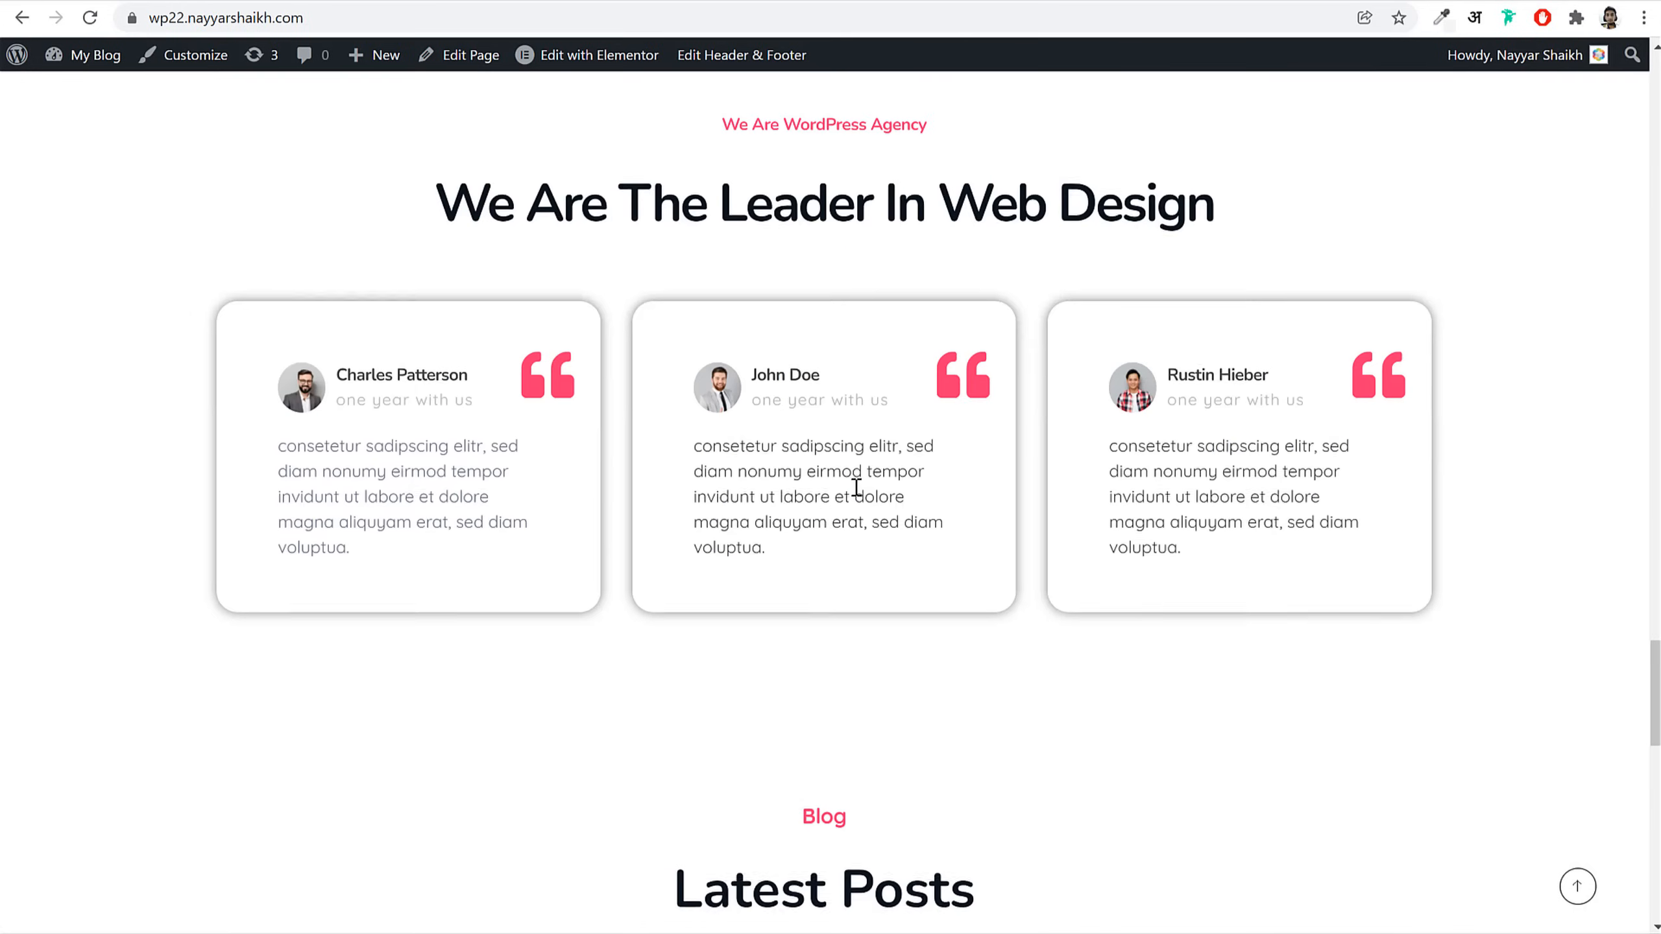
scroll(823, 336, "down", 10)
scroll(1068, 434, "up", 13)
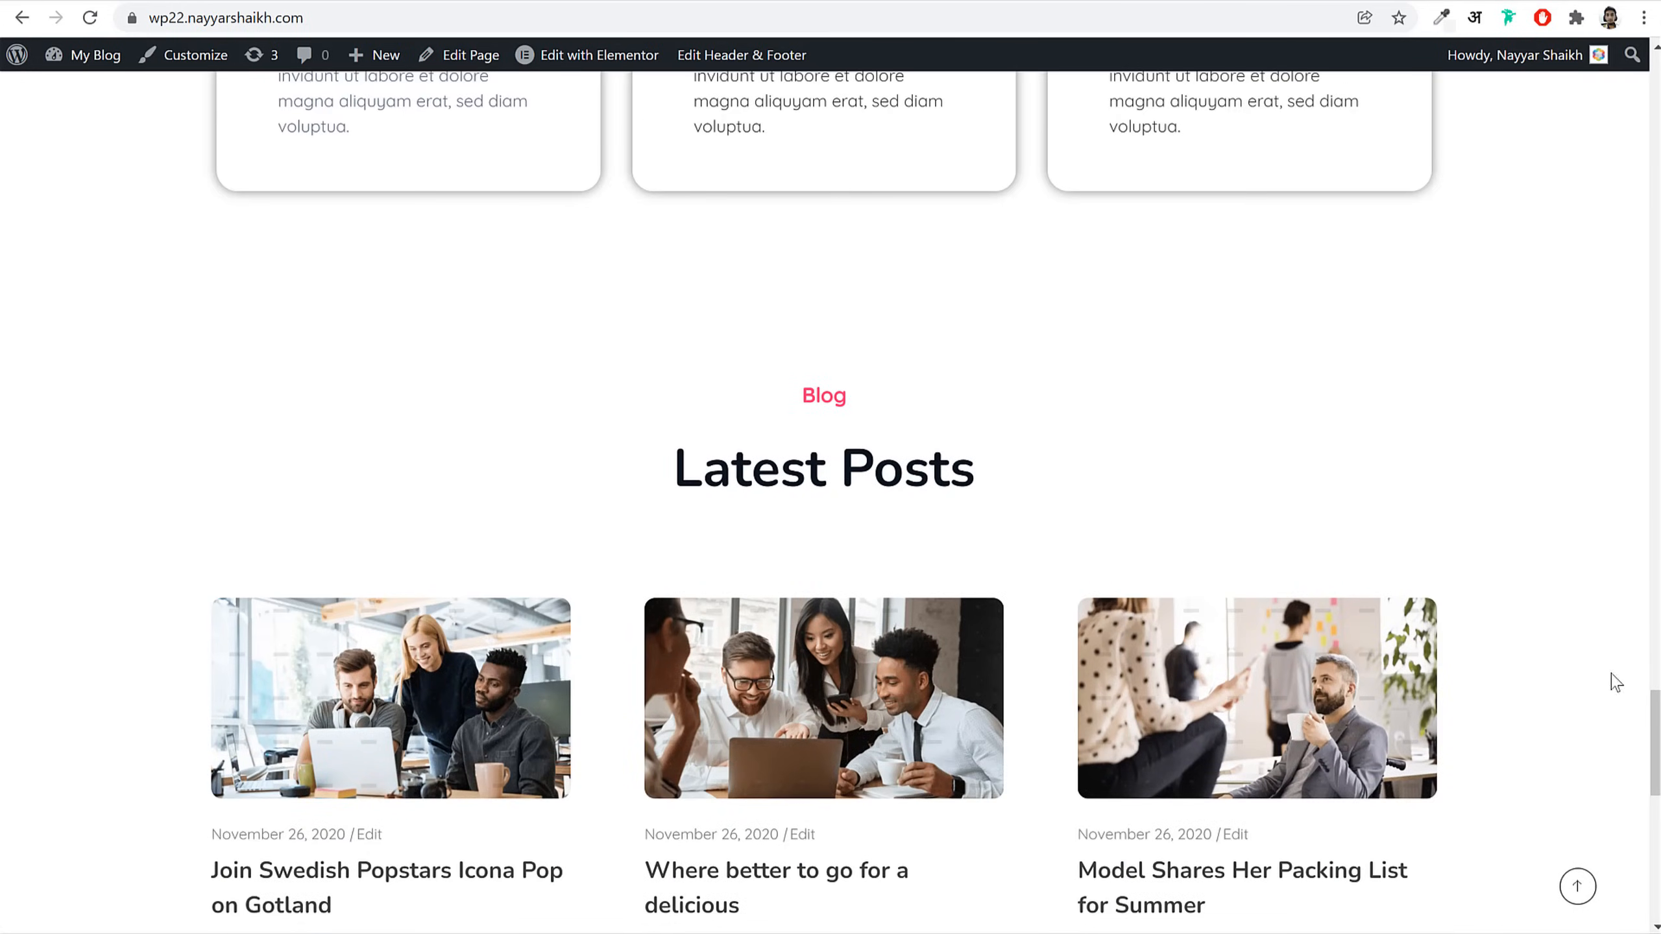
left_click(1578, 887)
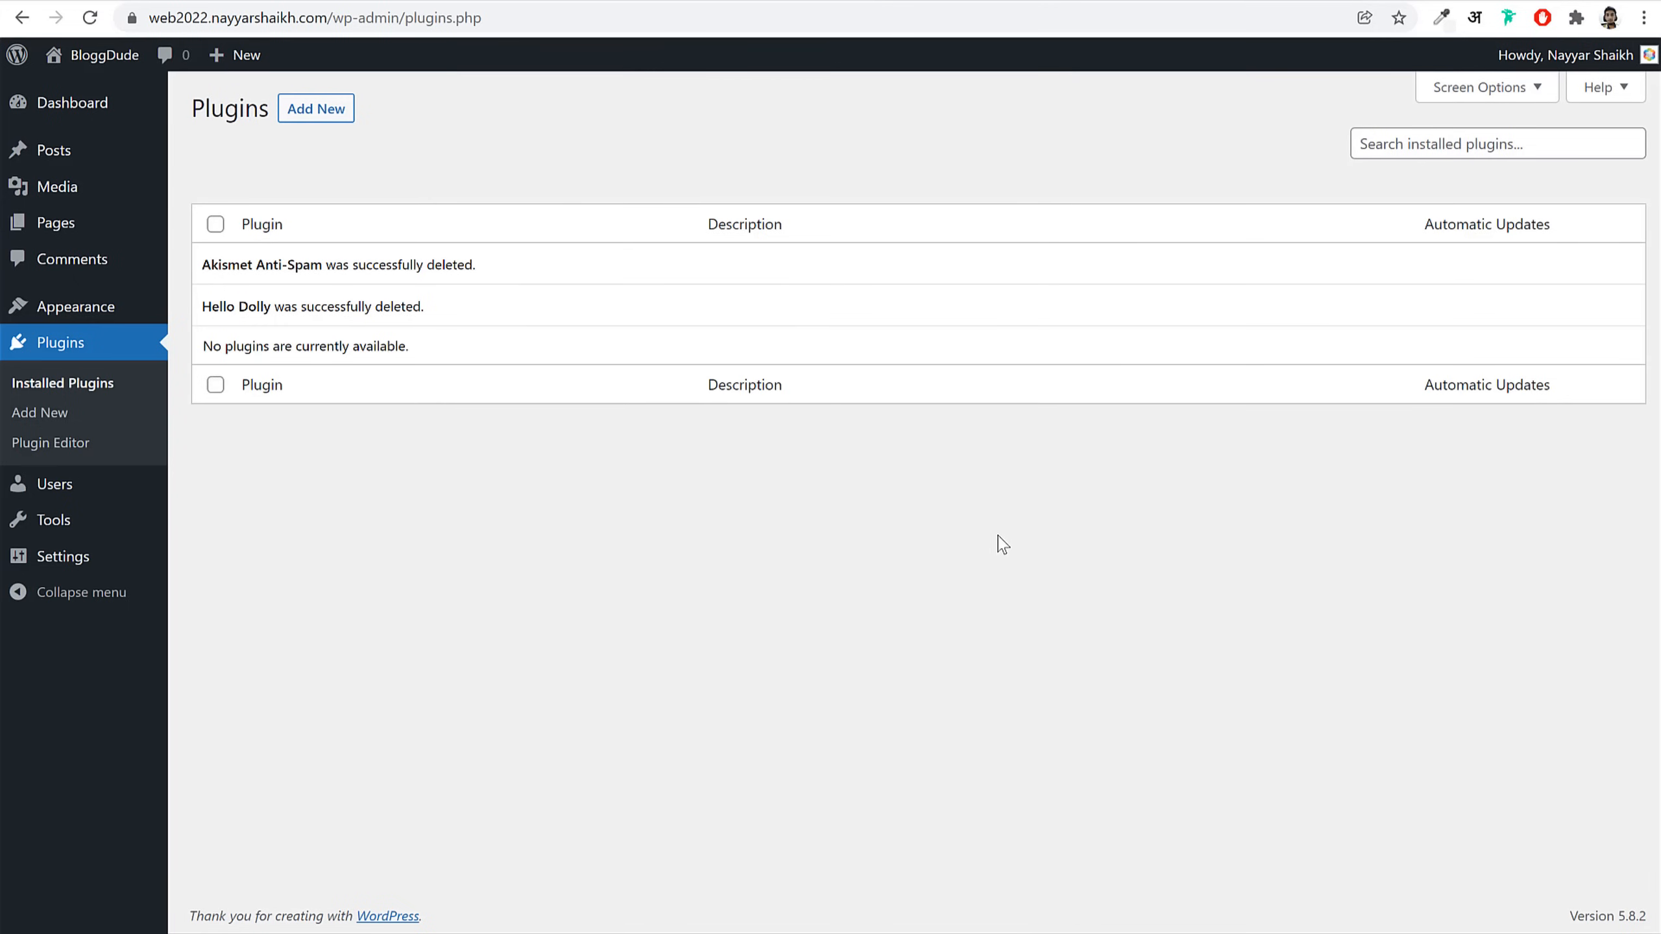
Step: Open General Settings and review the Site Title and Tagline fields
left_click(65, 562)
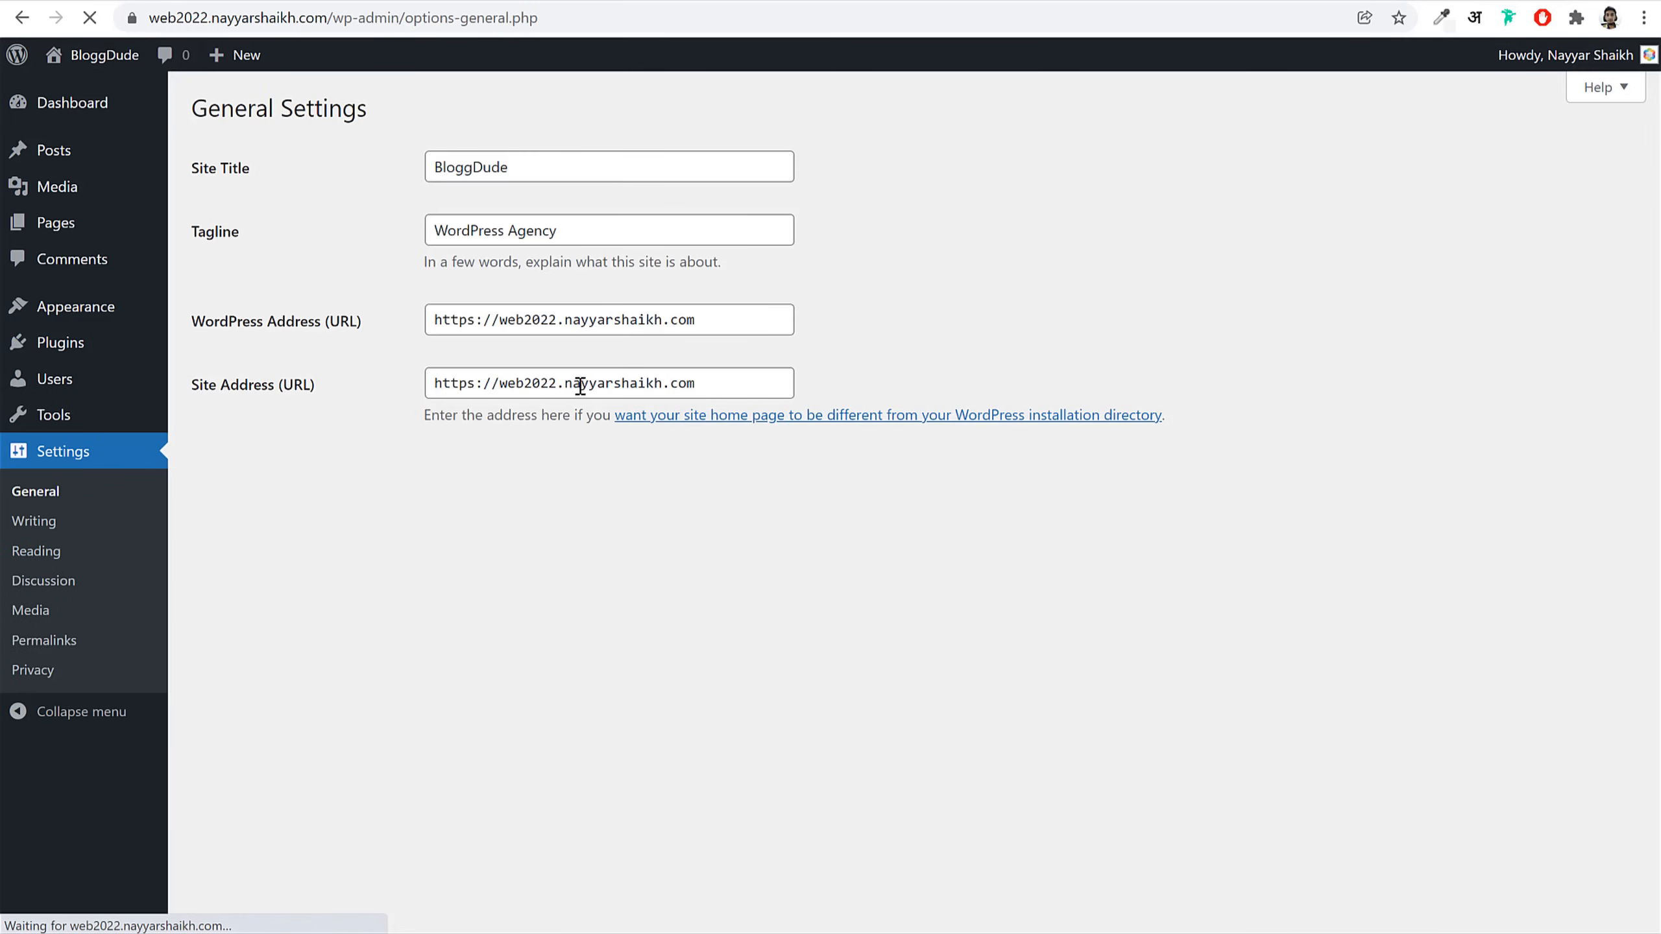
left_click_drag(258, 174, 203, 173)
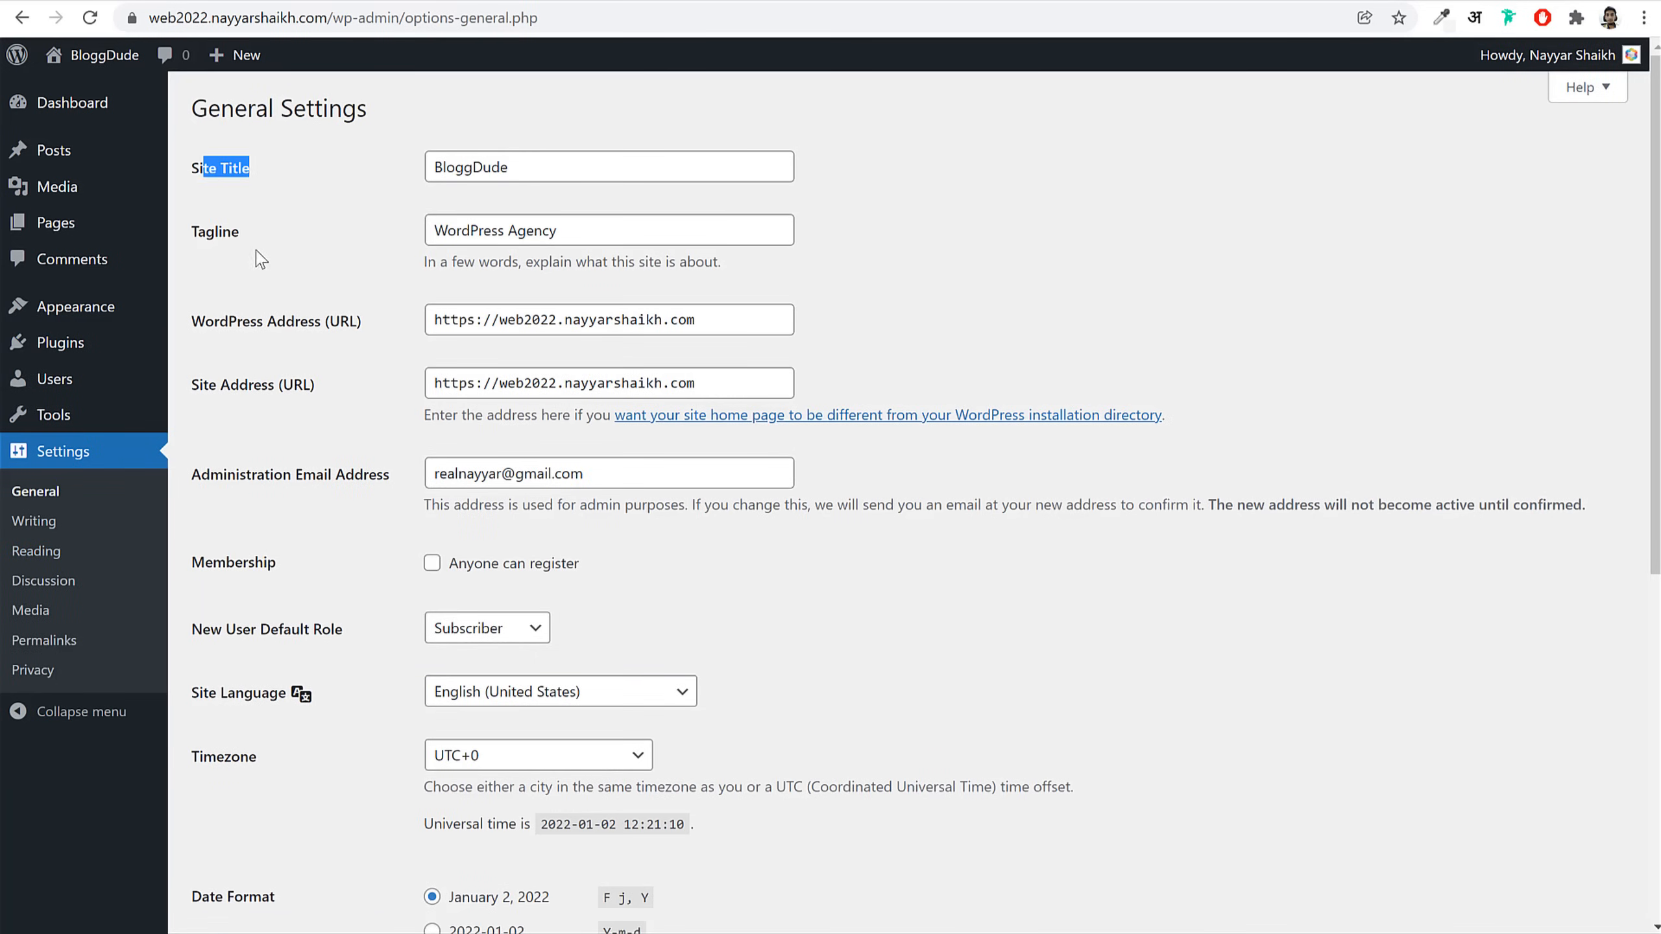
left_click_drag(241, 235, 198, 231)
double_click(523, 163)
key("Tab")
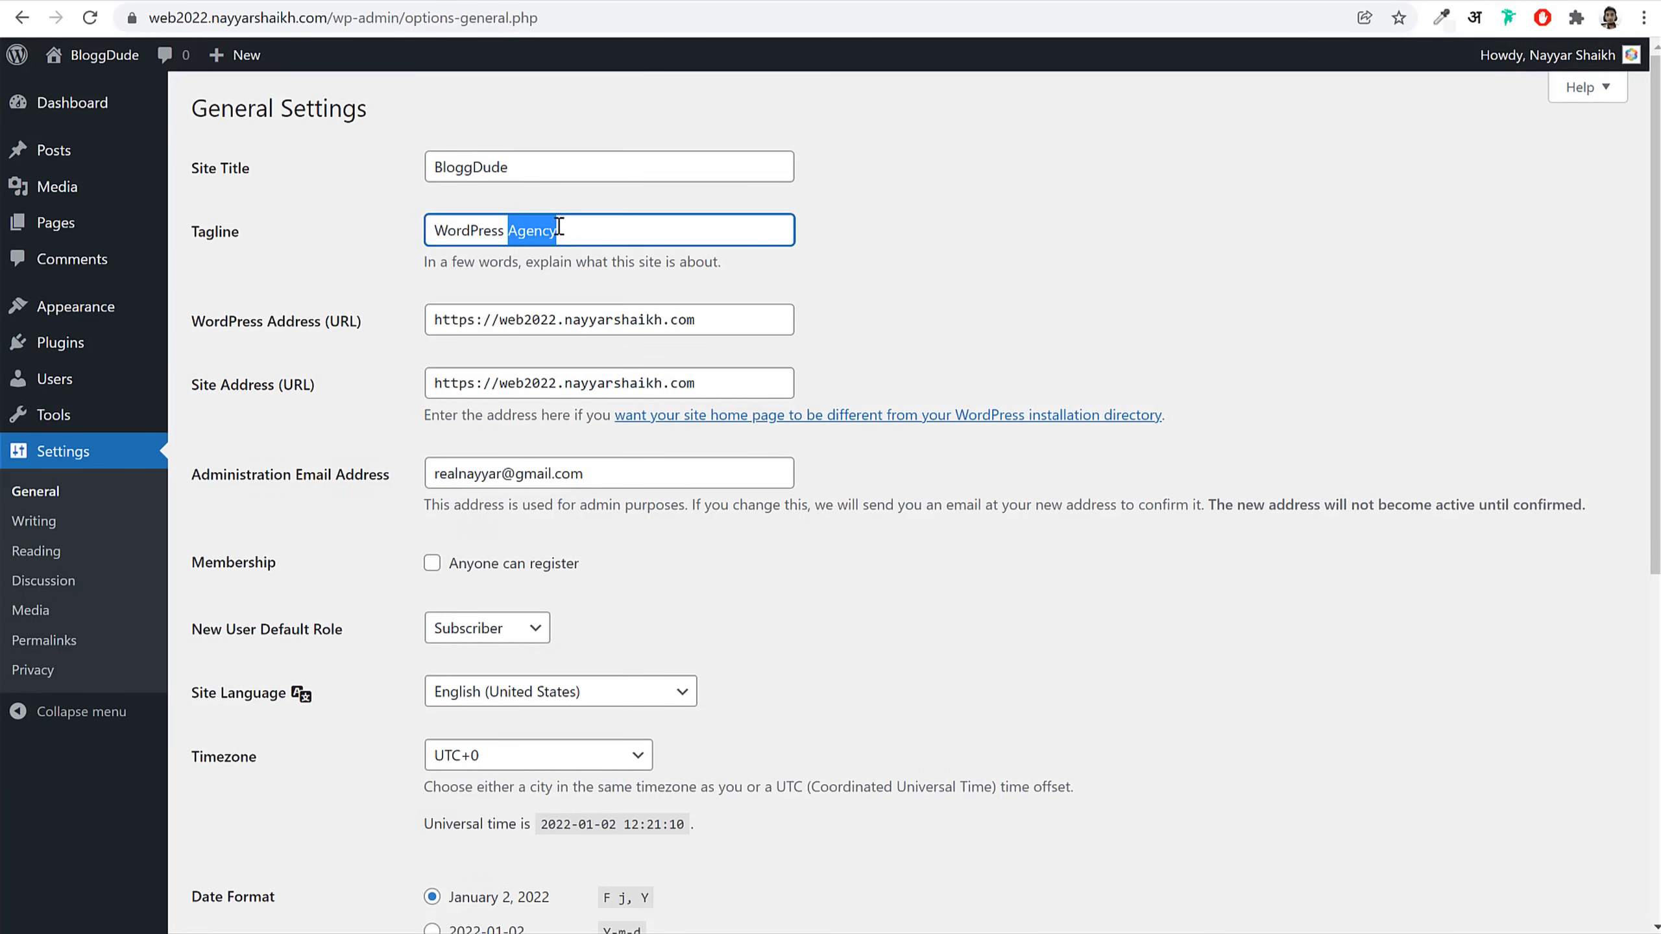
key("shift+Tab")
key("Tab")
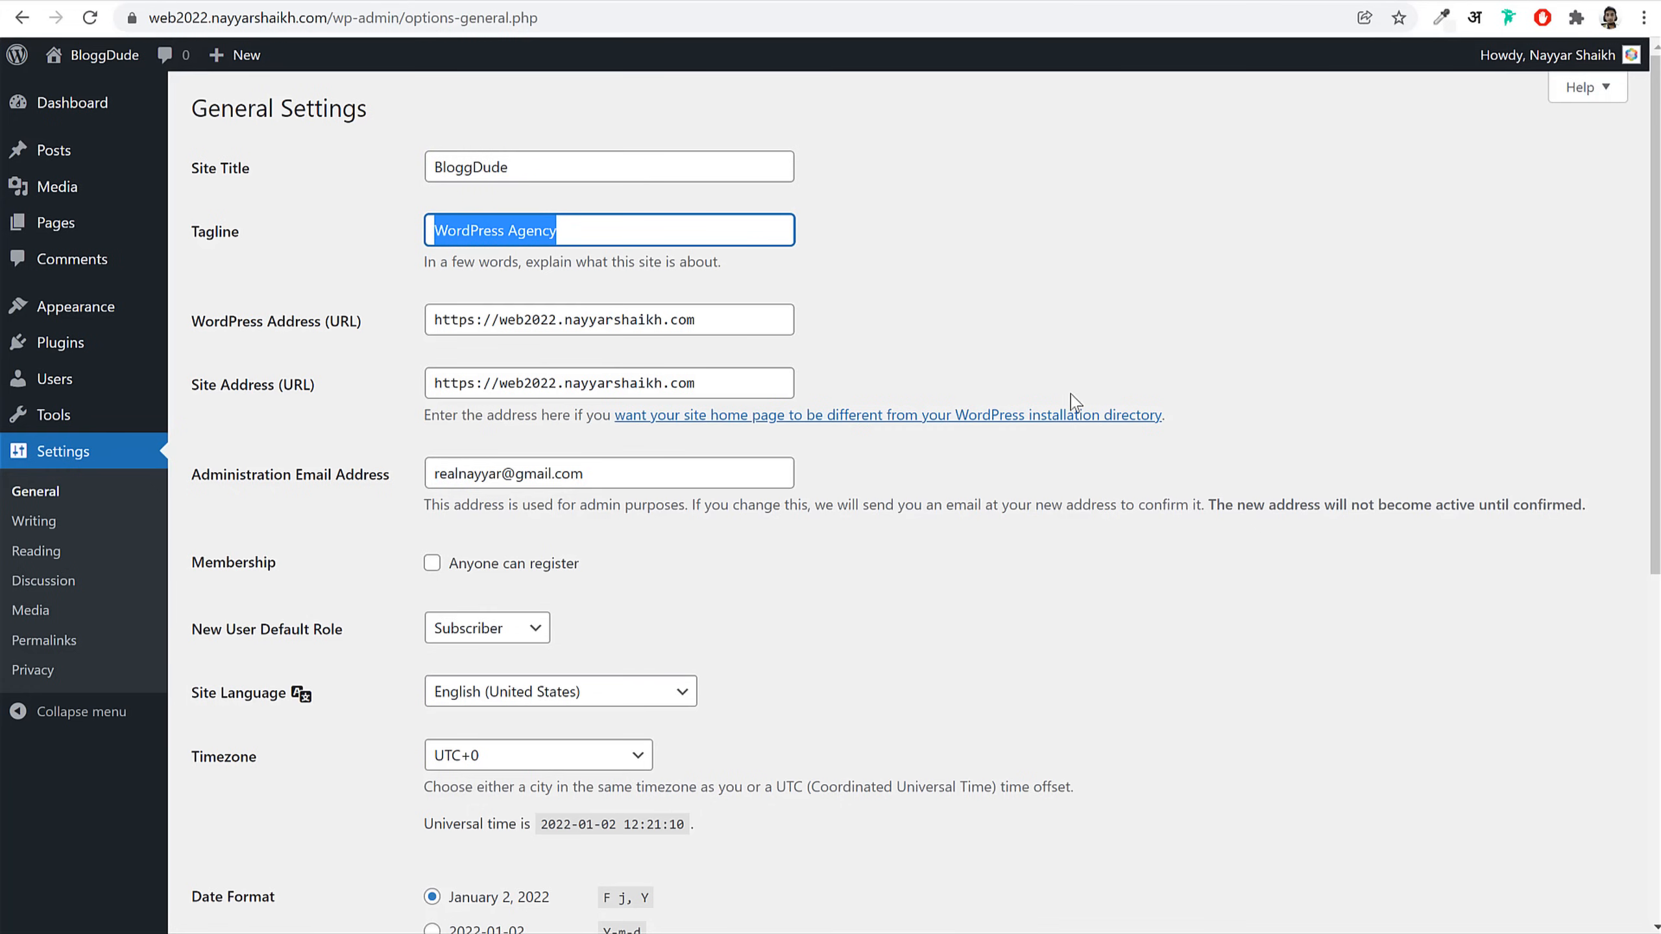
Step: Set the timezone to Kolkata and save the general settings
scroll(1076, 418, "down", 5)
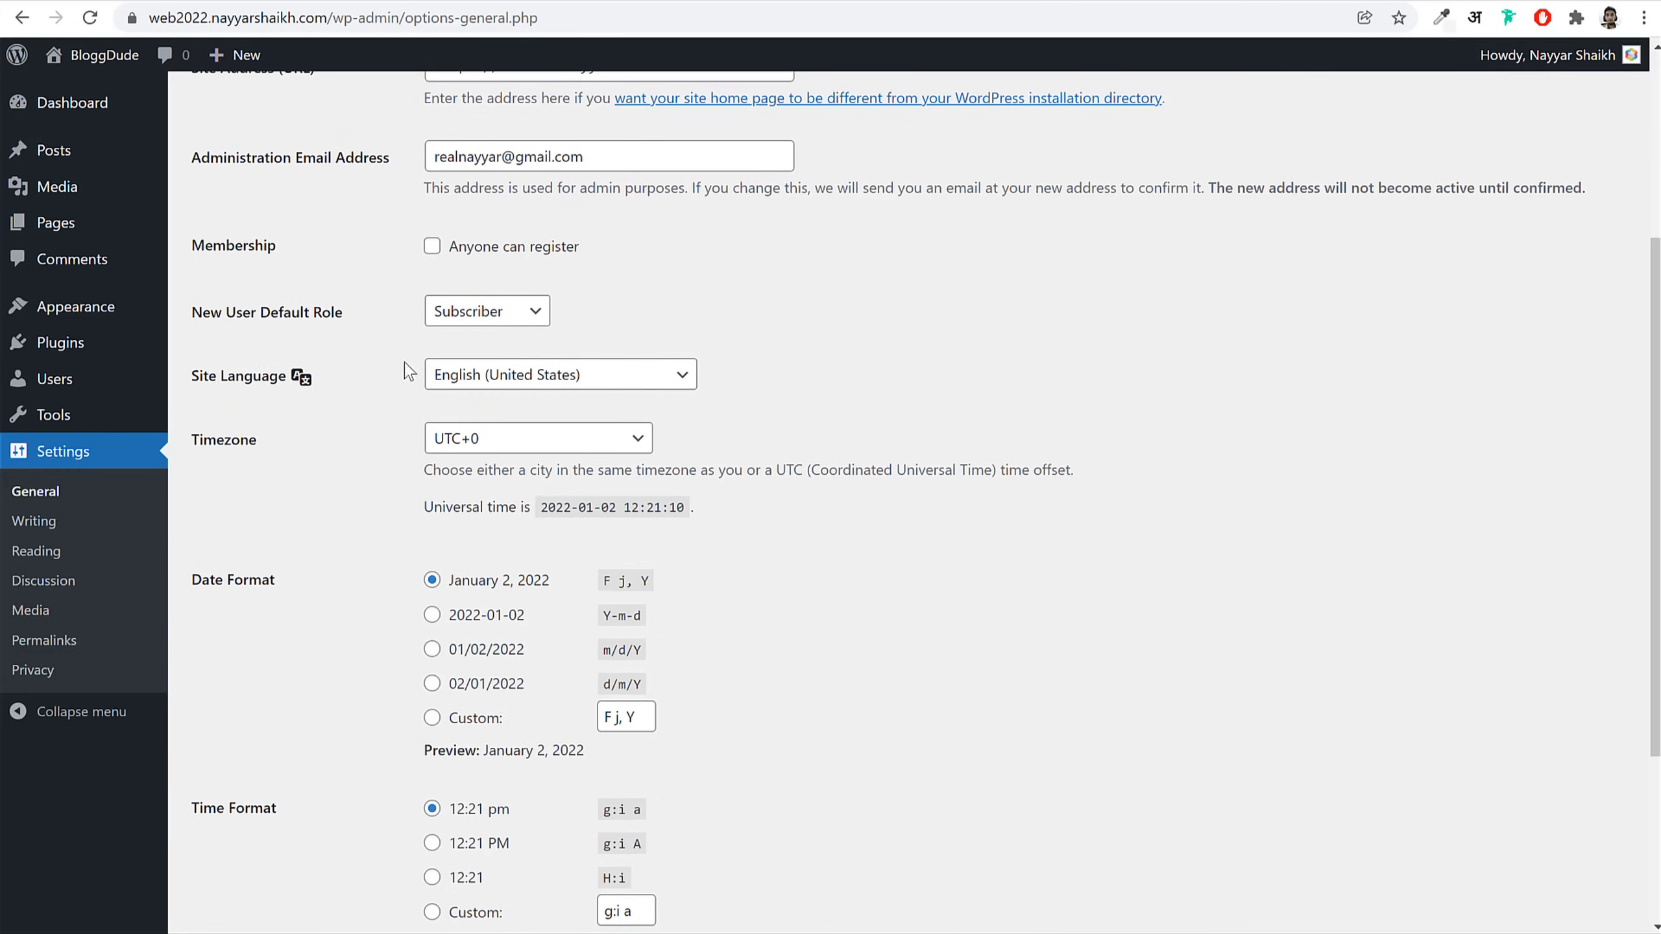
left_click_drag(196, 448, 657, 445)
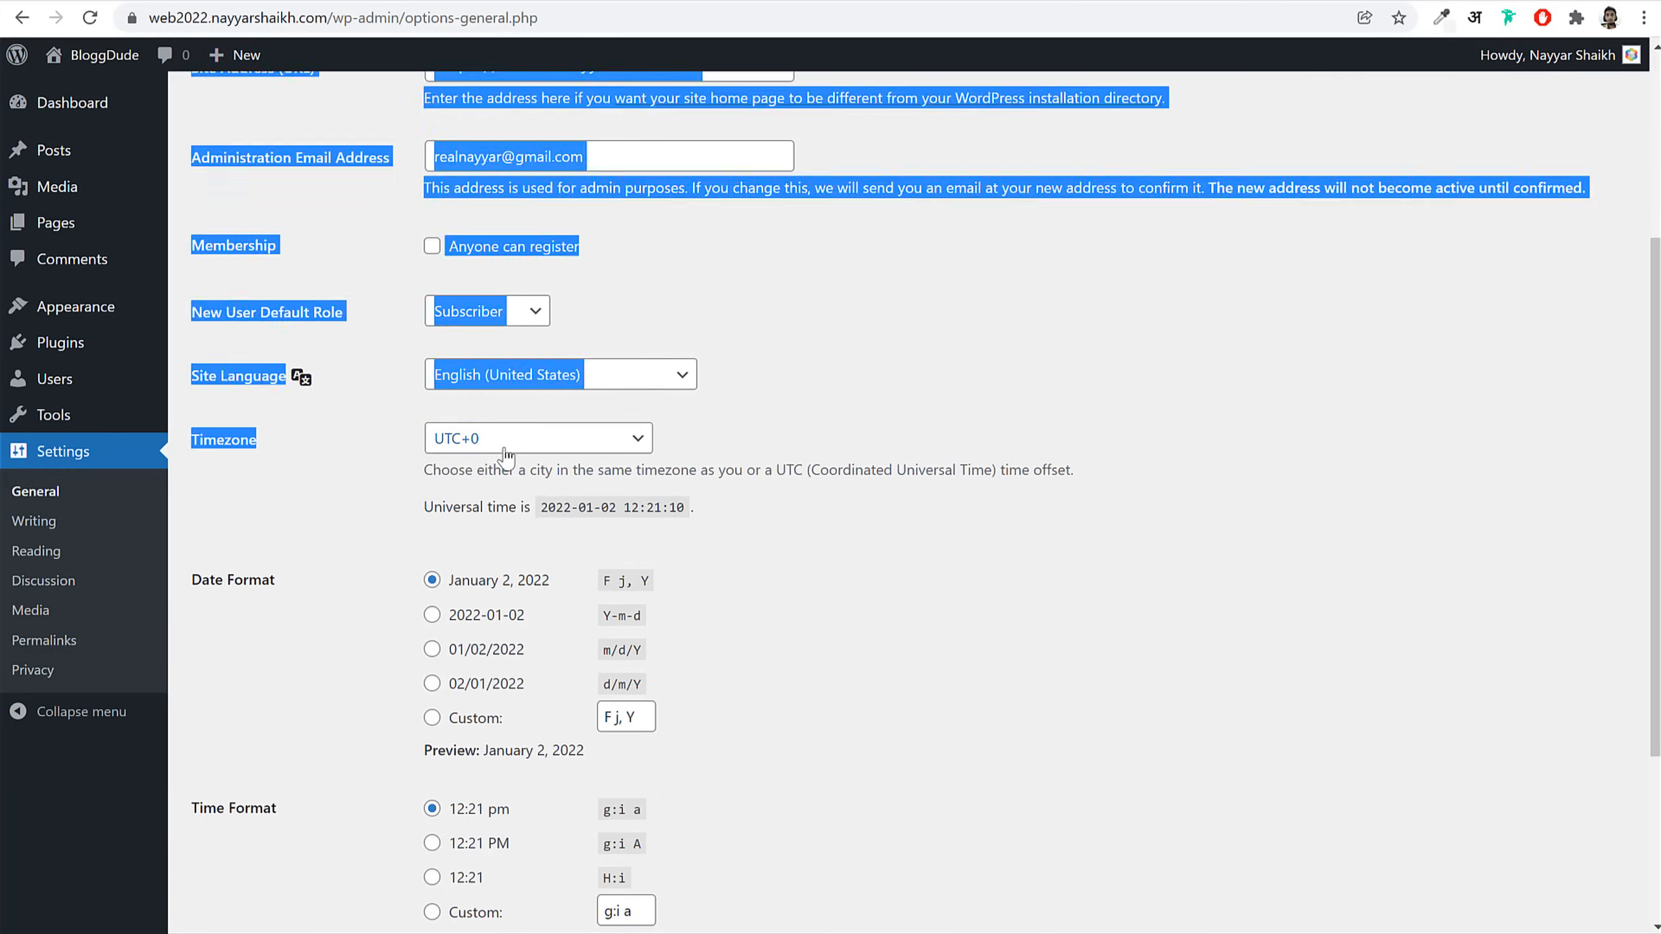
left_click(536, 452)
type("ko")
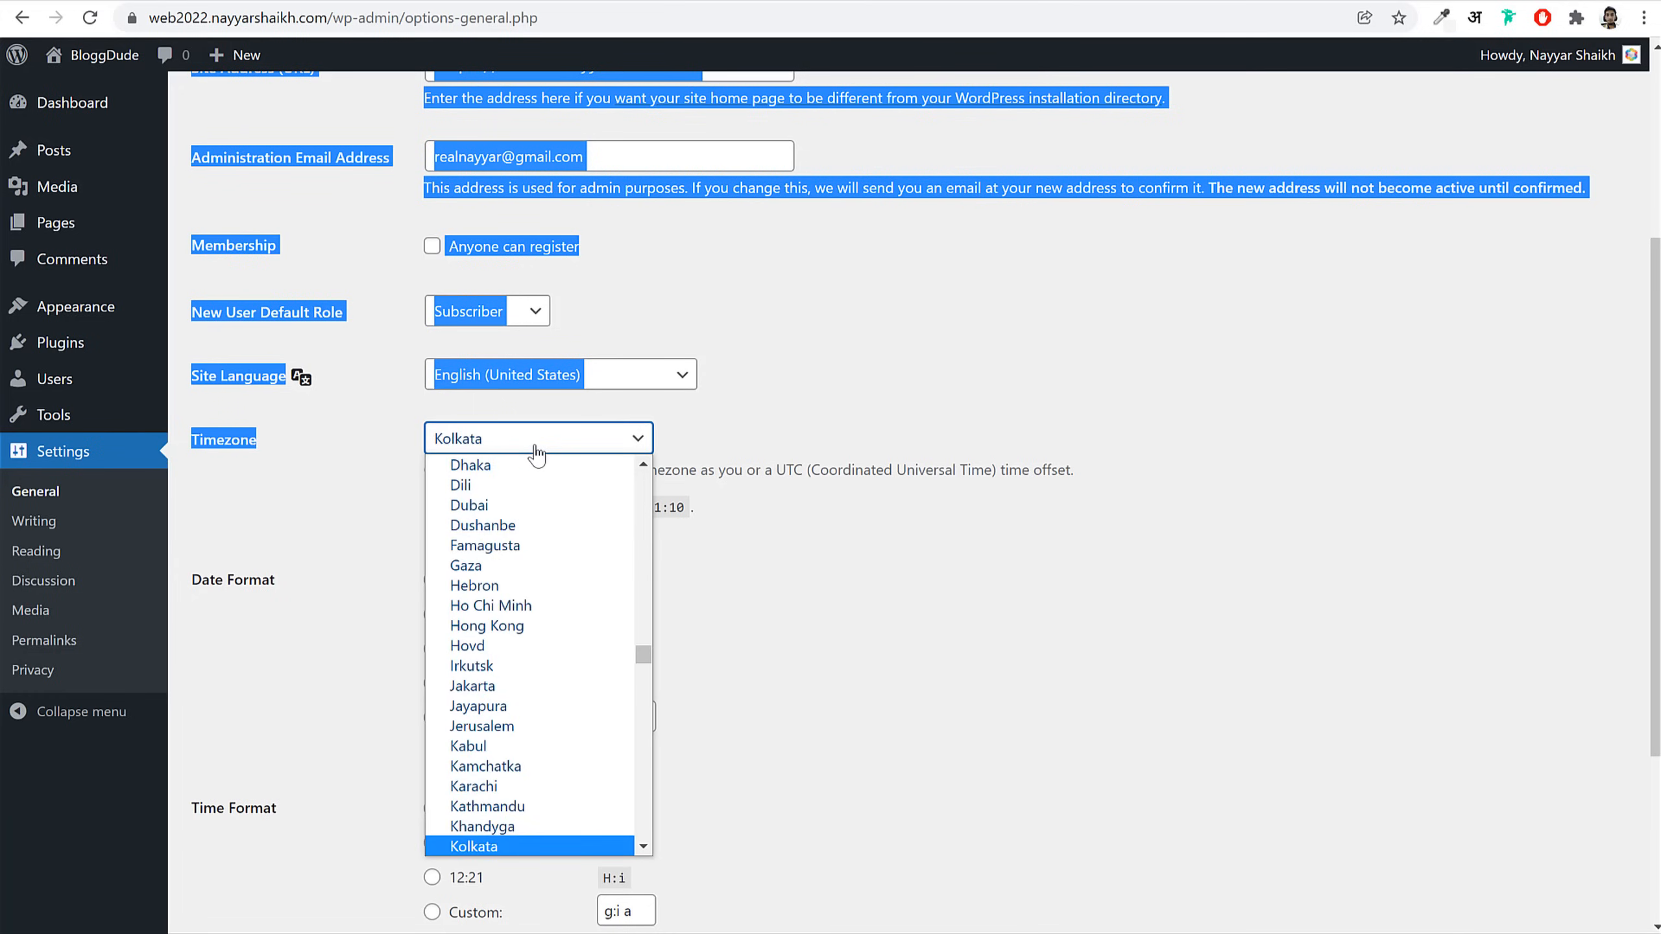
key("Return")
left_click(845, 545)
scroll(408, 798, "down", 4)
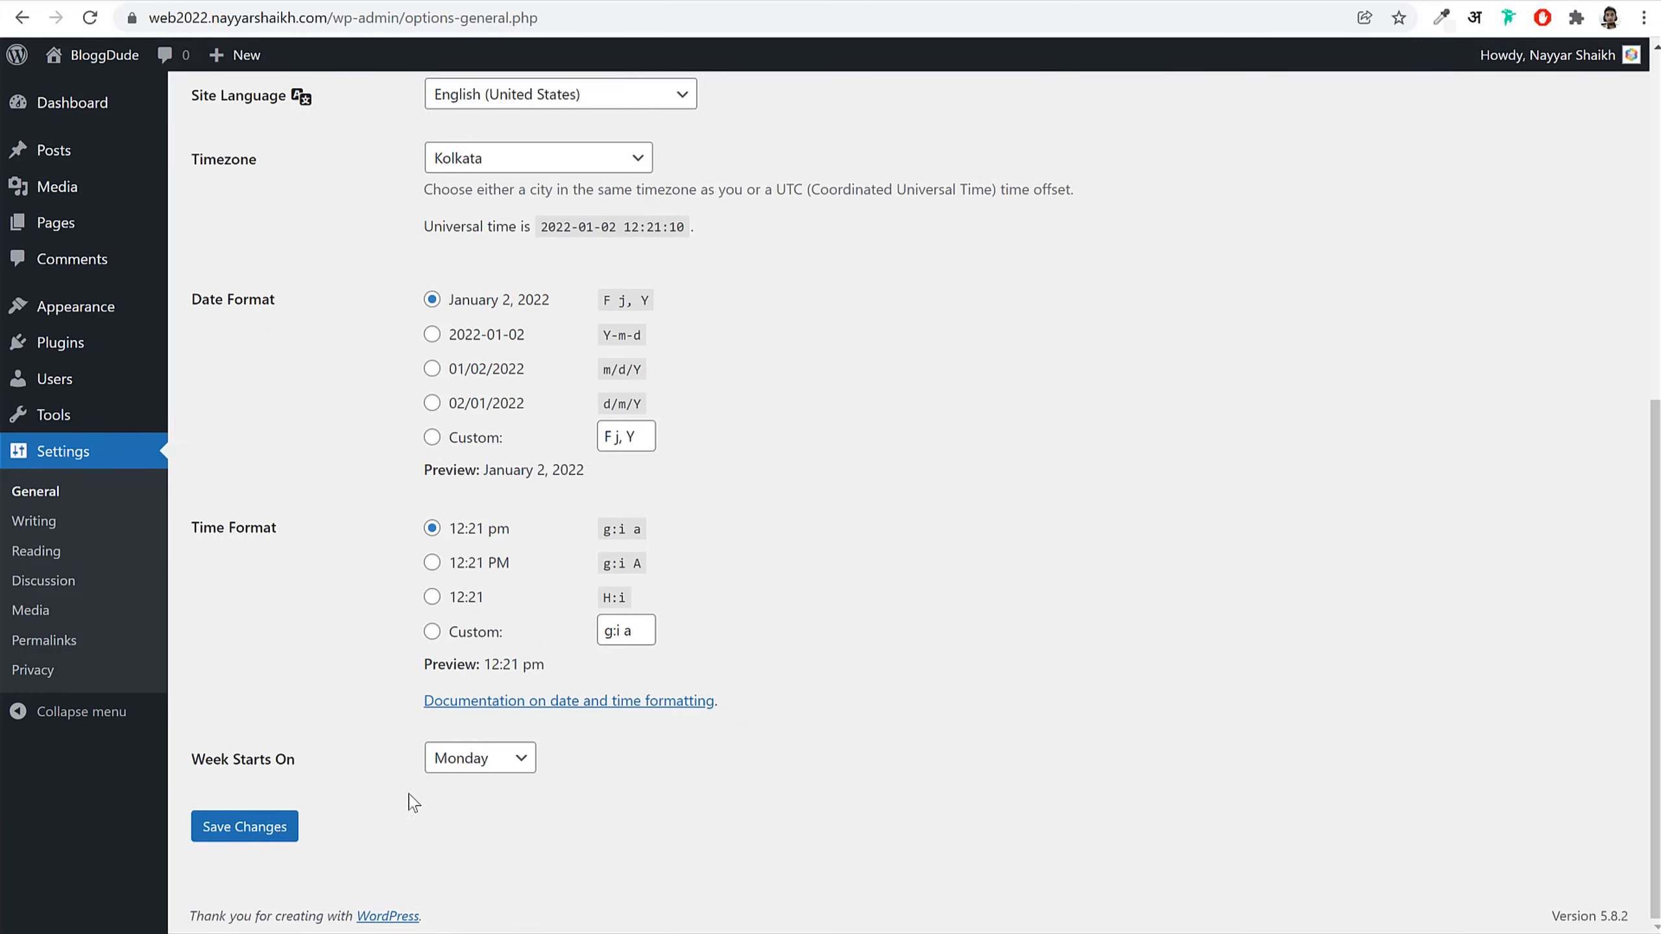
left_click(265, 828)
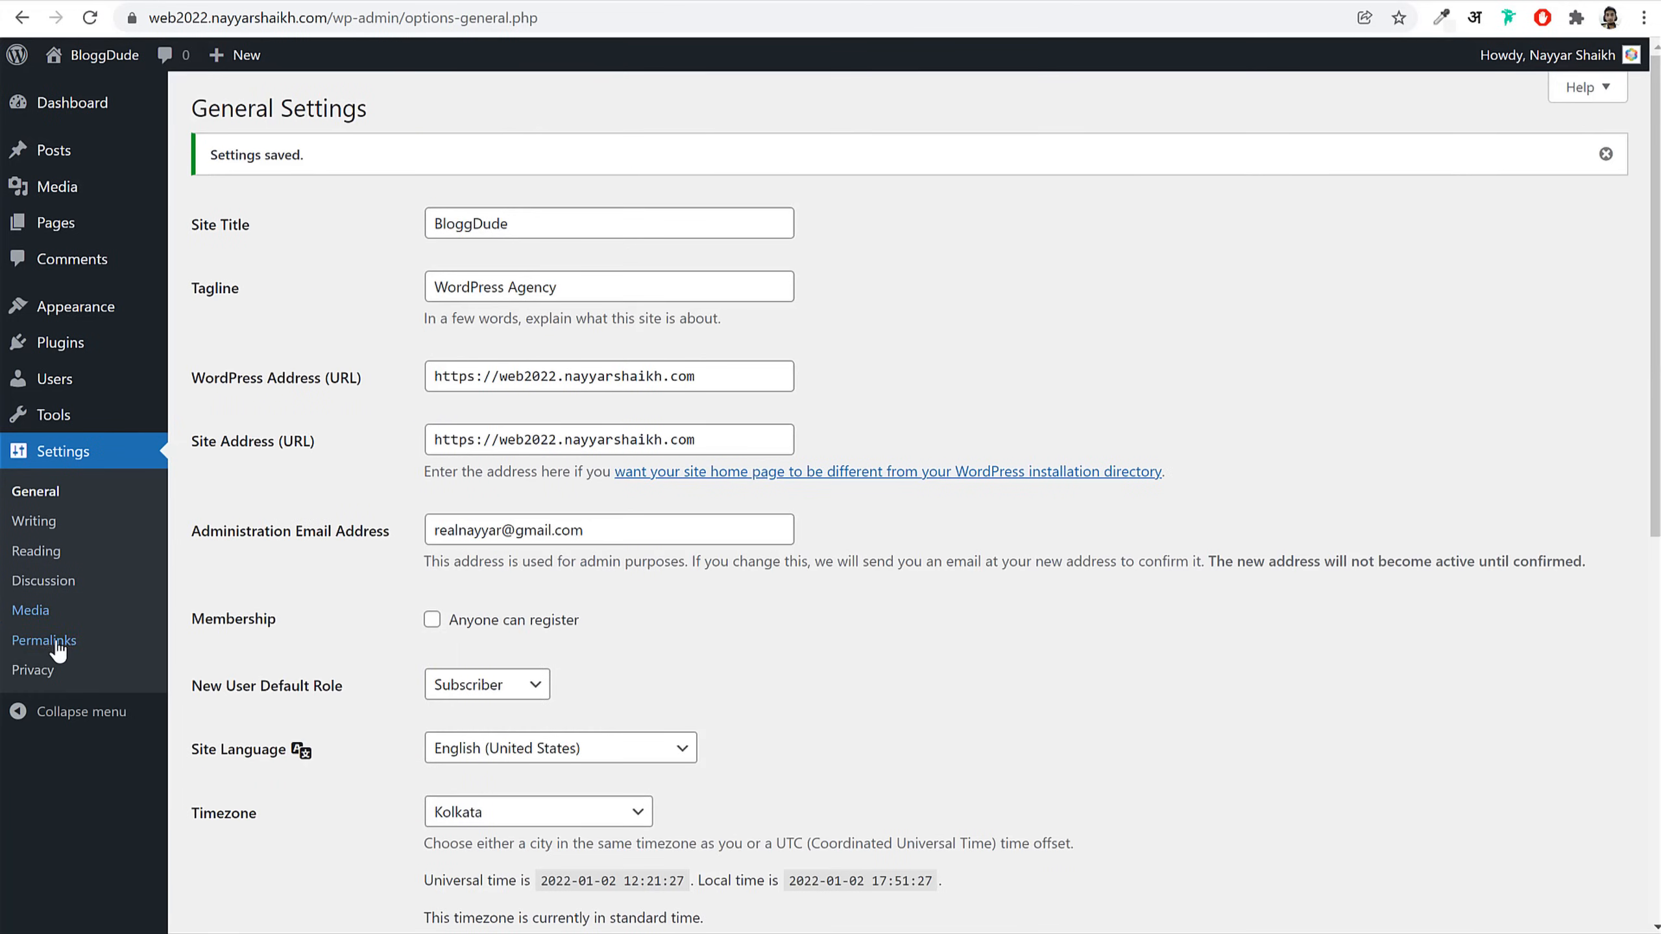
left_click(58, 648)
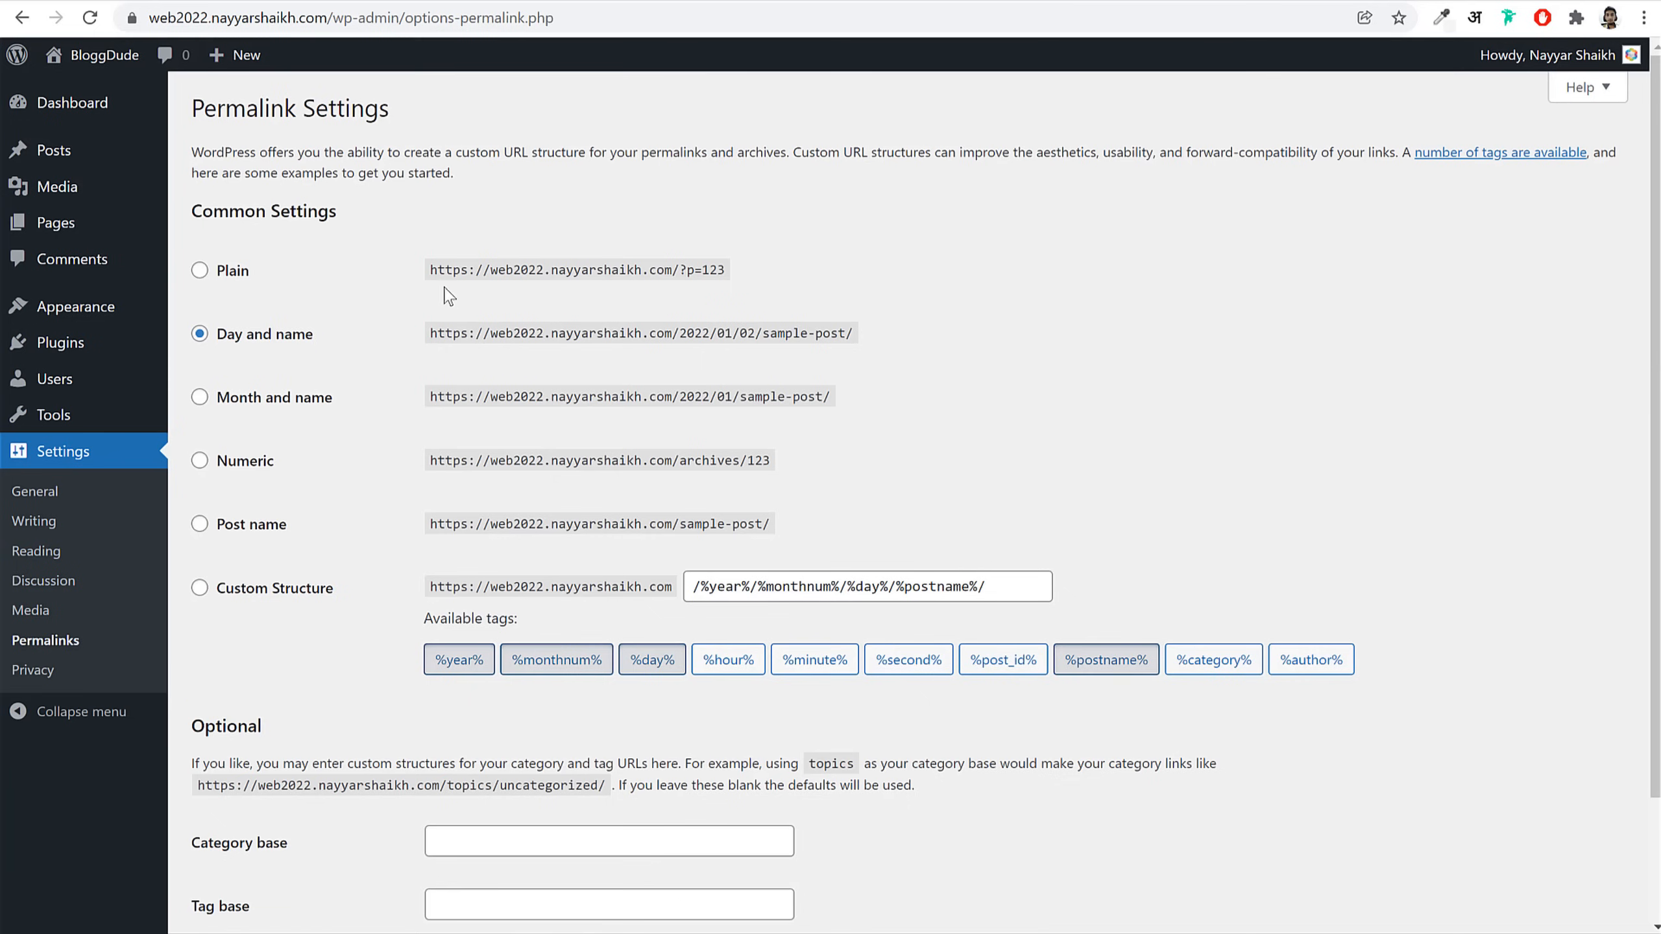
Step: Switch permalinks from Day and name to Post name (/%postname%/), save, and return to the Dashboard
left_click_drag(326, 352, 223, 357)
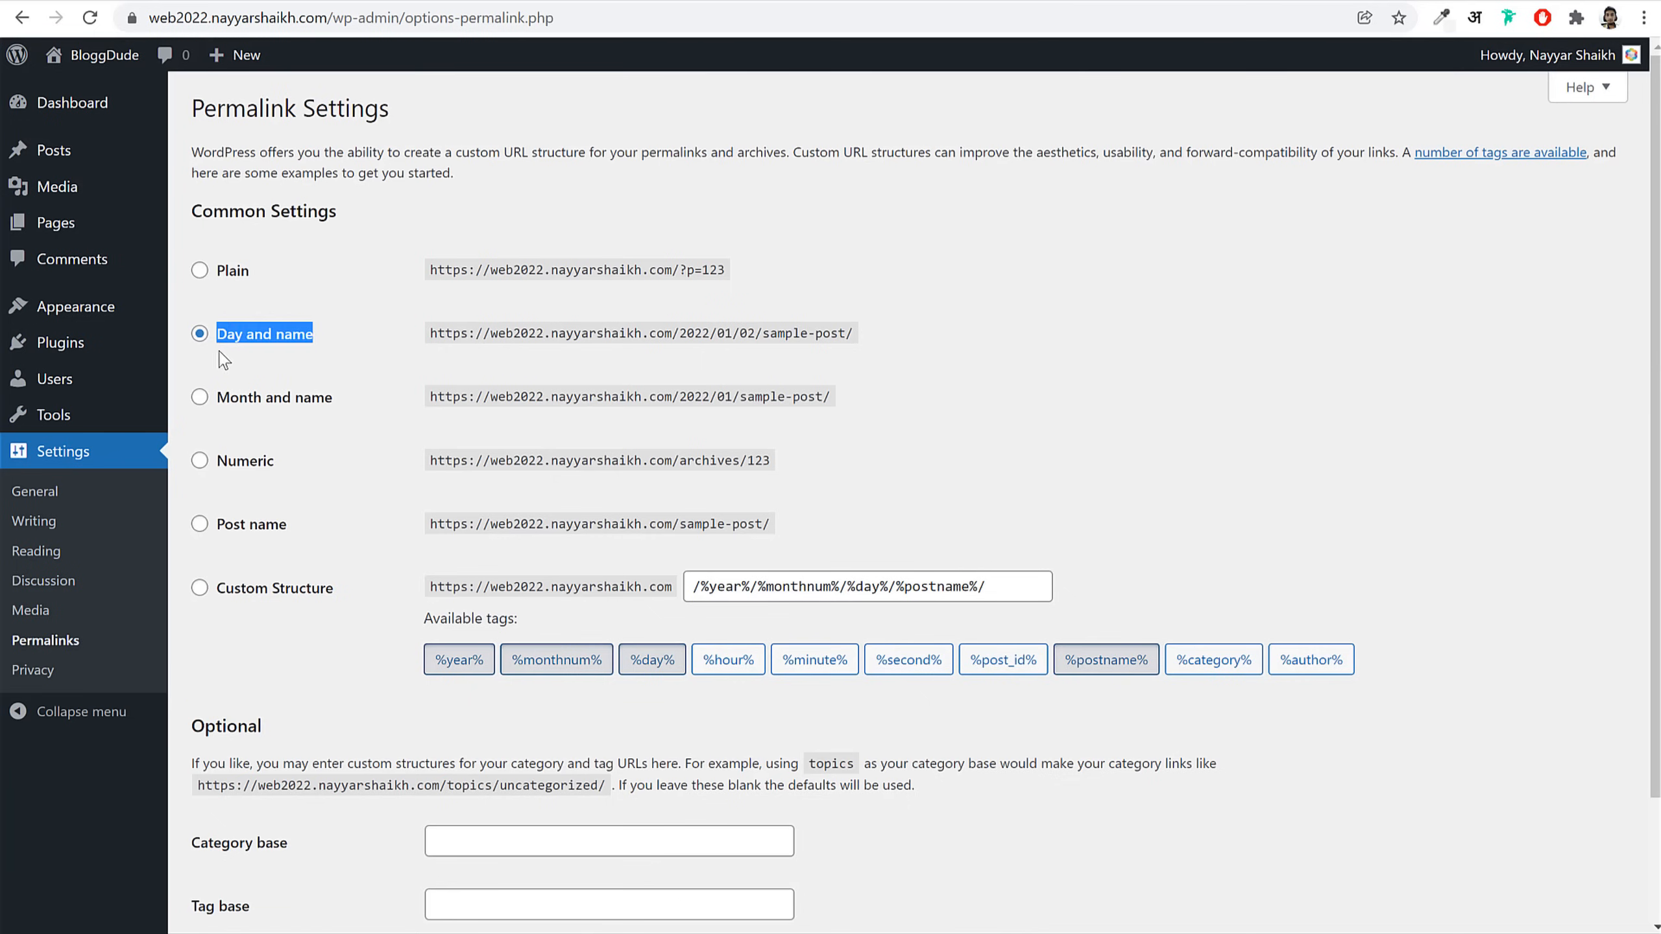
left_click(253, 535)
scroll(327, 536, "down", 2)
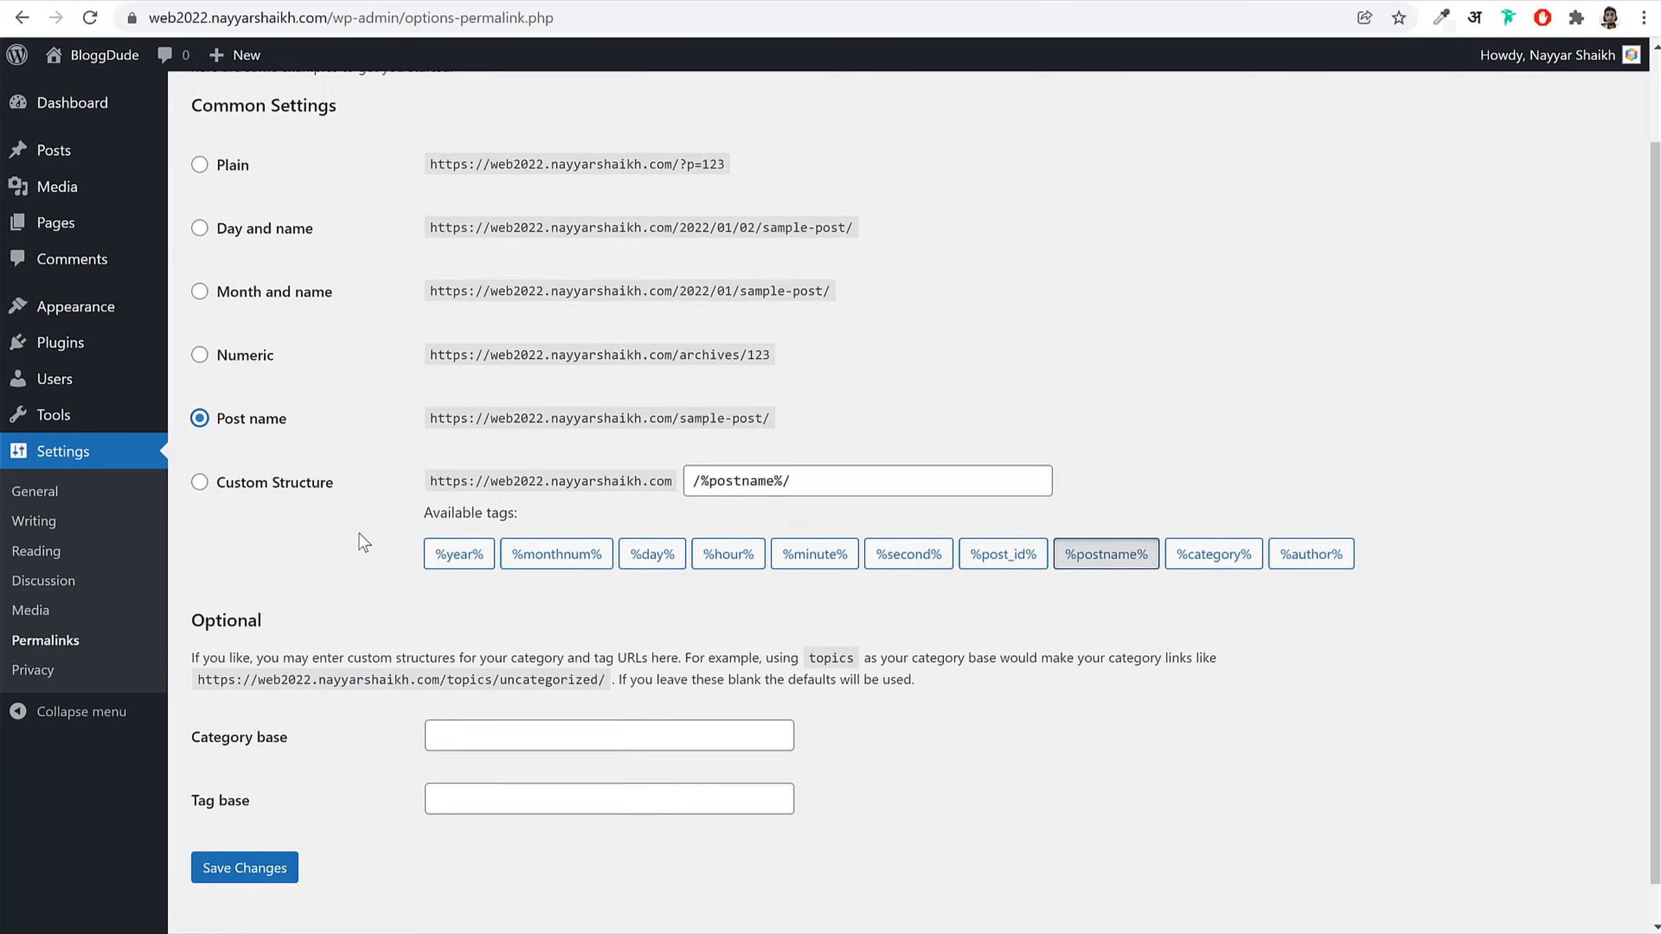
left_click(277, 828)
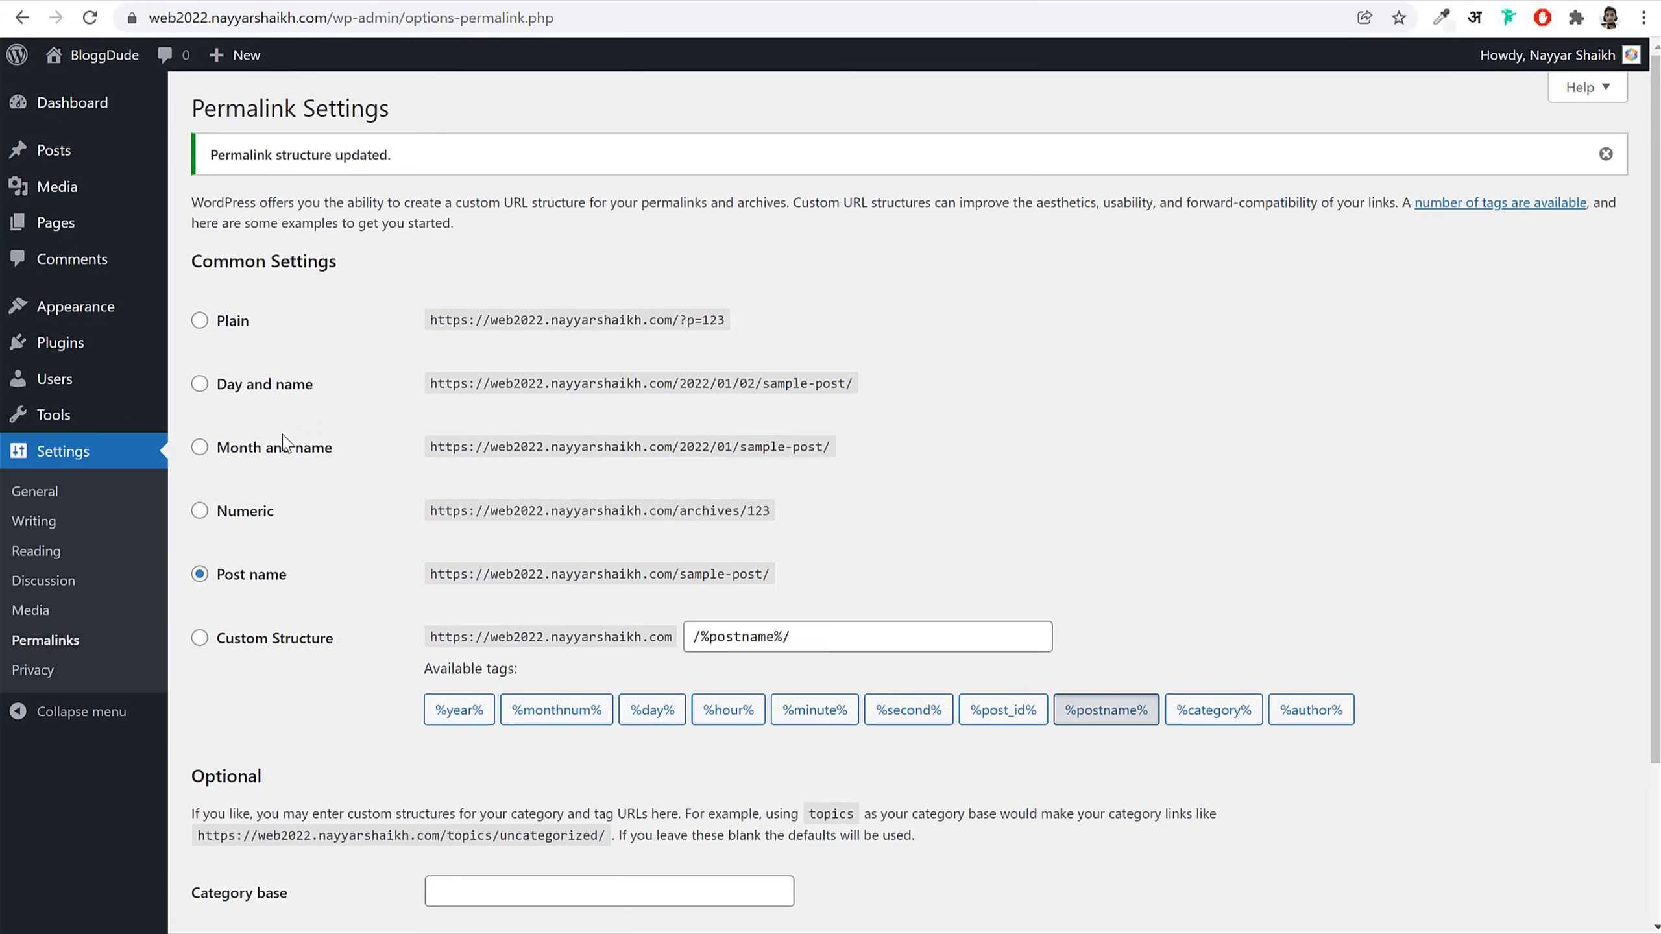
left_click_drag(287, 586, 215, 585)
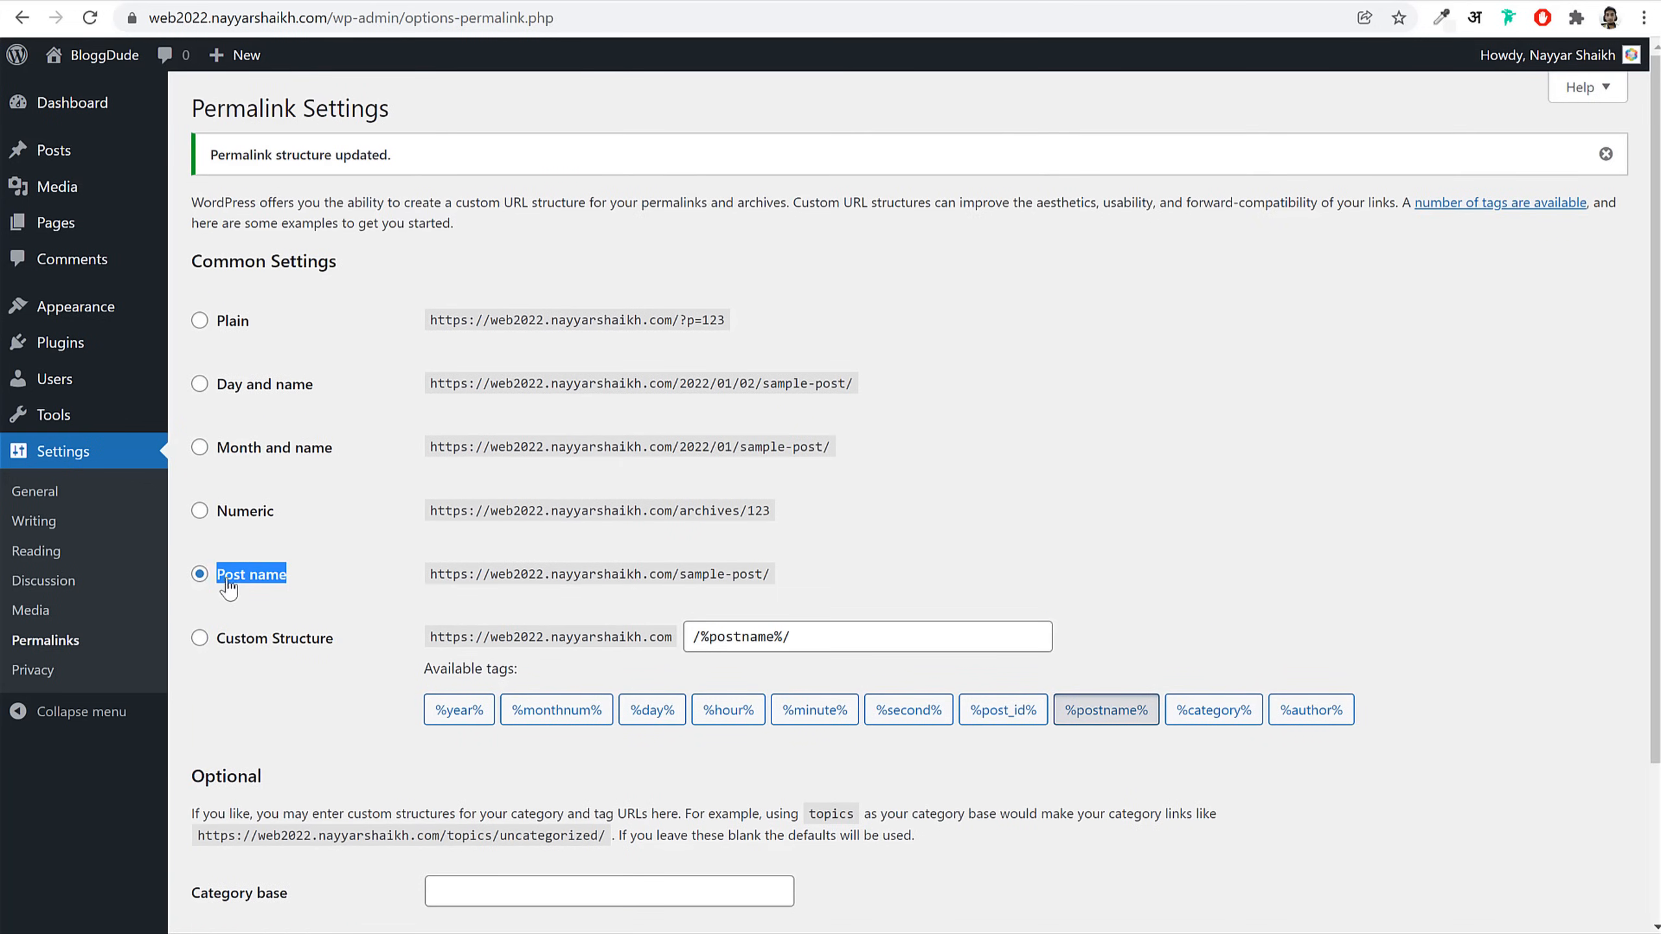
left_click(72, 102)
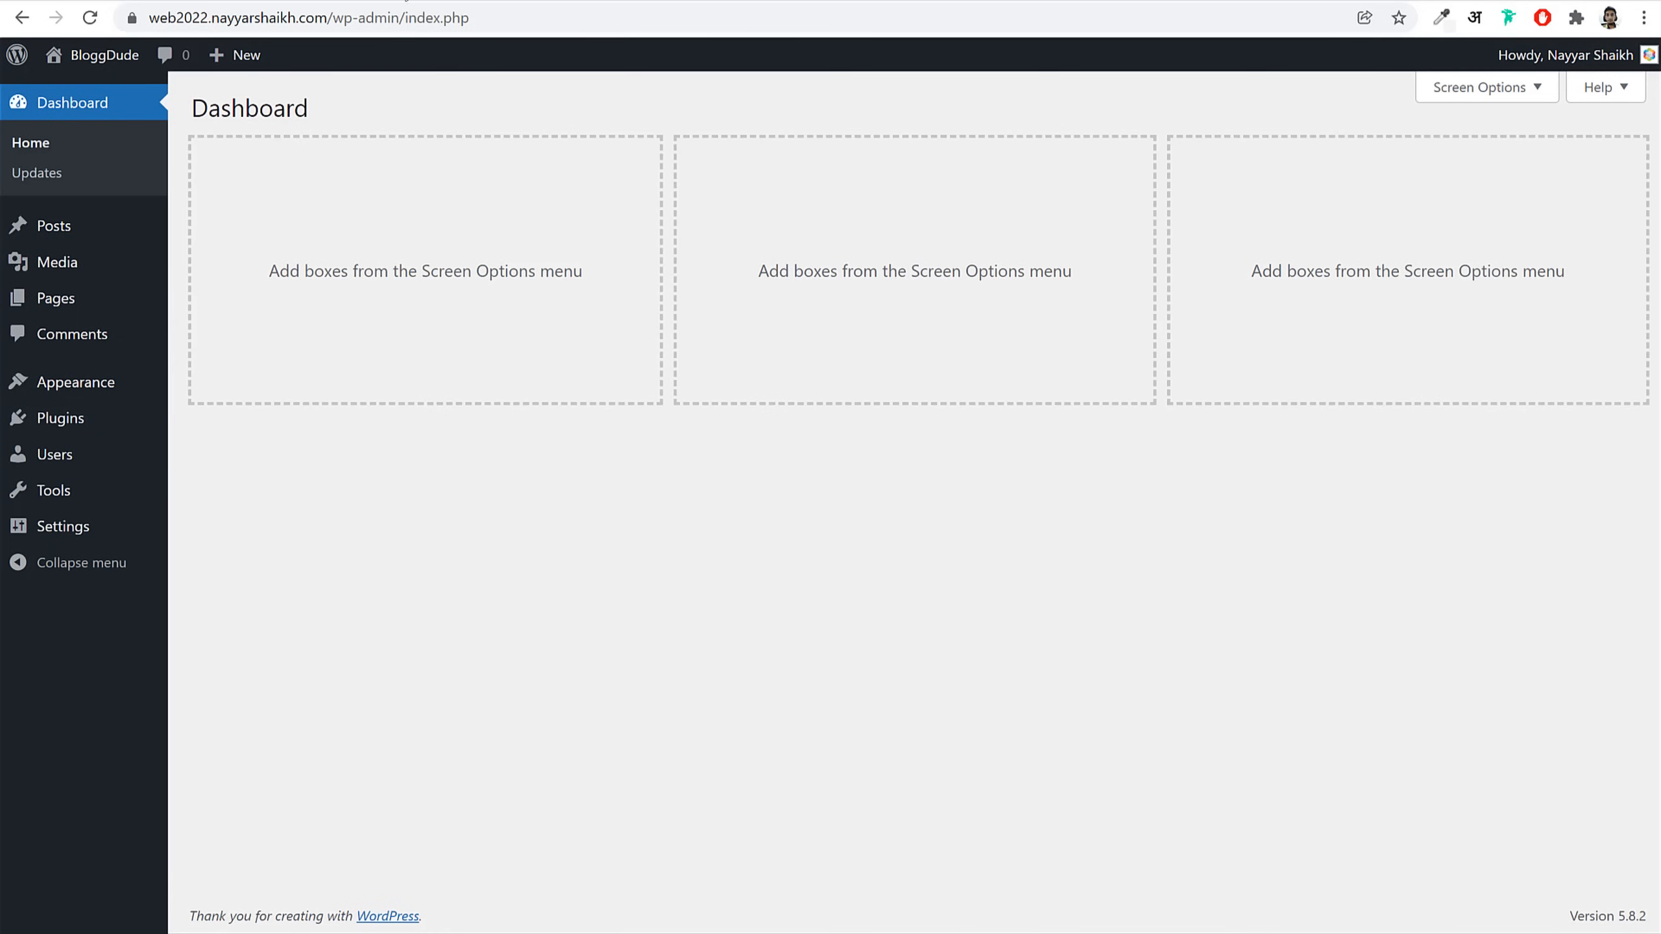
Step: Switch to the A2 Hosting client area tab listing the Turbo Boost Web Hosting service
left_click(402, 0)
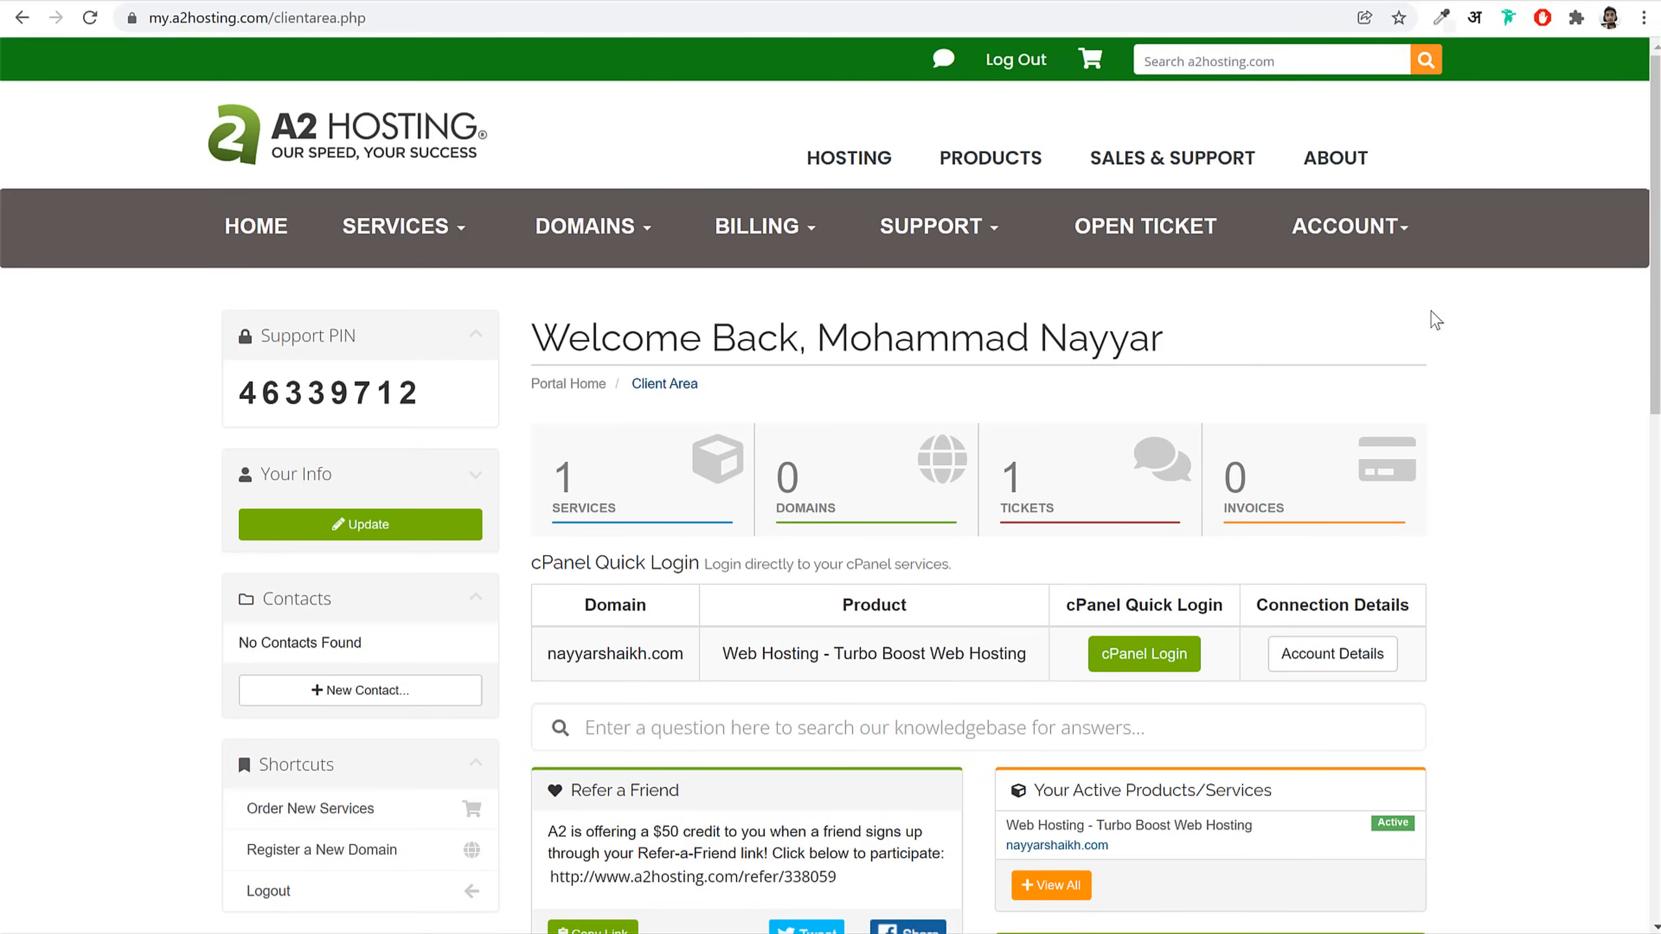
Step: Start a new technical support ticket and choose a site migration request
left_click(1155, 238)
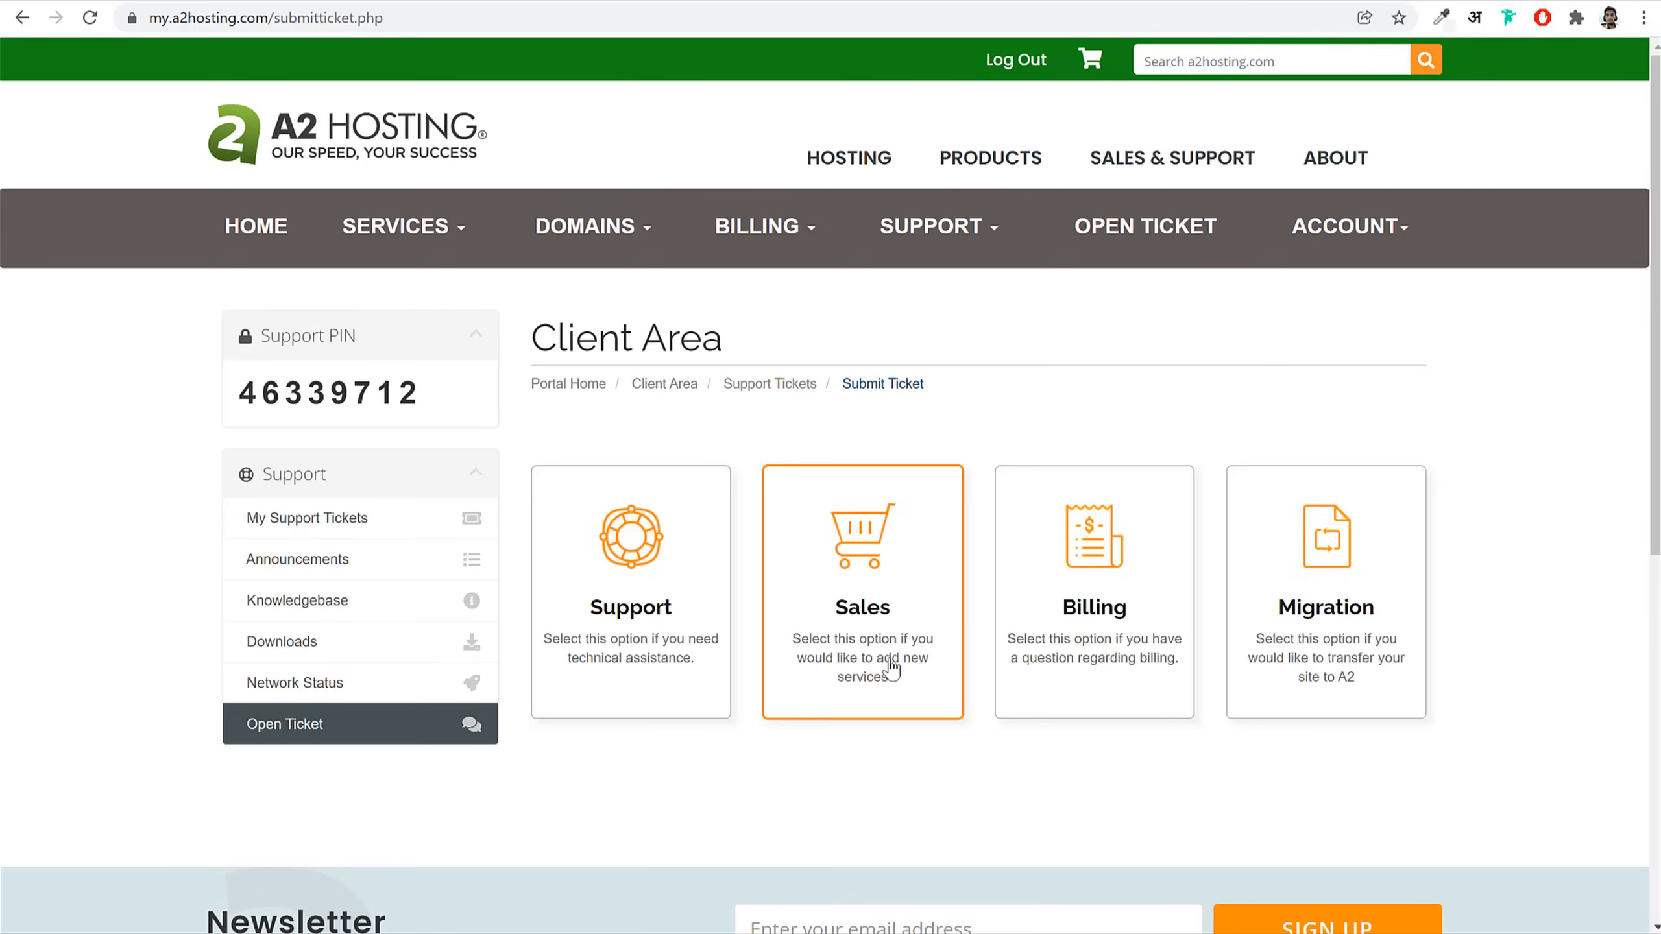
left_click(659, 644)
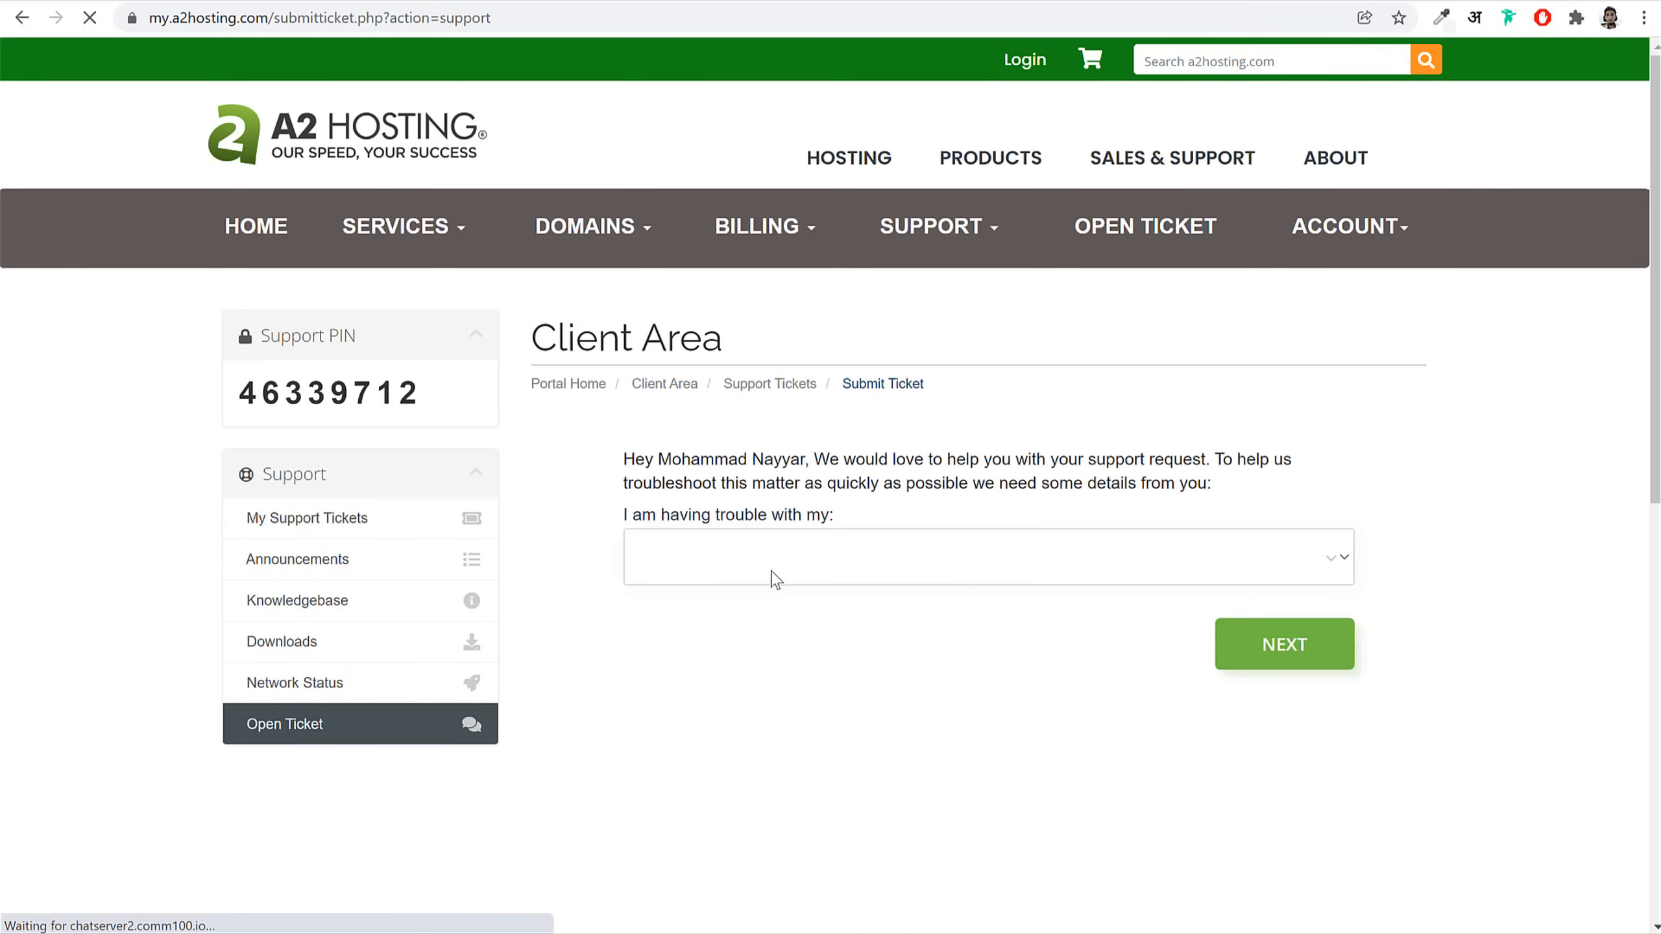
left_click(811, 569)
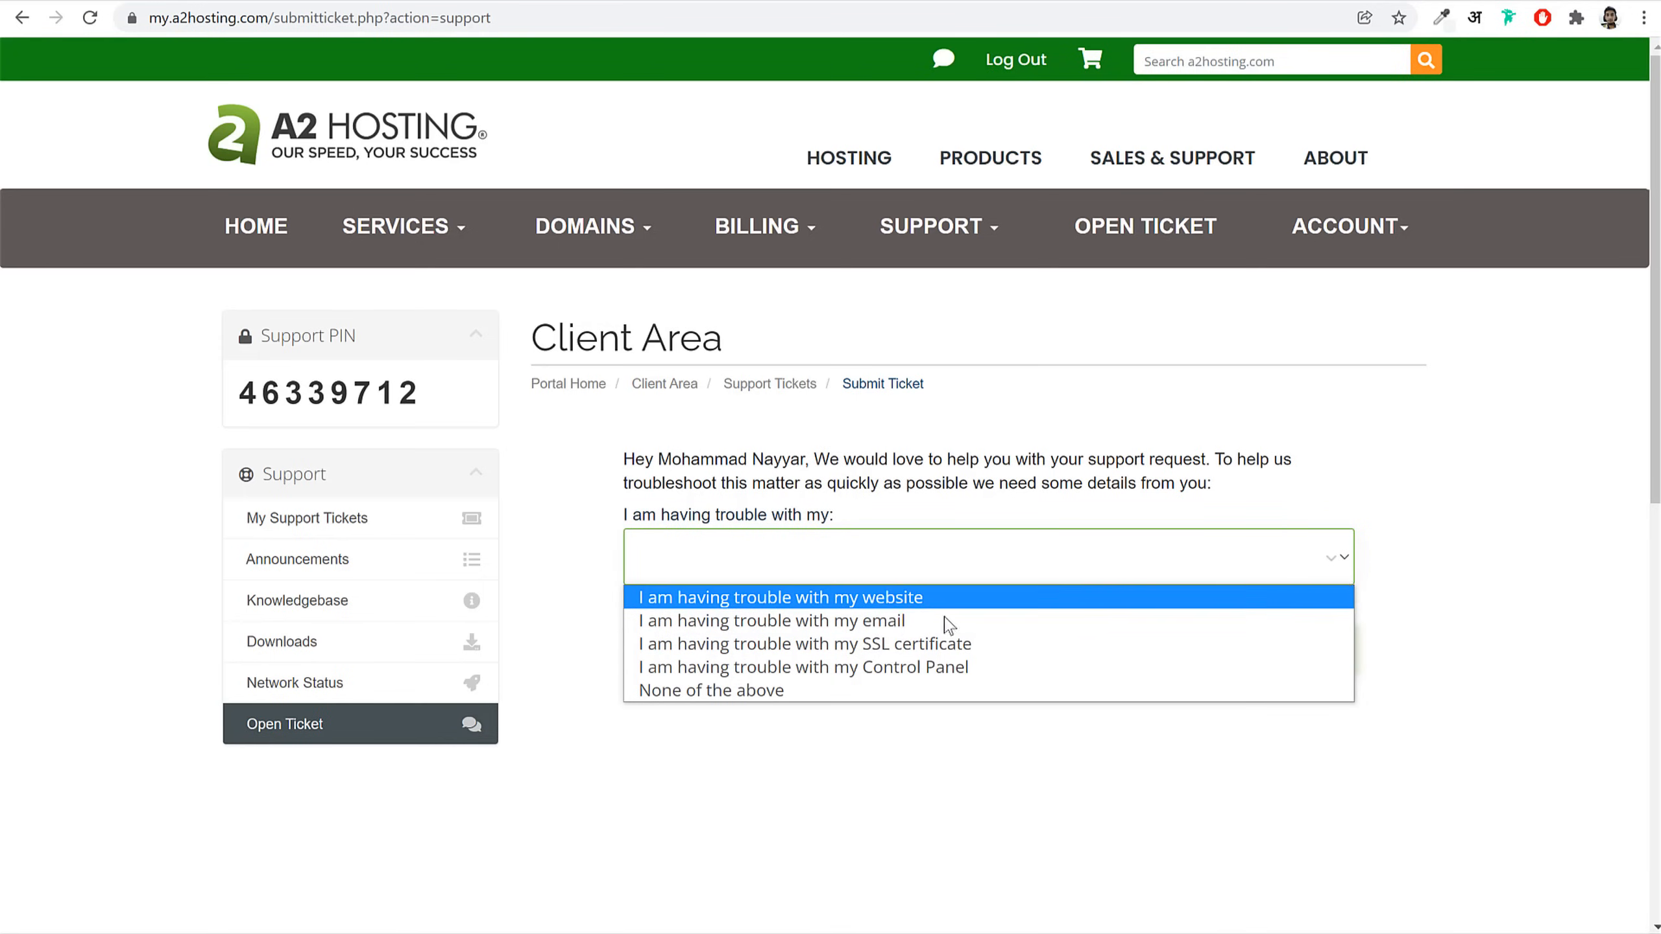
left_click(1440, 568)
left_click(1246, 628)
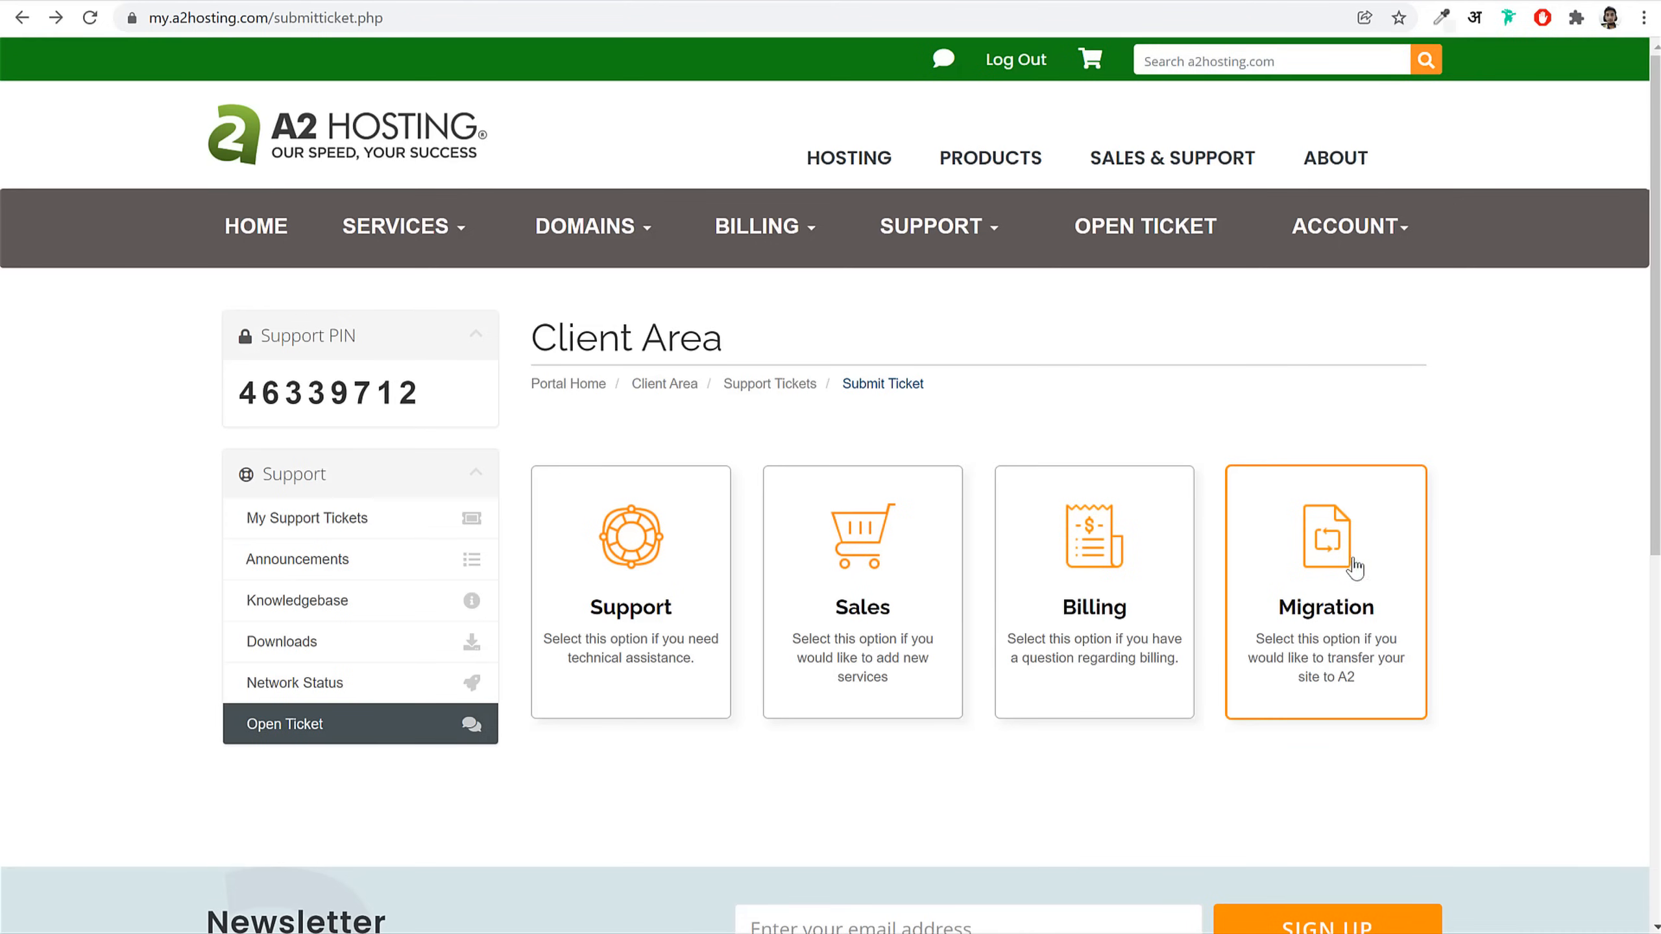
left_click(1334, 587)
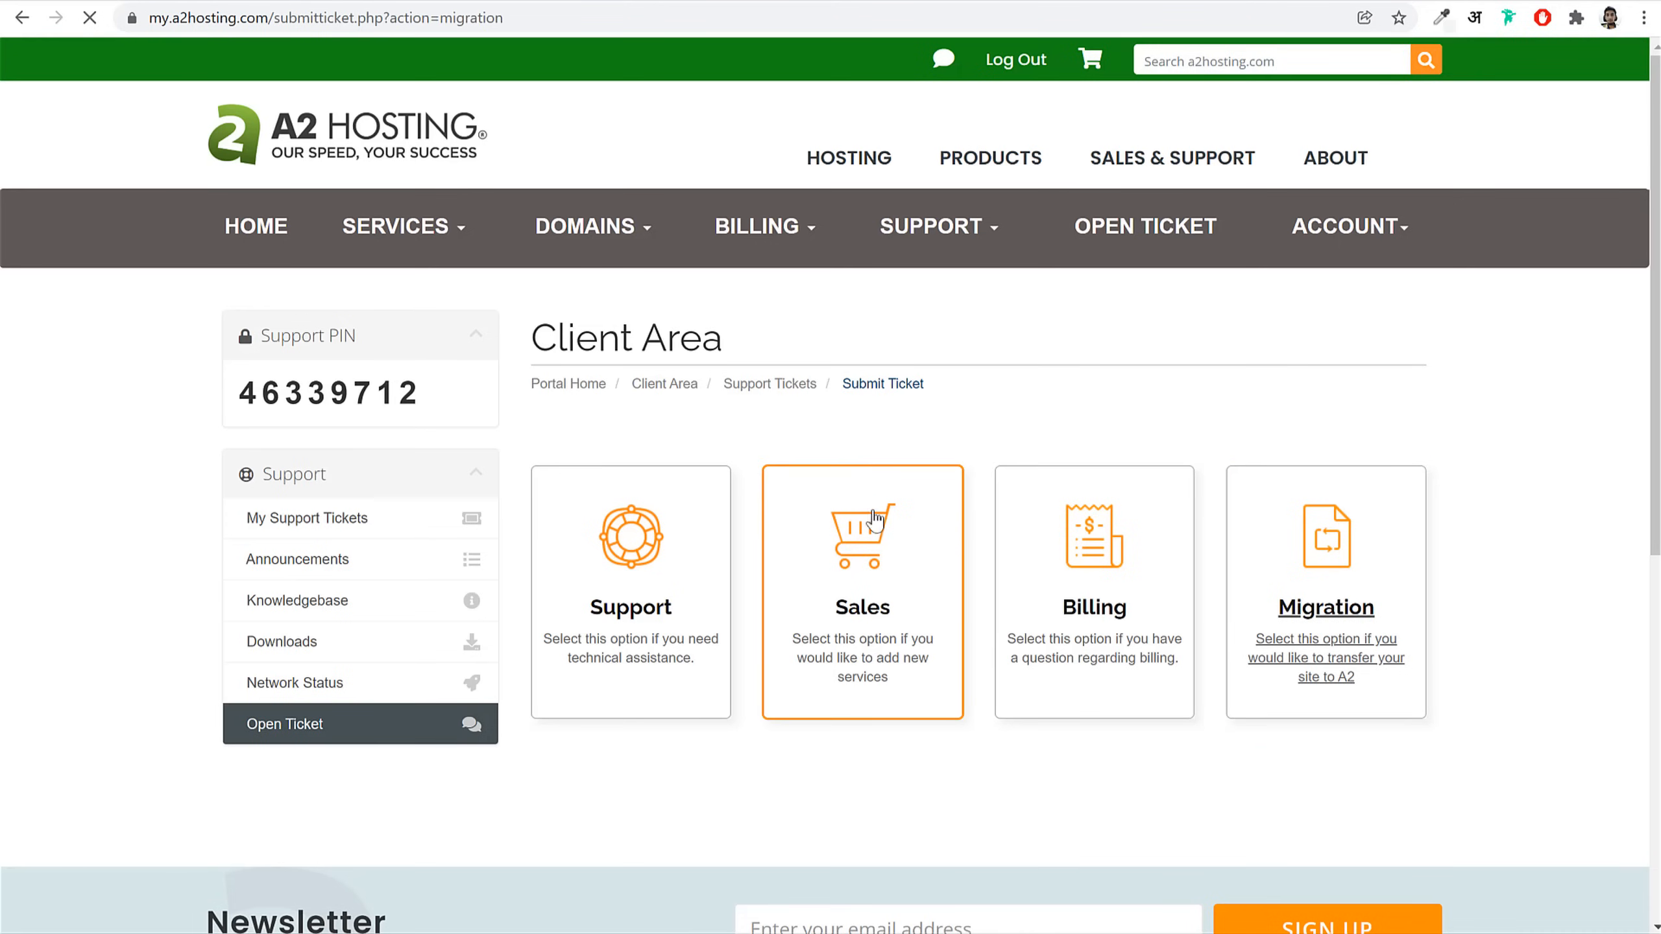
Step: Accept the migration terms and Terms of Service, continue, then return to the WordPress dashboard
left_click(809, 637)
scroll(659, 557, "down", 3)
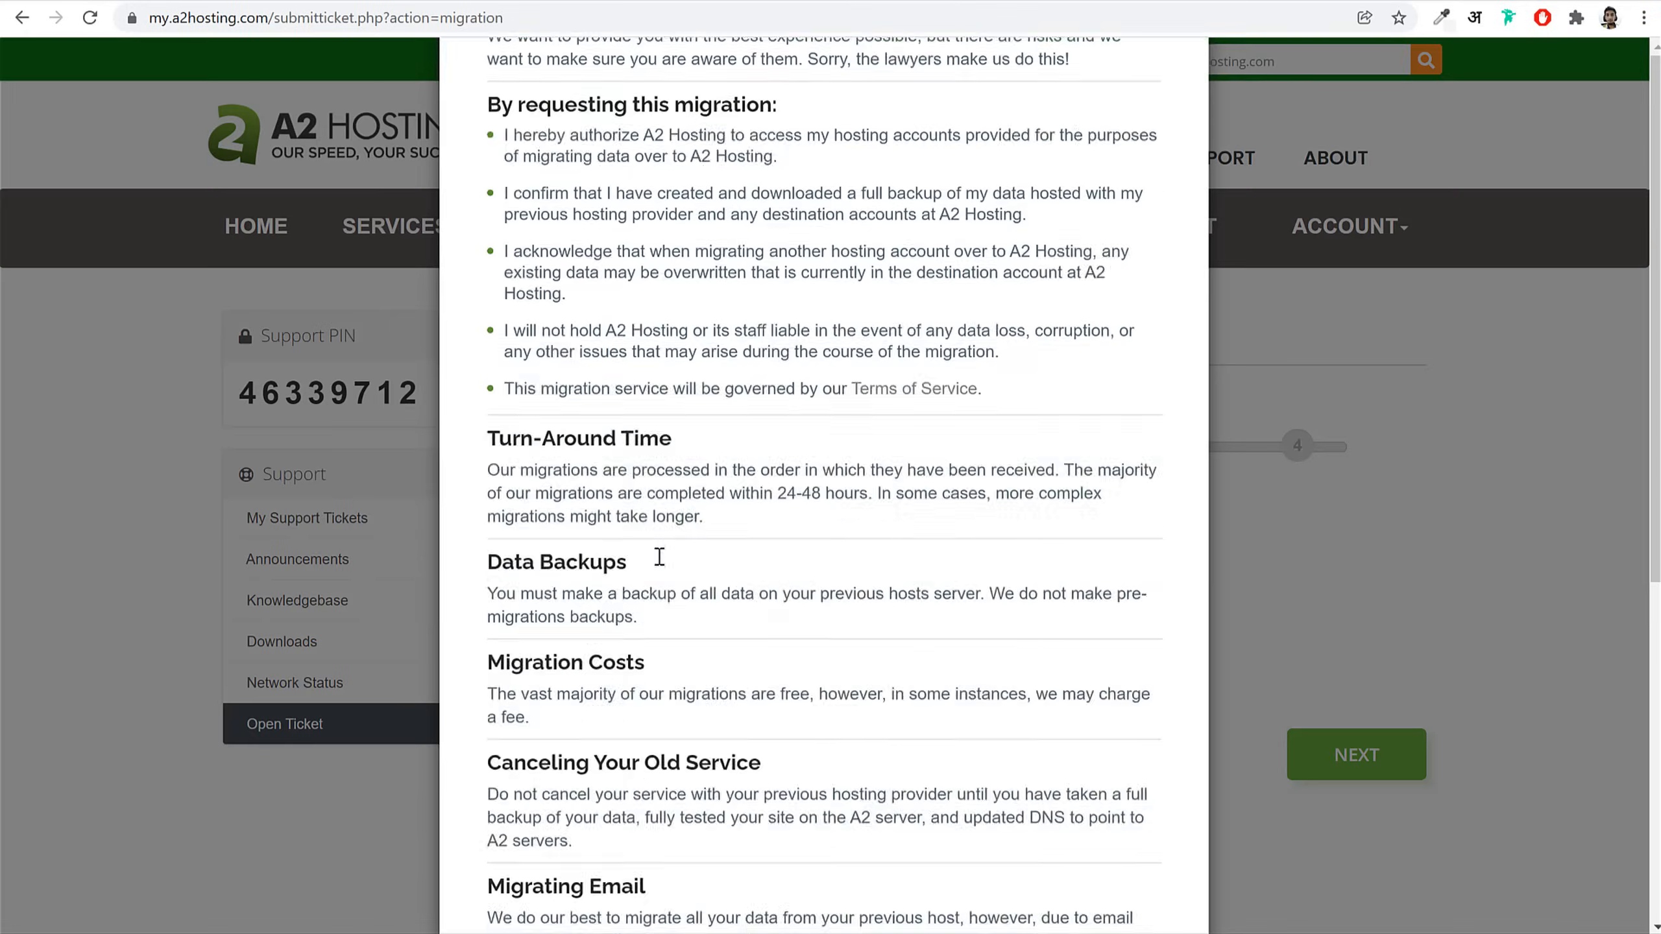
scroll(866, 323, "up", 3)
scroll(927, 545, "down", 10)
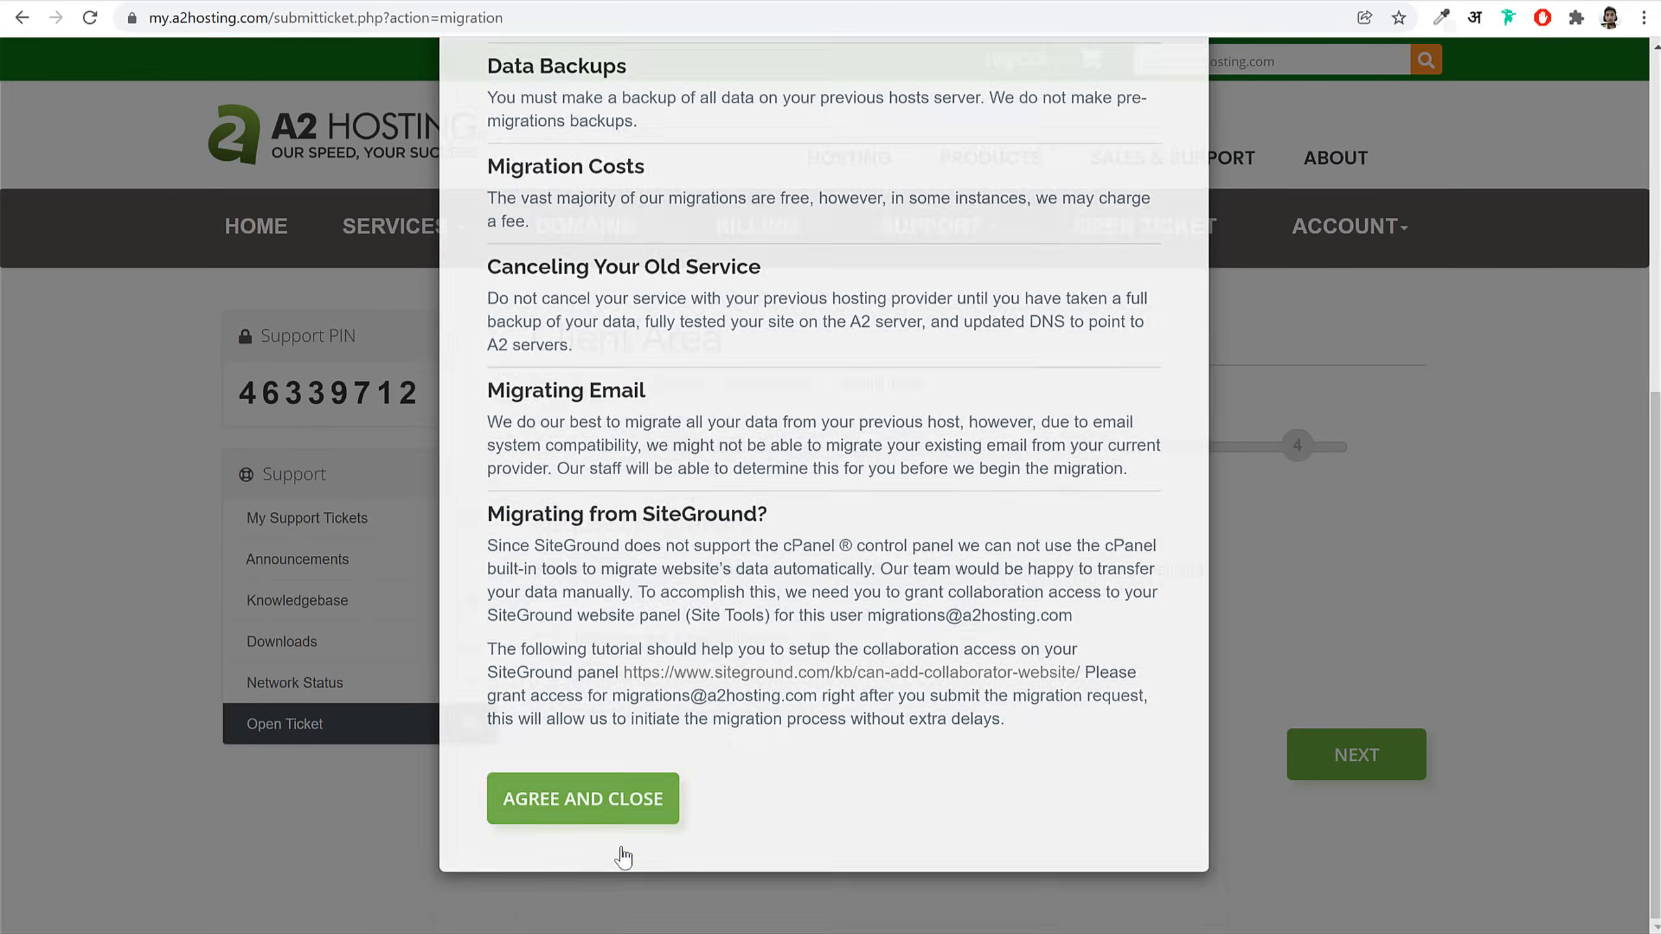
left_click(621, 810)
left_click(623, 679)
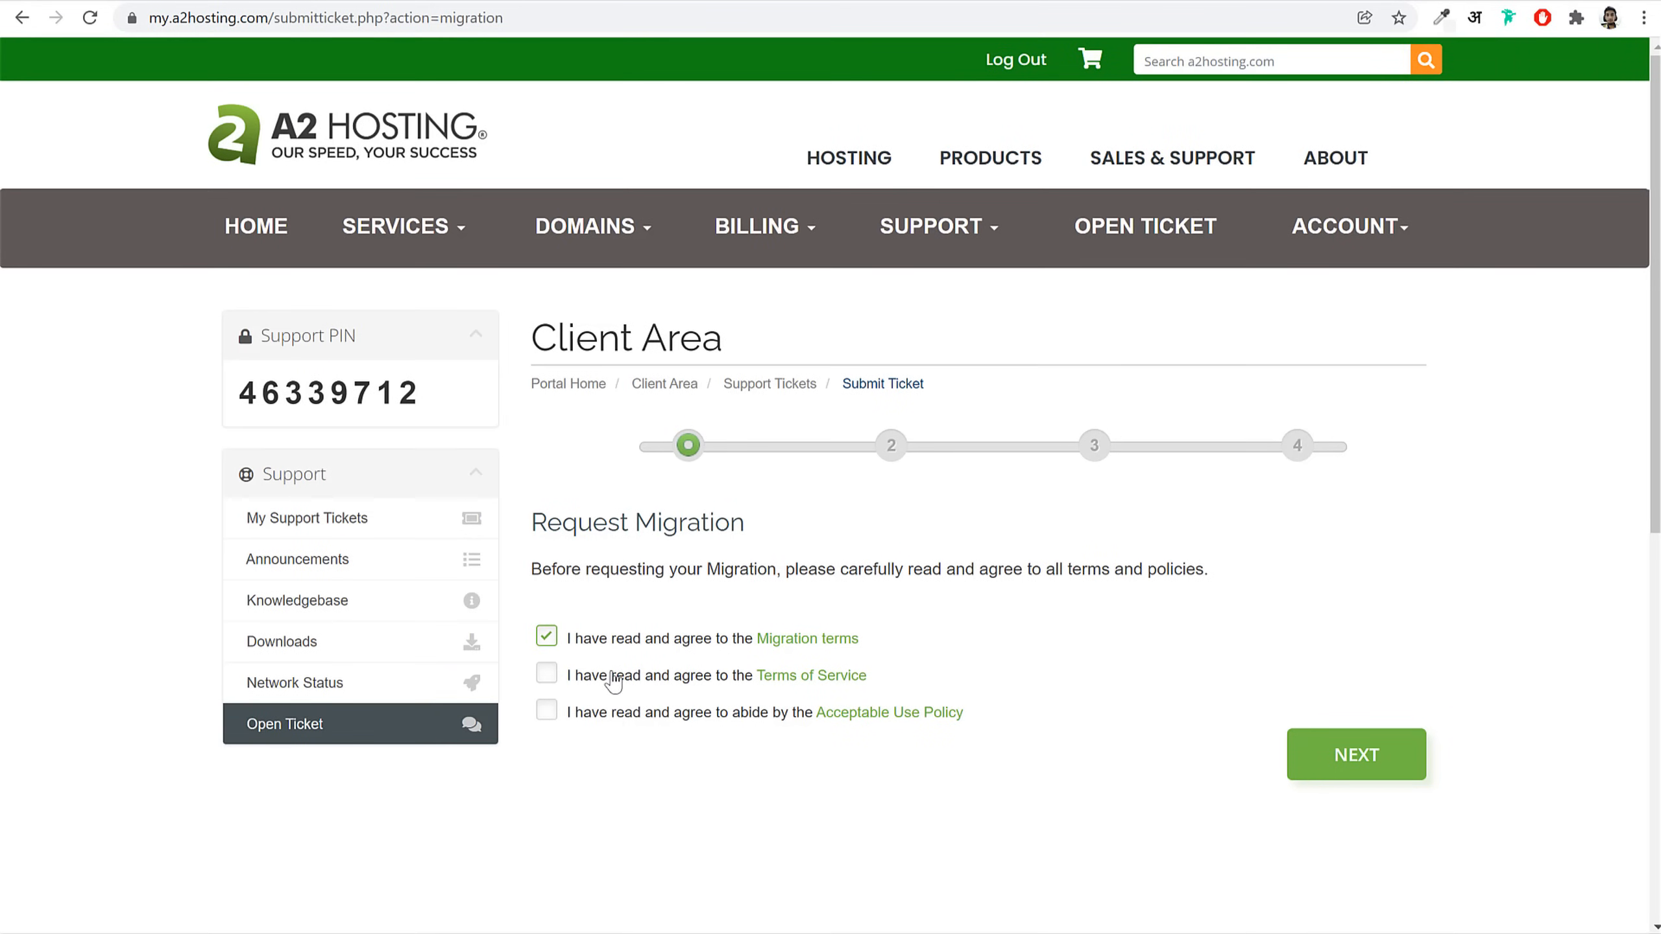
left_click(1380, 733)
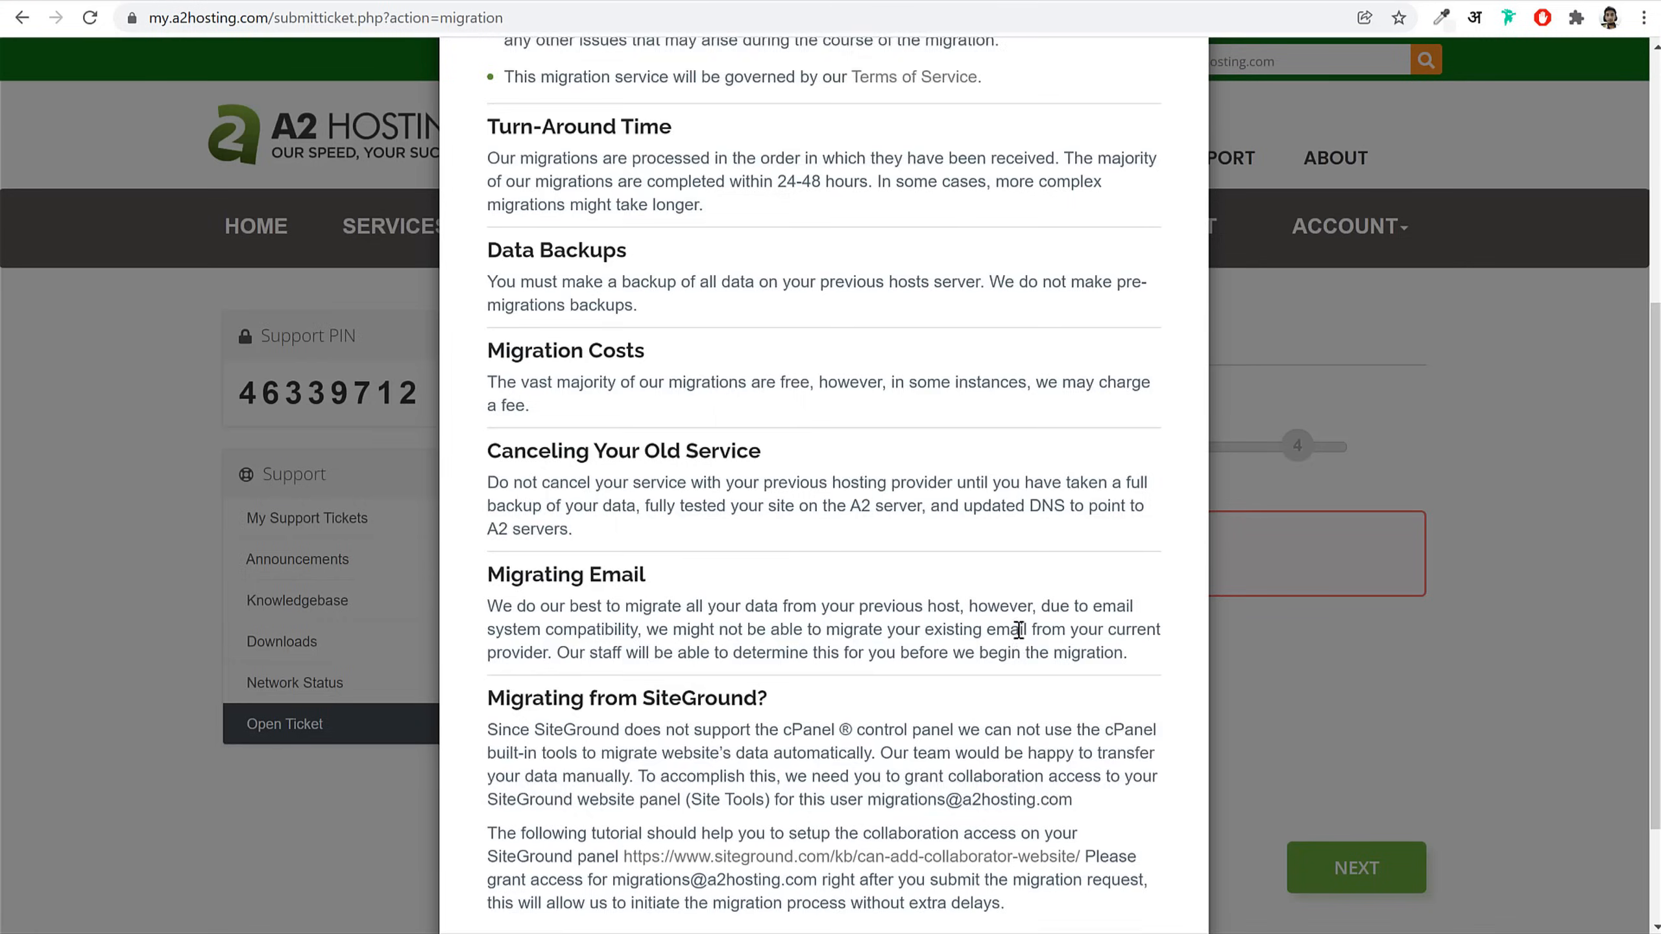
scroll(771, 835, "down", 5)
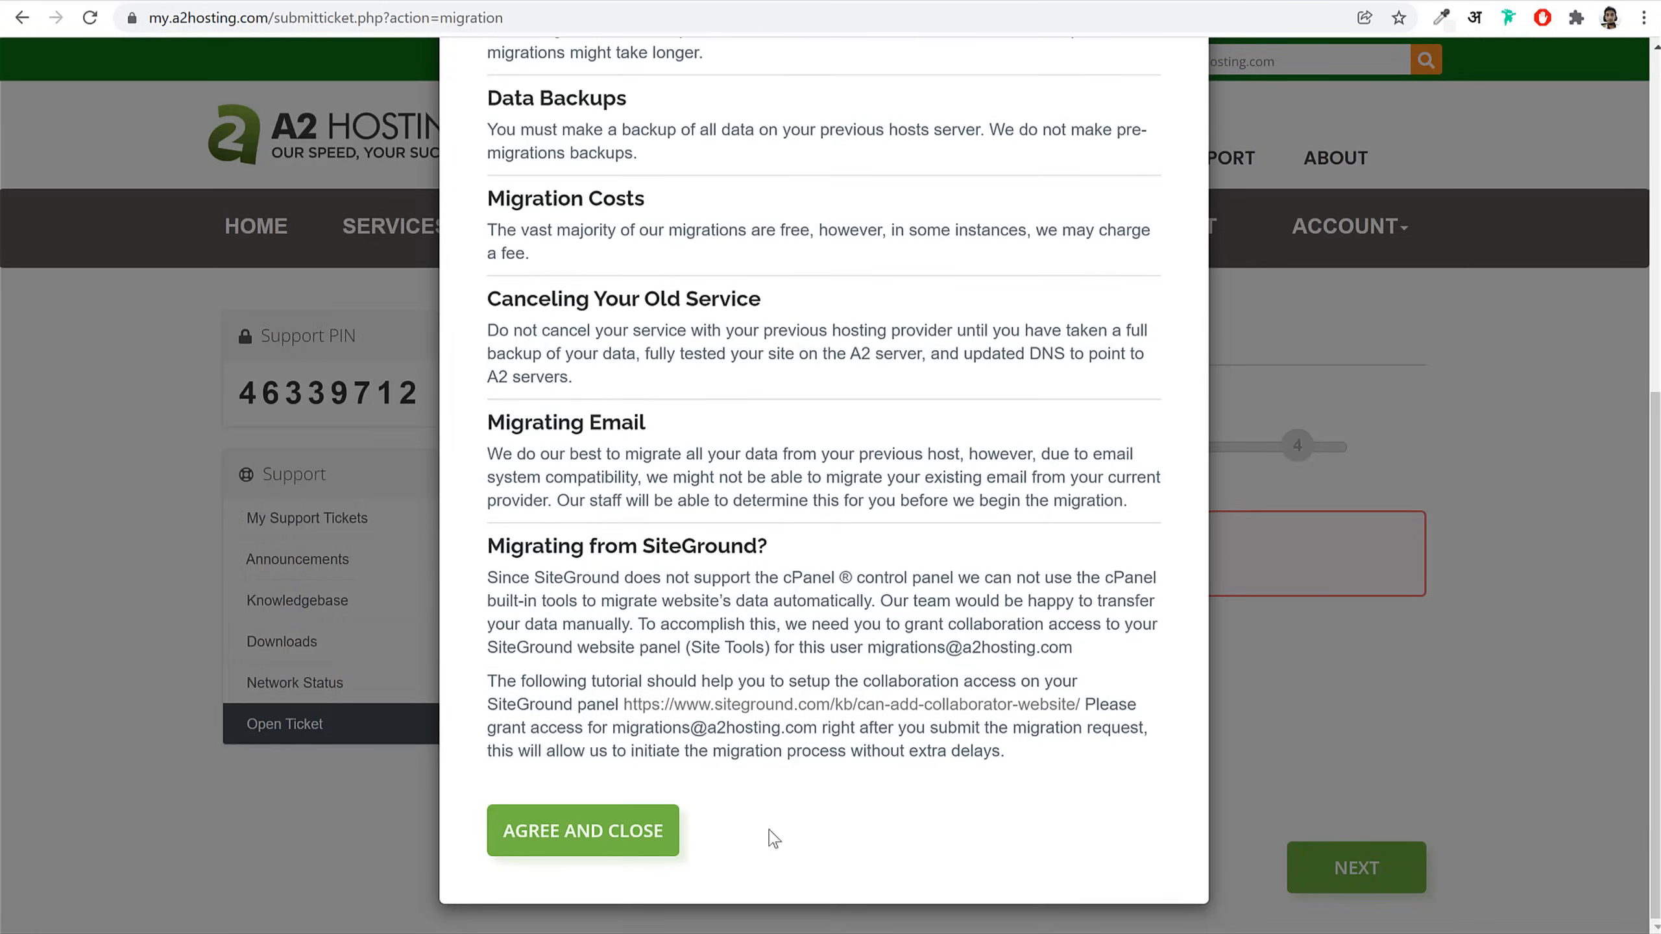
left_click(656, 839)
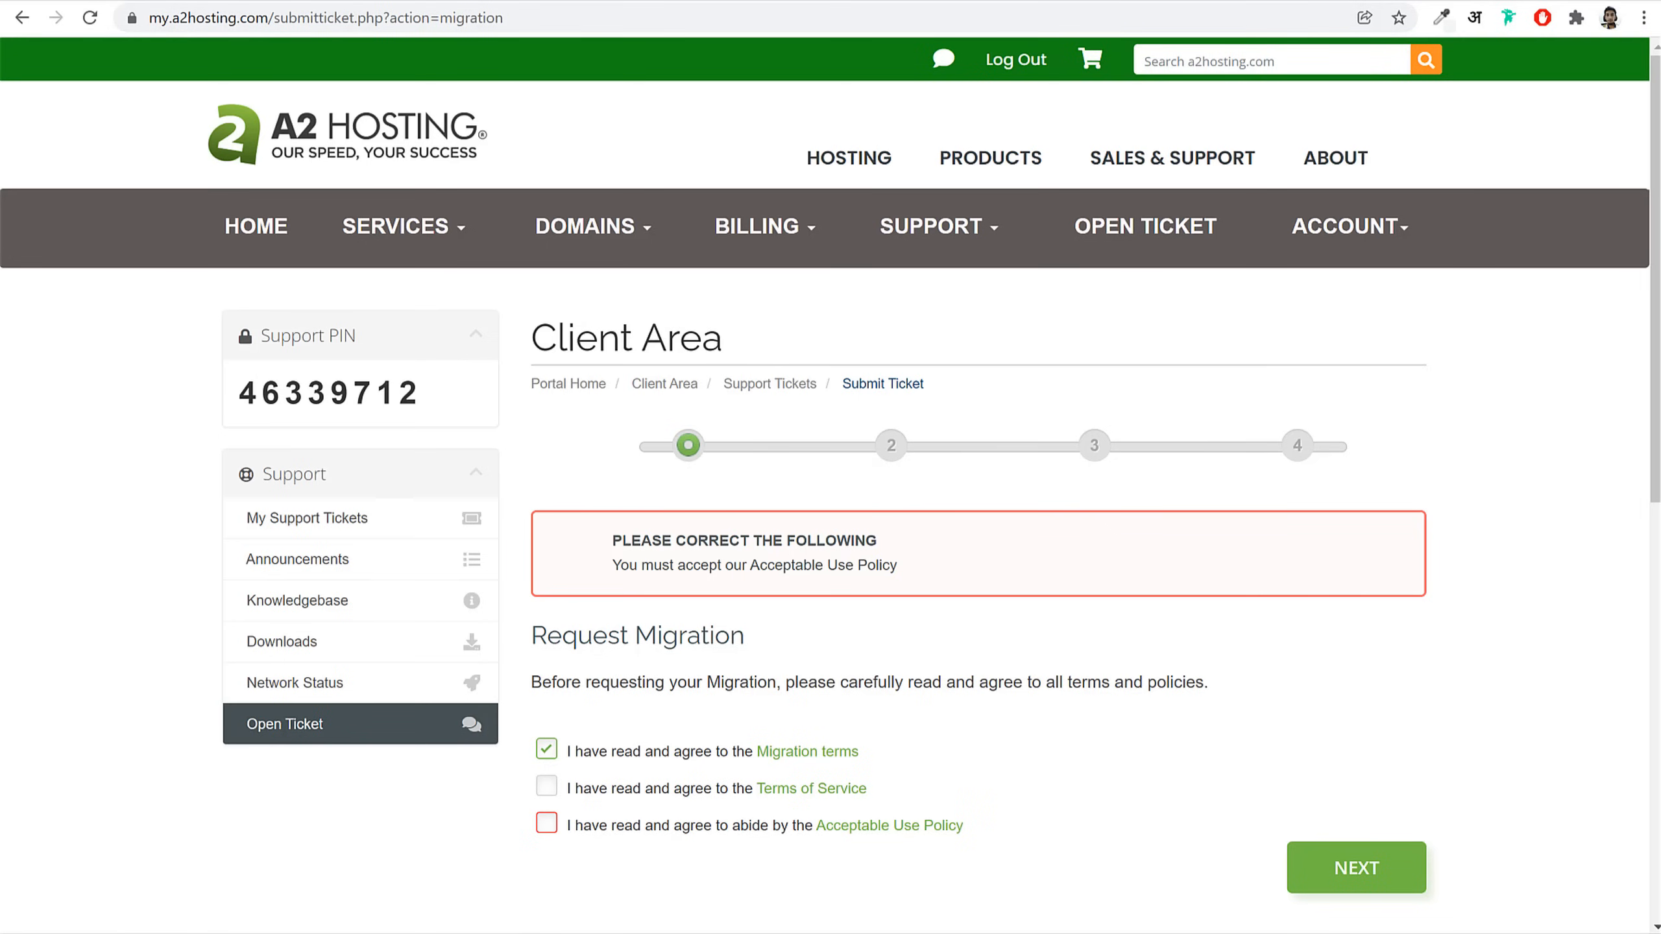
left_click(785, 0)
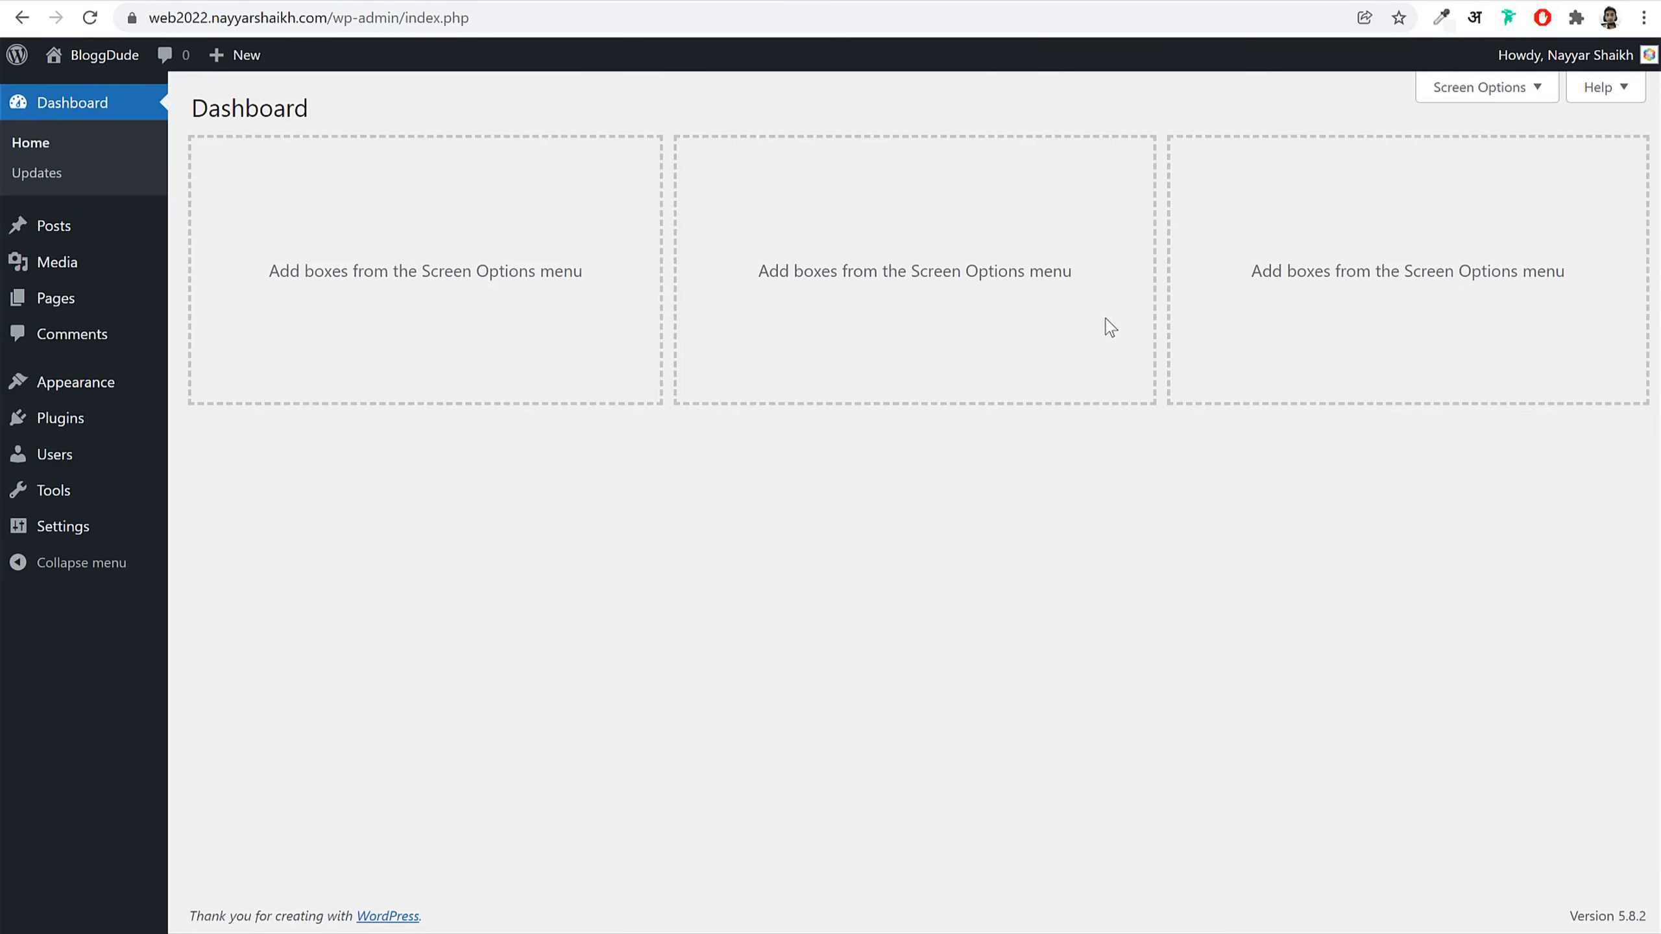
Step: Glance at the BloggDude front end and agency demo, then open Appearance > Themes
left_click(581, 2)
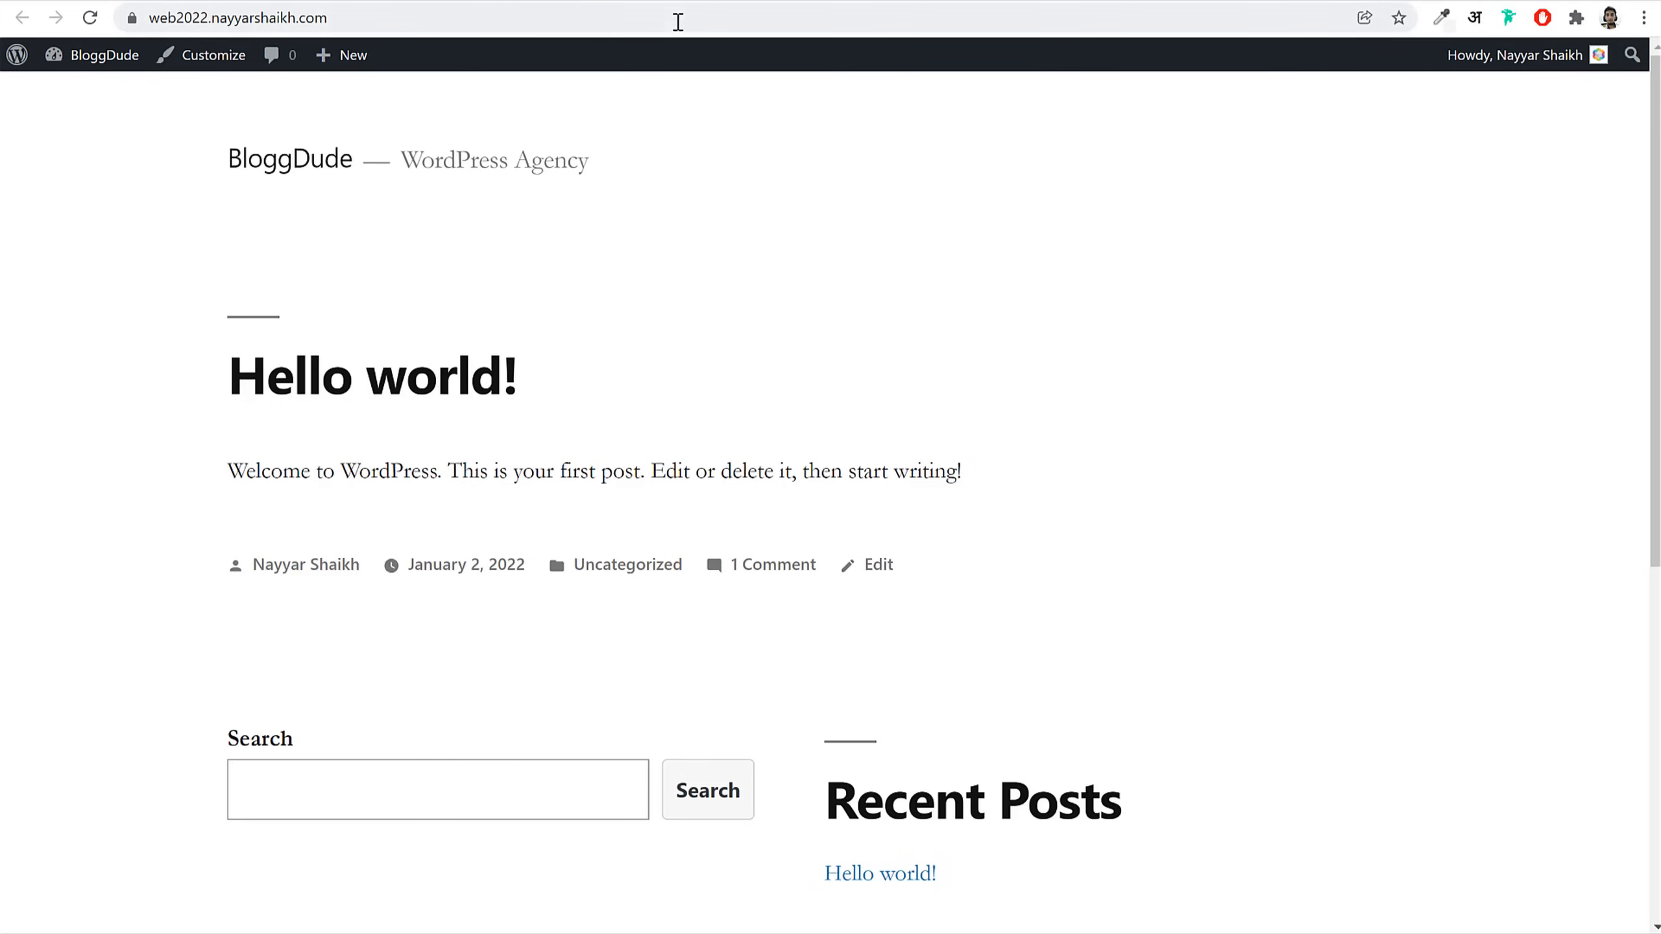
left_click(365, 2)
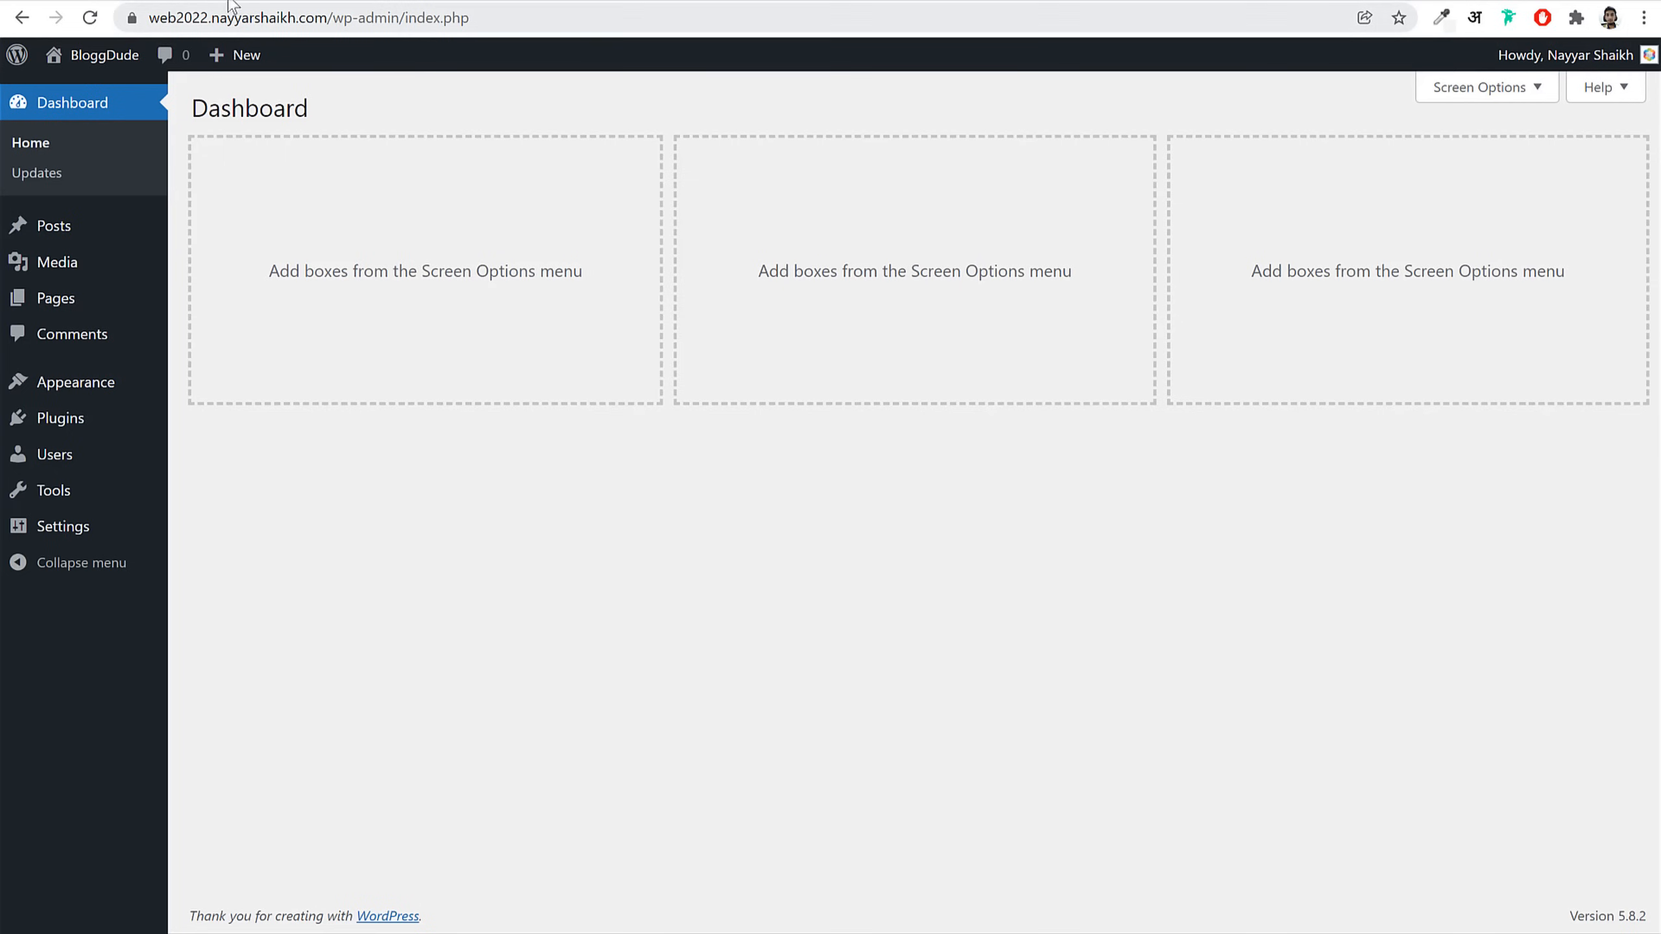
left_click(360, 2)
scroll(1088, 609, "down", 7)
scroll(1089, 626, "up", 6)
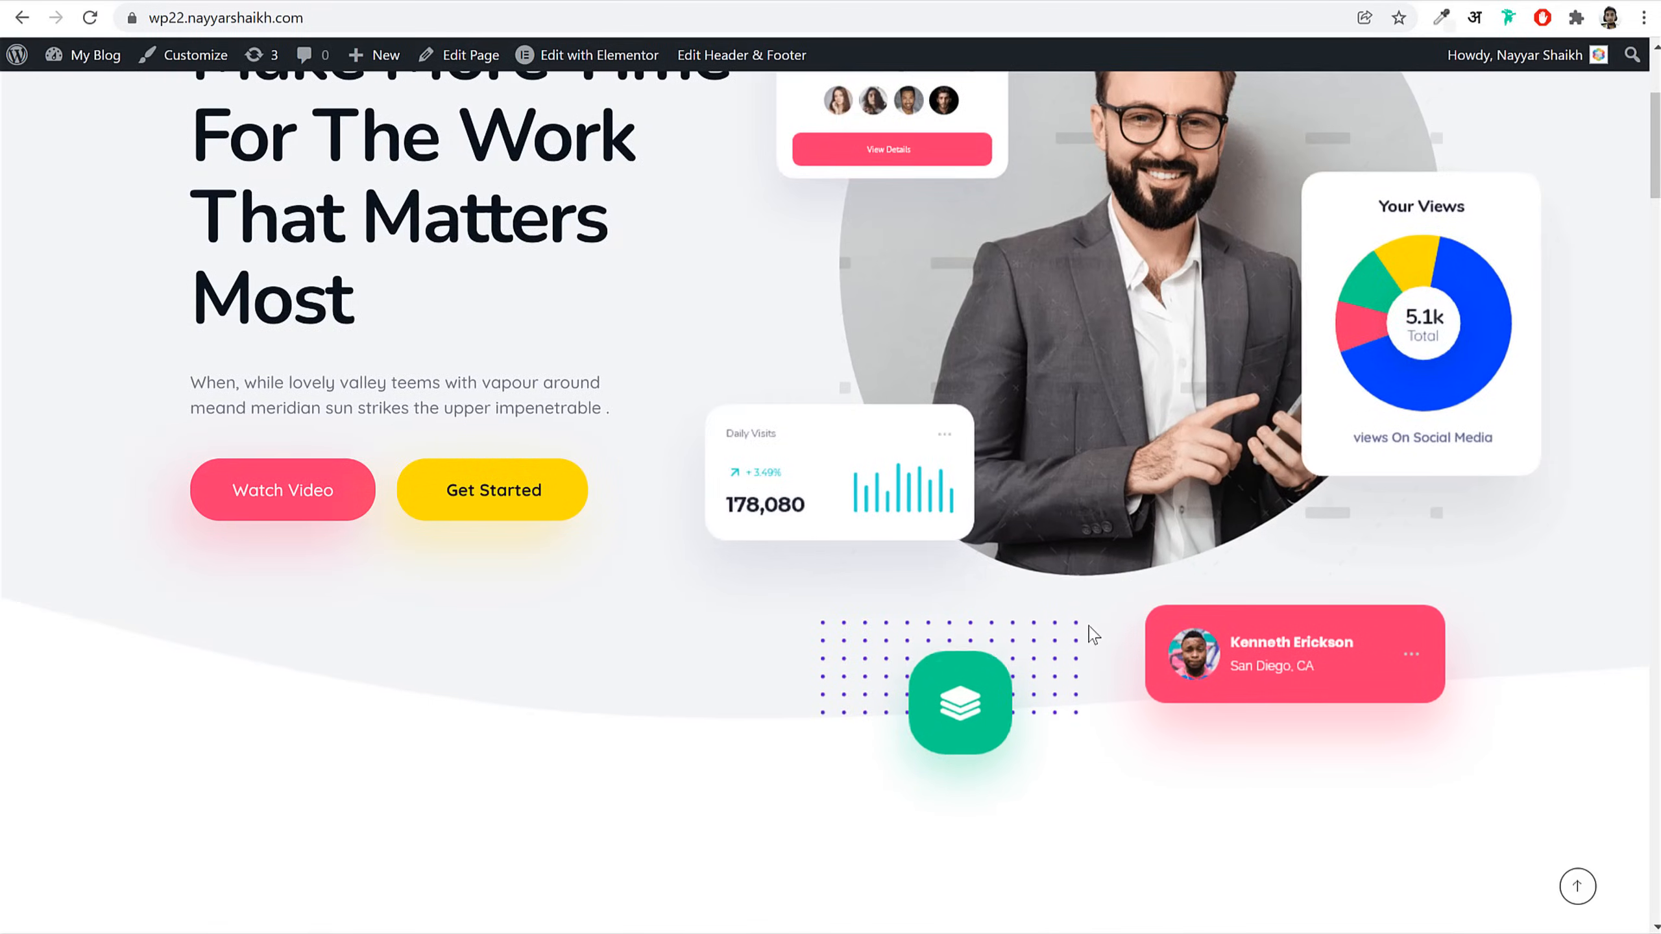
left_click(366, 2)
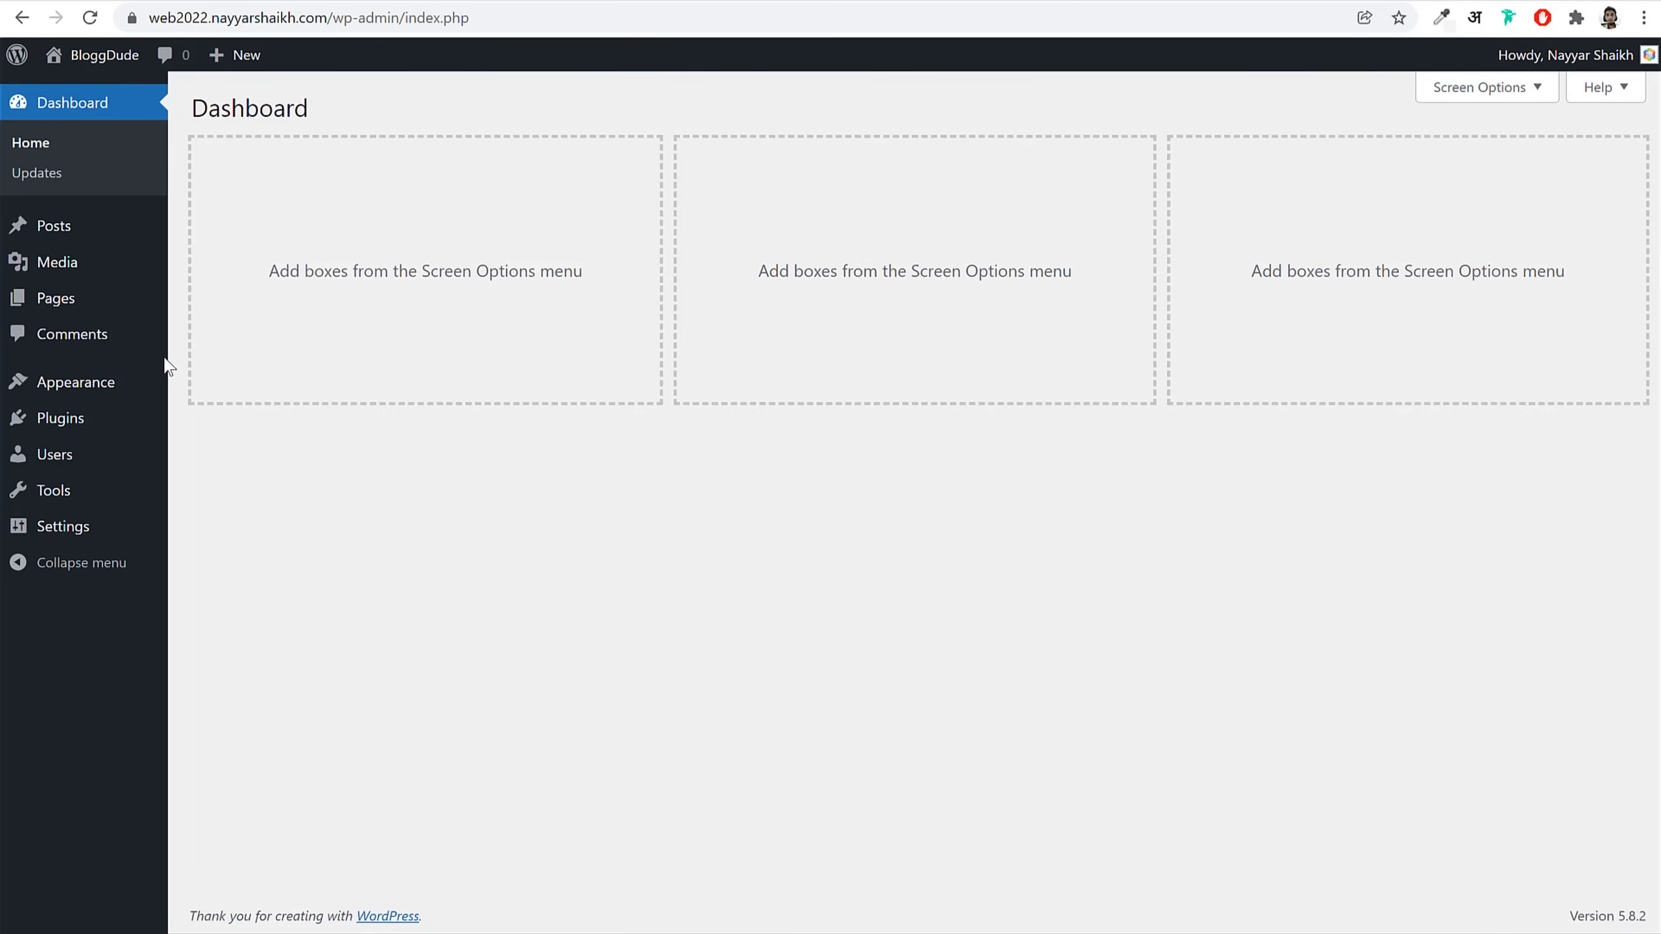
left_click(82, 378)
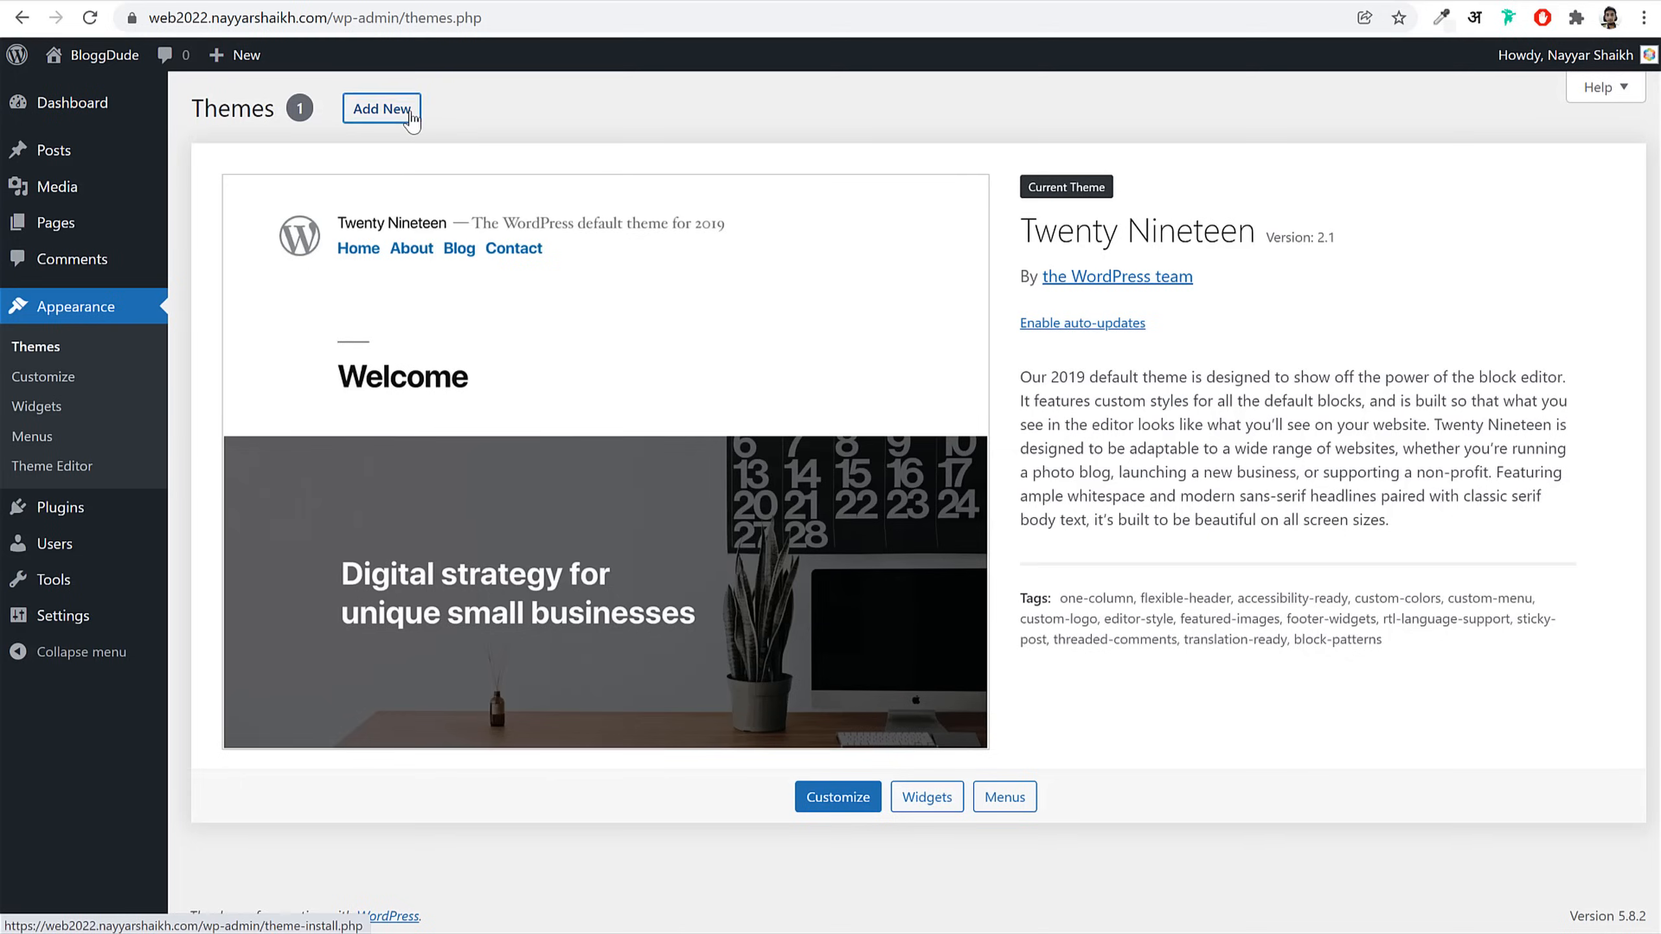
Step: Search the theme directory for 'phl', then install and activate the Phlox theme
left_click(383, 108)
left_click(1400, 169)
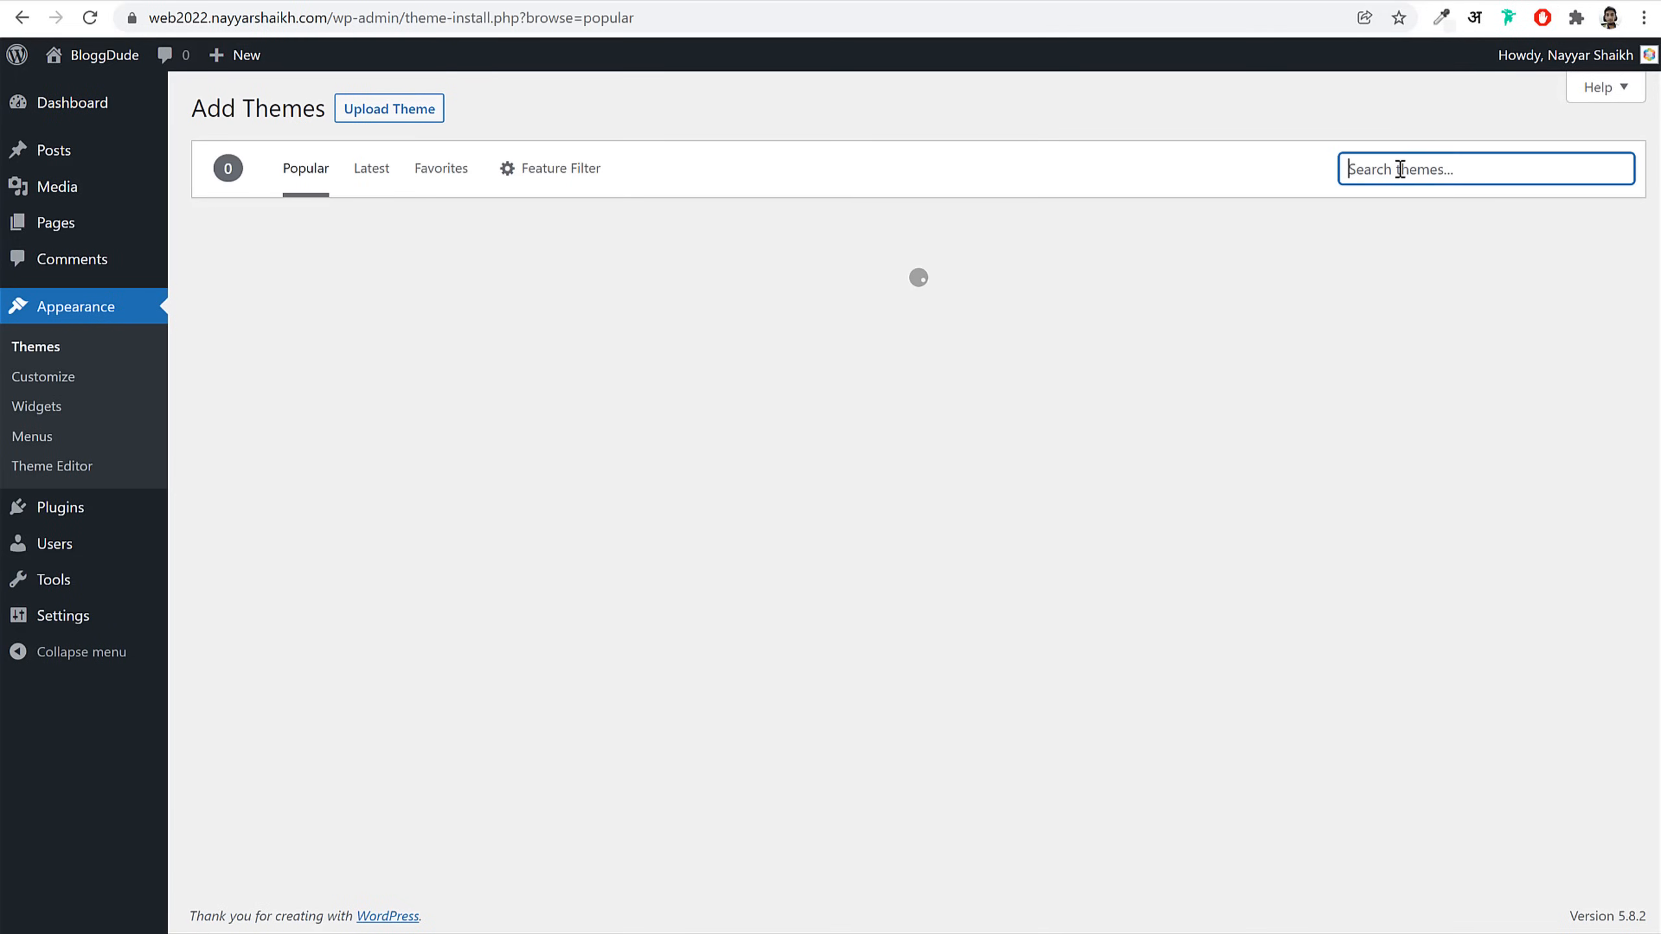
type("phlox")
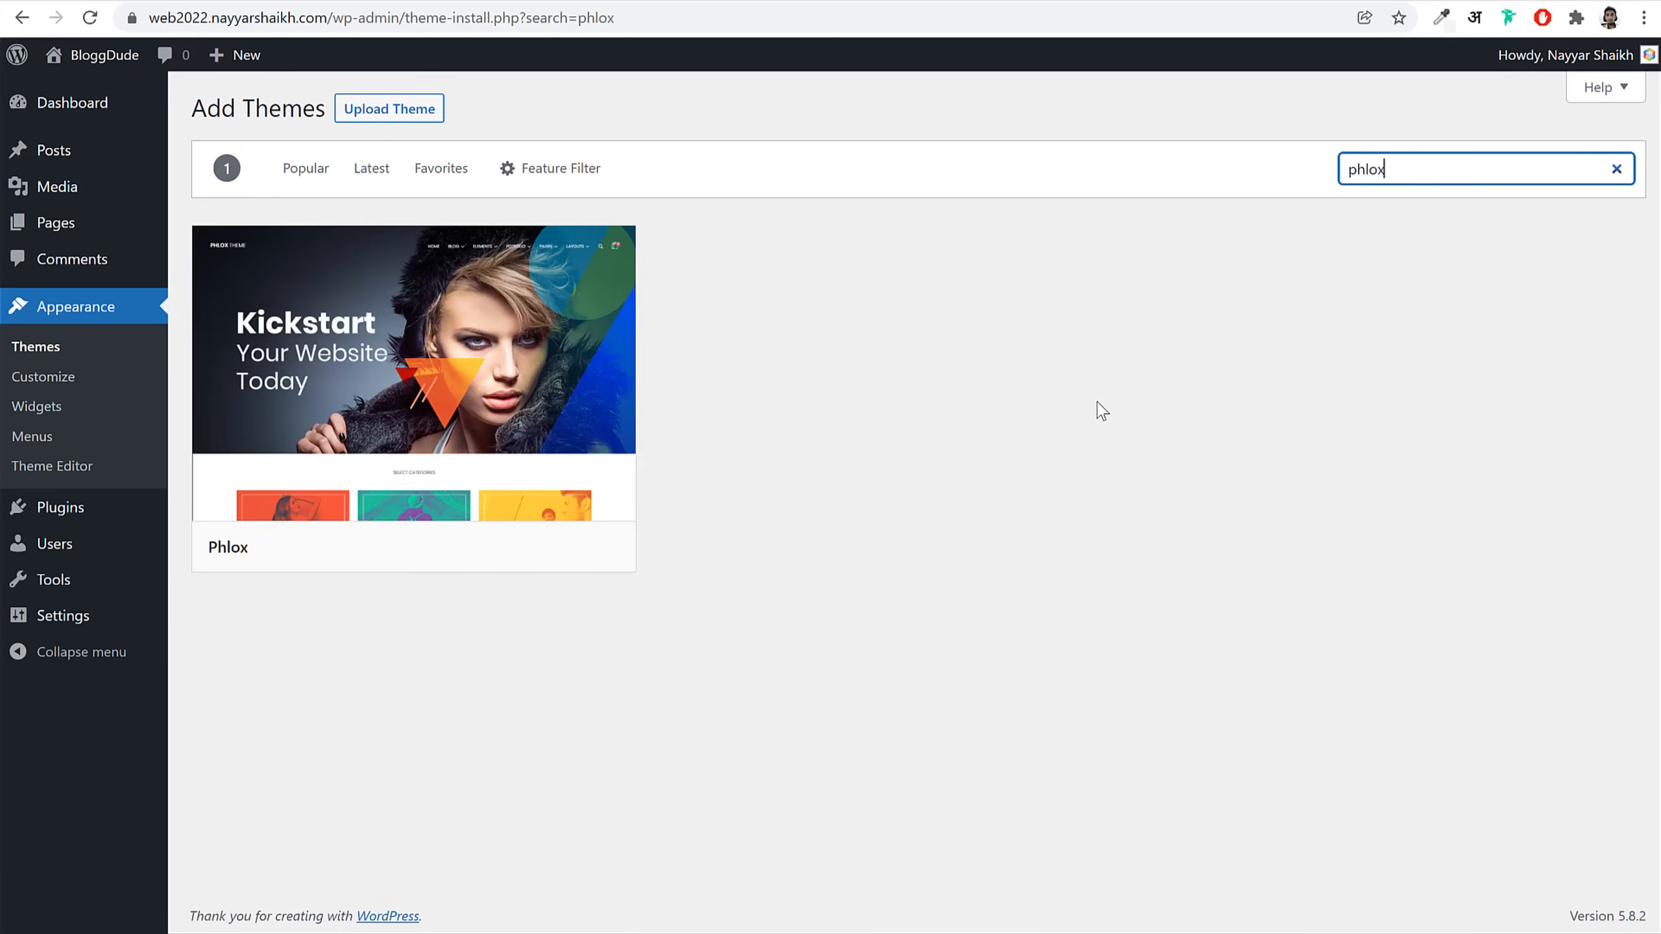
left_click(497, 550)
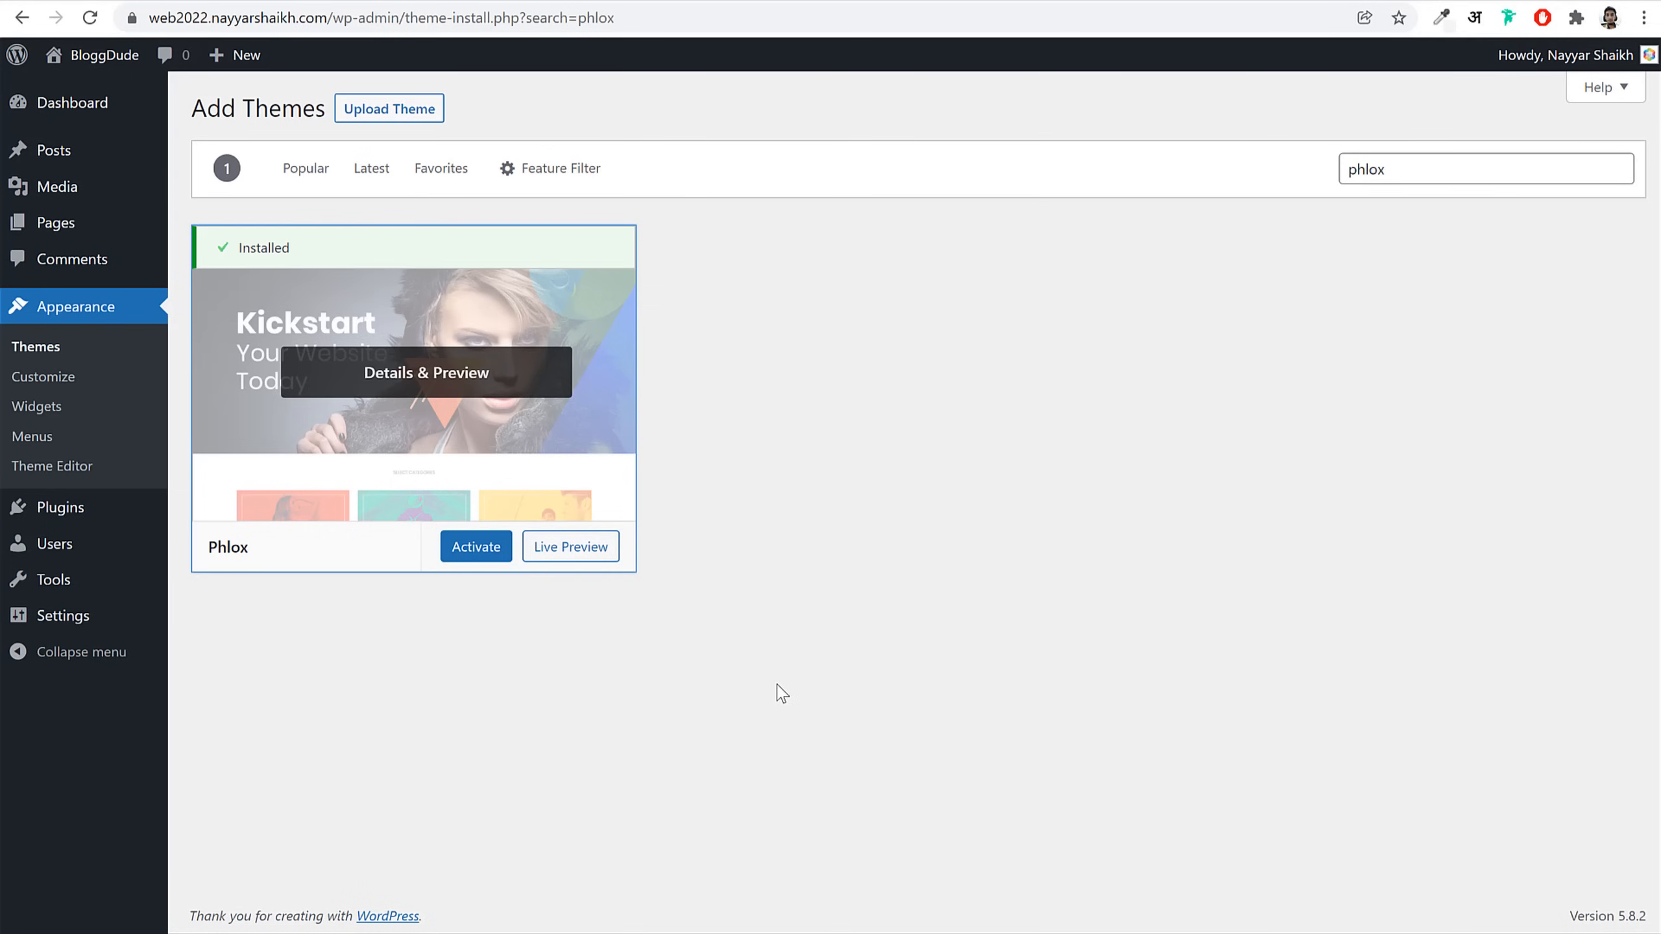
left_click(479, 553)
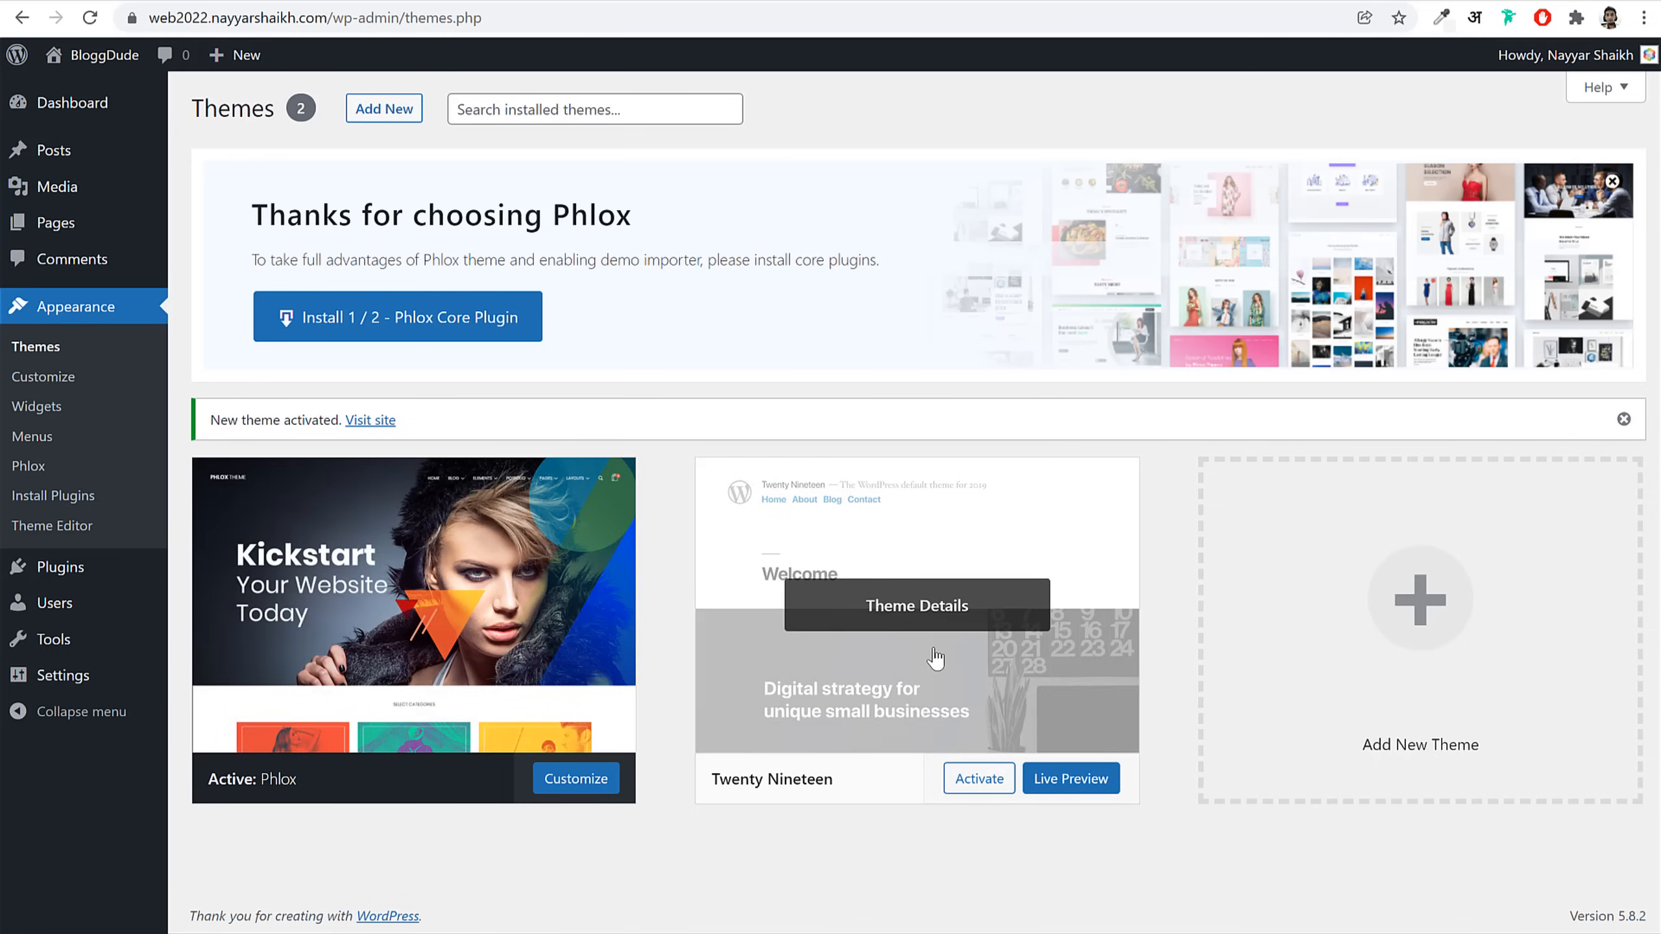
Step: Delete the unused Twenty Nineteen theme
left_click(915, 608)
left_click(1588, 883)
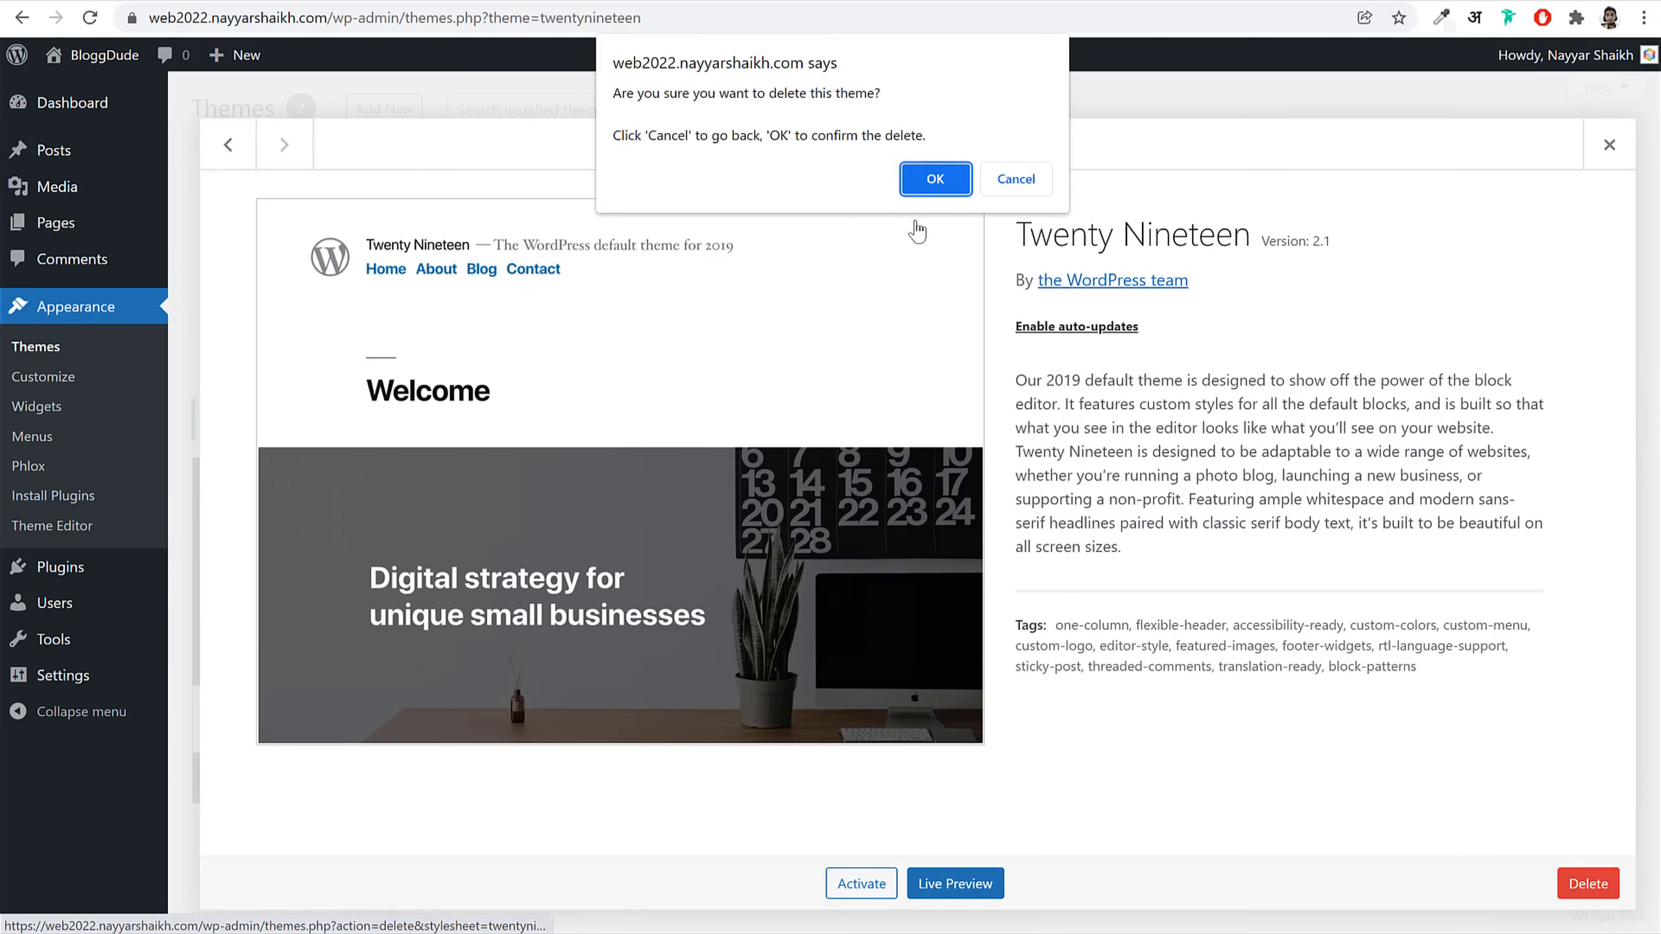
left_click(935, 178)
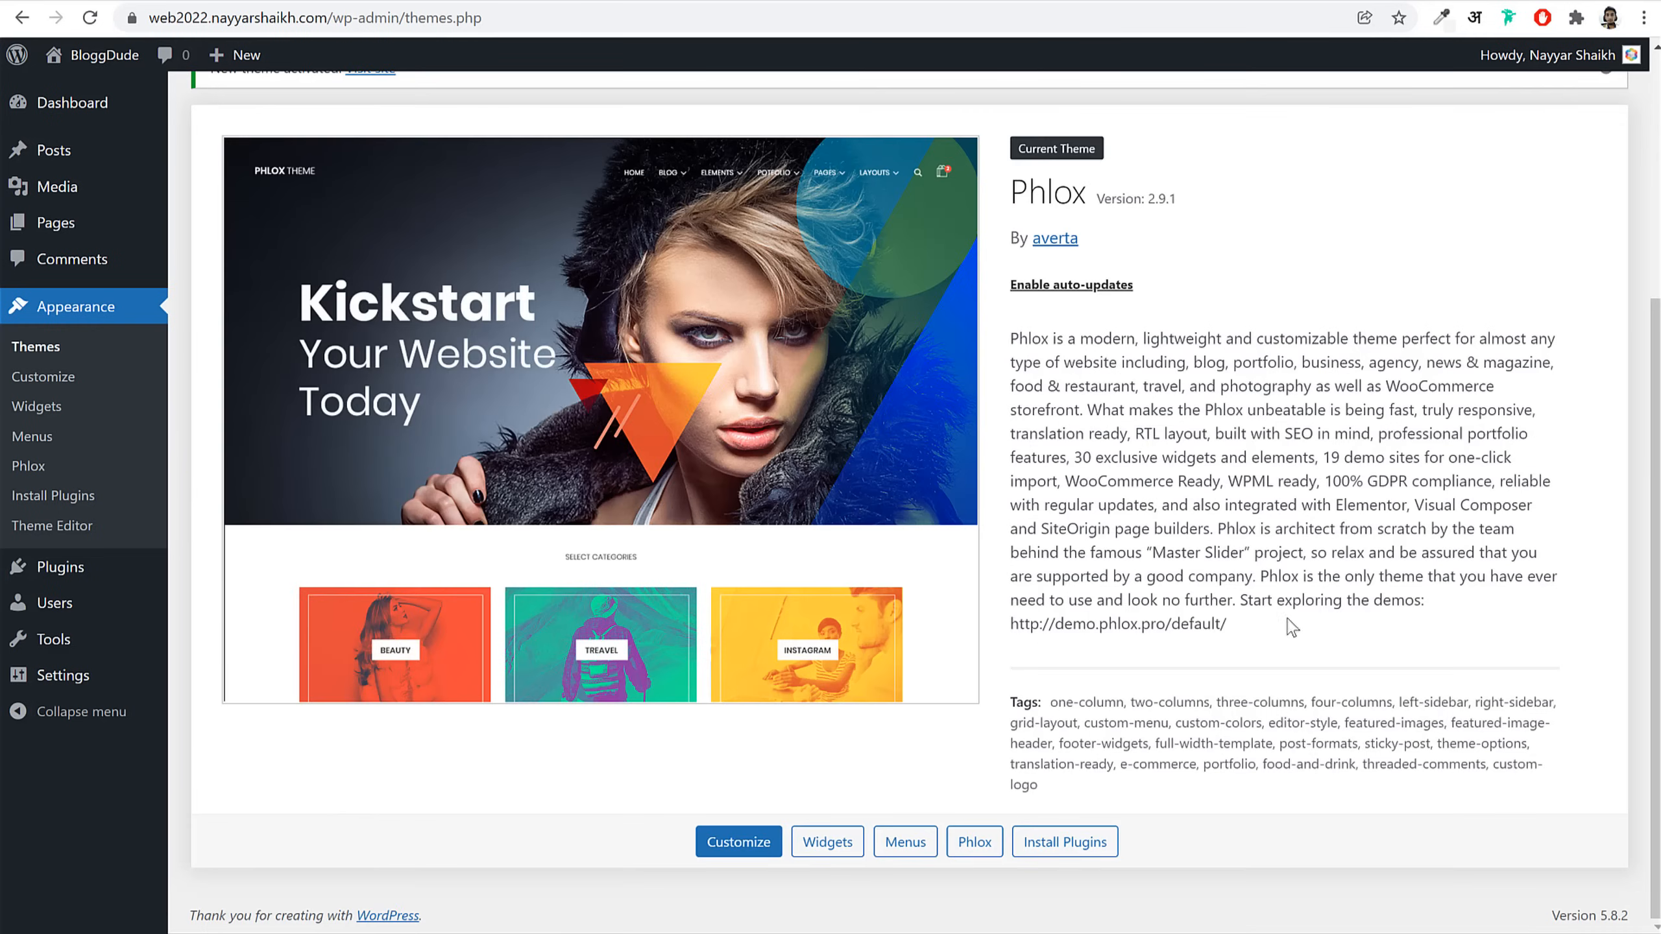
Step: Enable auto-updates for the active Phlox theme
scroll(1292, 627, "up", 5)
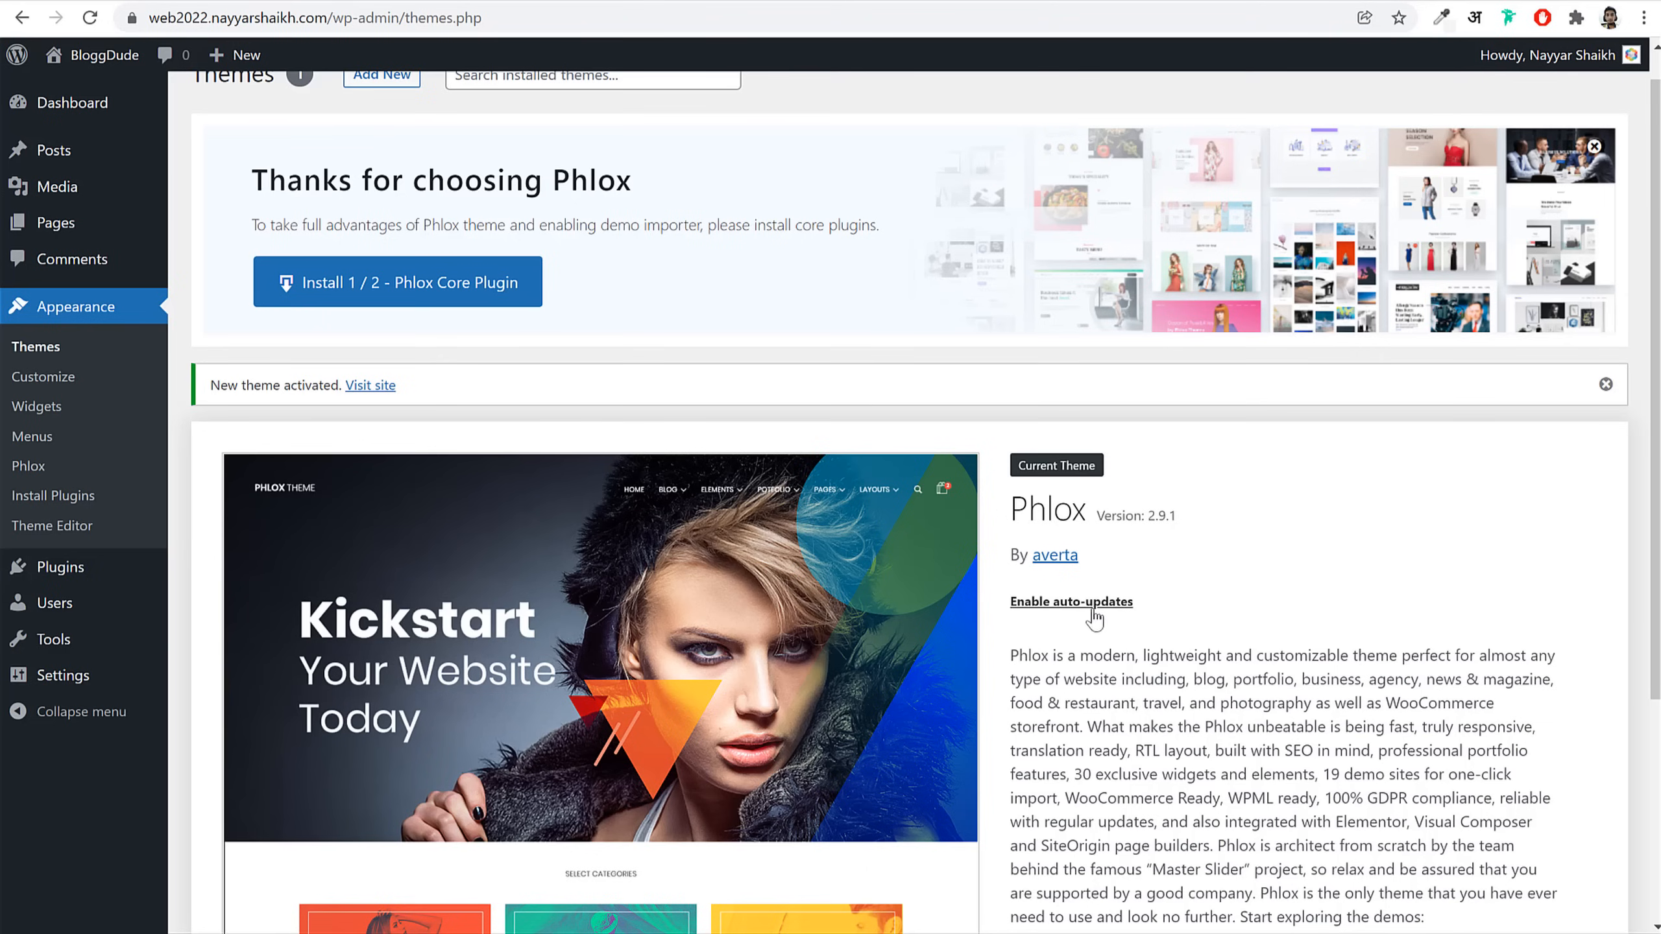
left_click(1112, 612)
left_click_drag(1019, 620, 1013, 600)
left_click(1236, 609)
scroll(389, 307, "up", 1)
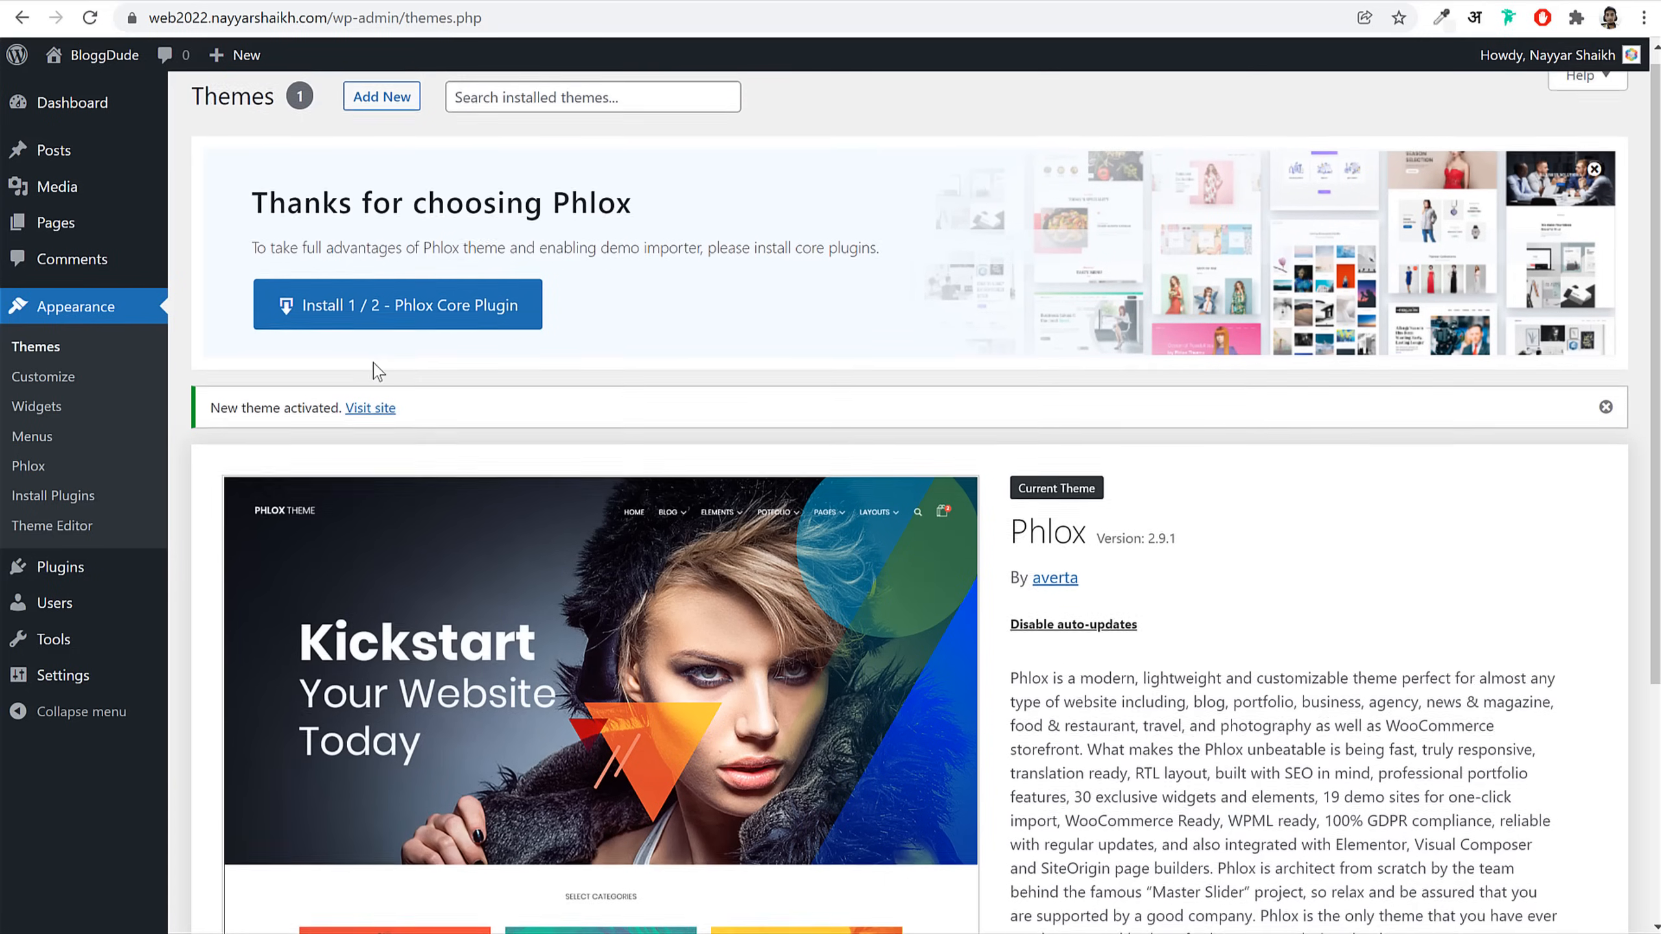
Step: Install and activate the Phlox Core Plugin and Elementor from the Thanks for choosing Phlox banner
left_click(389, 335)
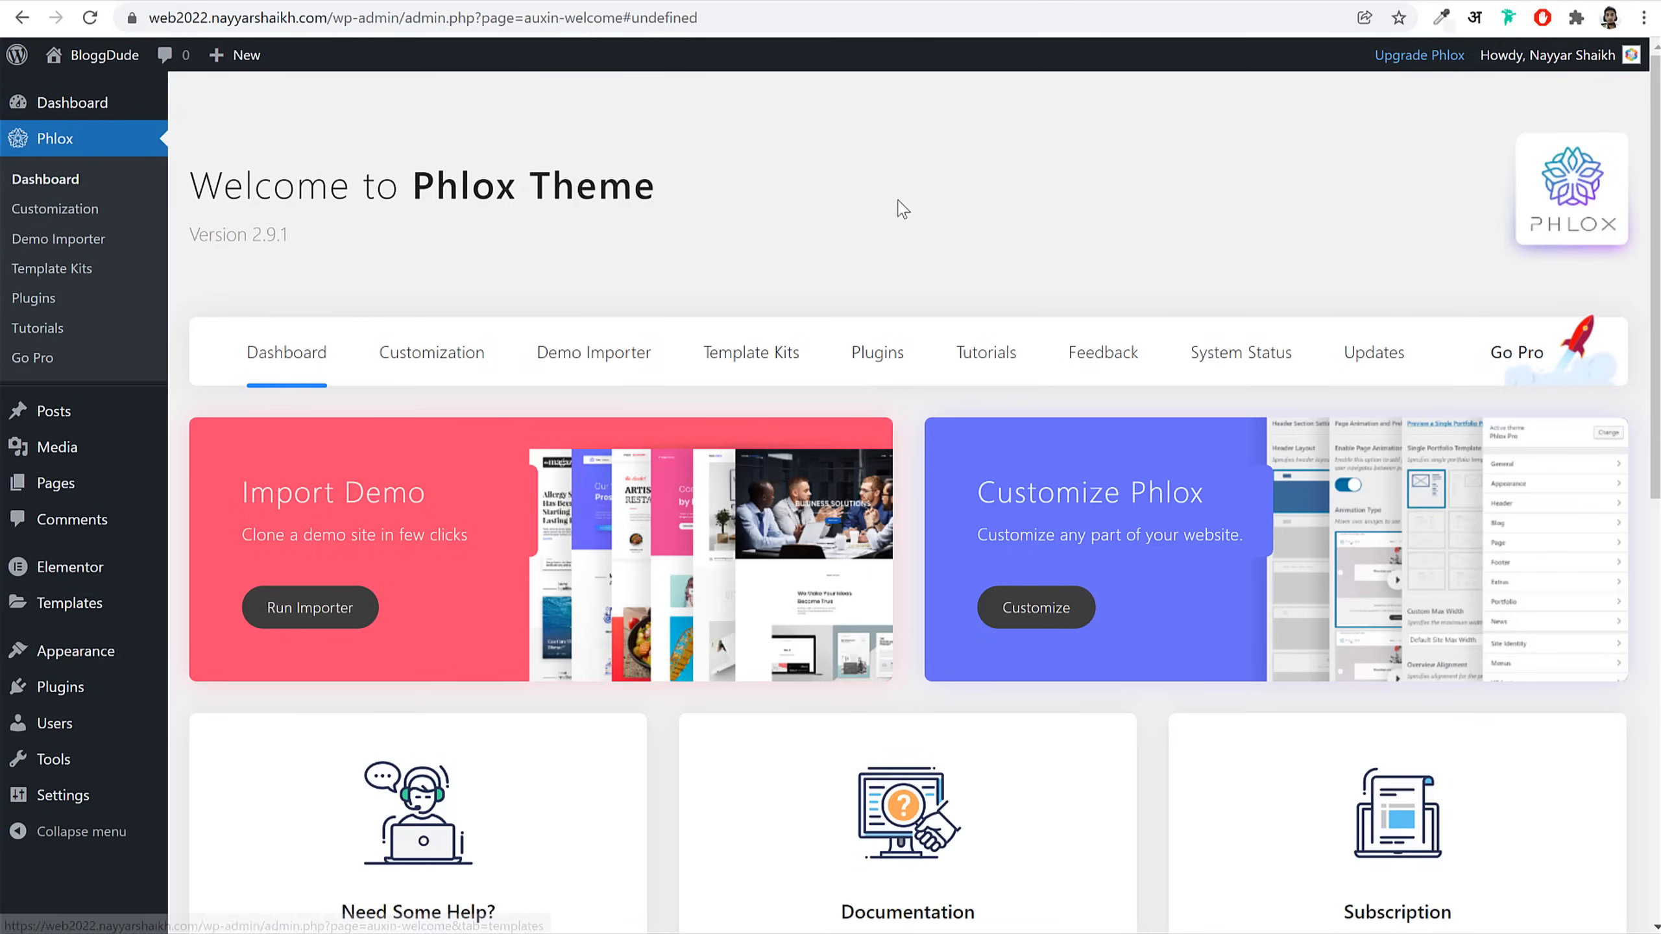
Step: Open Phlox's recommended plugins list and tick Phlox Portfolio for installation
left_click(871, 366)
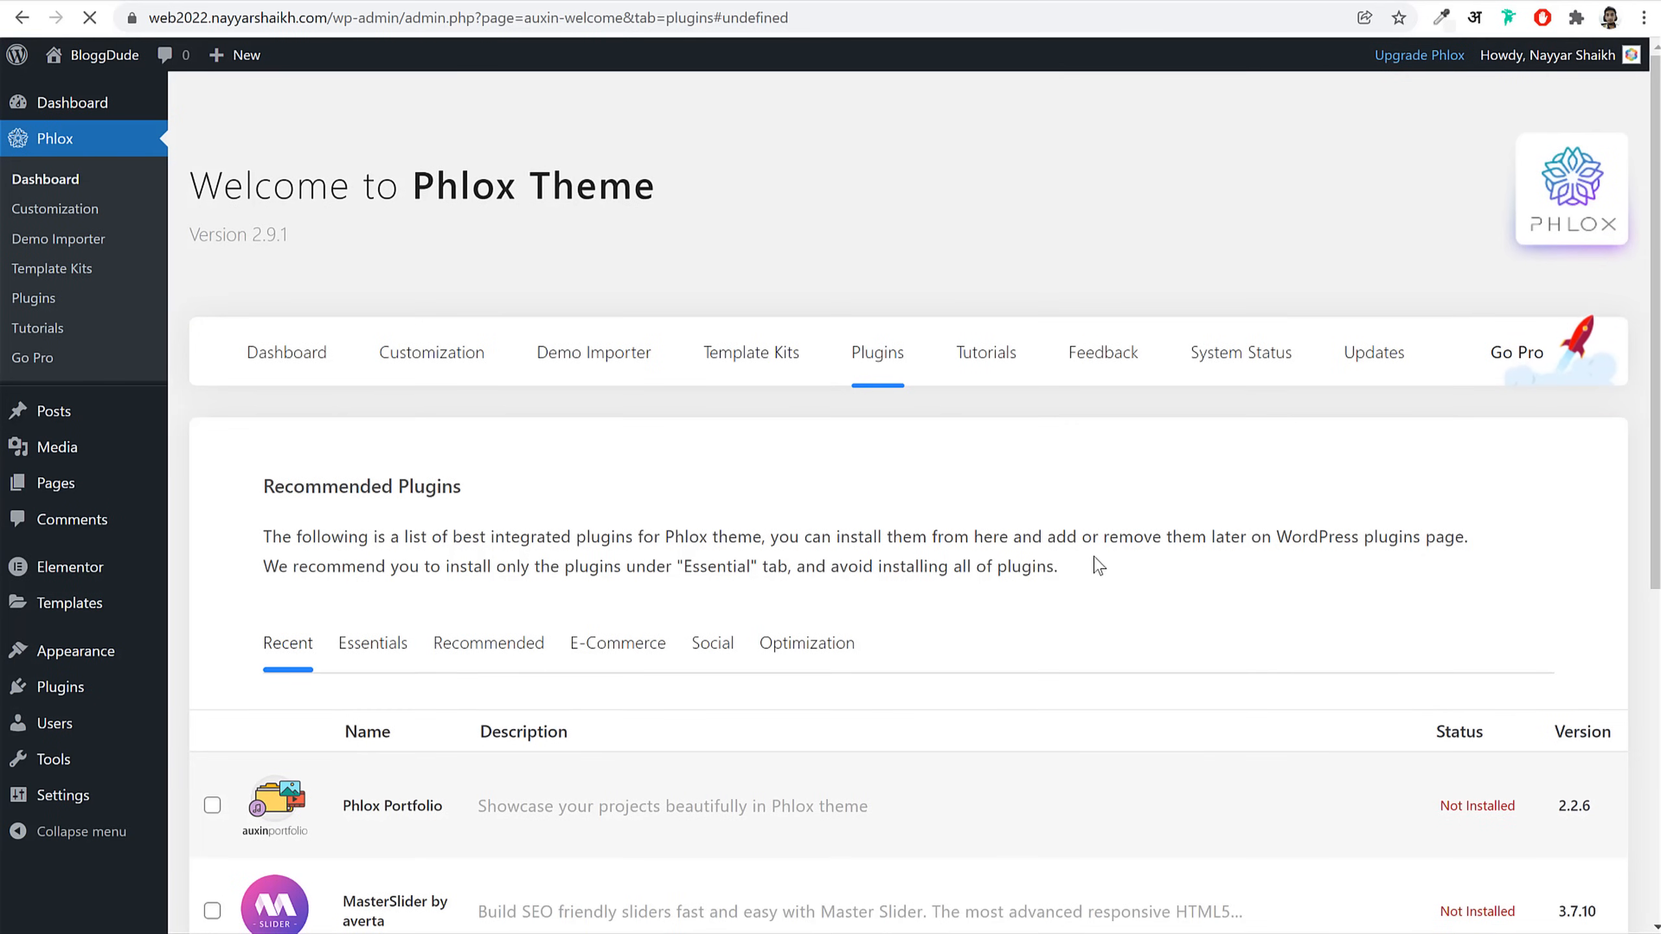
scroll(1099, 566, "down", 5)
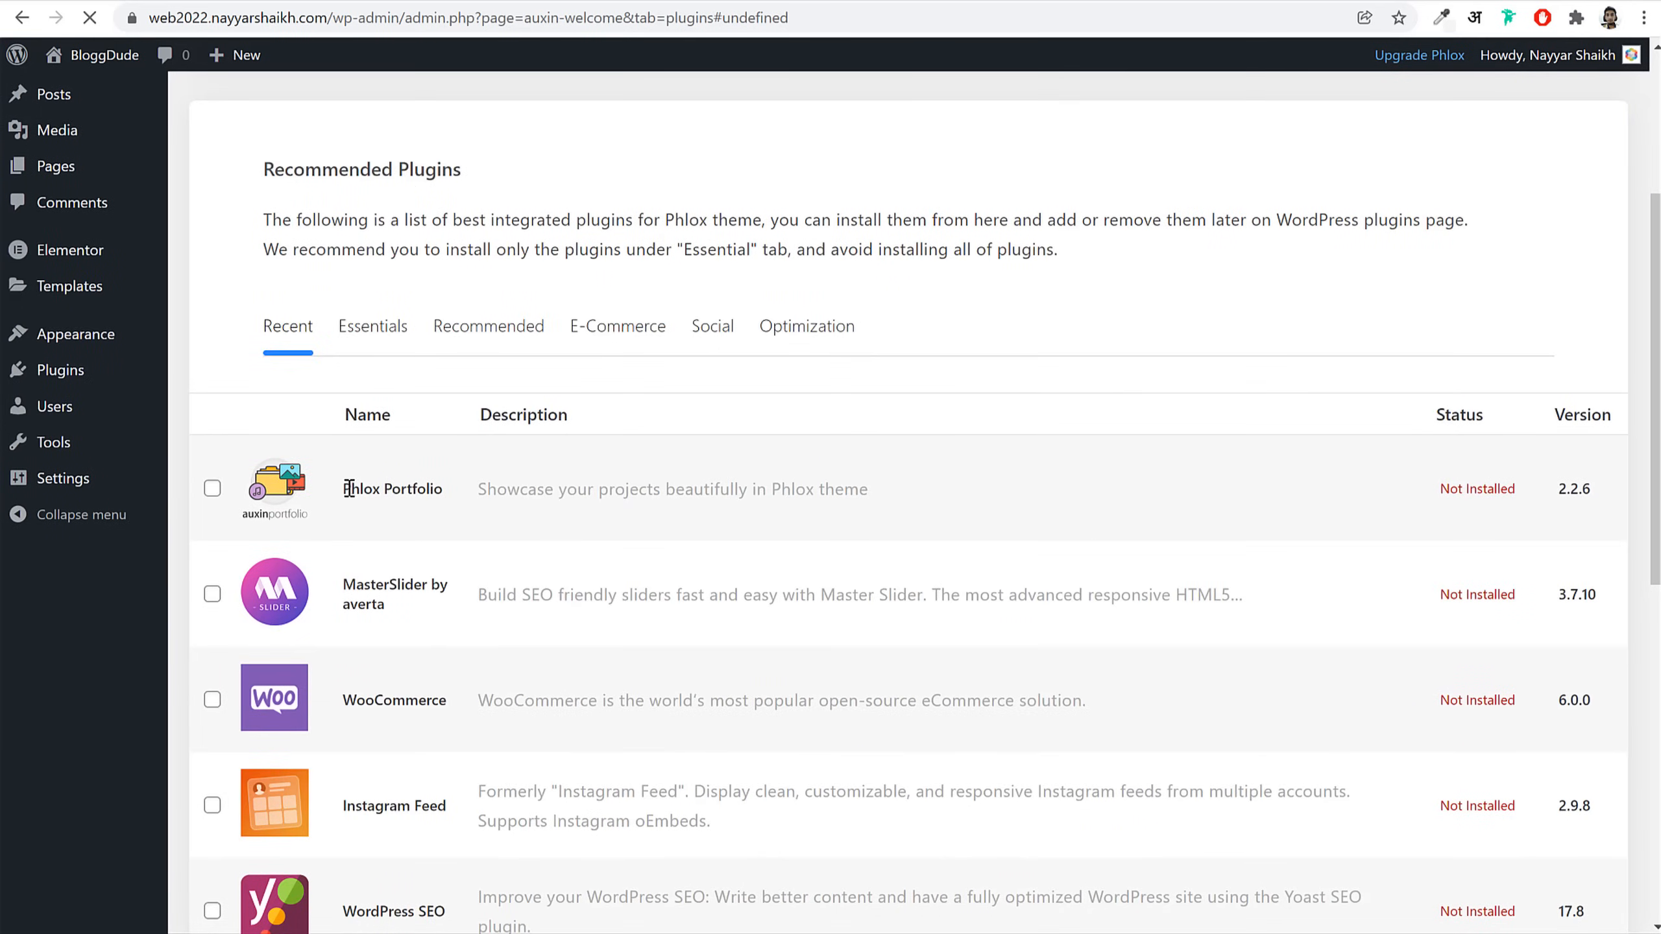
left_click_drag(350, 489, 460, 494)
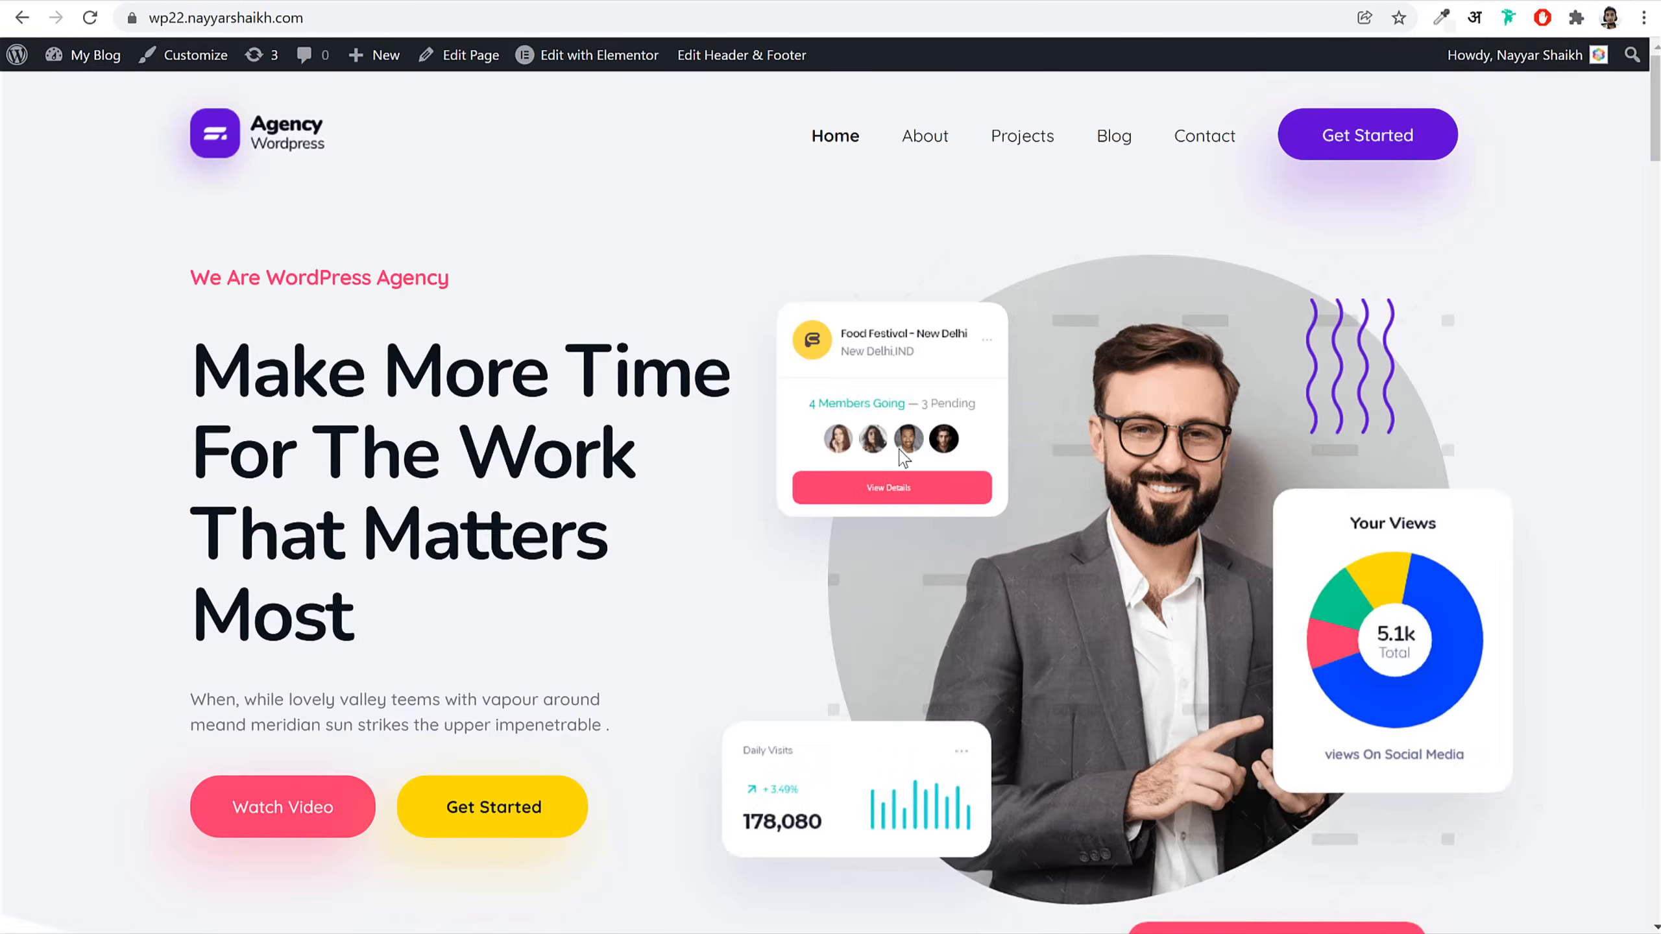
scroll(911, 511, "down", 15)
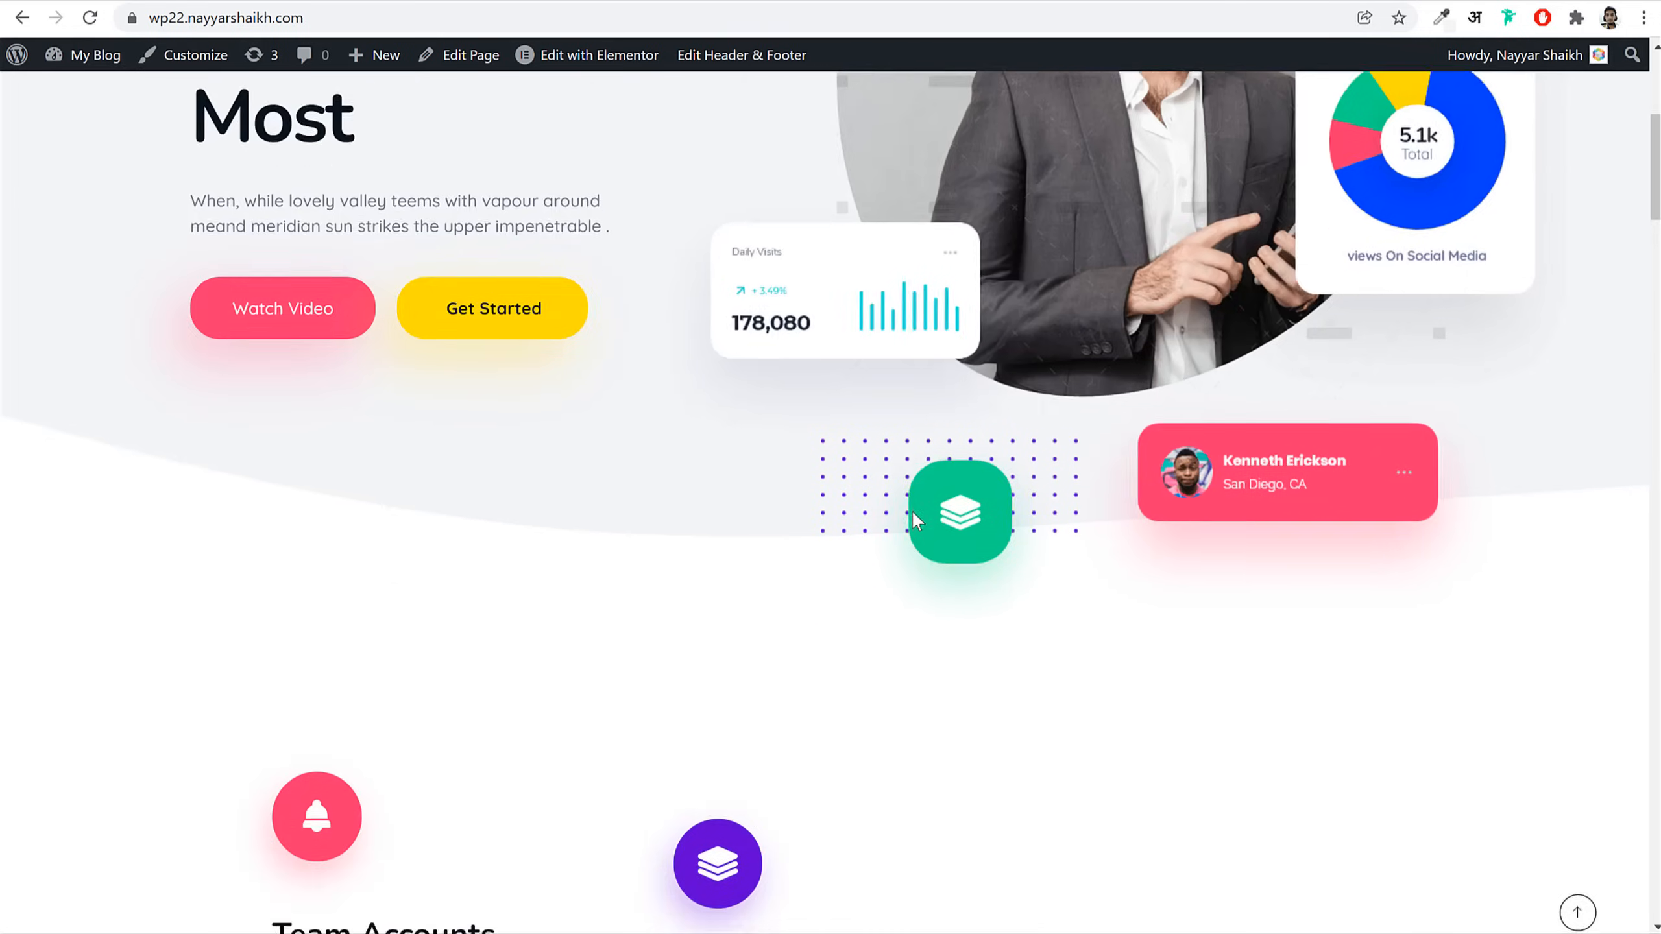
scroll(915, 520, "down", 10)
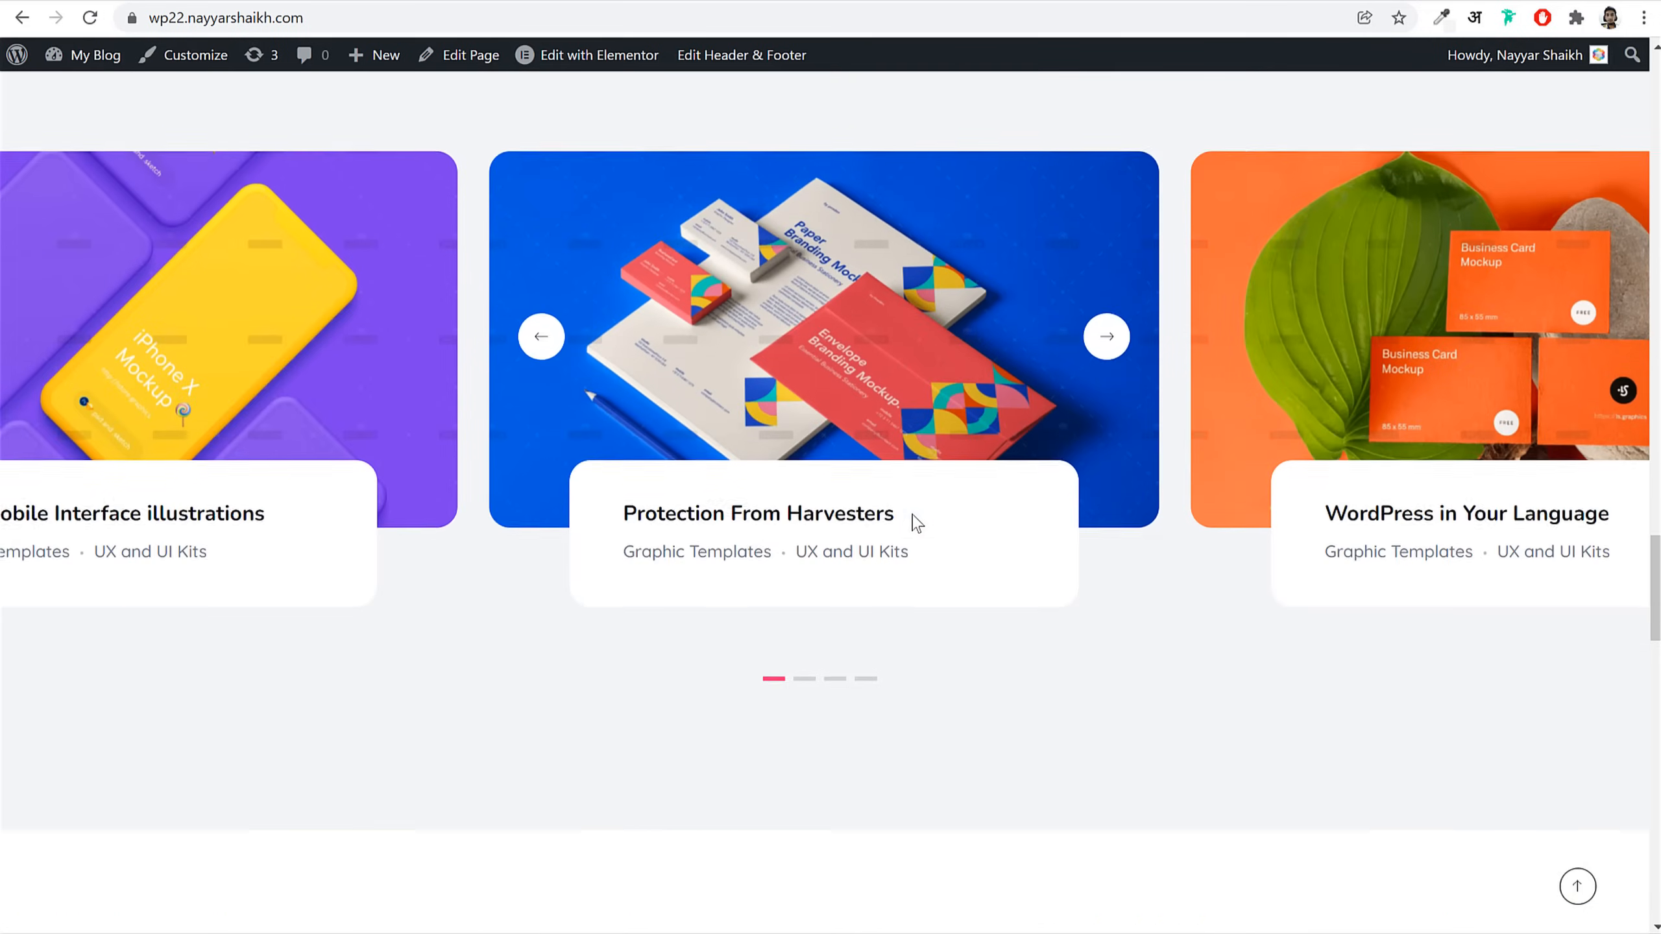
scroll(983, 508, "up", 20)
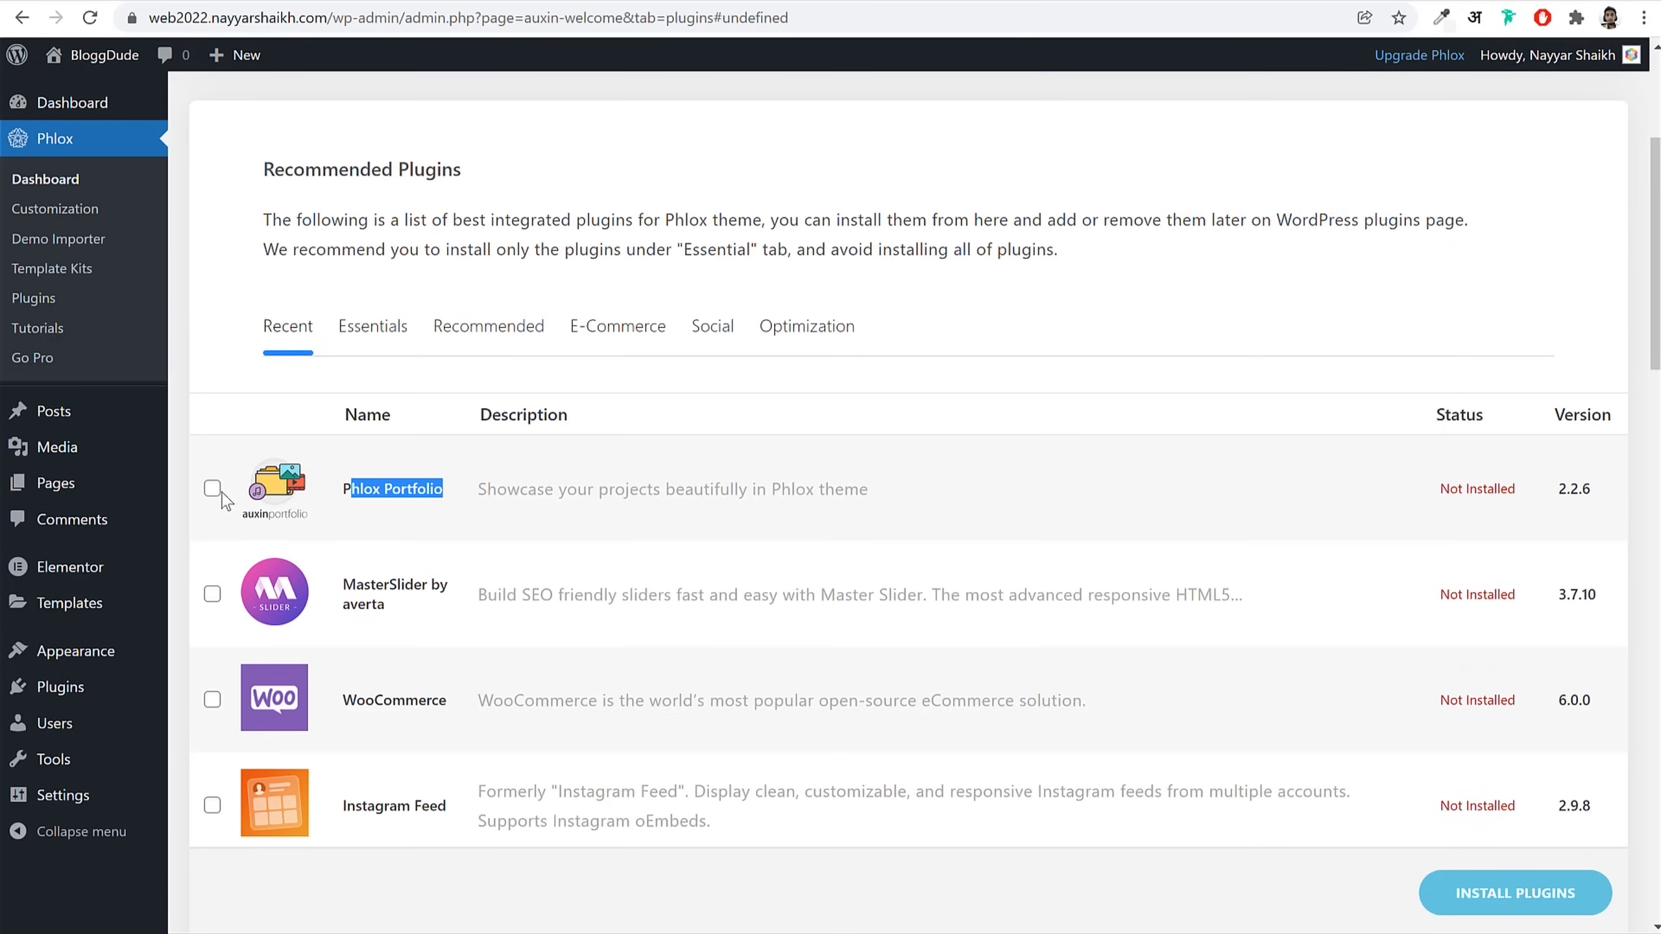
left_click(213, 489)
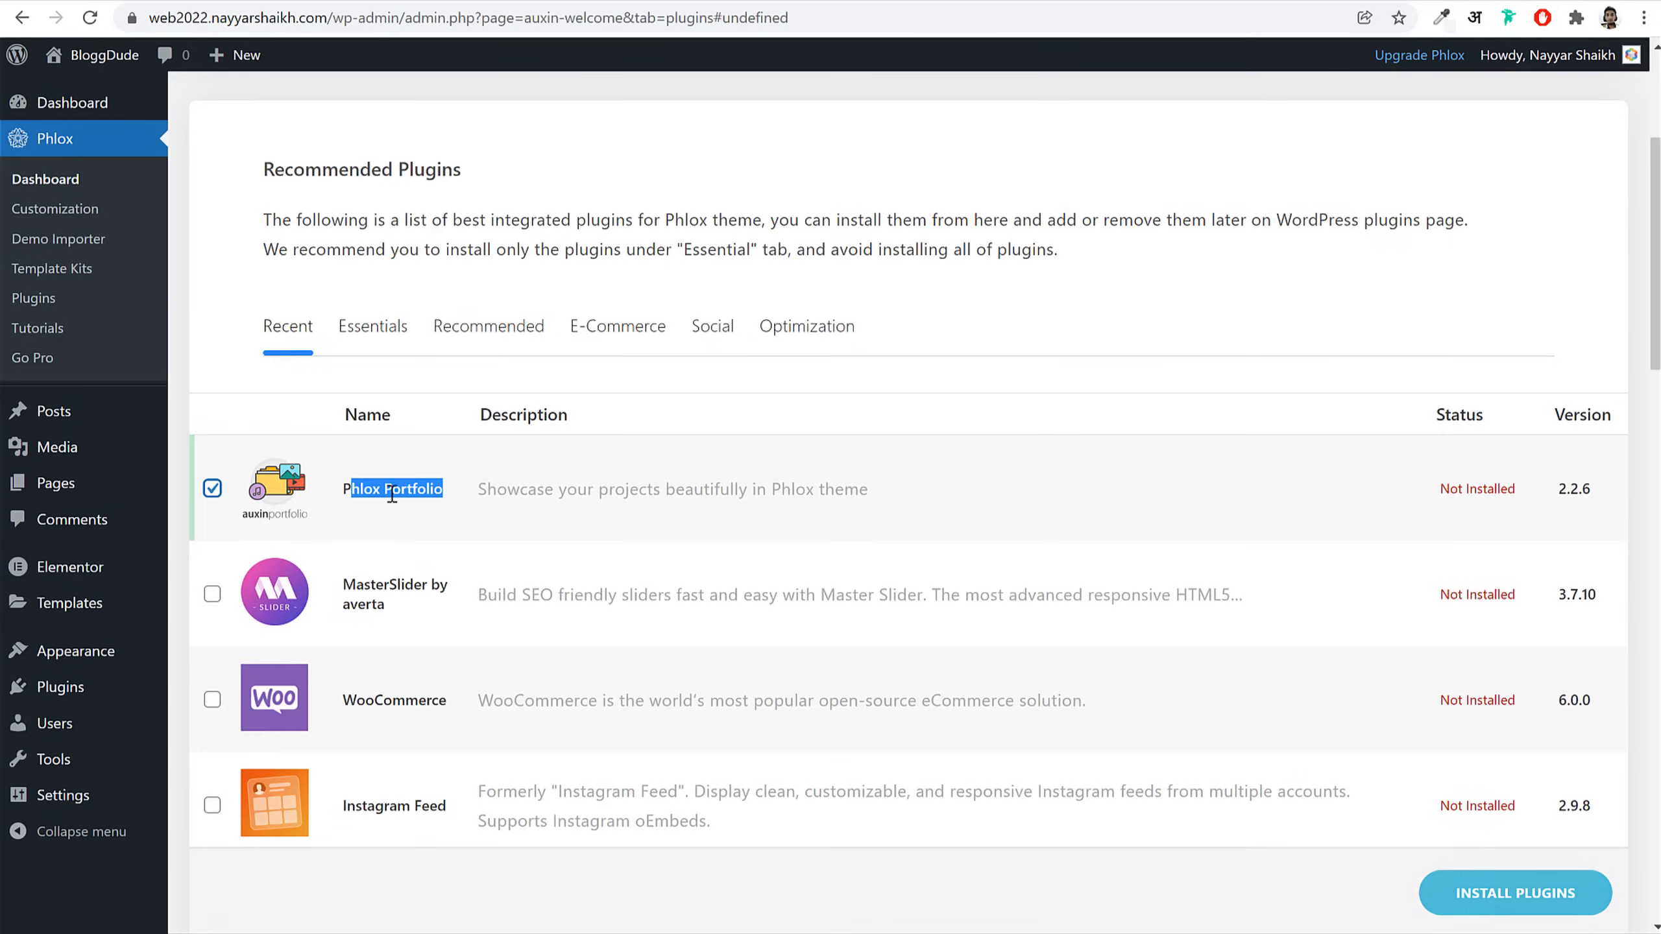
Step: Tick Contact Form 7 and MailChimp for WordPress for installation as well
scroll(1015, 555, "down", 5)
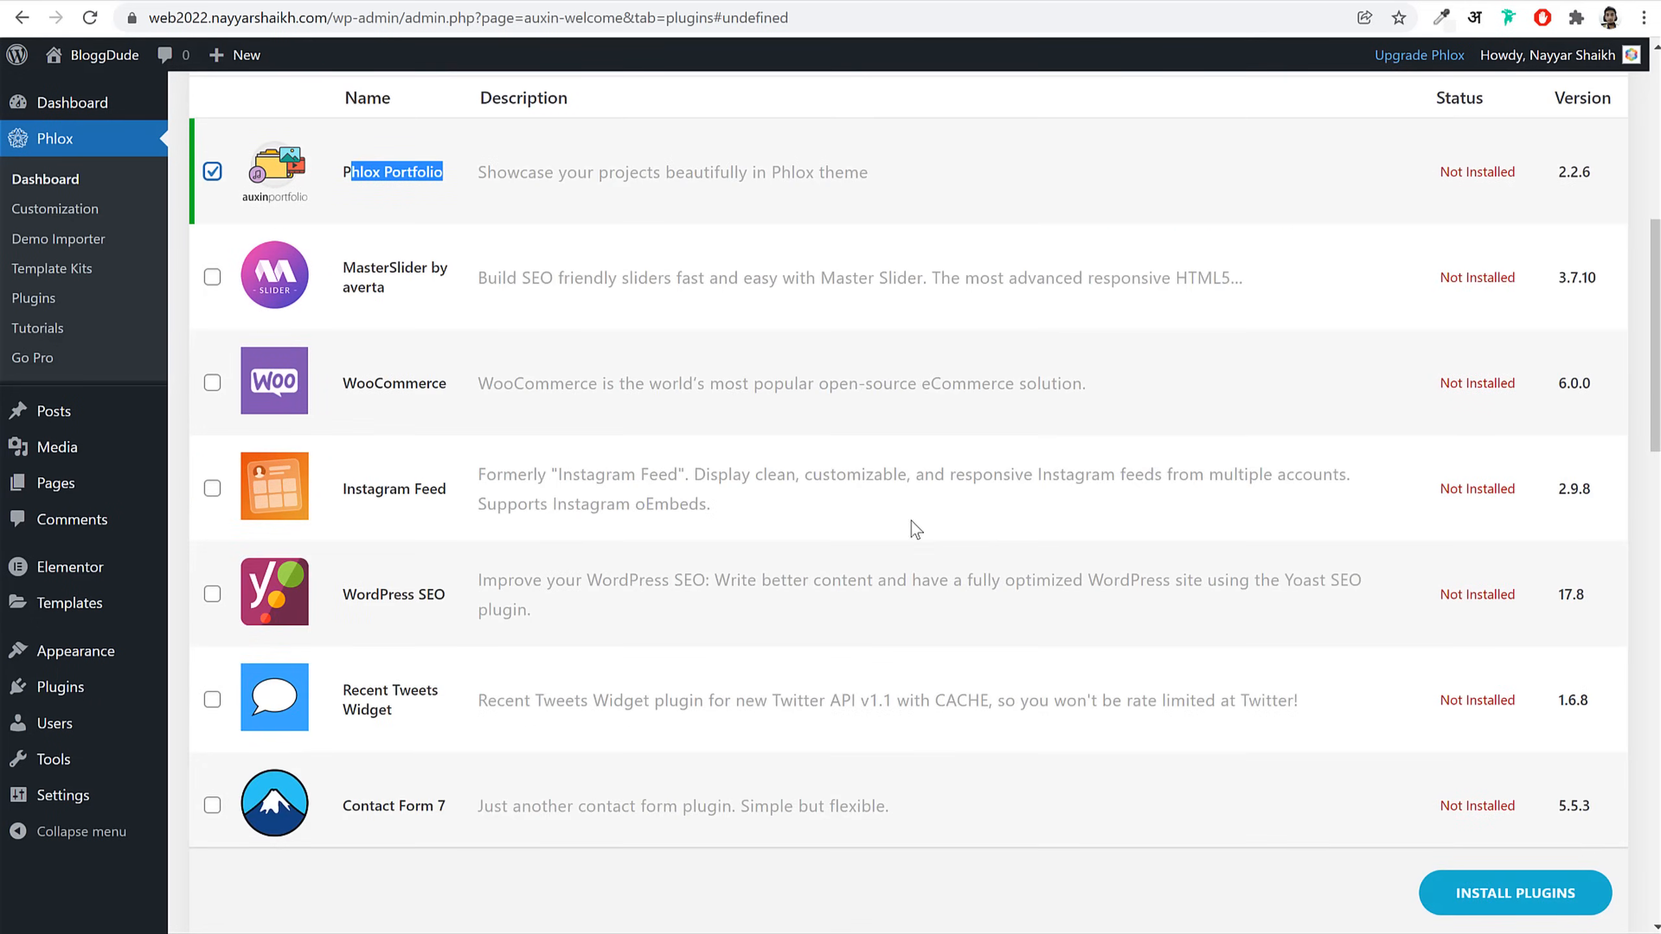
scroll(609, 426, "down", 3)
scroll(674, 409, "down", 5)
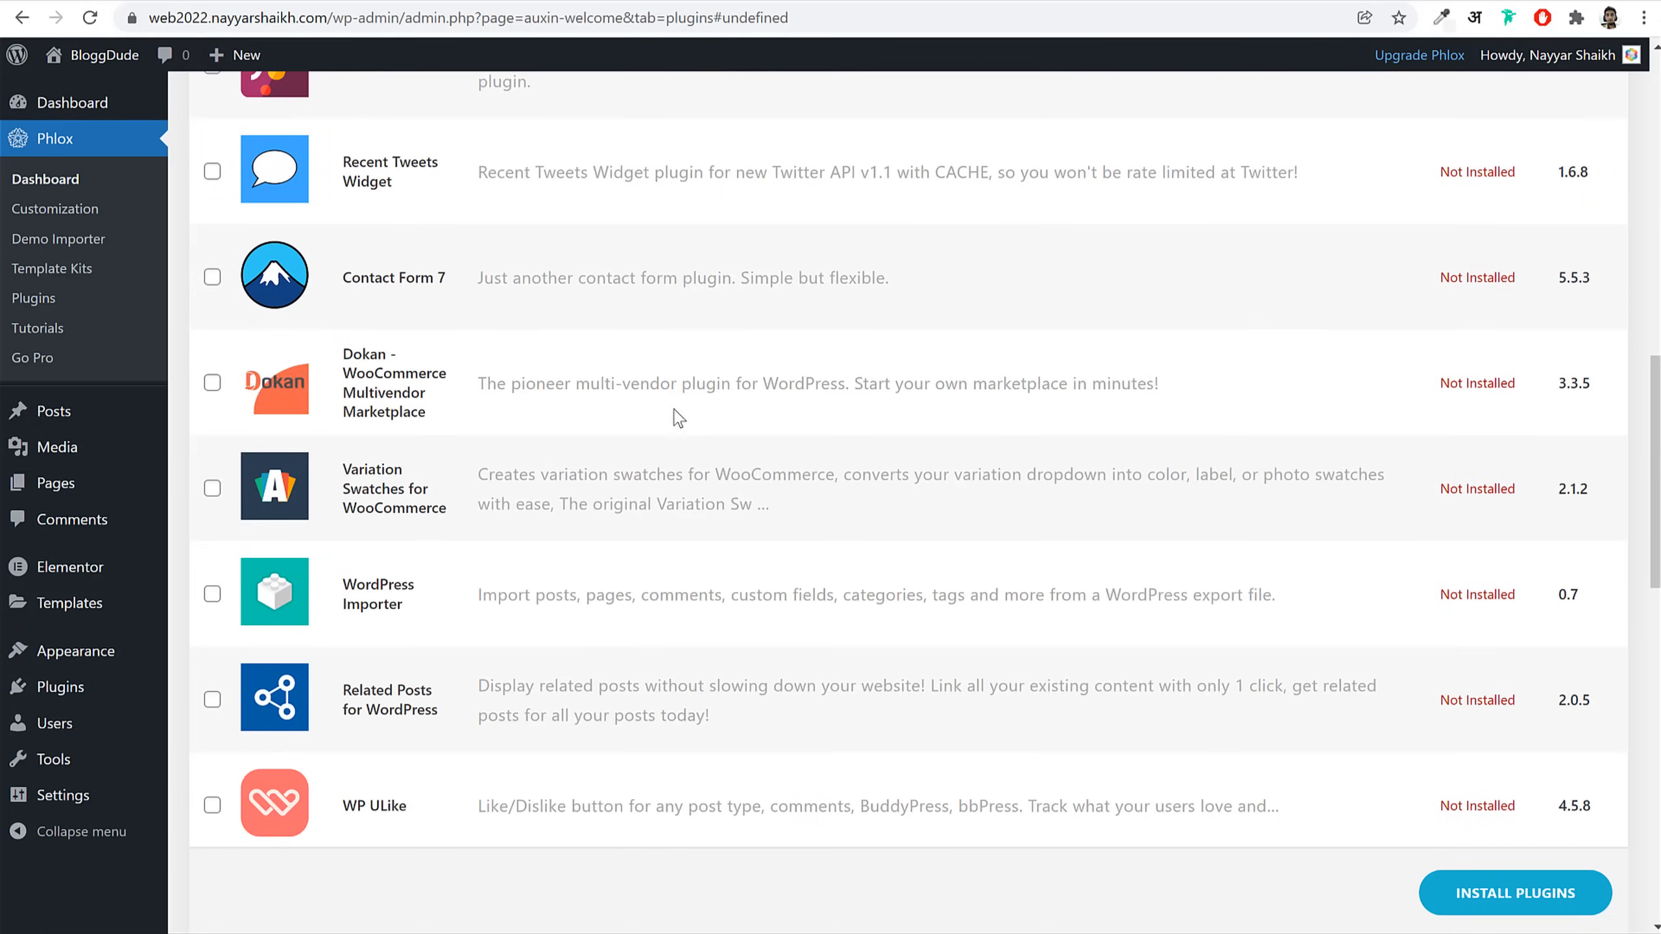
left_click(213, 278)
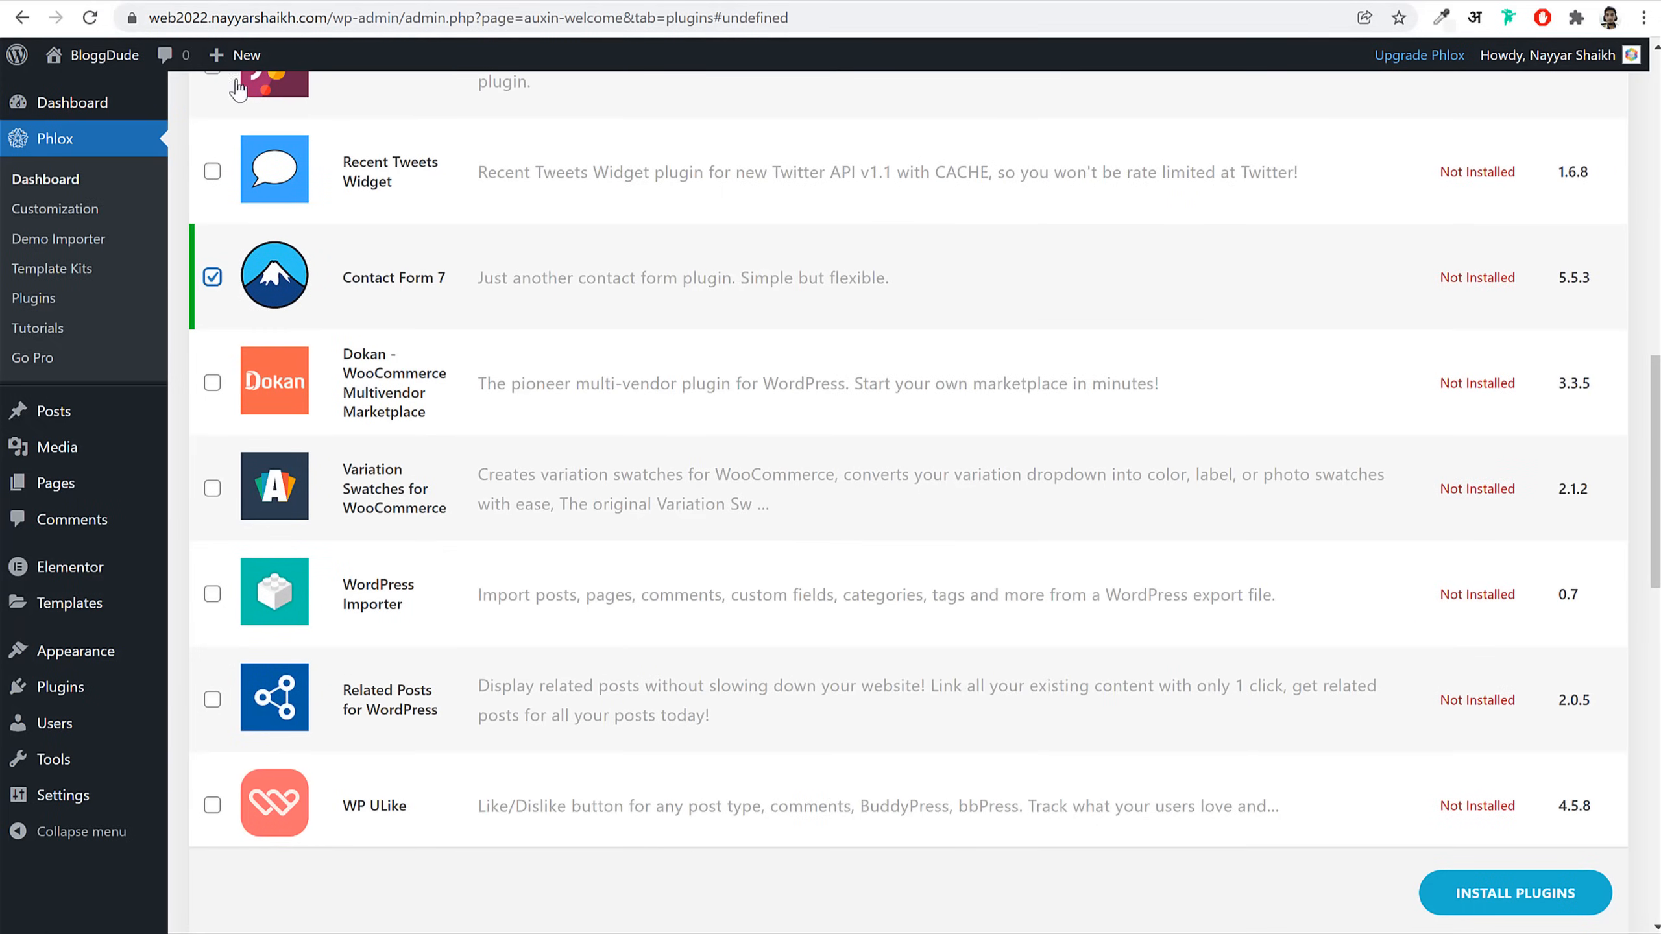
scroll(1108, 553, "down", 6)
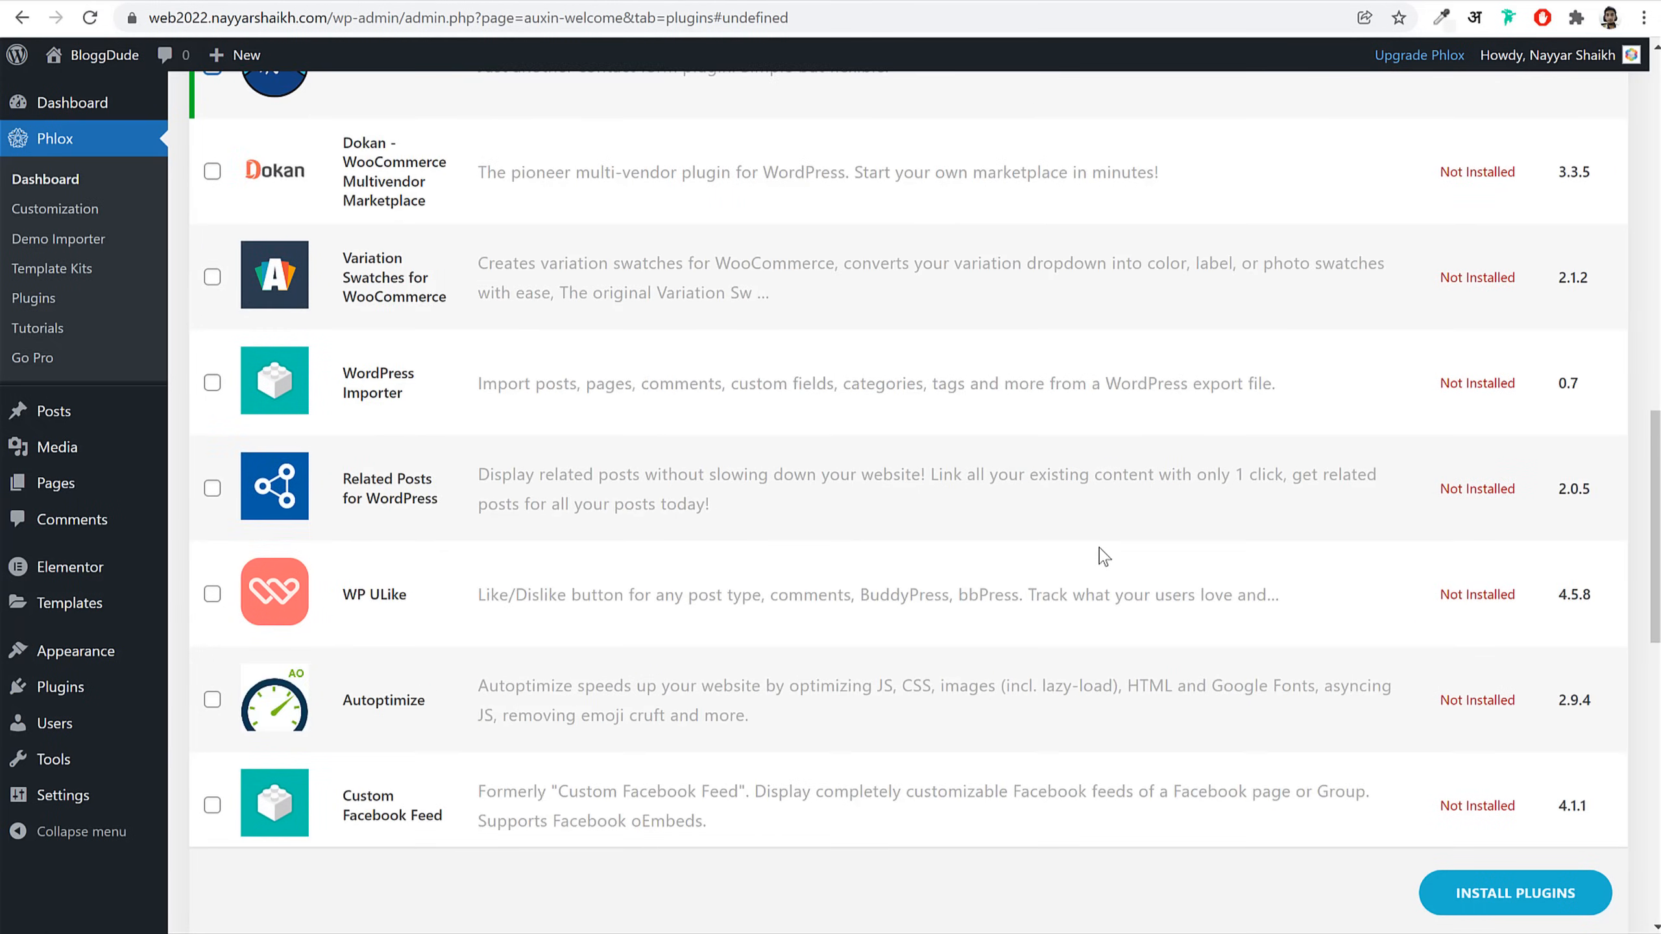
scroll(677, 364, "down", 6)
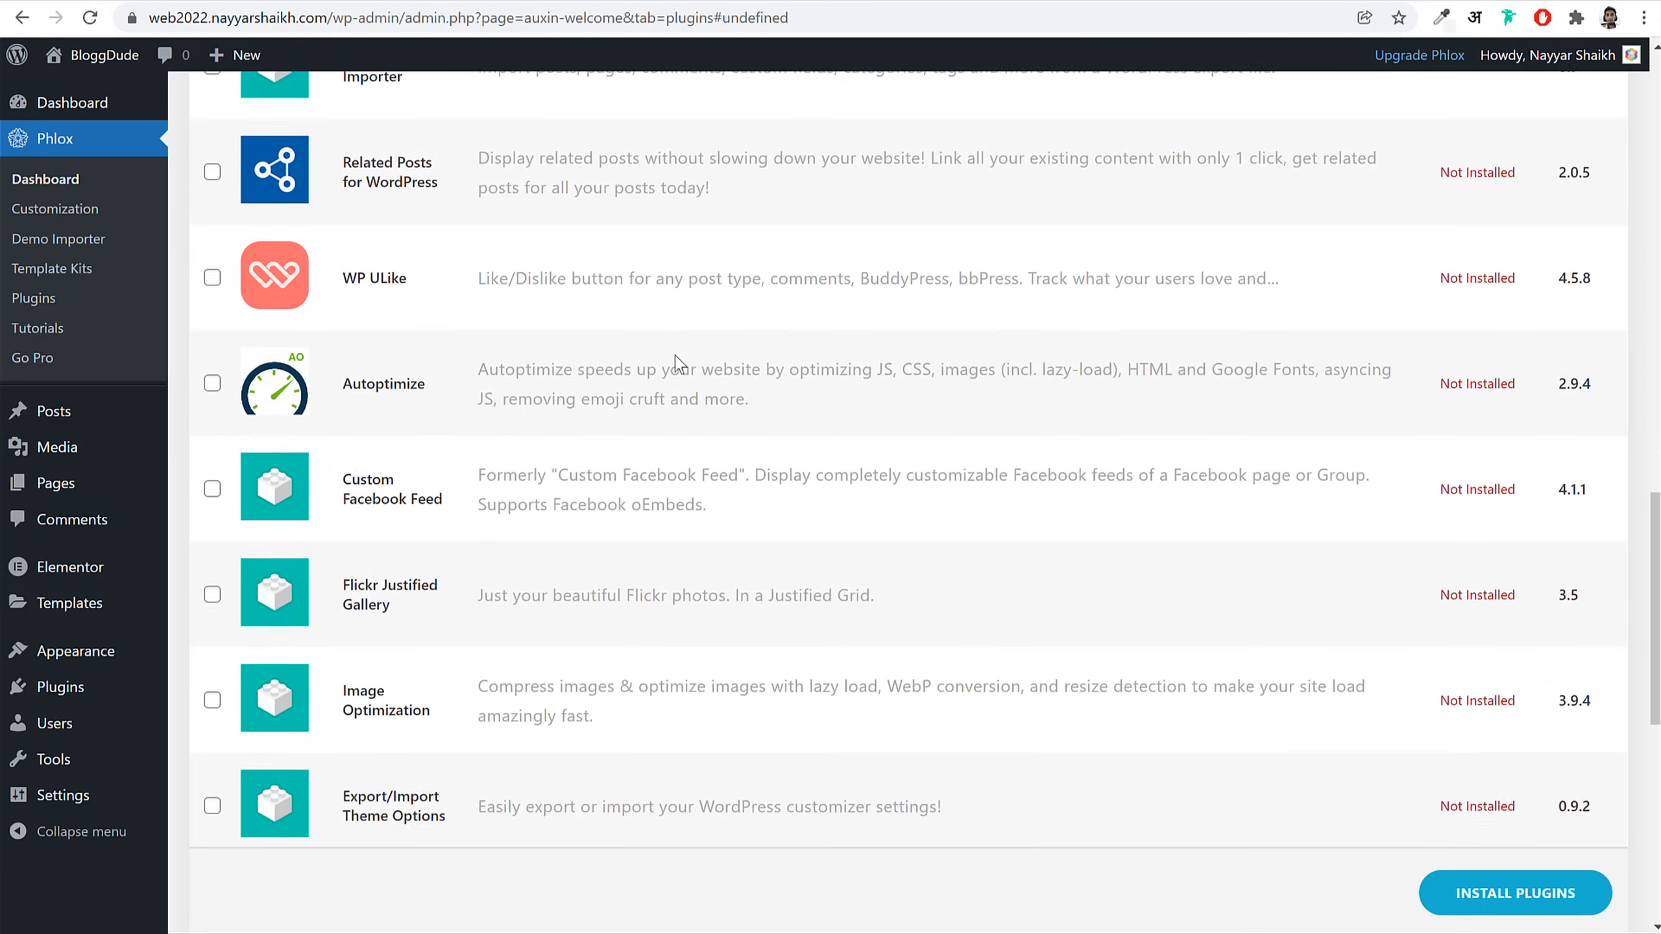
scroll(406, 193, "up", 1)
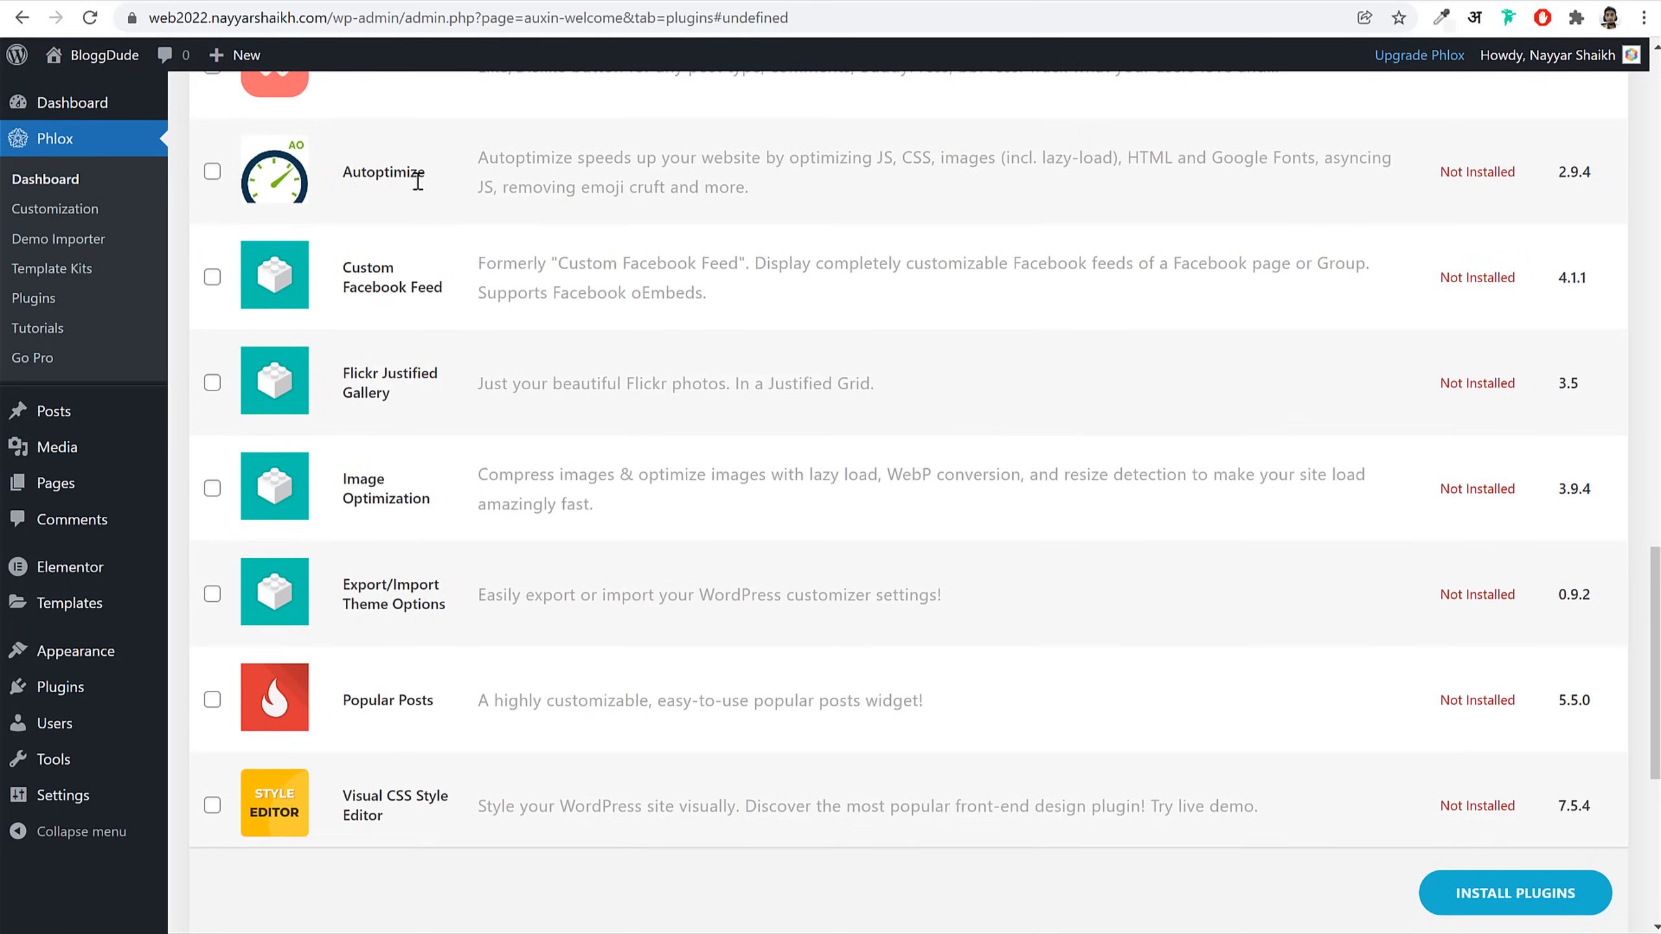
left_click_drag(352, 171, 450, 192)
scroll(988, 484, "down", 2)
scroll(764, 443, "down", 3)
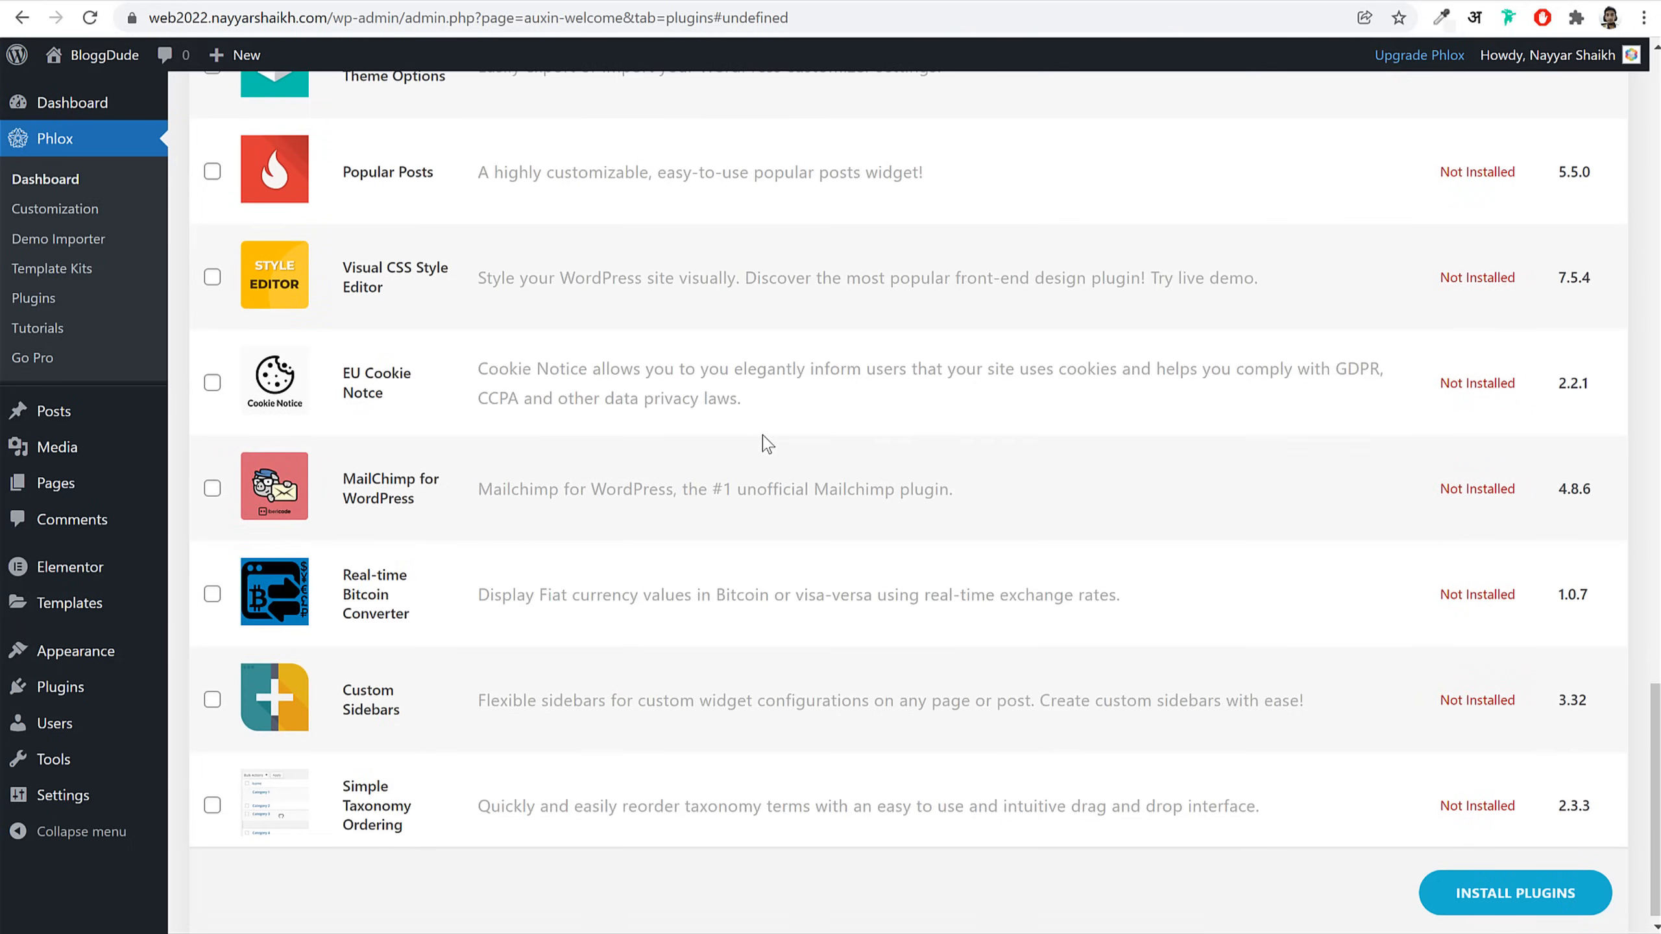
left_click(213, 481)
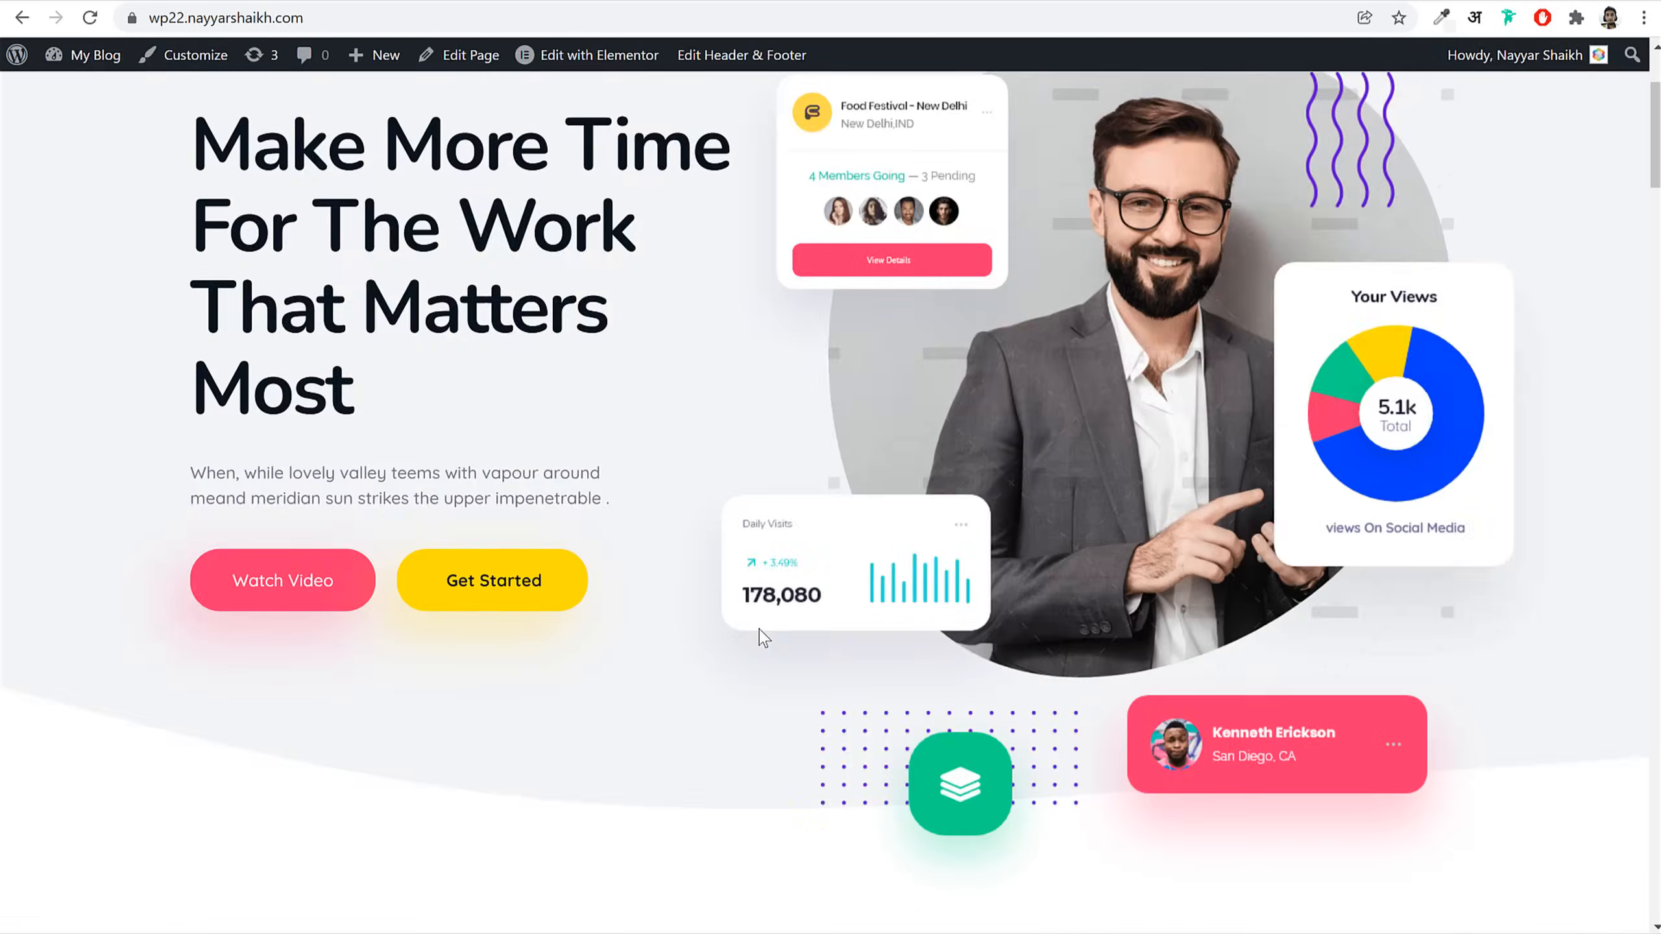
scroll(761, 638, "down", 20)
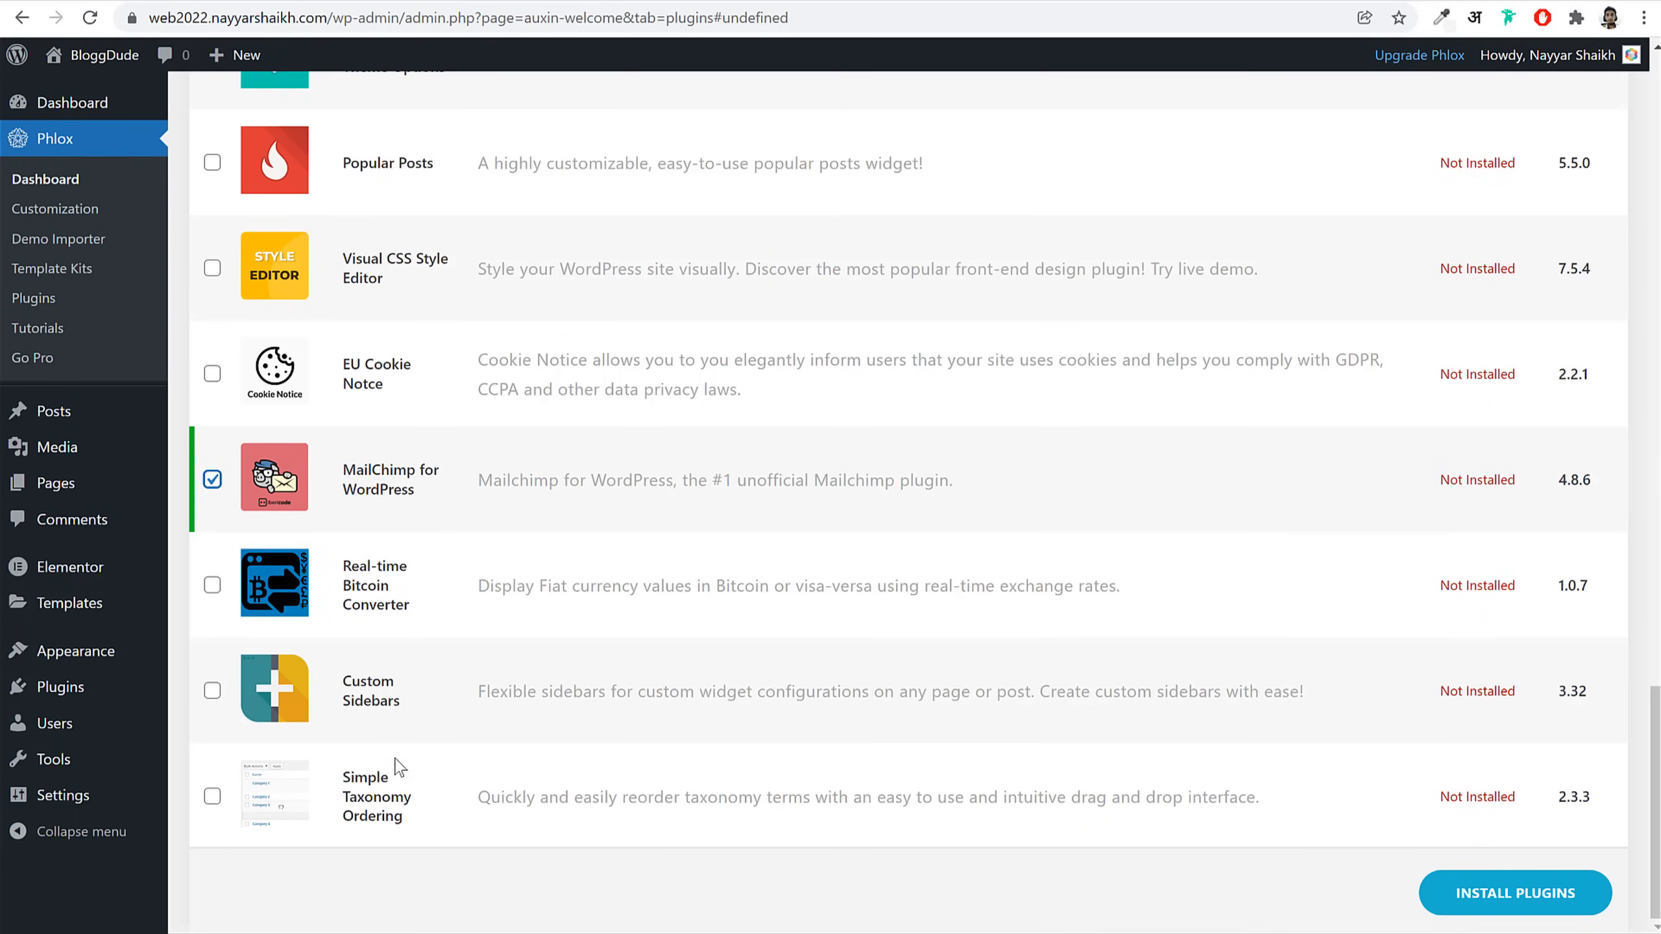
scroll(397, 765, "up", 20)
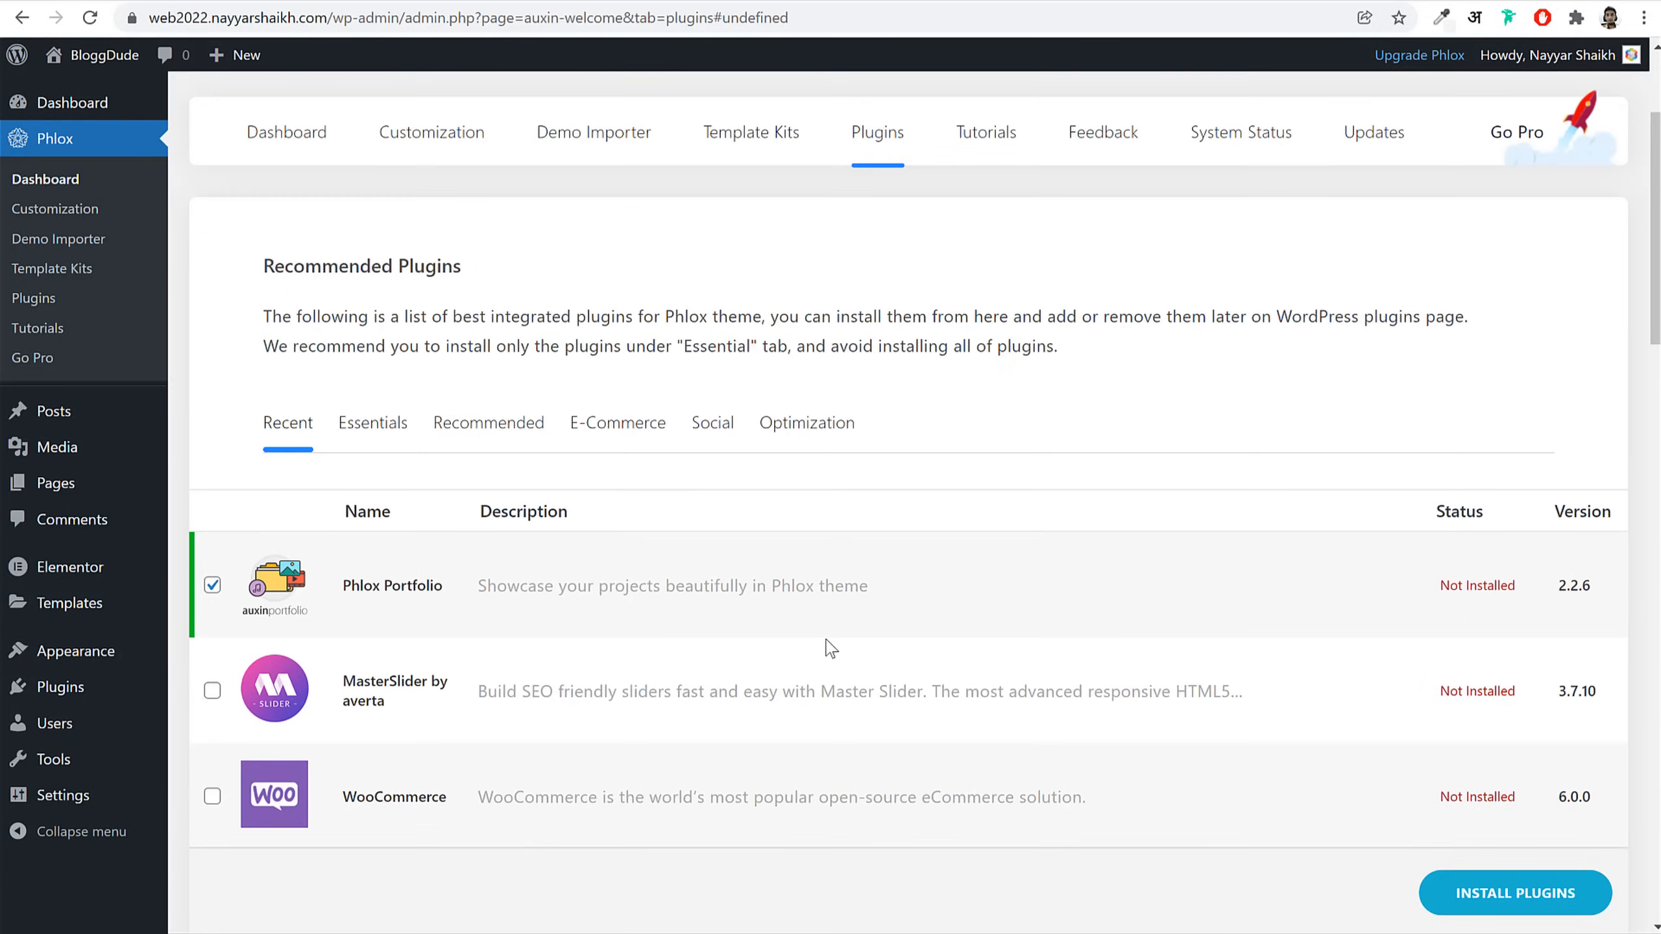
Step: Install Phlox Portfolio, Contact Form 7 and MailChimp for WordPress, and check each shows Activated
left_click(1534, 895)
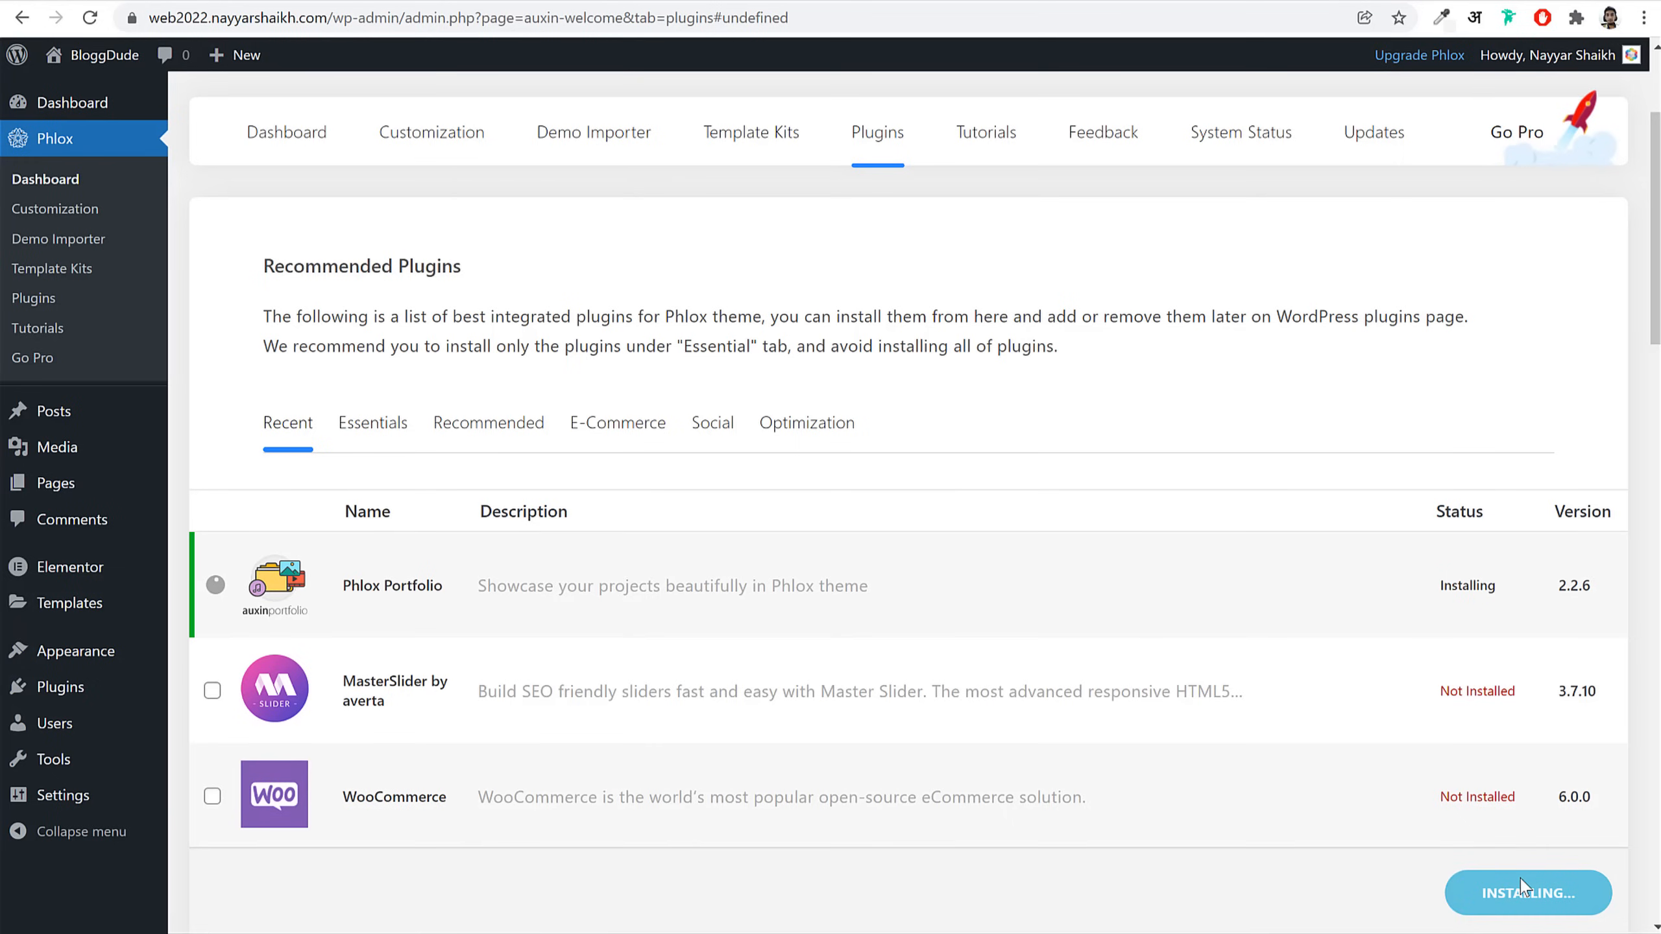
left_click_drag(341, 582, 510, 593)
scroll(666, 673, "down", 10)
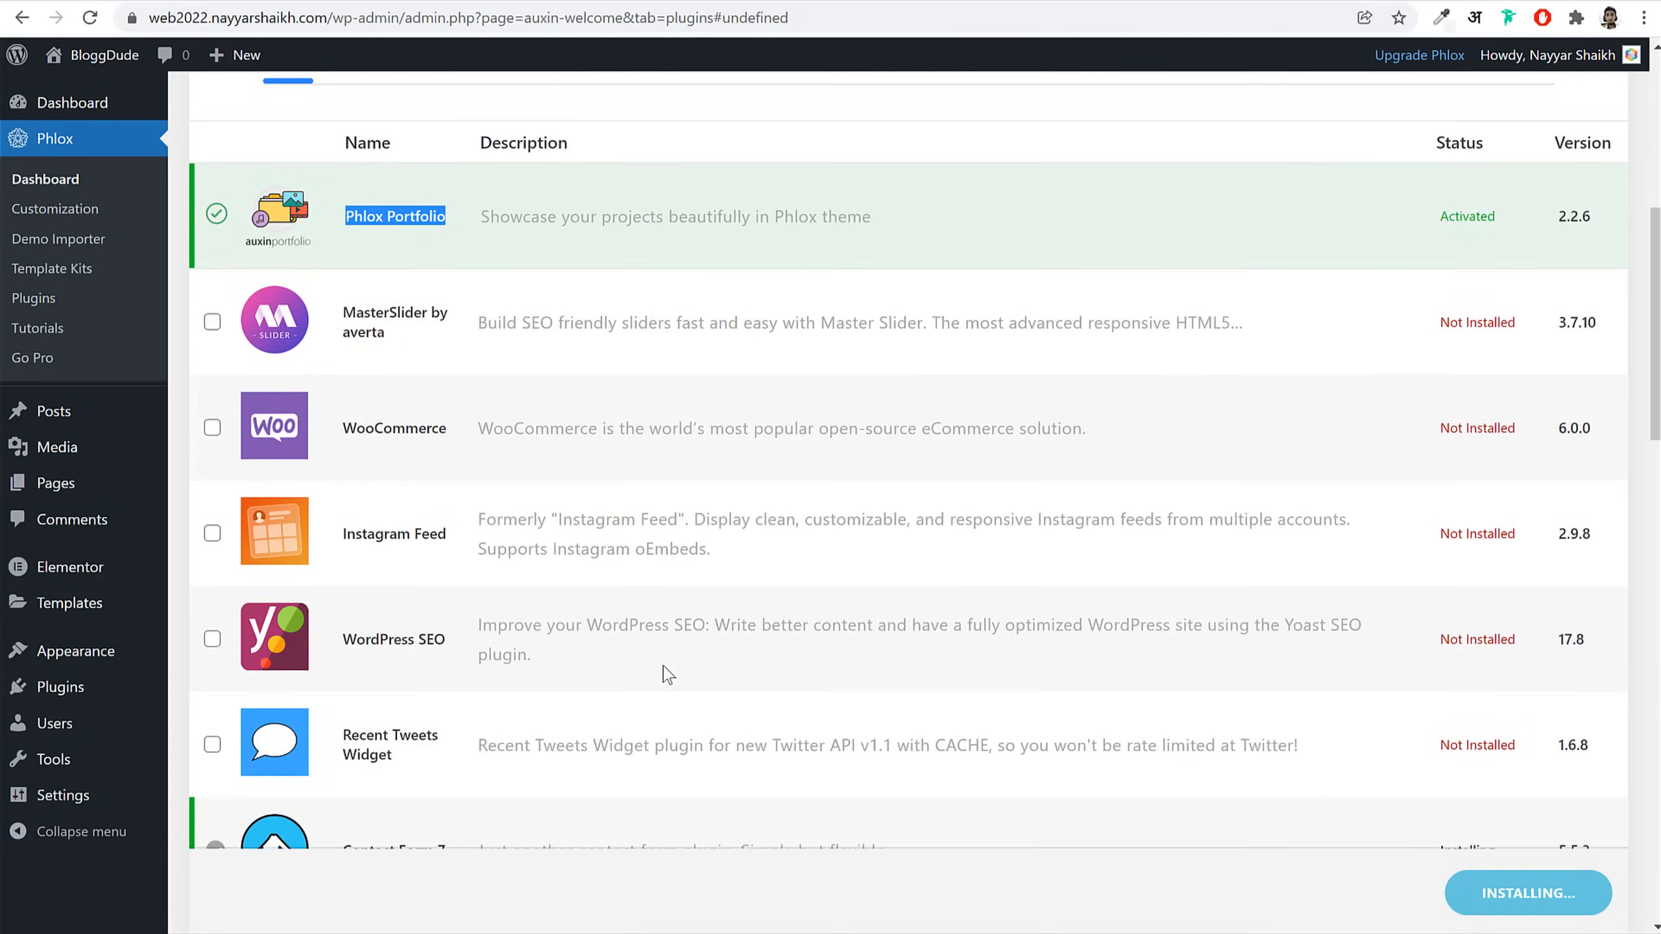
left_click_drag(342, 482, 544, 548)
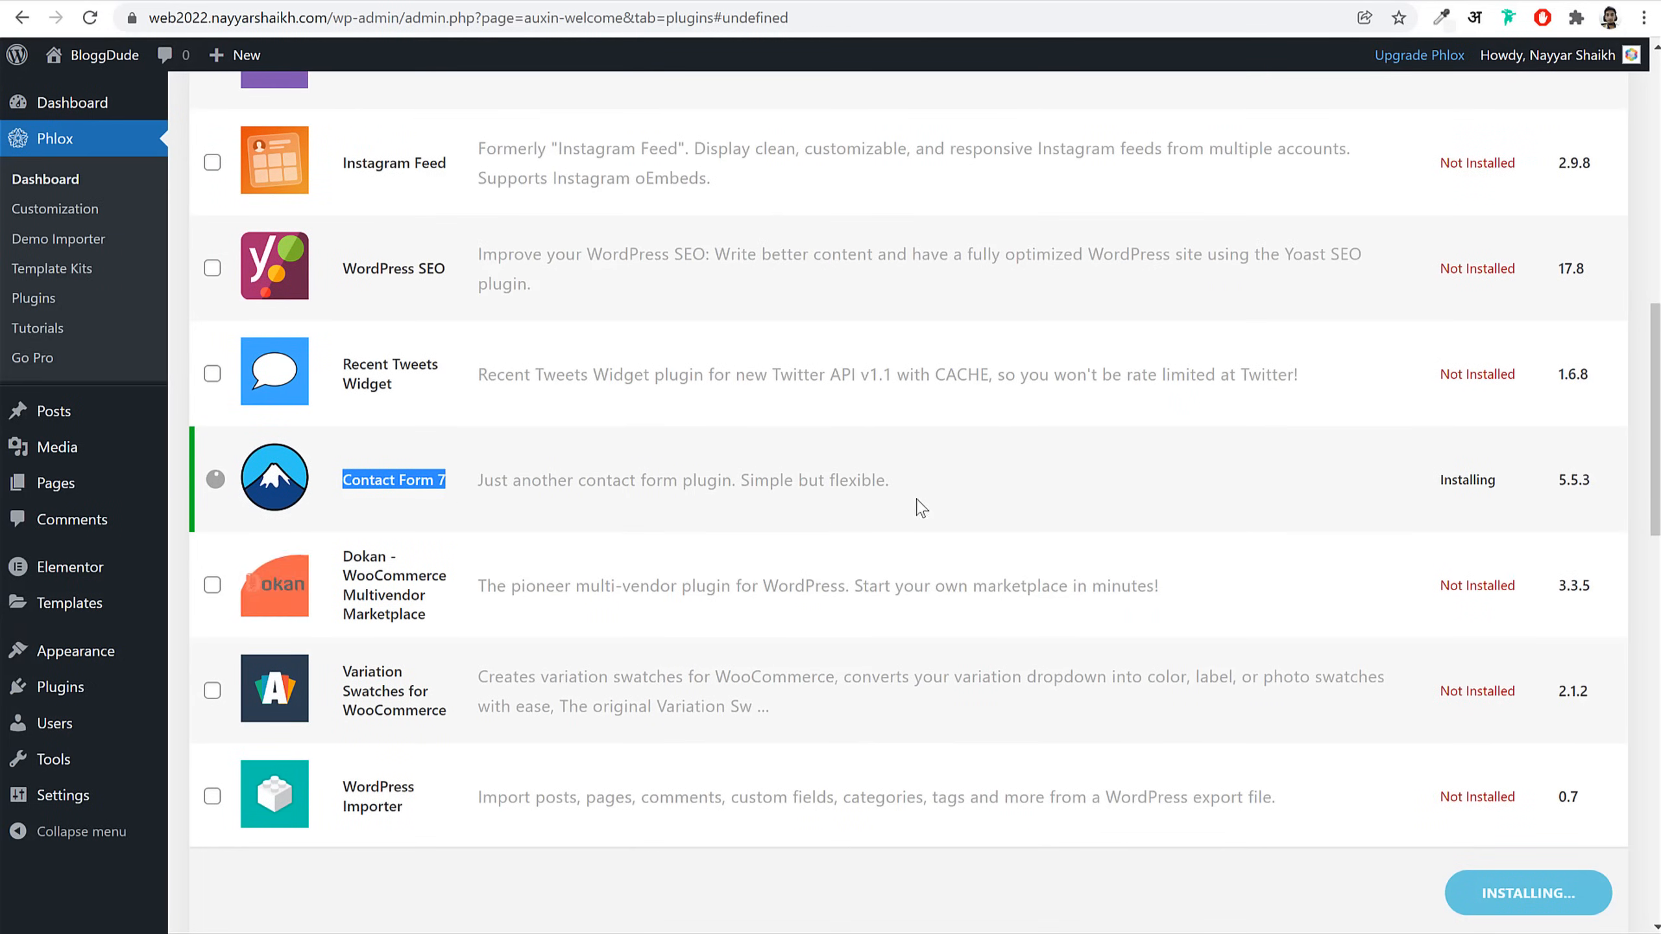
left_click_drag(1440, 483, 1515, 487)
scroll(1186, 527, "down", 15)
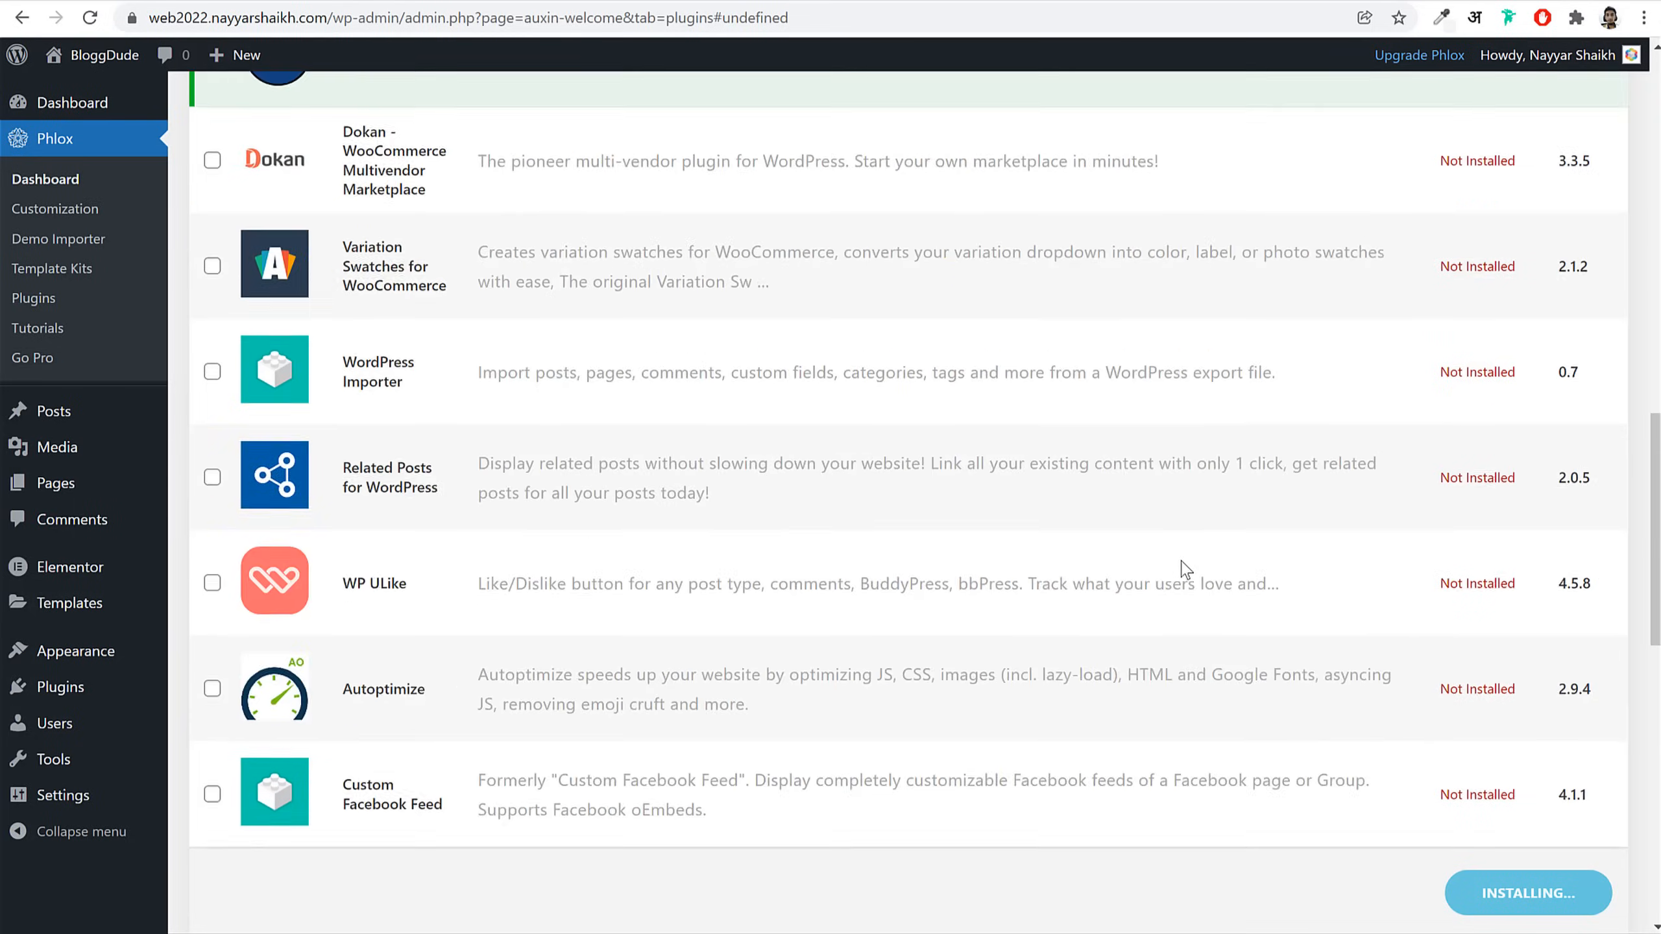
scroll(730, 632, "down", 3)
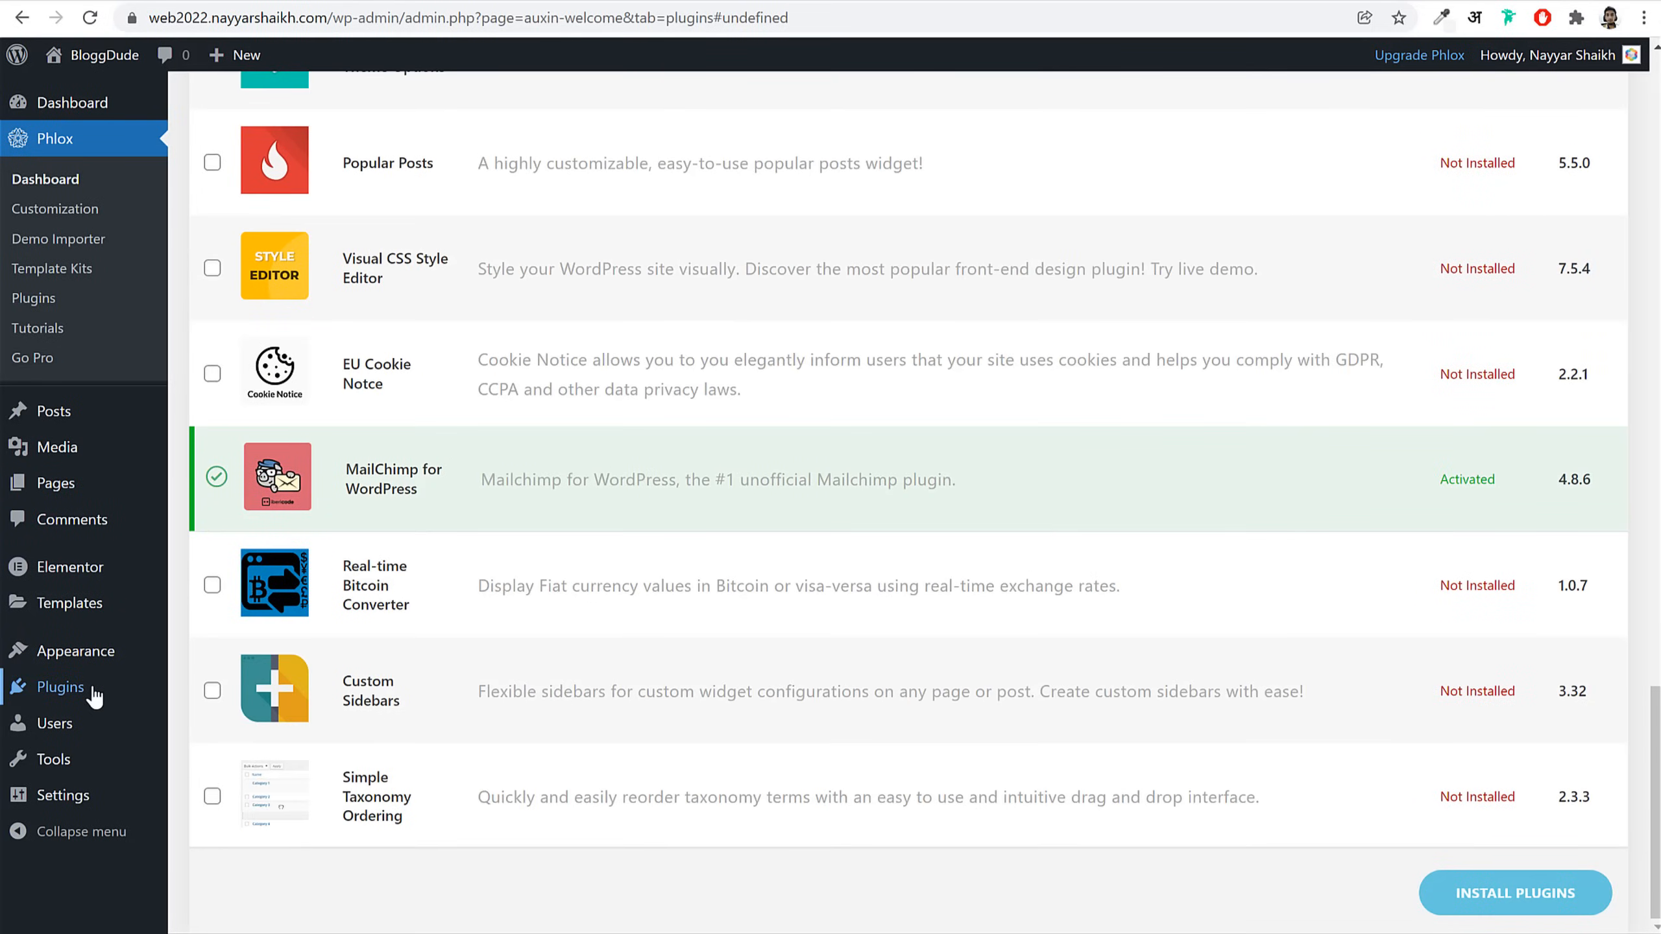
Step: Enable auto-updates for Contact Form 7, Elementor, Mailchimp, Phlox Core Elements and Phlox Portfolio
left_click(70, 697)
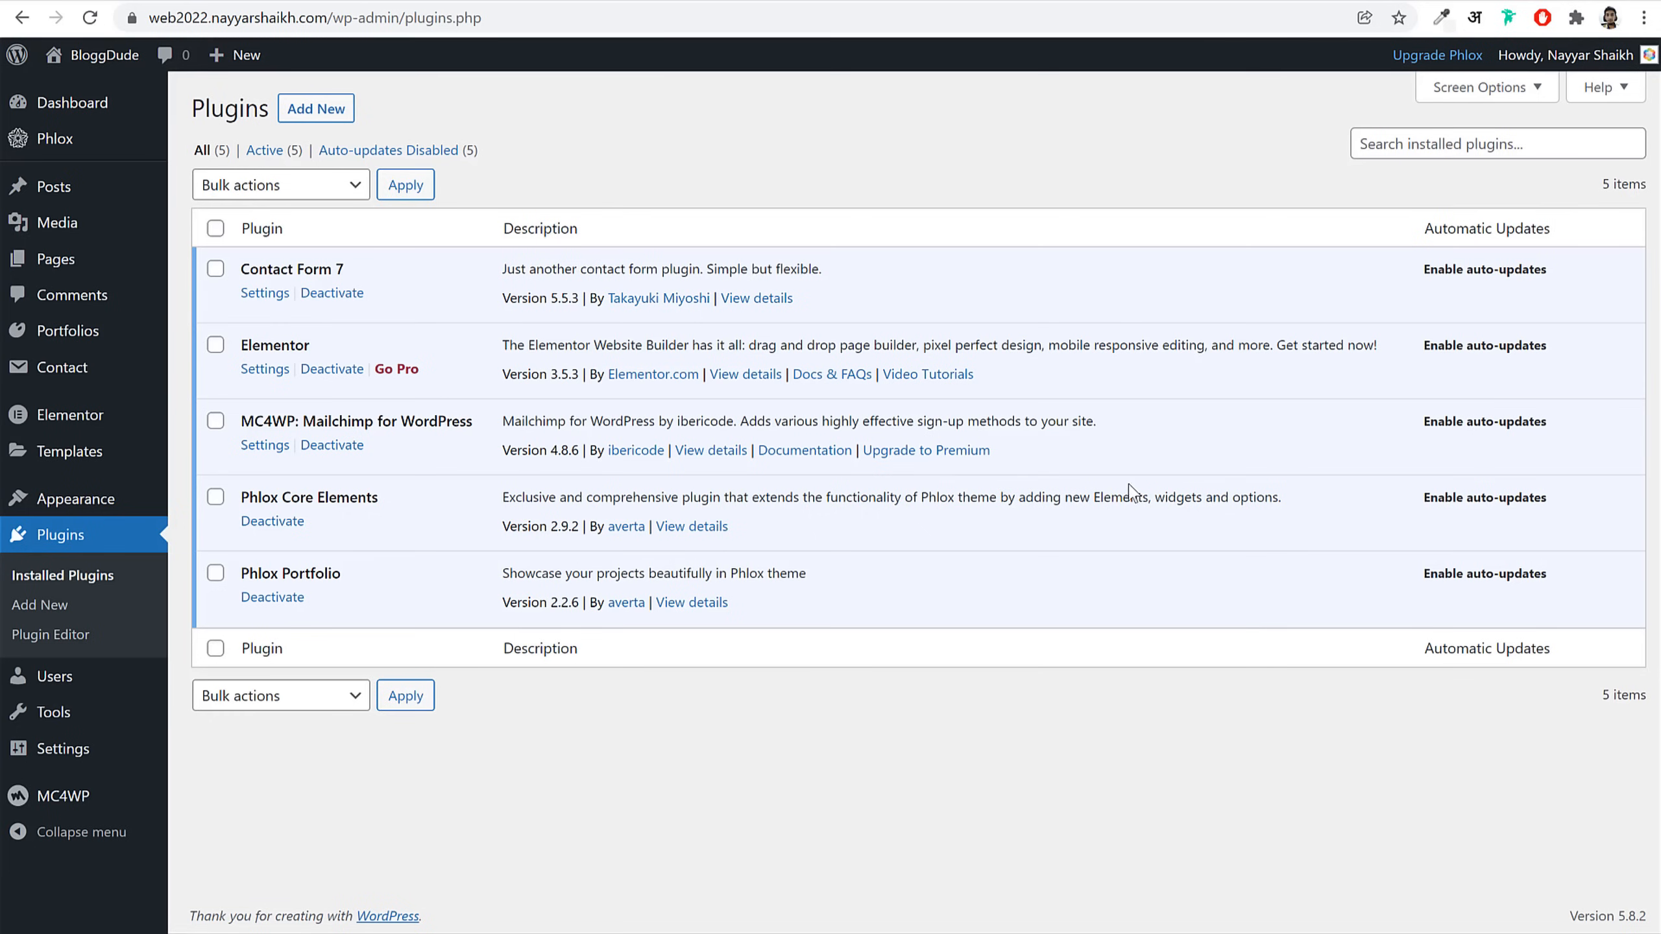
left_click(1505, 270)
left_click(1486, 345)
left_click(1472, 422)
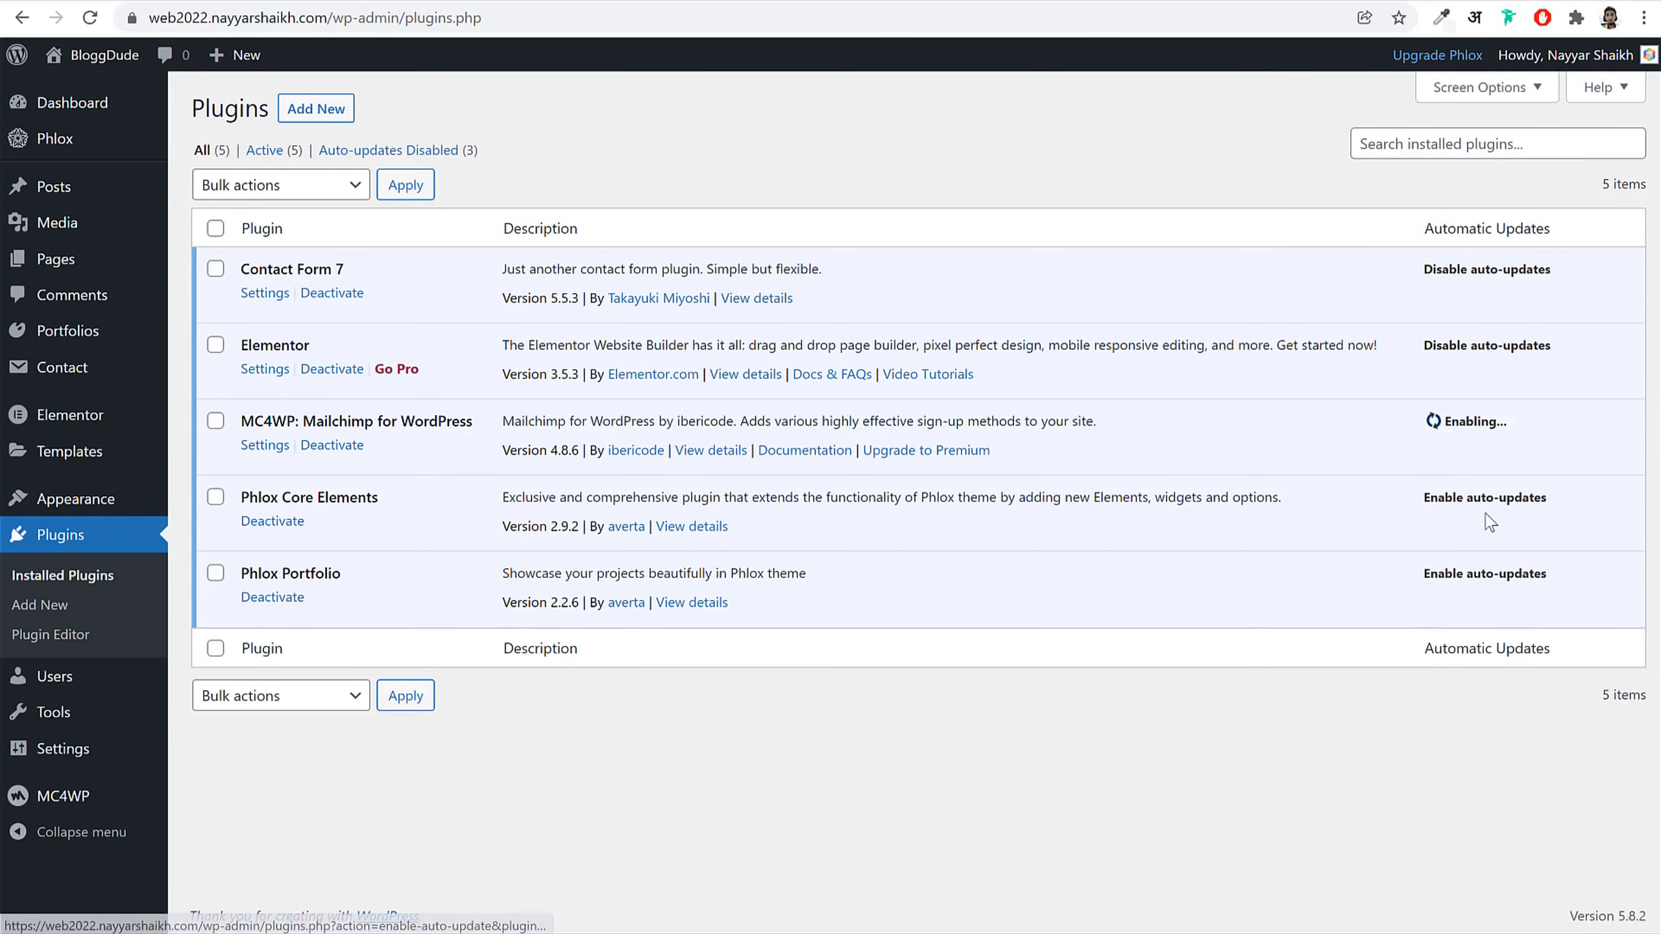
left_click(1483, 498)
left_click(1485, 573)
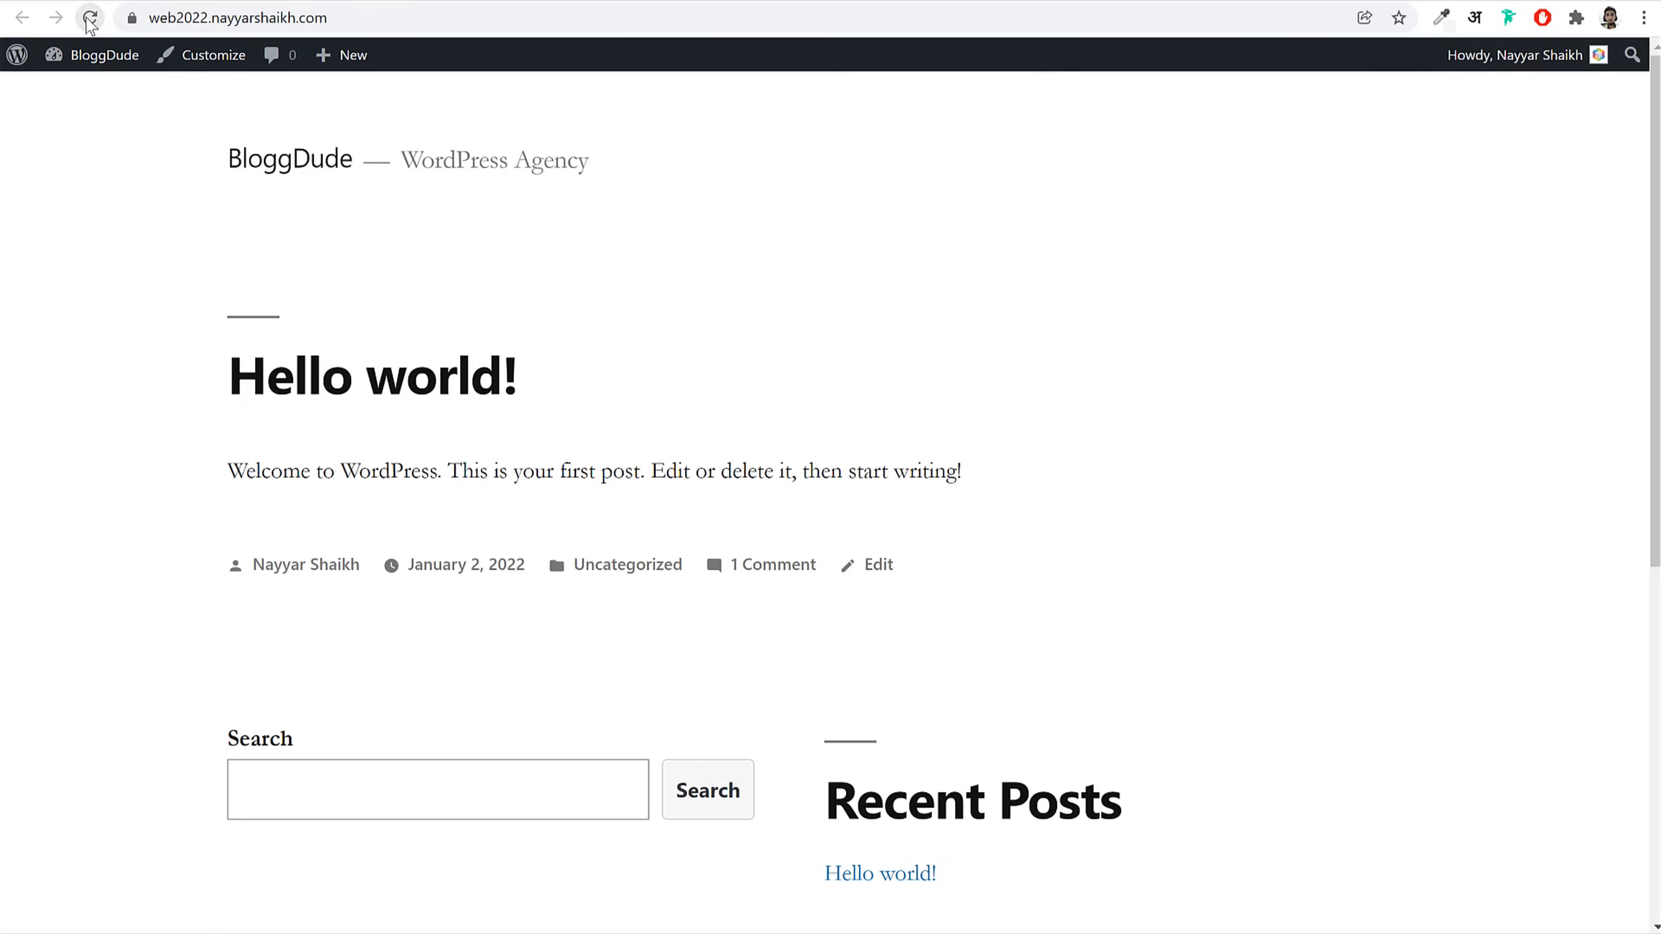
Step: Reload the BloggDude homepage in the Phlox layout and browse the Agency demo site for reference
left_click(89, 18)
scroll(1105, 527, "down", 1)
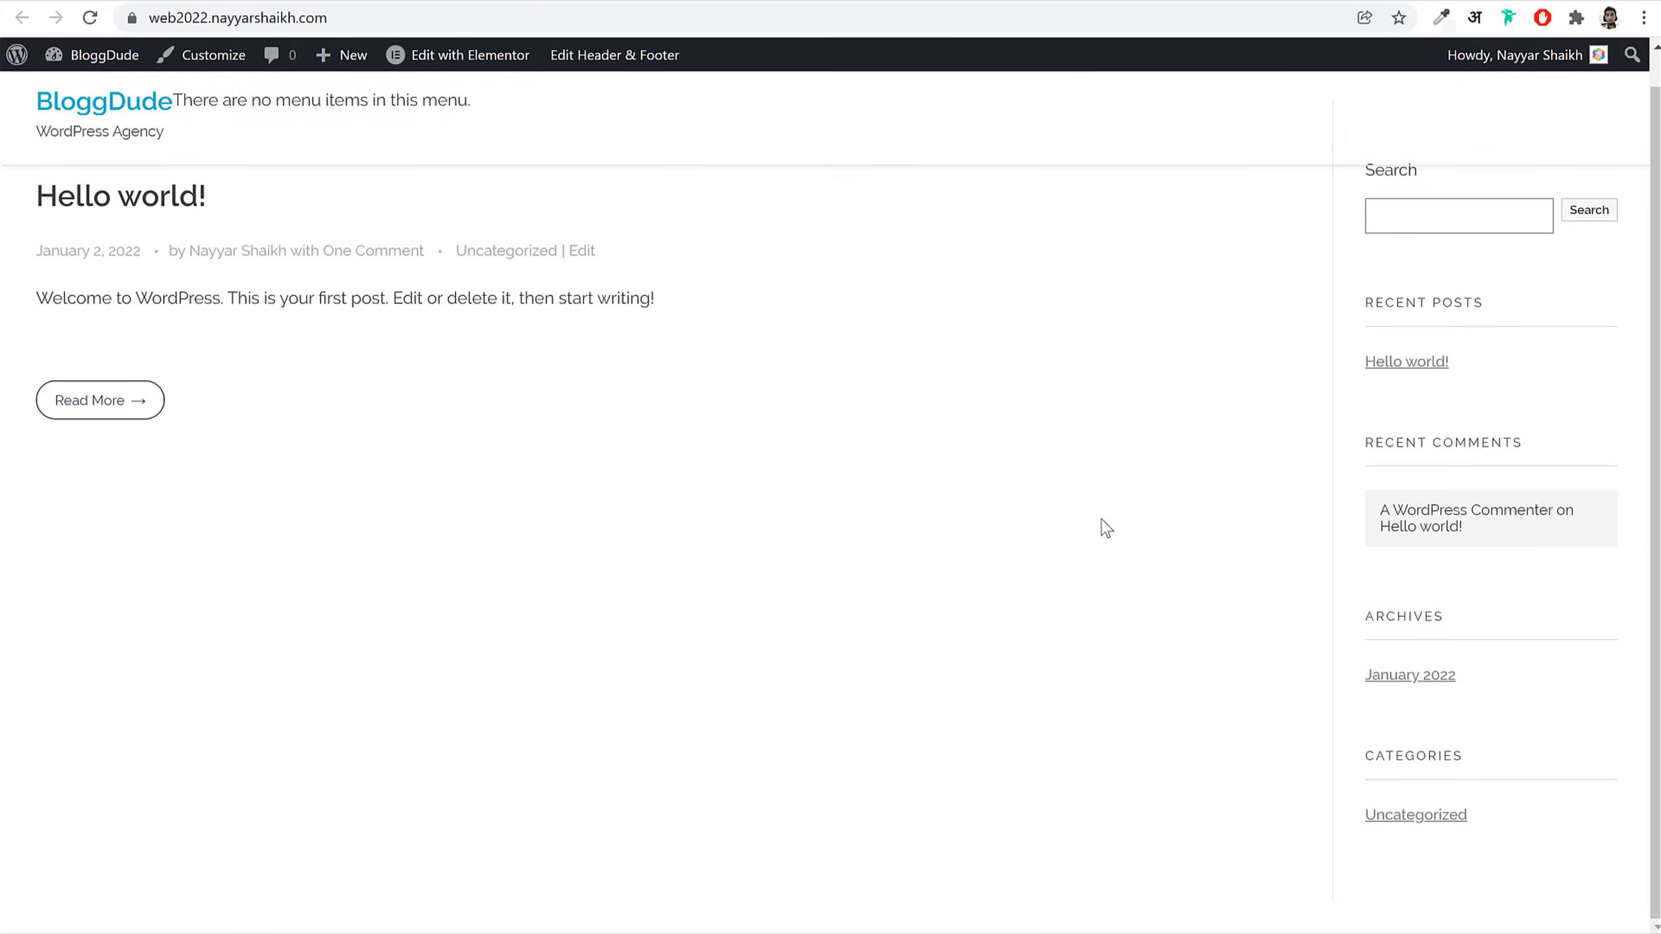
scroll(1105, 527, "up", 1)
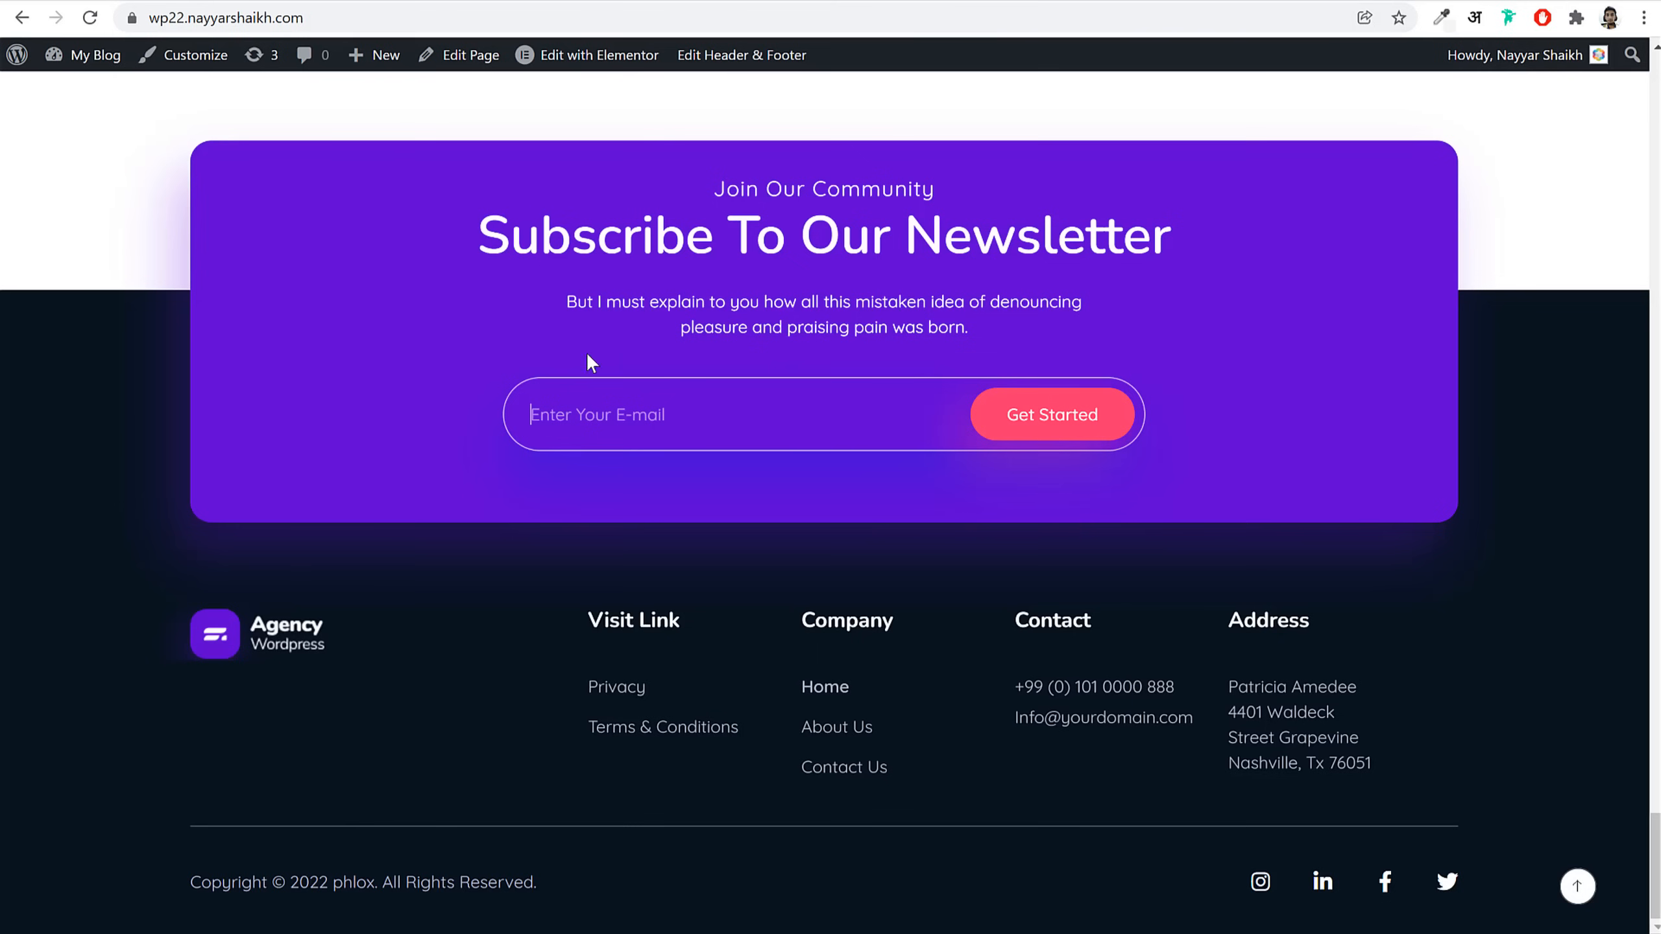
scroll(647, 458, "up", 20)
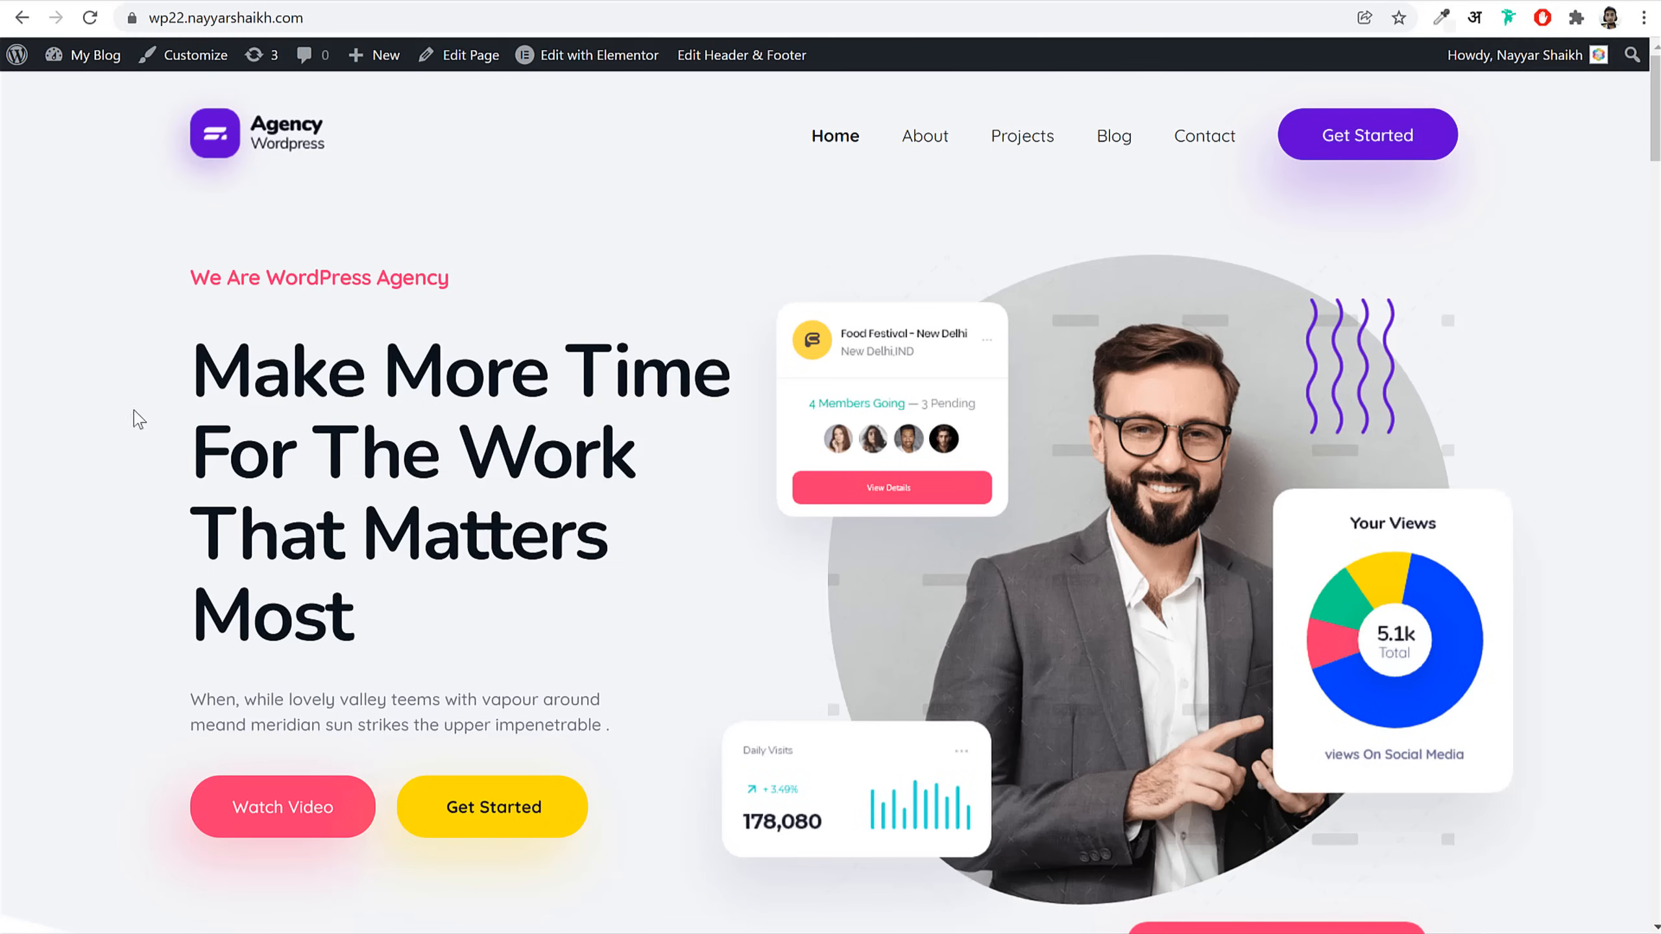
scroll(132, 416, "down", 20)
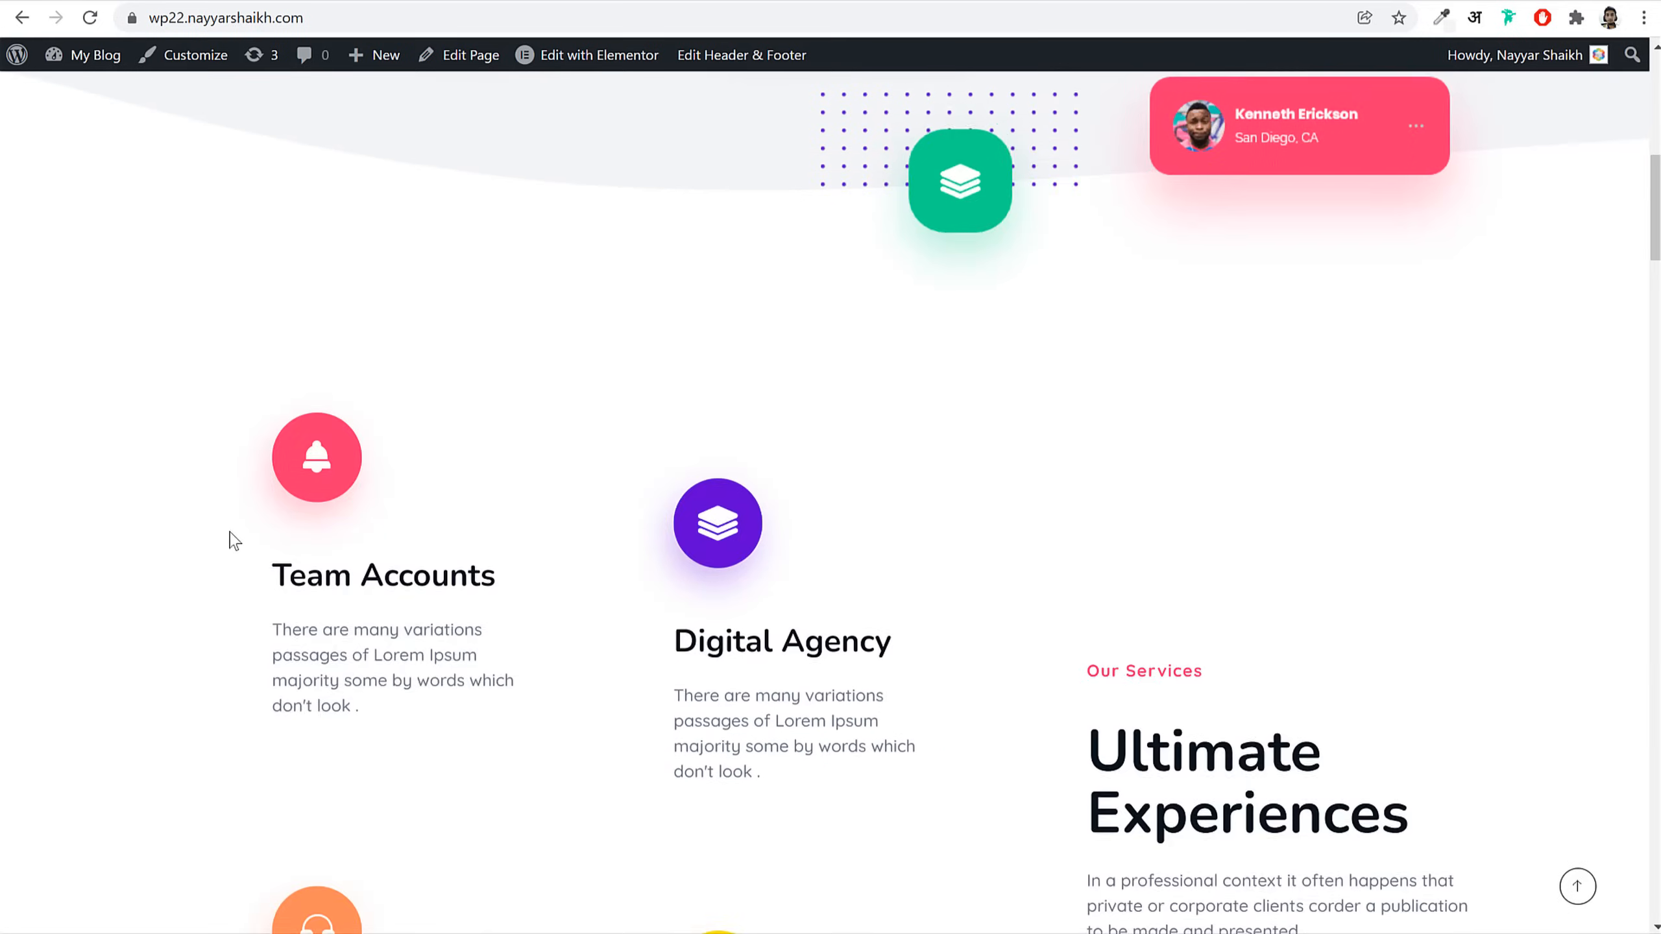
scroll(602, 631, "up", 20)
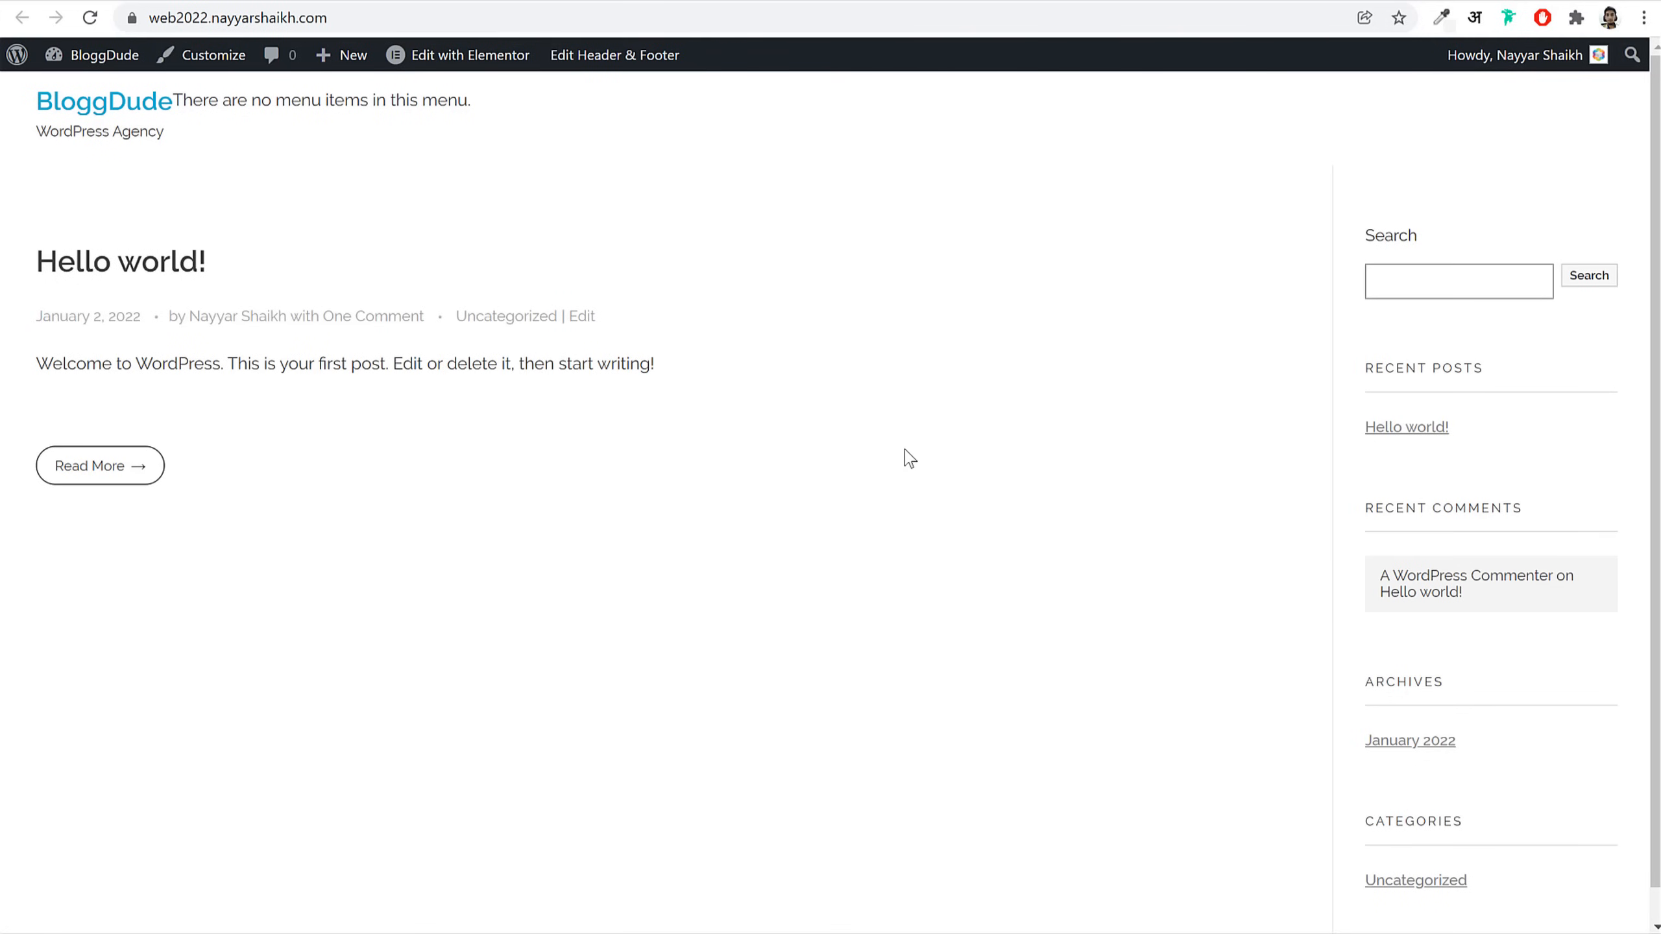
Step: Set Site Max Width under General Layout to 1200 Pixels in the Customizer and publish it
left_click(197, 54)
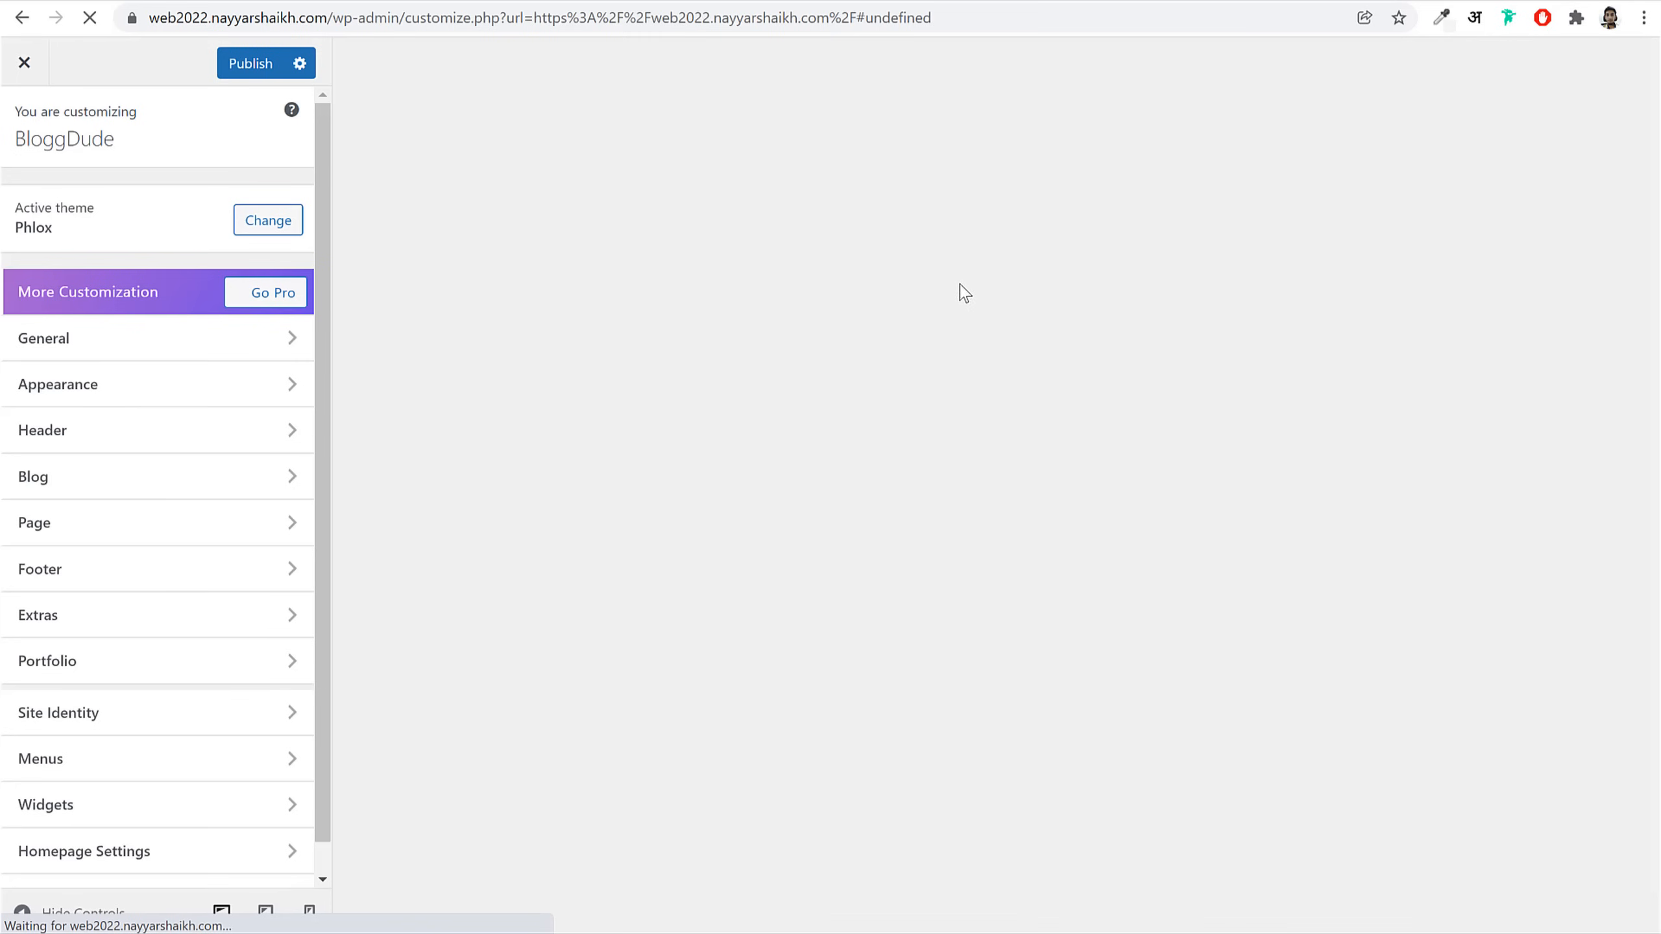
scroll(238, 537, "down", 2)
scroll(238, 561, "up", 2)
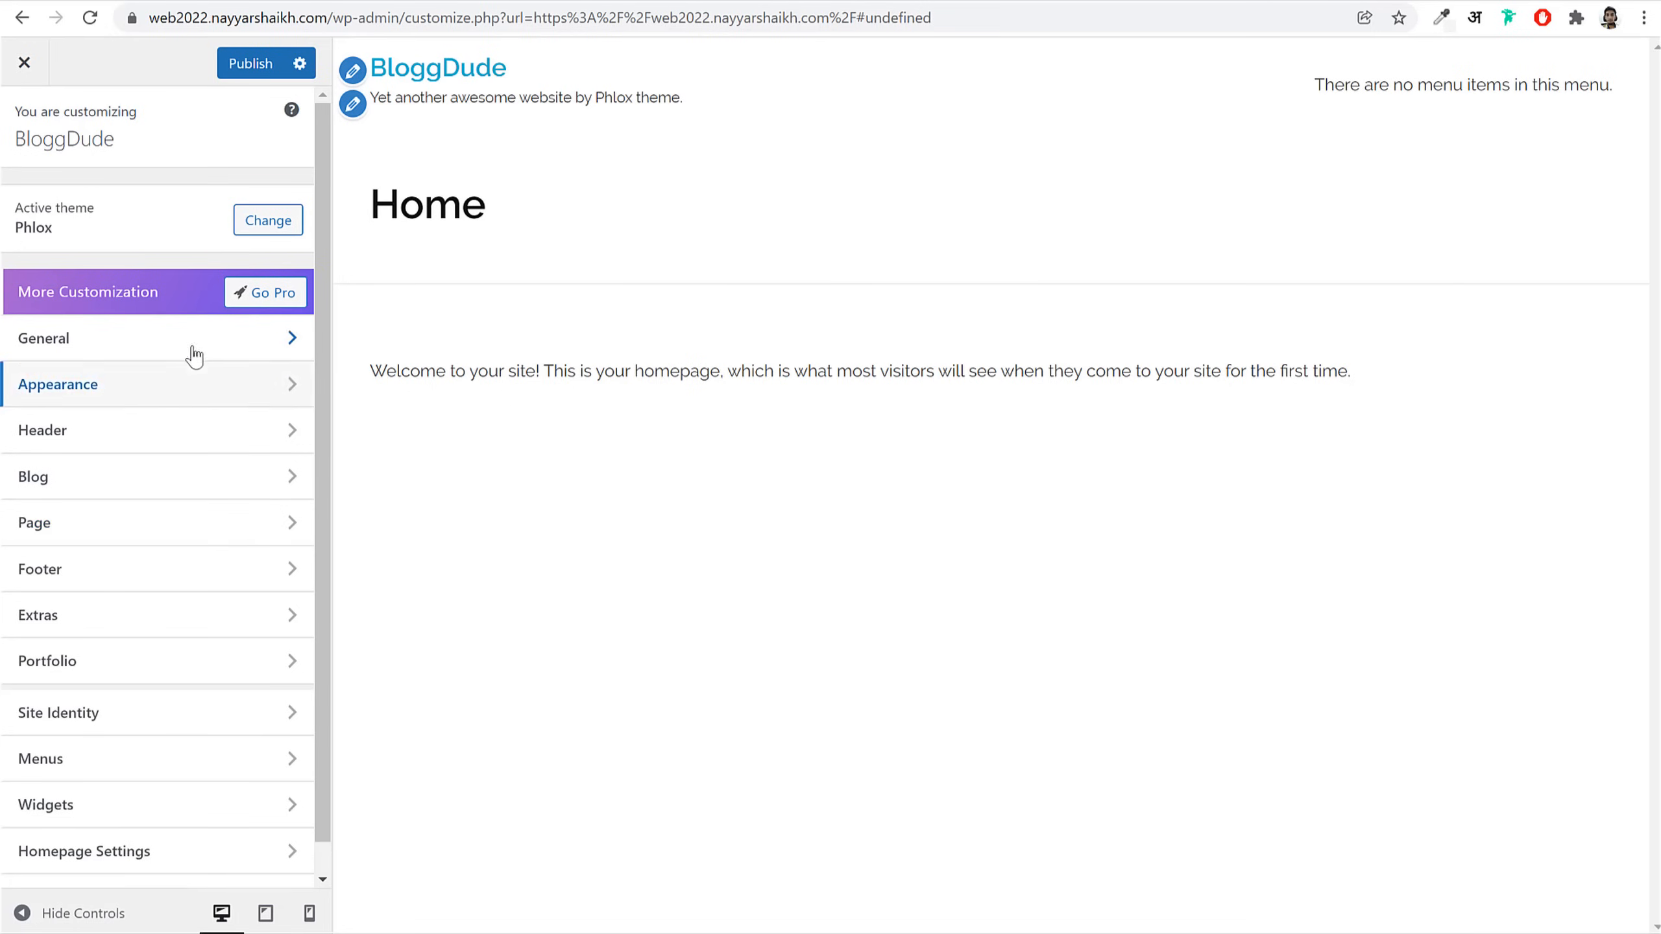
left_click(141, 357)
left_click(136, 211)
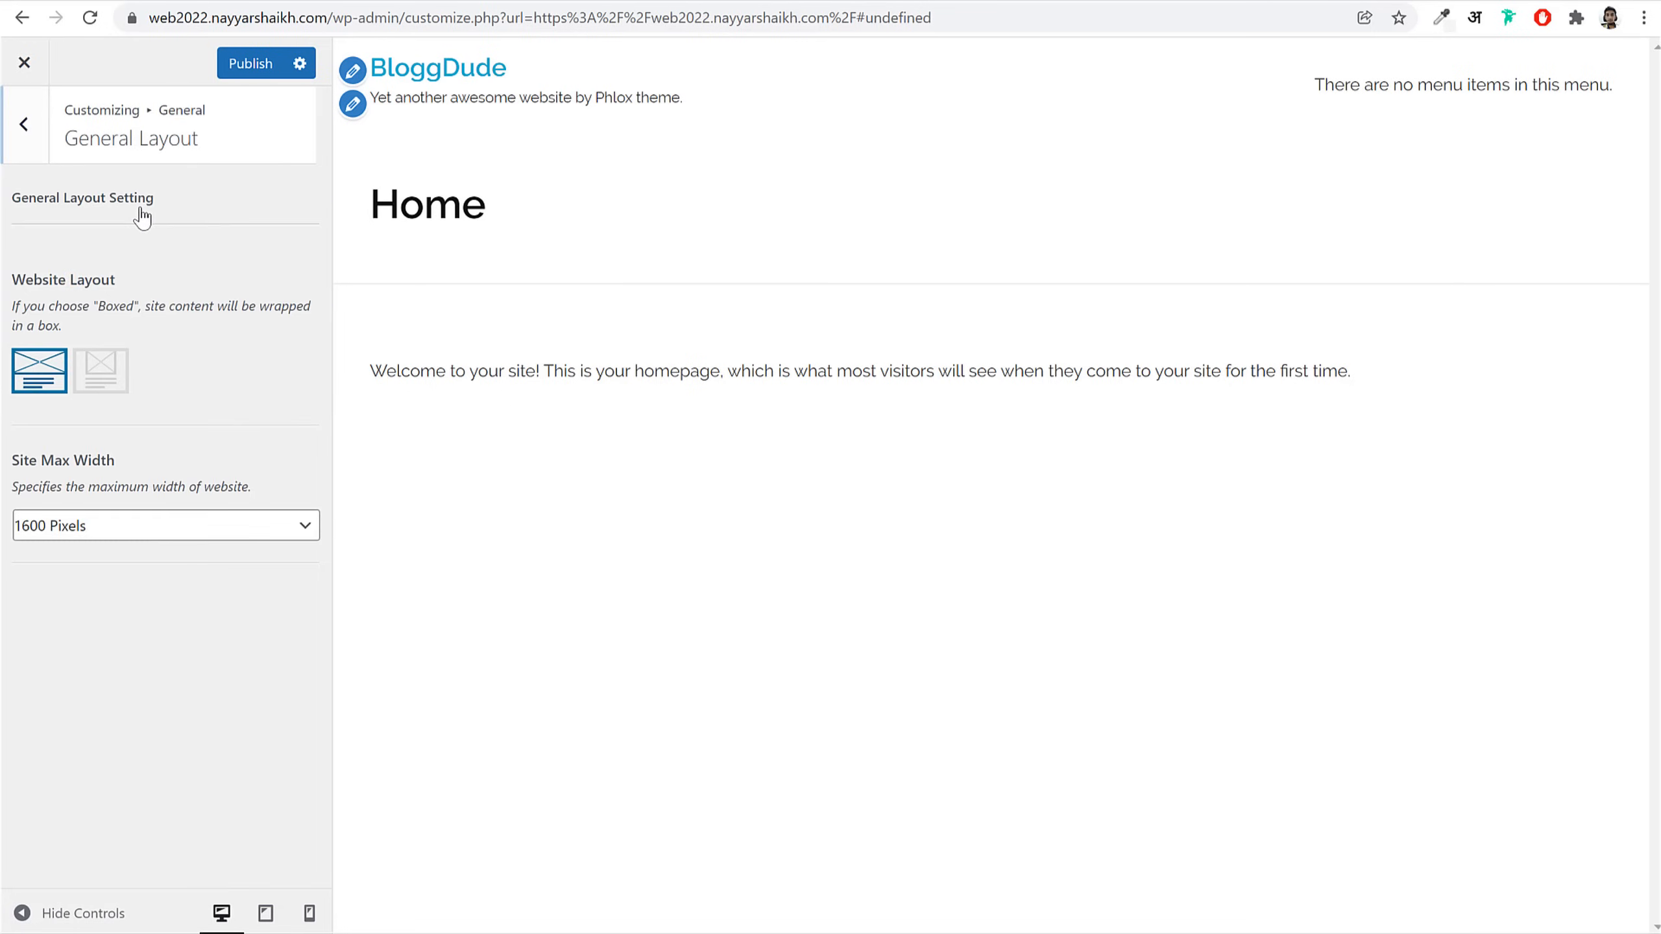
left_click(123, 527)
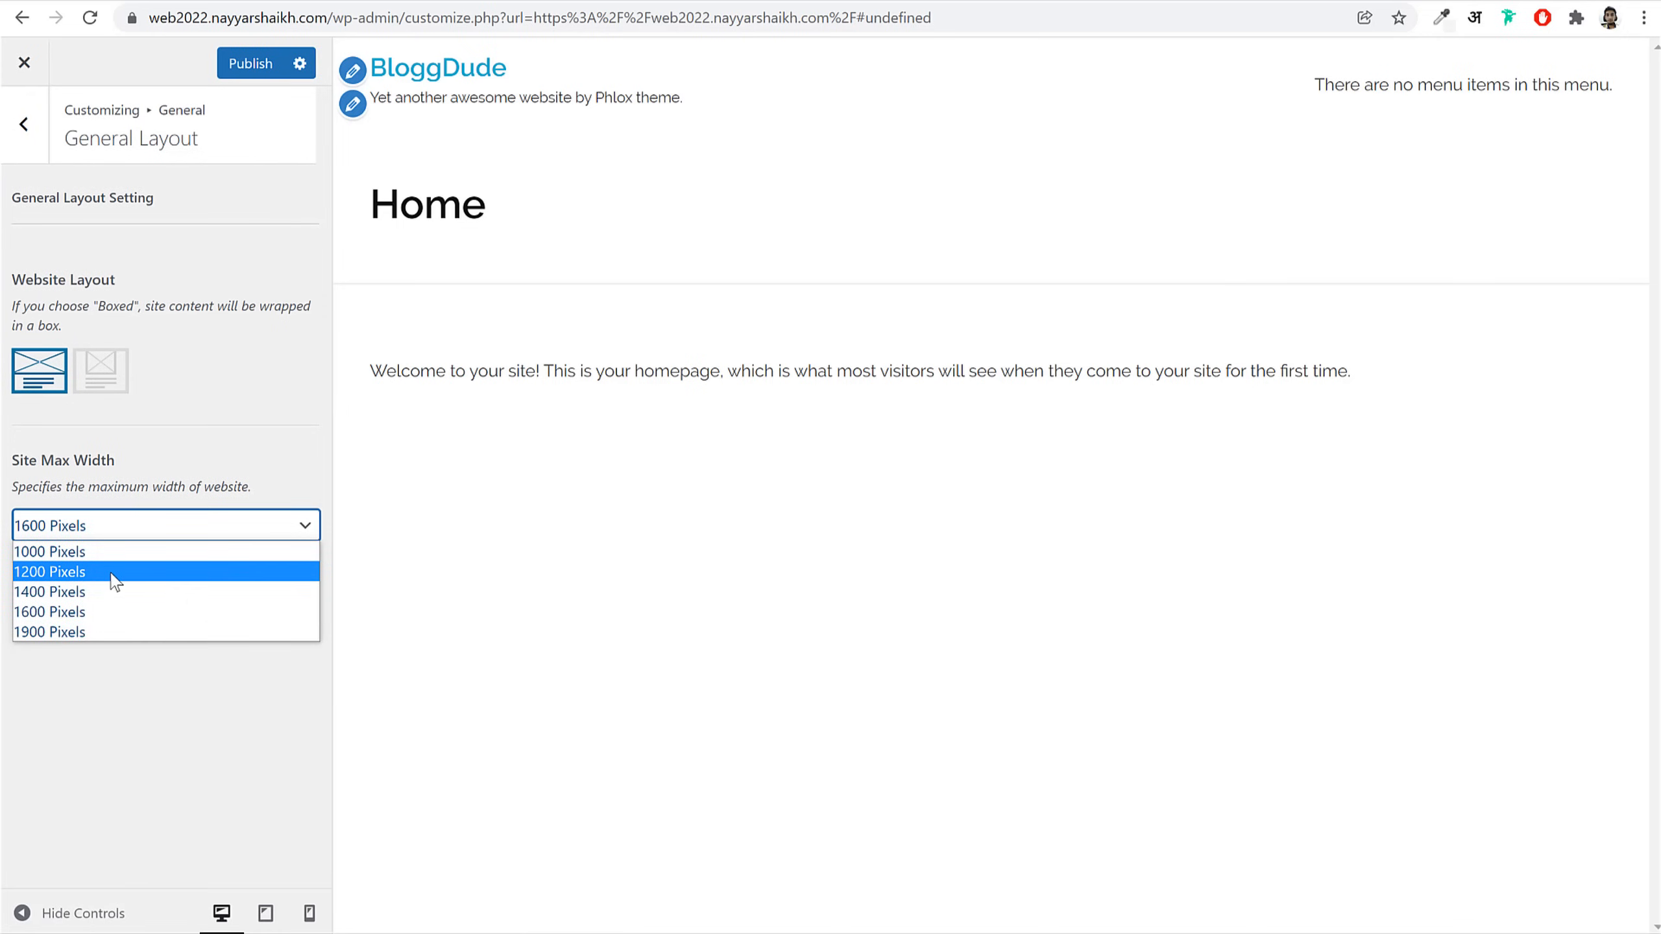
left_click(115, 572)
left_click(232, 63)
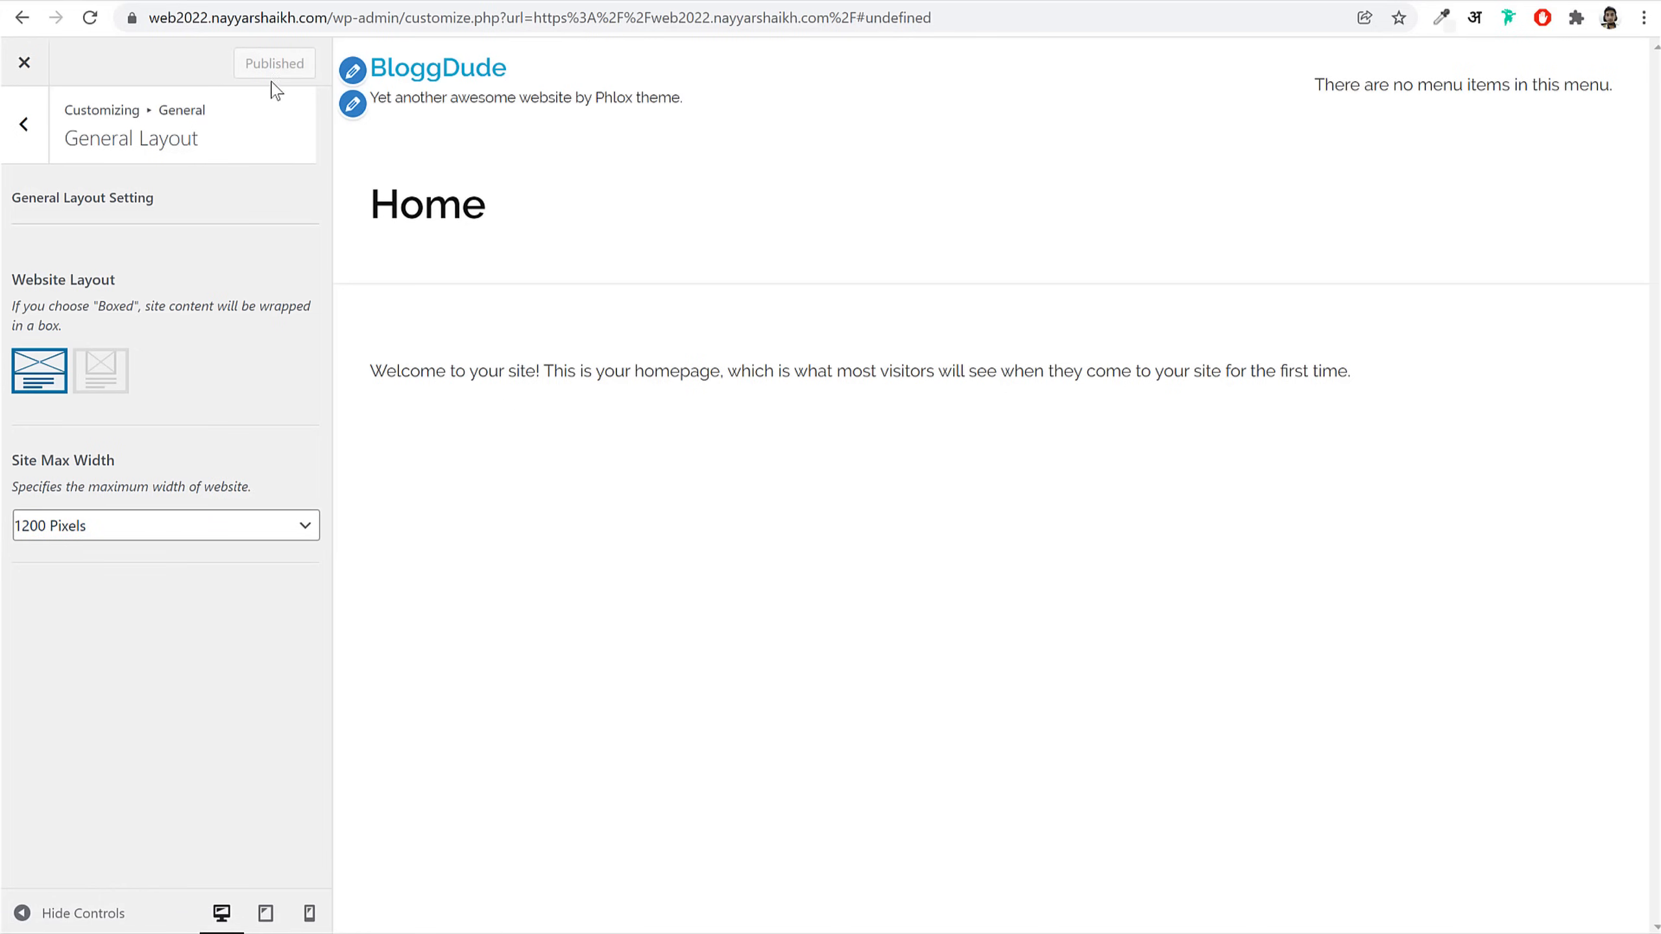
left_click(25, 66)
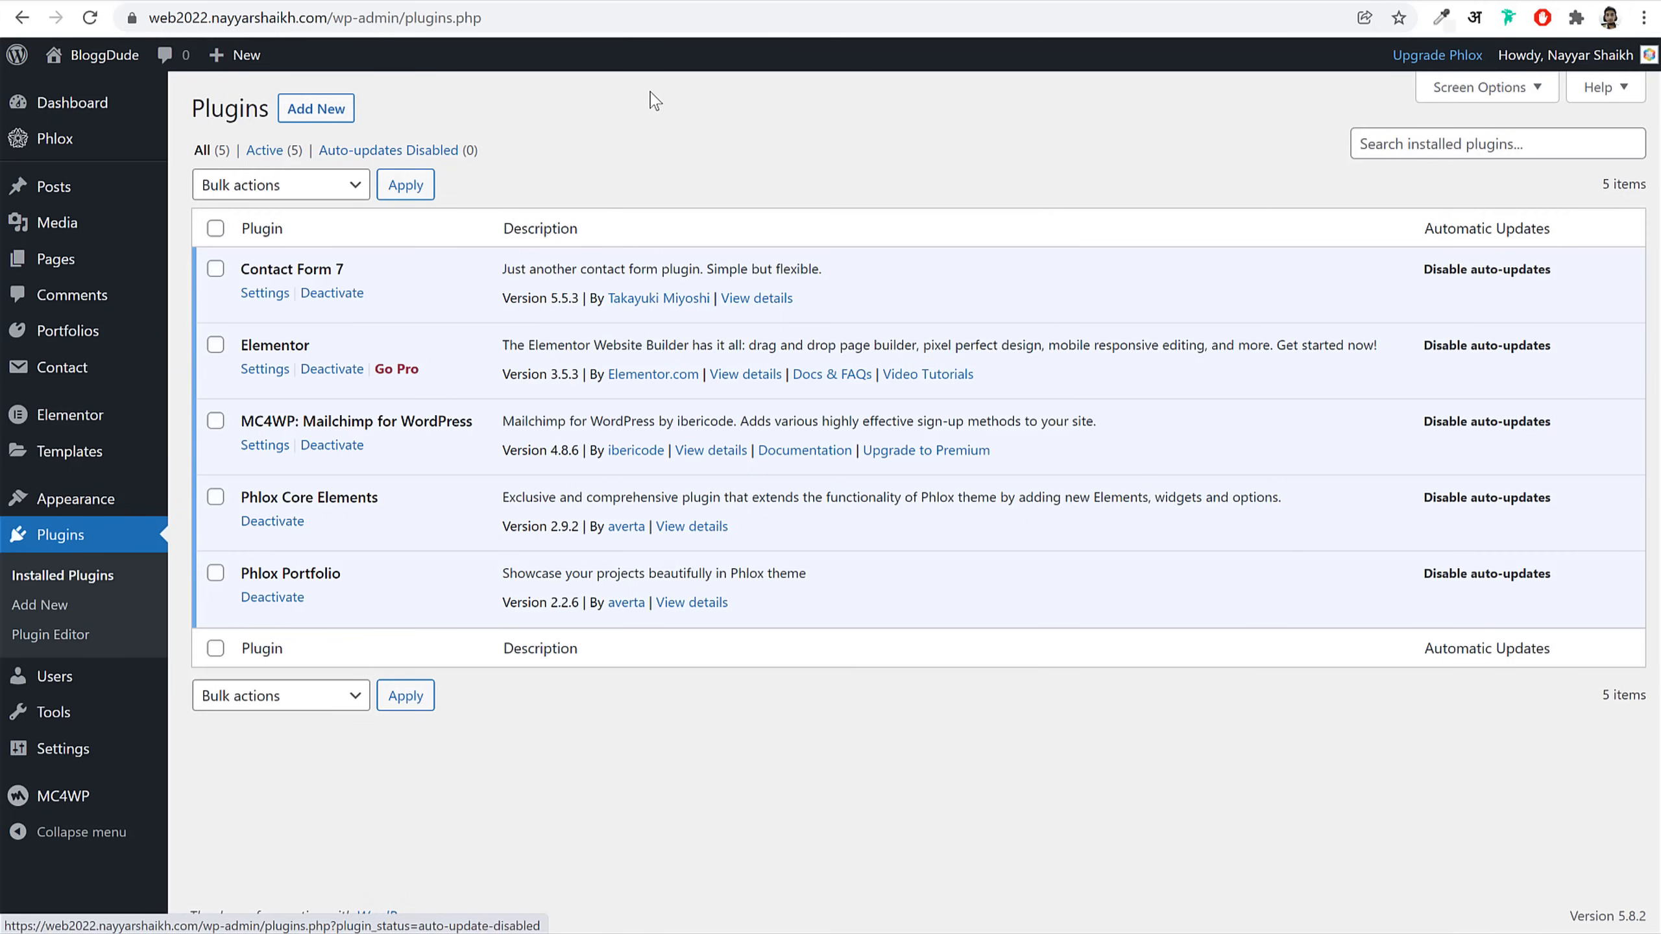
Step: Review the Pages list and dismiss the block editor's welcome dialog on a new page
left_click(83, 264)
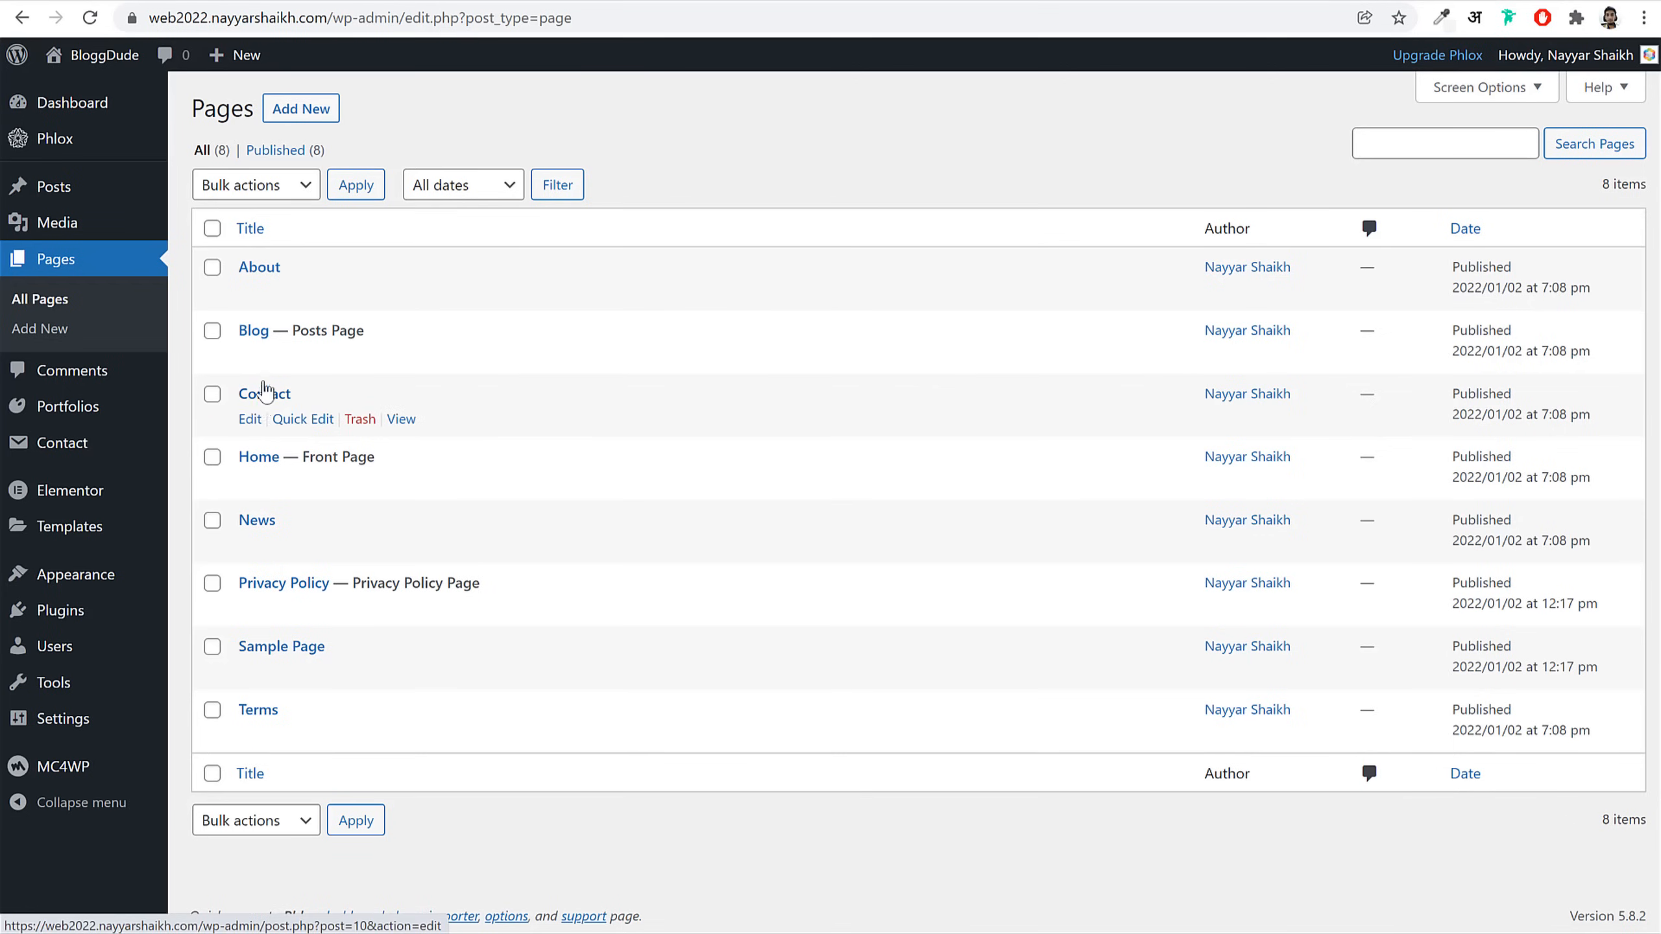
left_click_drag(375, 457, 296, 461)
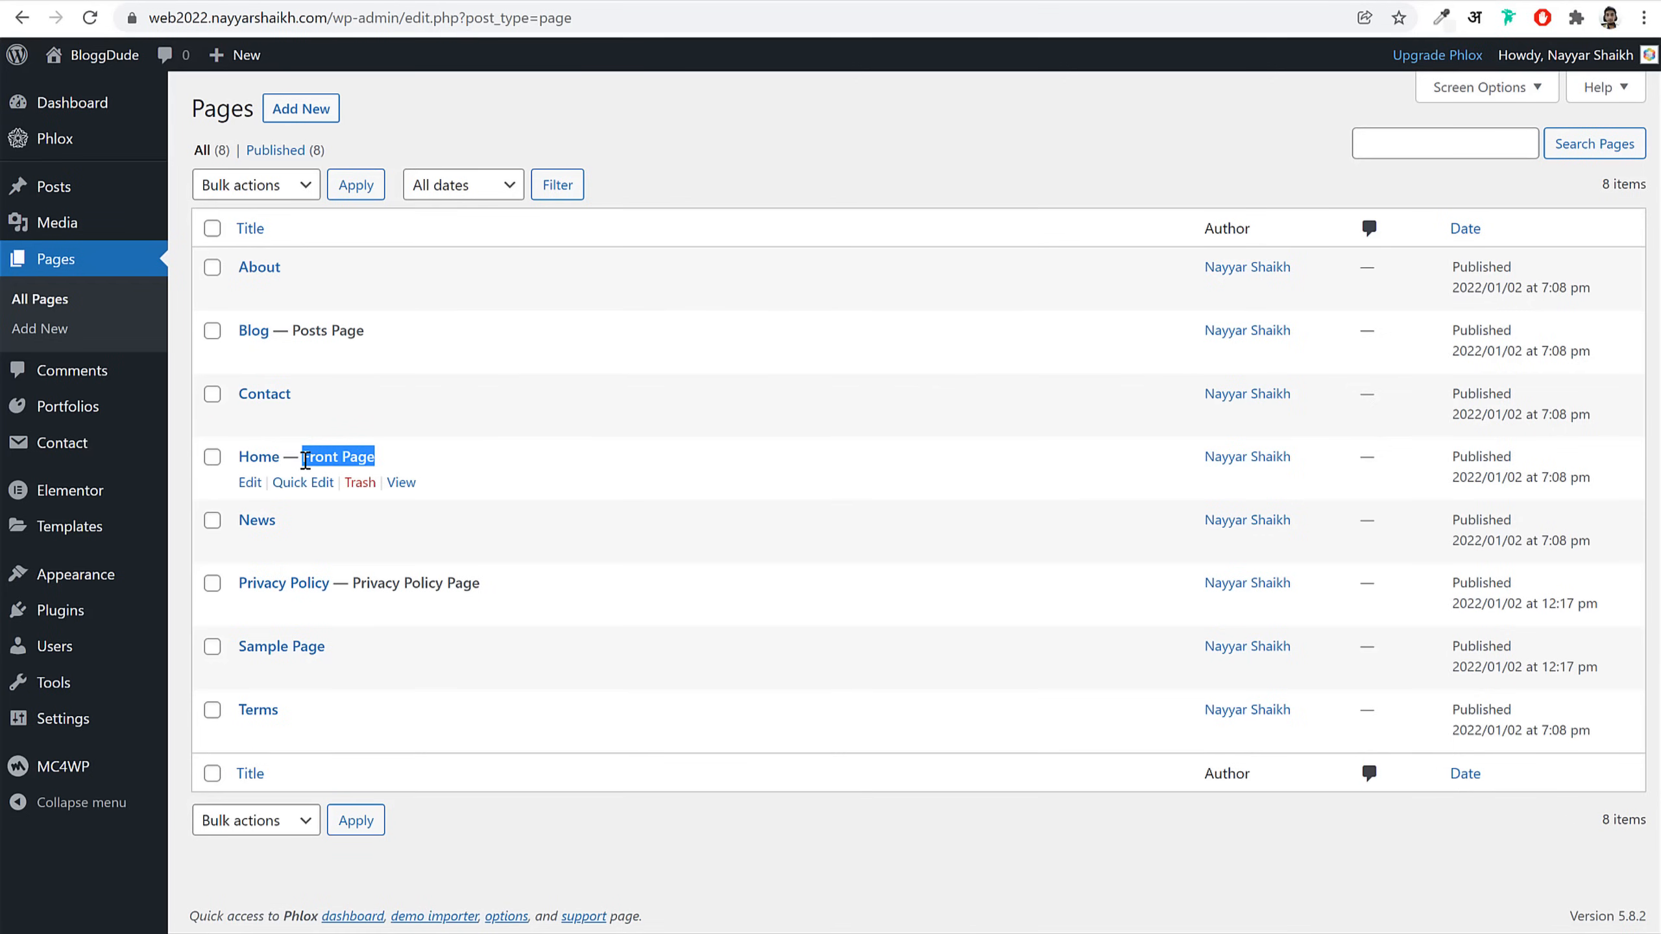
left_click(519, 455)
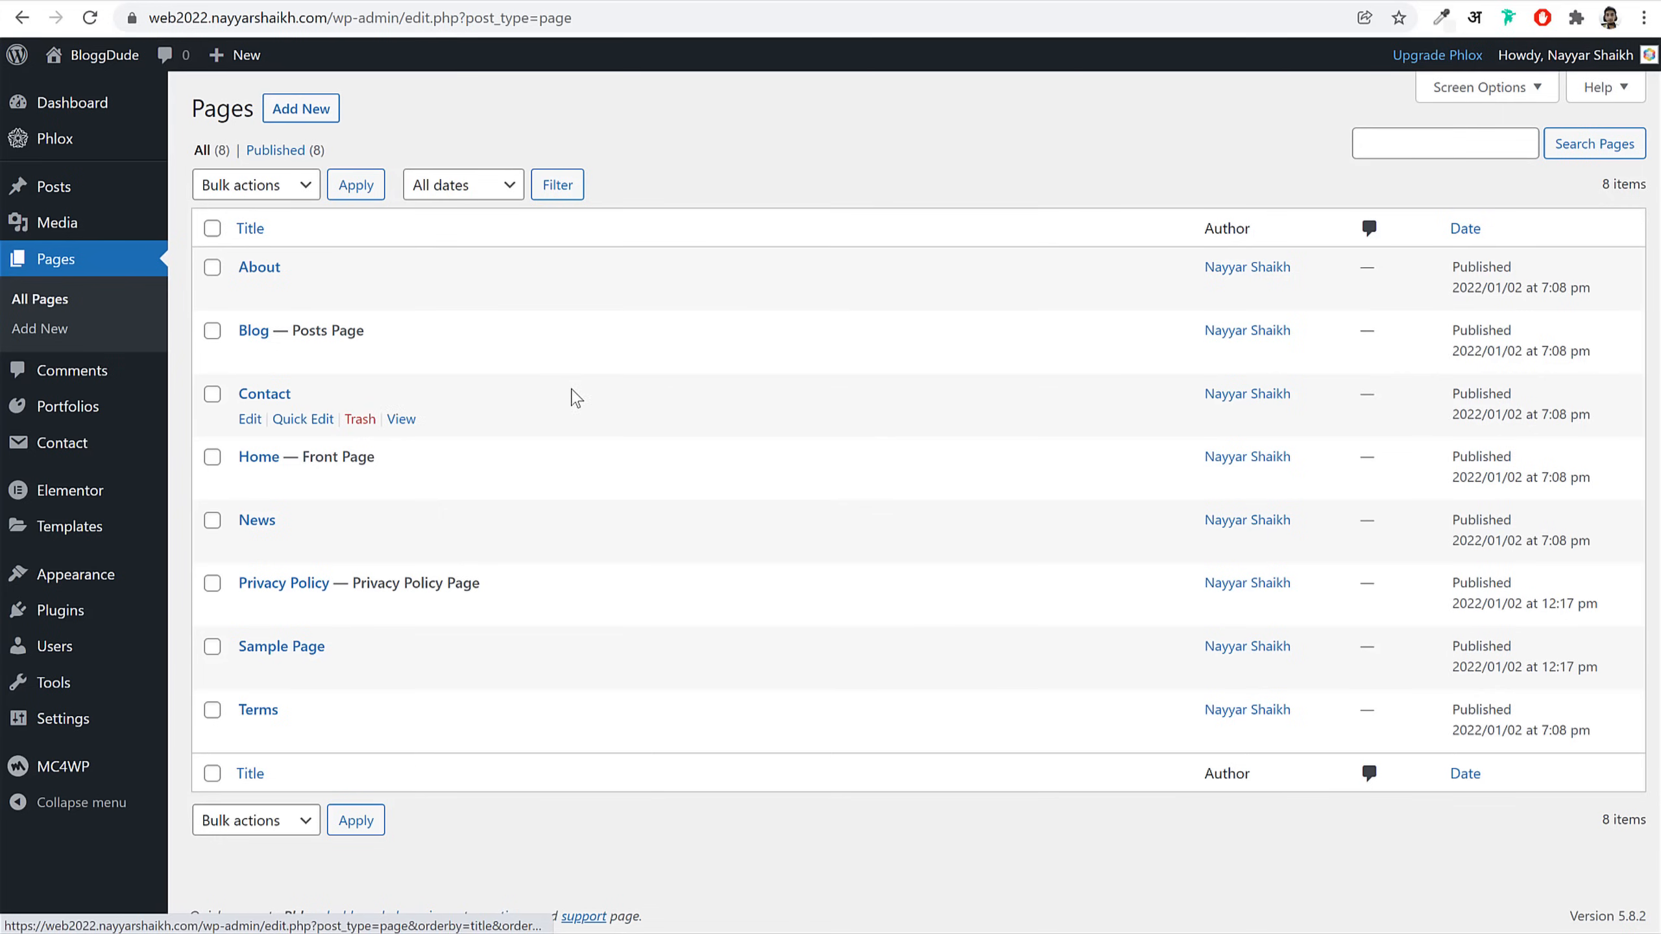
left_click(307, 109)
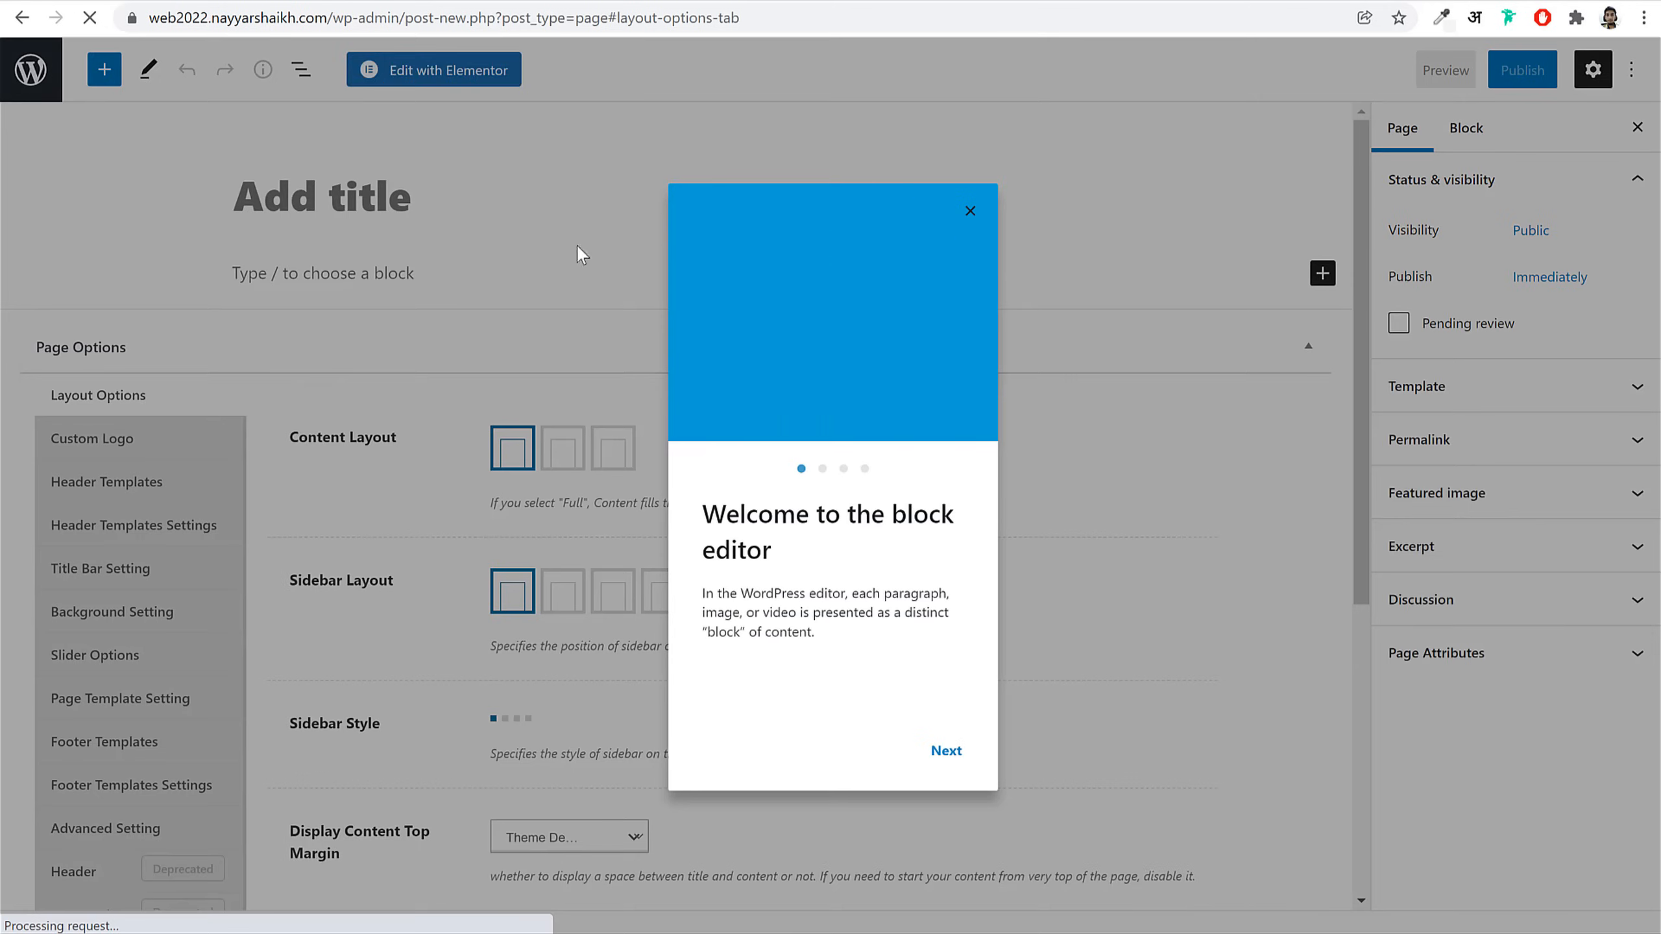
left_click(626, 169)
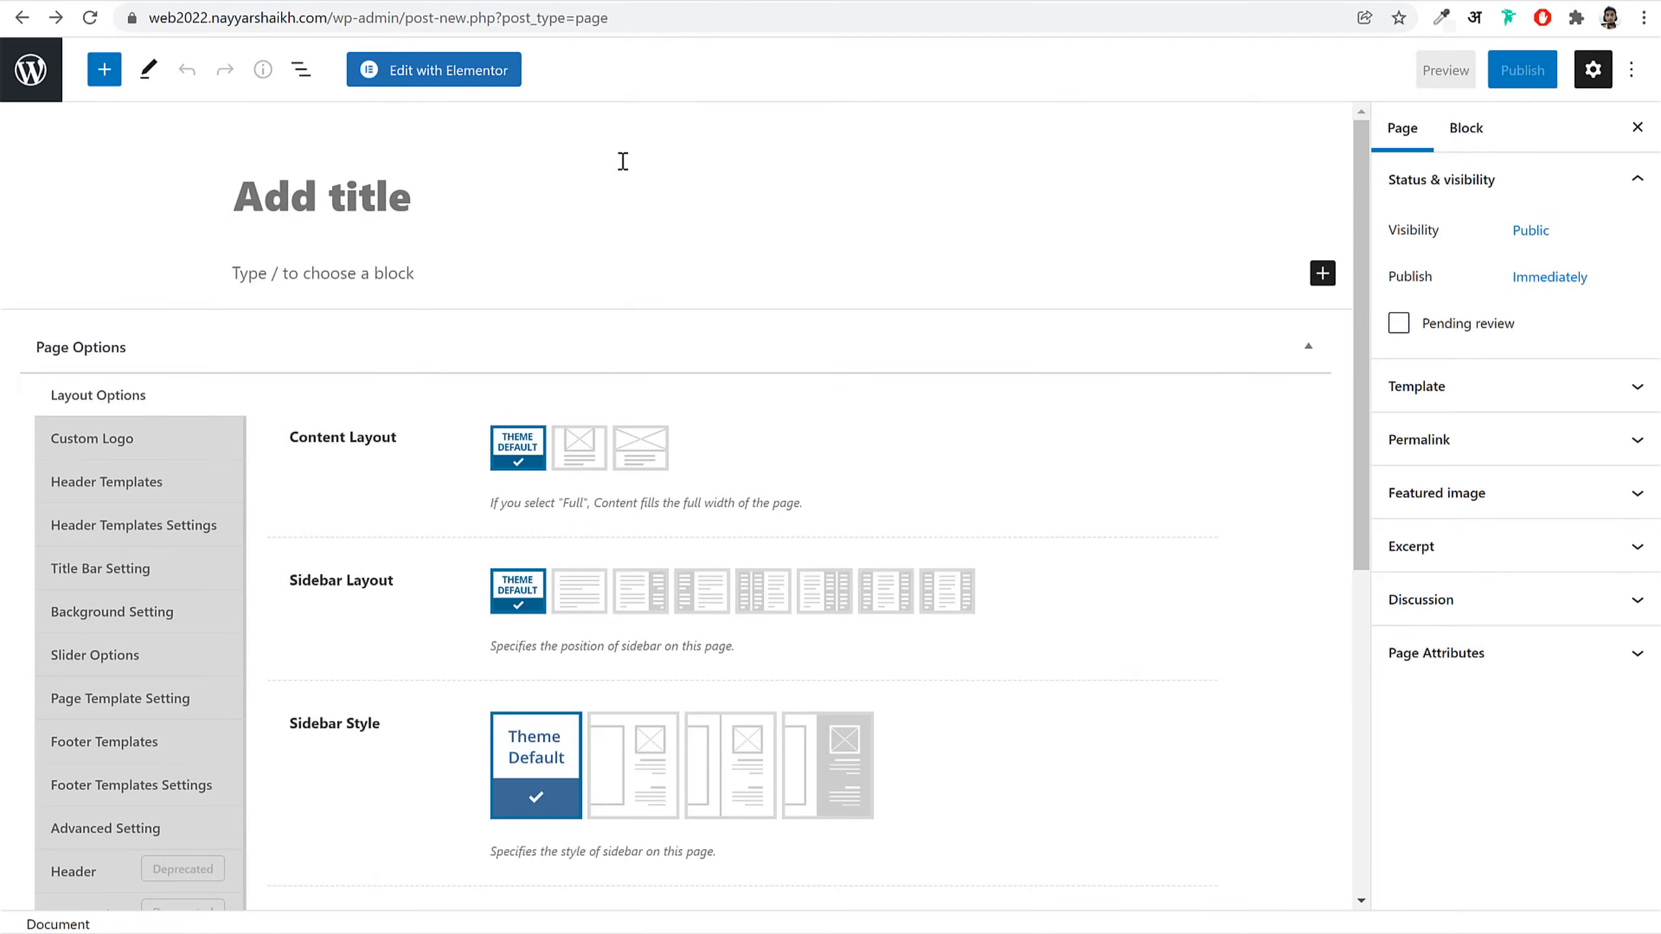
key("alt+Left")
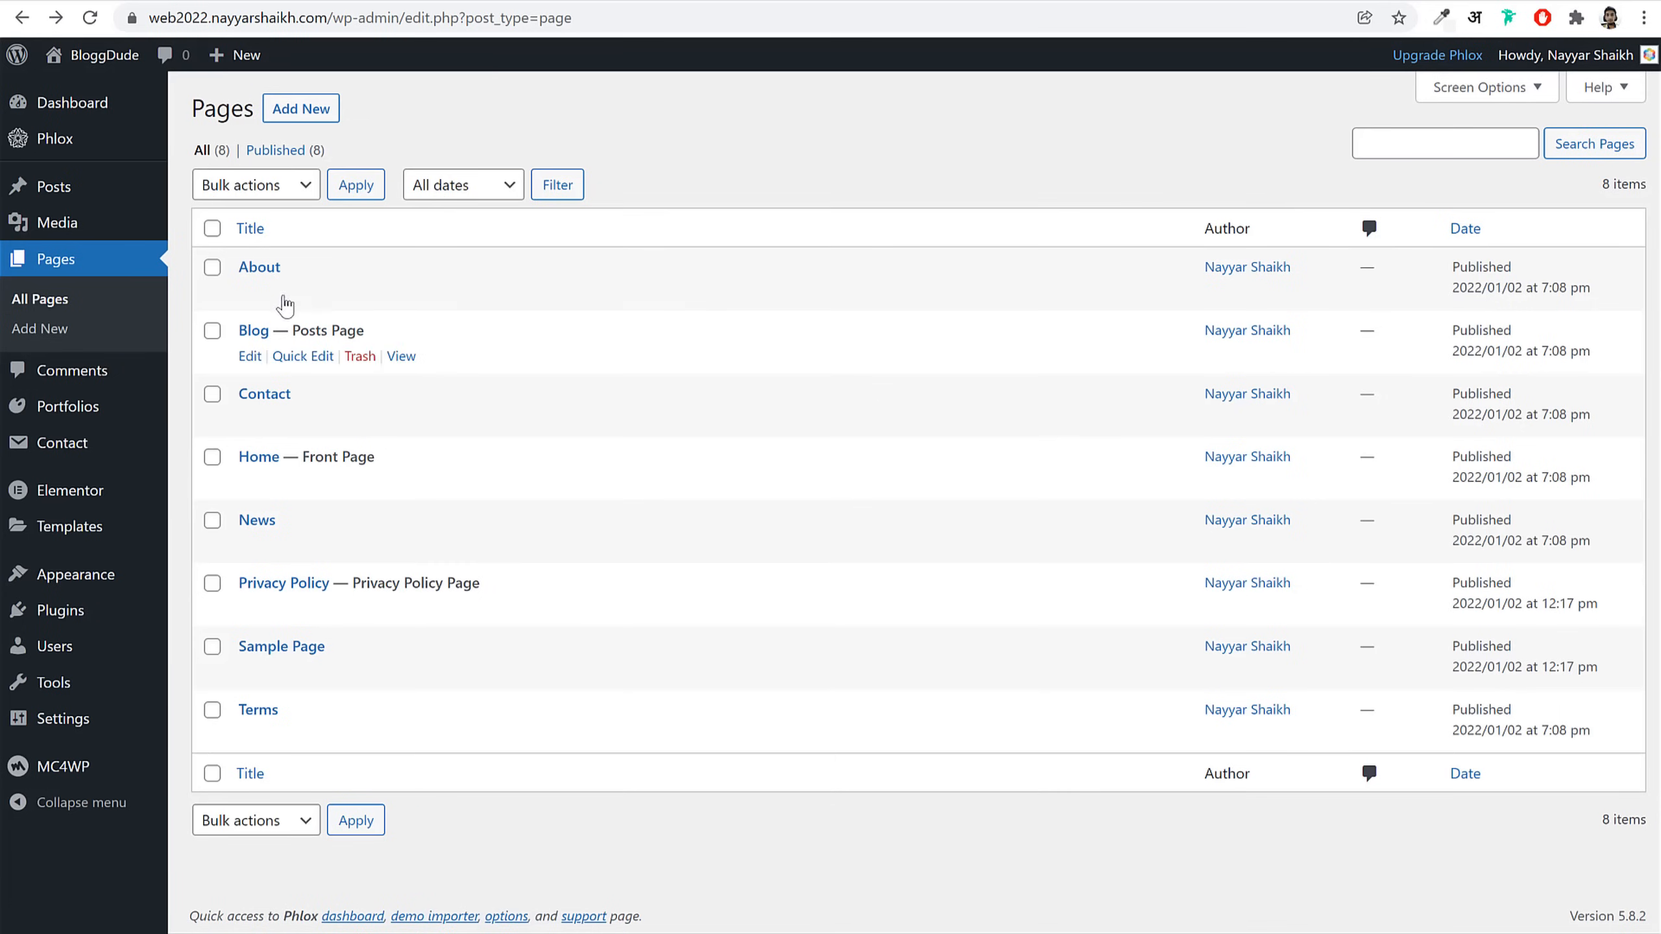
Step: Bulk-trash every page except Privacy Policy and Terms
left_click(212, 228)
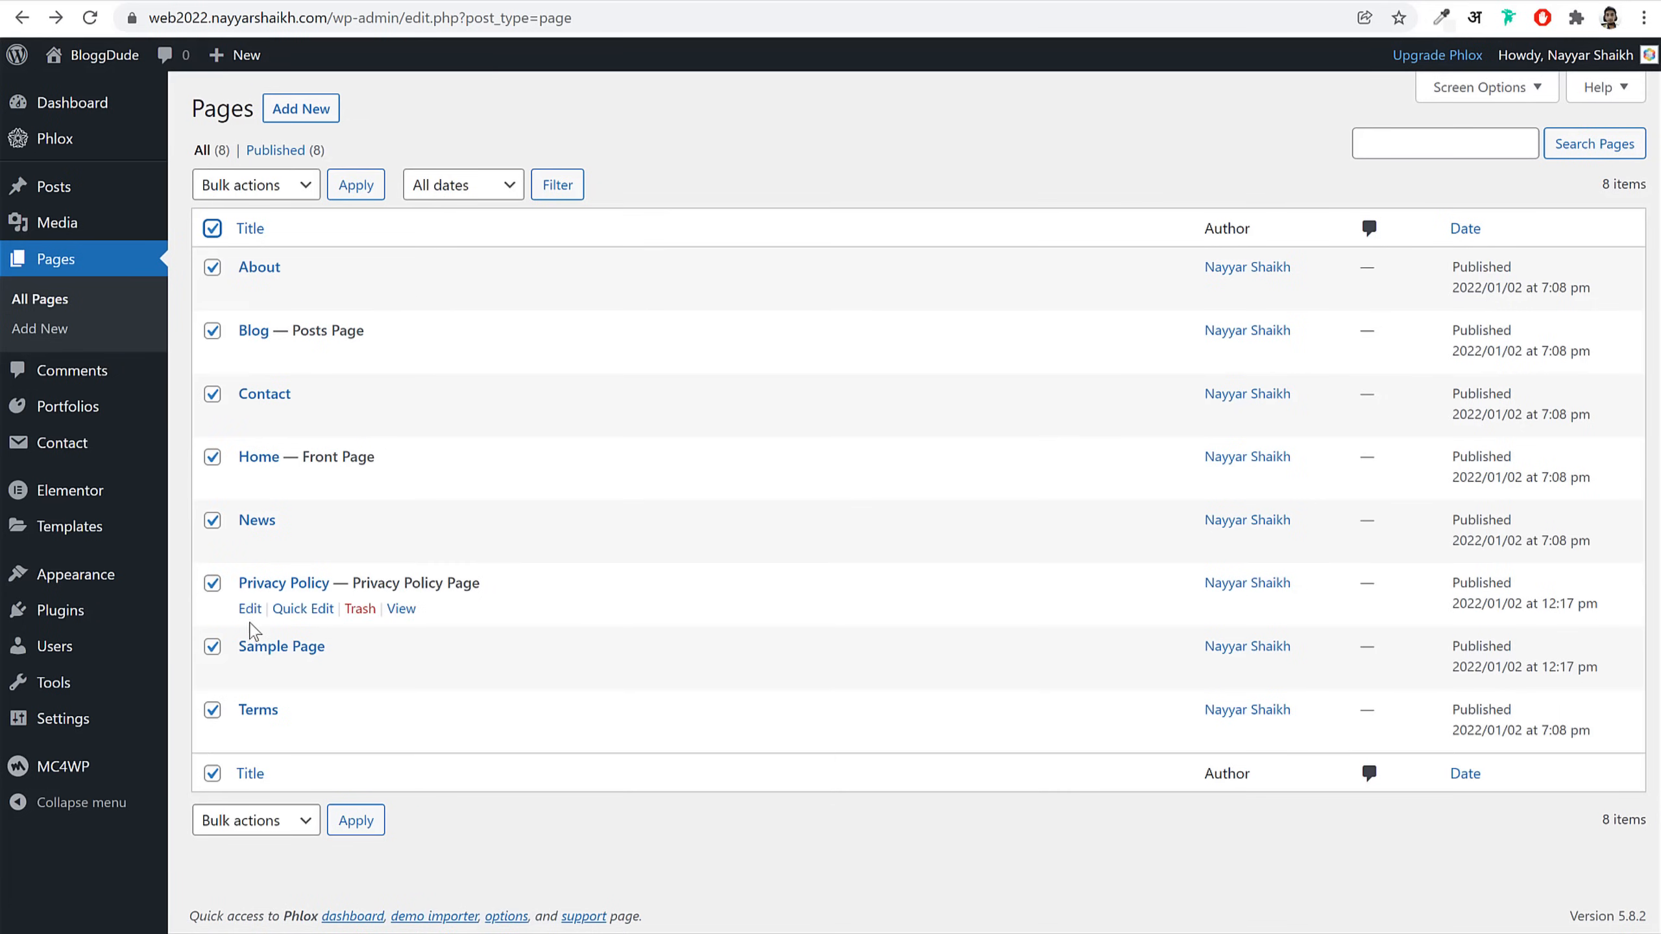
left_click(213, 583)
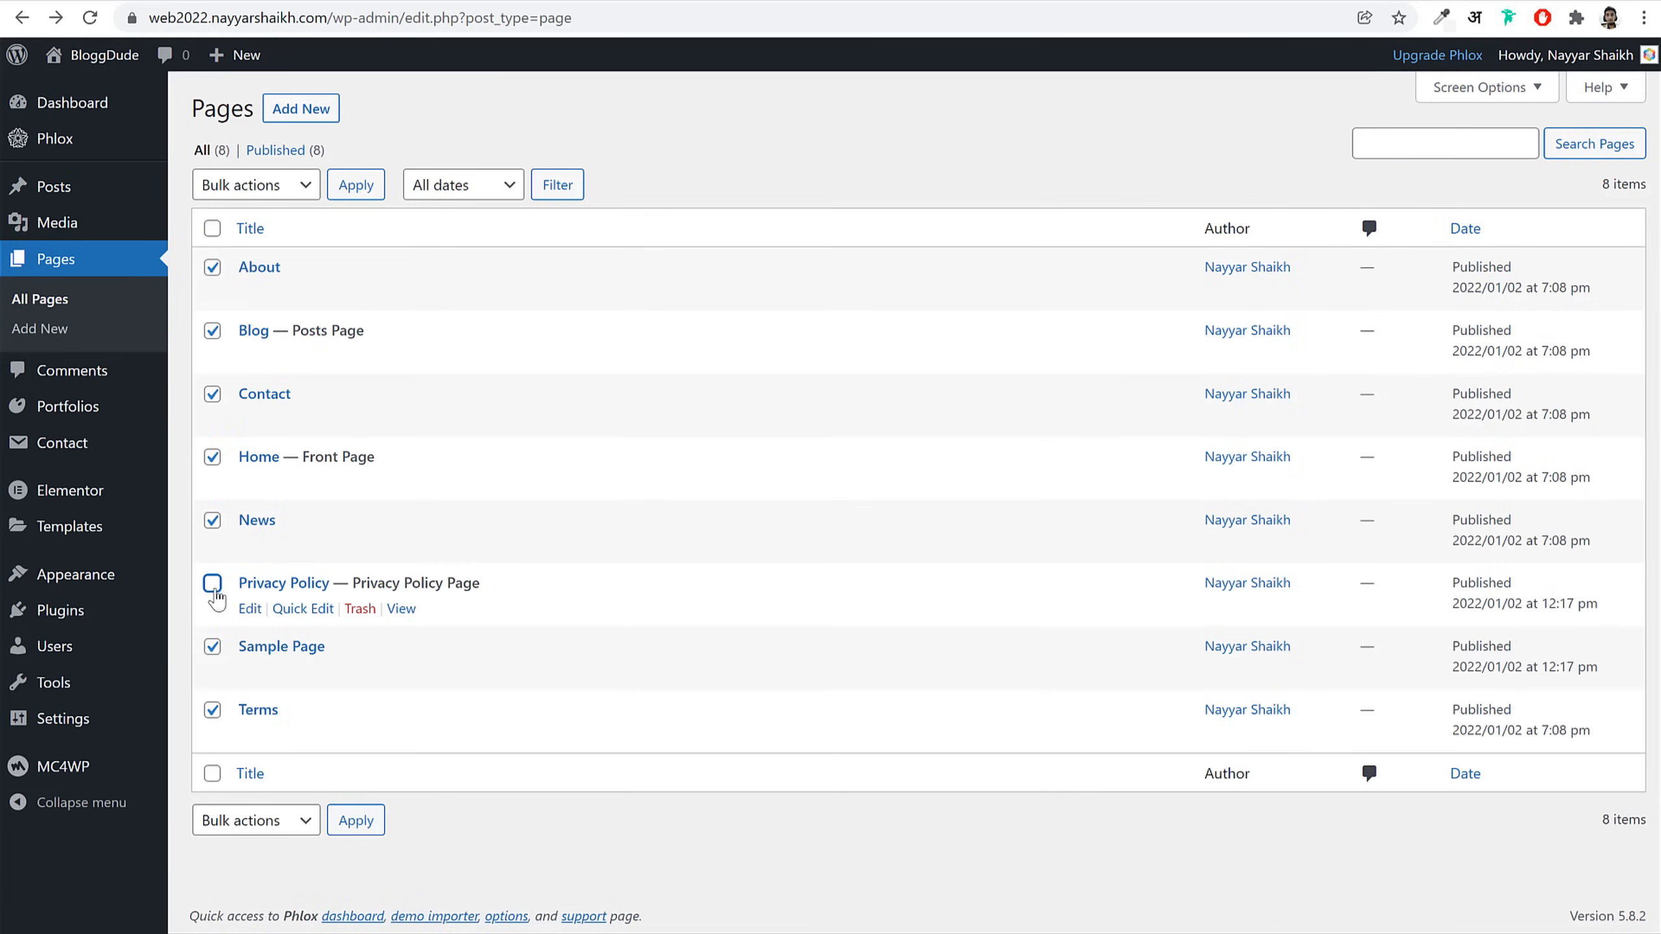
left_click(212, 710)
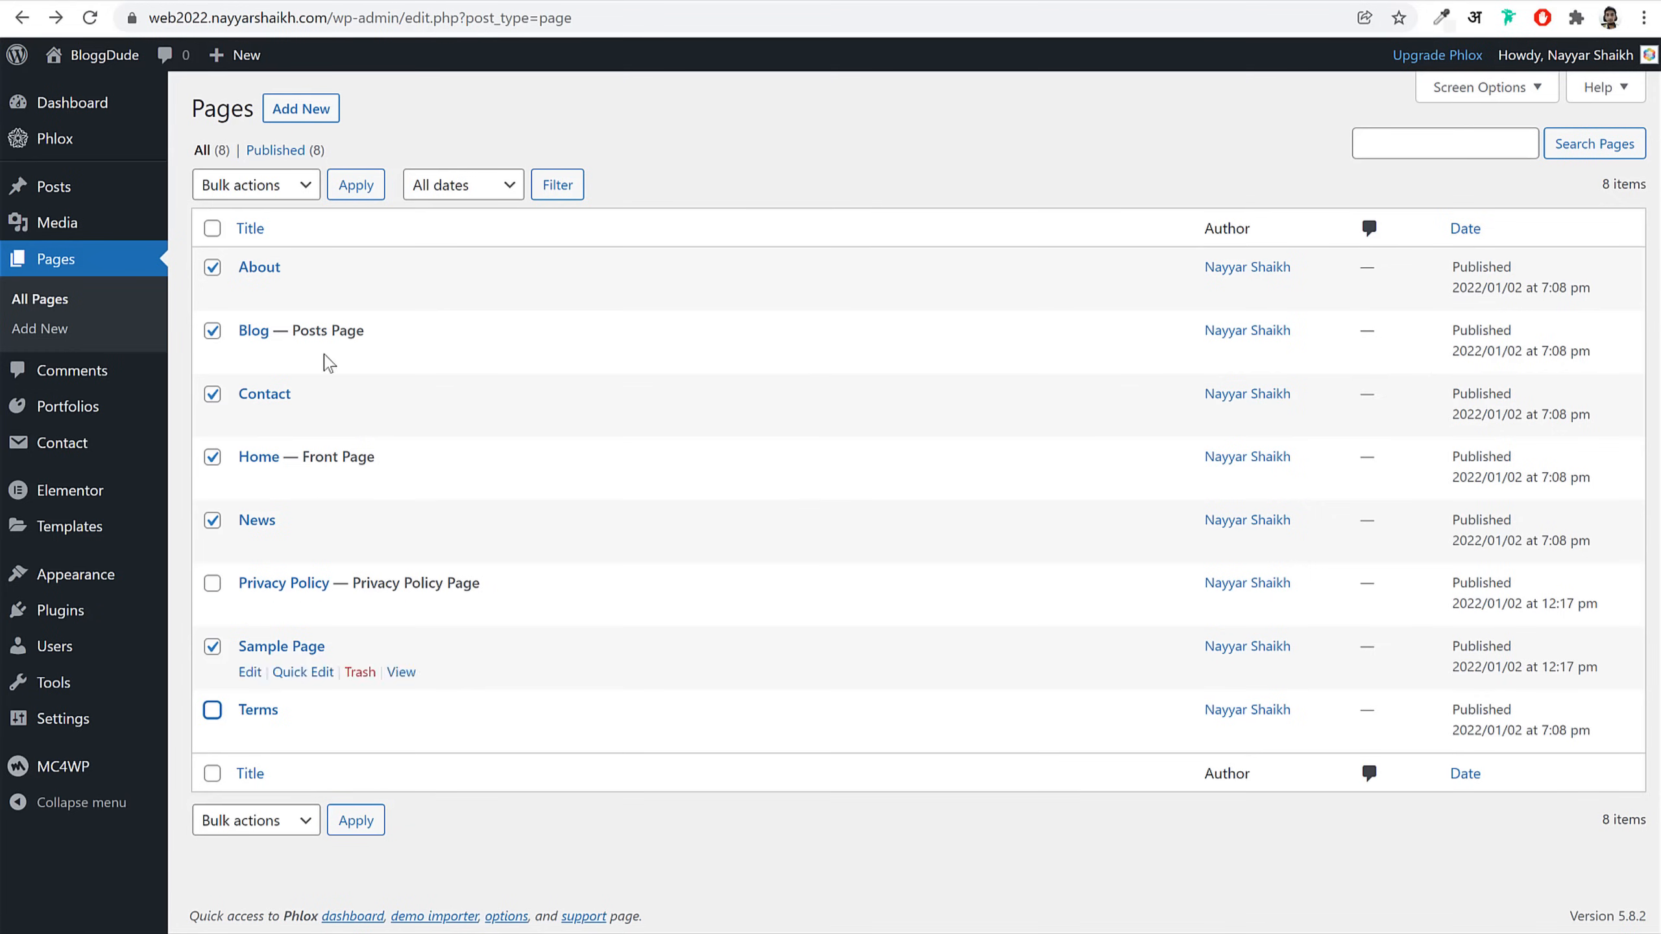
left_click(272, 841)
left_click(288, 888)
left_click(356, 820)
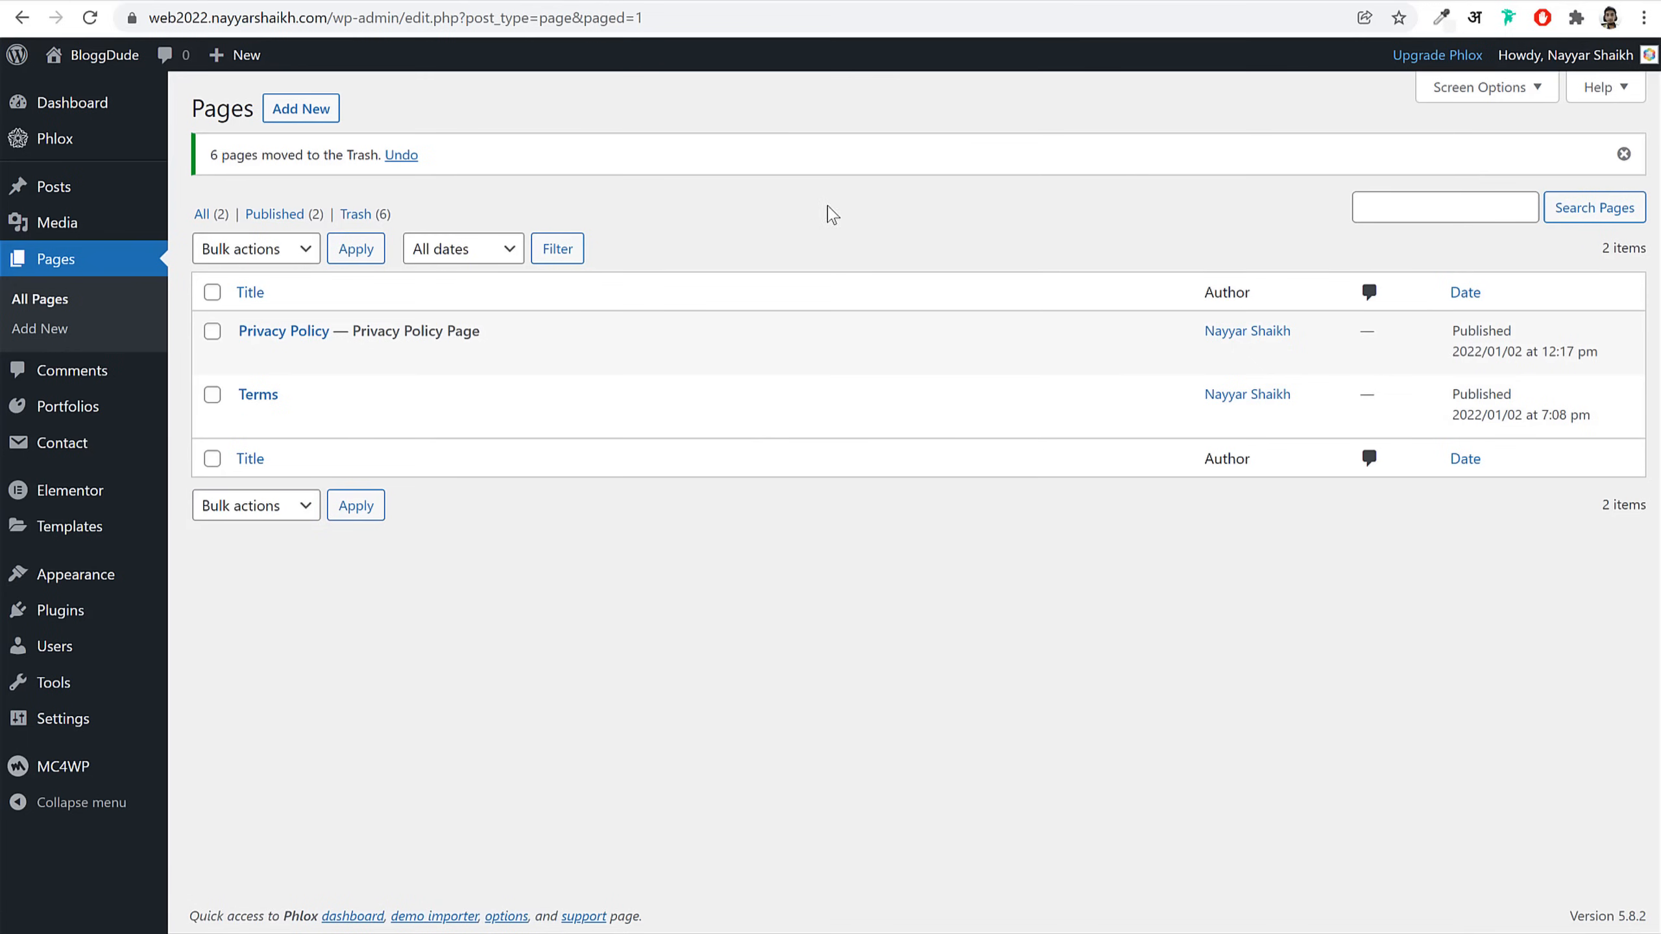
left_click(309, 107)
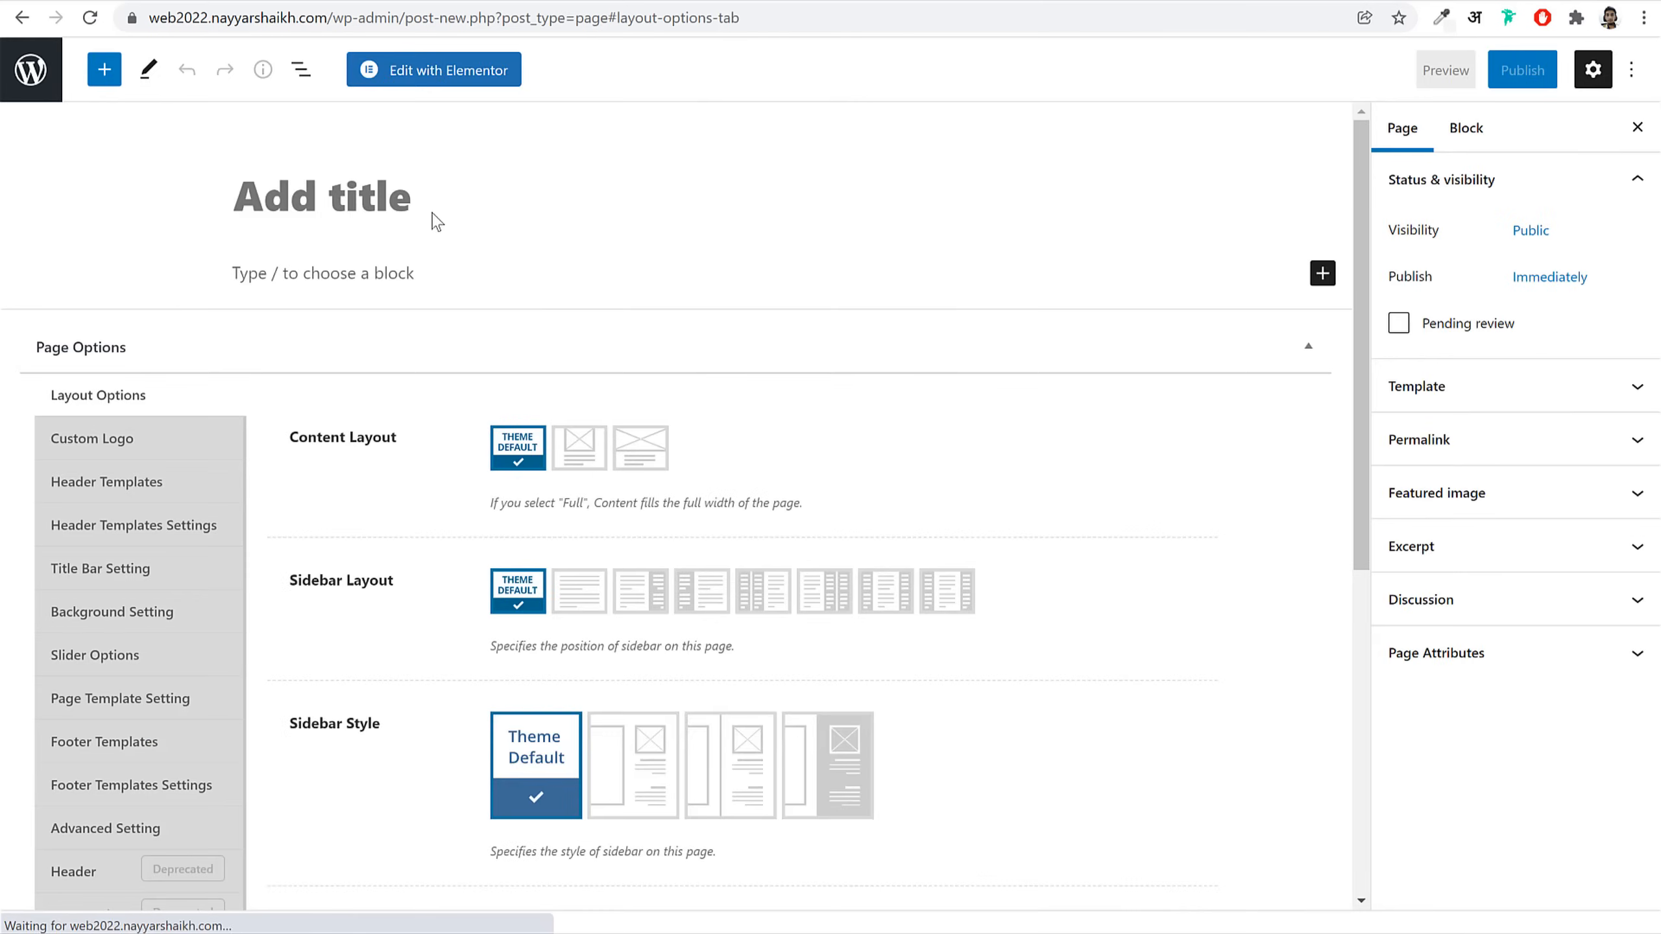
Step: Title the new page 'Home', publish it, and view it on the live site
type("Home")
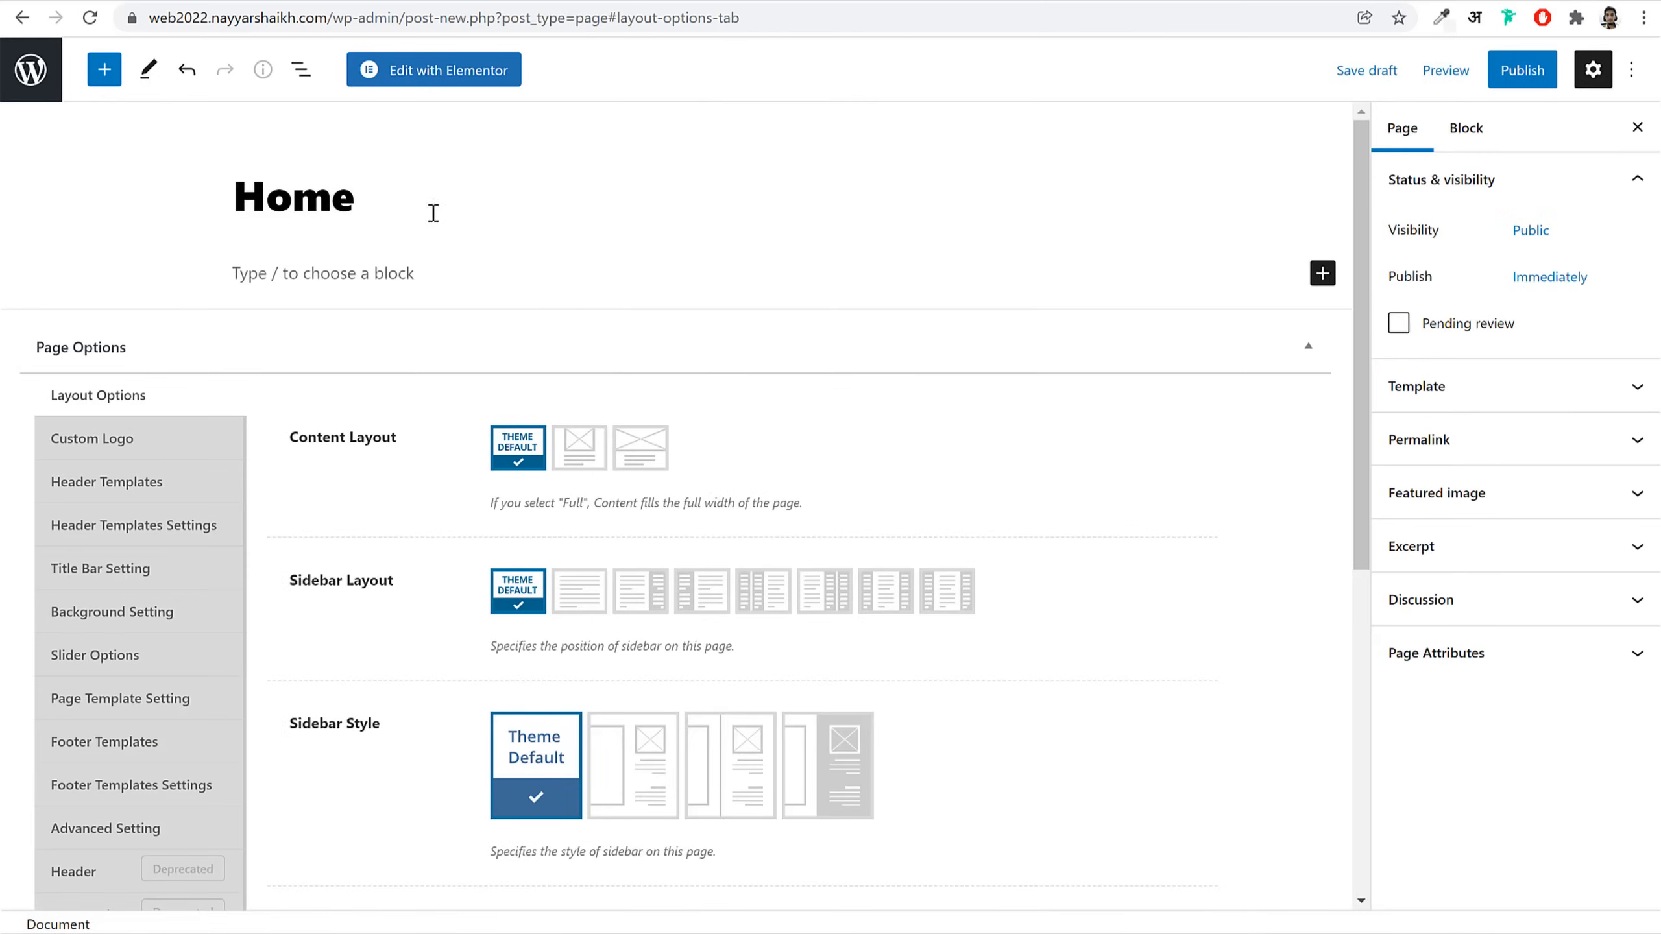
left_click(1524, 71)
left_click(1468, 76)
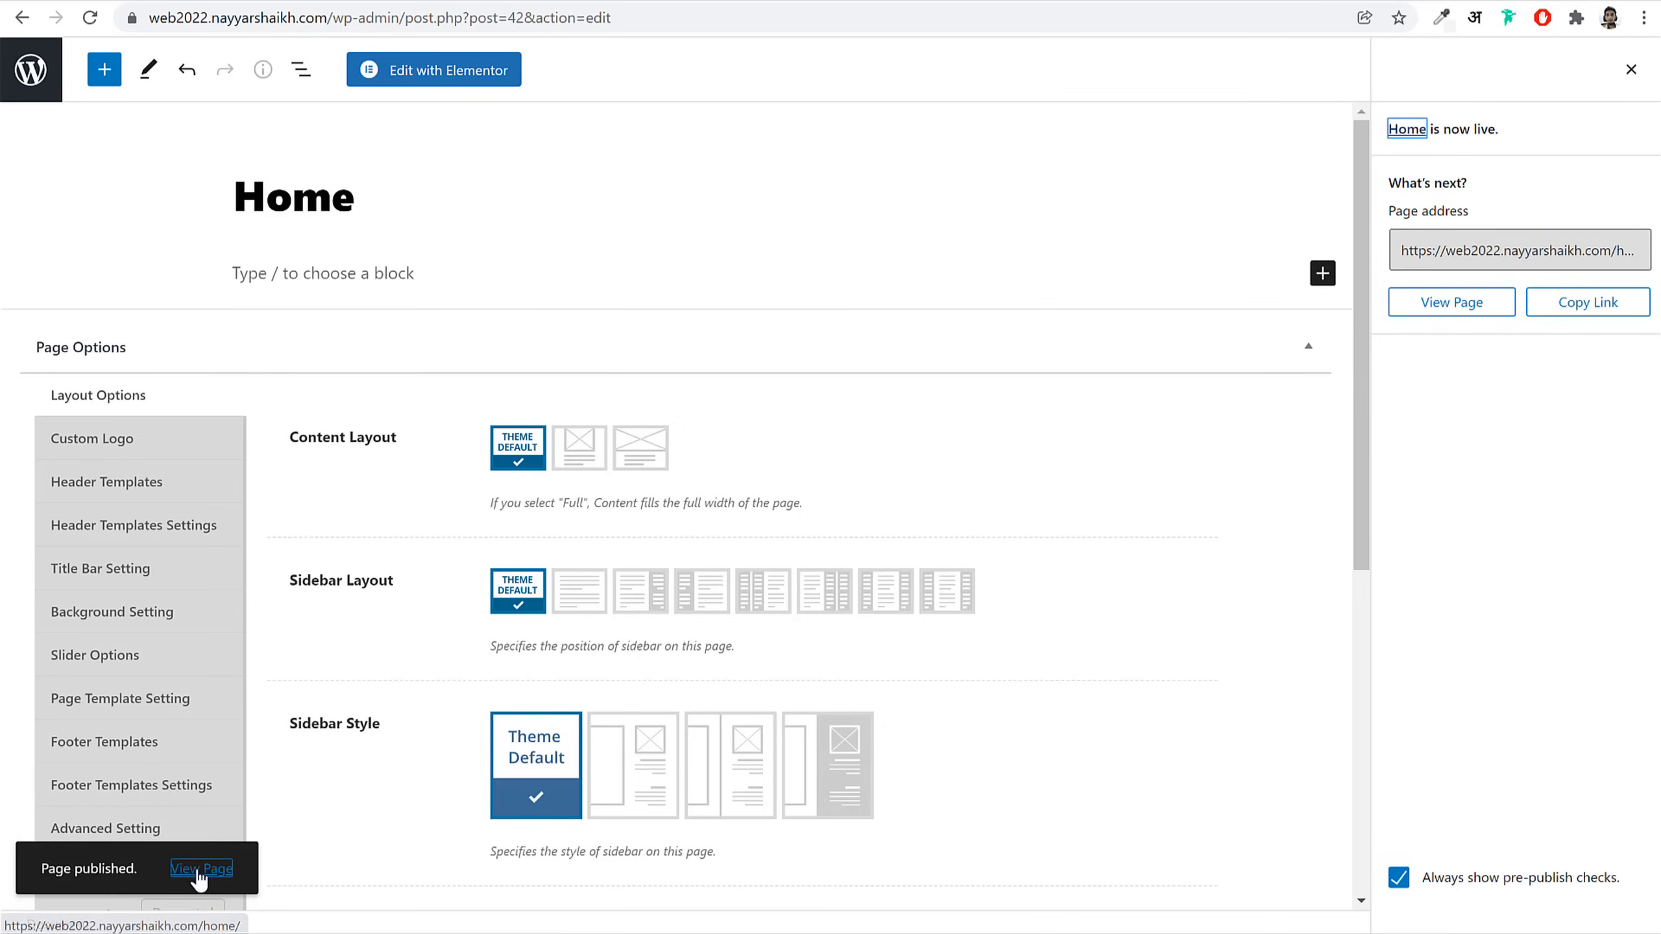
right_click(197, 870)
left_click(294, 613)
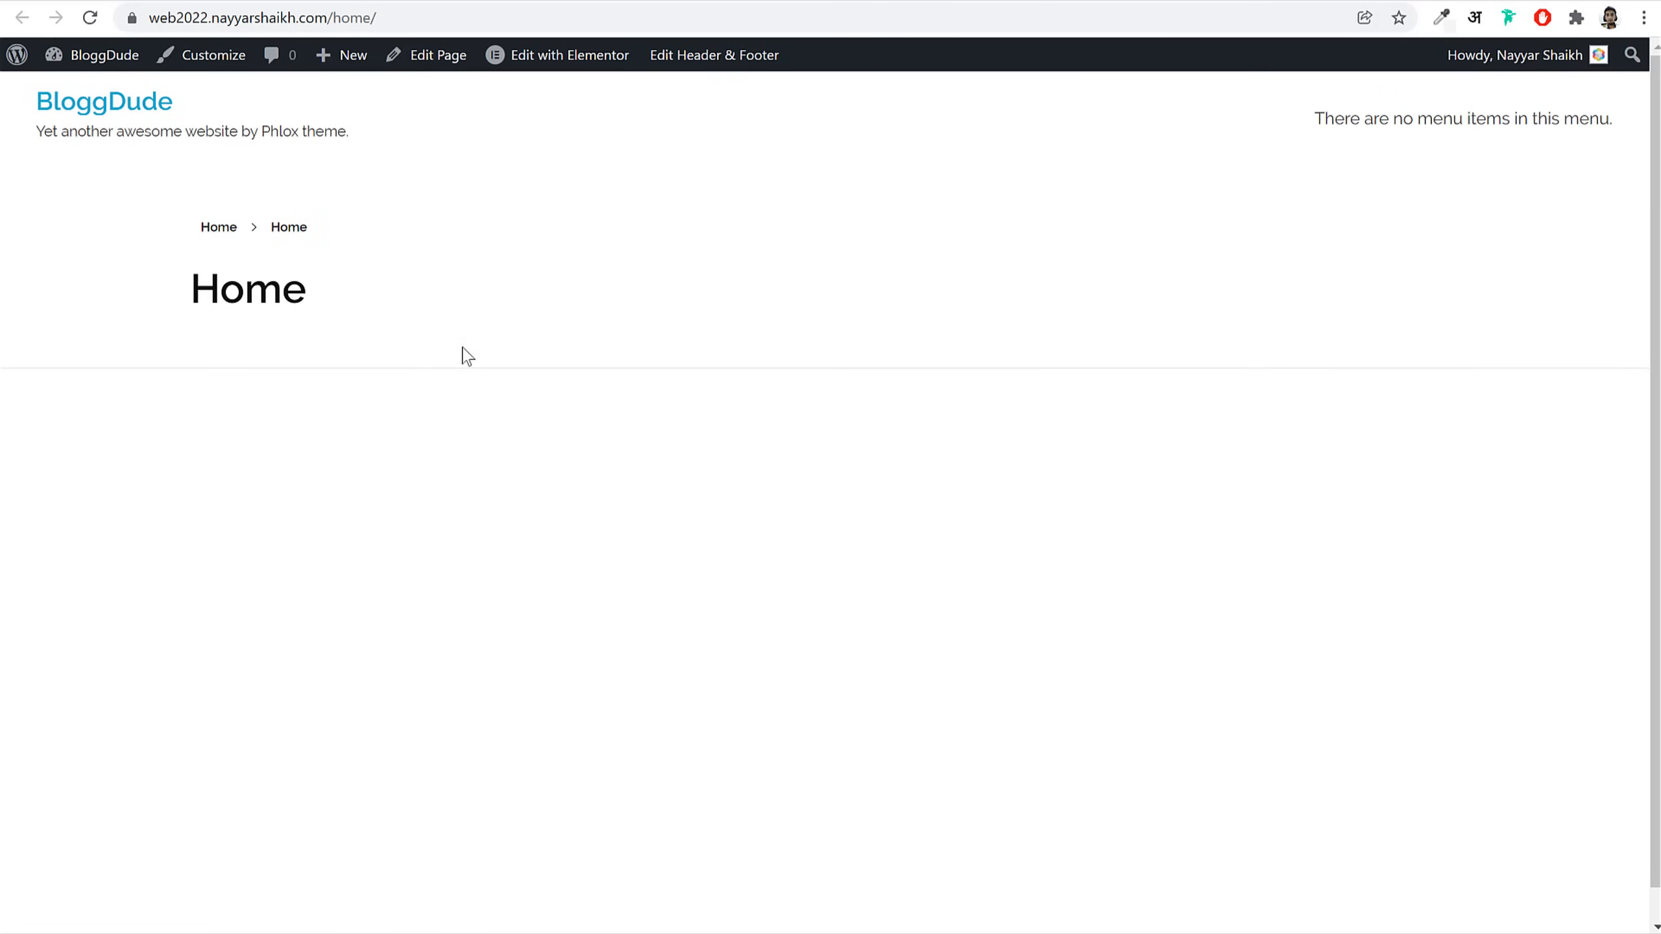
left_click_drag(164, 216, 143, 293)
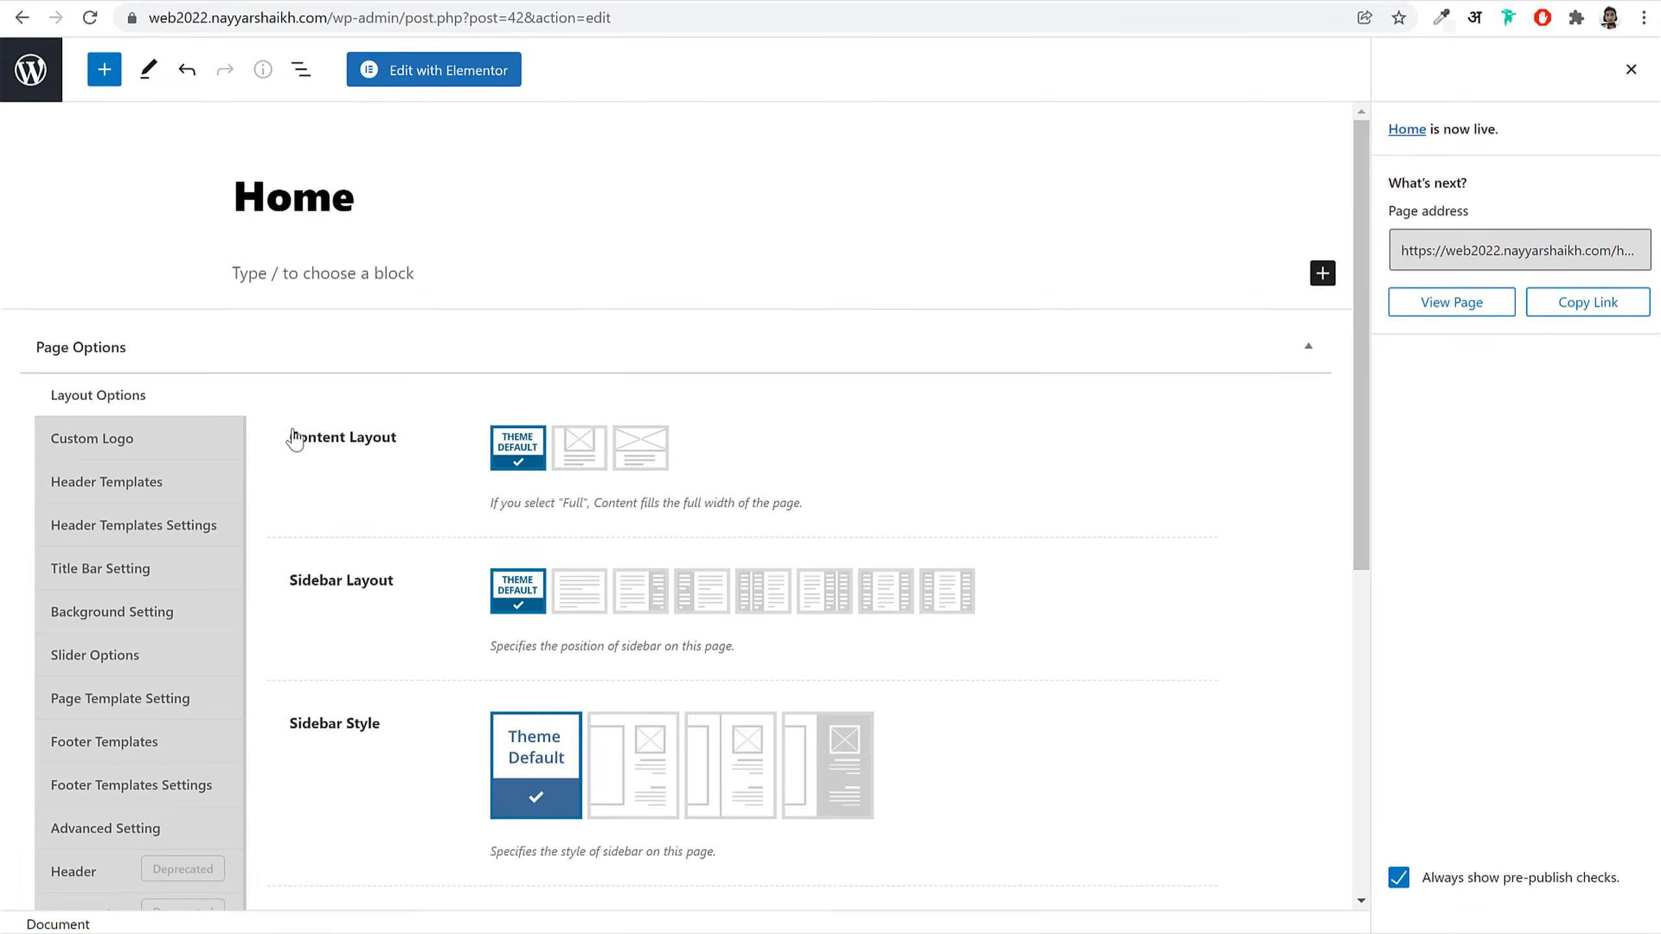
Step: Set the Home page's Content Layout to Full Content and bring up its Title Bar settings
left_click_drag(289, 438, 384, 438)
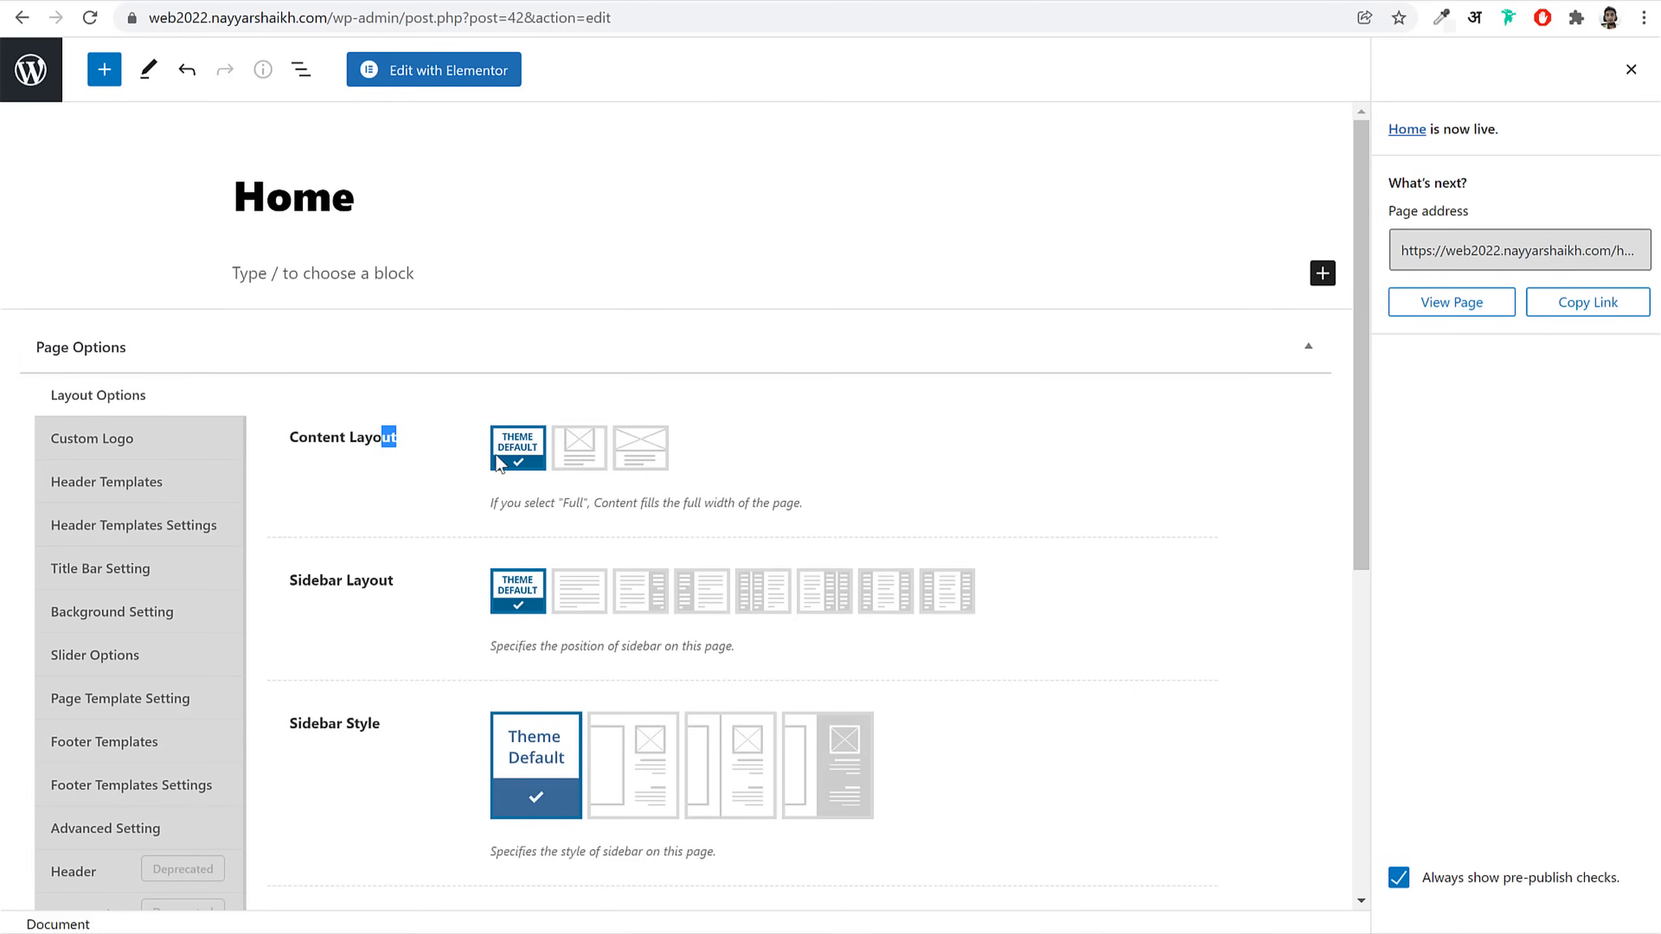
left_click(659, 463)
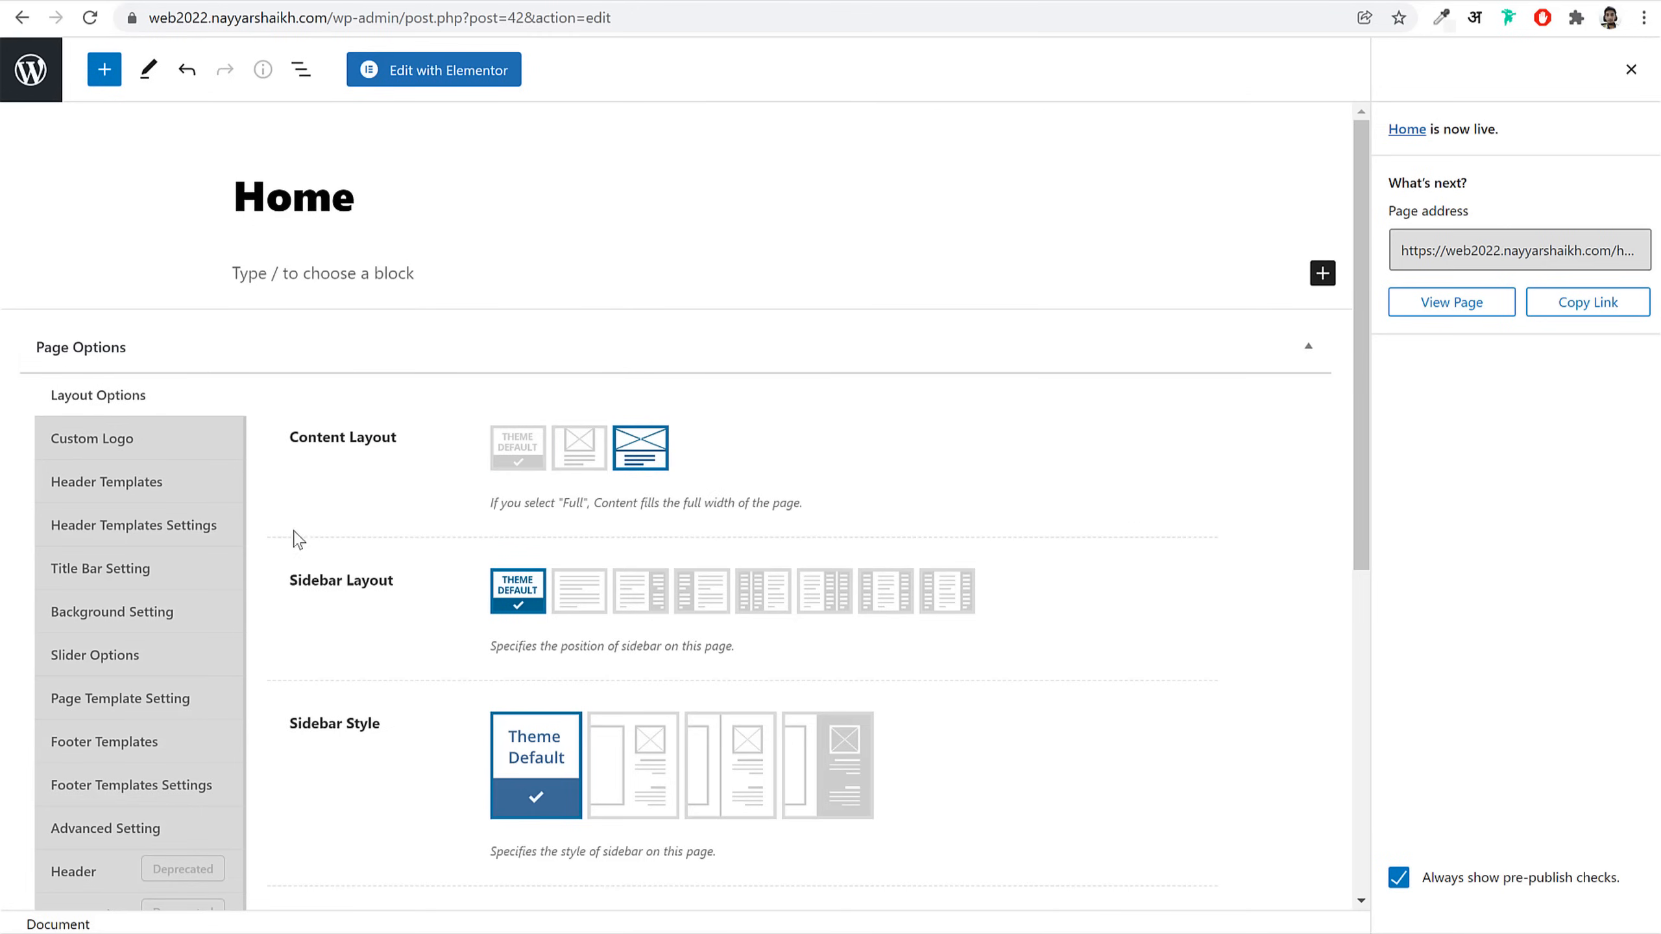
left_click(171, 489)
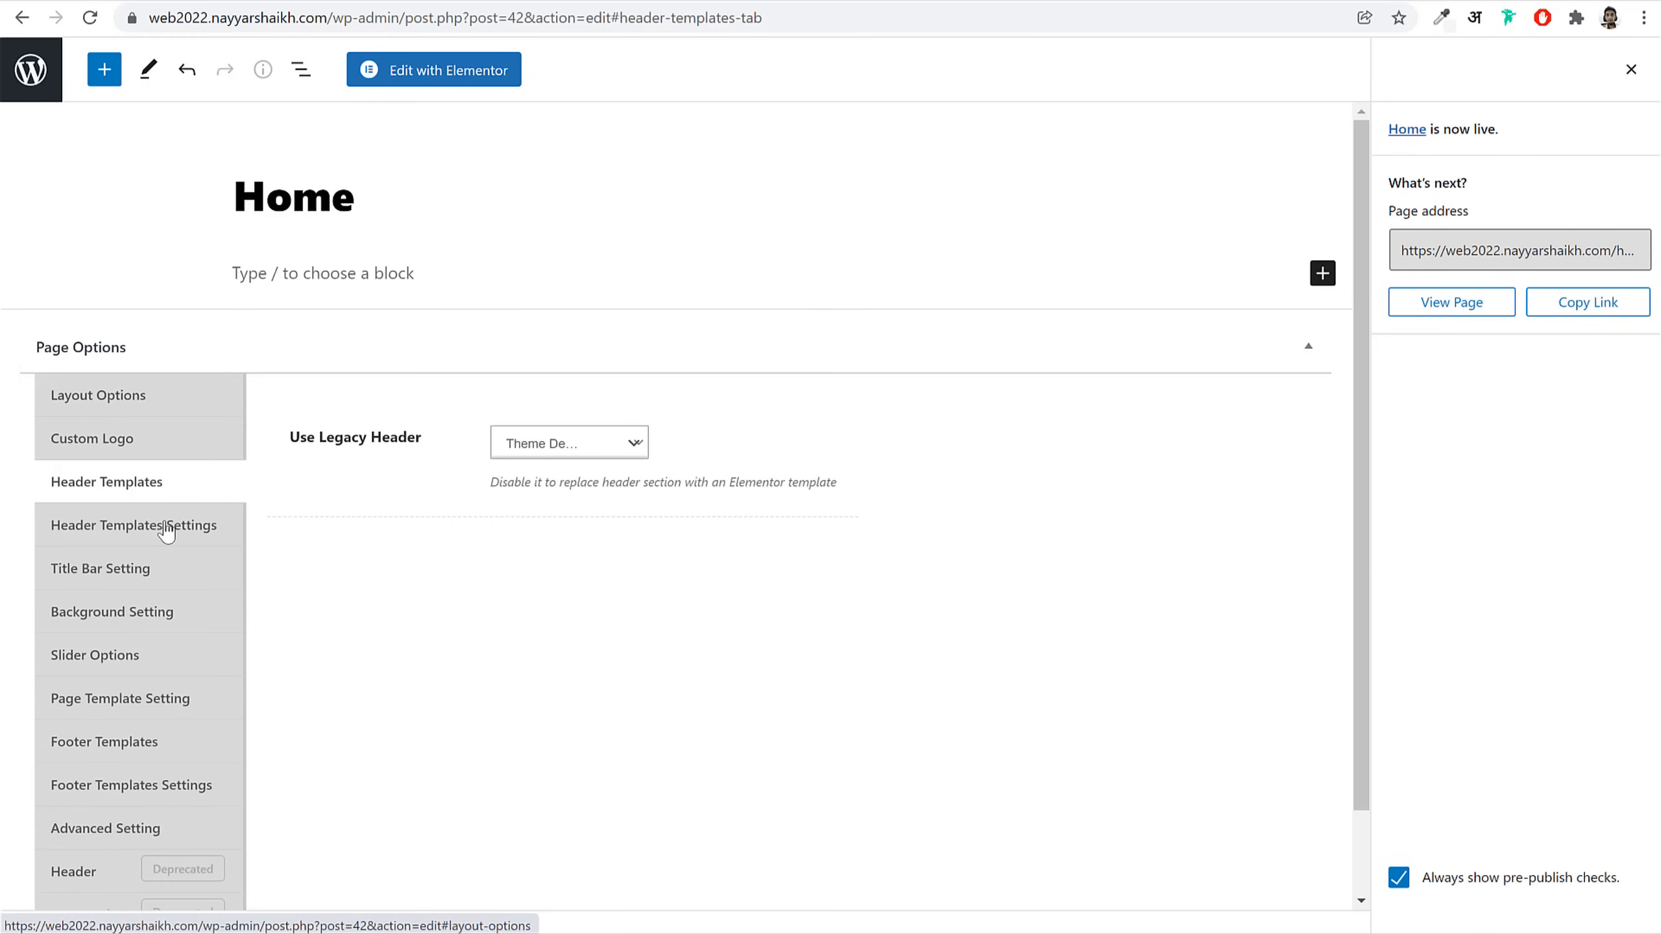
left_click(154, 580)
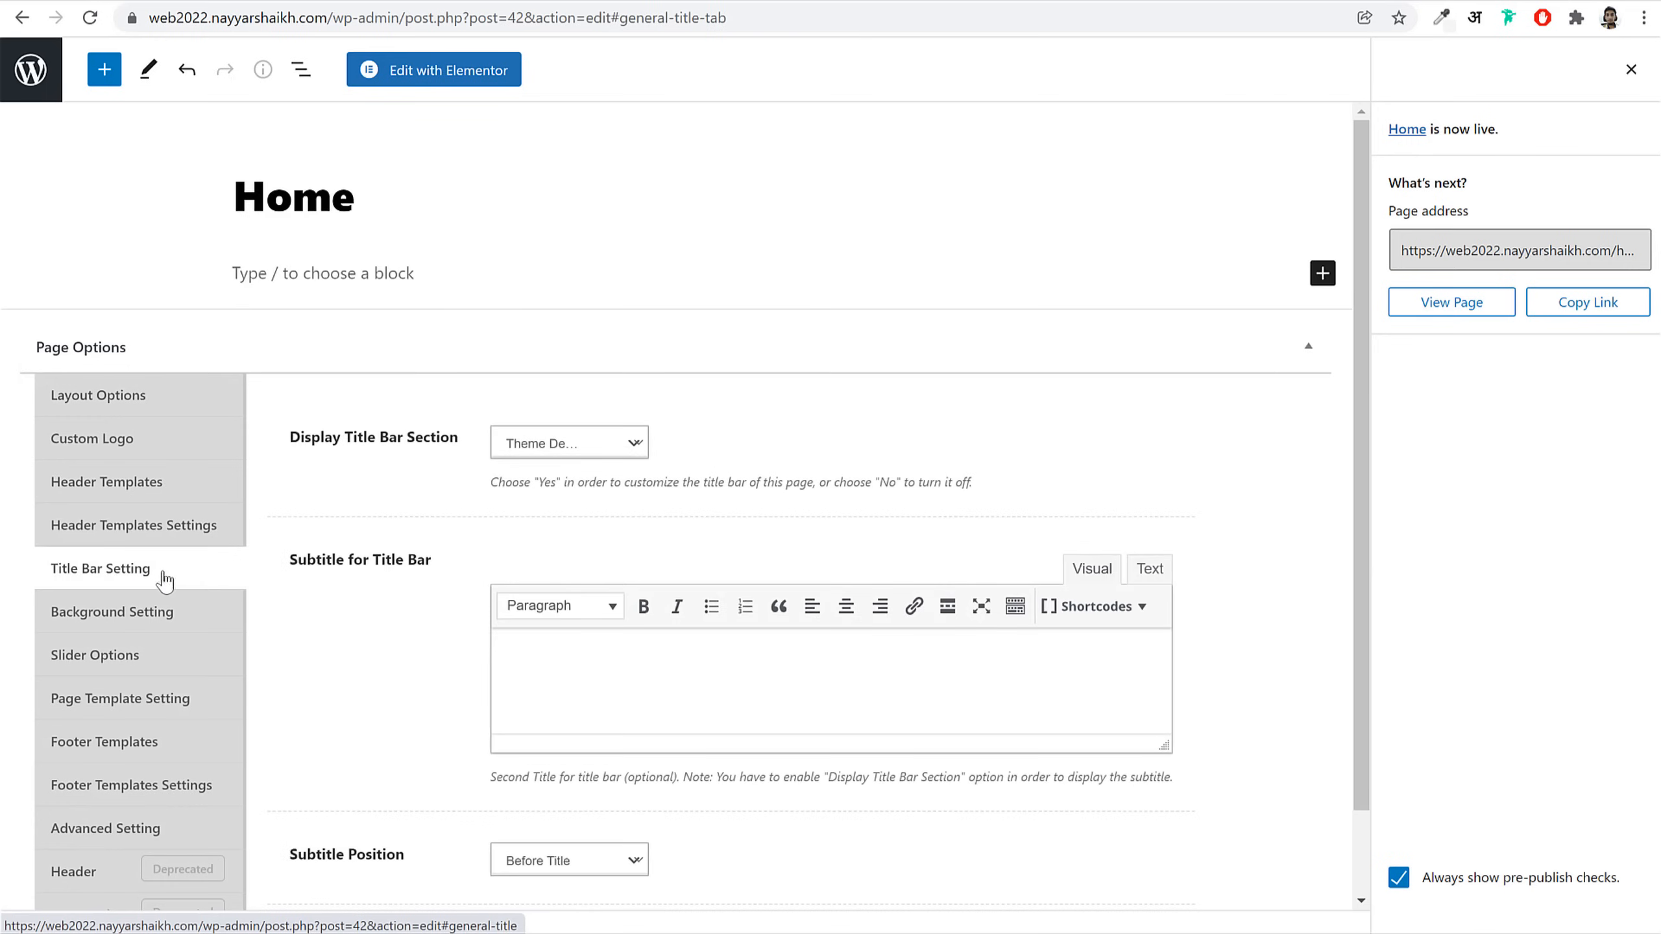
Step: Set Display Title Bar Section to No, update the Home page, and view it live
left_click(587, 443)
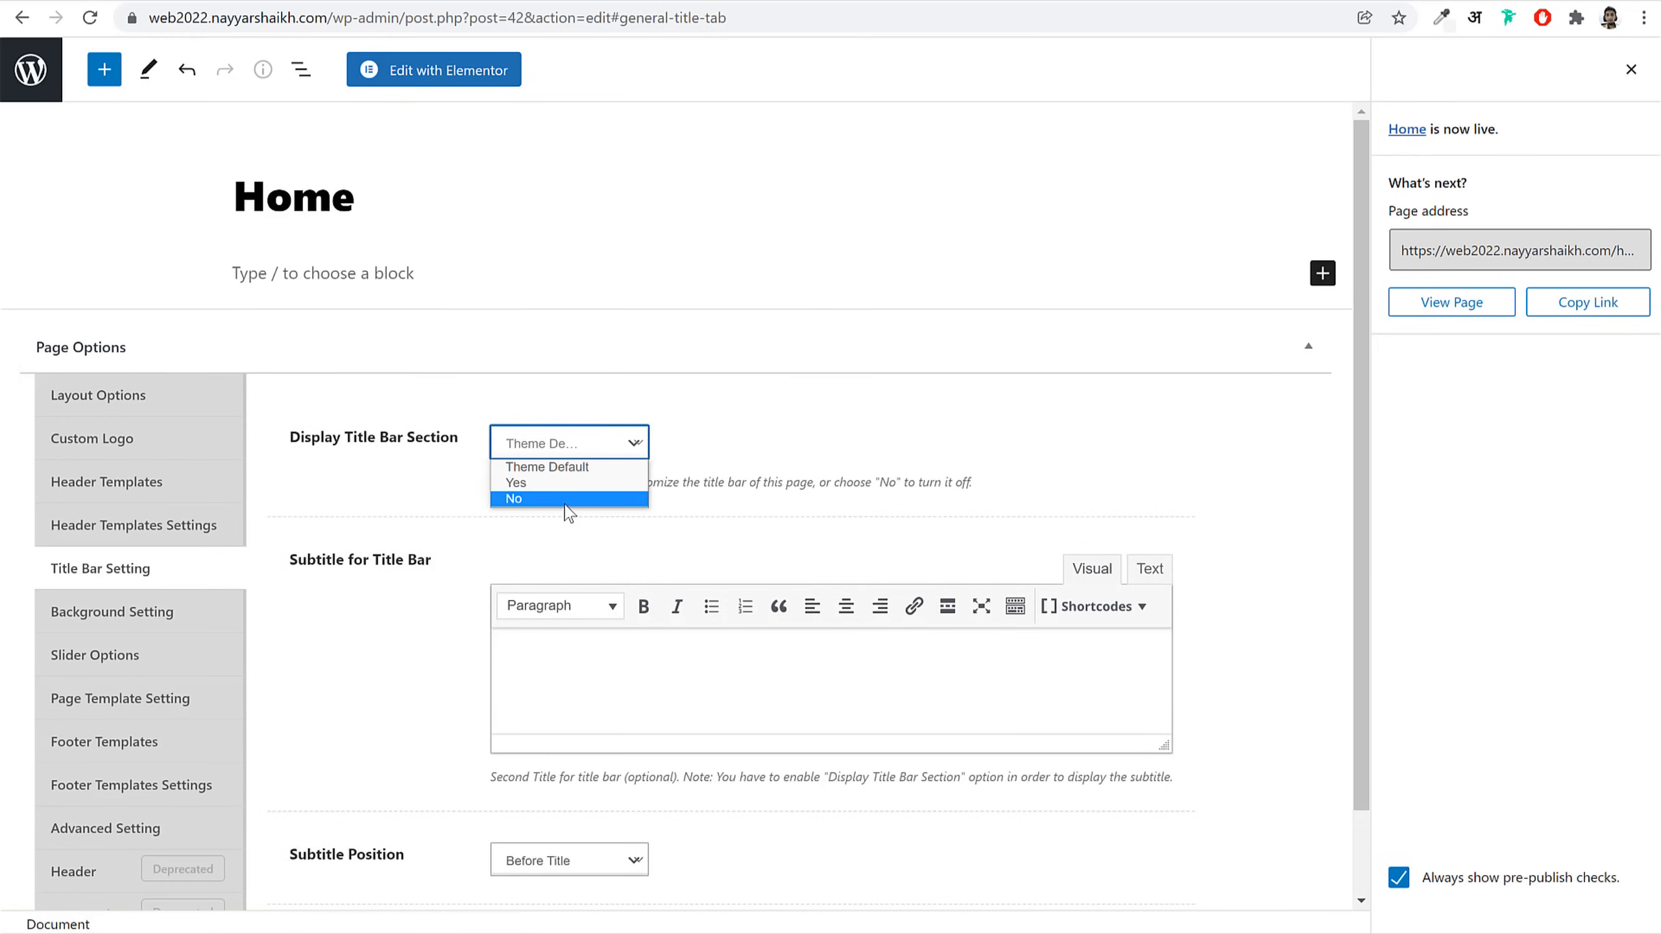
left_click(566, 499)
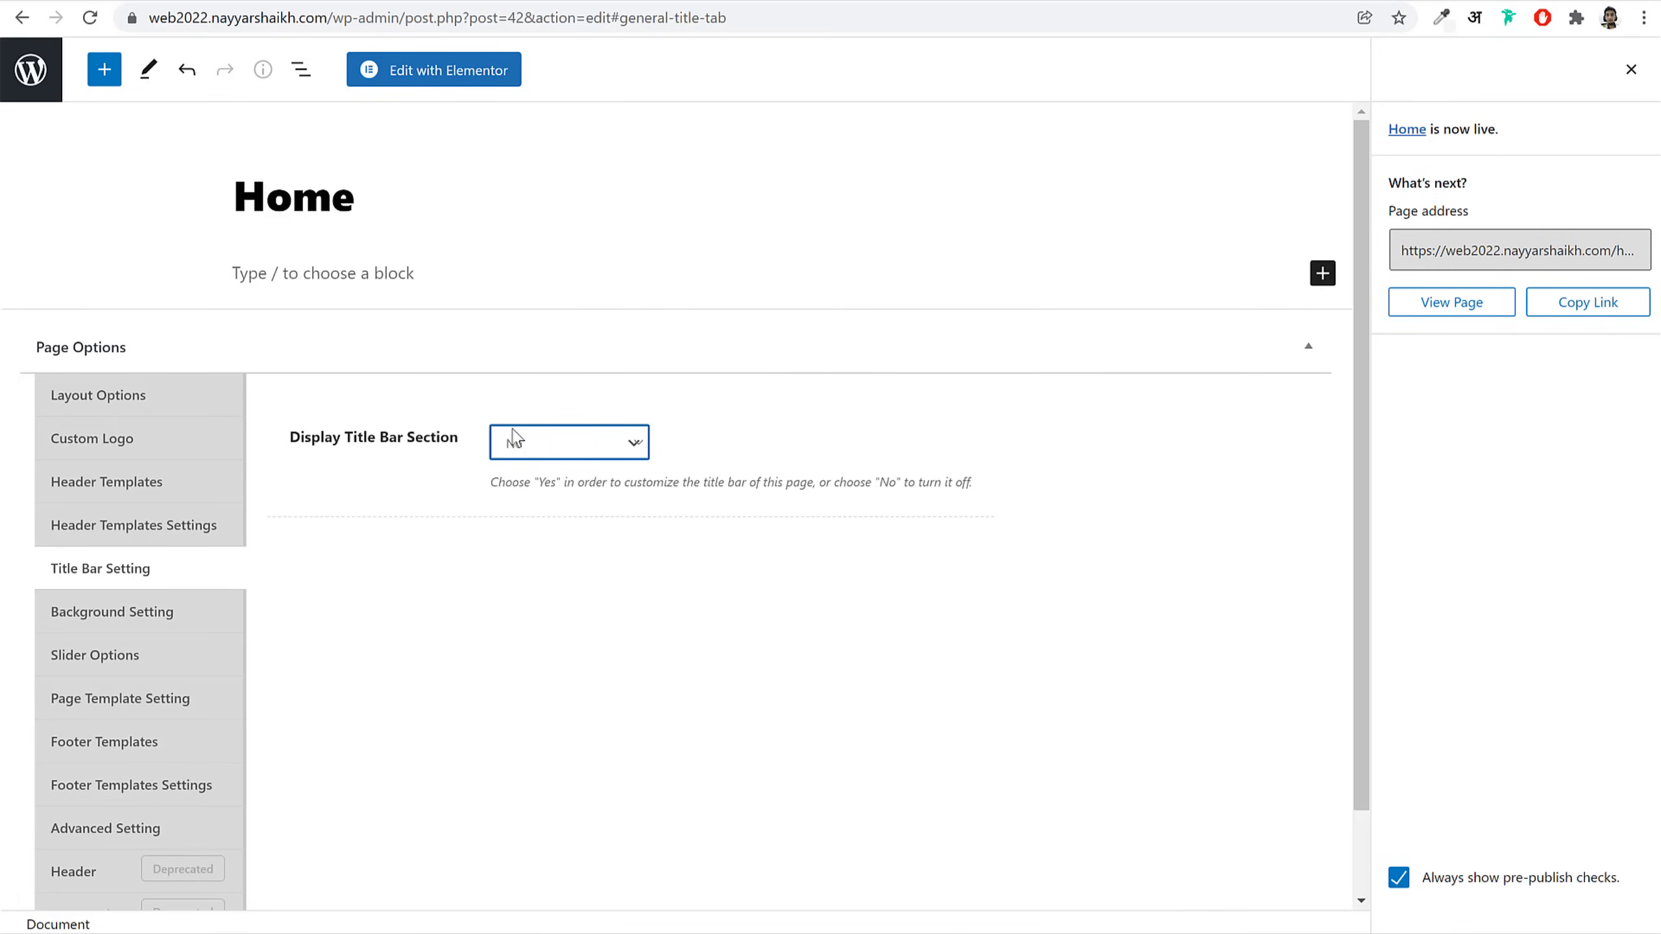
left_click(1631, 70)
left_click(1511, 69)
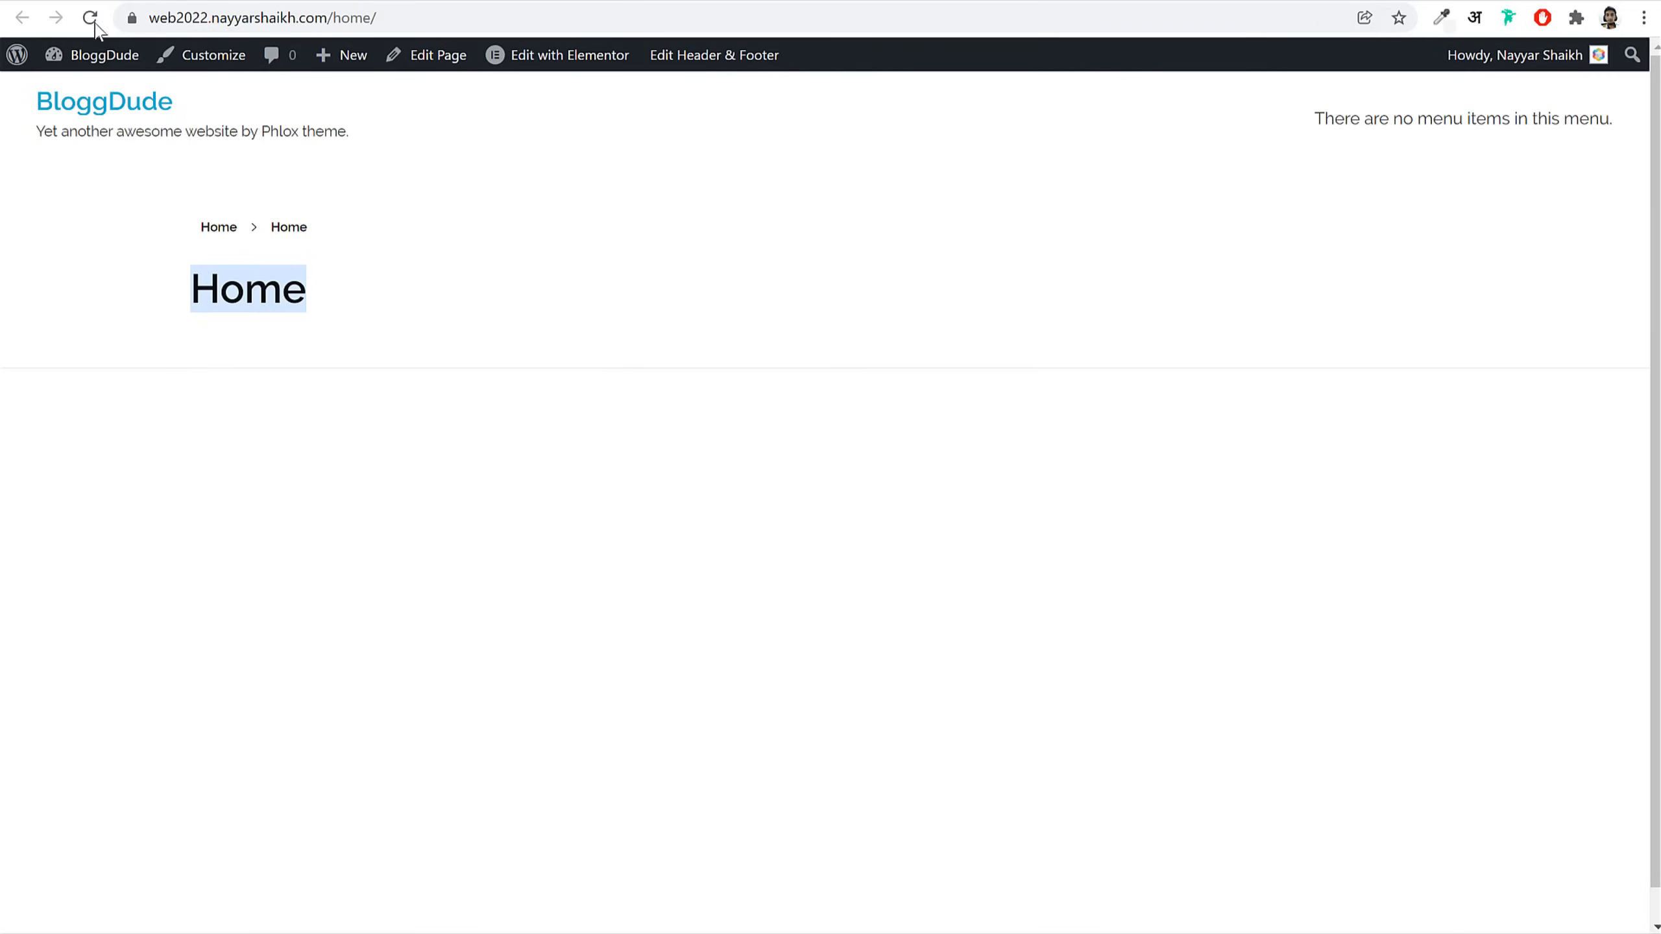
left_click(90, 18)
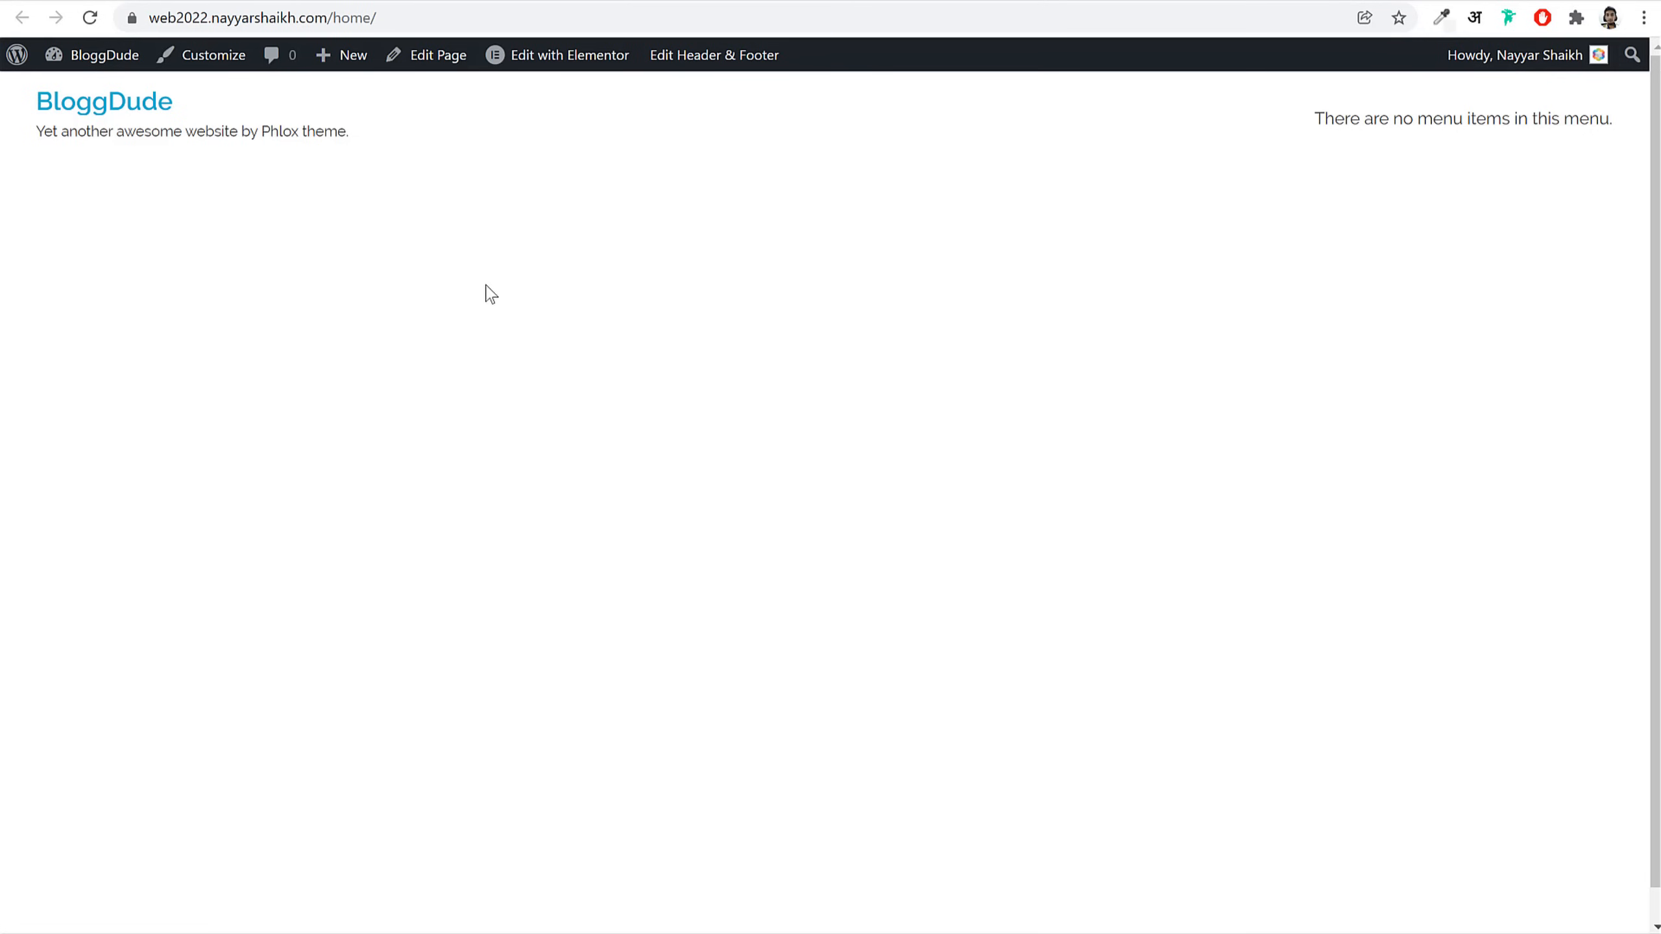
Step: Visit the BloggDude site root to check the blog posts, then go back to the Home page
left_click(333, 18)
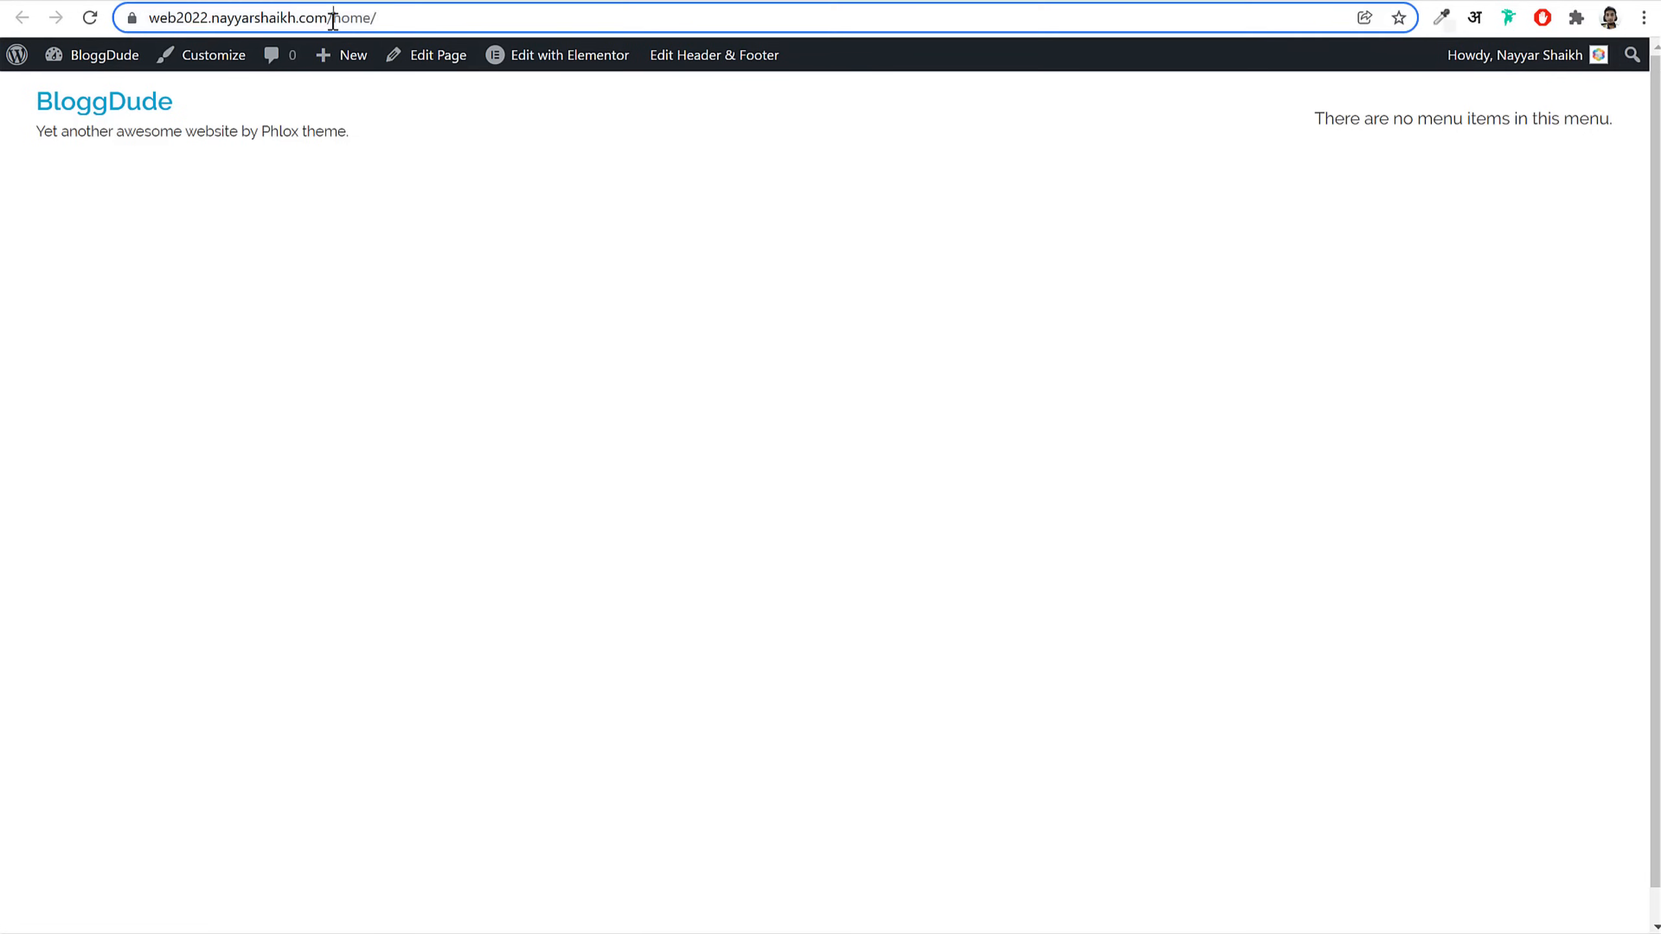
left_click(345, 19)
left_click_drag(363, 18, 164, 18)
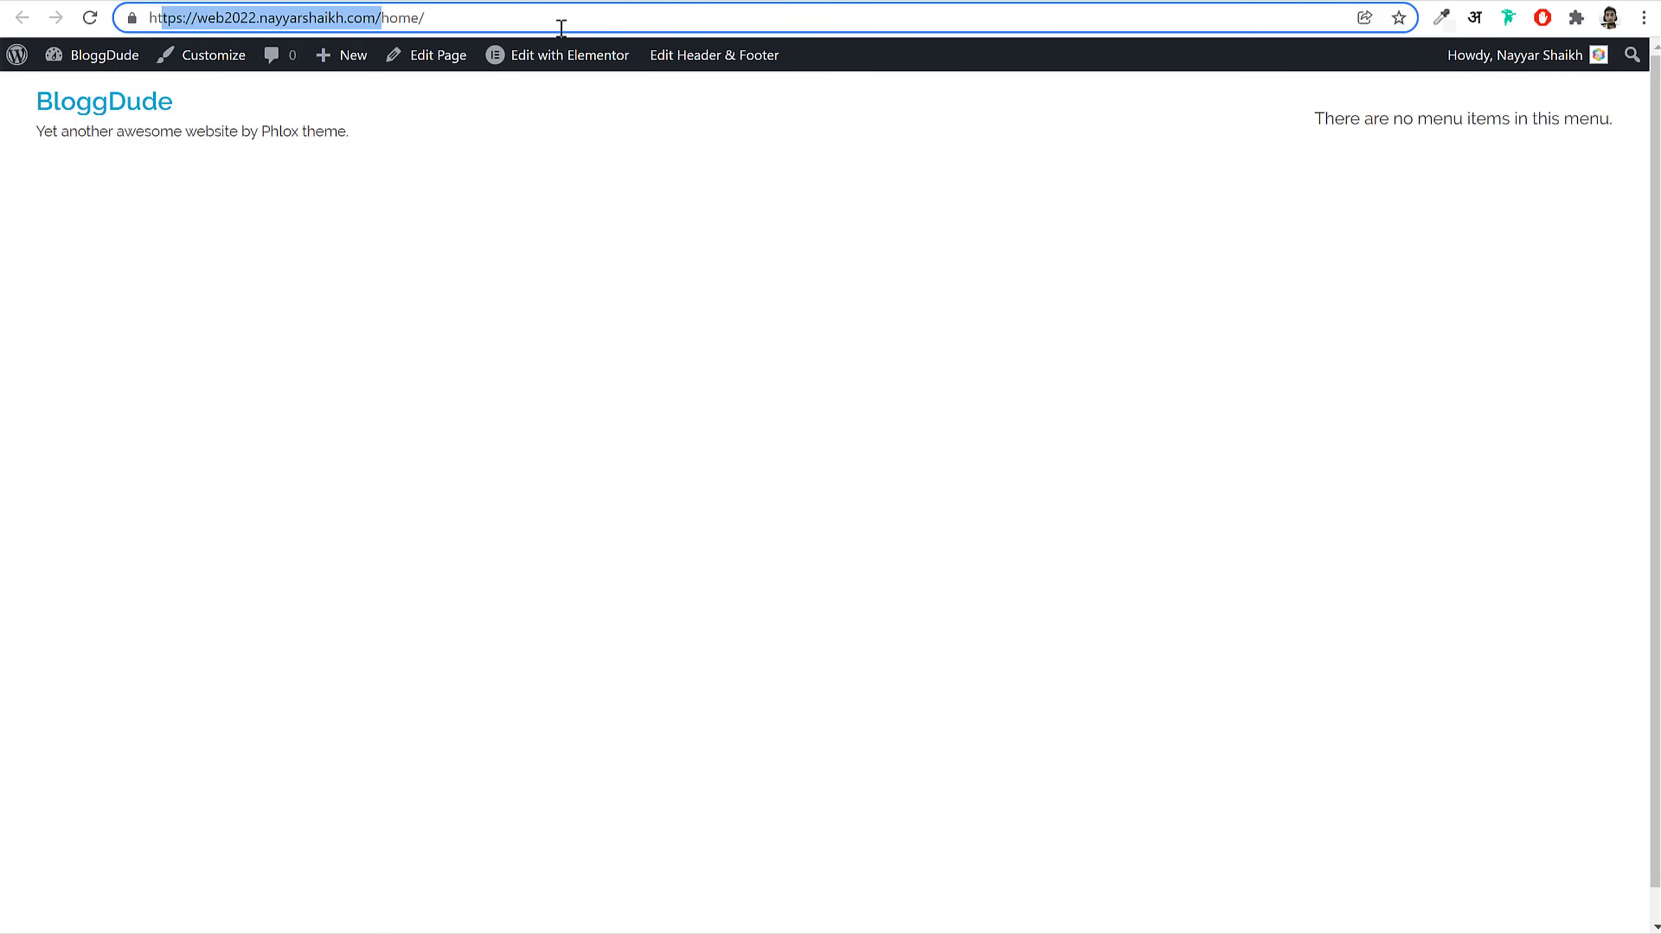
left_click(549, 18)
left_click(98, 108)
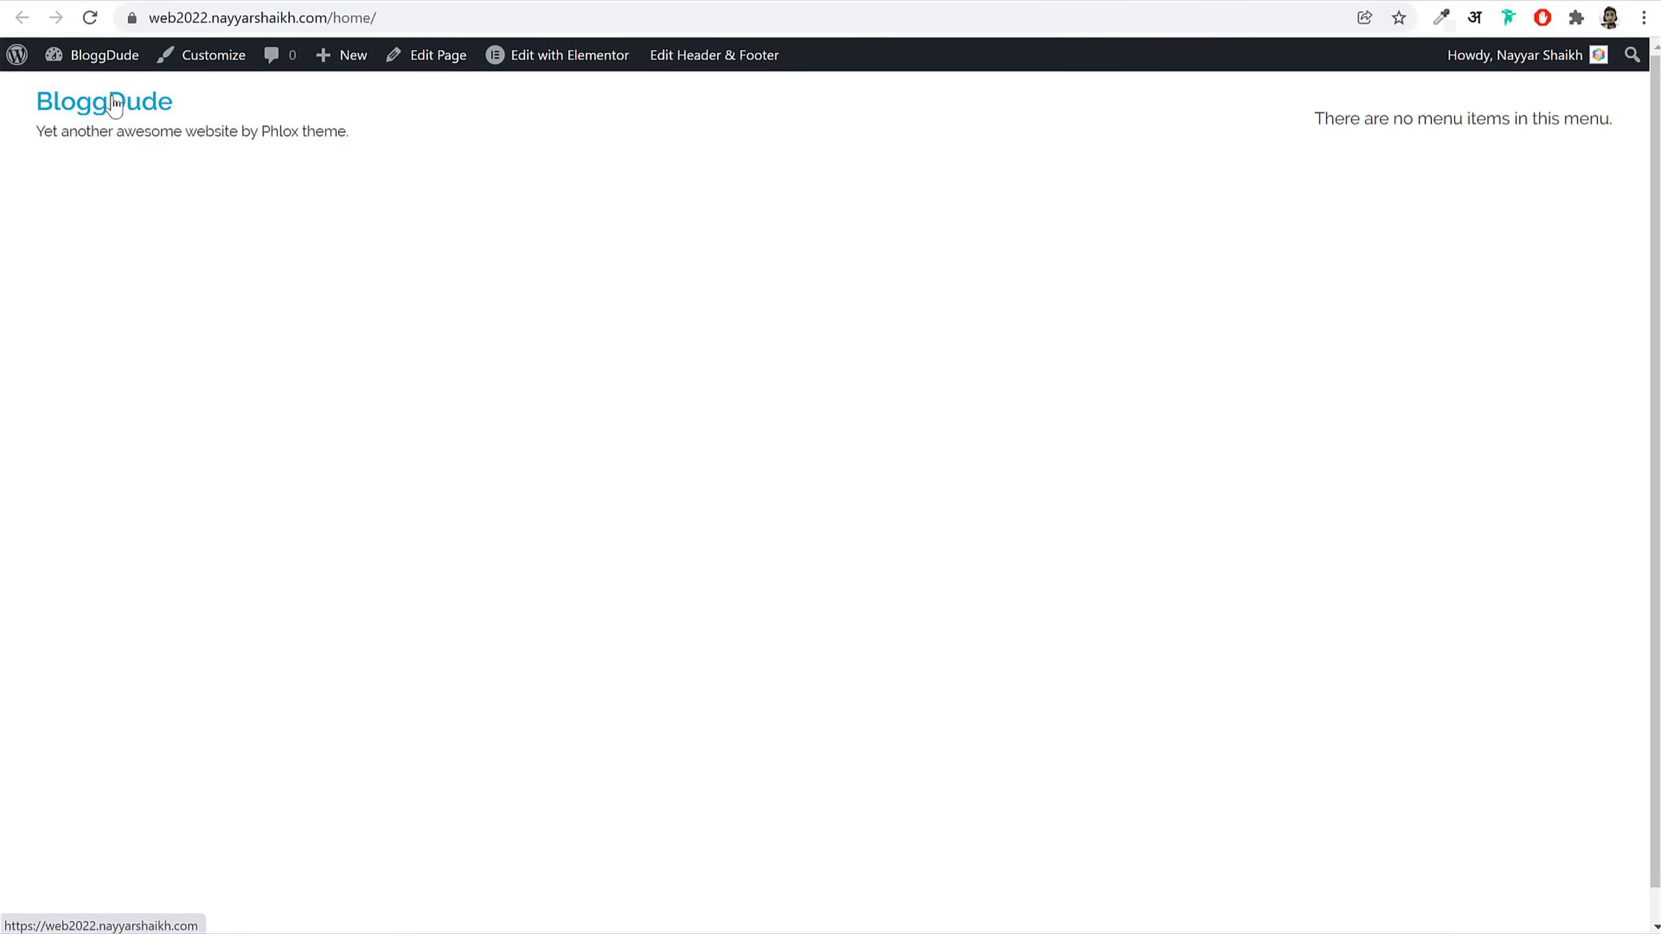
scroll(411, 482, "down", 10)
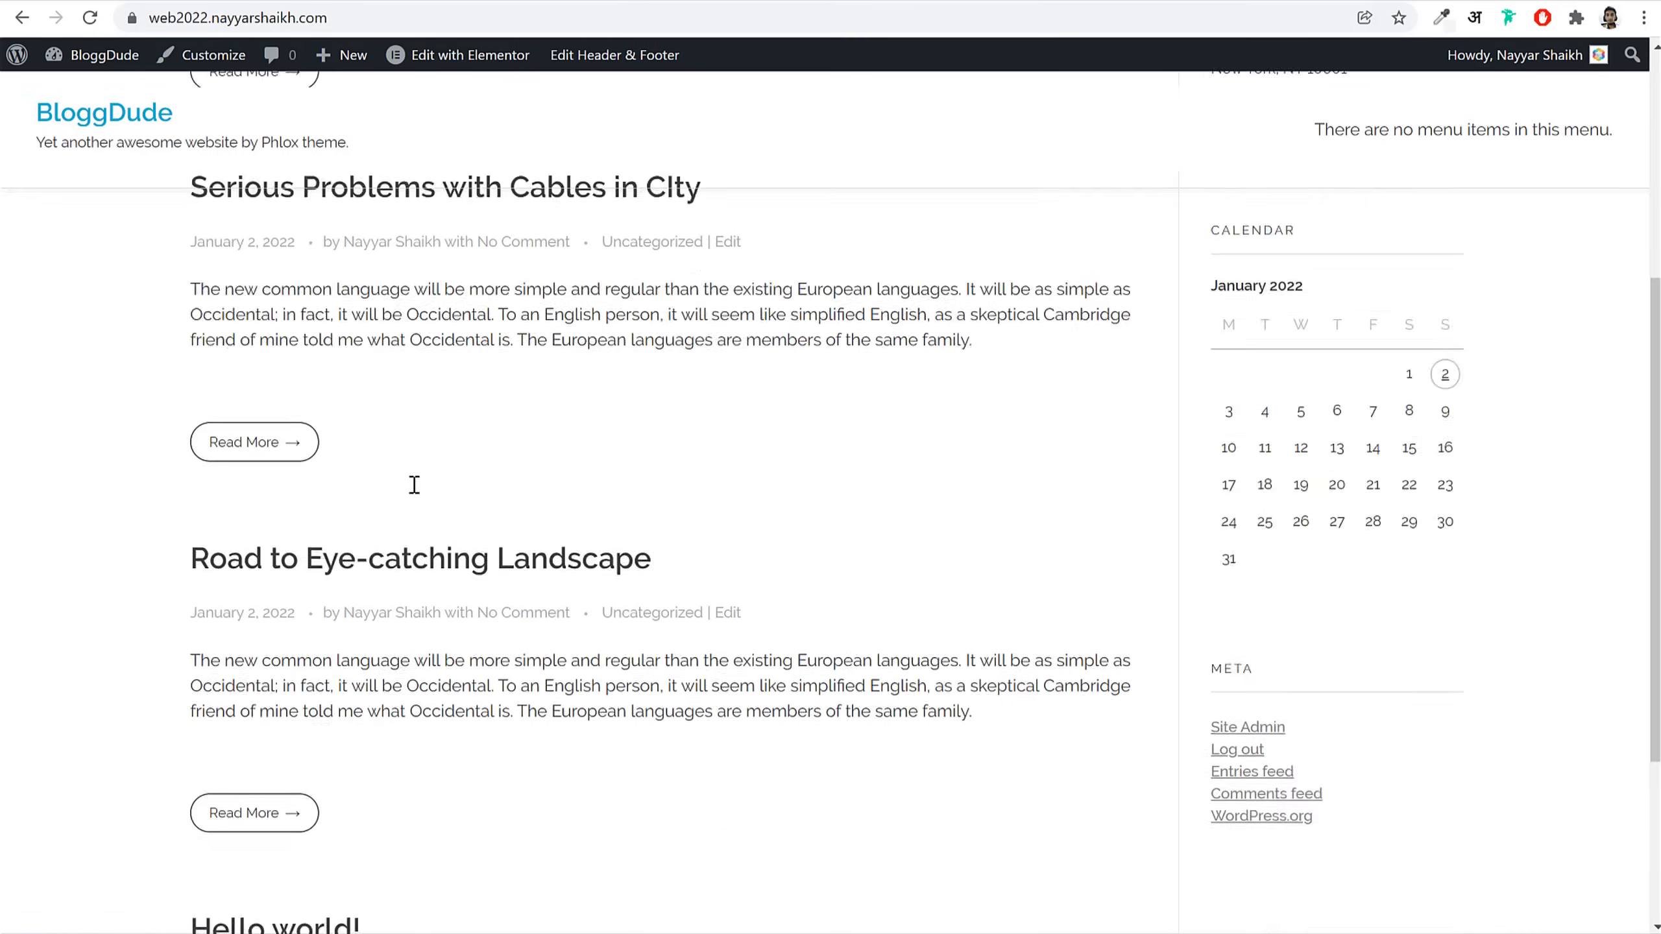
scroll(426, 527, "up", 10)
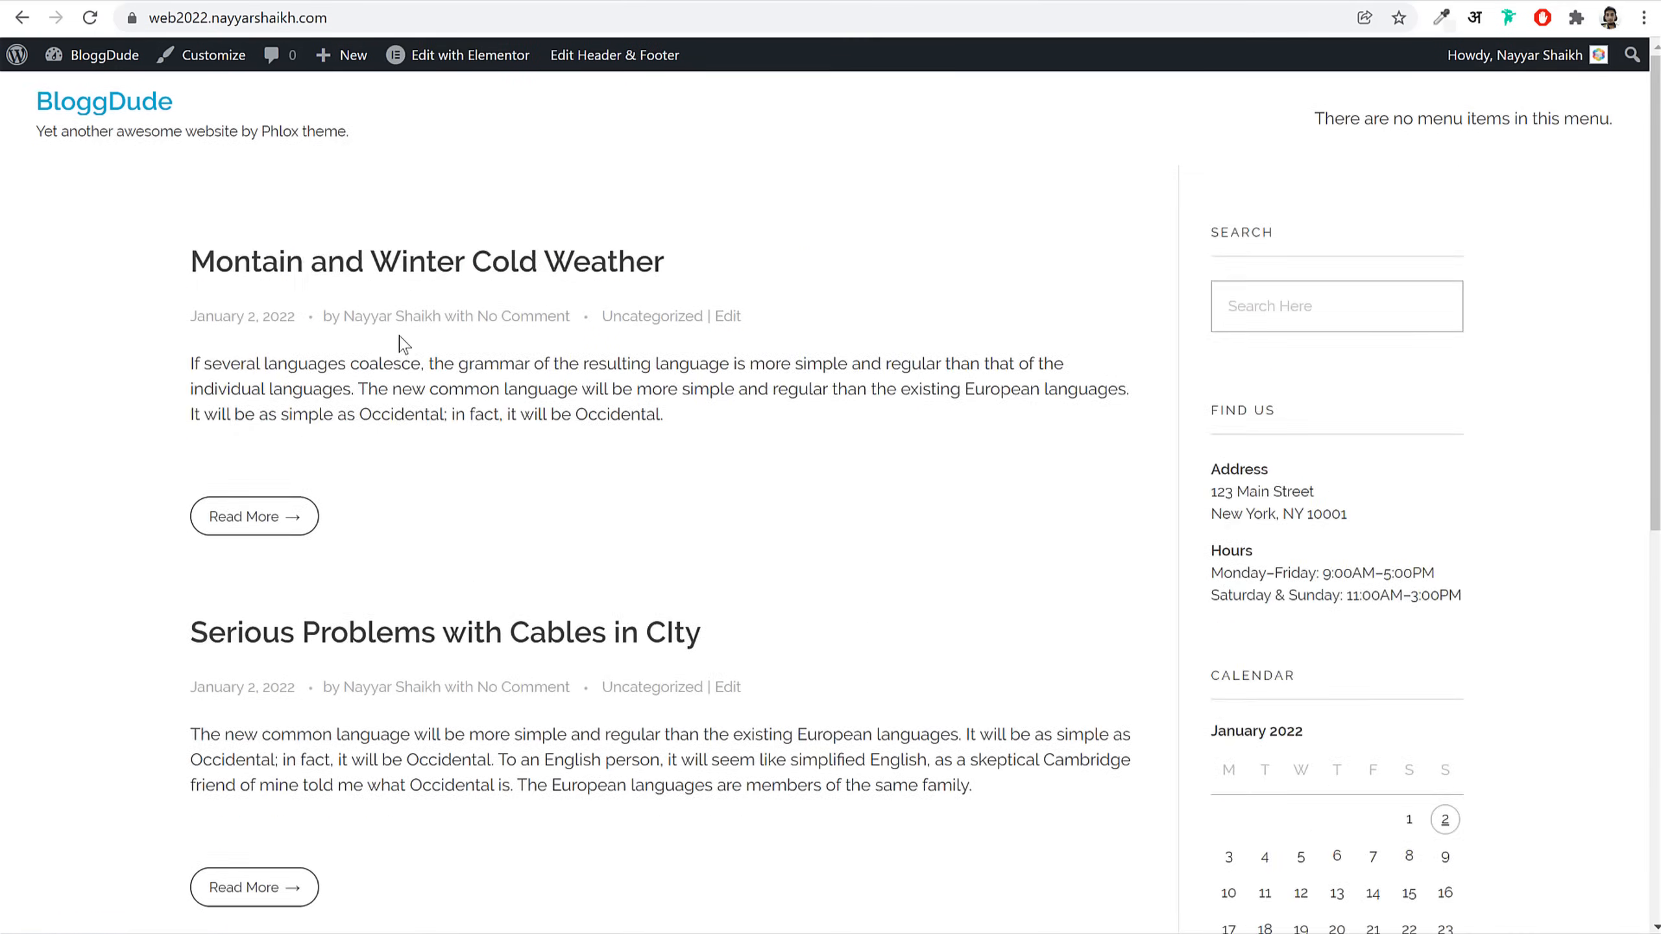
key("alt+Left")
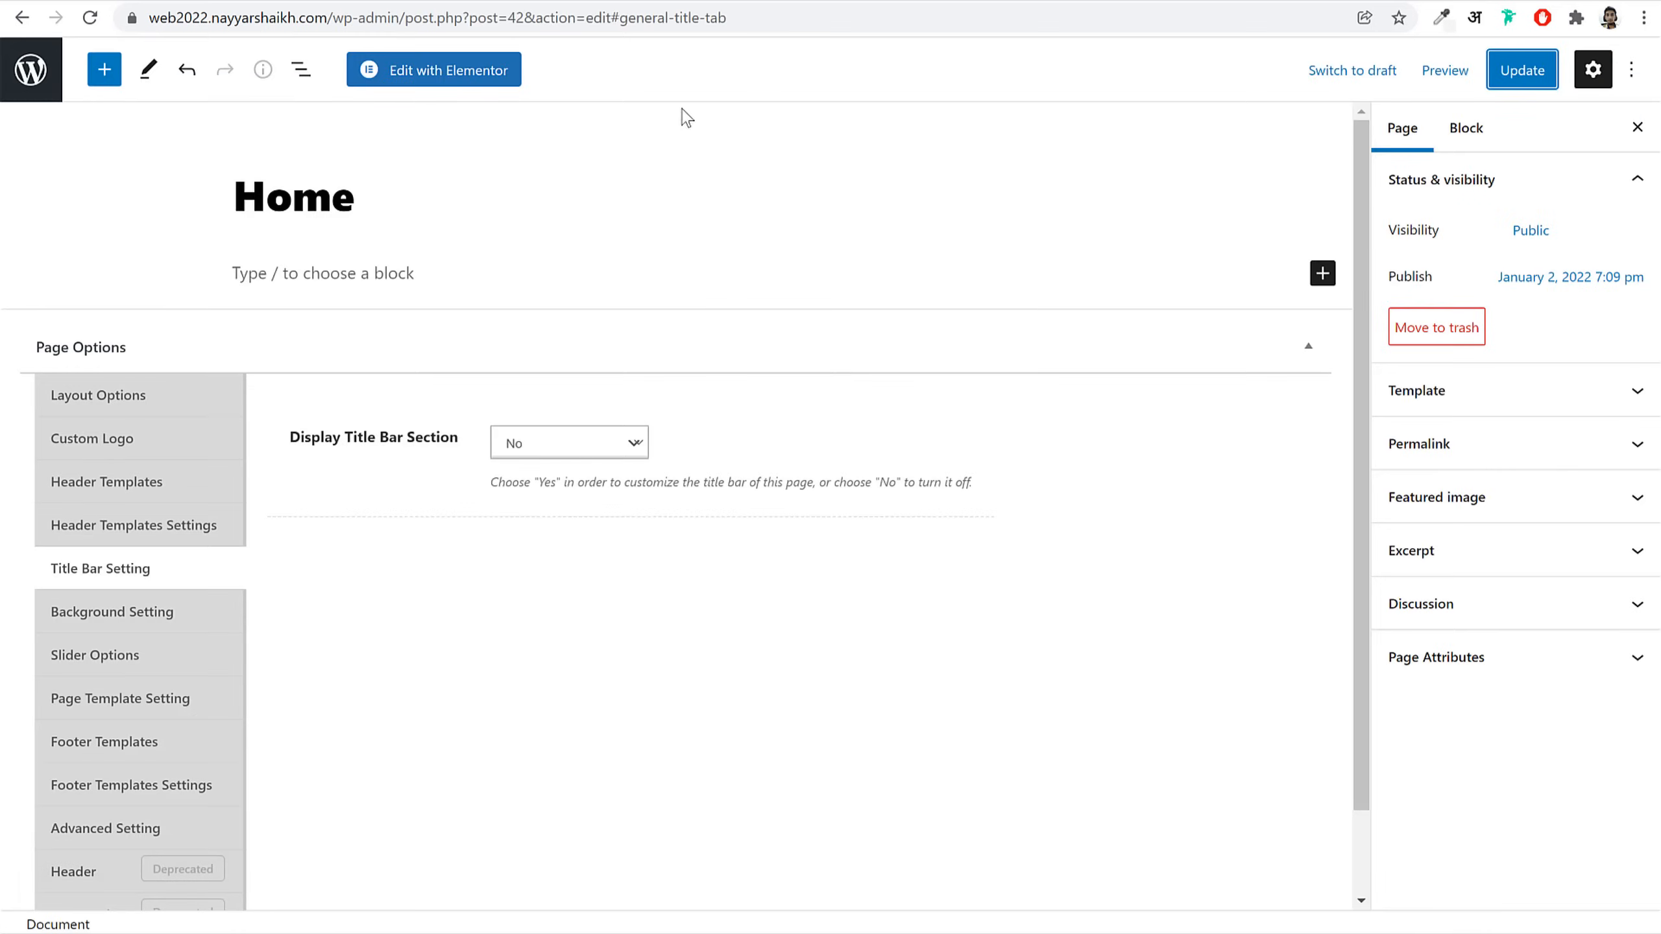
Step: In Settings > Reading, set 'A static page' with Home as Homepage and save changes
left_click(26, 75)
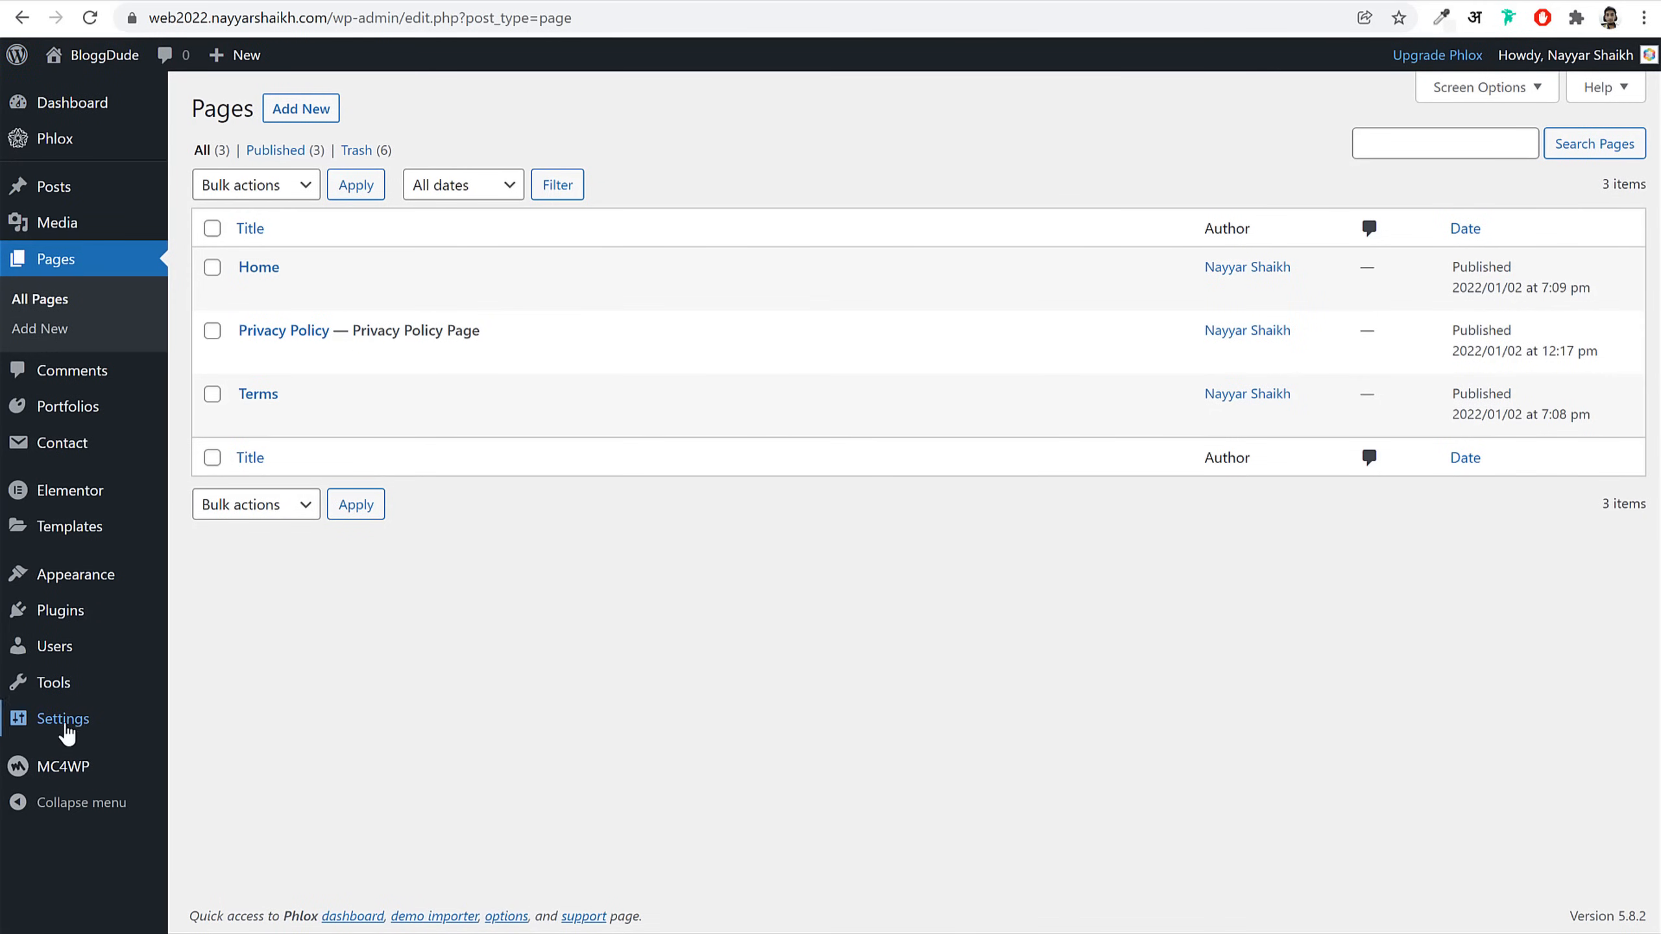
mouse_move(65, 733)
left_click(202, 713)
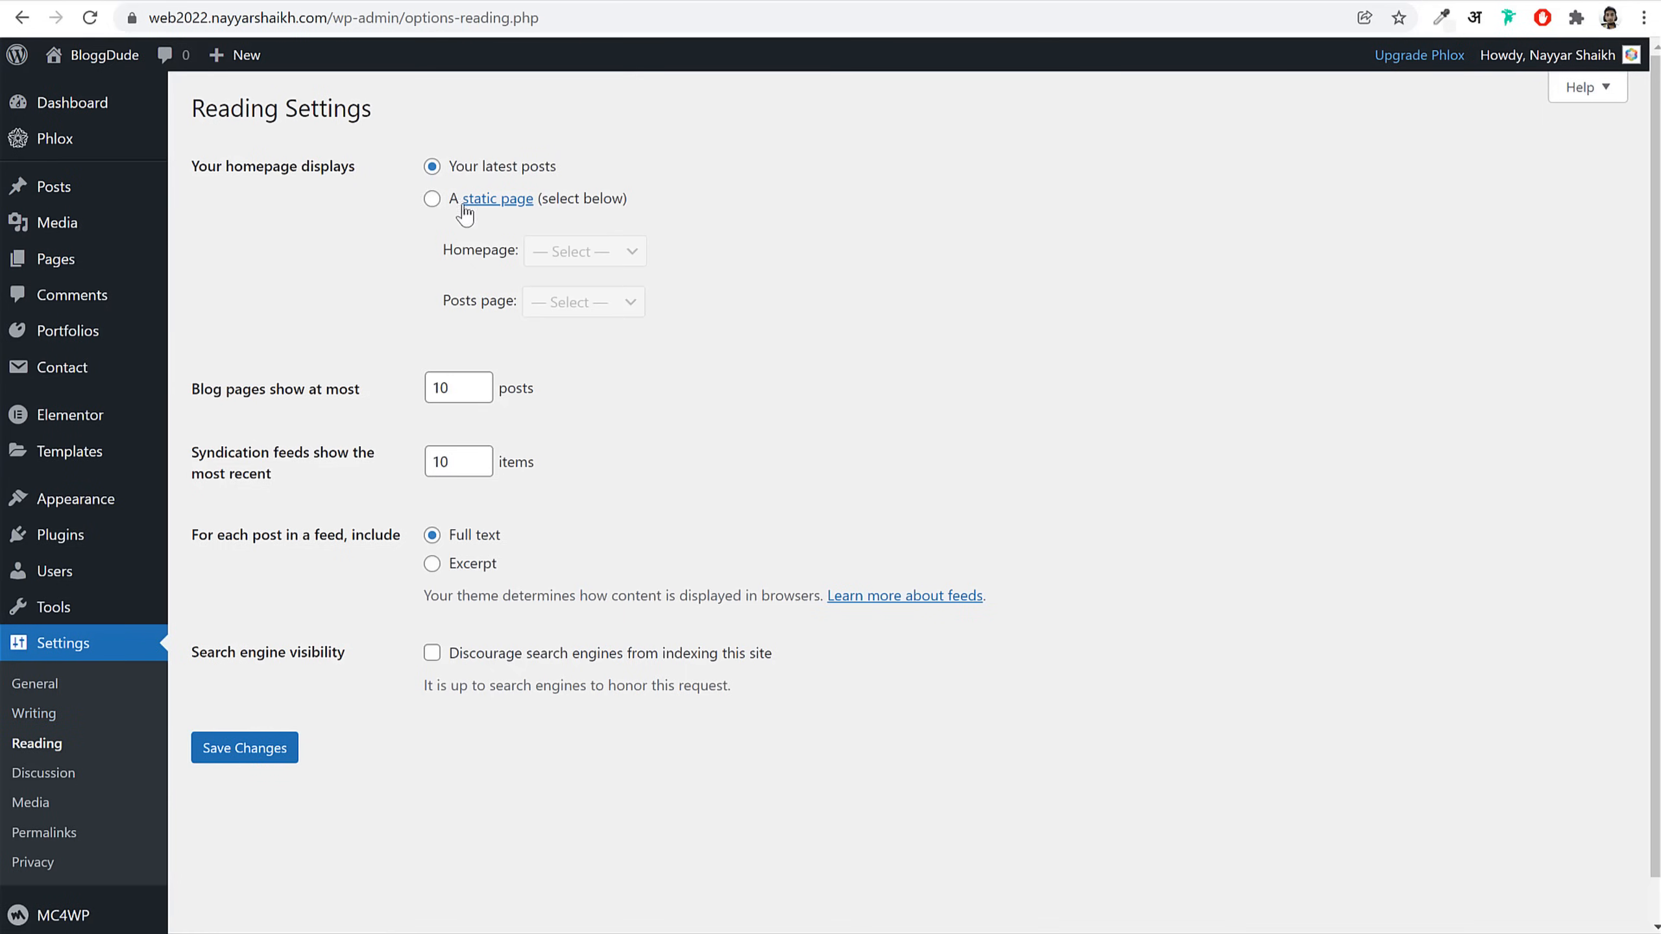
left_click(436, 202)
left_click_drag(199, 166, 369, 175)
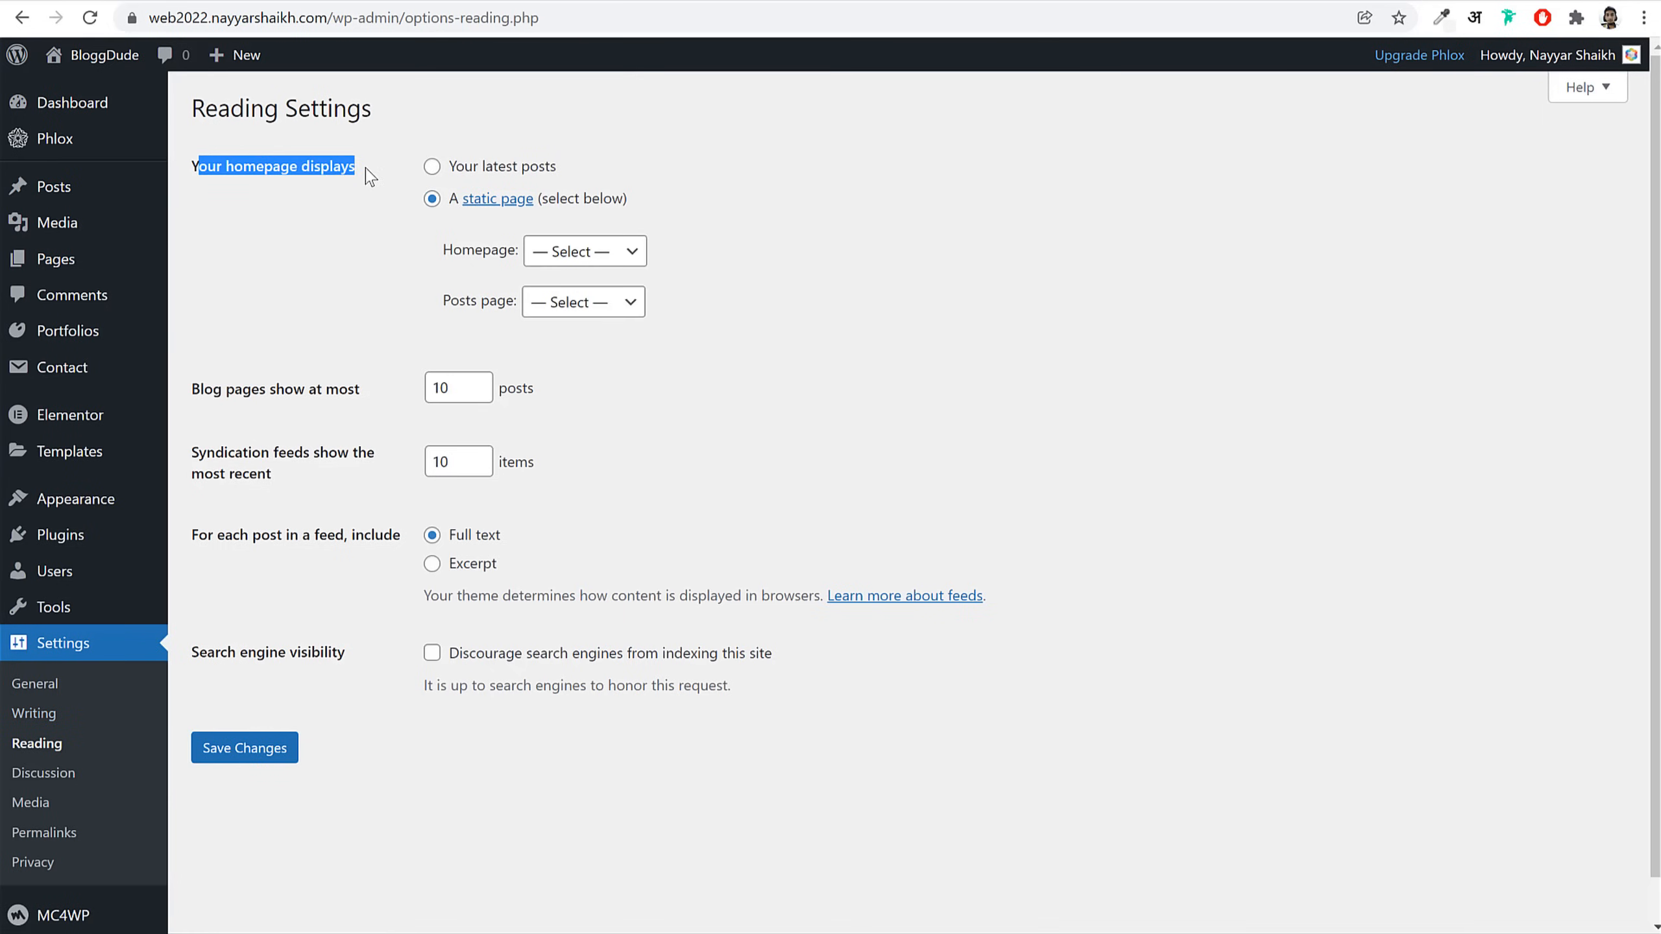
left_click_drag(674, 205, 433, 208)
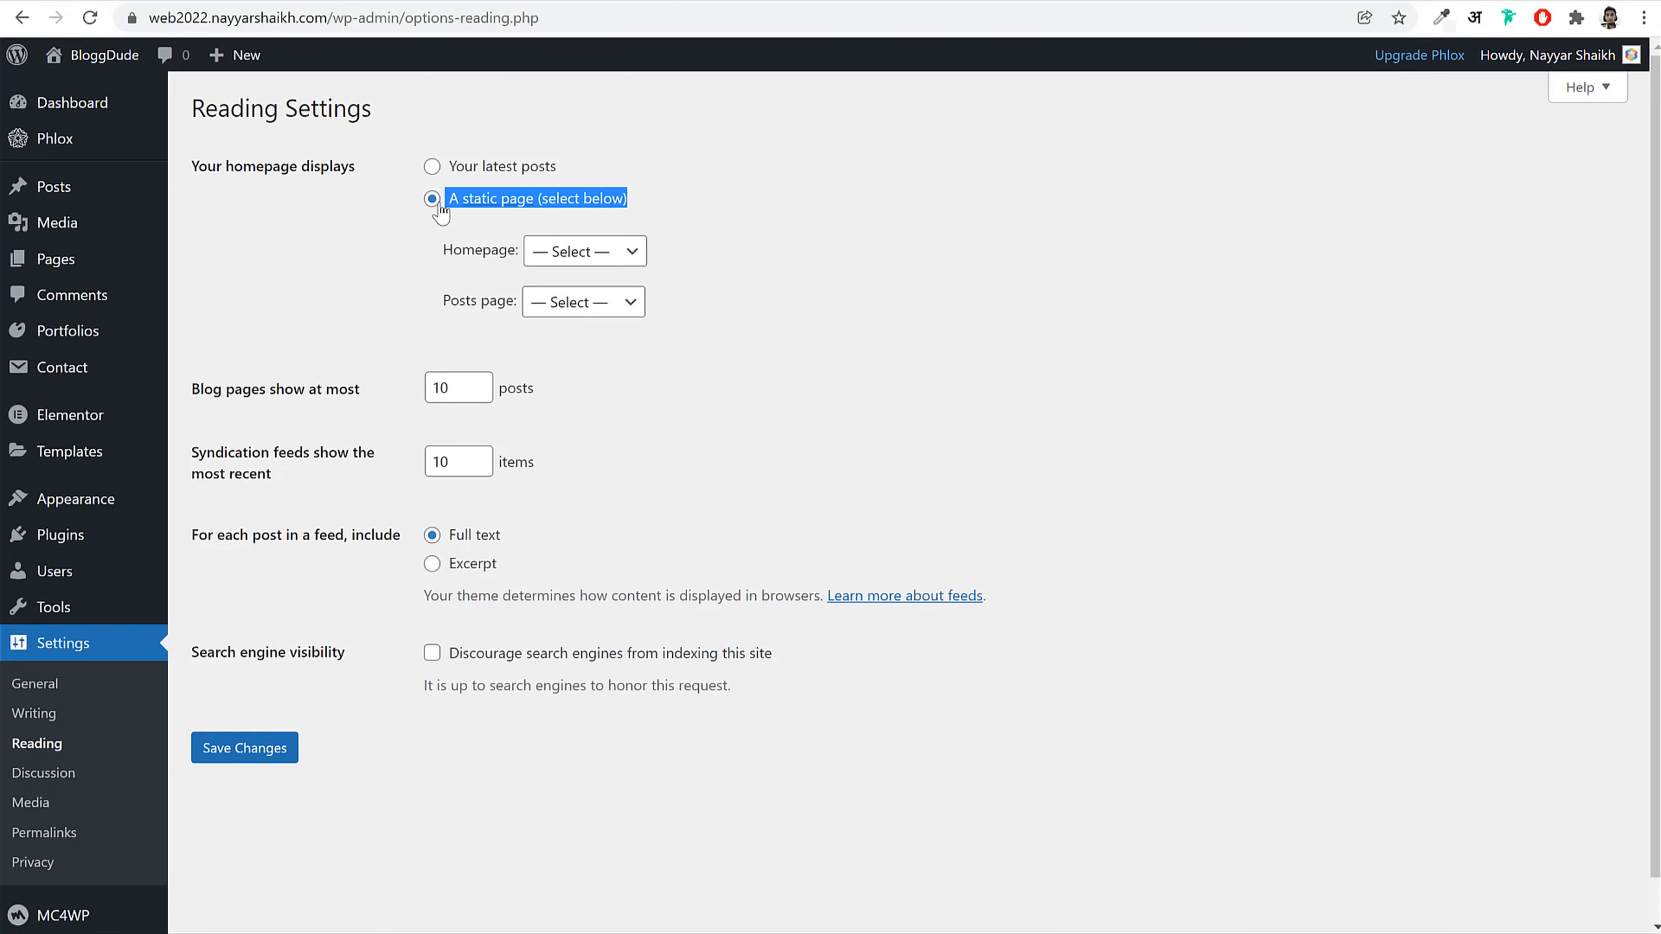
left_click(853, 229)
left_click(601, 253)
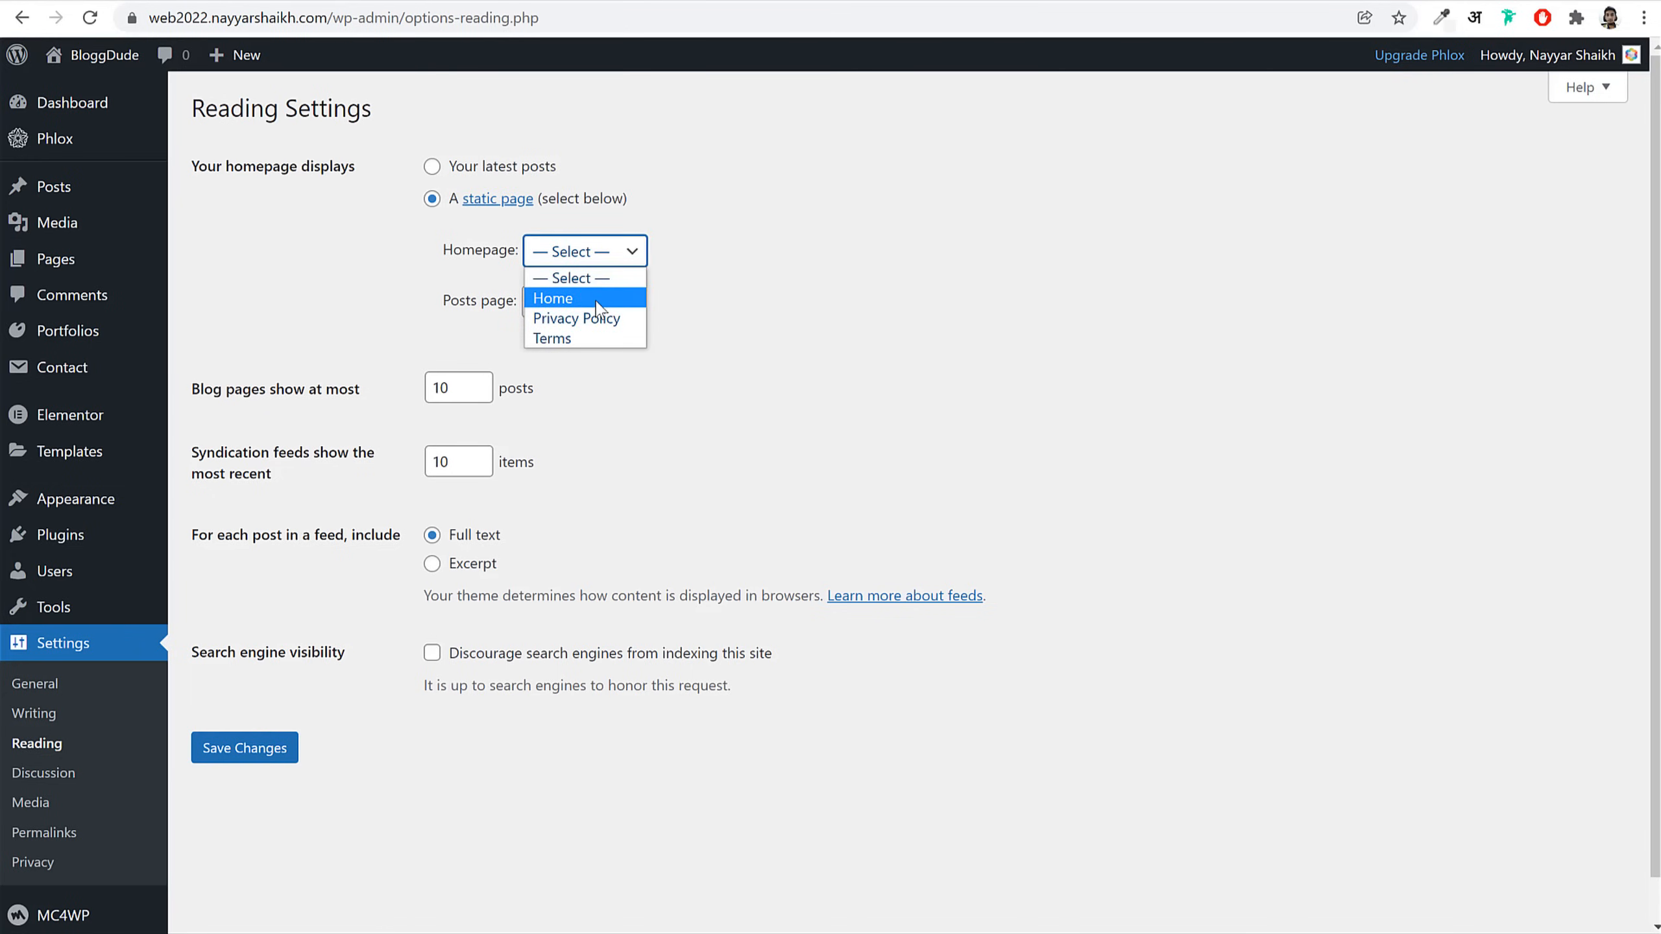
left_click(576, 296)
left_click(232, 750)
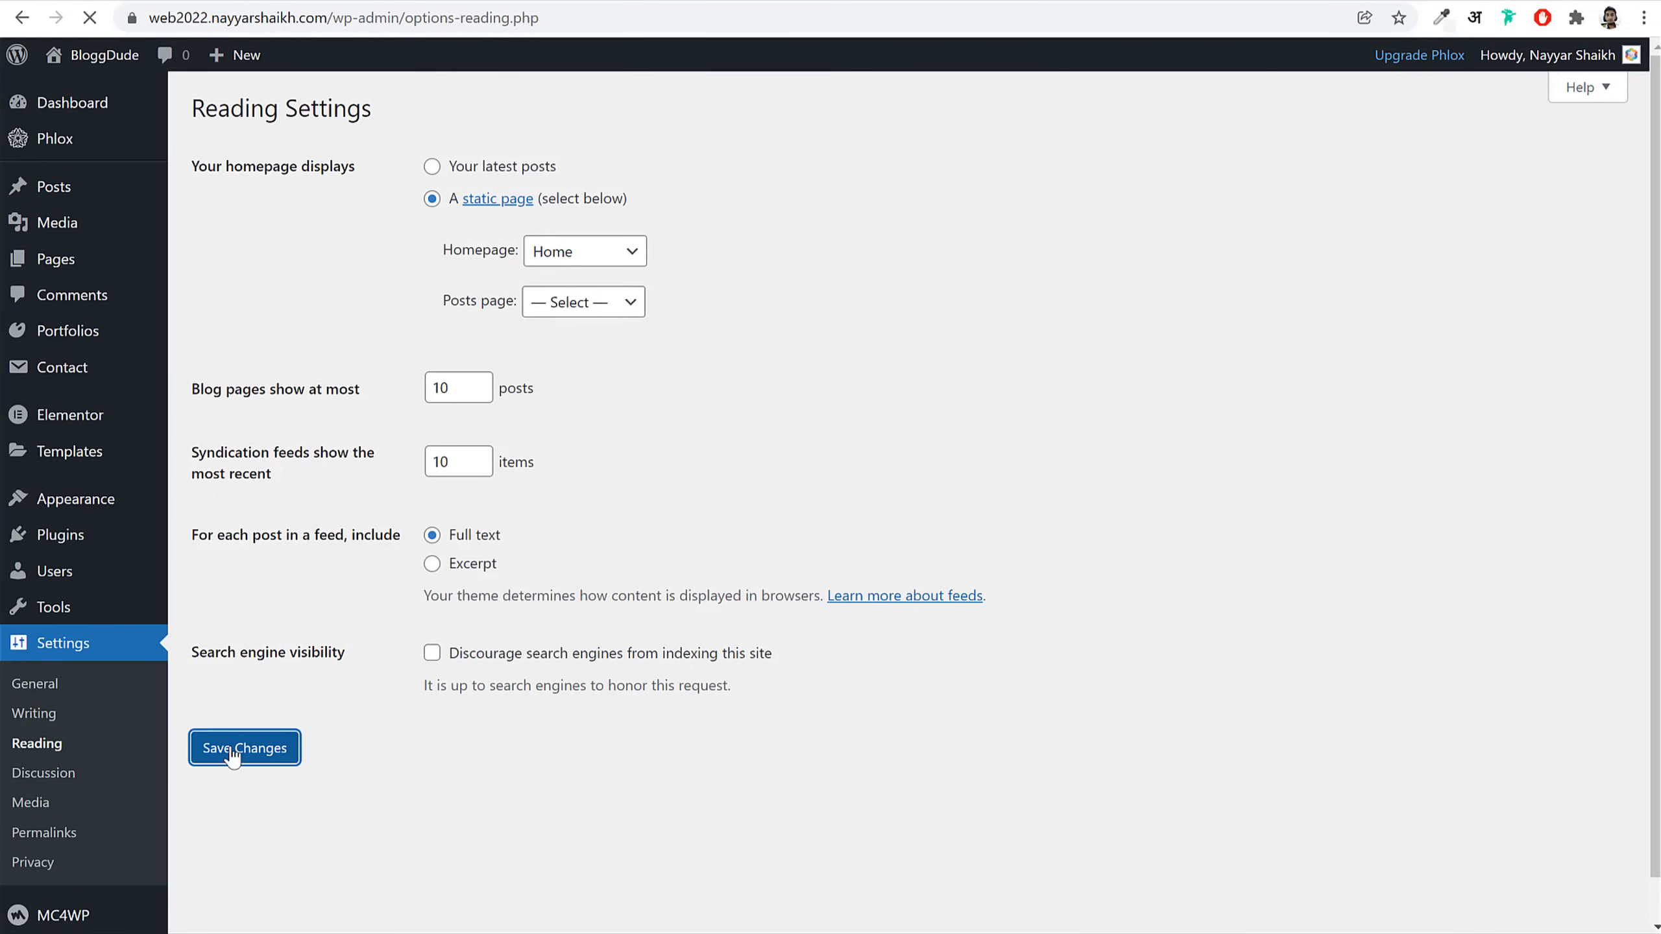
Step: Check the live site's main address now shows Home, then go to the Pages list
left_click(641, 0)
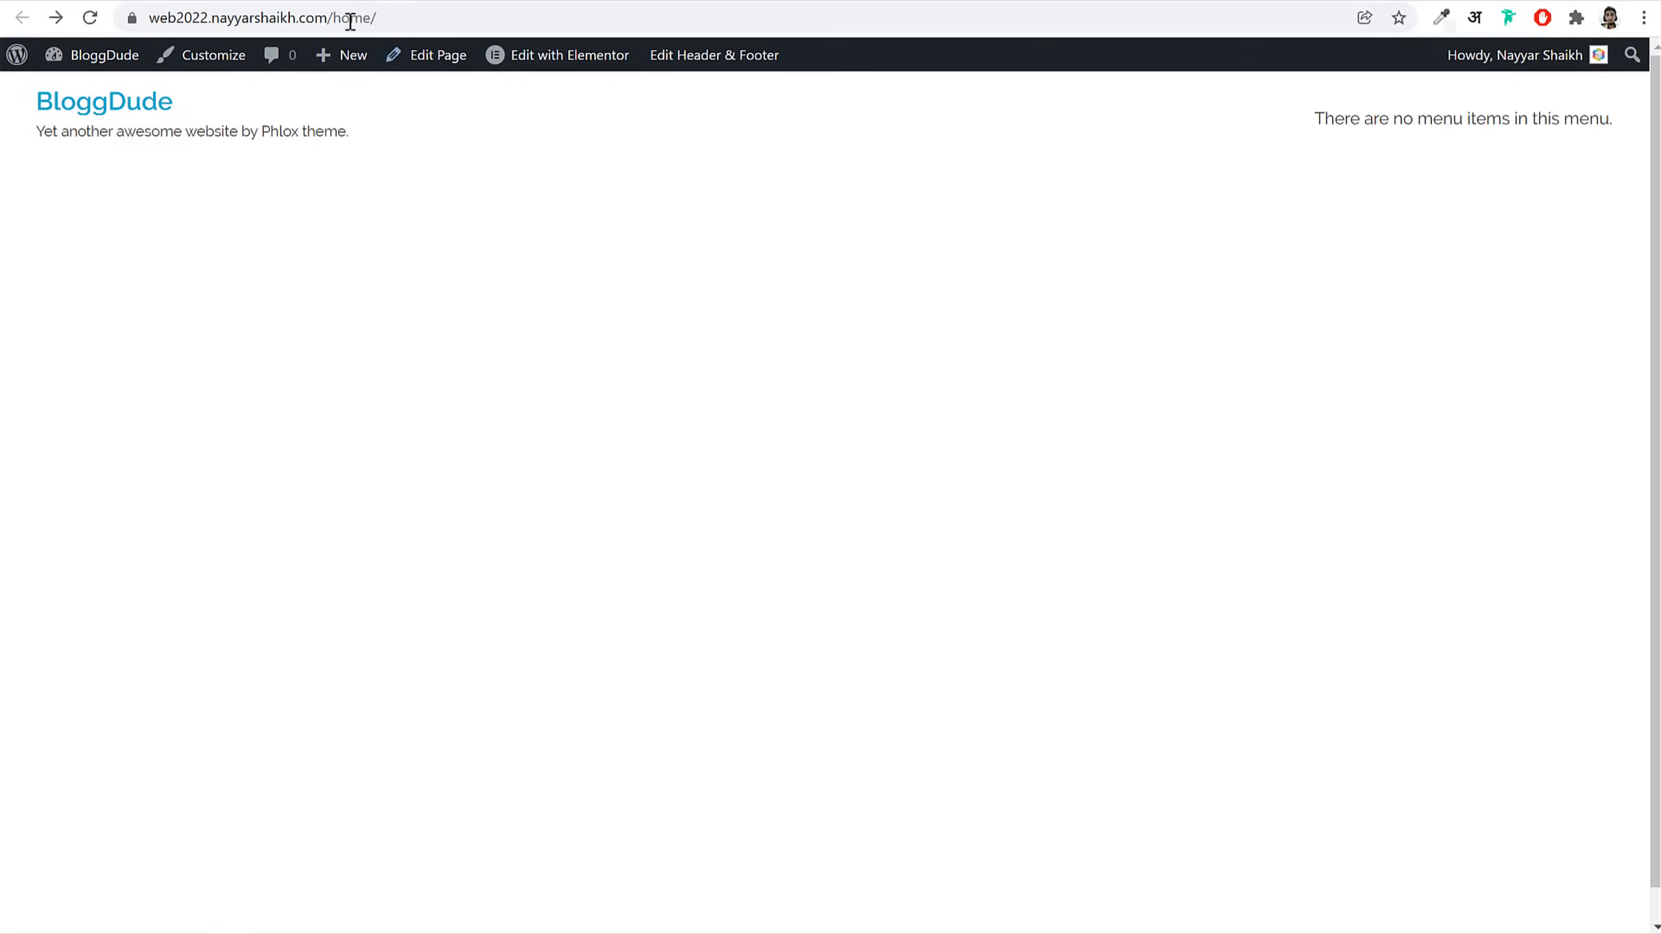
left_click_drag(329, 18, 419, 13)
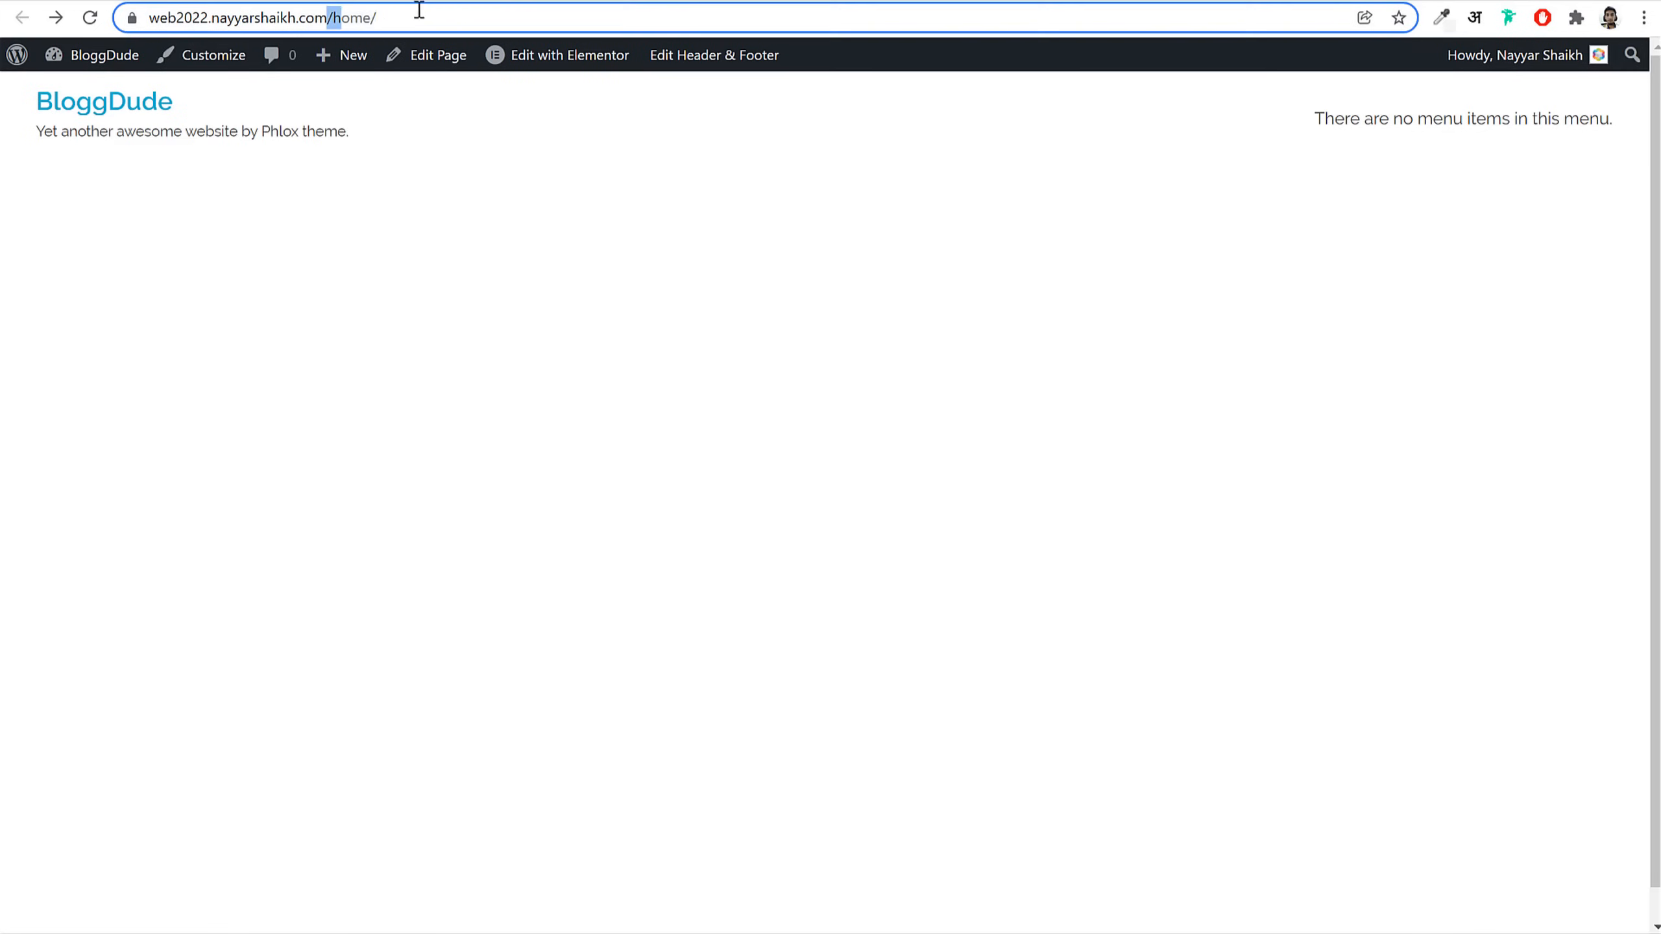
left_click(91, 19)
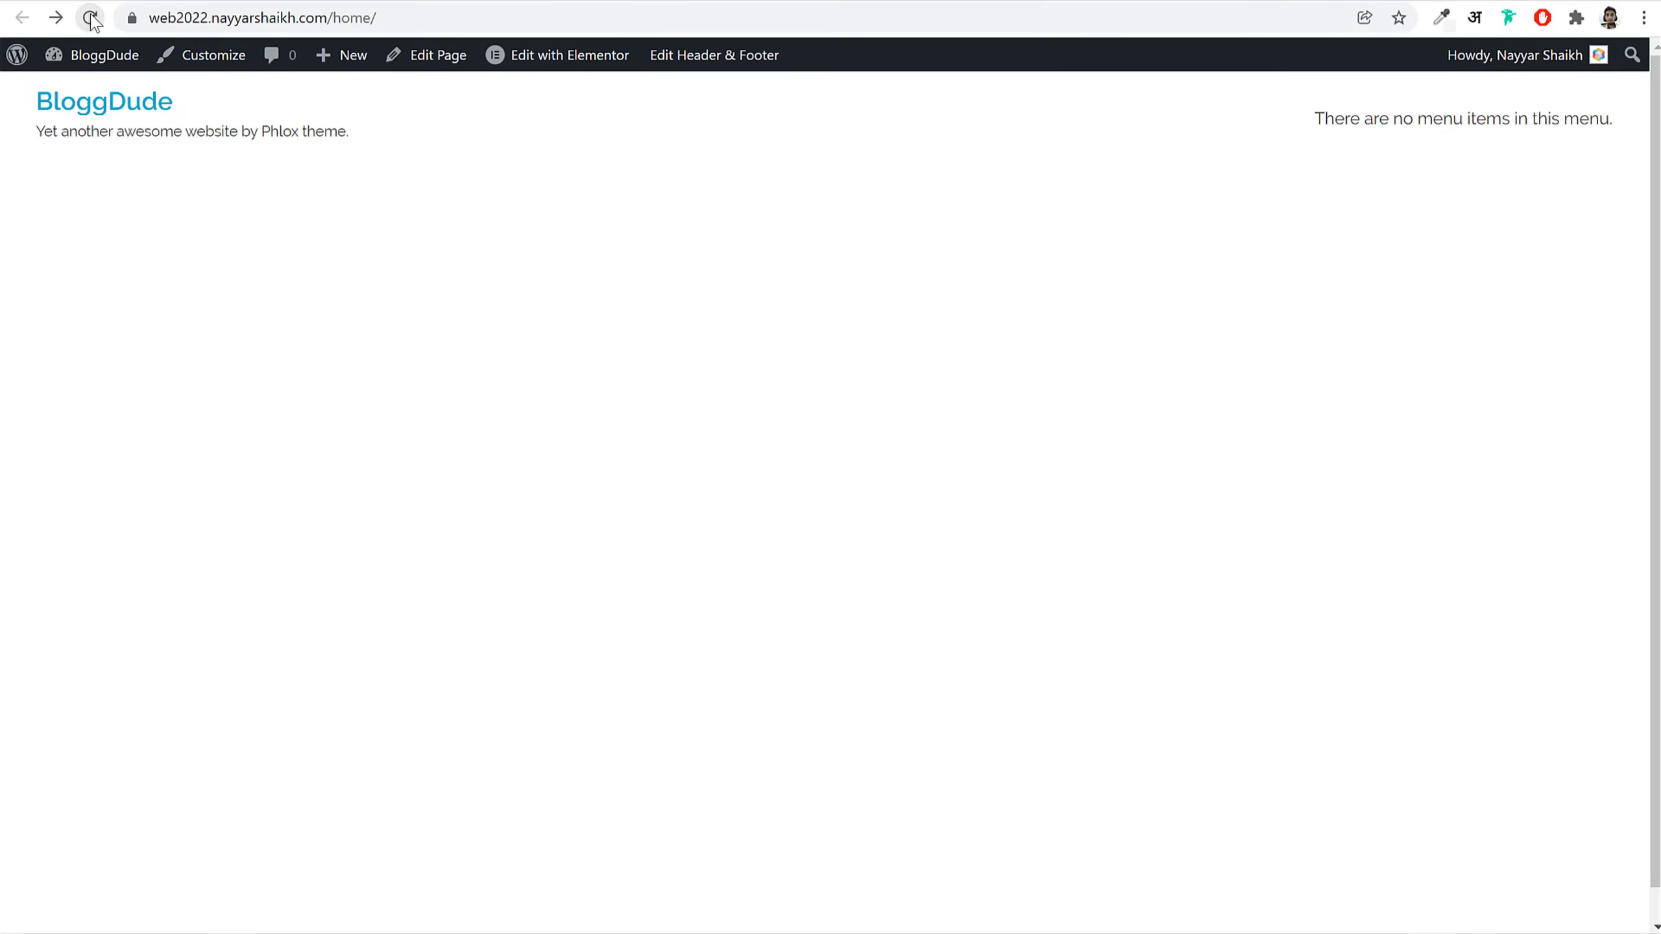
left_click(337, 16)
left_click(370, 18)
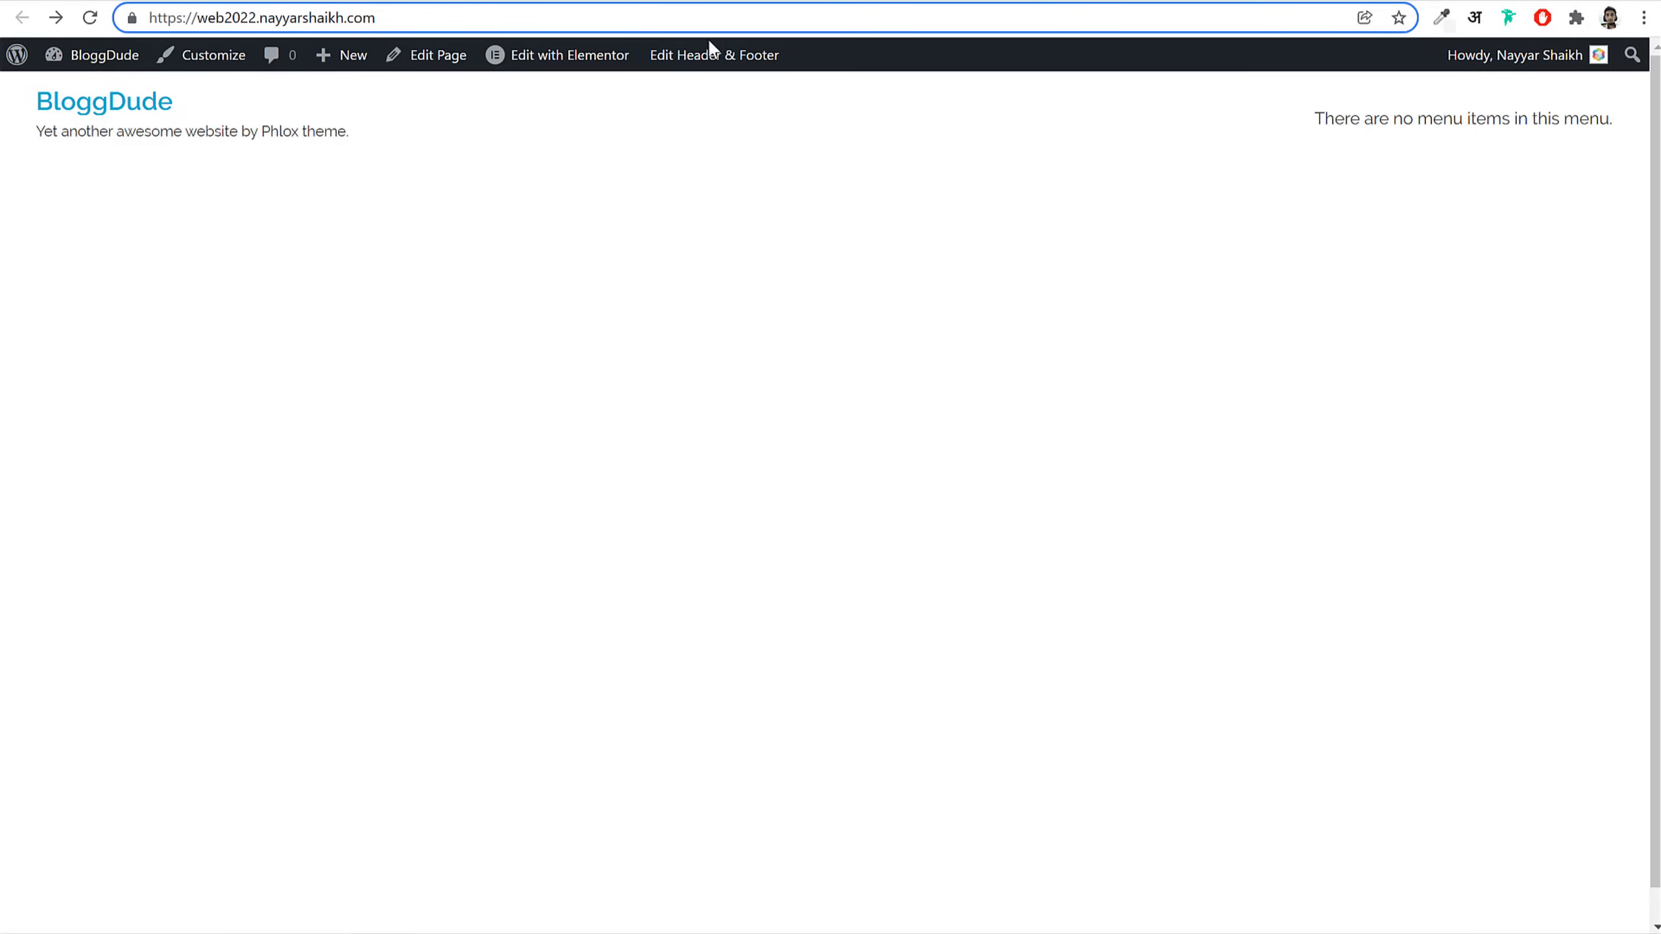
left_click(118, 118)
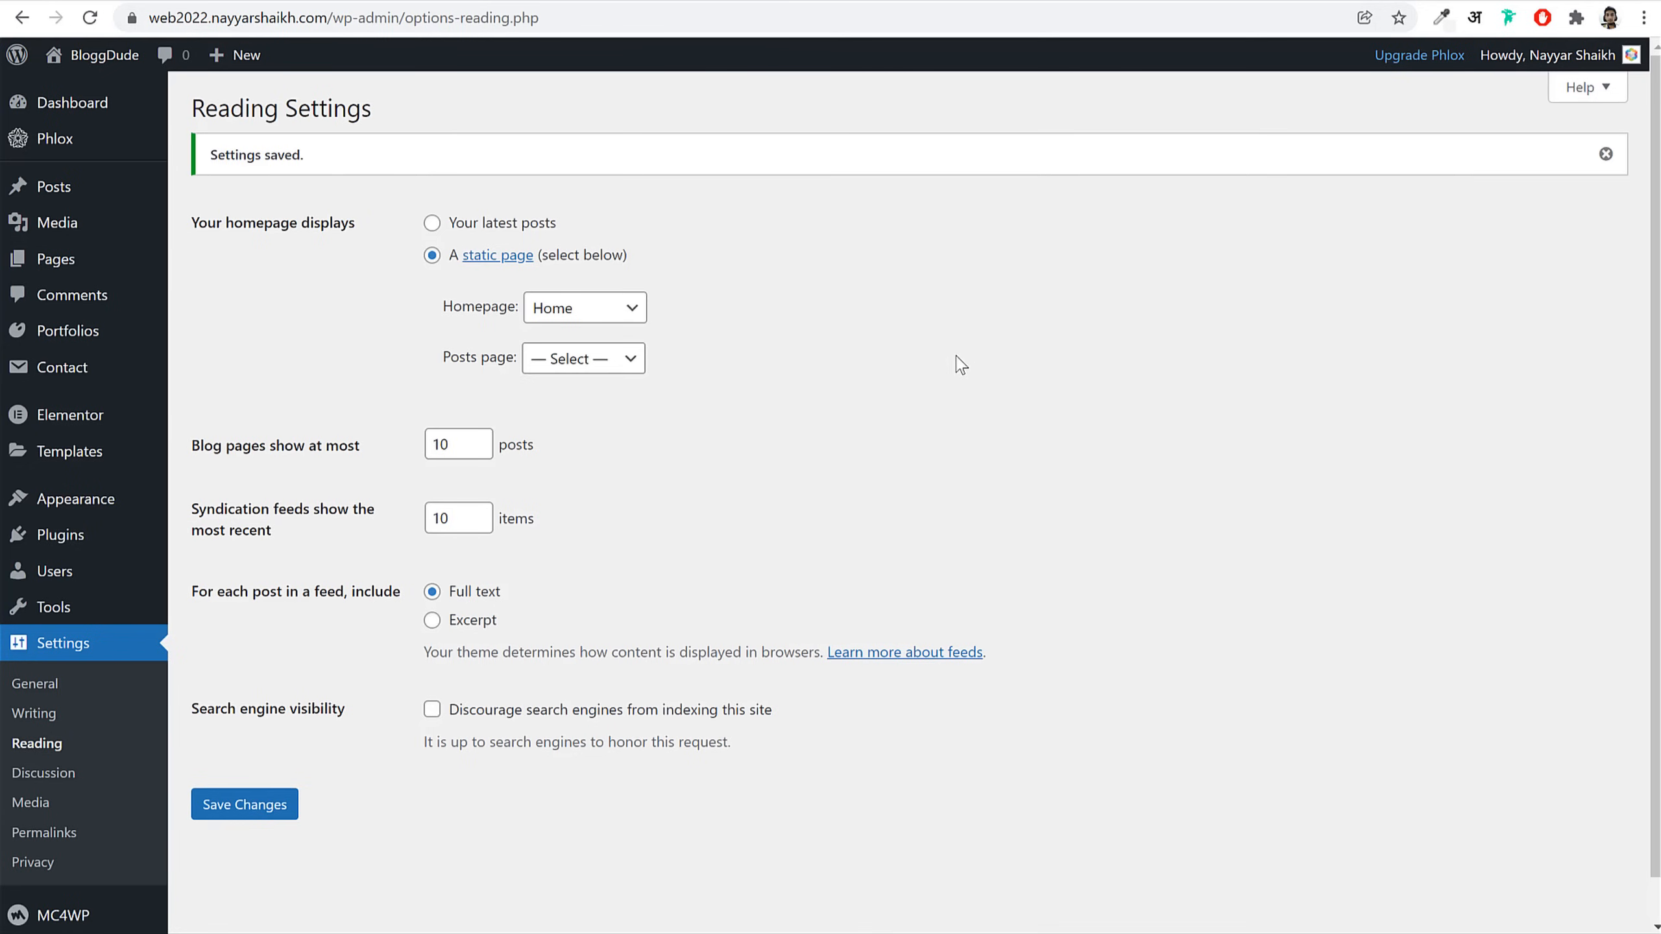
left_click(59, 260)
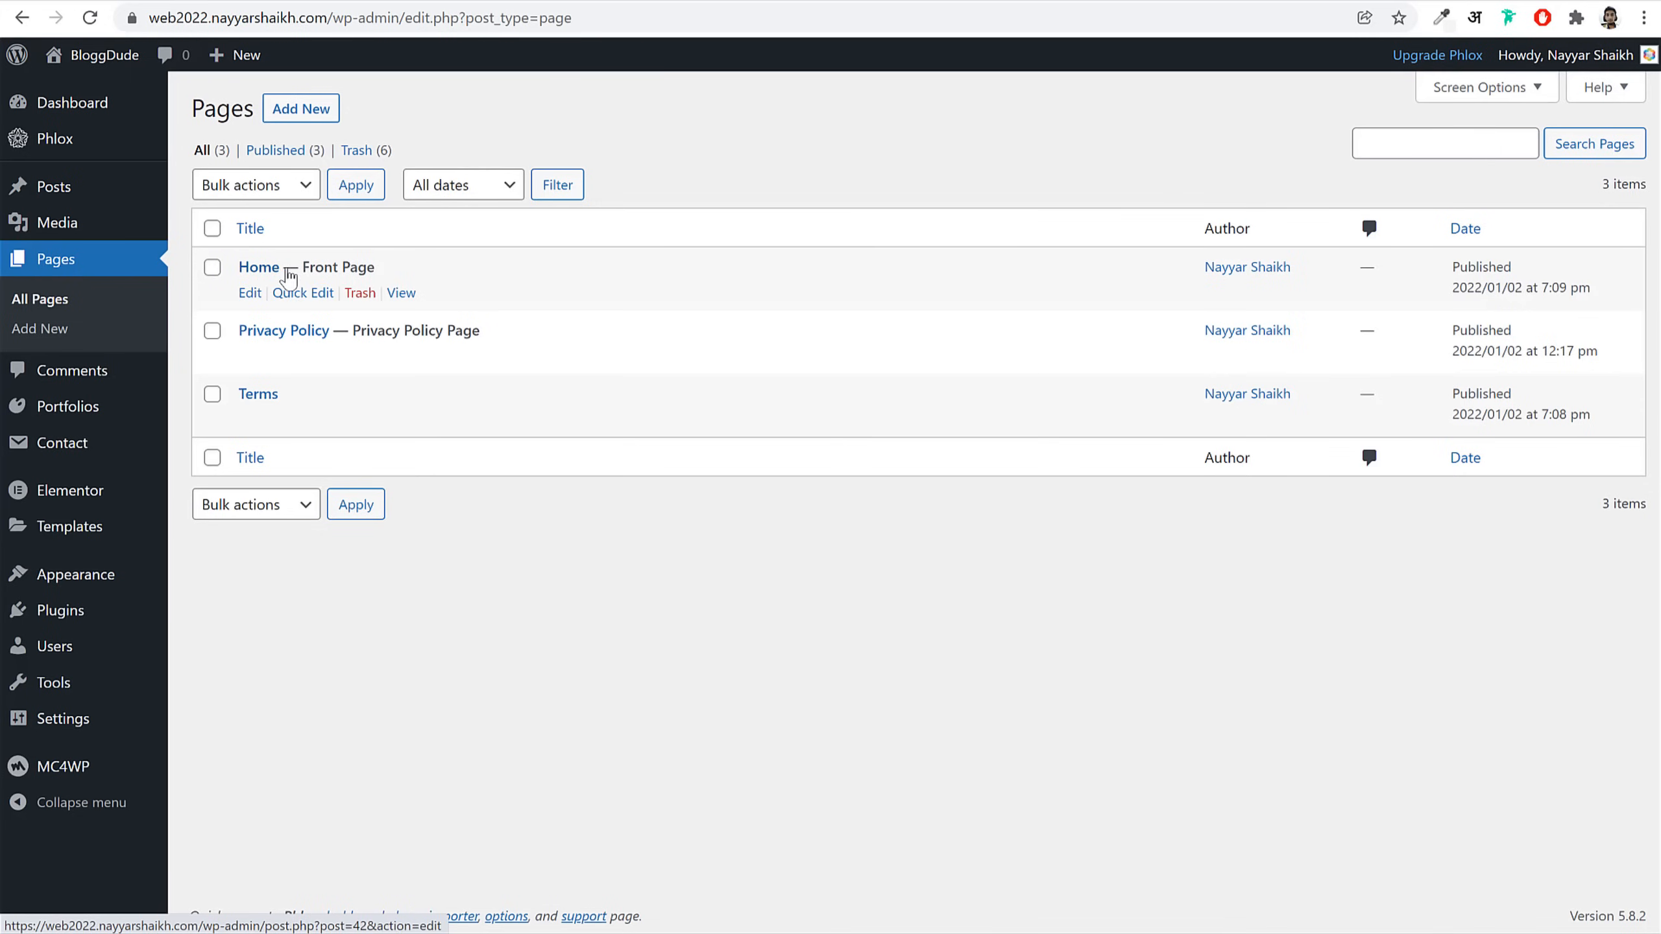
Step: Edit the Home page from Pages and launch it with Edit with Elementor
left_click(253, 294)
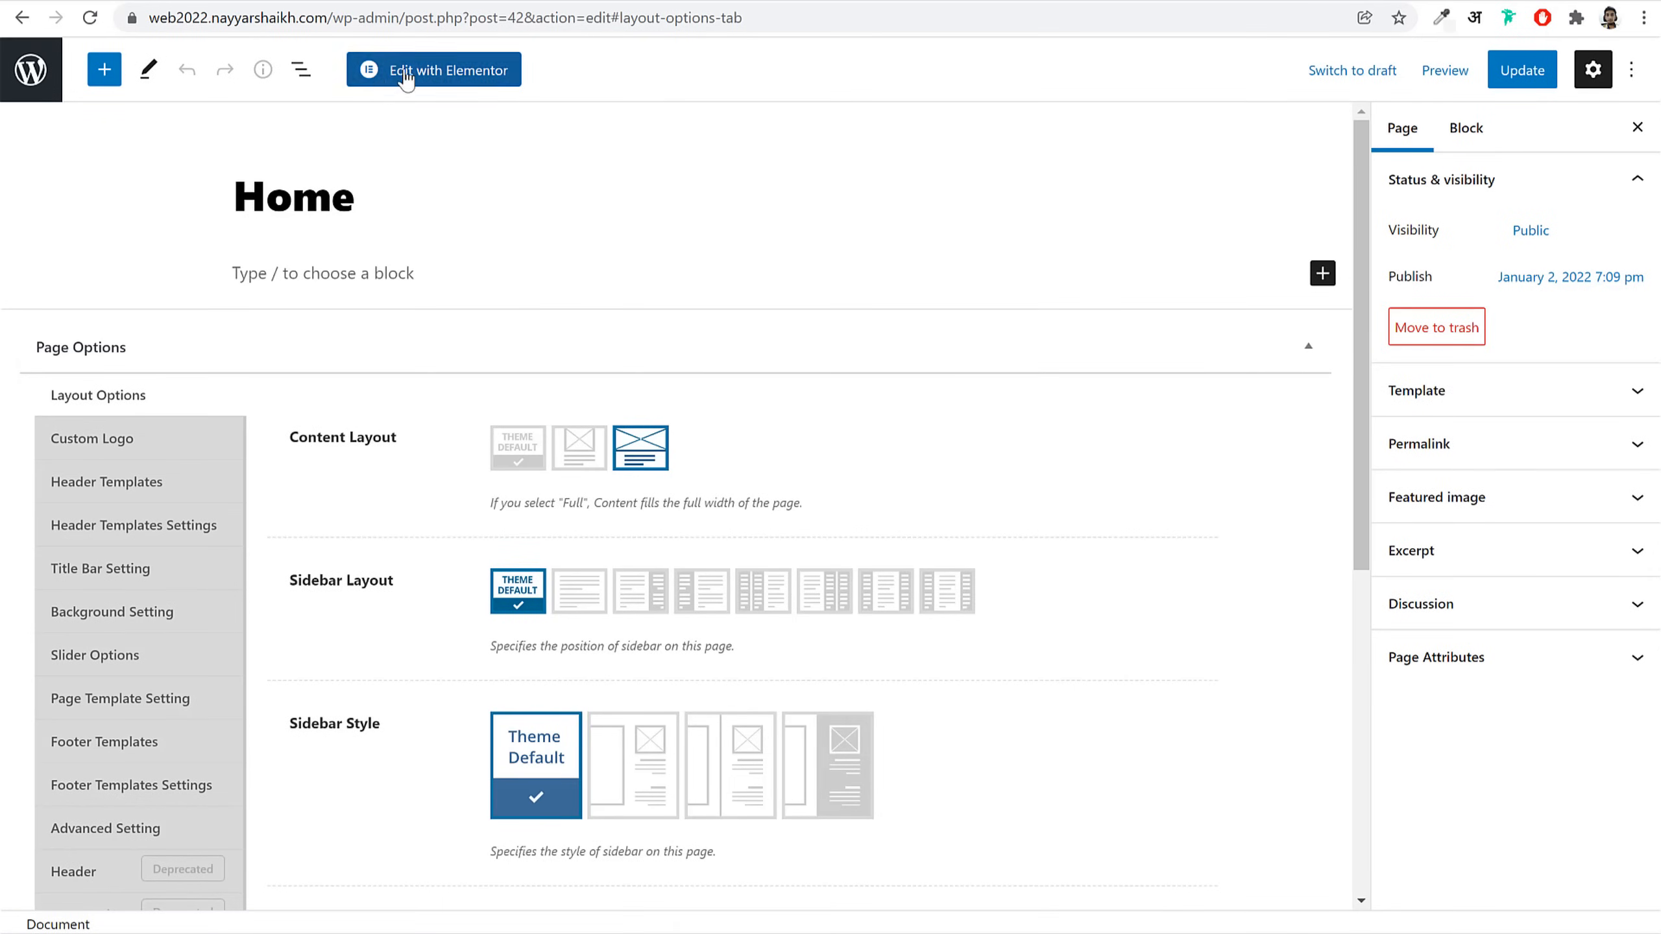
left_click(451, 72)
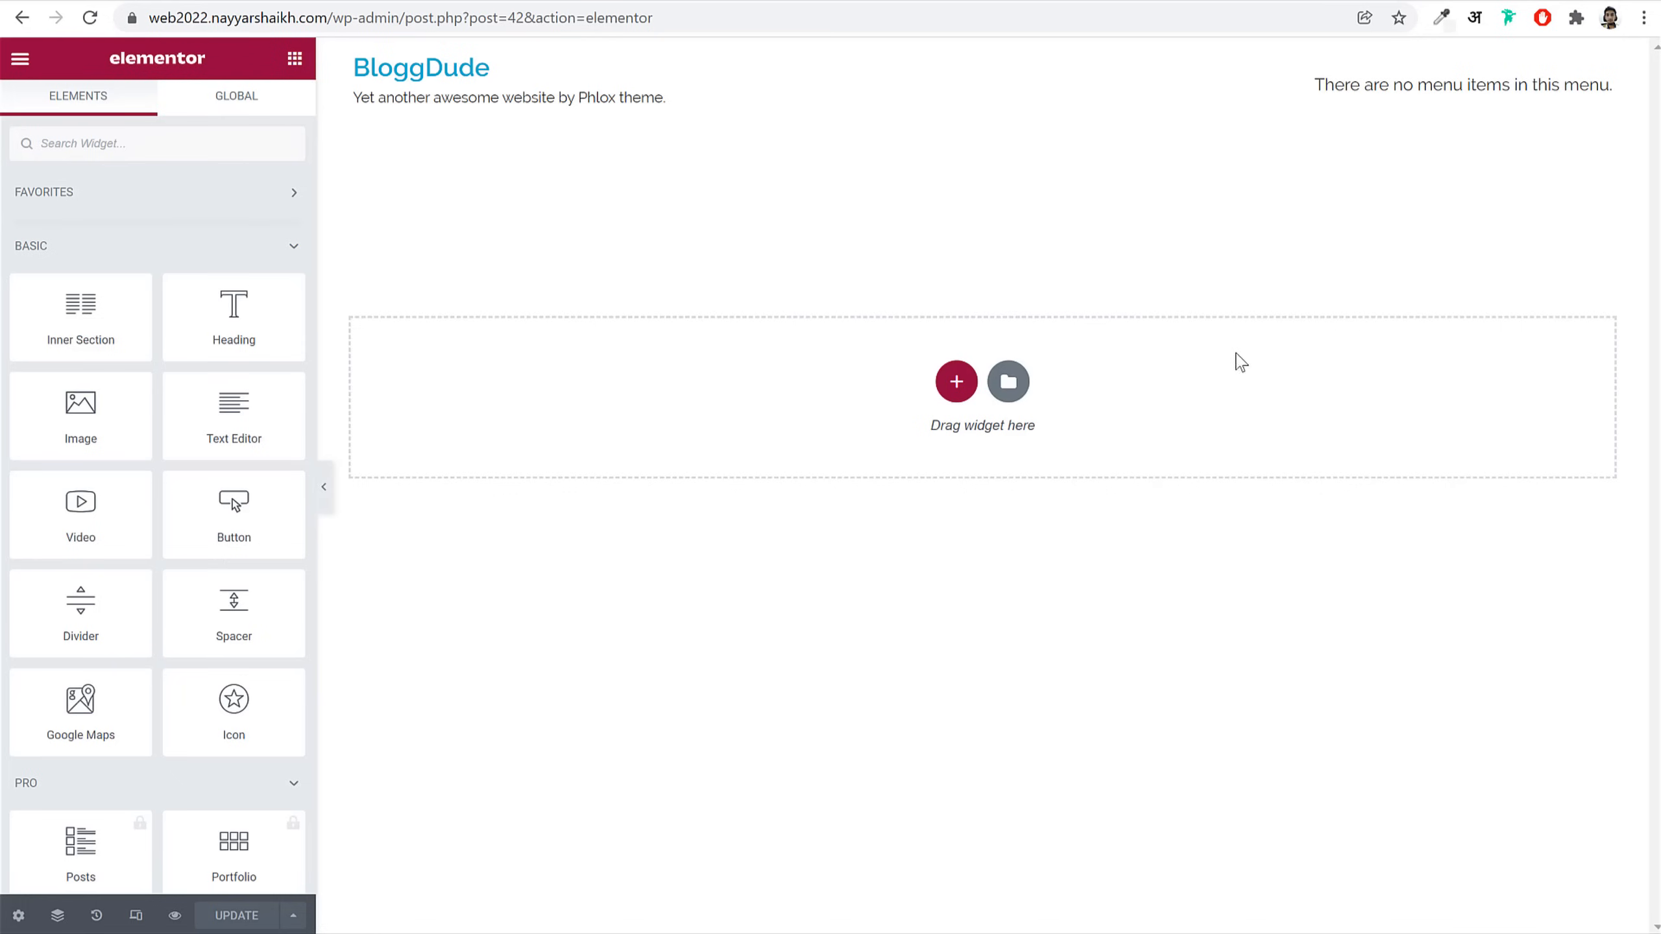
scroll(200, 627, "down", 15)
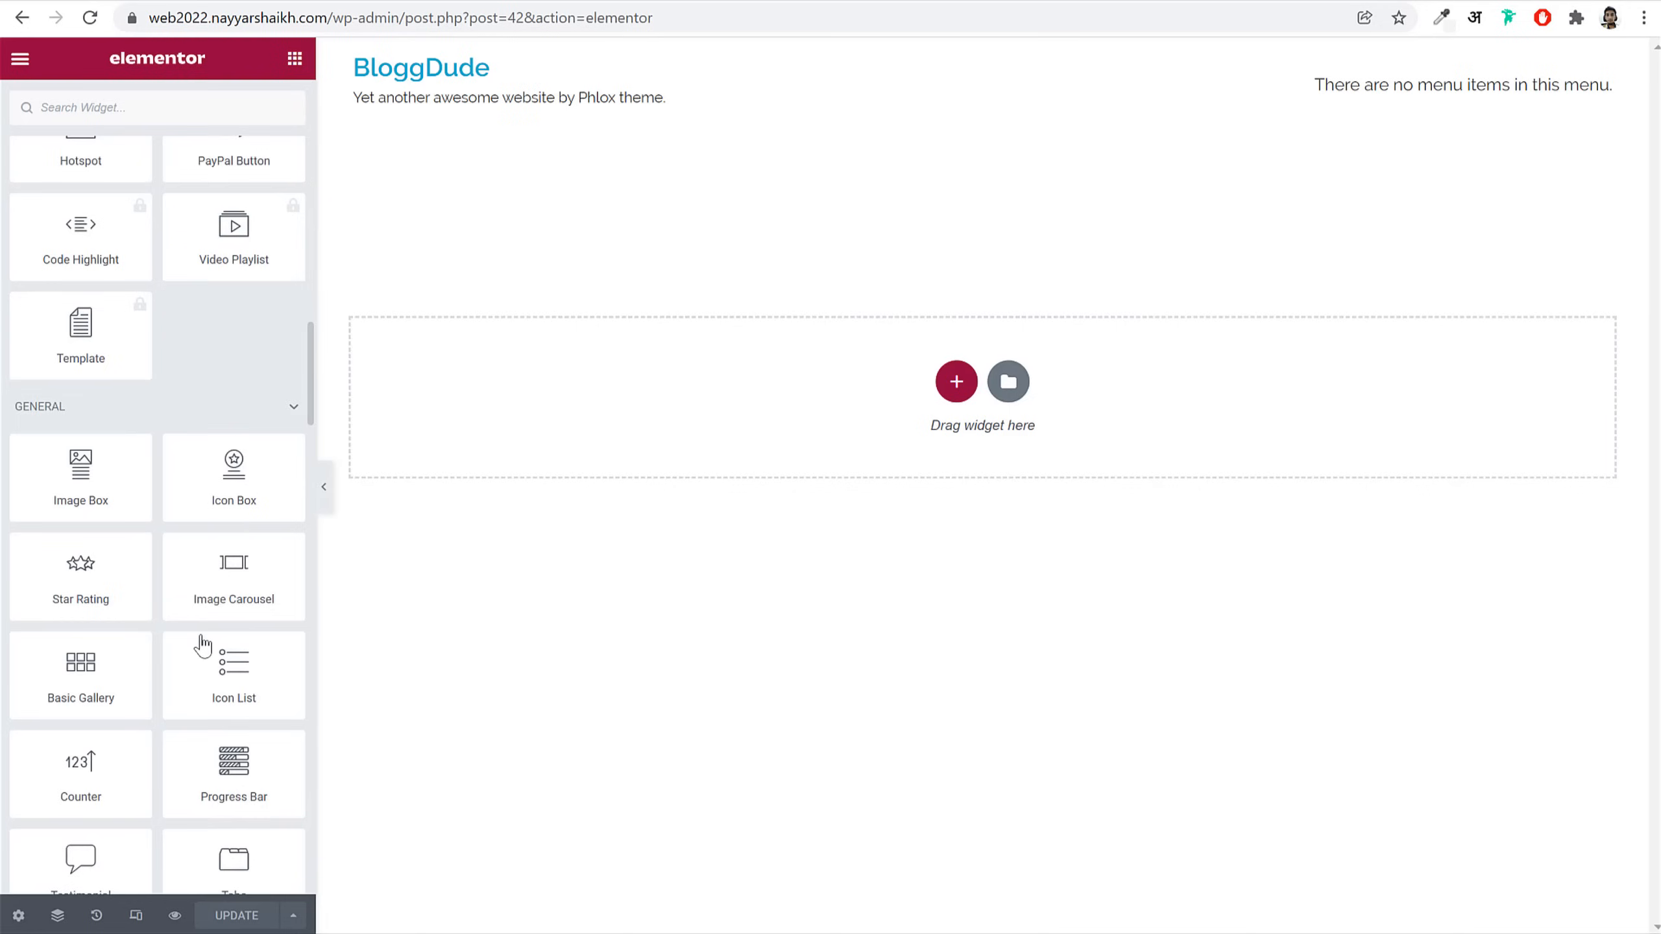
scroll(200, 638, "up", 15)
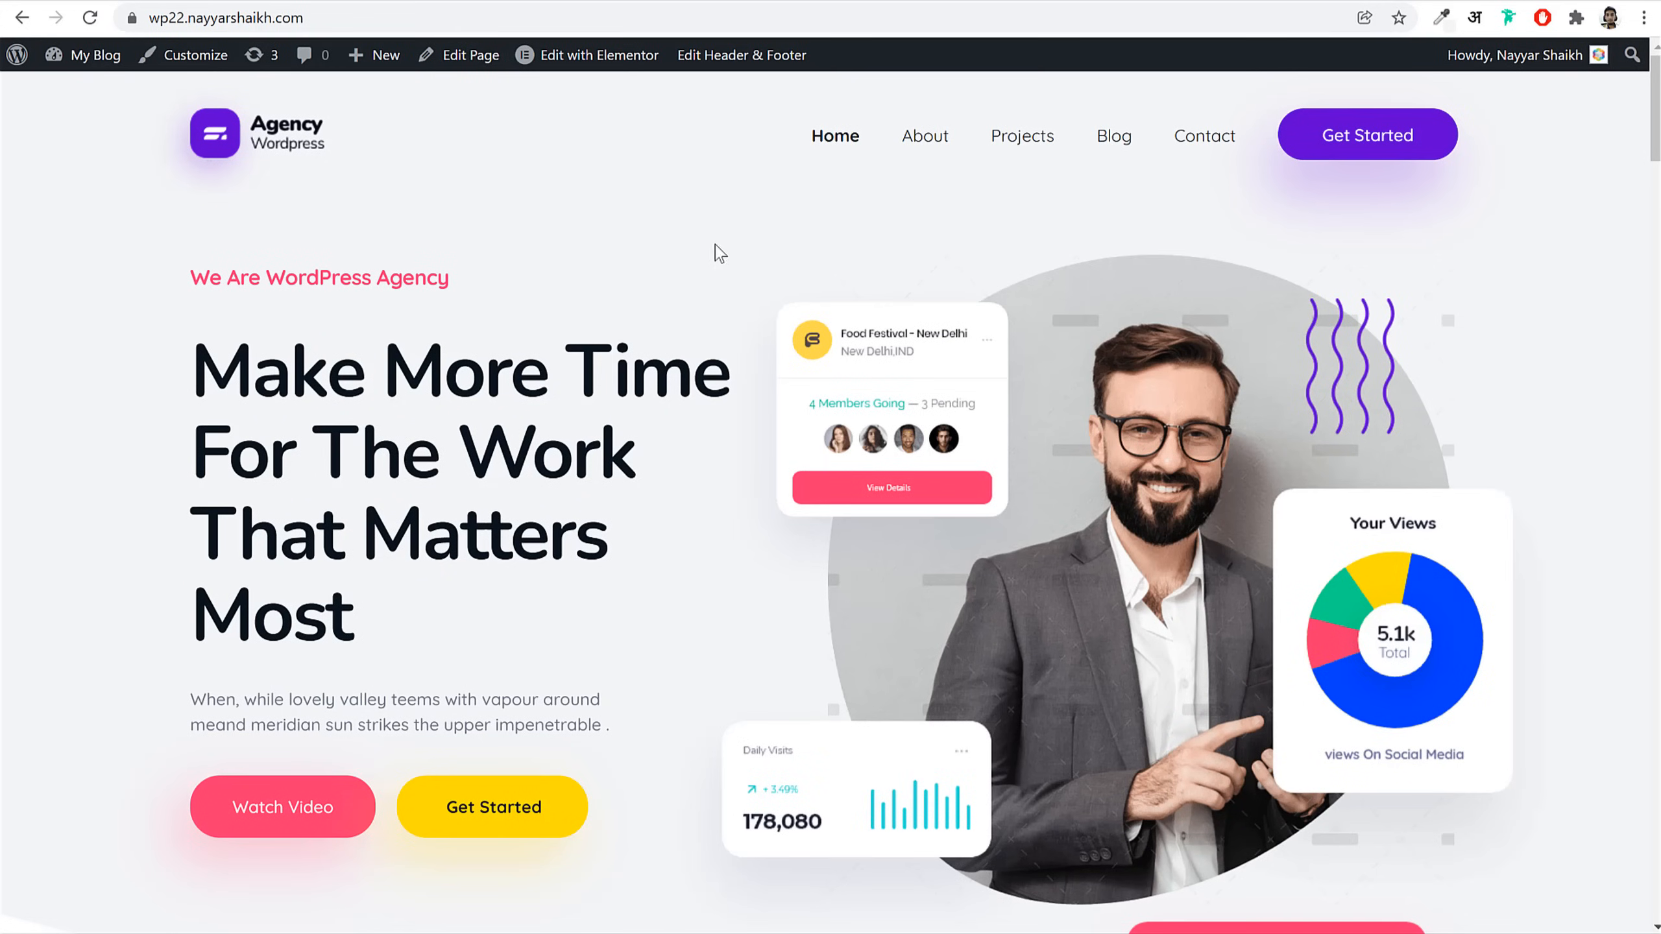
scroll(719, 252, "down", 20)
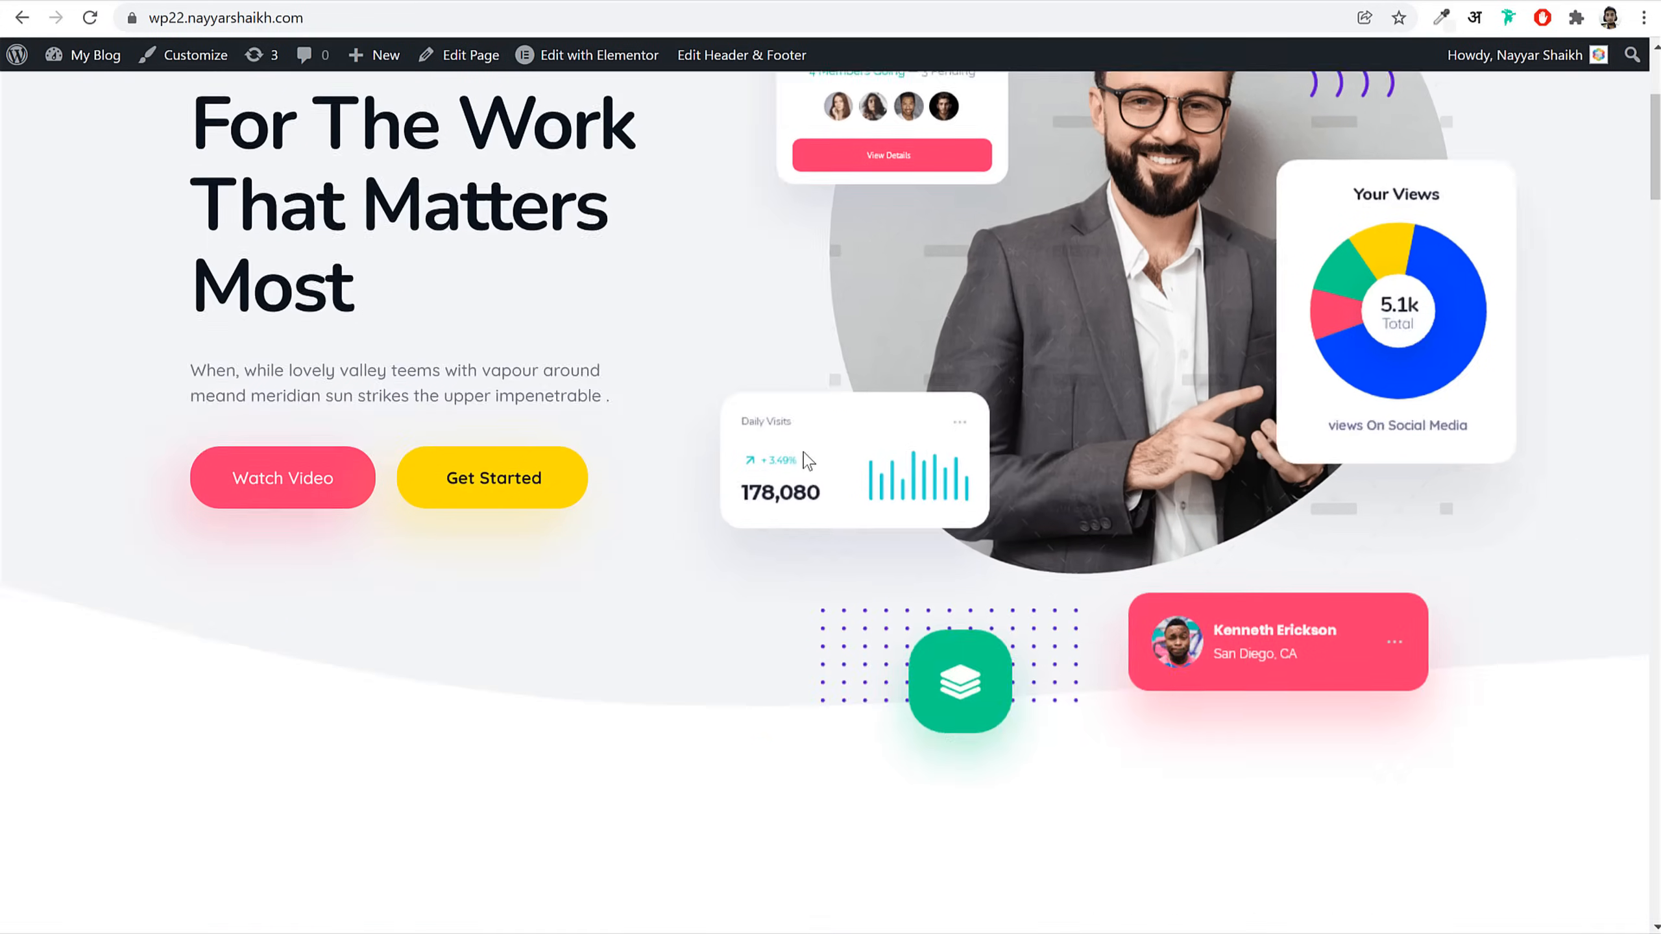
scroll(788, 500, "down", 20)
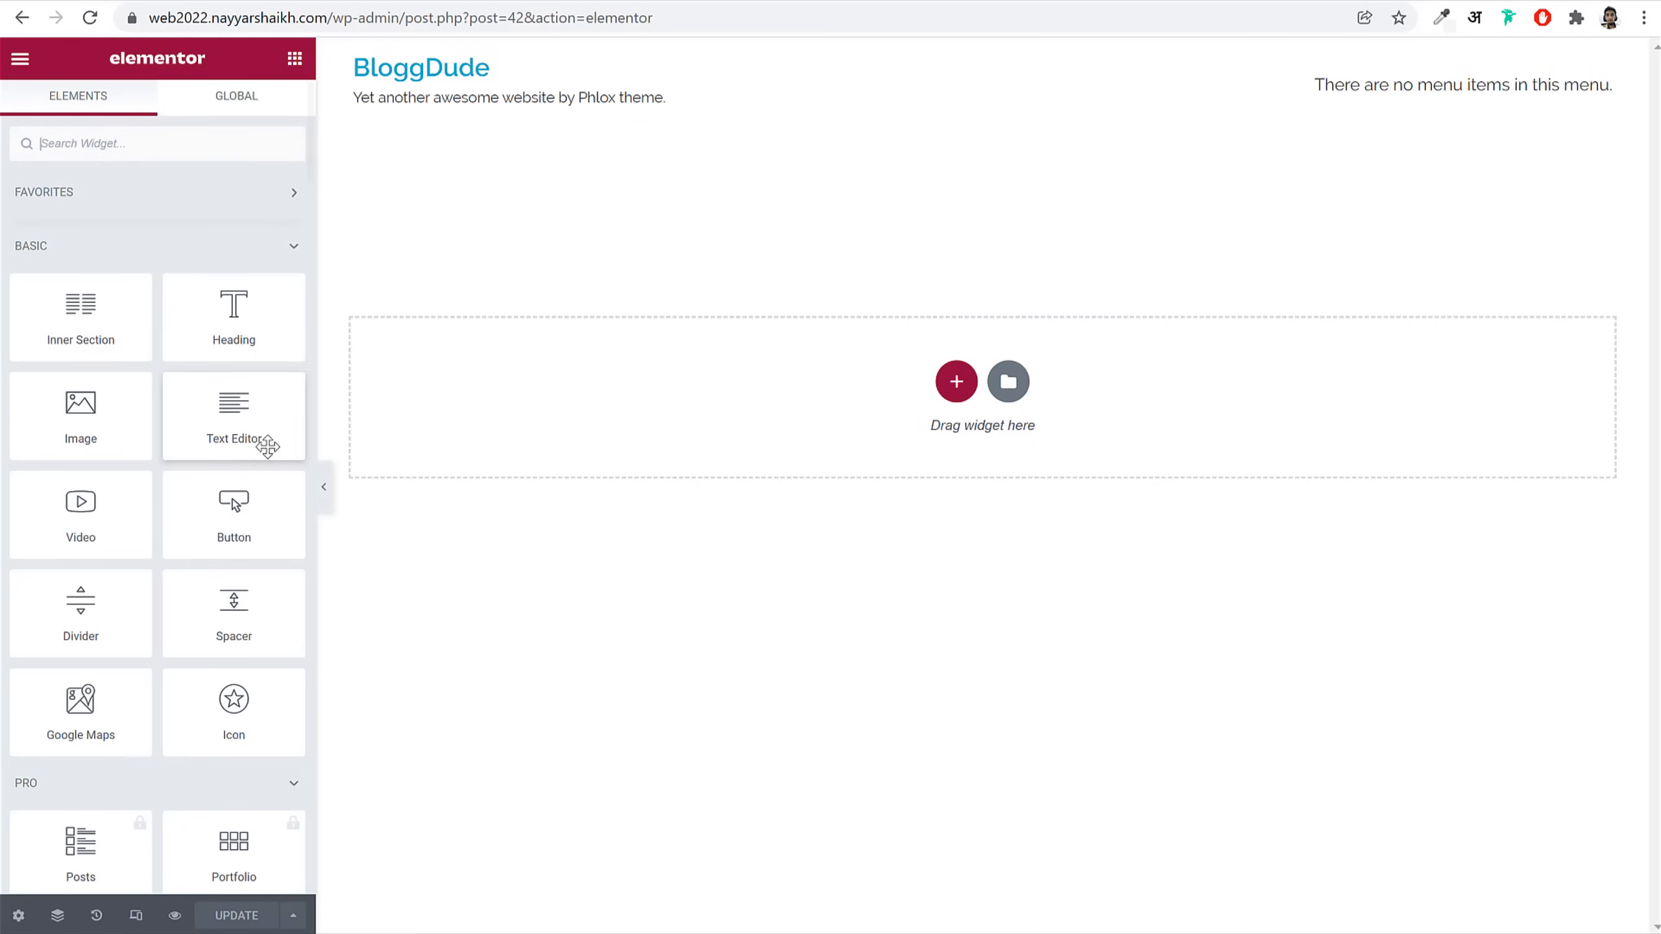
scroll(196, 459, "down", 15)
scroll(173, 484, "up", 15)
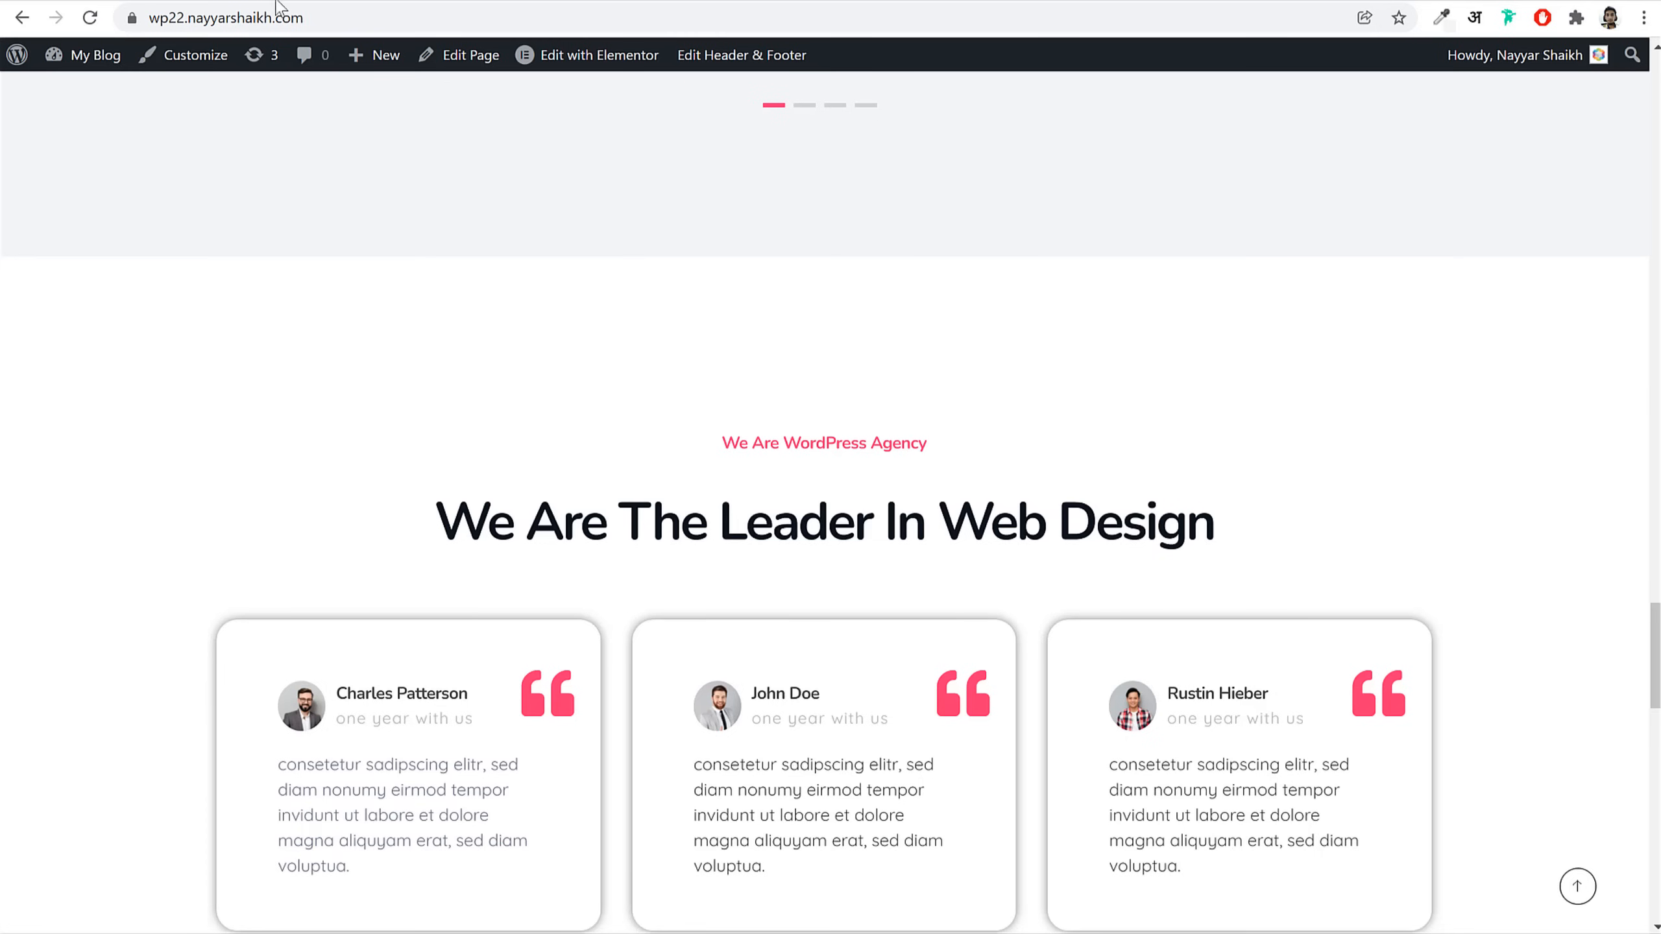
scroll(575, 442, "up", 12)
scroll(574, 431, "up", 15)
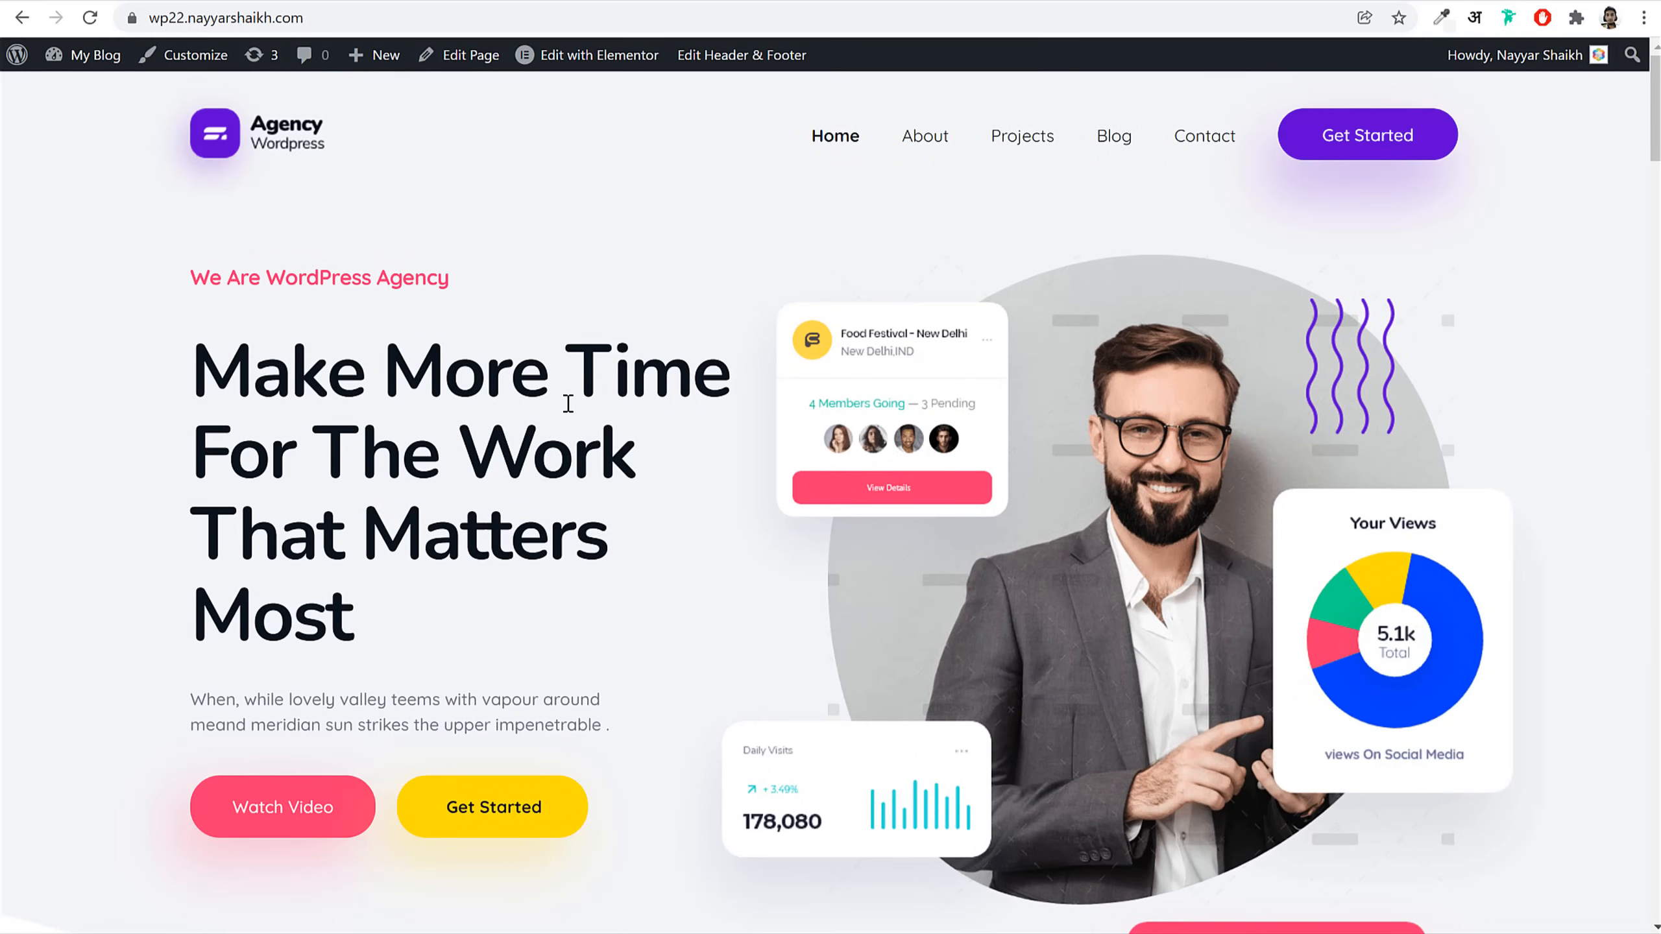
left_click_drag(371, 350, 623, 612)
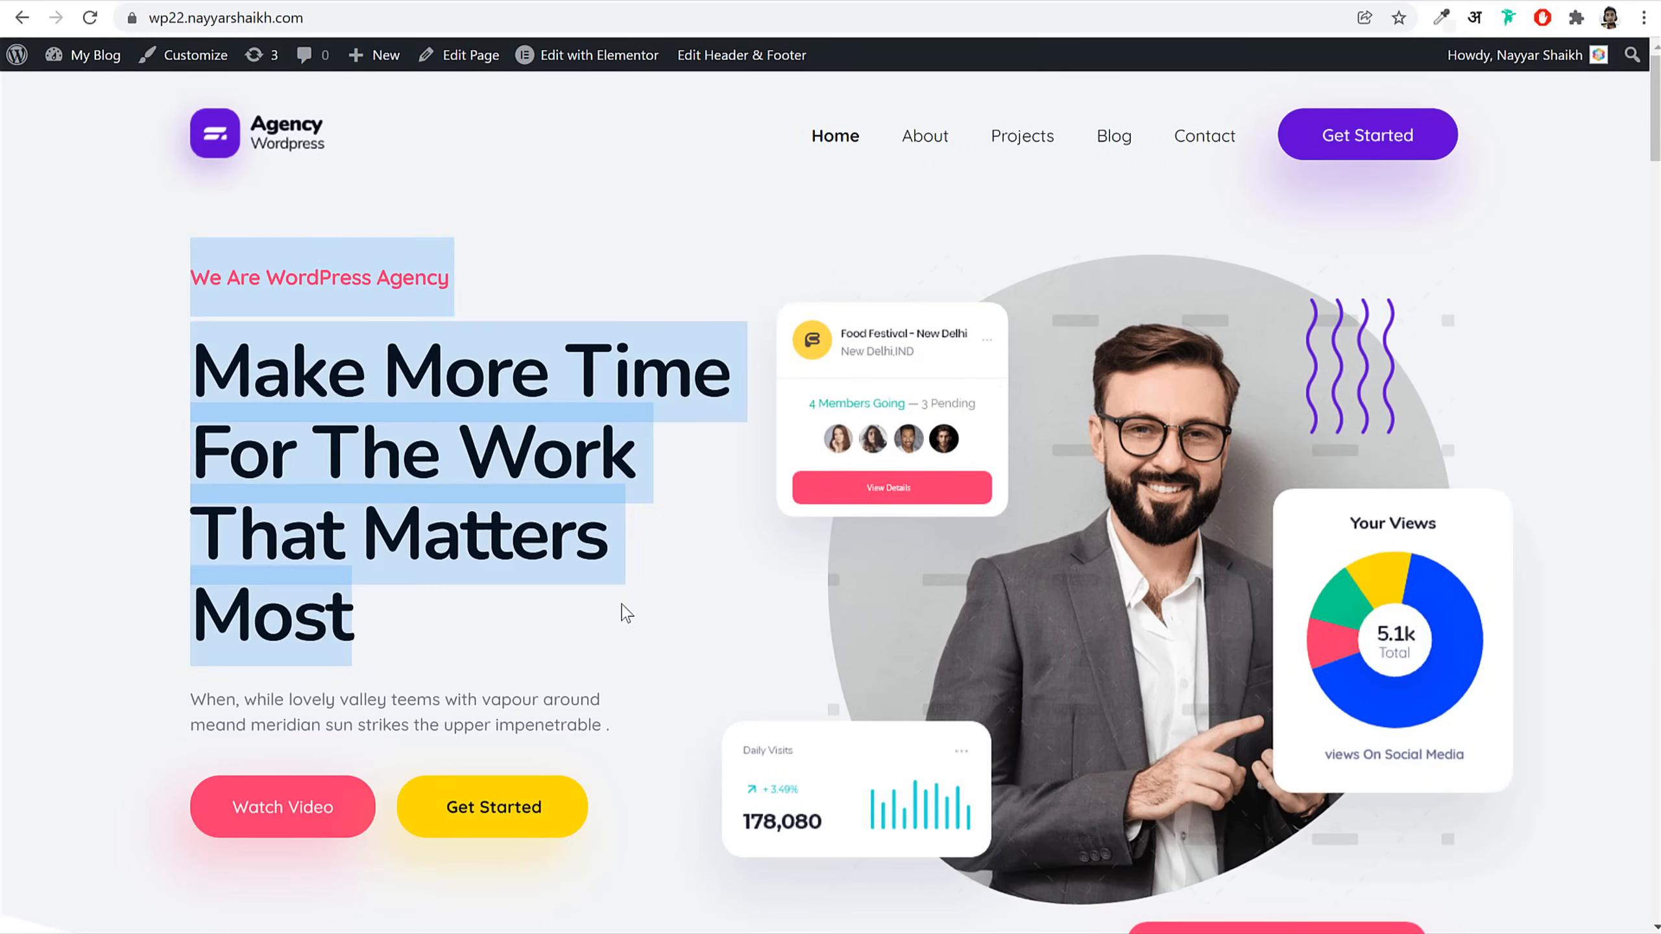
left_click(627, 615)
scroll(631, 620, "down", 15)
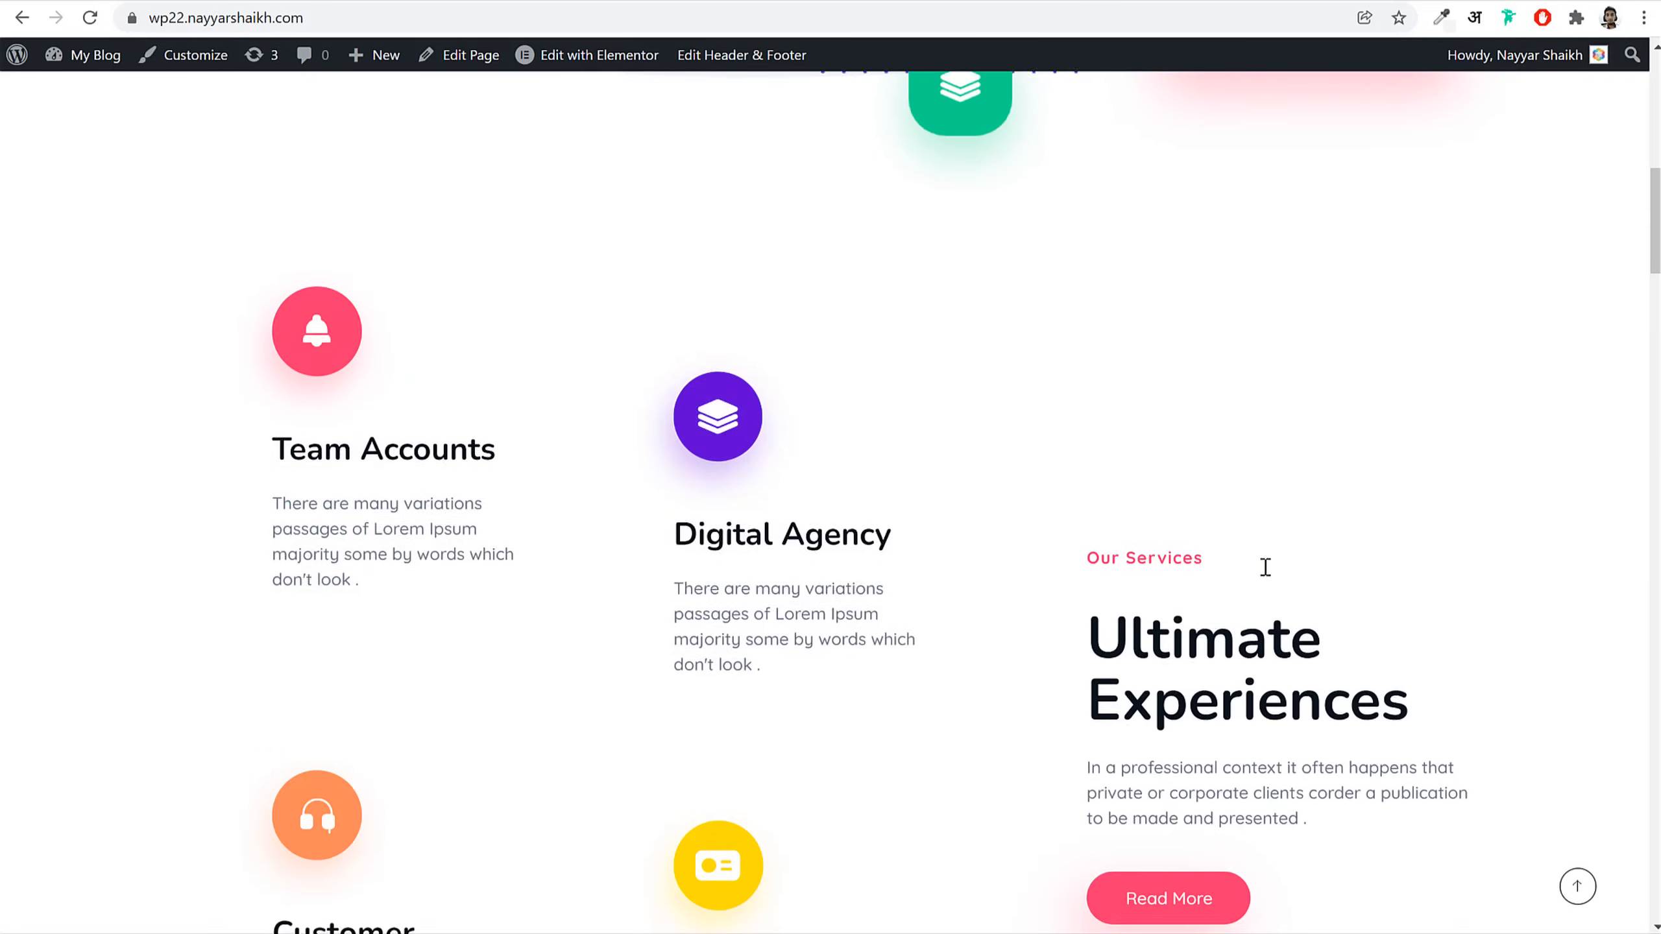
scroll(1262, 569, "down", 15)
scroll(1337, 449, "down", 20)
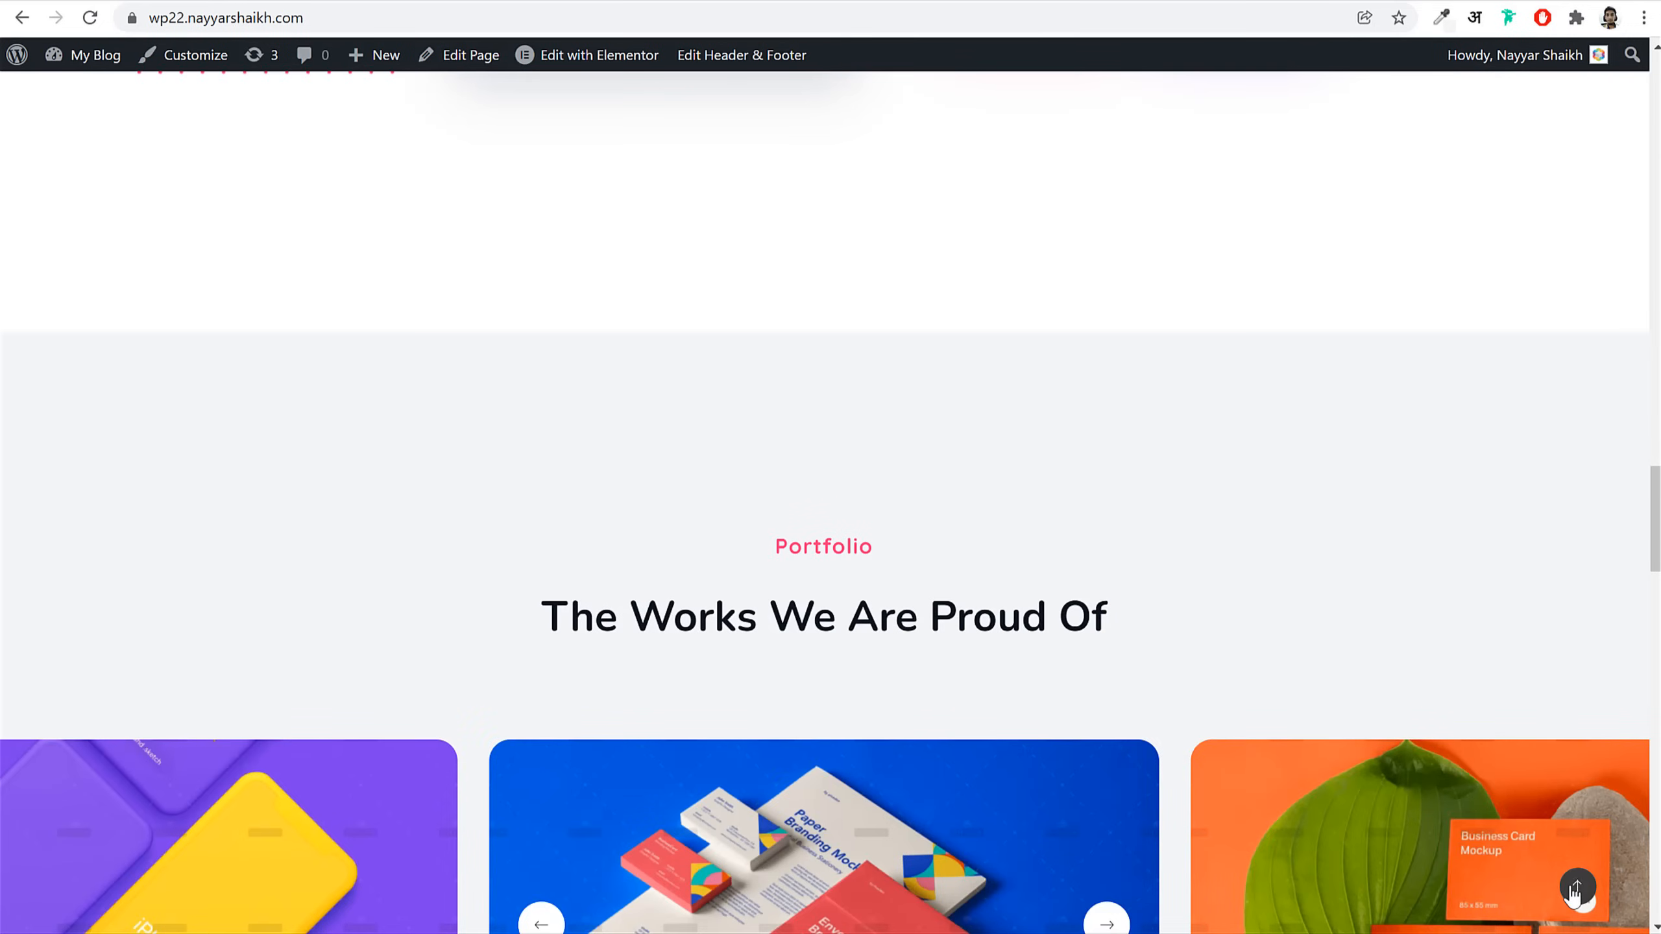
left_click(1578, 889)
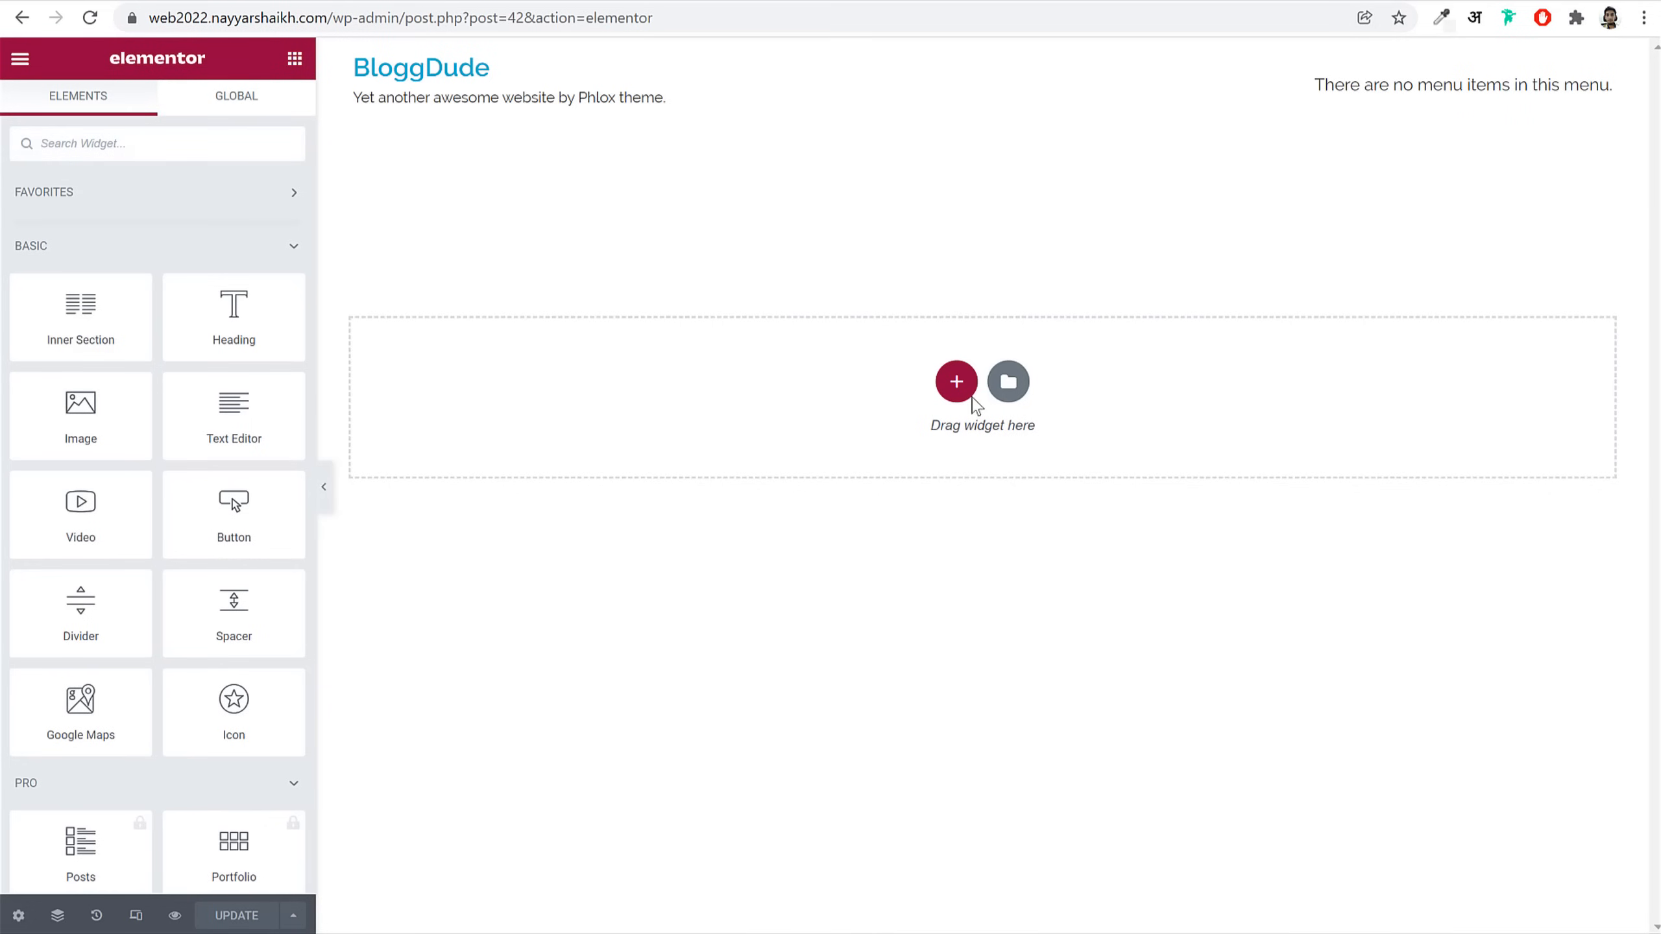
Step: Add a section with three equal columns to the empty Home page, then return to widgets
left_click(957, 382)
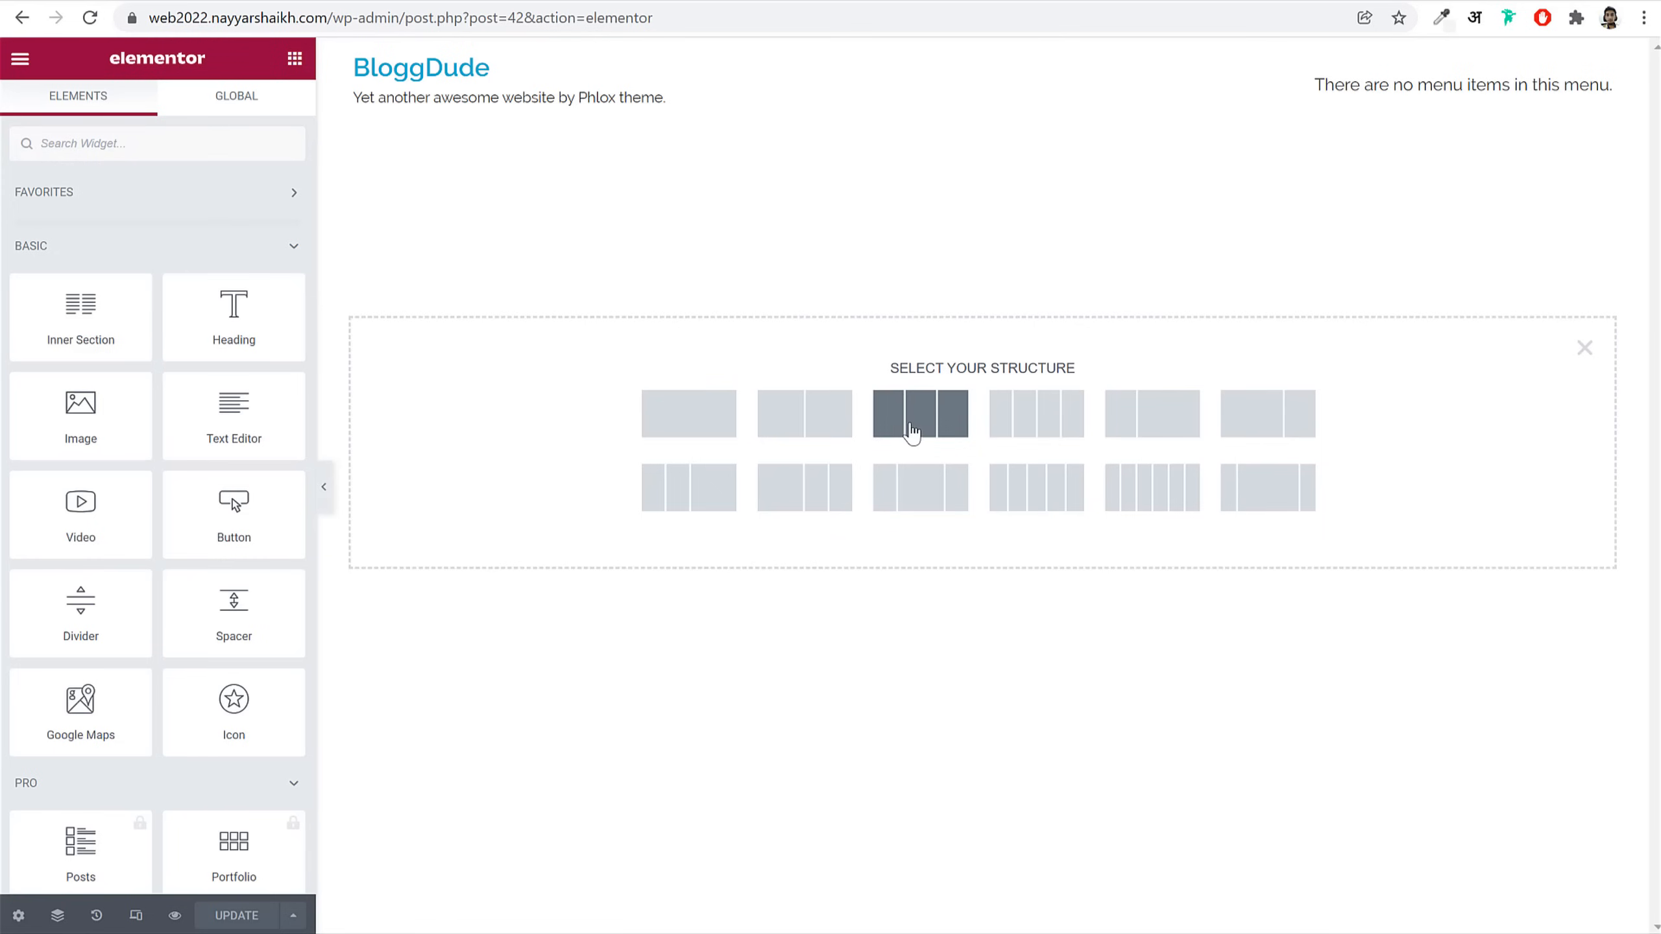
left_click(912, 433)
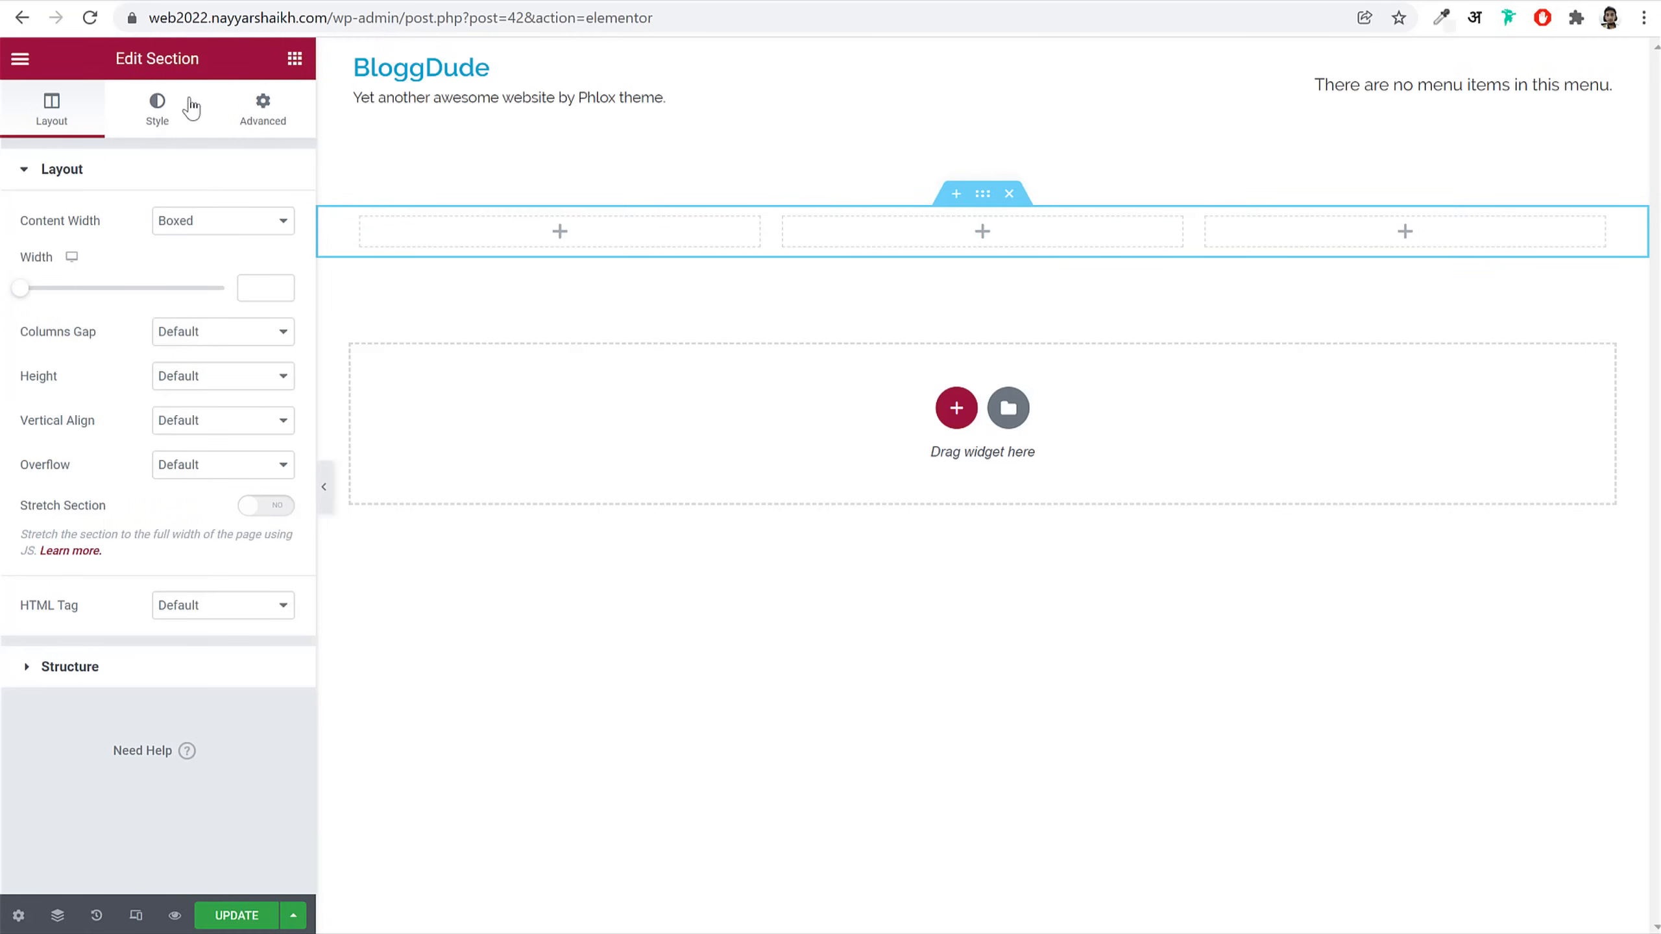
left_click_drag(107, 59, 208, 60)
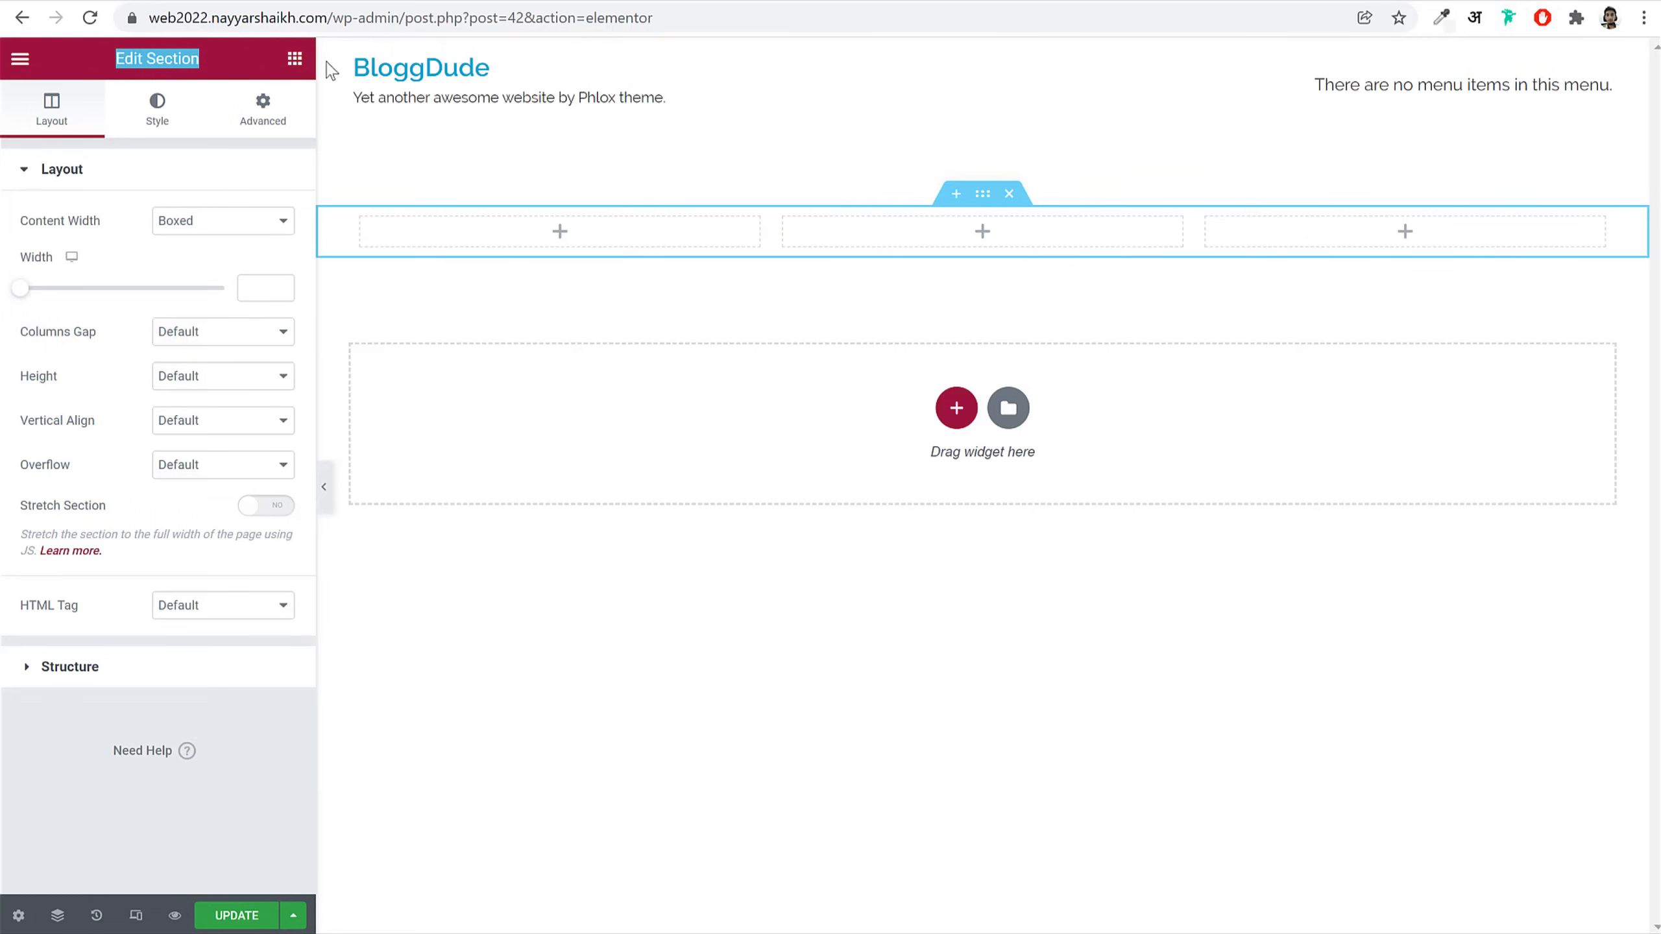
left_click(296, 60)
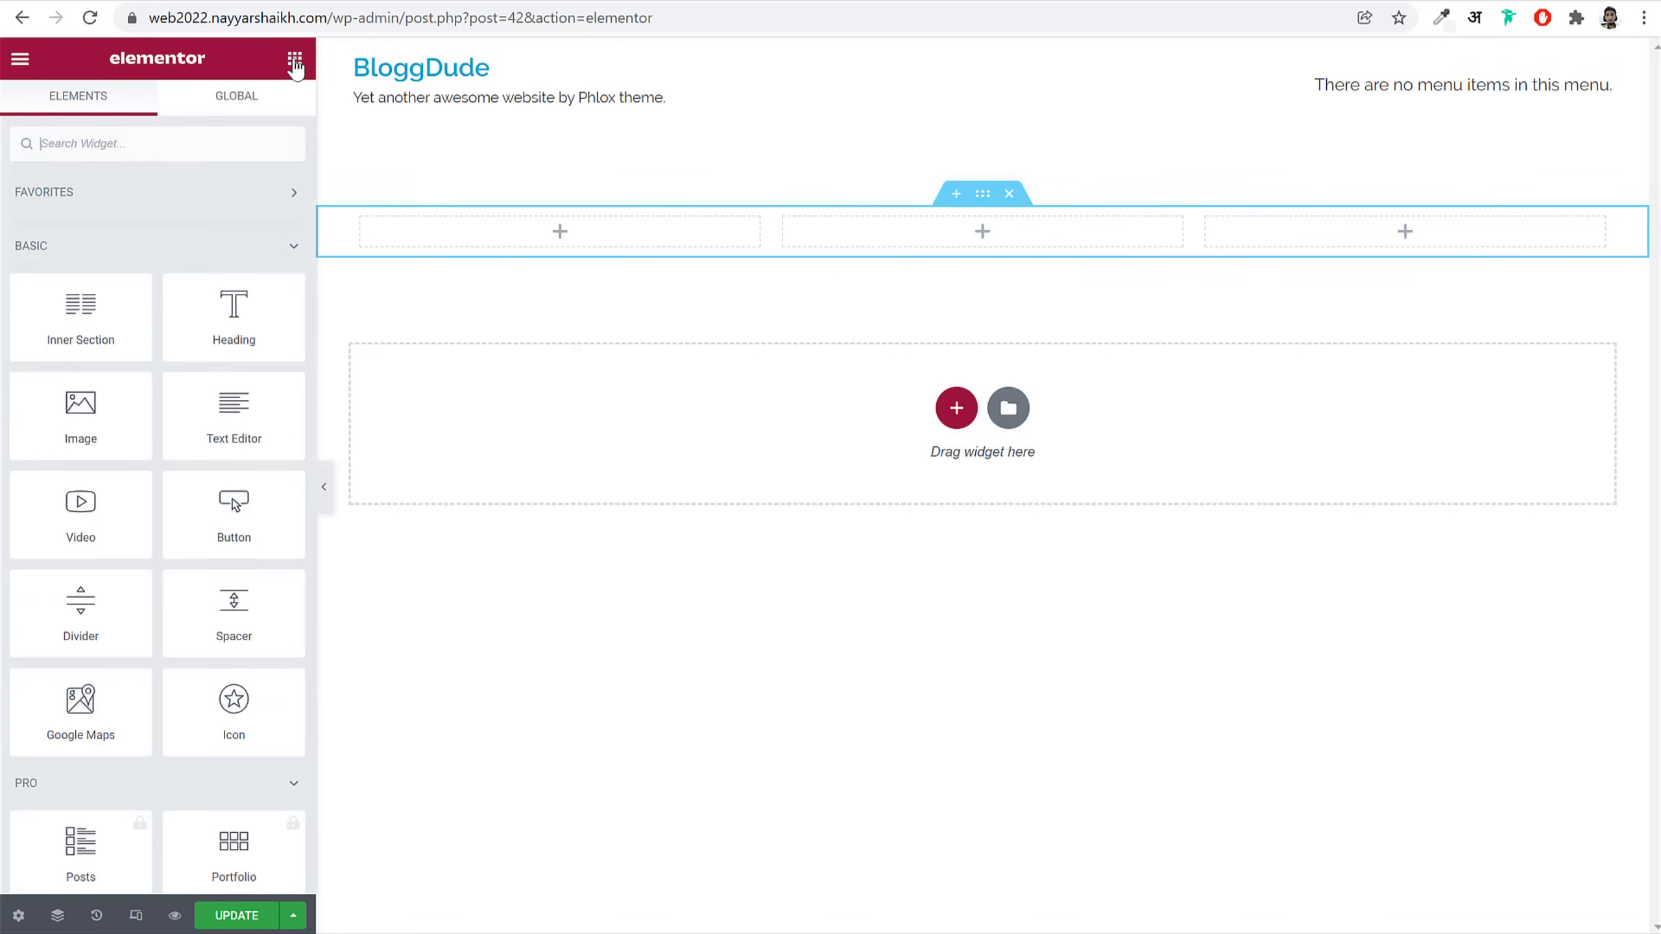
scroll(226, 418, "down", 15)
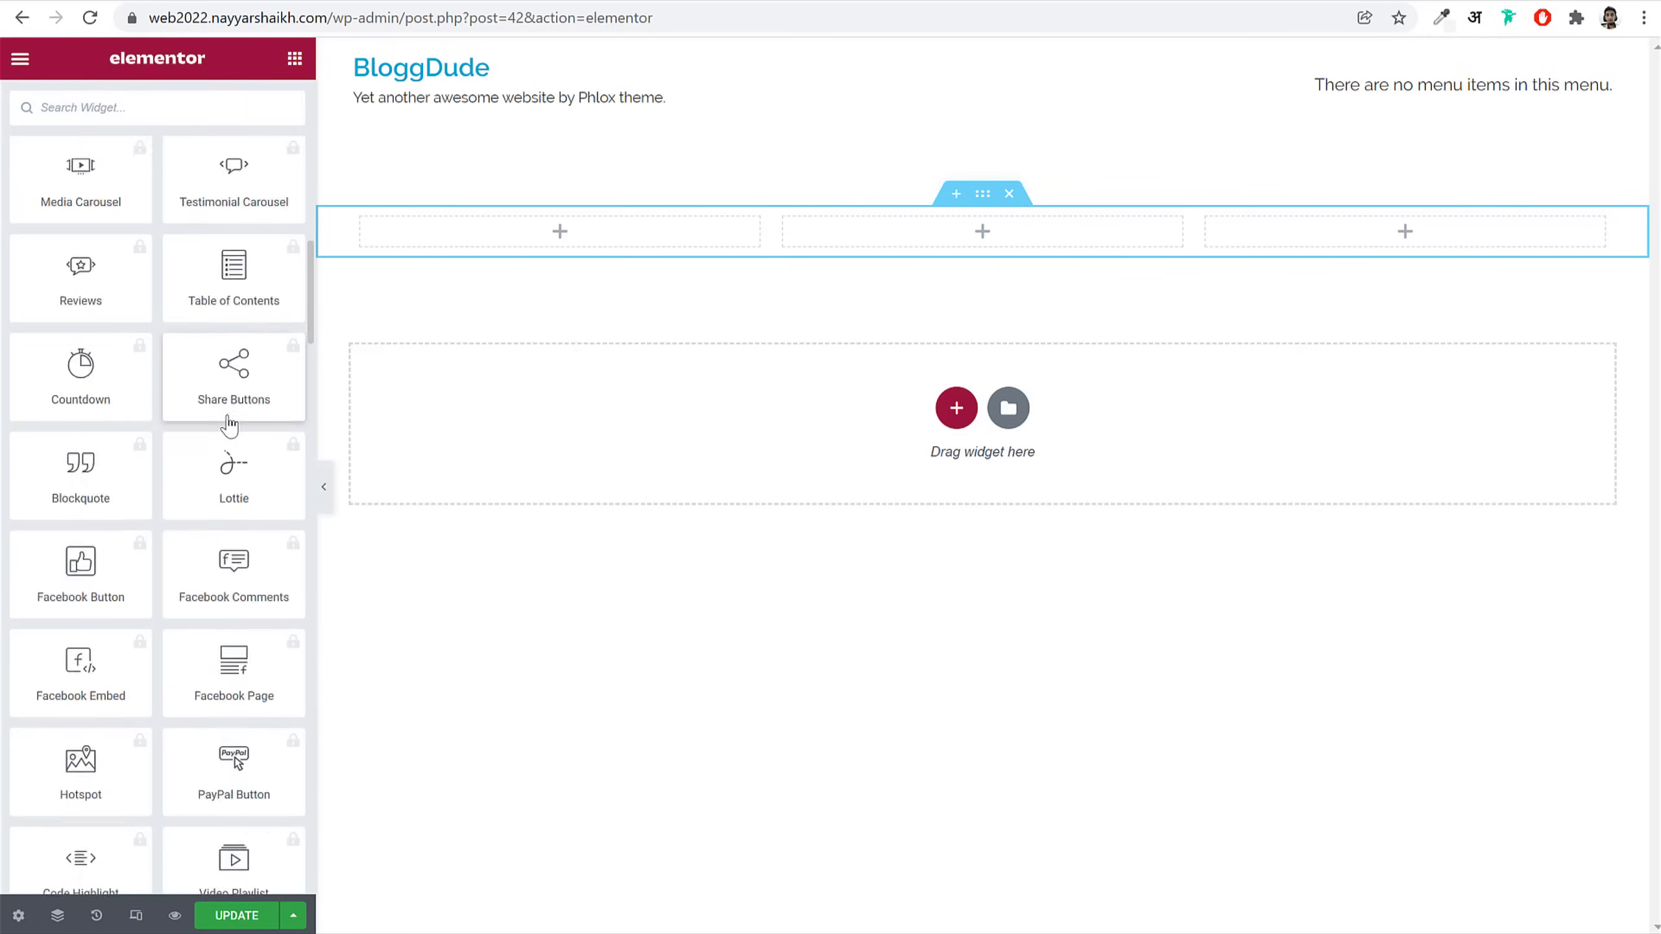
scroll(226, 419, "up", 20)
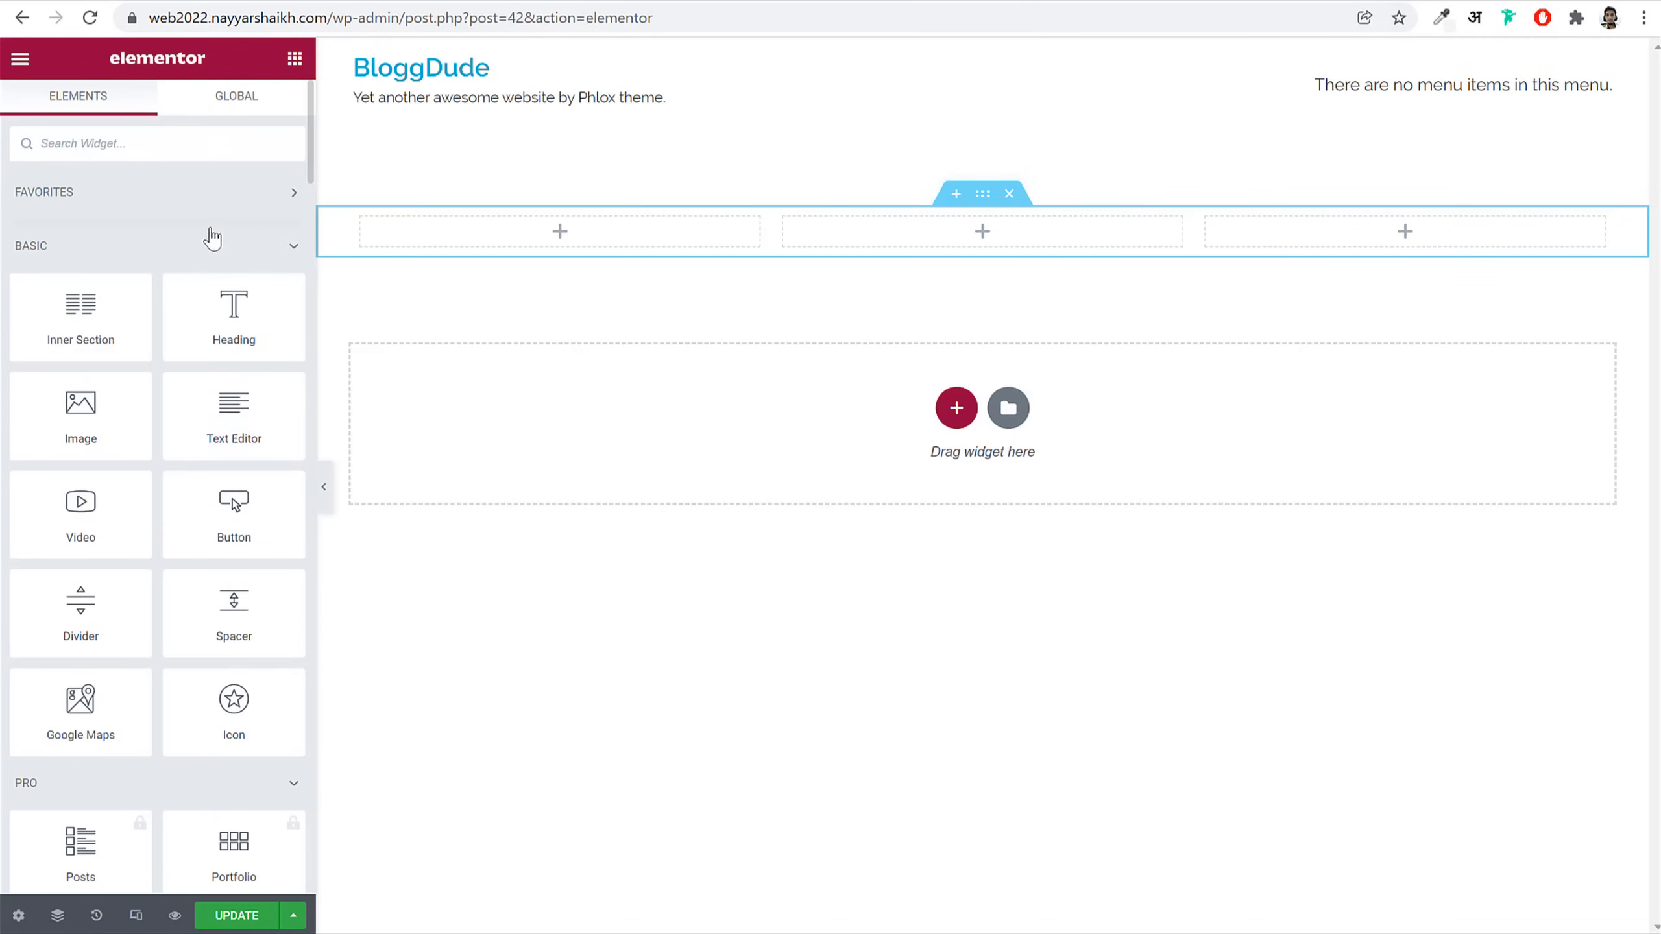
Step: Place an Icon widget in the first column and insert the Star and crescent icon
left_click_drag(234, 699, 546, 231)
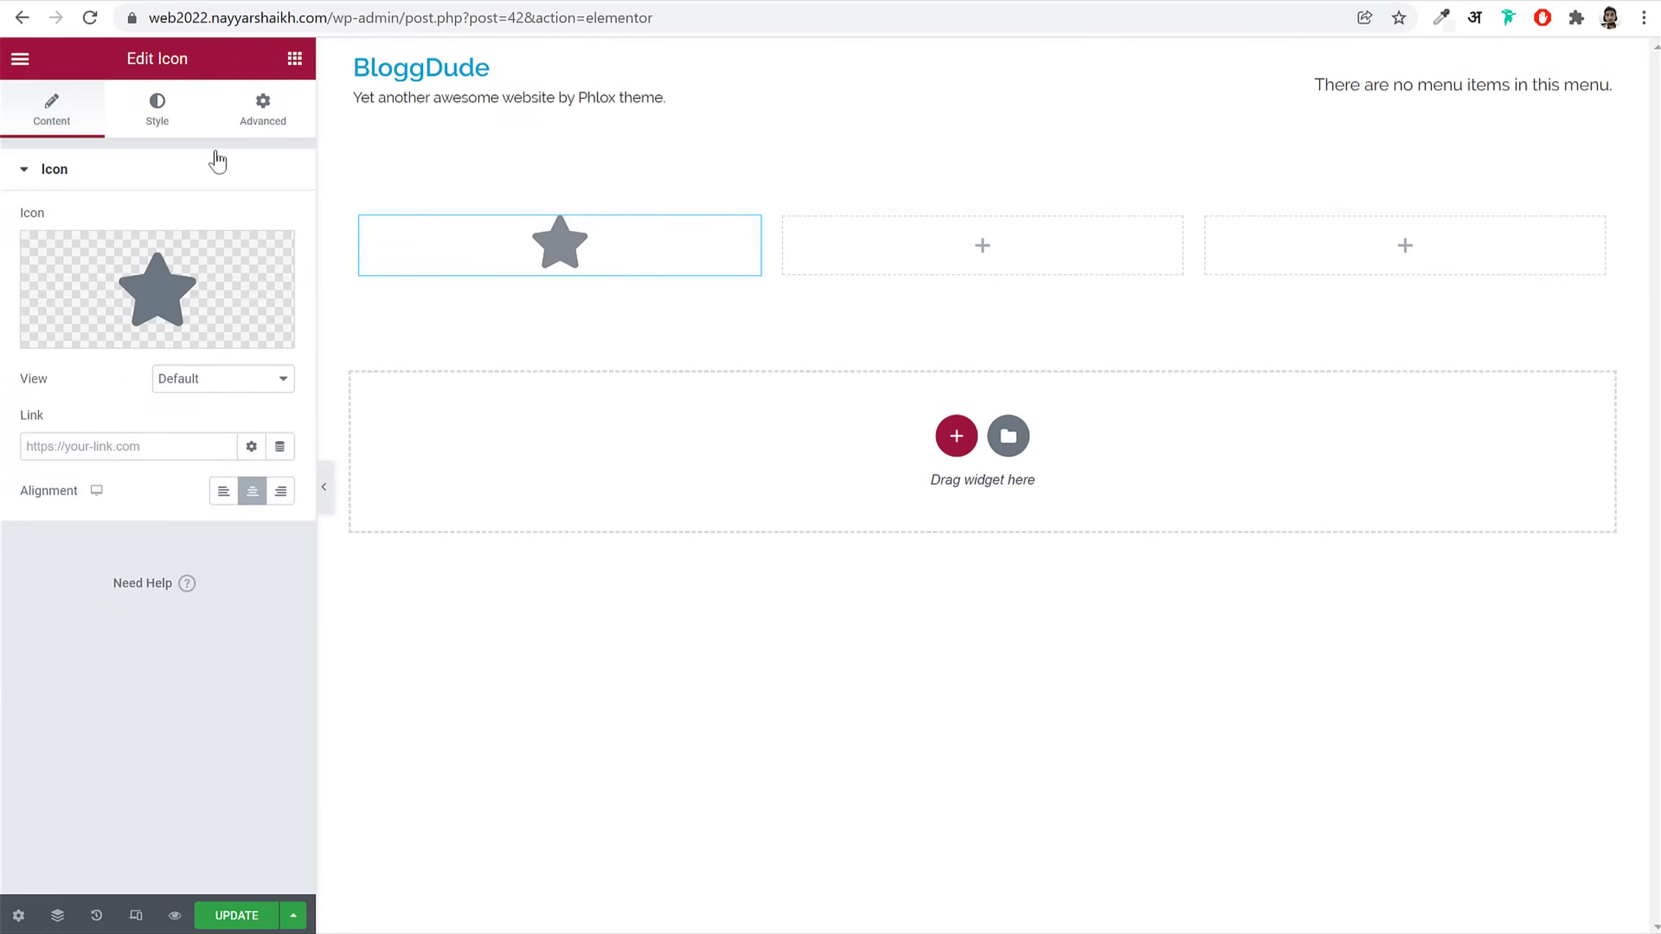
left_click_drag(220, 70, 130, 71)
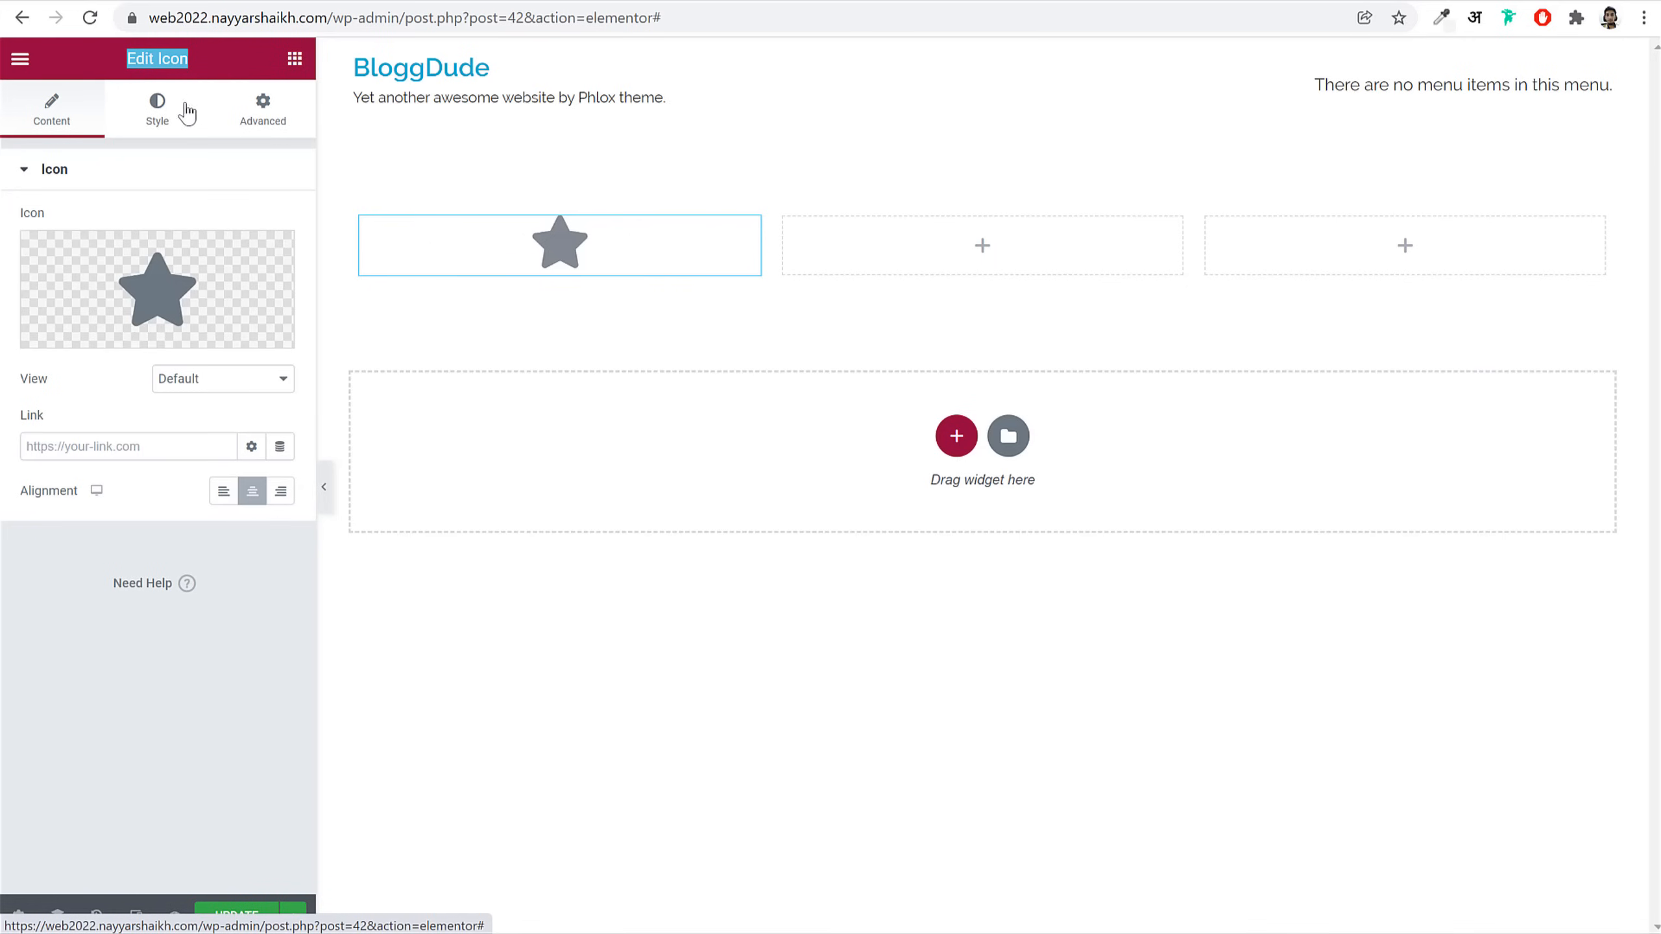
left_click(155, 110)
left_click(266, 114)
left_click(52, 109)
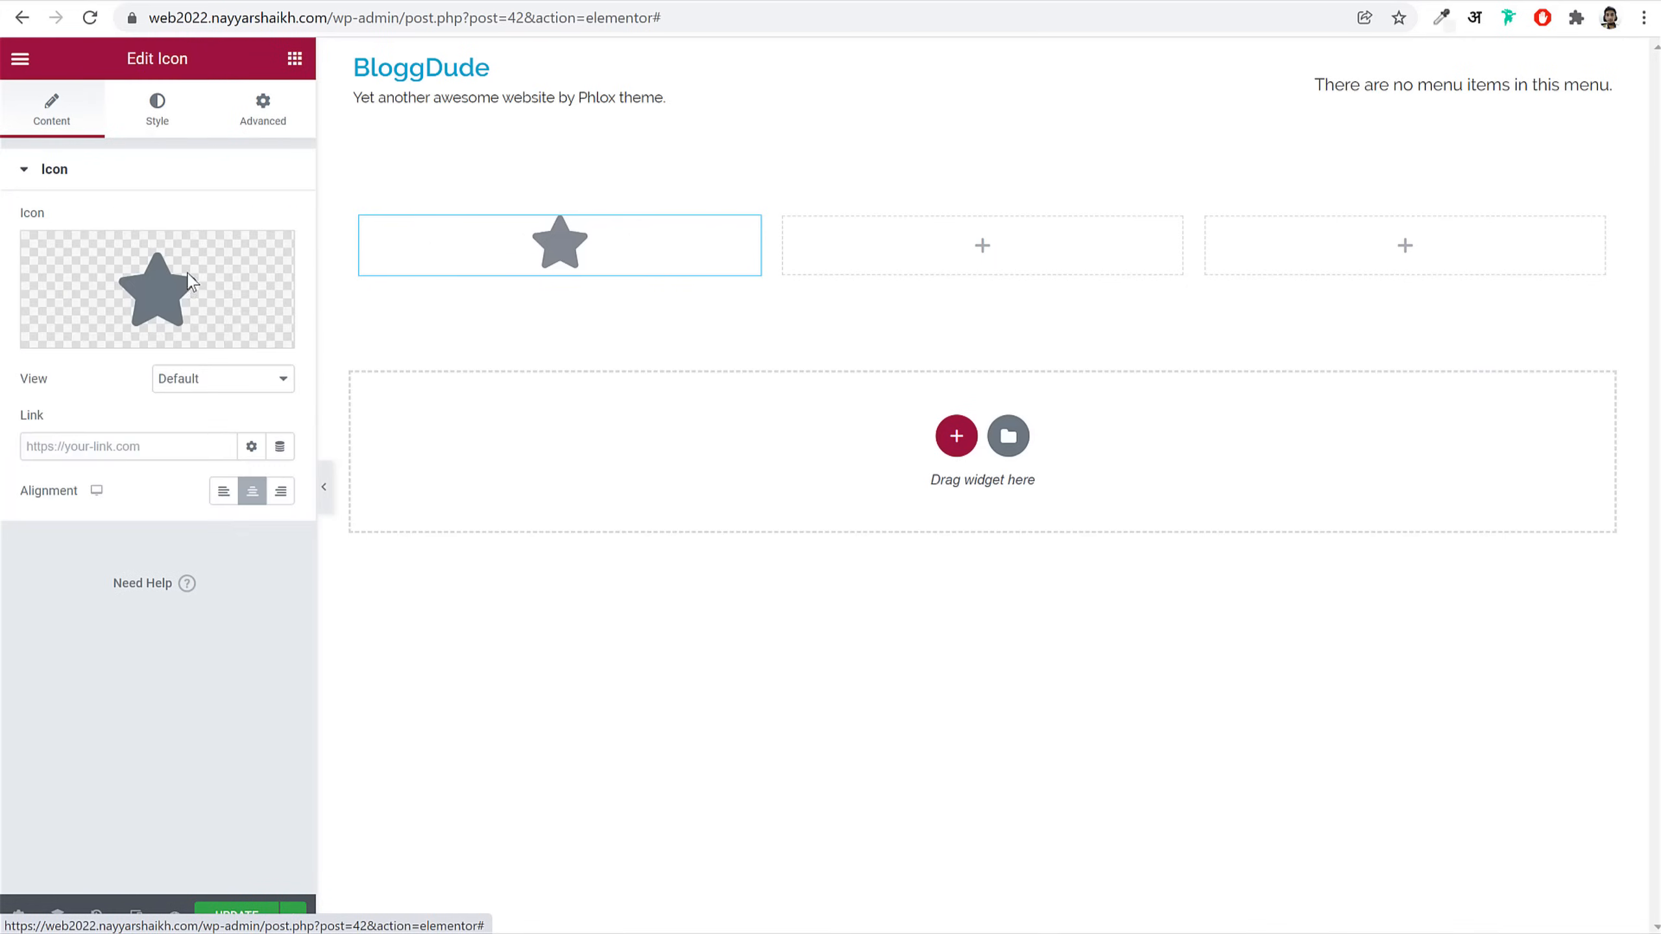
left_click(83, 333)
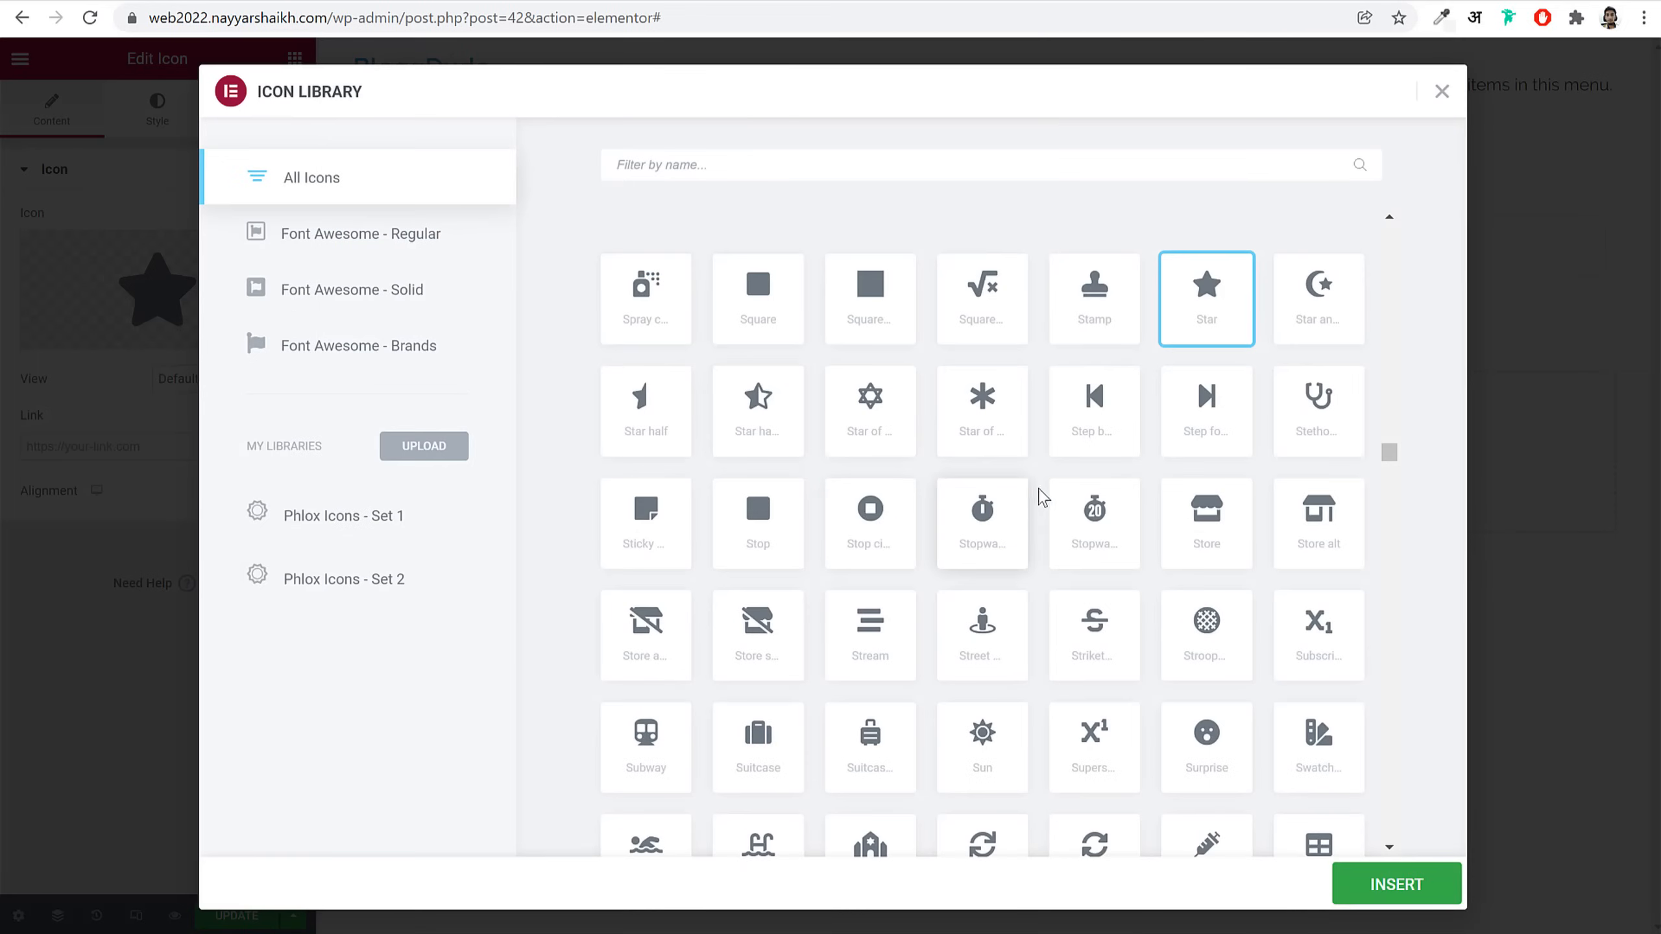
scroll(1250, 531, "down", 7)
scroll(1269, 497, "up", 5)
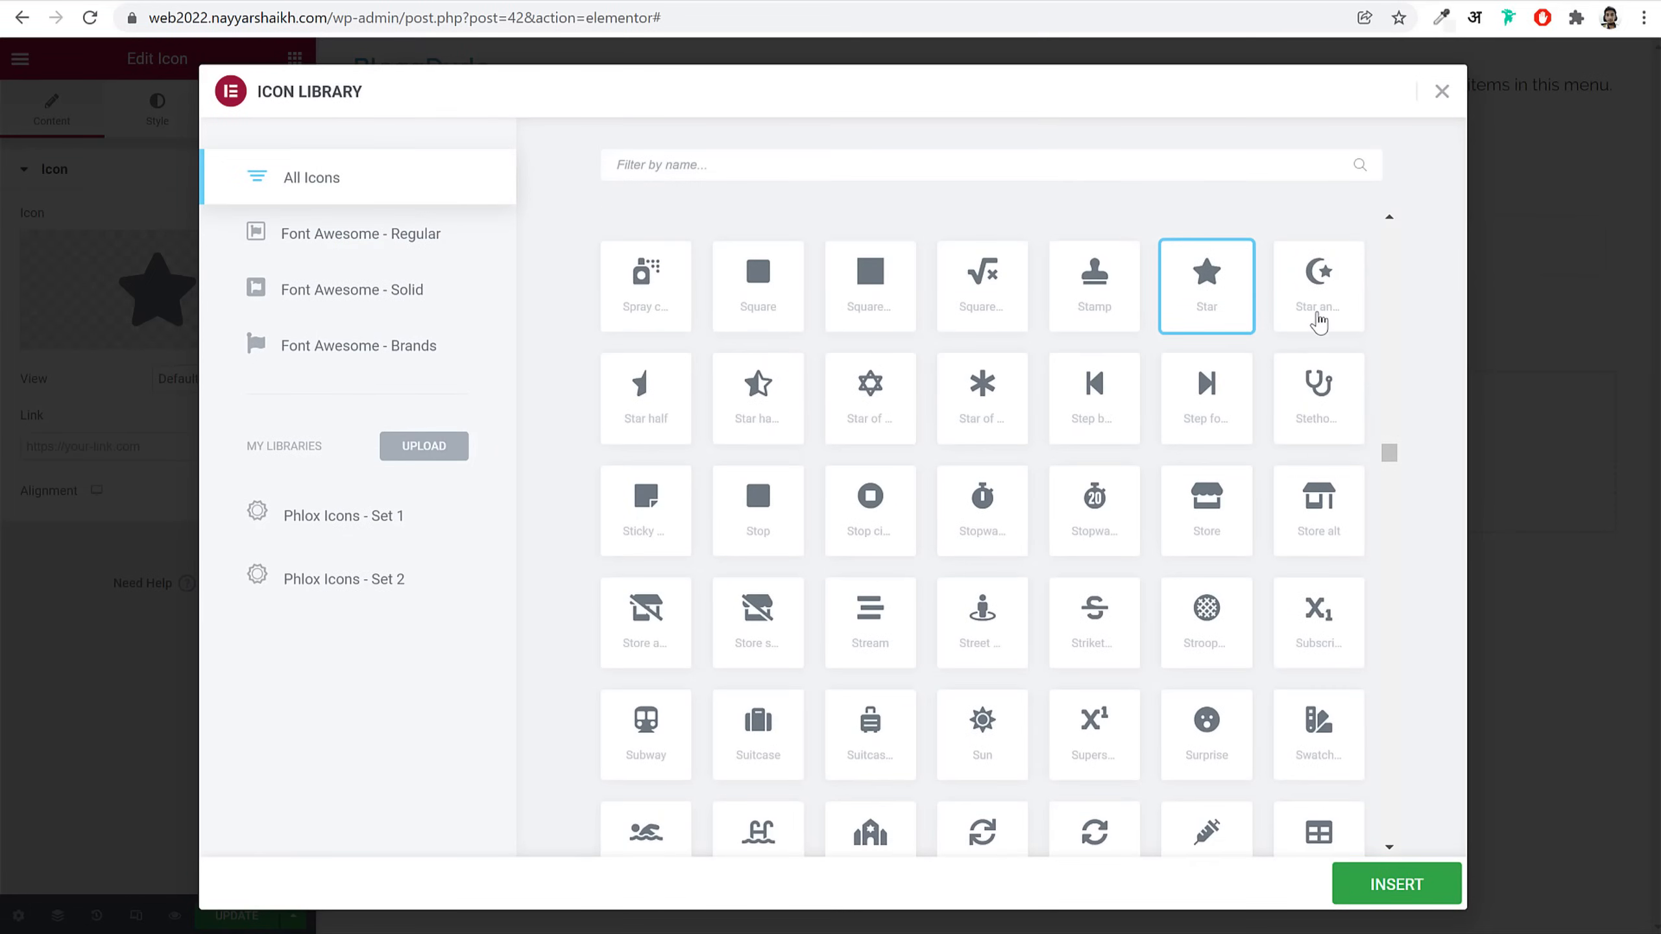
left_click(1319, 321)
left_click(1420, 890)
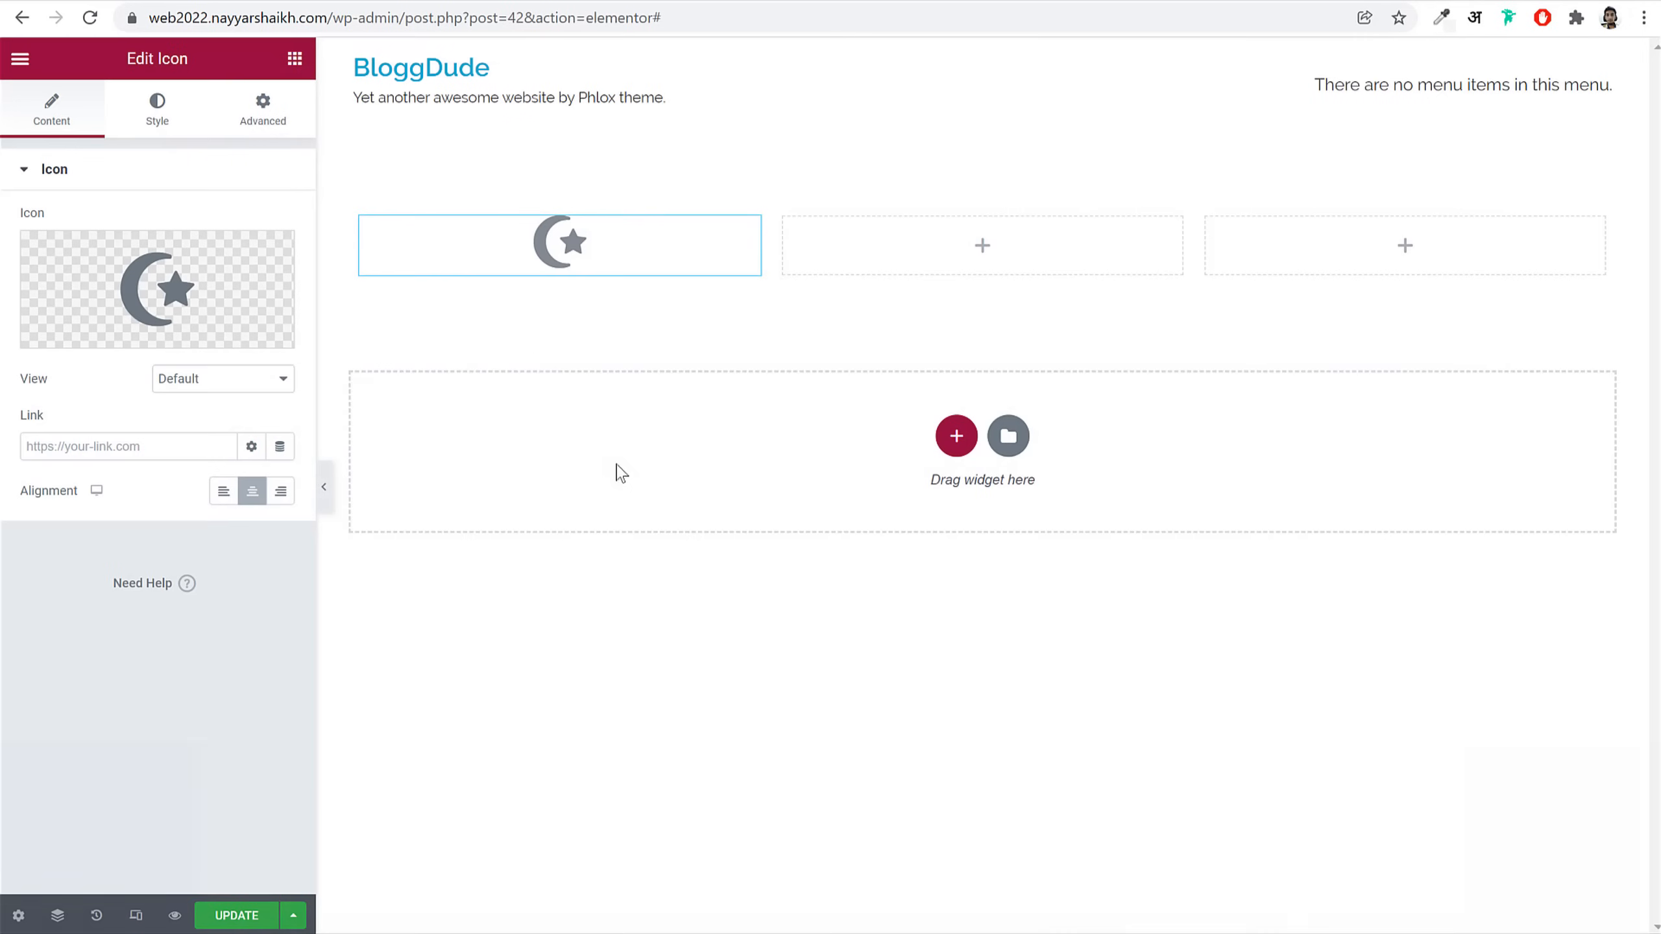
Step: Set the icon's Primary Color to red #FF1919
left_click(159, 110)
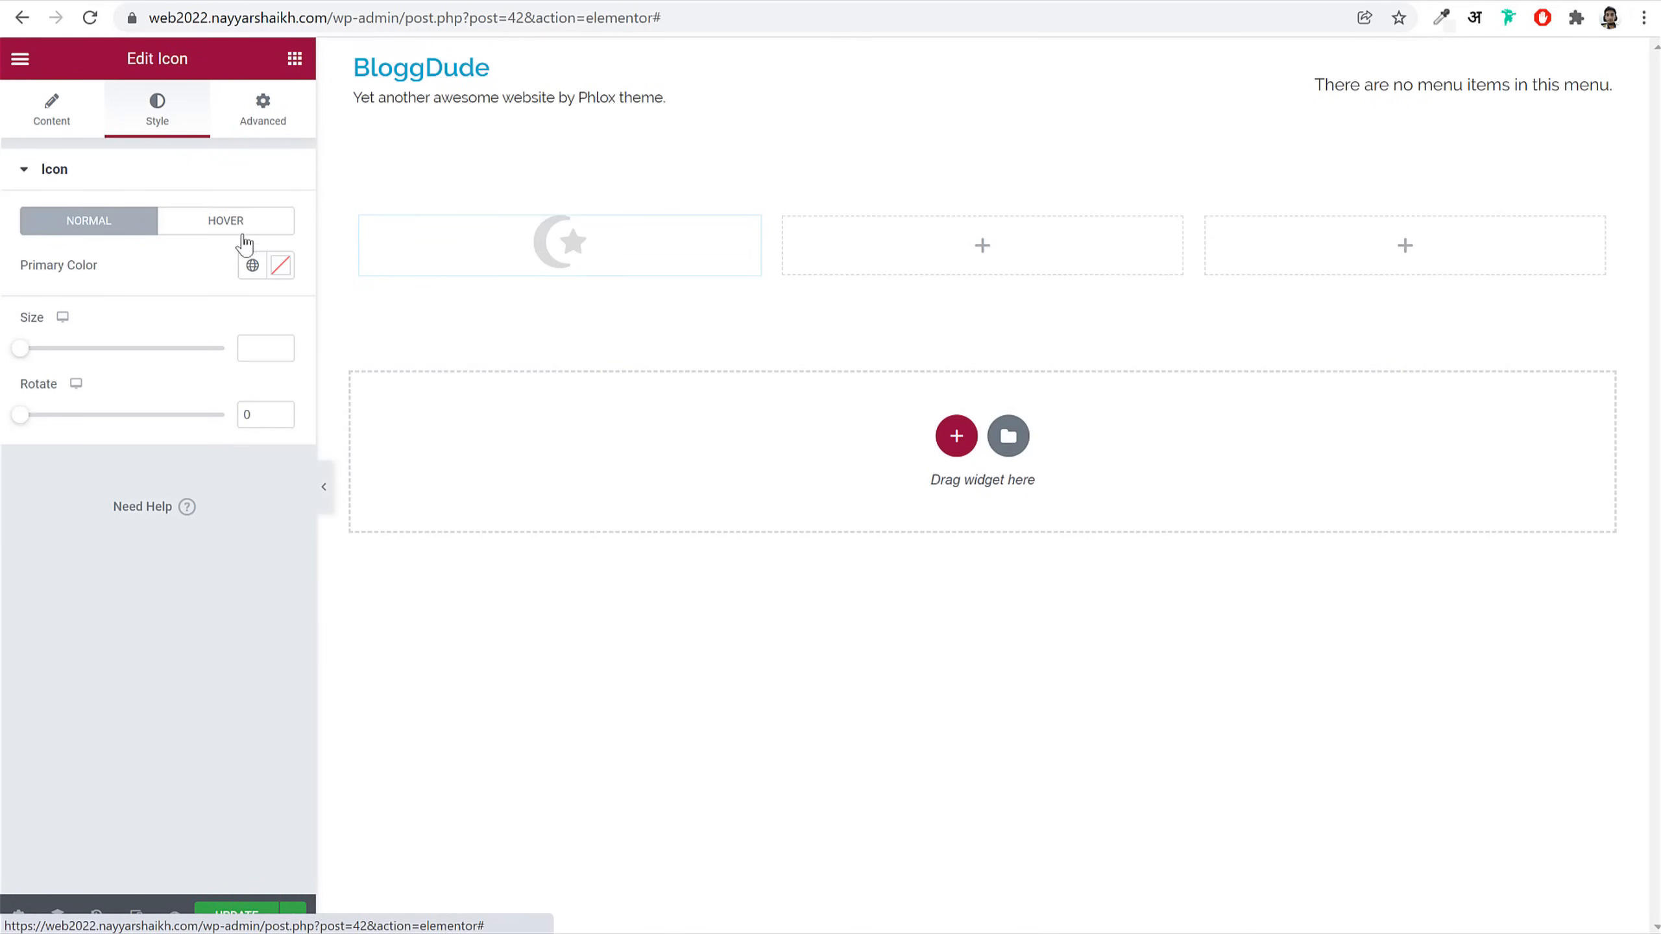
left_click(280, 265)
left_click_drag(223, 374, 256, 286)
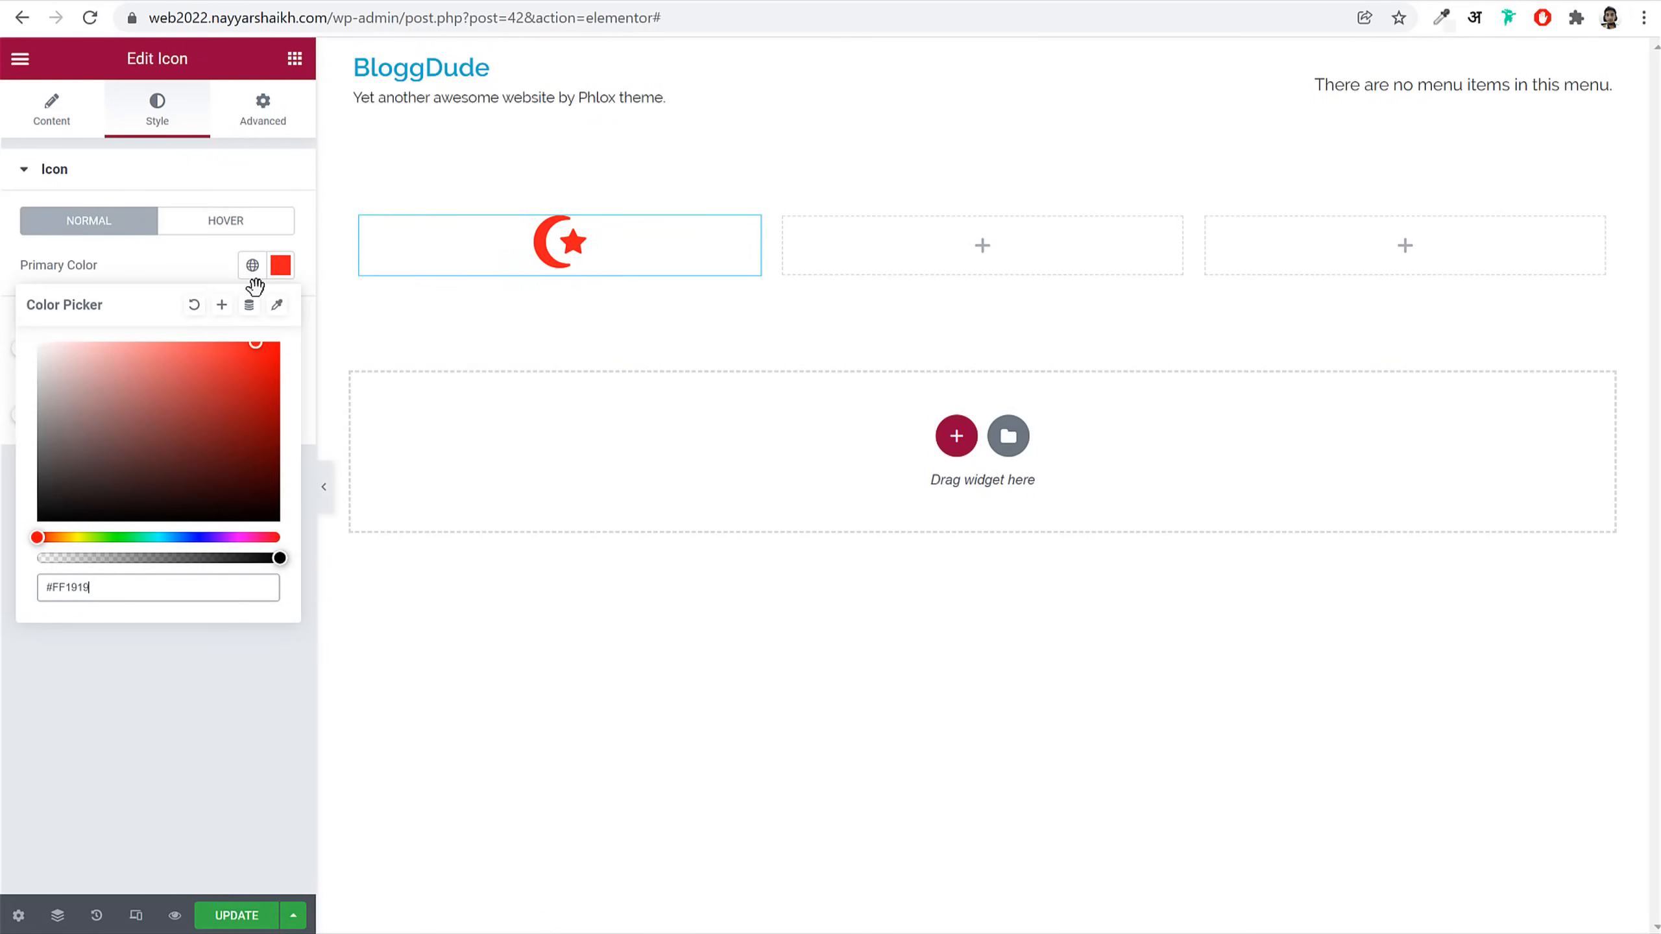
left_click(306, 226)
left_click(262, 111)
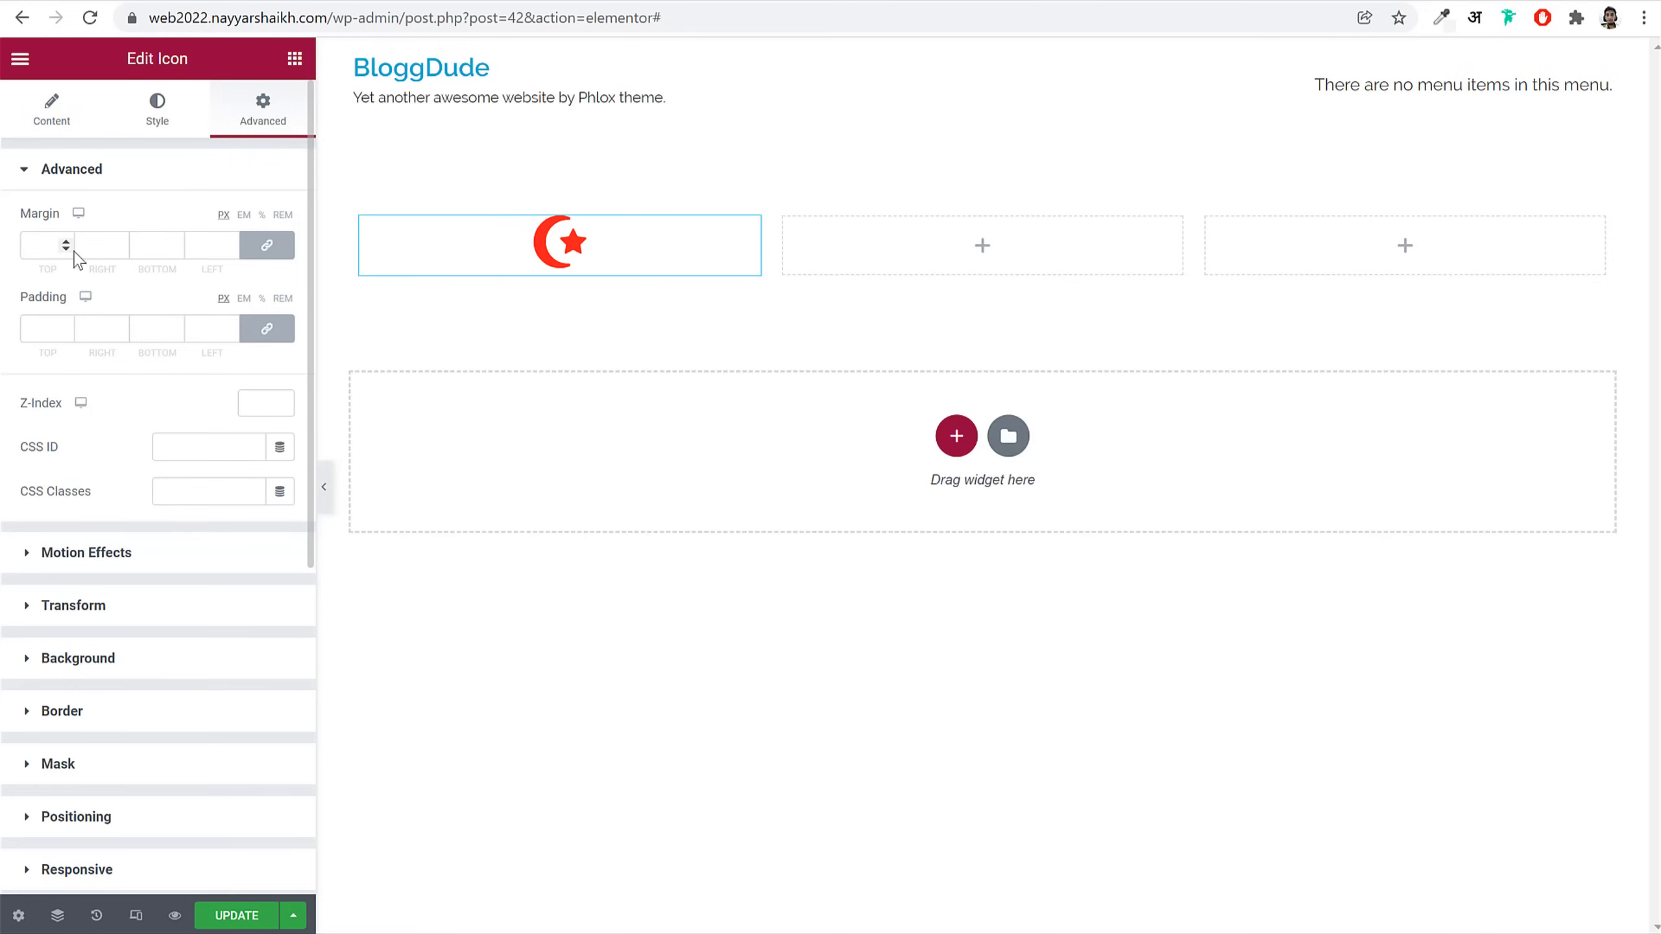
scroll(156, 464, "down", 8)
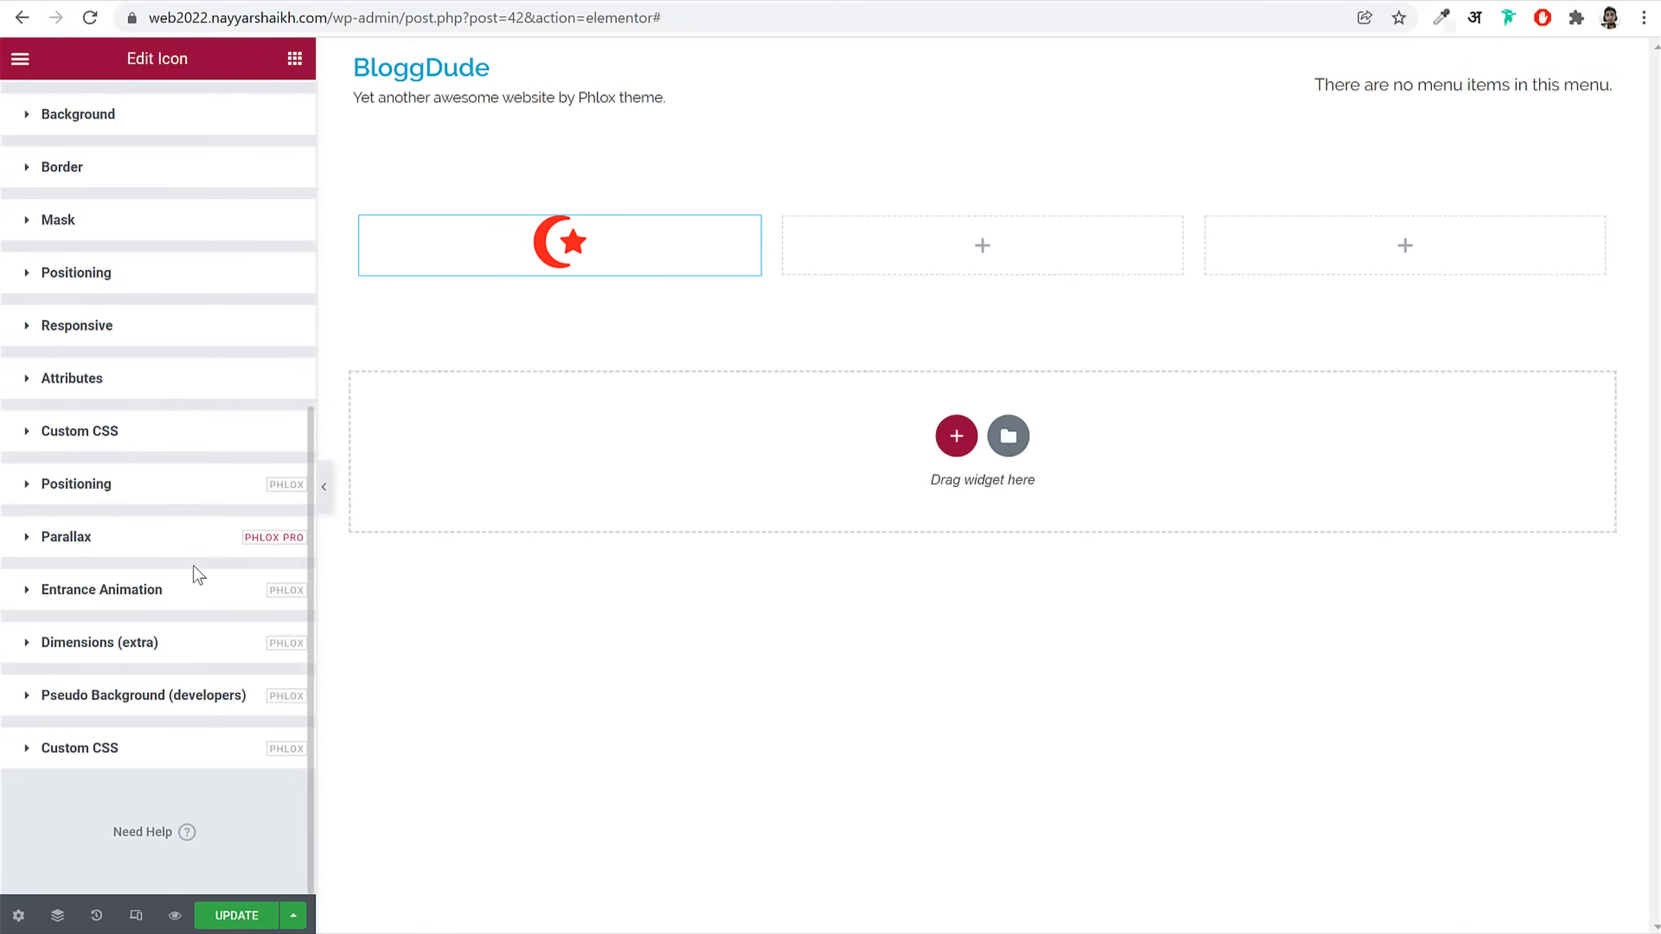
scroll(196, 571, "up", 8)
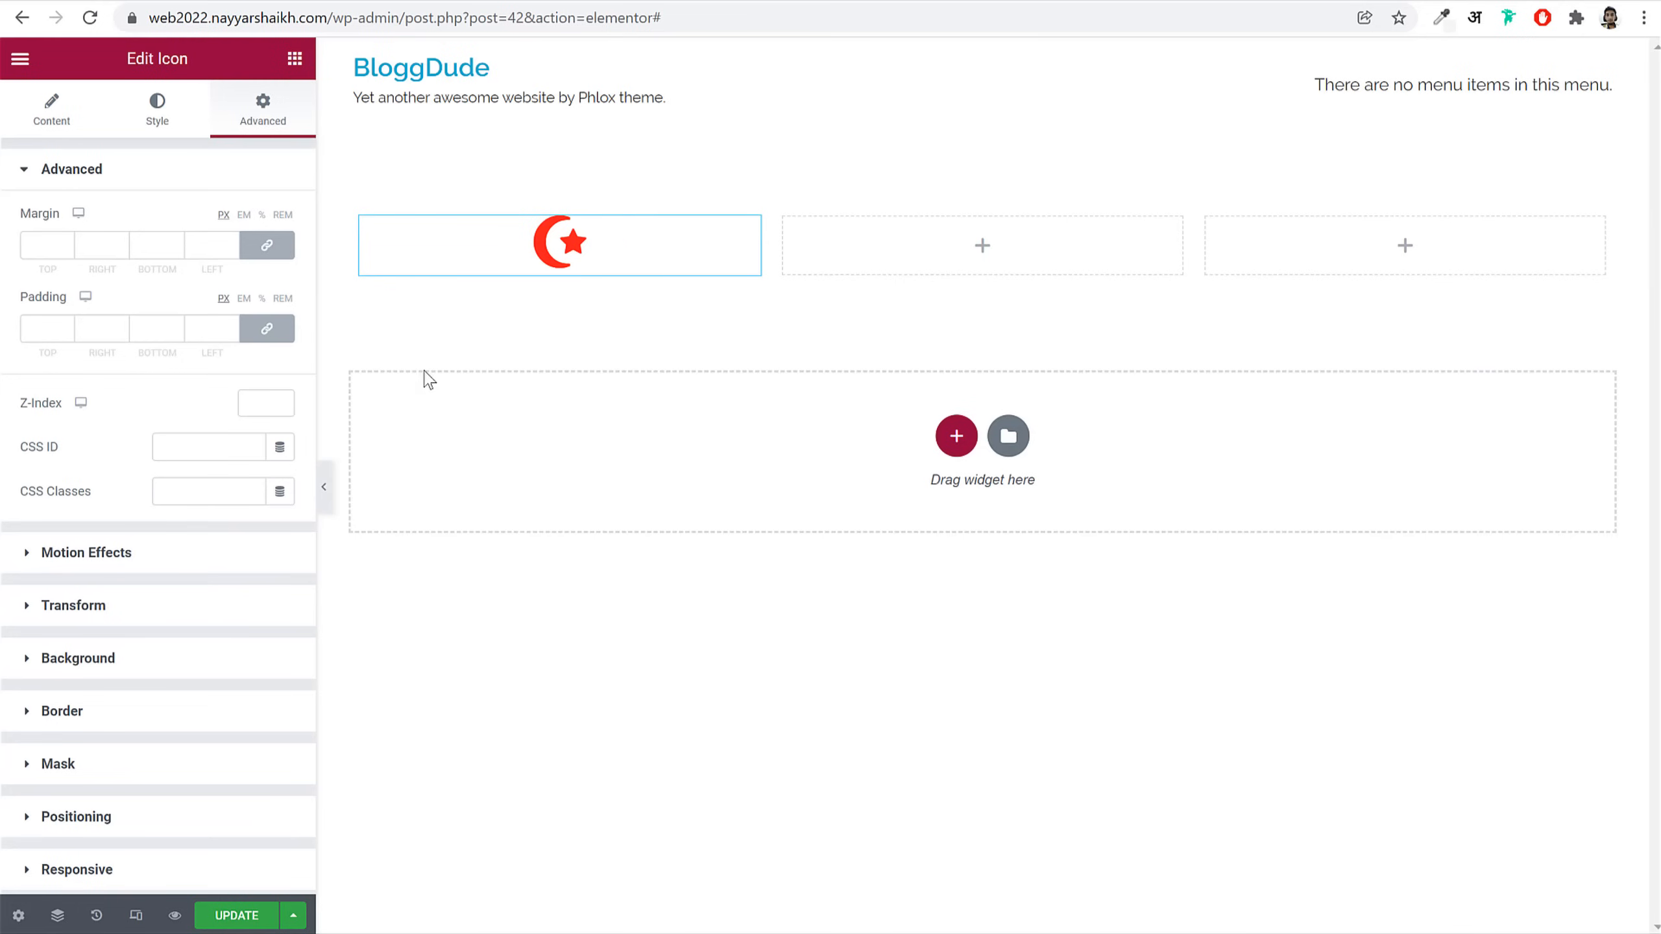
Step: Search 'butt' and place a Button widget in the middle column
left_click(295, 60)
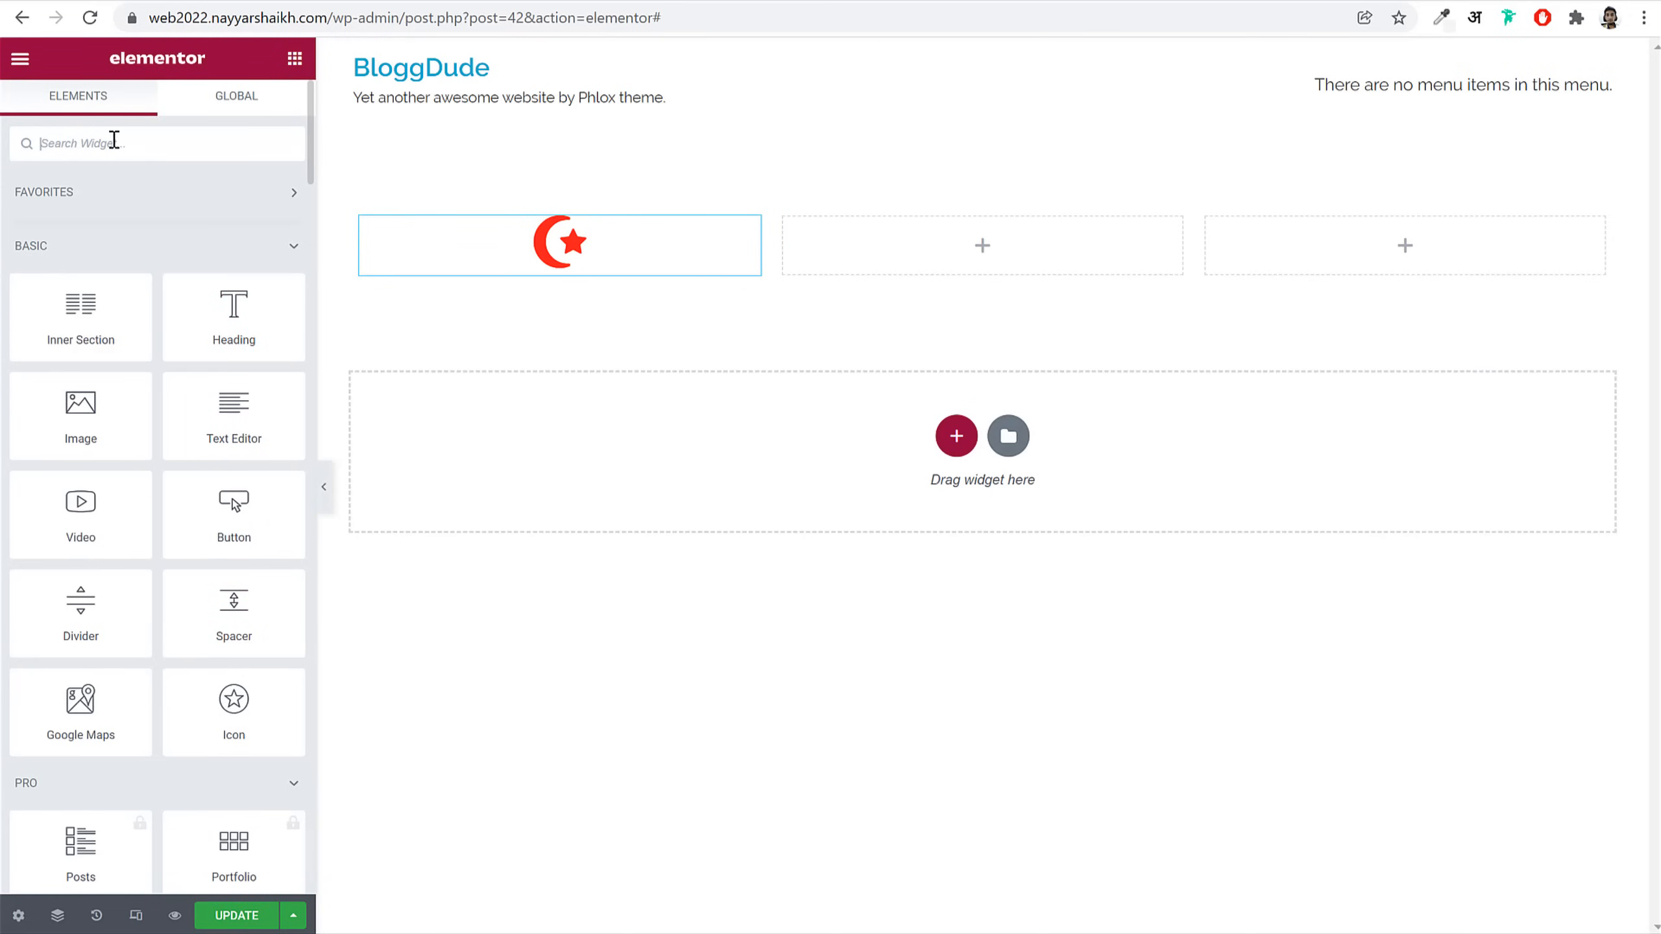
type("butt")
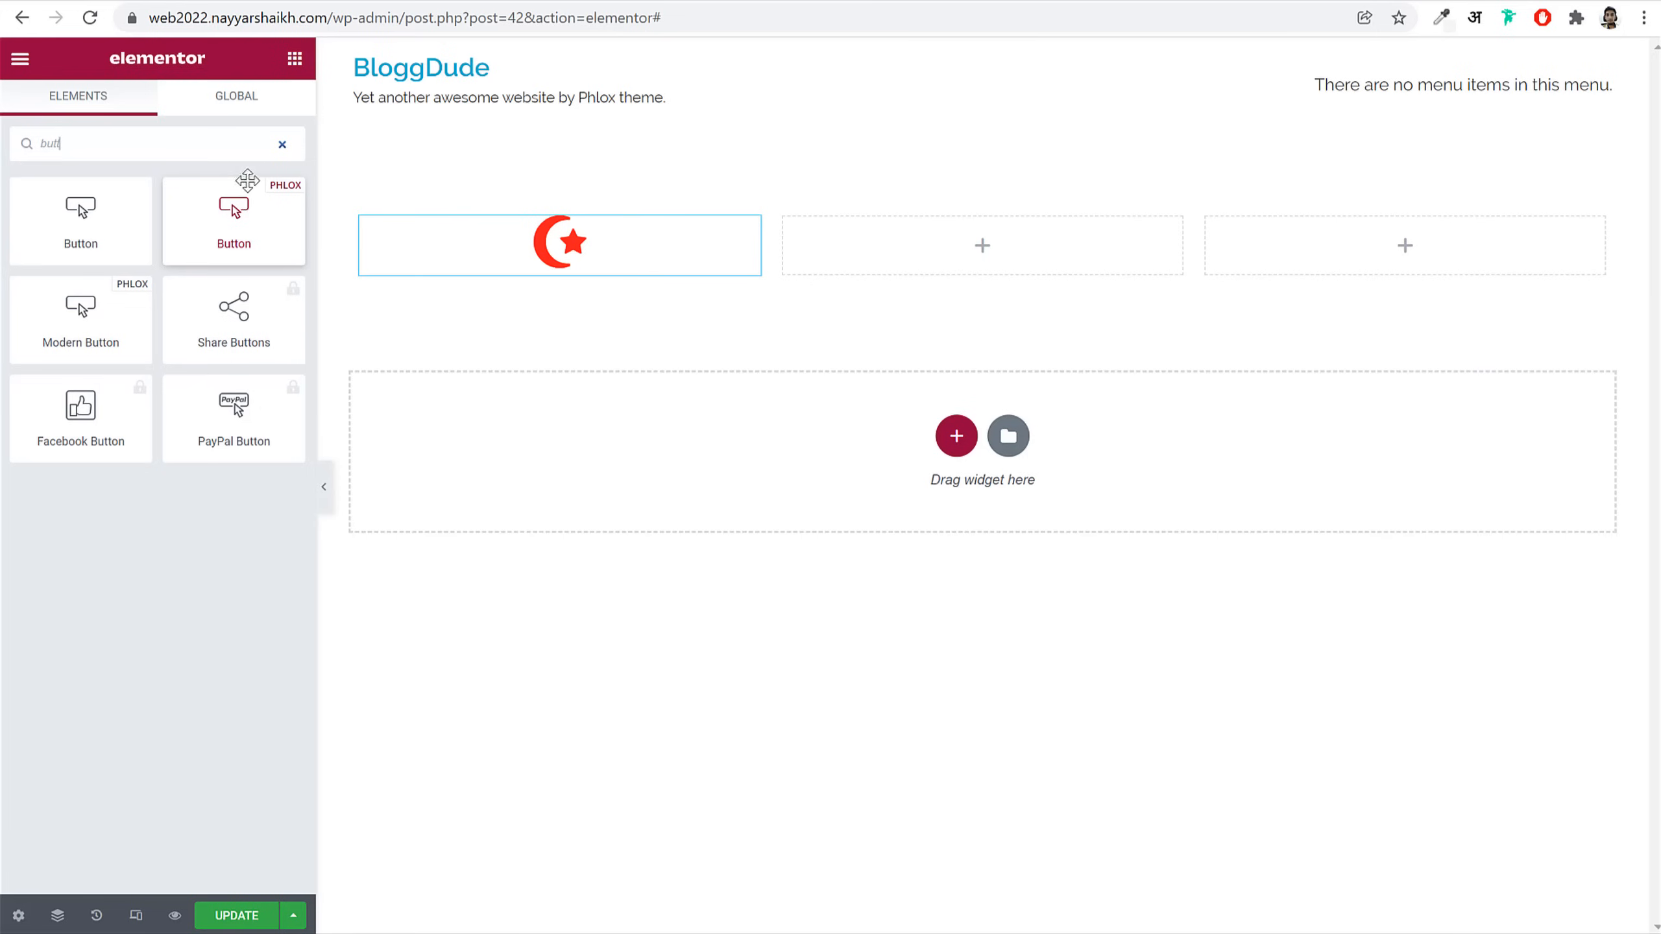
left_click_drag(278, 218, 935, 259)
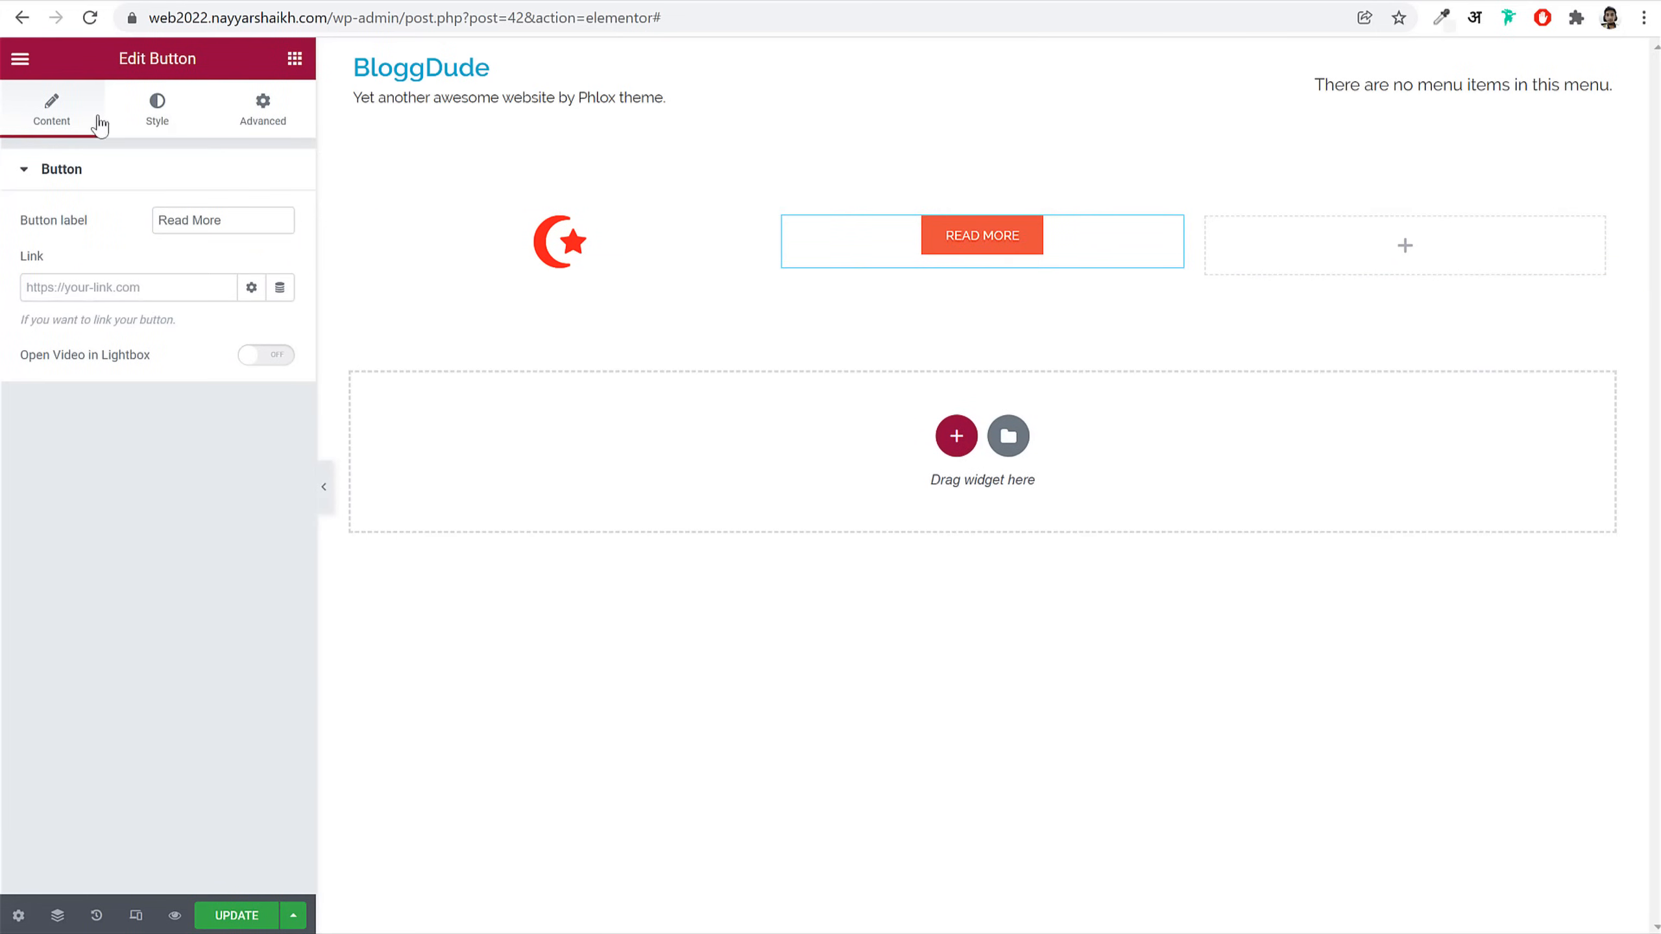
left_click(156, 118)
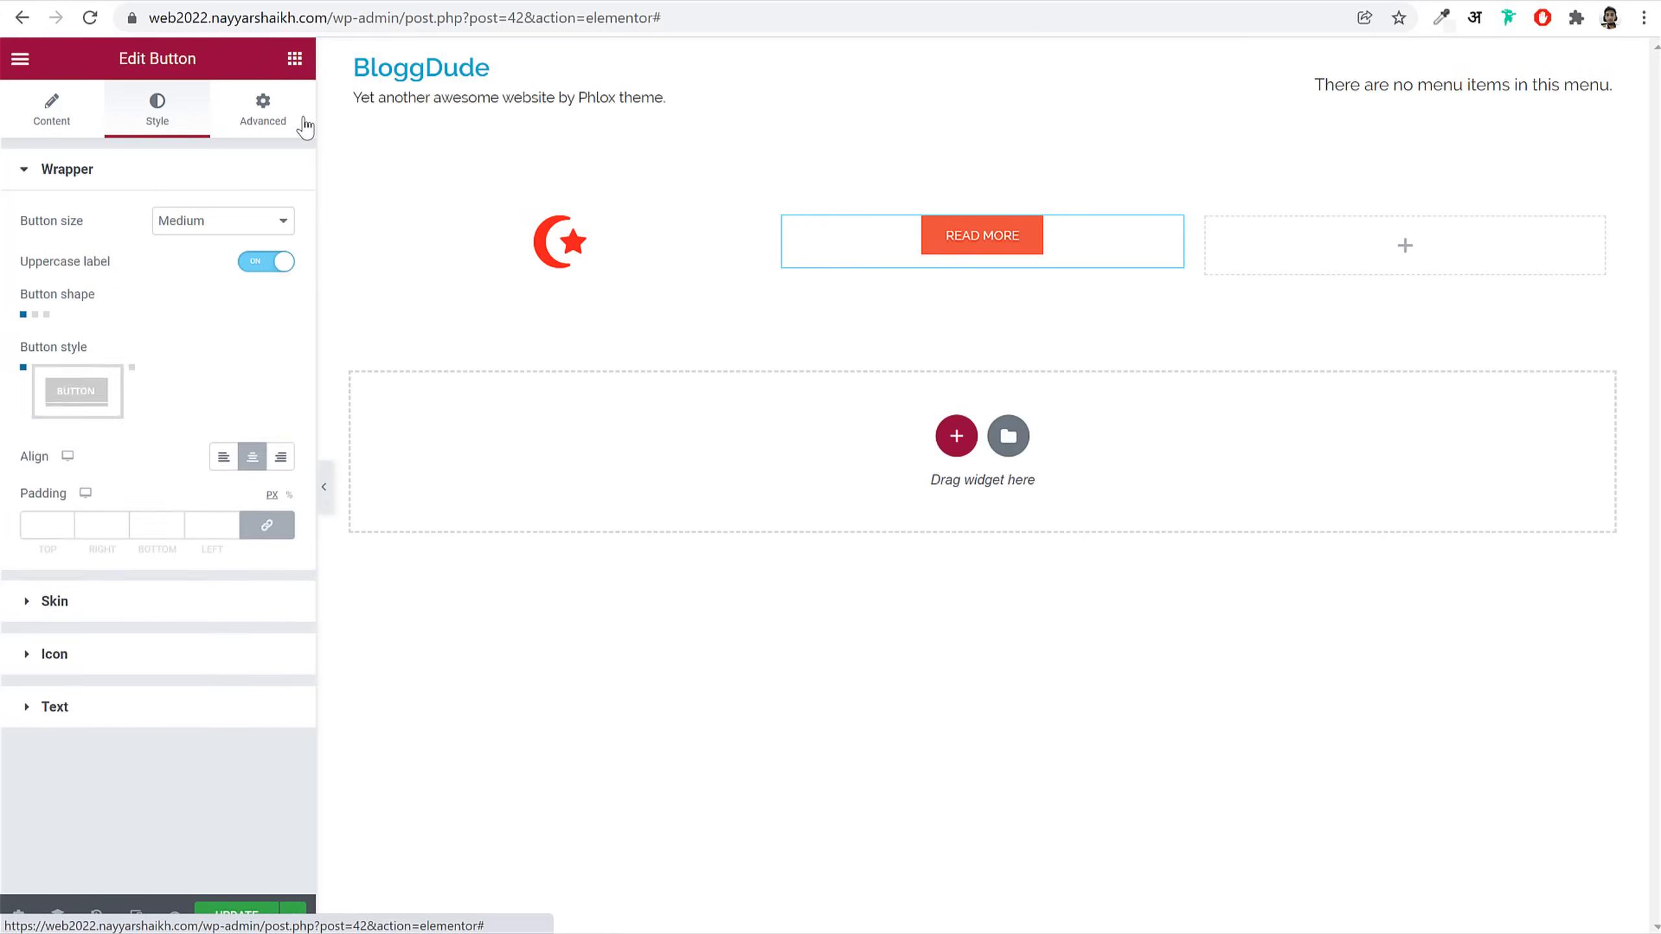
left_click(302, 123)
left_click(67, 116)
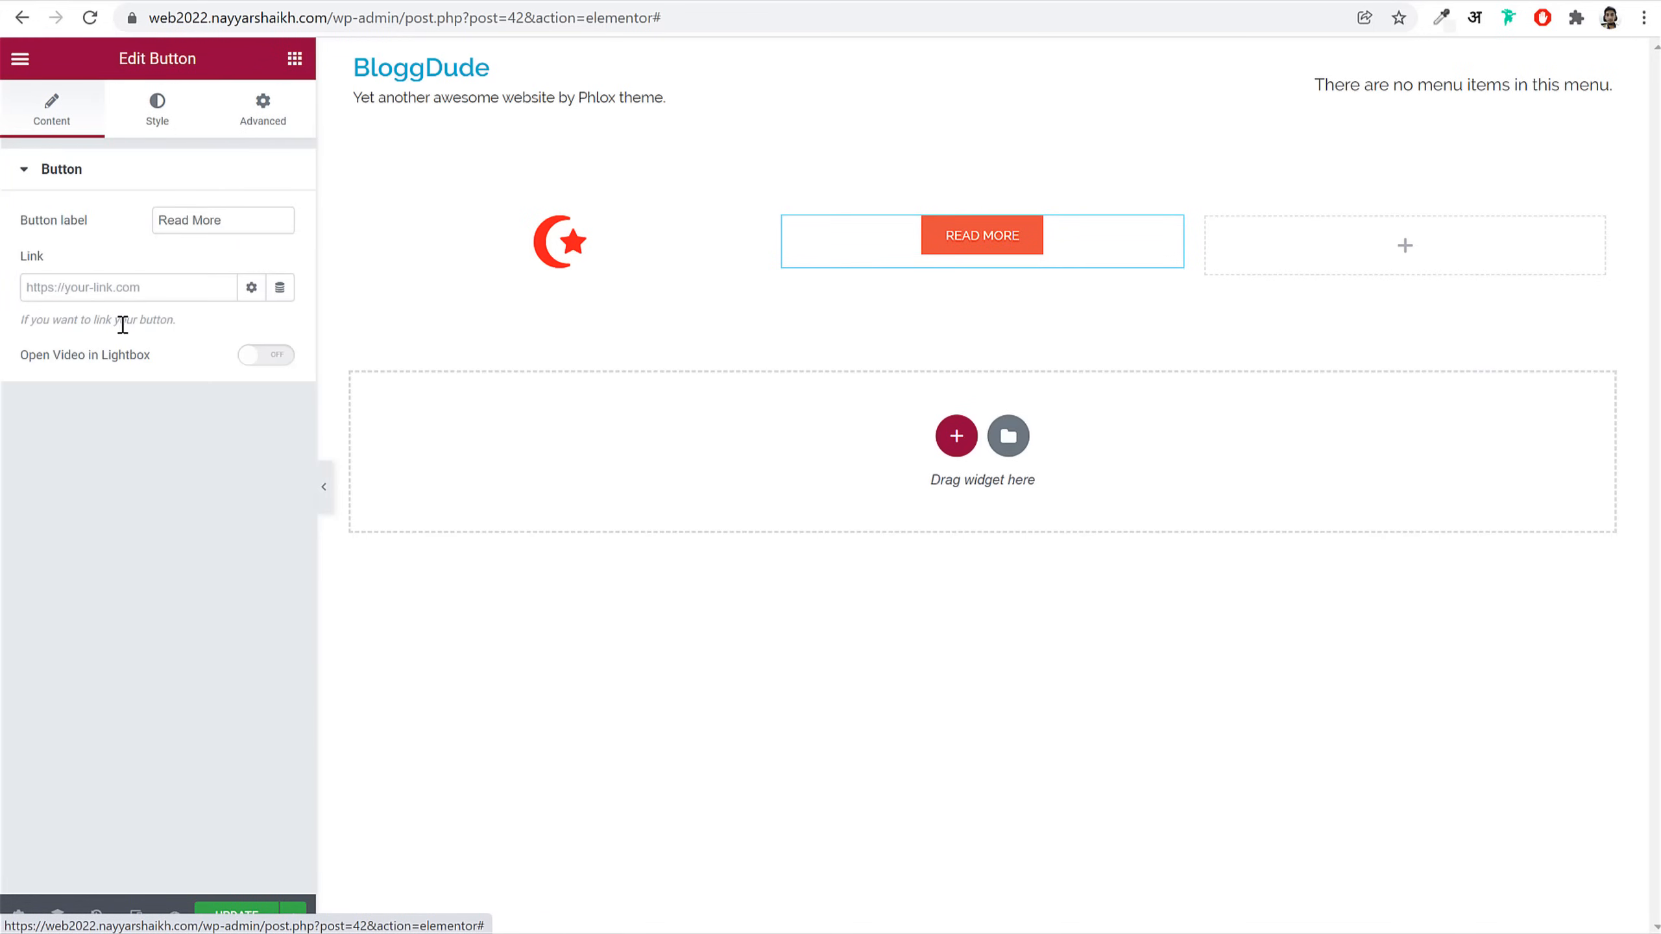
Step: Give the READ MORE button the solid second style, then delete the whole section
double_click(234, 213)
triple_click(235, 214)
left_click(158, 105)
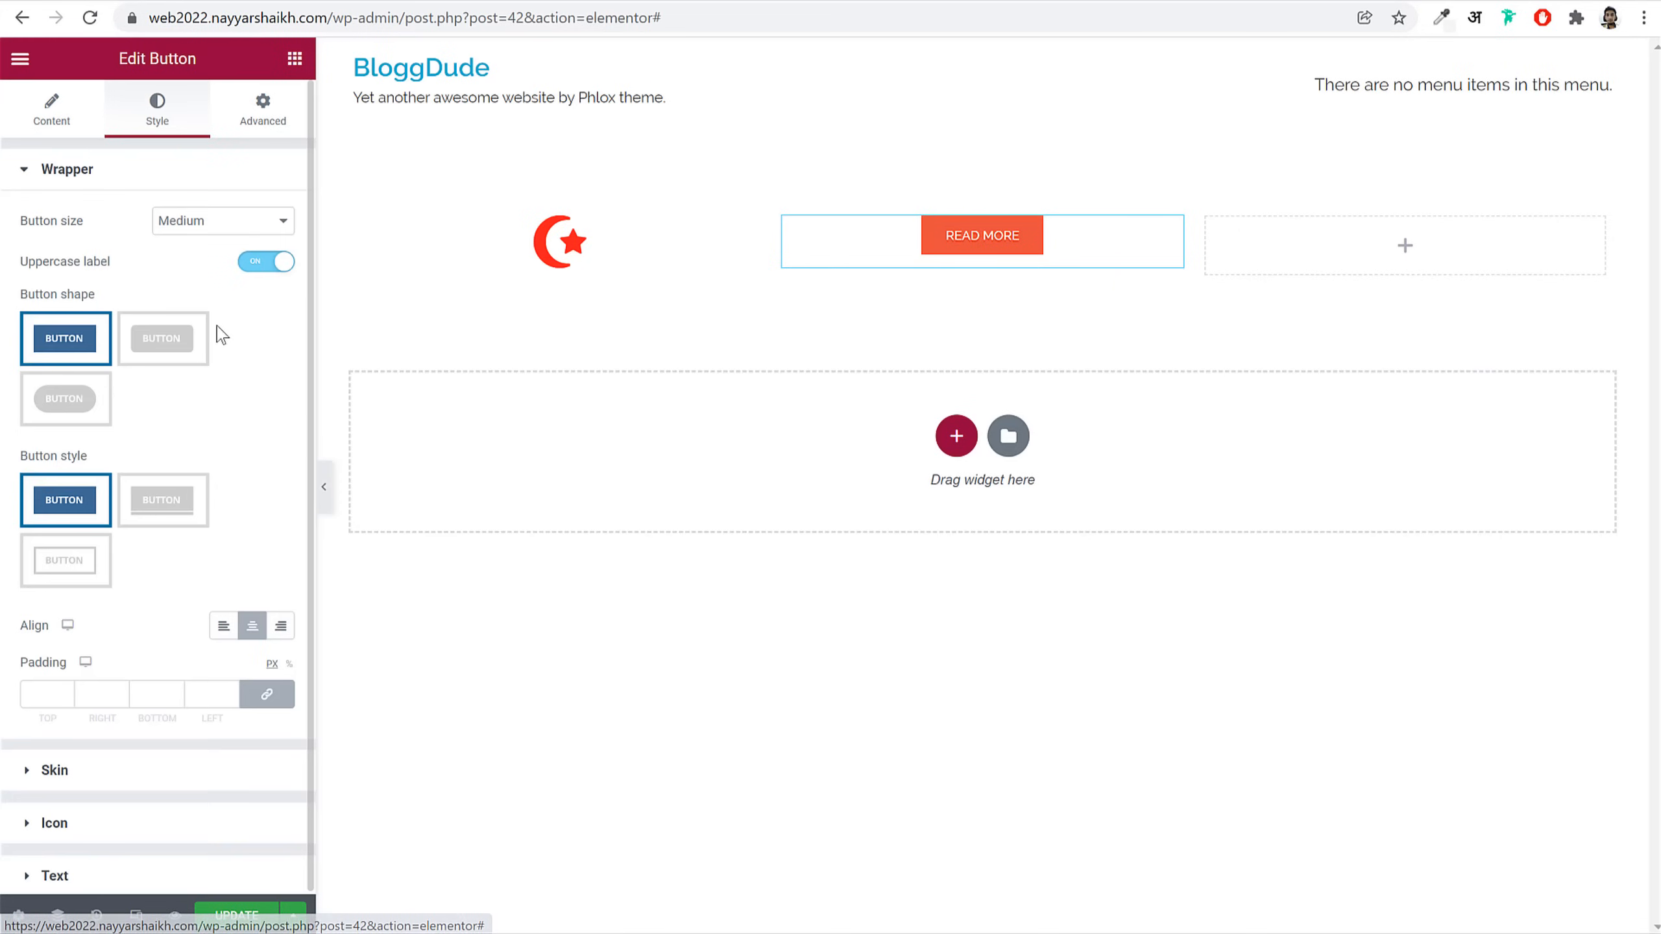
left_click(163, 497)
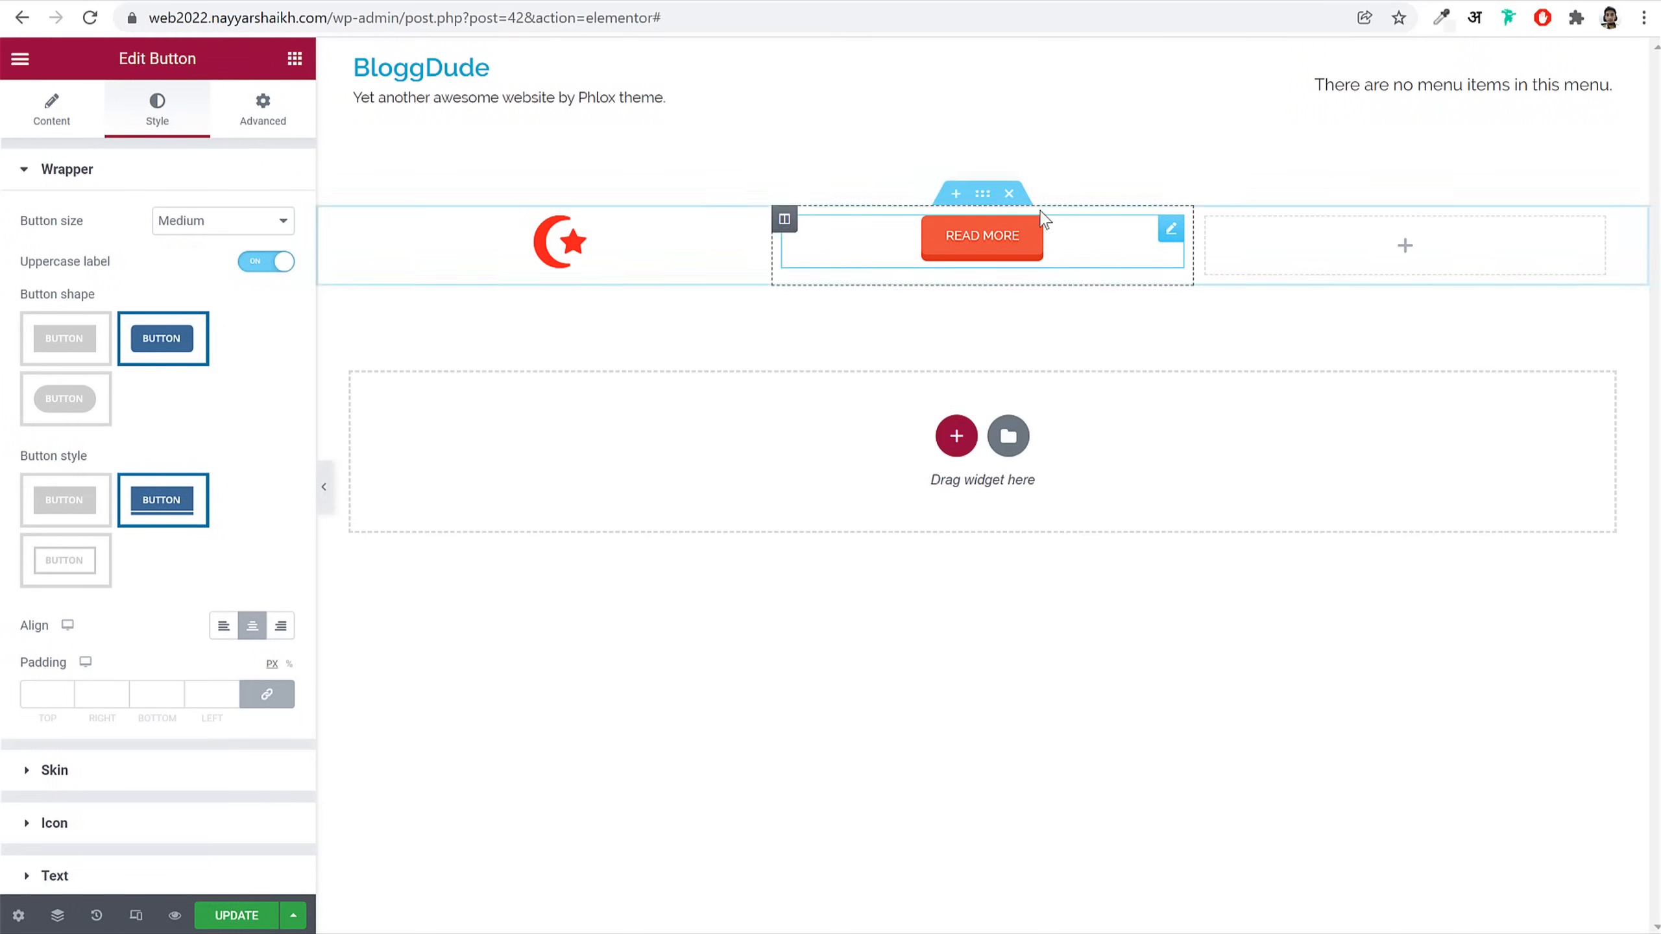
left_click(1011, 195)
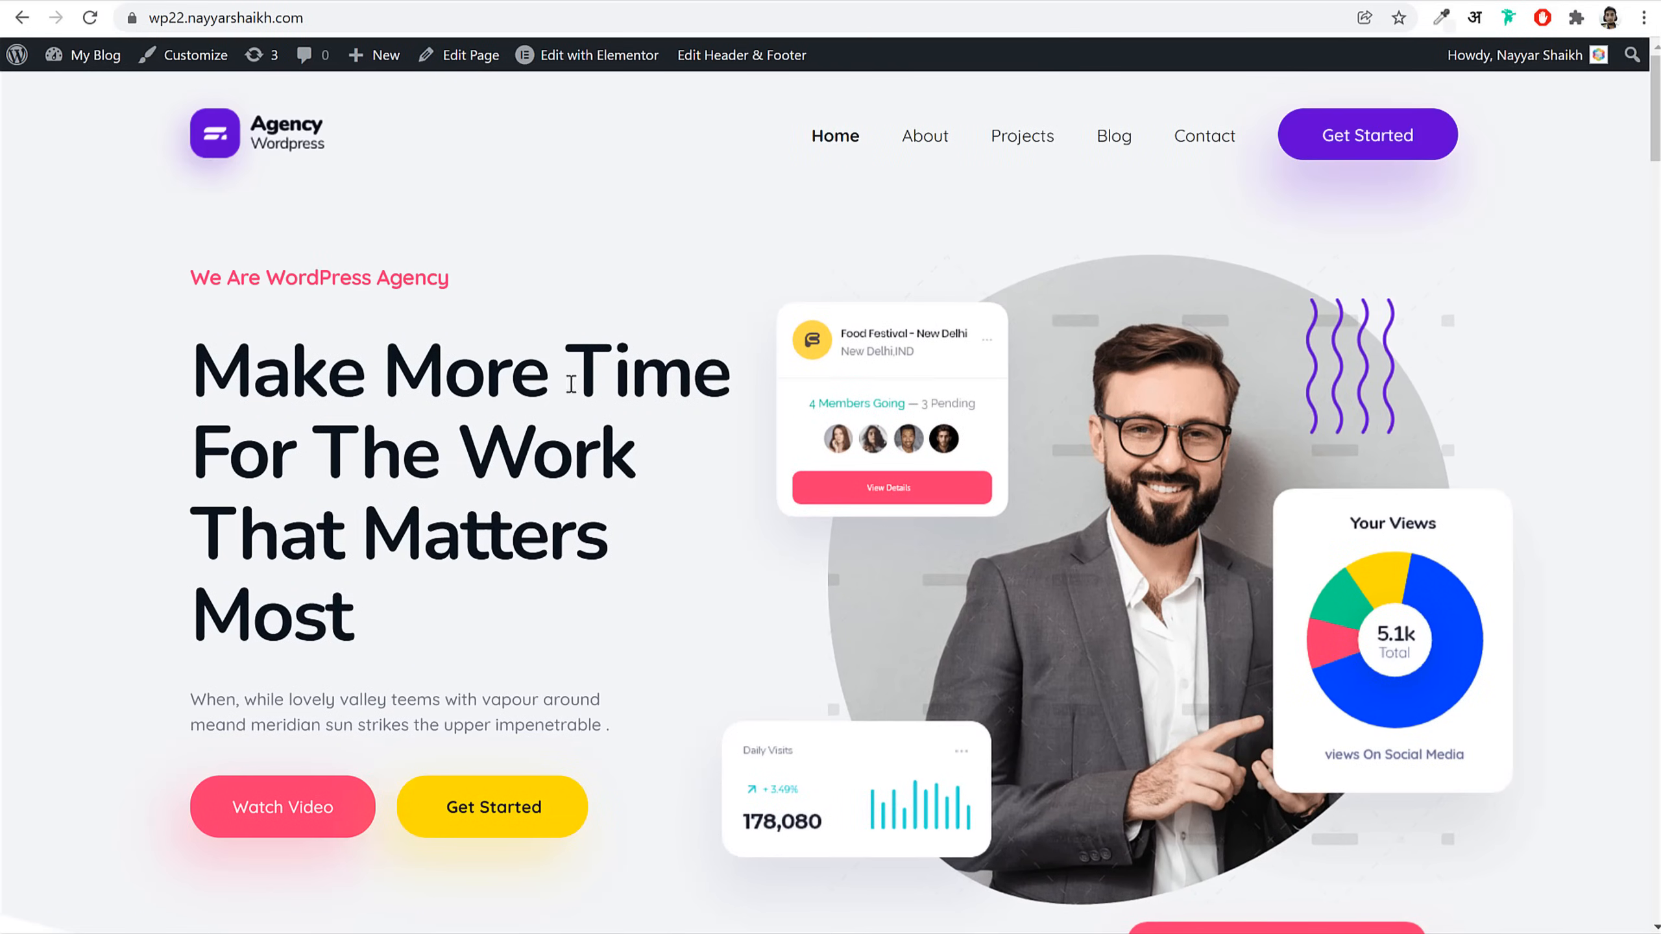
Step: Review the reference hero text, then add a two-column section to the Home page
left_click_drag(175, 262, 595, 851)
left_click(617, 818)
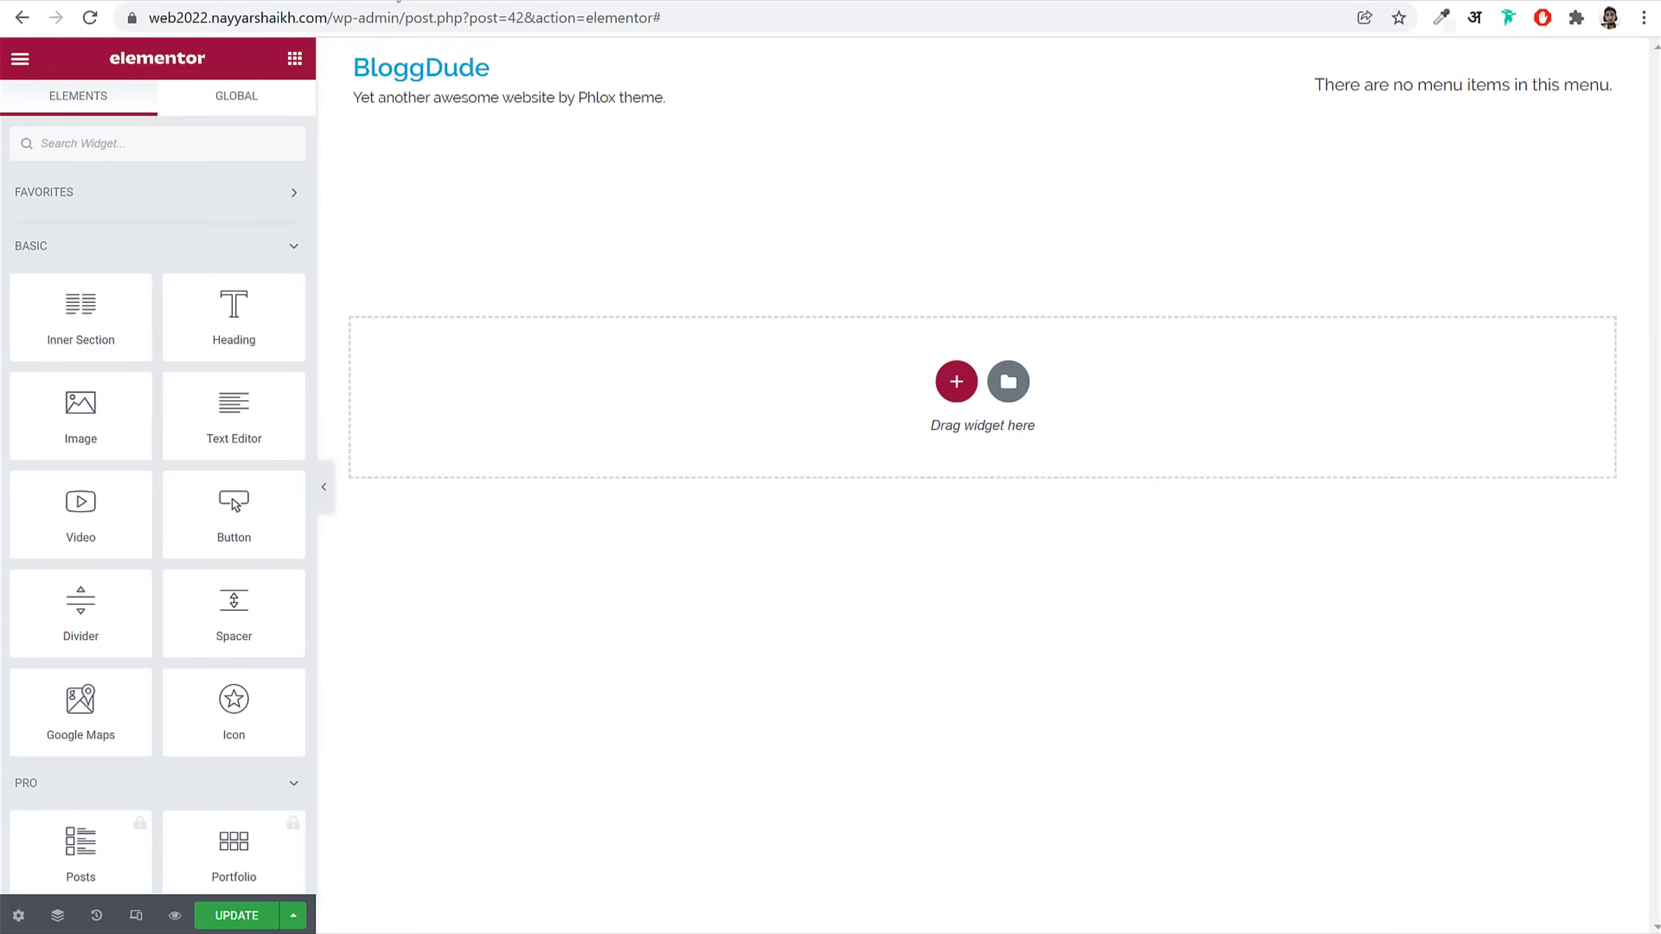
left_click(957, 381)
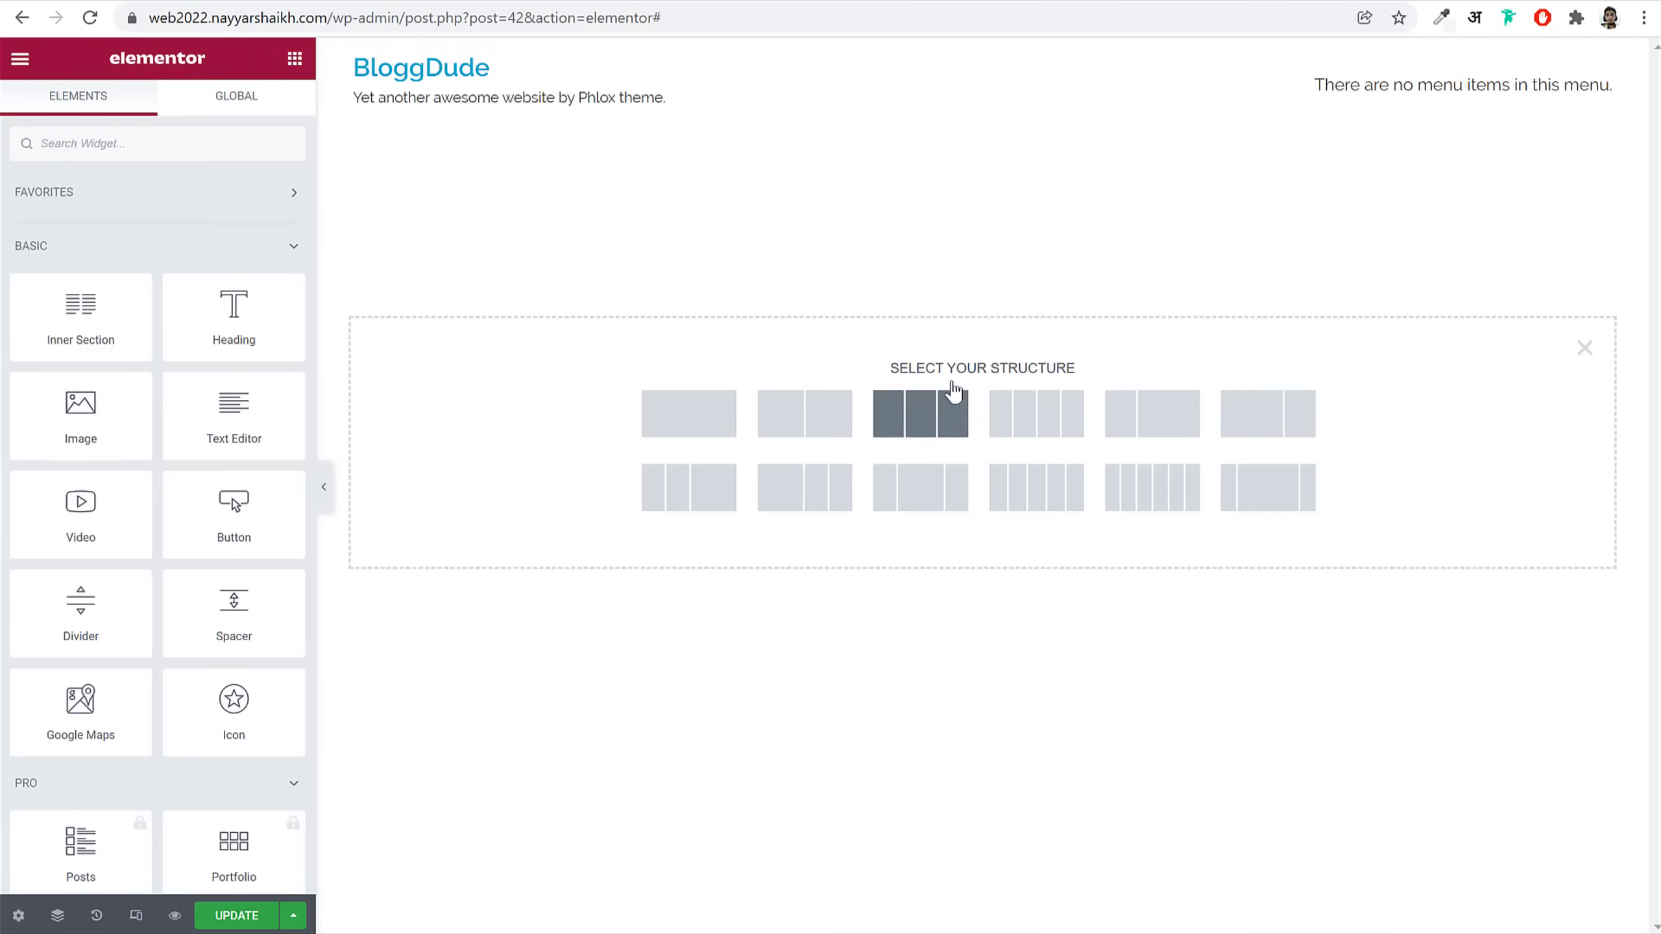
left_click(812, 421)
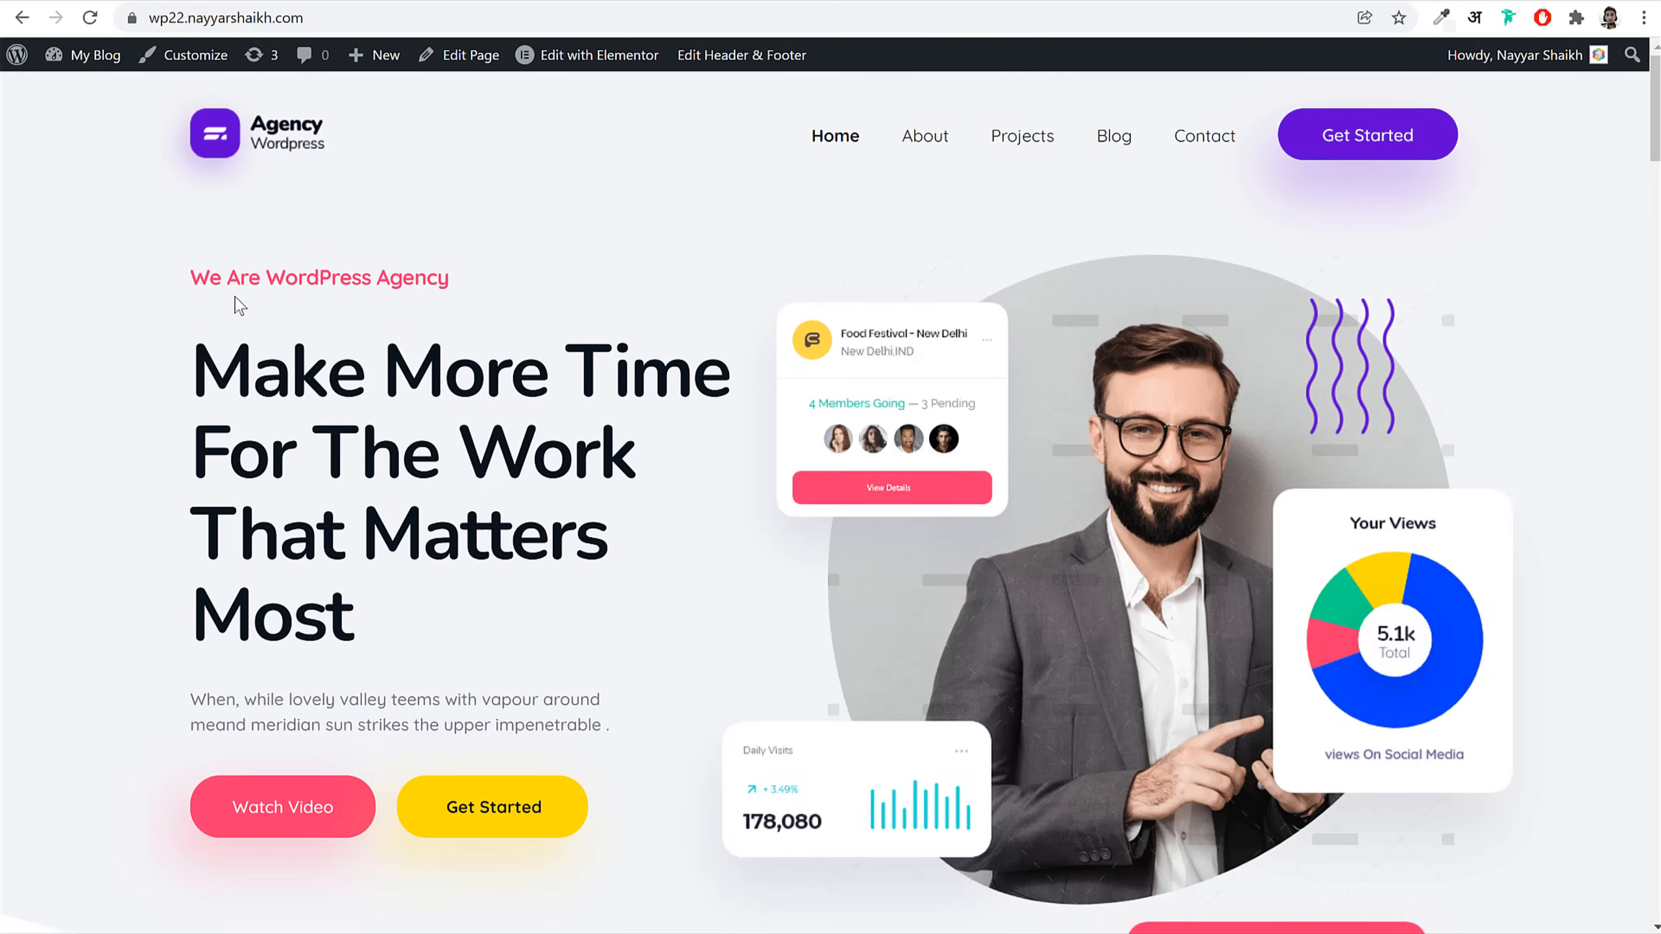
Step: Select the 'We Are WordPress Agency' tagline and hero description text on the reference site
left_click_drag(239, 305, 557, 622)
left_click(402, 252)
left_click_drag(191, 270, 419, 286)
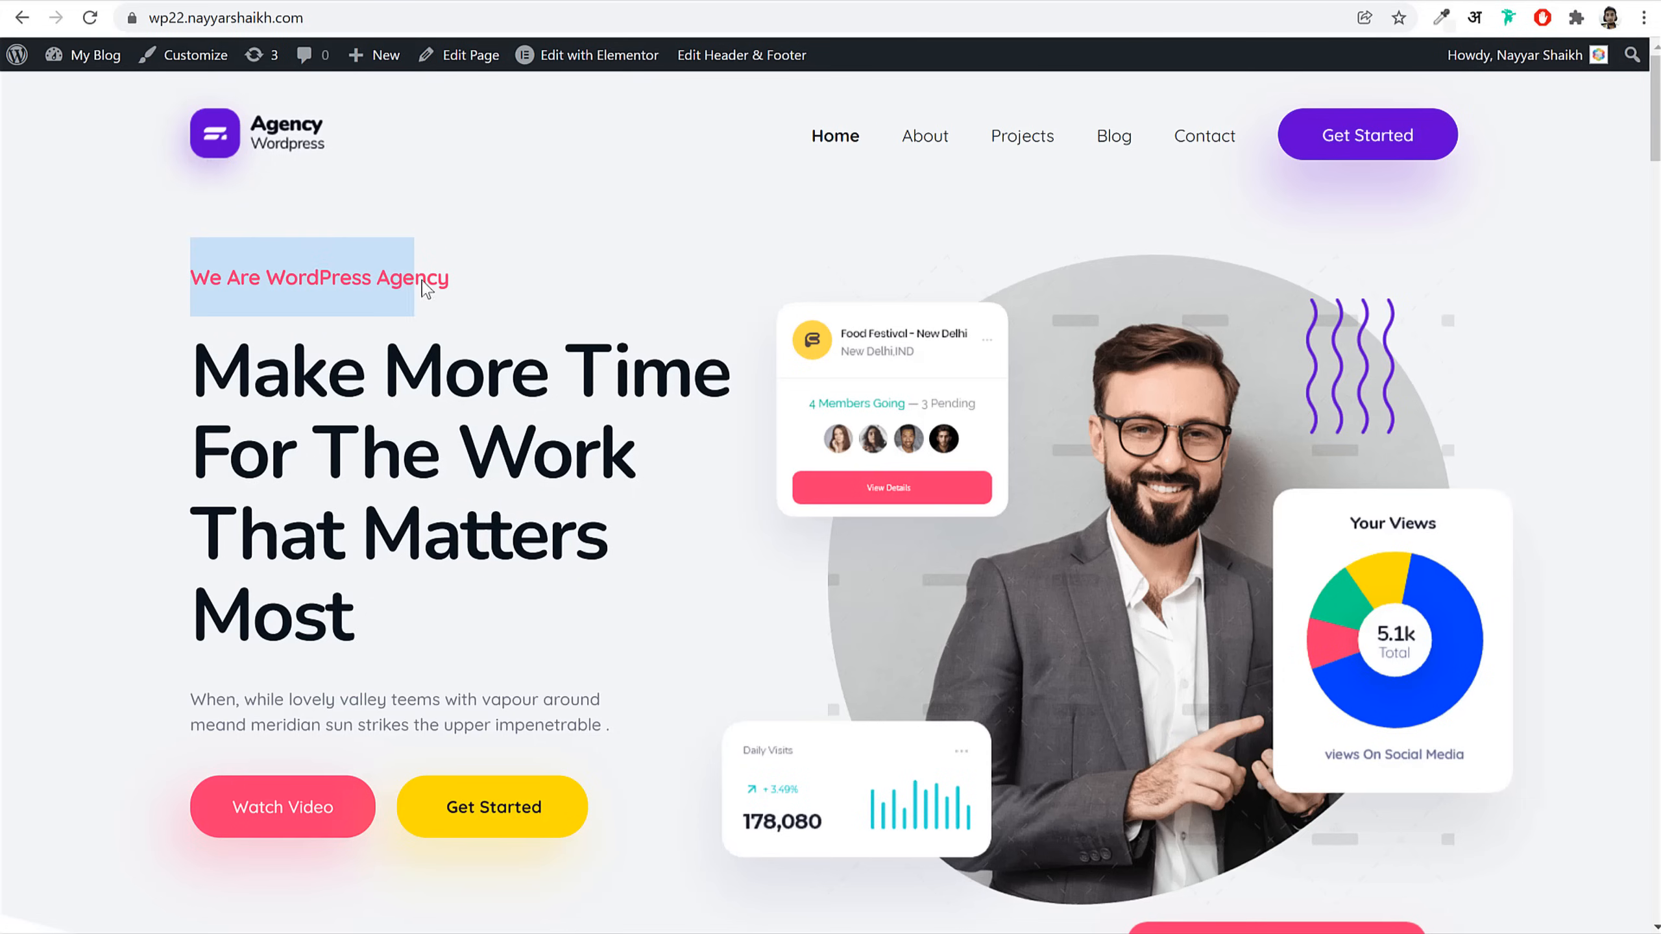
left_click(301, 467)
left_click_drag(192, 714, 476, 734)
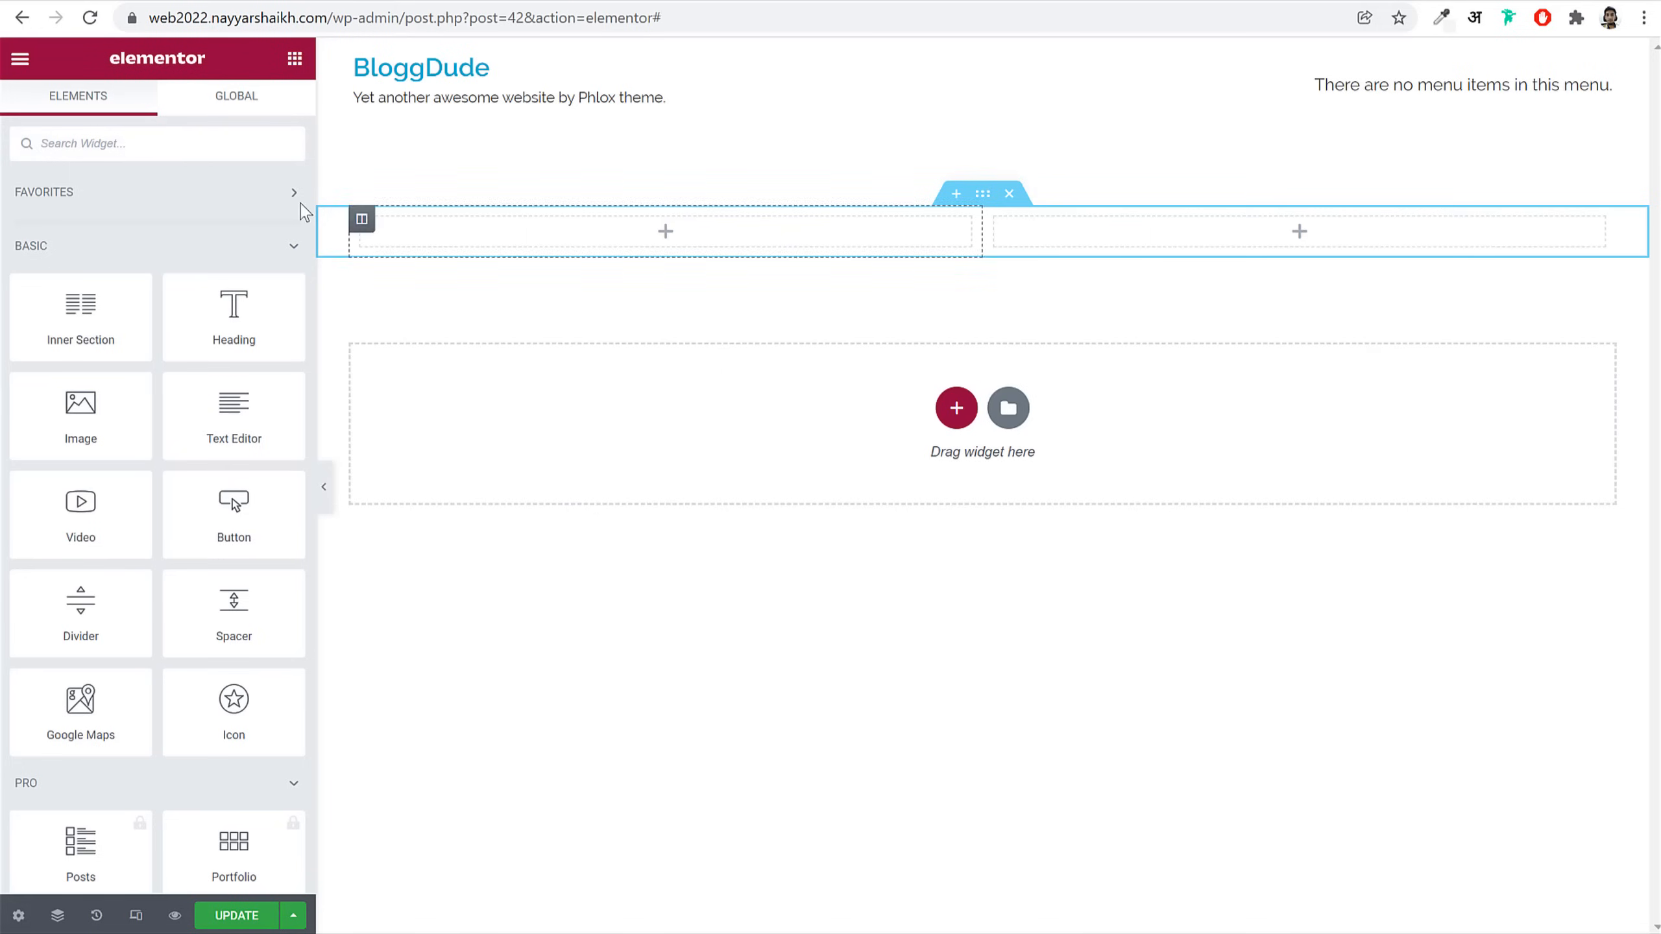
Step: Search 'hea', add a Modern Heading to the left column titled 'We Are WordPress Agency'
left_click(168, 142)
type("hea")
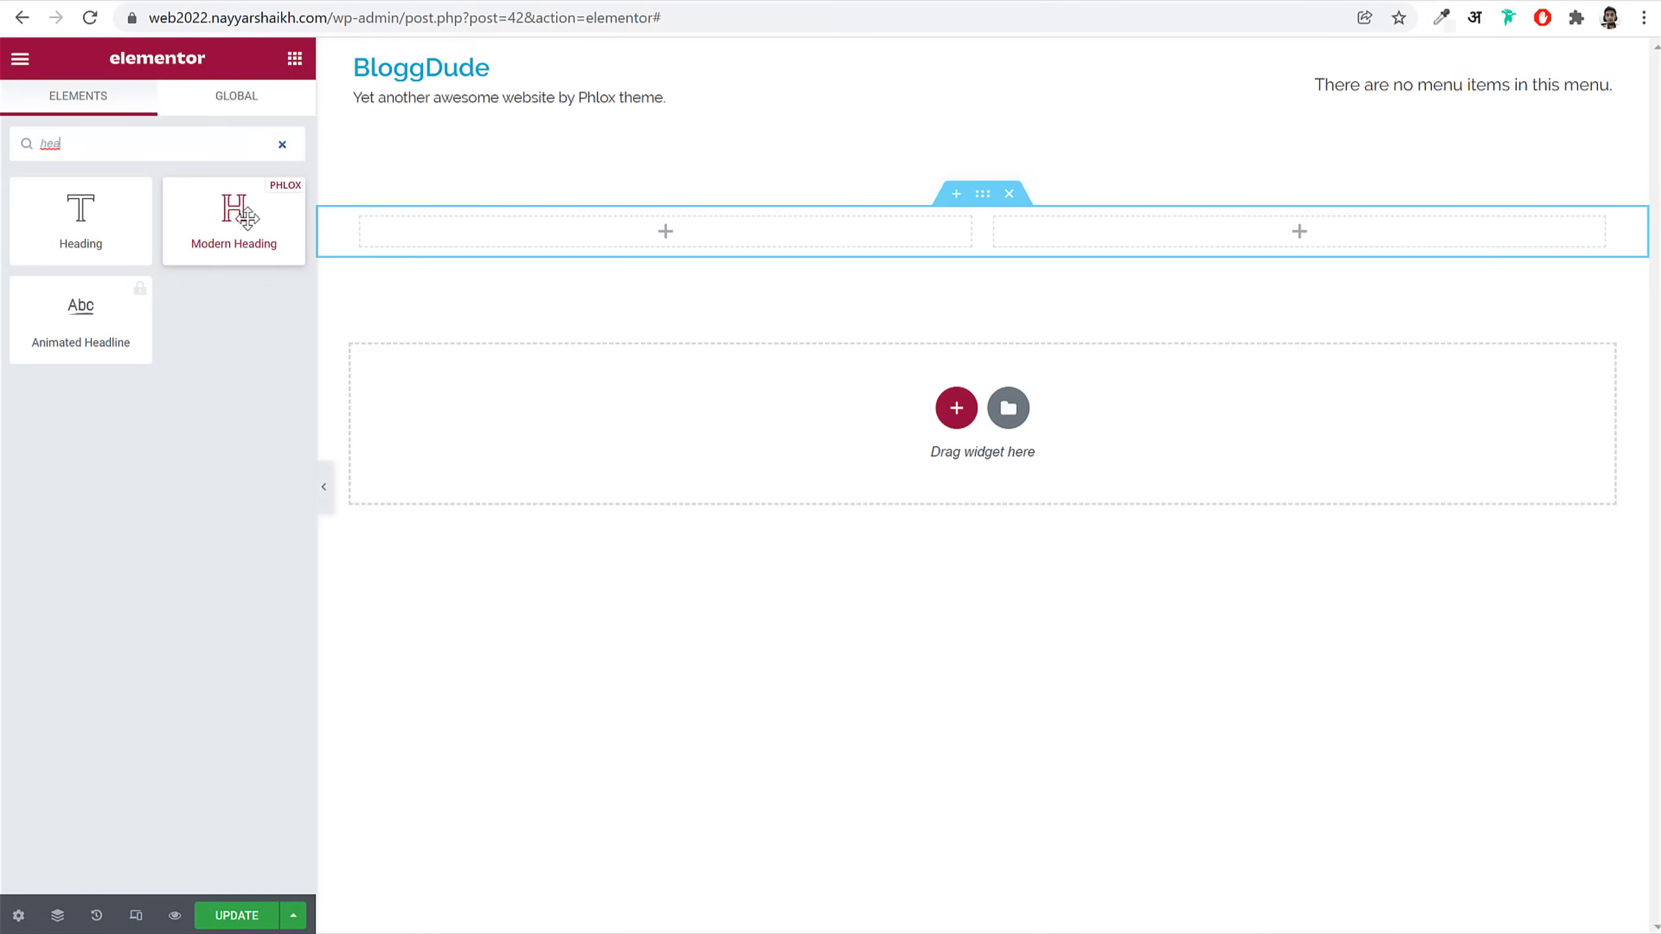
left_click_drag(229, 208, 600, 261)
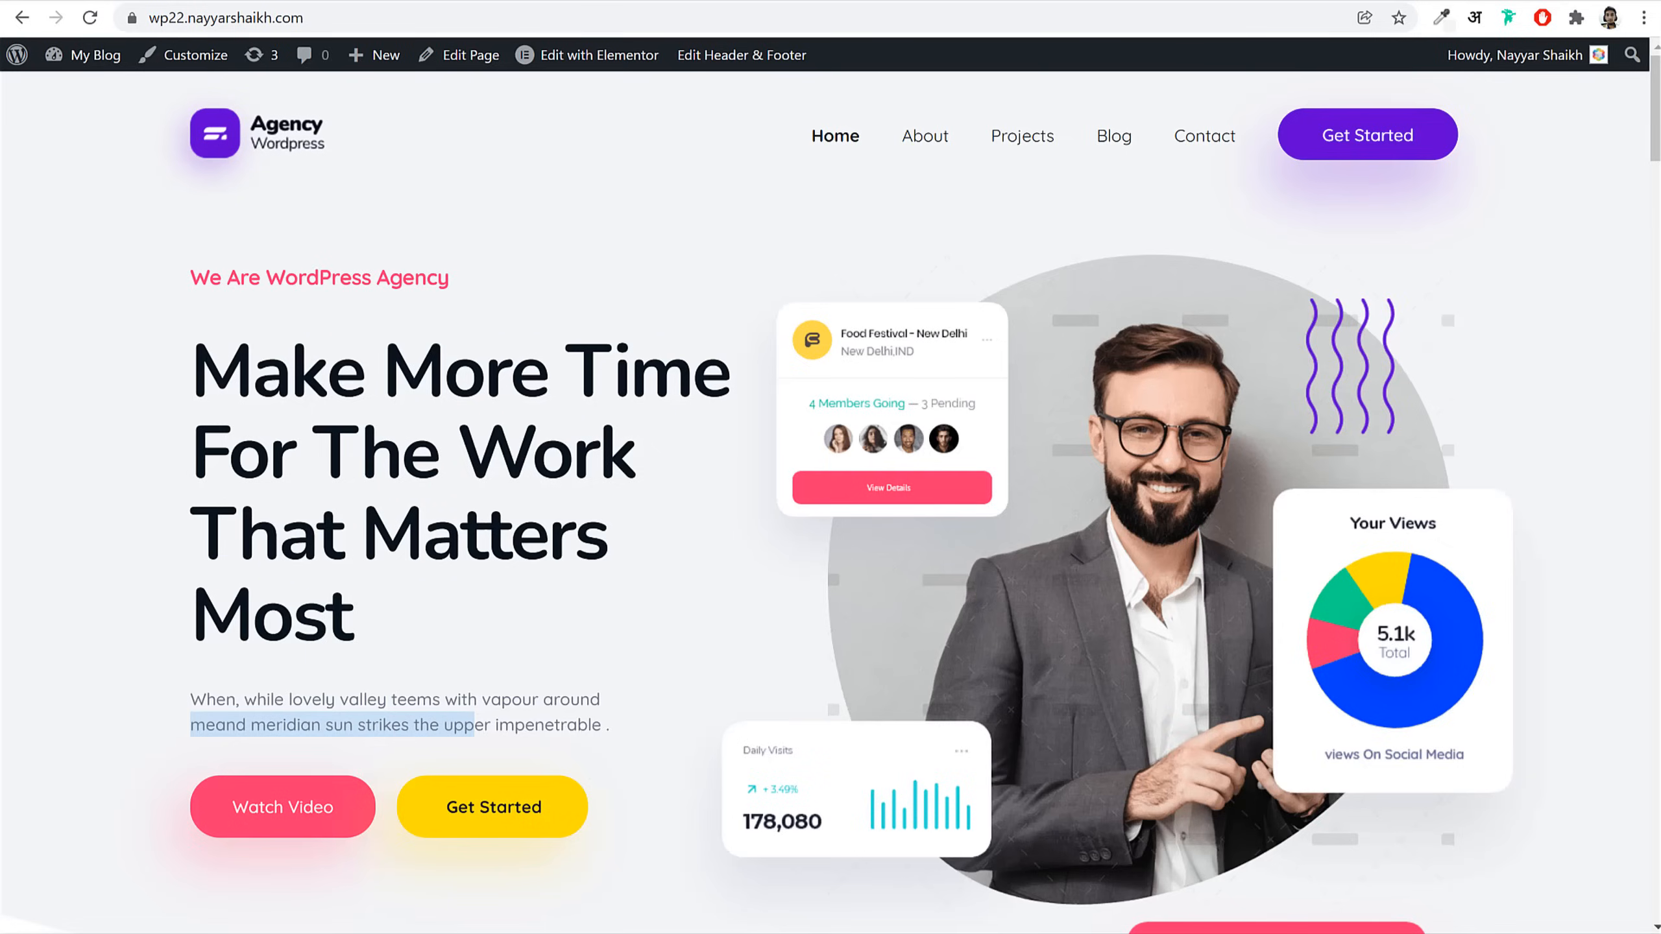
triple_click(402, 275)
key("ctrl+c")
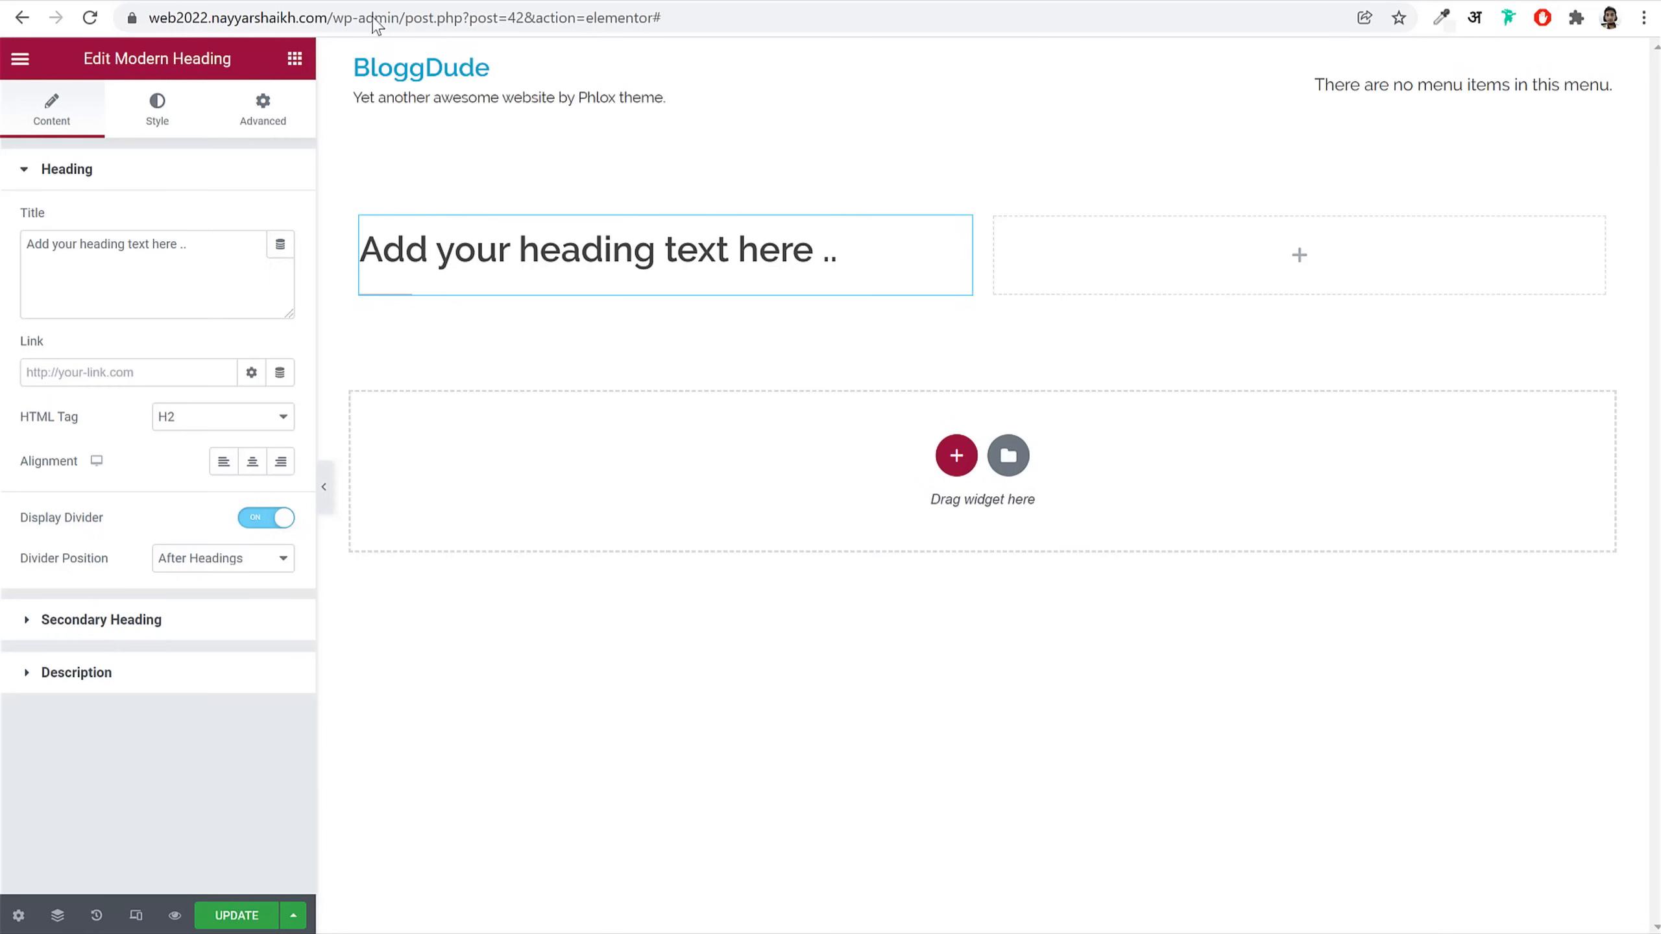
left_click(226, 283)
key("ctrl+a")
key("ctrl+v")
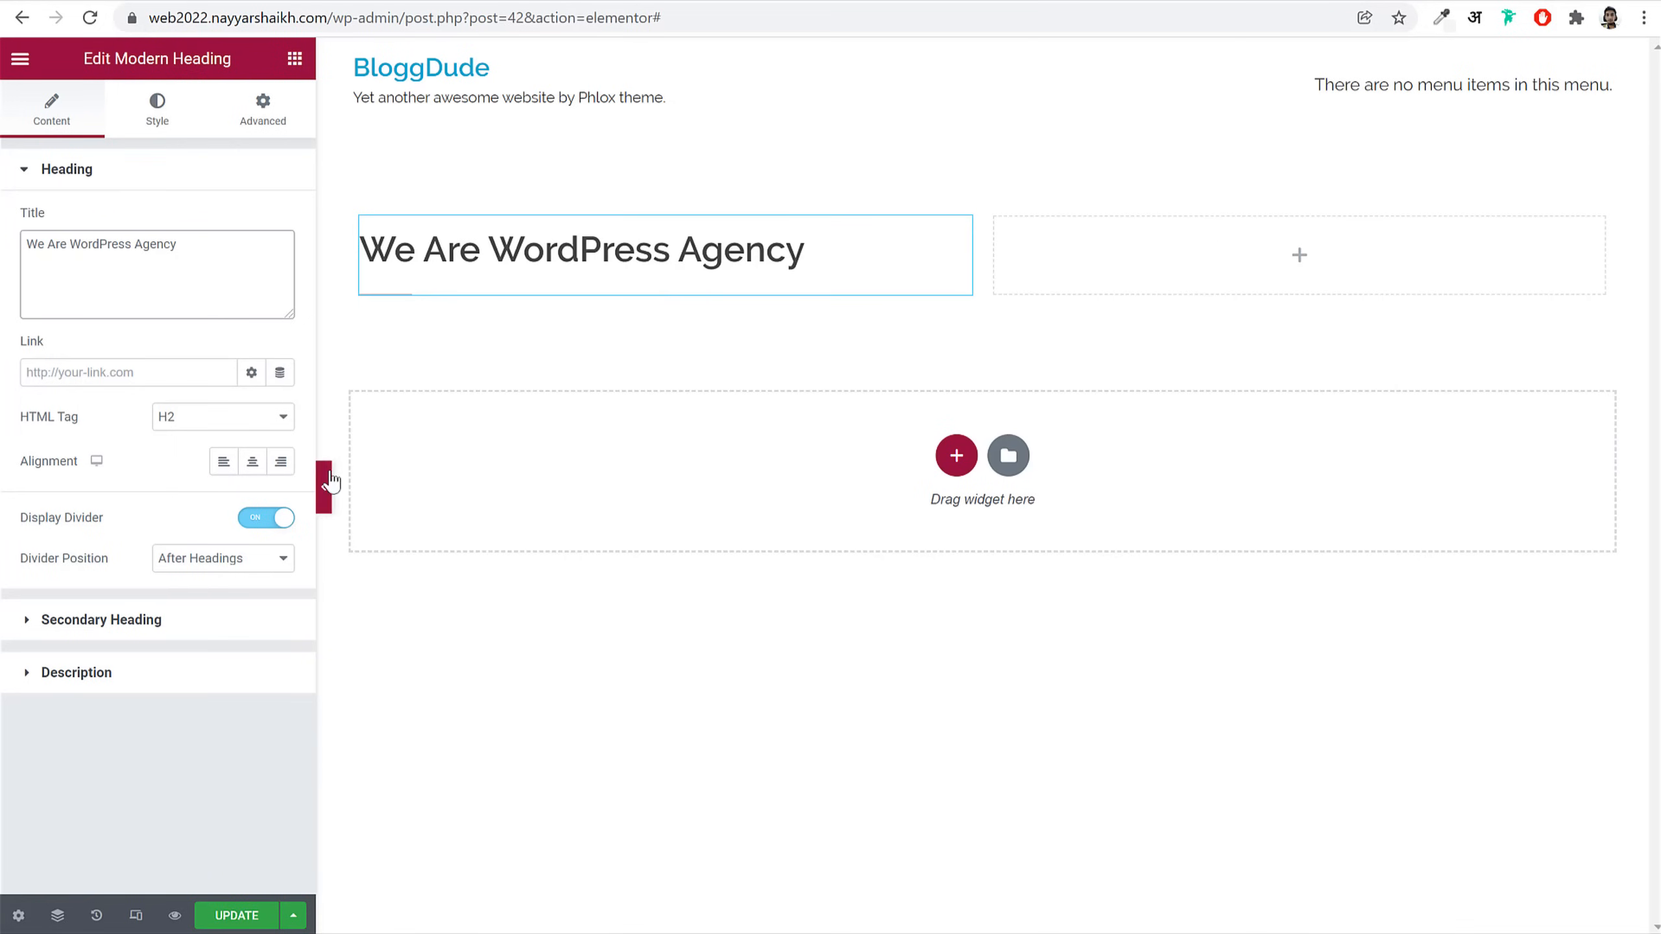
Step: Turn off the heading's divider and paste the Make More Time hero headline as secondary heading
left_click_drag(103, 517, 14, 531)
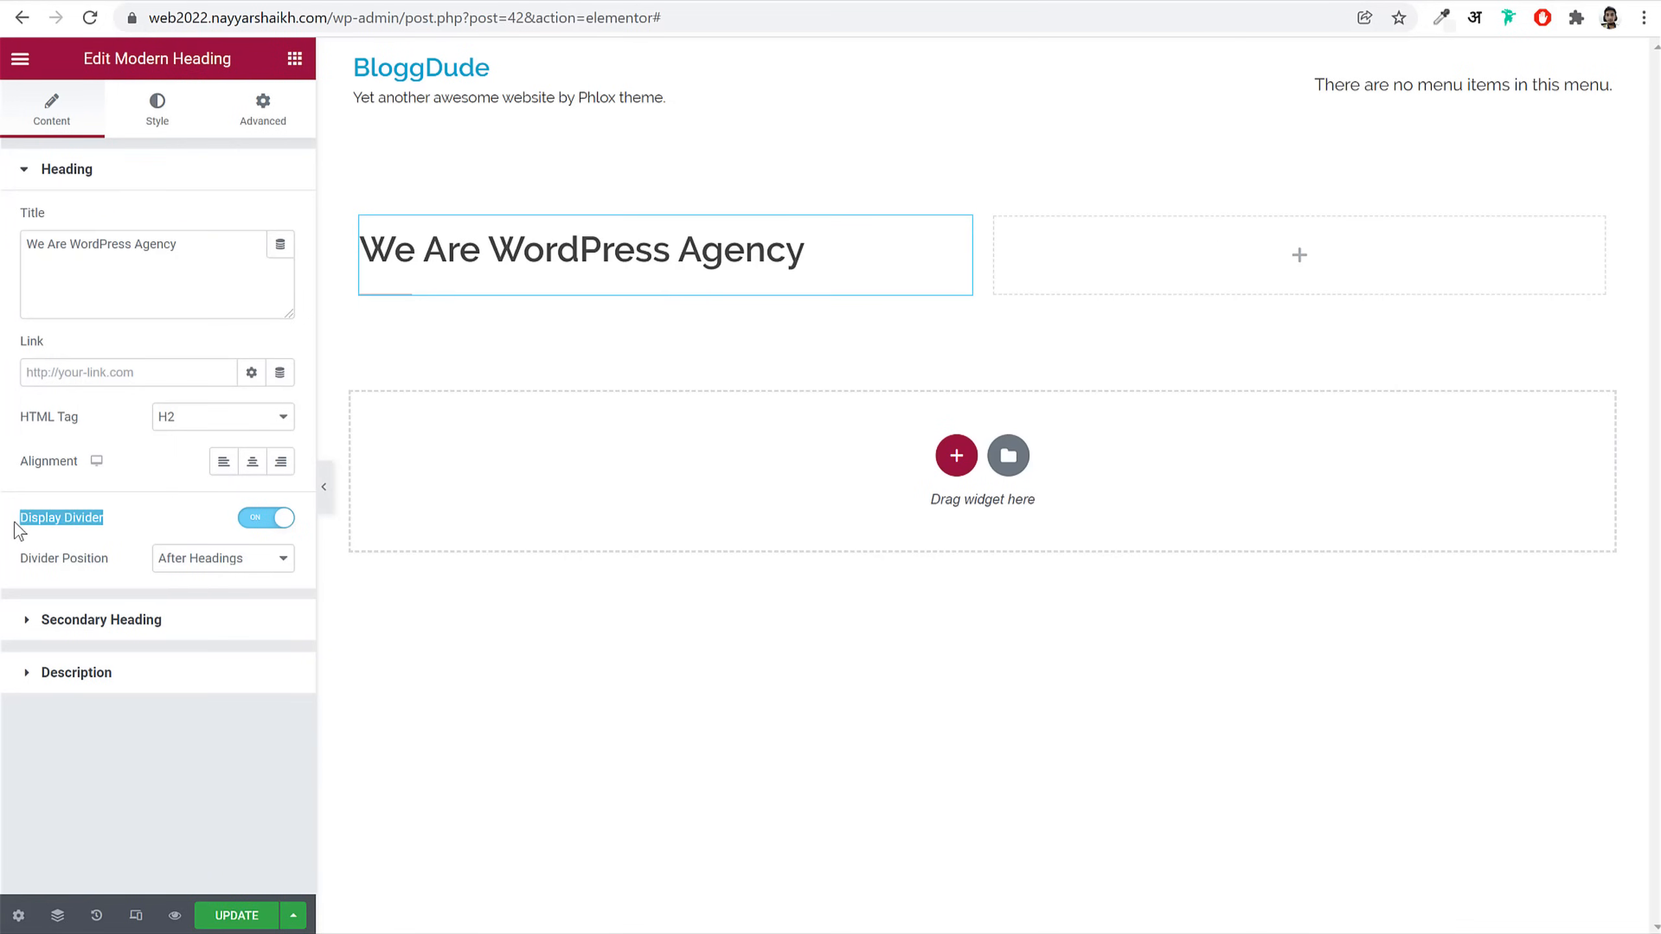
left_click(325, 491)
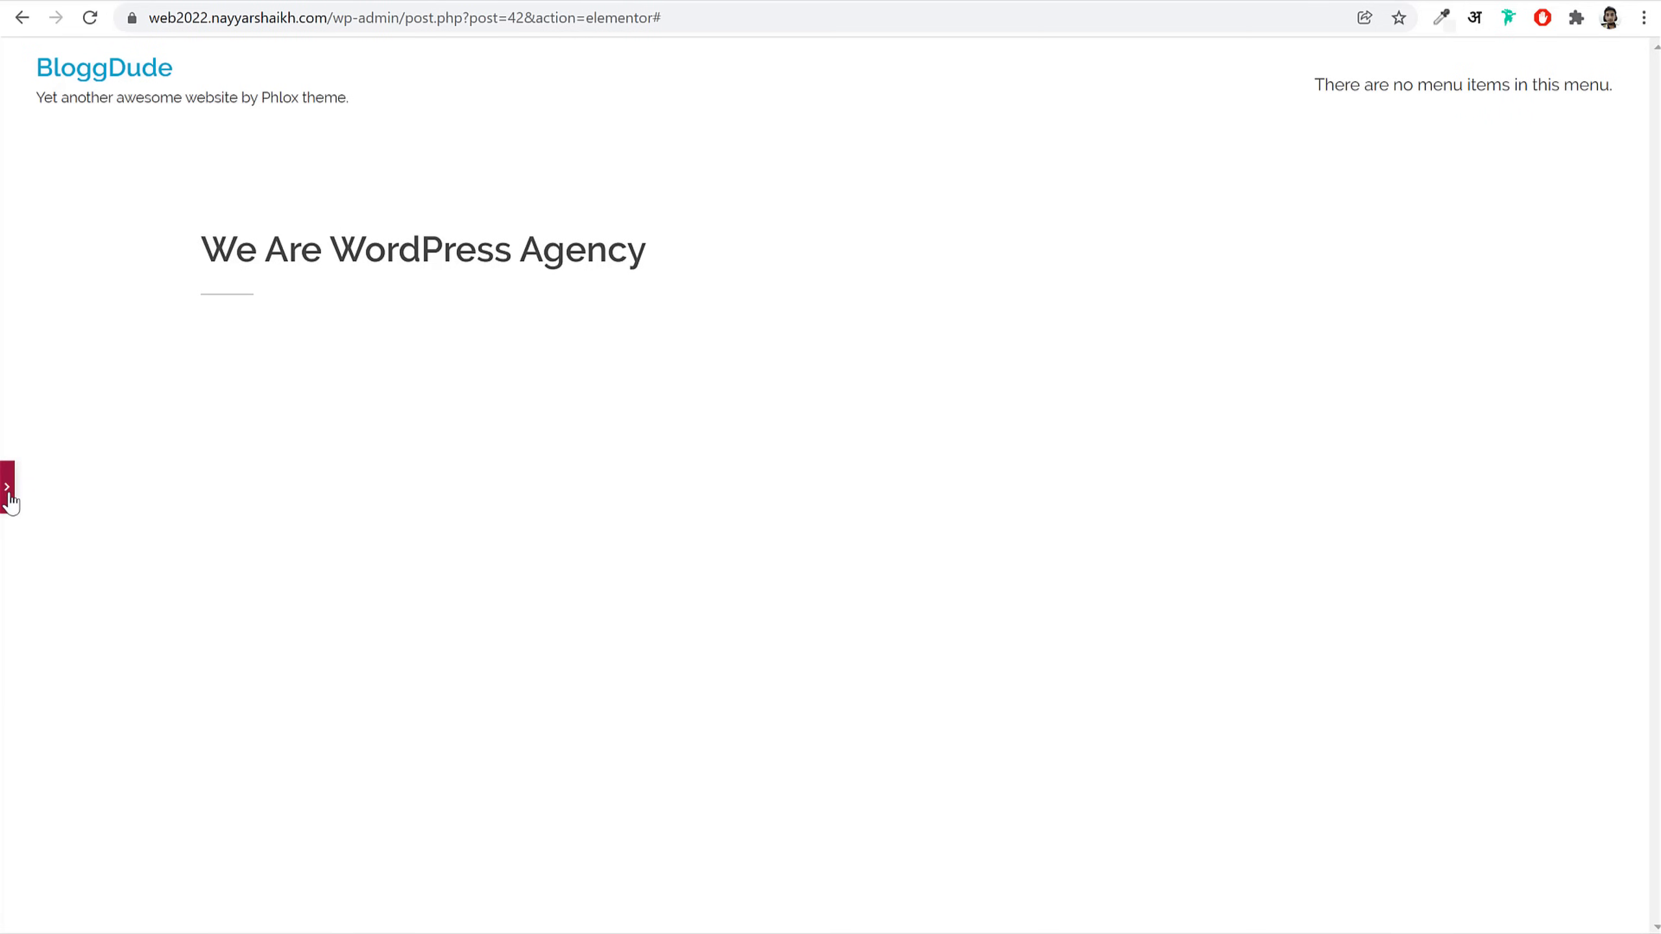
left_click(12, 490)
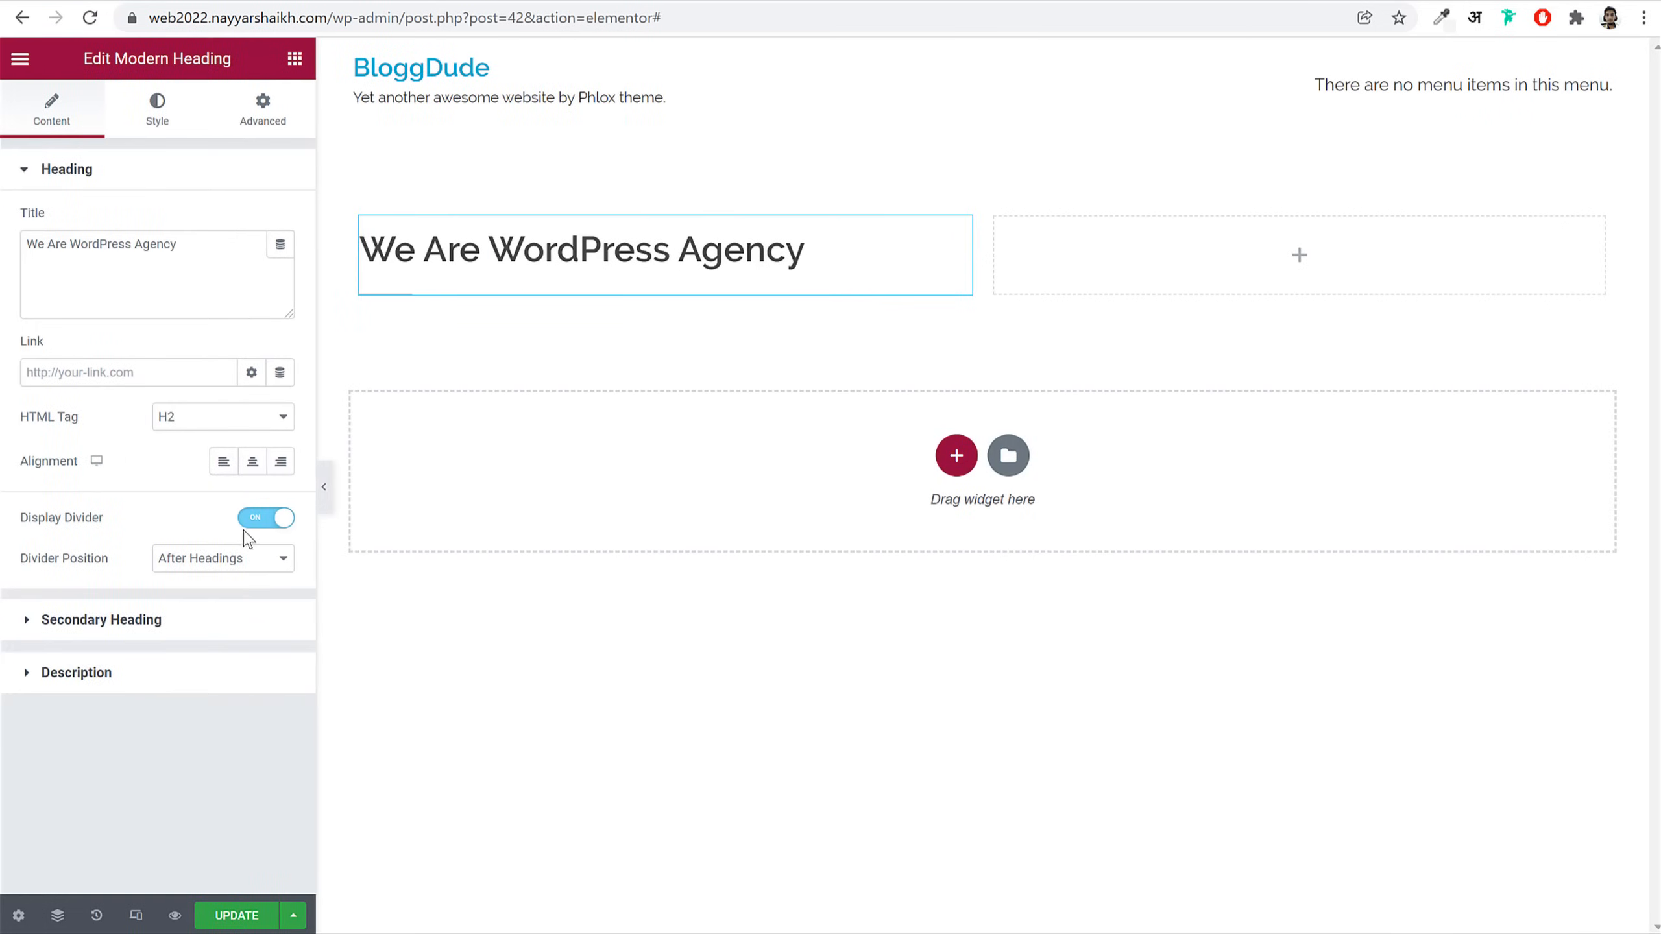
left_click(257, 520)
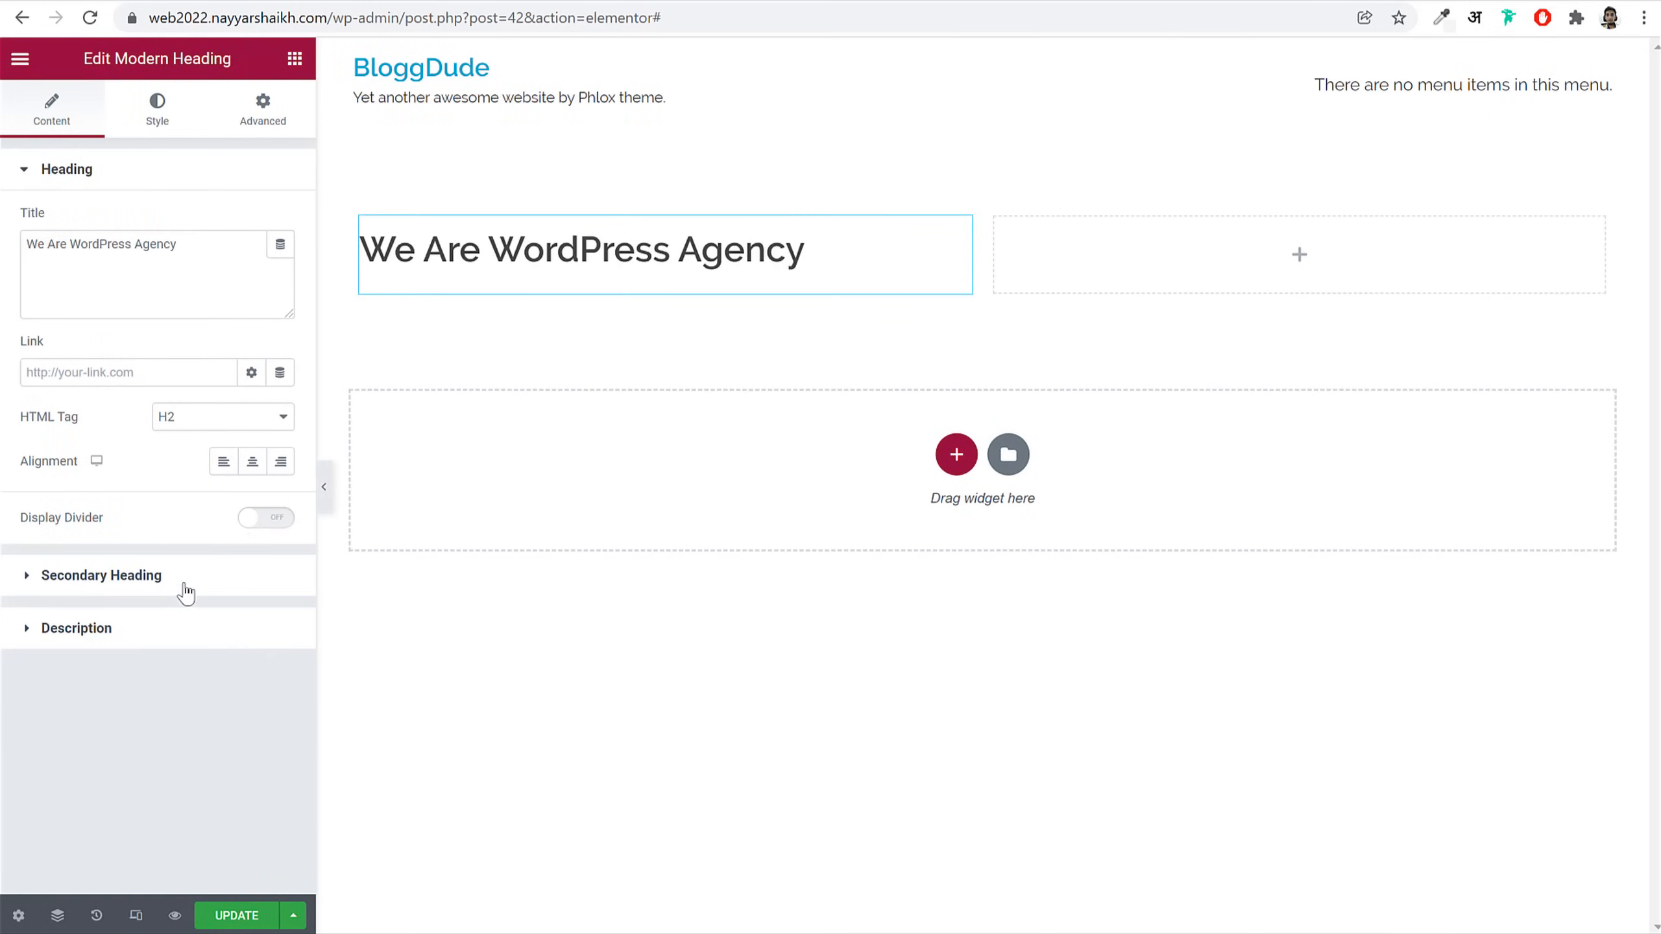
left_click(131, 575)
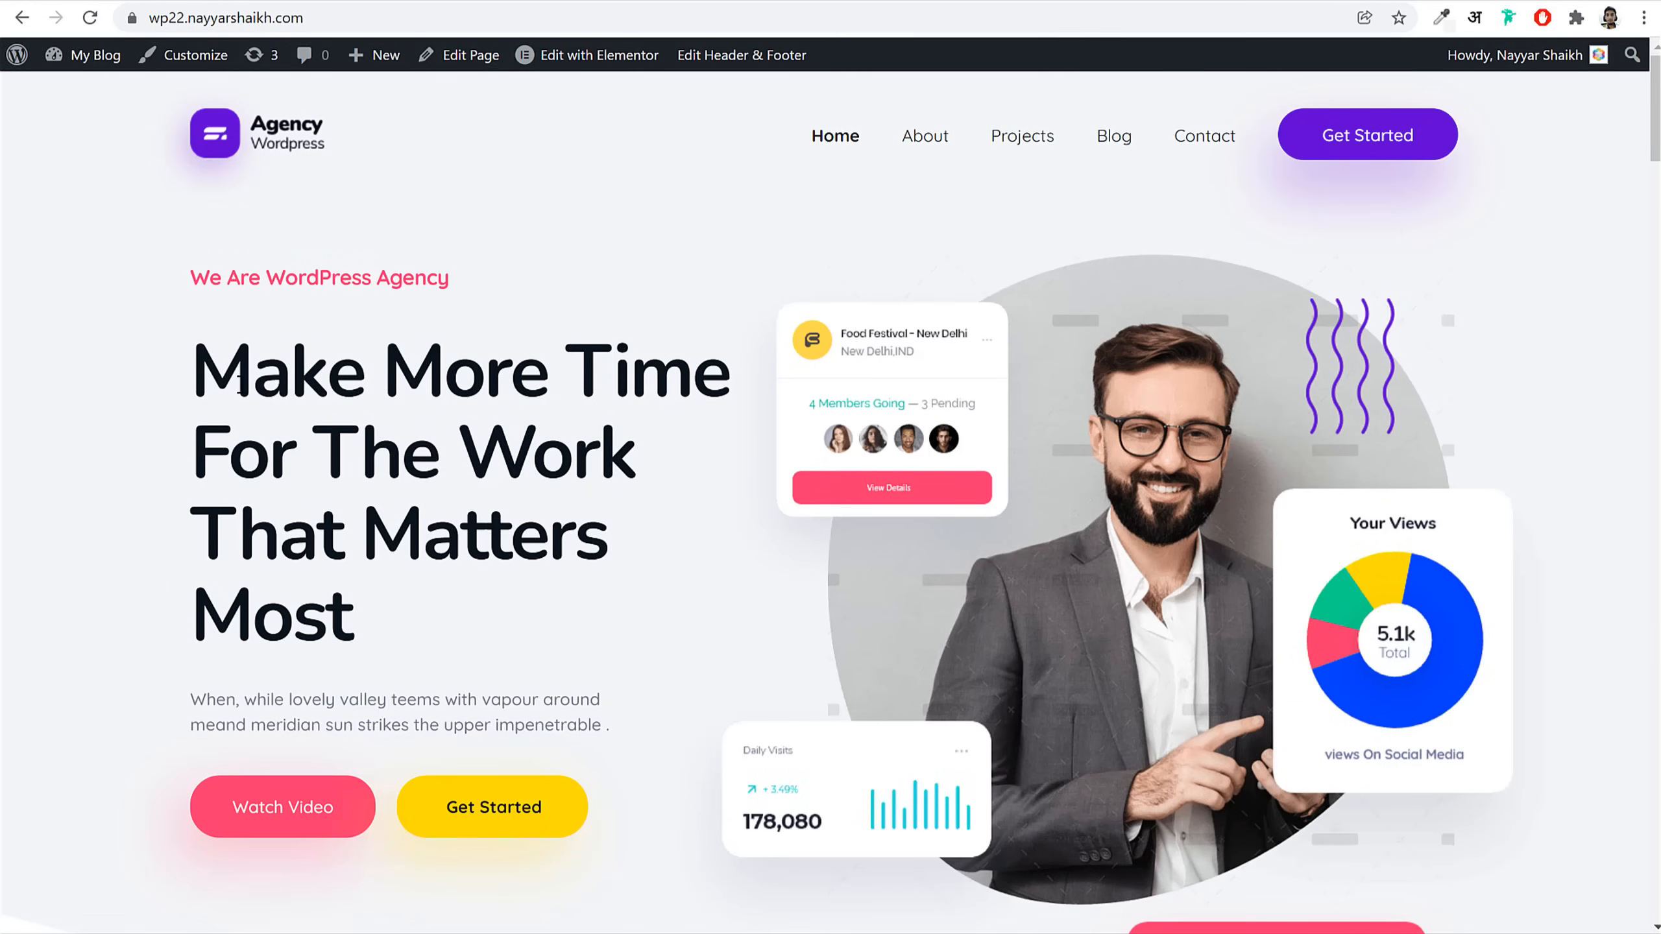
left_click_drag(208, 367, 366, 608)
key("ctrl+c")
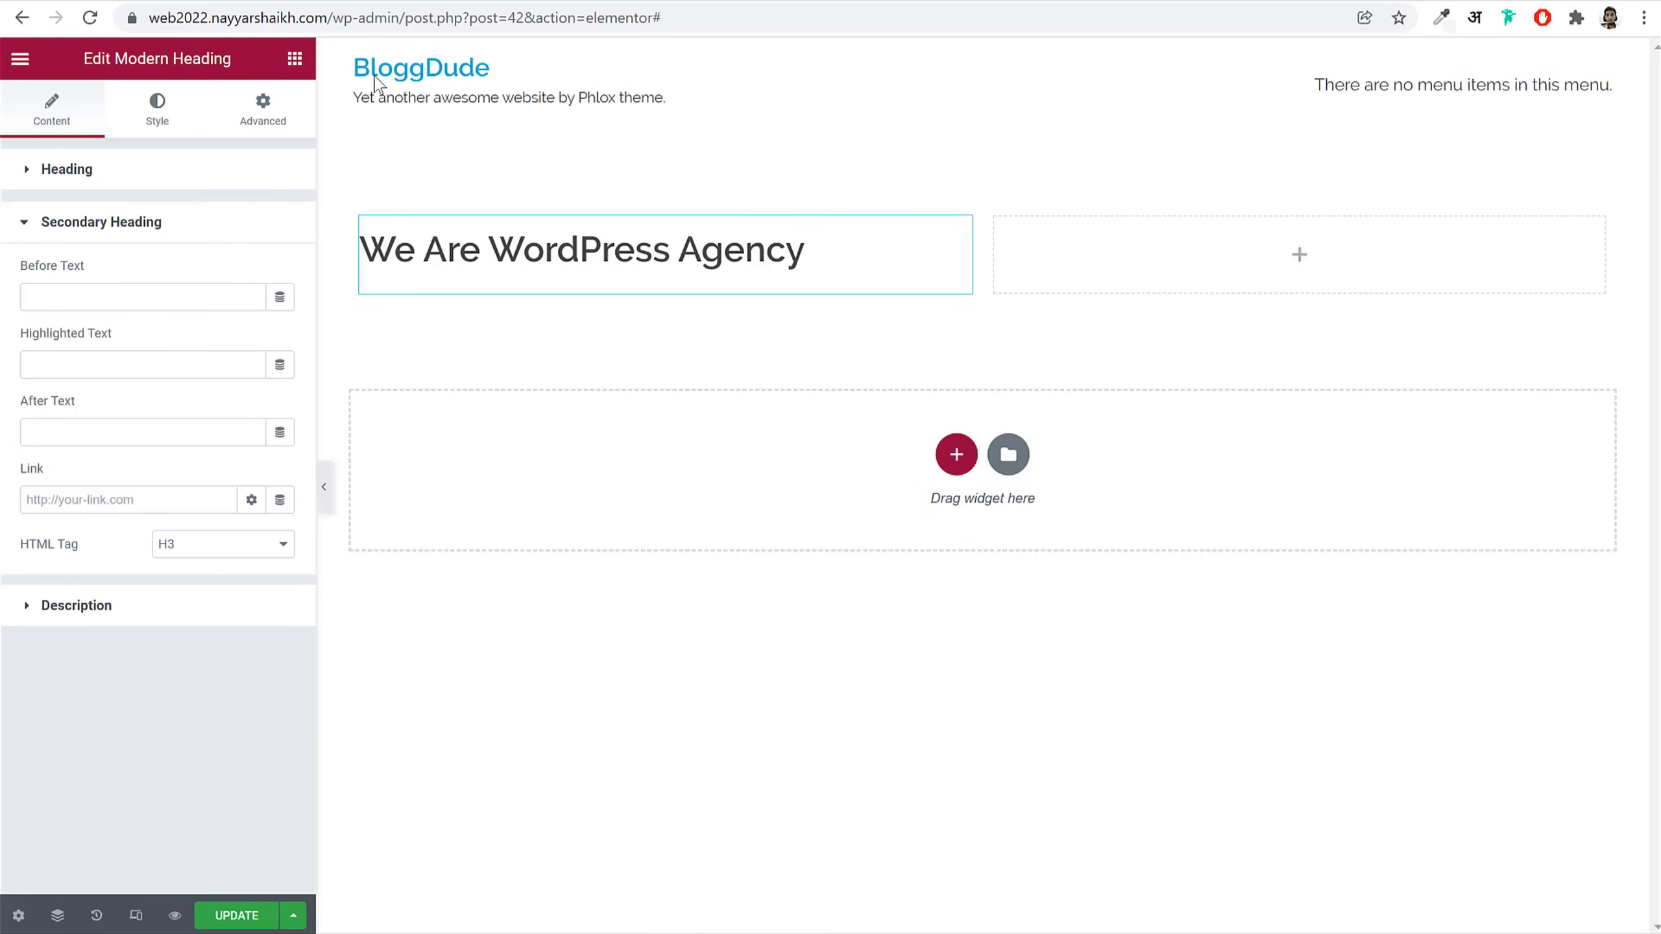
left_click(189, 303)
key("ctrl+v")
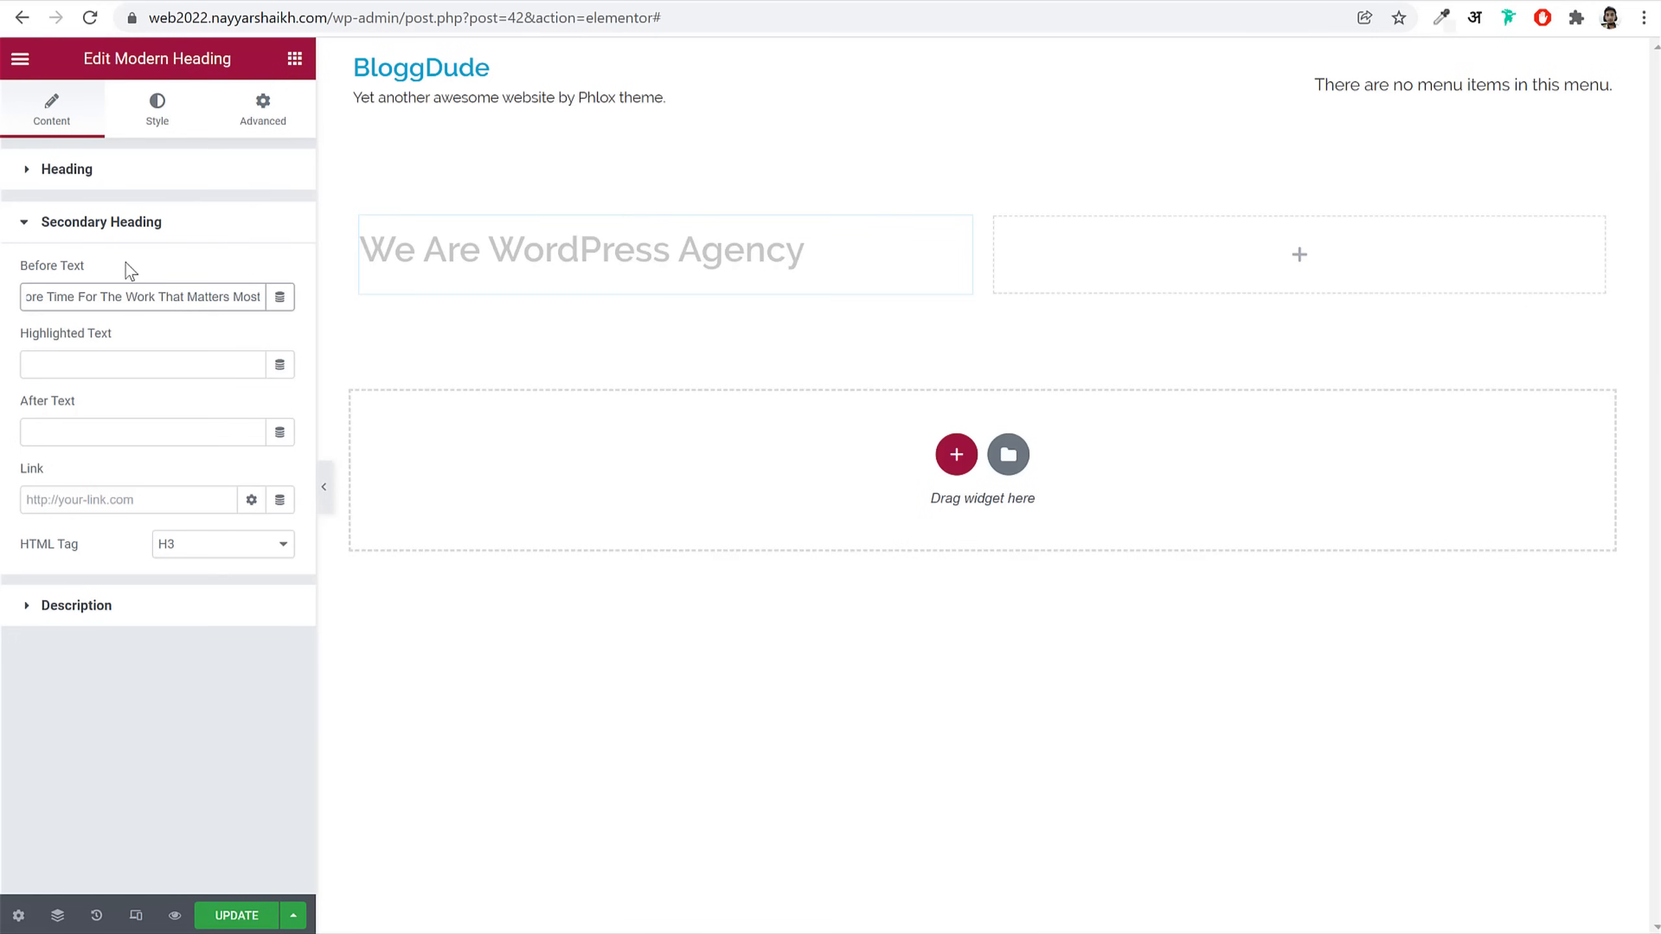
left_click(101, 222)
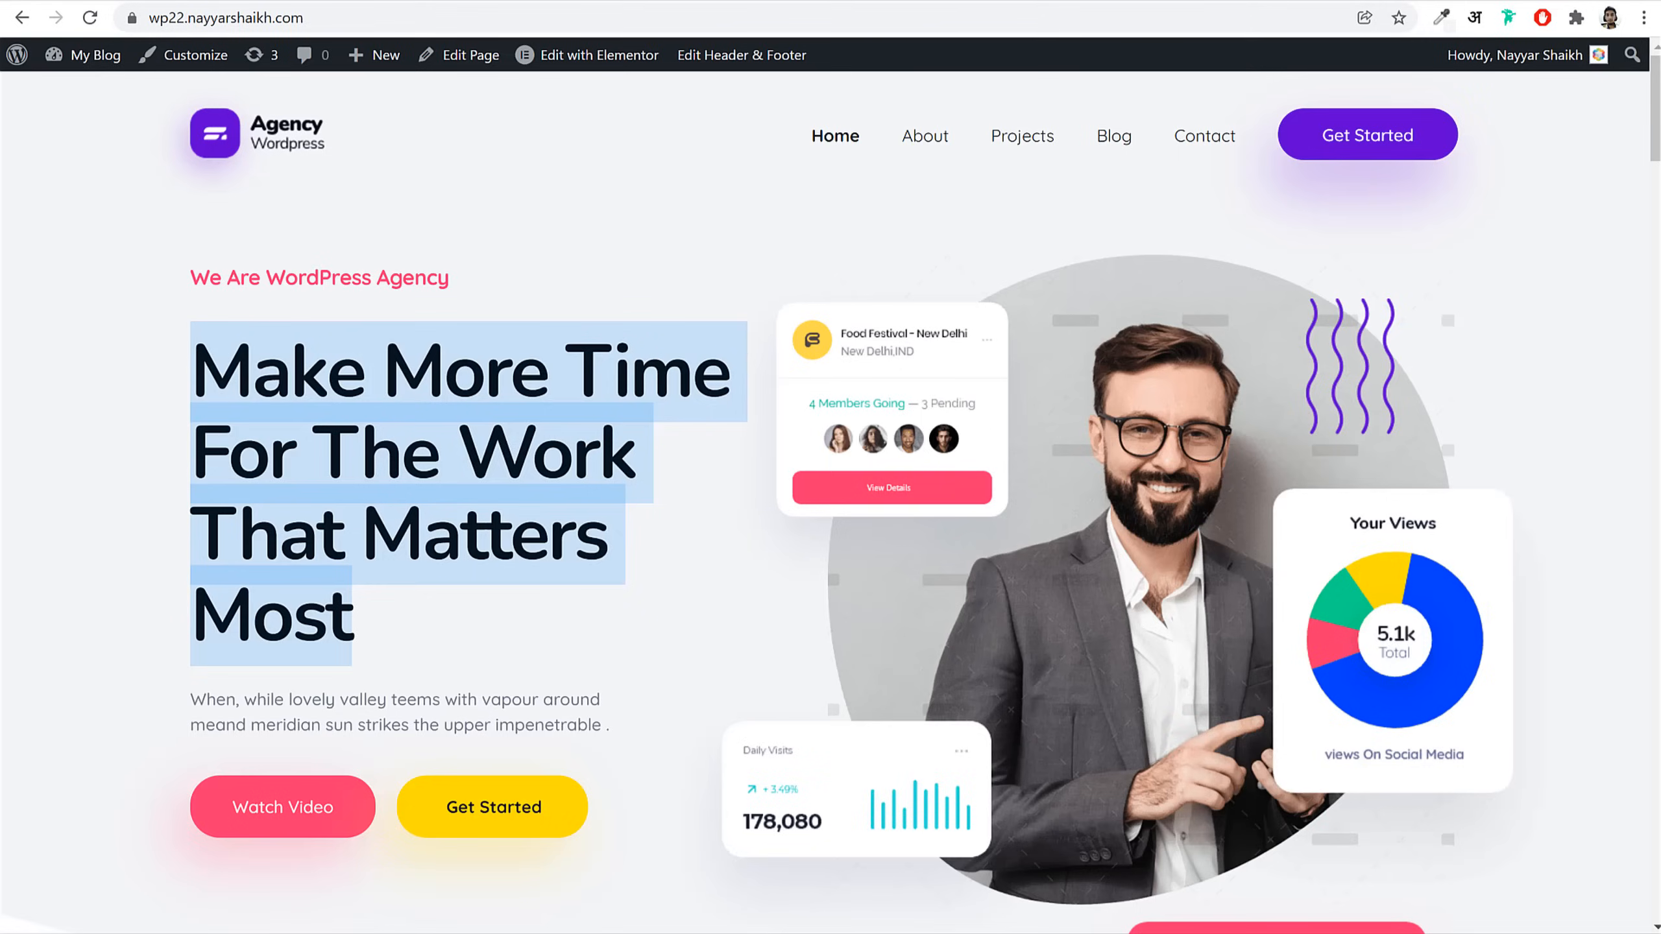
Step: Paste the reference hero description paragraph into the heading's Description field
triple_click(286, 700)
key("ctrl+c")
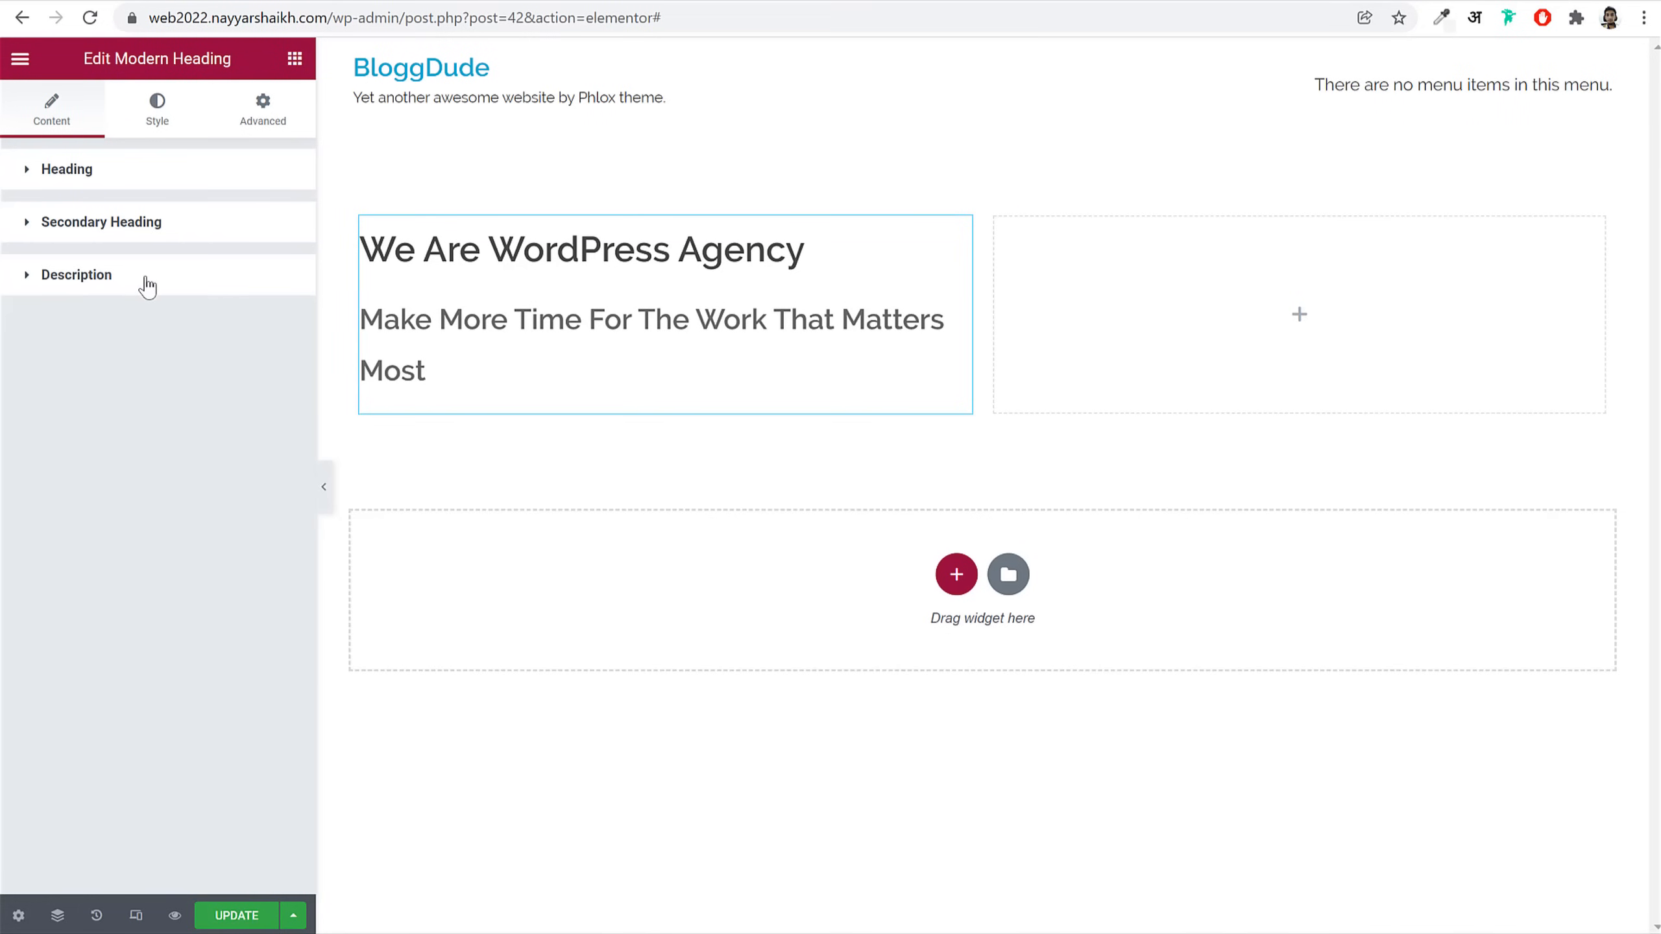
left_click(148, 286)
left_click(163, 541)
key("ctrl+v")
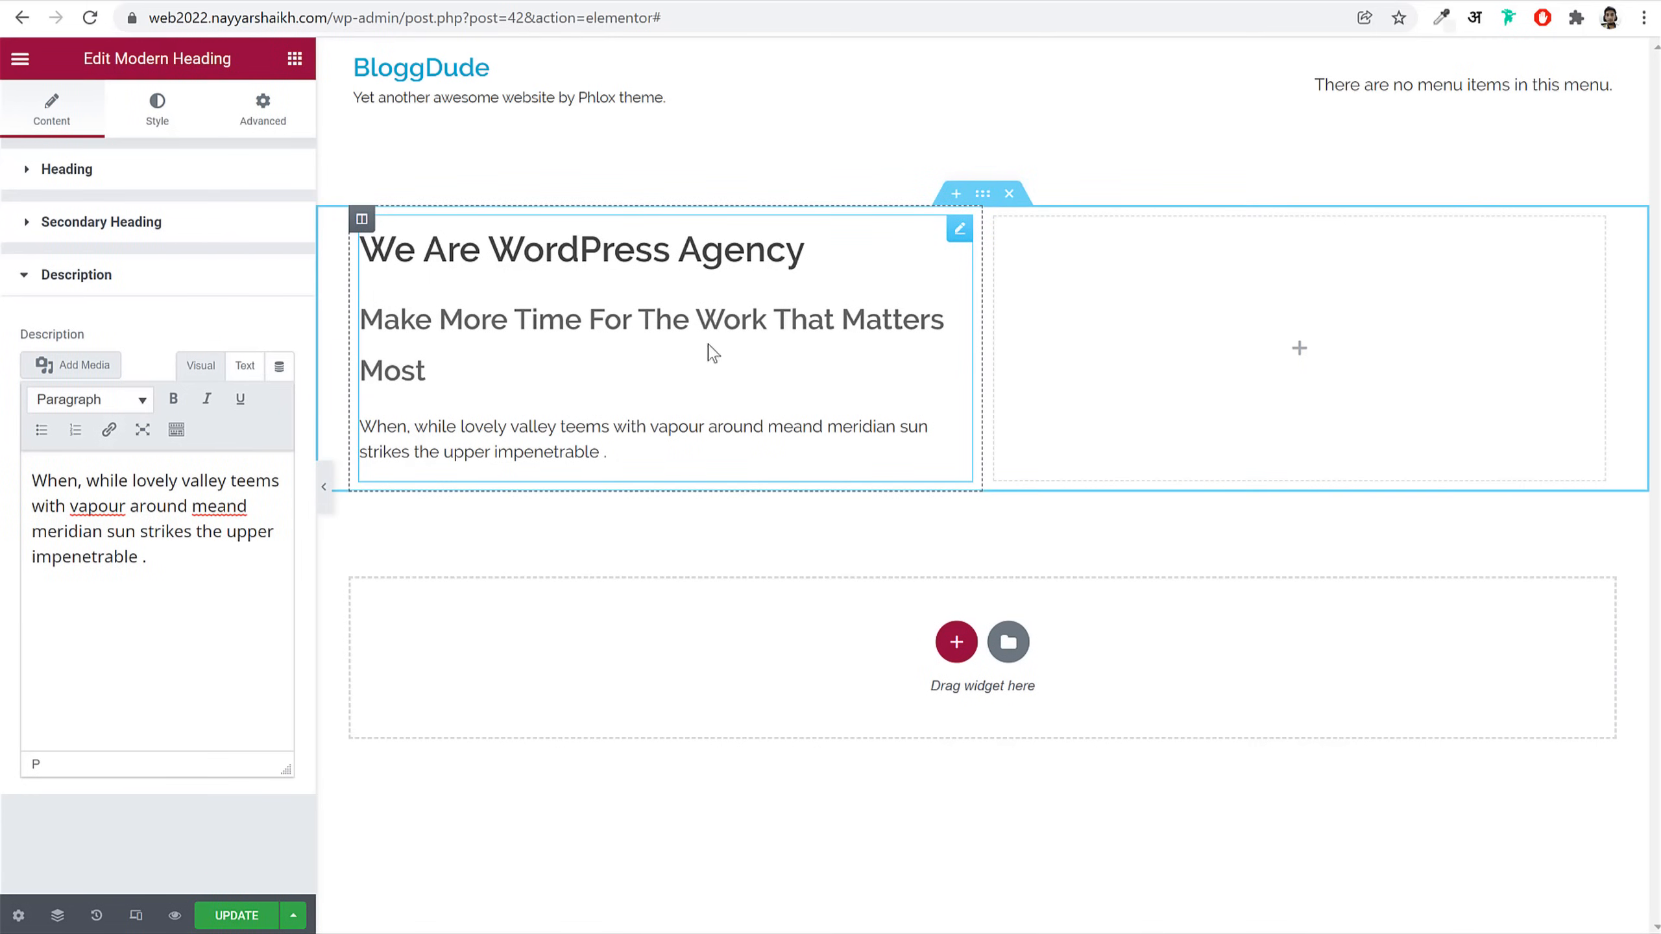
Step: Open the Modern Heading's Style > Heading Typography settings, all still at Default
left_click(162, 122)
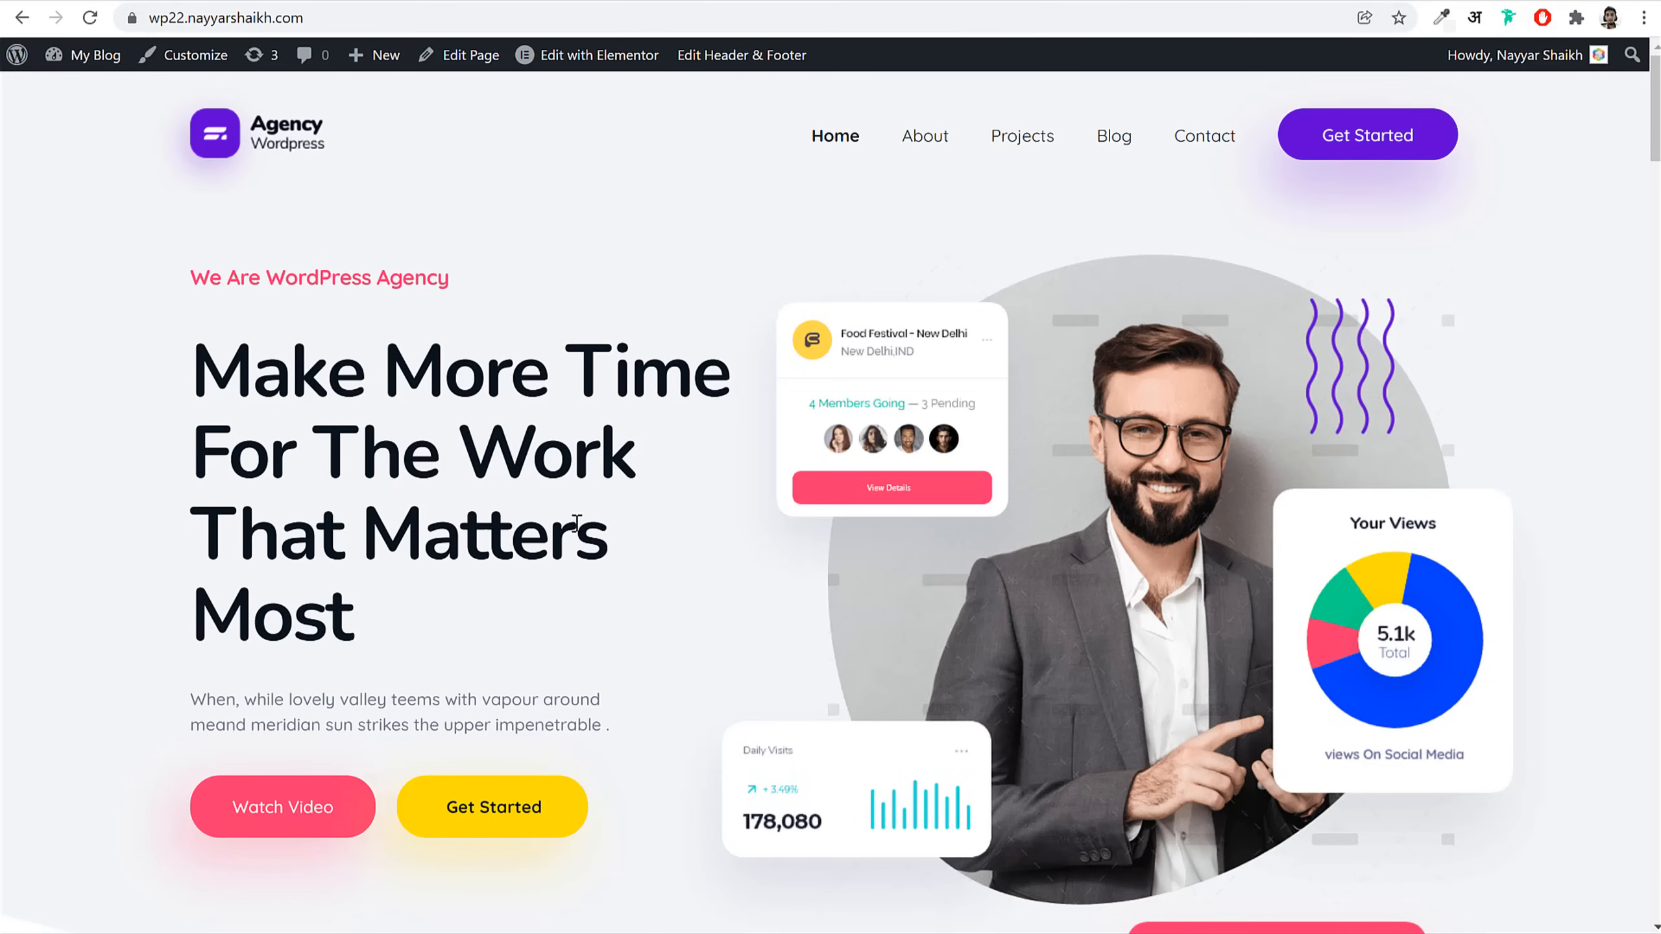
scroll(576, 530, "down", 20)
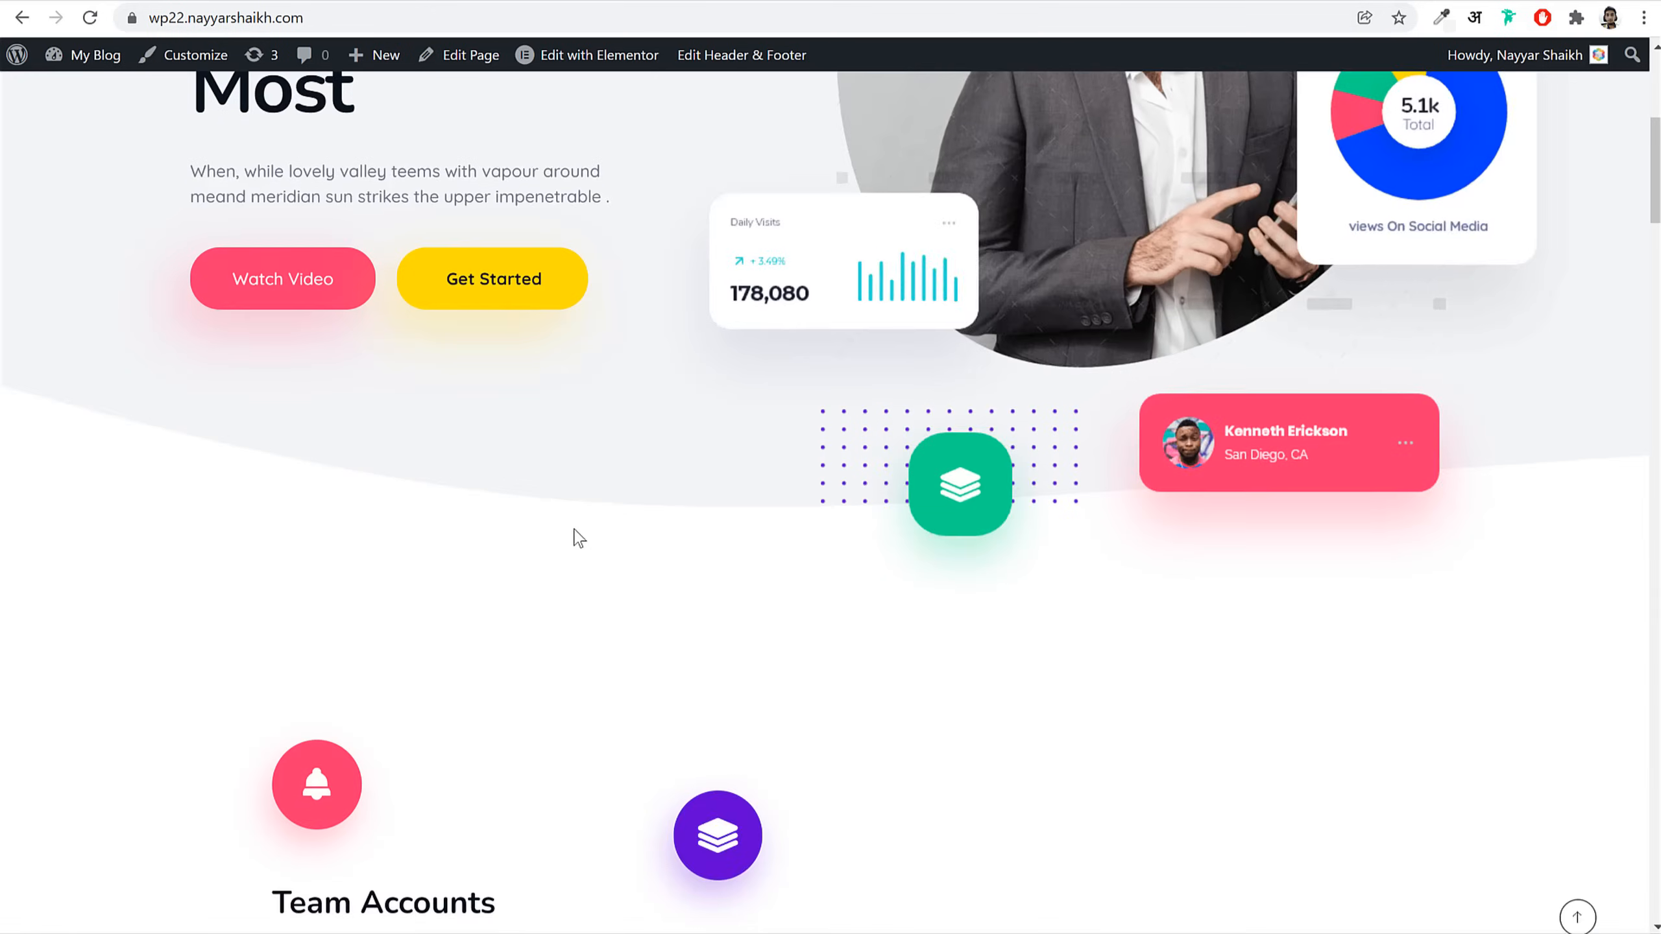
scroll(575, 533, "down", 4)
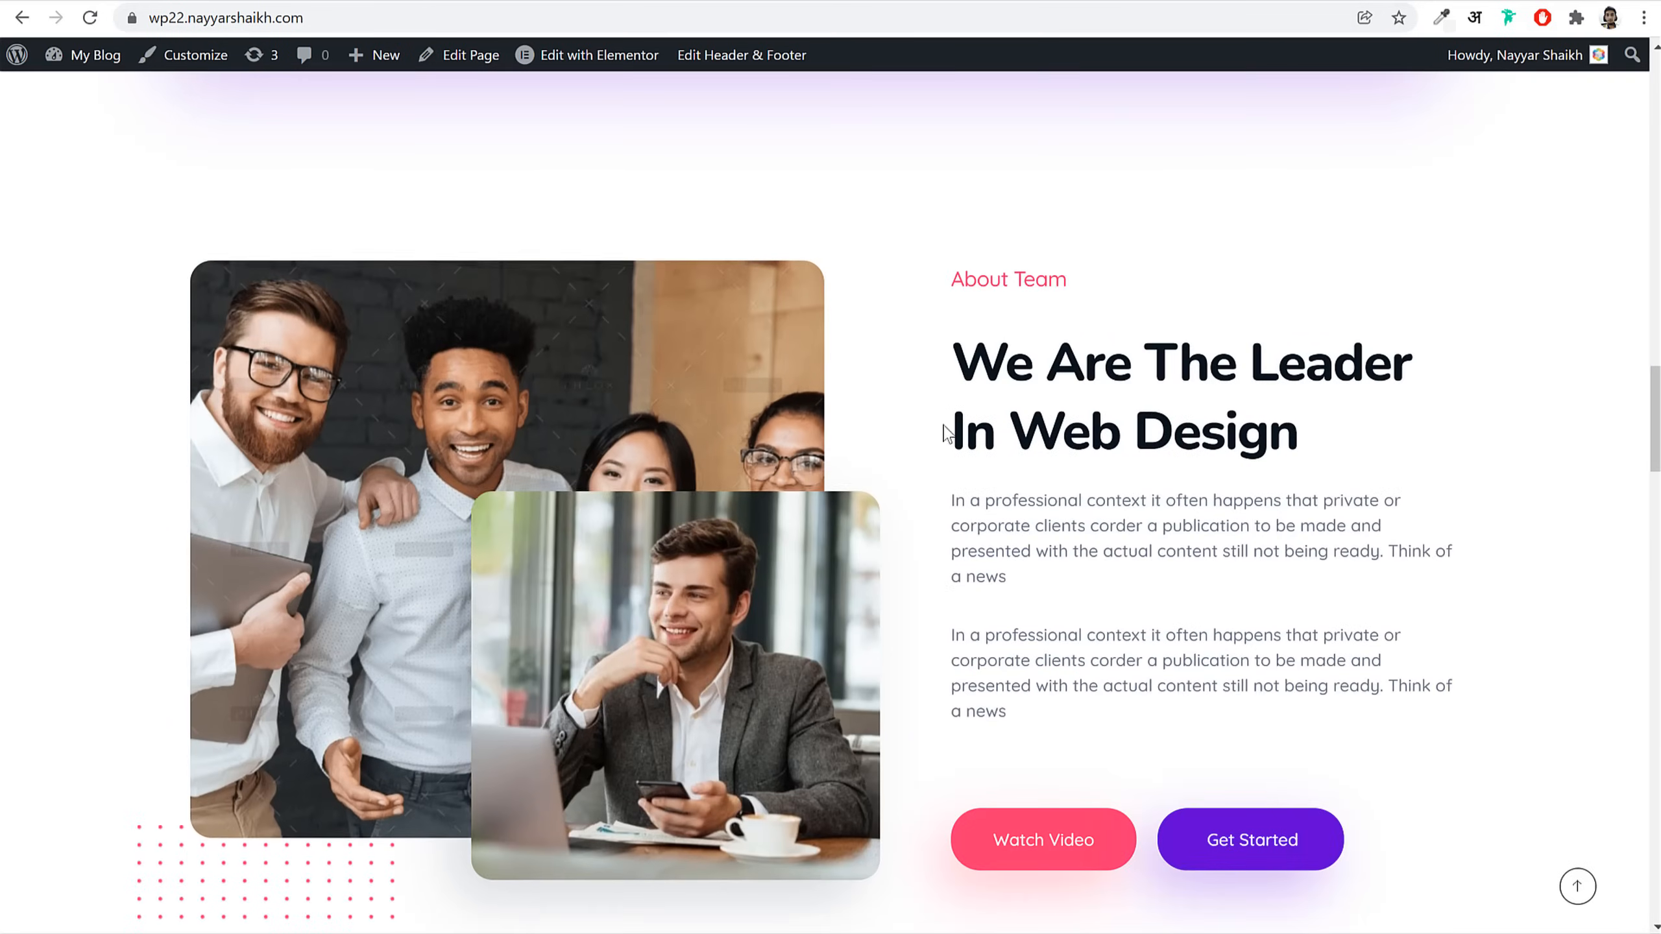
left_click_drag(955, 360, 1309, 434)
left_click(1340, 437)
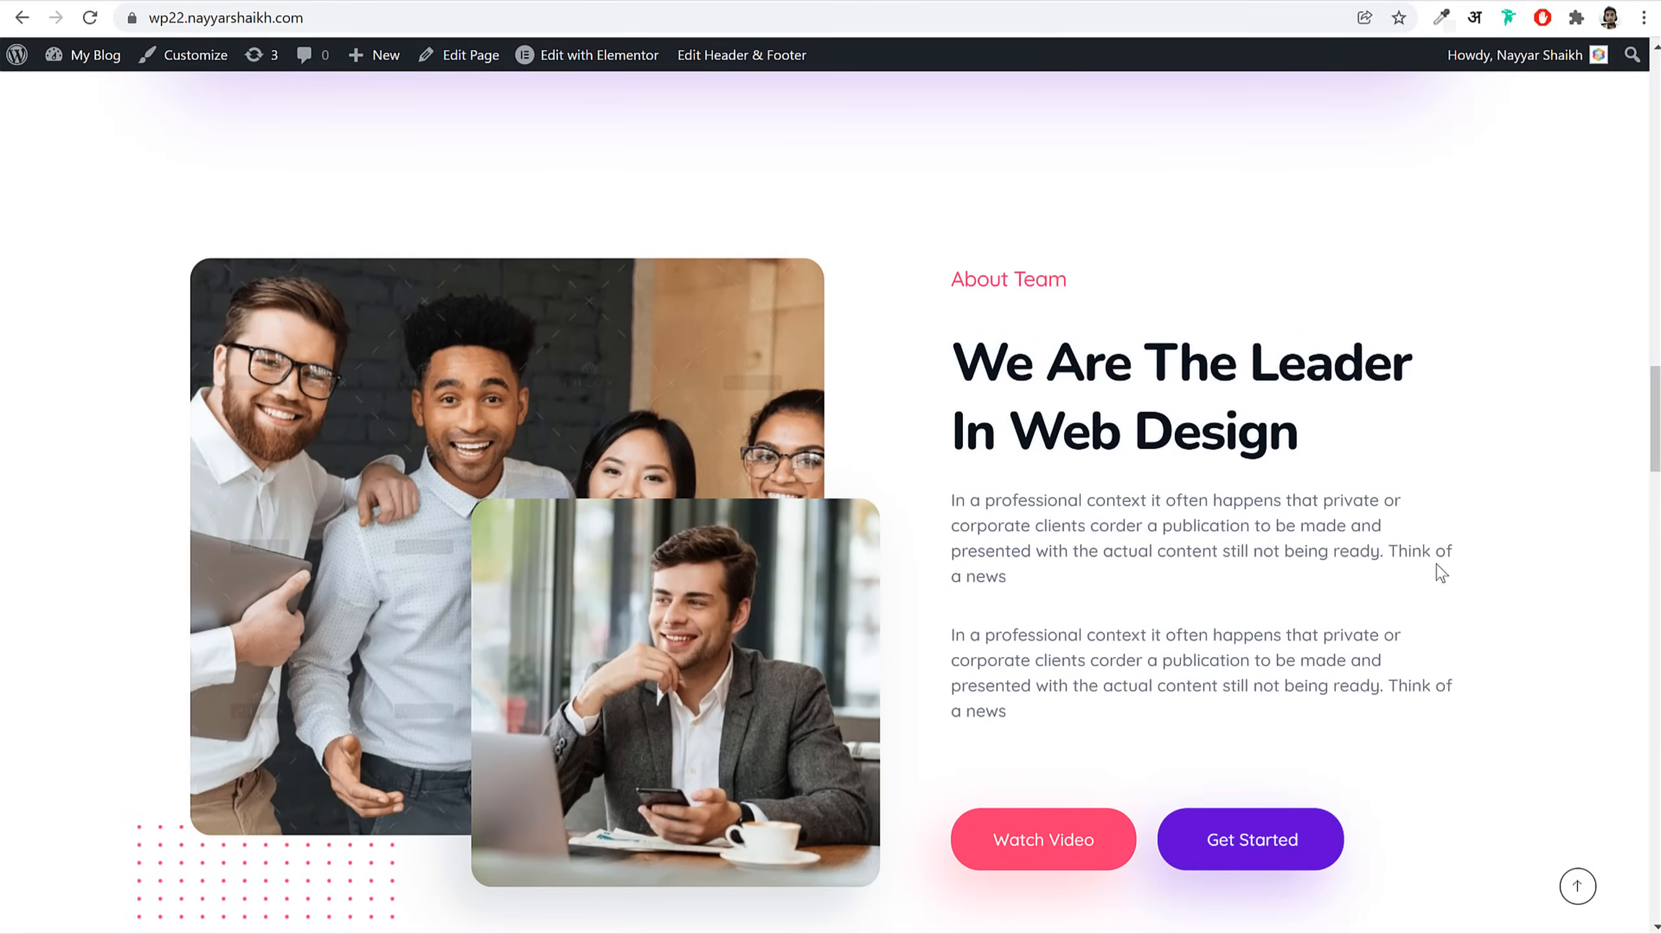
scroll(1339, 631, "down", 10)
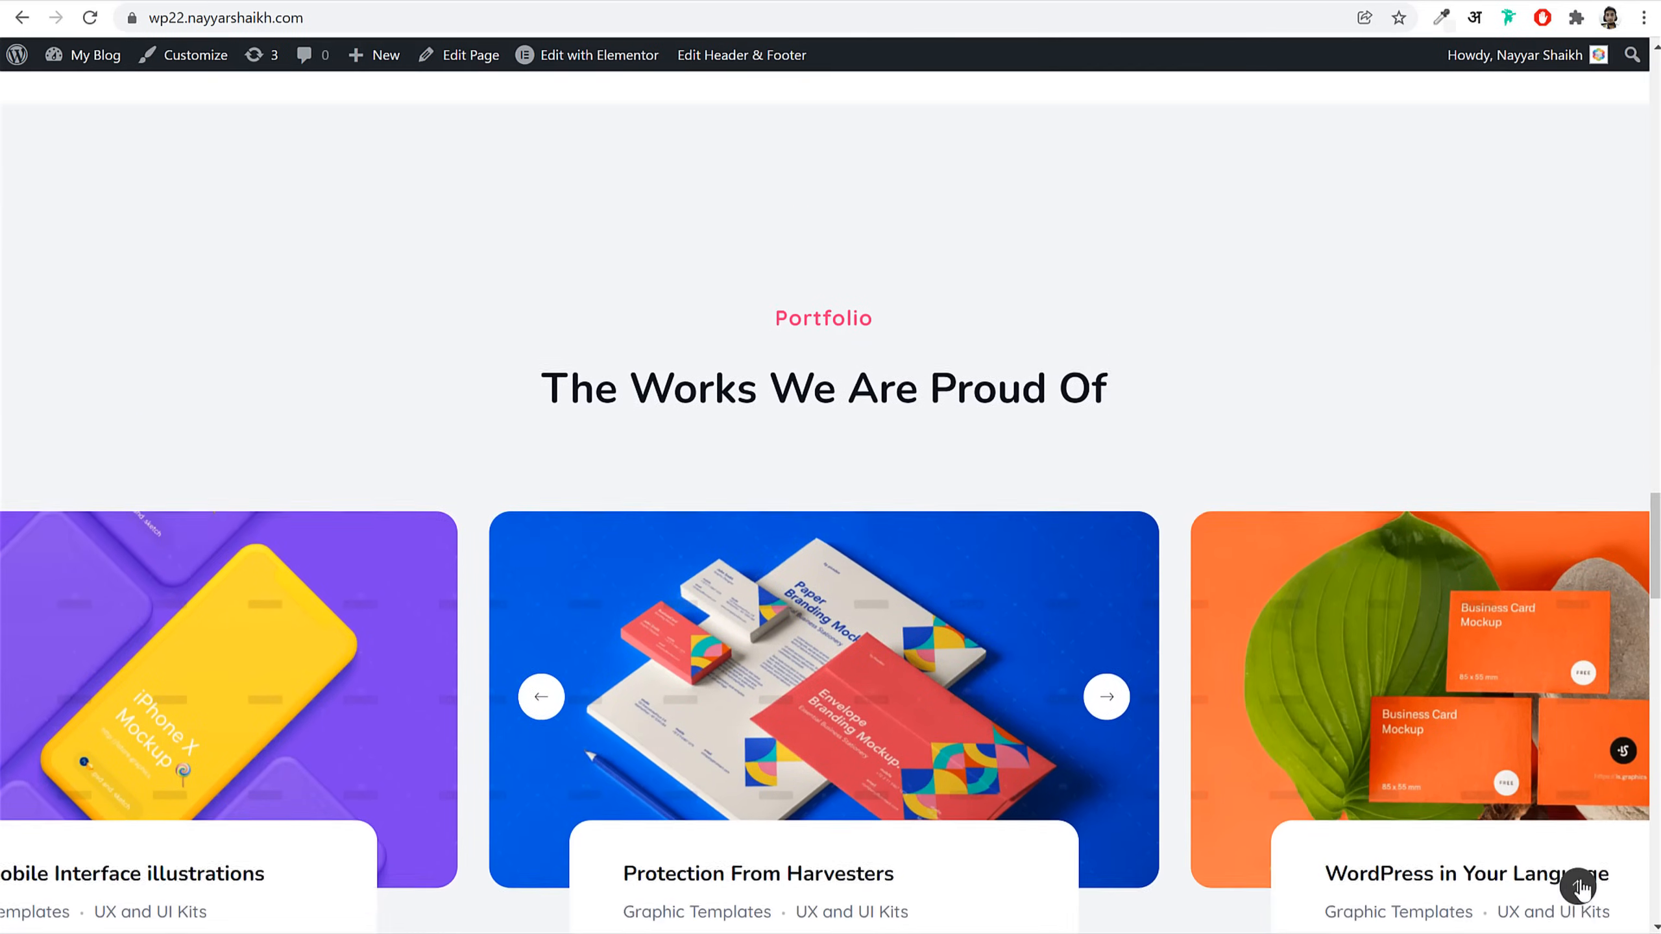
left_click(1578, 887)
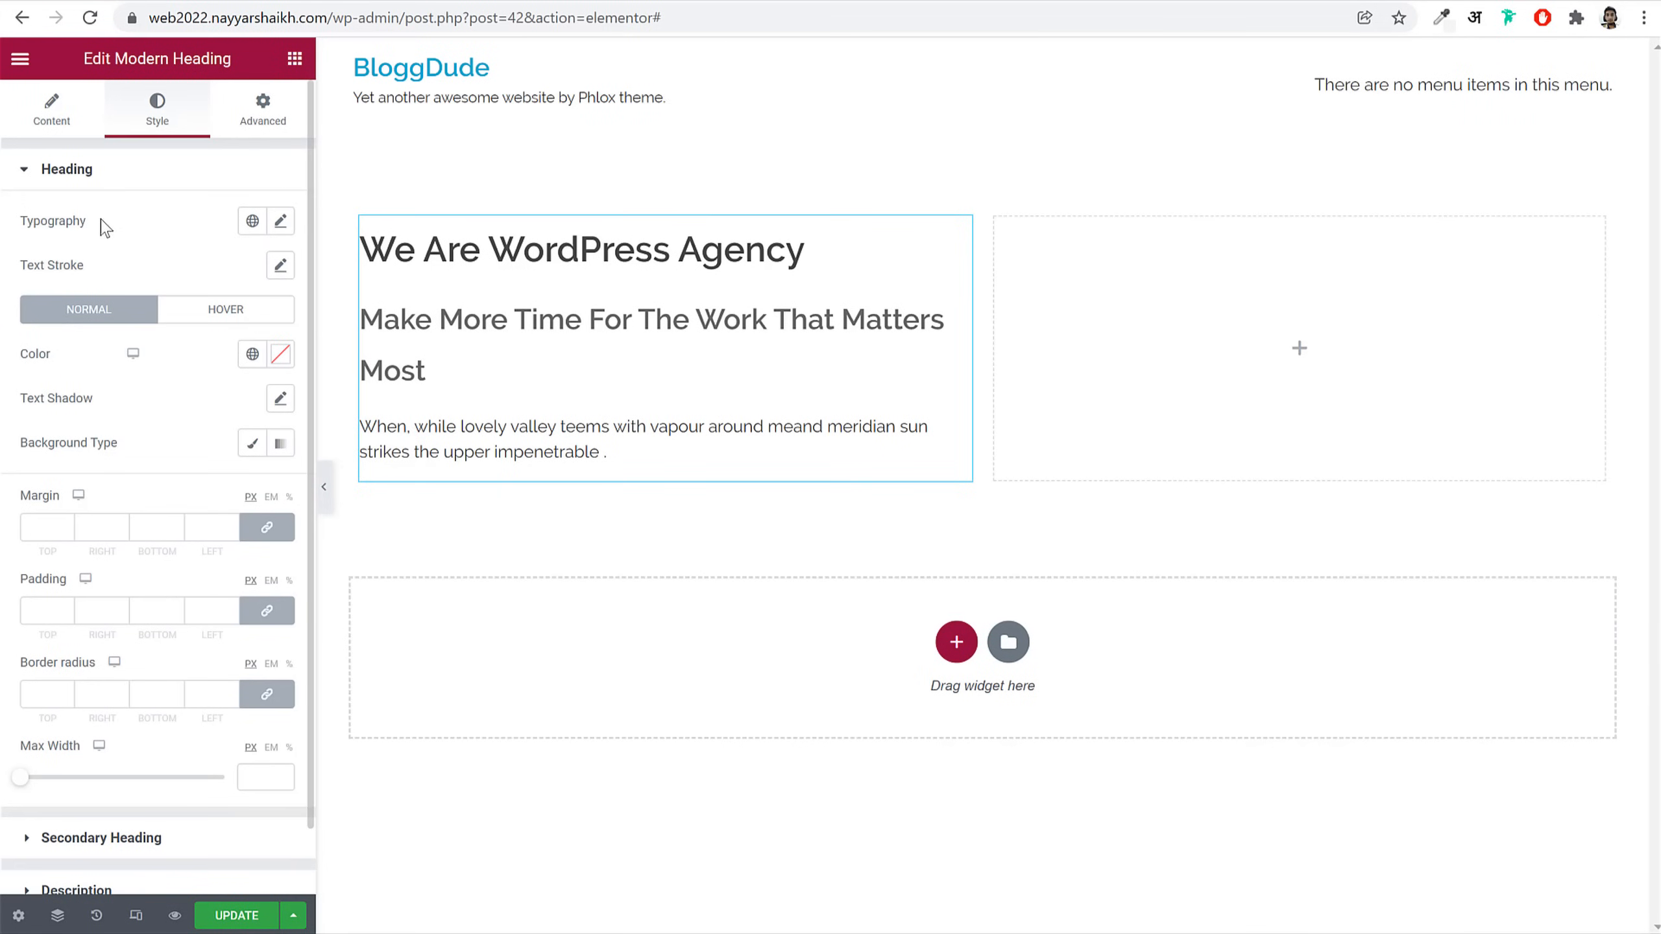
double_click(52, 221)
left_click(281, 221)
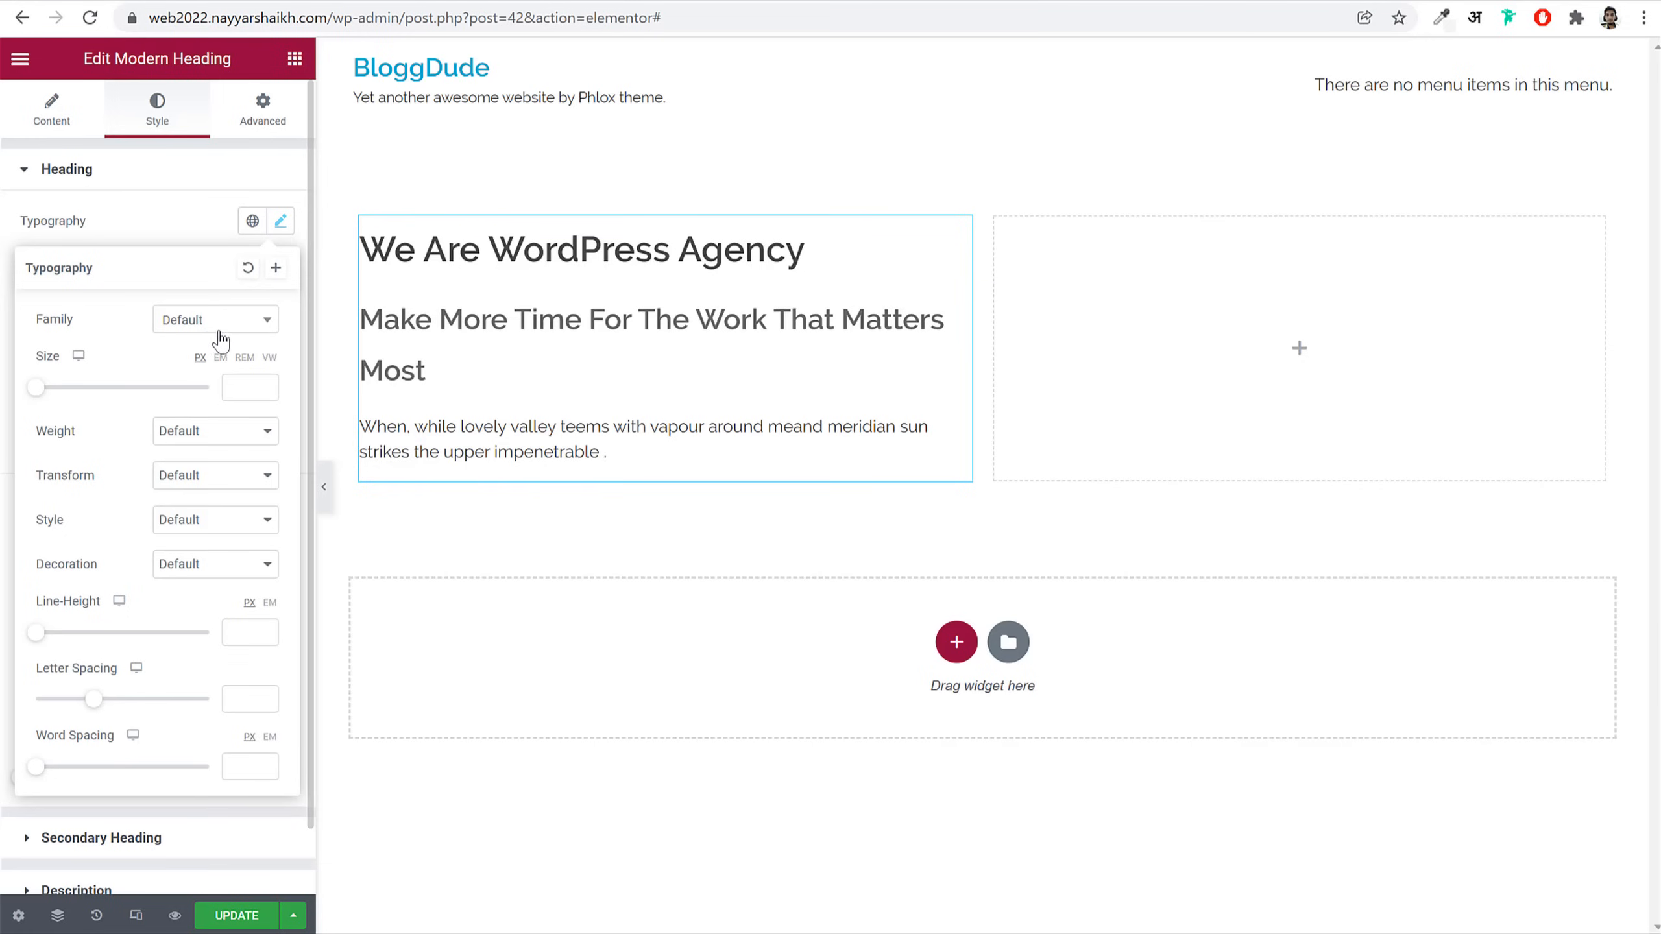
Step: Try Nunito, Poppins and Roboto as the 'We Are WordPress Agency' heading font
left_click(221, 339)
type("nun")
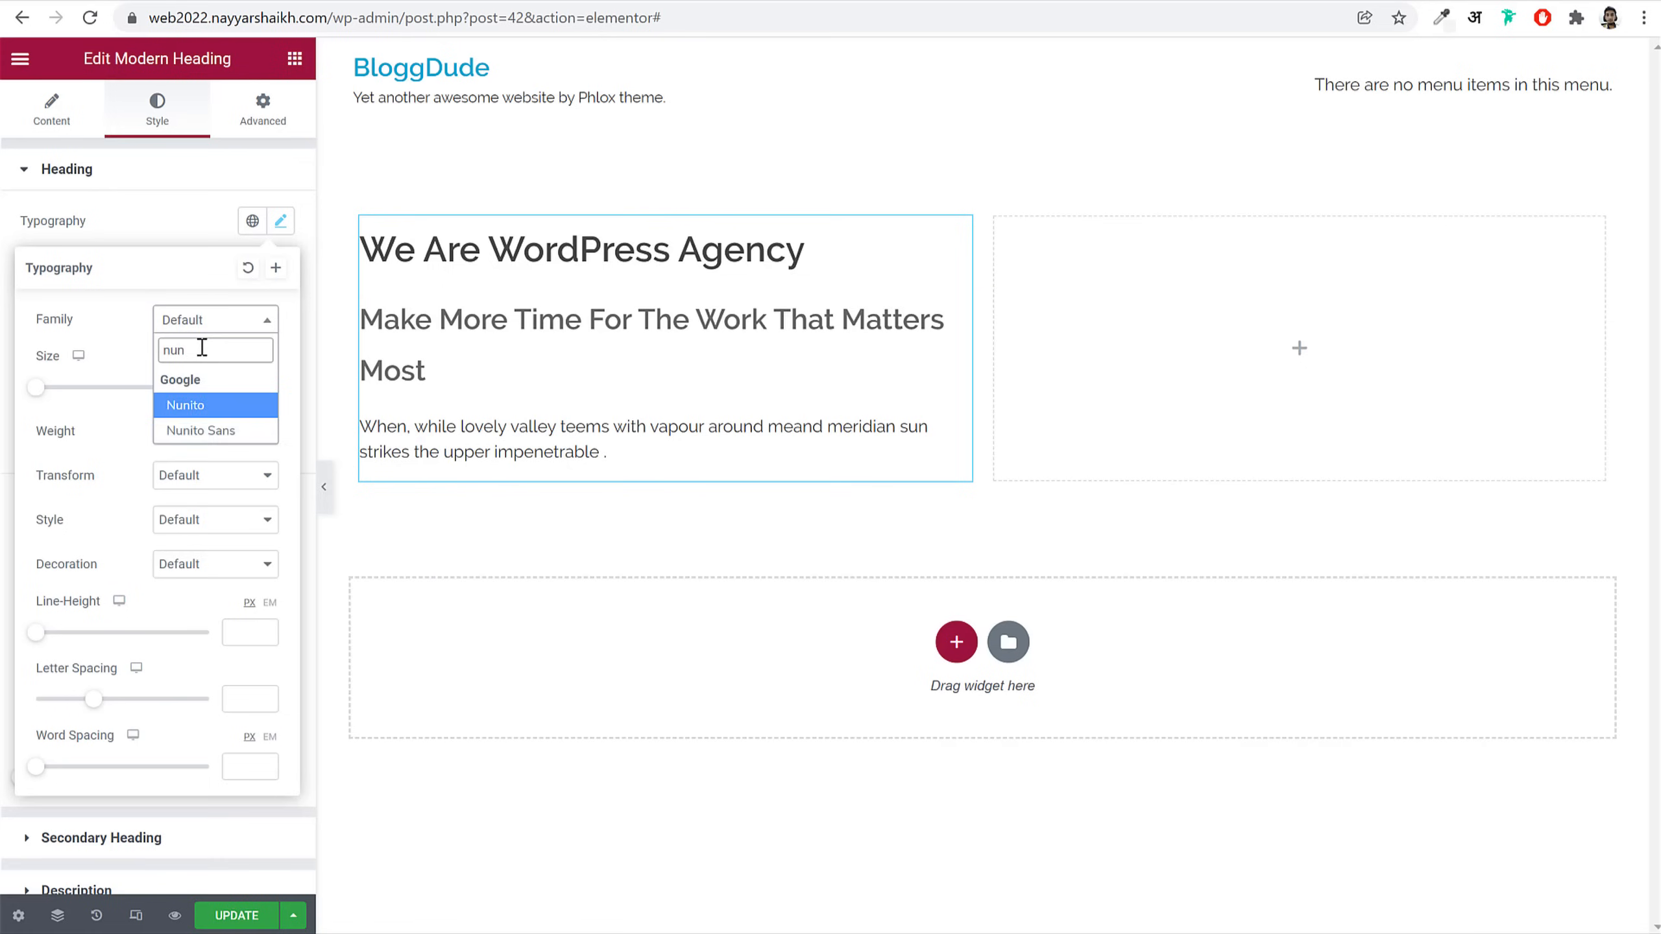
key("Return")
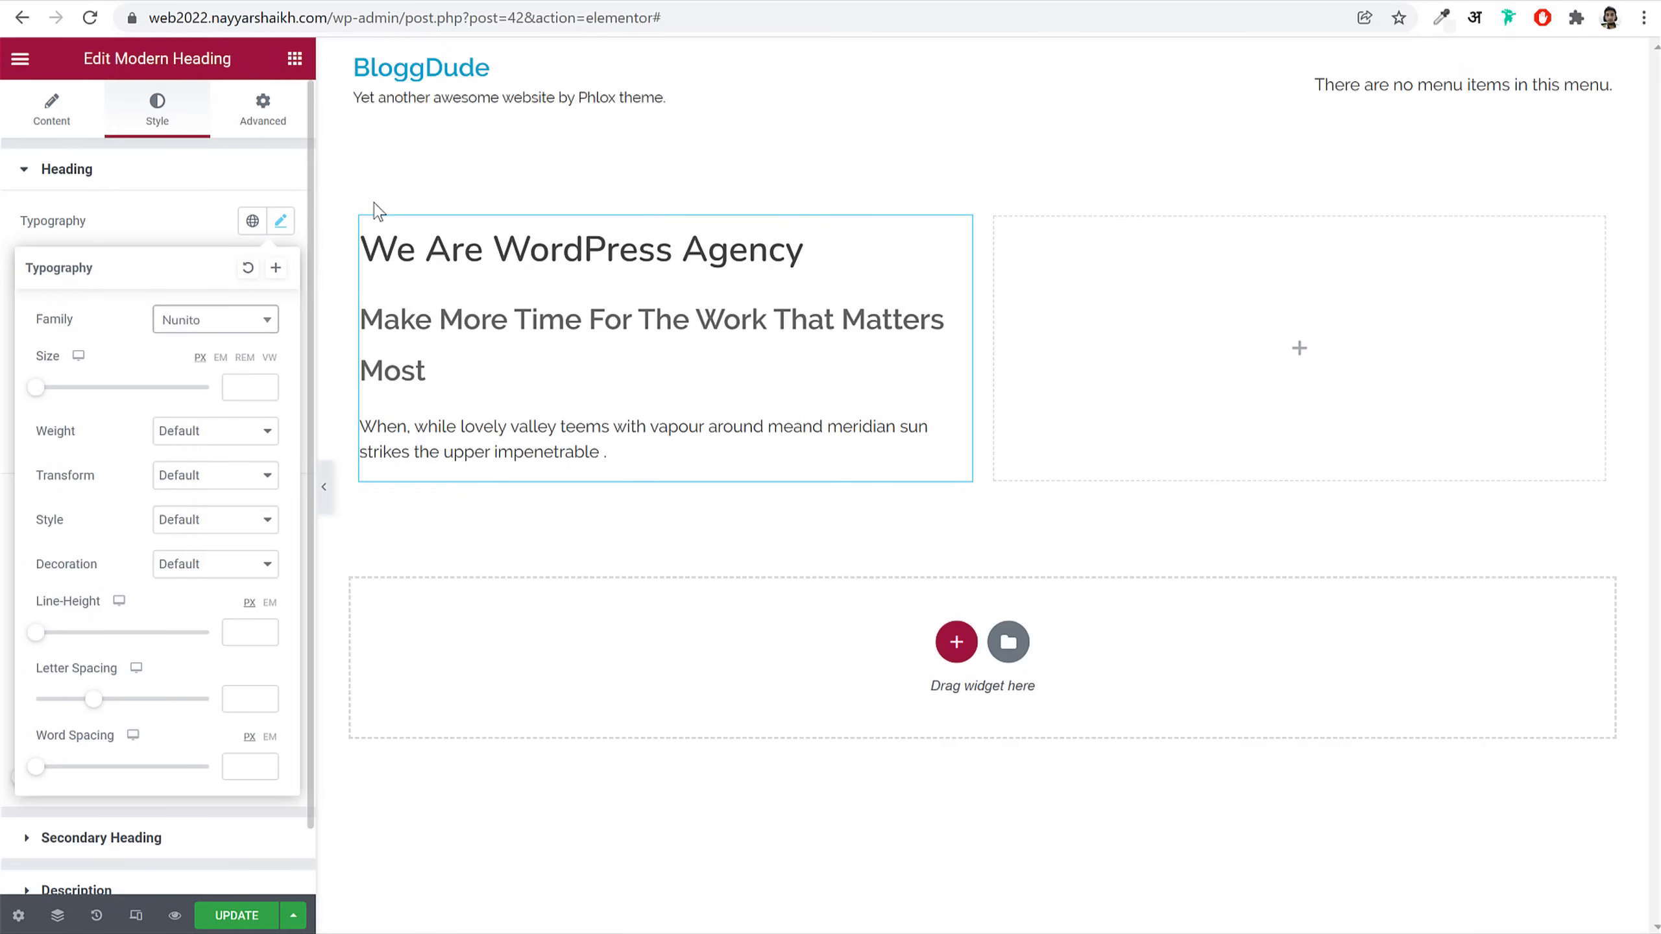
left_click(222, 327)
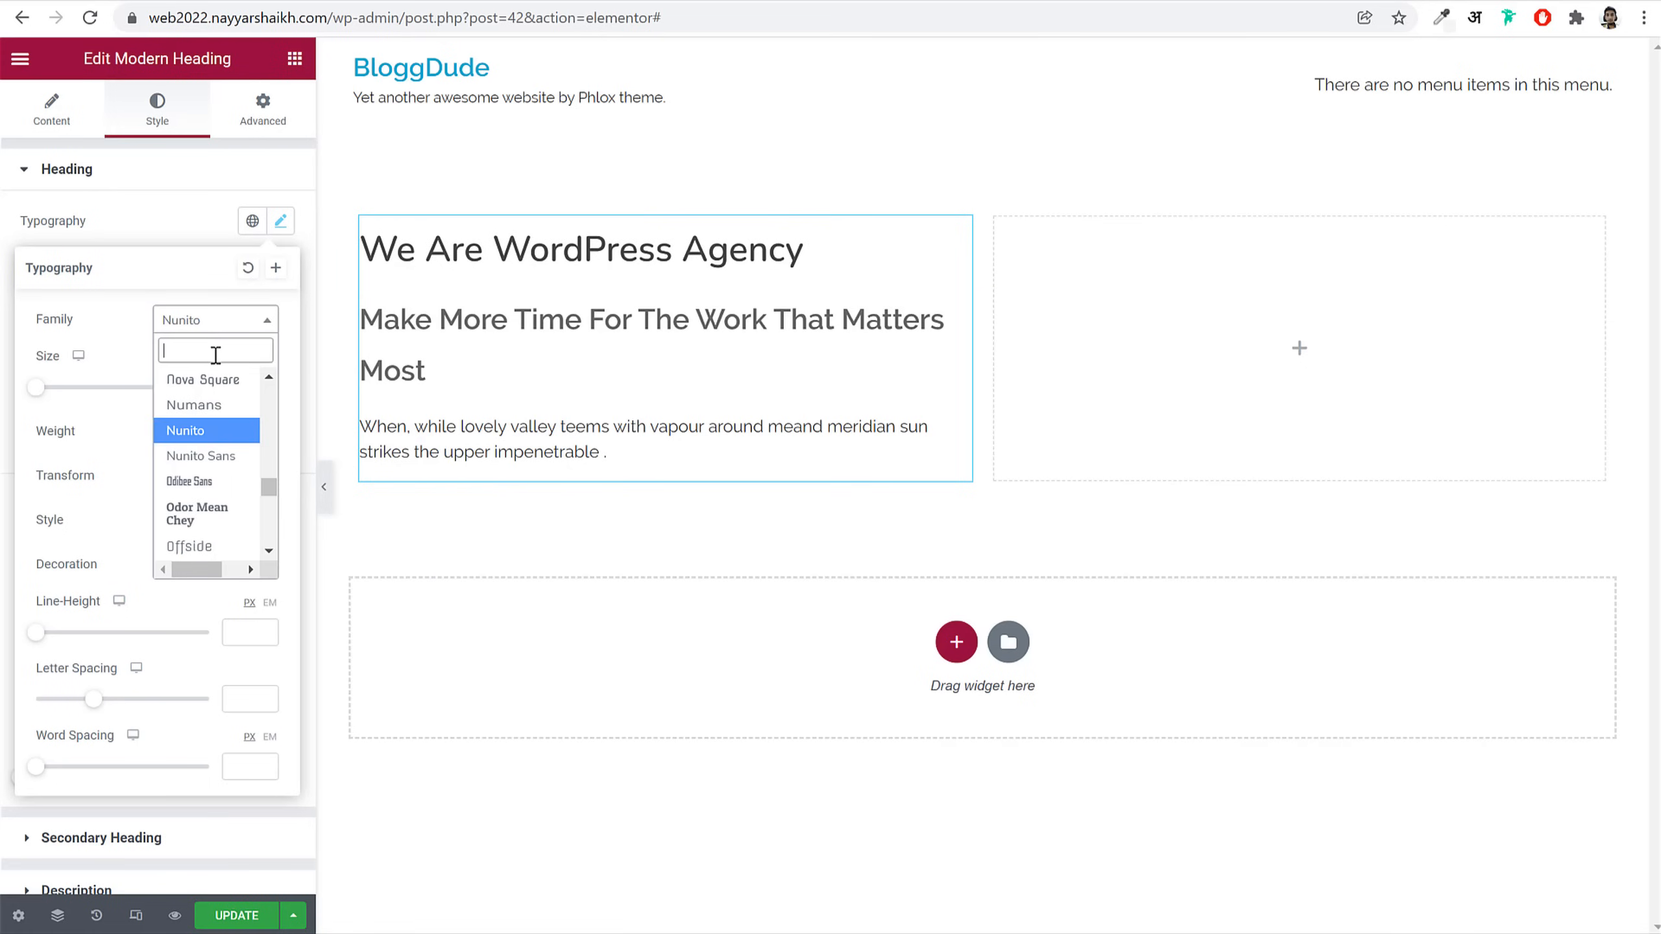
type("popp")
key("Return")
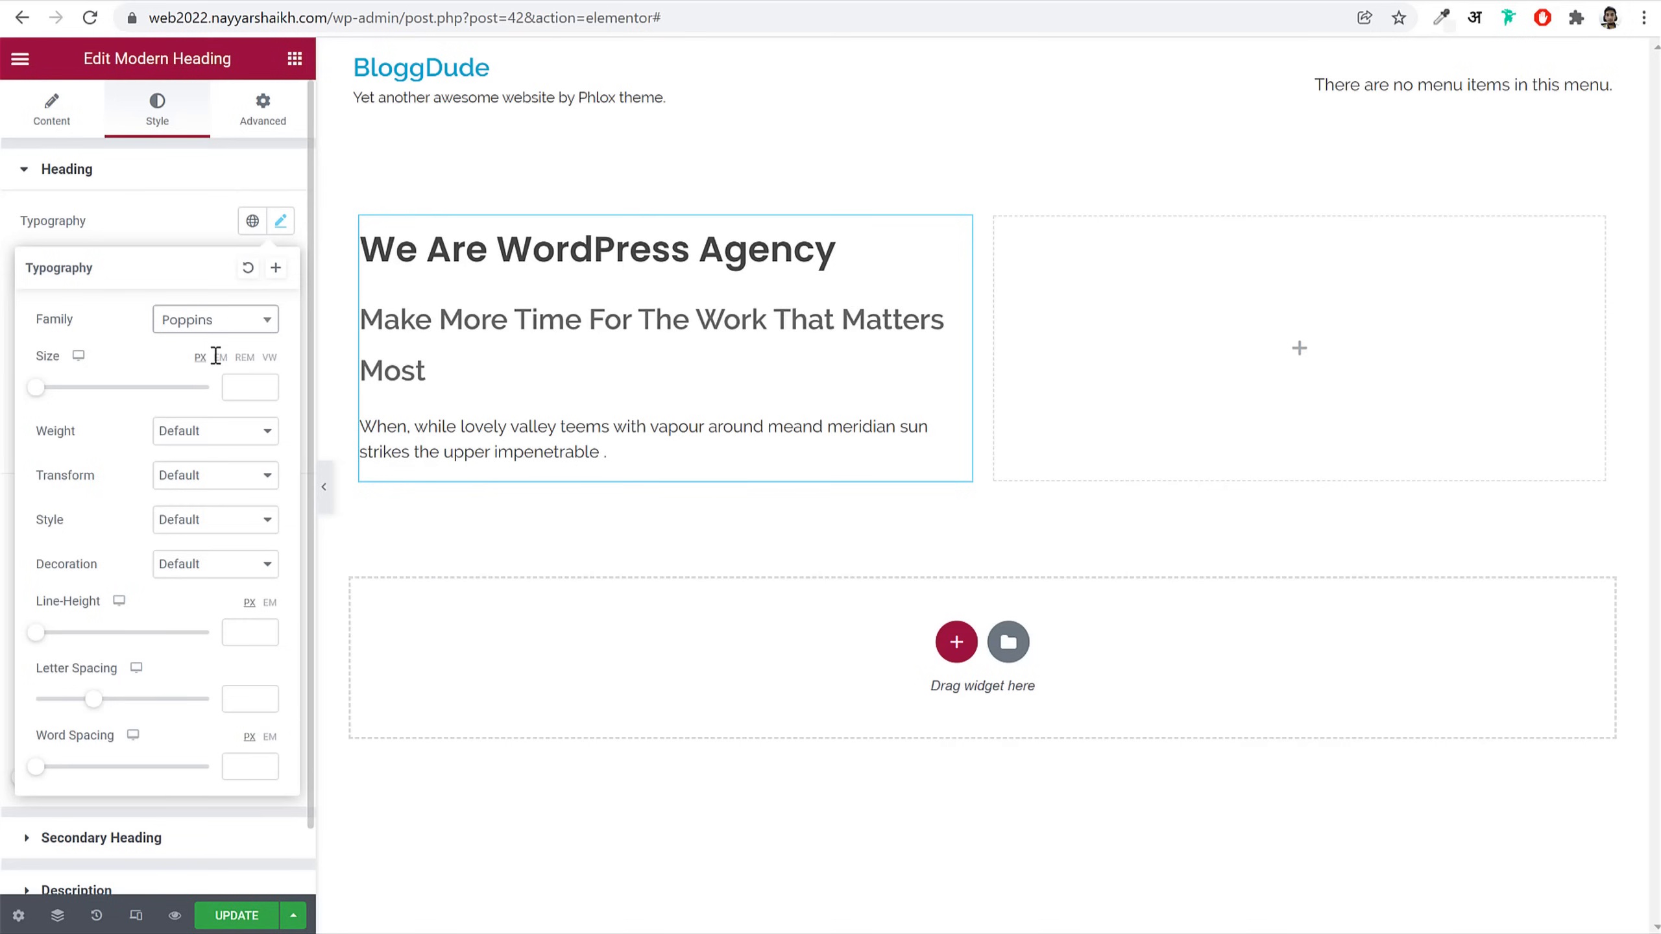
left_click(220, 323)
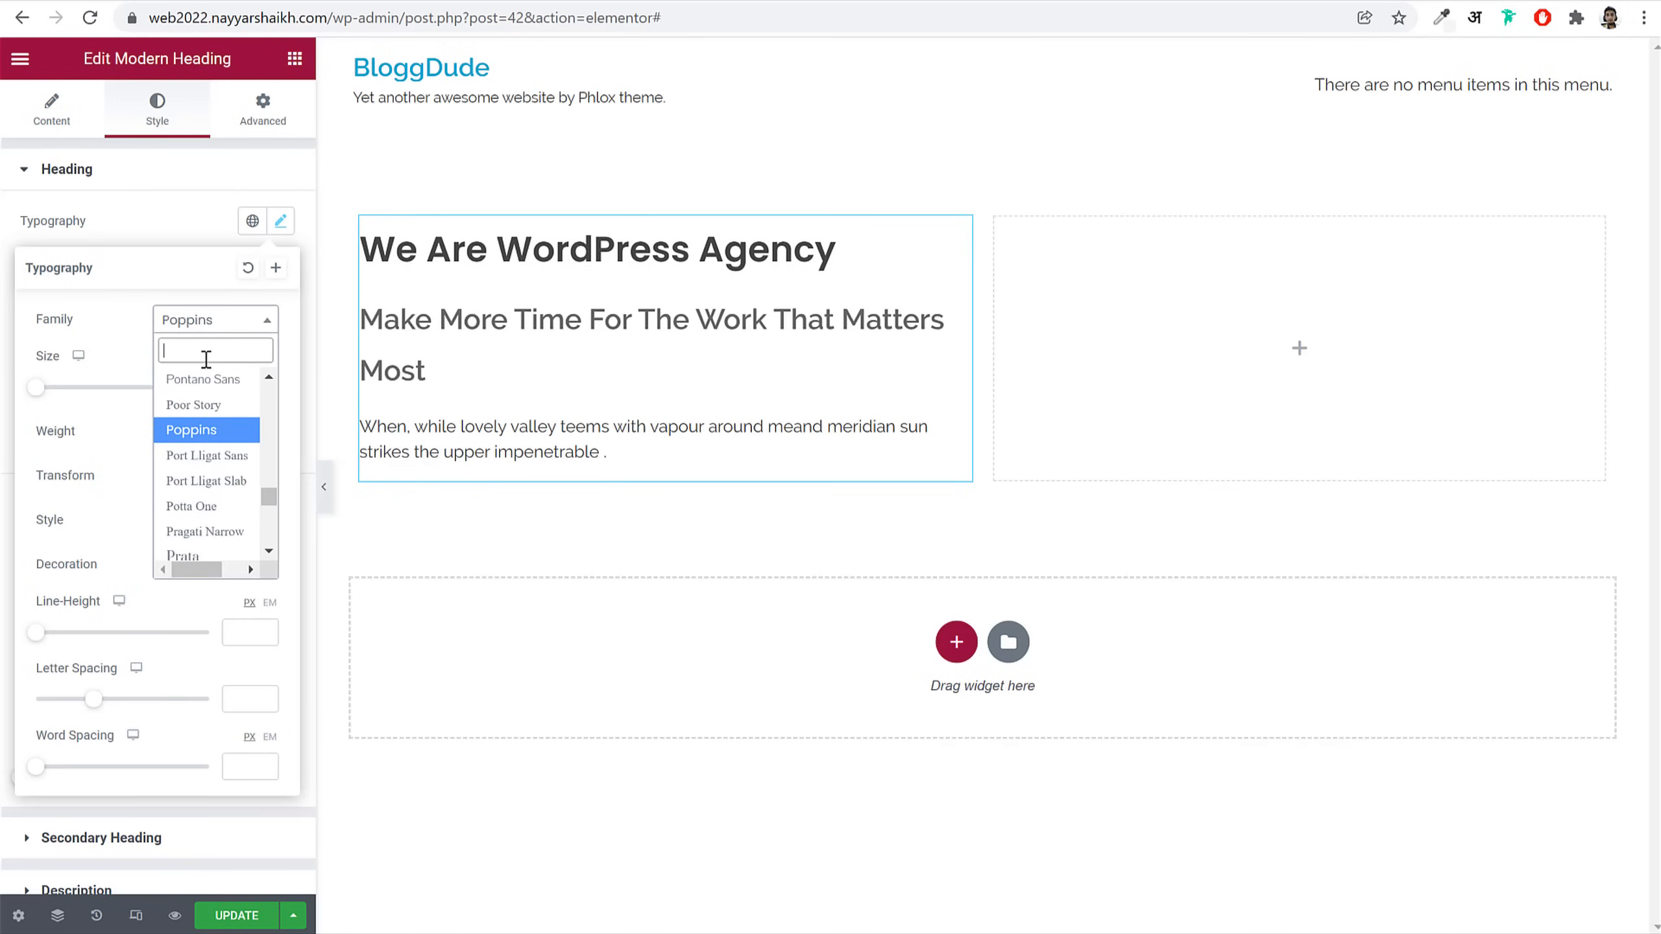
type("robo")
key("Return")
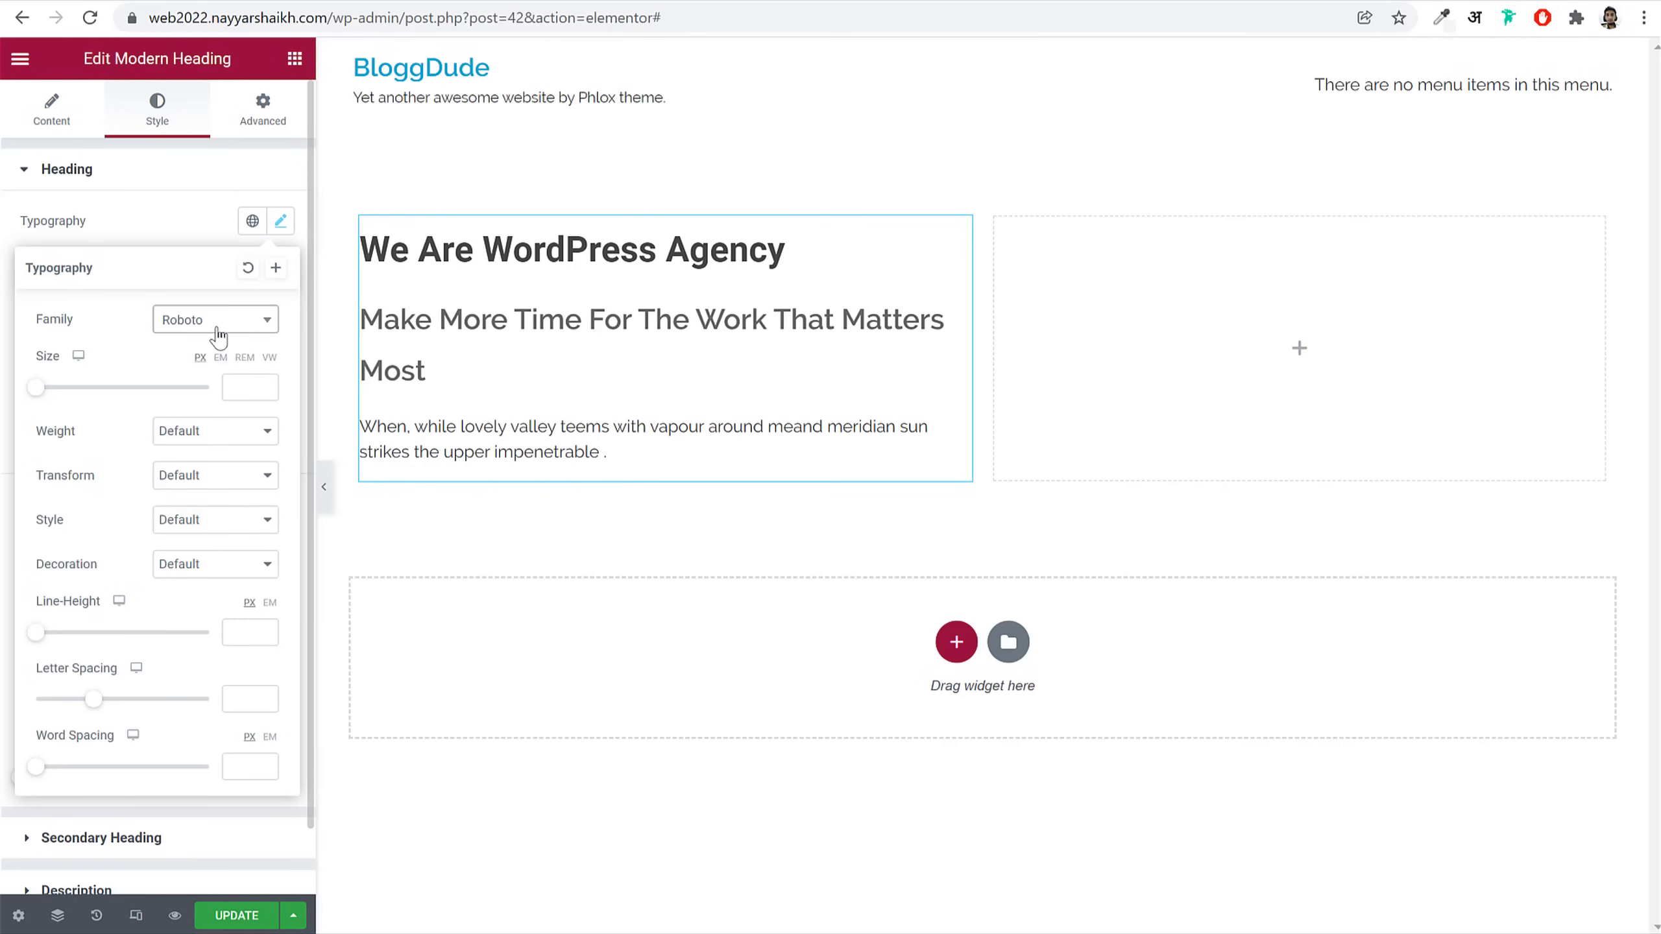
Step: Try Lato, then settle on Nunito as the heading's font family
left_click(218, 329)
type("lato")
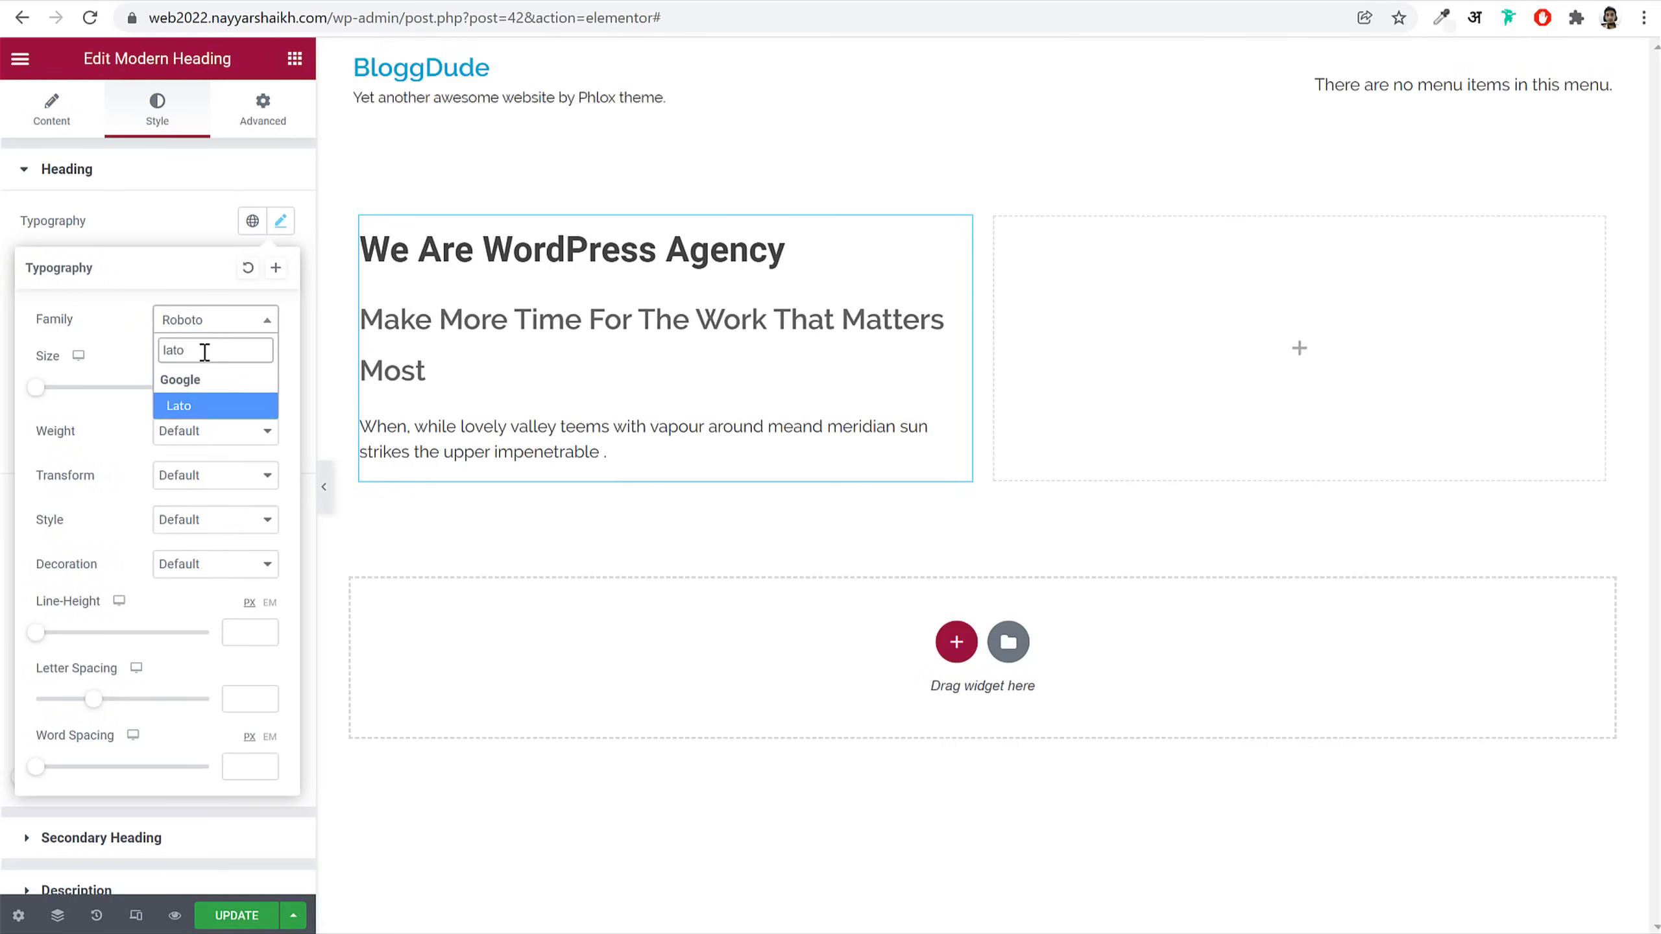
key("Return")
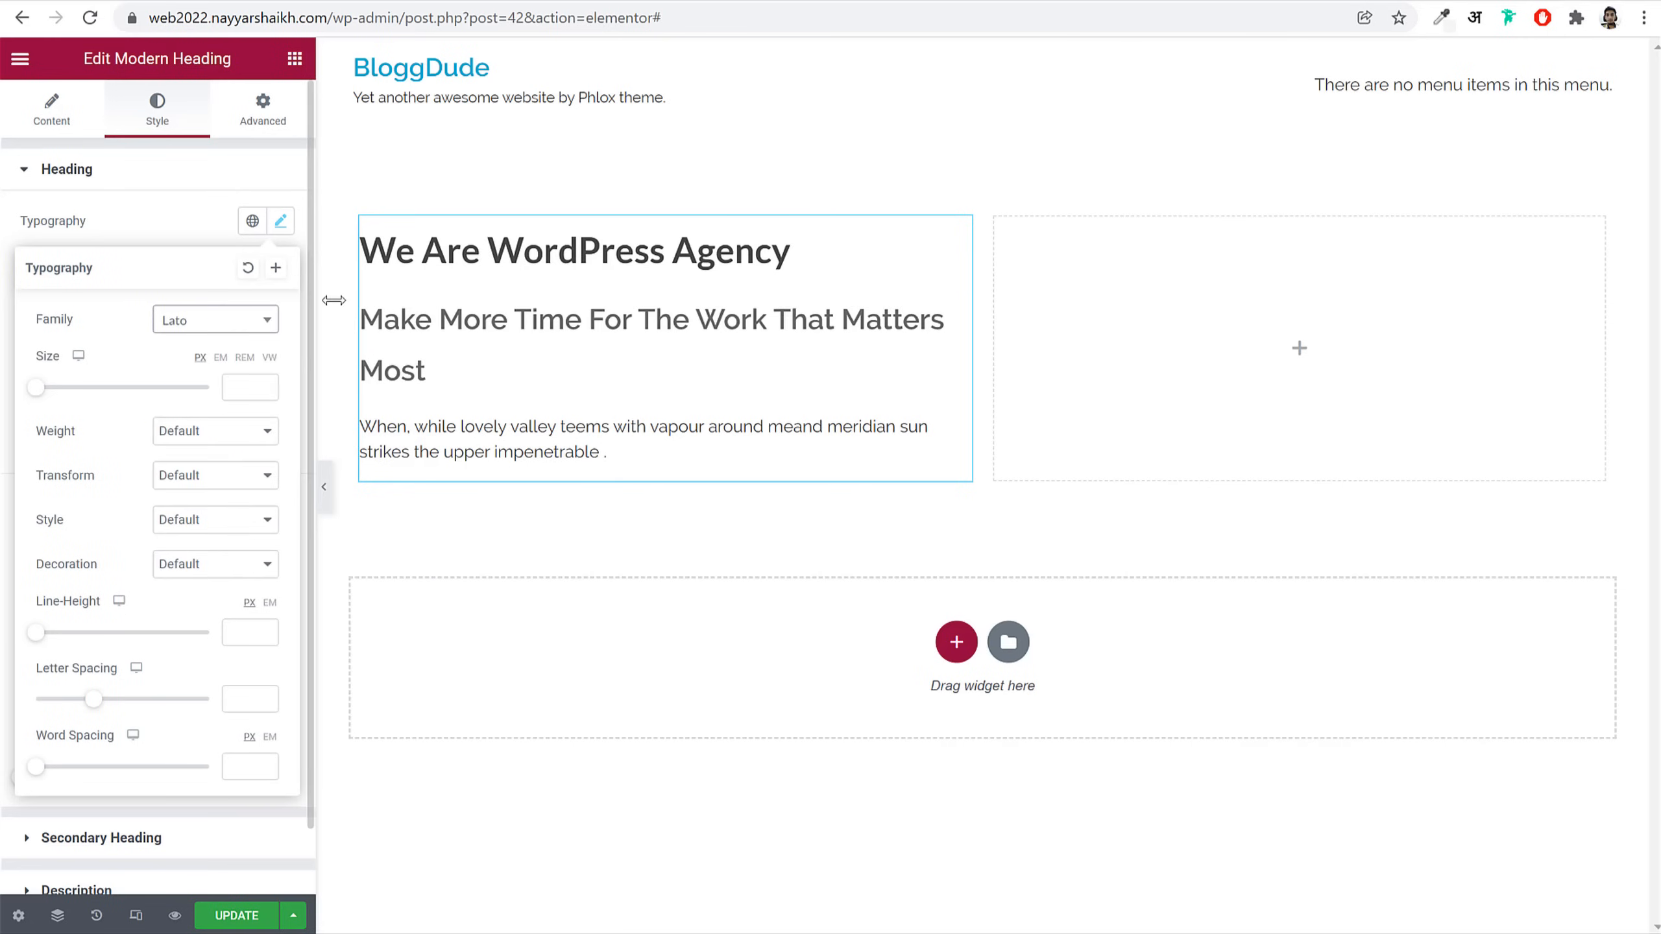
left_click(212, 324)
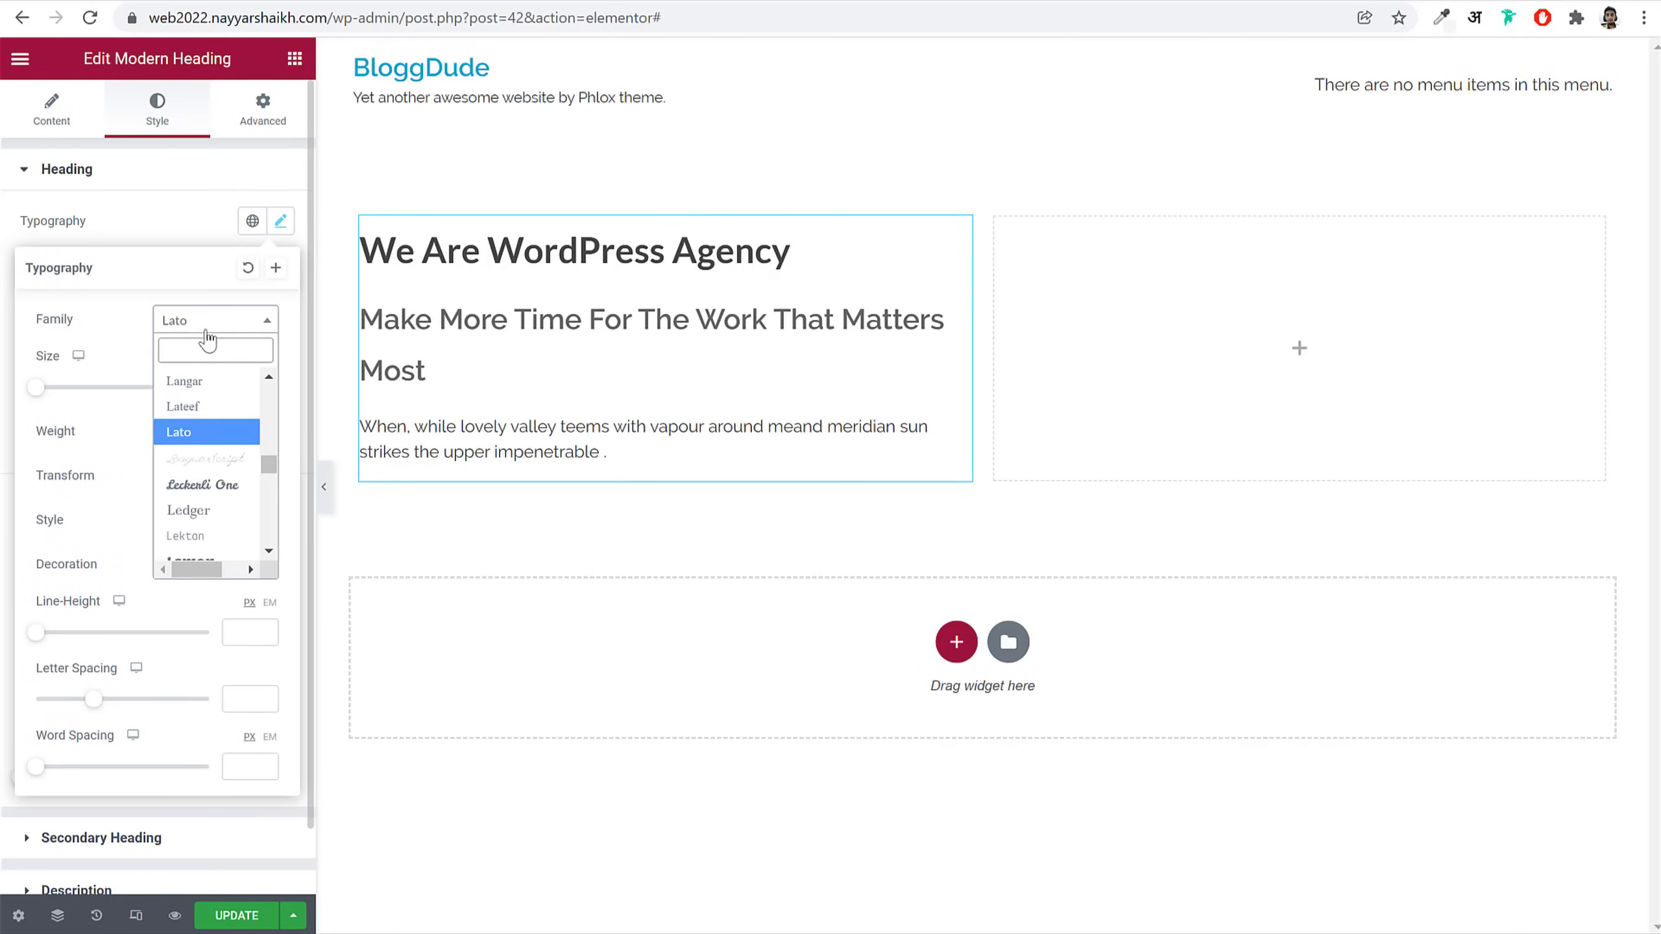
type("nuni")
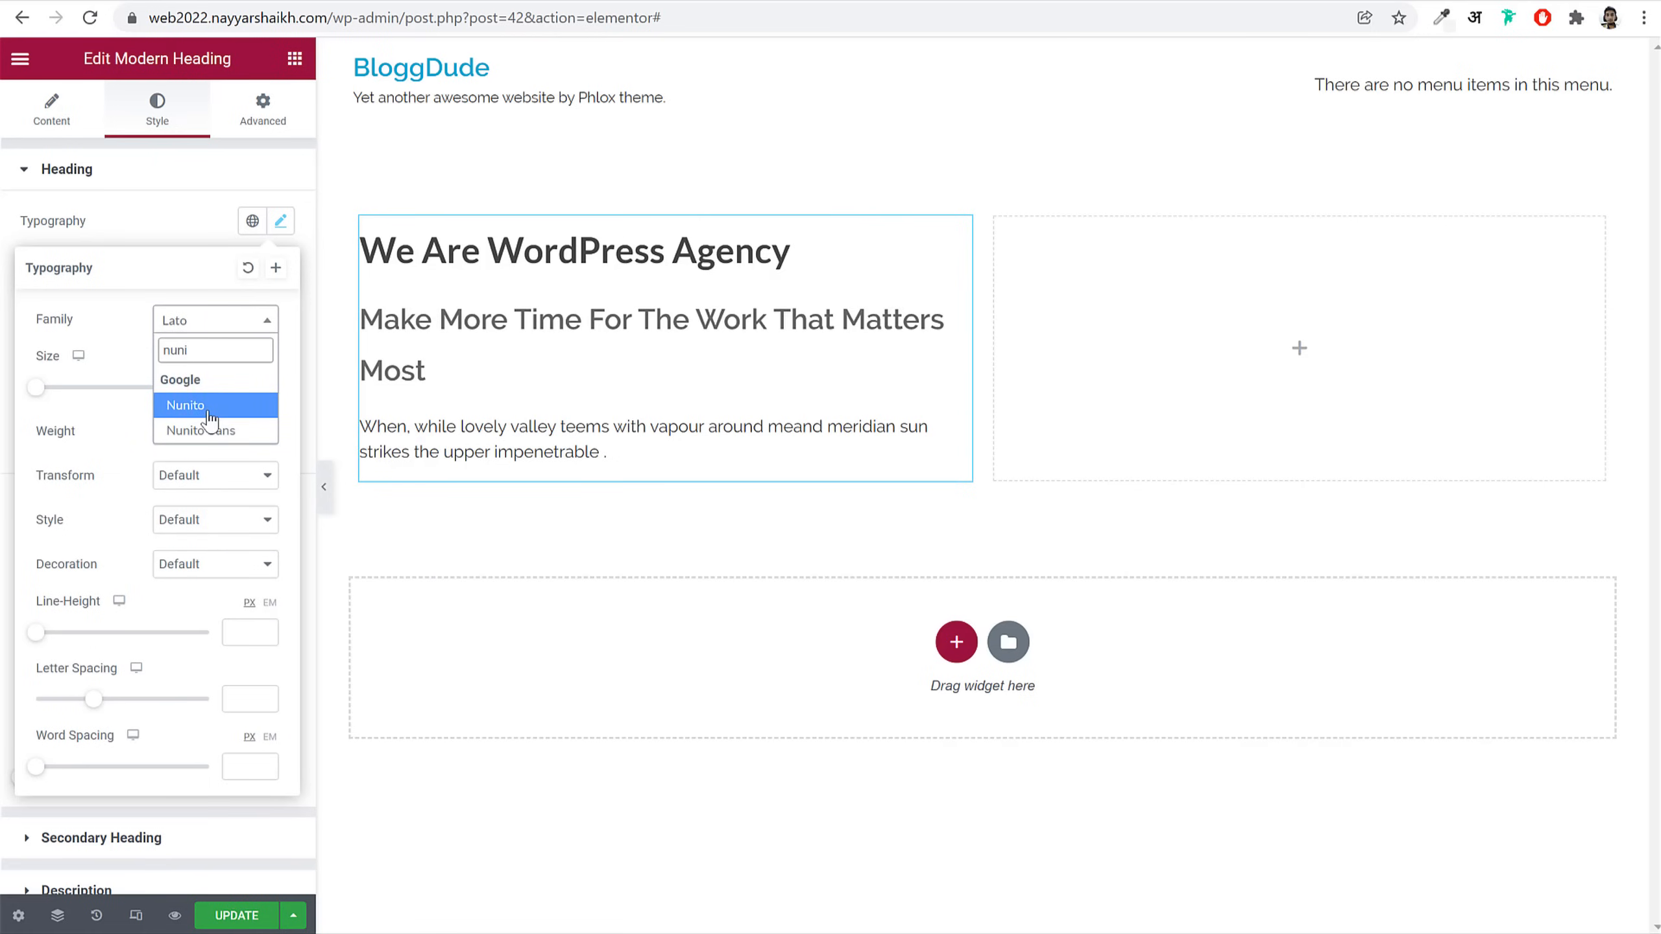
left_click(196, 406)
left_click(240, 391)
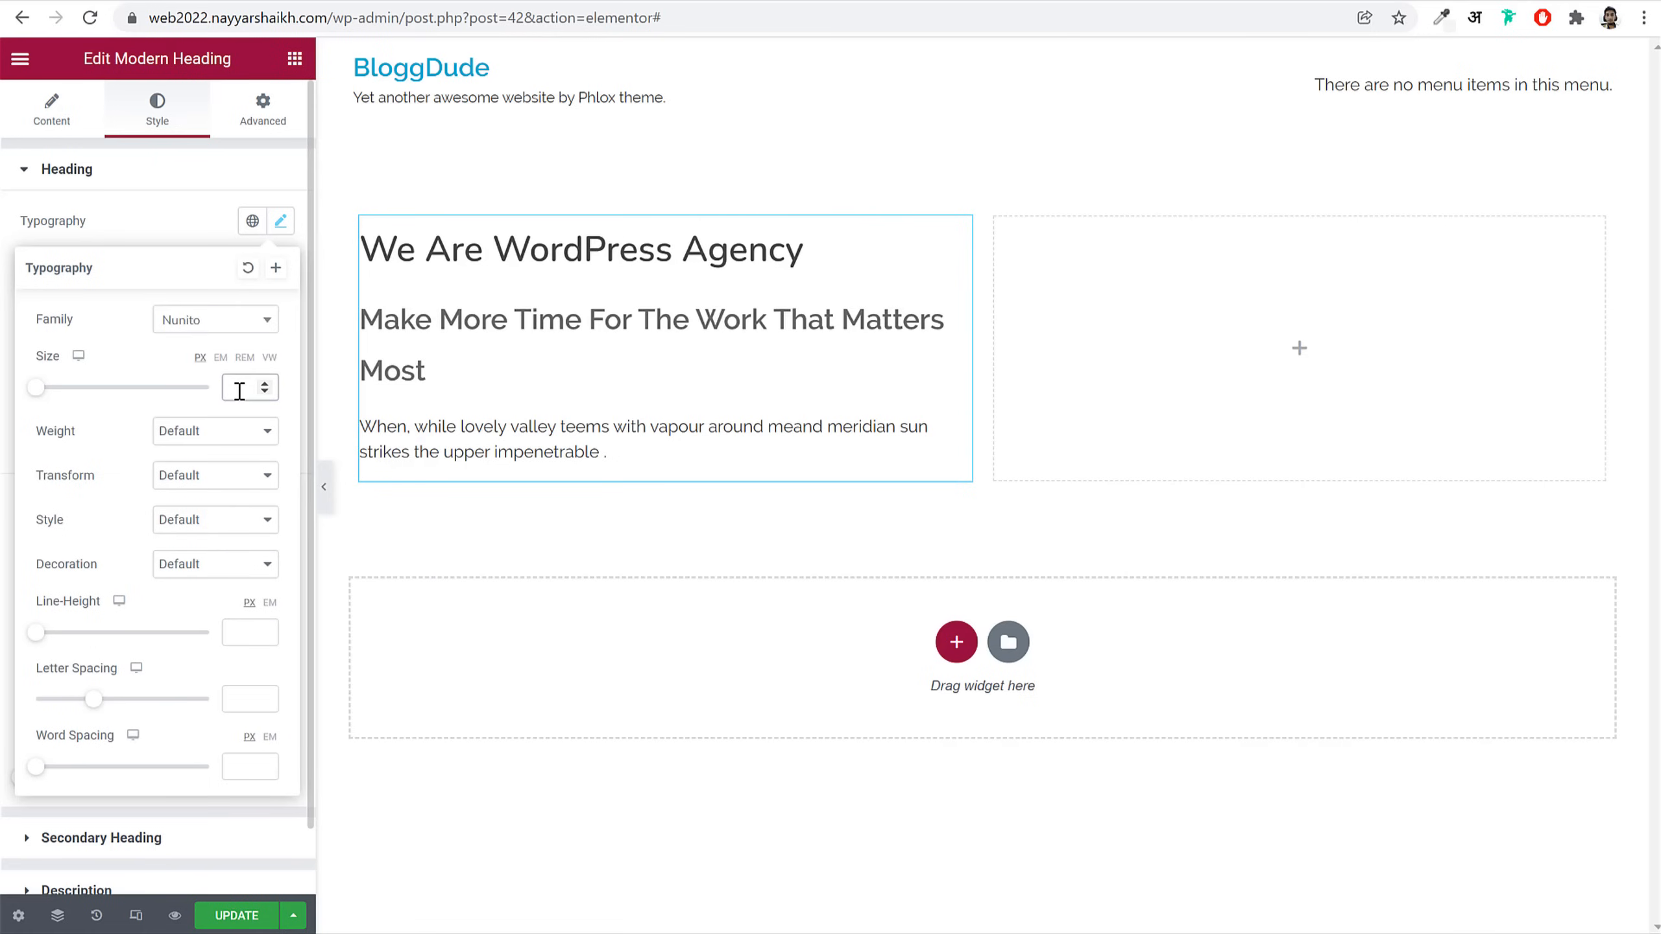
Step: Set the heading's font size to 20 px
left_click_drag(40, 393, 75, 397)
left_click_drag(251, 387, 206, 388)
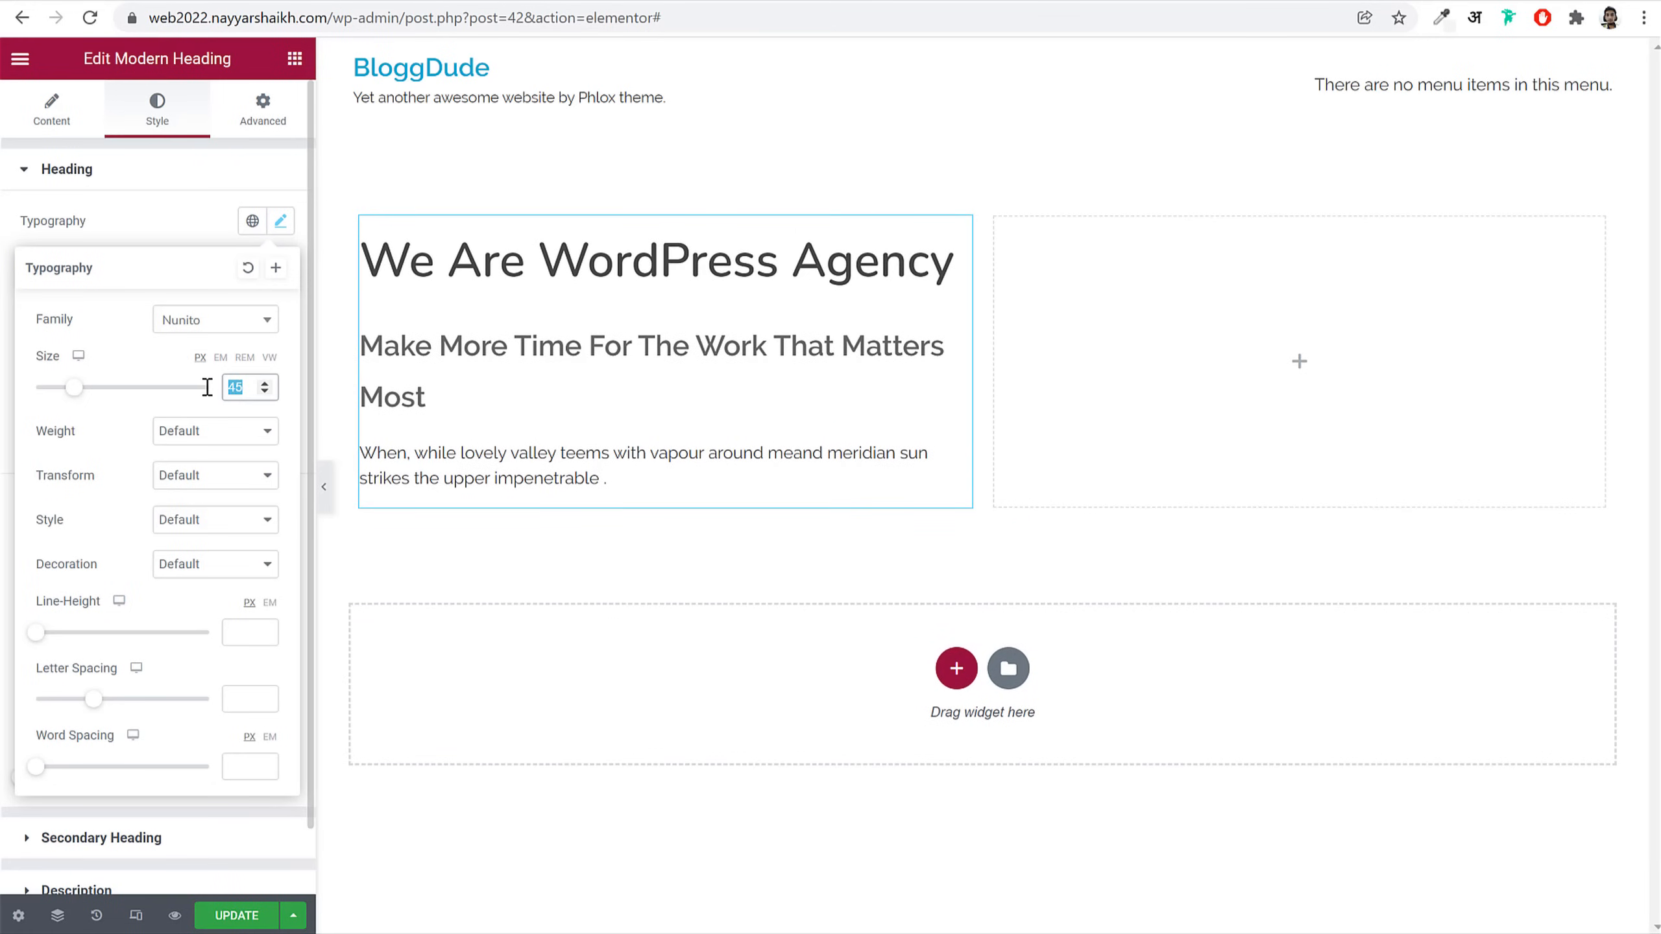
type("20")
Step: After trying weights 100 and 900, set the heading's font weight to Bold
left_click(209, 440)
left_click(212, 455)
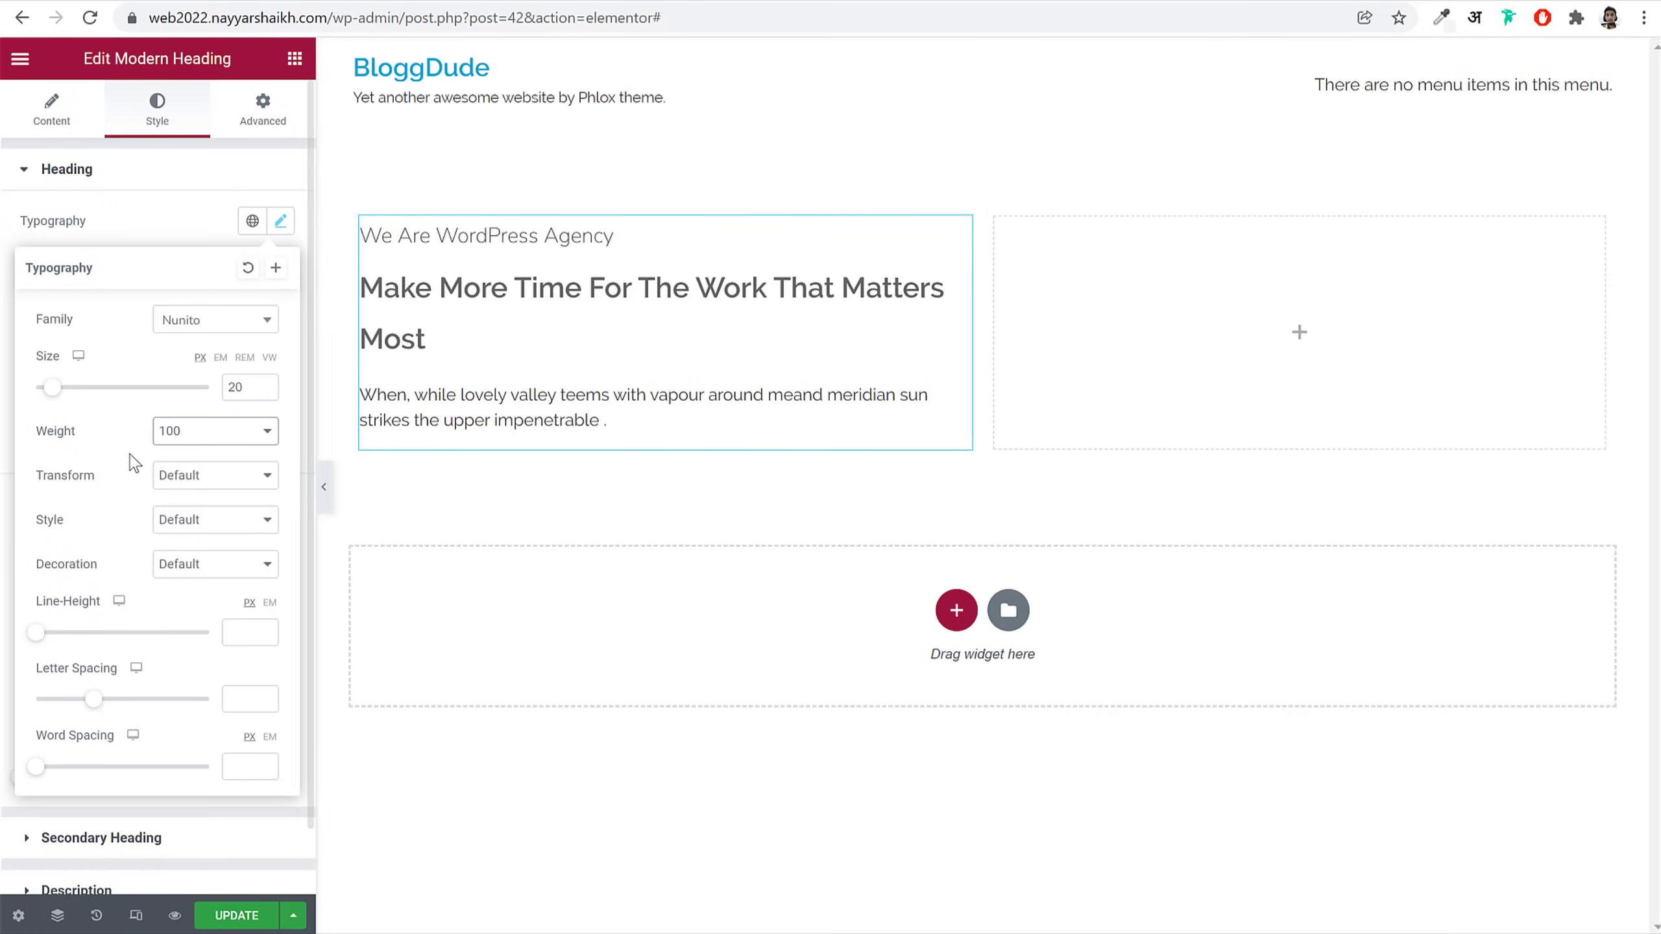
left_click(211, 434)
left_click(212, 579)
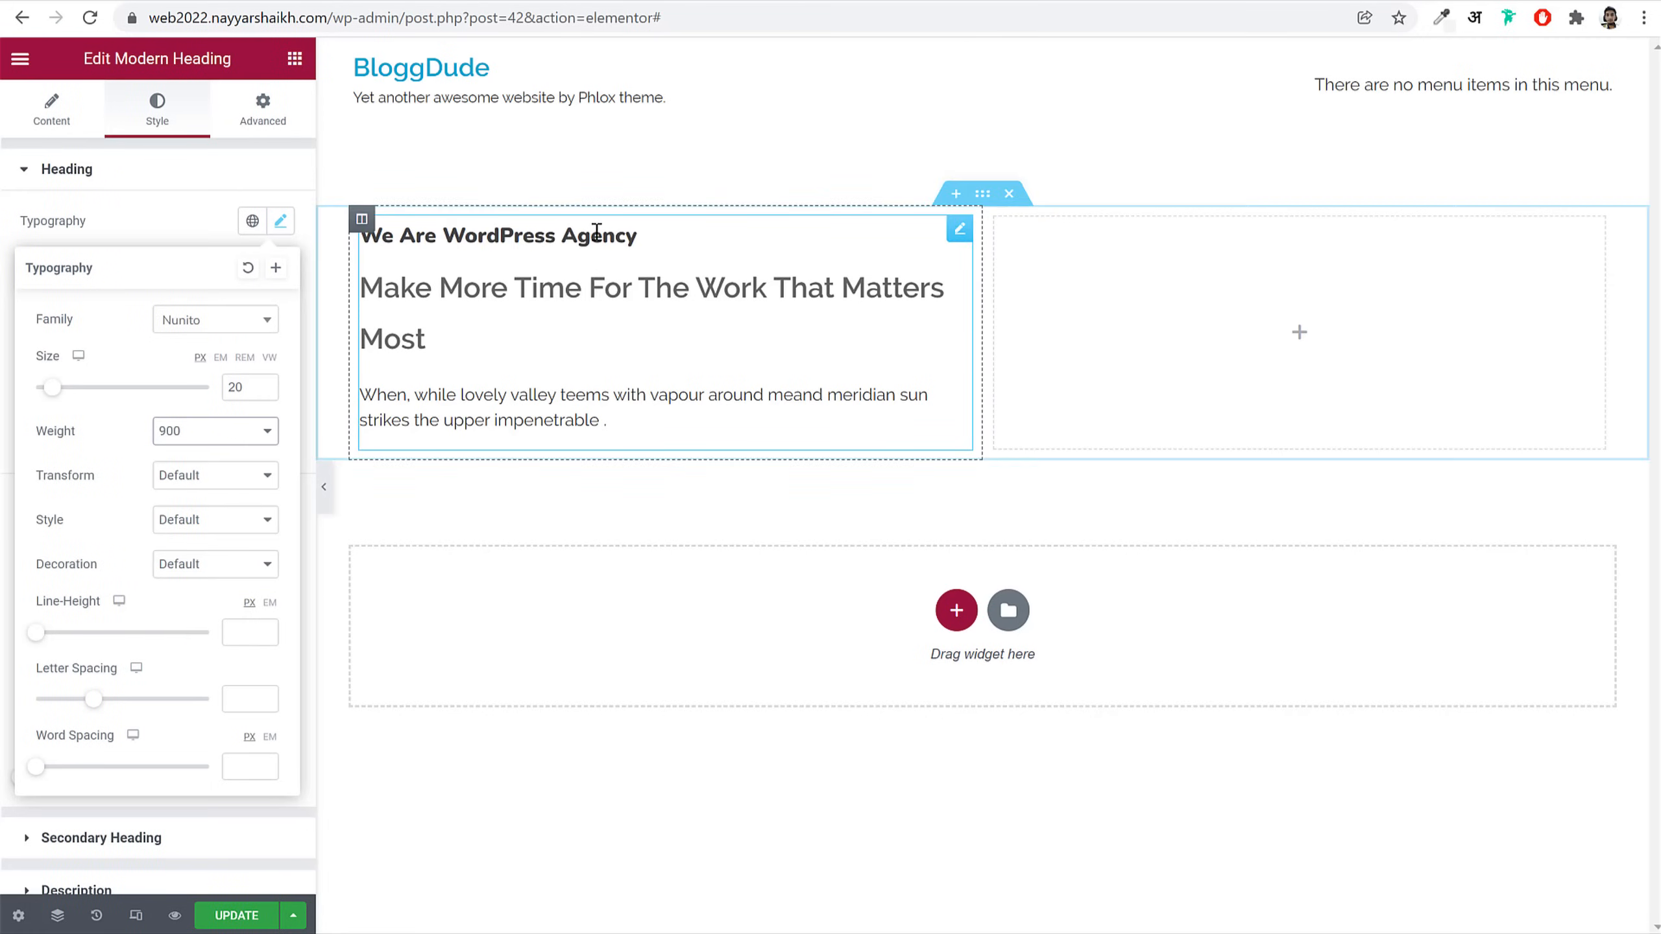
left_click(211, 438)
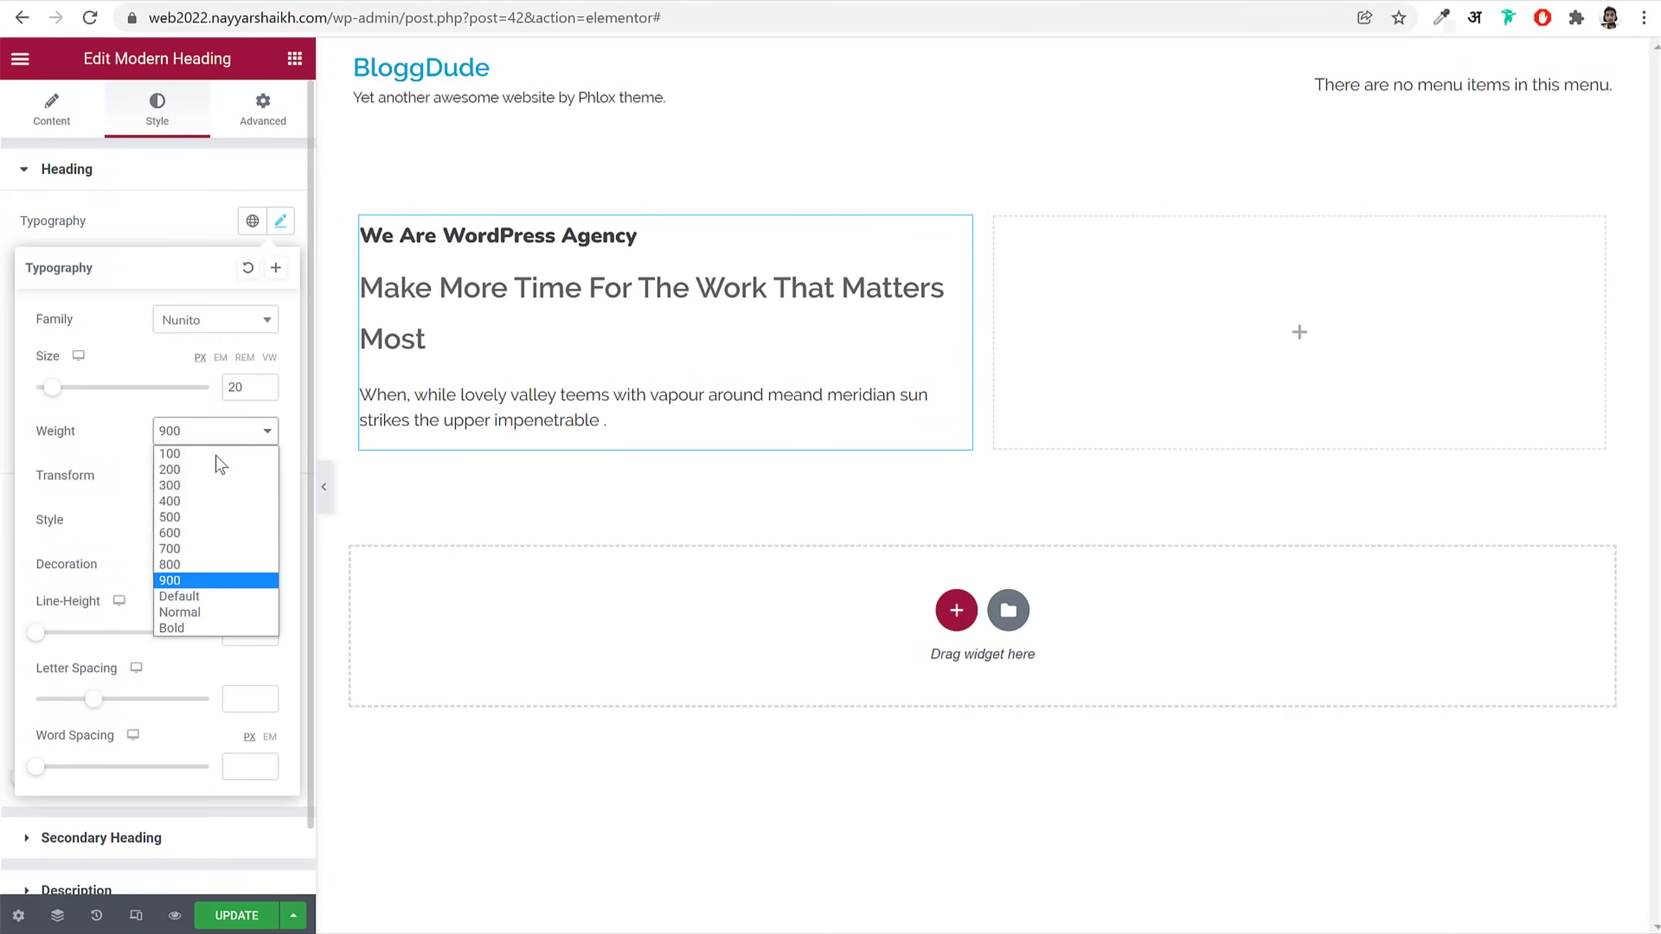
left_click(196, 629)
left_click(198, 434)
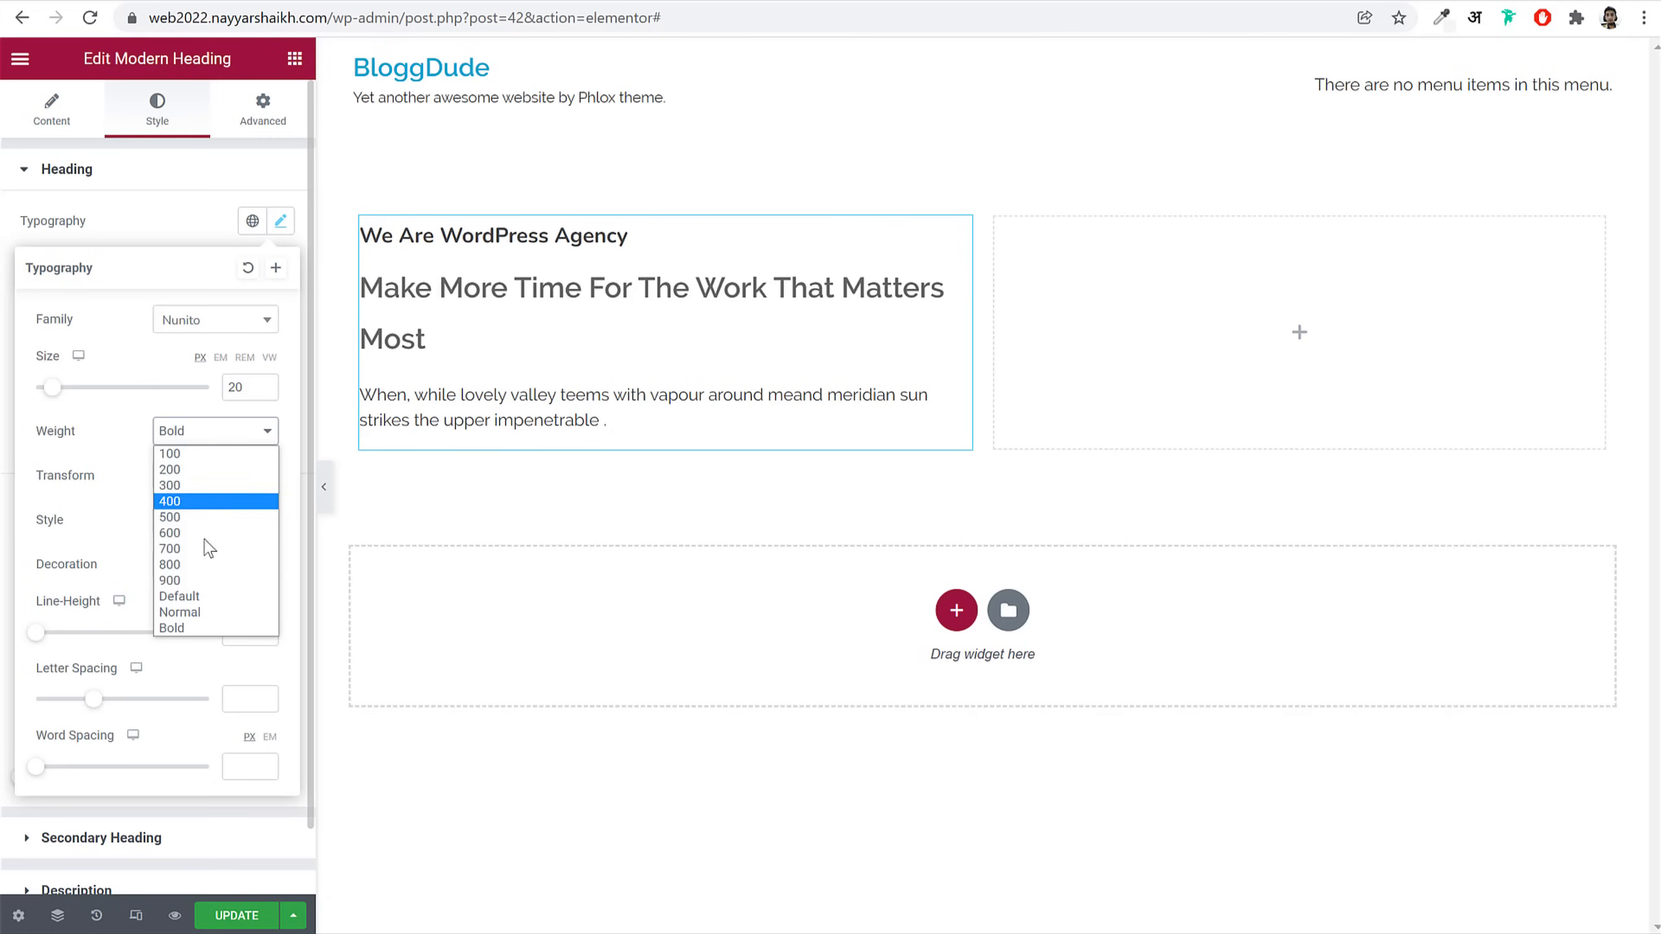
left_click(197, 628)
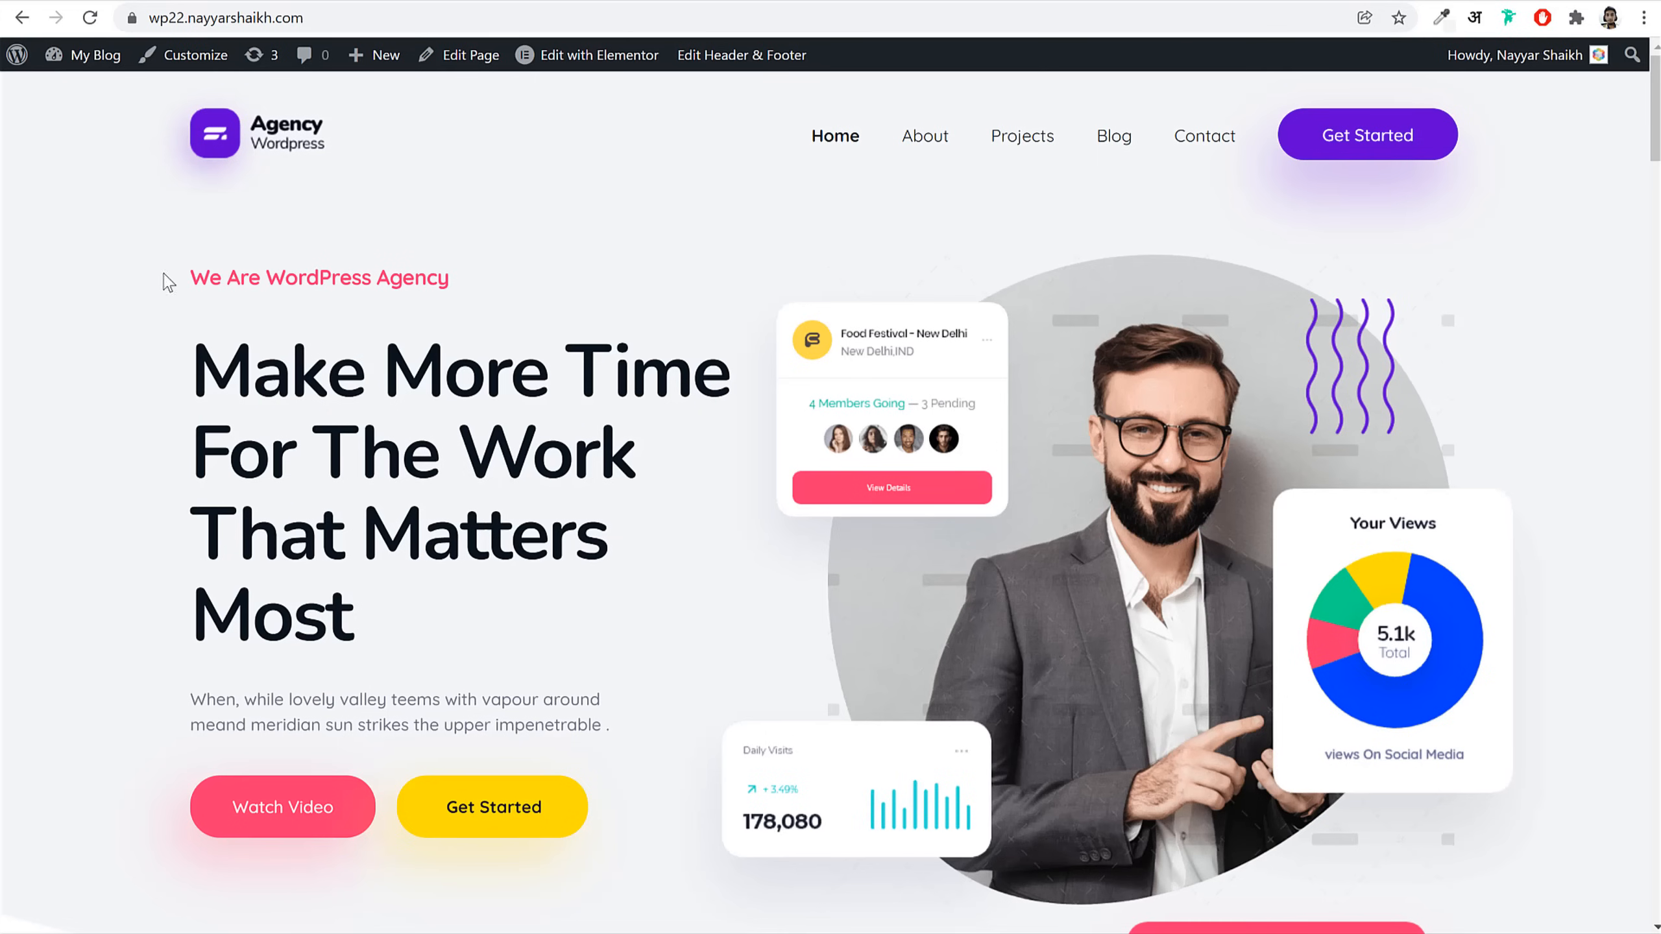
left_click_drag(169, 283, 482, 290)
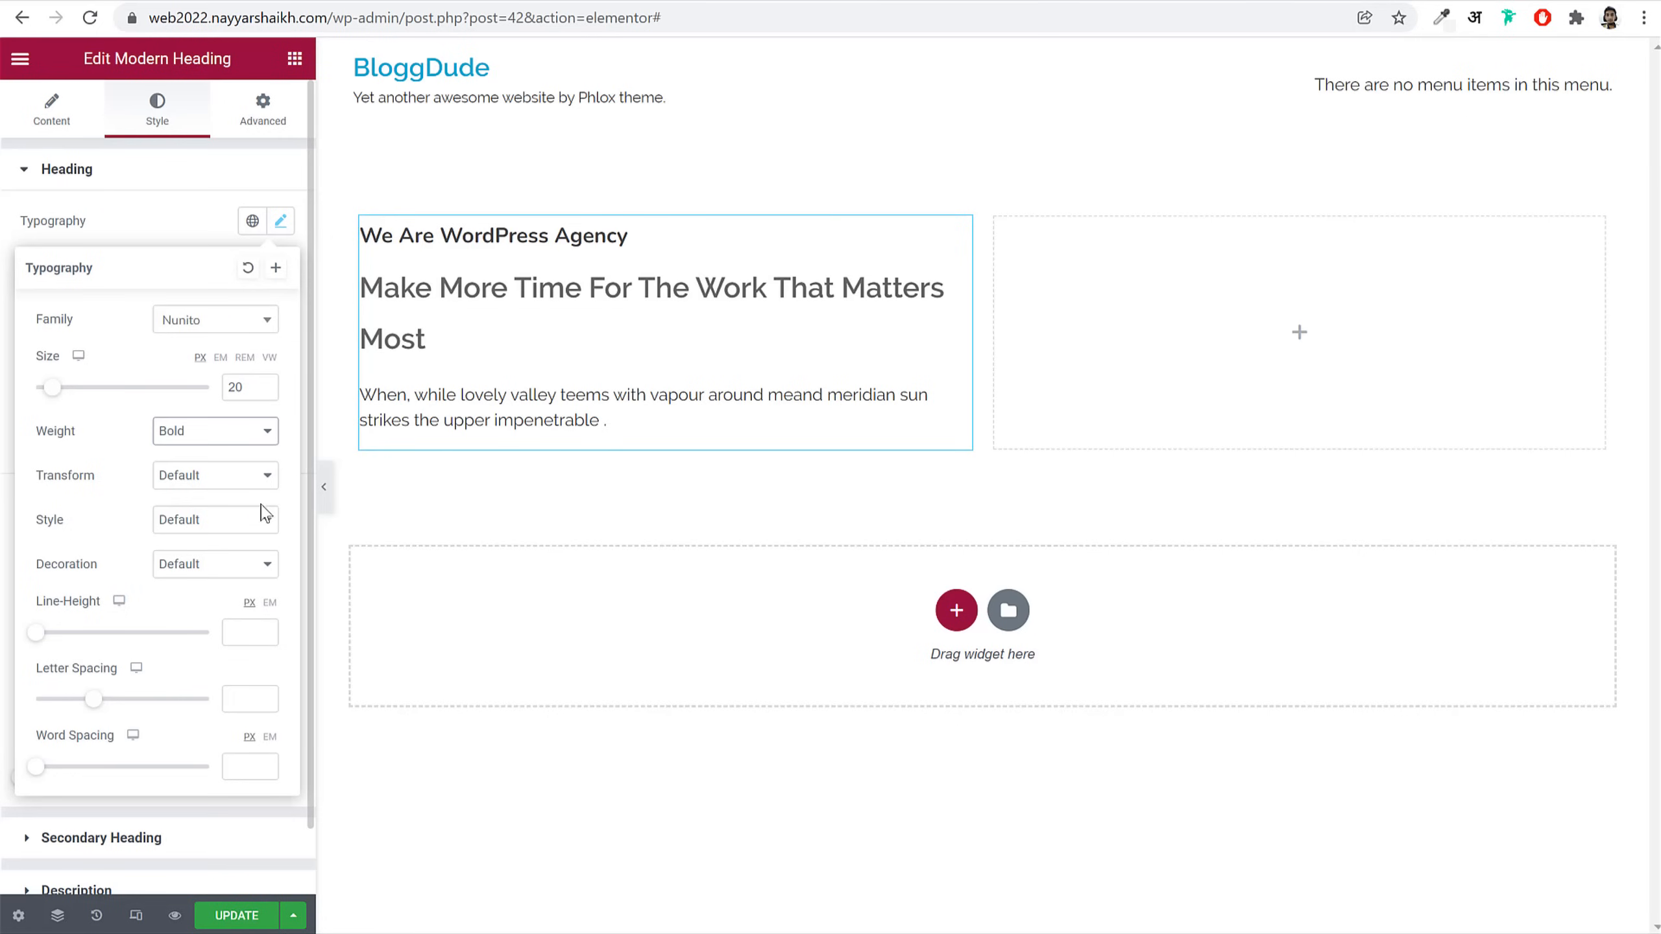
left_click_drag(102, 600, 35, 615)
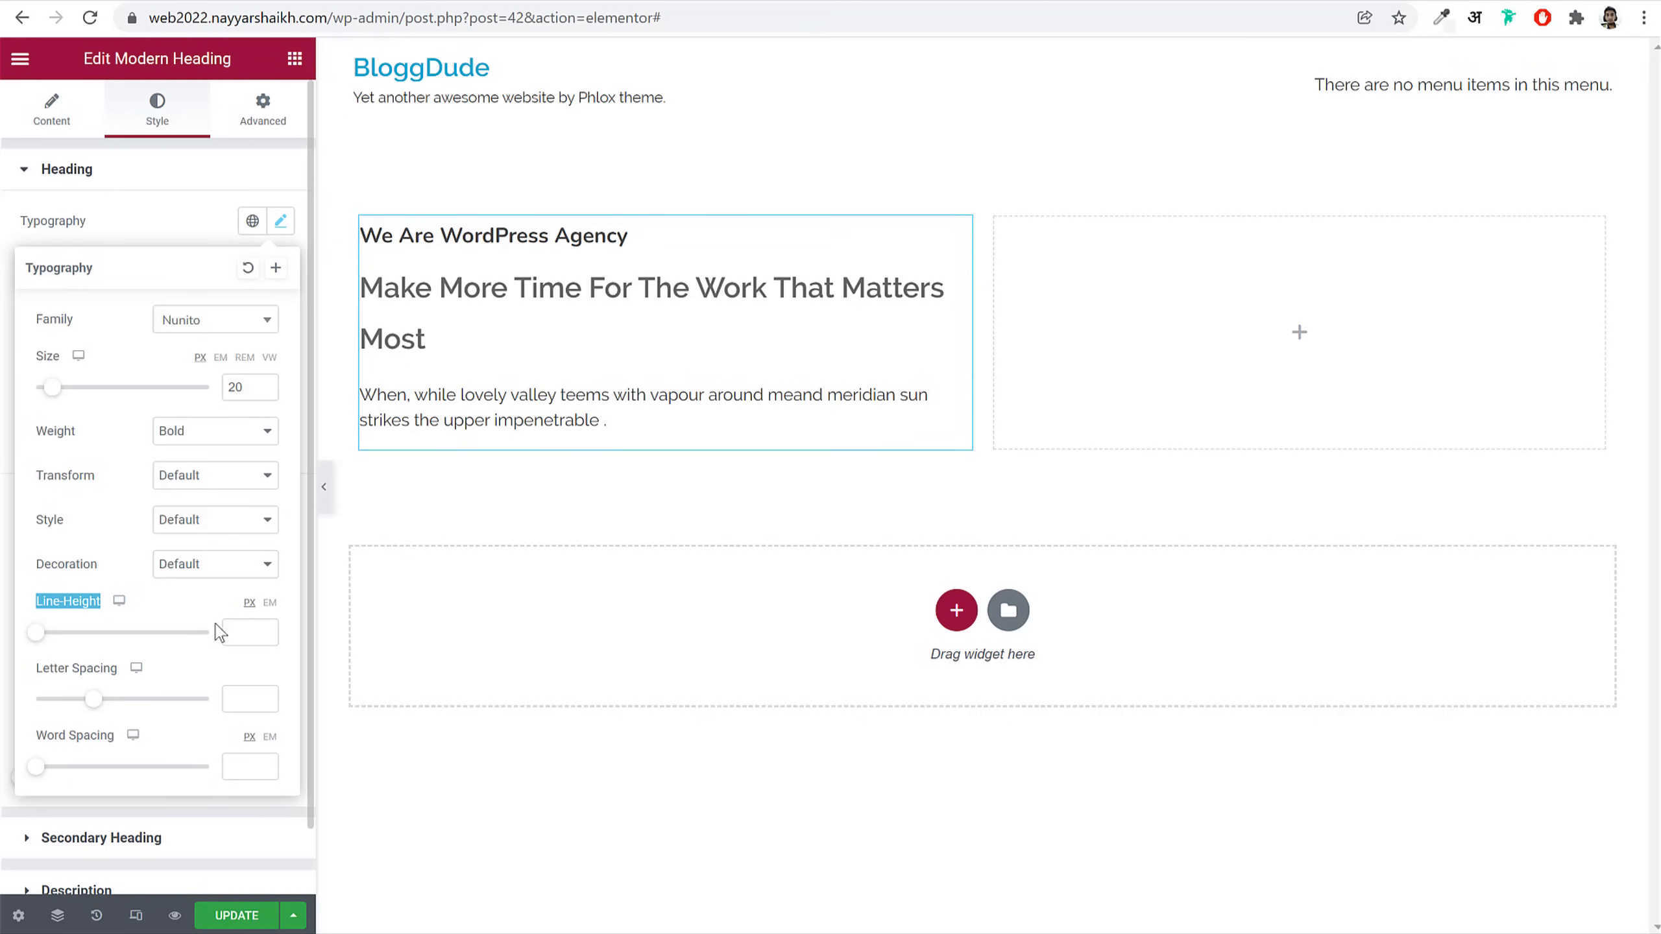
Step: Set the heading's line height to 3.75 em
left_click(270, 604)
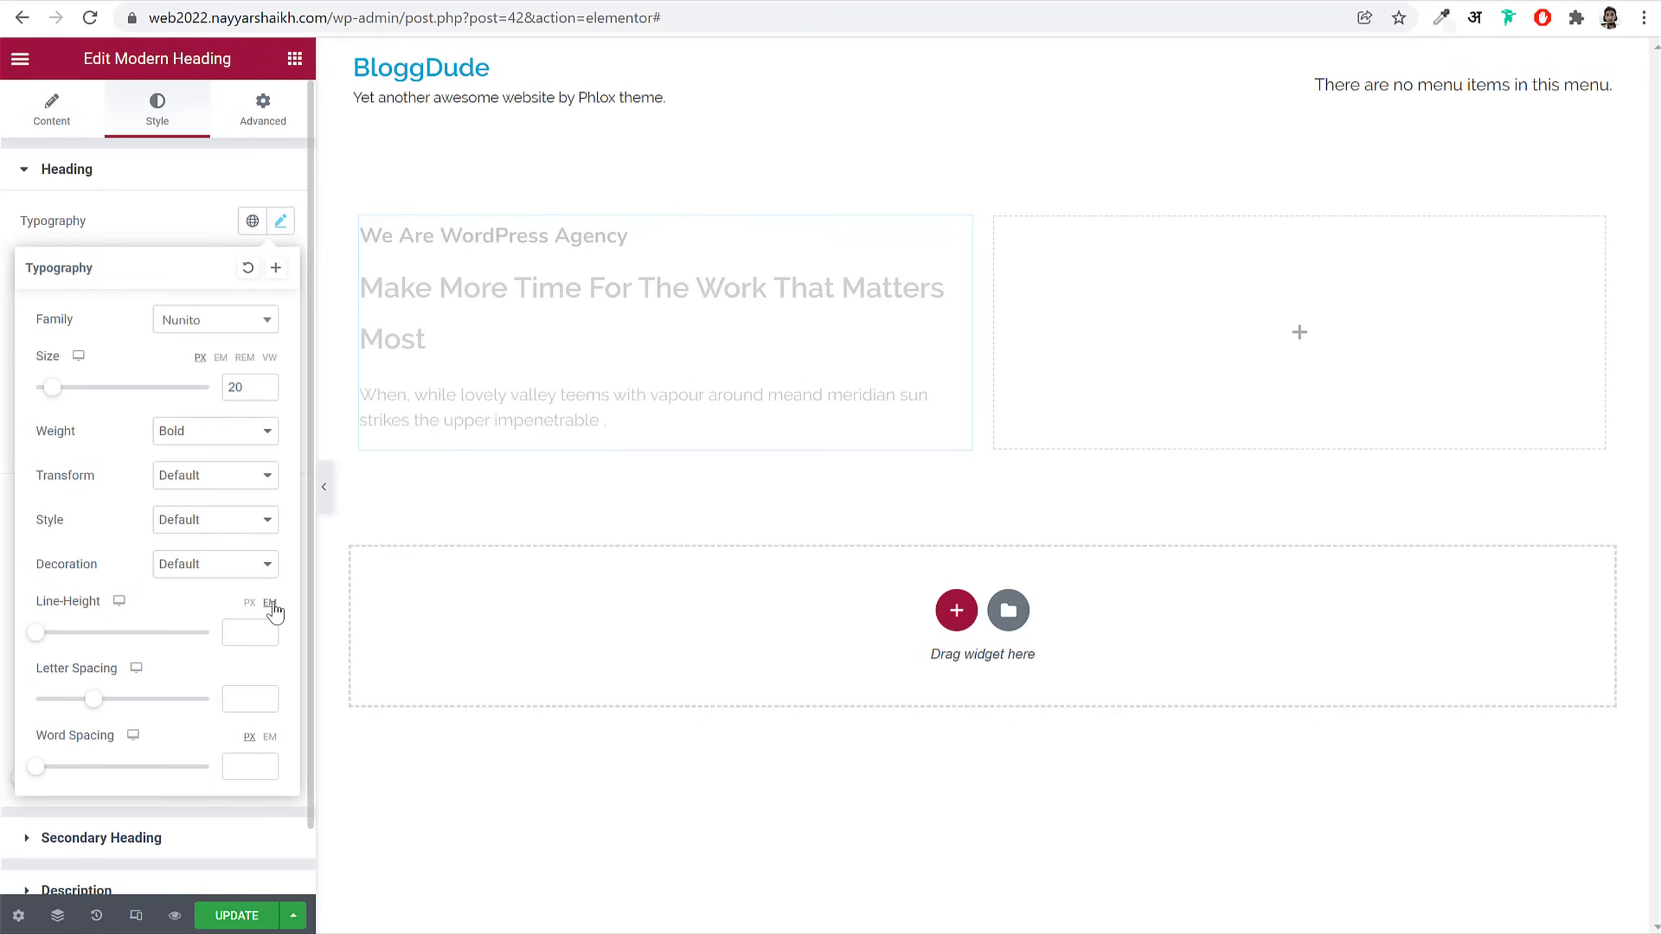
left_click(251, 630)
type("3")
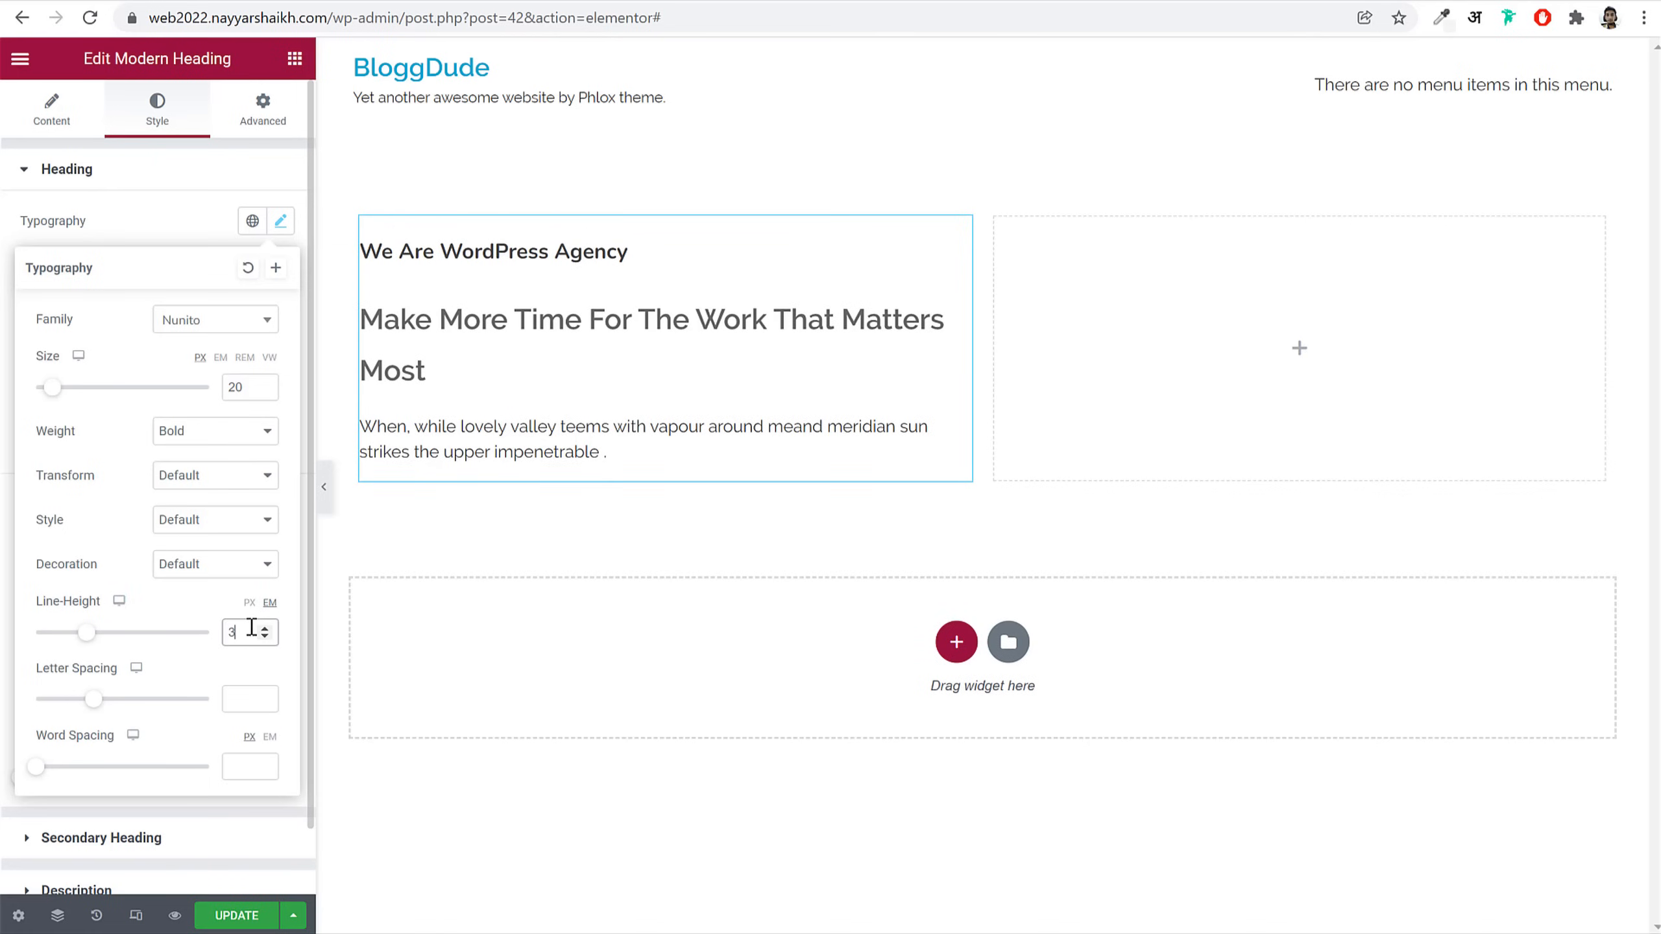
type(".75")
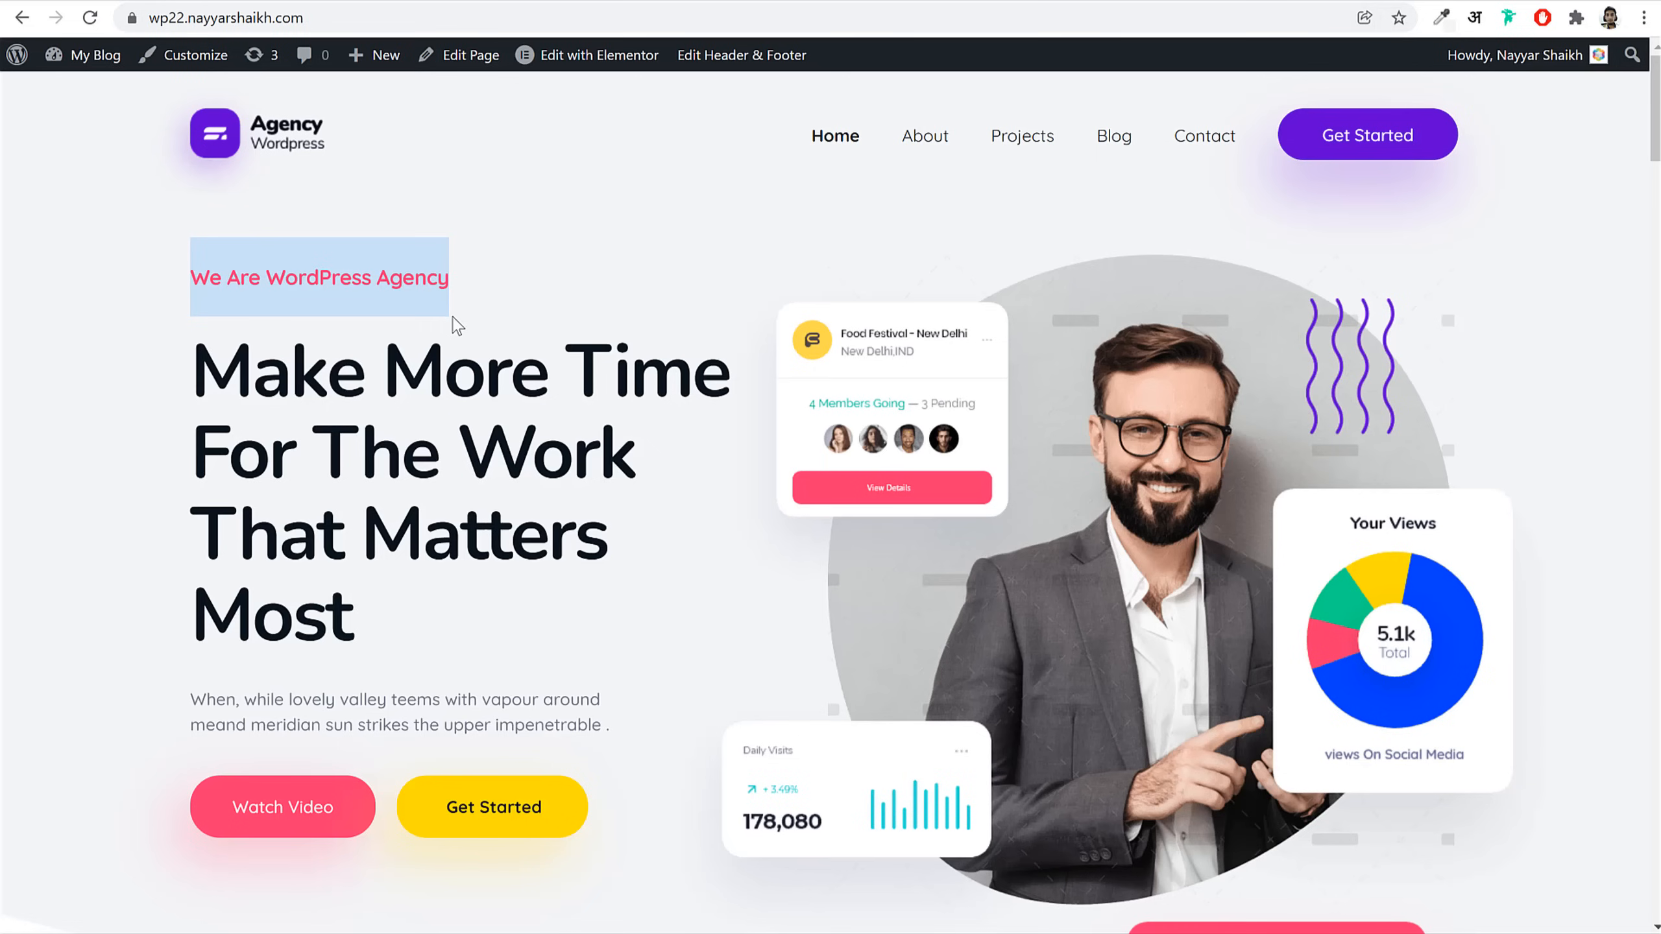
left_click(458, 325)
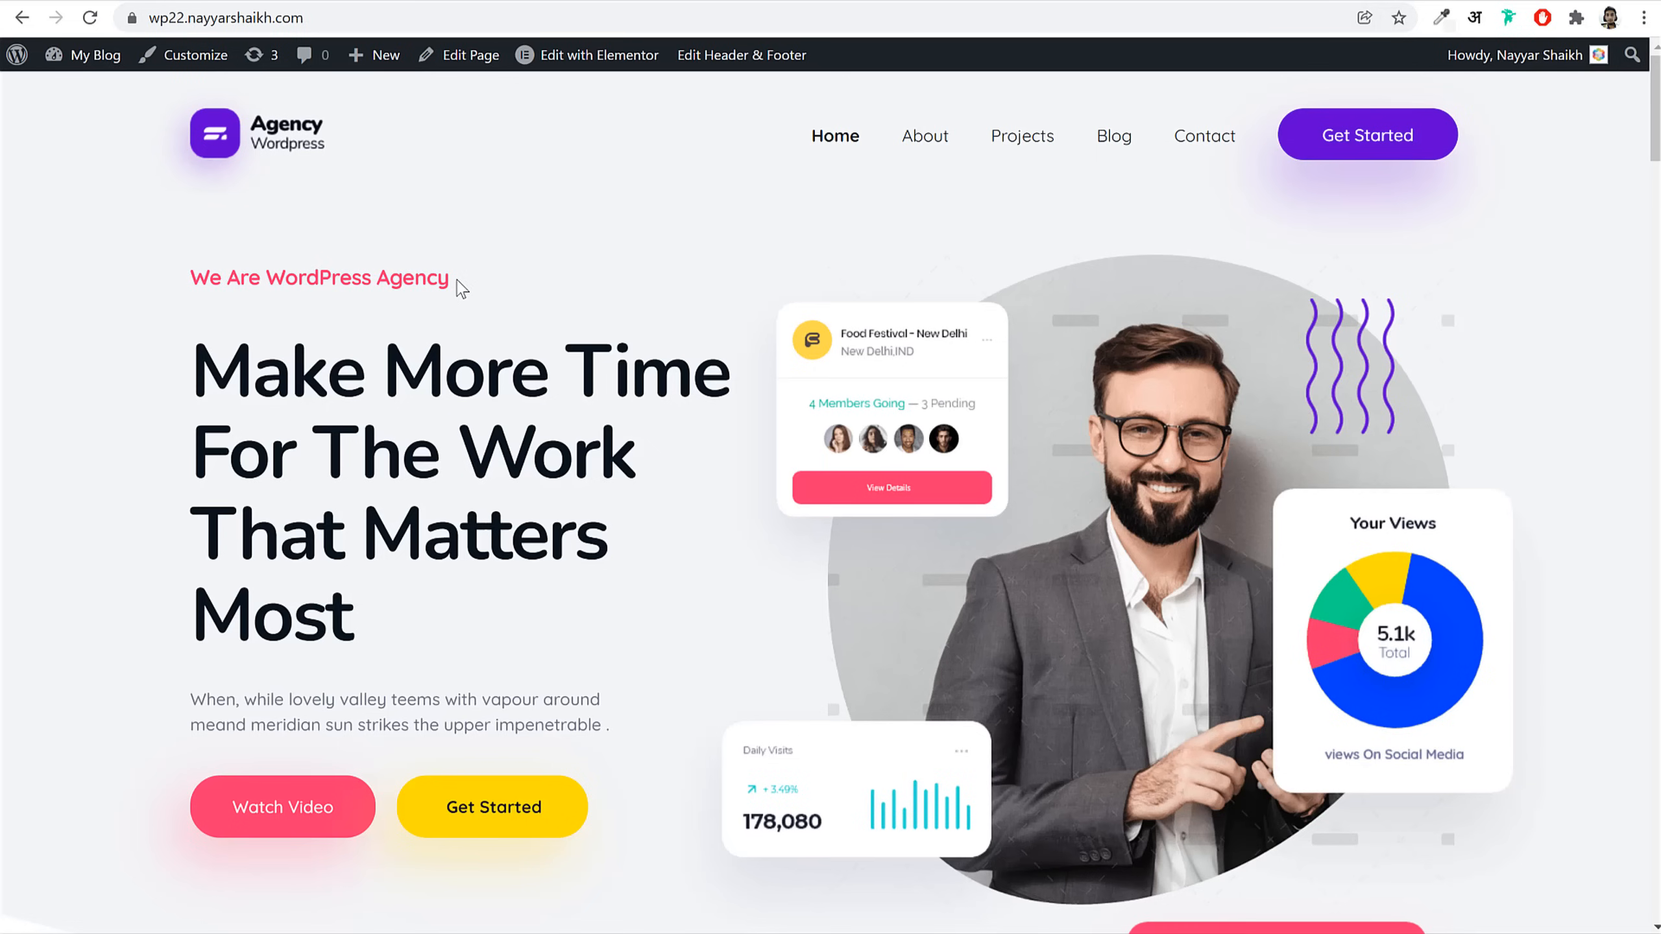
left_click_drag(459, 288, 185, 280)
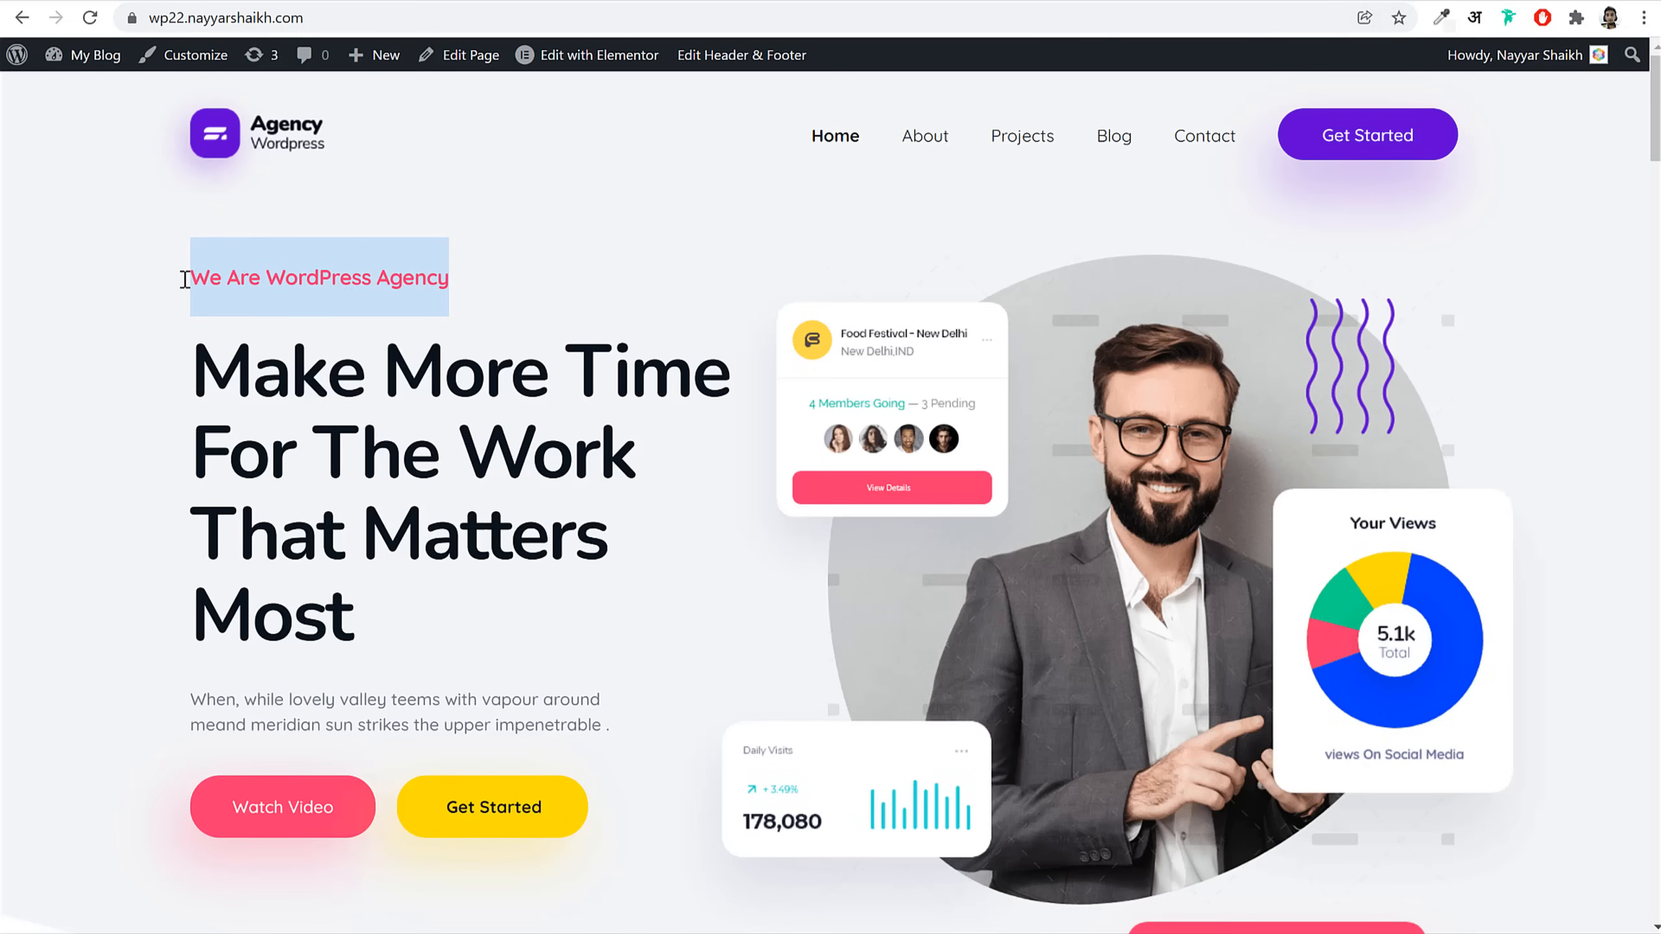
left_click(403, 278)
mouse_move(383, 285)
left_mouse_down()
mouse_move(445, 288)
mouse_move(390, 289)
left_mouse_up()
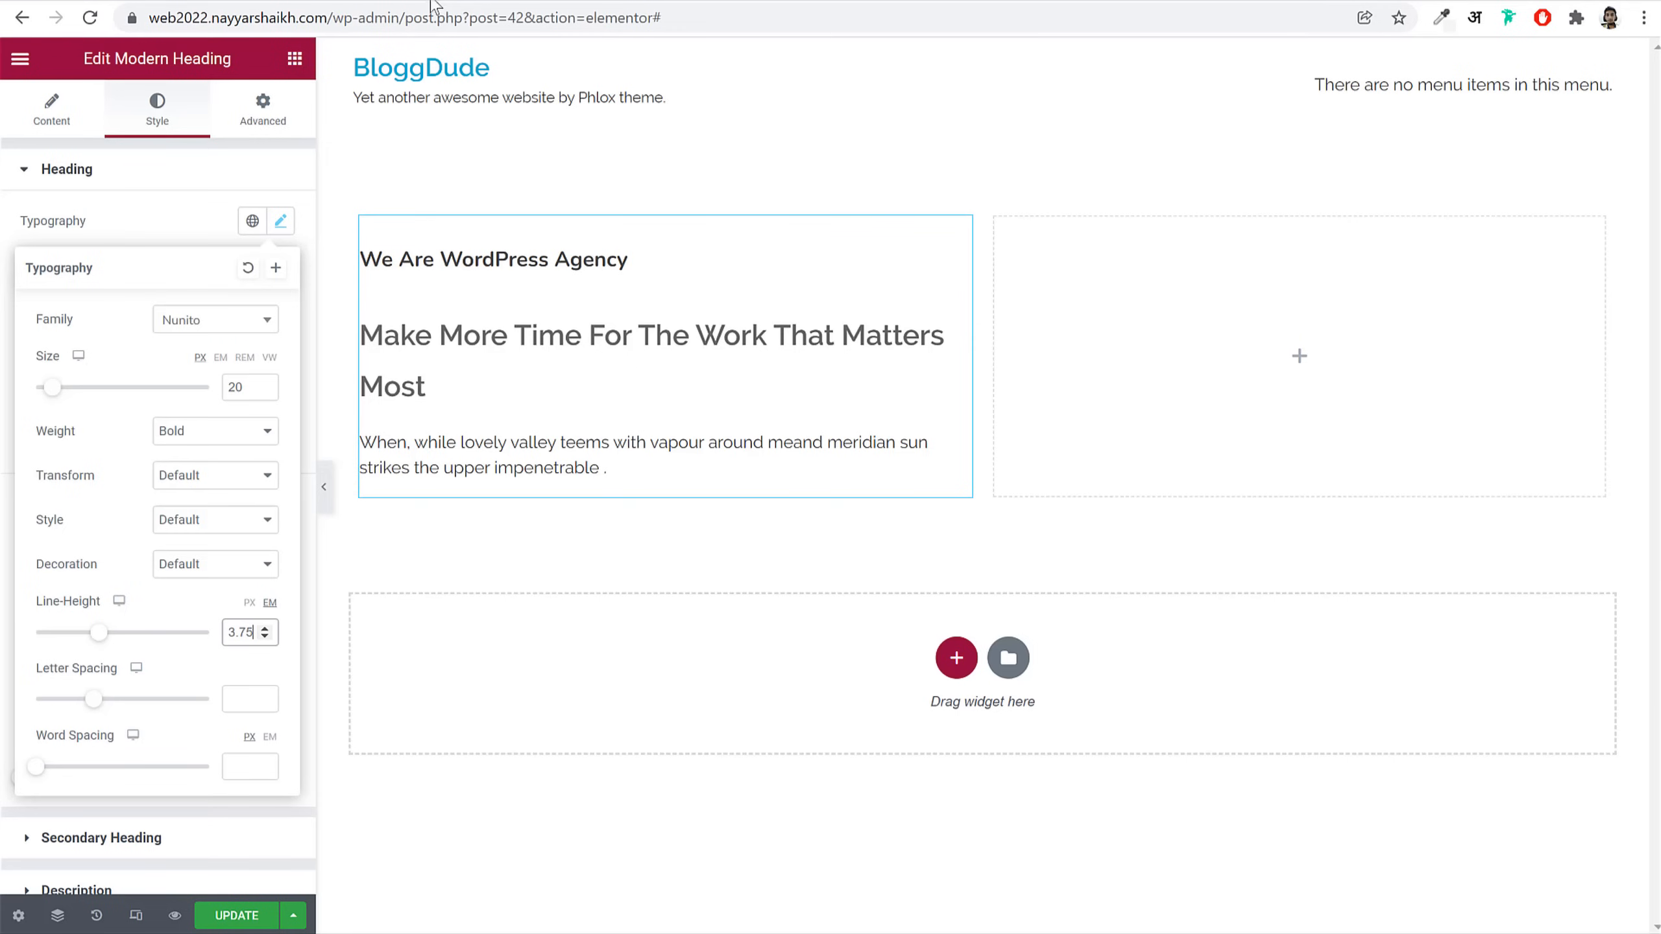
Step: Set the heading's letter spacing to -0.41 and close the typography settings
left_click_drag(39, 669, 122, 673)
left_click(237, 698)
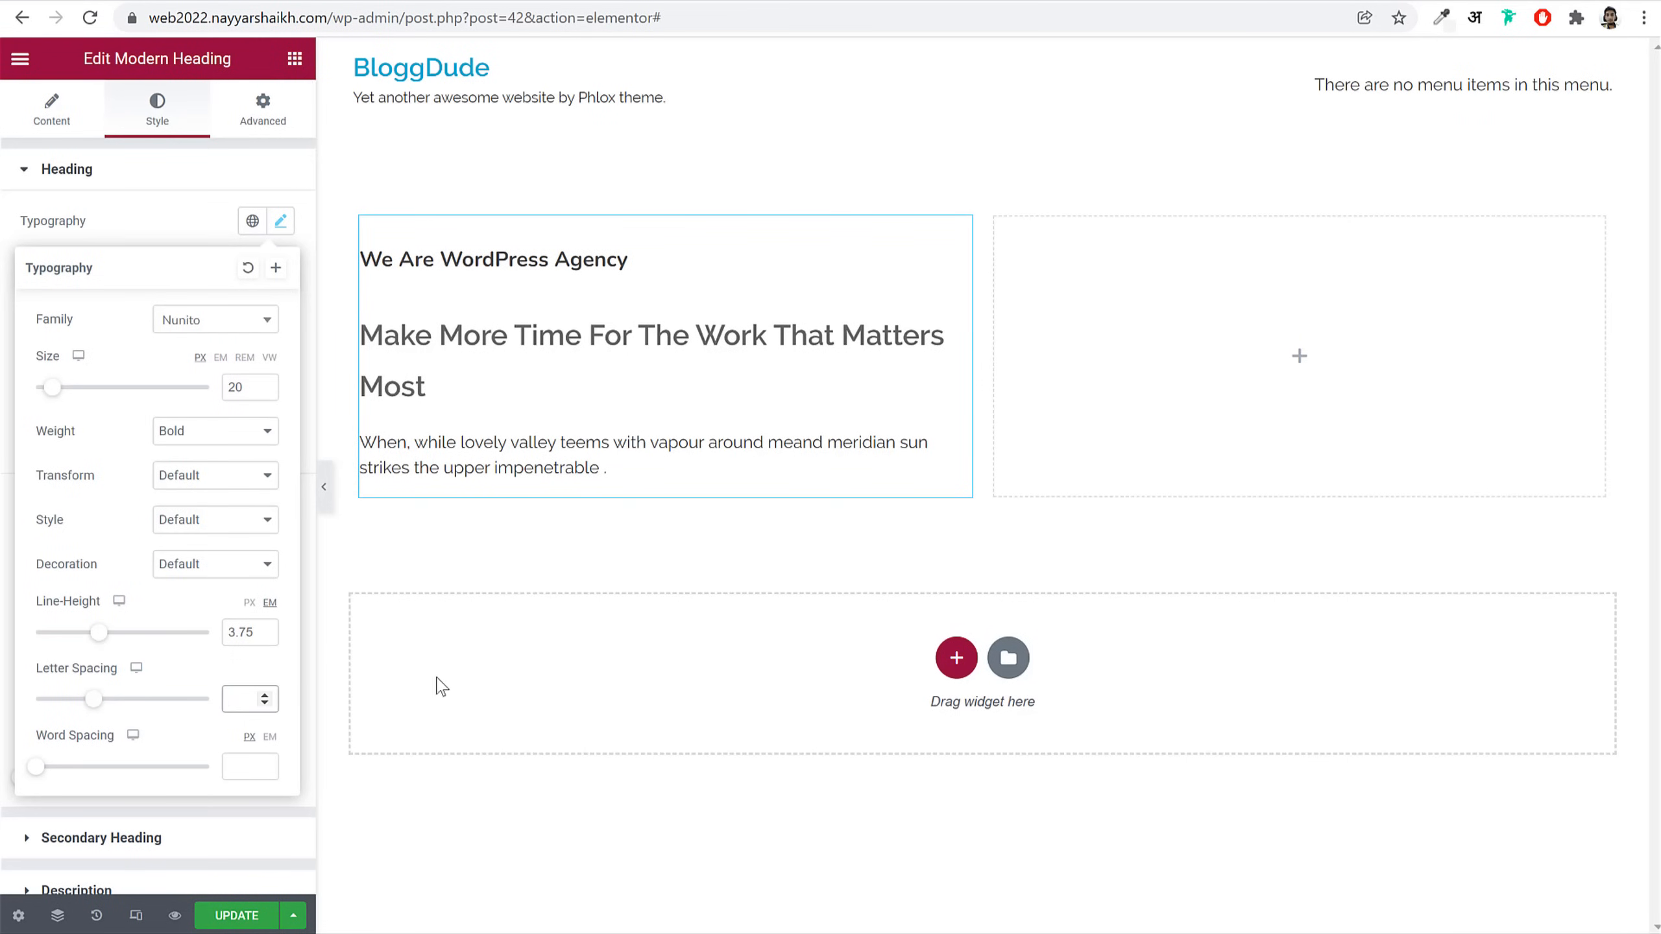
type("1")
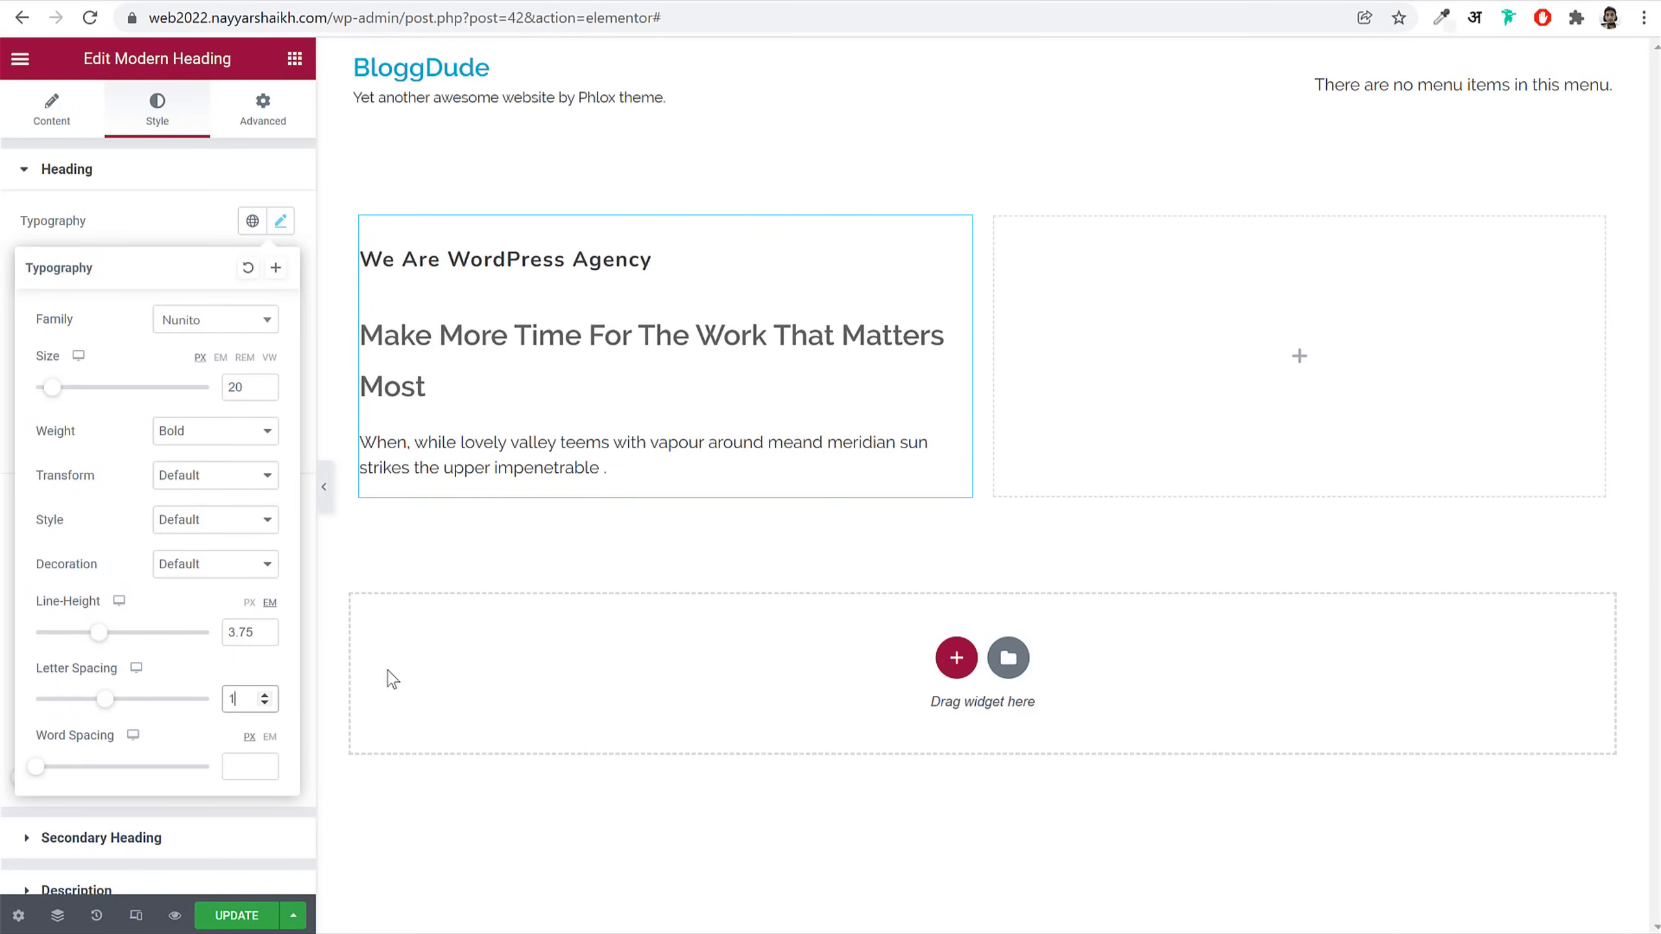
type("0")
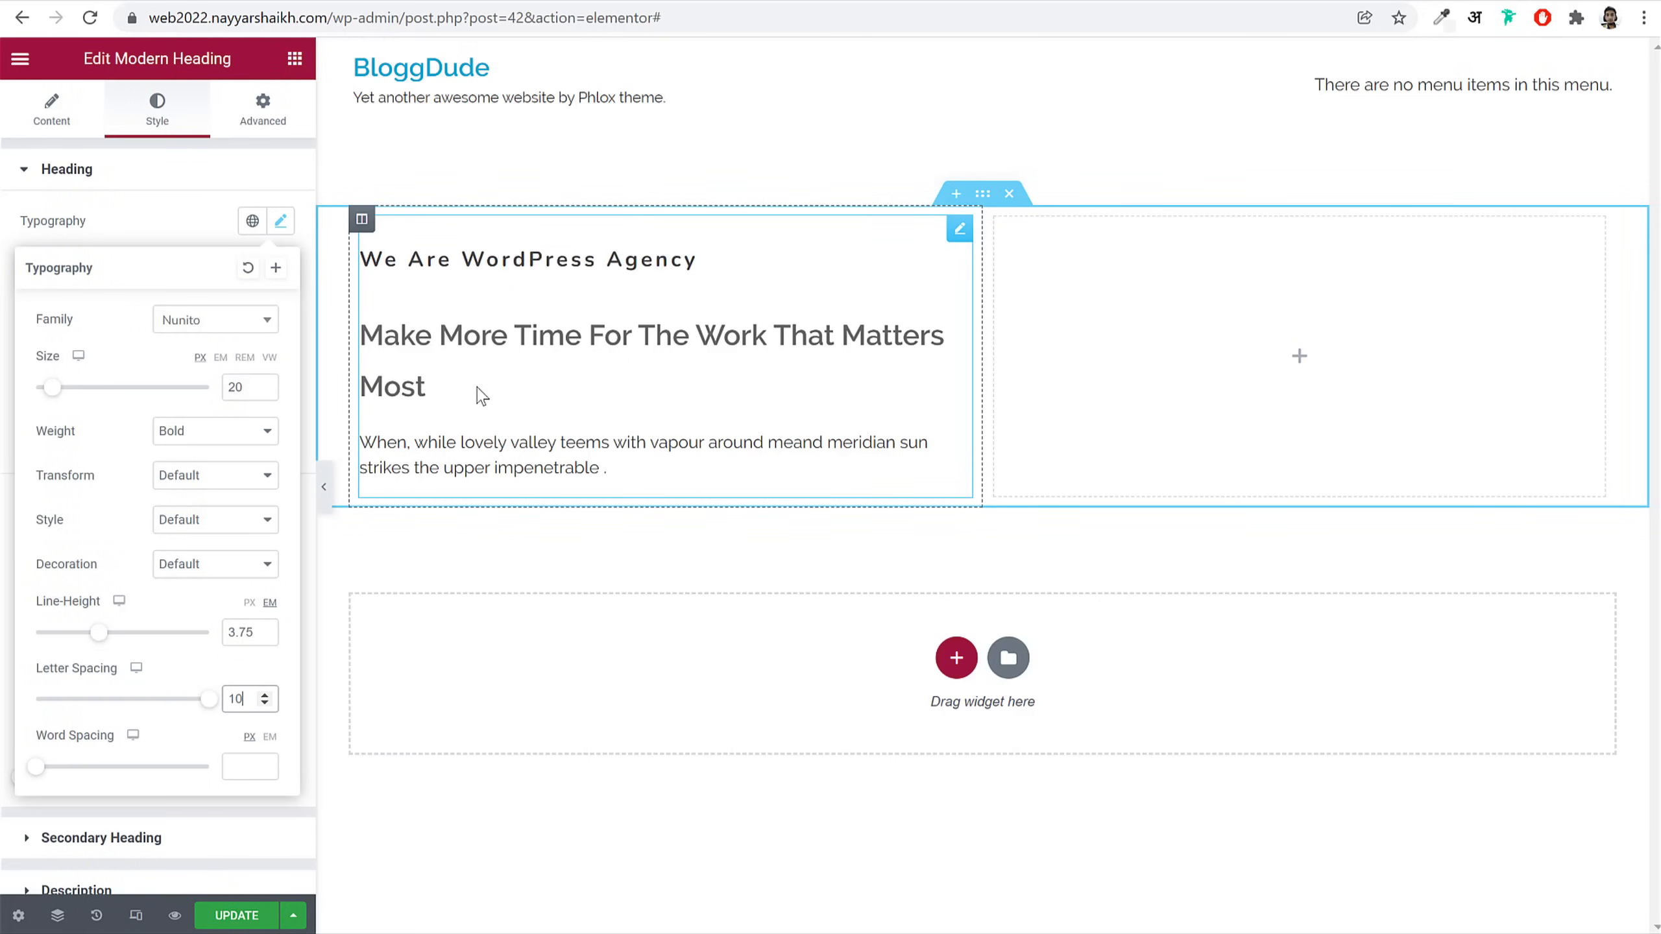
double_click(250, 700)
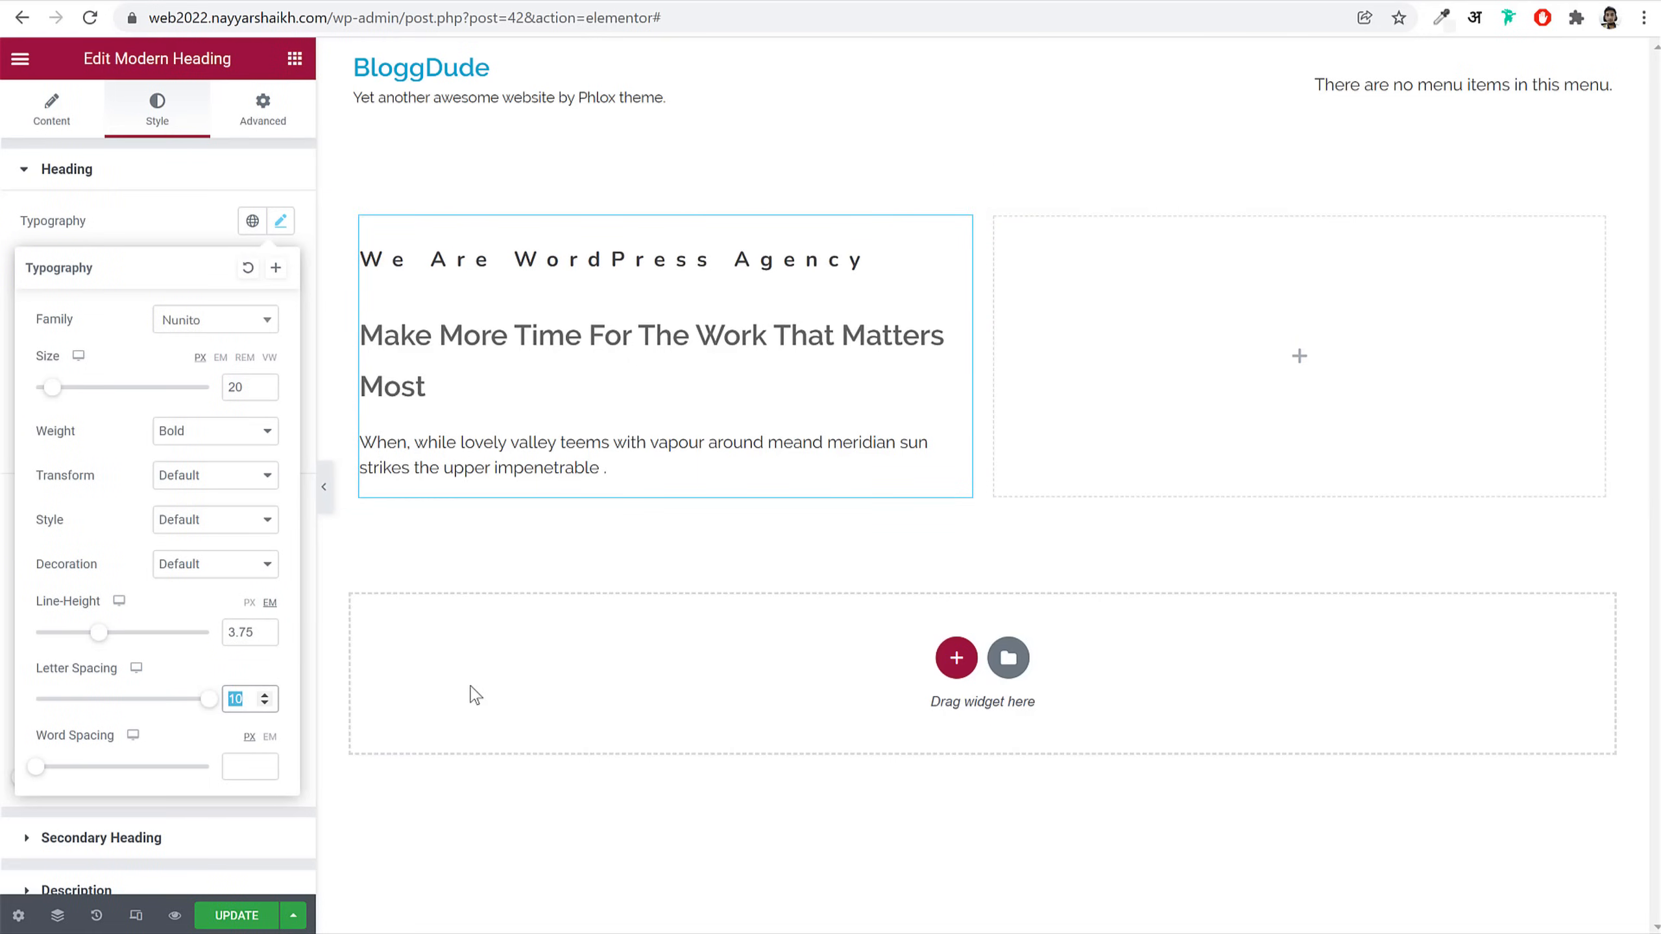
type("-0.41")
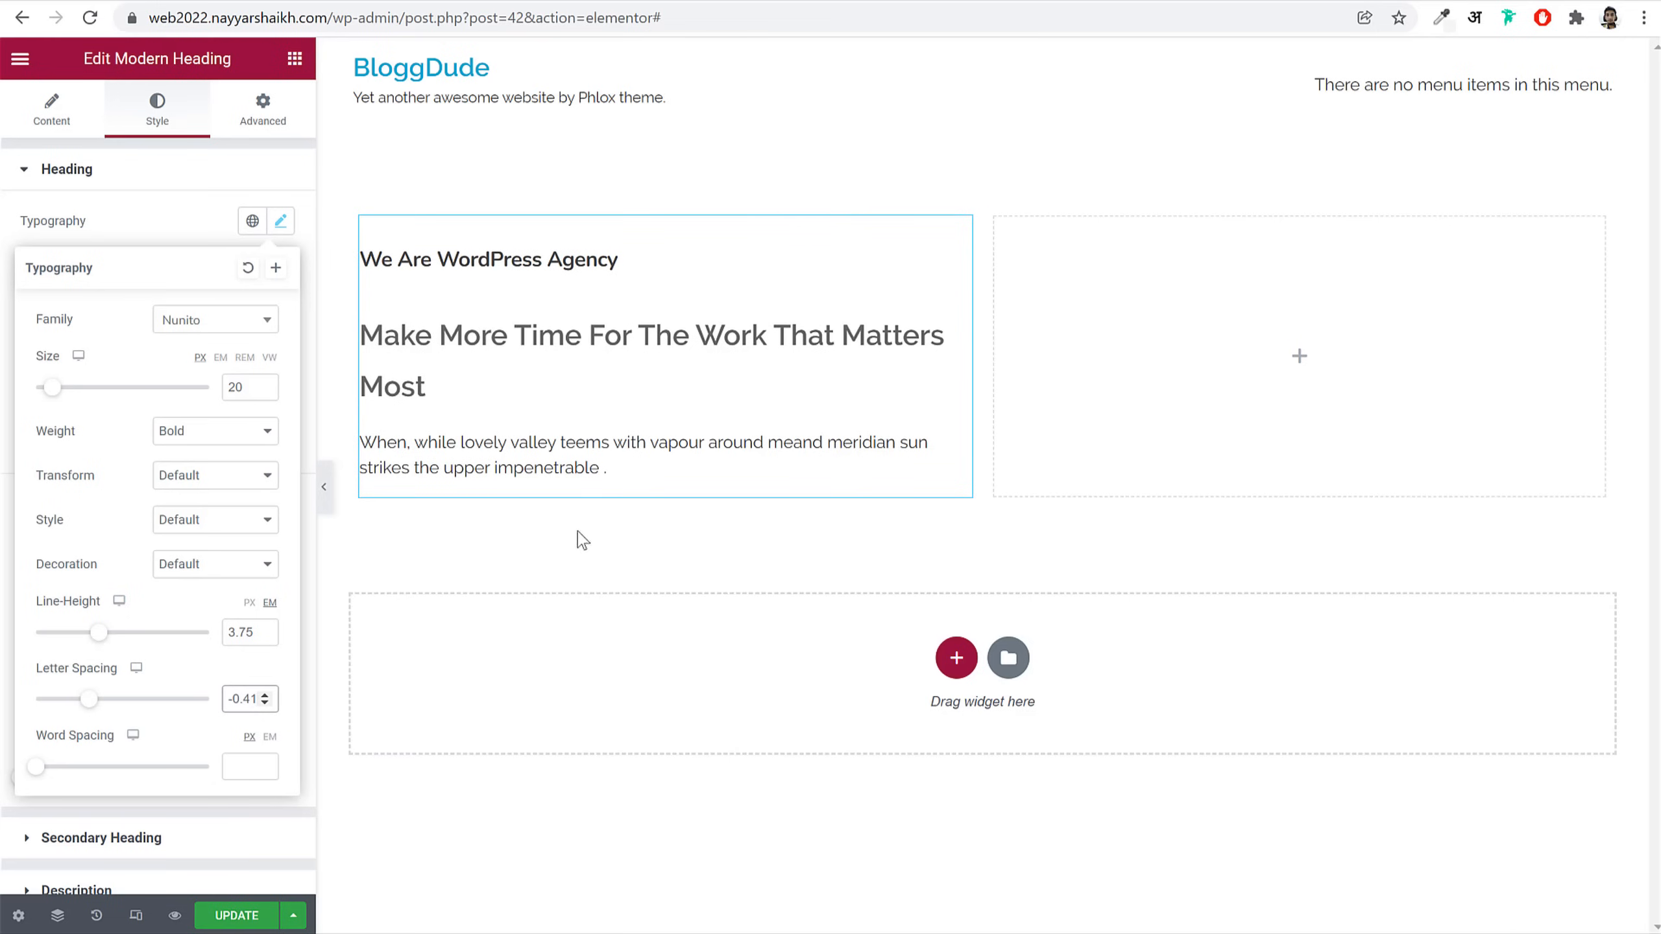
left_click(283, 226)
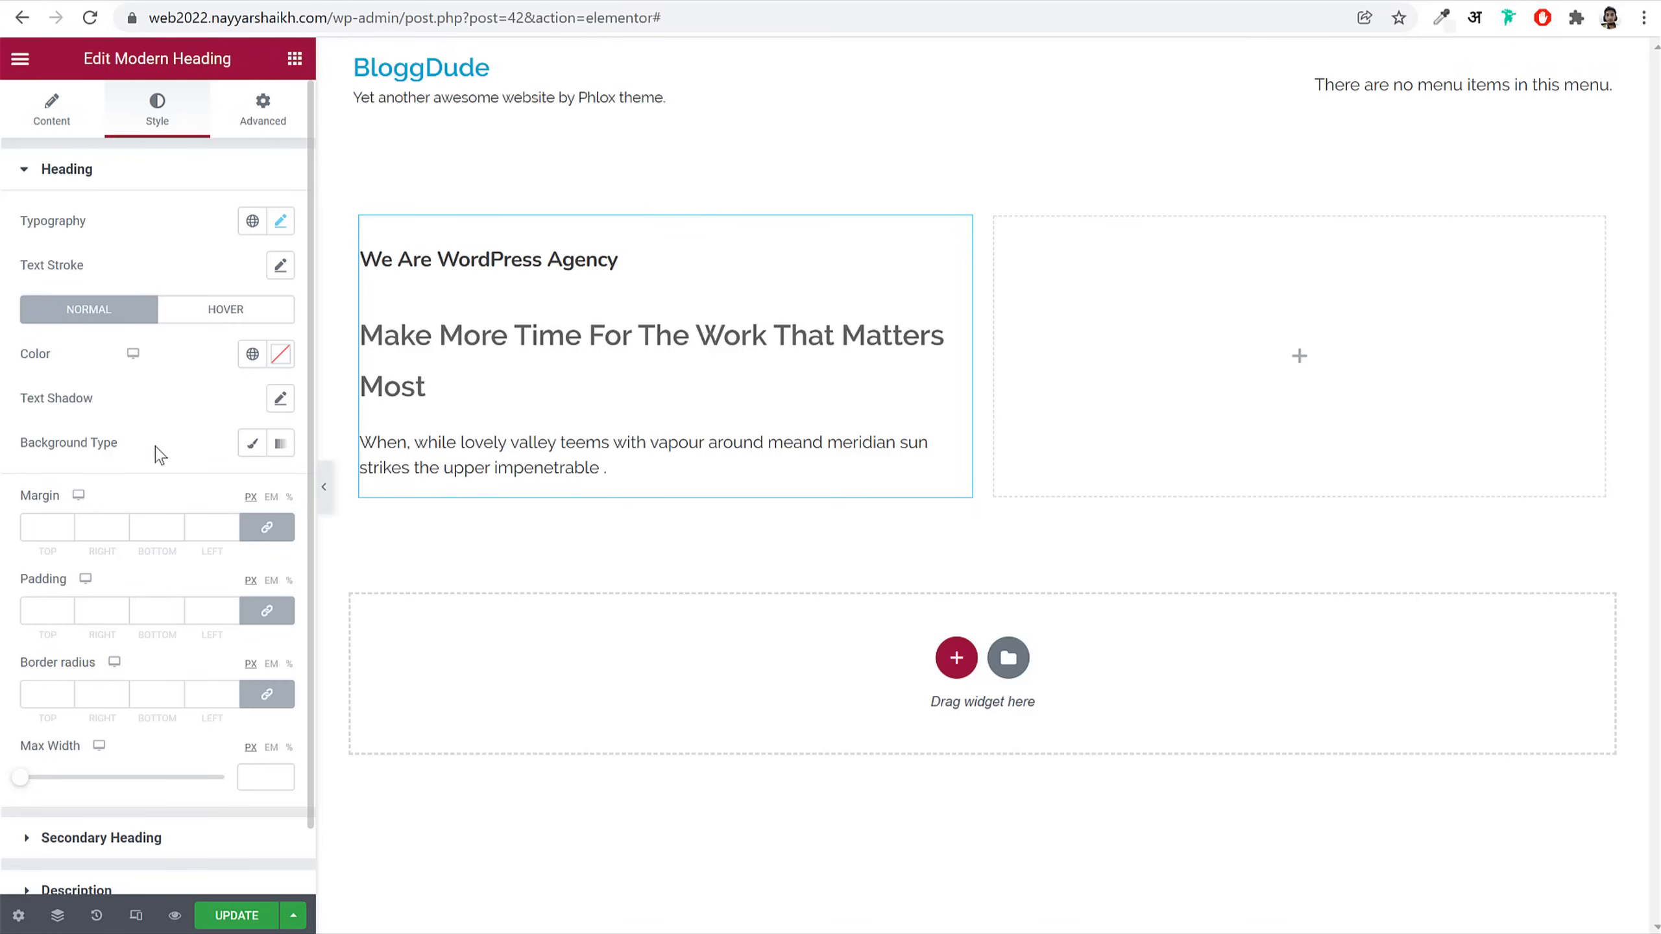
Step: Copy the live tagline's colour #fd346e from DevTools into the heading's Color
left_click(281, 357)
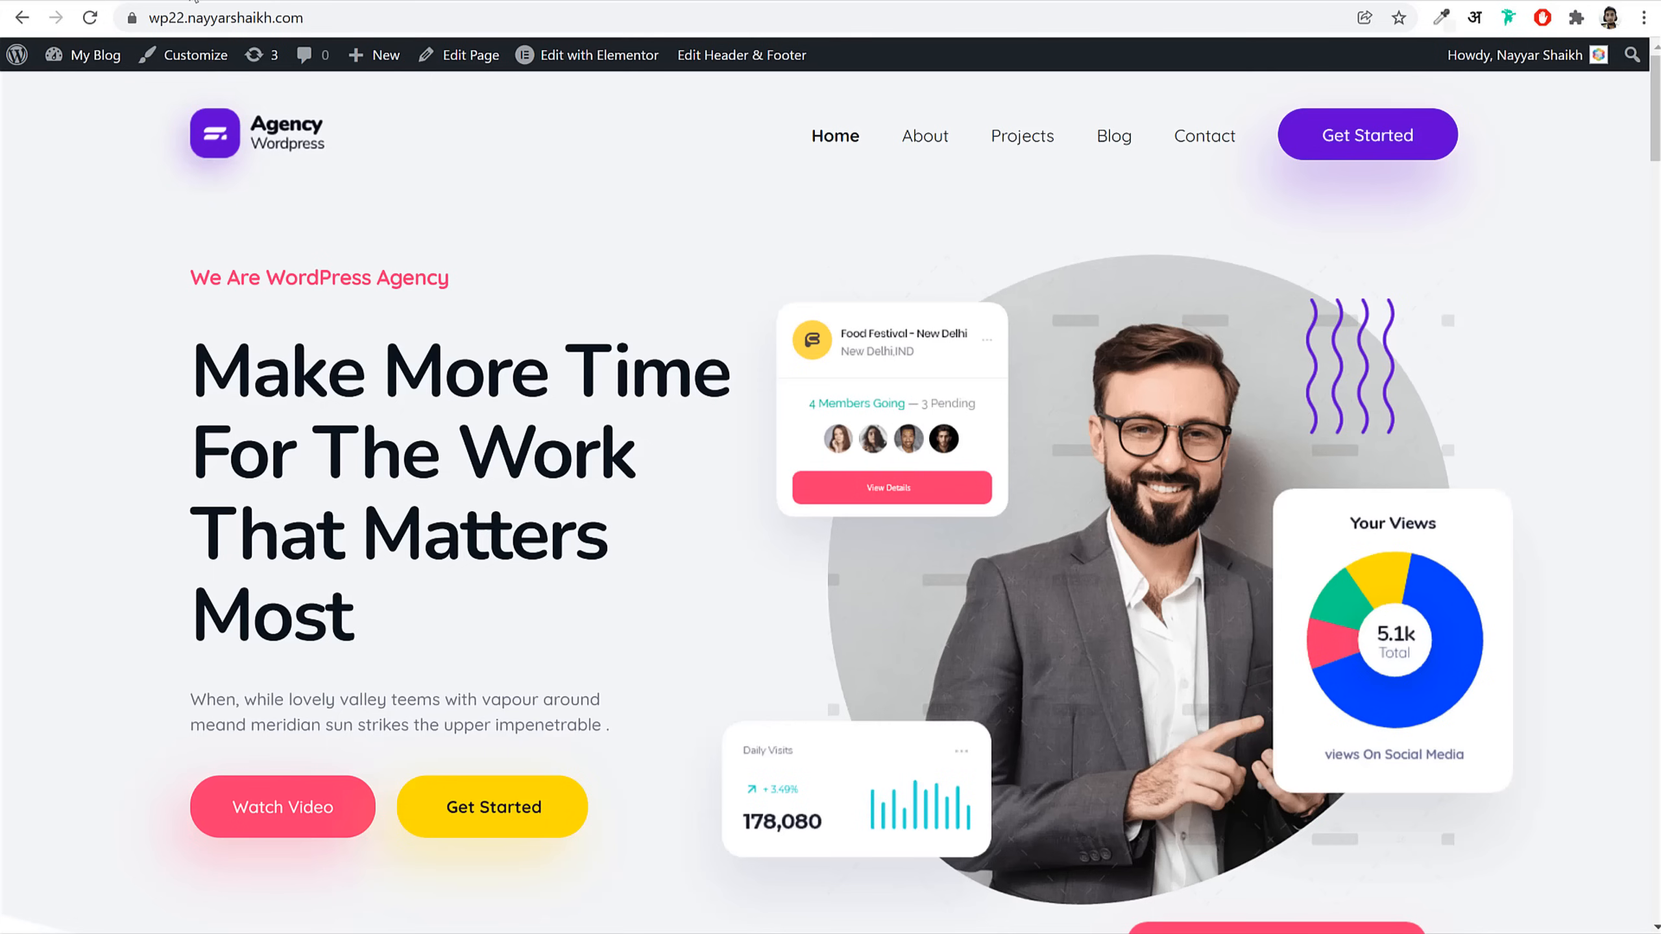
triple_click(292, 280)
right_click(299, 279)
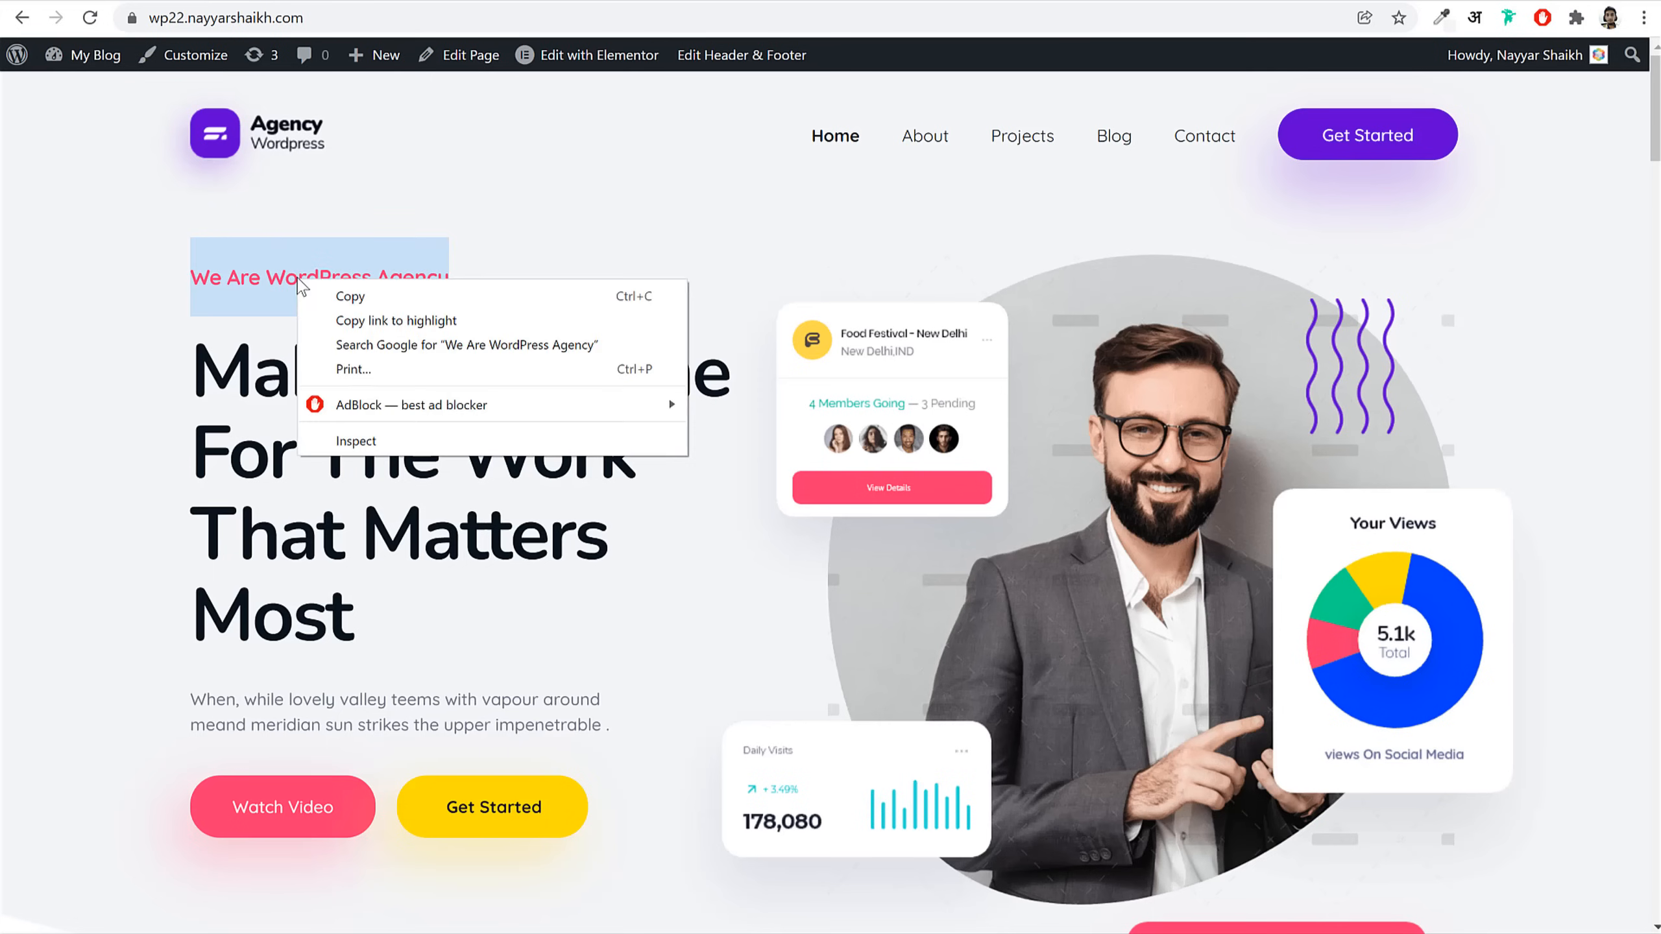
left_click(387, 441)
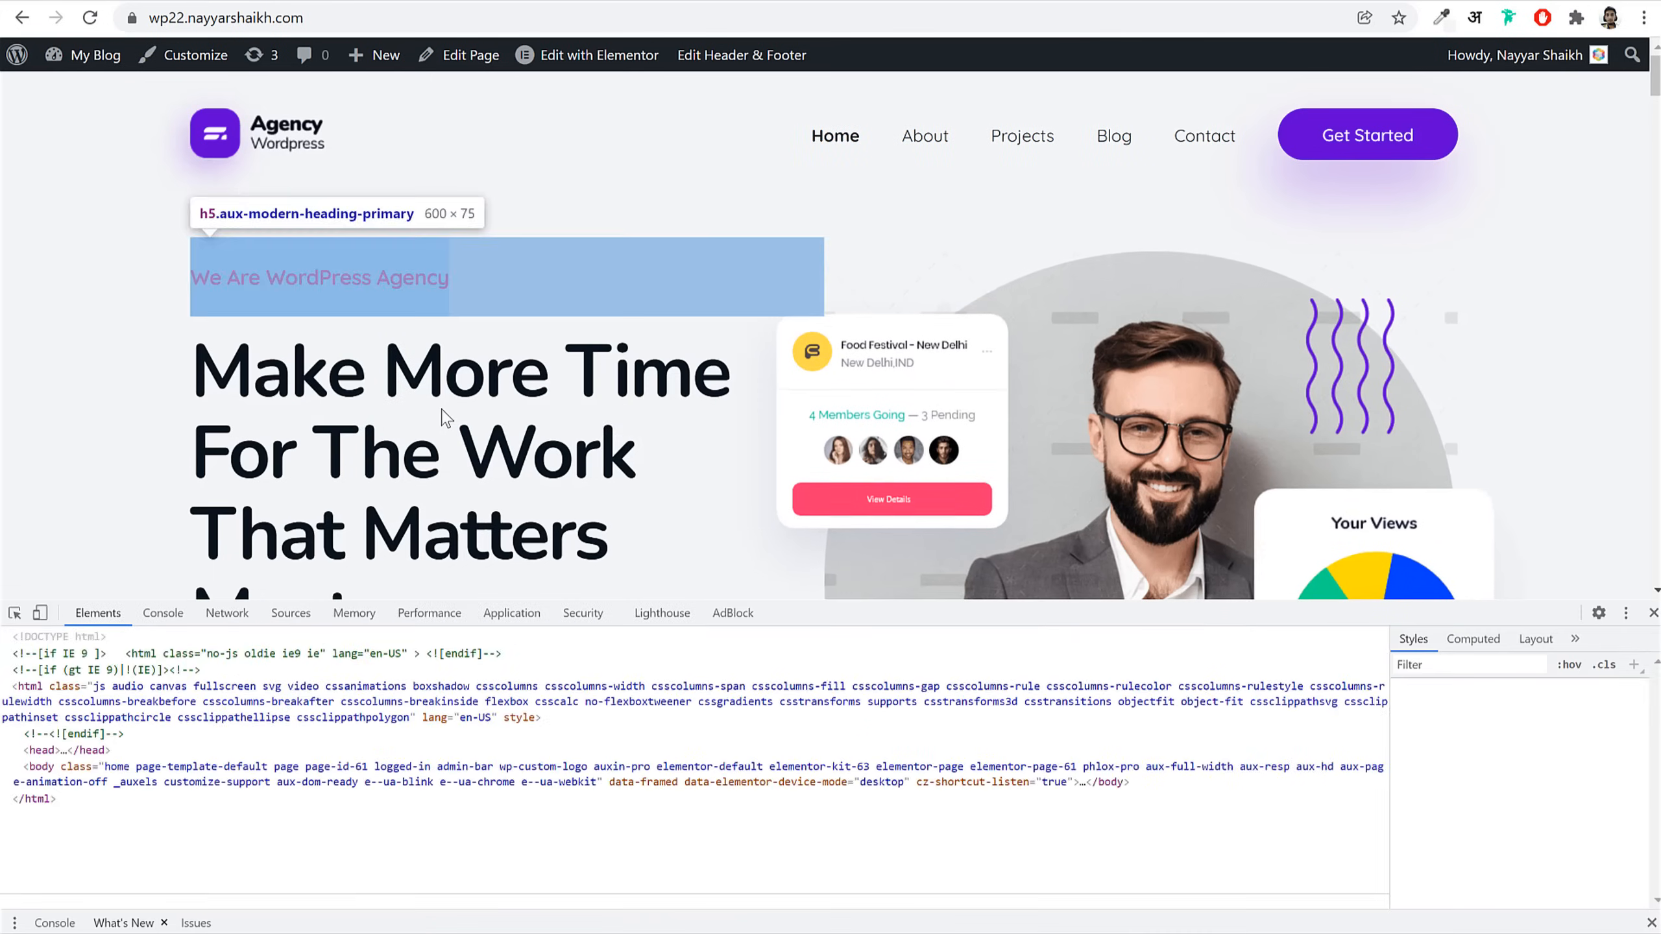
left_click(1495, 830)
key("ctrl+c")
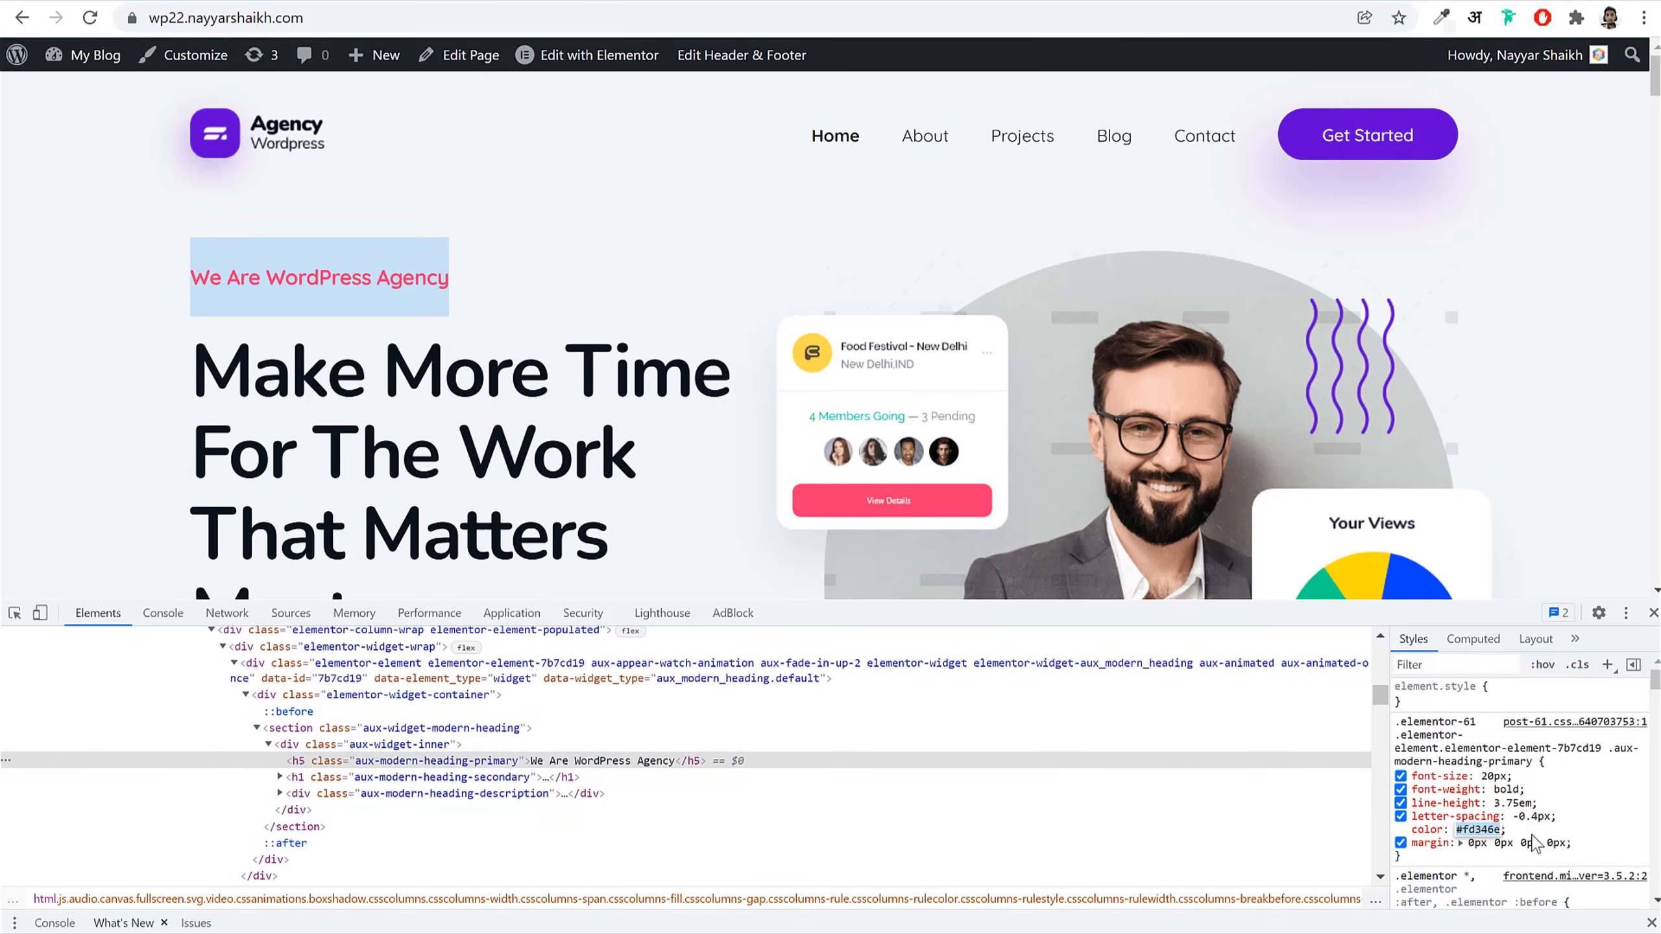
key("F12")
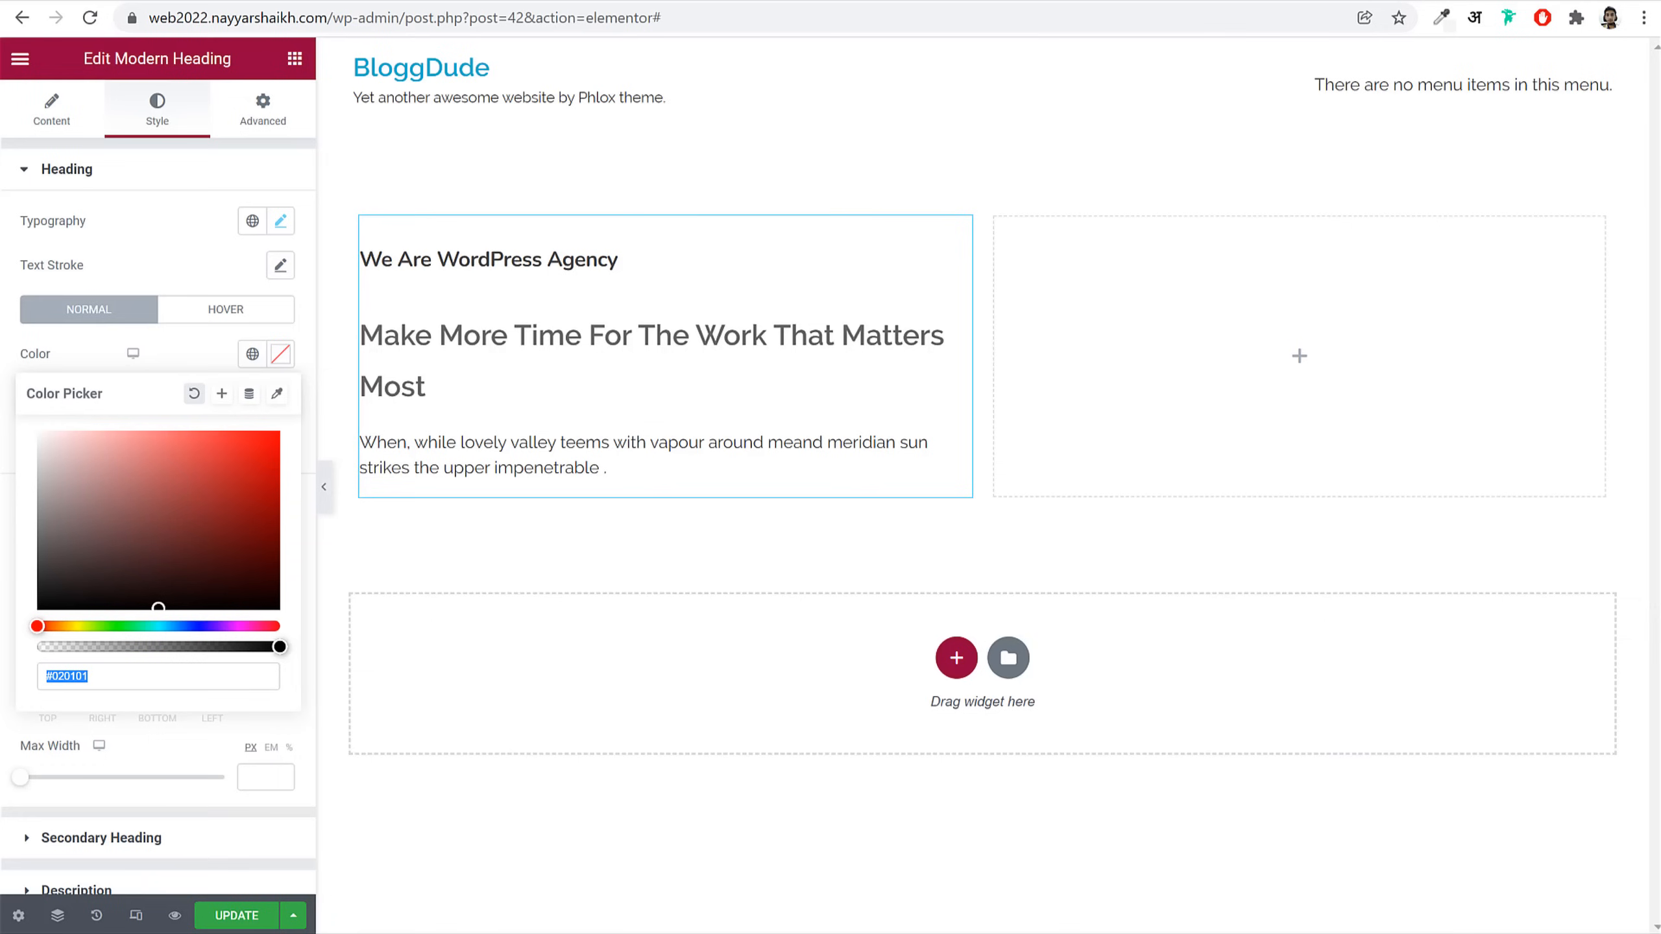
key("ctrl+v")
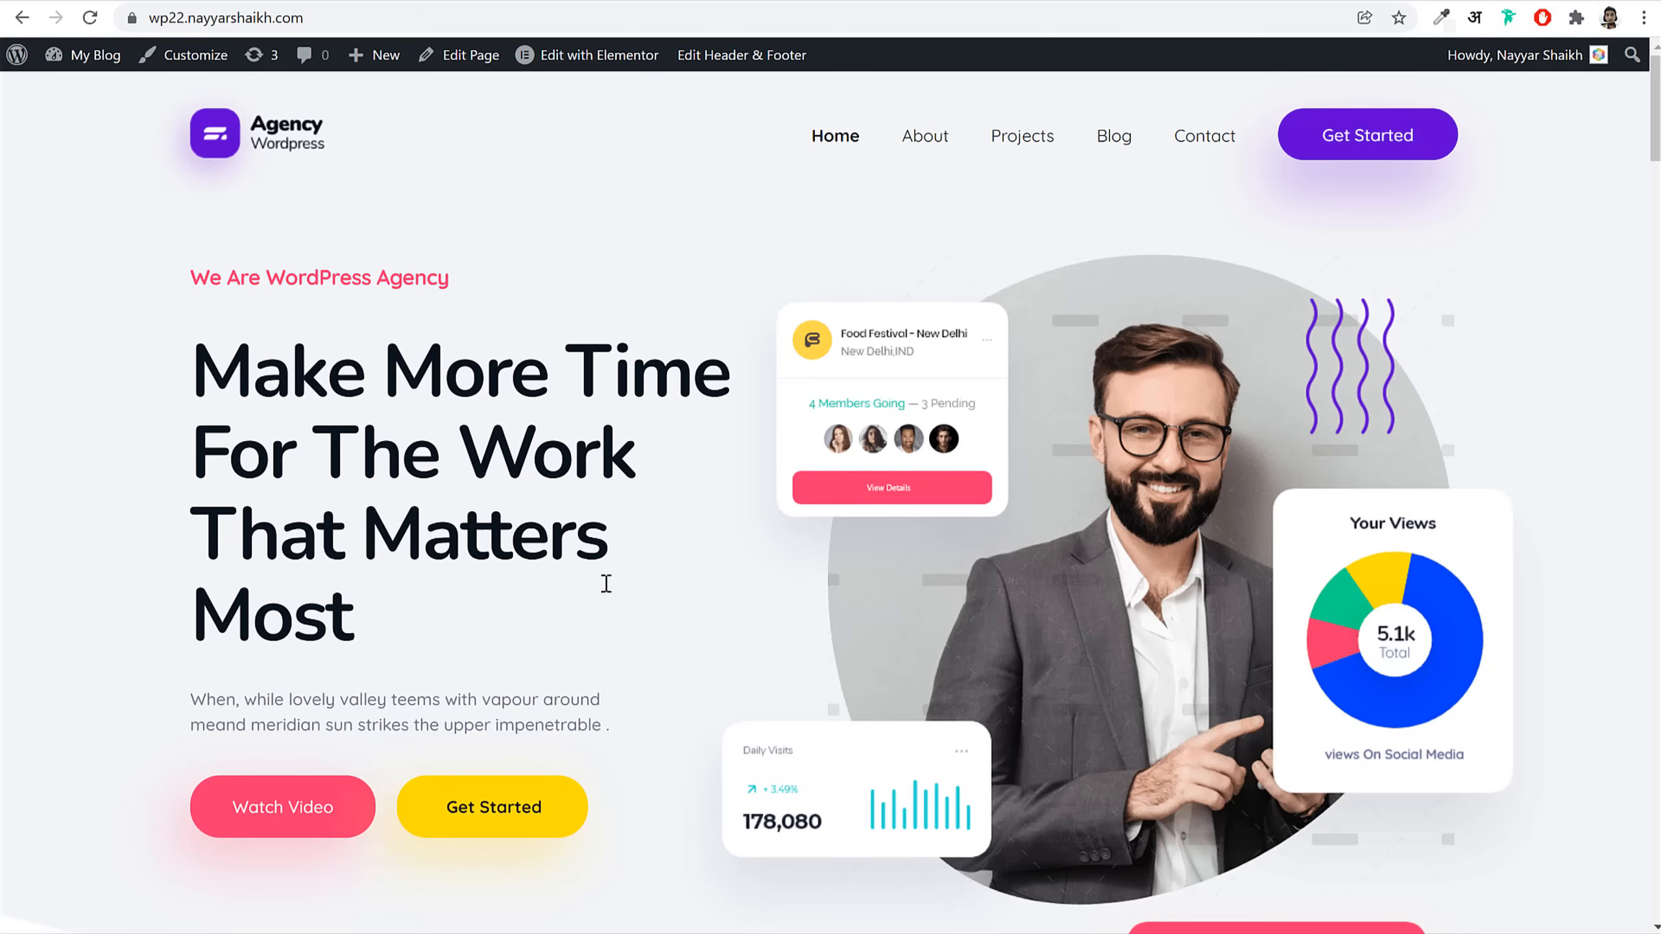
scroll(606, 582, "down", 3)
scroll(797, 706, "down", 3)
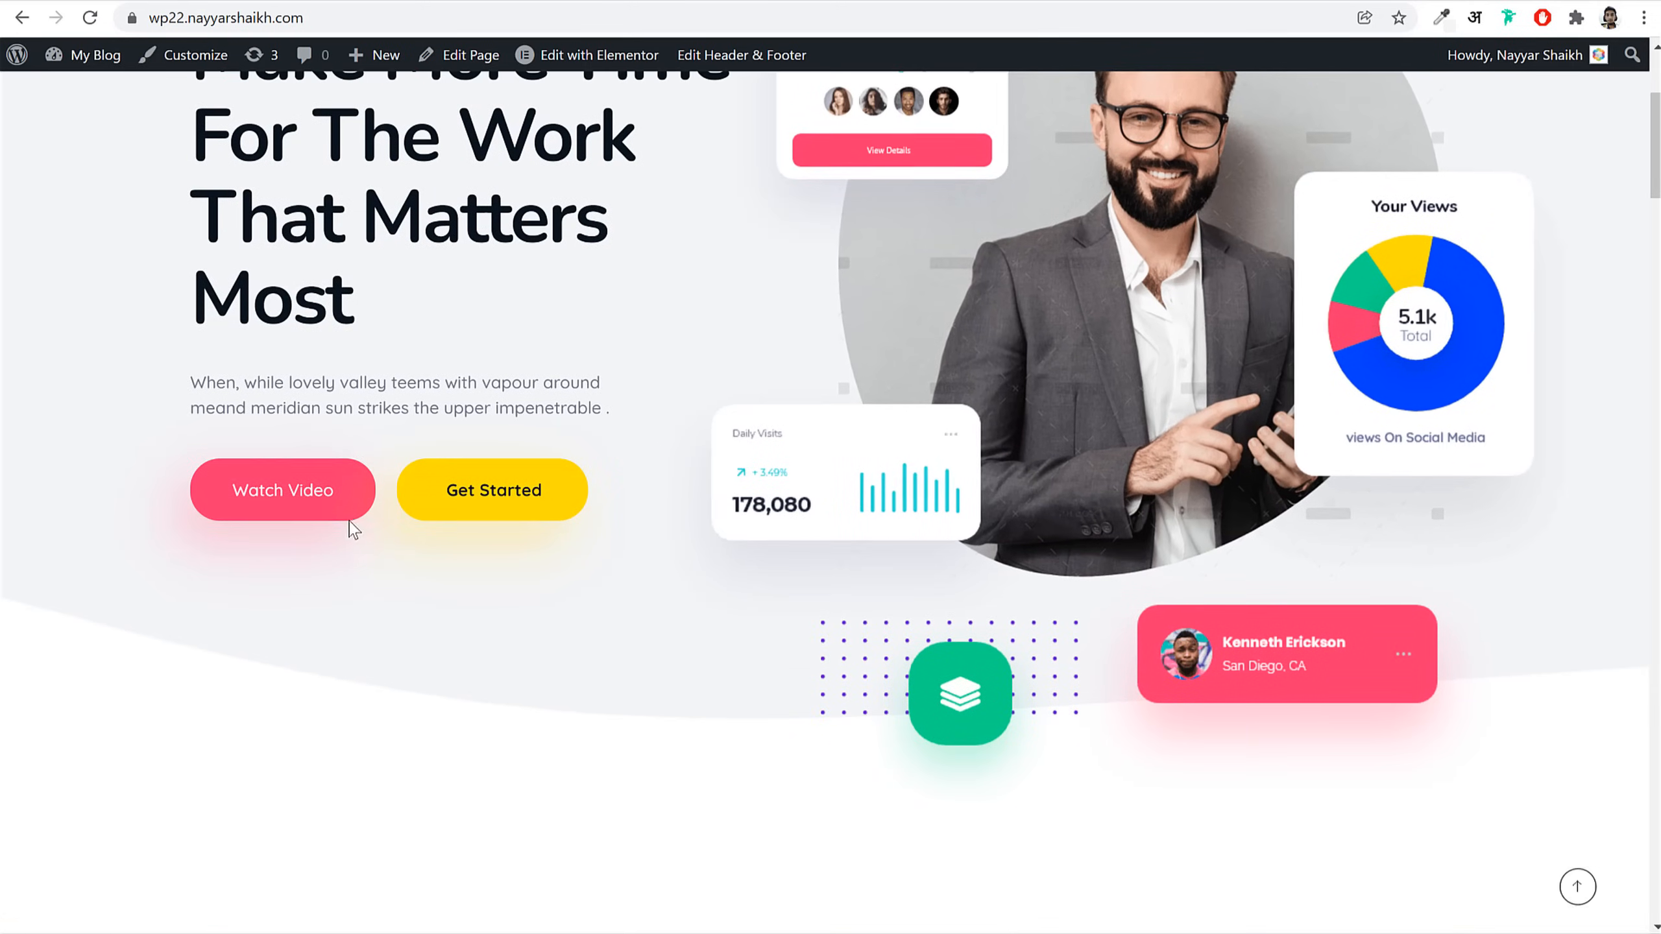
scroll(1360, 705, "down", 10)
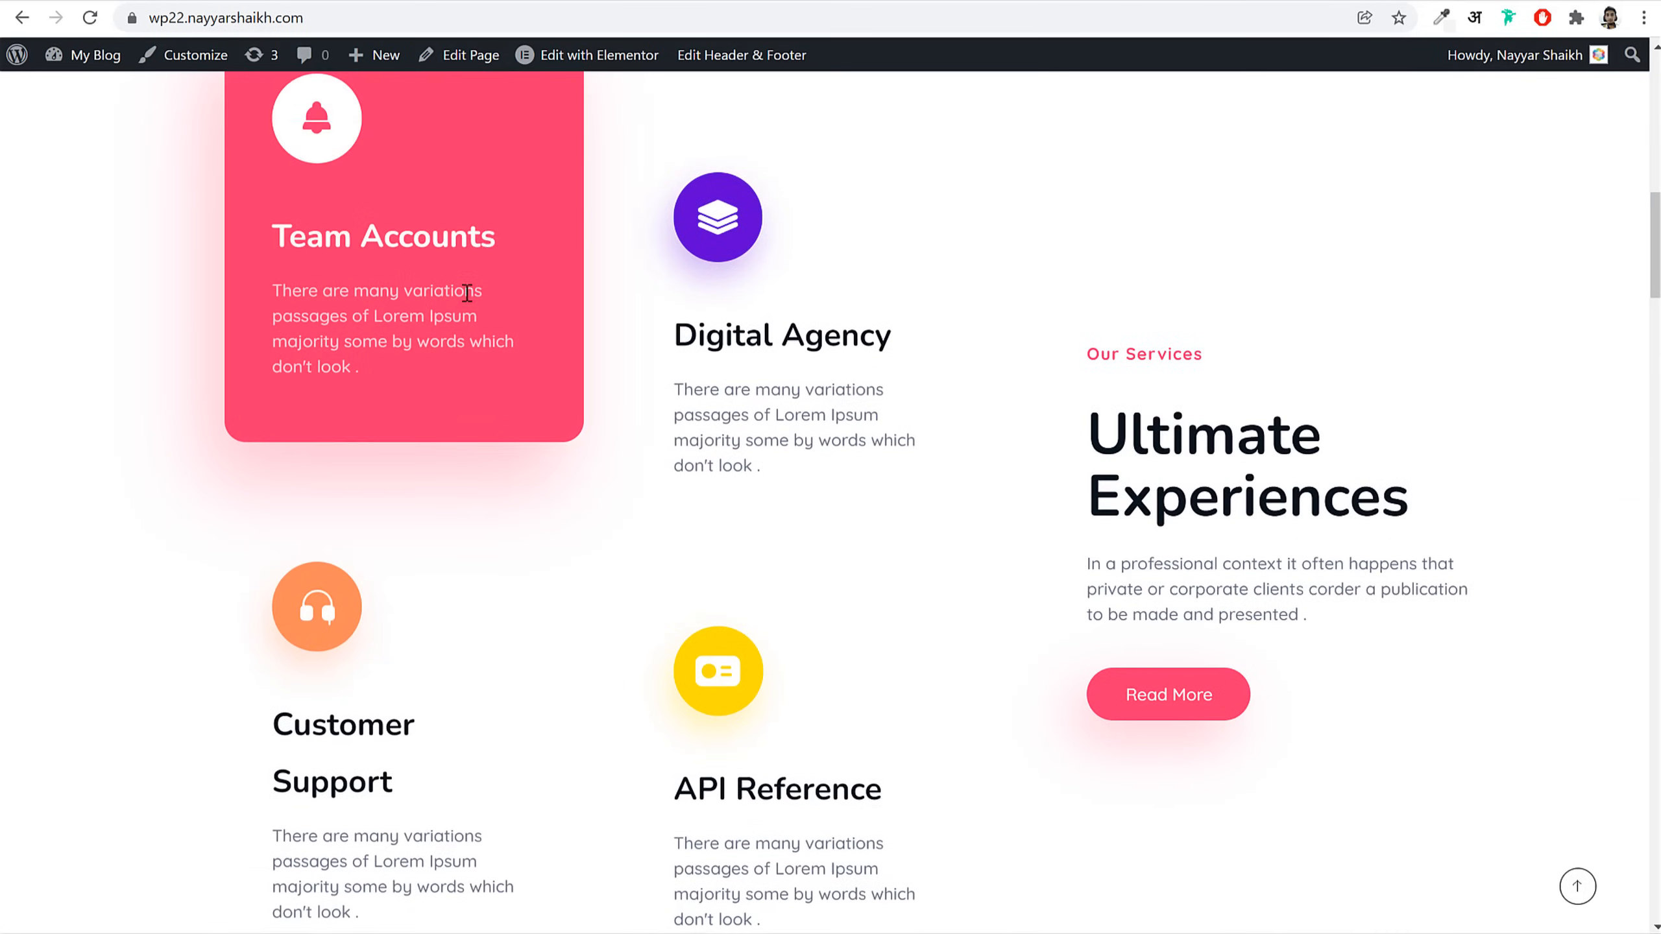
scroll(515, 531, "down", 10)
scroll(871, 467, "up", 13)
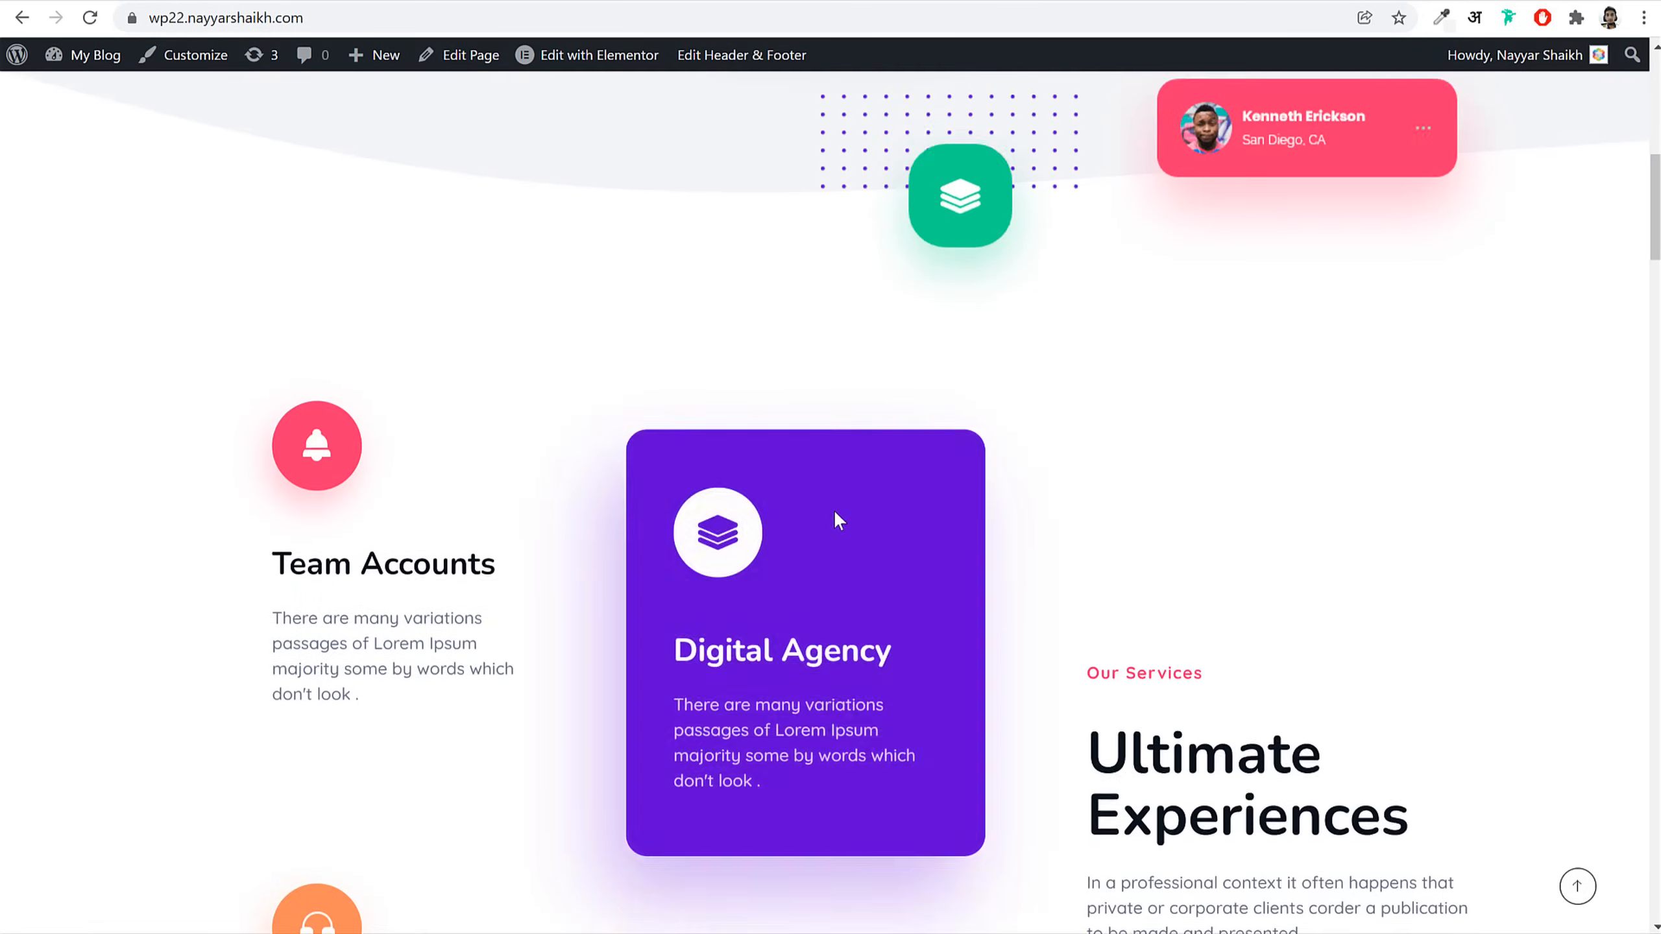
scroll(840, 520, "up", 10)
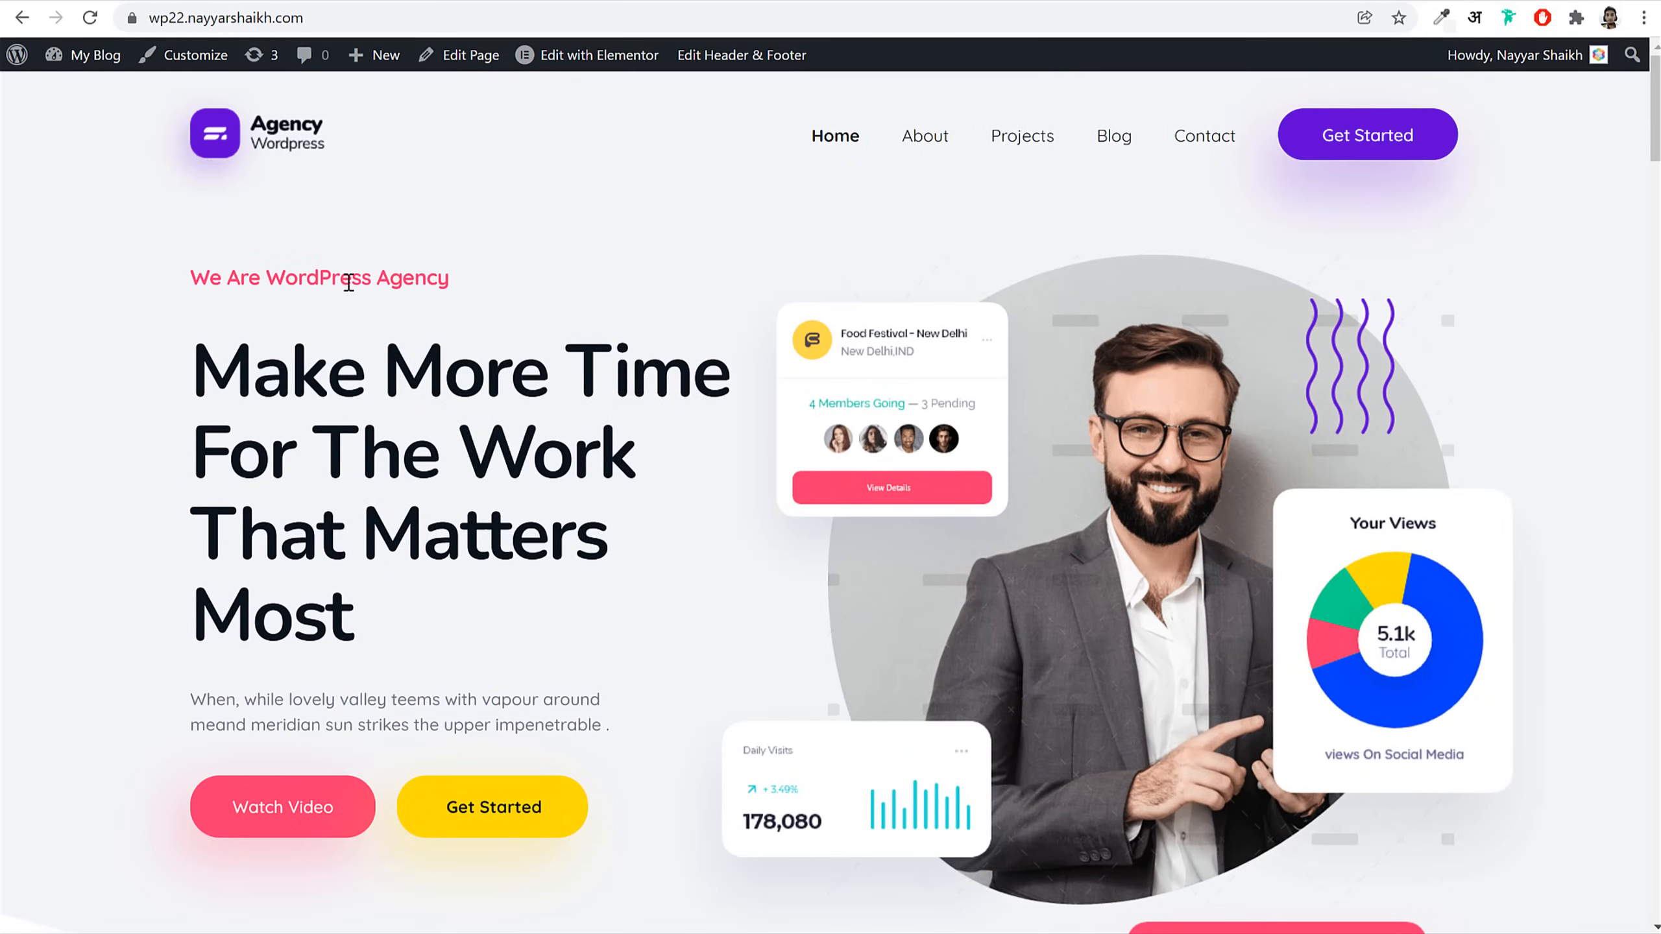
Step: Save #fd346e as a new global colour named Pink
triple_click(349, 283)
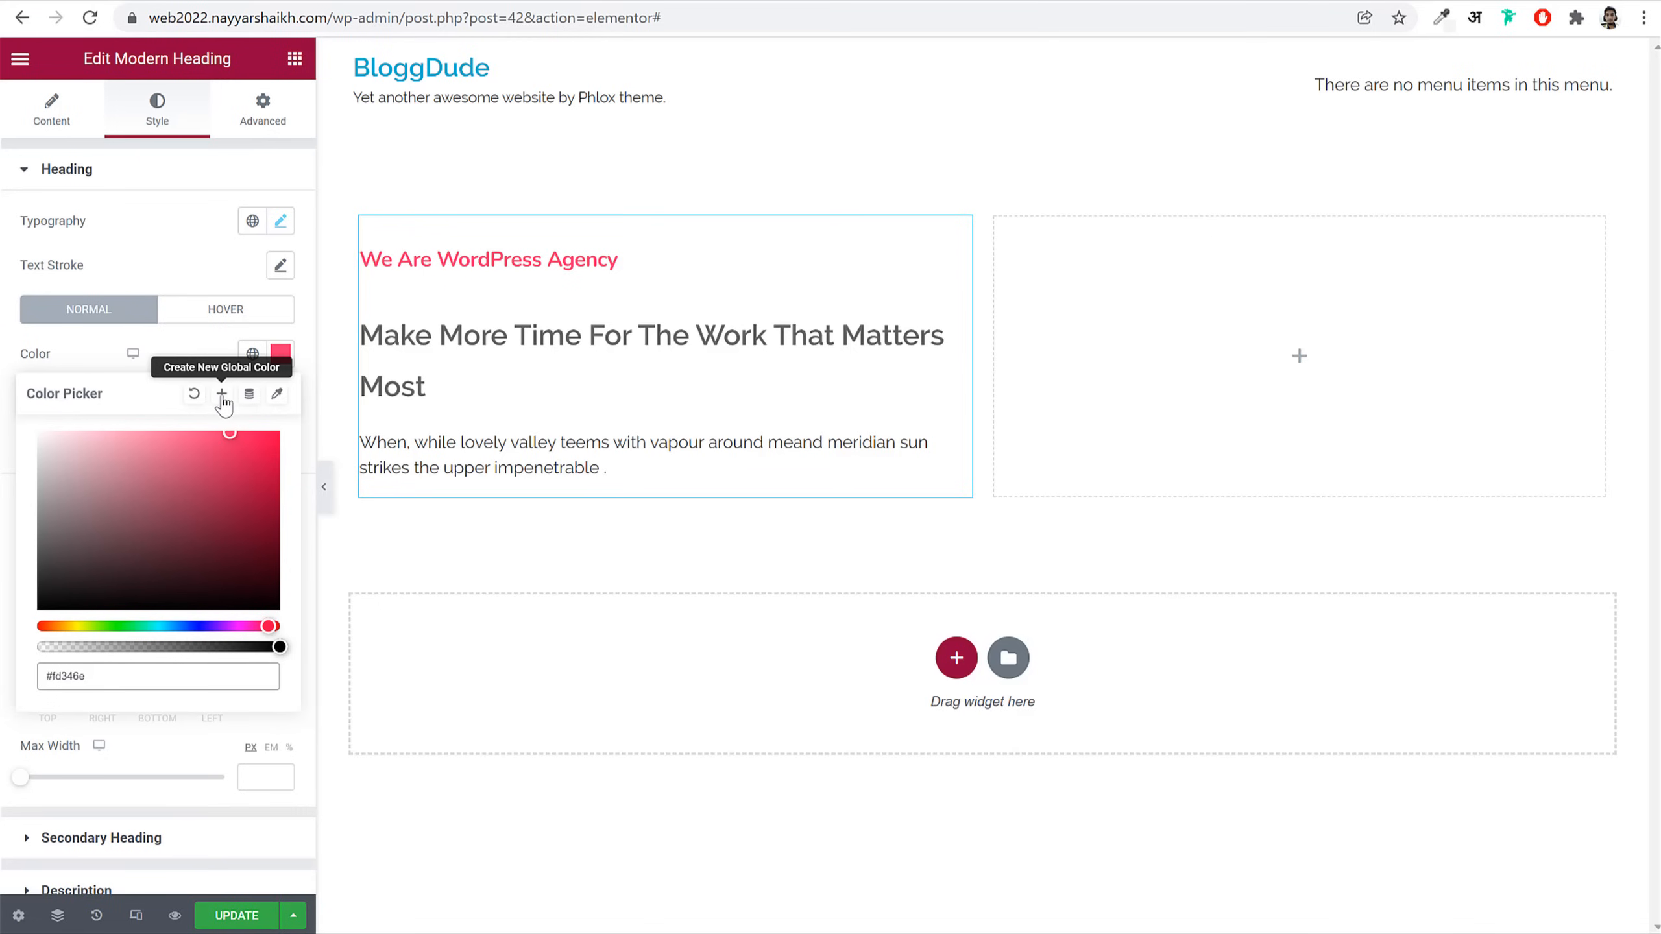
double_click(112, 682)
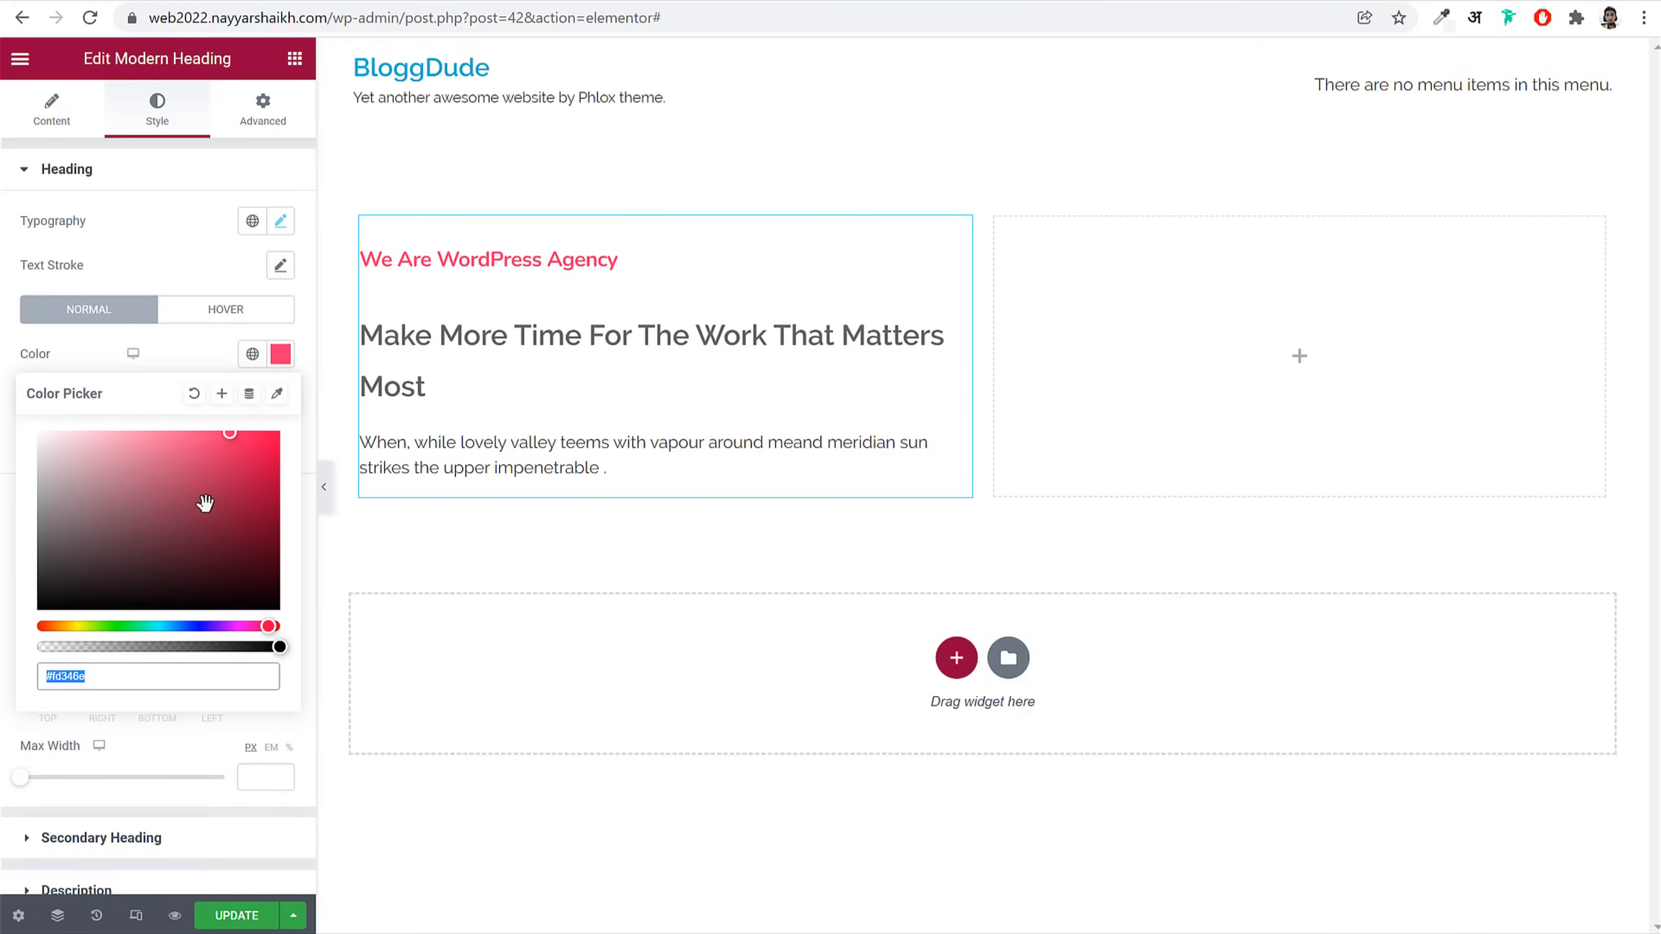
left_click(223, 394)
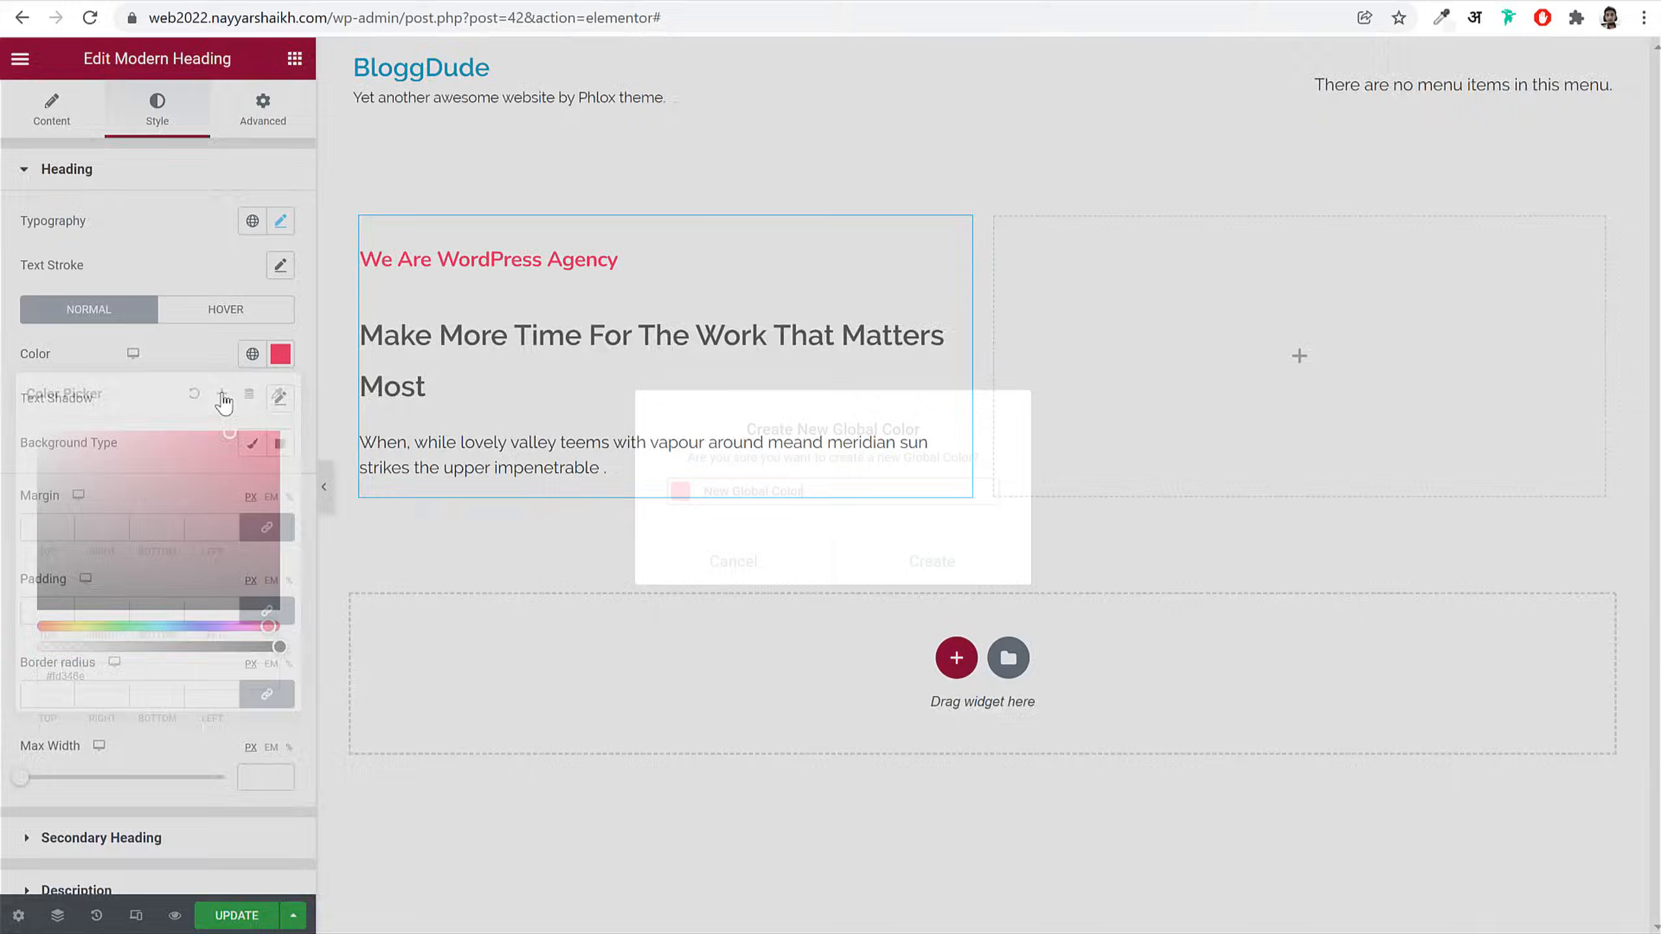
triple_click(800, 492)
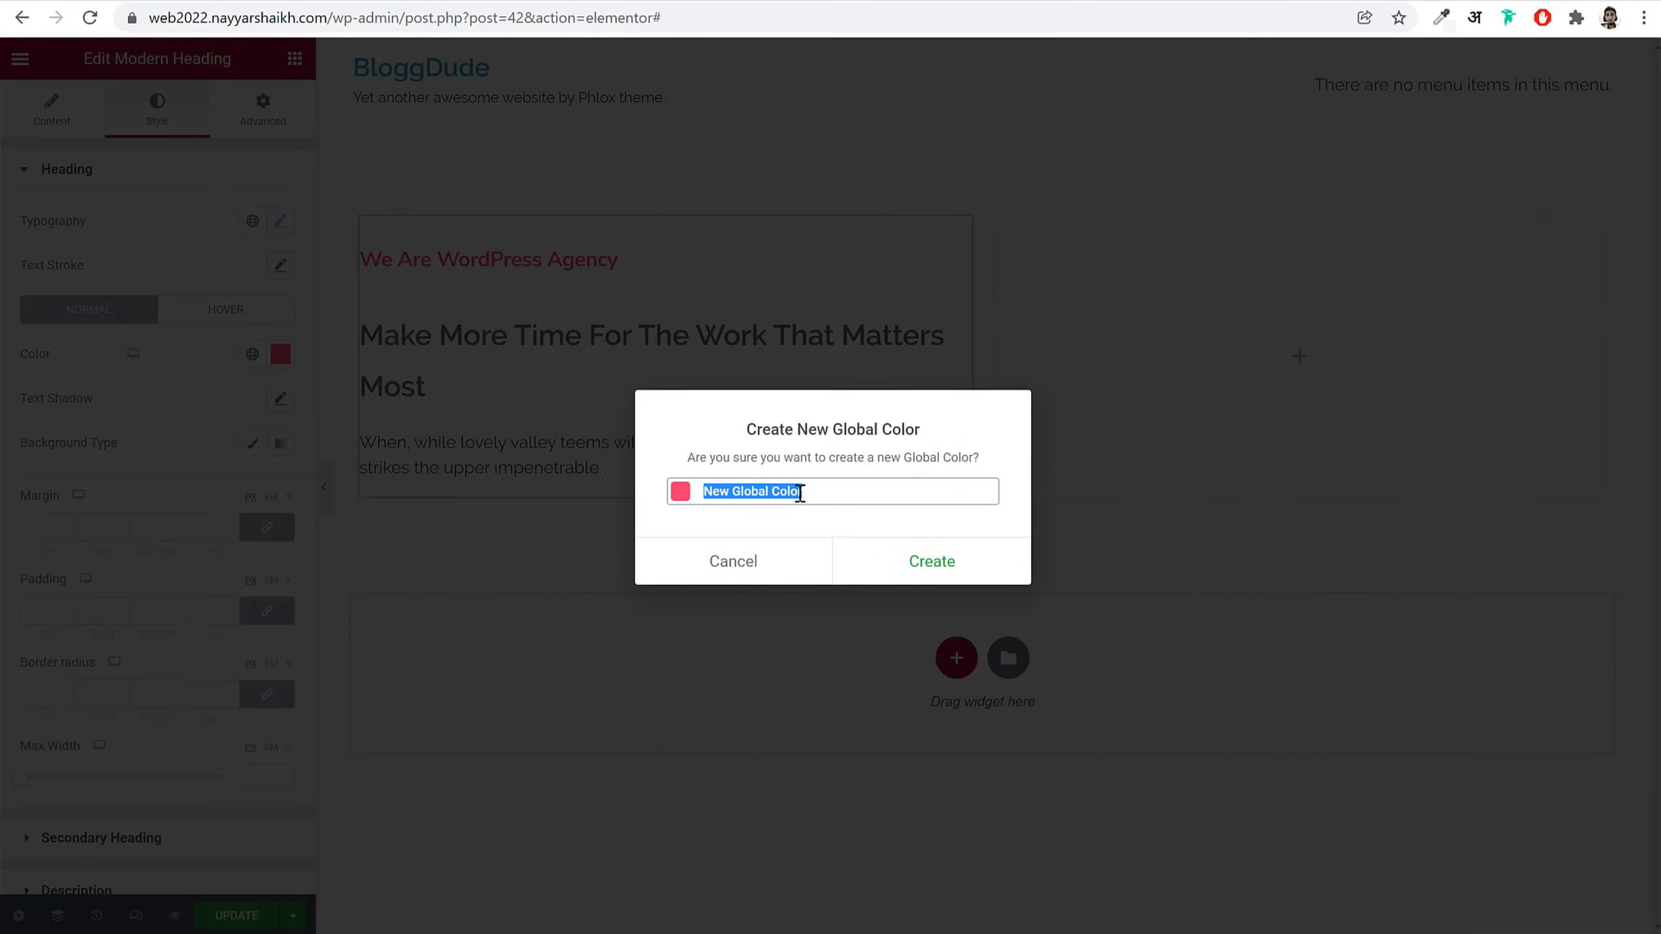
type("Pink")
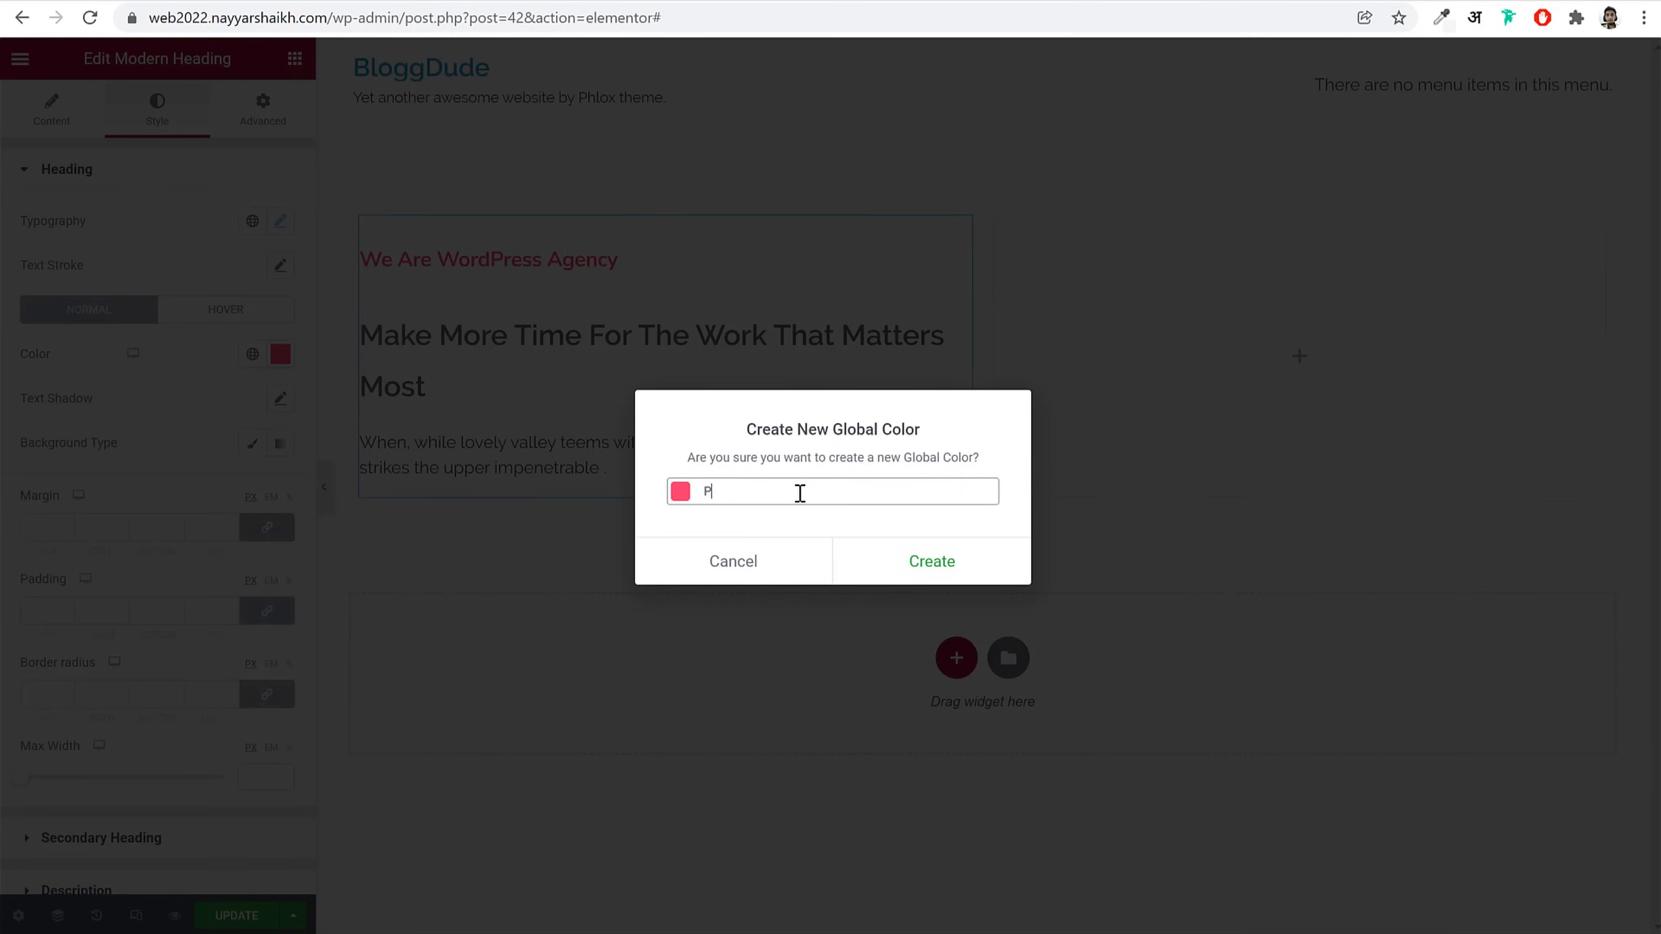
left_click(958, 563)
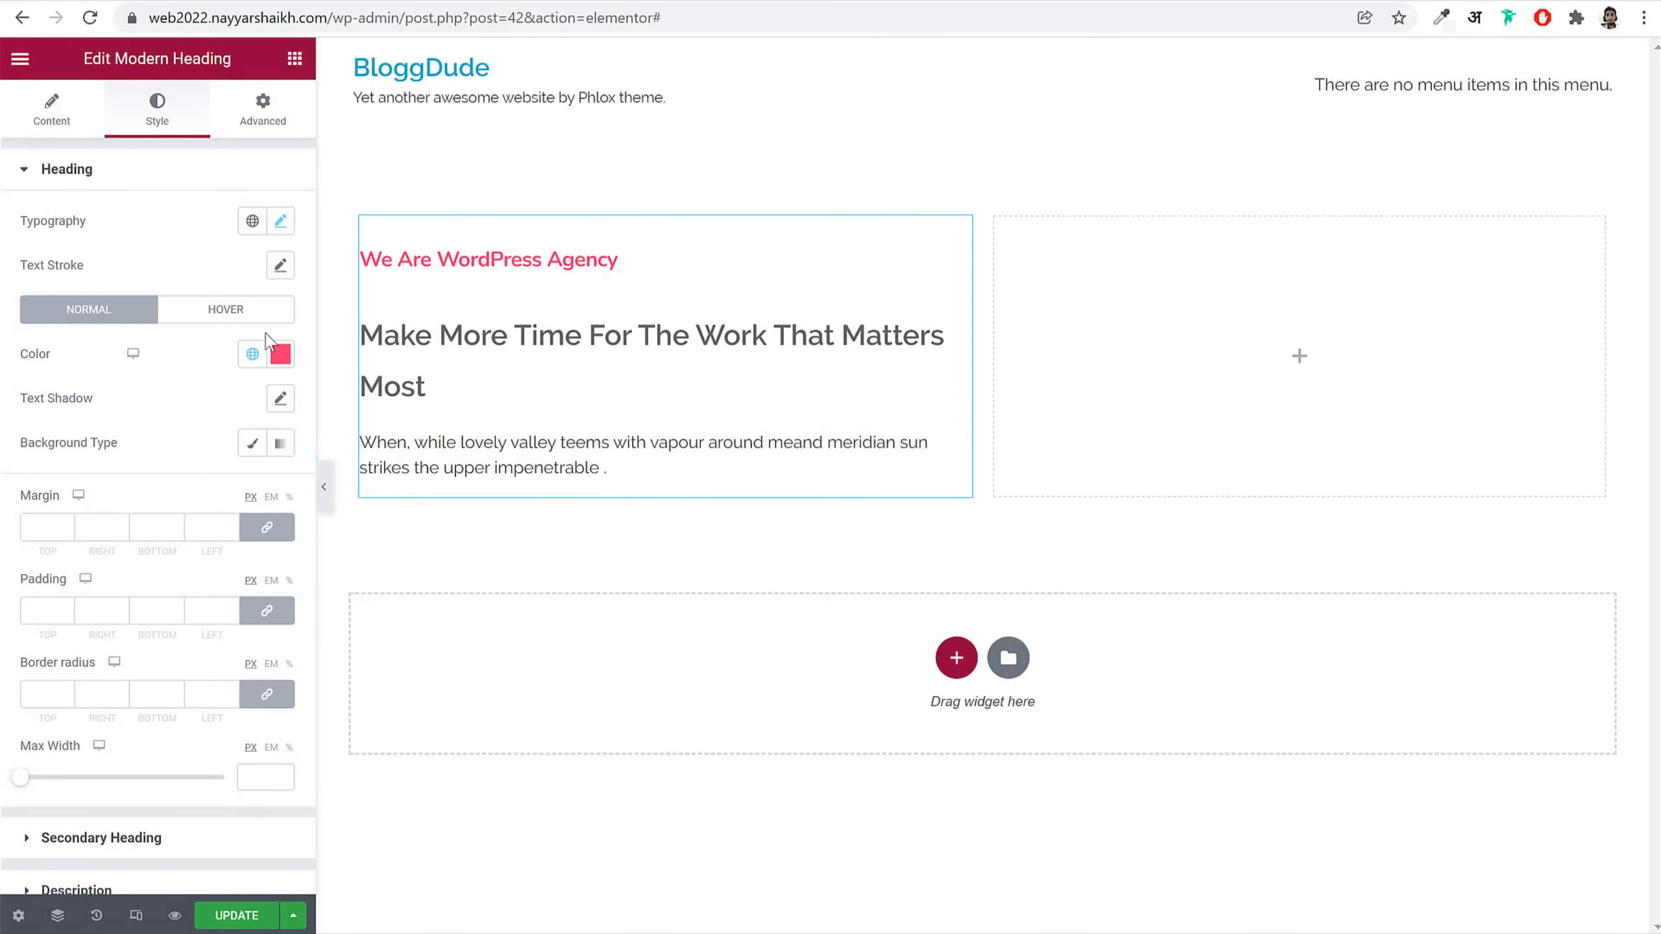
Step: Apply the global Pink colour to the 'We Are WordPress Agency' heading
left_click(290, 356)
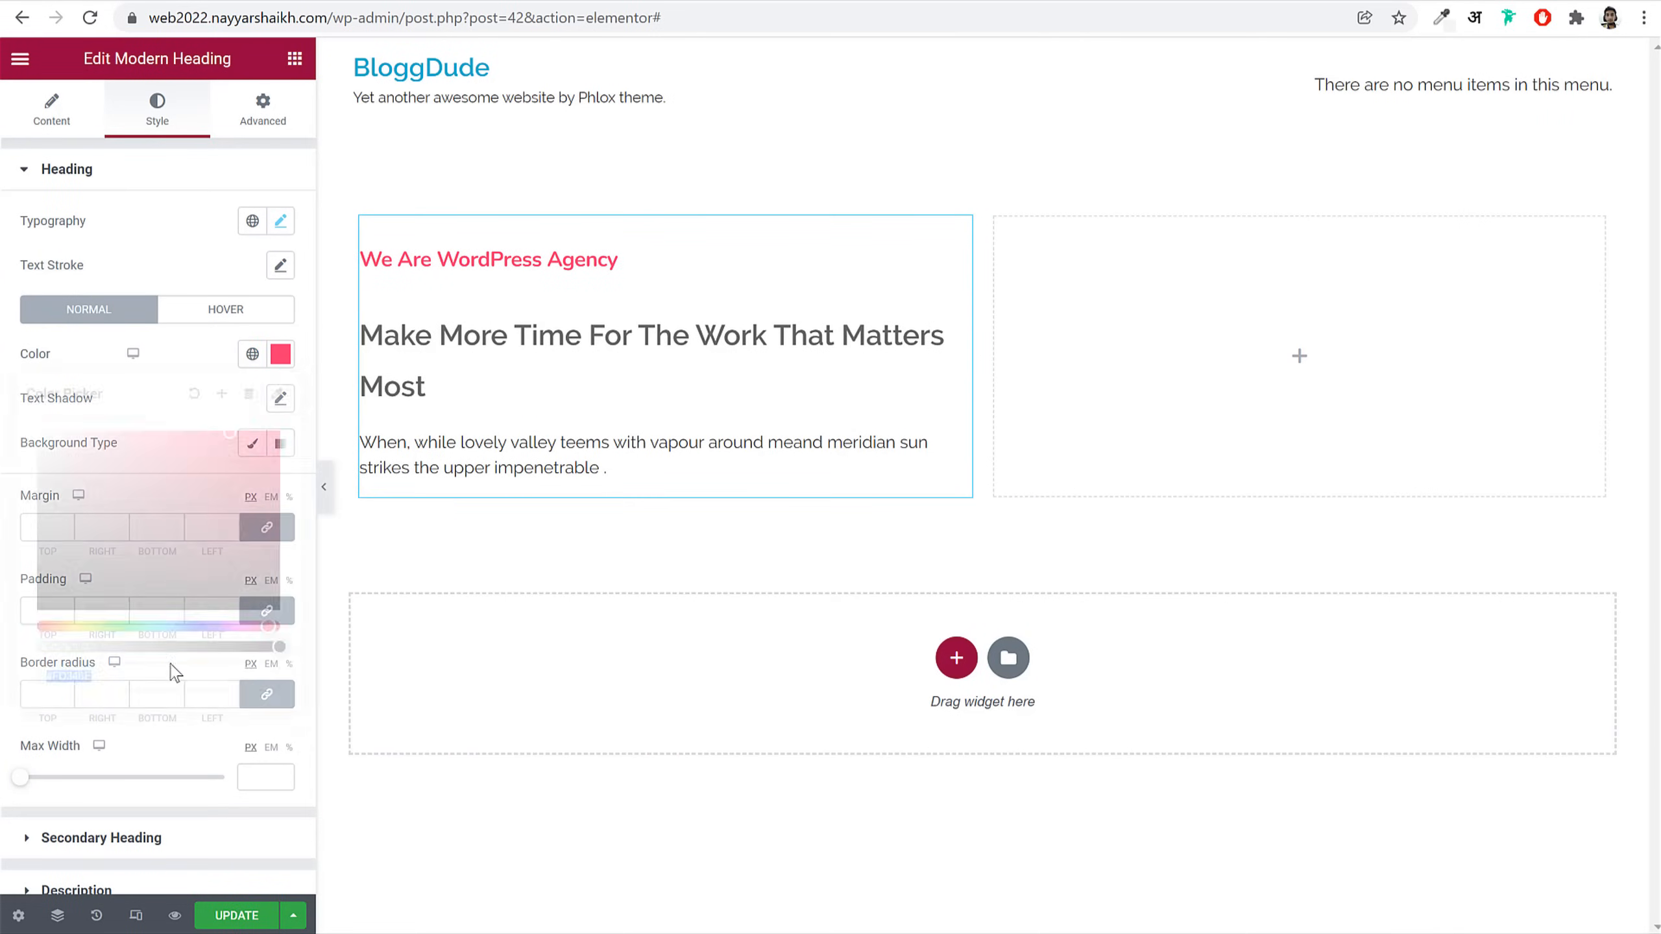
left_click(169, 365)
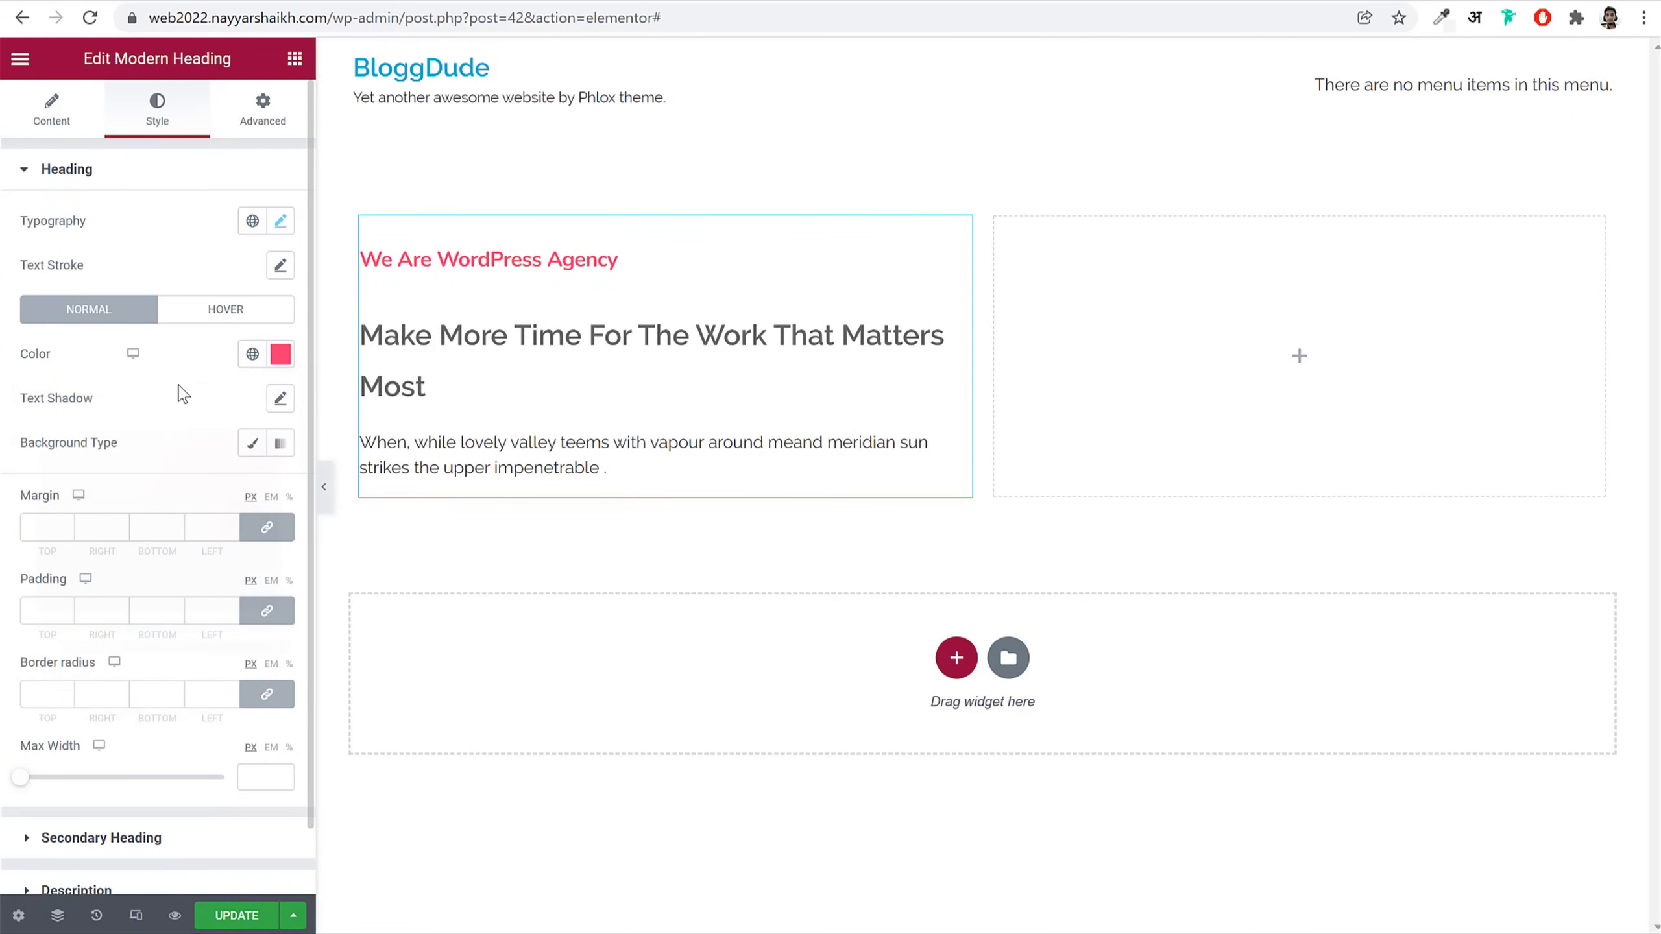
left_click(252, 356)
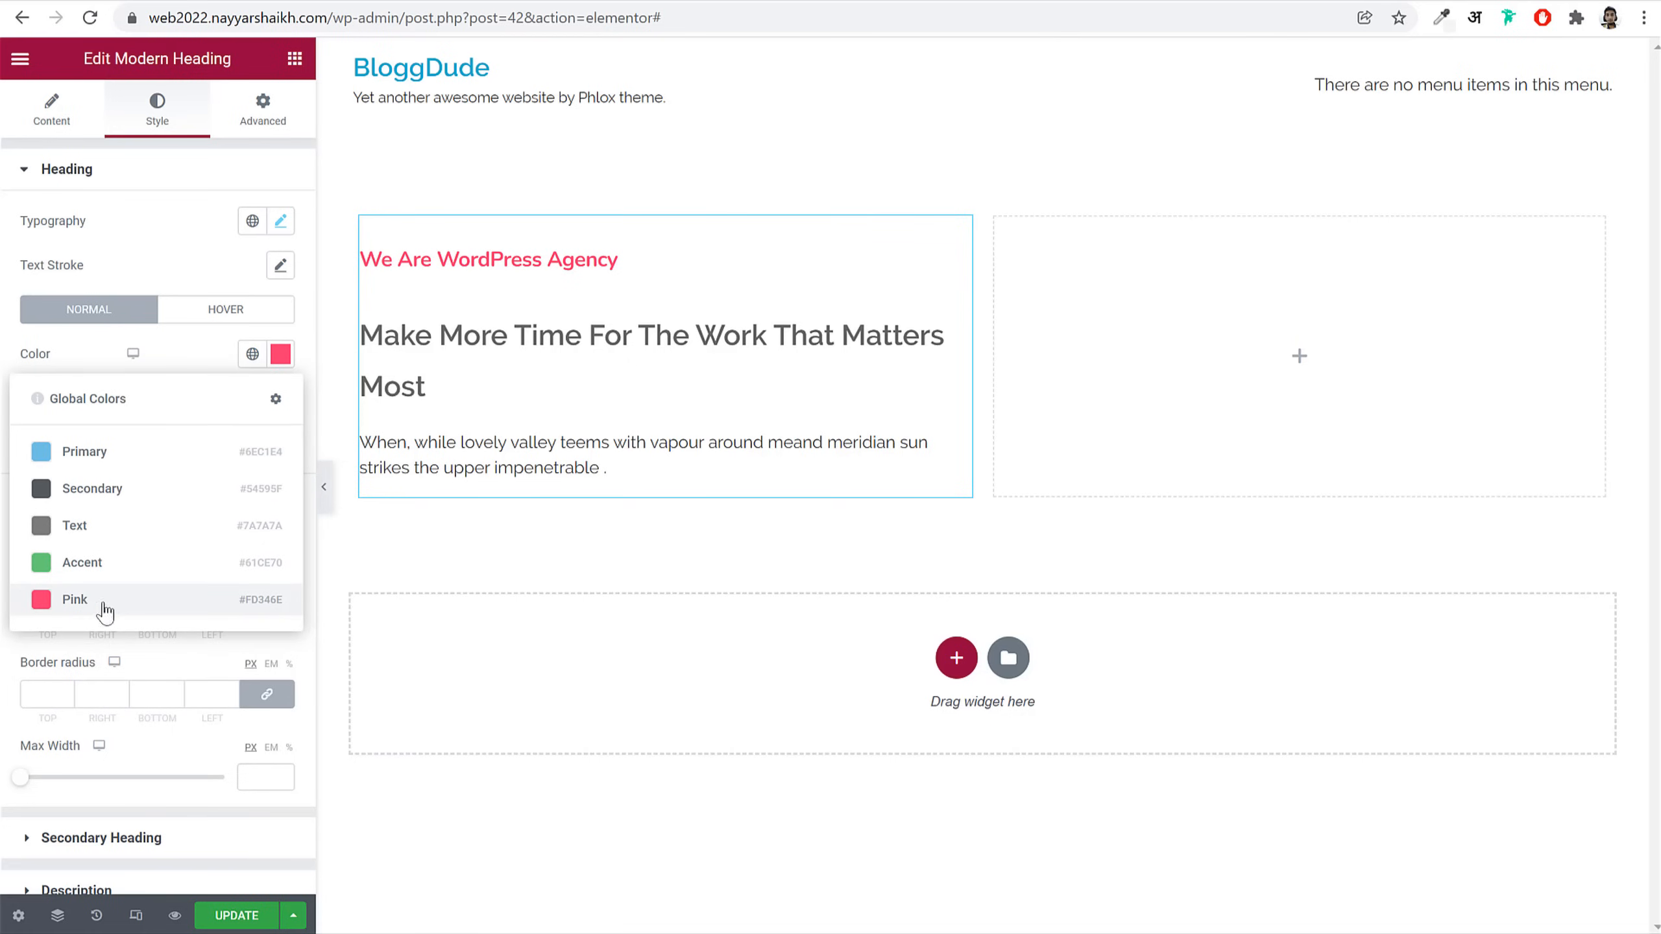
left_click(83, 605)
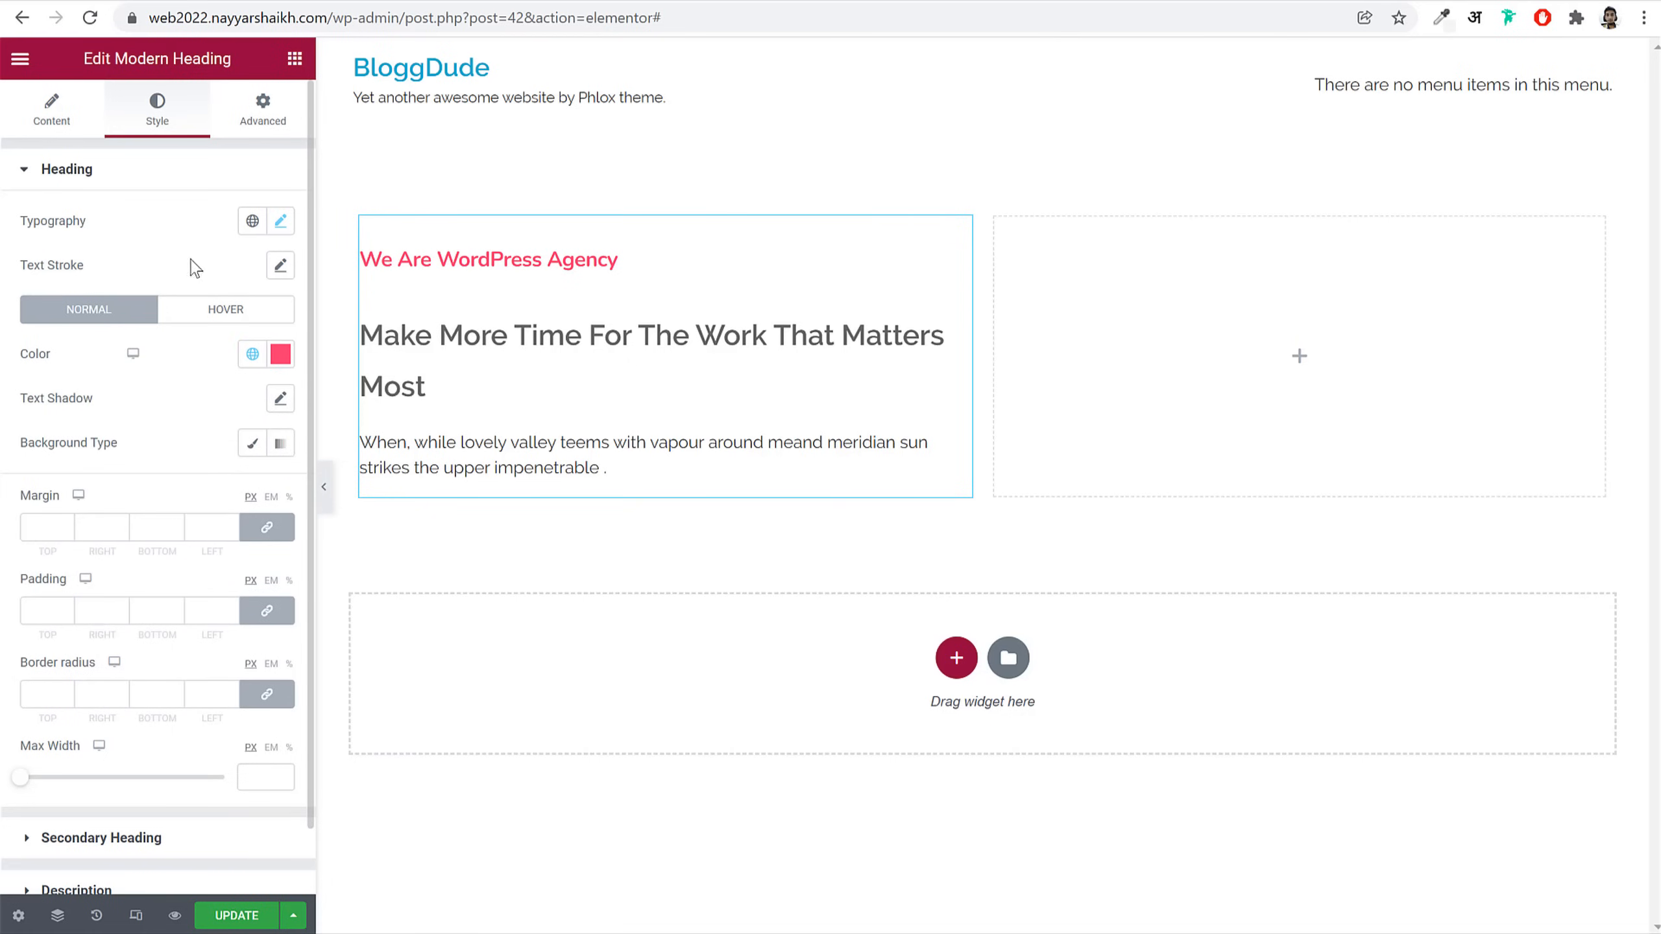
left_click(183, 171)
Step: Set the secondary 'Make More Time' heading to Nunito, 75 px, Bold
left_click(164, 222)
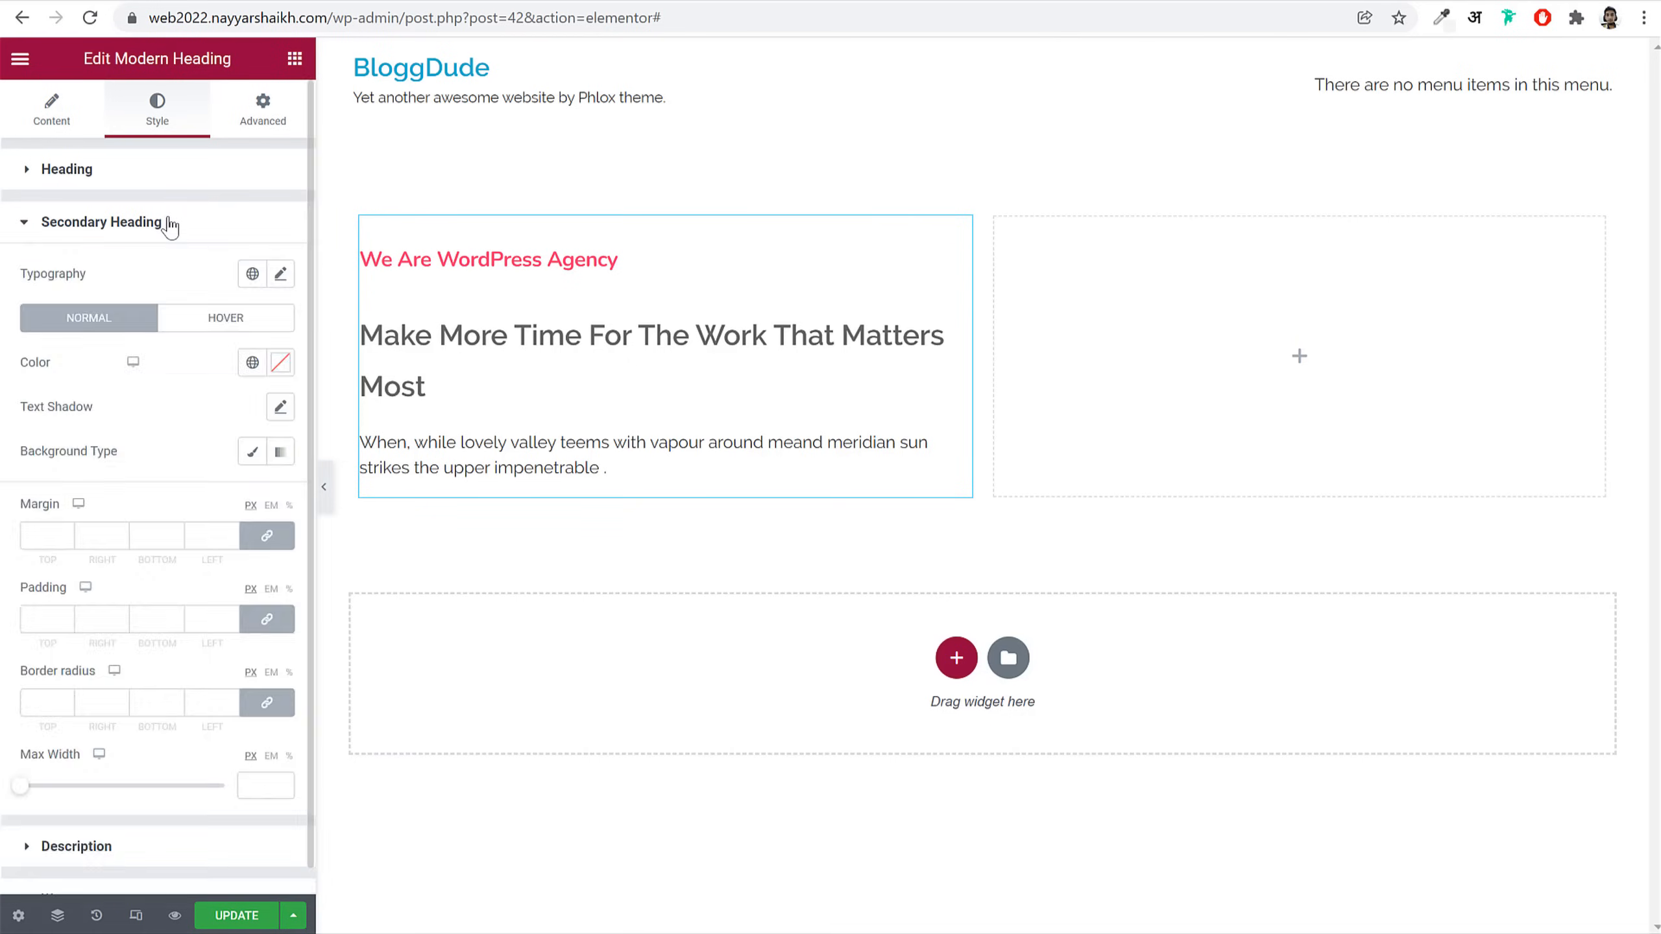
left_click(279, 274)
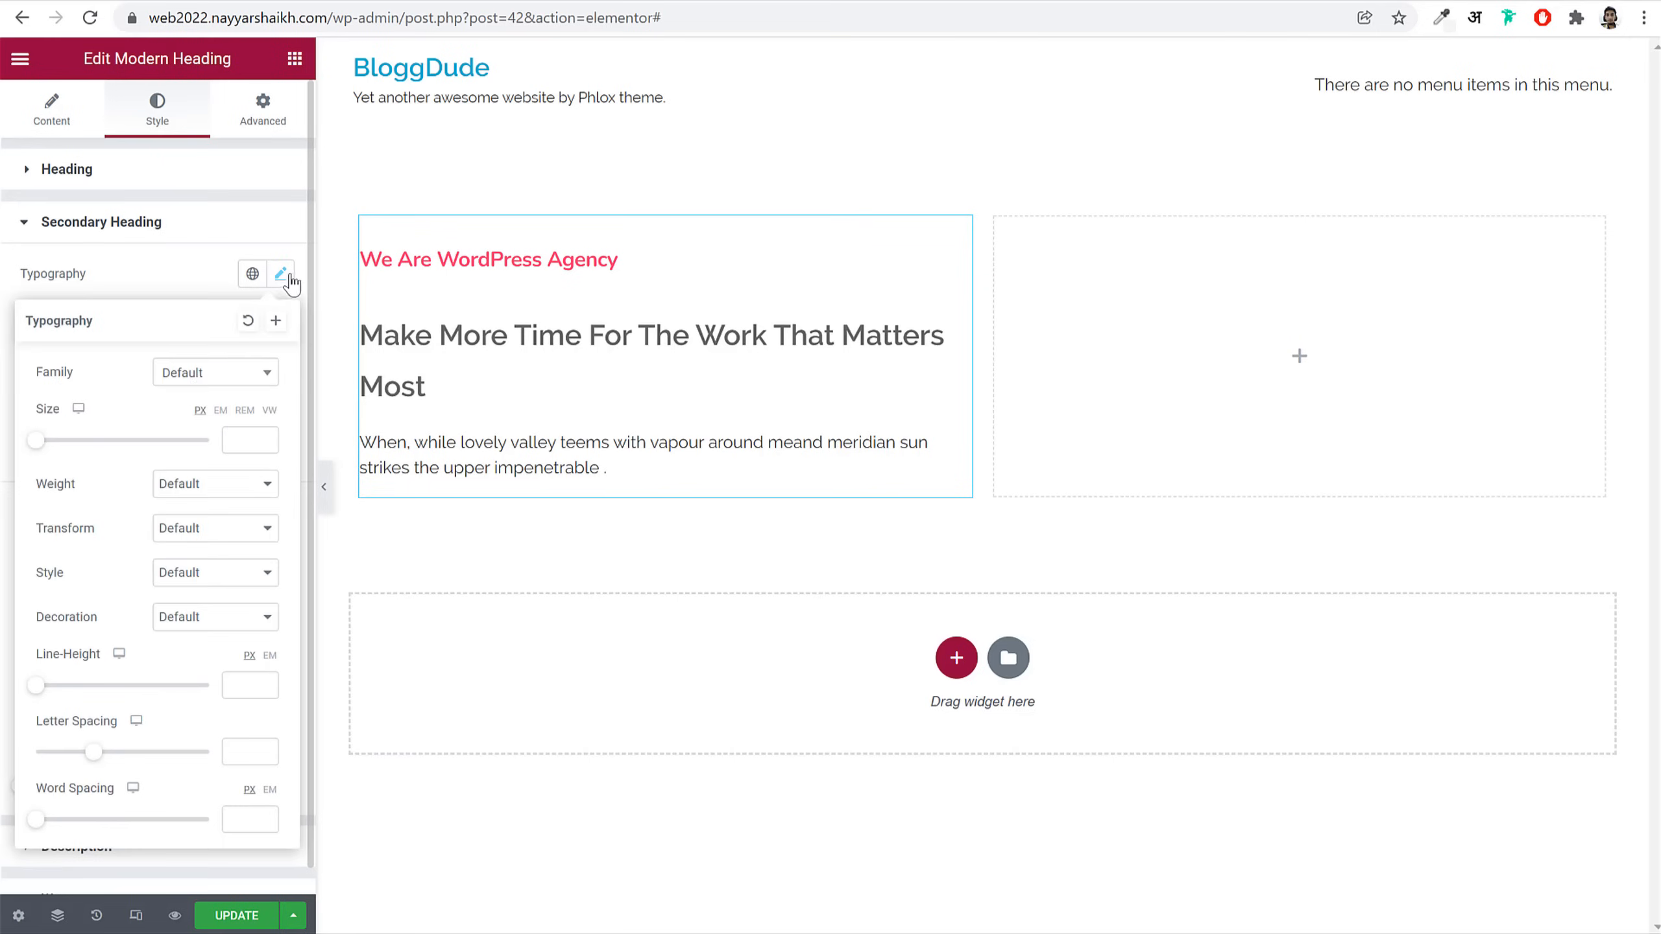
left_click(211, 377)
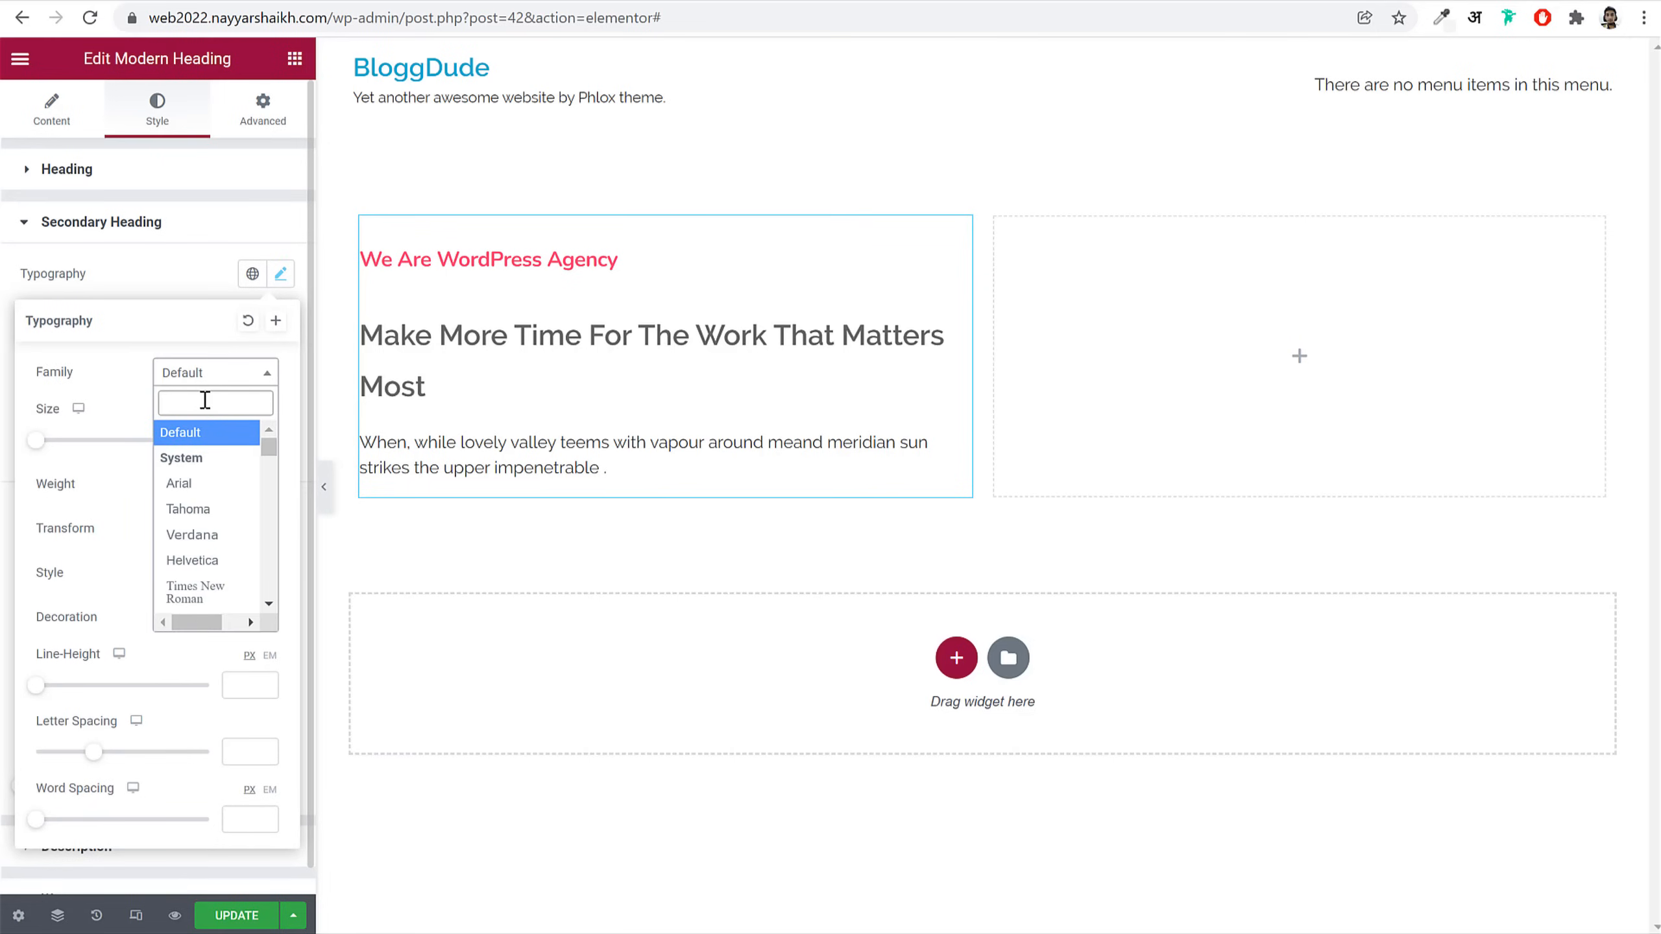
type("nun")
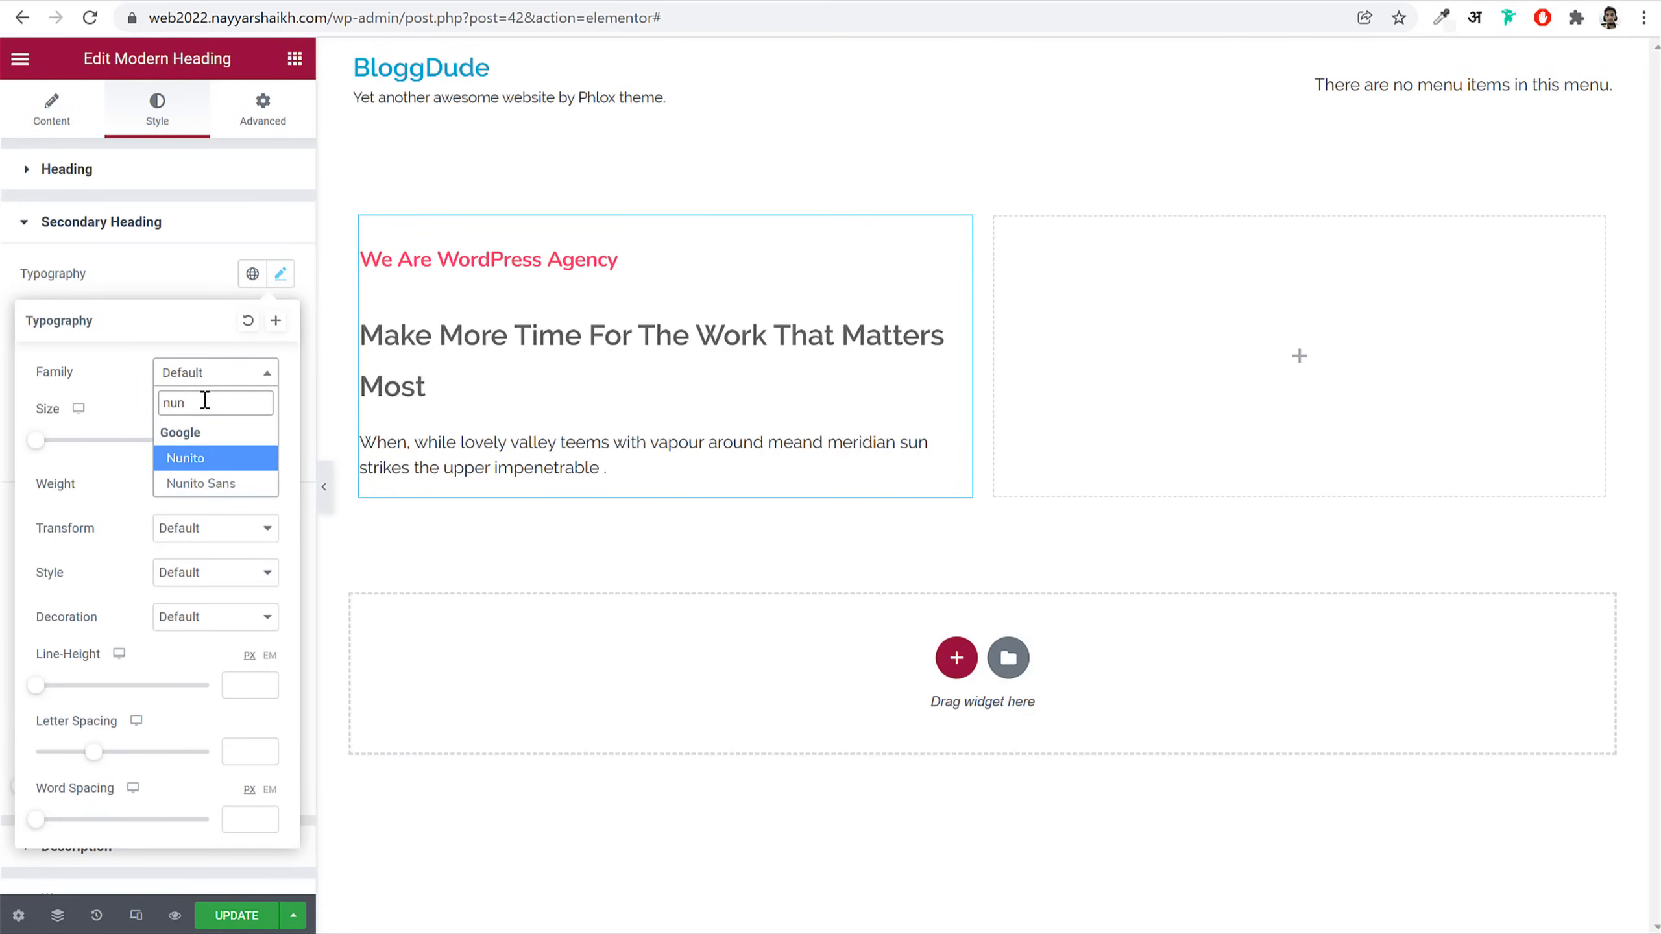
key("Return")
left_click(238, 443)
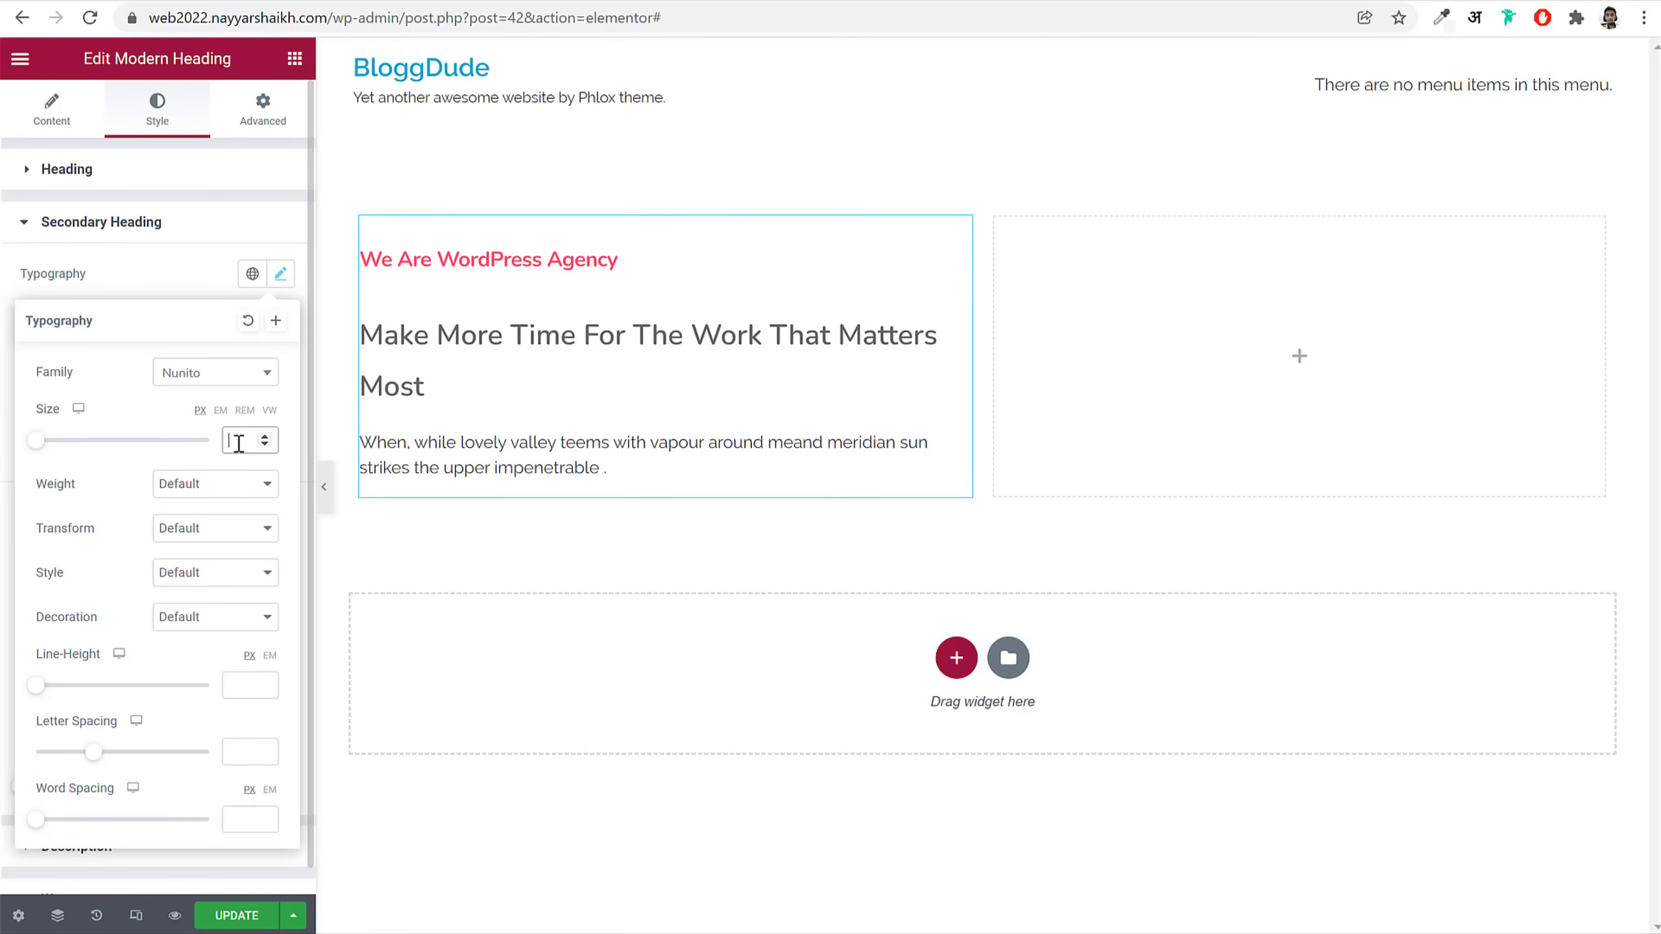
type("75")
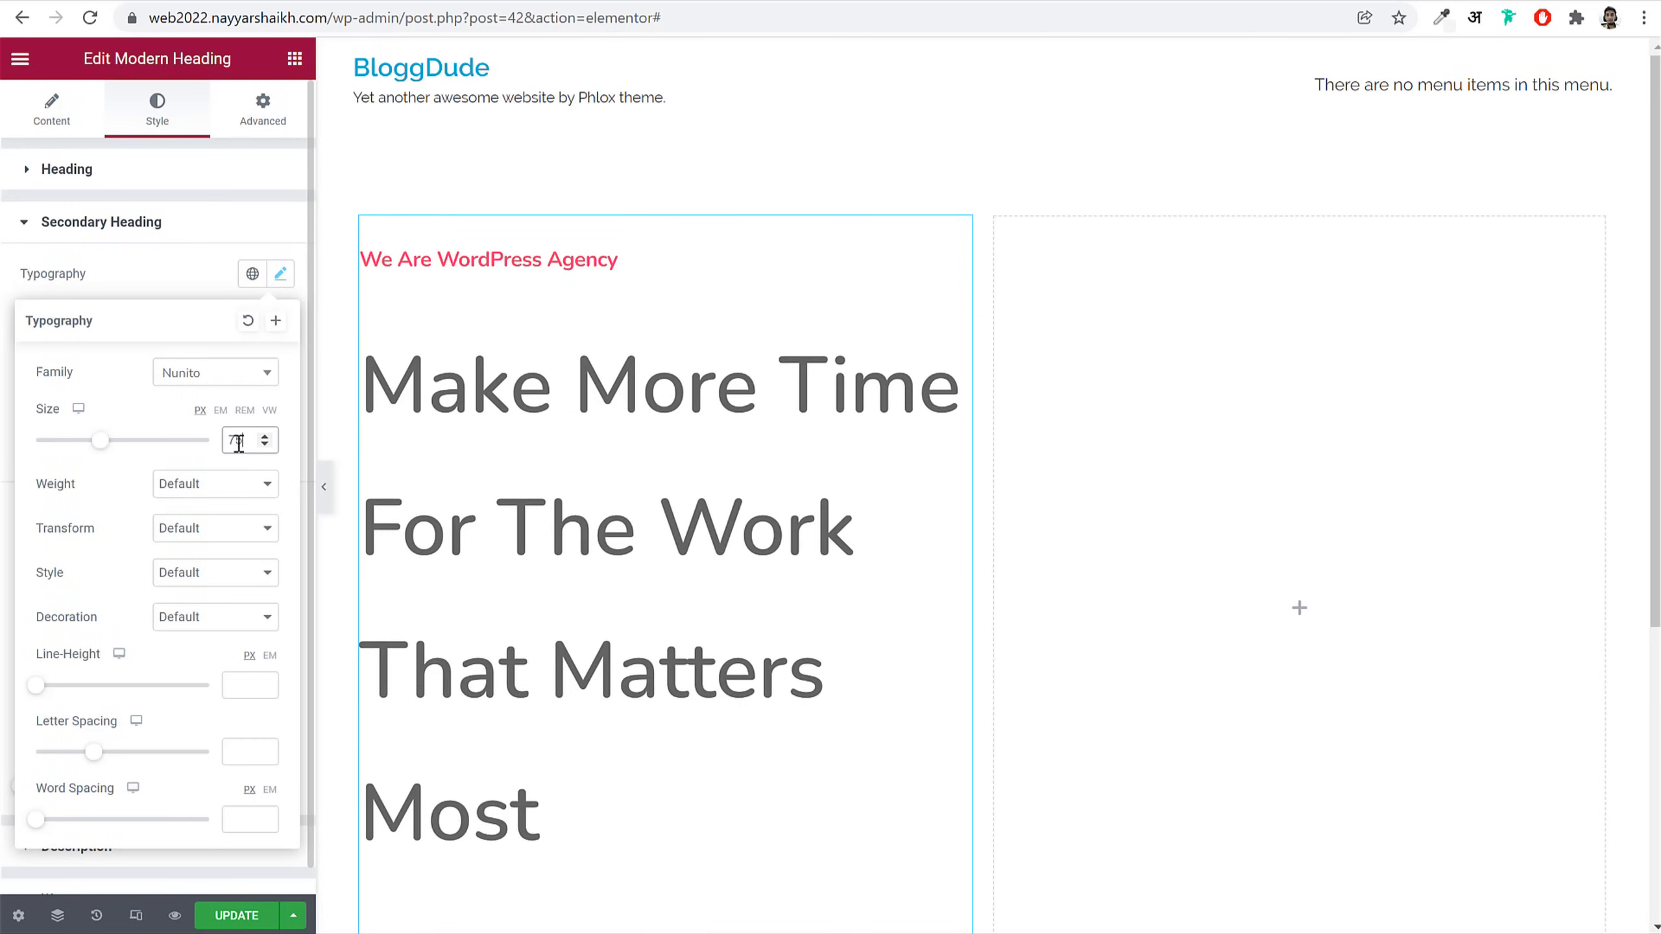
left_click(229, 489)
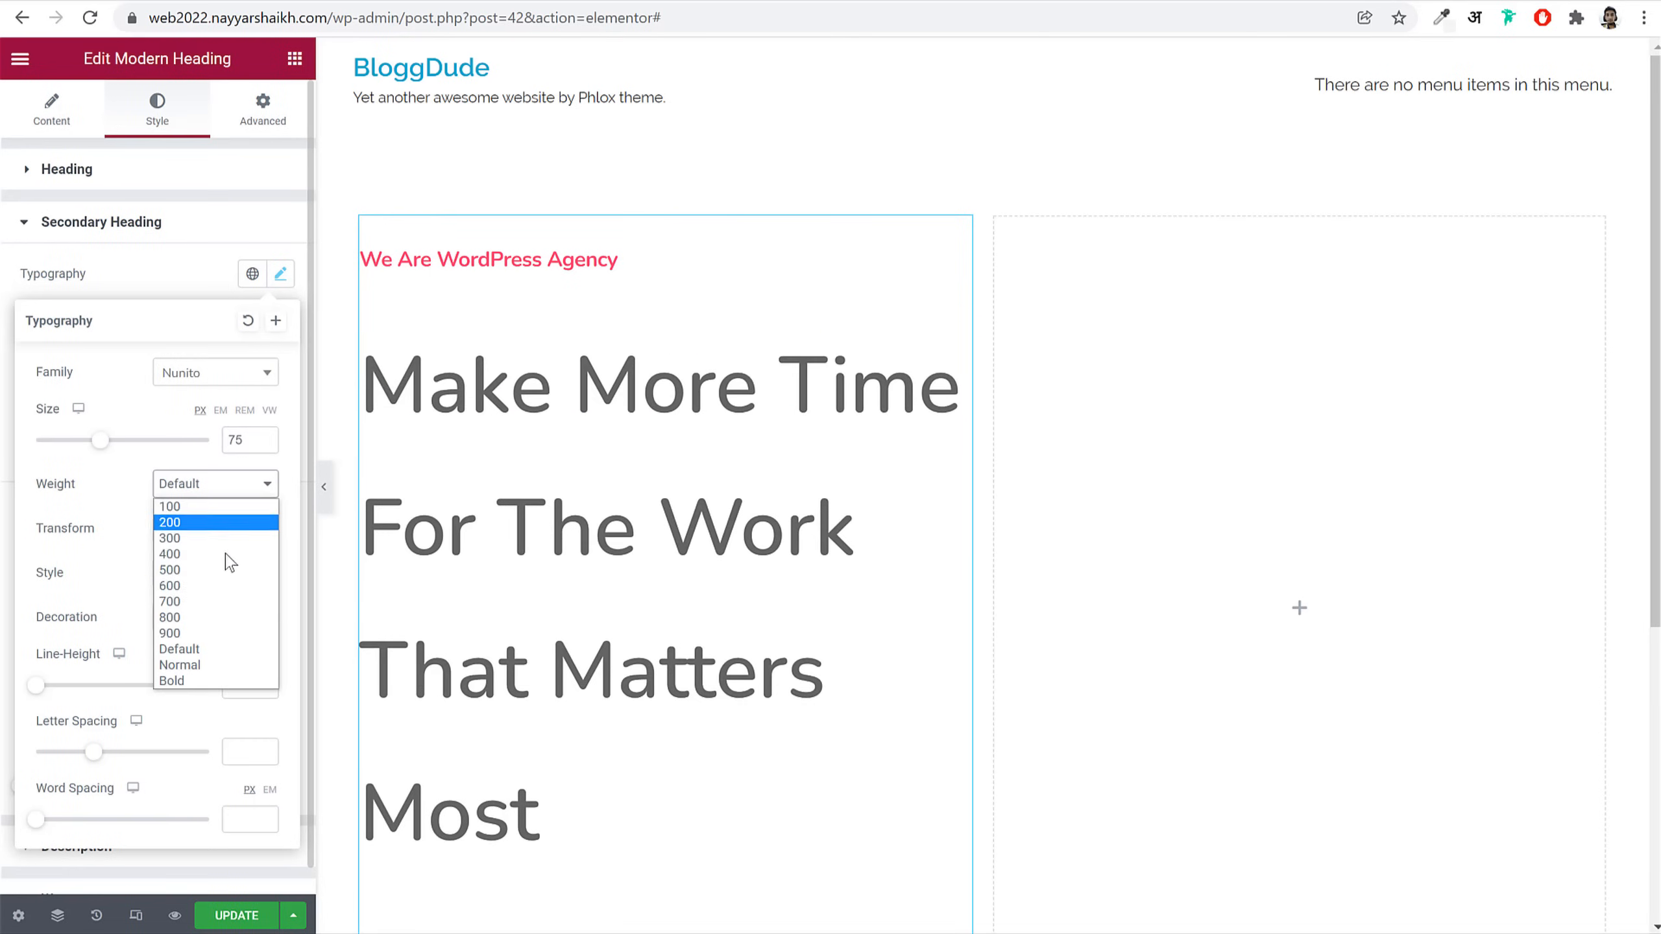
left_click(216, 680)
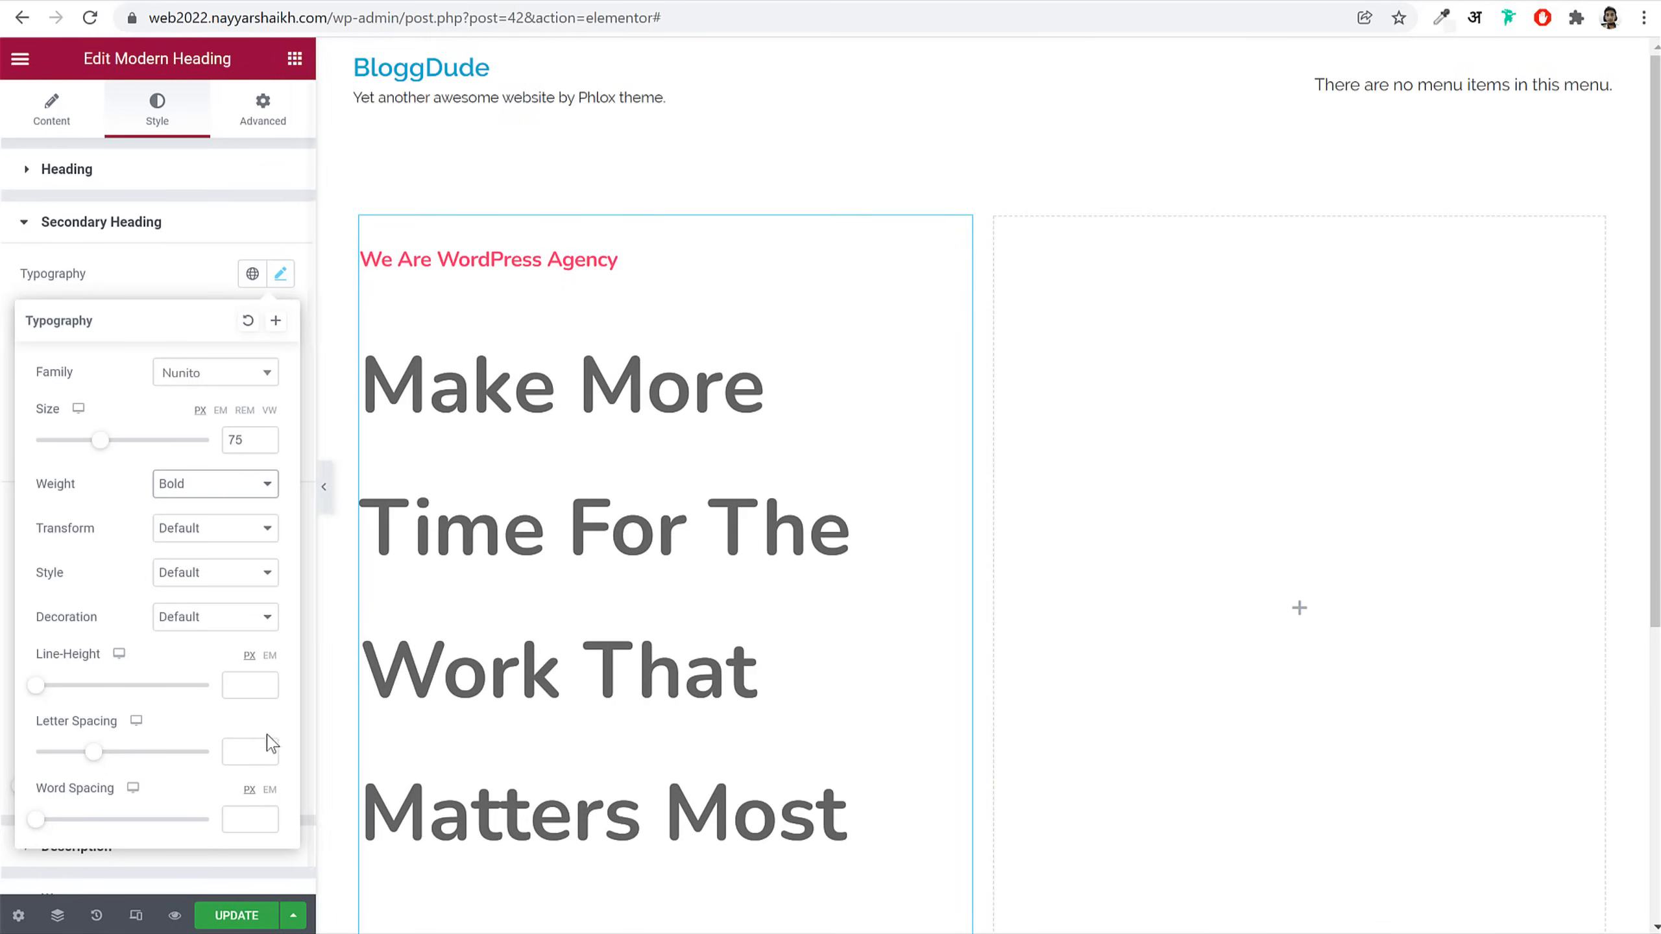
Step: Give the heading 1.1 em line height and -2.25 letter spacing
left_click(270, 654)
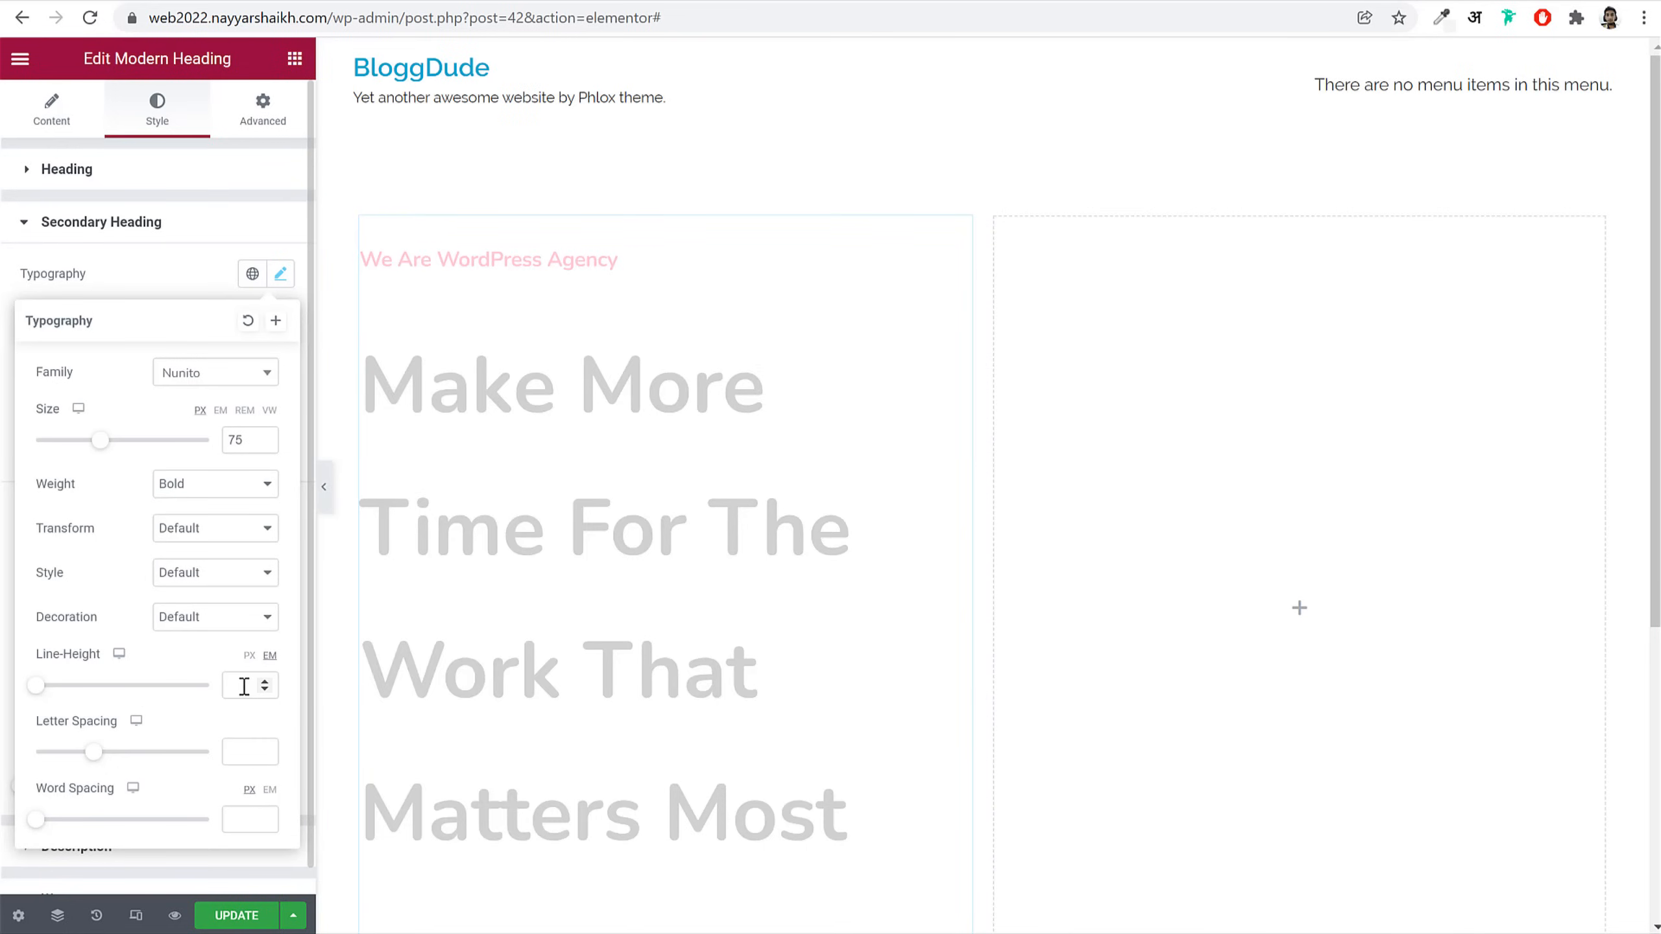
left_click(243, 685)
type("1.1")
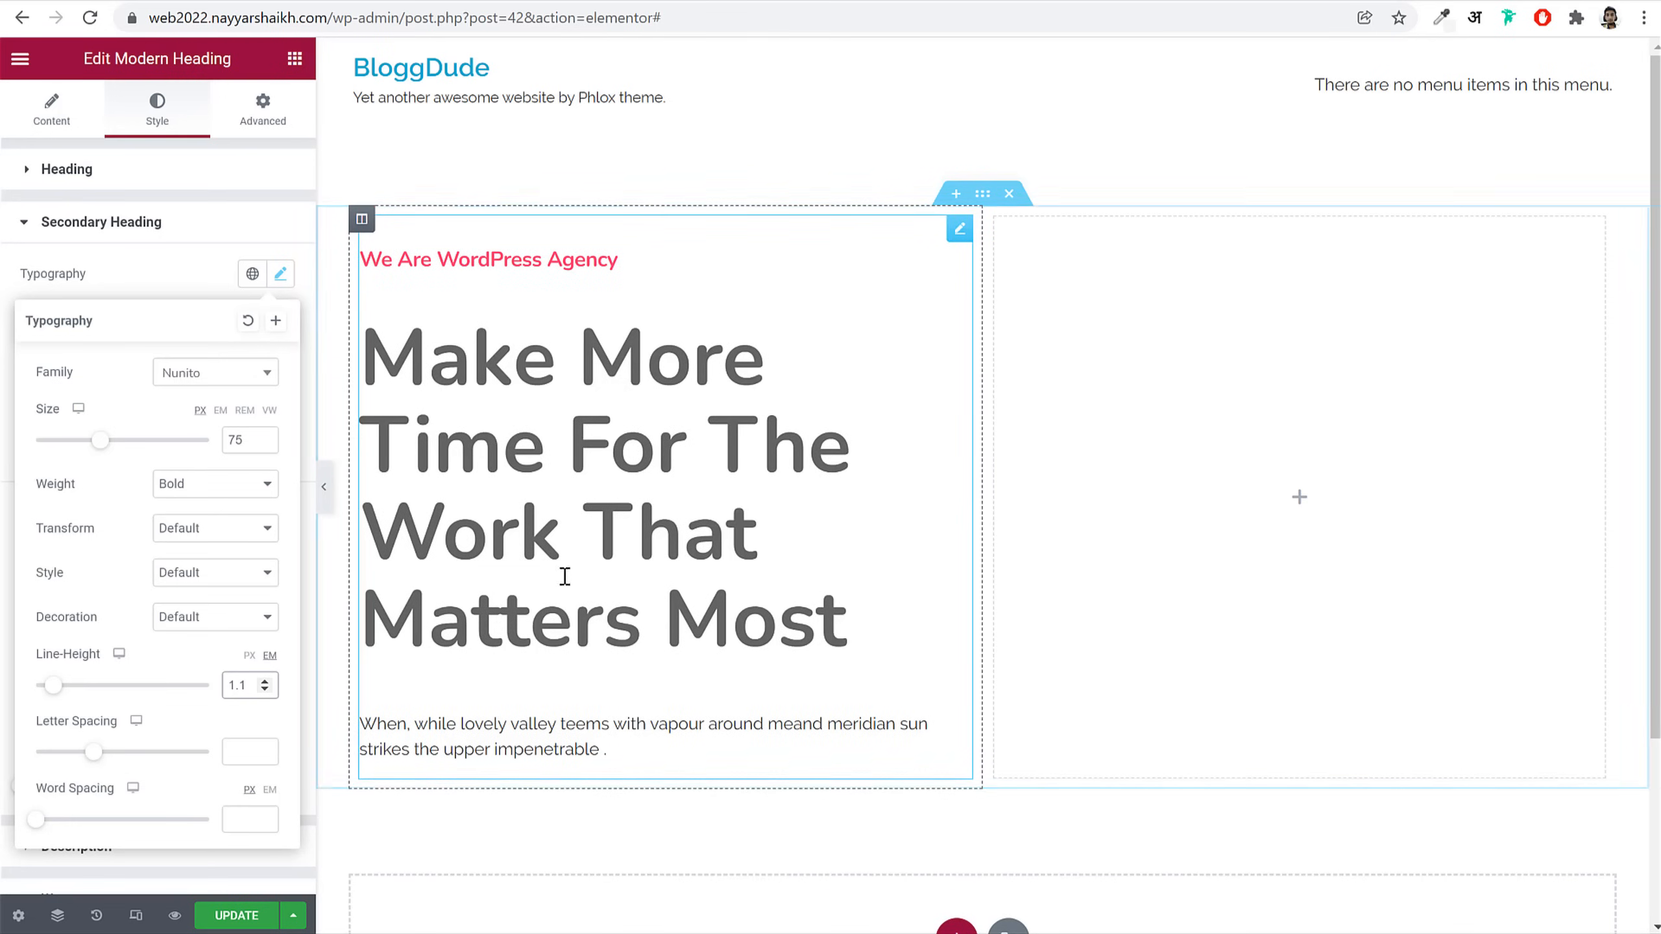
left_click(237, 754)
type("-")
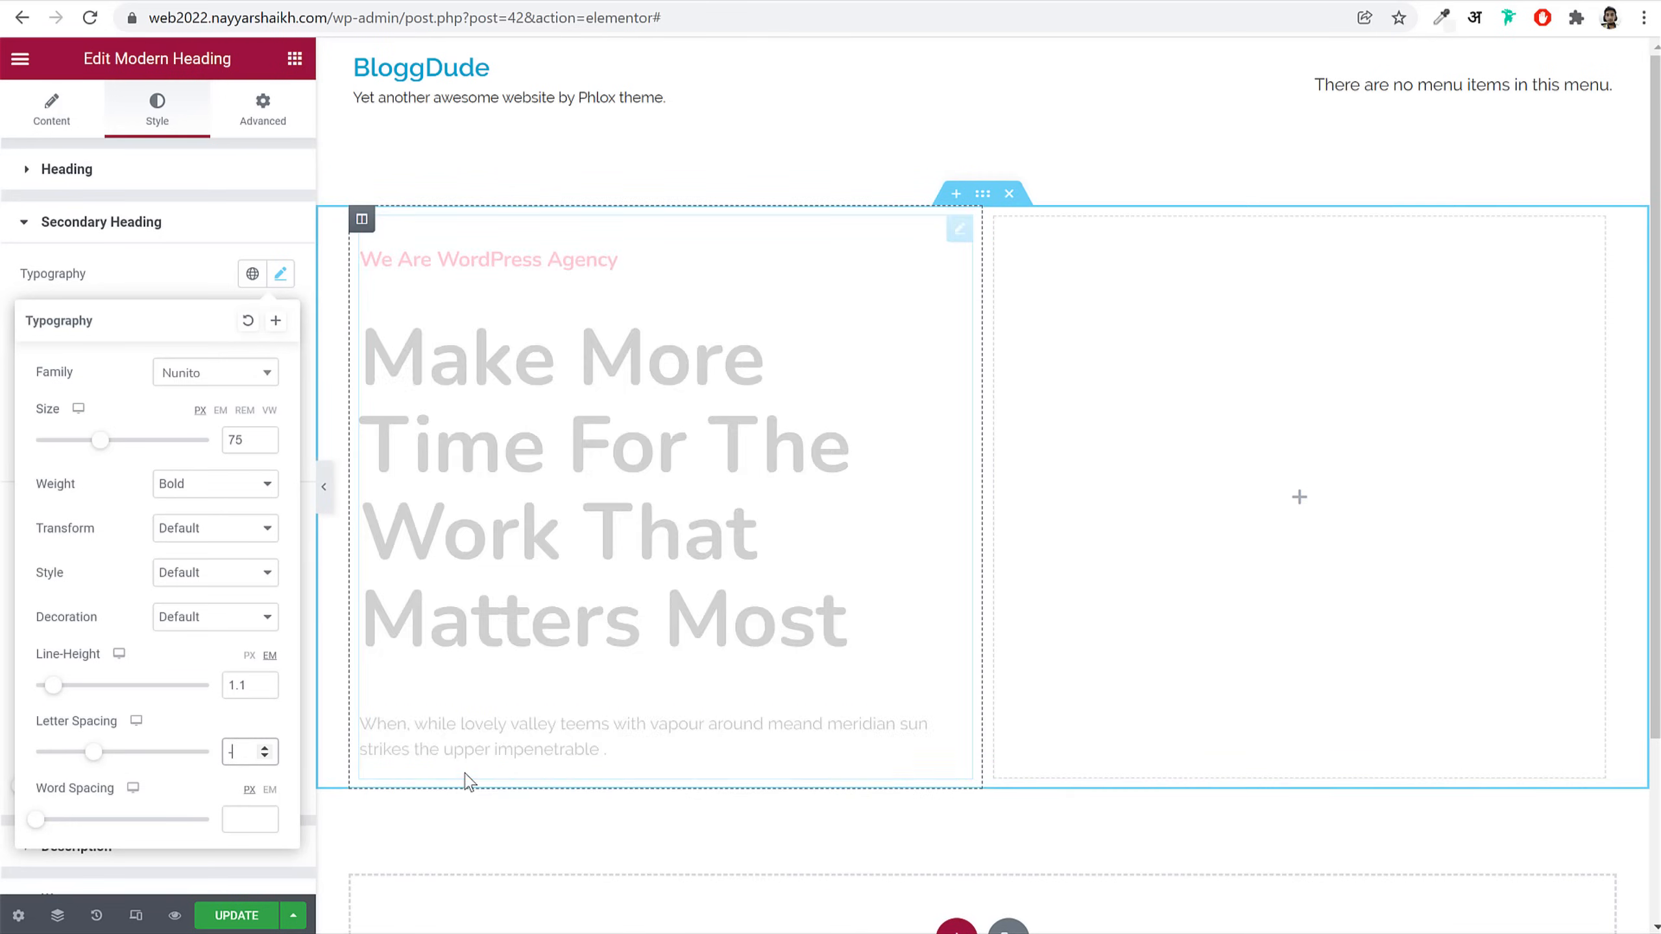
type("2.25")
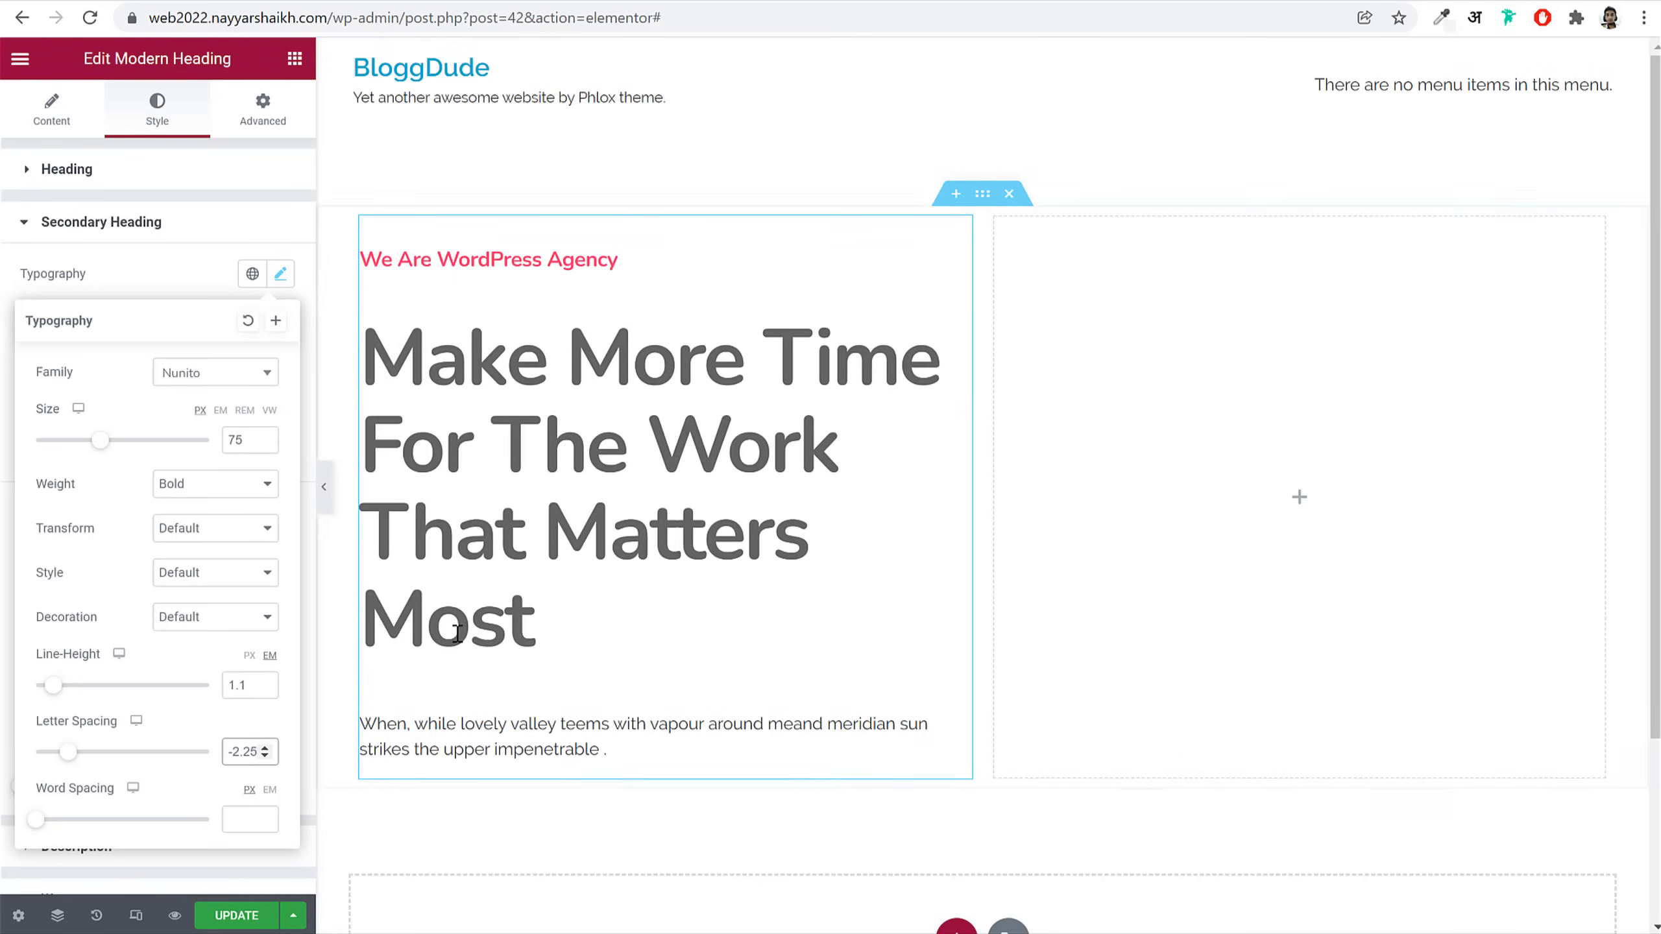
left_click(283, 276)
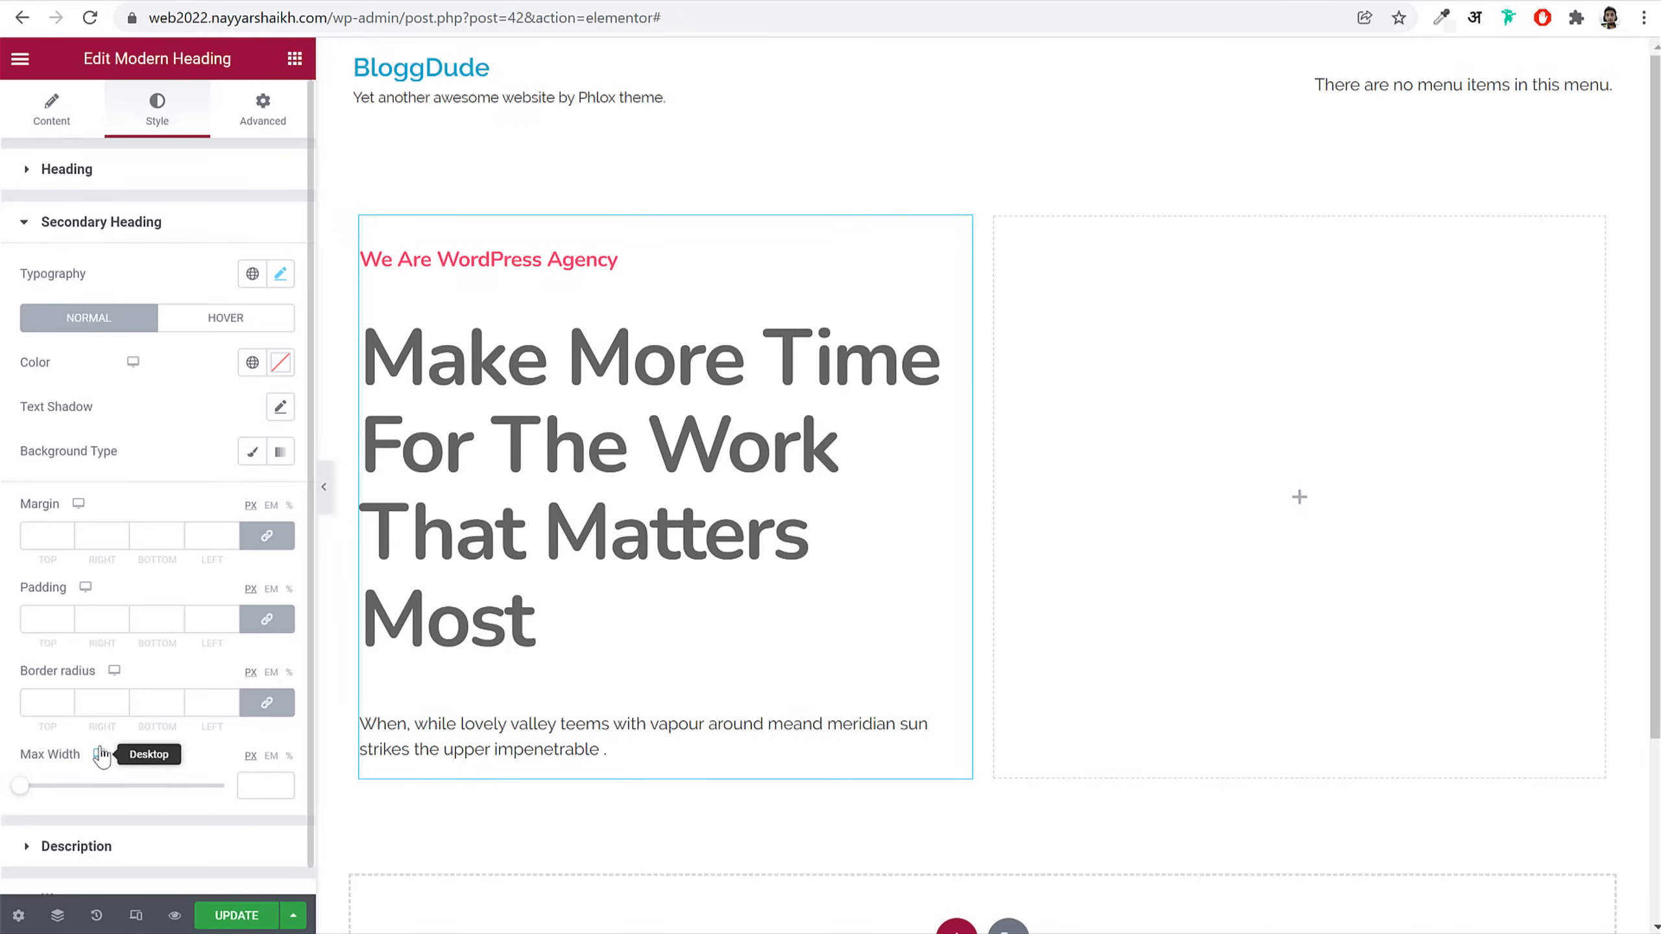
Step: Set the heading's Max Width to 630
left_click_drag(22, 787, 169, 789)
double_click(259, 787)
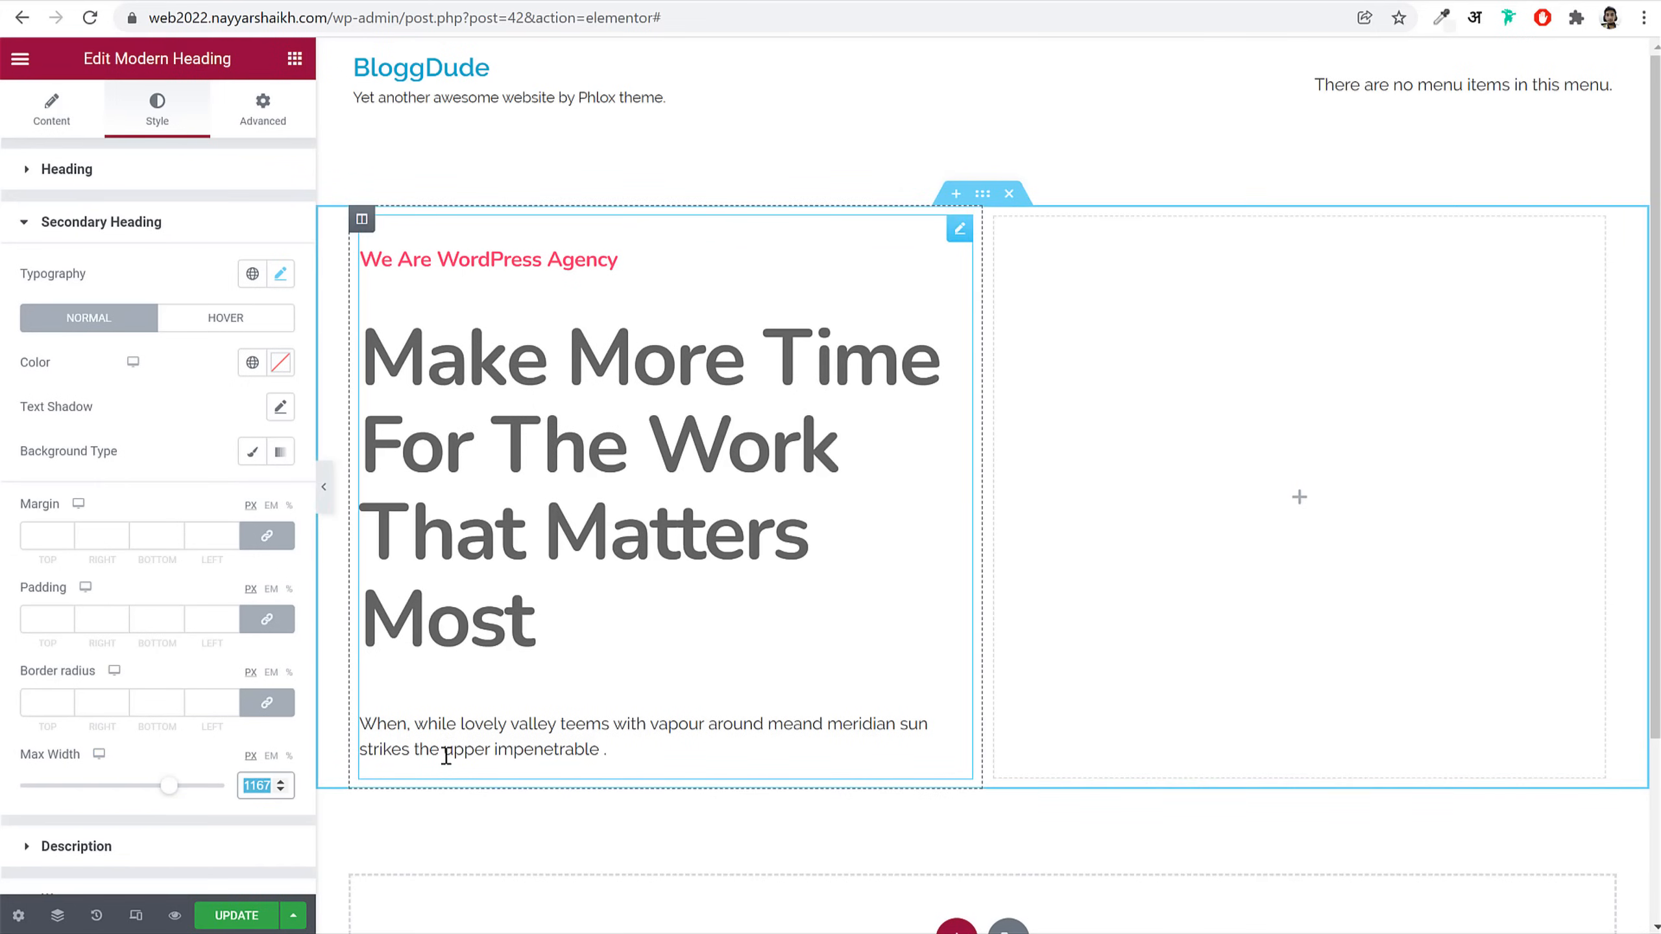
type("630")
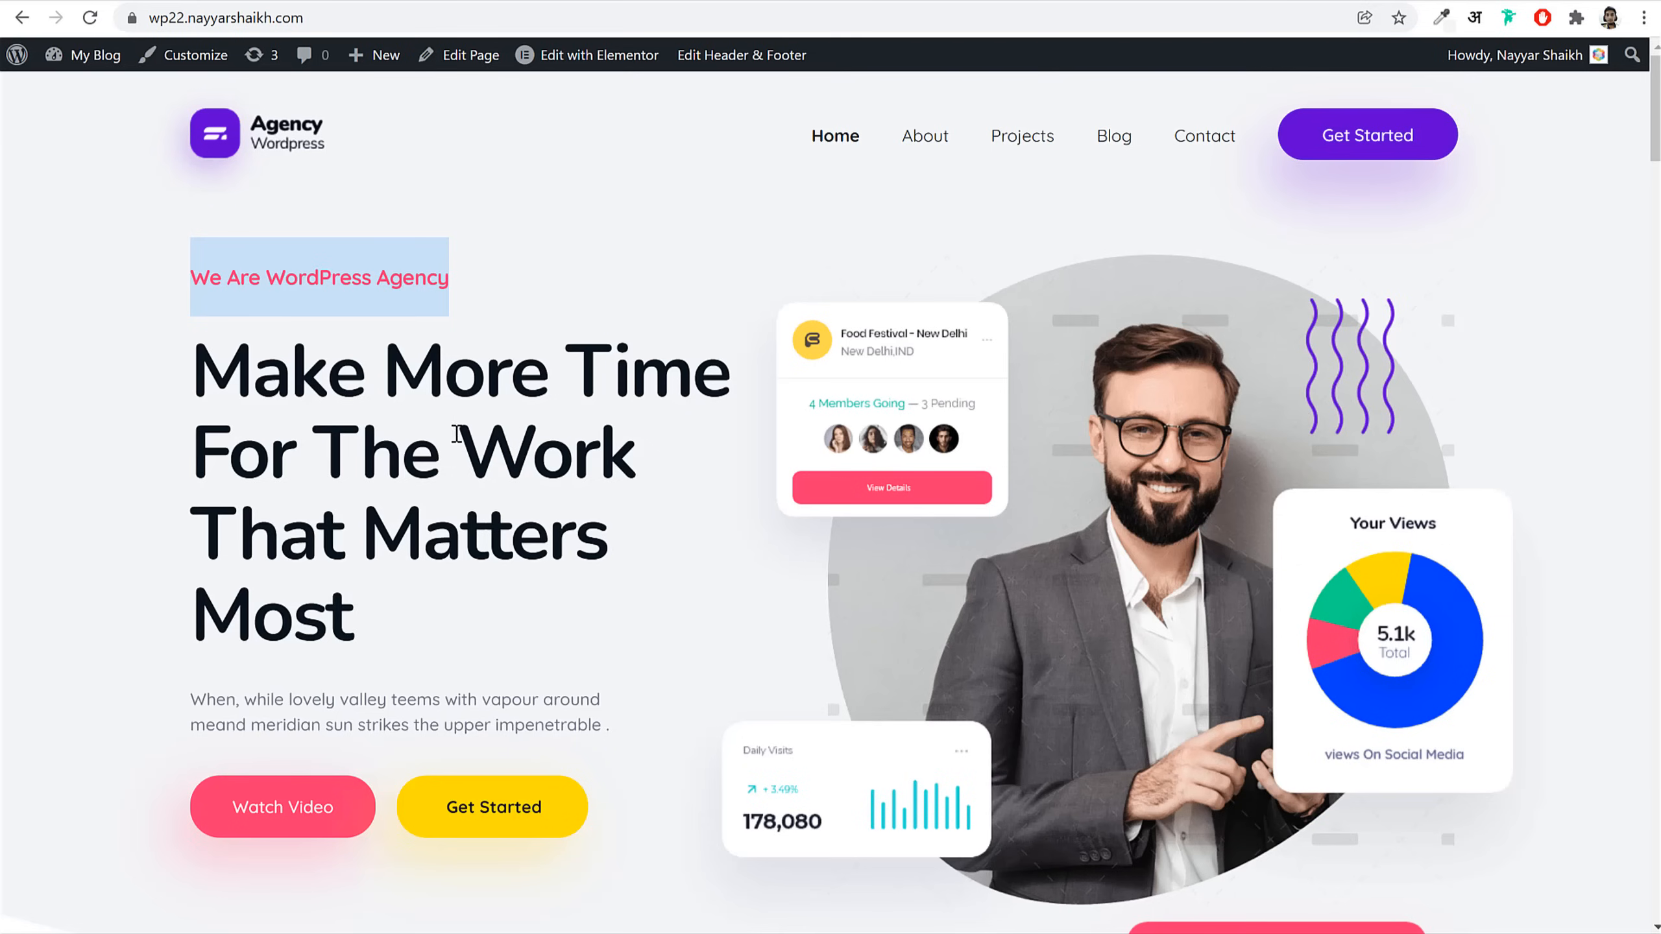
Step: Copy the live heading's navy colour #081420 from DevTools into the heading's Color
triple_click(456, 433)
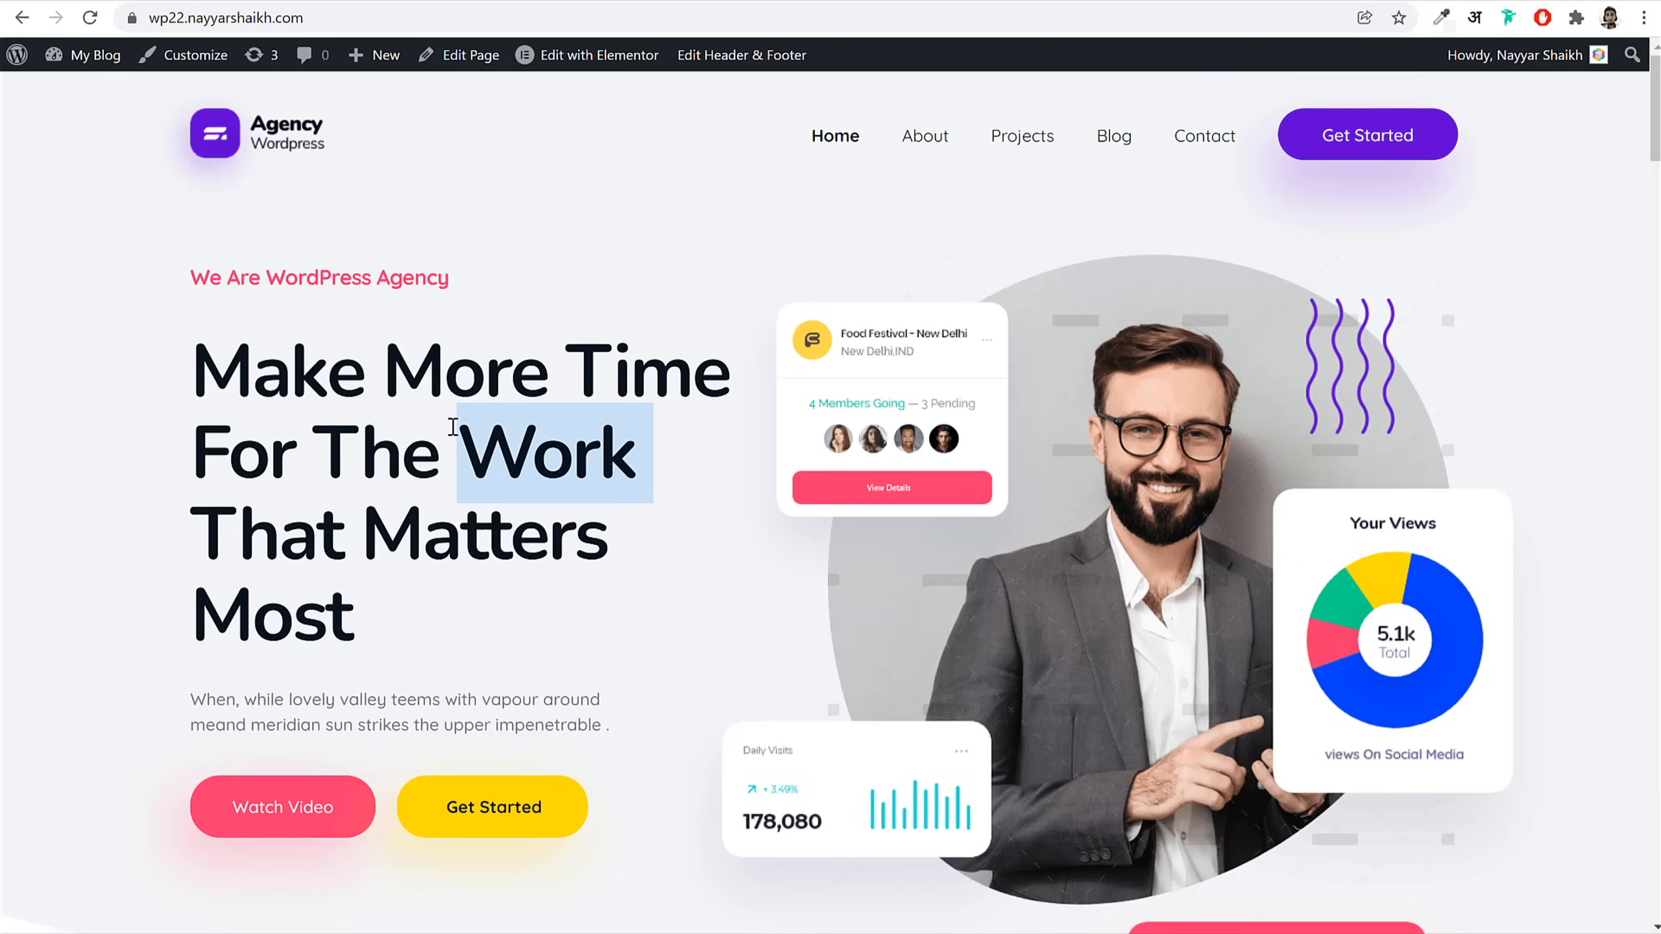
right_click(454, 429)
left_click(579, 589)
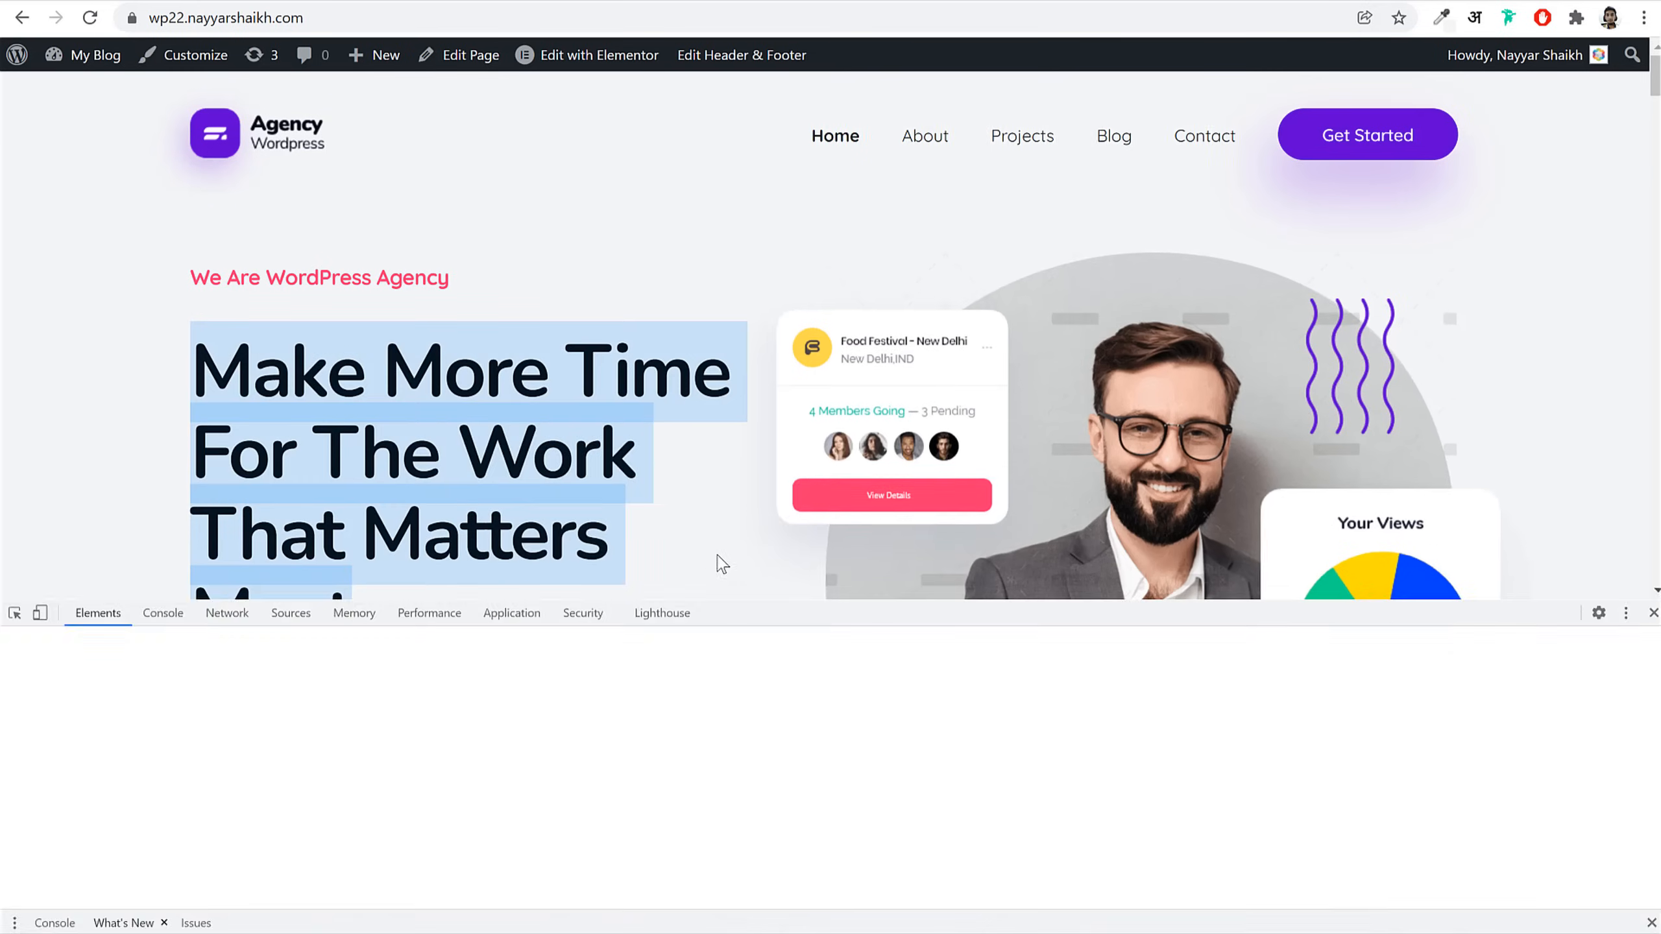
scroll(1504, 786, "down", 5)
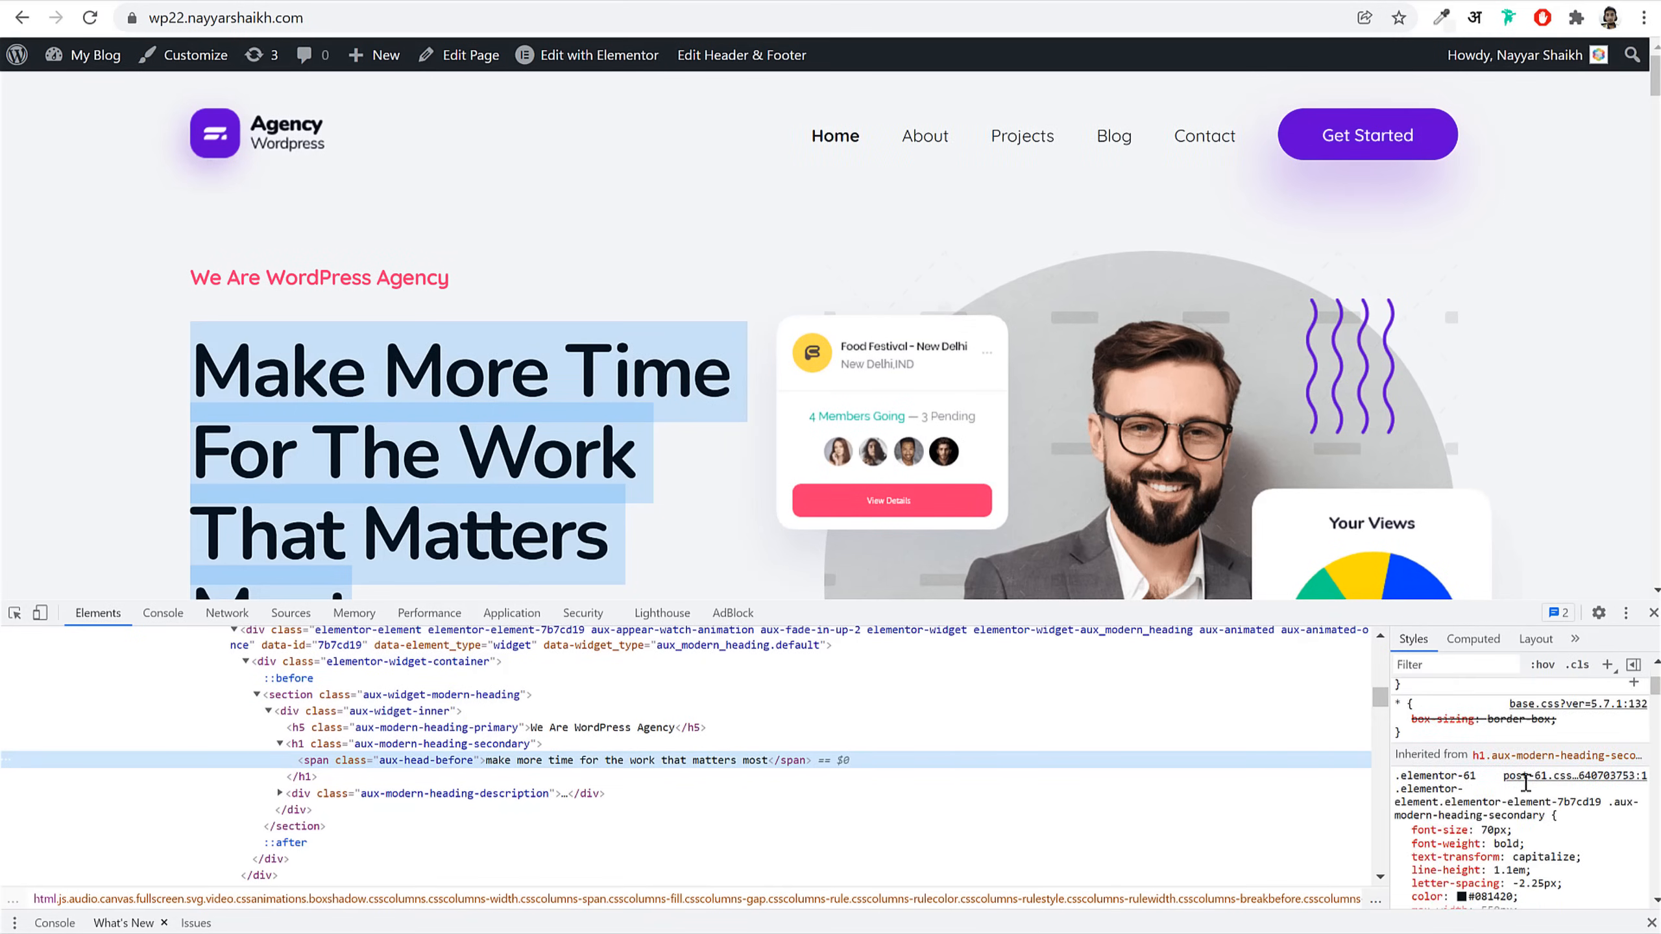
left_click(1495, 793)
key("ctrl+c")
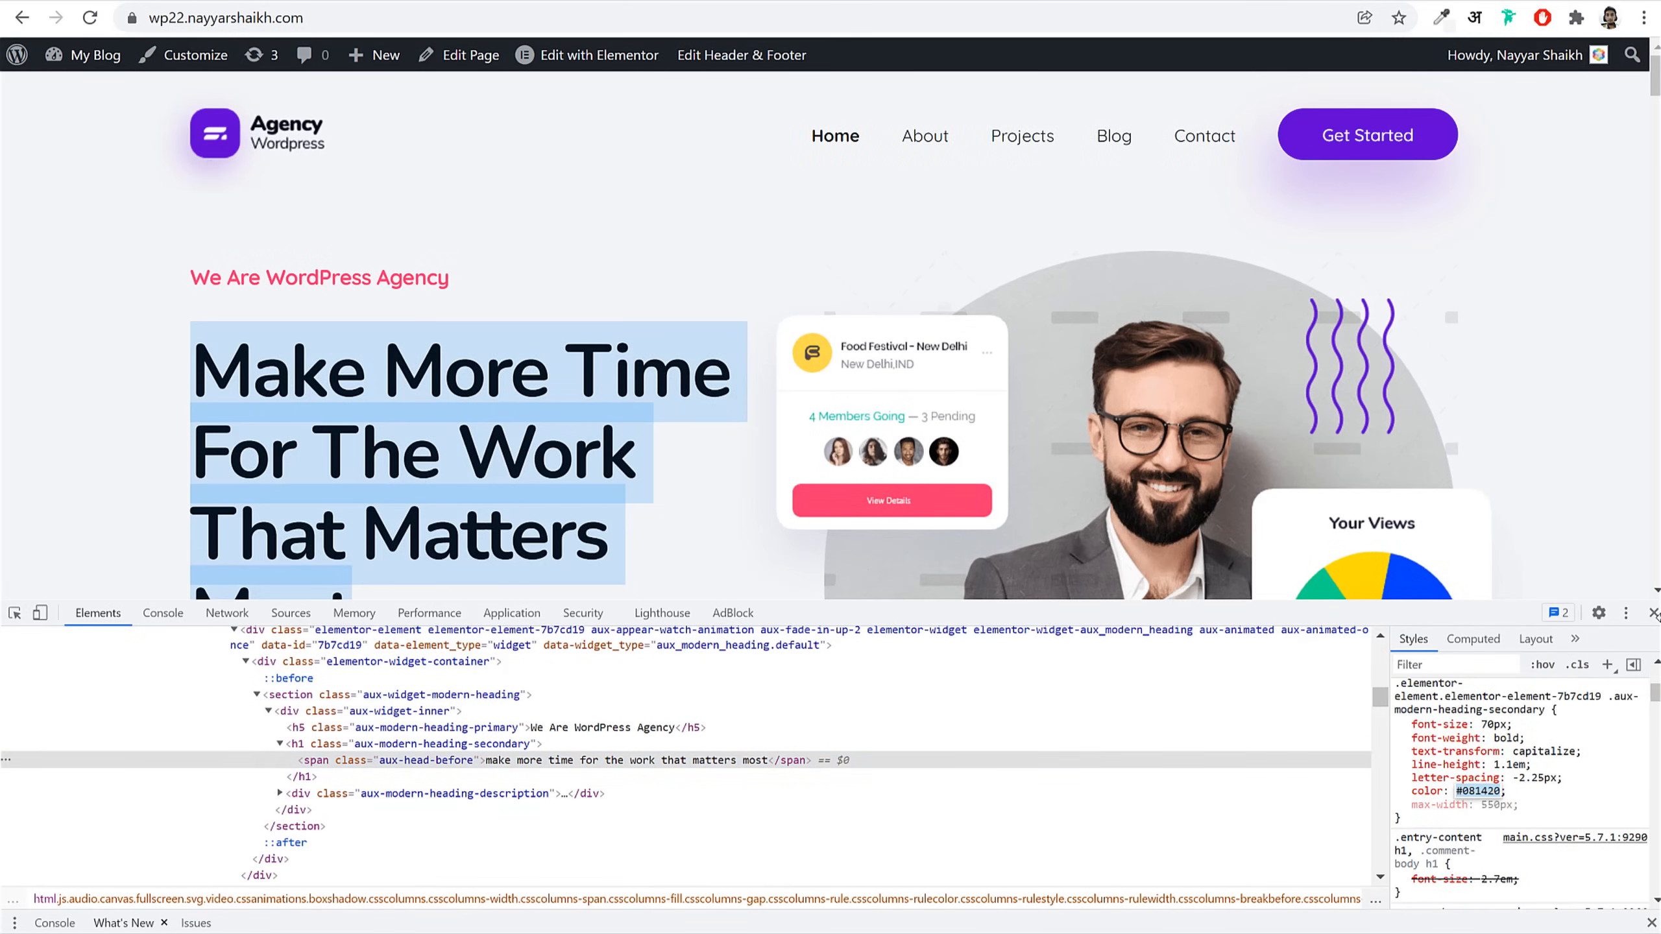
key("F12")
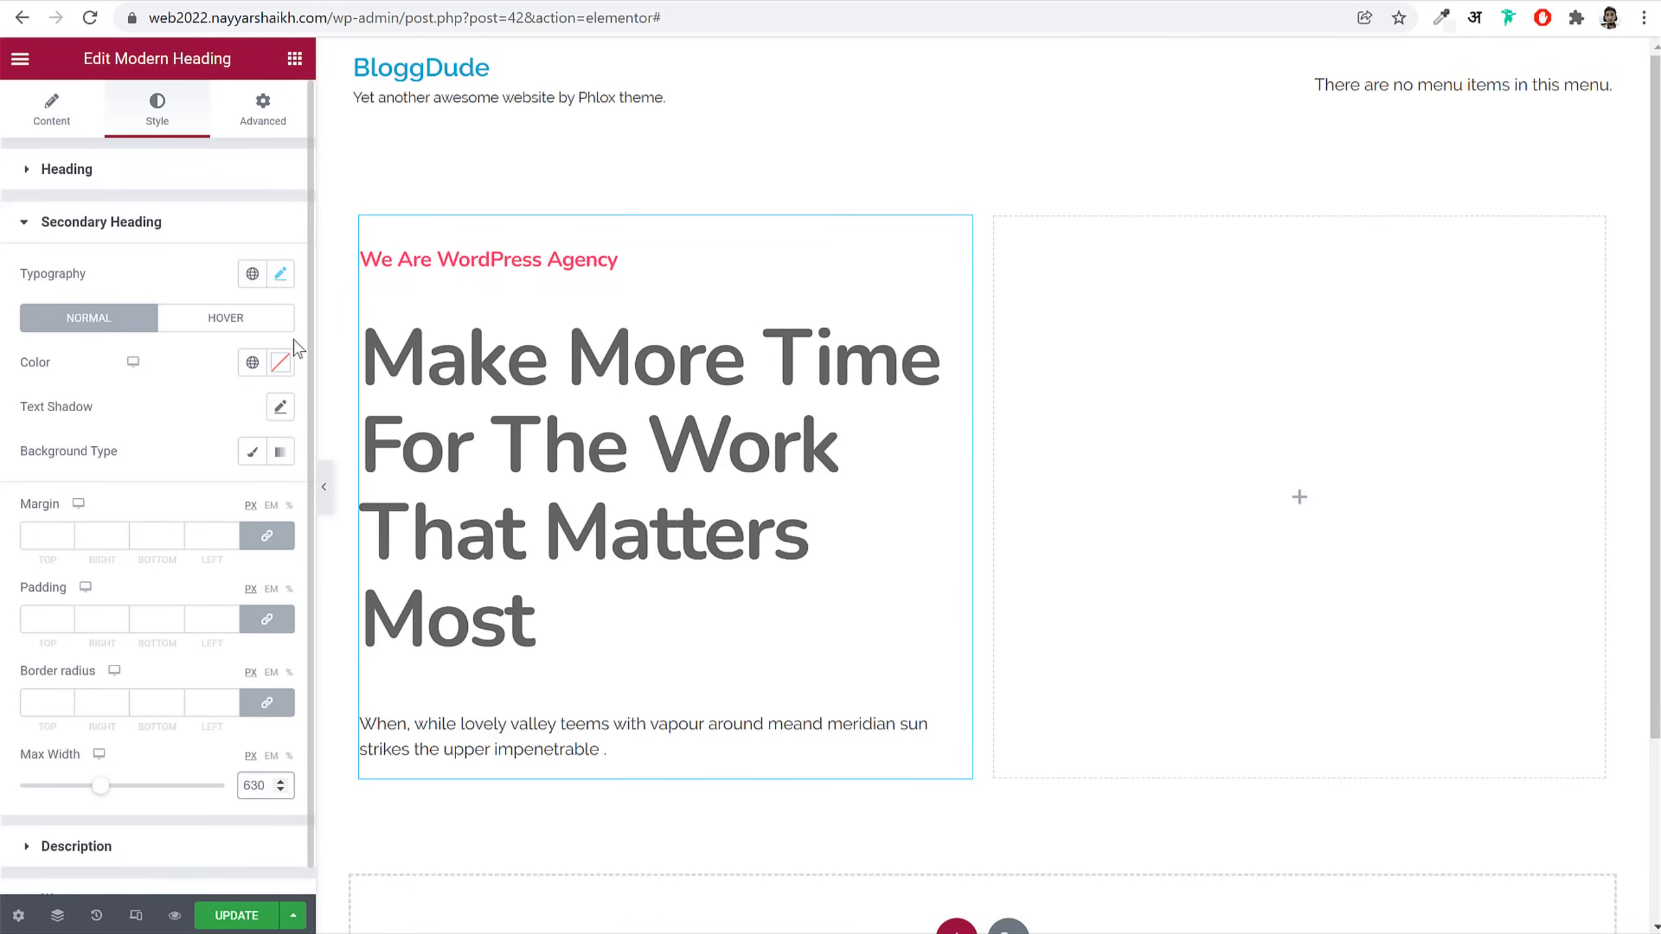
left_click(255, 366)
left_click(281, 364)
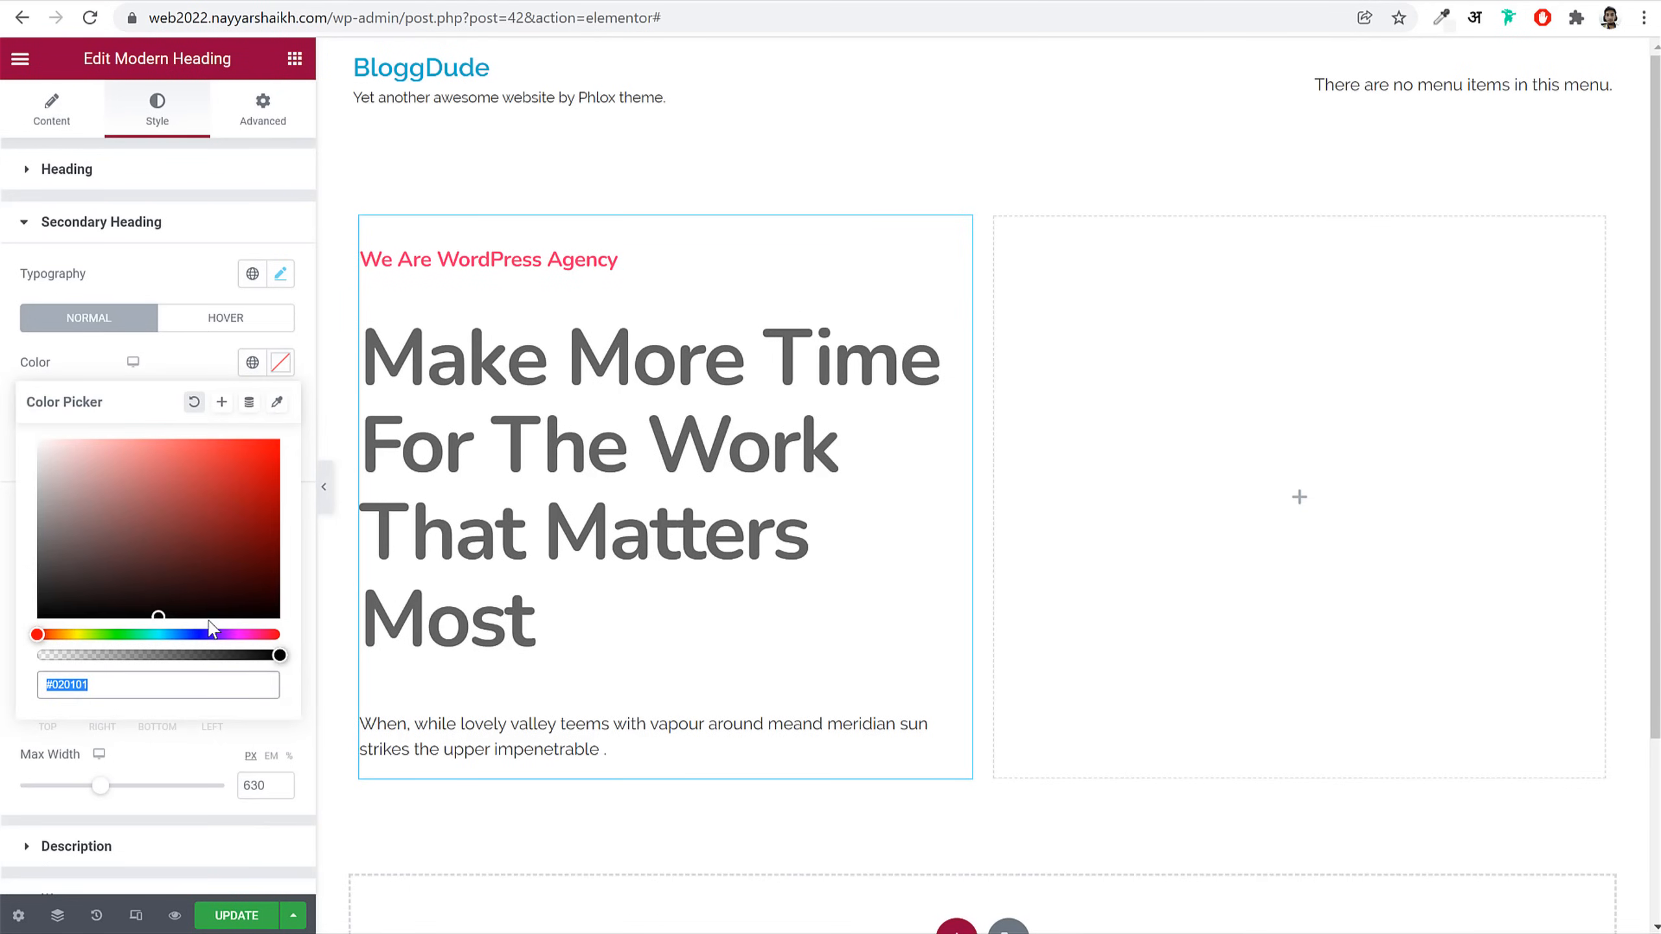
key("ctrl+v")
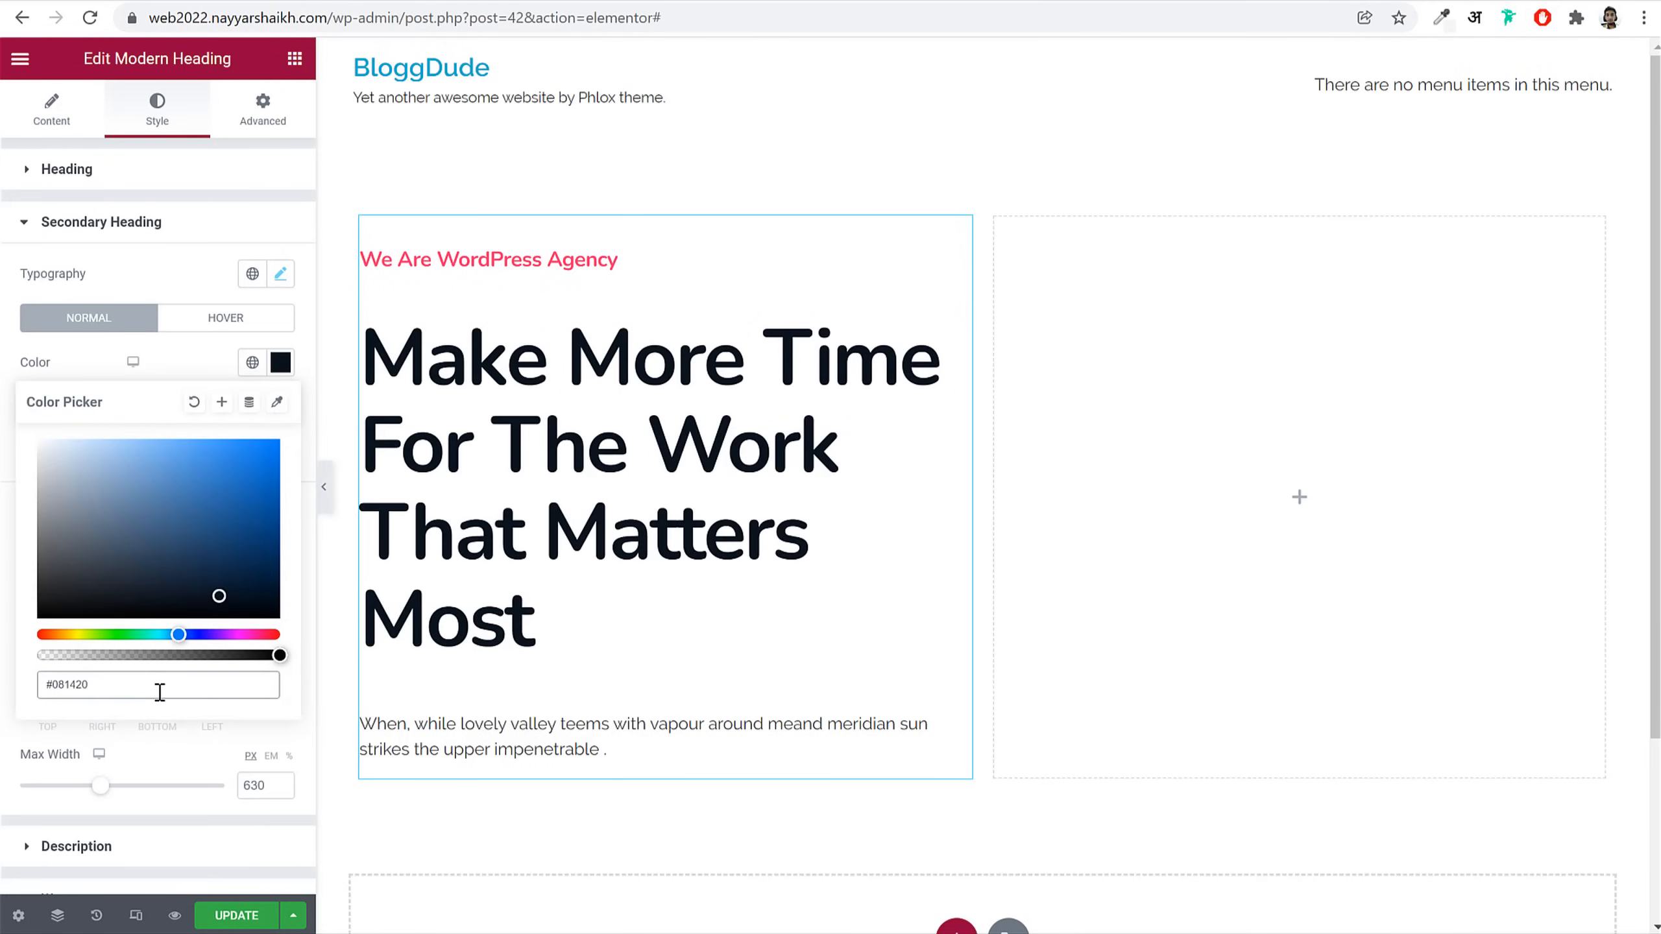
Step: Save the navy #081420 as a new global colour named Black
left_click(223, 405)
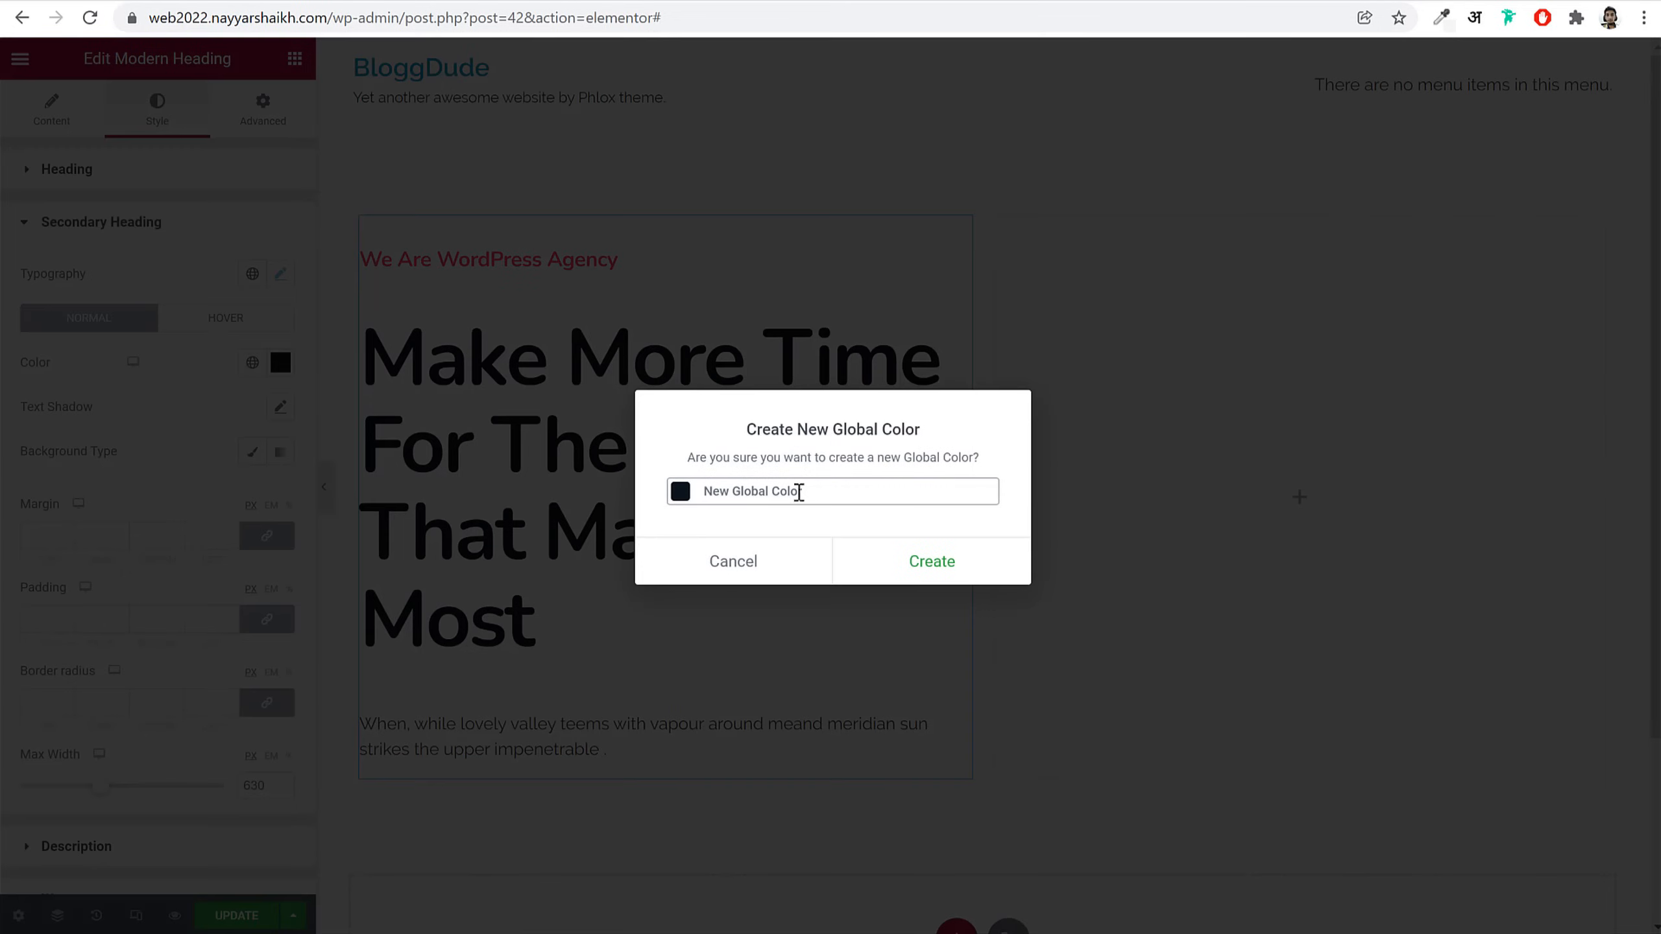
triple_click(822, 493)
type("Black")
left_click(940, 557)
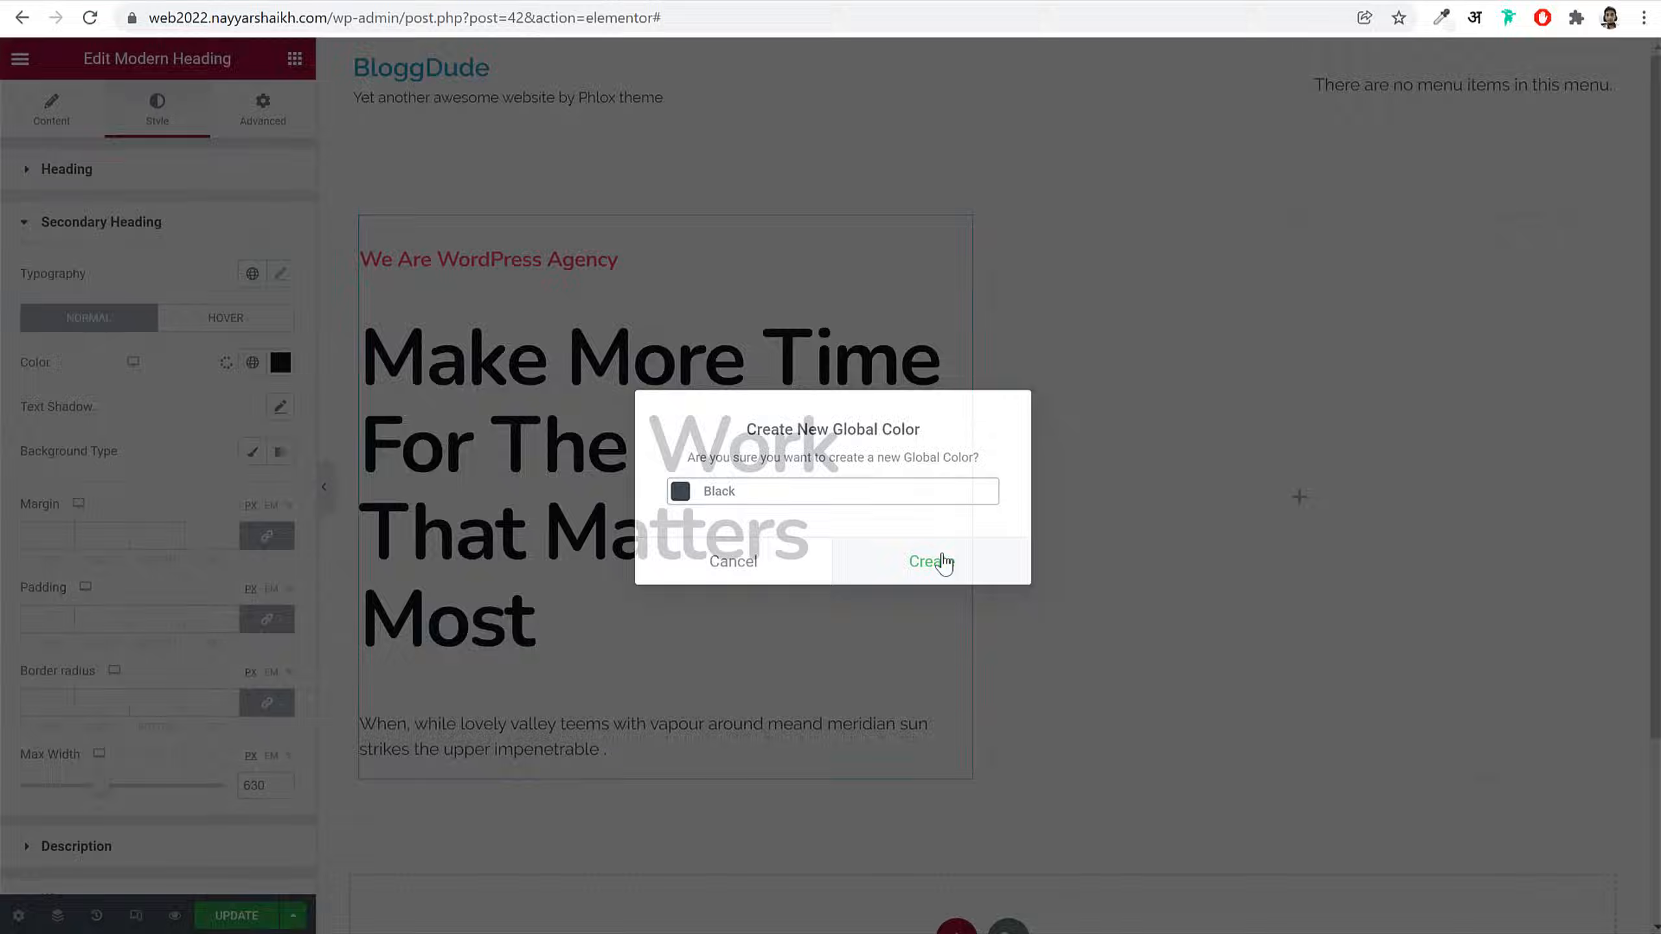
Step: Save the page changes with Update
left_click(178, 222)
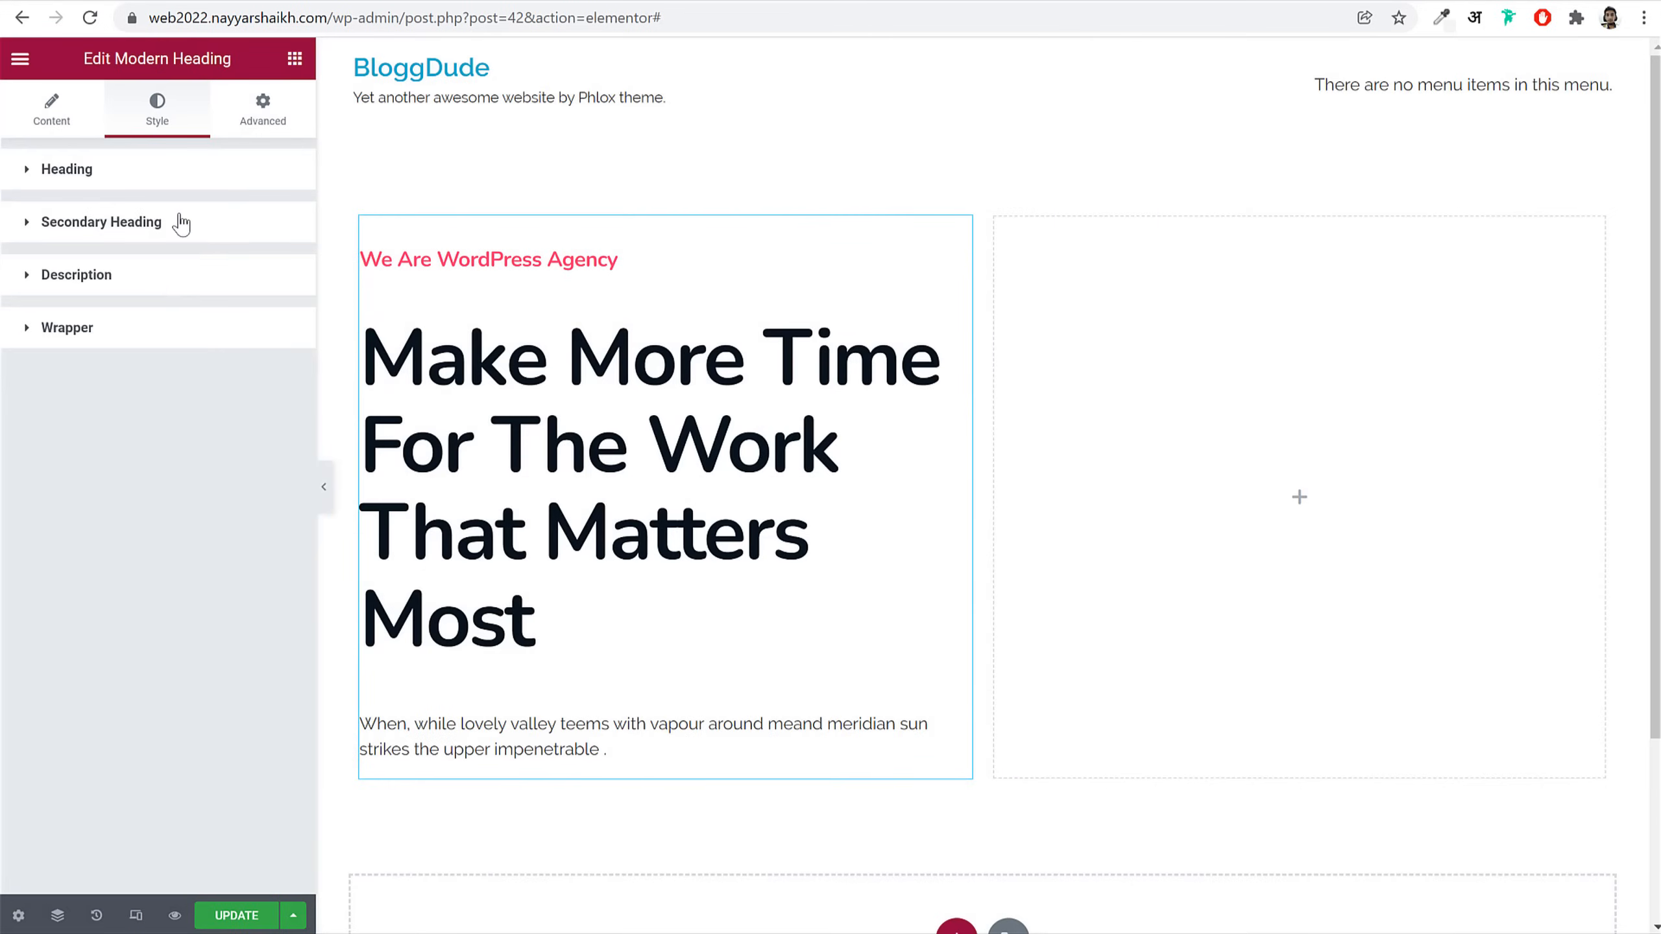
left_click(142, 288)
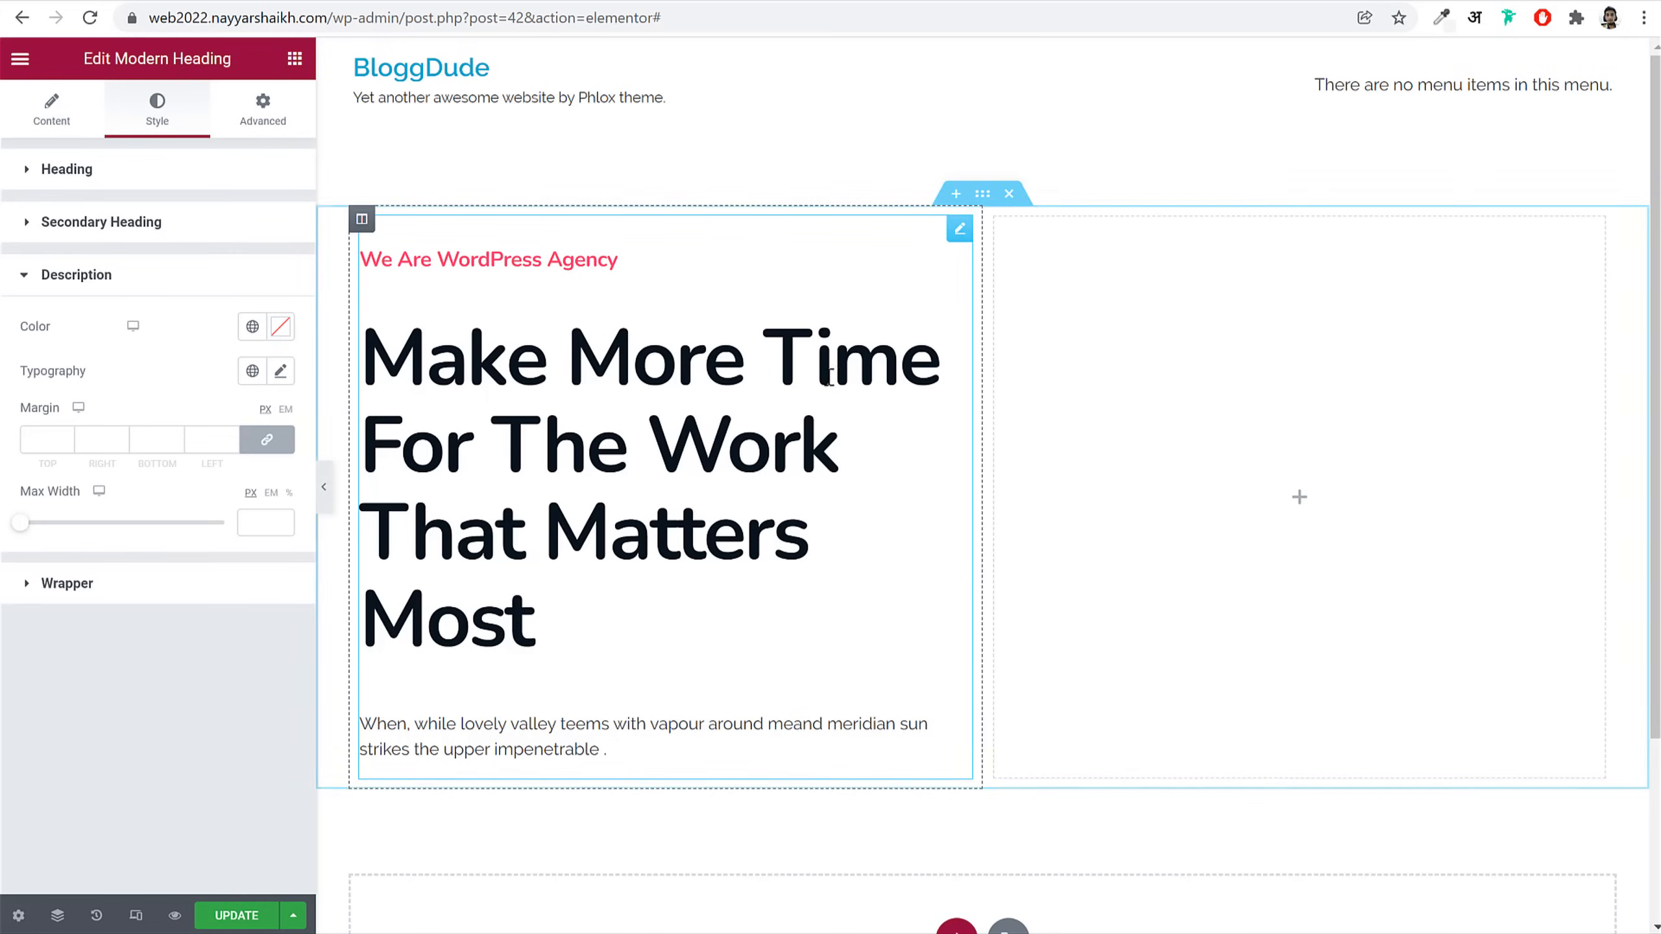
left_click(251, 919)
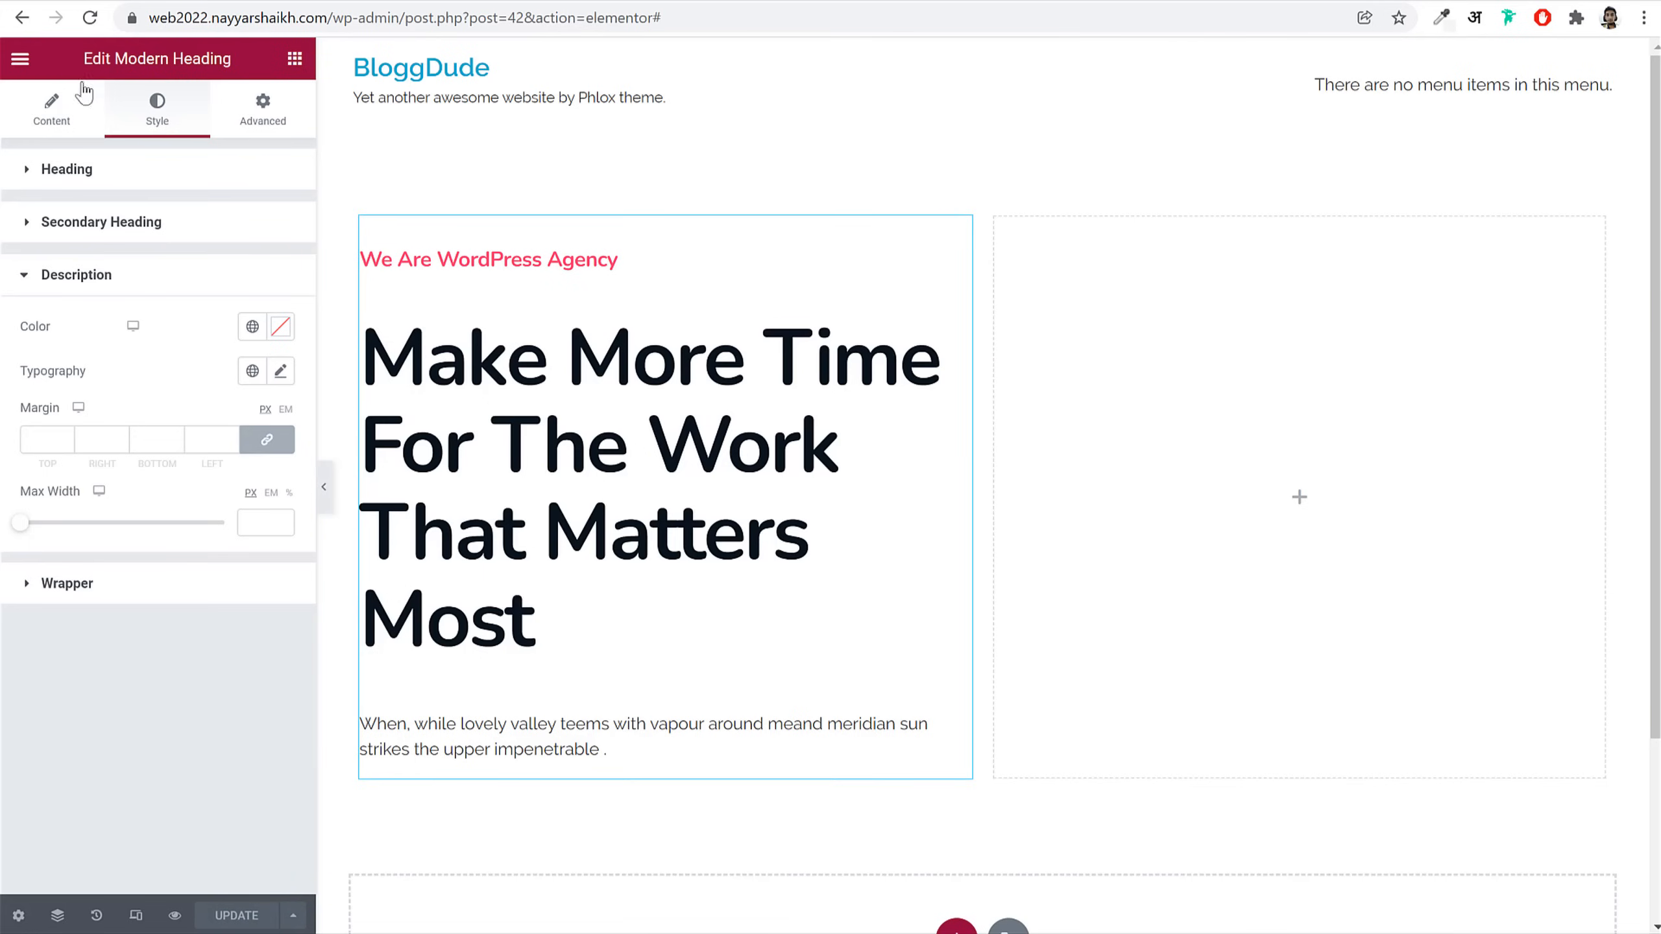
left_click(22, 62)
Step: In Site Settings global fonts, set the Primary and Secondary fonts to Nunito
left_click(98, 160)
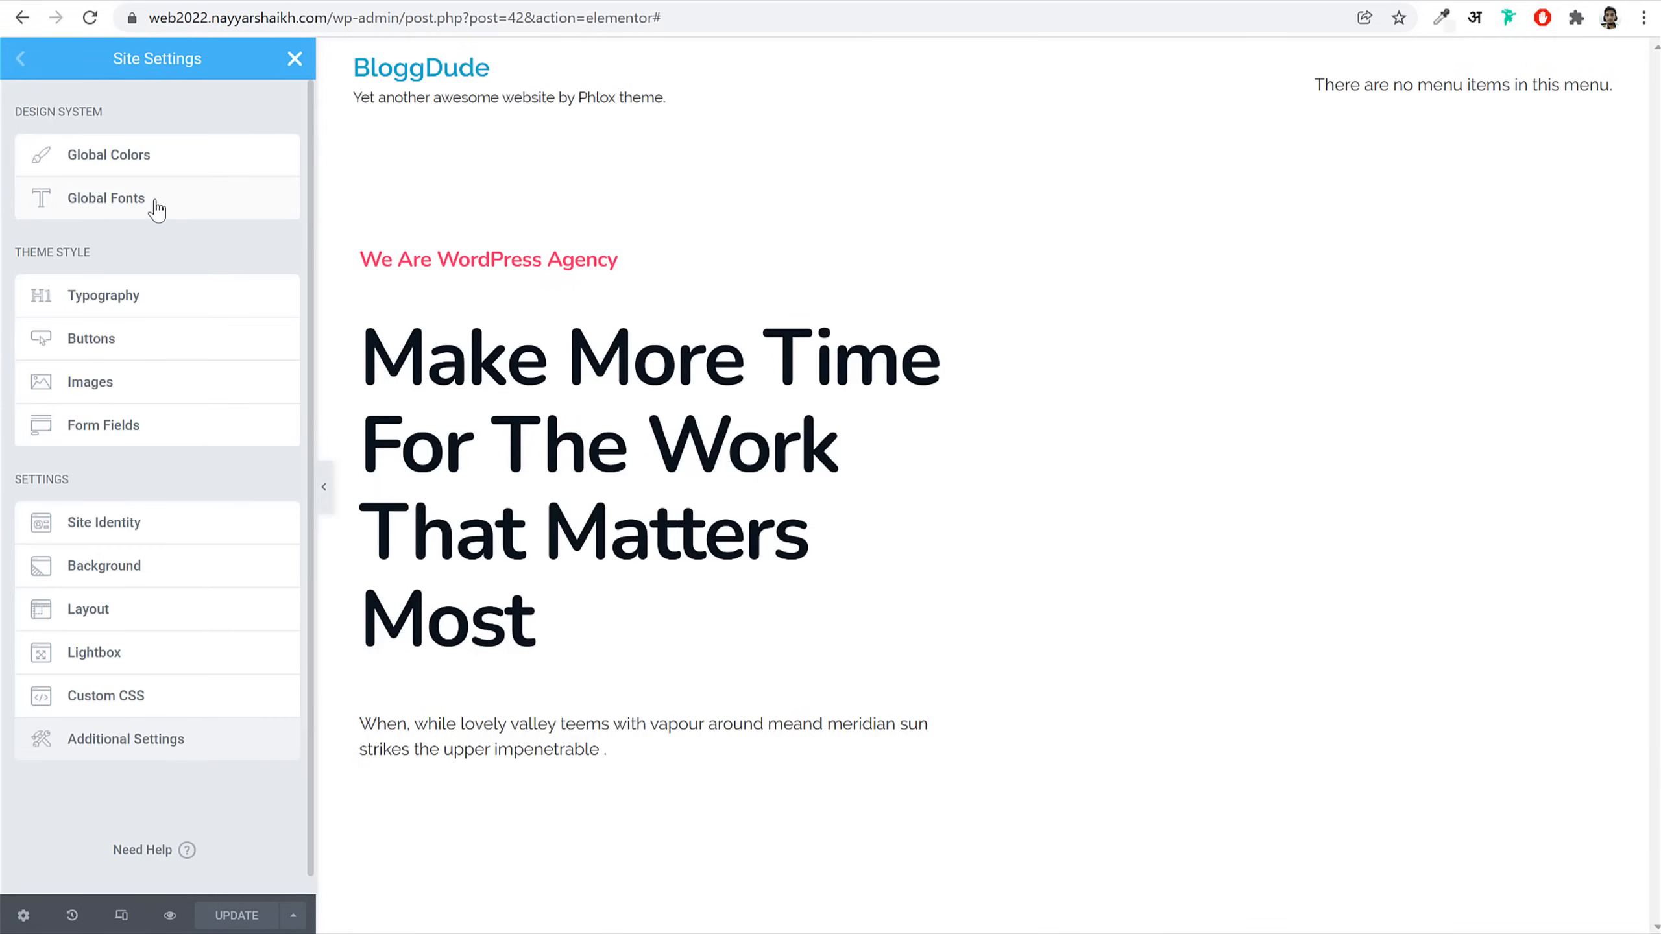
left_click(157, 208)
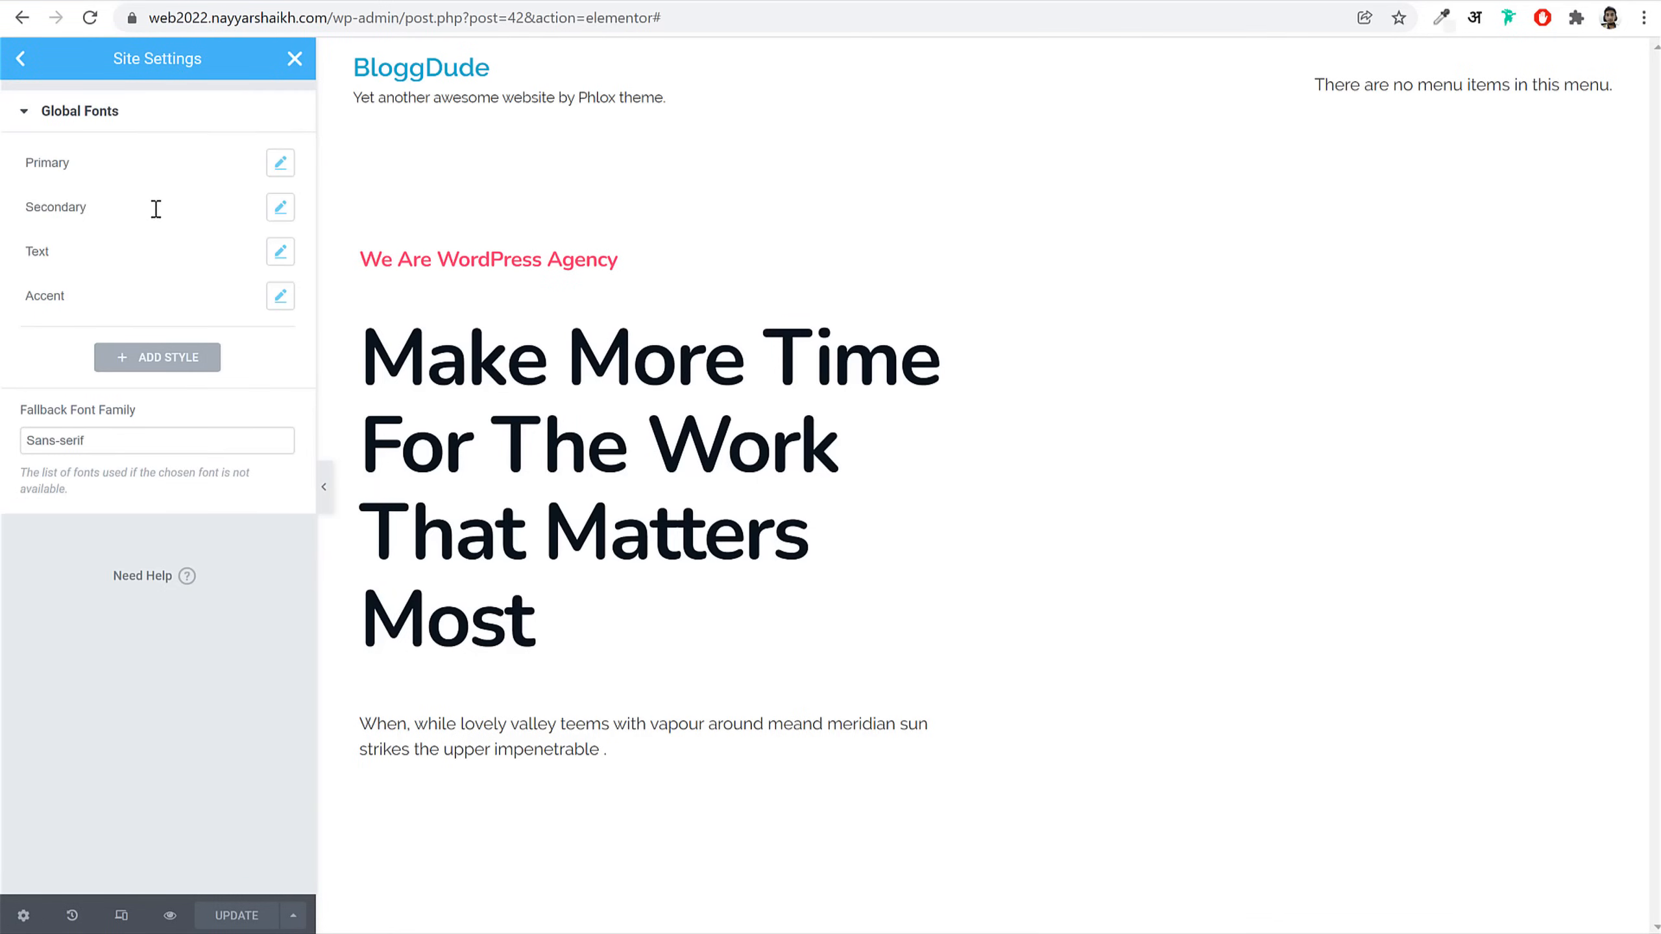
left_click(280, 163)
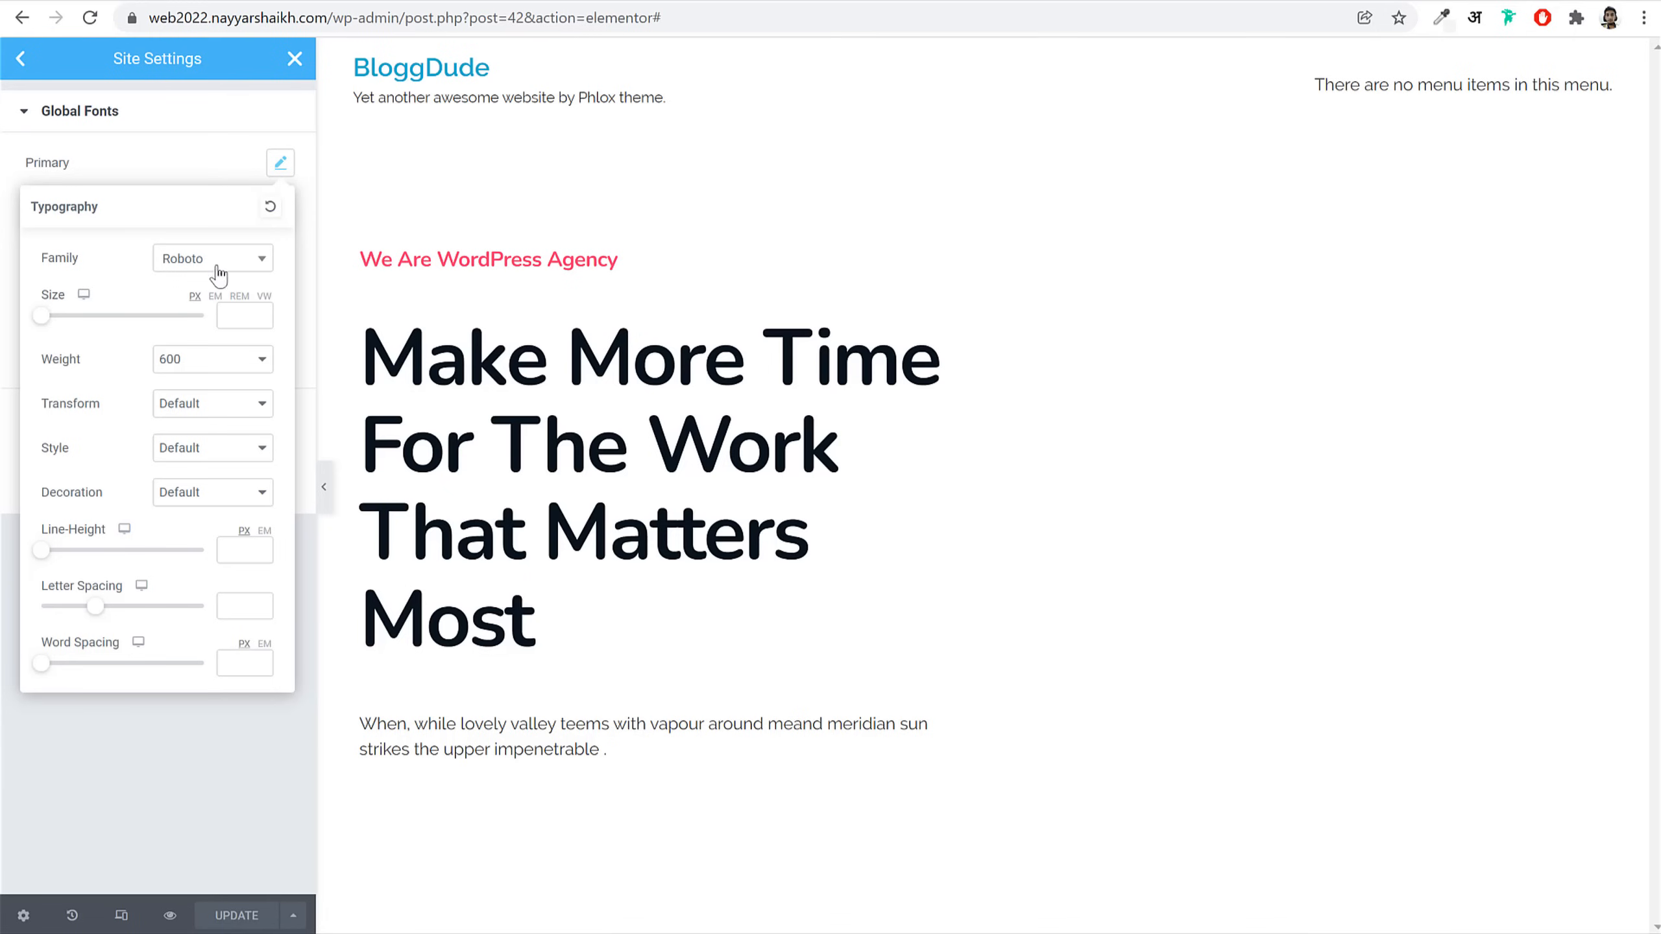
left_click(213, 264)
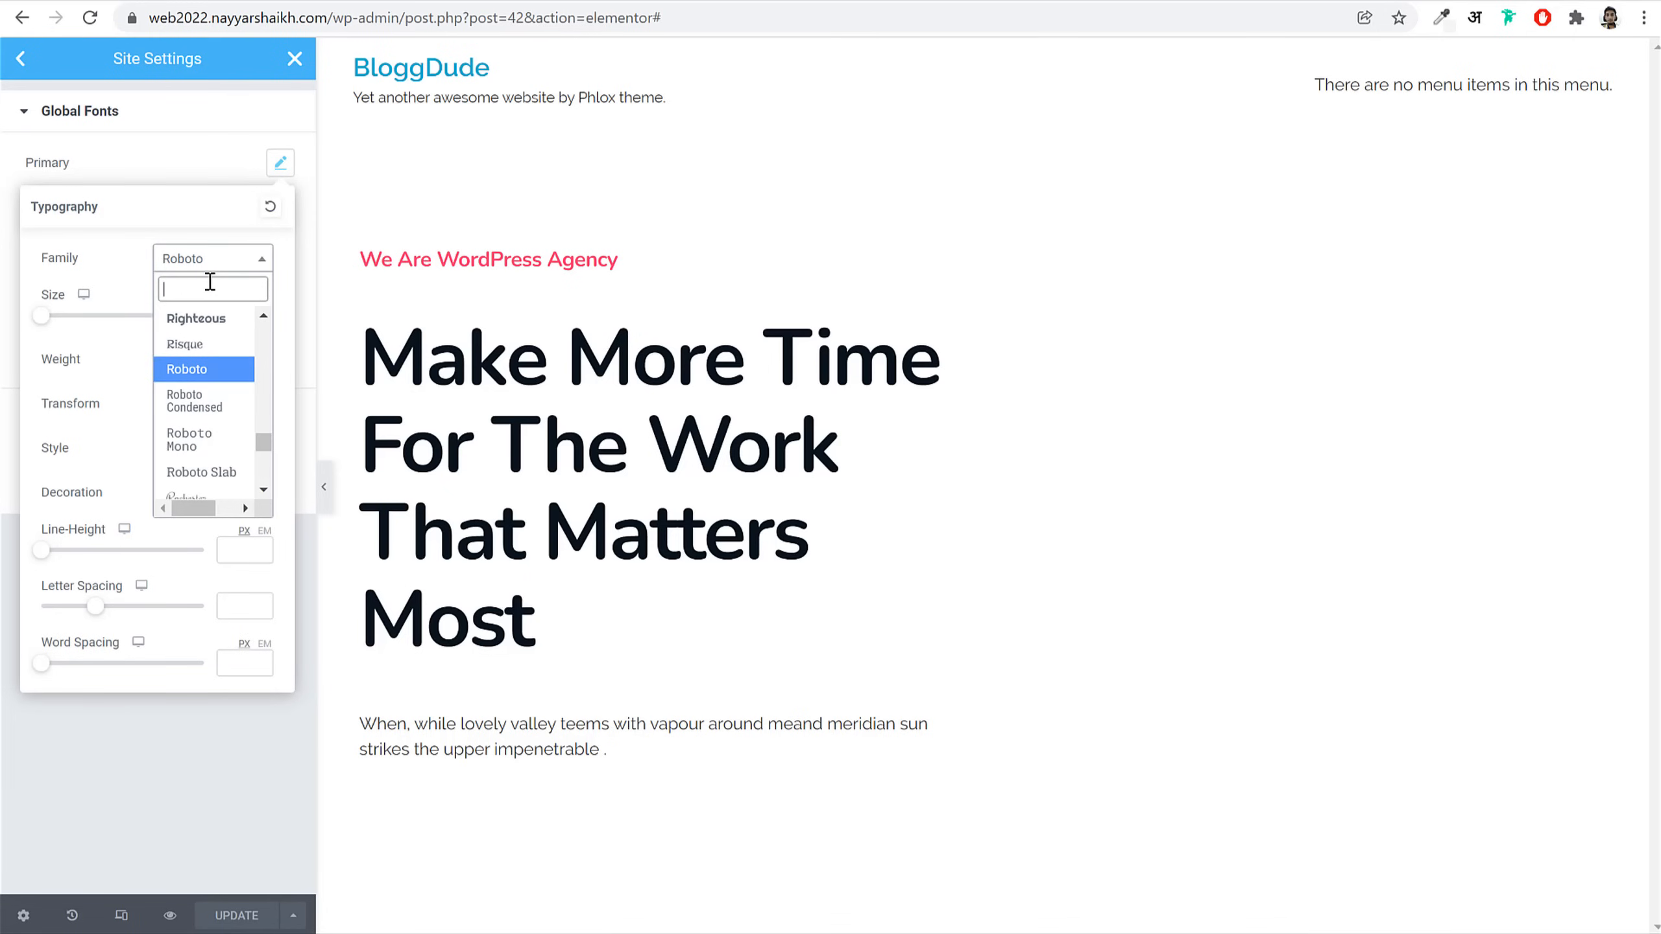
type("nun")
key("Return")
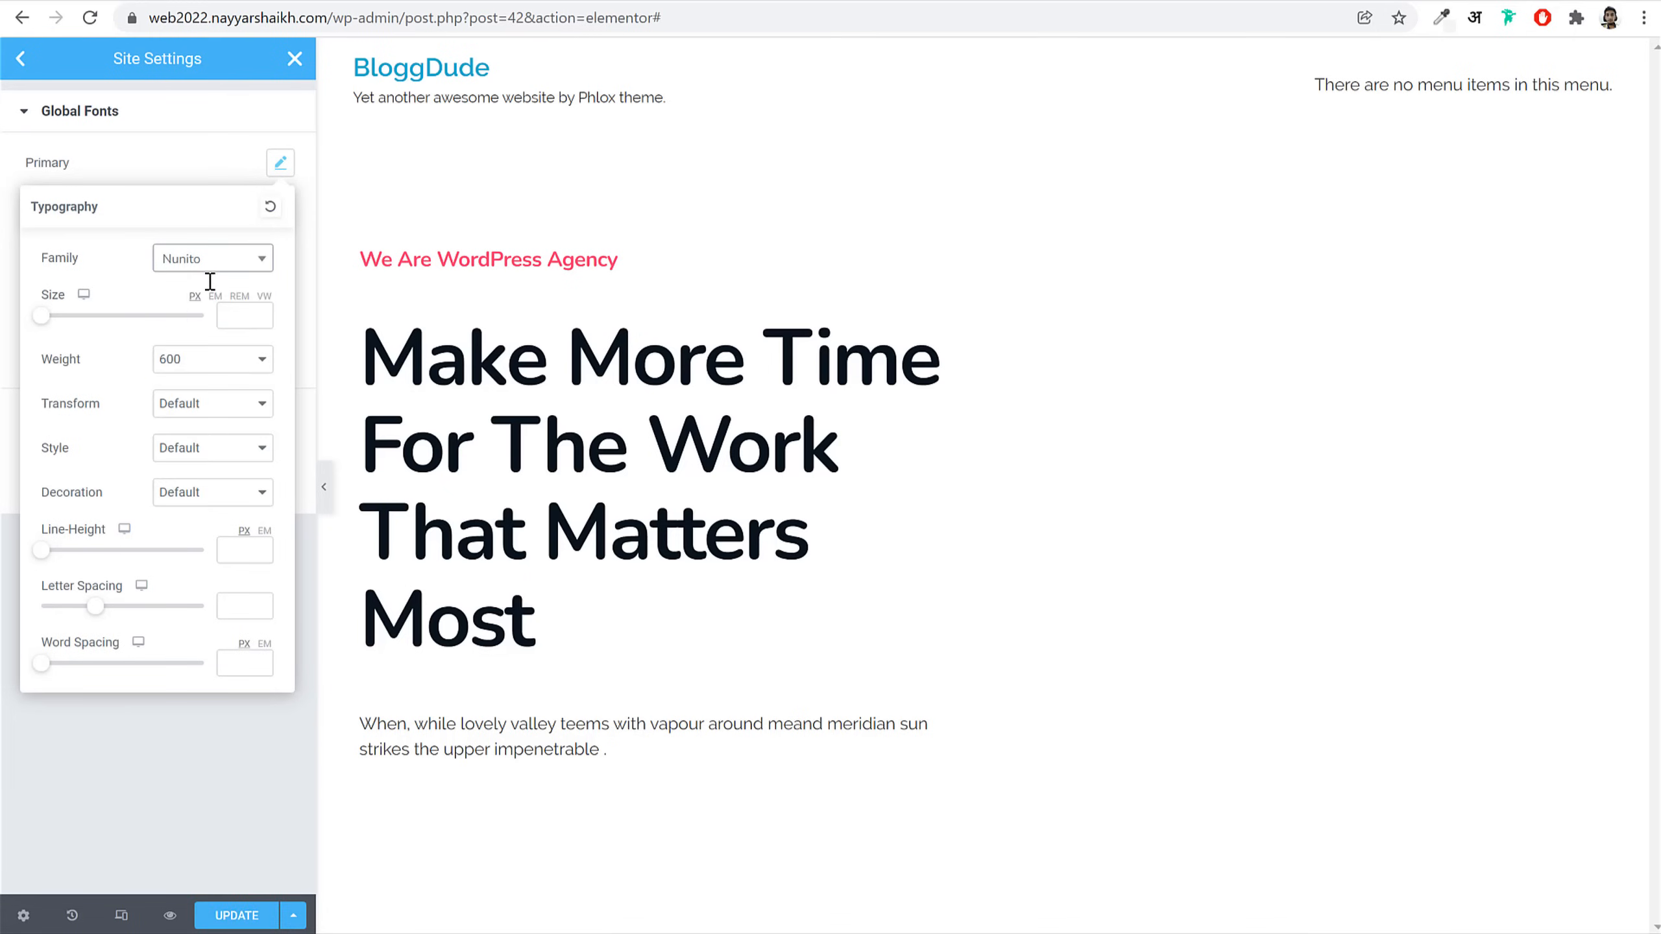
left_click(281, 163)
left_click(278, 208)
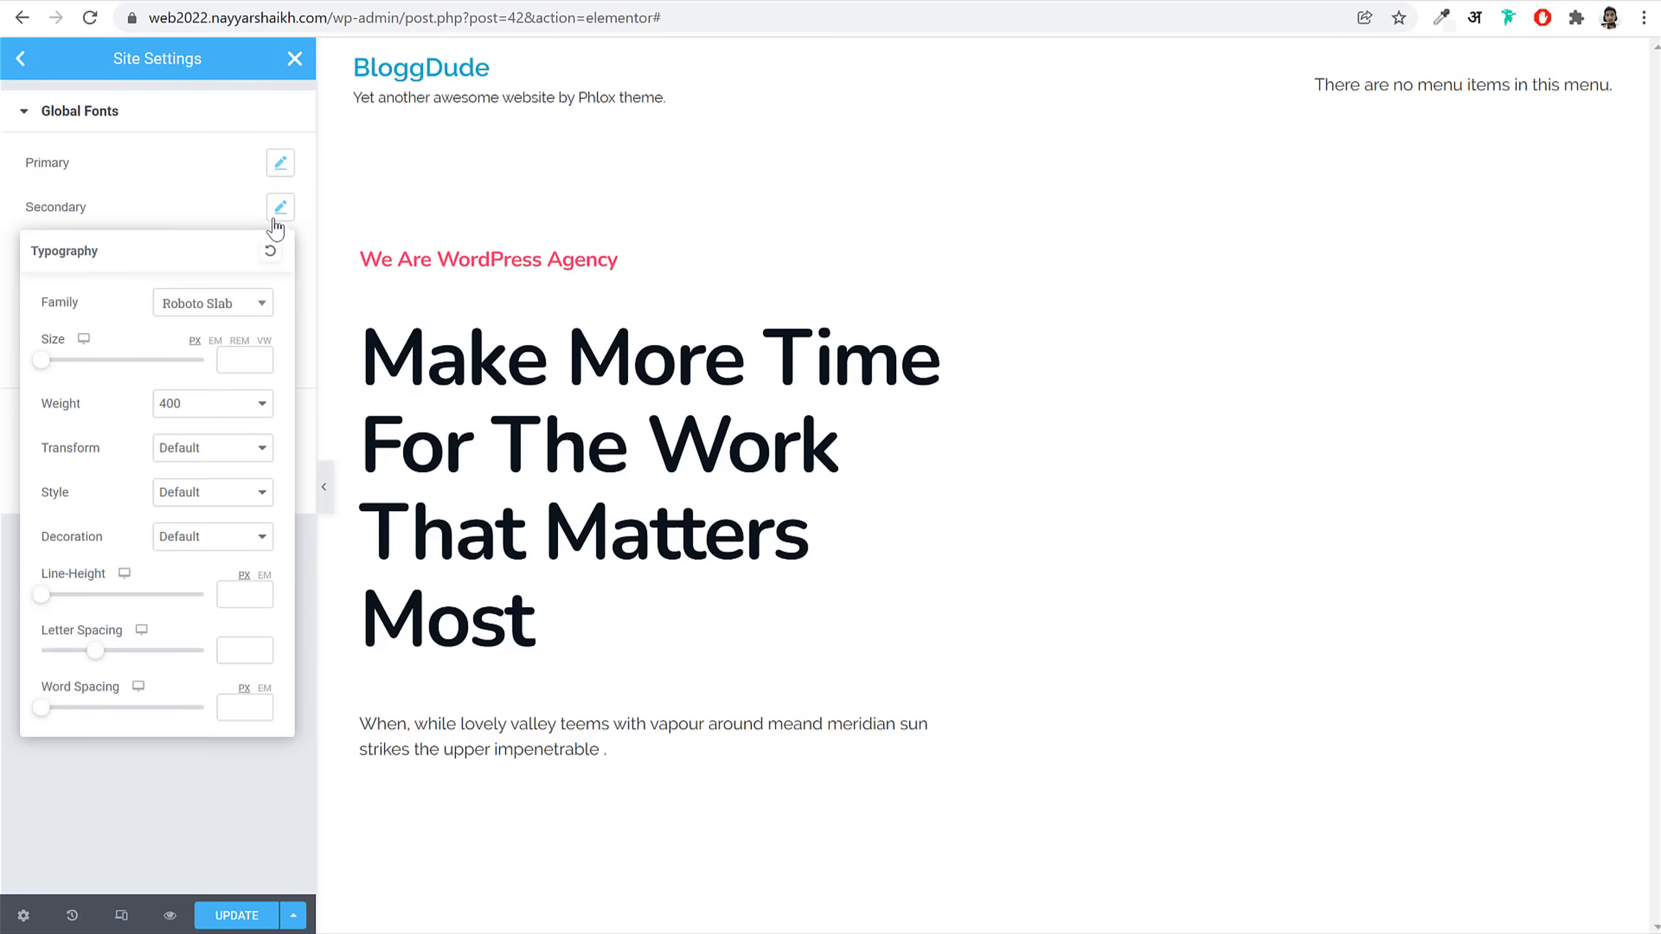
left_click(211, 308)
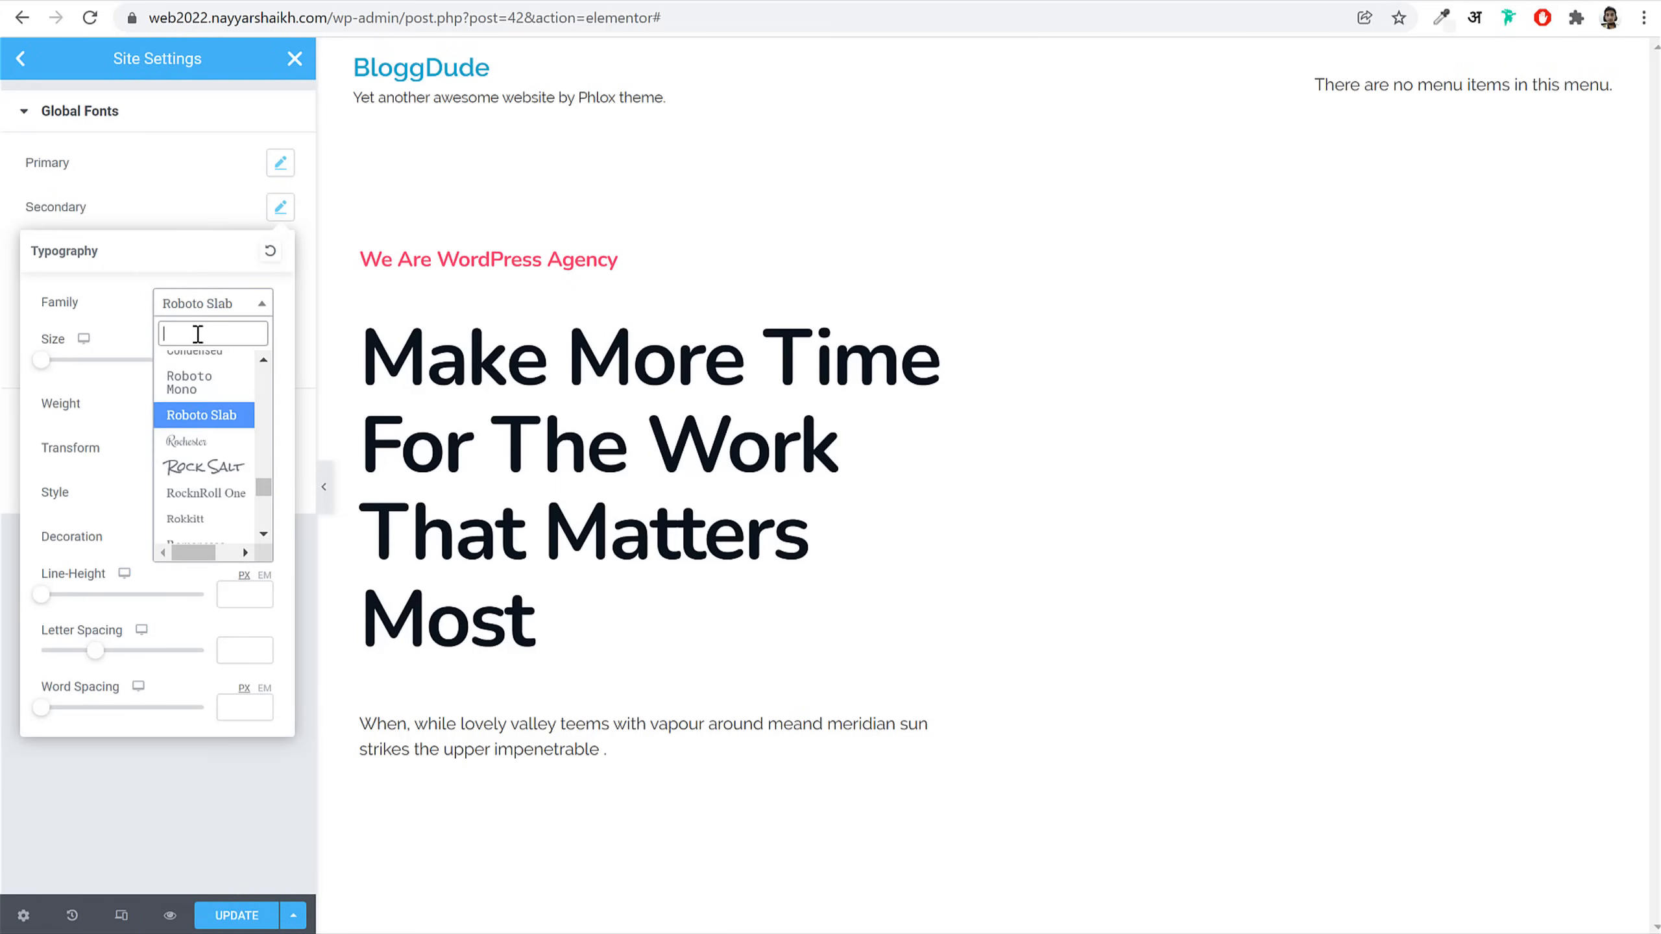
type("nun")
key("Return")
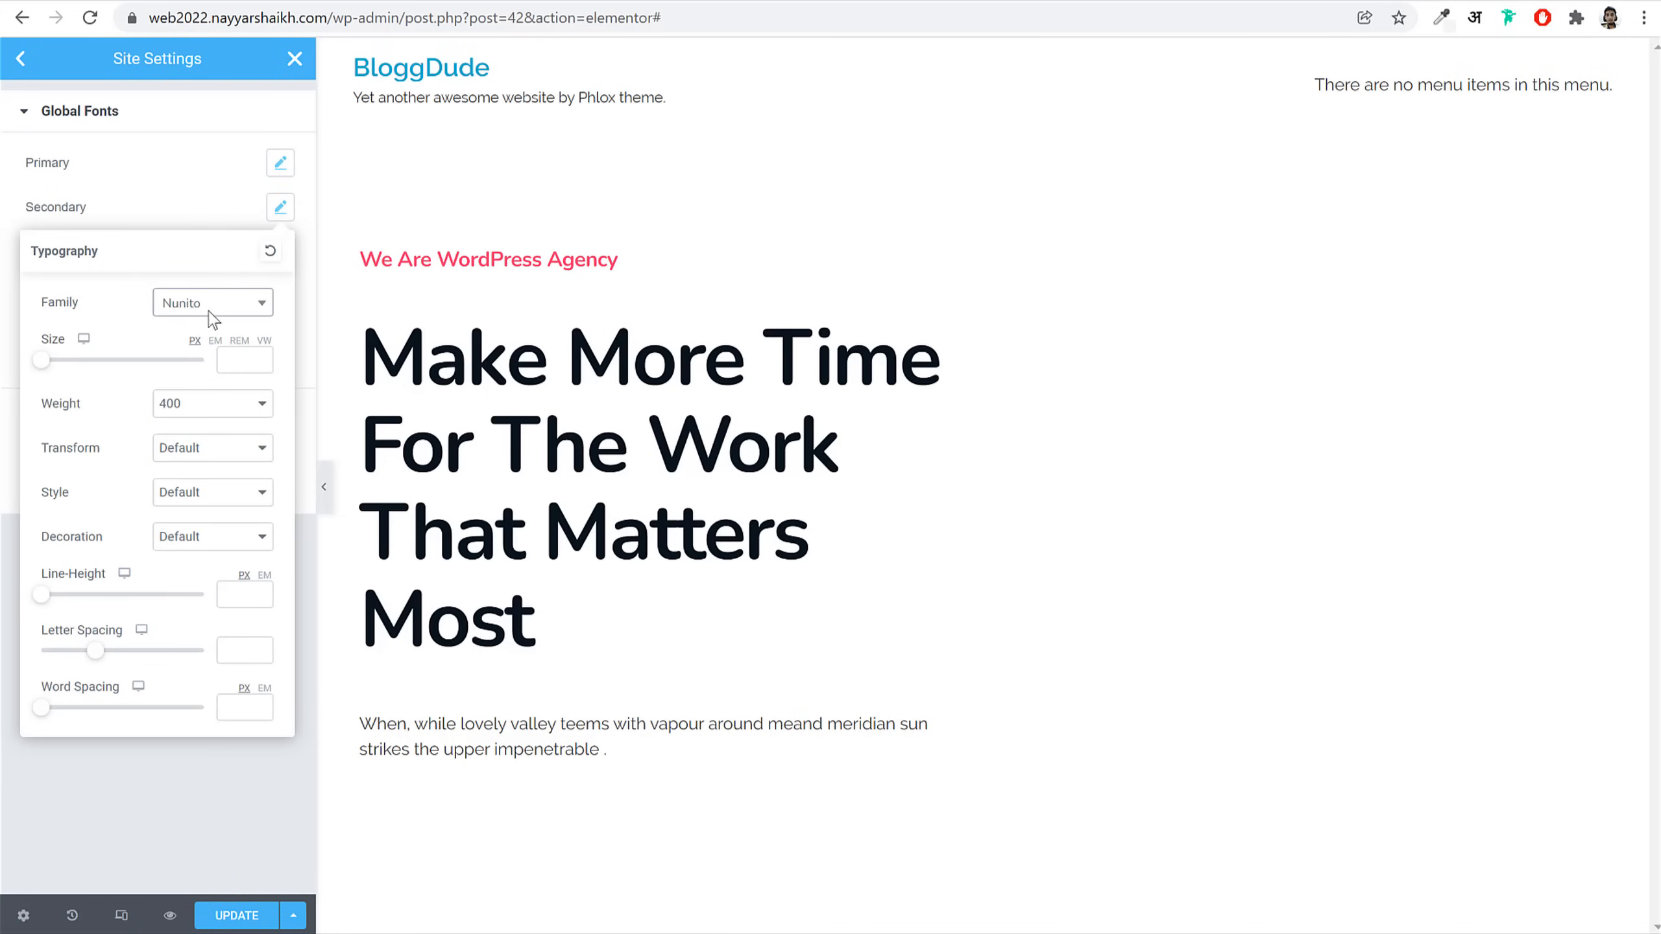
left_click(280, 208)
Step: Set the Text and Accent global fonts to Nunito, then return to Site Settings
left_click(281, 251)
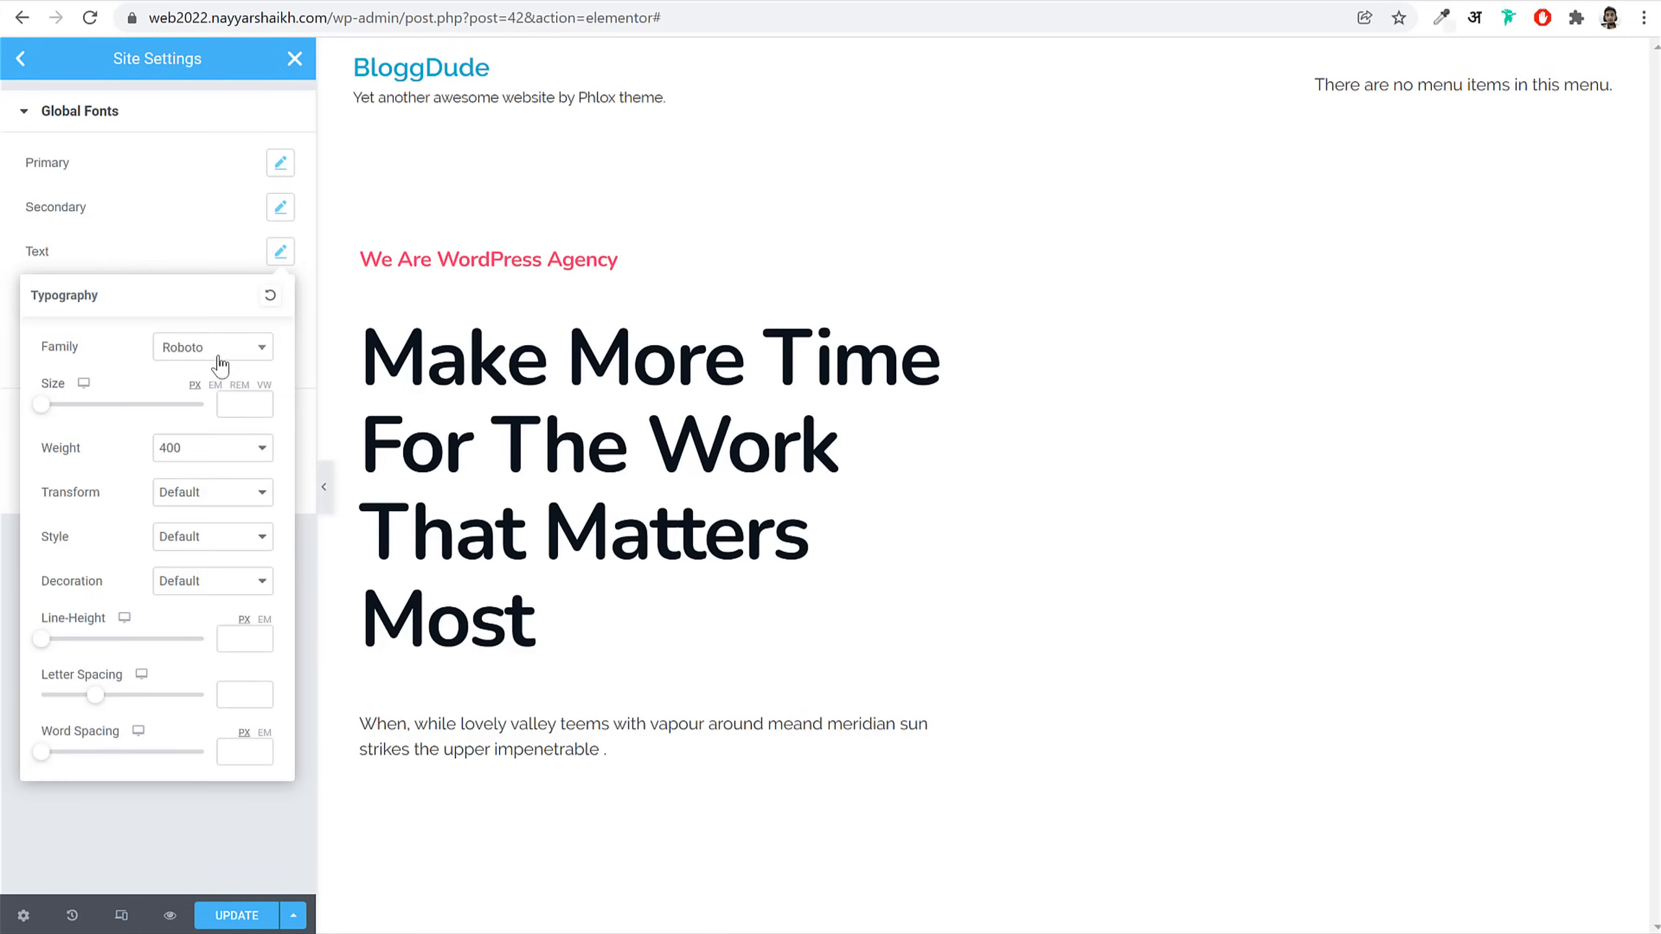
left_click(193, 355)
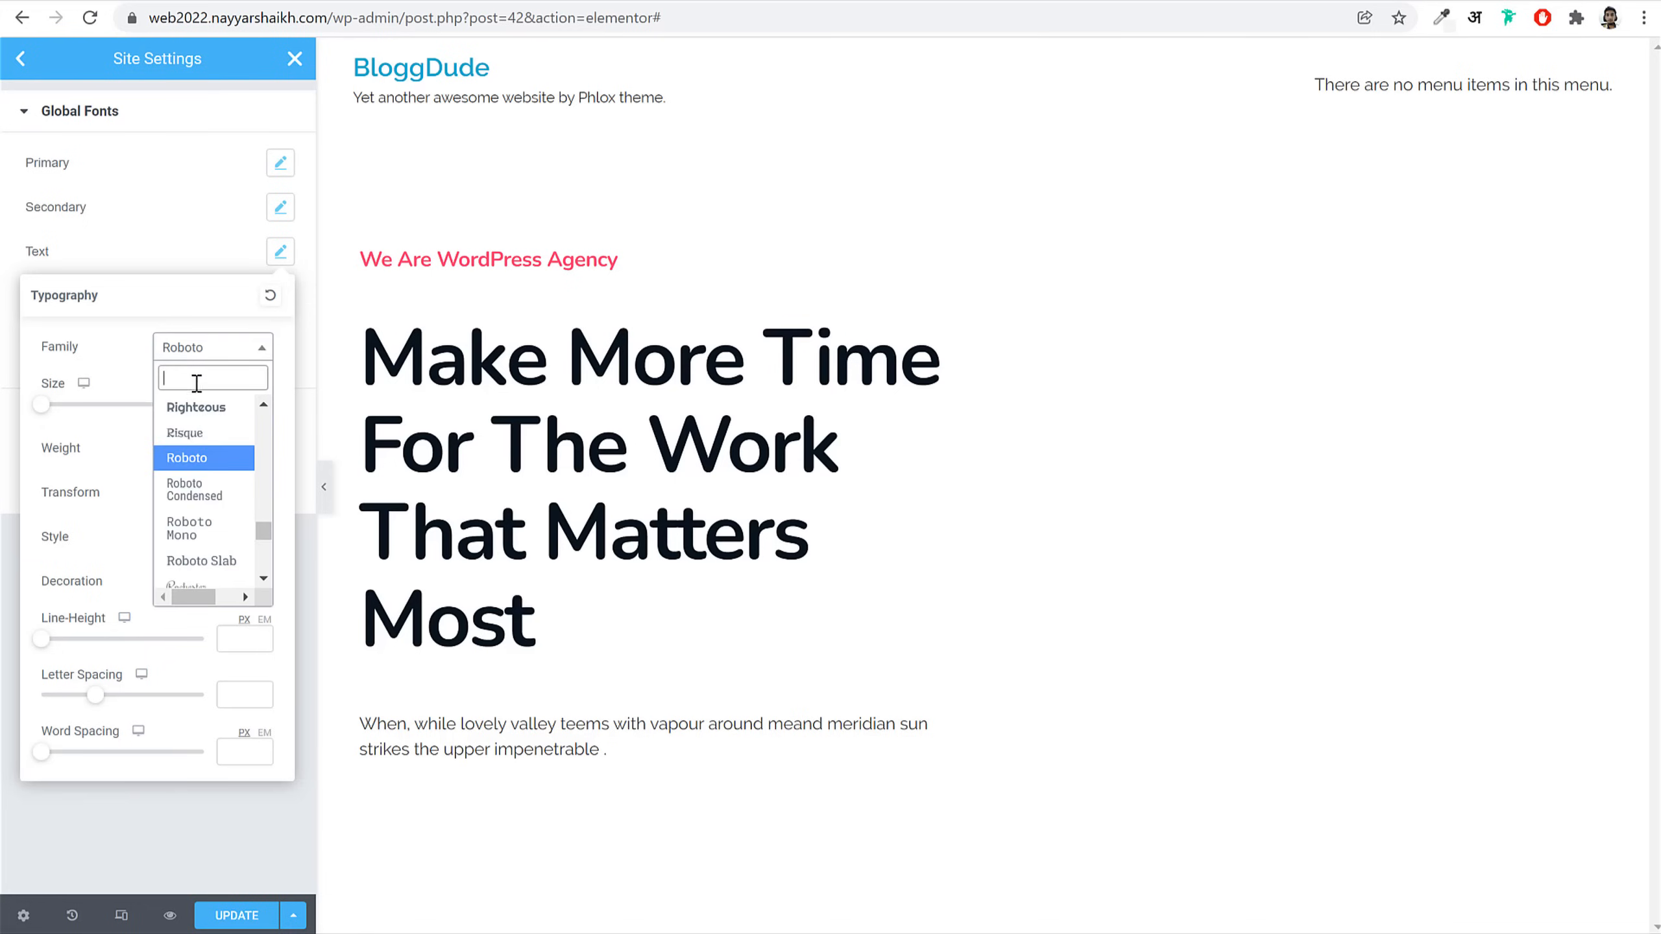
type("nun")
key("Return")
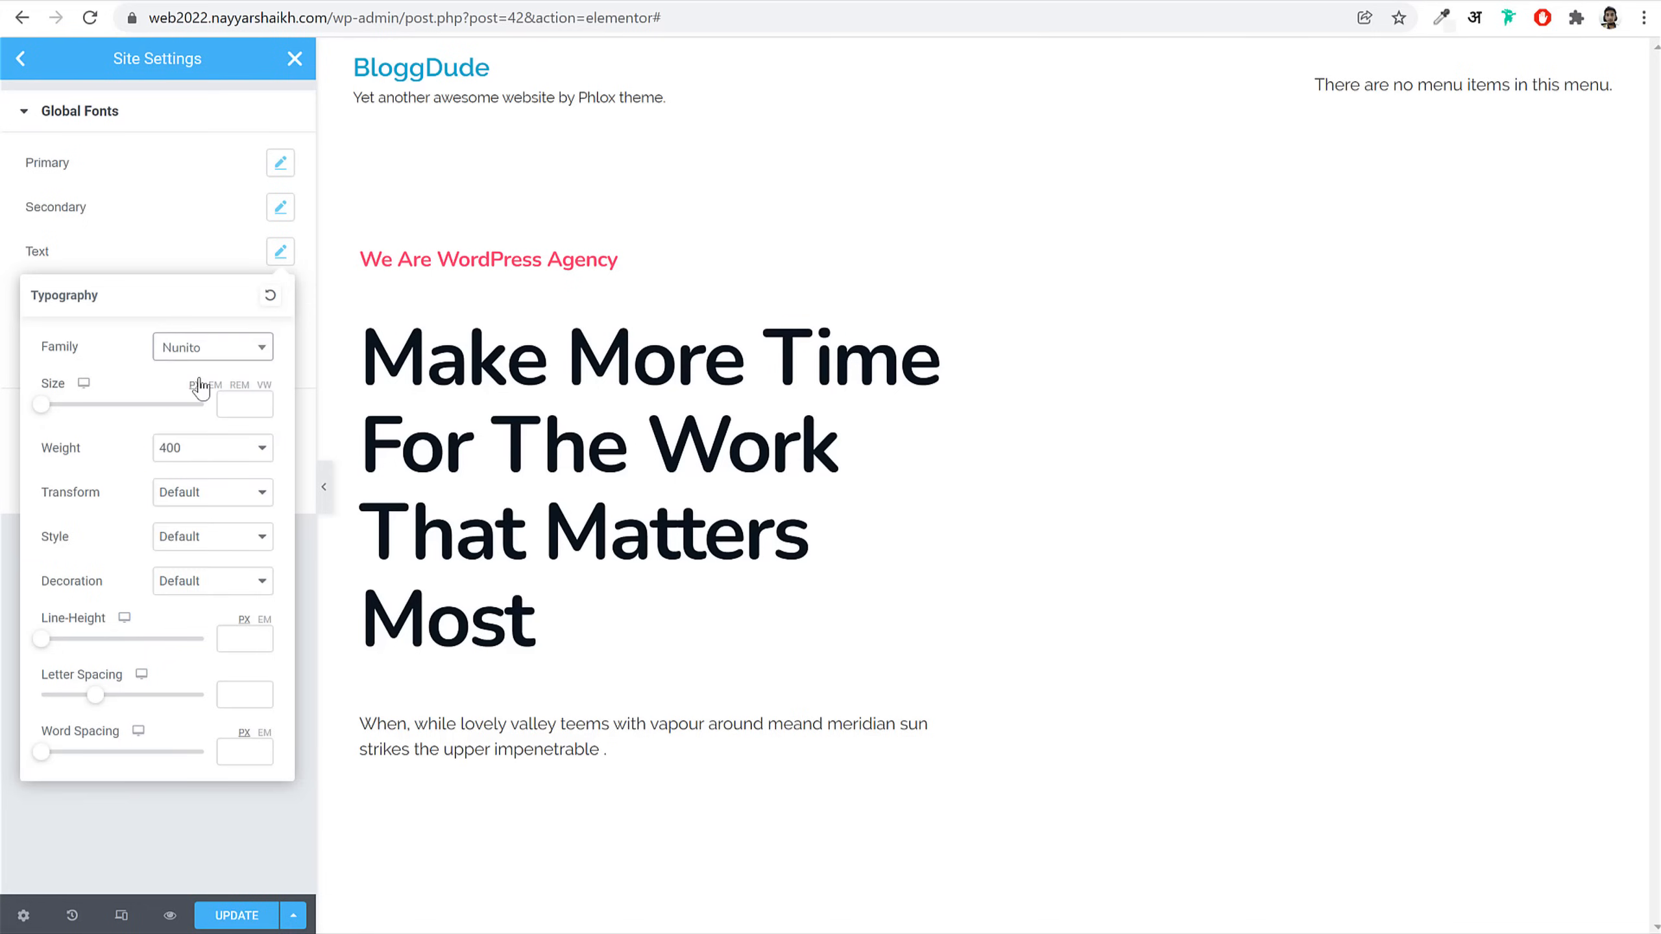
left_click(281, 255)
left_click(281, 300)
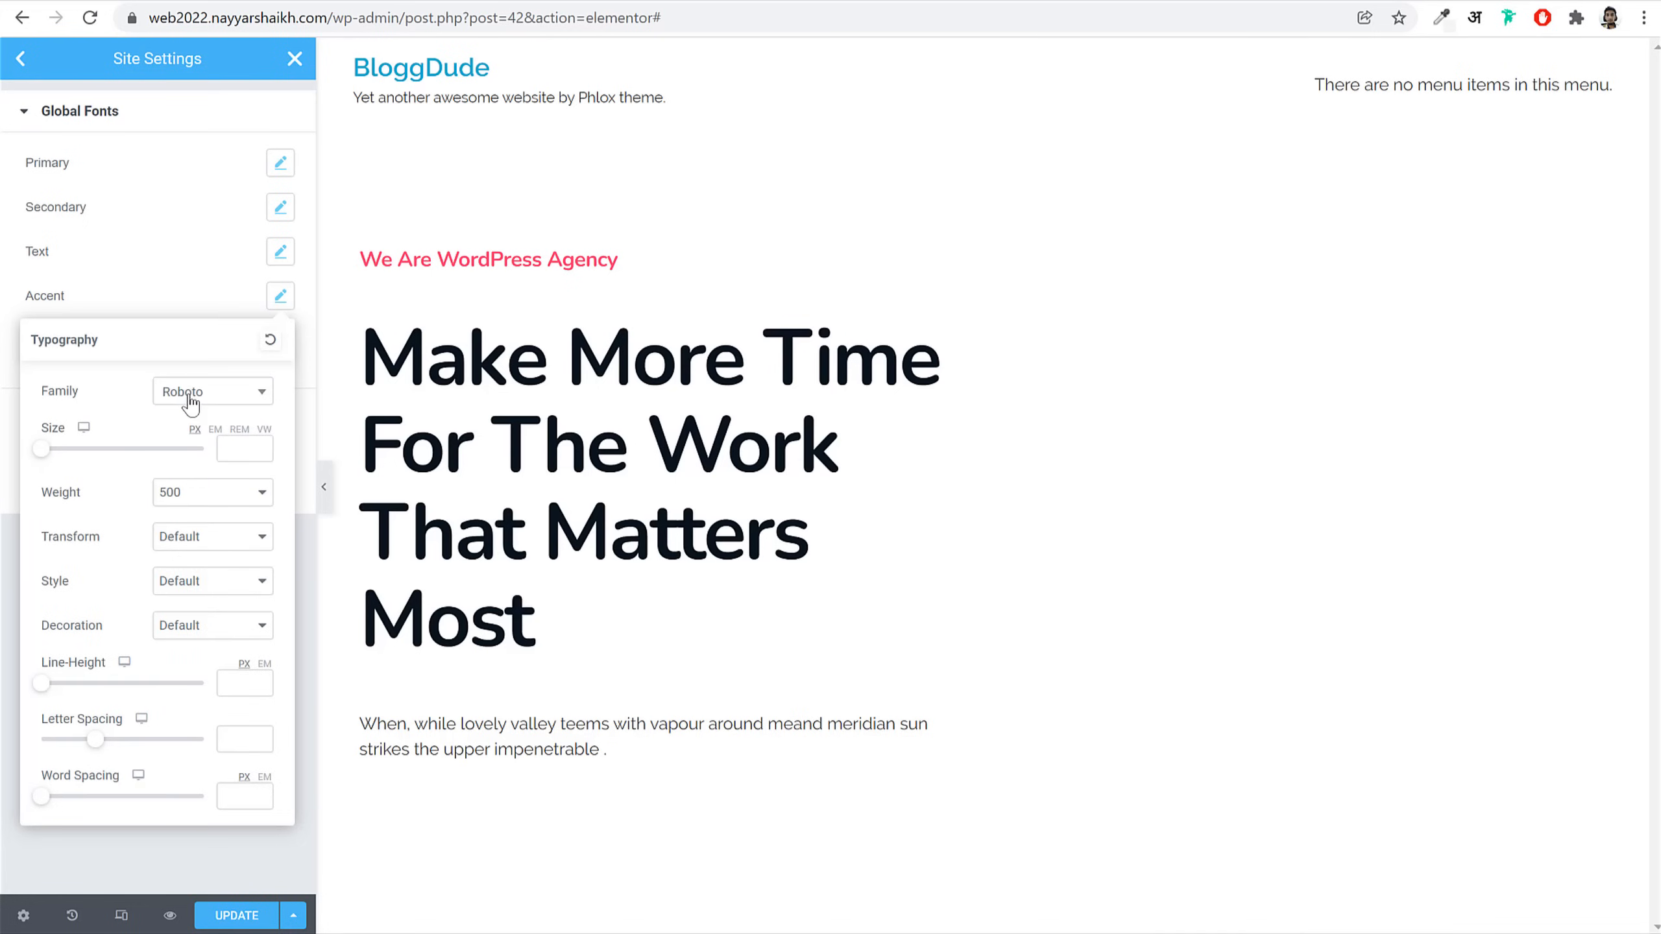
left_click(186, 409)
type("nun")
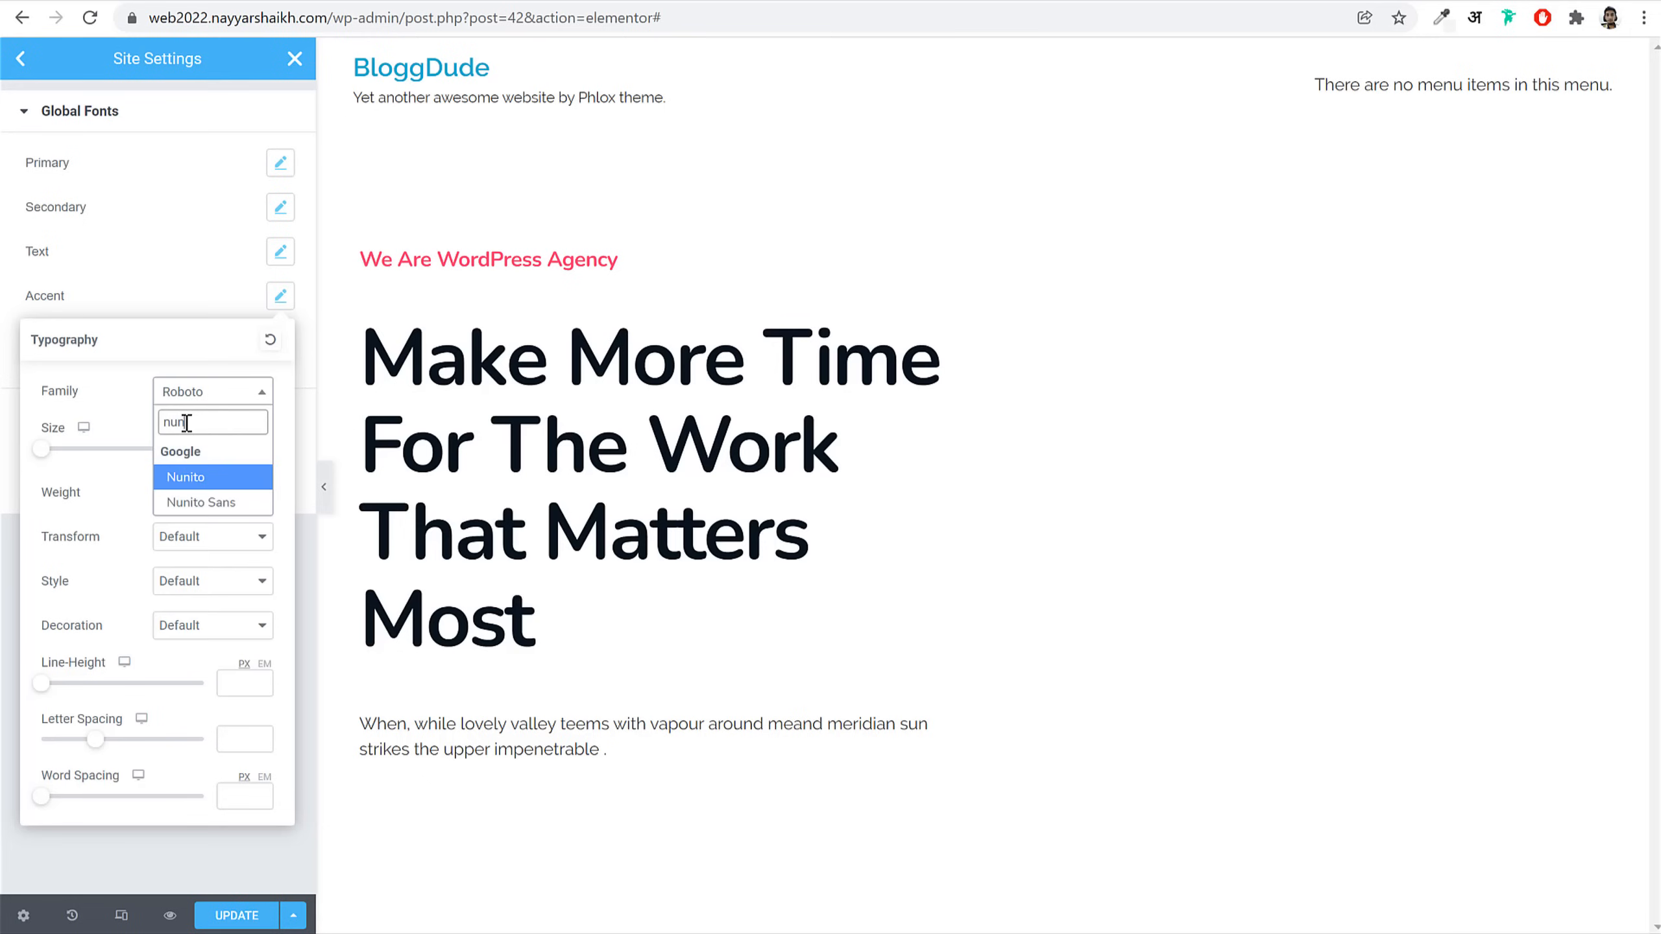
key("Return")
left_click(229, 277)
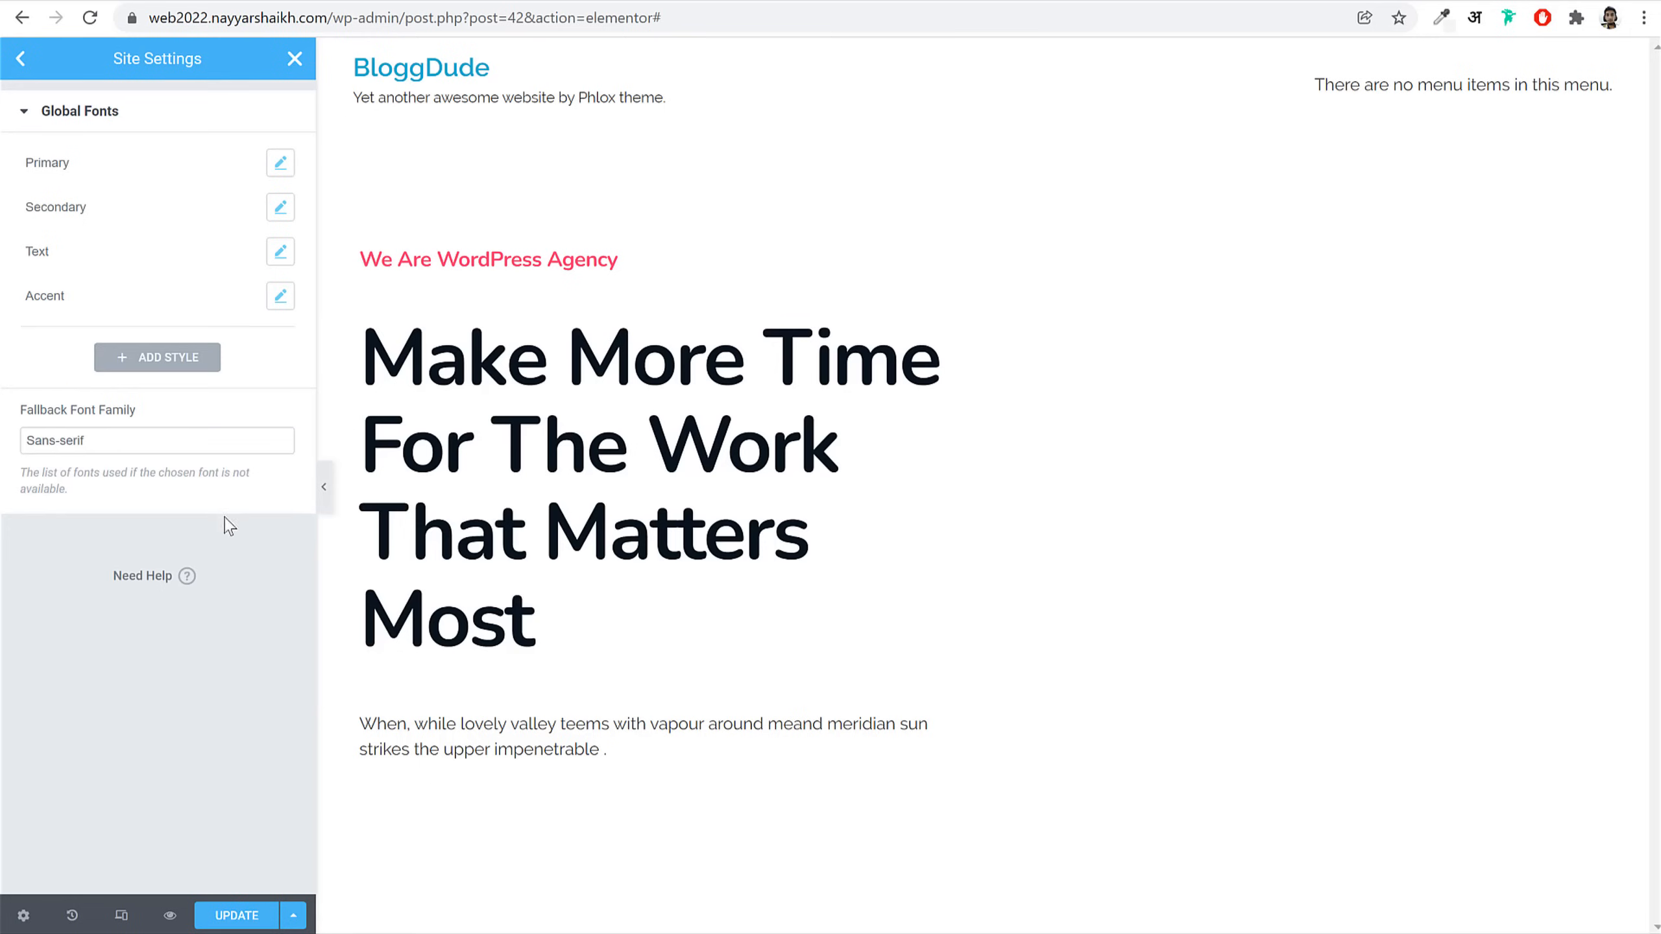
left_click(20, 58)
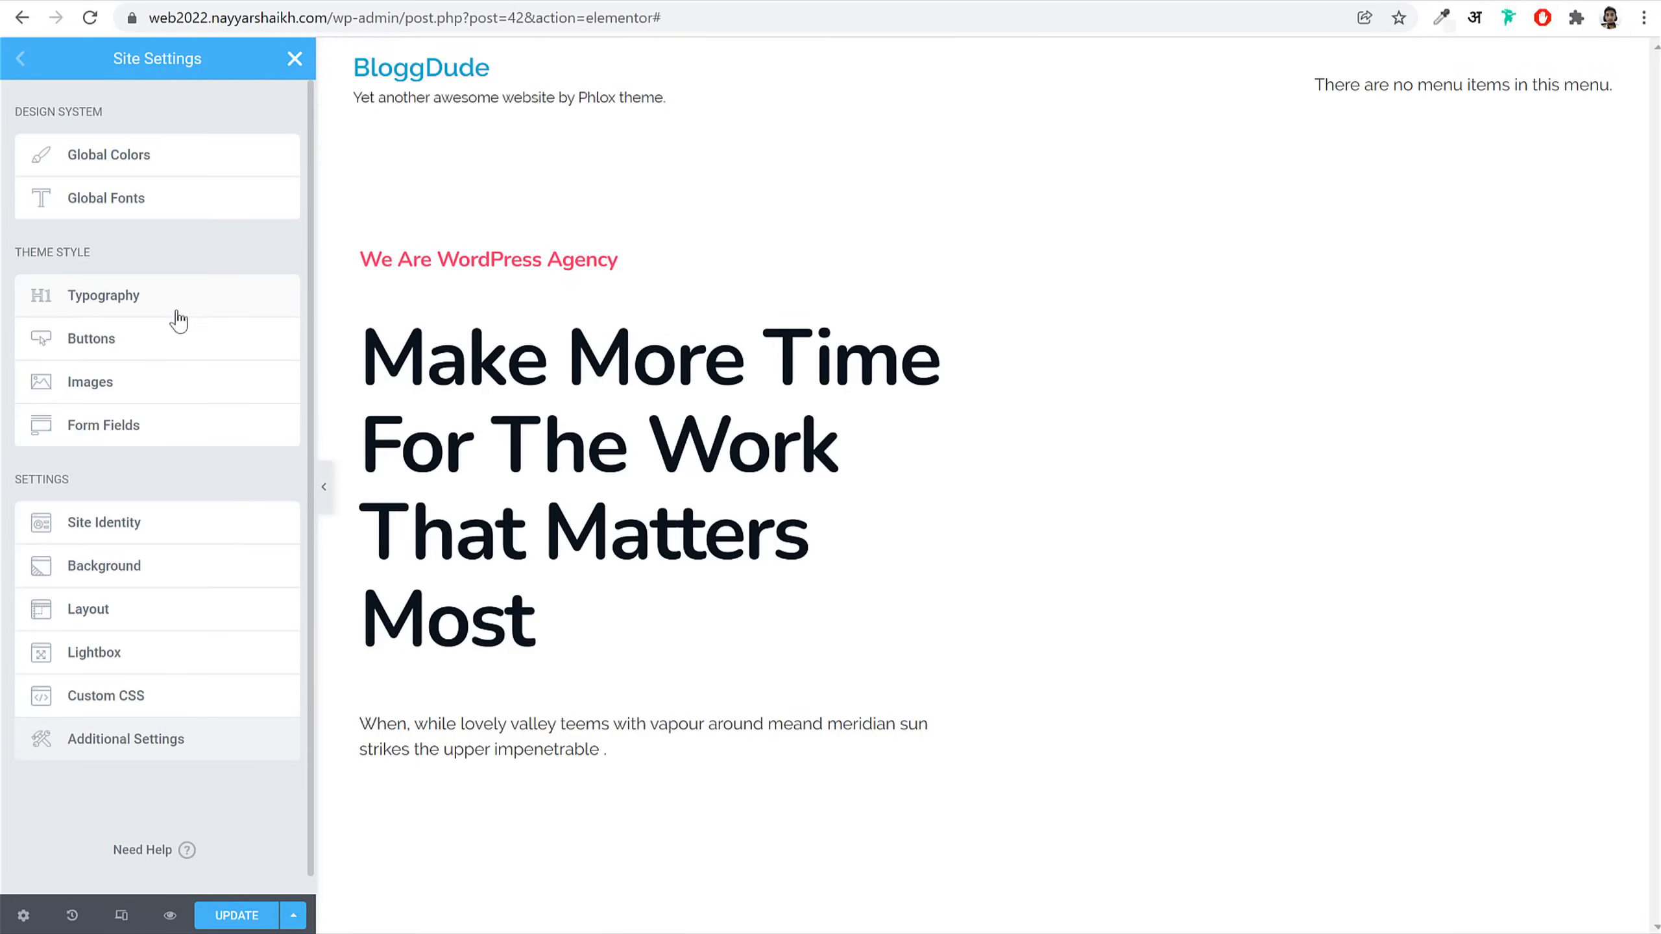
Step: Set the theme's body and link typography font family to Nunito
left_click(103, 296)
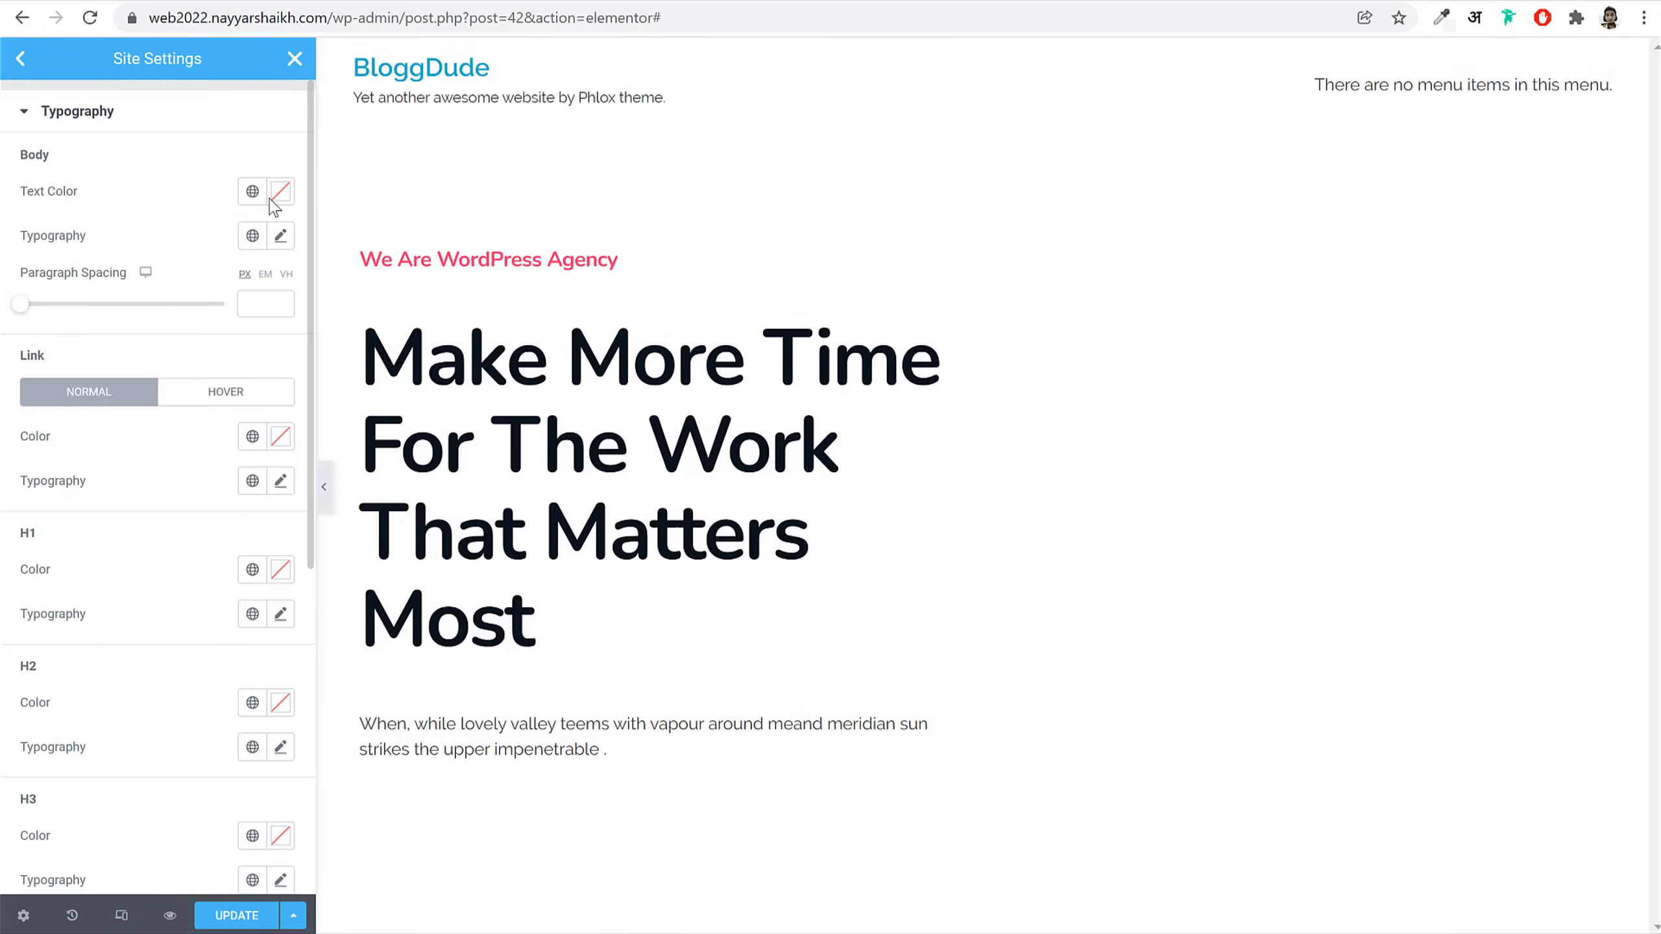
left_click(280, 236)
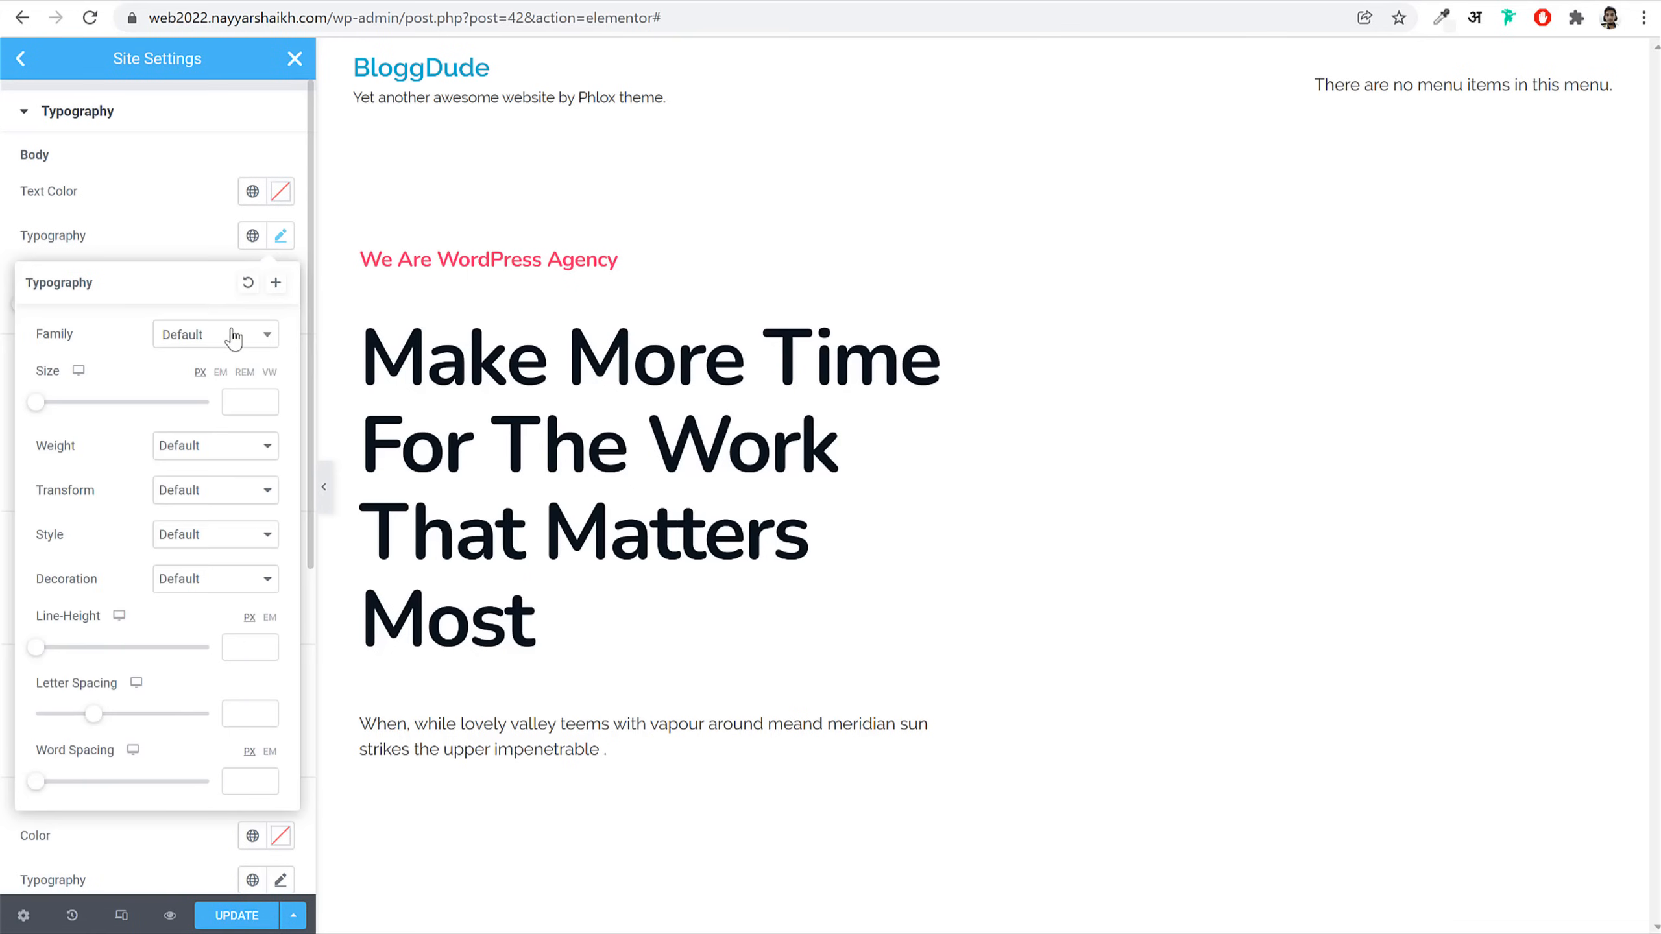
left_click(208, 346)
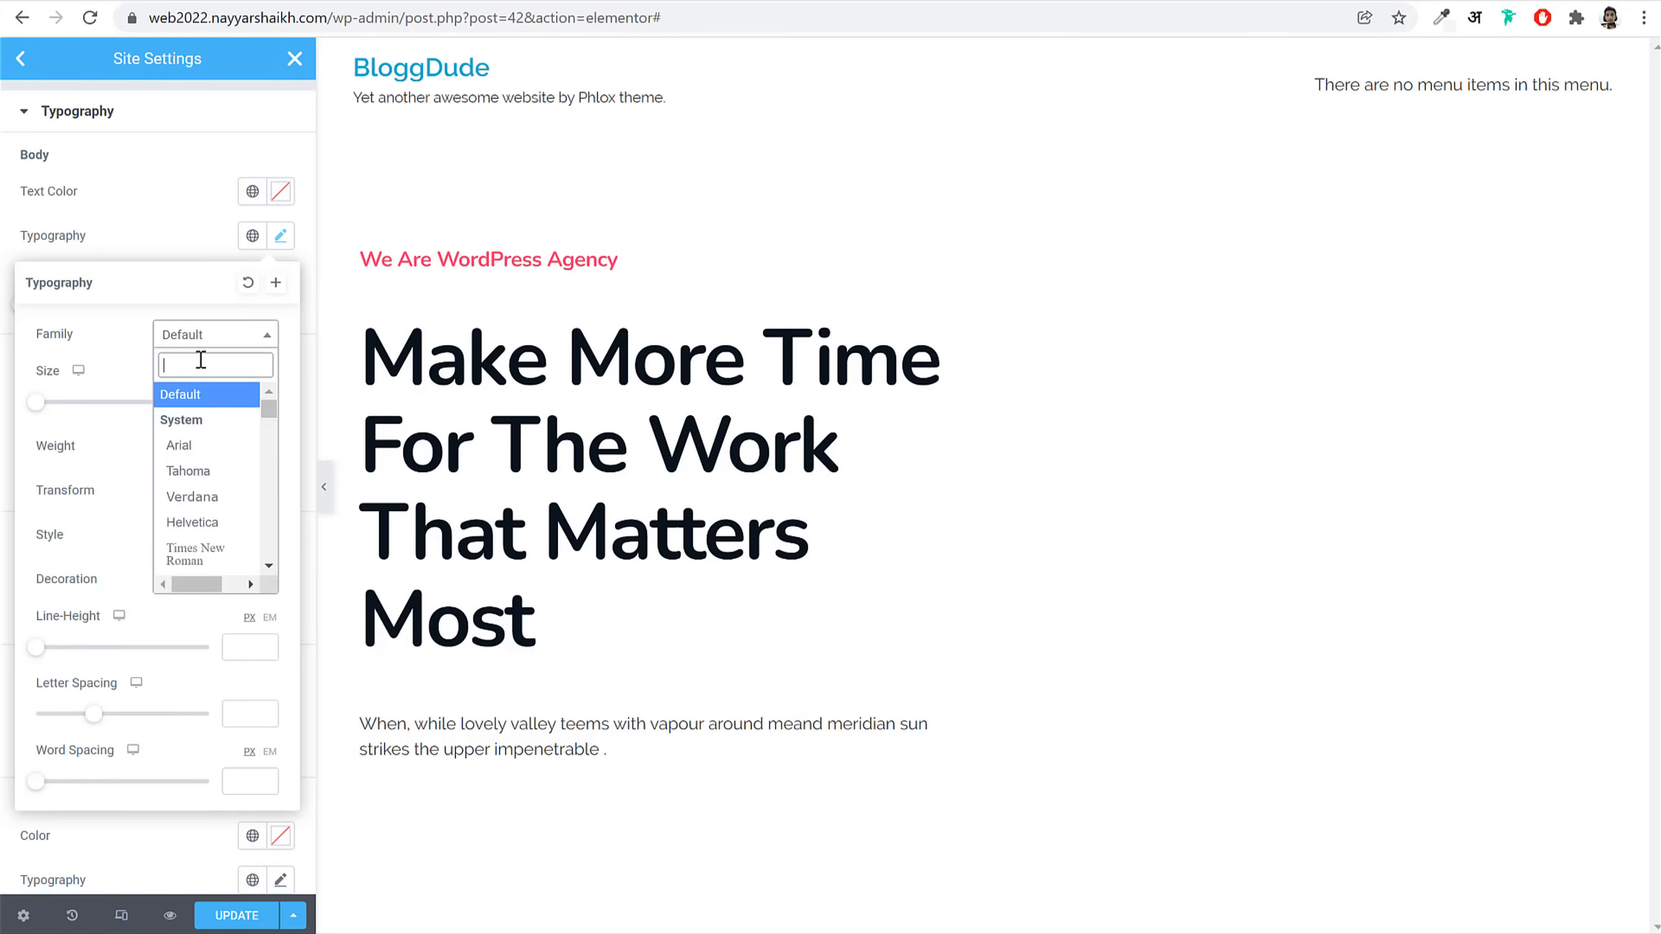
type("nun")
key("Return")
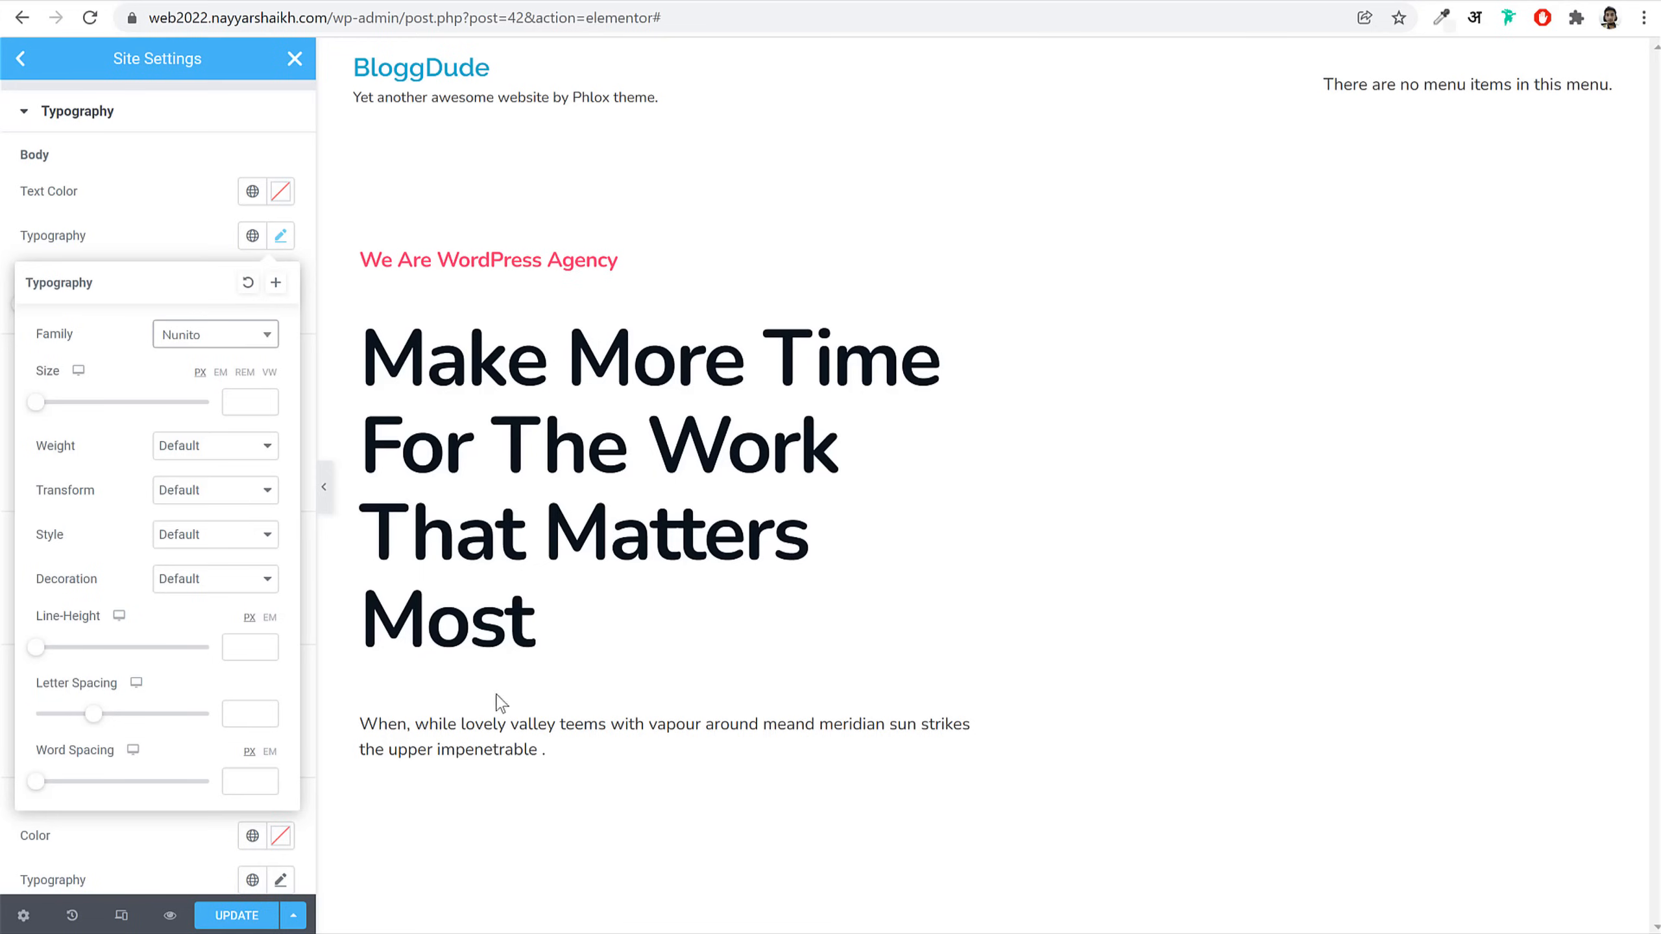
left_click(280, 237)
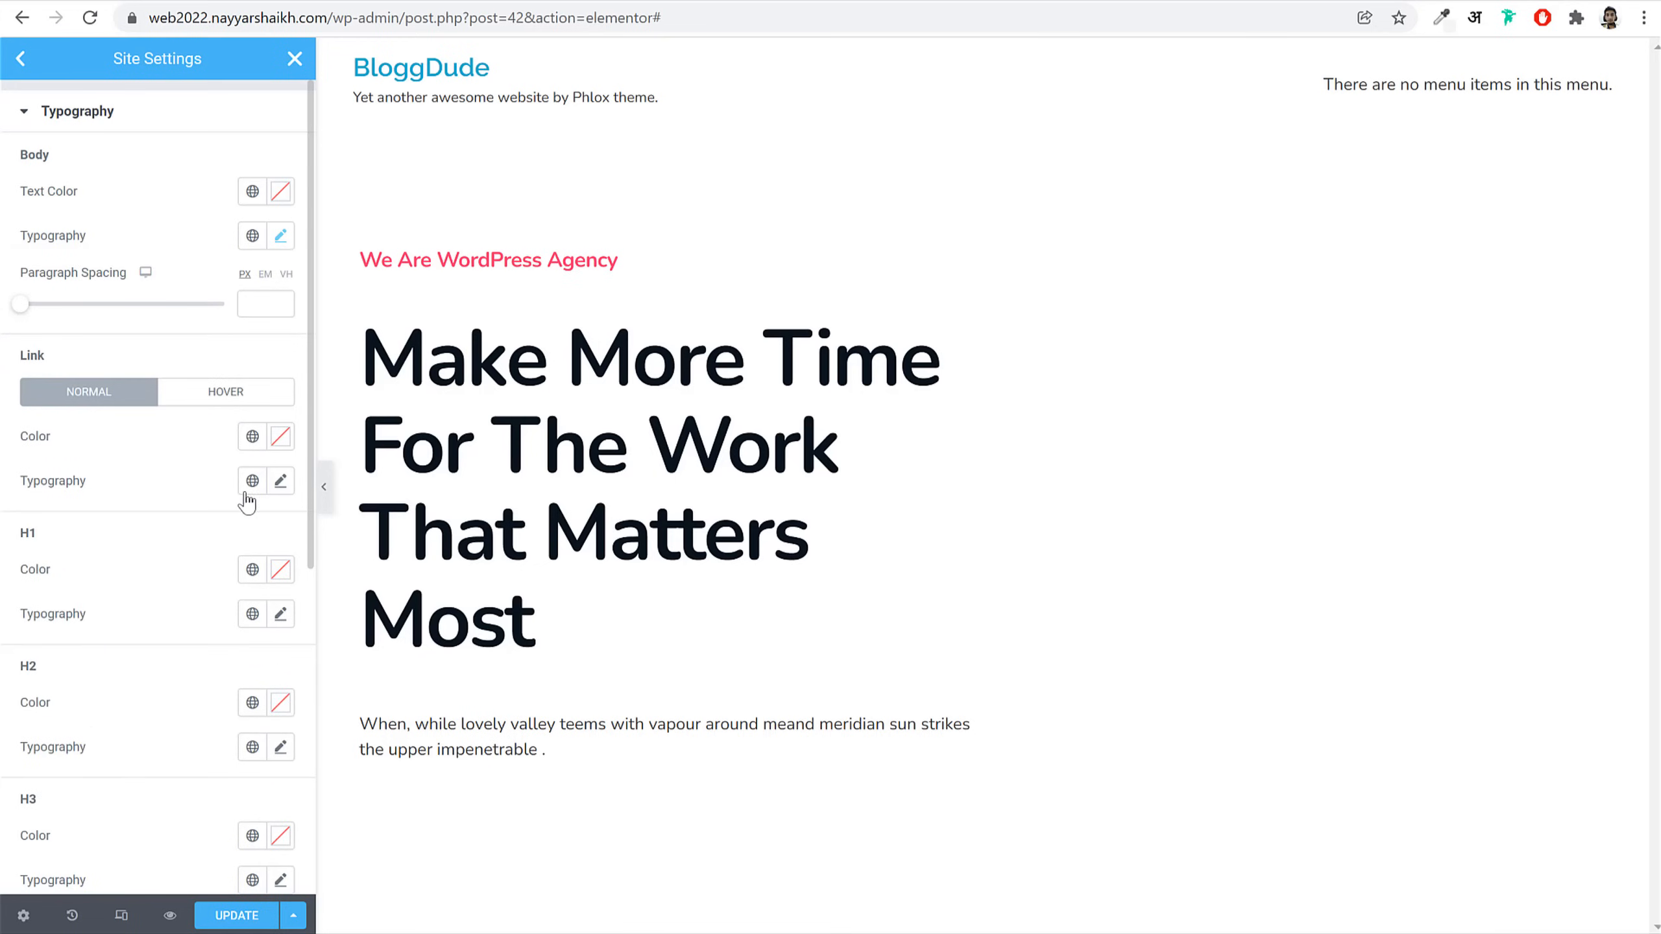
scroll(247, 502, "down", 3)
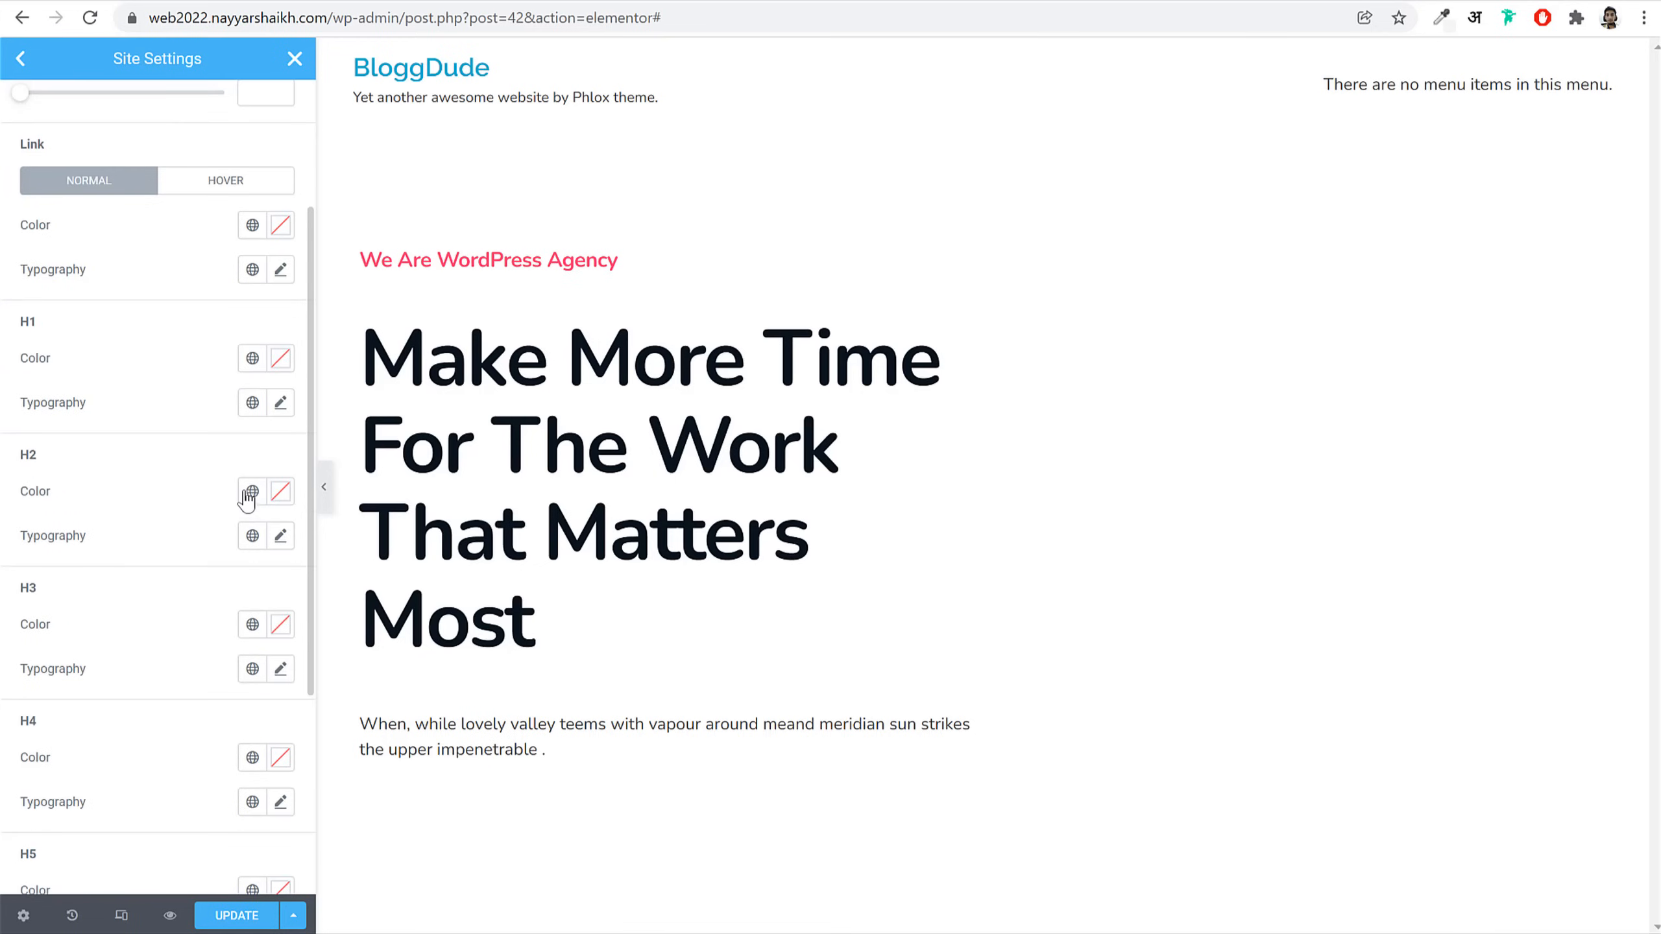
left_click(282, 270)
left_click(218, 371)
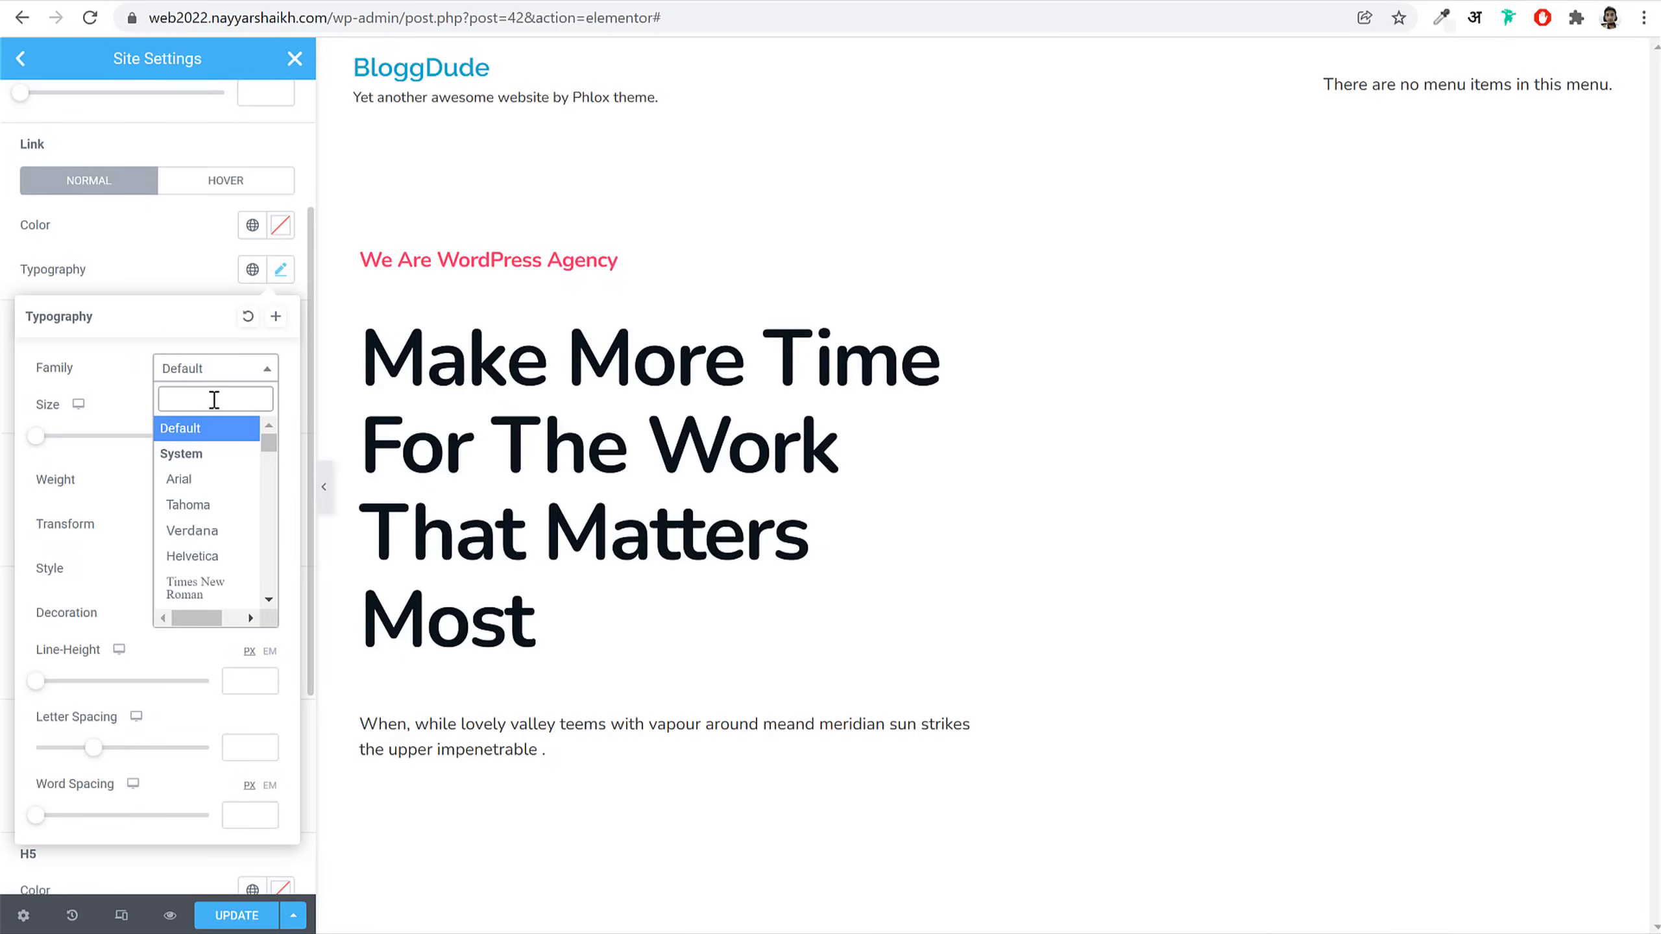
type("nun")
key("Return")
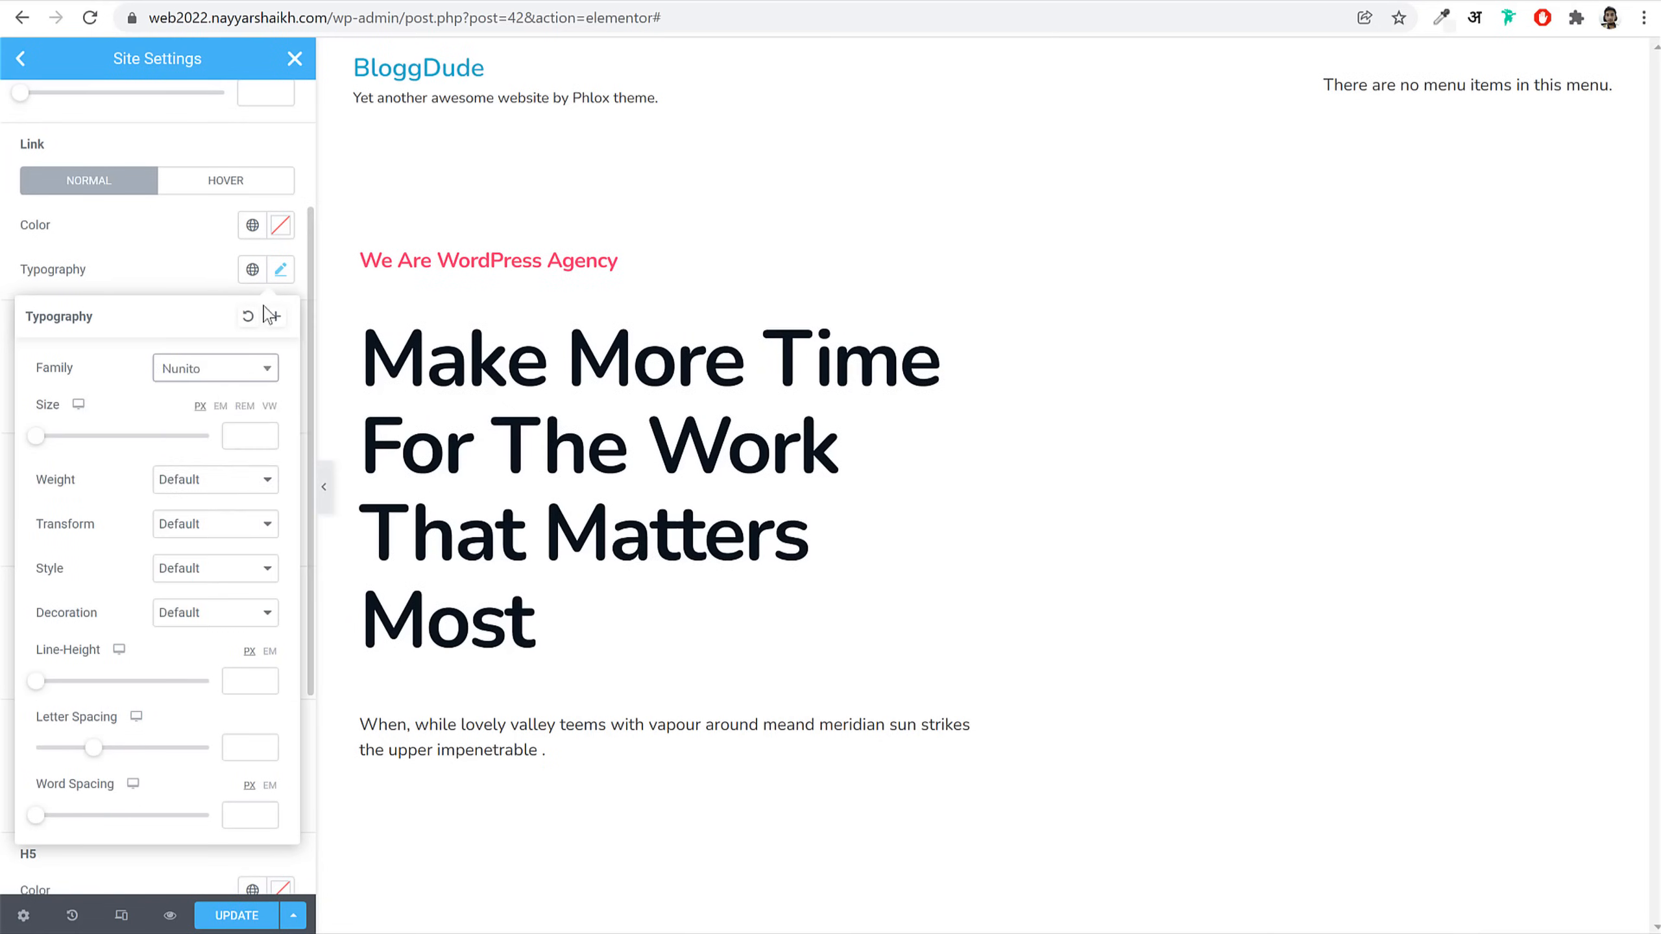
left_click(280, 269)
Step: Set the H1, H2 and H3 heading font family to Nunito
left_click(280, 402)
left_click(209, 502)
type("nun")
key("Return")
left_click(280, 402)
left_click(280, 536)
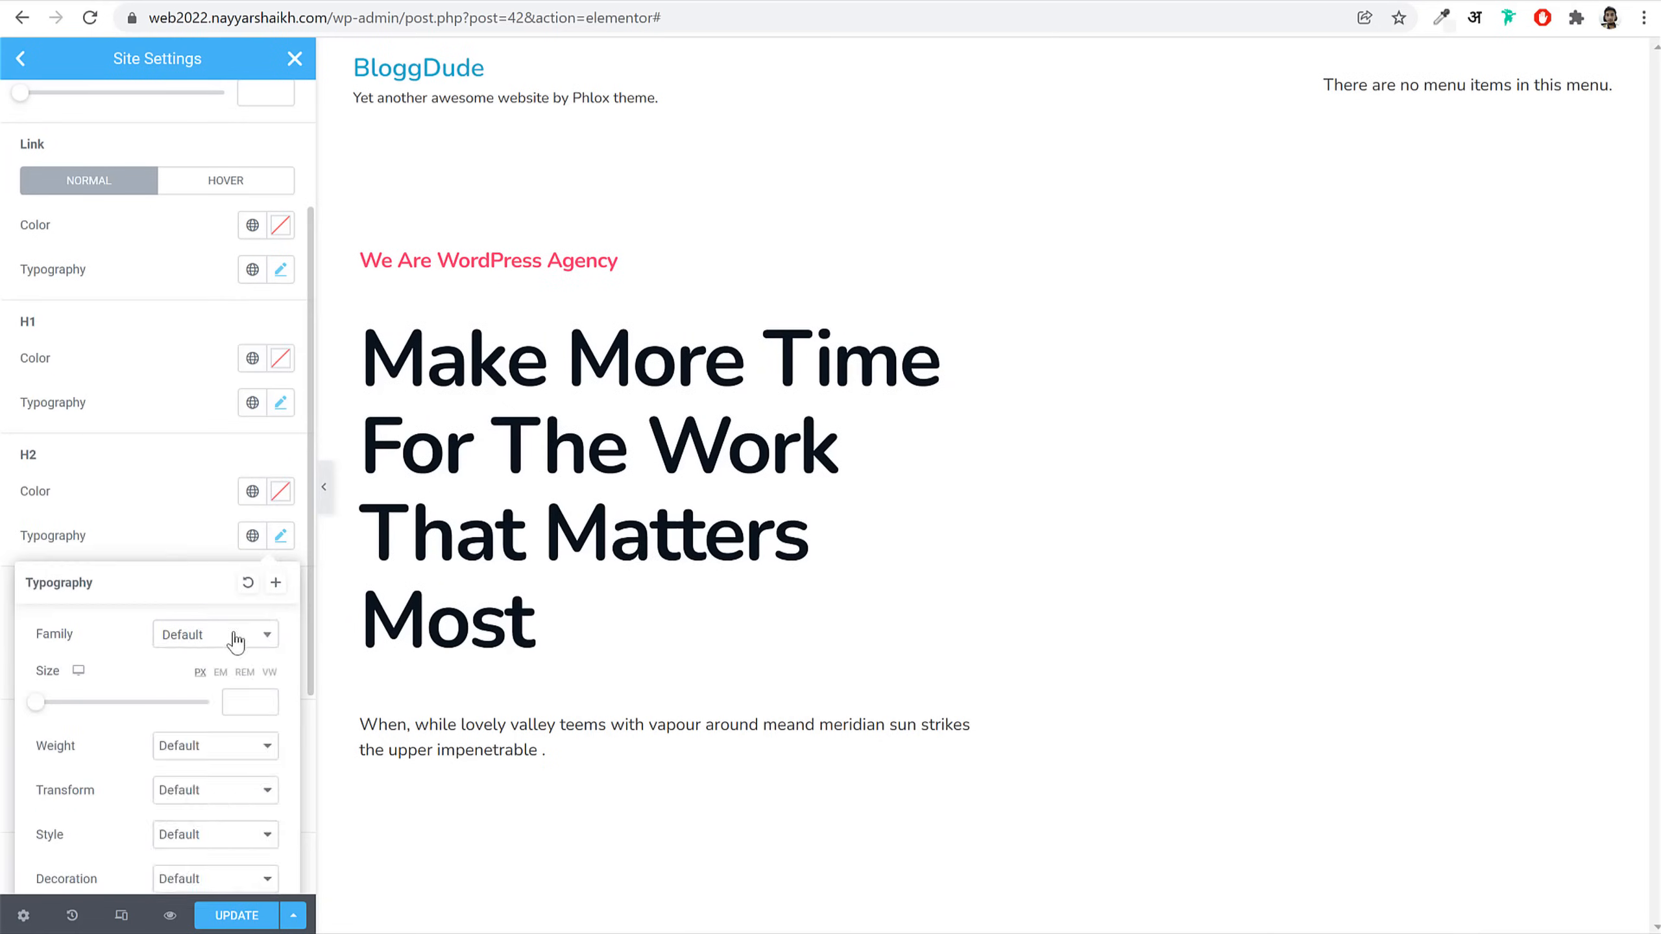
left_click(236, 636)
type("nun")
key("Return")
scroll(215, 534, "down", 5)
left_click(280, 474)
left_click(220, 579)
type("nun")
key("Return")
left_click(281, 341)
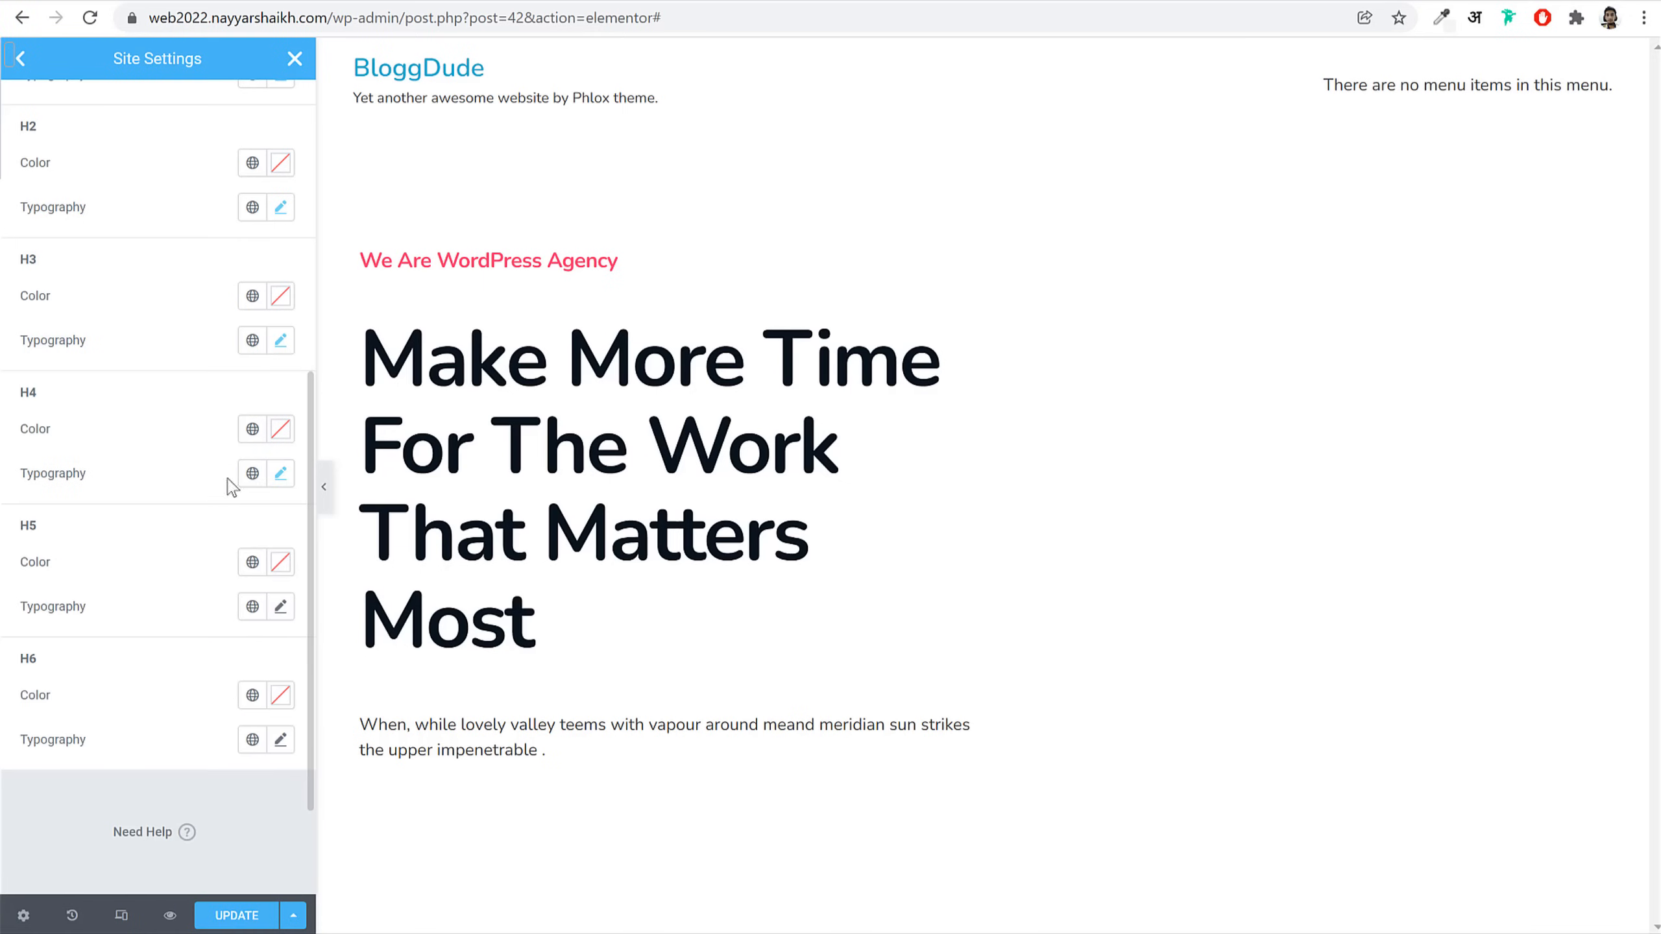
Step: Set the H4, H5 and H6 heading font family to Nunito
left_click(212, 440)
type("nun")
key("Return")
left_click(281, 341)
left_click(280, 609)
left_click(219, 705)
type("nun")
key("Return")
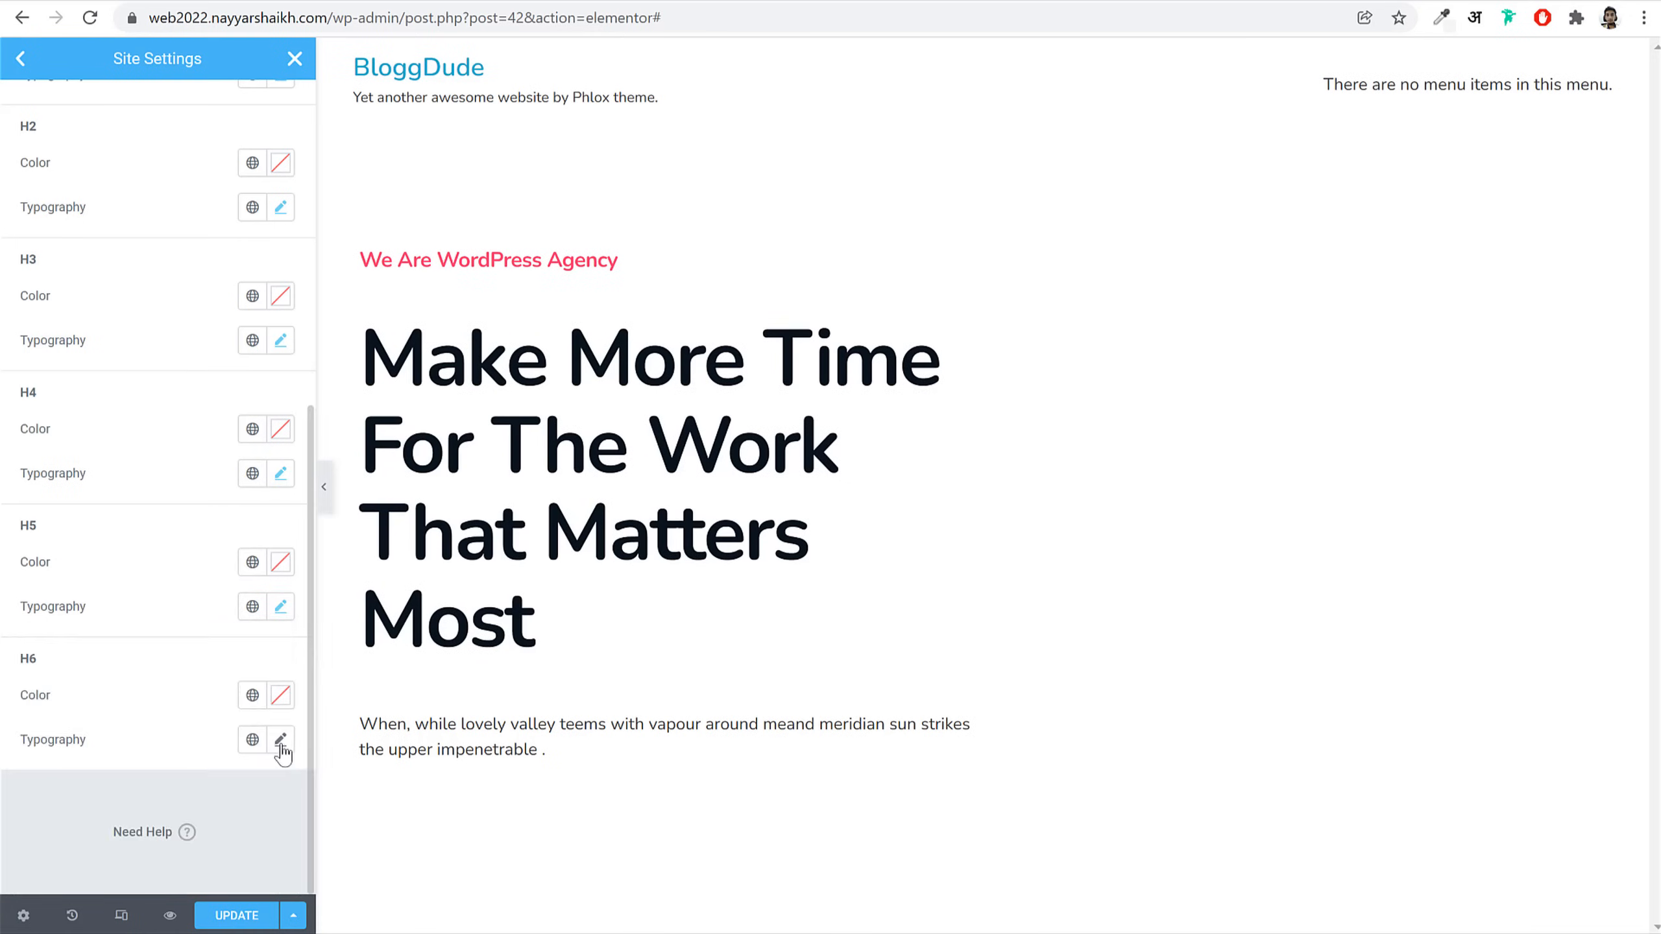
left_click(280, 742)
left_click(213, 419)
type("nun")
key("Return")
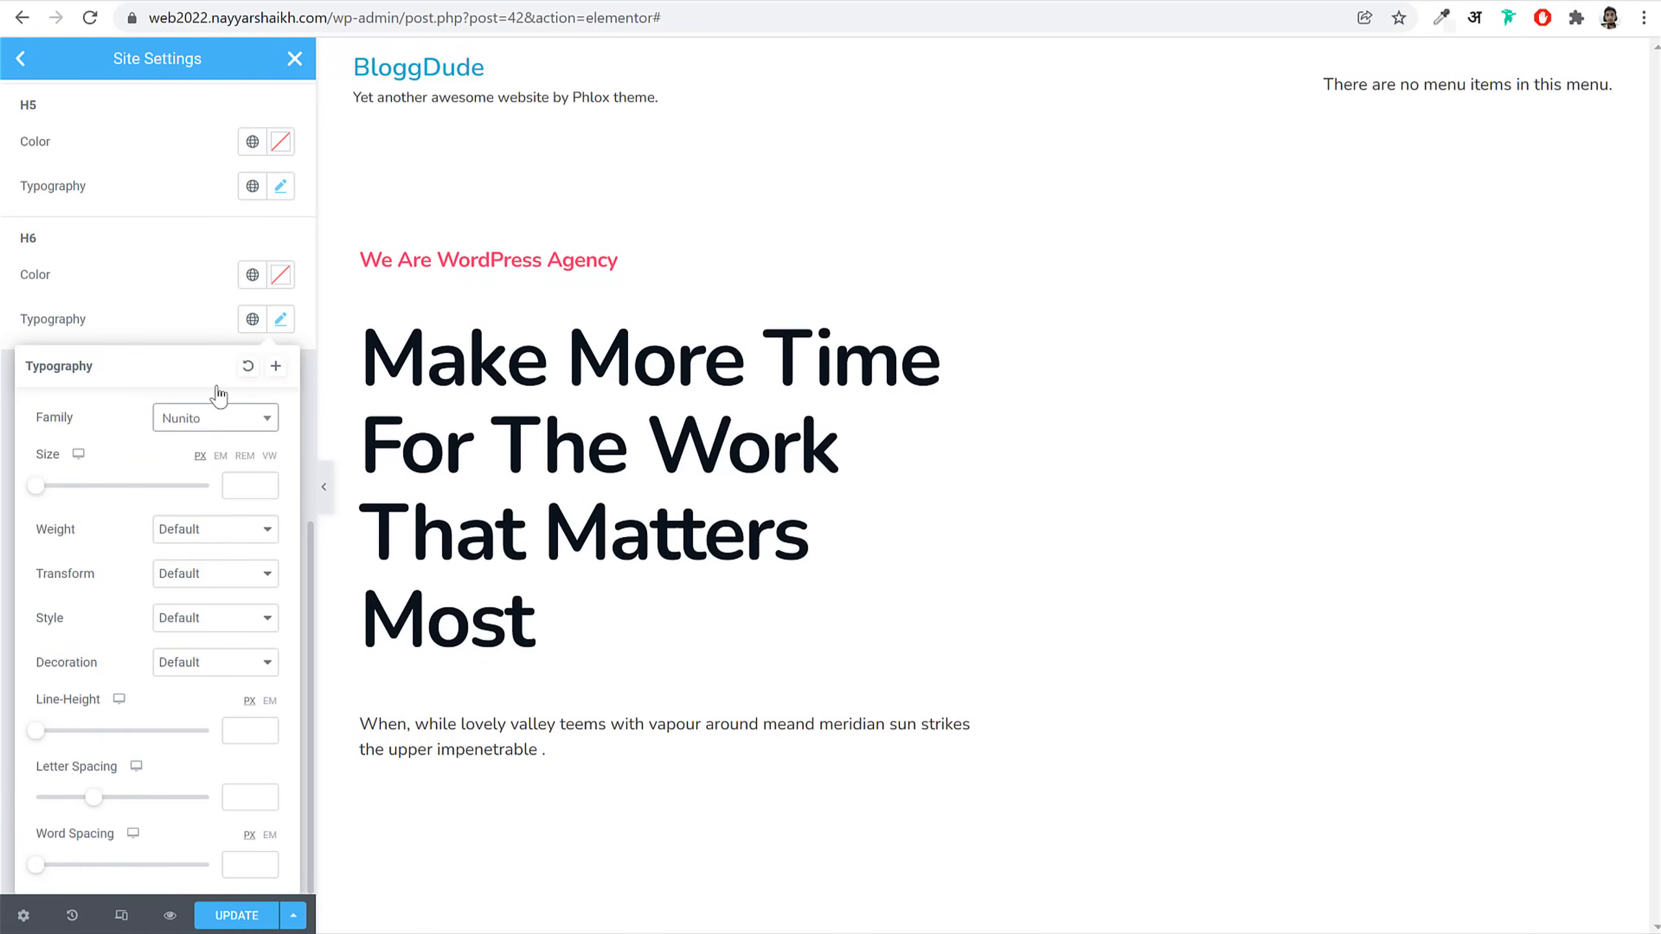
left_click(204, 327)
Step: Update the Site Settings to save the Nunito typography and close them
scroll(210, 608, "up", 10)
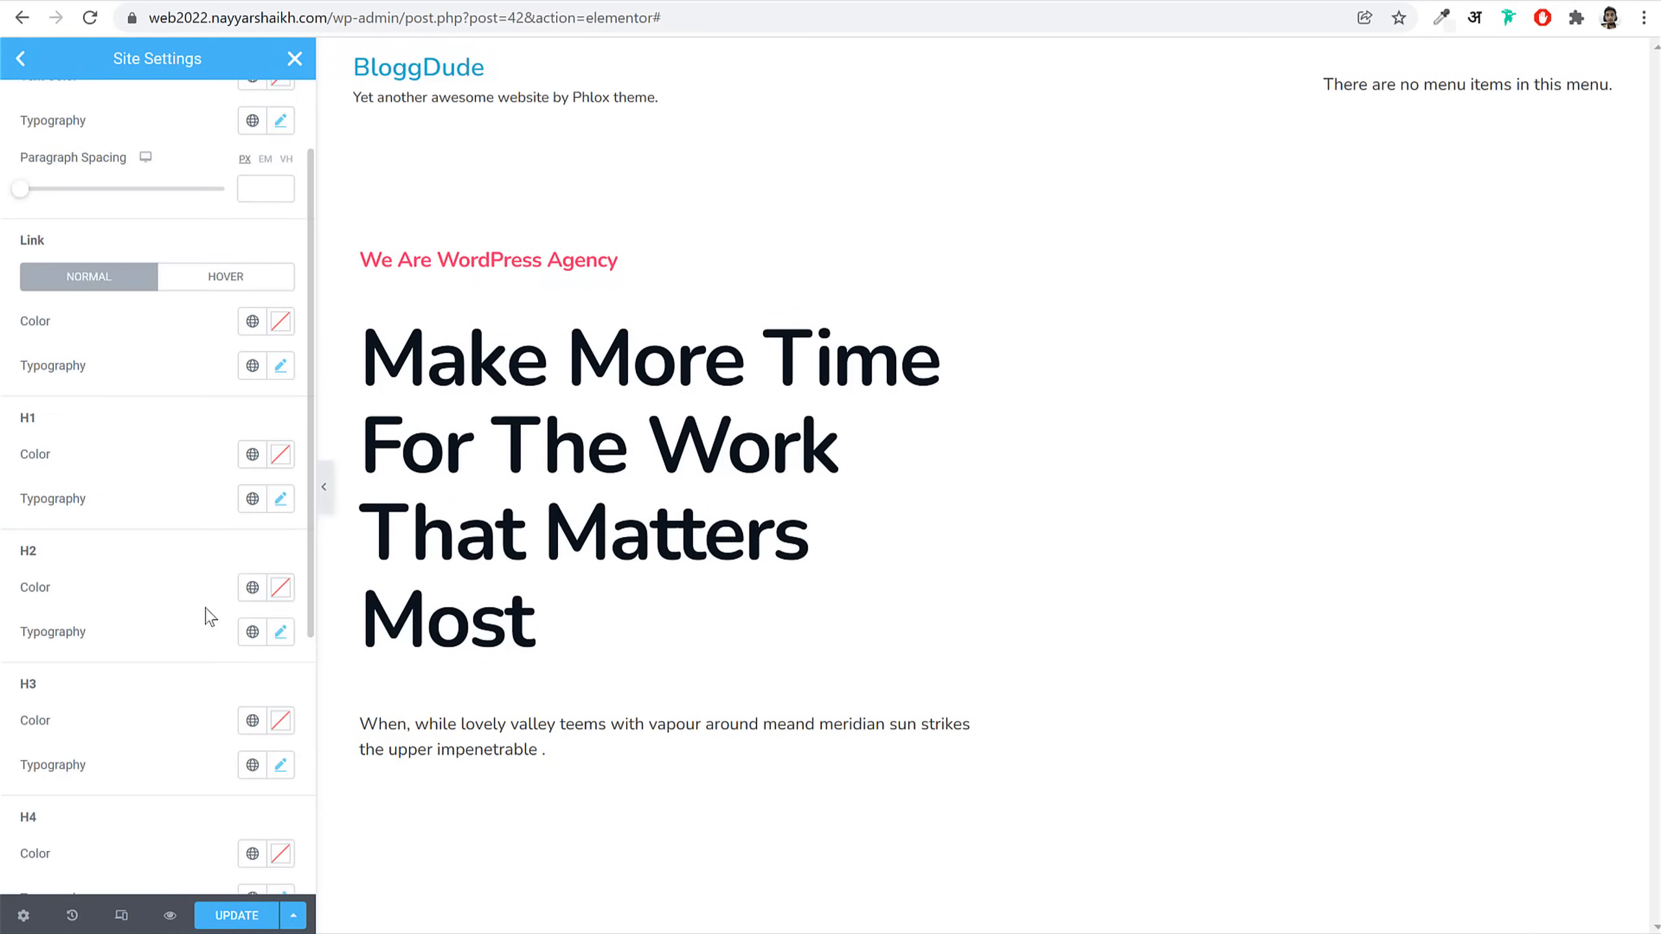
left_click(33, 68)
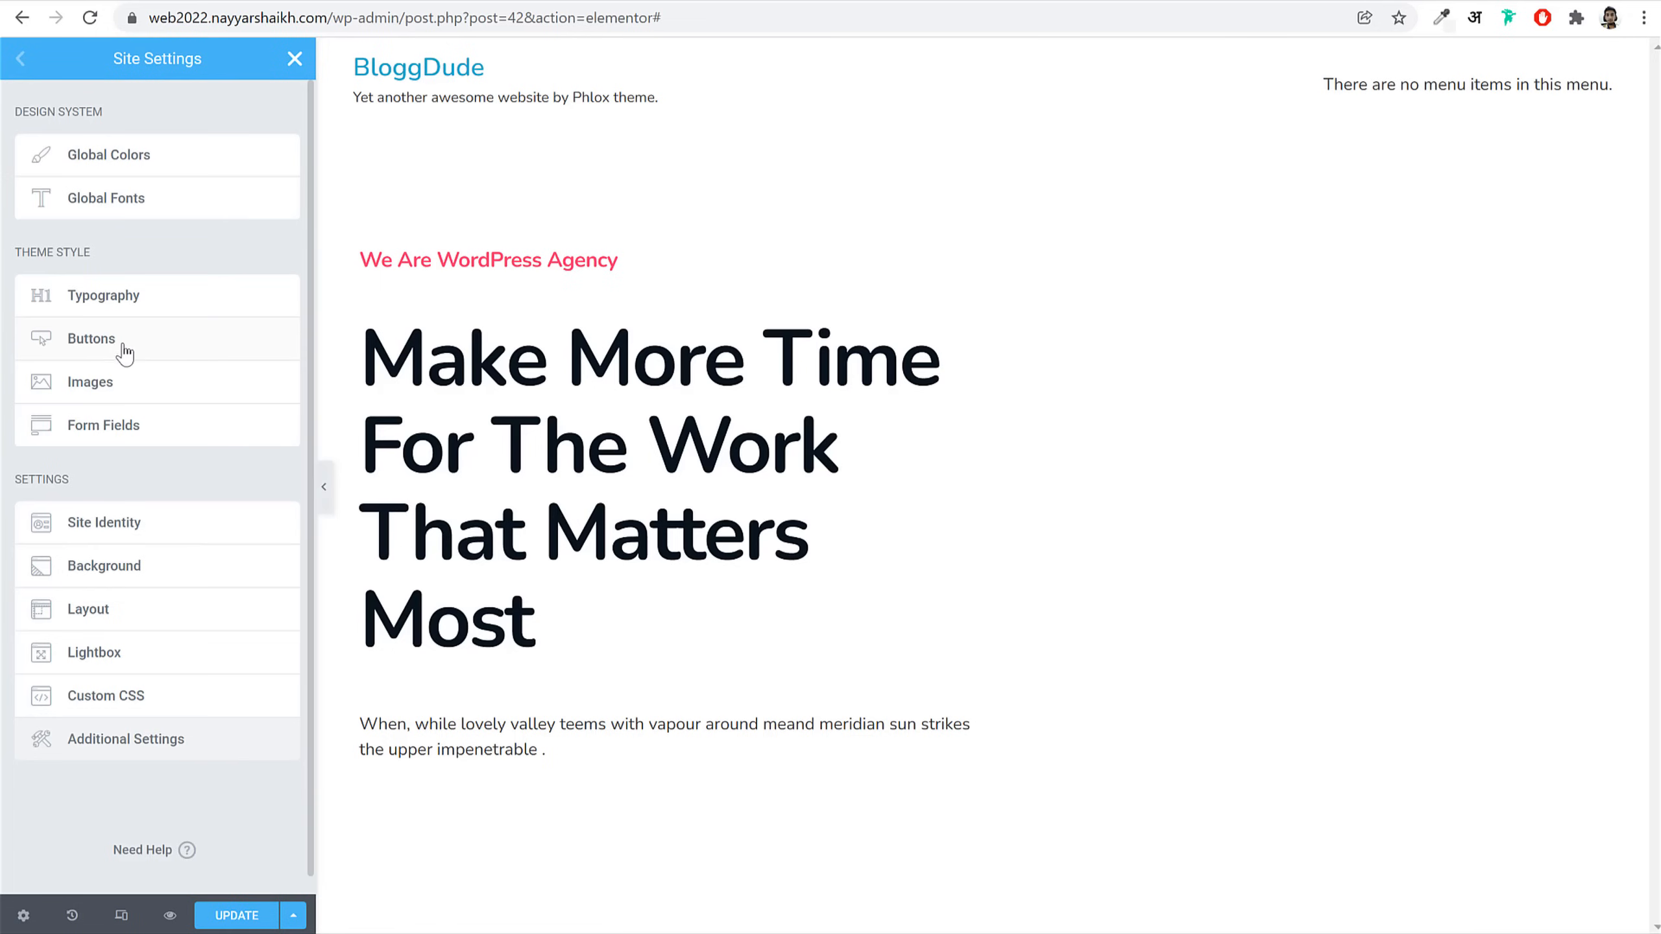
left_click(238, 916)
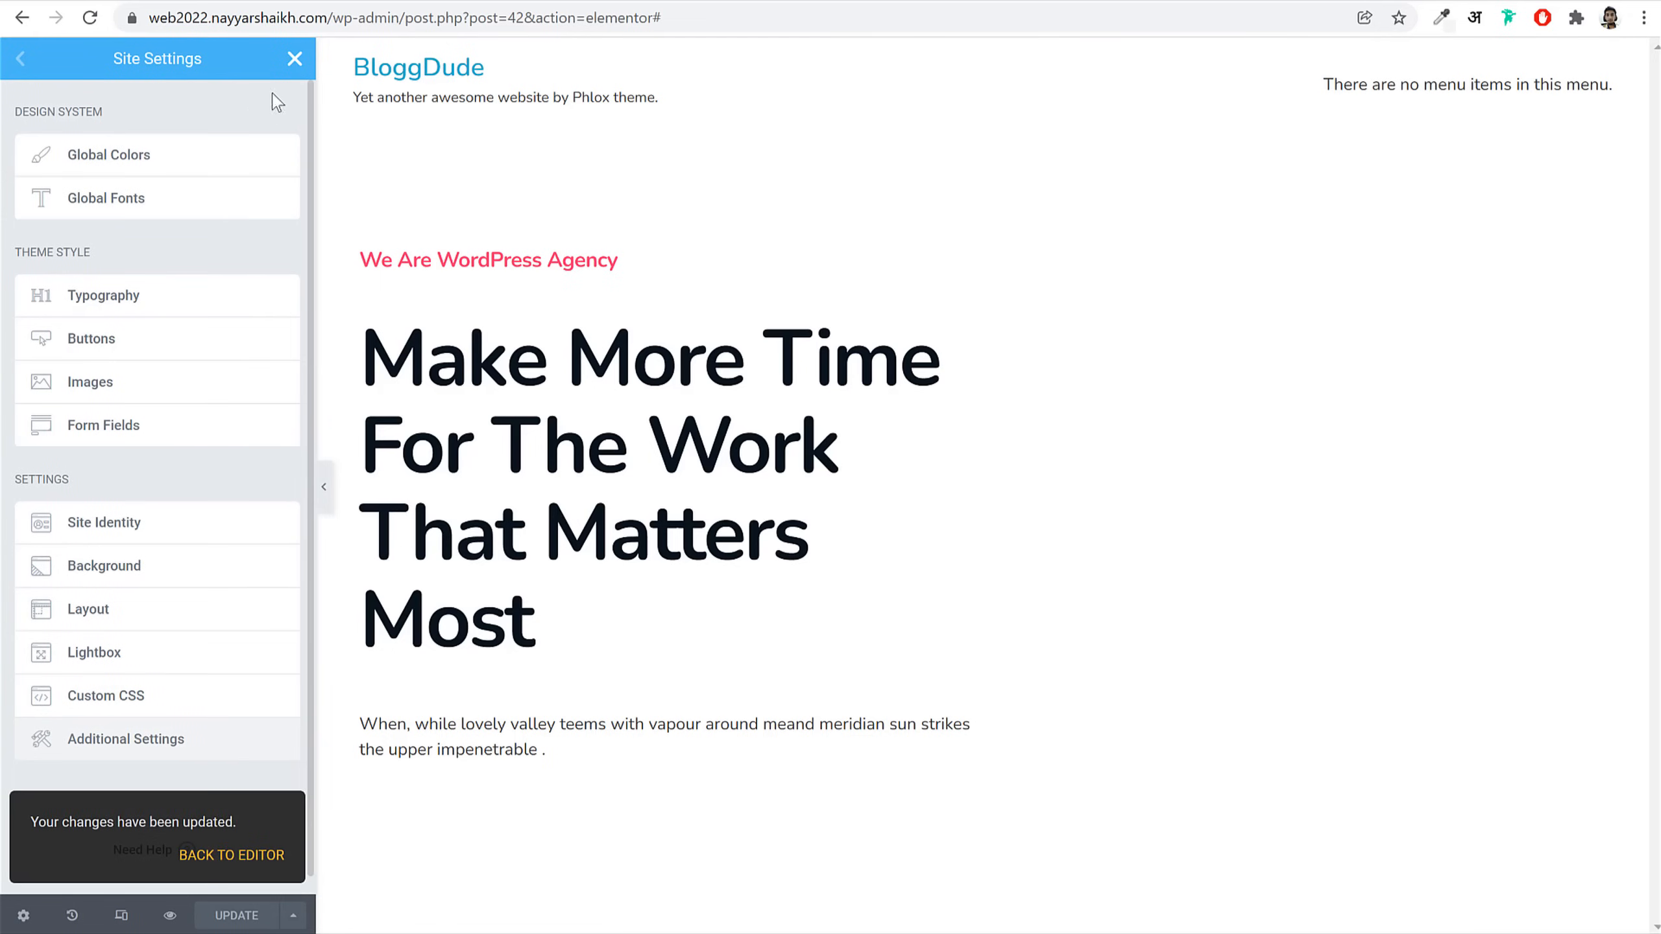
left_click(296, 60)
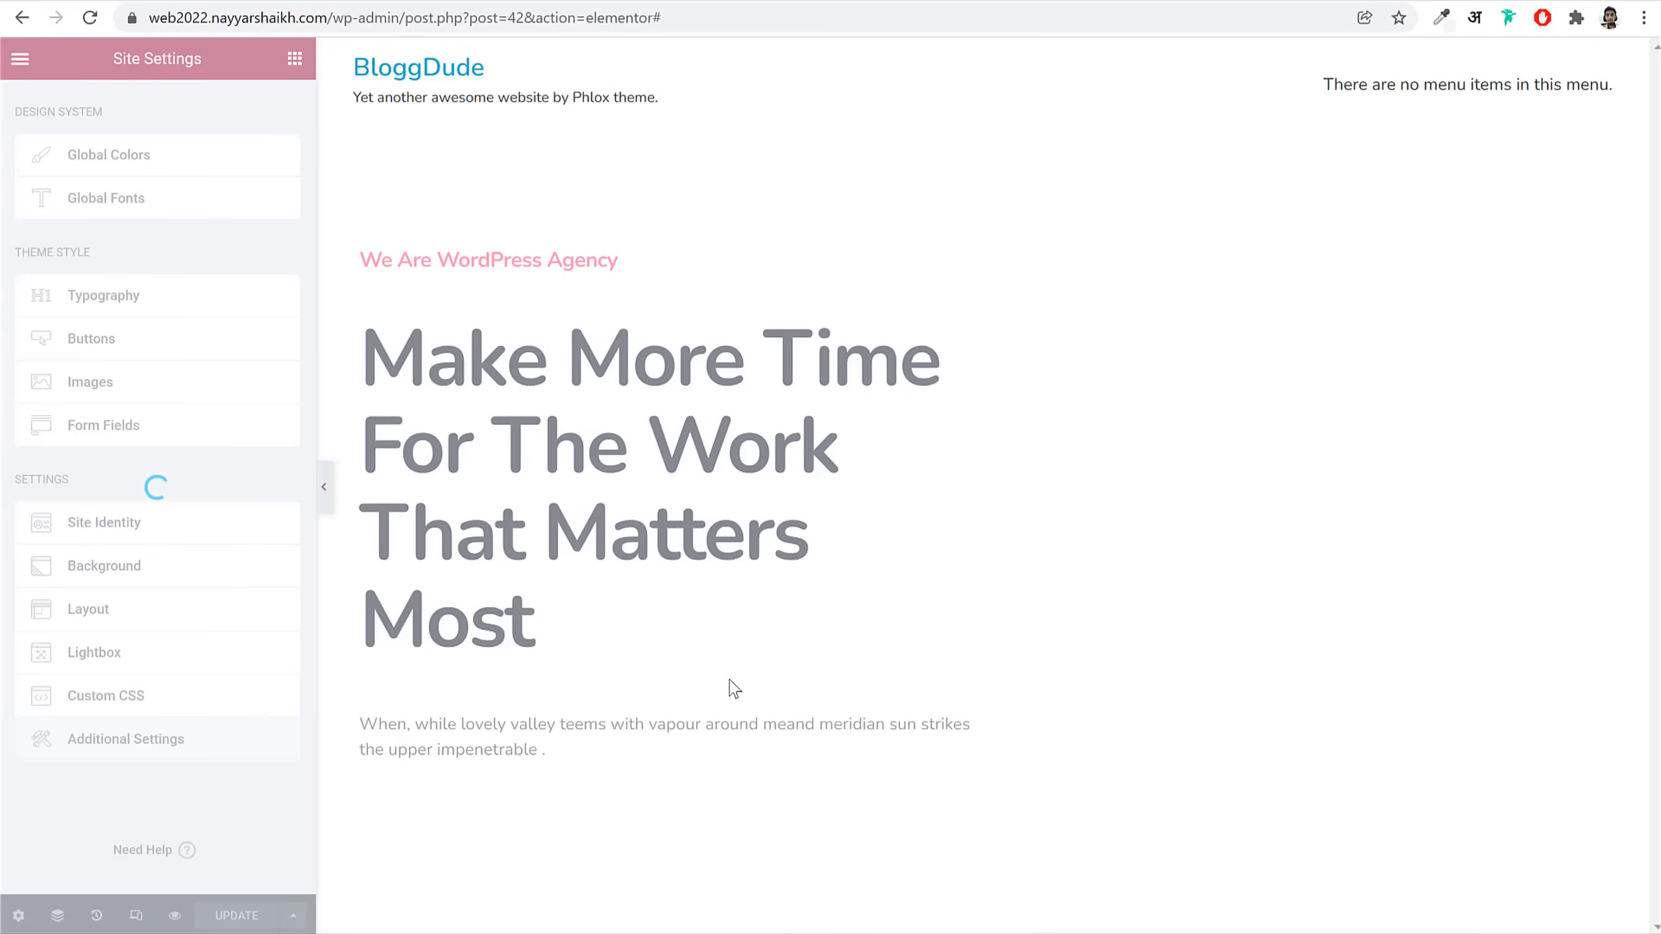
Step: Give the hero heading's description font size 16, weight 500 and 1.5 EM line height
left_click(607, 440)
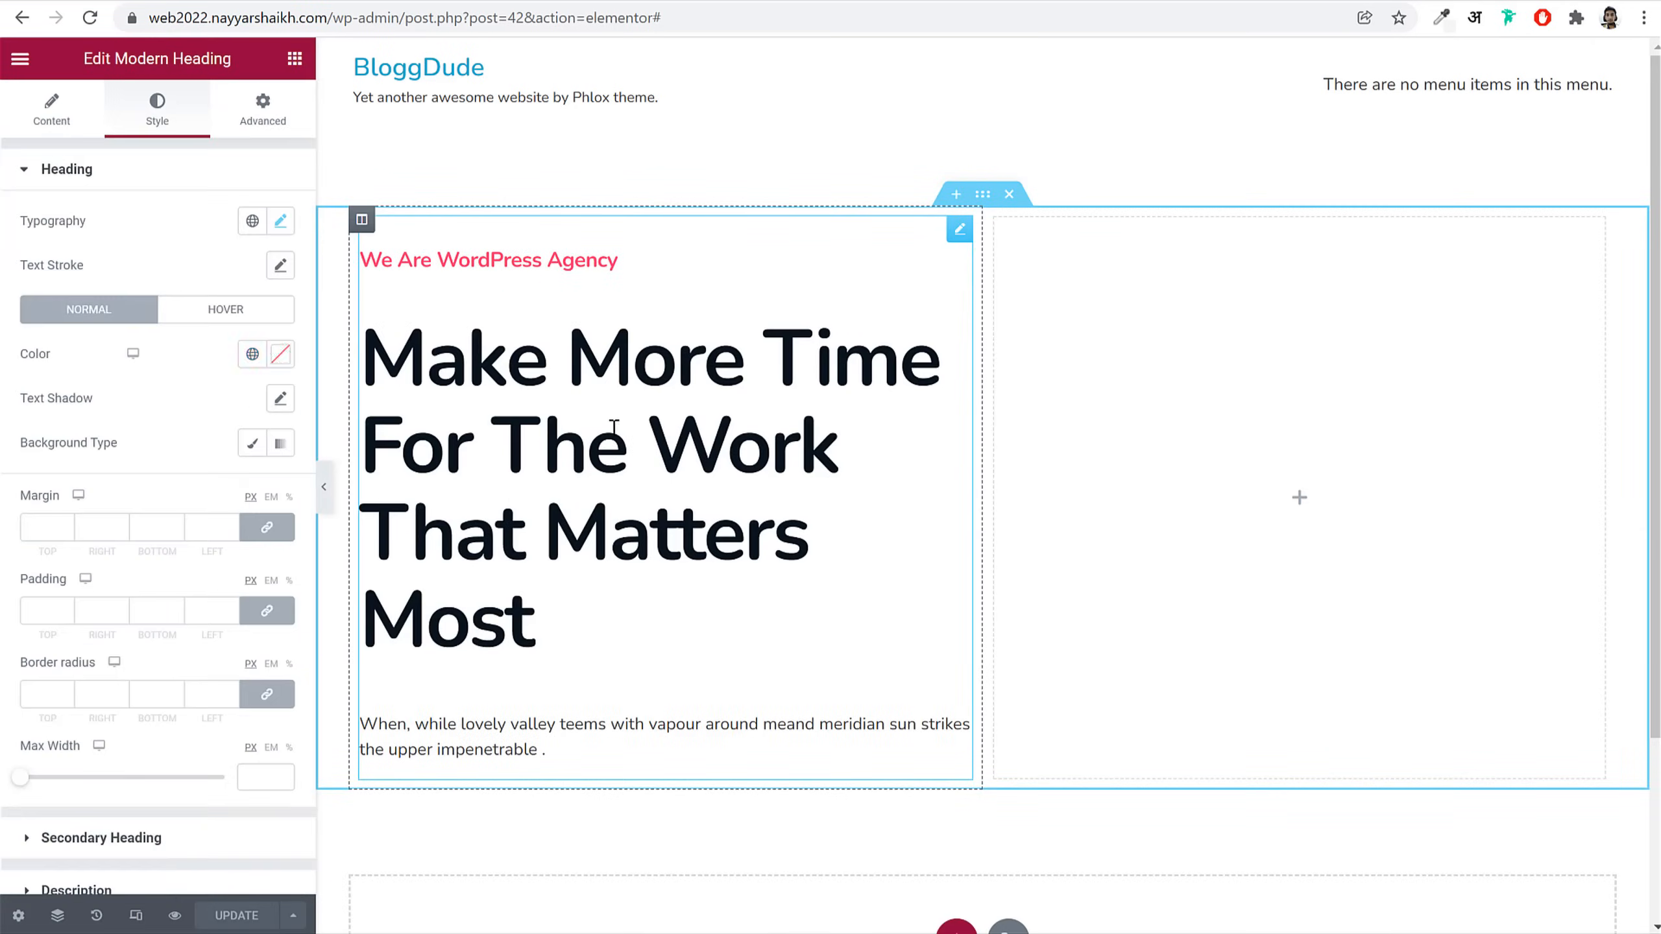
scroll(156, 838, "down", 1)
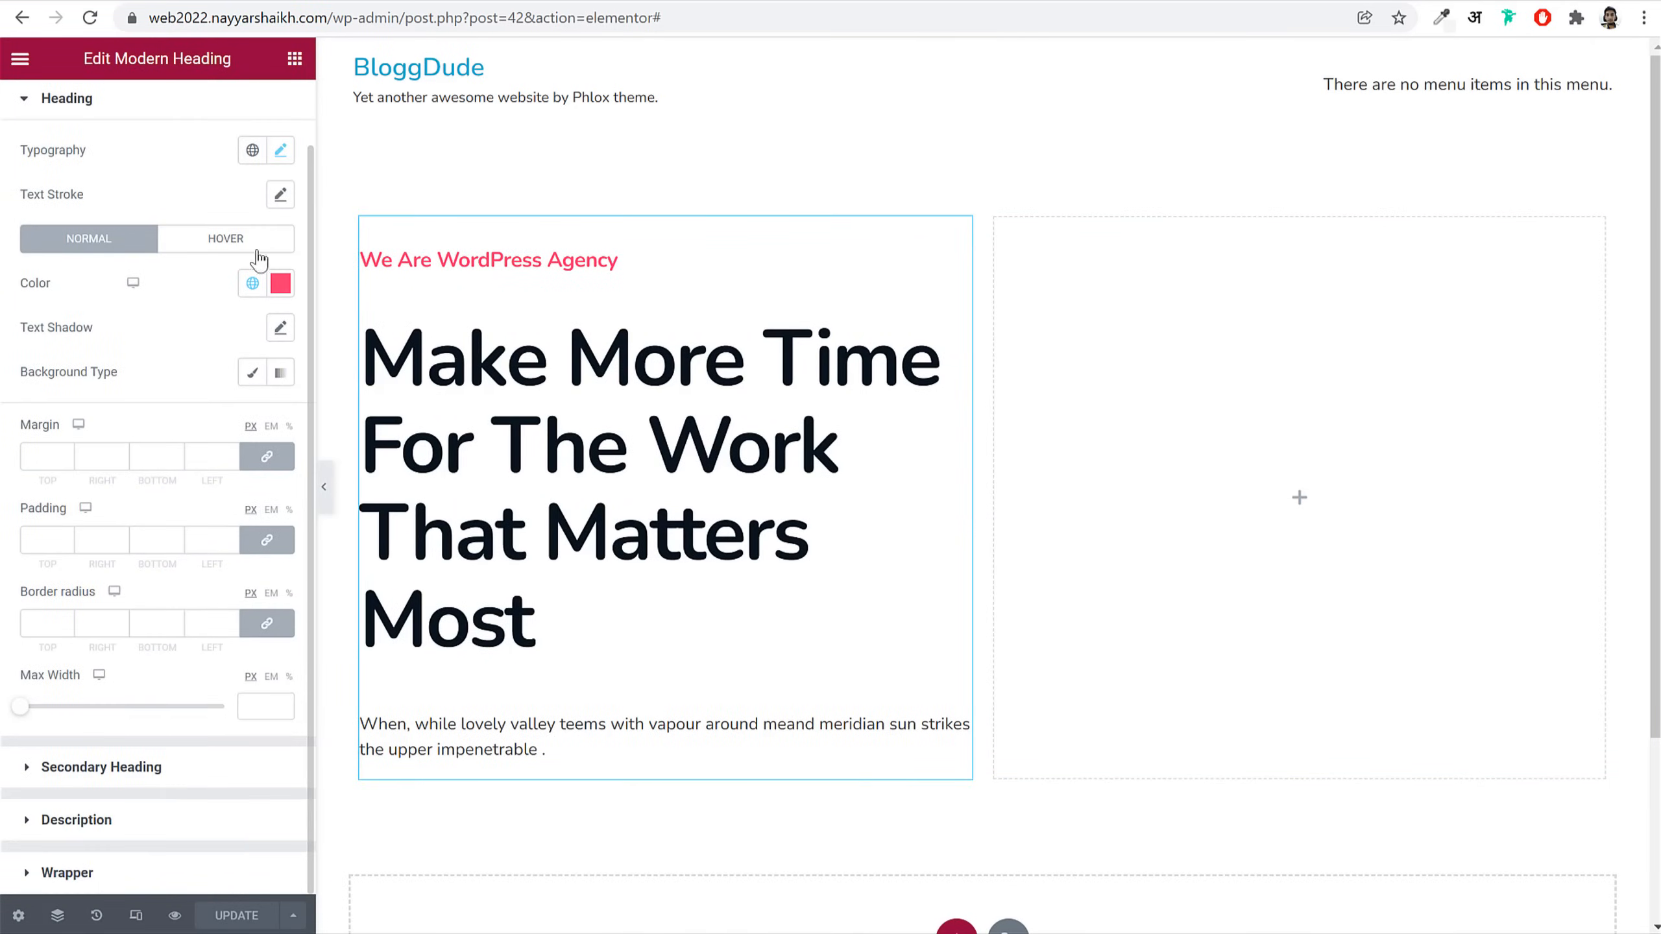
left_click(120, 830)
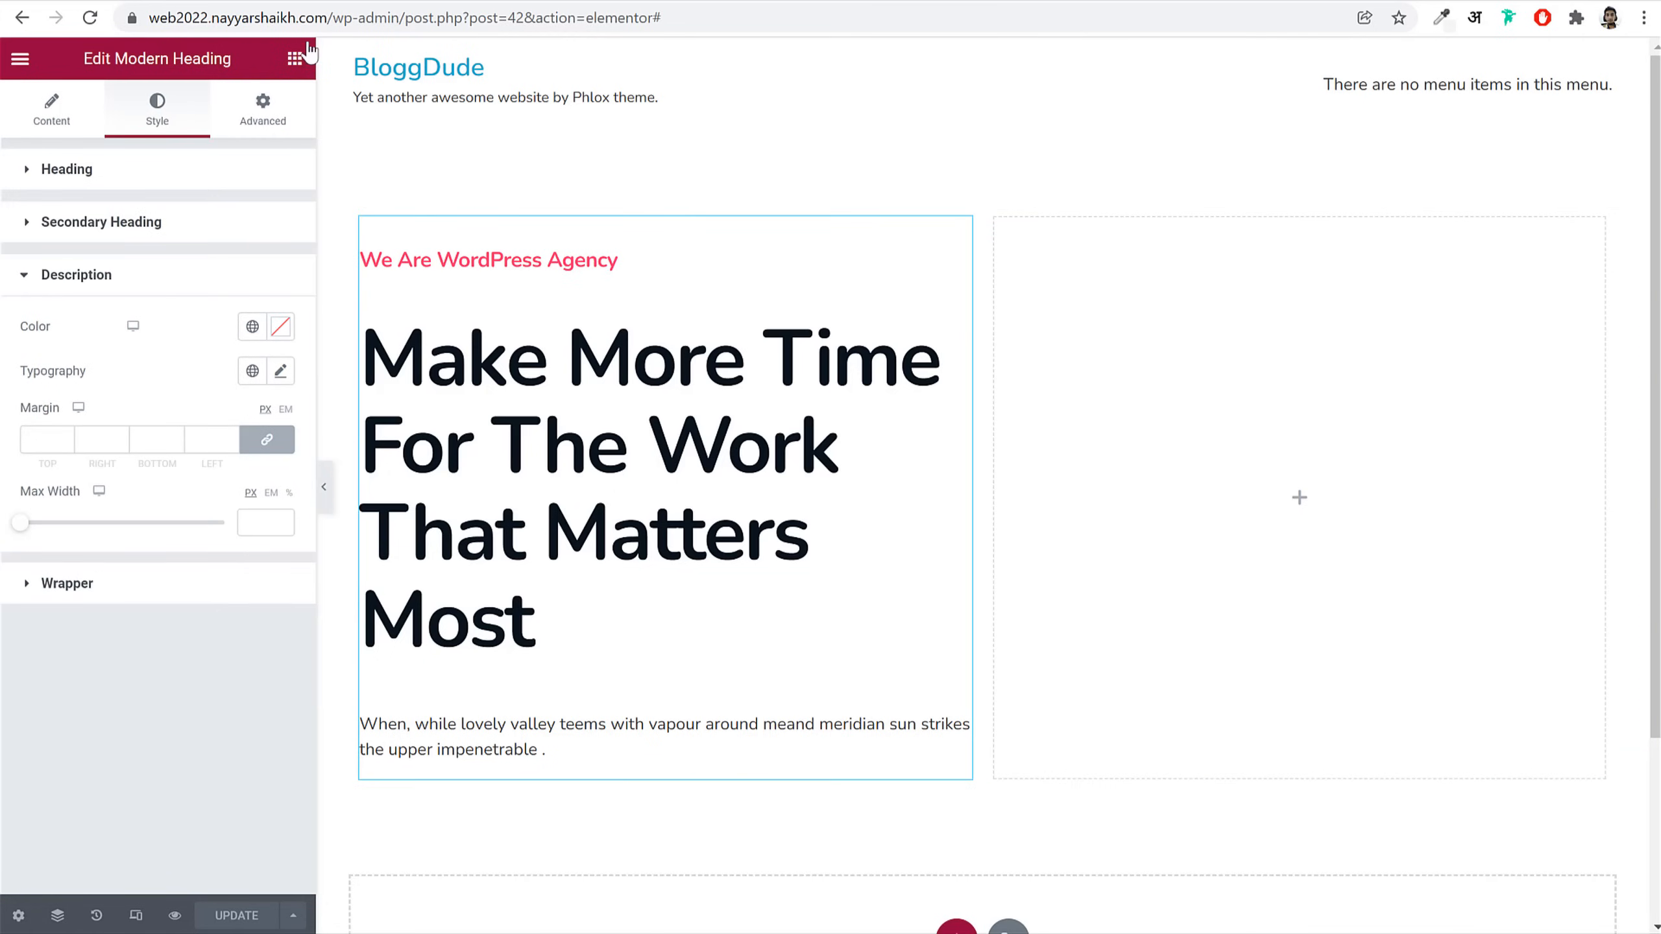
left_click(280, 371)
left_click(254, 531)
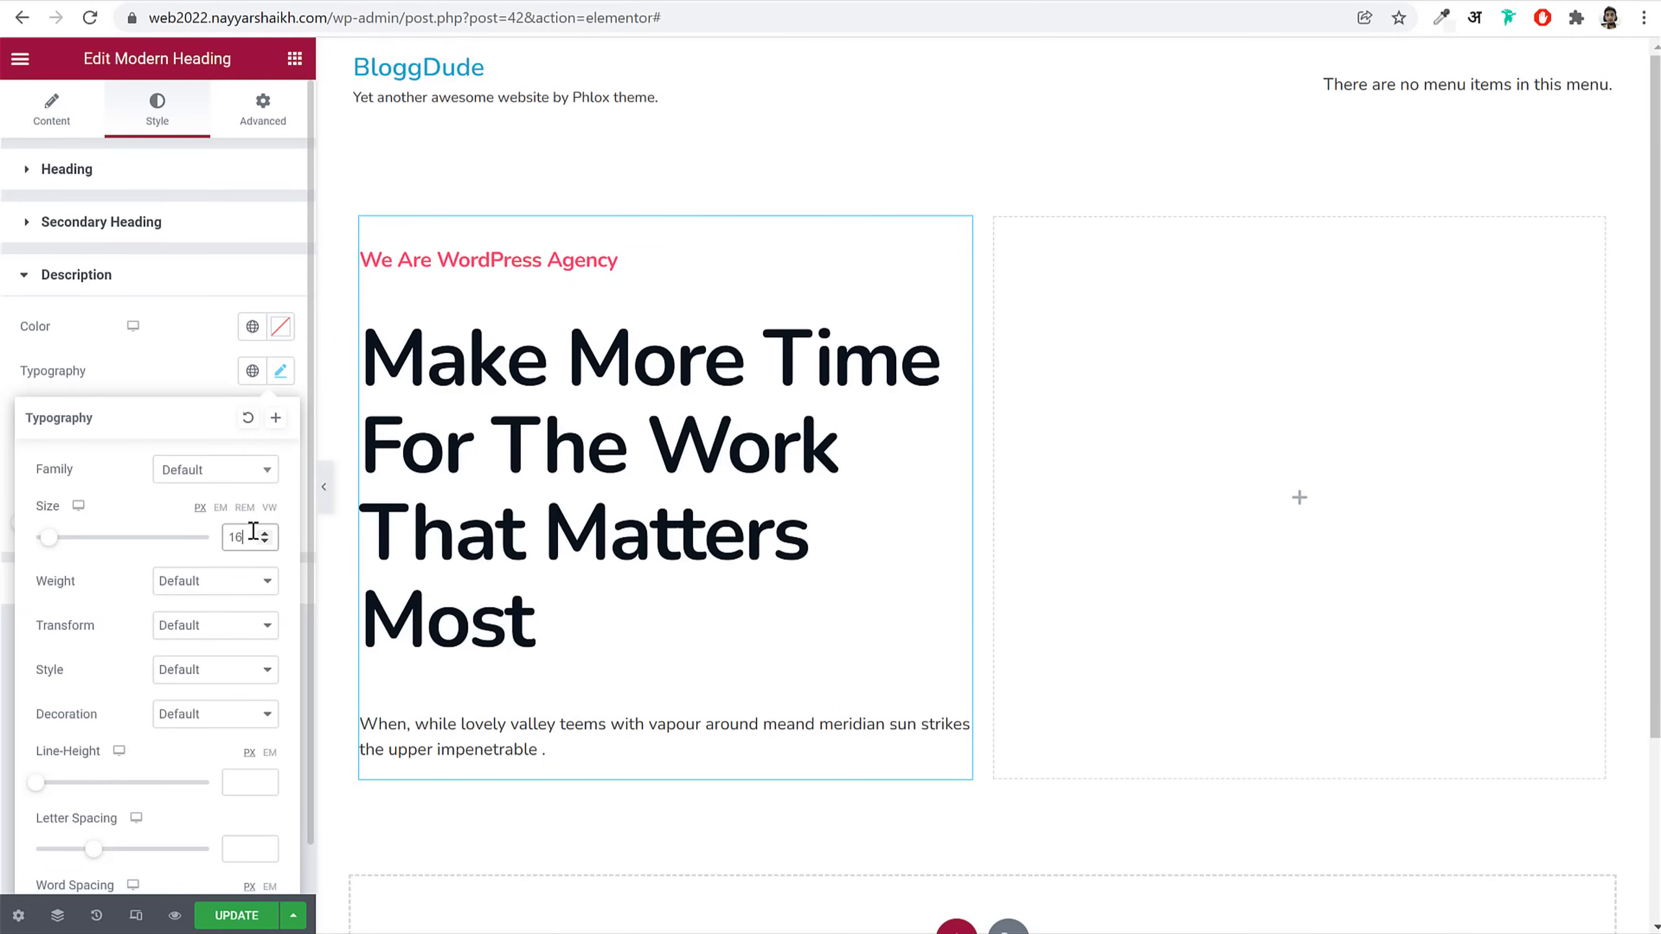
left_click(254, 581)
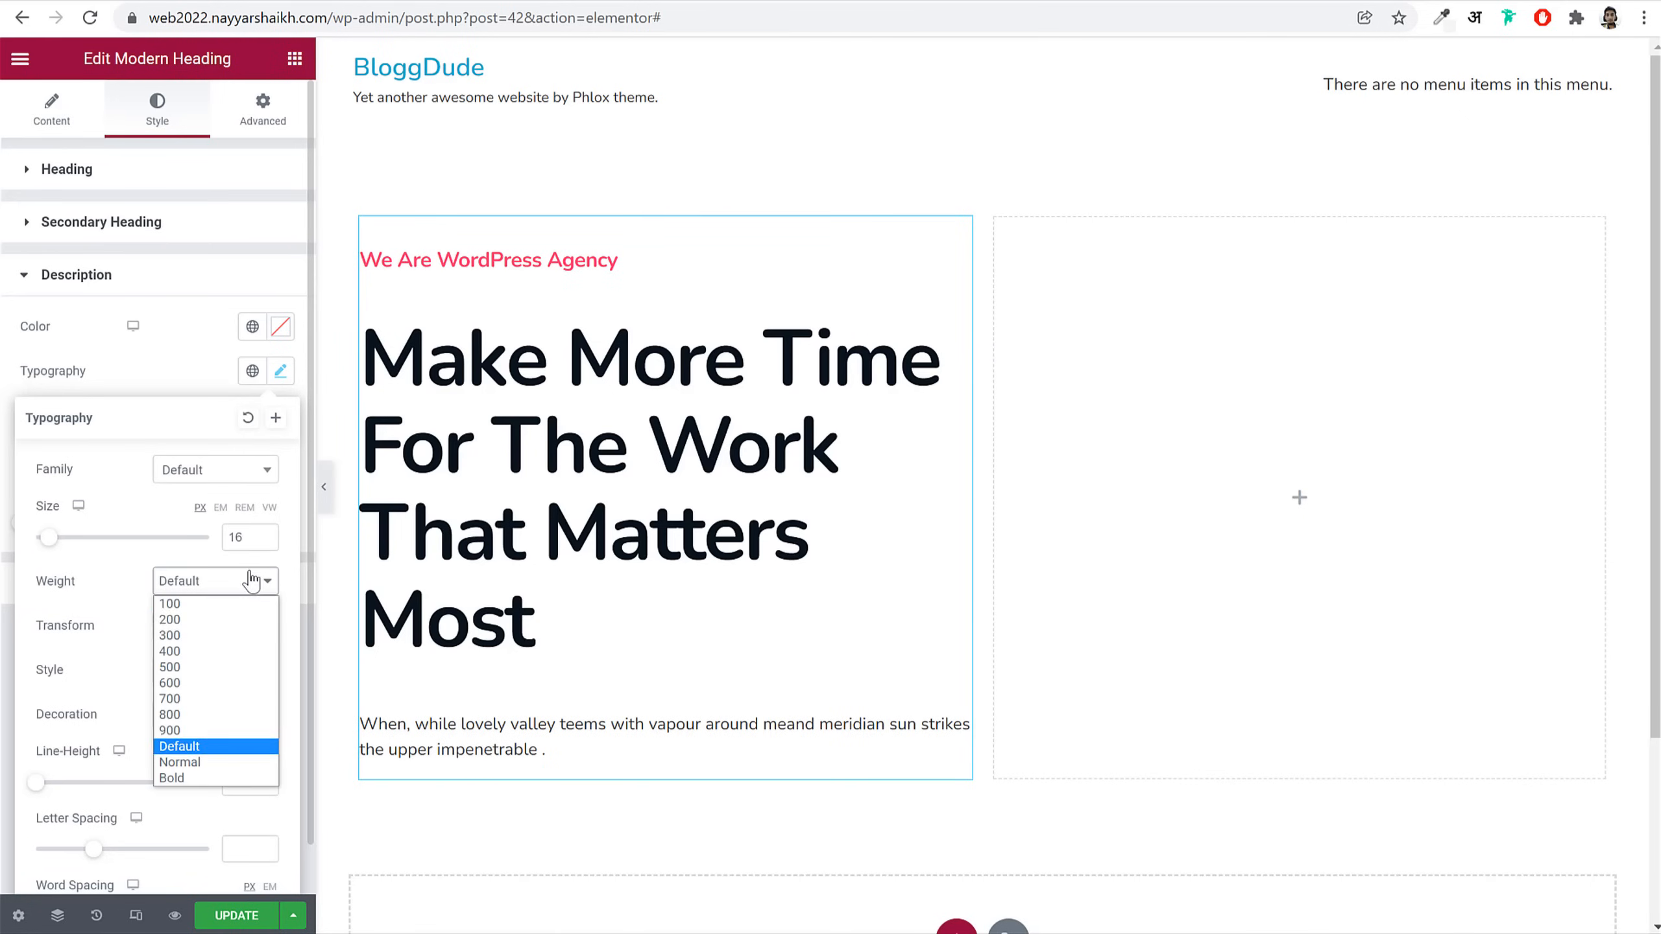
left_click(218, 668)
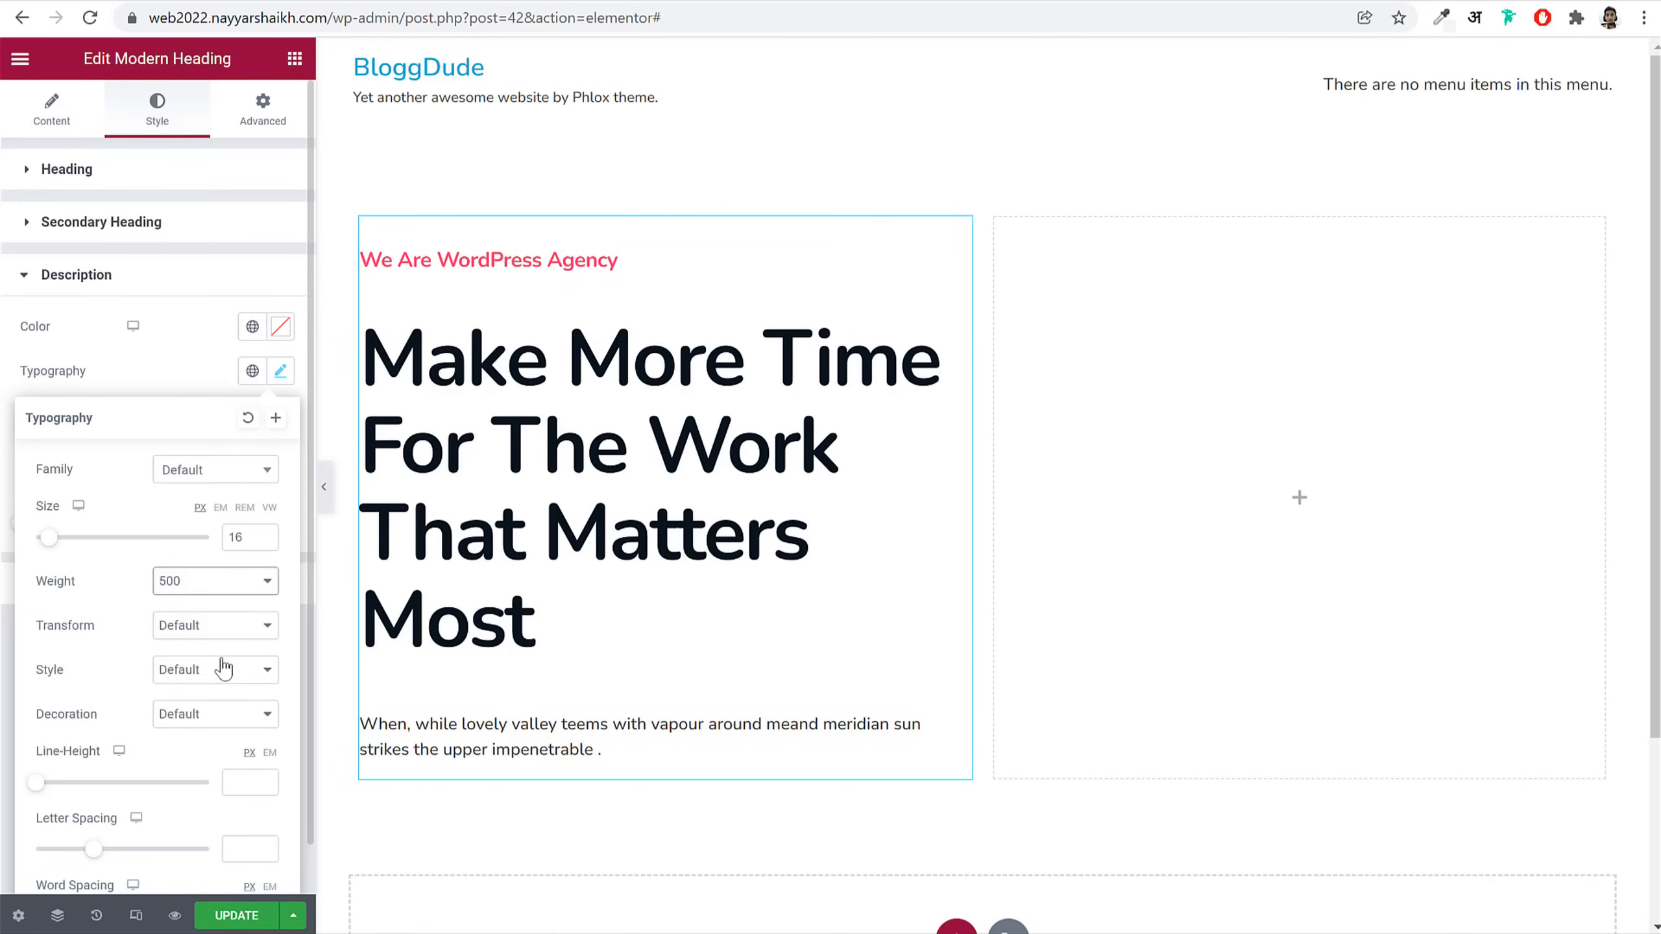
left_click(248, 778)
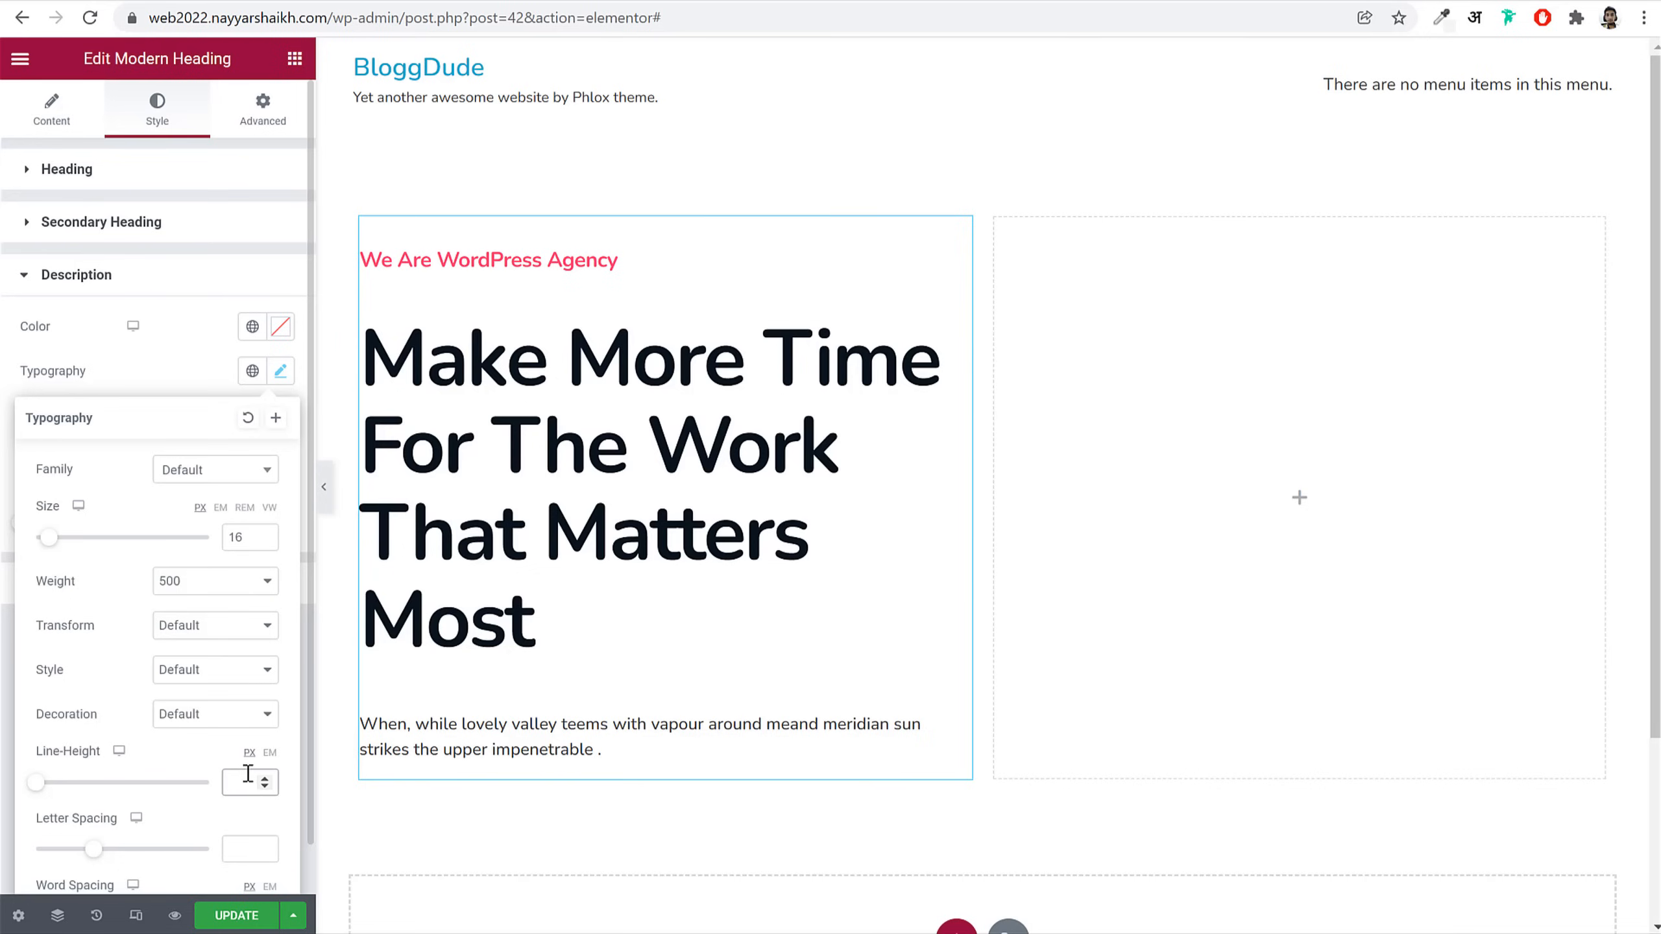
left_click(270, 753)
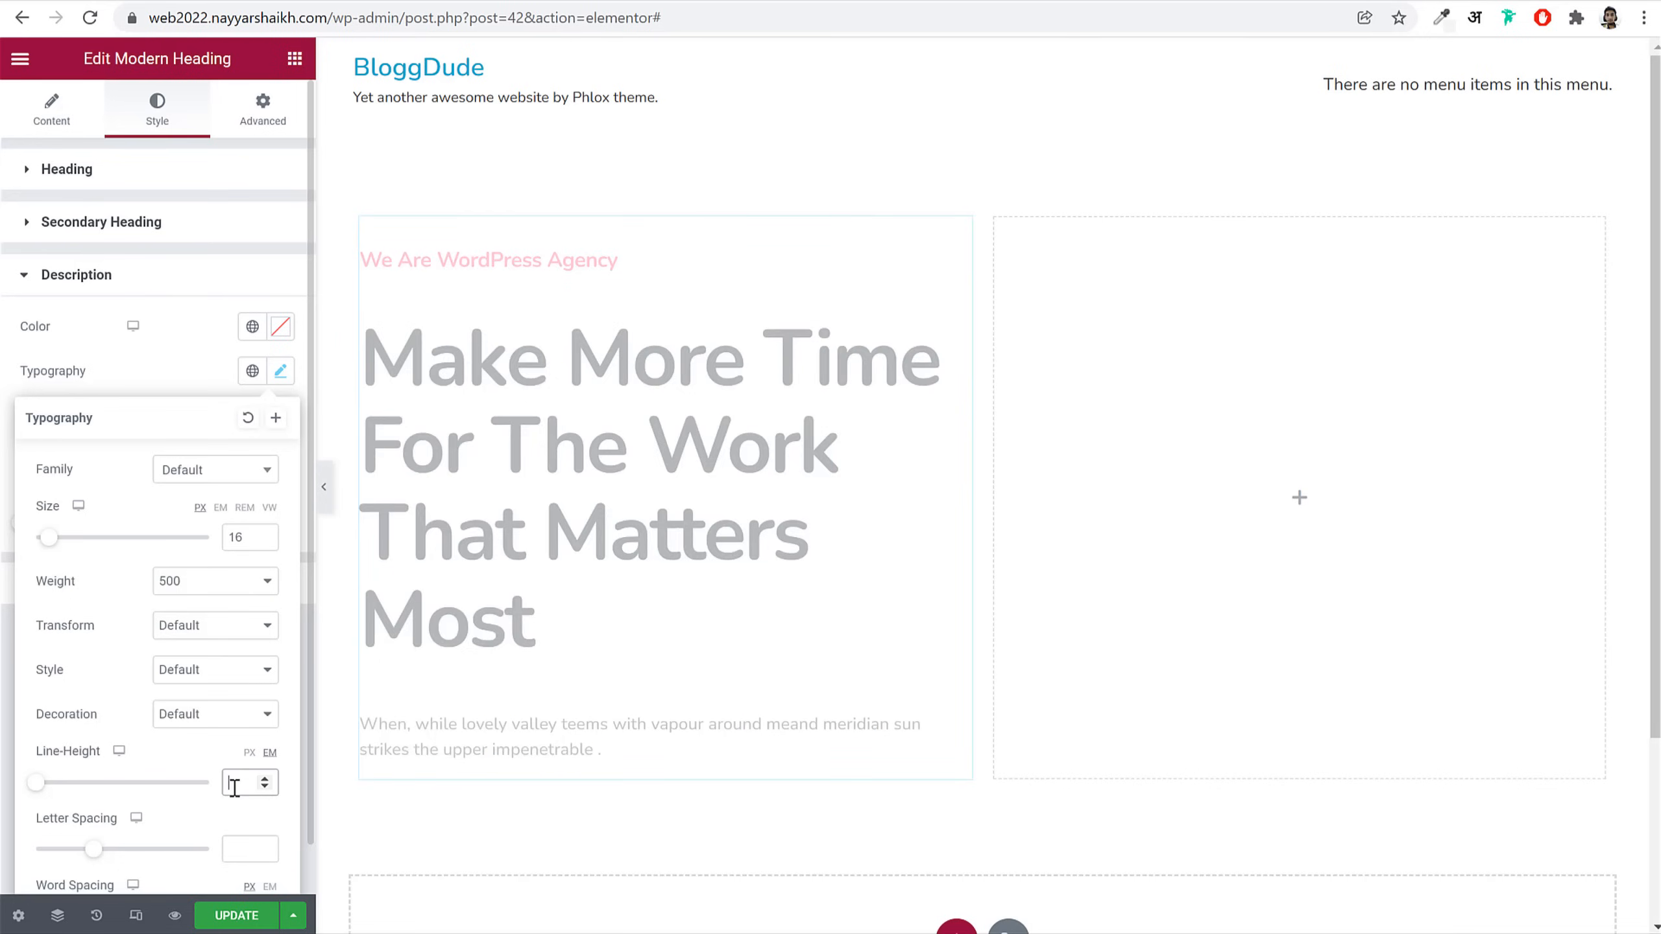
type("1.5")
left_click(281, 383)
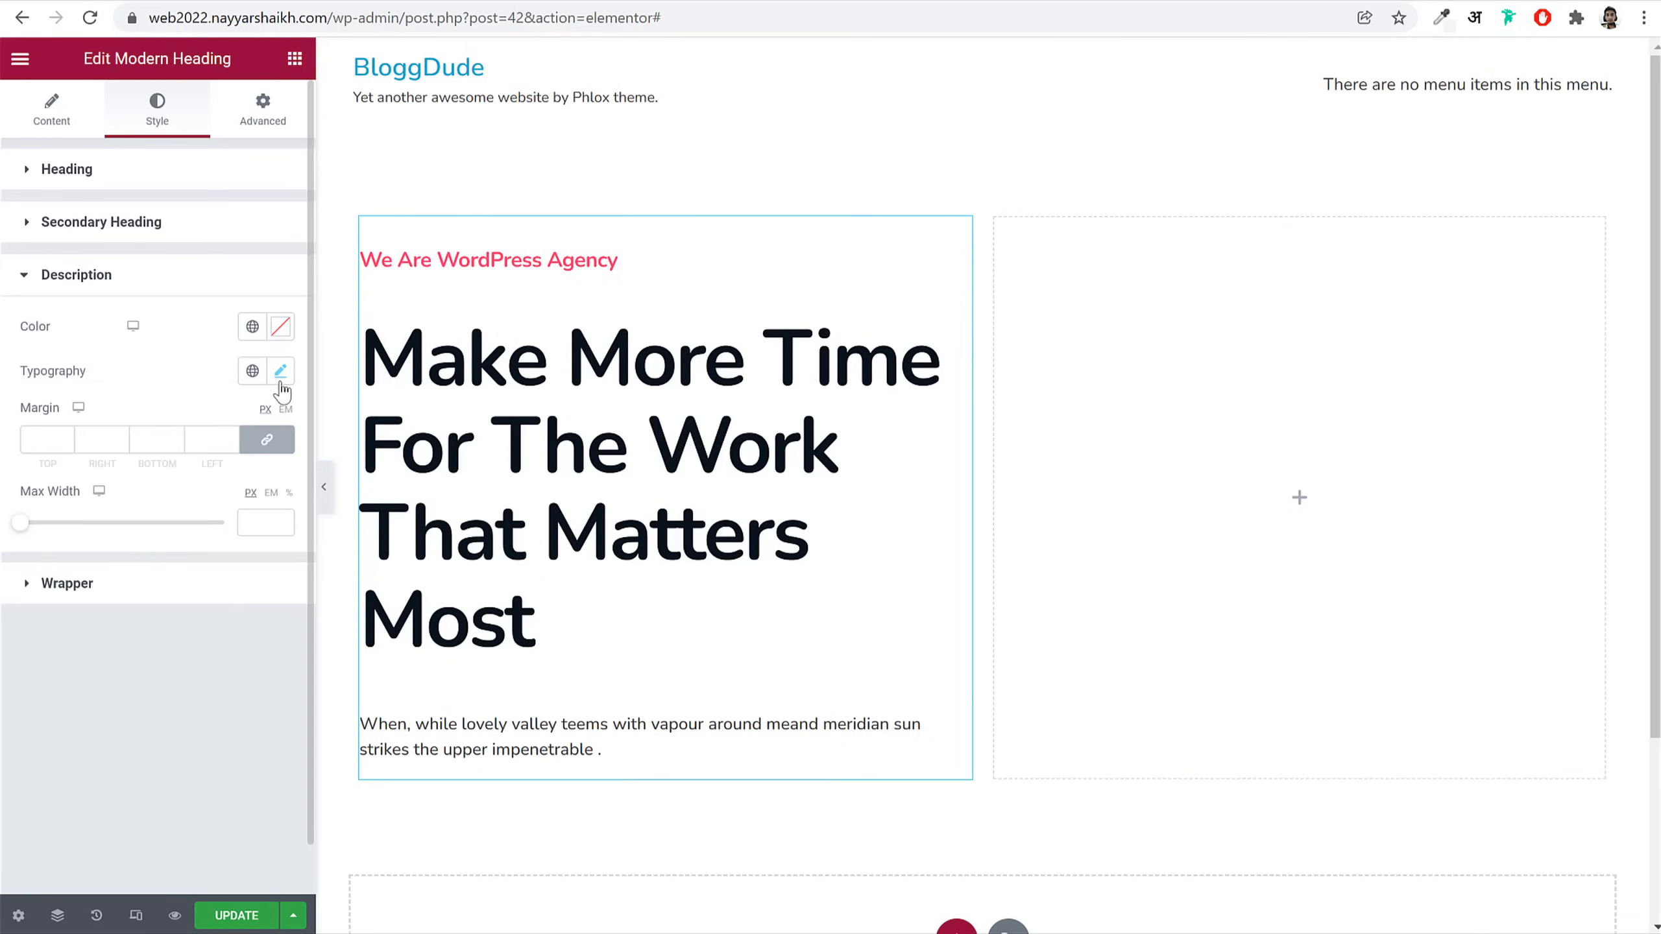
Step: Limit the description's max width to 440
left_click(261, 521)
type("440")
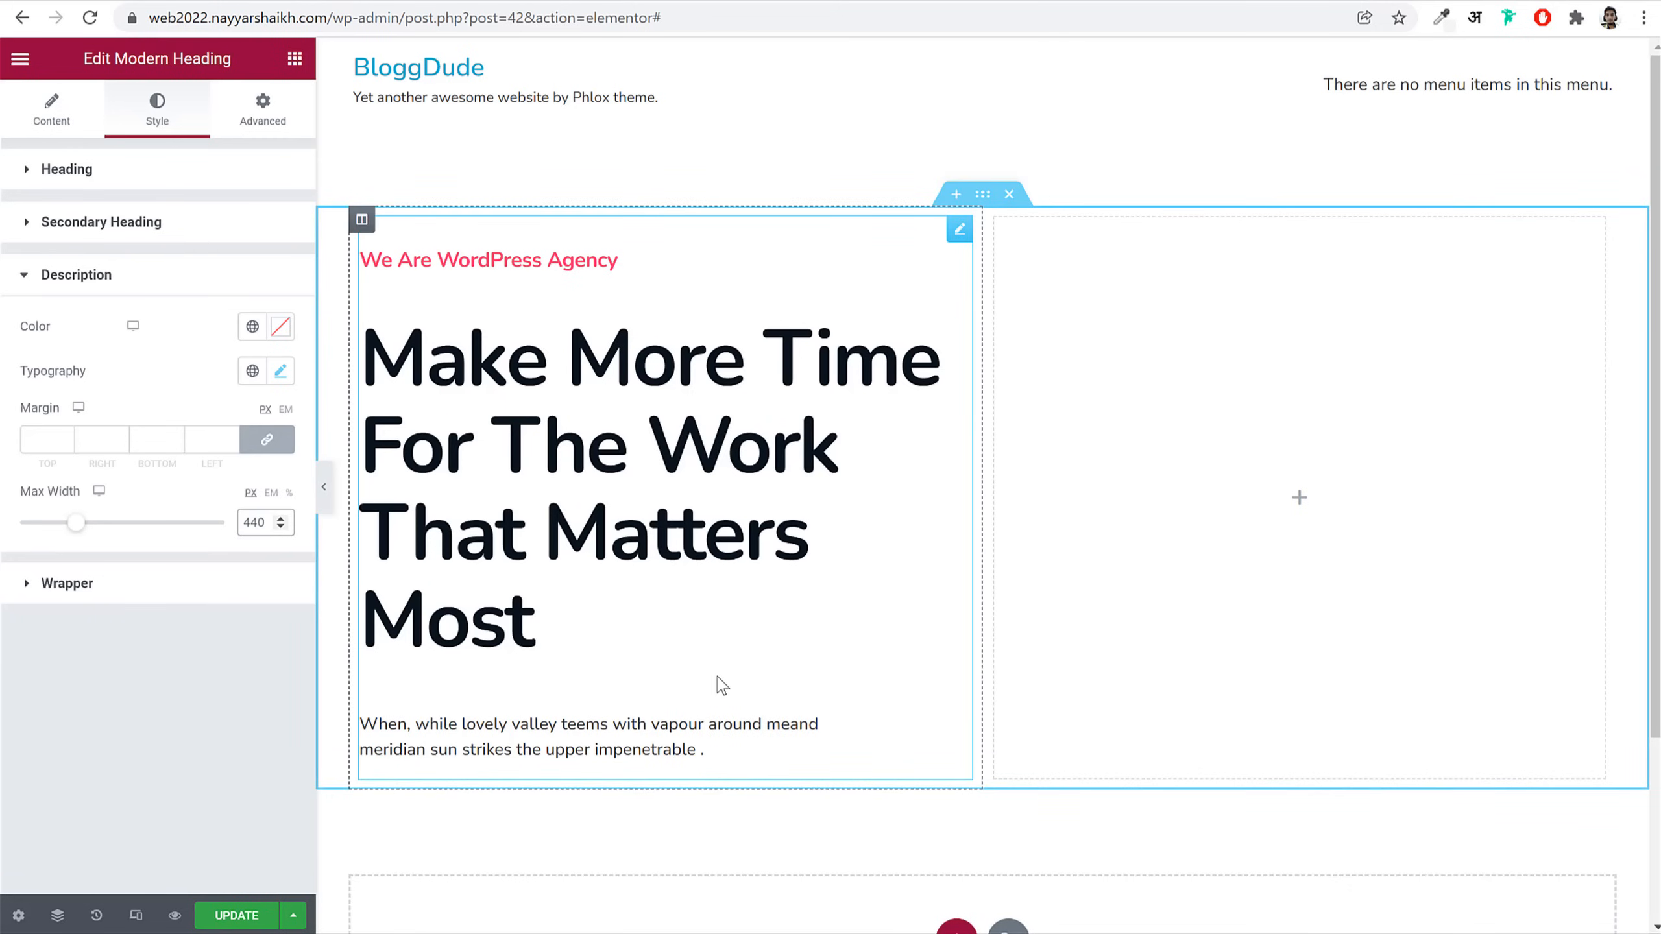
left_click(127, 594)
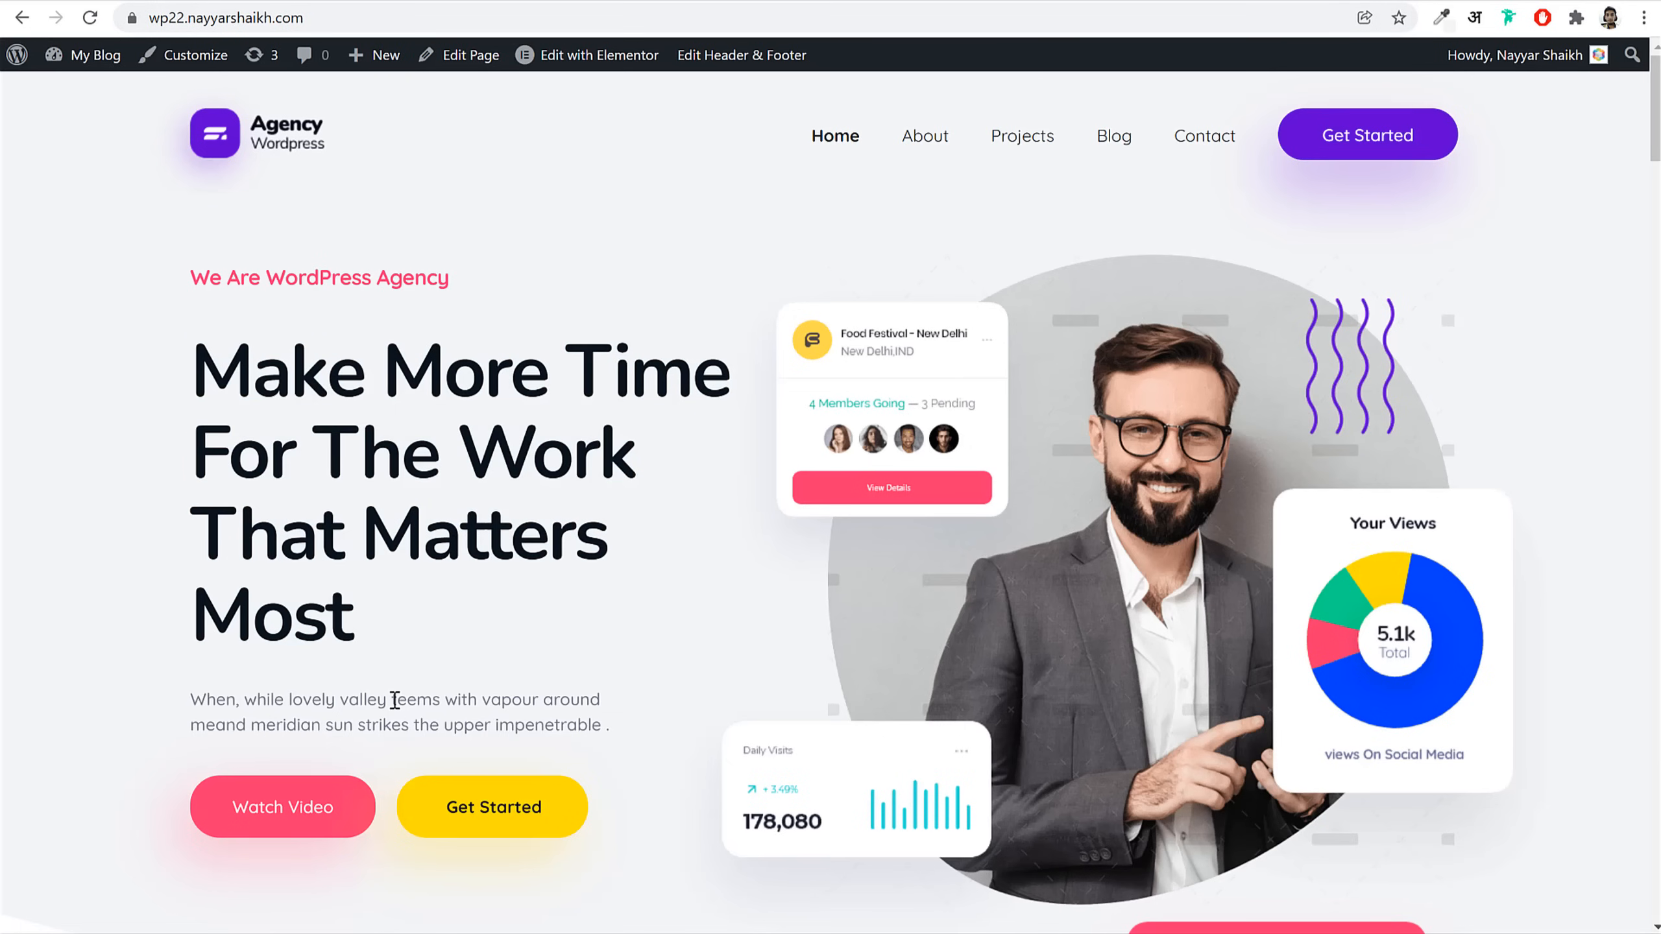
Step: Inspect the demo's description paragraph in DevTools and copy its text colour #70798b
triple_click(395, 701)
right_click(395, 702)
left_click(478, 864)
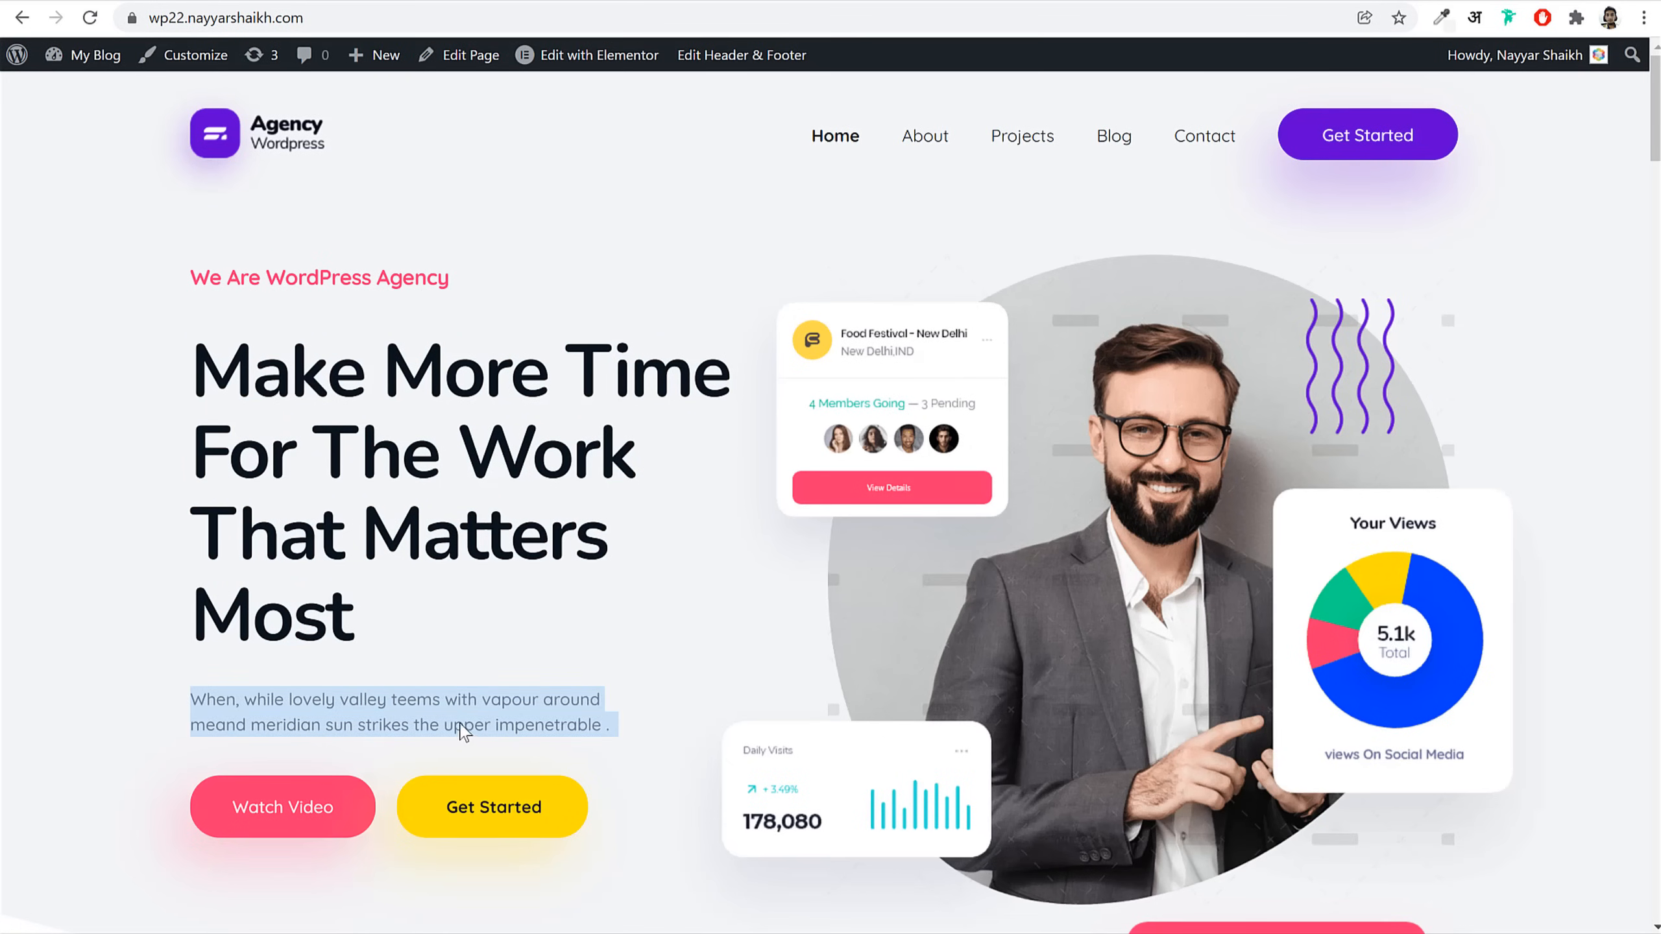
scroll(520, 553, "down", 2)
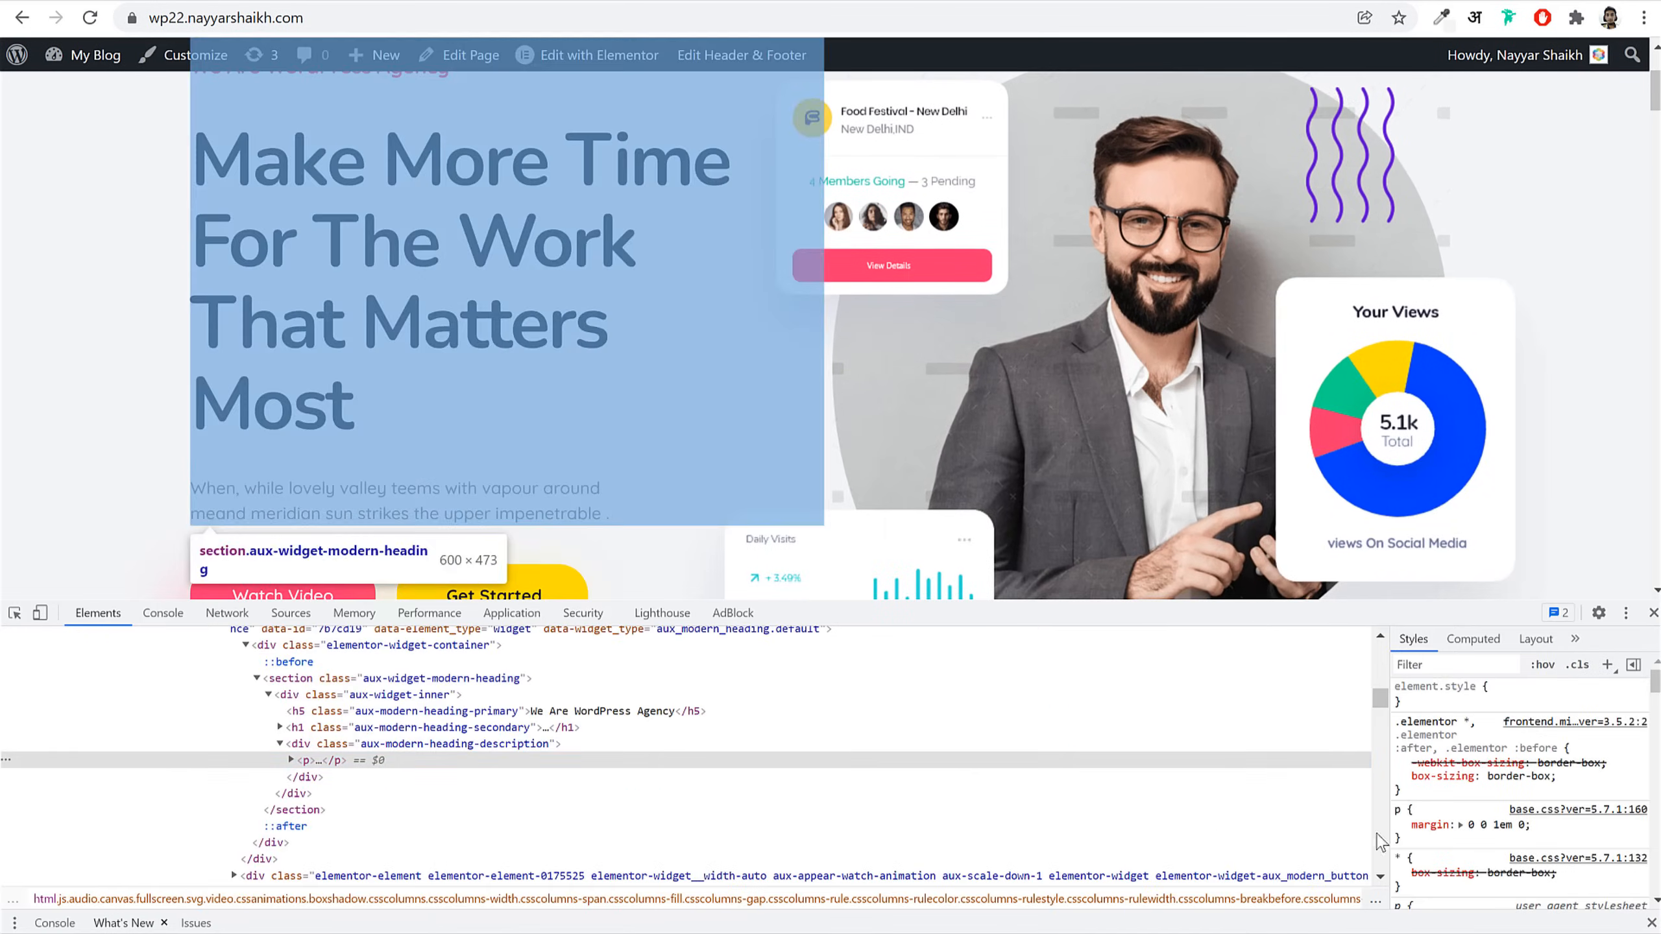
scroll(1443, 785, "down", 5)
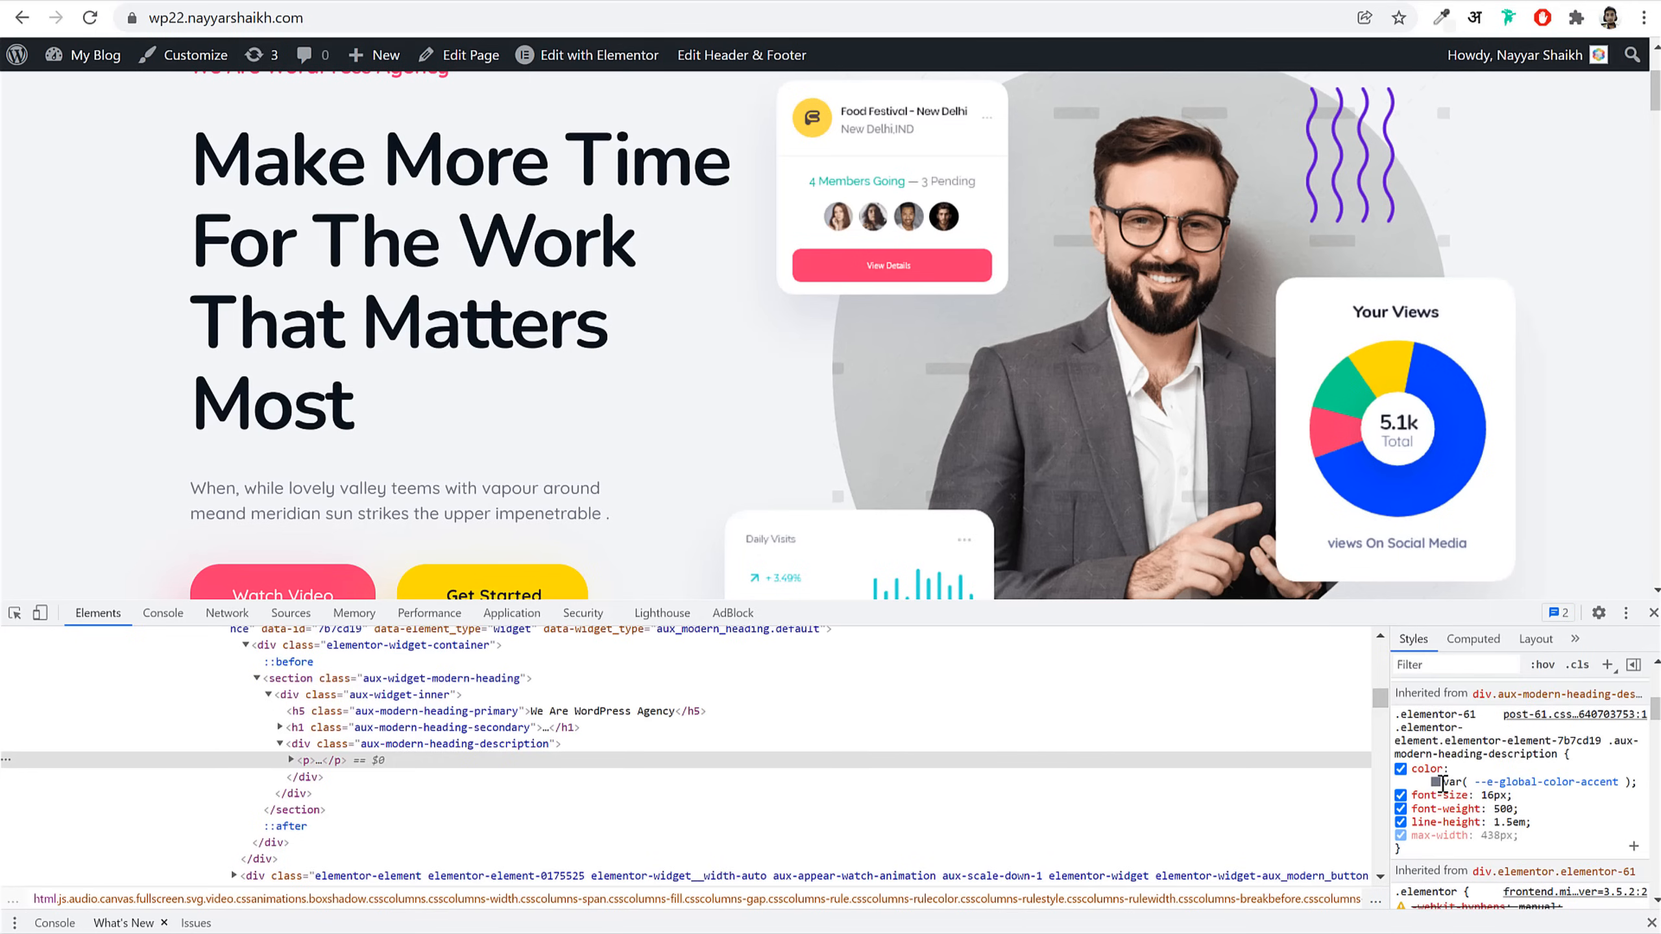
left_click(1443, 782)
left_click(1429, 809)
left_click(1441, 783)
triple_click(1516, 796)
key("ctrl+c")
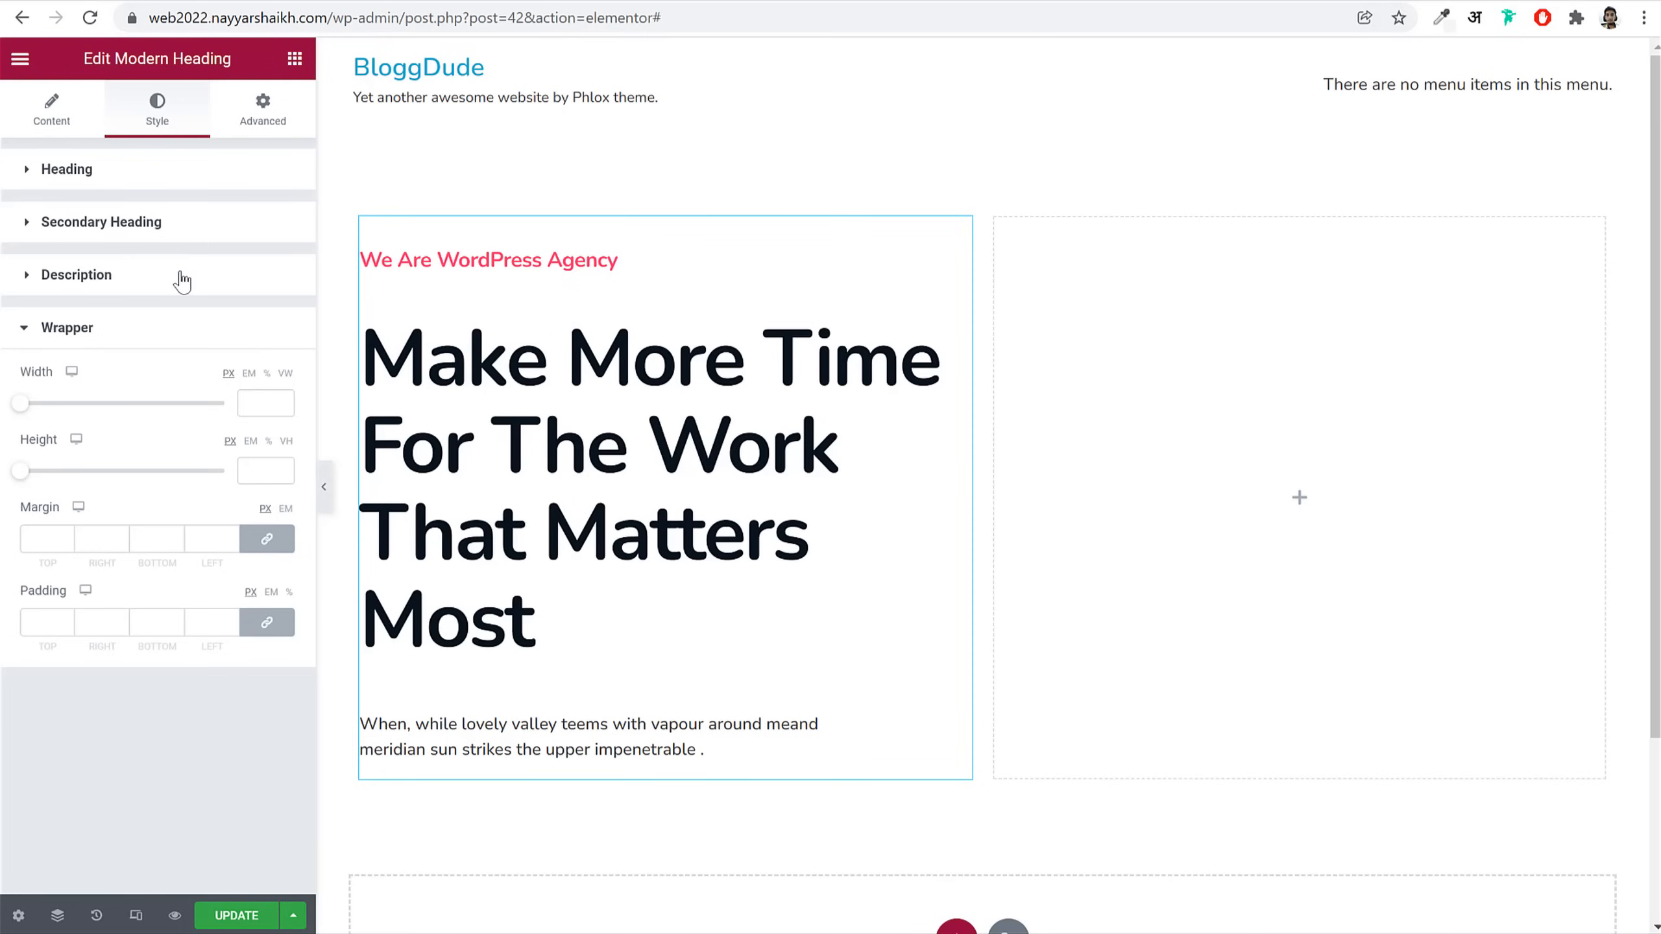
left_click(183, 279)
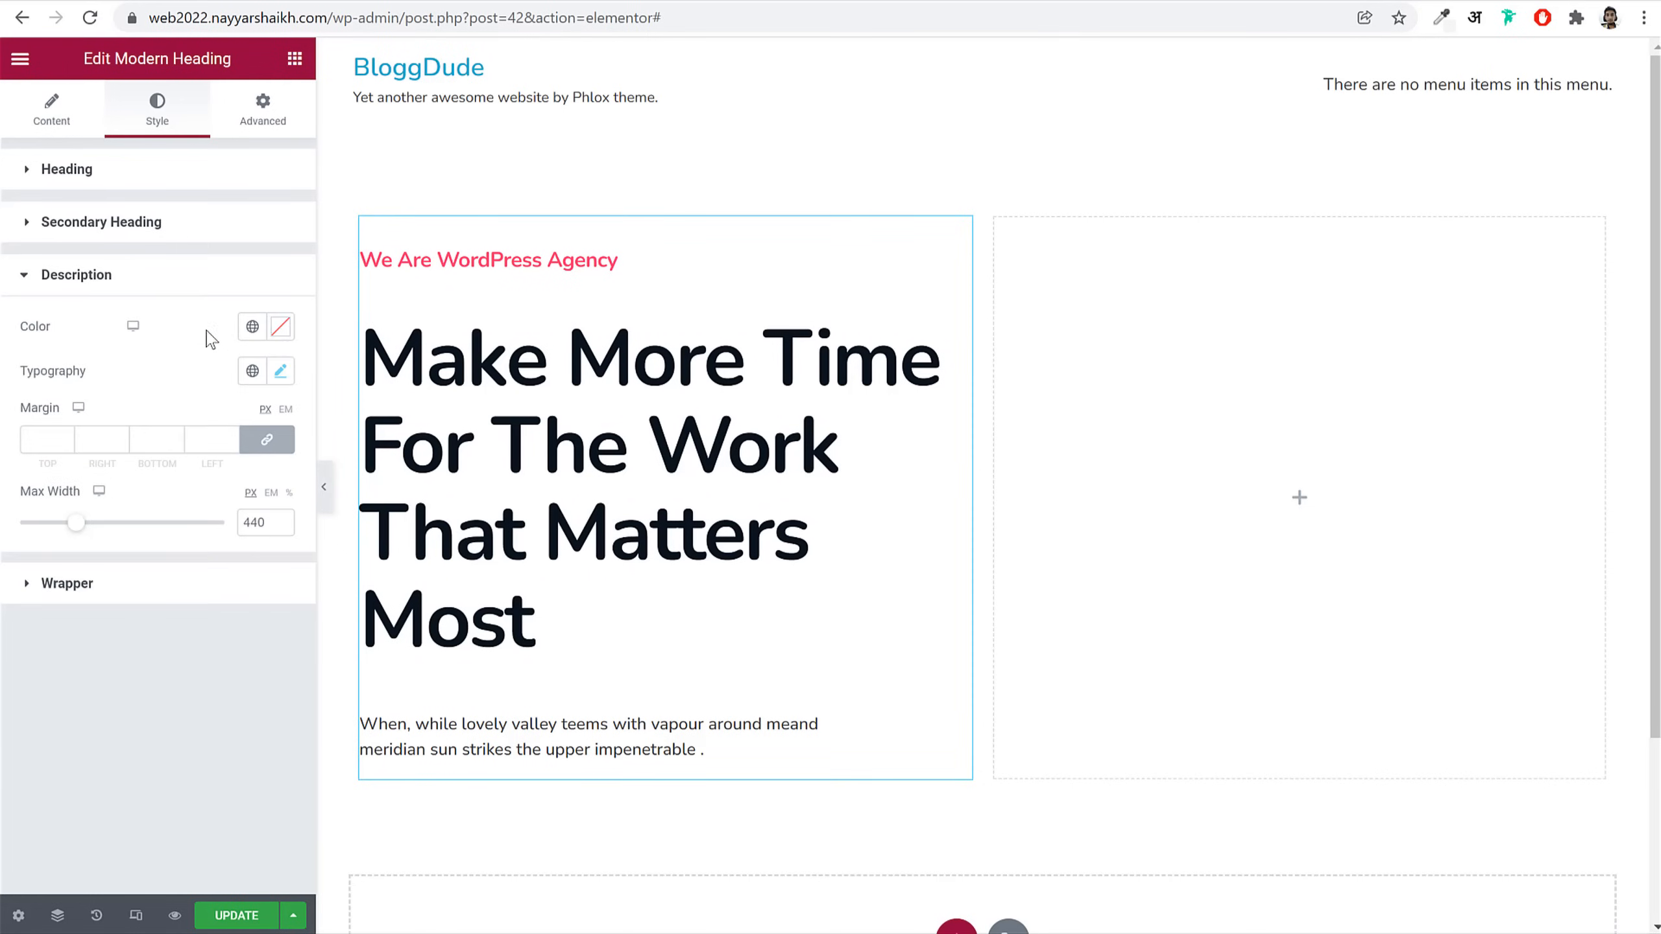
Step: Paste #70798b as the description colour and save it as a global colour named 'Grey'
left_click(280, 332)
key("ctrl+v")
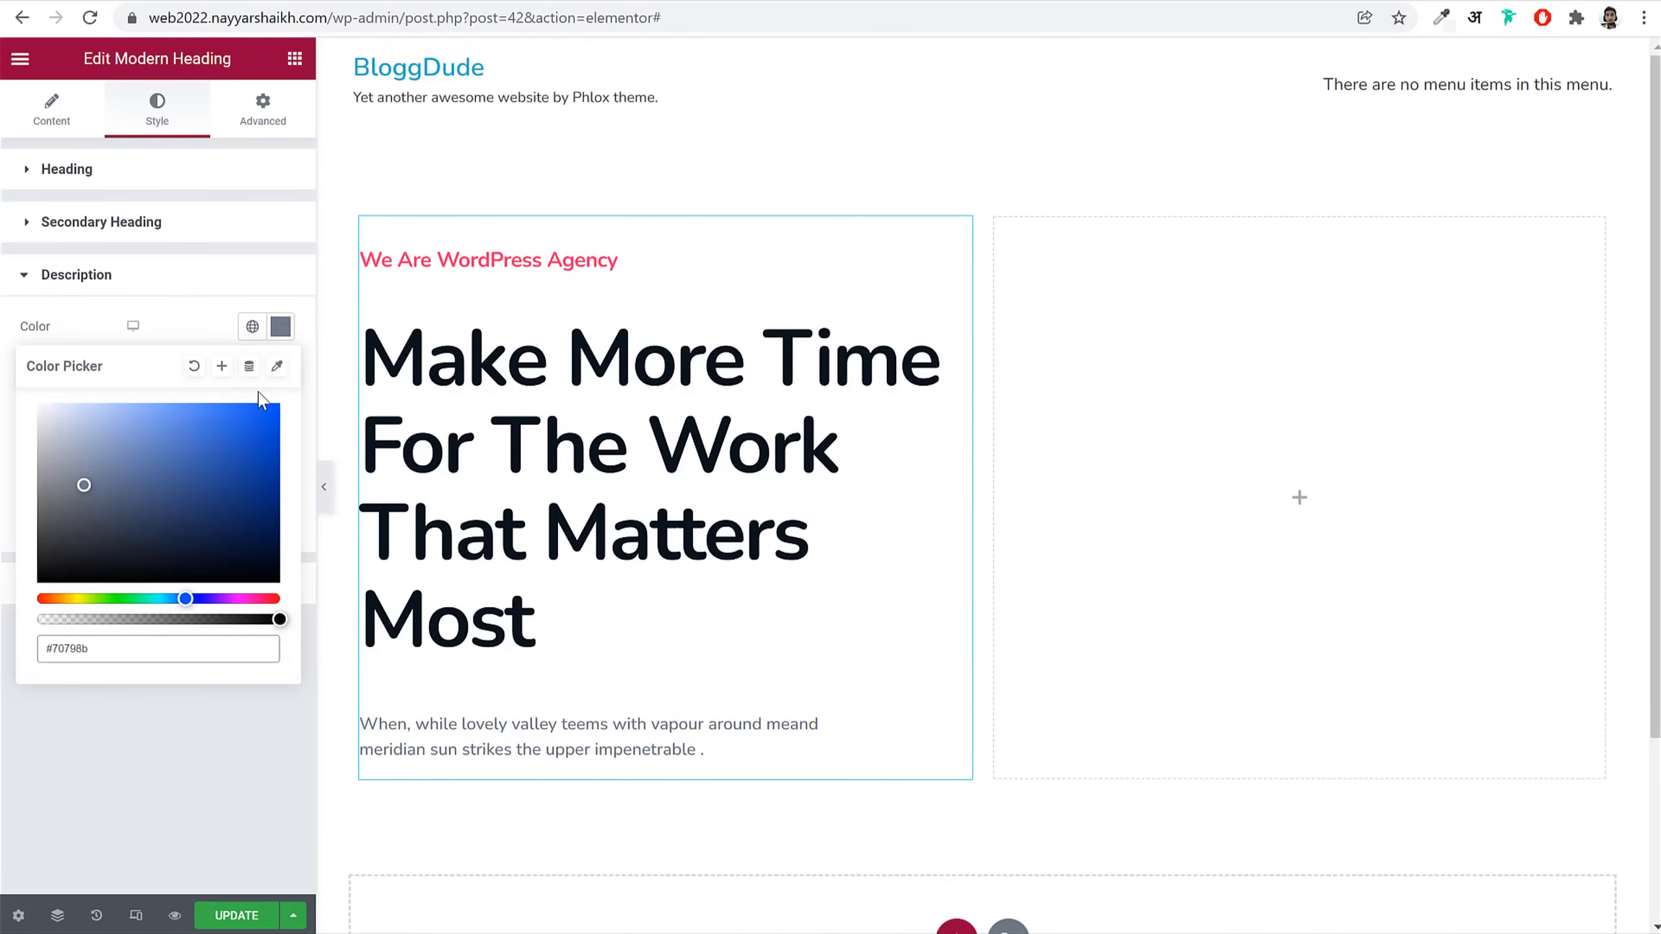
left_click(222, 366)
triple_click(773, 488)
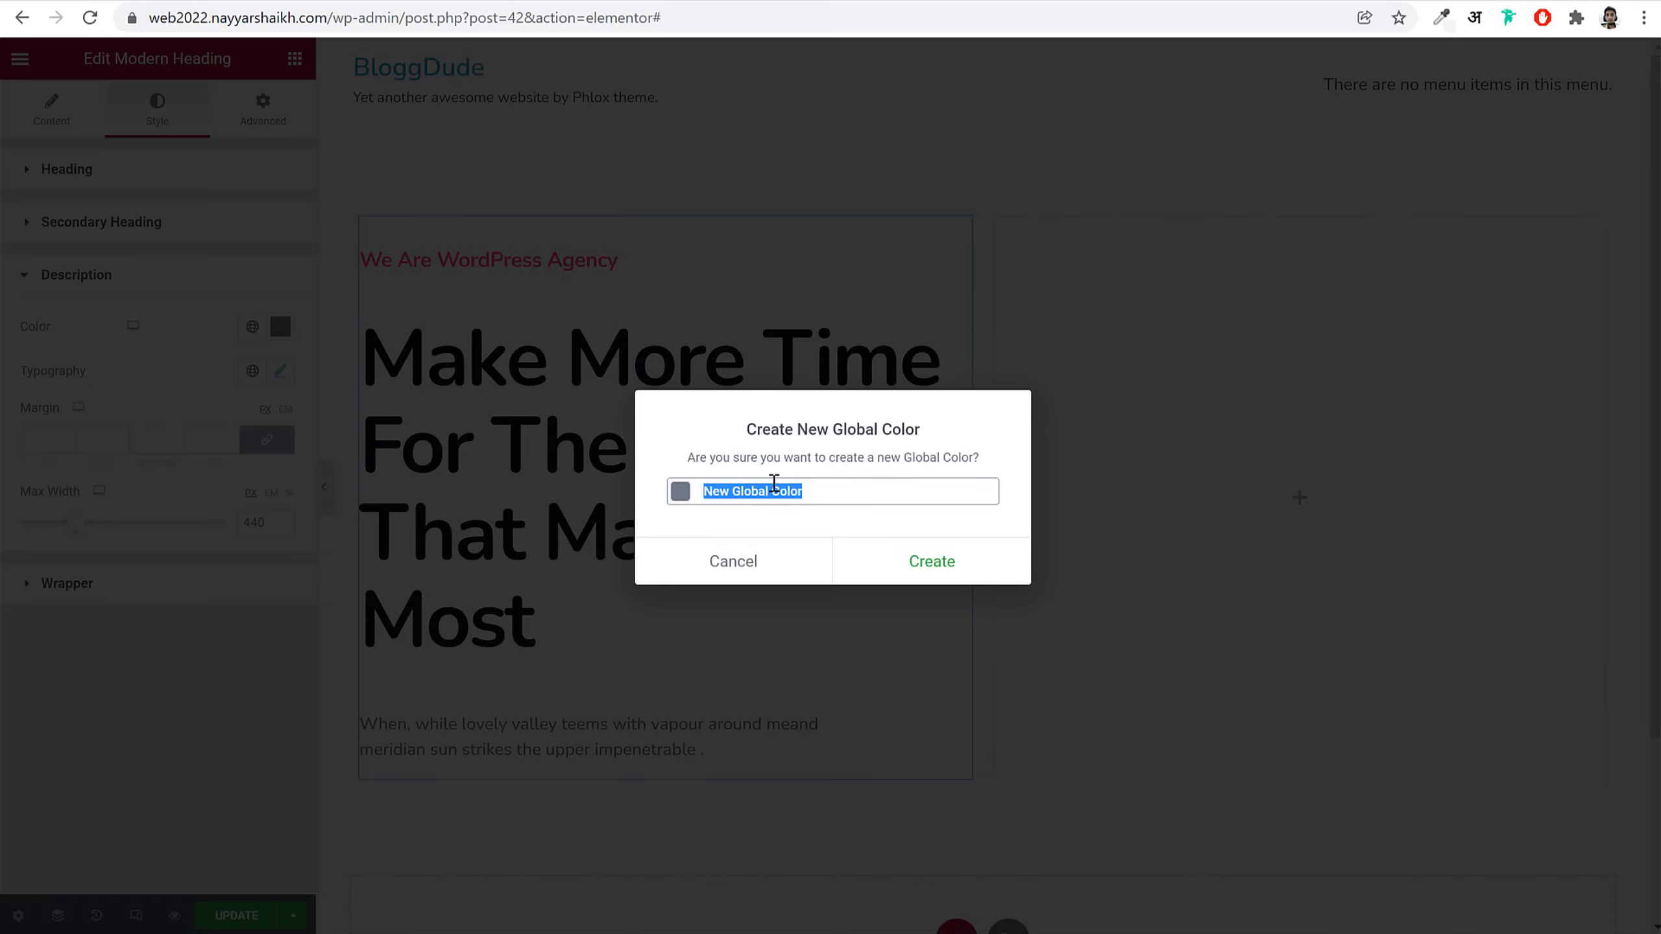
type("Grey")
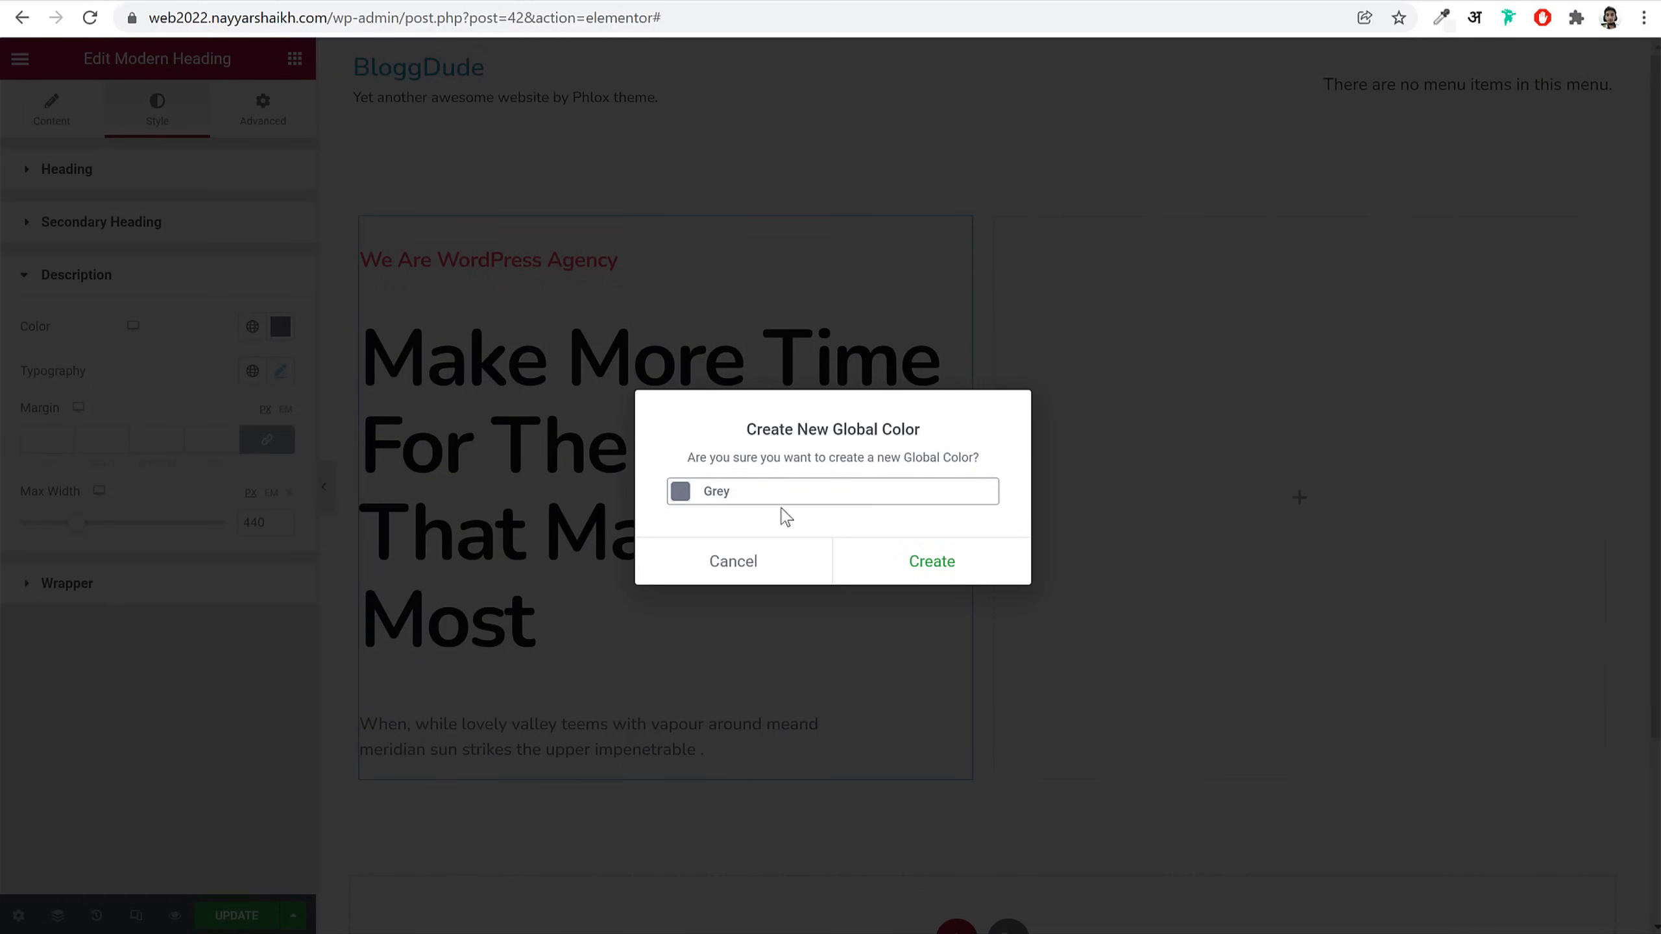
left_click(873, 566)
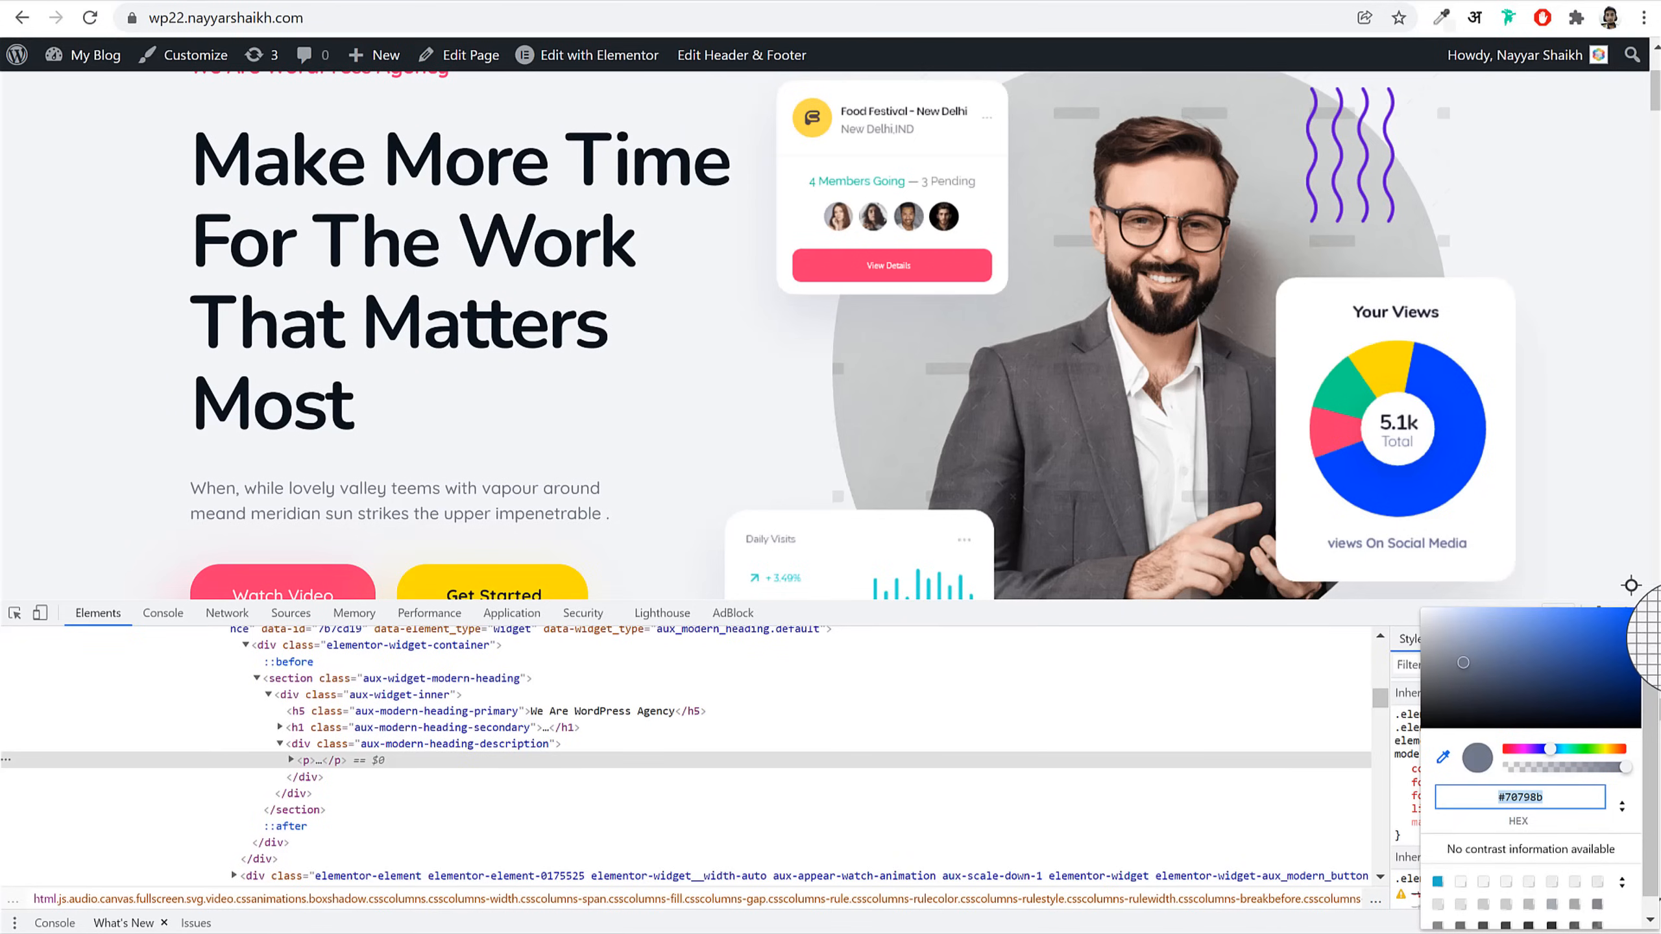
left_click(1630, 589)
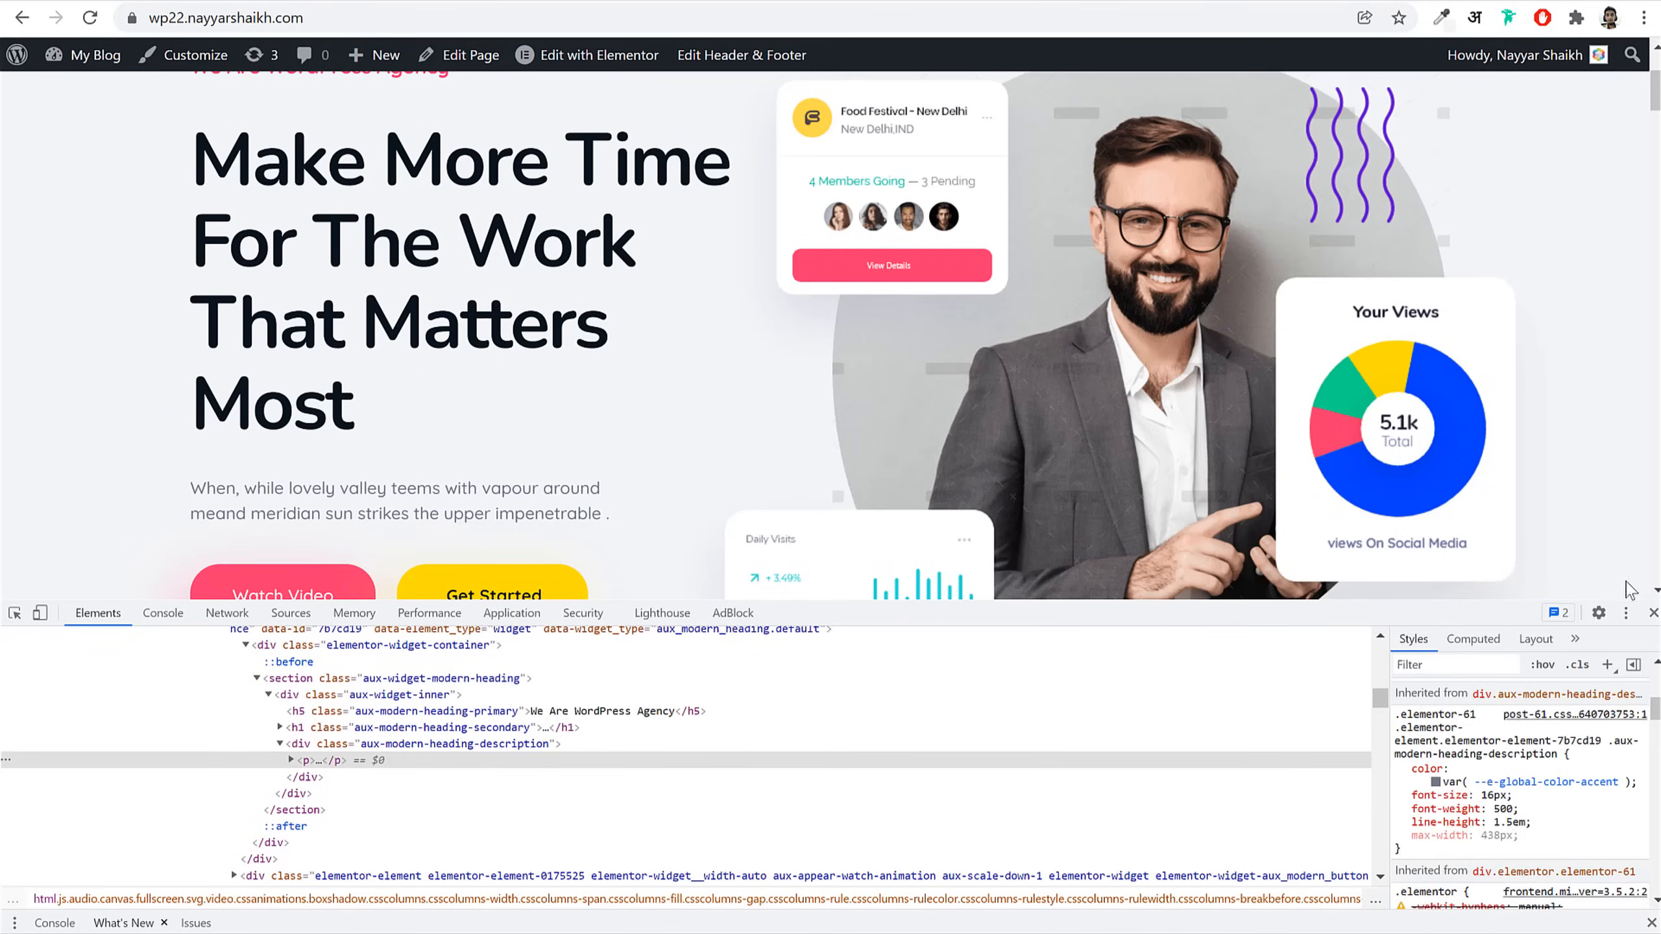
Step: Close DevTools, reload the demo, and search the Elementor widget library for 'butt'
left_click(1654, 613)
scroll(462, 250, "up", 3)
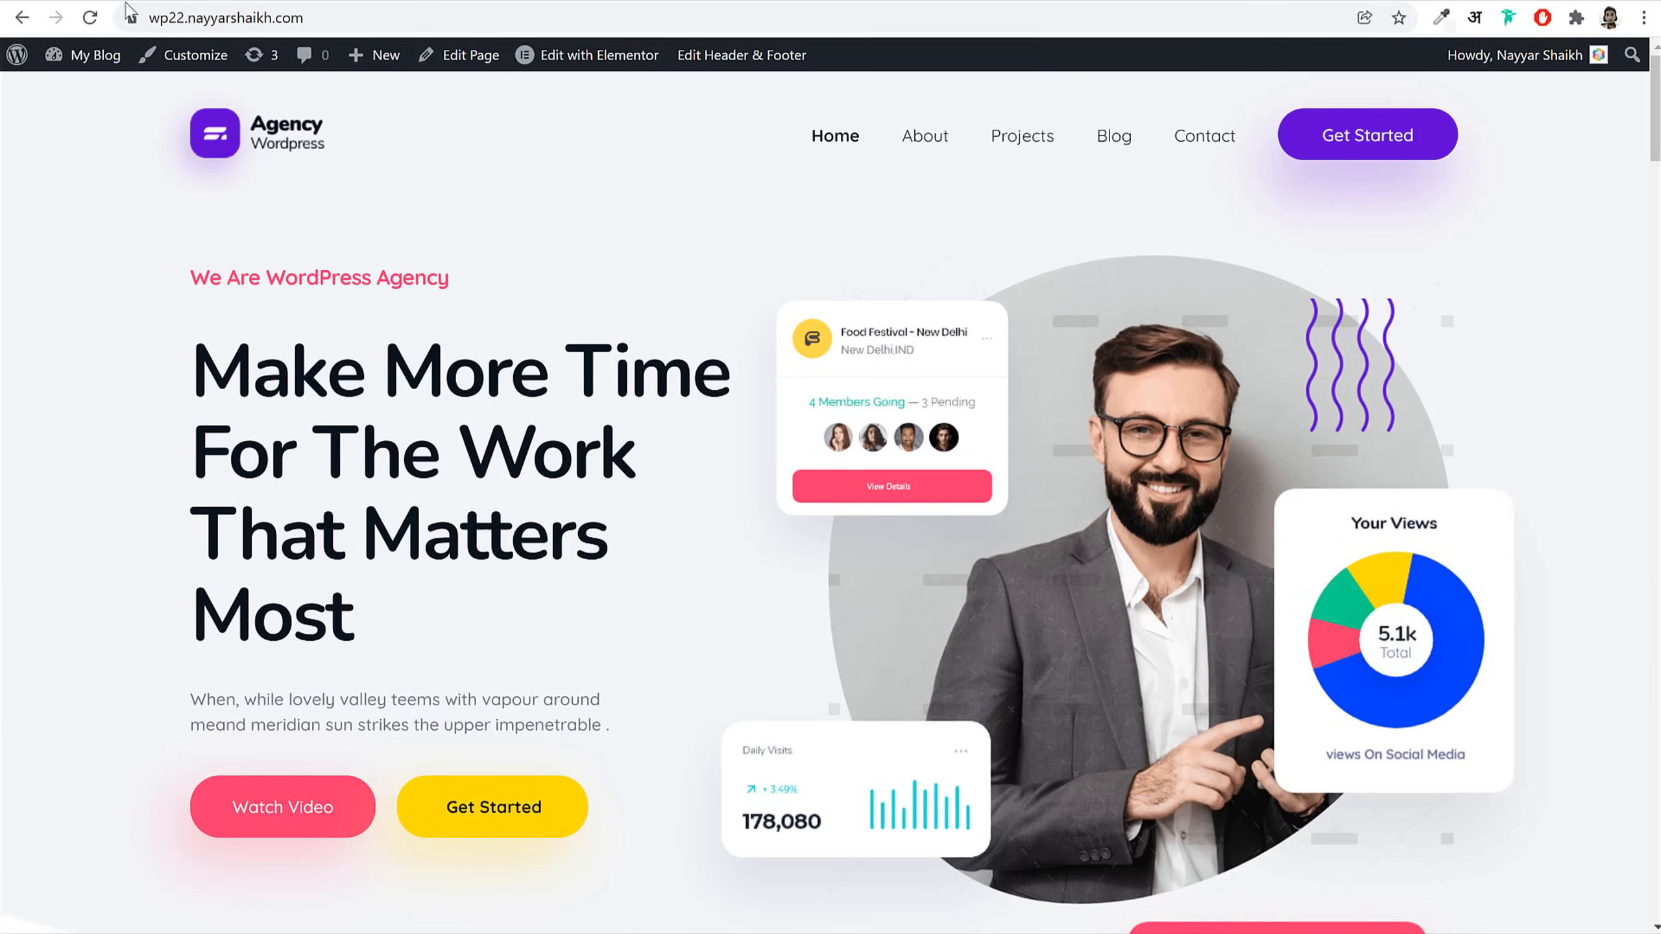
key("F5")
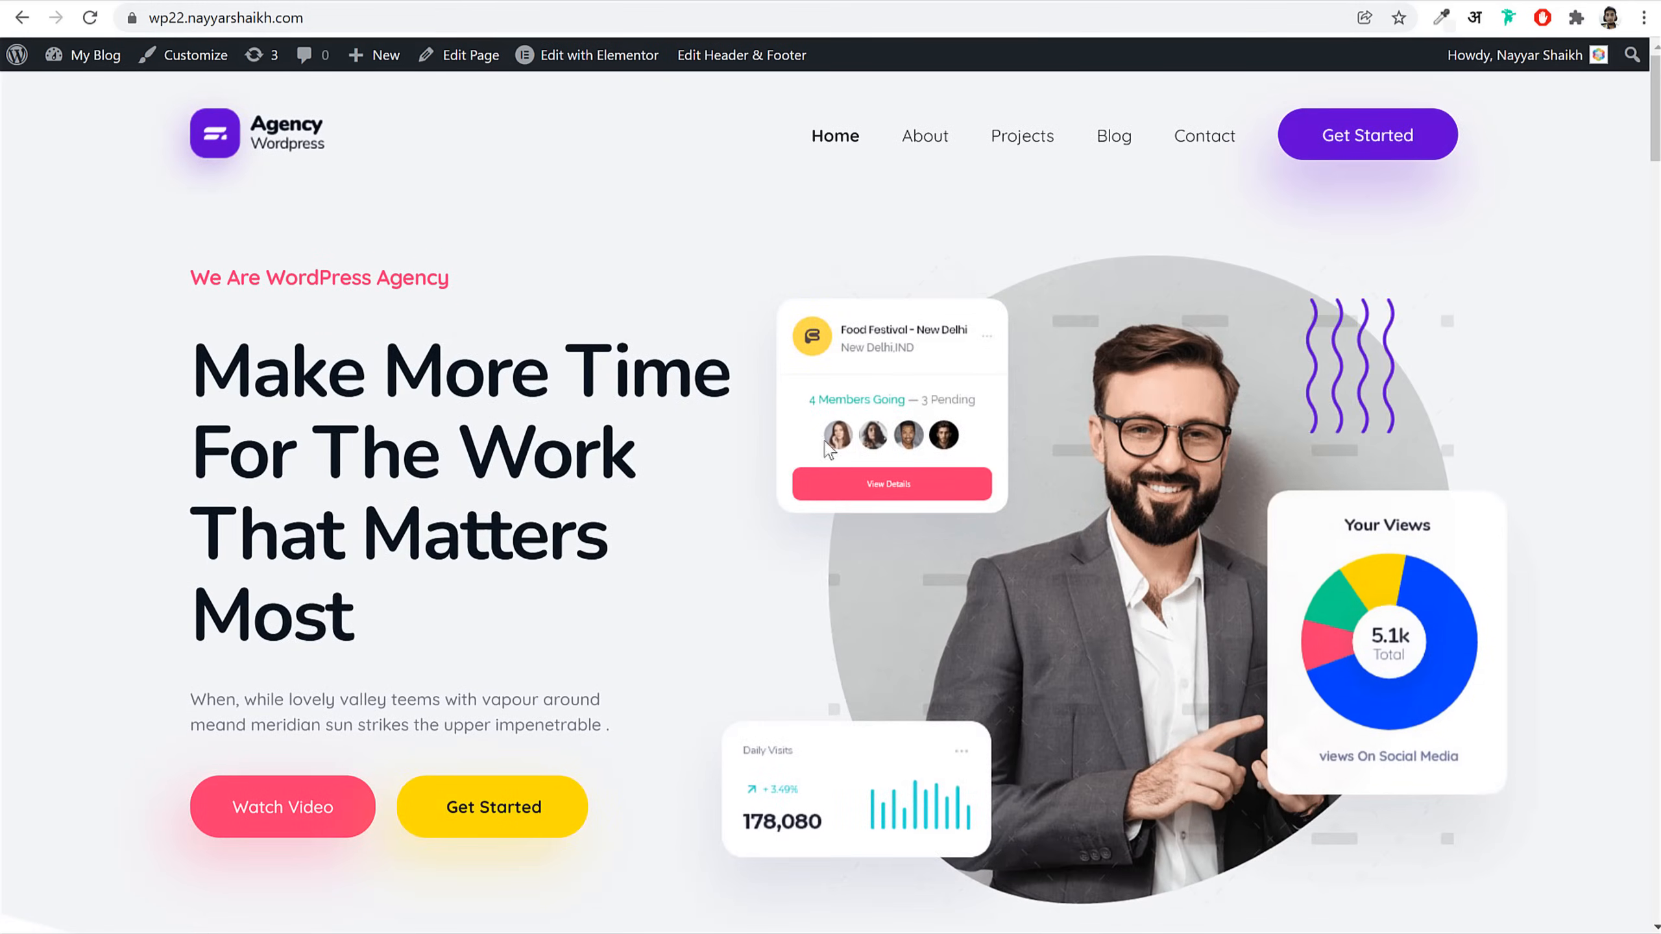
left_click(391, 1)
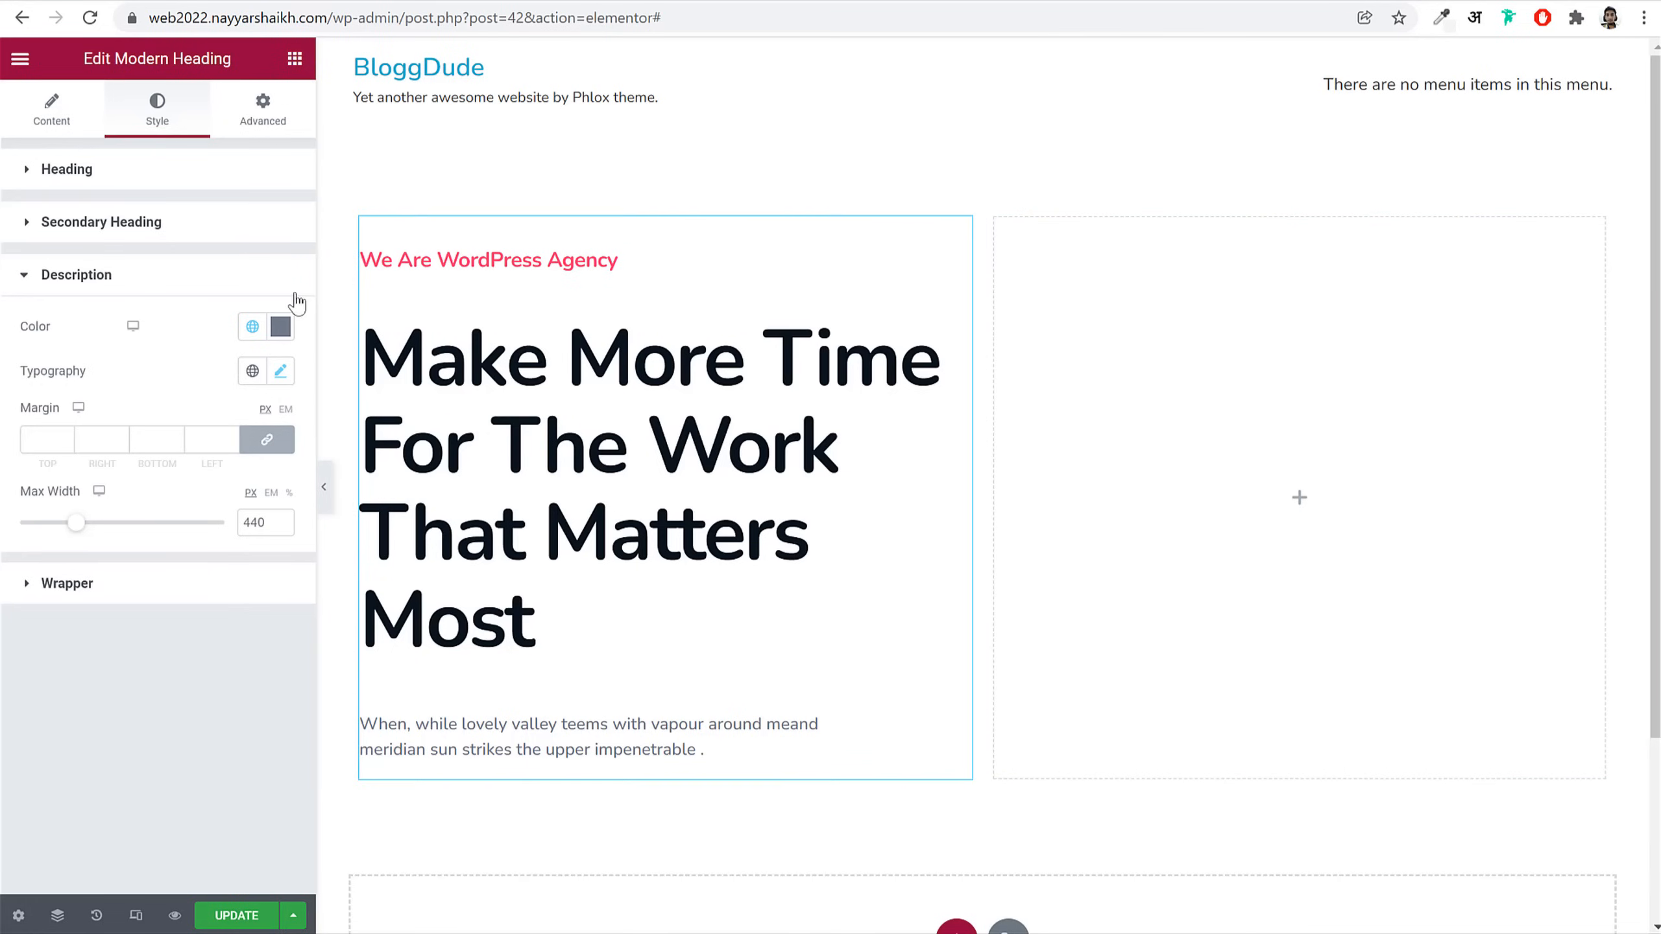
left_click(296, 58)
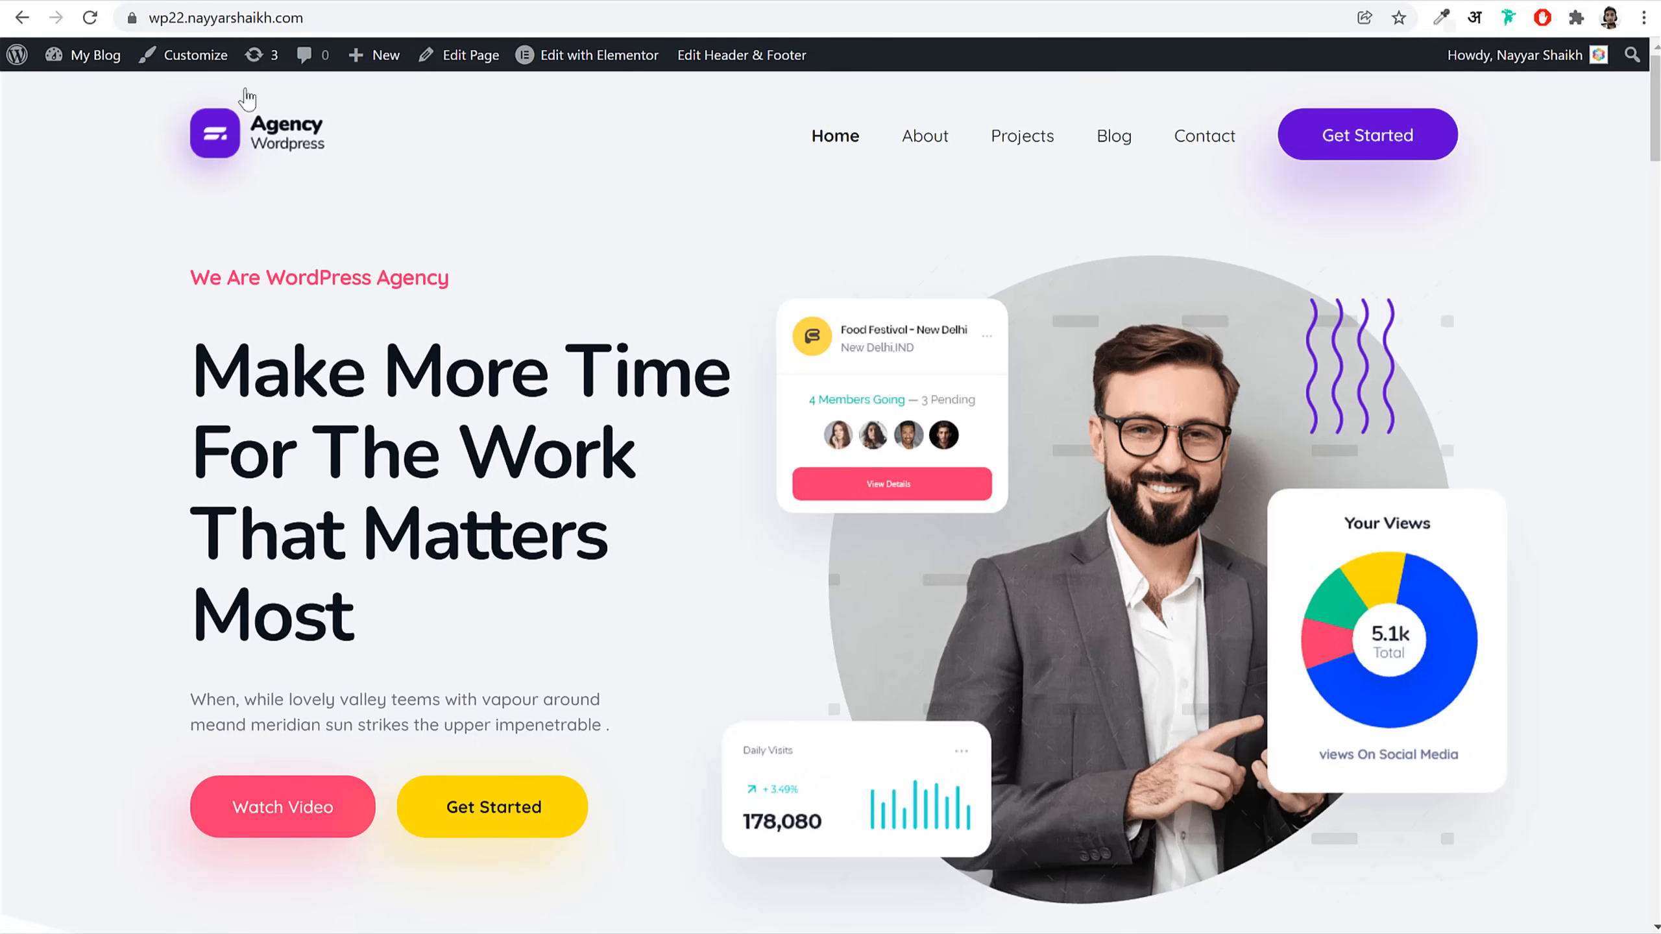
scroll(297, 776, "down", 3)
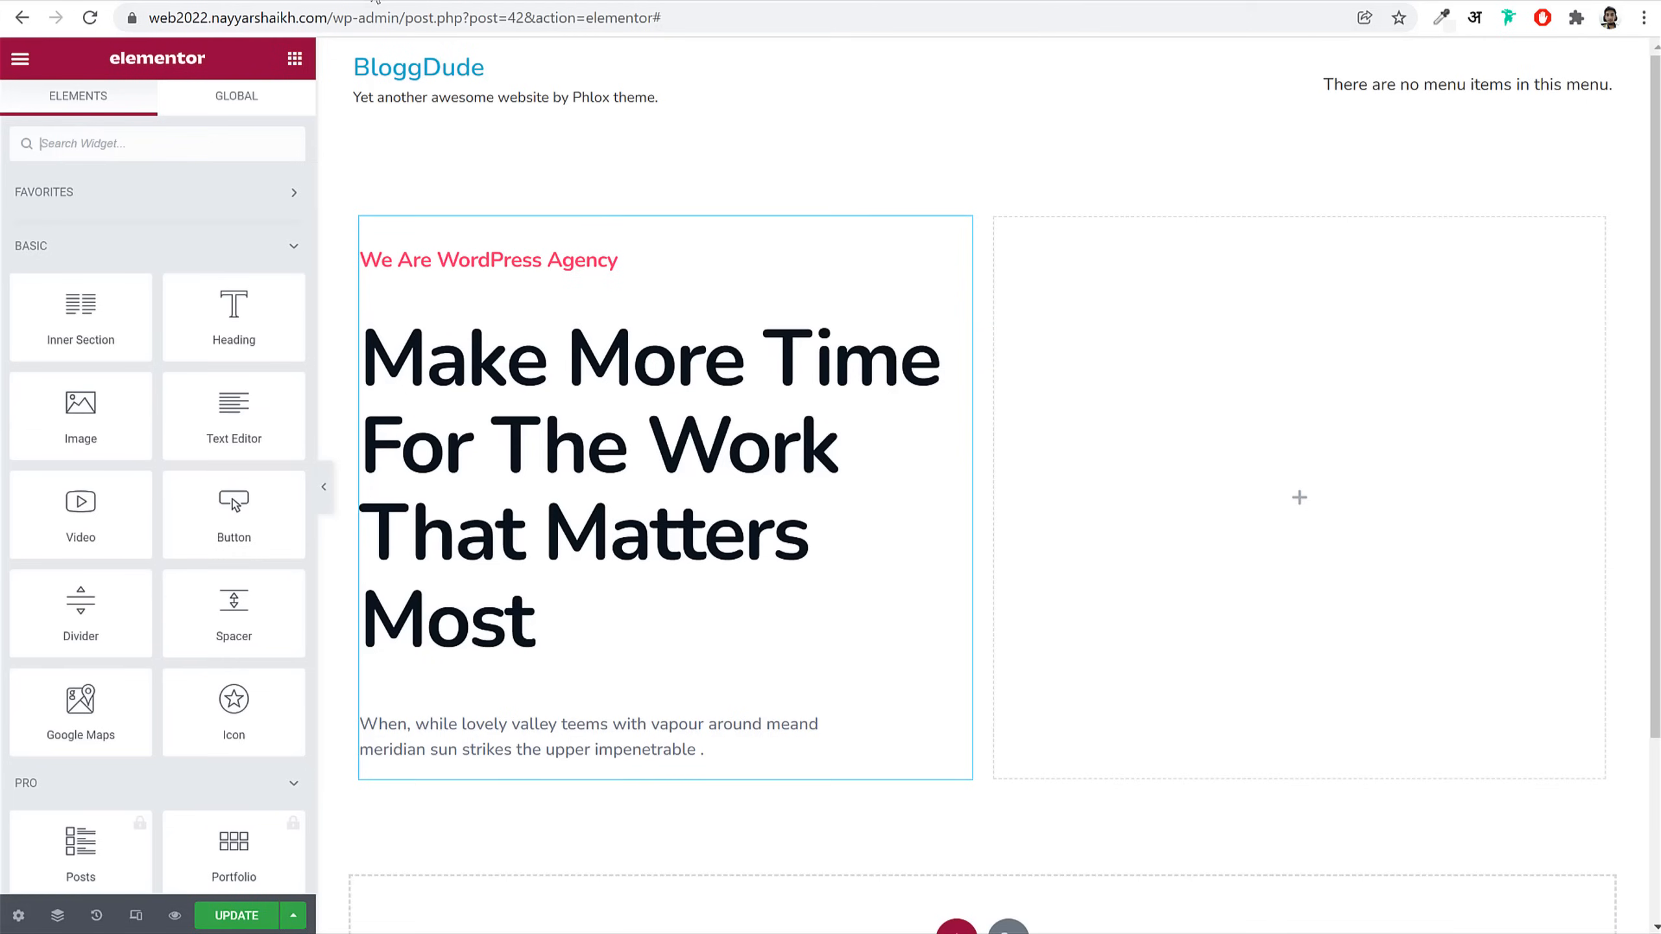
type("butt")
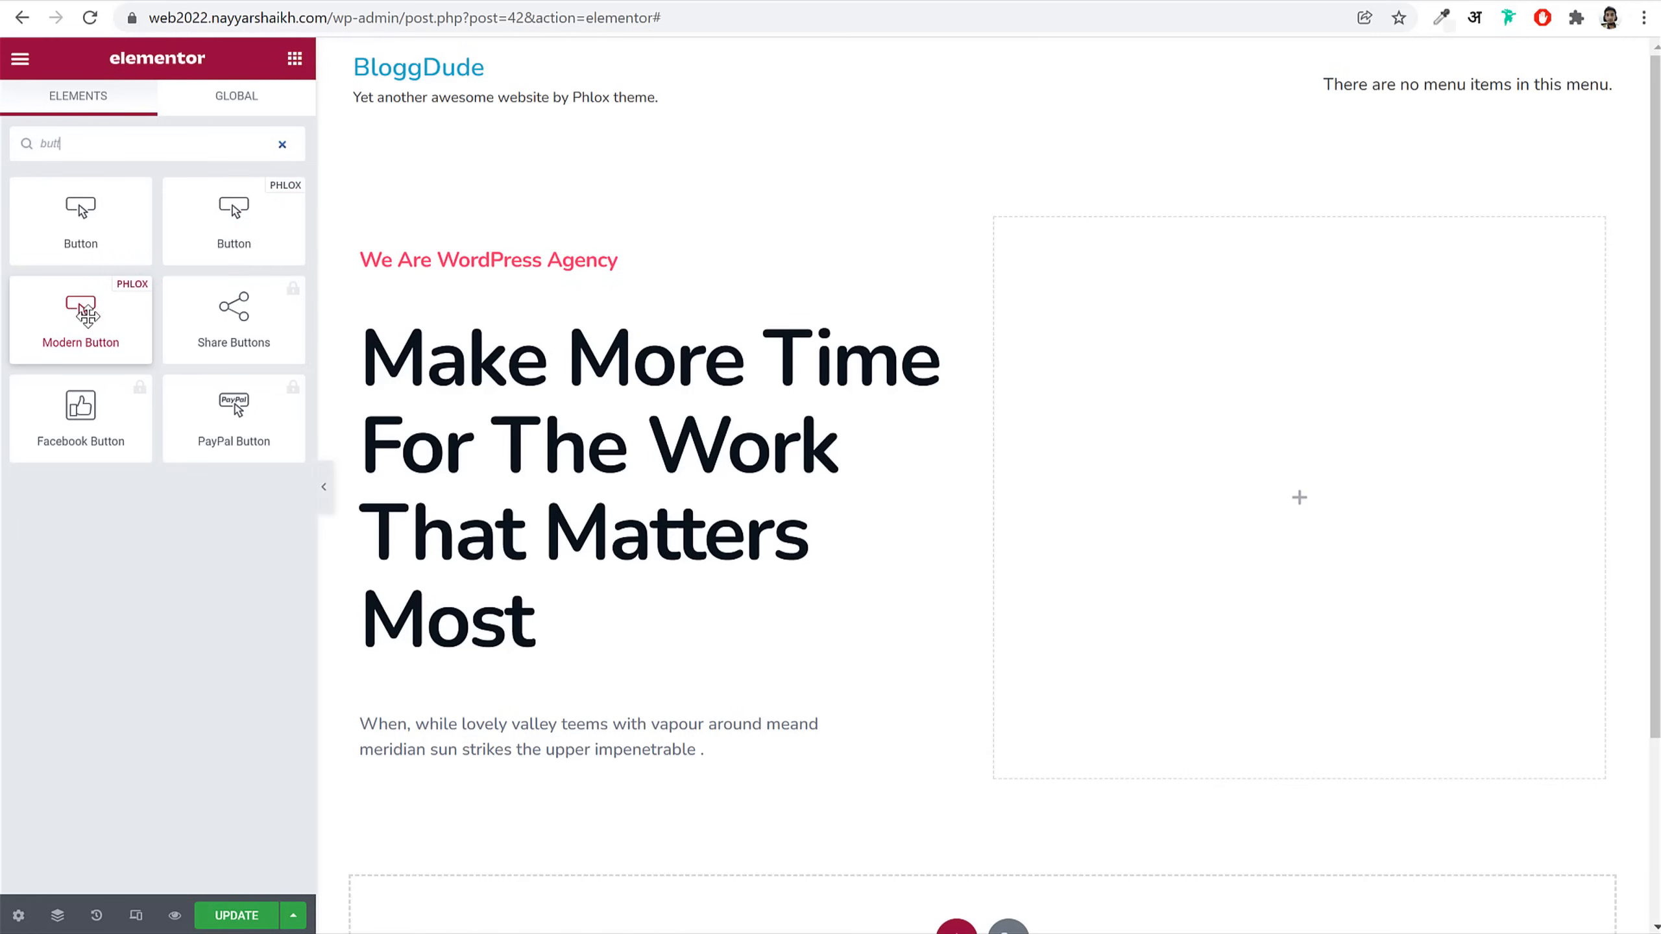
Step: Add a Modern Button below the hero description and label it 'Watch Video'
left_click_drag(77, 308, 510, 753)
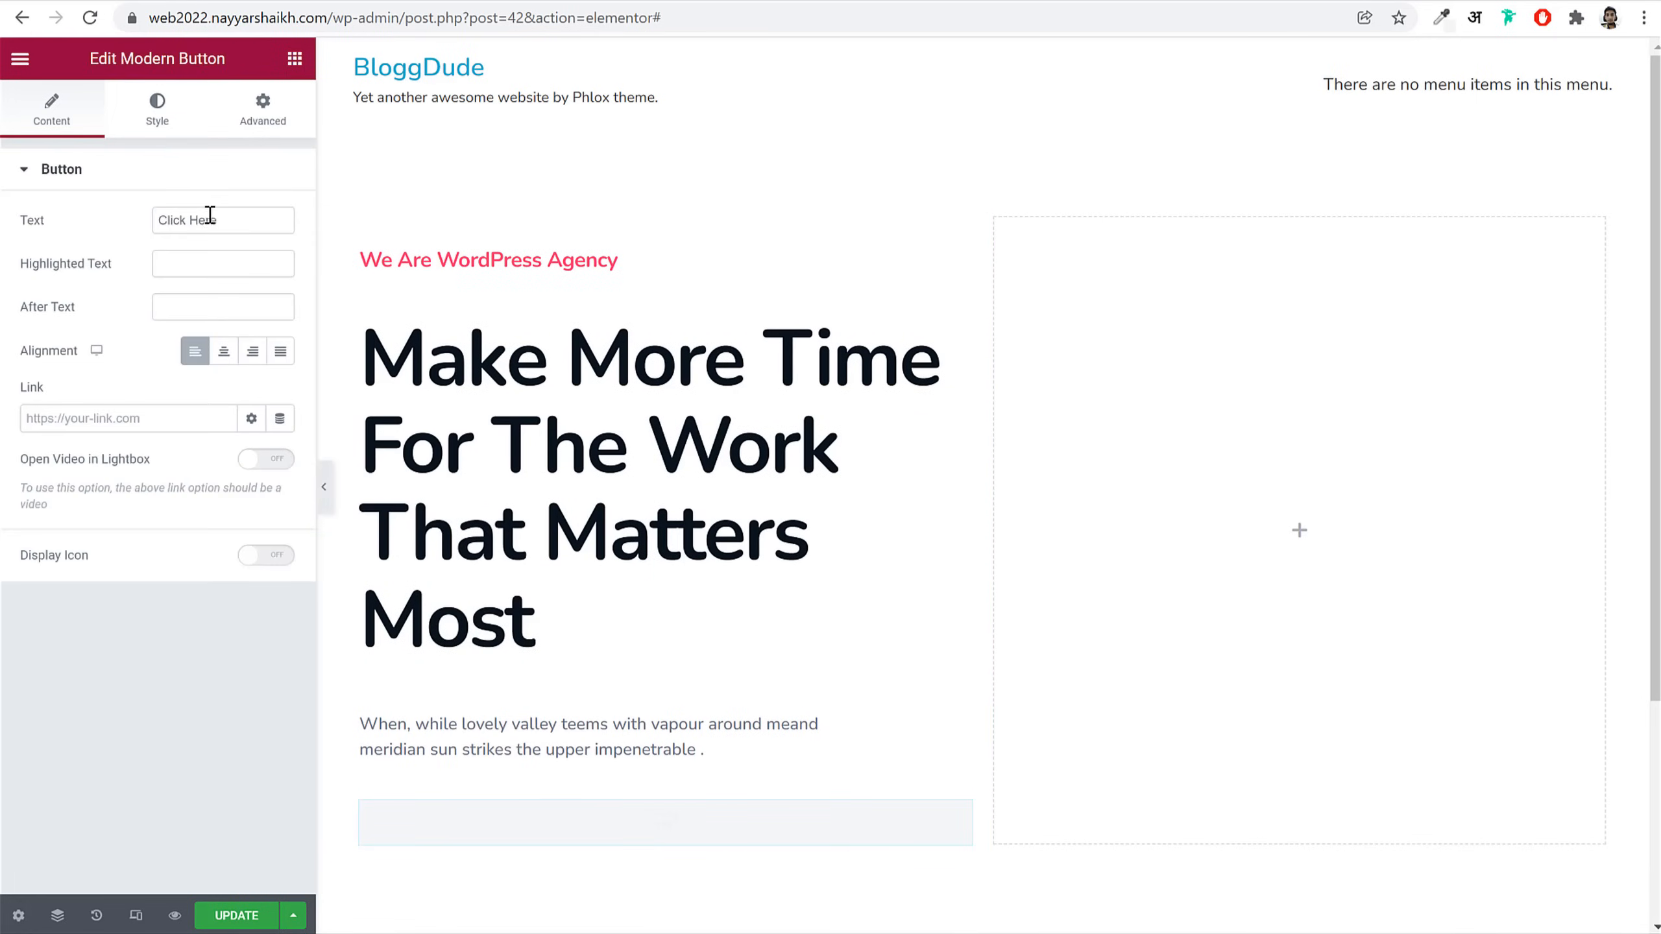
triple_click(244, 217)
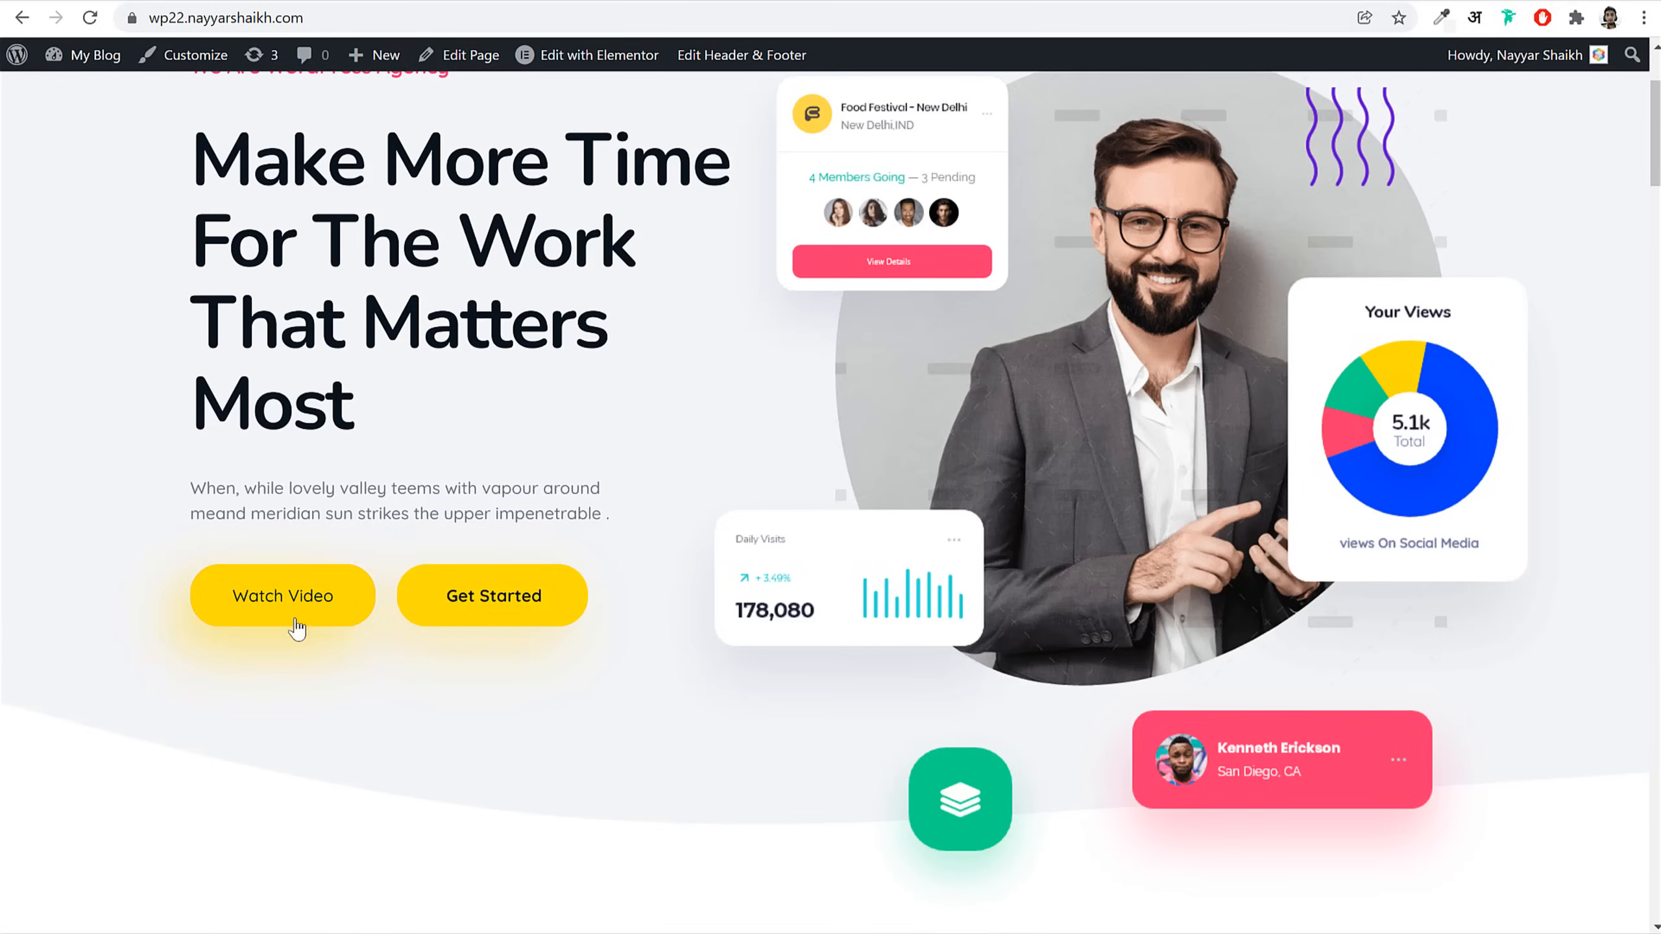
scroll(507, 612, "up", 3)
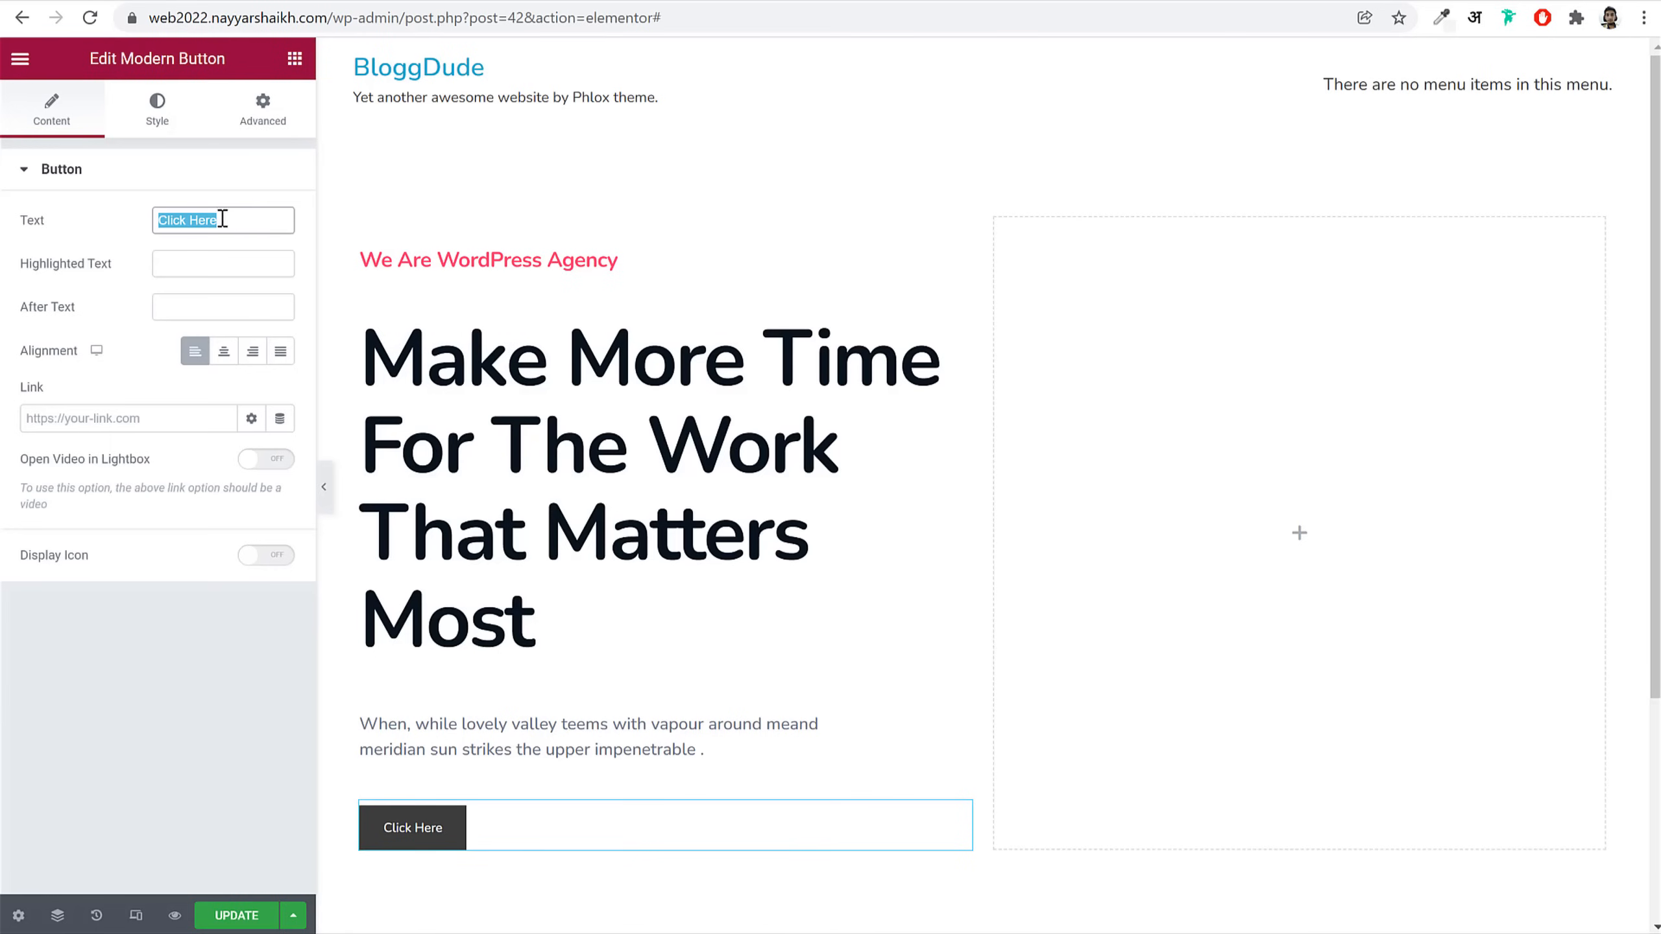
type("Watch Video")
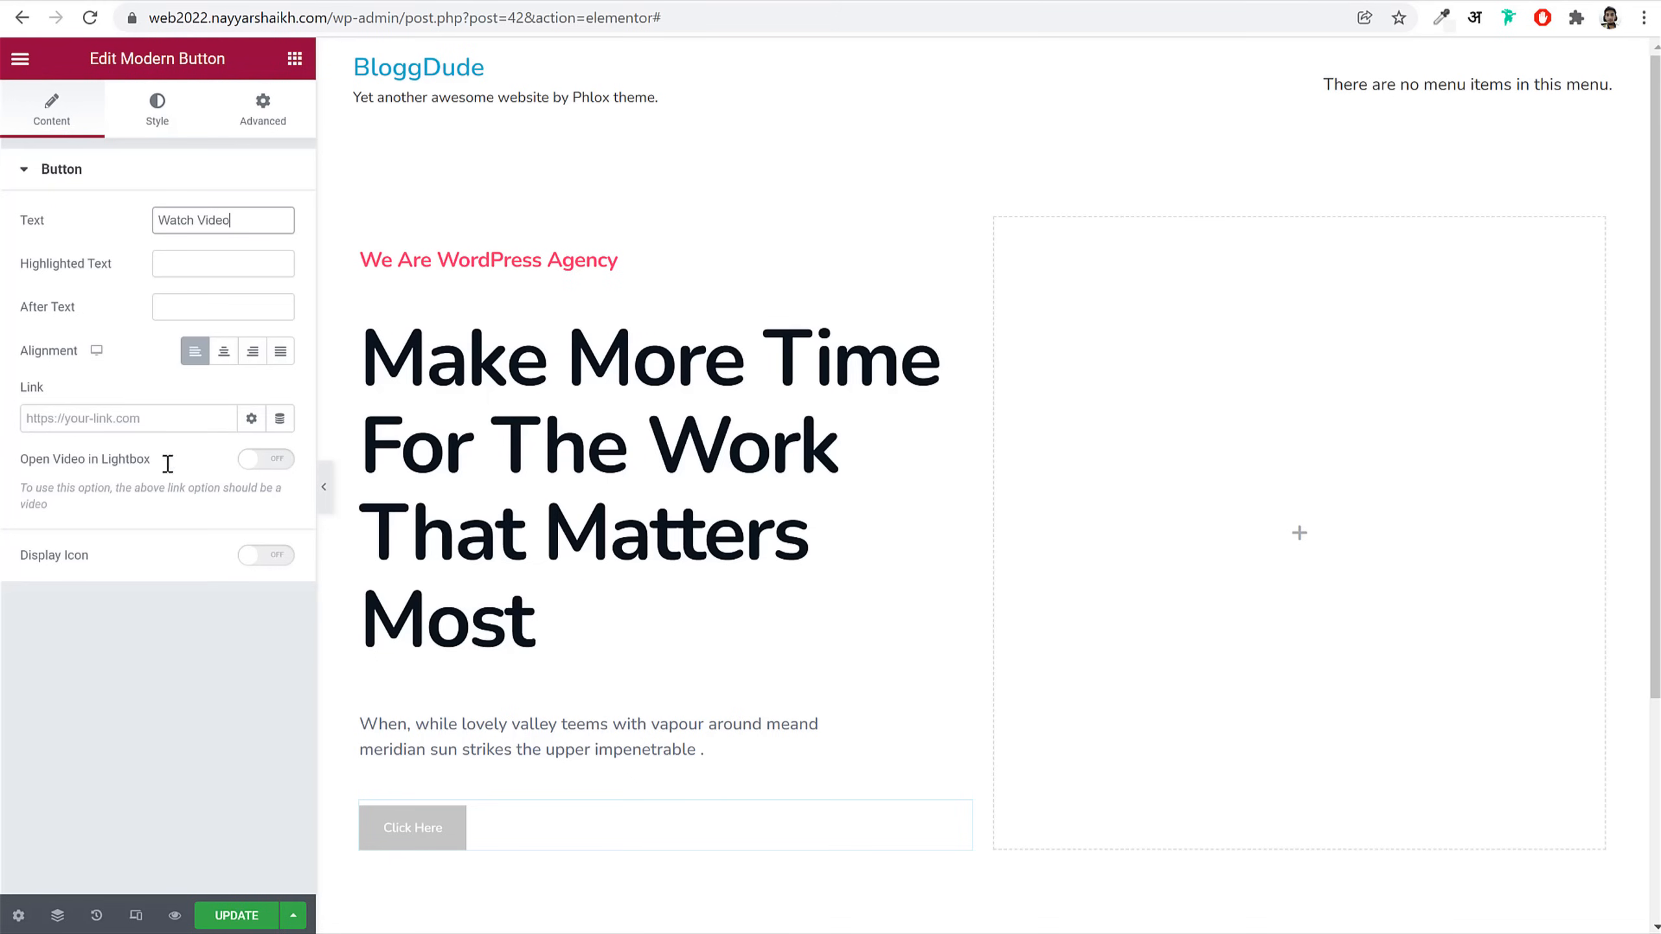
Step: Copy the link address of the first video on the YouTube channel page
left_click(157, 422)
left_click(1073, 1)
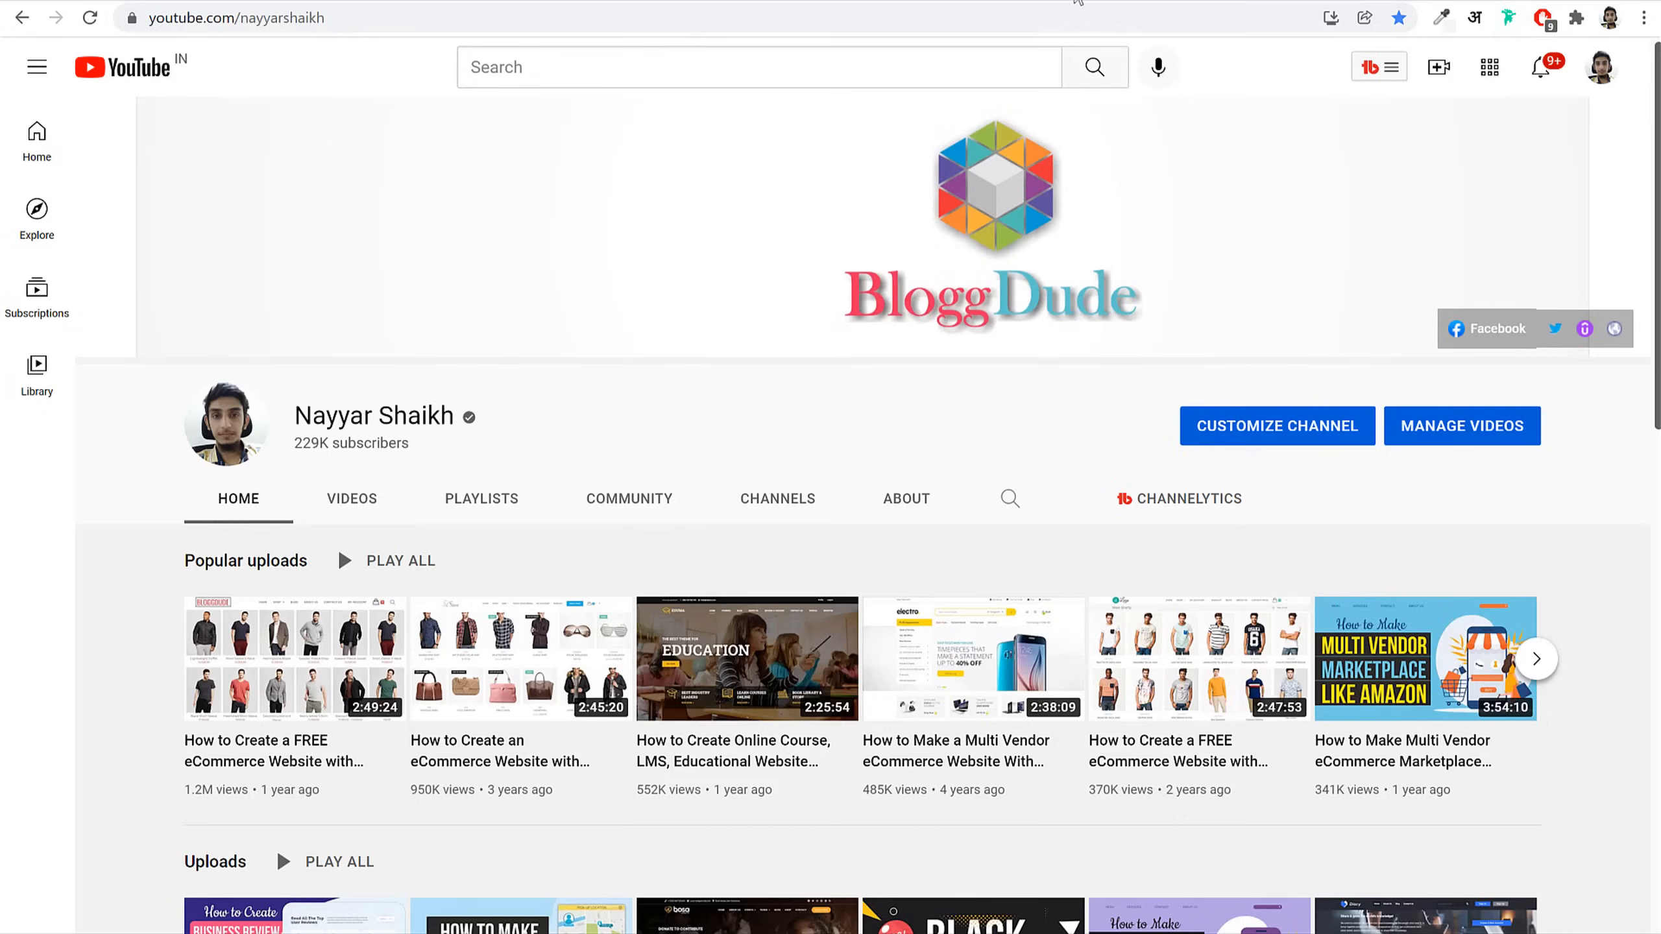
scroll(1261, 289, "down", 4)
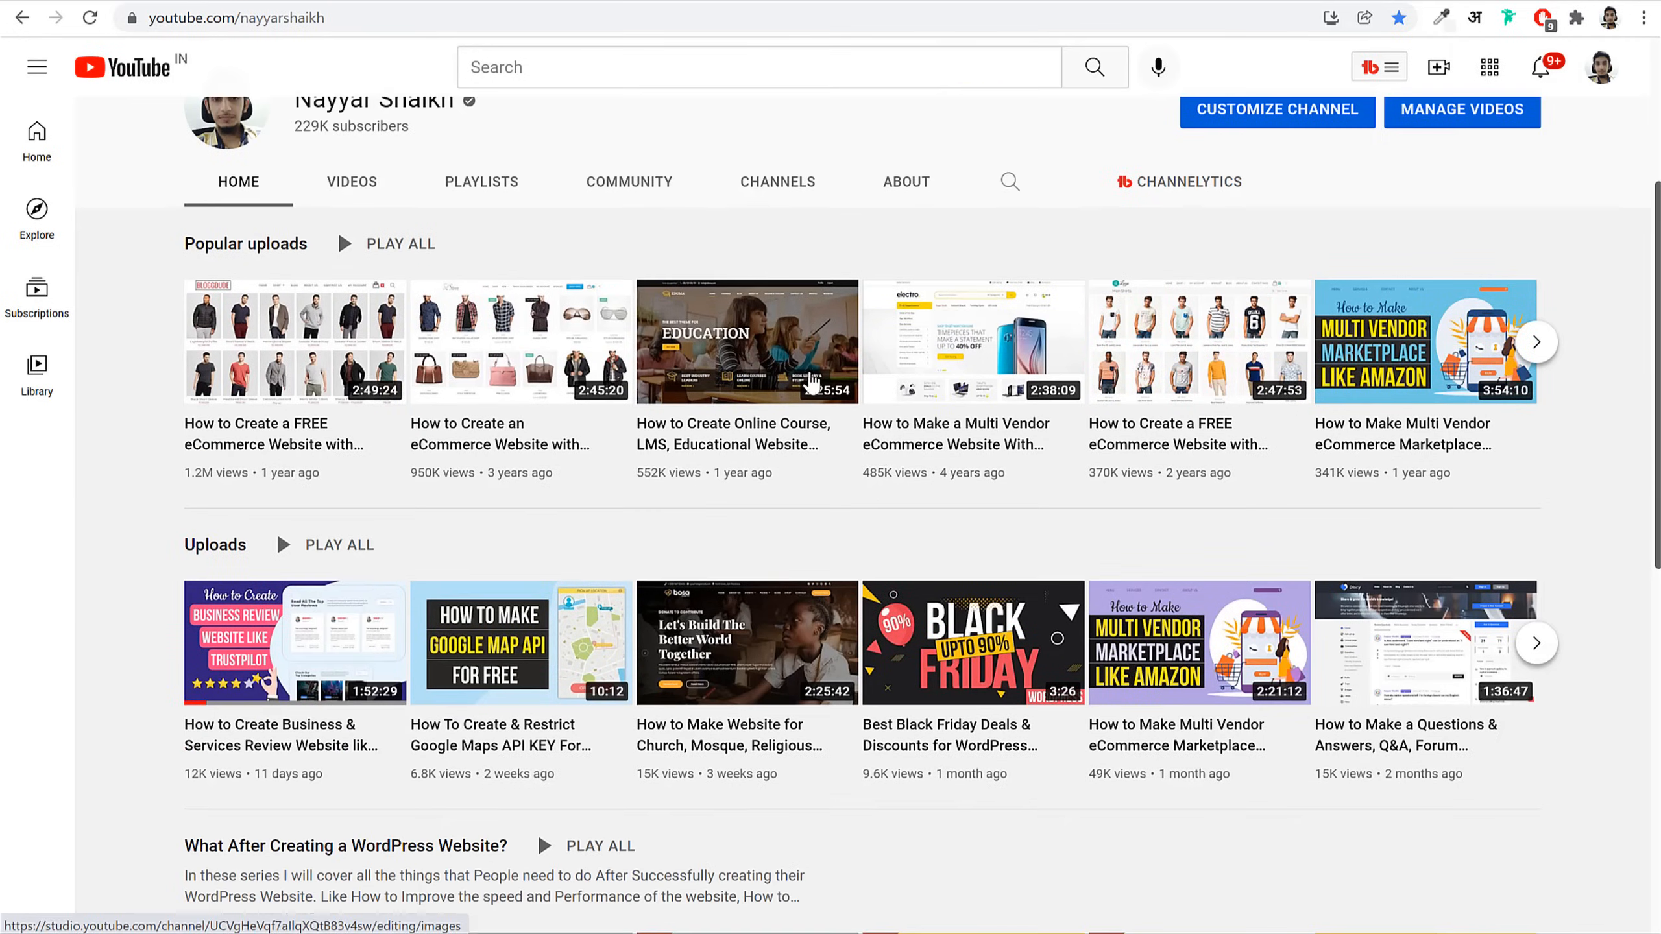
right_click(303, 339)
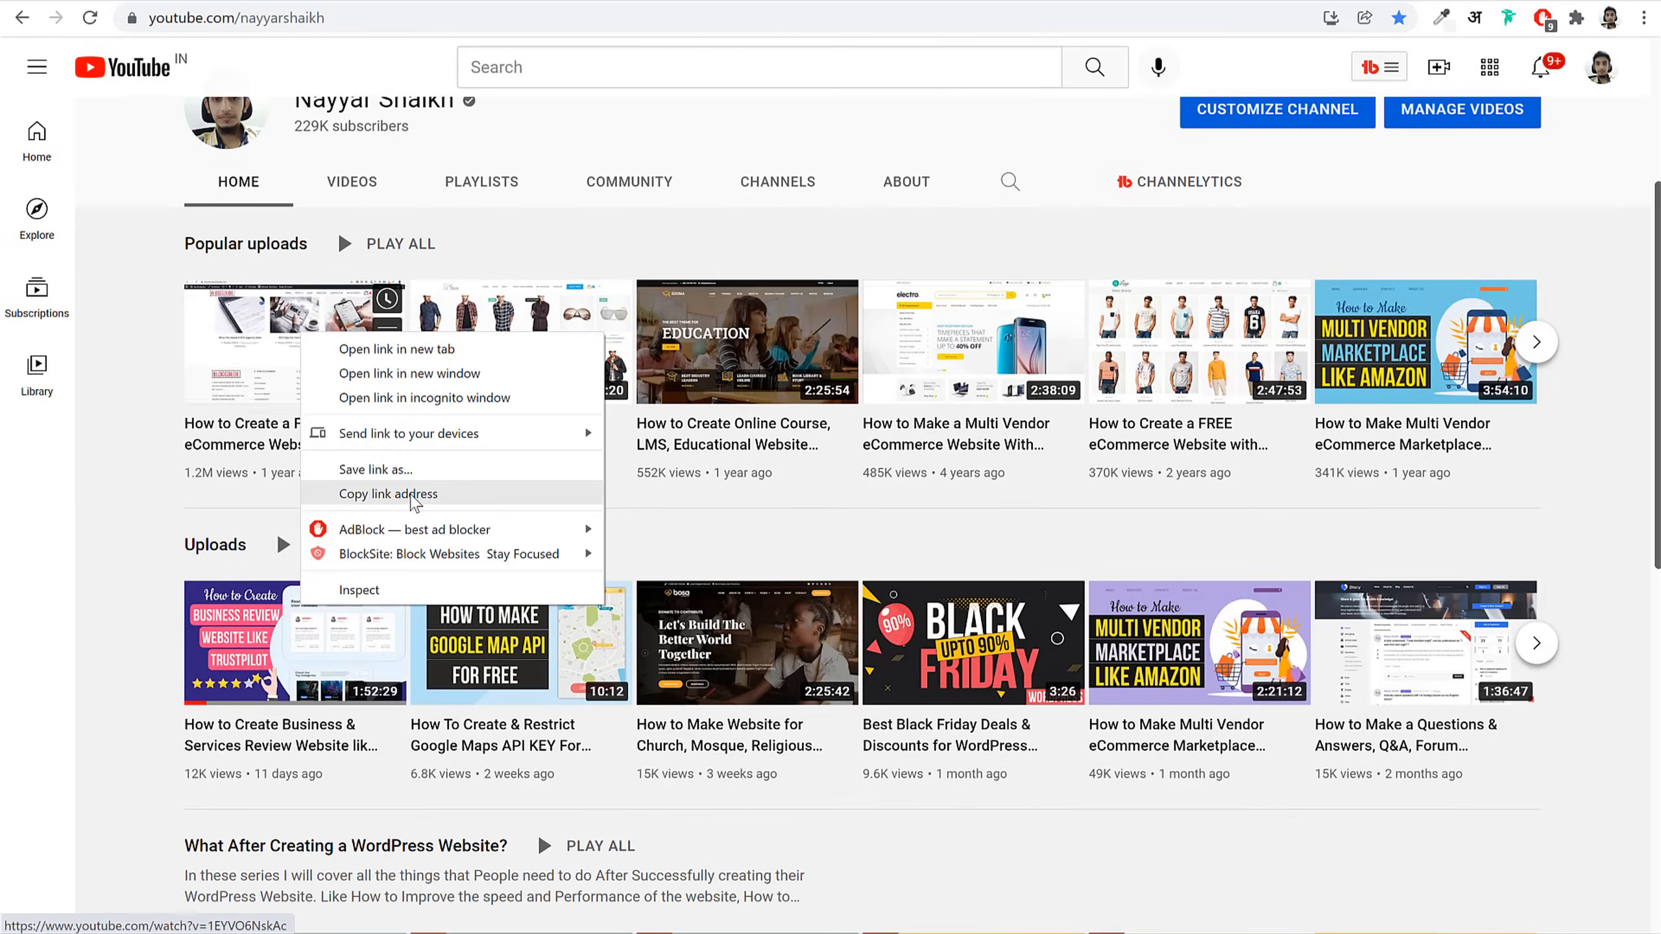
left_click(419, 497)
left_click(338, 3)
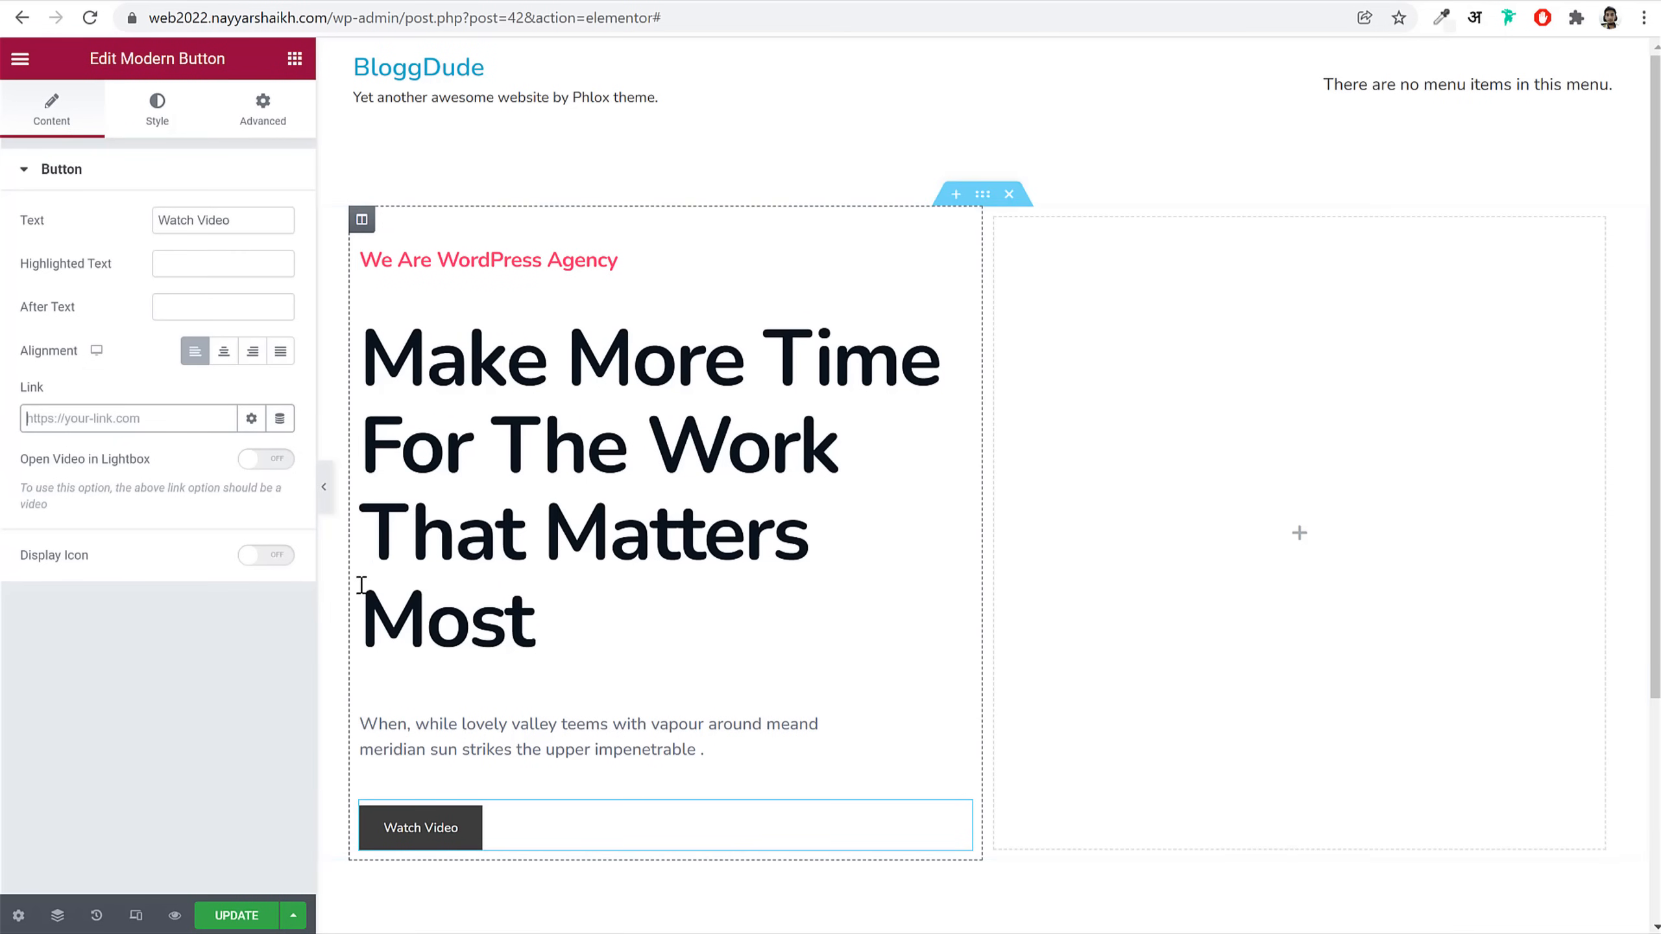
Step: Paste the YouTube video link into the button and make it open in a lightbox
left_click(117, 422)
key("ctrl+v")
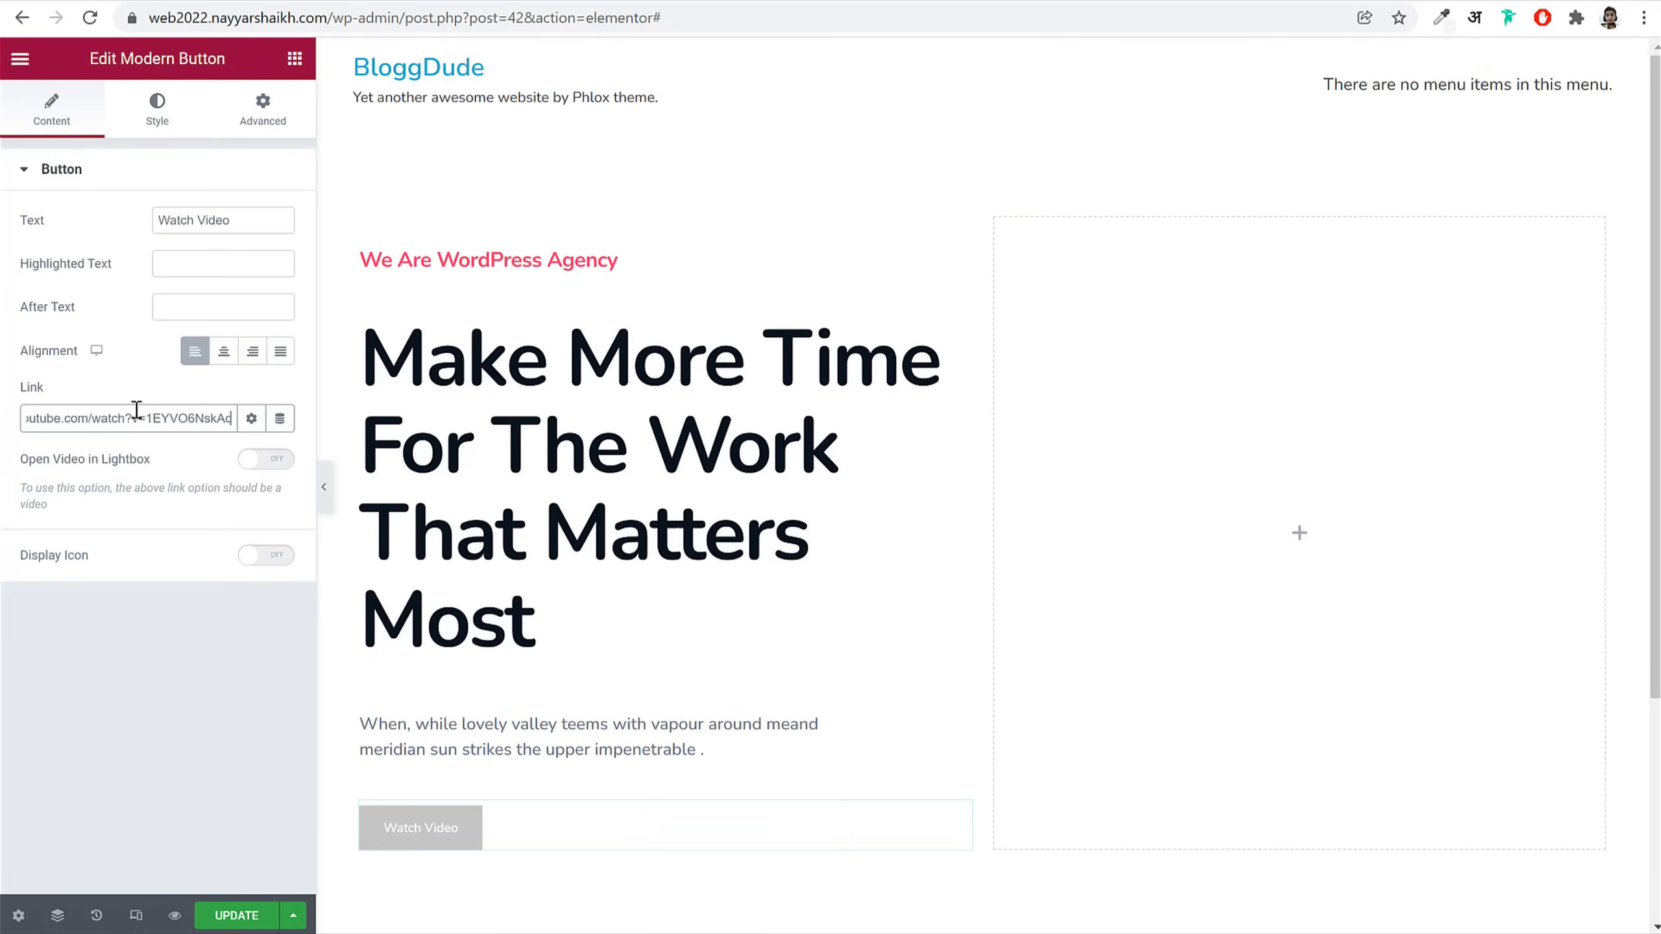
left_click(269, 460)
left_click_drag(71, 461, 167, 464)
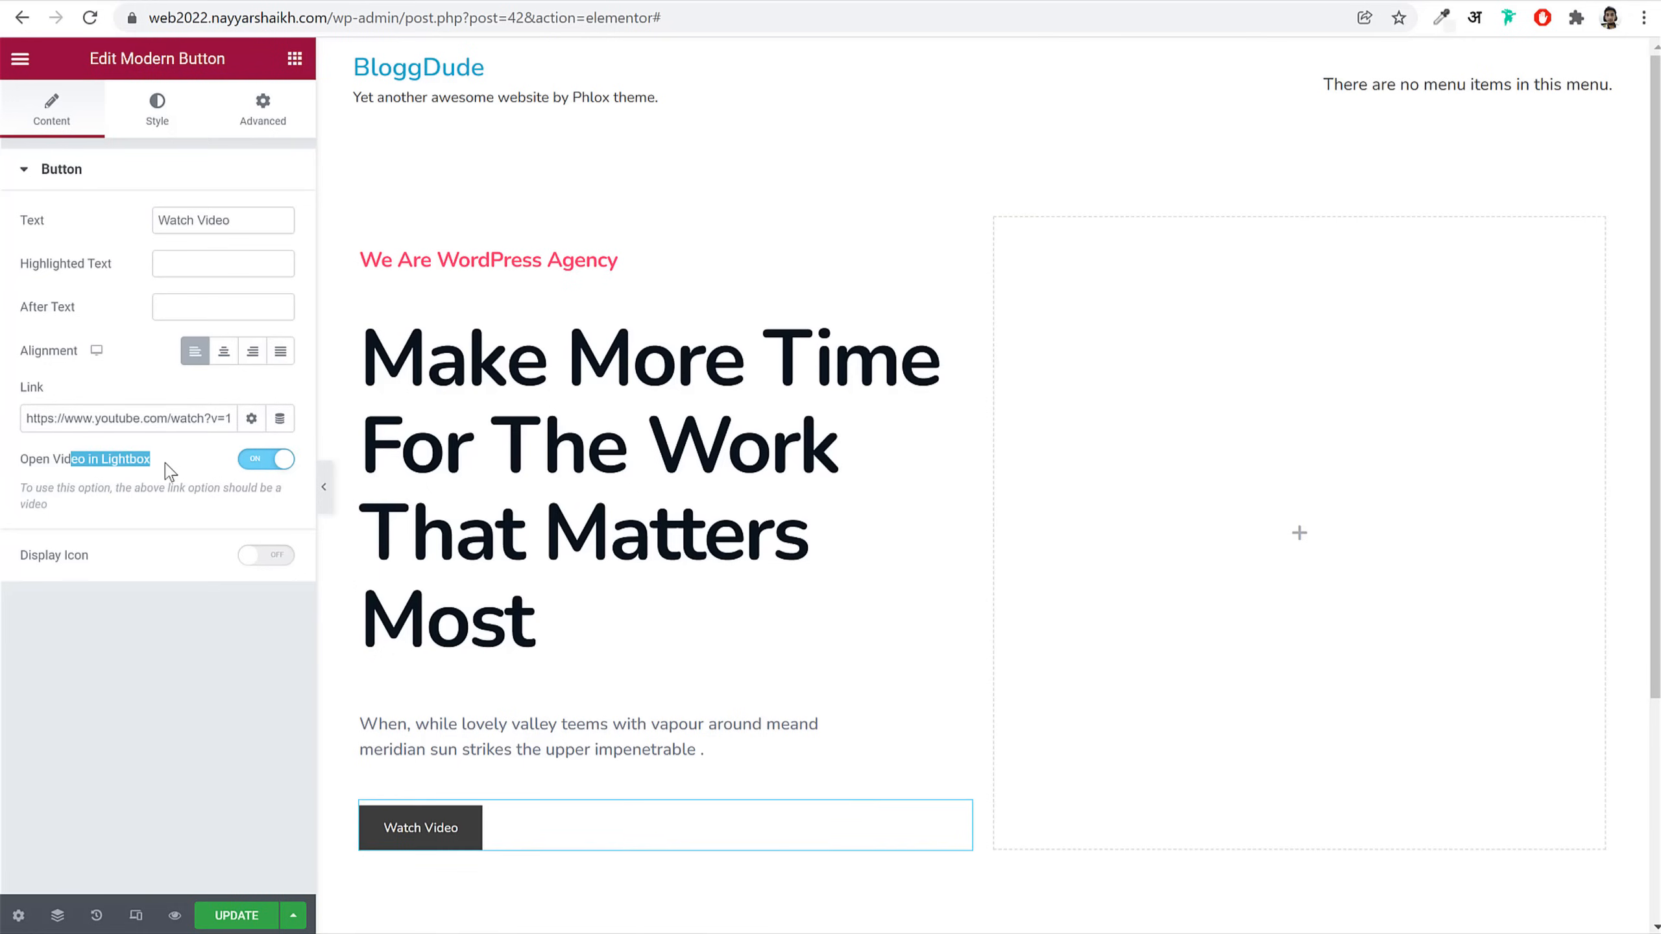
Step: Set the Watch Video button's classic background to the global Pink colour
left_click(157, 110)
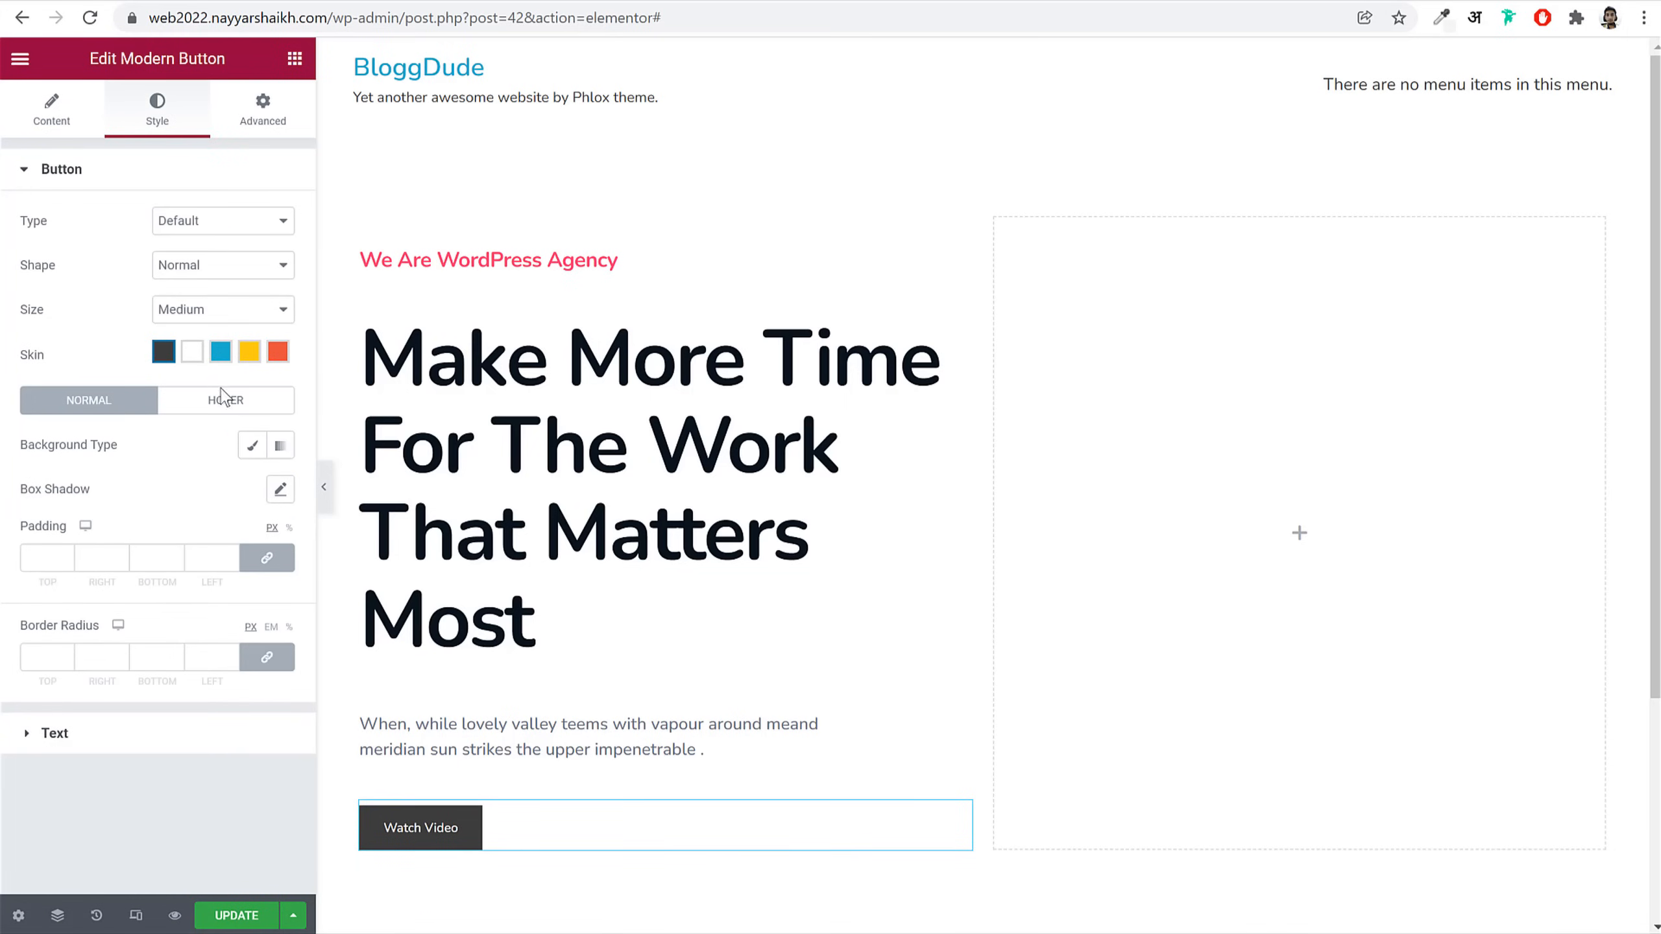
scroll(367, 174, "down", 5)
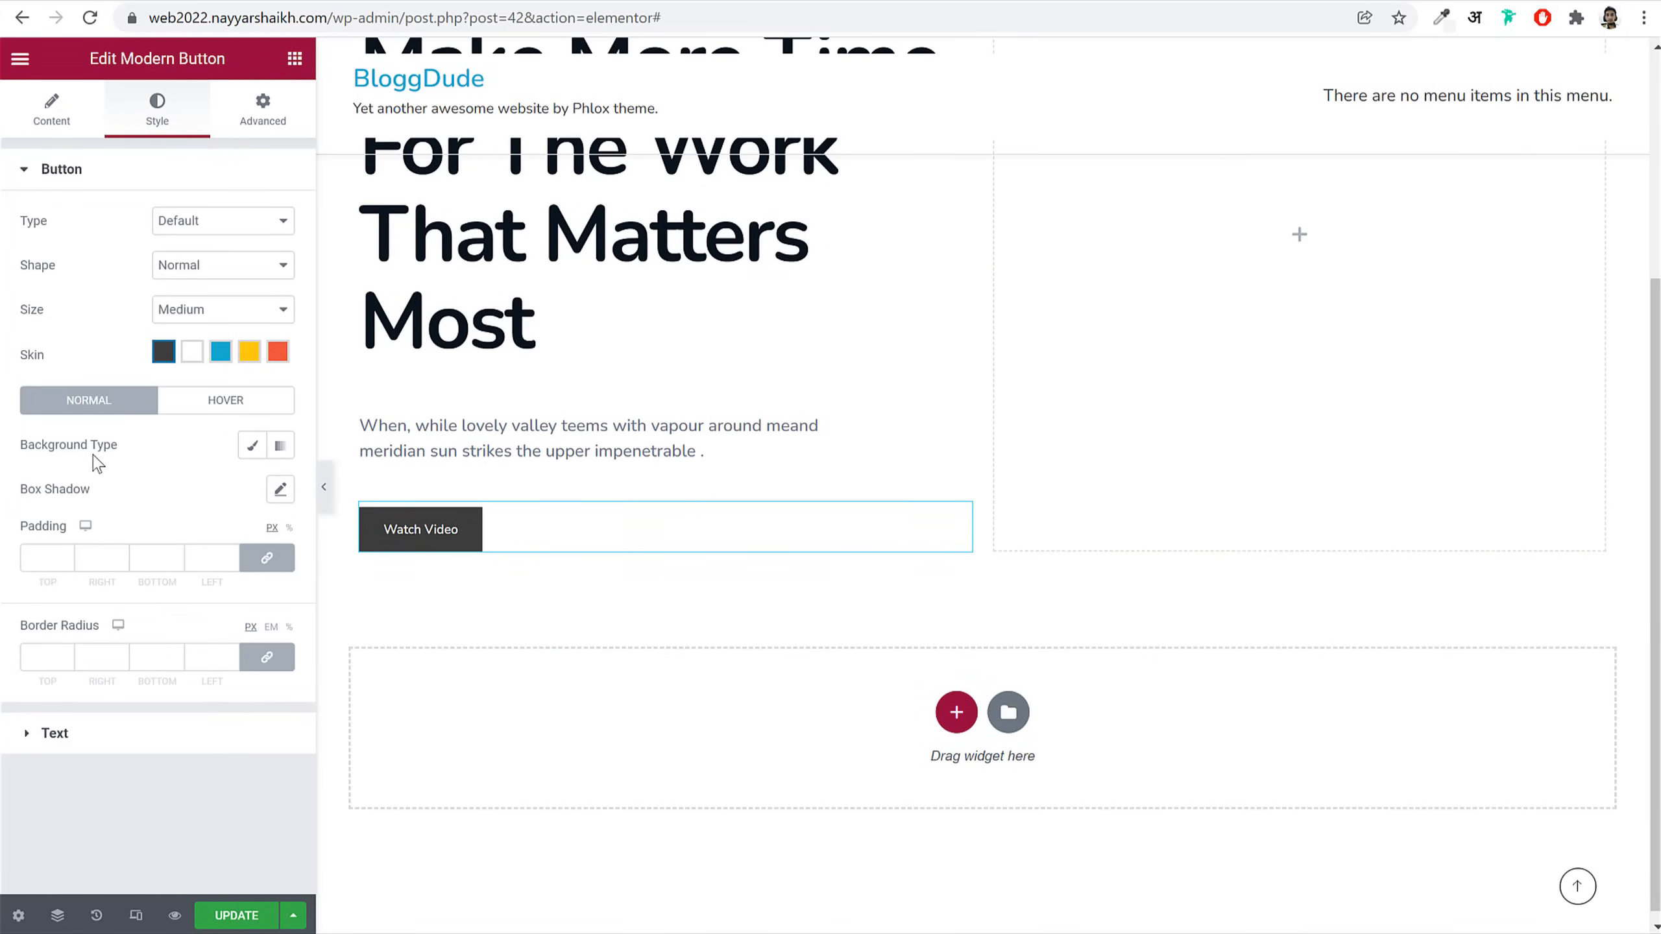
left_click_drag(27, 446, 112, 447)
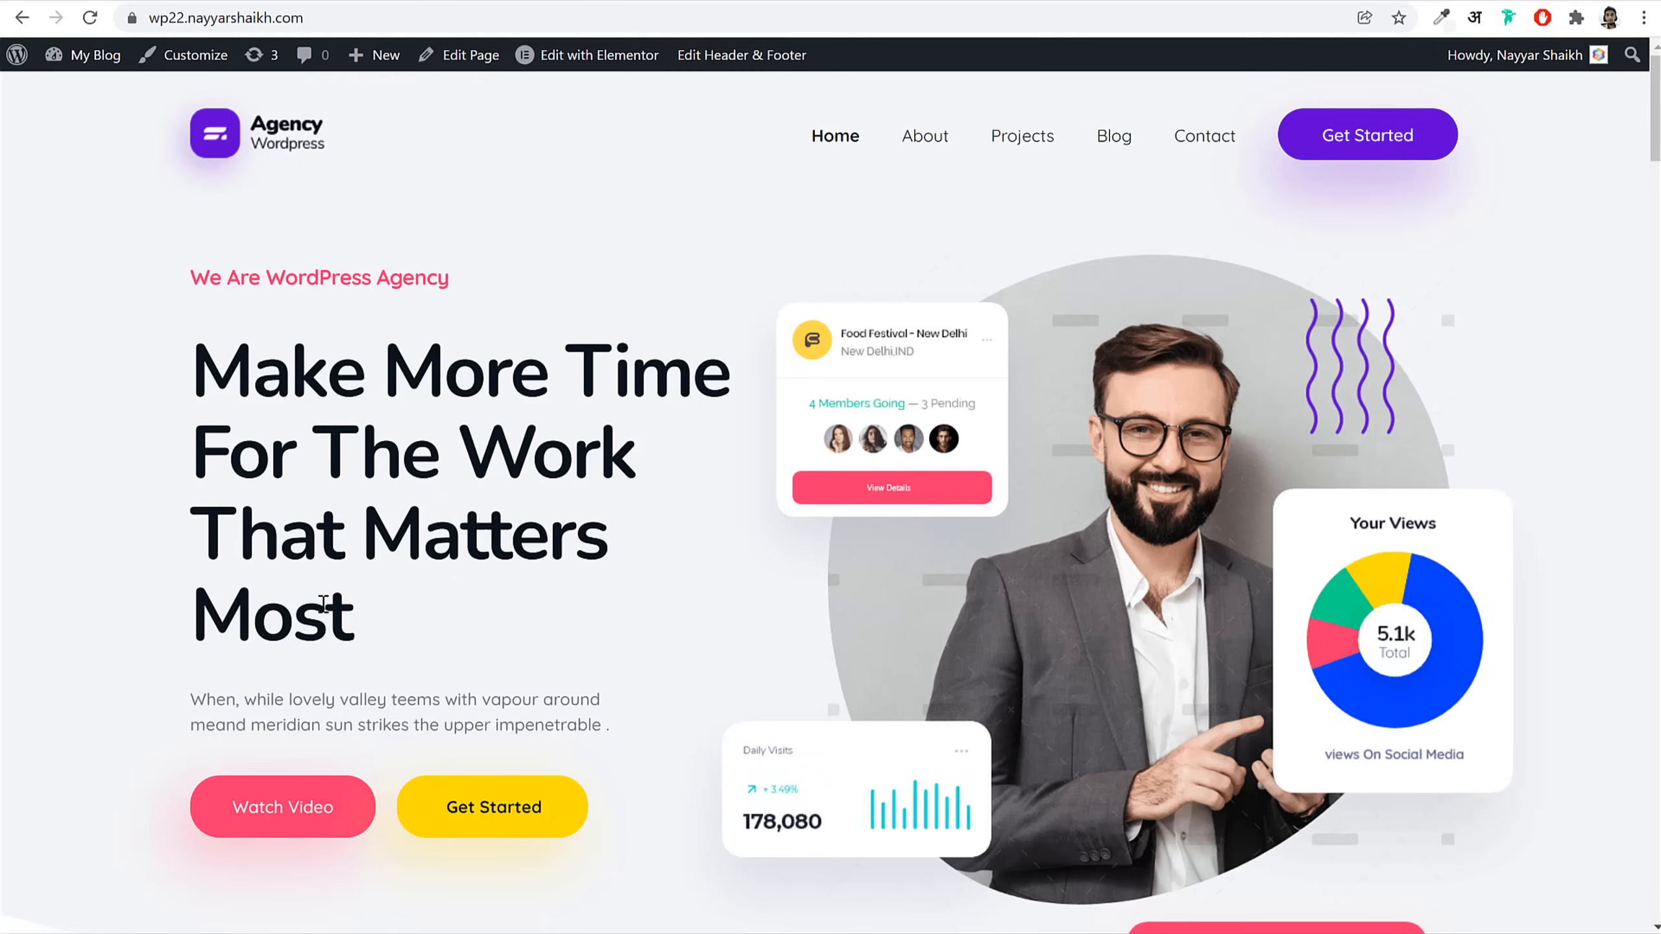
scroll(449, 605, "down", 6)
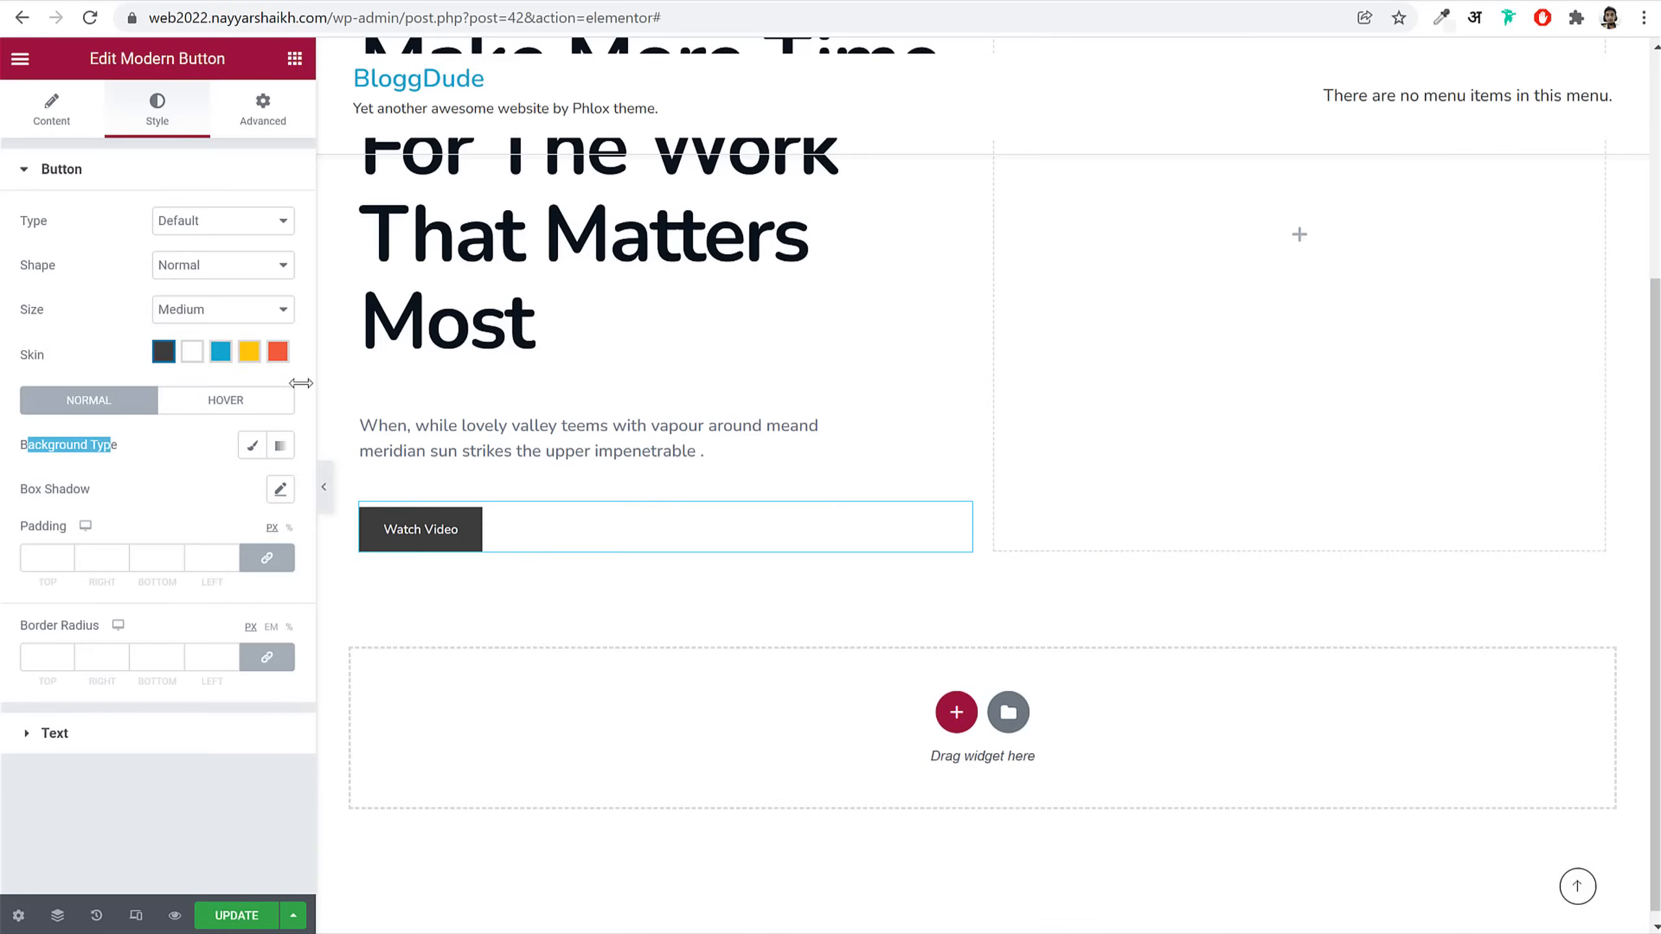
left_click(252, 446)
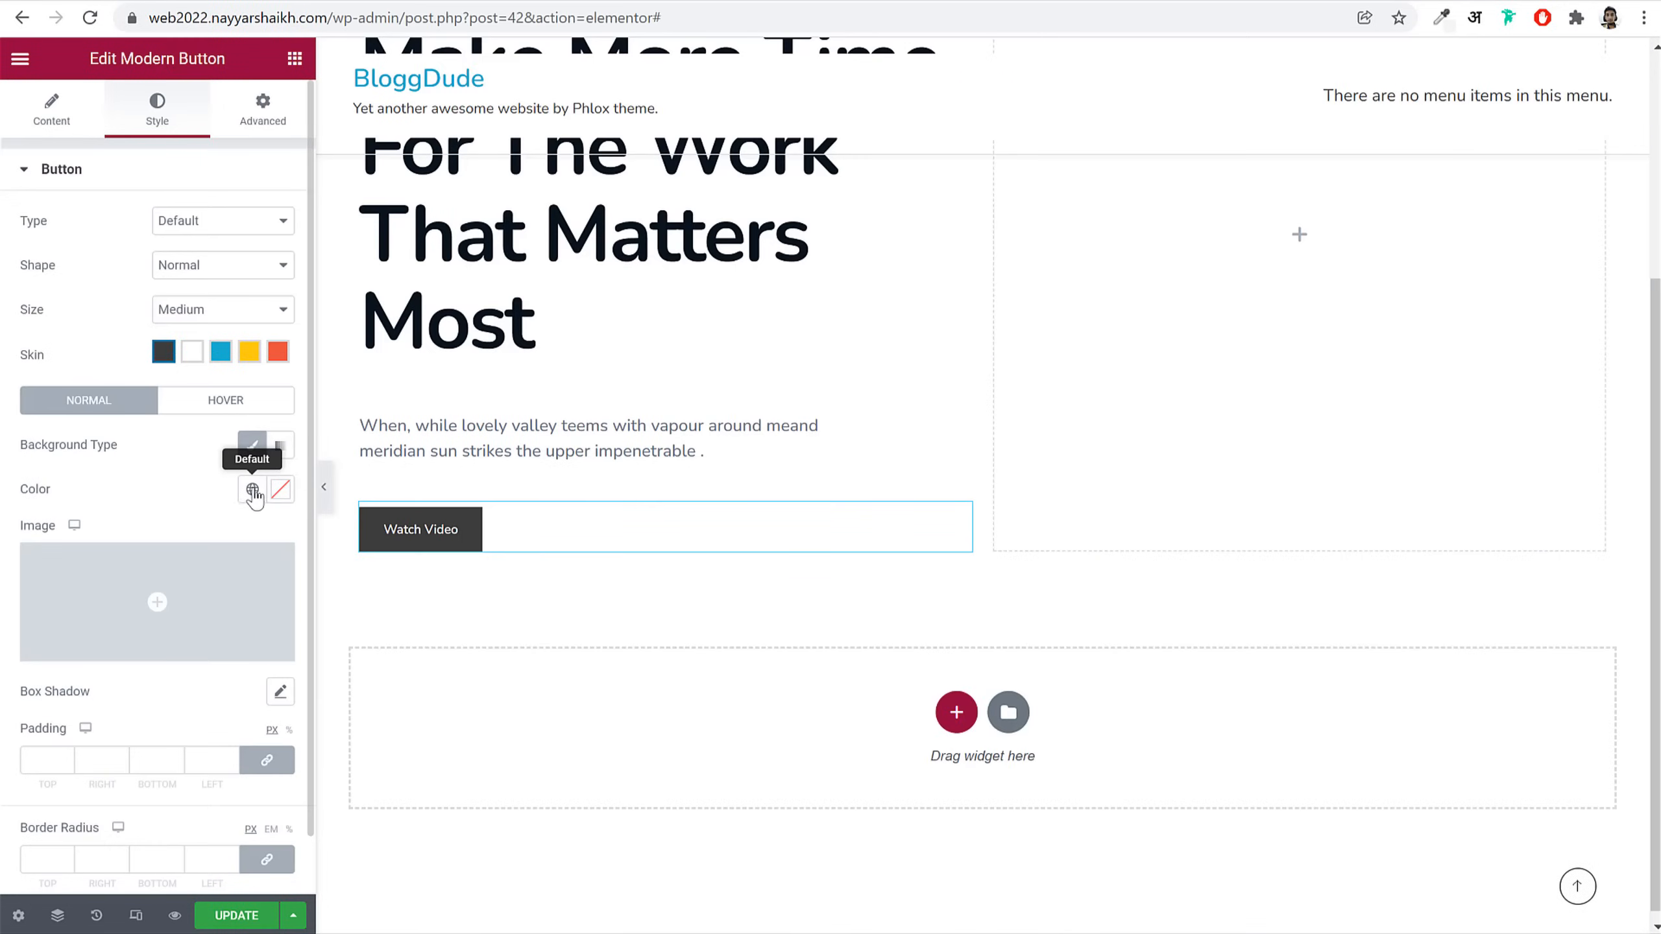
left_click(252, 489)
left_click(122, 771)
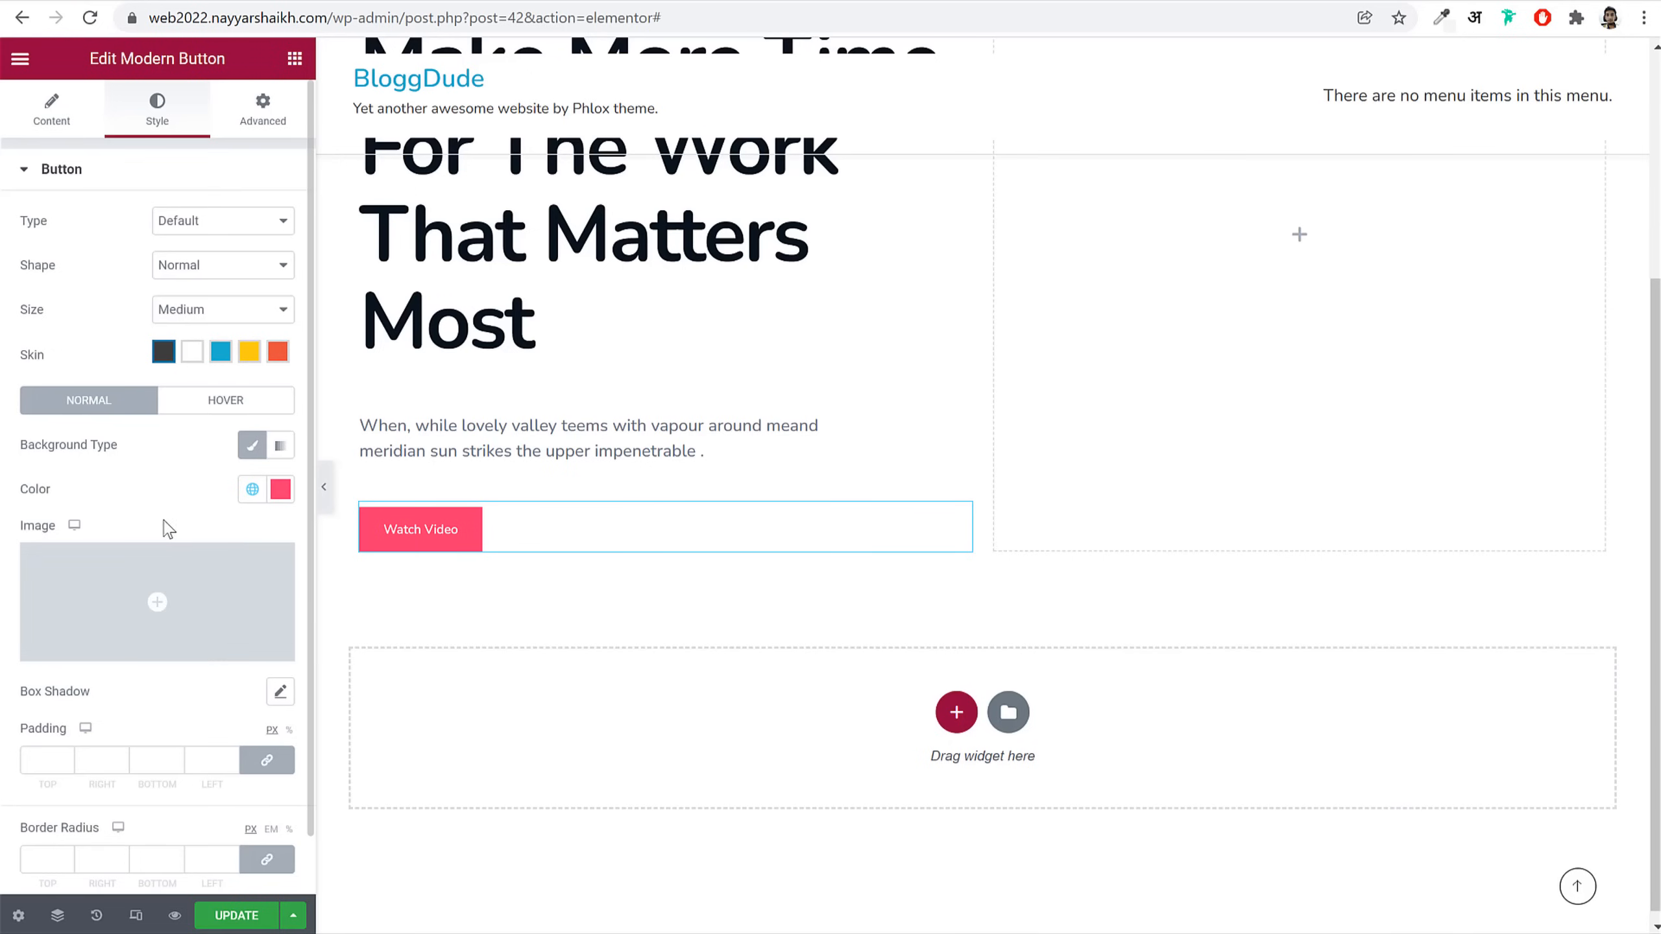
scroll(157, 534, "down", 1)
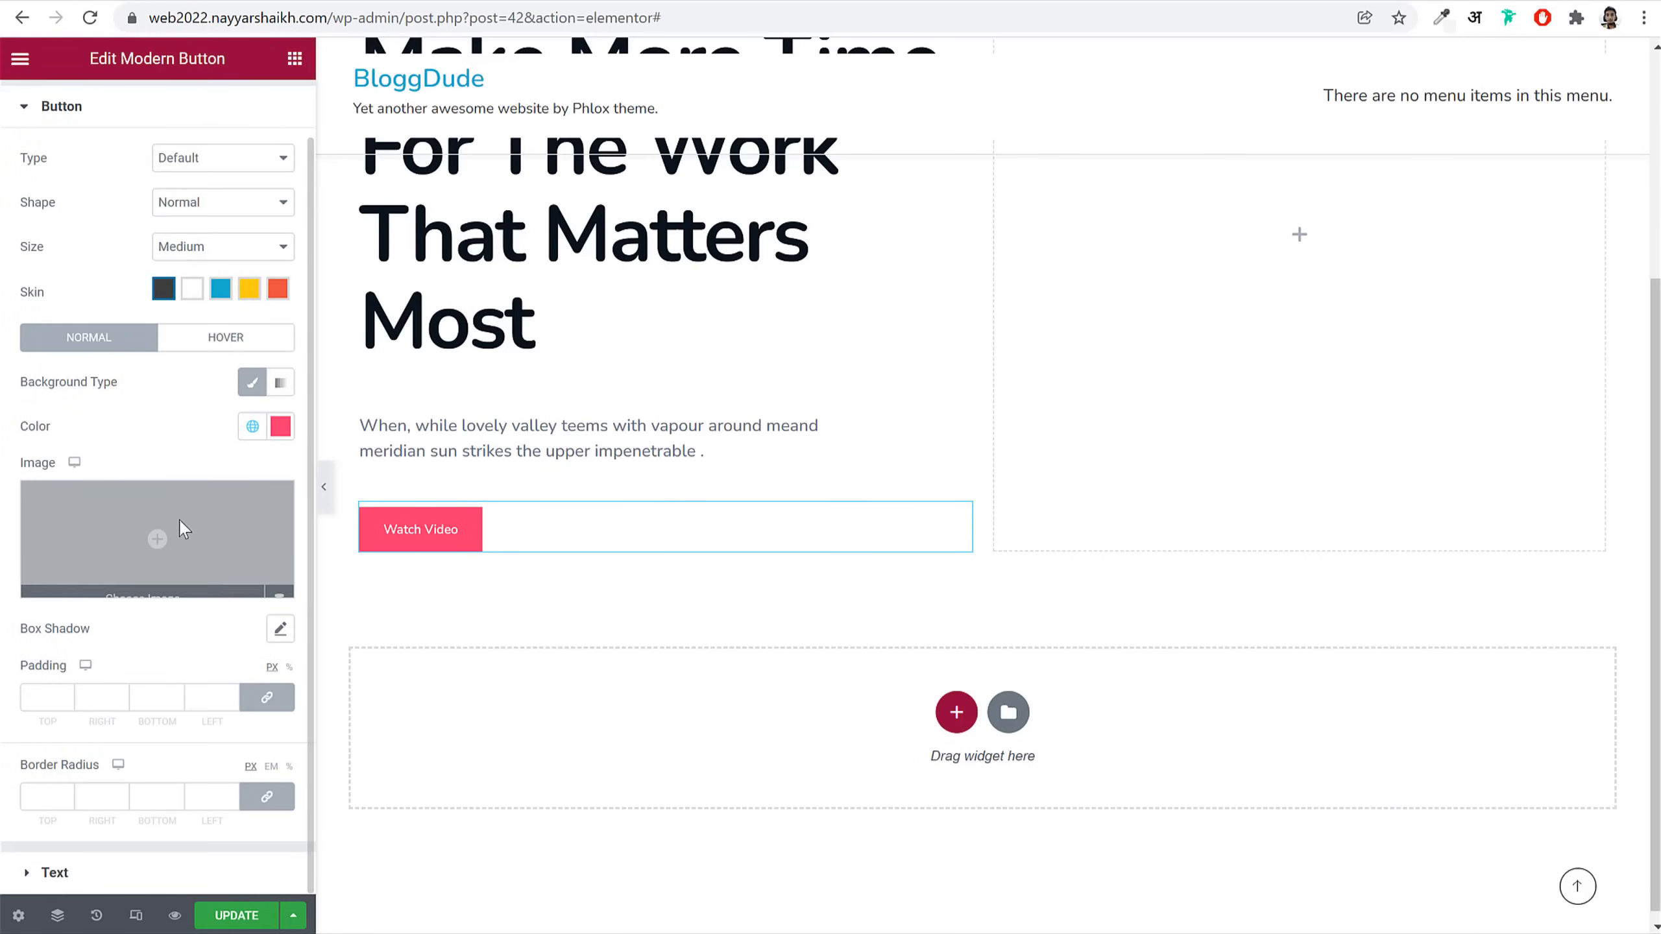
Step: Give the button a box shadow coloured semi-transparent pink #FD346E
left_click(275, 632)
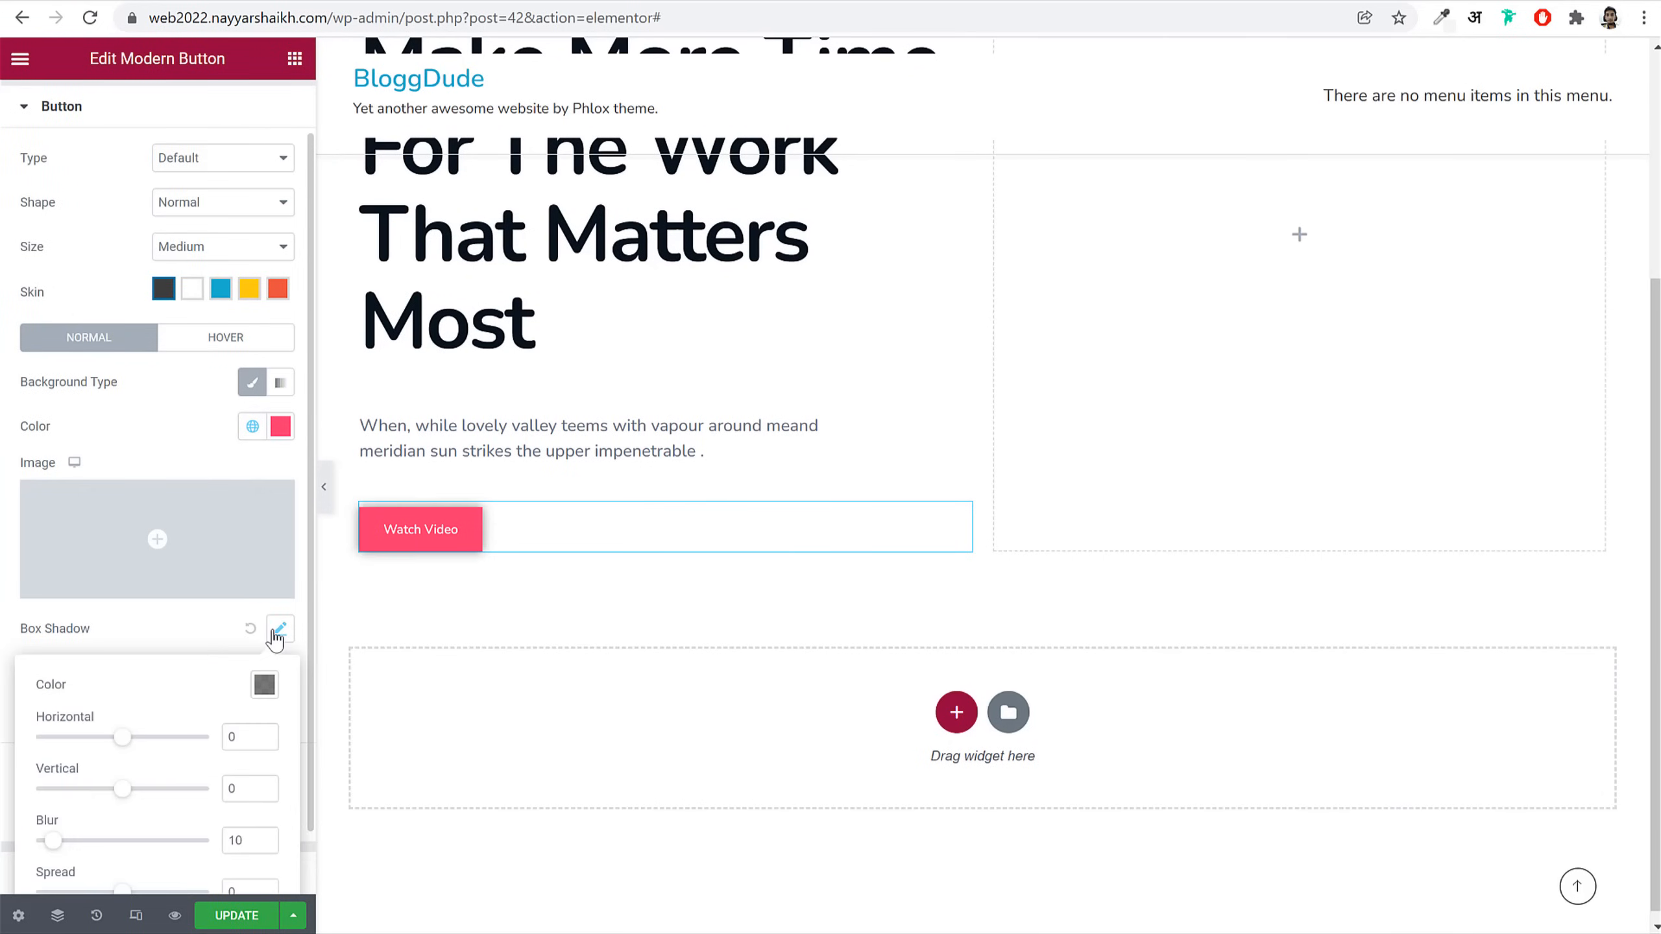
scroll(223, 602, "down", 1)
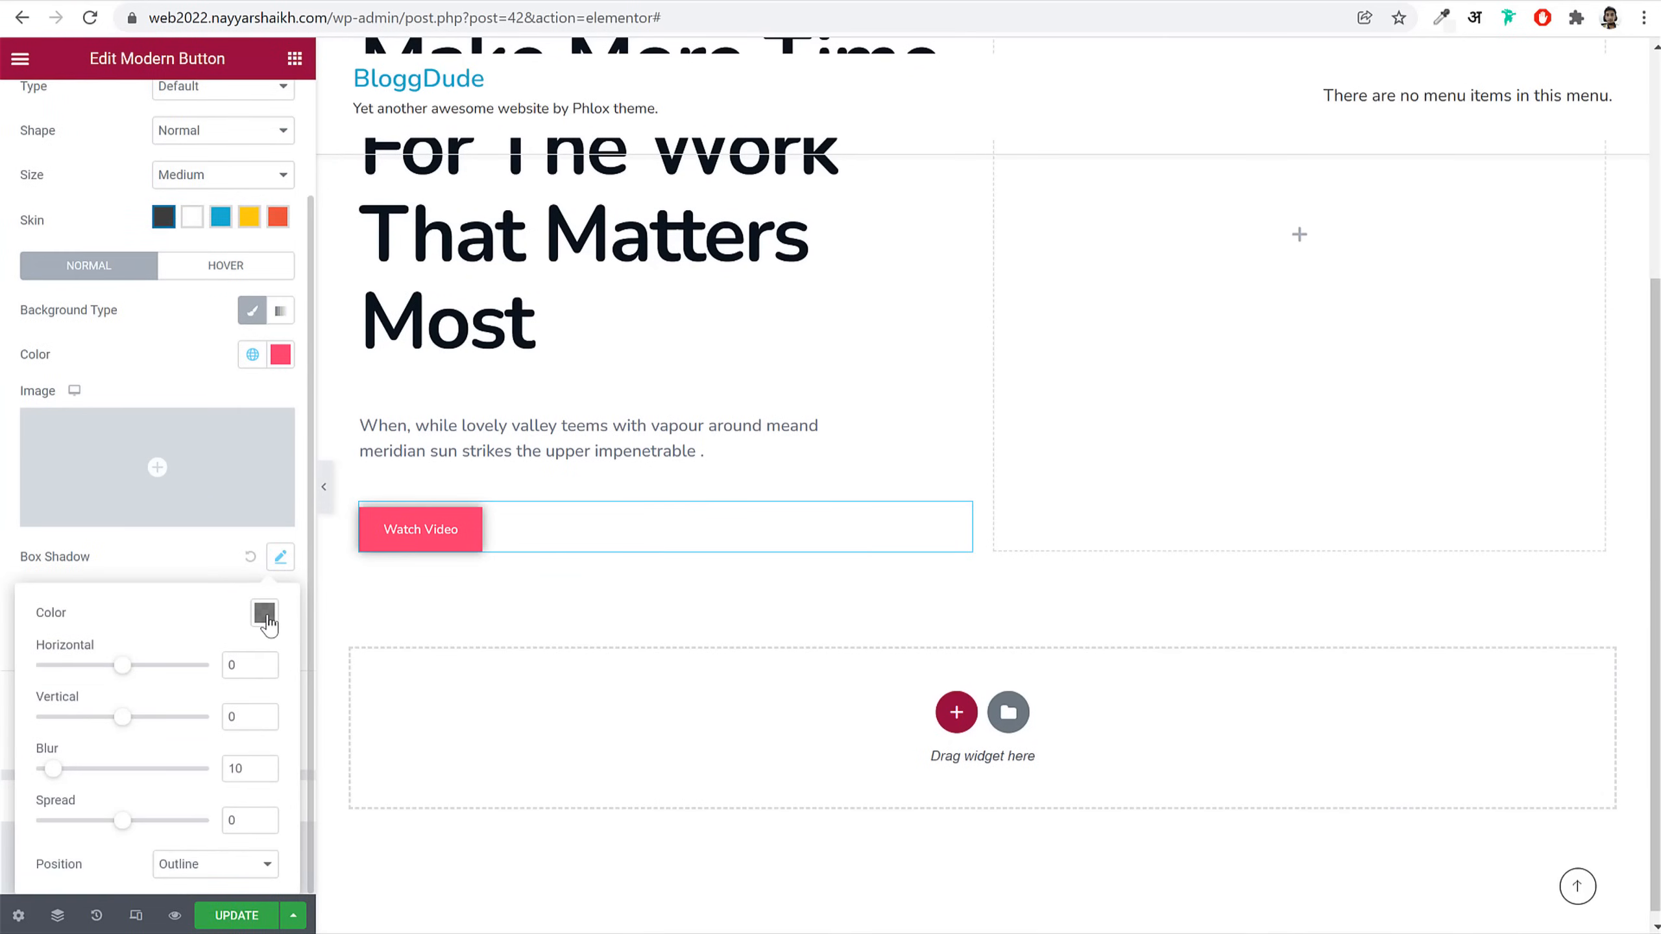
left_click(267, 622)
left_click(112, 384)
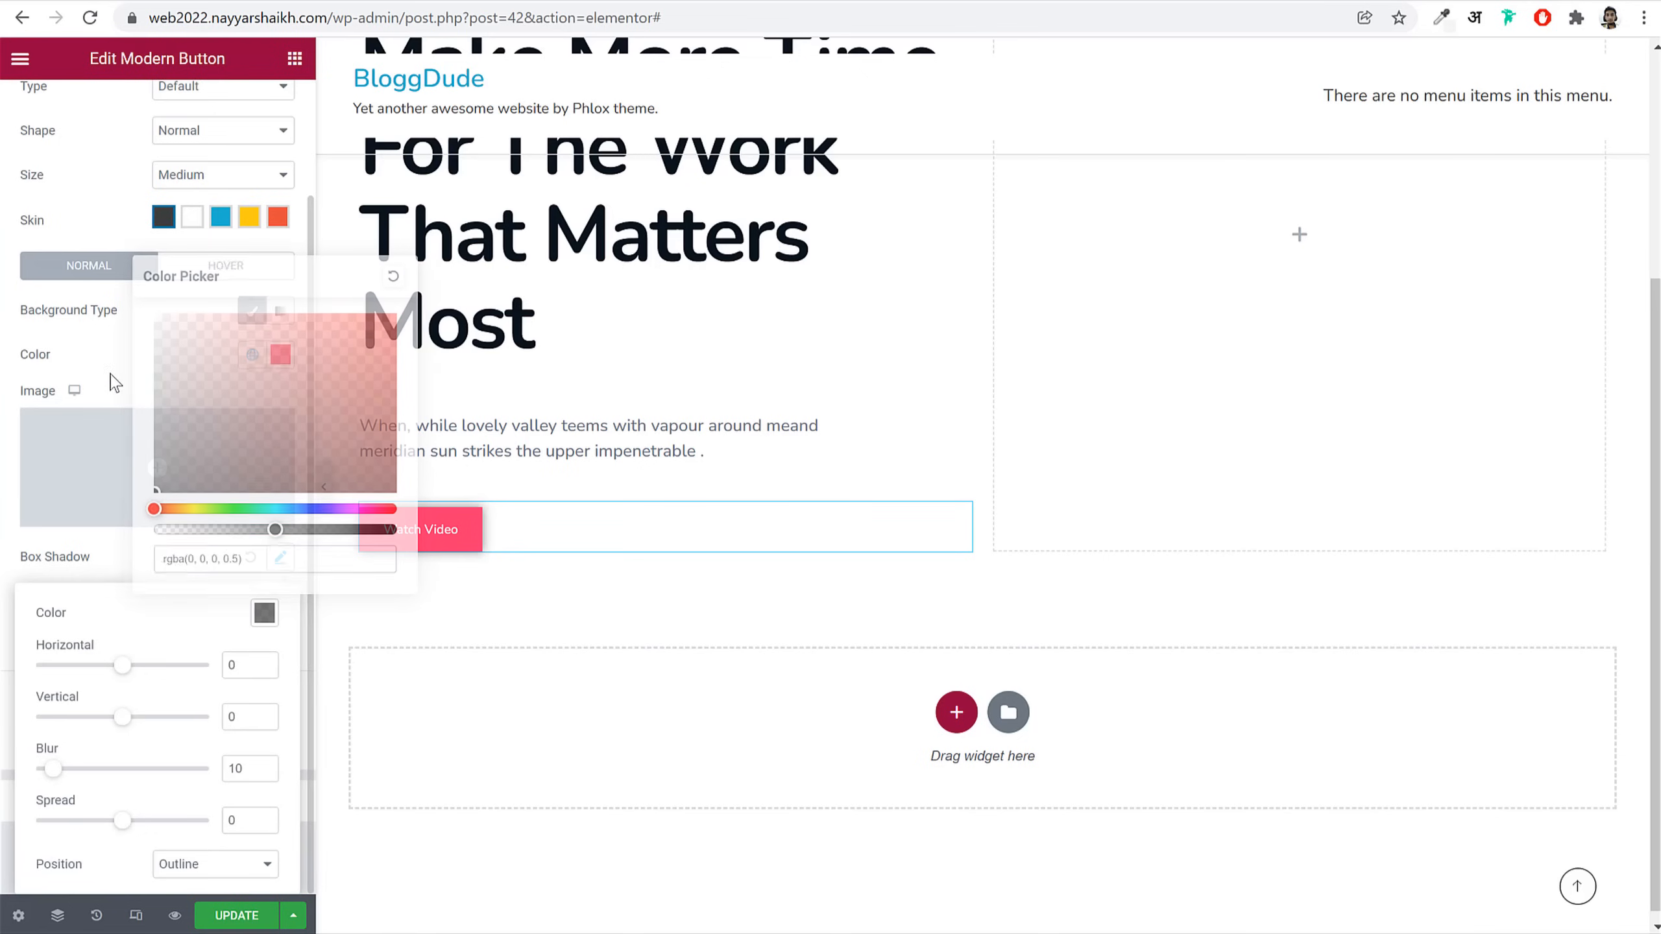
left_click(287, 367)
double_click(115, 748)
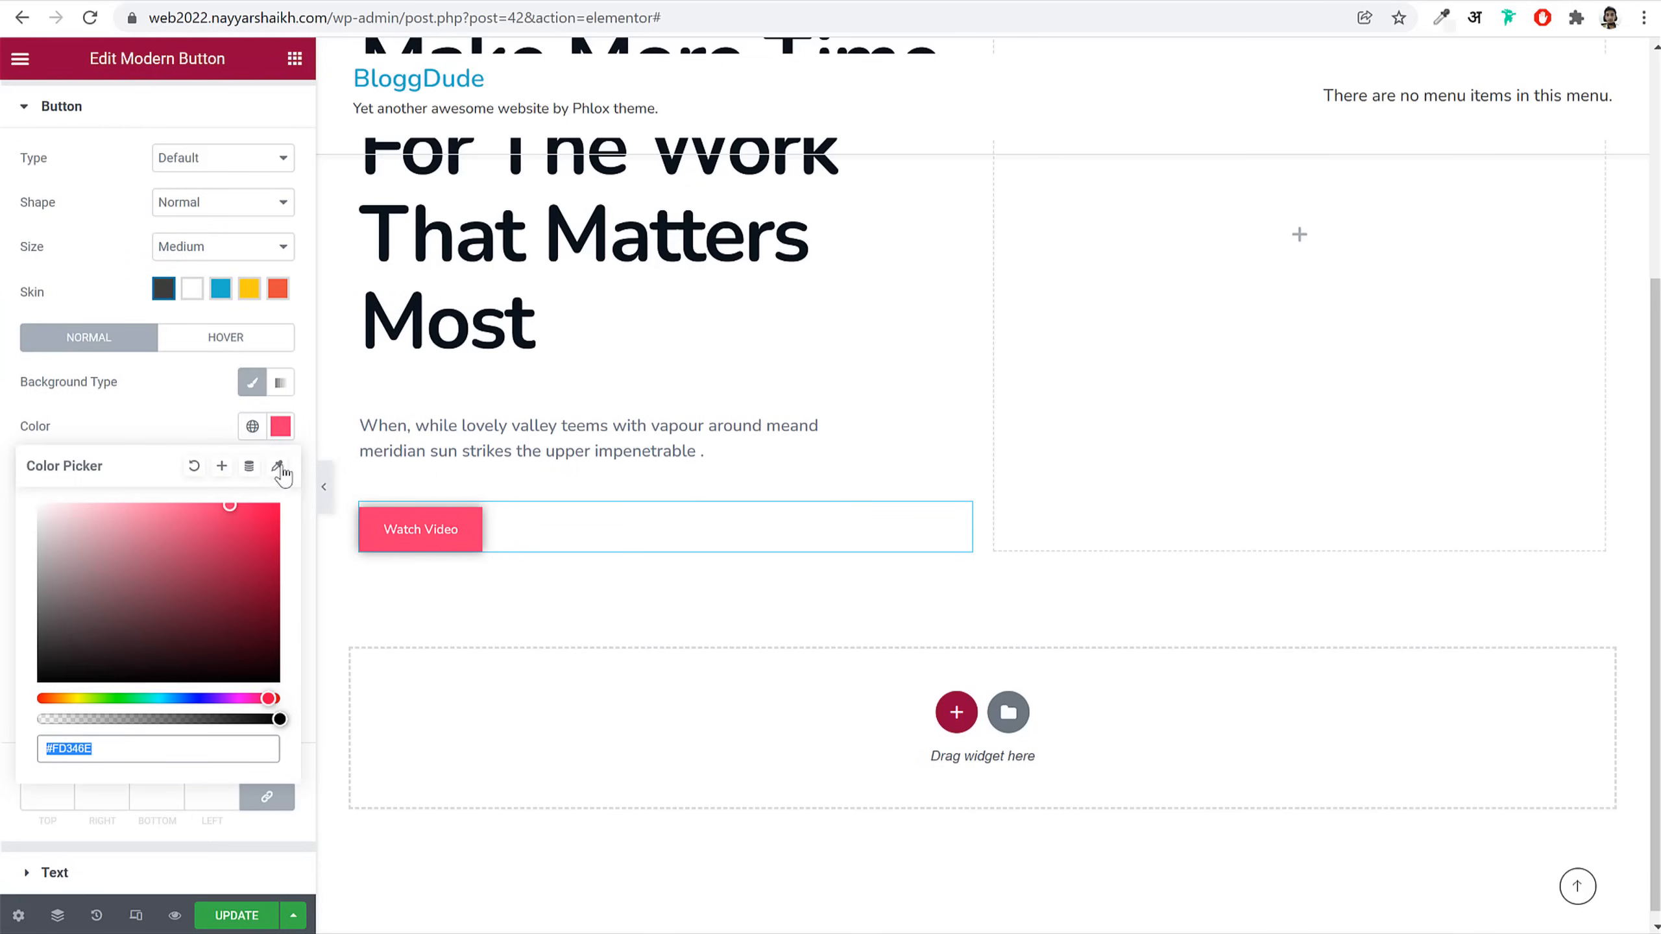
left_click(281, 426)
left_click(281, 630)
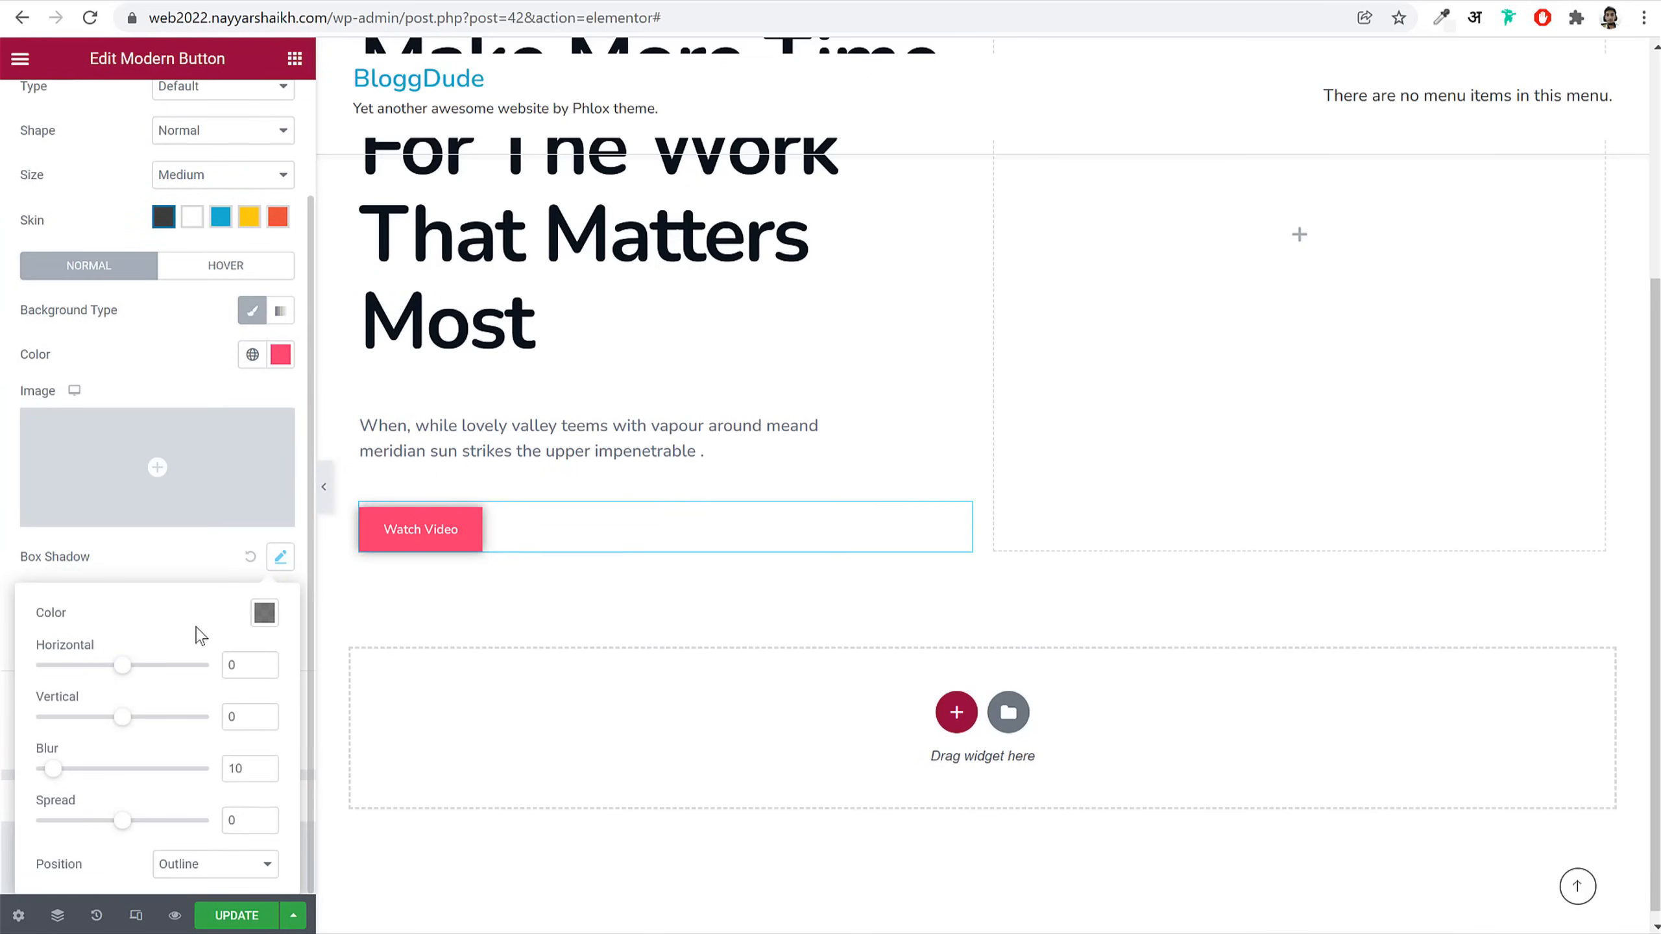
left_click(264, 615)
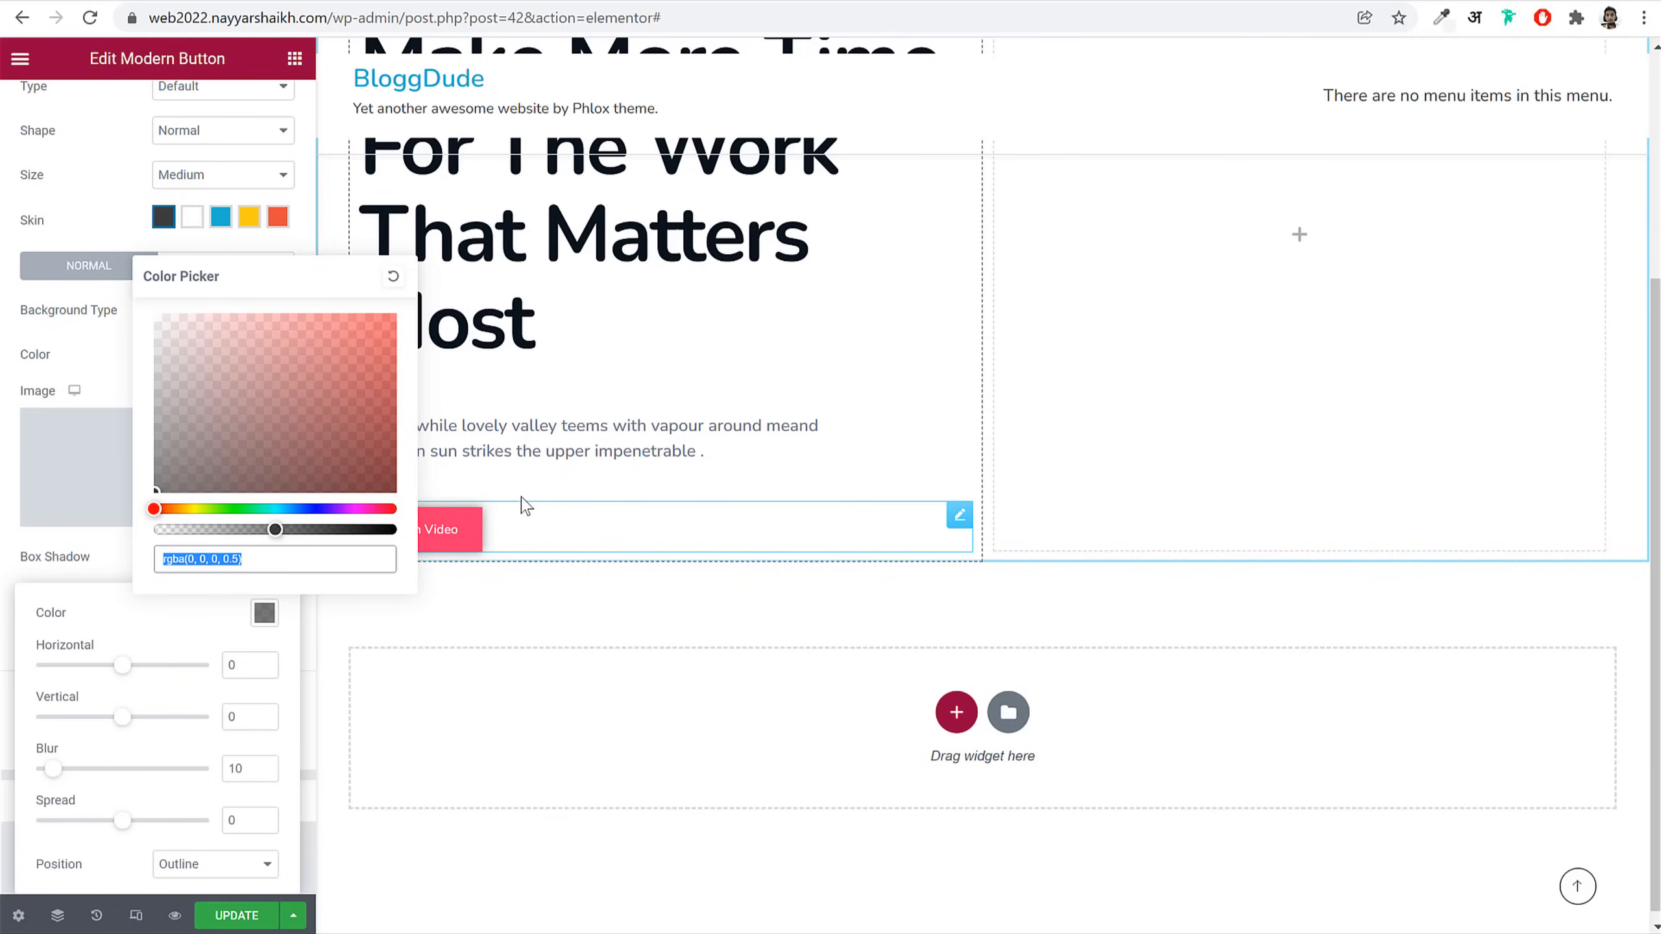
key("ctrl+v")
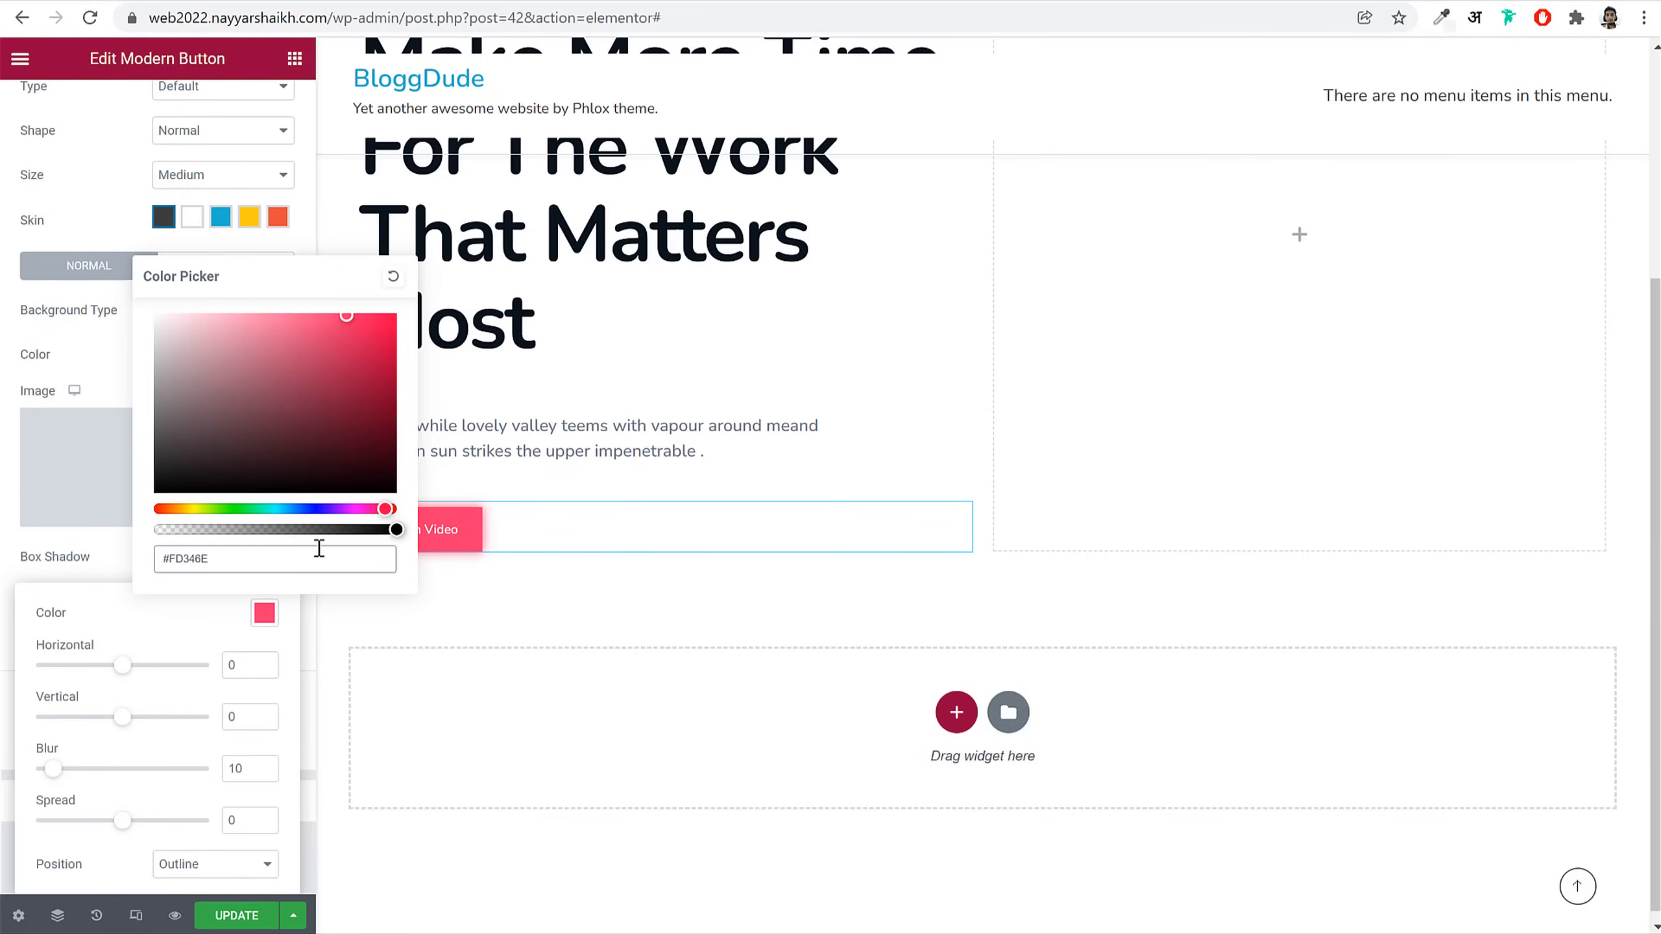
left_click_drag(396, 530, 311, 533)
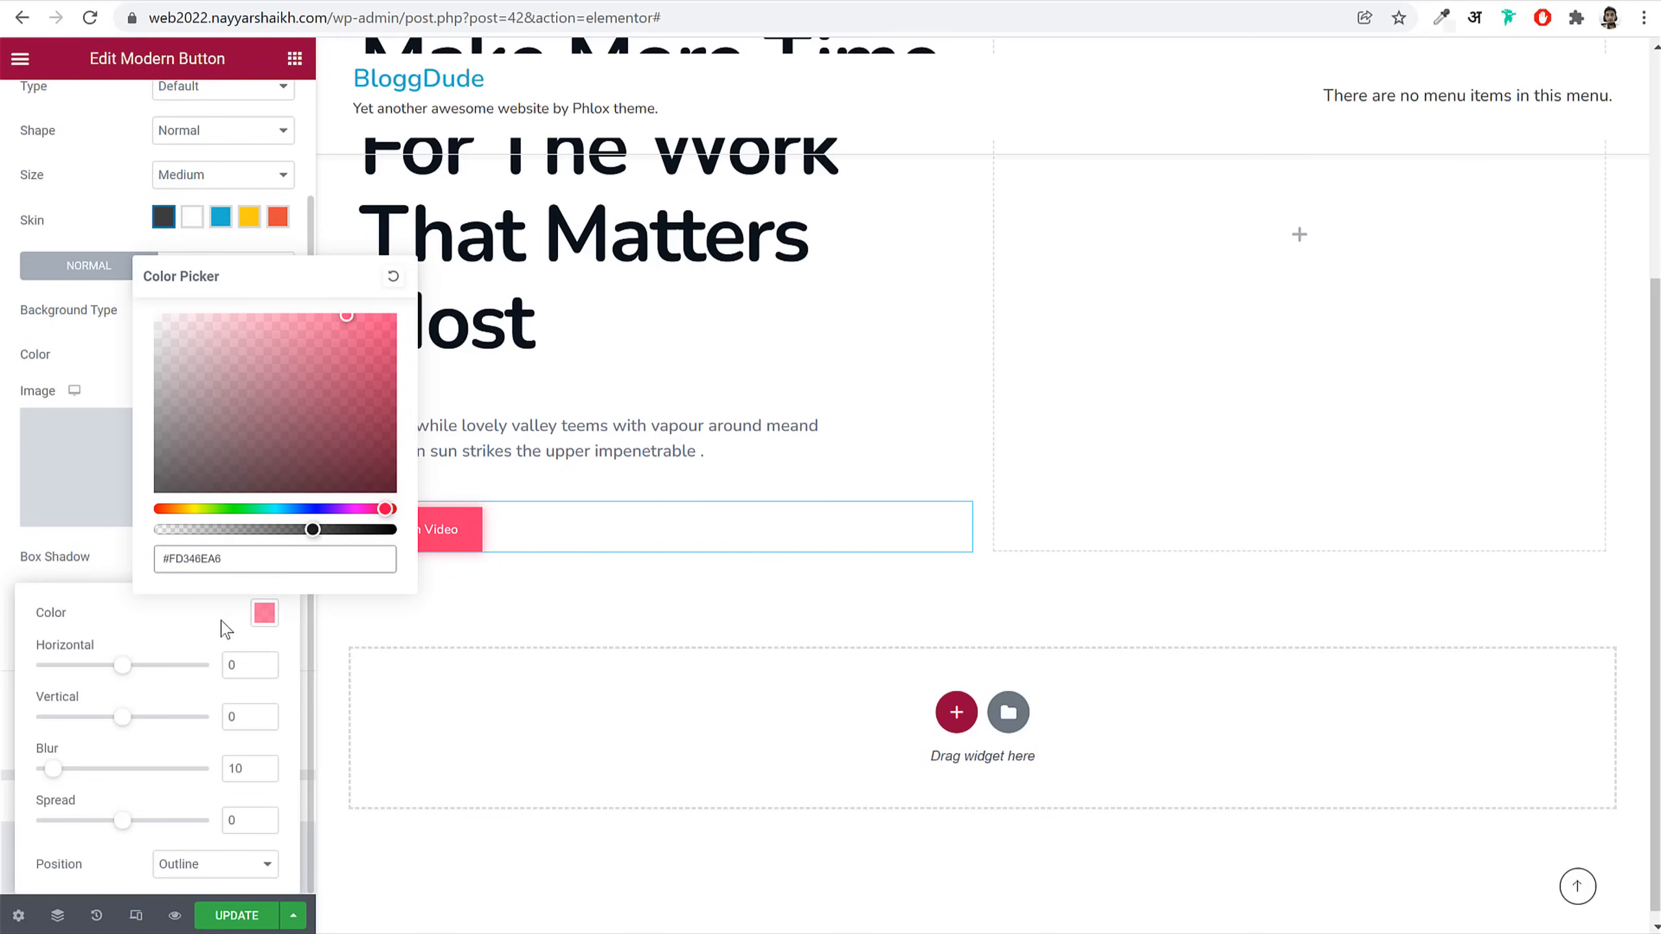
left_click(281, 633)
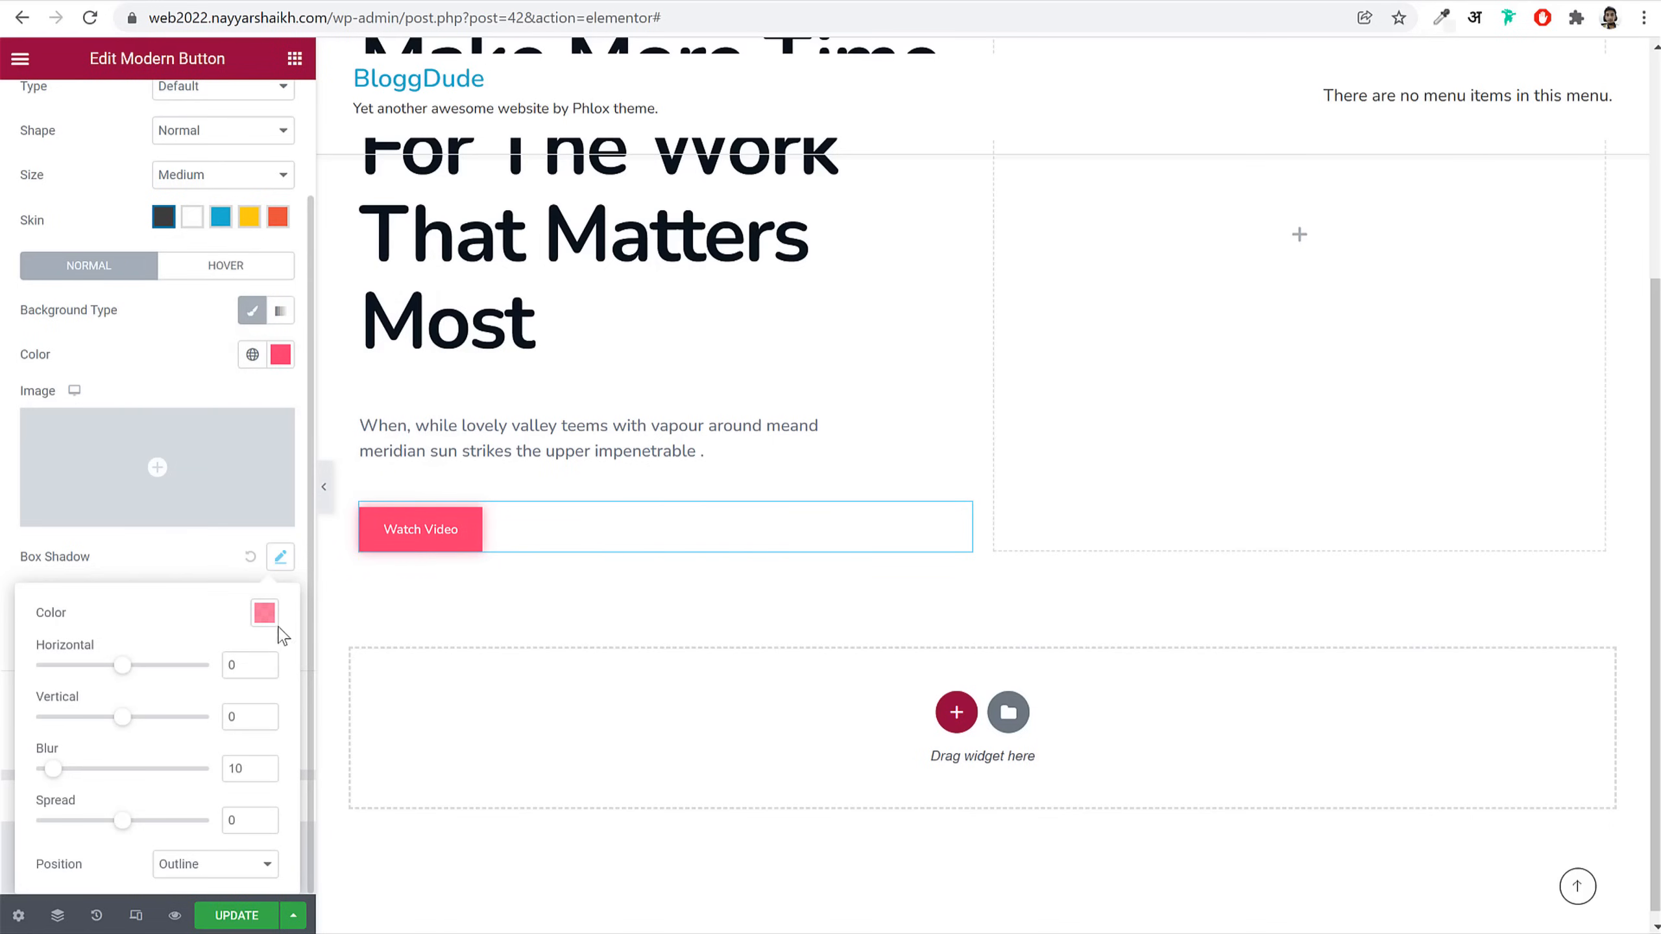
Step: Set the shadow offsets to horizontal -15, vertical 20 with blur 50, then preview full width
double_click(242, 668)
type("-")
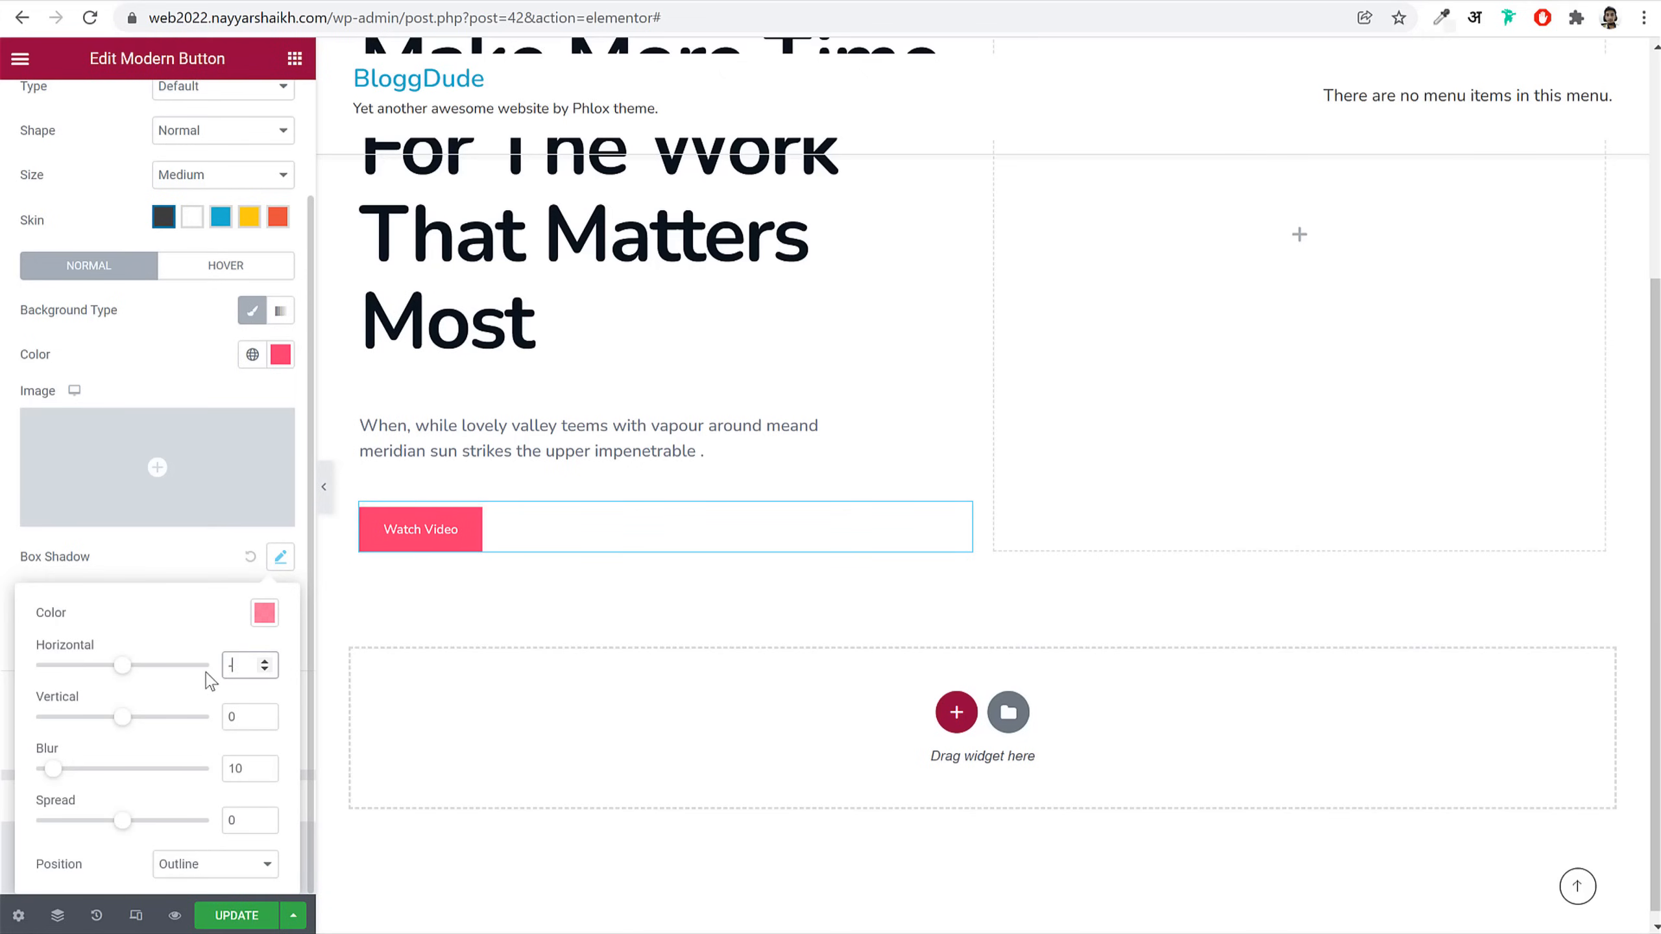
type("15")
key("Tab")
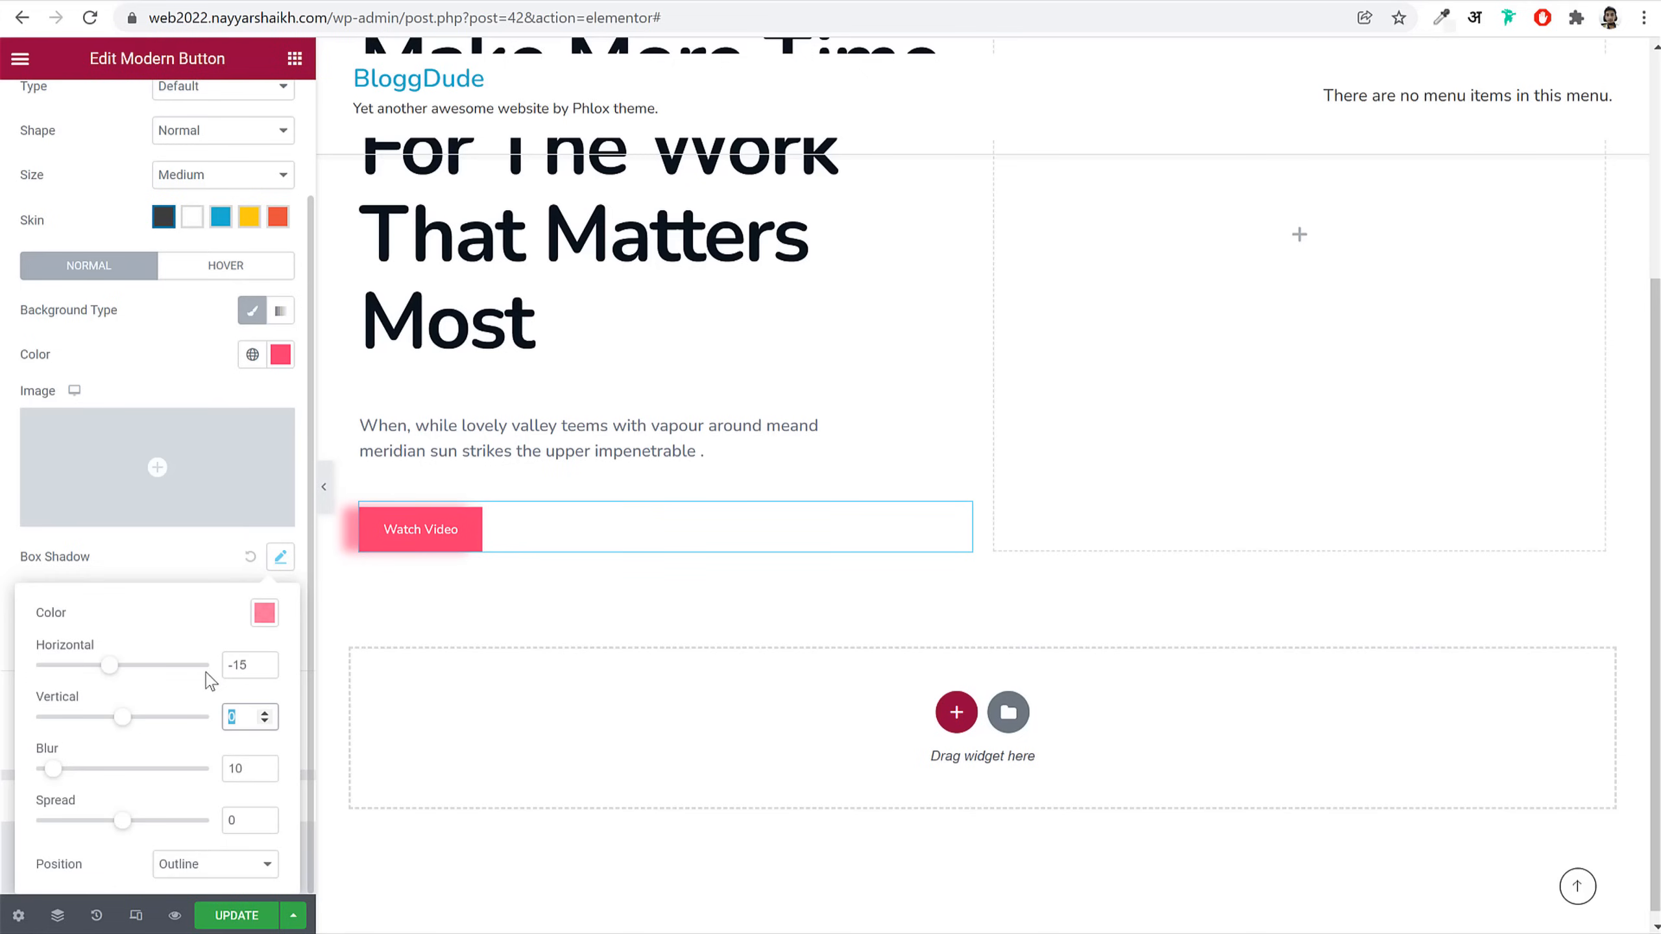
type("20")
key("Tab")
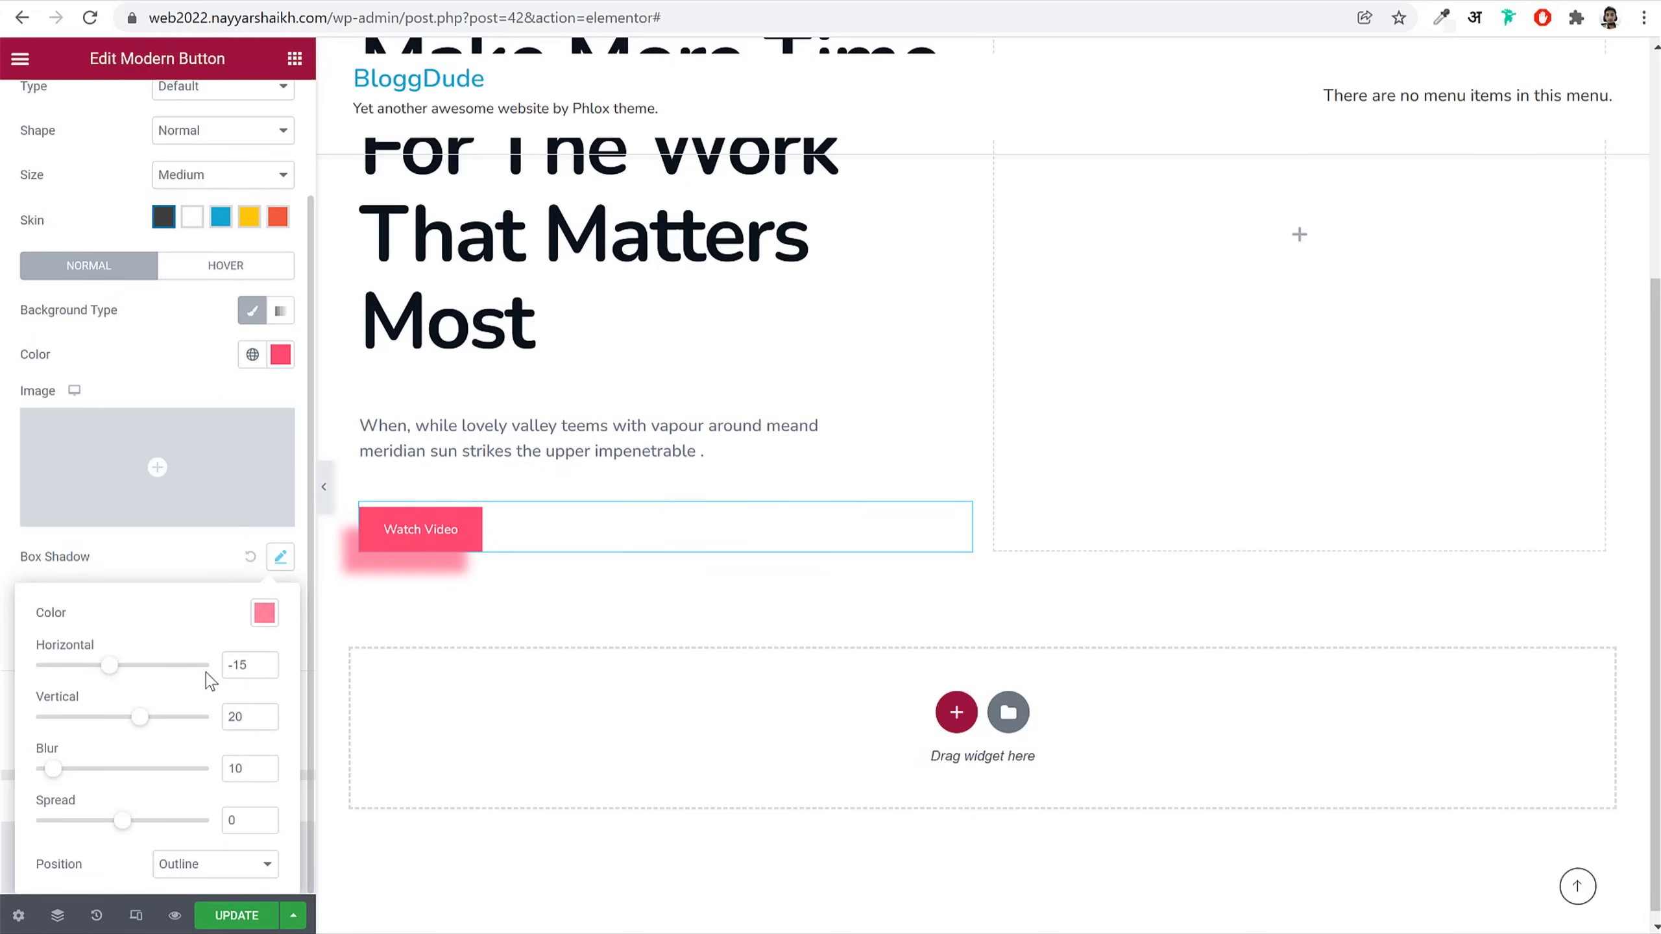
type("50")
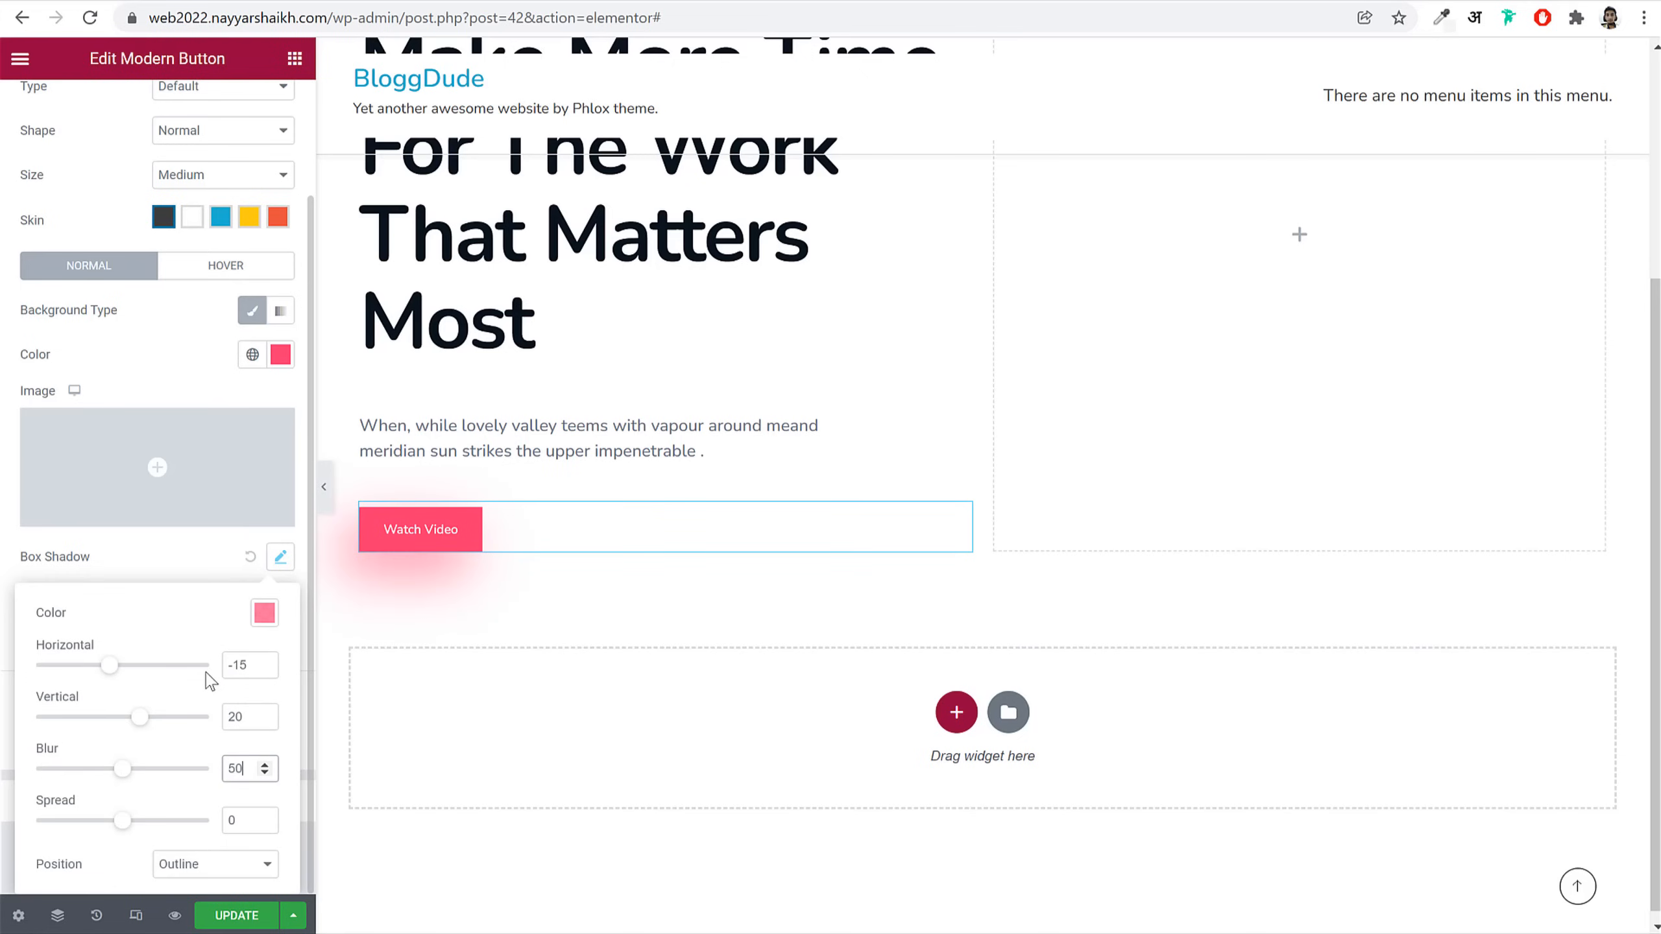
left_click(323, 487)
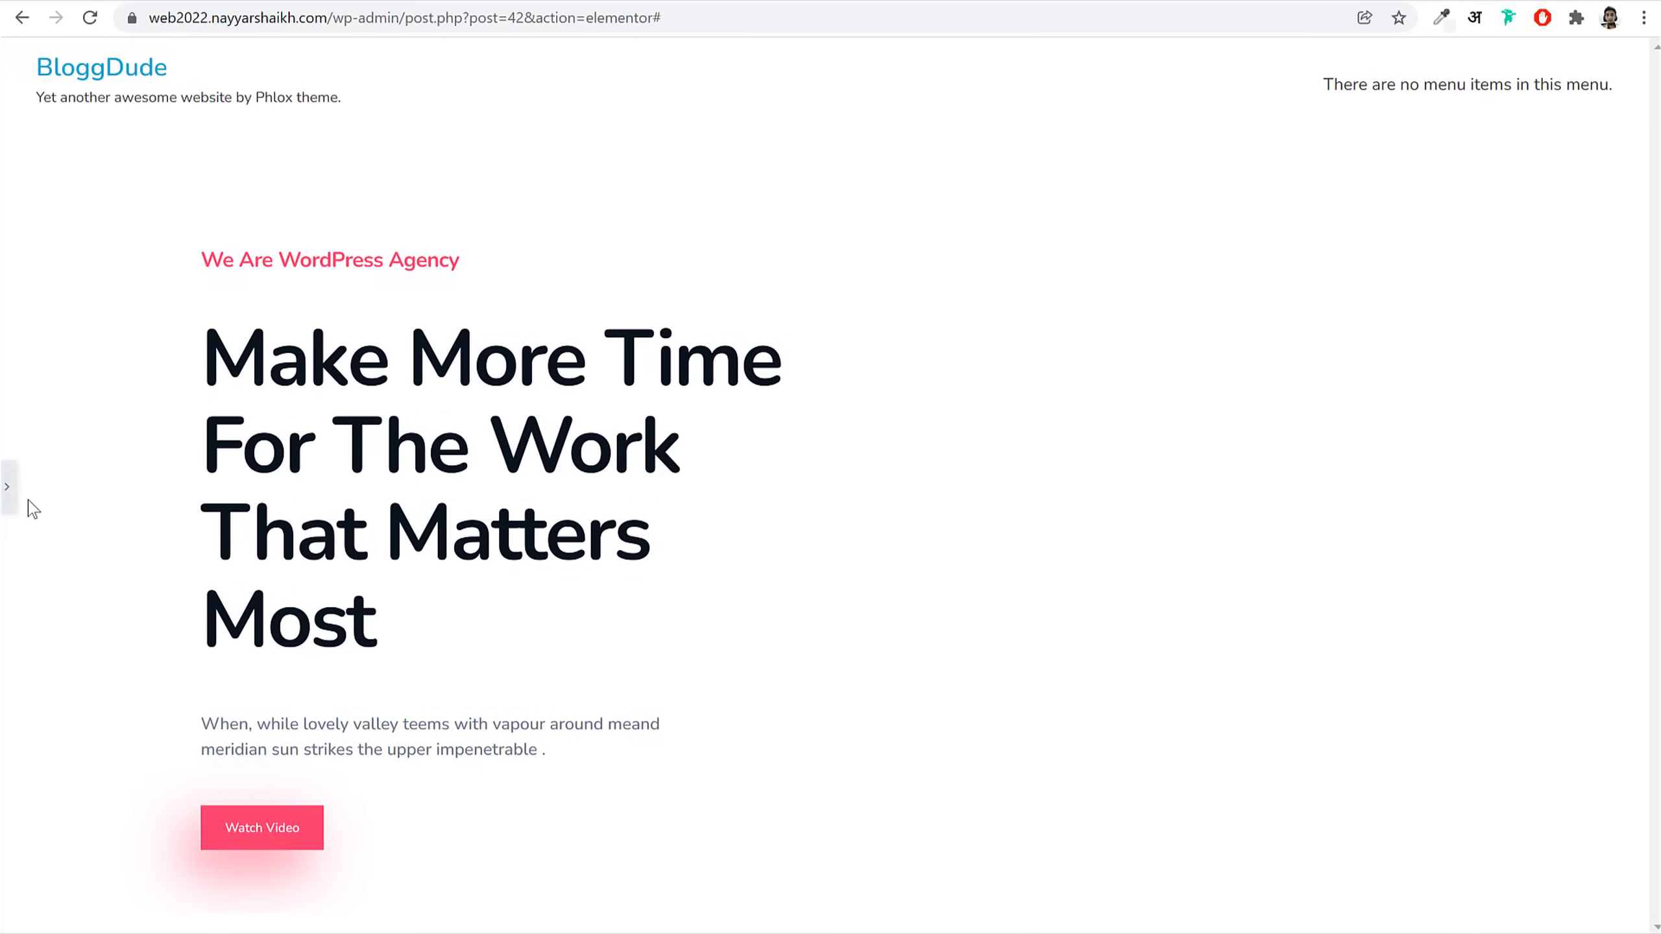
left_click(12, 489)
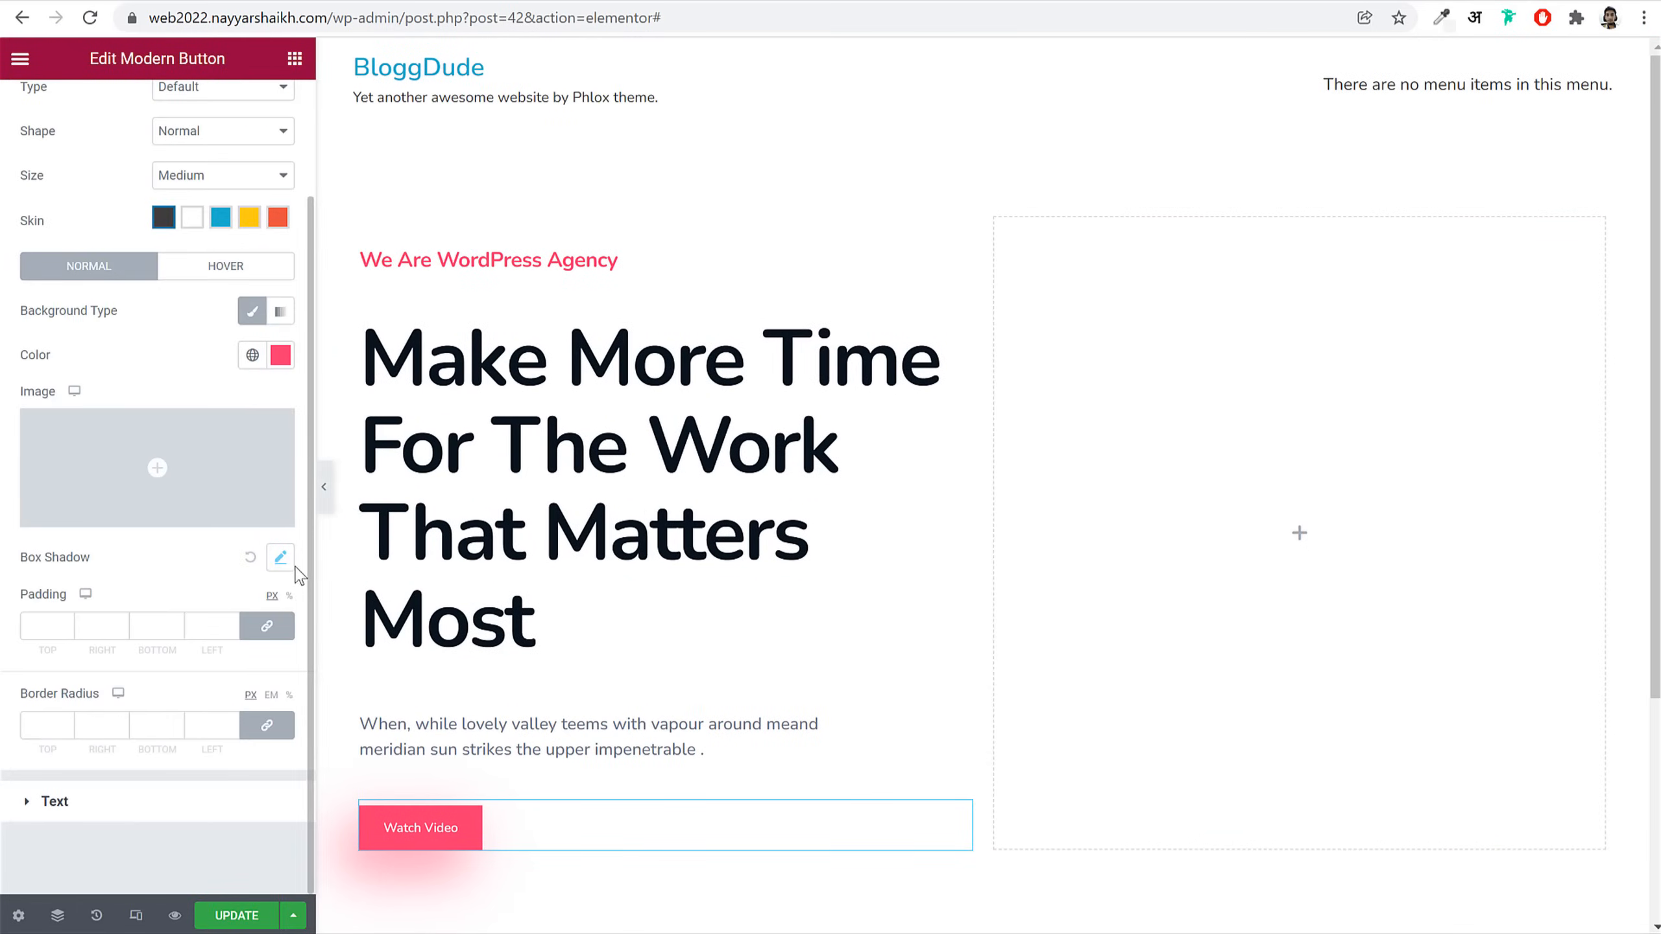
Step: Make the pink shadow more transparent and preview the page again
left_click(281, 558)
left_click(264, 613)
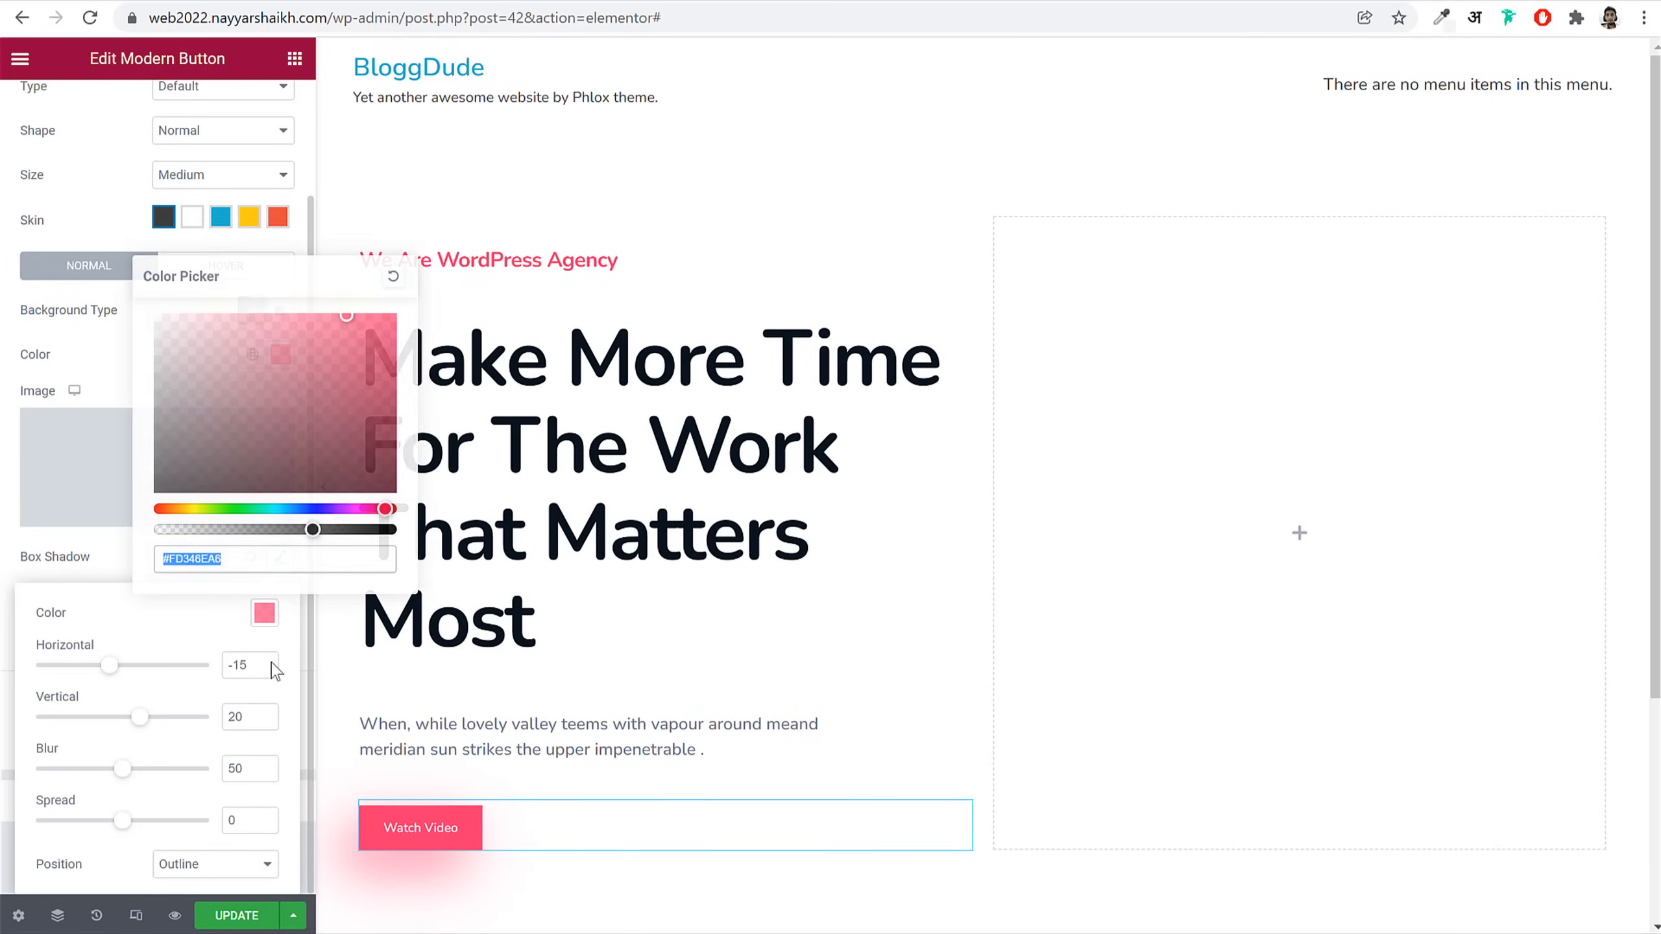
left_click_drag(320, 530, 259, 531)
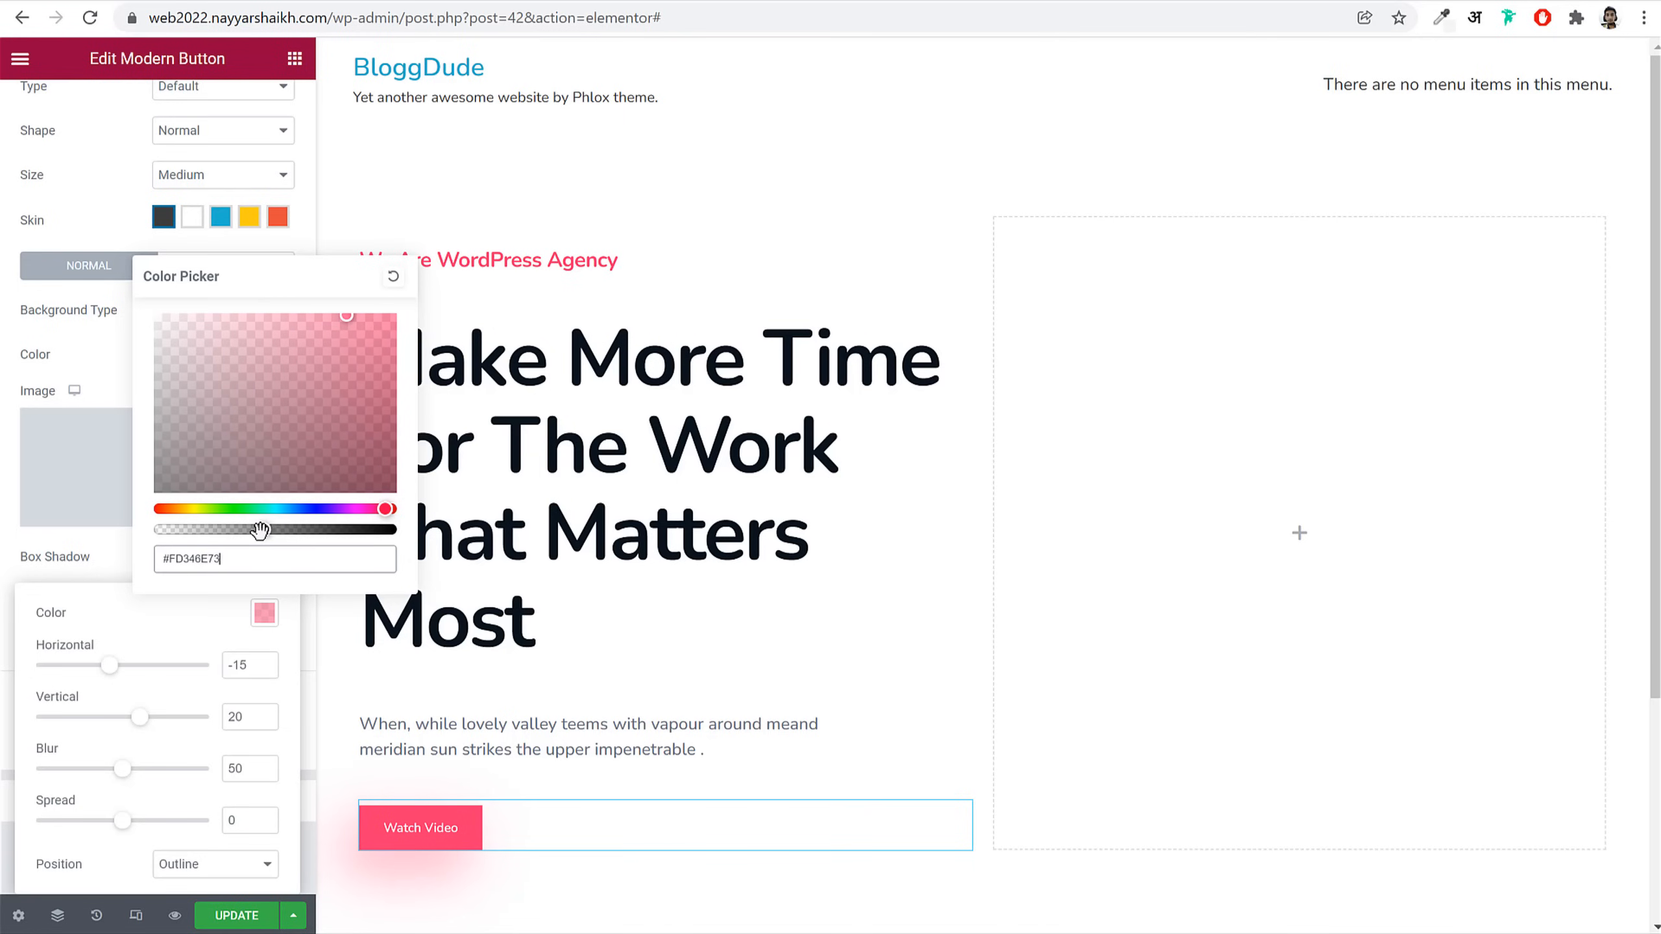
left_click(344, 628)
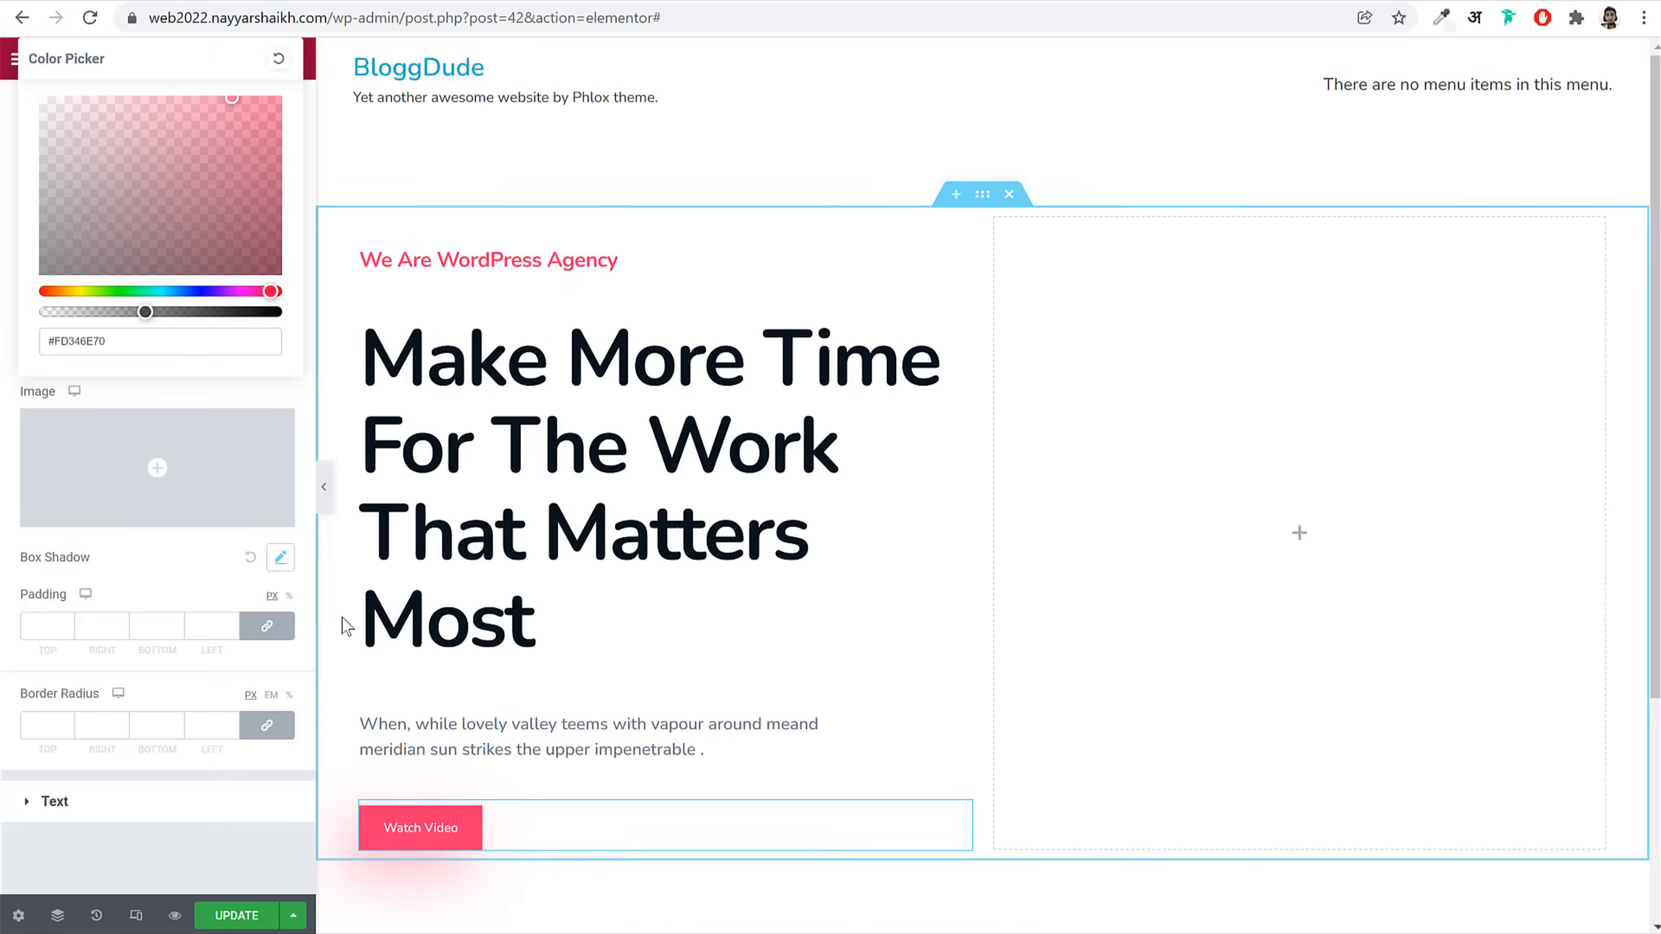
left_click(327, 504)
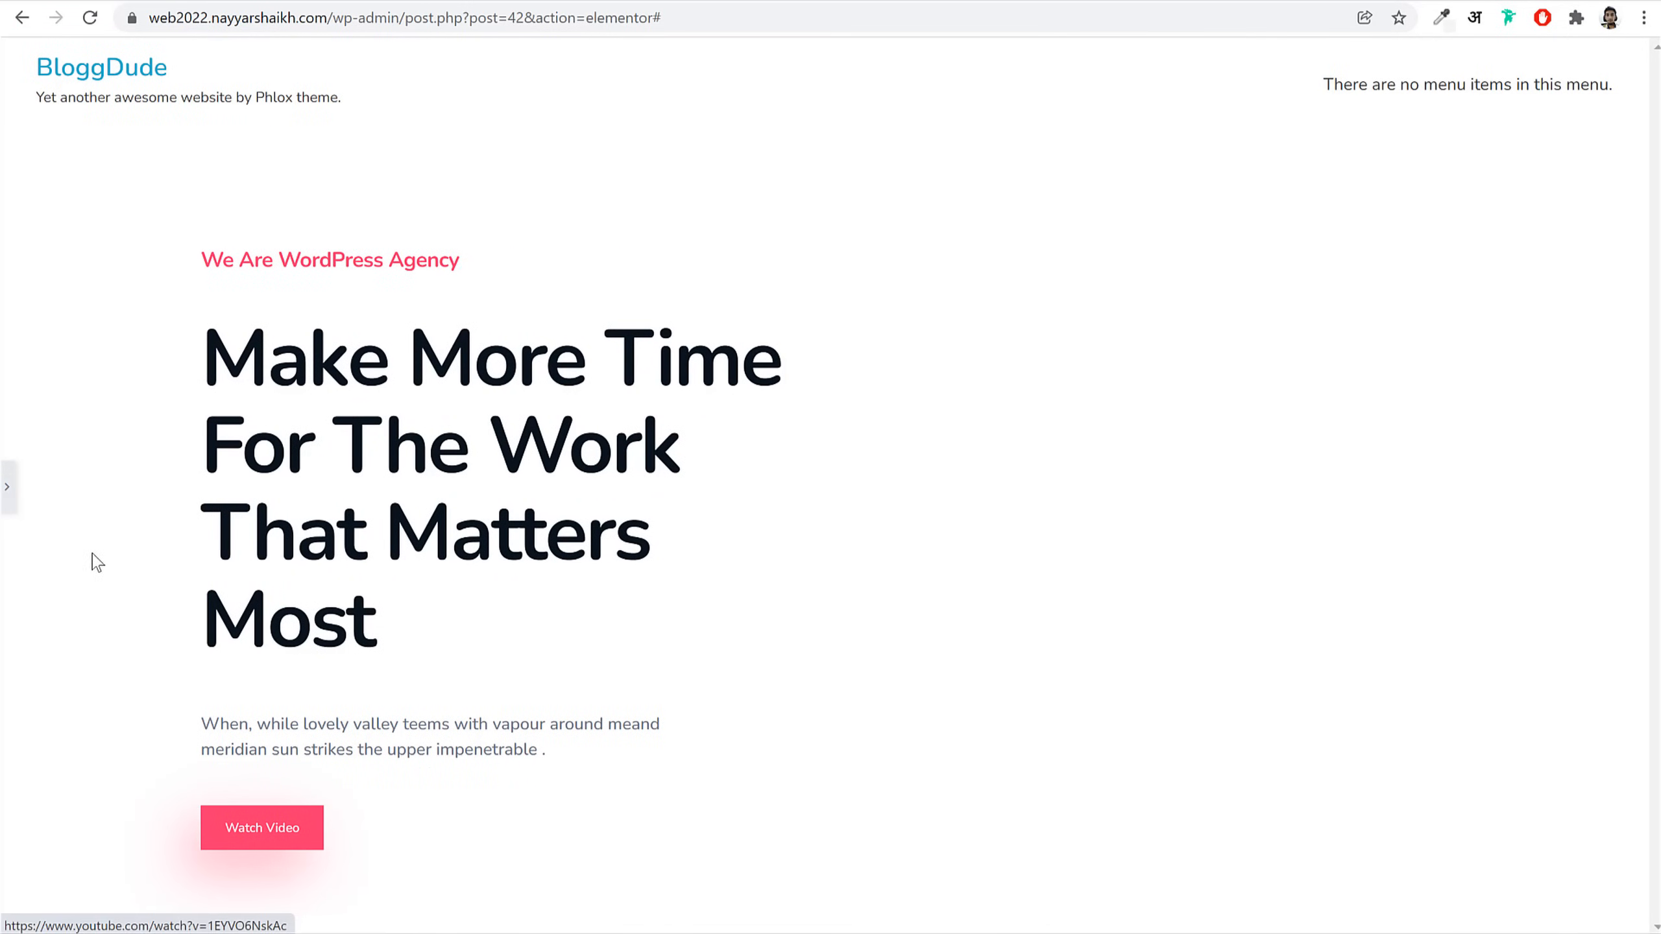
left_click(6, 486)
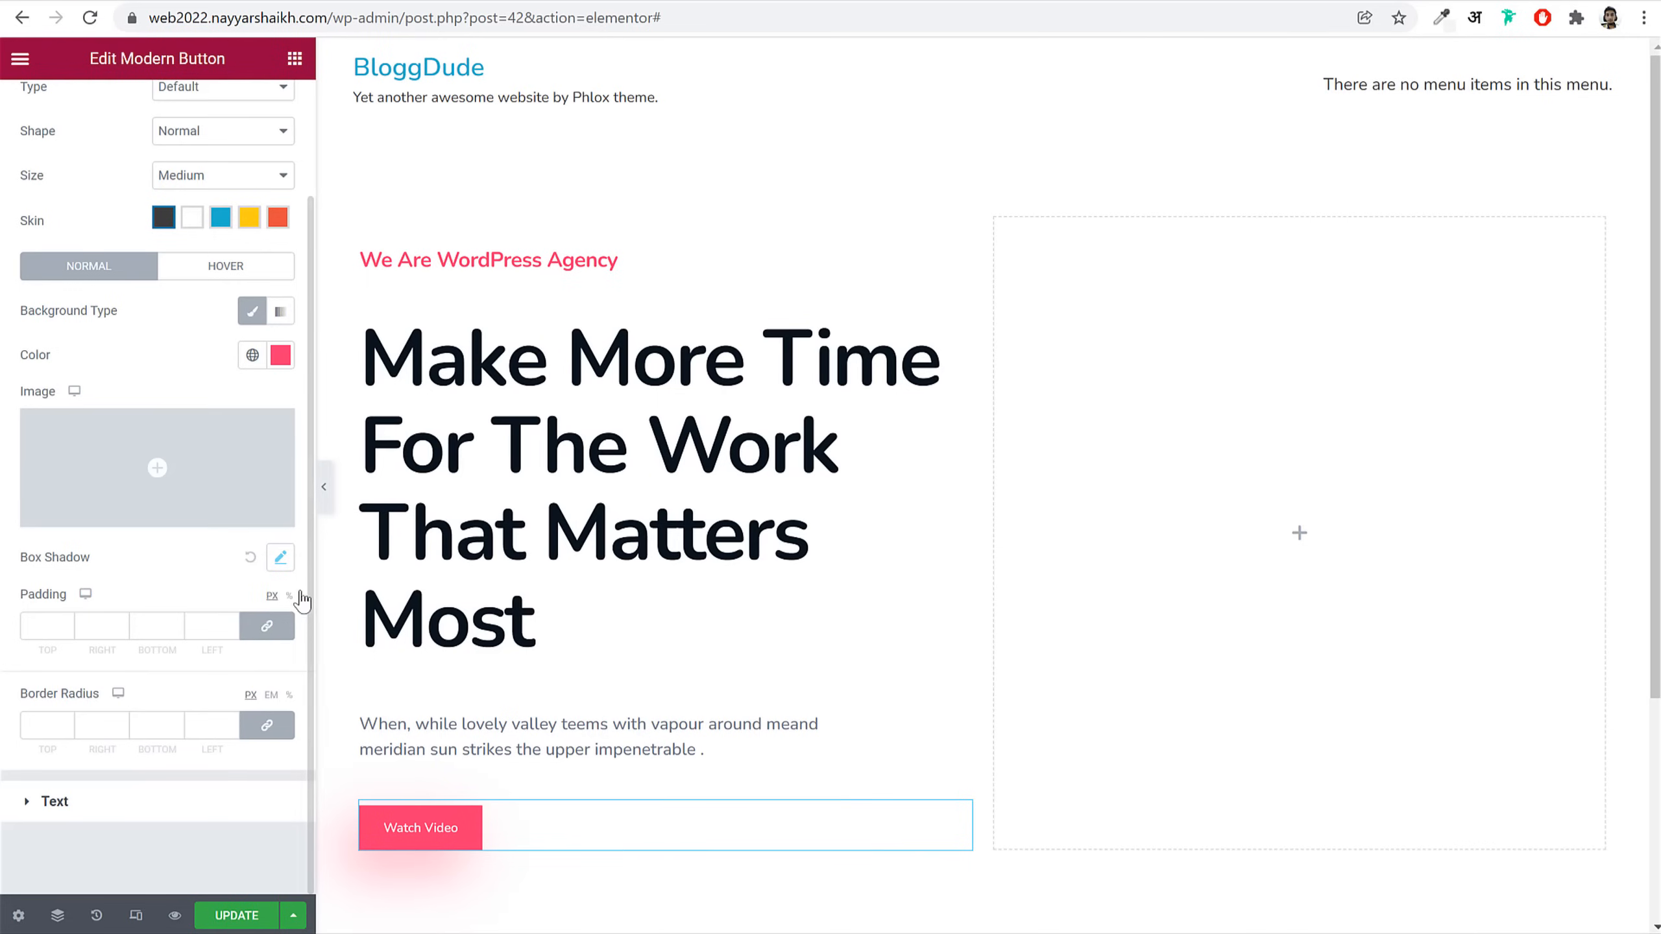
Step: Set the Watch Video button padding to 18/40/18/40 and its corner radius to 30
left_click(267, 626)
scroll(131, 654, "up", 1)
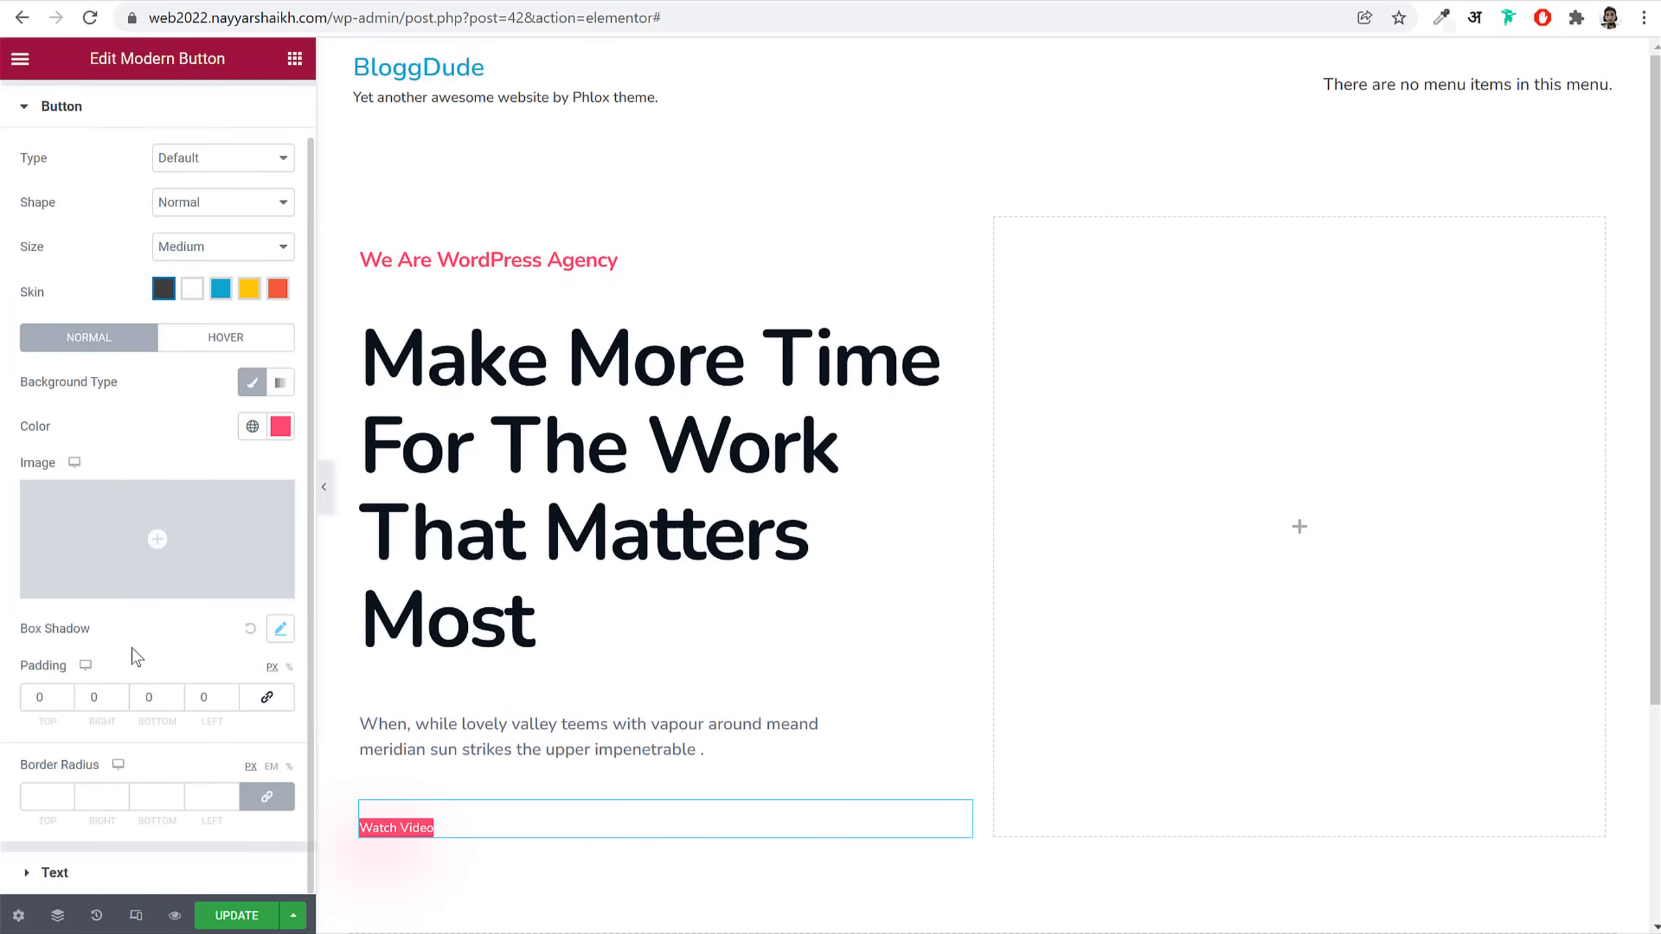
double_click(24, 698)
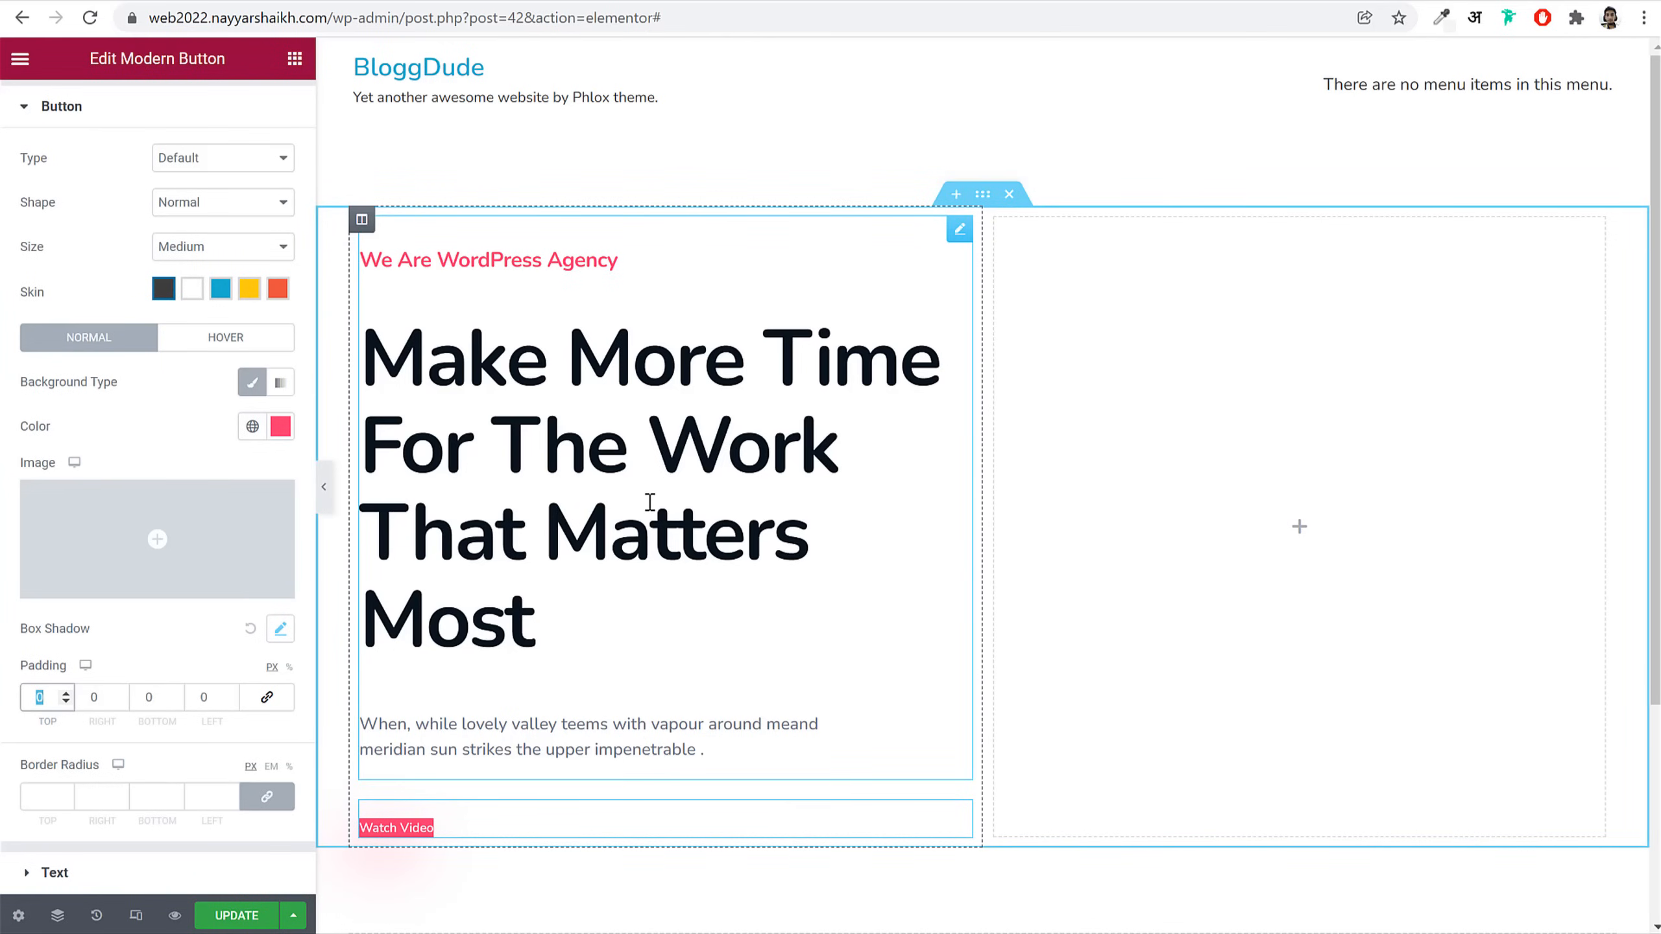
type("18")
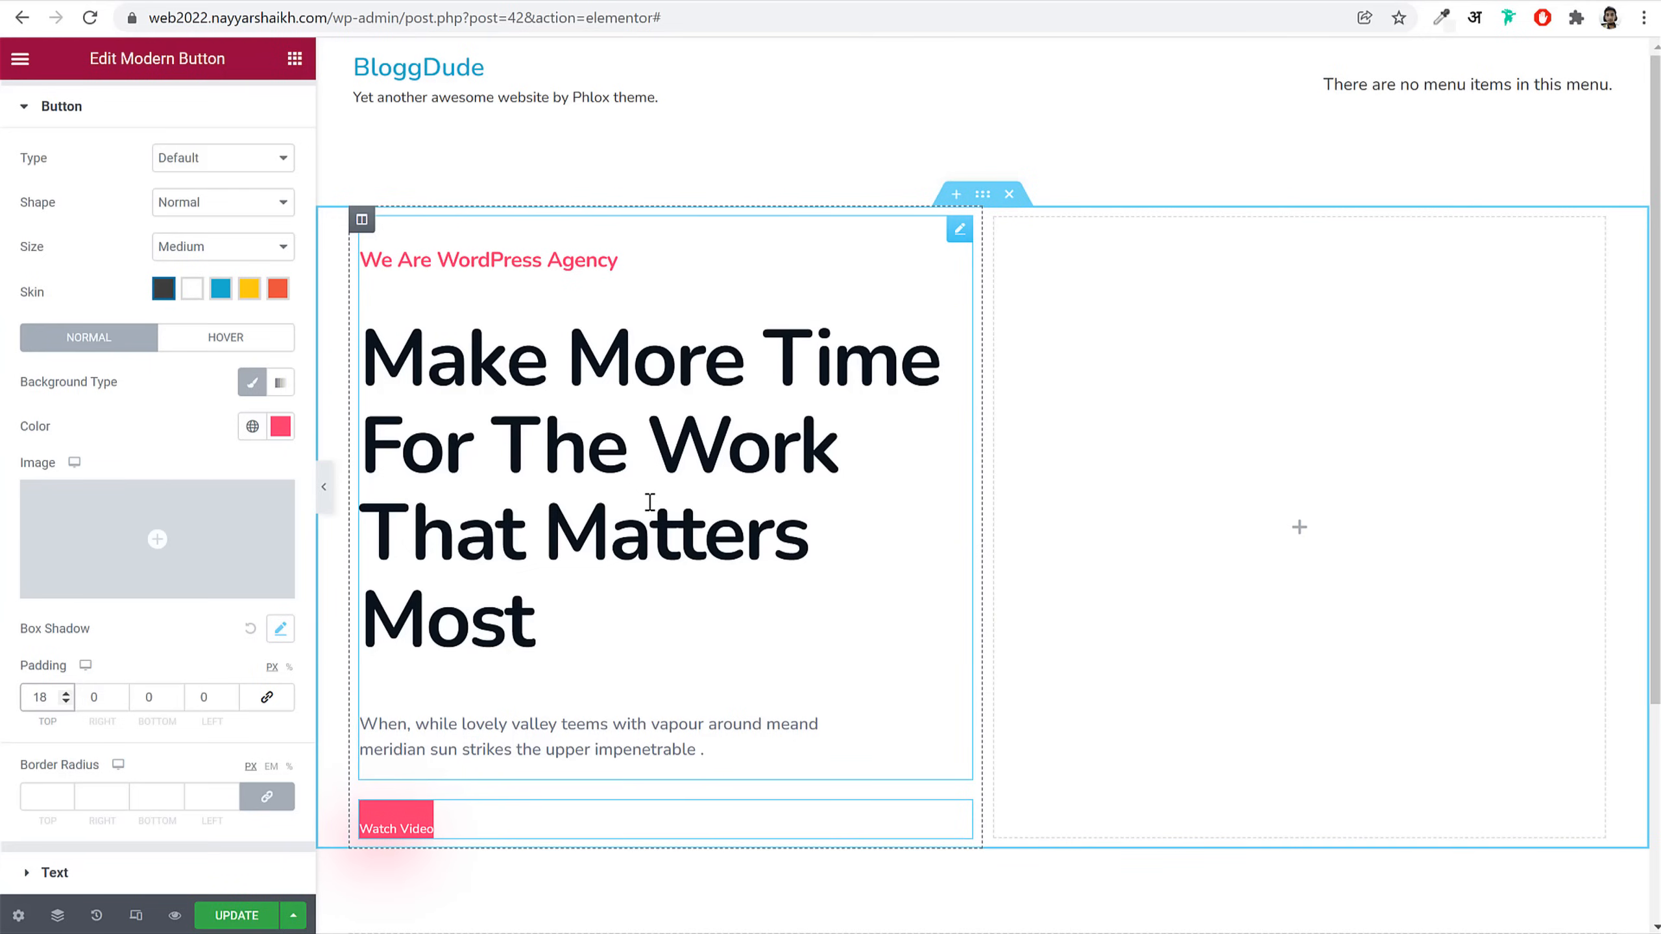
key("Tab")
type("40")
key("Tab")
type("18")
key("Tab")
type("40")
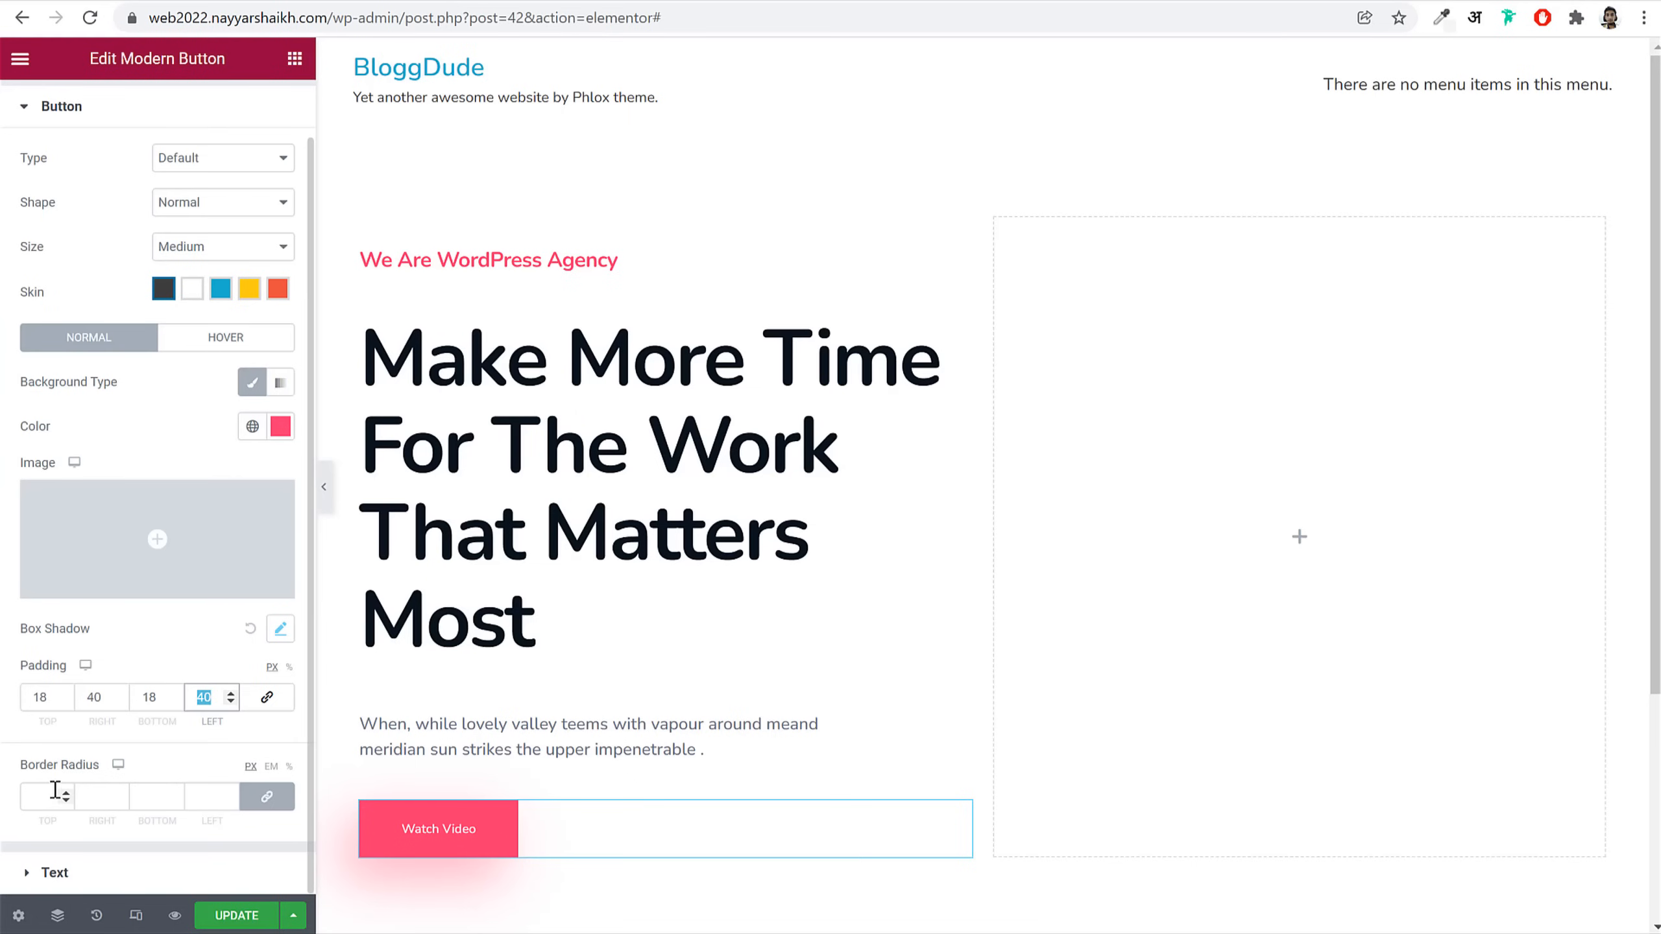
left_click(43, 793)
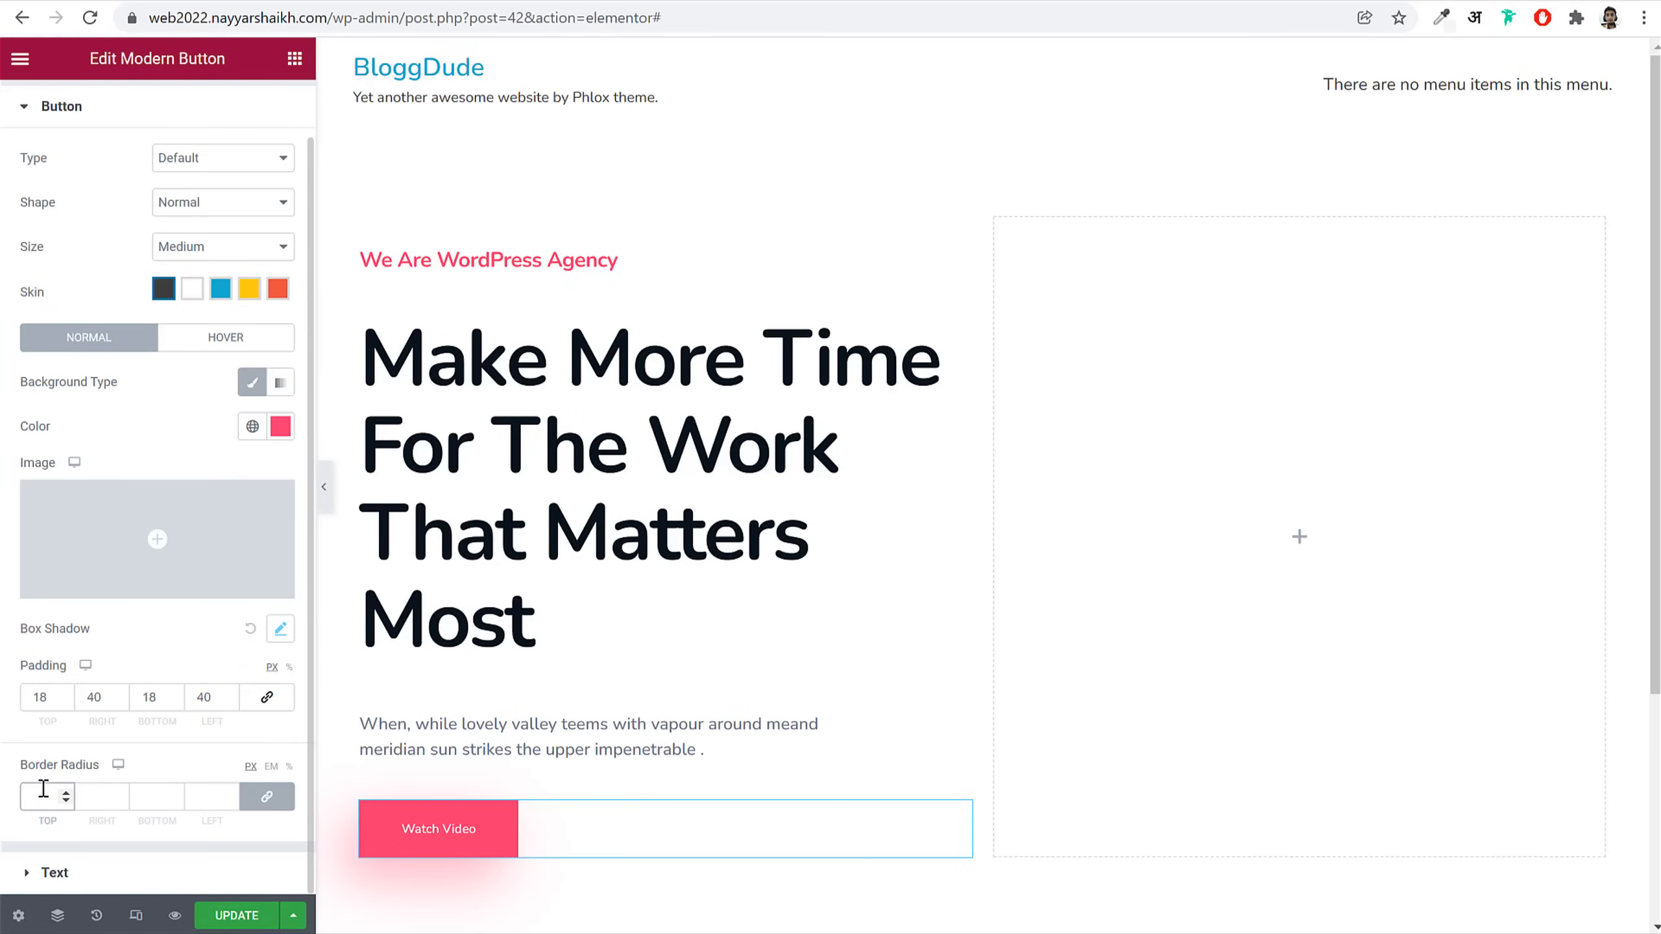
type("30")
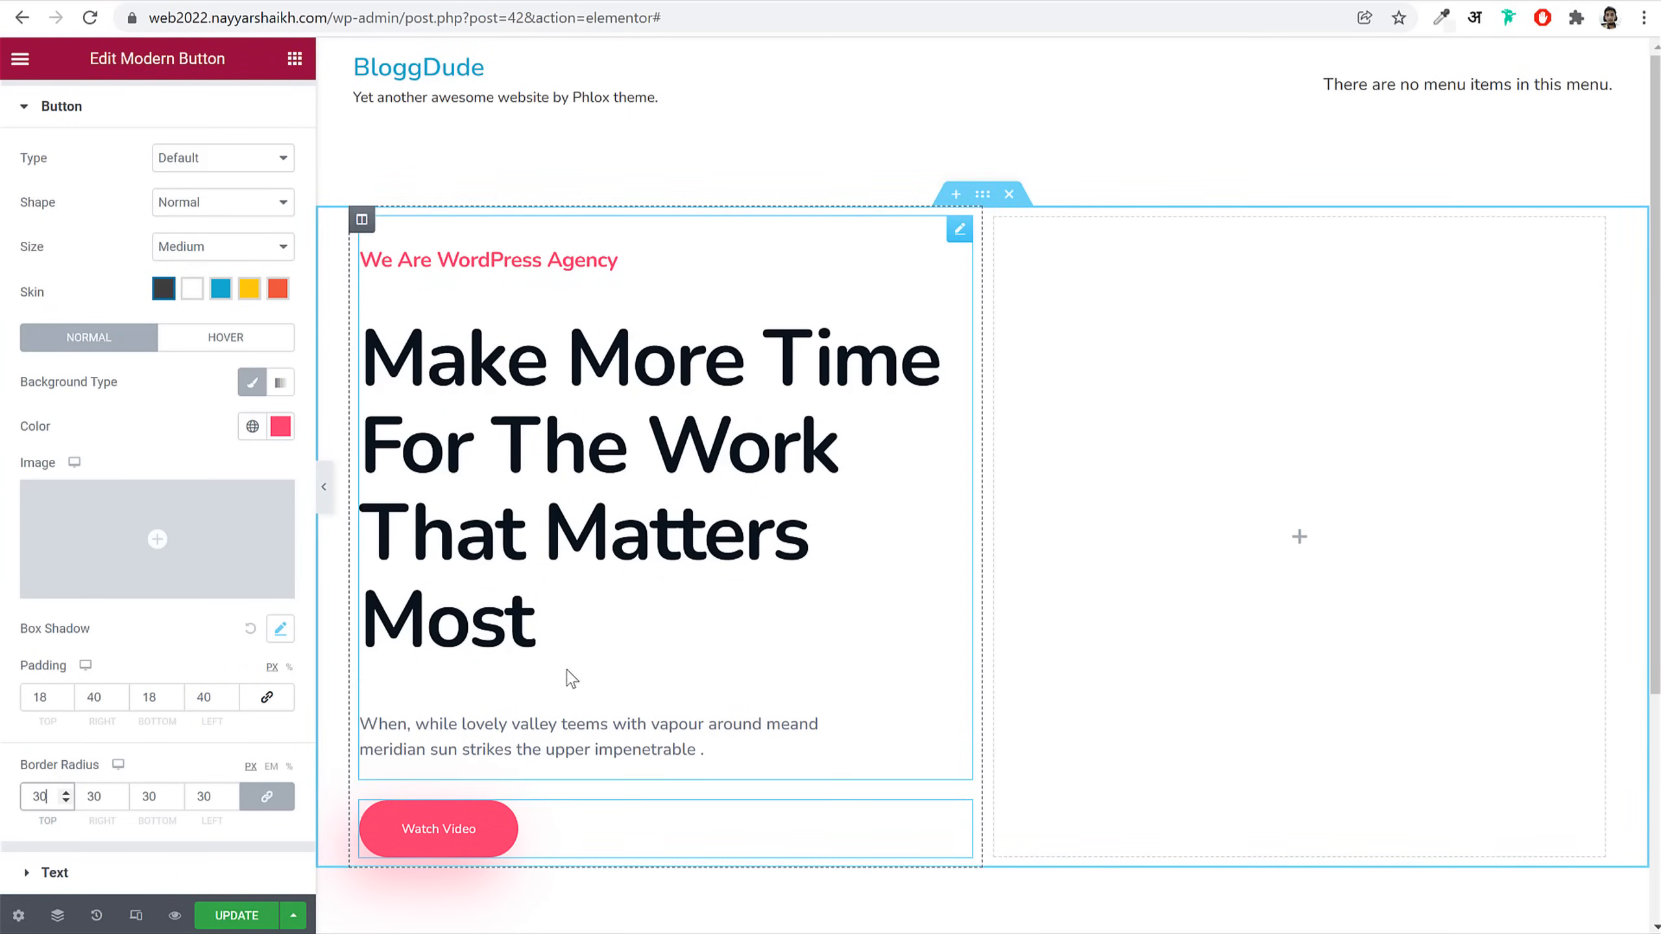
Step: Give the button label its own typography: size 16, weight 500, line height 1.5 em
left_click(54, 872)
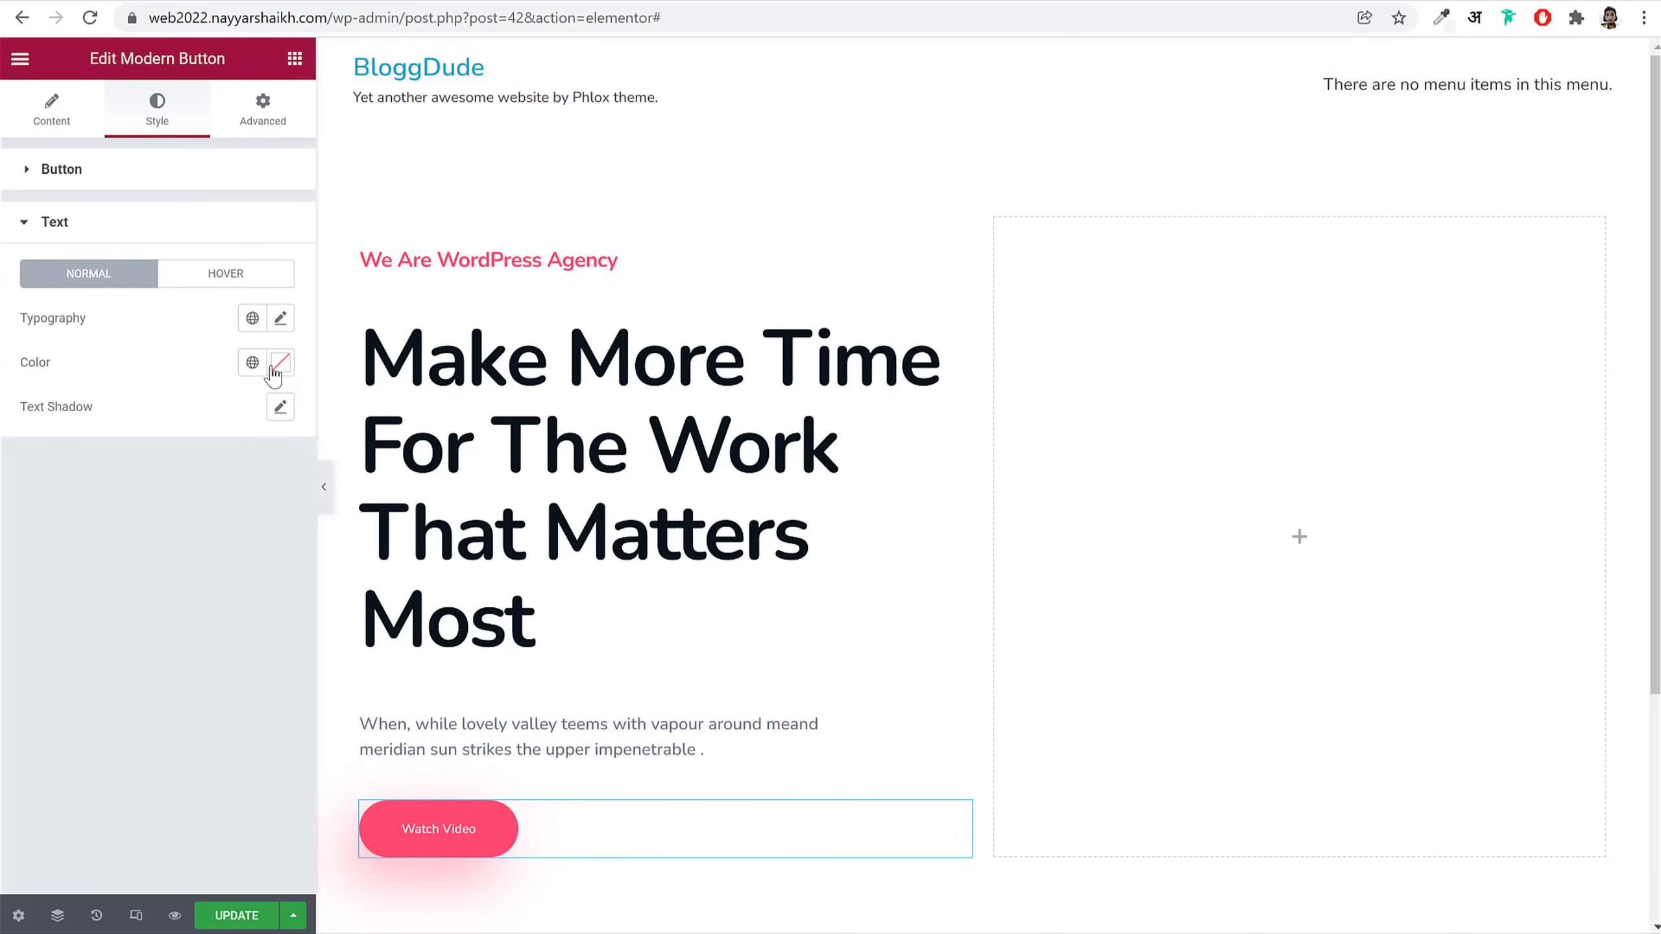
left_click(280, 318)
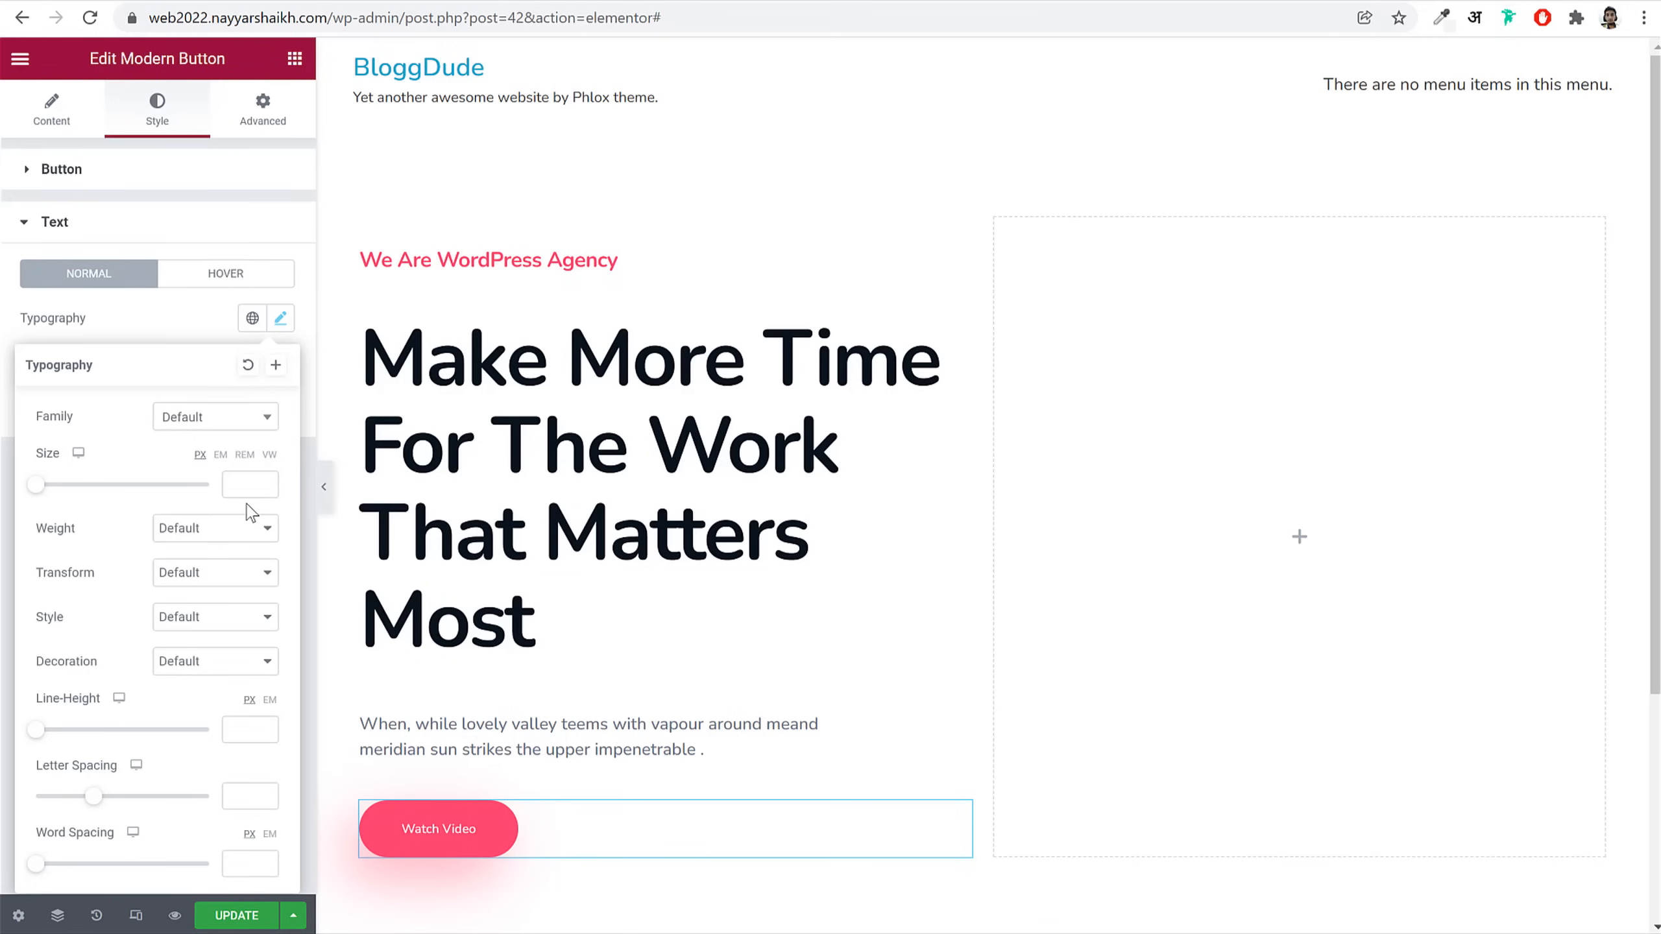
left_click(252, 485)
type("16")
left_click(232, 532)
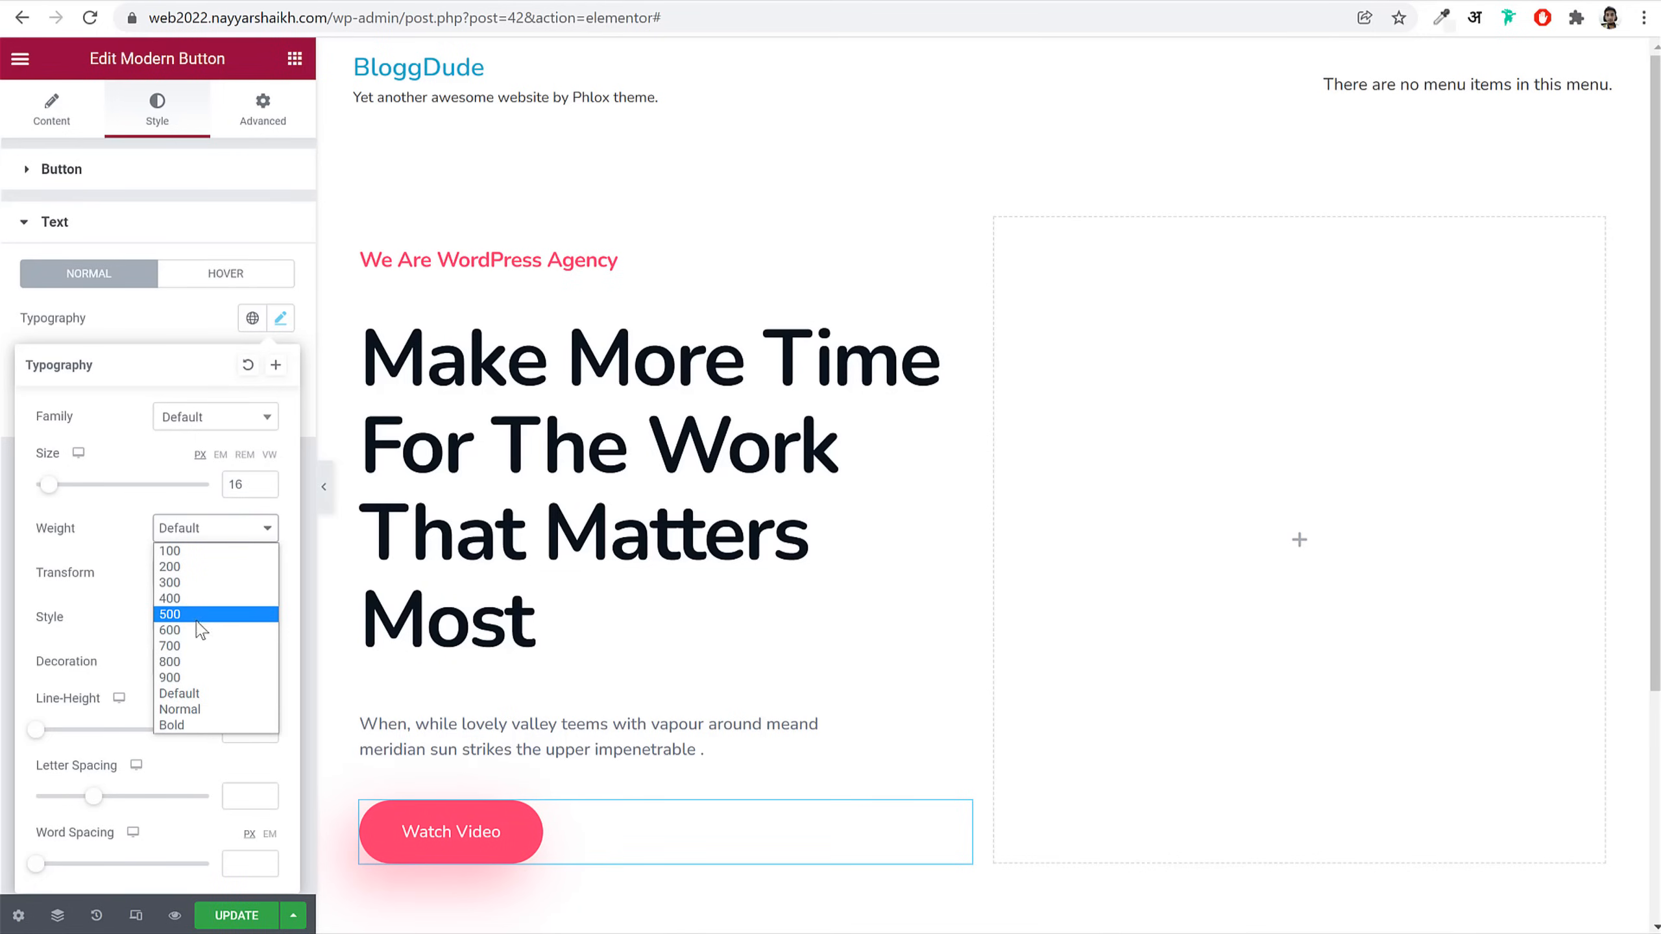
left_click(200, 615)
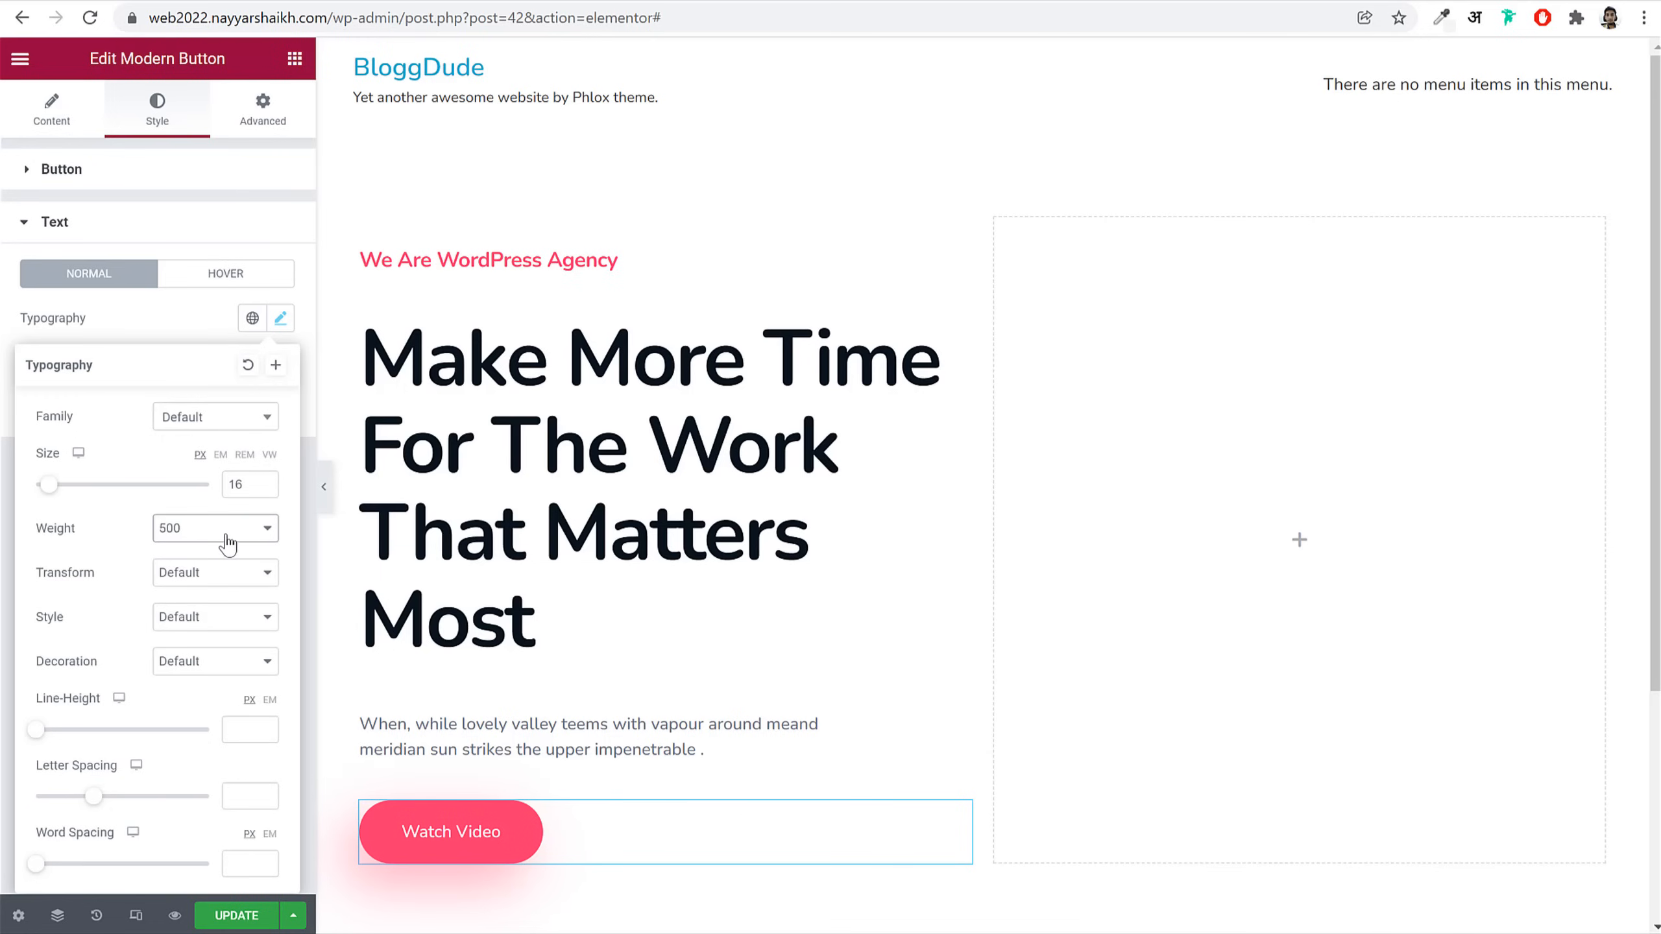
left_click(270, 701)
left_click(247, 729)
type("1.5")
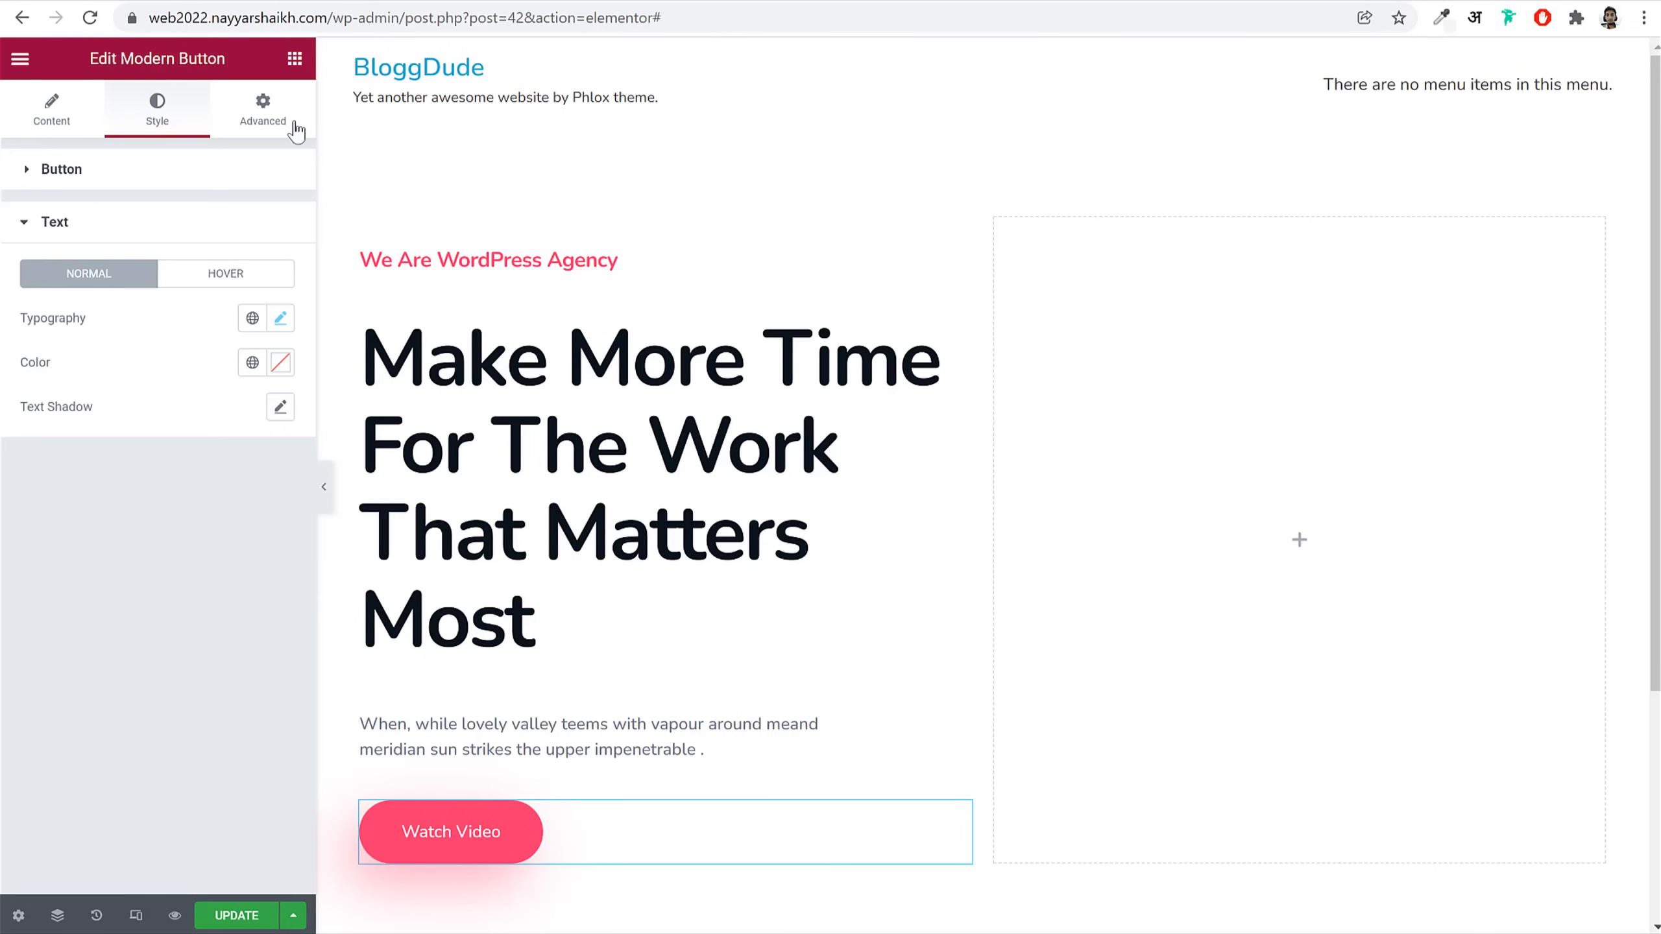
Step: Unlink and adjust the right margin, set Width to Inline (auto), and save the page
left_click(263, 105)
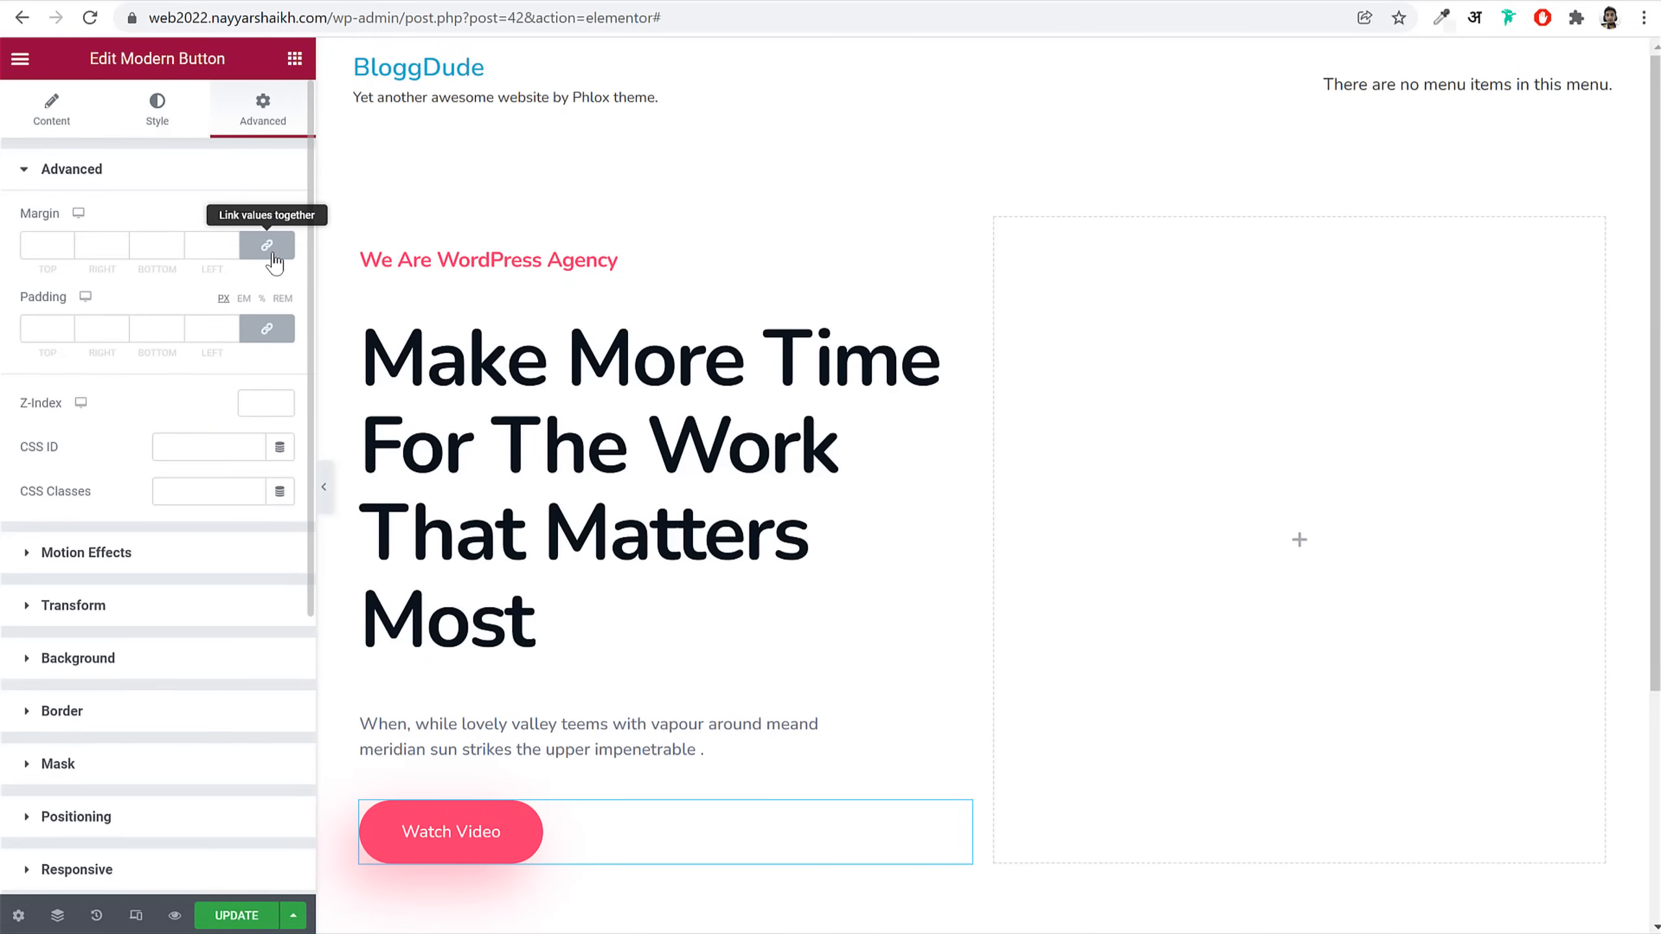
left_click(270, 250)
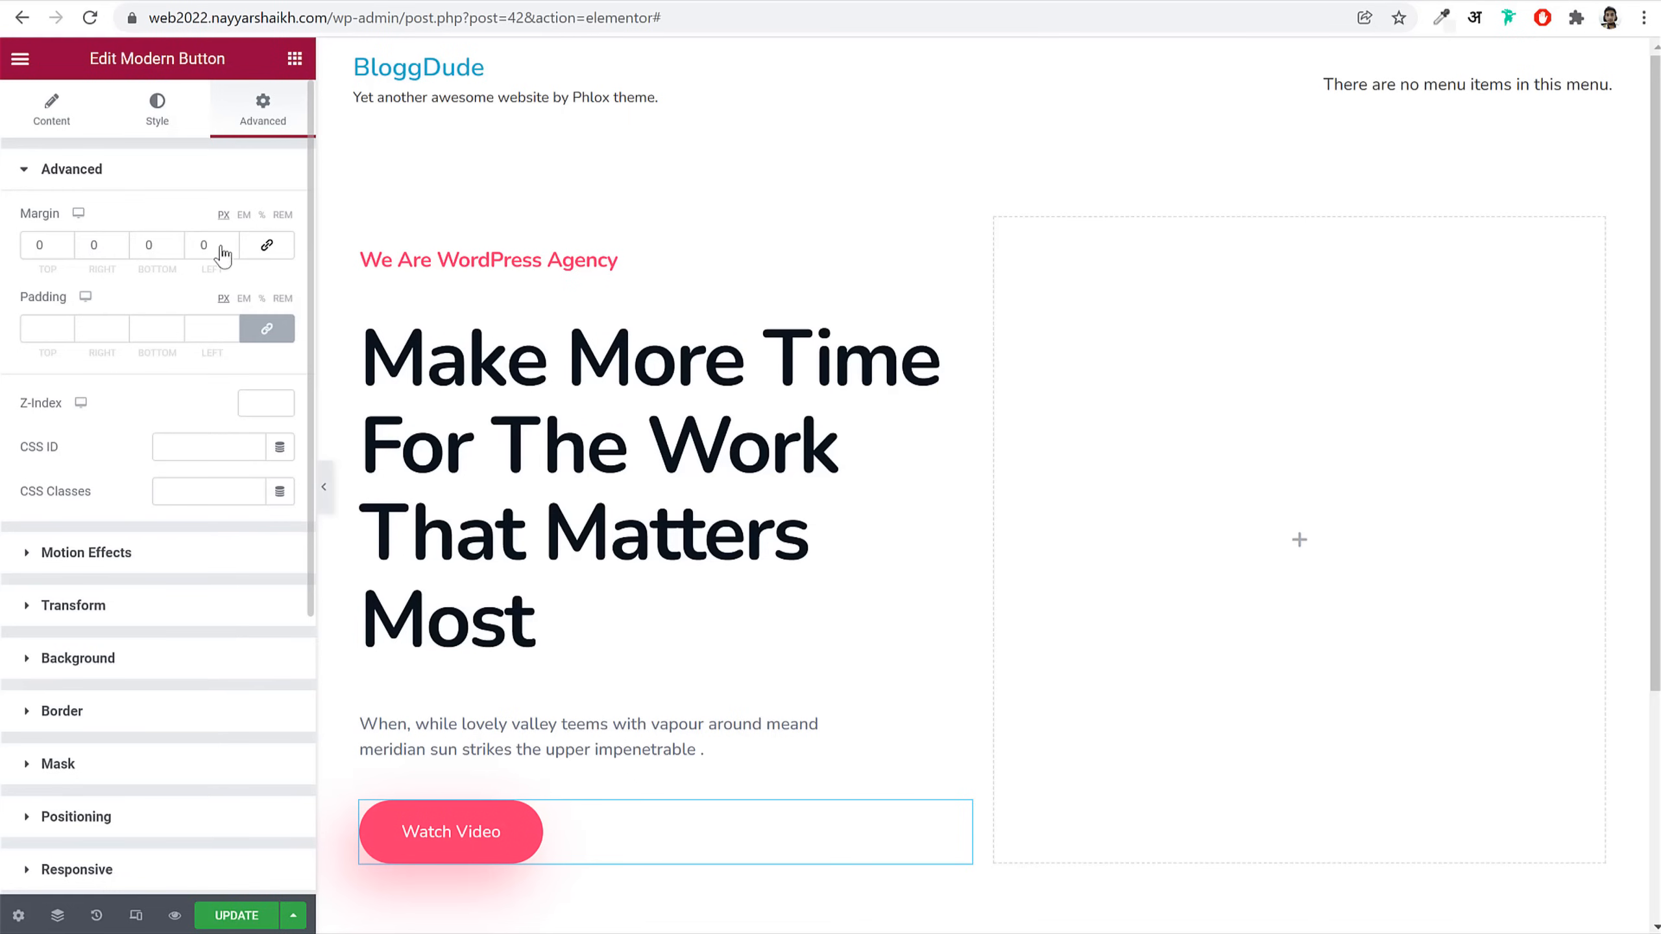
left_click(90, 246)
scroll(205, 681, "down", 5)
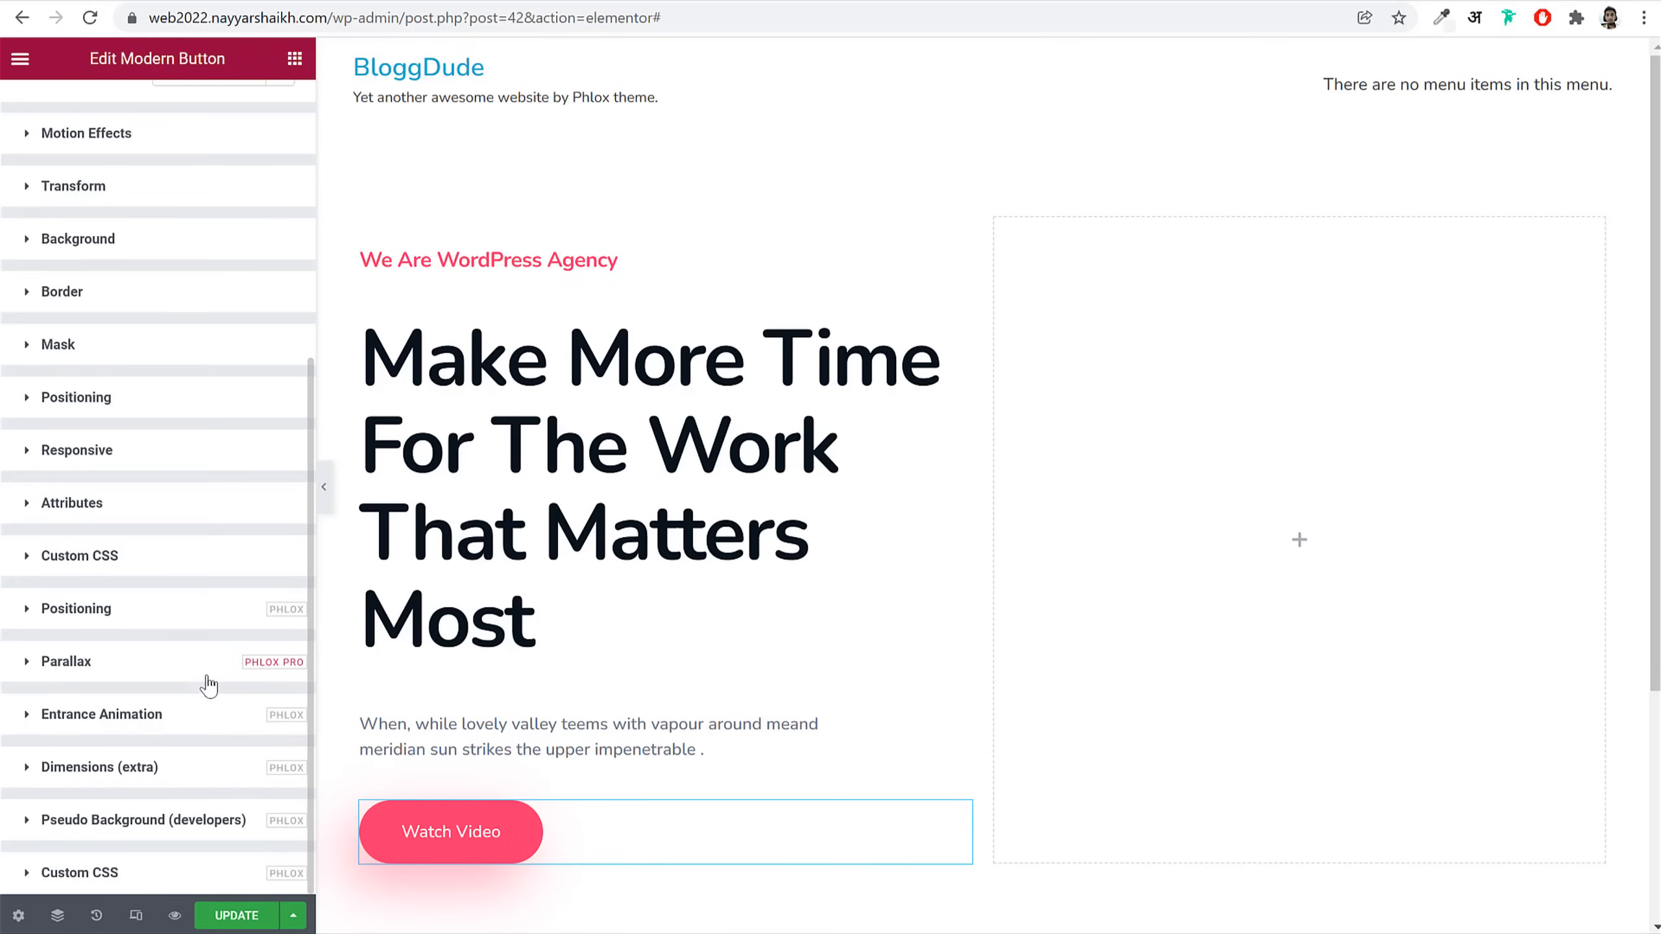
left_click(75, 399)
left_click(232, 546)
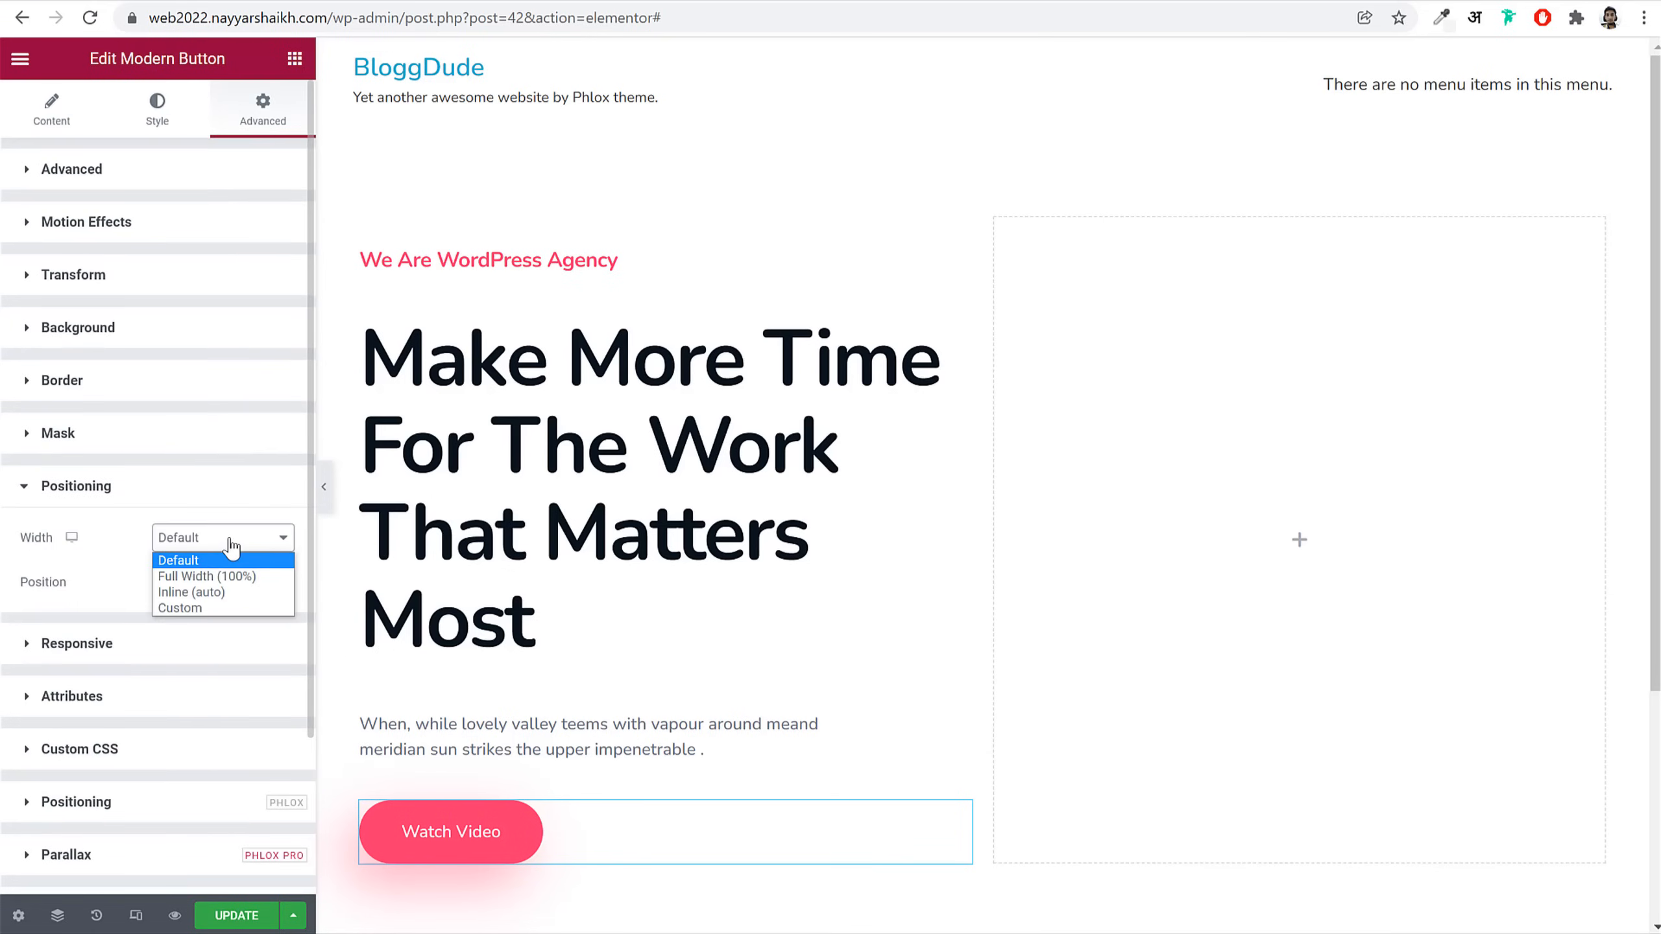
left_click(222, 594)
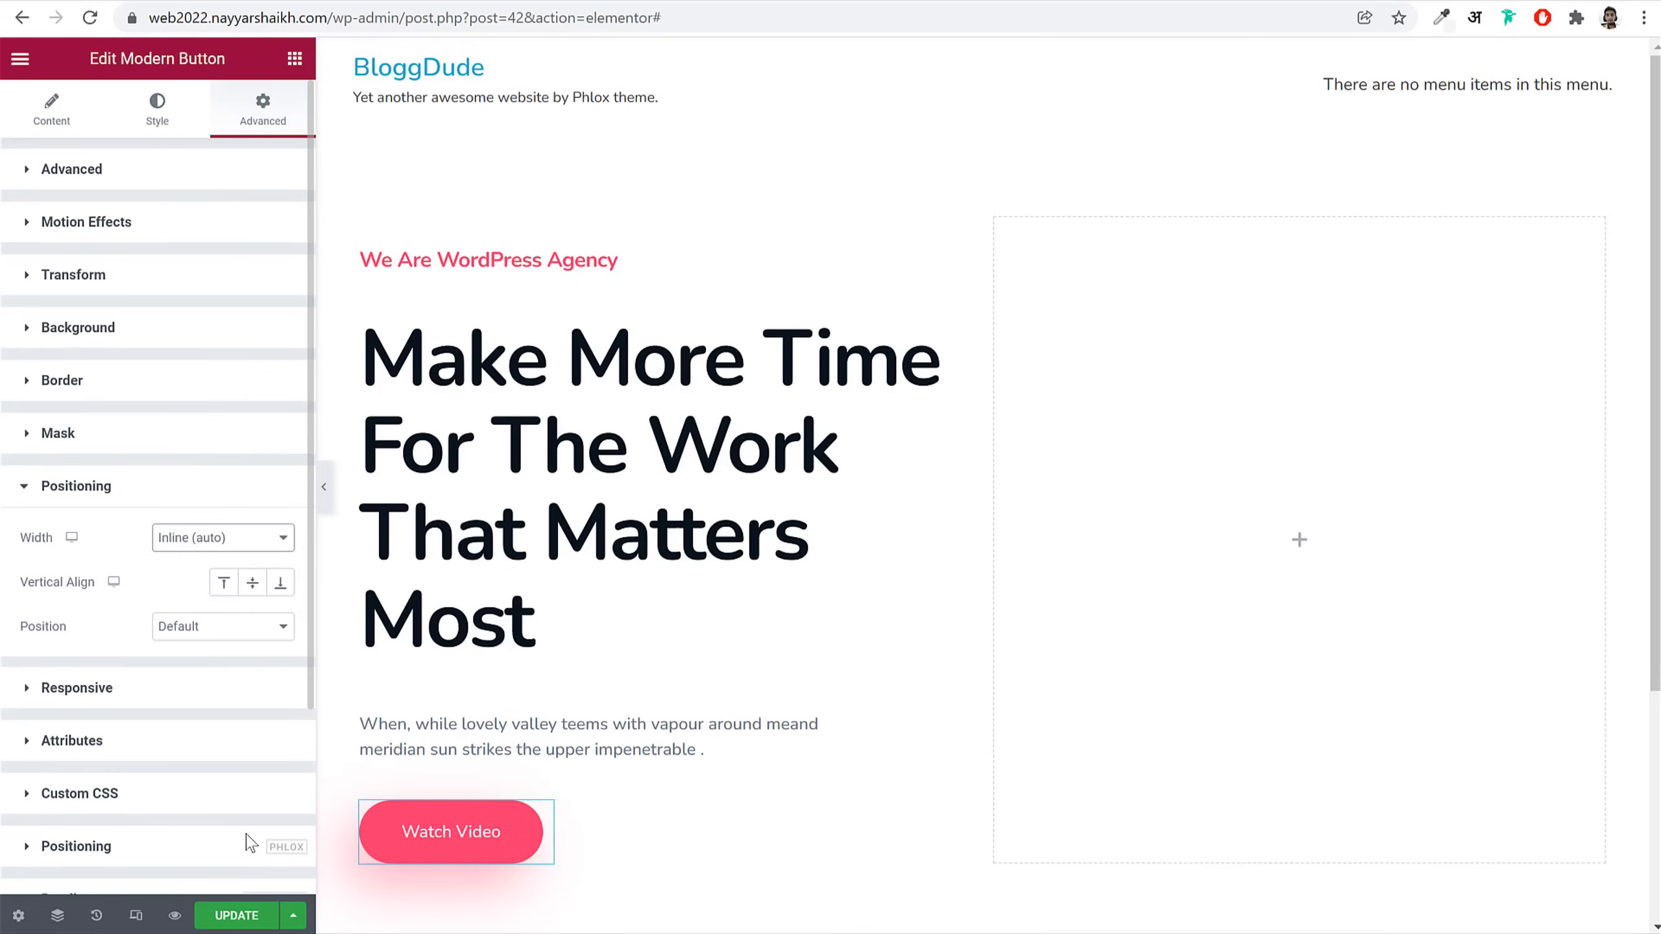
left_click(249, 917)
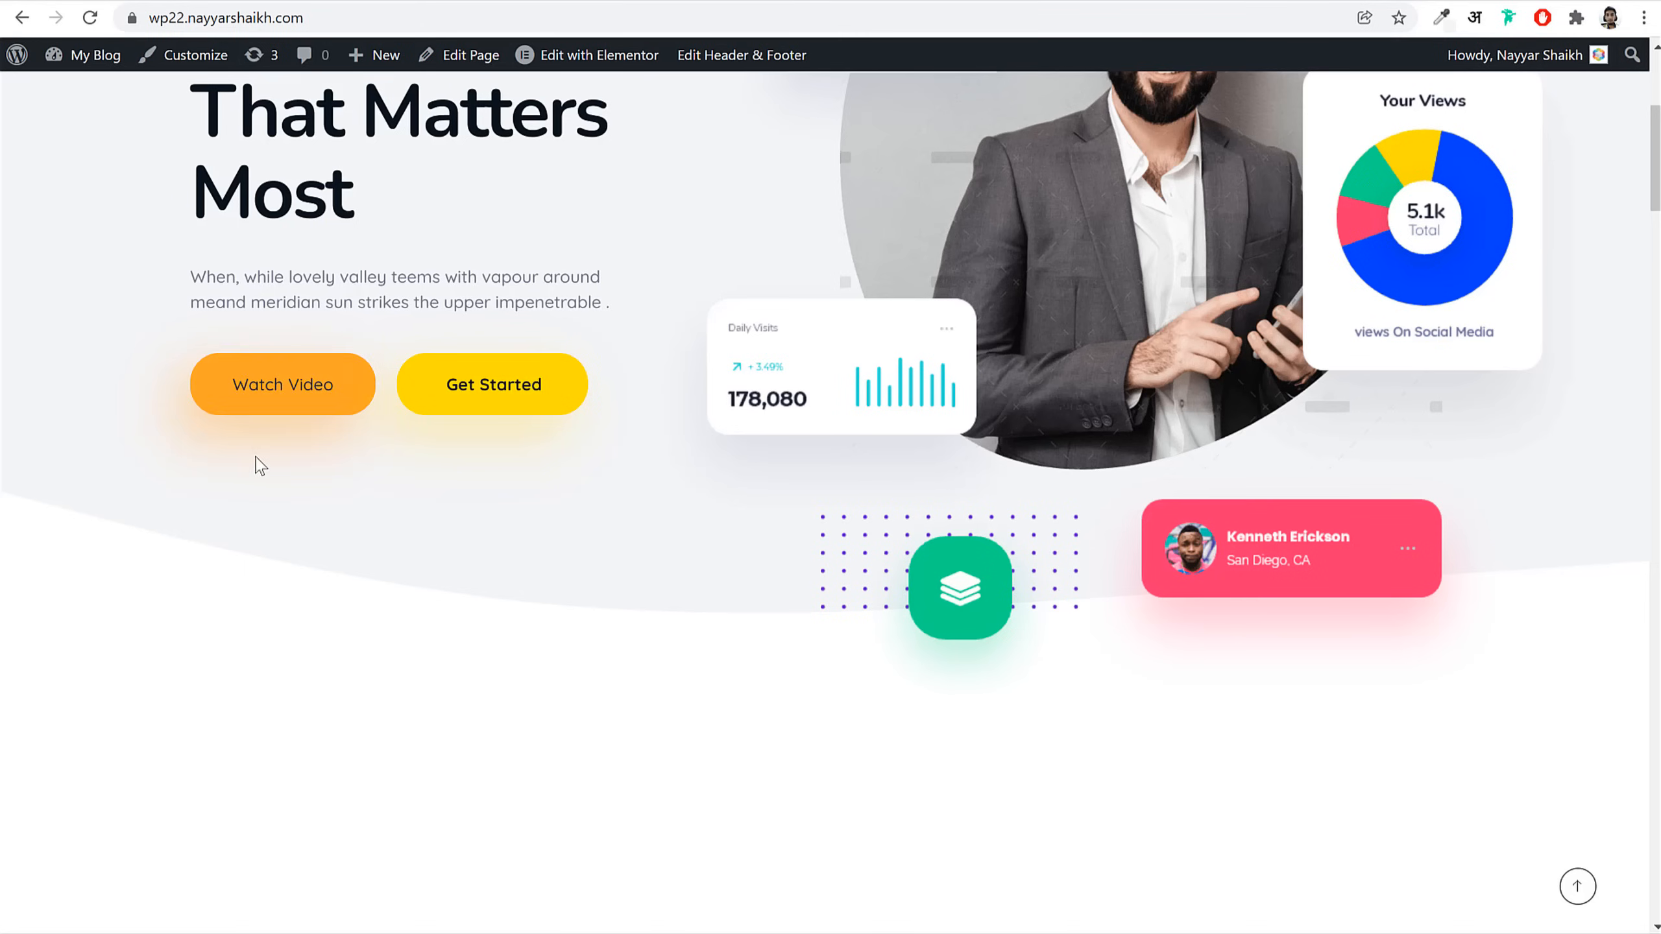
Step: Inspect the live Get Started button, select its yellow #fcdc00 value, then close DevTools
right_click(474, 424)
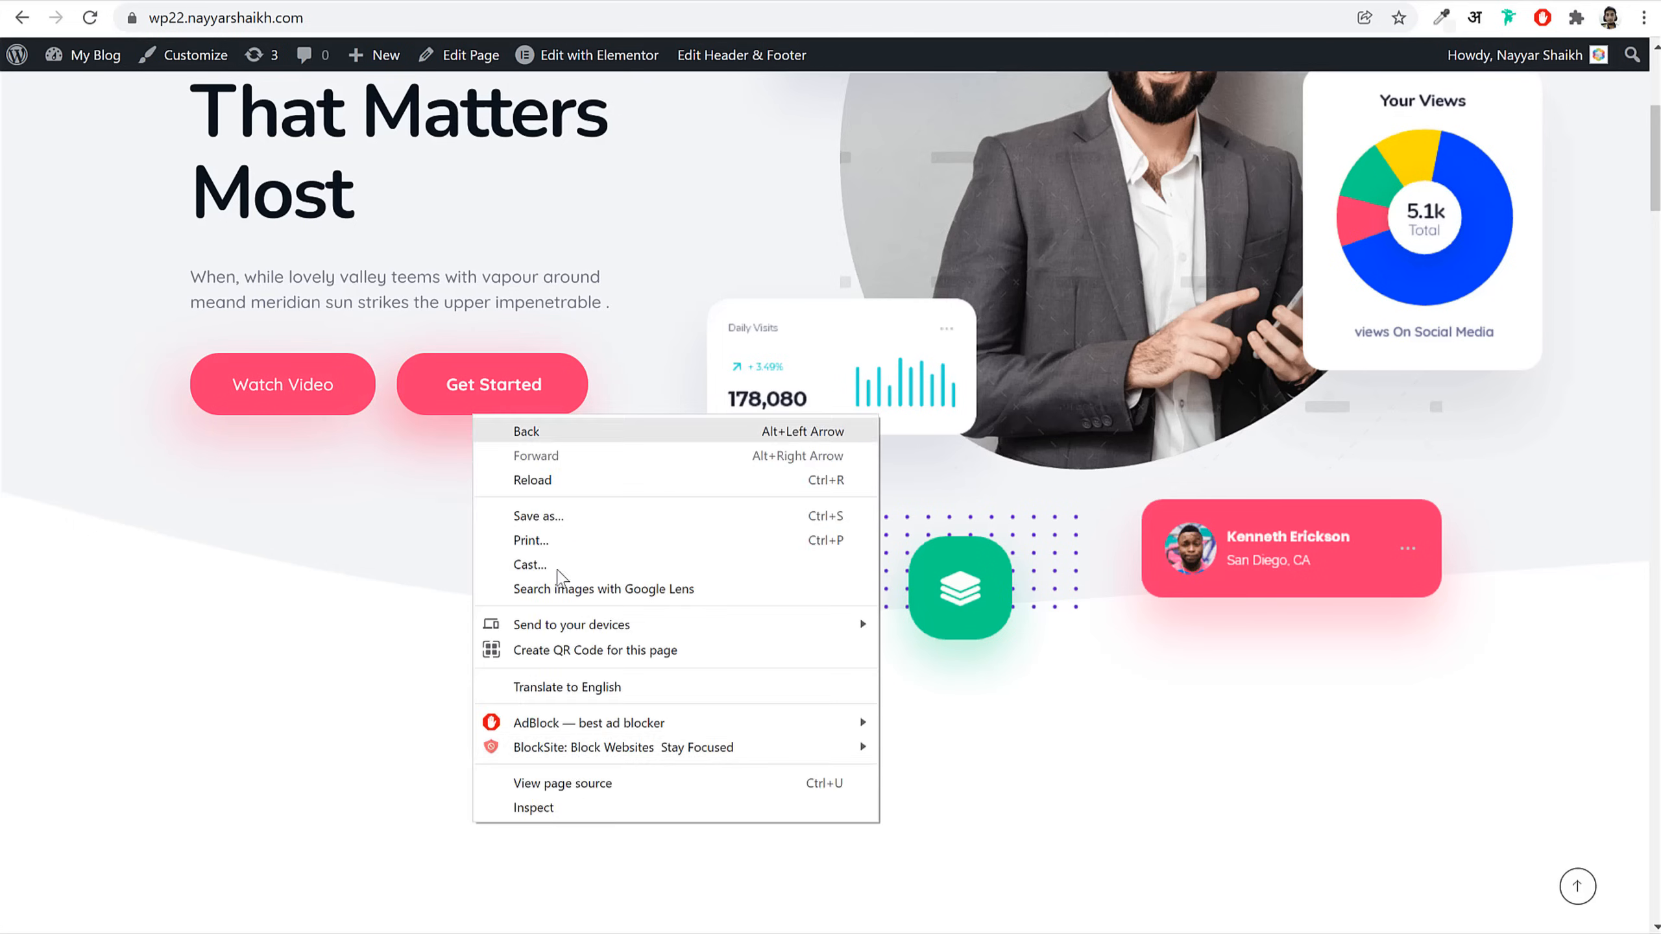
left_click(575, 815)
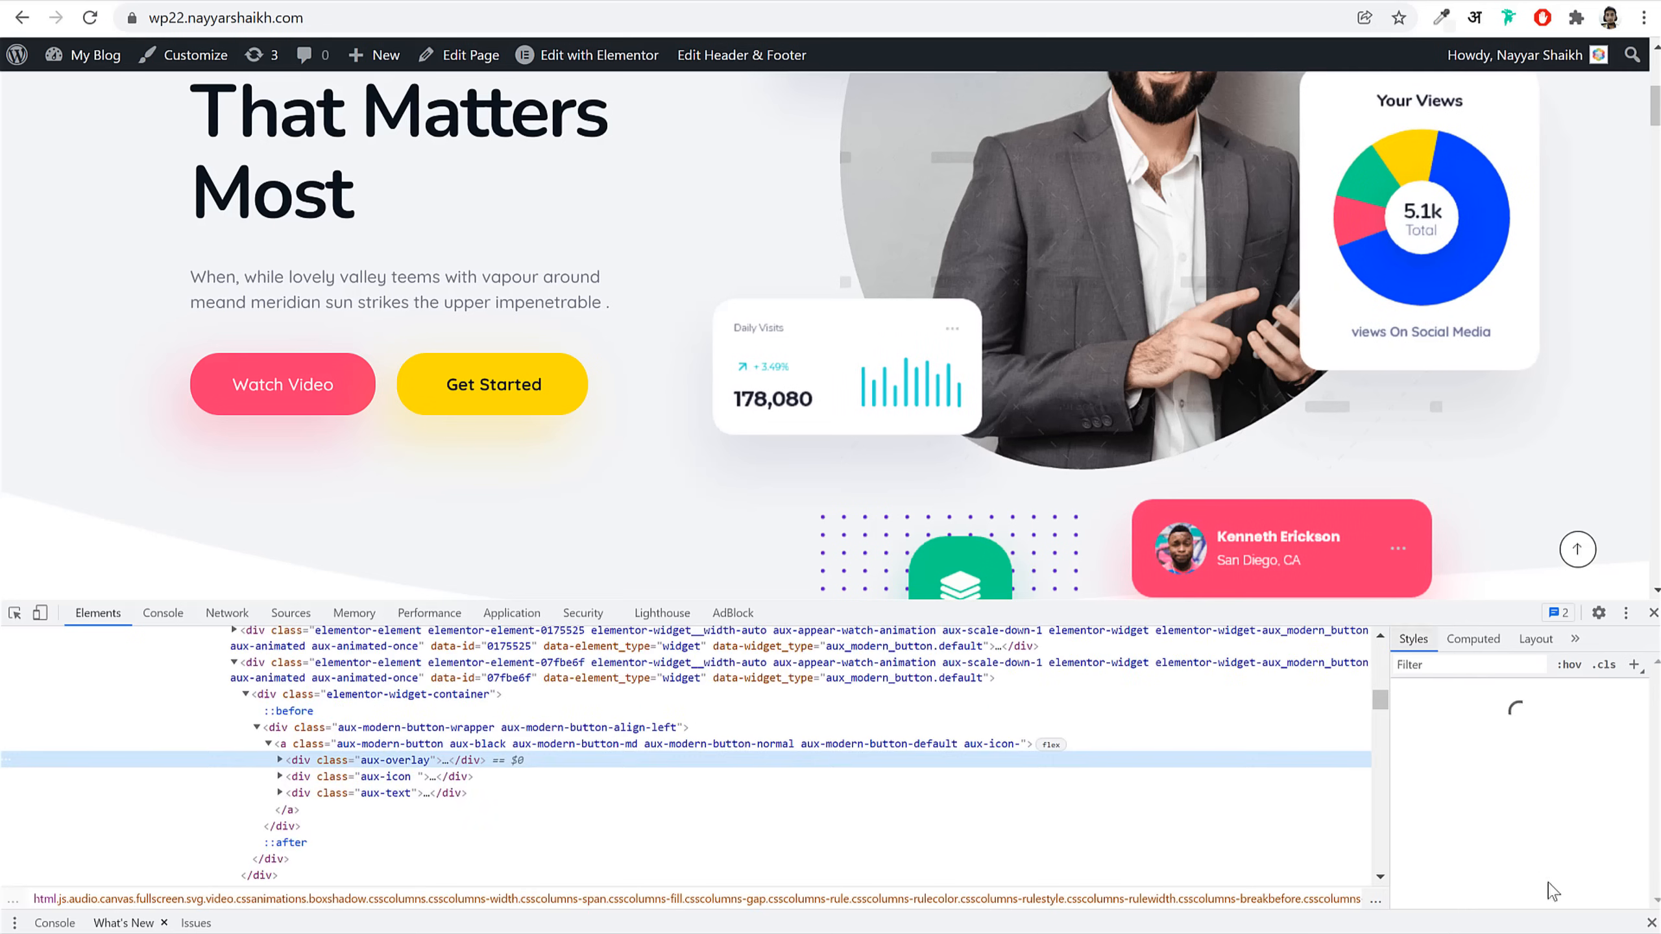
scroll(1555, 840, "down", 2)
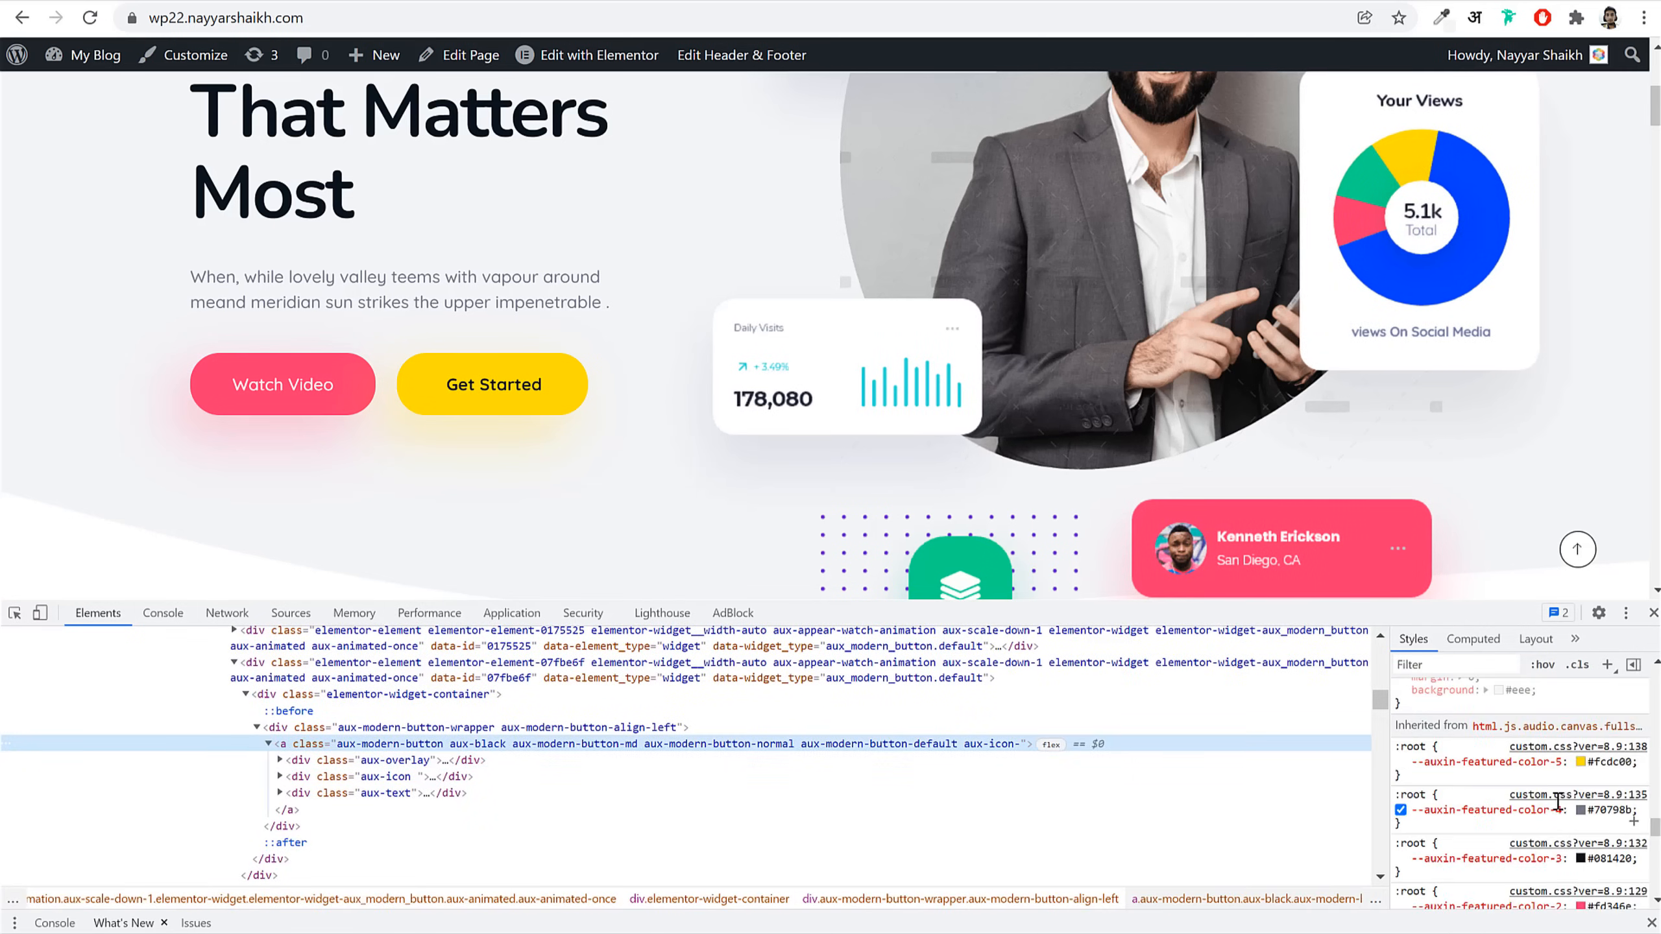
left_click(1616, 764)
key("ctrl+c")
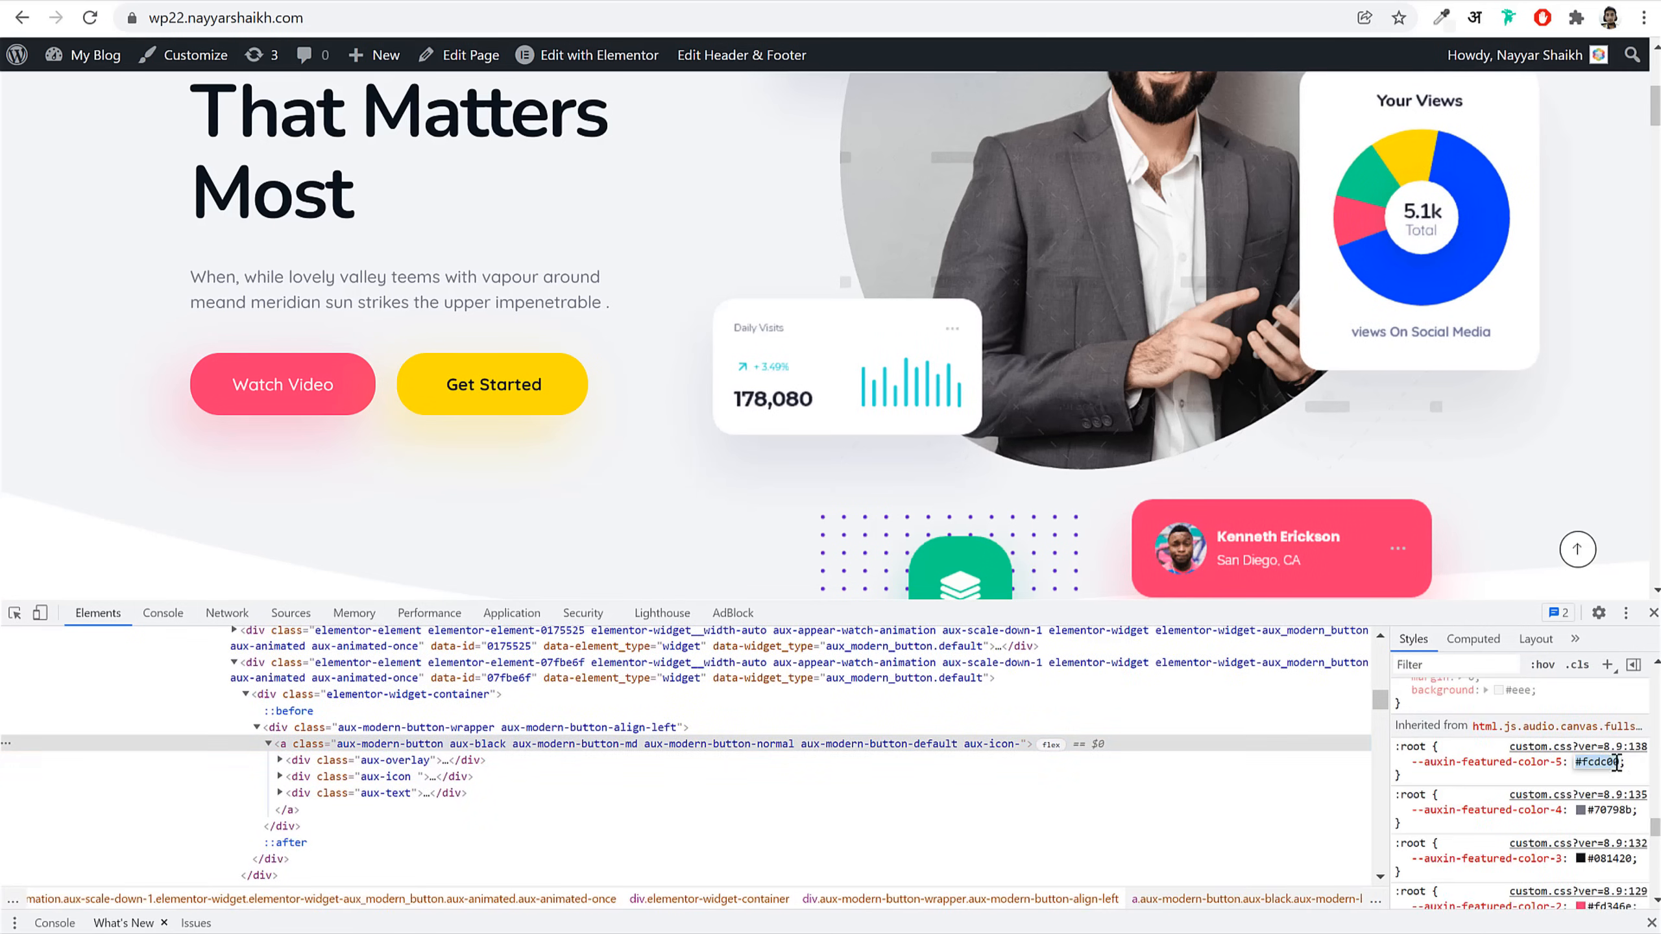
left_click(1653, 614)
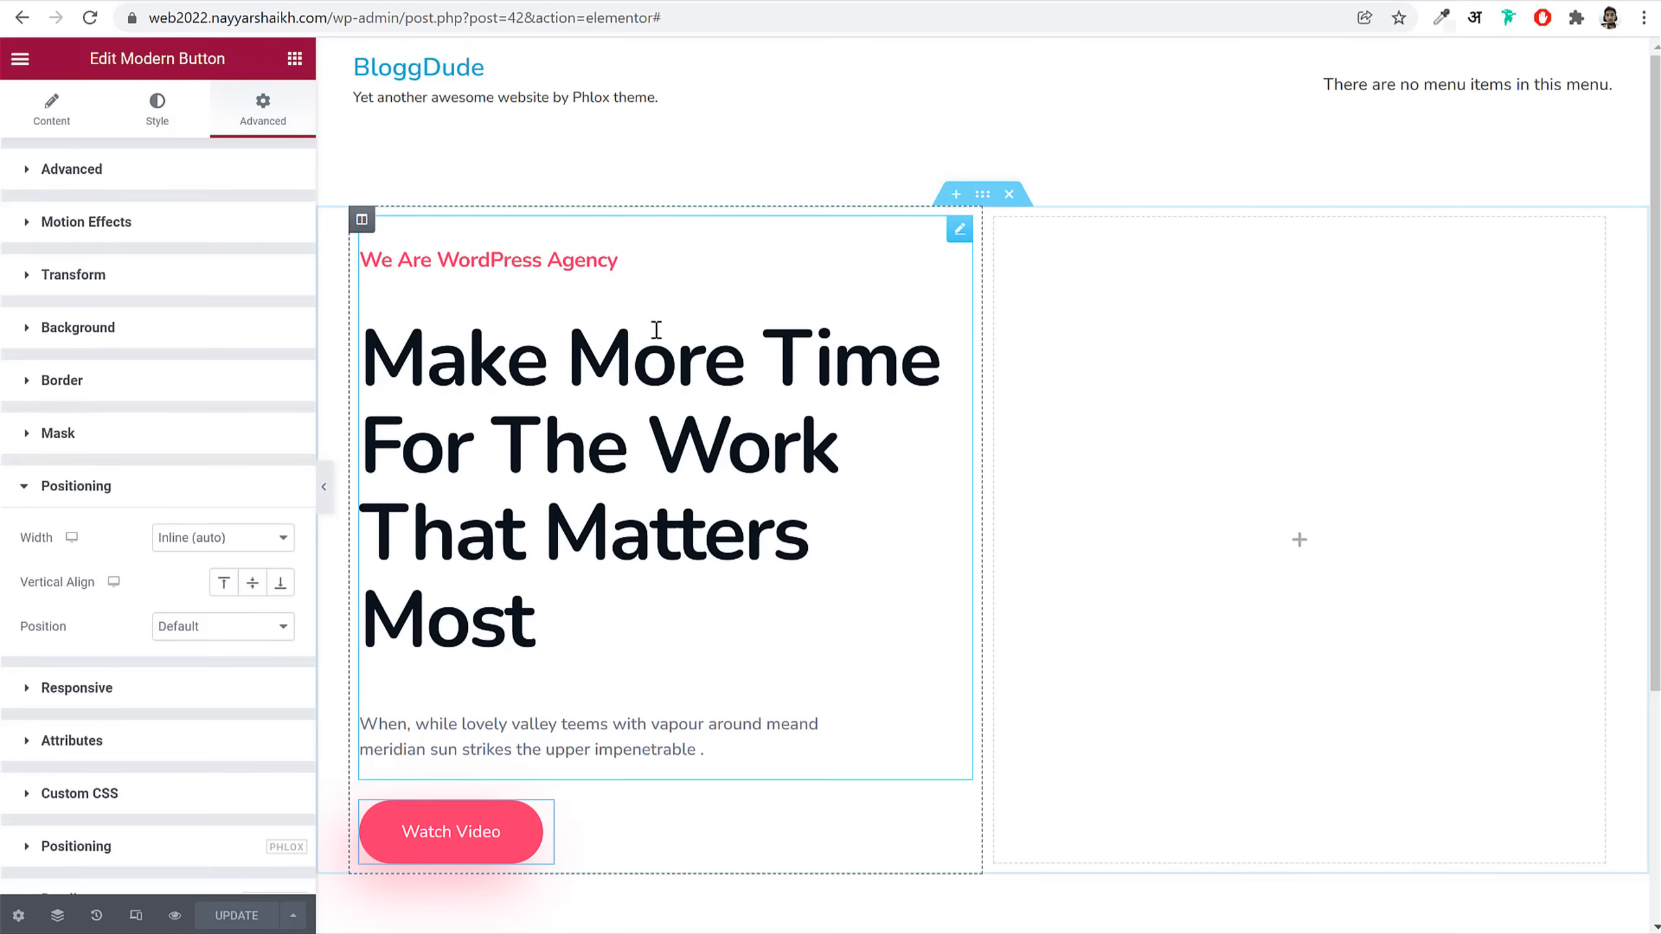
Step: Set a Classic #fcdc00 hover background and save it as the global colour 'Yellow'
left_click(134, 116)
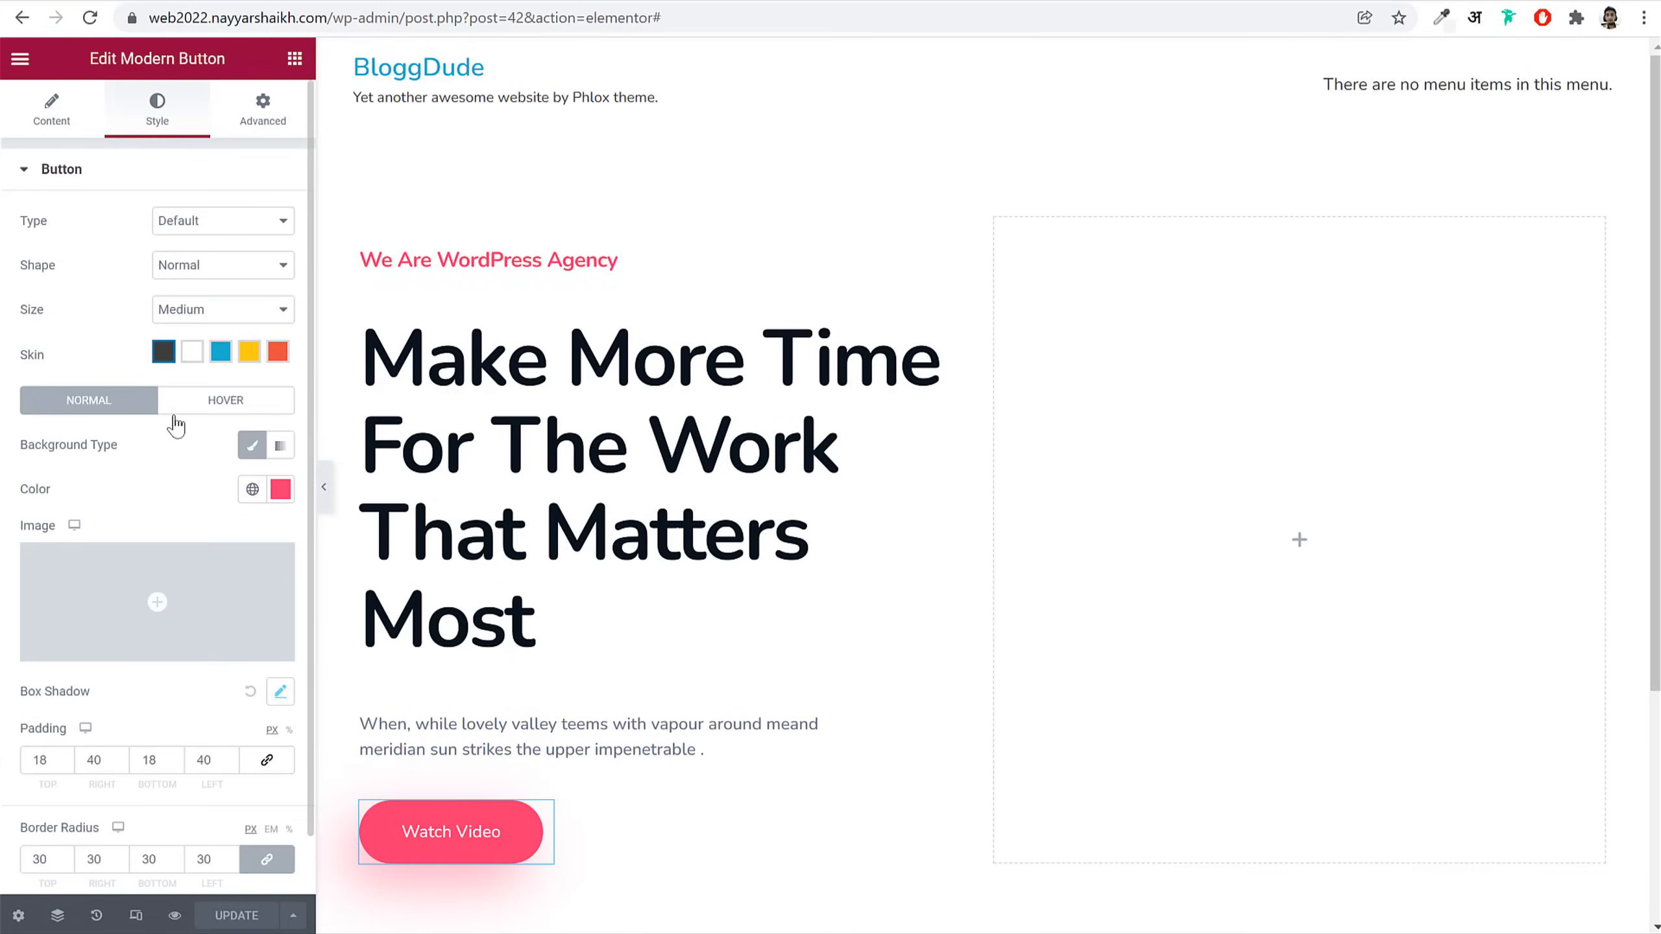
left_click(222, 401)
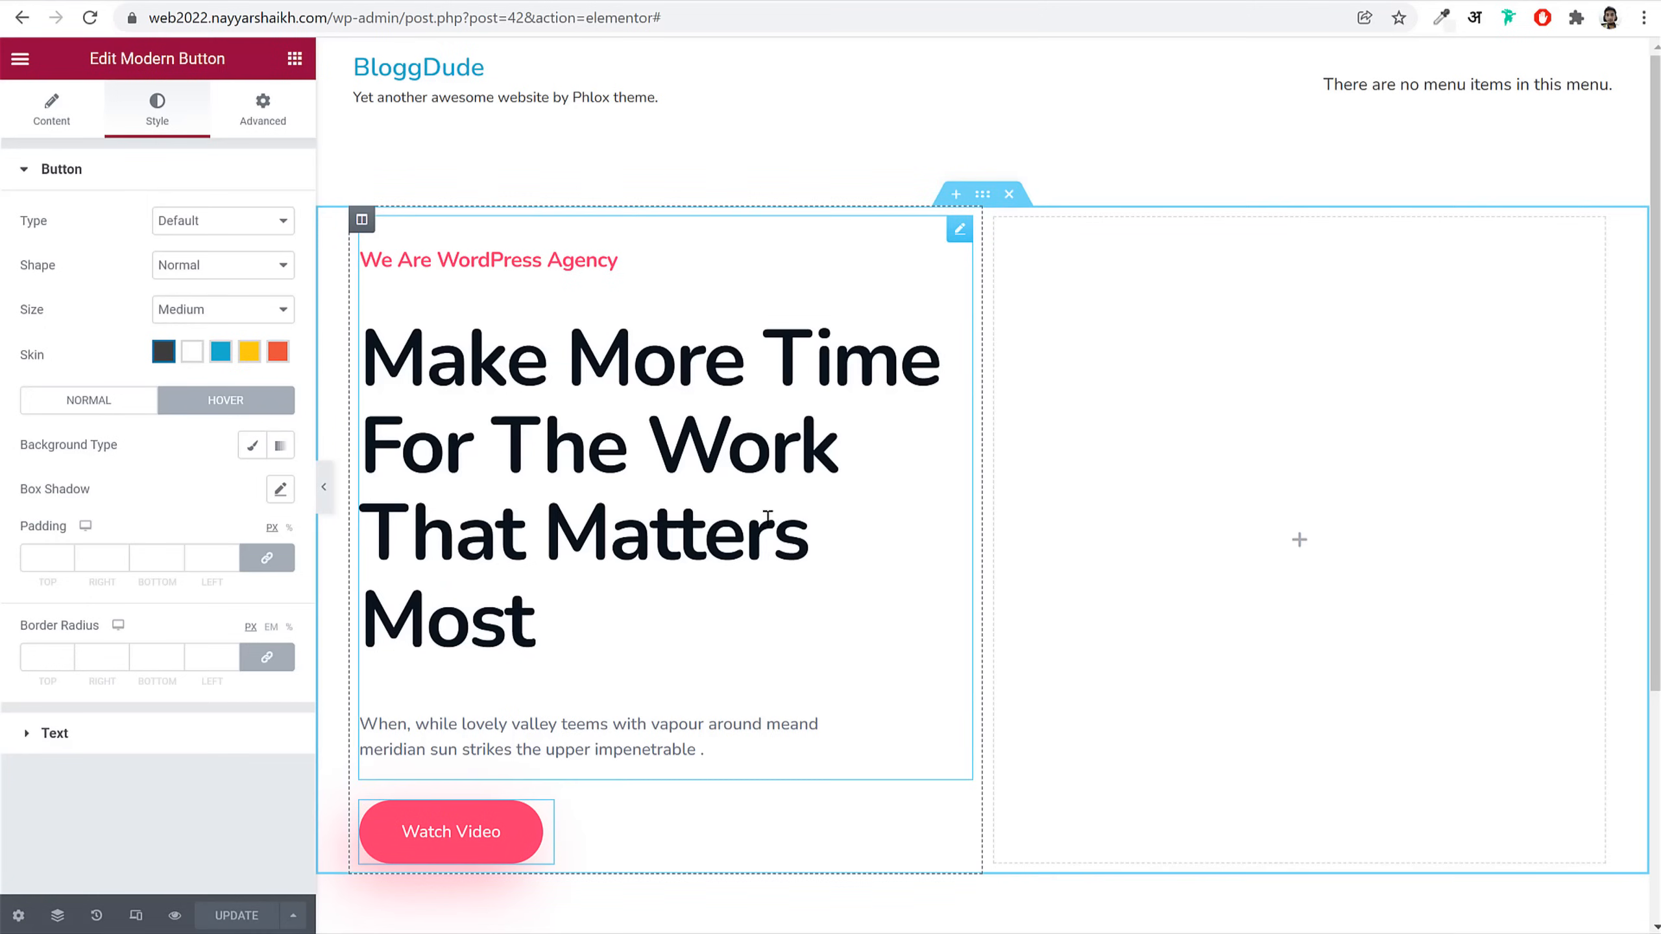
scroll(834, 509, "down", 3)
left_click(252, 446)
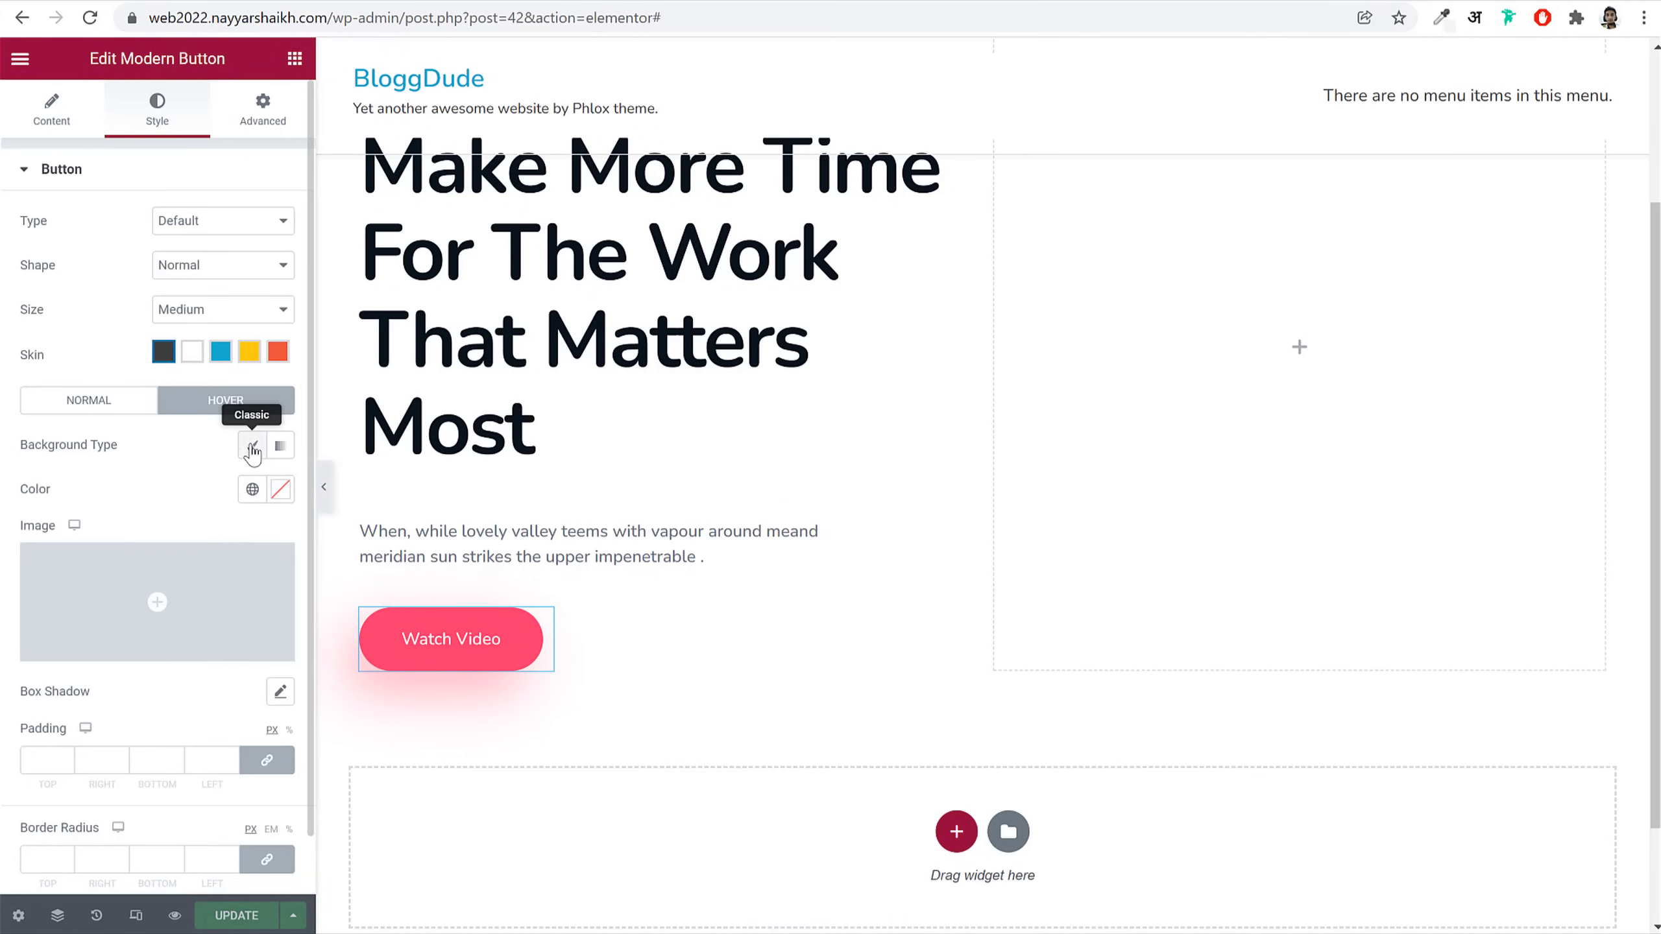
left_click(280, 489)
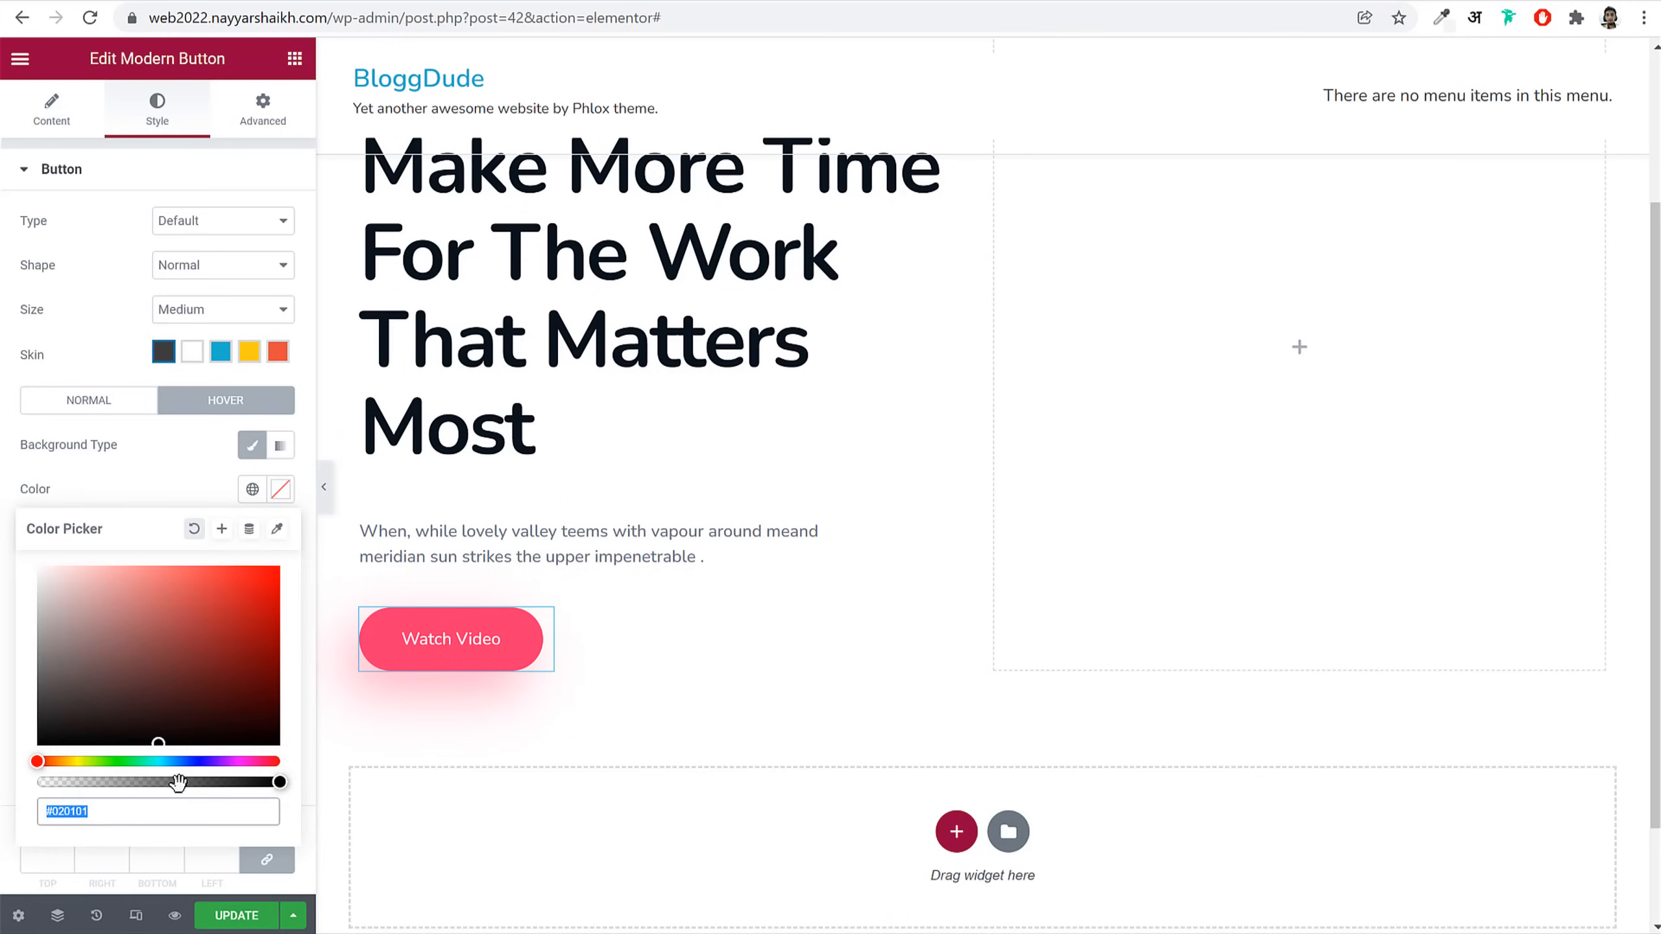
key("ctrl+v")
left_click(222, 529)
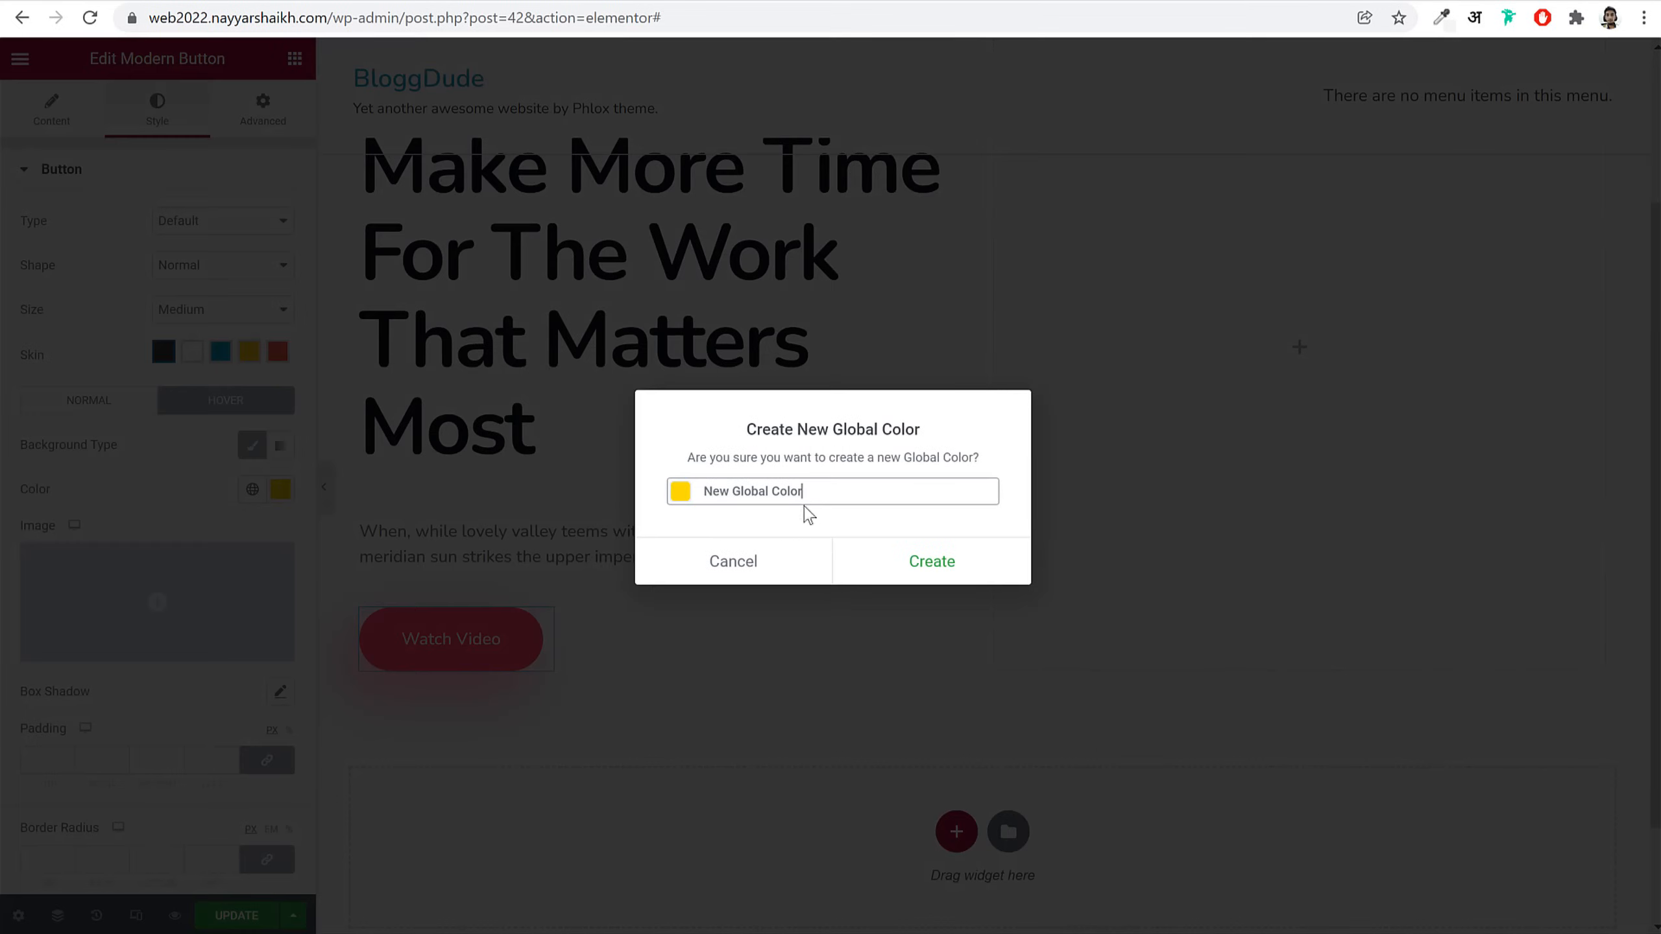
triple_click(802, 492)
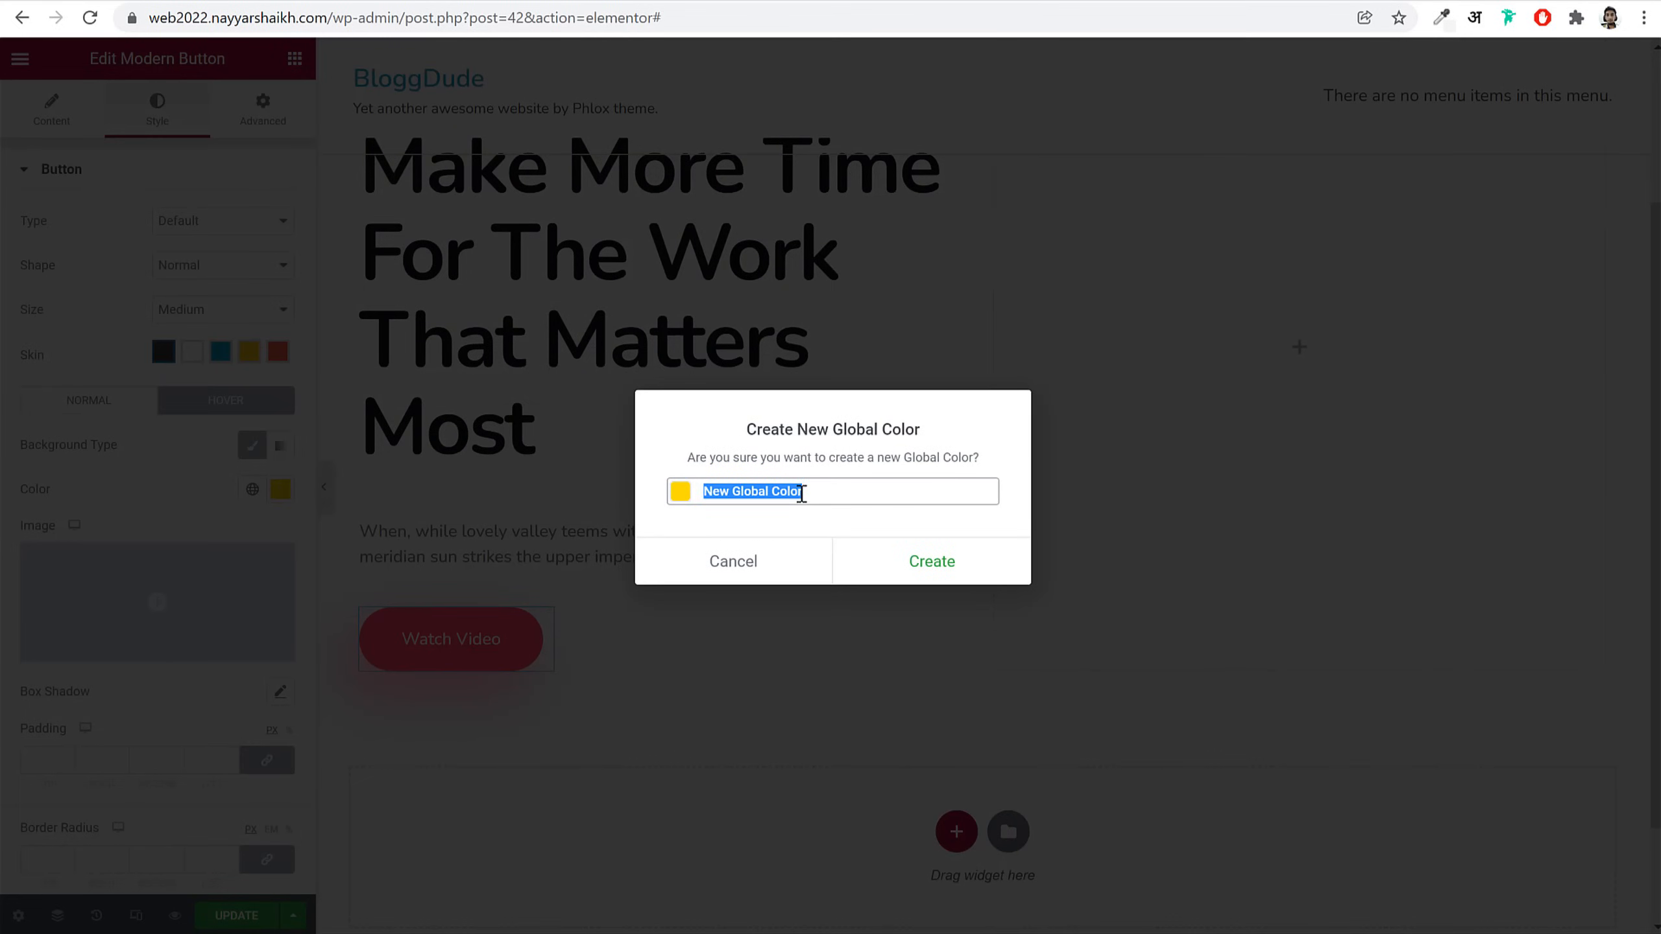
type("Yellow")
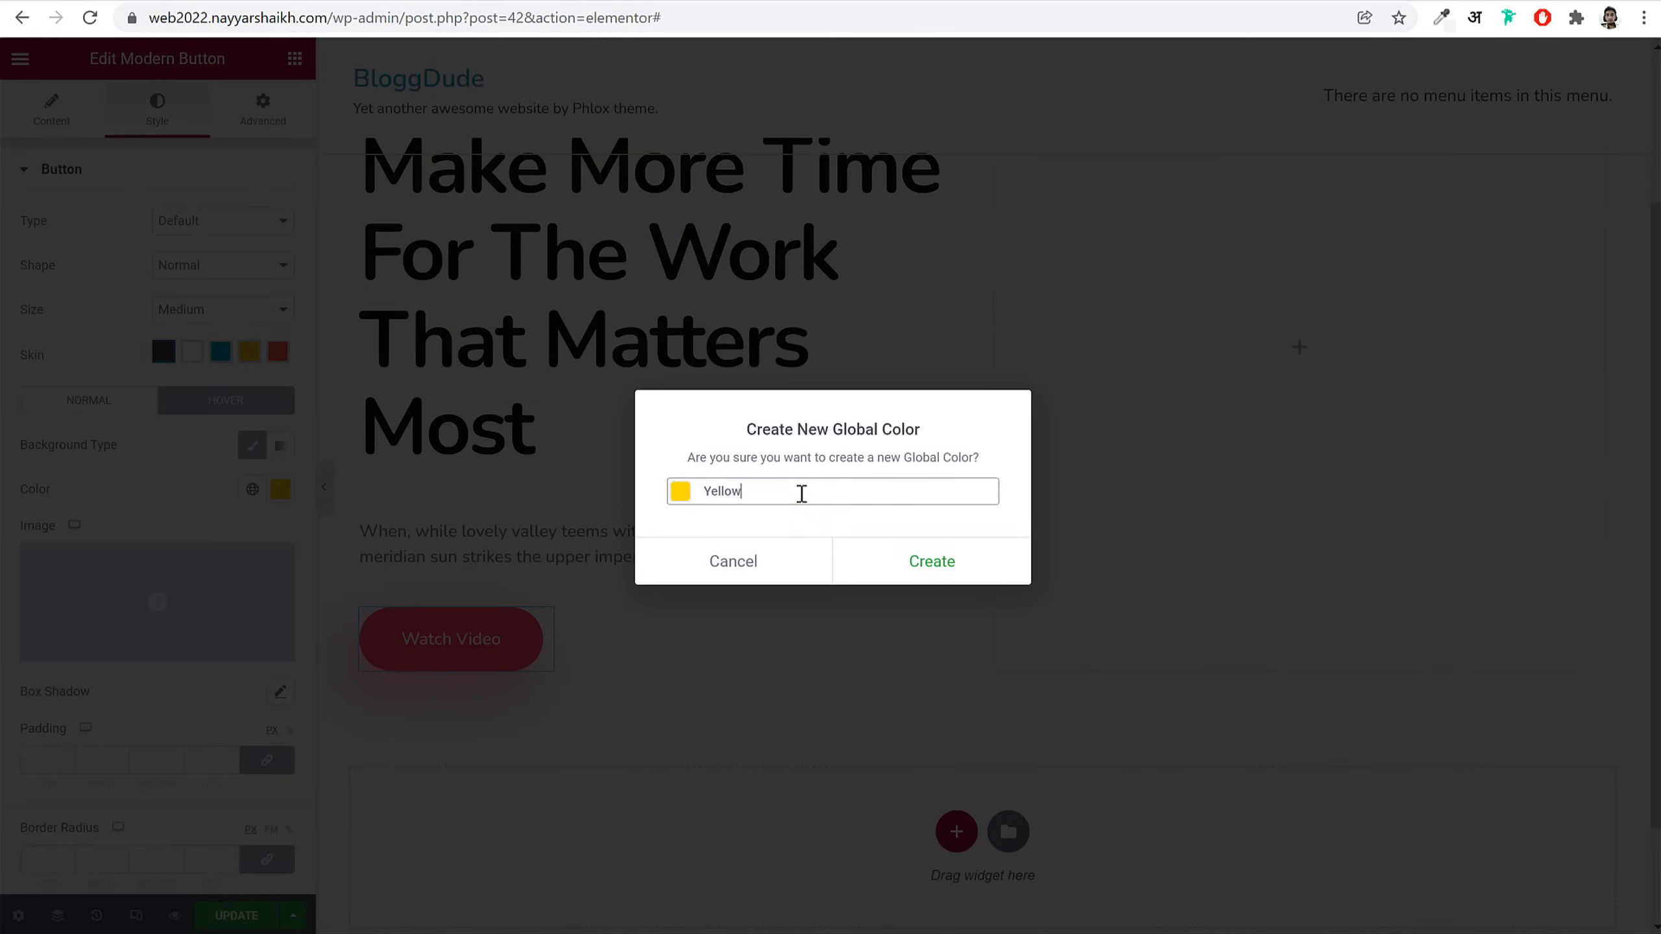
left_click(932, 570)
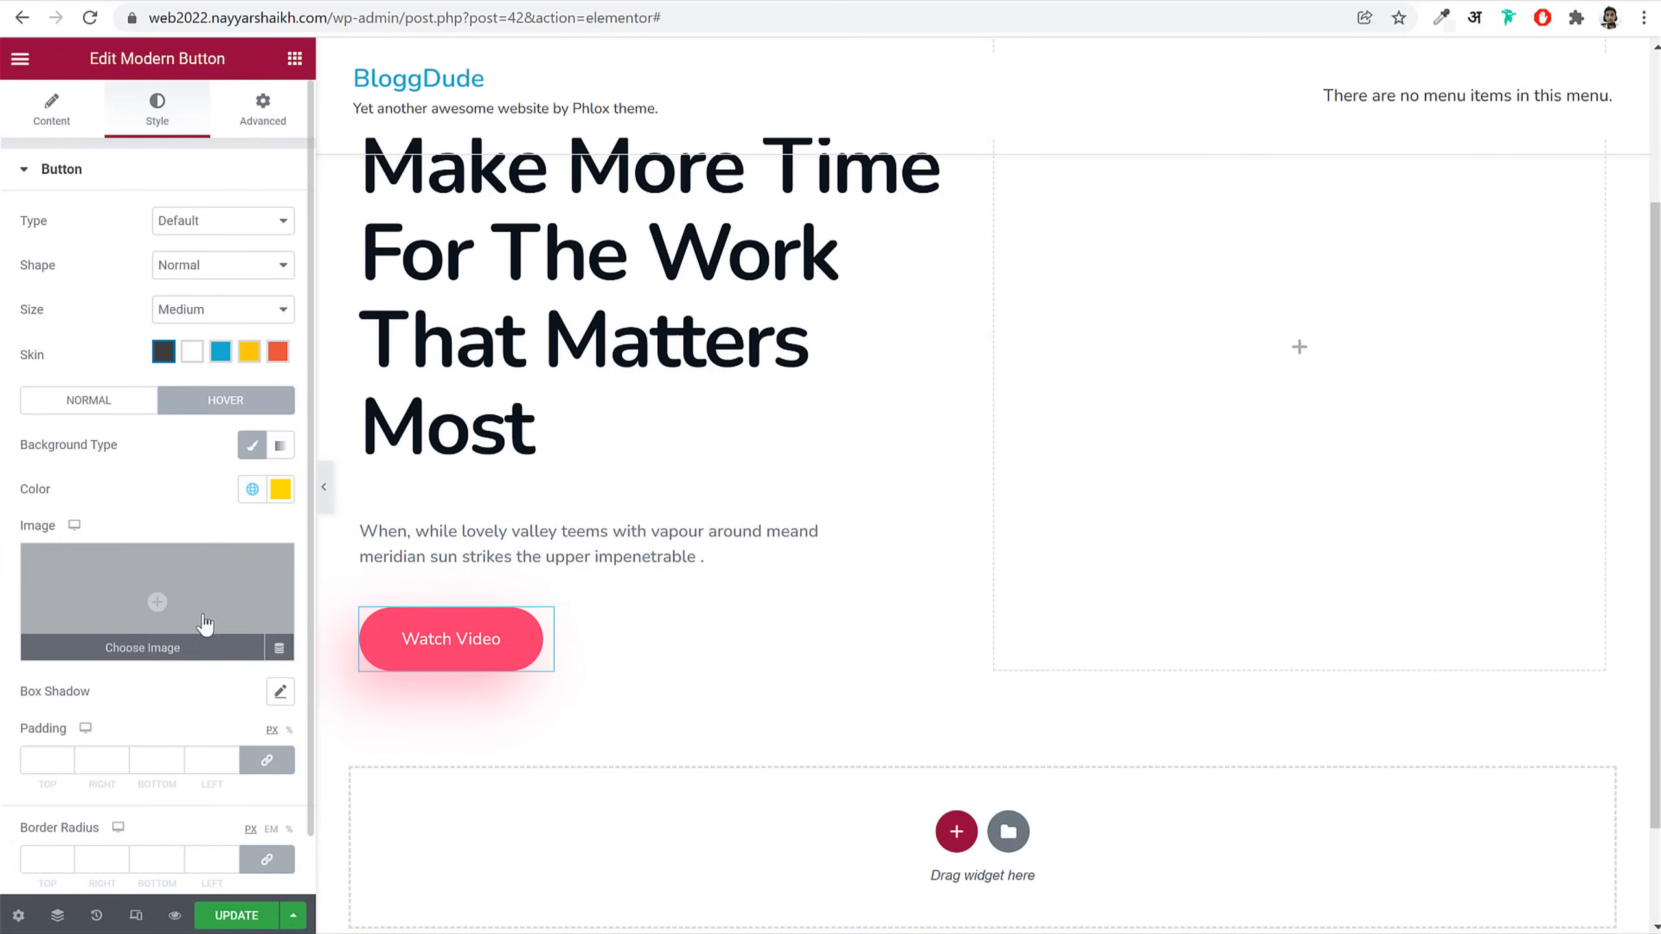
scroll(154, 590, "down", 1)
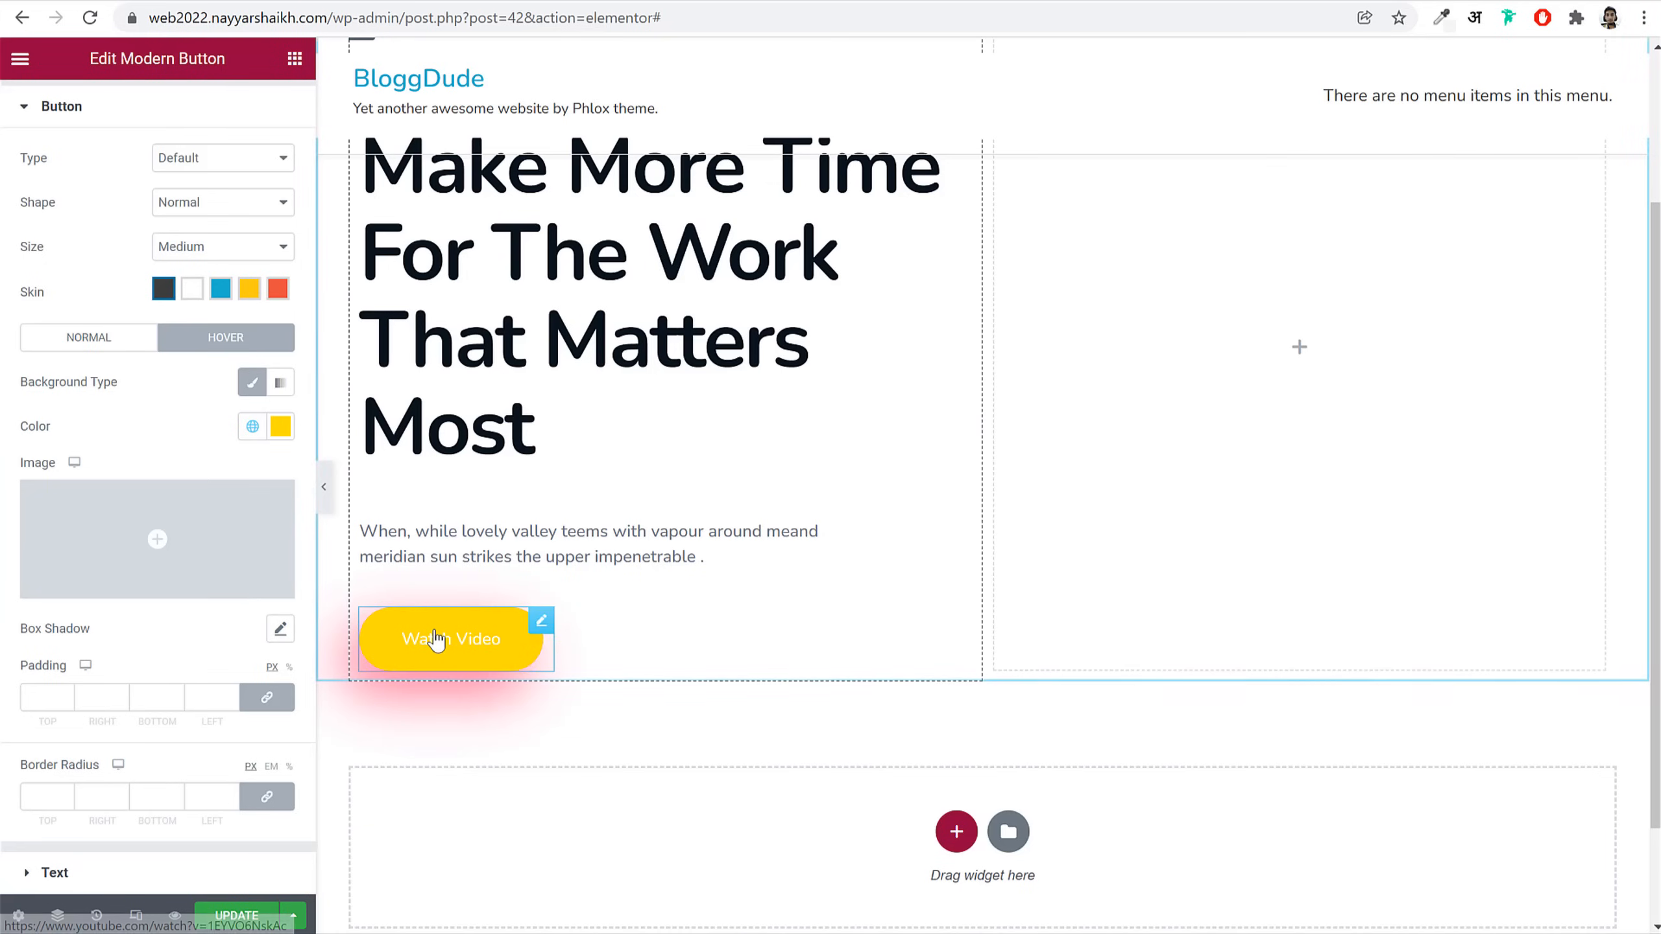
Step: Give the hover box shadow a semi-transparent yellow colour, offsets -15 and 20, blur 50
left_click(280, 629)
scroll(271, 628, "down", 1)
left_click(265, 612)
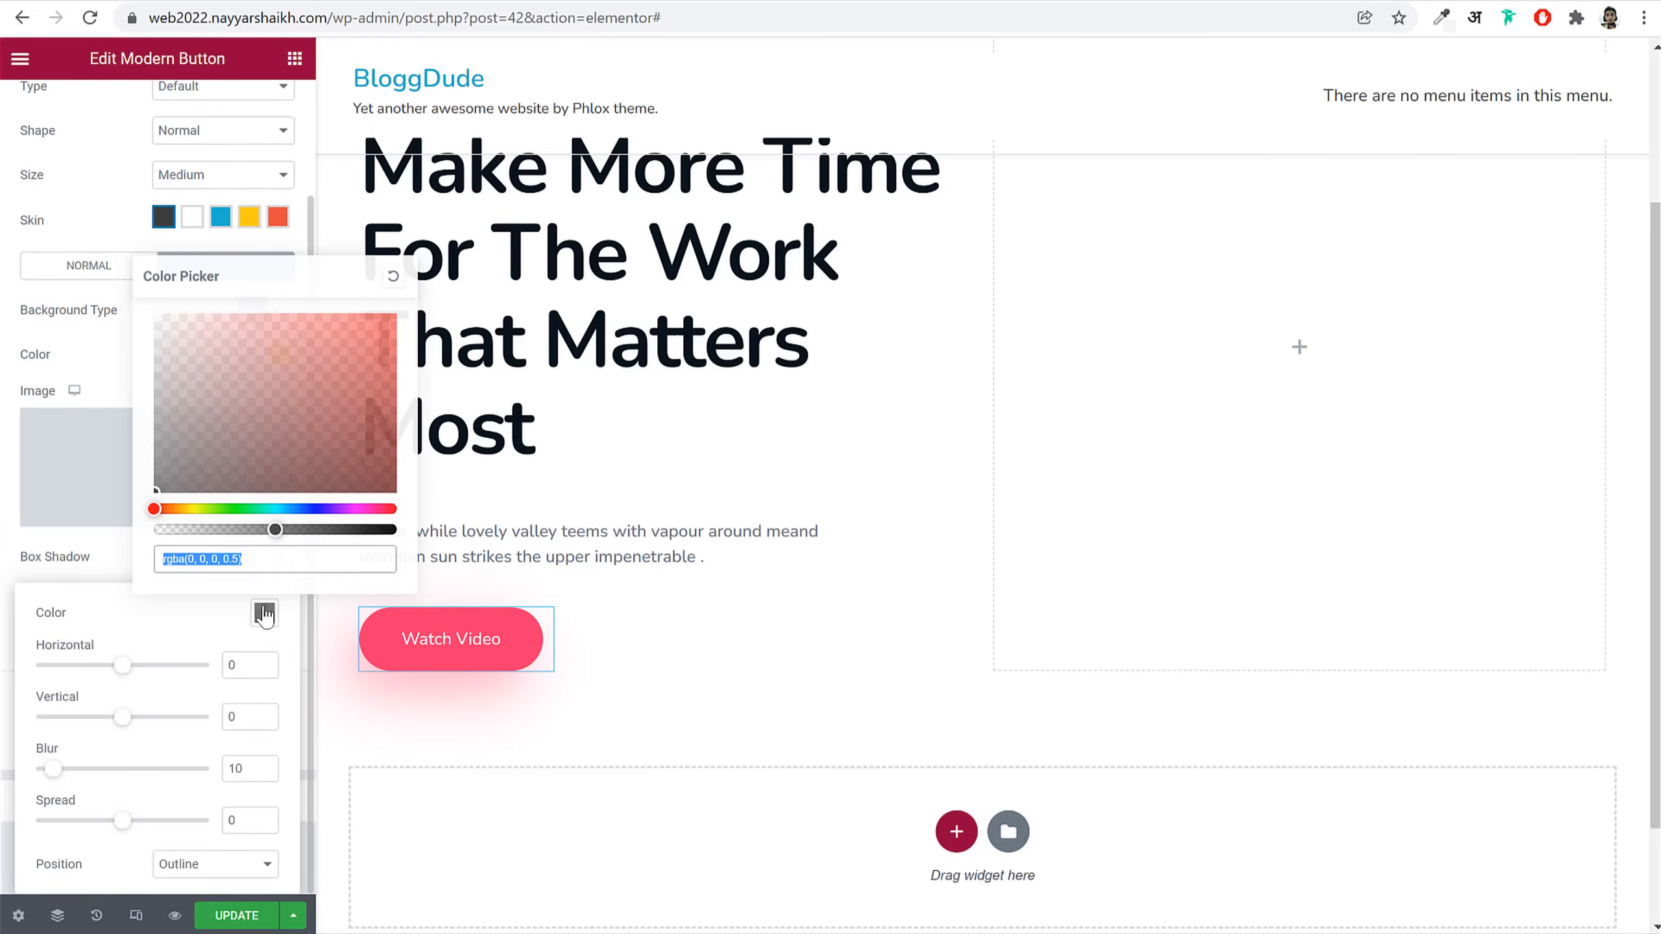
key("ctrl+v")
left_click(237, 668)
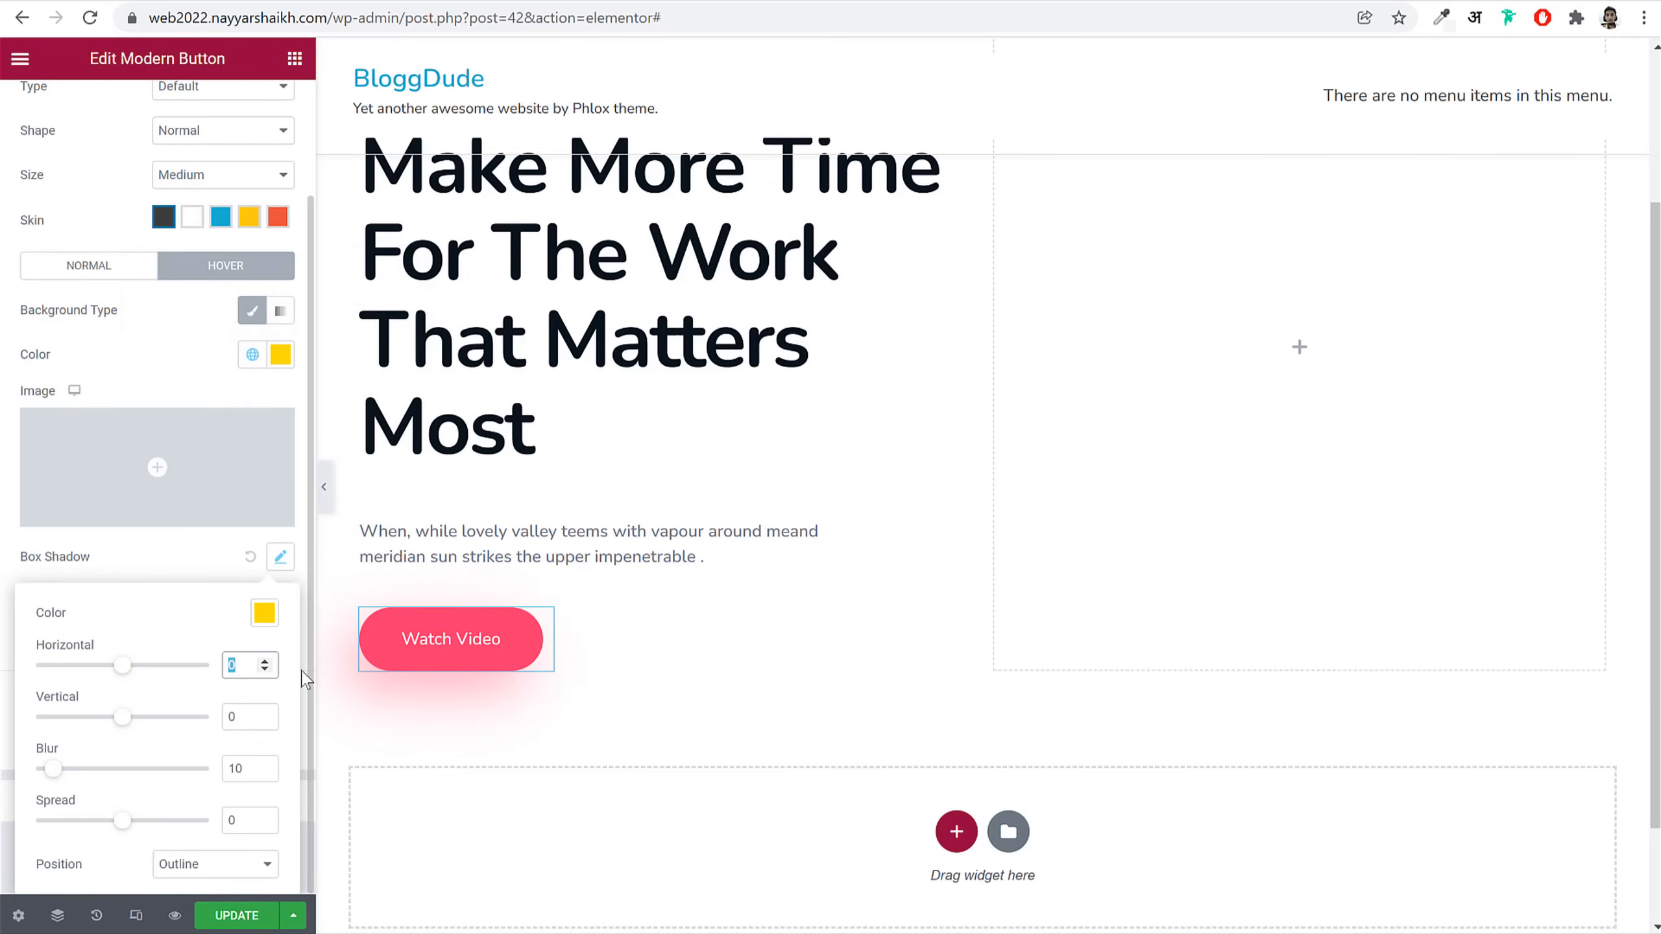
type("-15")
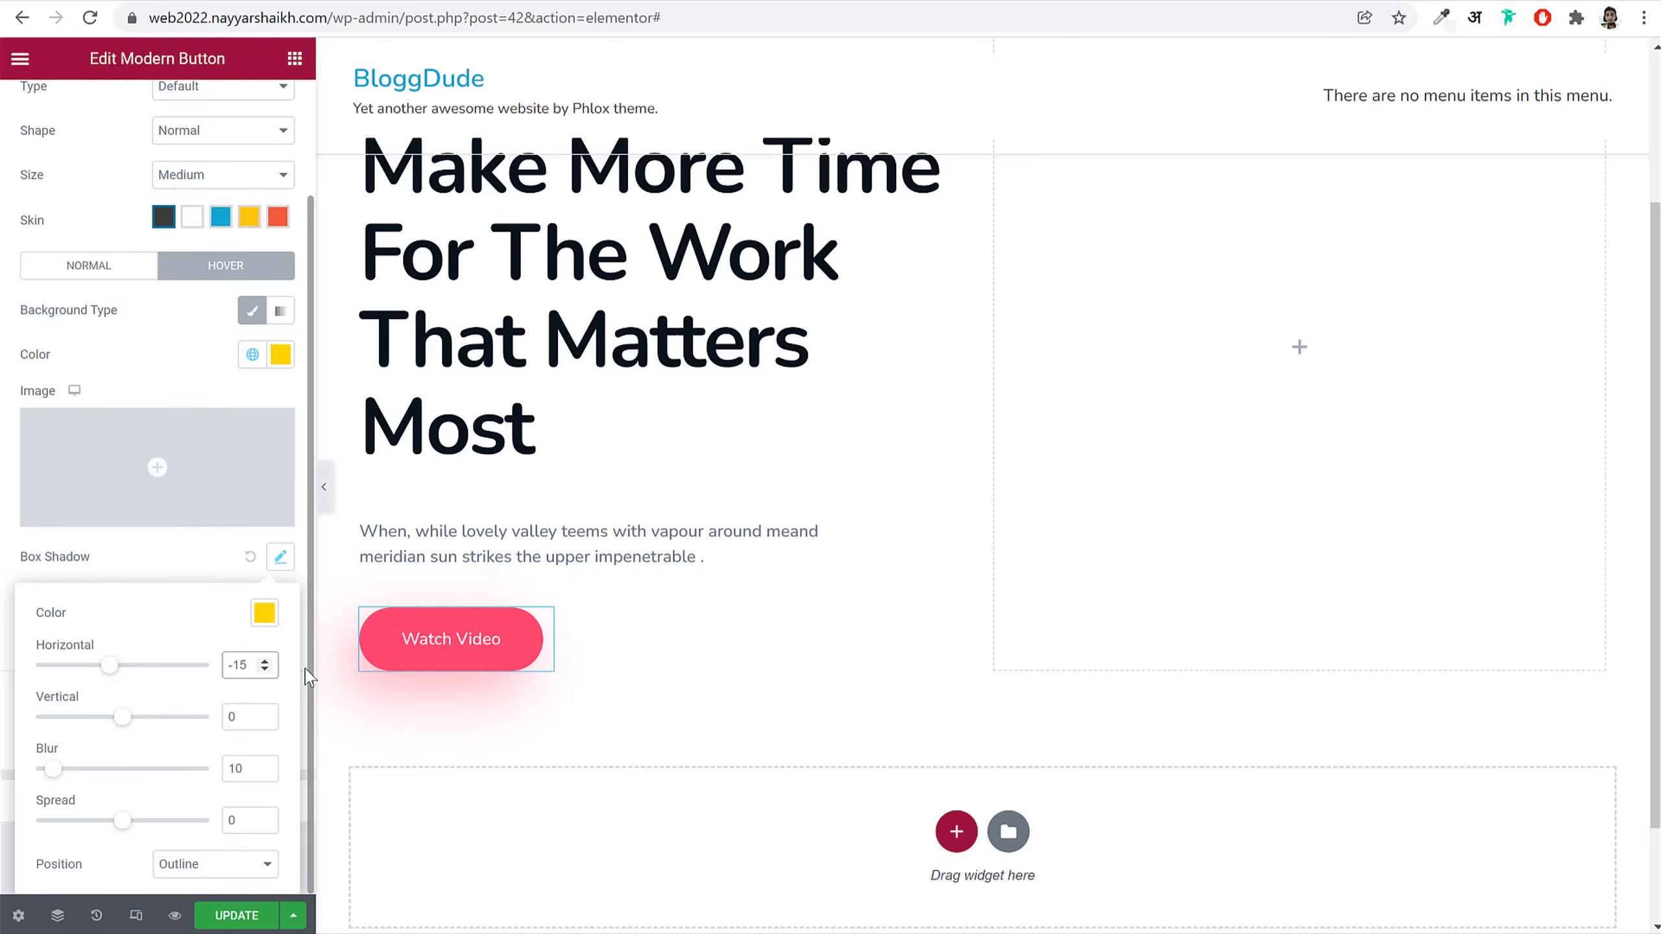
key("Tab")
key("Tab")
left_click_drag(242, 718, 207, 721)
type("20")
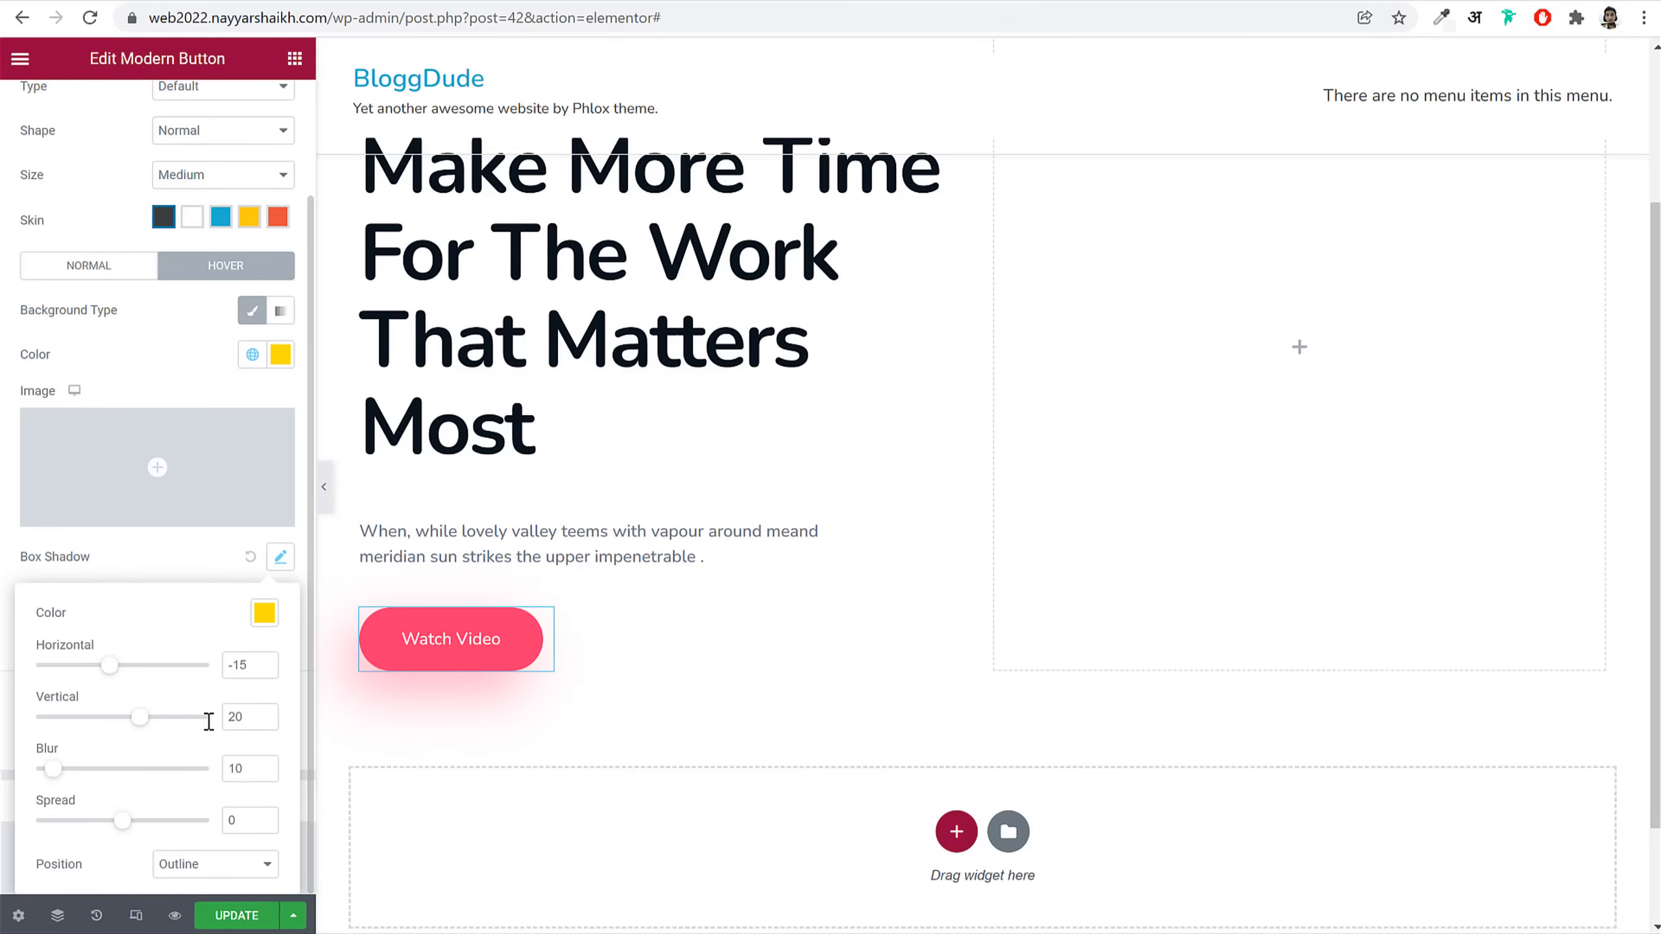
key("Tab")
type("50")
left_click(264, 614)
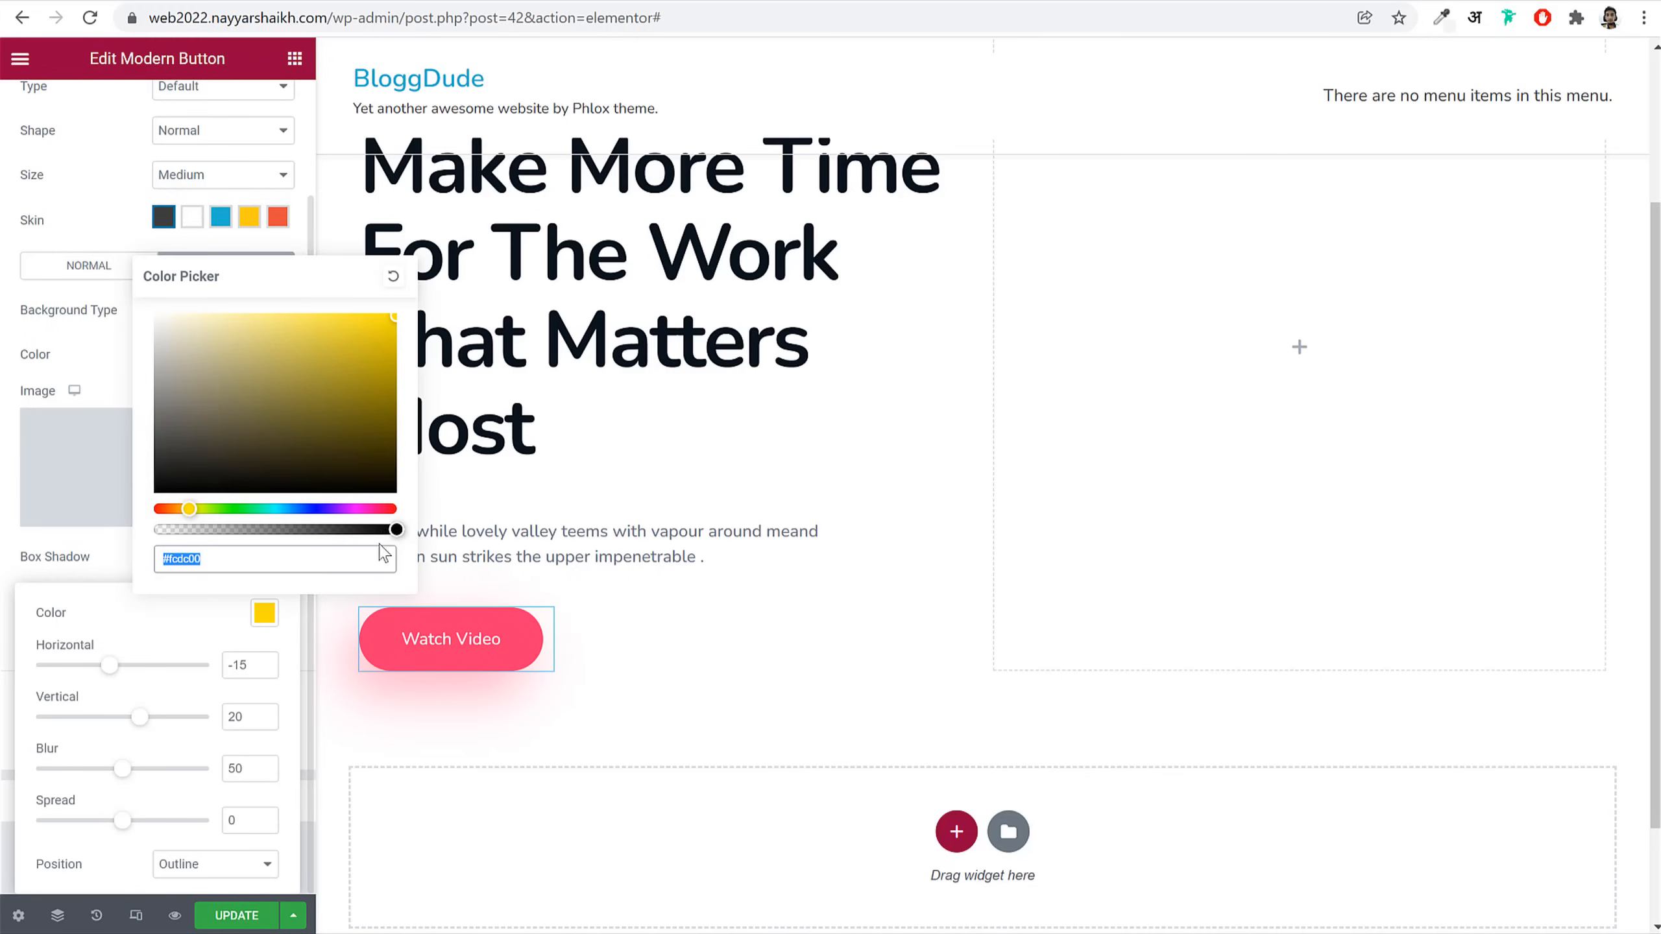
left_click_drag(394, 530, 256, 535)
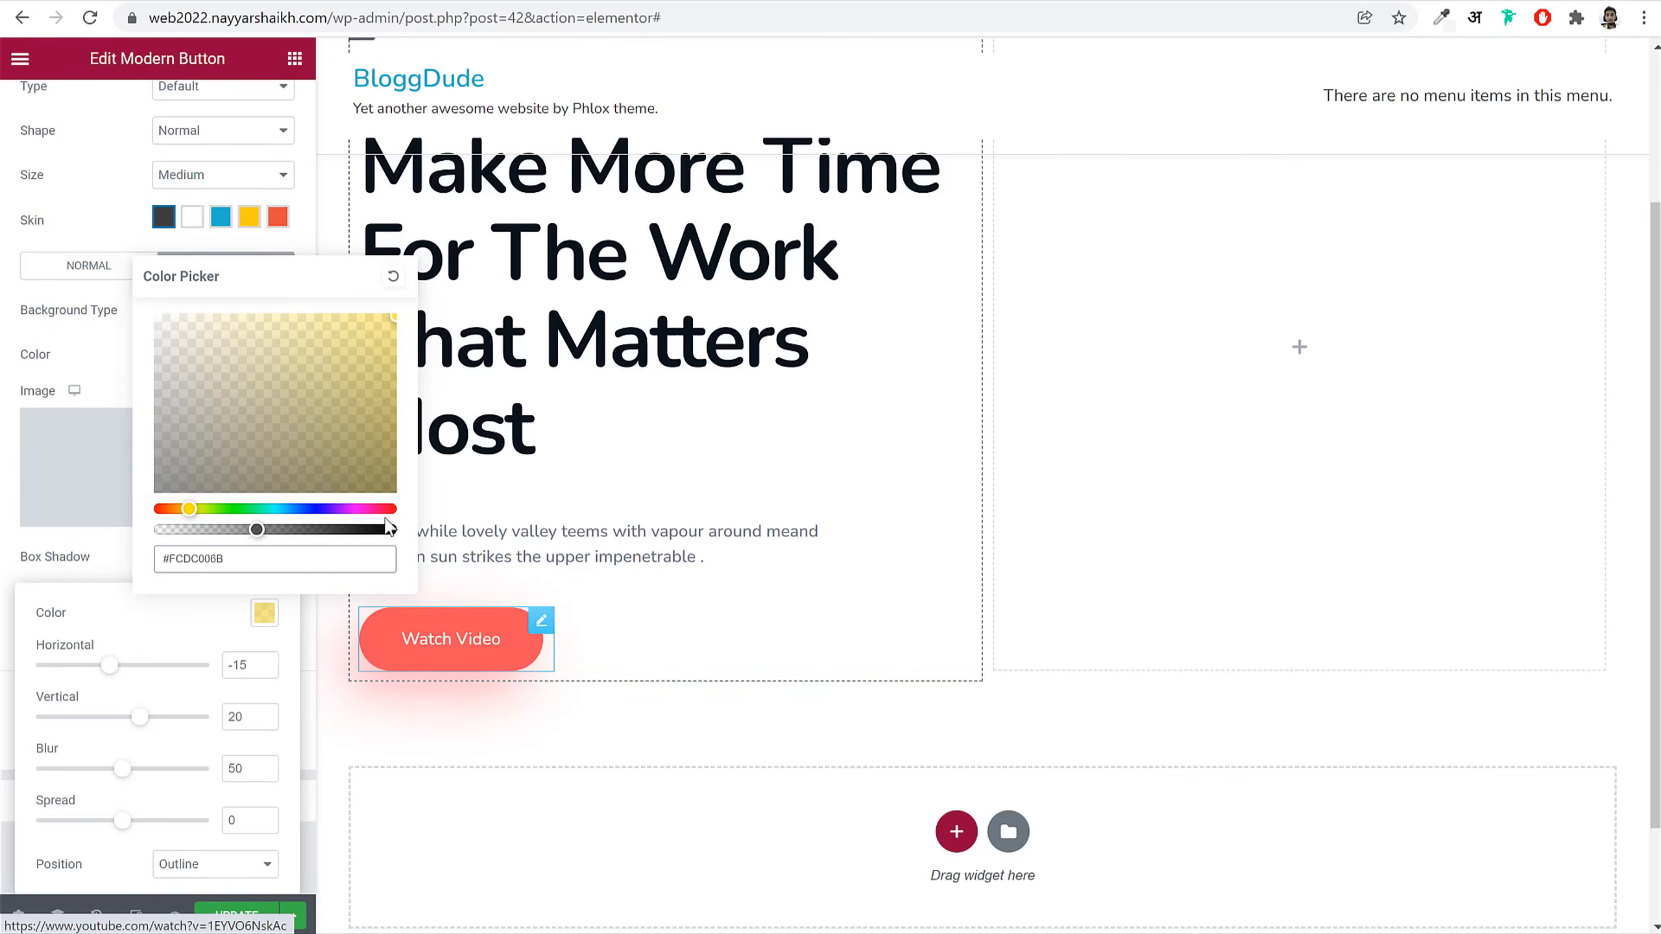
left_click_drag(256, 530, 240, 530)
left_click(108, 569)
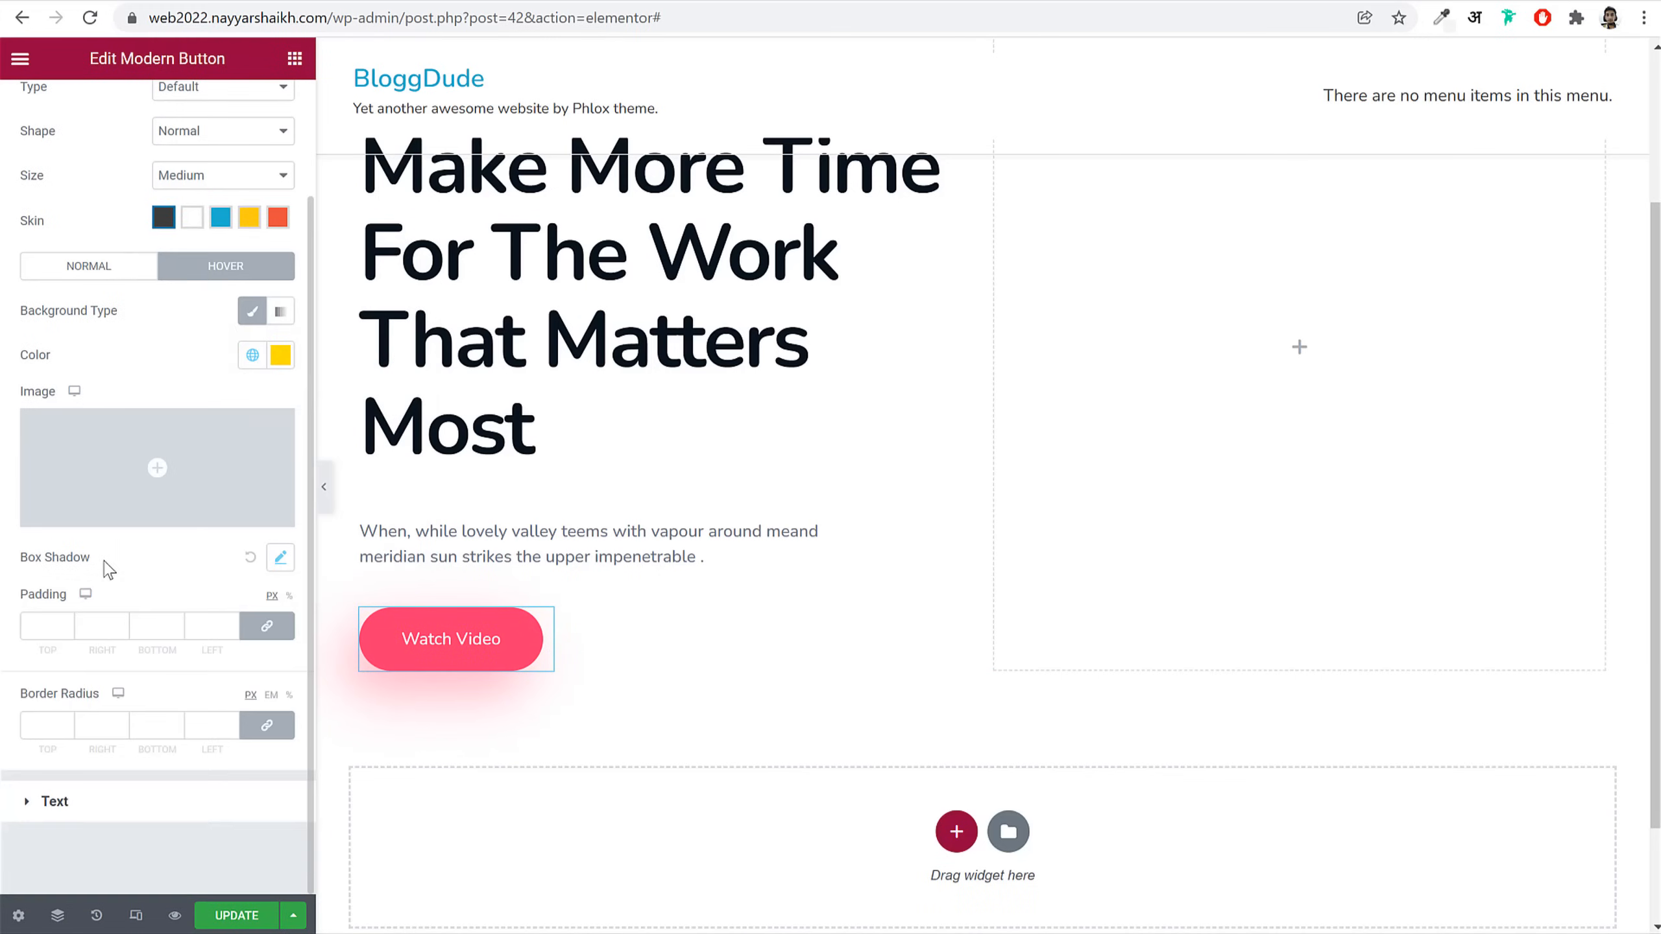
Step: Set the button's hover text colour to the global Black
left_click(111, 815)
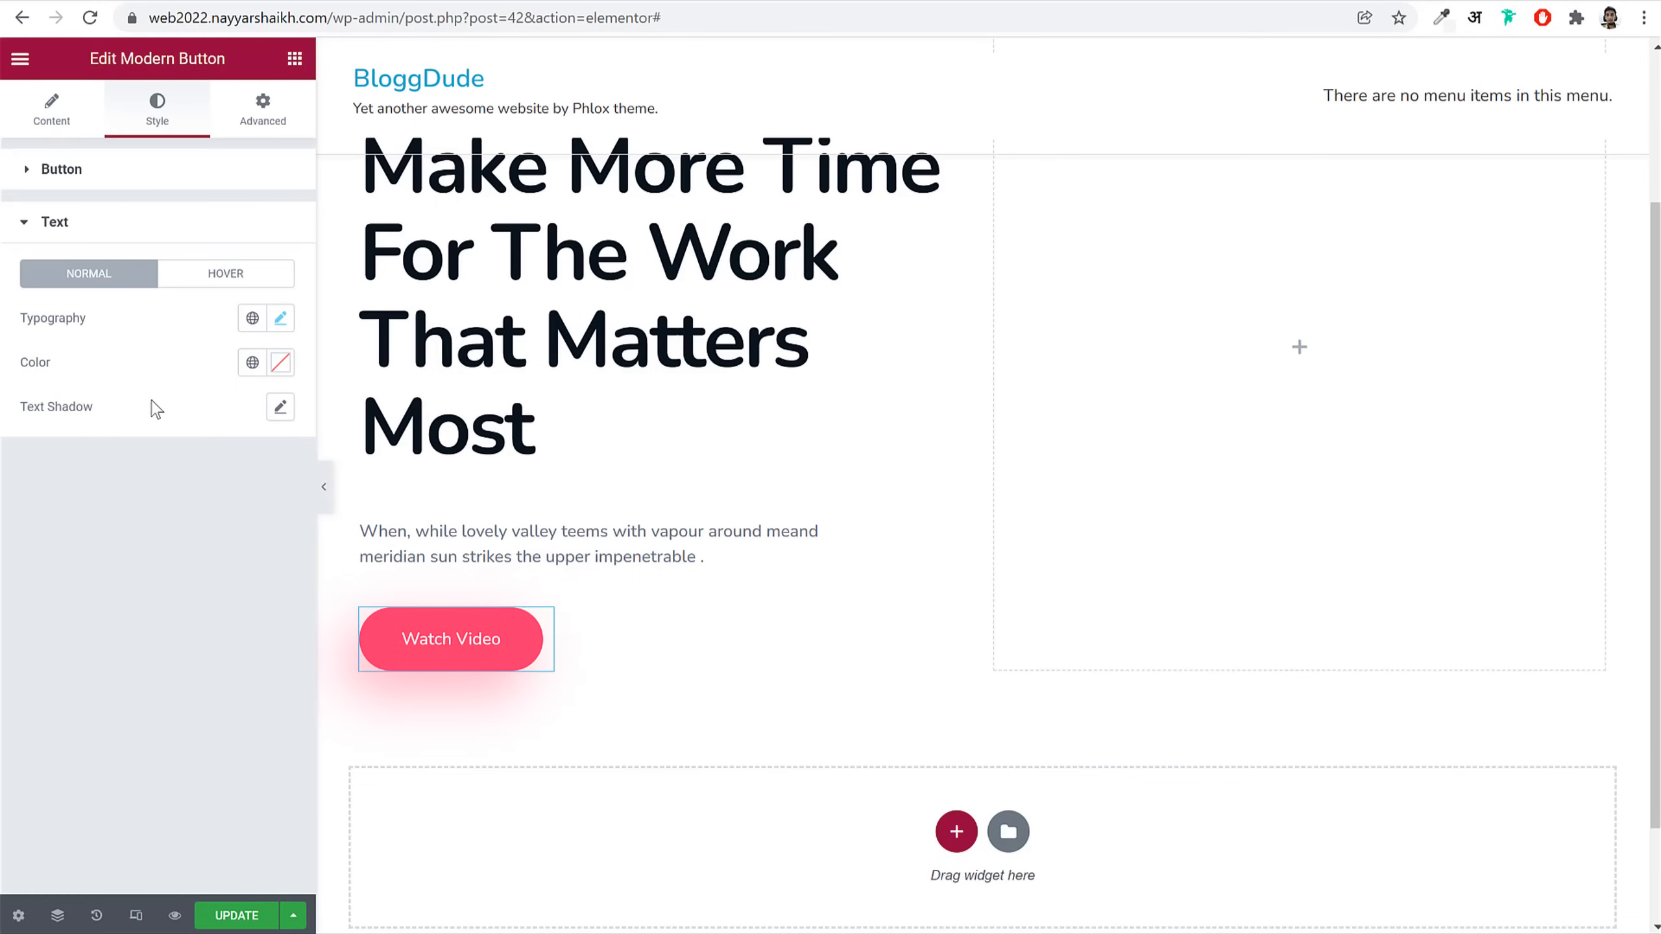
left_click(223, 281)
left_click(254, 364)
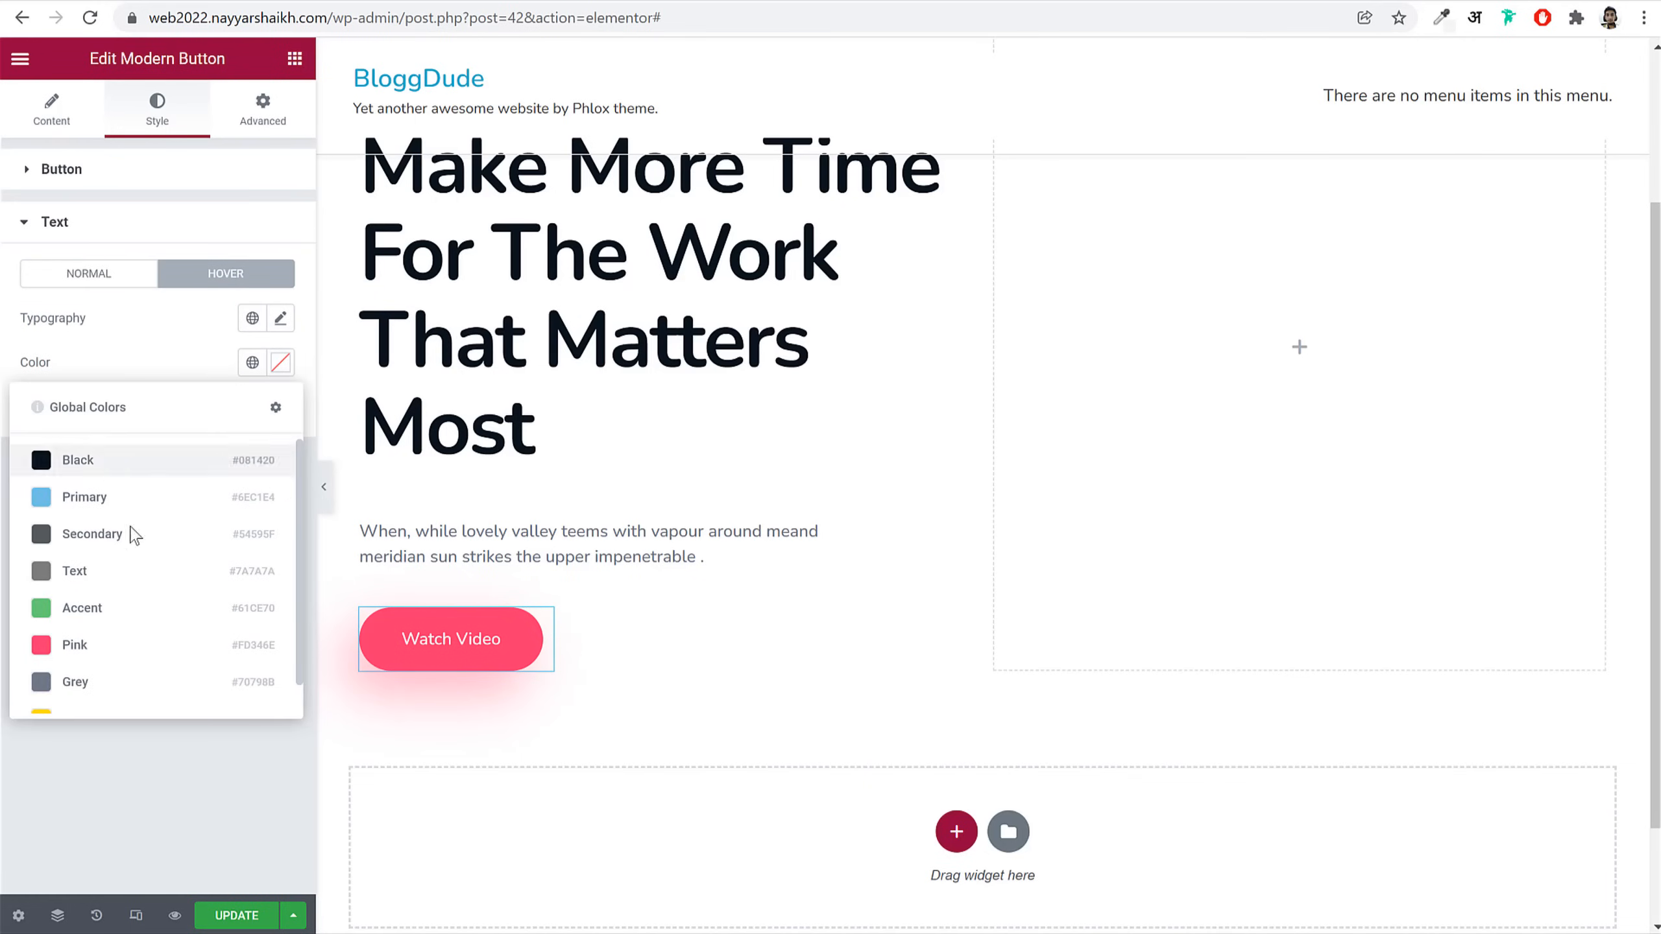
scroll(134, 589, "down", 1)
scroll(127, 609, "up", 1)
left_click(143, 460)
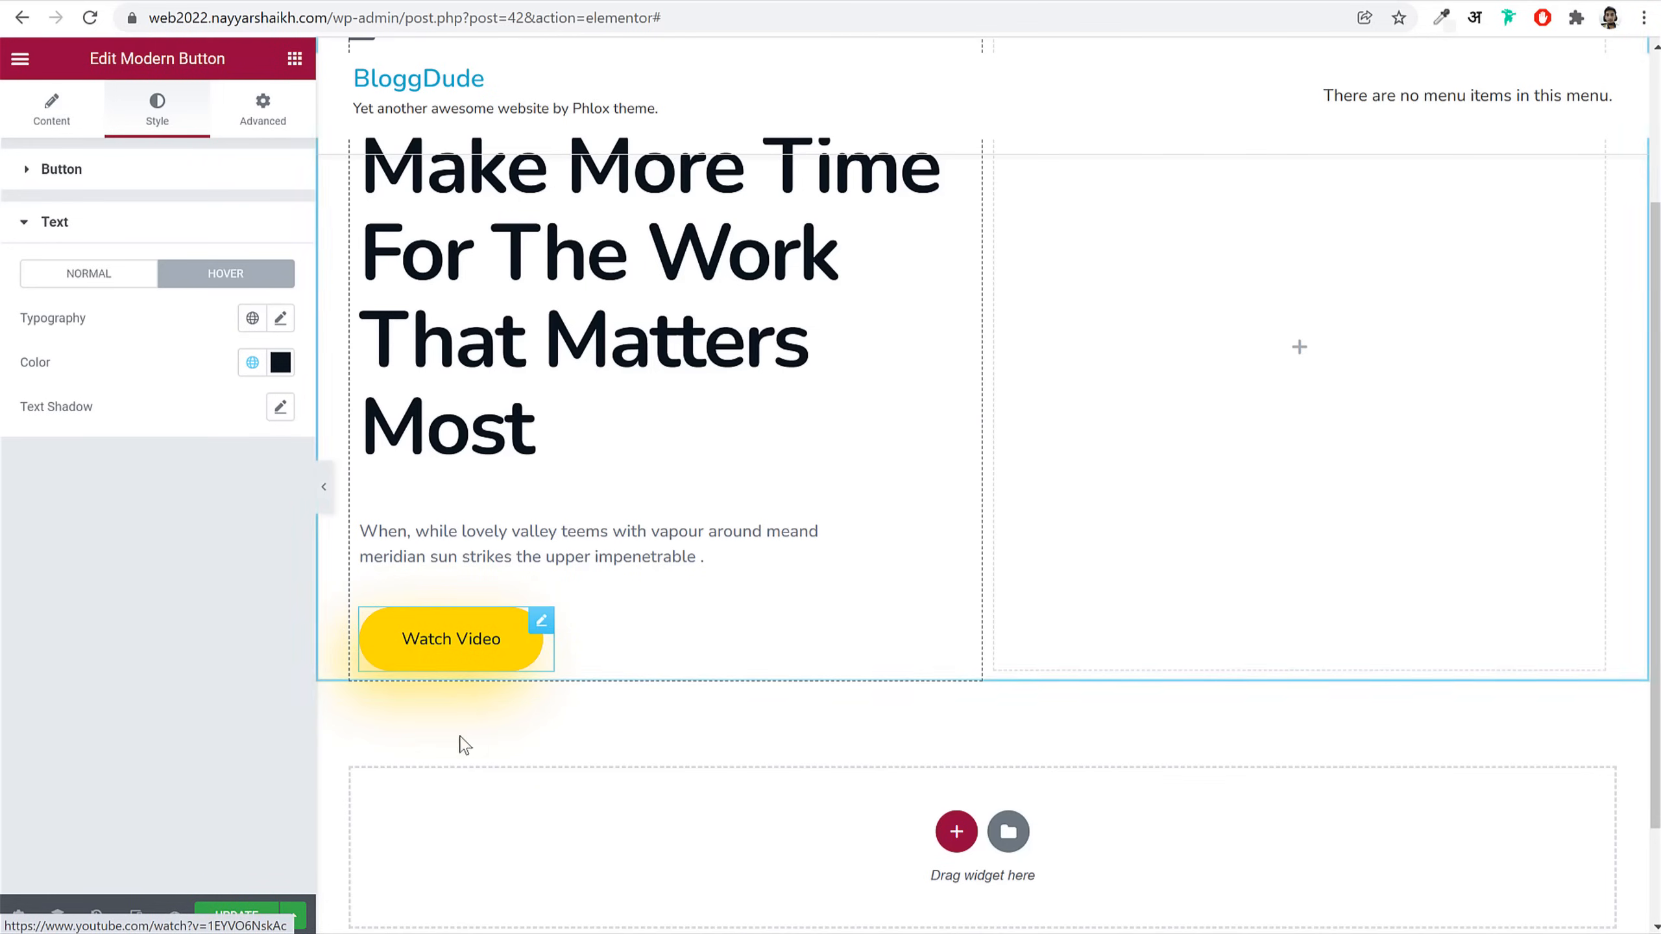
Step: Duplicate the Watch Video button and give the copy a Yellow background, Pink on hover
right_click(454, 644)
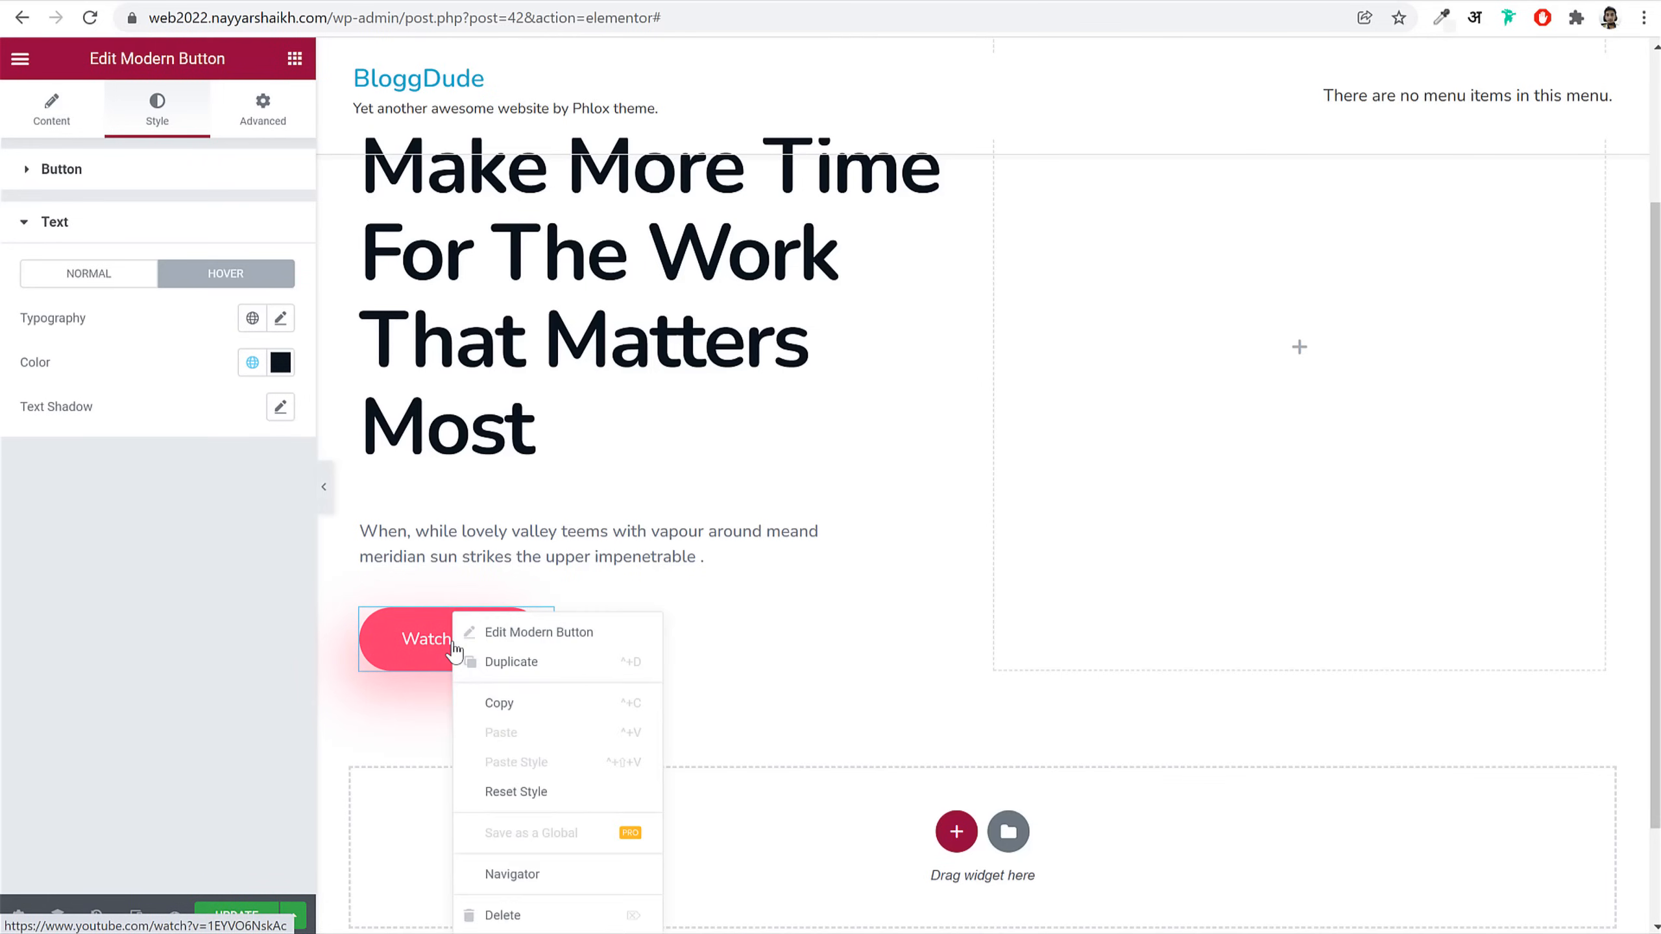
left_click(512, 662)
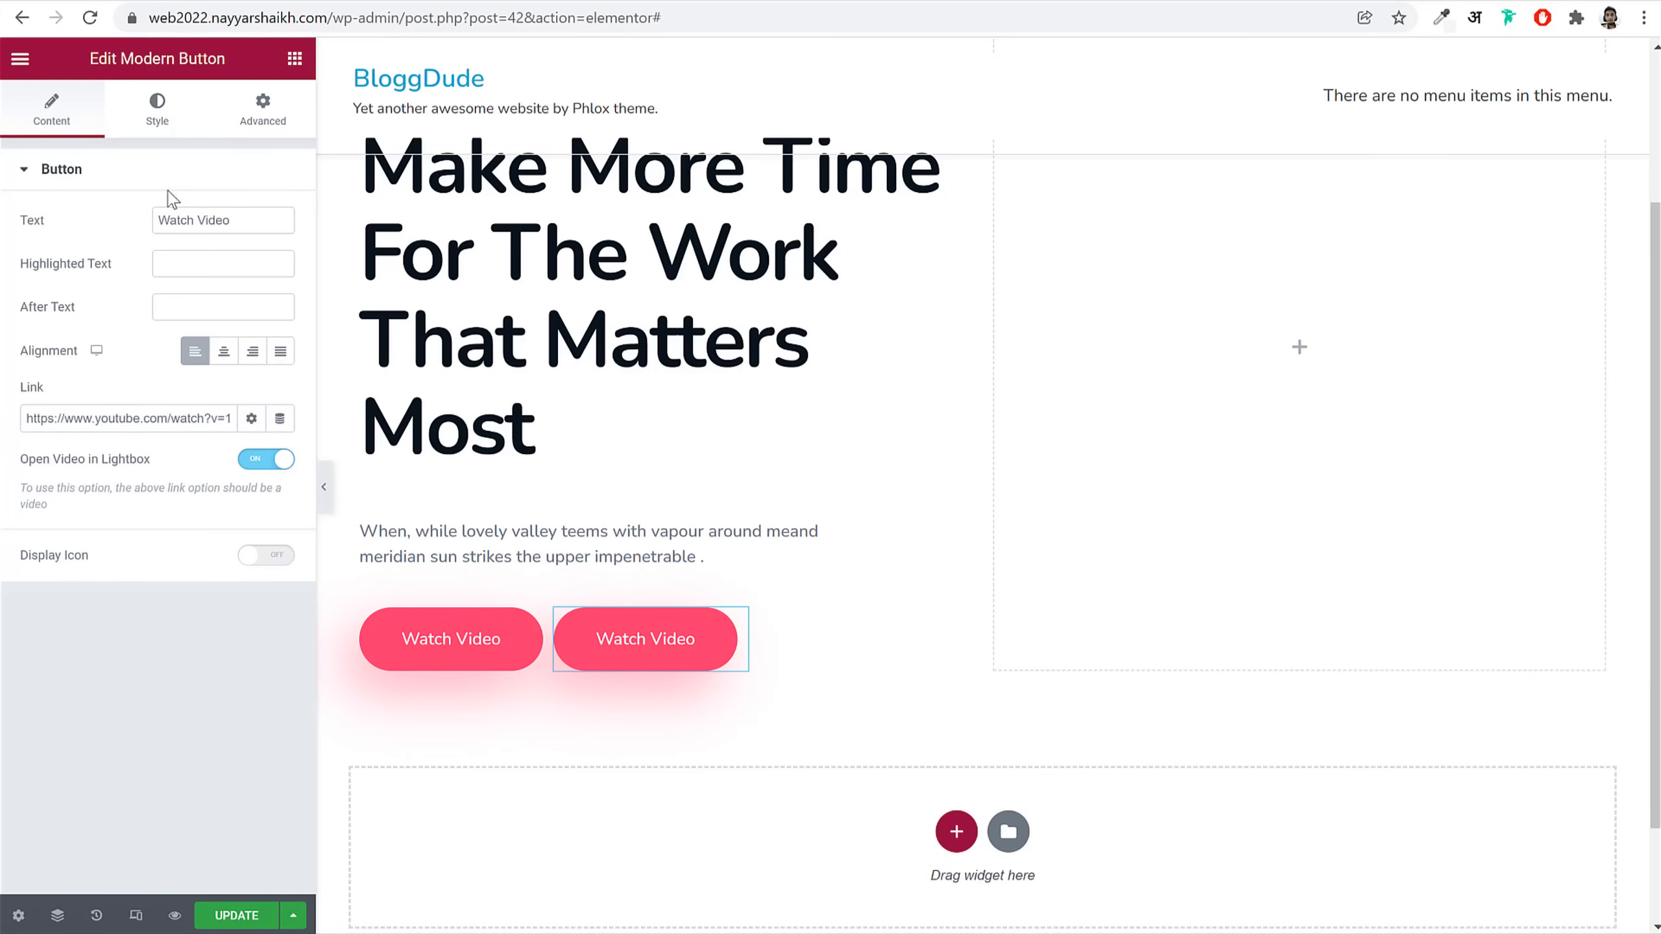
left_click(161, 119)
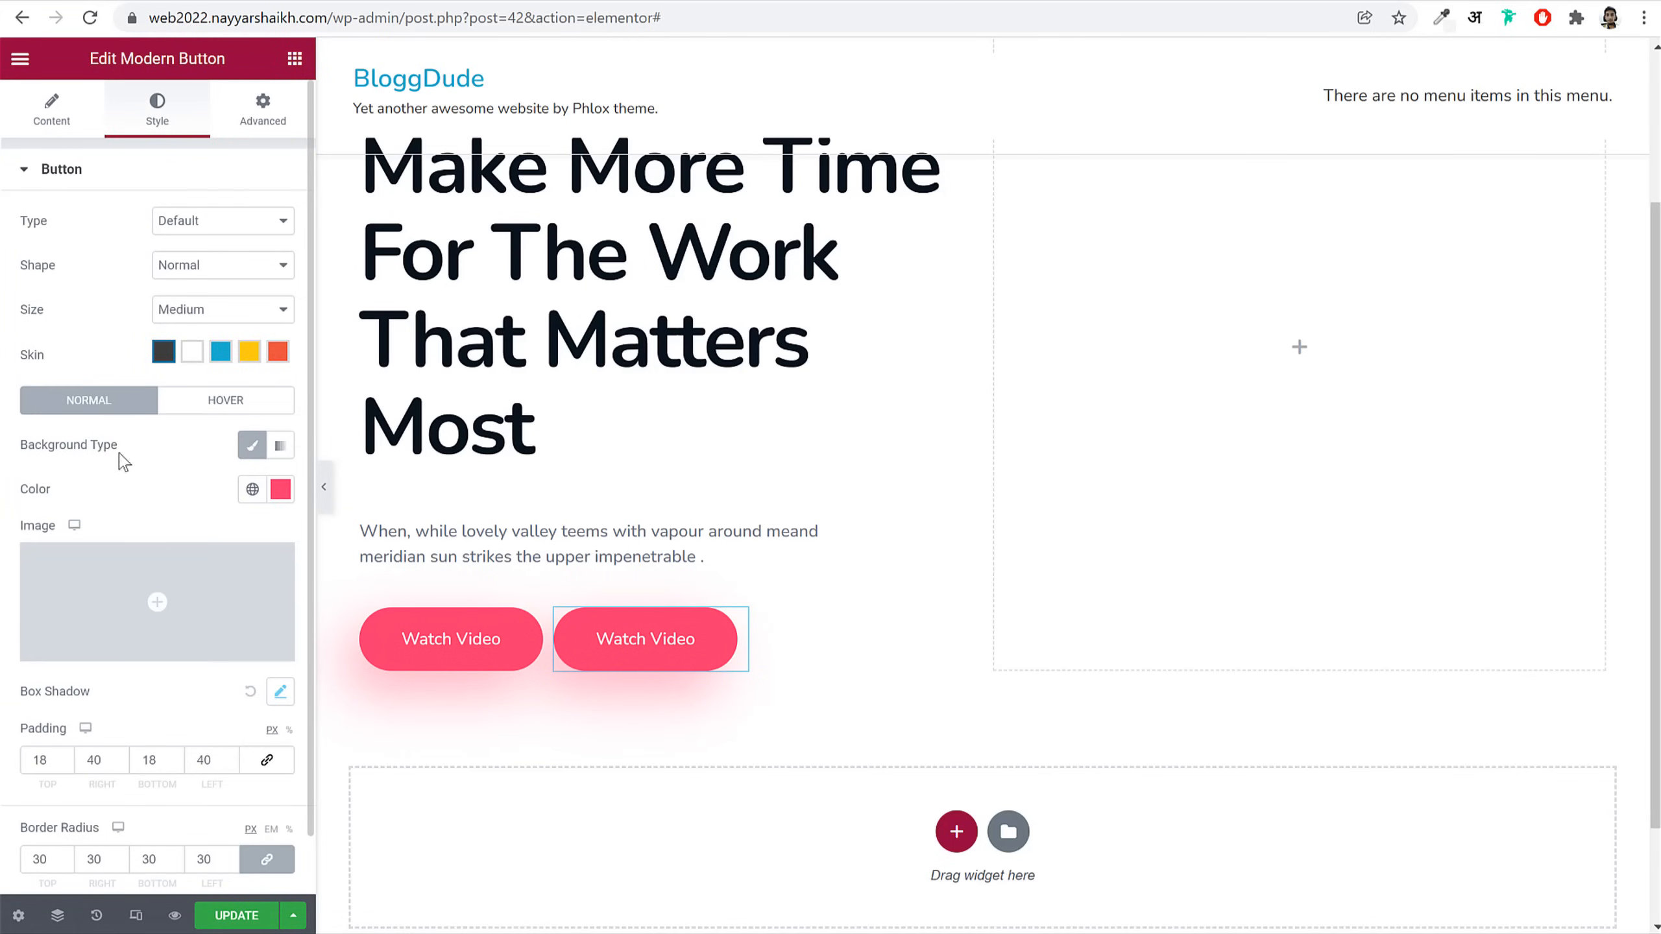
left_click(204, 402)
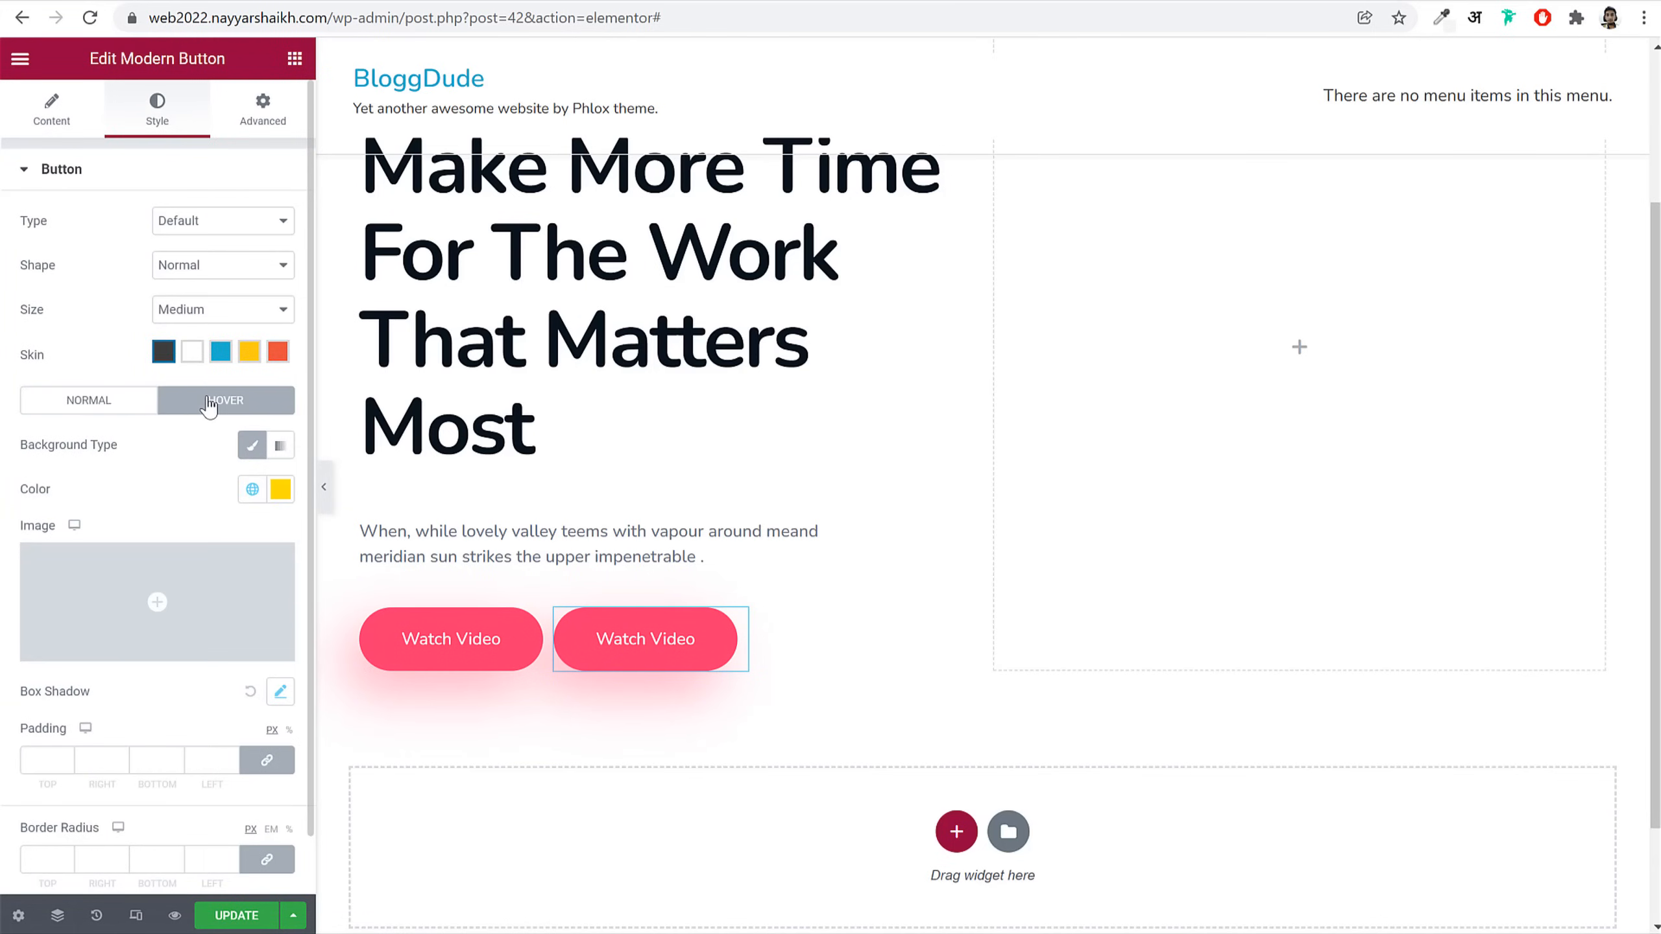
left_click(78, 412)
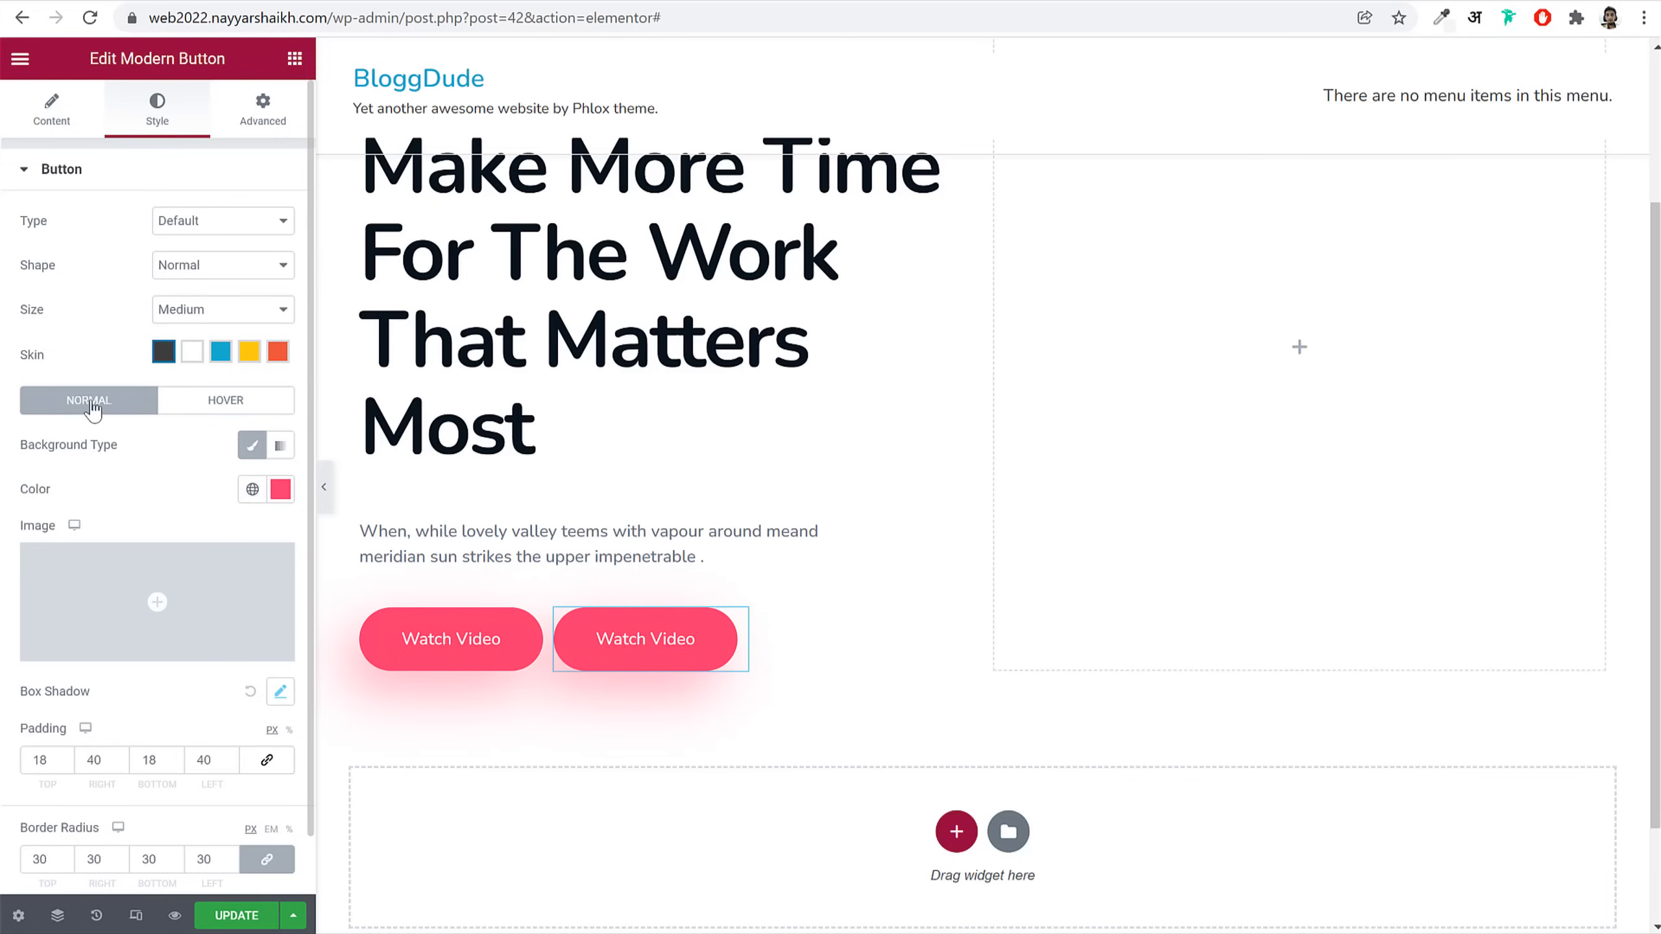
left_click(251, 489)
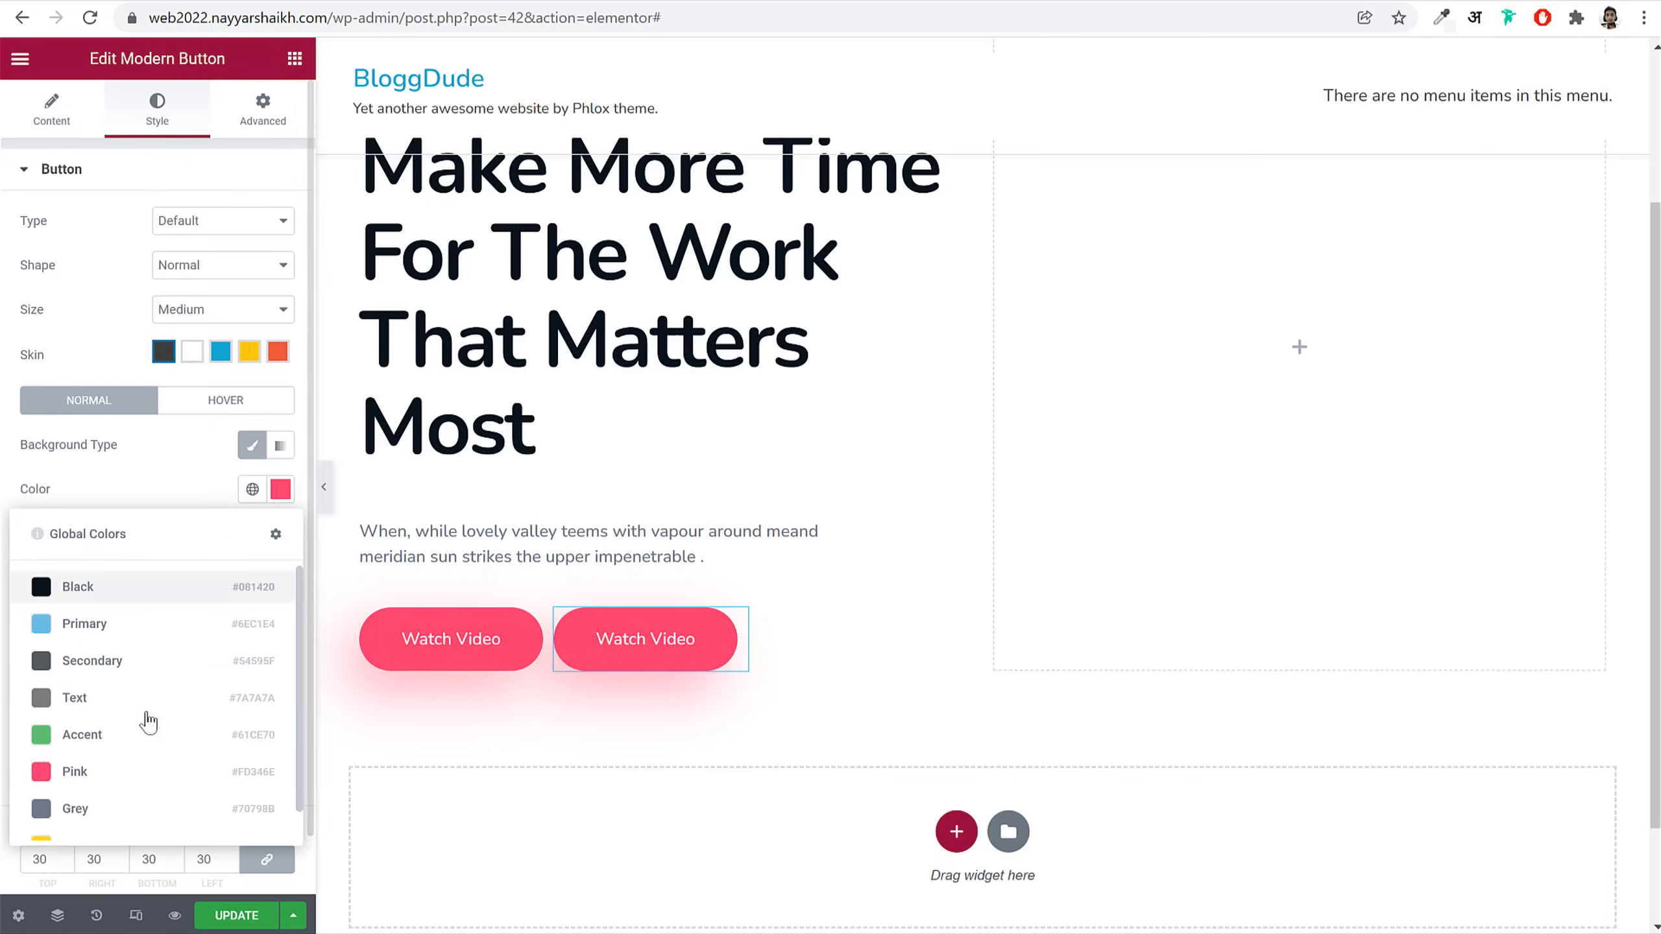
scroll(112, 822, "down", 1)
left_click(112, 815)
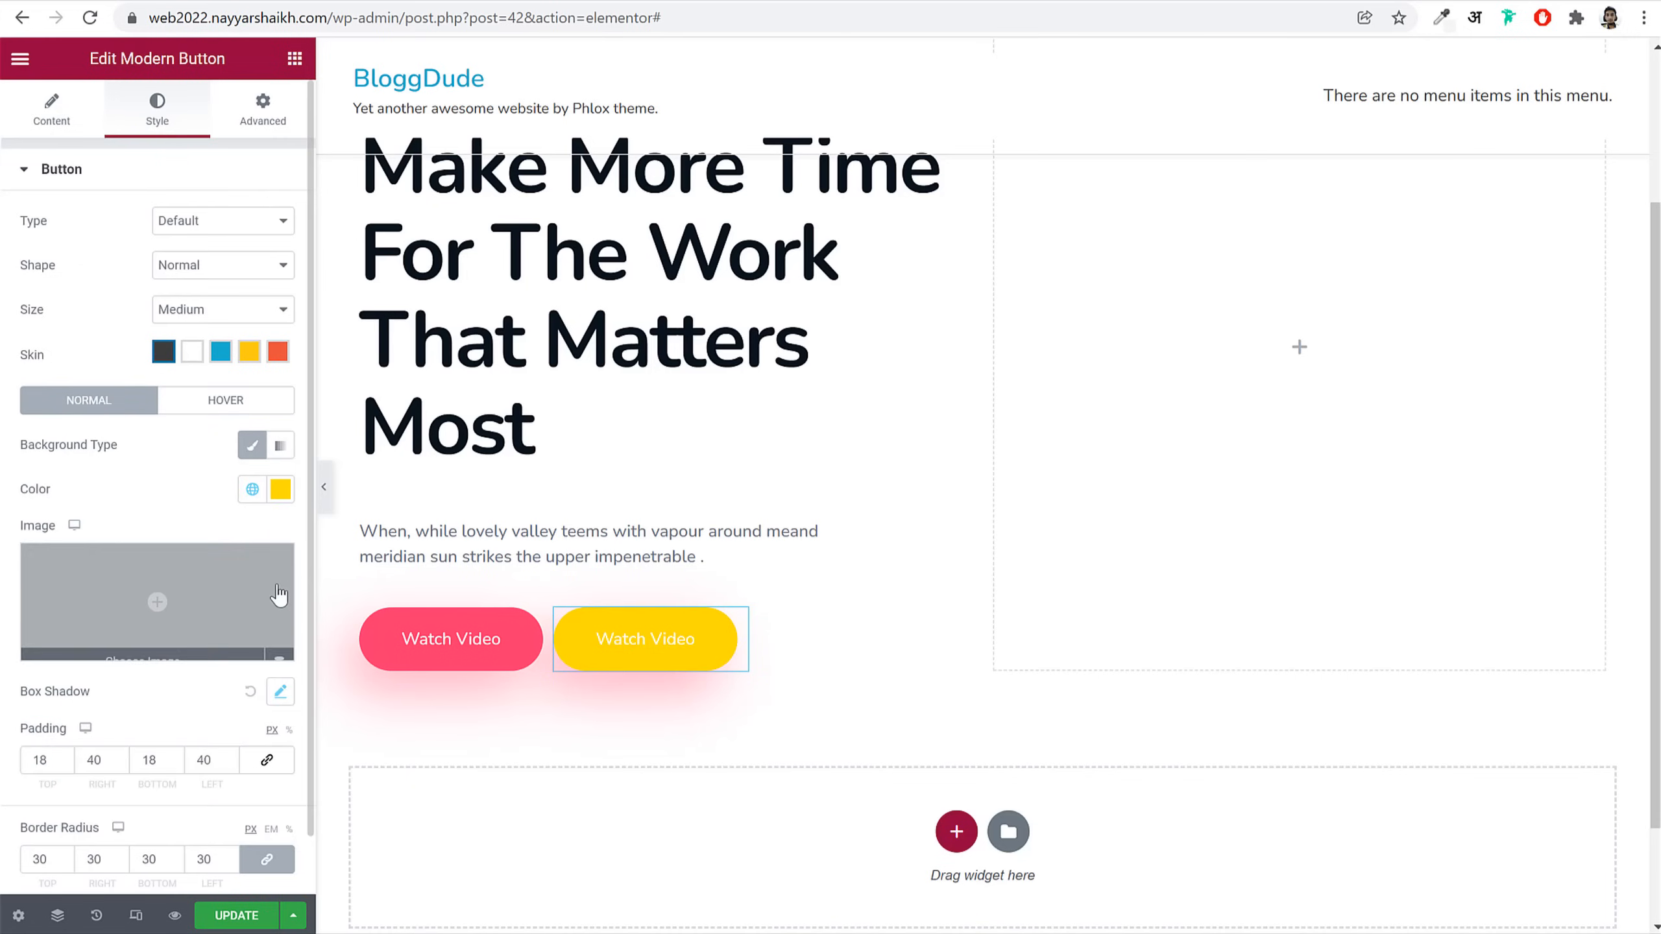
left_click(265, 401)
left_click(251, 489)
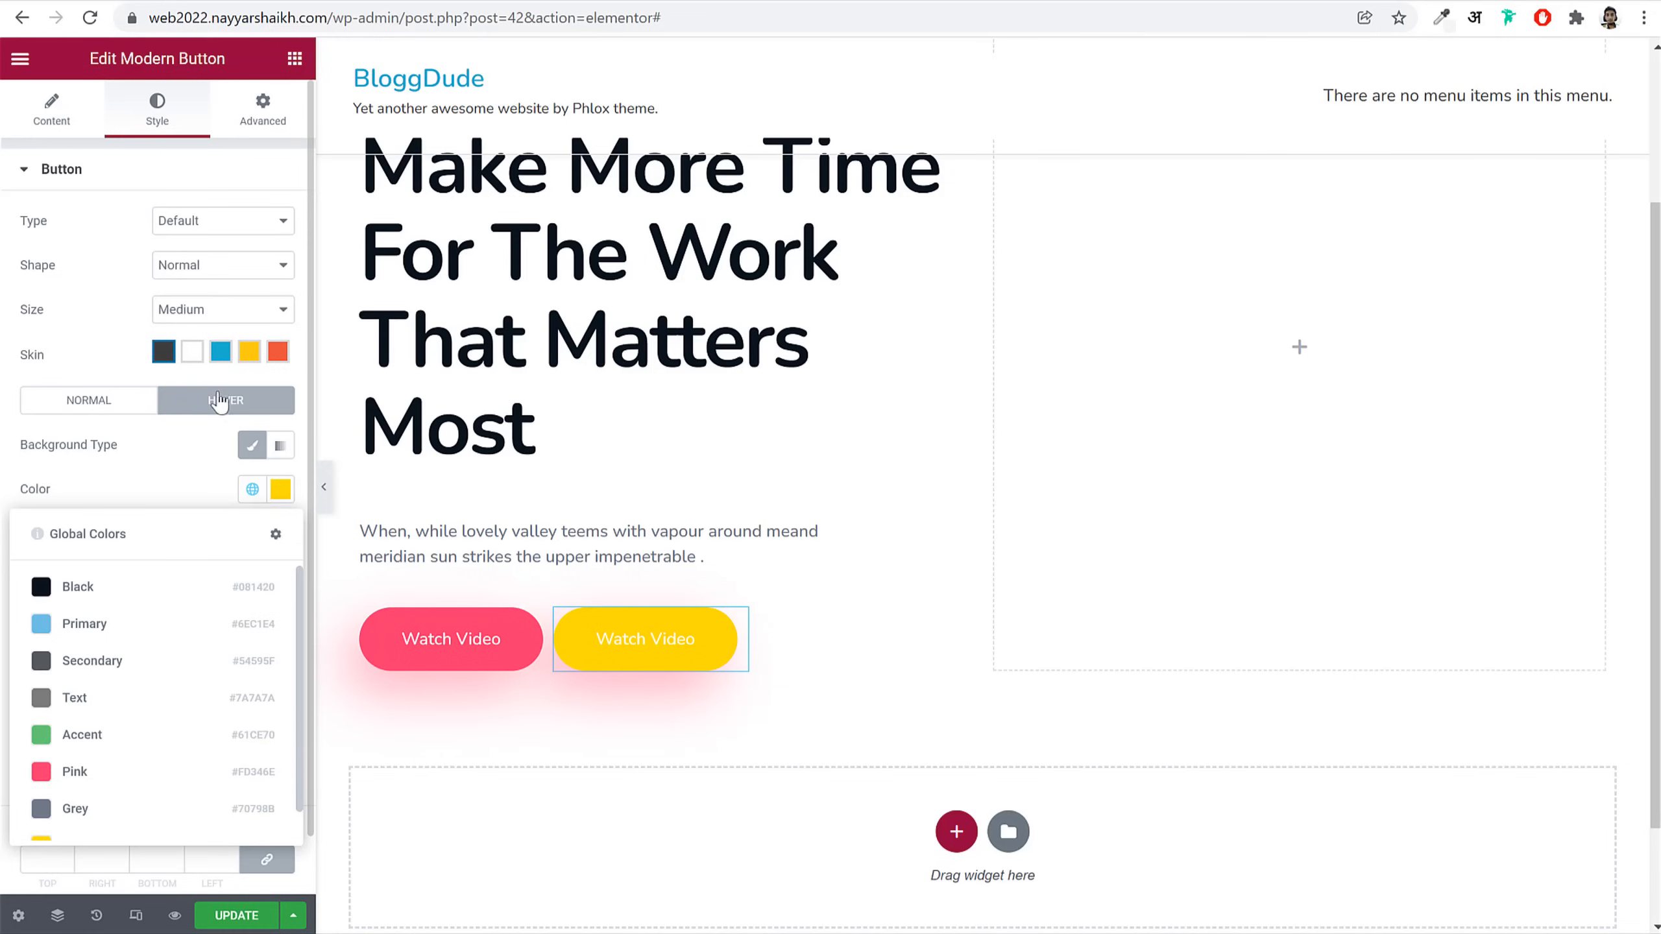
left_click(159, 773)
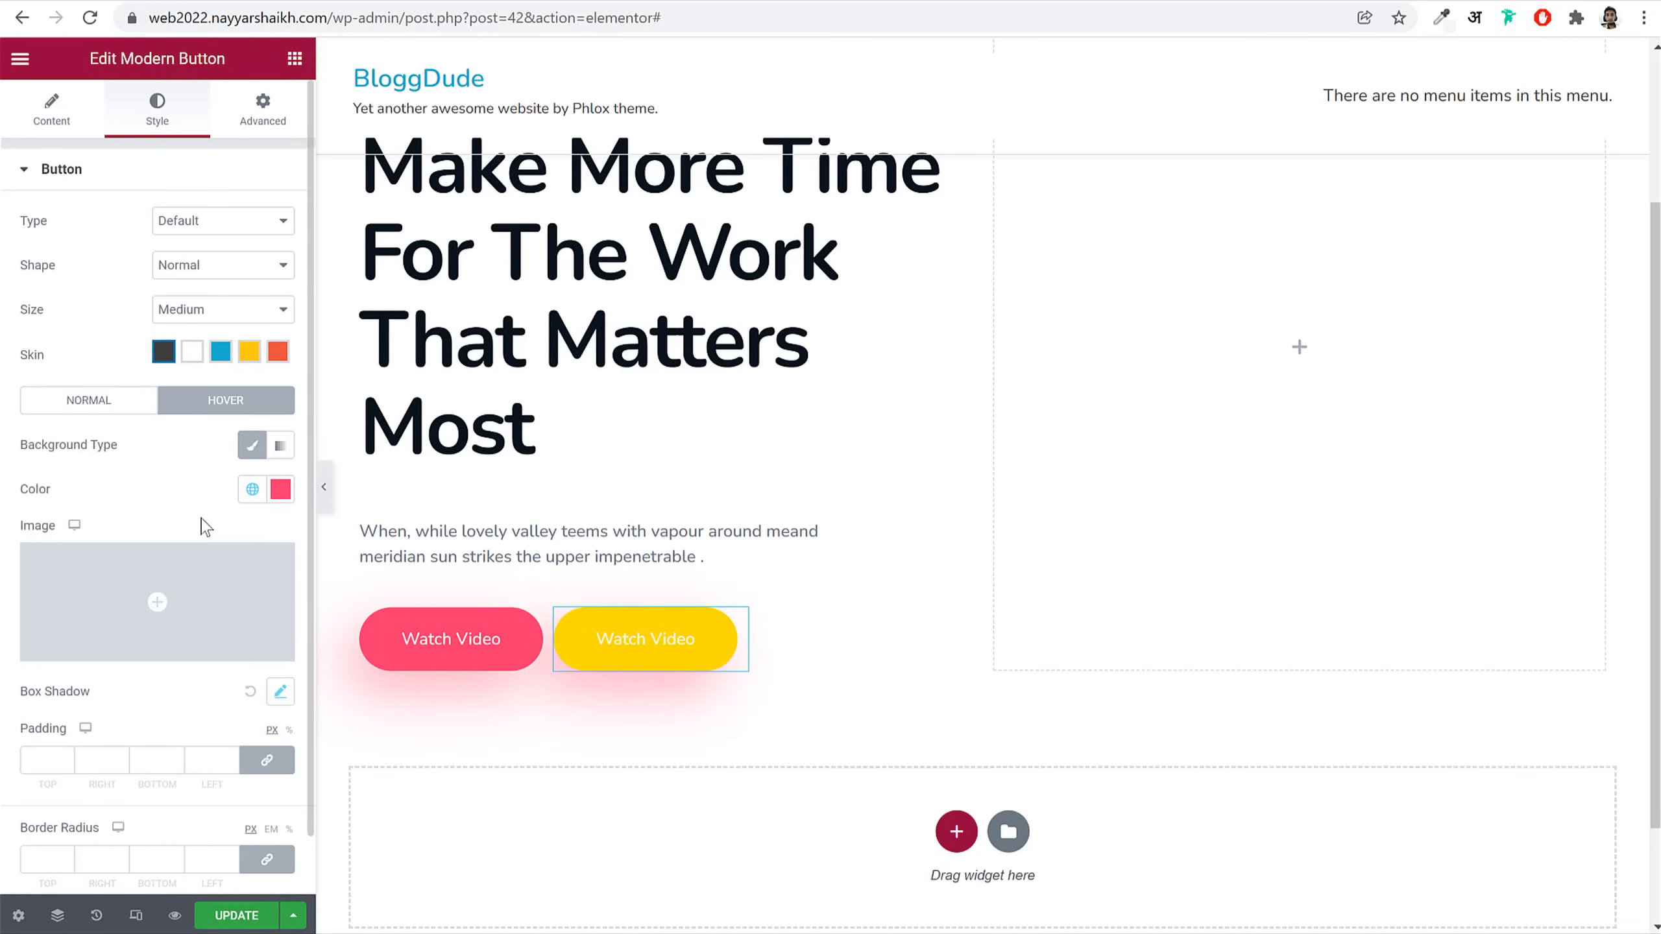
Step: Make the copy's text Black, white #FFFFFF on hover, and update the page
scroll(137, 843, "down", 1)
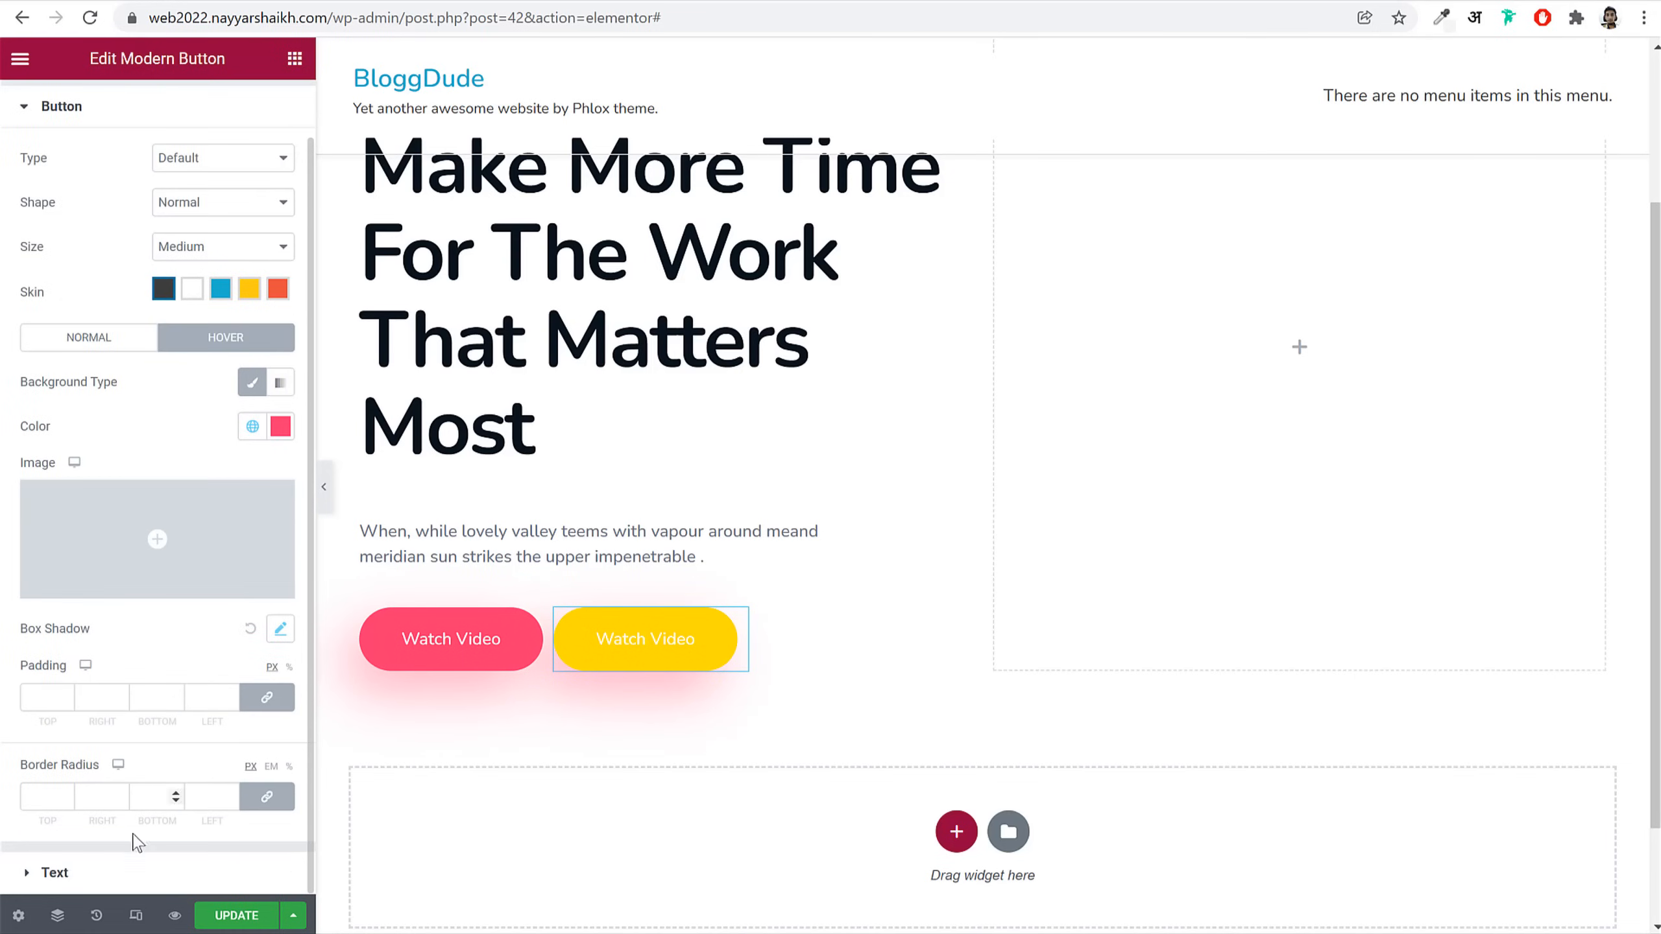
left_click(121, 876)
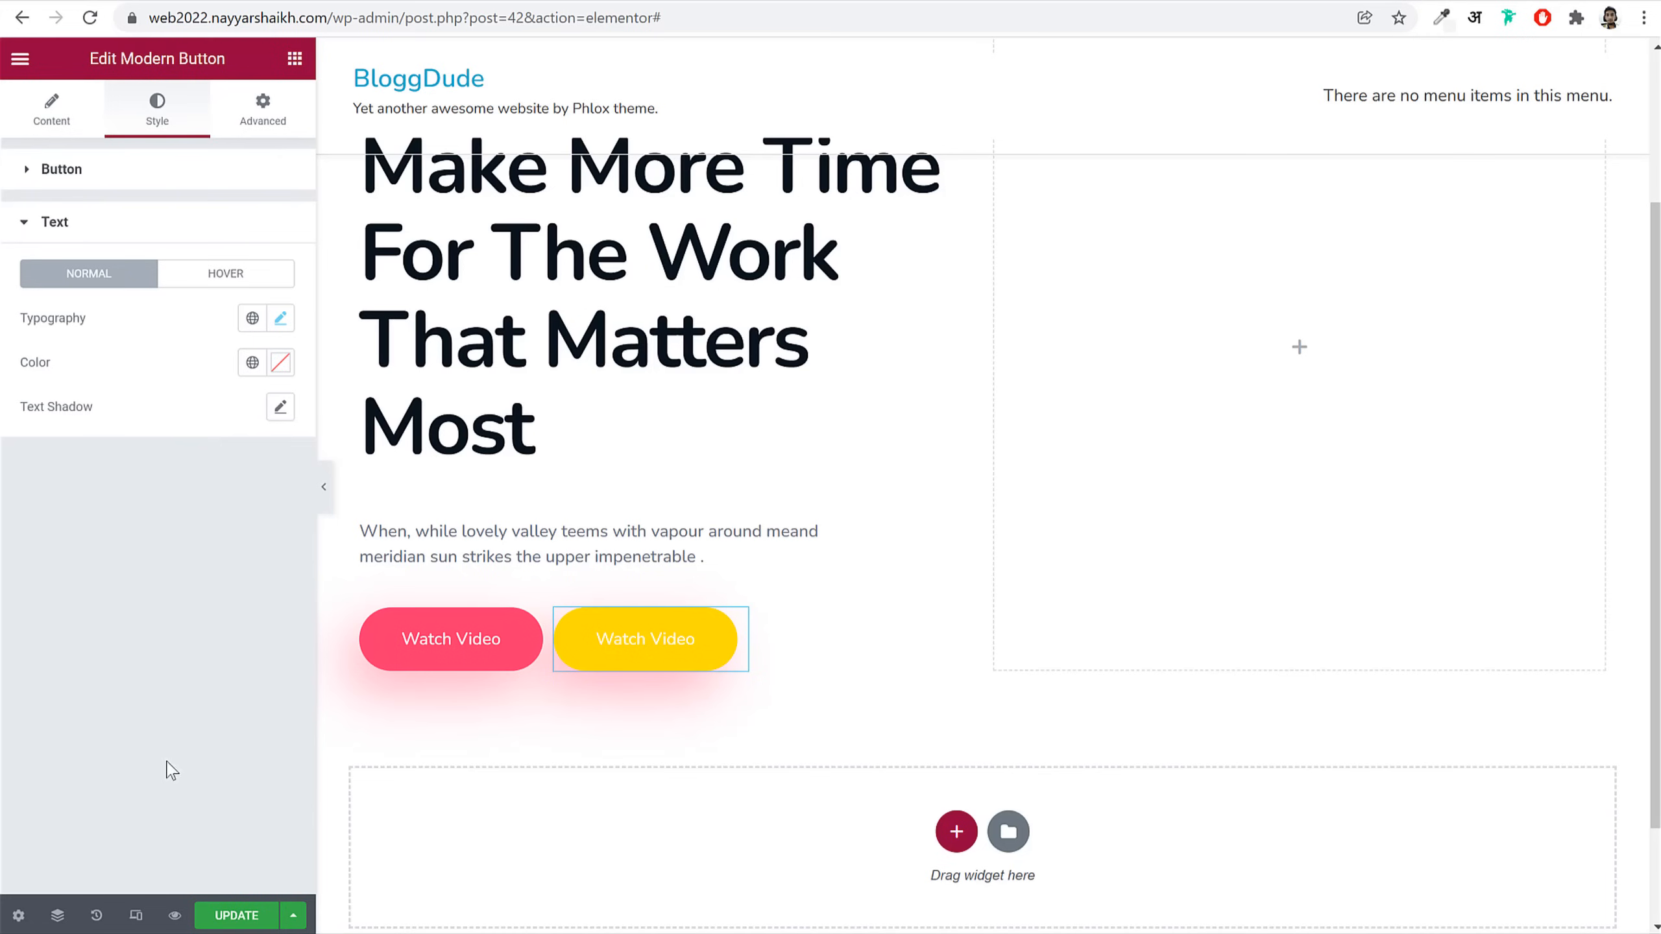
left_click(252, 364)
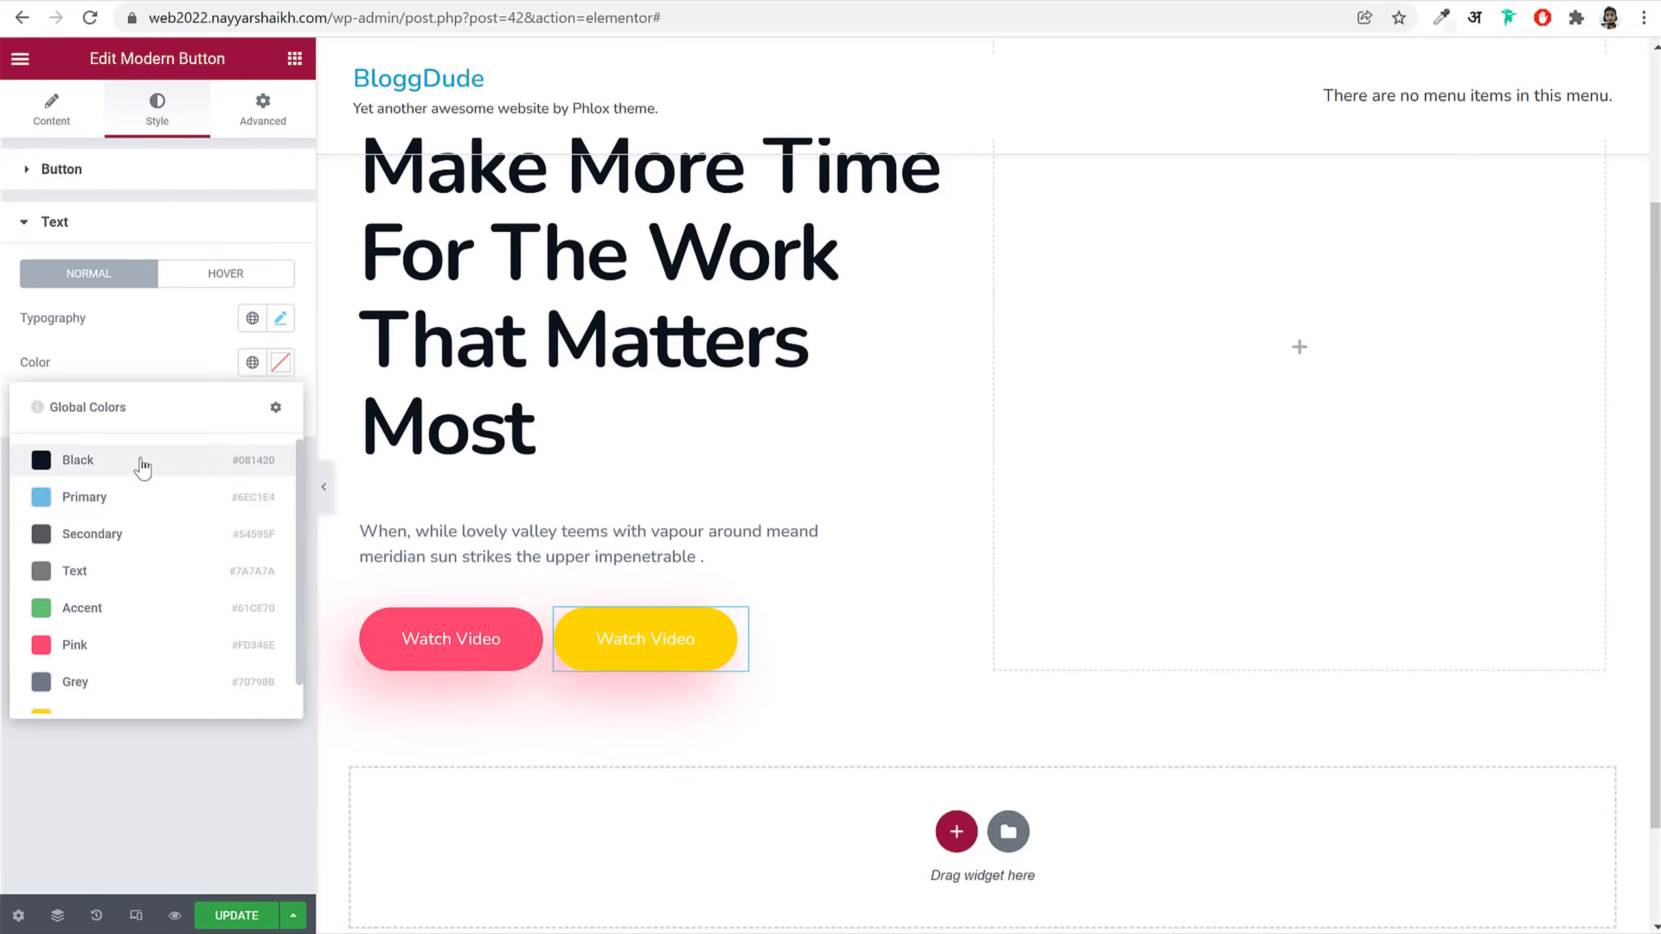
left_click(141, 463)
left_click(215, 275)
left_click(252, 363)
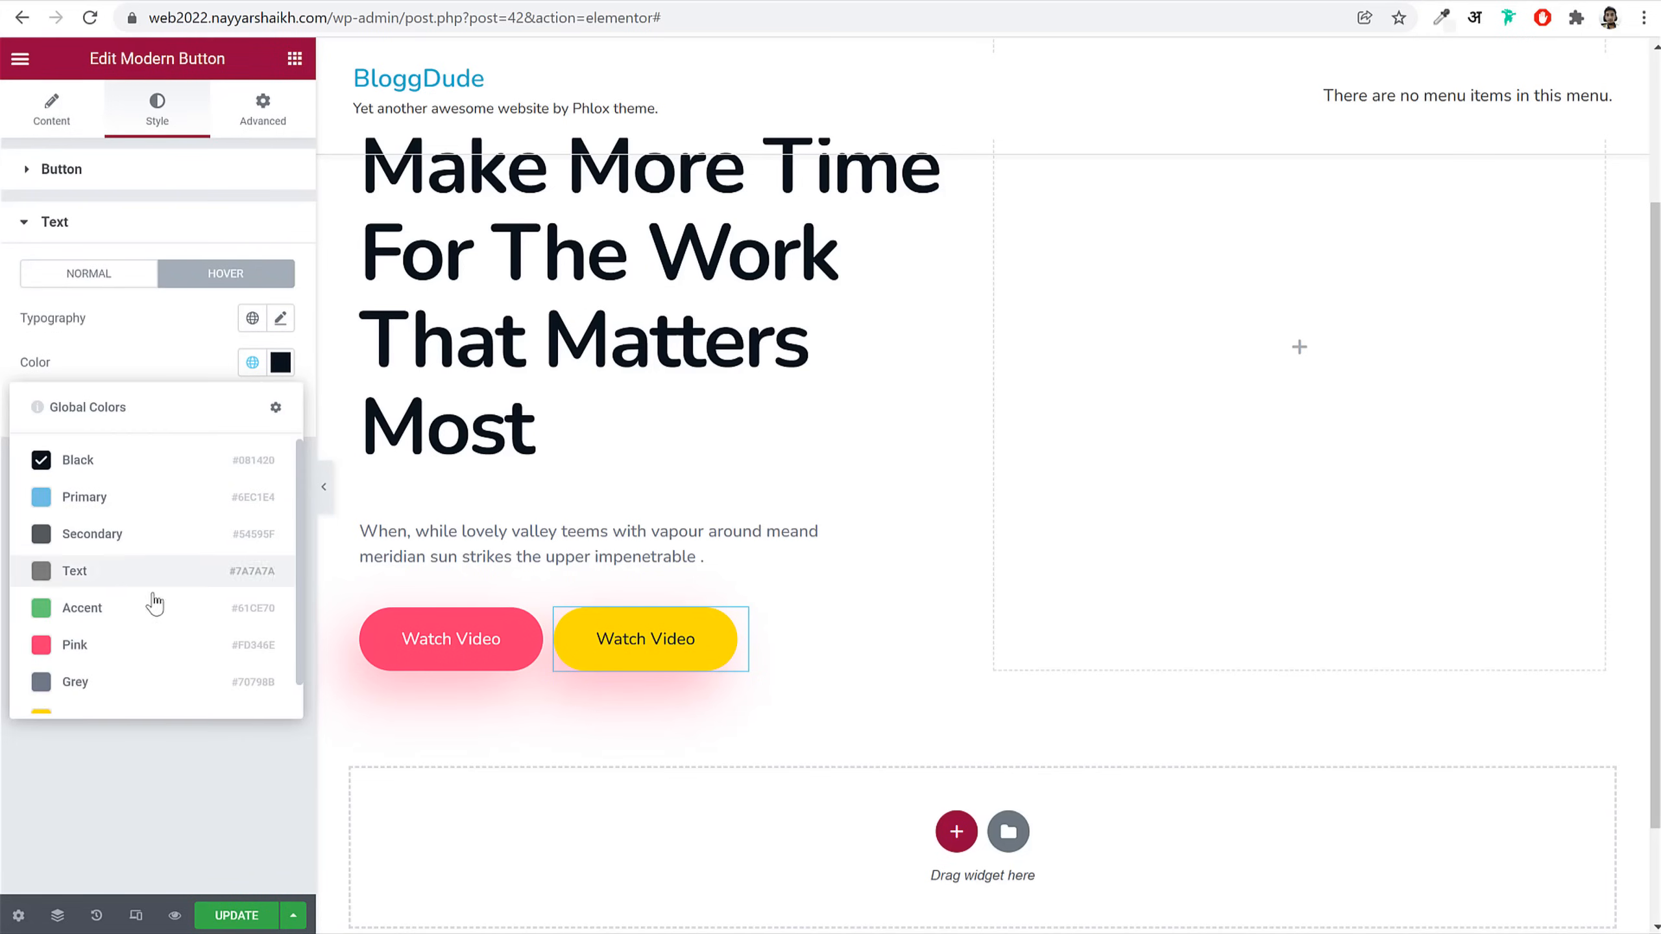
left_click(281, 364)
left_click(130, 512)
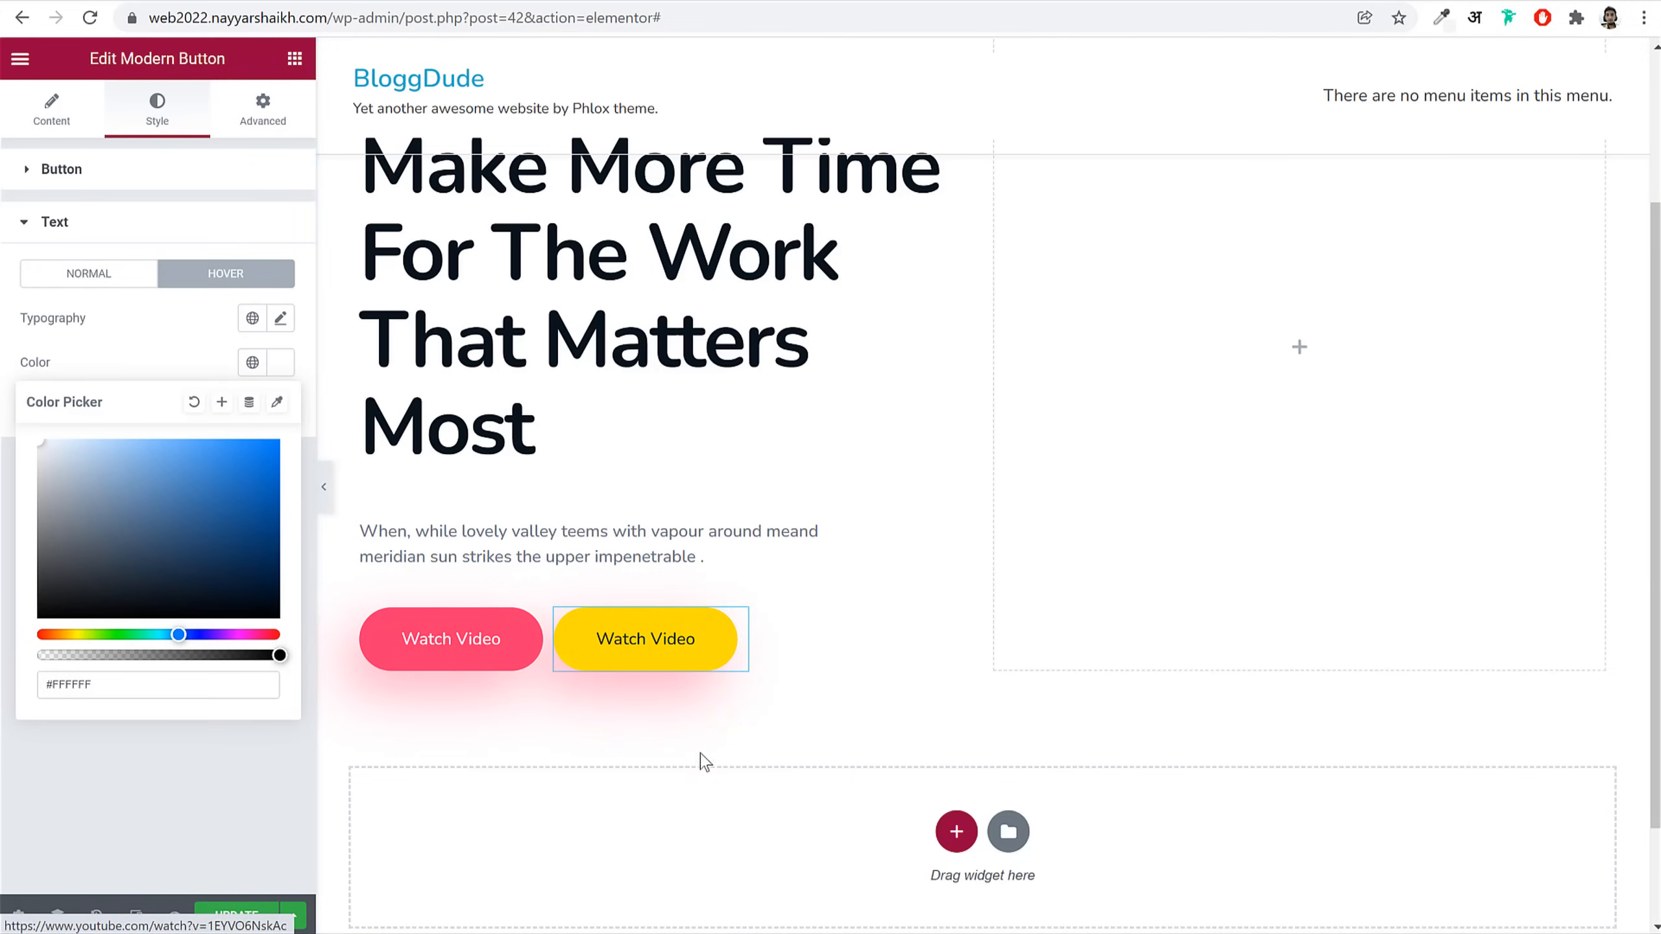
left_click(250, 916)
Step: Scroll the reference hero to compare its pink and yellow buttons, then go back to the editor
scroll(909, 656, "up", 3)
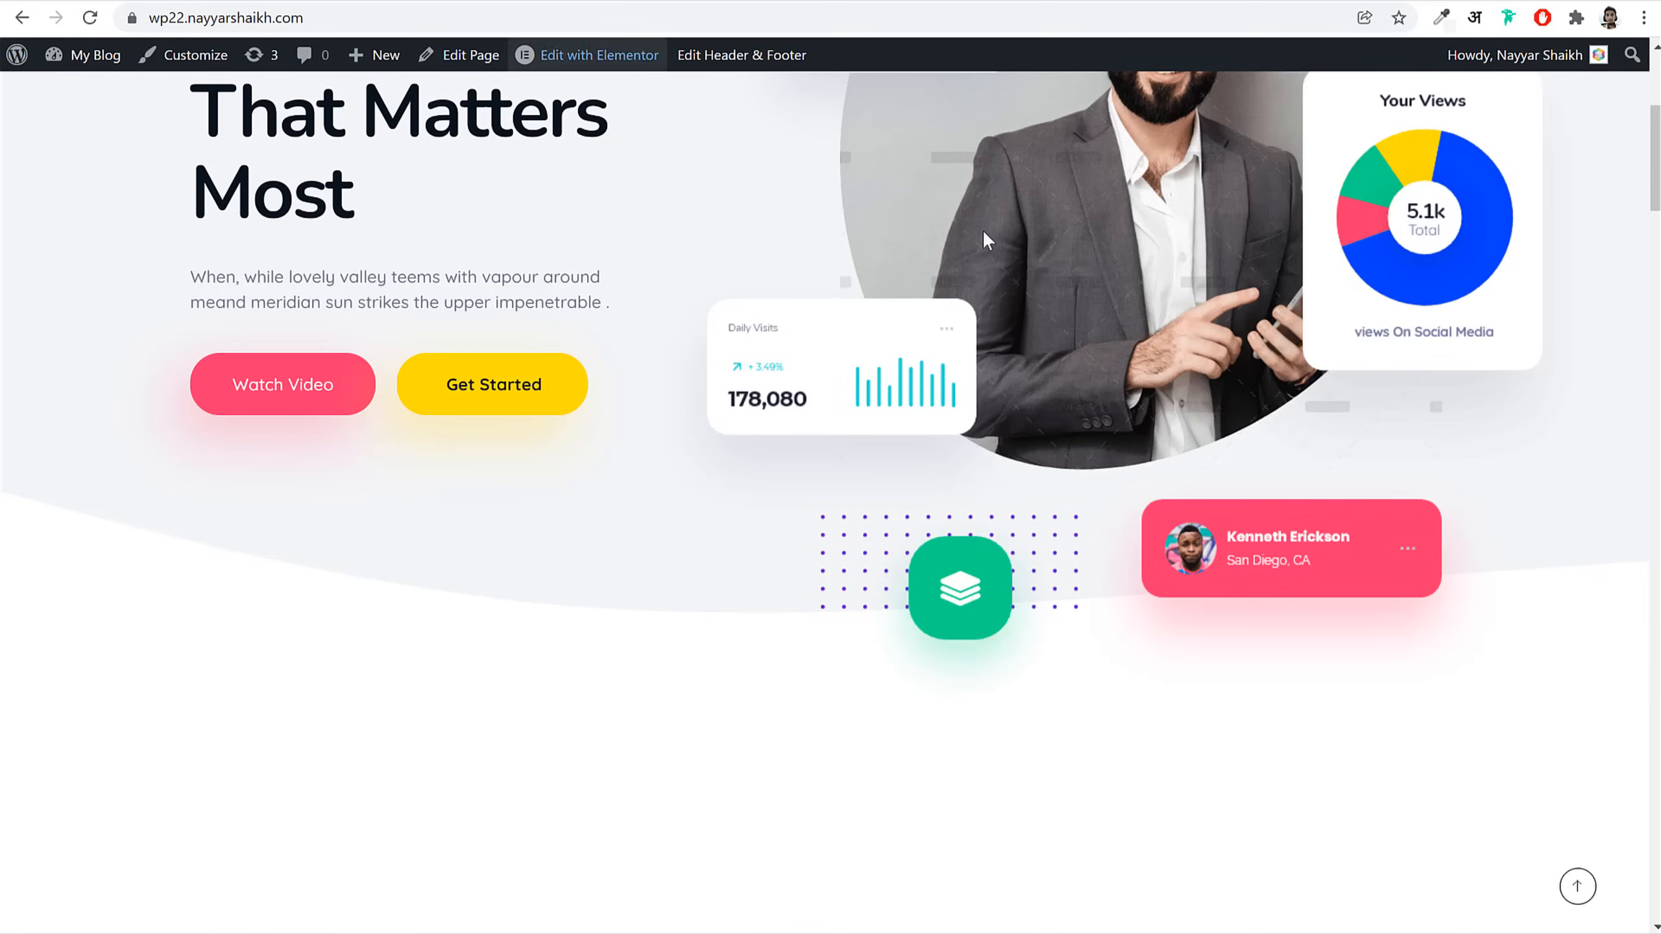
scroll(1095, 447, "up", 5)
scroll(1096, 447, "up", 2)
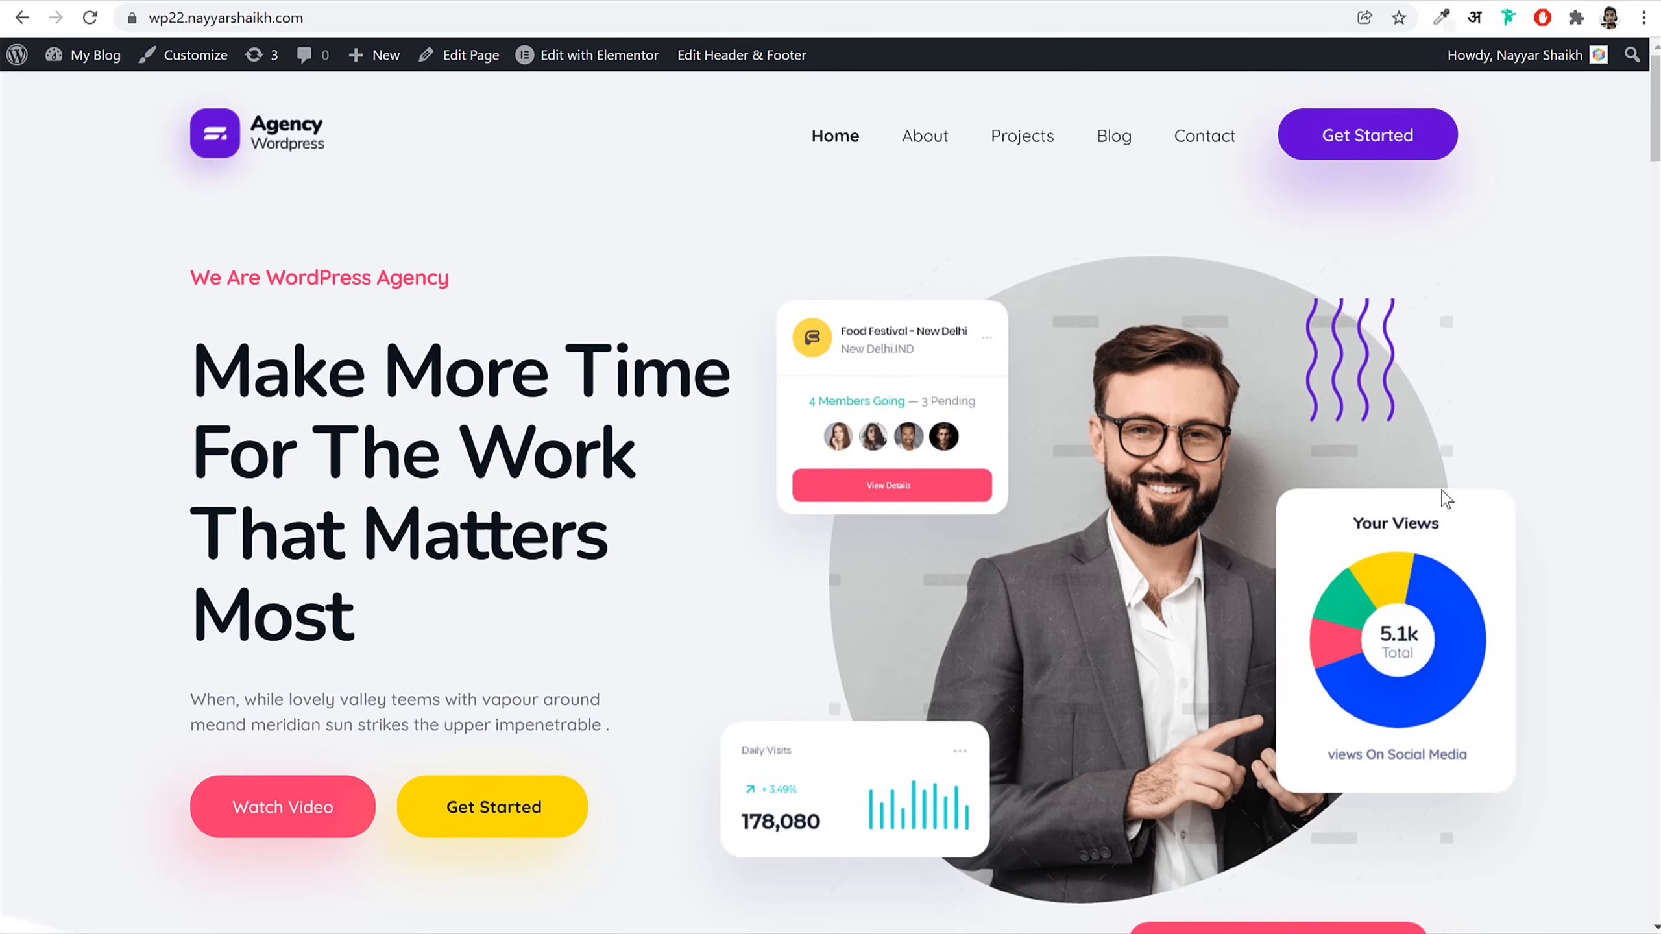
scroll(1363, 428, "down", 6)
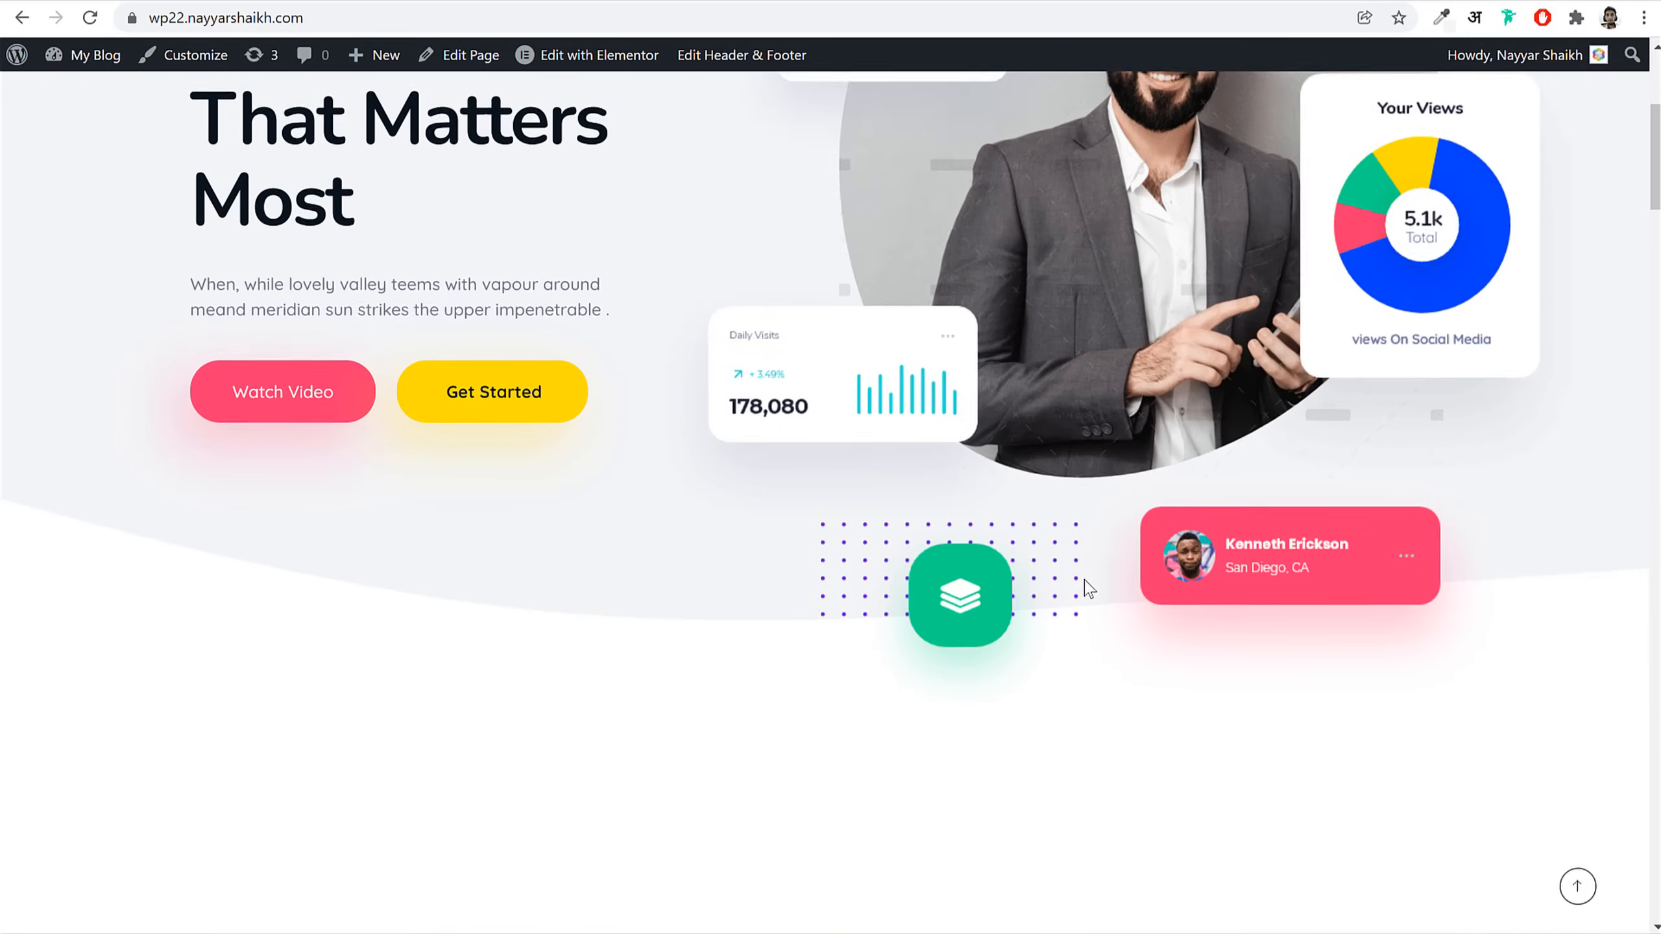
scroll(1083, 586, "up", 7)
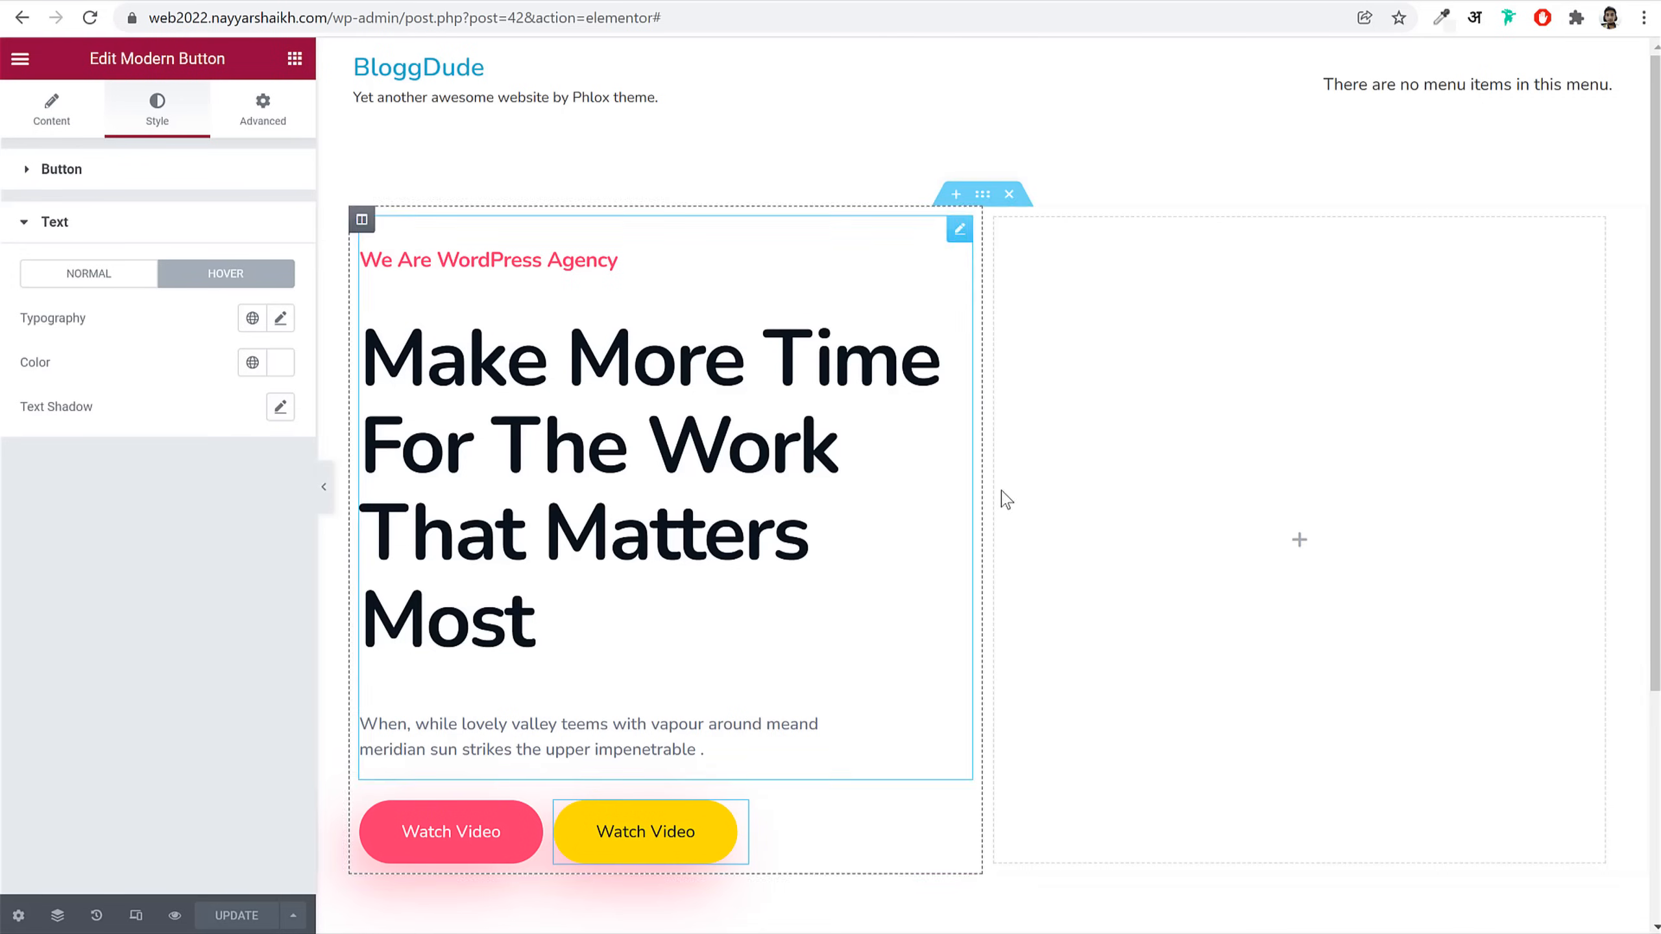
left_click(1015, 504)
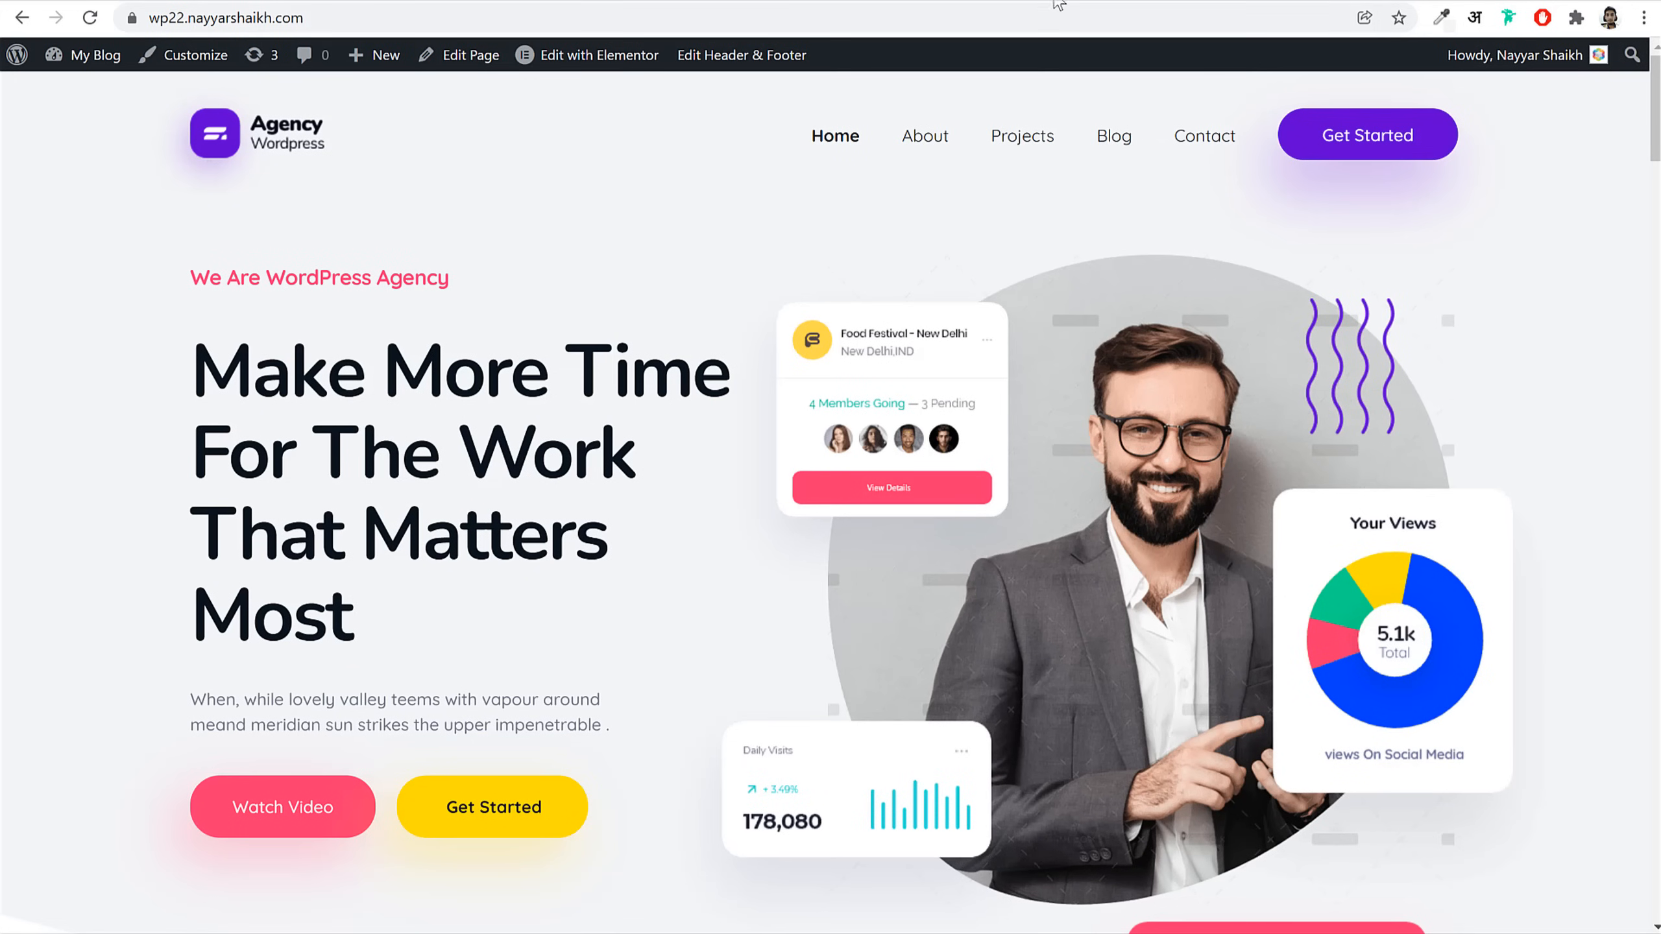
Step: Open unsplash.com and Pexels in two new browser tabs
key("ctrl+t")
type("unsplash.com")
key("Return")
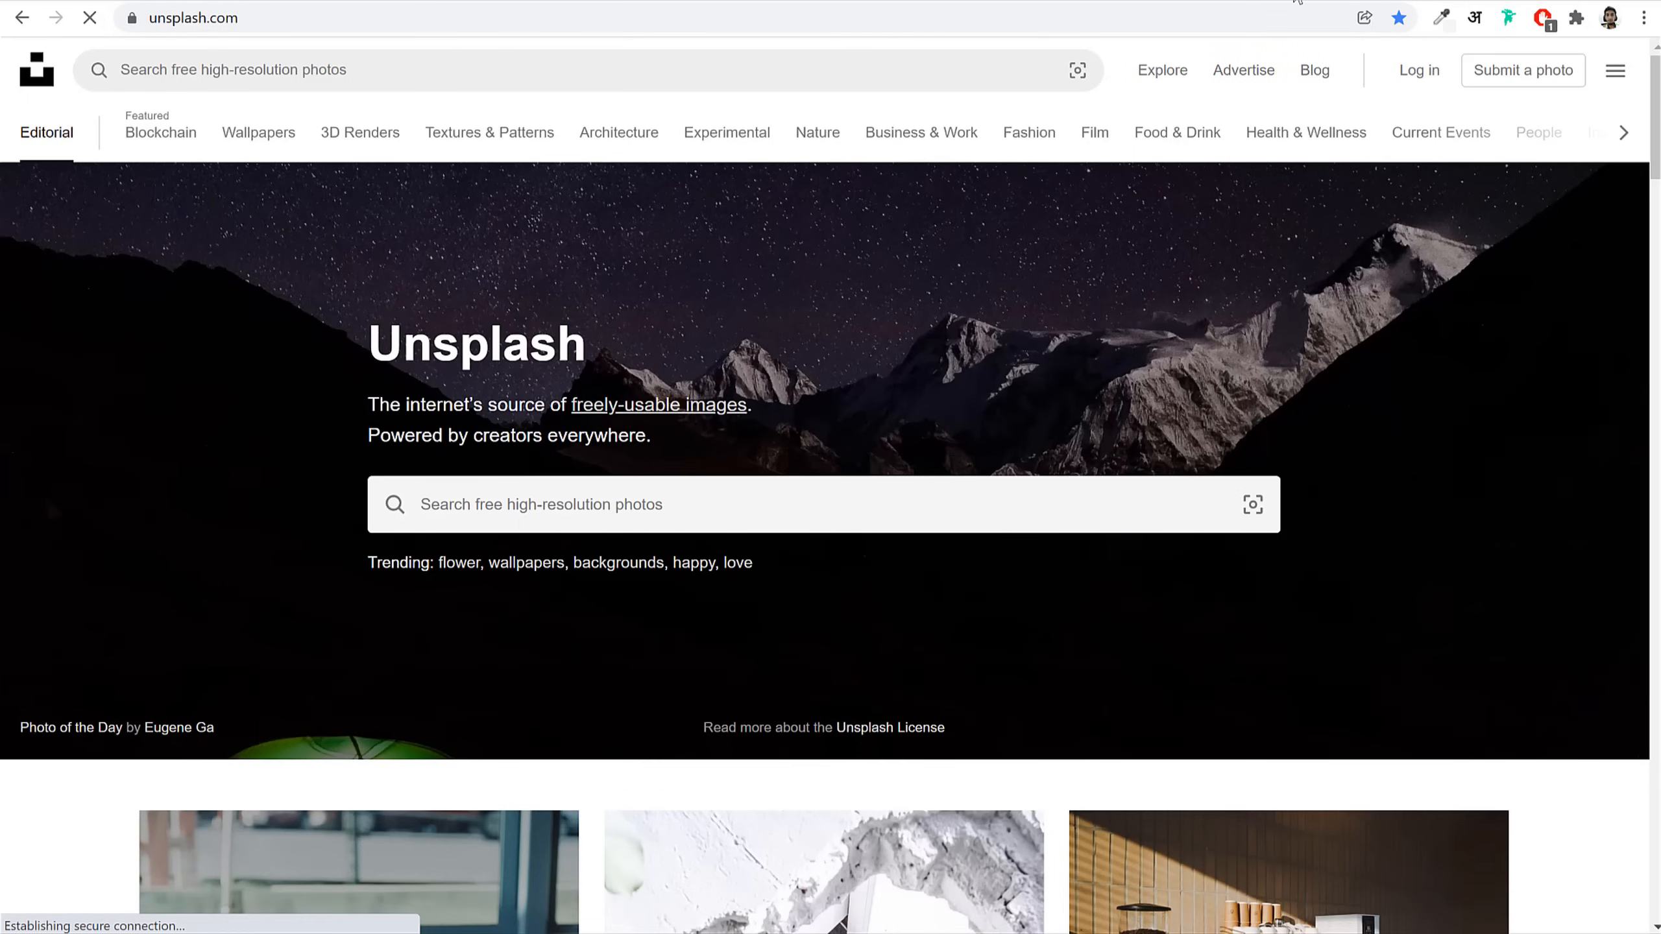
key("ctrl+t")
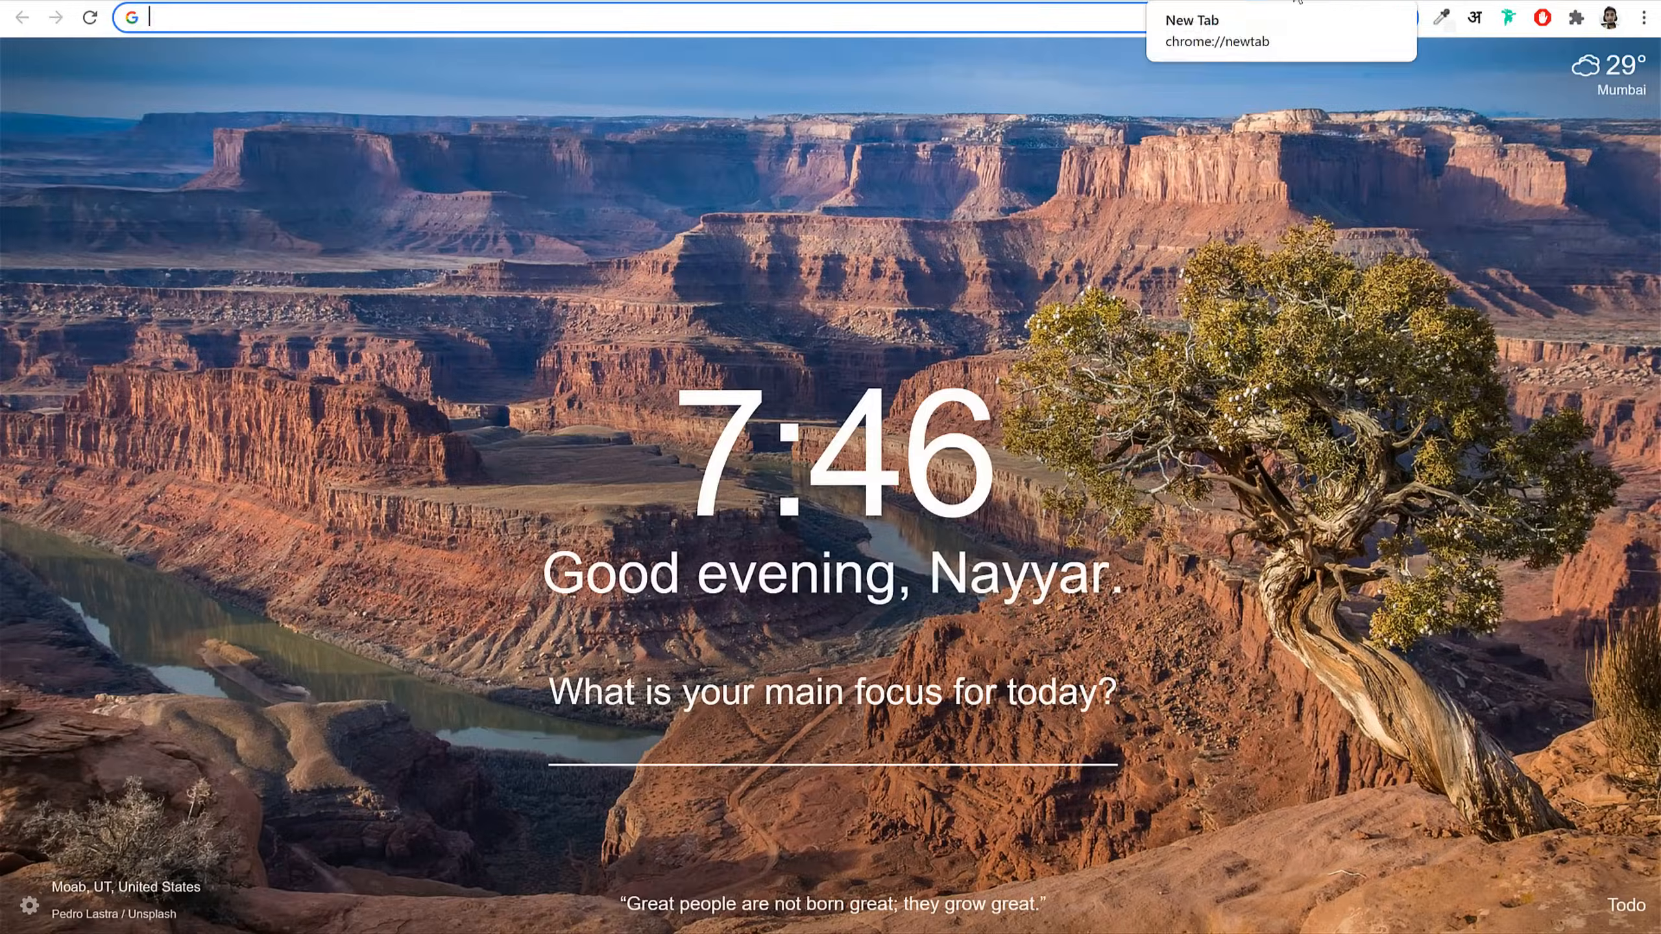
type("pexels.com")
key("Return")
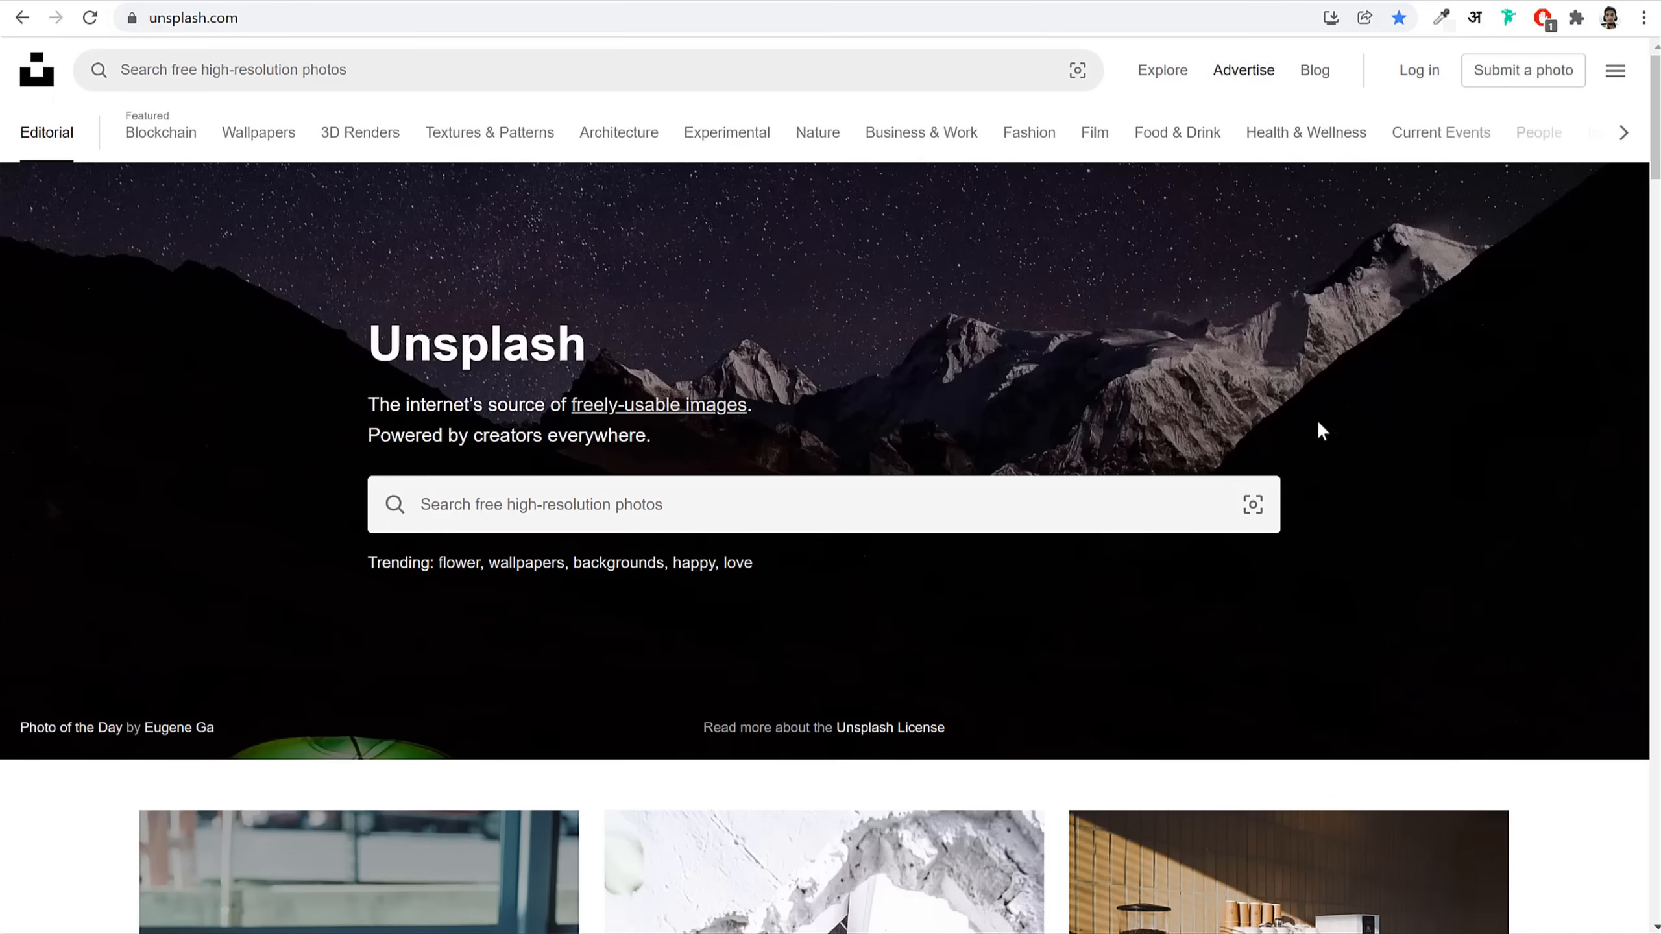
Step: Rerun the 'professional man' search on Unsplash and scroll through the results
scroll(1316, 427, "down", 13)
scroll(1417, 561, "up", 5)
scroll(1417, 561, "up", 8)
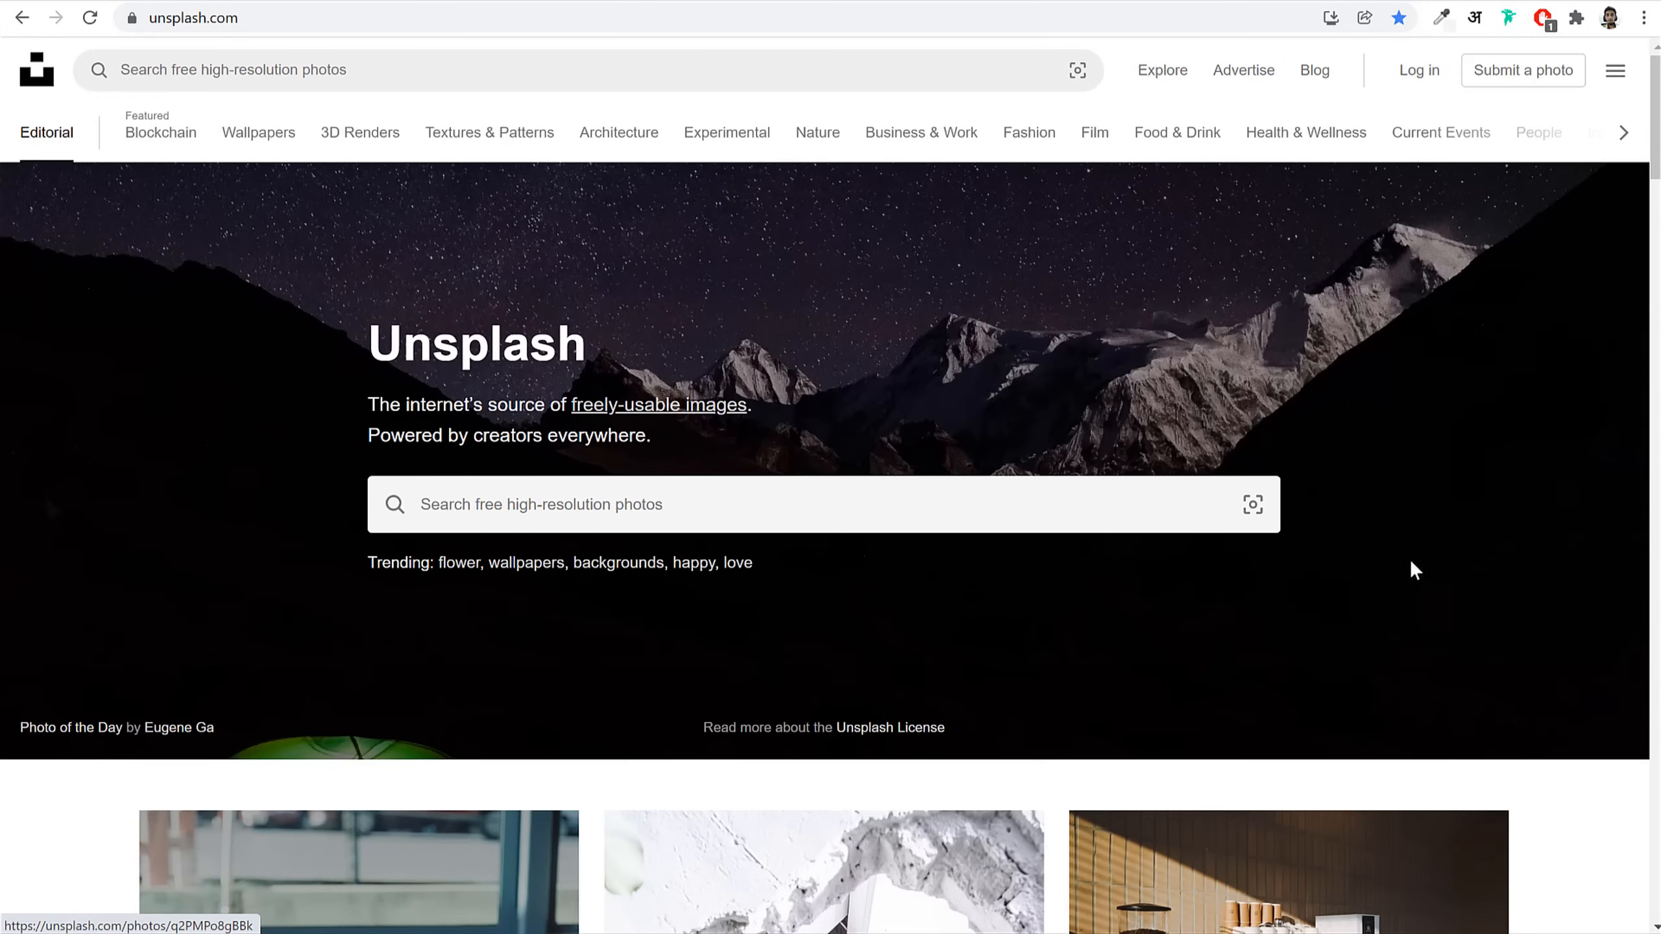
left_click(751, 505)
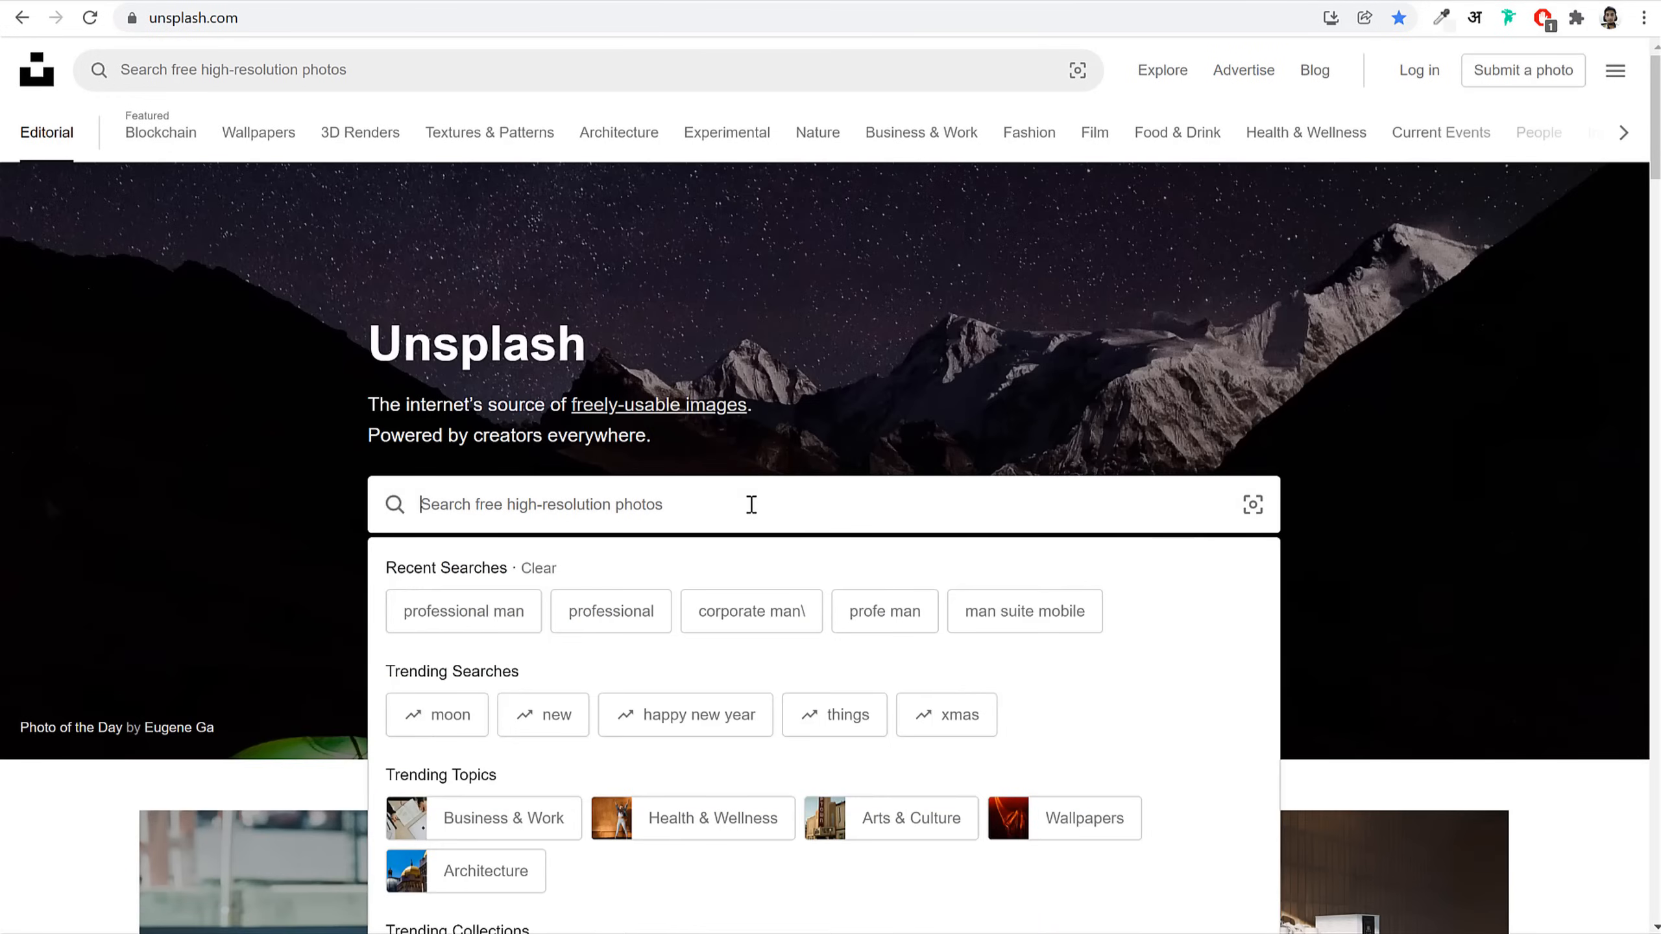
left_click(511, 619)
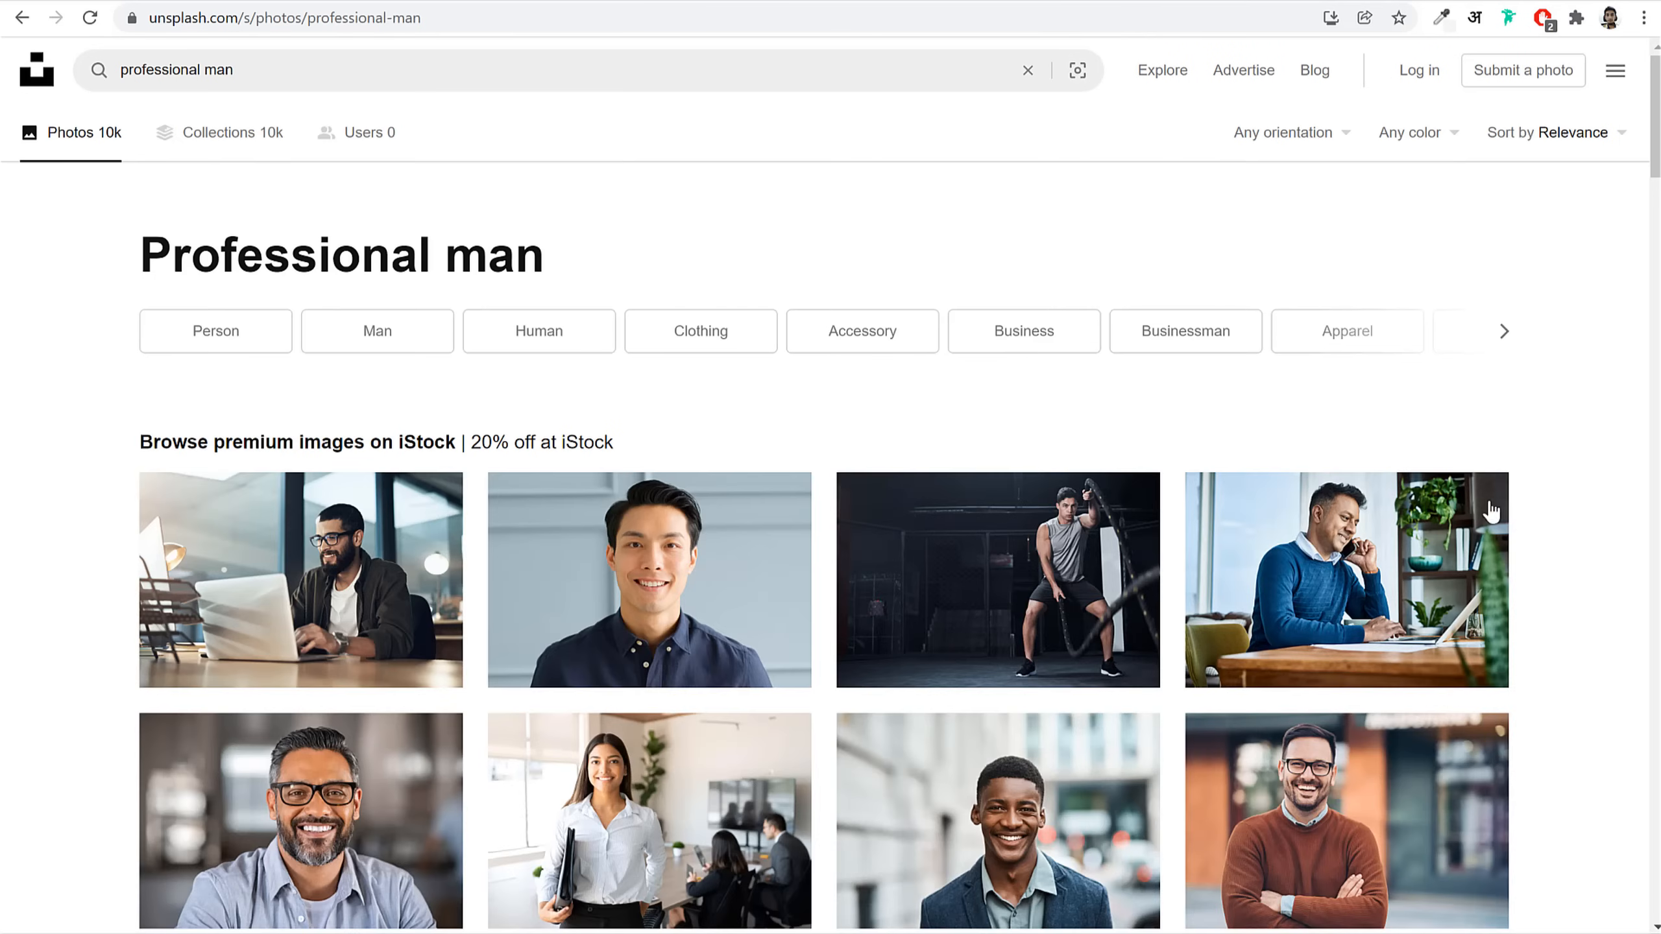
scroll(1609, 587, "down", 10)
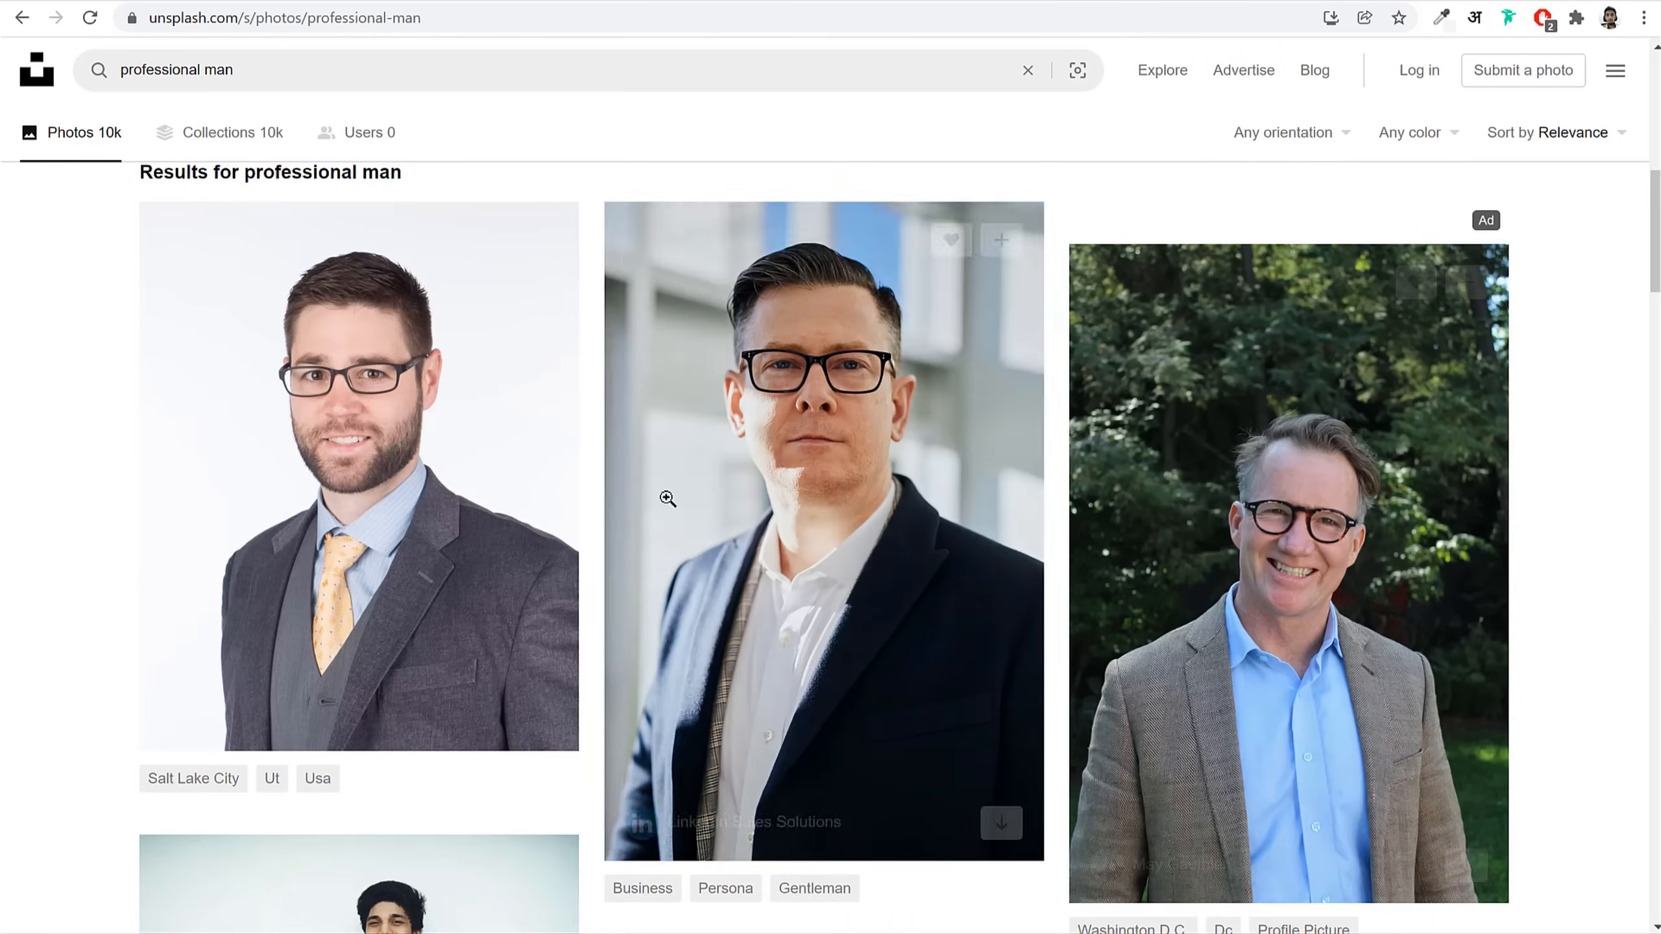
scroll(1537, 510, "down", 10)
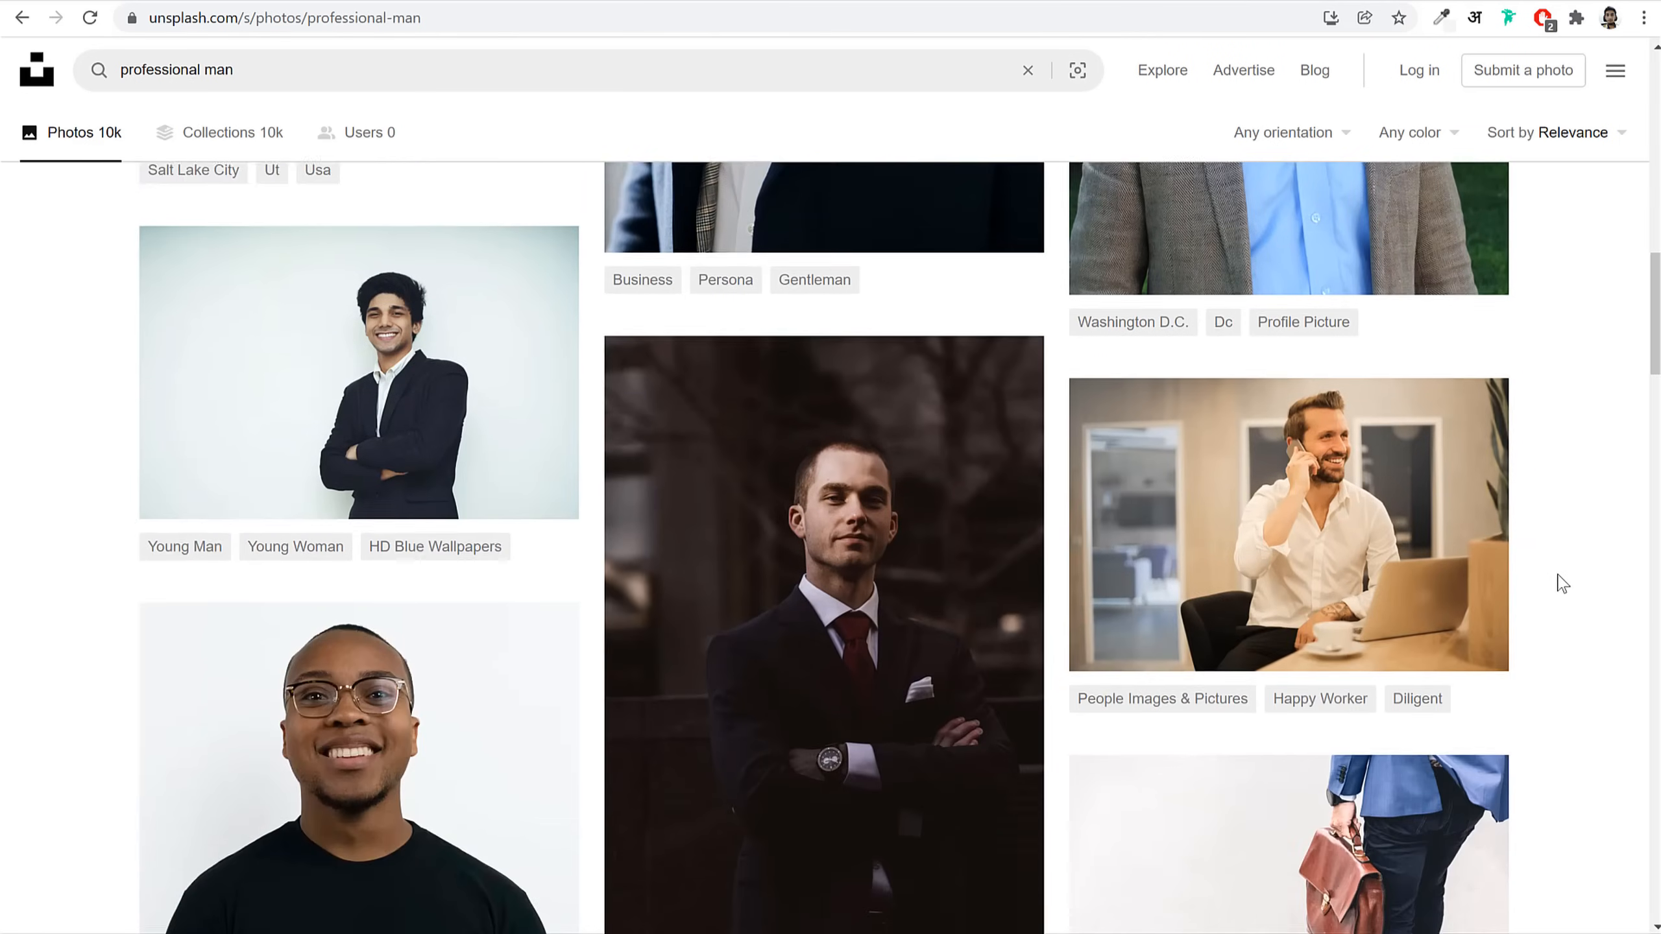
scroll(1562, 582, "down", 10)
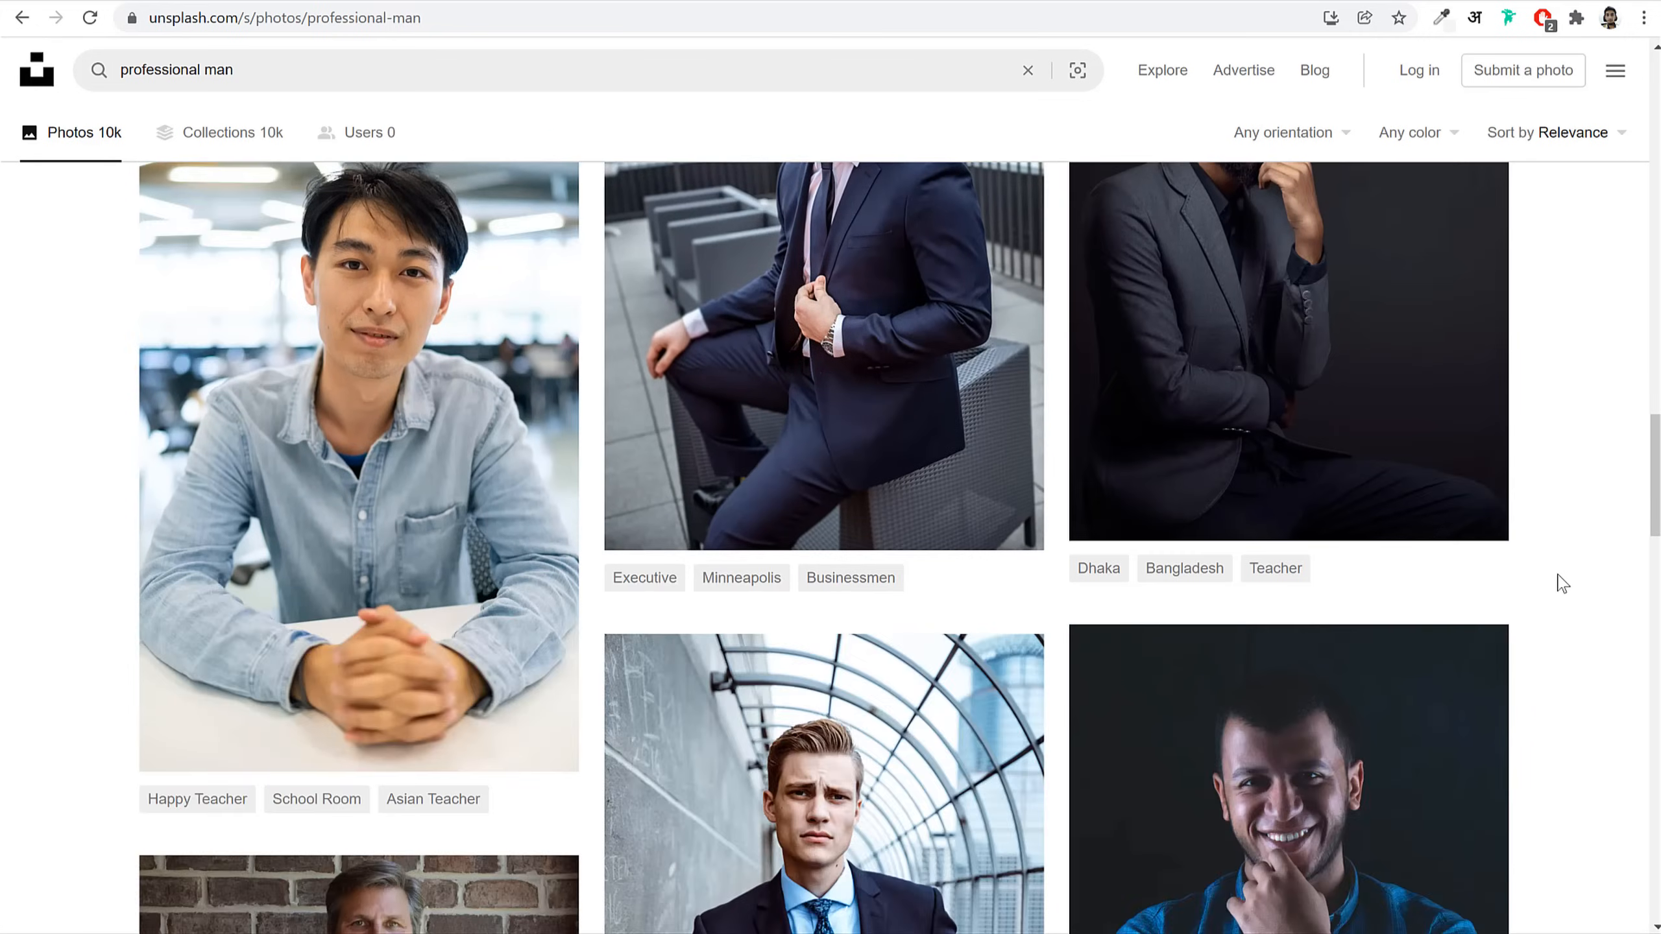
scroll(1562, 583, "down", 8)
scroll(1561, 583, "up", 12)
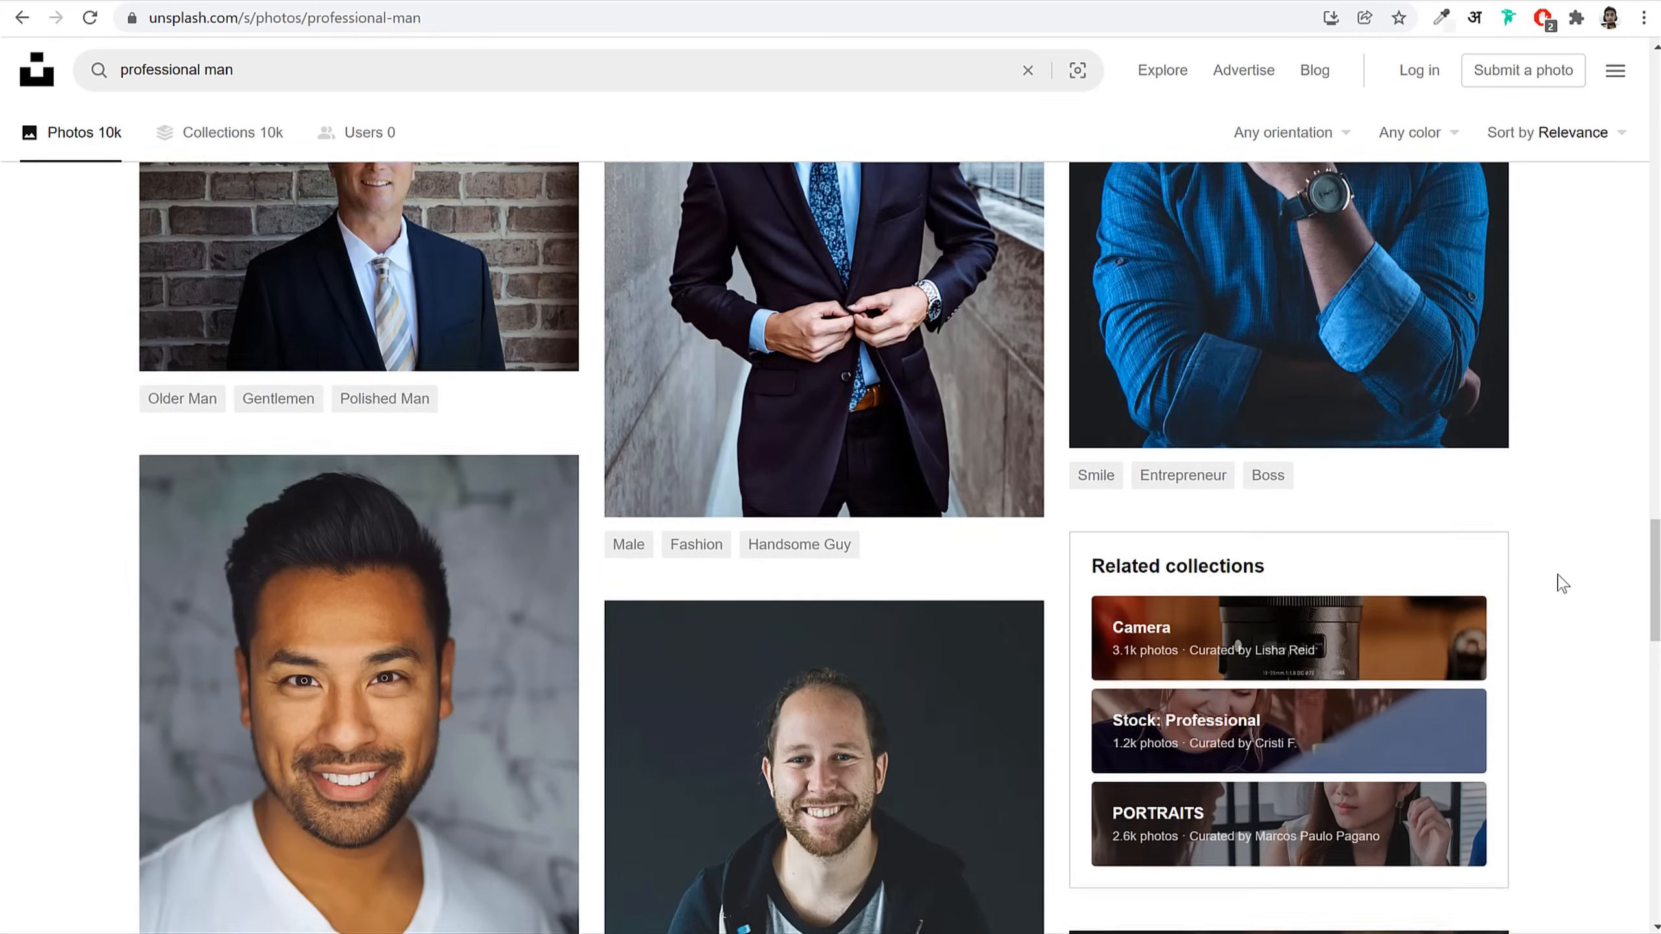
scroll(1562, 583, "up", 10)
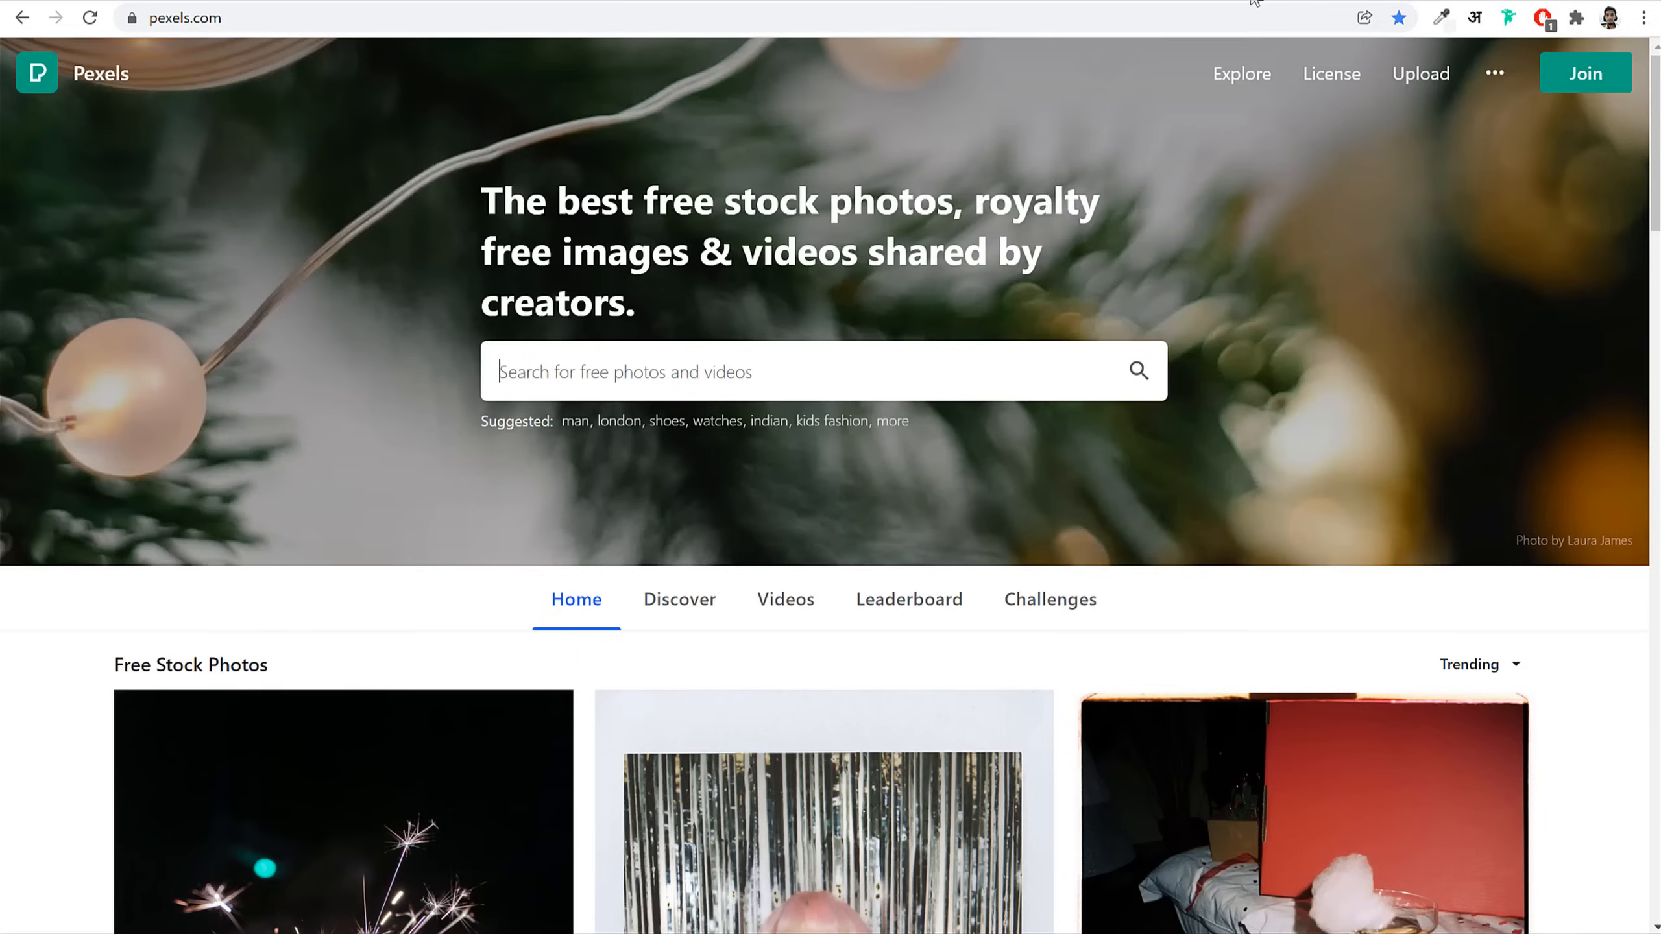
Step: Search Pexels for 'professional man' and scroll through the photo results
left_click(648, 363)
type("pro")
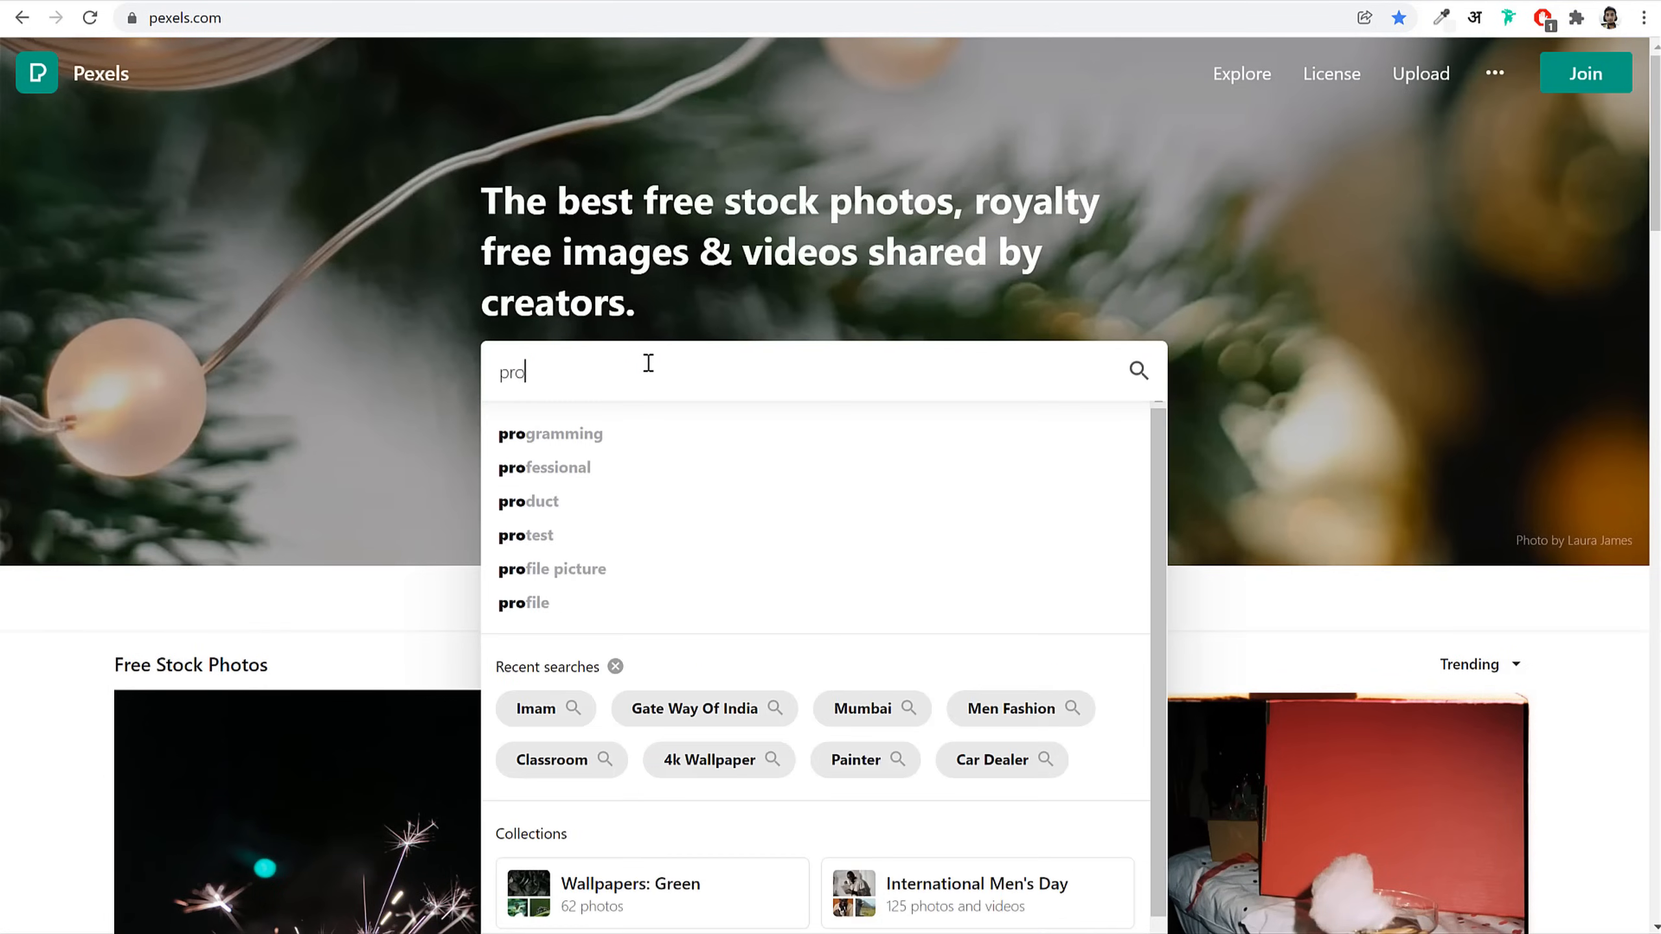
key("Down")
key("Down")
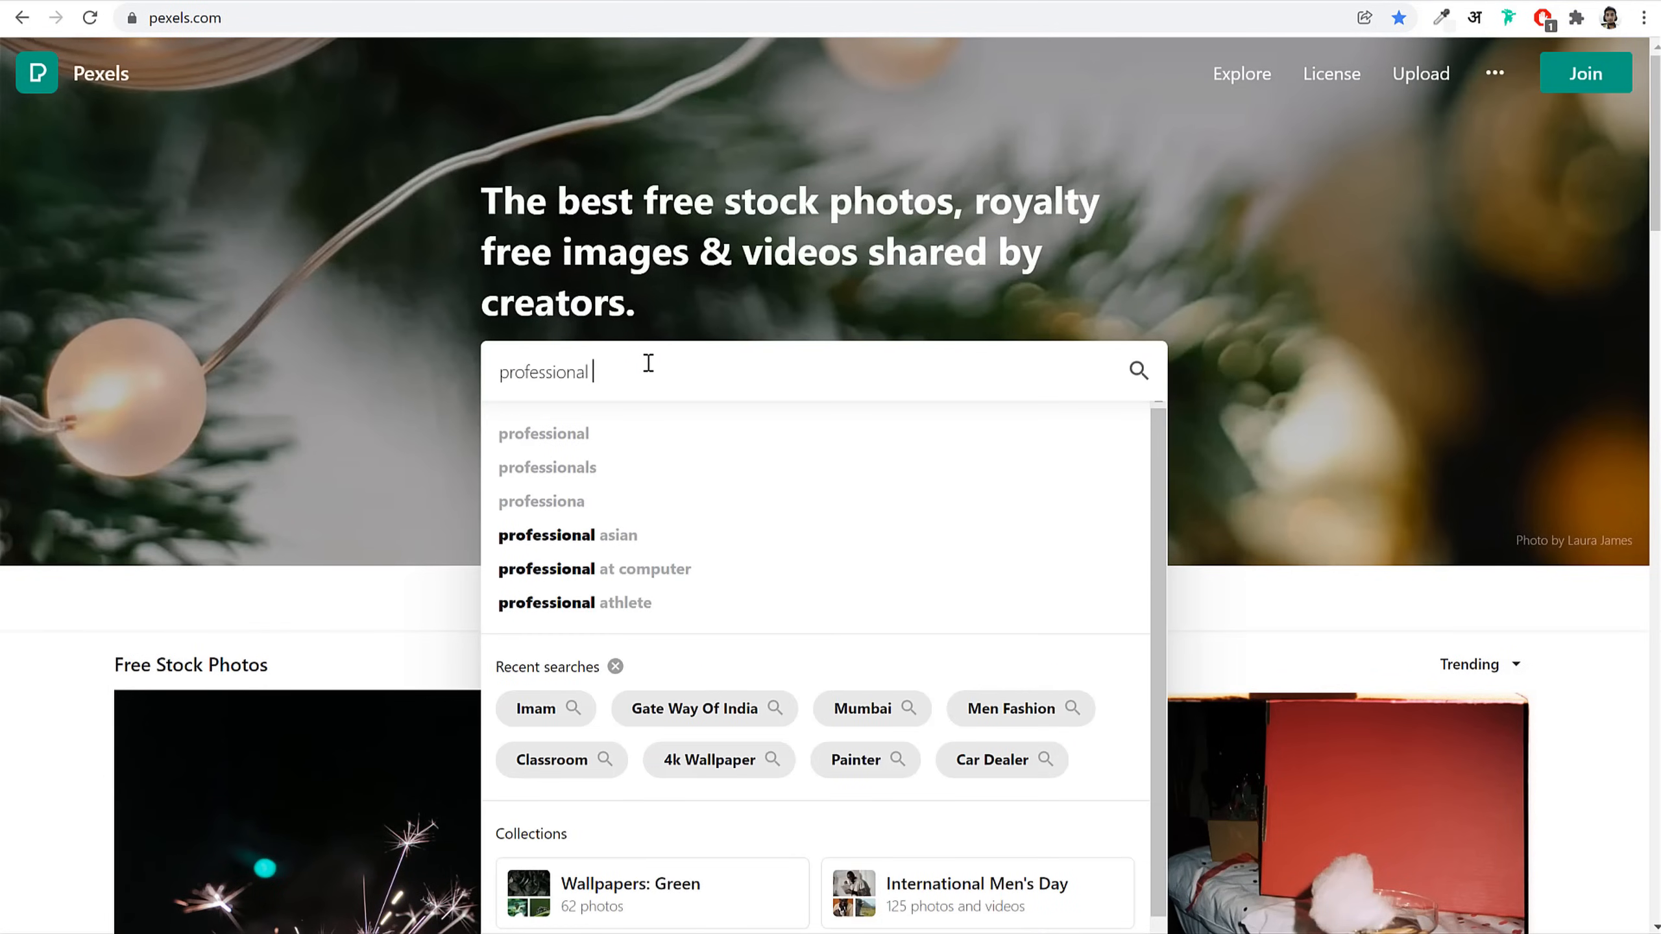
type("man")
key("Return")
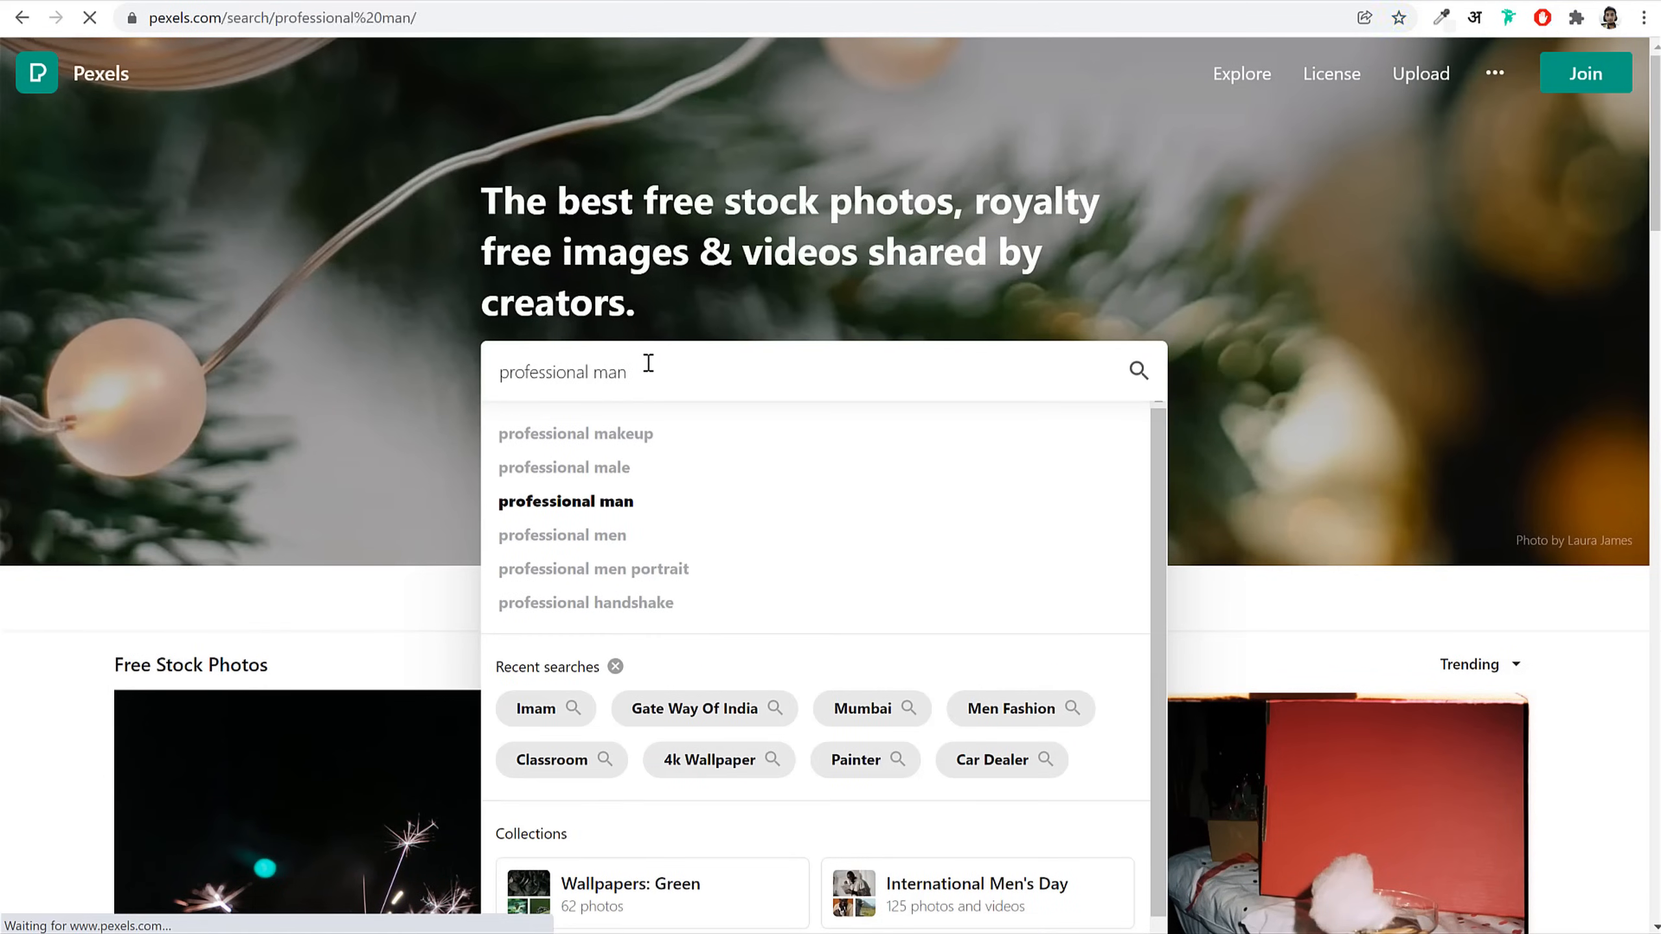
scroll(1503, 529, "down", 5)
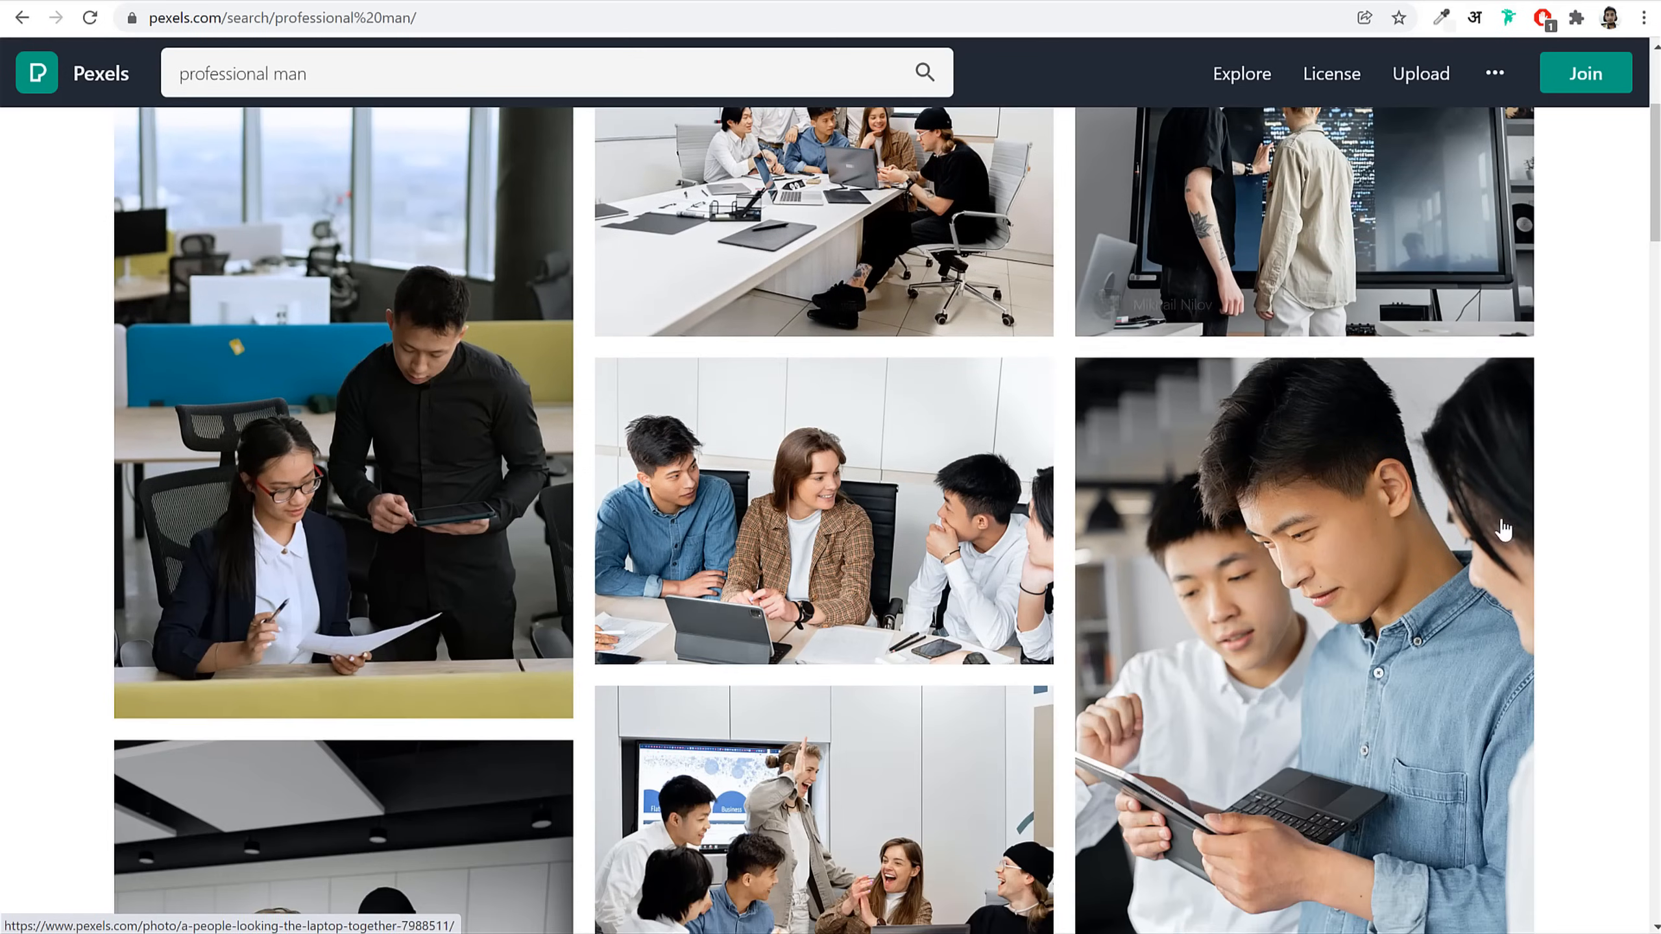
scroll(1589, 531, "down", 7)
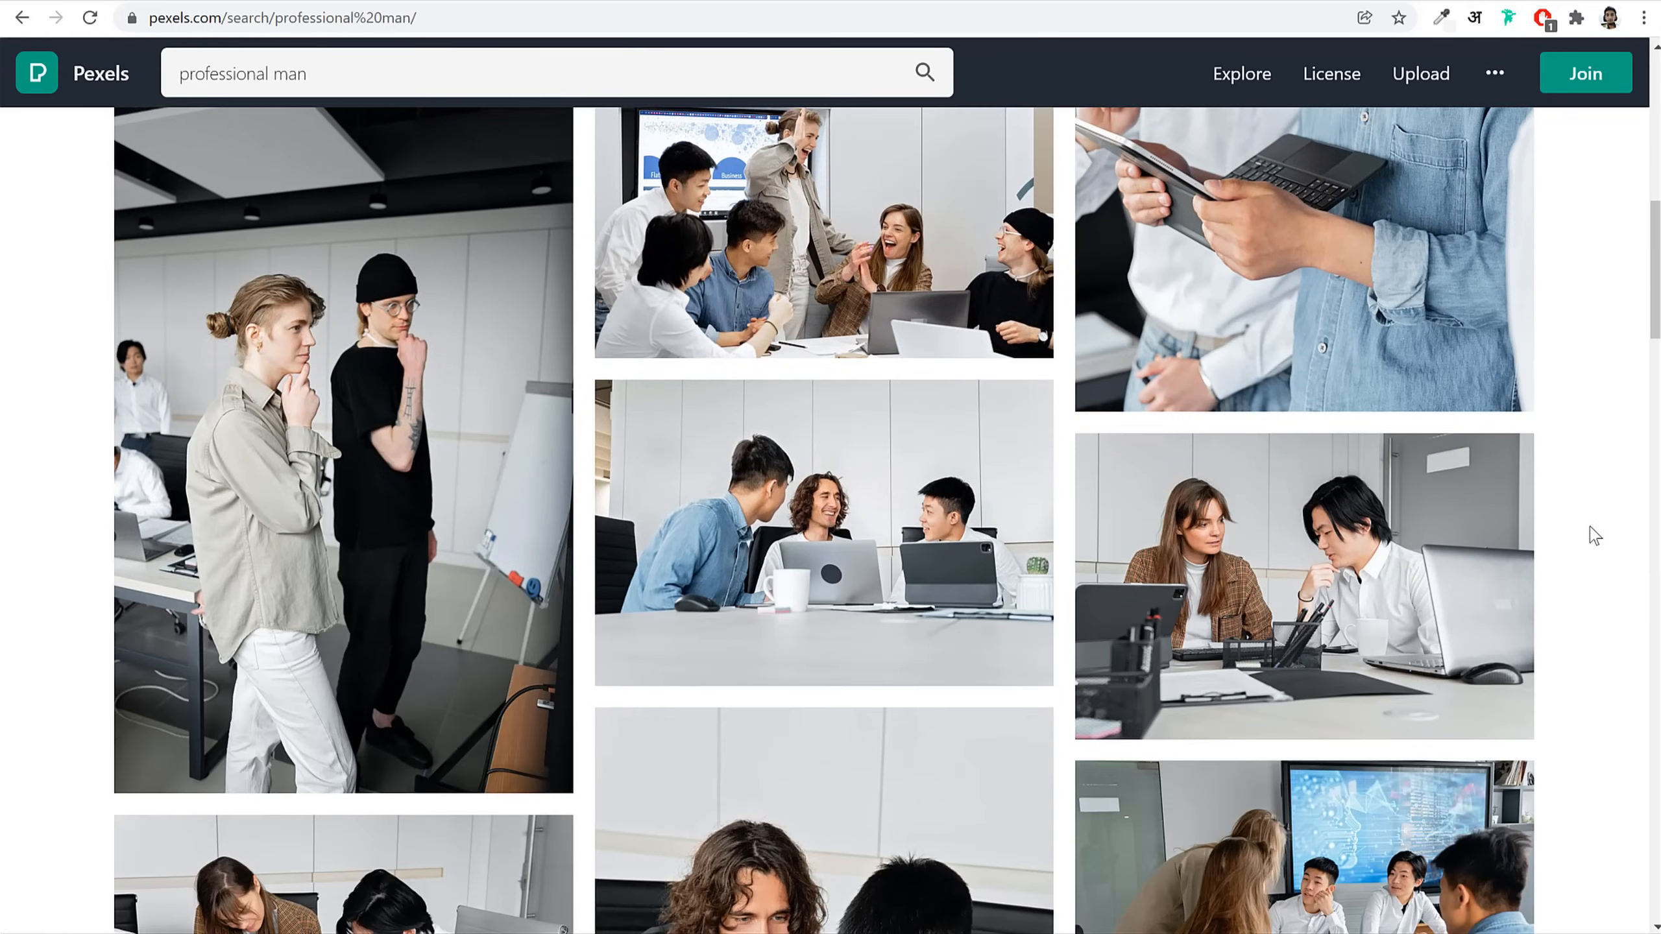
scroll(1594, 536, "down", 15)
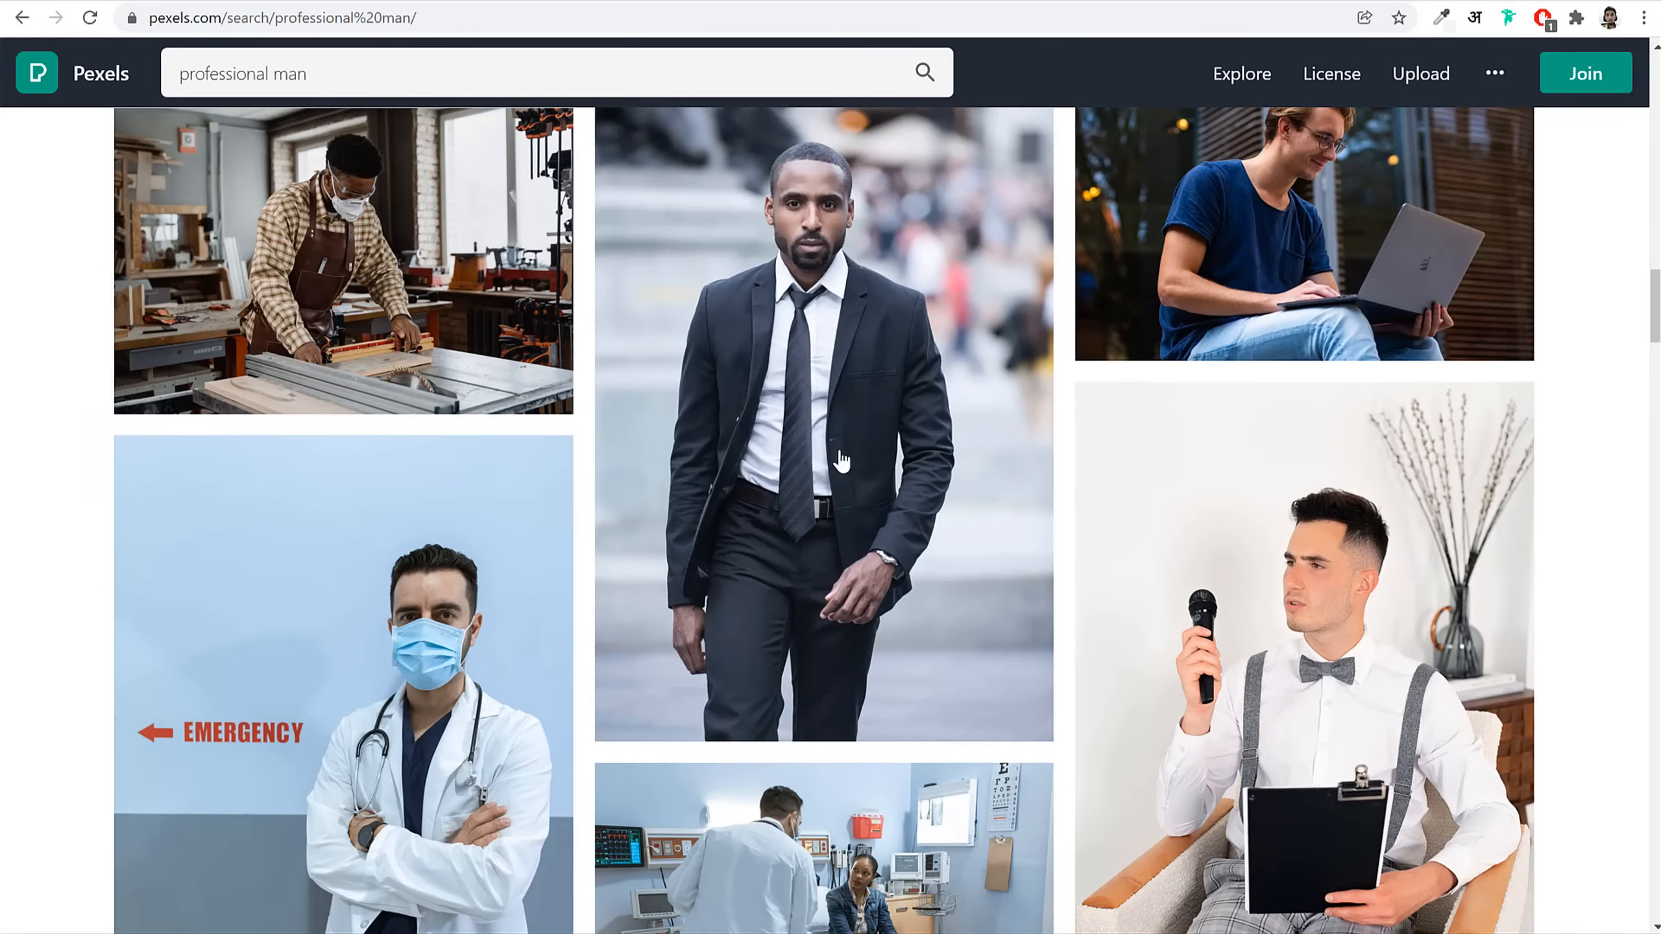
scroll(1554, 589, "down", 15)
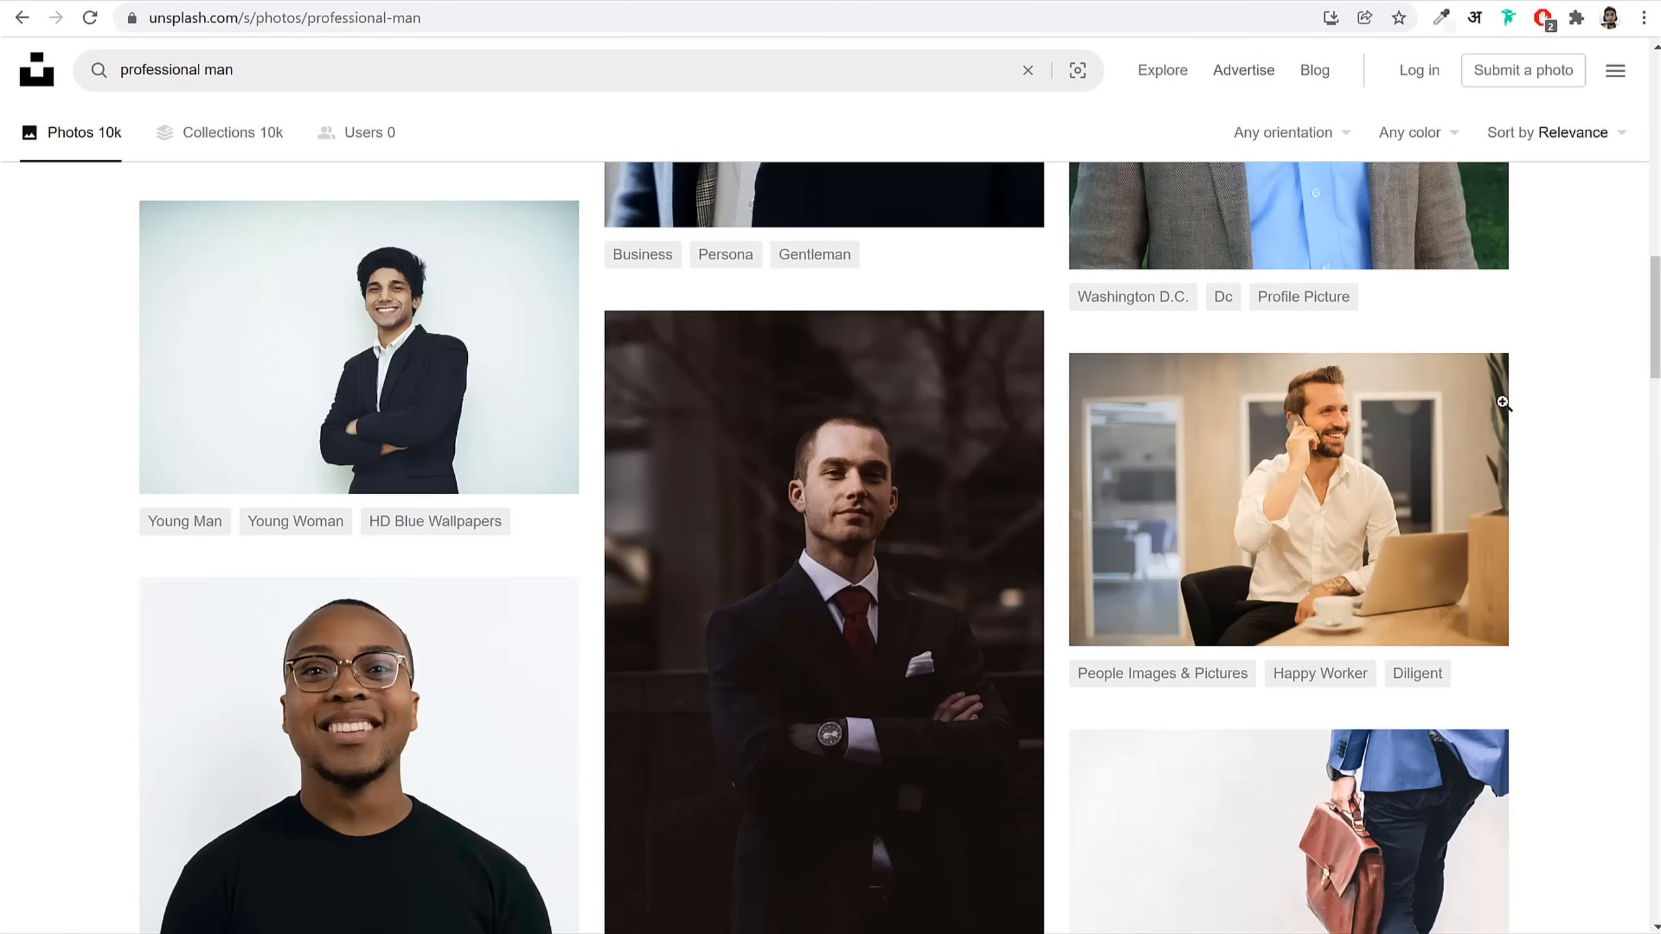
scroll(1568, 516, "up", 10)
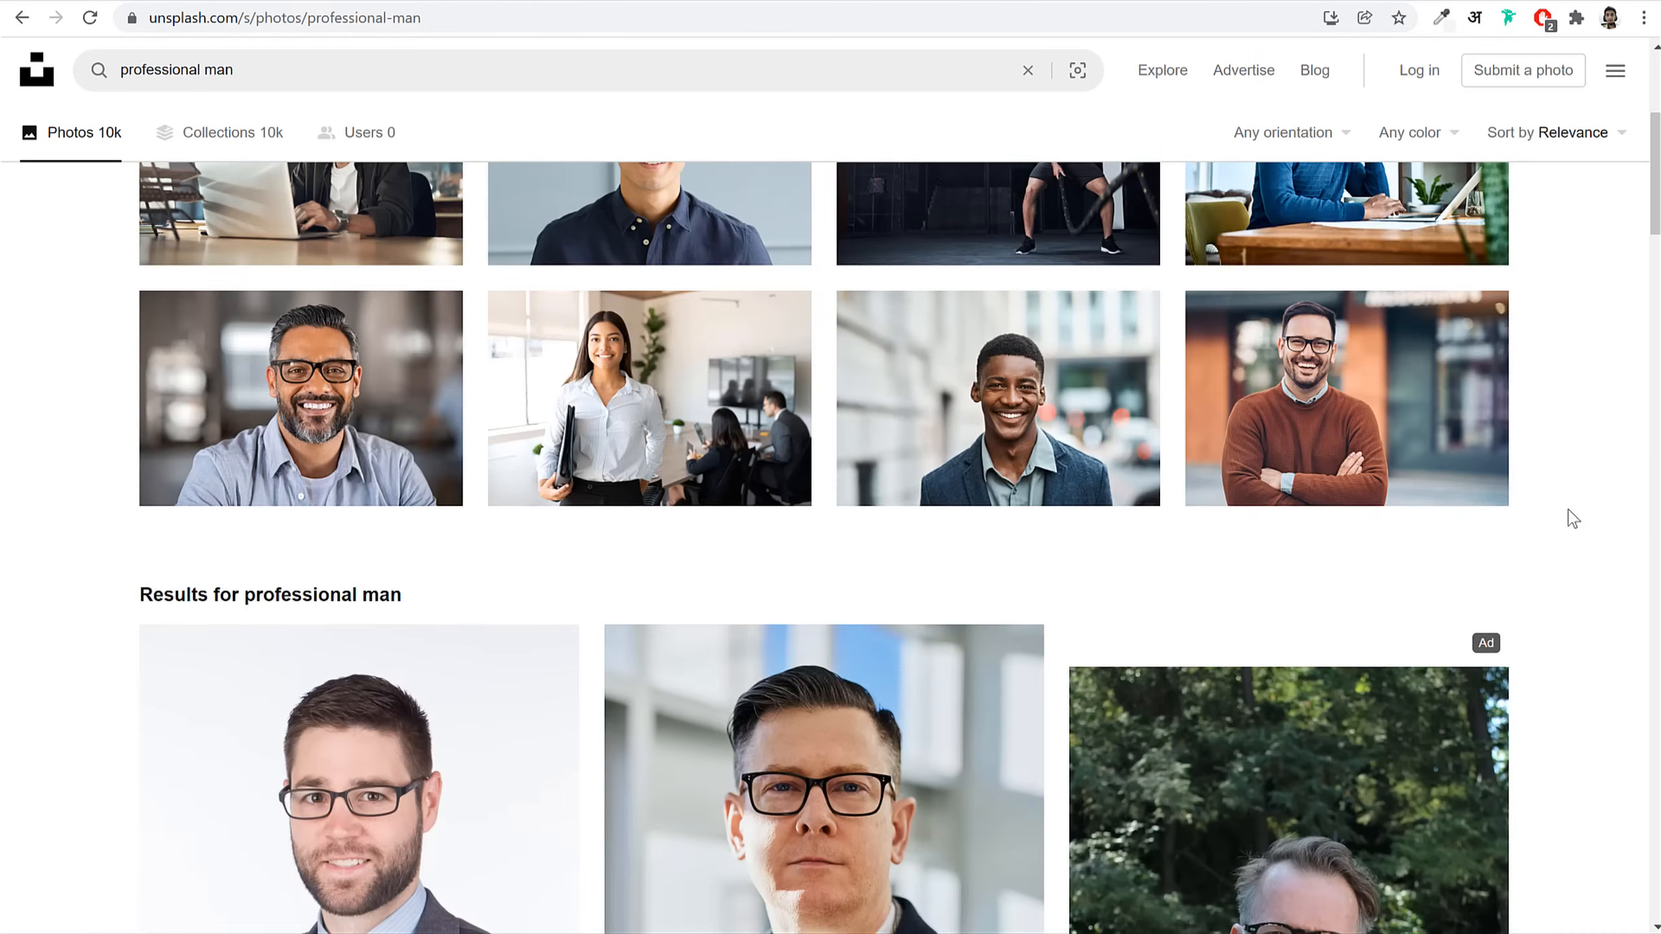
Step: Download the Medium 1920x2880 portrait of the smiling man in a tweed jacket, then select the search query
scroll(1566, 517, "down", 7)
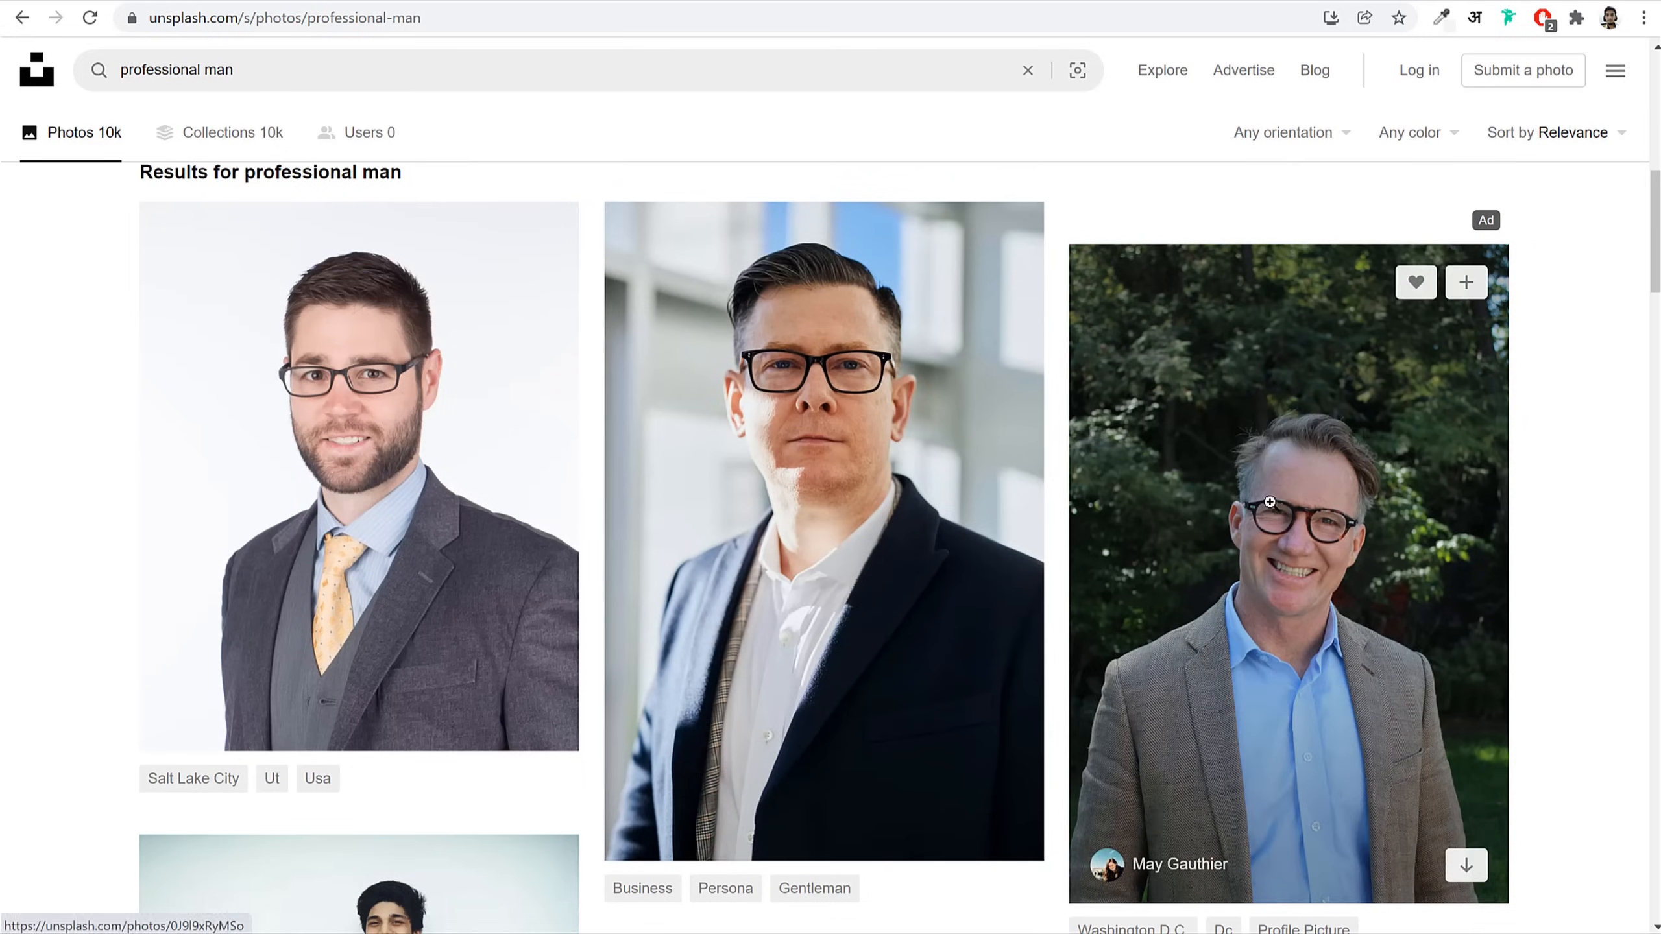
left_click(1269, 502)
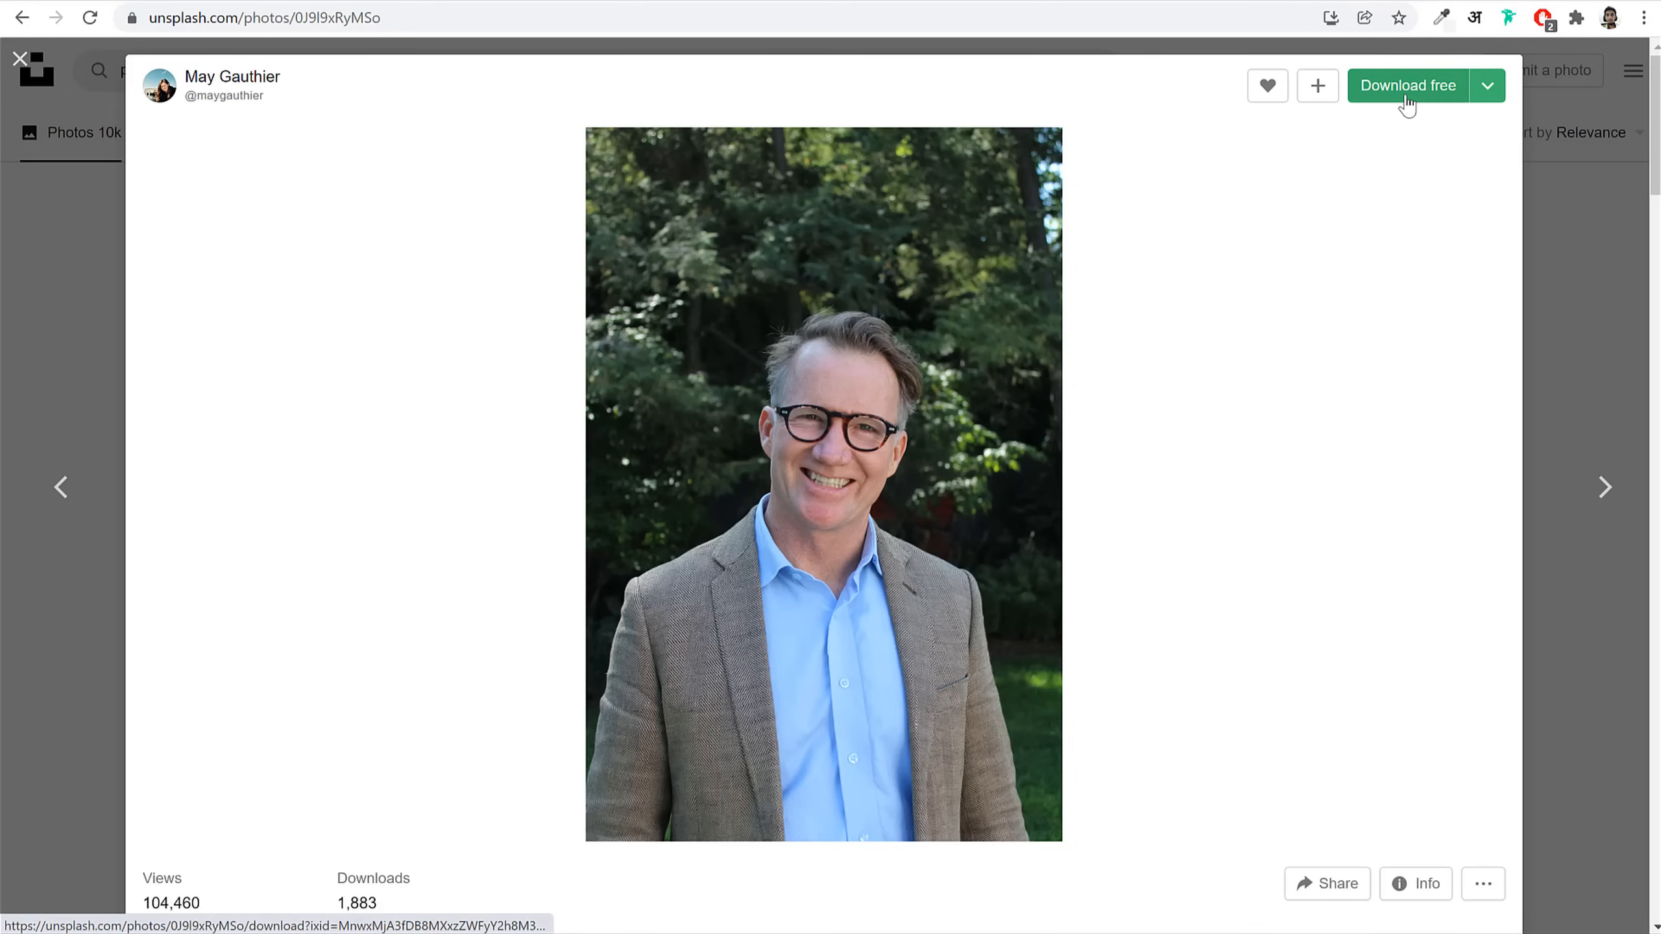
left_click(1489, 88)
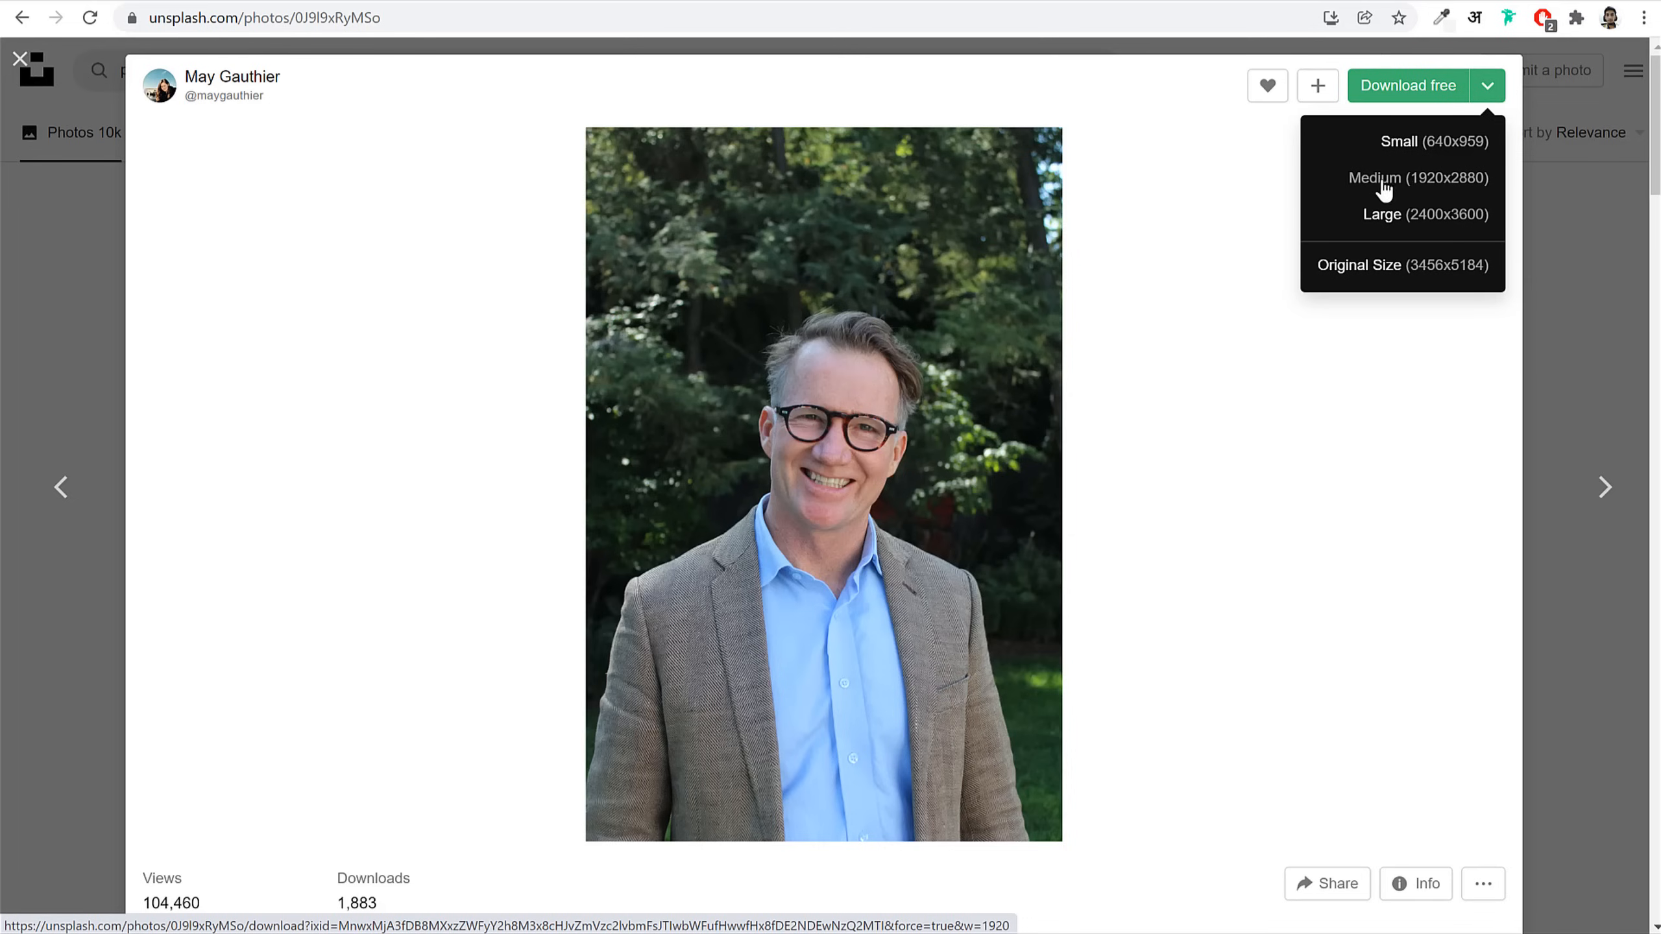
left_click(1401, 186)
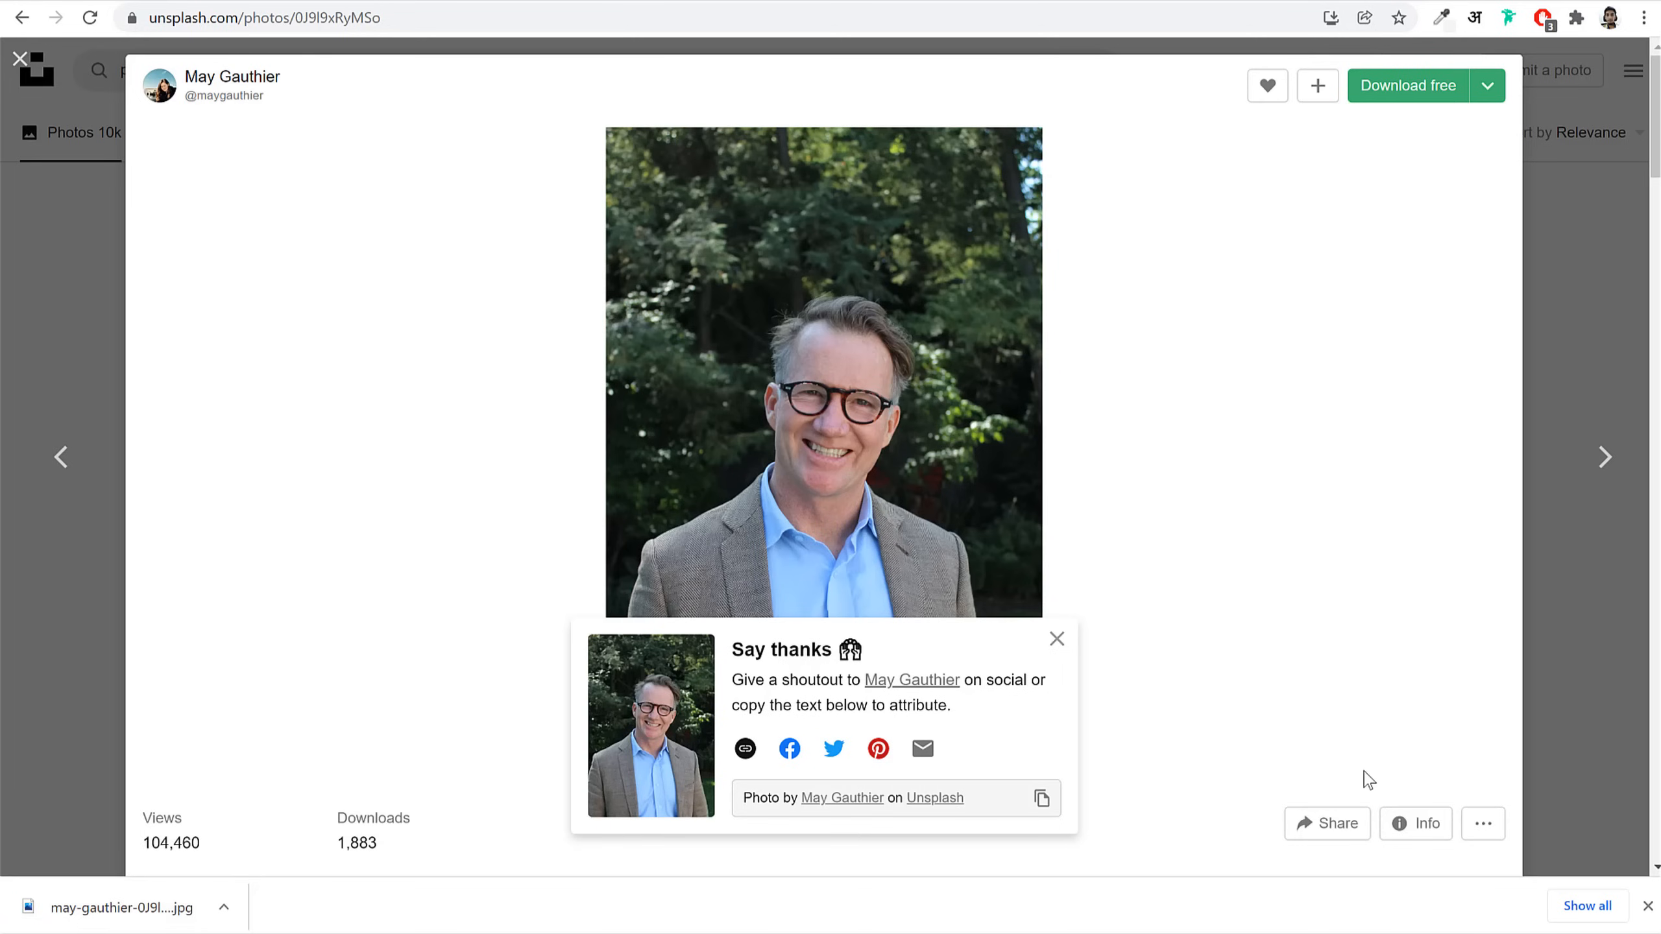
left_click(1607, 301)
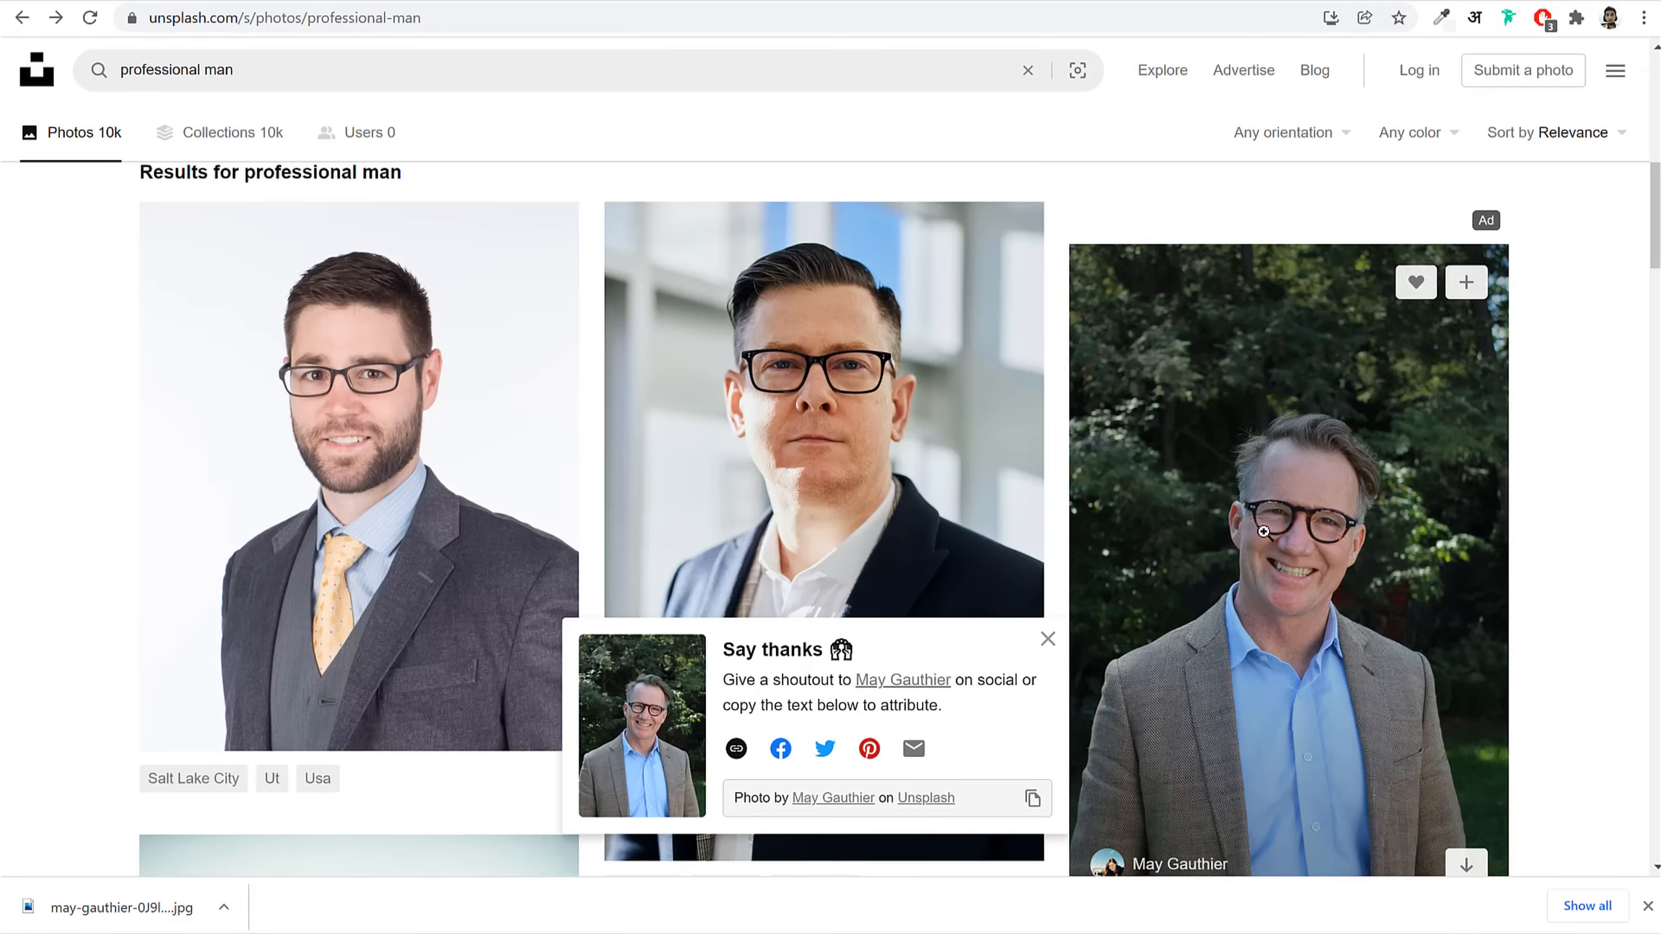
scroll(700, 281, "up", 10)
left_click(564, 67)
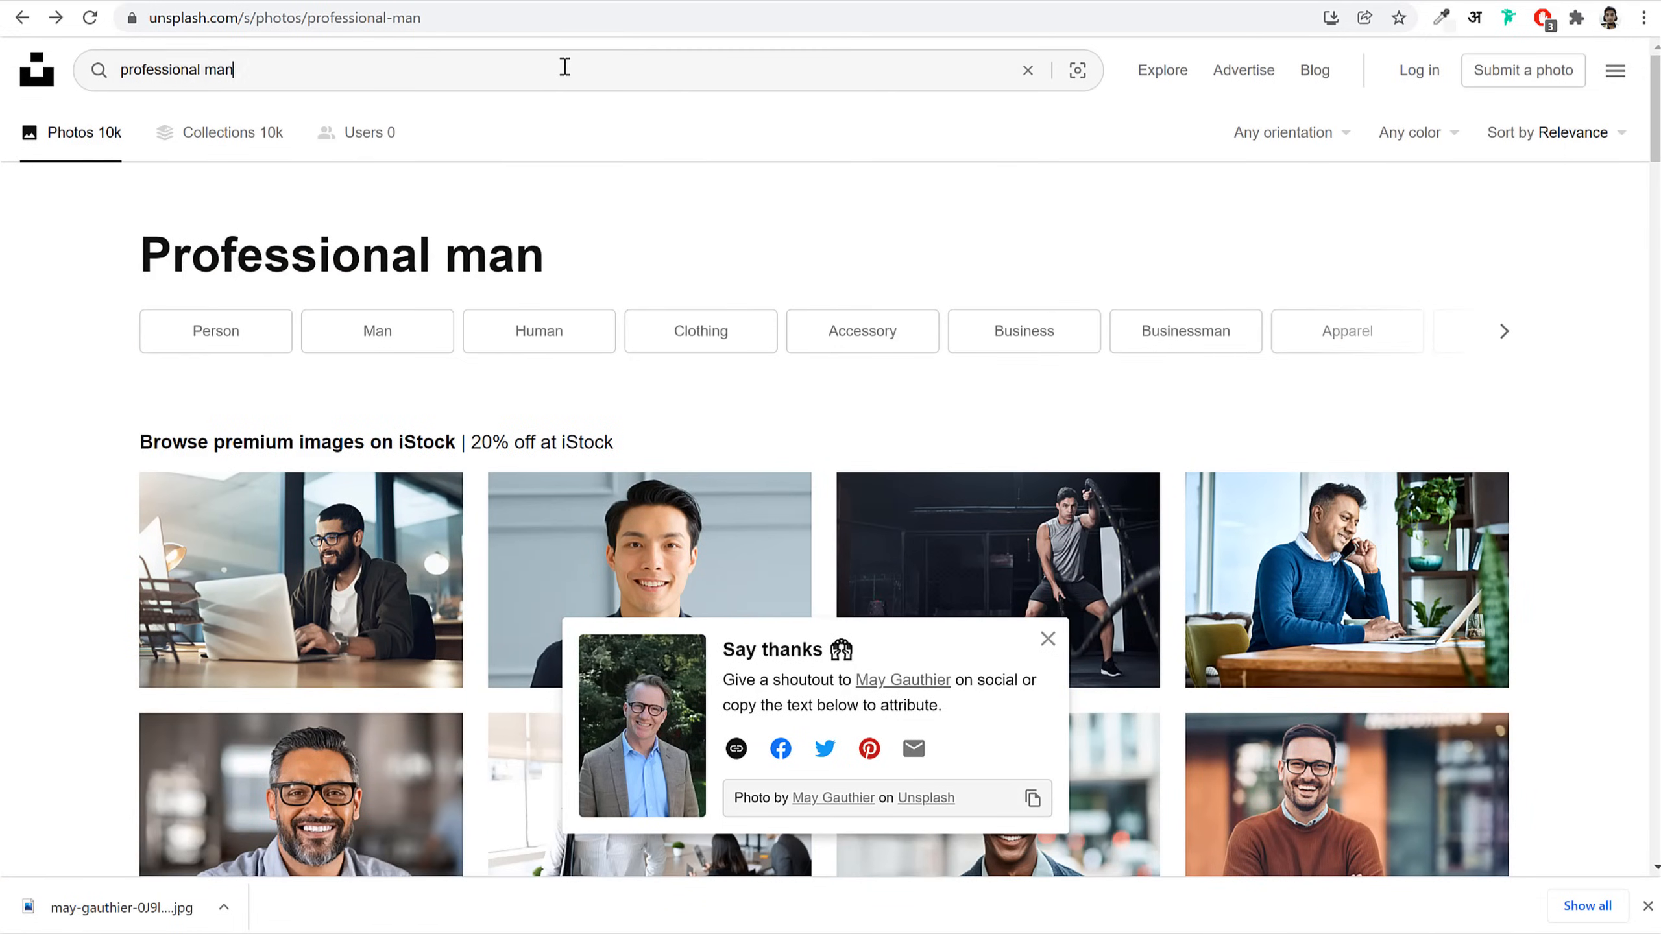
triple_click(564, 67)
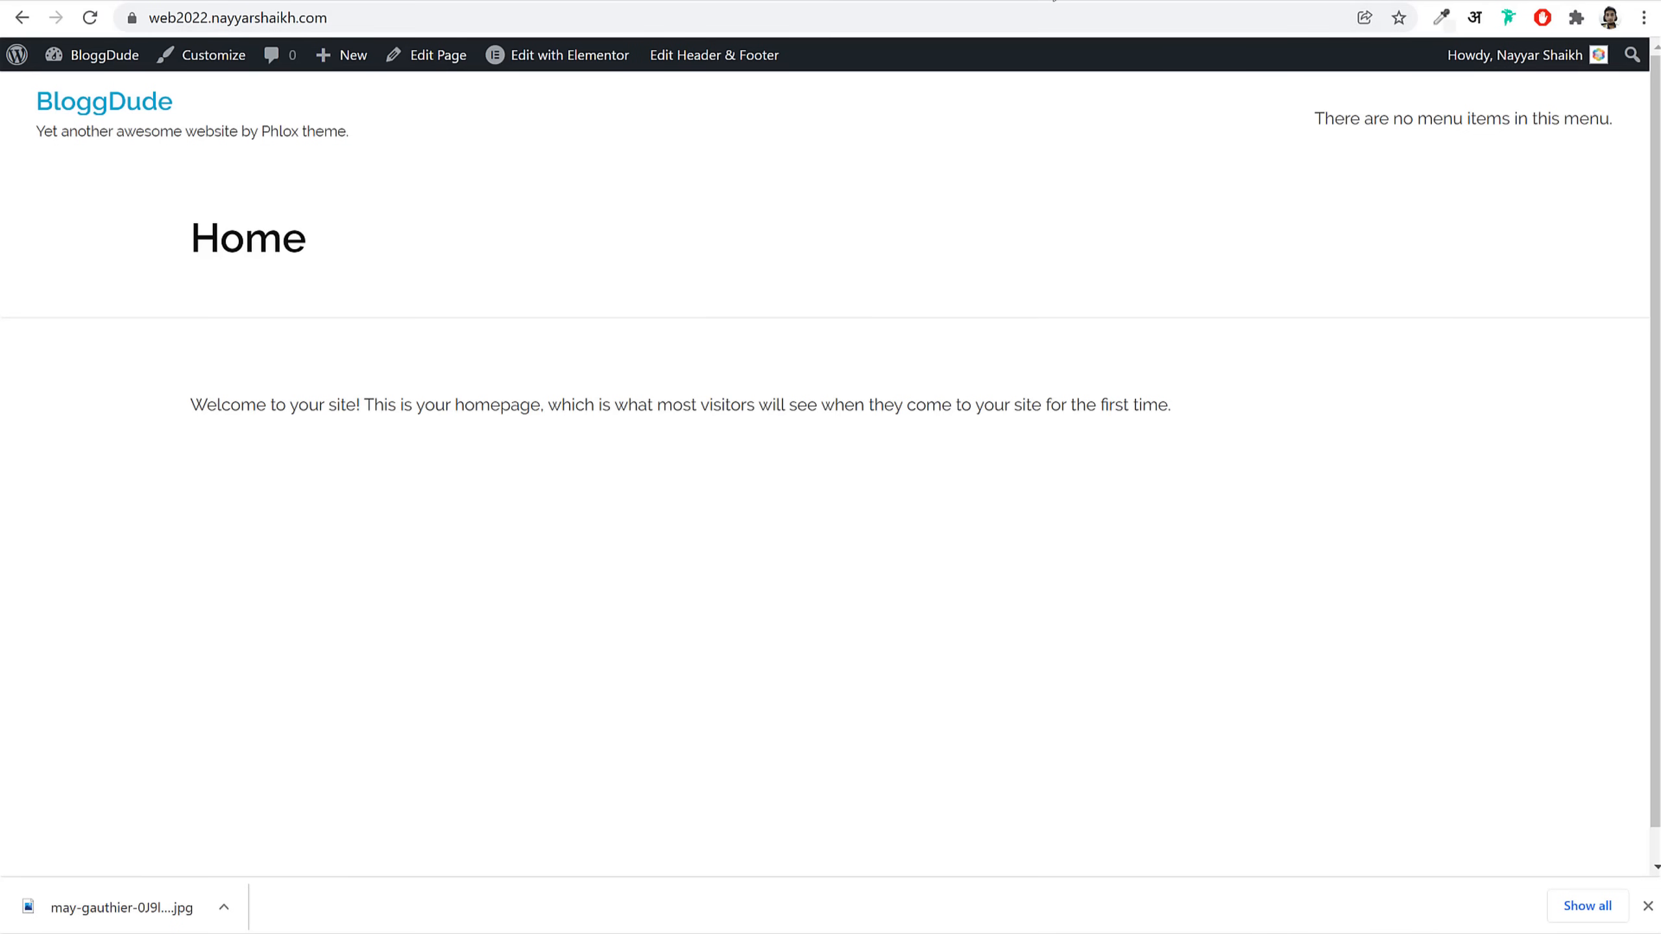
Step: Go to fotor.com in a new browser tab and dismiss the welcome-back upgrade offer
left_click(1053, 1)
type("fotor")
key("Return")
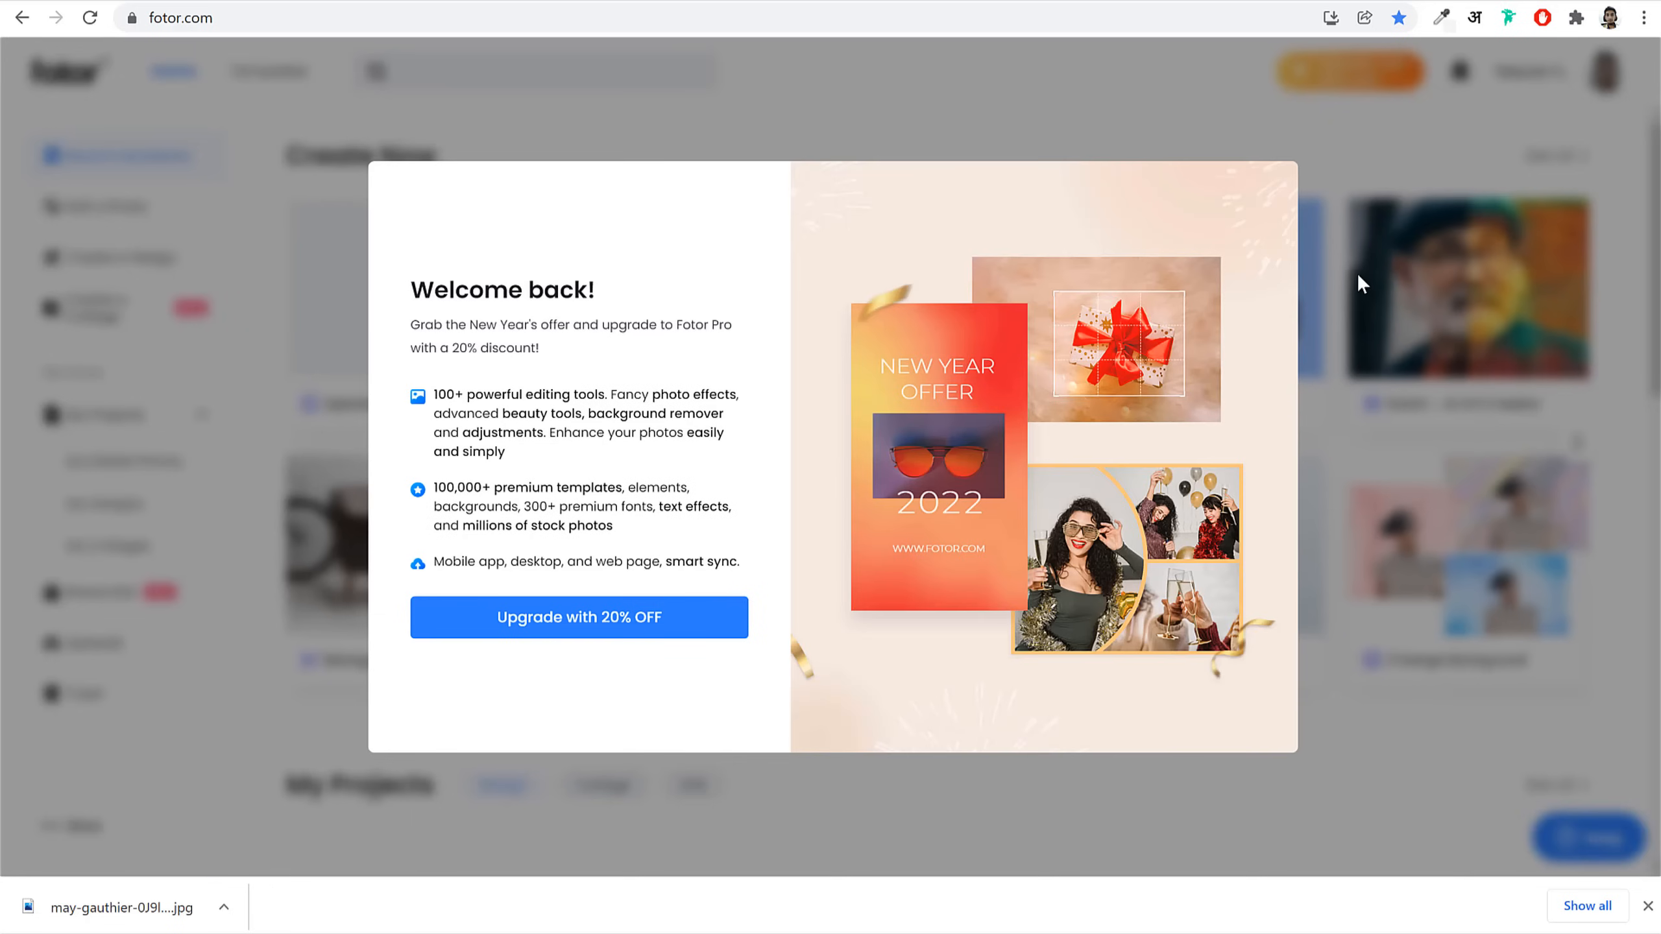
left_click(1321, 179)
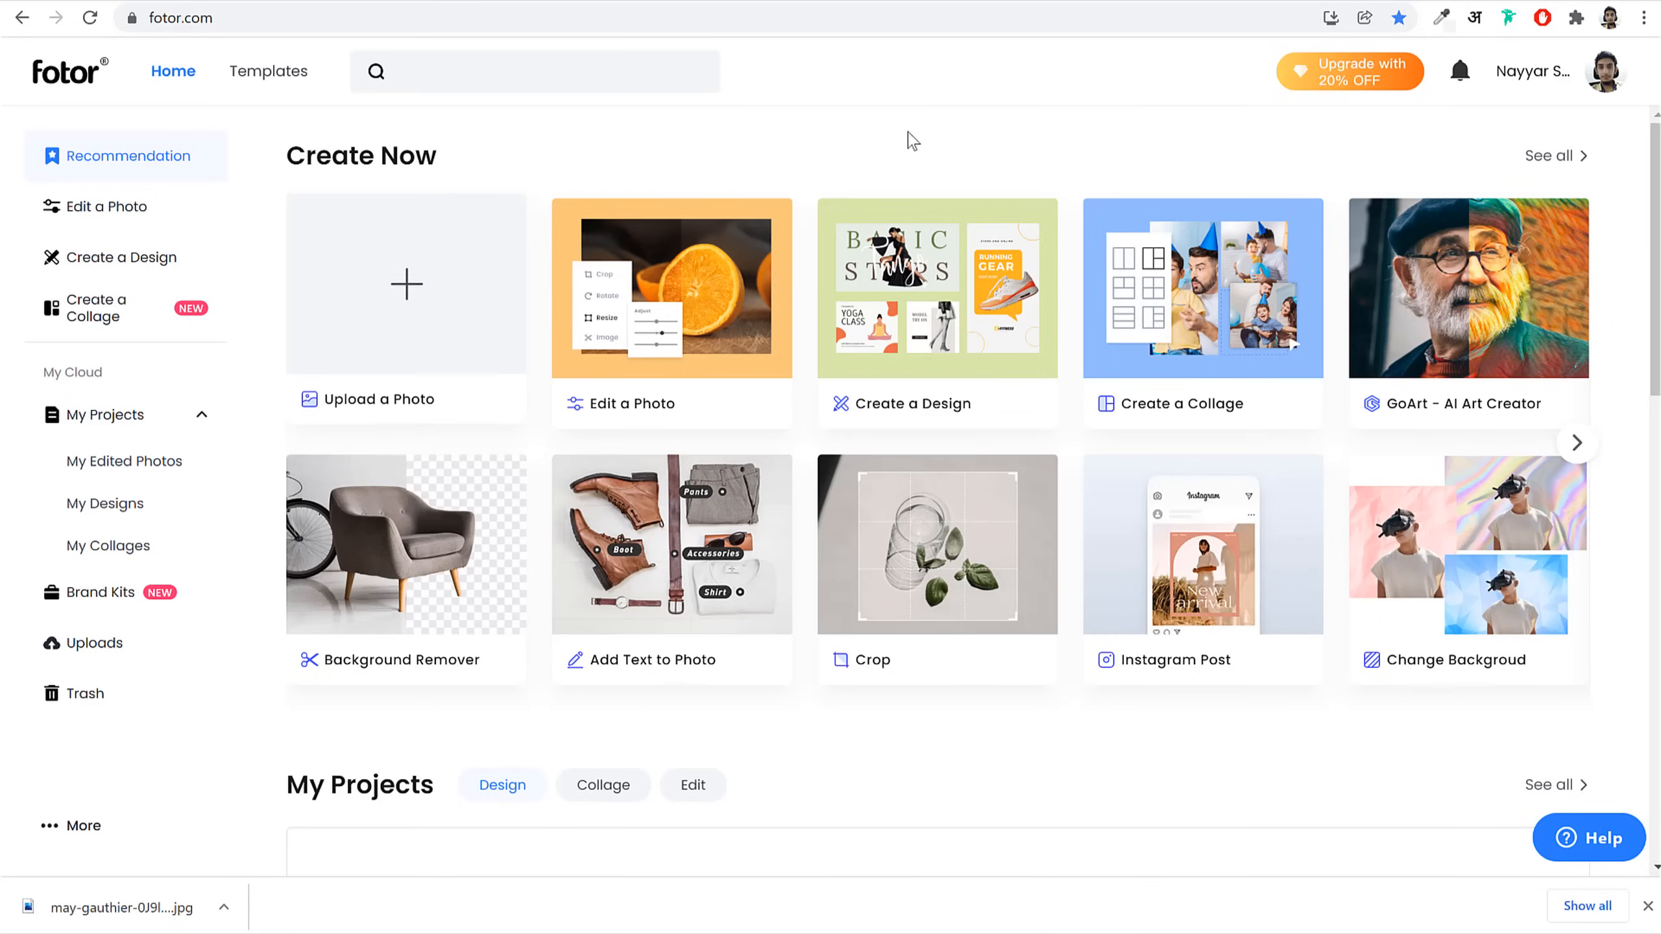
Step: Upload the downloaded tweed-jacket portrait (1920 × 2880 px) and open it in Fotor's photo editor
left_click(469, 366)
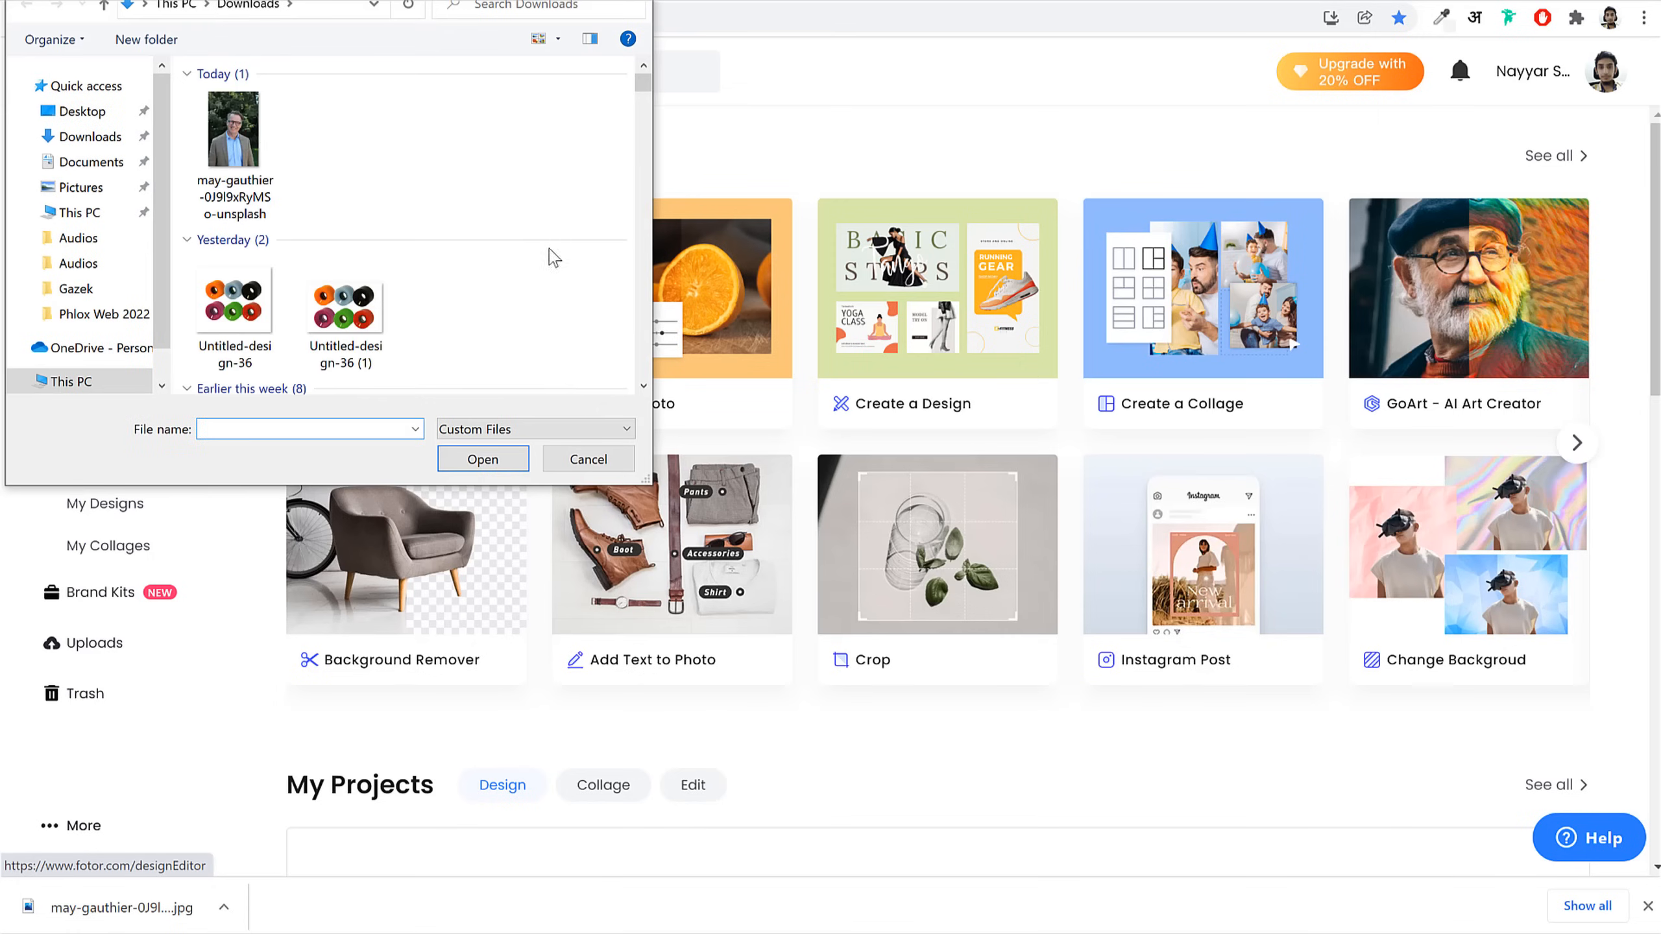
left_click(270, 159)
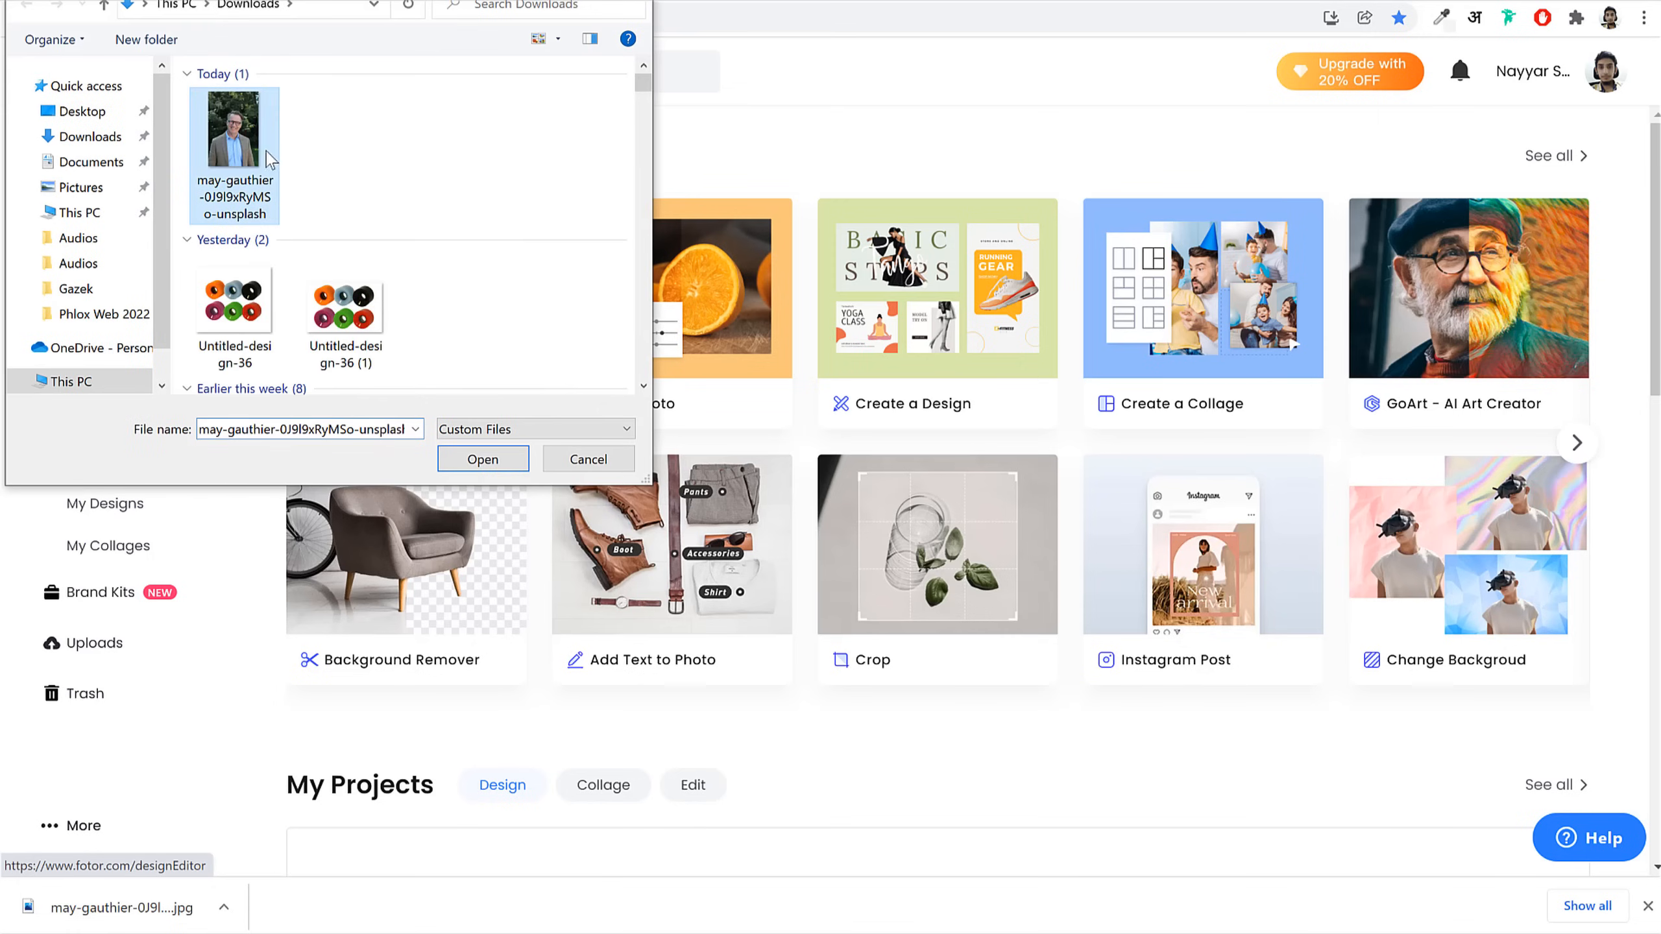
left_click(484, 460)
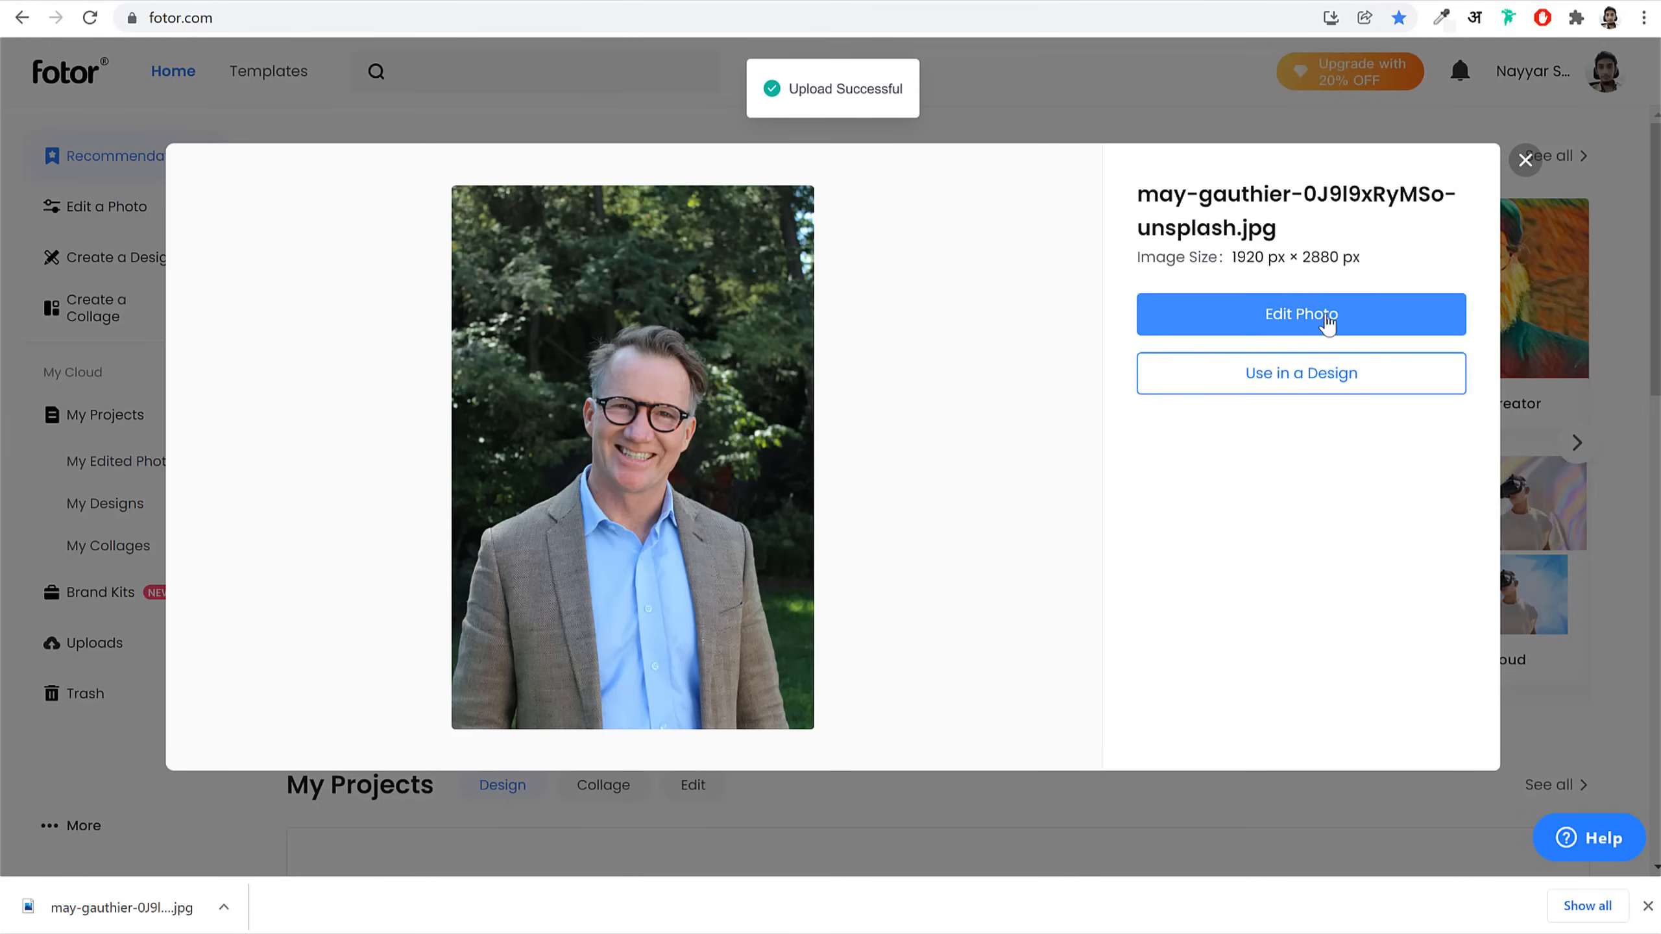
left_click(1321, 325)
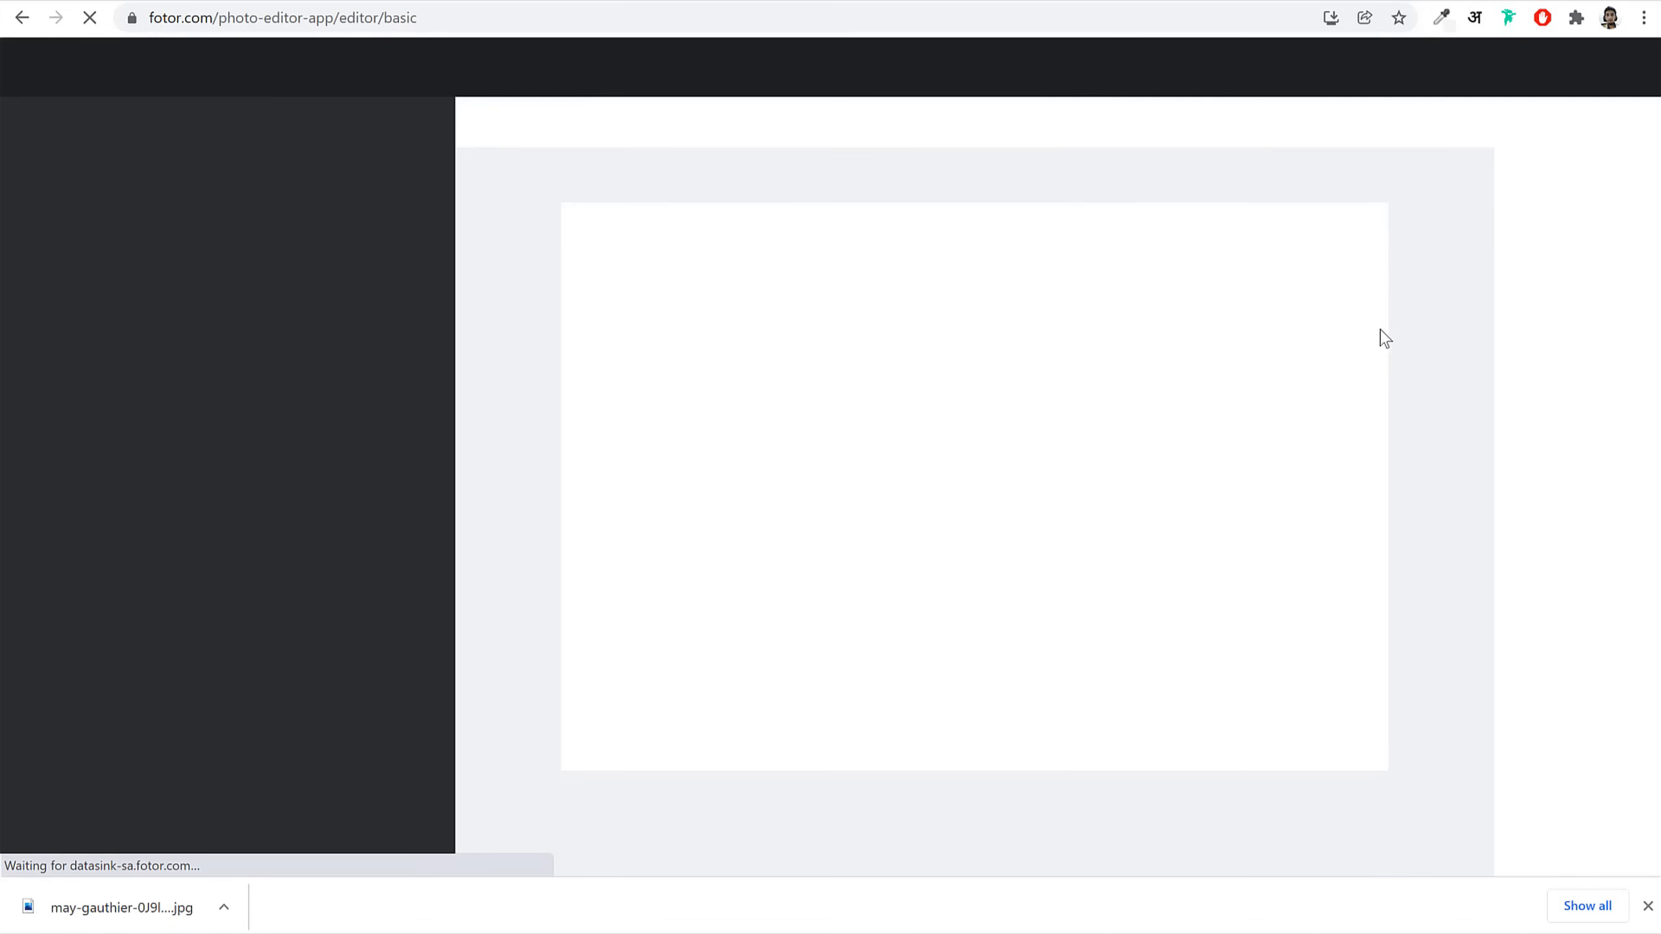
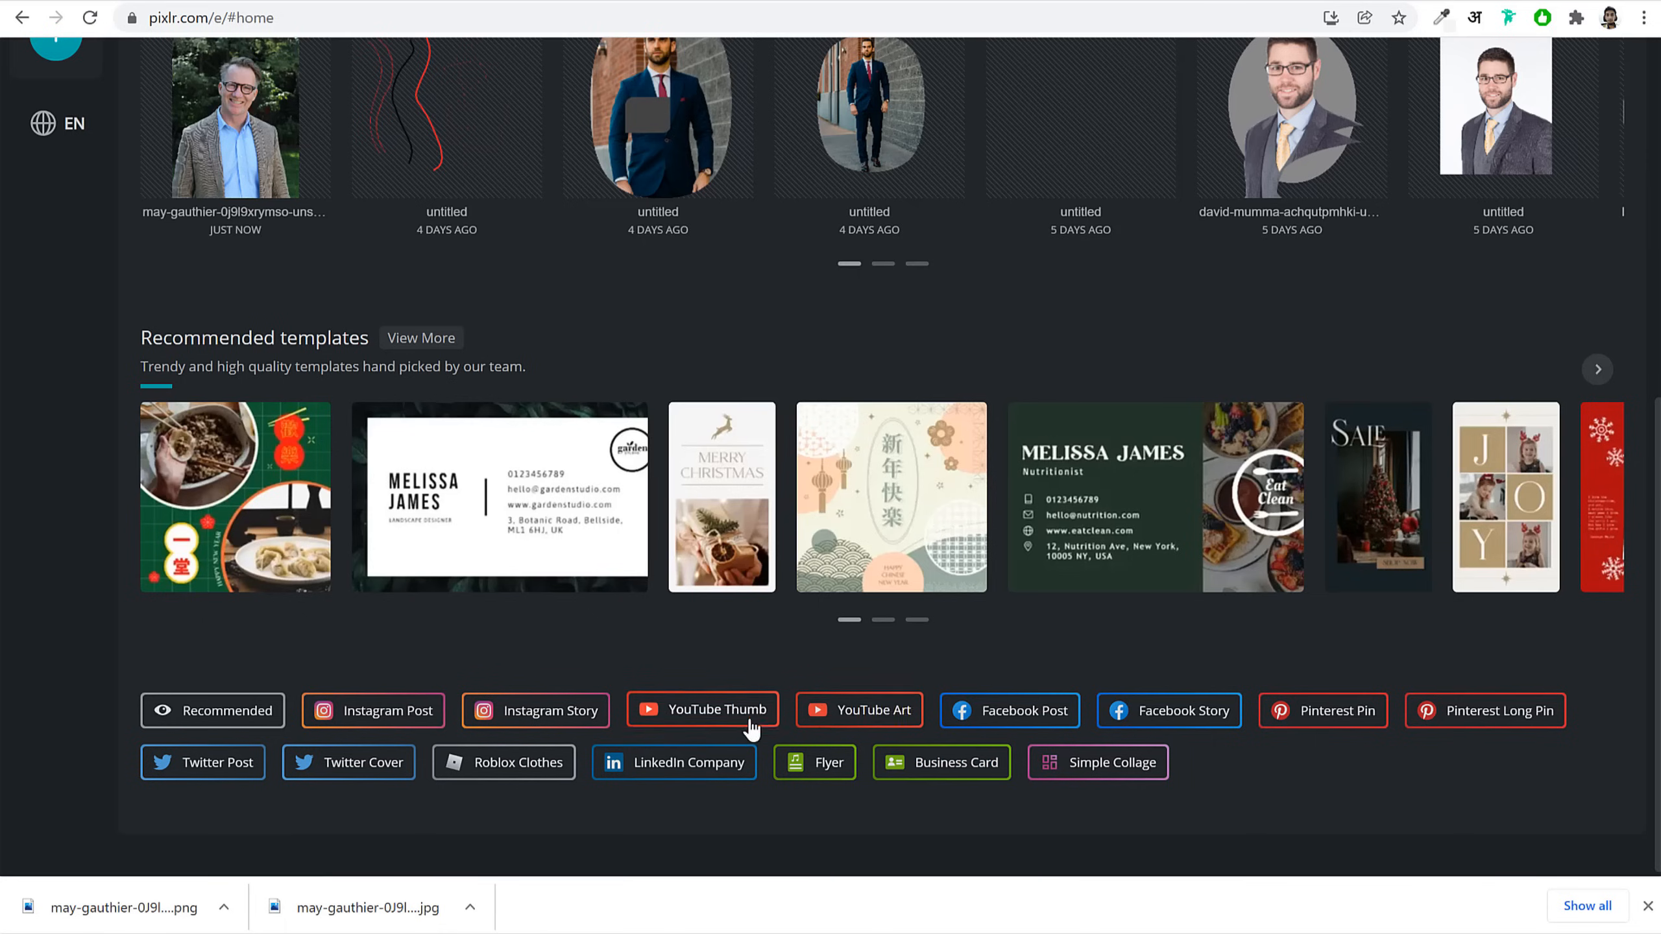
Step: Browse the YouTube Thumb templates and start editing Christmas Inspired Fashion
left_click(716, 714)
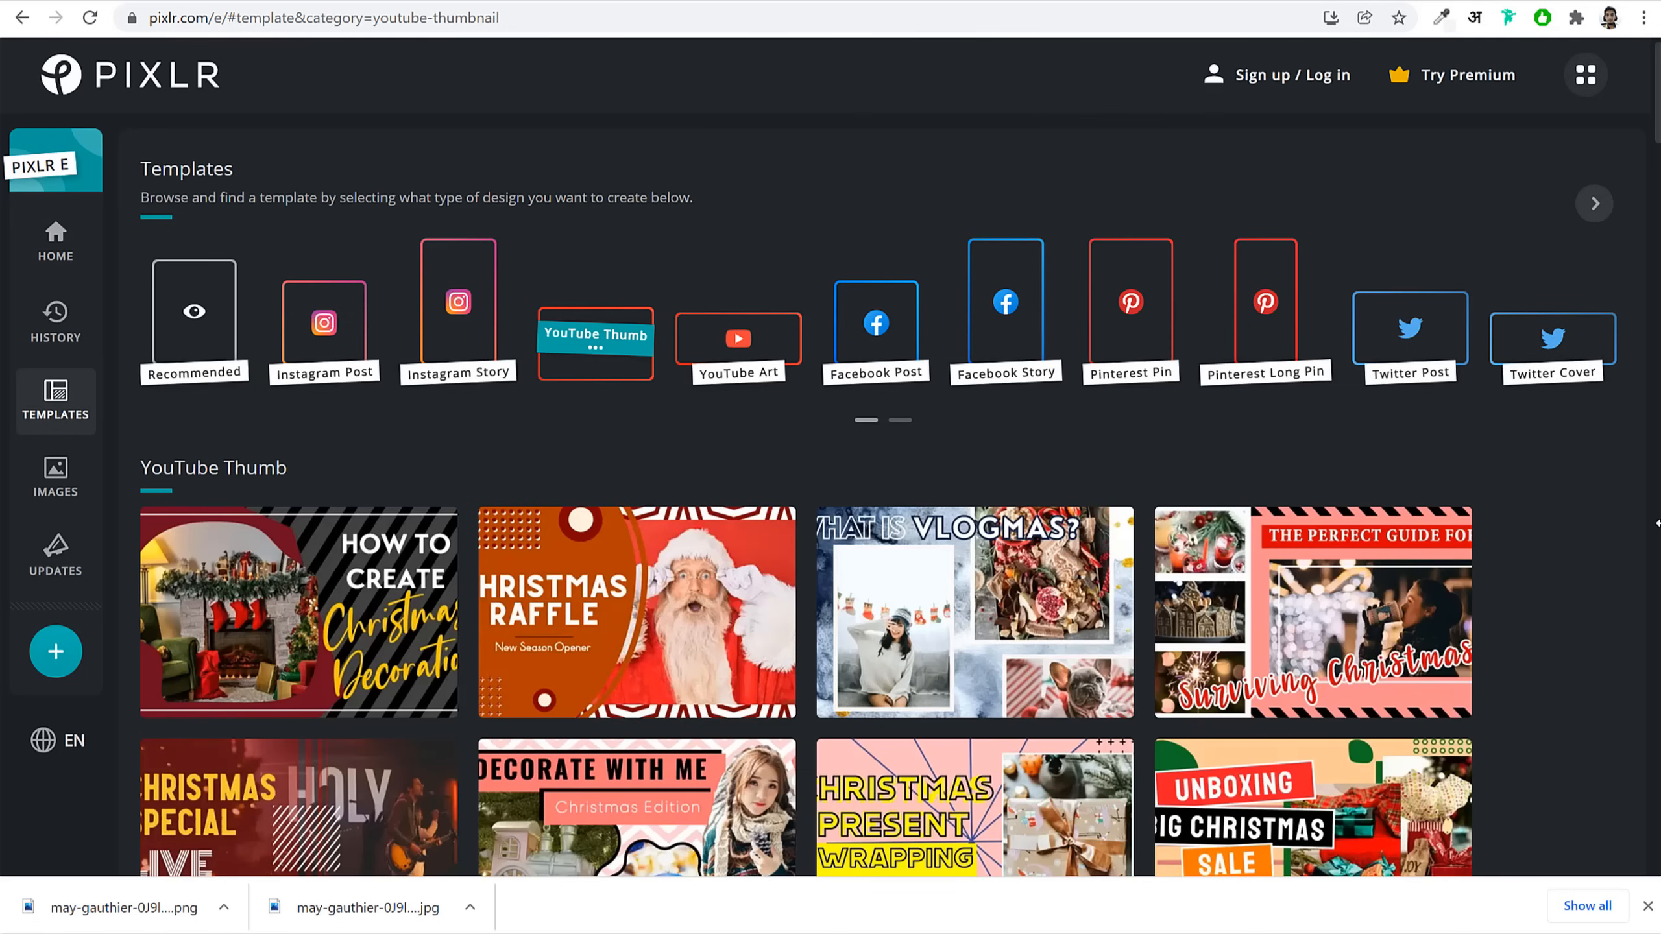
scroll(796, 582, "down", 15)
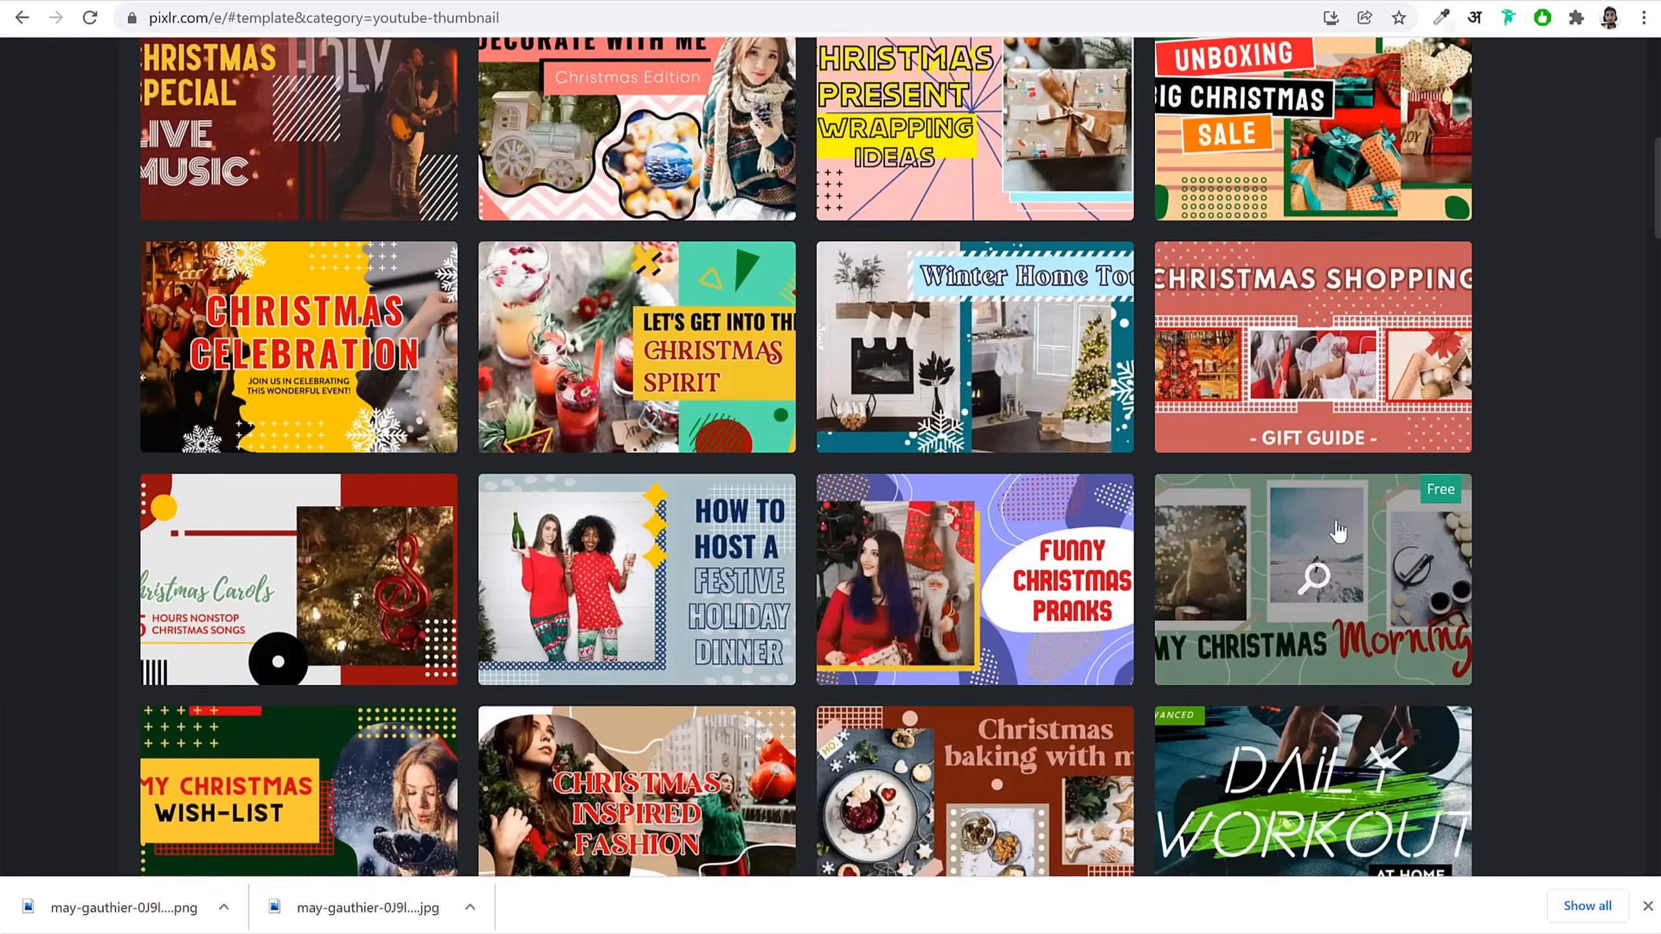
scroll(1539, 523, "down", 10)
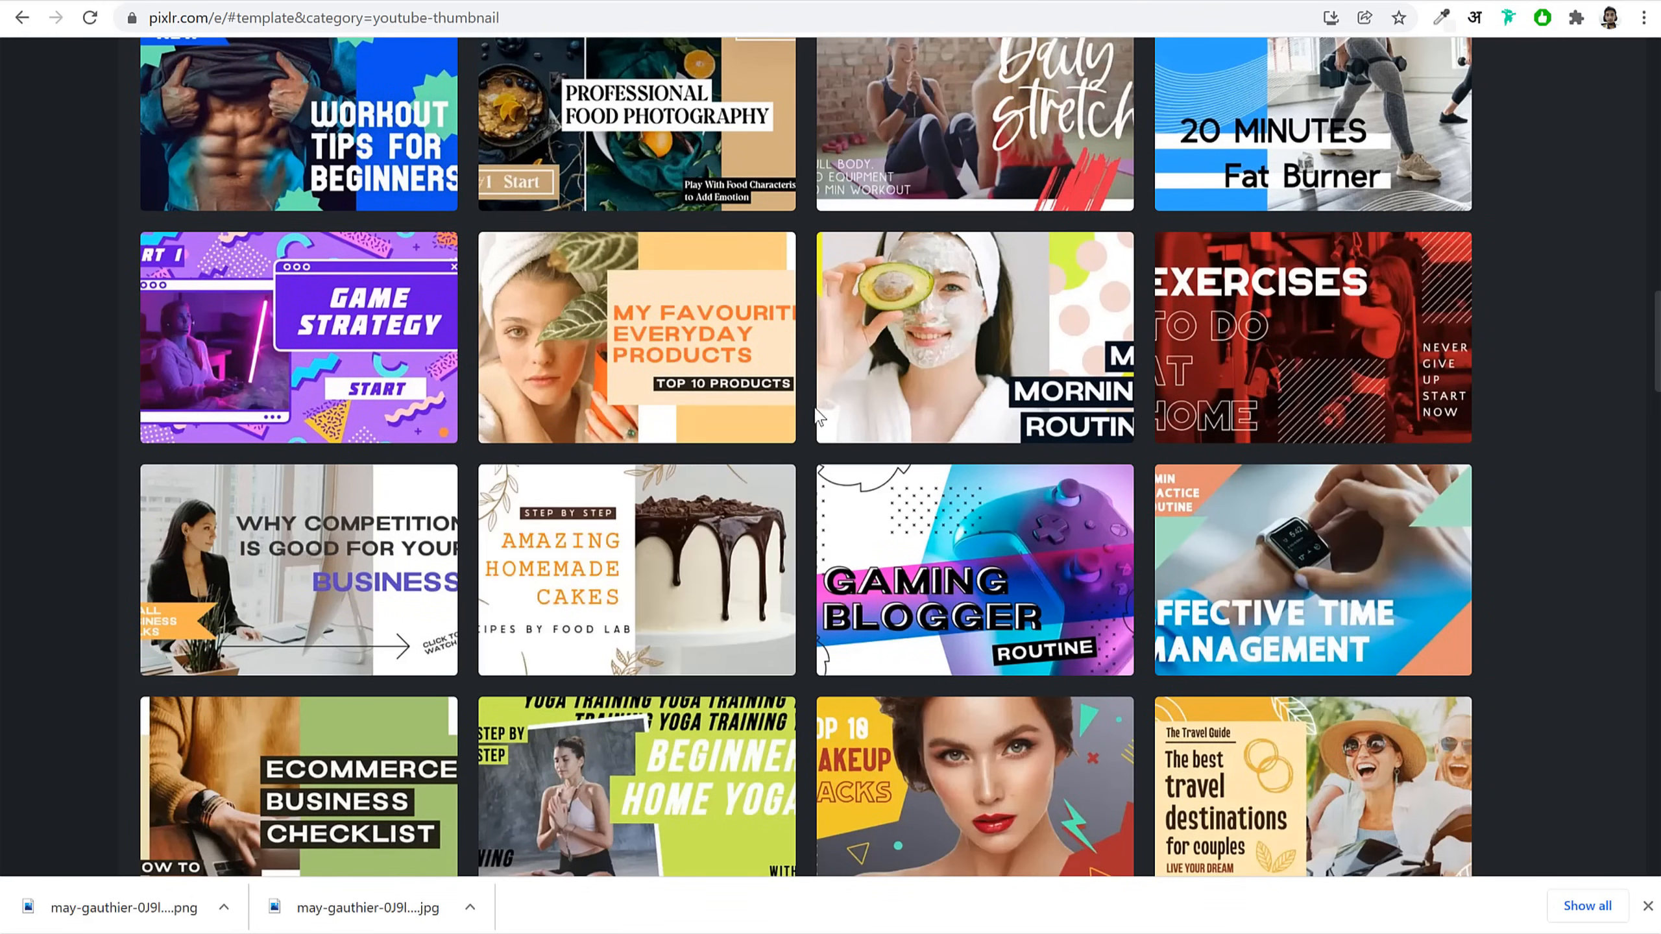
scroll(950, 398, "up", 10)
scroll(950, 397, "up", 7)
scroll(1177, 458, "down", 4)
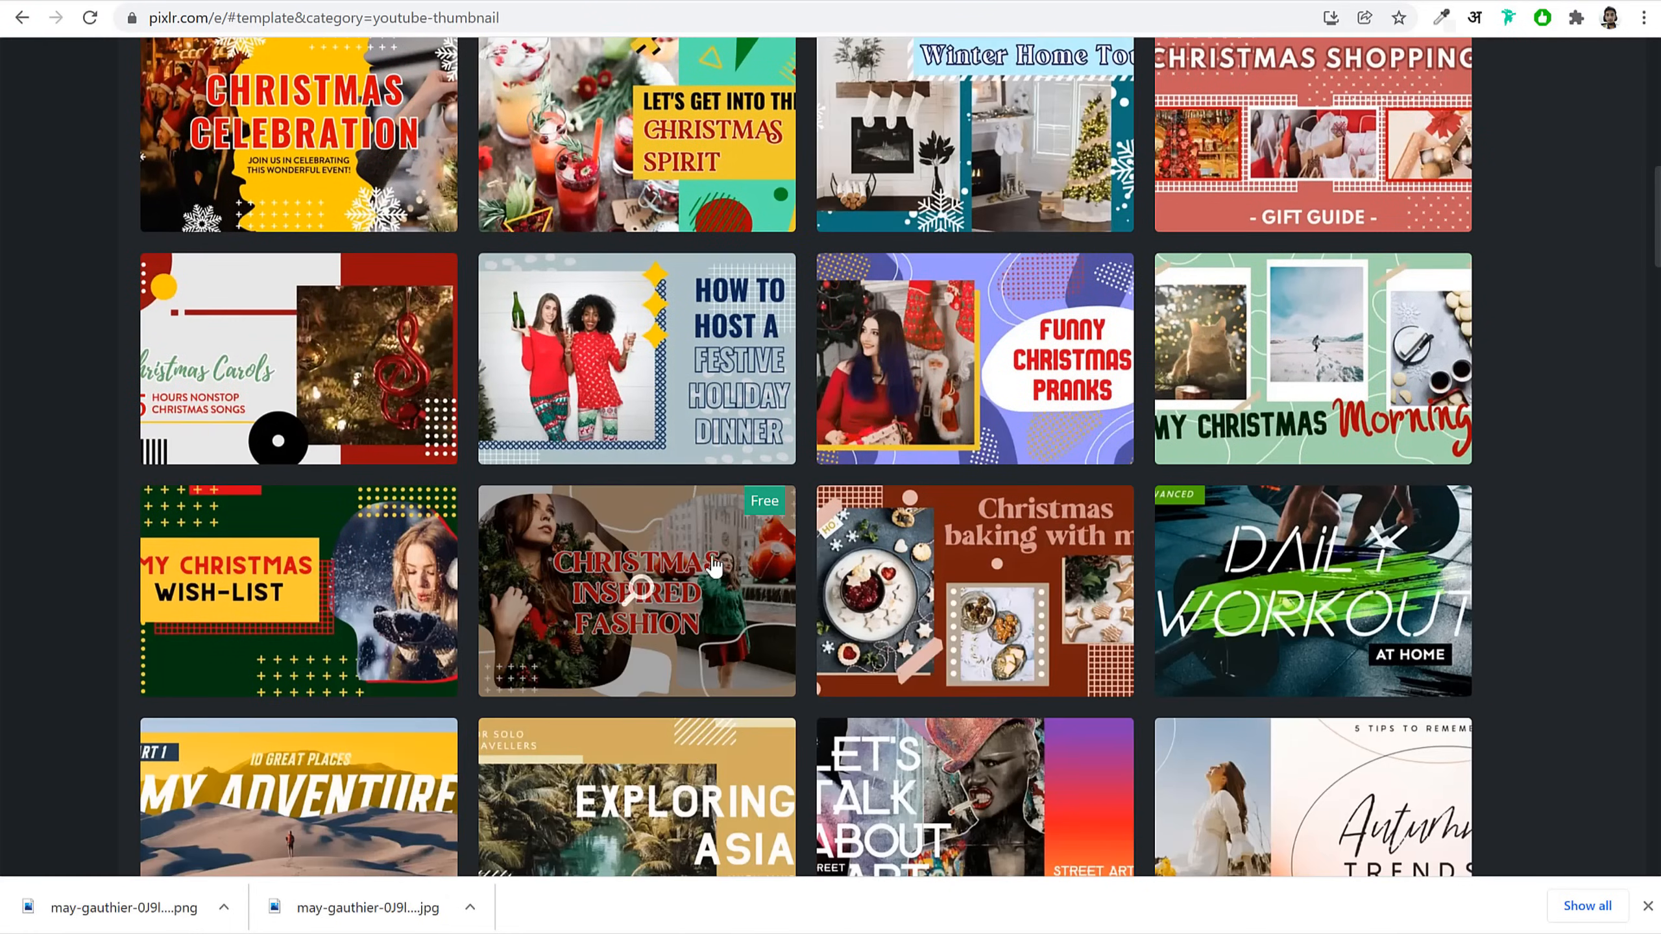
left_click(664, 579)
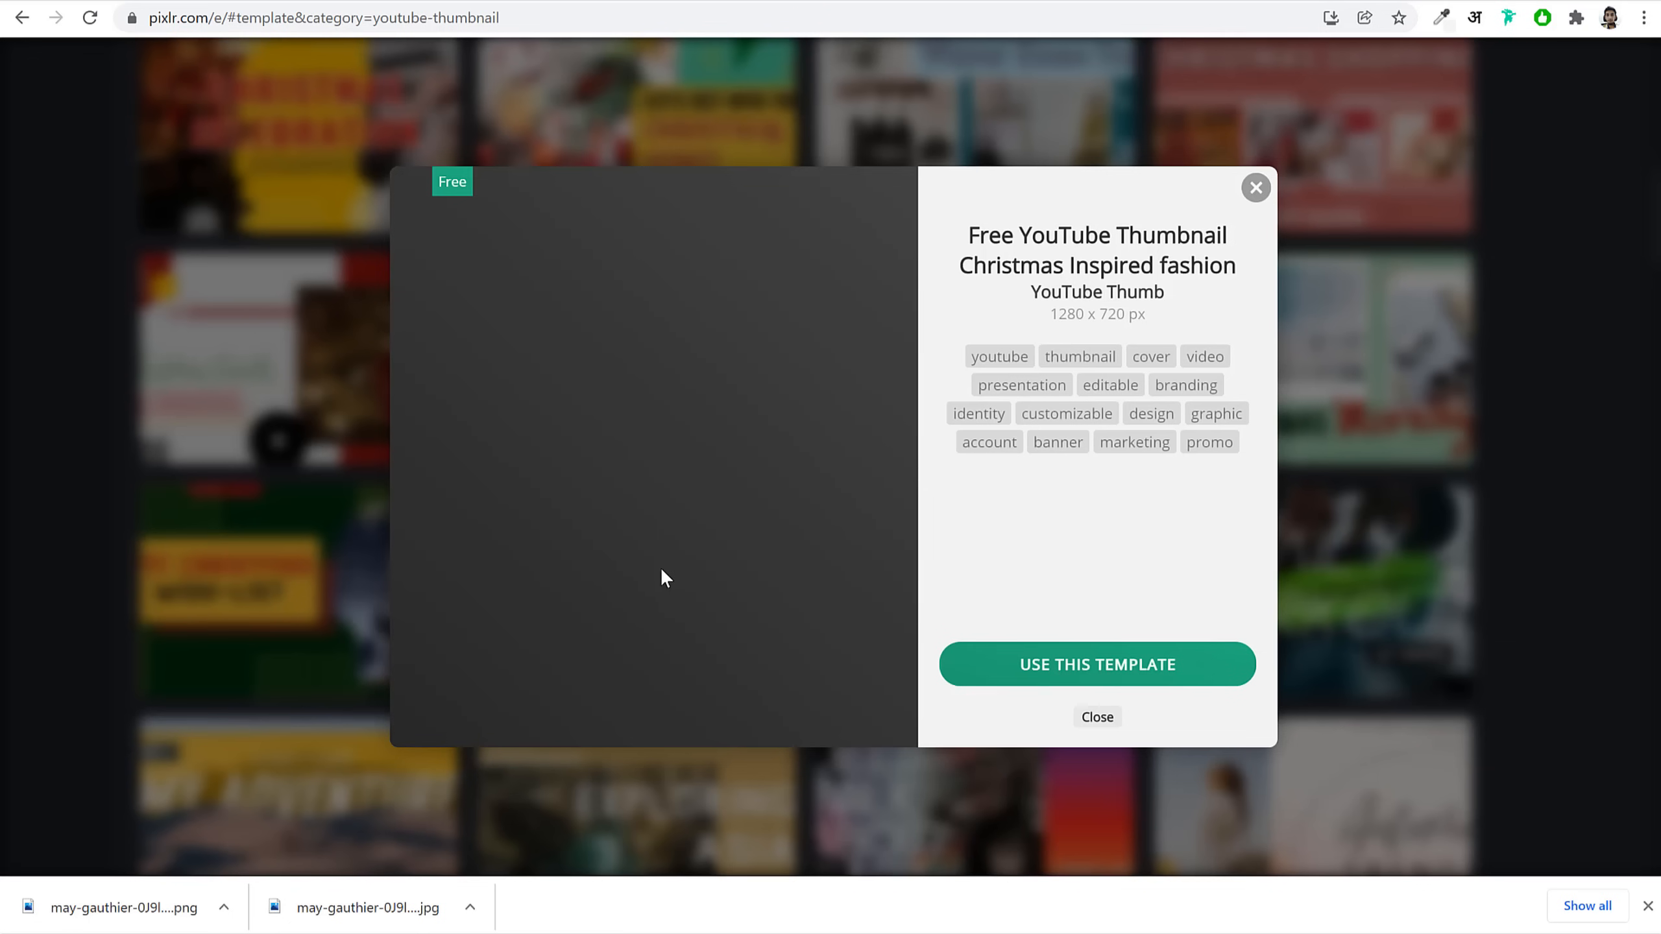
left_click(1096, 667)
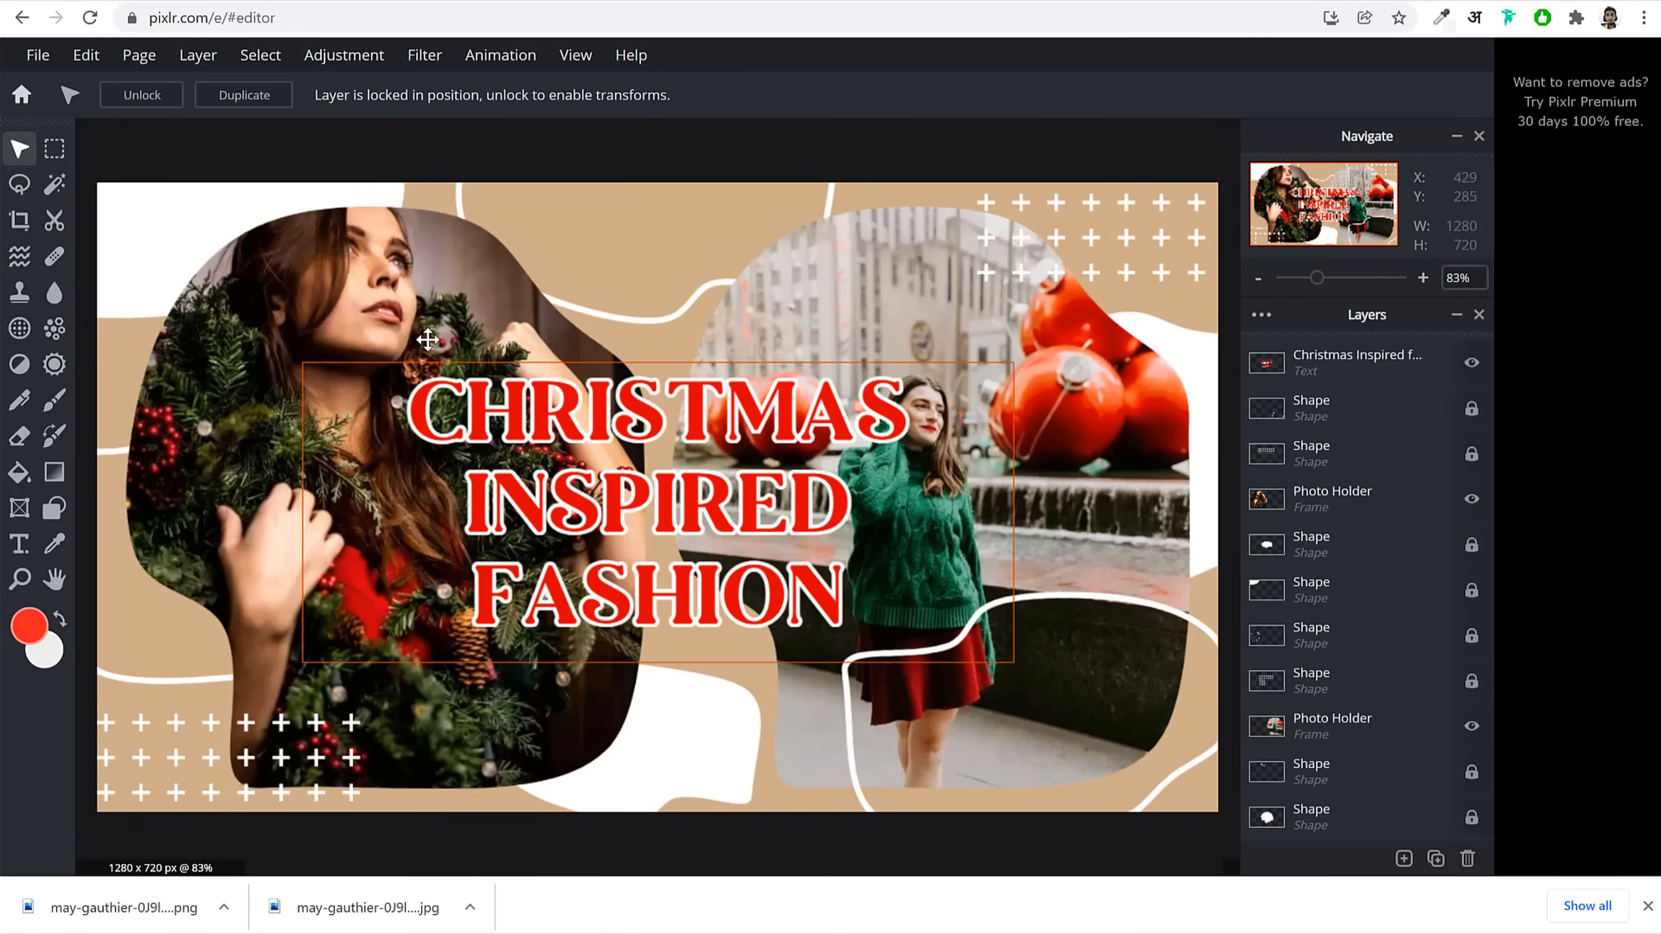
Step: Select the left photo frame and edit the image inside it
left_click(373, 279)
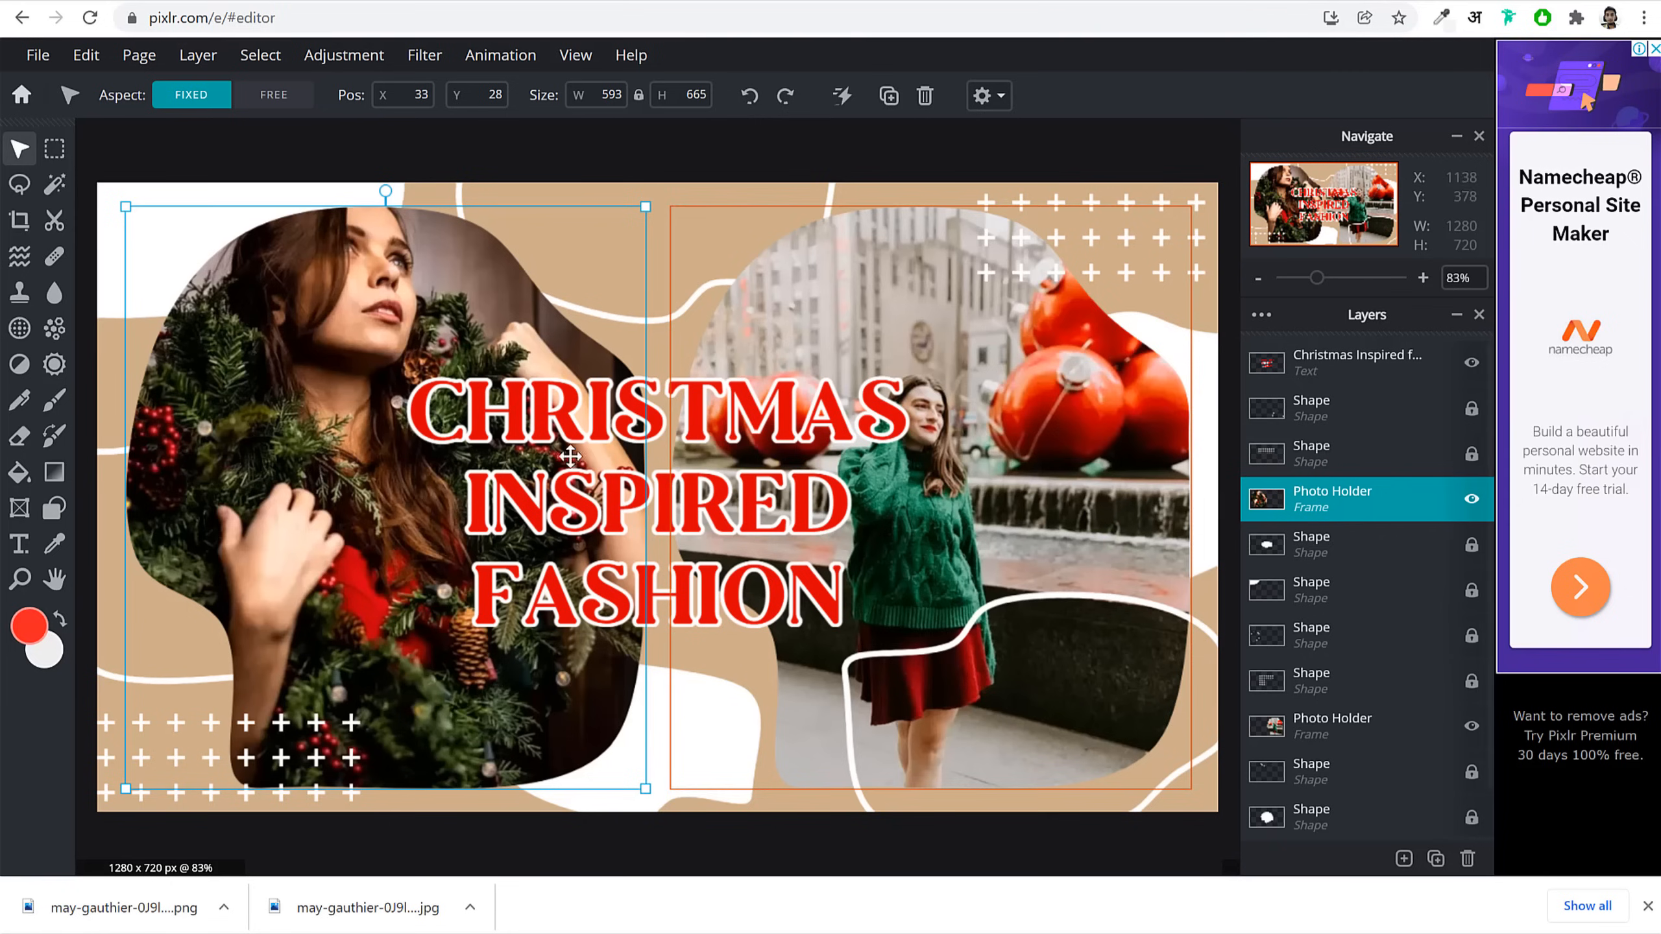
double_click(386, 264)
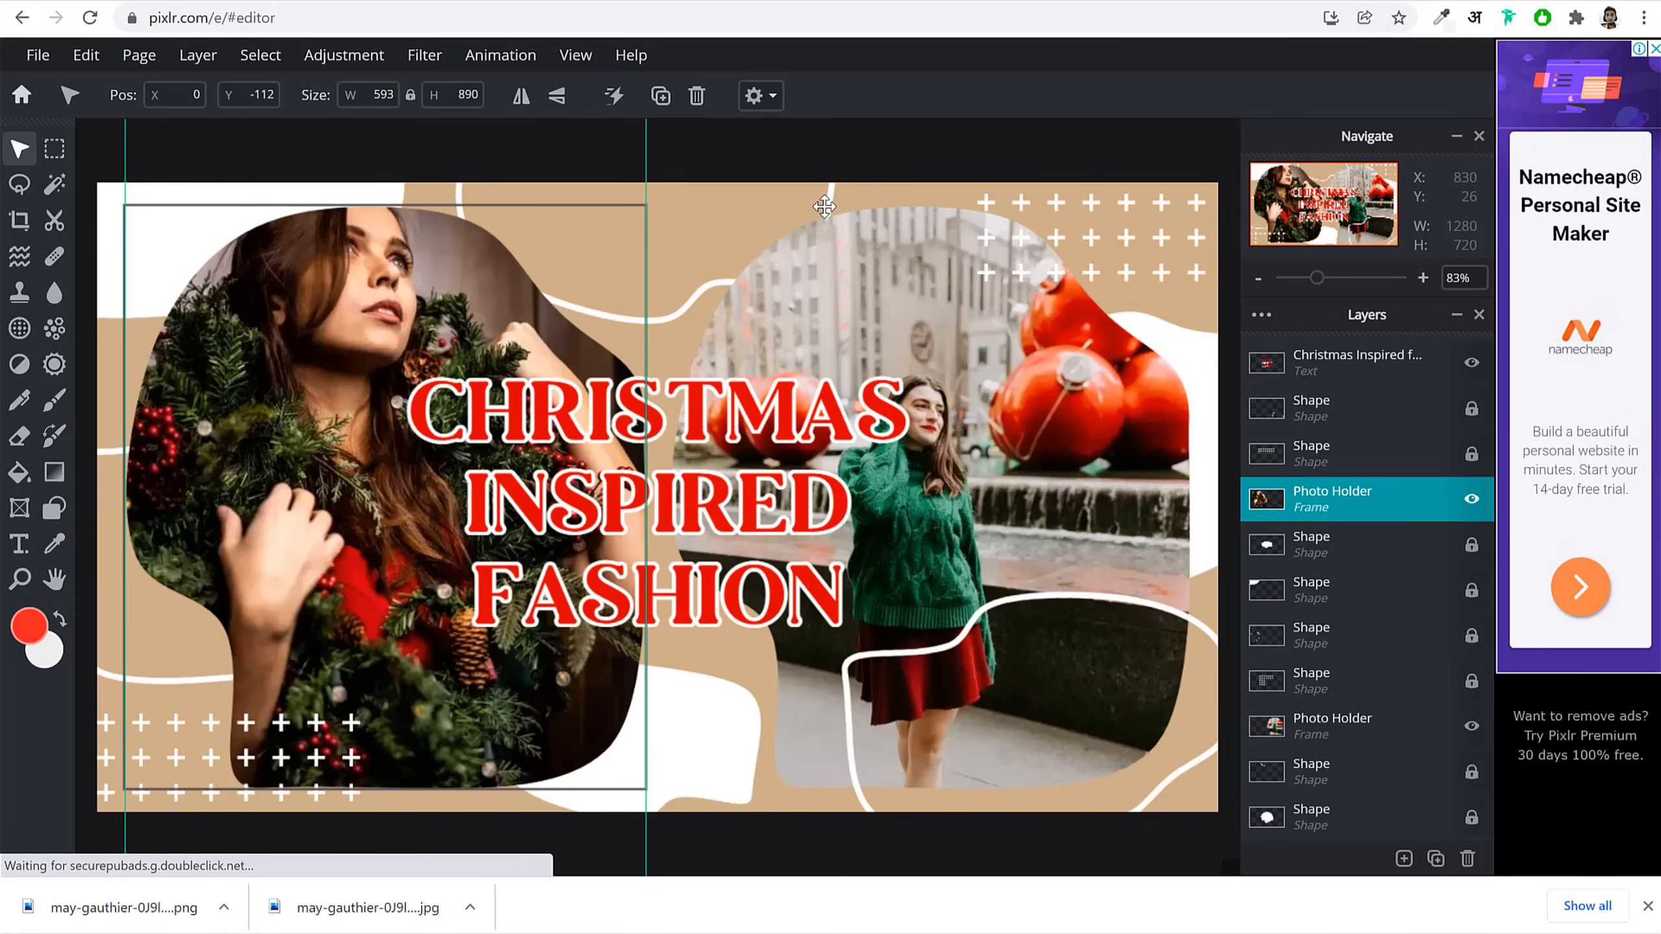
left_click(37, 55)
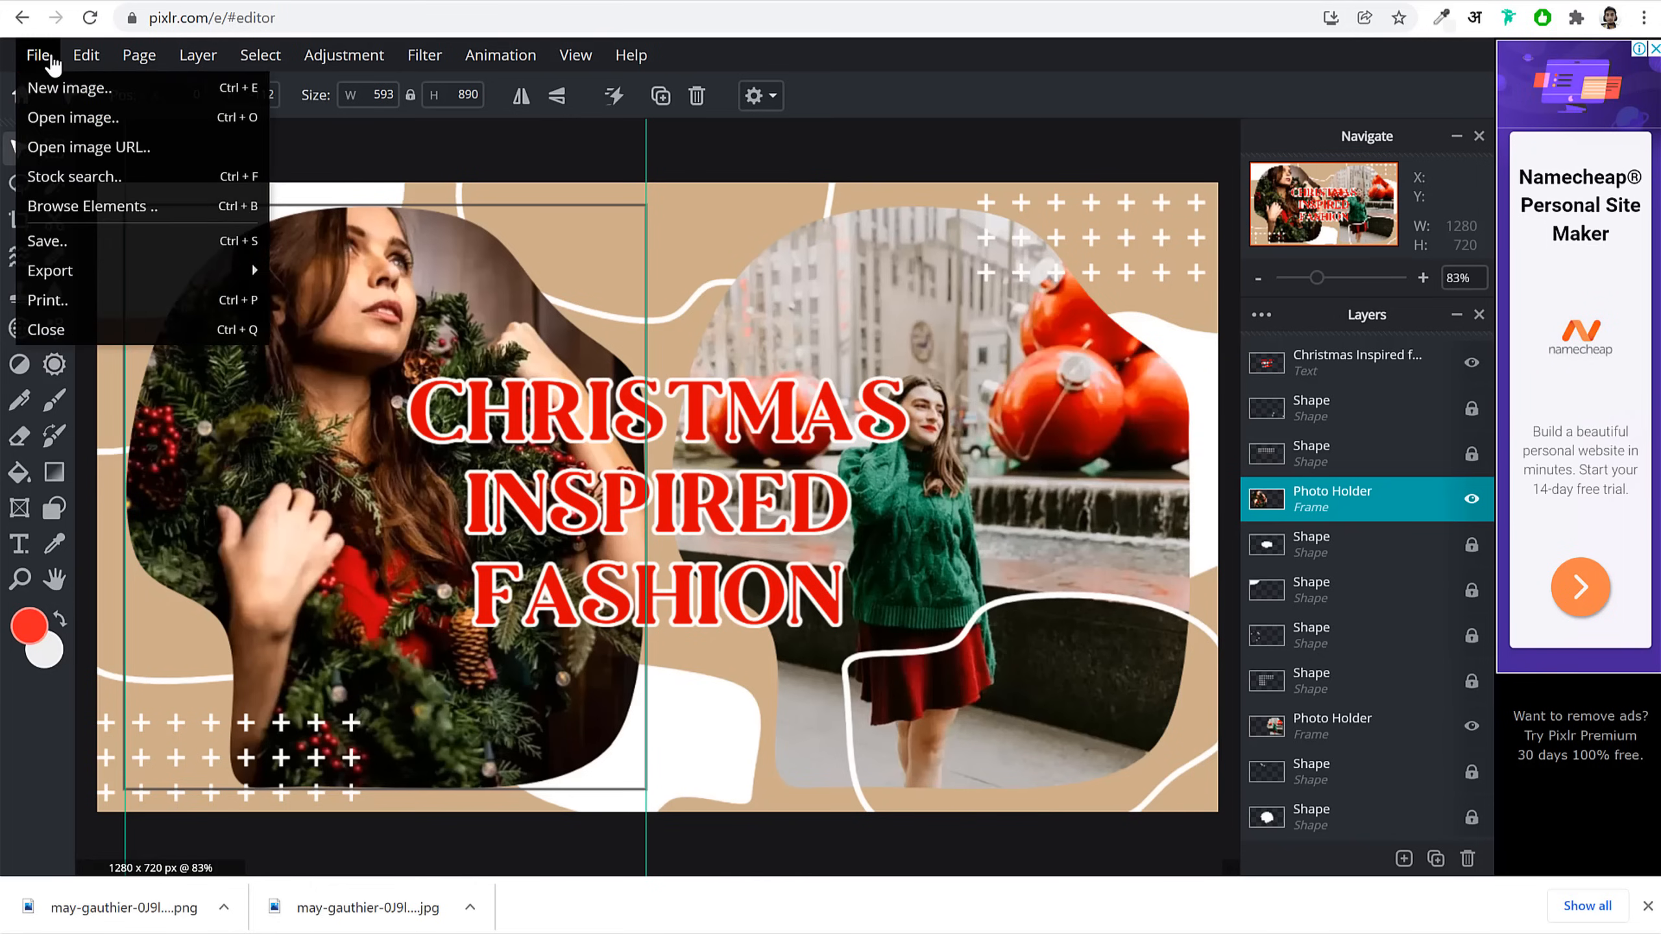
Step: Create a new blank image 830 px wide and 860 px high, keeping the name Untitled
left_click(68, 82)
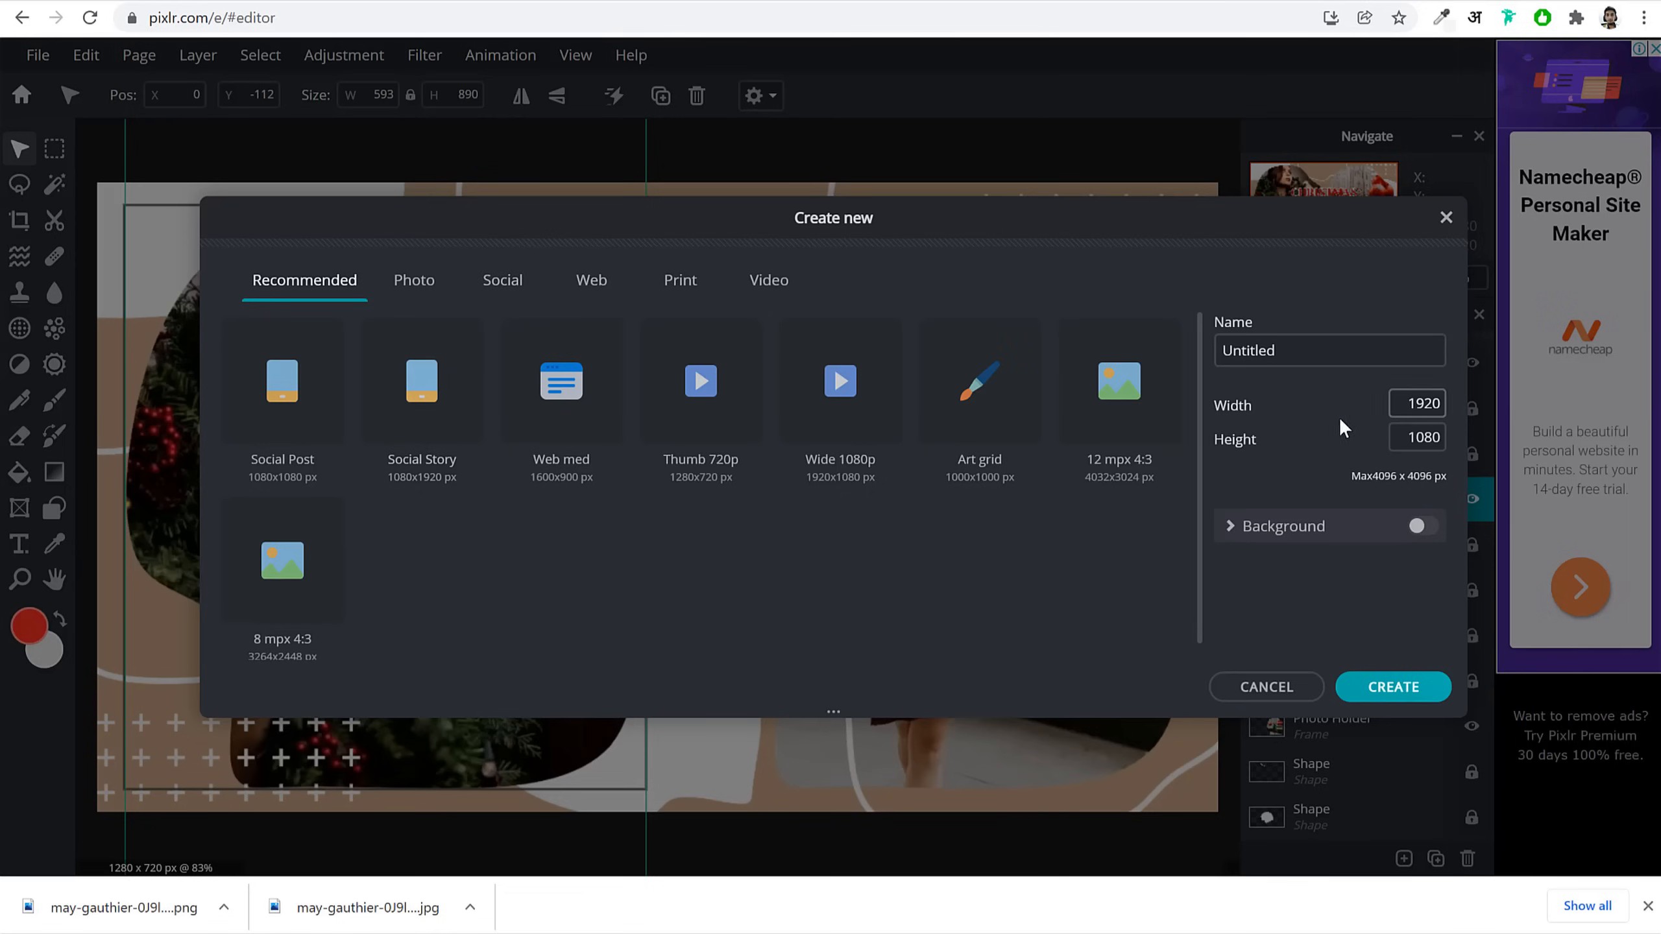
double_click(1425, 404)
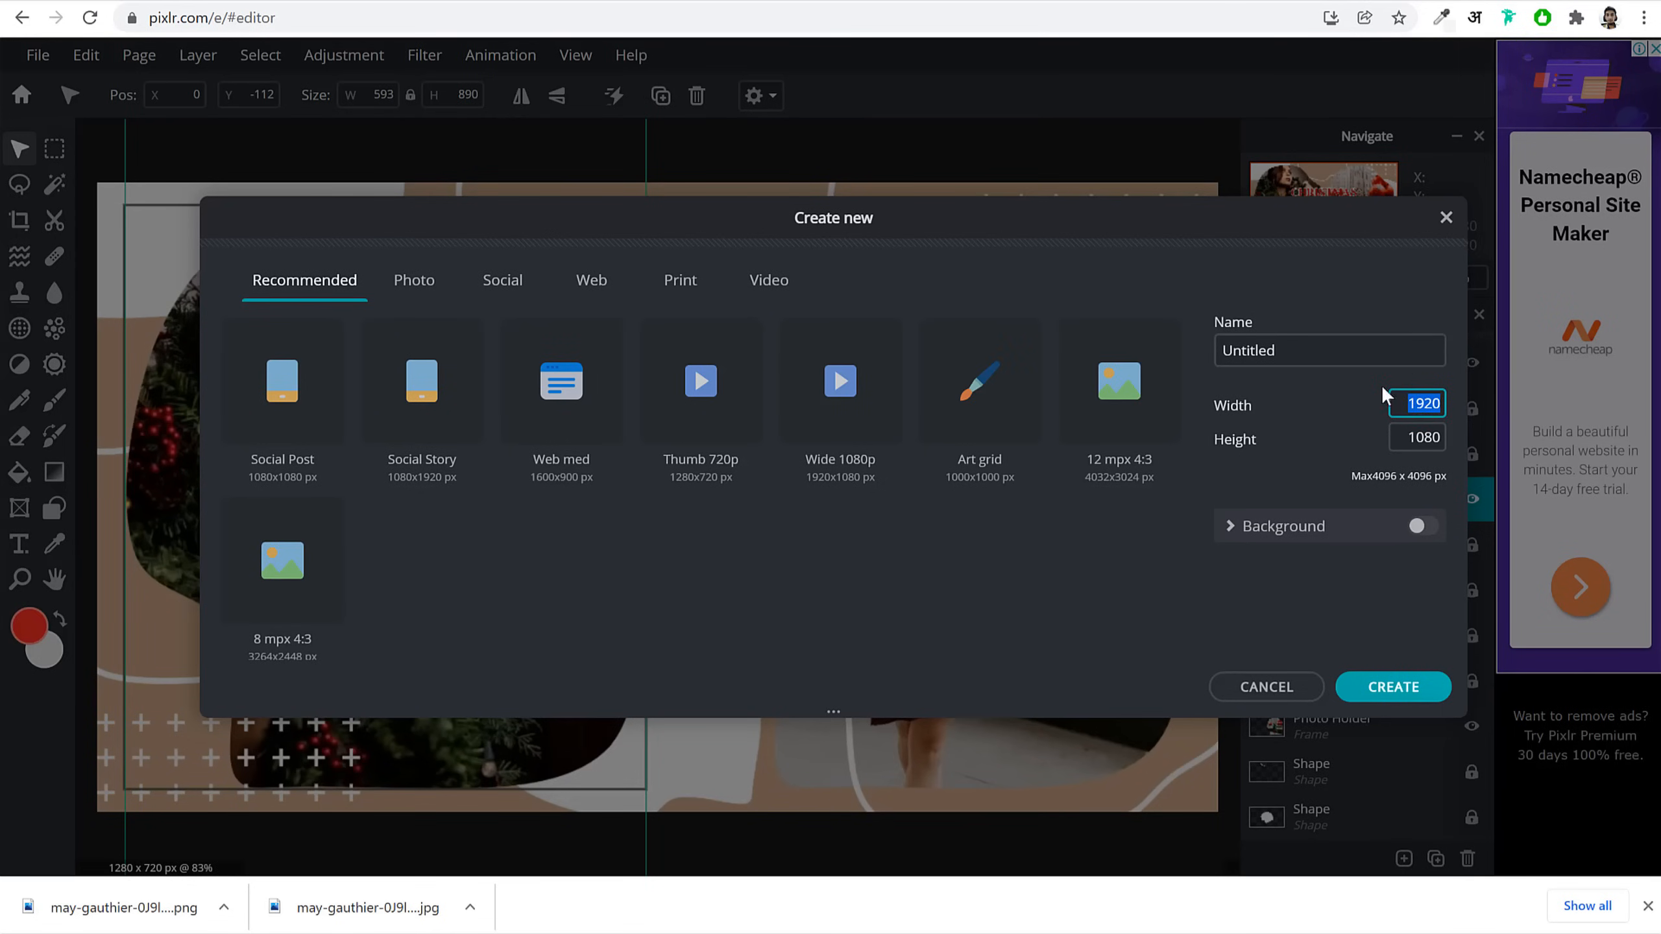
type("830")
key("Tab")
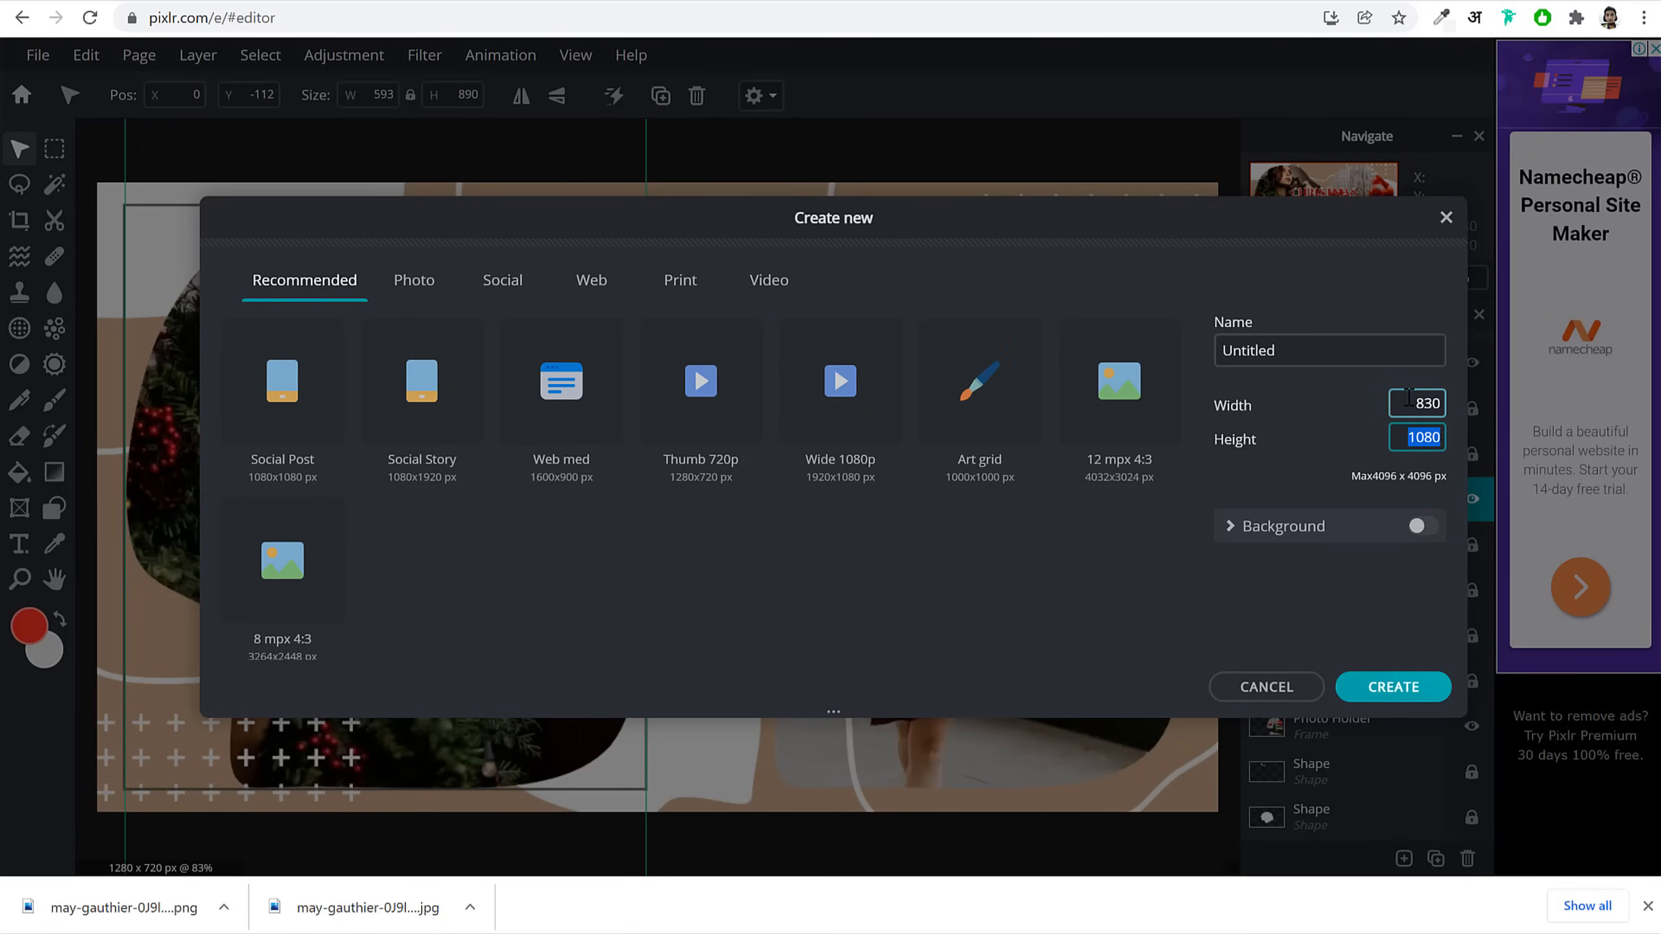
type("860")
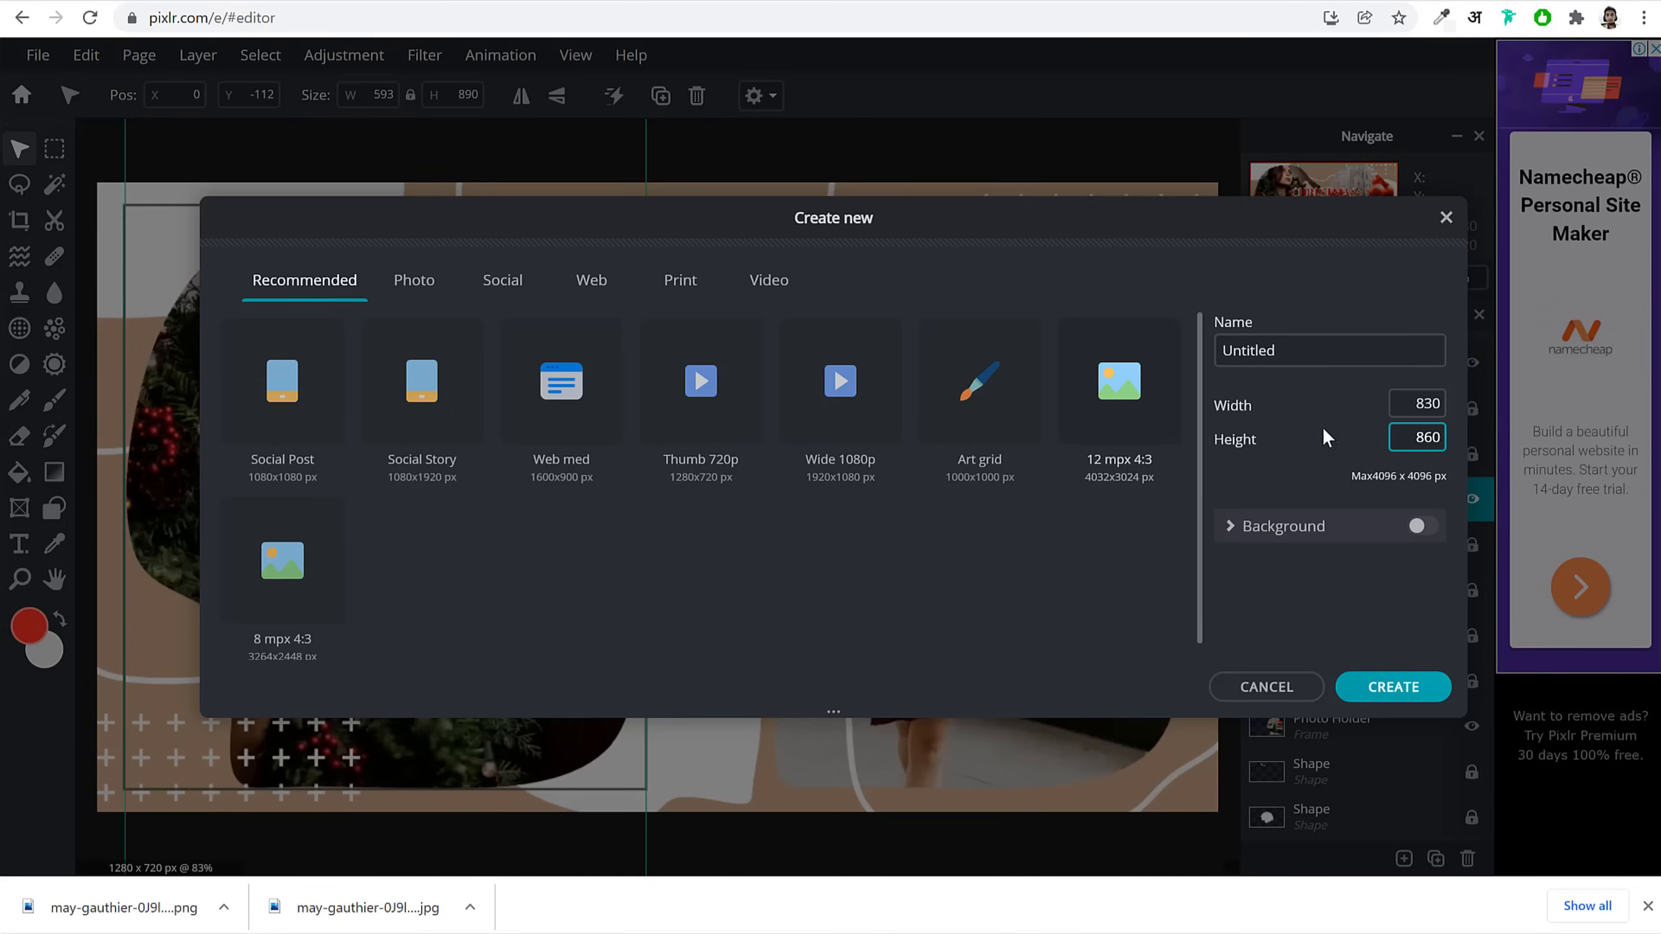
left_click_drag(1255, 413, 1228, 439)
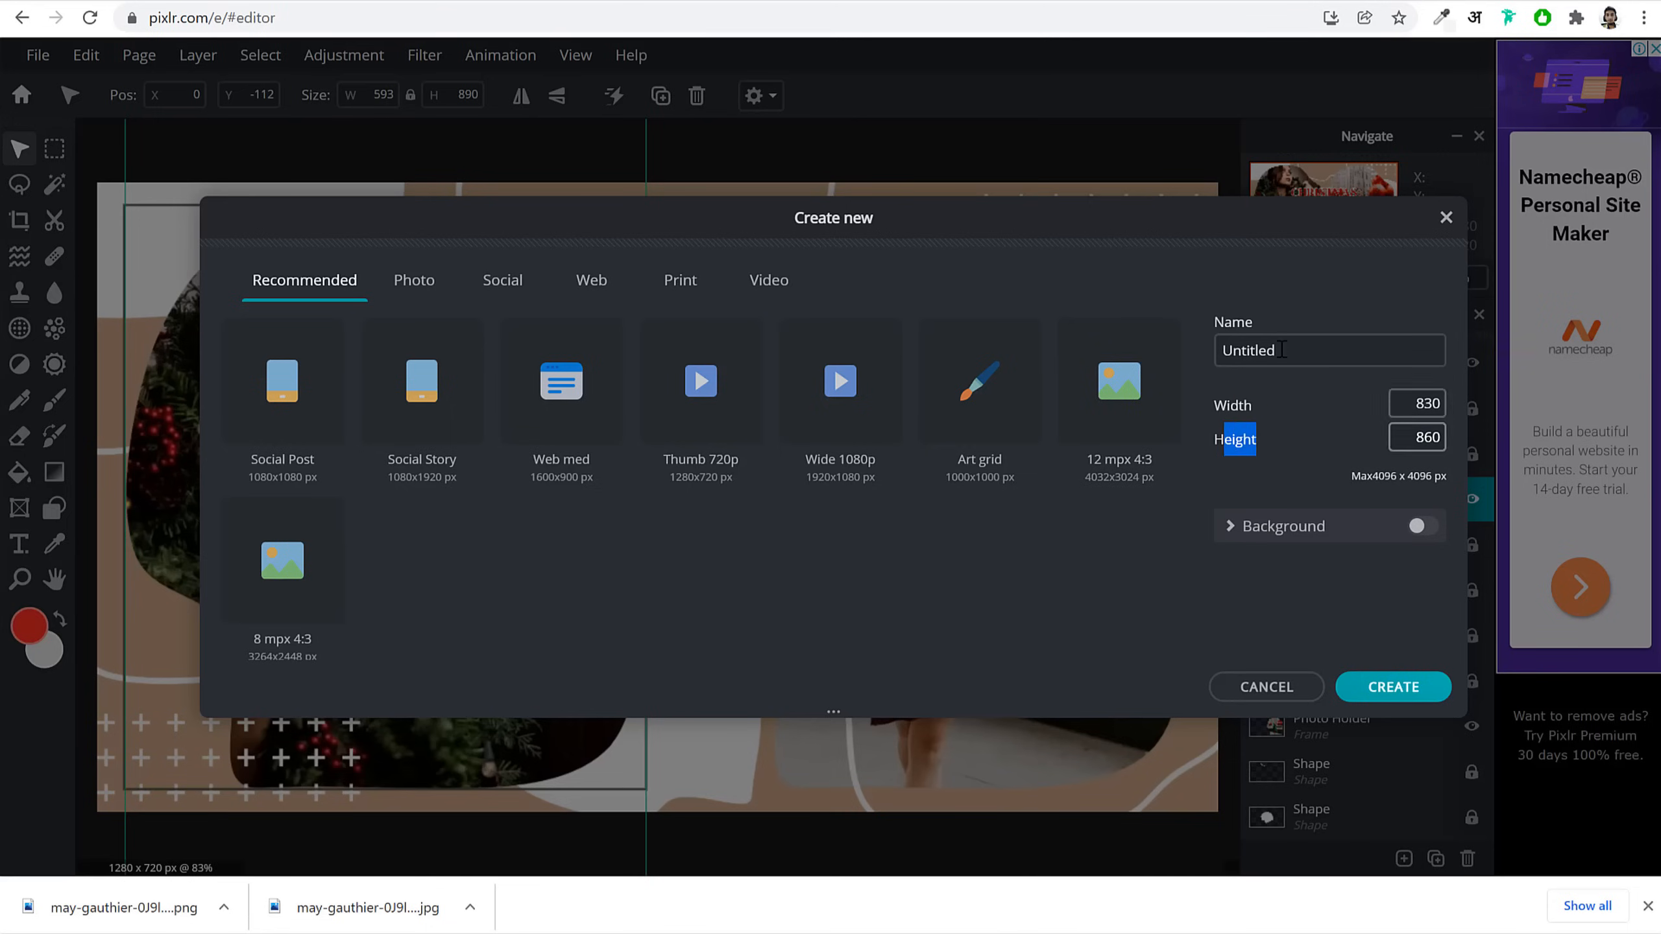
double_click(1281, 352)
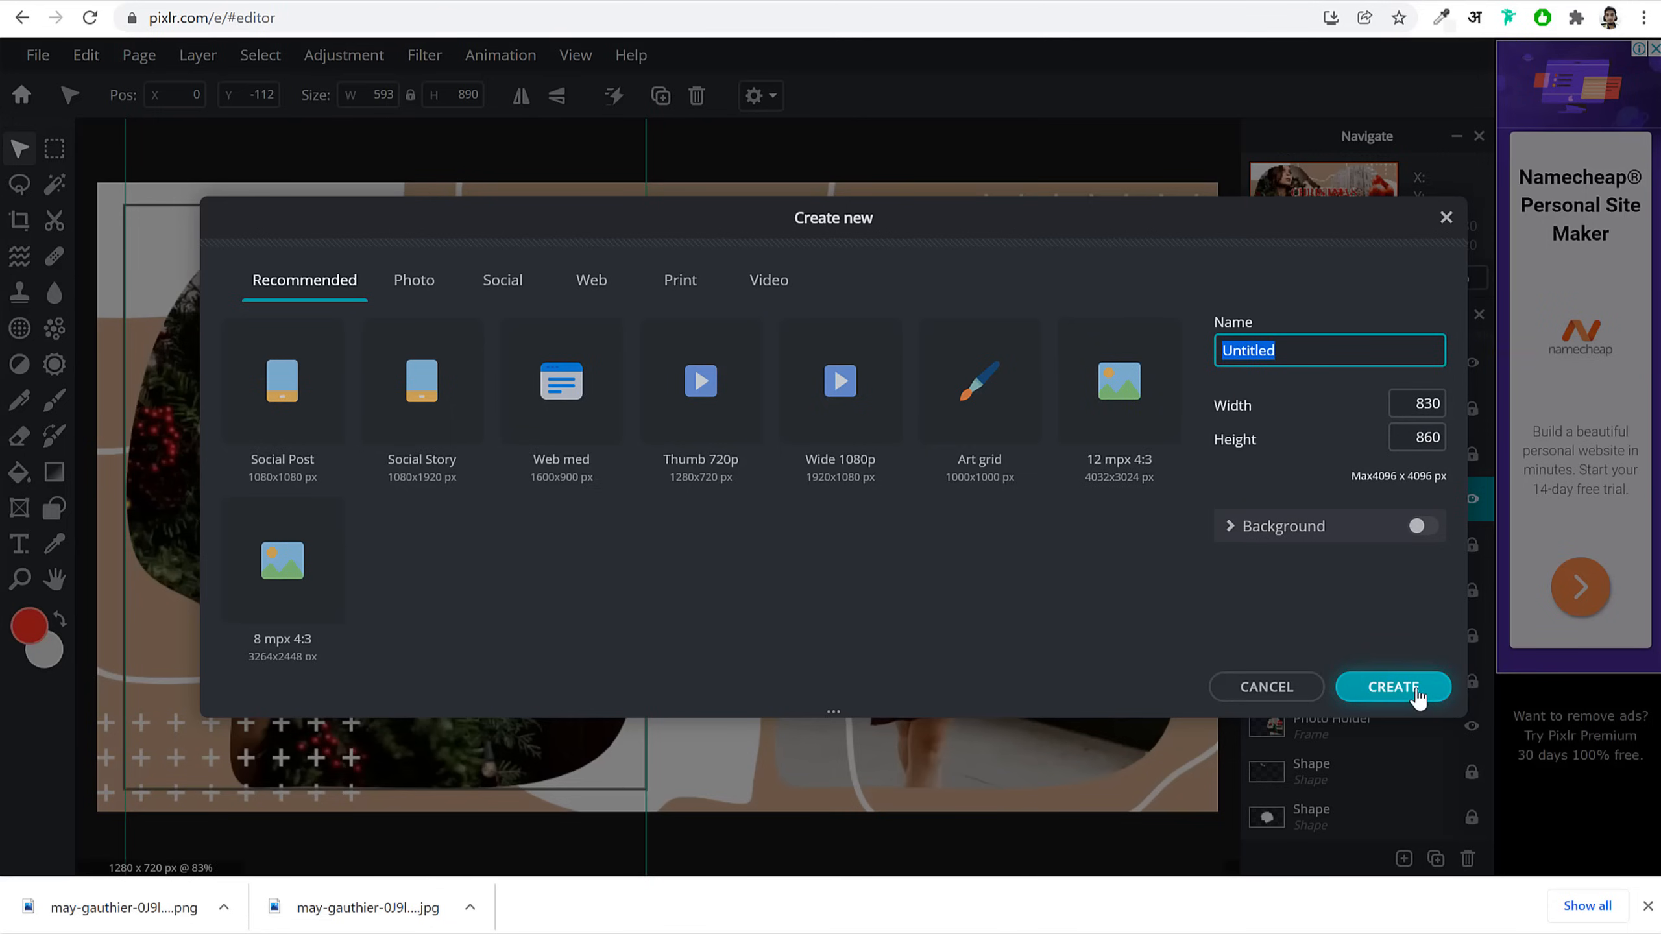
left_click(1393, 687)
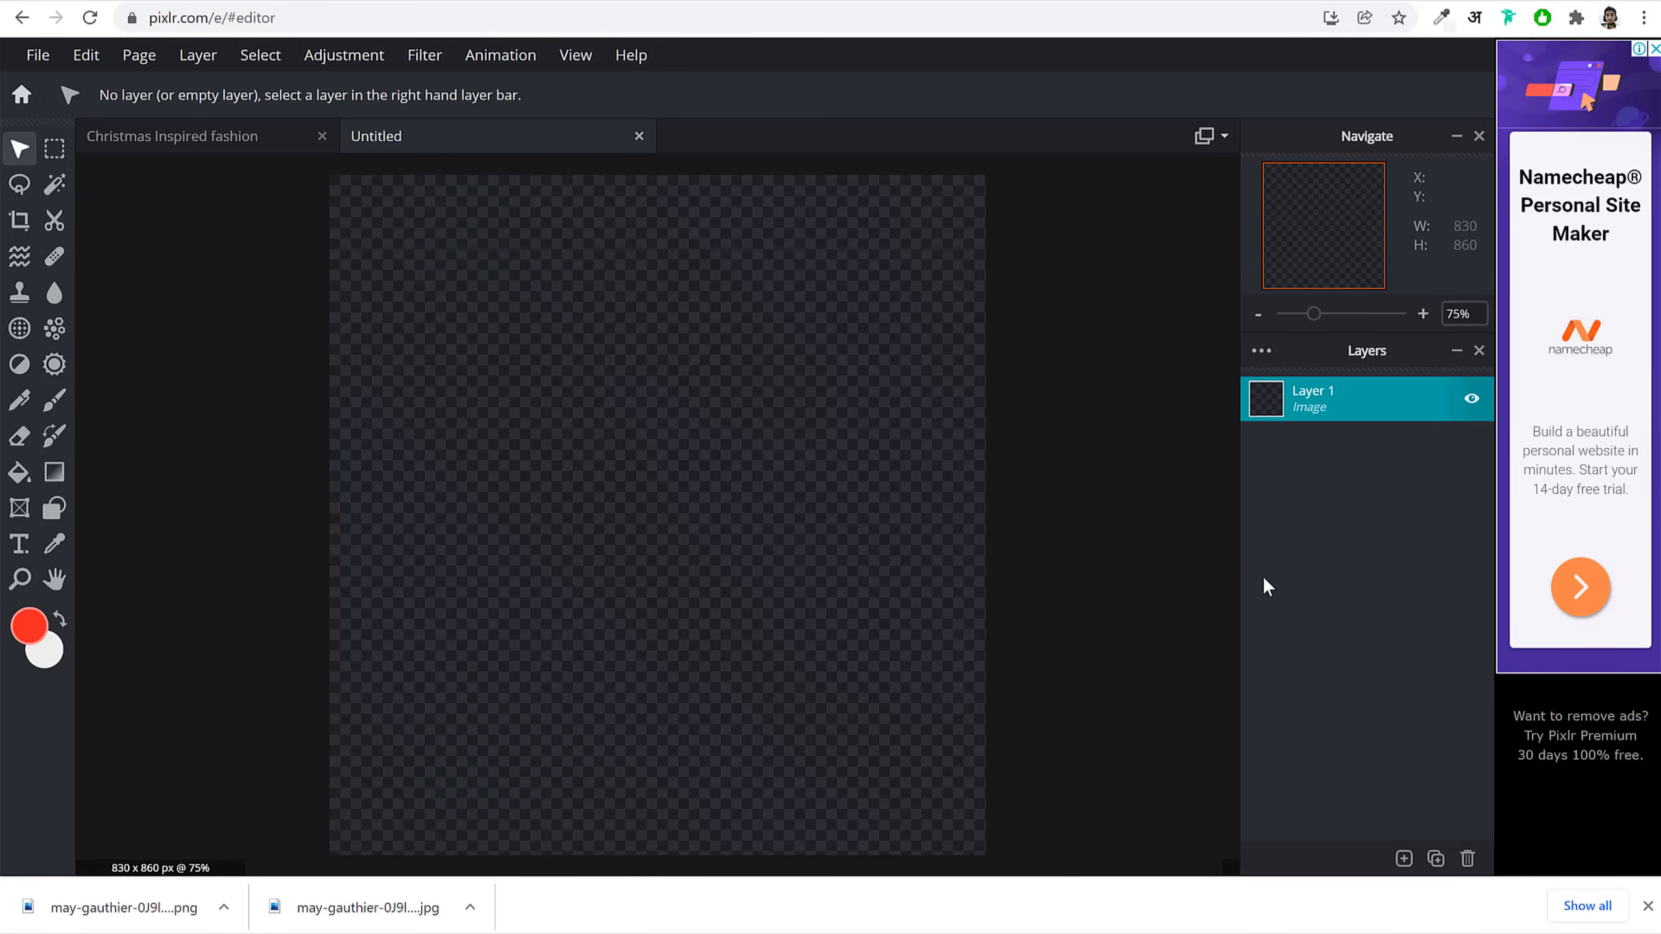
Step: Add the downloaded portrait photo to the document as an image layer
left_click(1404, 858)
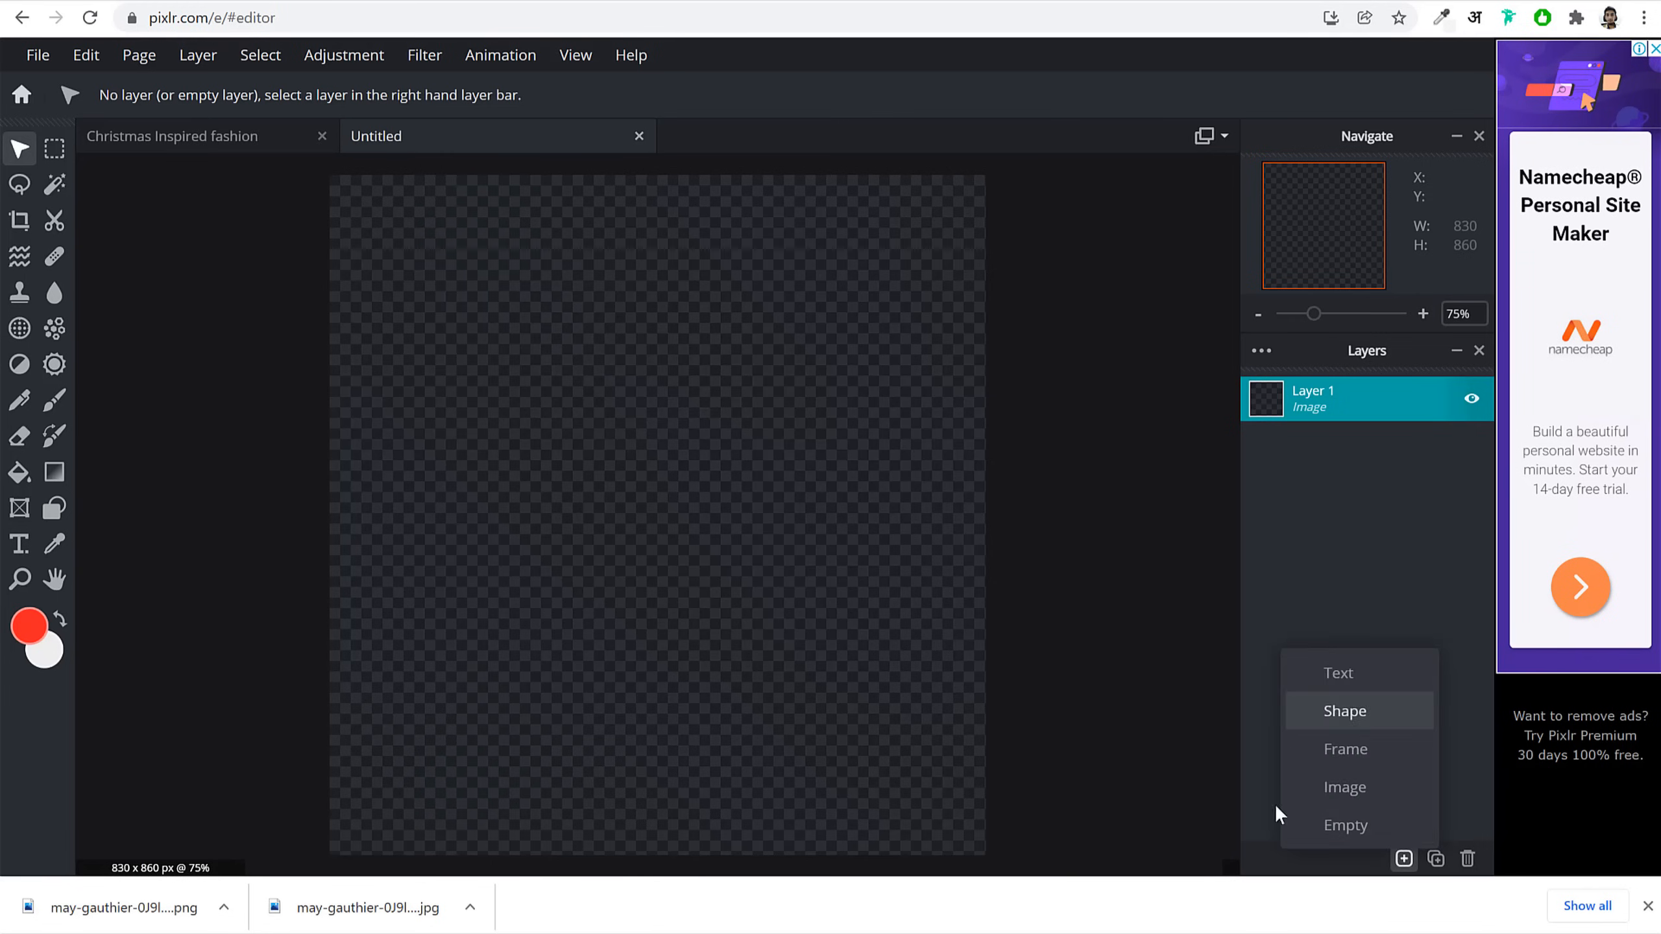
left_click(1404, 859)
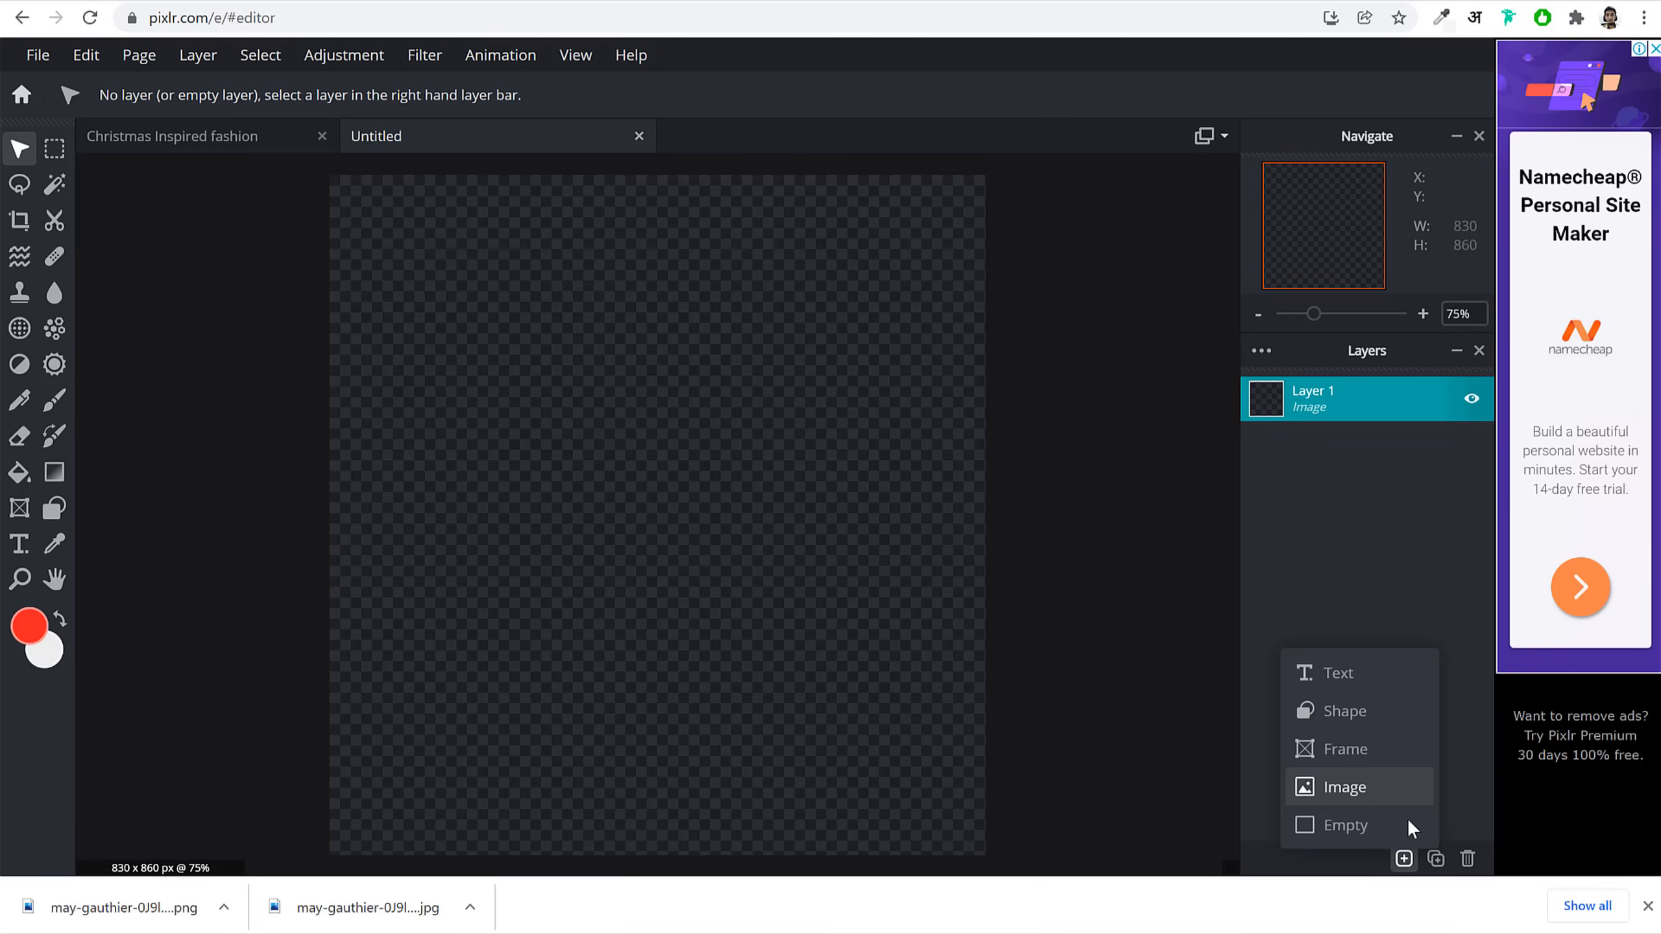
left_click(237, 157)
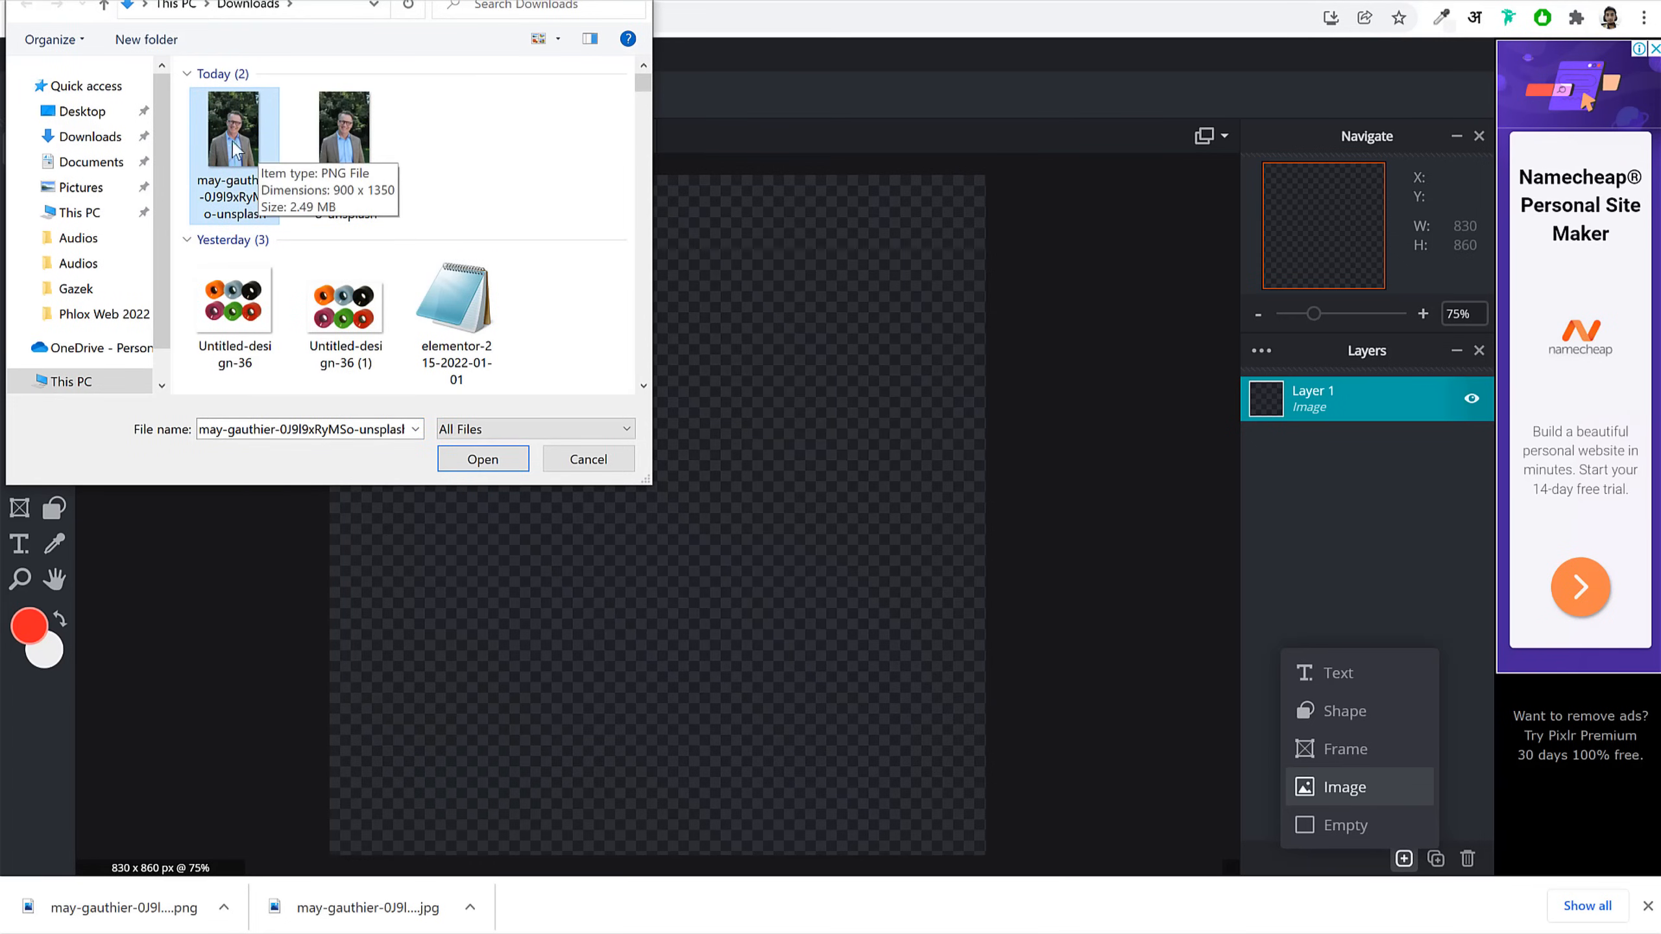
left_click(496, 458)
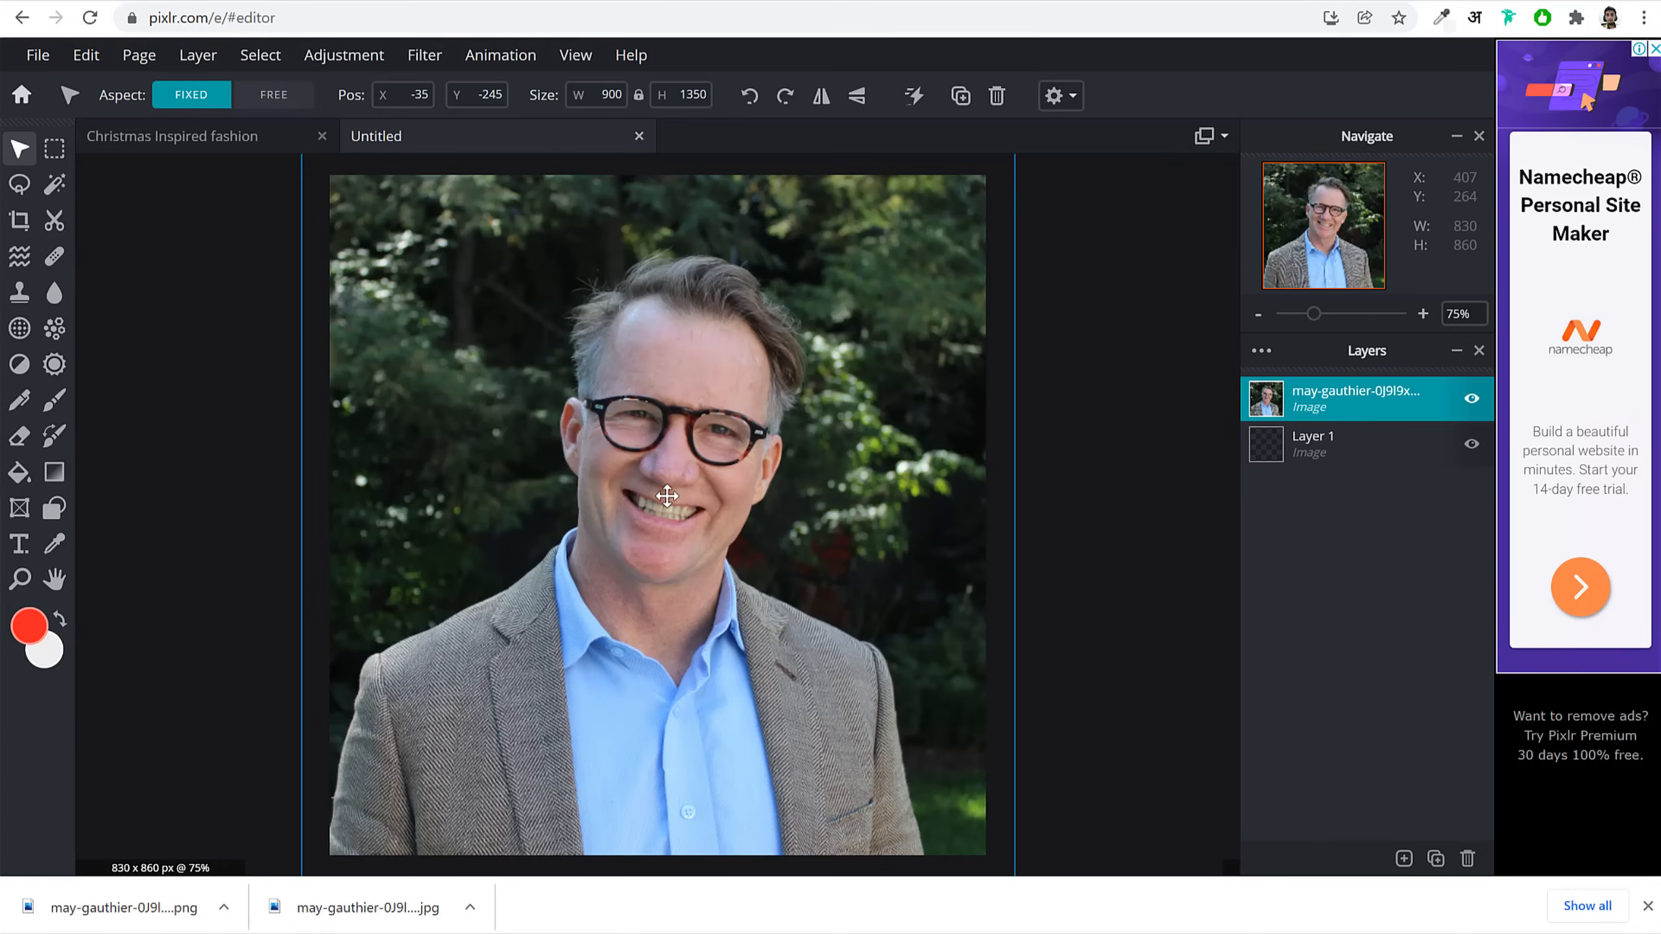
Step: Move and resize the portrait so it sits within the canvas
left_click_drag(743, 410, 881, 676)
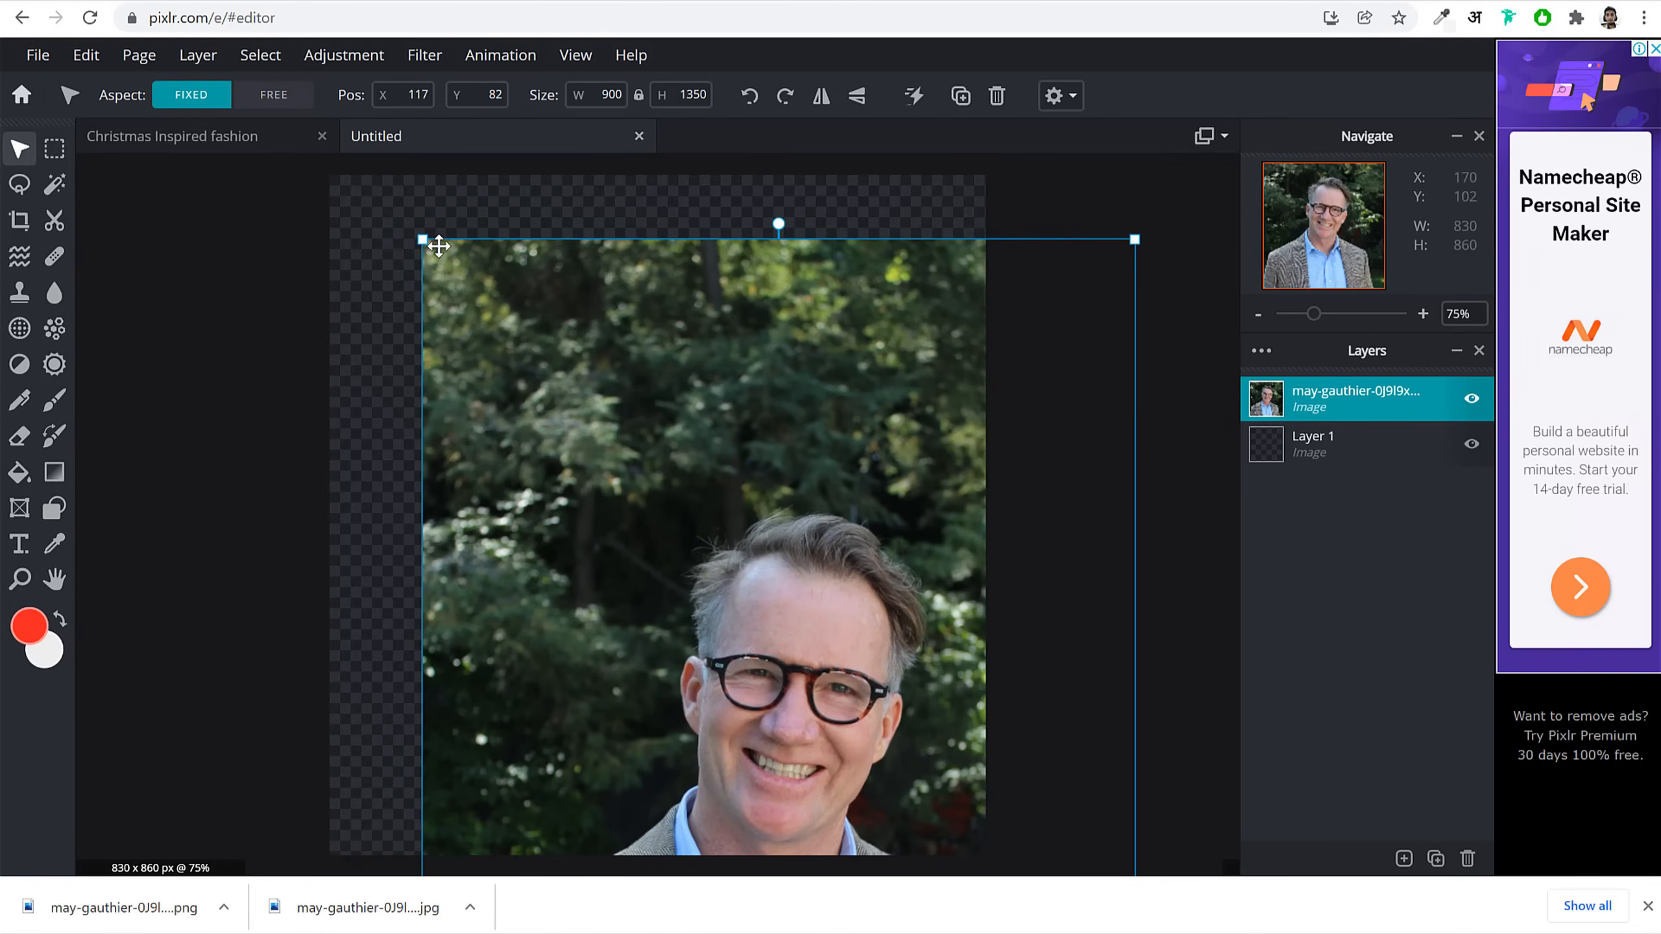
left_click_drag(426, 246, 732, 476)
left_click_drag(890, 705, 616, 212)
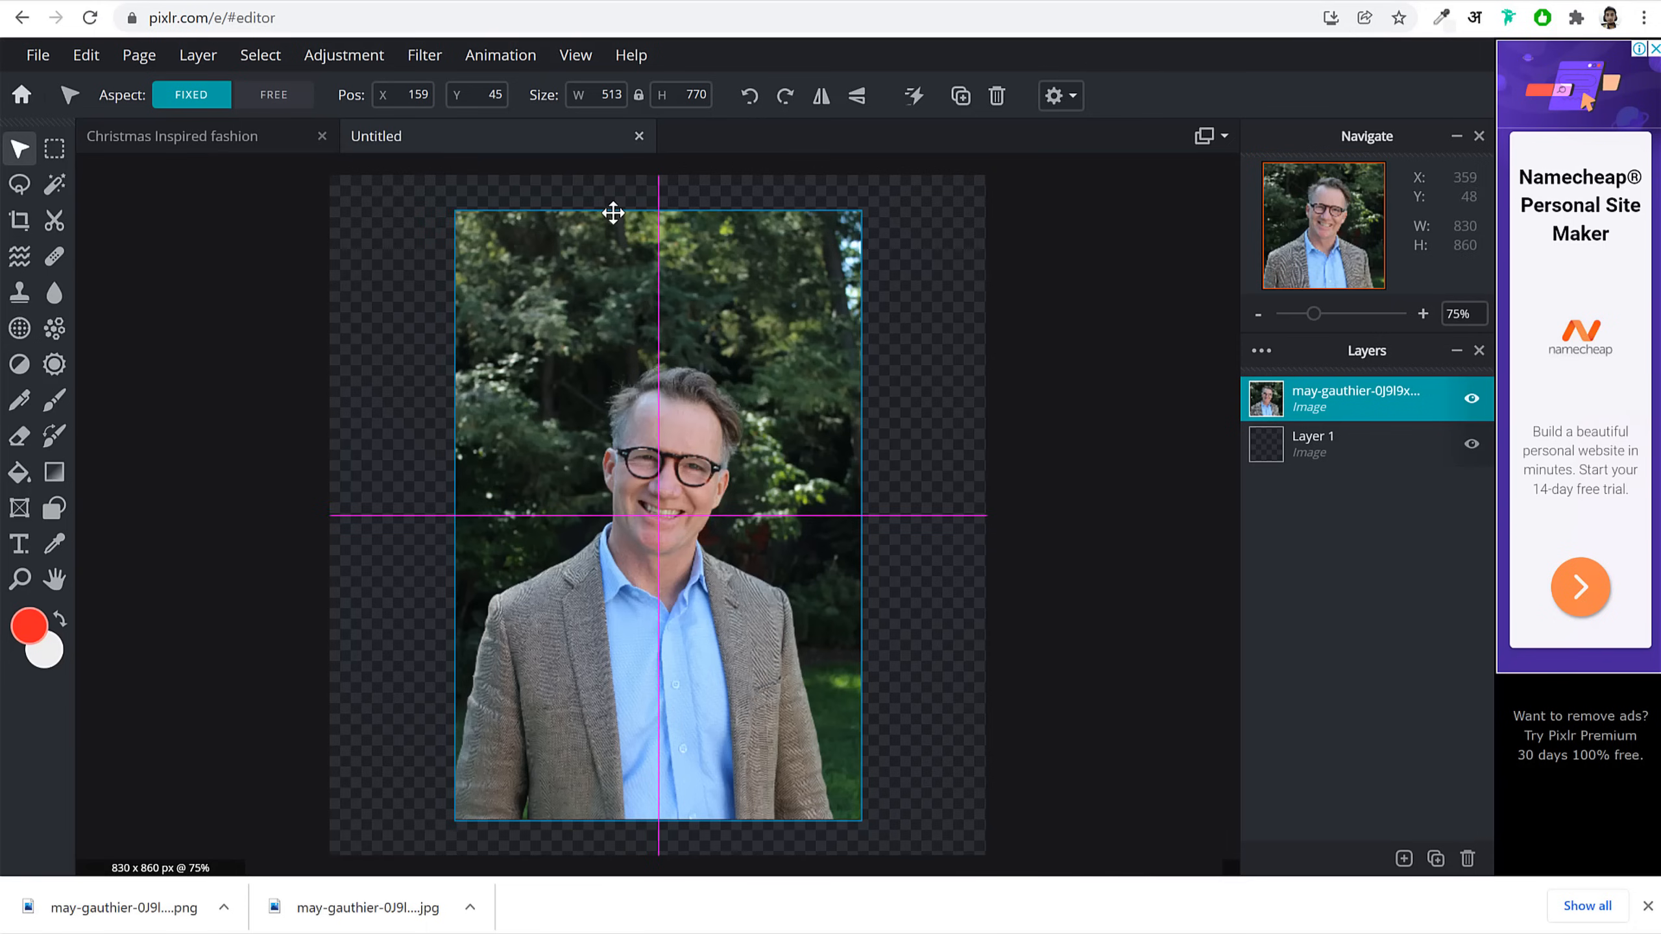
left_click_drag(453, 210, 431, 175)
left_click_drag(684, 295, 658, 294)
Step: Check the agency website, then enlarge the portrait to 707 × 1062 to fill the canvas height
left_click(366, 2)
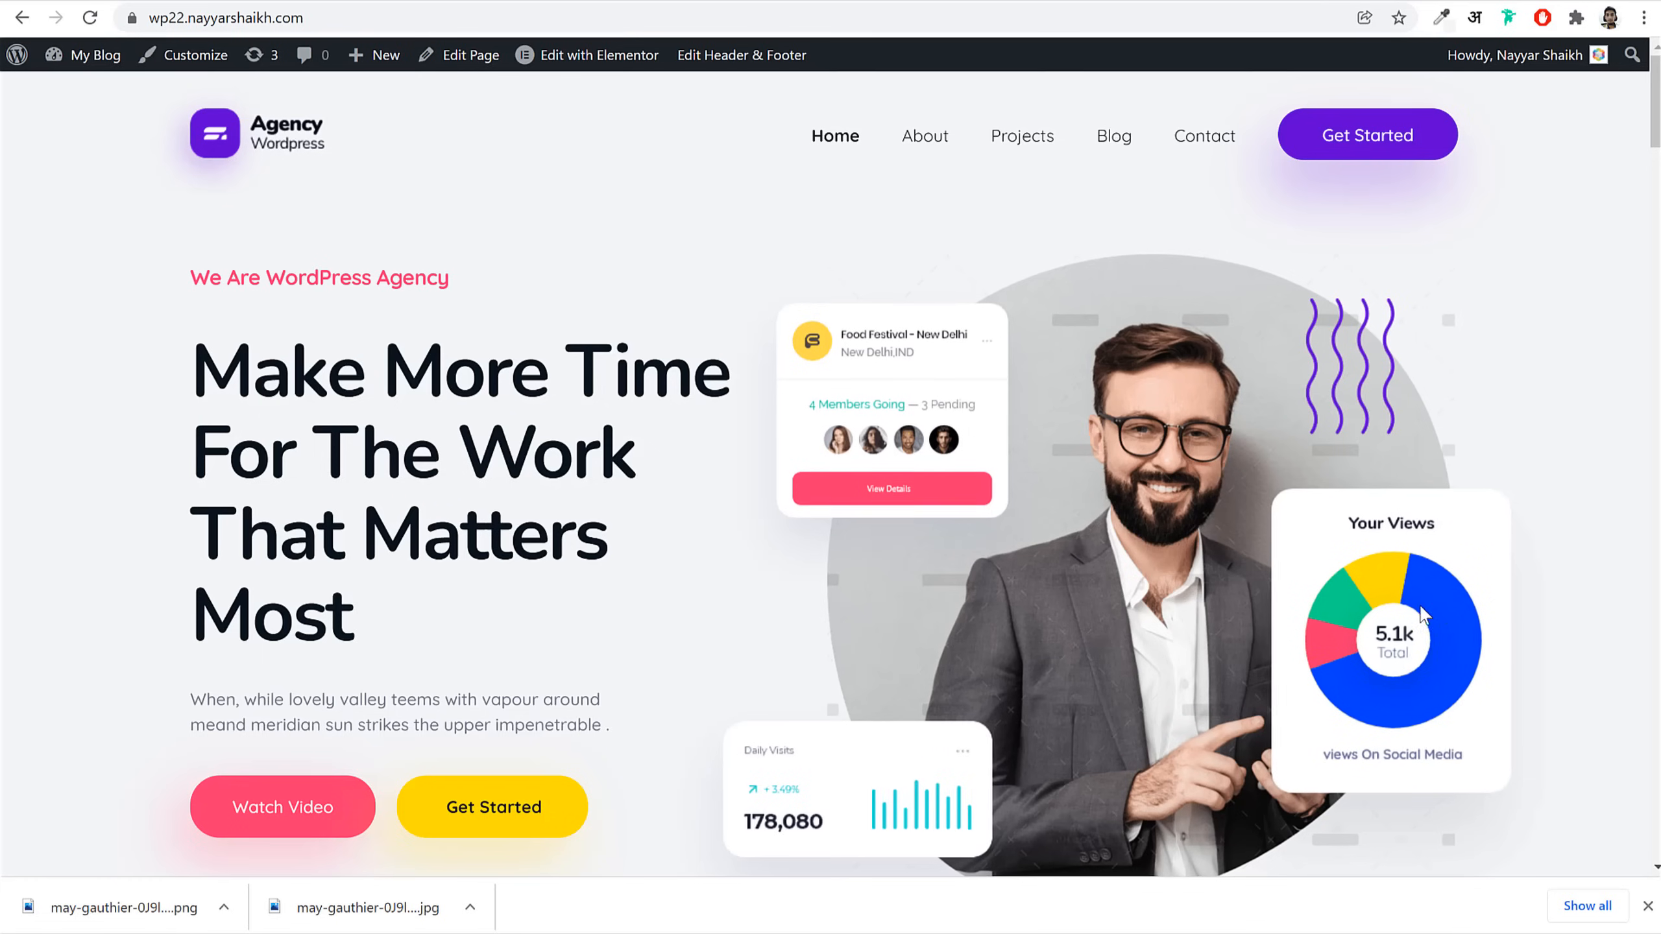
scroll(1134, 194, "down", 4)
scroll(1145, 393, "up", 4)
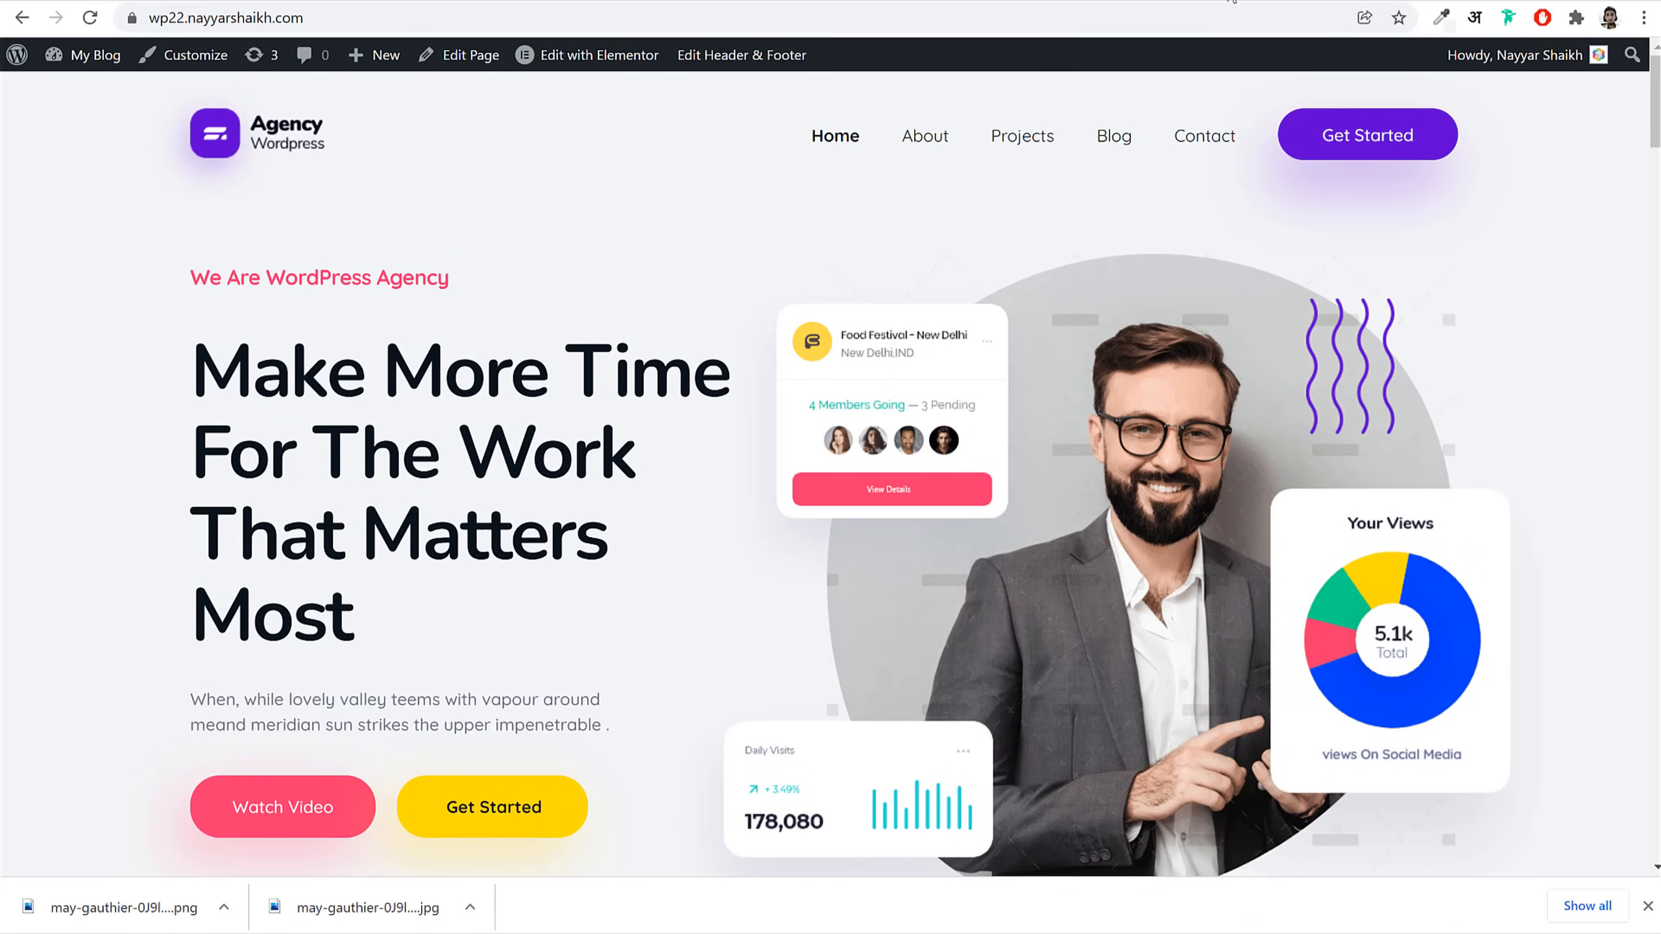
left_click(1230, 1)
left_click(899, 1)
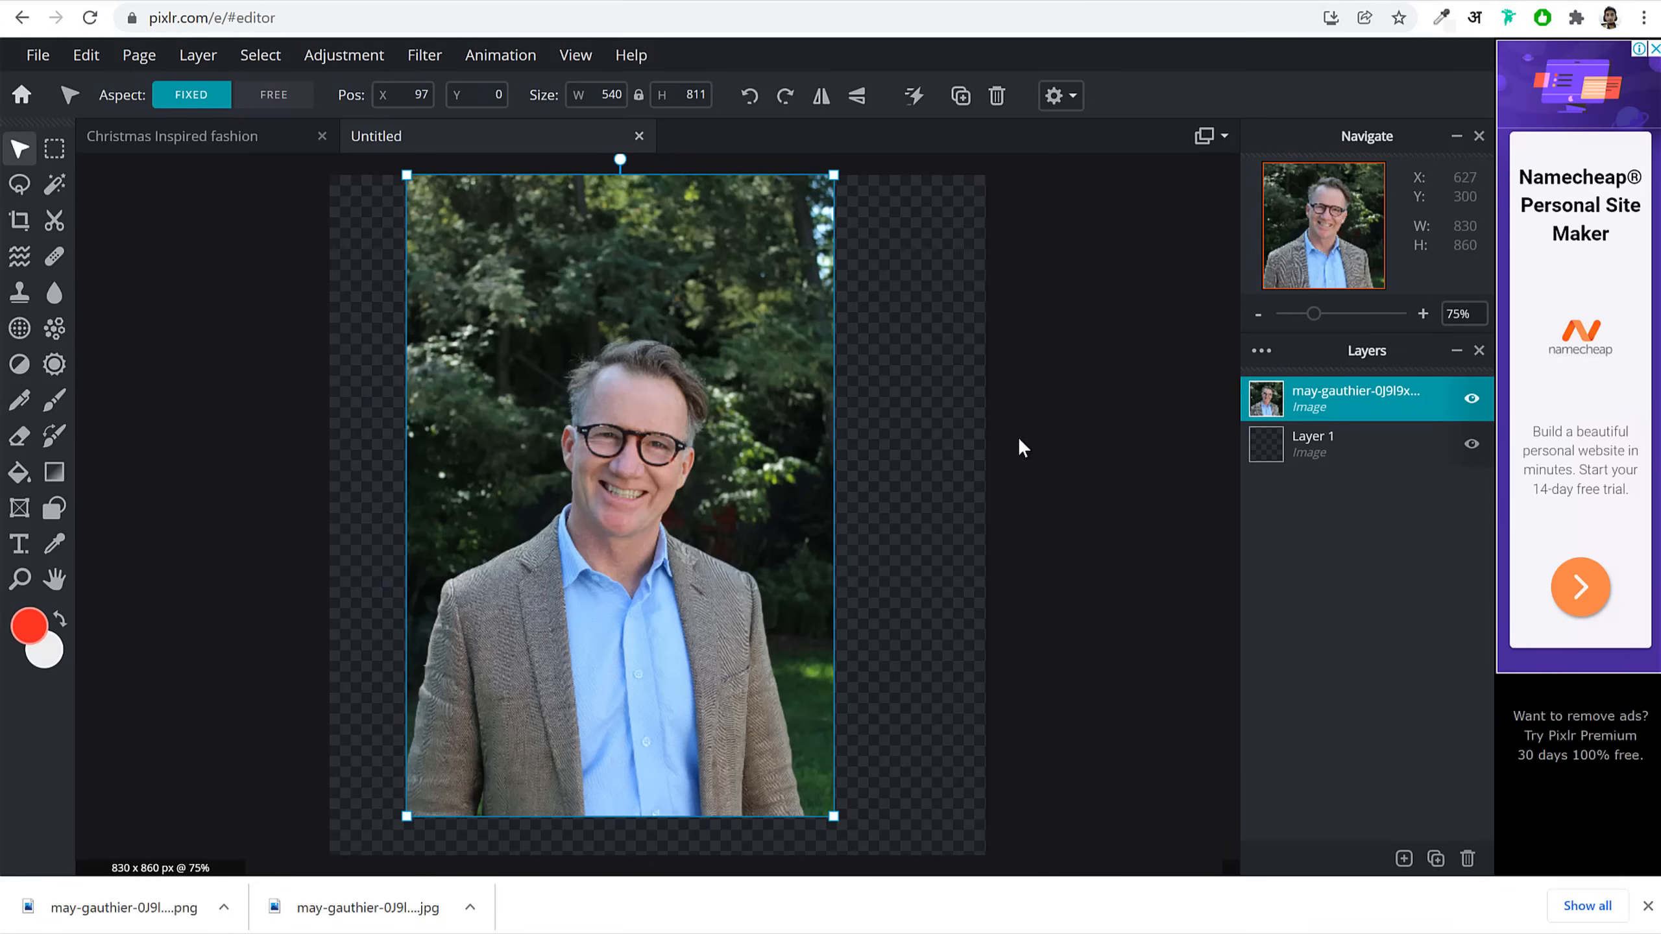
left_click_drag(733, 628, 677, 547)
left_click_drag(777, 734, 890, 768)
left_click_drag(813, 701, 818, 660)
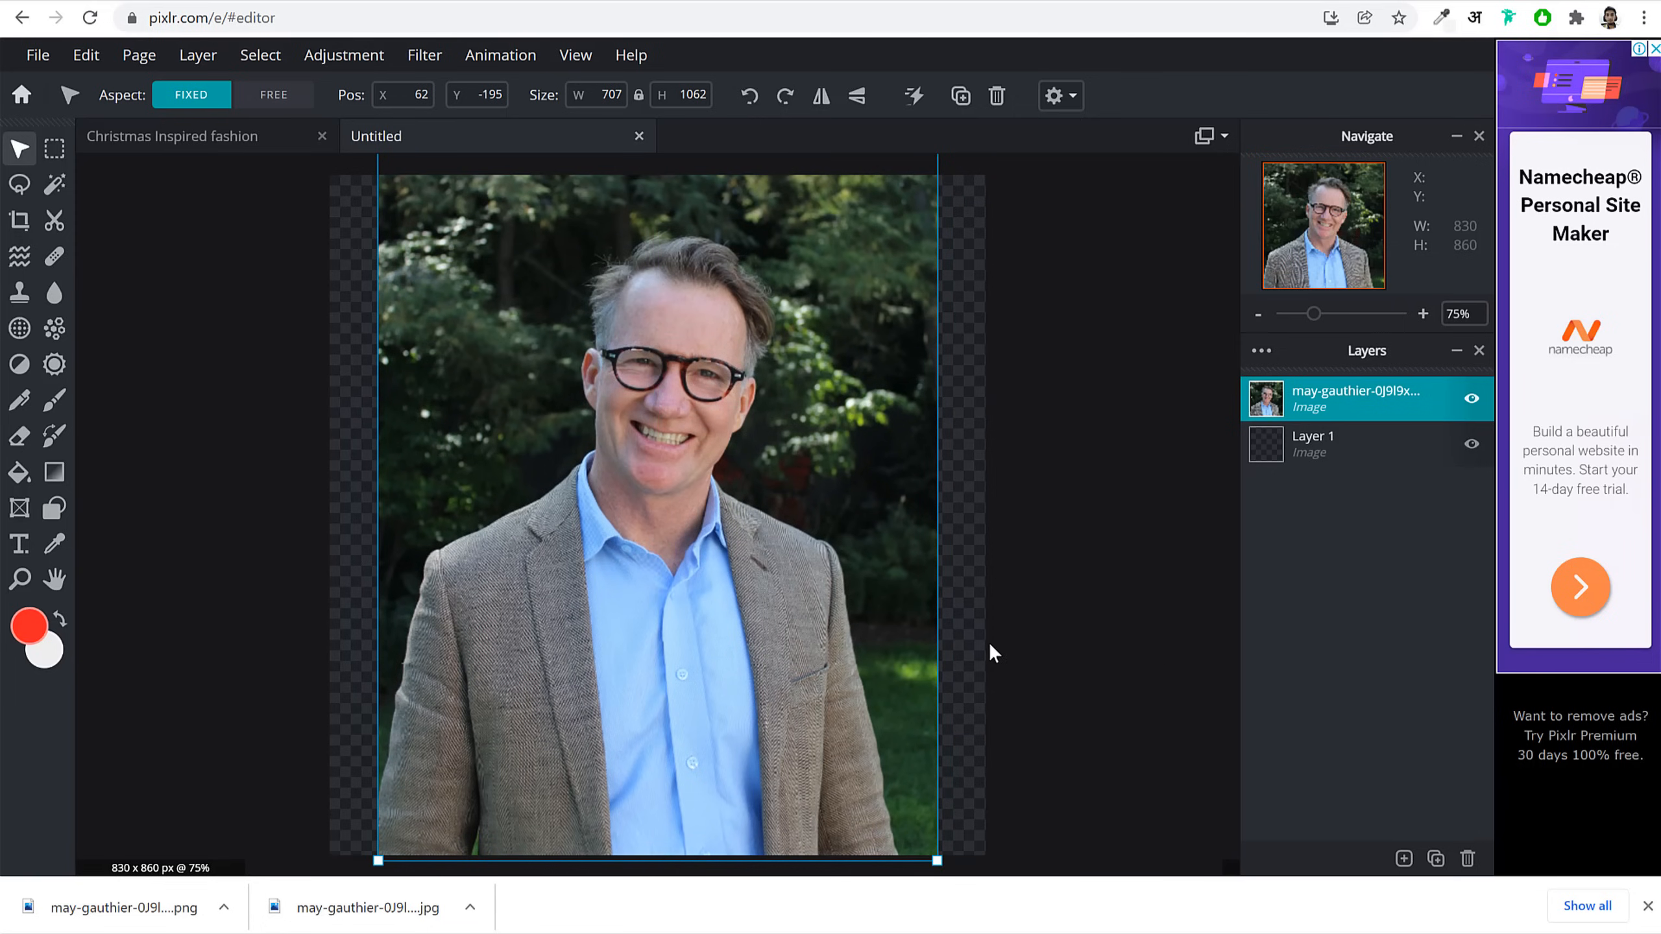
left_click(1165, 699)
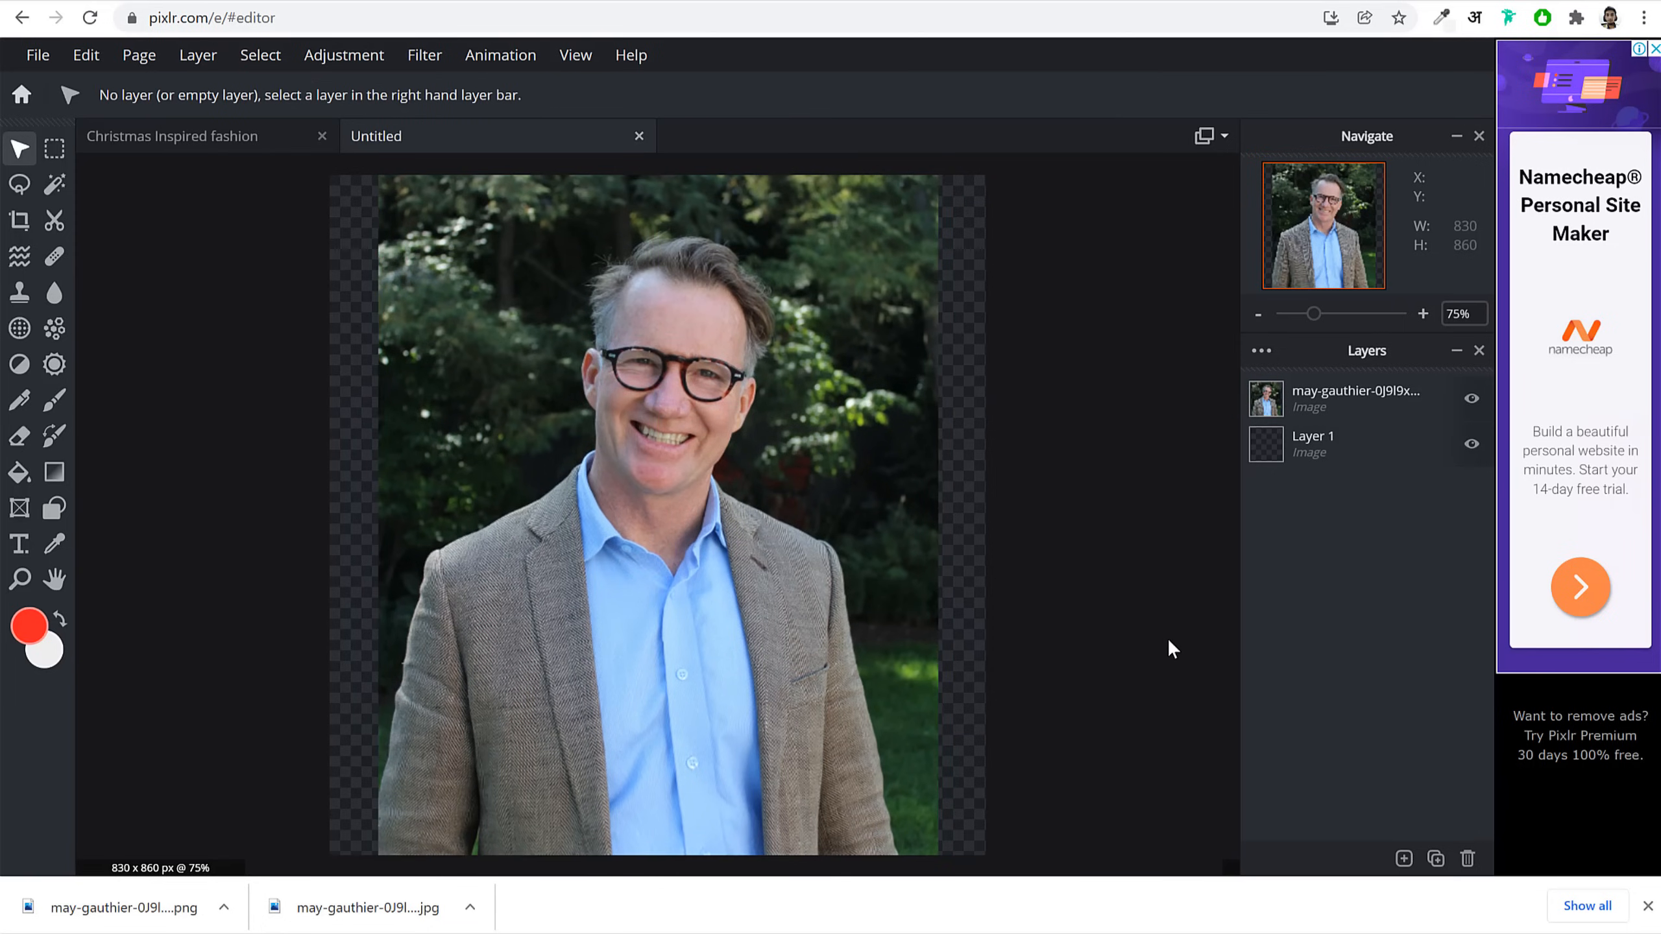
Step: Add a shape layer and try circle, rectangle and rounded-rectangle shape types
left_click(1404, 859)
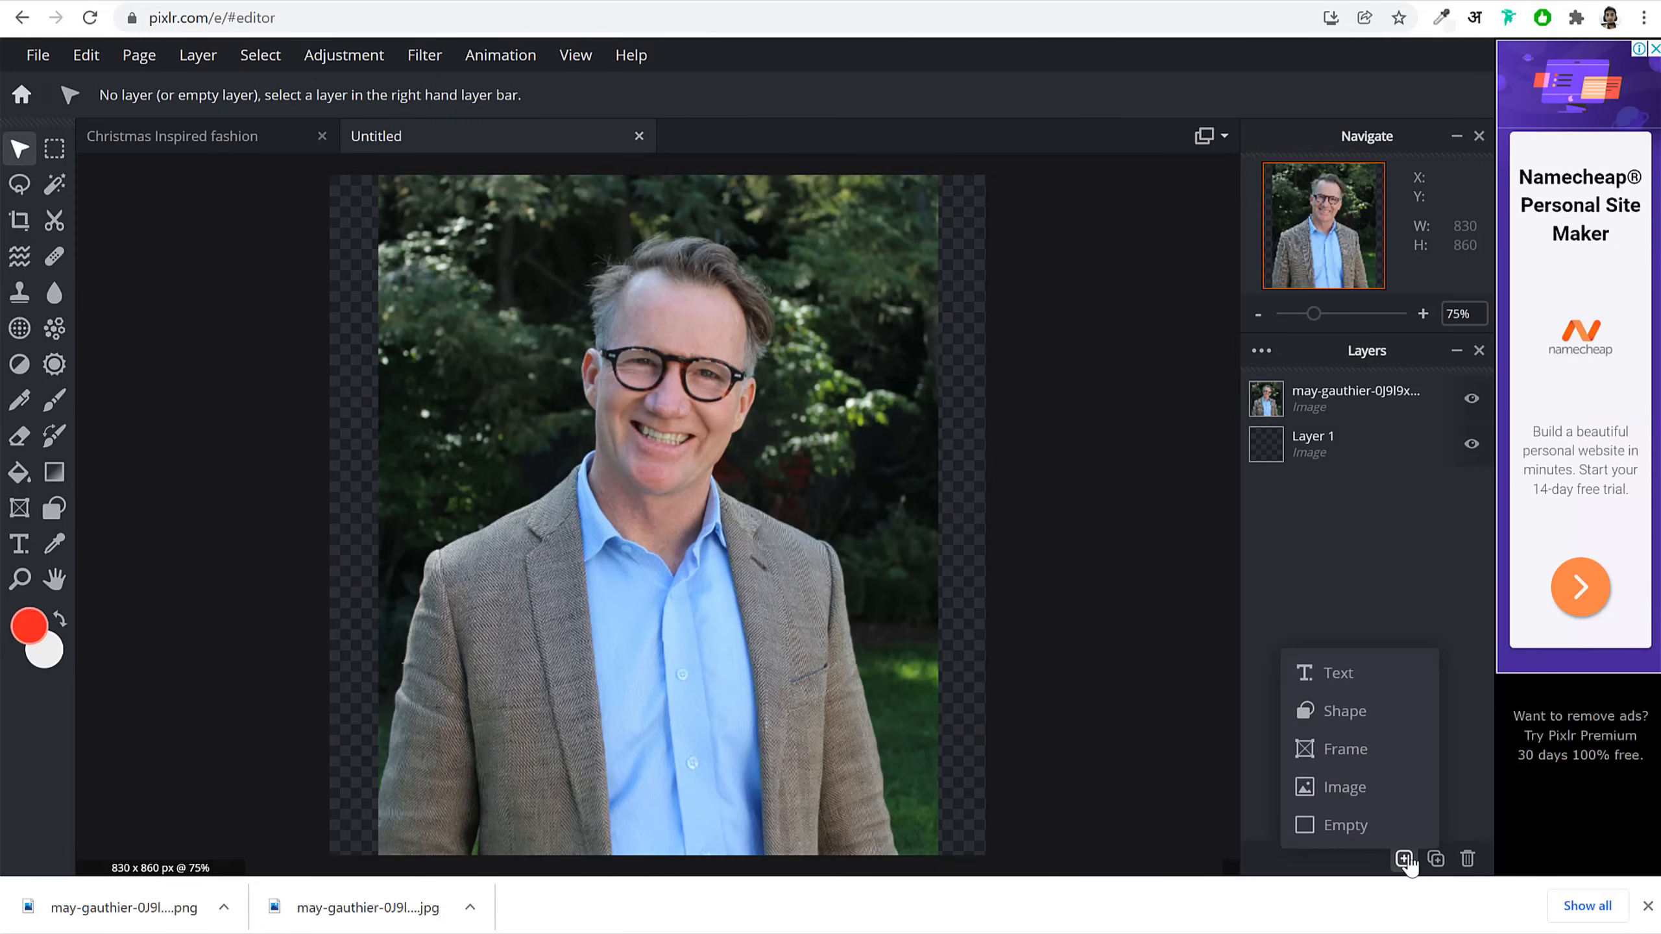
left_click(1355, 720)
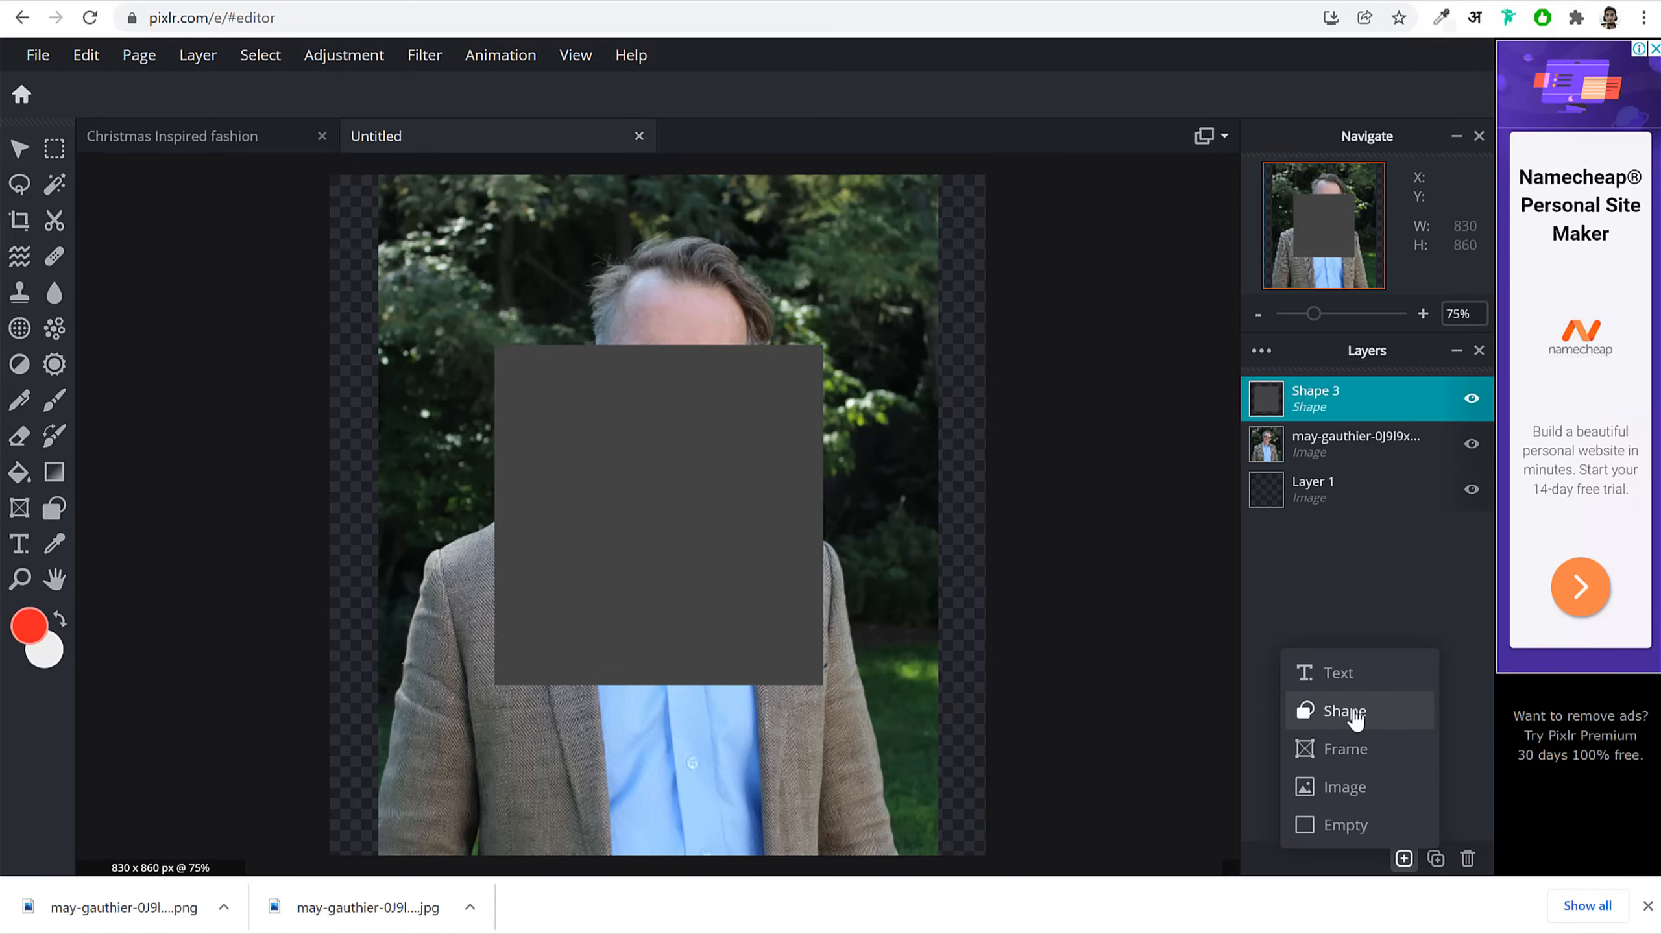
left_click(640, 533)
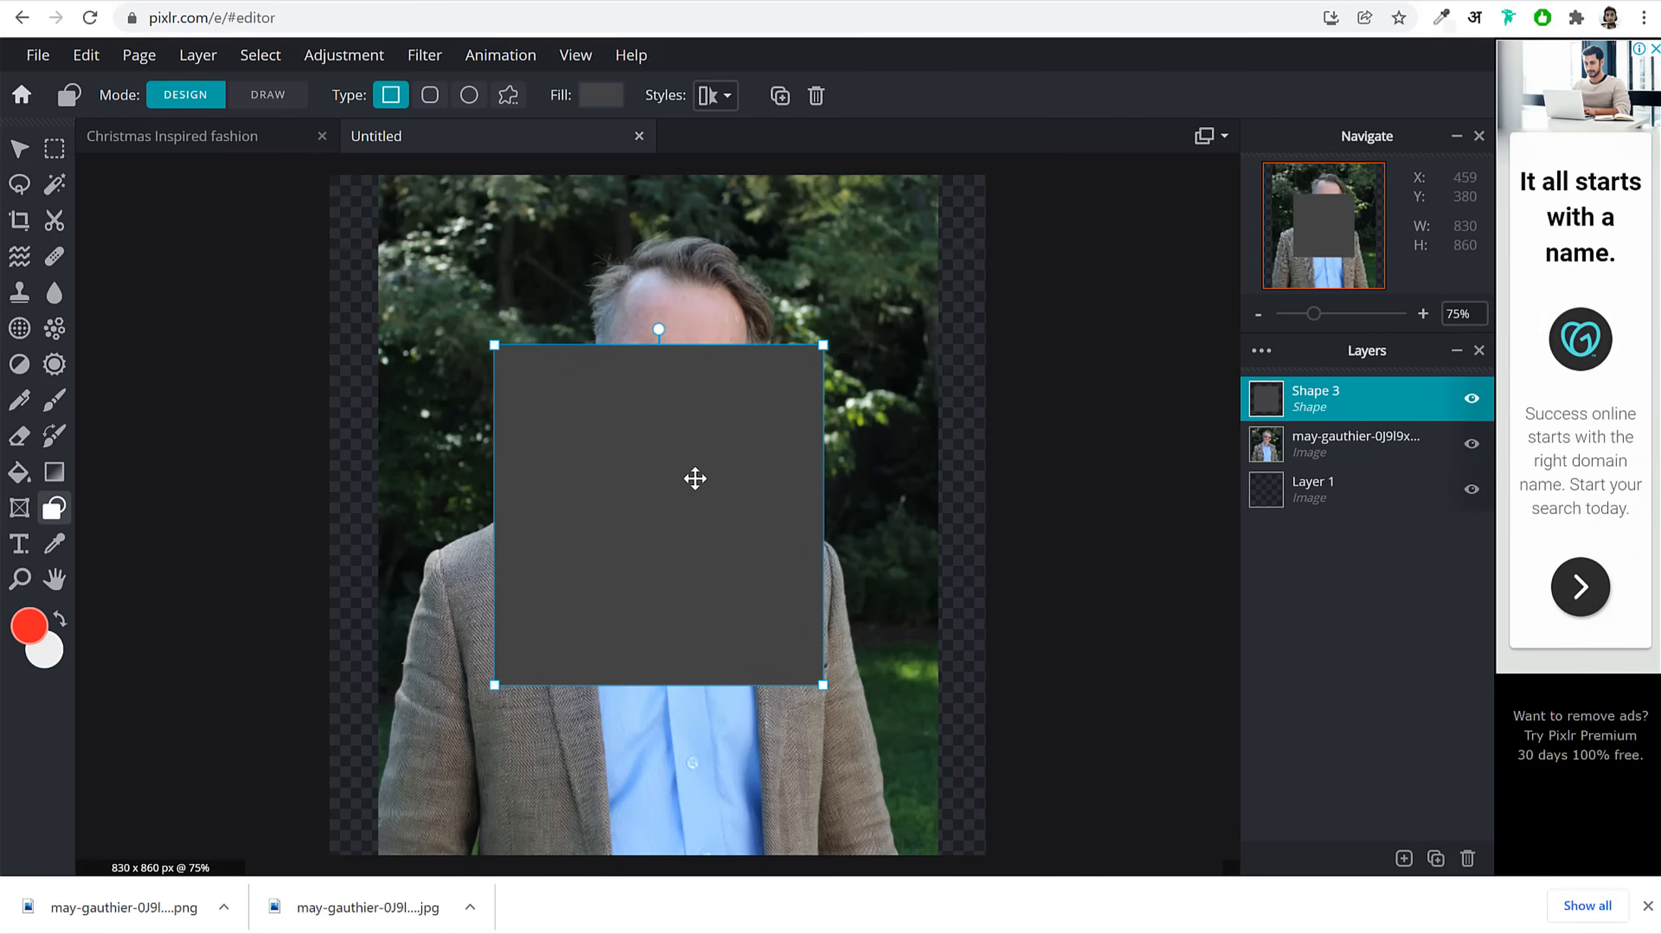
left_click(469, 96)
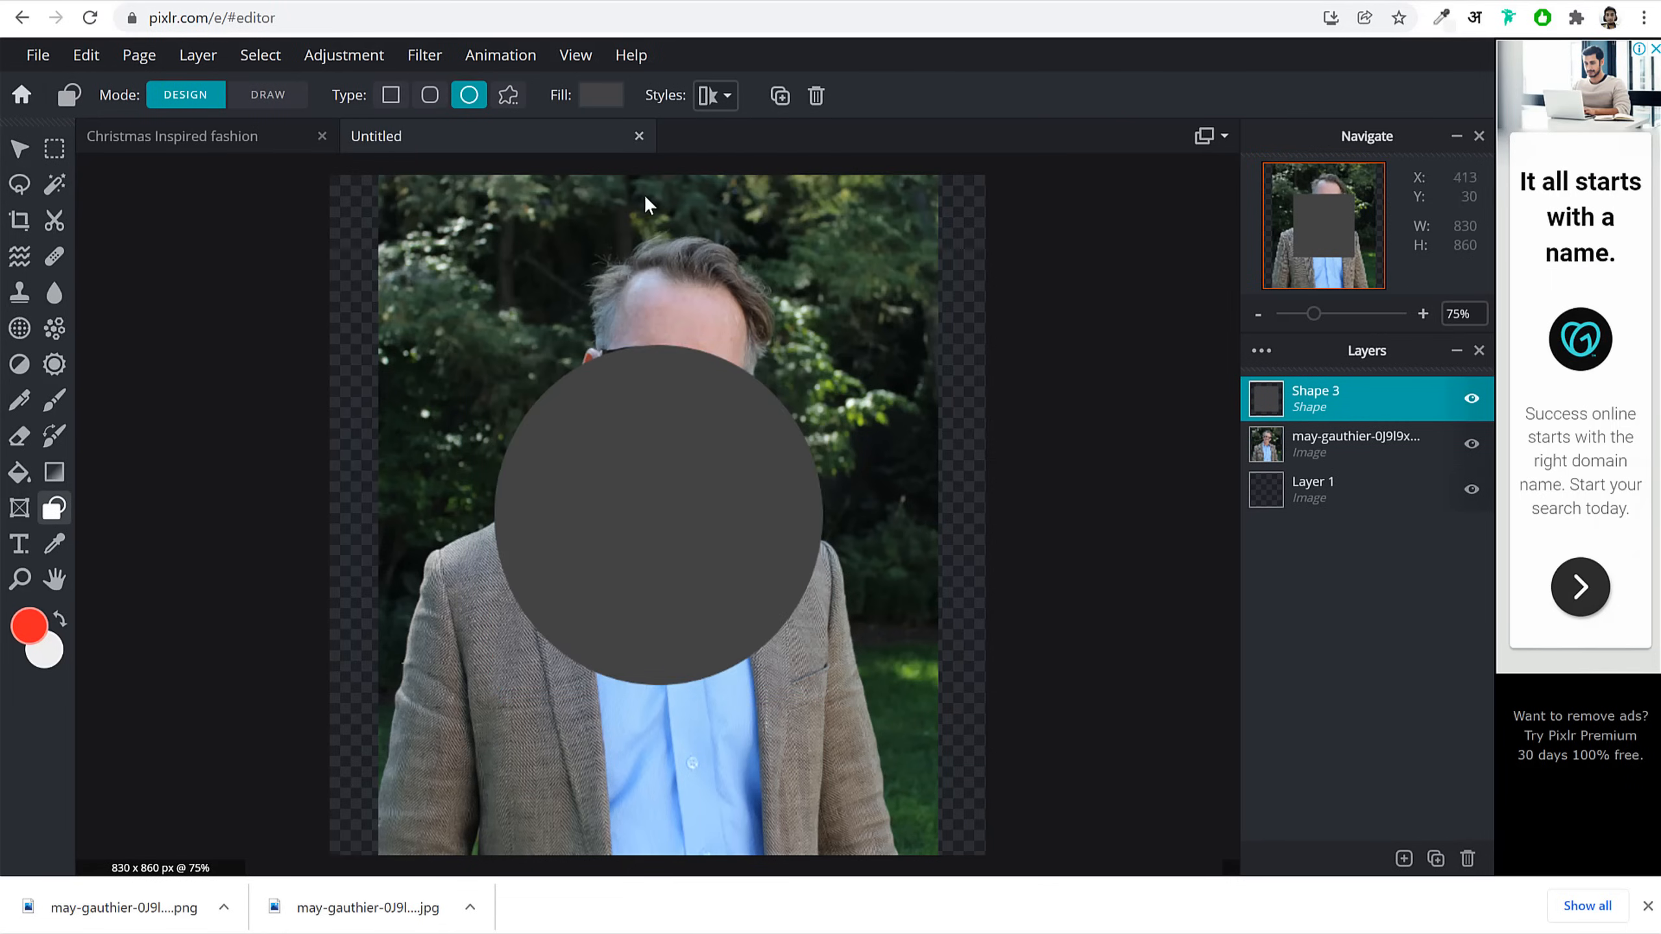
left_click(422, 98)
left_click(390, 96)
left_click(469, 96)
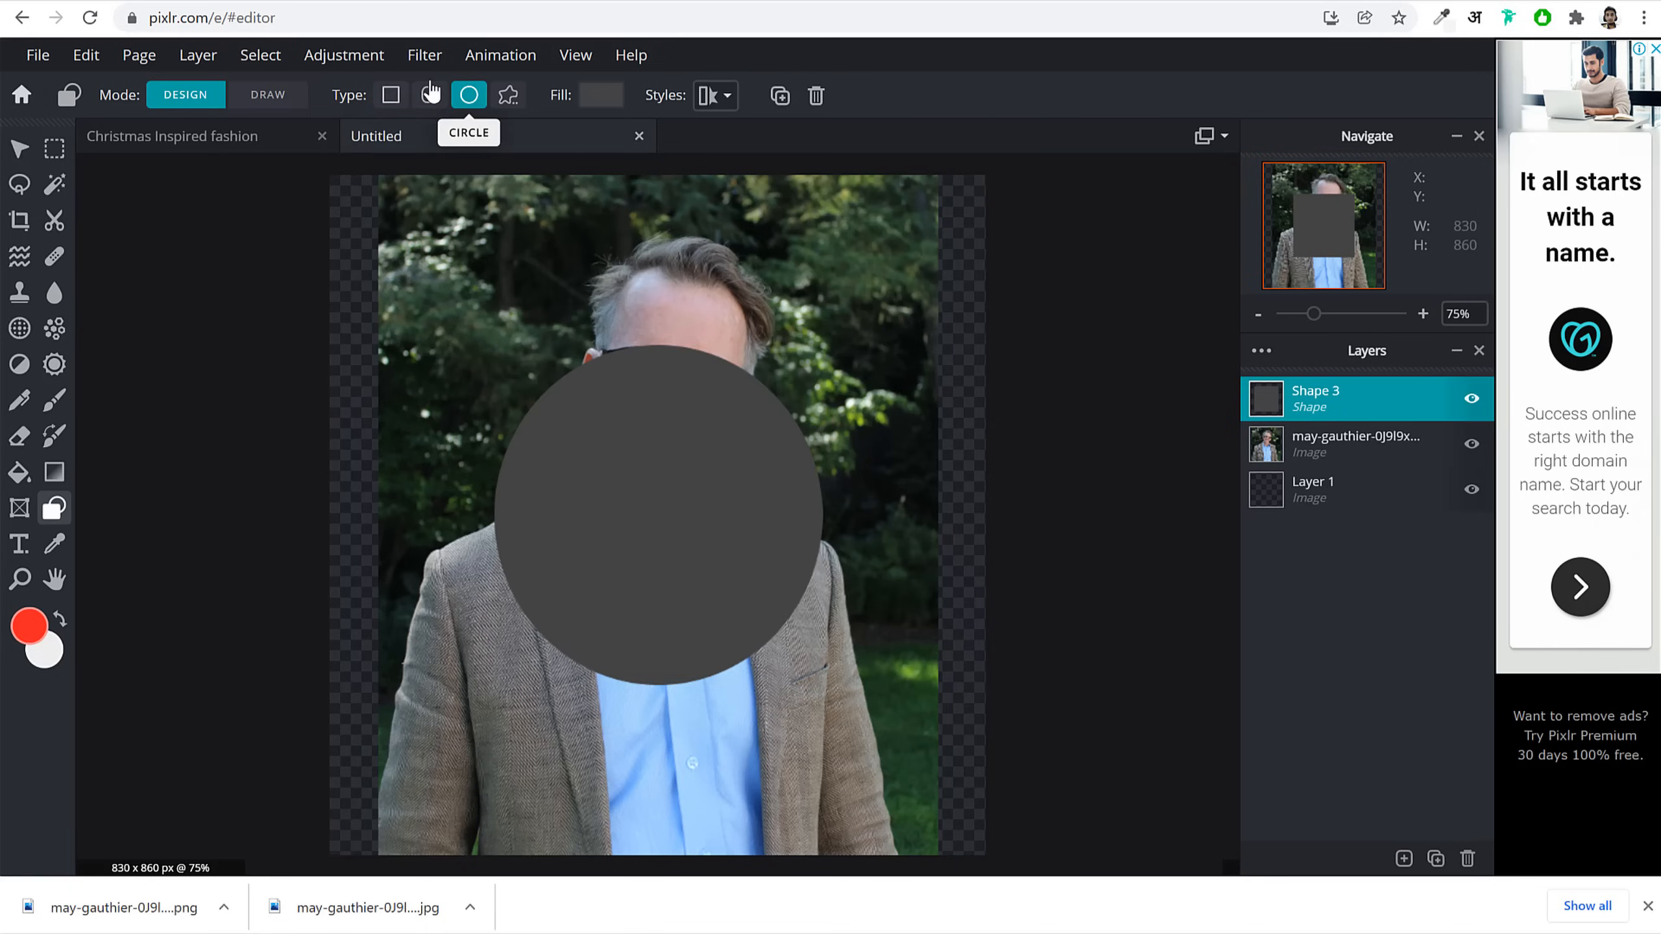
left_click(422, 98)
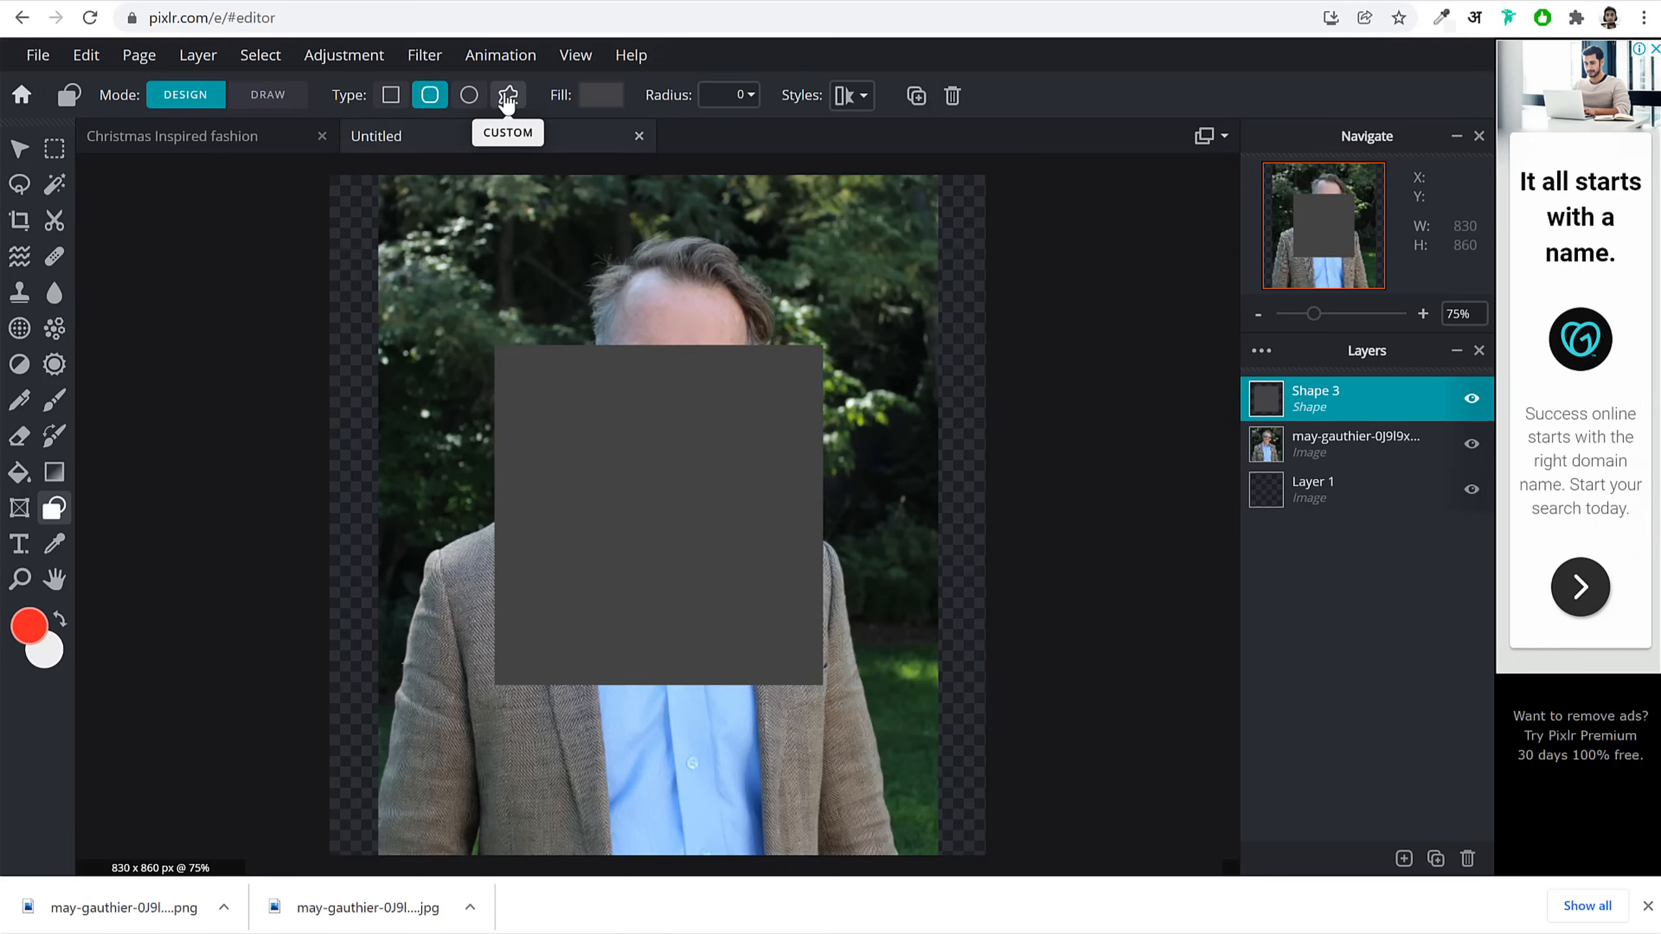
Step: Set the shape type to Custom and pick a round jagged blob shape
left_click(514, 105)
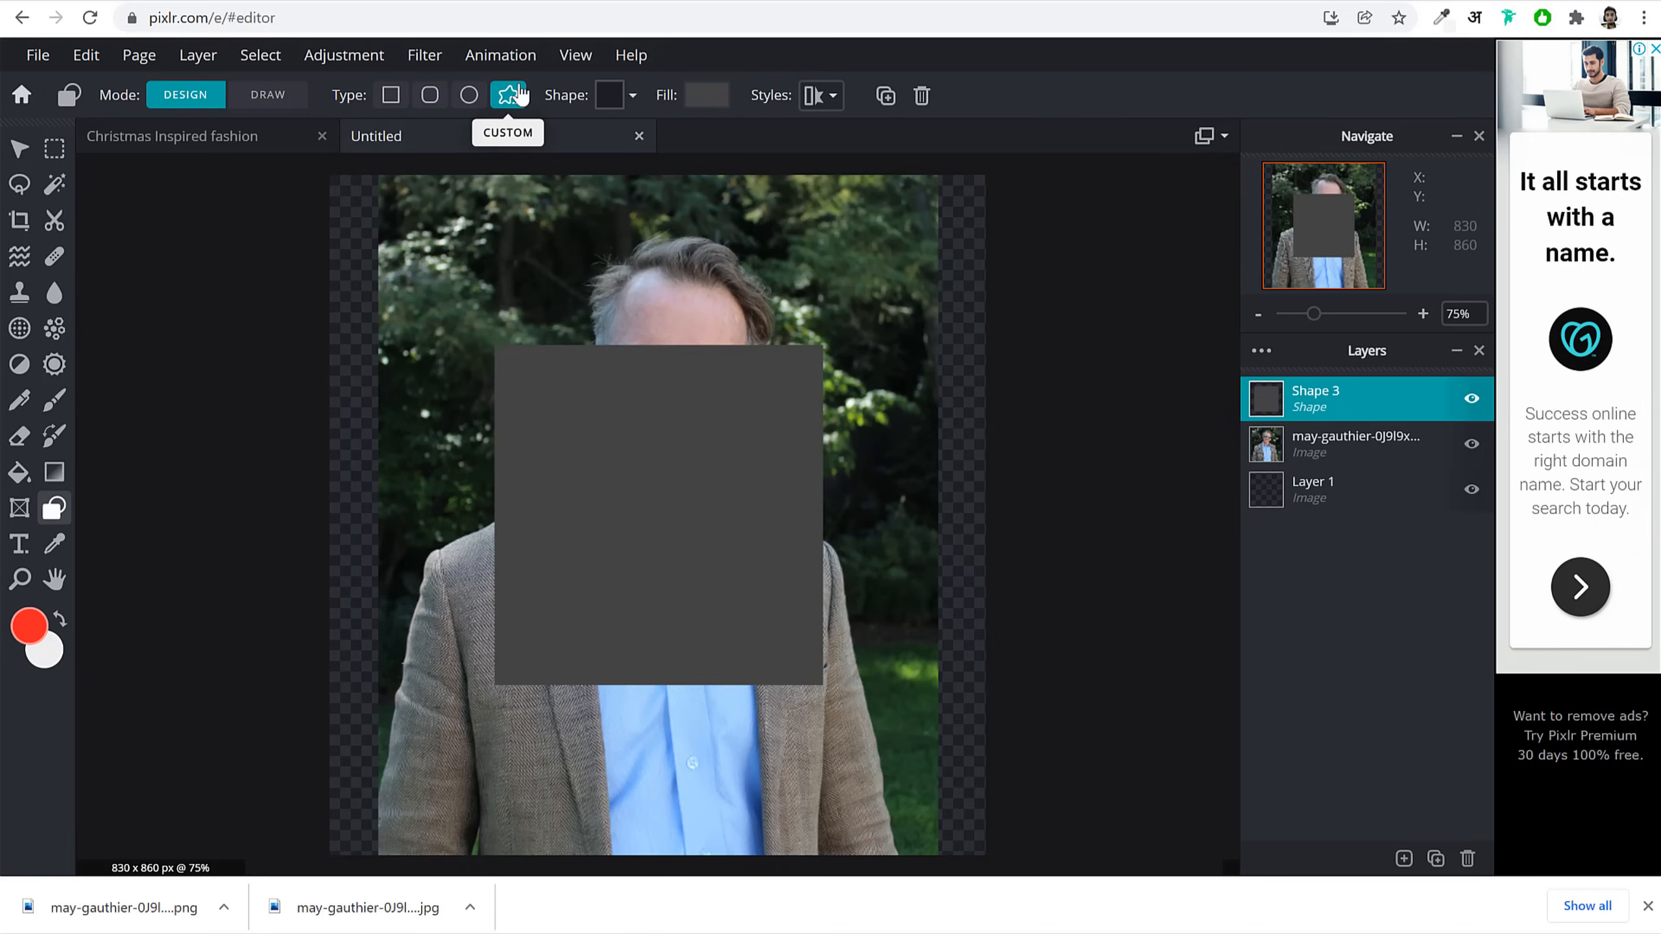
left_click(613, 102)
scroll(704, 322, "down", 10)
scroll(707, 335, "down", 2)
left_click(762, 392)
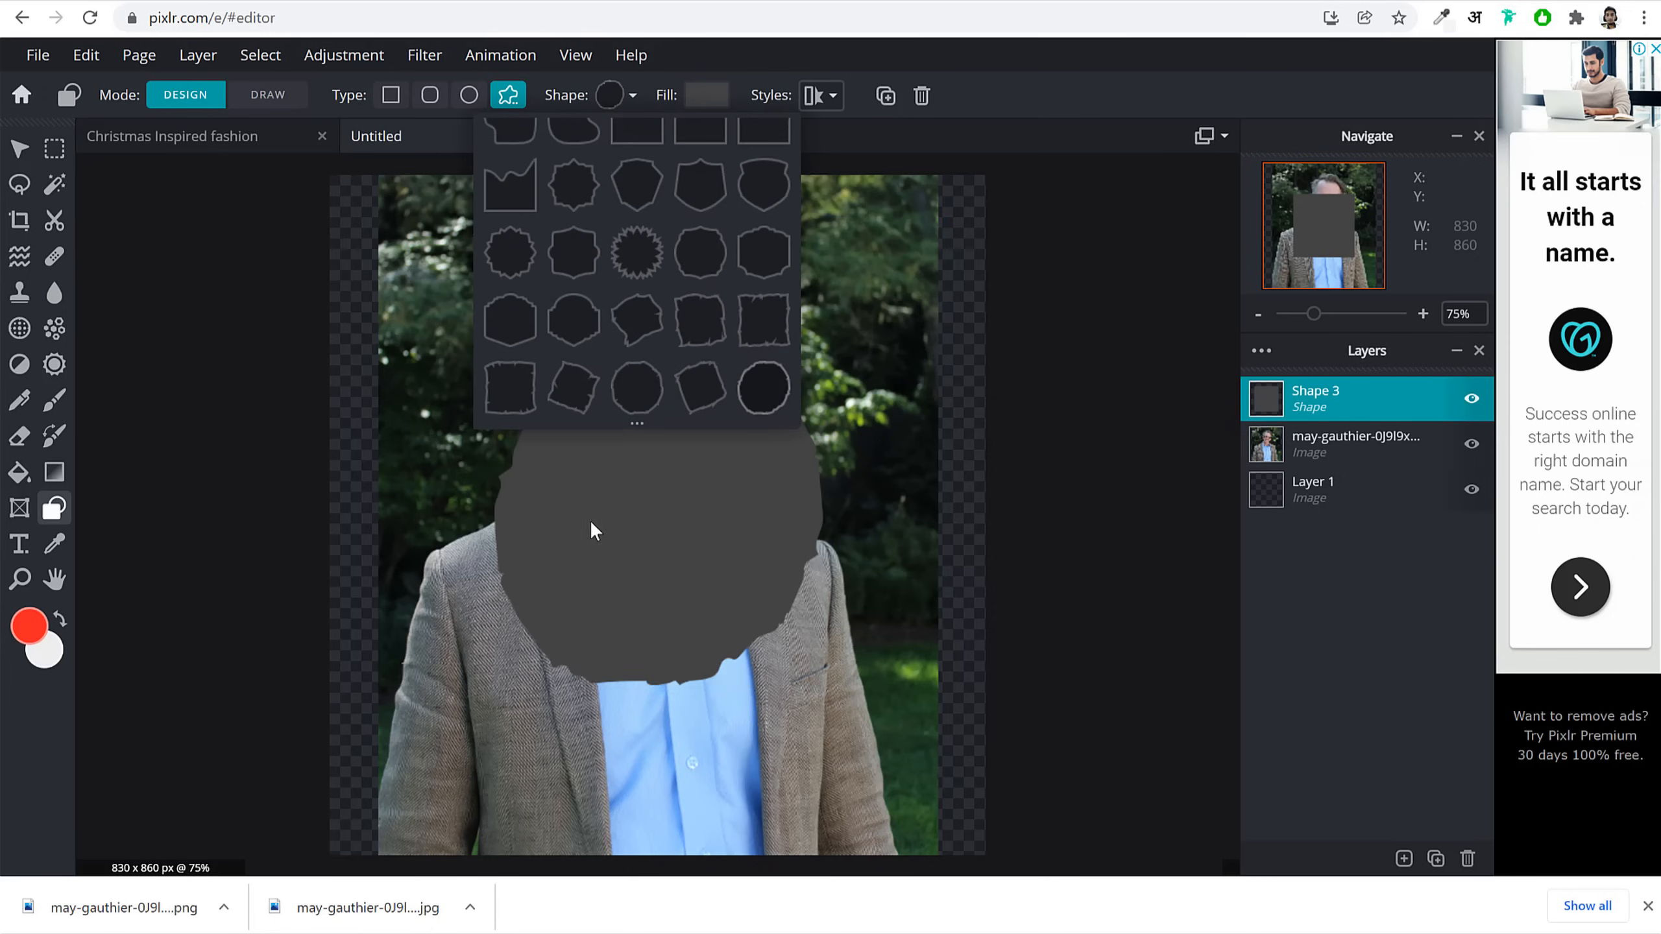
scroll(673, 317, "down", 3)
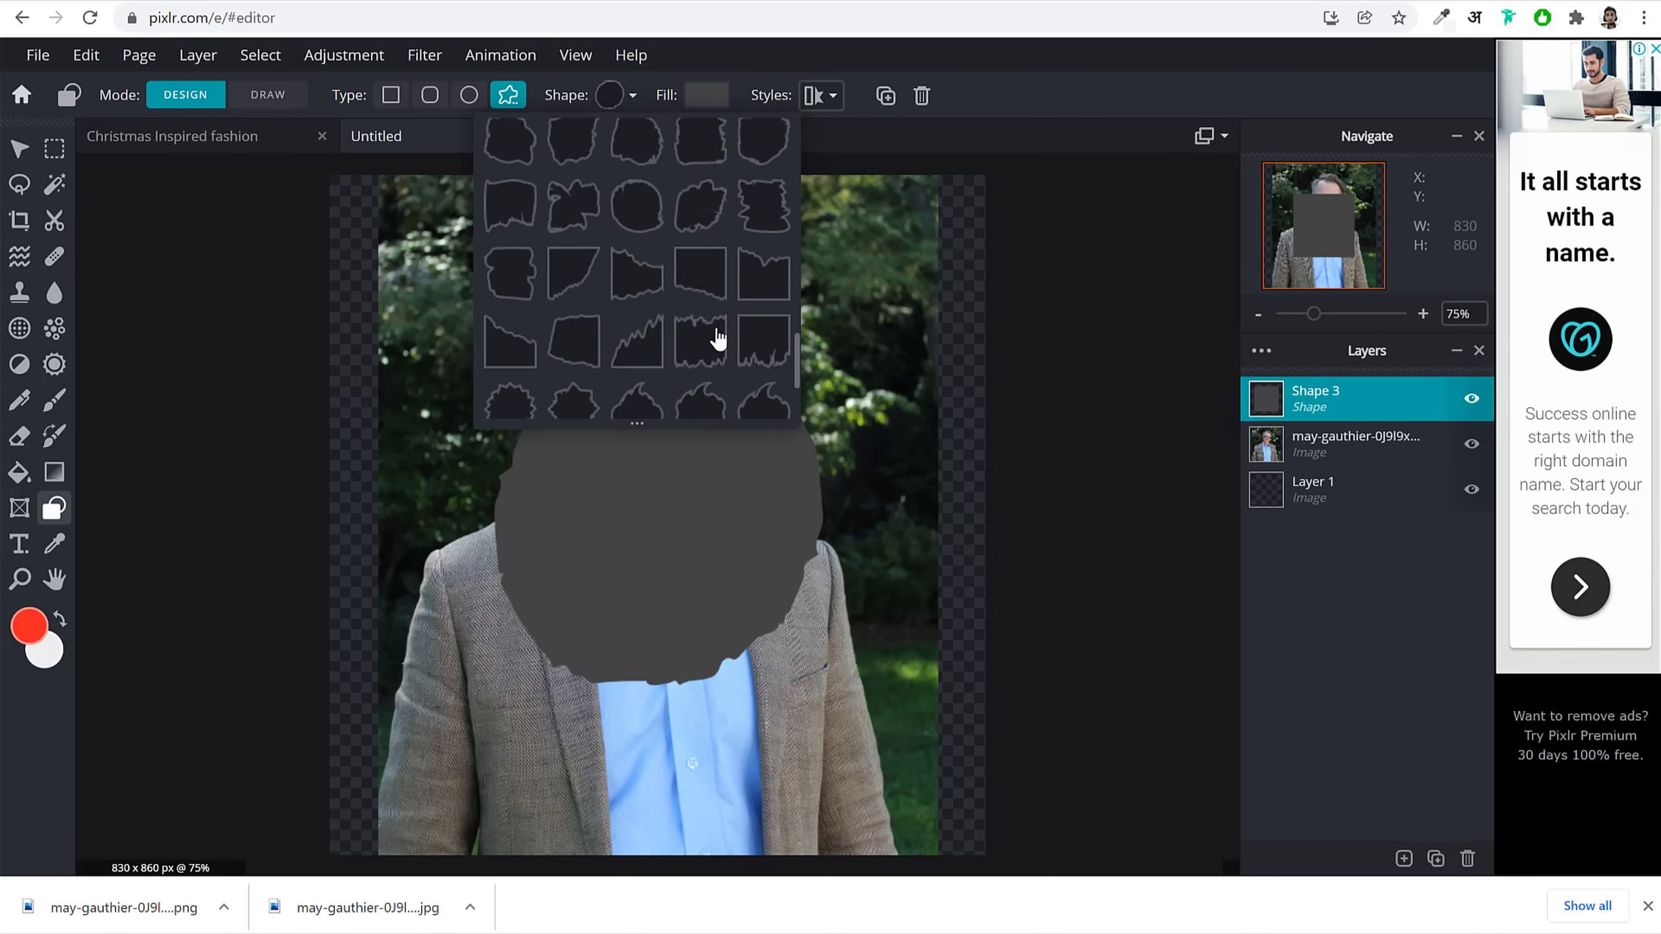
scroll(709, 346, "up", 10)
scroll(709, 353, "down", 12)
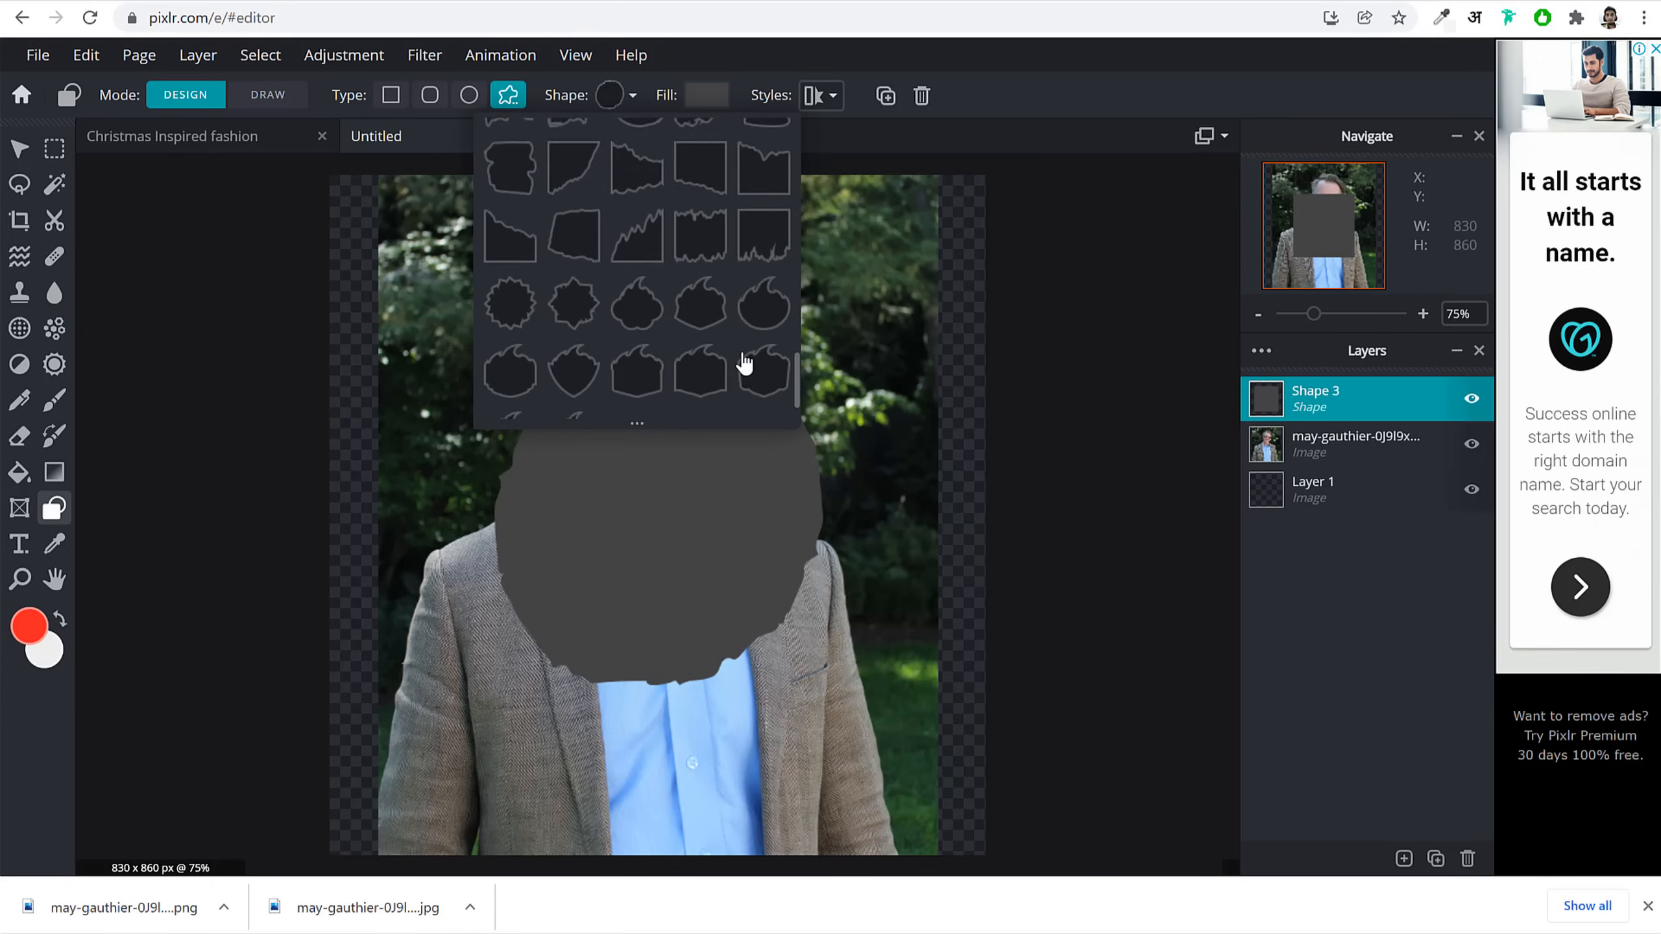
scroll(744, 353, "down", 1)
left_click(621, 607)
Step: Enlarge and position the jagged shape to cover the photo and canvas
left_click_drag(683, 595, 567, 427)
left_click_drag(709, 518, 980, 891)
left_click_drag(750, 562, 694, 552)
left_click_drag(920, 785, 987, 861)
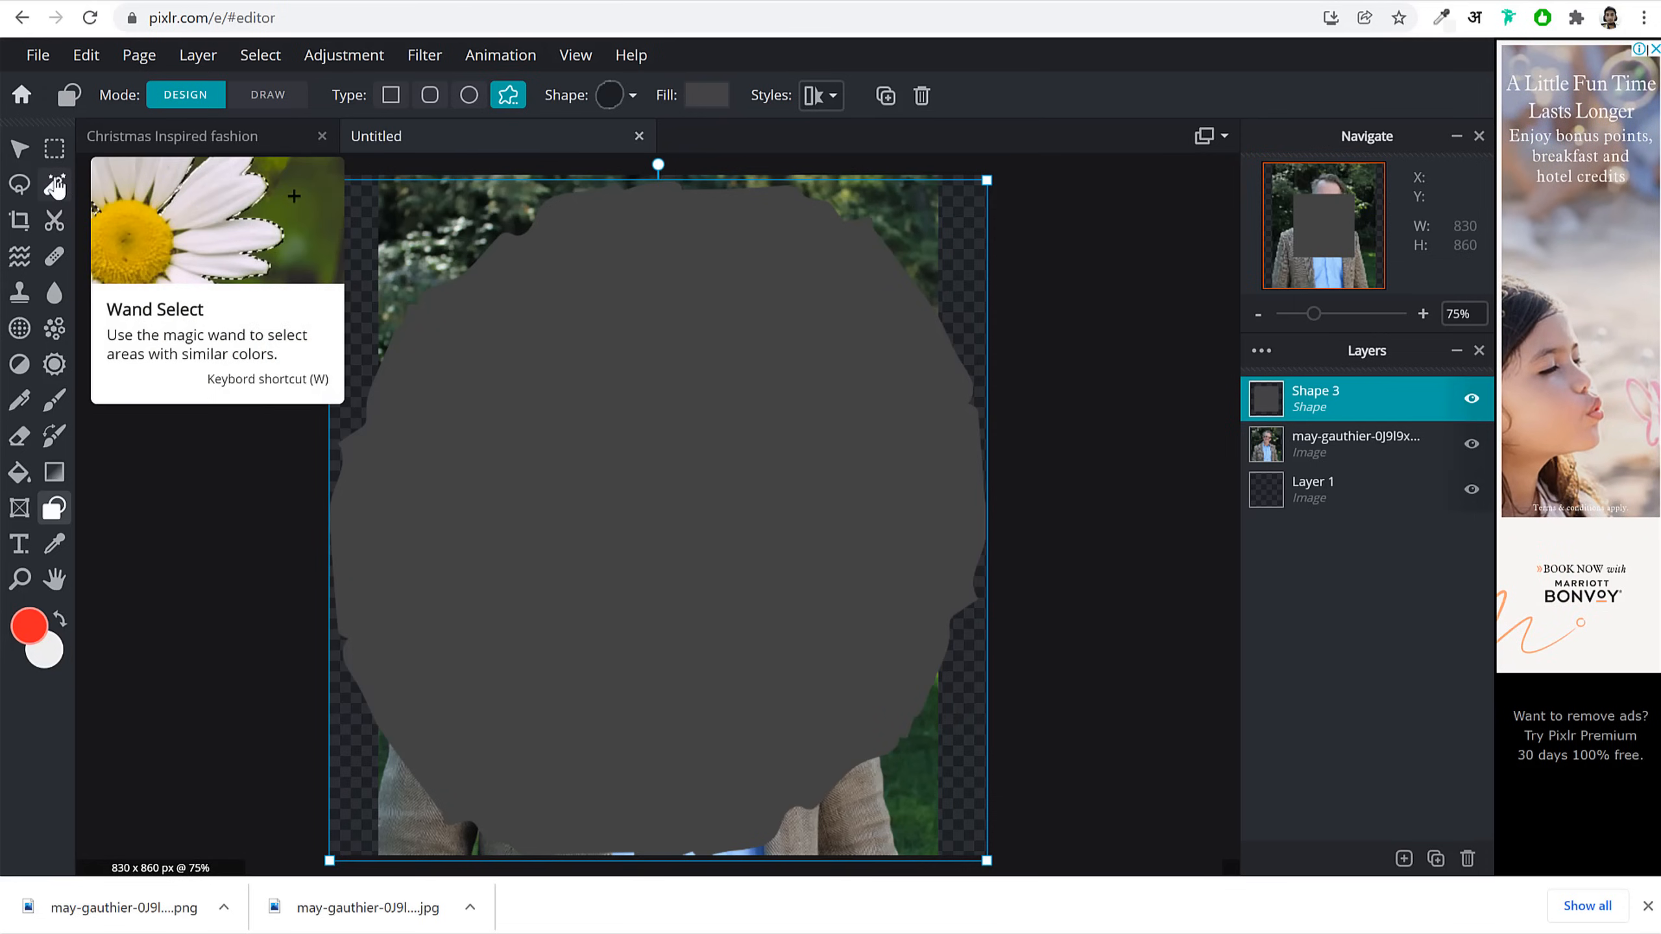
Step: Wand-select the shape, invert it, delete the photo outside it, hide Shape 3, and deselect
left_click(55, 186)
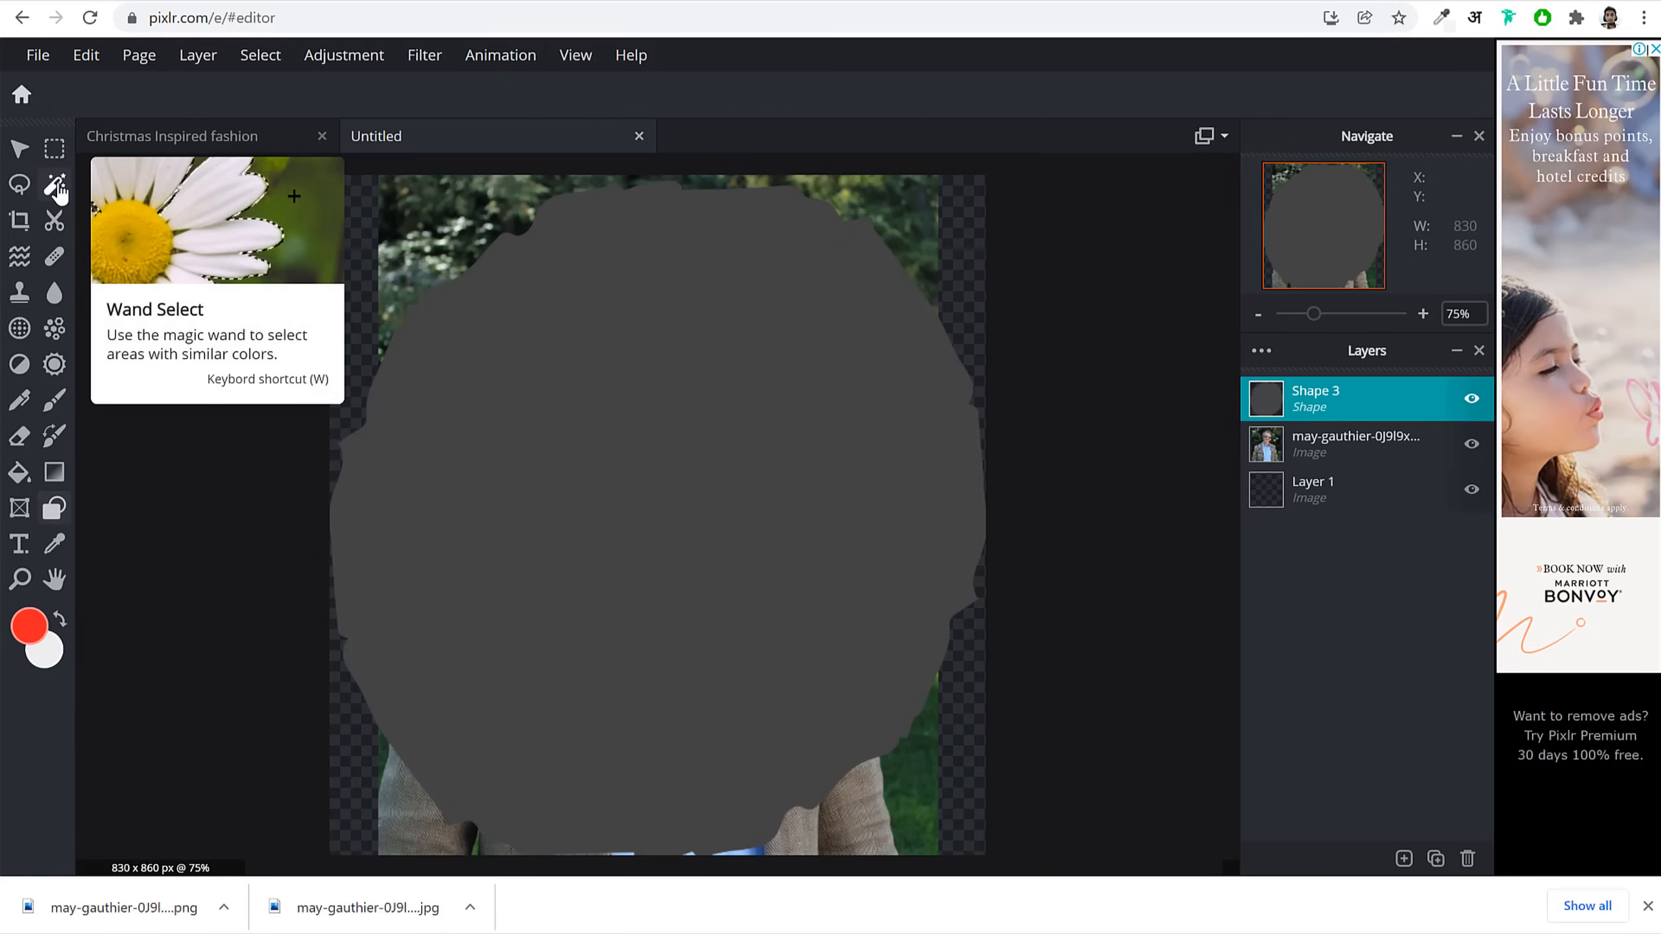
left_click(751, 355)
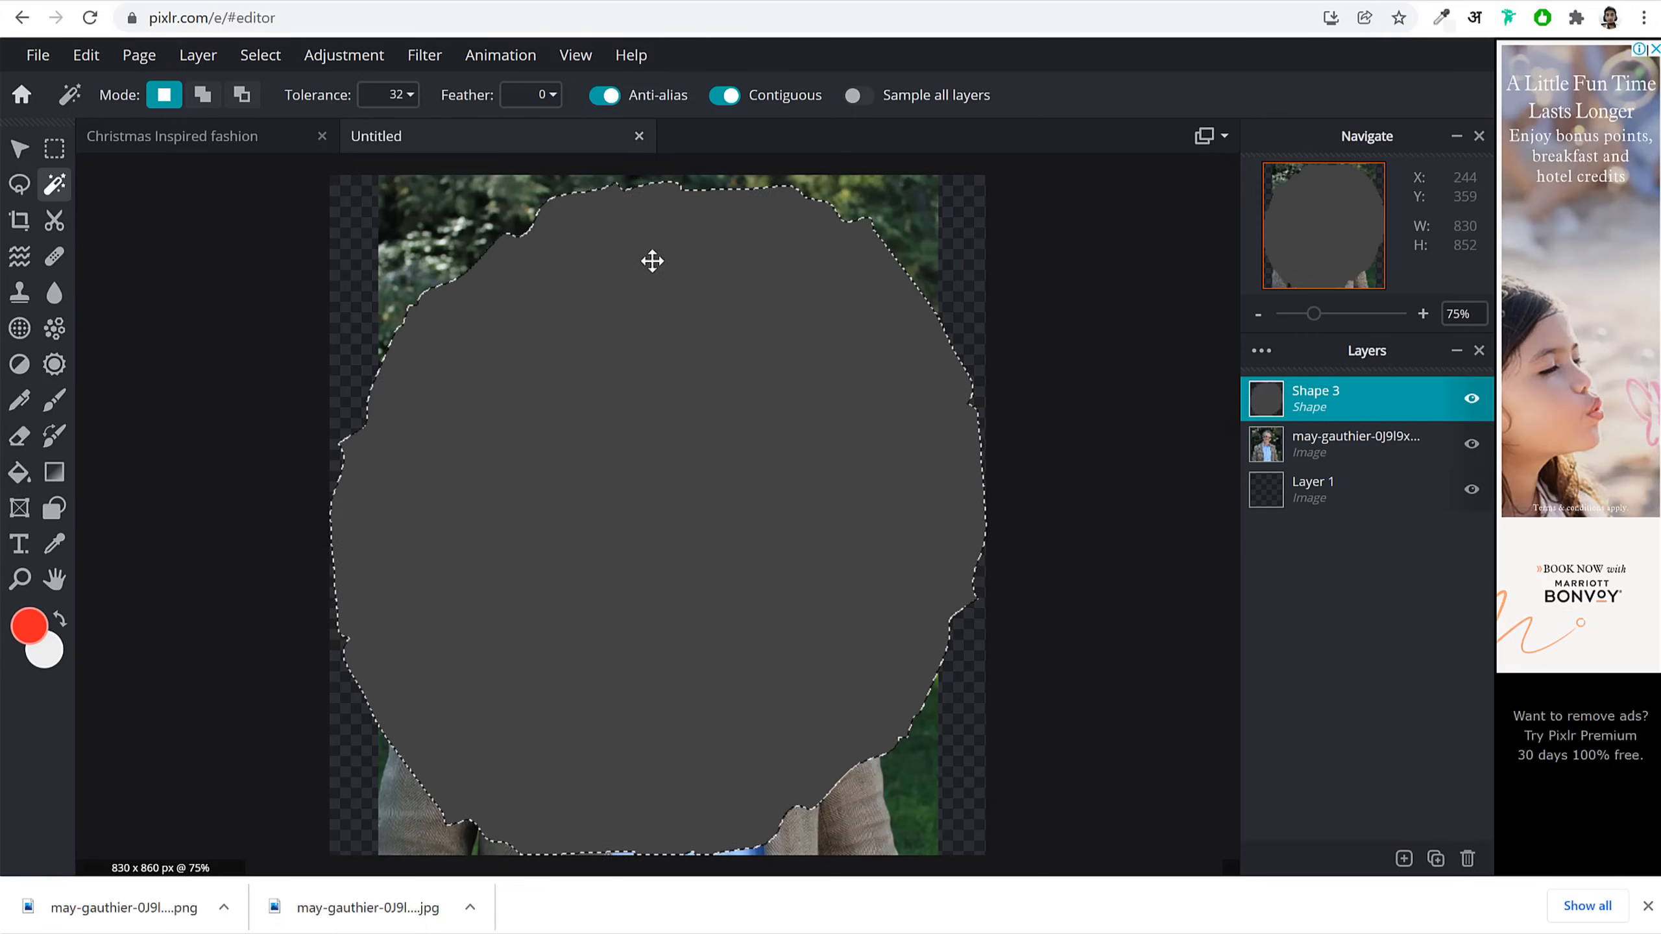
left_click(1342, 442)
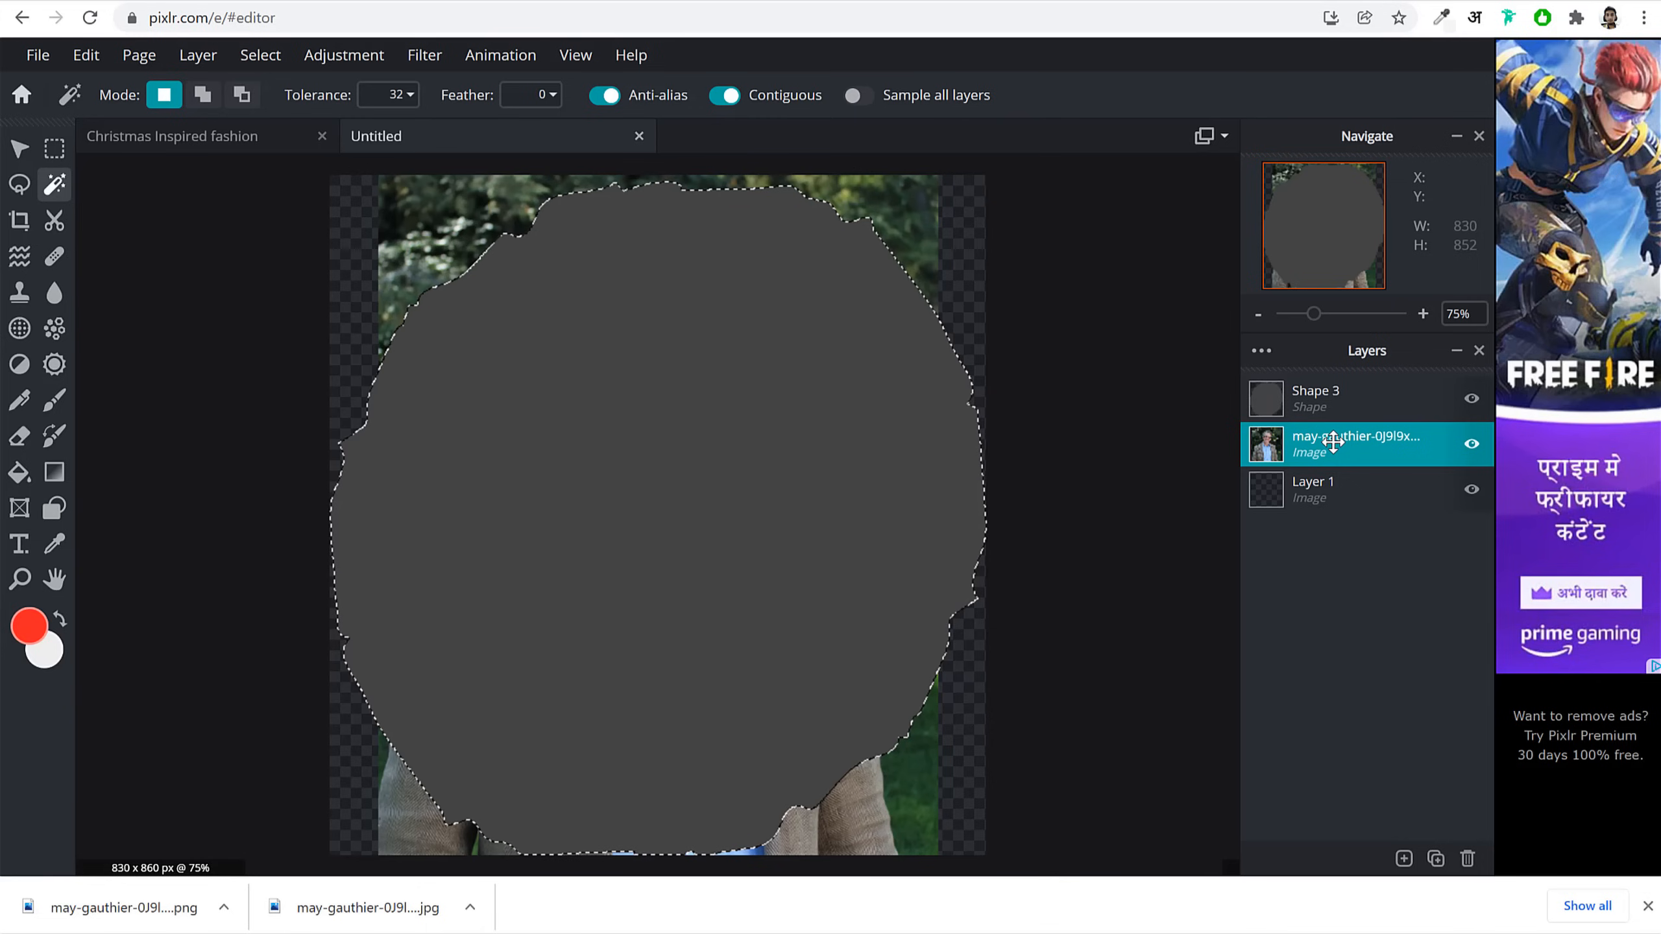
key("ctrl+shift+i")
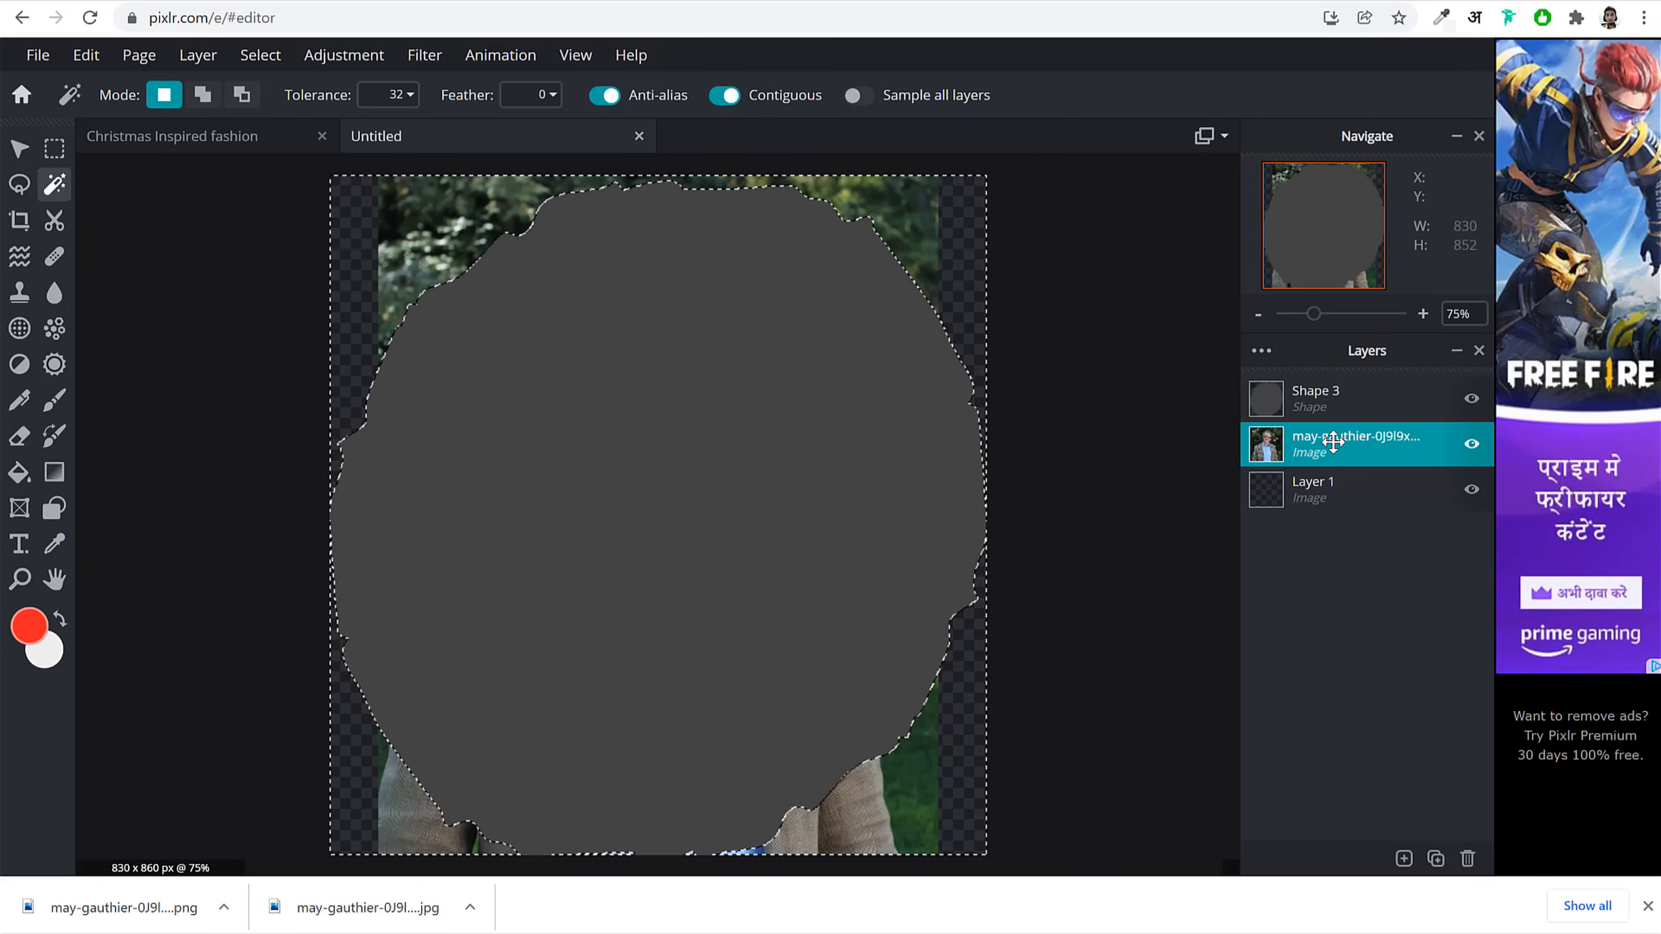
key("Delete")
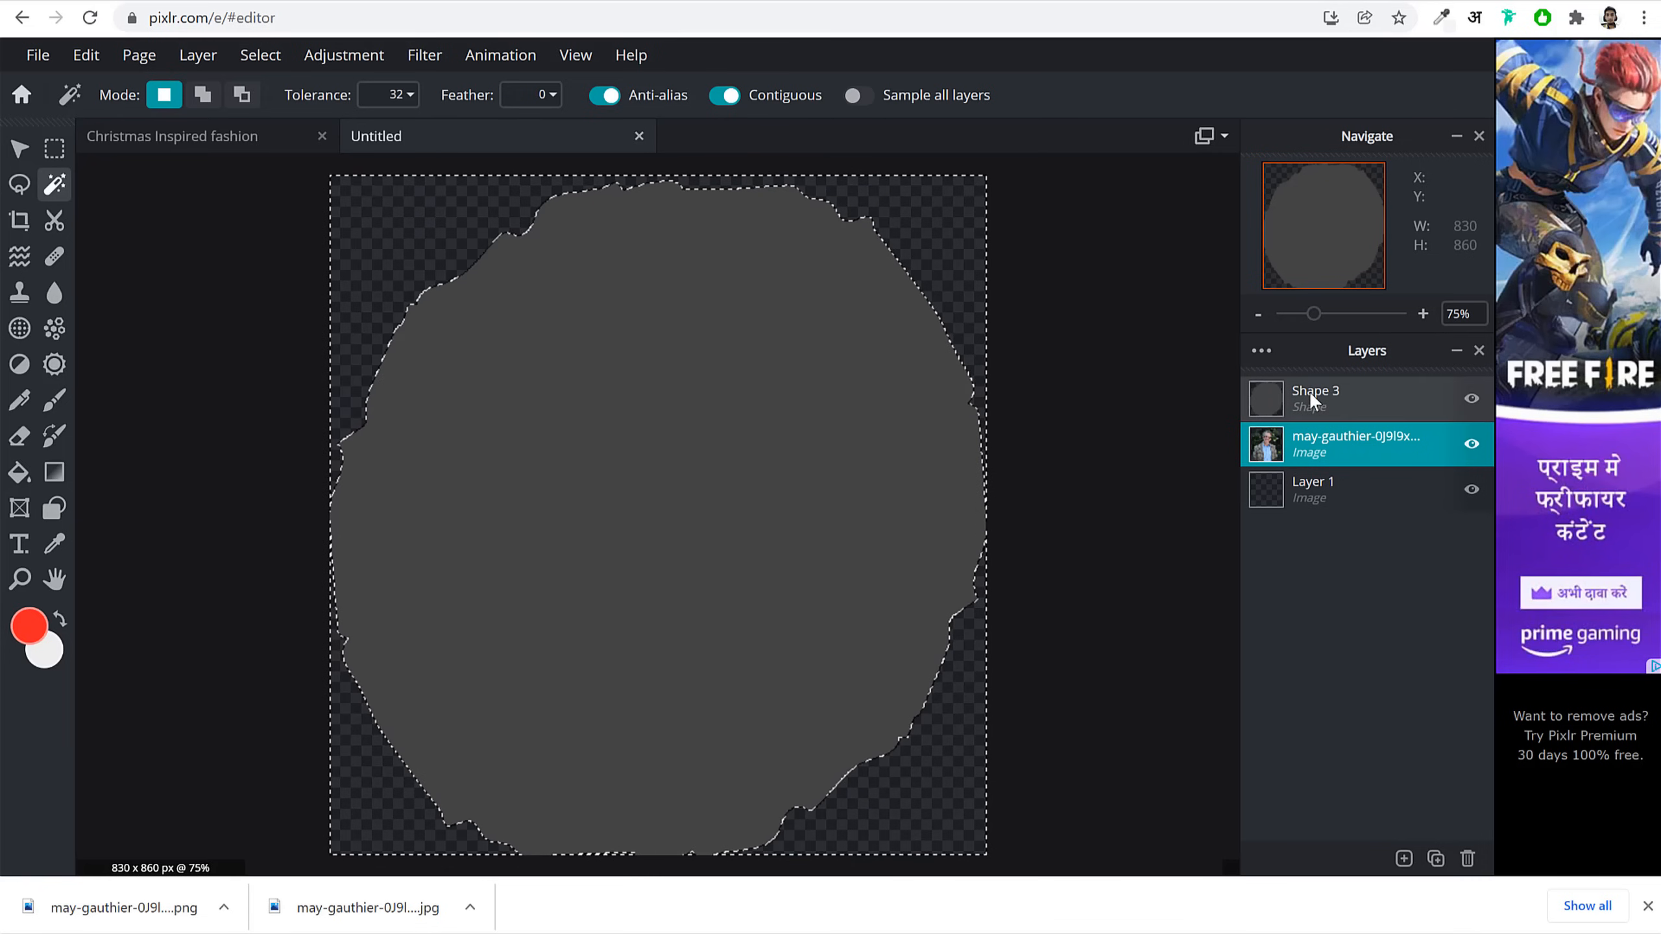
left_click(1472, 400)
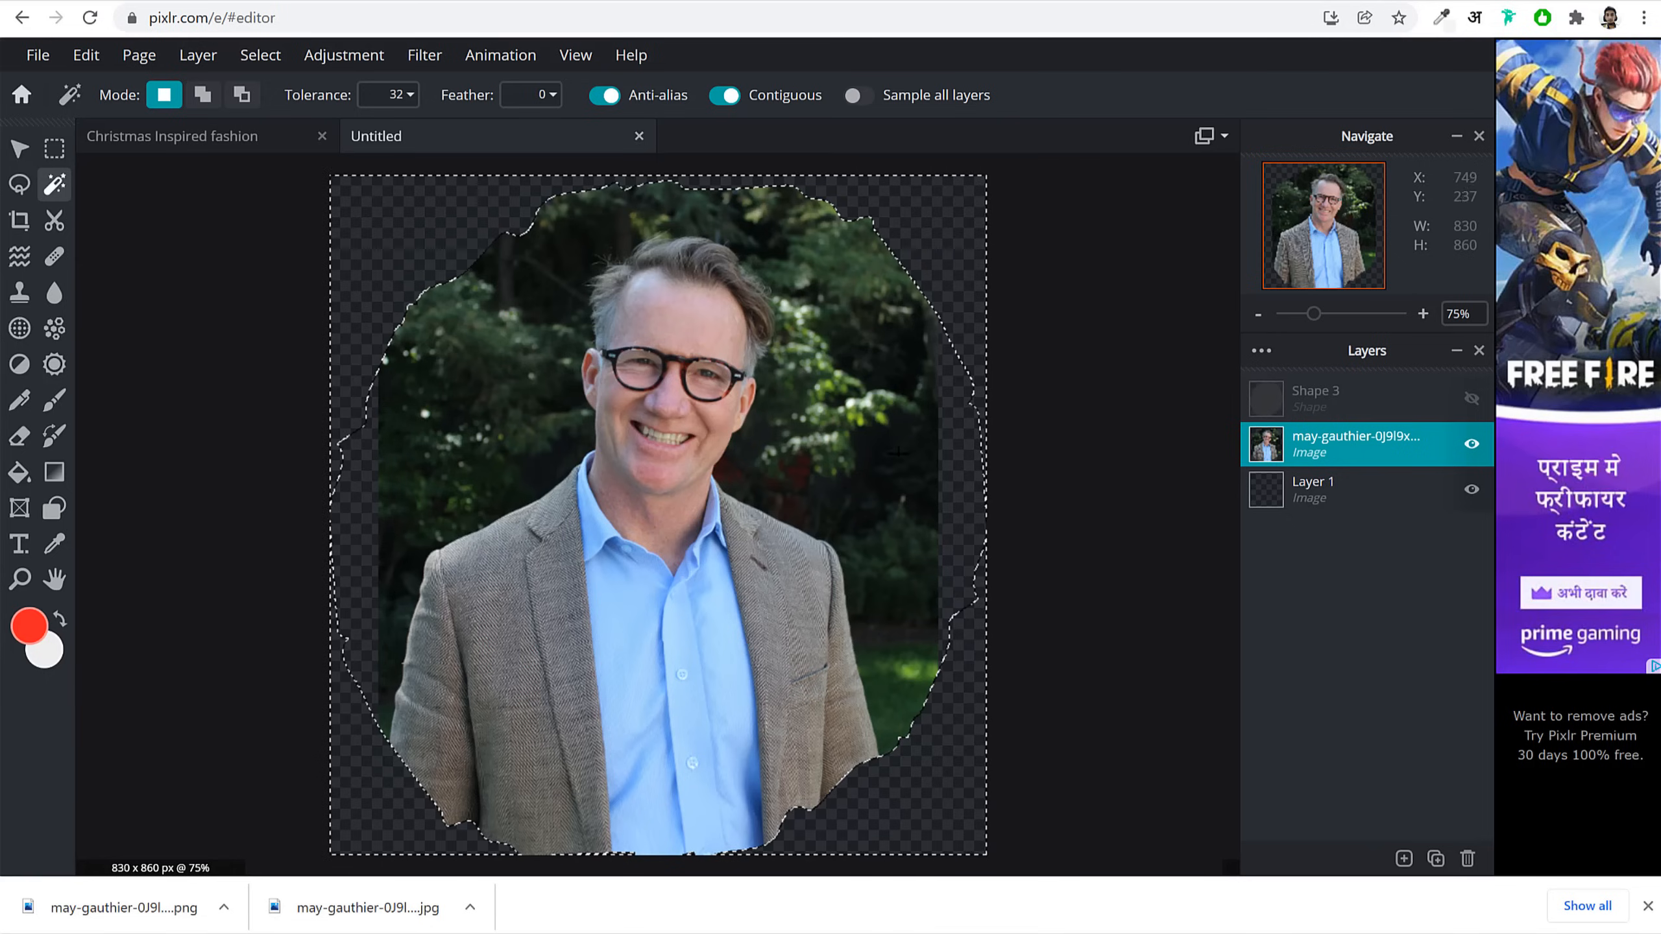
key("alt")
key("ctrl+d")
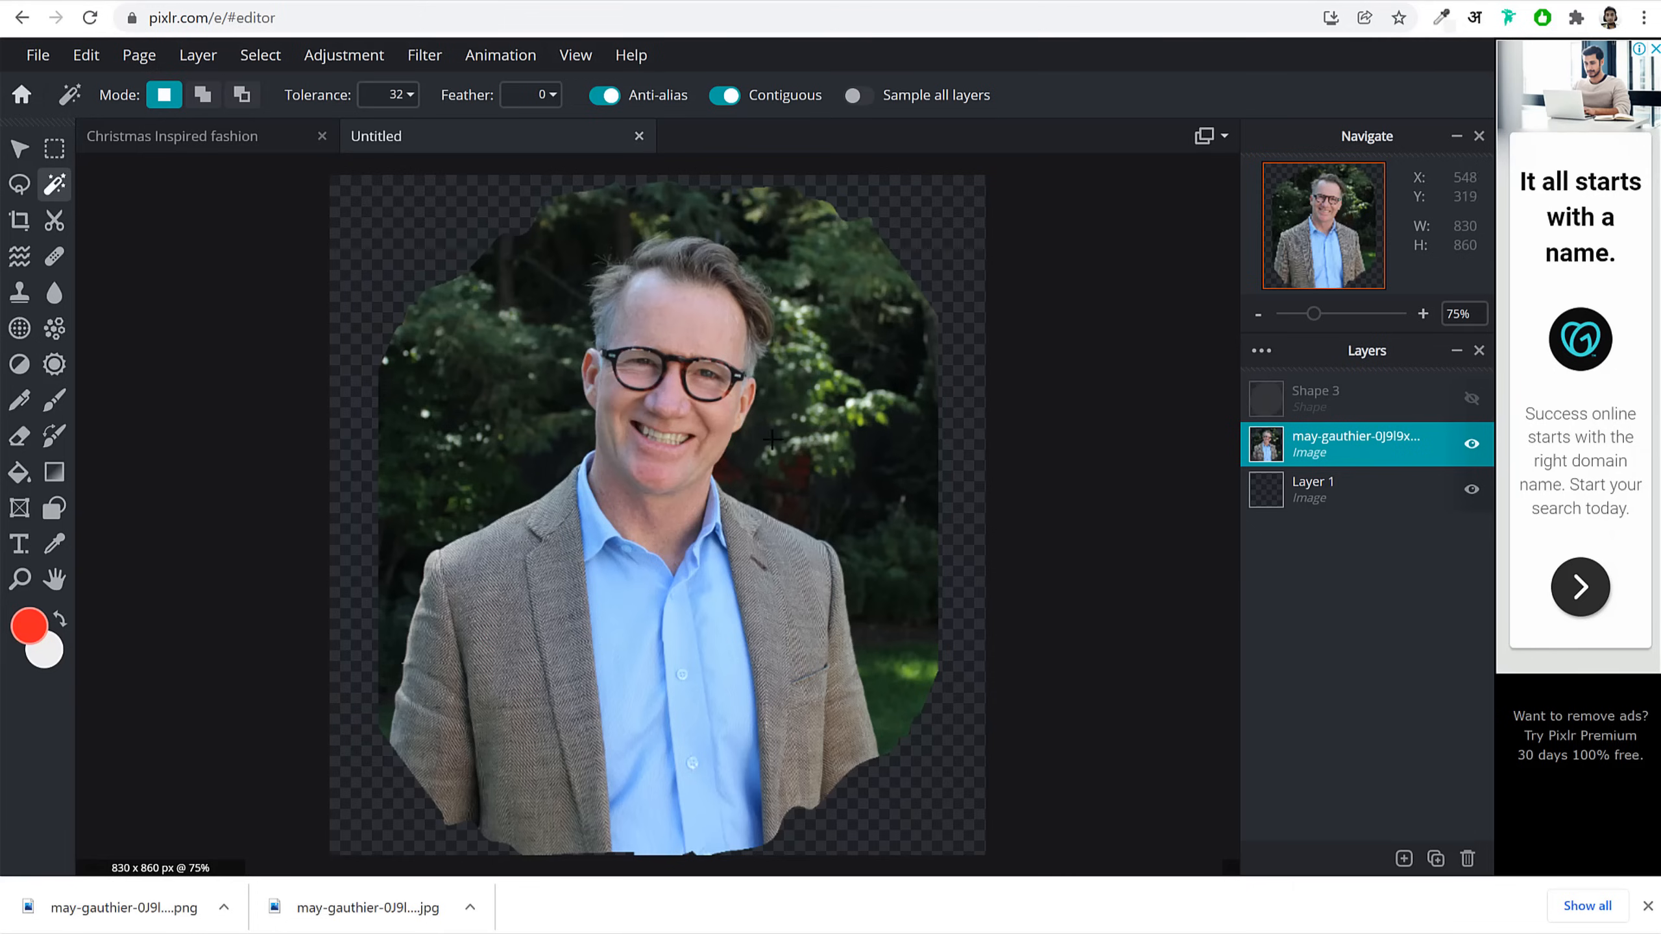
Step: Save the image as a transparent PNG named Man in the Downloads folder
left_click(33, 59)
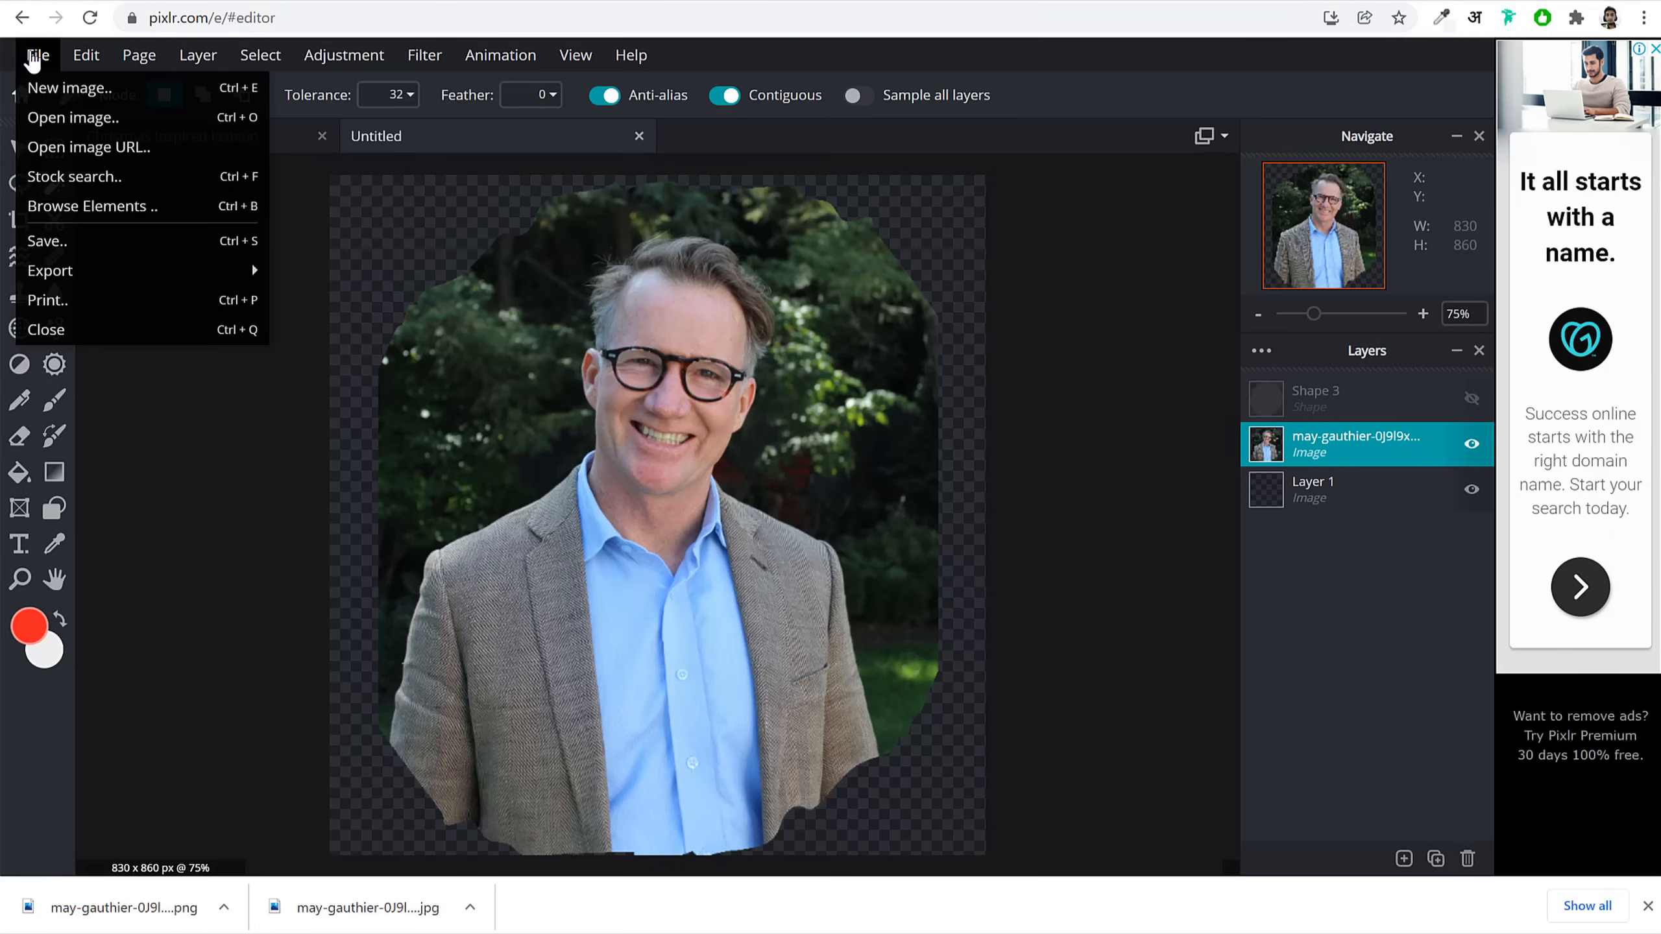
left_click(111, 245)
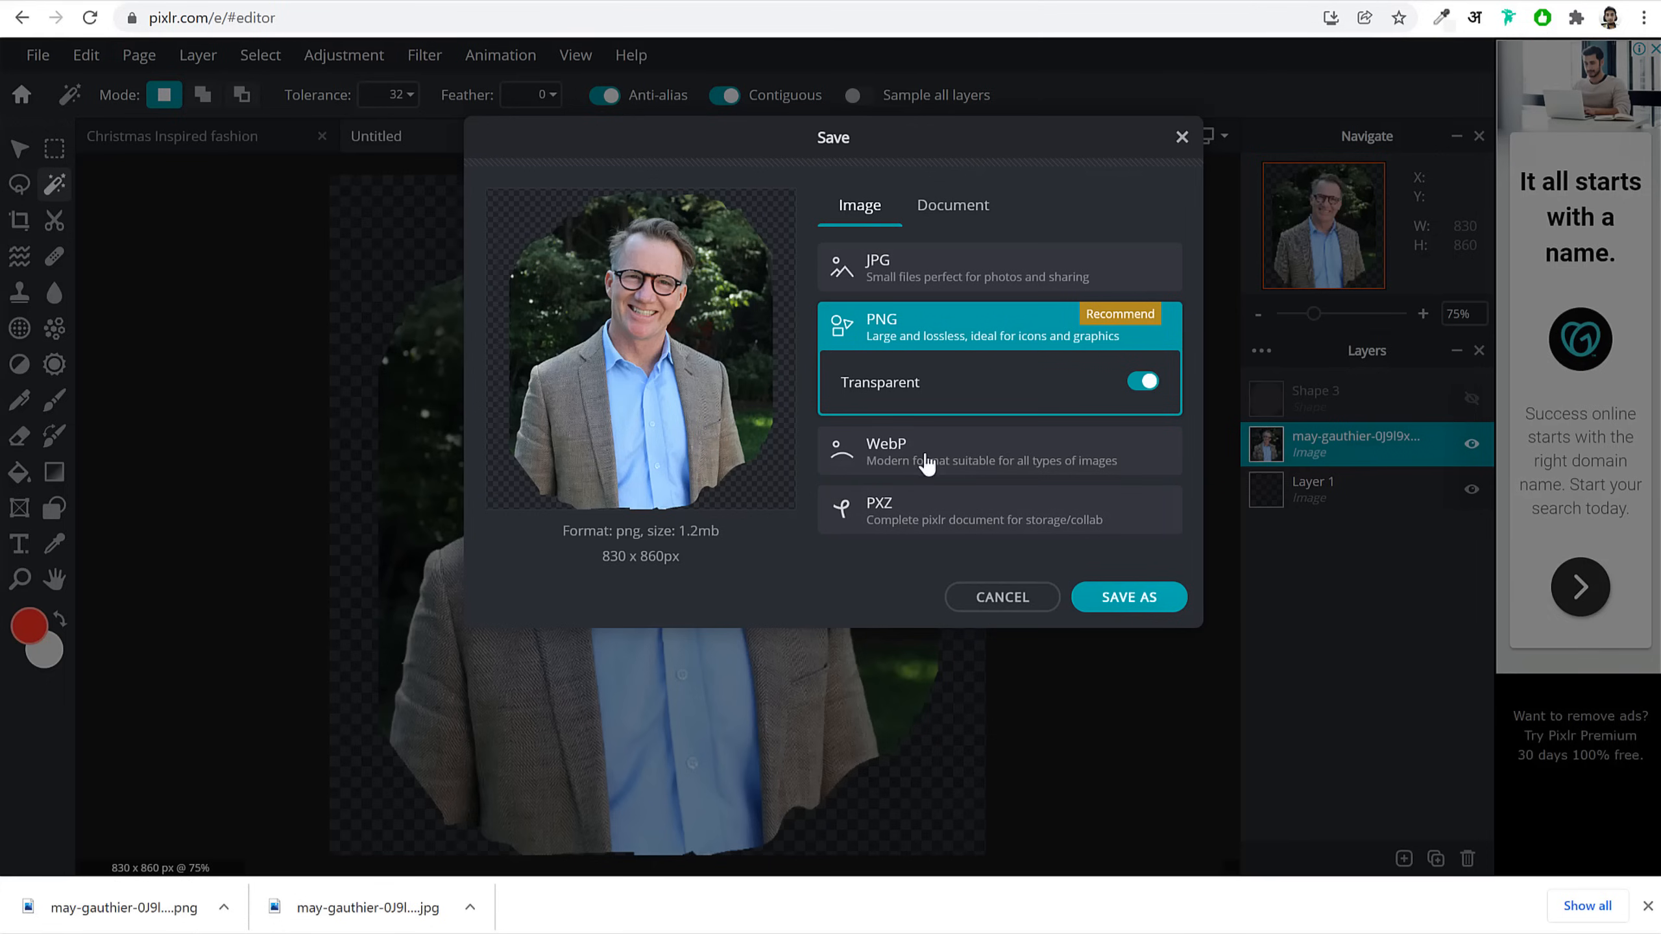
left_click(1152, 595)
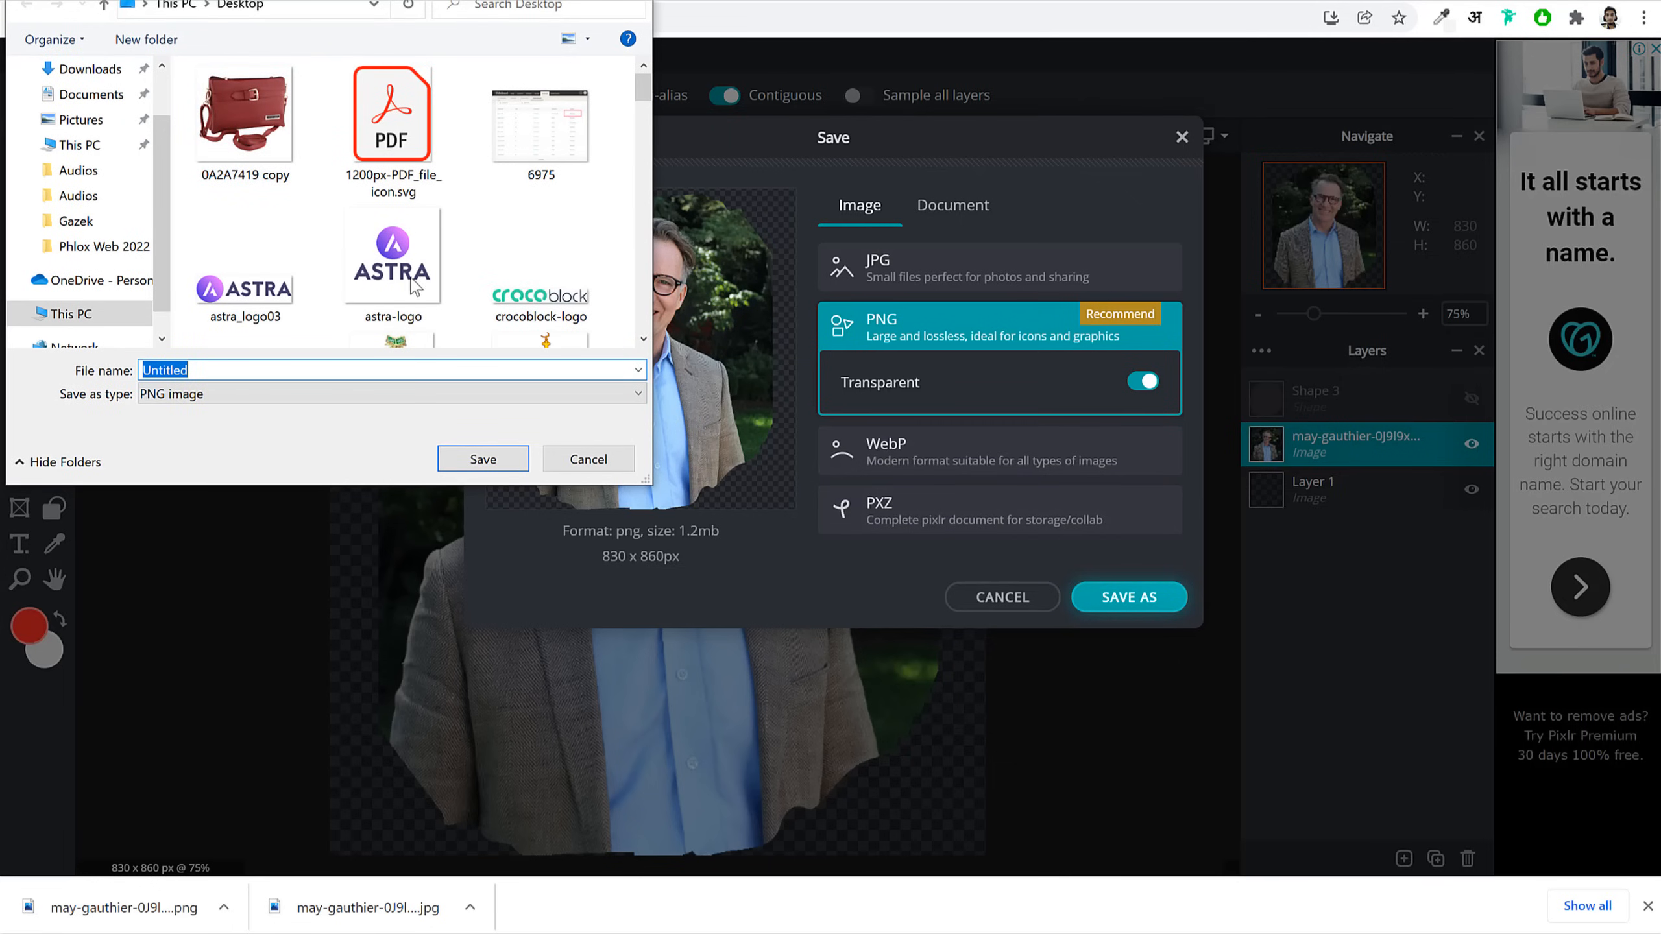
scroll(108, 137, "up", 1)
left_click(107, 145)
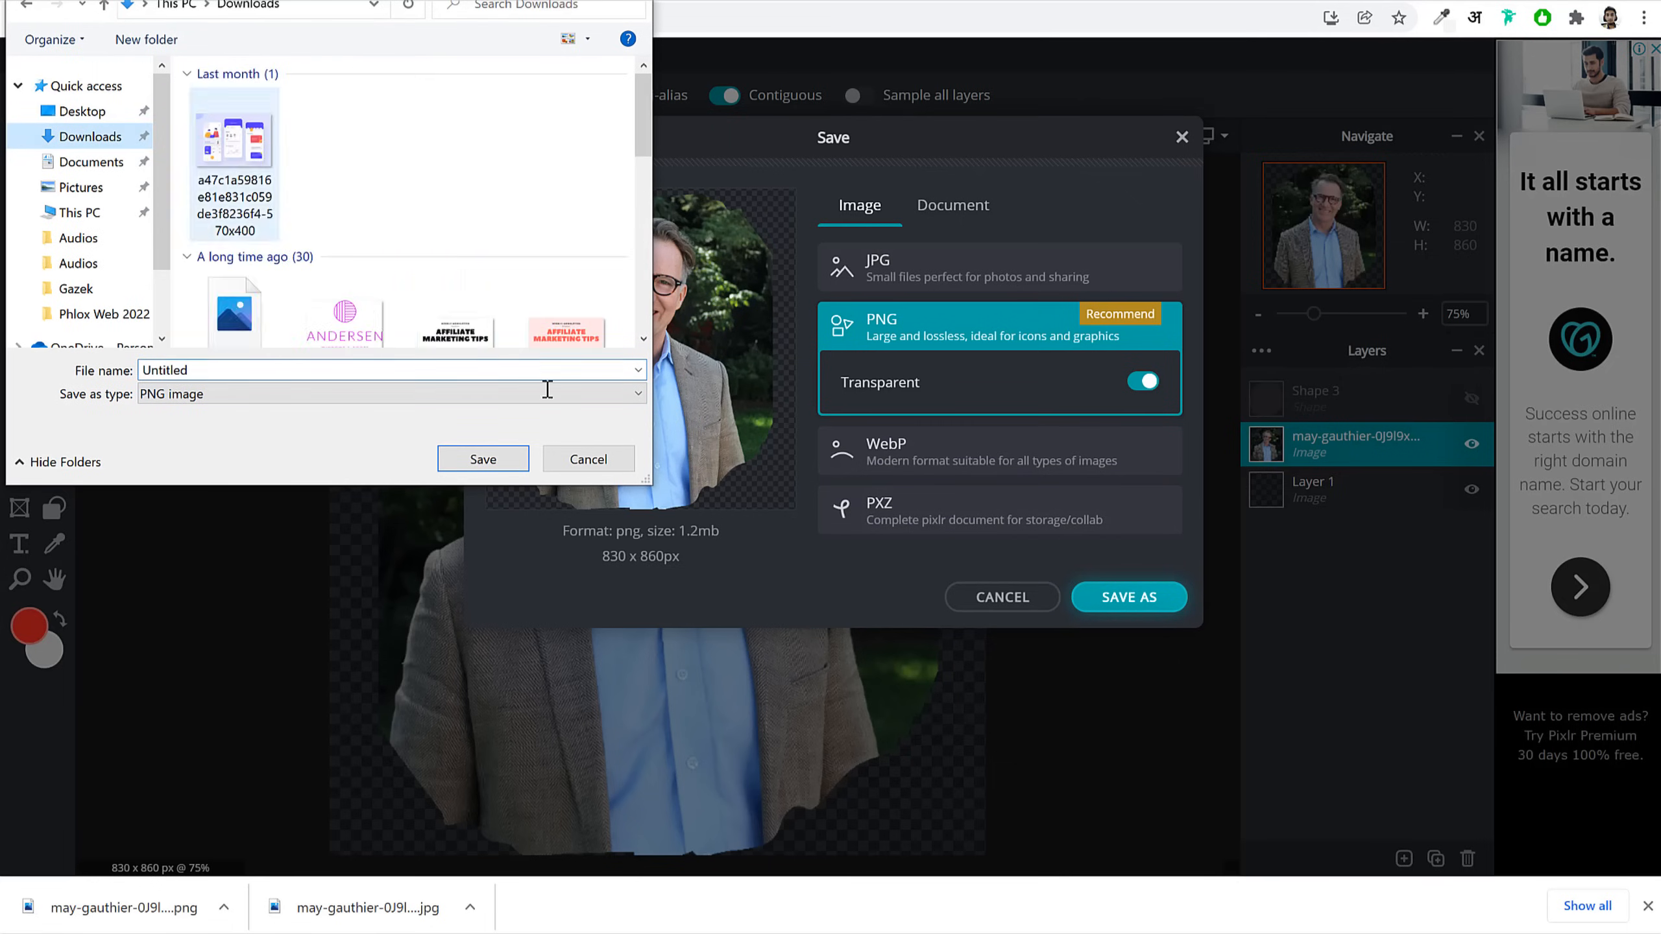
left_click(484, 461)
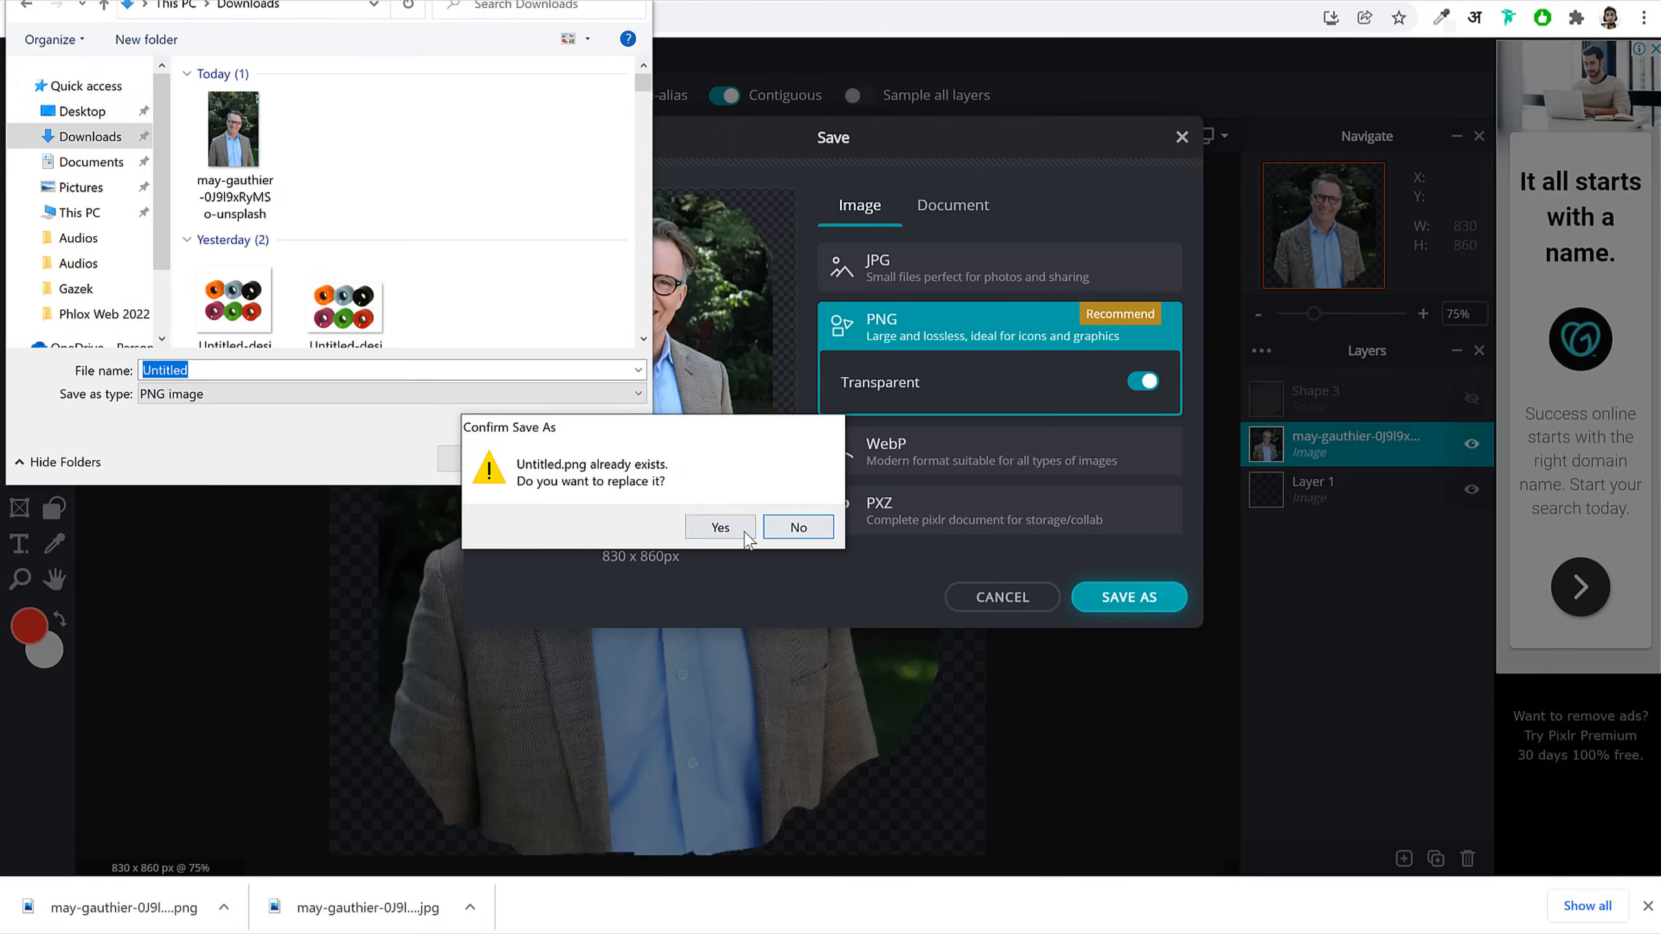
left_click(796, 527)
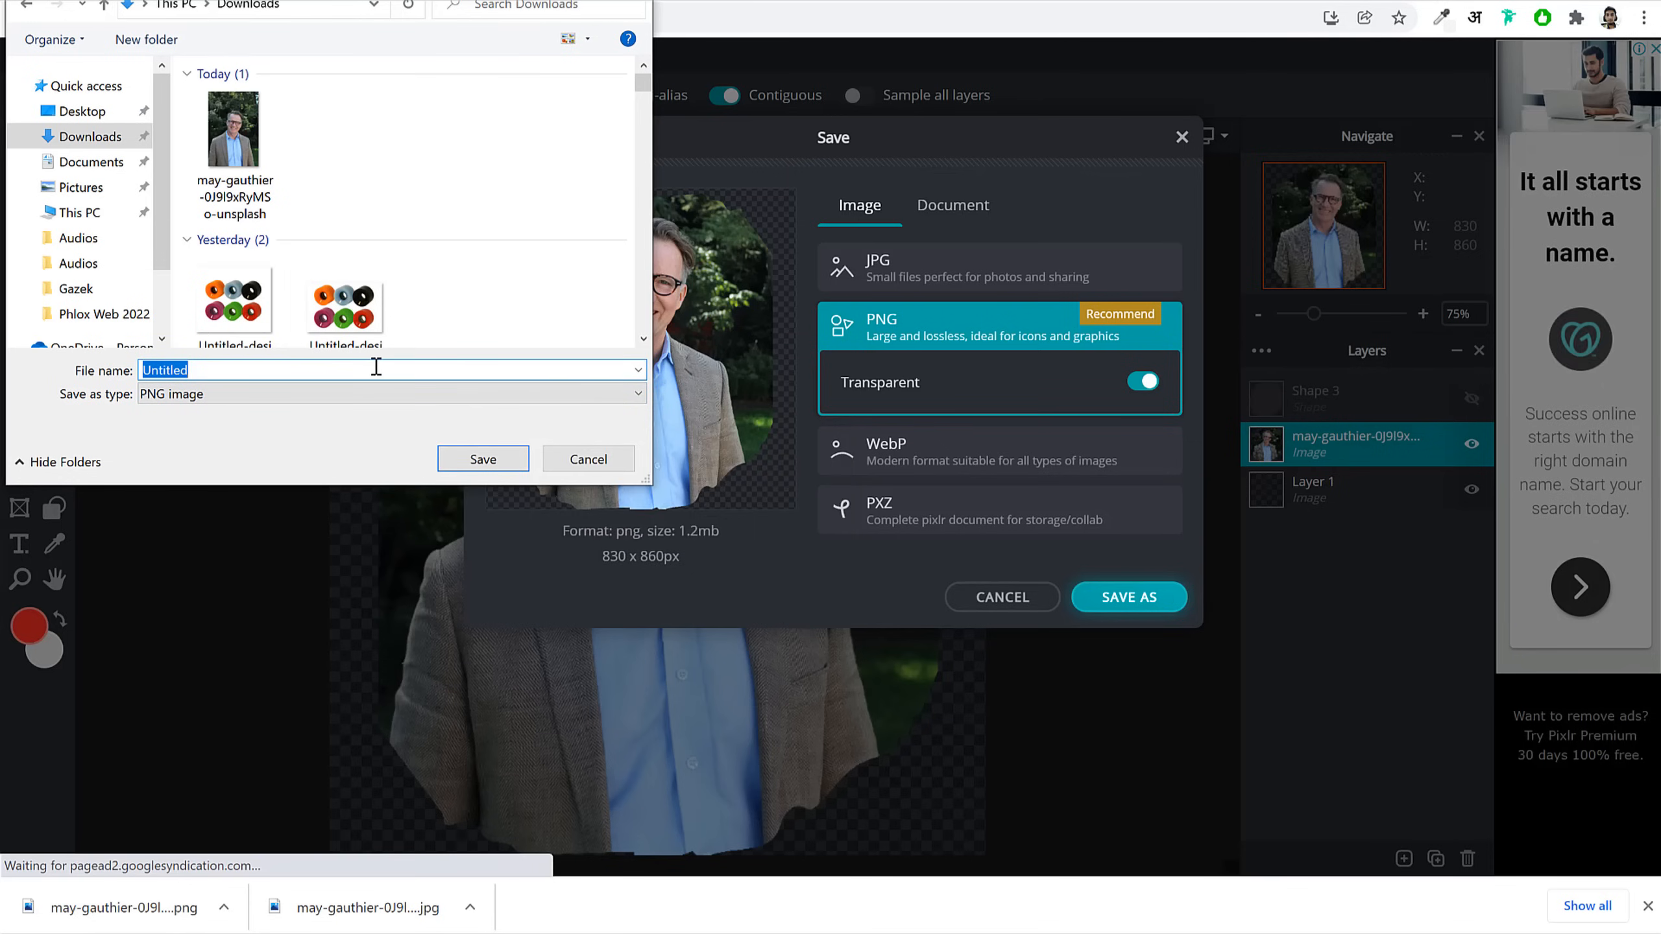
type("Man")
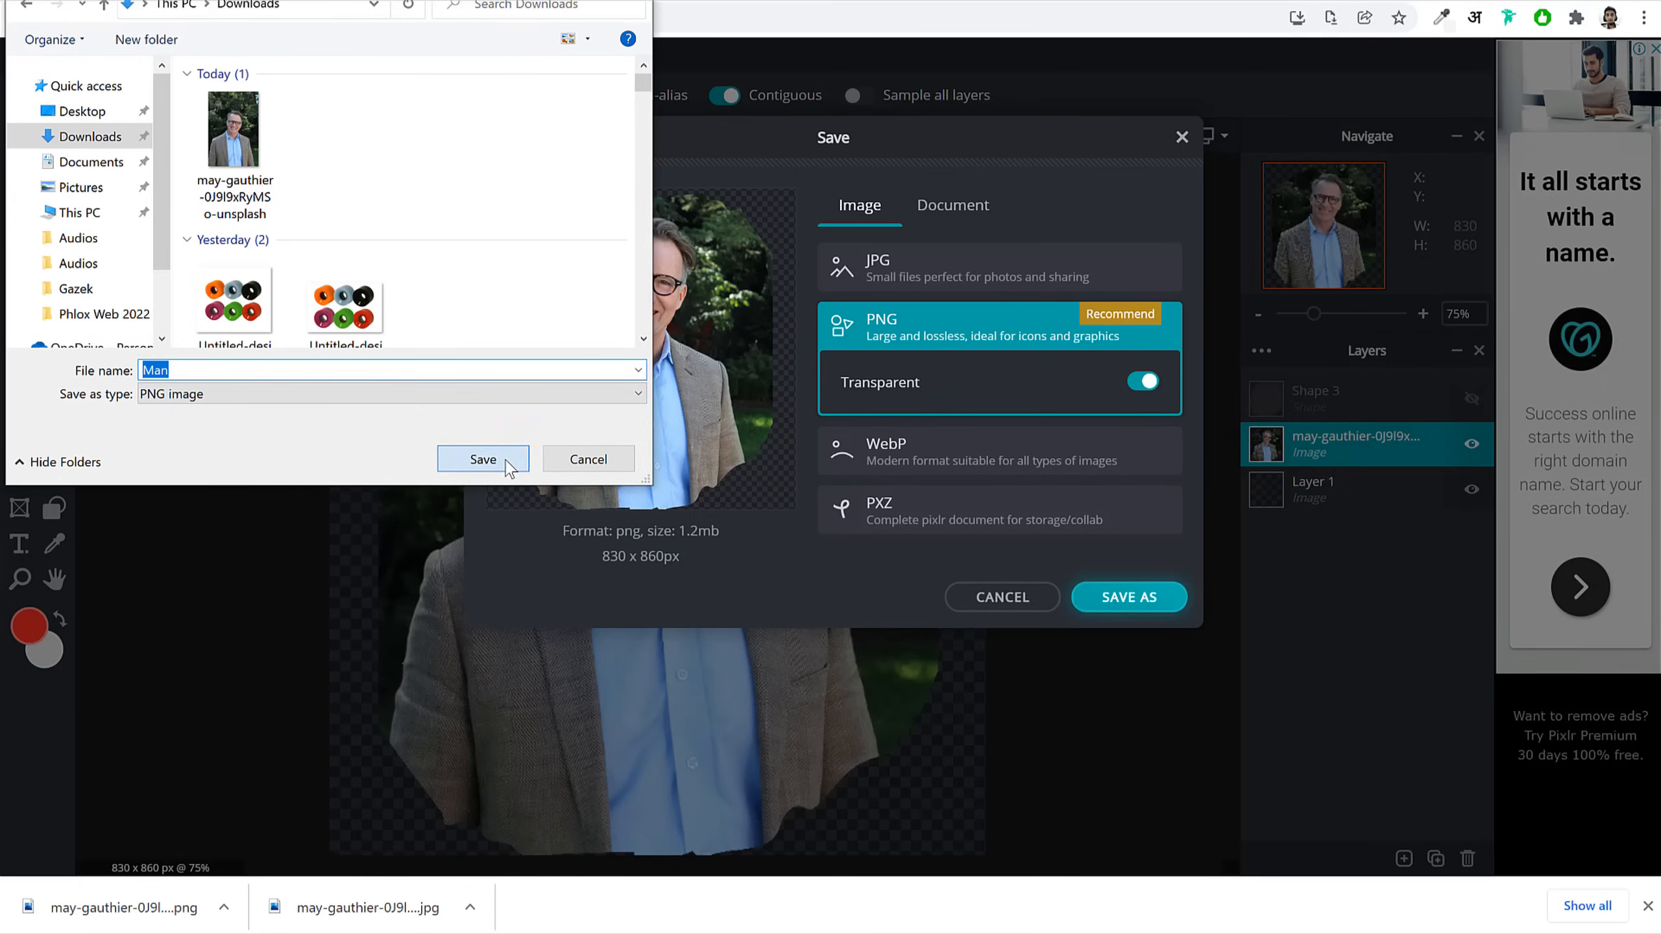
left_click(503, 459)
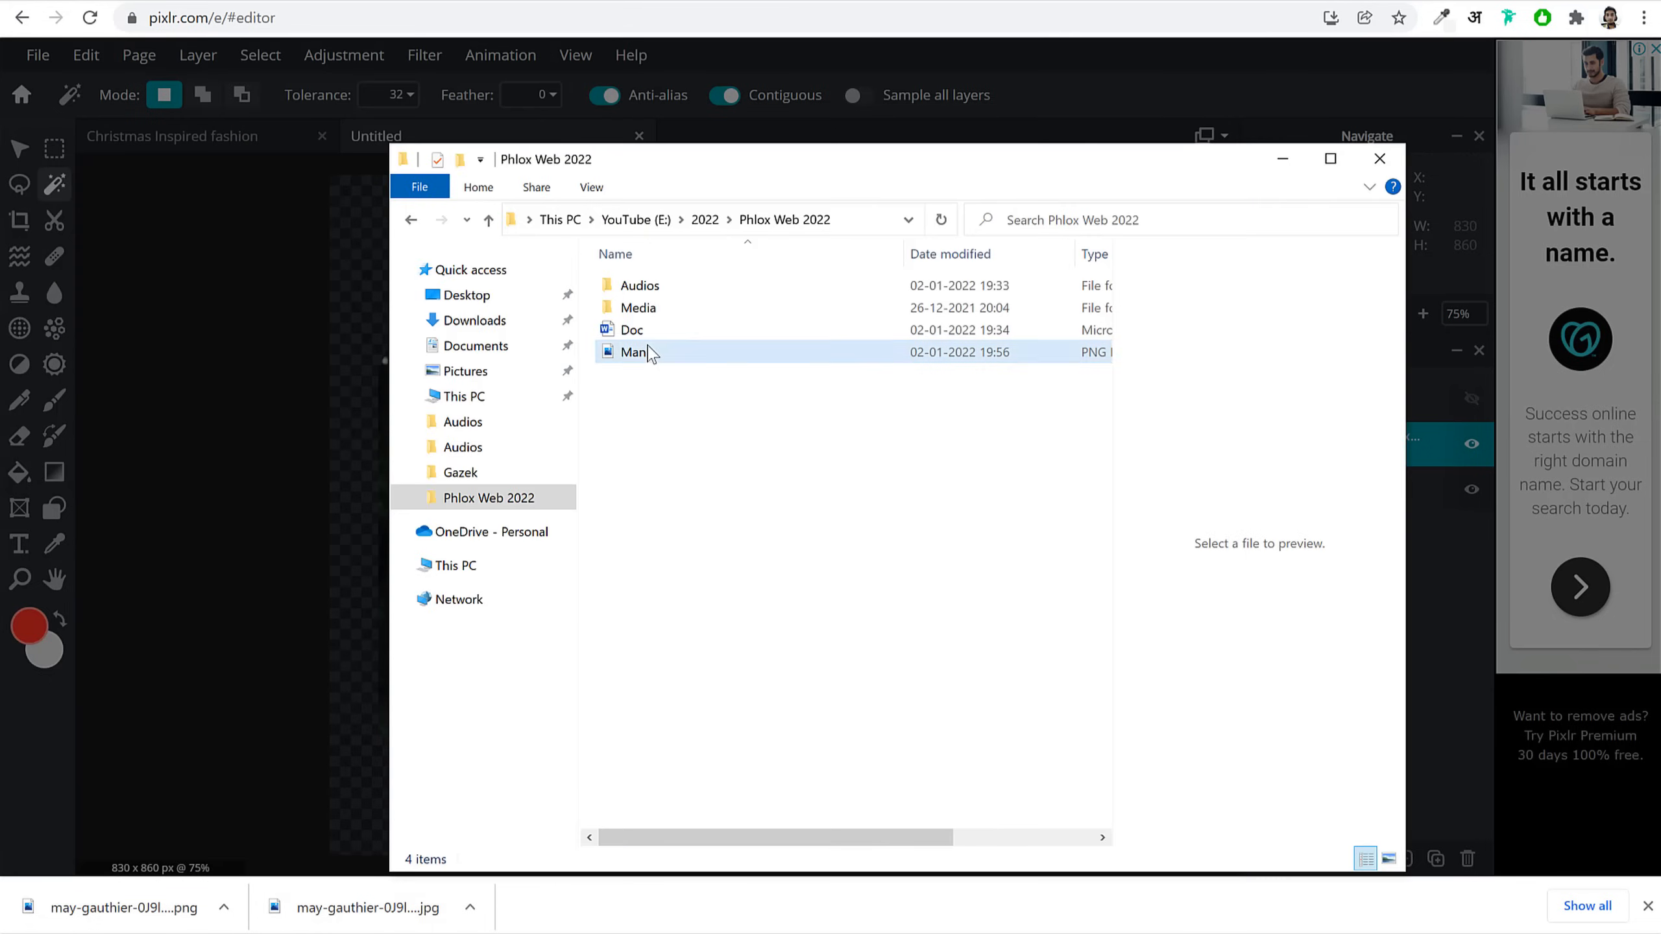
Step: Open Man.png in the image viewer to check it, then close it and deselect the file
left_click(643, 354)
double_click(643, 357)
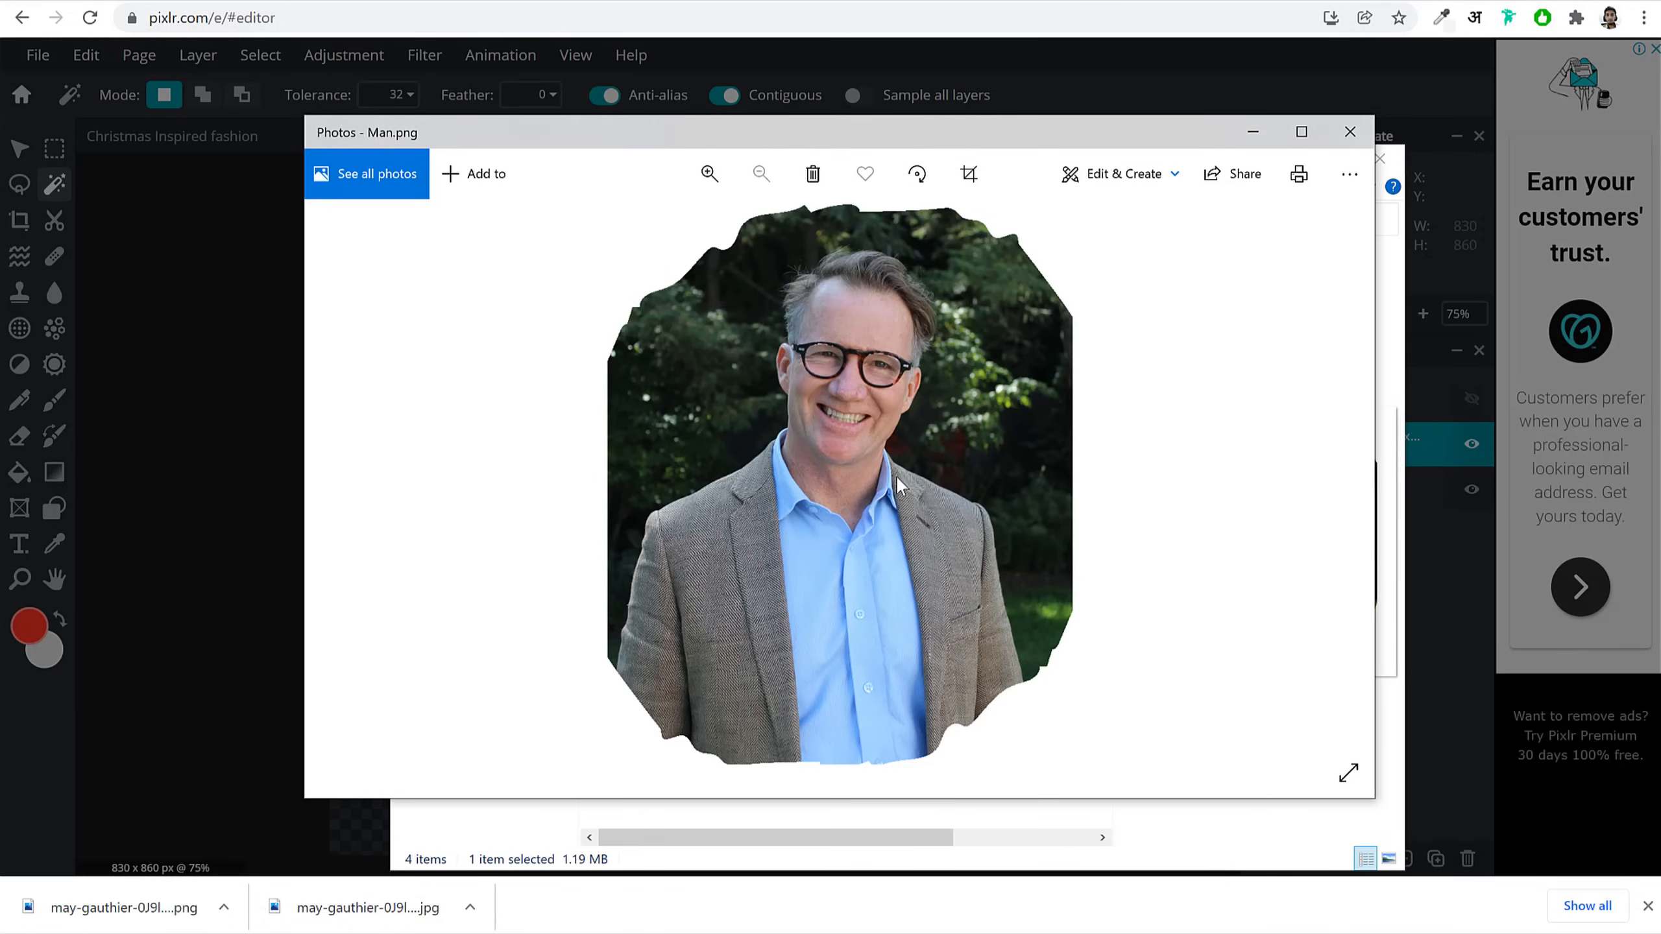
left_click(1359, 143)
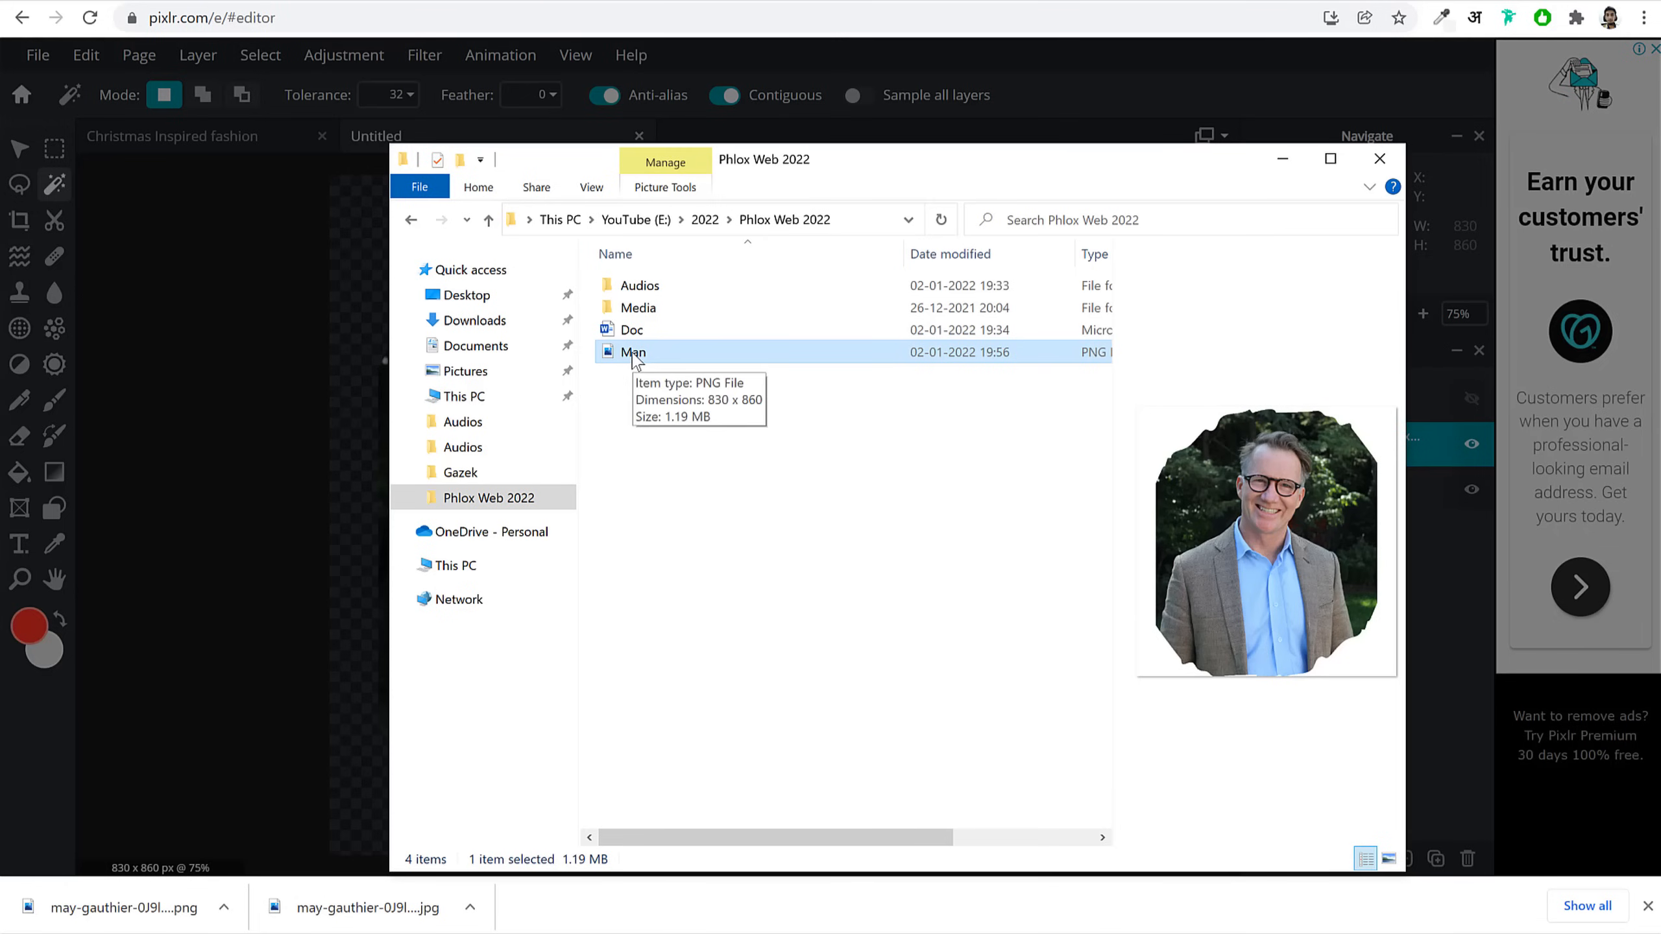
left_click(693, 561)
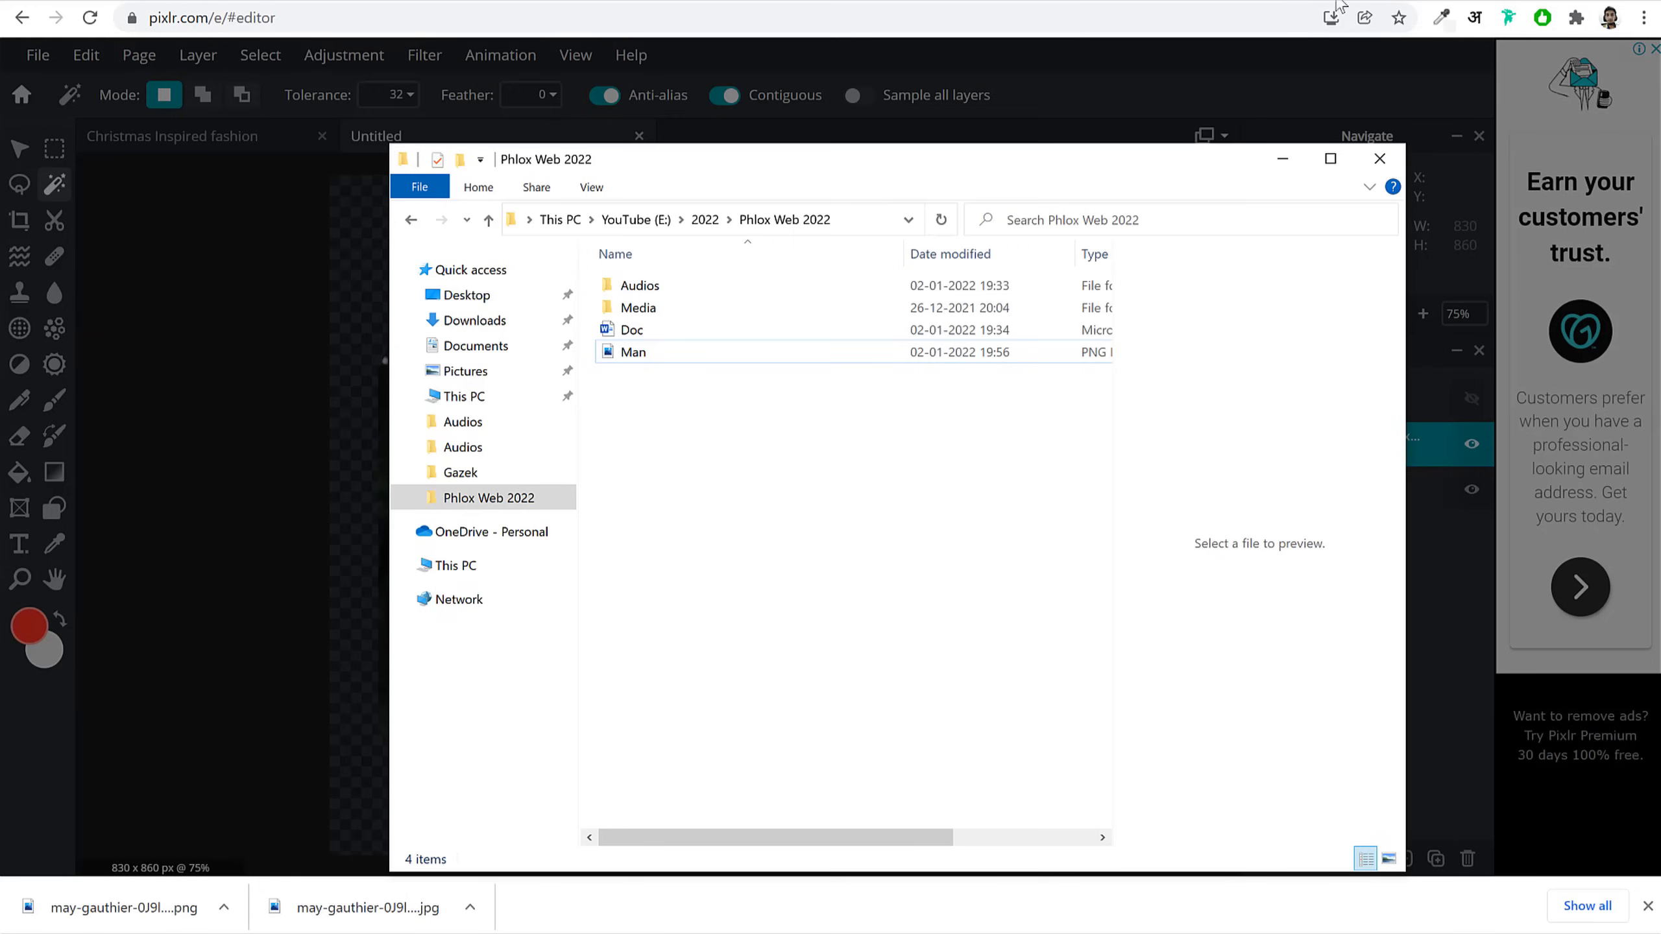
left_click(1410, 0)
Step: Load reduceimages.com and upload Man.png from the Phlox Web 2022 folder
type("reduceimages.com")
key("Return")
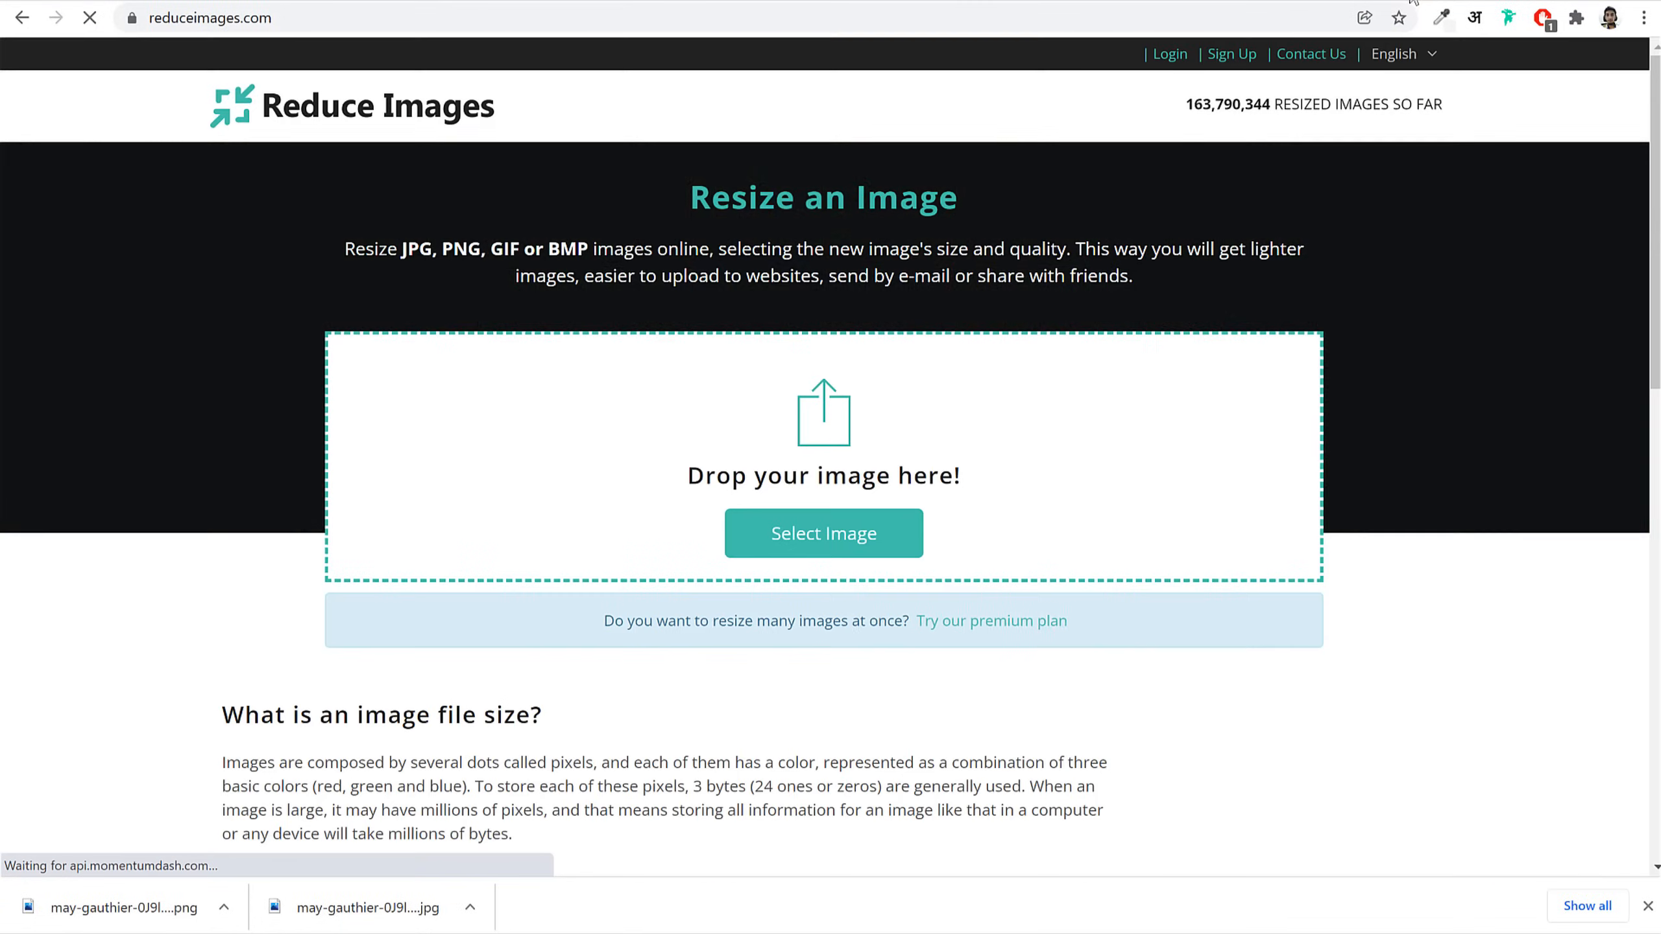
left_click(890, 540)
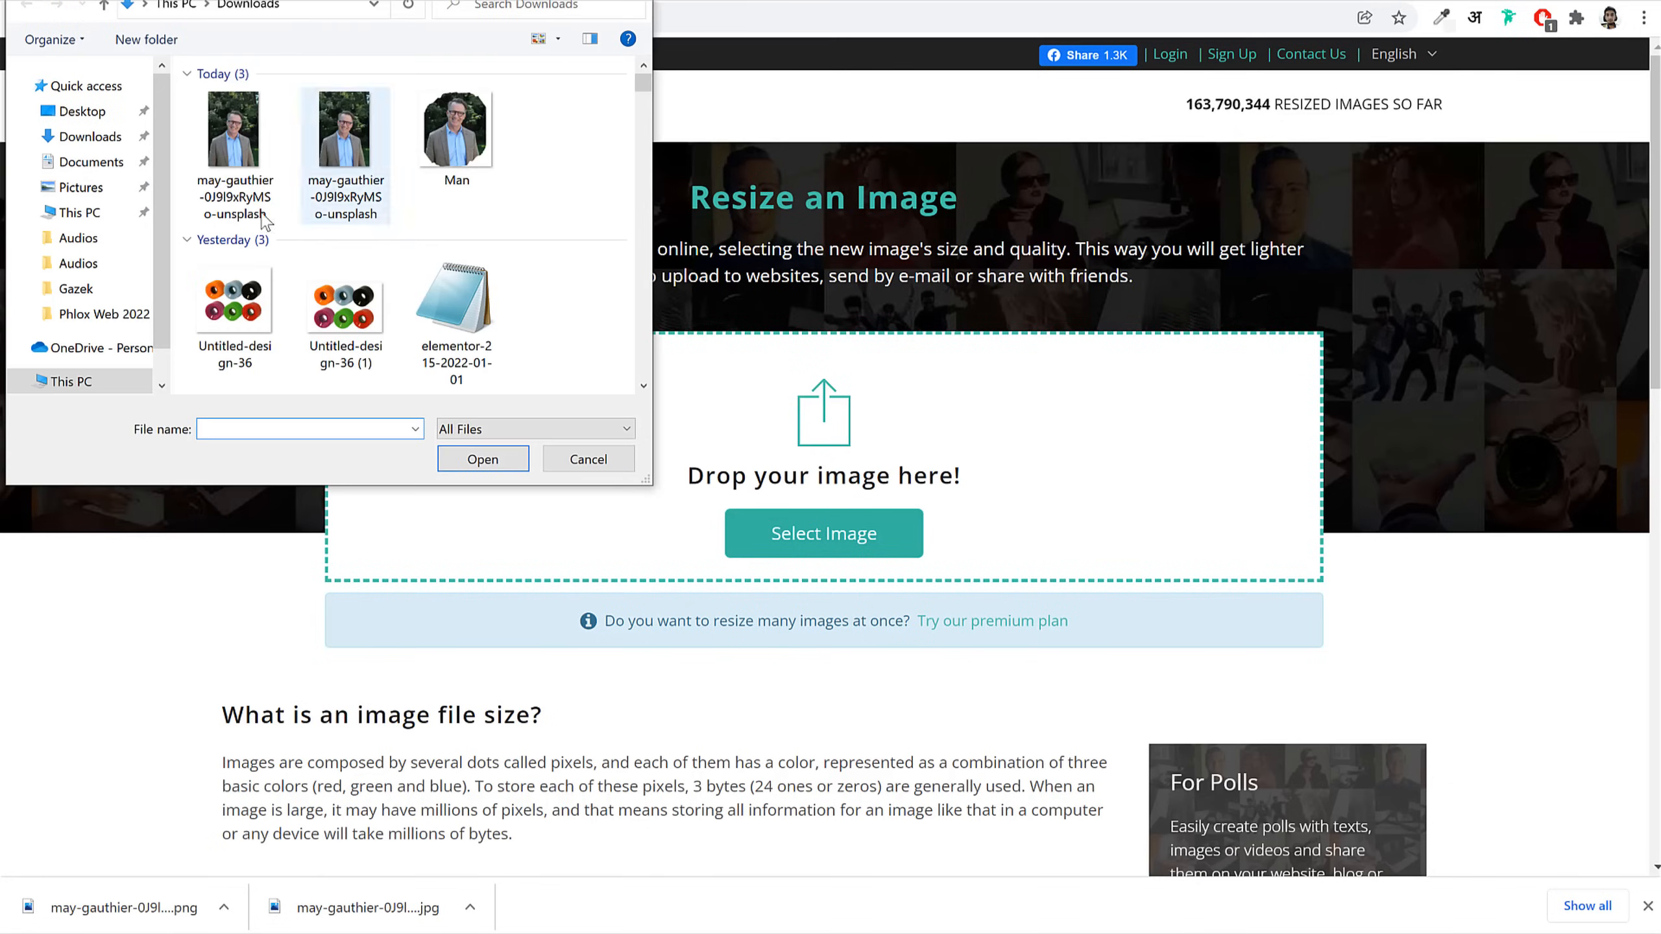
left_click(128, 315)
left_click(244, 170)
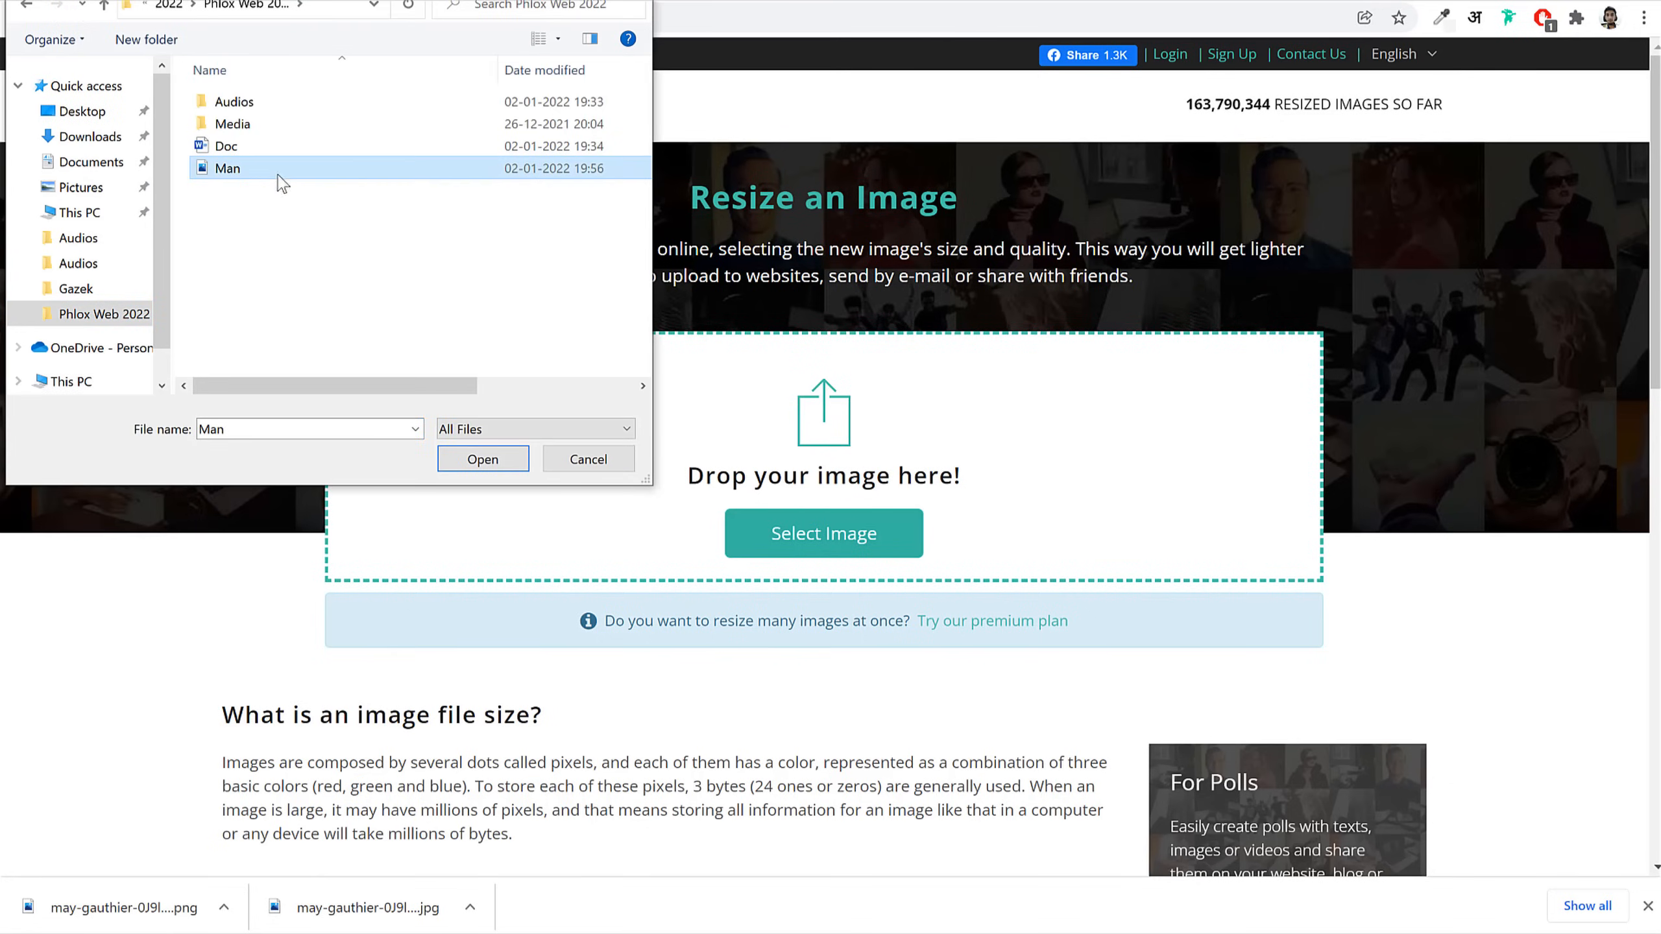
left_click(483, 460)
Step: Set units to pixels and quality to 75, then resize to an 830 × 860 JPG
scroll(1157, 552, "down", 4)
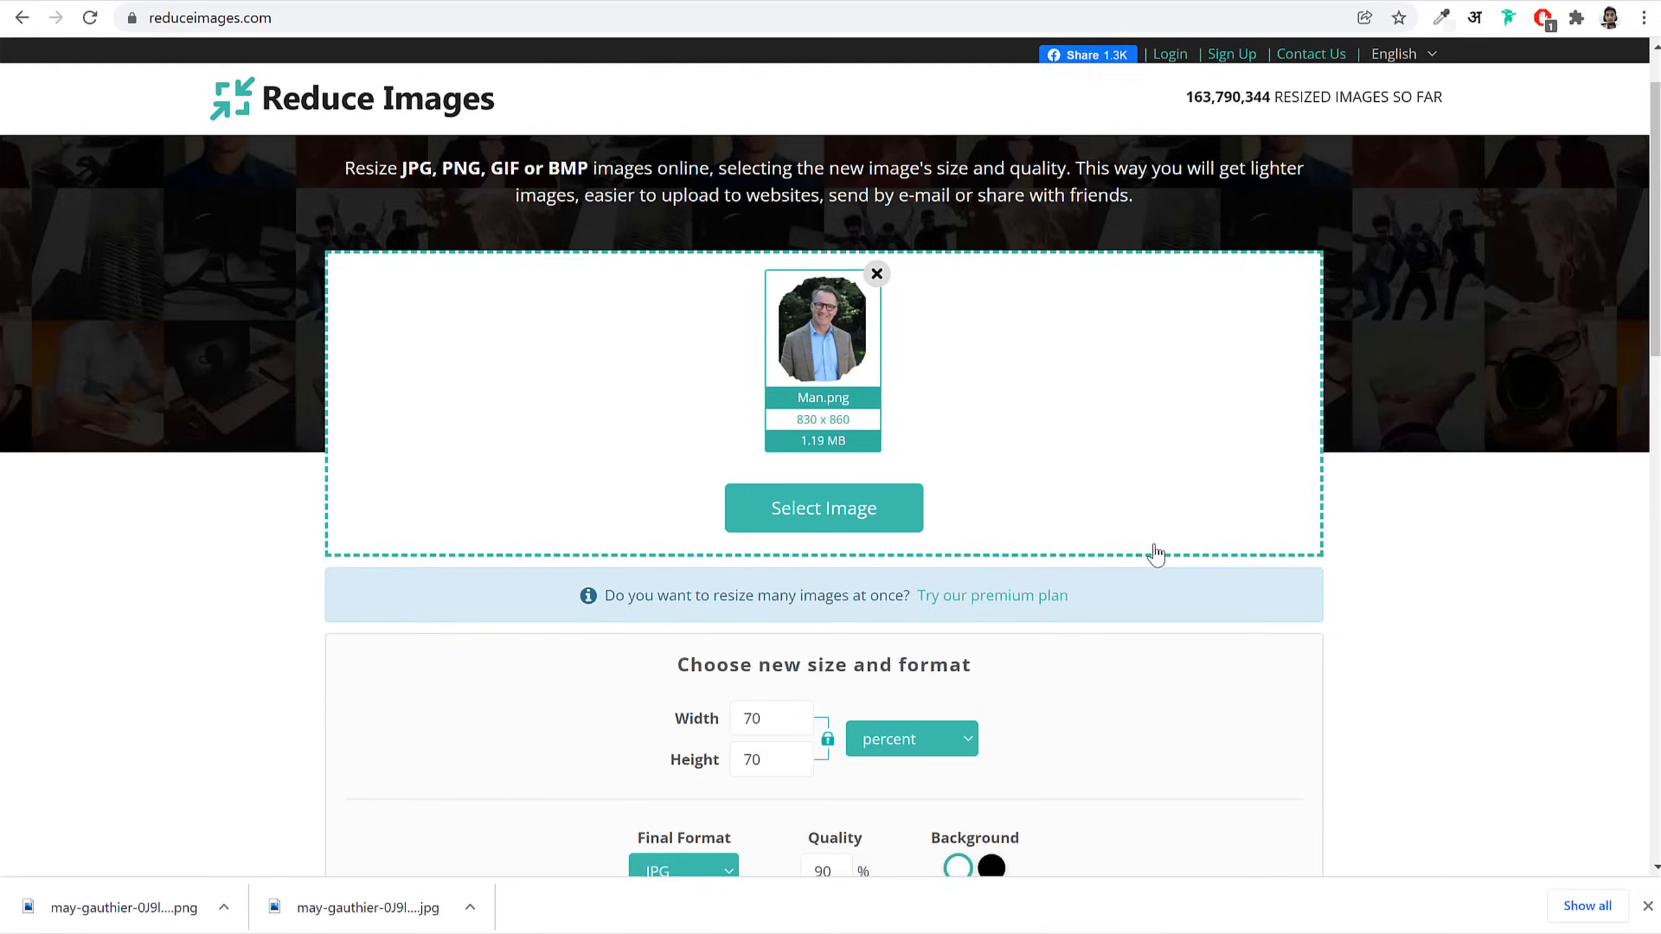
left_click(913, 510)
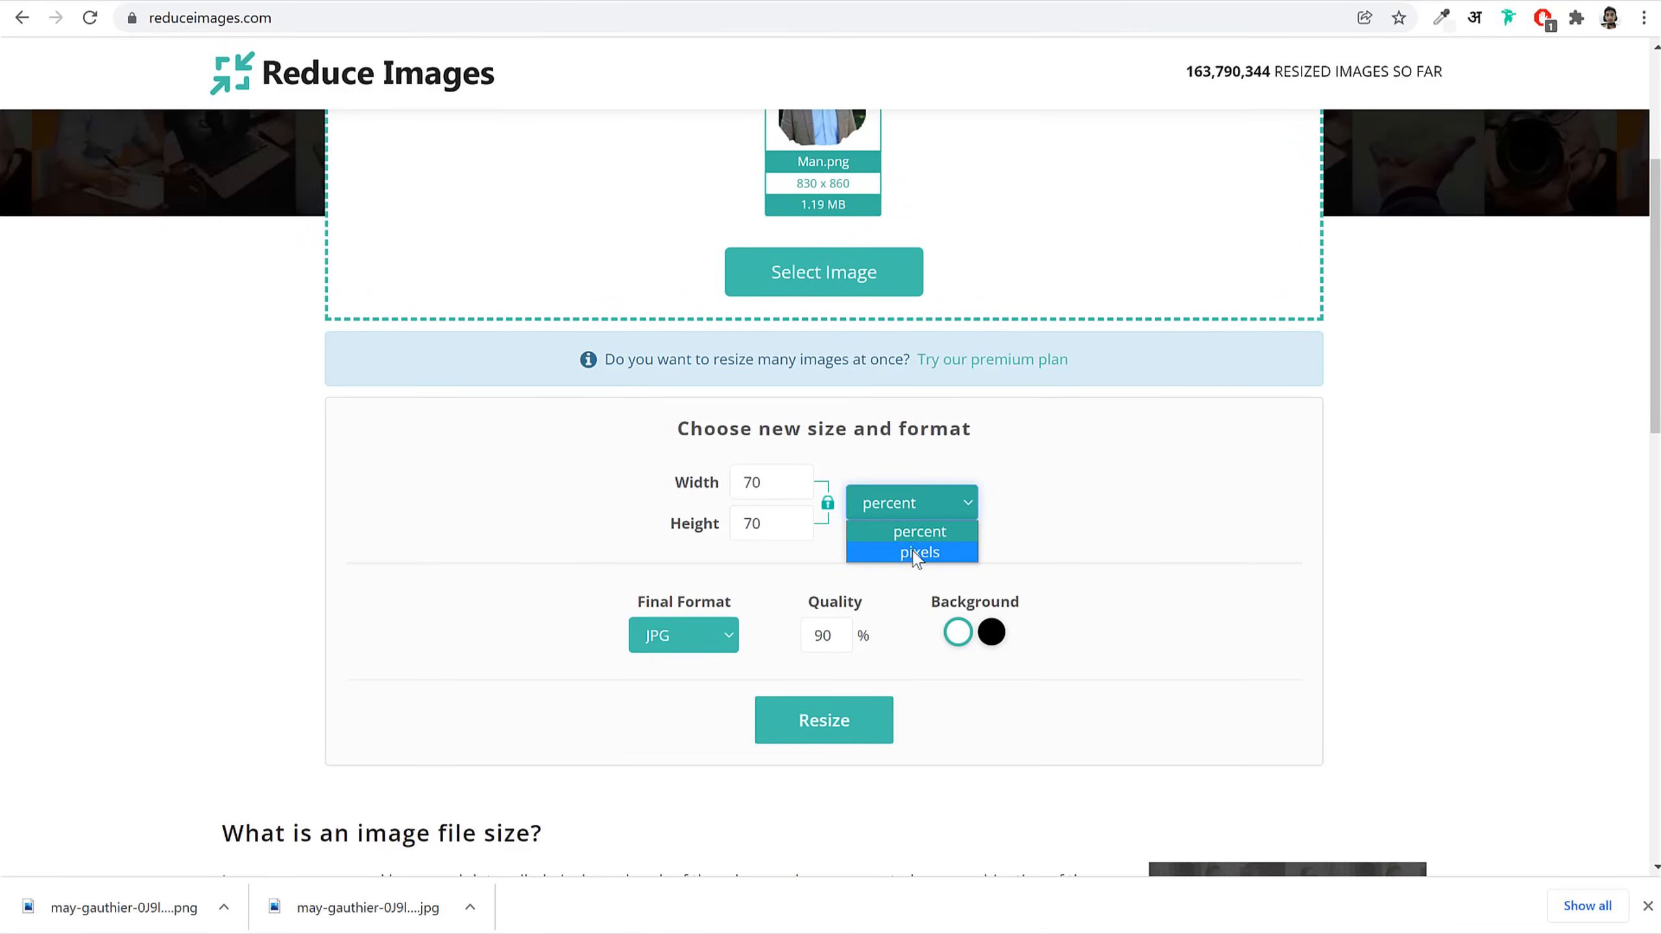
left_click(919, 553)
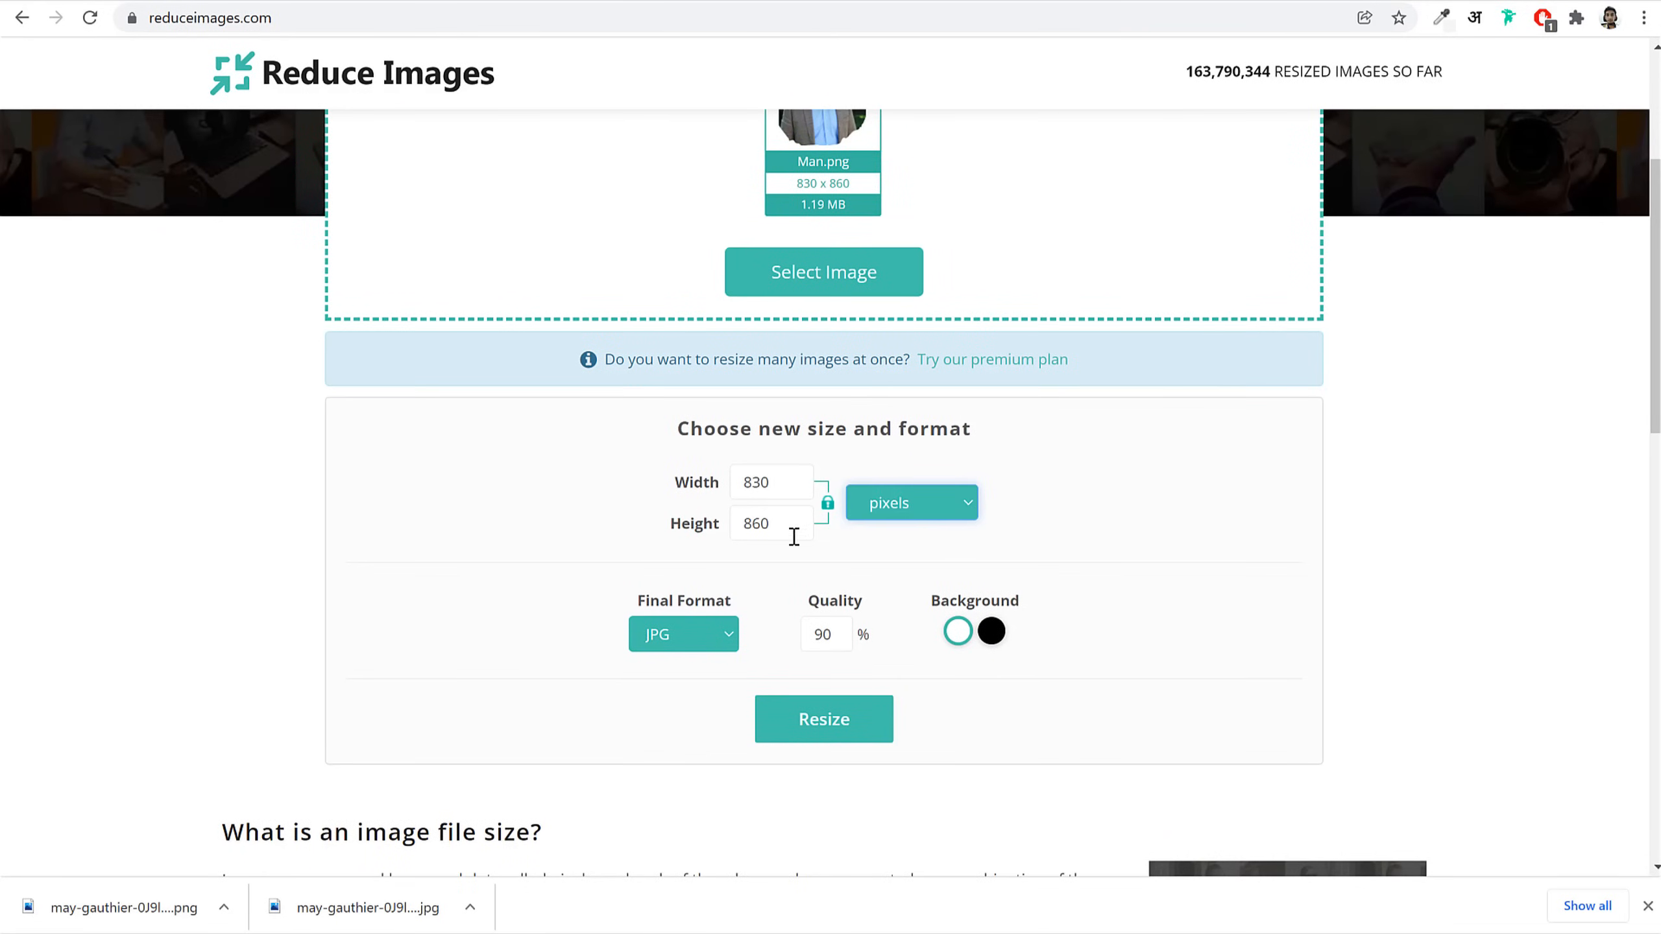
double_click(825, 634)
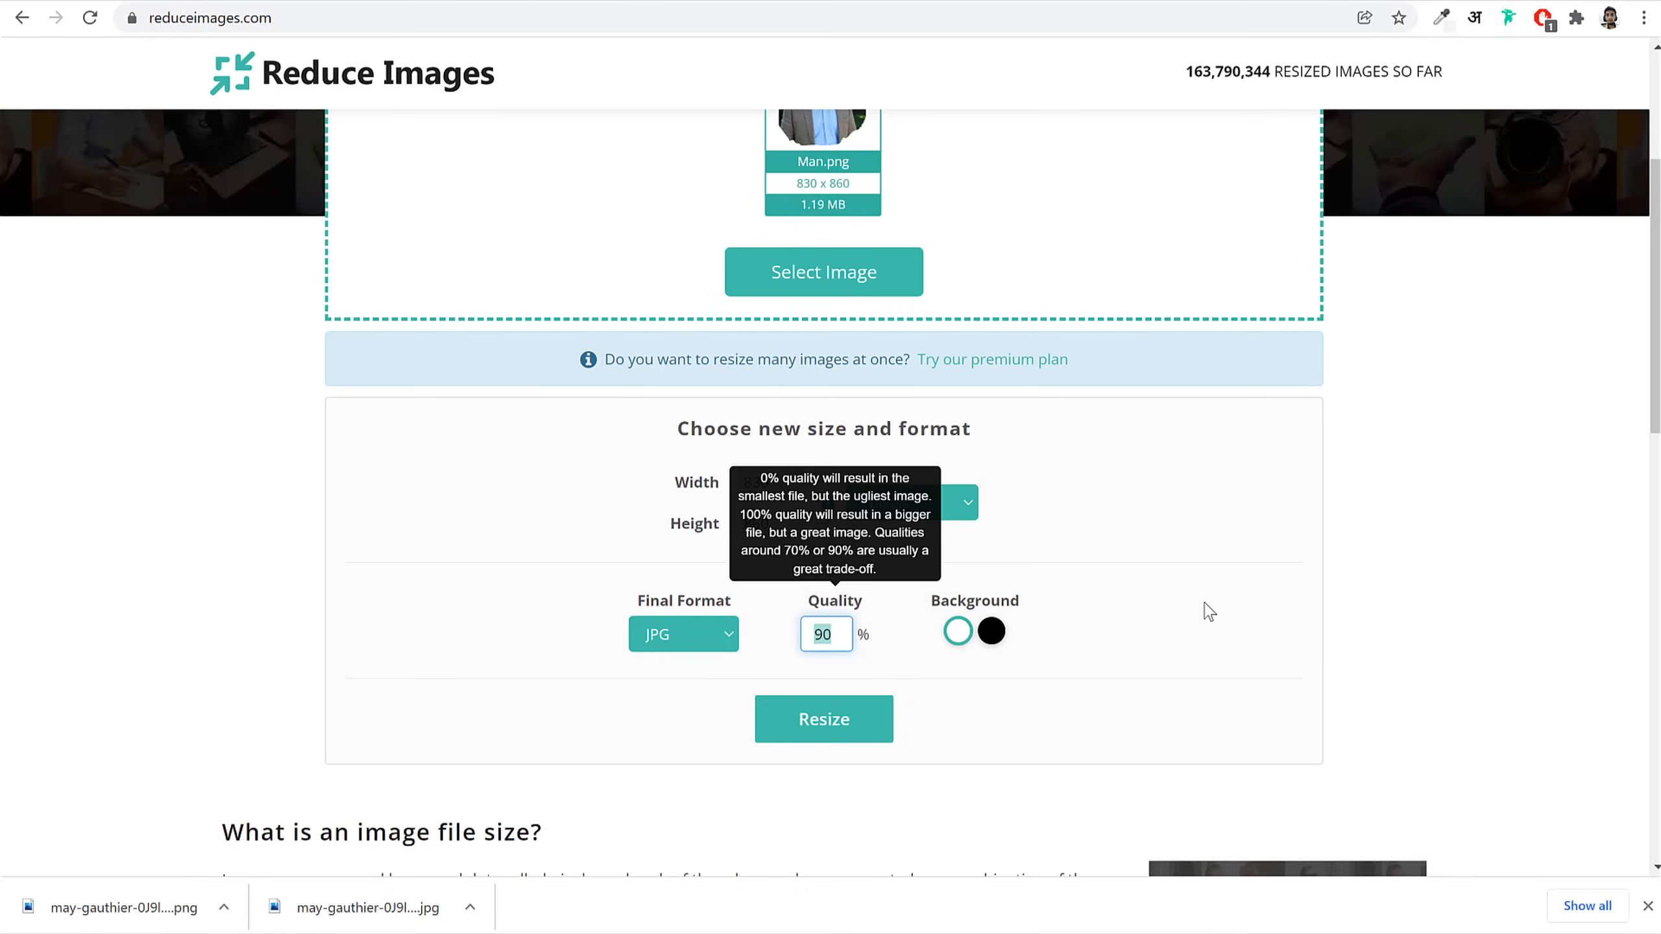
left_click(865, 722)
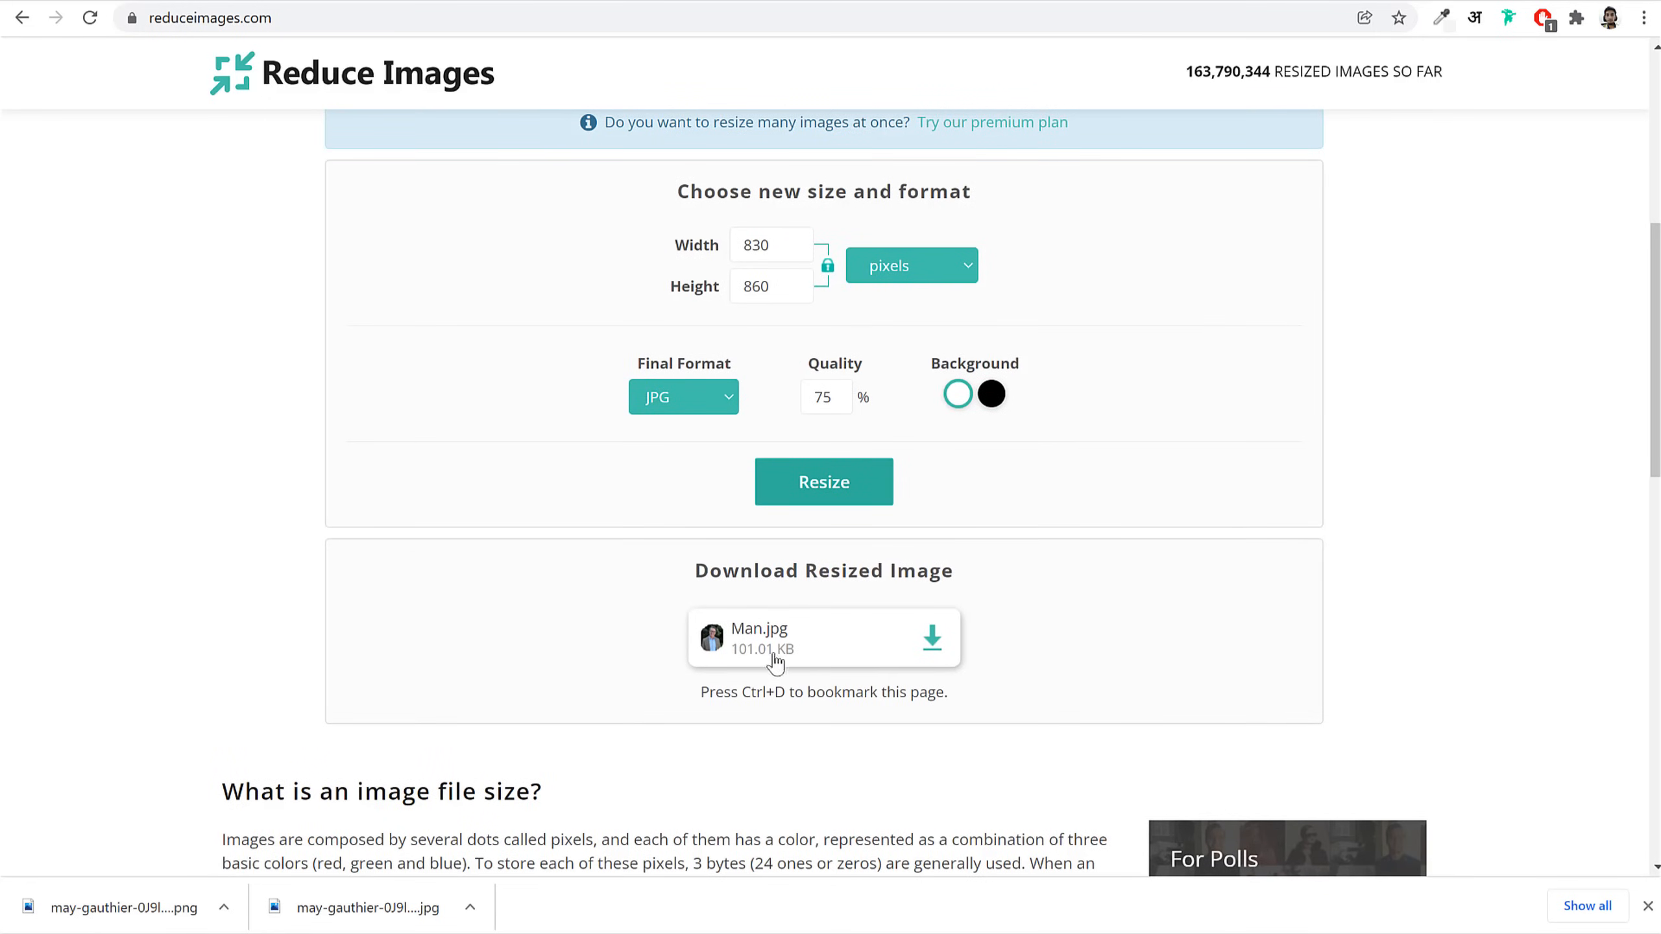
Step: Download the resized 101.01 KB Man.jpg, view it, and compare with the original Man file
left_click(934, 644)
left_click(148, 908)
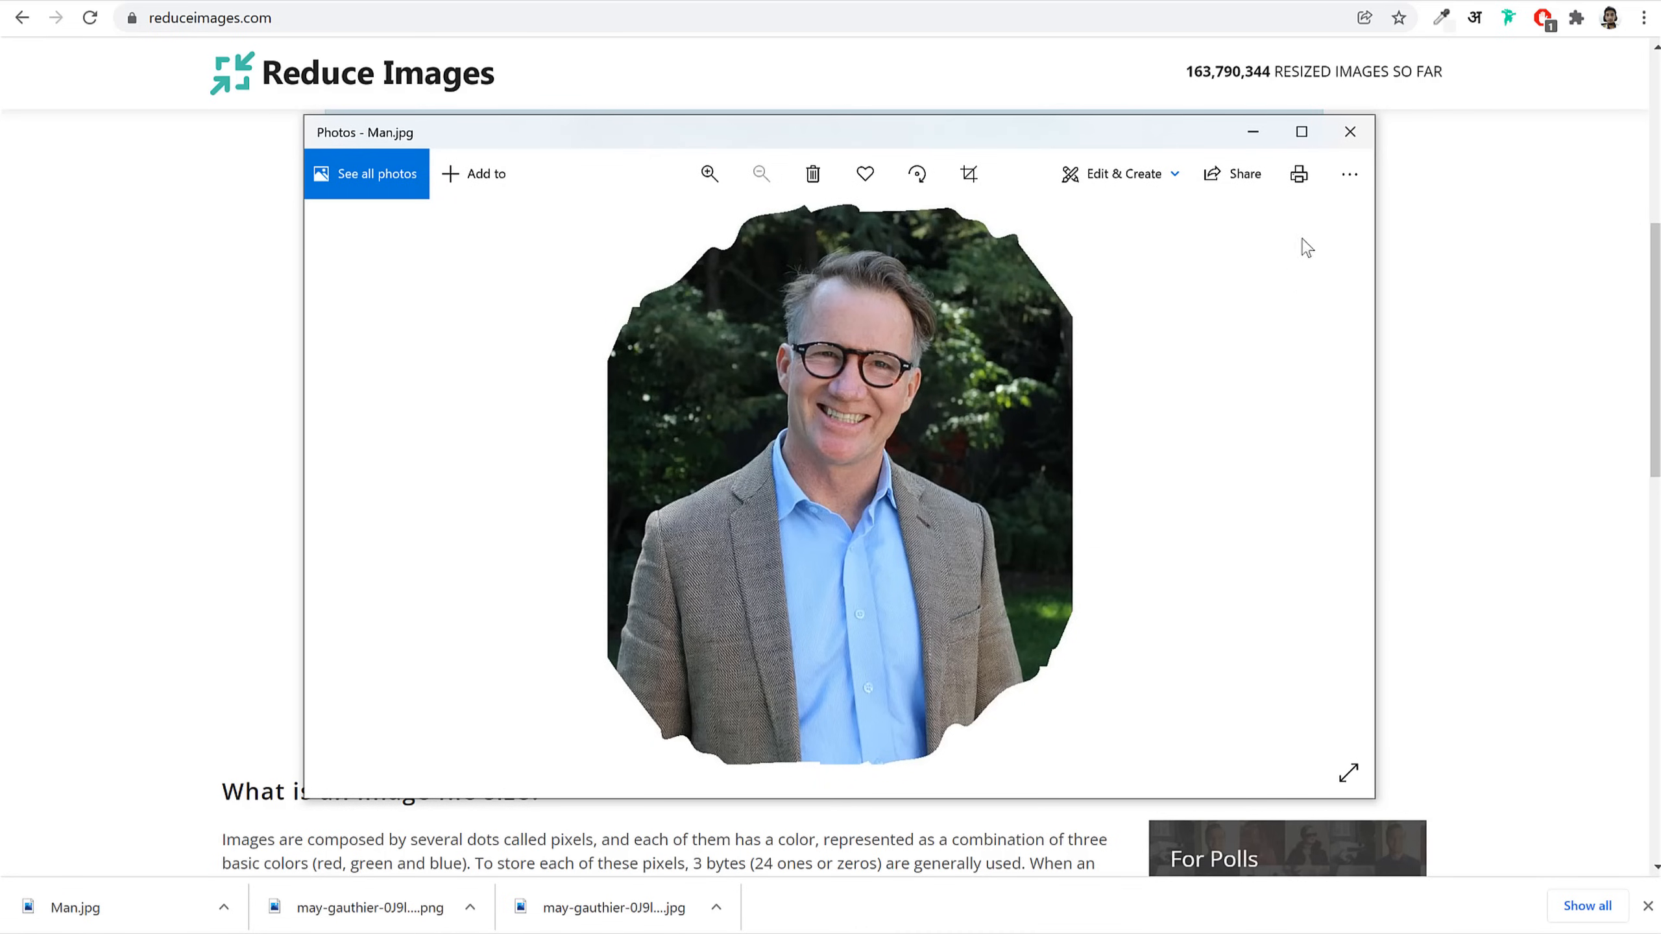
left_click(1350, 131)
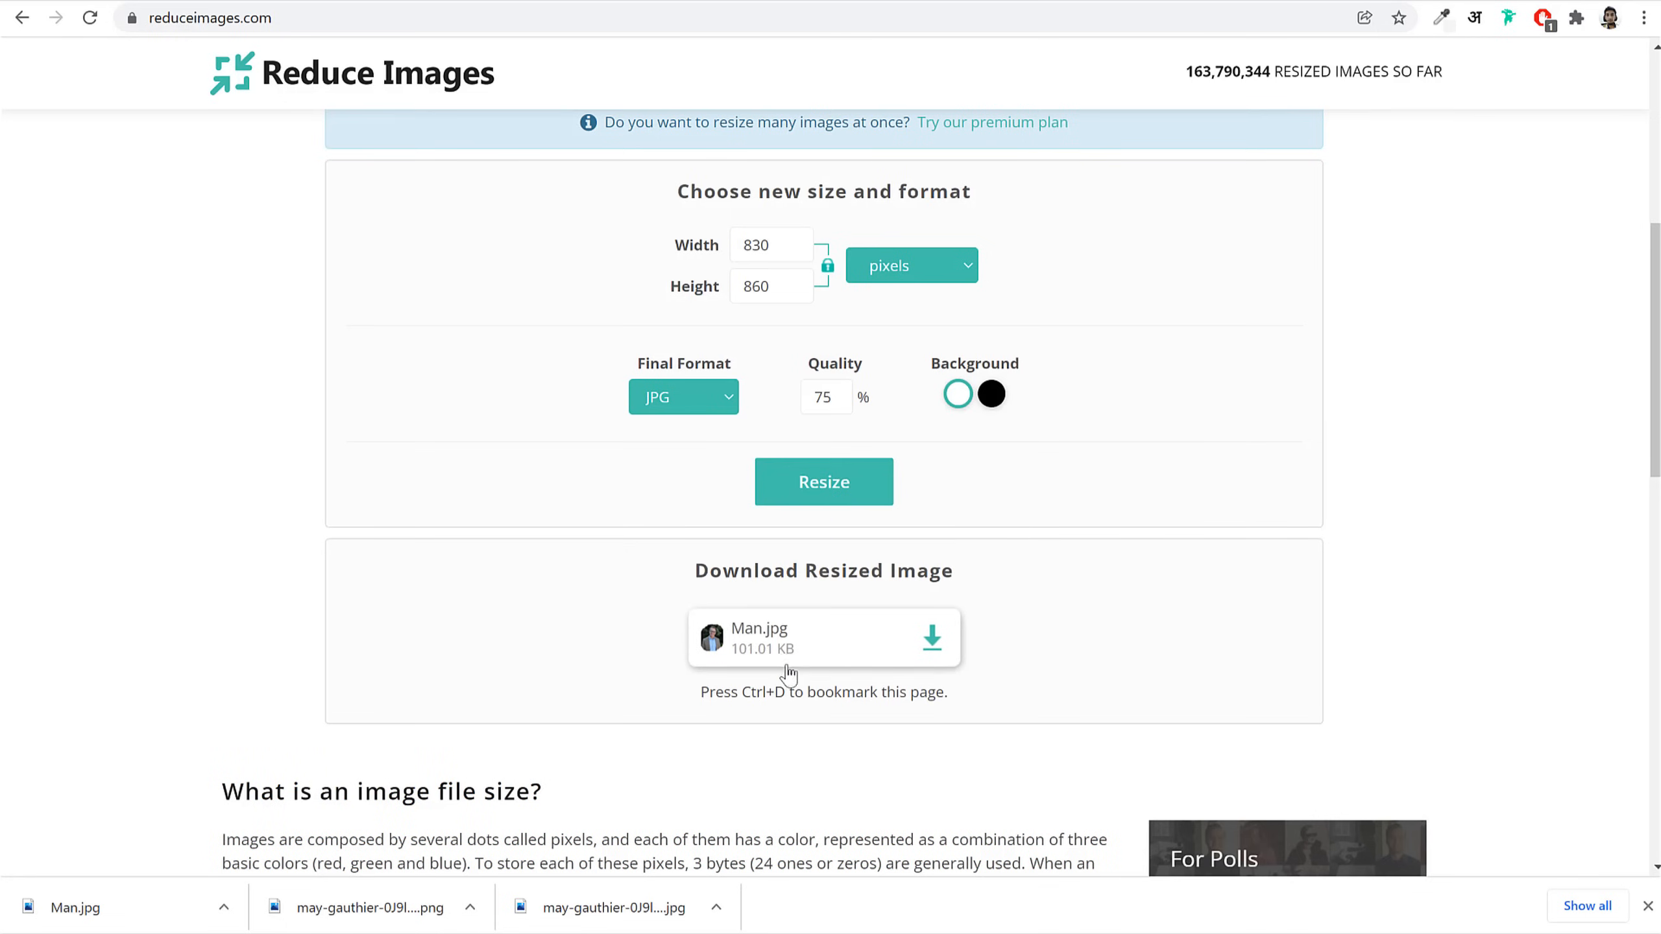
left_click(498, 932)
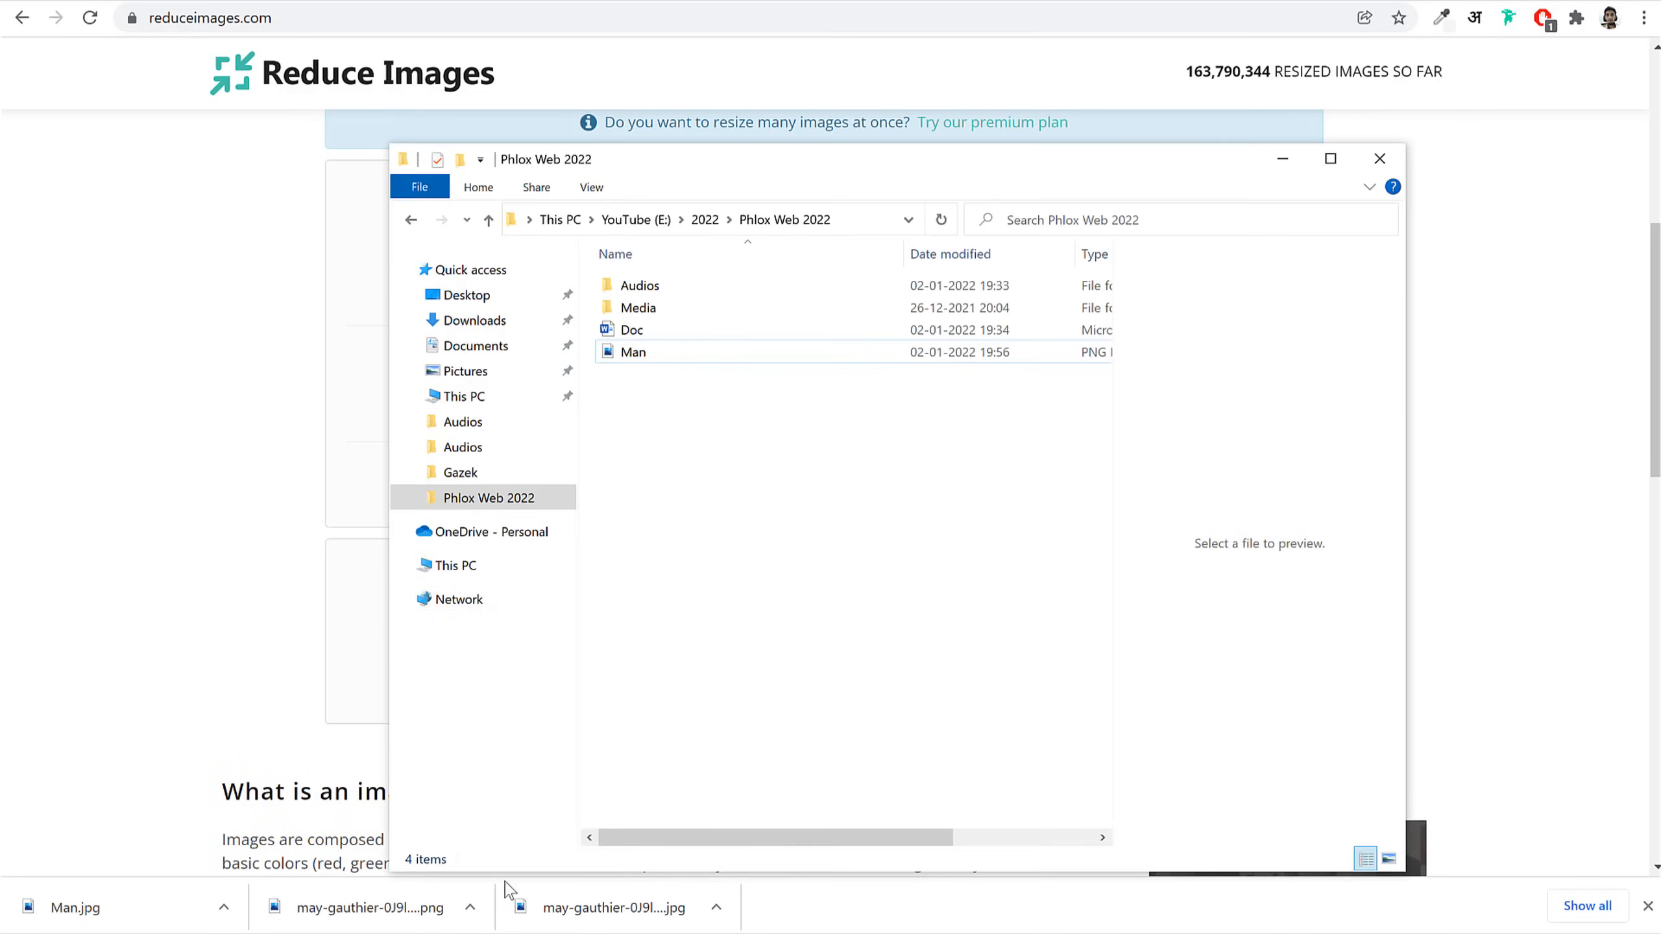
left_click(636, 359)
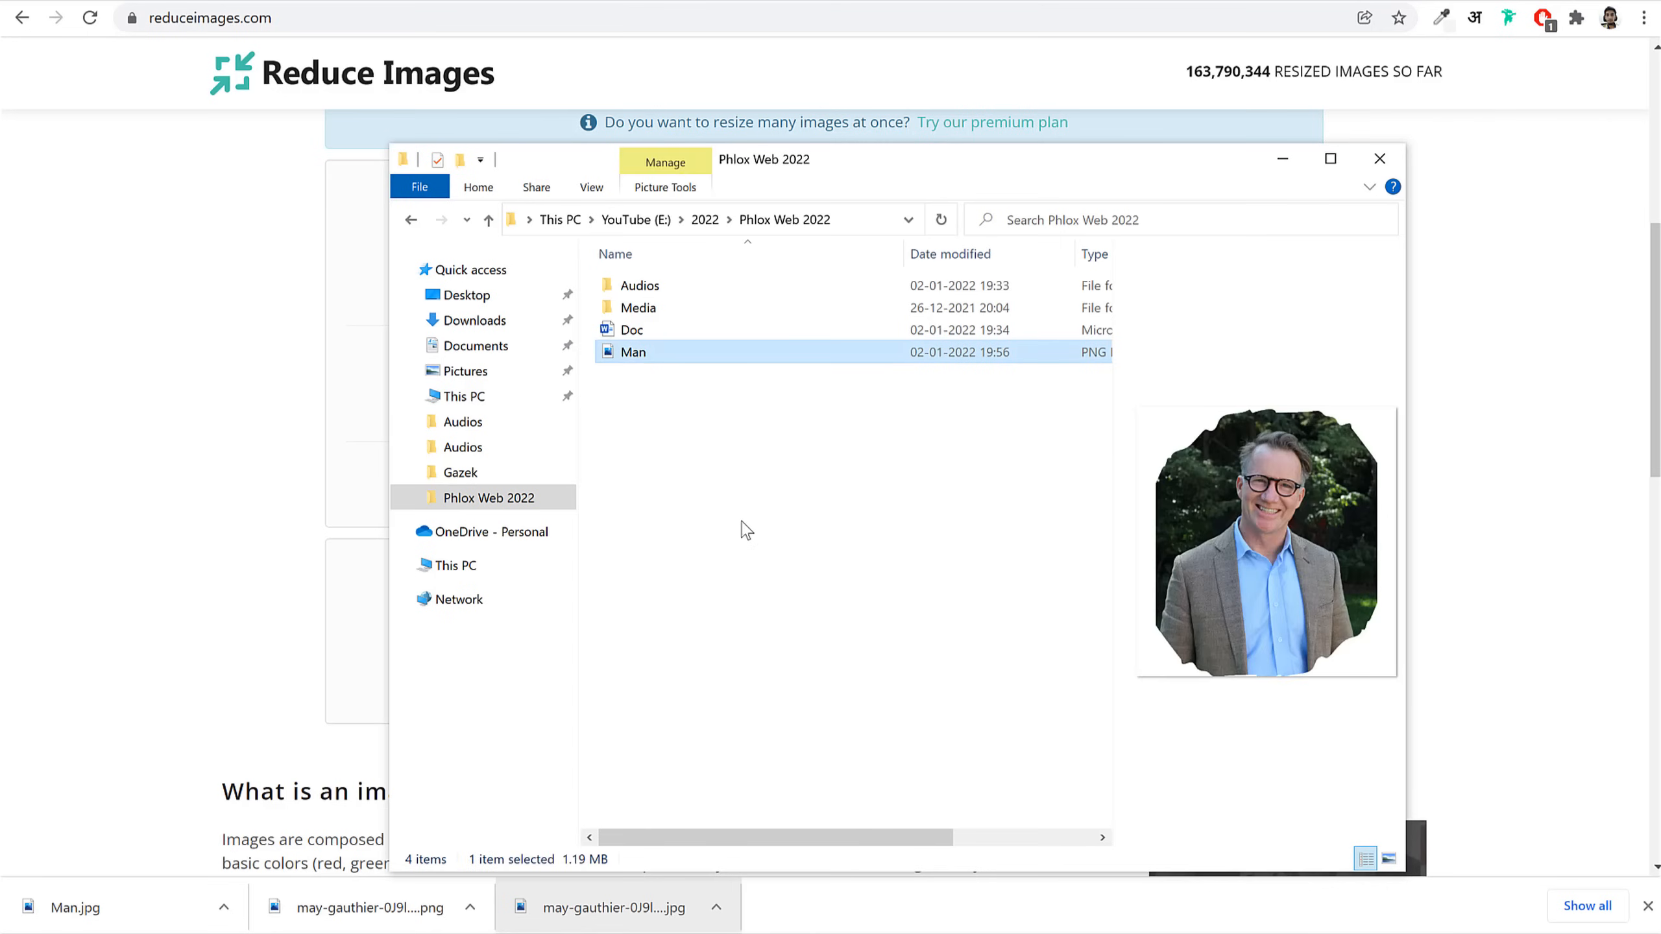
left_click(222, 456)
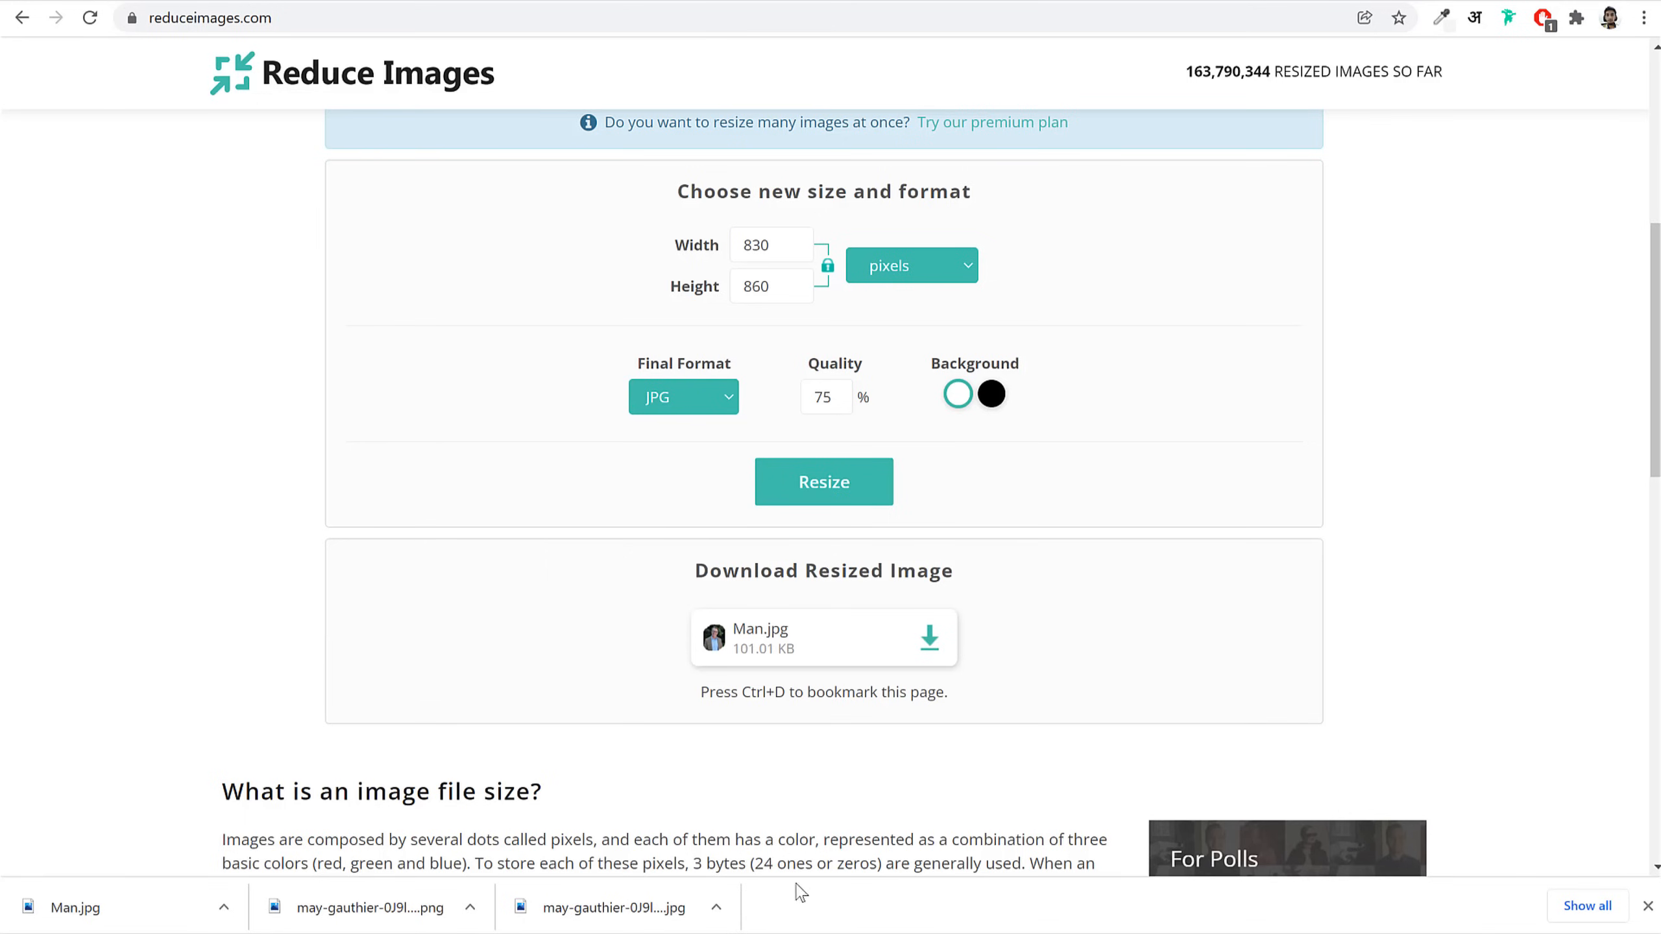
left_click_drag(787, 669, 731, 666)
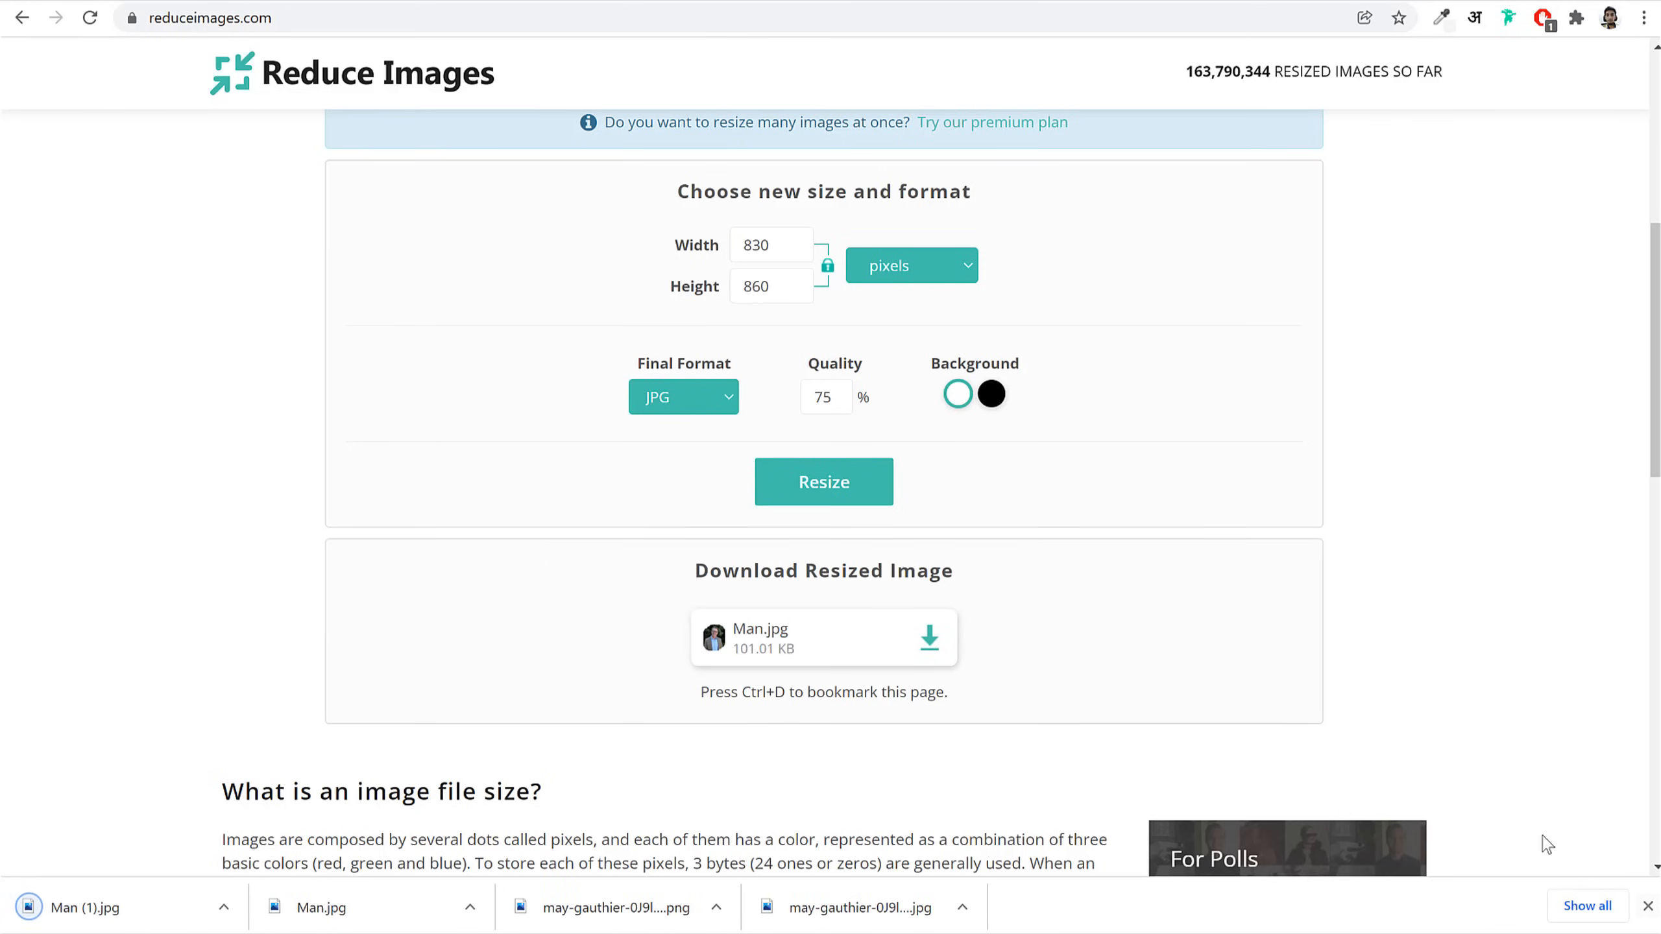
Step: Return to the Elementor editor, close the downloads bar, and load bloggdude.com in a new tab
left_click(211, 2)
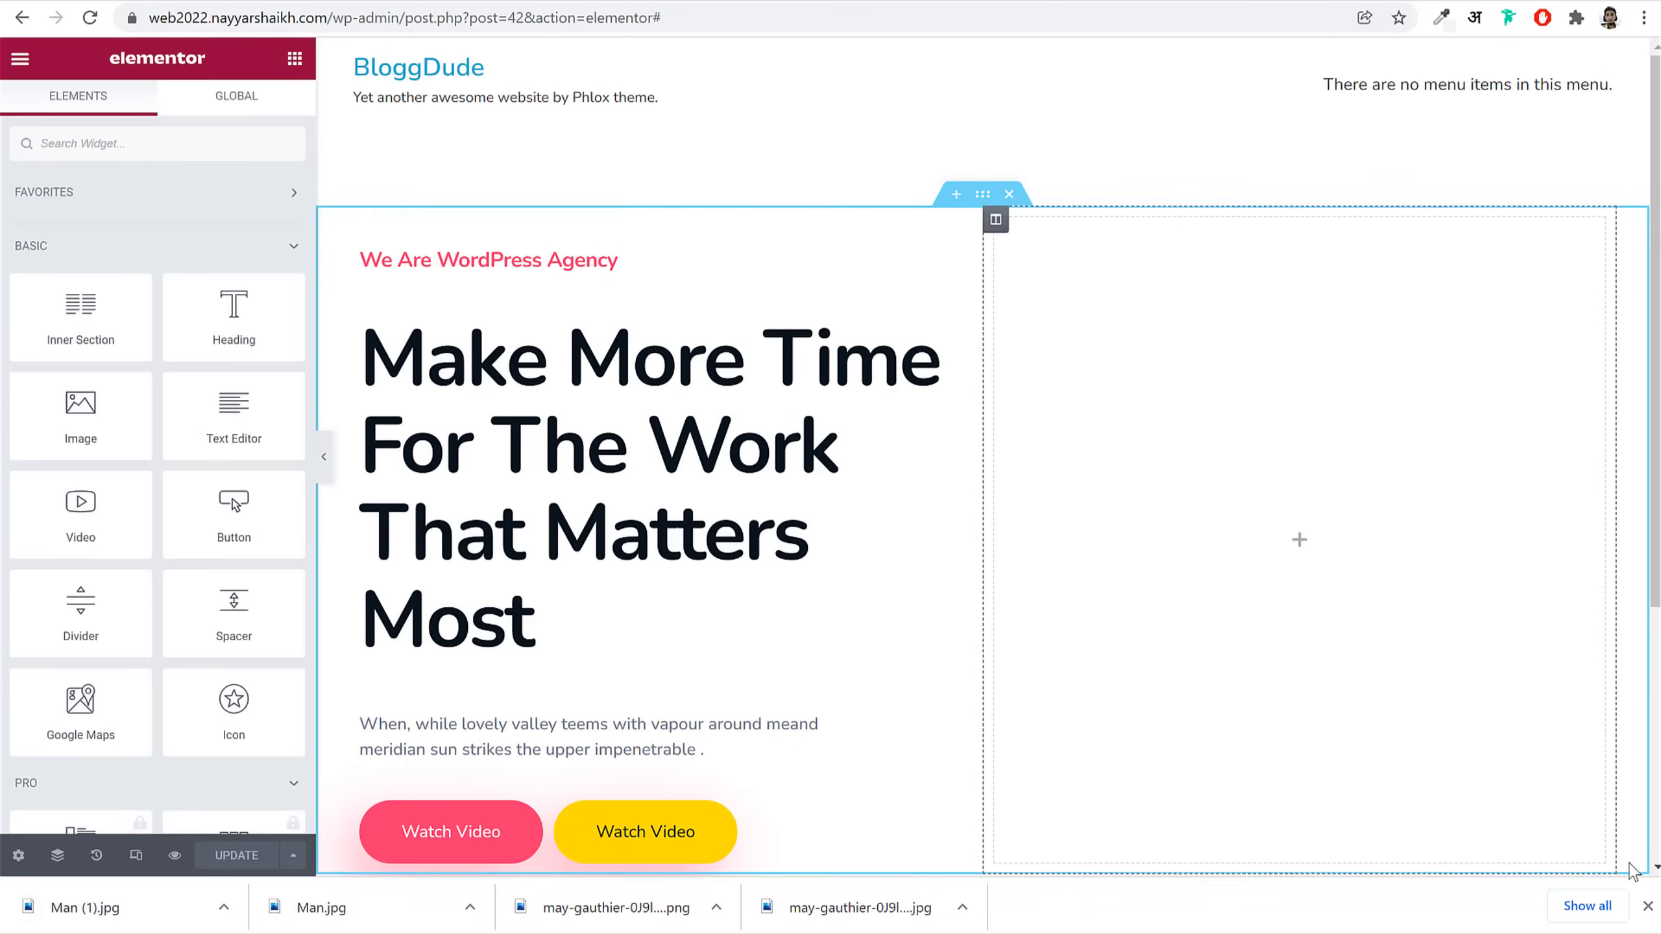
left_click(1648, 907)
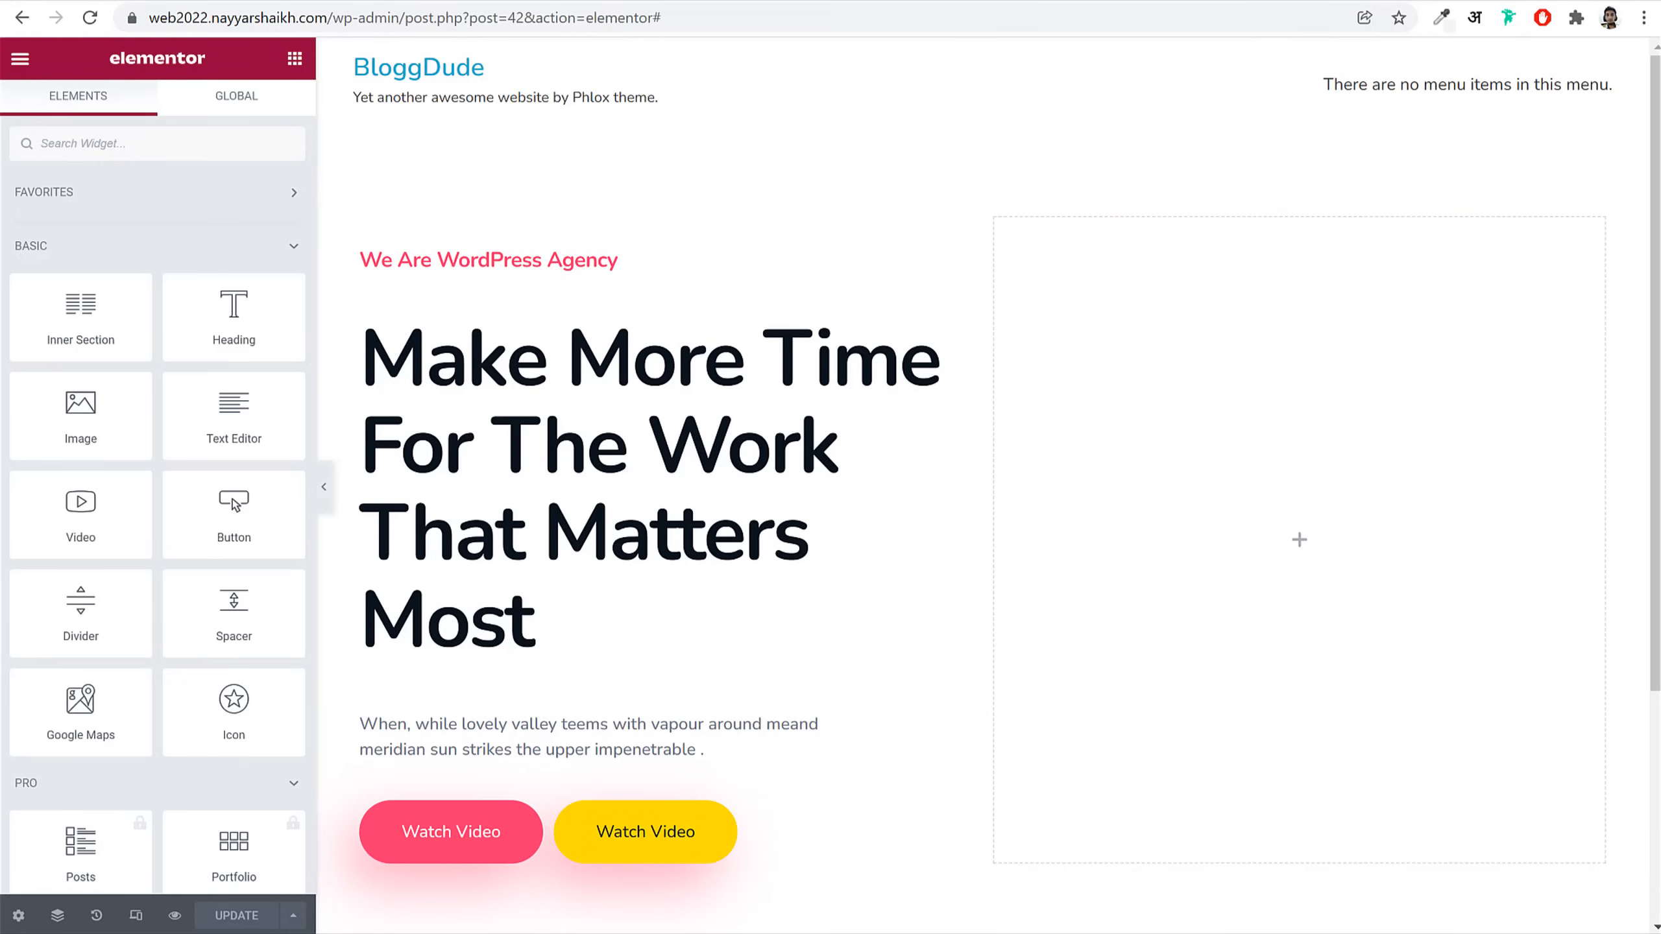
left_click(1411, 0)
type("bloggdude.com")
key("Return")
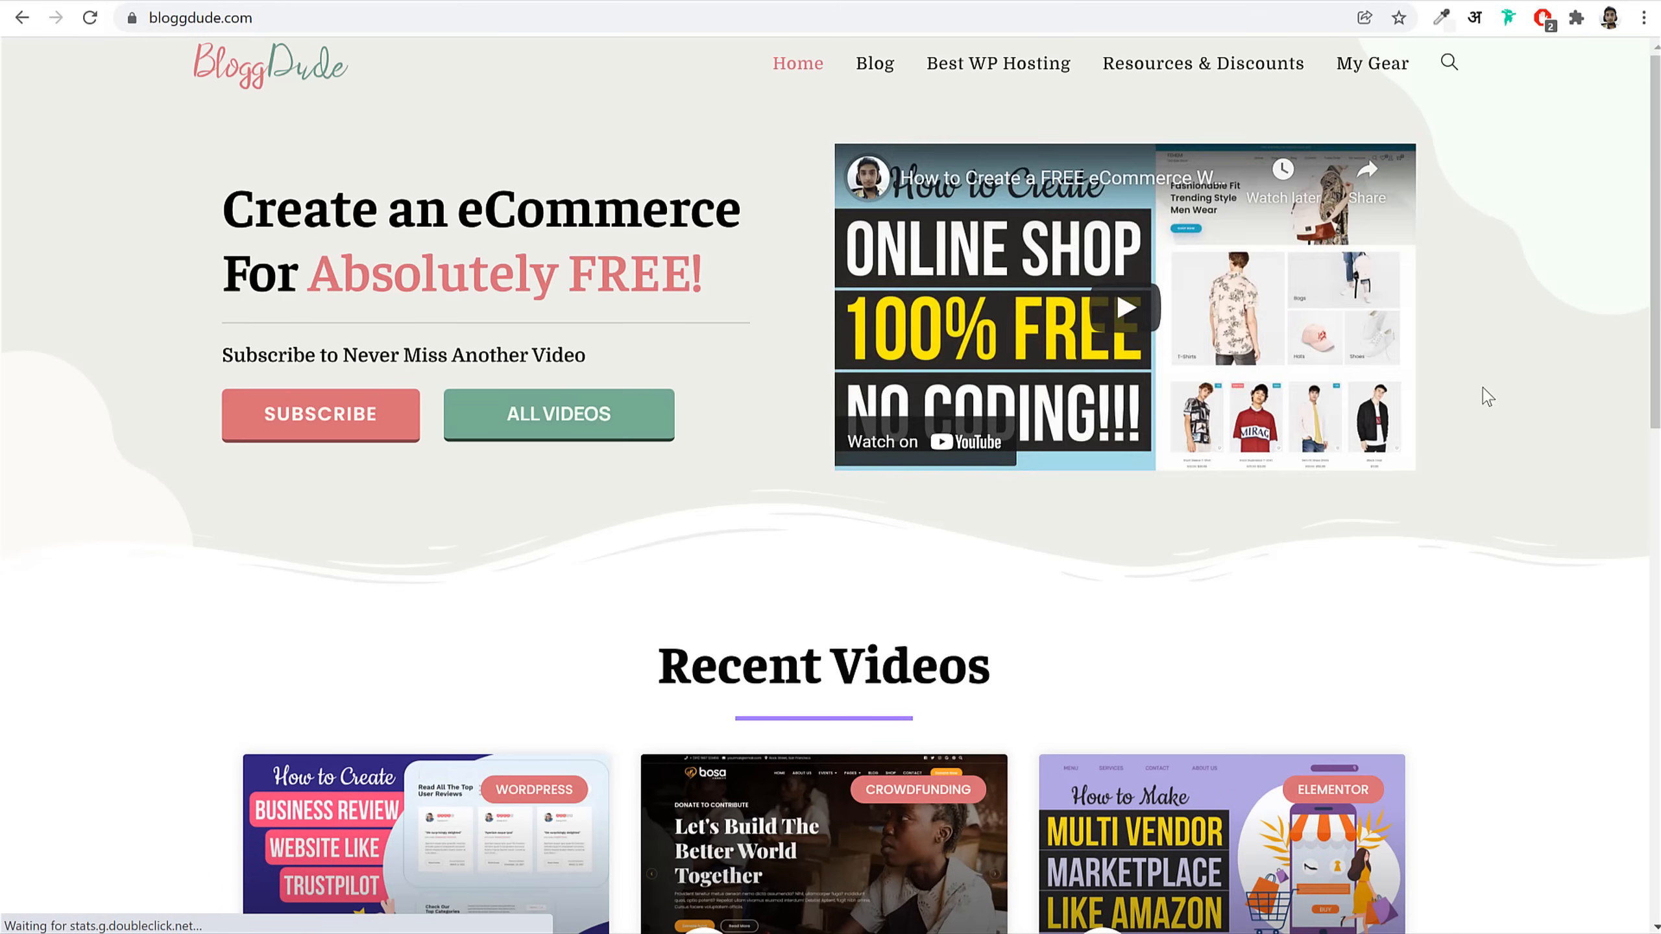
Step: Open the first Recent Videos post (TrustPilot review with Gazek) and download its Free Images pack
scroll(1488, 392, "down", 8)
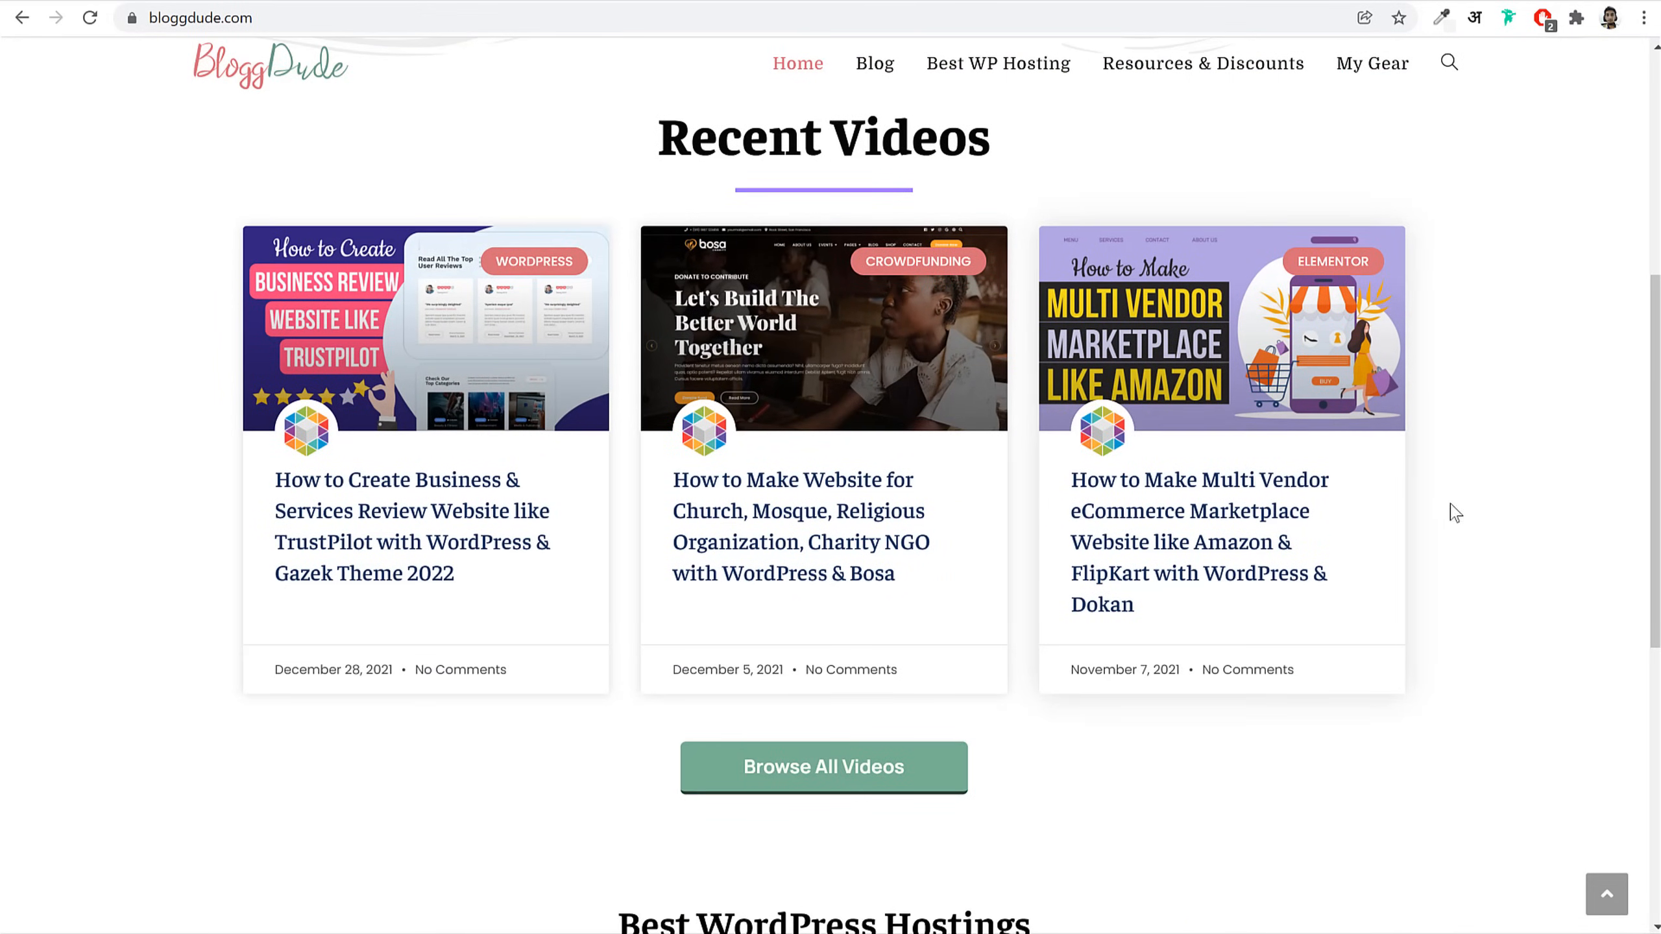
left_click(446, 576)
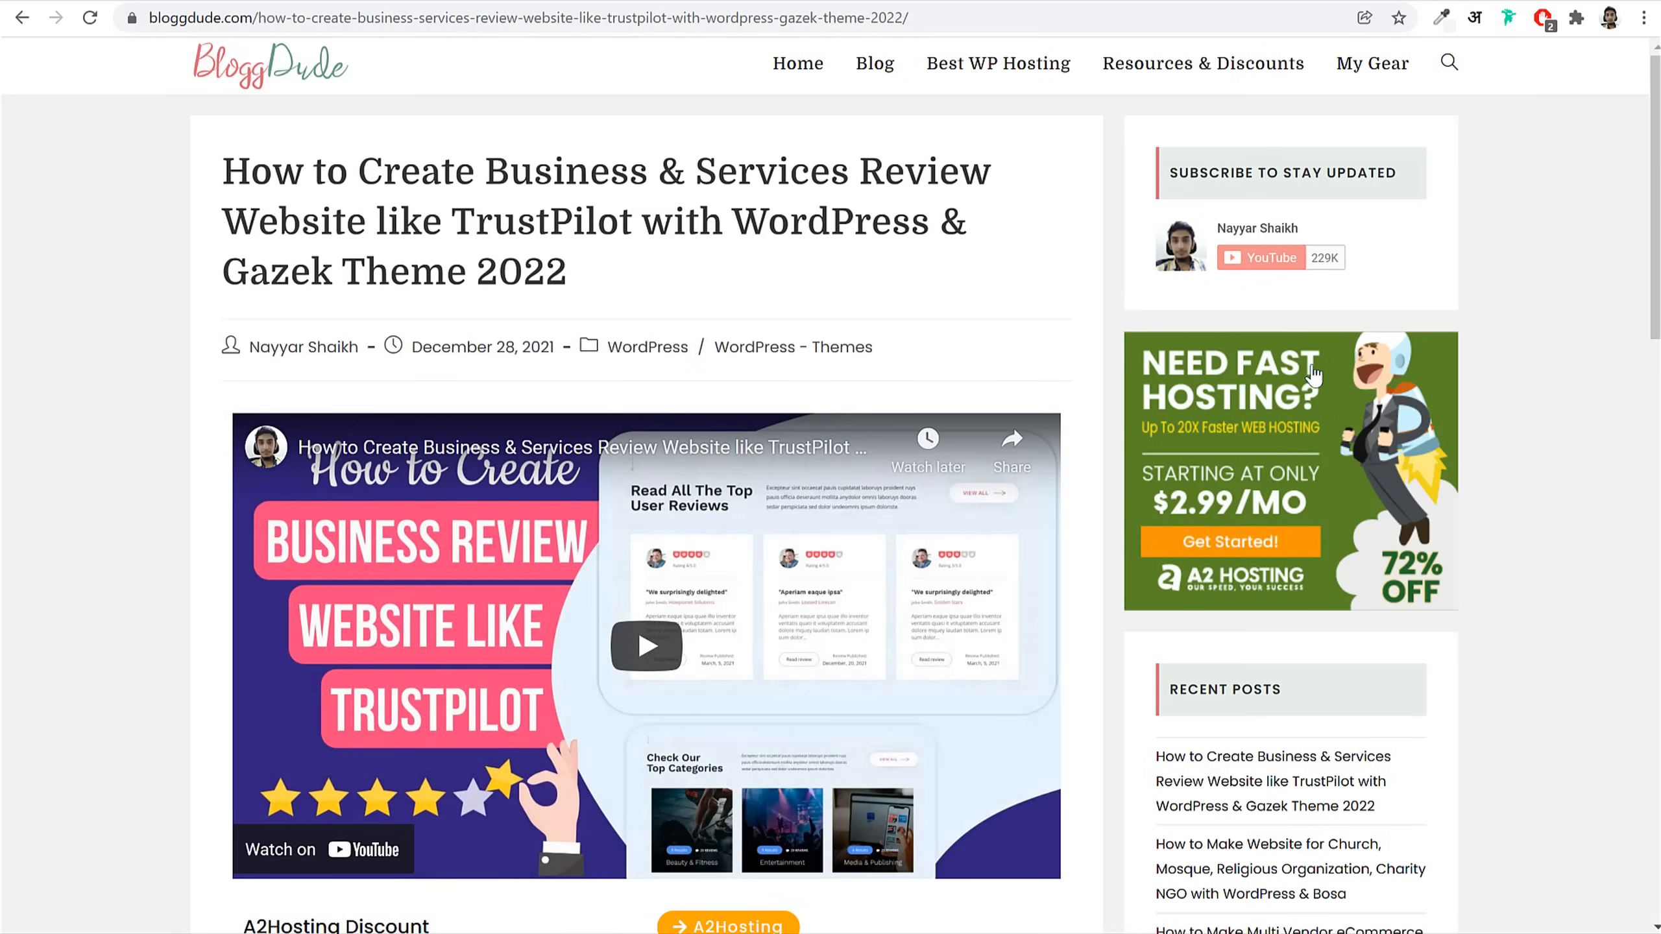
scroll(893, 632, "down", 3)
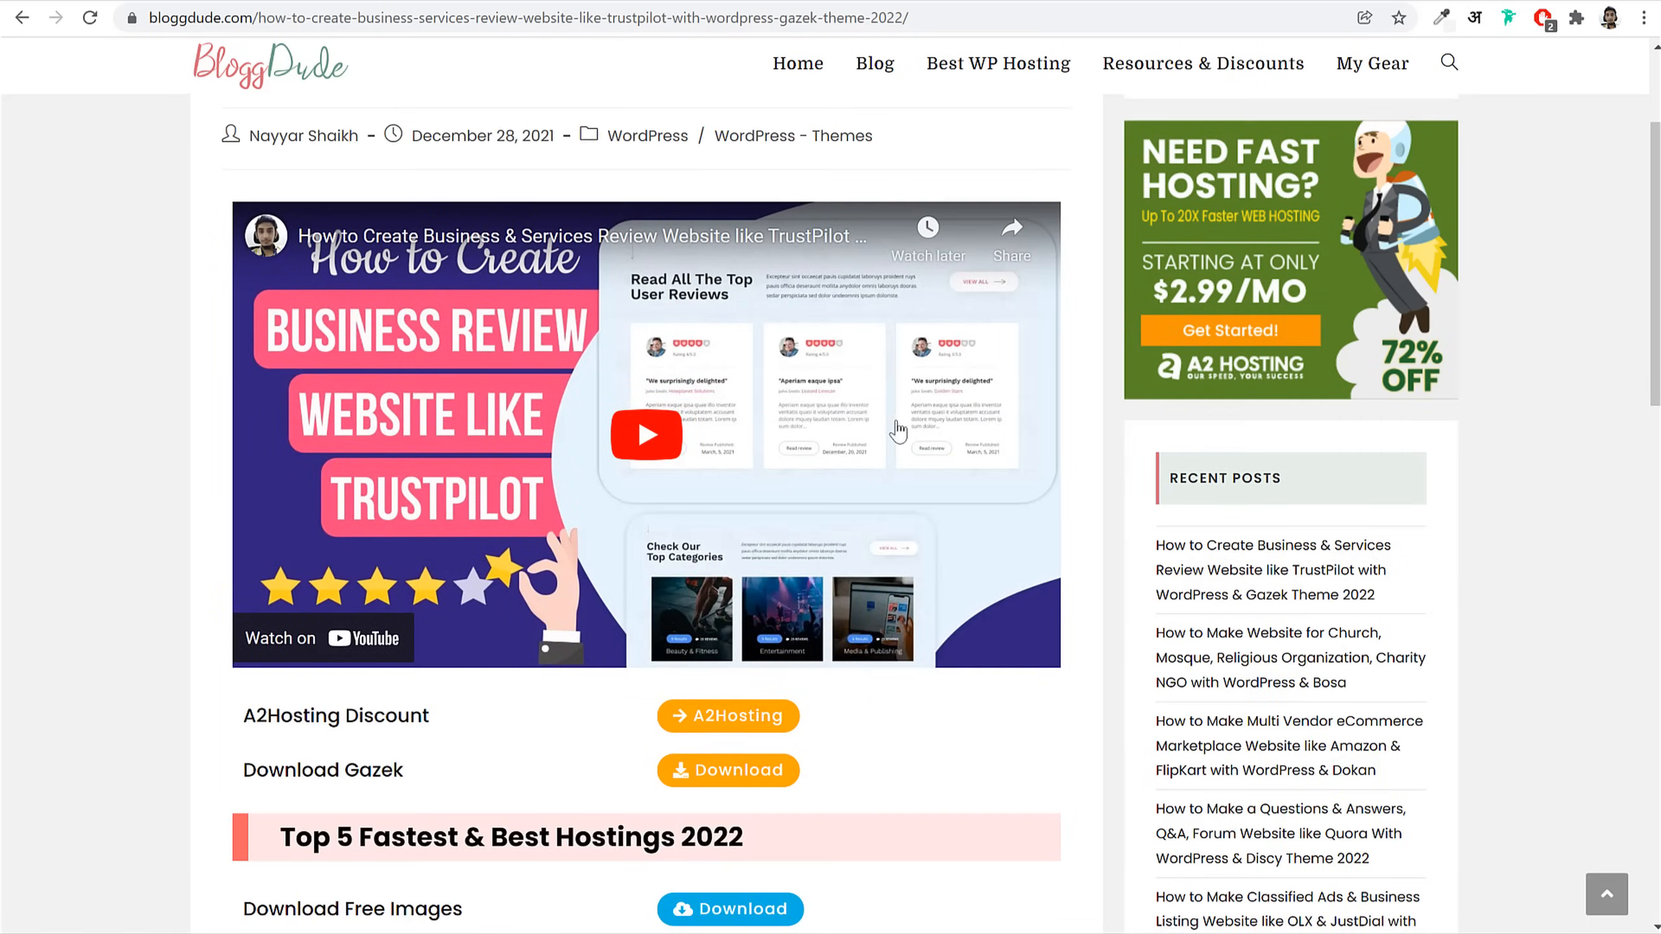
scroll(893, 421, "down", 5)
left_click_drag(234, 404, 460, 458)
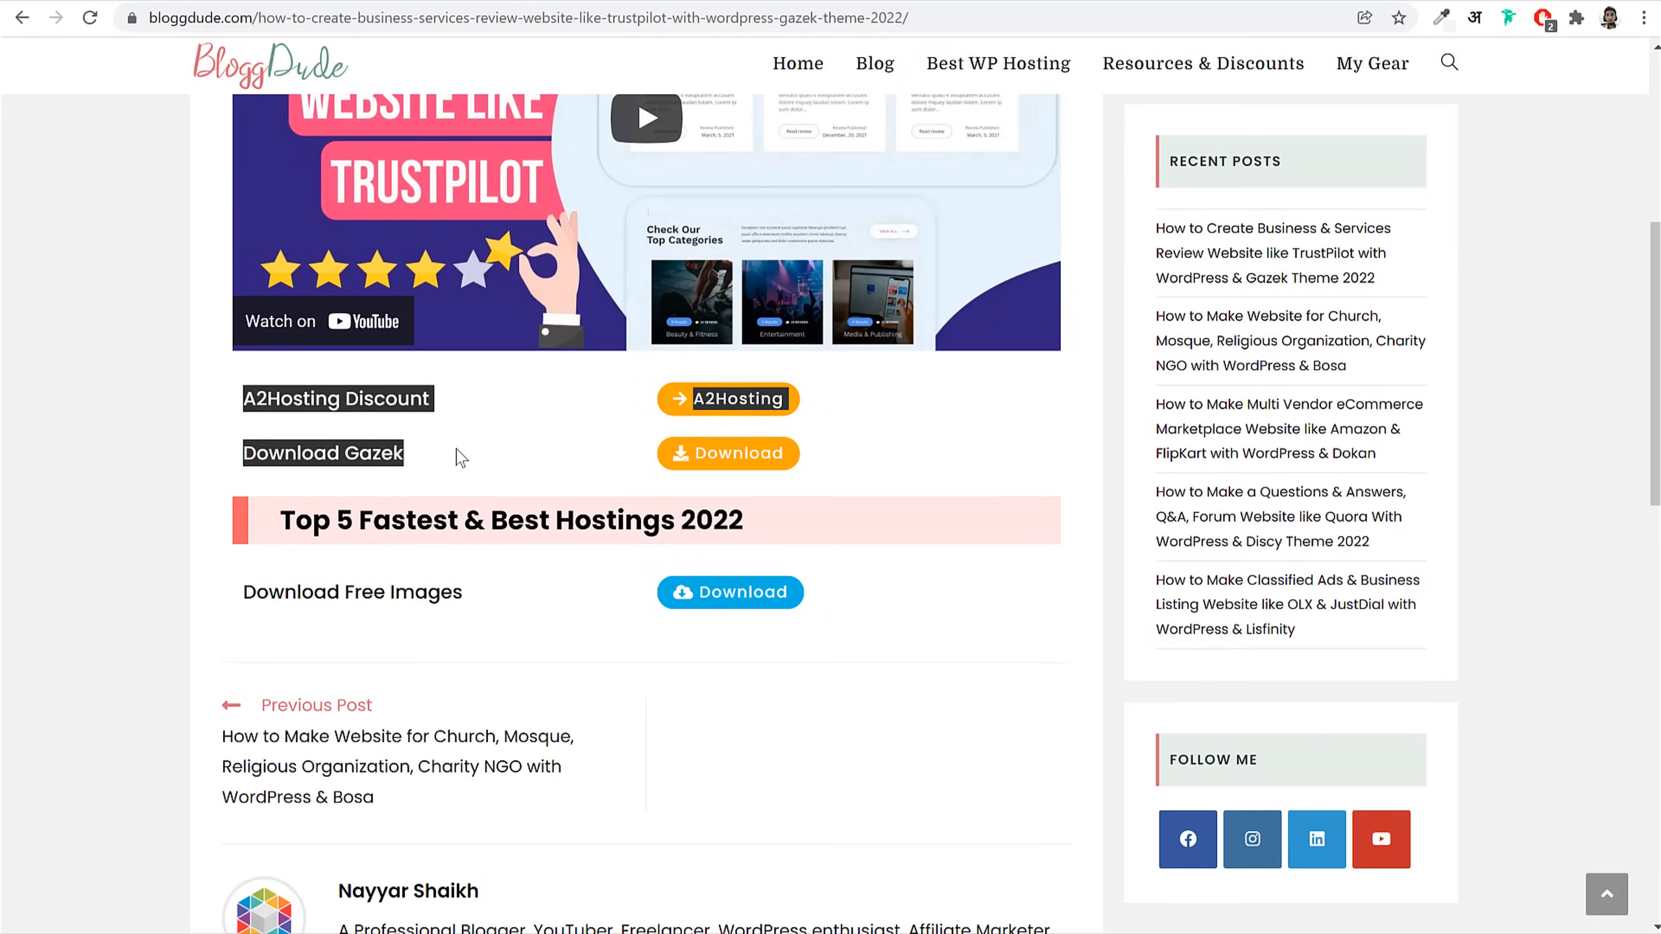
left_click(480, 656)
left_click_drag(253, 597, 486, 616)
left_click(490, 615)
left_click(750, 610)
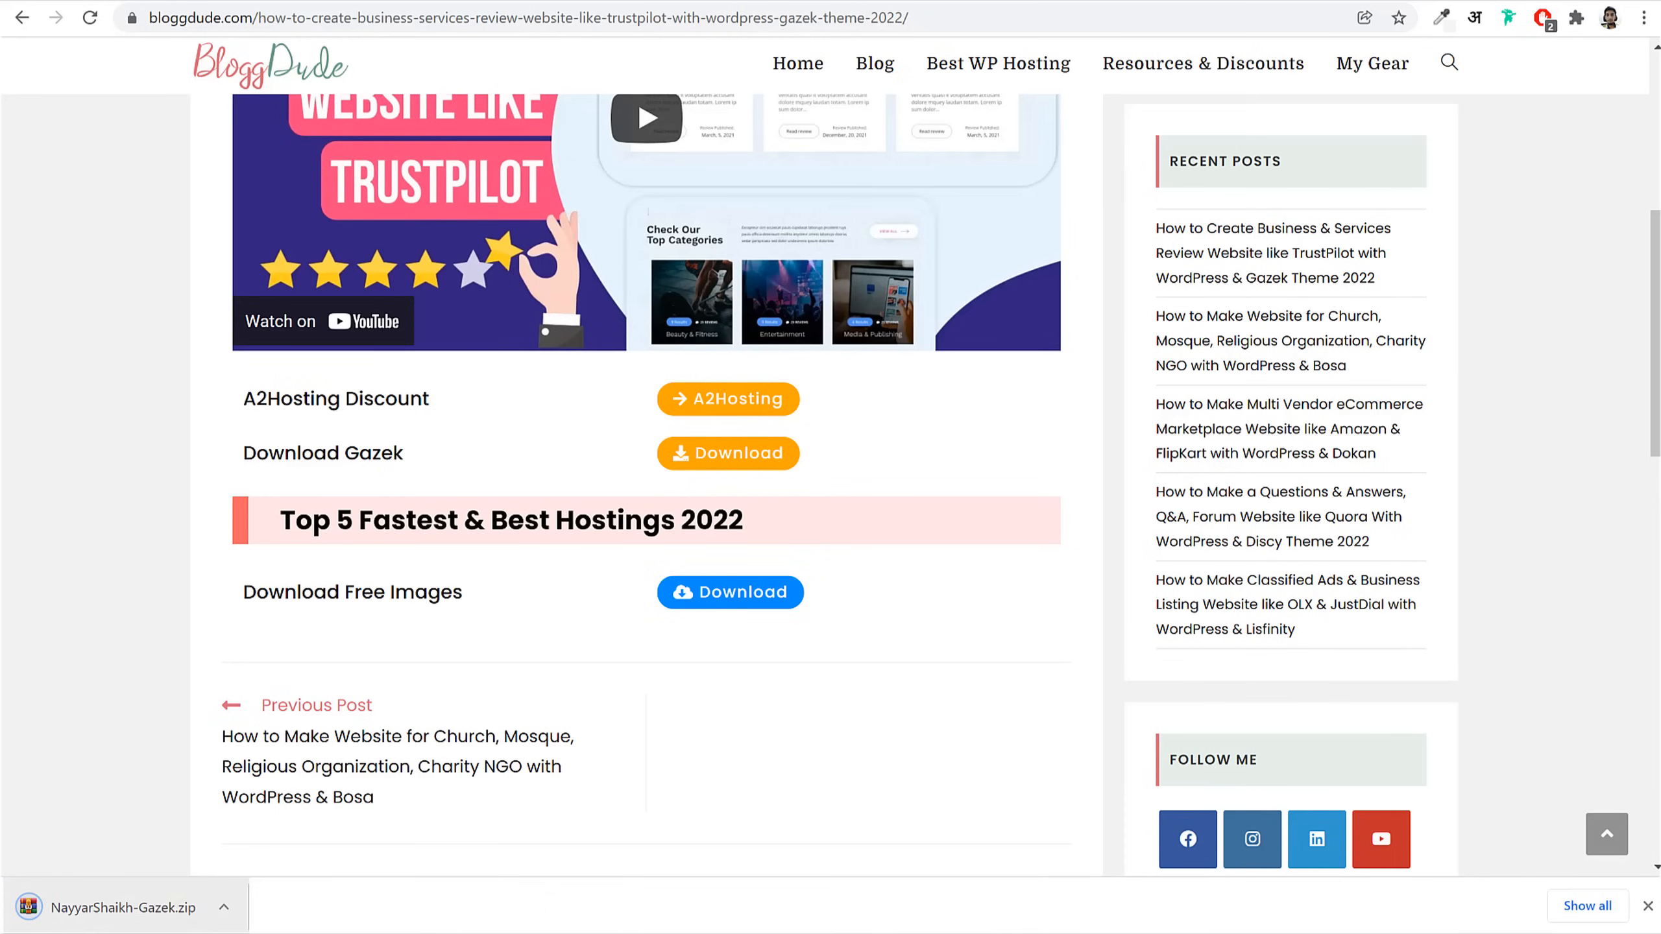
key("alt+Tab")
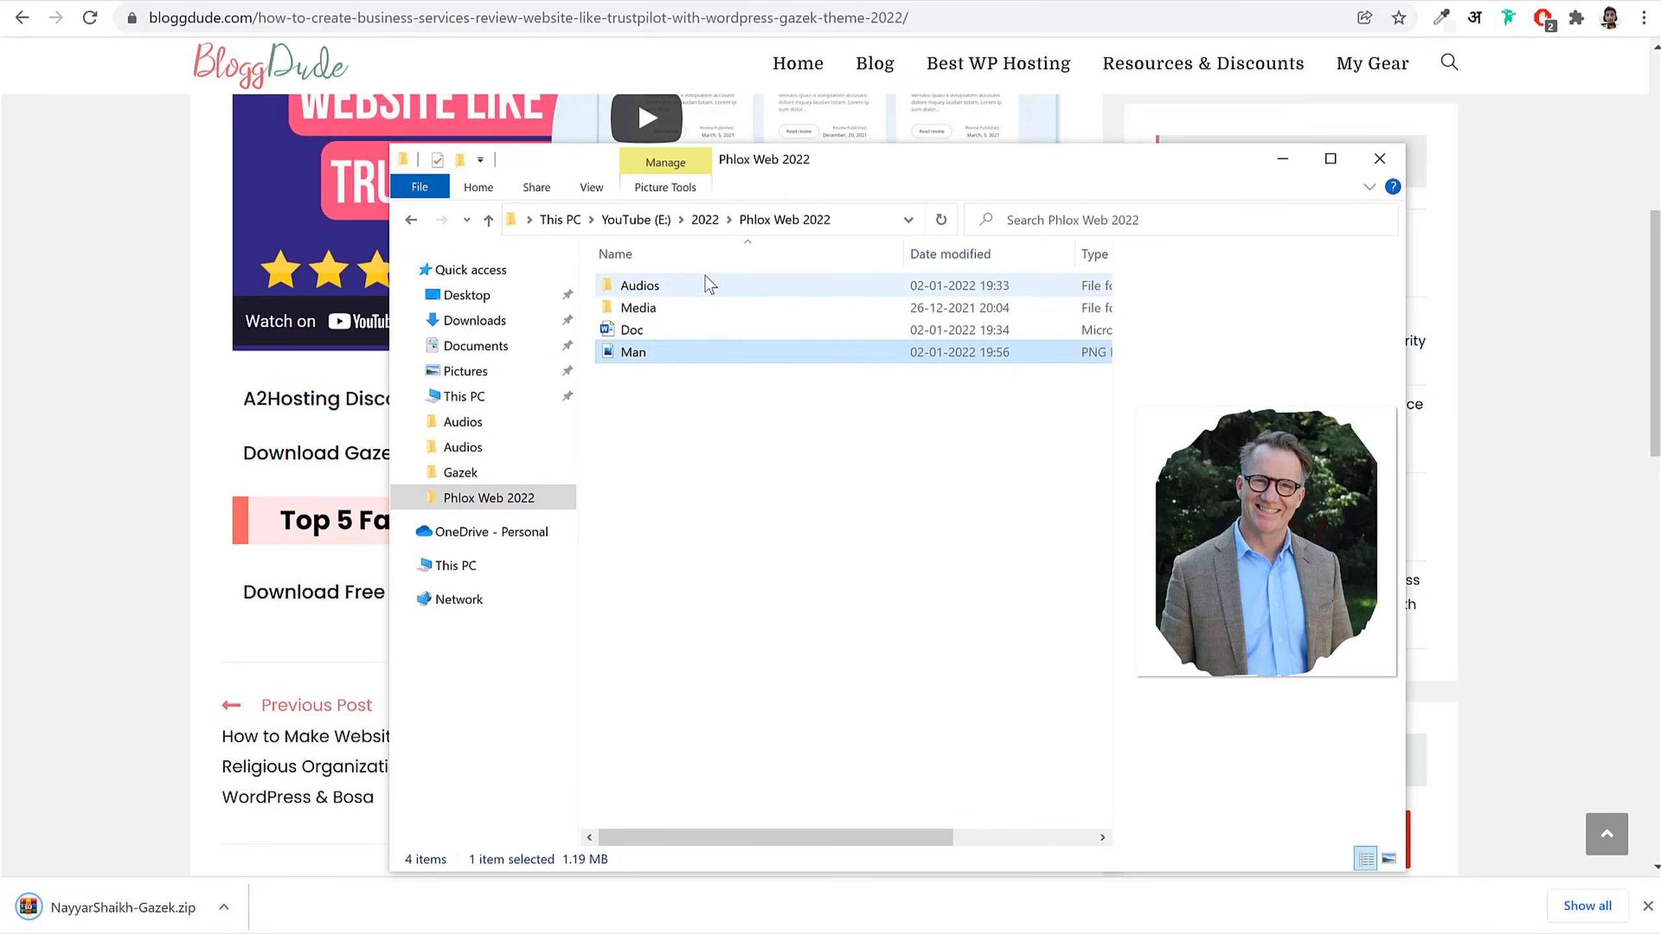
Step: Clear the Man image selection and open the Media folder in Phlox Web 2022
left_click(712, 425)
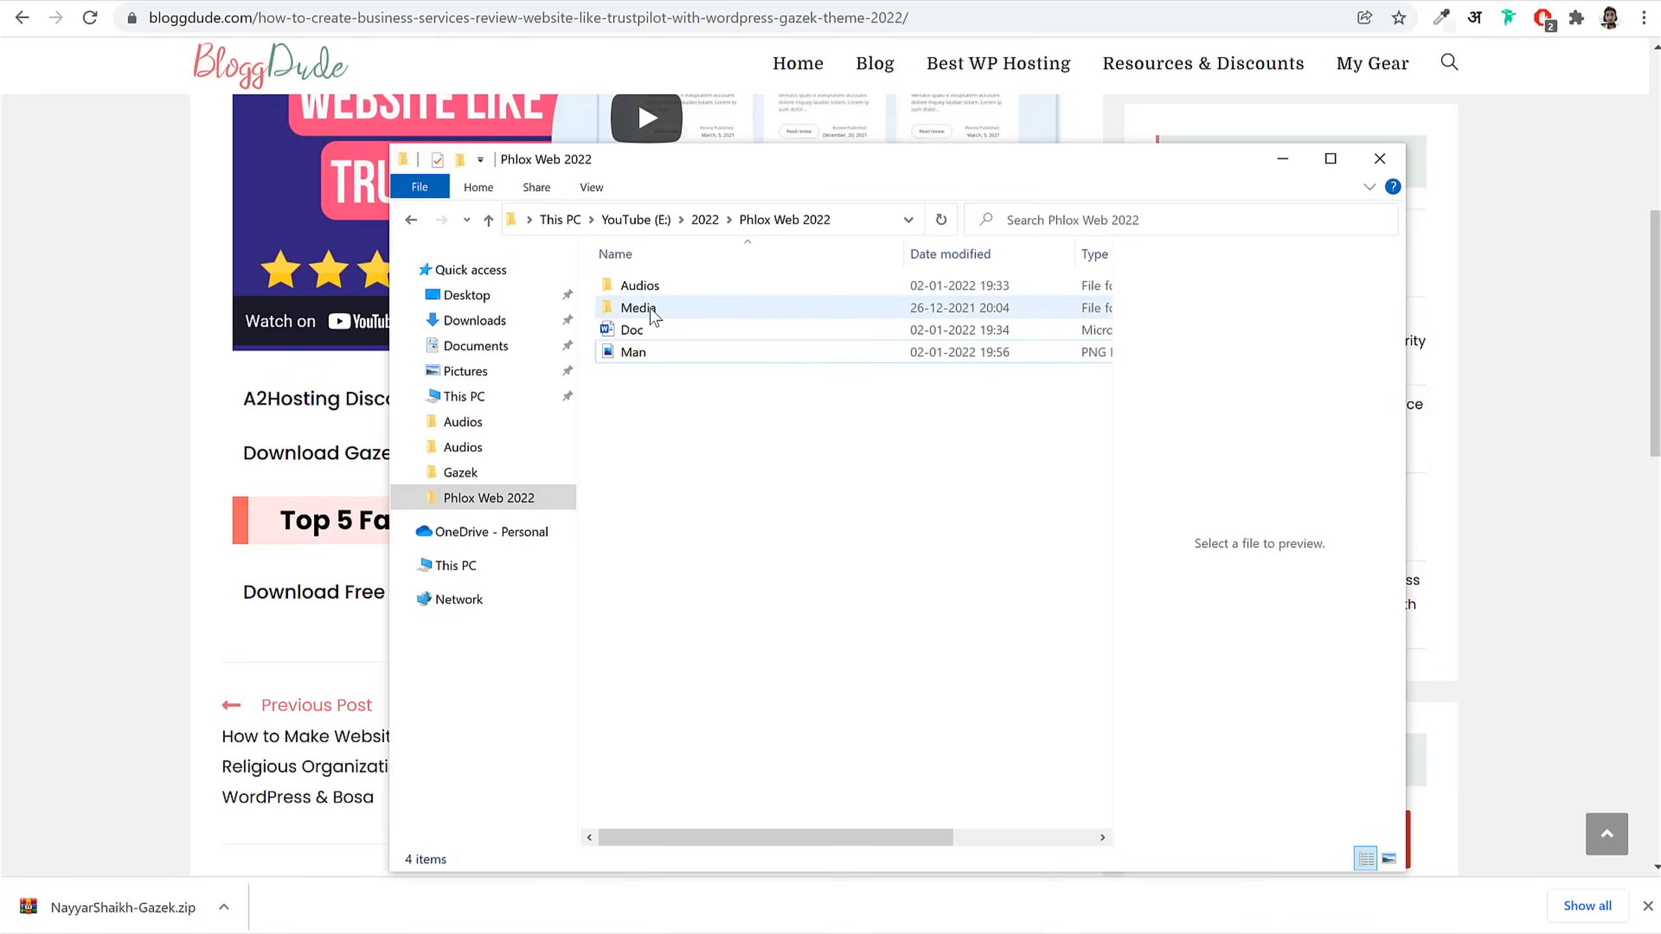
right_click(641, 311)
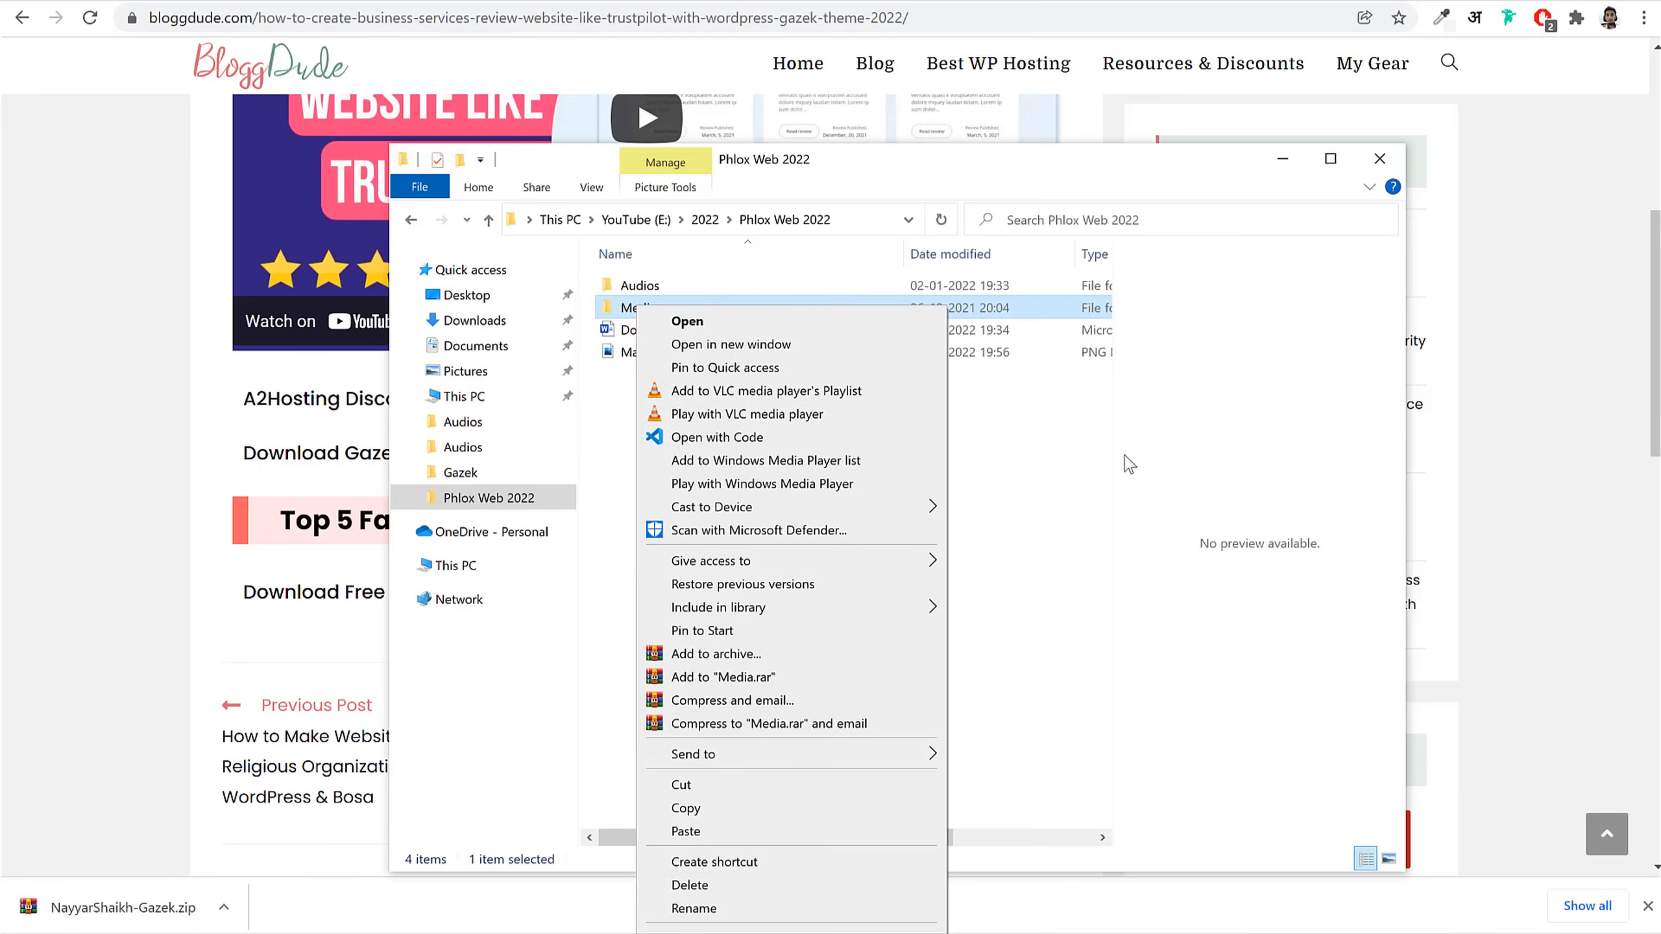
left_click(1041, 453)
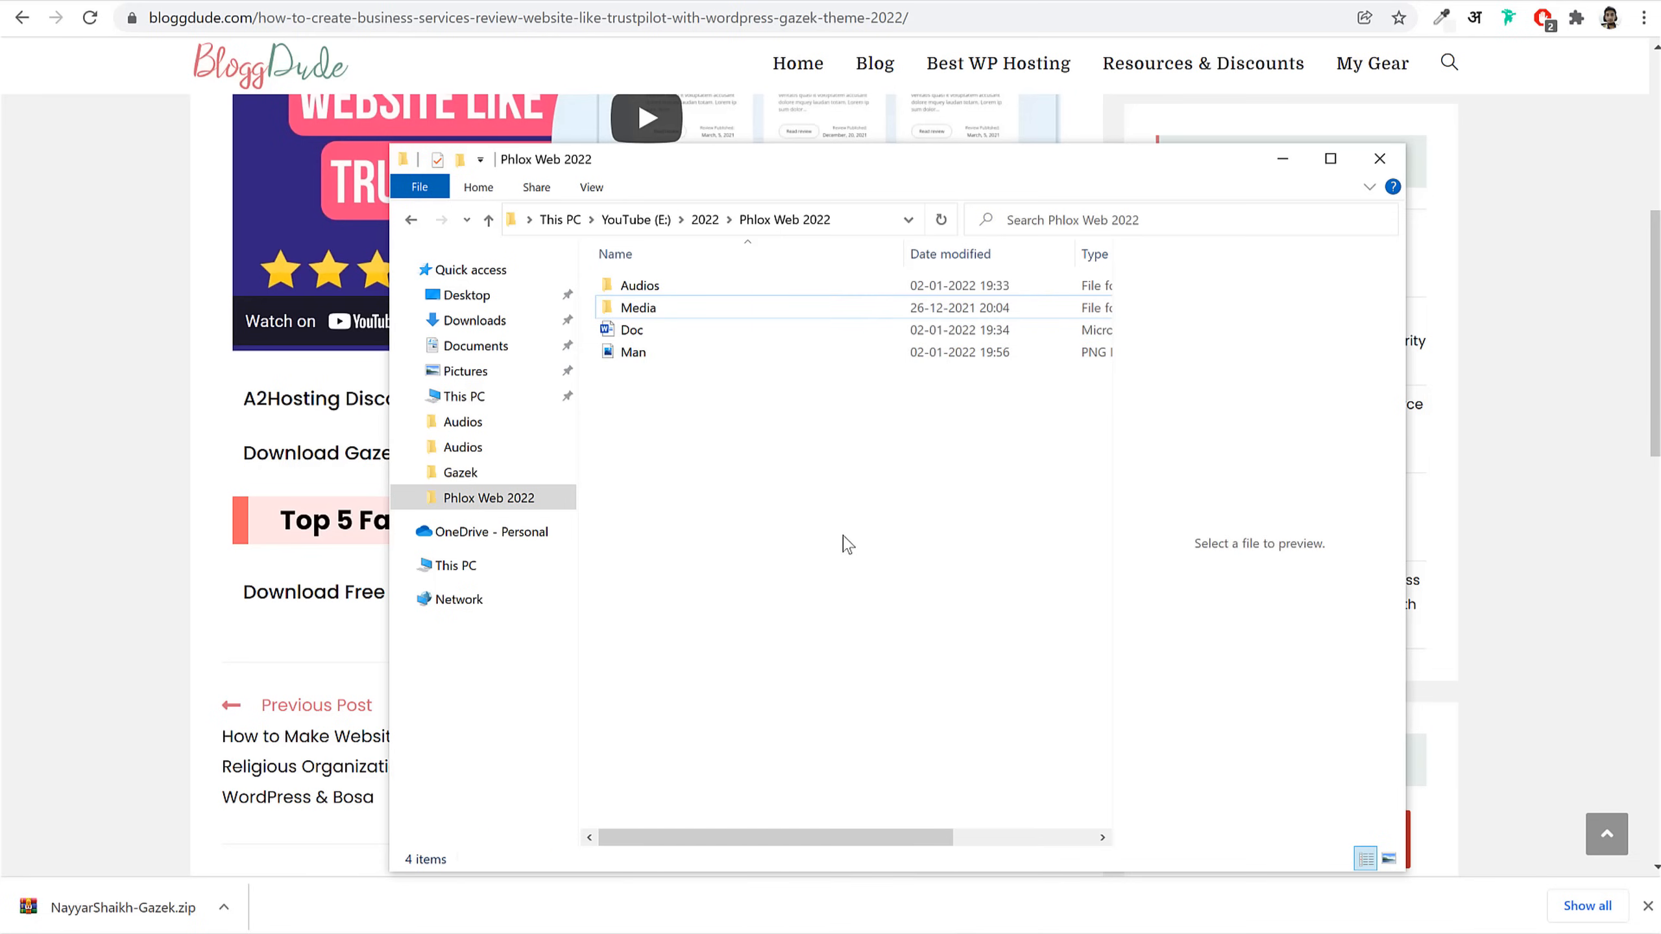
left_click(649, 314)
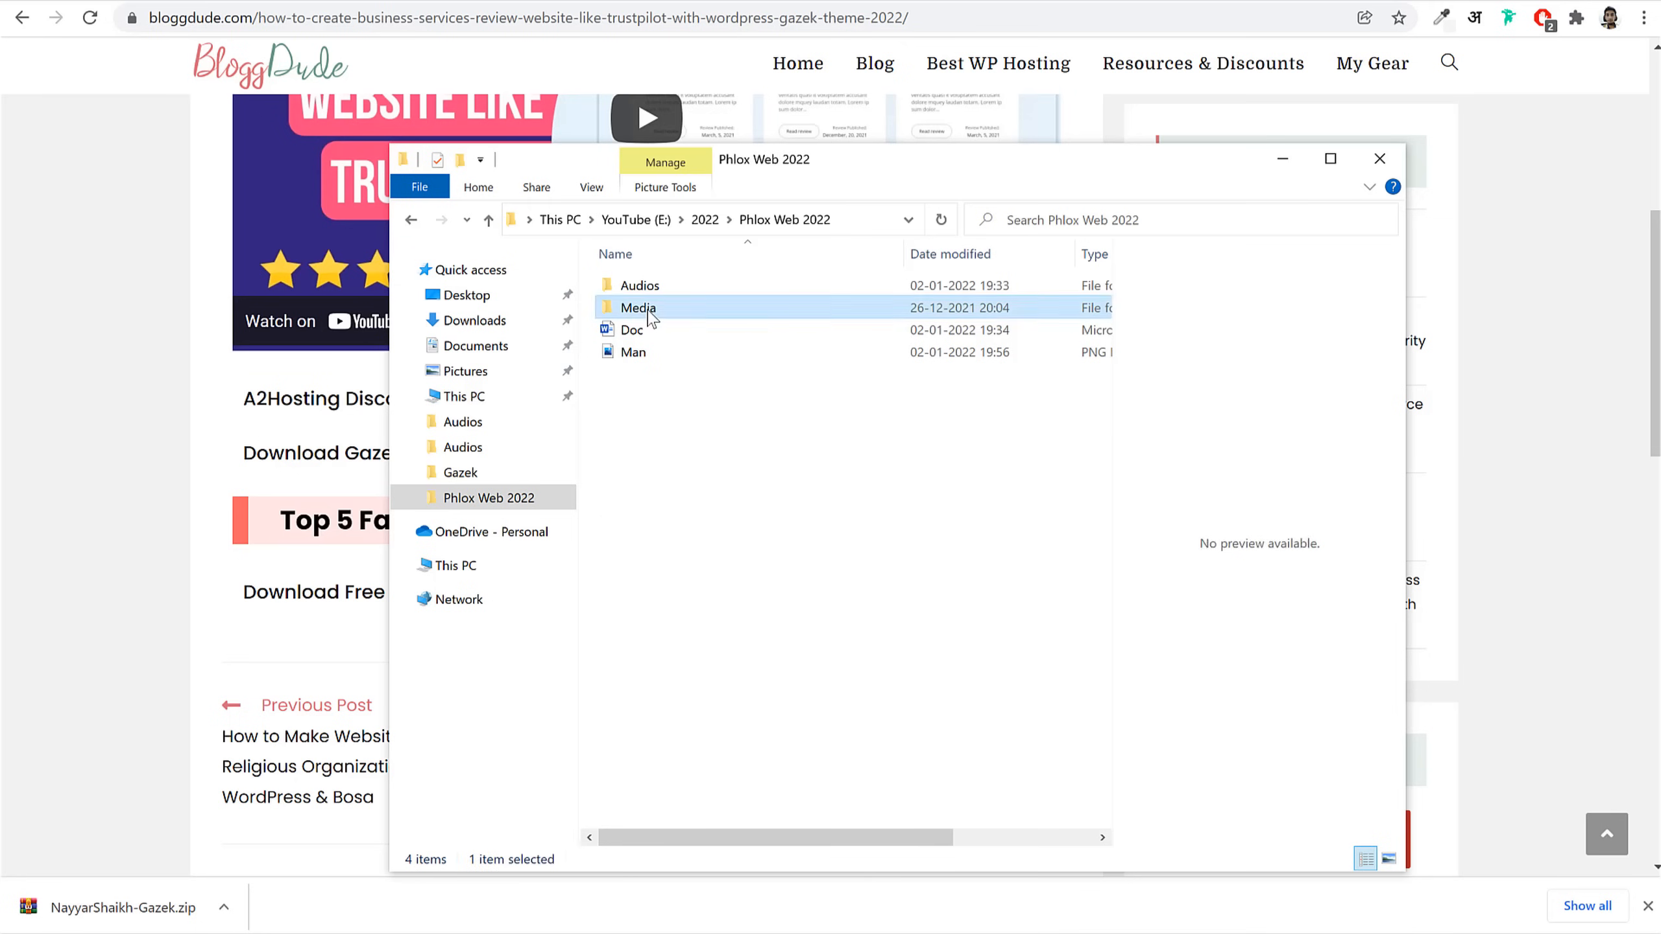
double_click(651, 317)
scroll(849, 458, "down", 1)
Step: Preview the Group-9279 wavy-lines graphic, peek into Pages, then return to browse Media's thumbnails
left_click(726, 681)
scroll(665, 303, "up", 1)
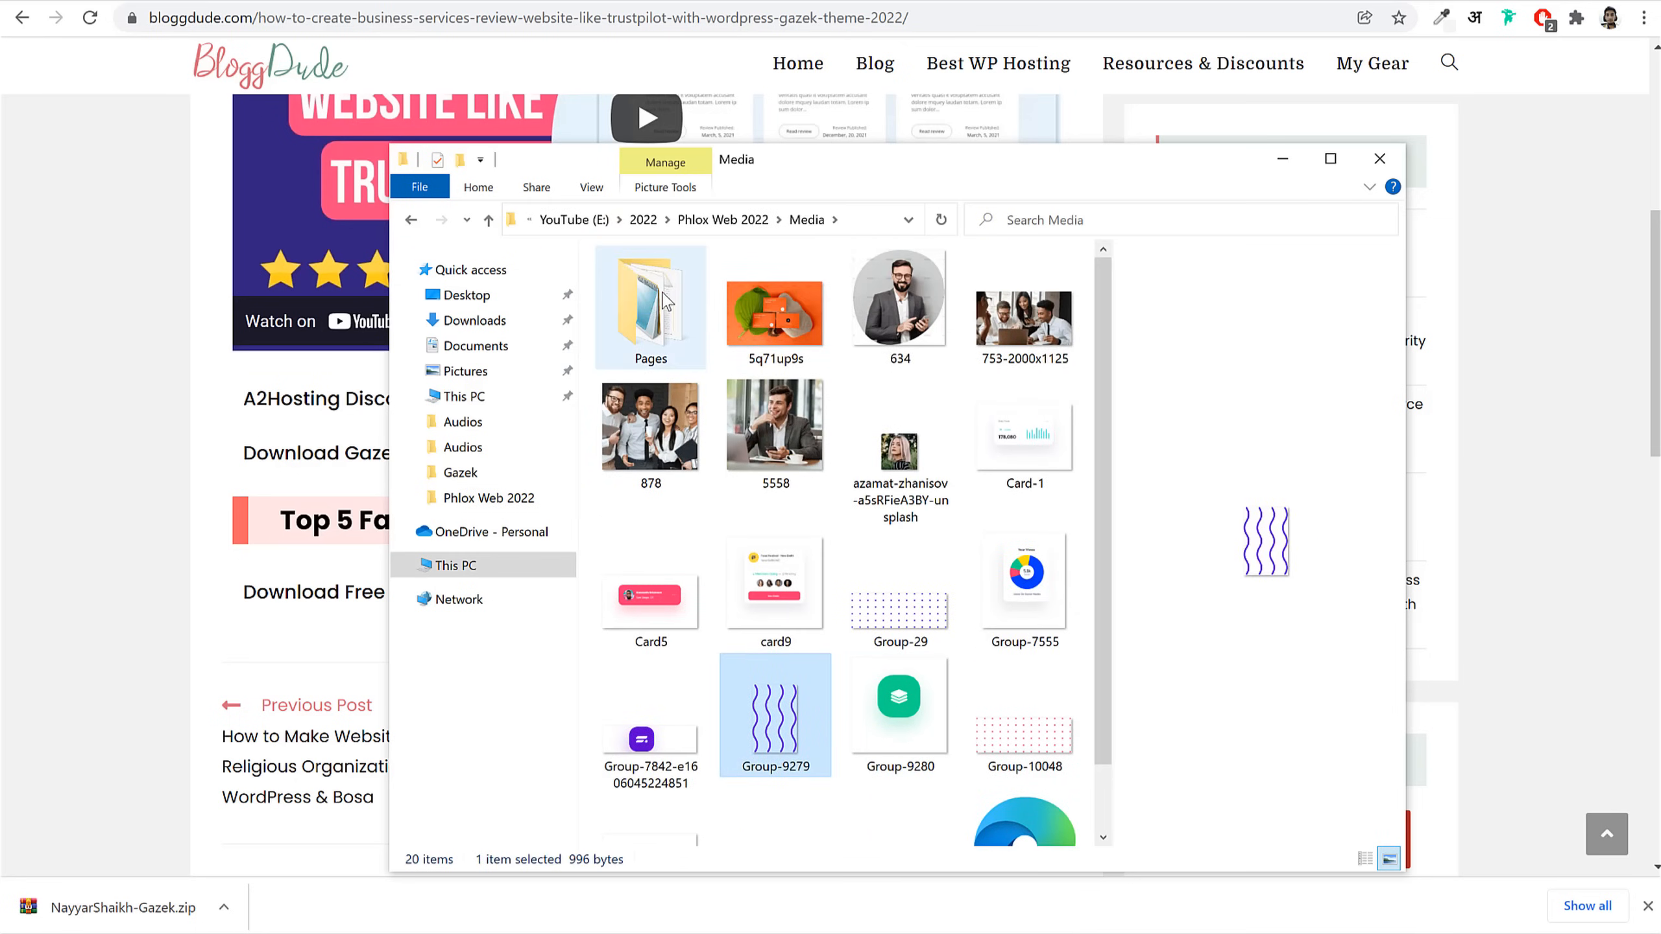
double_click(666, 302)
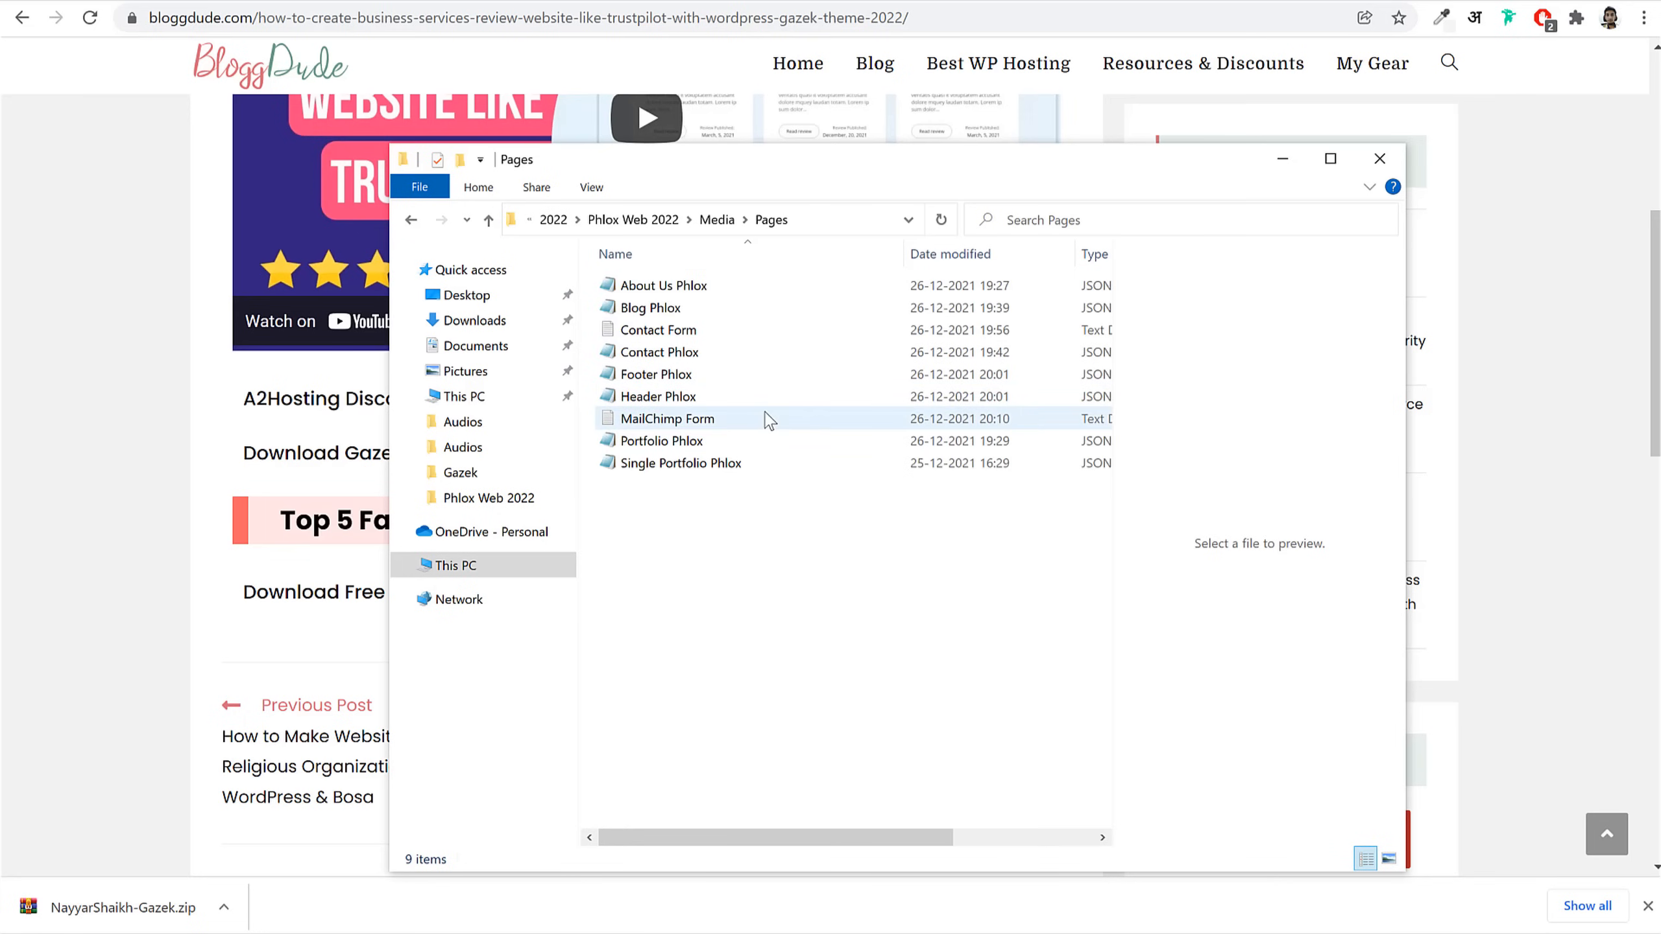
key("alt+Left")
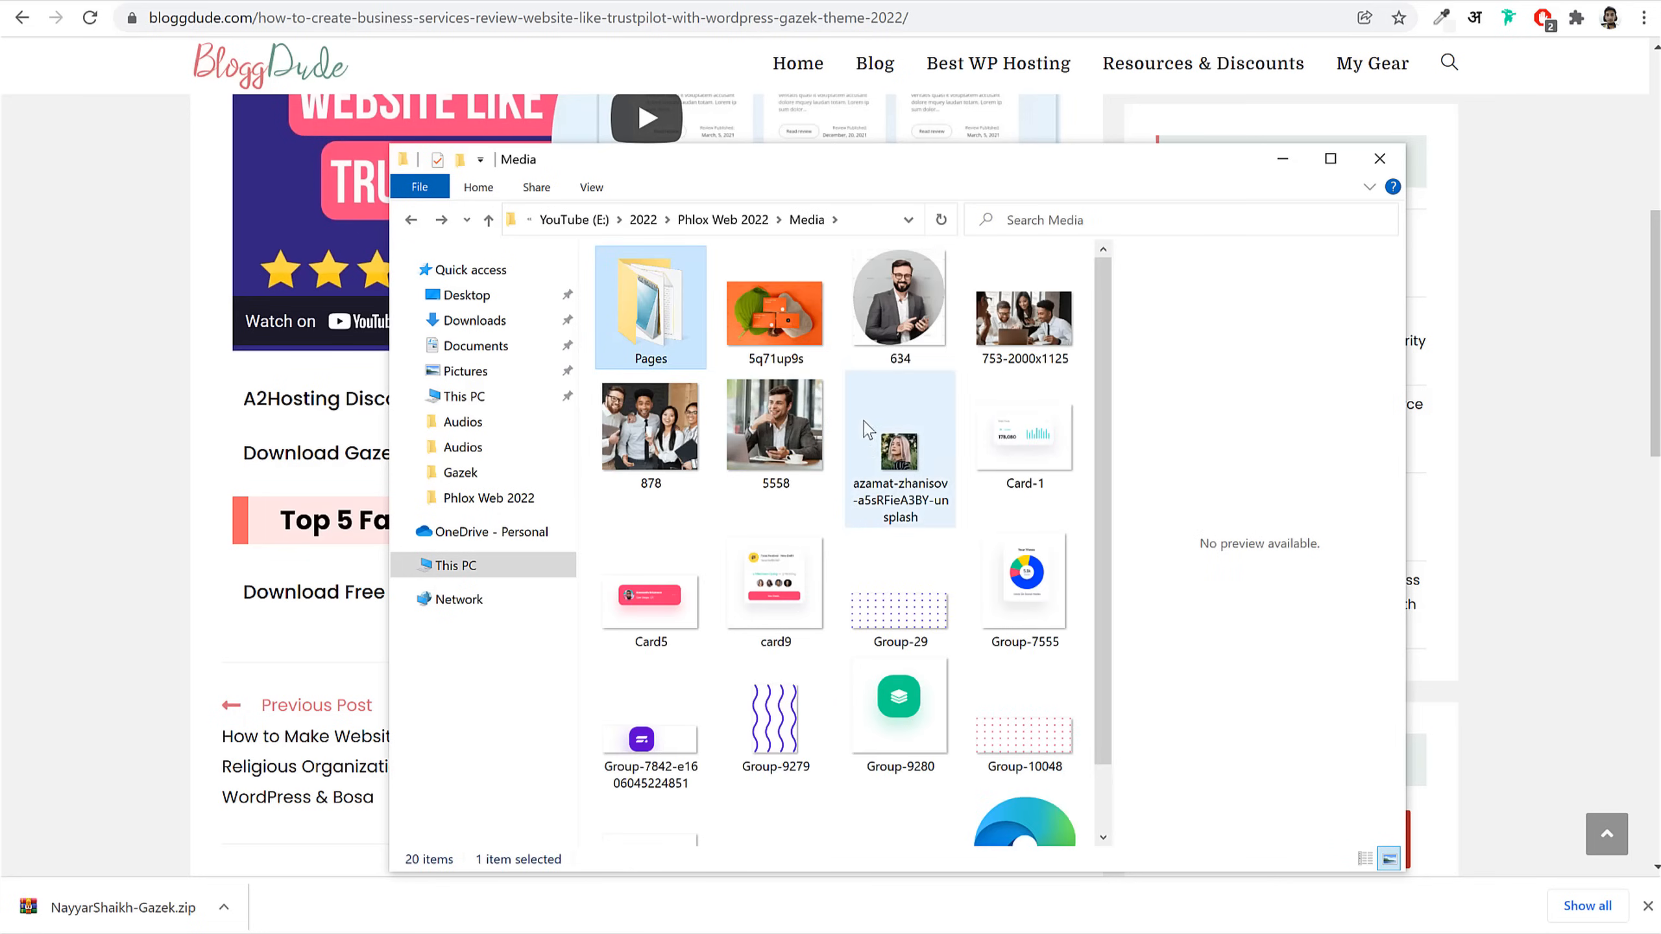
scroll(980, 616, "down", 1)
scroll(1007, 575, "up", 1)
scroll(921, 521, "down", 1)
scroll(921, 521, "up", 1)
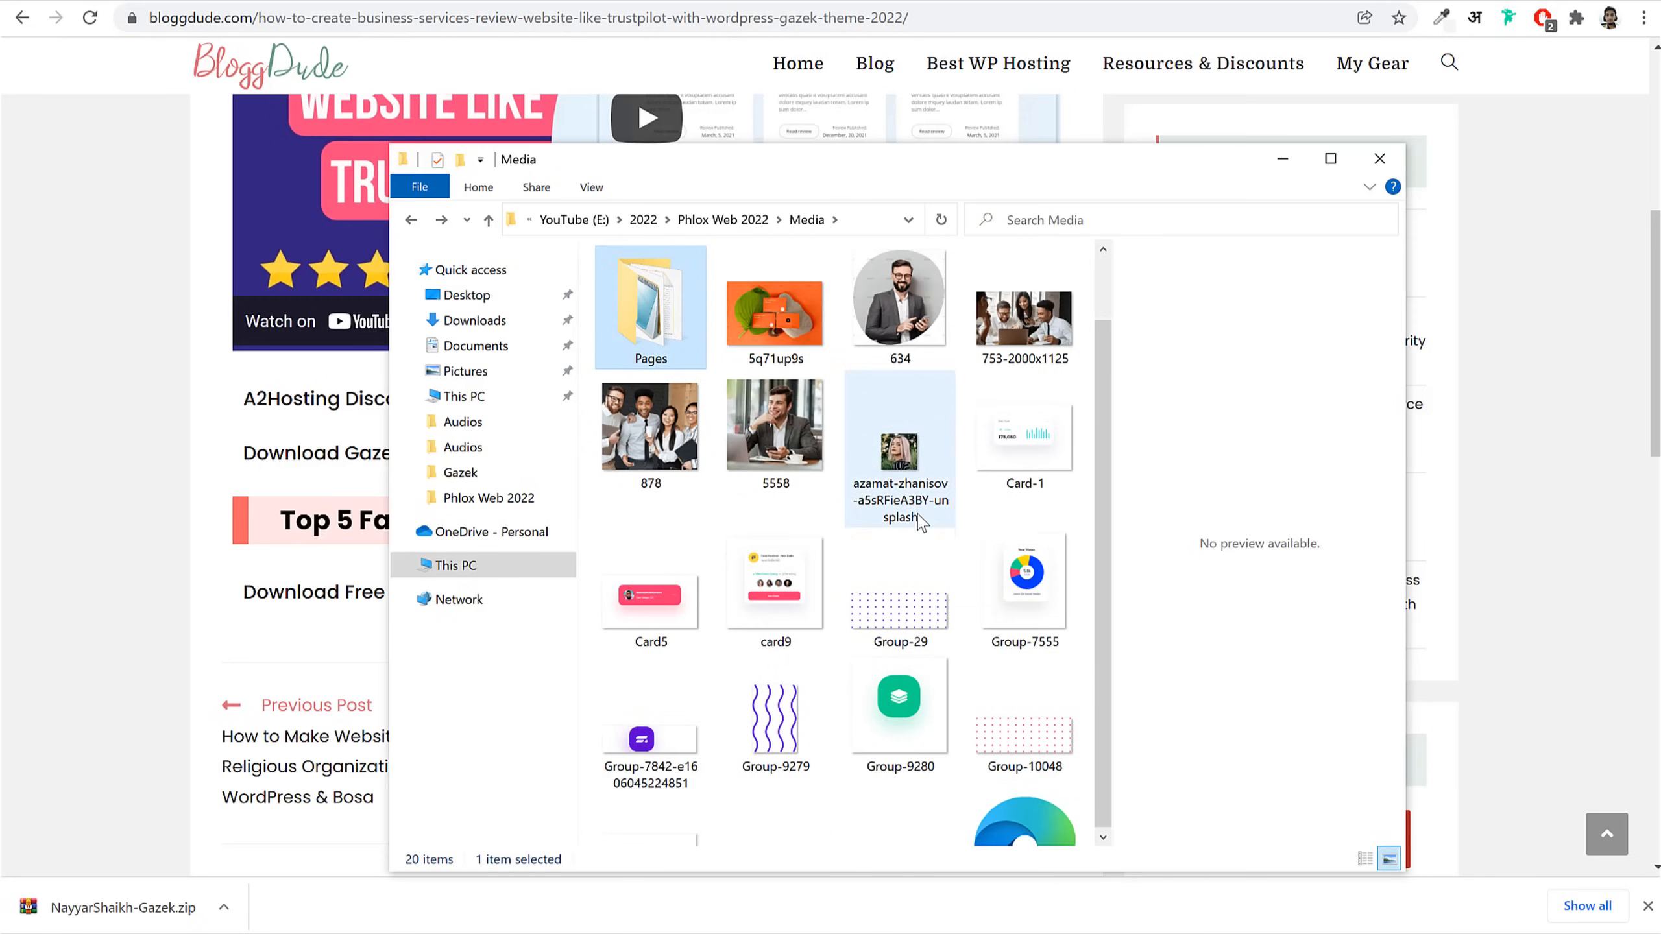
left_click(1080, 518)
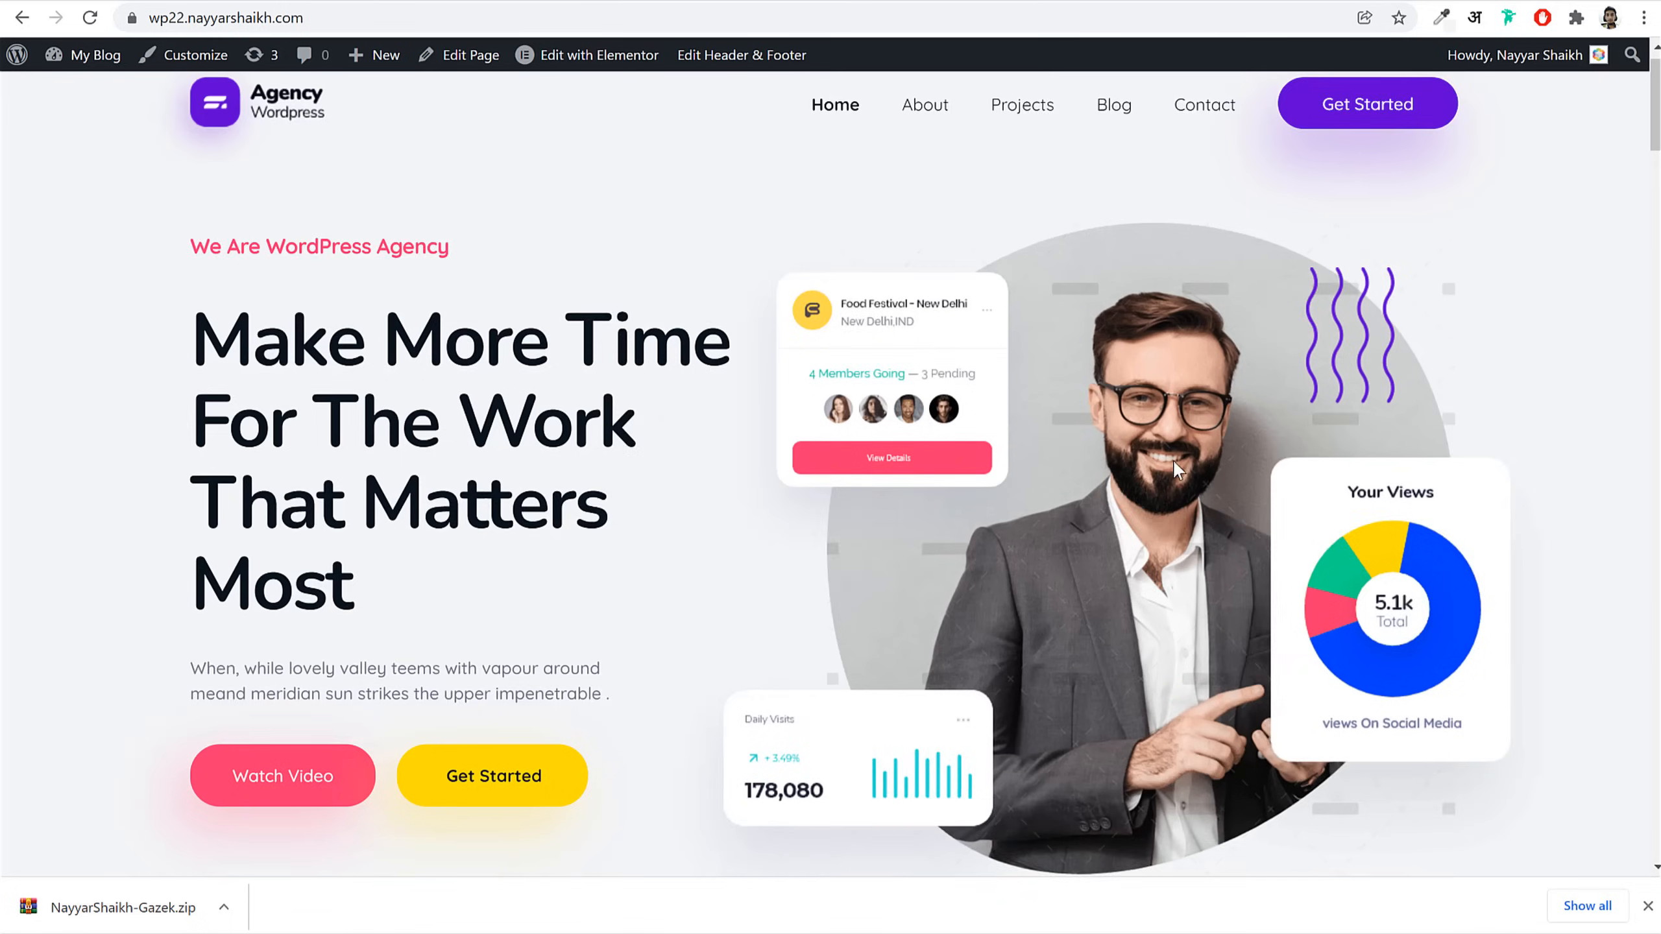
Step: Search 'adva' and drop an Advanced Image widget into the hero's right column, opening its image chooser
scroll(1173, 459, "down", 3)
scroll(1176, 322, "up", 2)
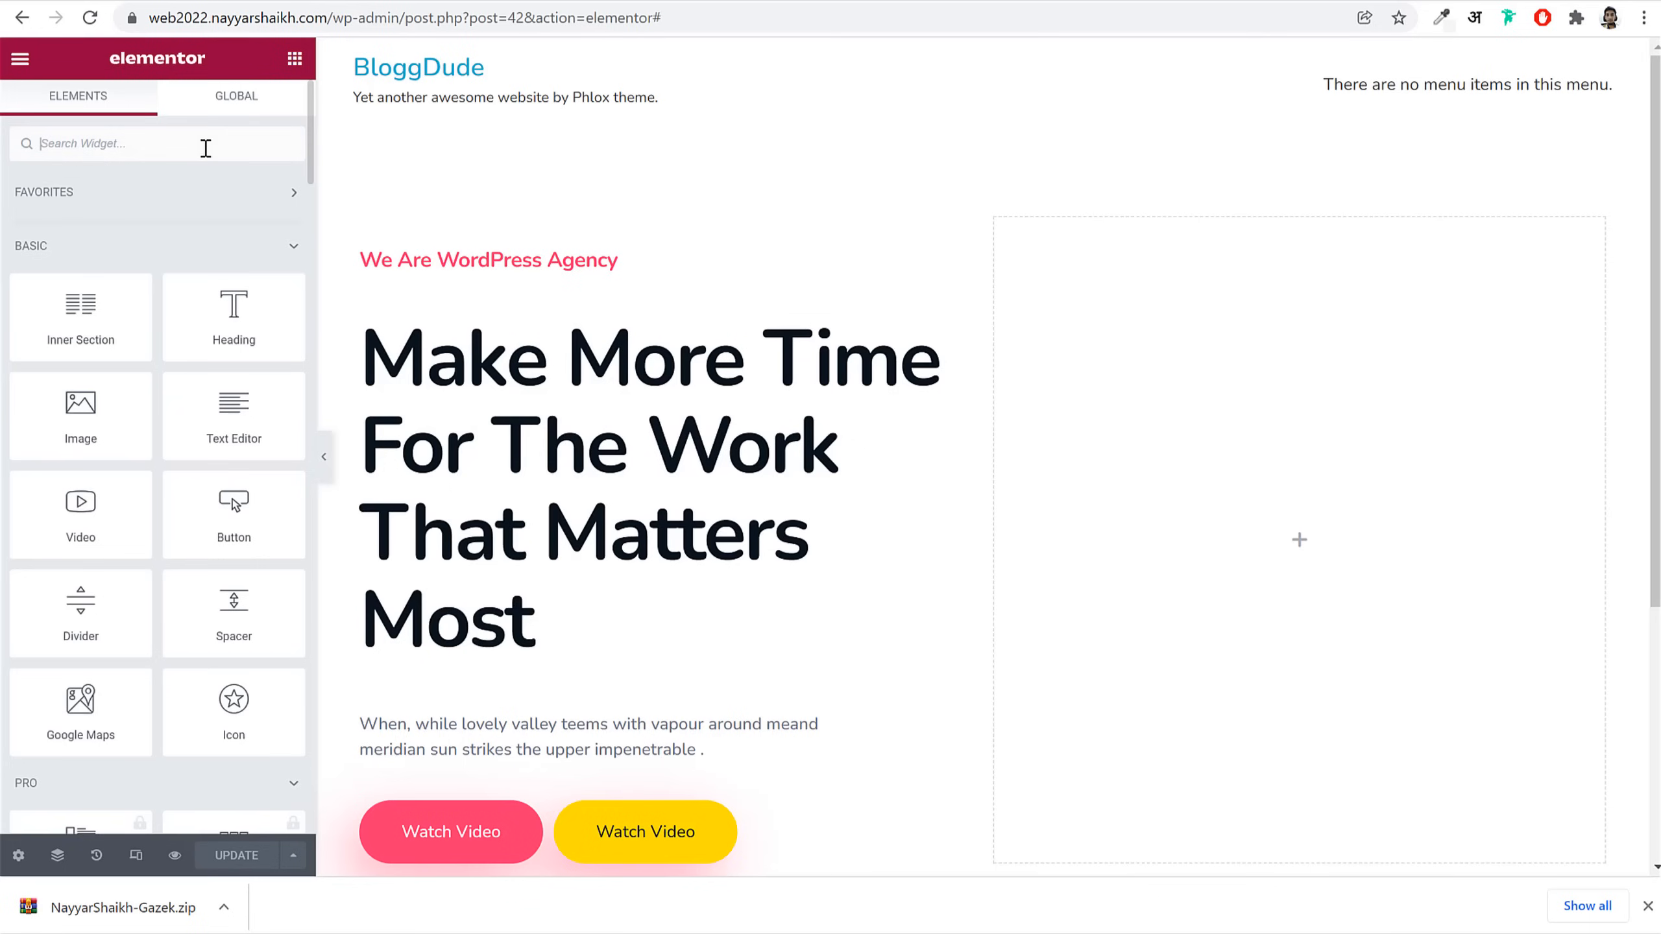
left_click(205, 148)
type("adva")
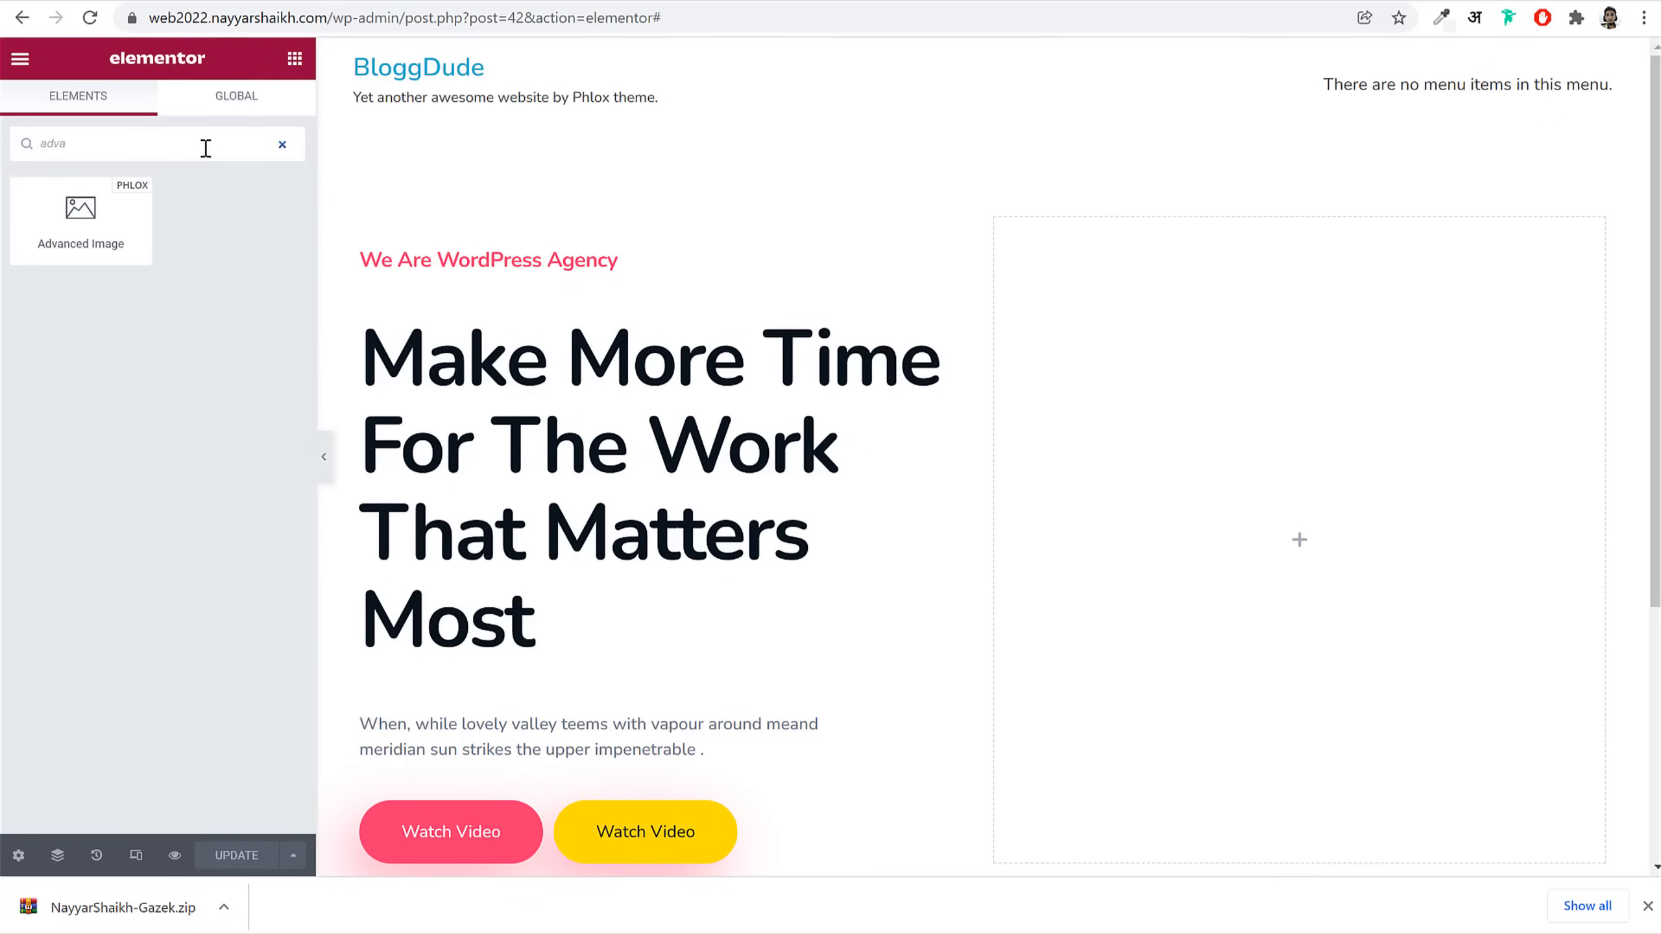
left_click_drag(80, 219, 1272, 419)
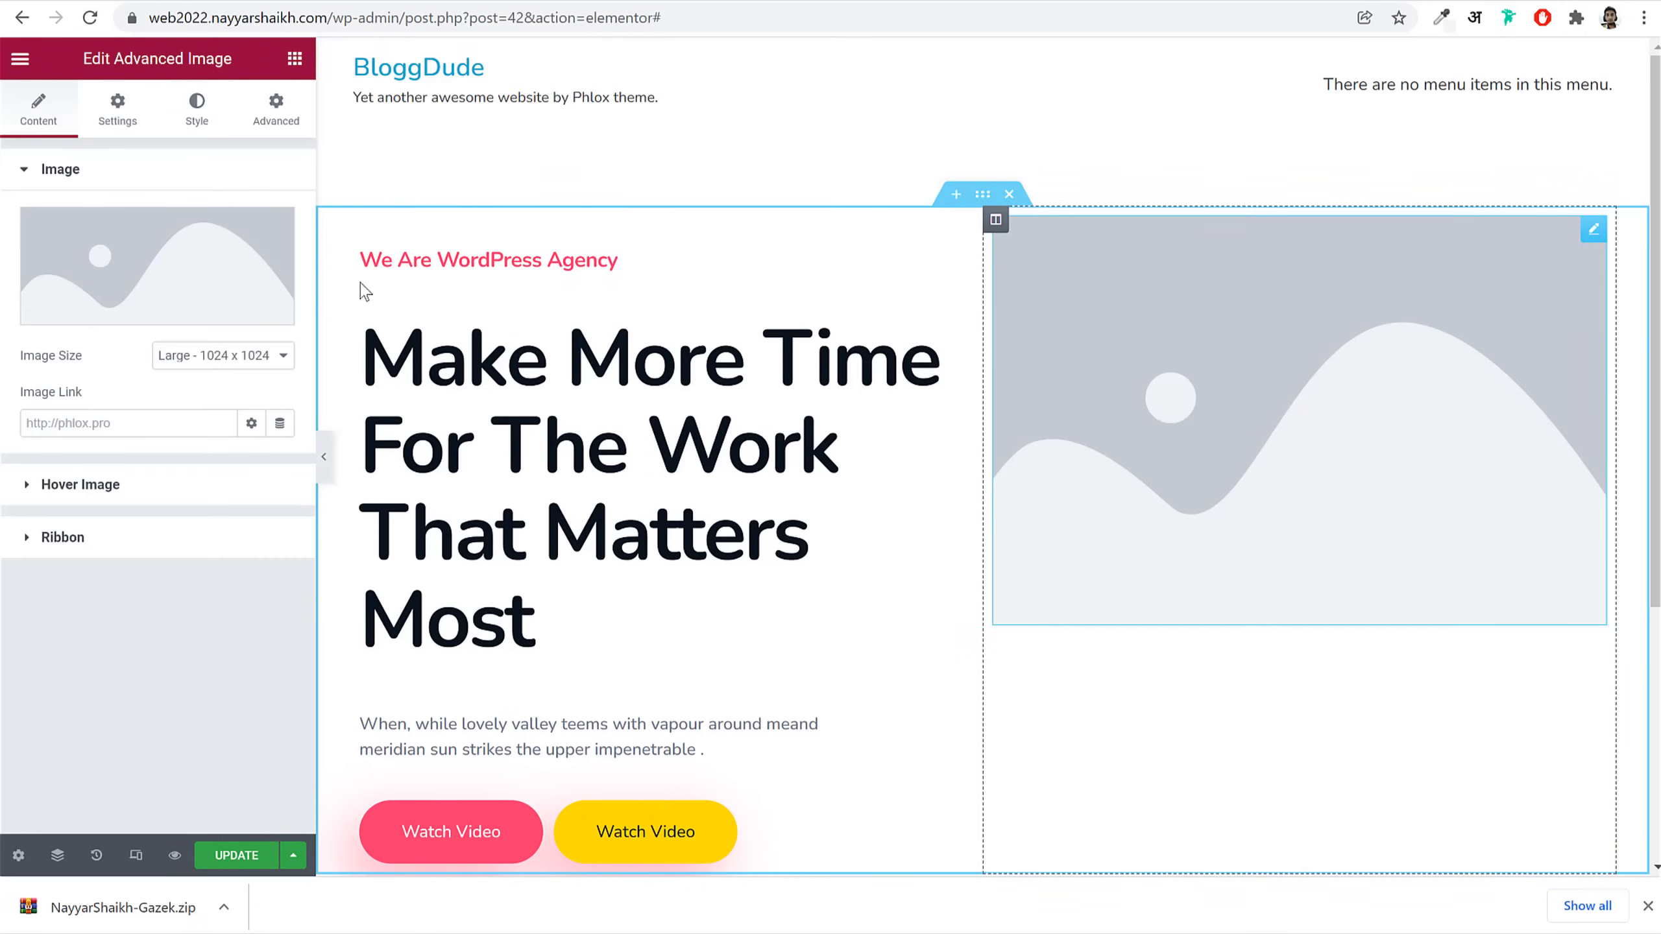
left_click(135, 266)
Step: Upload the Media folder images (excluding Pages) and insert the bearded man portrait 634.png
left_click(981, 468)
double_click(268, 127)
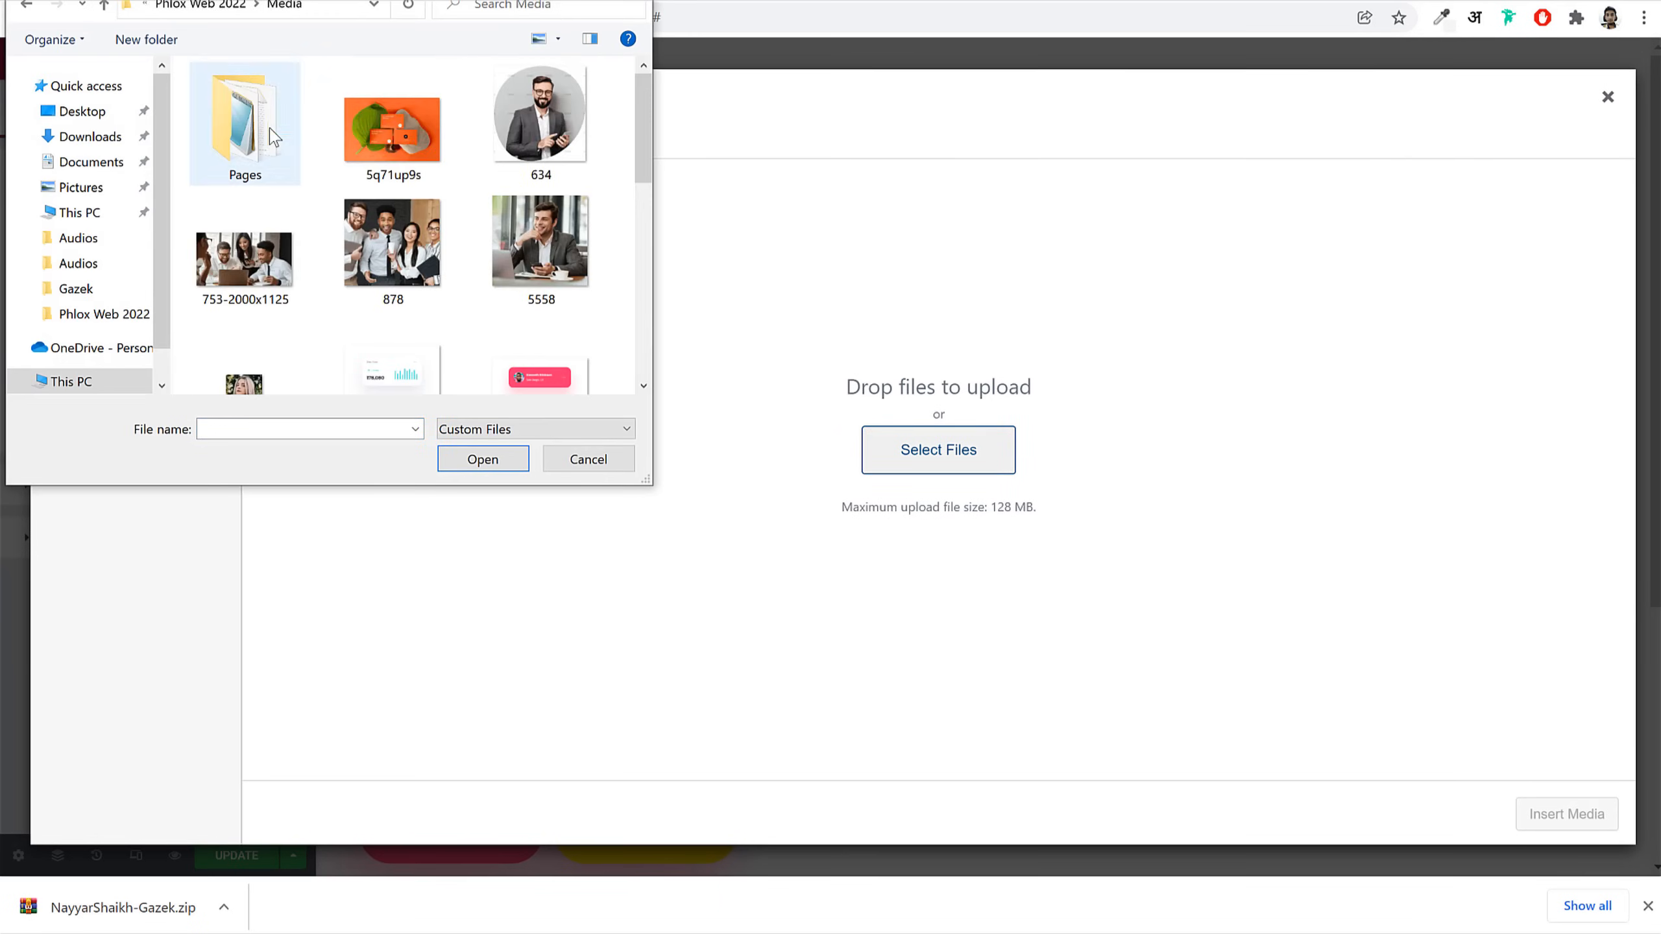
key("ctrl+a")
left_click(244, 141, "ctrl")
scroll(565, 319, "down", 8)
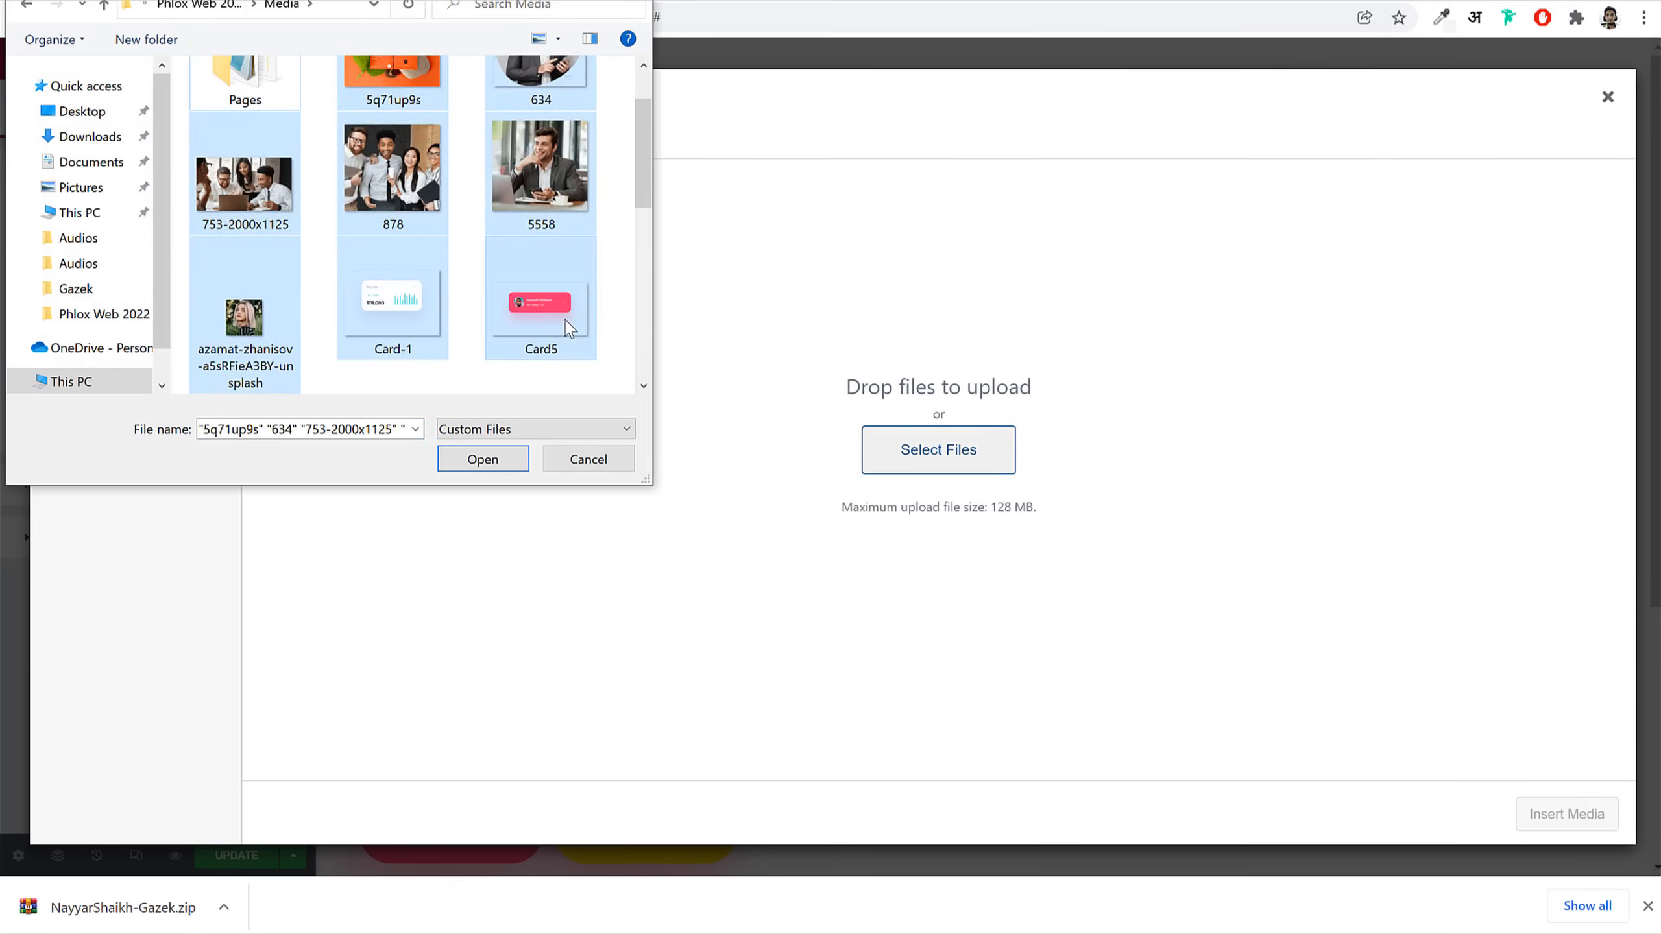
scroll(444, 298, "up", 8)
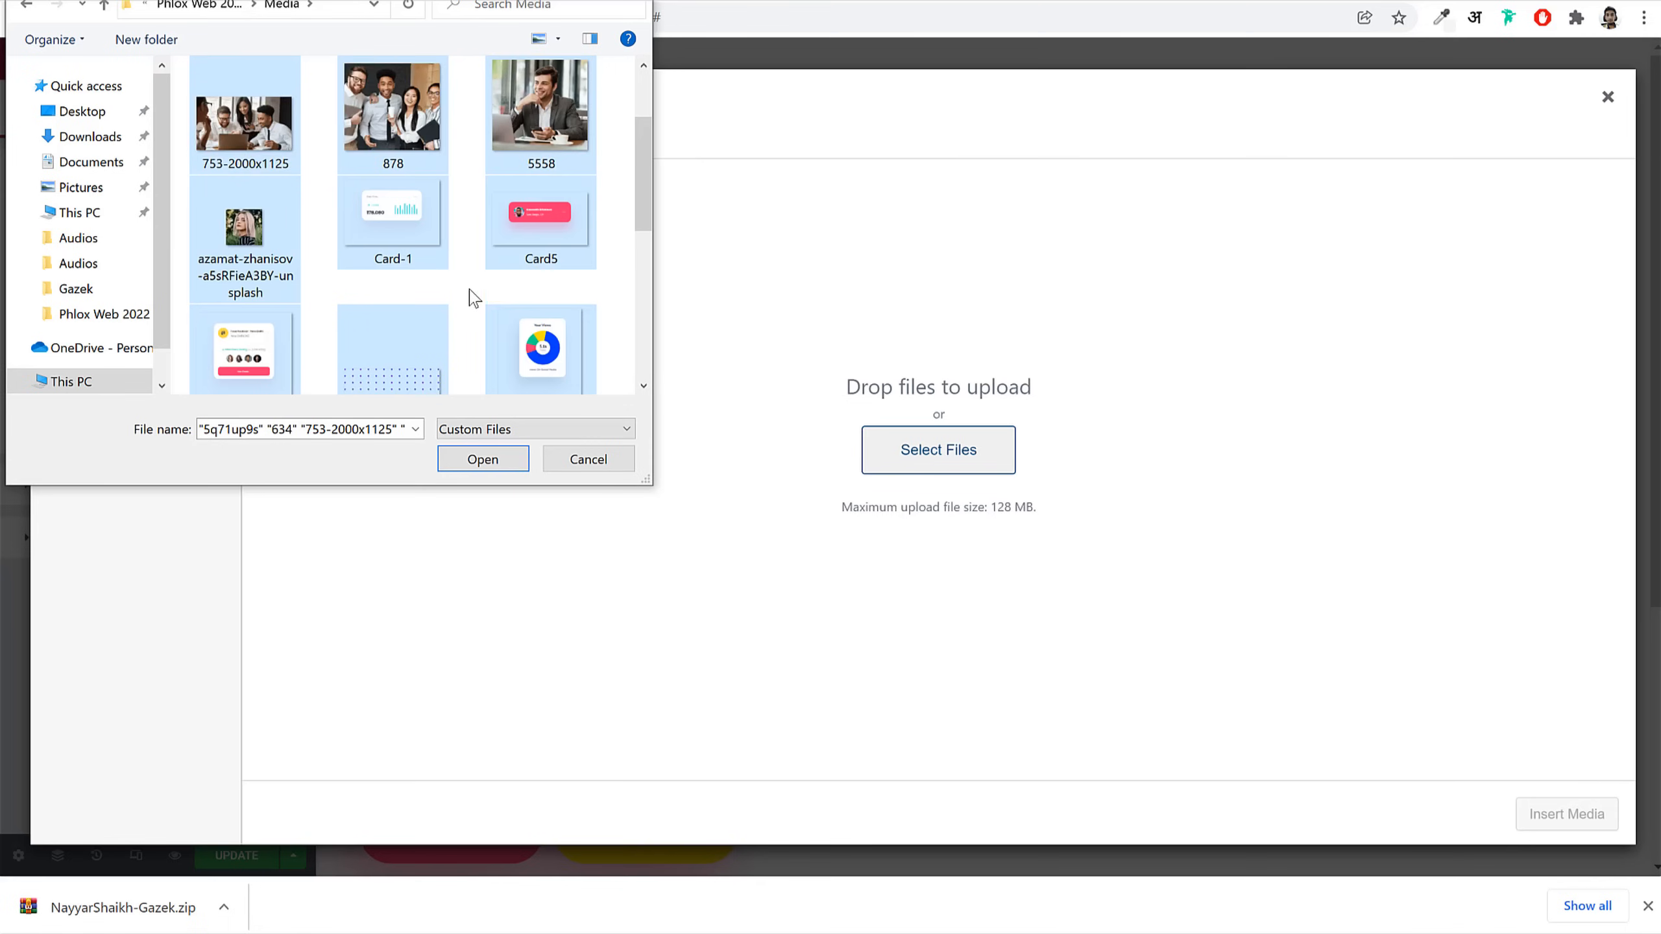
left_click(482, 459)
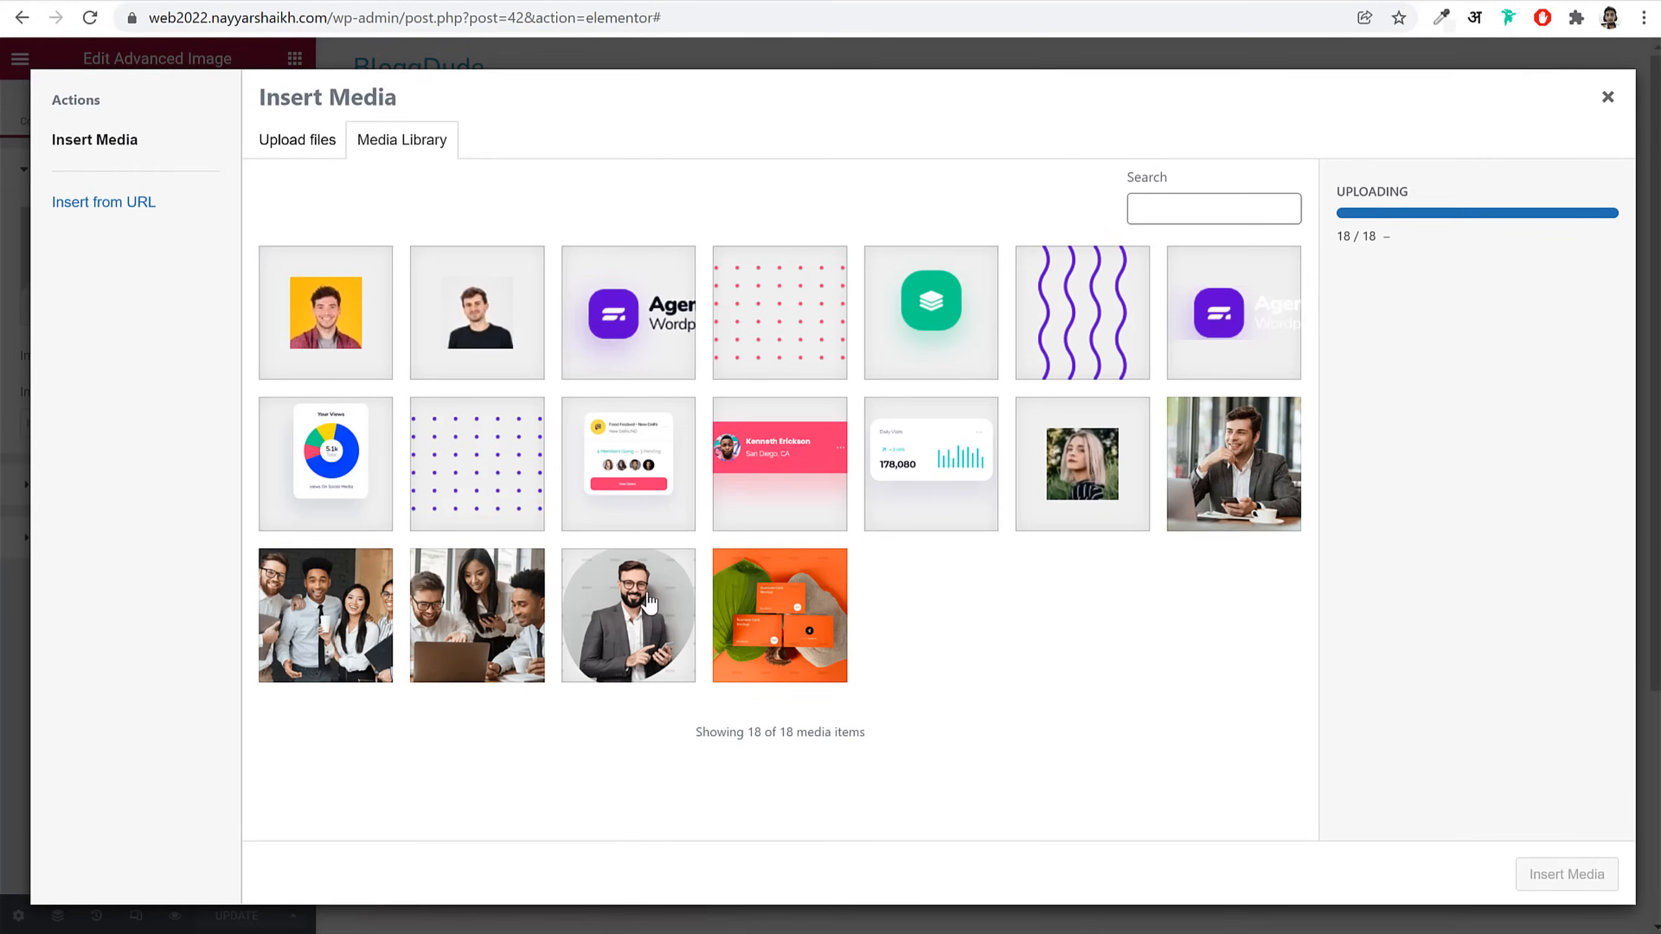
left_click(649, 601)
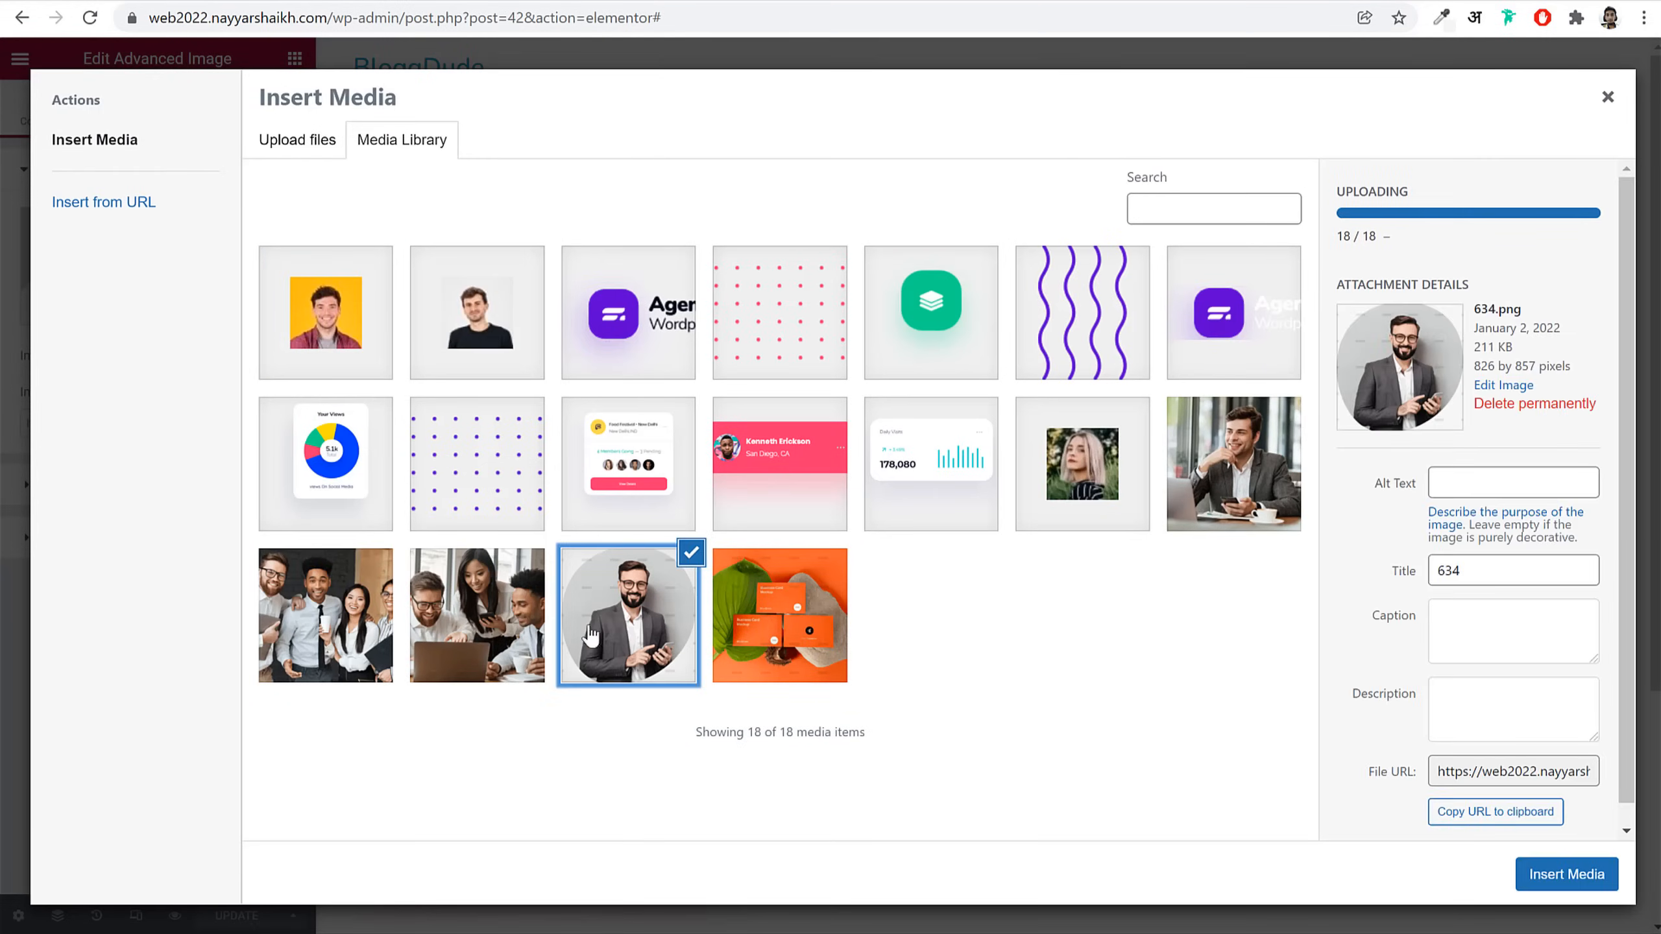
left_click(1591, 872)
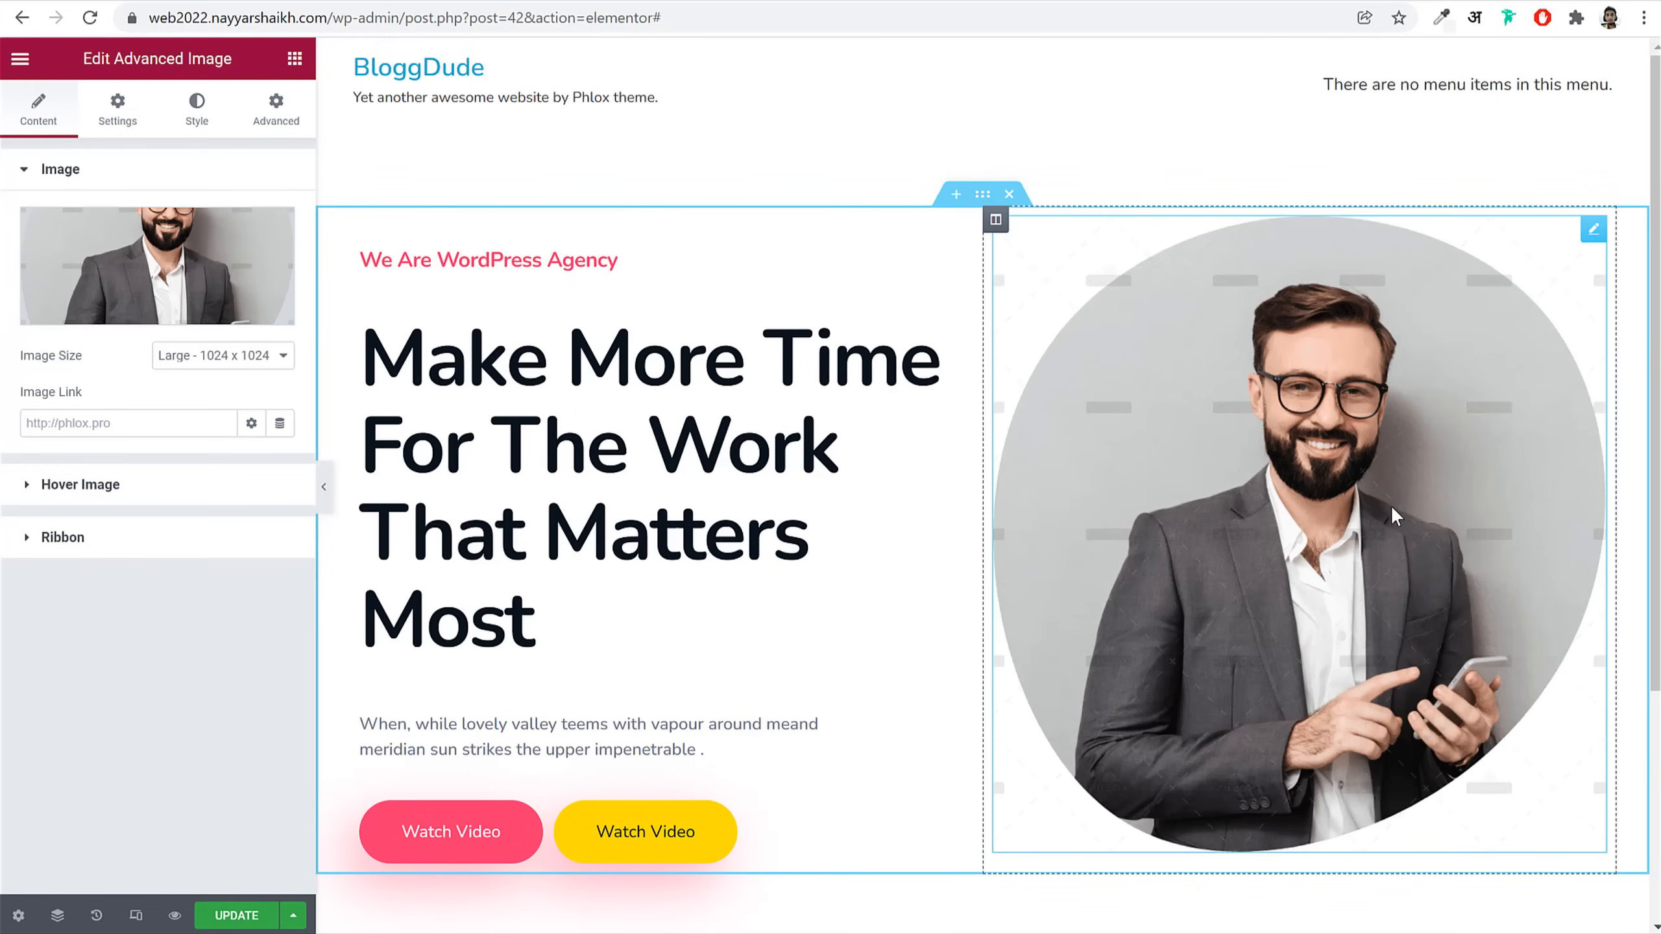
Step: Switch the portrait's Image Size to Thumbnail - 150 x 150, then back to Full
left_click(273, 359)
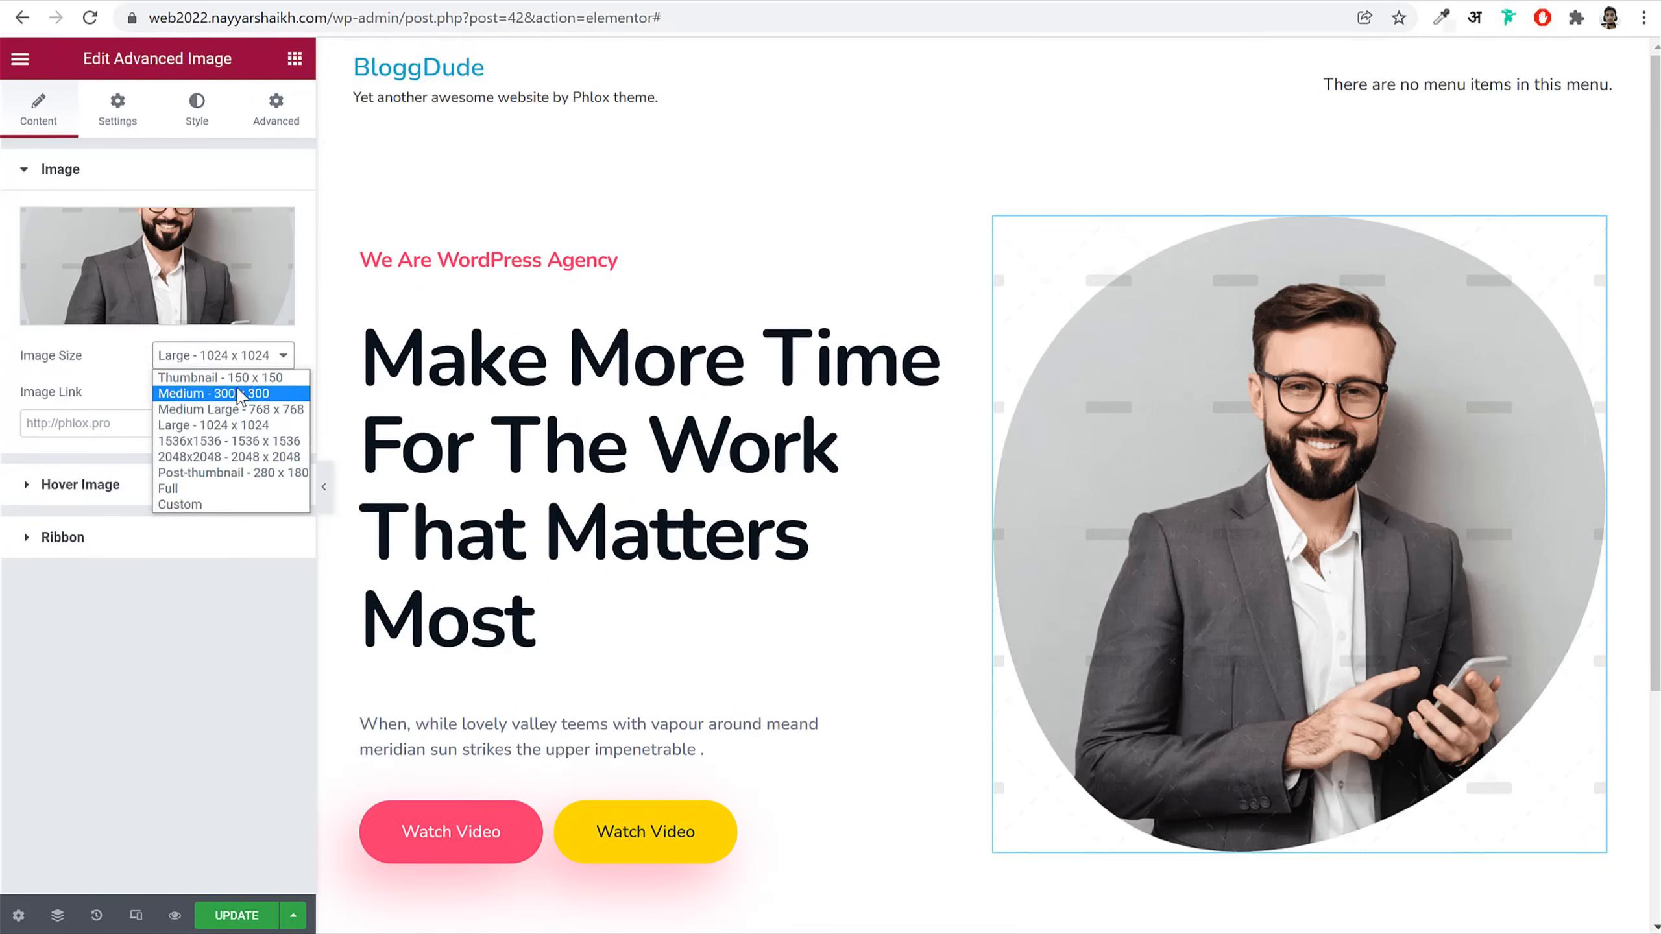
left_click(247, 380)
left_click(247, 369)
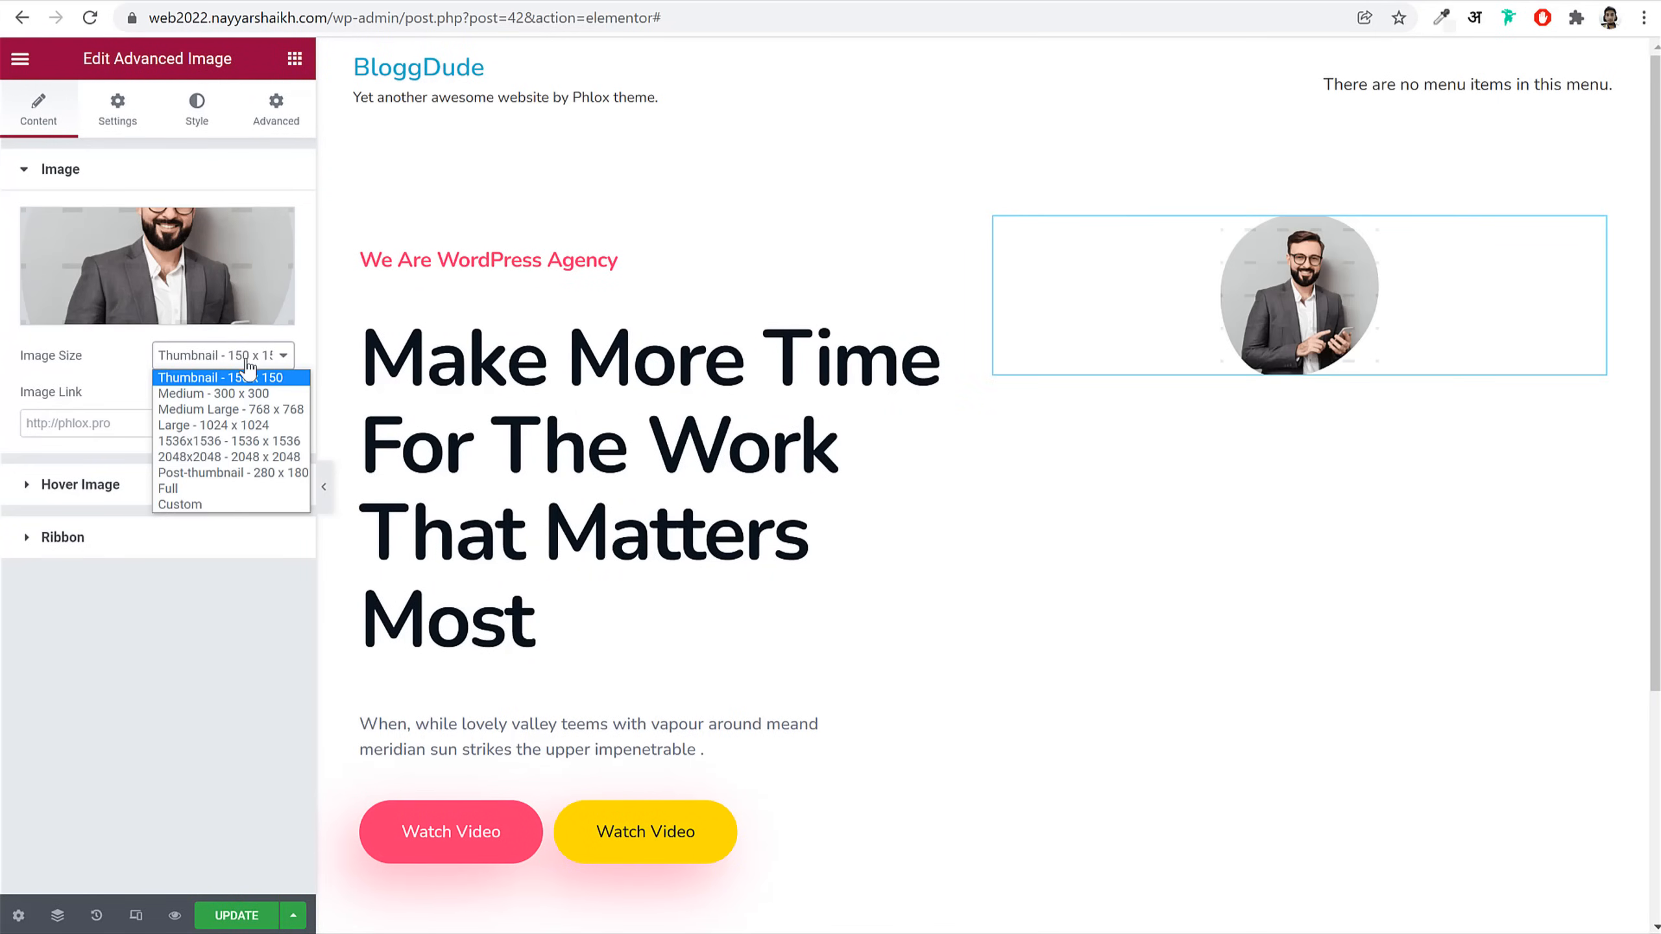
left_click(244, 483)
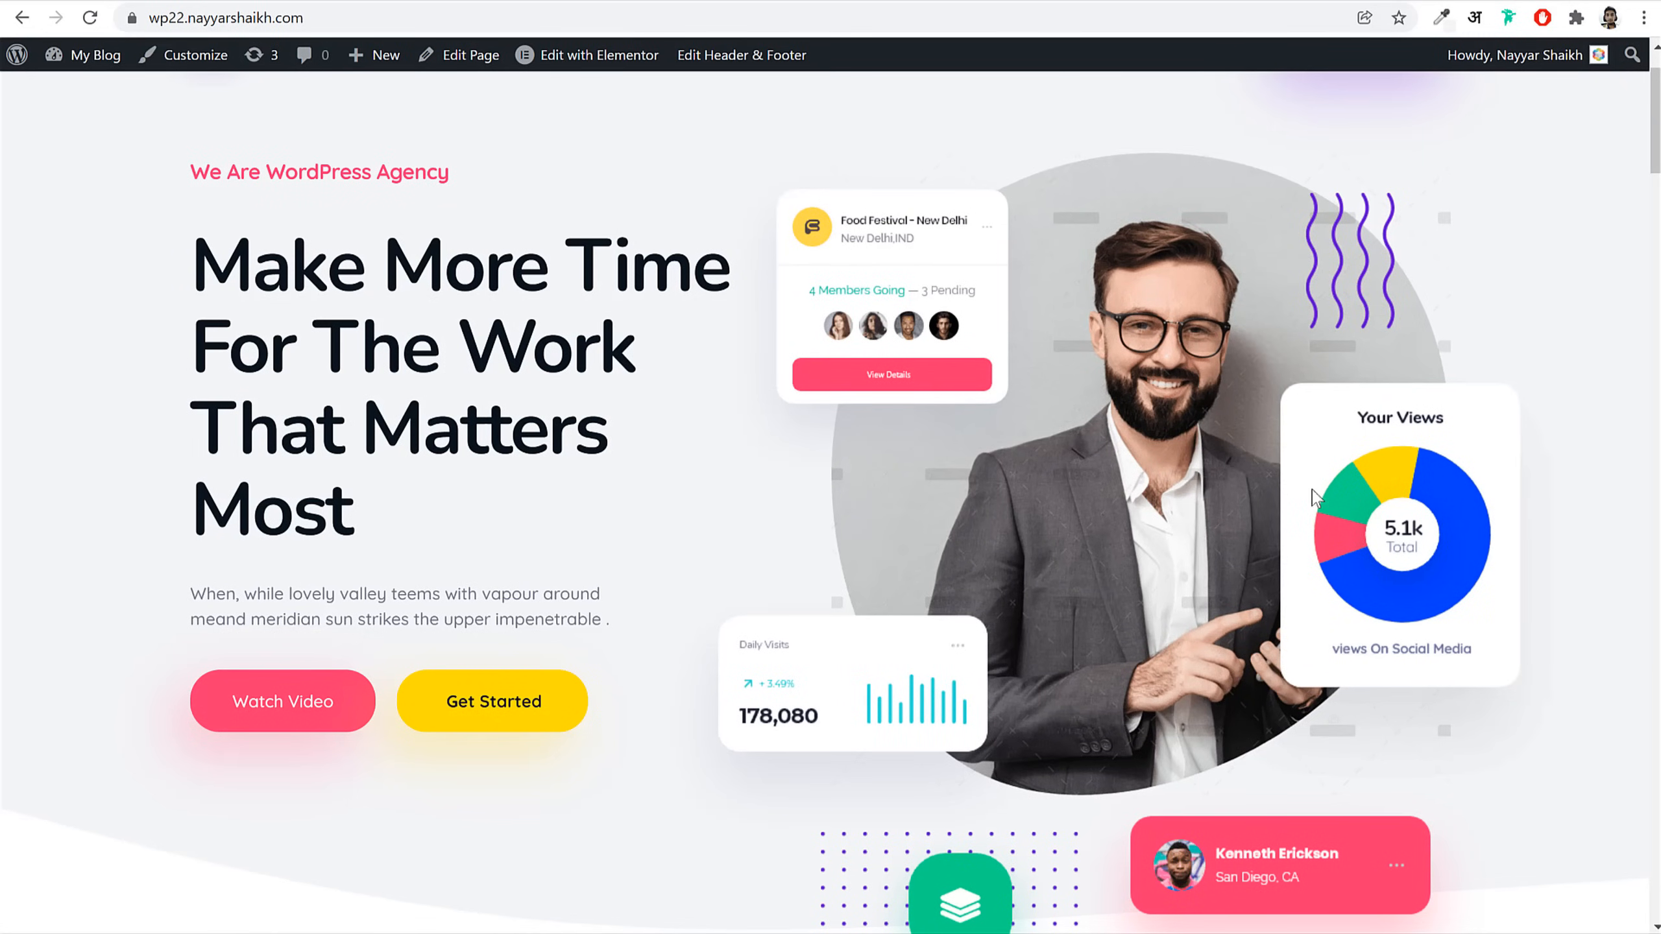
Step: Capture an area screenshot of the purple Digital Agency card and save it as Screenshot_2
scroll(898, 612, "down", 10)
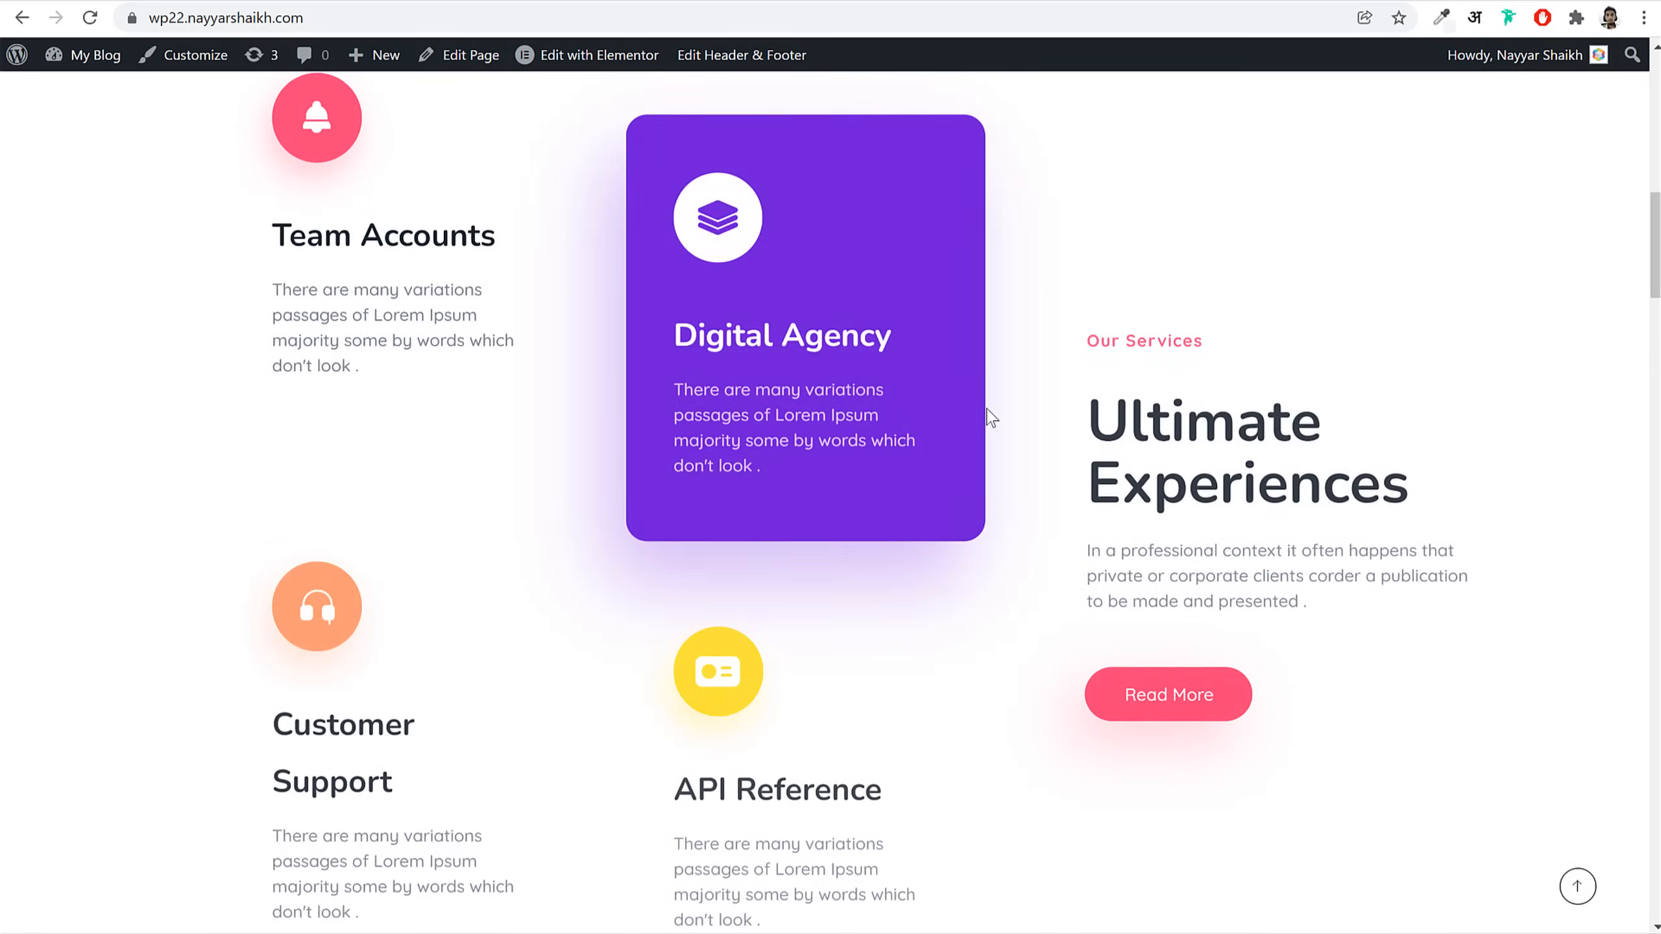
scroll(1001, 444, "up", 5)
scroll(1001, 442, "up", 5)
scroll(1001, 449, "down", 10)
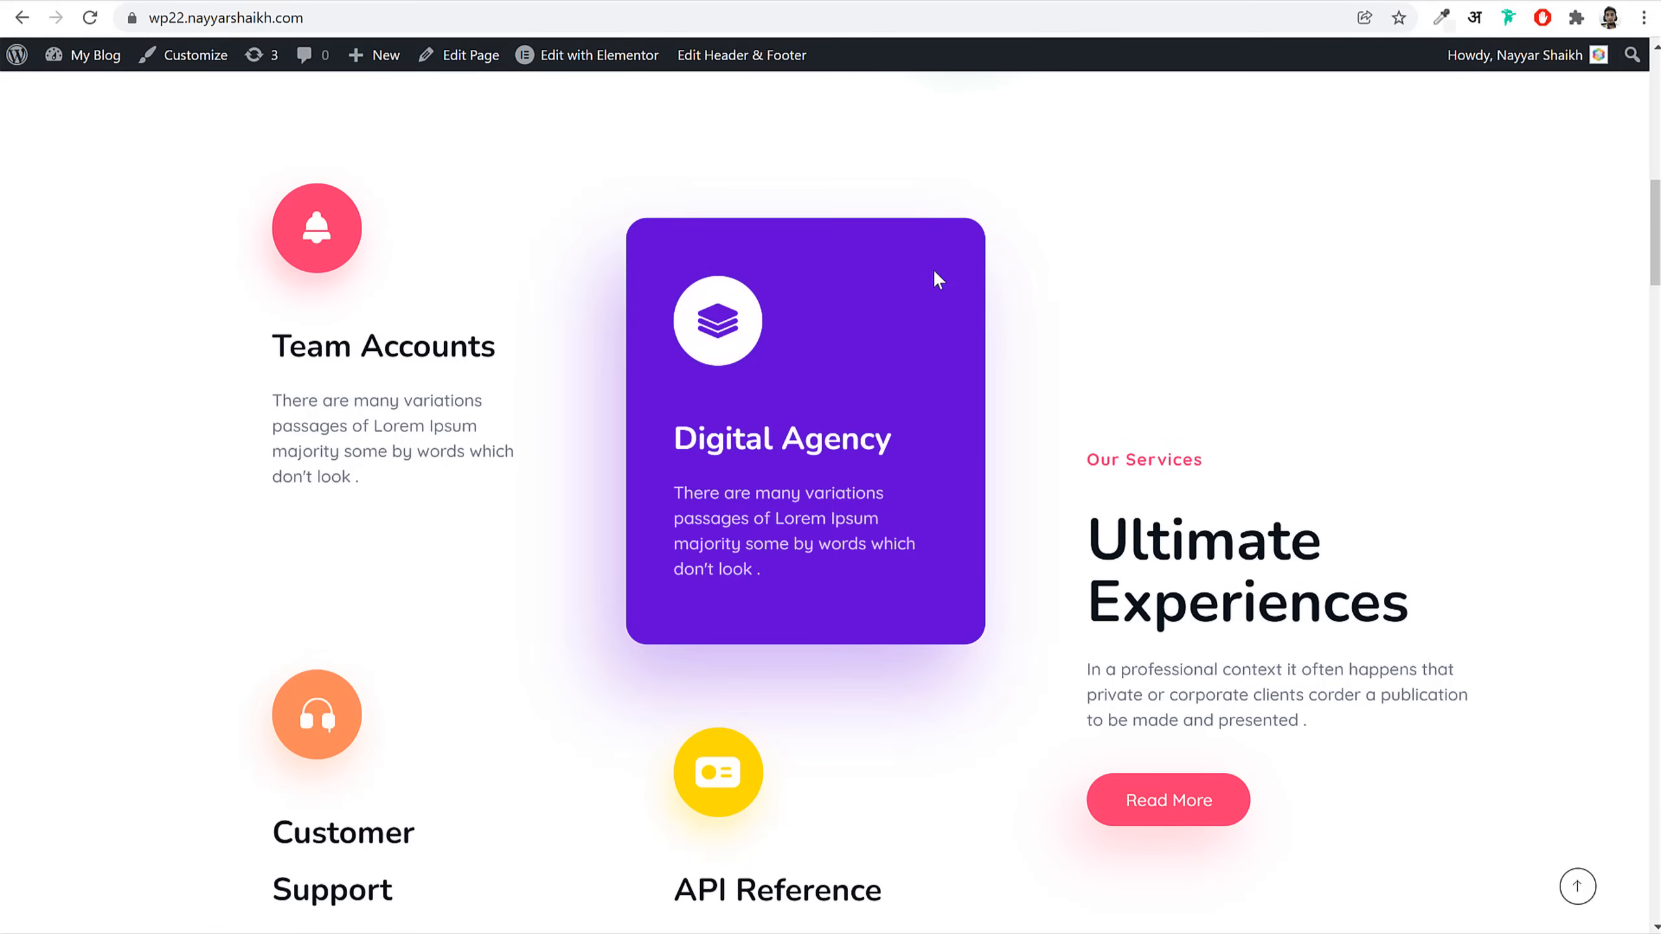
key("Print")
mouse_move(585, 190)
left_mouse_down()
mouse_move(782, 364)
mouse_move(987, 679)
mouse_move(1013, 682)
left_mouse_up()
left_click(963, 701)
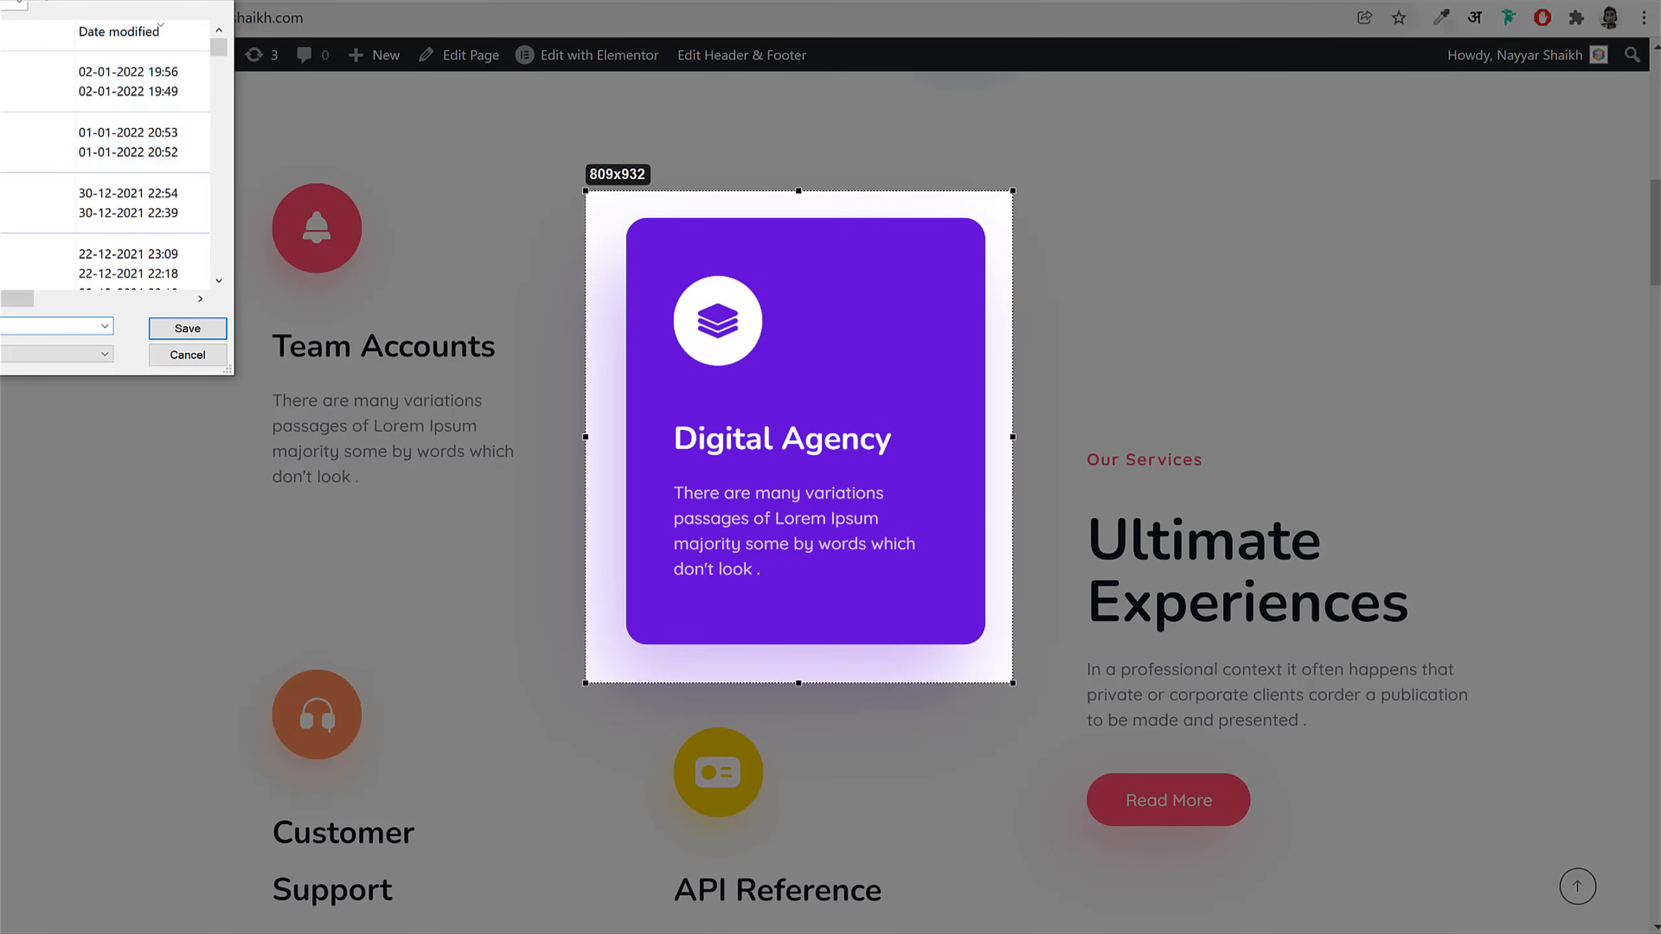
left_click(196, 328)
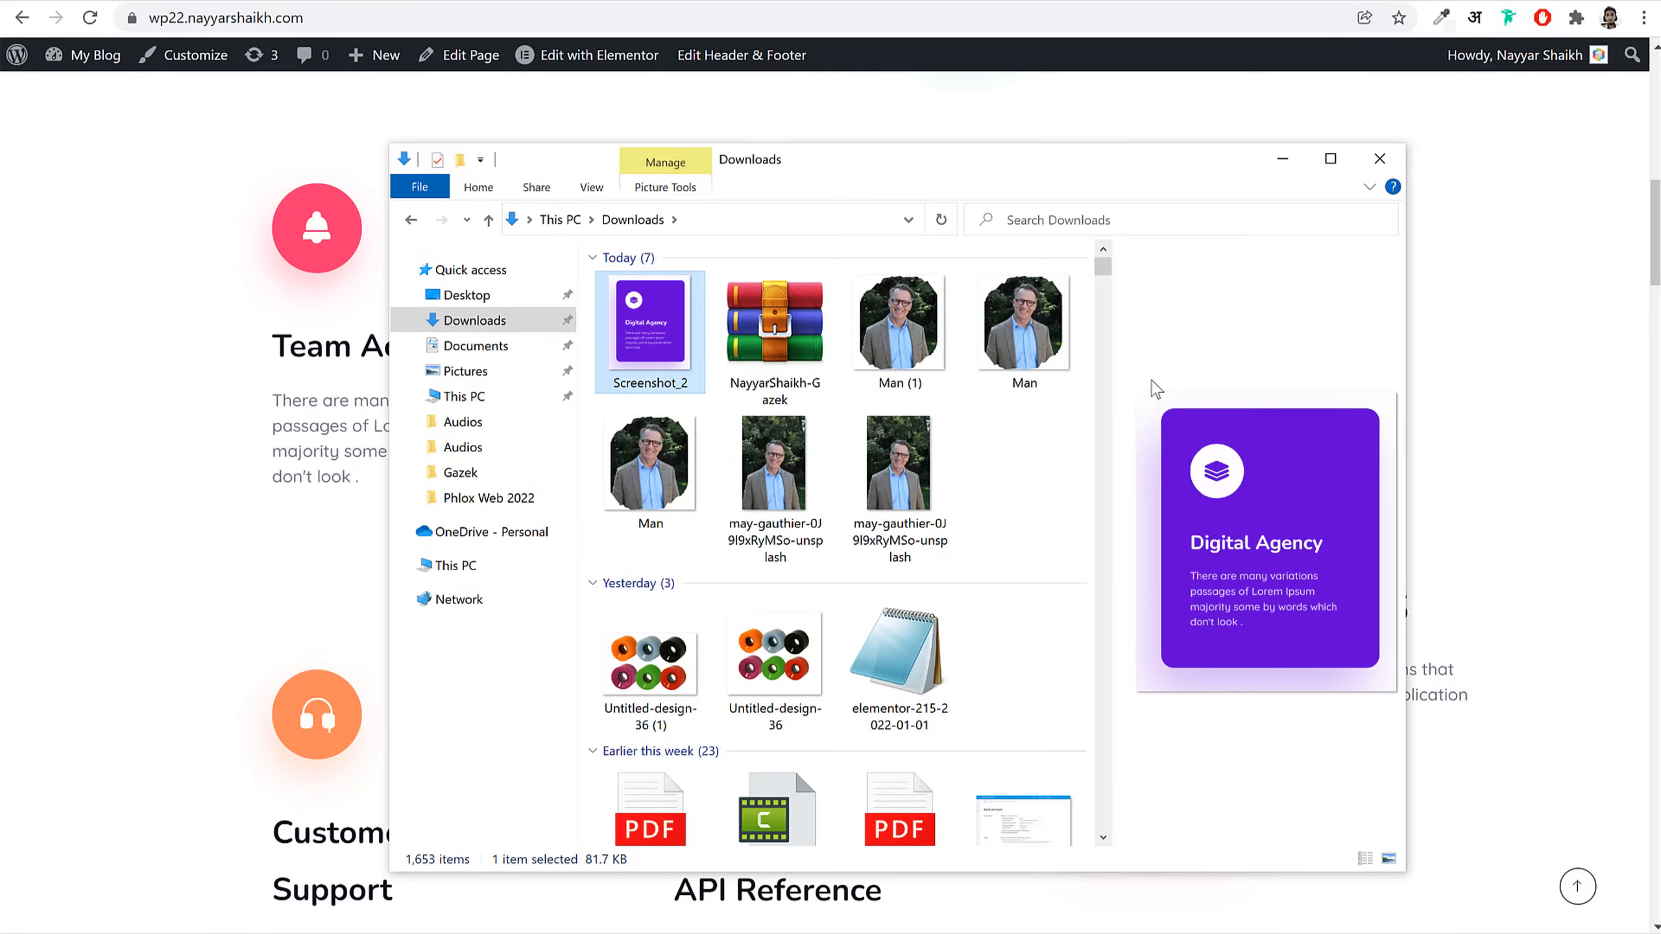
Step: Deselect the saved screenshot and minimize the Downloads window
left_click(1065, 434)
left_click(1282, 160)
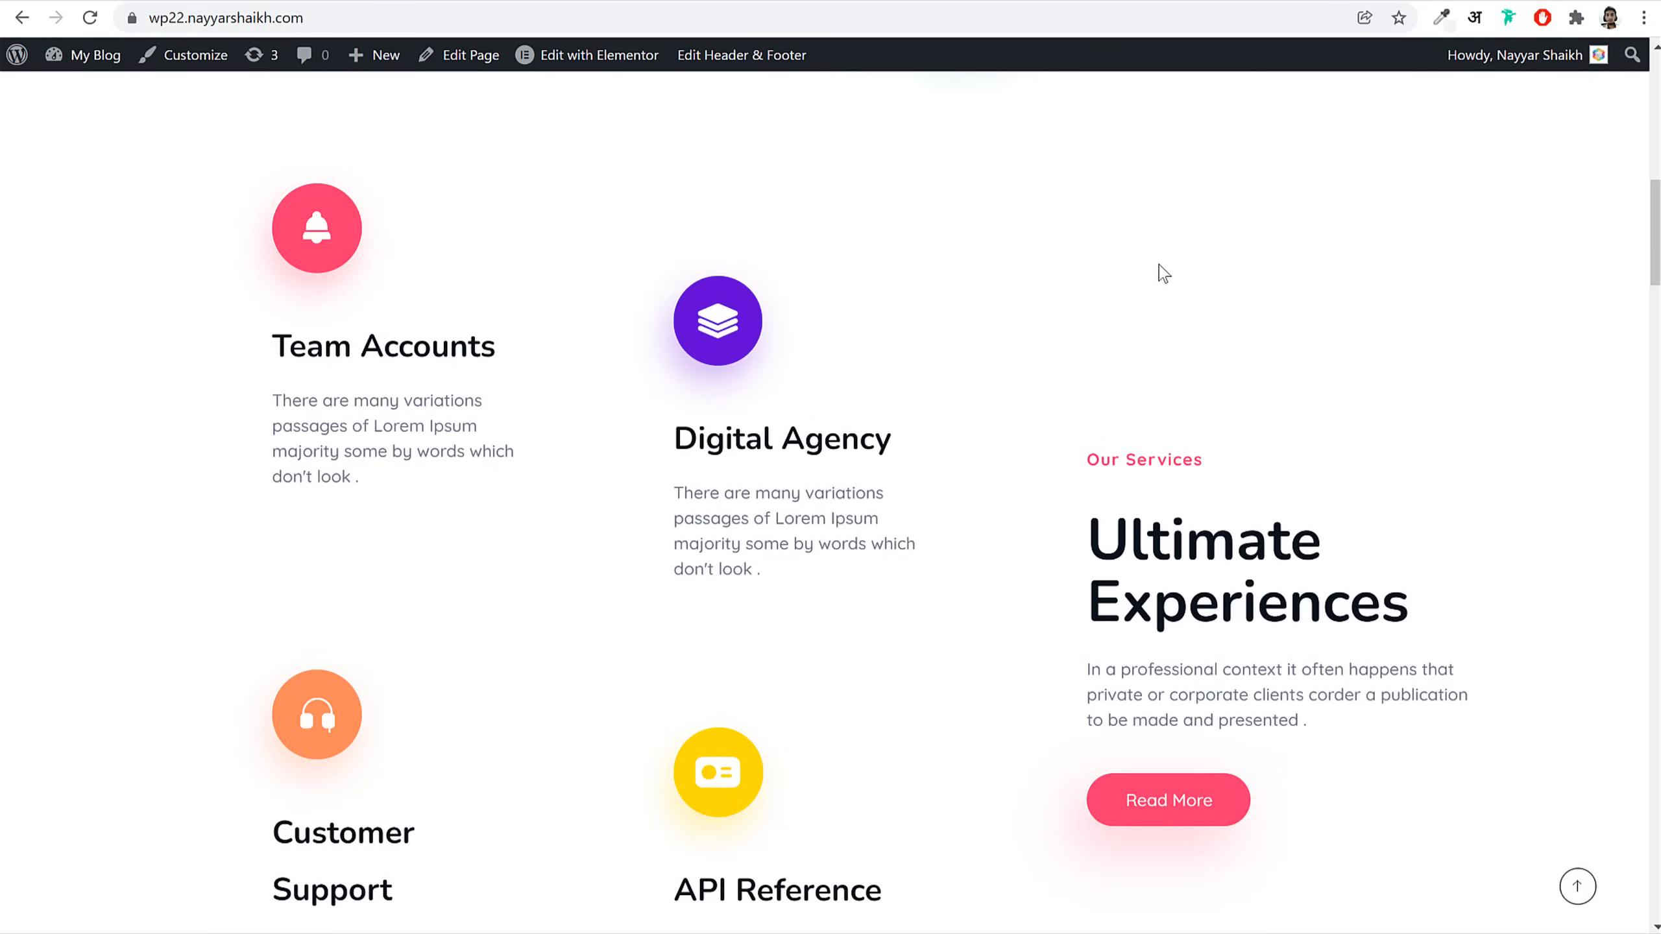
scroll(1195, 447, "up", 10)
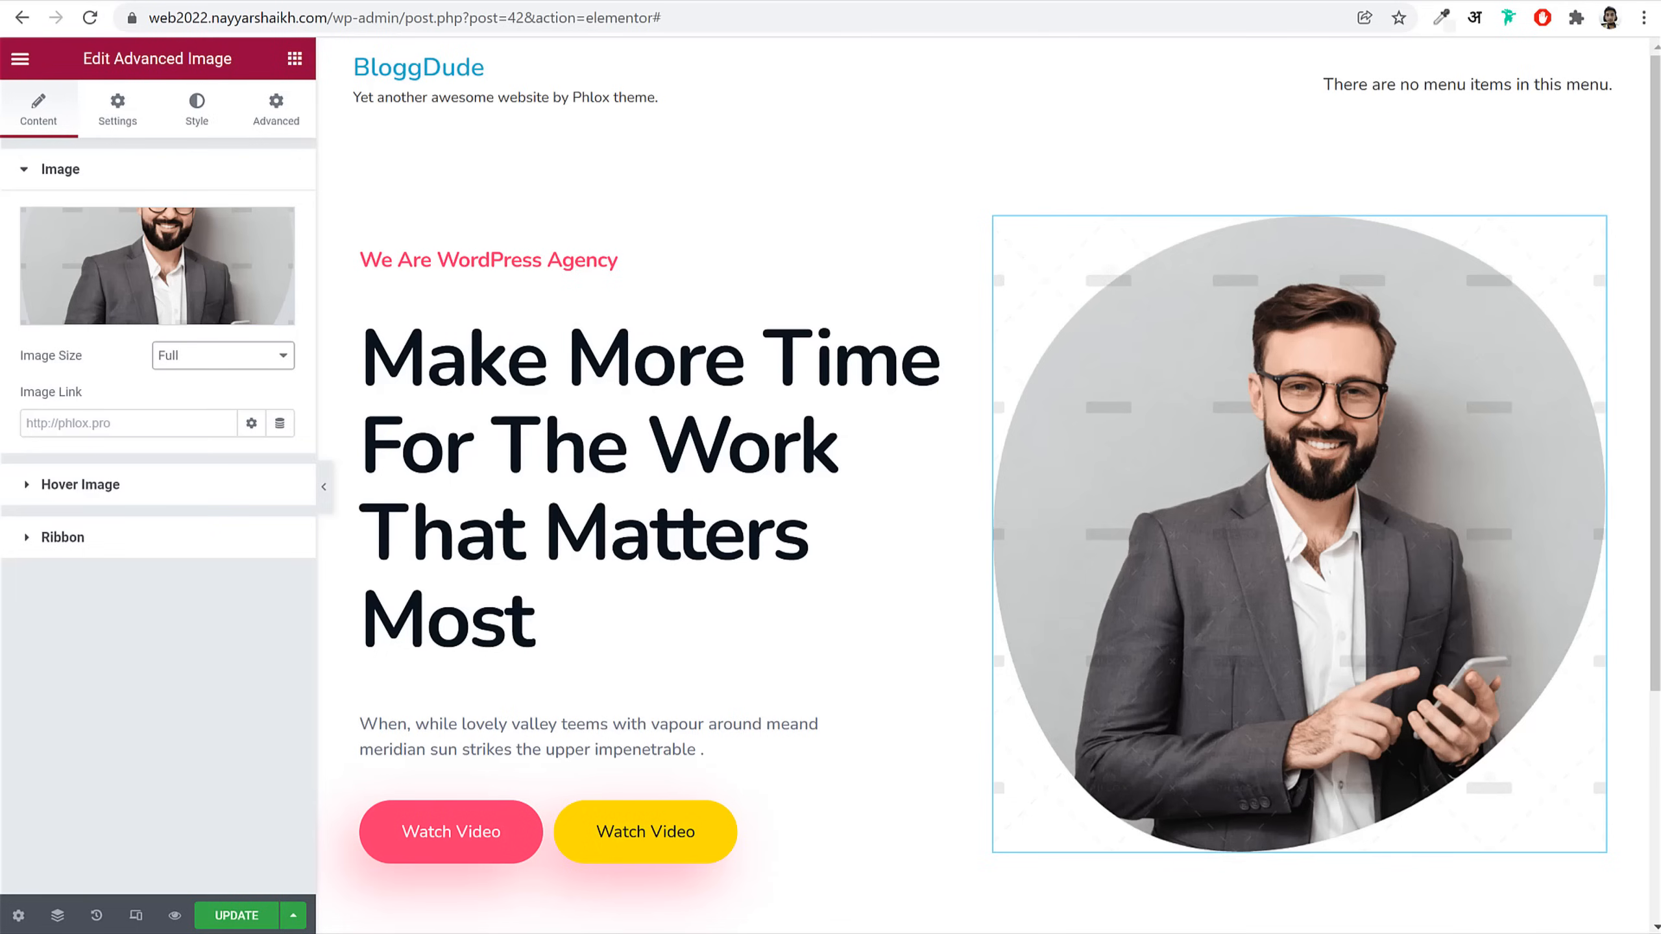
Step: Add an Advanced Image above the portrait showing the card9 Food Festival graphic at Full size
left_click(295, 59)
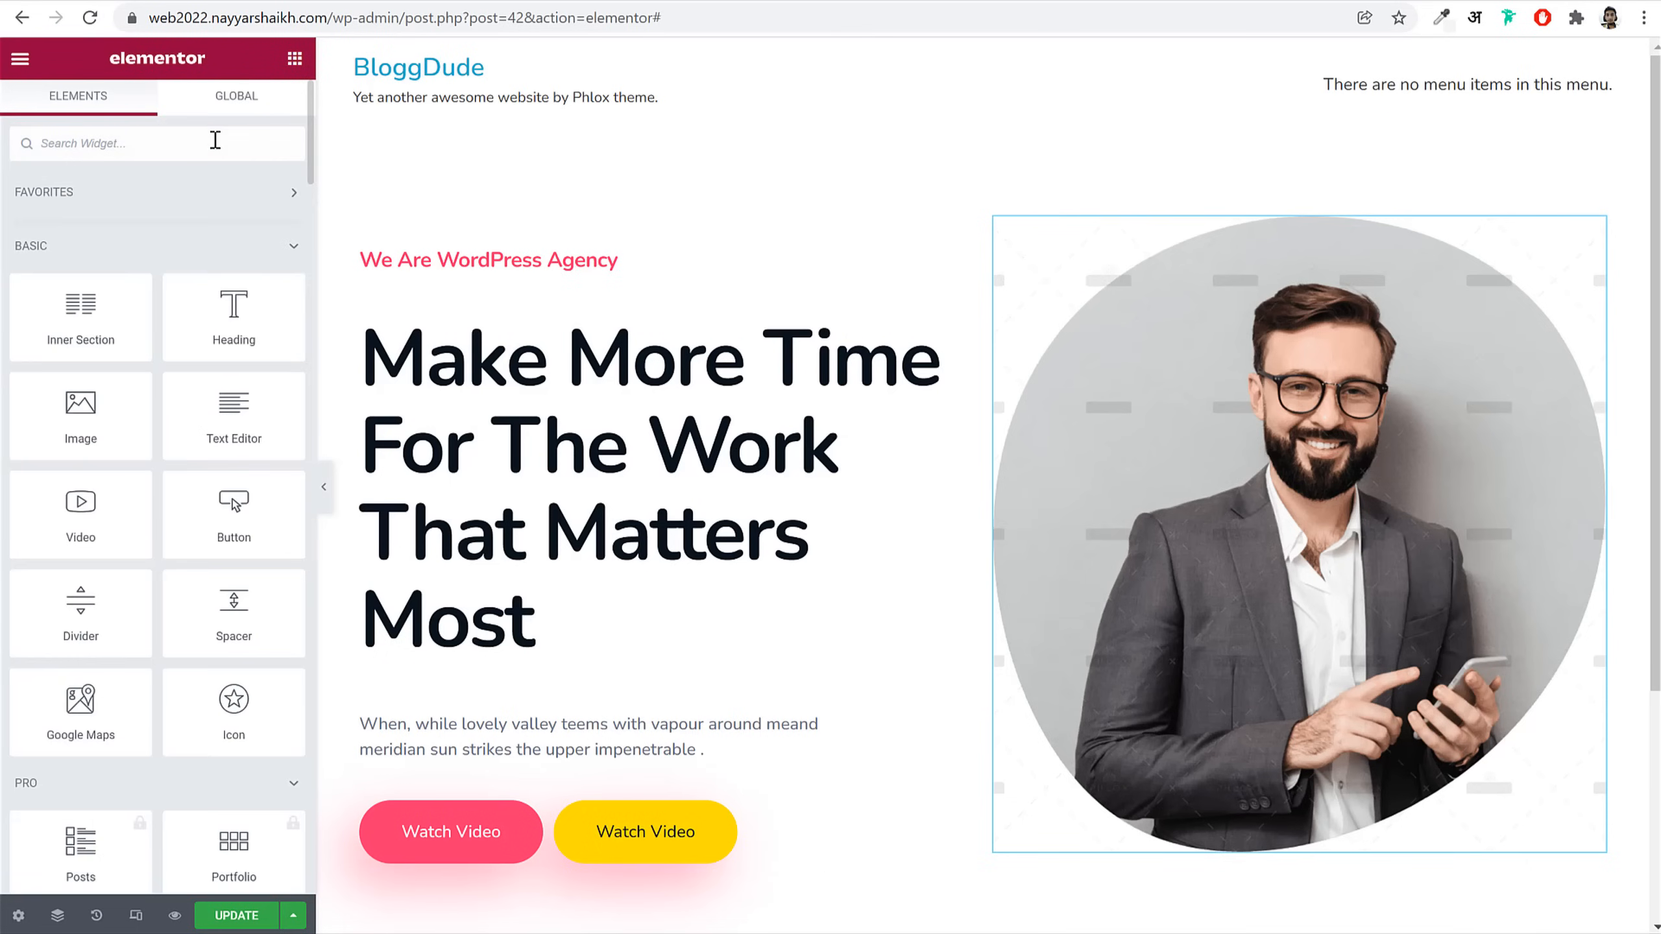
type("adv")
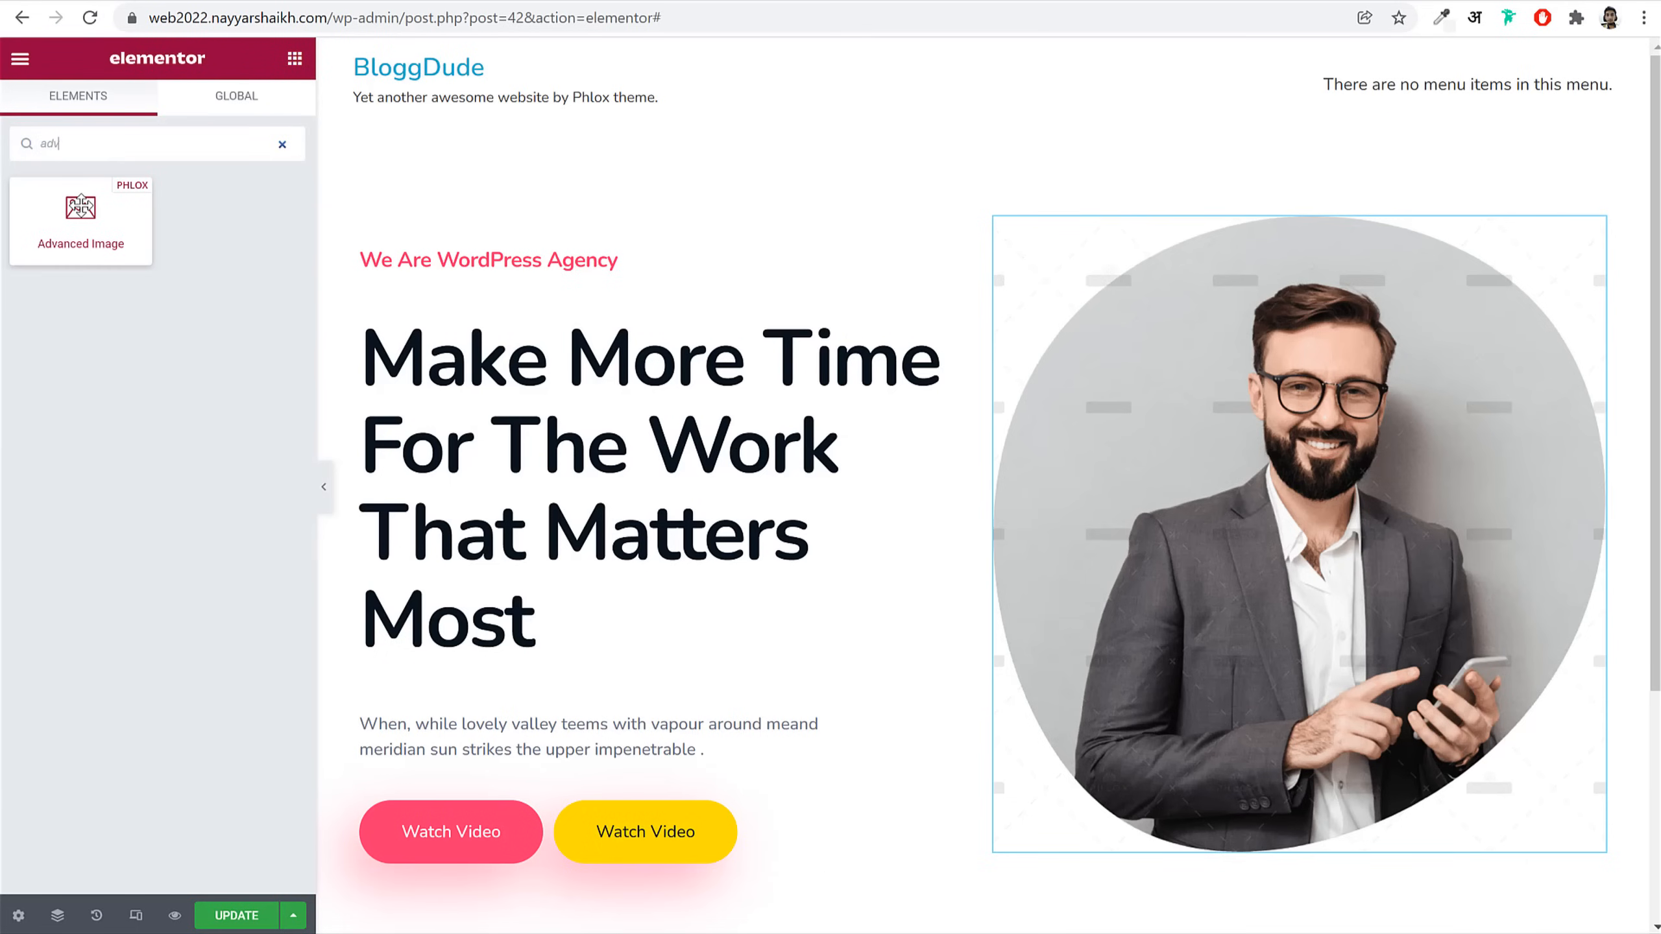
left_click_drag(81, 207, 1279, 390)
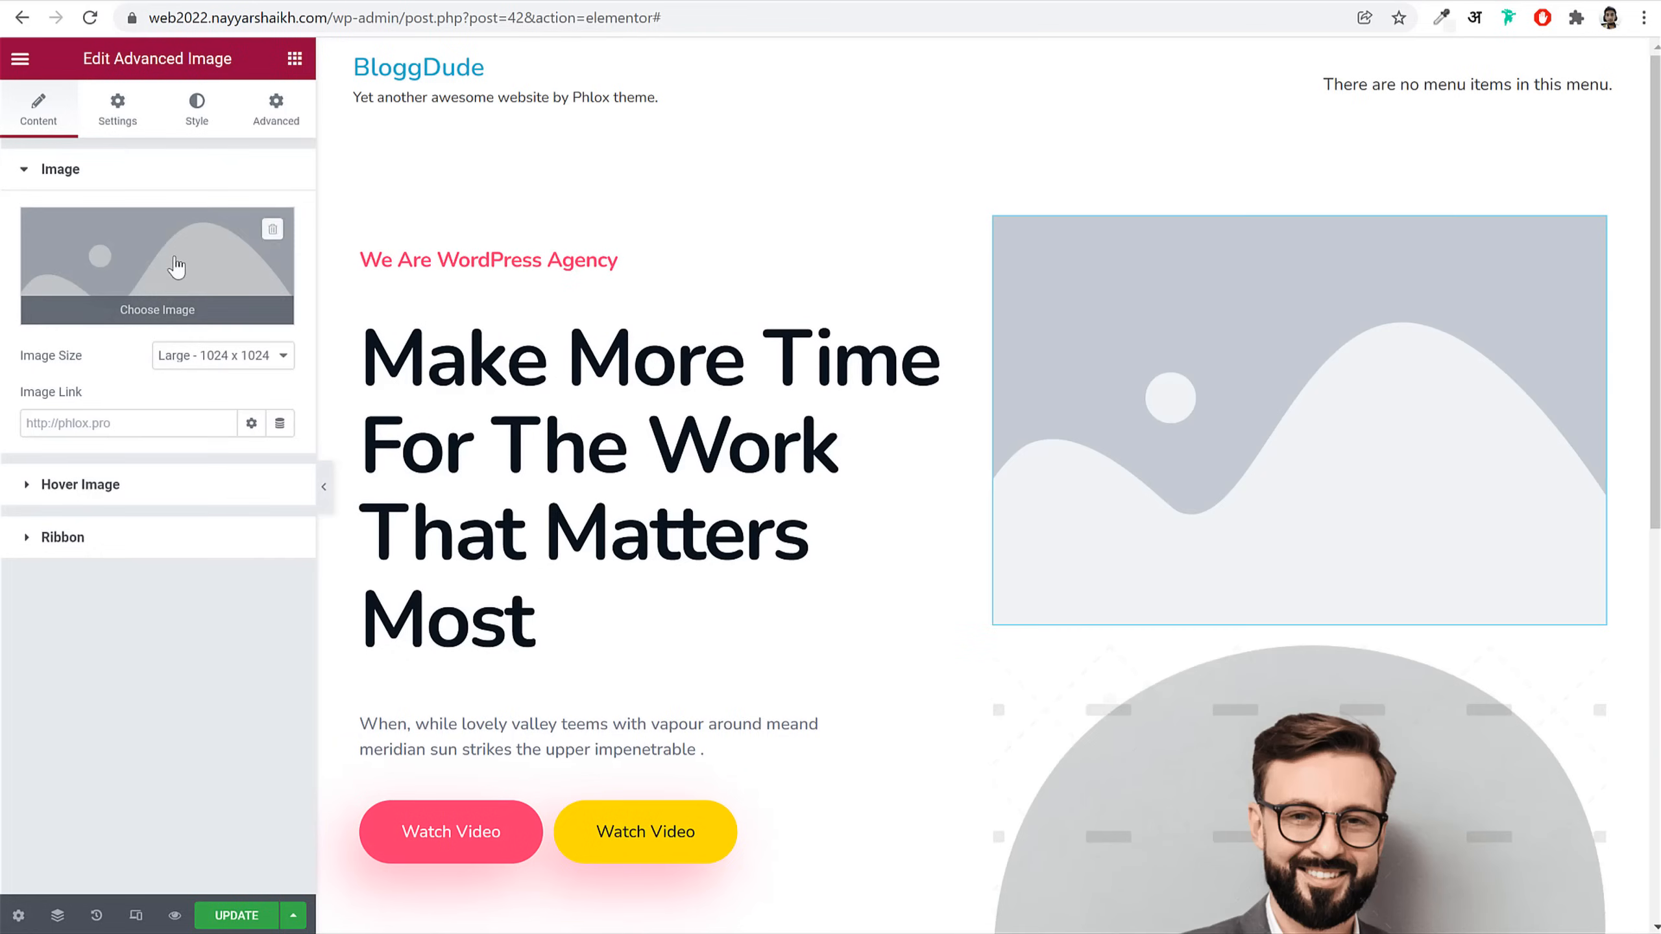
left_click(159, 302)
left_click(671, 481)
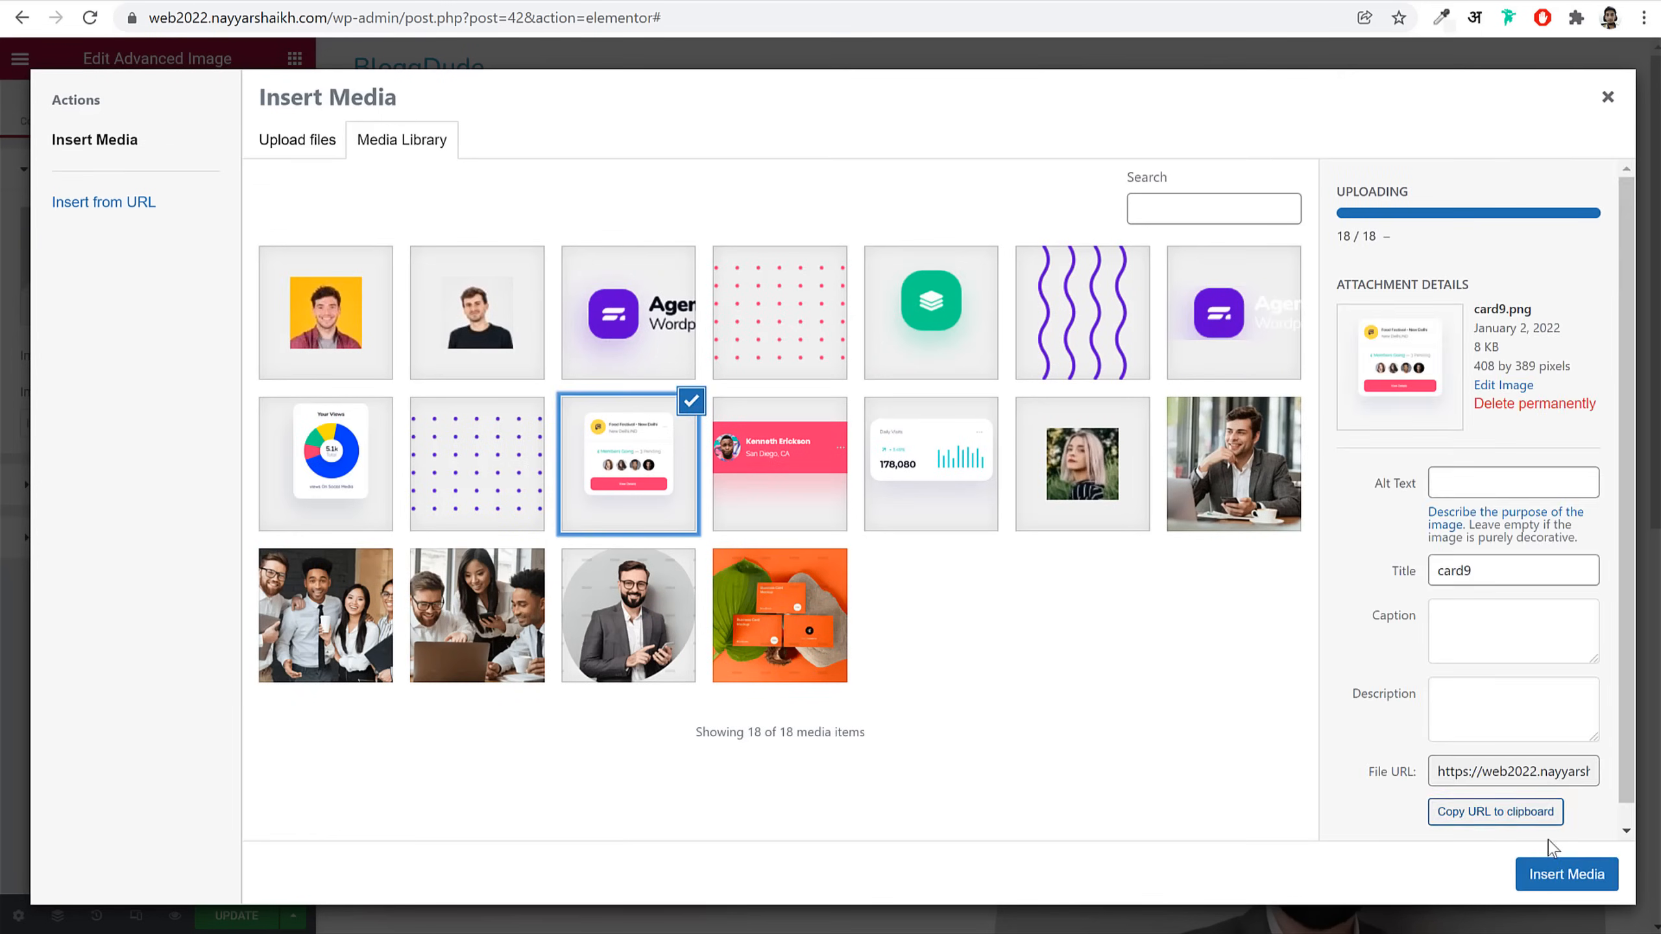
left_click(1556, 875)
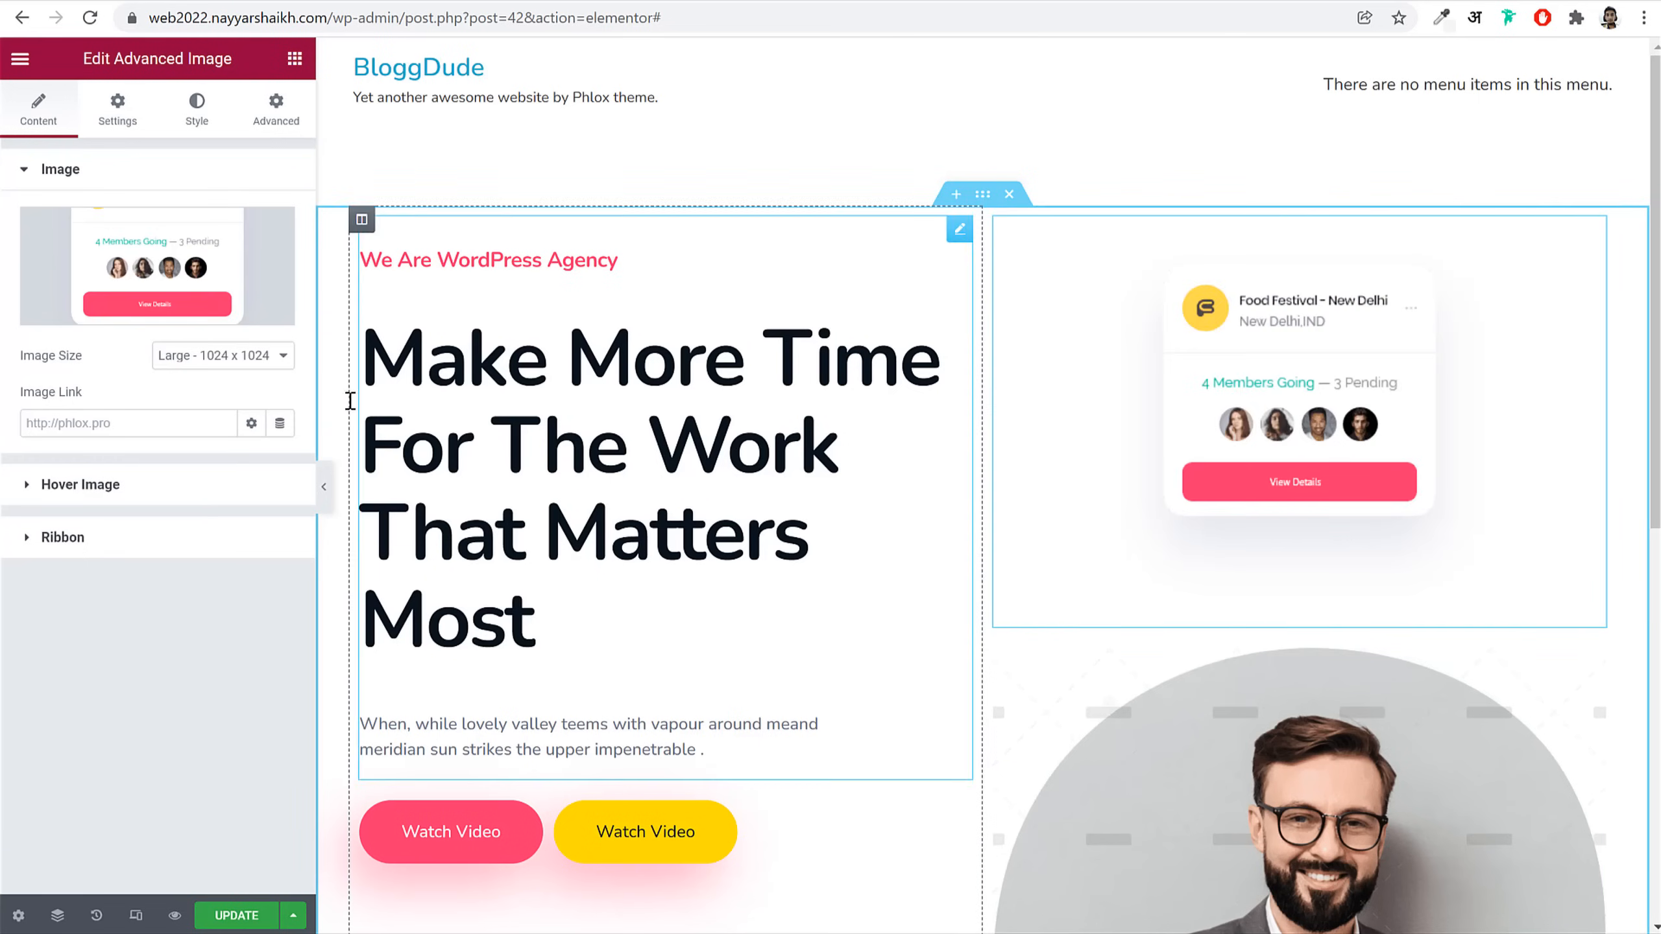
left_click(223, 357)
left_click(216, 494)
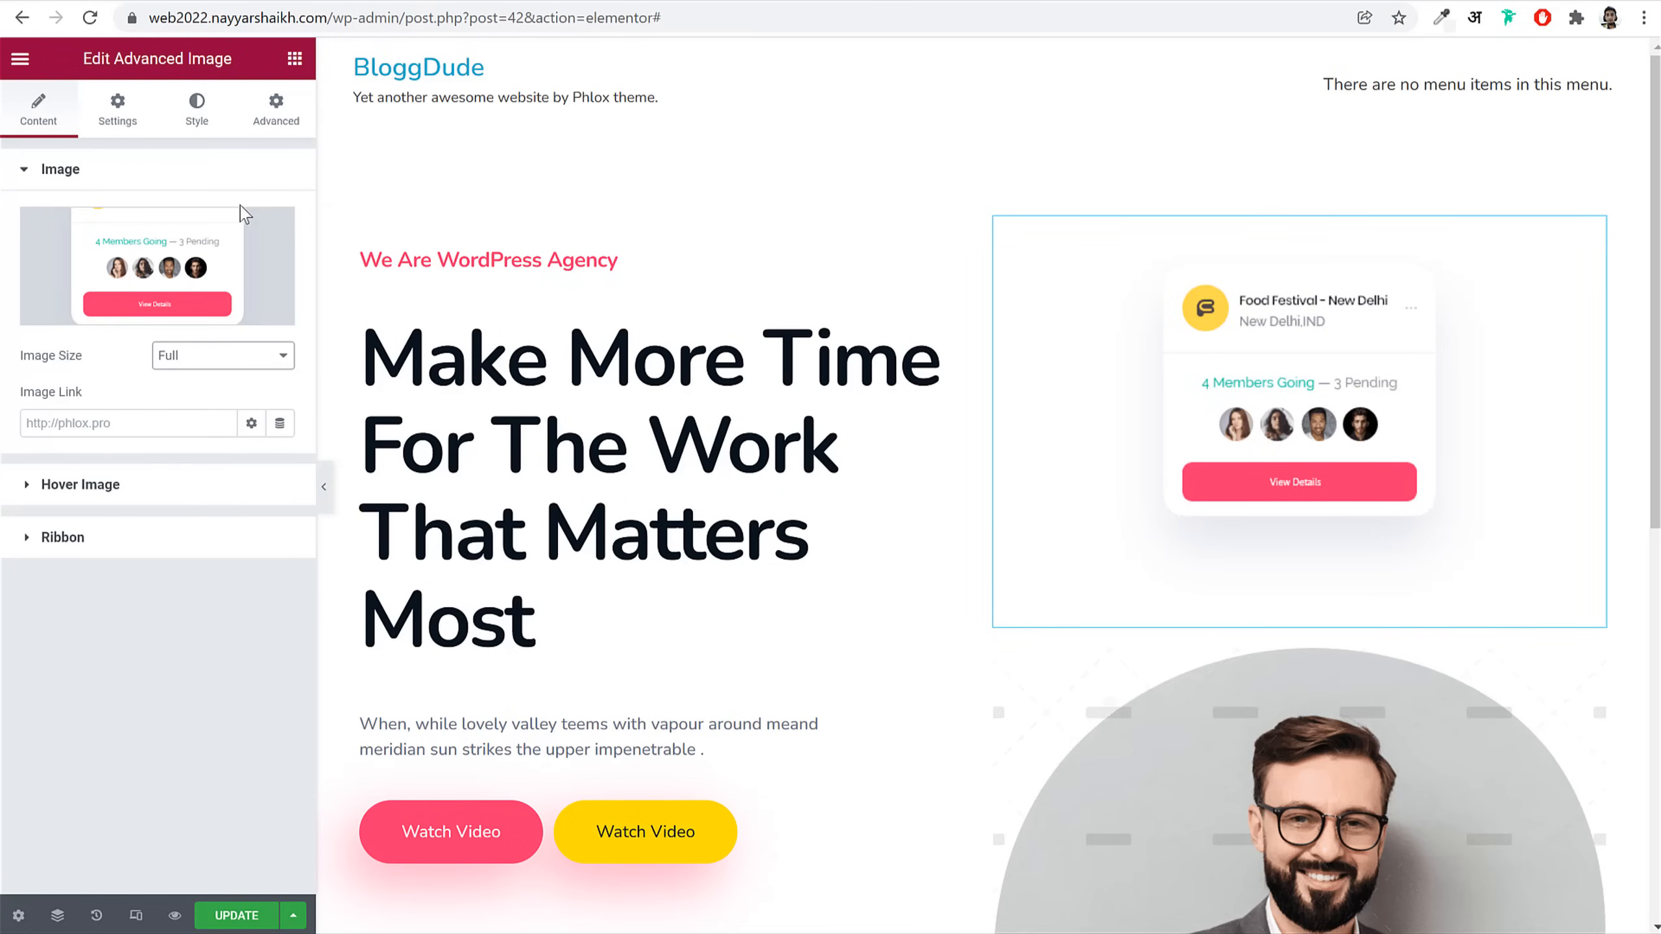
Step: Set the card image's Max Width unit to % and its value to 80
left_click(130, 113)
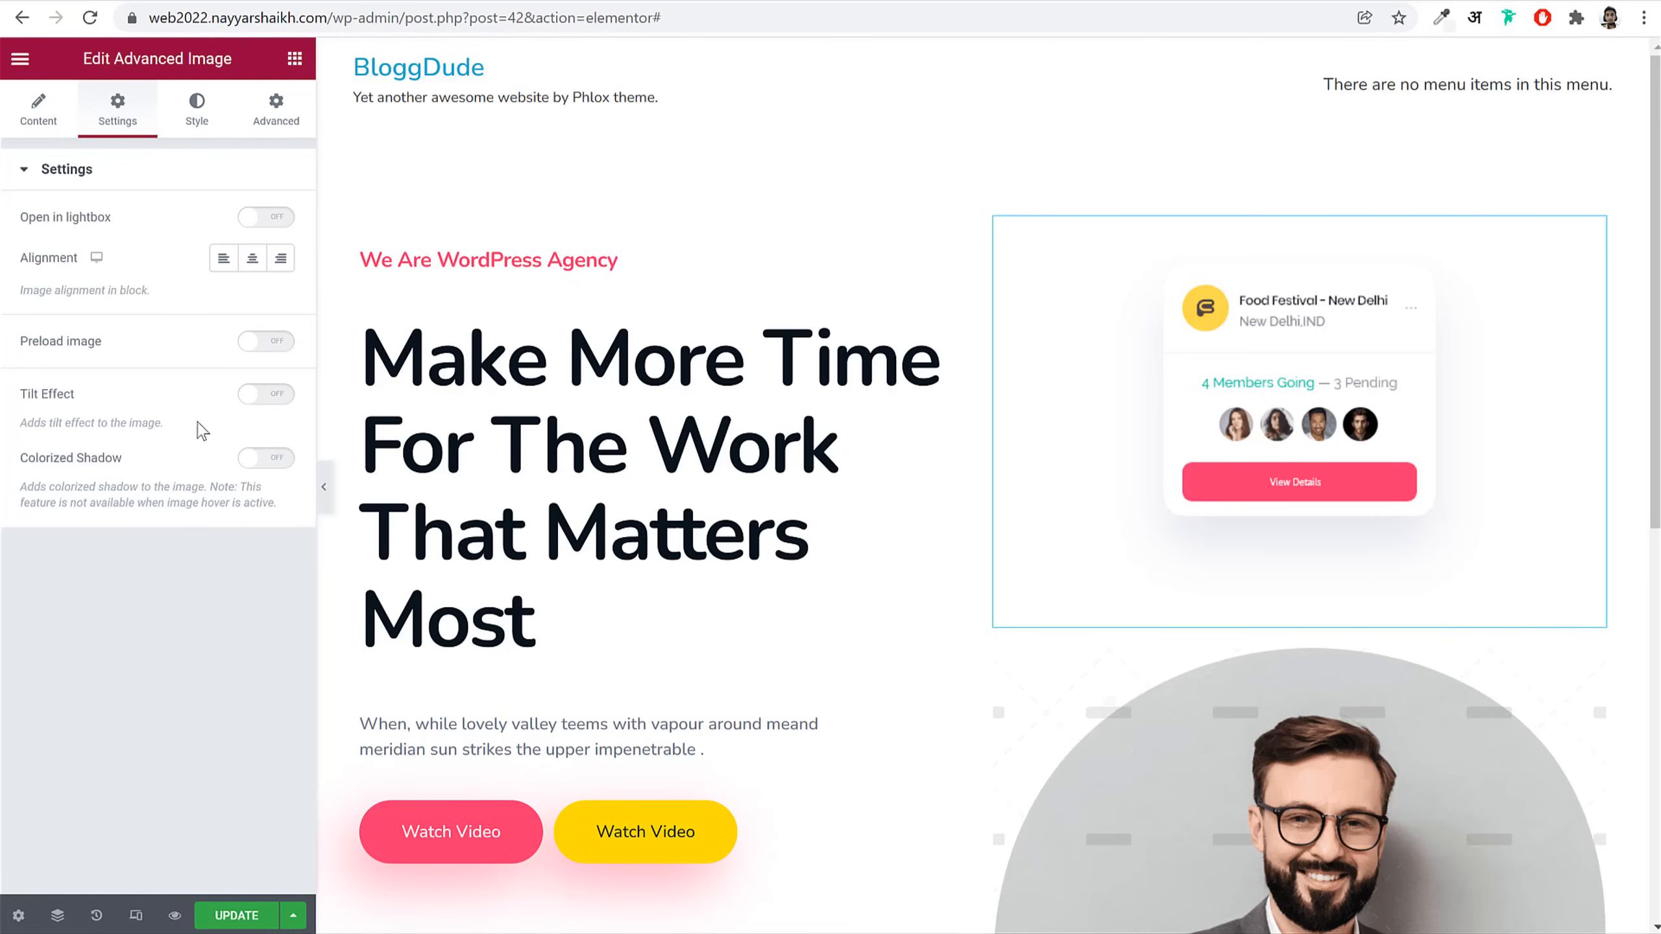
left_click(191, 116)
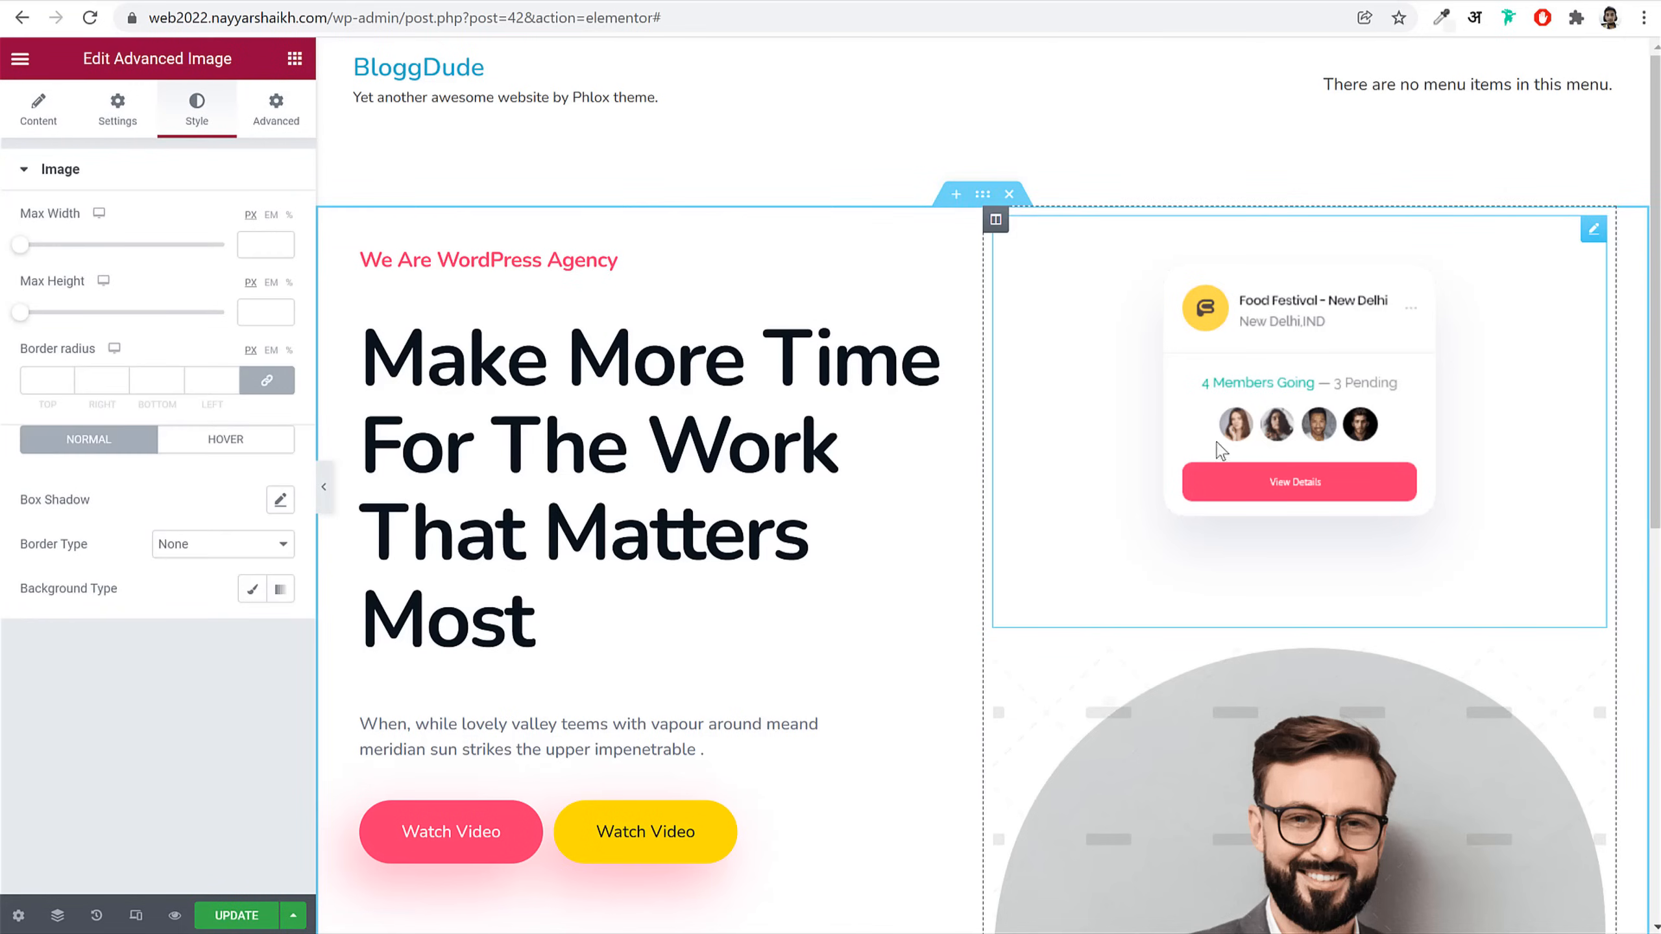
left_click(289, 217)
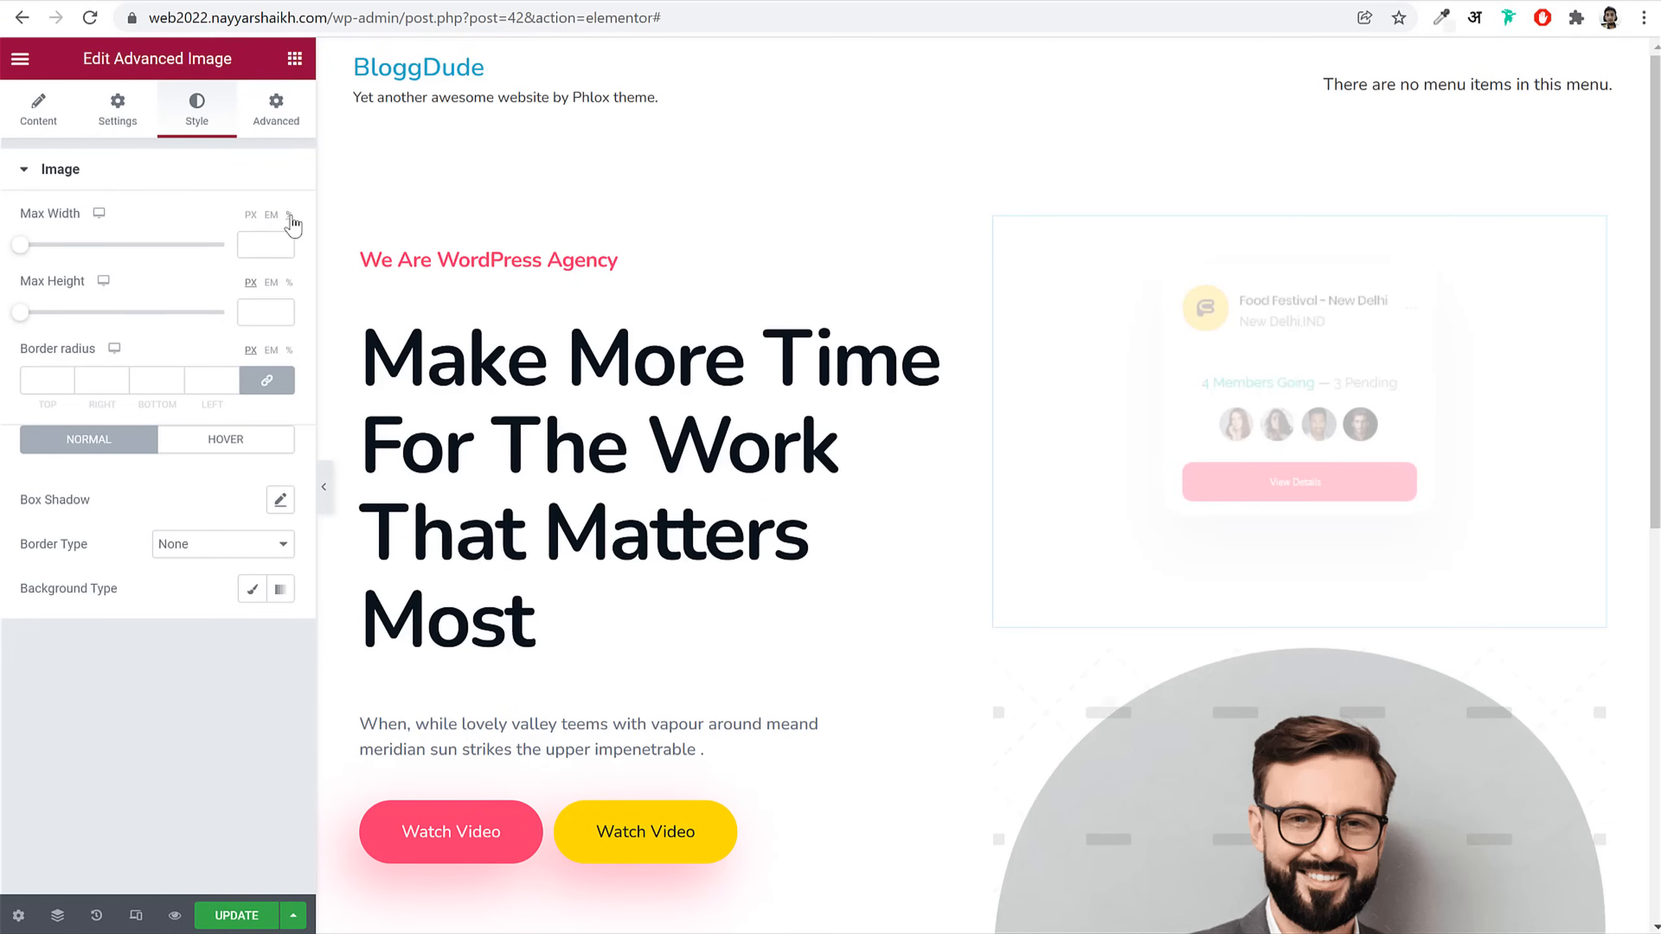
left_click(269, 247)
type("80")
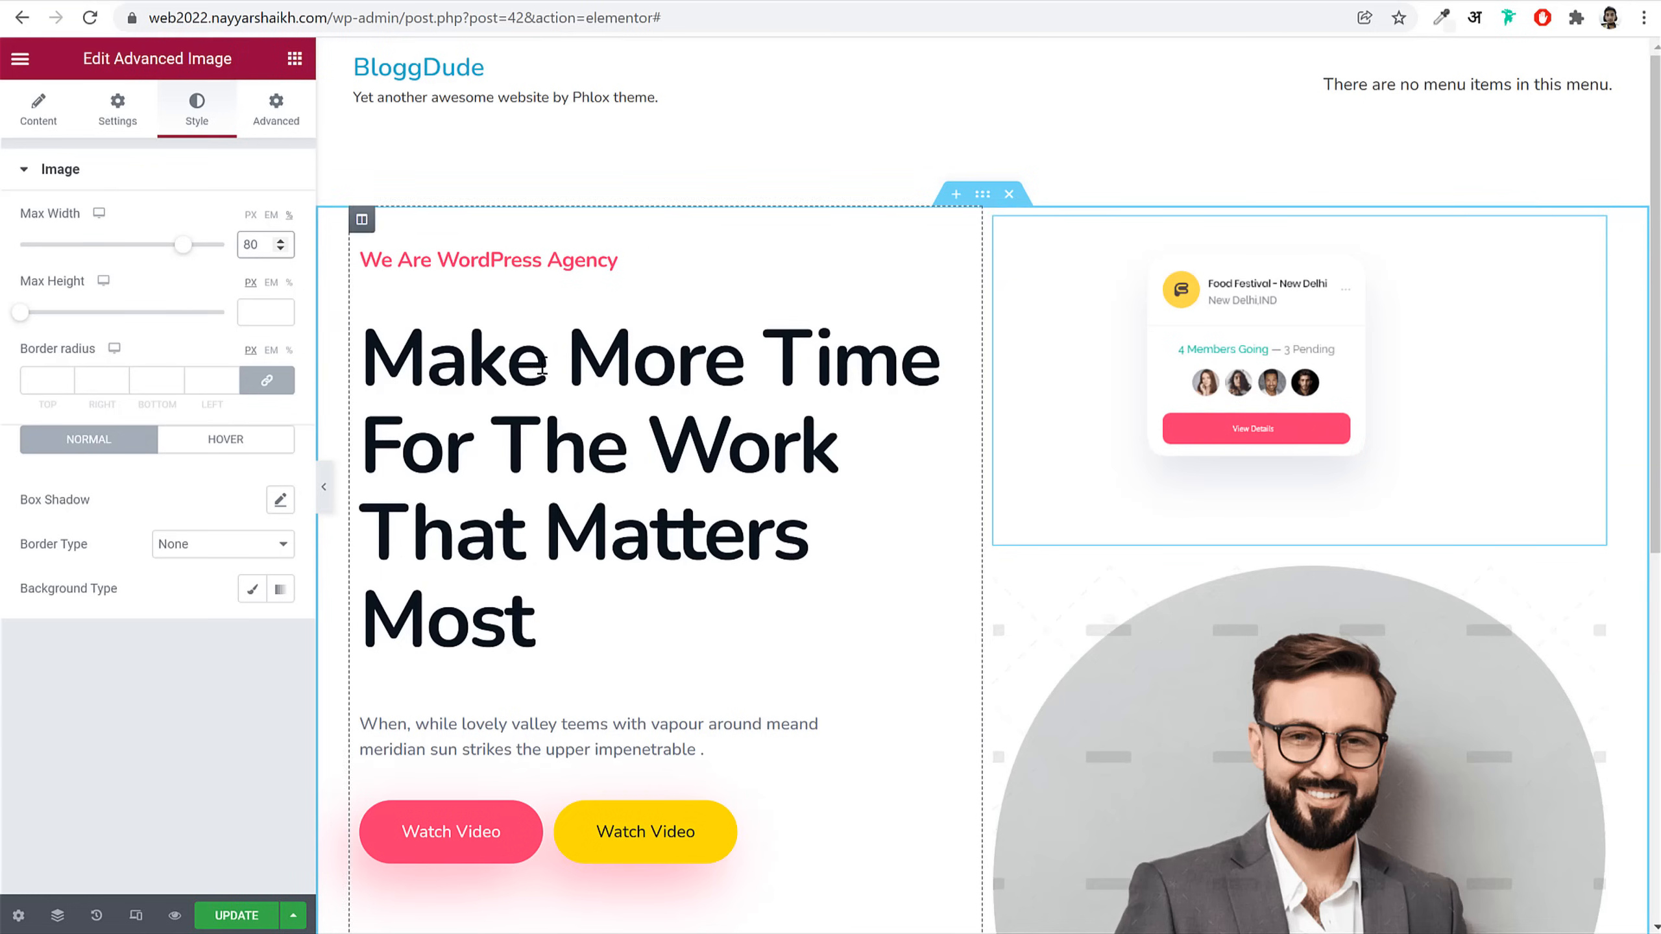
left_click(274, 108)
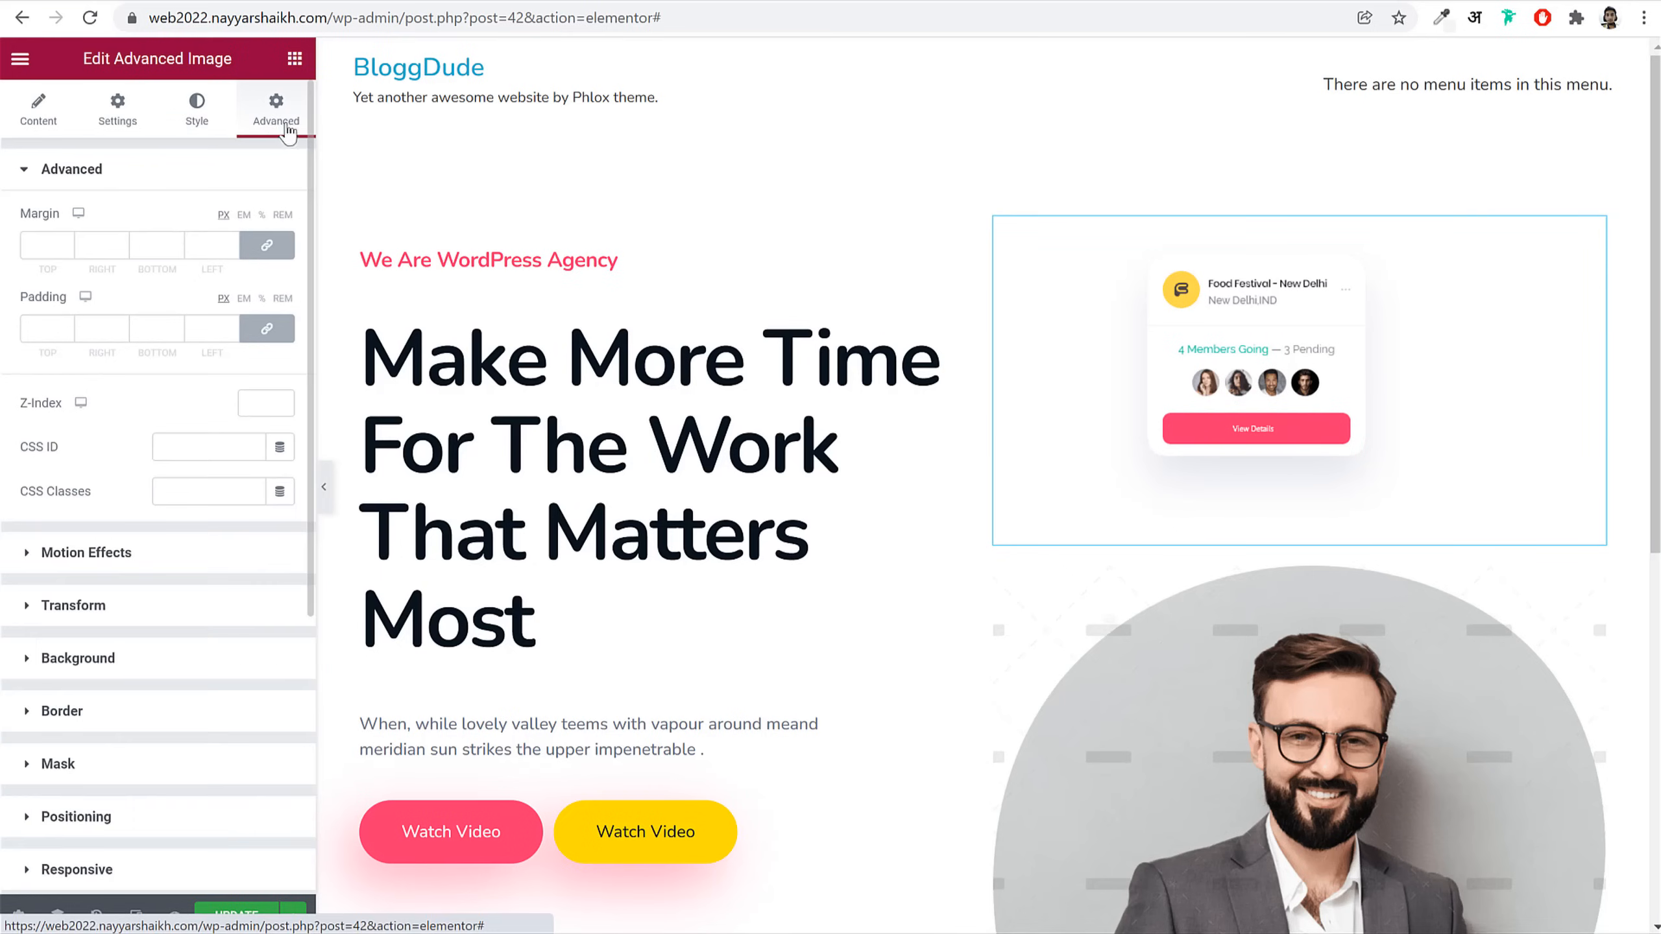
Step: Make the Food Festival card absolutely positioned and nudge it down the page
scroll(180, 553, "down", 5)
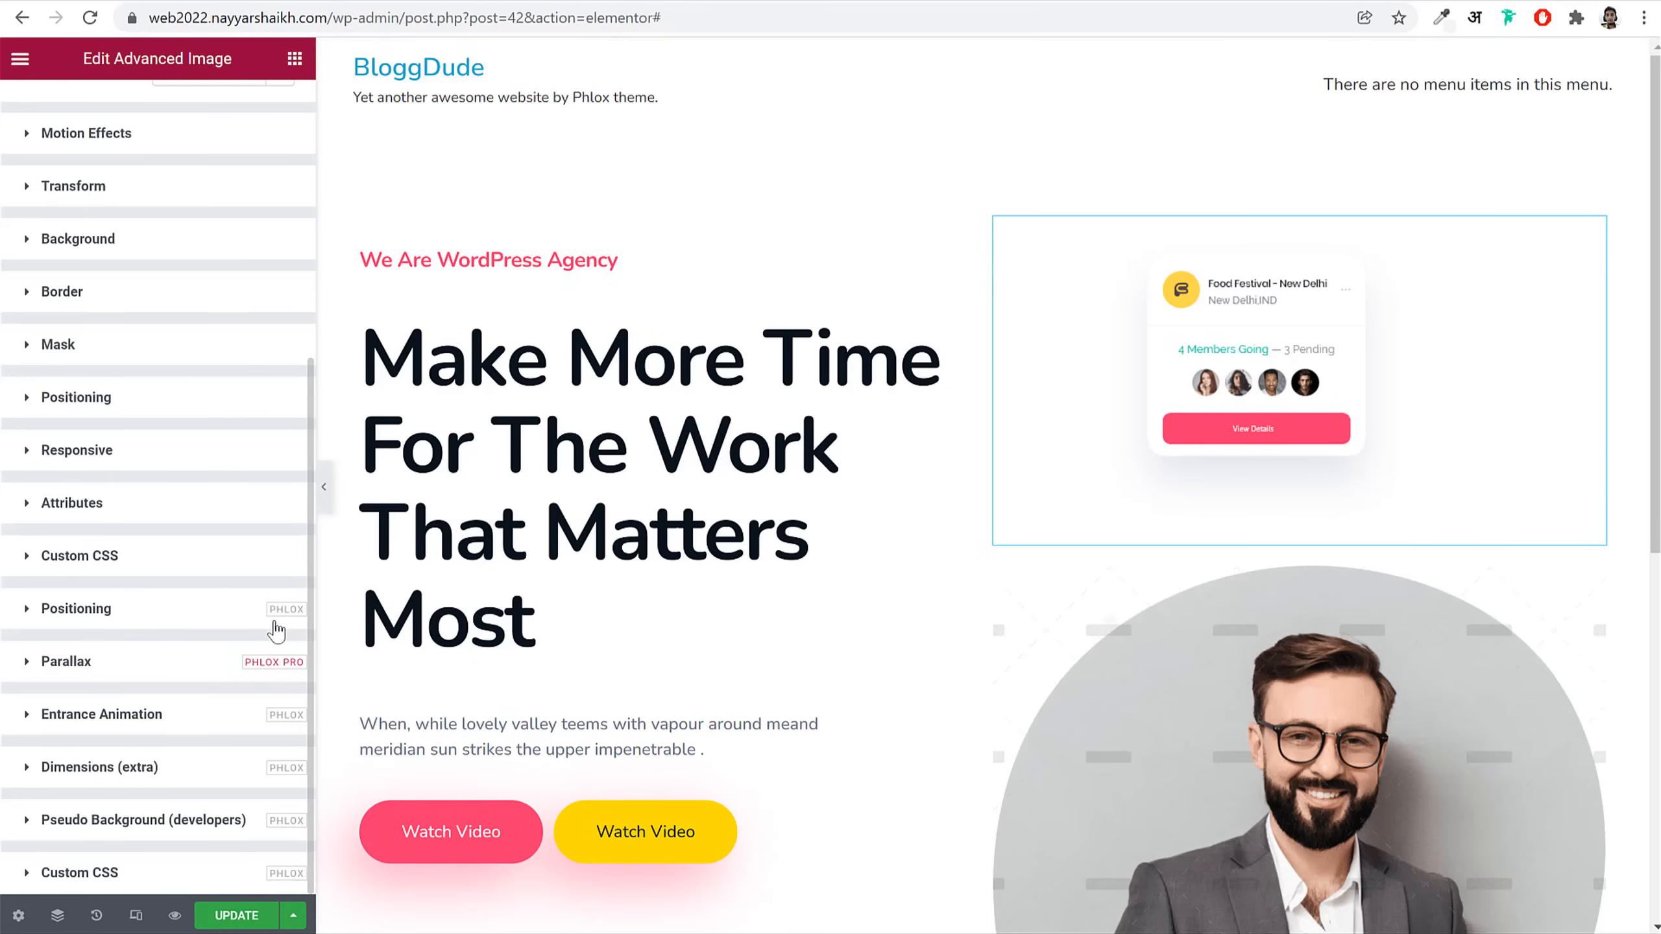
left_click(94, 609)
scroll(189, 654, "down", 1)
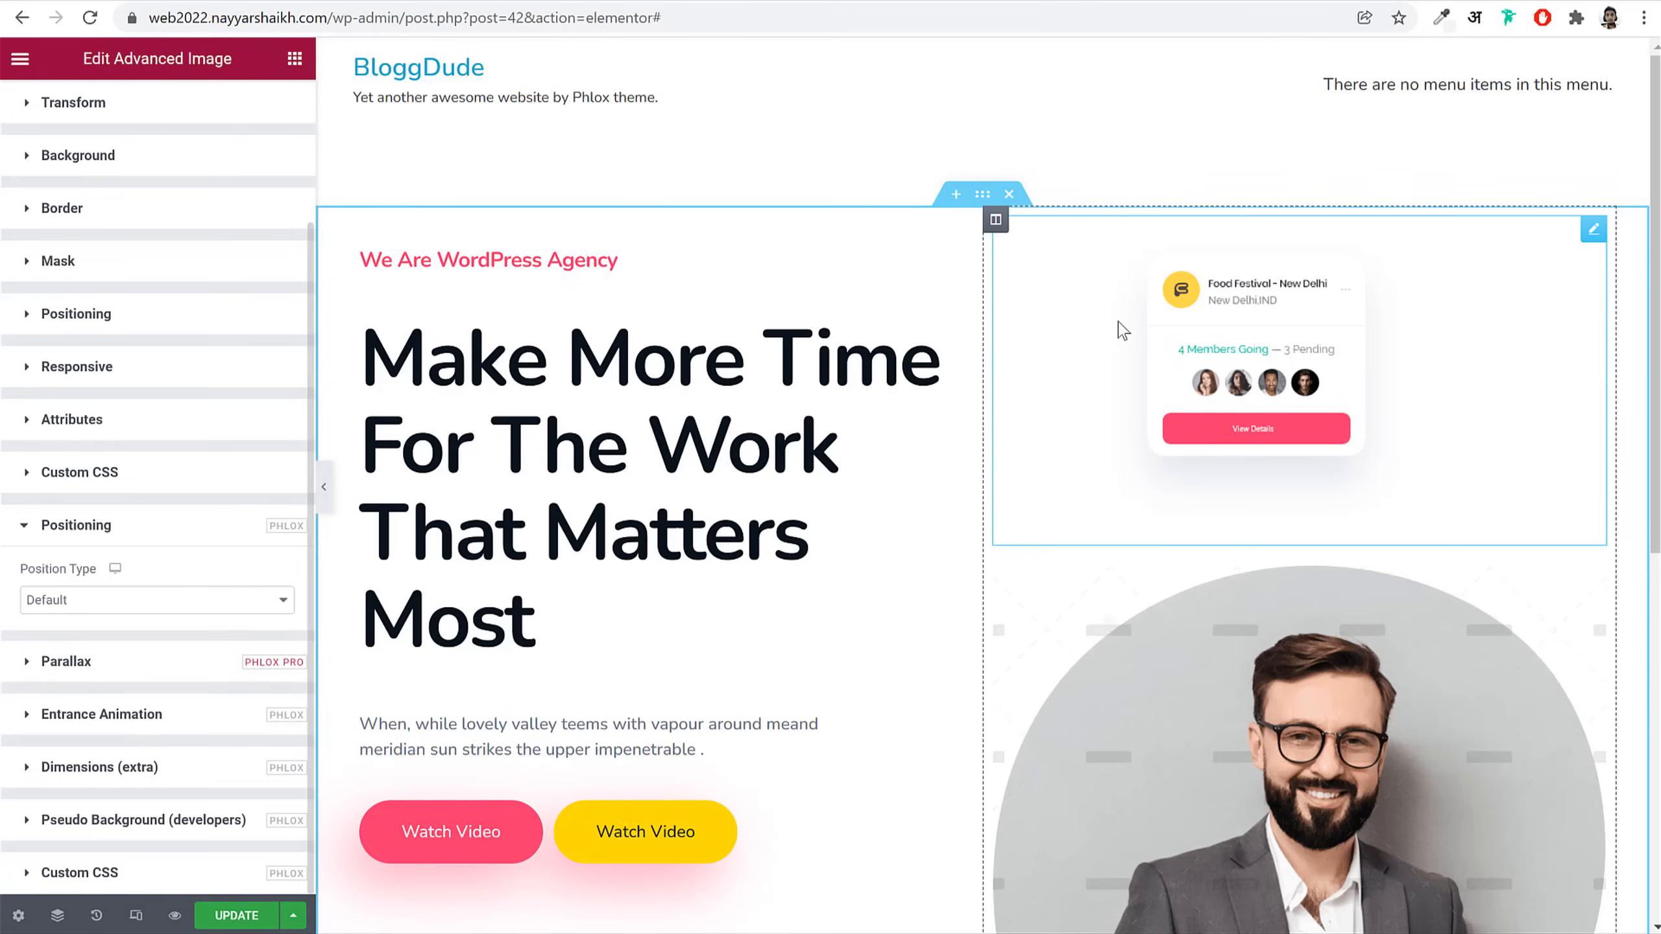
left_click(194, 605)
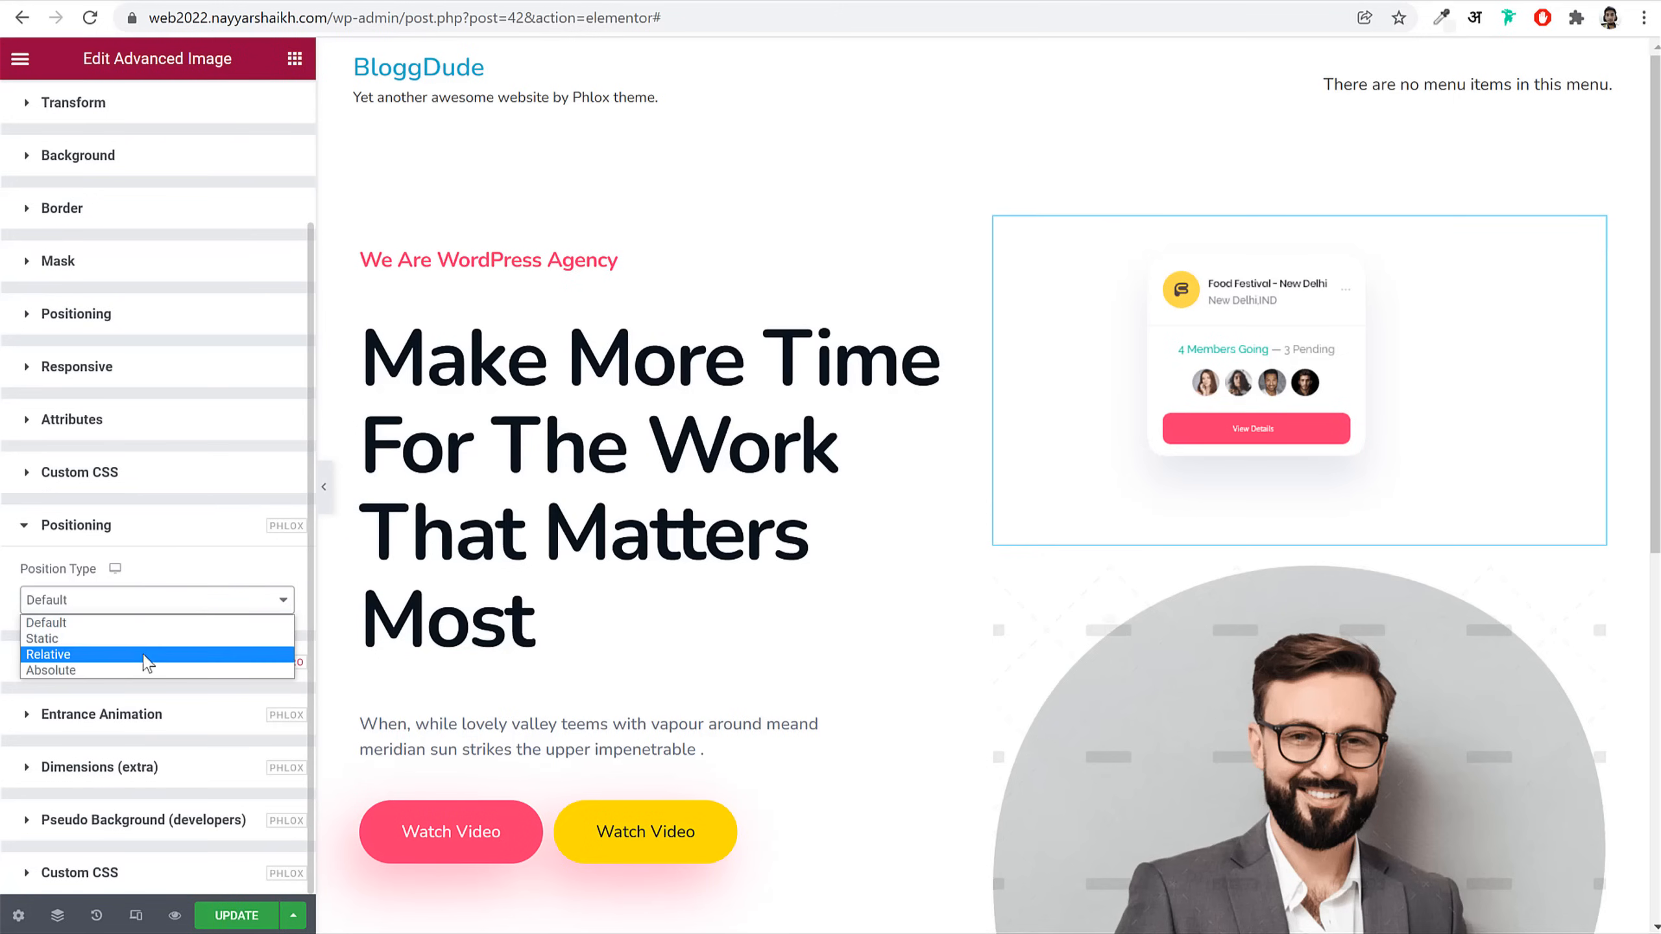
left_click(108, 671)
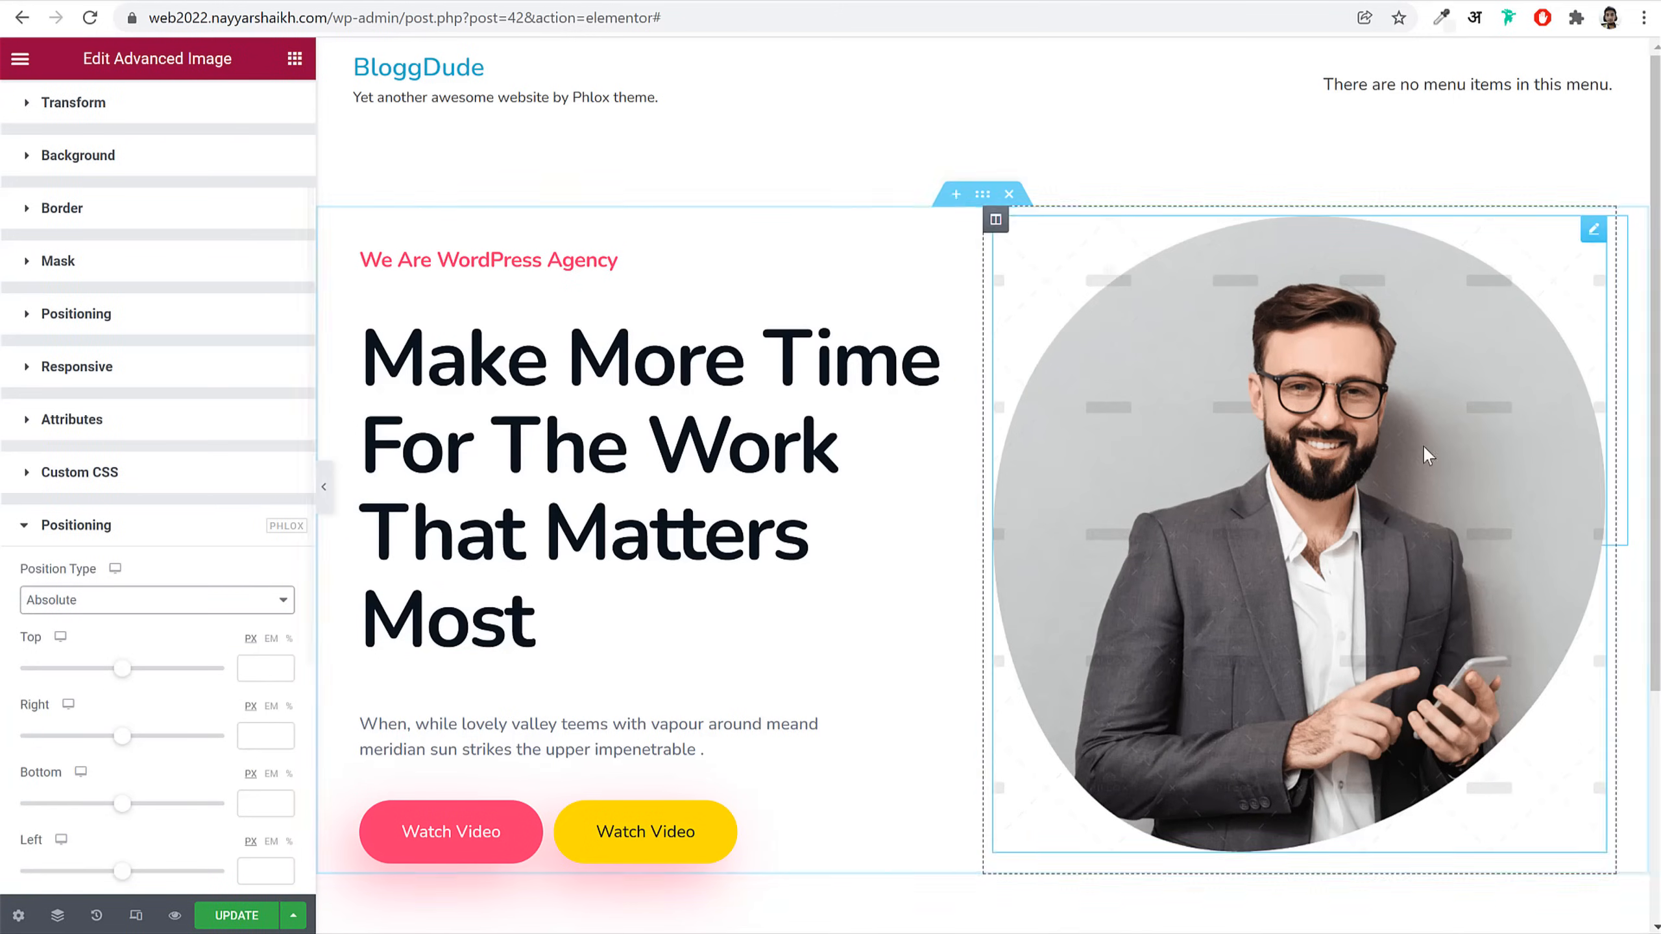
scroll(1426, 466, "down", 3)
scroll(1429, 469, "up", 3)
left_click_drag(131, 677, 153, 680)
scroll(1347, 631, "down", 3)
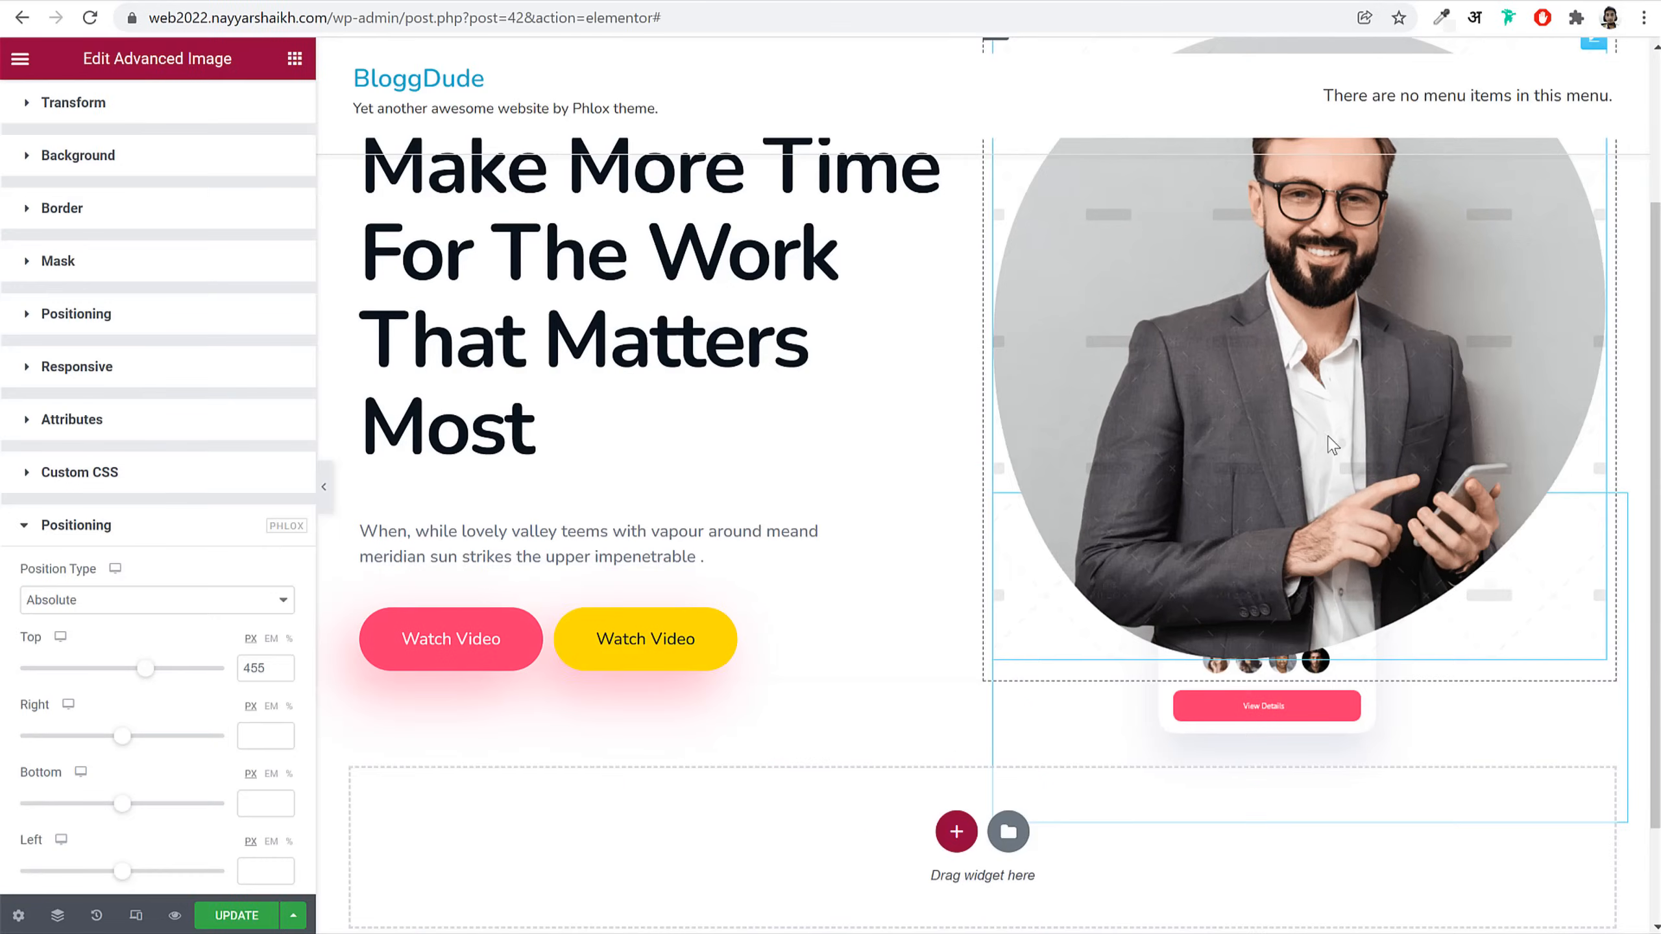
scroll(164, 490, "up", 3)
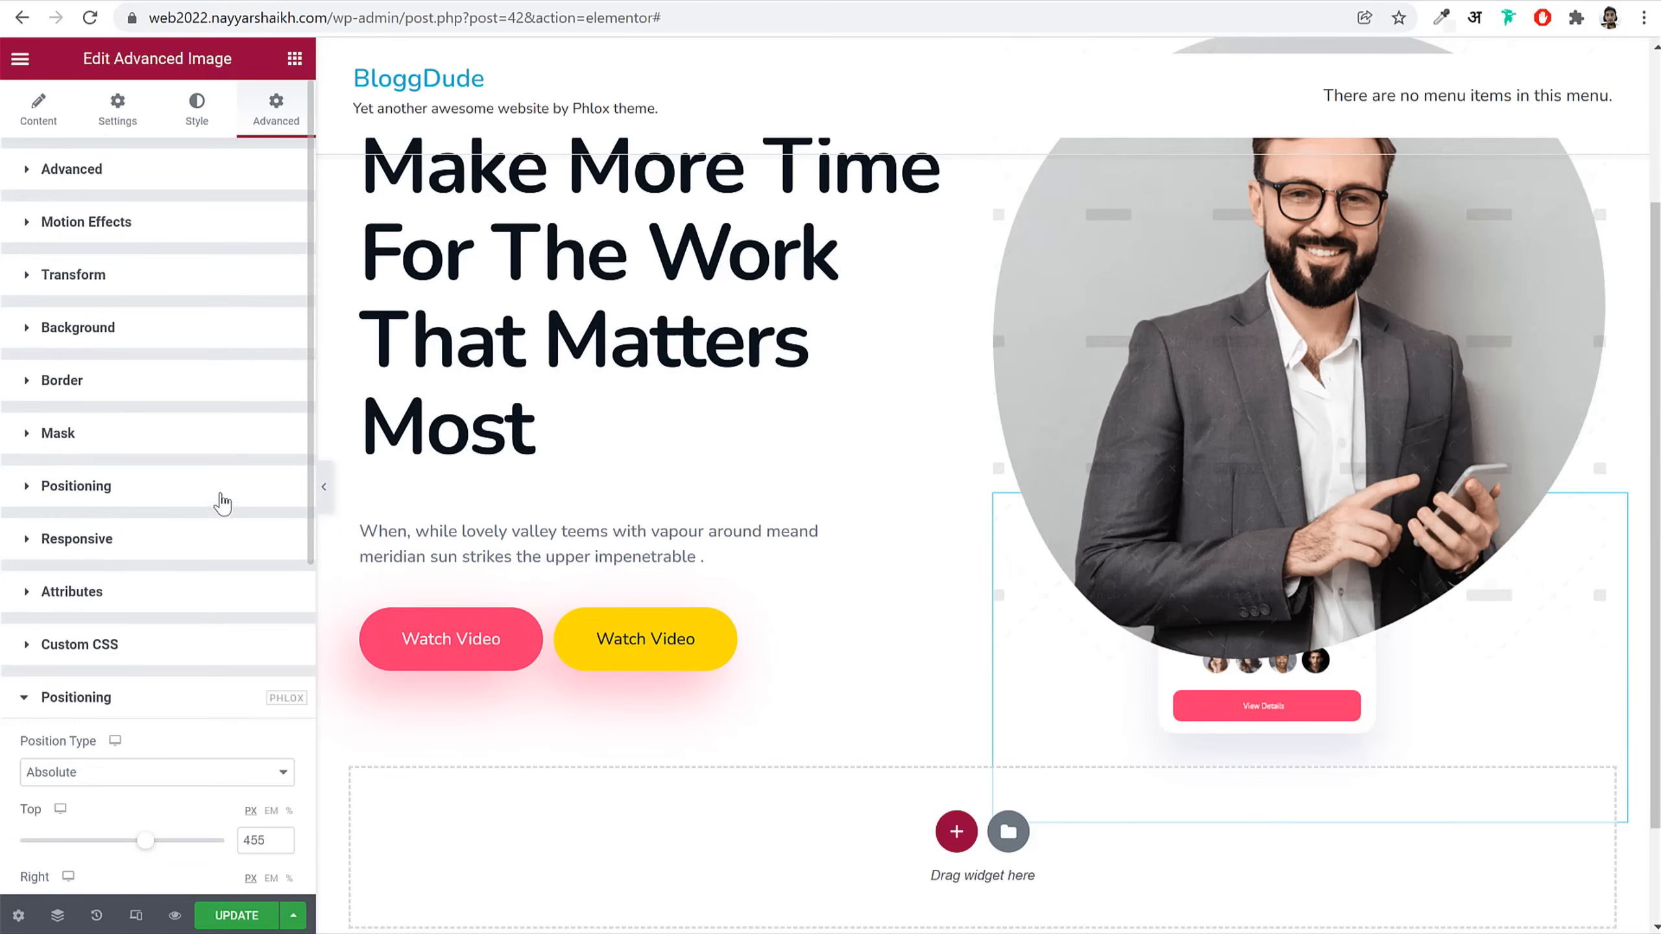
Step: Give the card image a Z-Index of 2 in its spacing and layering settings
left_click(160, 174)
left_click_drag(19, 404, 240, 405)
left_click(252, 403)
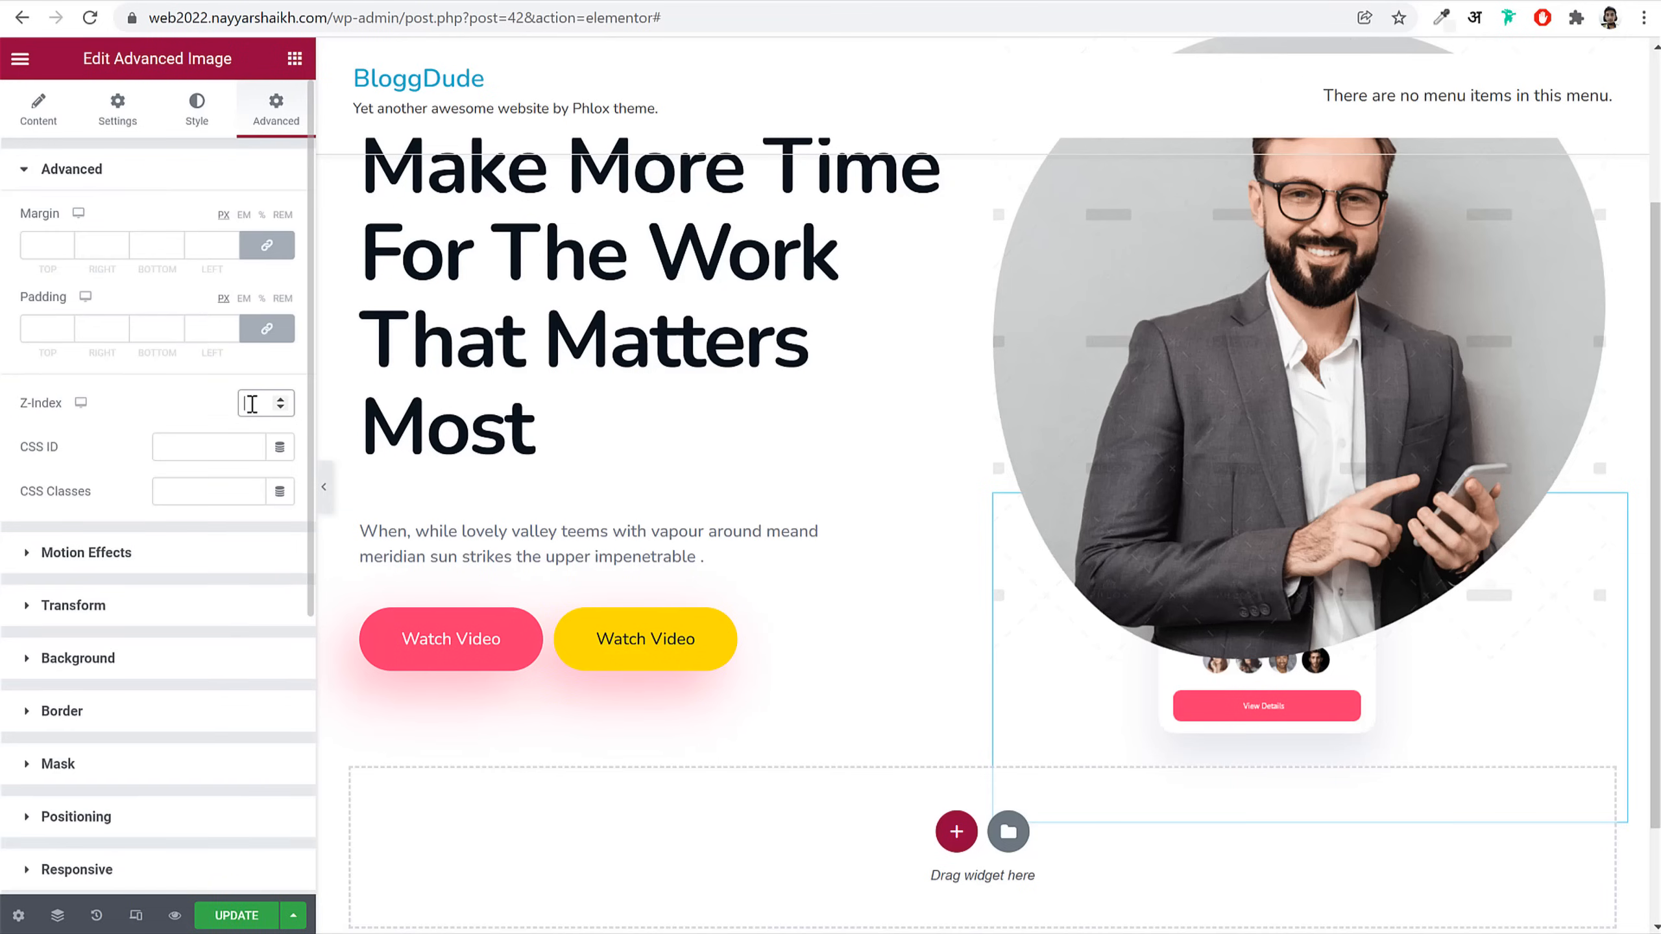
type("2")
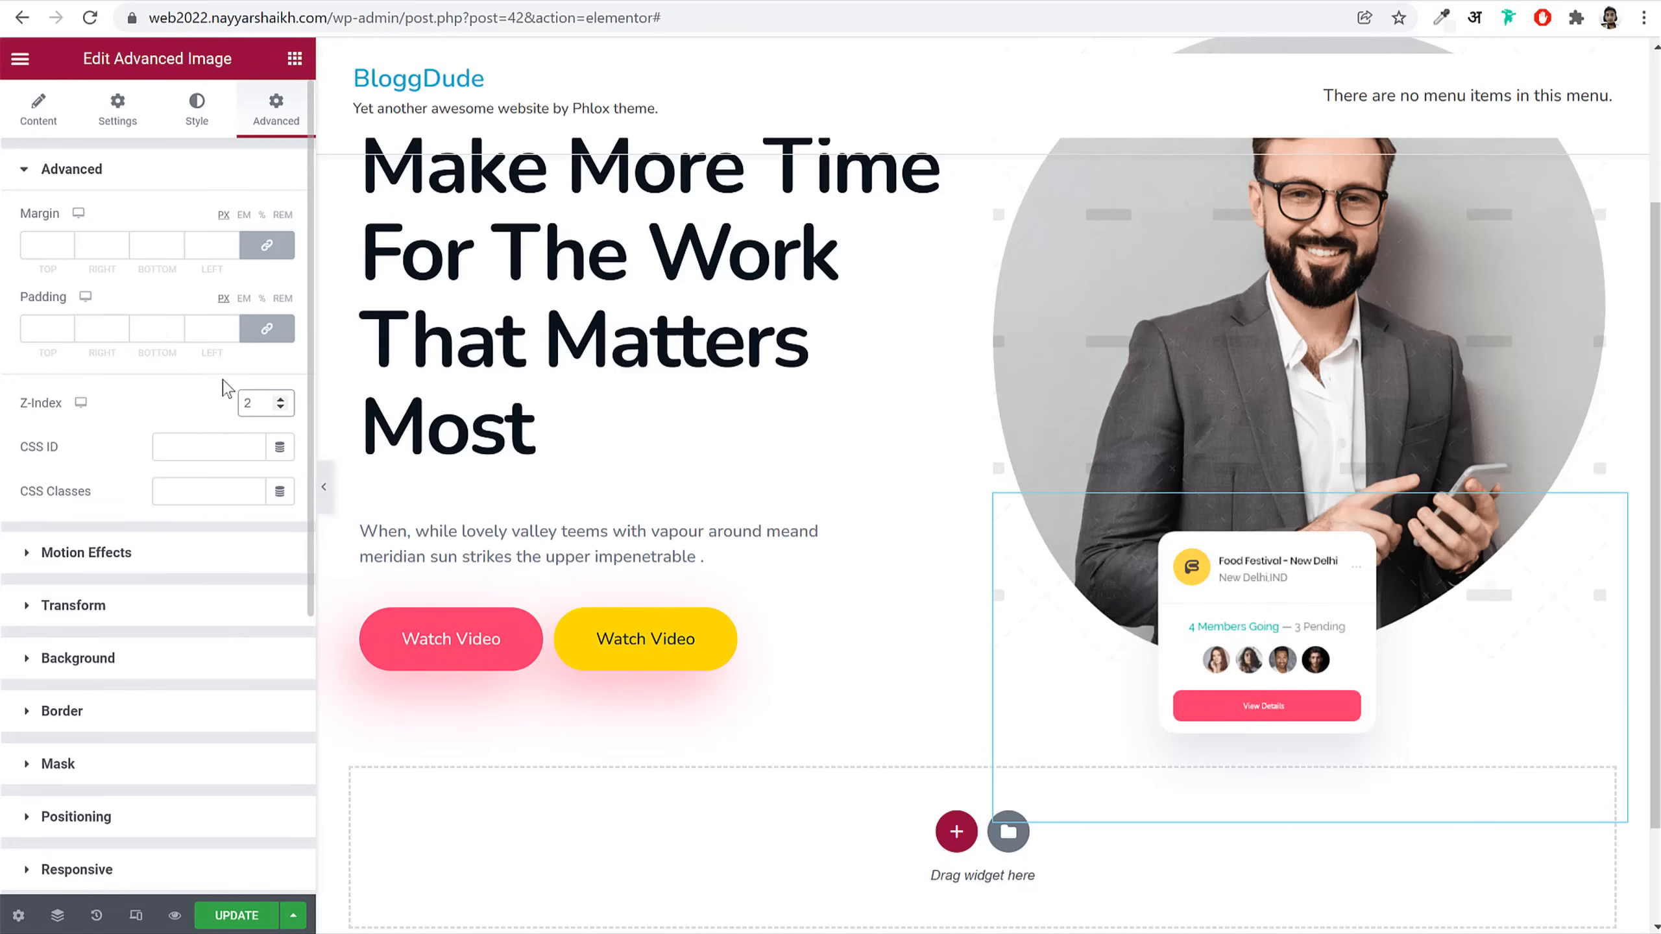
Step: Drag the card's offsets to top 62 and right 228, then preview the hero
scroll(1387, 622, "down", 2)
scroll(173, 762, "down", 5)
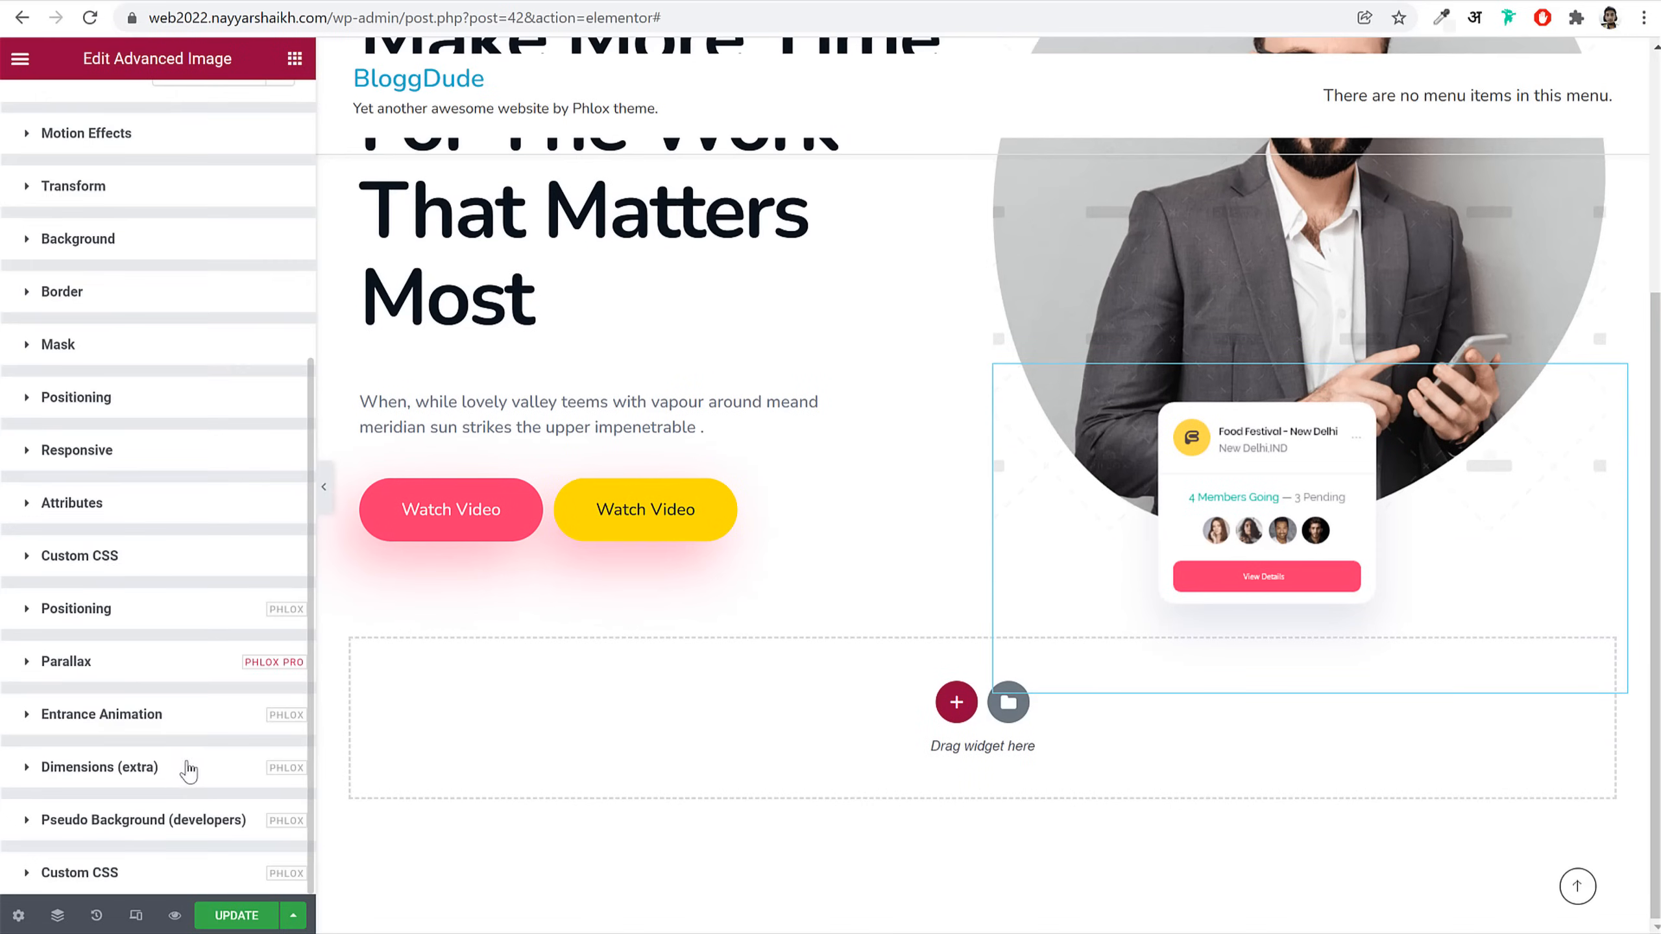
left_click(199, 625)
scroll(1335, 631, "up", 5)
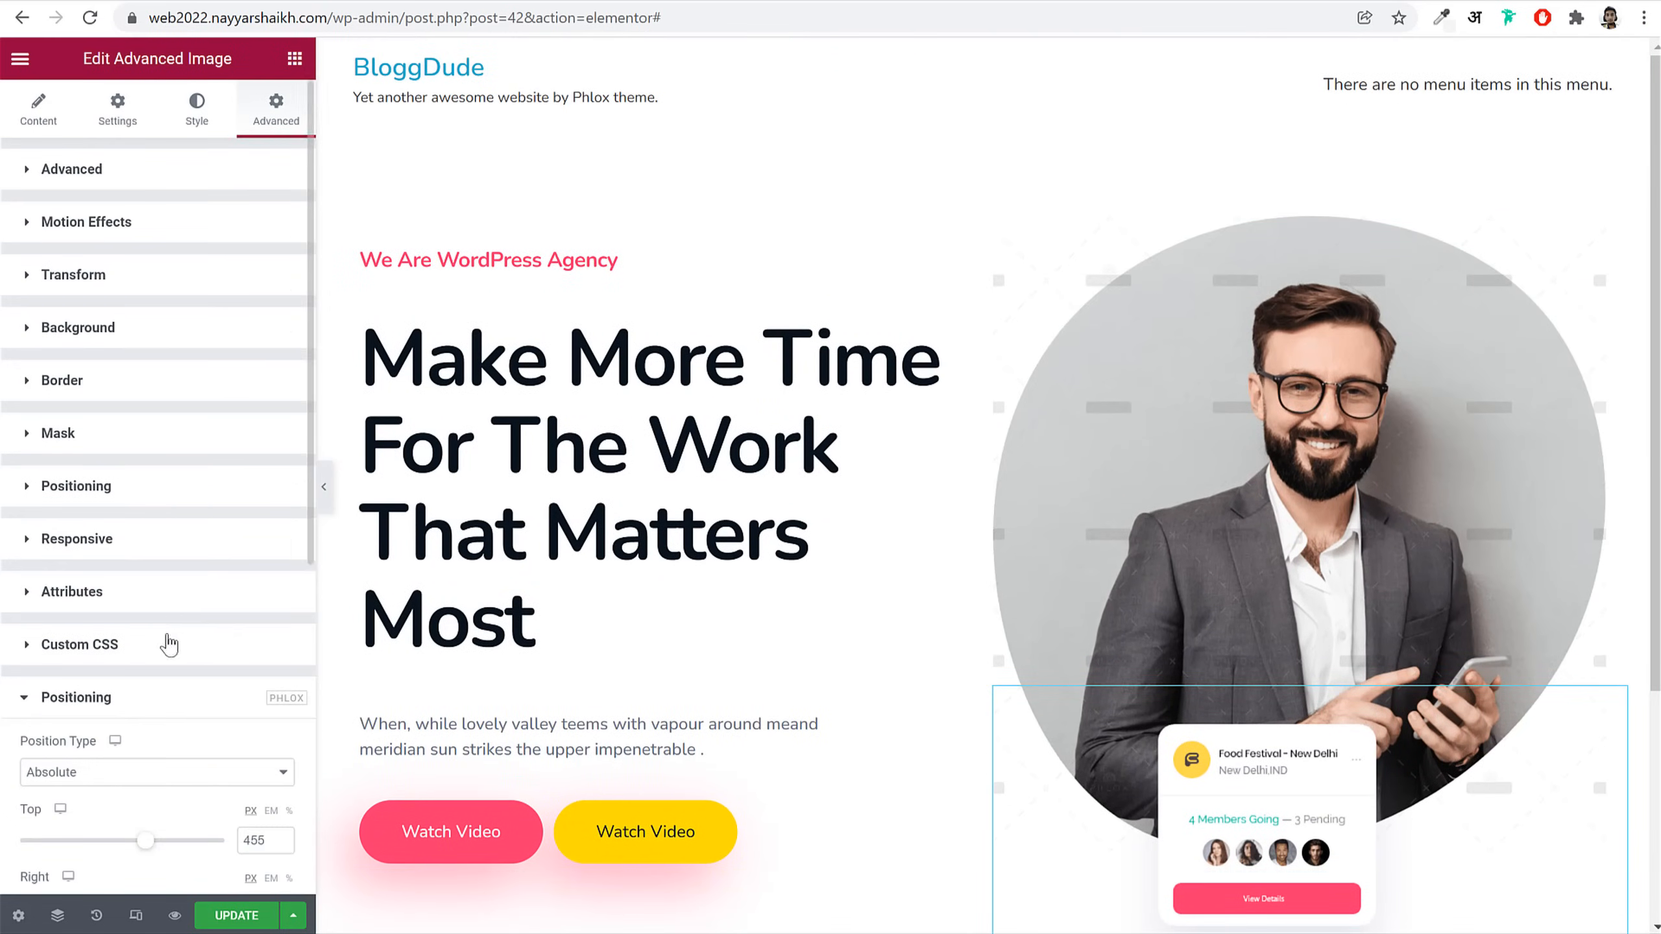
scroll(189, 642, "down", 6)
left_click_drag(150, 425, 120, 427)
left_click_drag(117, 494, 126, 498)
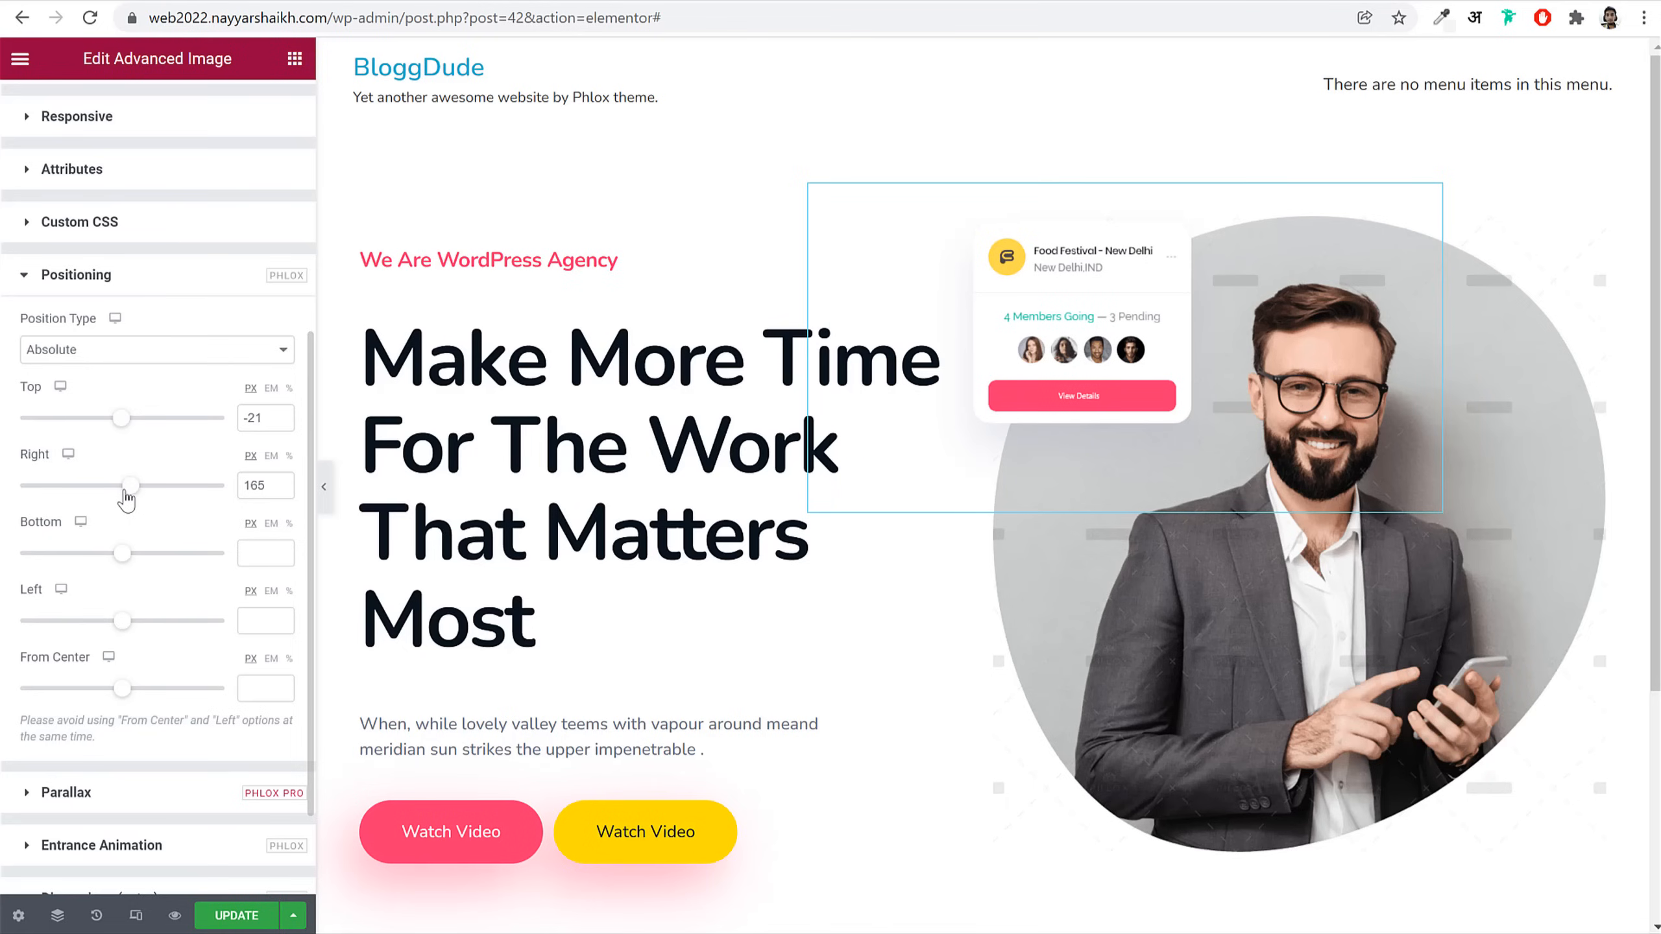
left_click(324, 487)
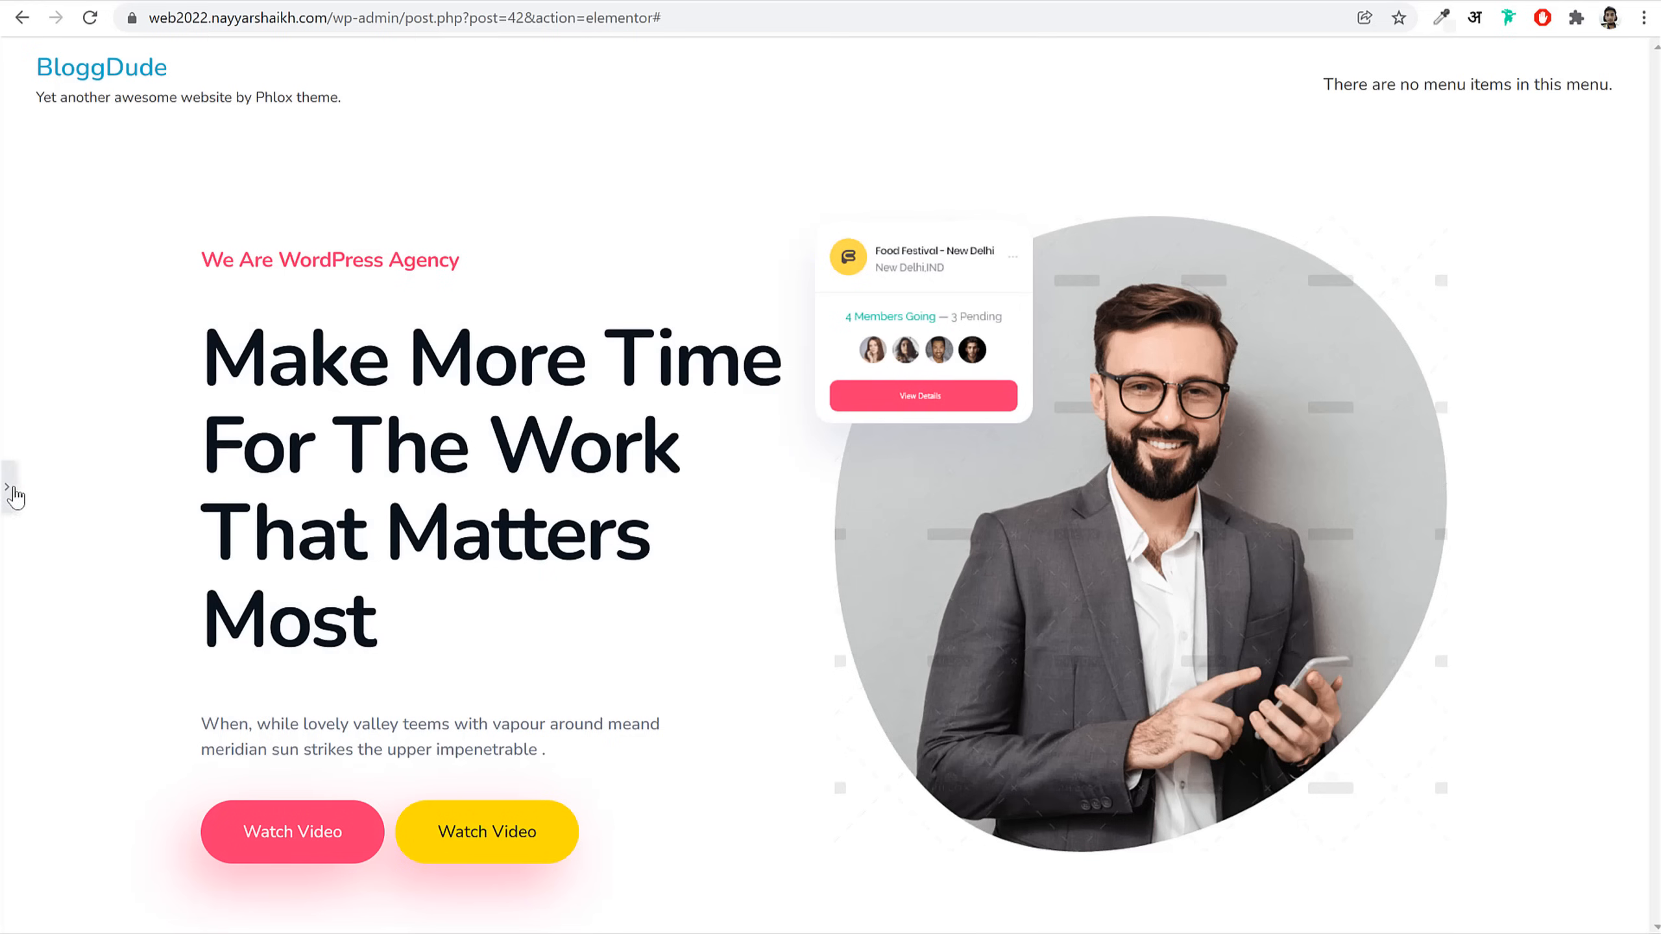
left_click(9, 487)
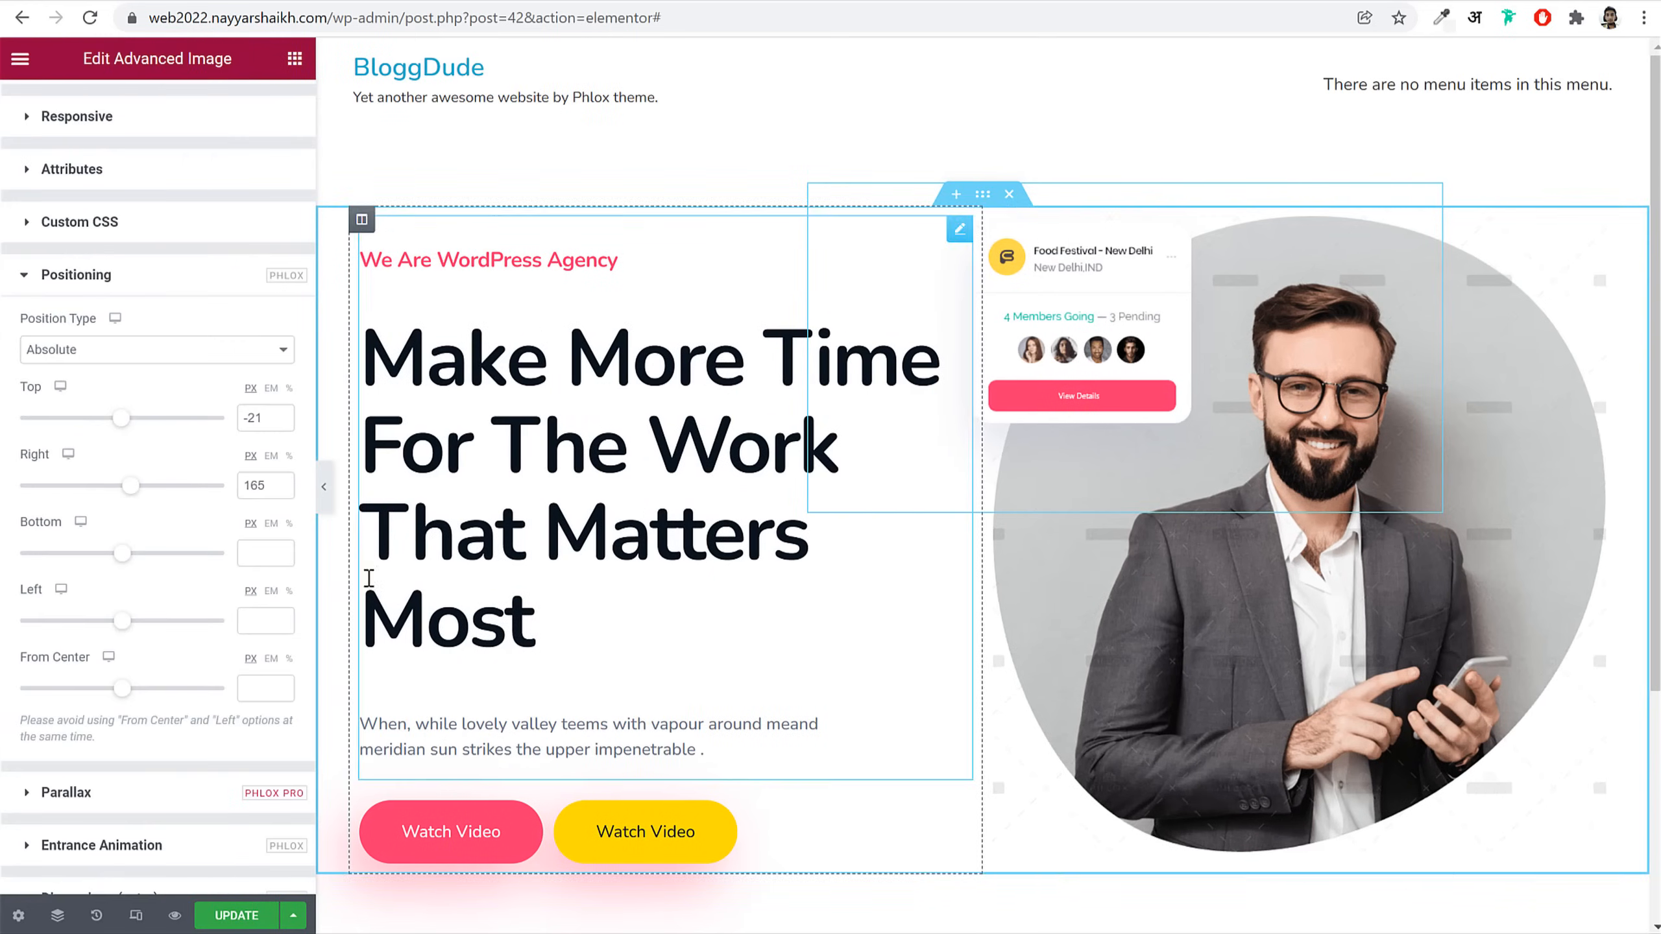
Step: Enlarge the card to Max Width 90 and shift it further left to right offset 186
scroll(164, 135, "up", 6)
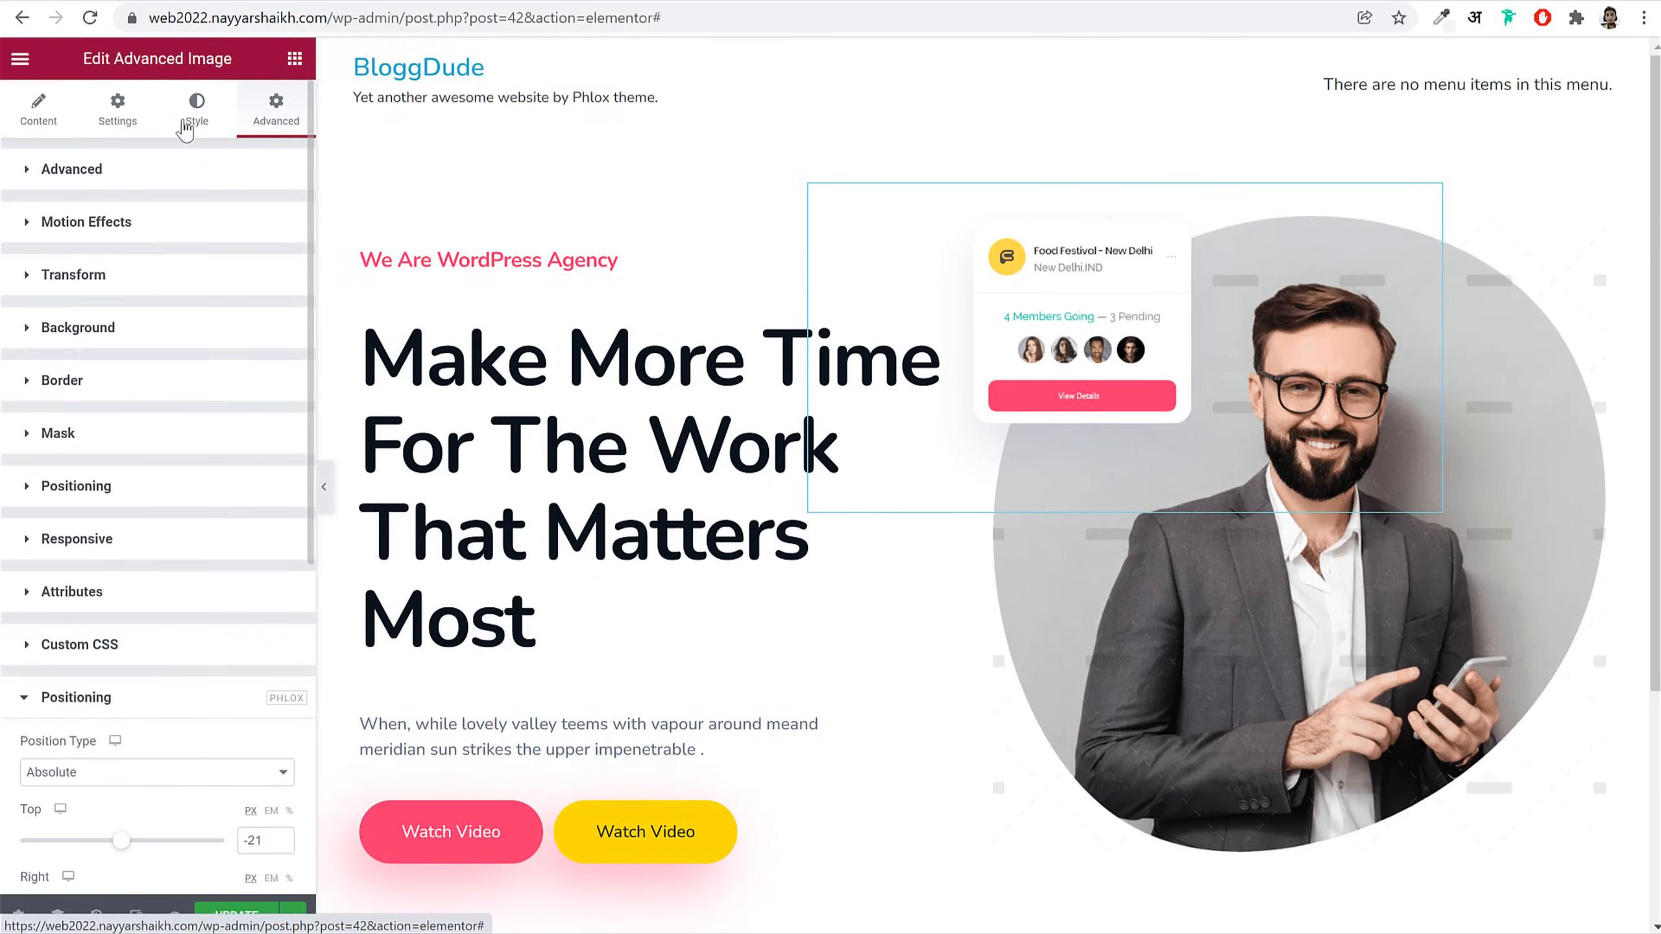
left_click(186, 129)
type("90")
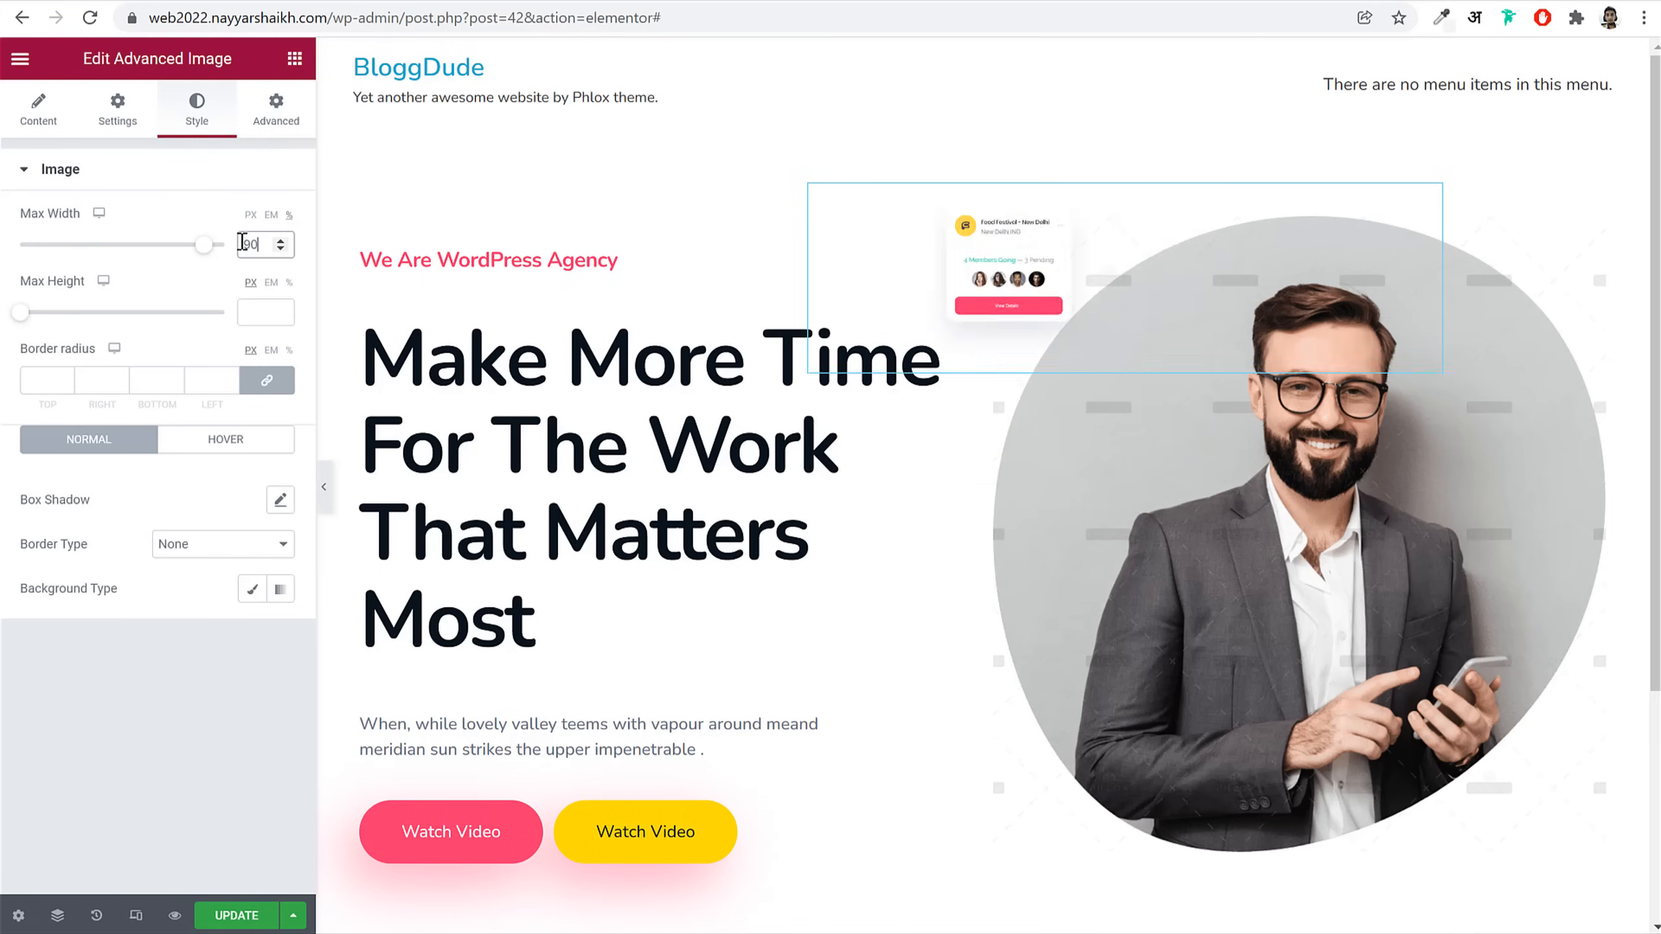
left_click(275, 121)
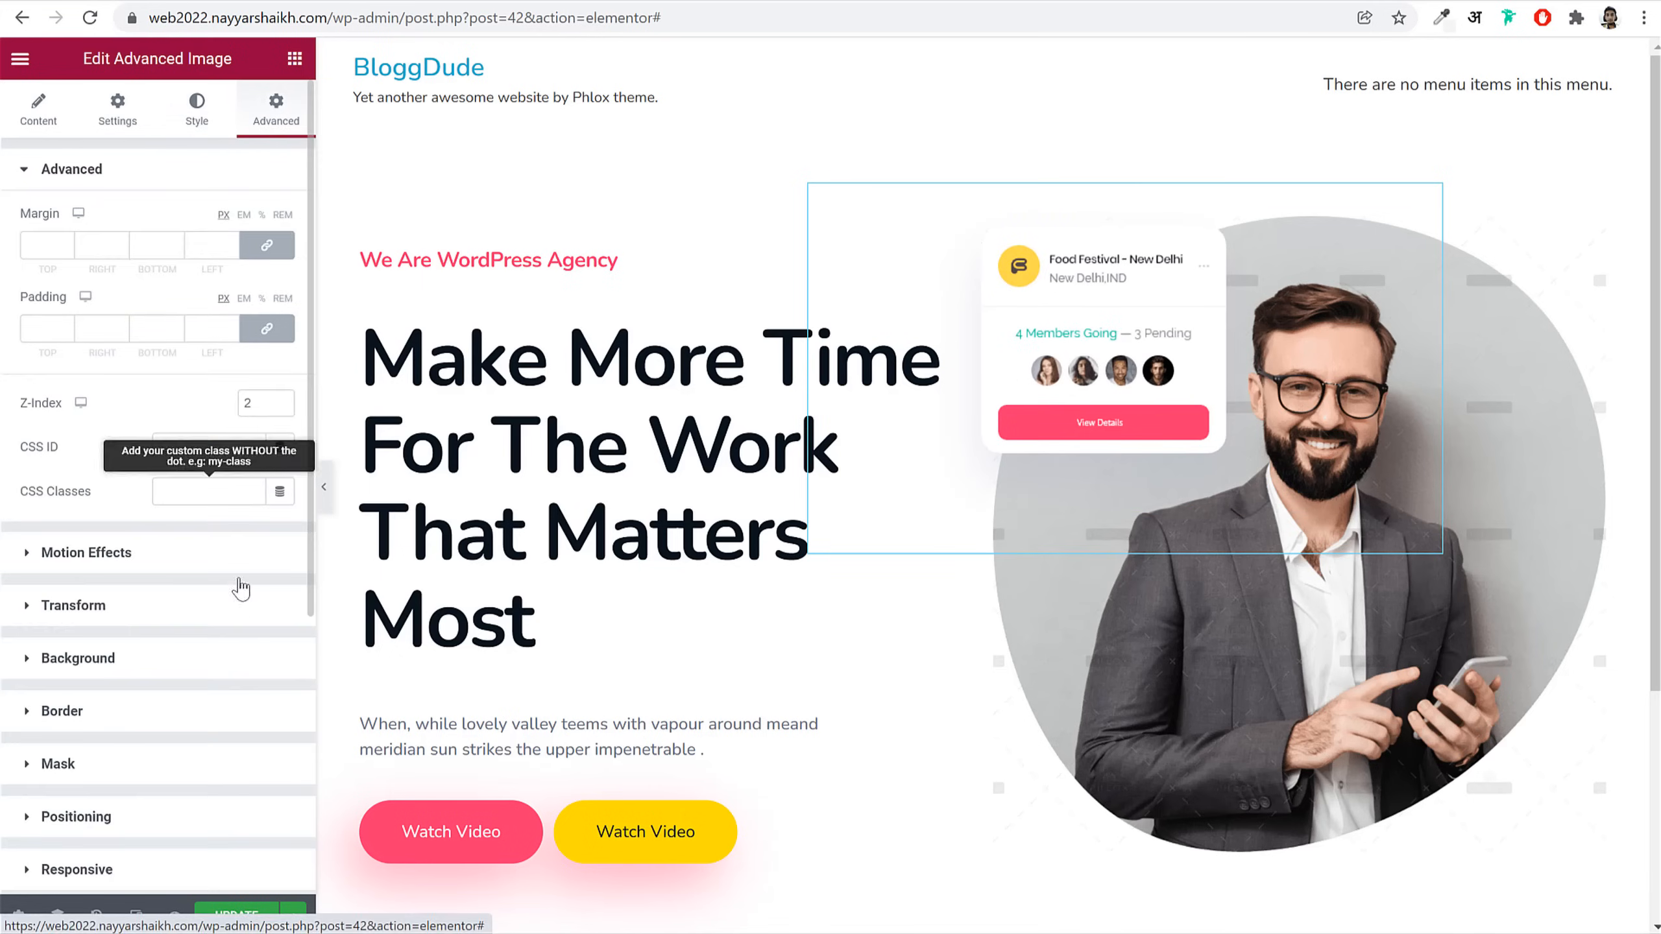
scroll(179, 655, "down", 5)
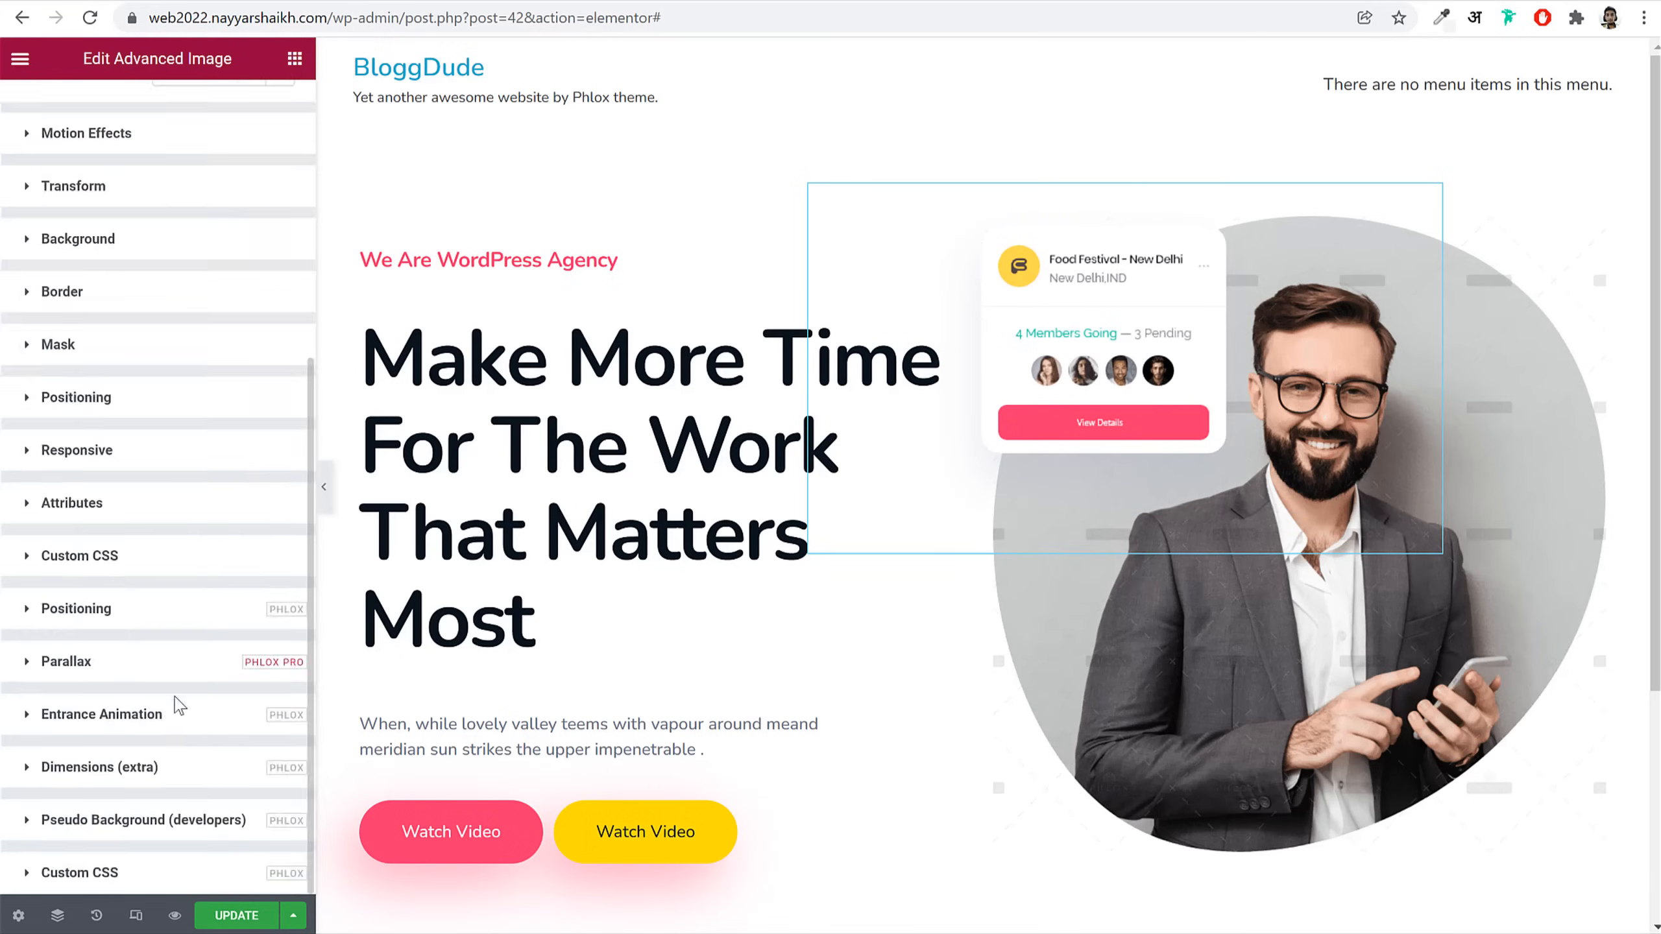
left_click(177, 612)
scroll(185, 471, "down", 5)
scroll(251, 527, "up", 3)
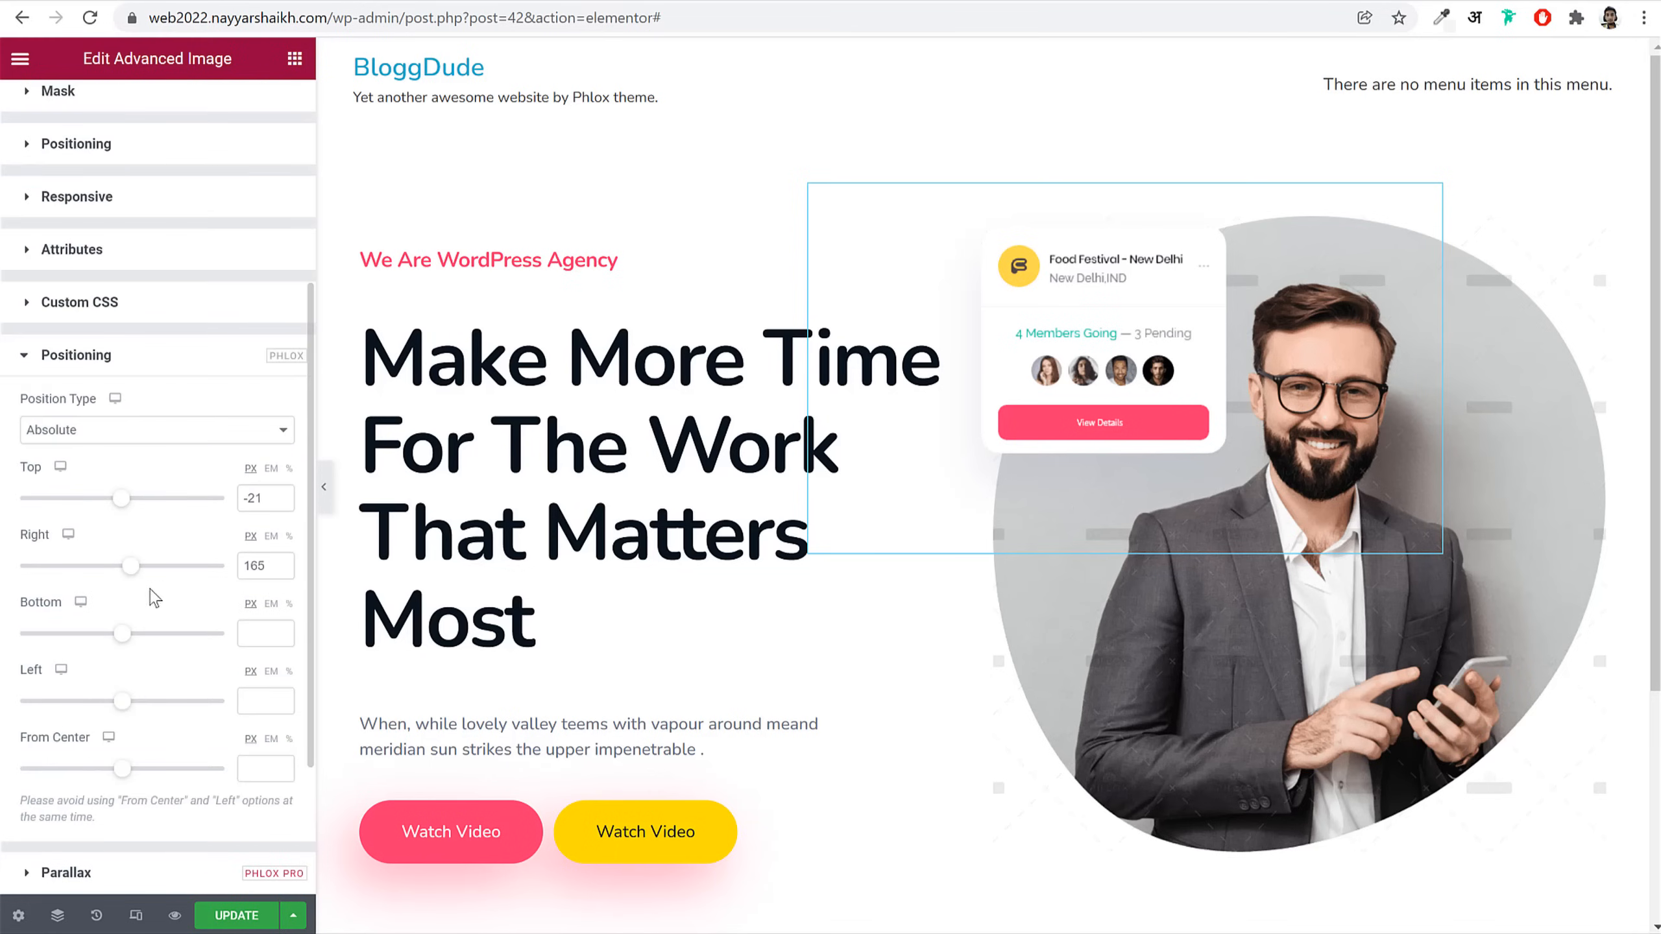
left_click_drag(133, 579, 133, 579)
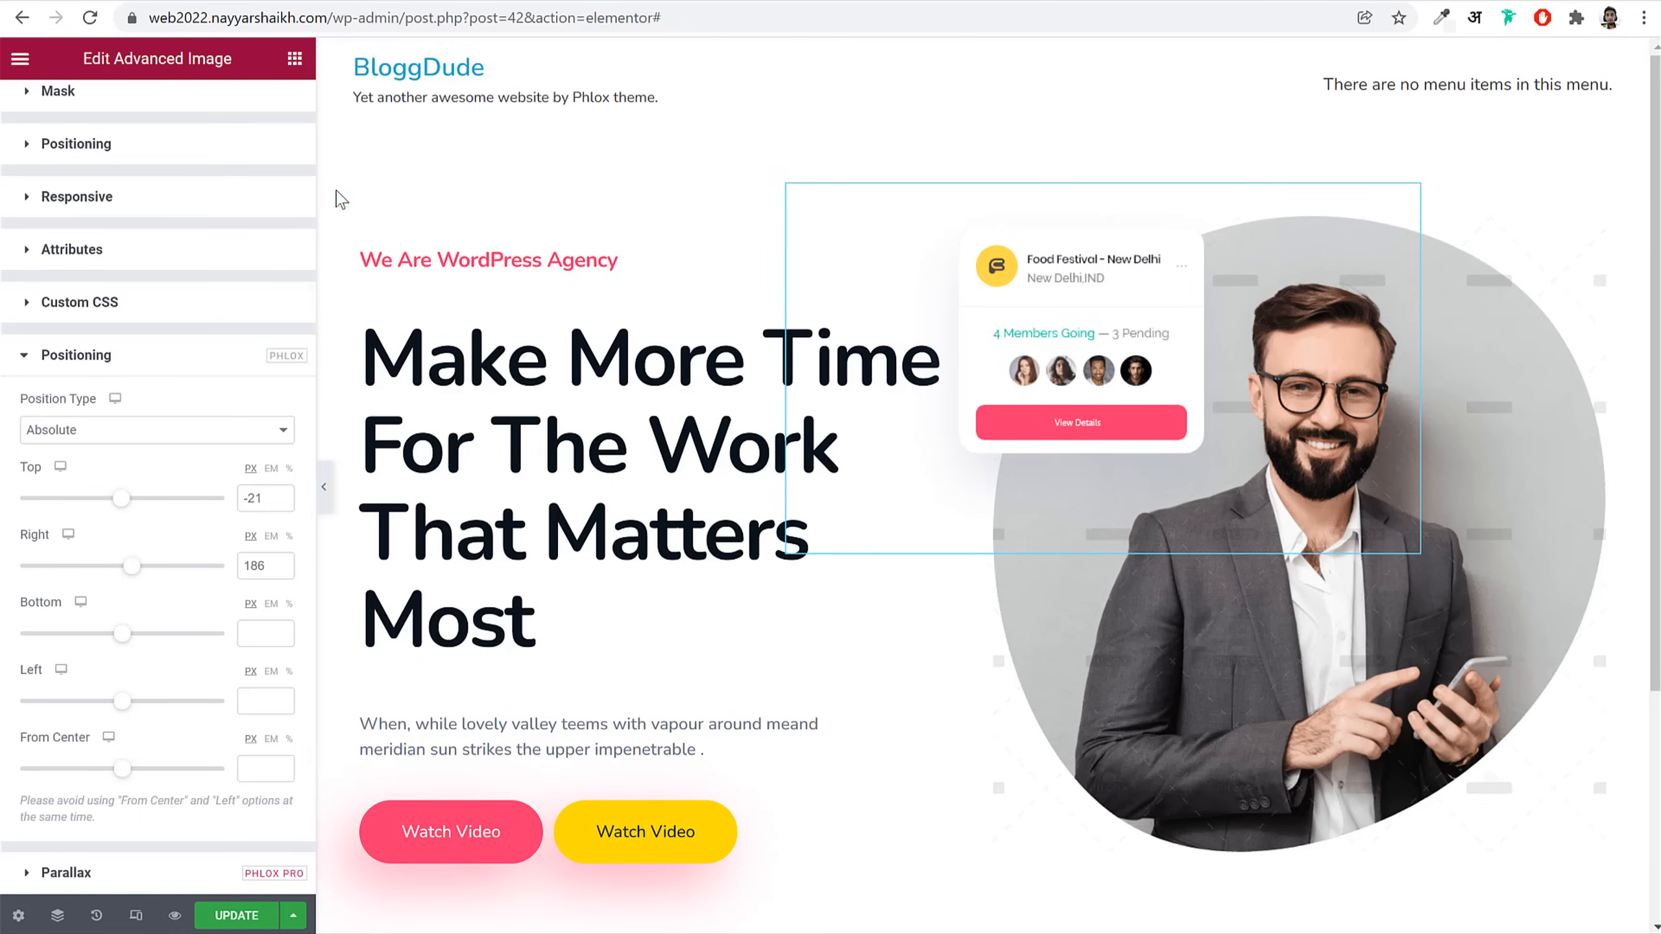
left_click(295, 58)
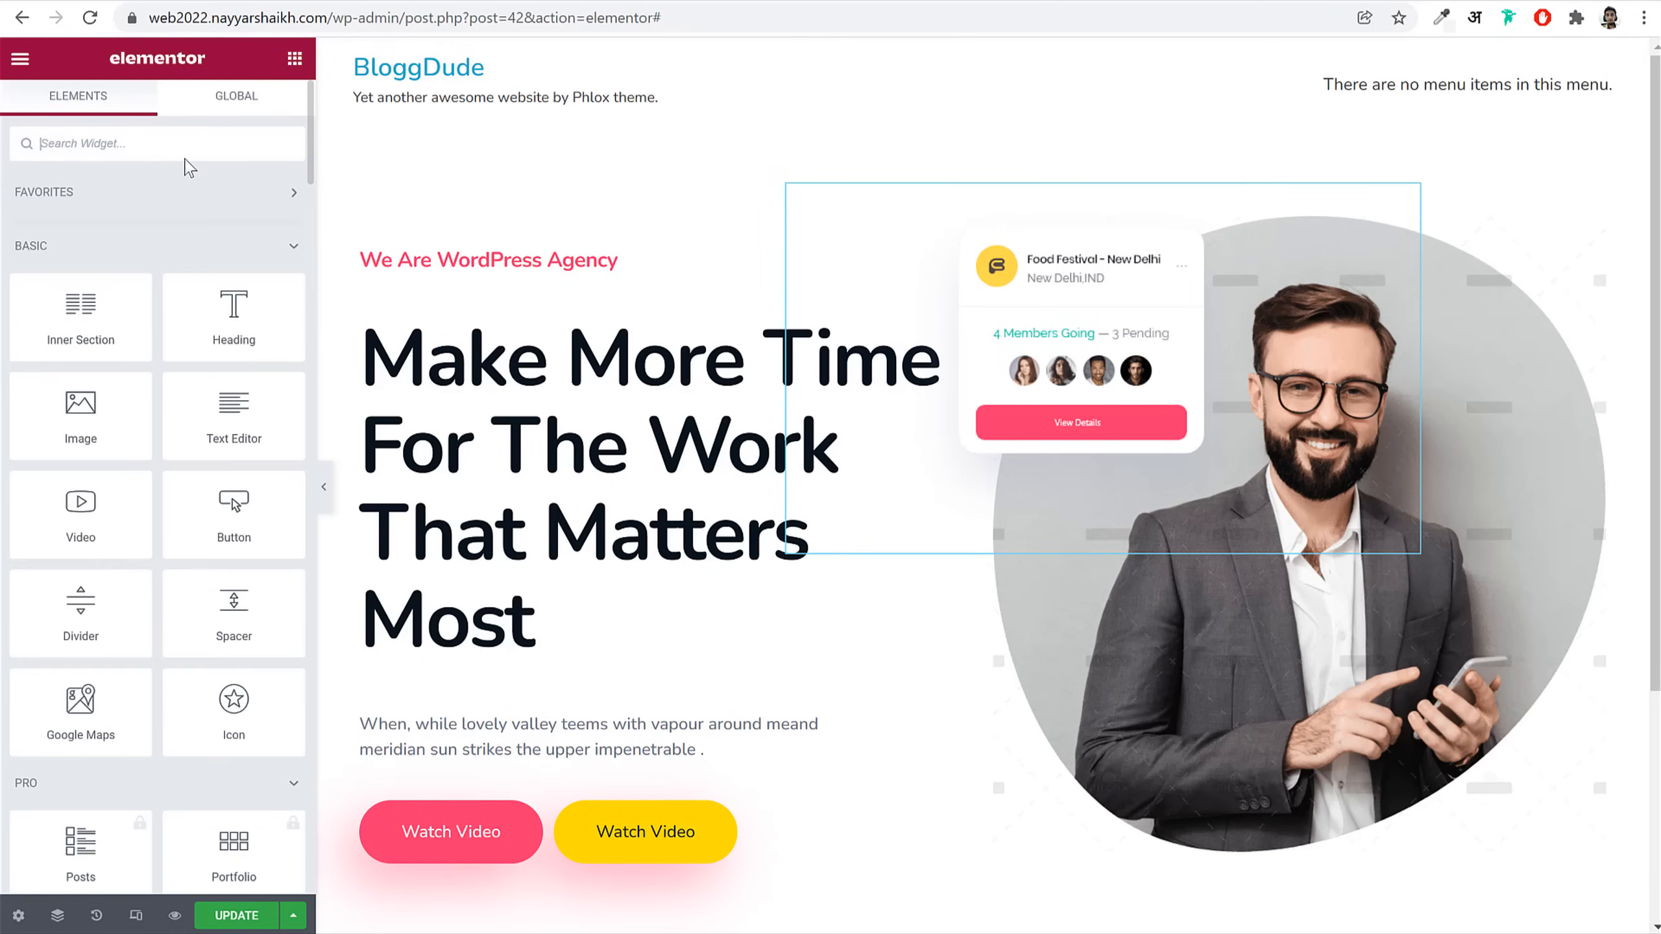
Step: Add an Advanced Image to the portrait column with the purple wavy-lines image at Full size
type("adv")
left_click_drag(111, 223, 1508, 286)
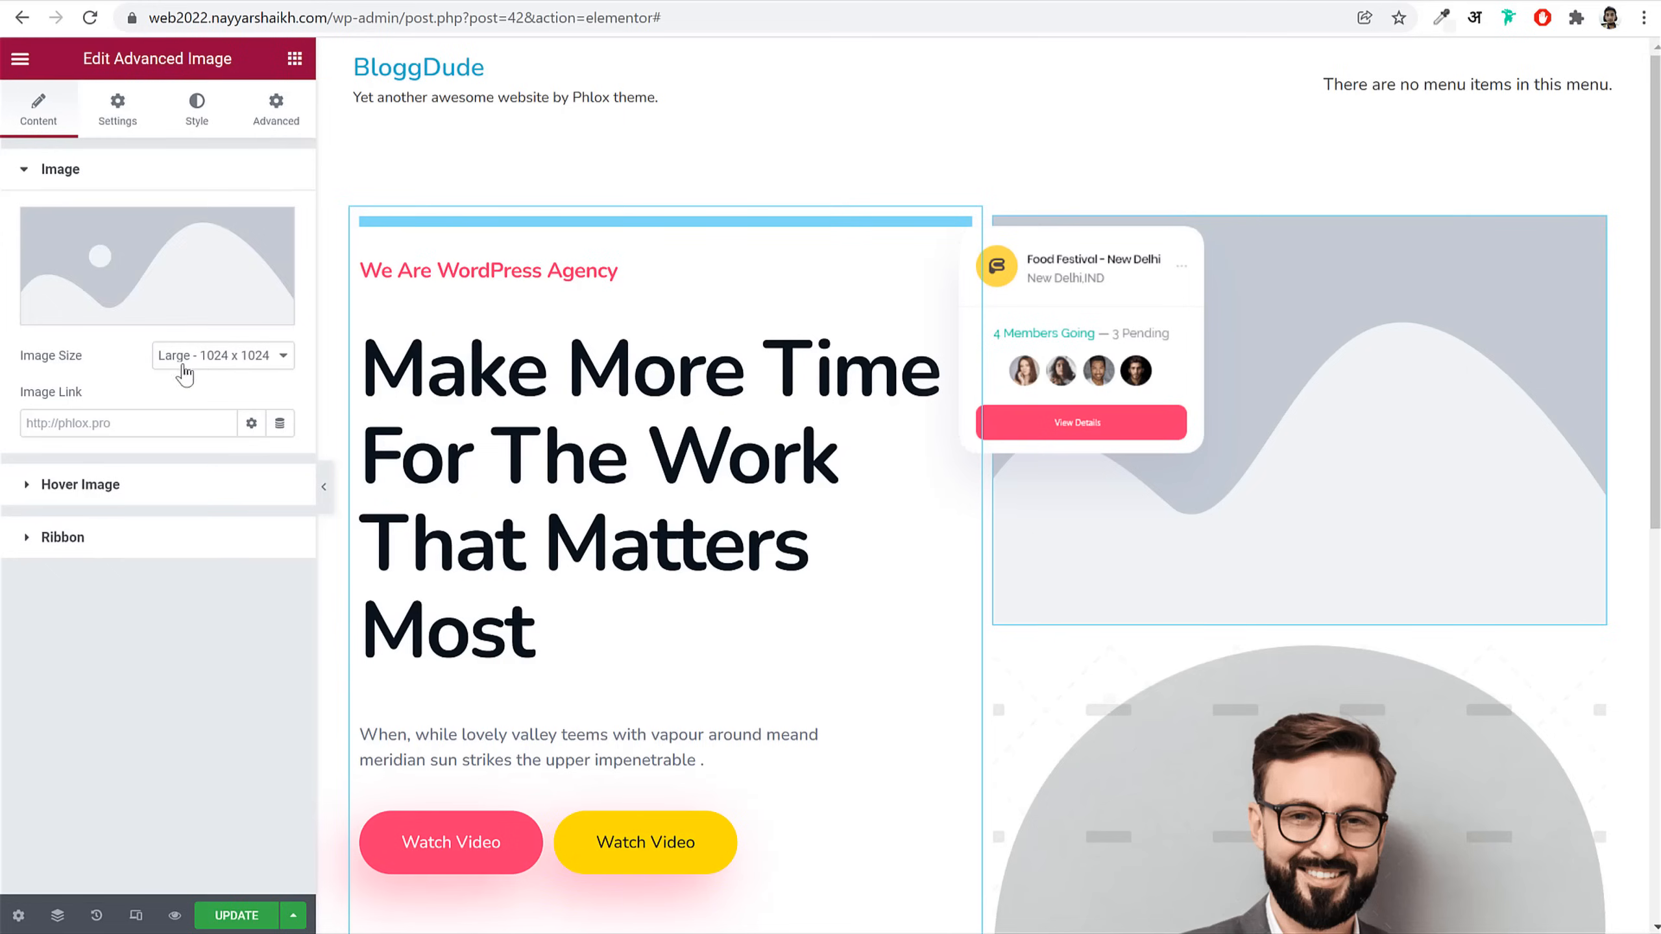
left_click(185, 305)
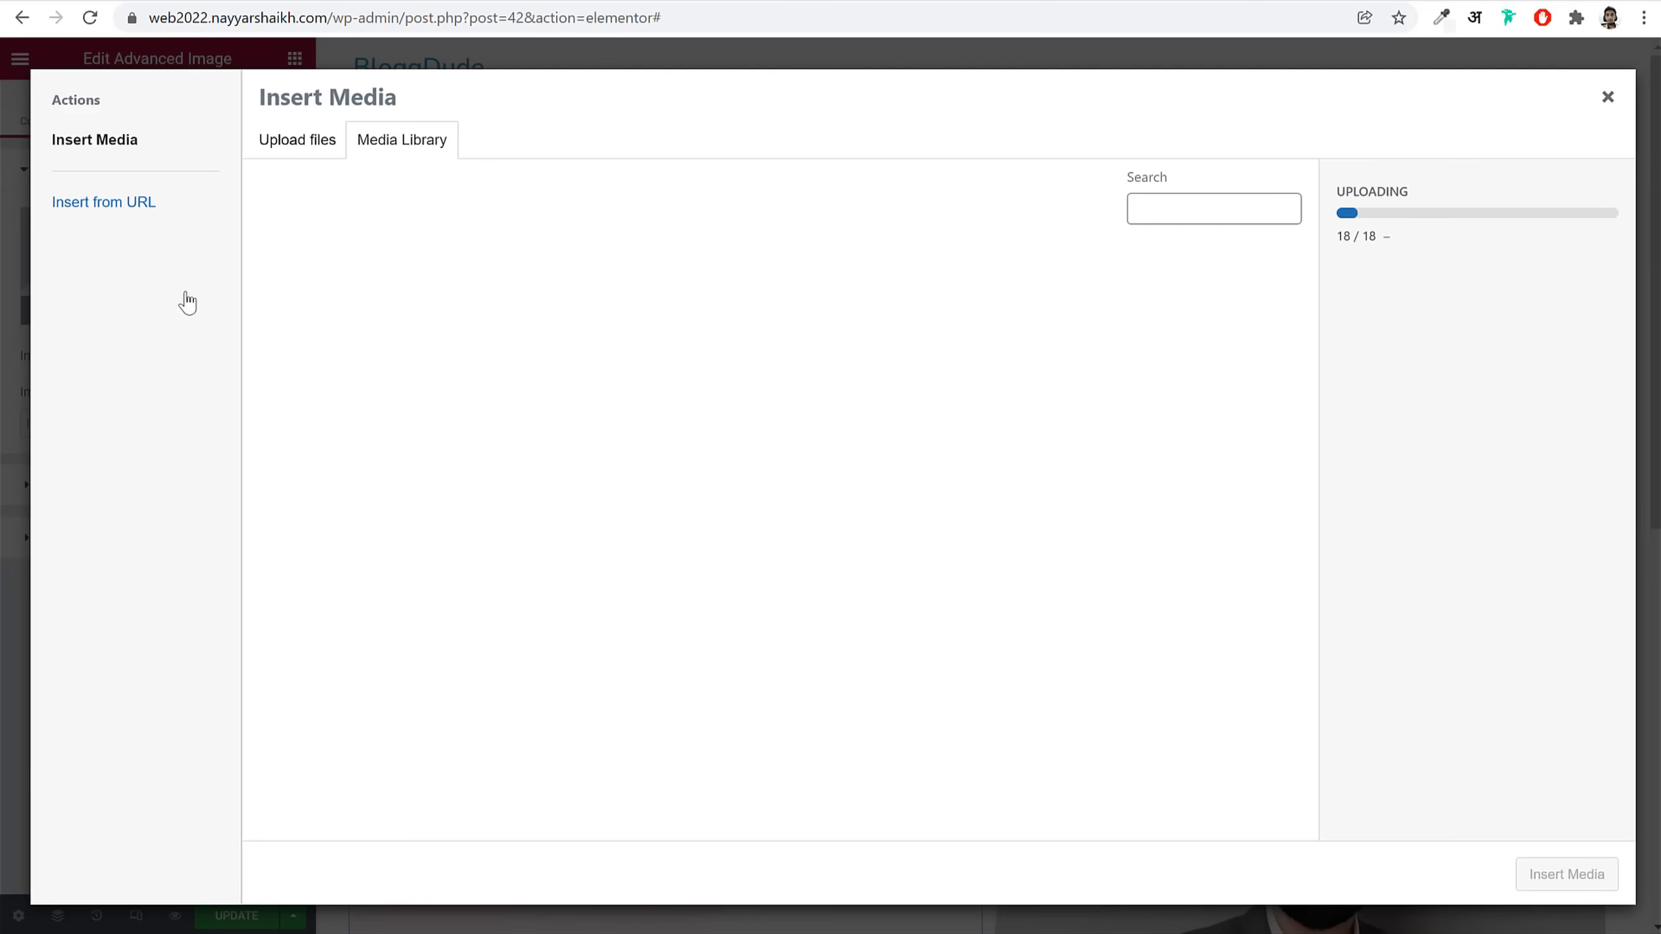
left_click(1083, 313)
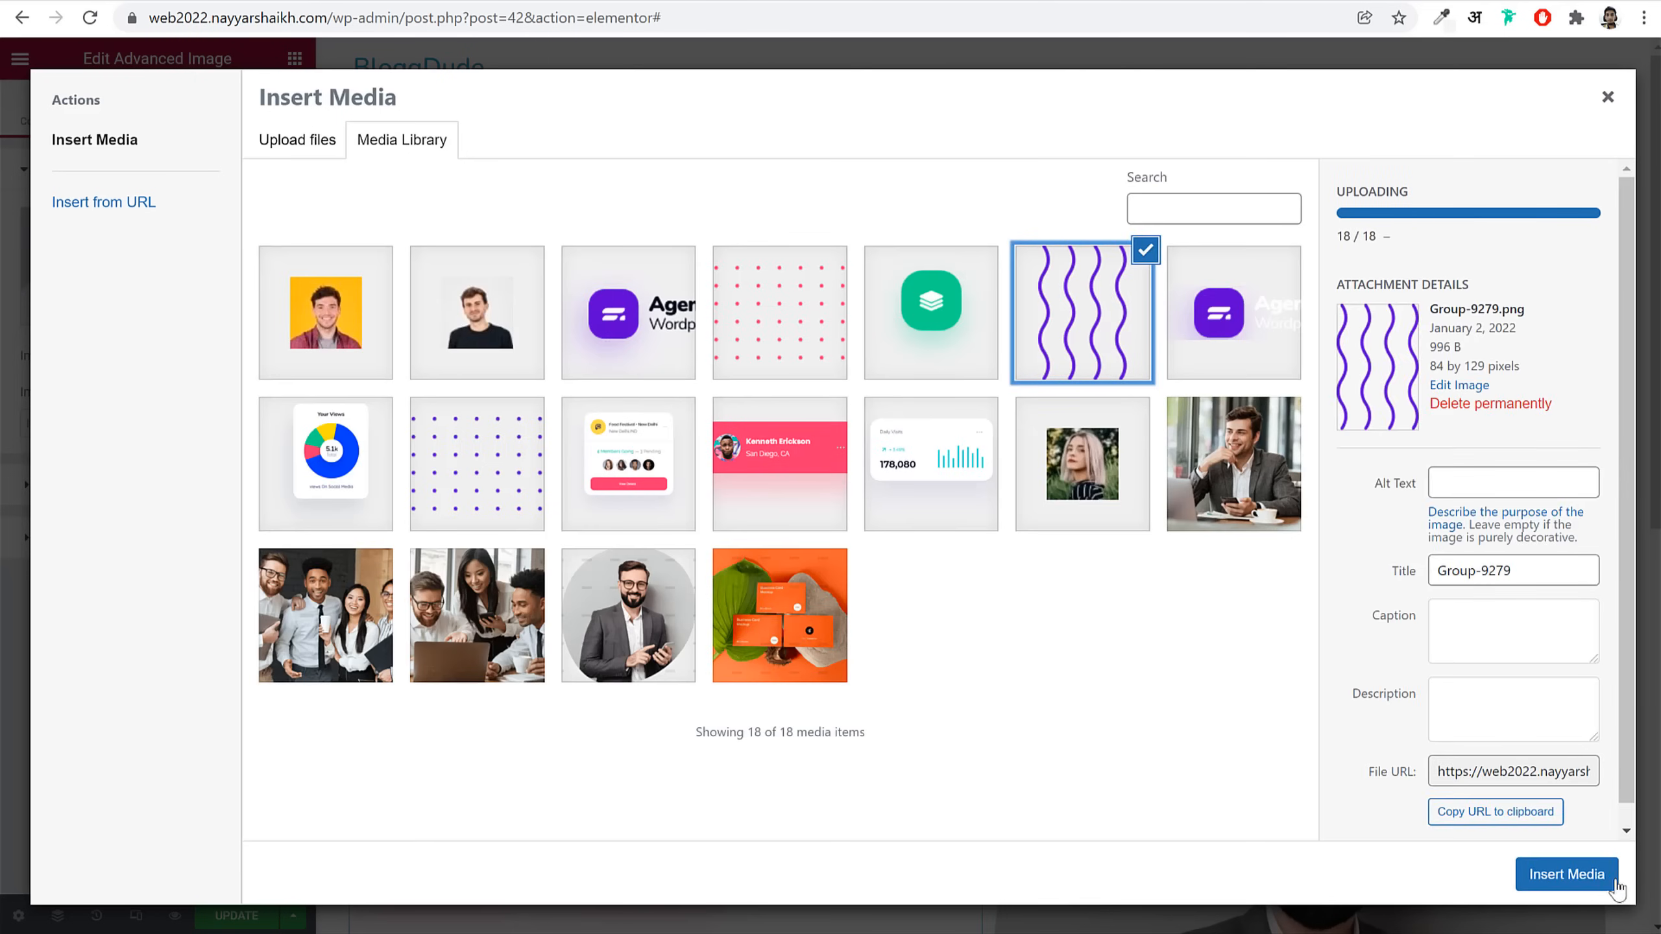
left_click(1567, 874)
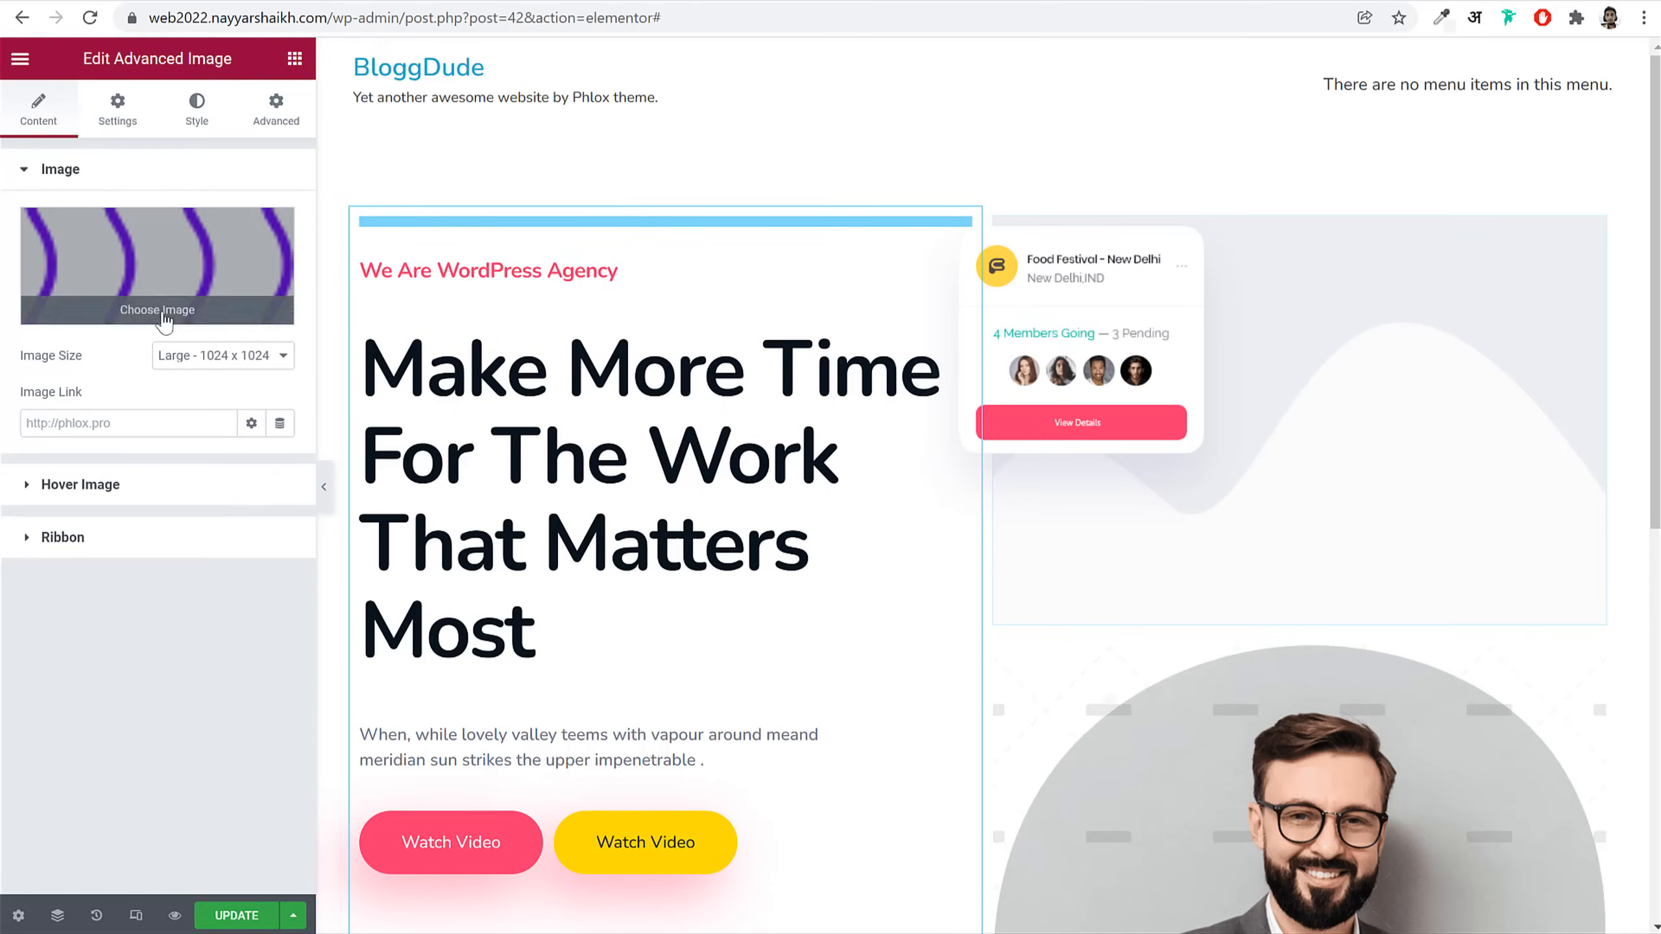
left_click(222, 355)
left_click(219, 490)
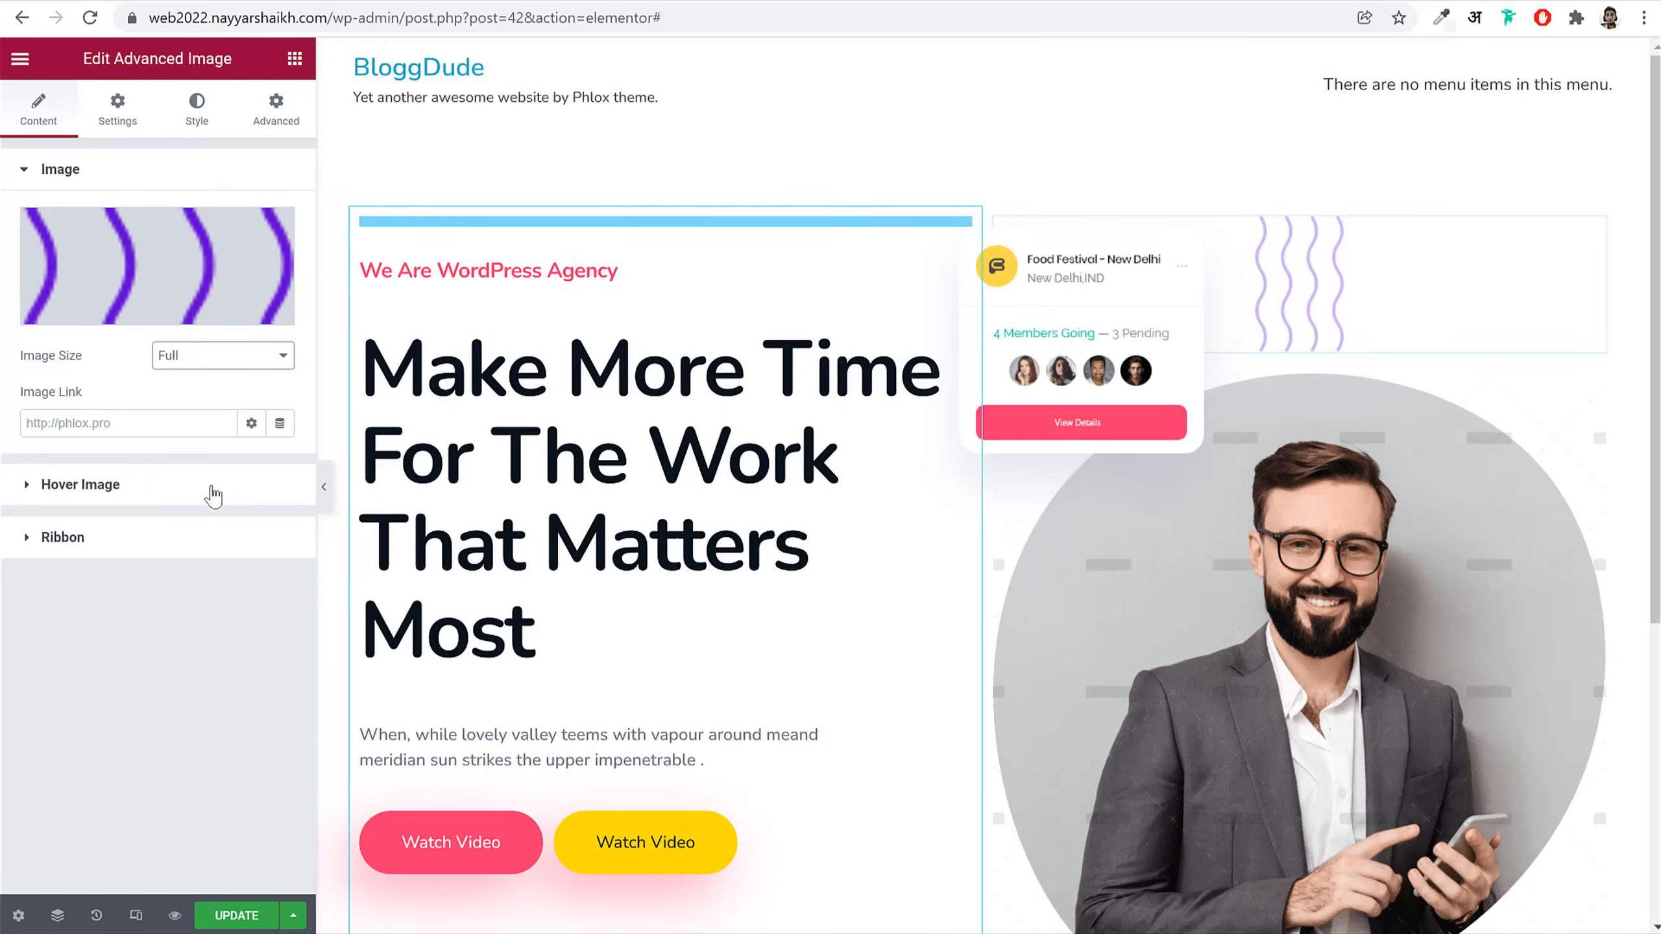
Step: Make the wavy-lines image absolutely positioned with a Z-Index of 2
left_click(283, 110)
scroll(170, 678, "down", 5)
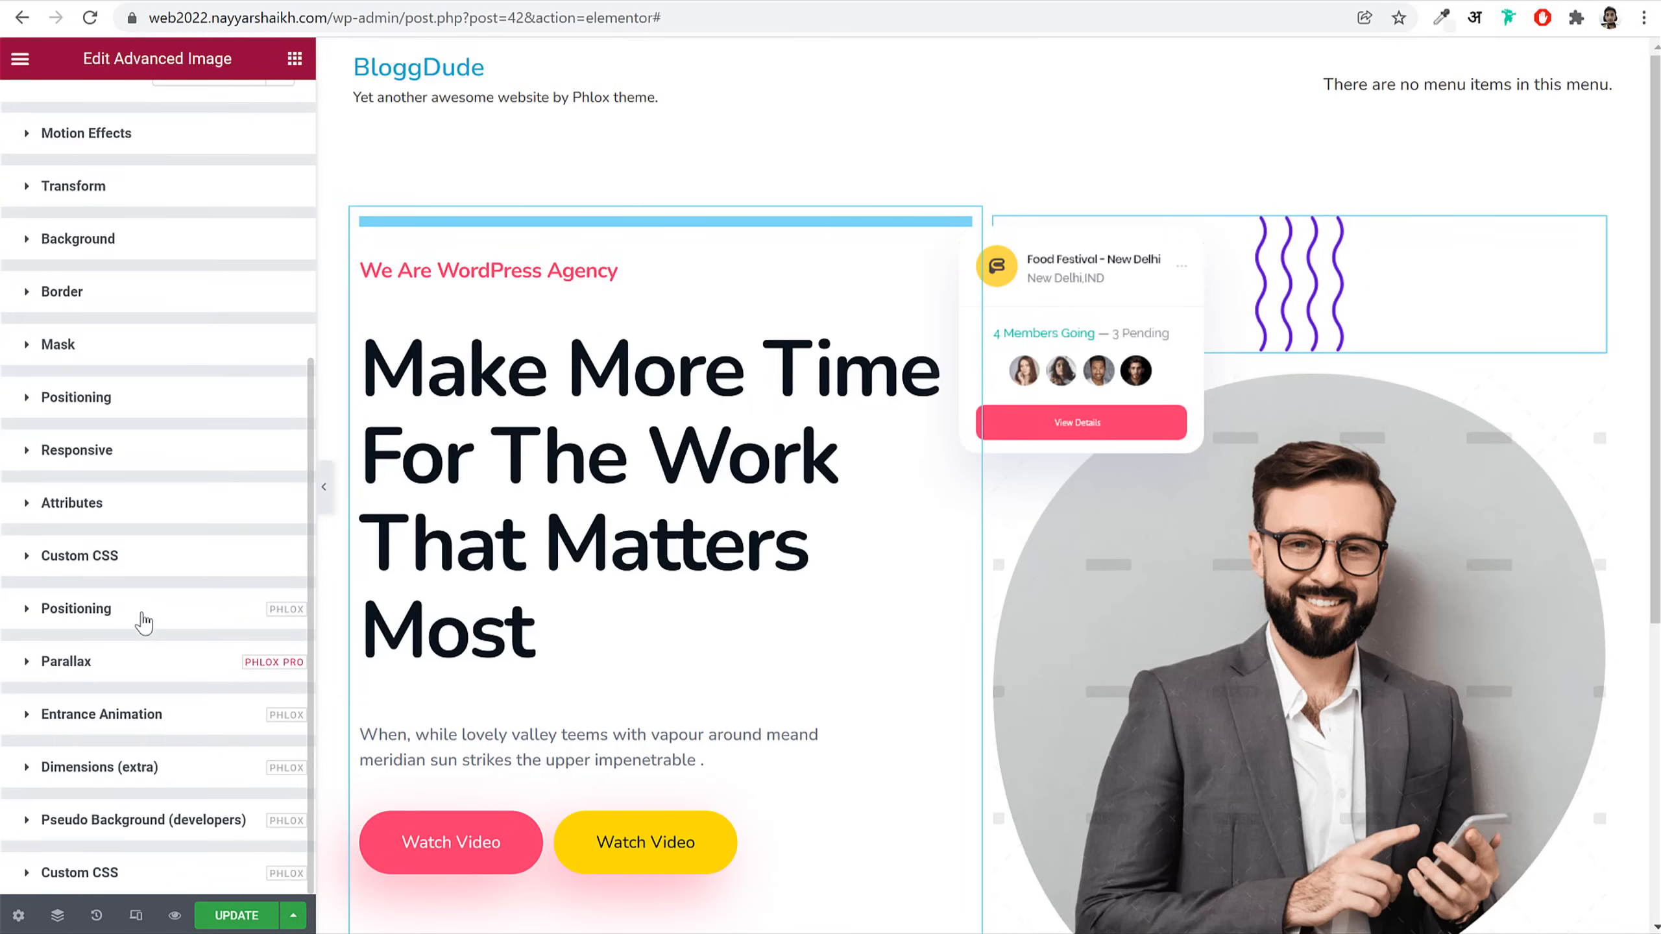
left_click(144, 622)
scroll(223, 648, "down", 3)
left_click(184, 607)
left_click(140, 621)
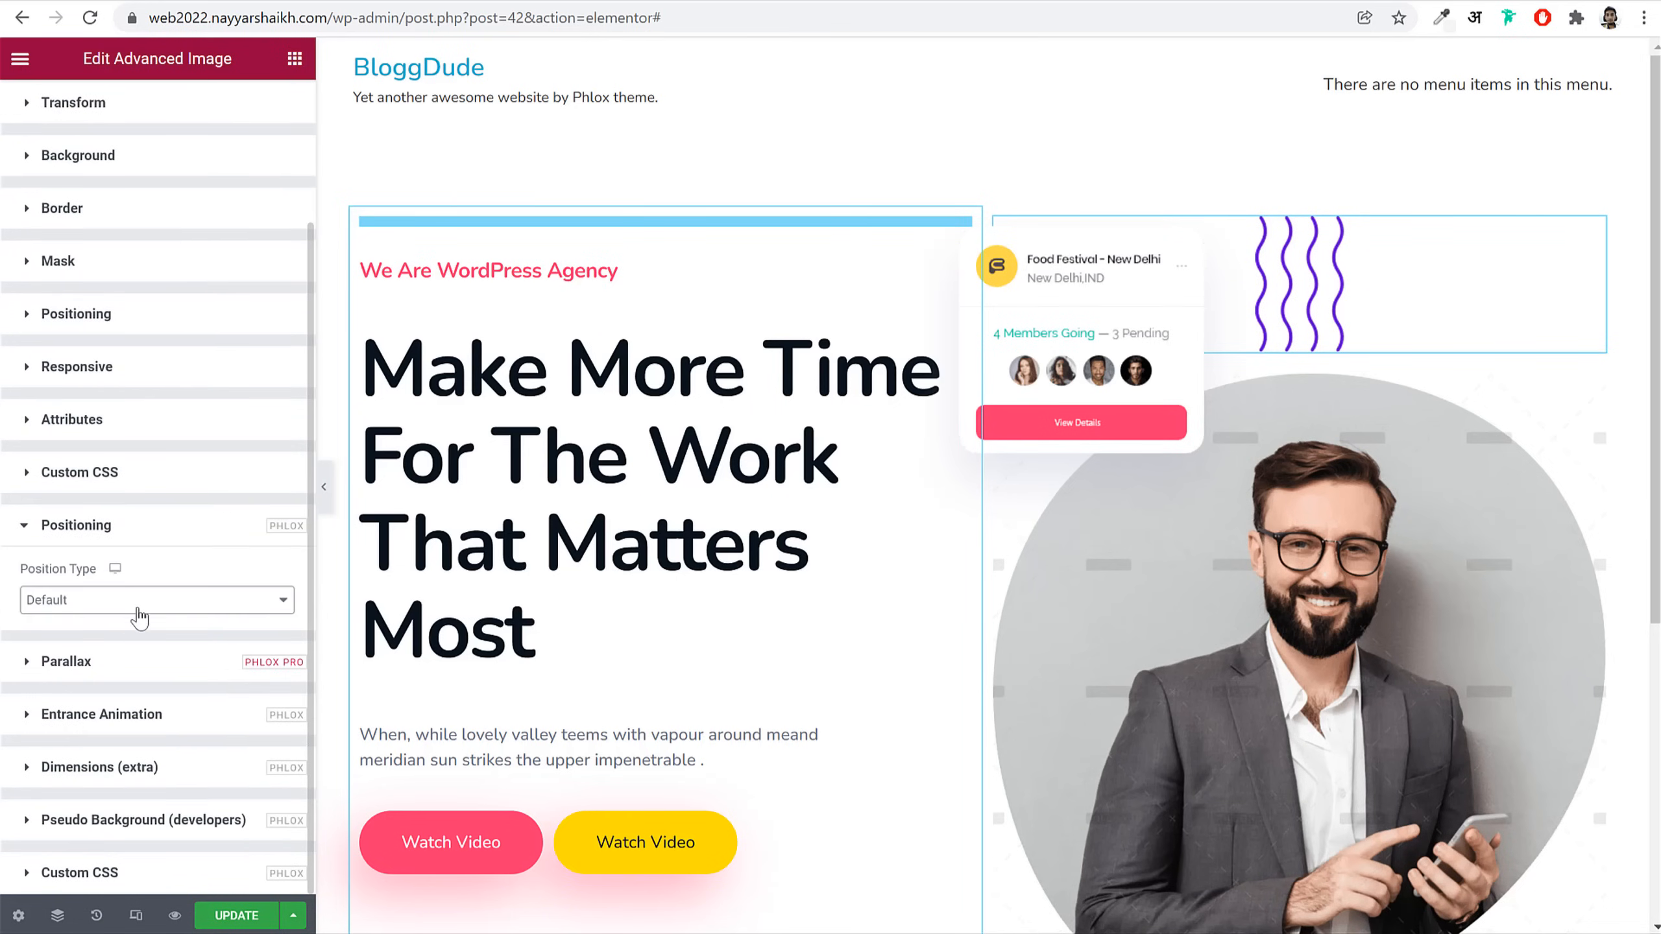
left_click(139, 613)
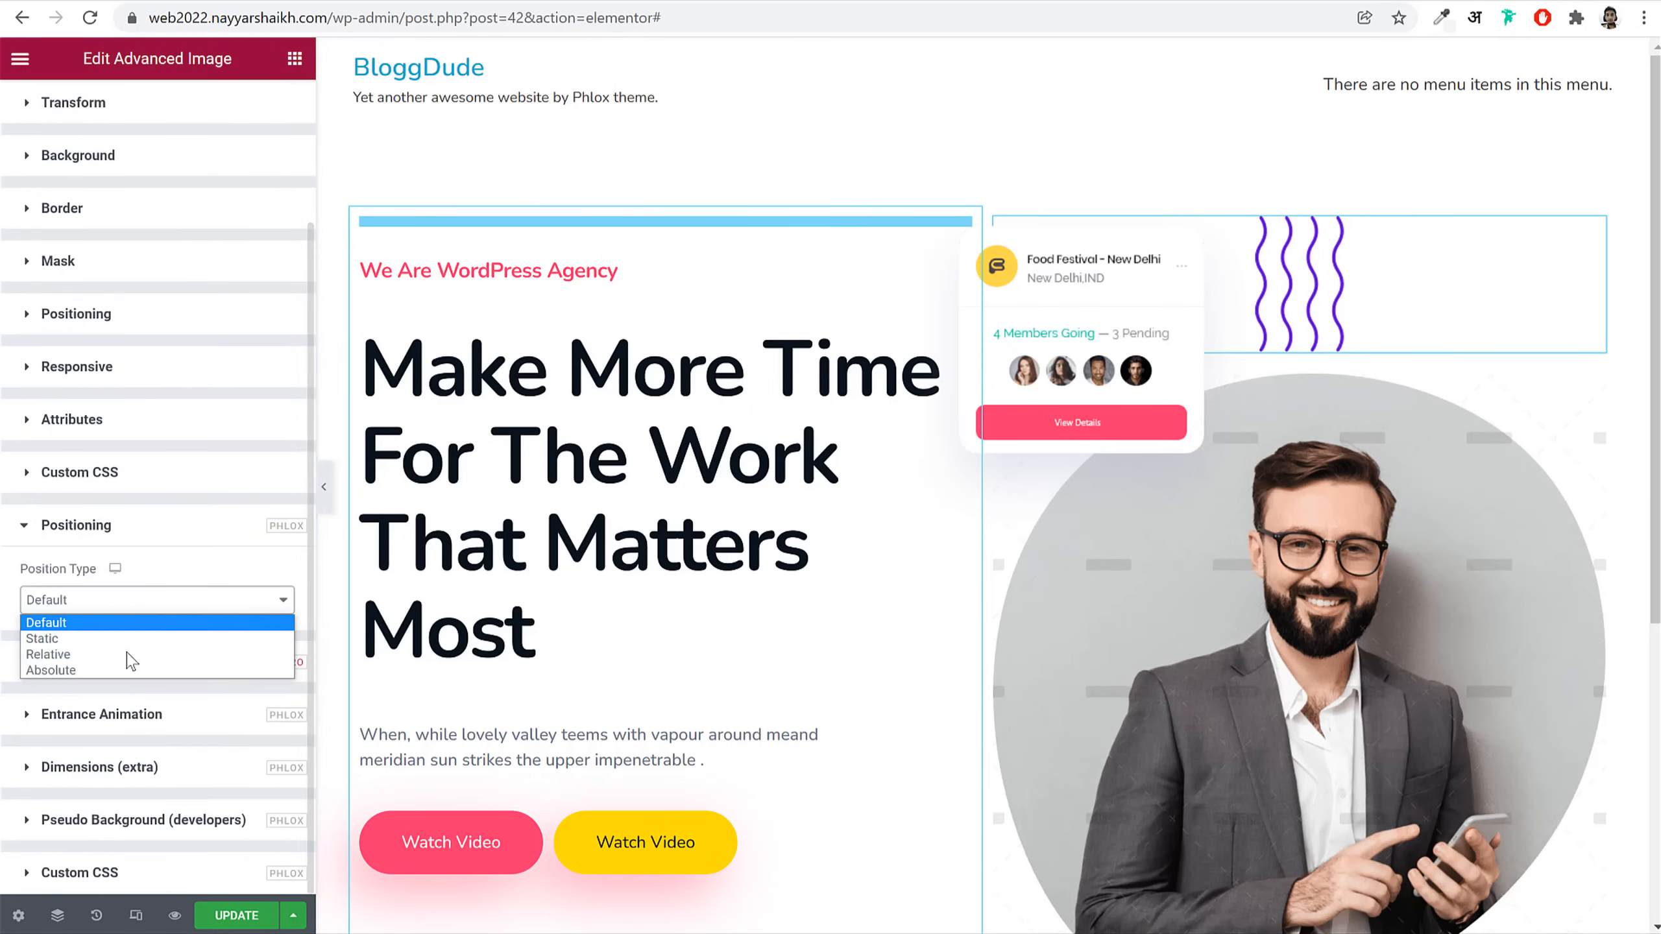
left_click(114, 670)
scroll(171, 226, "up", 3)
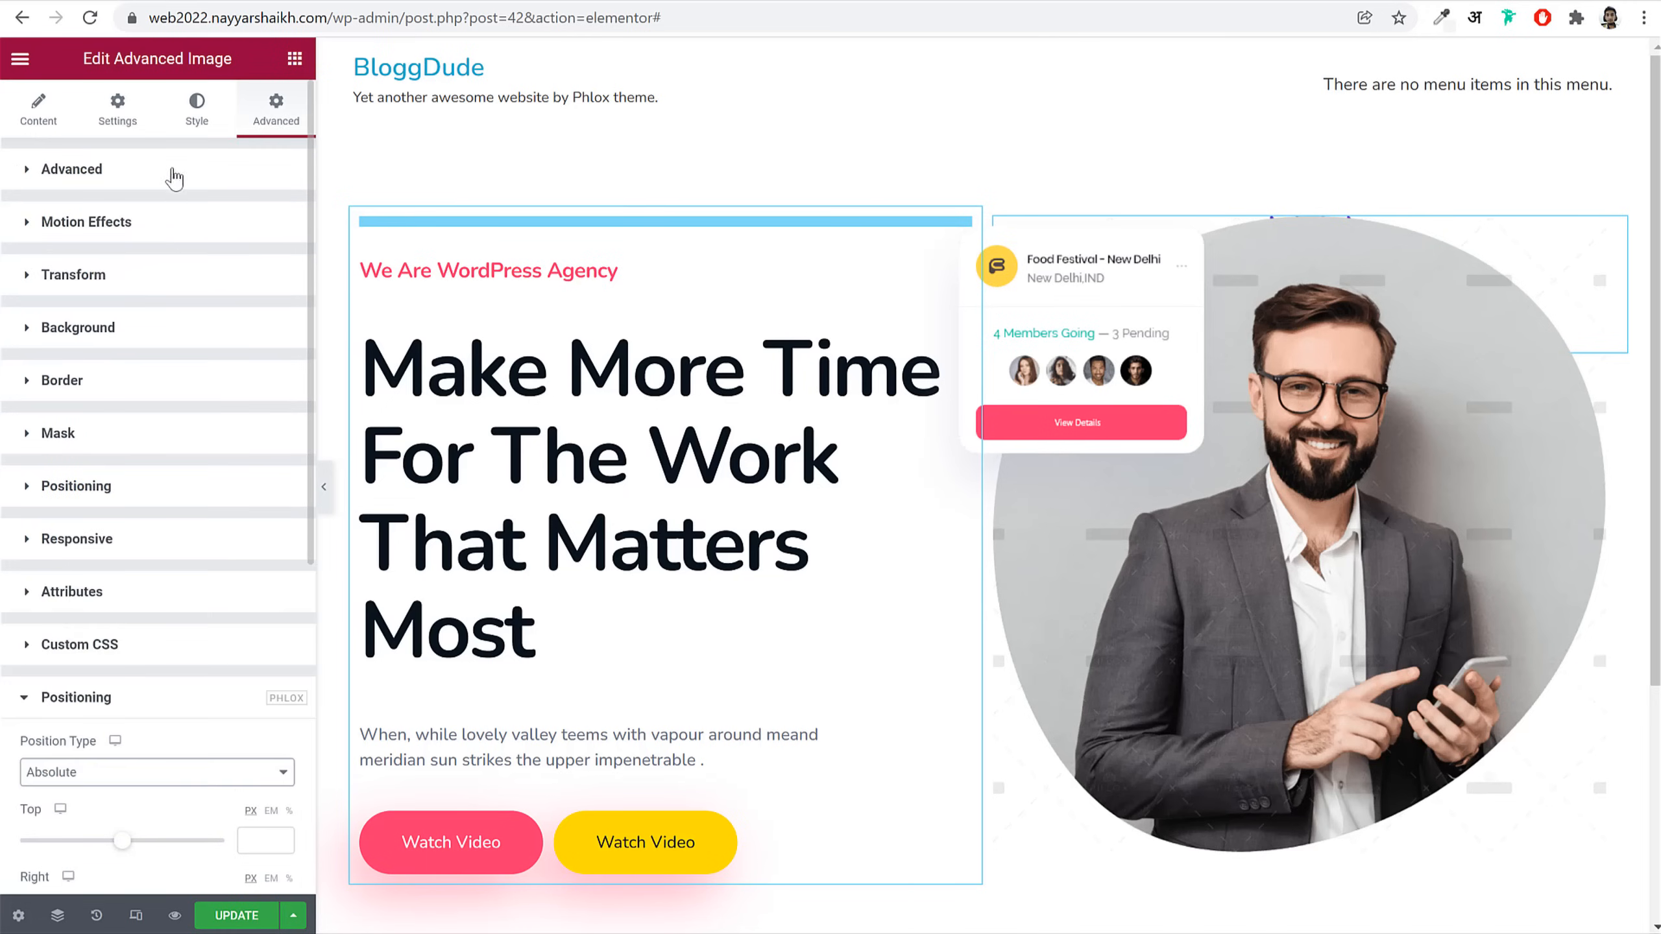
left_click(175, 171)
left_click(258, 406)
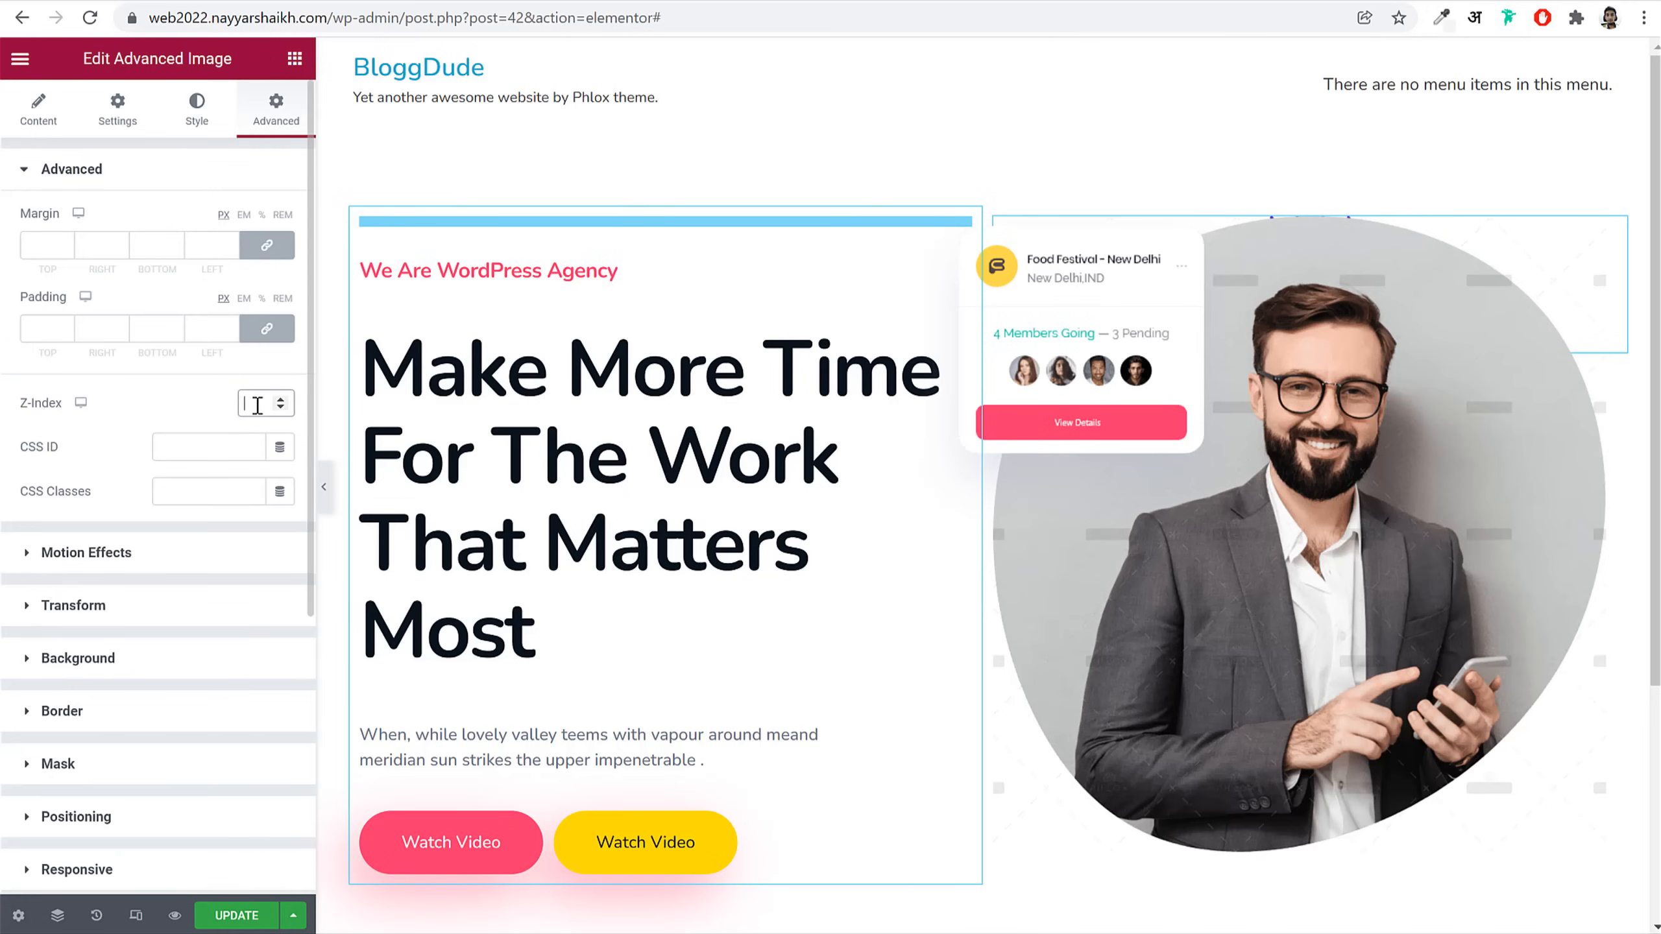
type("2")
Step: Offset the wavy-lines image to Right -165 and Top 41, then preview the hero
scroll(220, 490, "down", 5)
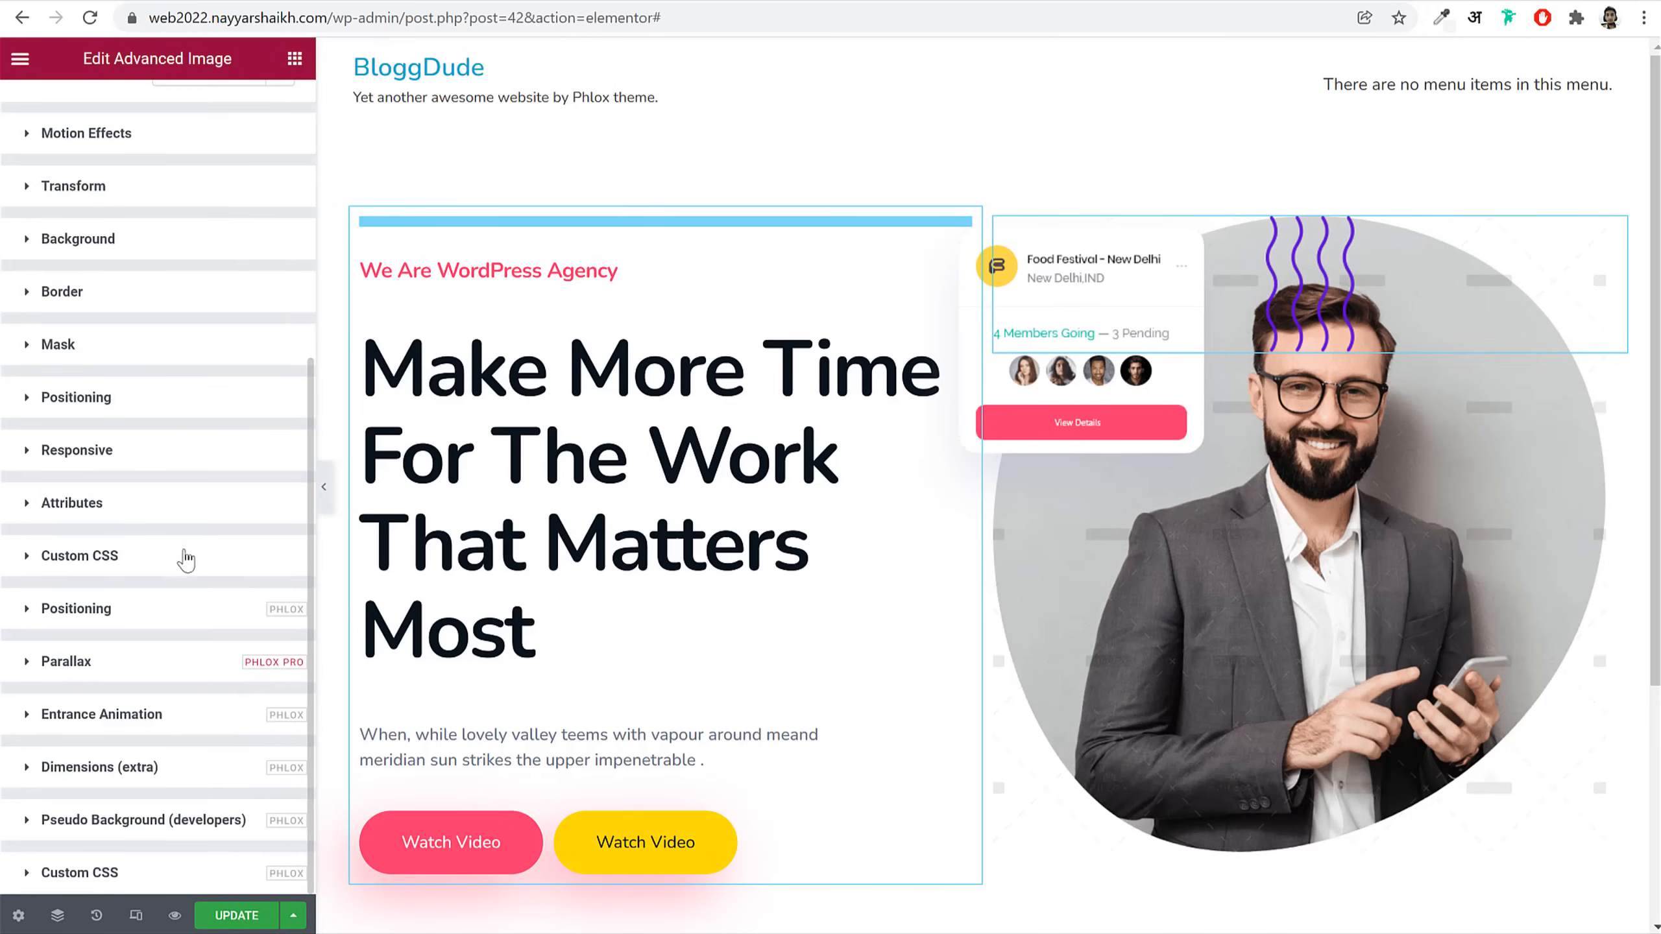
left_click(164, 624)
scroll(236, 610, "down", 5)
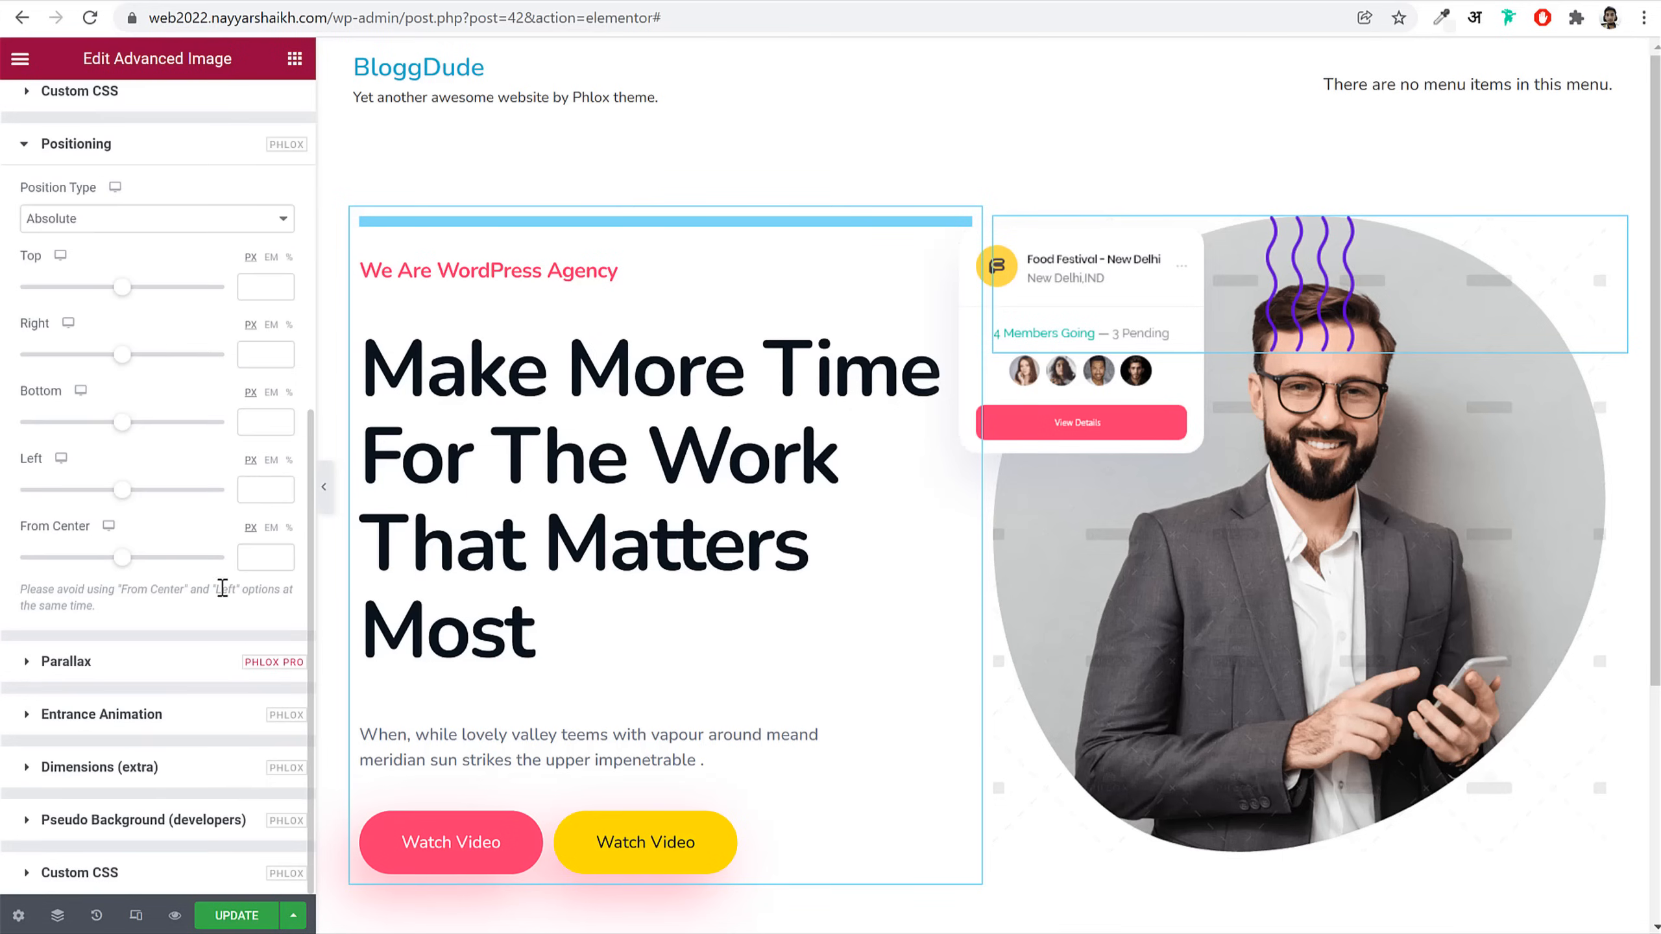
left_click_drag(118, 362, 109, 364)
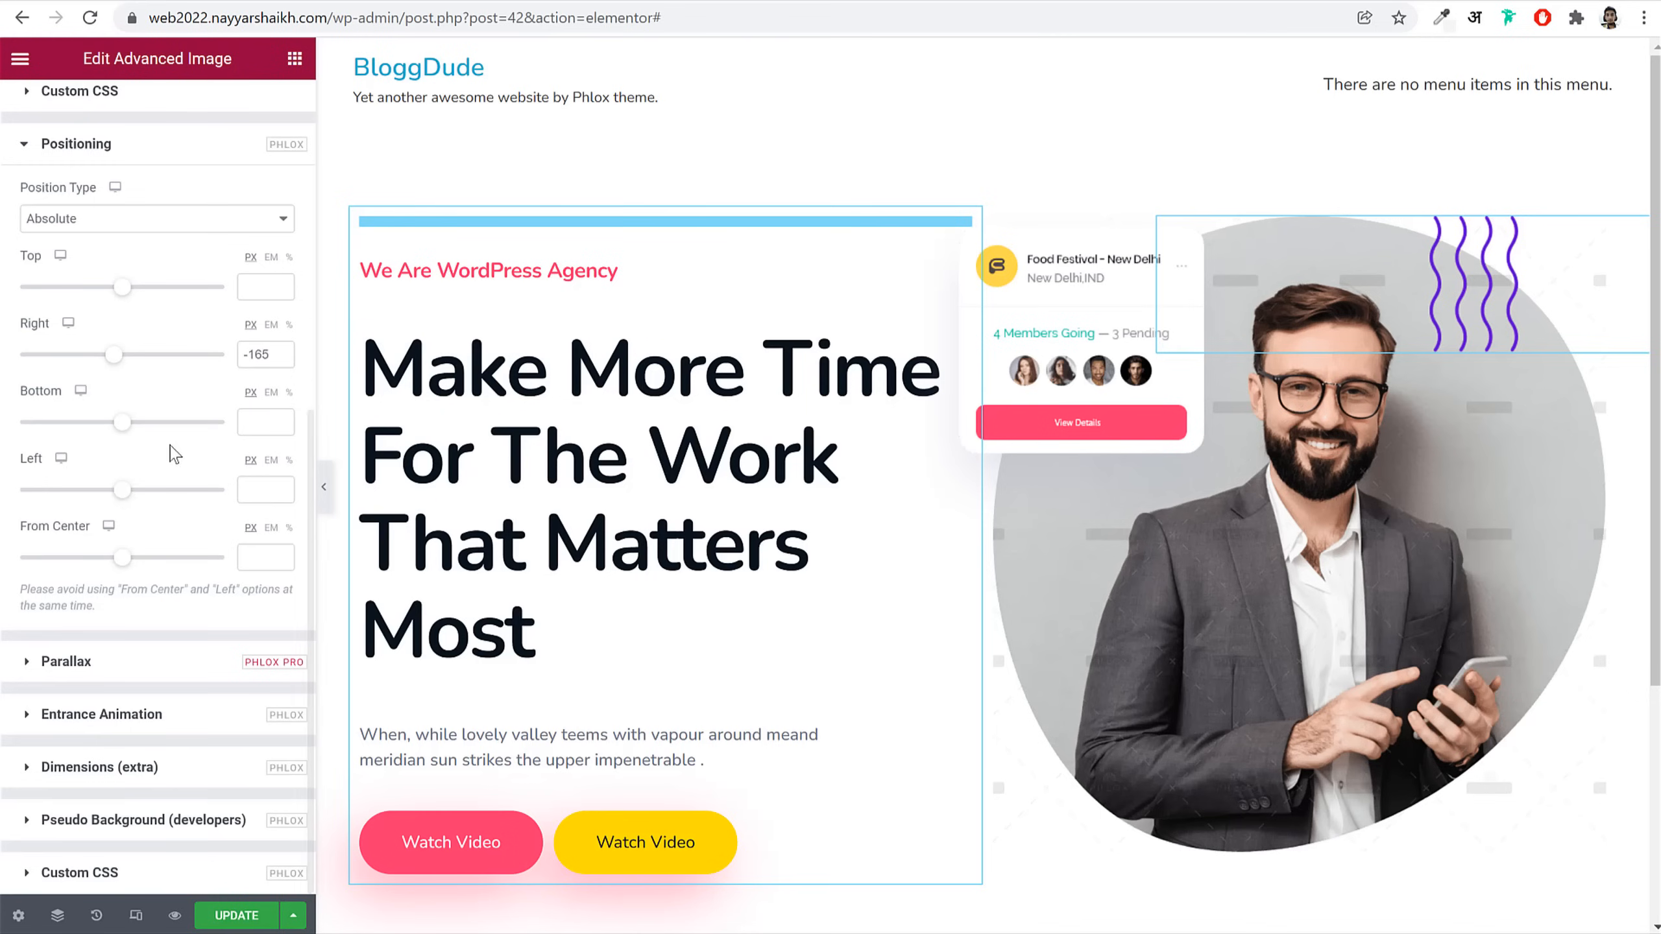
left_click_drag(127, 301, 127, 301)
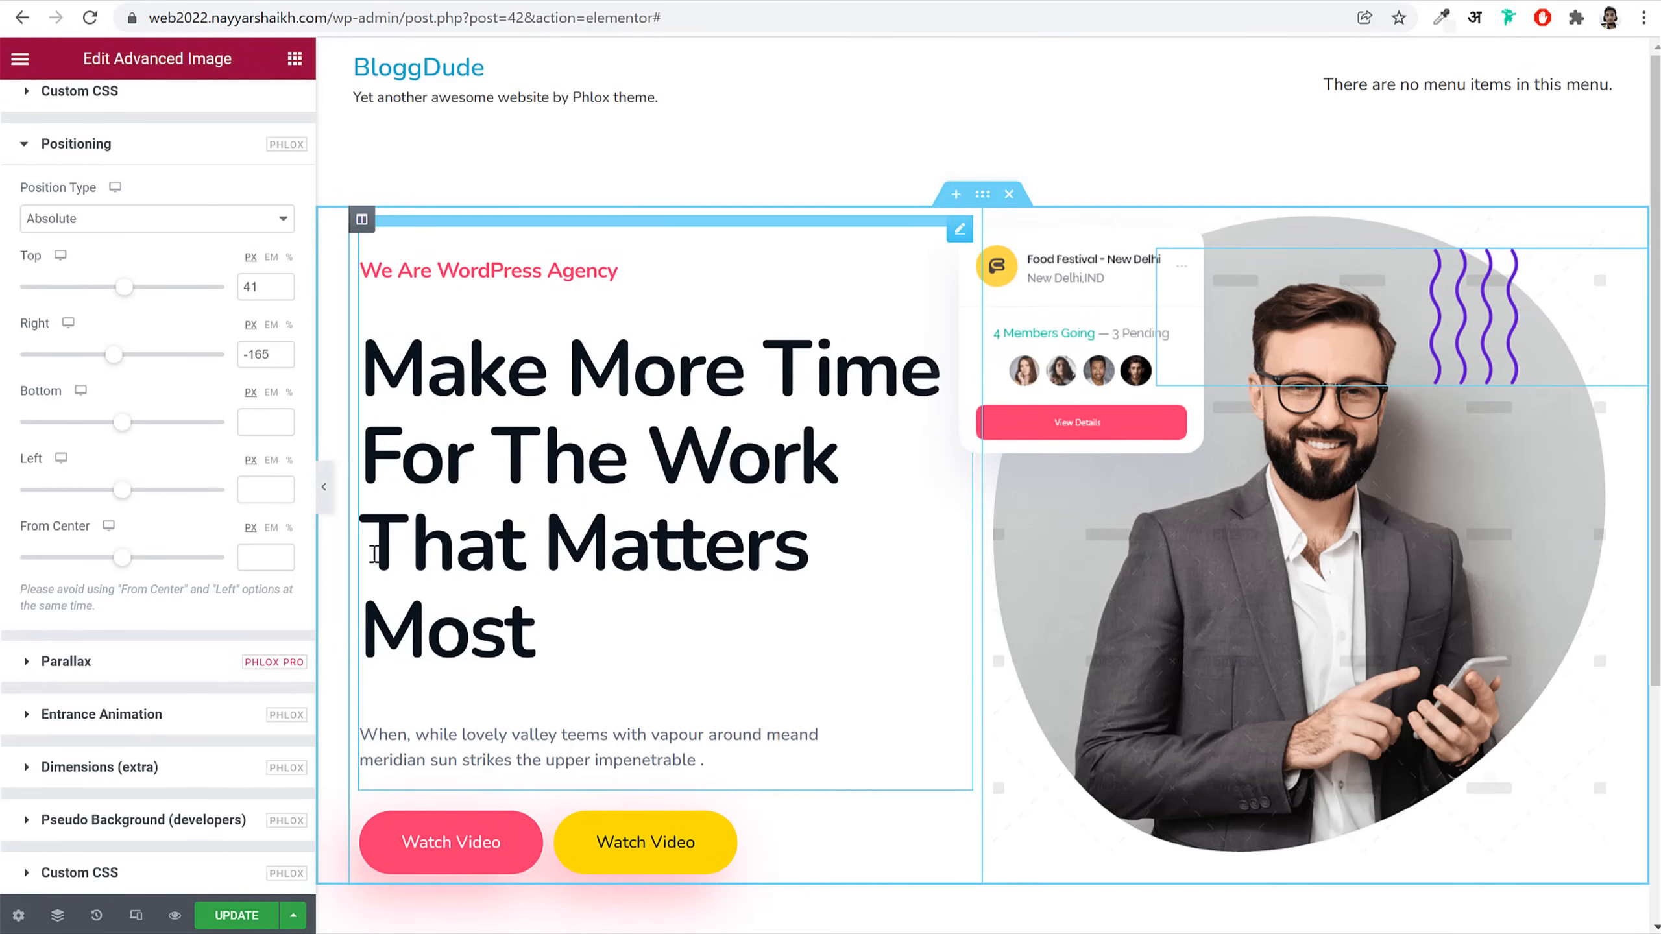
left_click(324, 487)
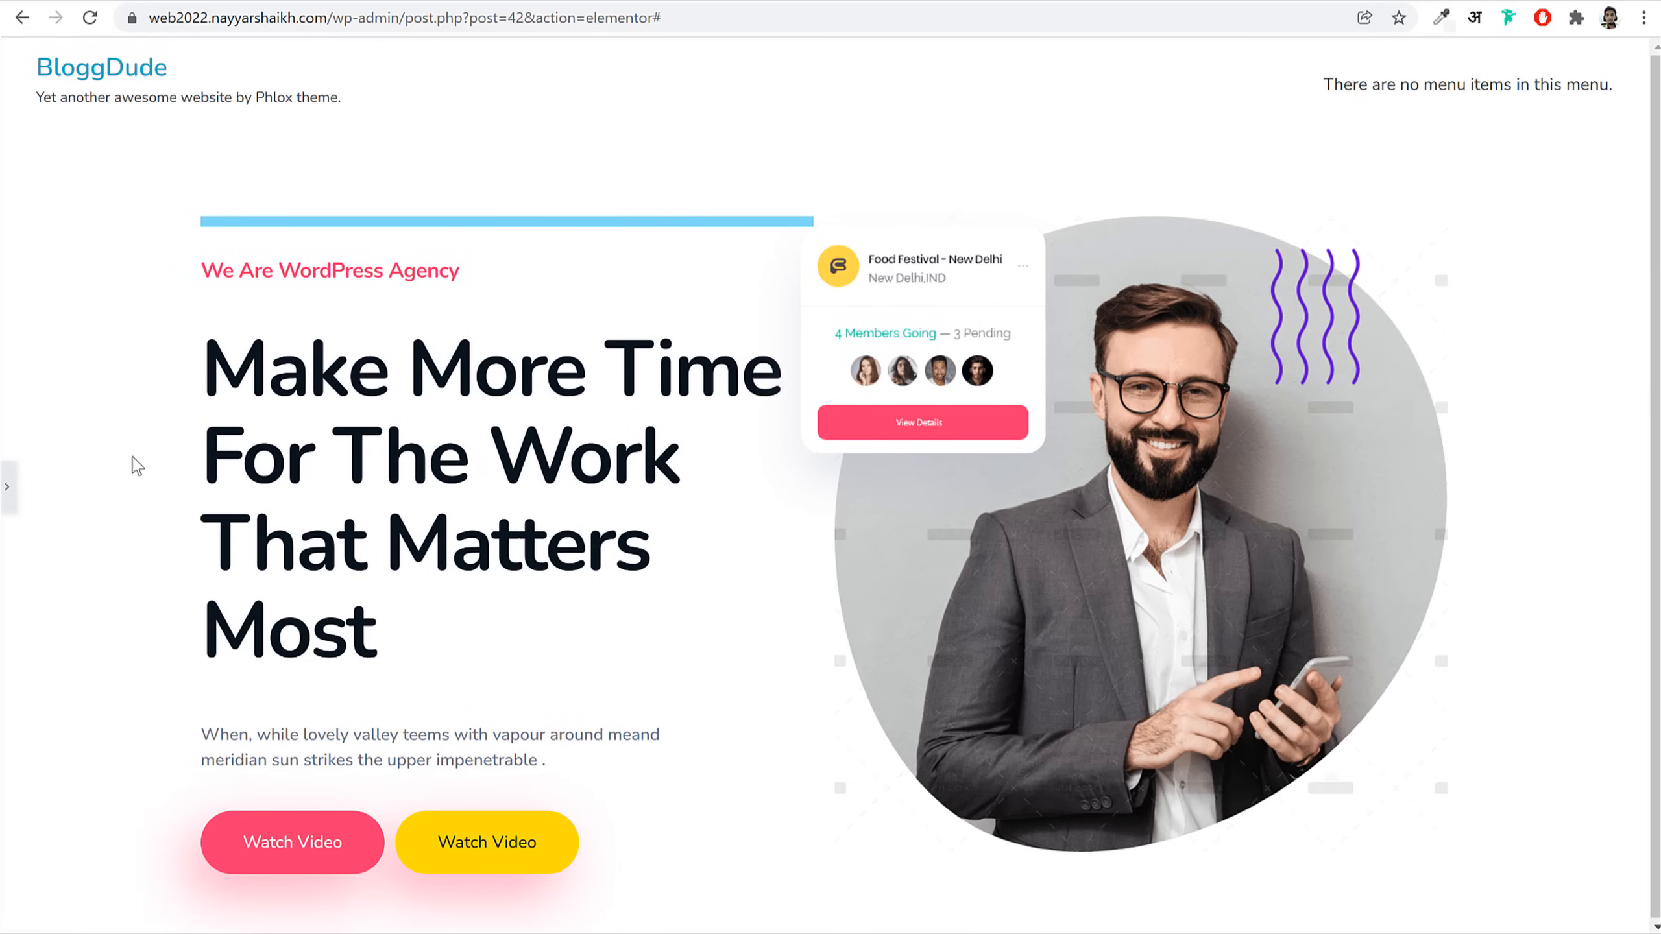
left_click(11, 489)
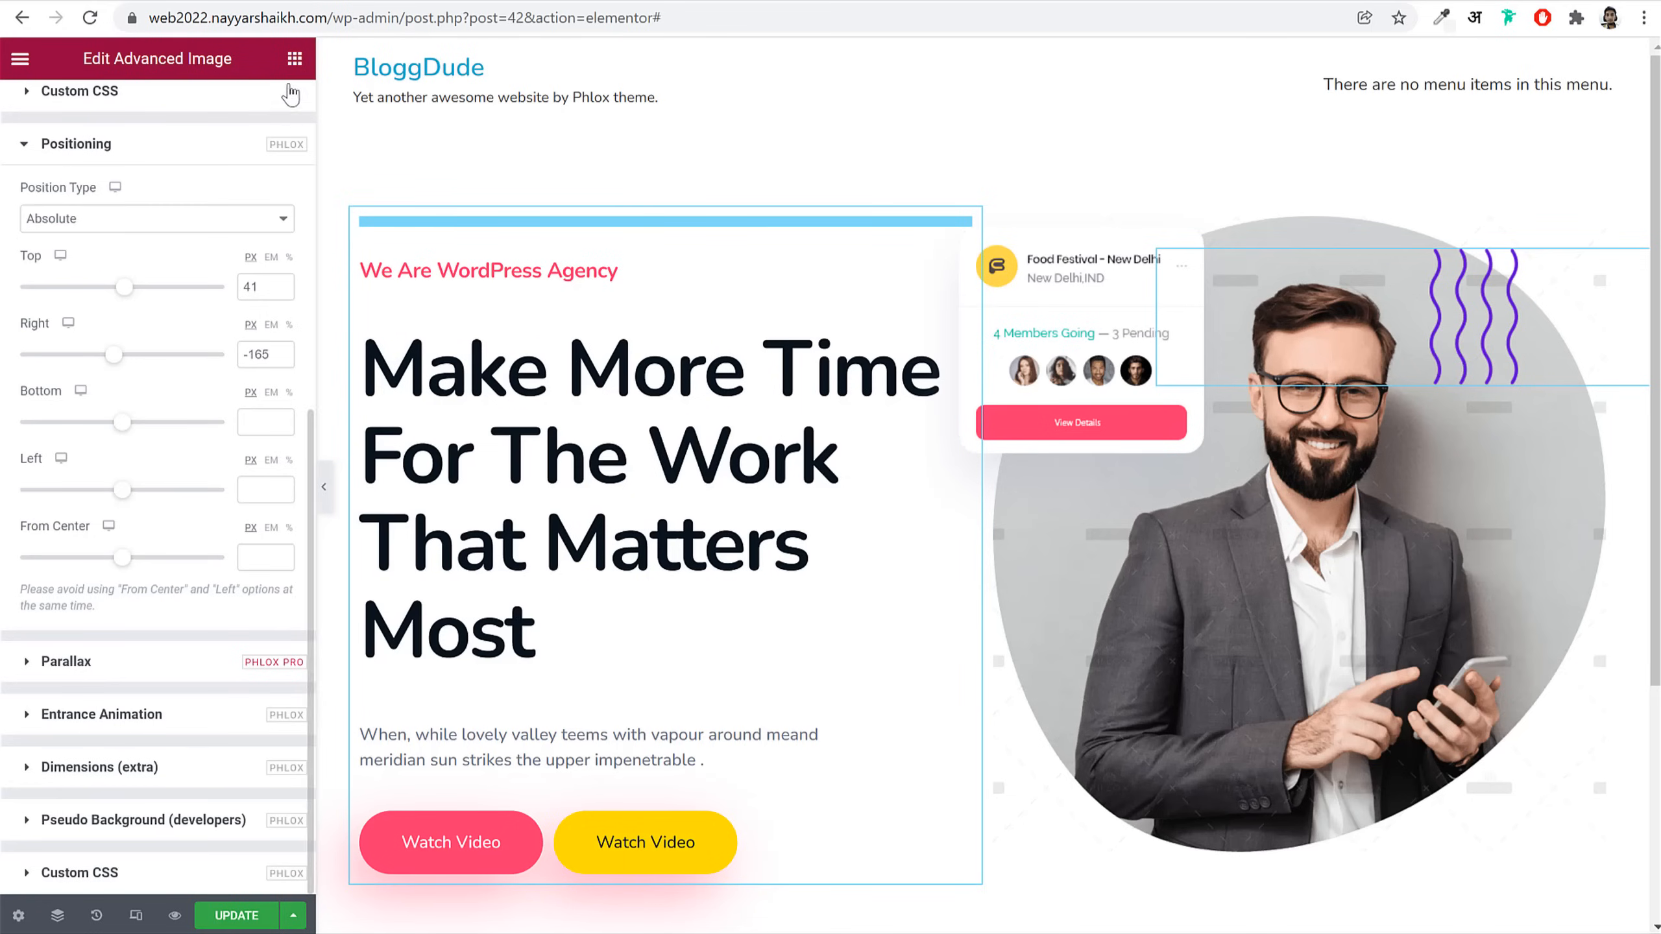
Step: Drag another Advanced Image widget into the portrait column
left_click(295, 58)
type("adv")
left_click_drag(81, 216, 1439, 288)
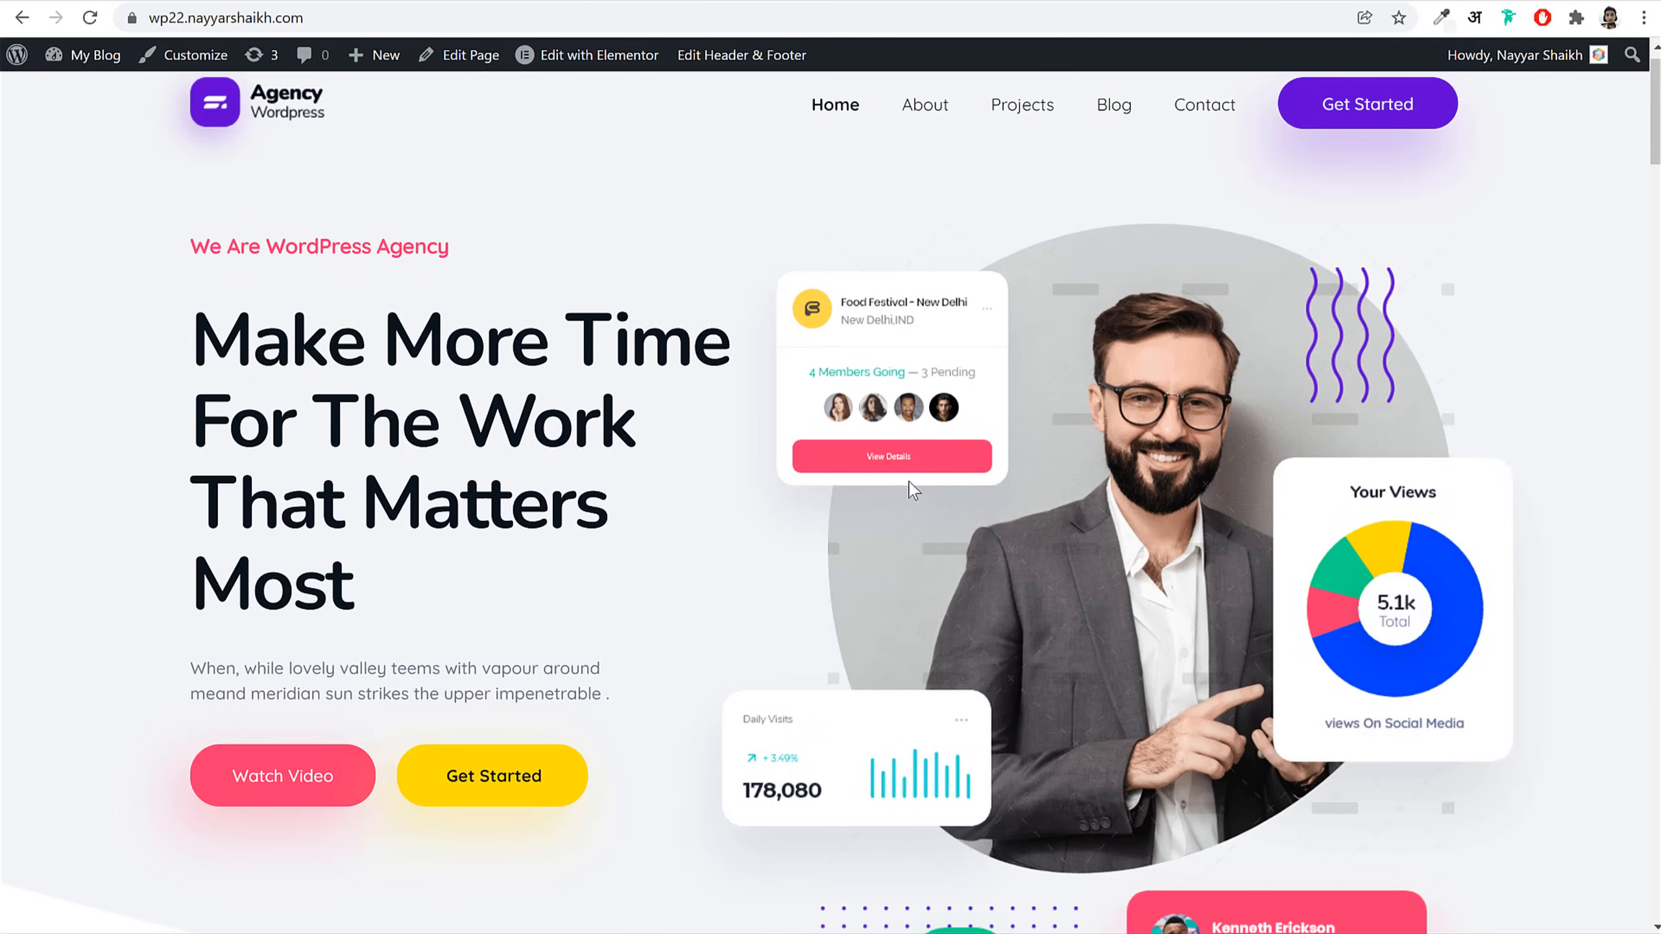
Step: Insert the Daily Visits card image into the widget at Full image size
scroll(830, 458, "down", 3)
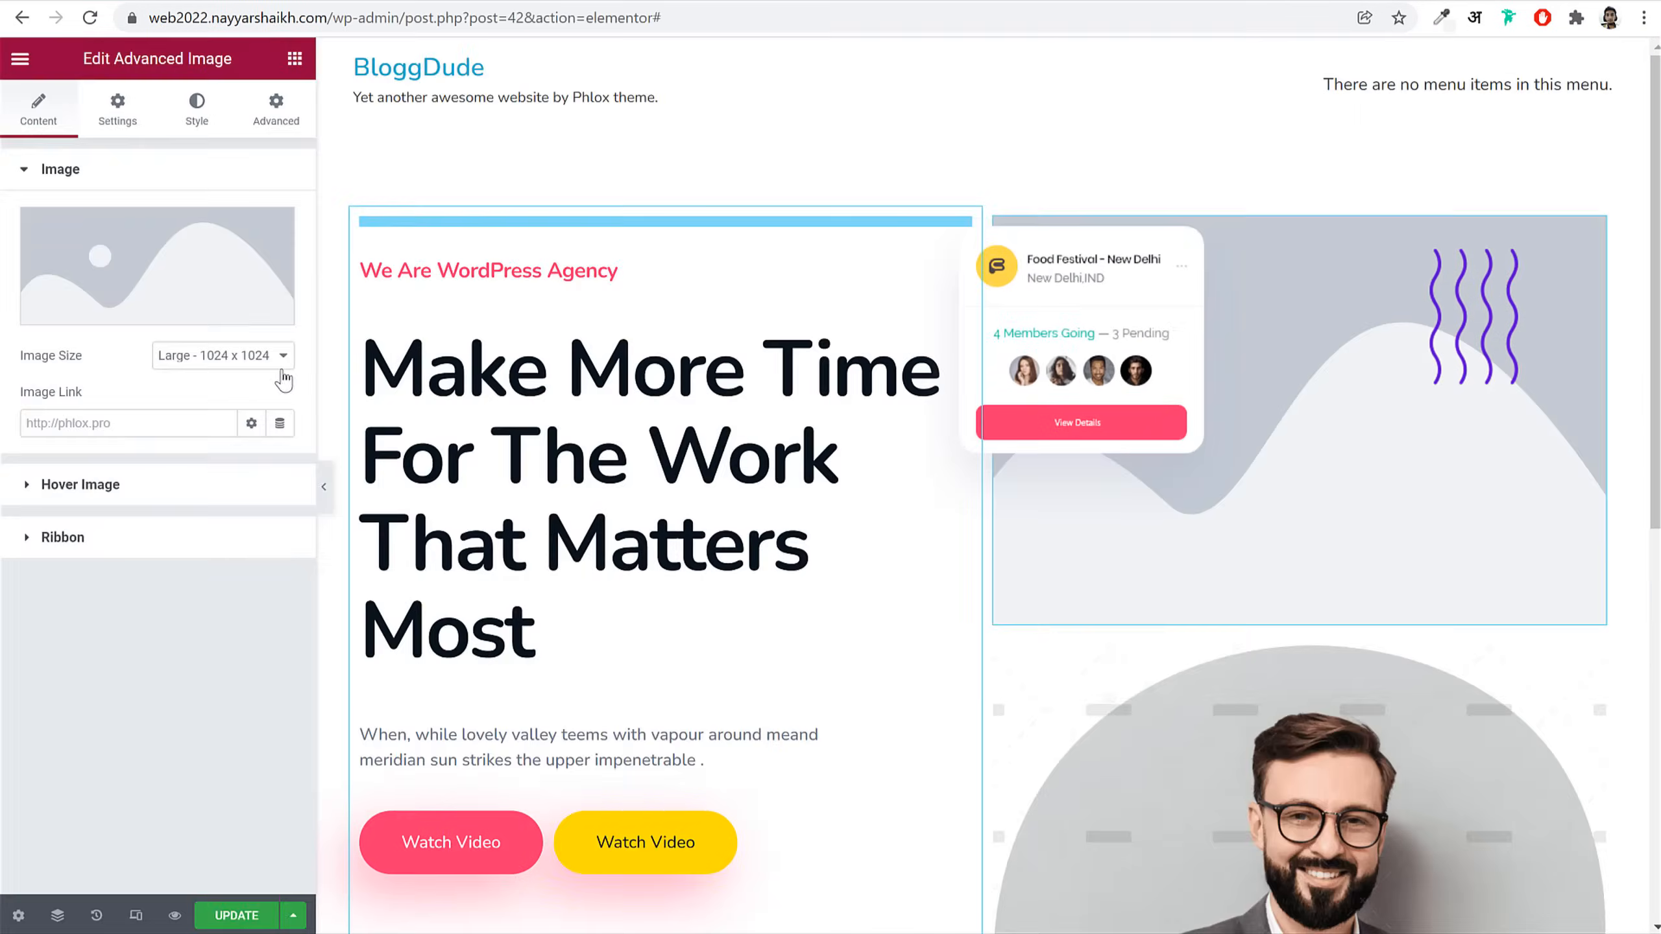
left_click(281, 370)
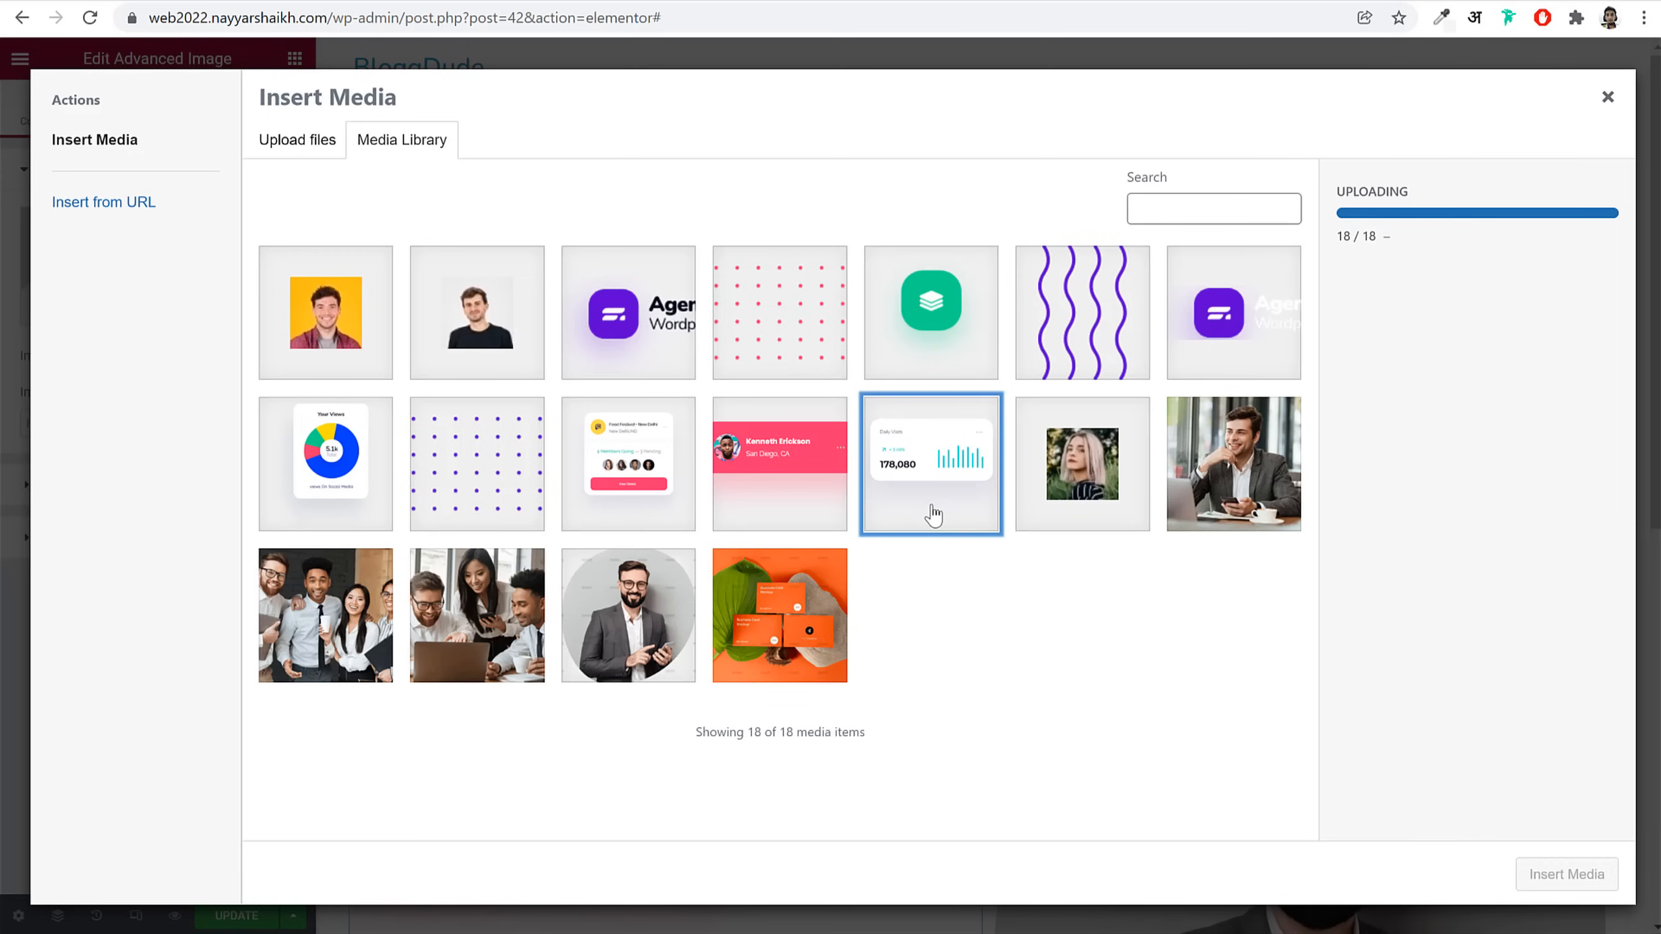
left_click(934, 512)
left_click(1563, 879)
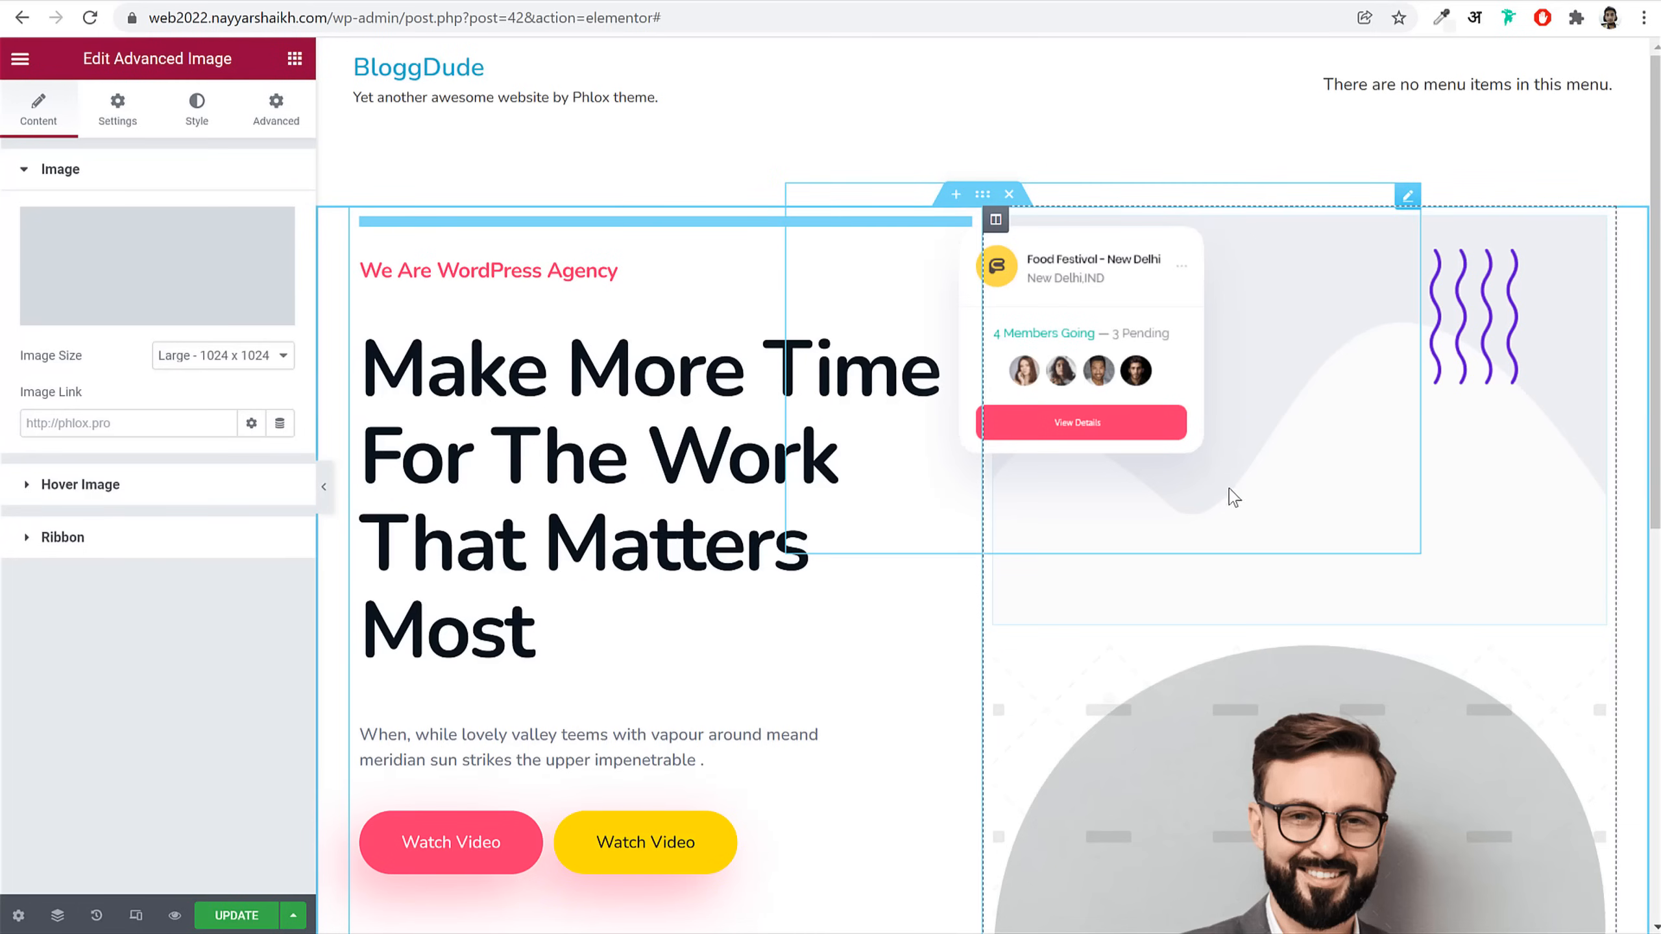
left_click(222, 356)
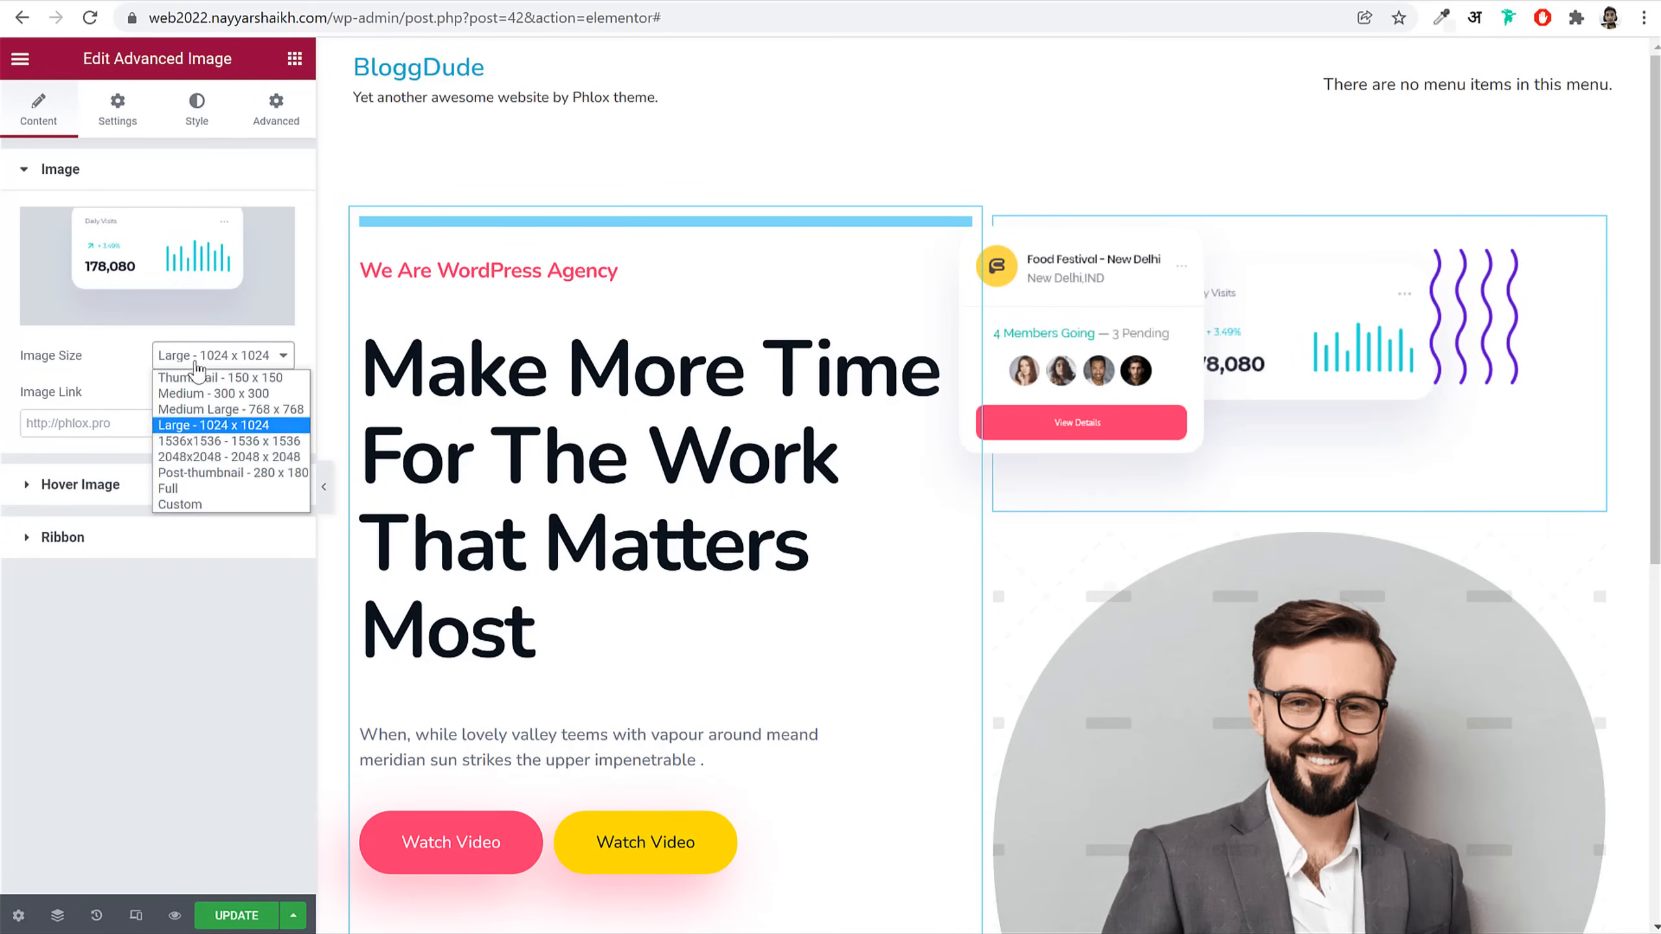
left_click(236, 488)
Step: Give the Daily Visits card z-index 3 and absolute positioning at top 414, right 248
left_click(278, 118)
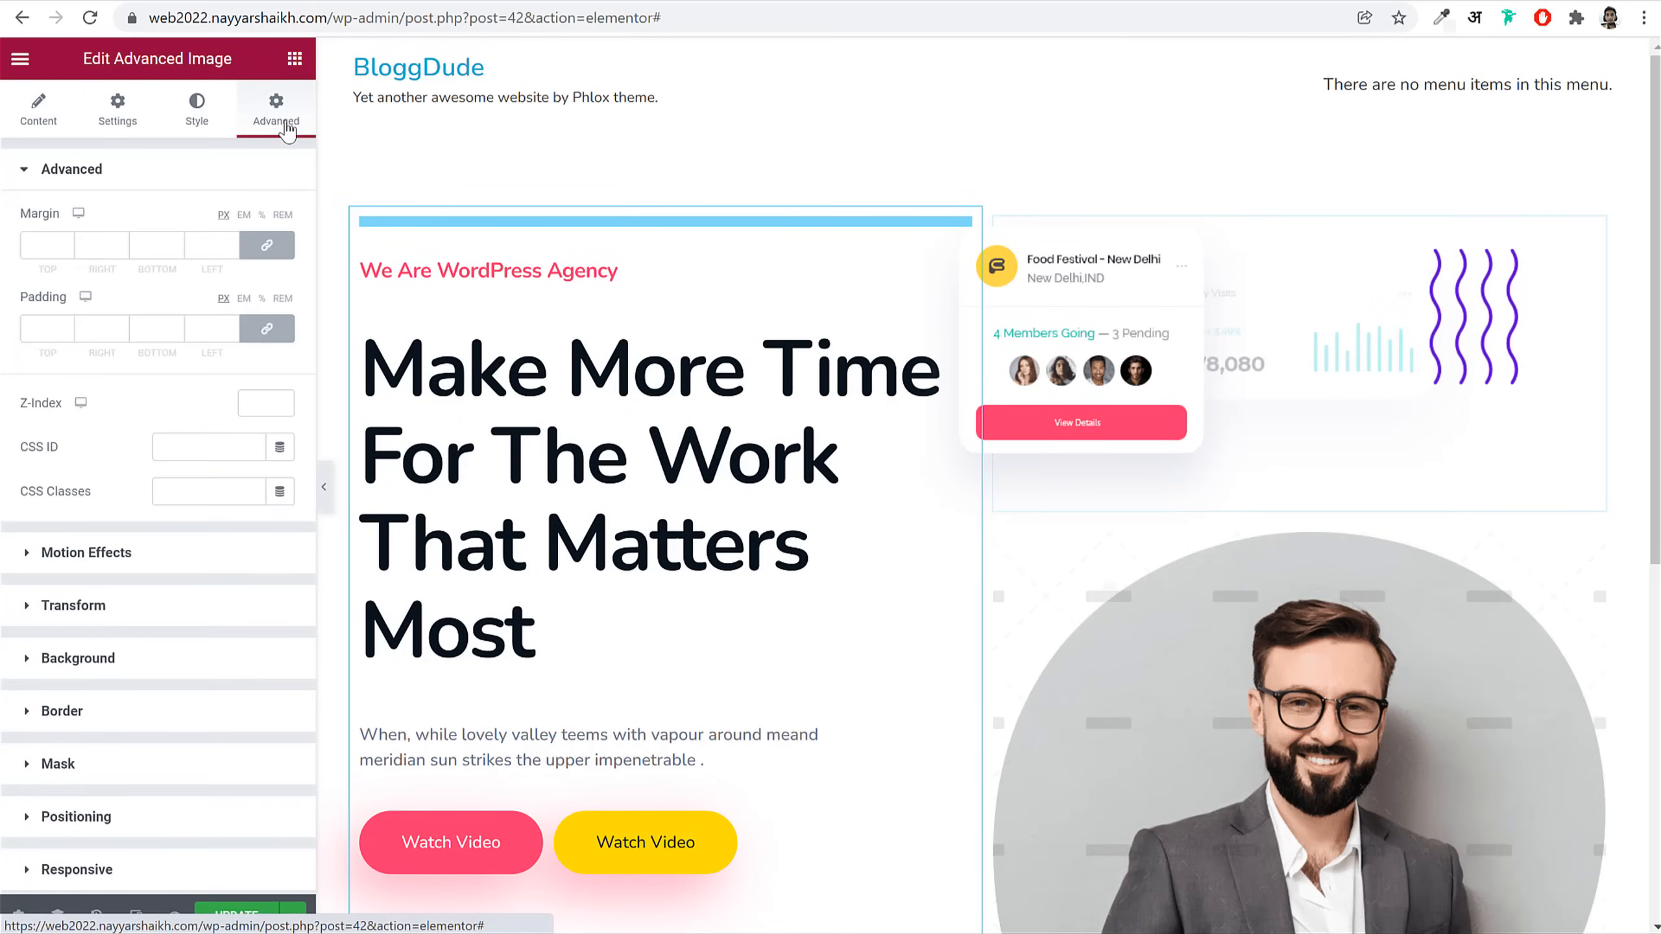
left_click(253, 403)
type("3")
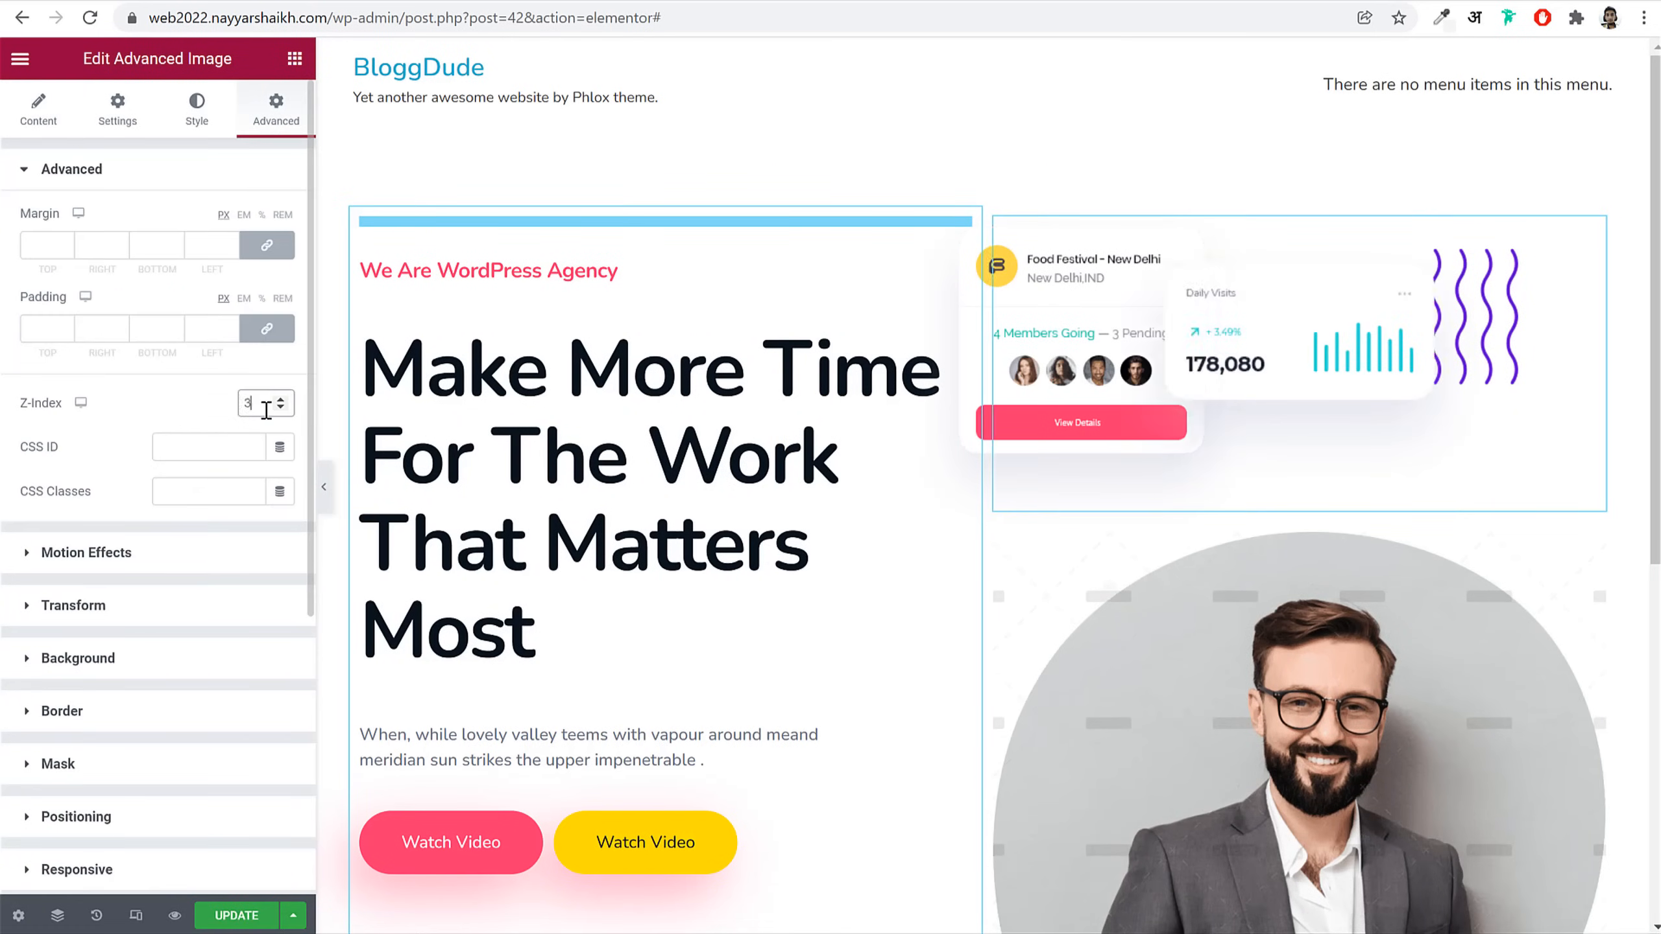
scroll(192, 710, "down", 6)
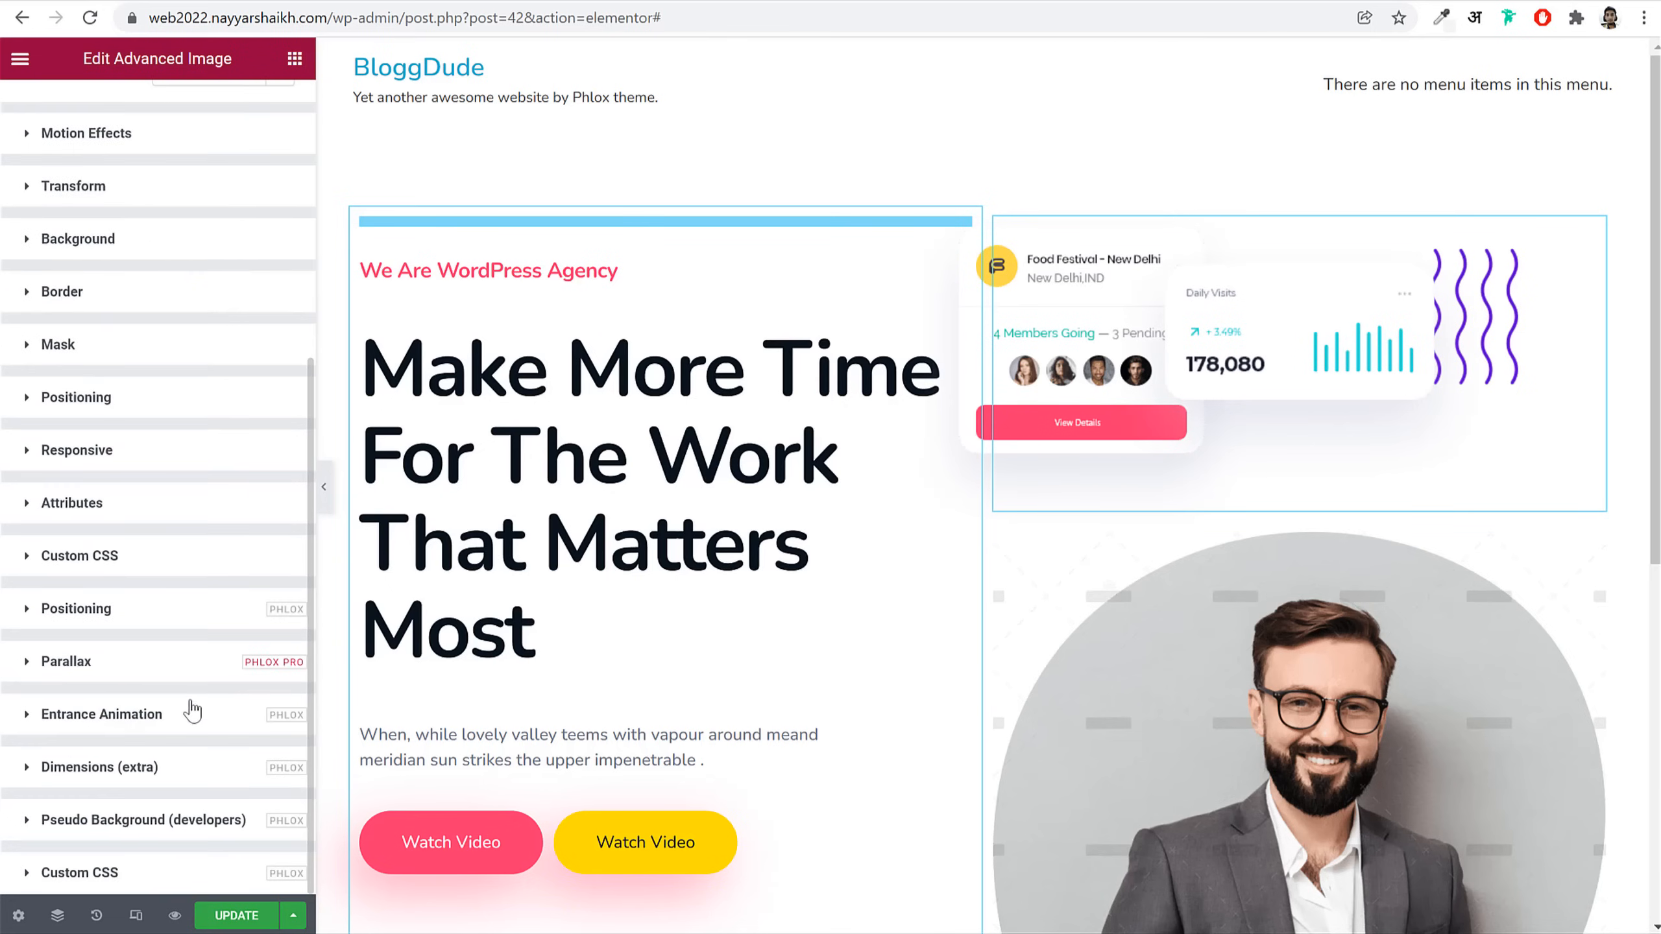
left_click(169, 612)
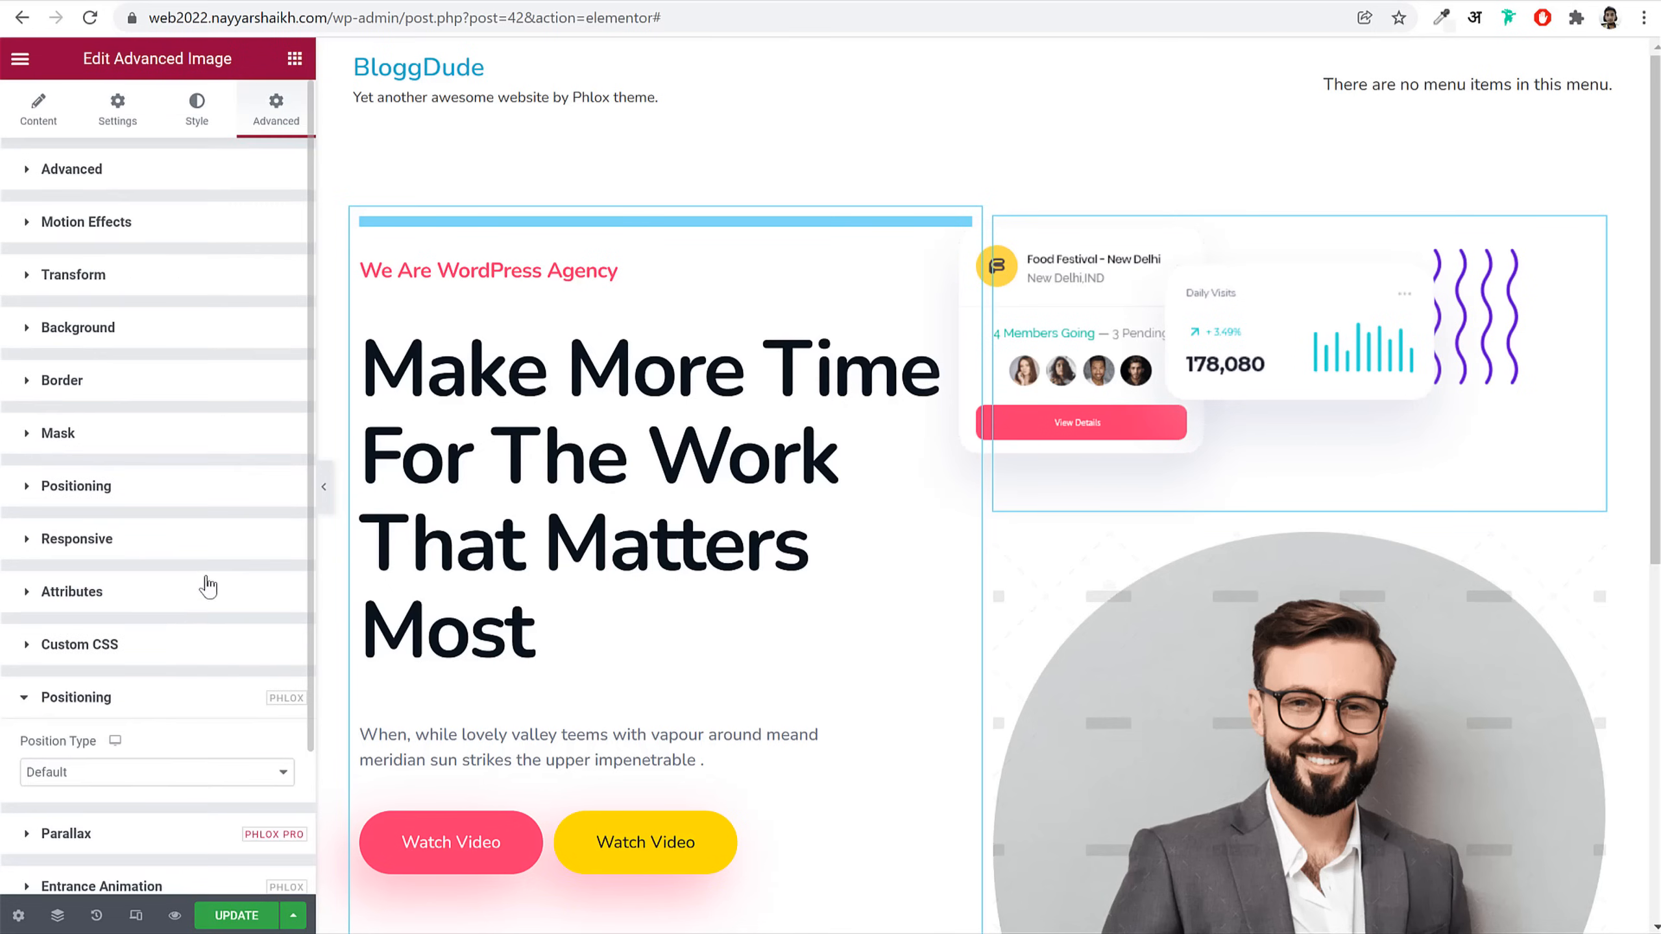
left_click(151, 603)
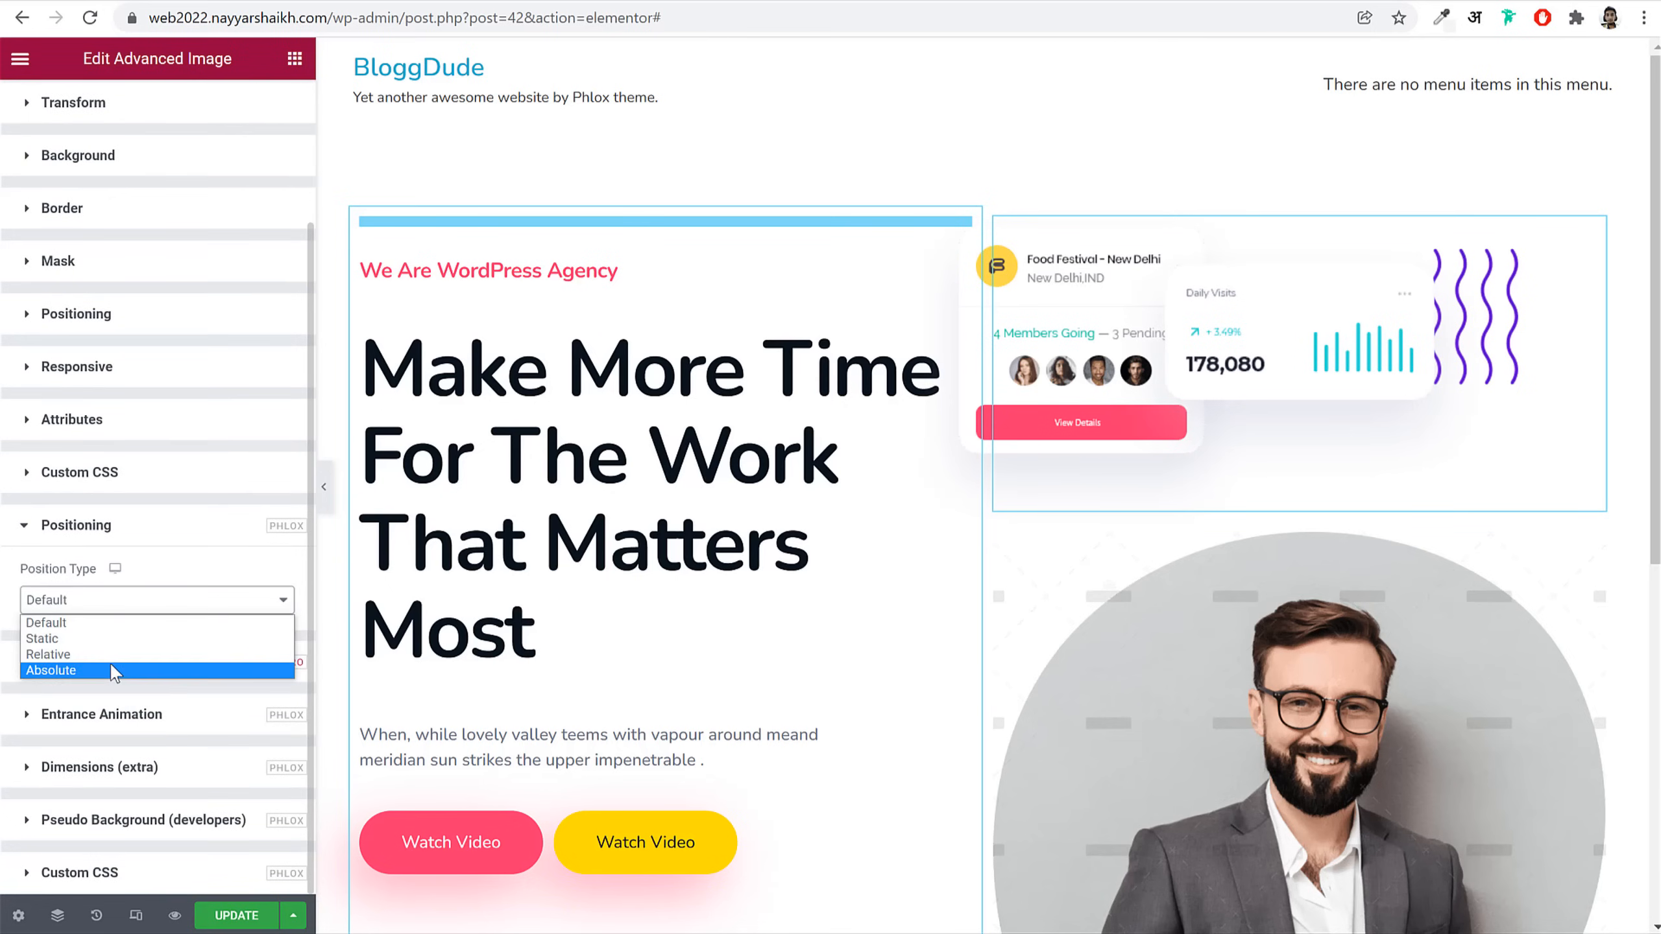
left_click(150, 674)
scroll(1257, 508, "down", 3)
left_click_drag(121, 669, 142, 671)
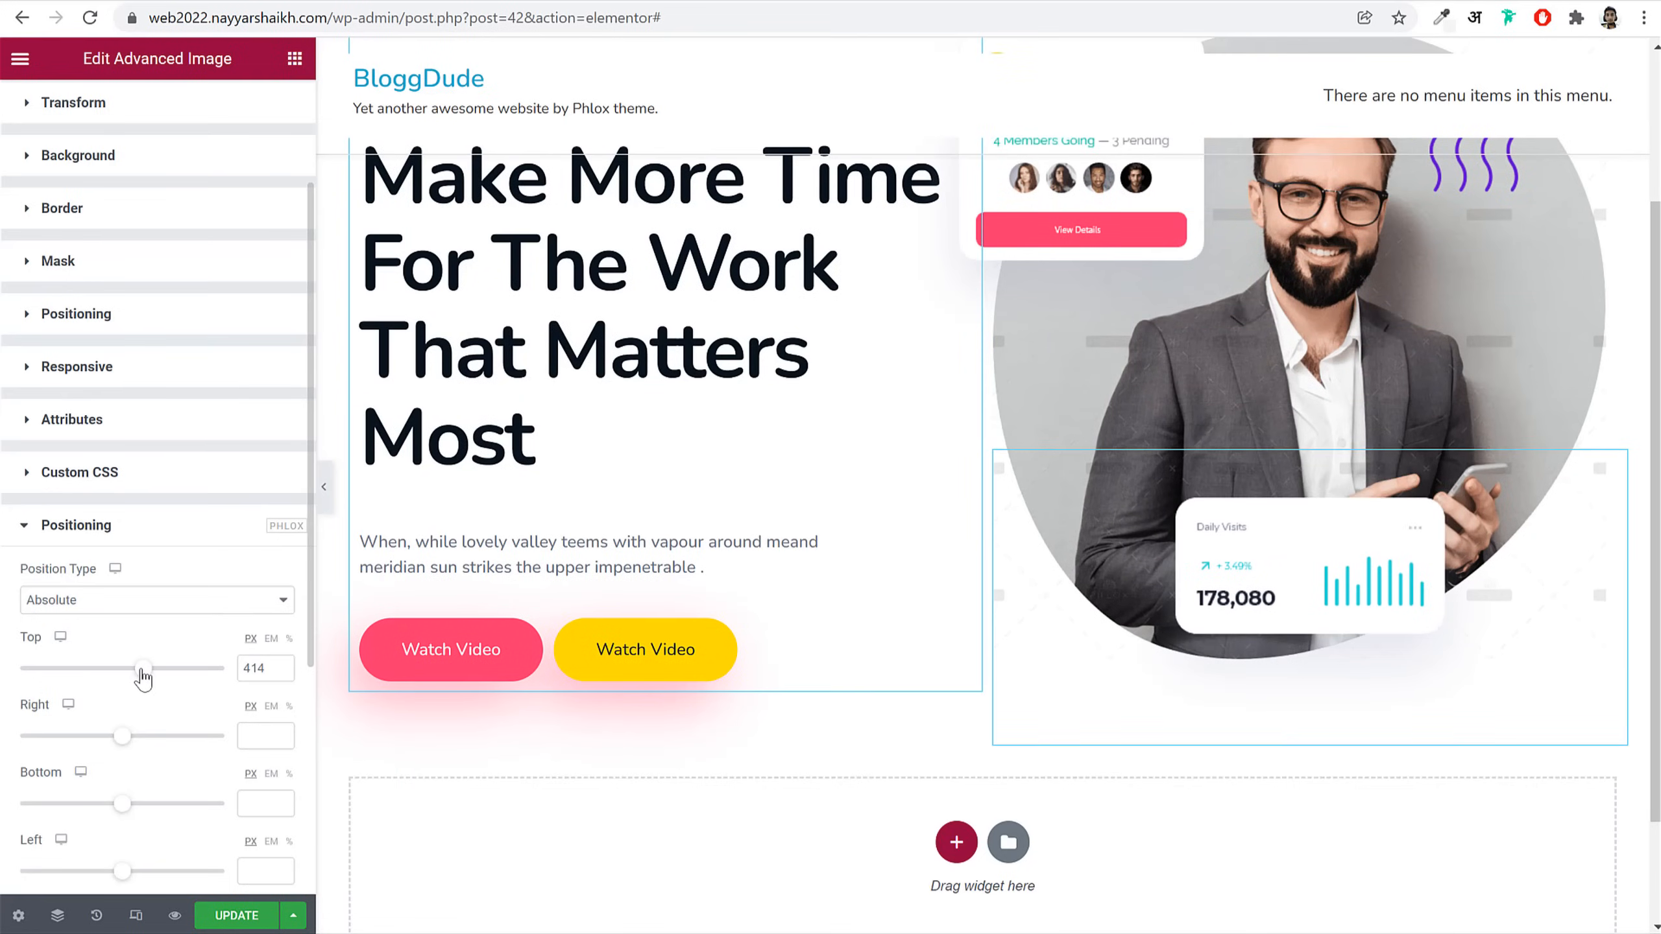
left_click_drag(122, 734, 135, 737)
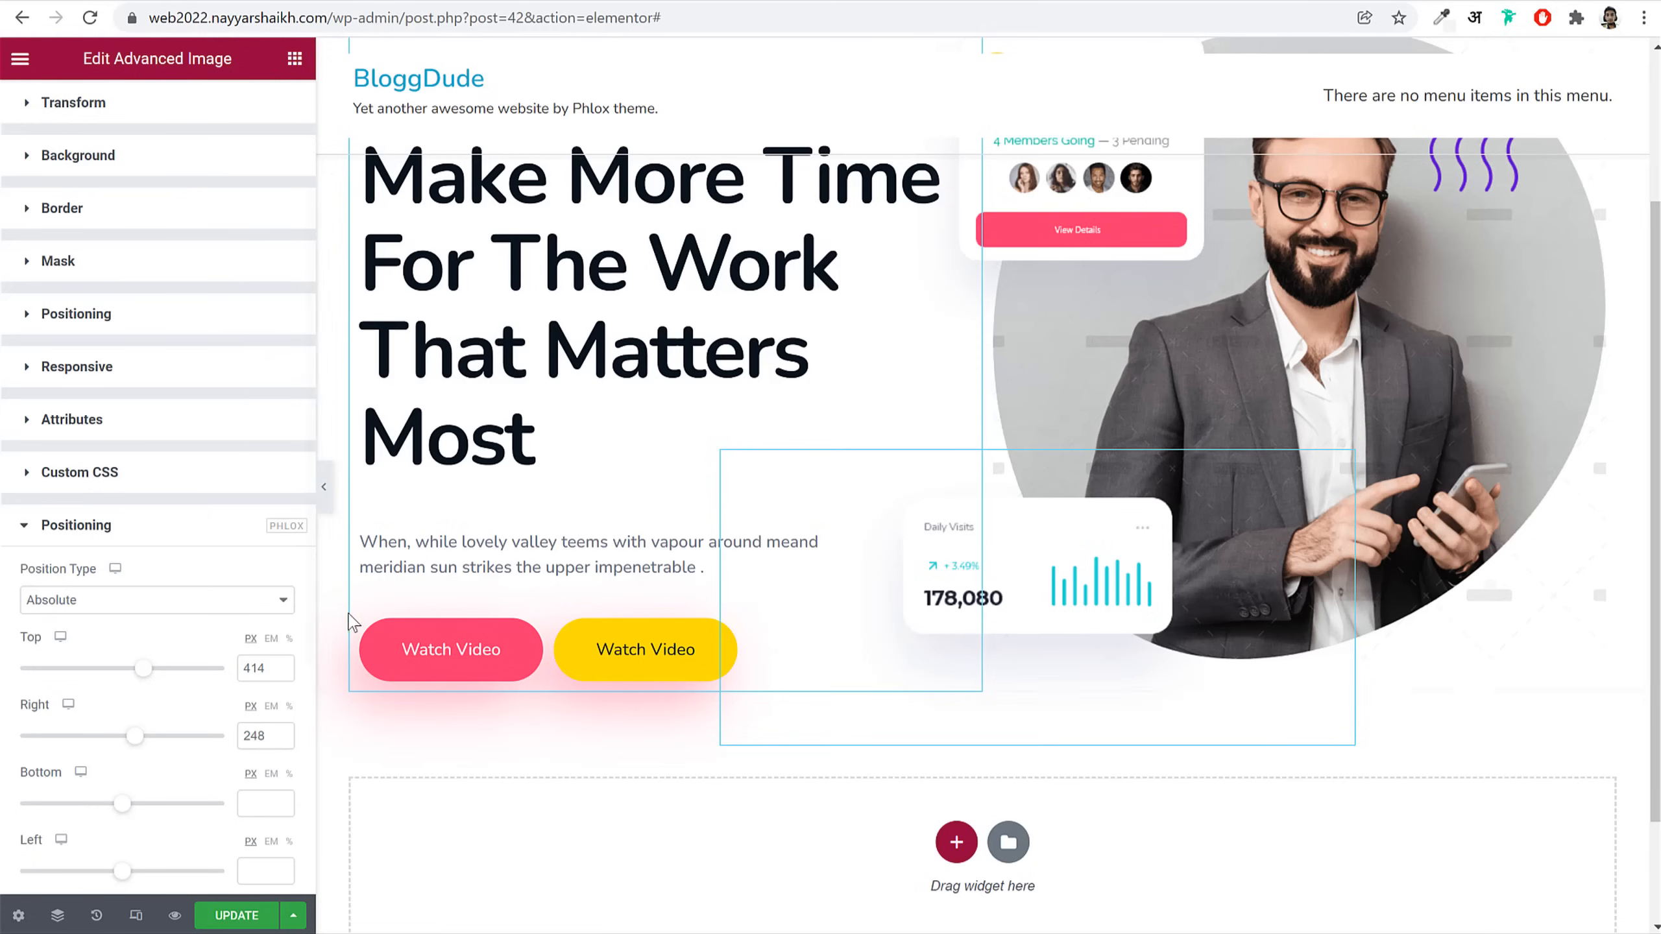
Step: Add an empty Advanced Image widget to the right column below the card
left_click(295, 61)
type("adv")
left_click_drag(81, 222, 1392, 377)
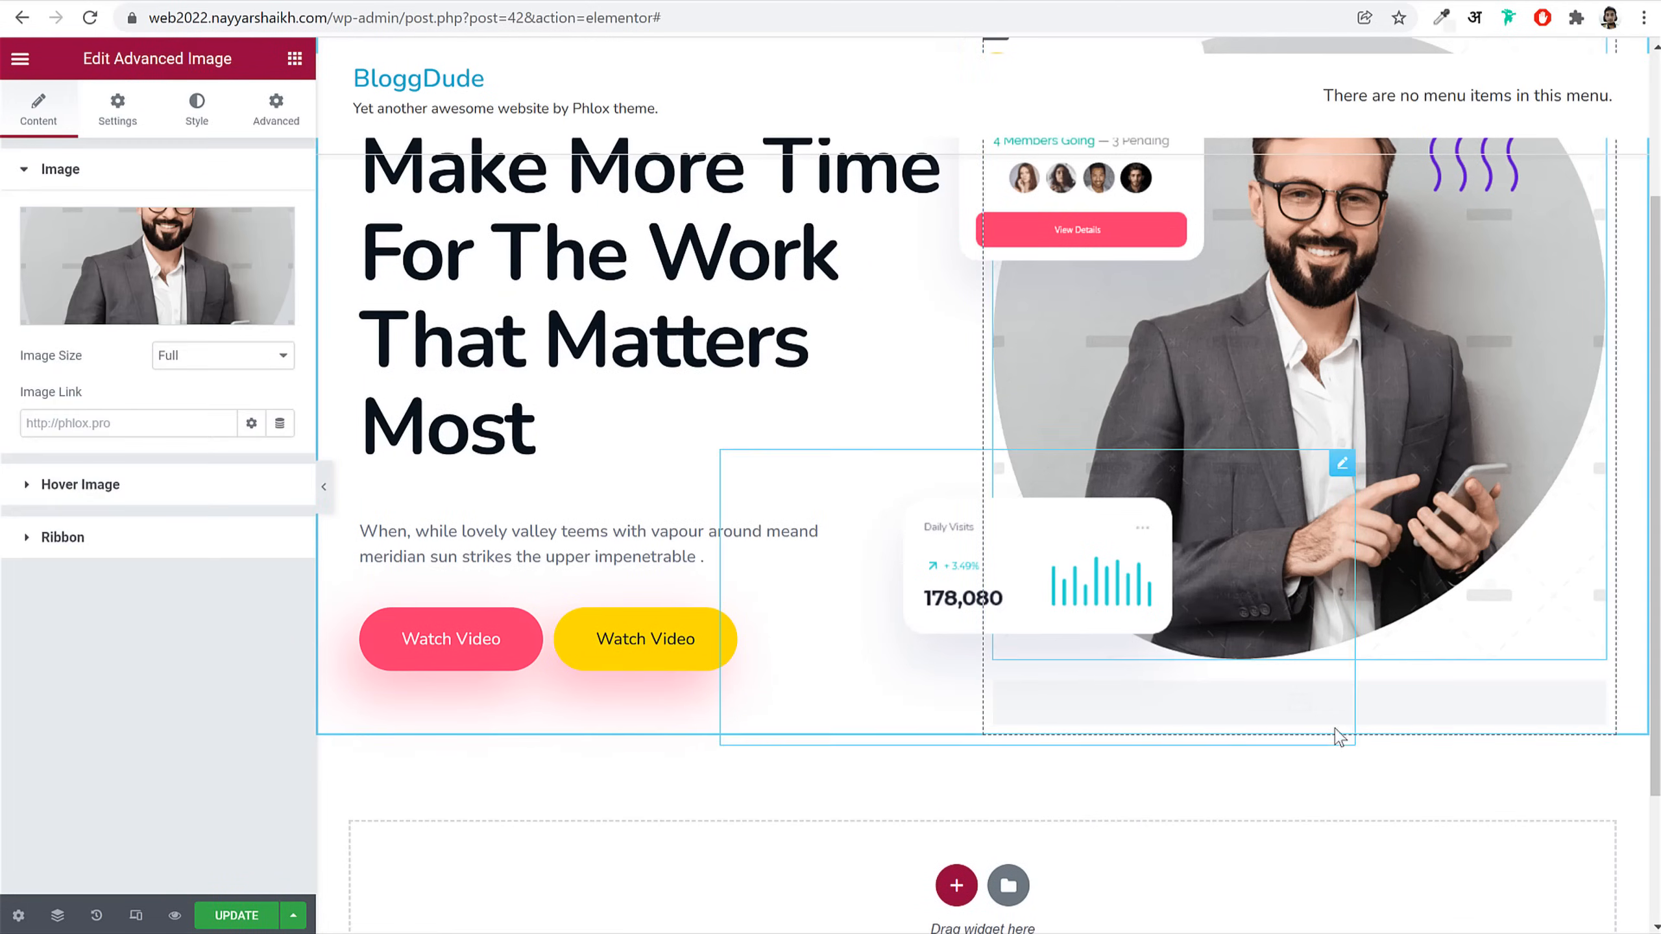
scroll(1337, 707, "up", 3)
scroll(1374, 706, "down", 3)
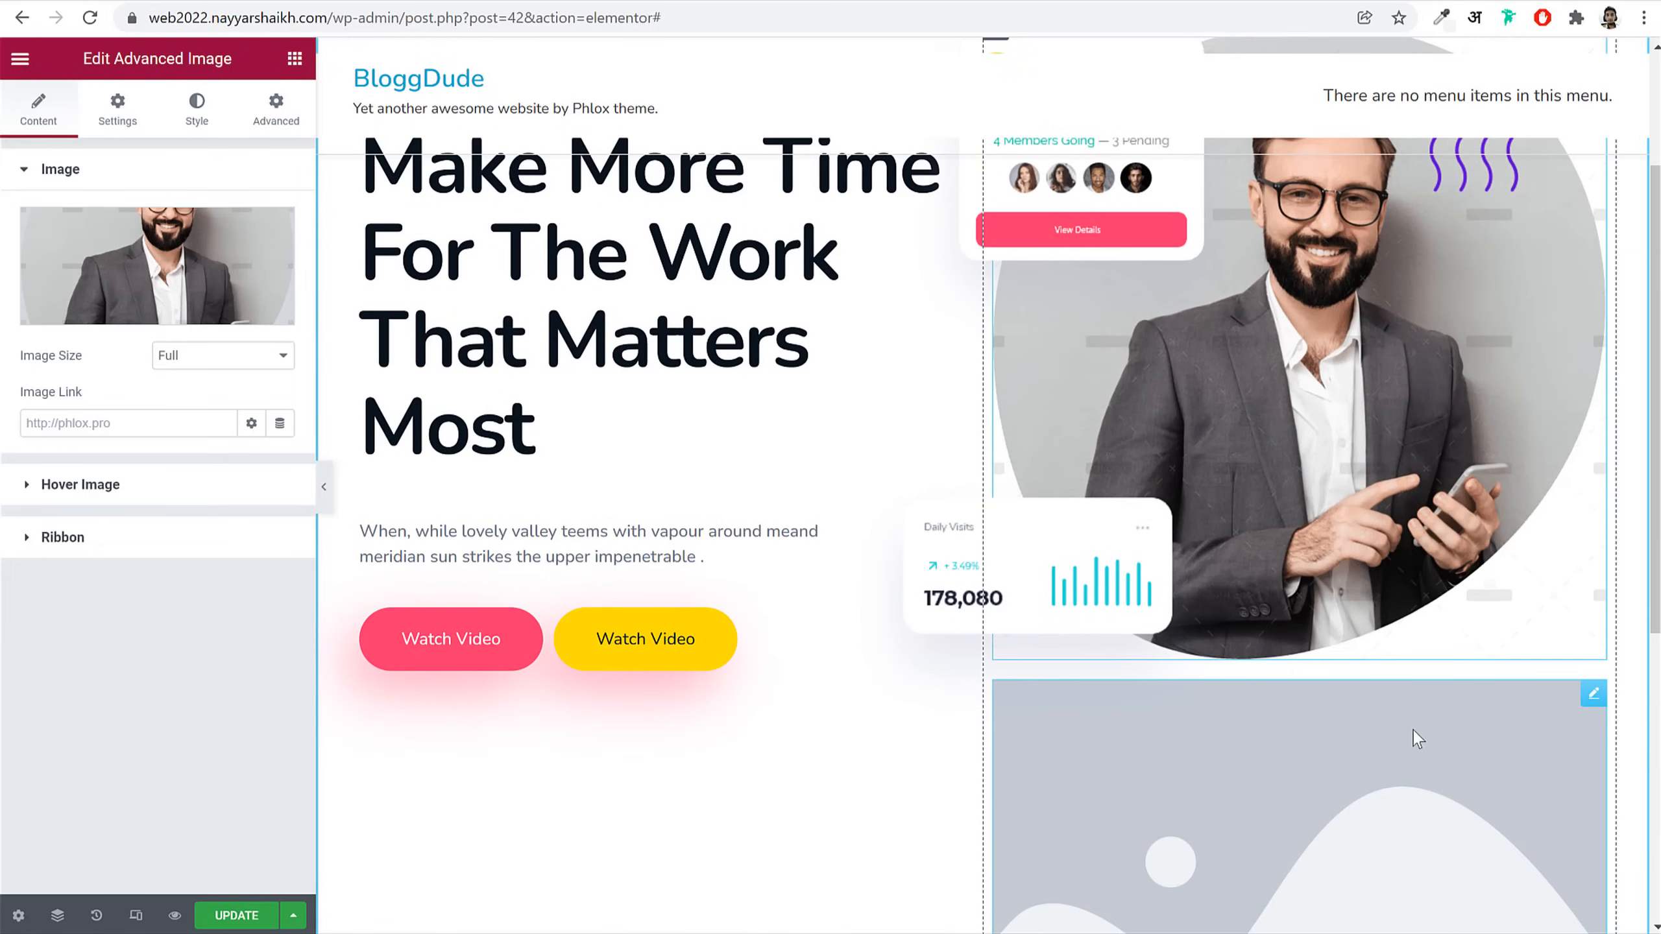
left_click(1412, 729)
left_click(206, 276)
left_click(778, 465)
left_click(1563, 874)
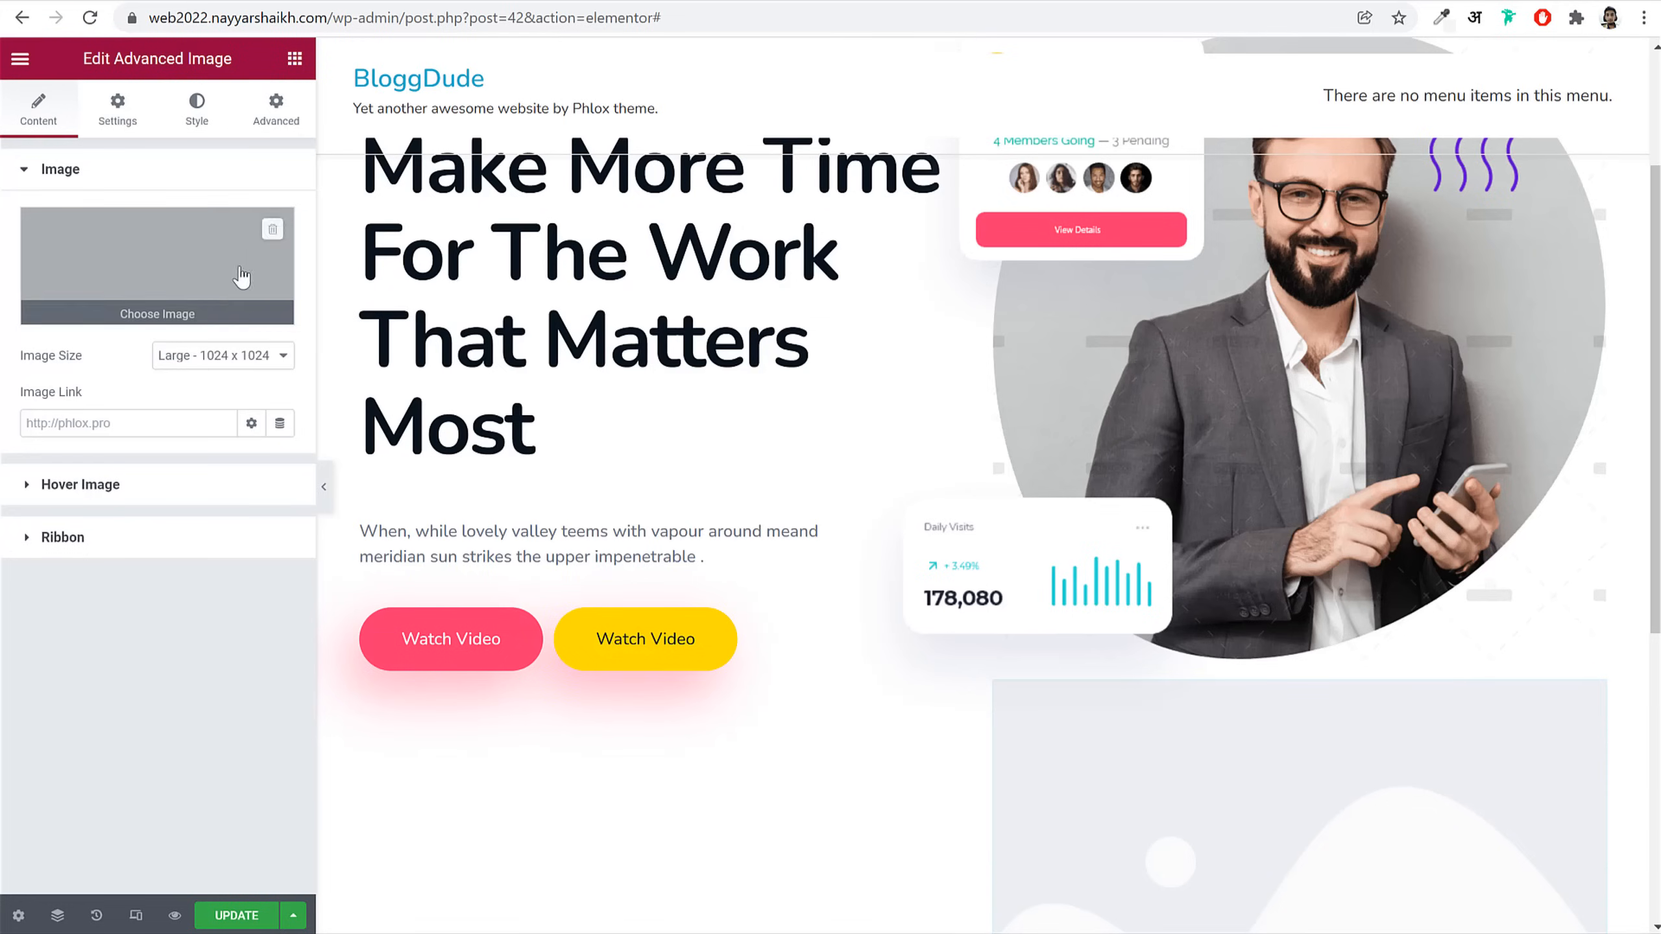
left_click(255, 356)
left_click(233, 488)
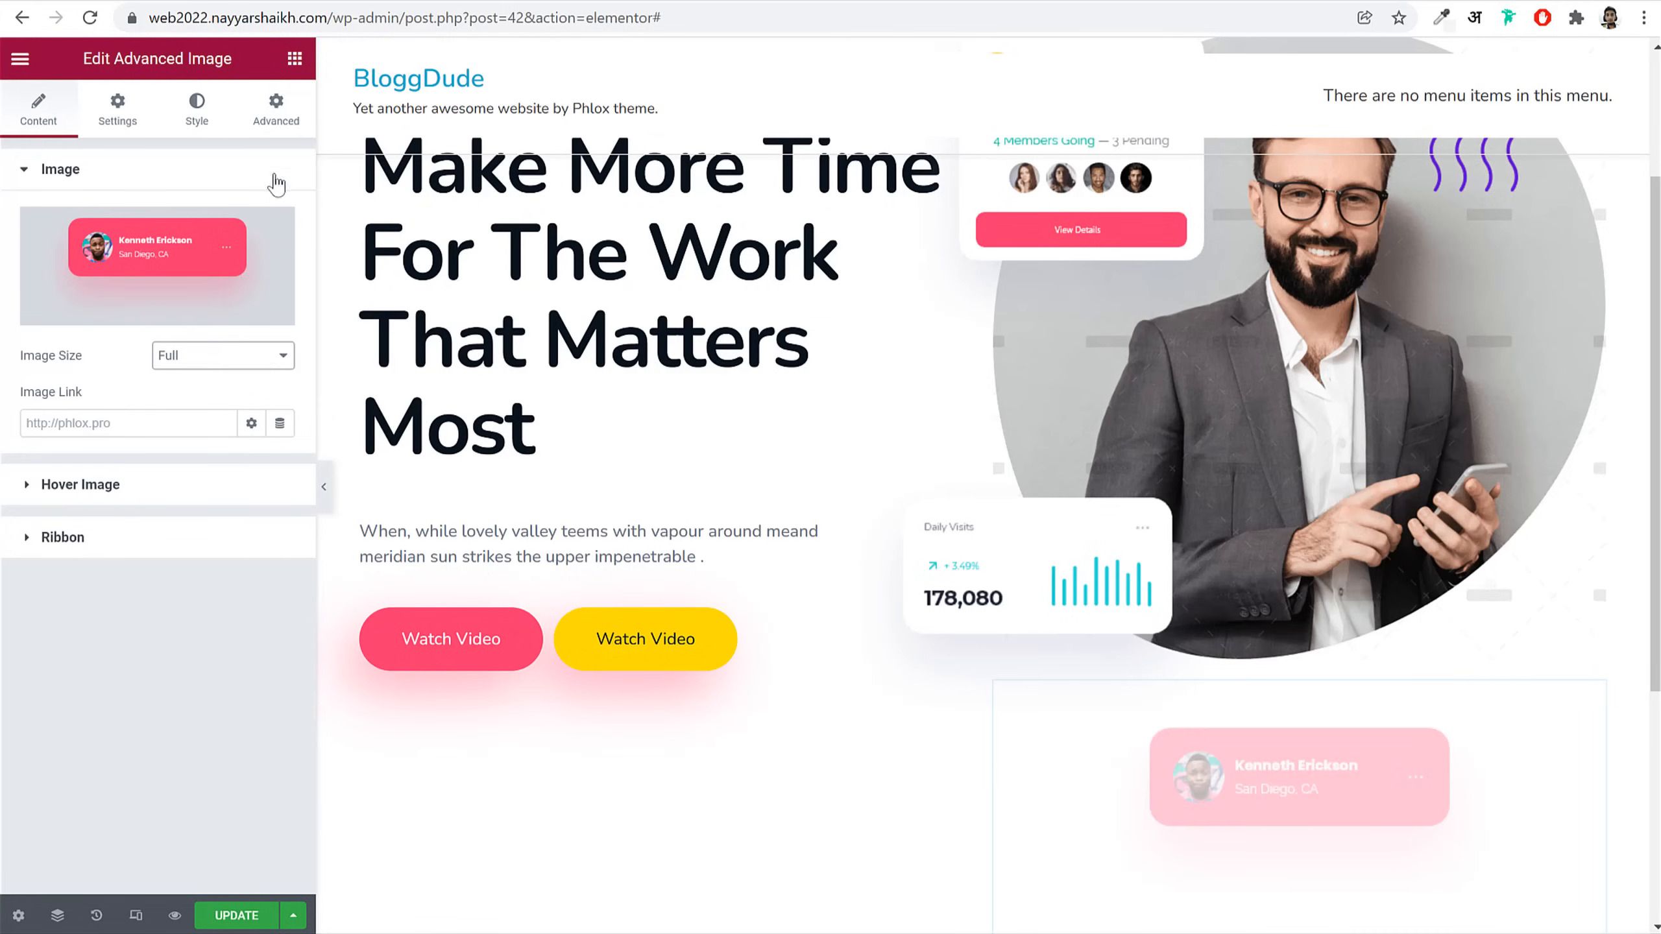
Step: Limit the card image's max width to 90%
left_click(255, 115)
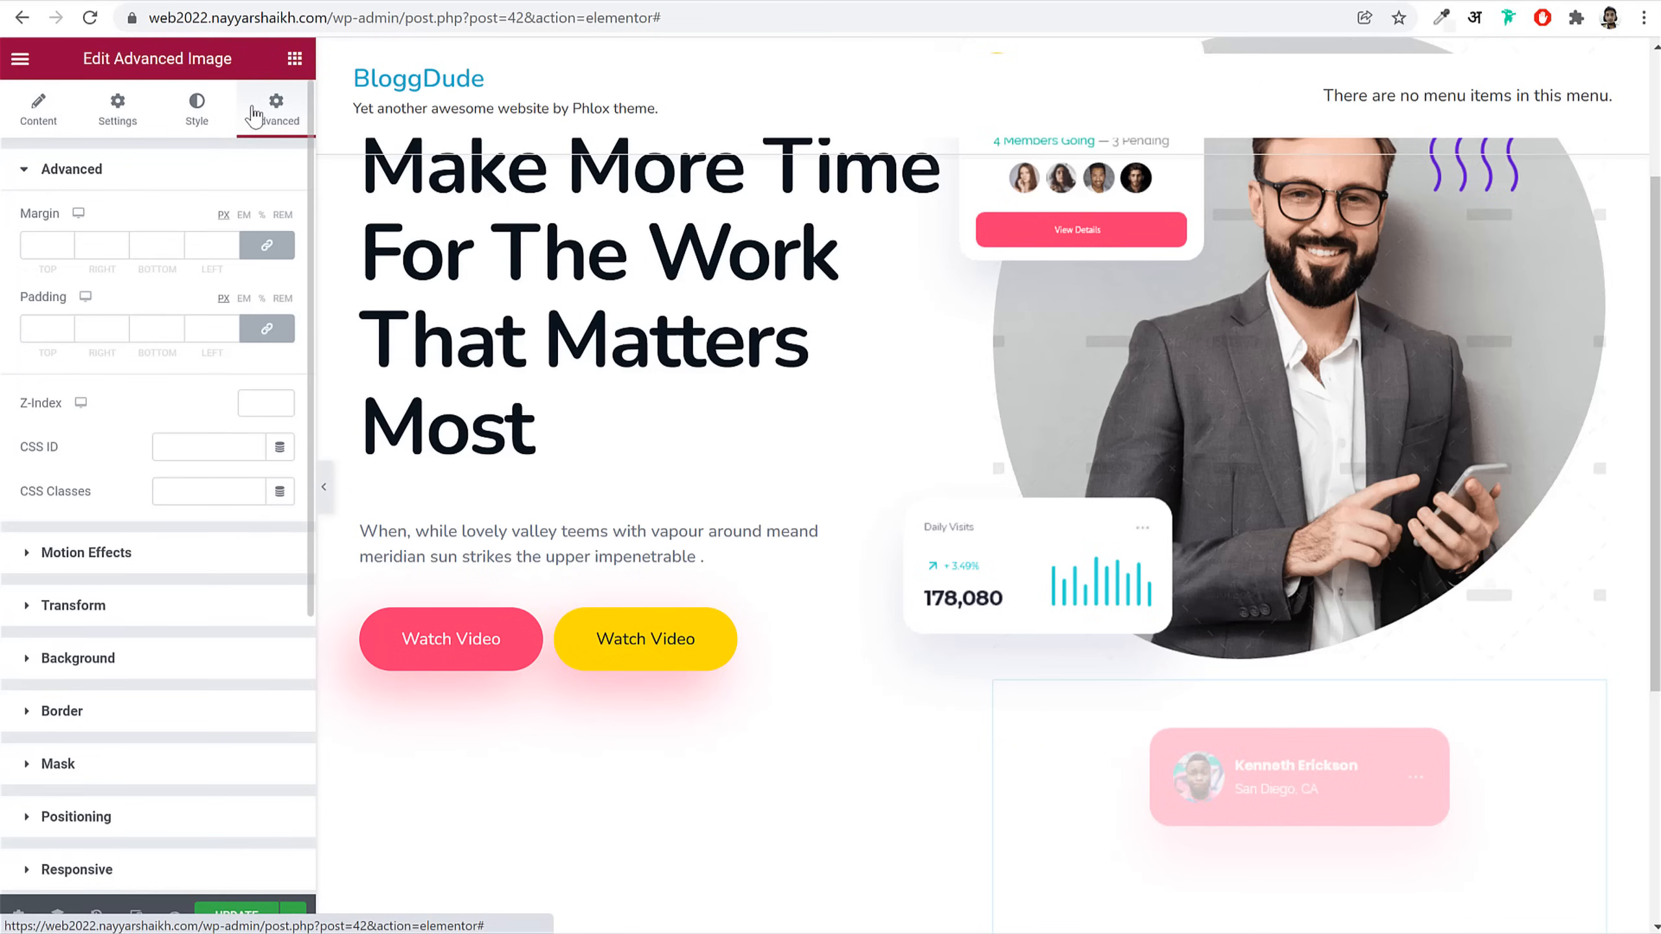
left_click(196, 121)
left_click(264, 245)
left_click(288, 216)
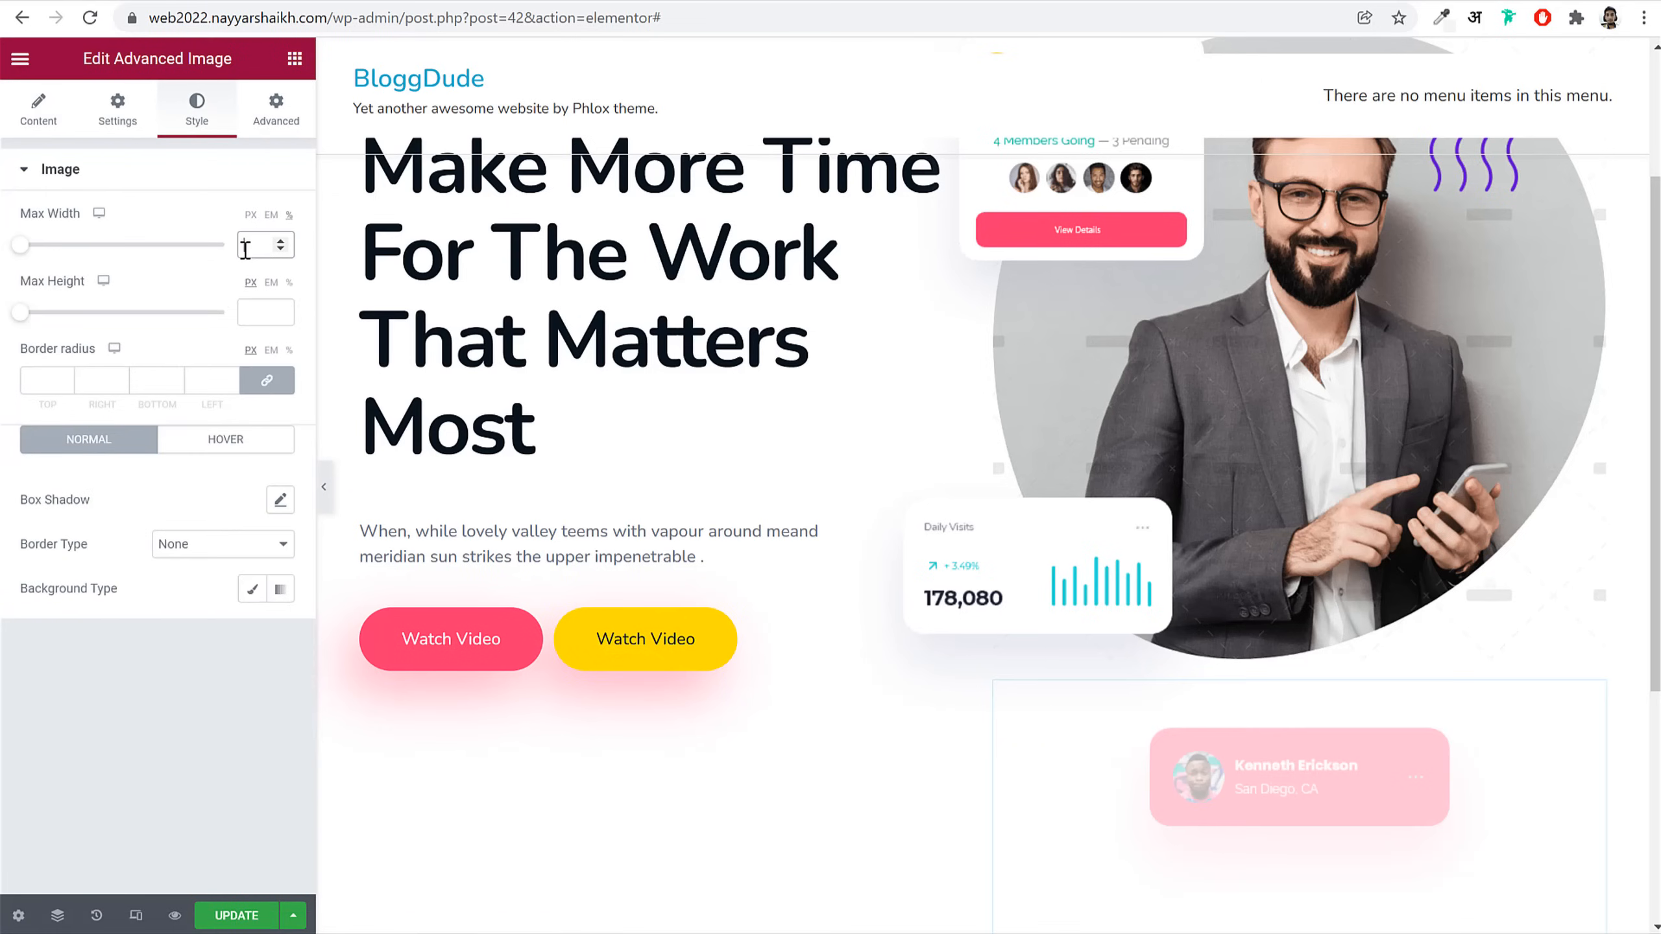
type("90")
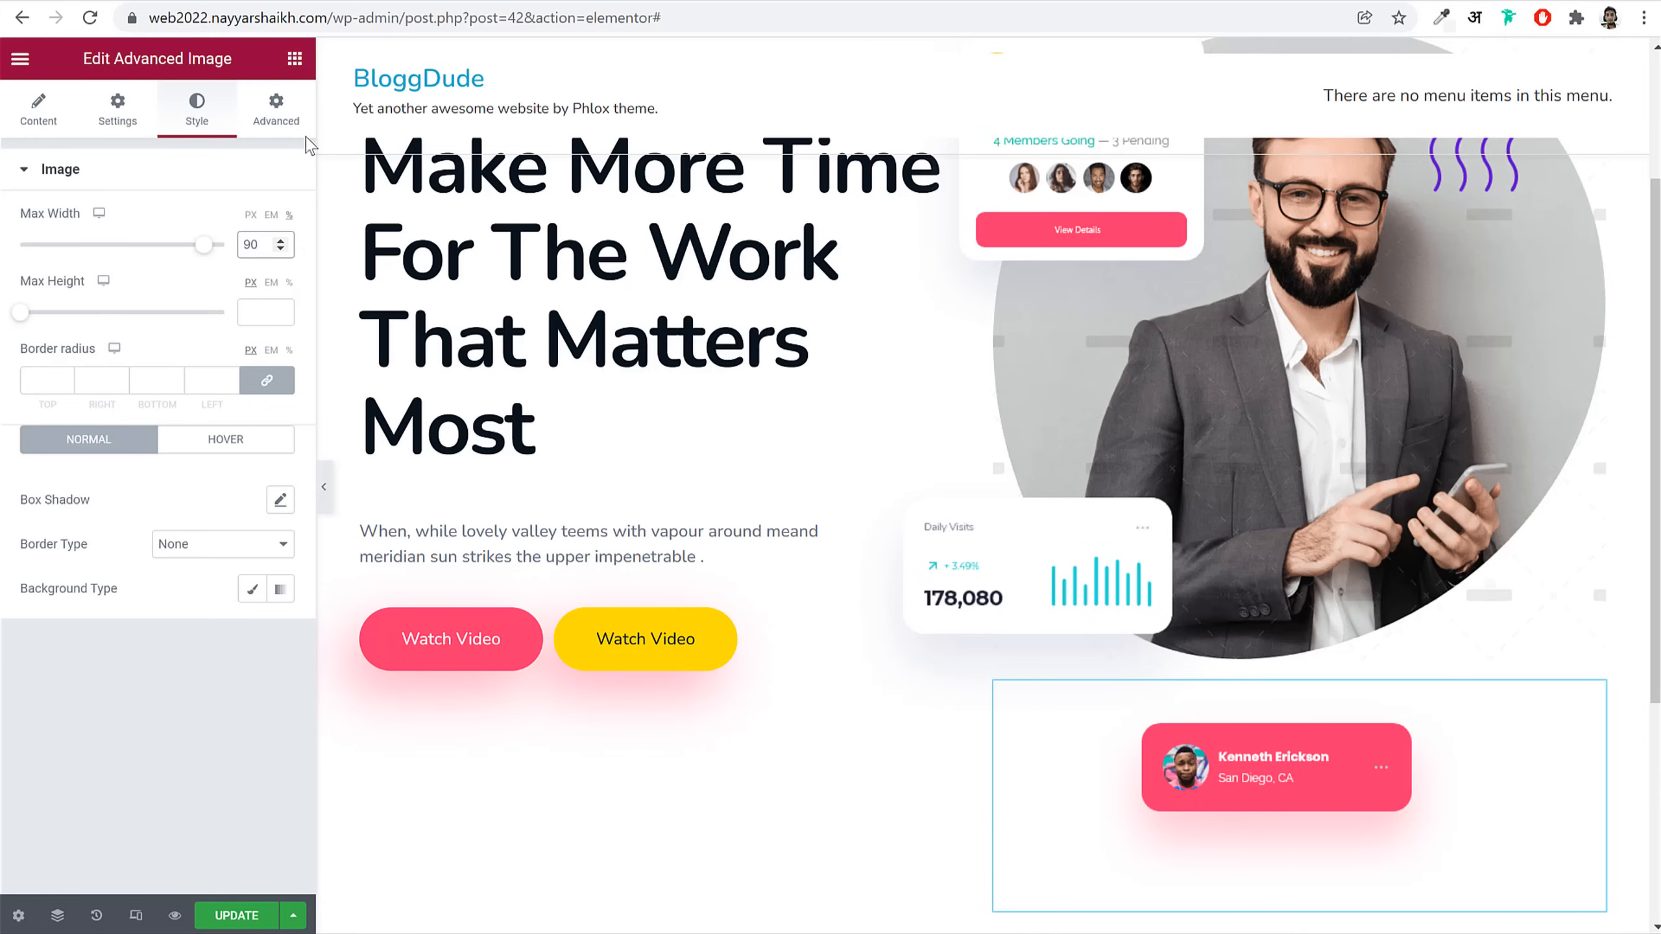
Step: Absolutely position the profile card at bottom -165 and right -145
left_click(276, 108)
left_click(248, 406)
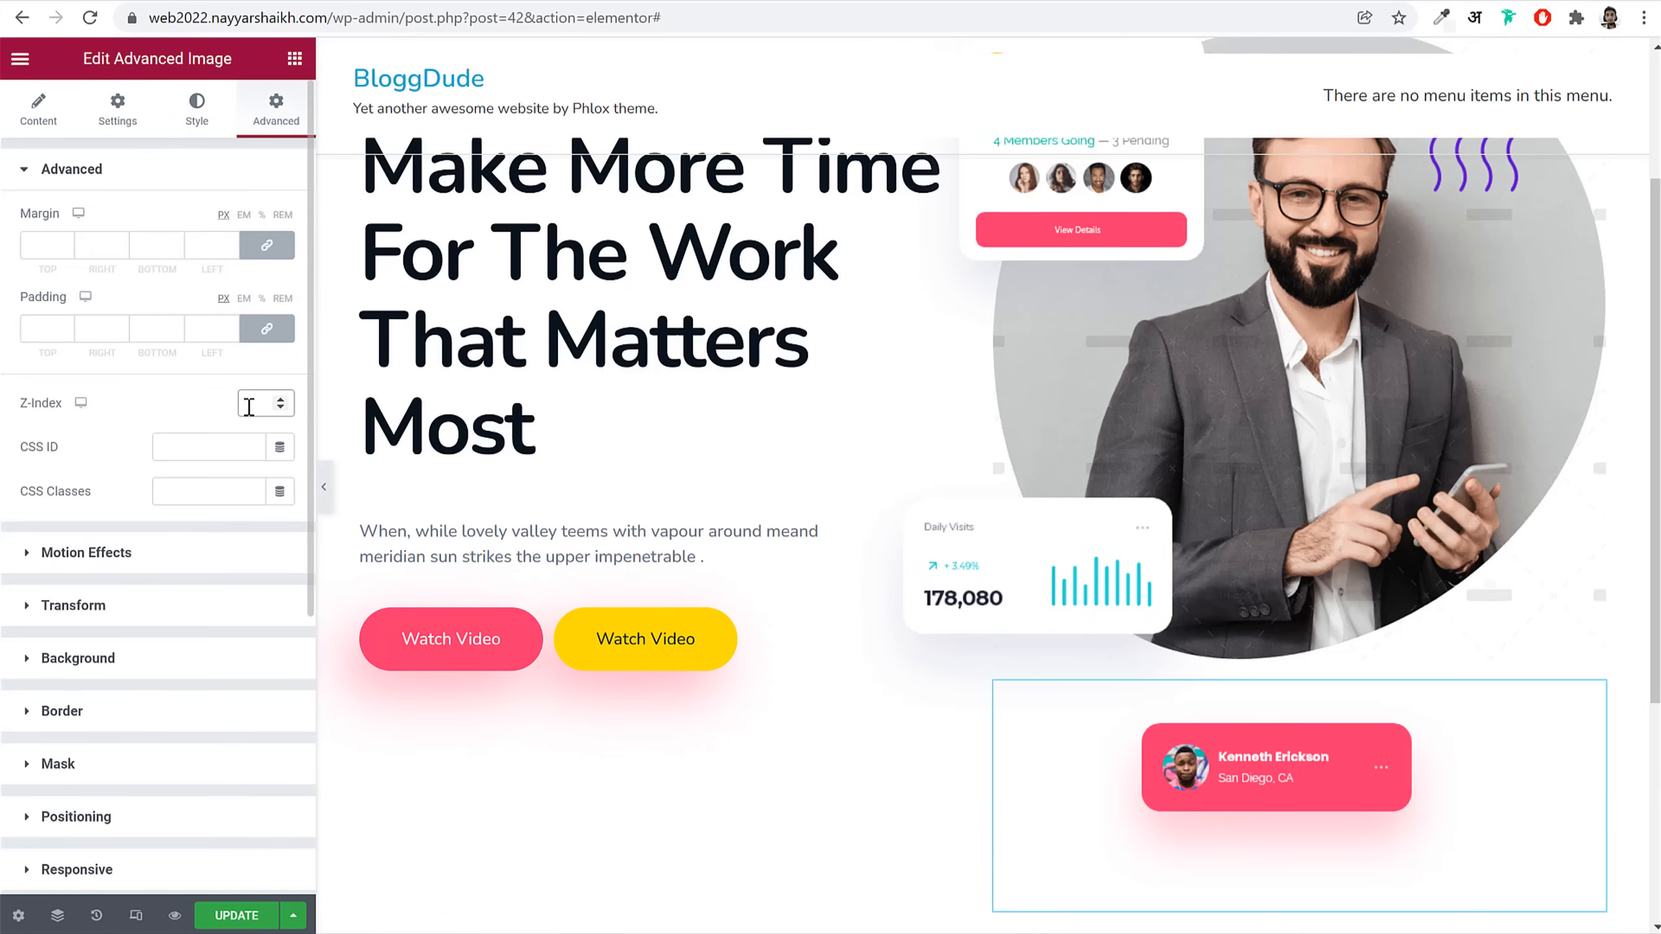
scroll(232, 504, "down", 5)
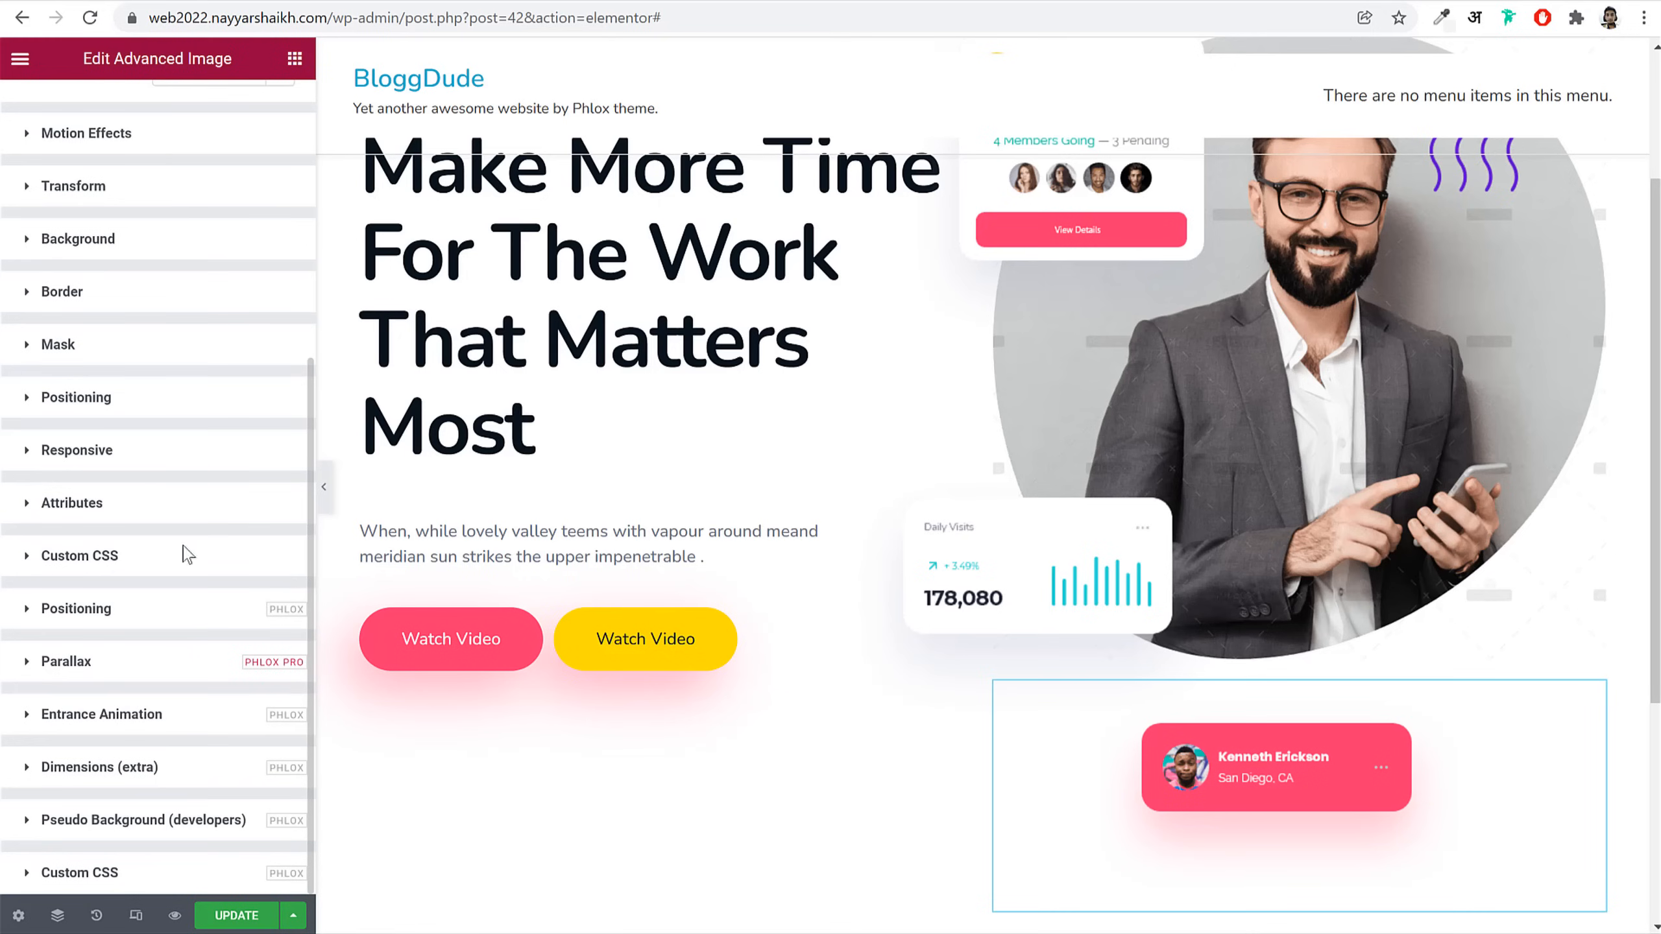
left_click(156, 610)
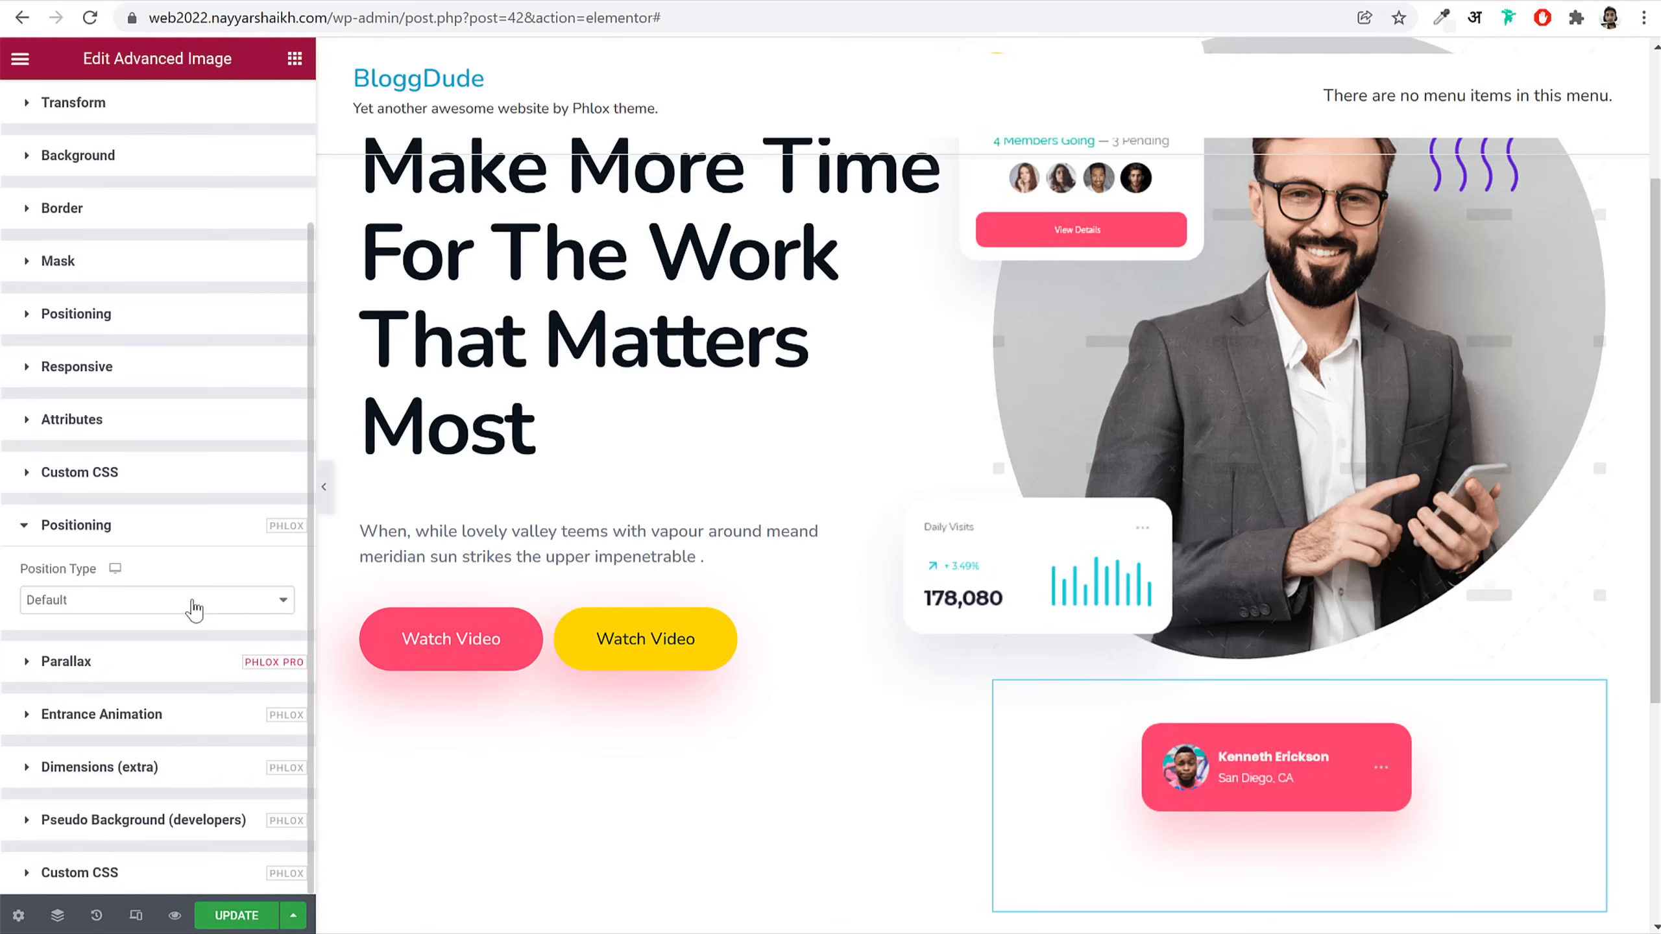
left_click(146, 600)
left_click(128, 673)
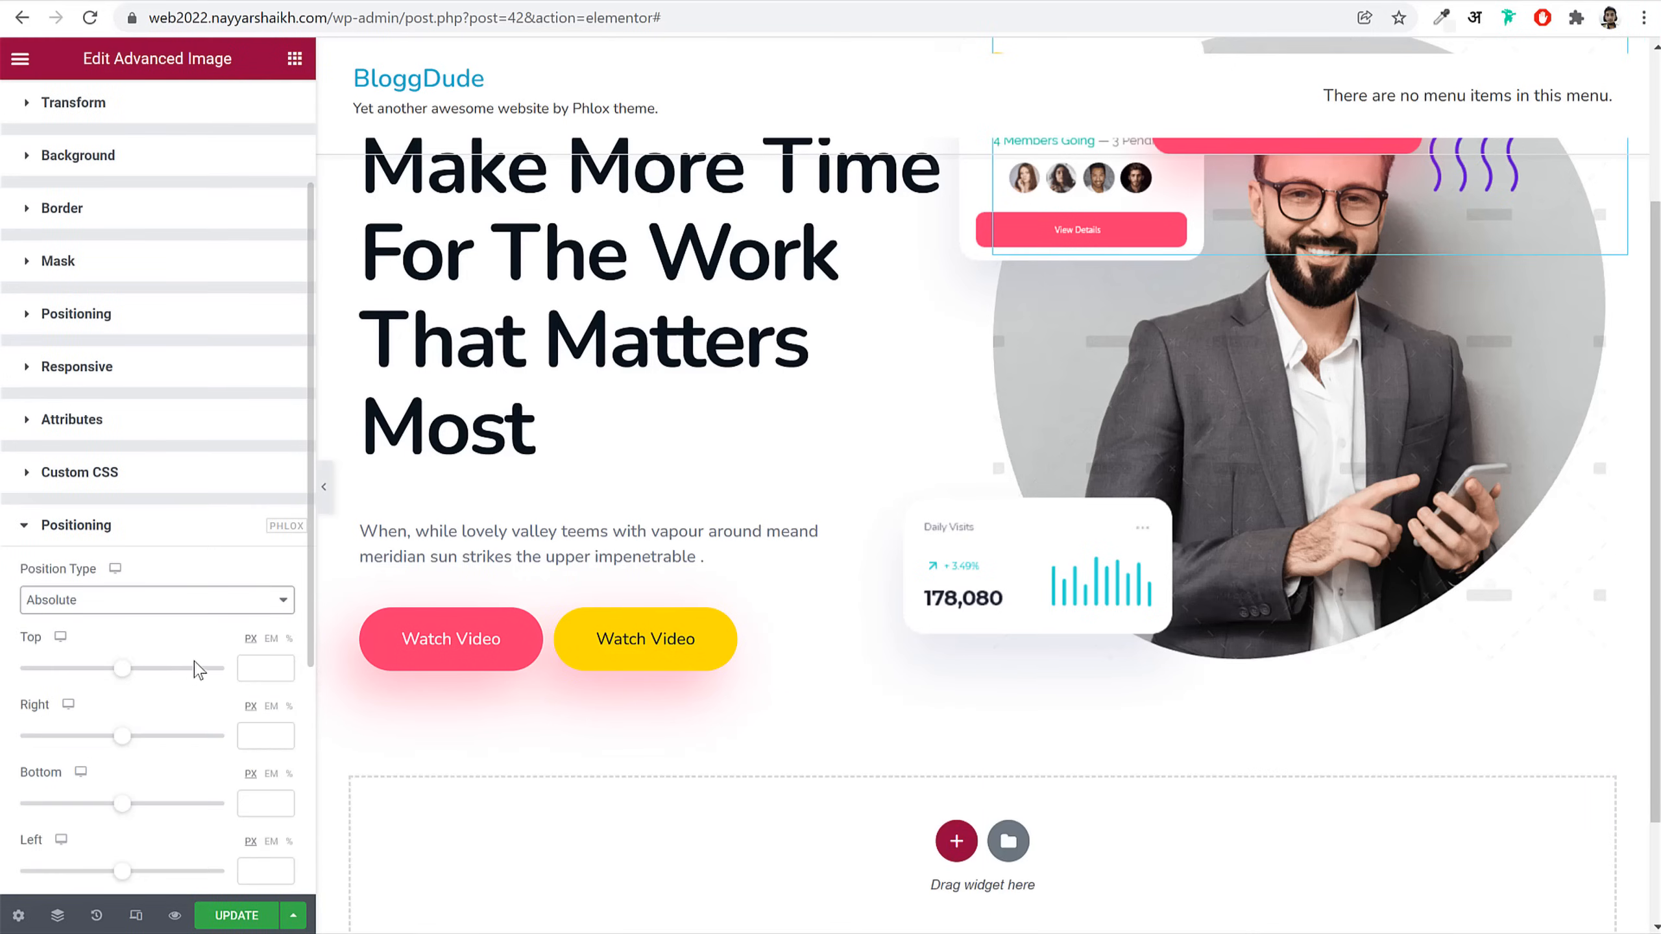
scroll(216, 668, "down", 3)
scroll(1344, 556, "down", 2)
scroll(1344, 556, "up", 5)
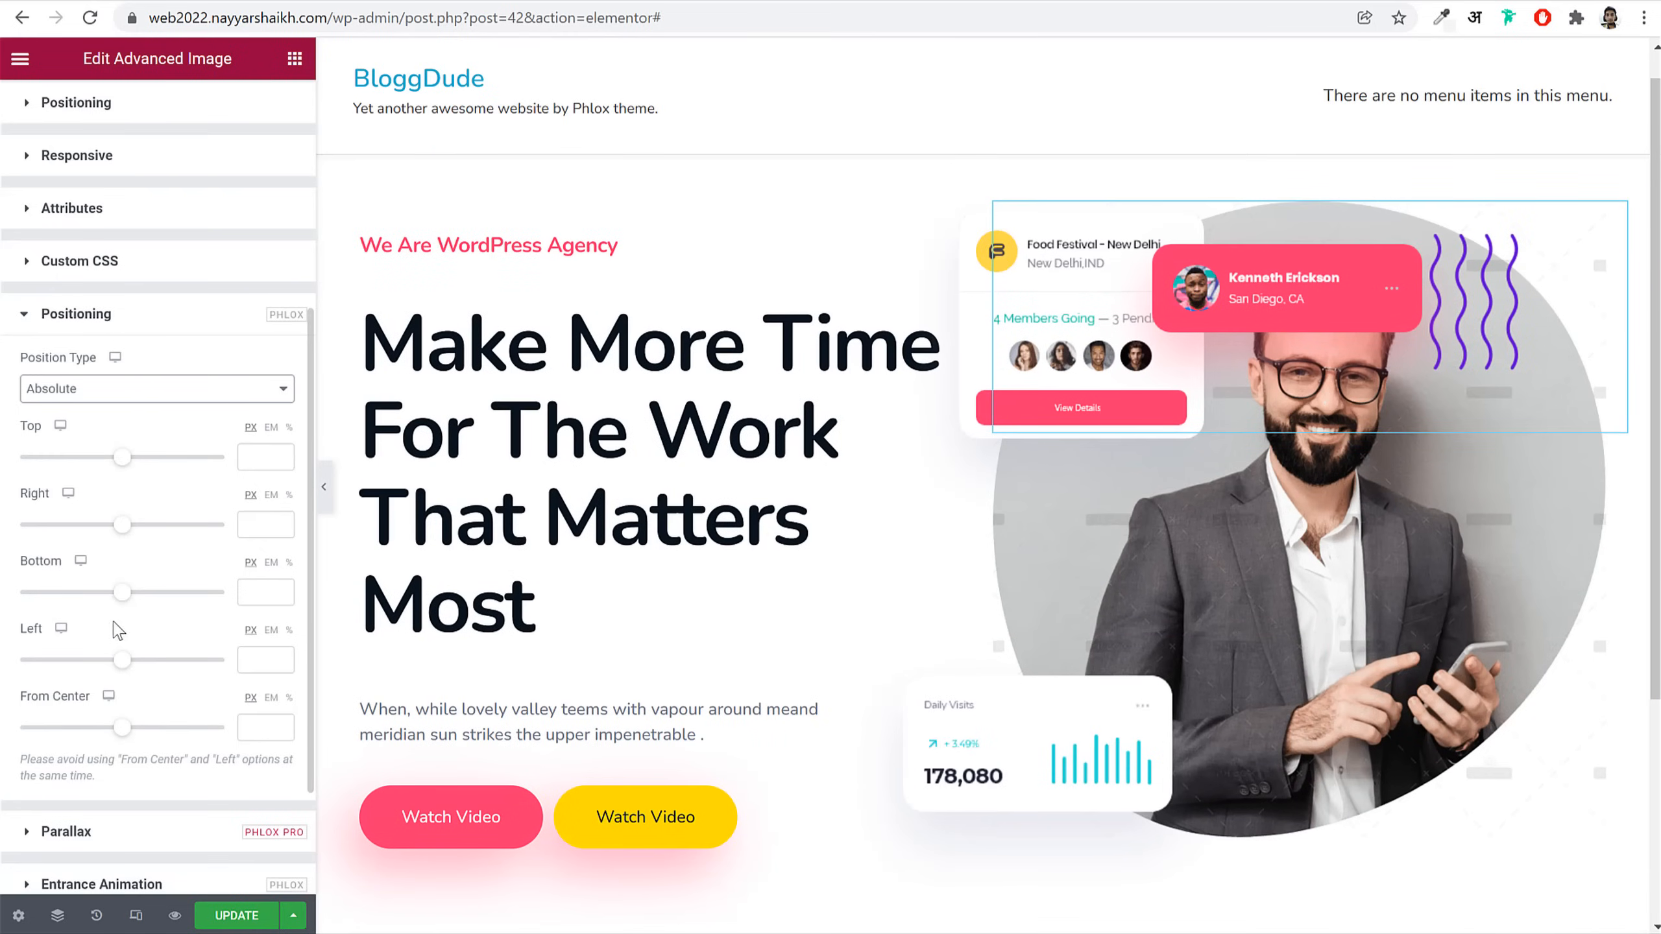
left_click_drag(122, 593, 111, 601)
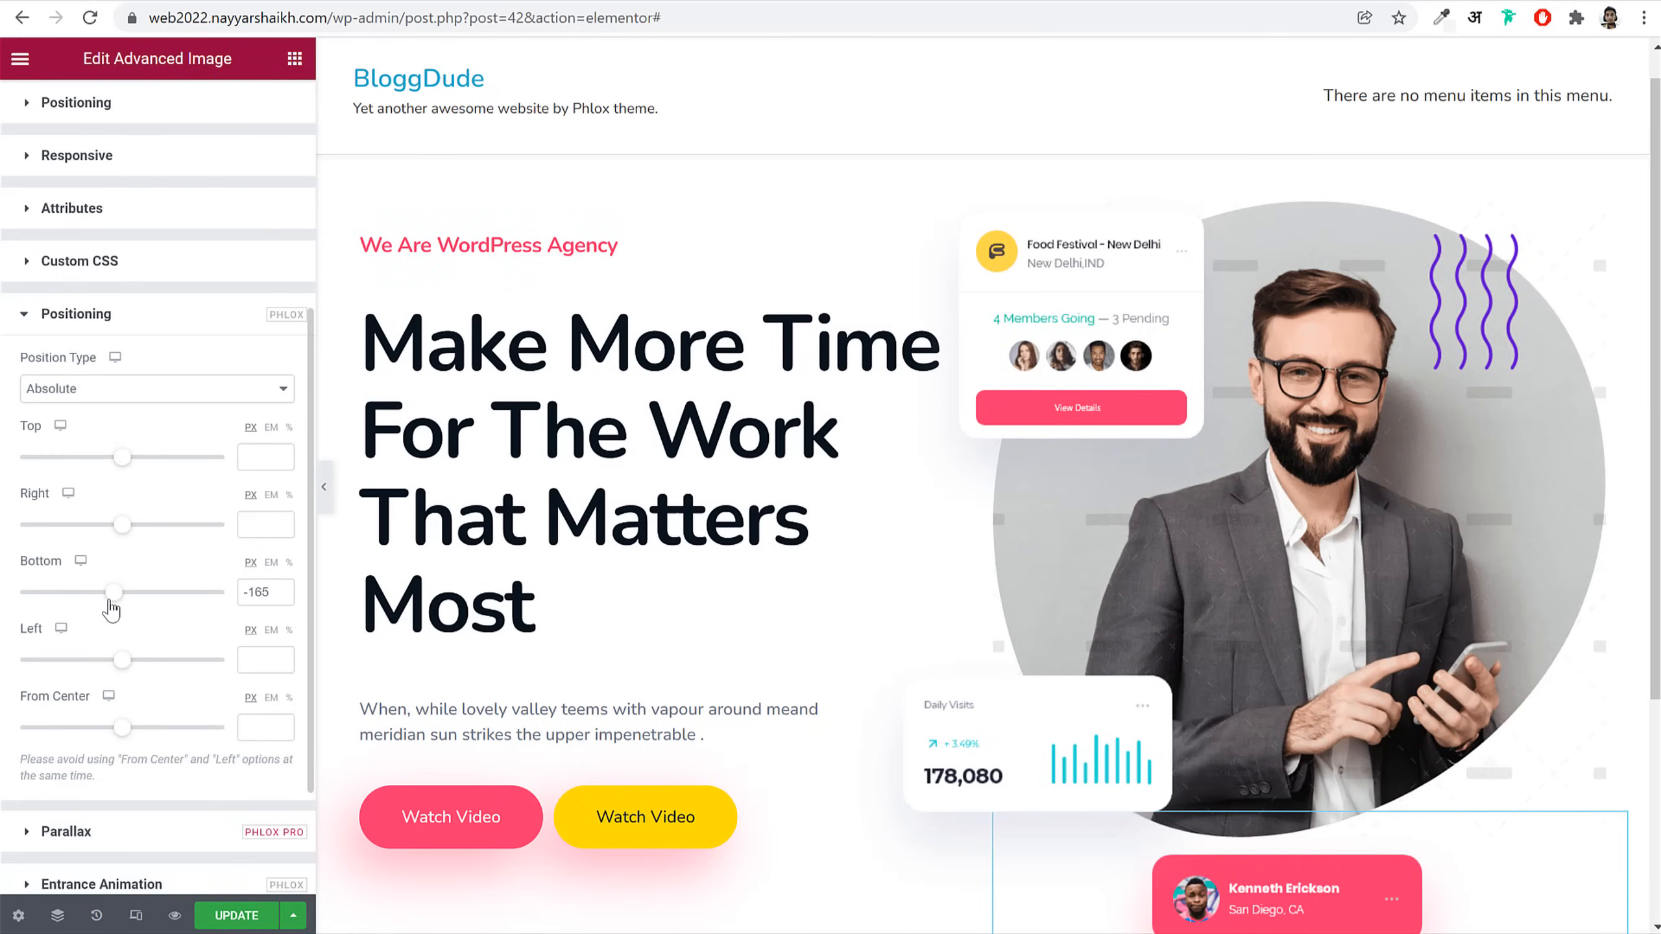
scroll(730, 416, "down", 3)
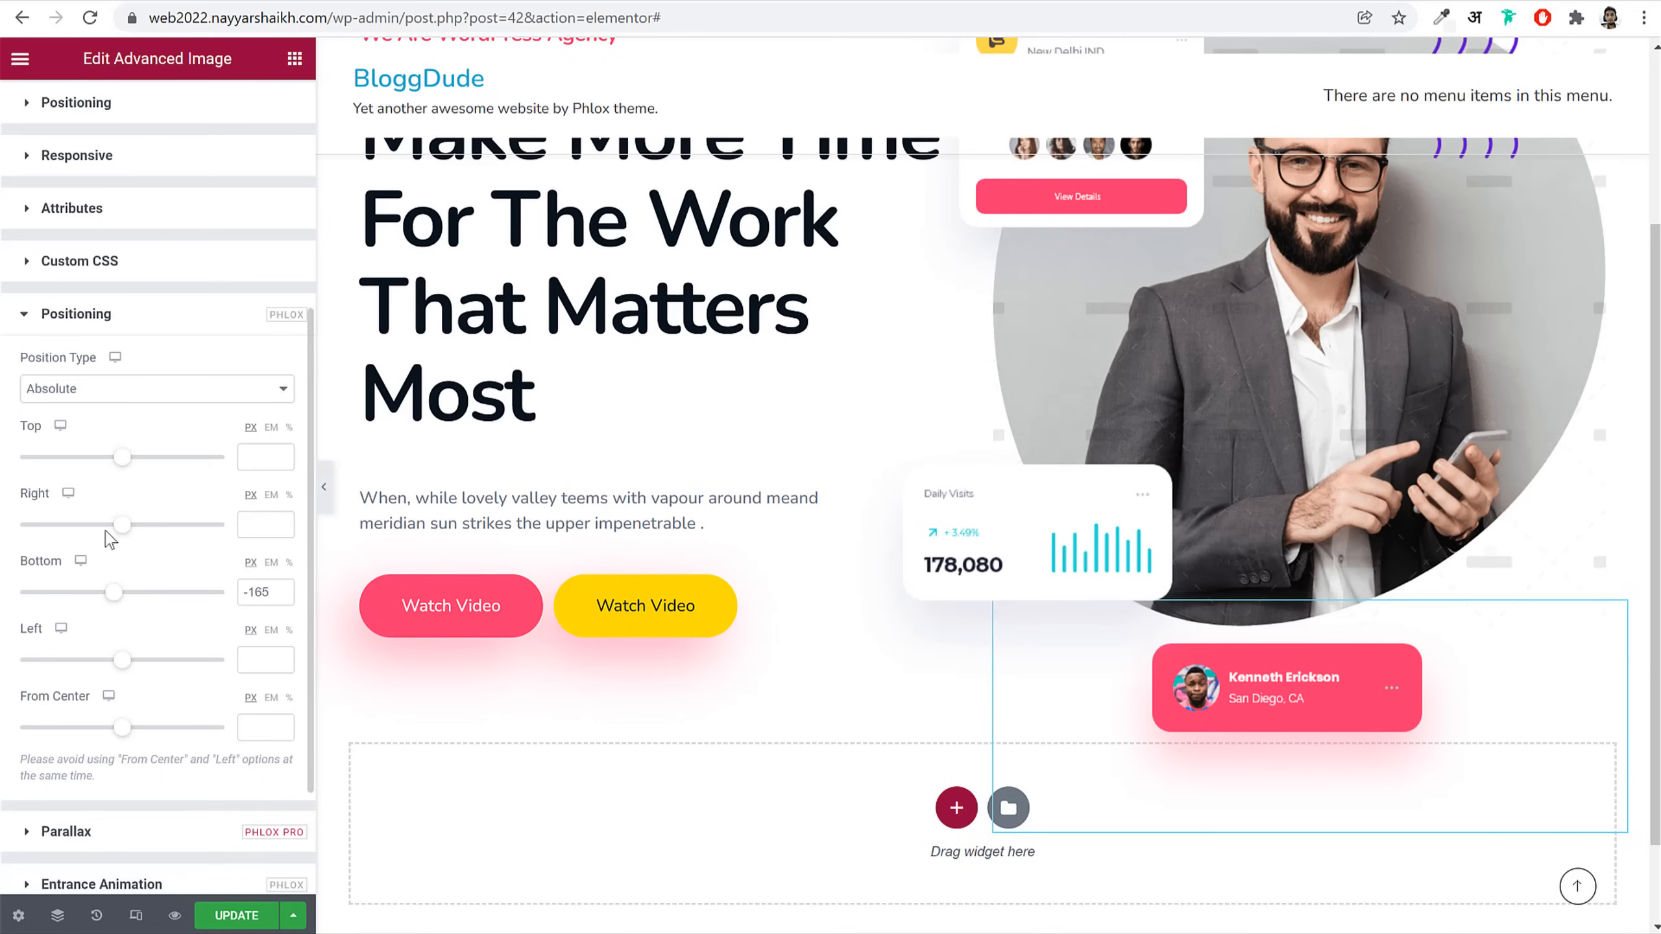
left_click_drag(126, 533, 120, 538)
Step: Reload the live reference site for comparison
scroll(1550, 572, "up", 3)
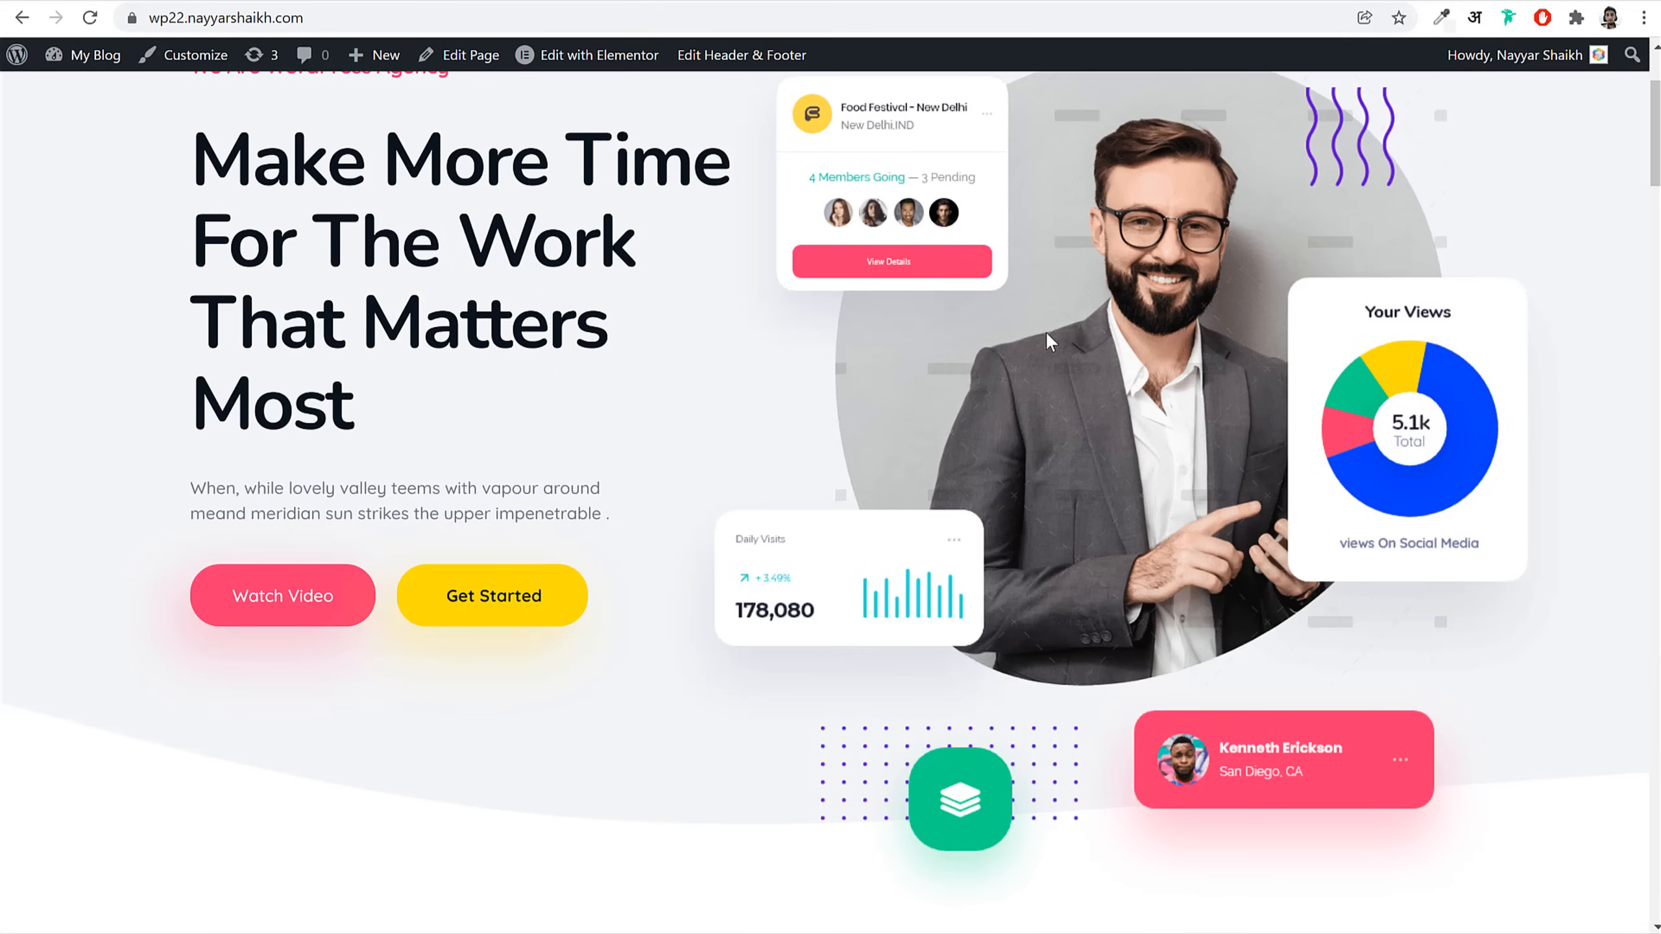
scroll(1050, 340, "up", 3)
left_click(89, 17)
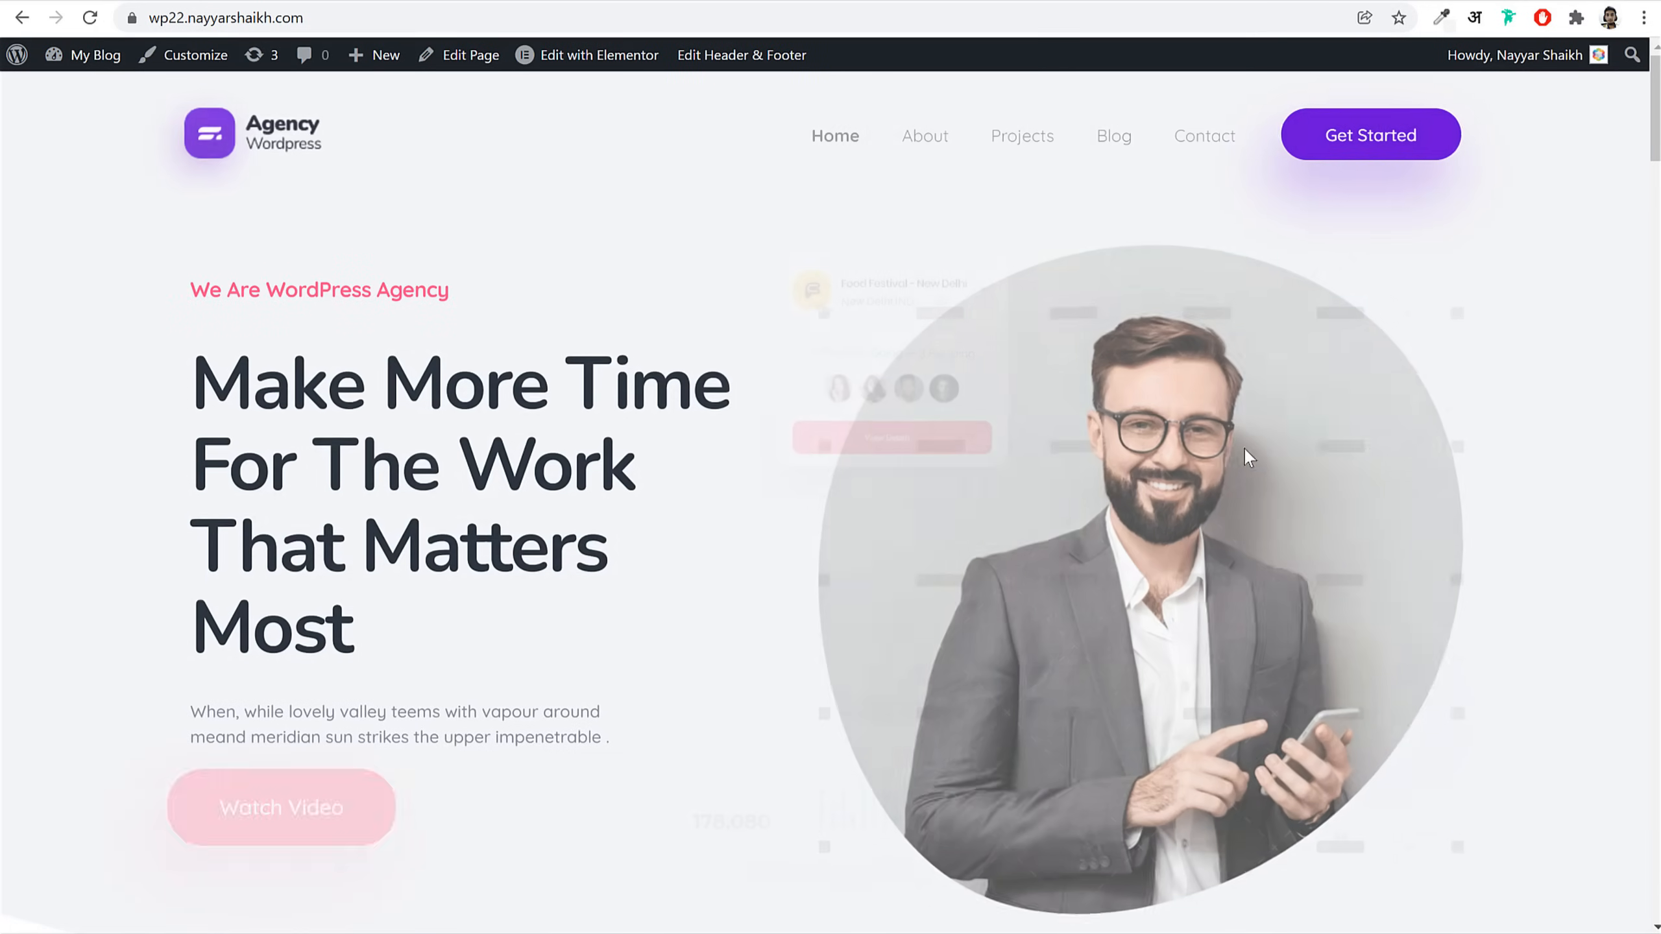
Step: Compare with the live site and select the whole hero section in the editor
scroll(1057, 550, "down", 5)
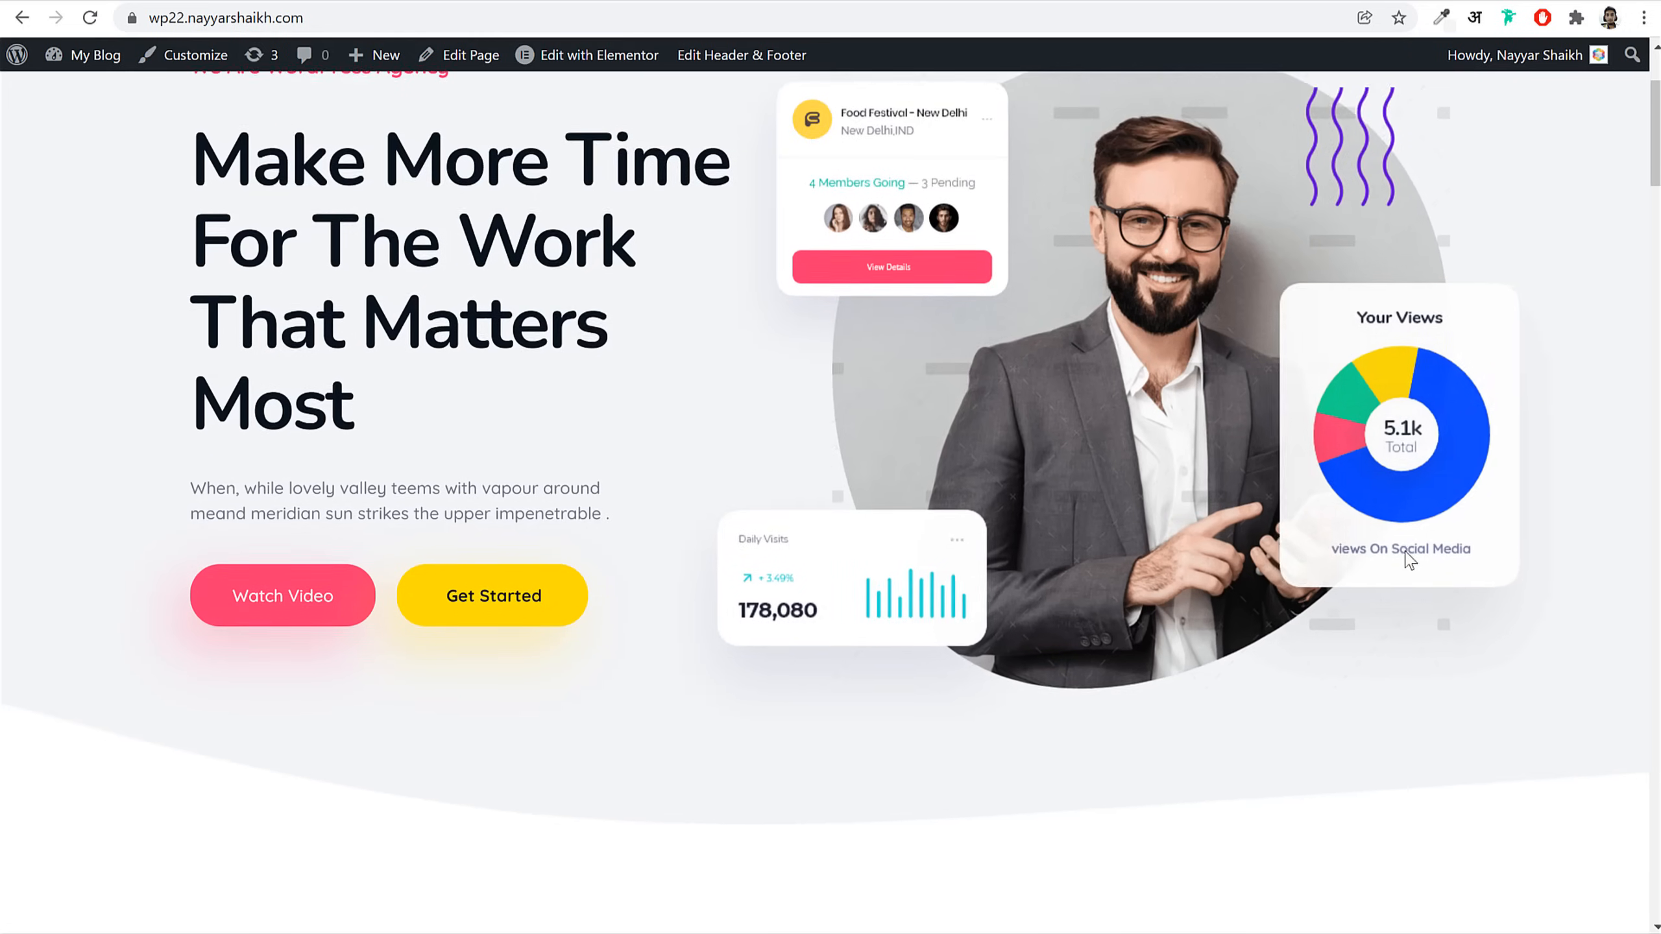
scroll(1413, 560, "up", 5)
left_click(296, 1)
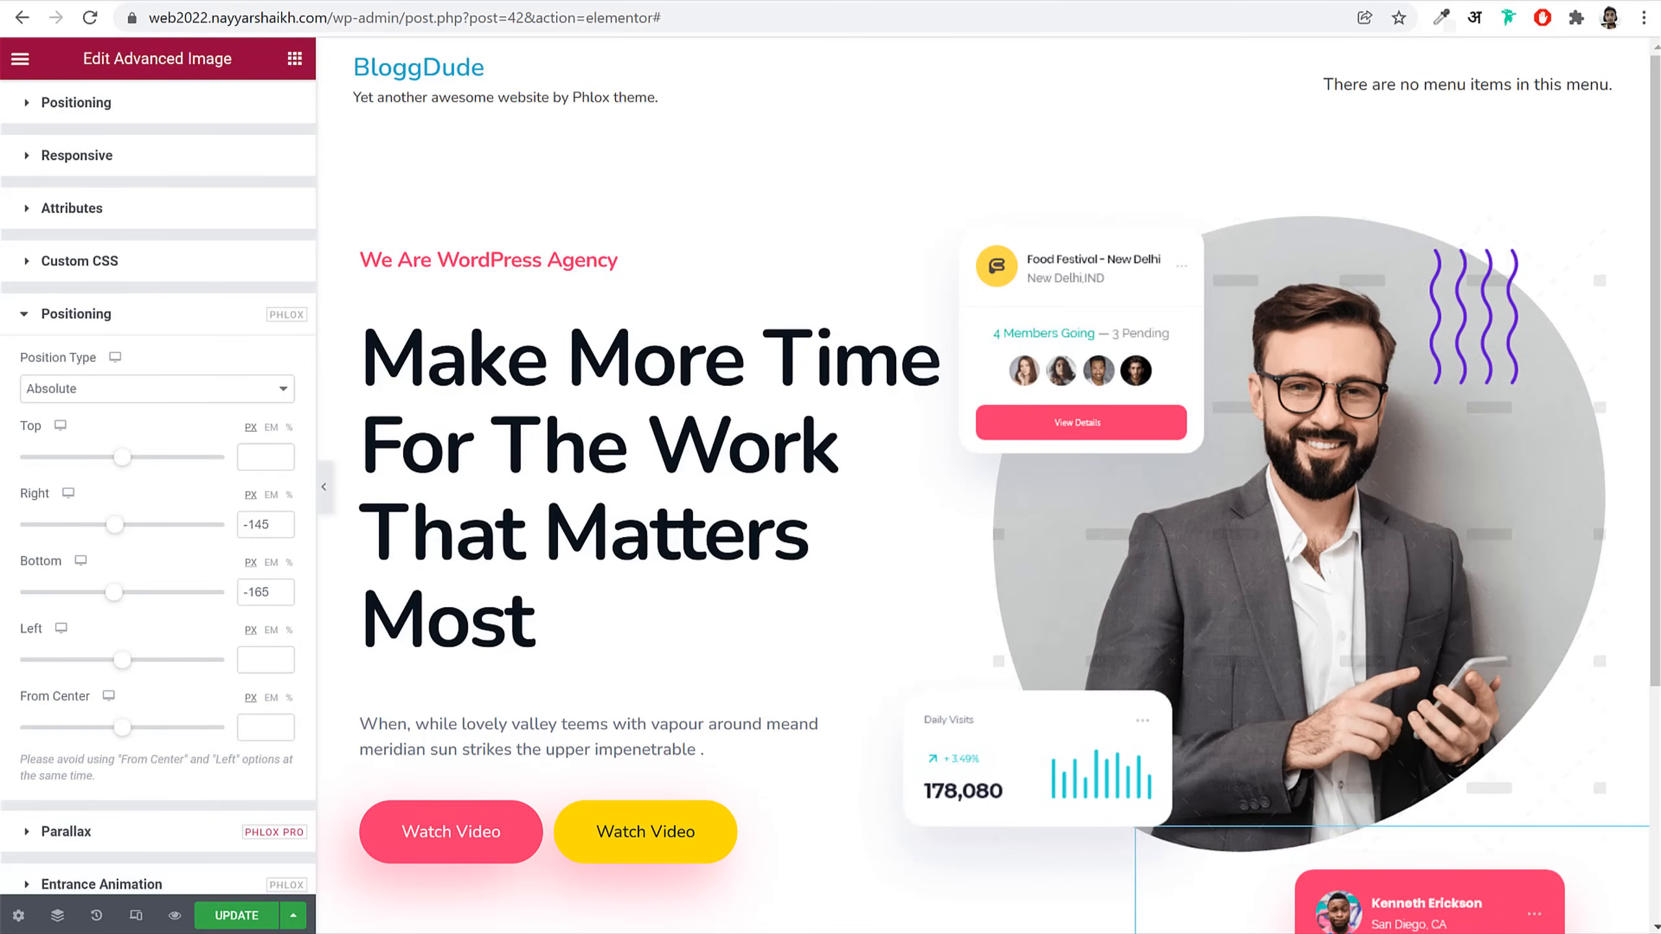
scroll(1149, 533, "down", 5)
scroll(1151, 540, "up", 5)
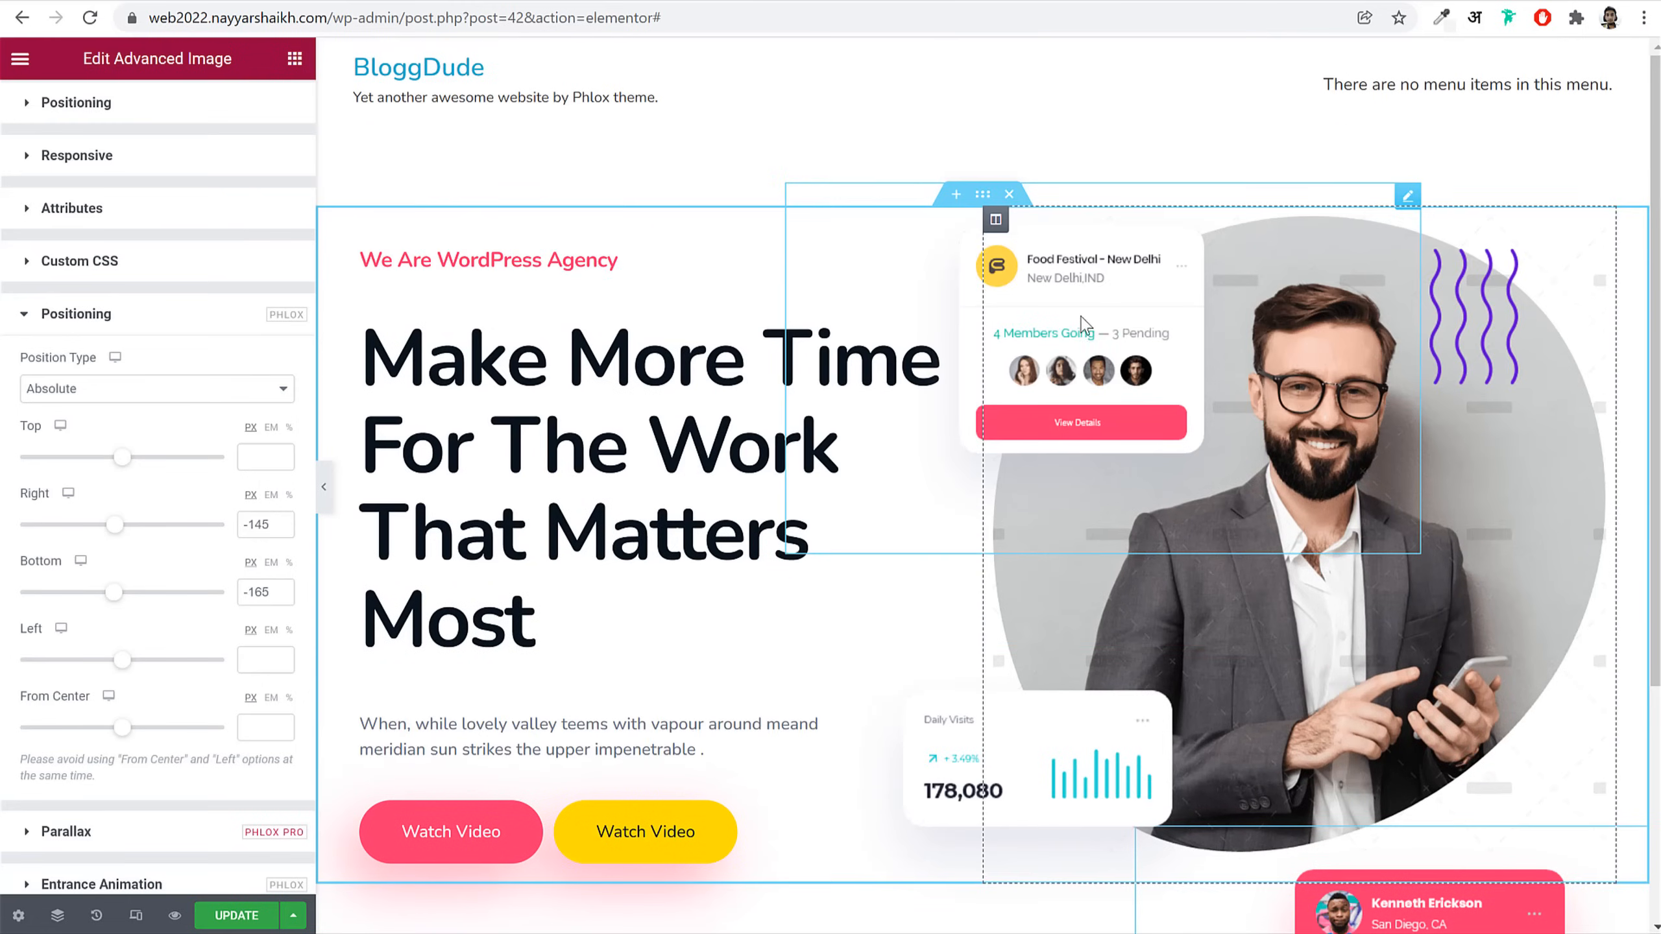
left_click(983, 197)
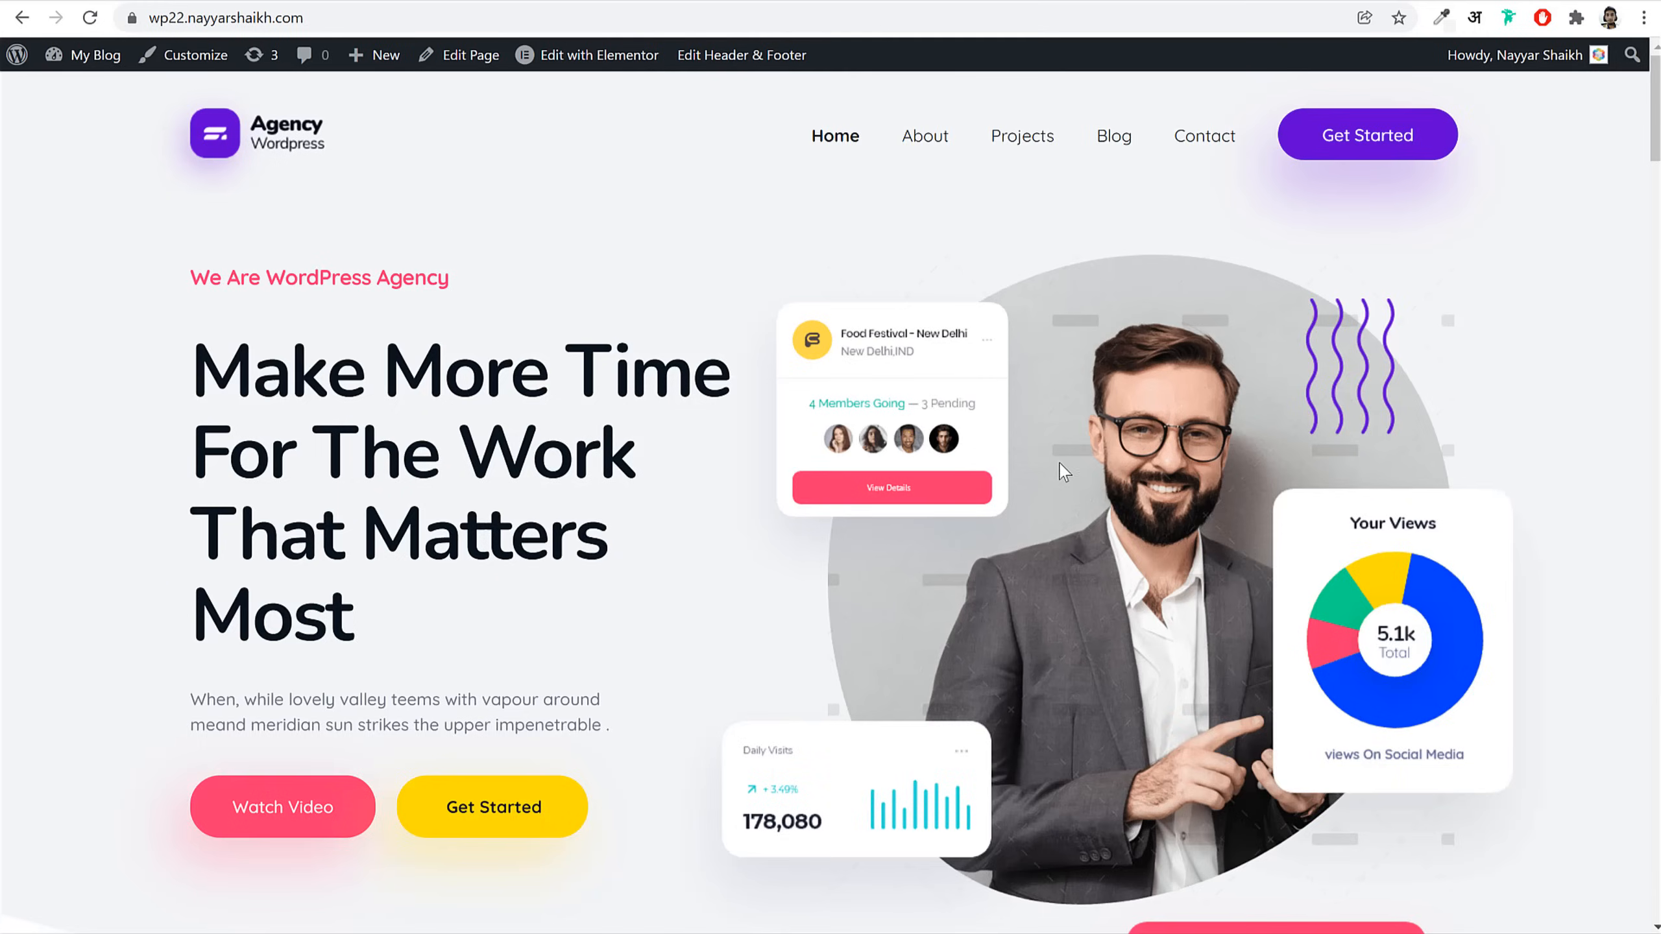
scroll(615, 623, "down", 5)
scroll(1438, 648, "up", 4)
scroll(1380, 647, "down", 4)
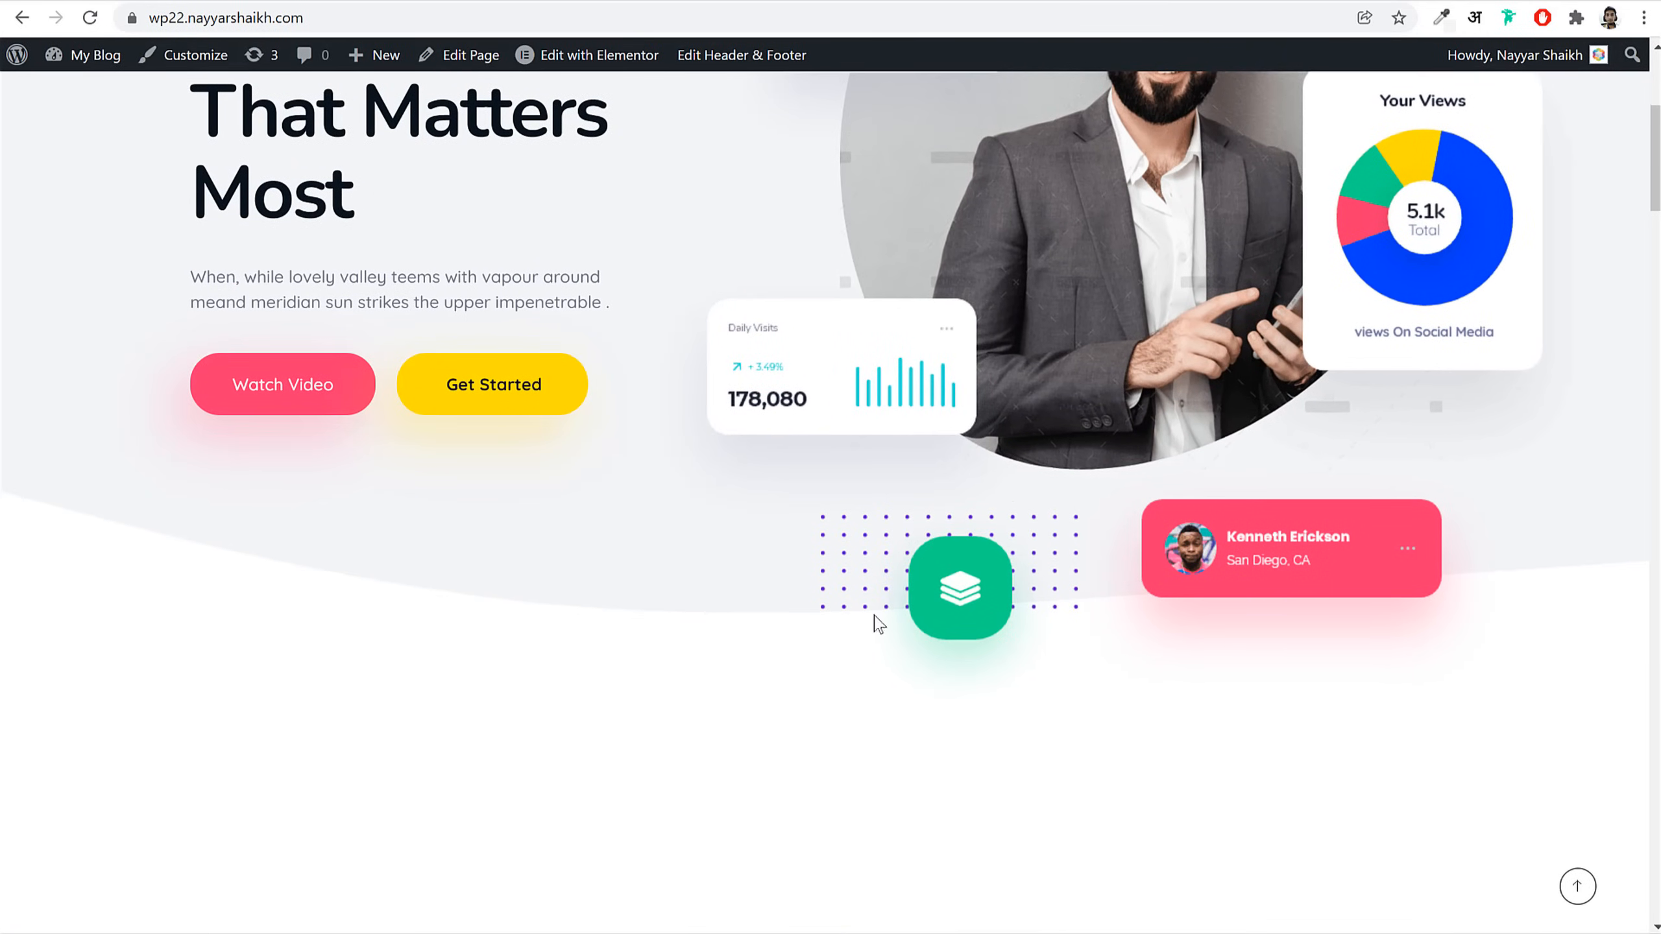
scroll(909, 633, "up", 4)
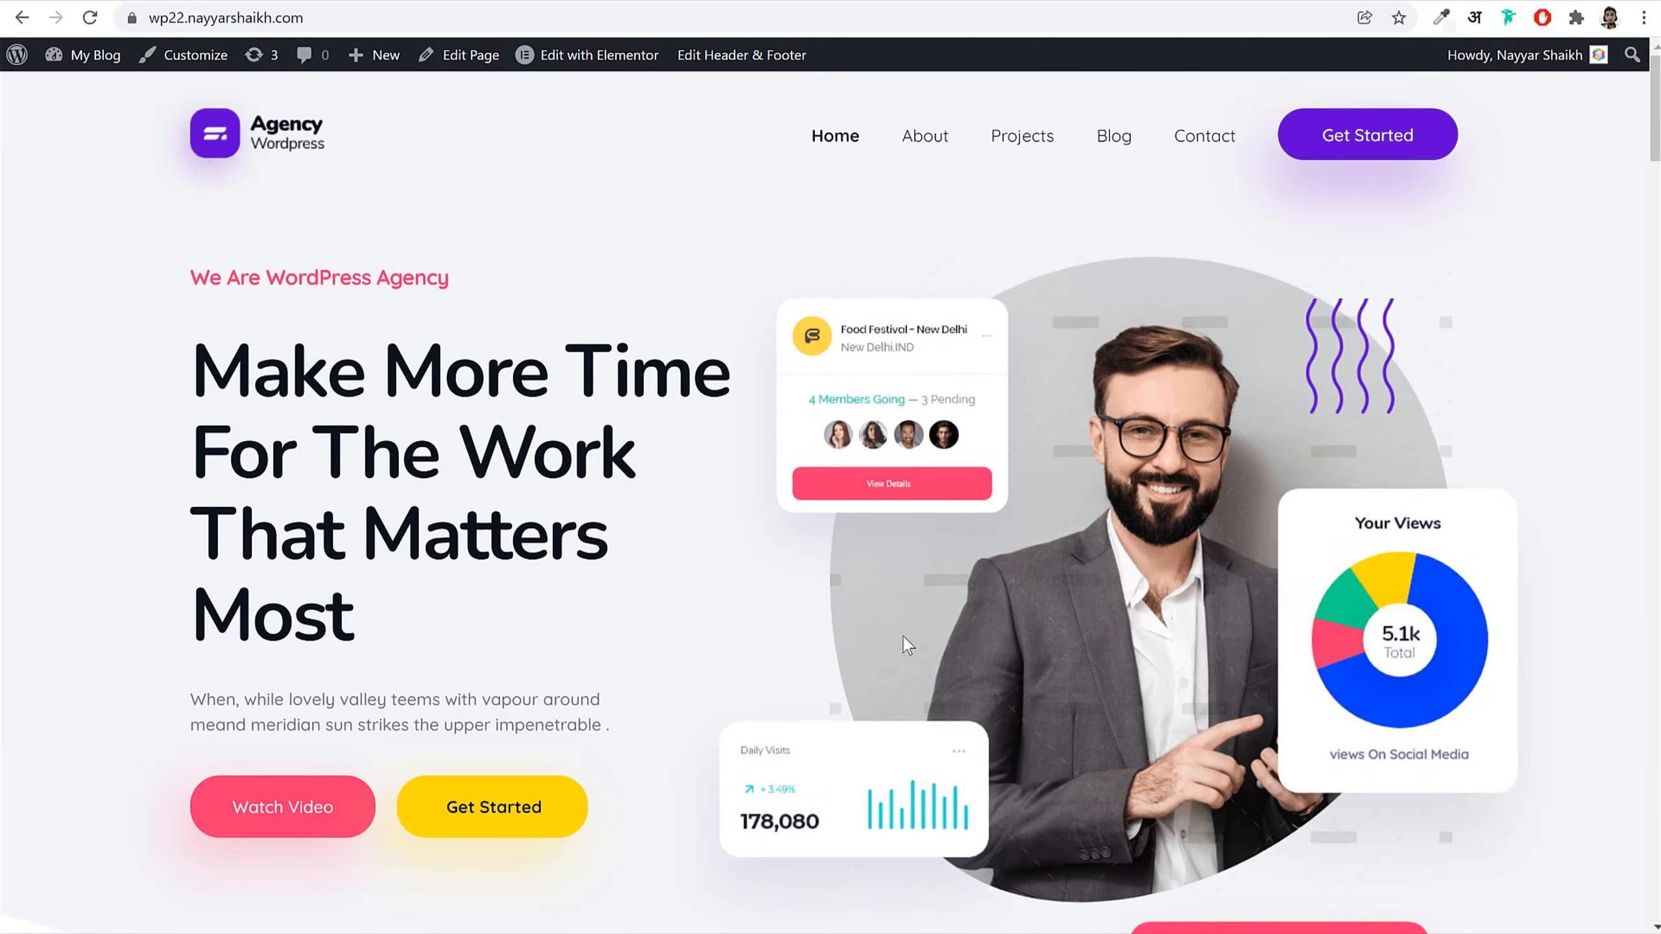
Step: Sample the live site's #F3F4F6 grey with ColorZilla and open the section's Style settings
left_click(1441, 18)
left_click(714, 315)
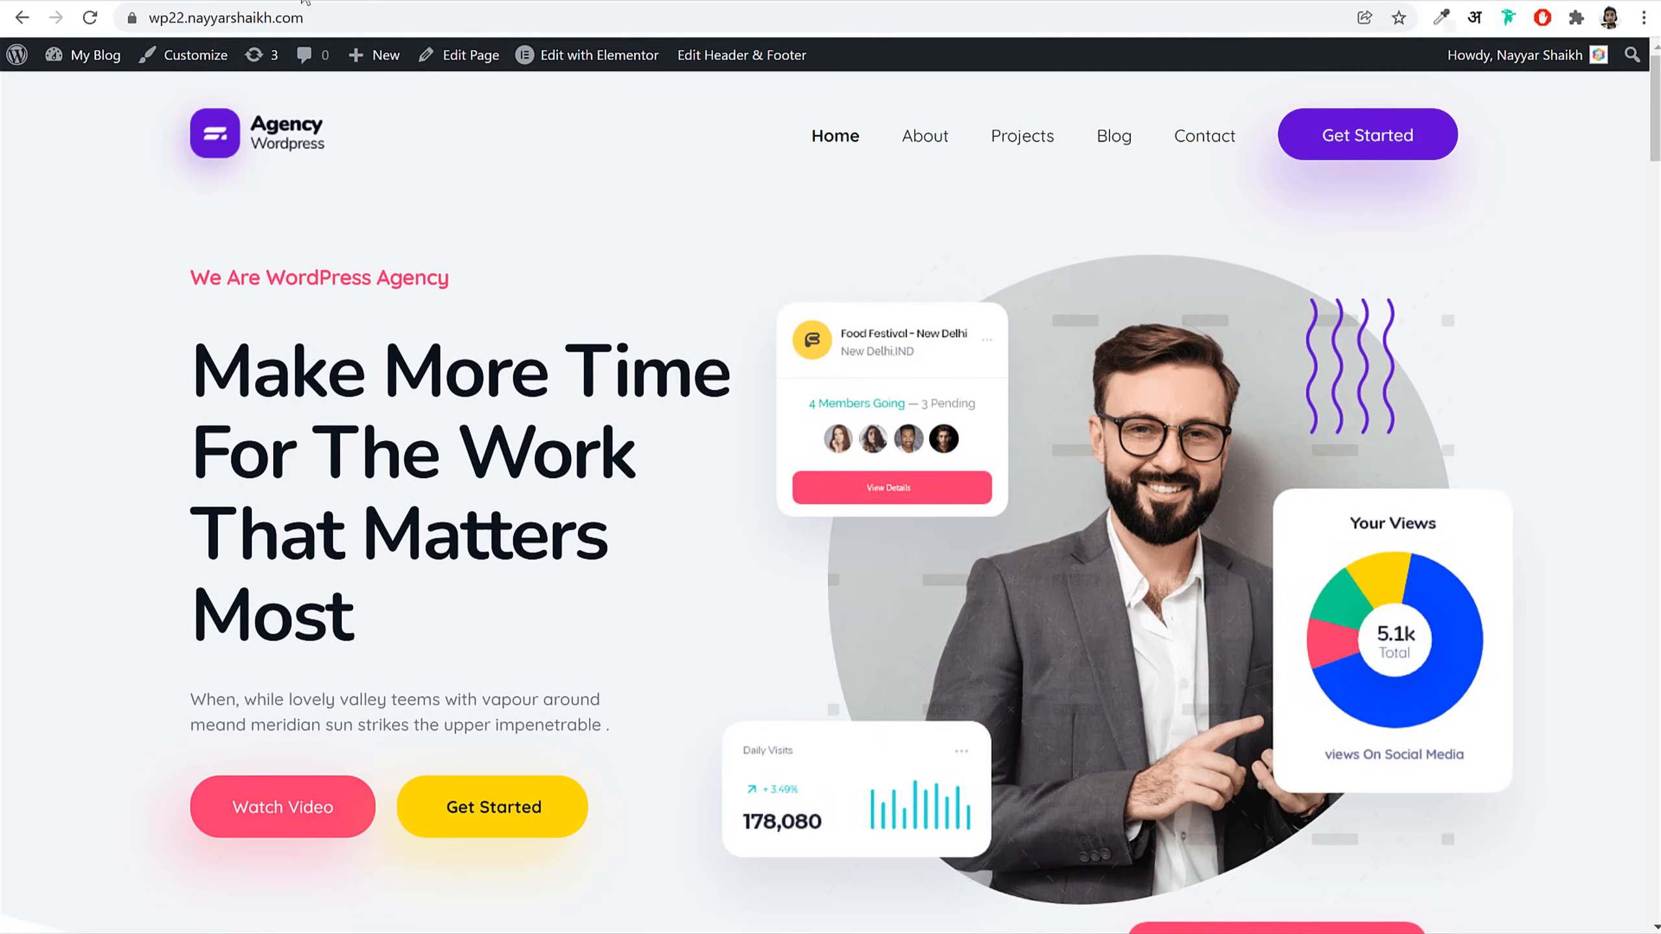
left_click(380, 2)
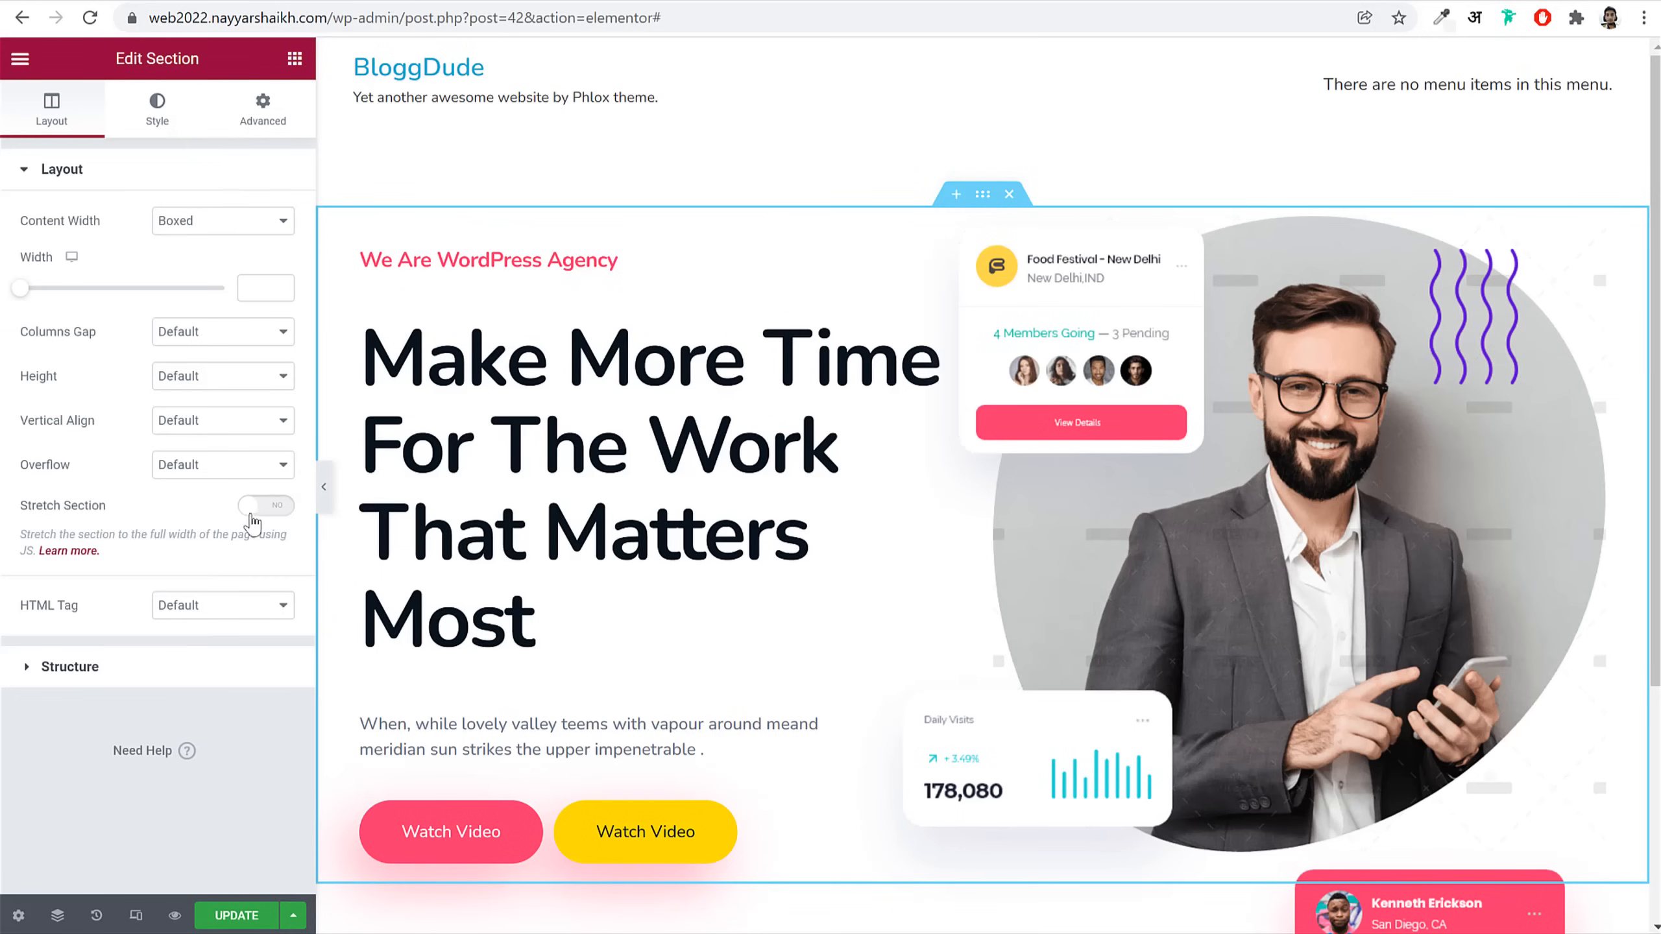
left_click(324, 487)
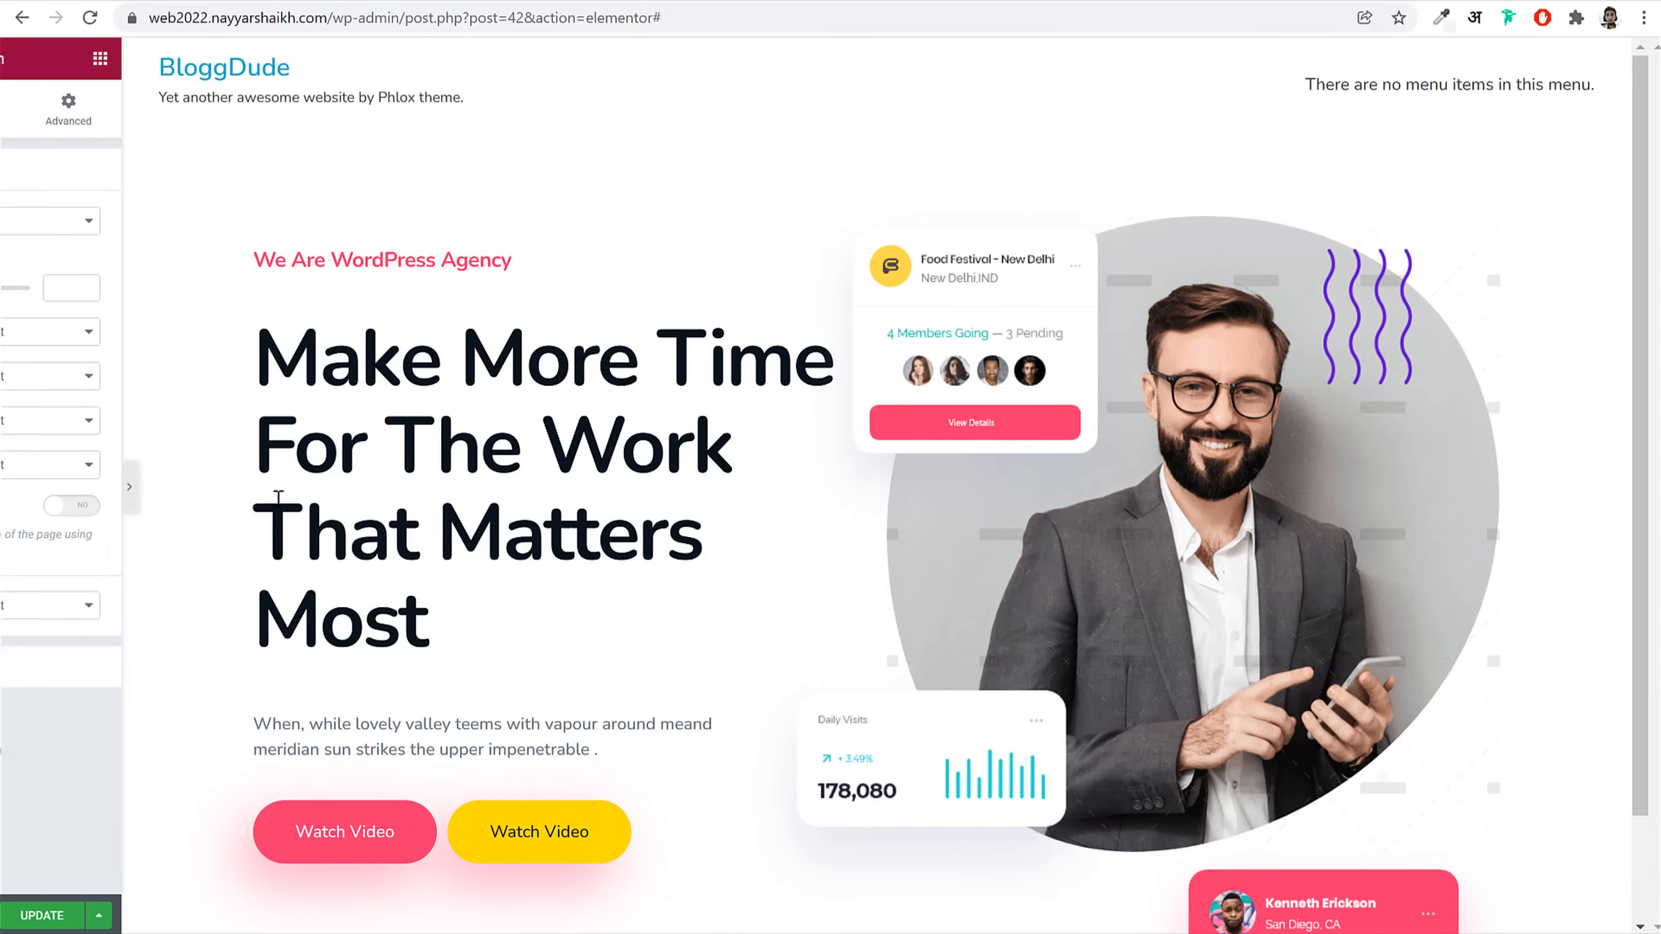
left_click(12, 488)
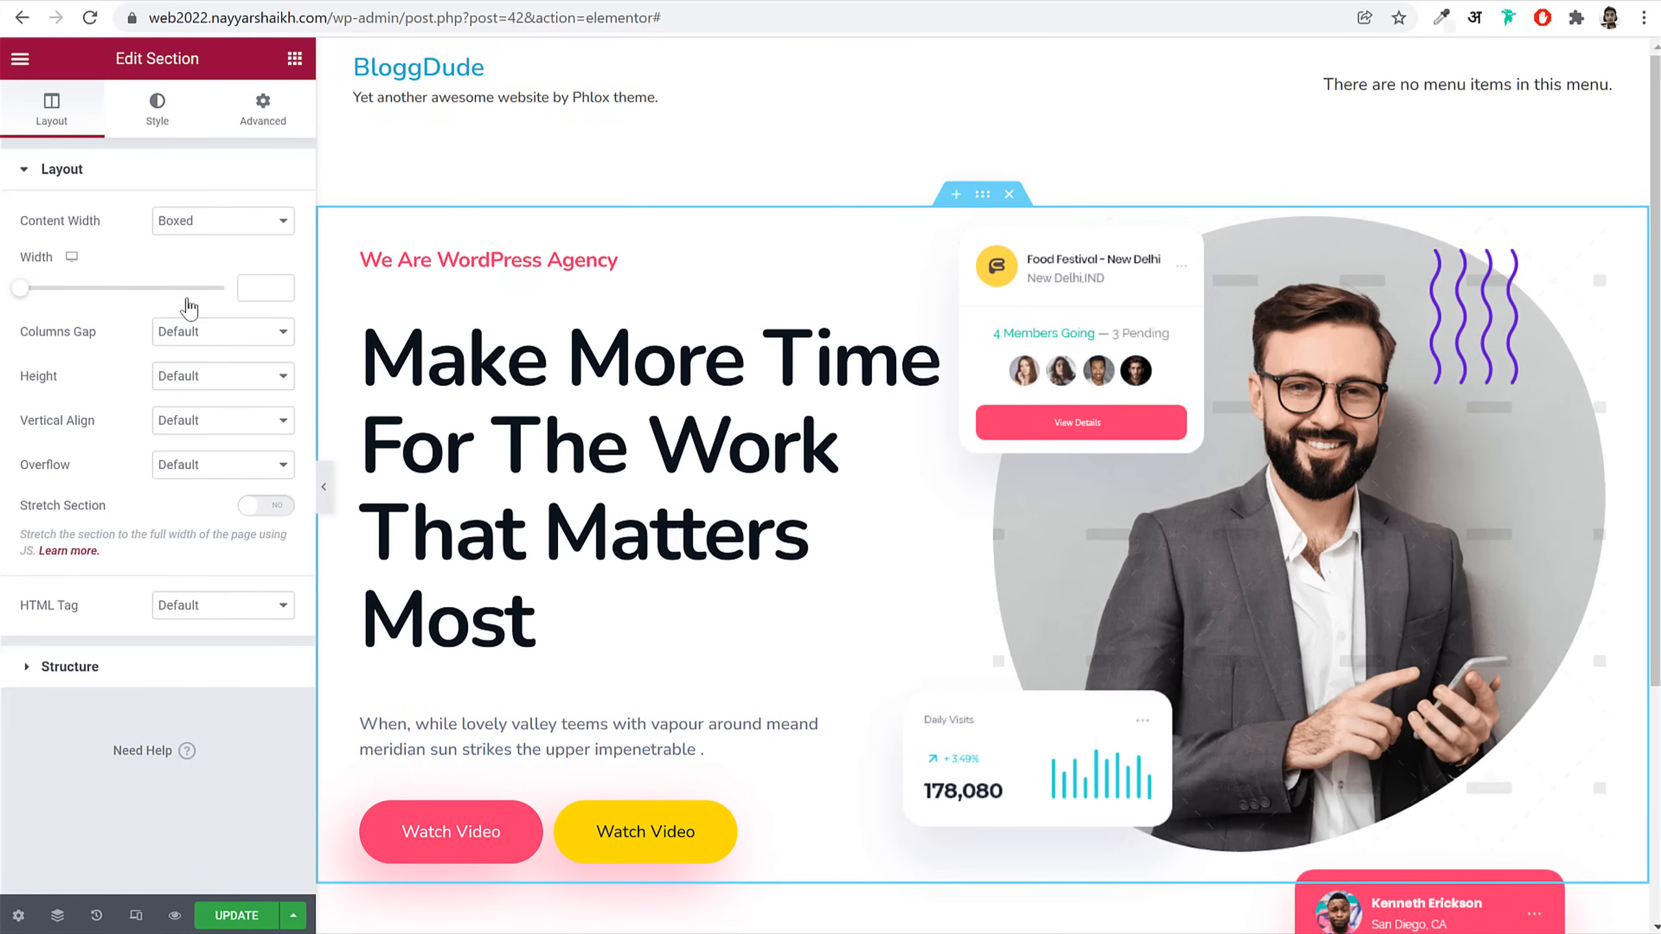
left_click(162, 131)
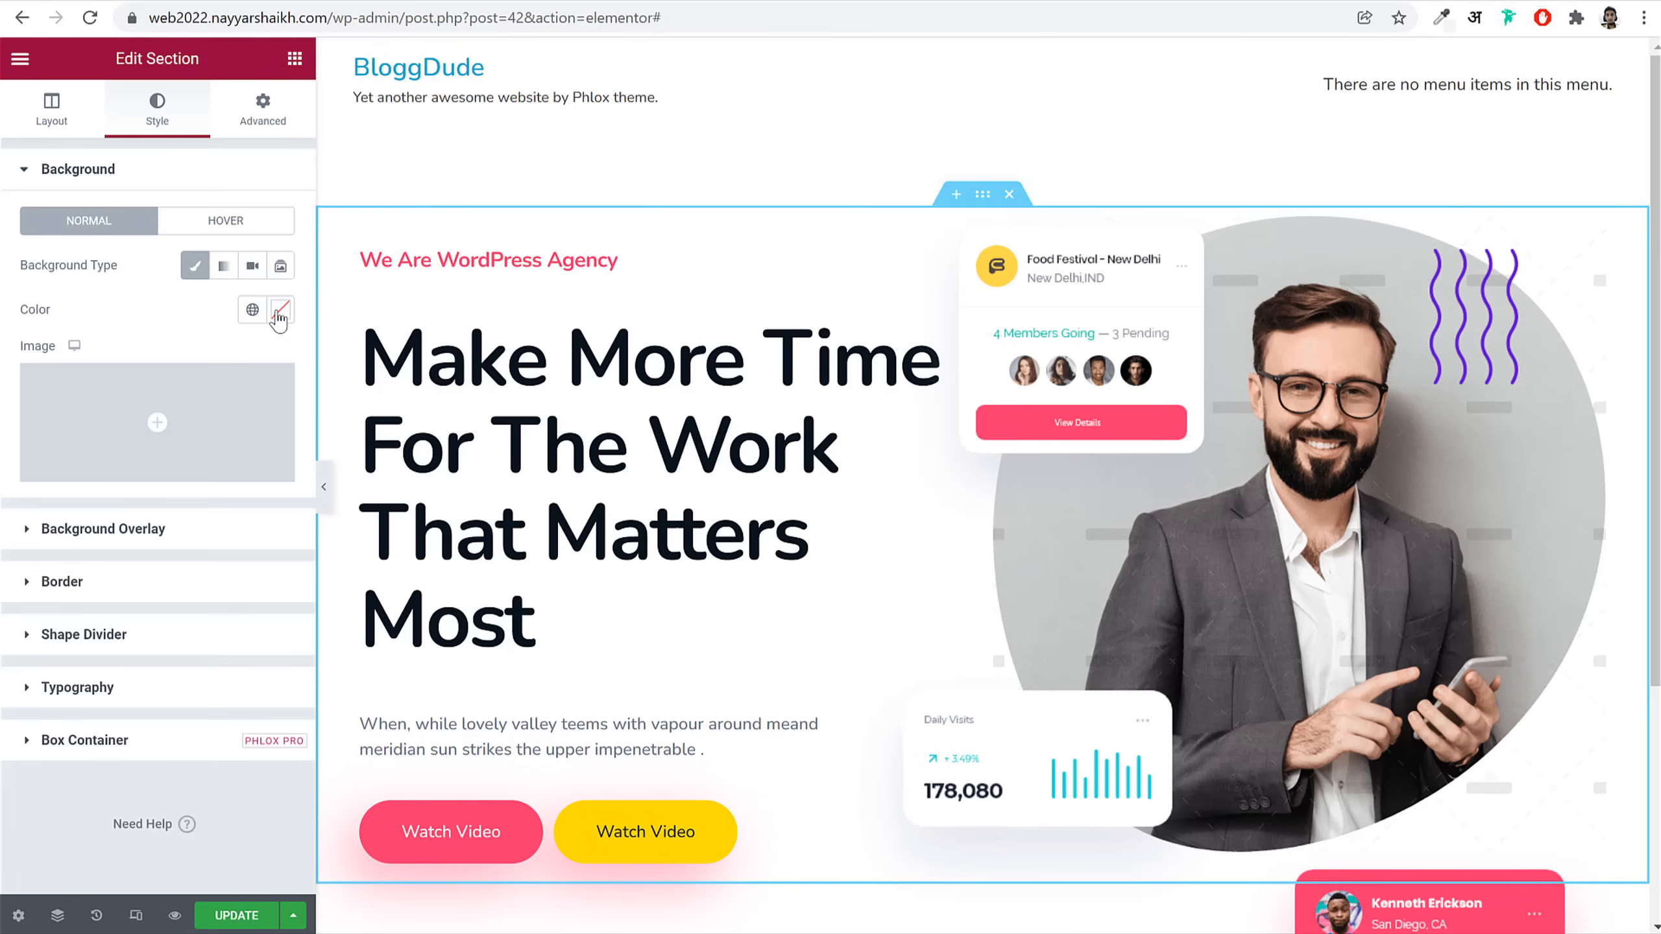
Step: Paste #F3F4F6 as the hero background colour and save it as global colour 'BG Color'
left_click(279, 312)
type("#F3F4F6")
left_click(222, 349)
triple_click(811, 491)
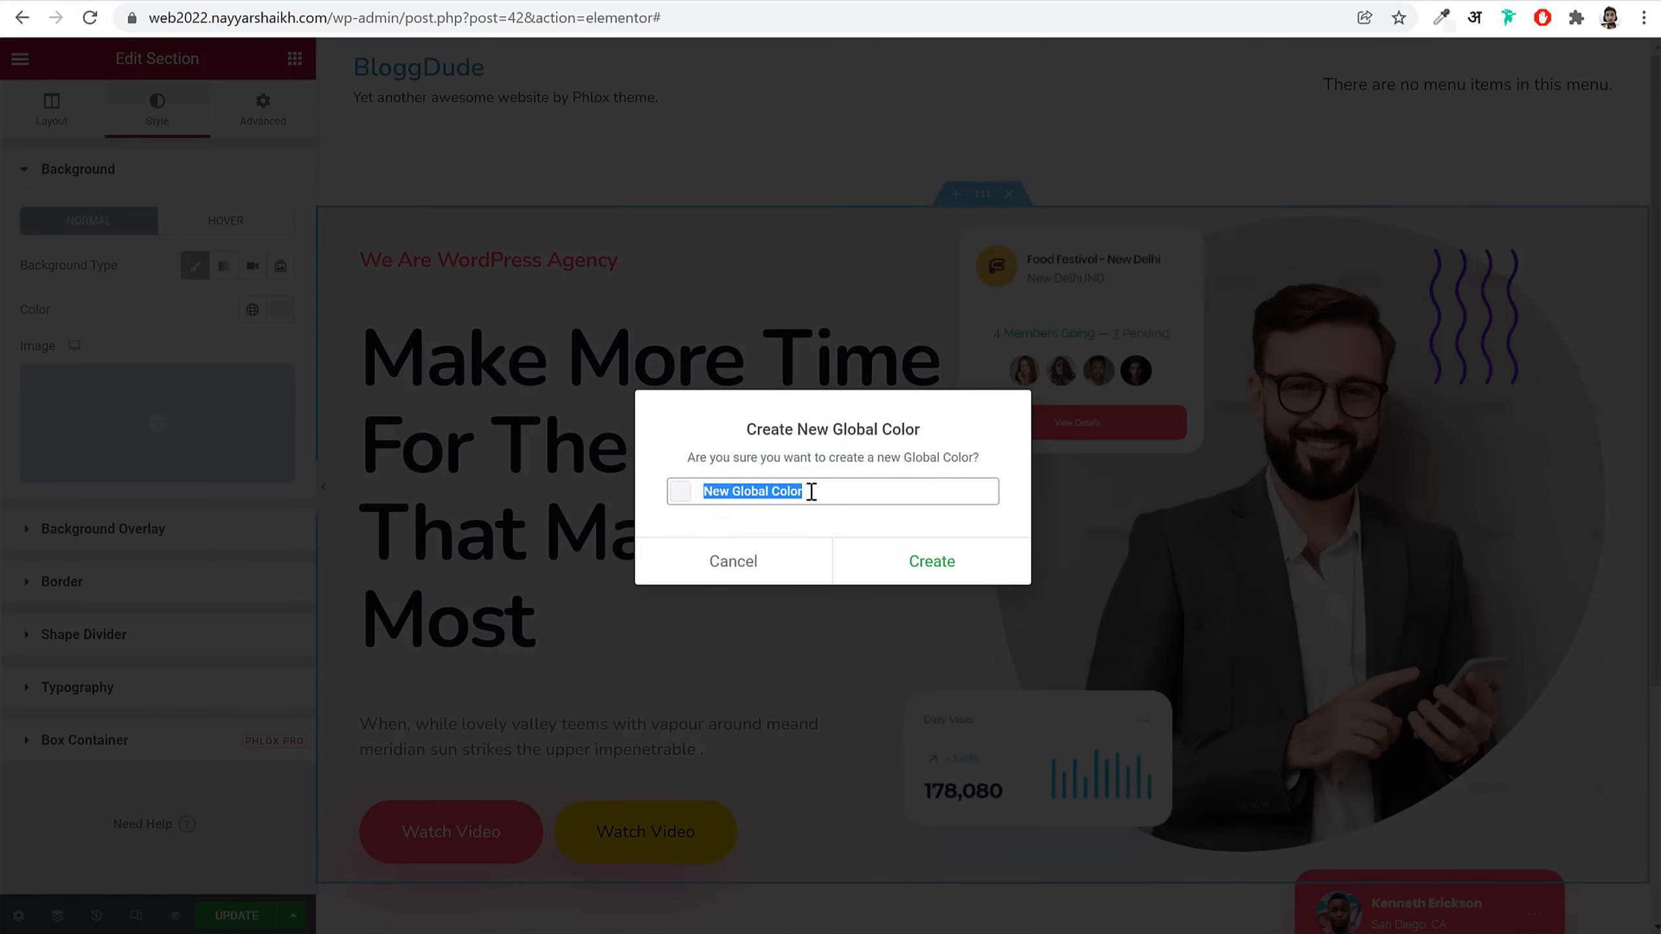
left_click(811, 490)
left_click_drag(773, 489, 584, 497)
type("BG")
left_click(879, 557)
left_click(327, 494)
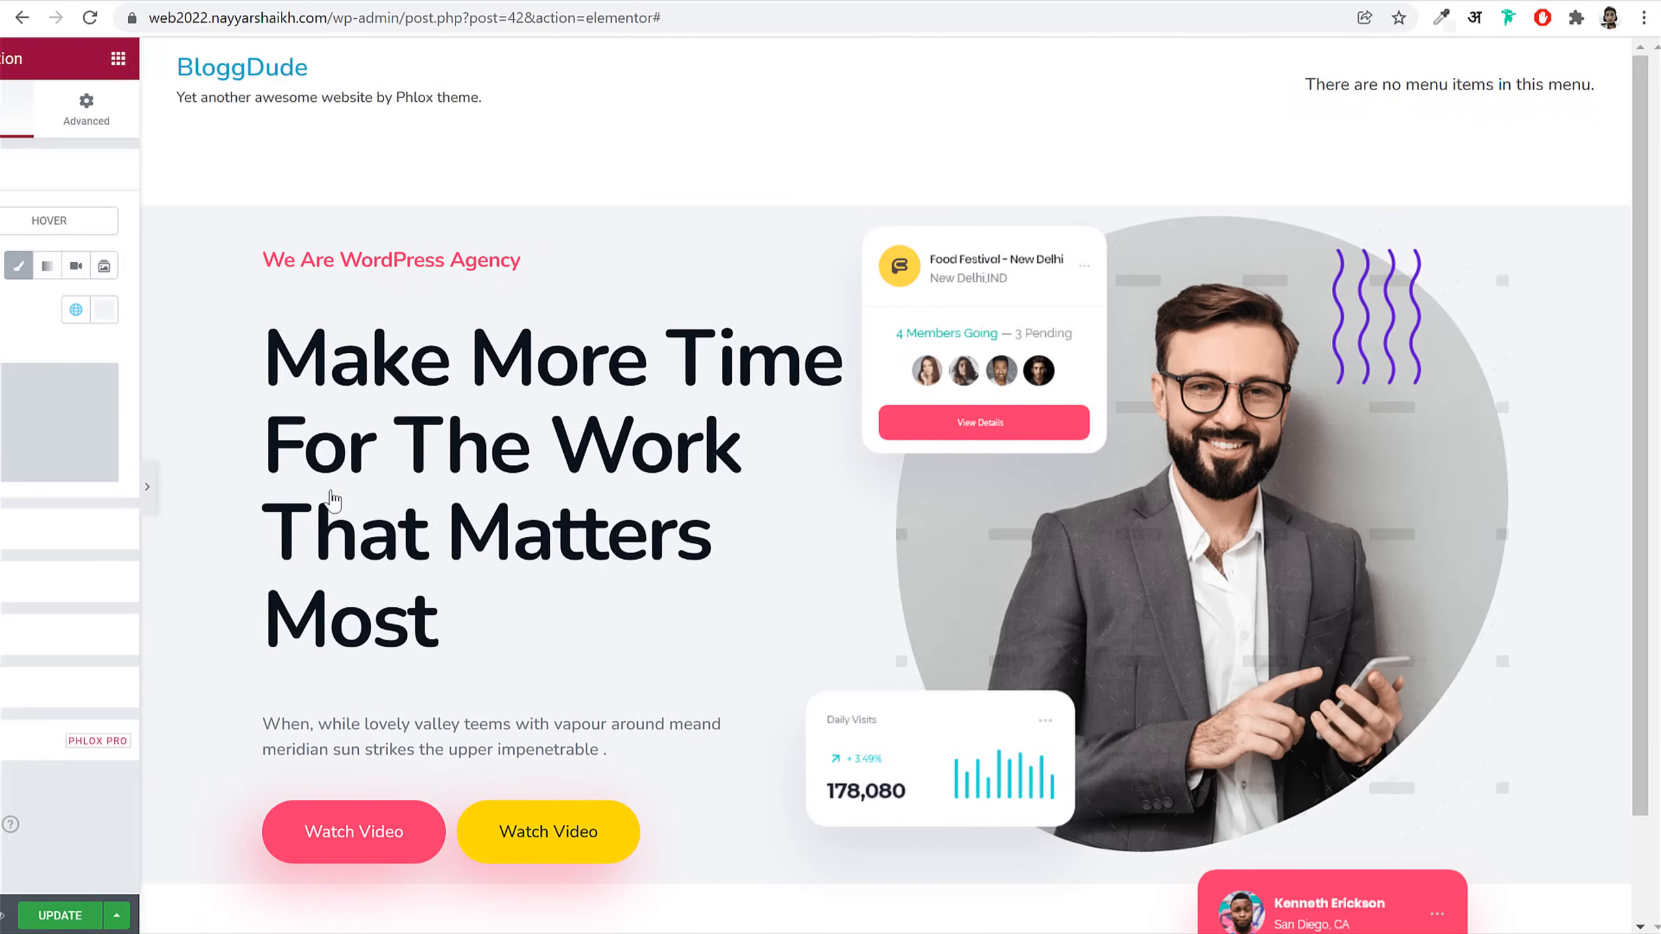
scroll(794, 644, "down", 2)
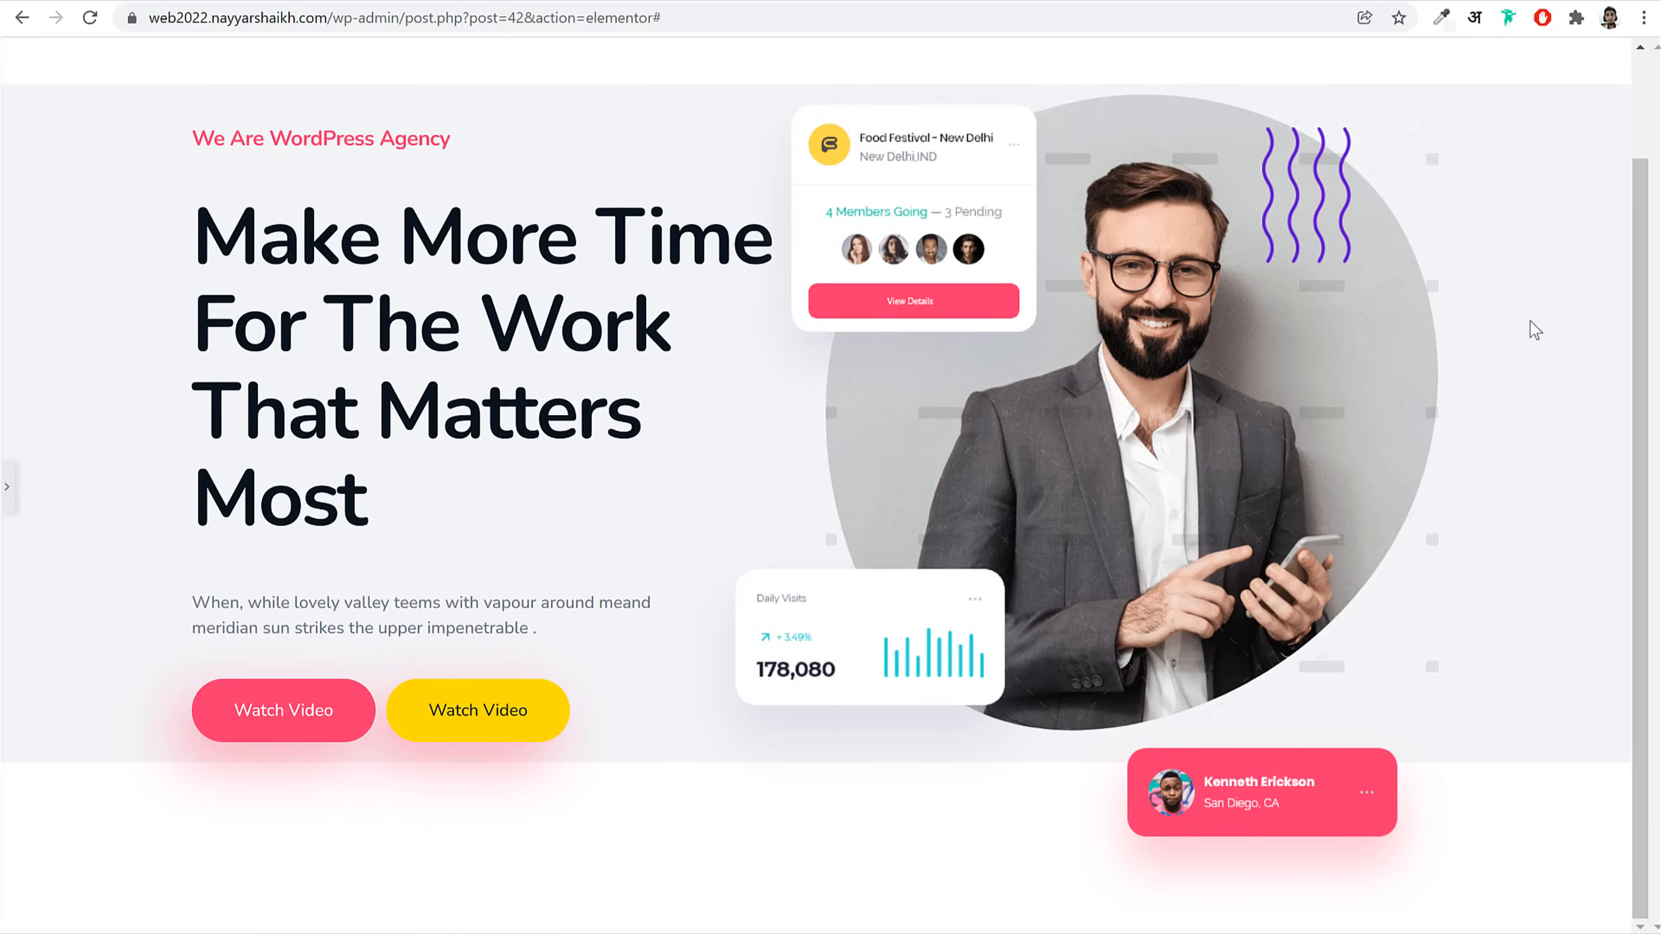
Step: Turn Stretch Section to YES in the hero's Layout settings and preview the full-width result
left_click(6, 489)
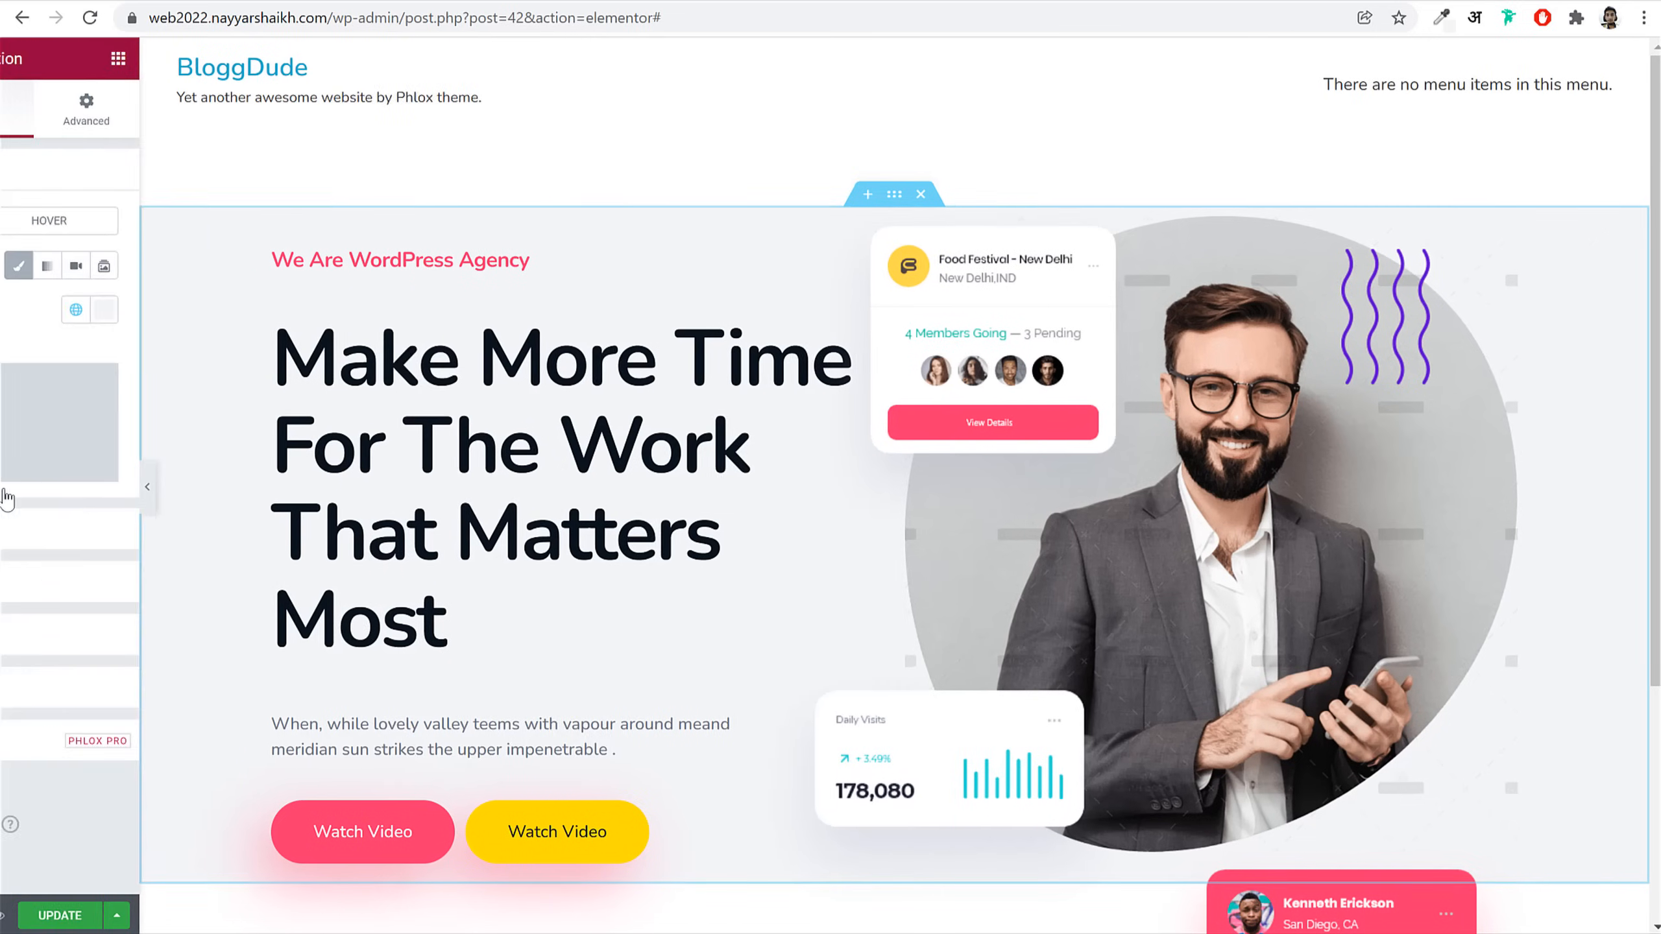
left_click(56, 126)
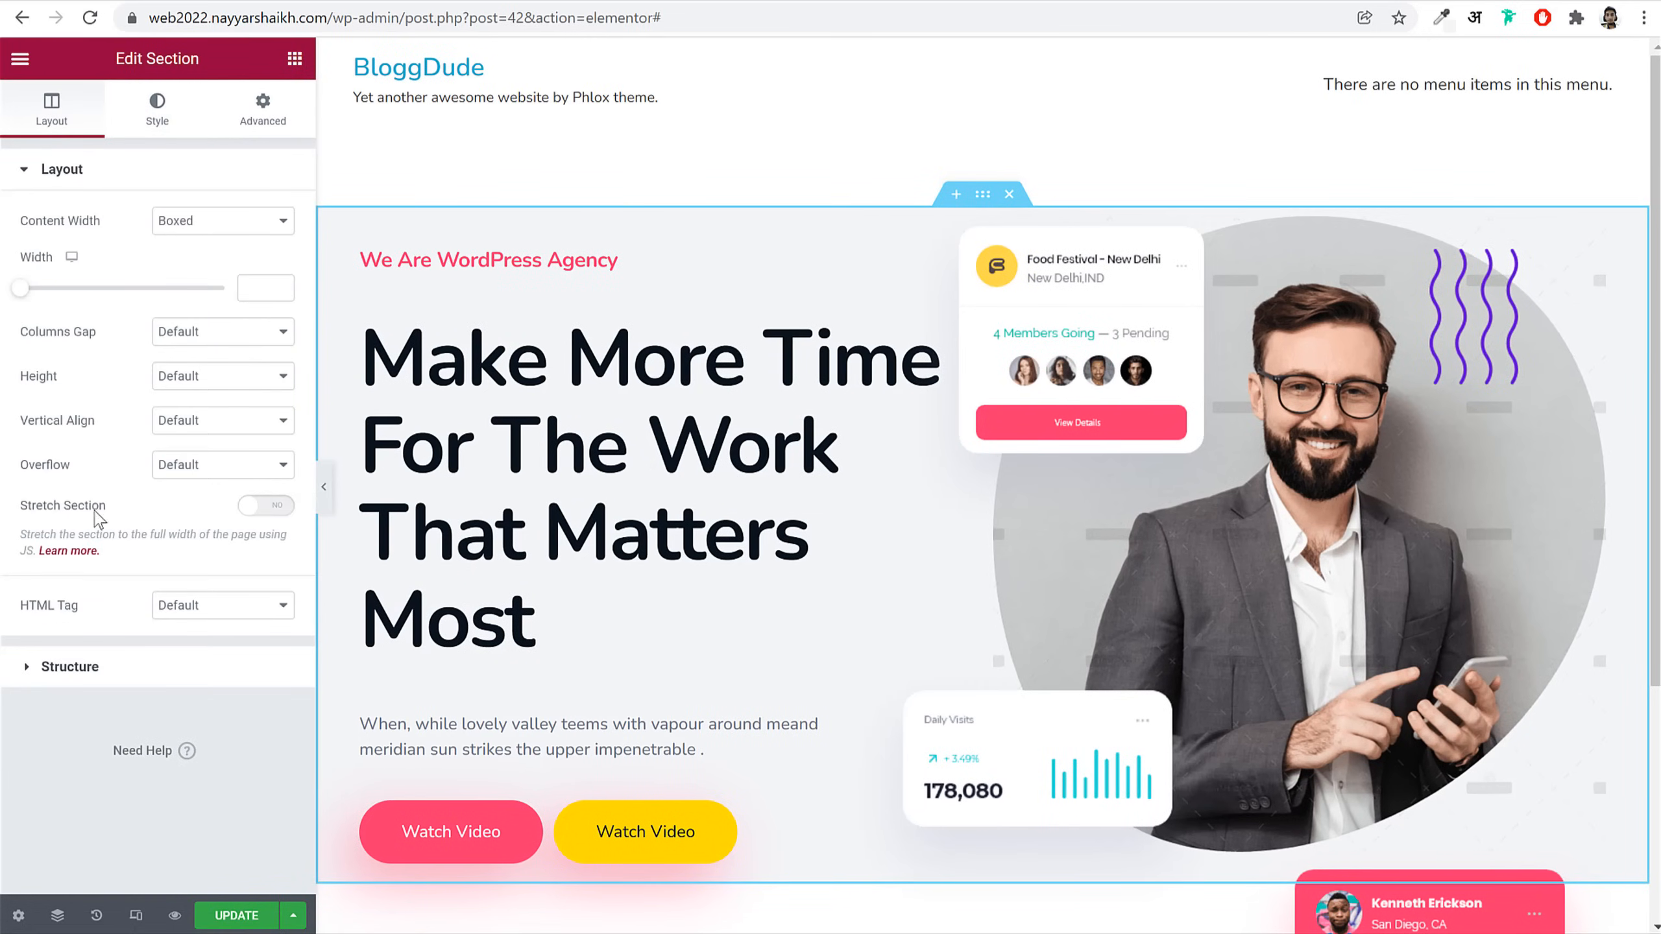
left_click(280, 514)
left_click(324, 487)
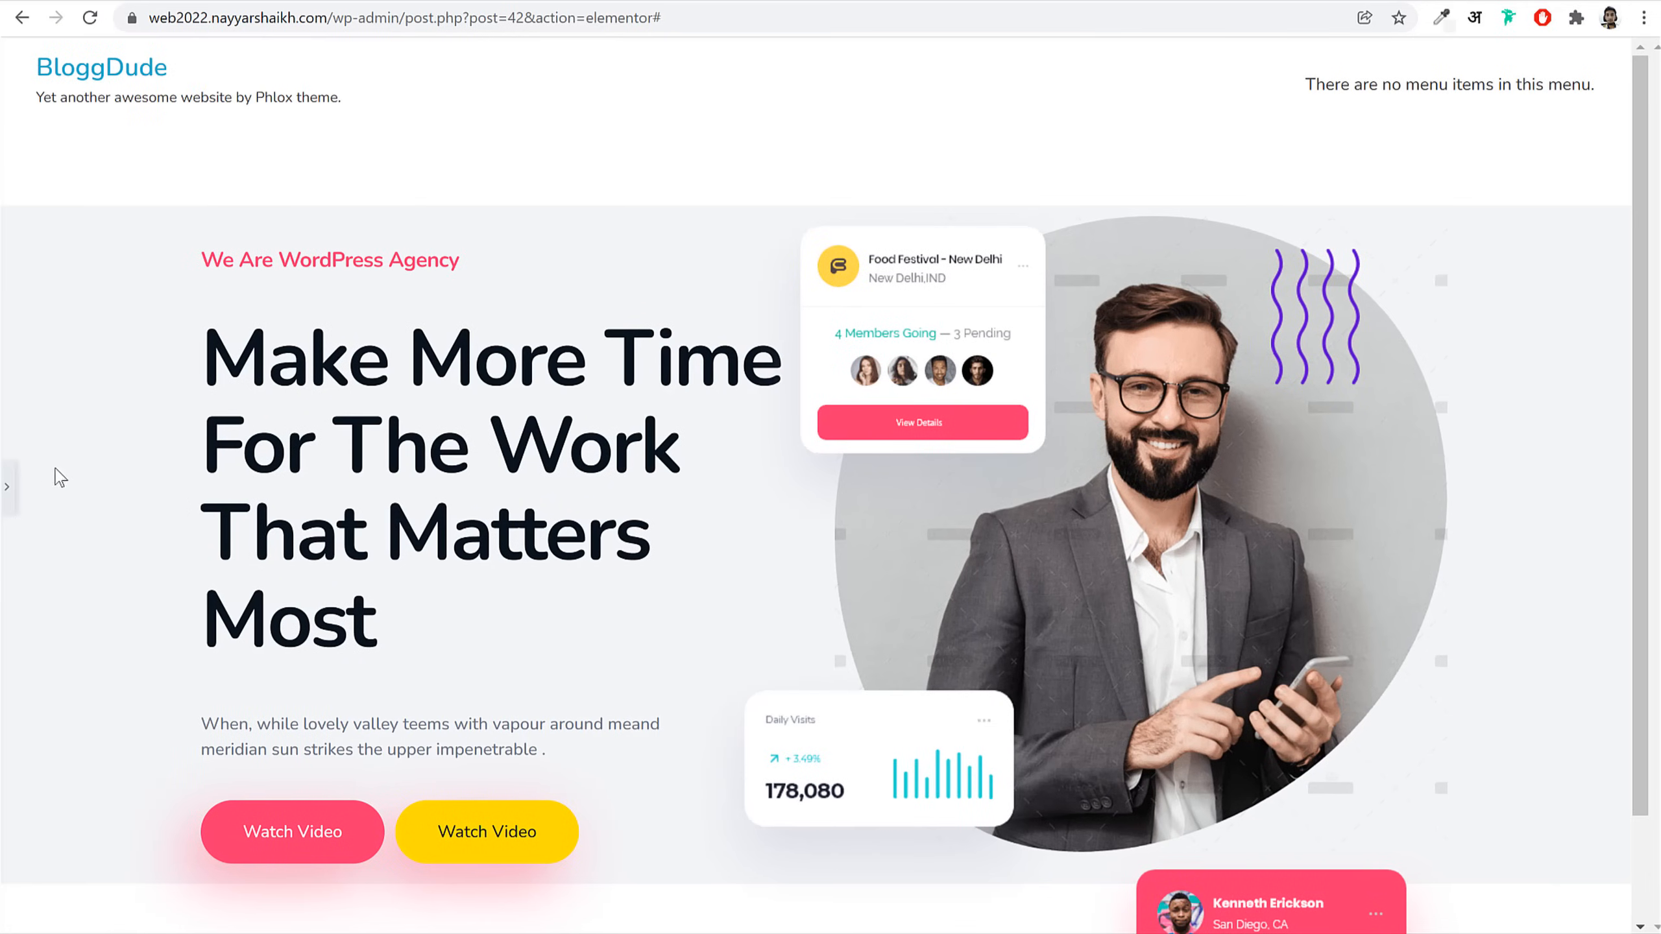
left_click(8, 487)
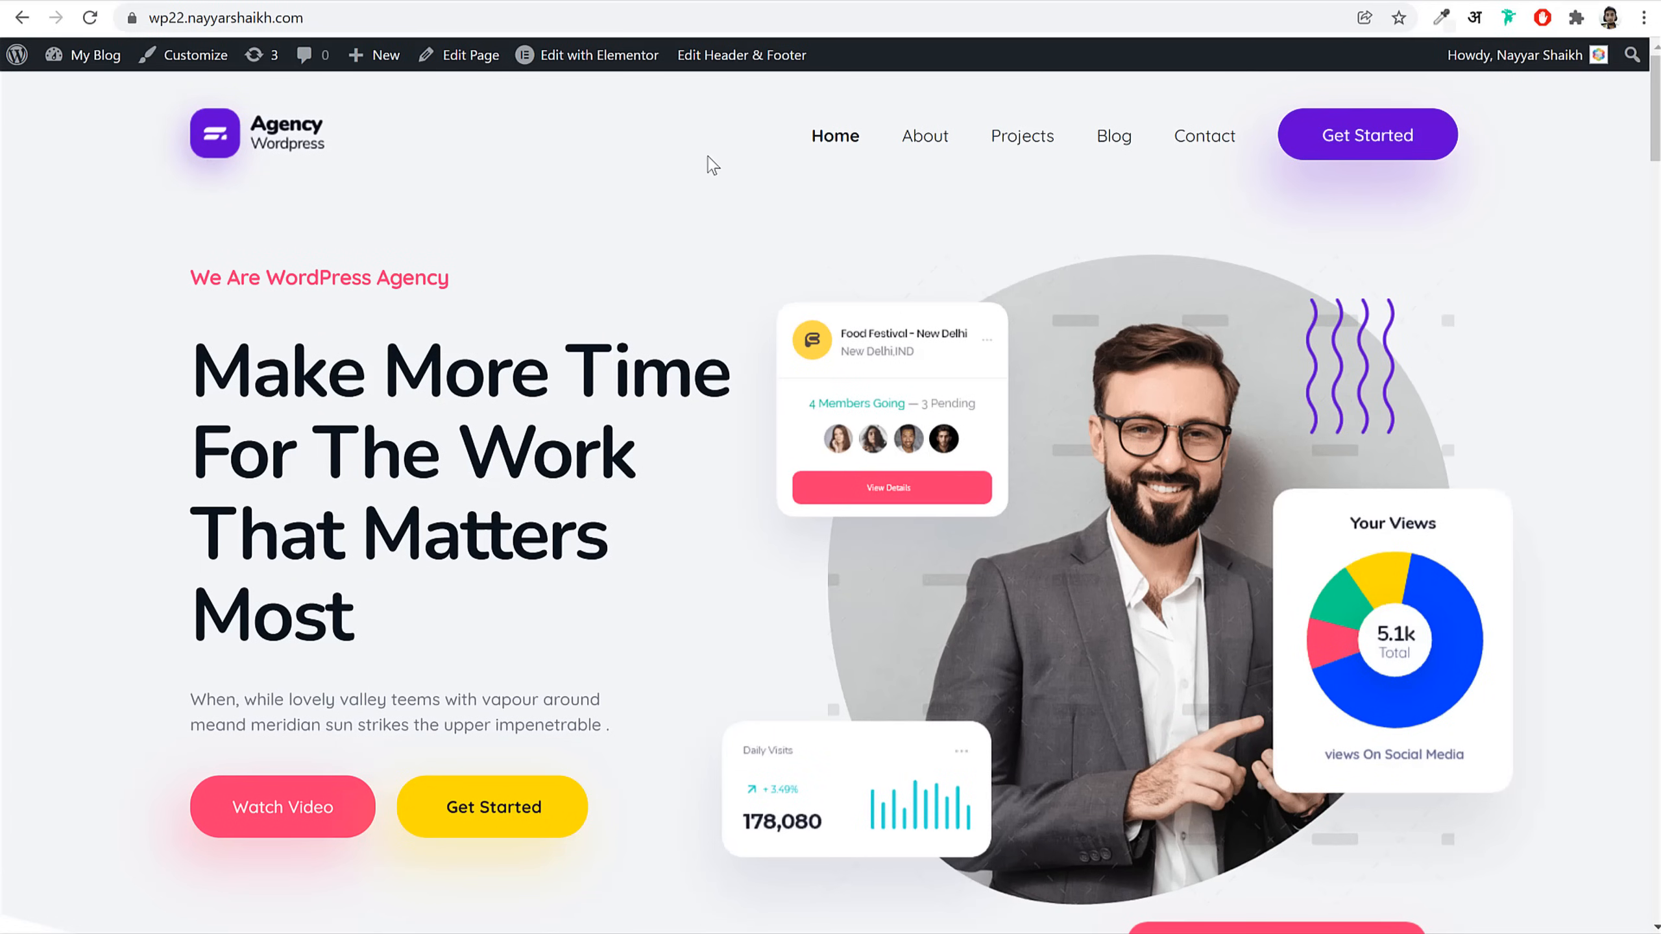
scroll(733, 212, "down", 4)
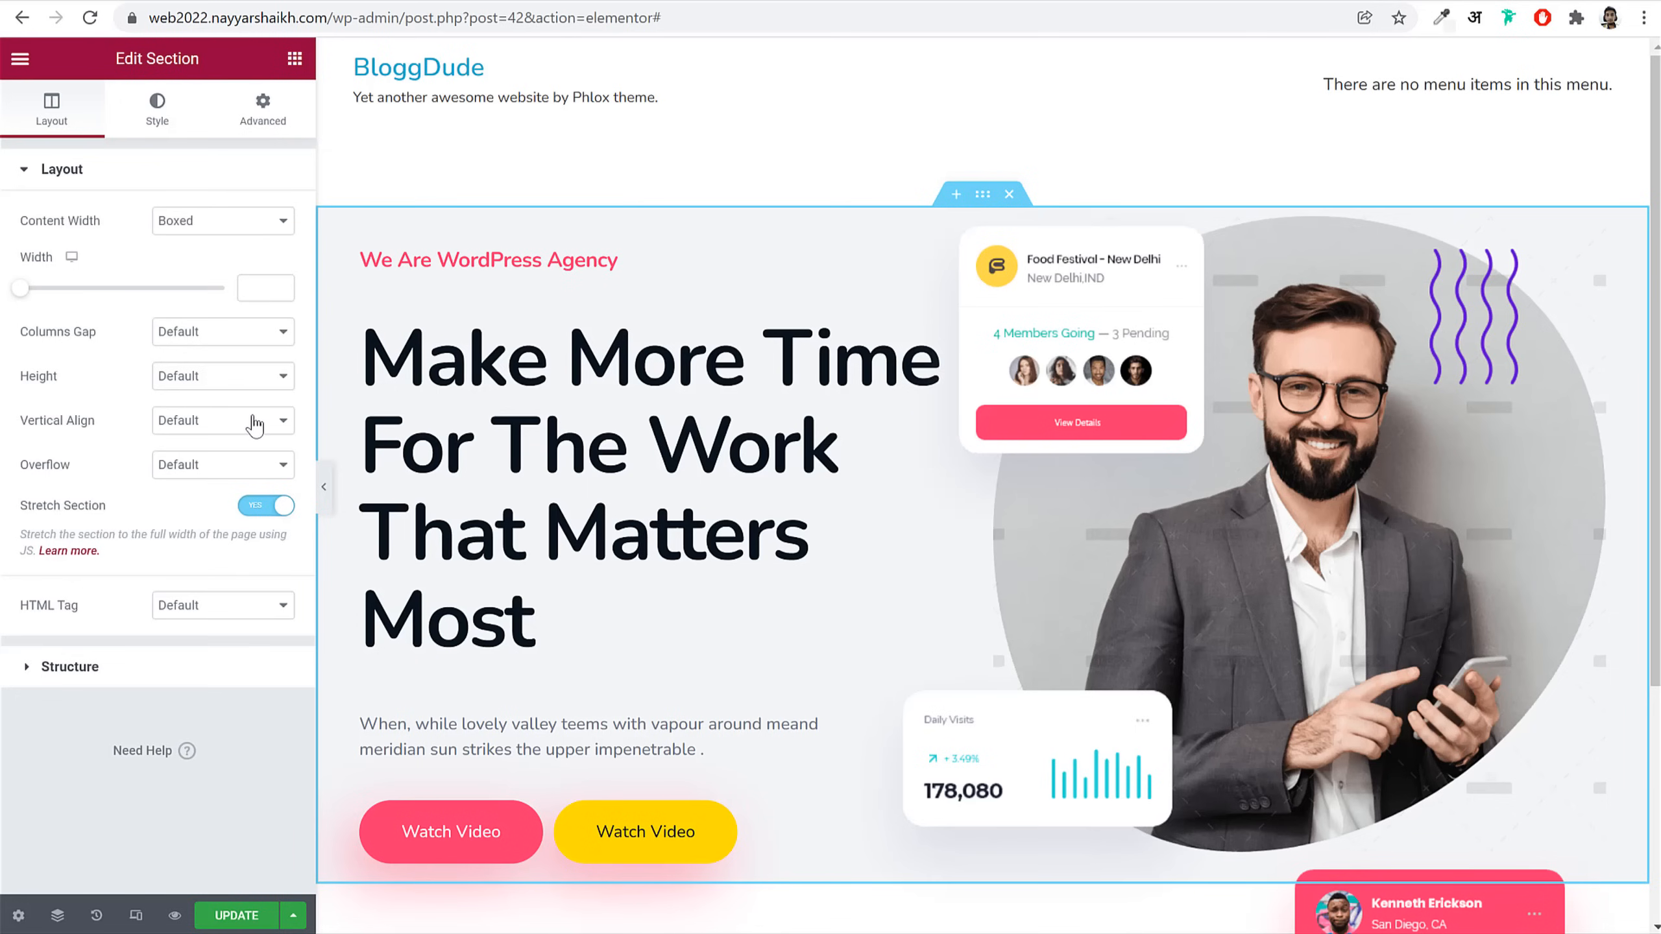
Step: Add an inverted bottom Curve shape divider with height 100, after trying Clouds
left_click(157, 125)
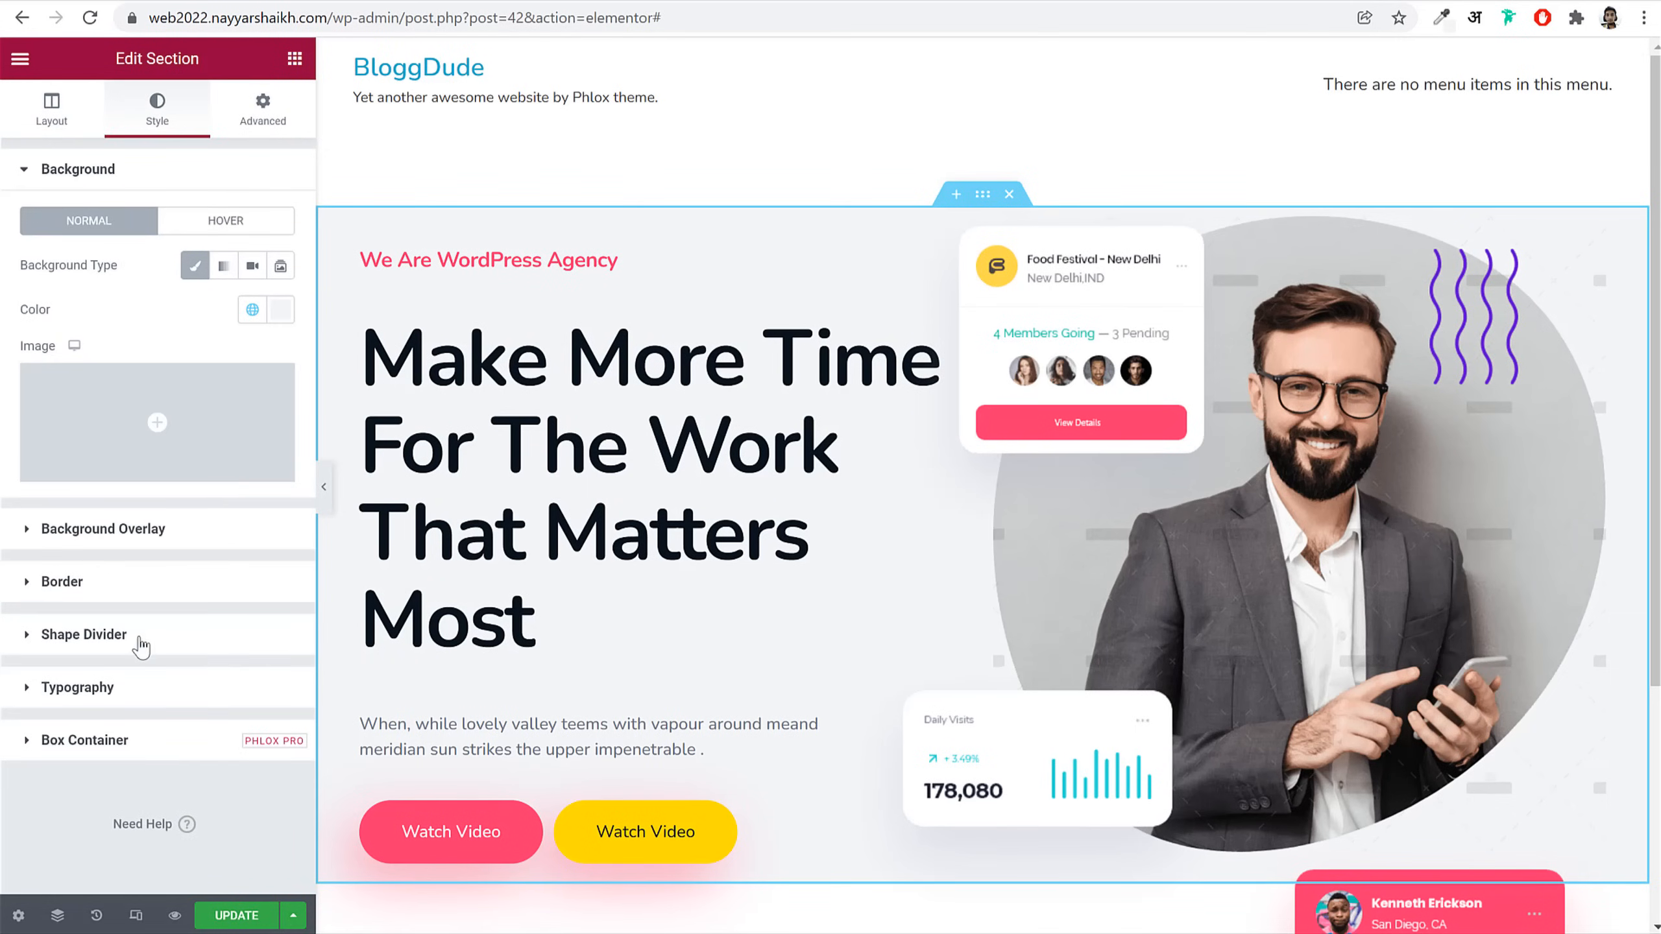
left_click(85, 634)
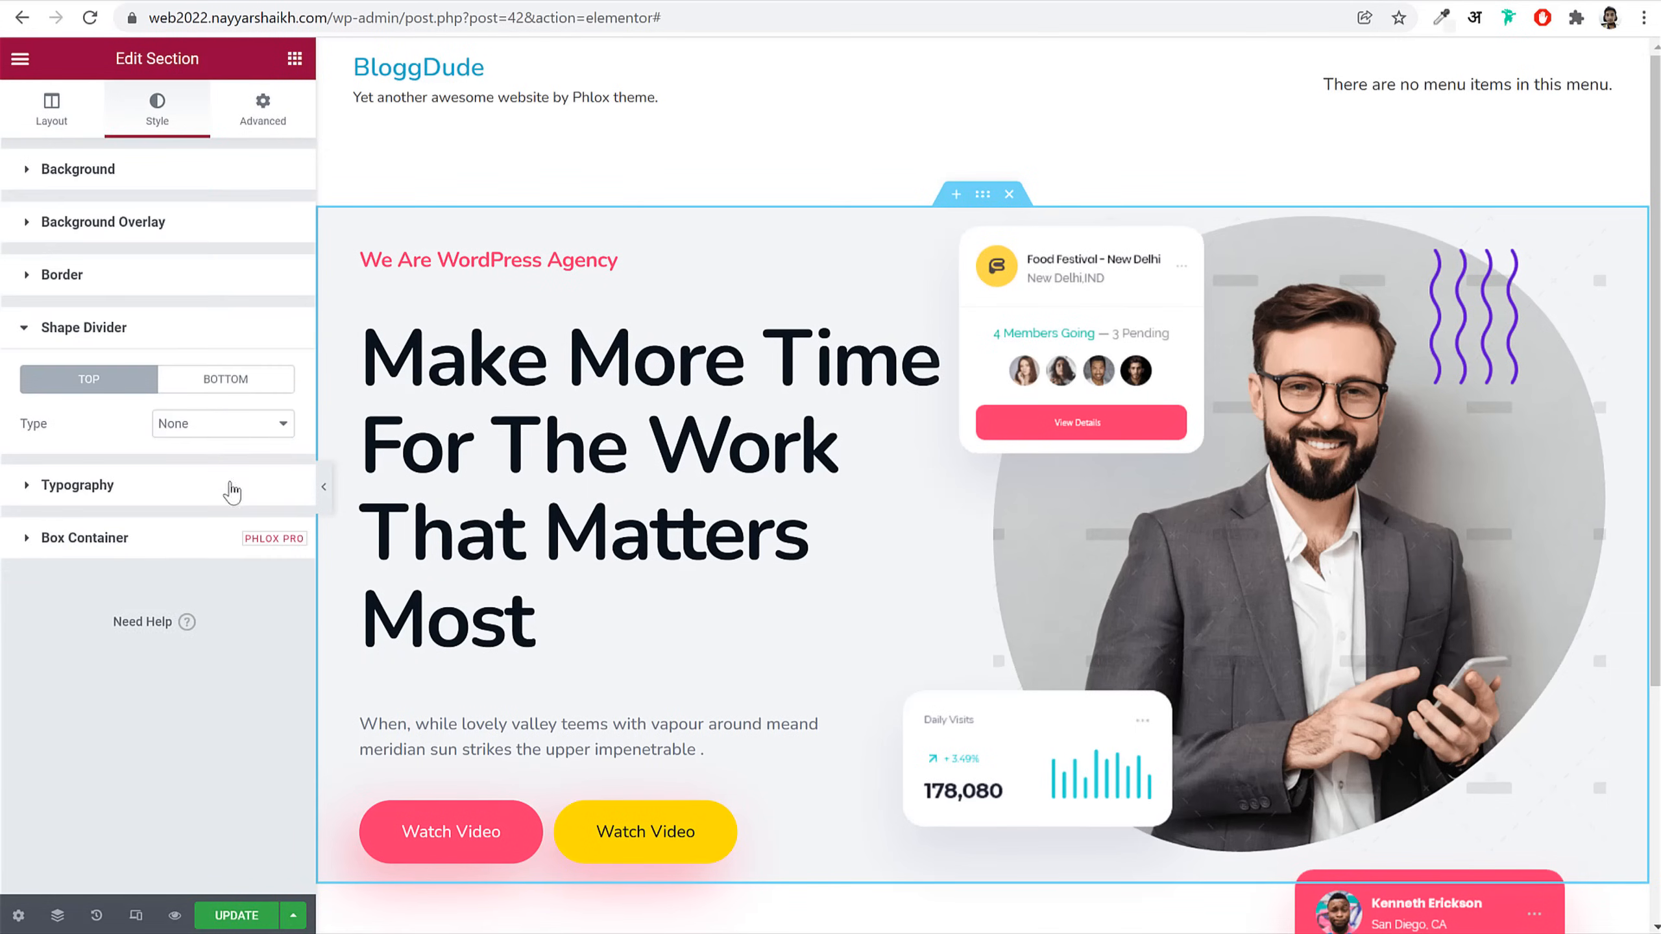
left_click(241, 382)
left_click(220, 432)
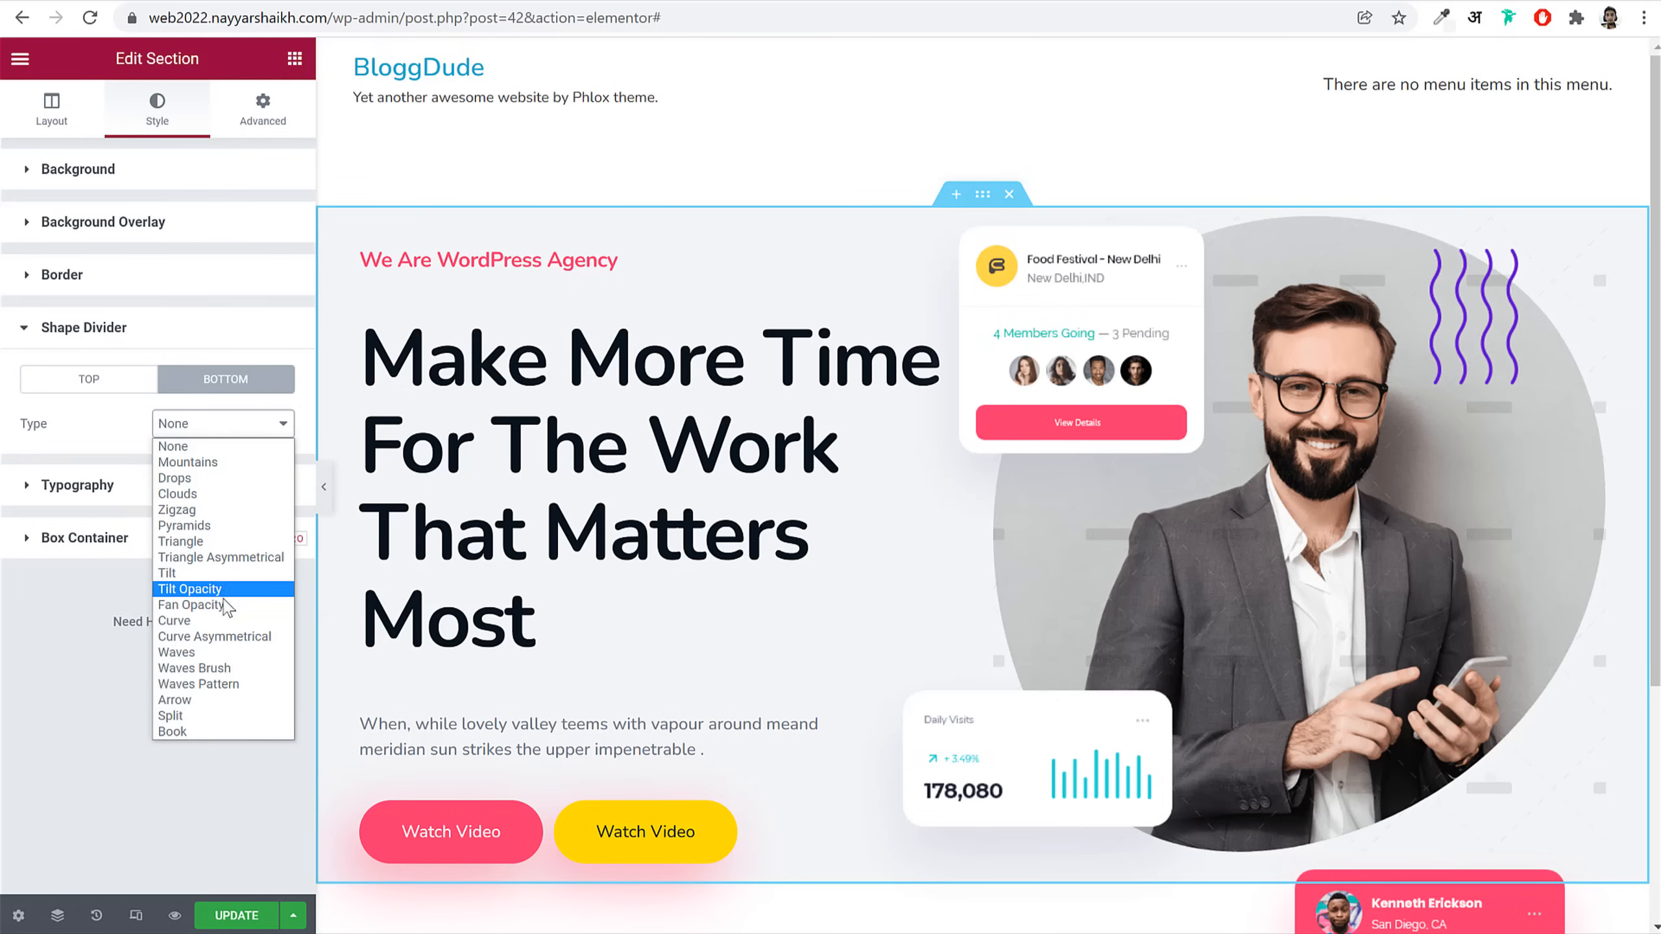
left_click(177, 494)
scroll(976, 601, "down", 1)
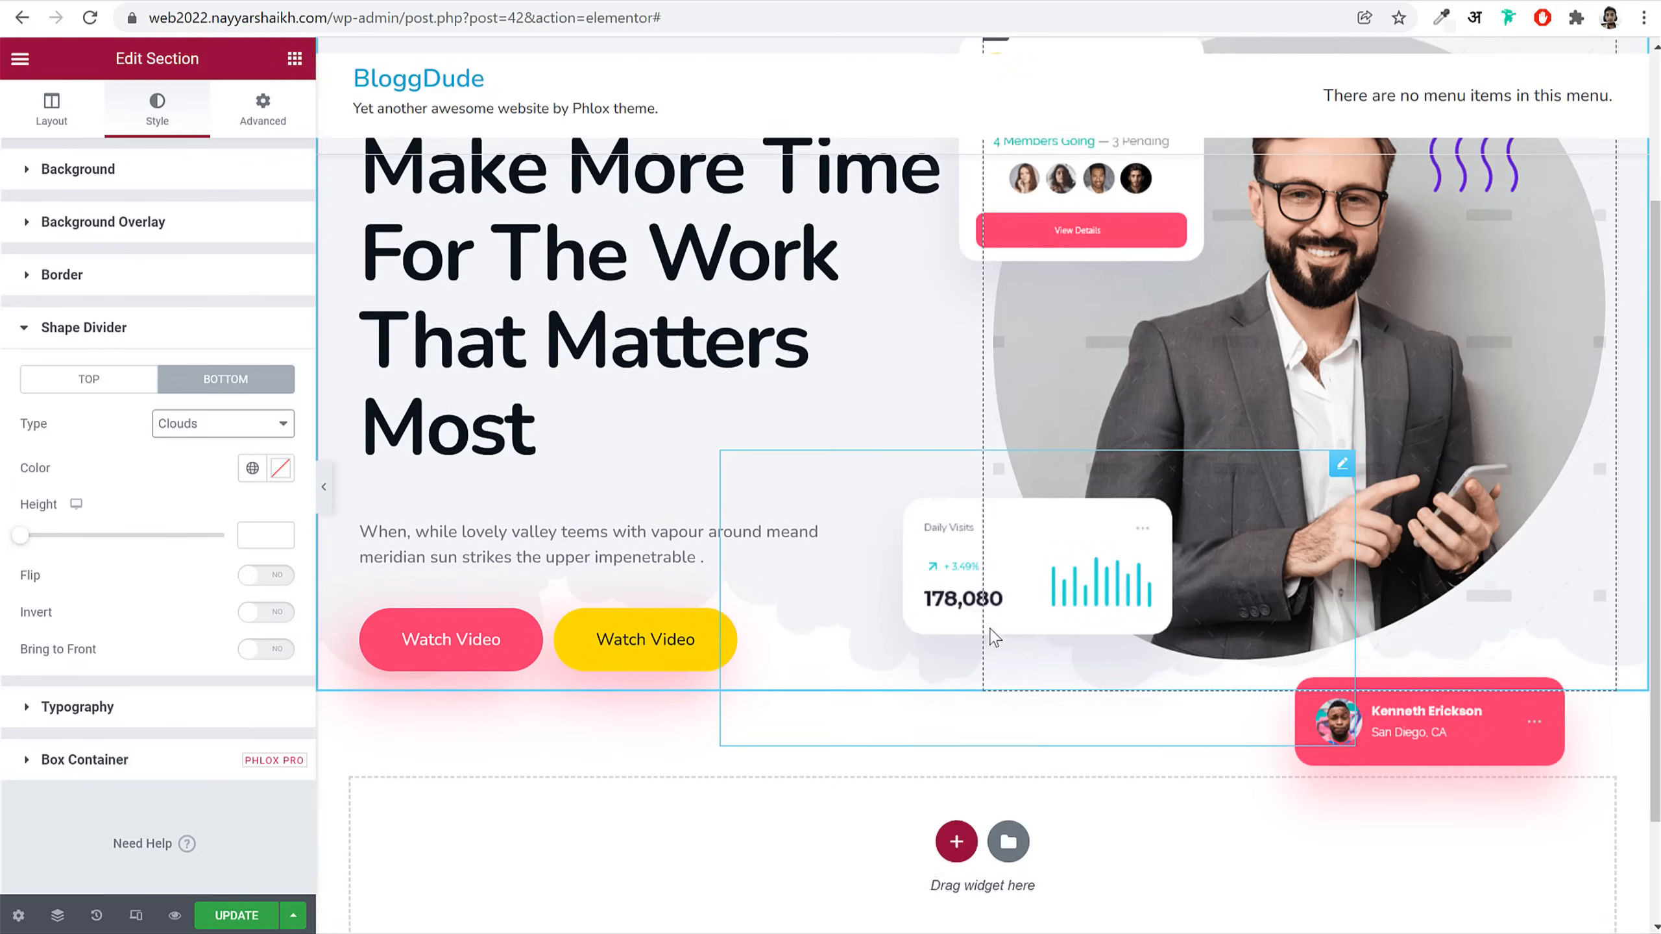
left_click(209, 432)
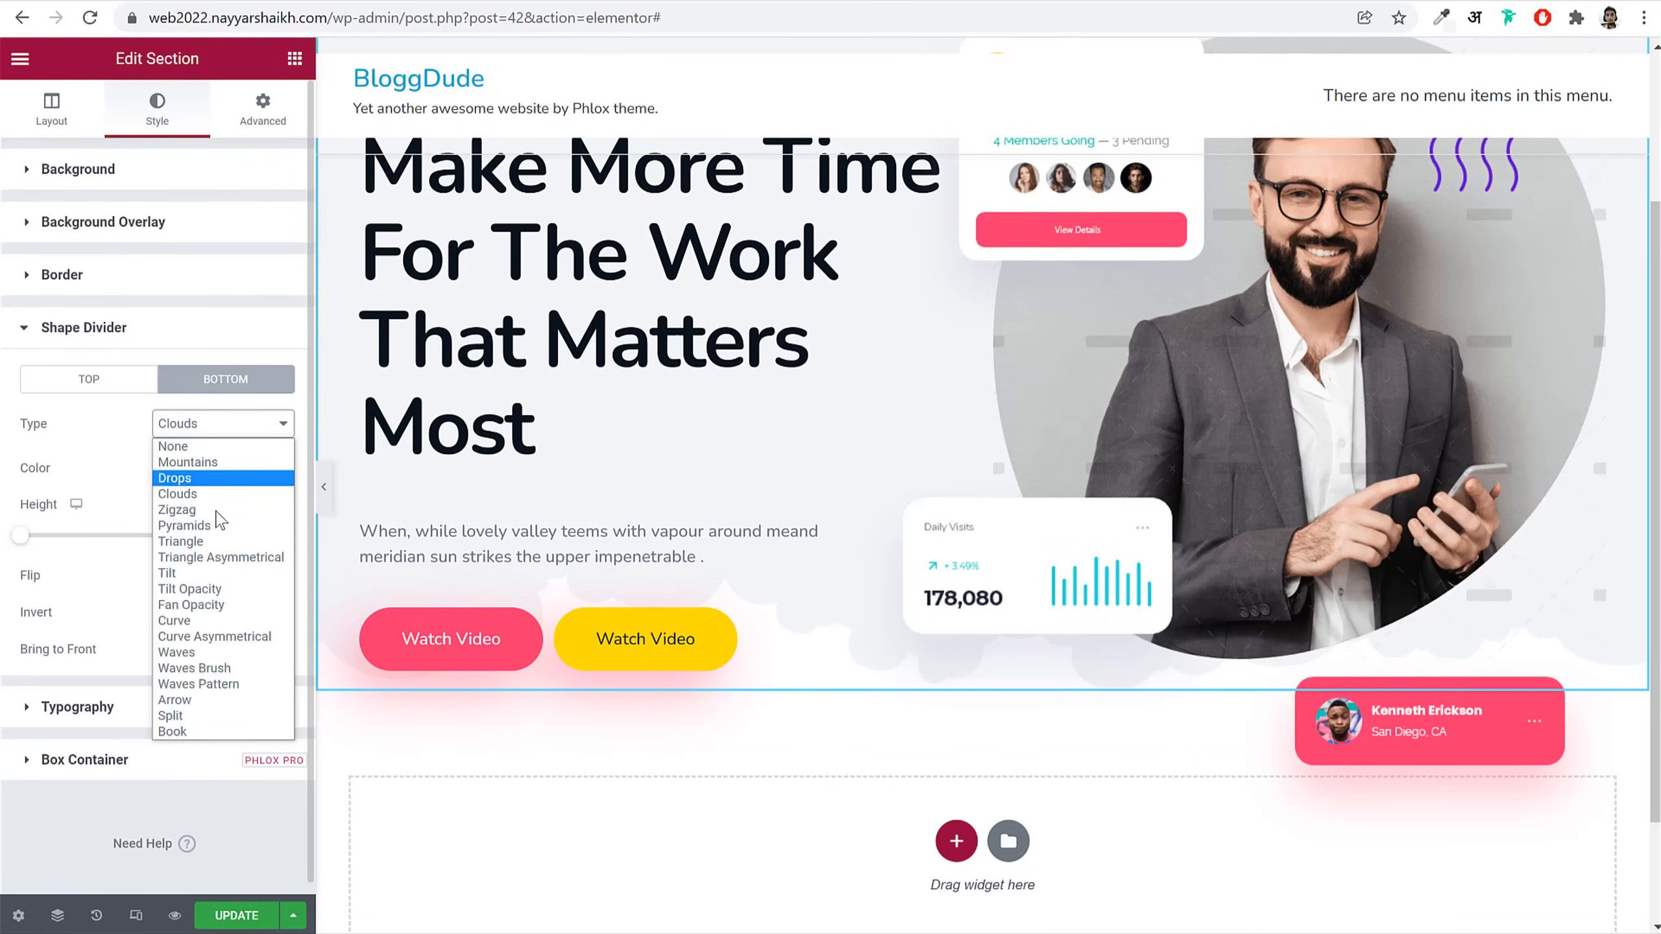
left_click(213, 622)
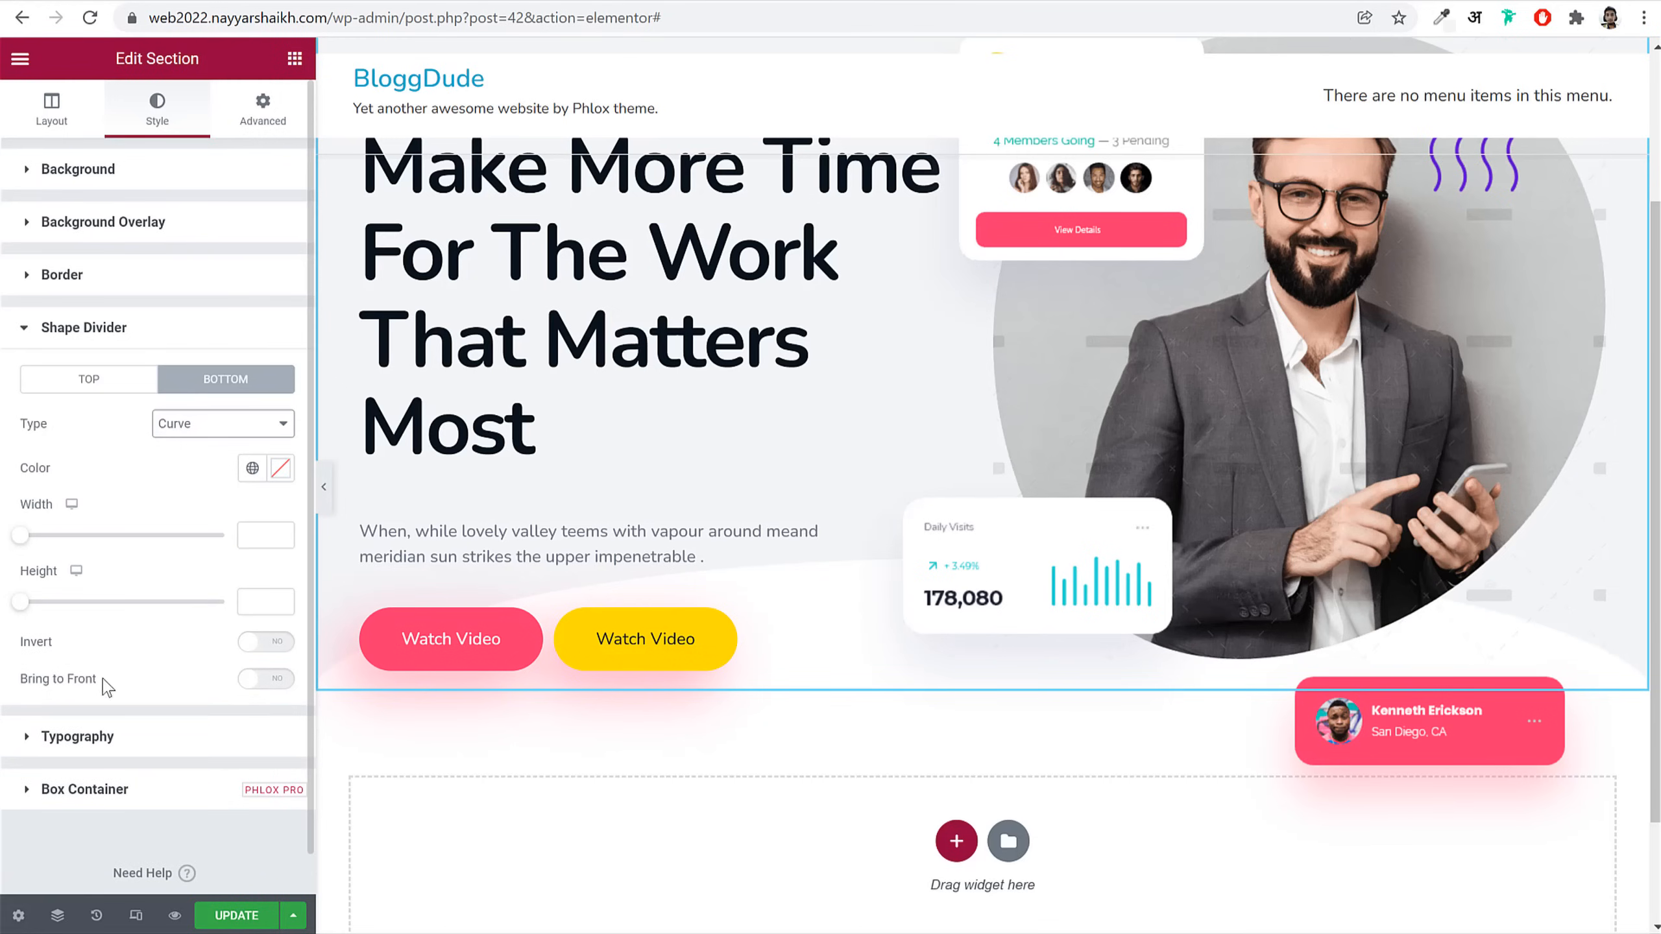
left_click(267, 642)
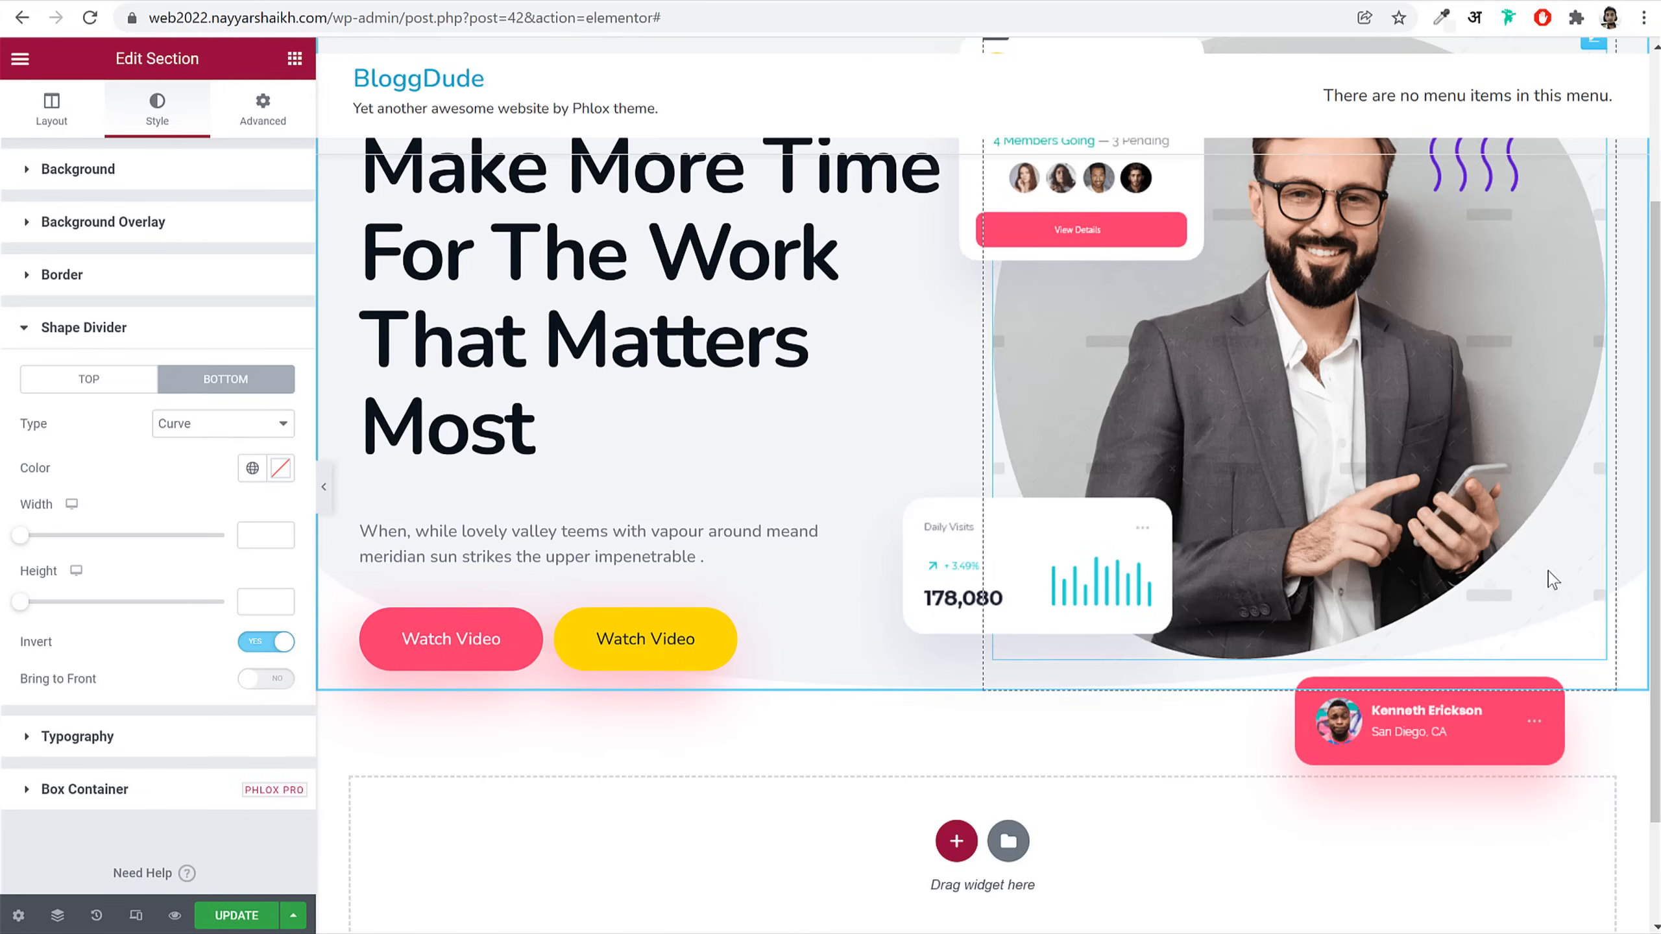
left_click(259, 604)
type("100")
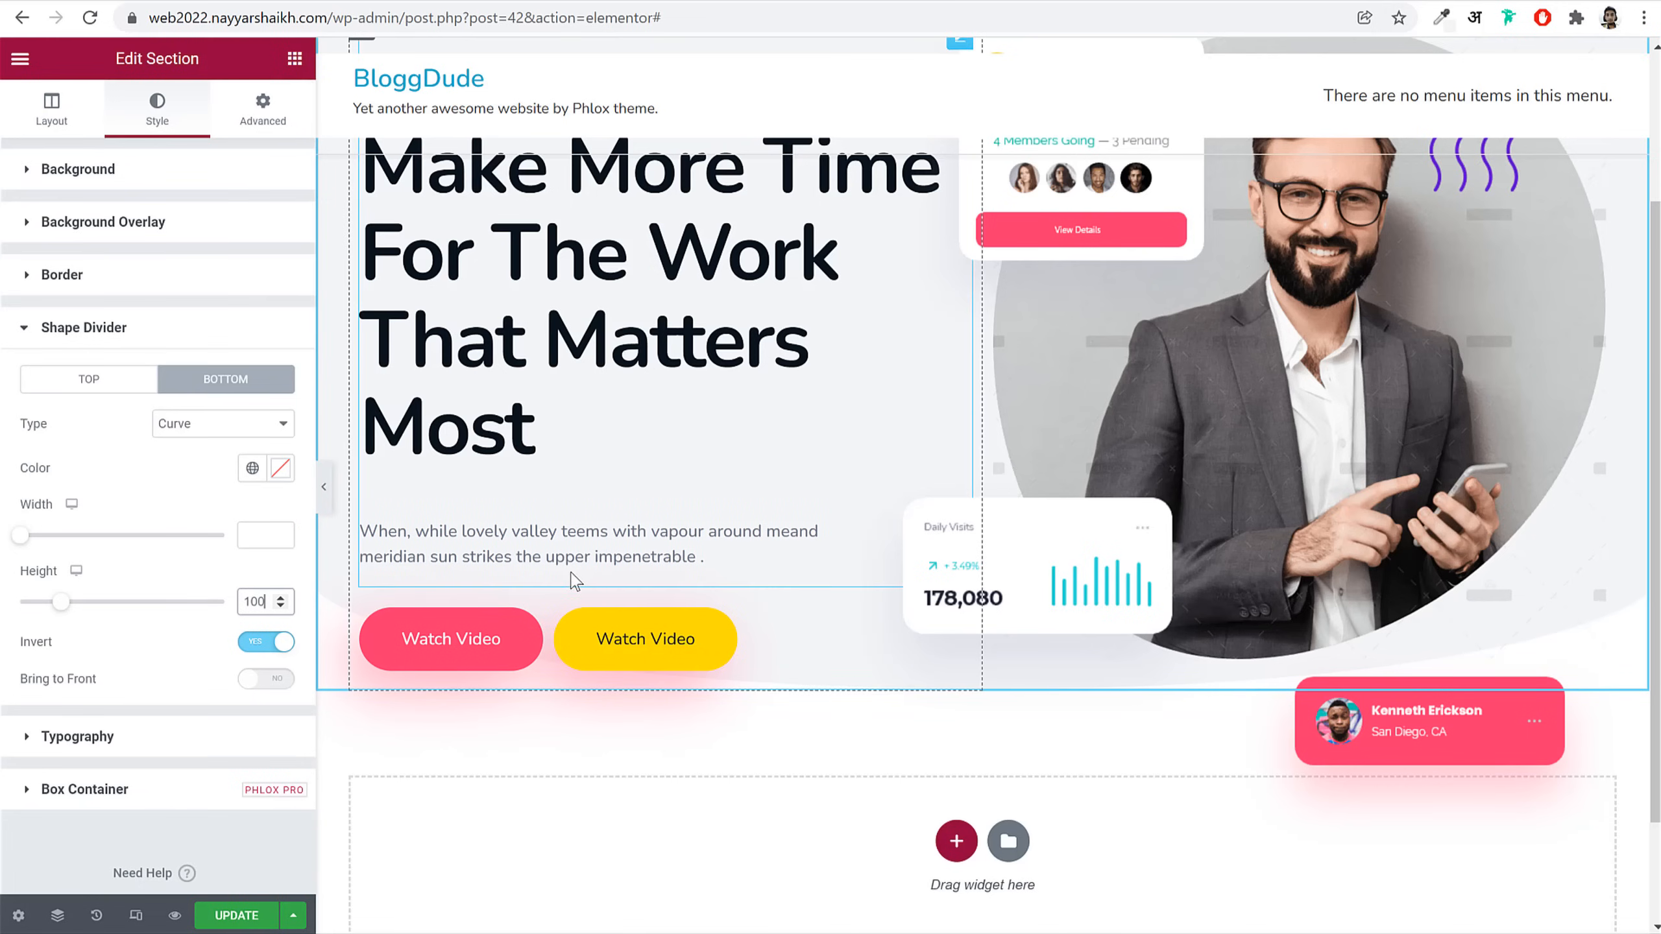
scroll(574, 579, "up", 3)
Step: Unlink the section margins and set top -70 and bottom 150
left_click(267, 245)
left_click(46, 246)
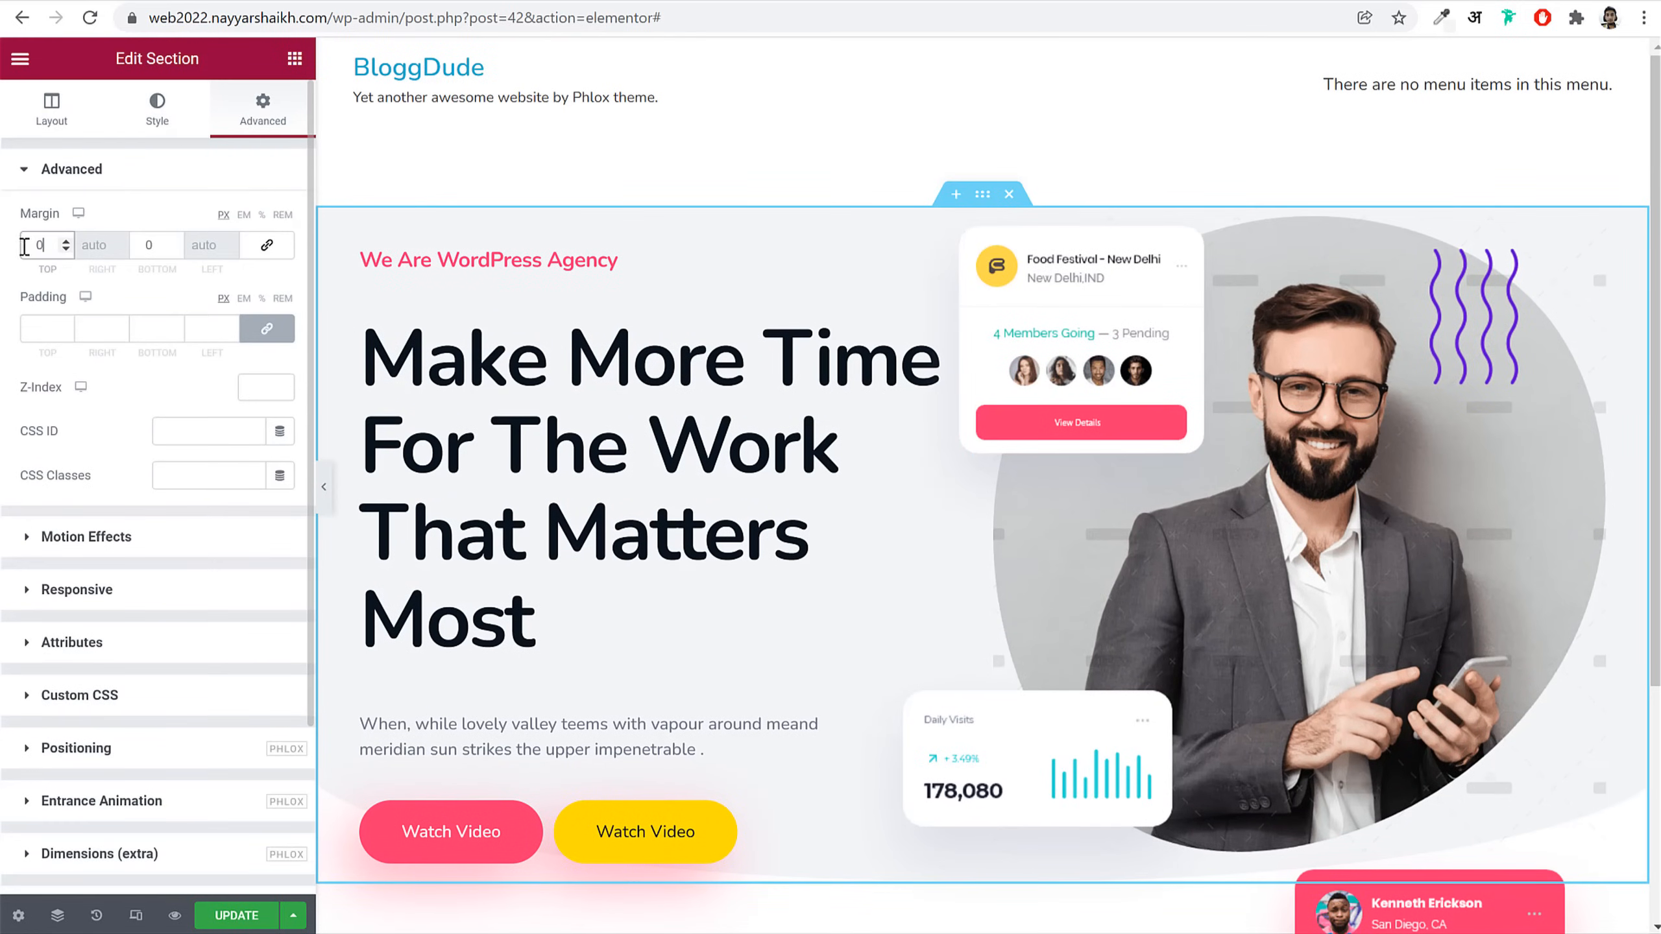
left_click(268, 245)
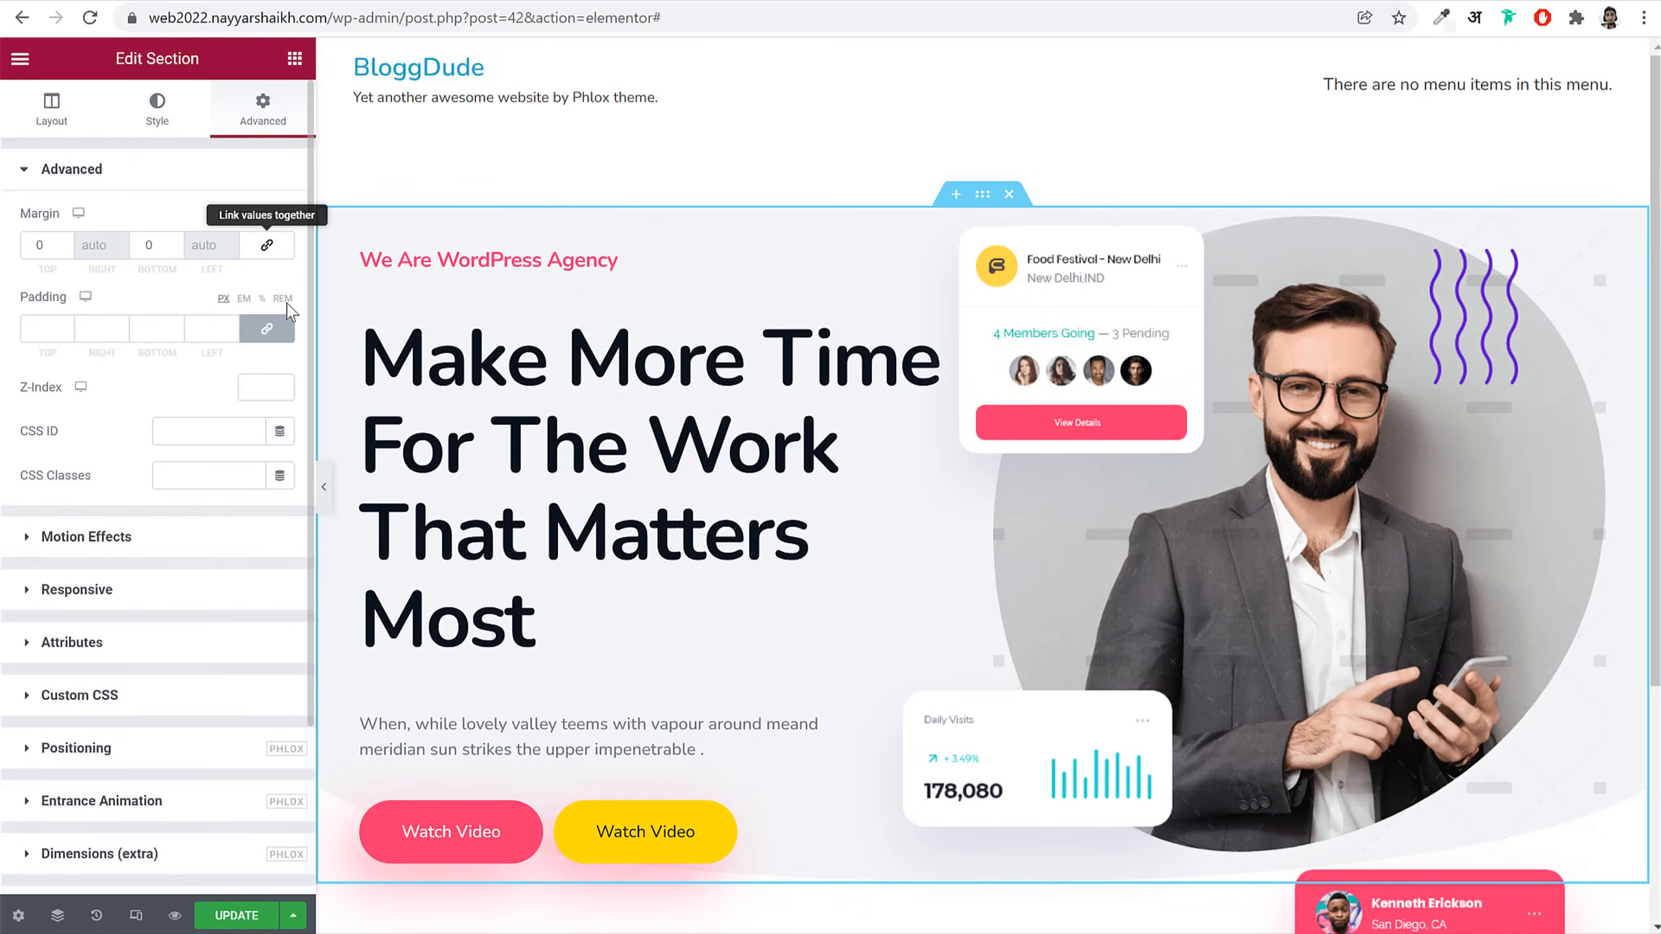
left_click(268, 249)
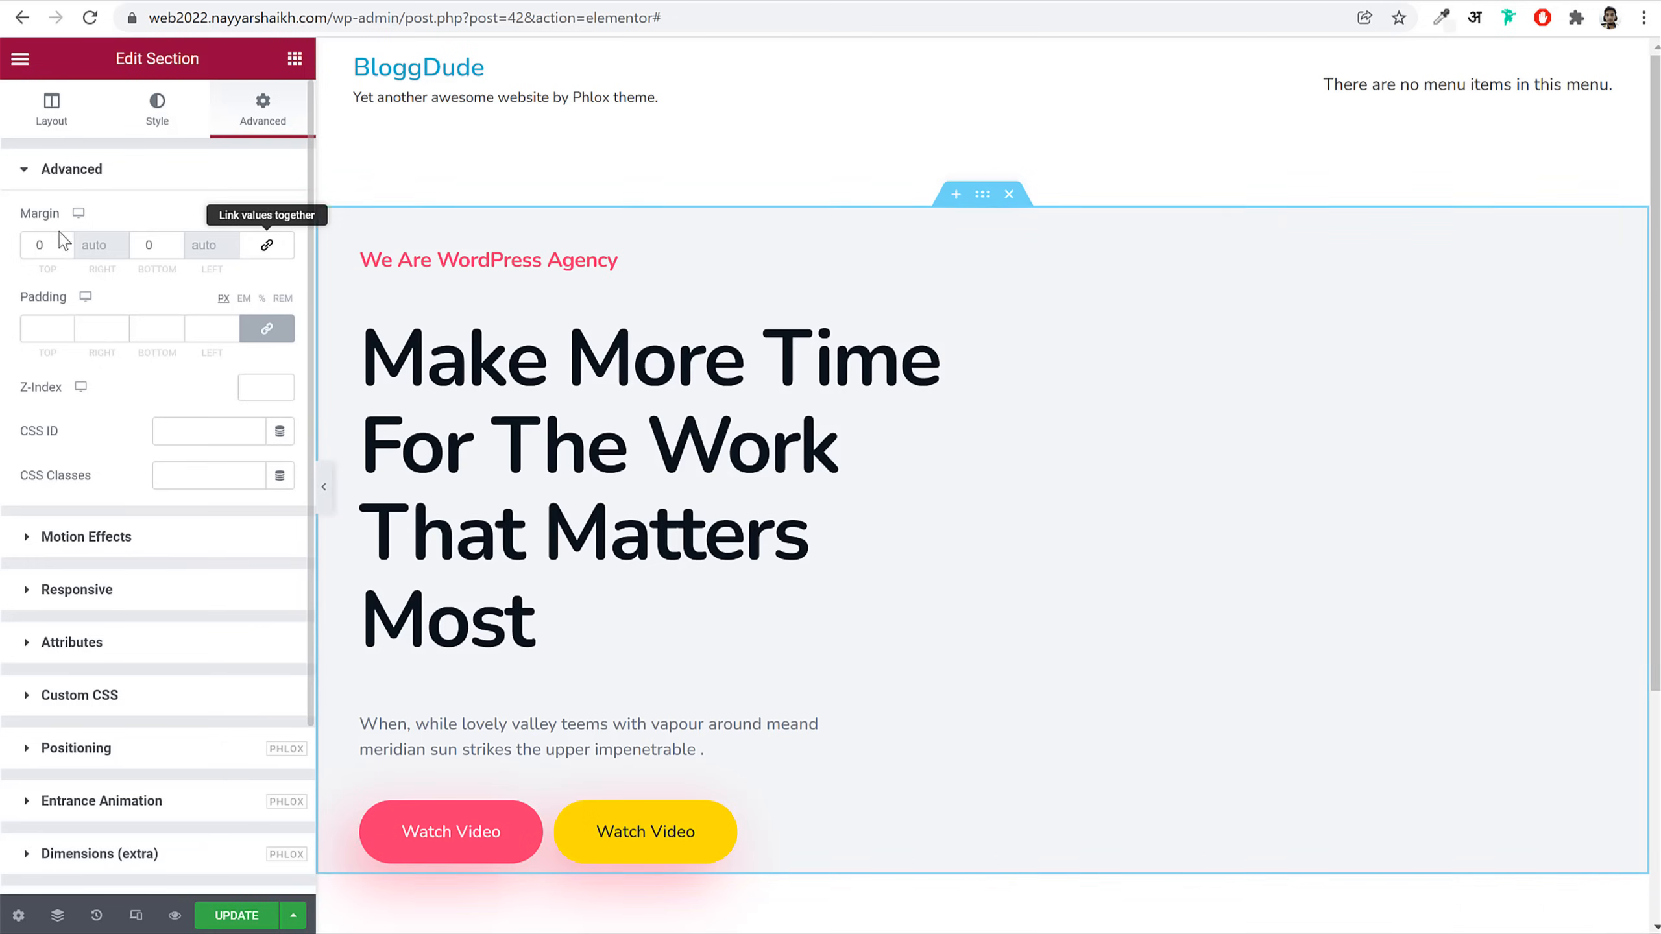
left_click_drag(53, 244, 20, 236)
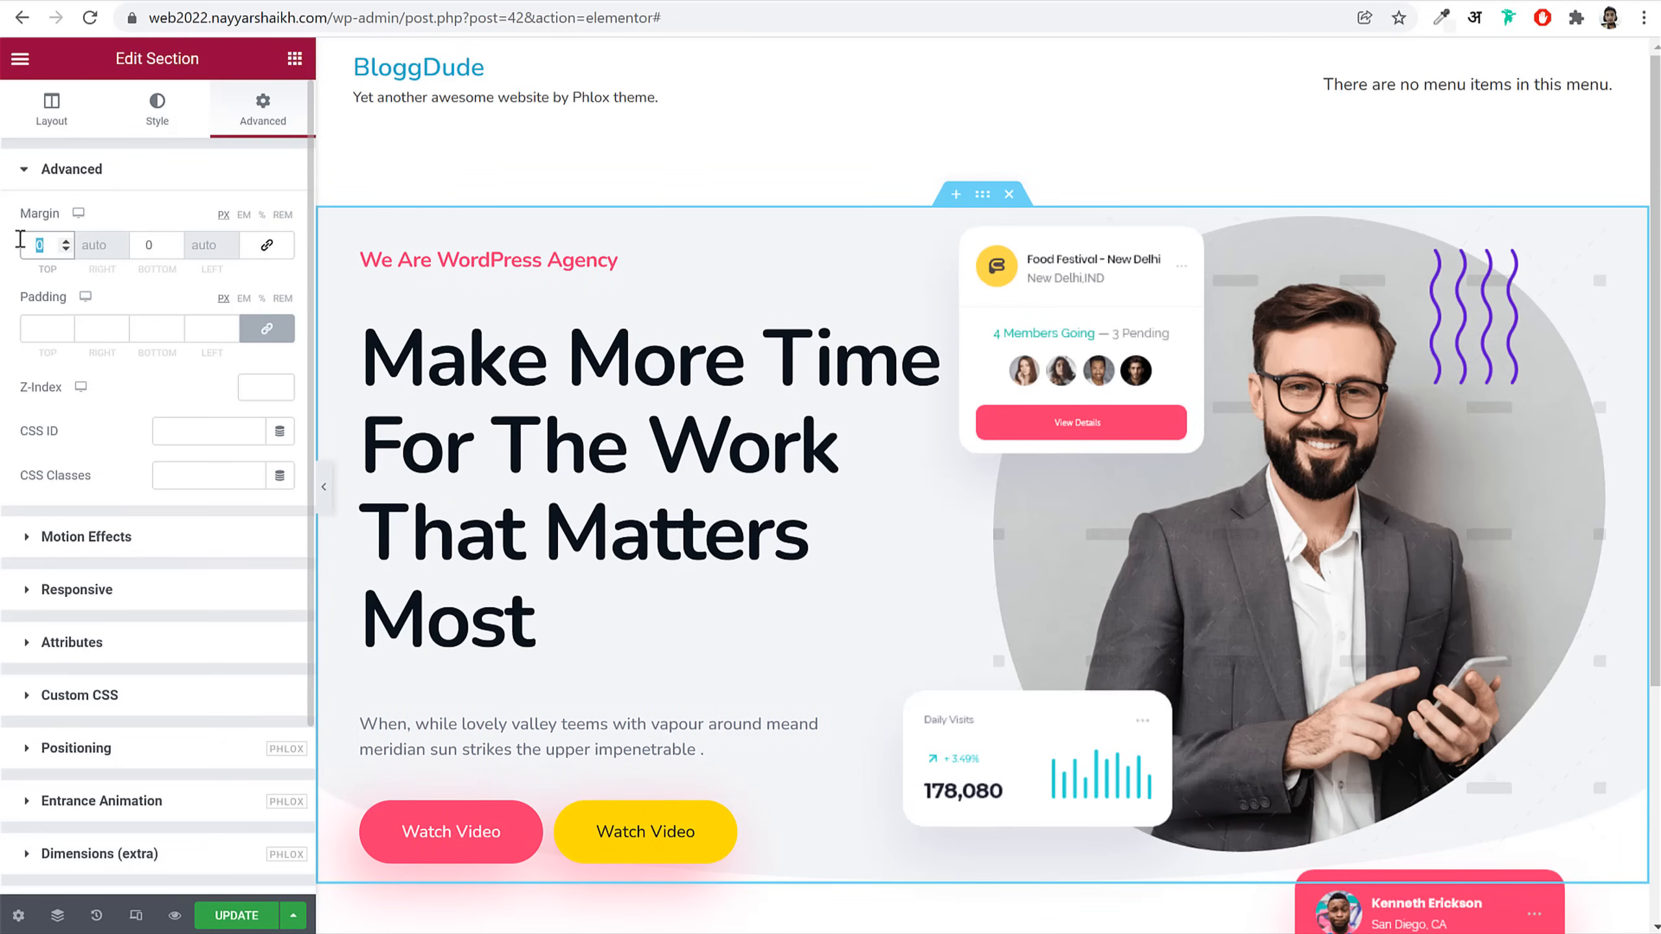
type("70")
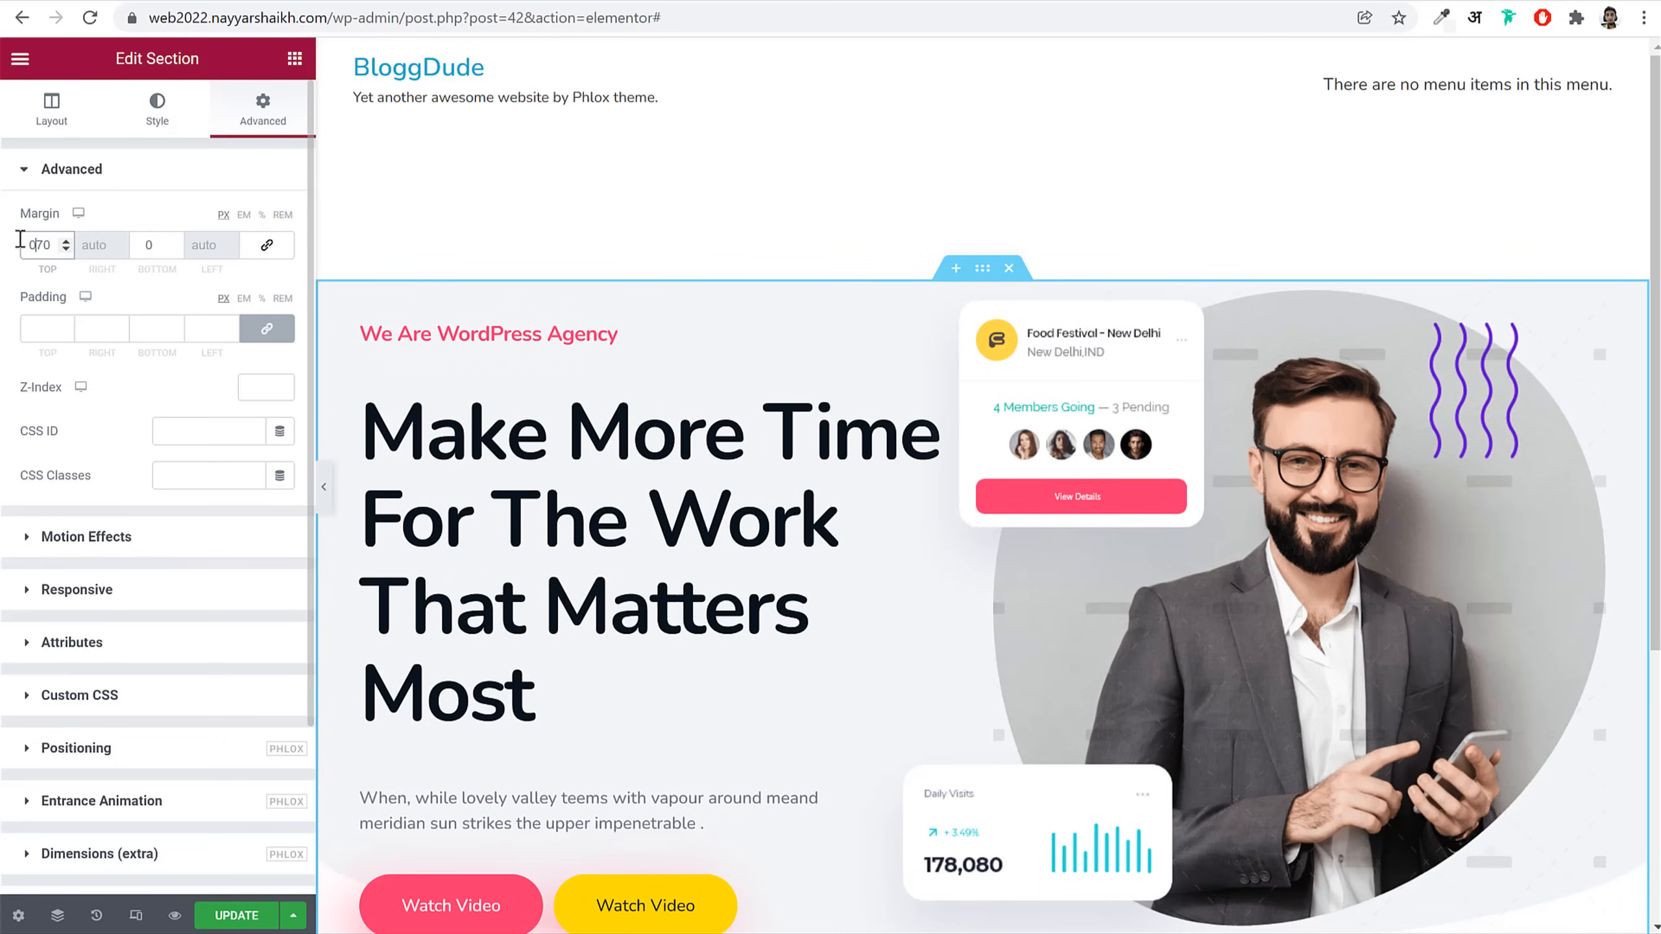
type("-")
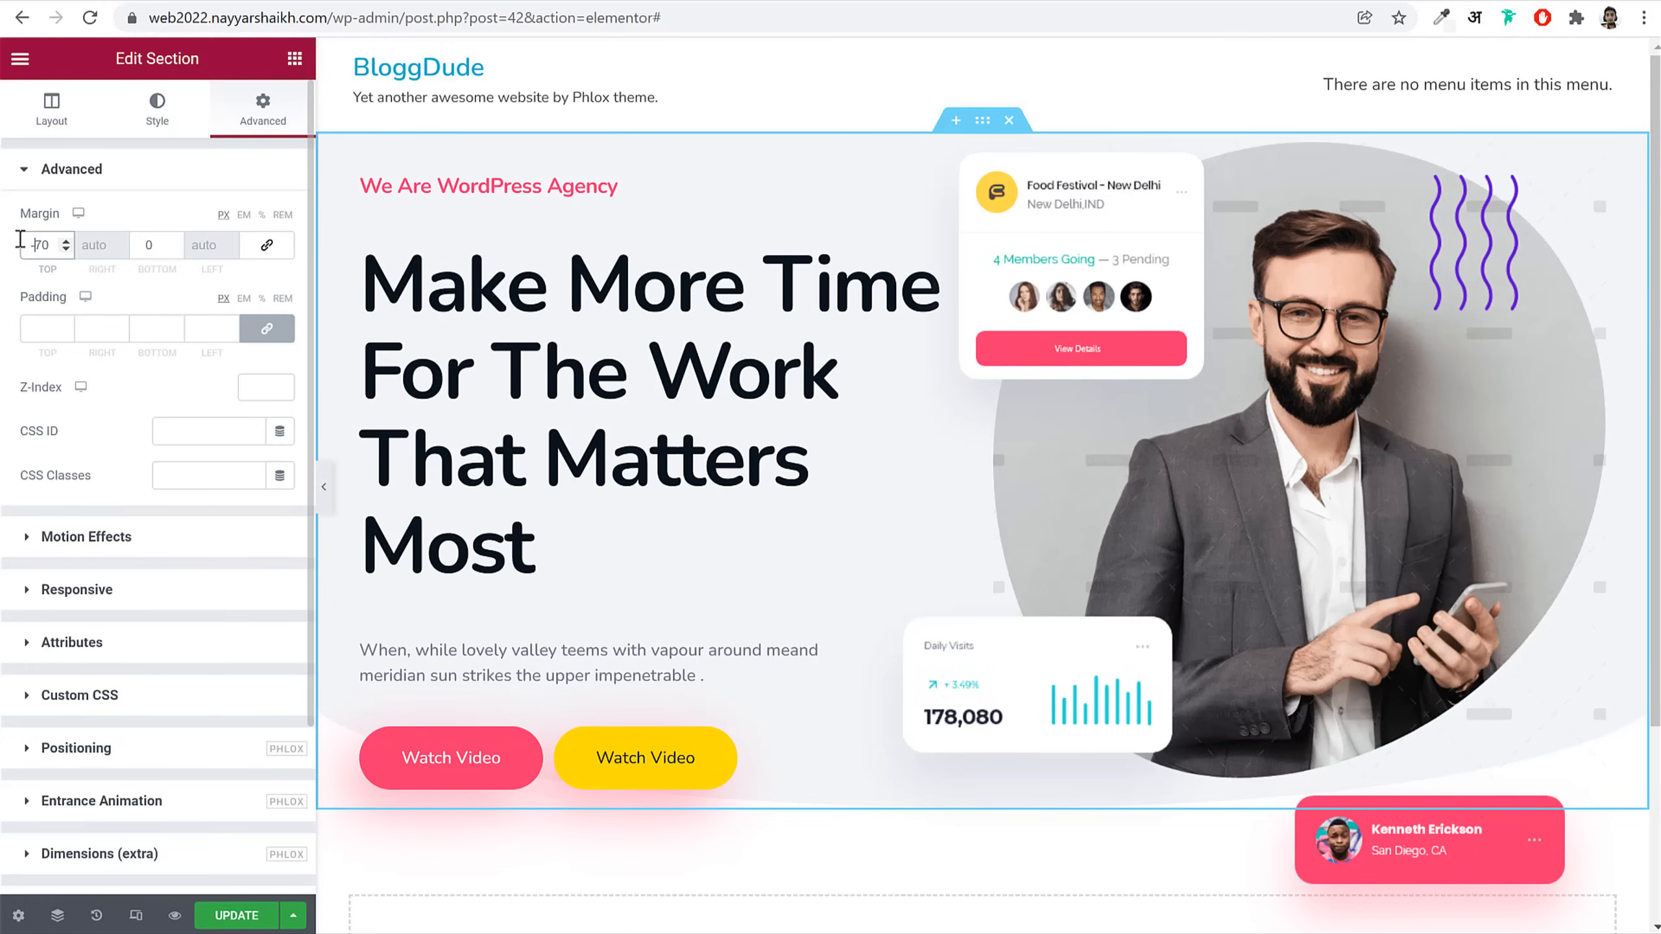
left_click(148, 244)
left_click_drag(148, 245, 133, 244)
type("150")
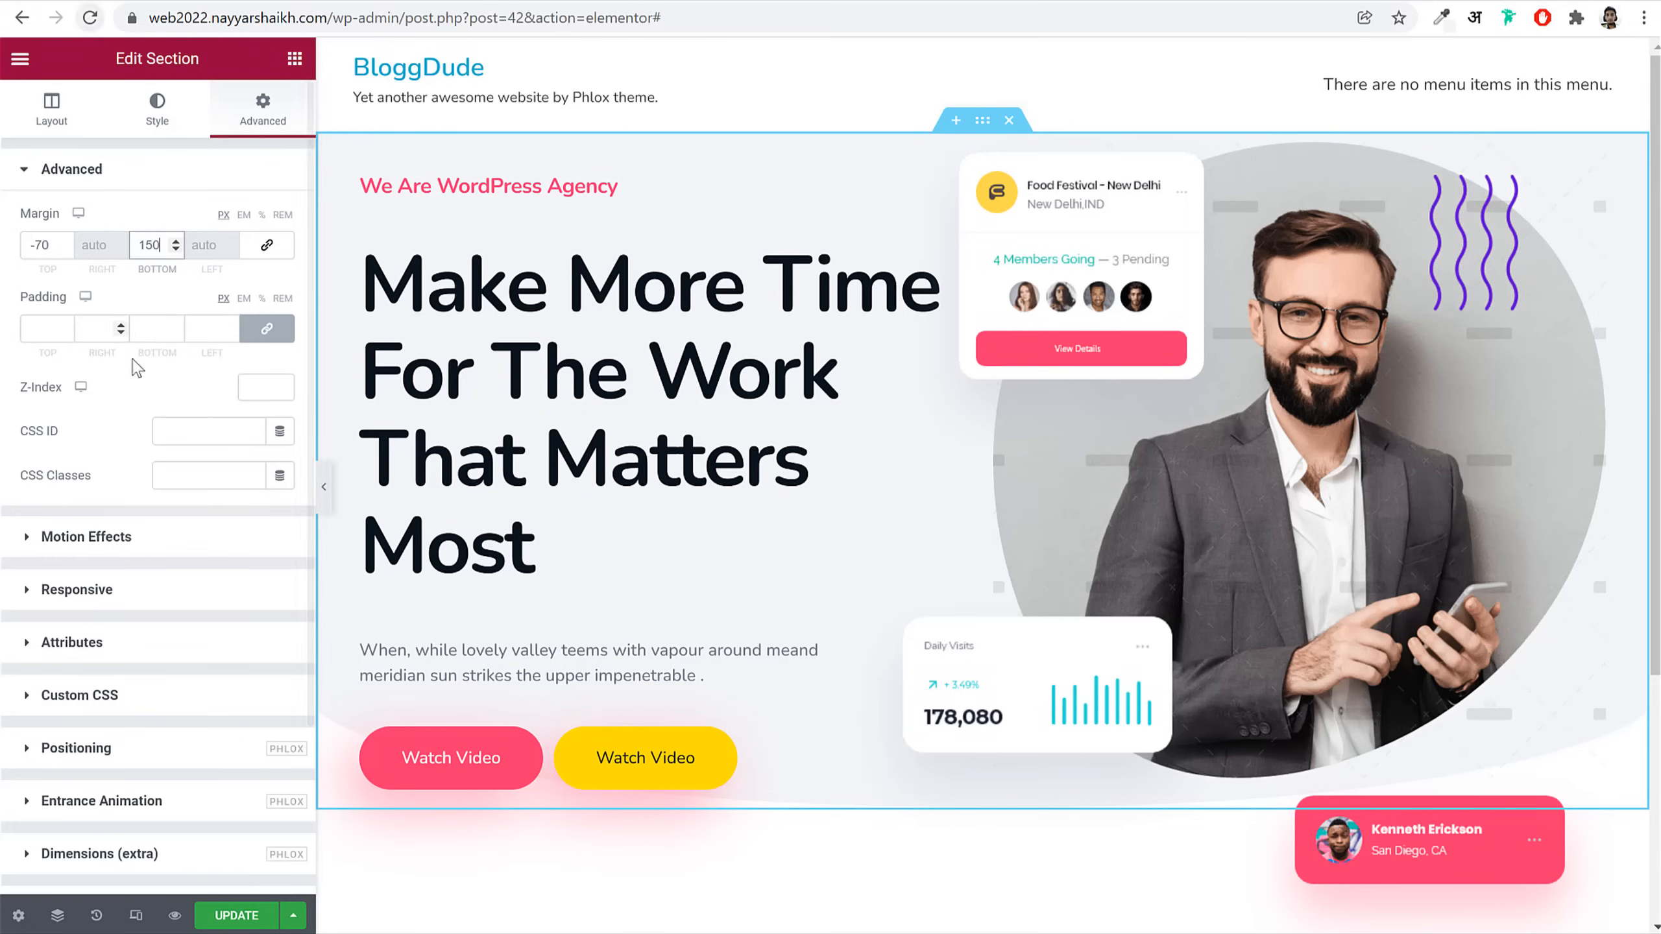
Step: Unlink the section padding and set top 170 and bottom 150
left_click(268, 329)
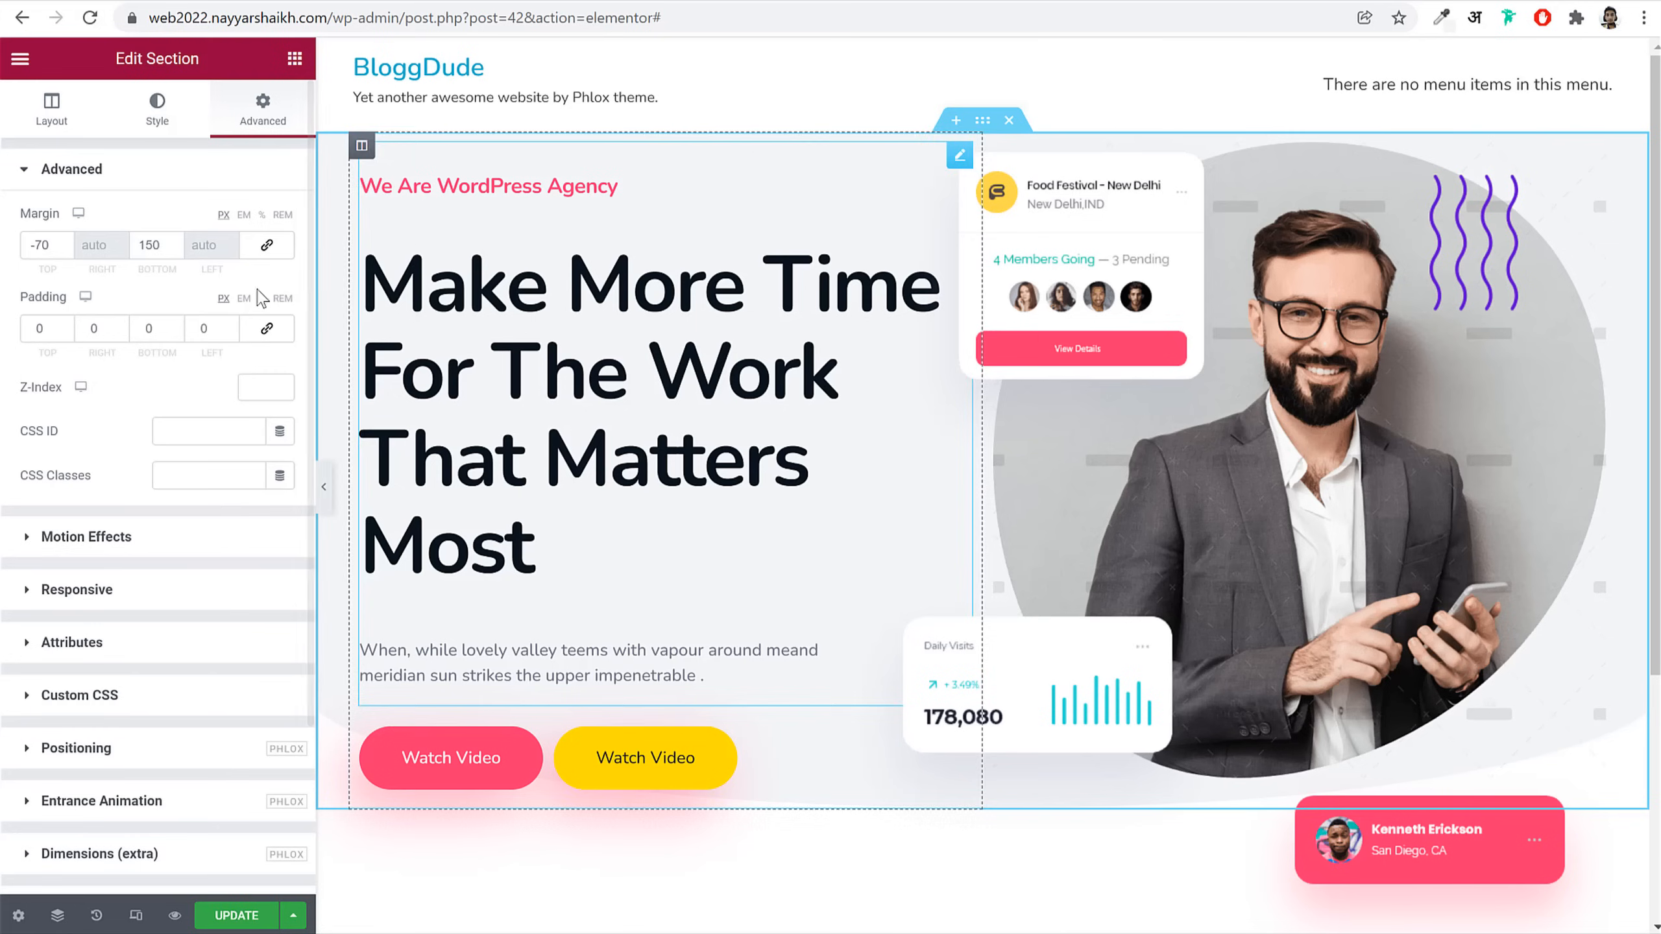
double_click(50, 335)
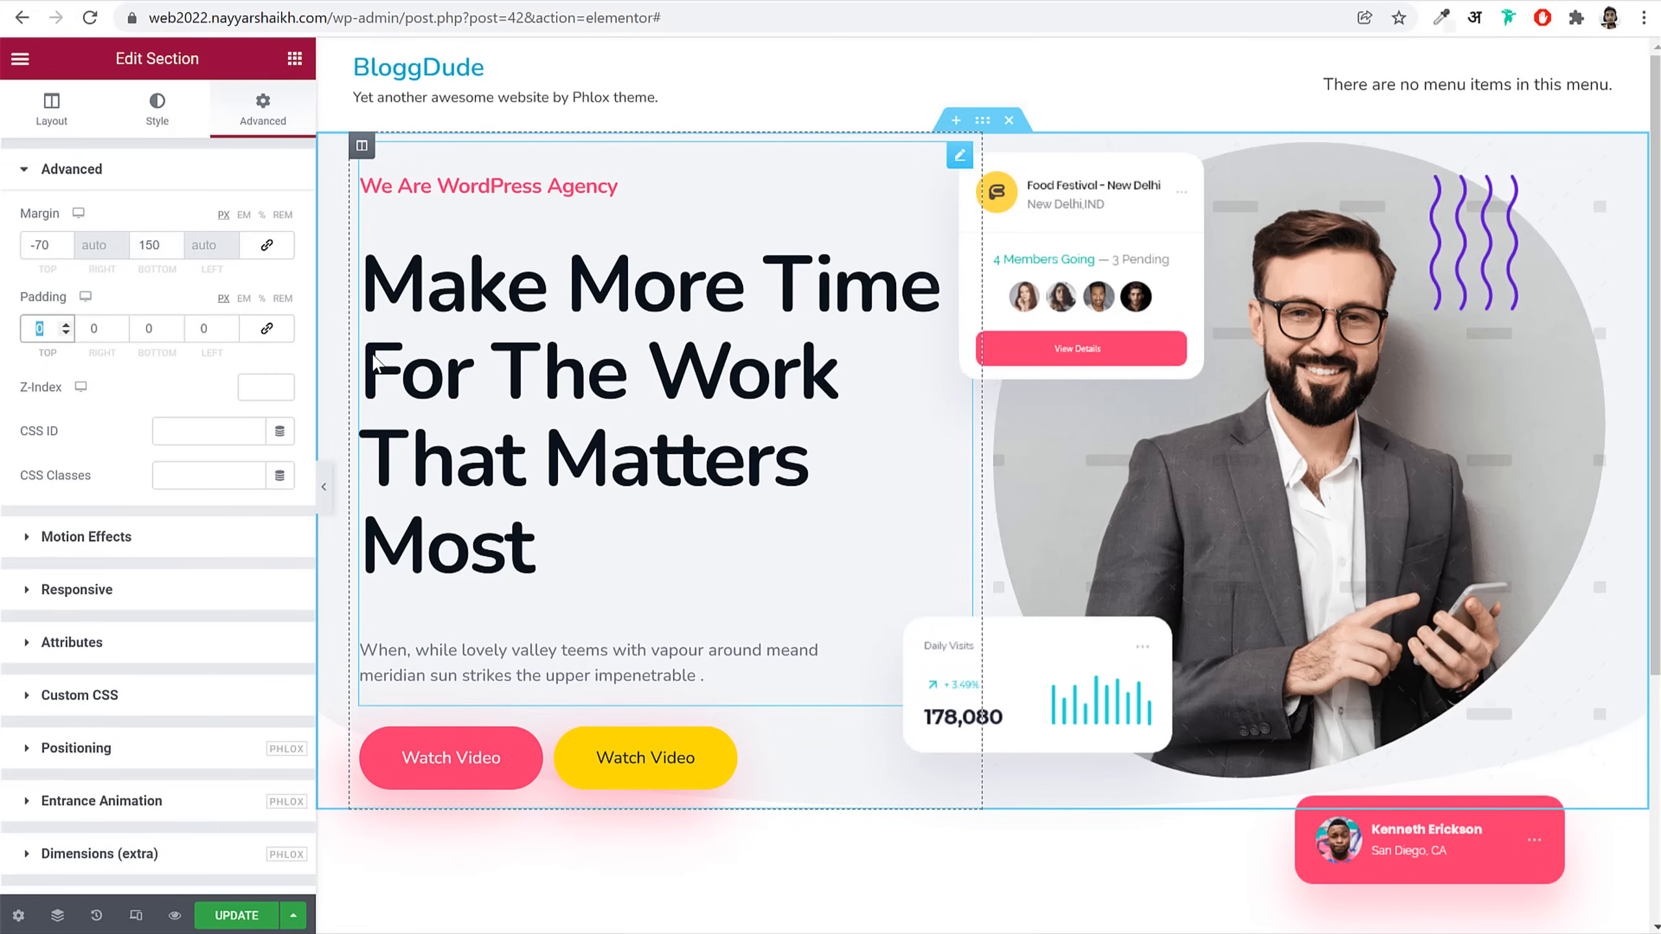
type("170")
key("Tab")
key("Tab")
type("150")
Step: Save the page with UPDATE and reload the live homepage
scroll(1049, 798, "down", 5)
left_click(237, 916)
scroll(735, 538, "up", 5)
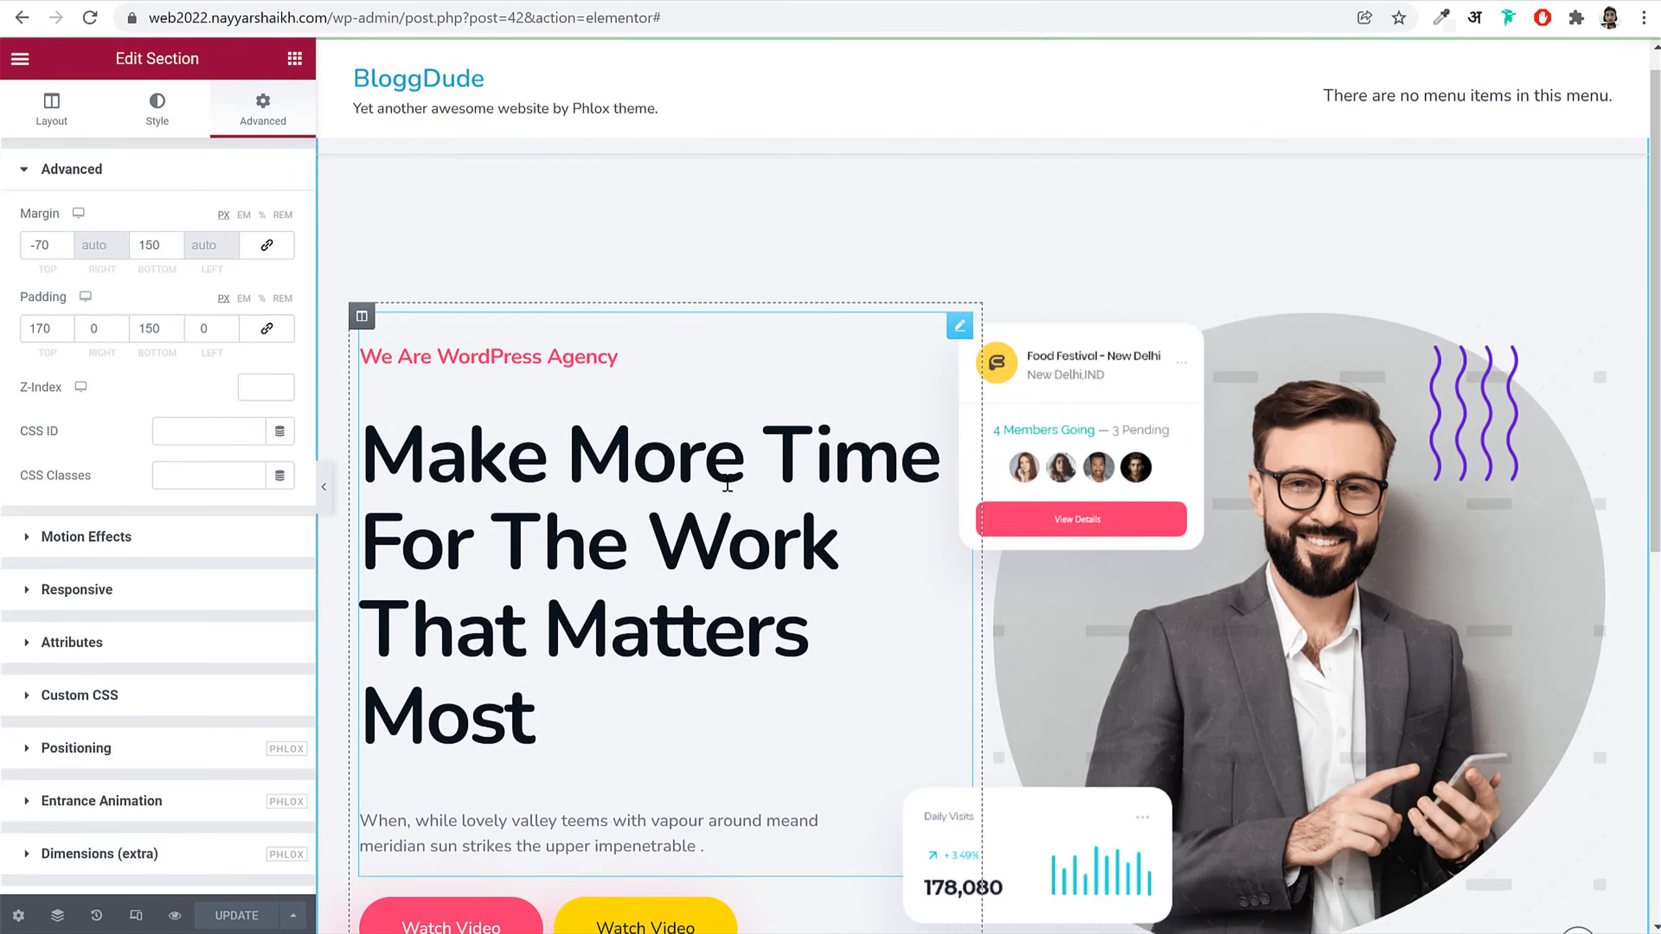
left_click(418, 2)
left_click(328, 21)
key("Return")
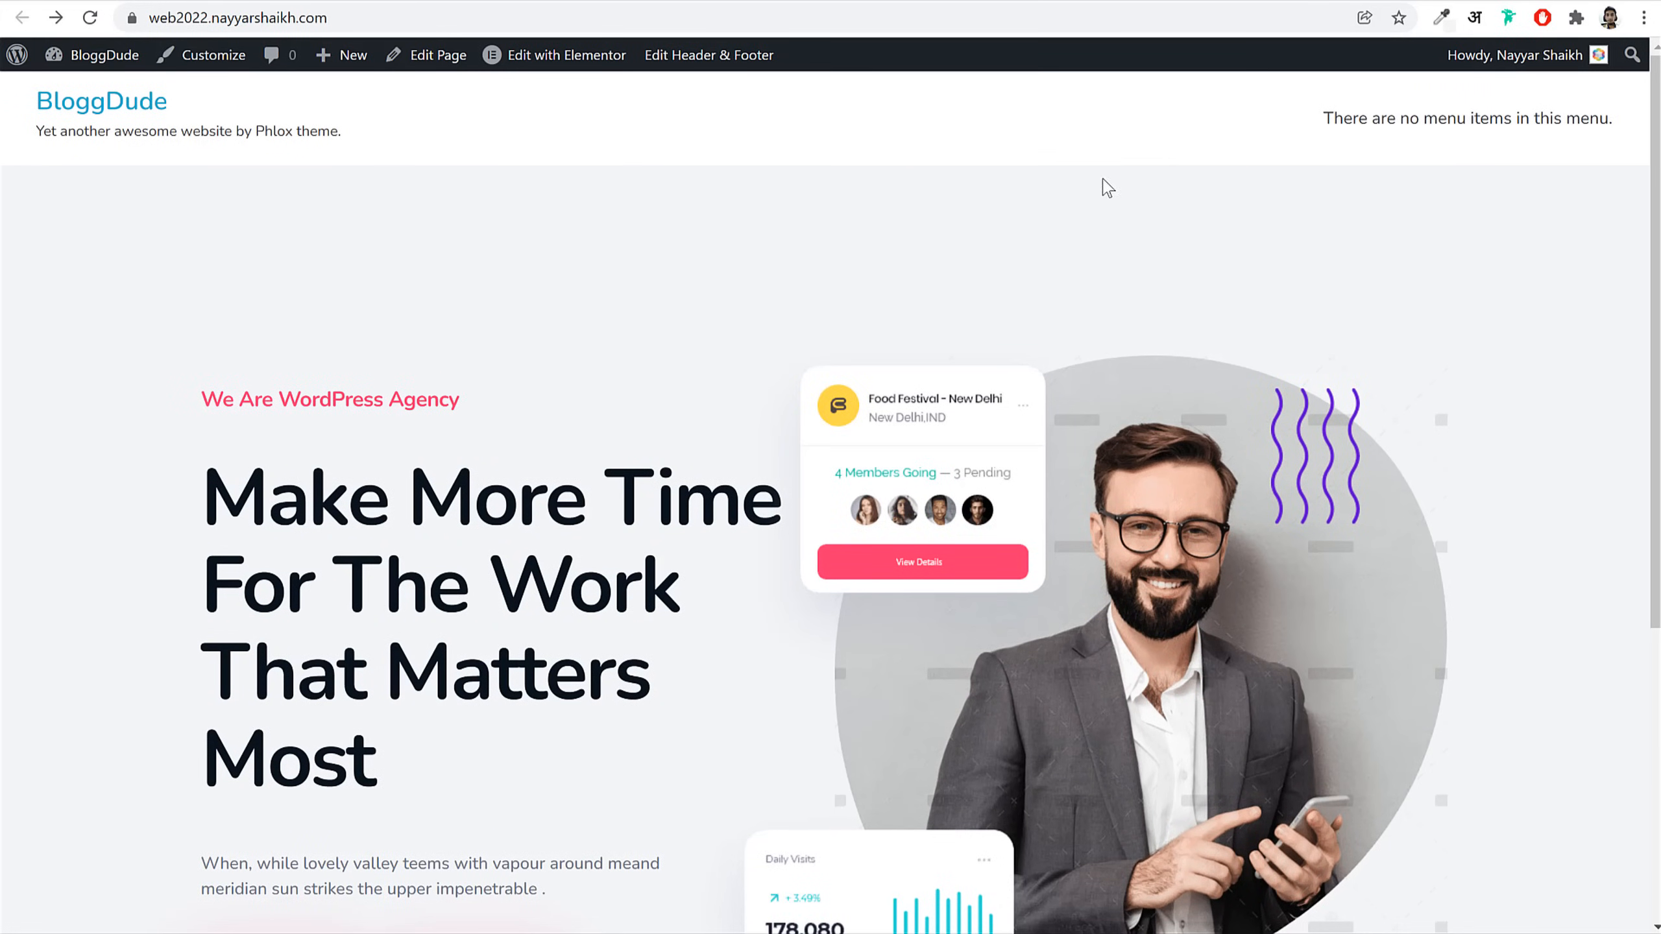
Step: Scroll through the redesigned hero section on the live homepage
scroll(1129, 248, "down", 2)
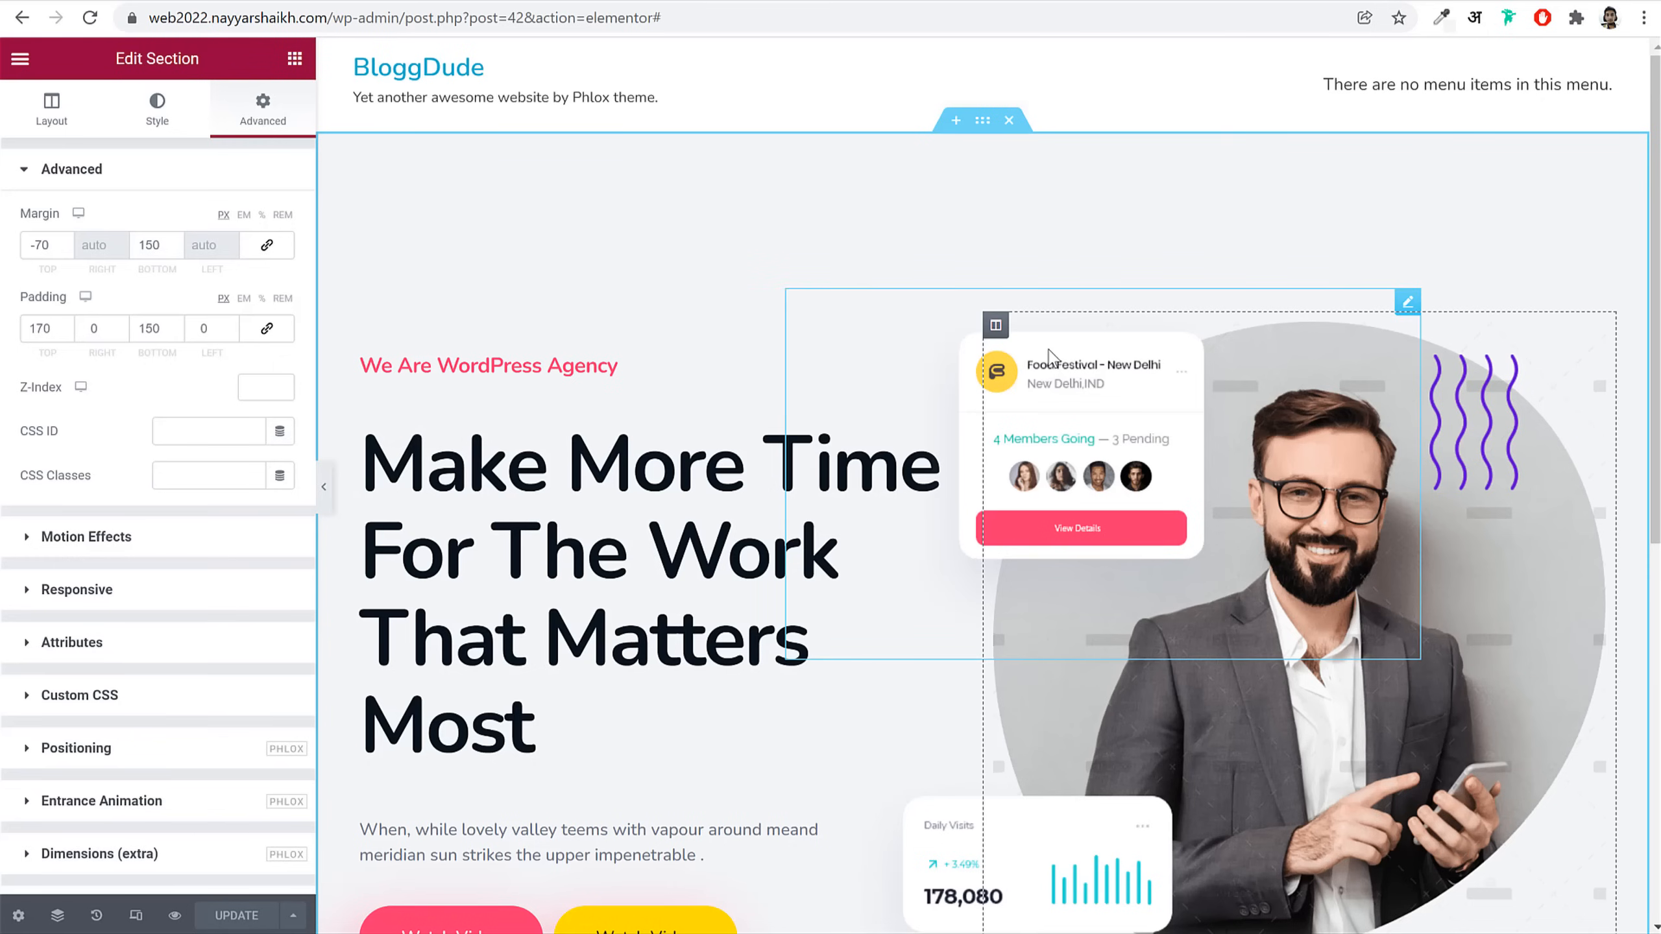
Step: Give the main heading a Fade In Up 2 entrance animation, after briefly trying Fade In Up 1
scroll(1041, 473, "down", 1)
scroll(1041, 472, "down", 3)
scroll(529, 296, "up", 3)
left_click(502, 359)
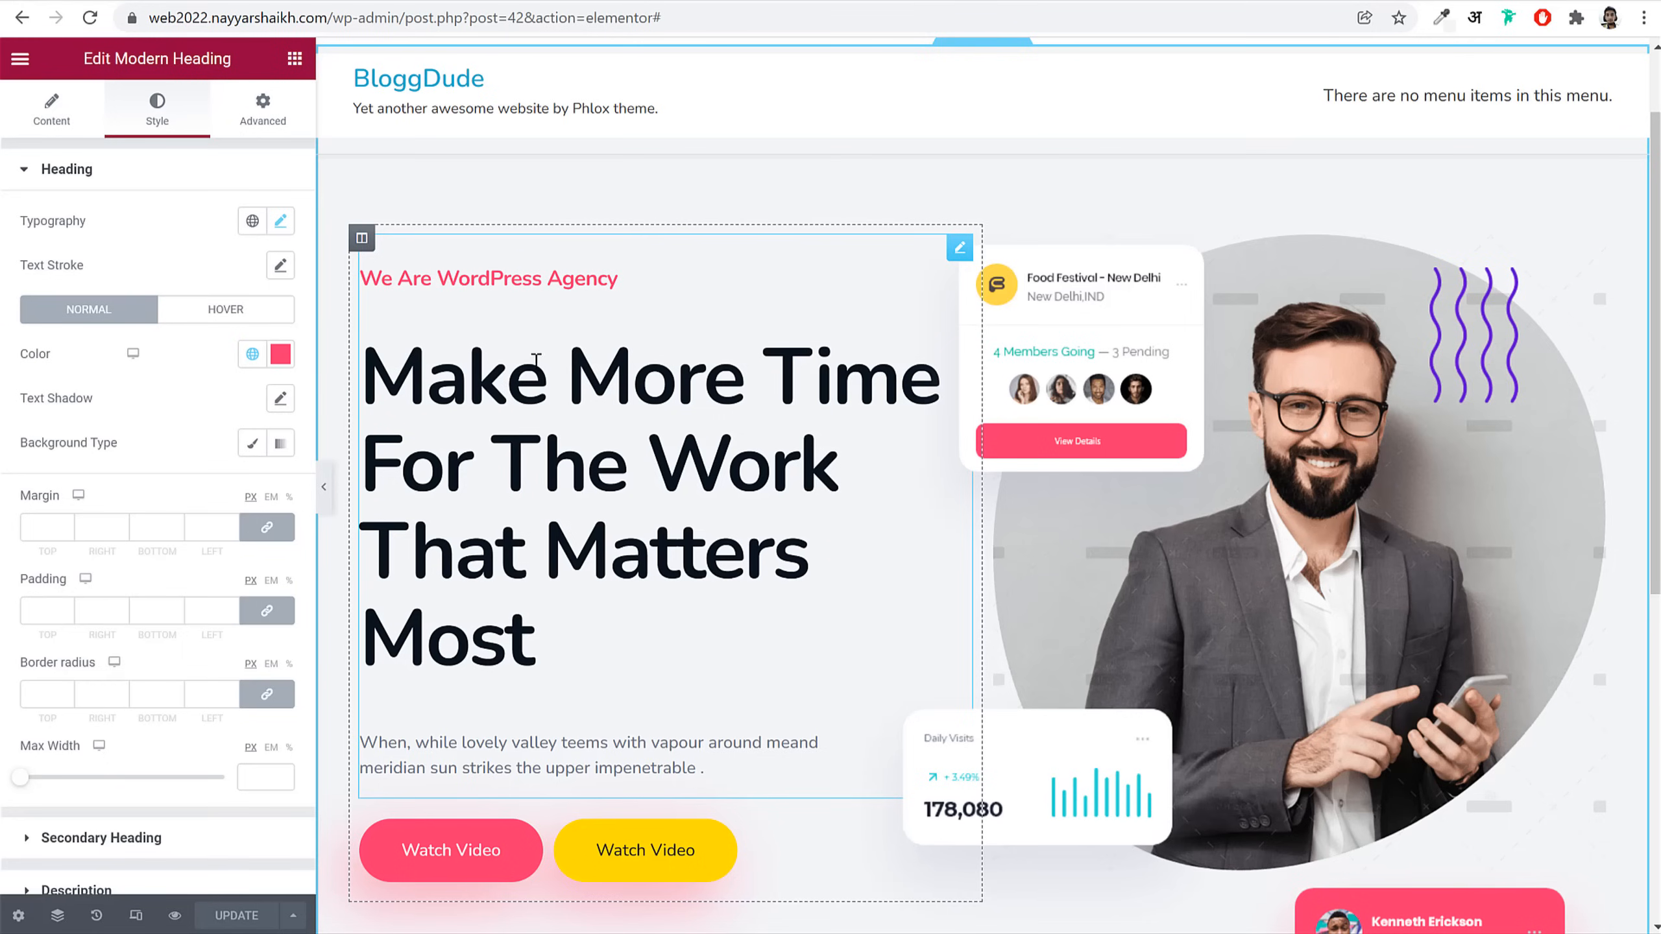
left_click(262, 108)
scroll(229, 517, "down", 7)
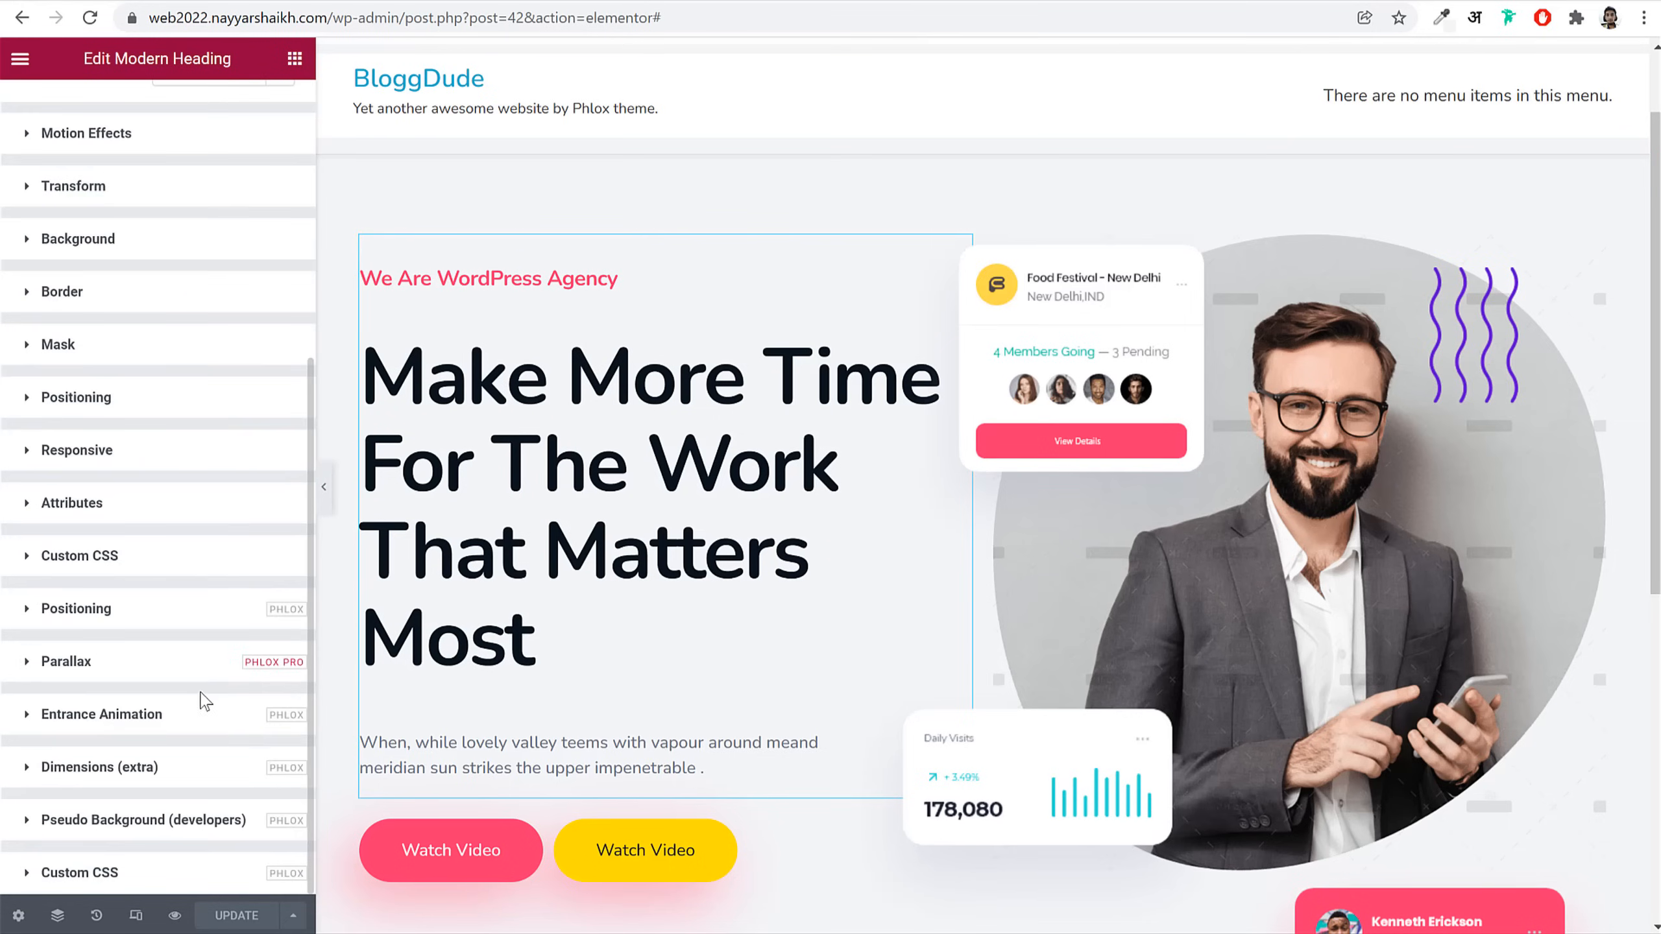
left_click(137, 719)
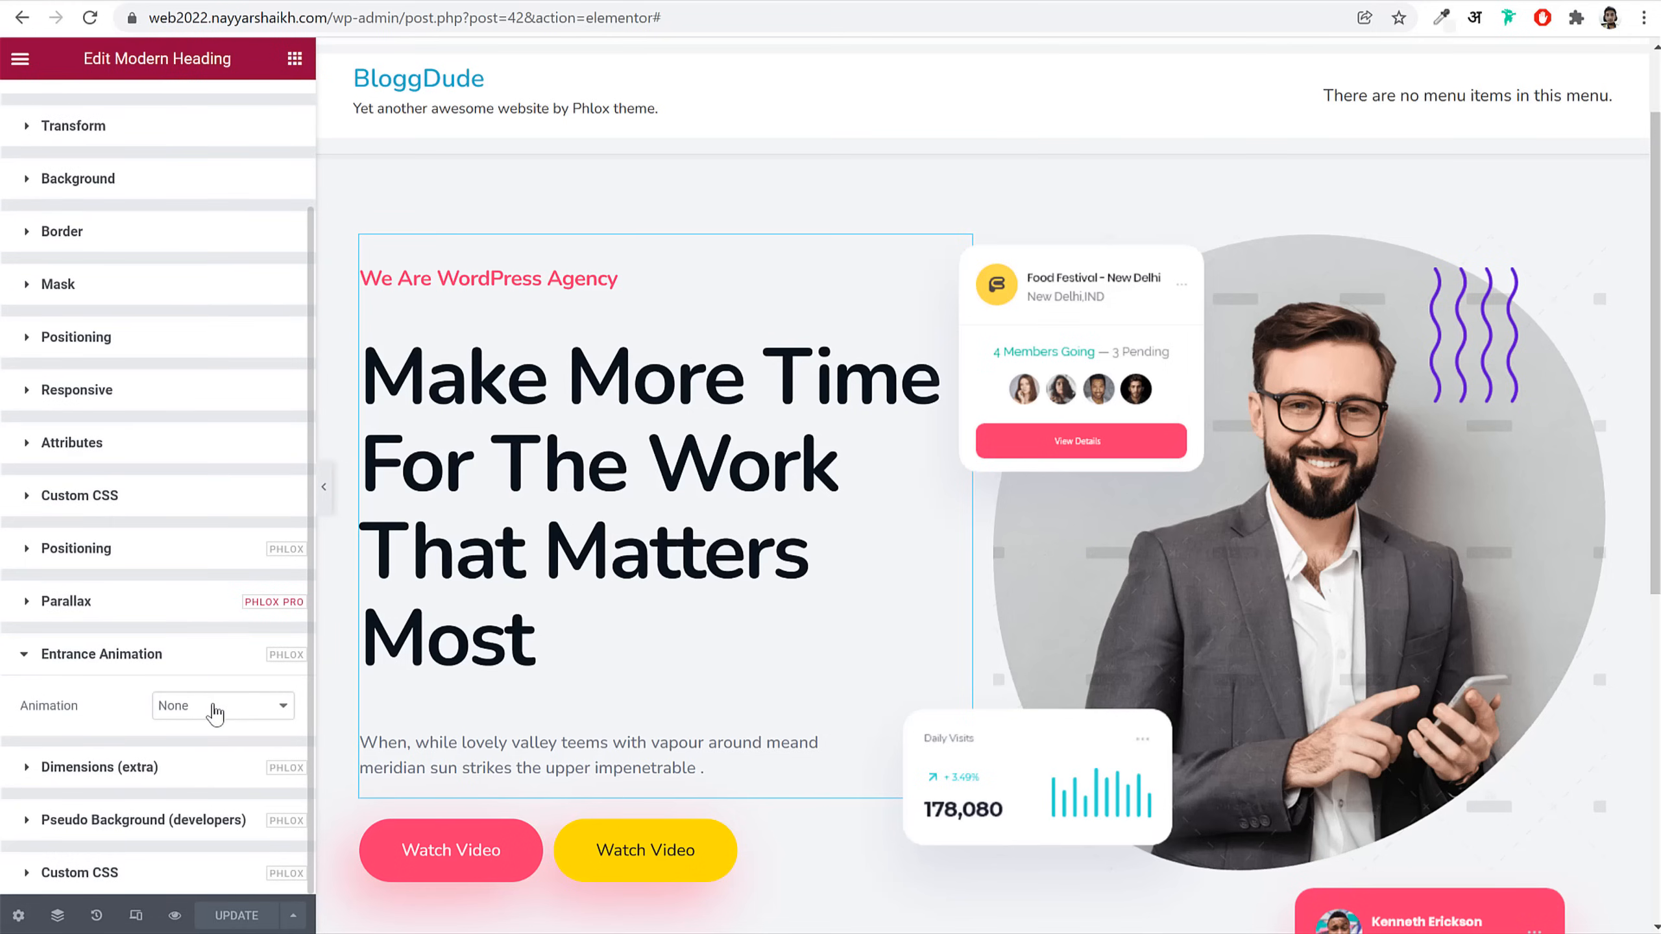
left_click(215, 709)
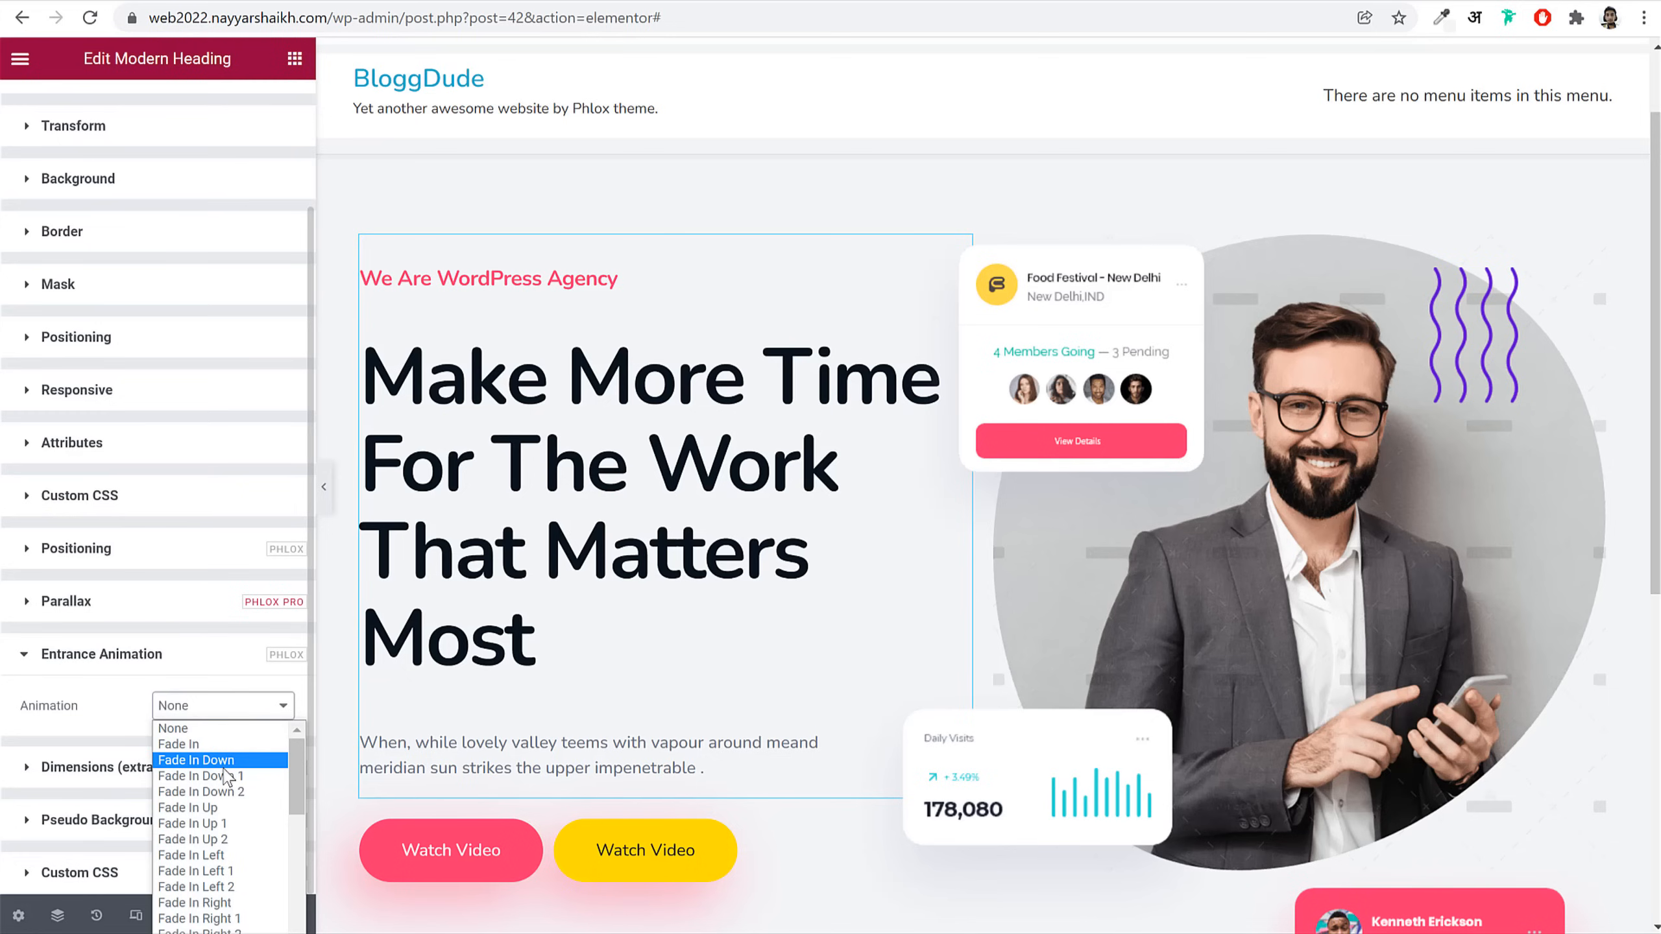
left_click(232, 841)
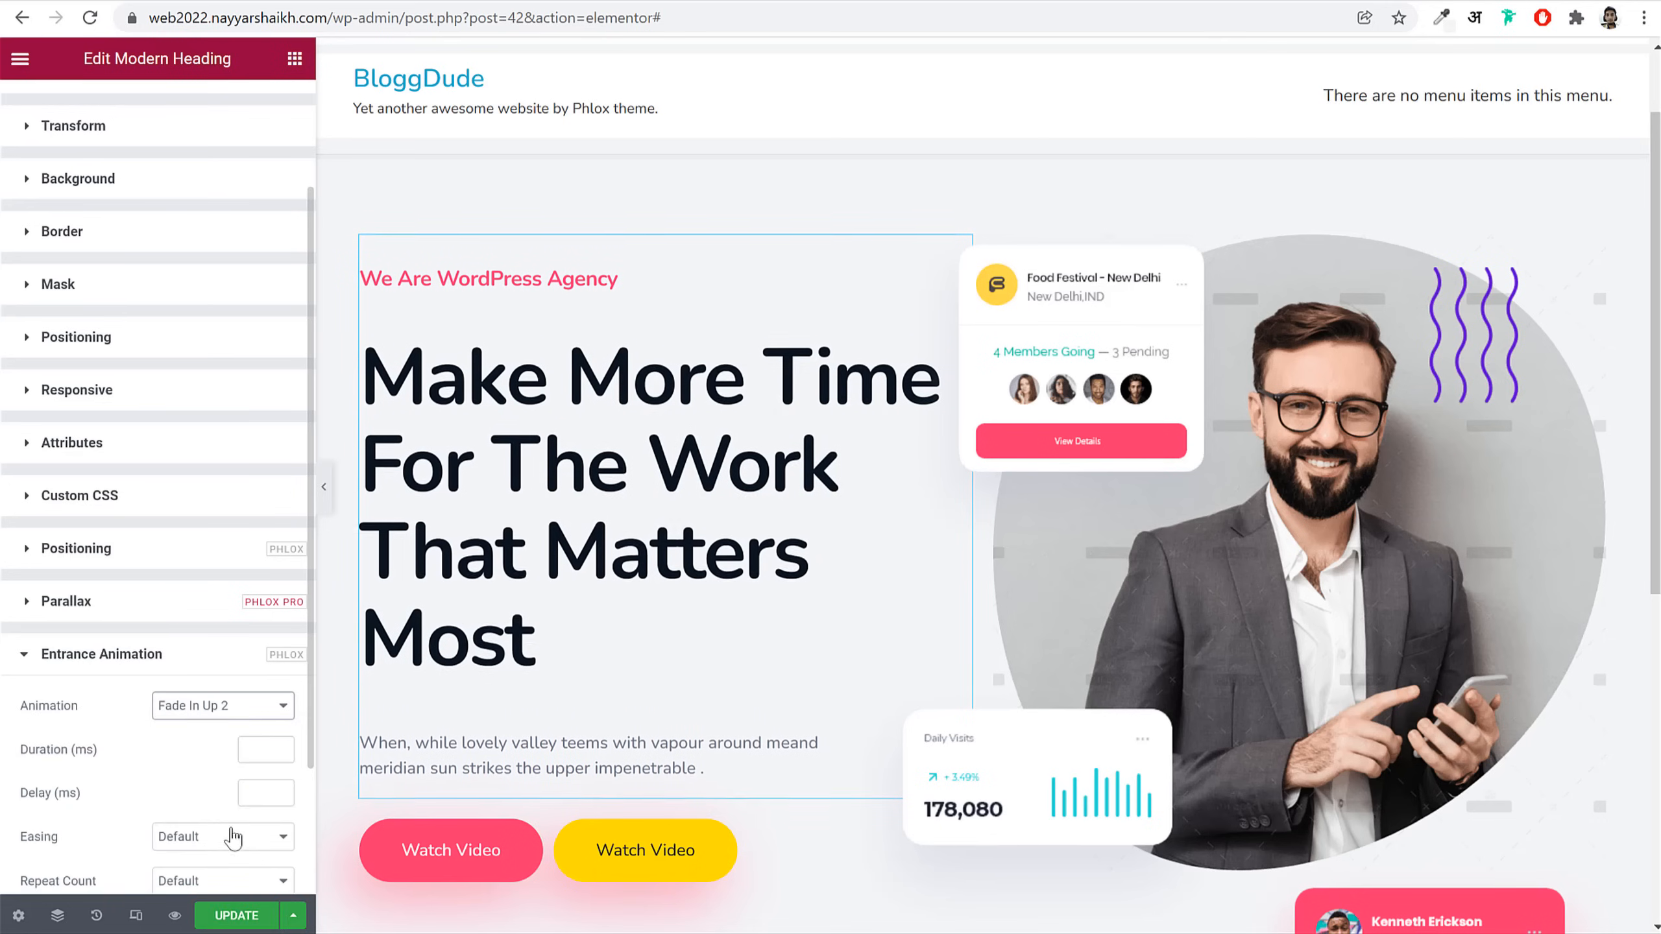
left_click(193, 823)
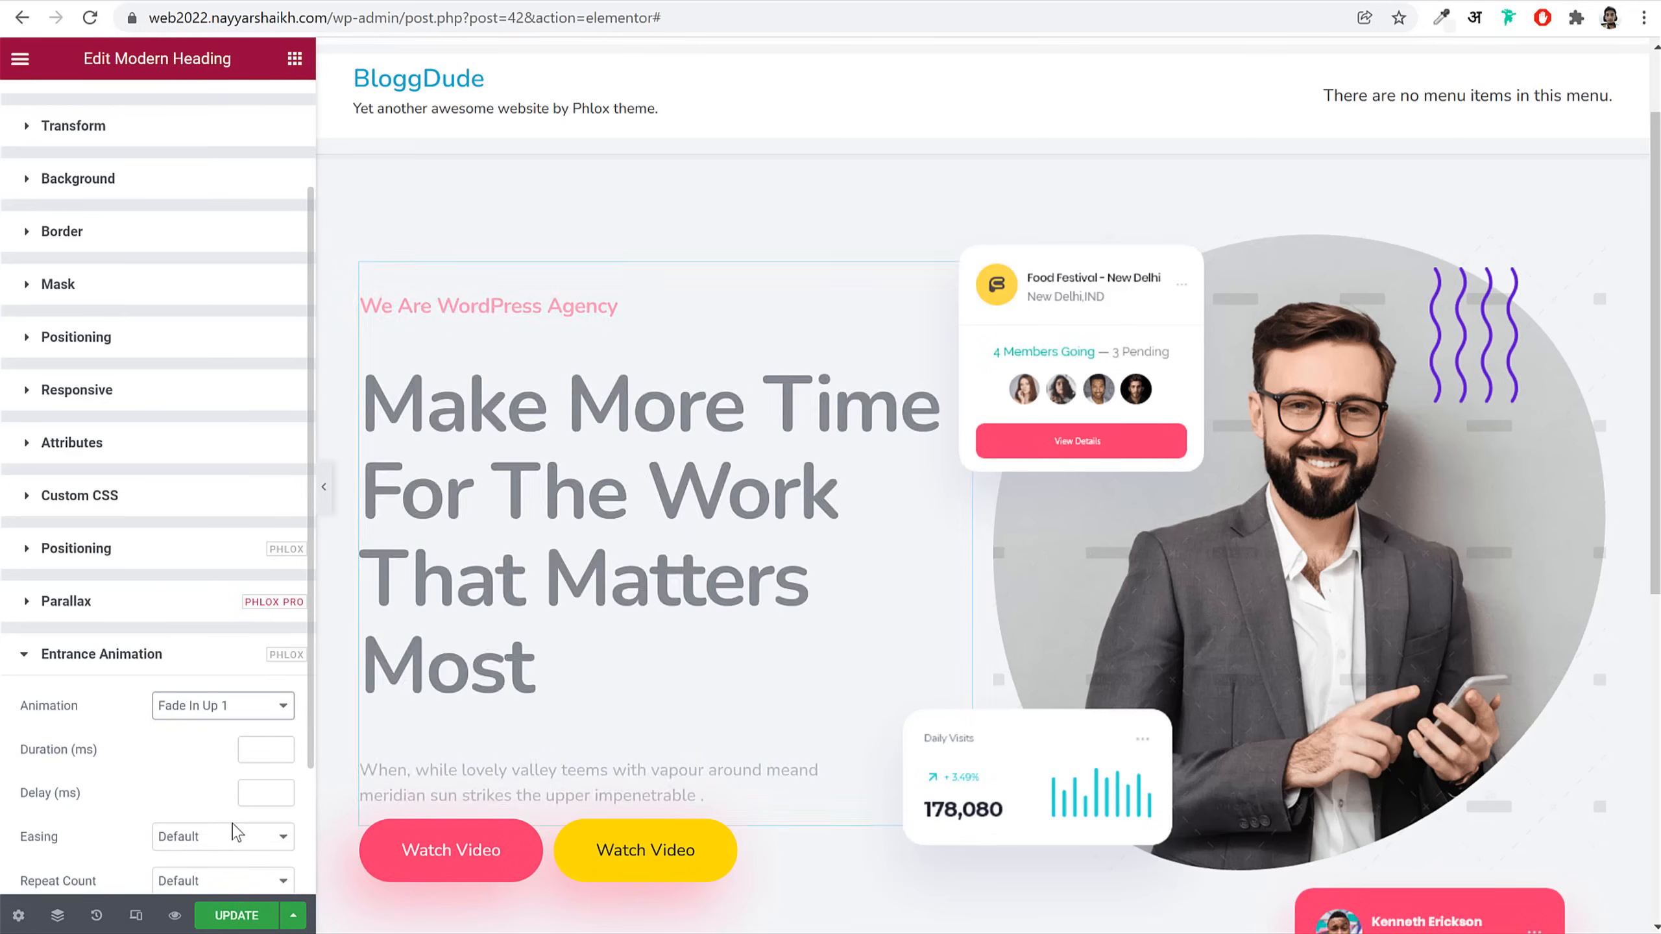
left_click(242, 707)
left_click(196, 840)
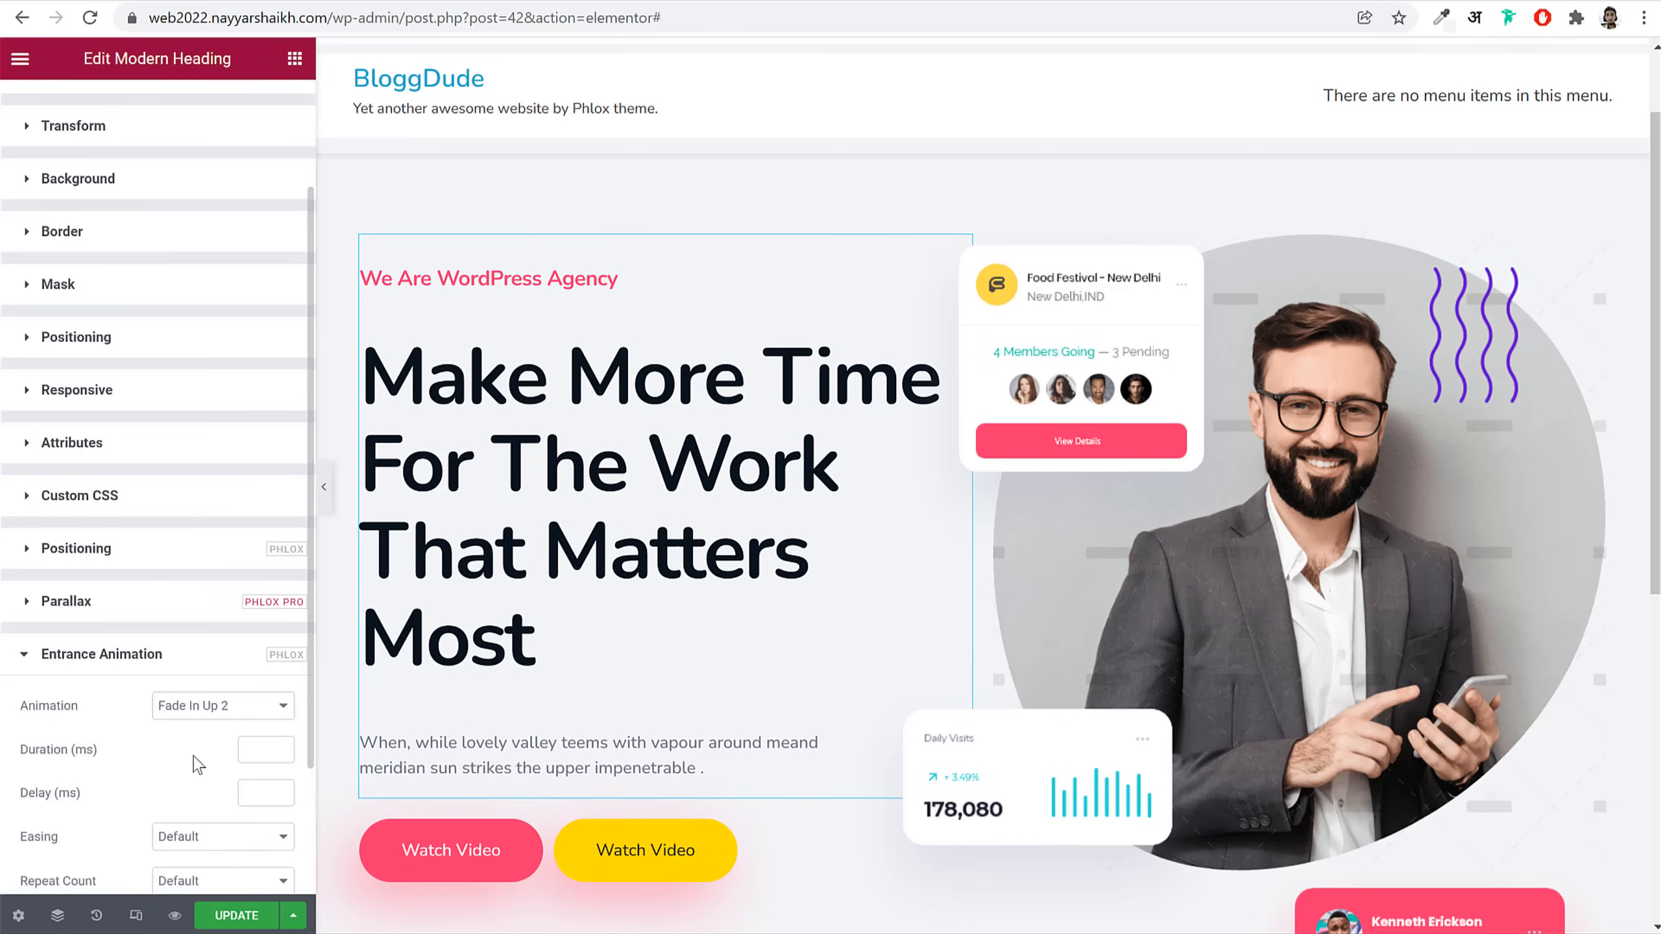
Step: Set the heading animation to 2000 ms with Cubic In Out easing and save
scroll(198, 764, "down", 2)
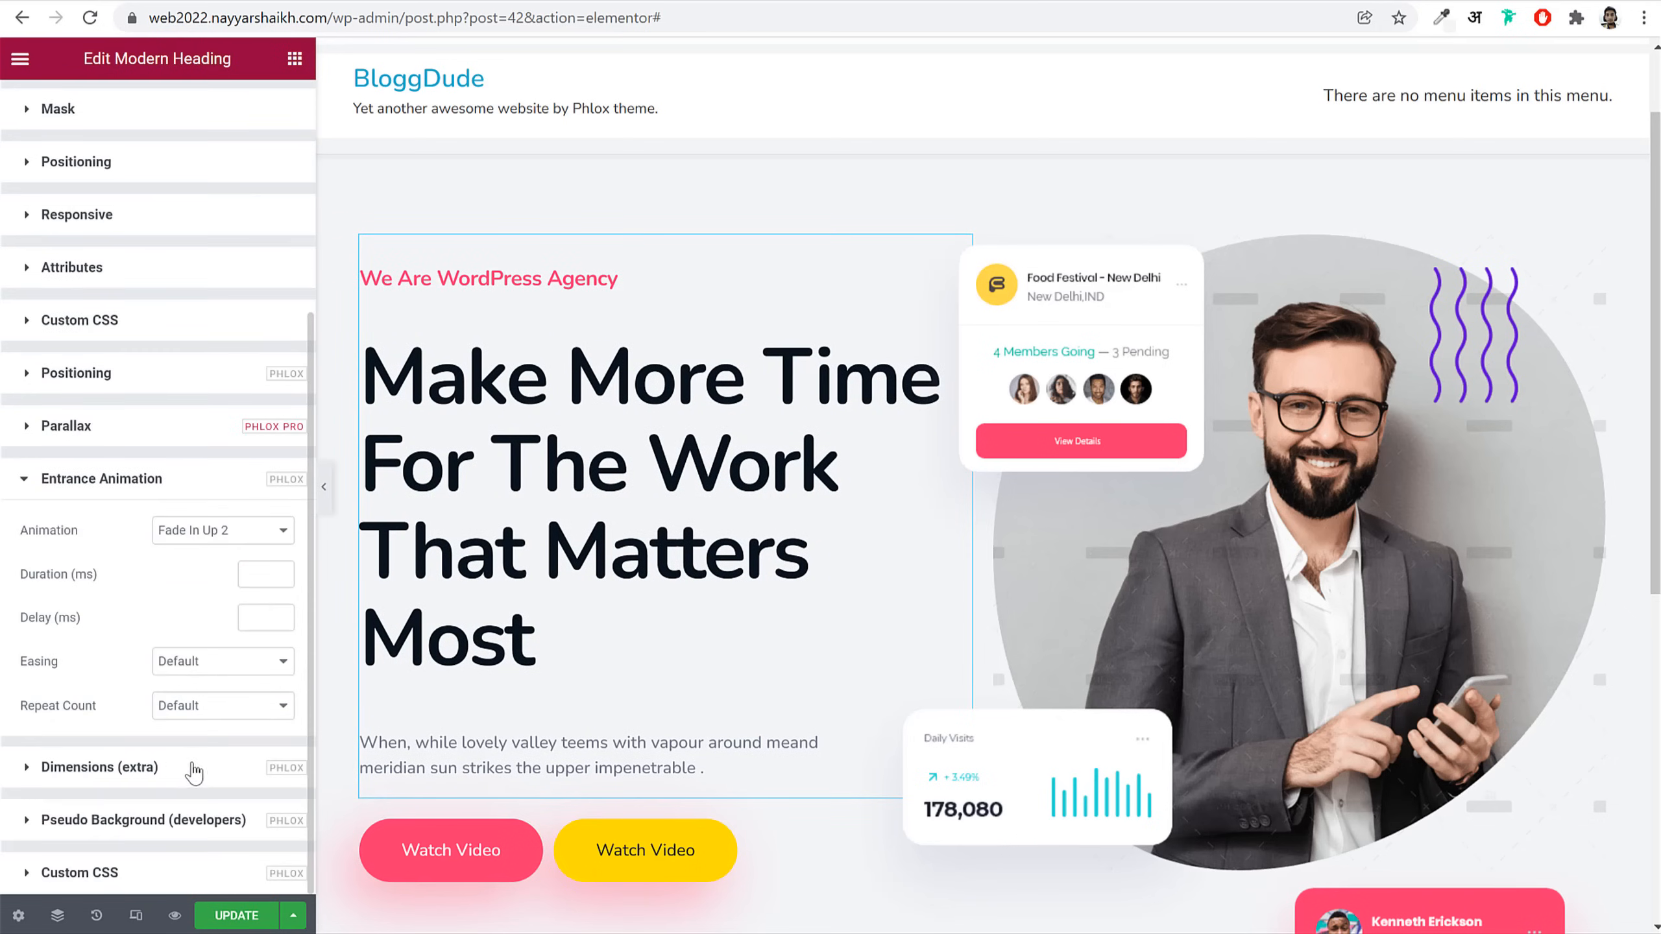
left_click(251, 579)
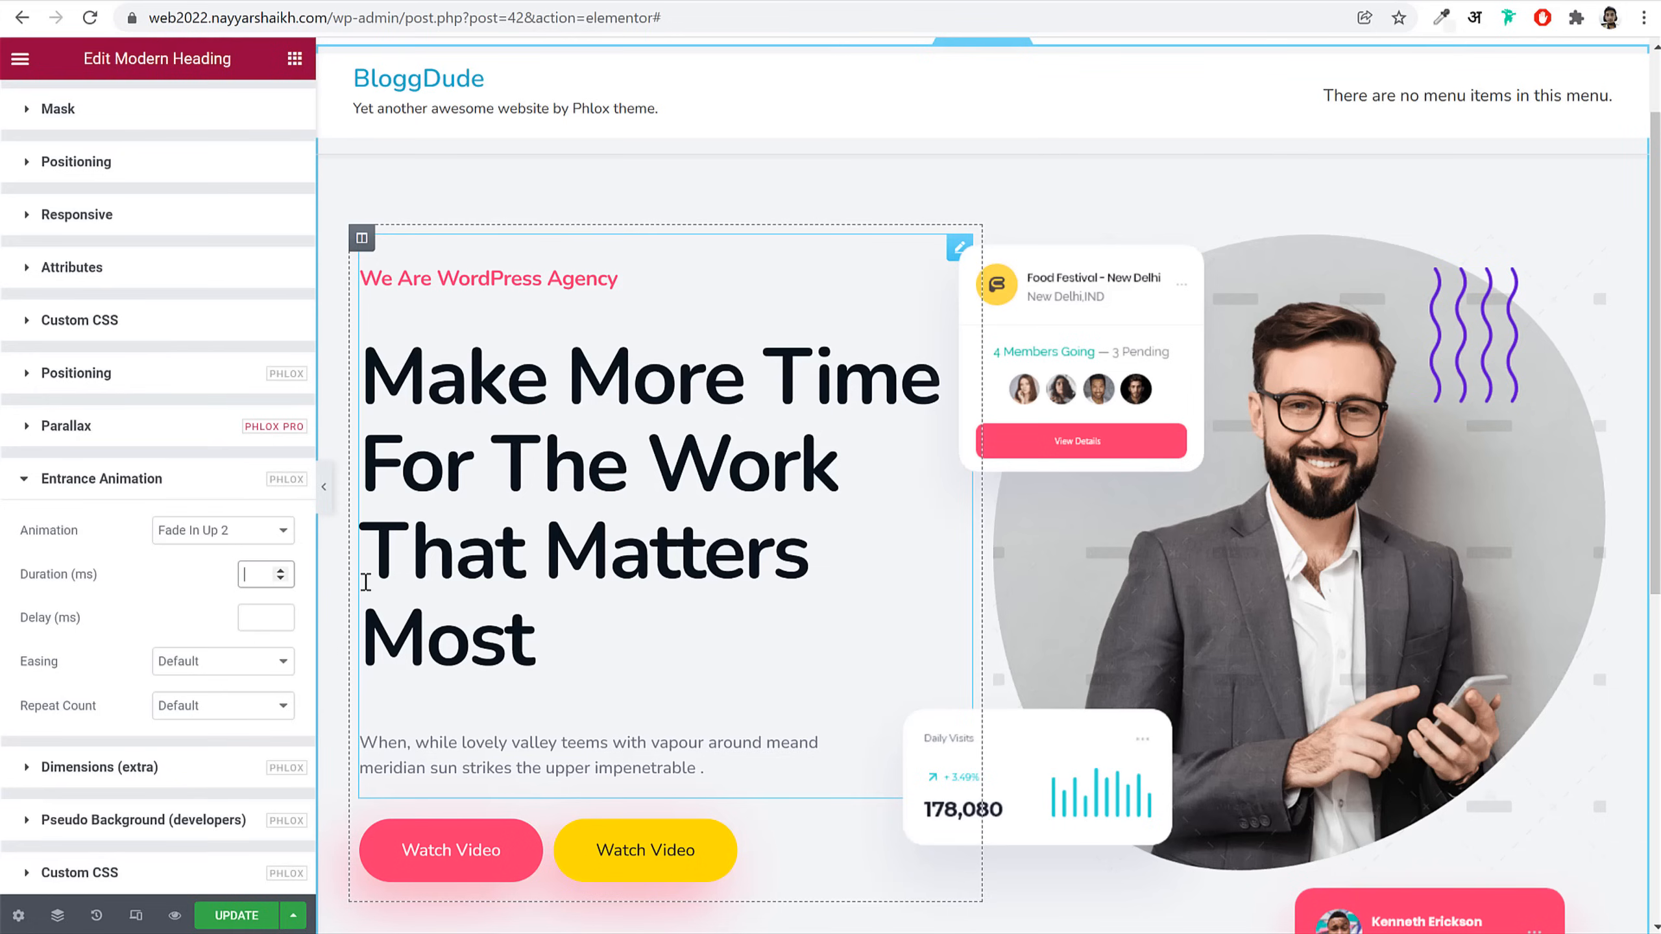
left_click_drag(74, 574, 90, 578)
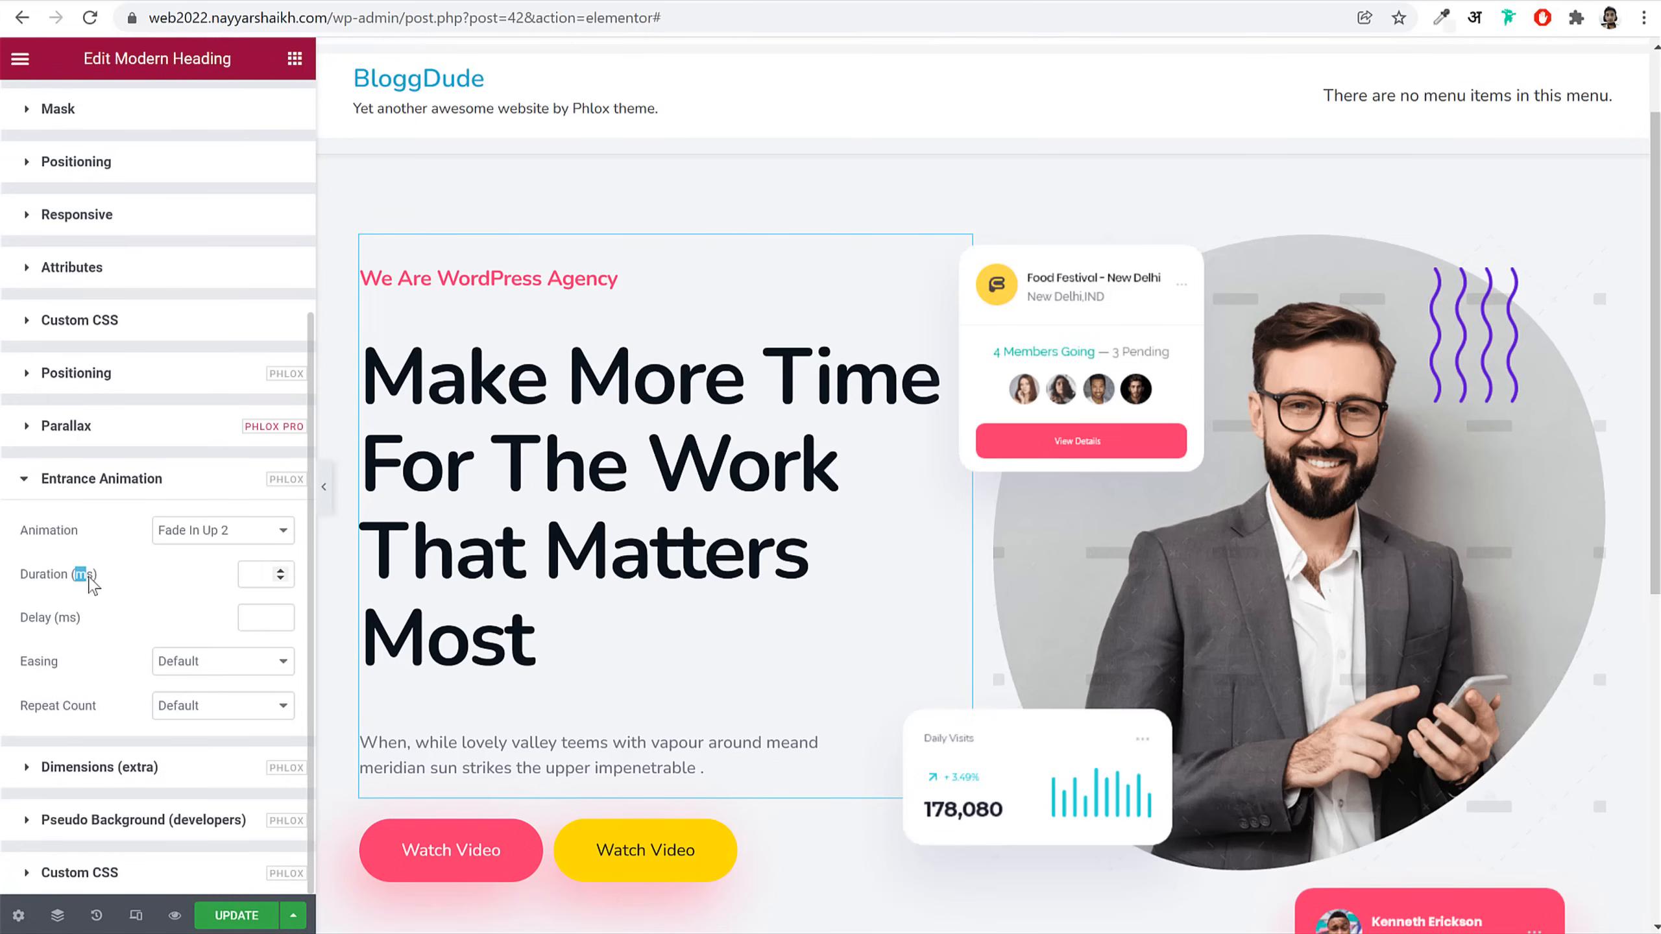
left_click(258, 575)
type("2000")
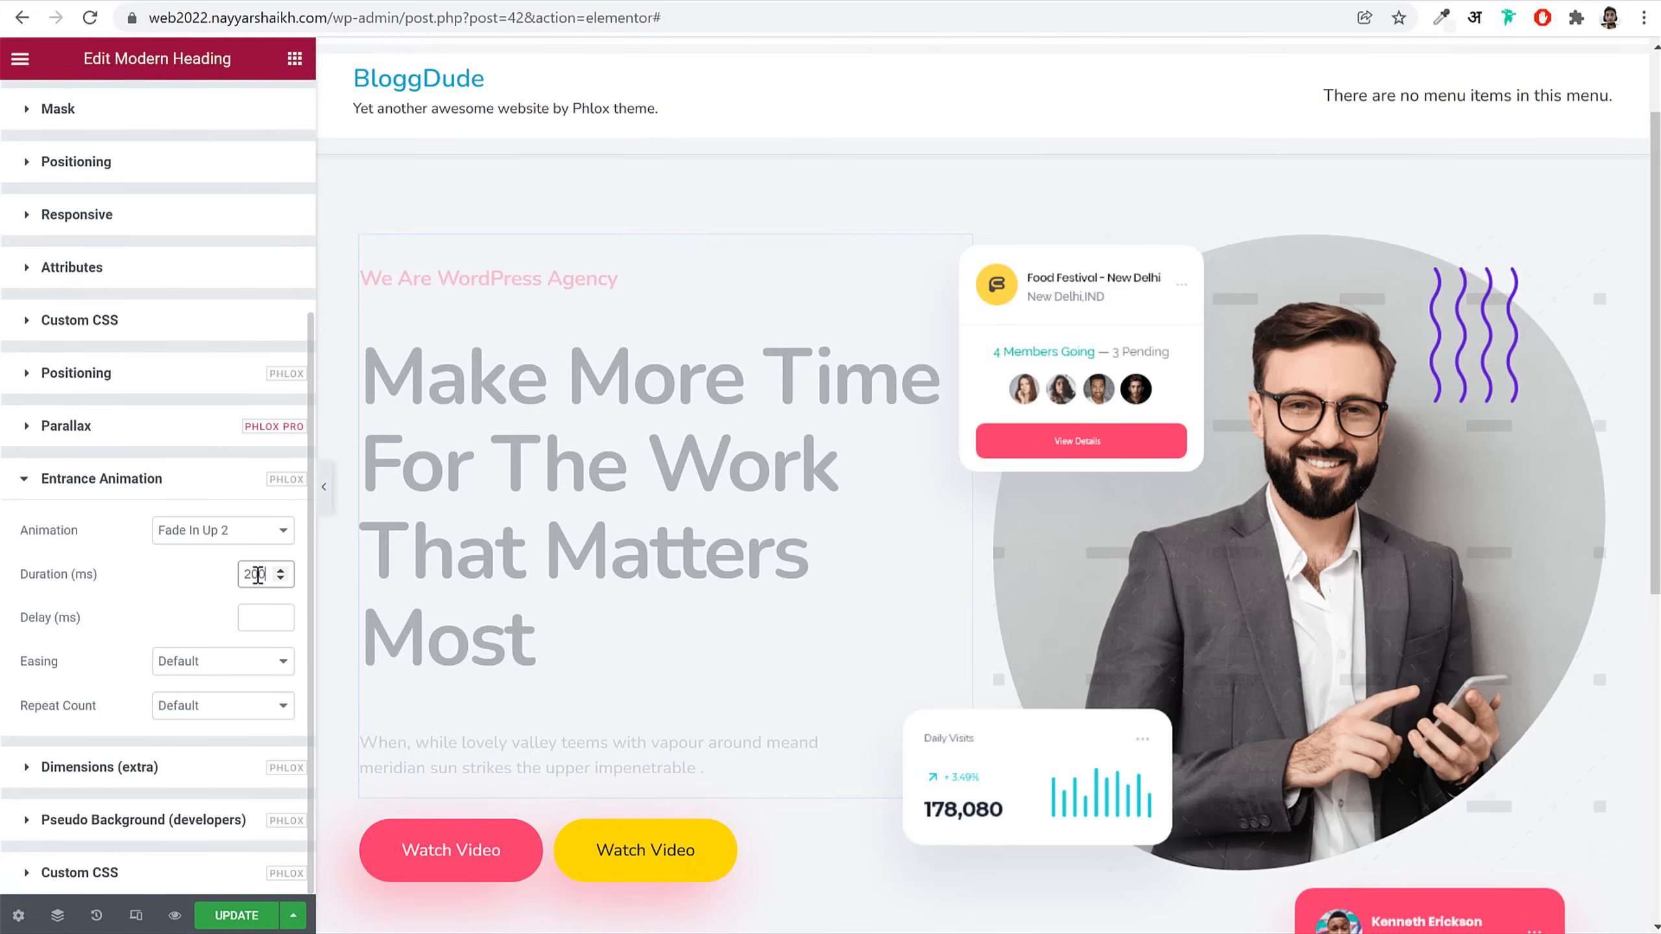
left_click(202, 605)
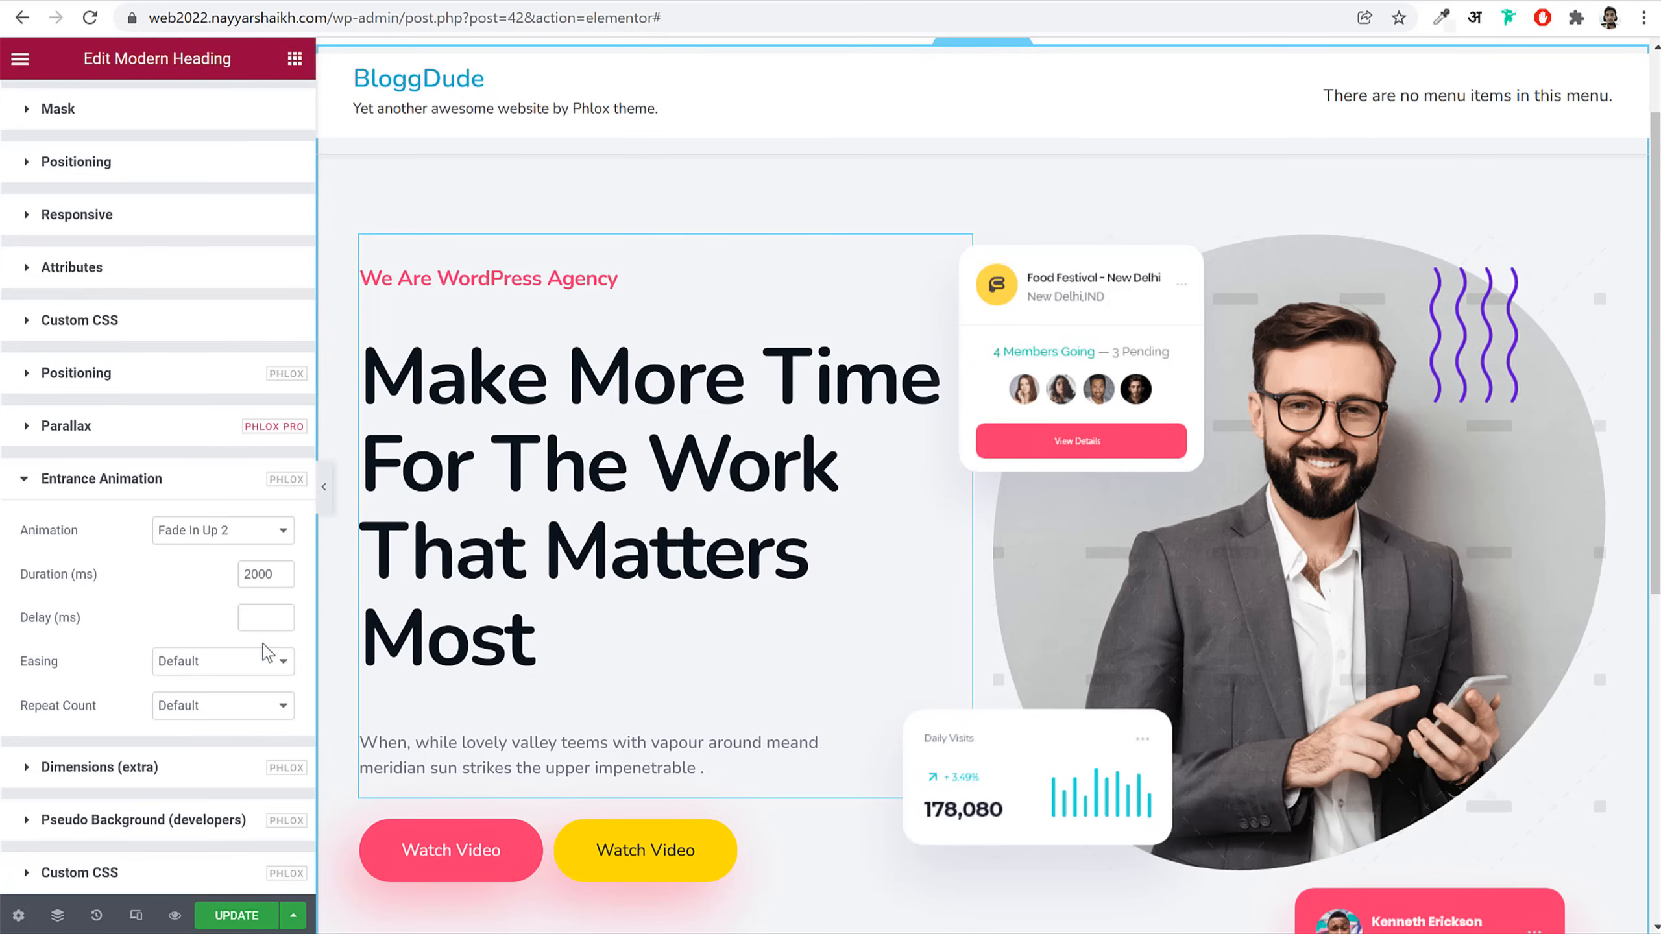
left_click(196, 662)
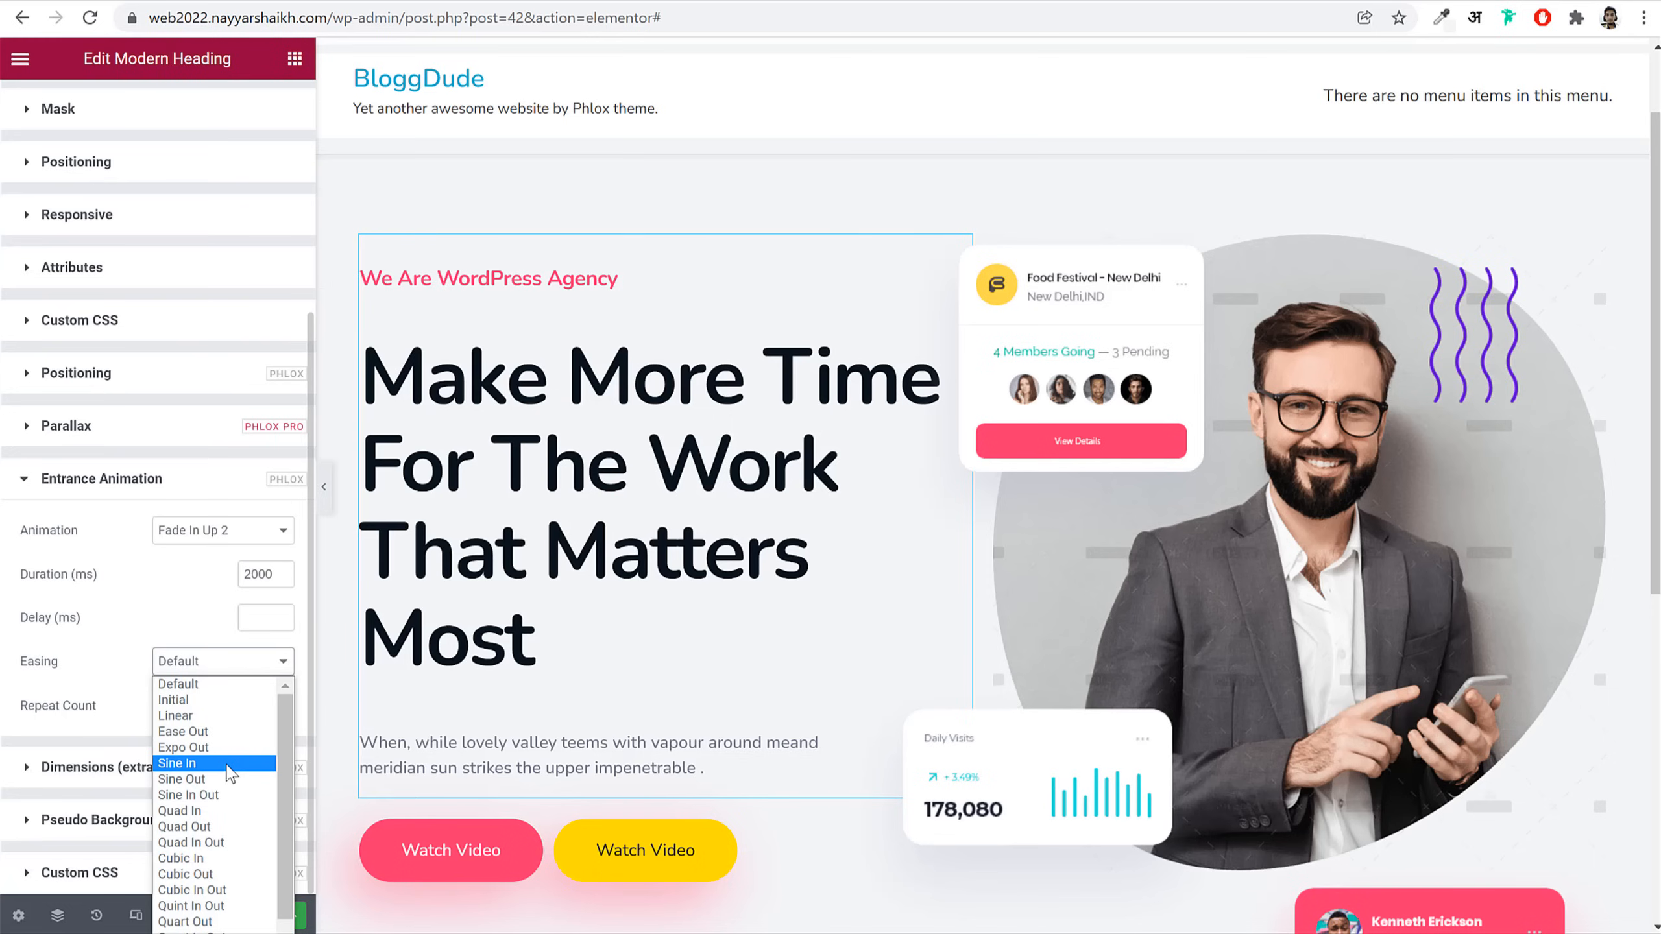
left_click(207, 891)
left_click(244, 914)
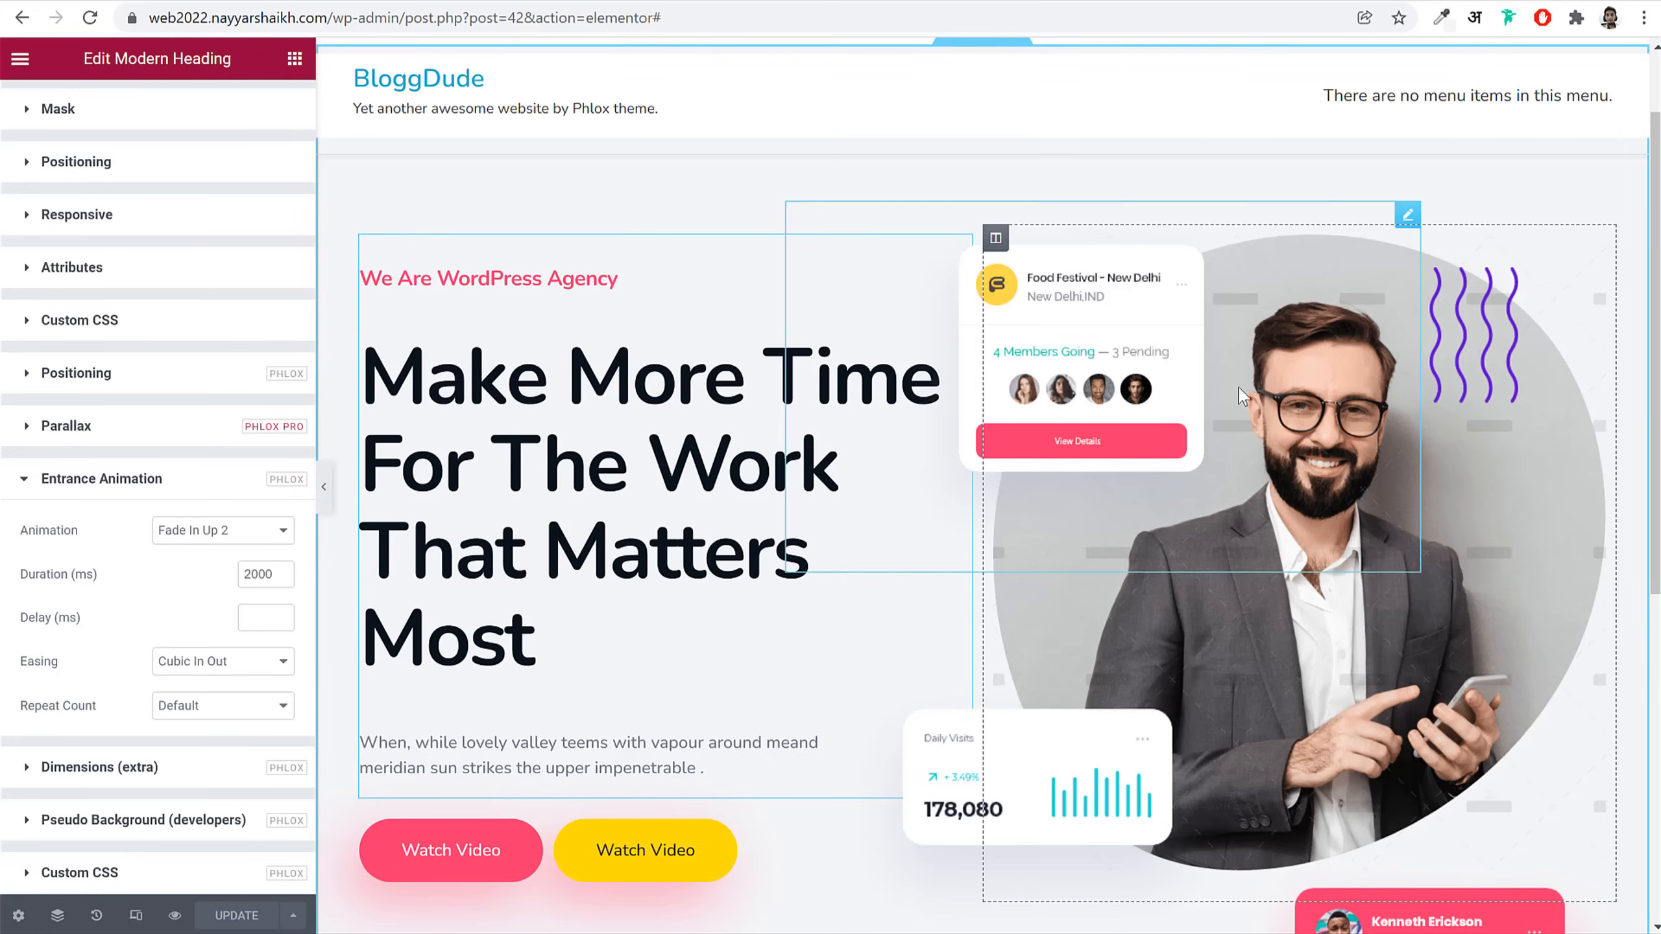
Step: Give the portrait image a Scale Down entrance animation
left_click(1530, 564)
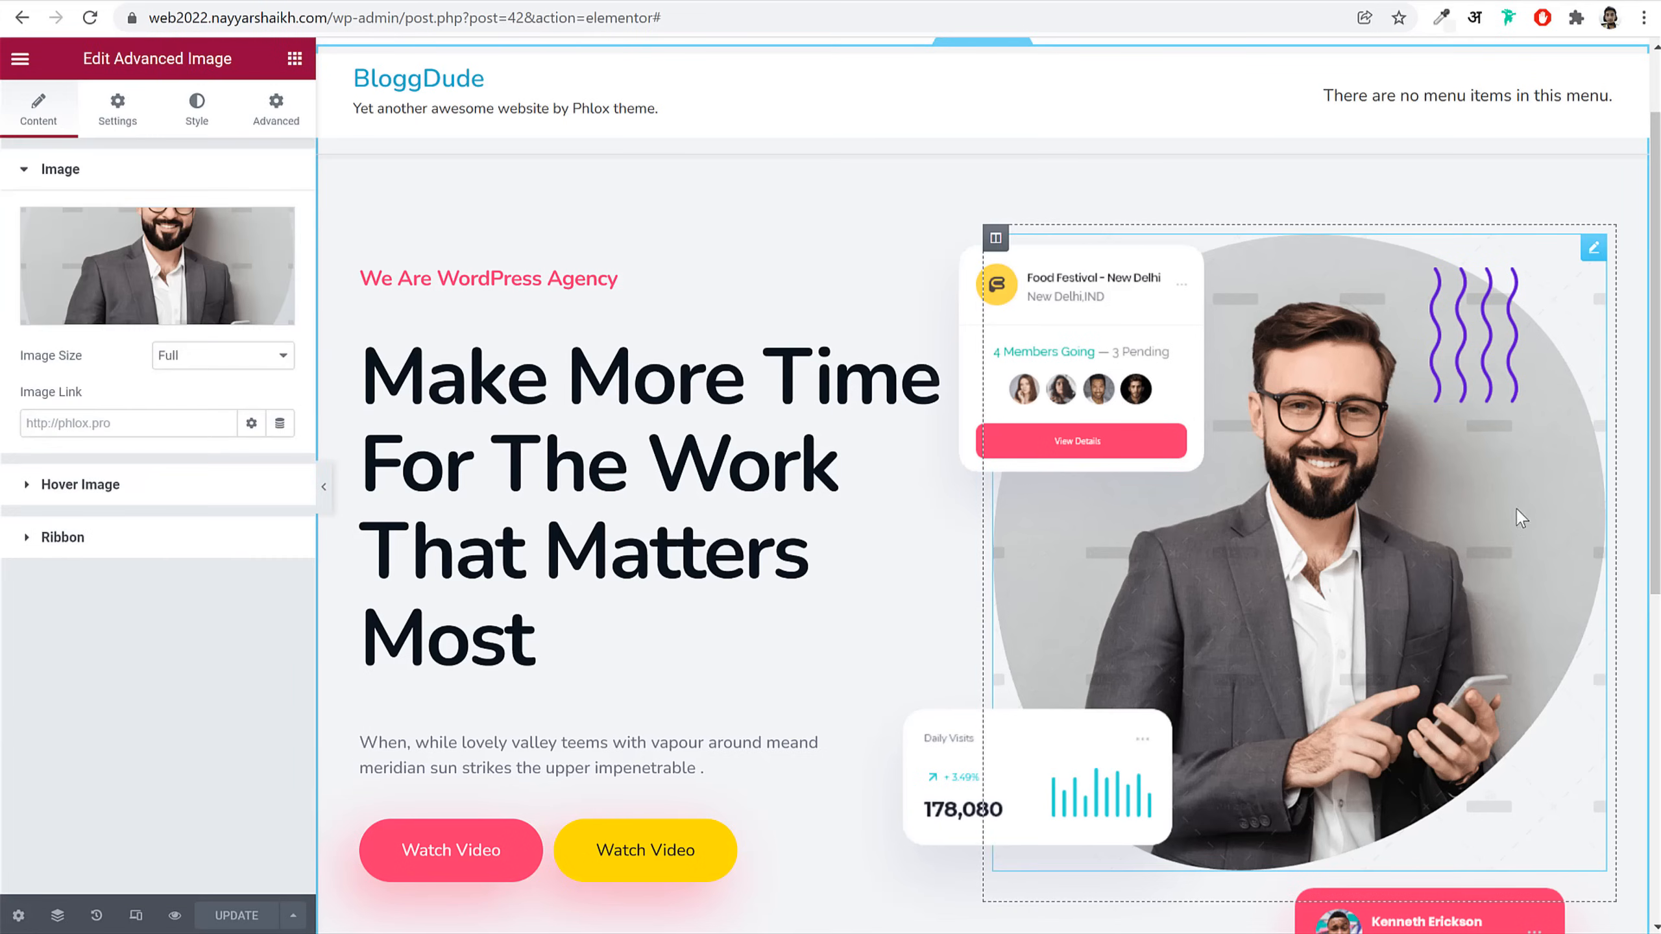
left_click(277, 112)
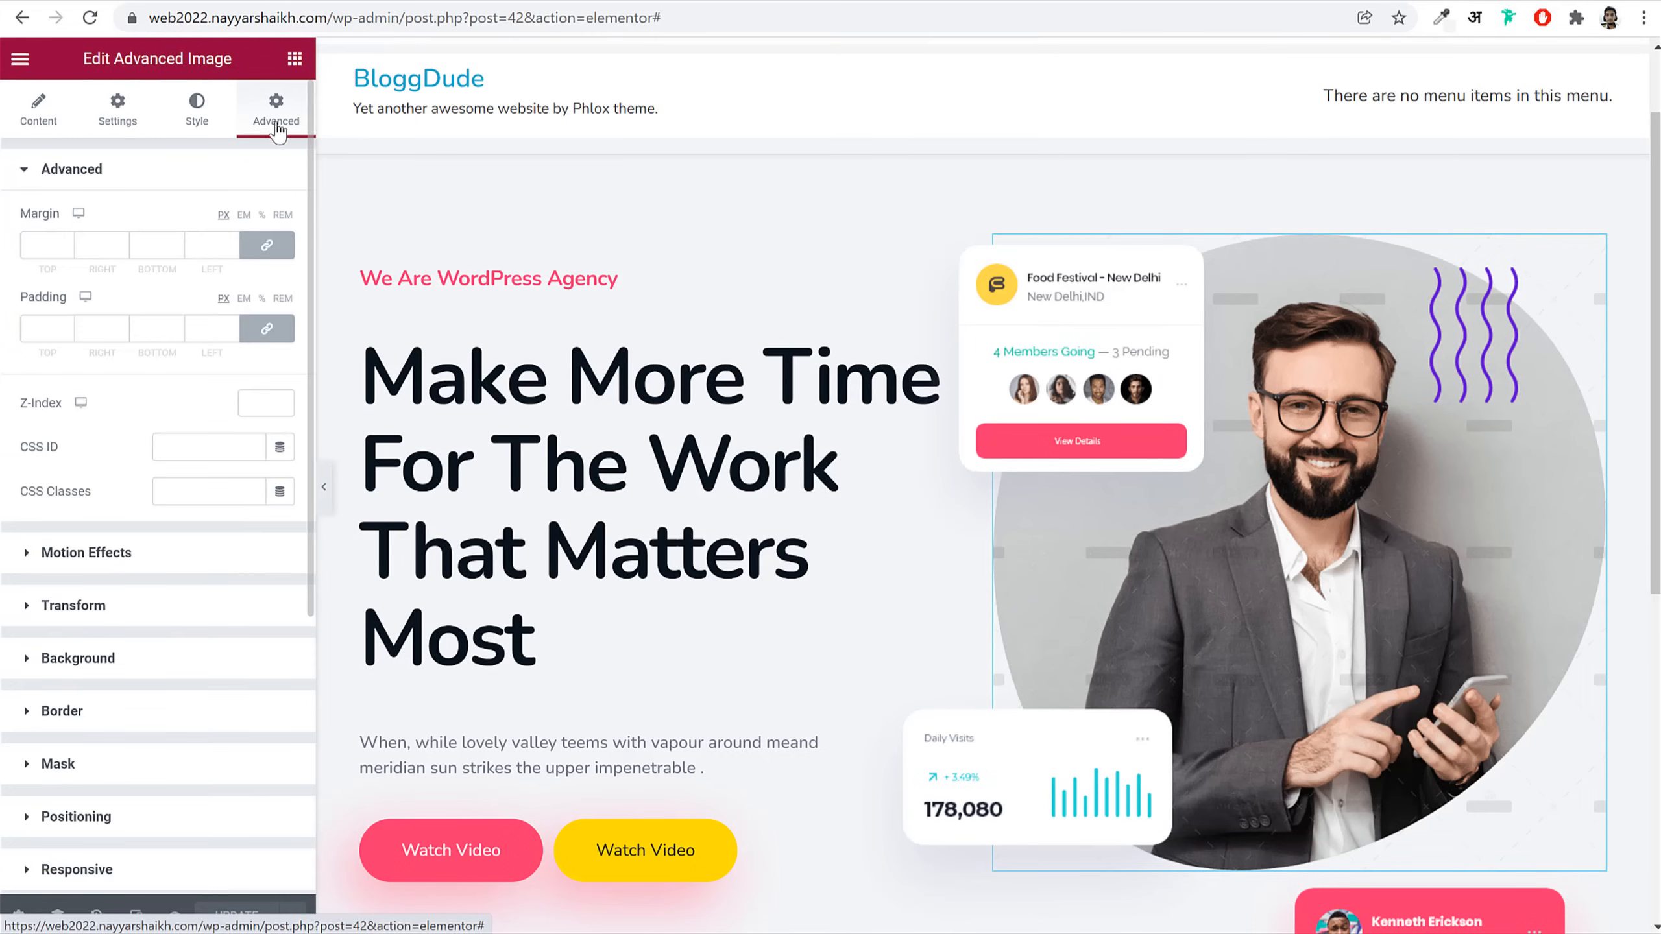
scroll(141, 604, "down", 5)
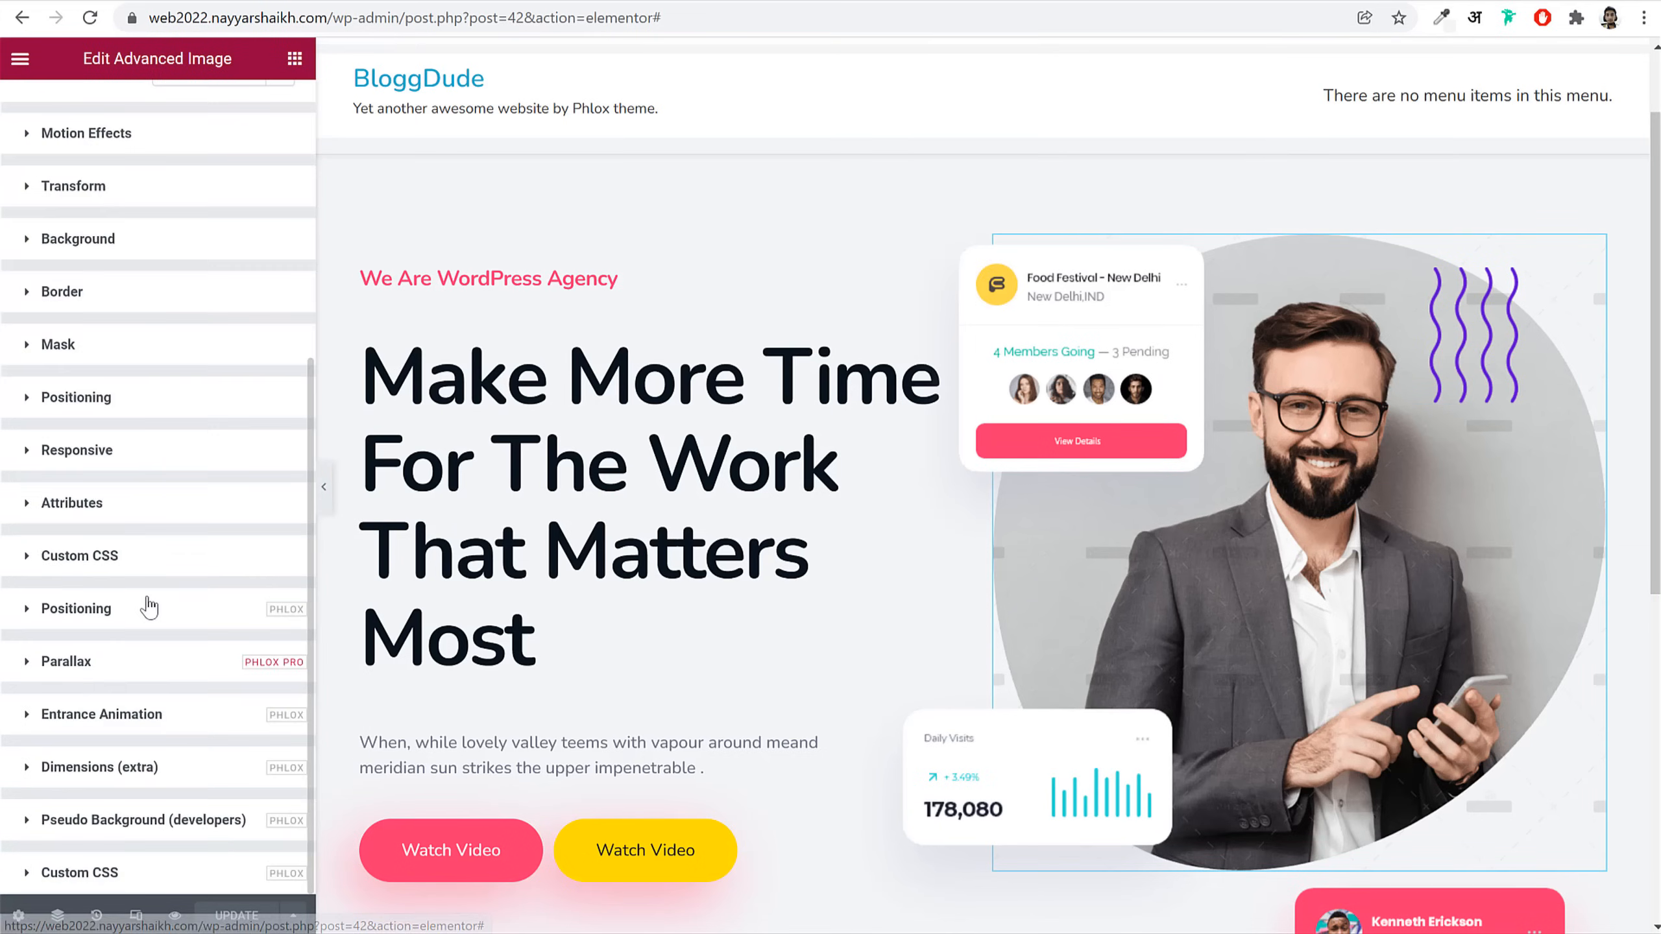
left_click(145, 715)
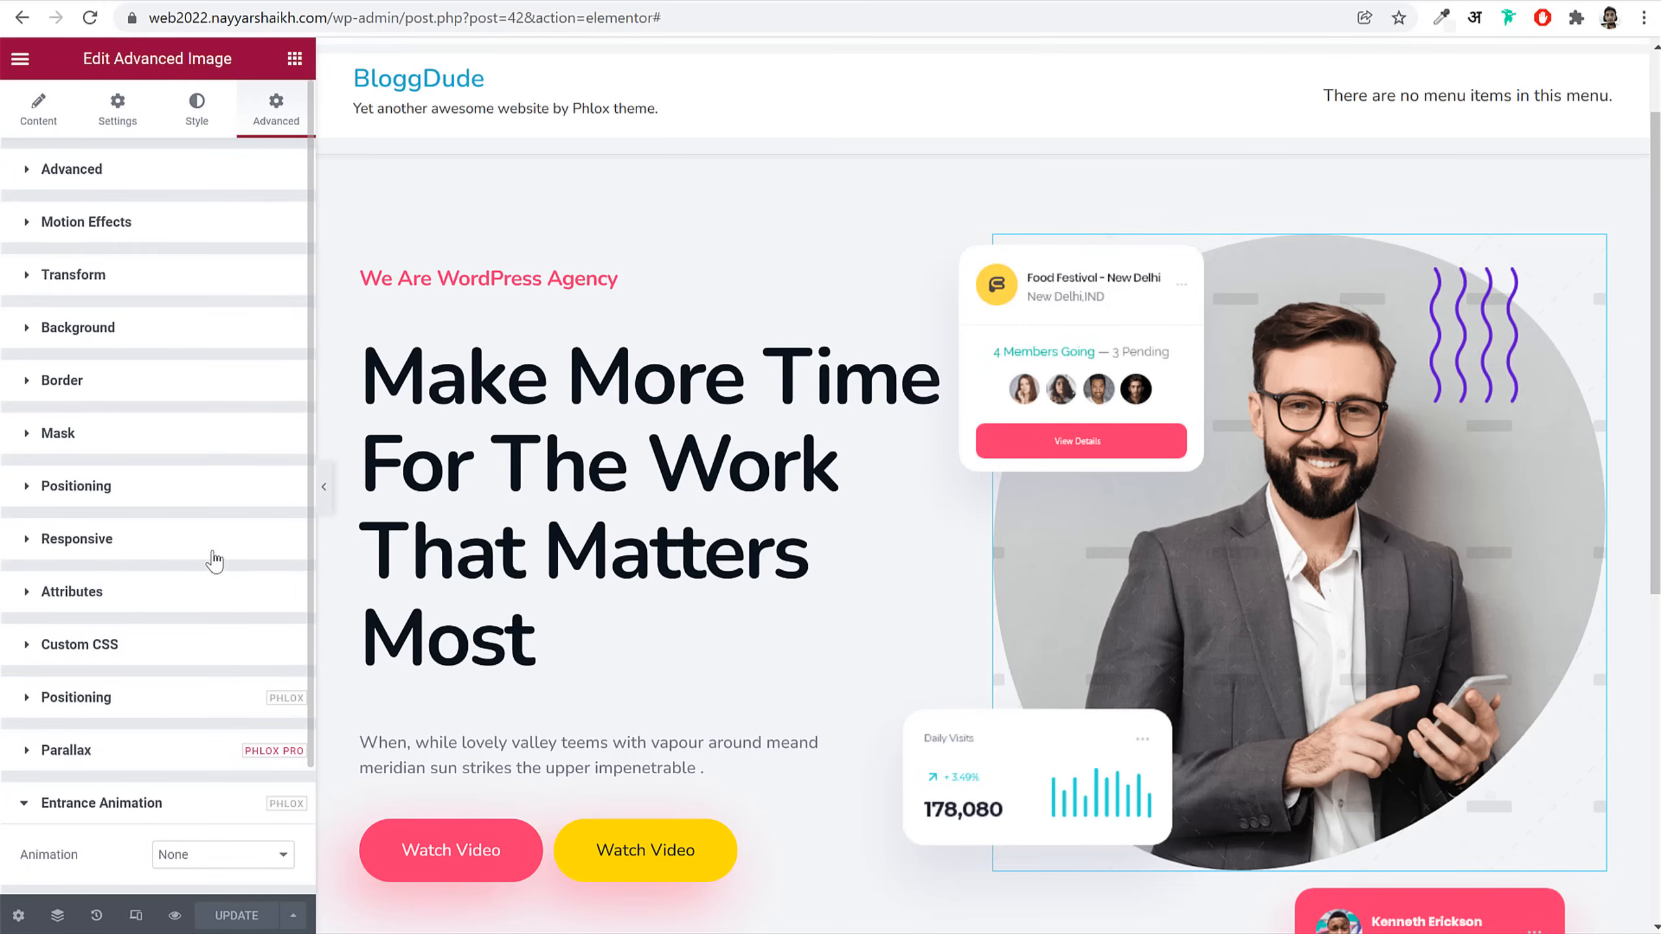
scroll(196, 733, "down", 2)
left_click(206, 706)
scroll(220, 823, "down", 8)
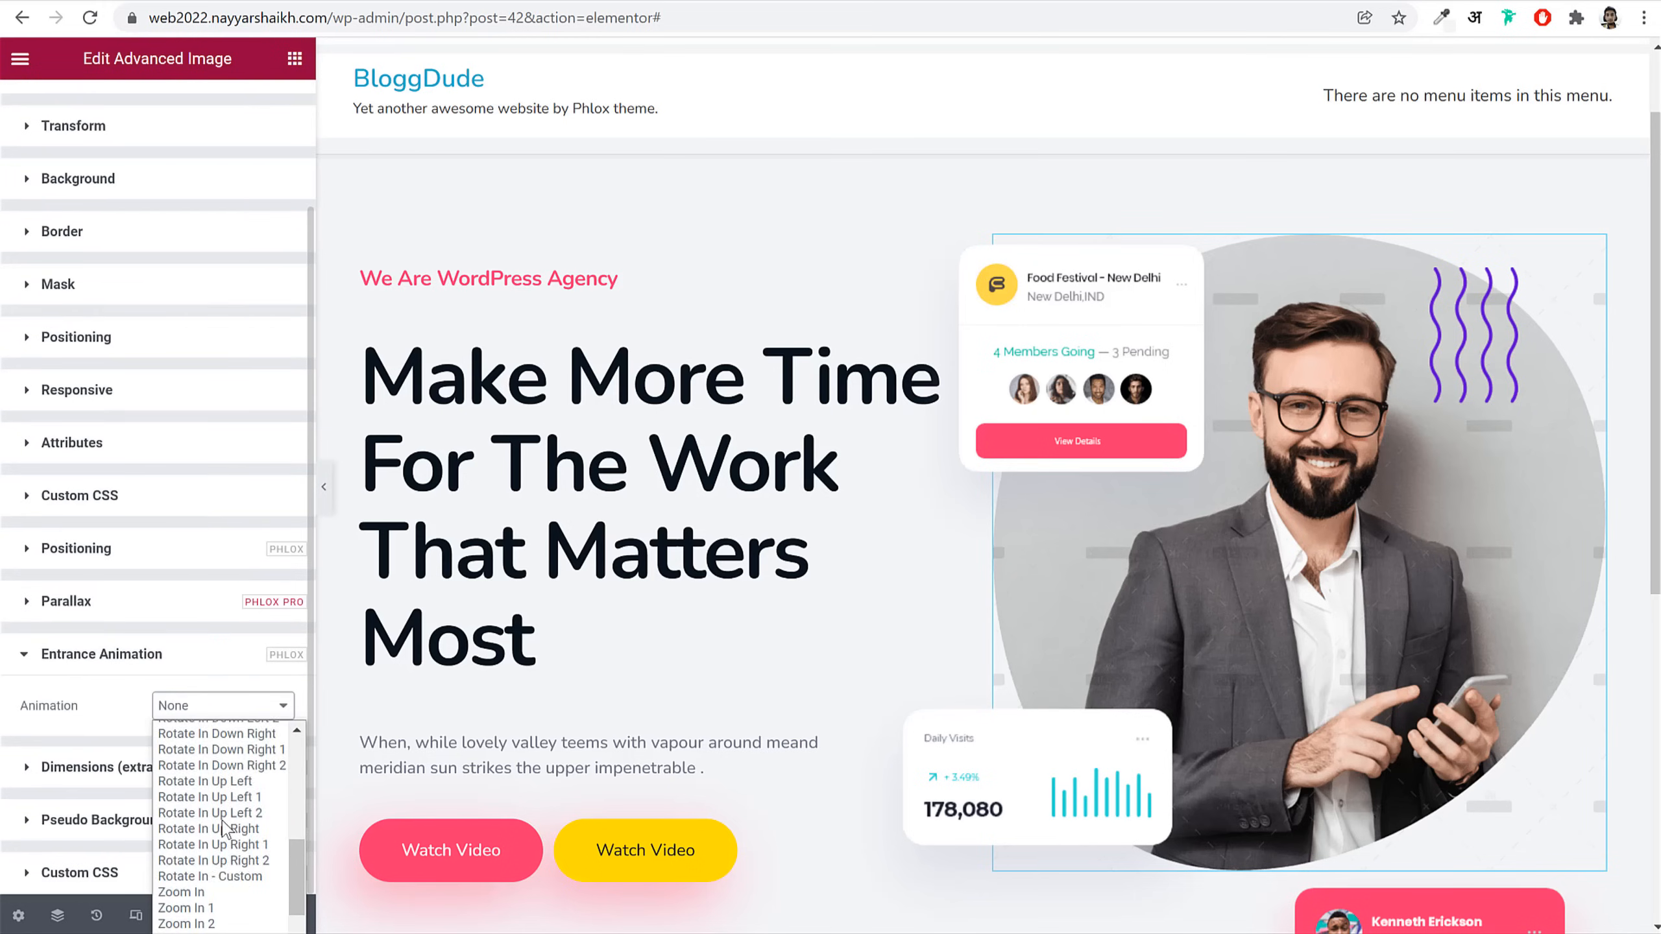
left_click(248, 792)
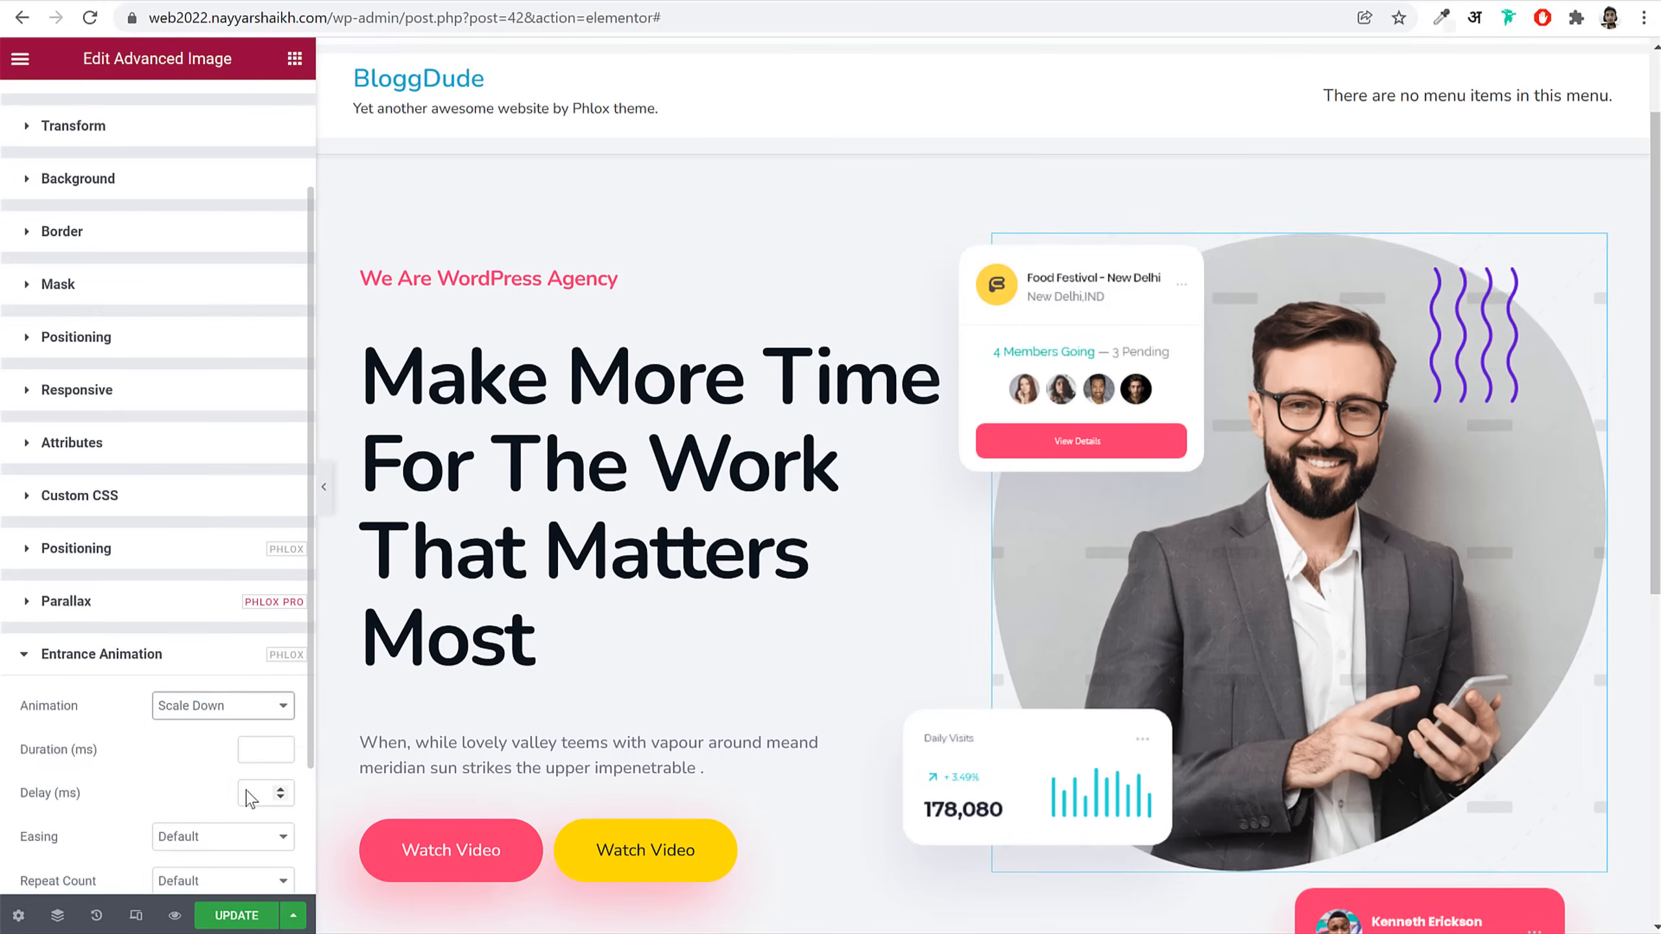
Step: Set the portrait's animation to 1800 ms duration, 300 ms delay and Cubic In Out easing
scroll(203, 782, "down", 3)
left_click(267, 584)
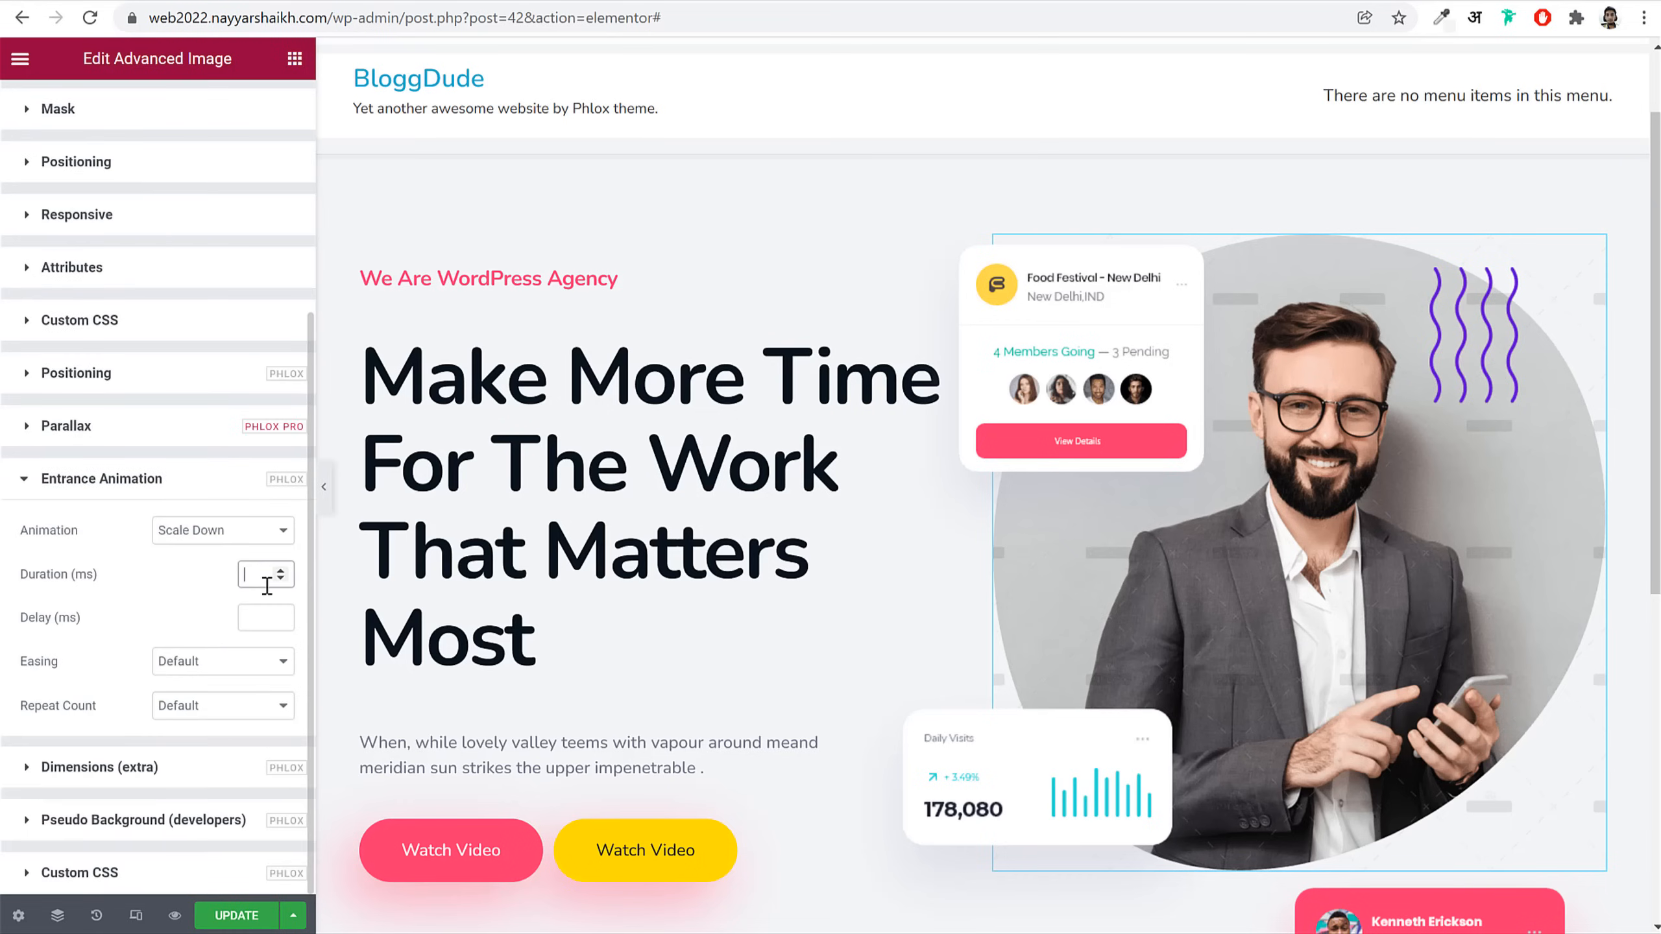
type("1800")
left_click(265, 618)
left_click(221, 669)
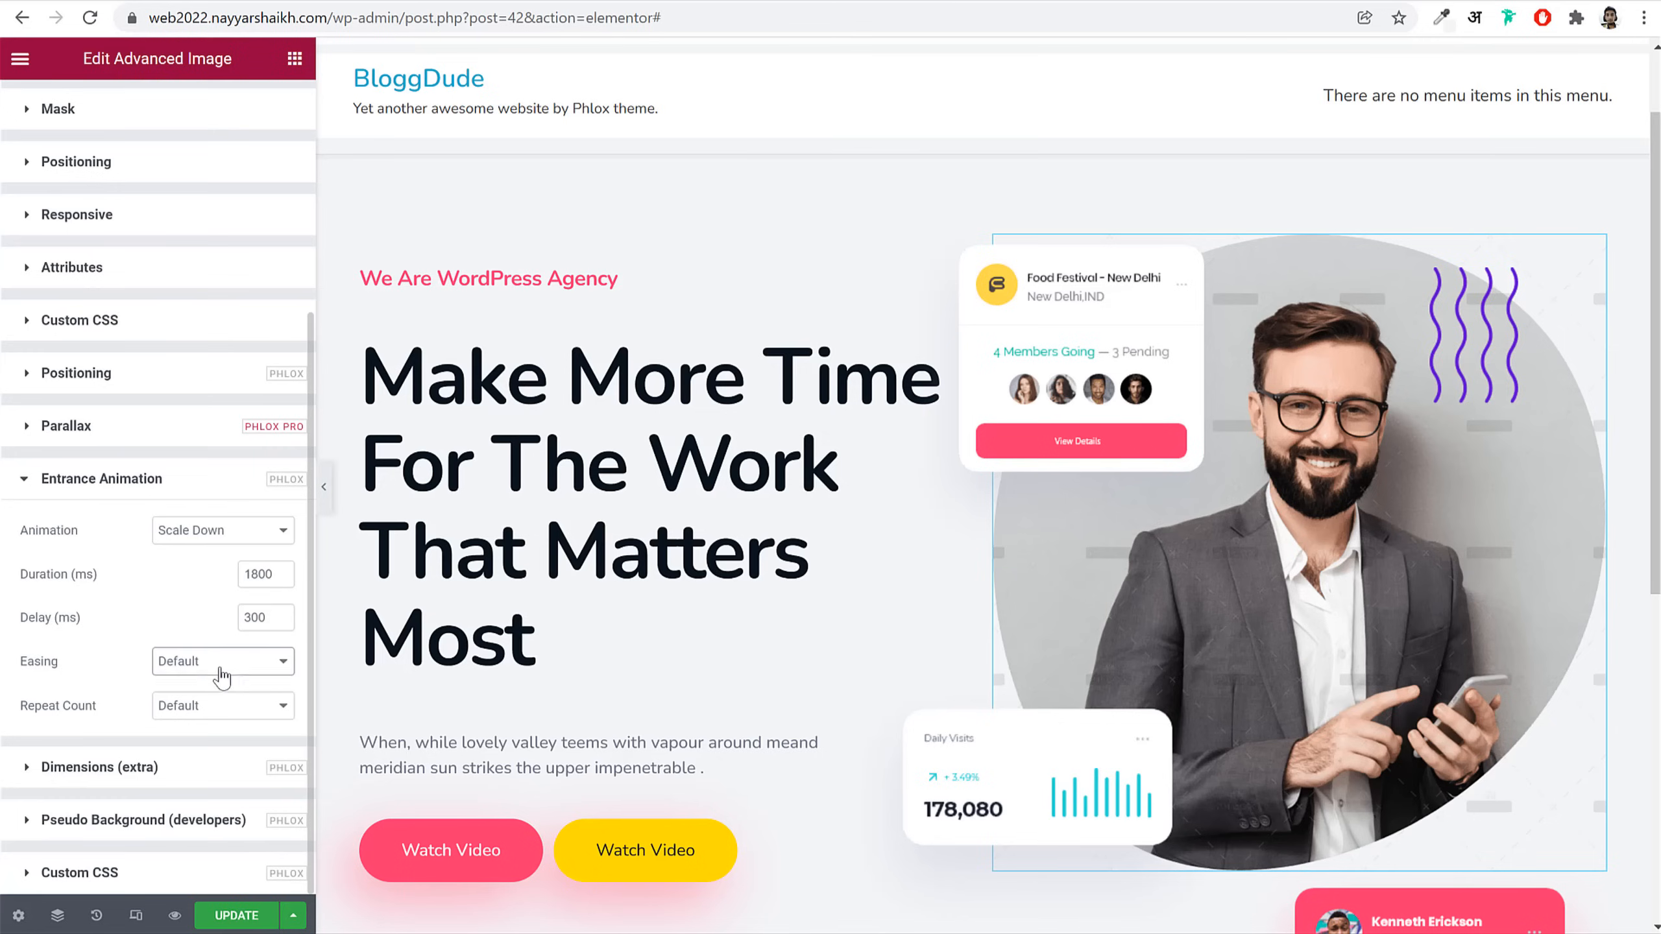
scroll(232, 862, "down", 2)
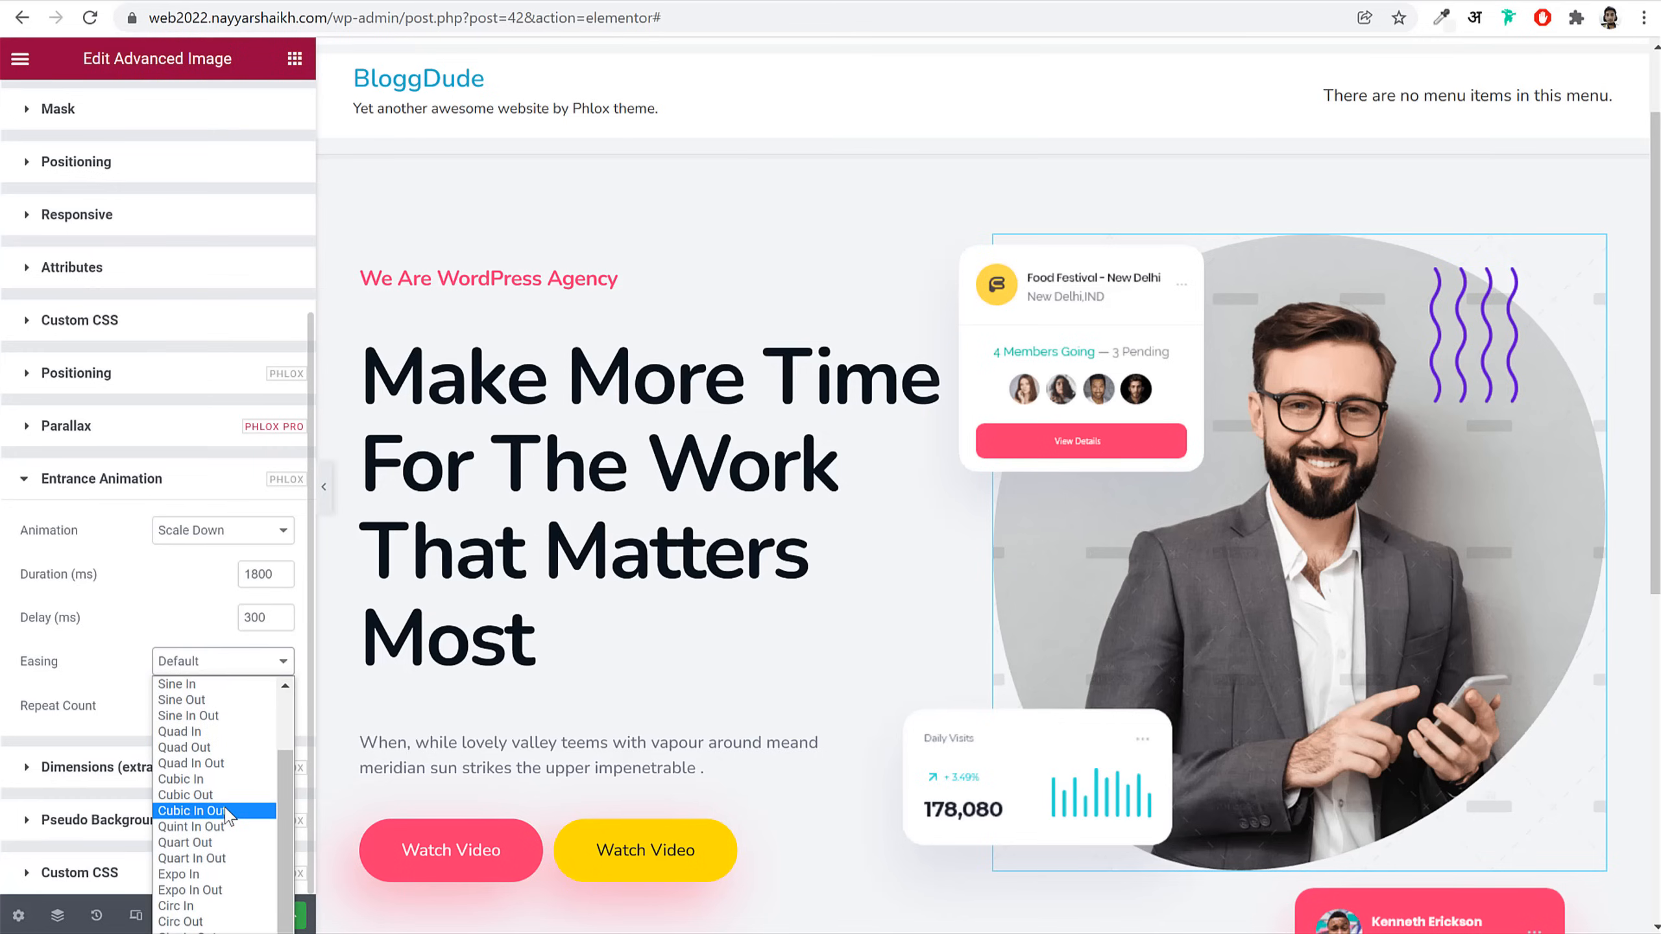
left_click(226, 811)
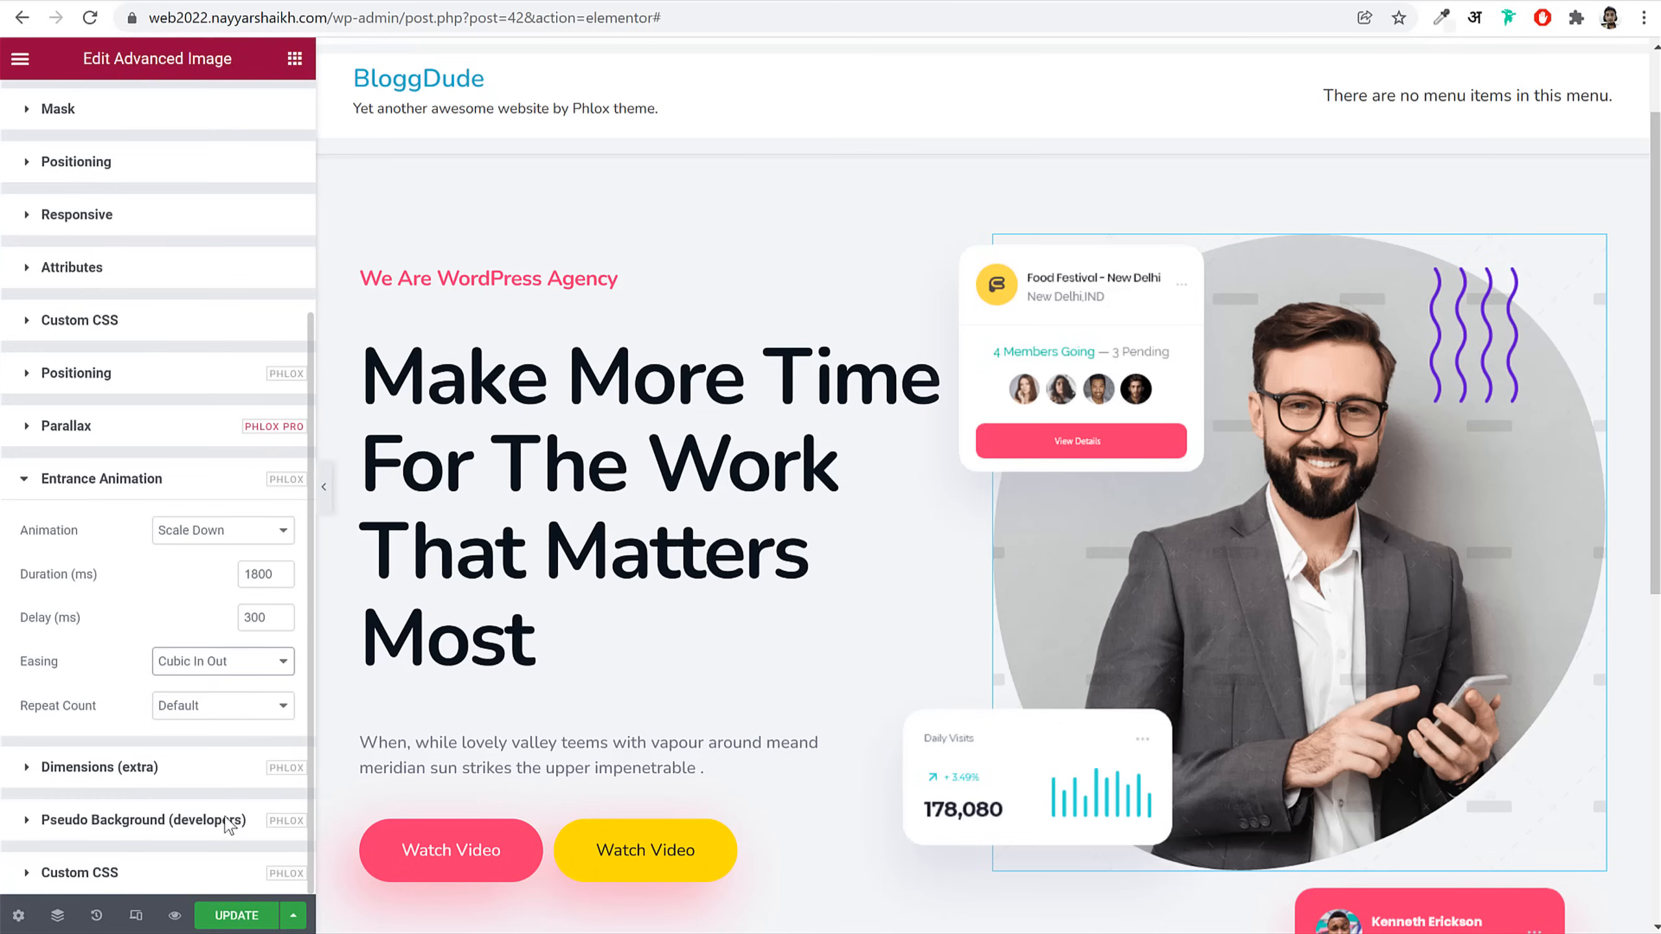
left_click(1096, 307)
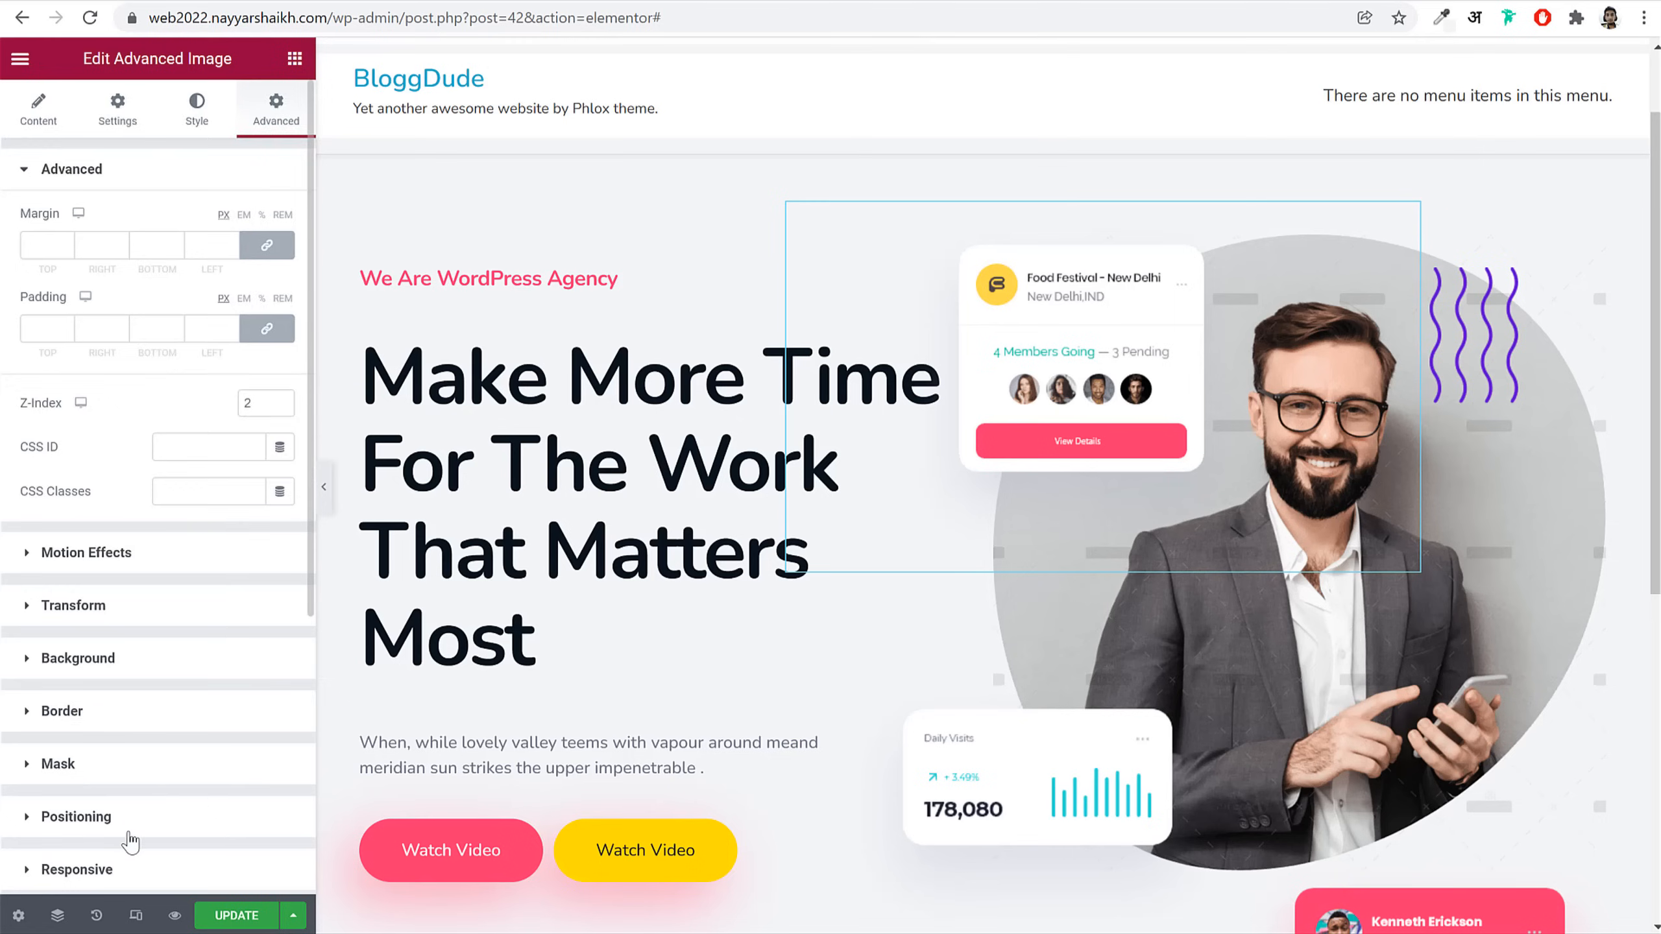
Step: Give the Food Festival card a Fade In Down 1 entrance animation
scroll(130, 843, "down", 5)
left_click(169, 715)
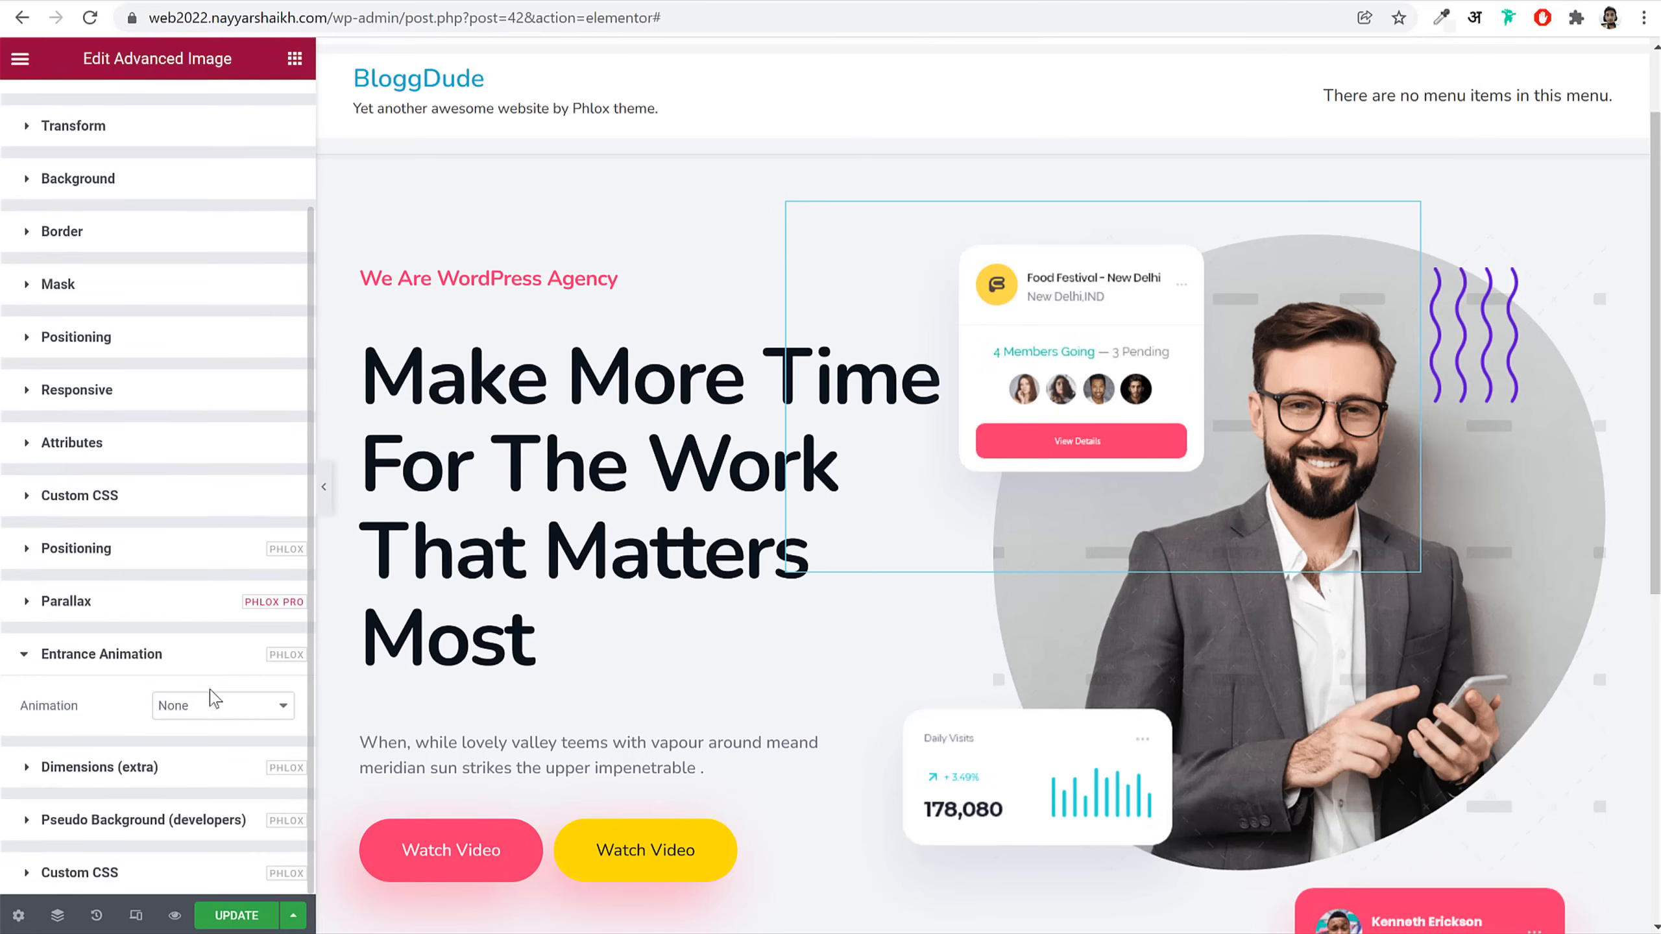
left_click(213, 705)
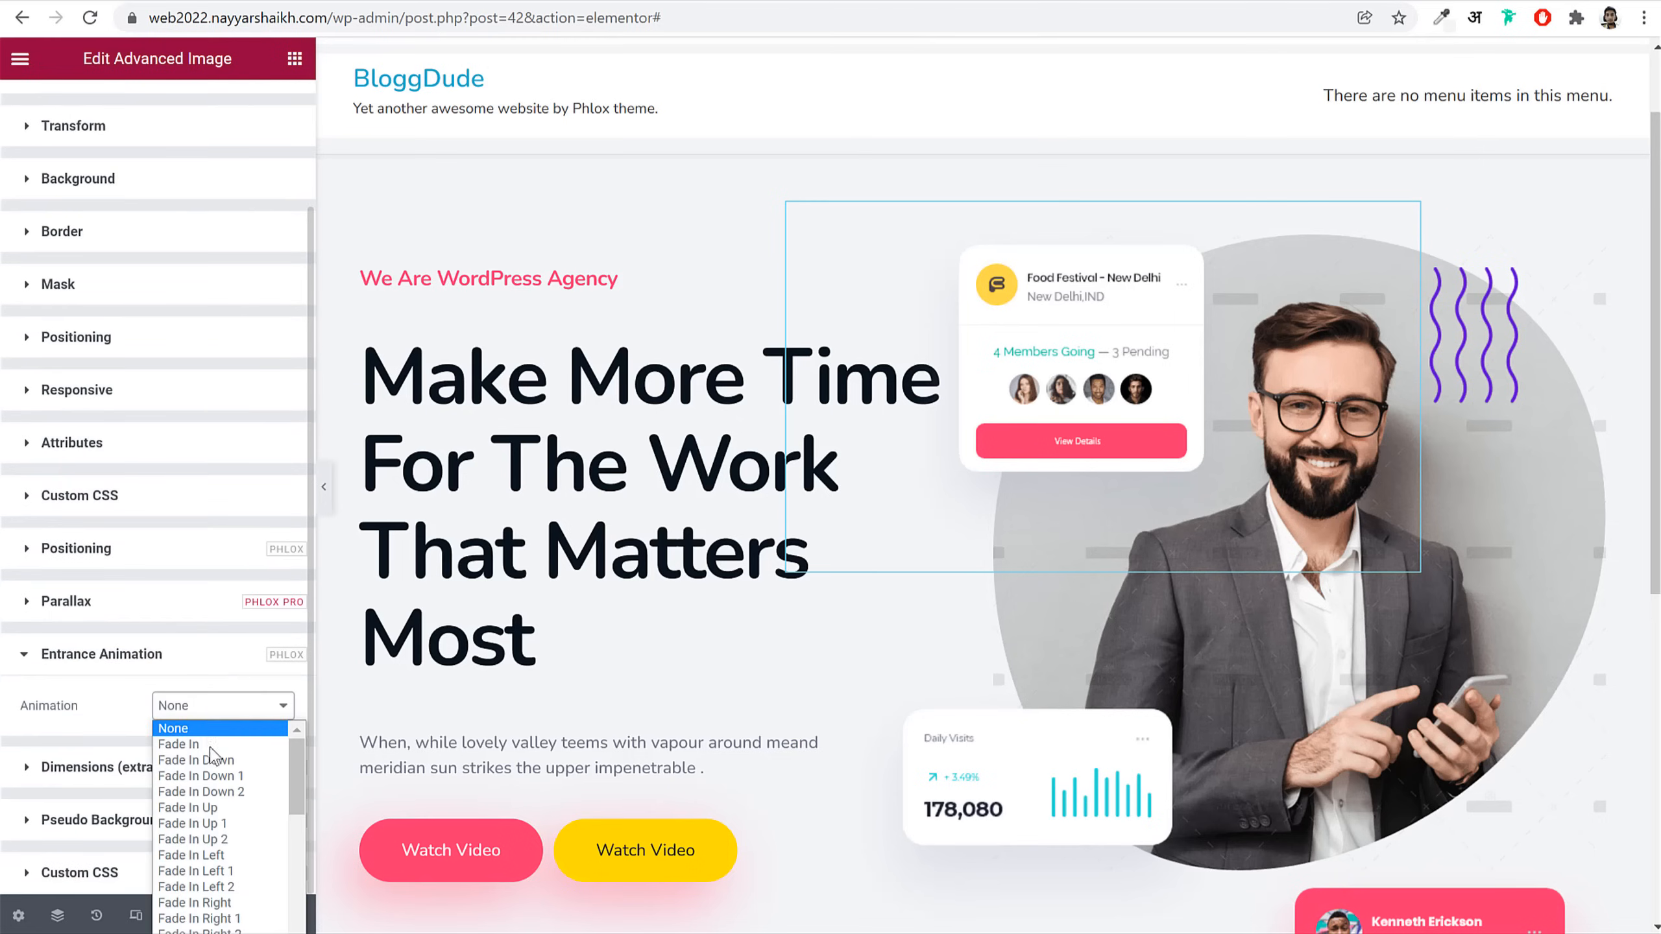
left_click(244, 778)
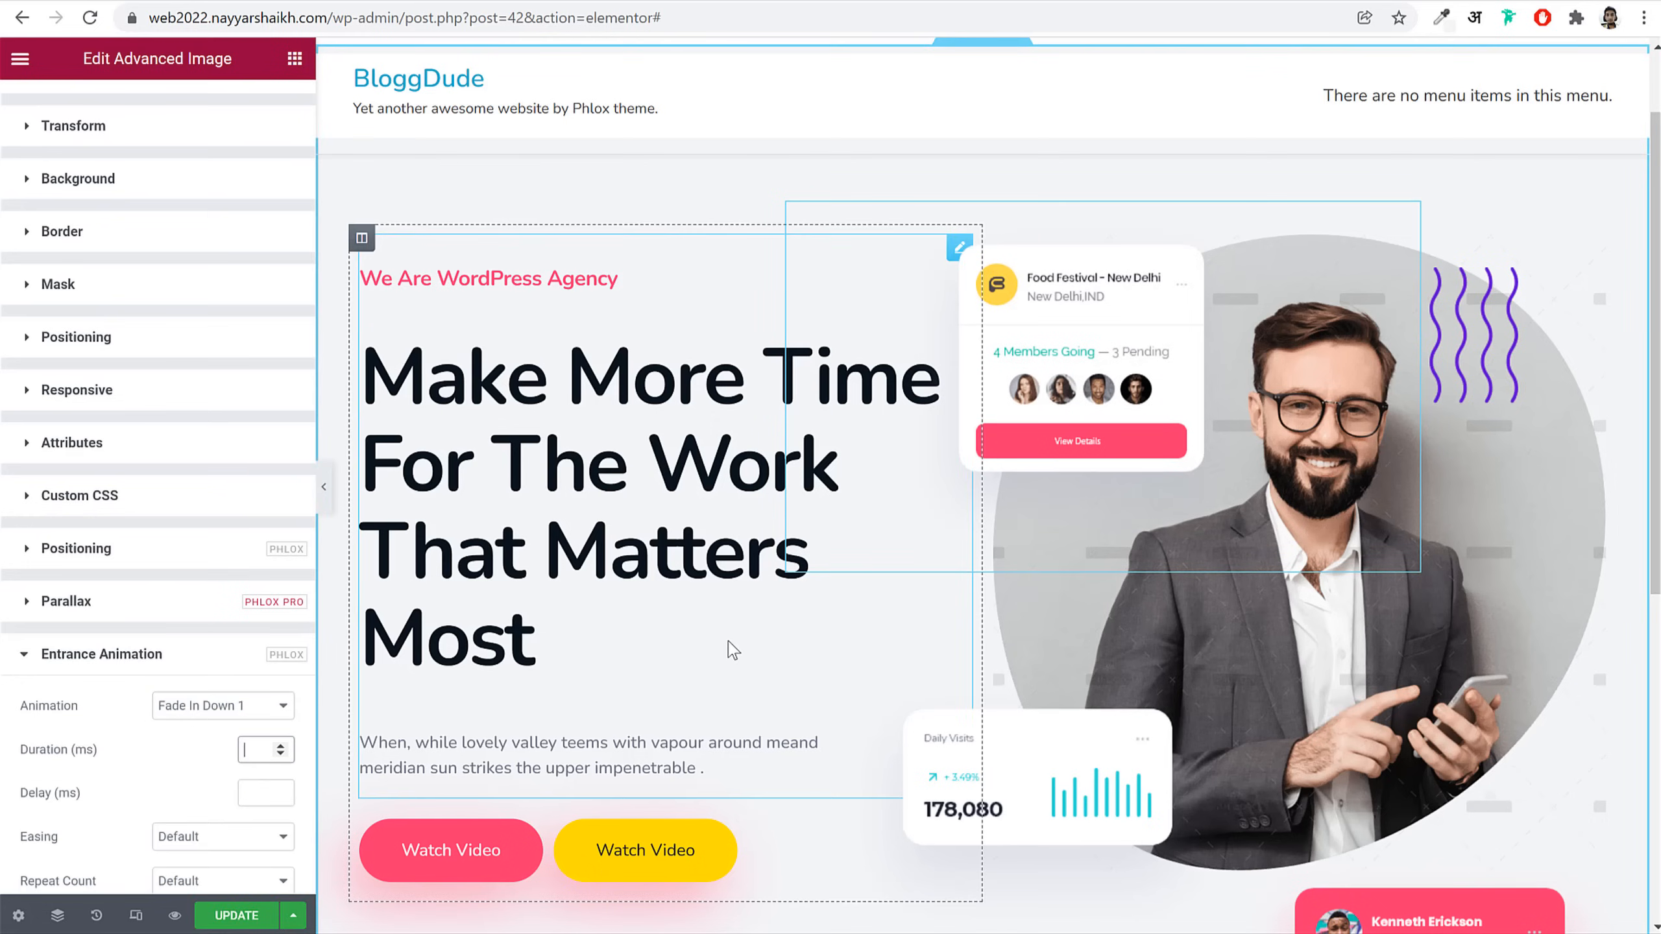
Step: Set the card's animation to 2200 ms duration, 400 ms delay and Cubic In Out easing
type("2200")
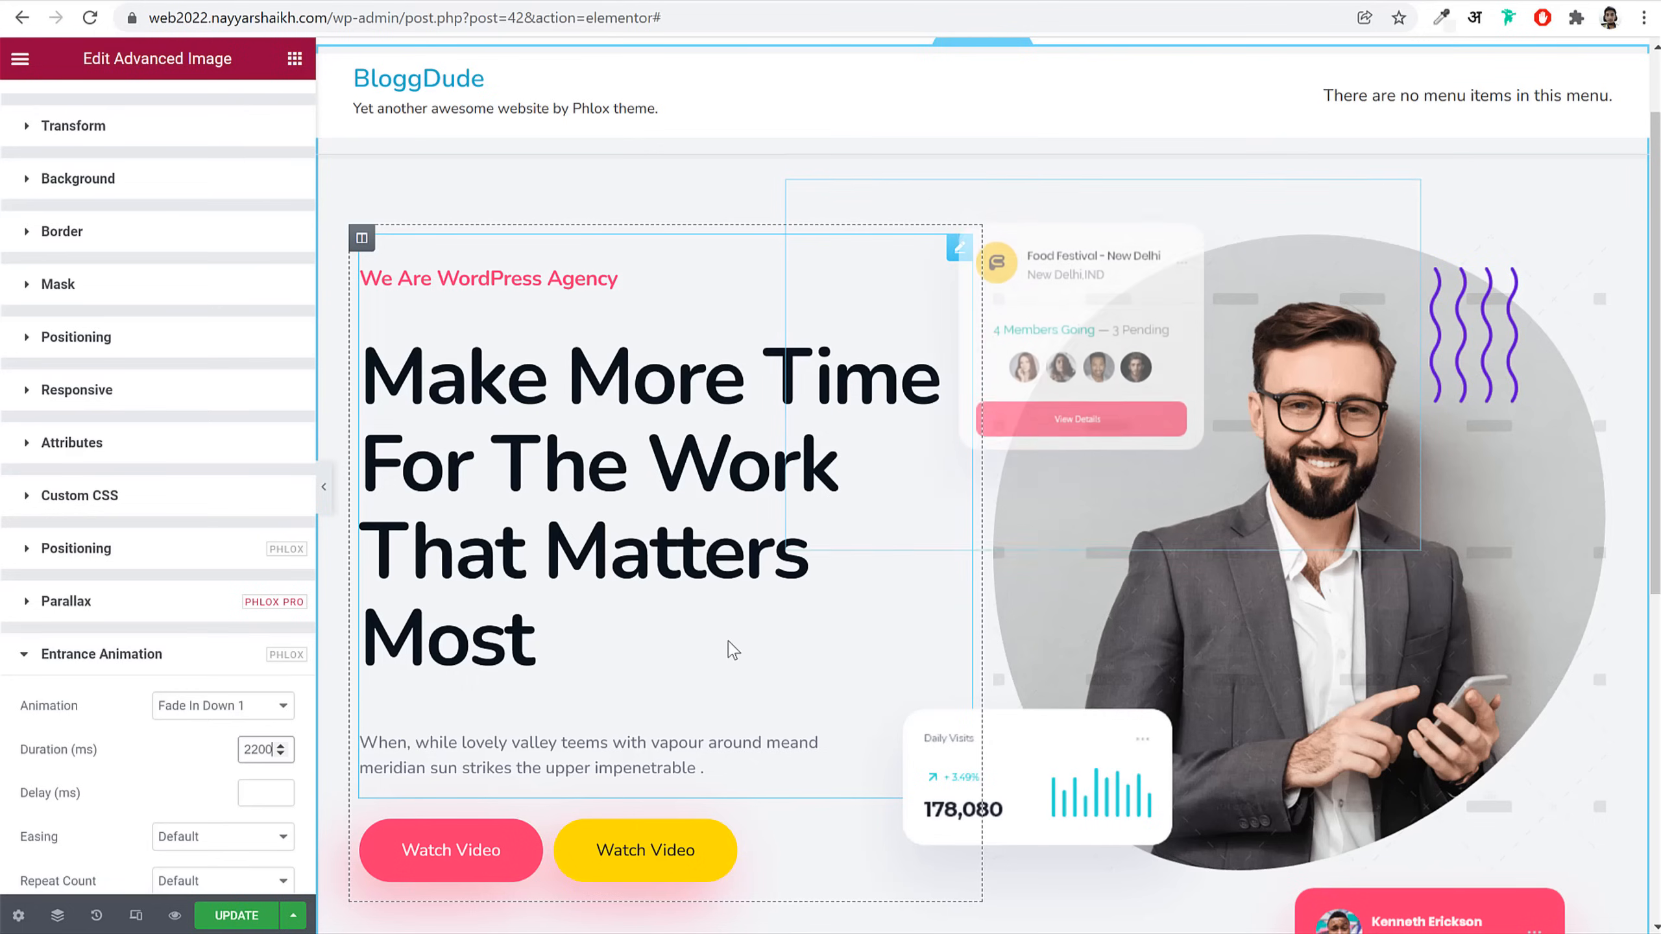
left_click(255, 792)
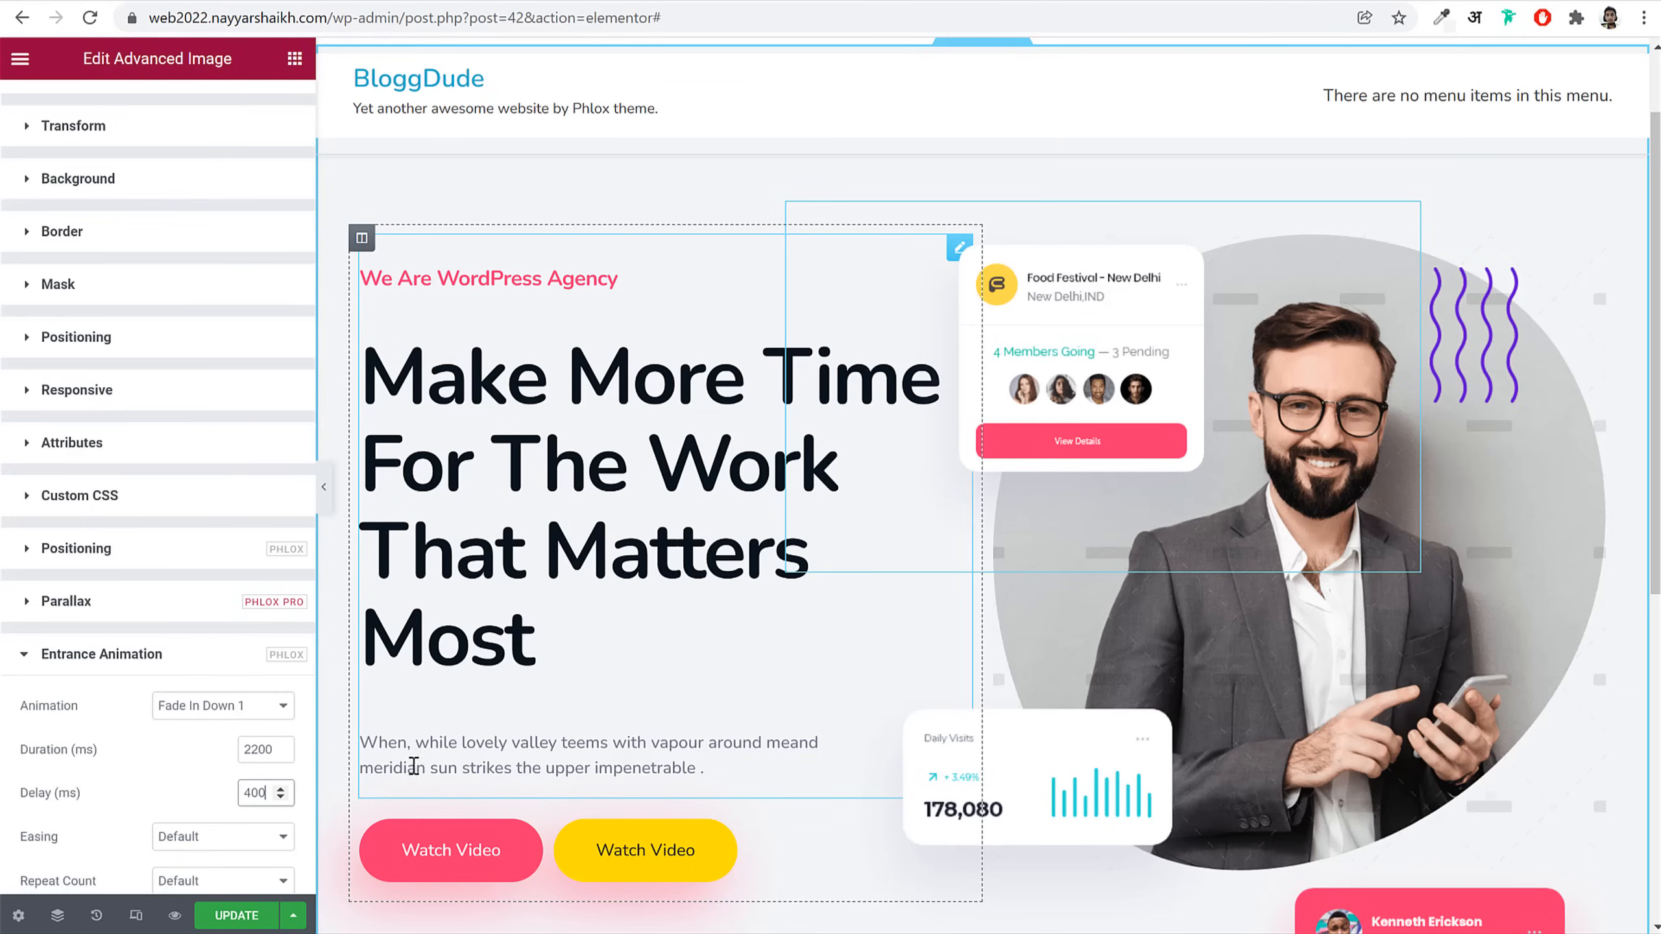
scroll(196, 752, "down", 3)
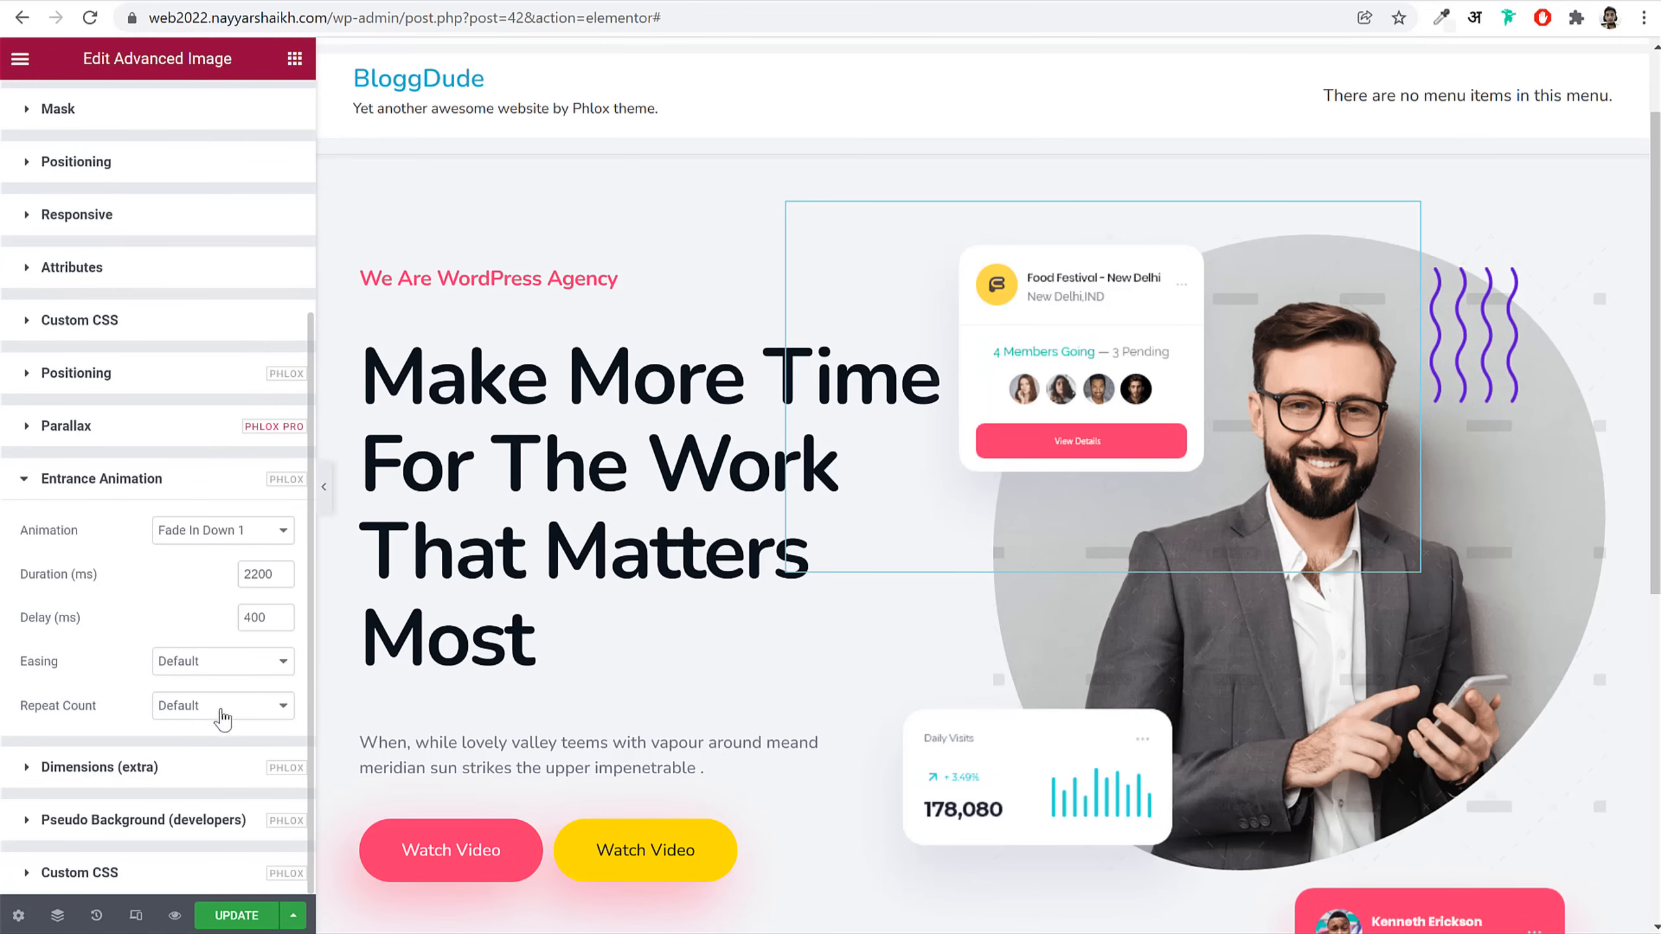
left_click(221, 661)
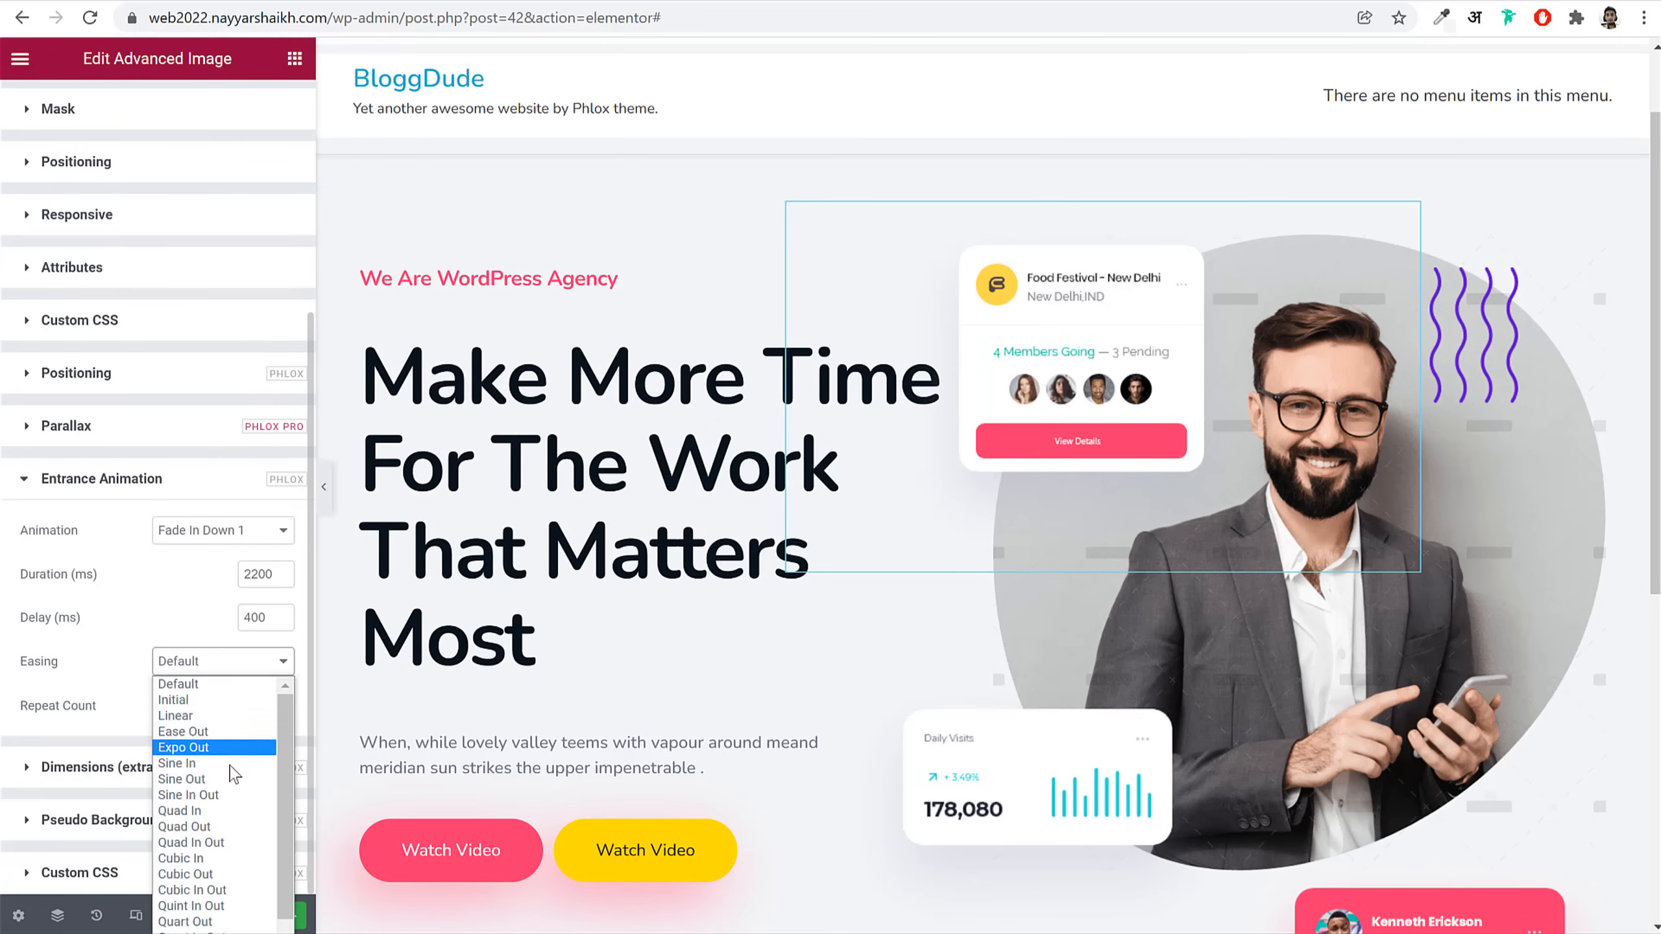
left_click(229, 890)
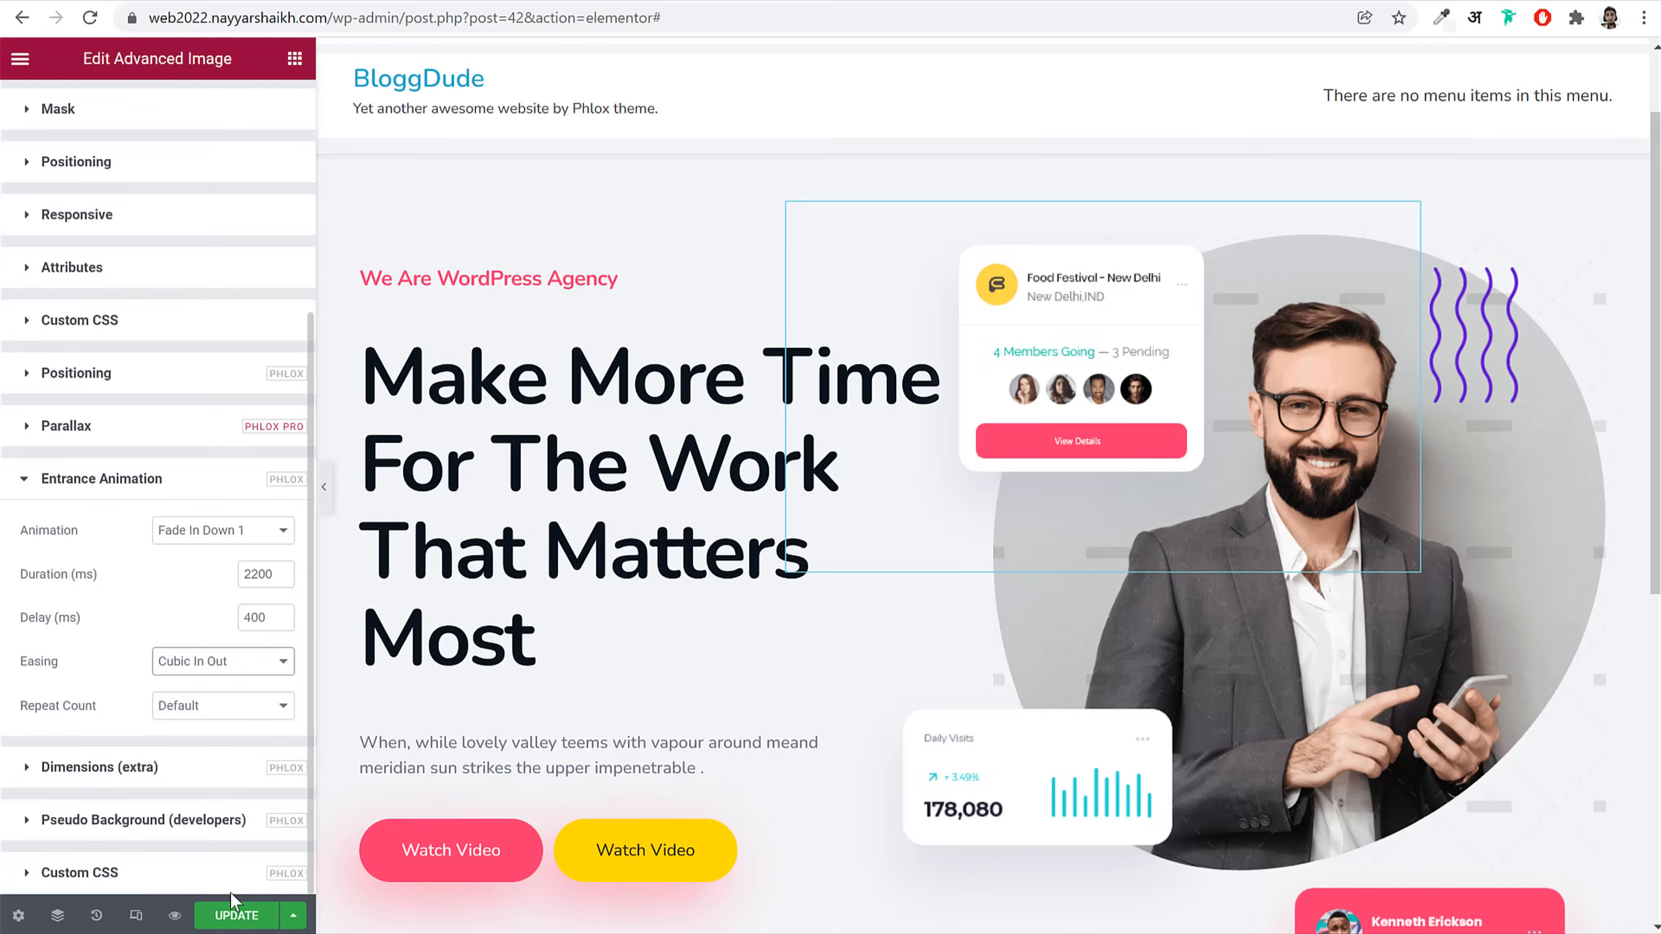
Step: Reload the live homepage to preview the entrance animations
left_click(1488, 370)
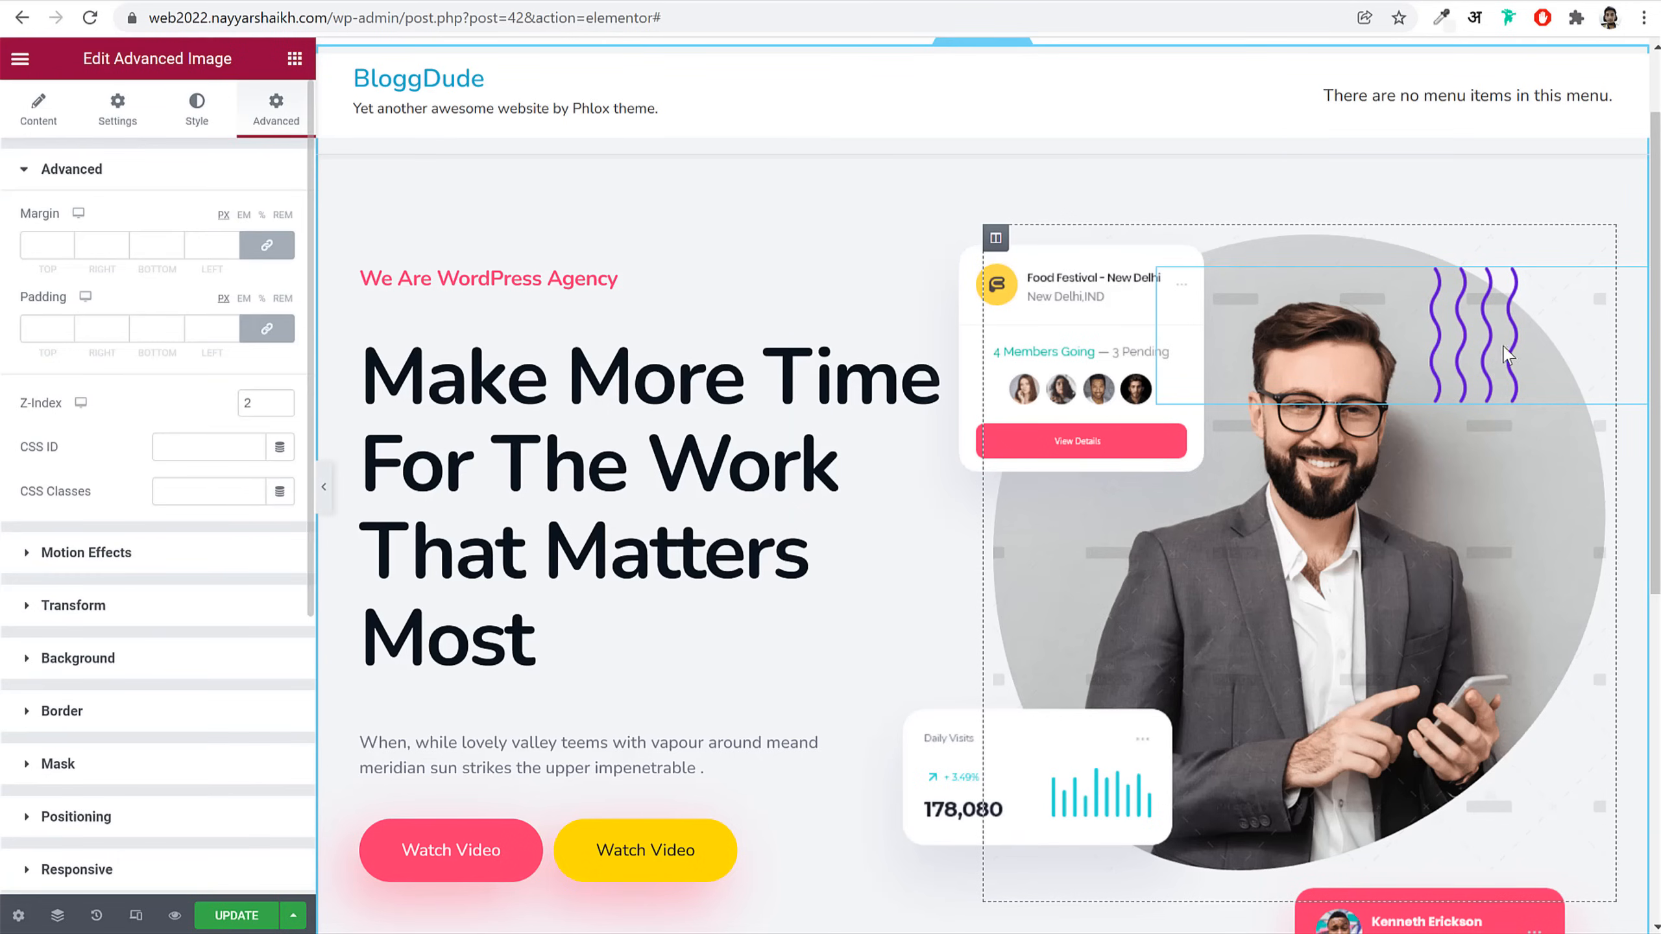
left_click(137, 0)
left_click(90, 27)
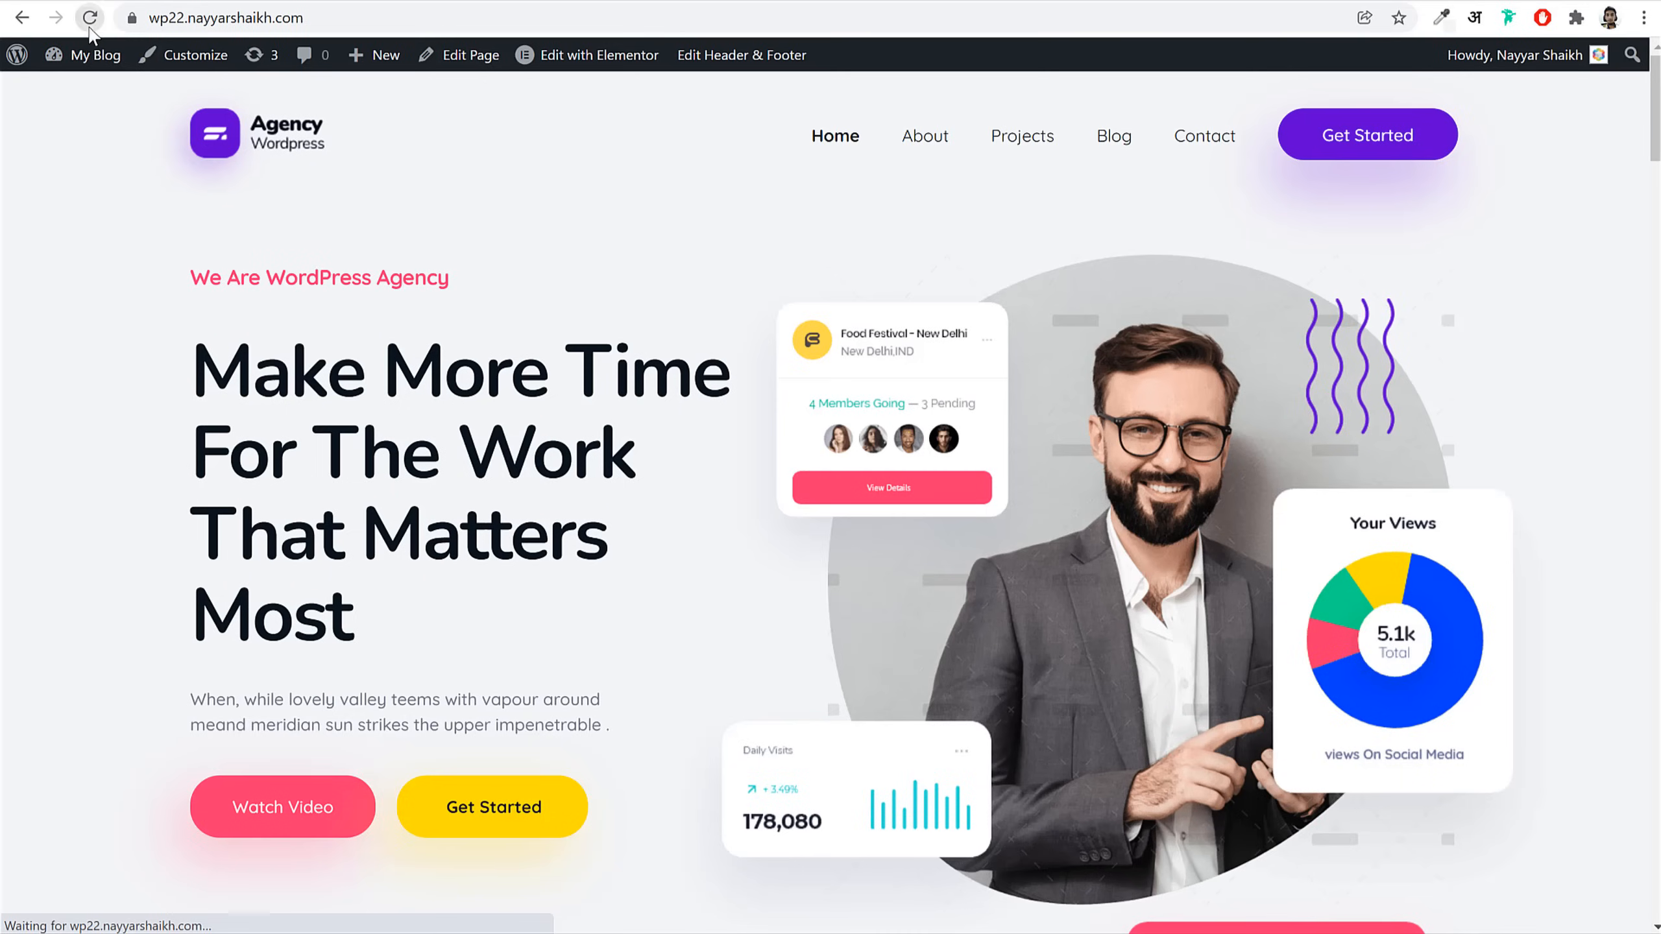
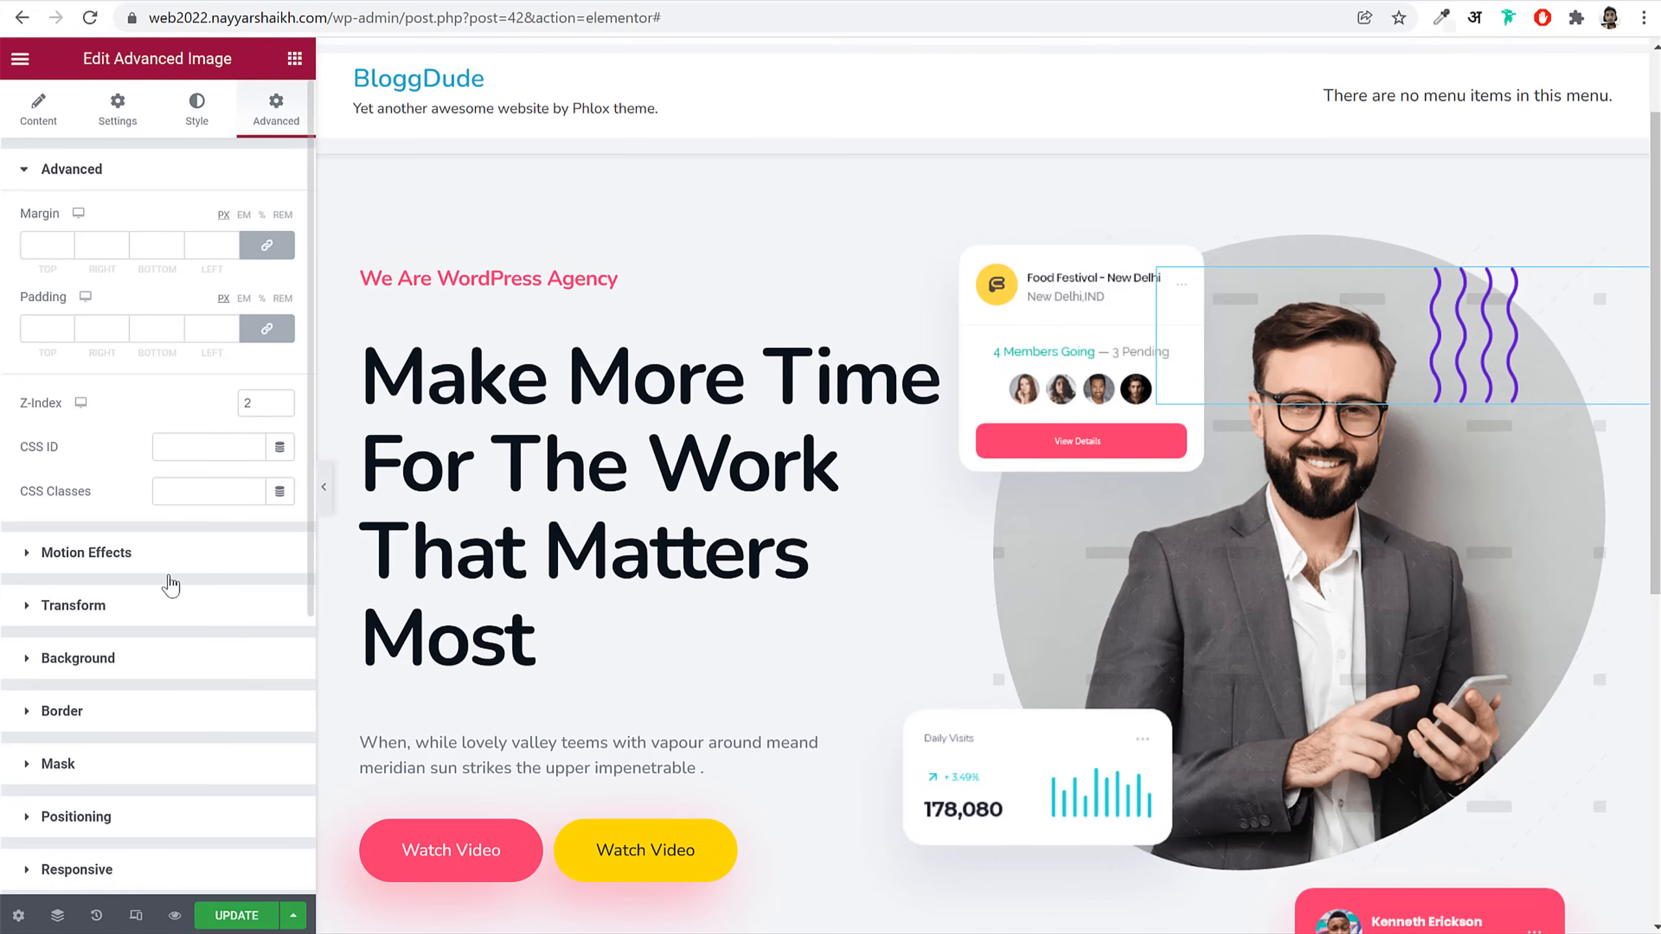
Step: Give the purple squiggle image a Mask From Top entrance animation
scroll(170, 589, "down", 5)
left_click(144, 716)
left_click(213, 706)
scroll(219, 785, "down", 10)
scroll(231, 838, "up", 3)
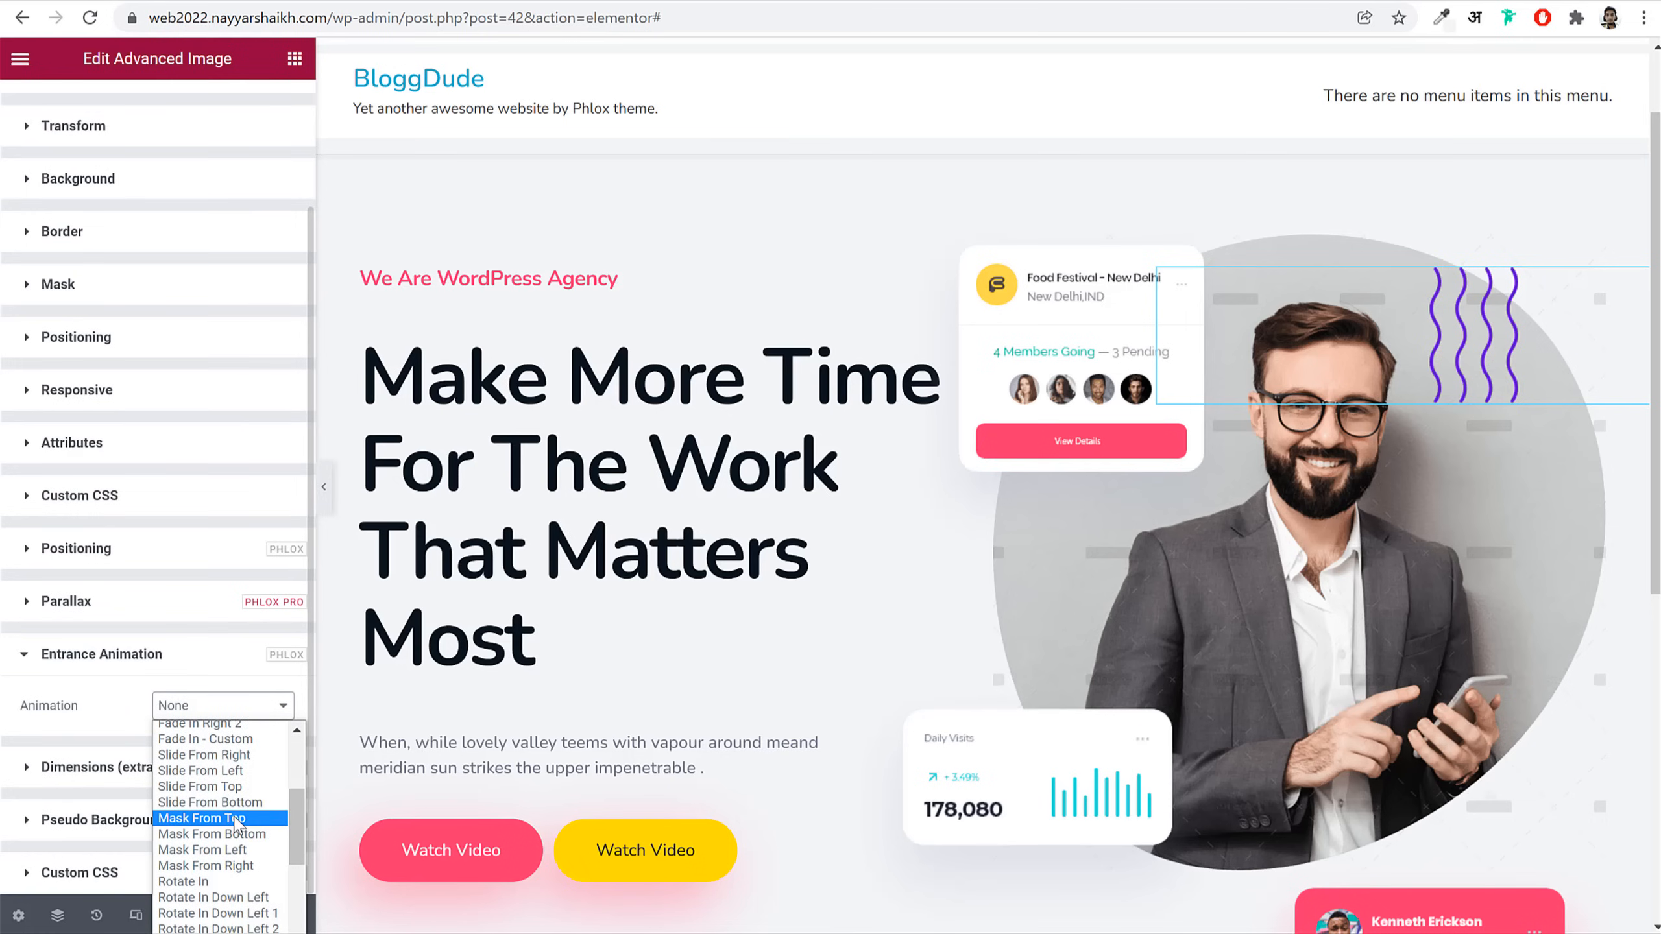
left_click(236, 820)
Step: Set the image animation to 2500 ms duration, 500 ms delay and Quart In Out easing
left_click(265, 753)
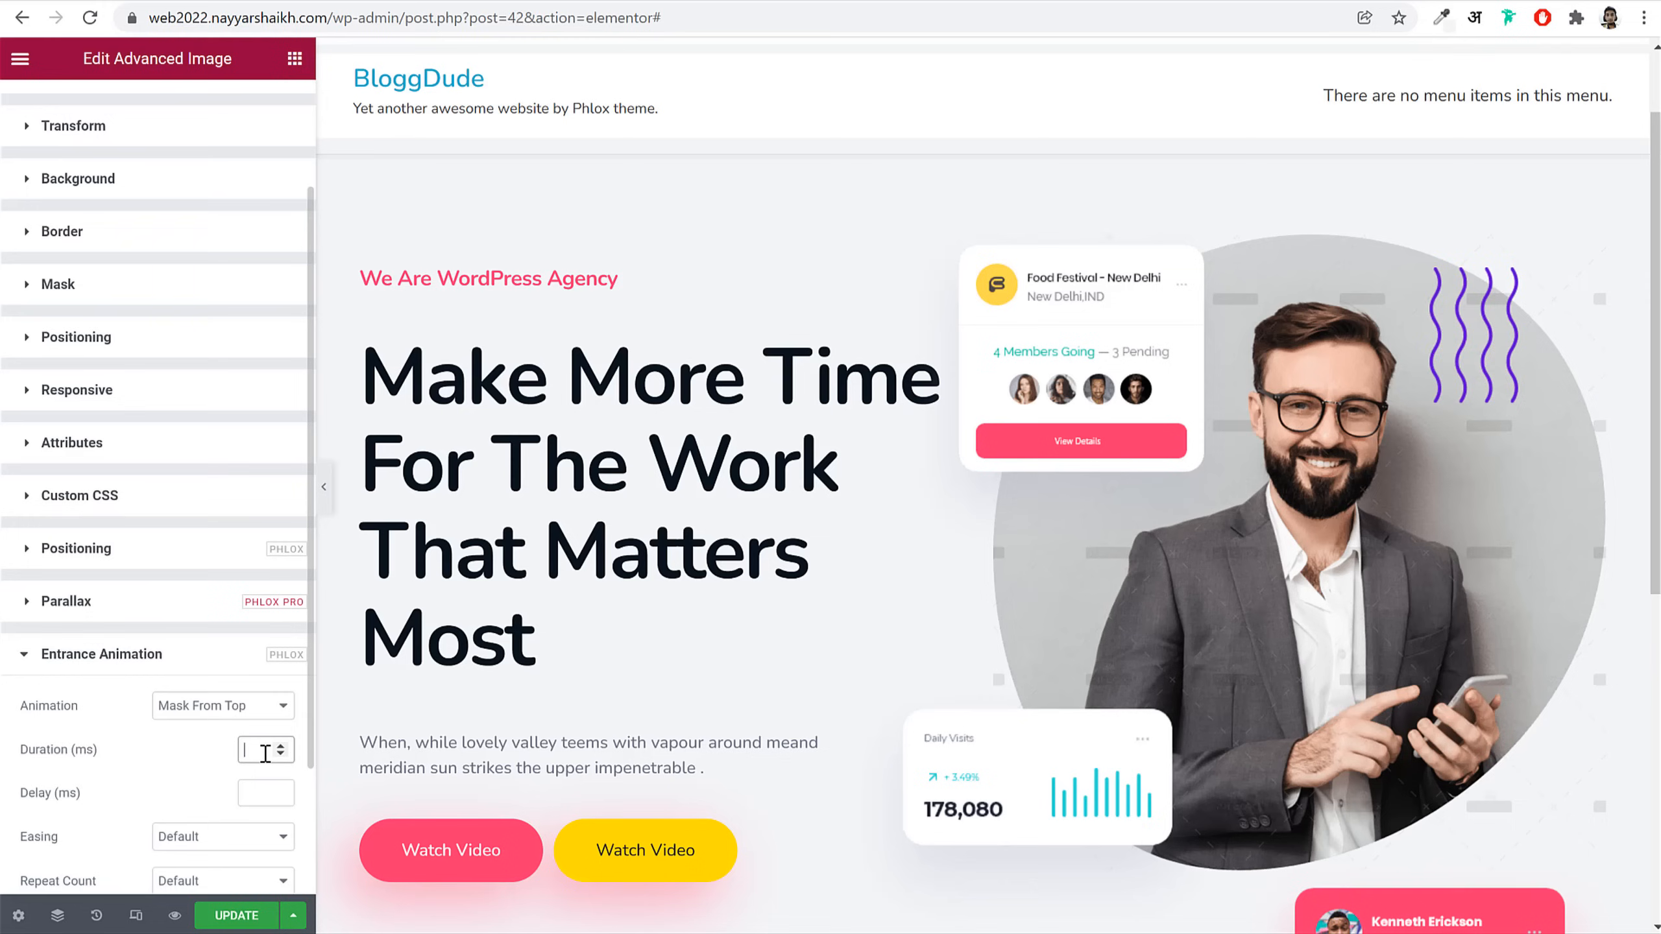
type("25")
left_click(261, 792)
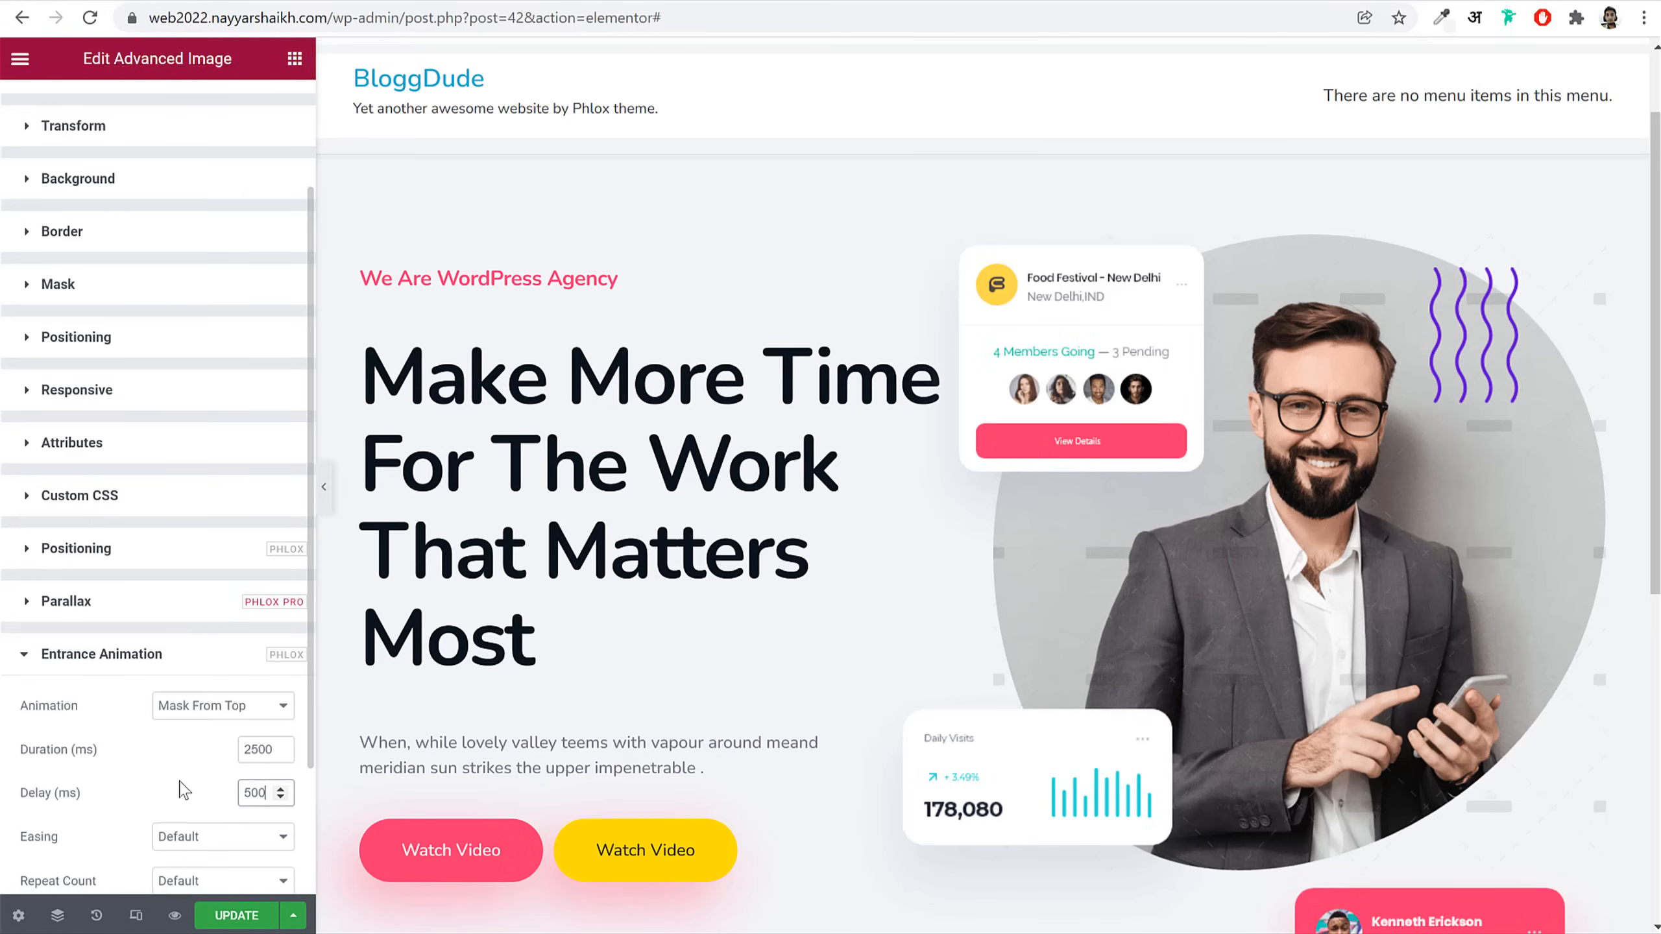
scroll(224, 668, "down", 3)
left_click(224, 663)
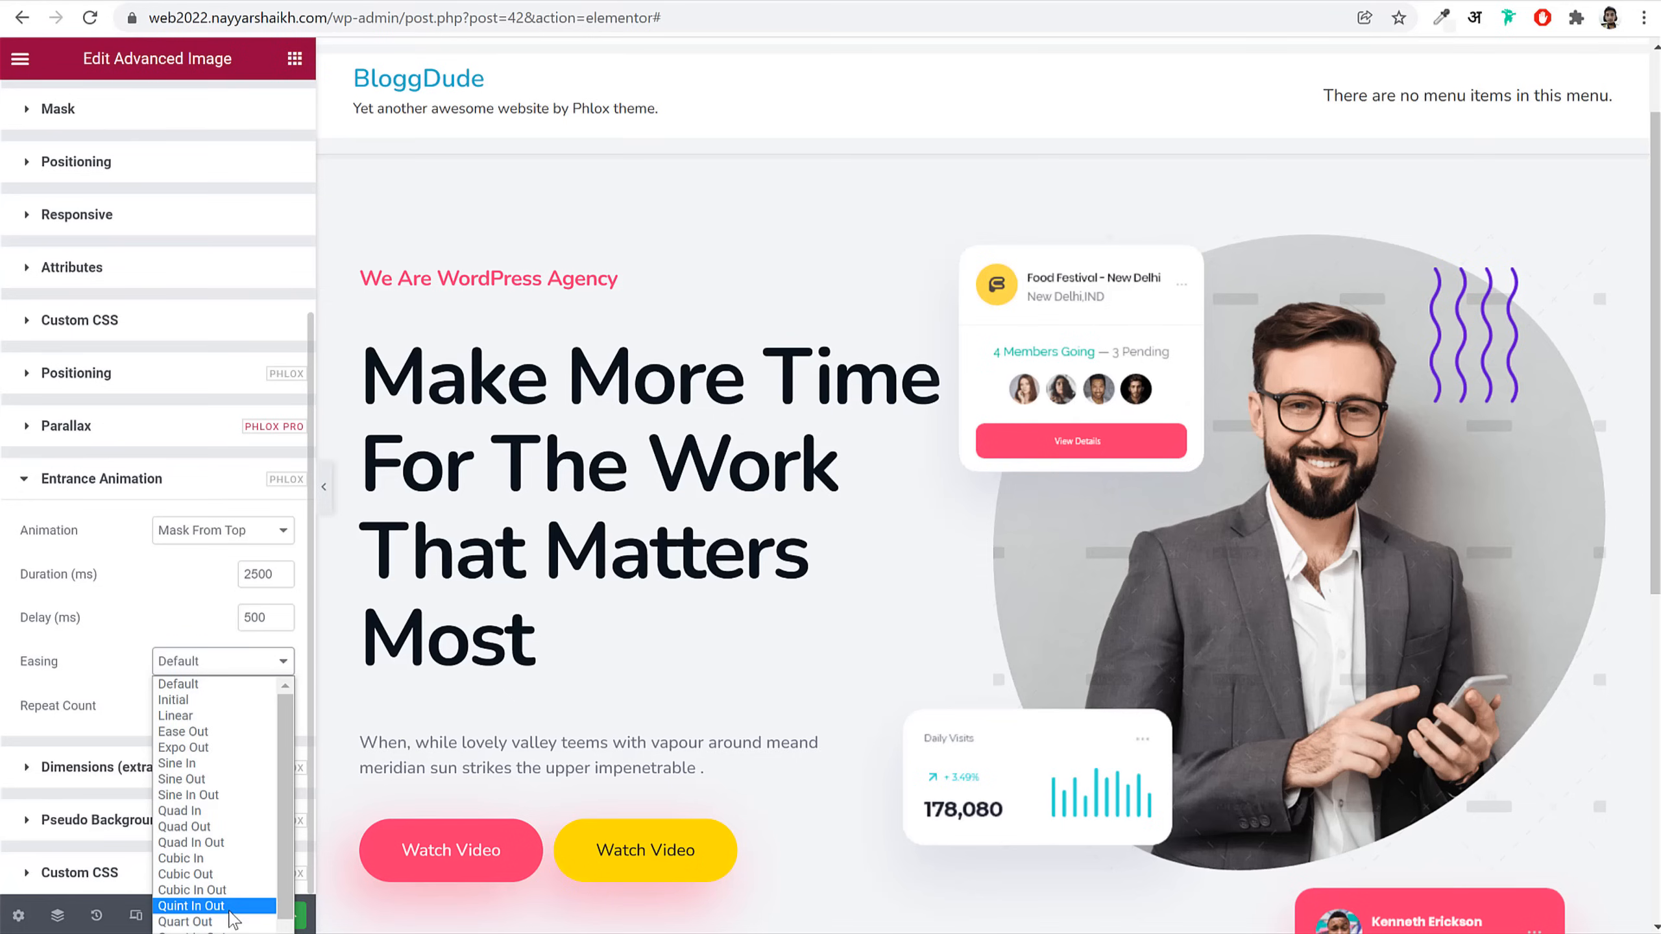
scroll(216, 917, "down", 1)
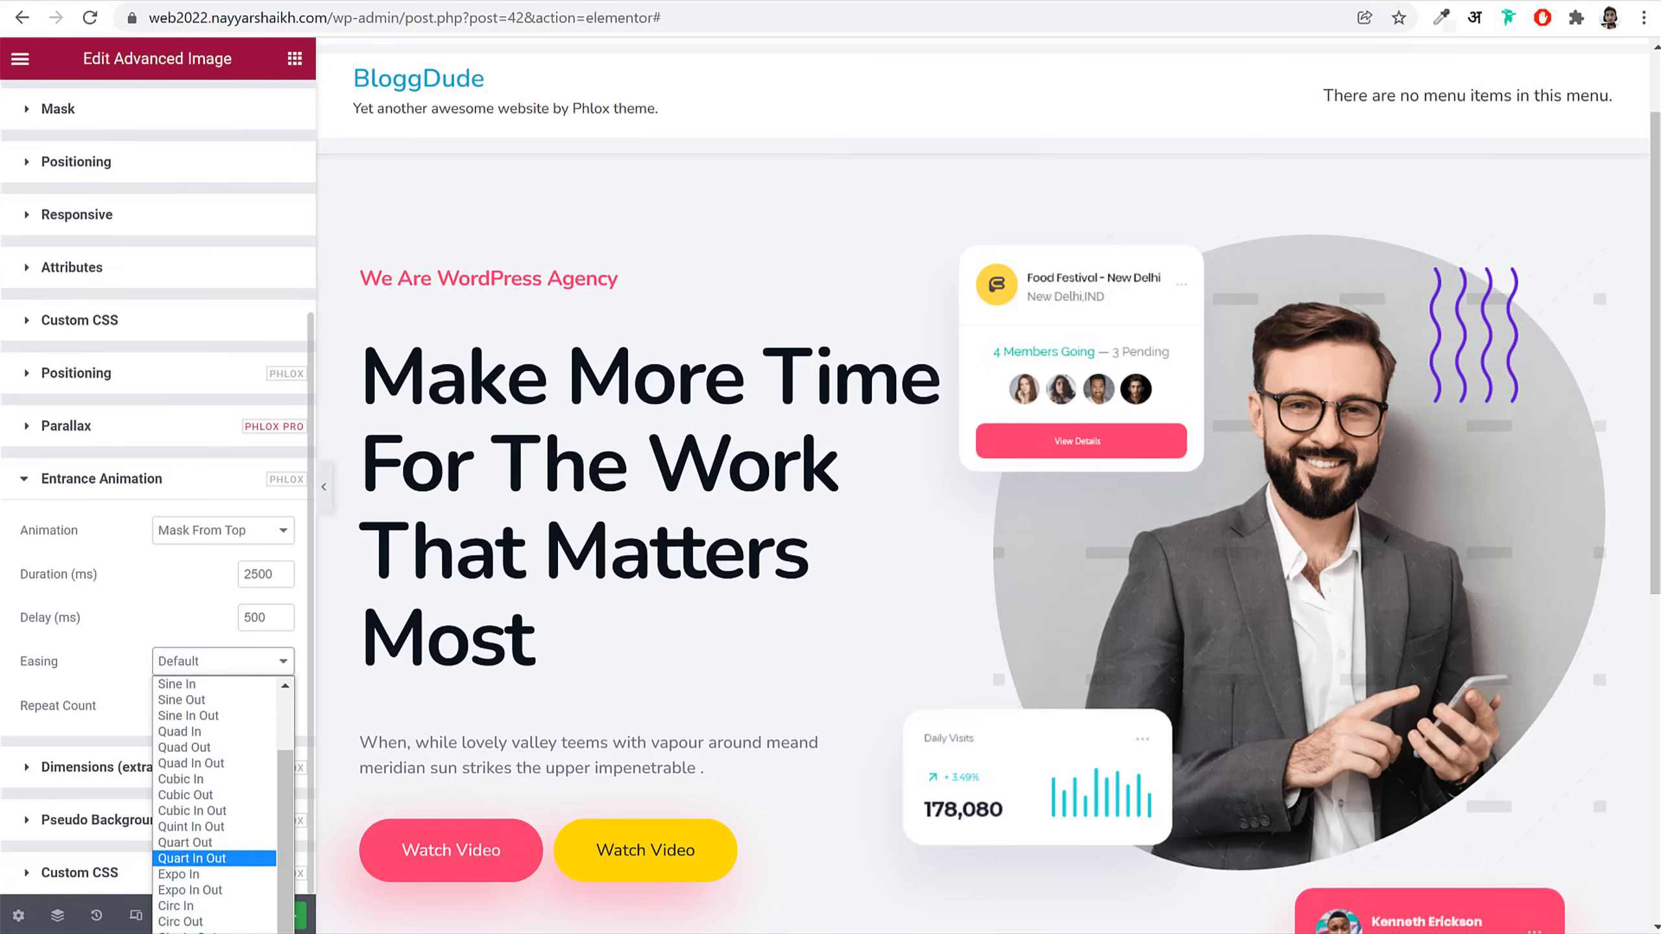
left_click(226, 866)
scroll(1233, 734, "down", 3)
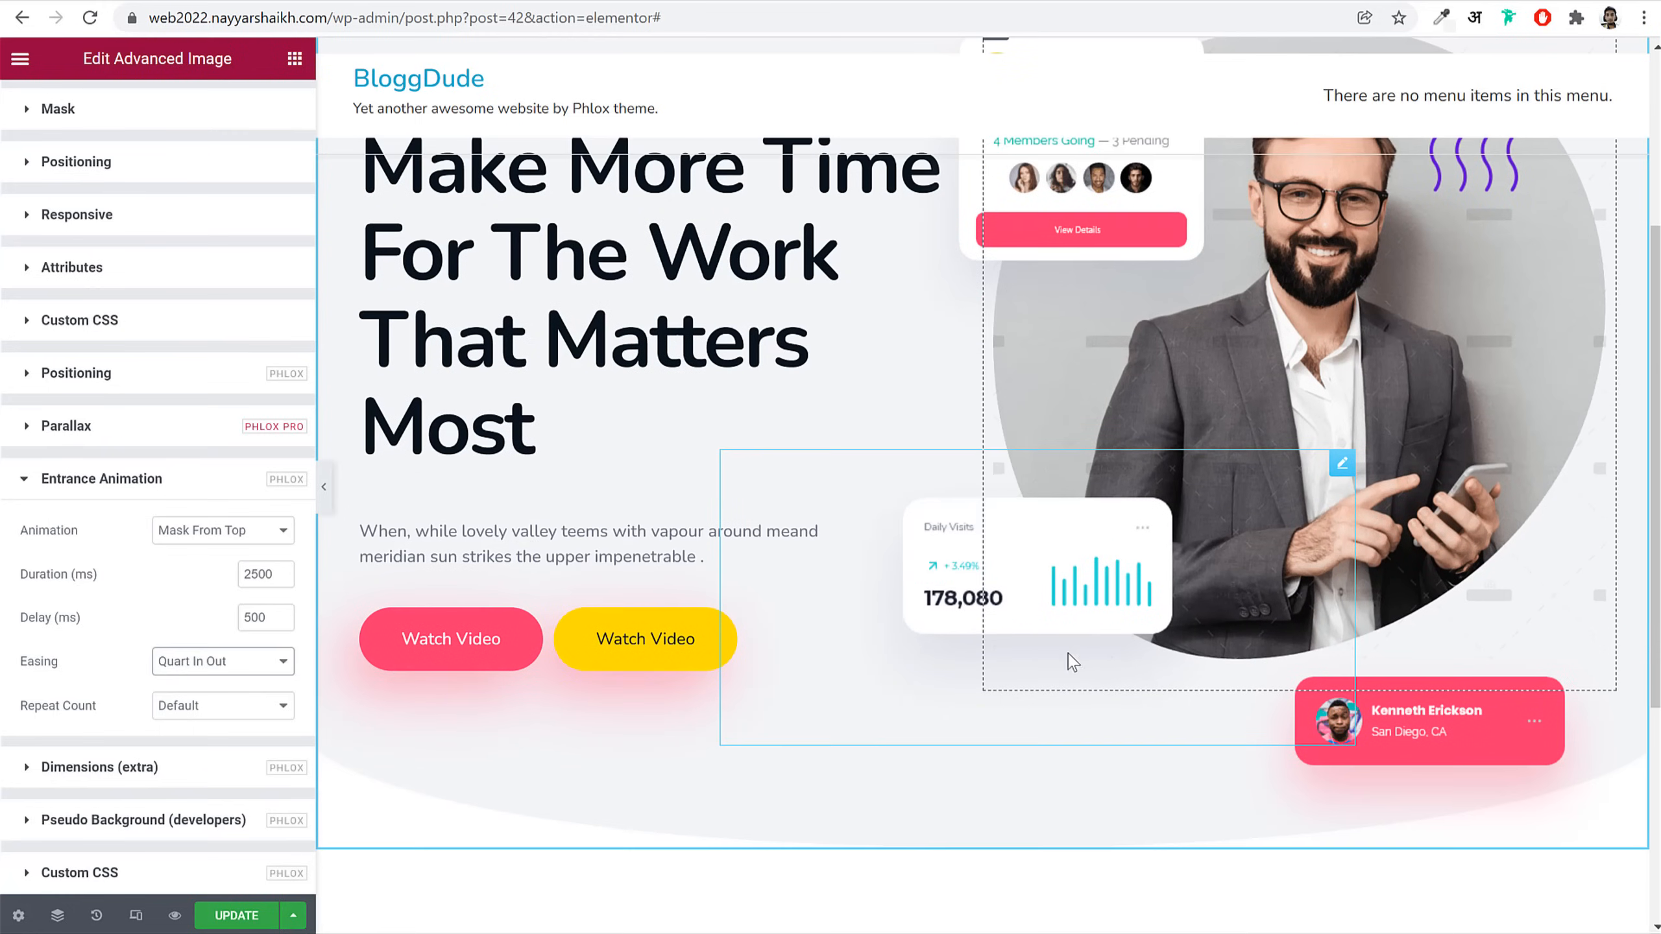
left_click(973, 606)
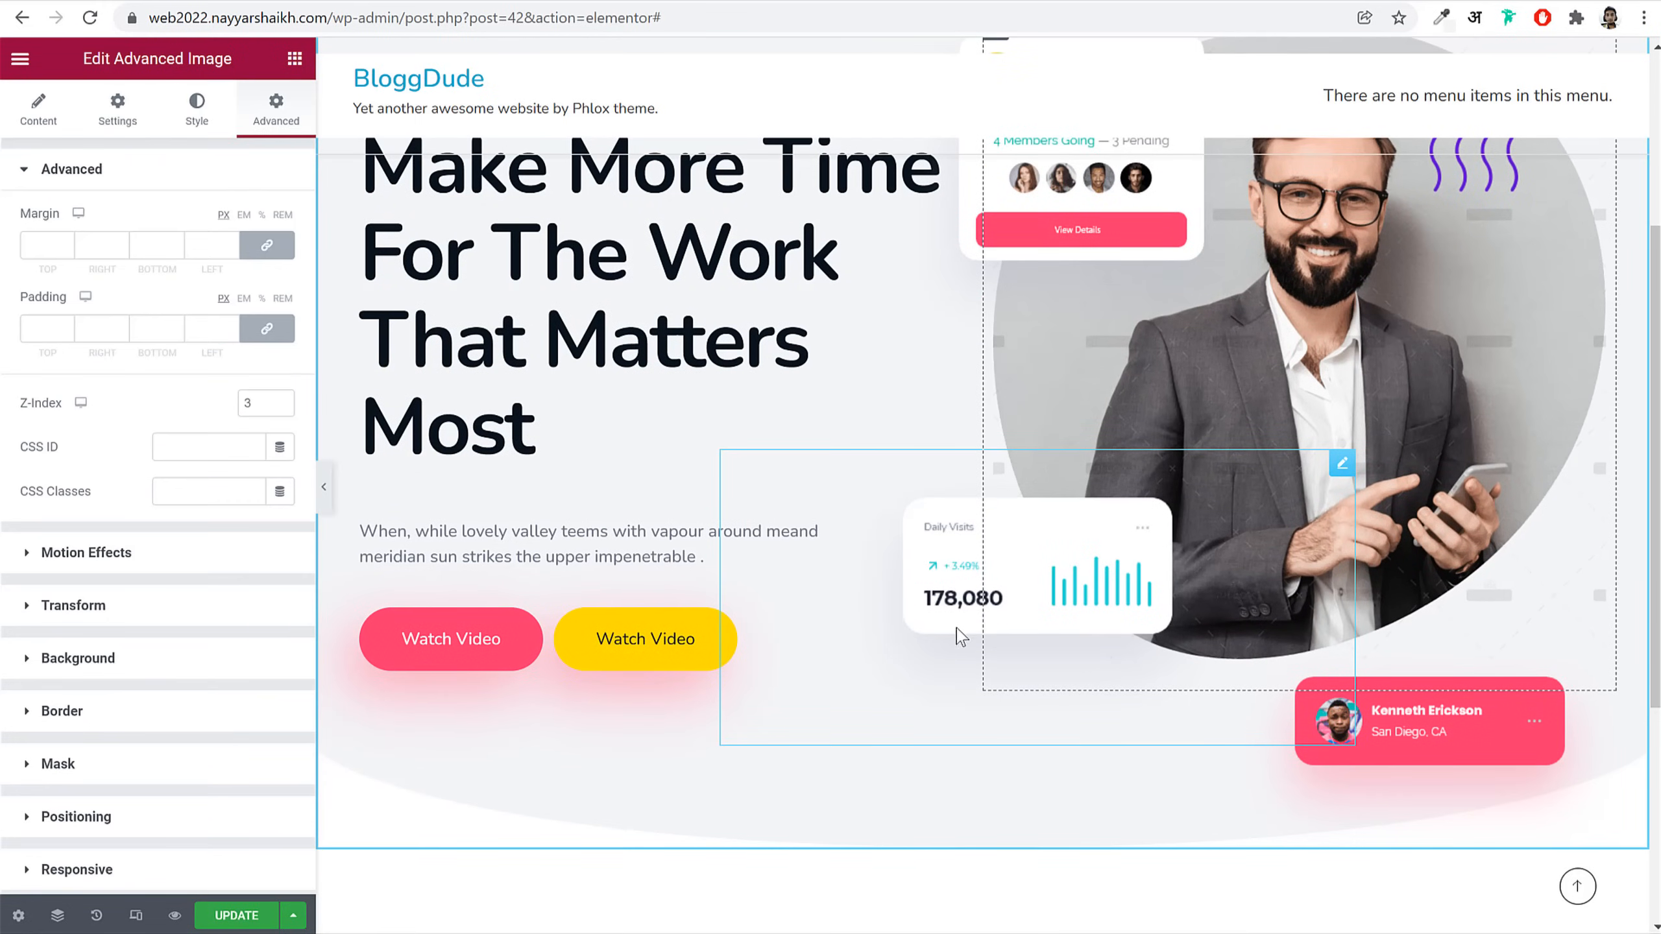
Step: Give the Daily Visits card a Fade In Left animation: 2200 ms, 600 ms delay, Cubic In Out
scroll(163, 681, "down", 5)
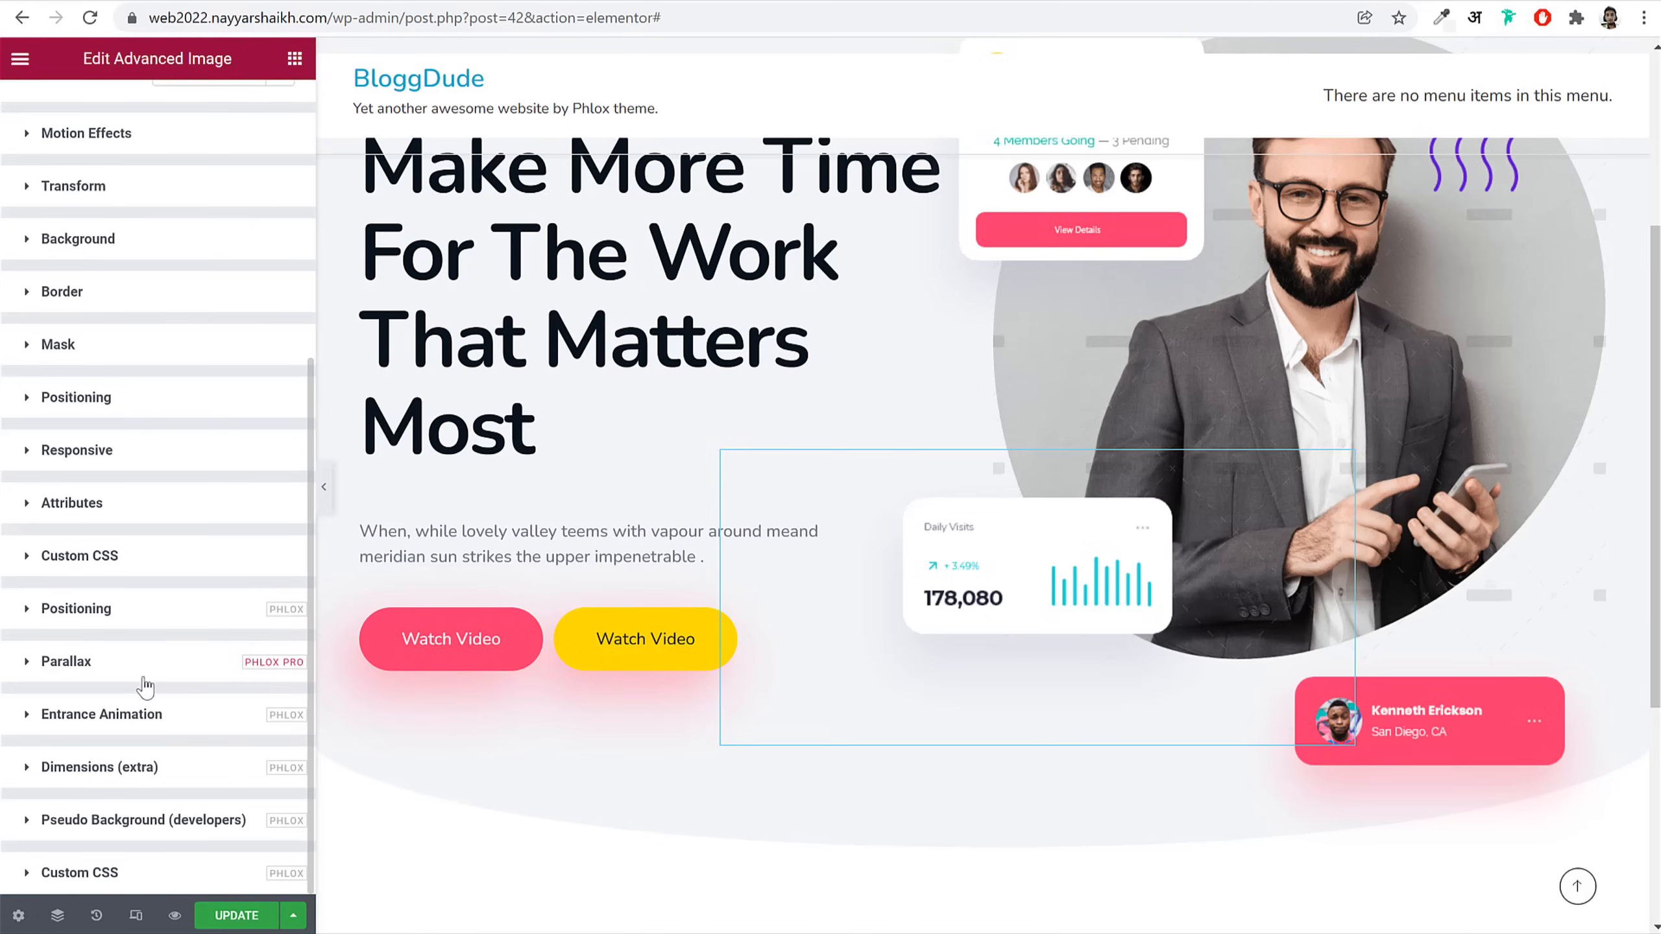
left_click(136, 622)
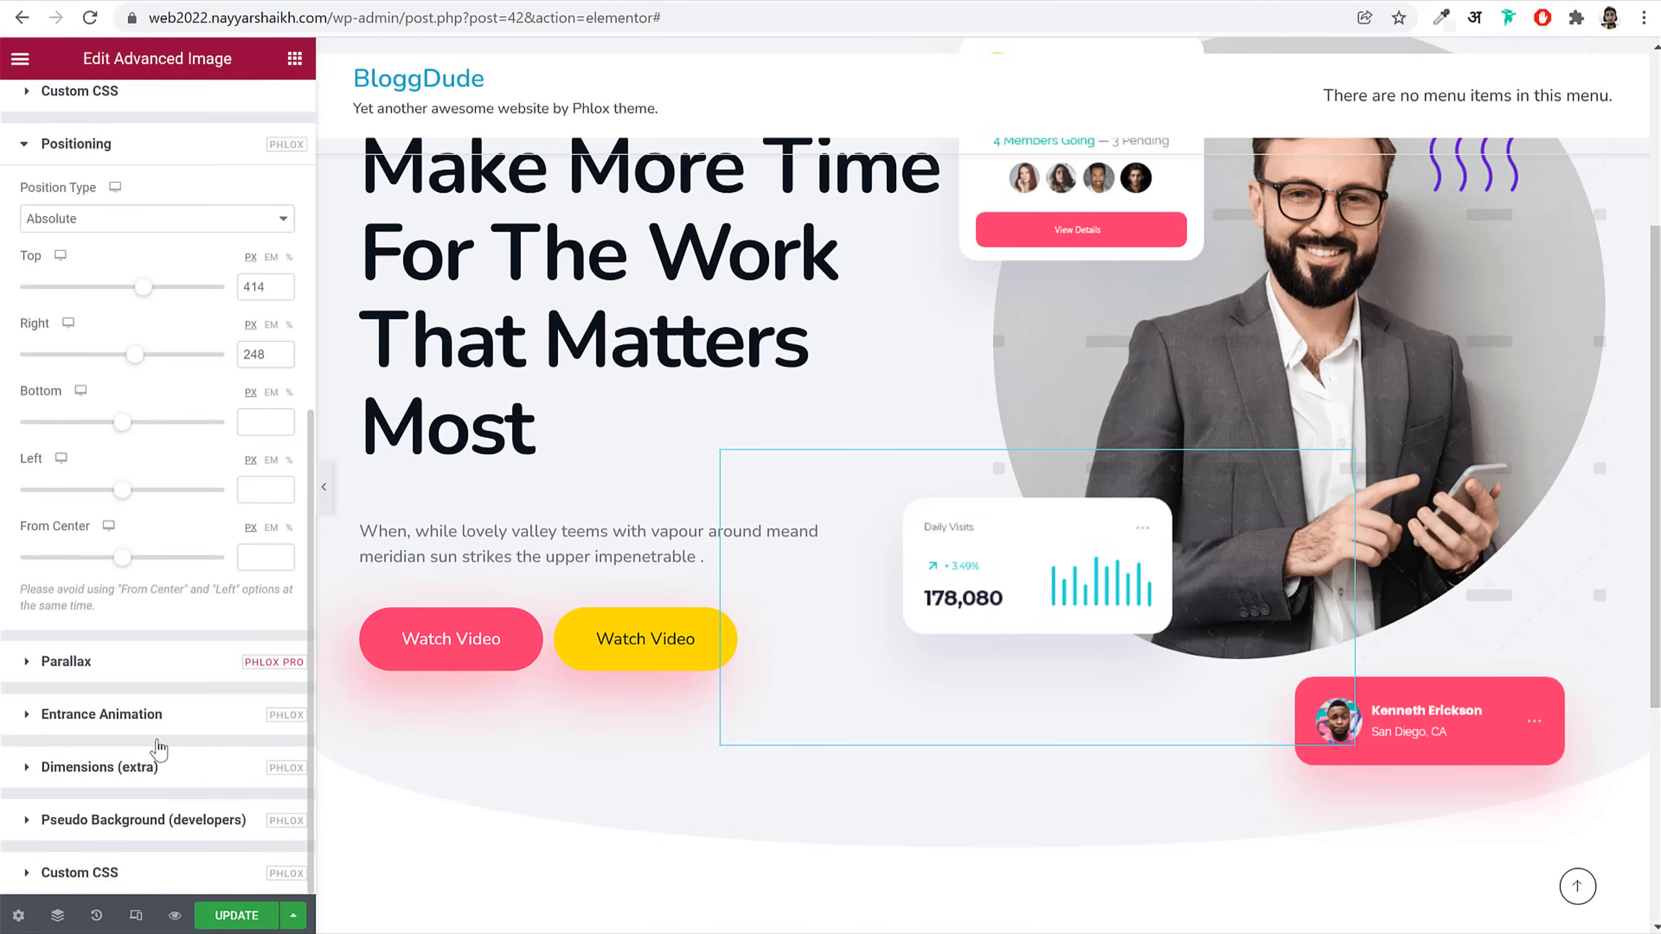
left_click(160, 720)
left_click(180, 706)
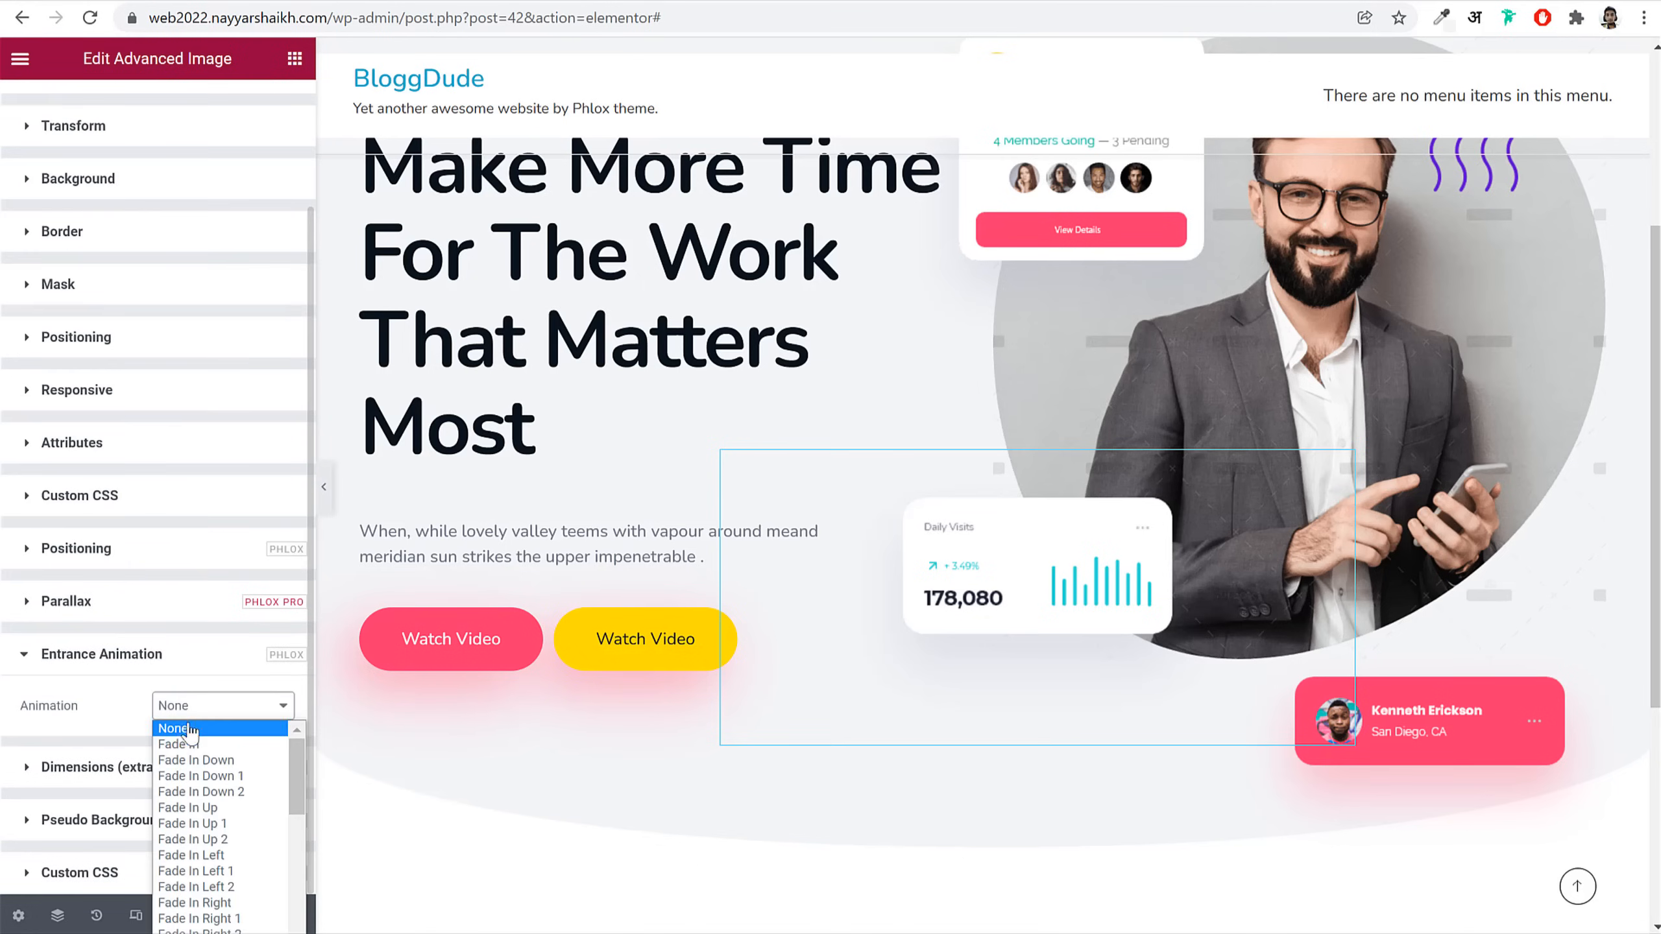
left_click(227, 857)
scroll(196, 756, "down", 2)
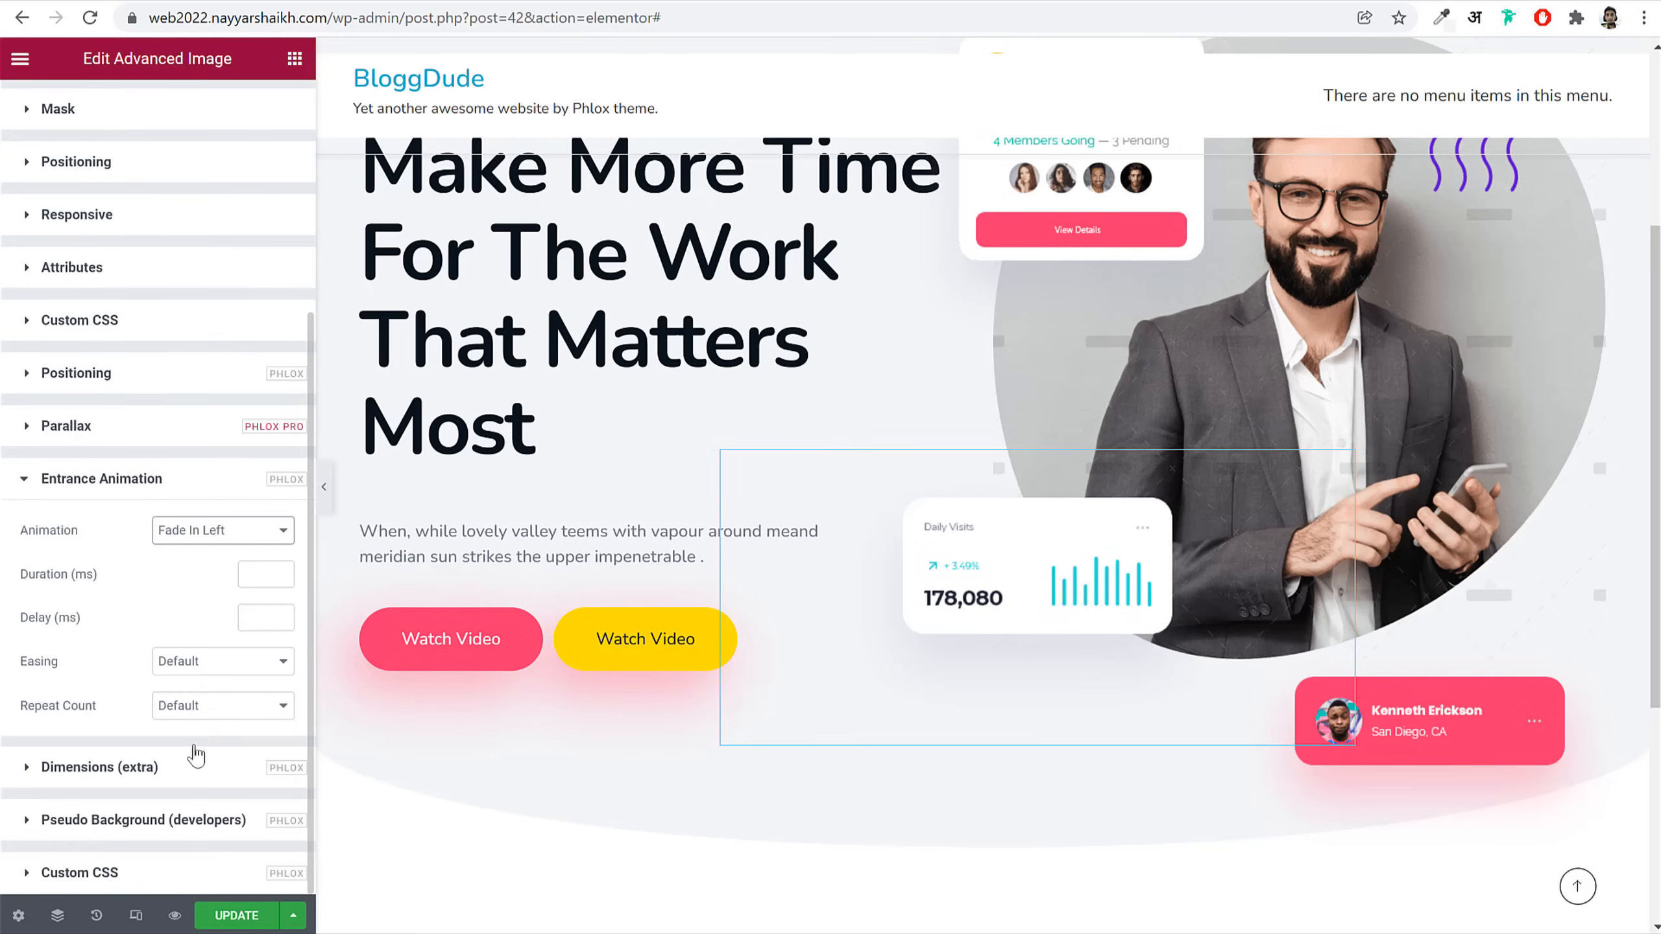
left_click(255, 573)
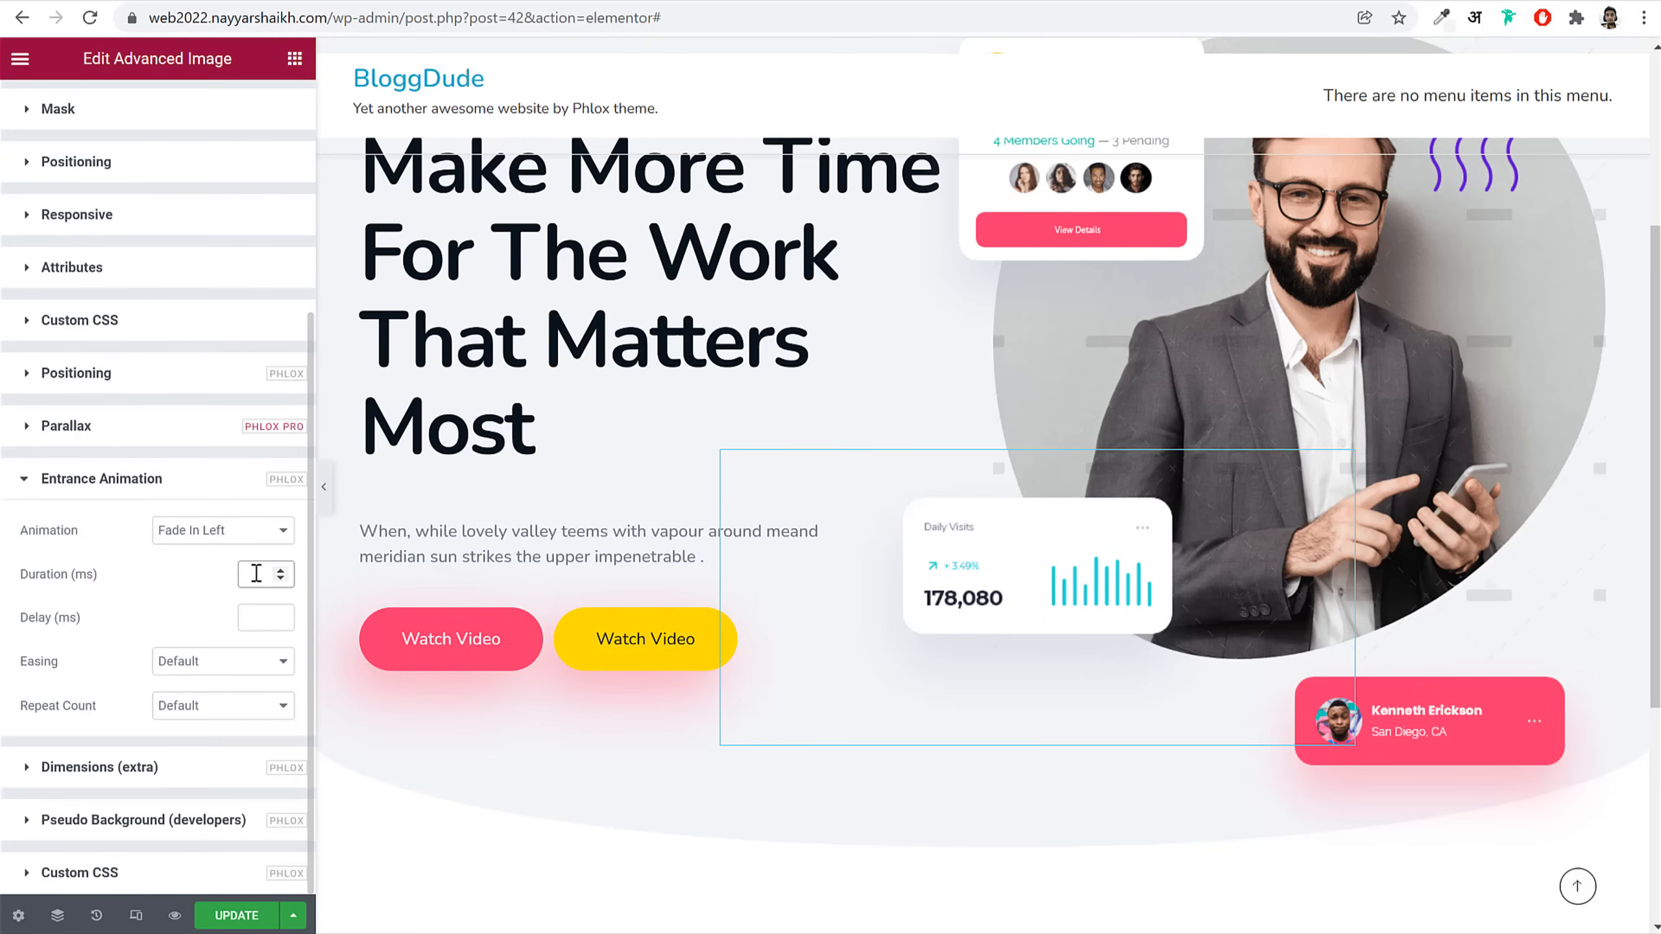
type("2200")
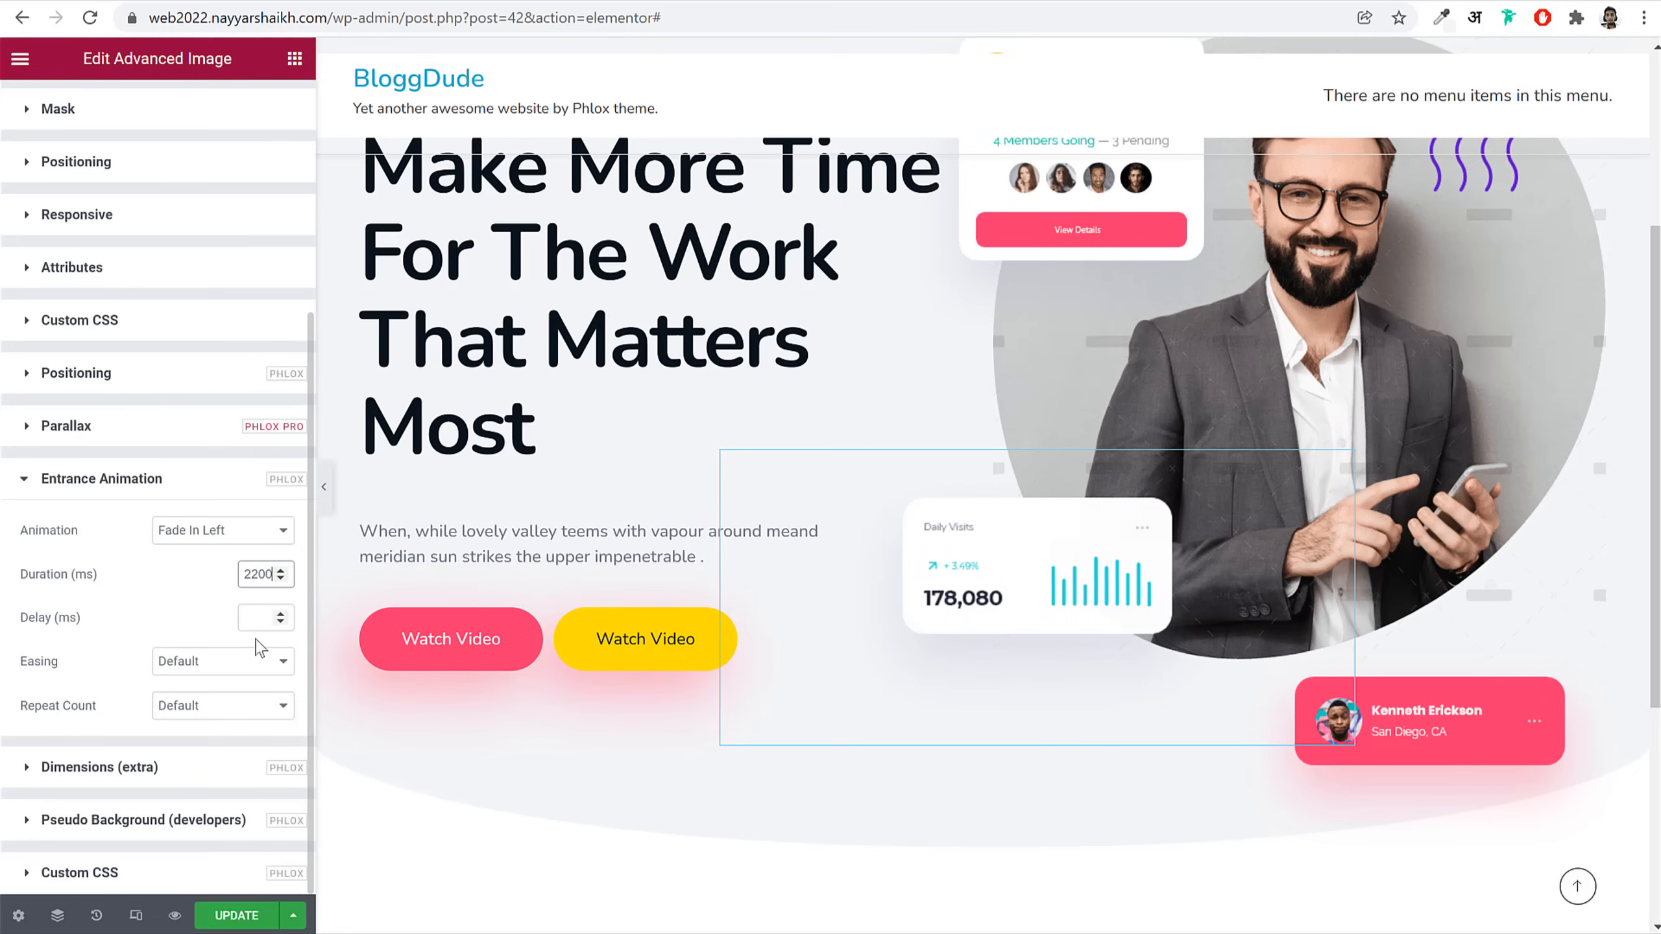
left_click(255, 616)
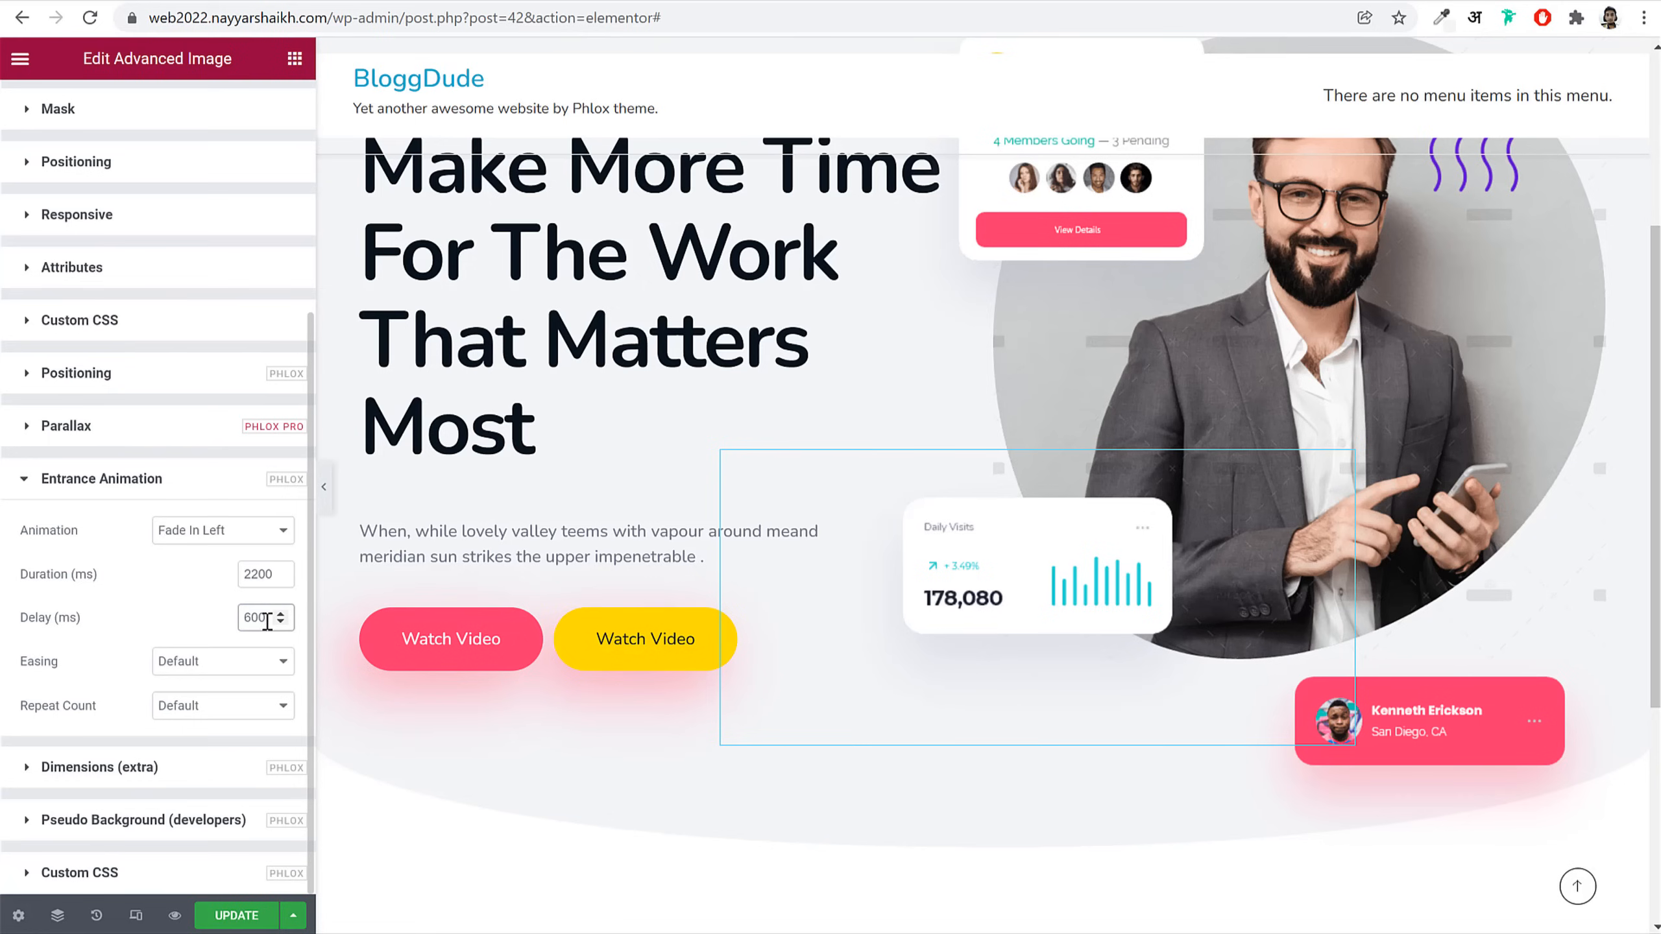
left_click(220, 662)
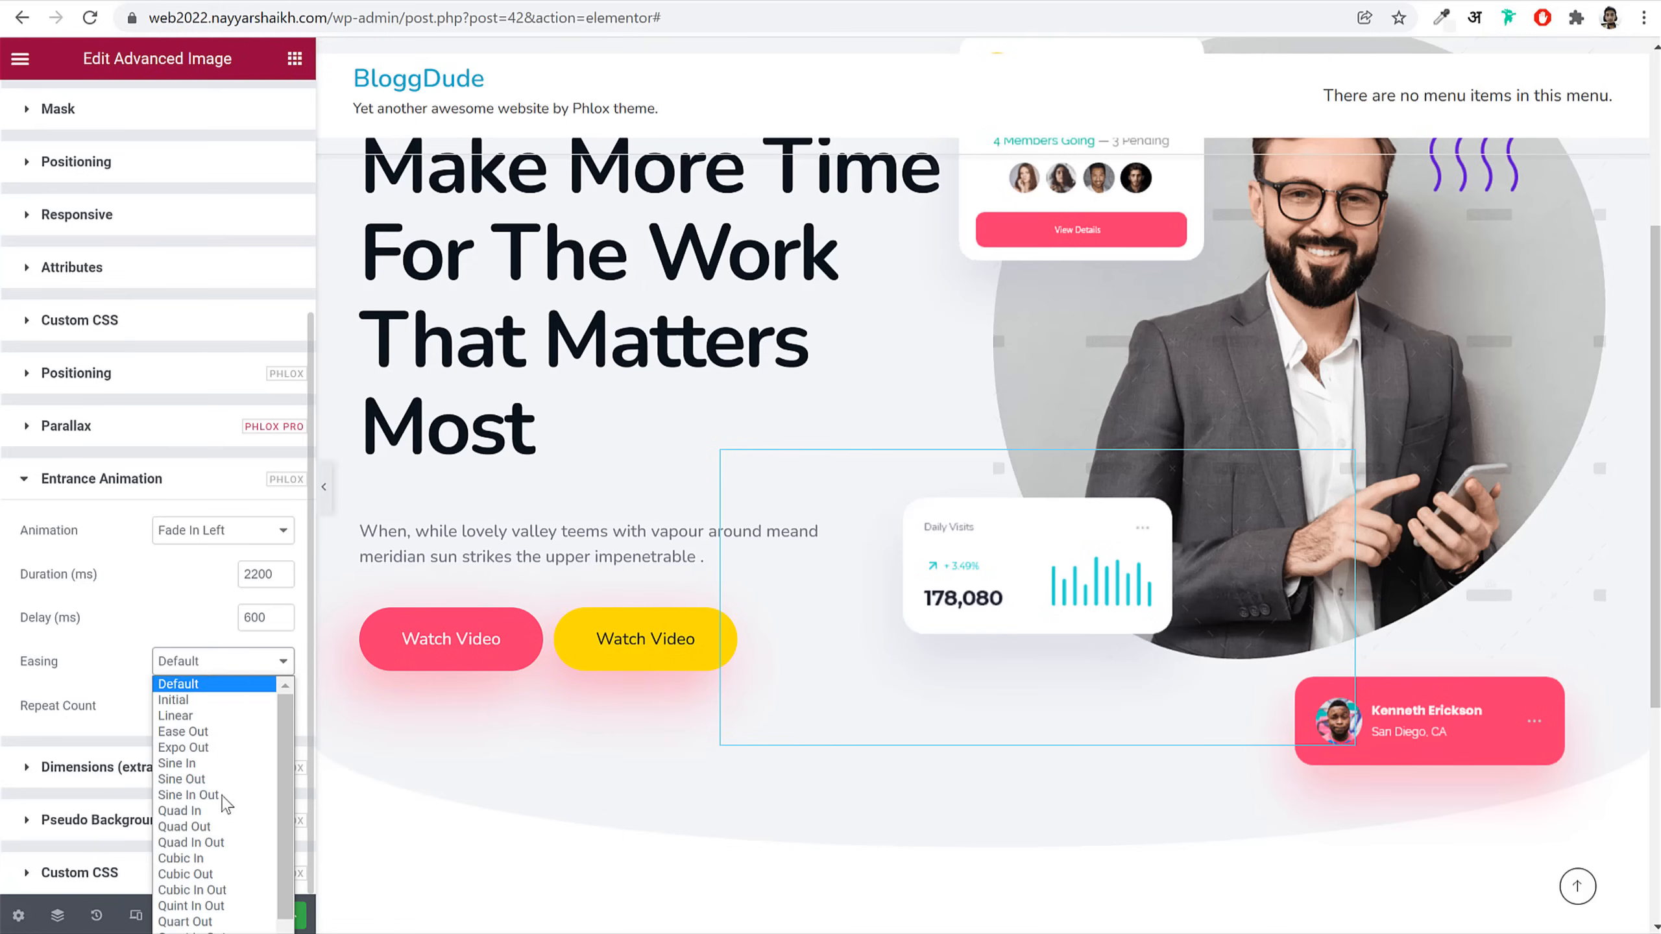
left_click(211, 891)
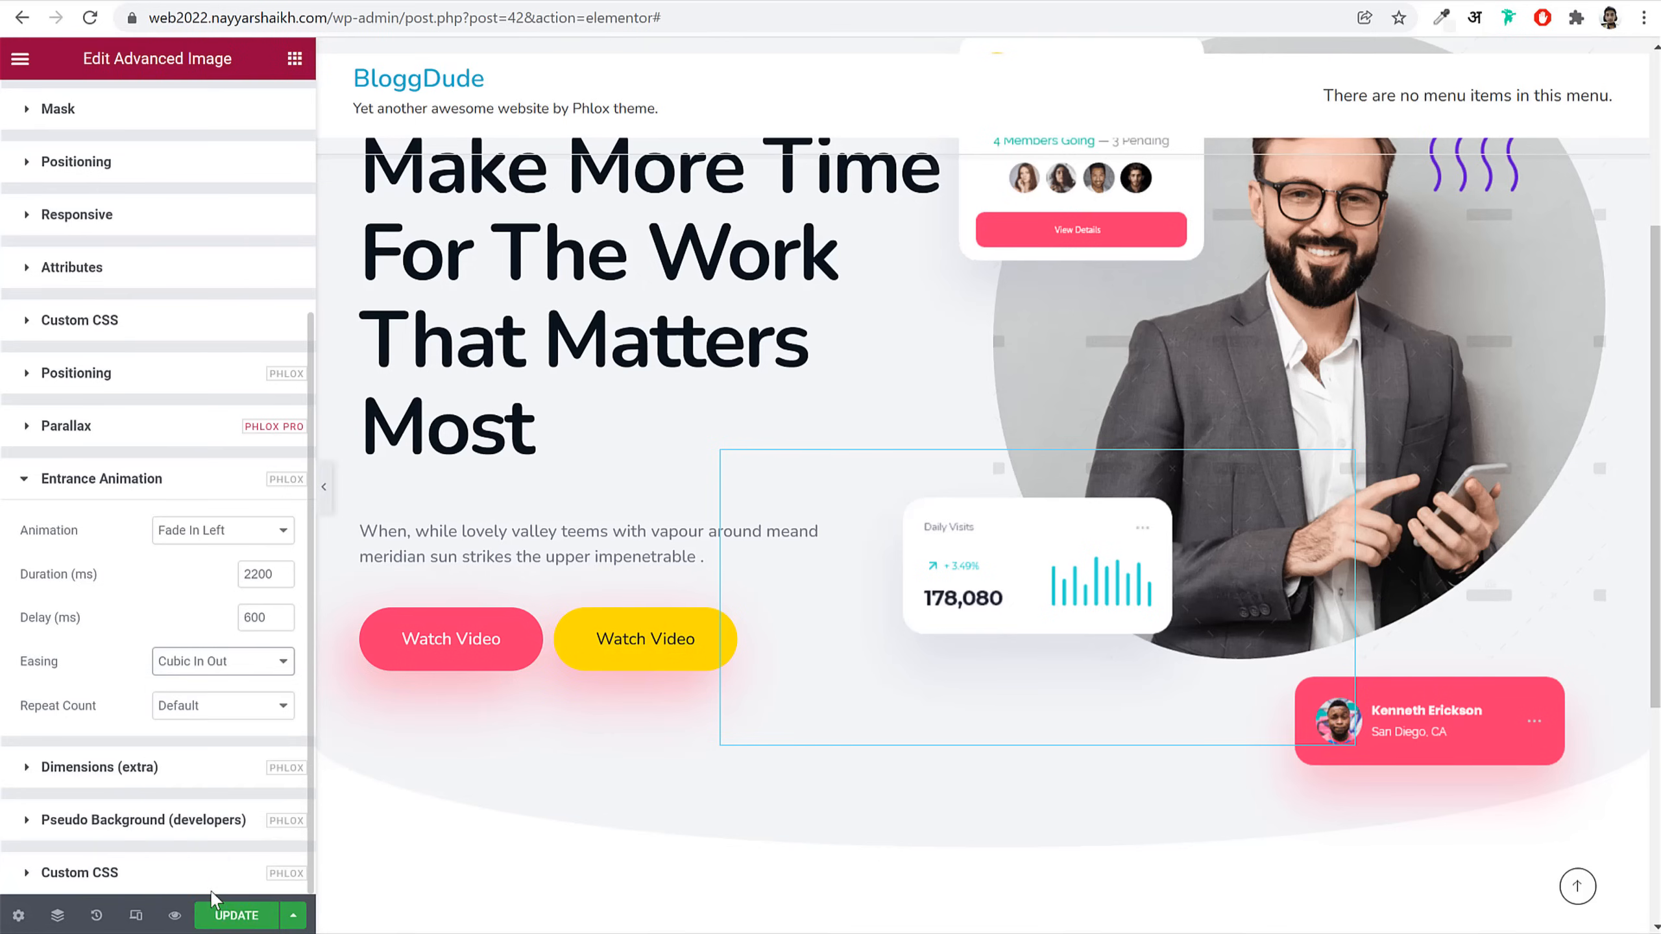
Step: Give the pink profile card a Fade In Right 2 entrance animation
left_click(1505, 762)
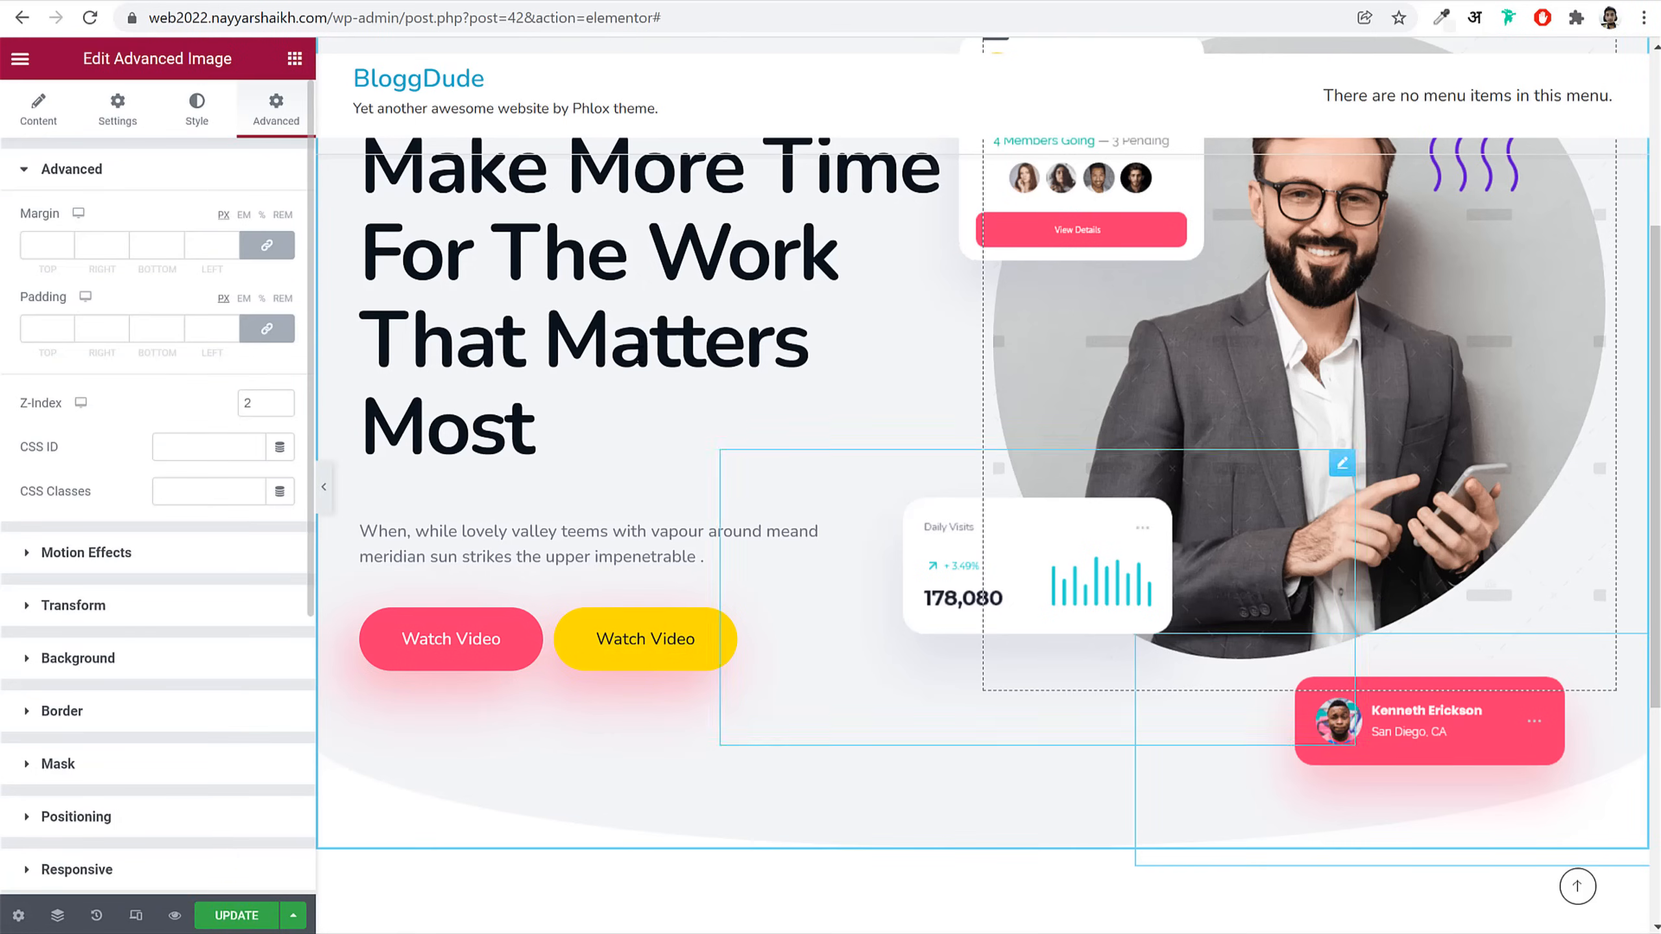
scroll(289, 663, "down", 5)
left_click(226, 727)
scroll(226, 730, "down", 3)
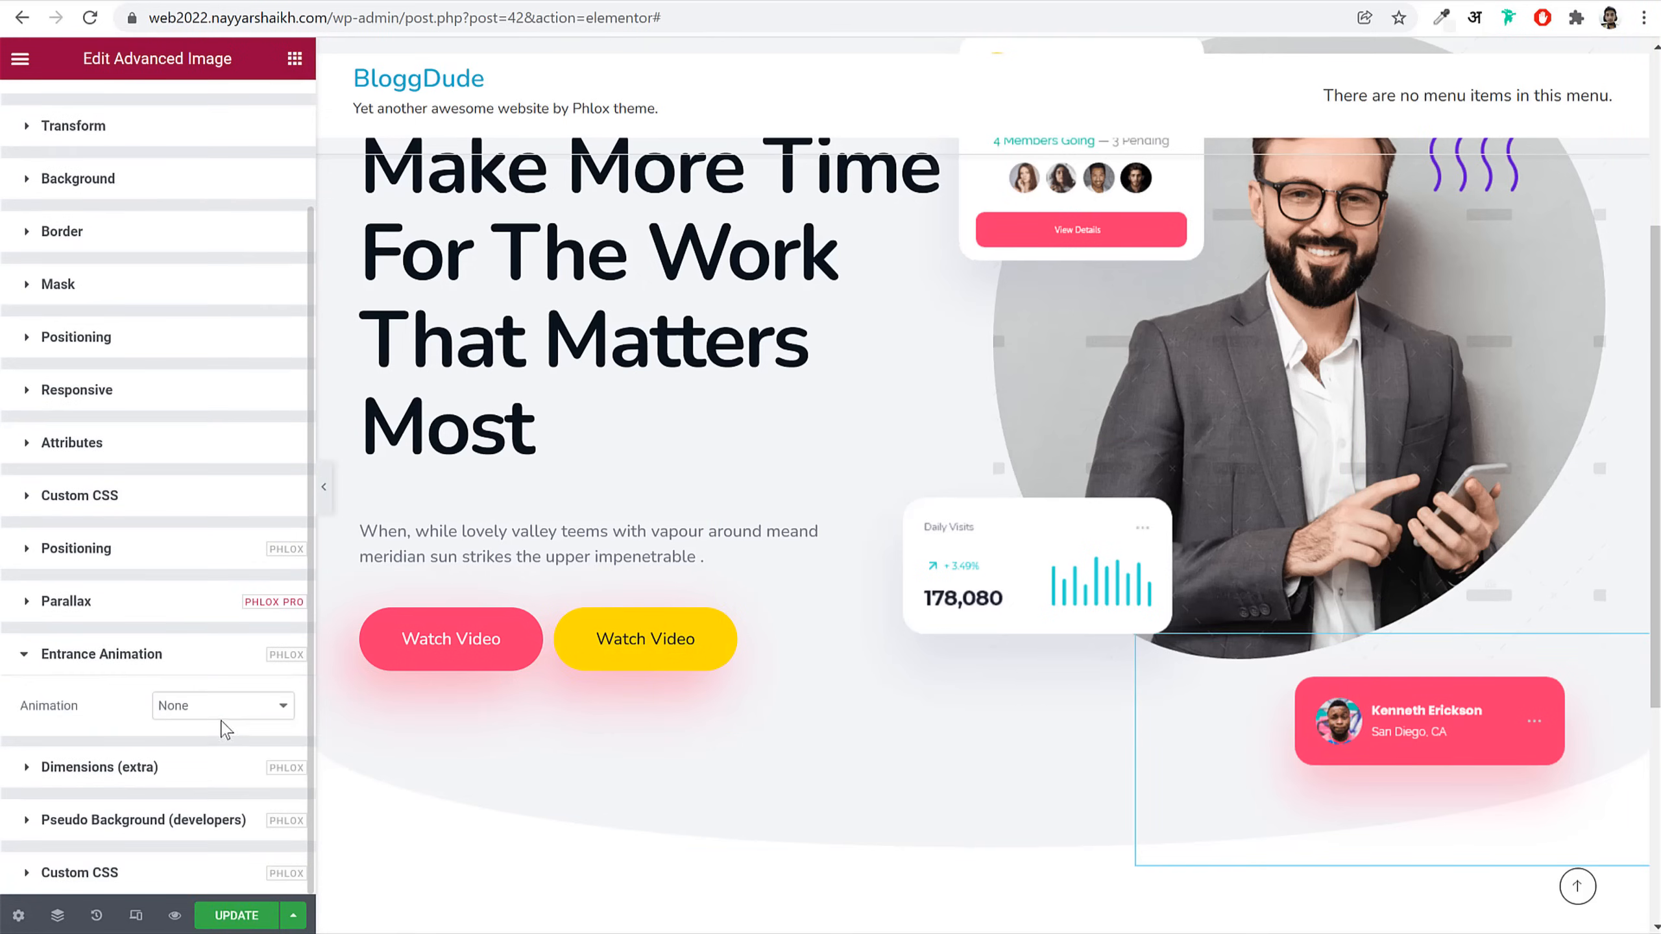
left_click(233, 708)
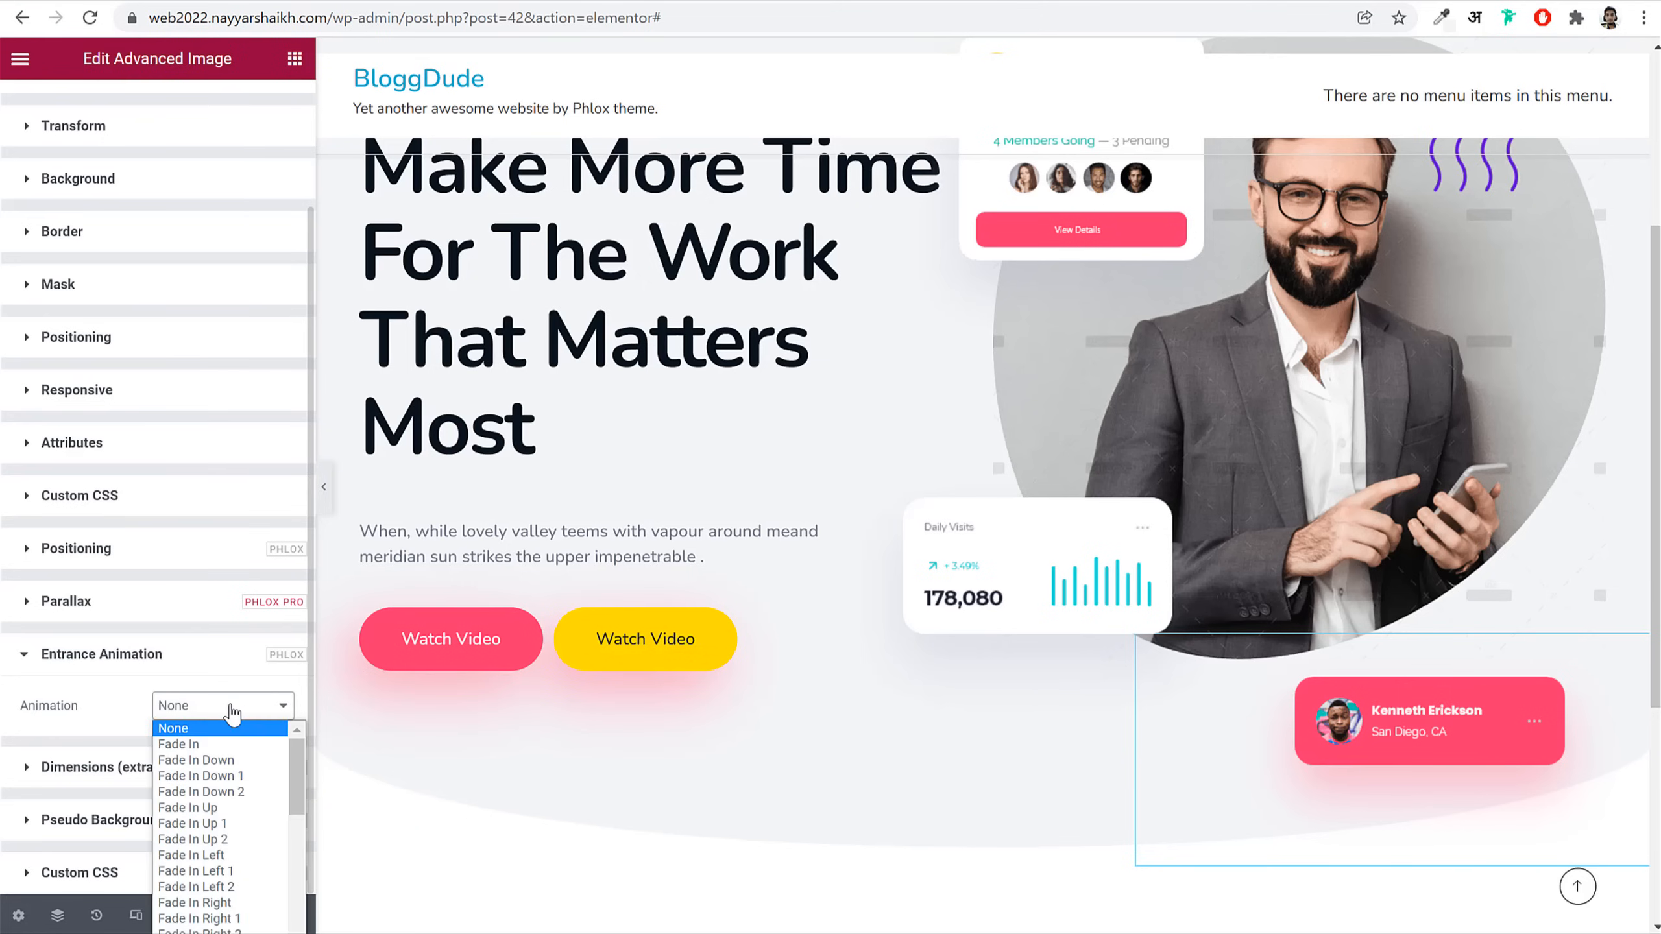
scroll(210, 909, "down", 1)
left_click(210, 919)
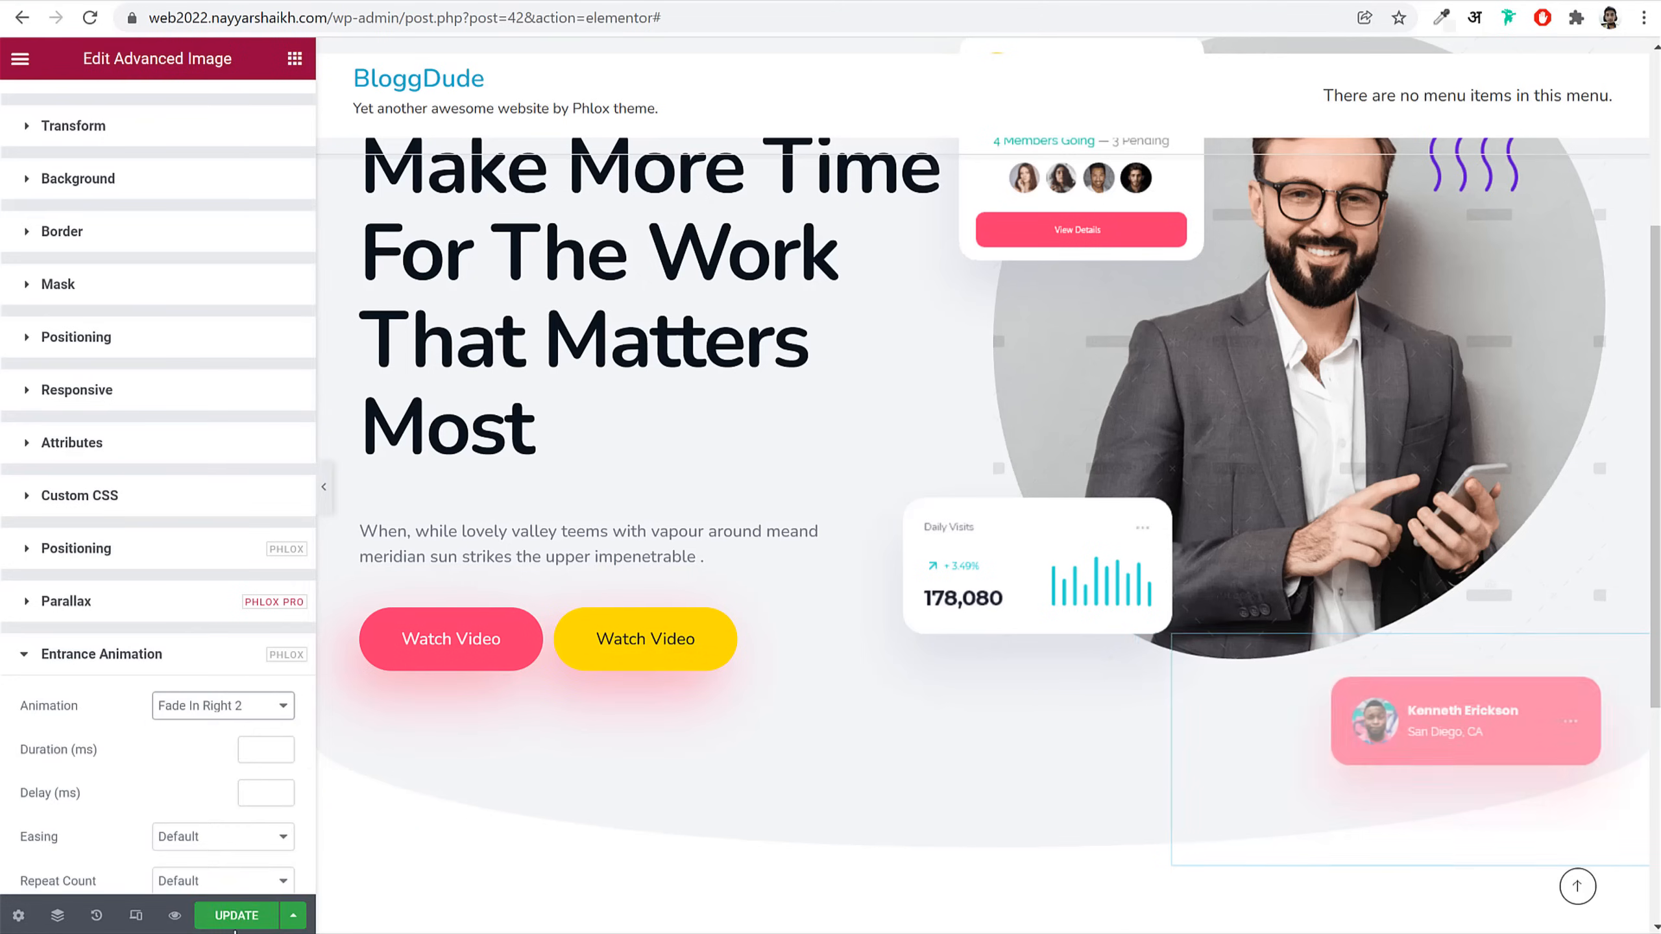
Step: Set the profile card to 2000 ms, 700 ms delay, Cubic In Out, then save and reload the live page
left_click(262, 750)
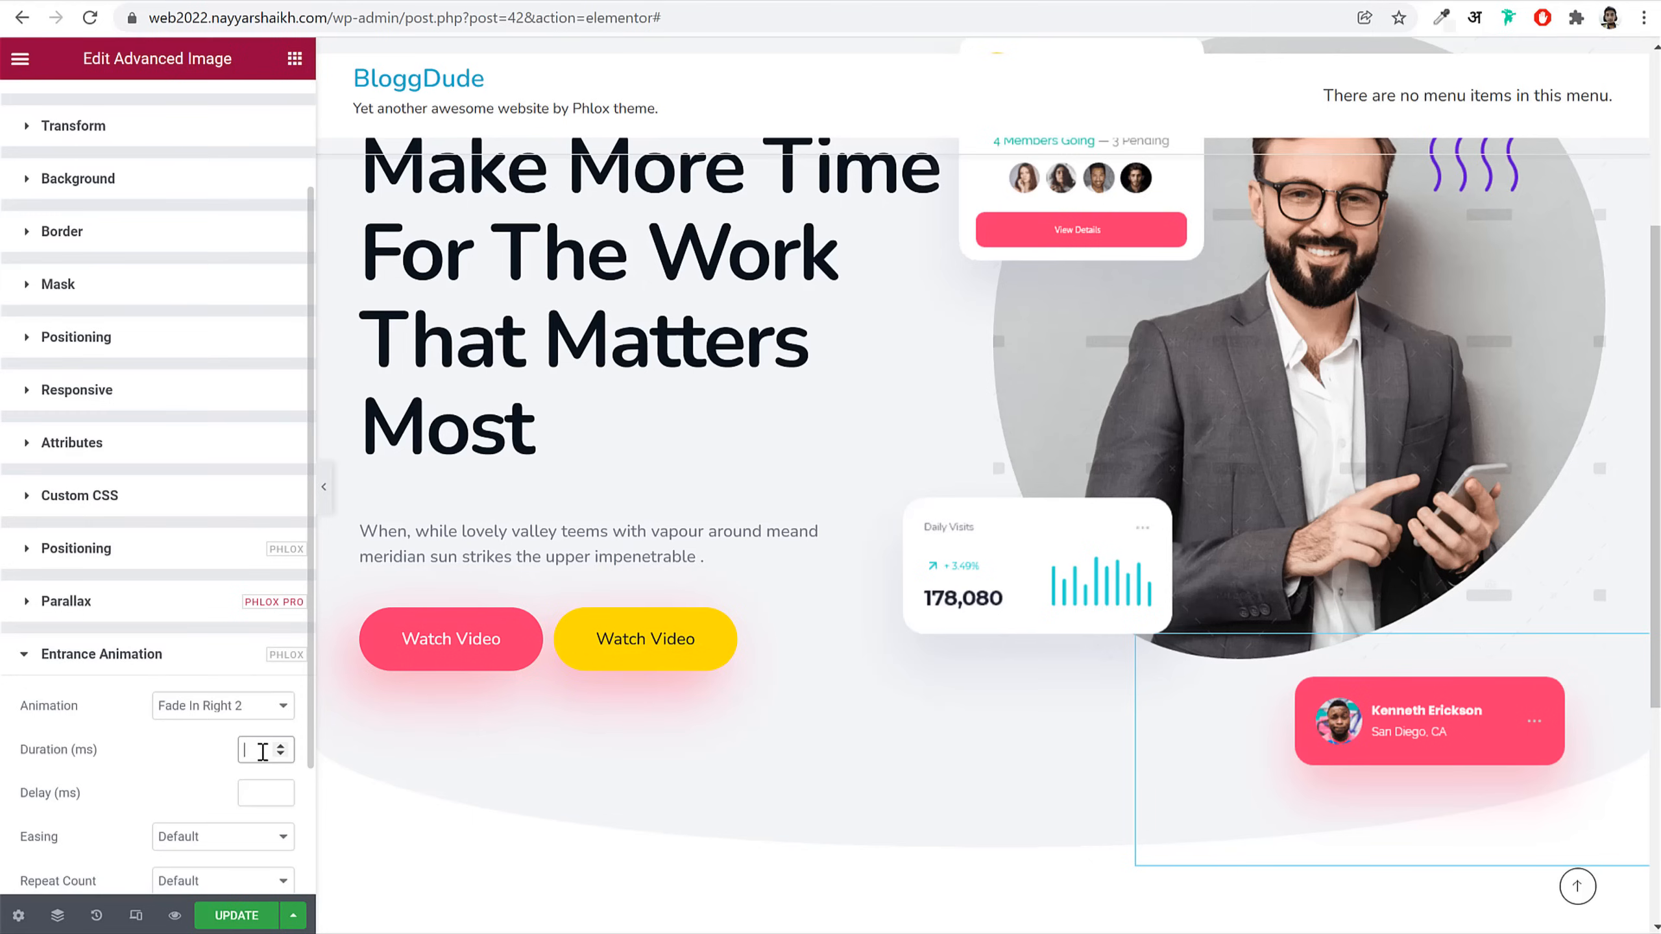
type("2000")
left_click(262, 791)
scroll(264, 788, "down", 3)
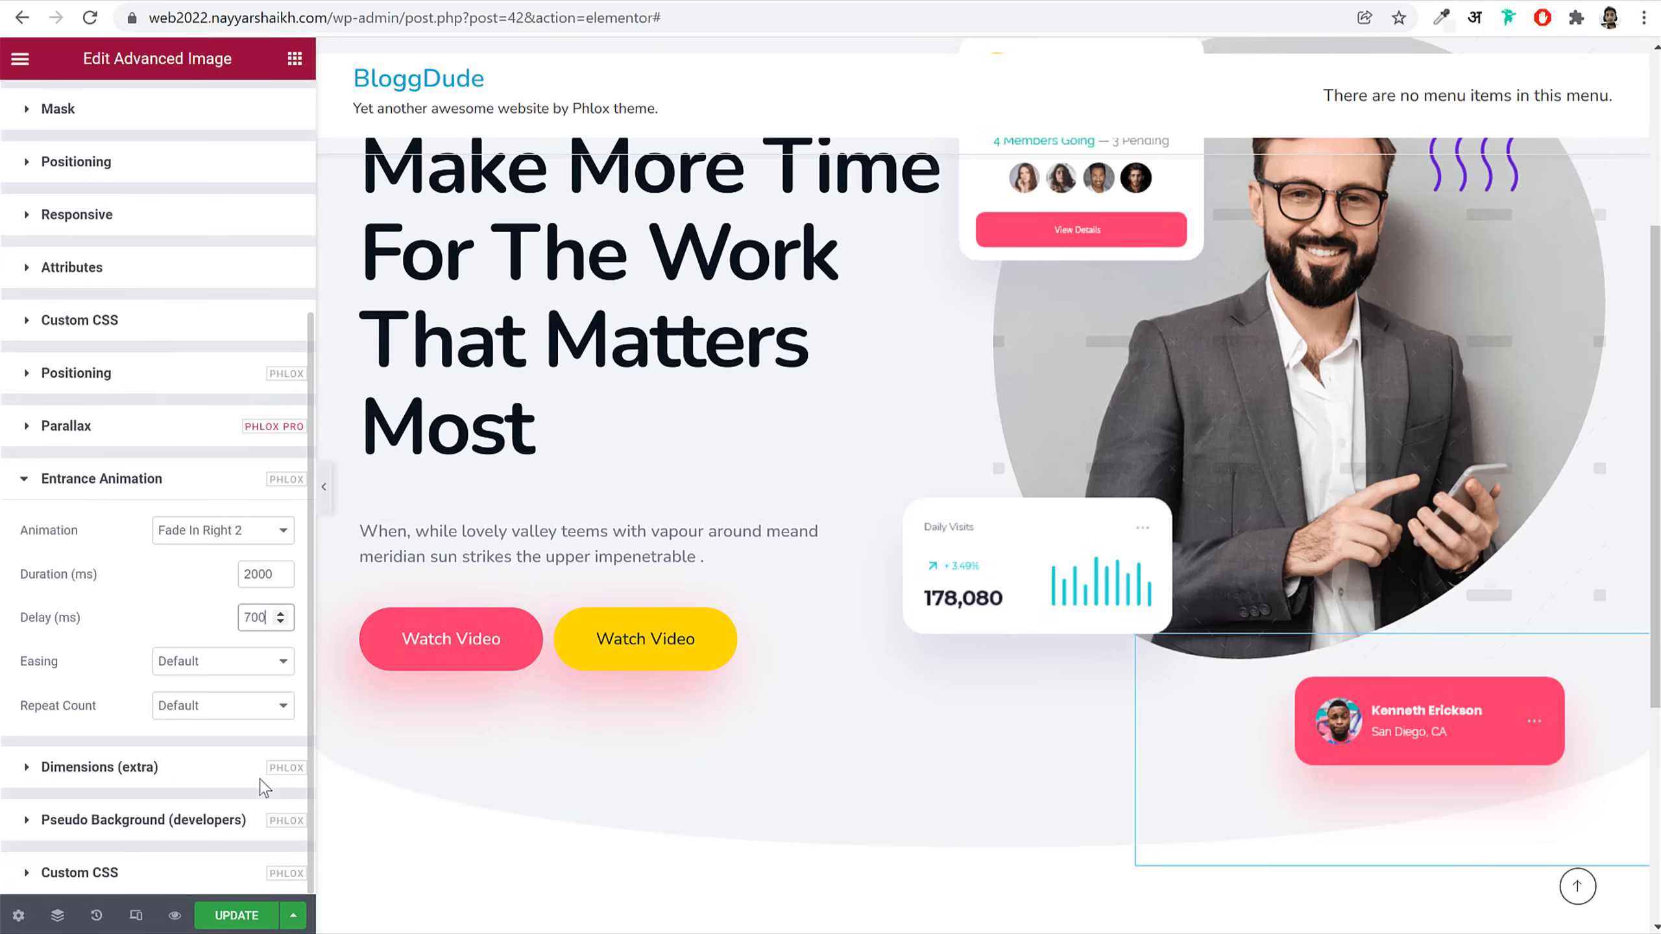
left_click(206, 663)
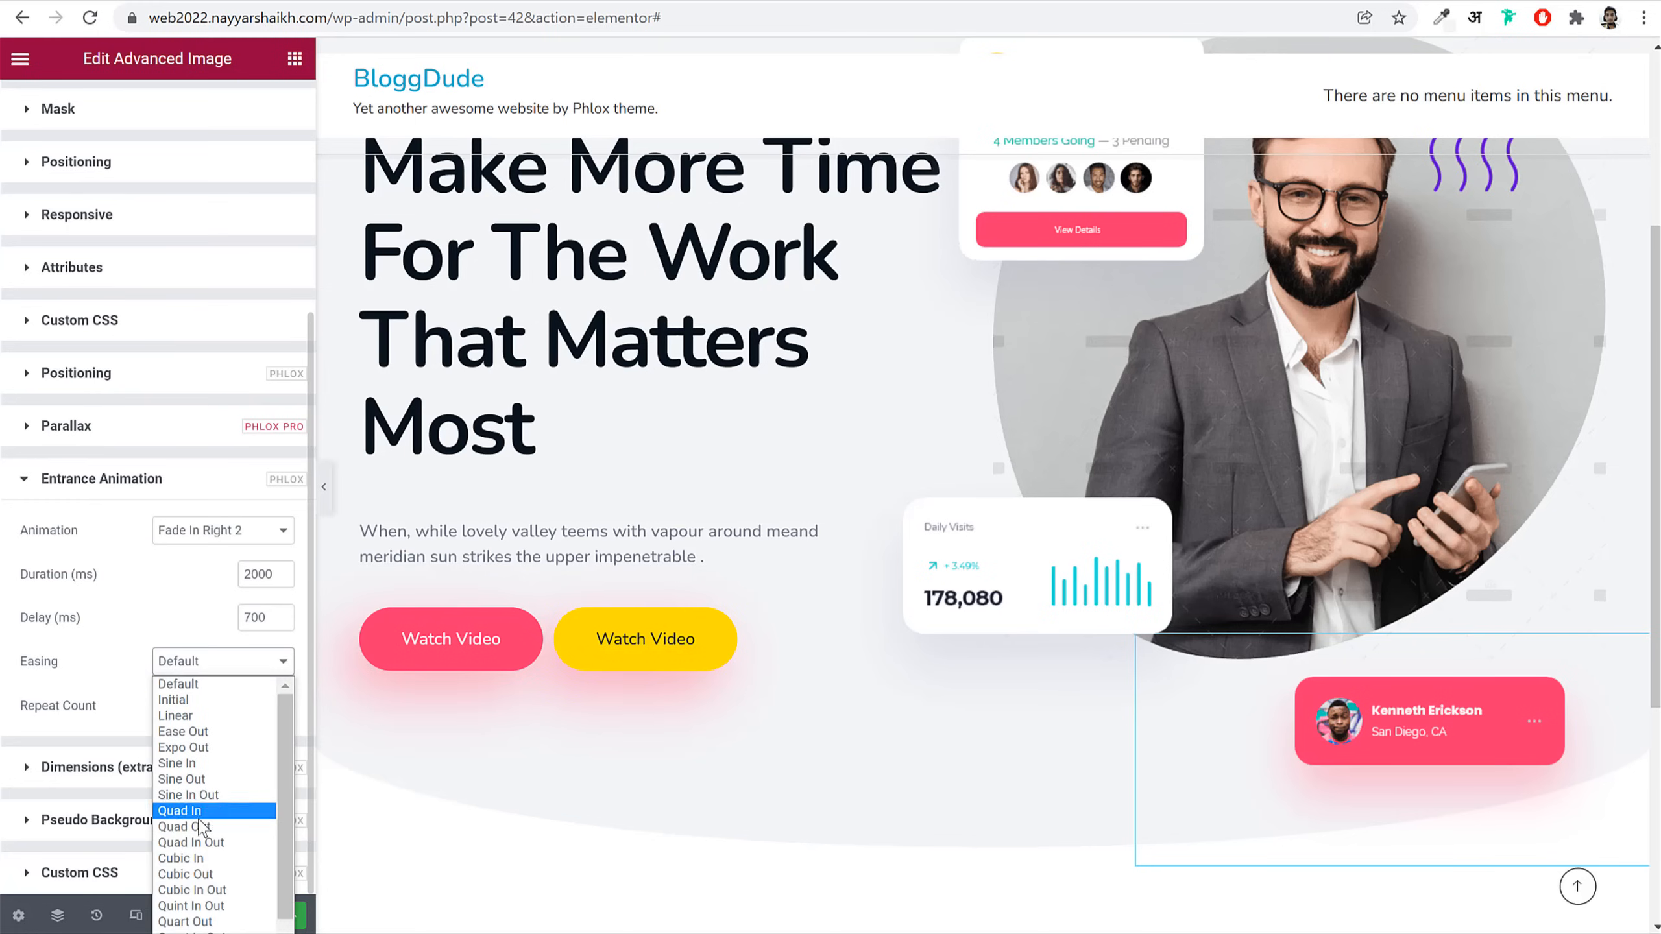
left_click(224, 890)
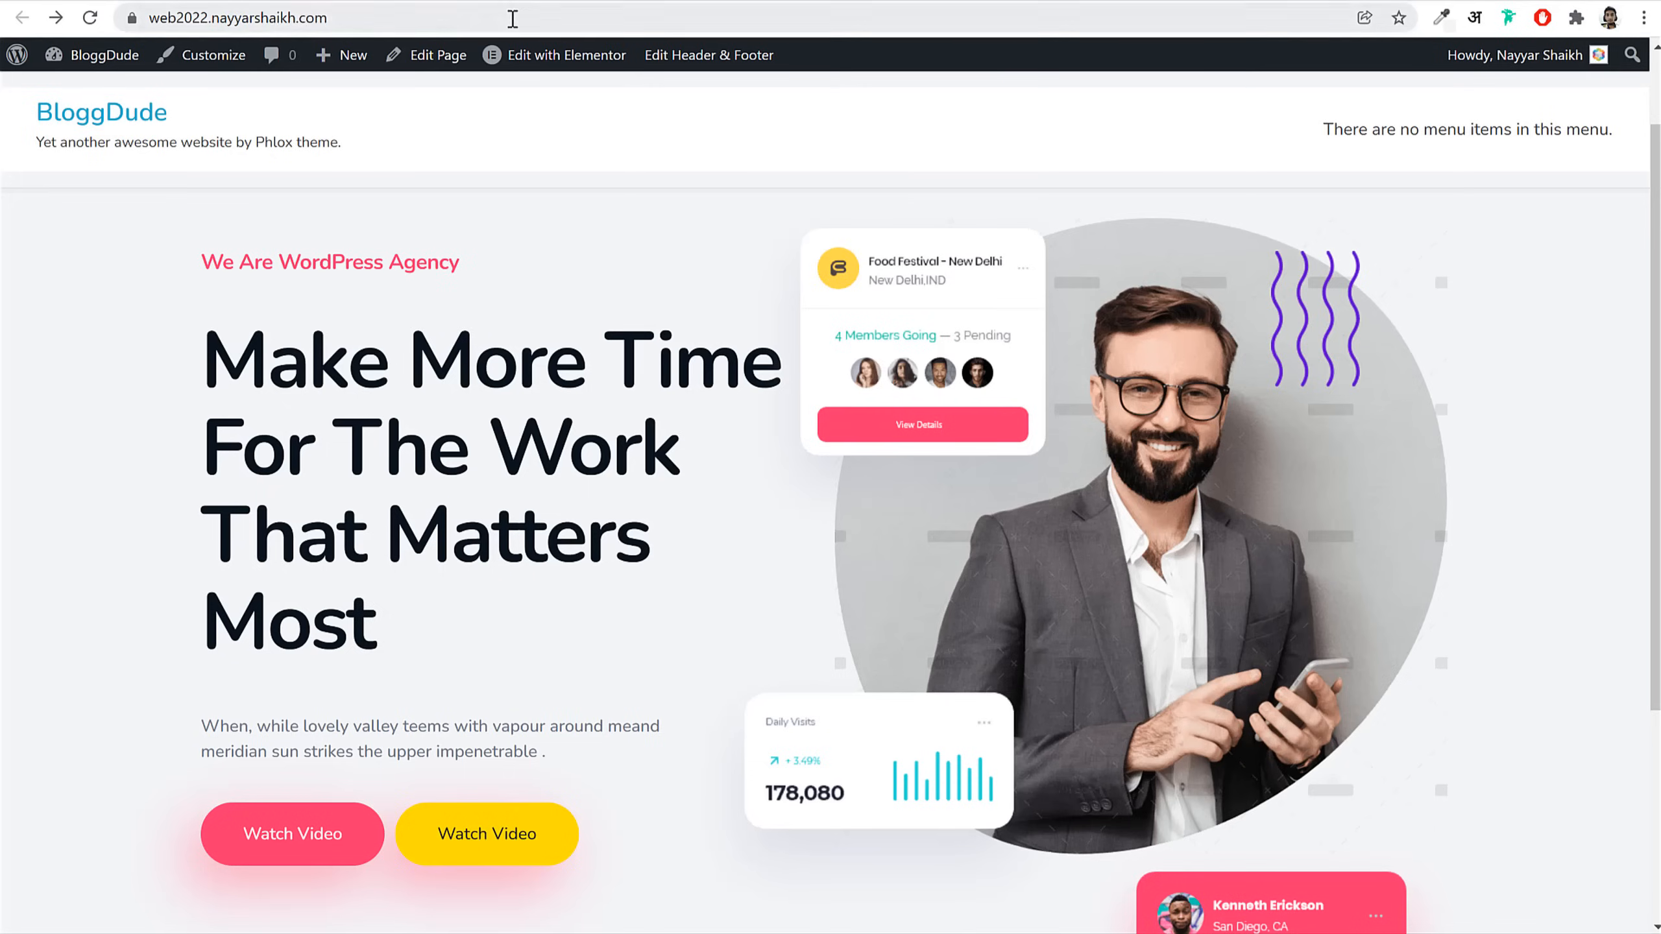
left_click(513, 18)
key("Return")
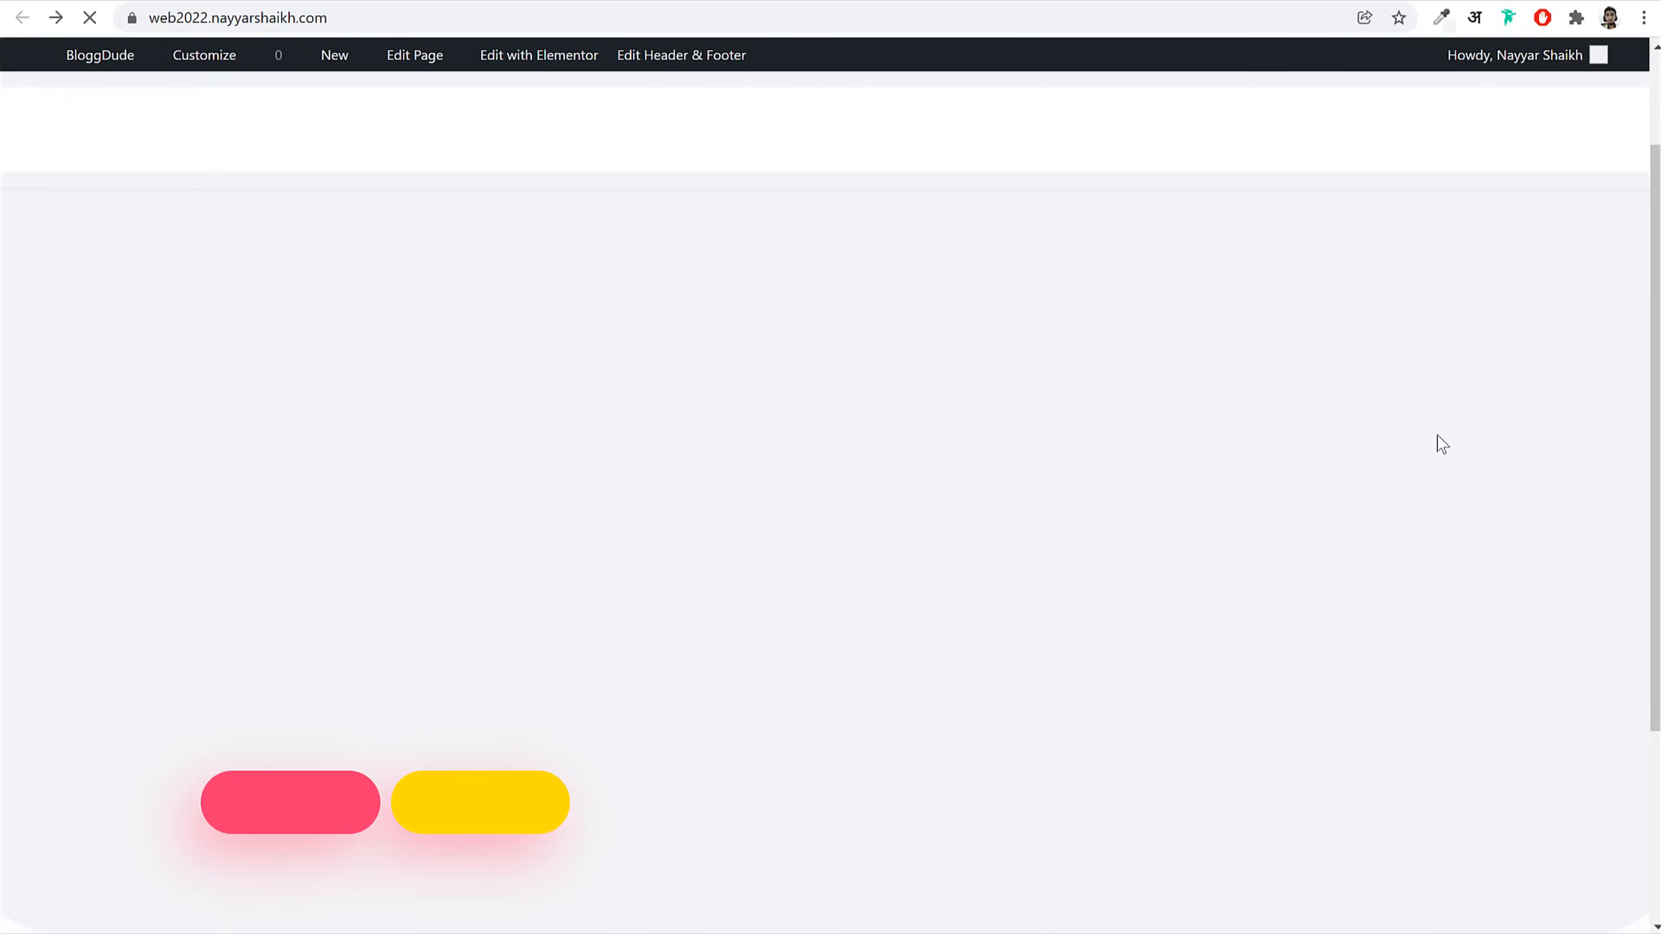
Step: Scroll the reloaded homepage to watch the hero cards animate into place
scroll(1525, 463, "down", 2)
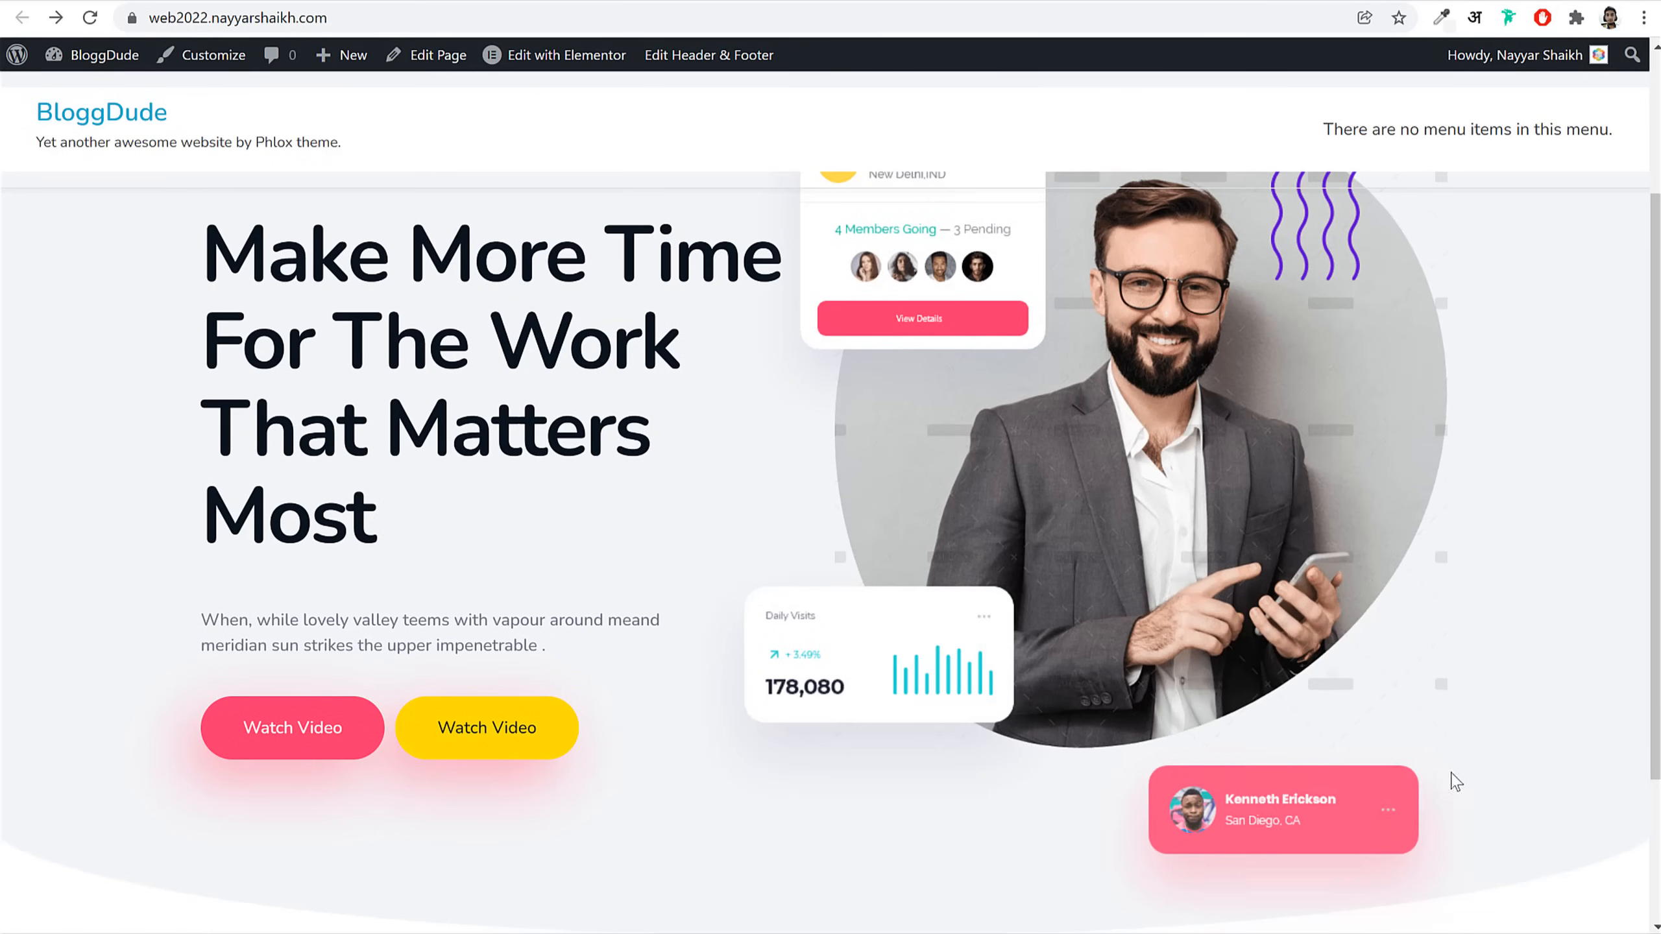
scroll(1466, 767, "up", 3)
scroll(1469, 762, "down", 3)
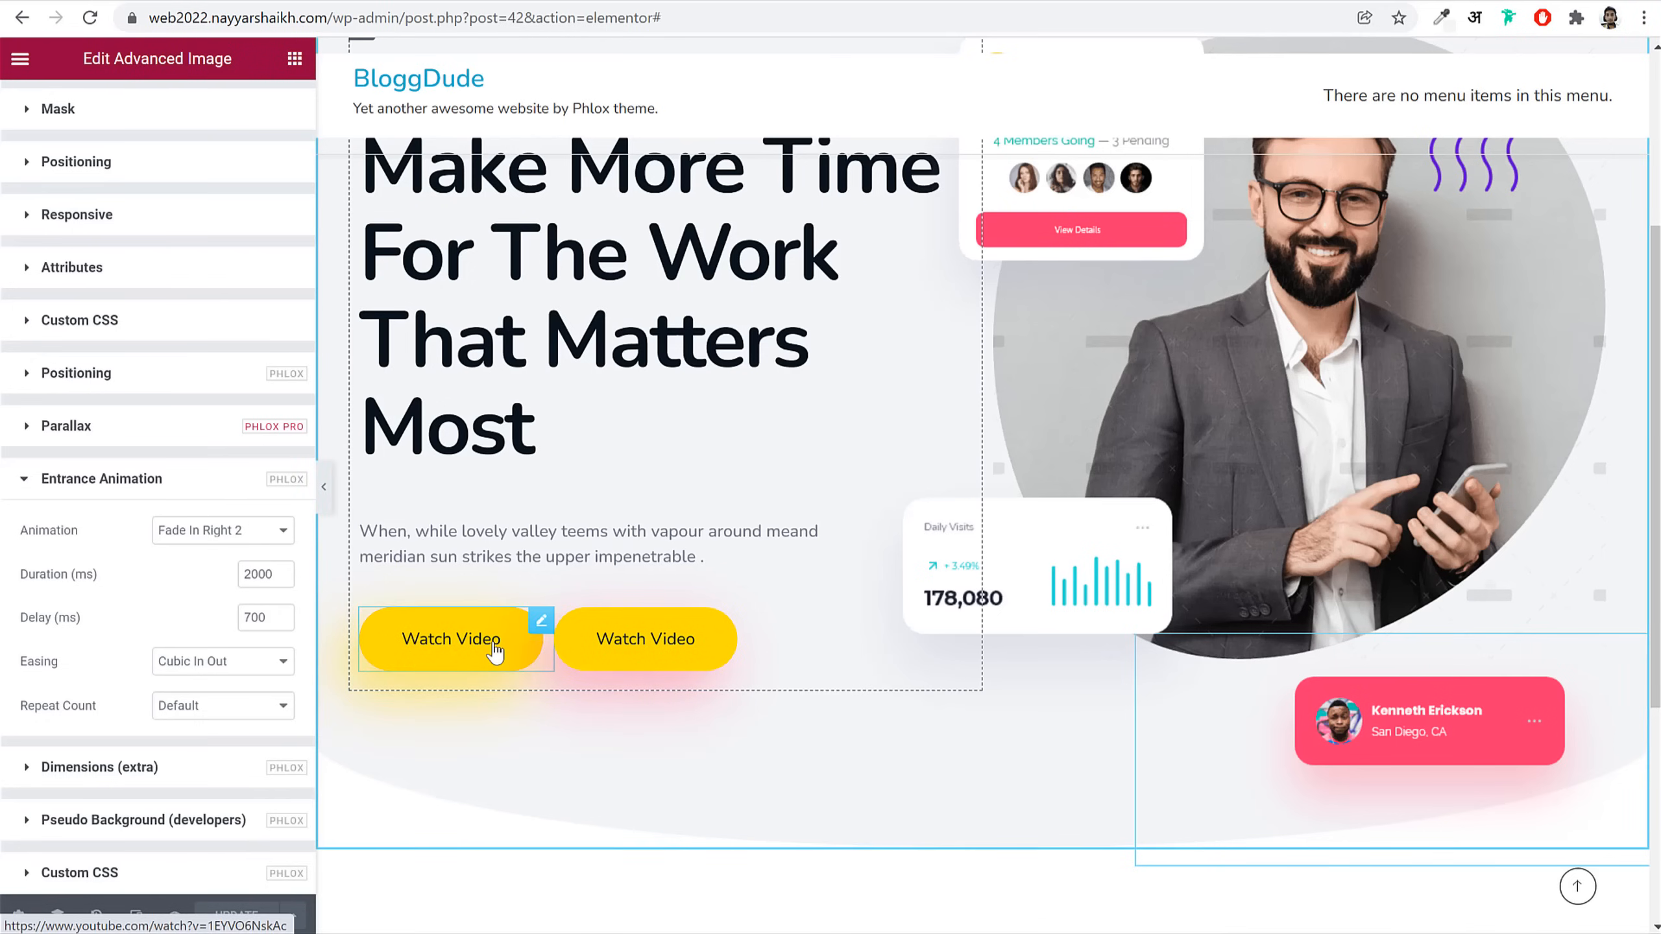
Step: Give the pink Watch Video button a Scale Down 1 animation, 1600 ms duration, 800 ms delay
left_click(499, 648)
left_click(263, 111)
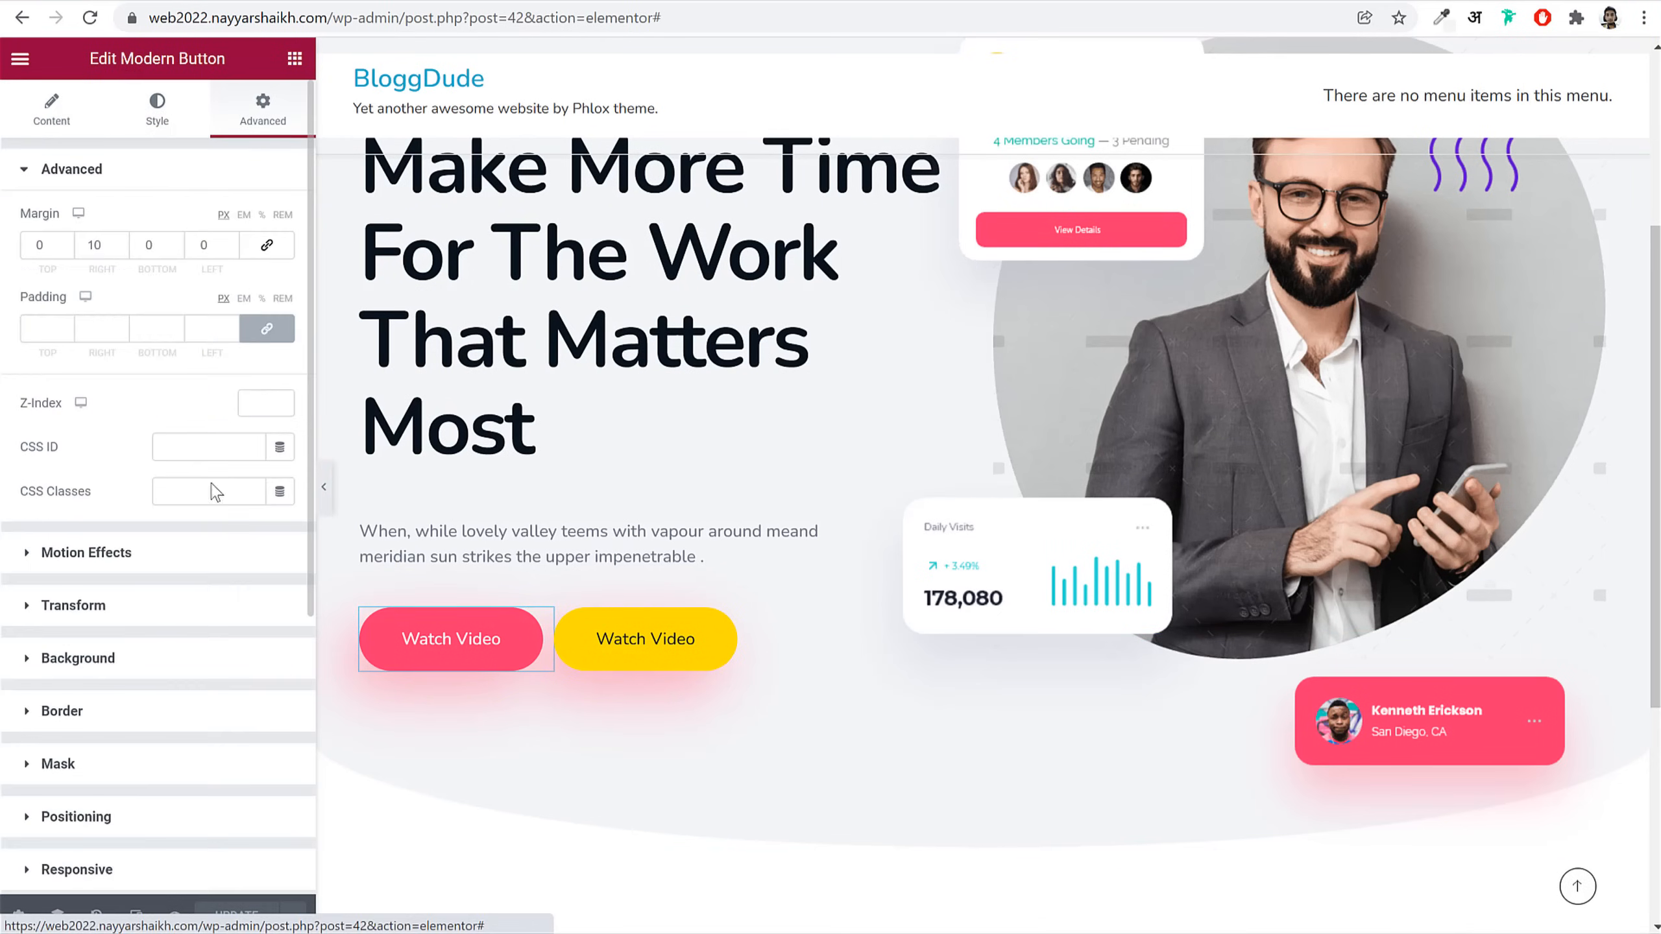
scroll(163, 772, "down", 5)
left_click(164, 717)
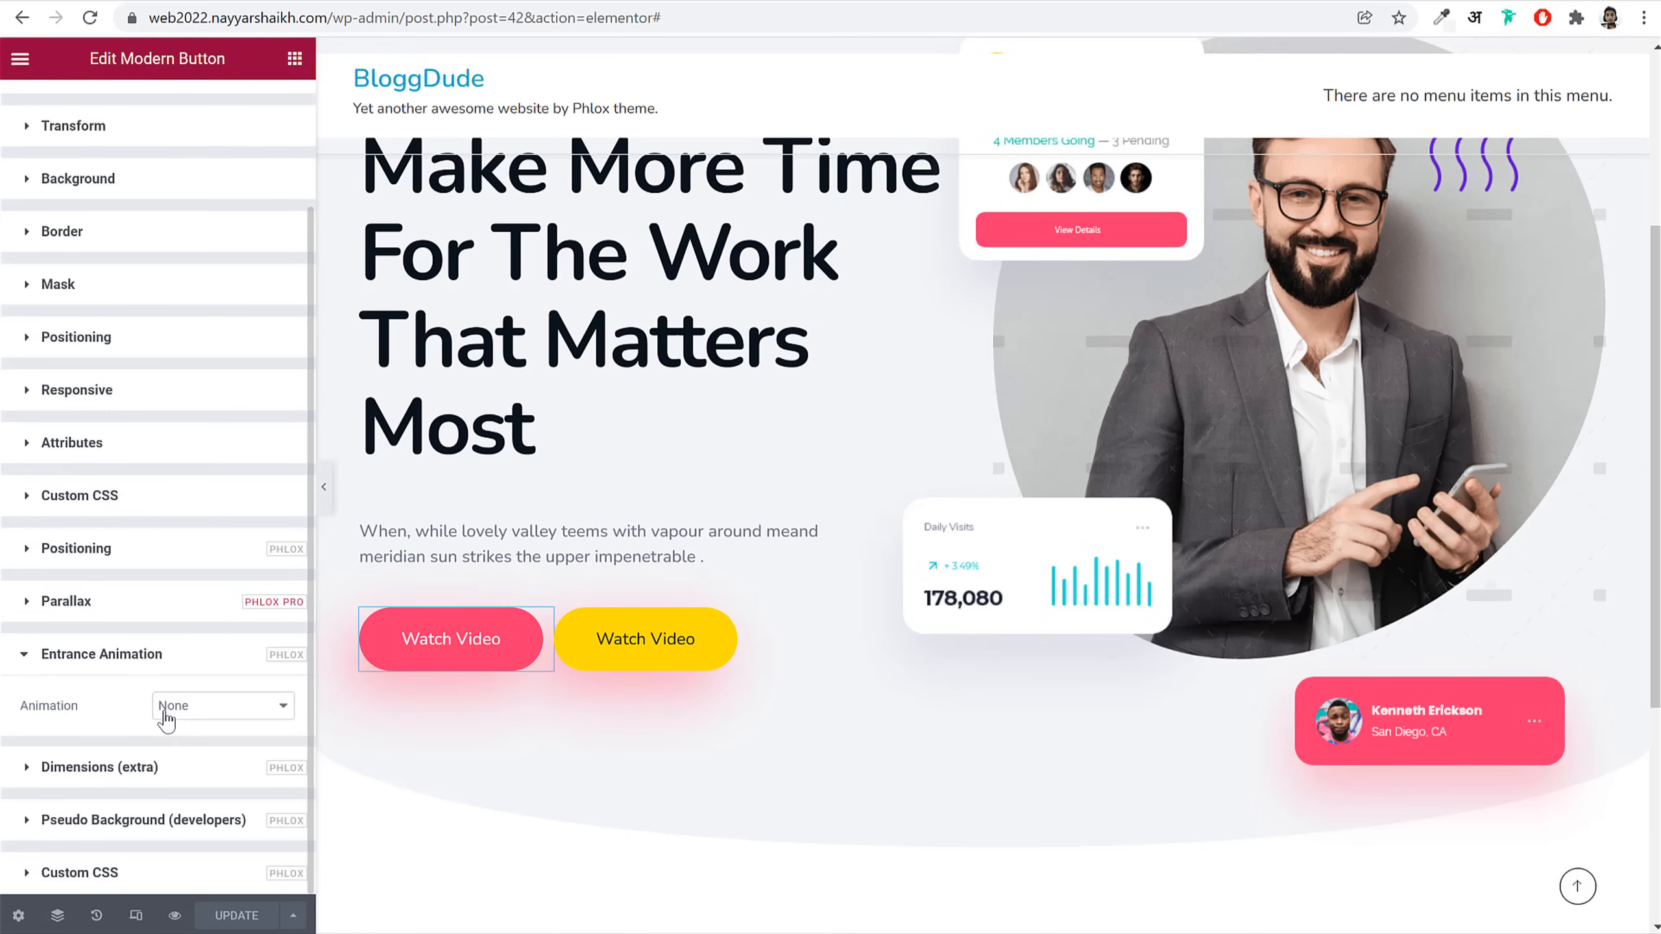
left_click(194, 717)
scroll(226, 825, "down", 4)
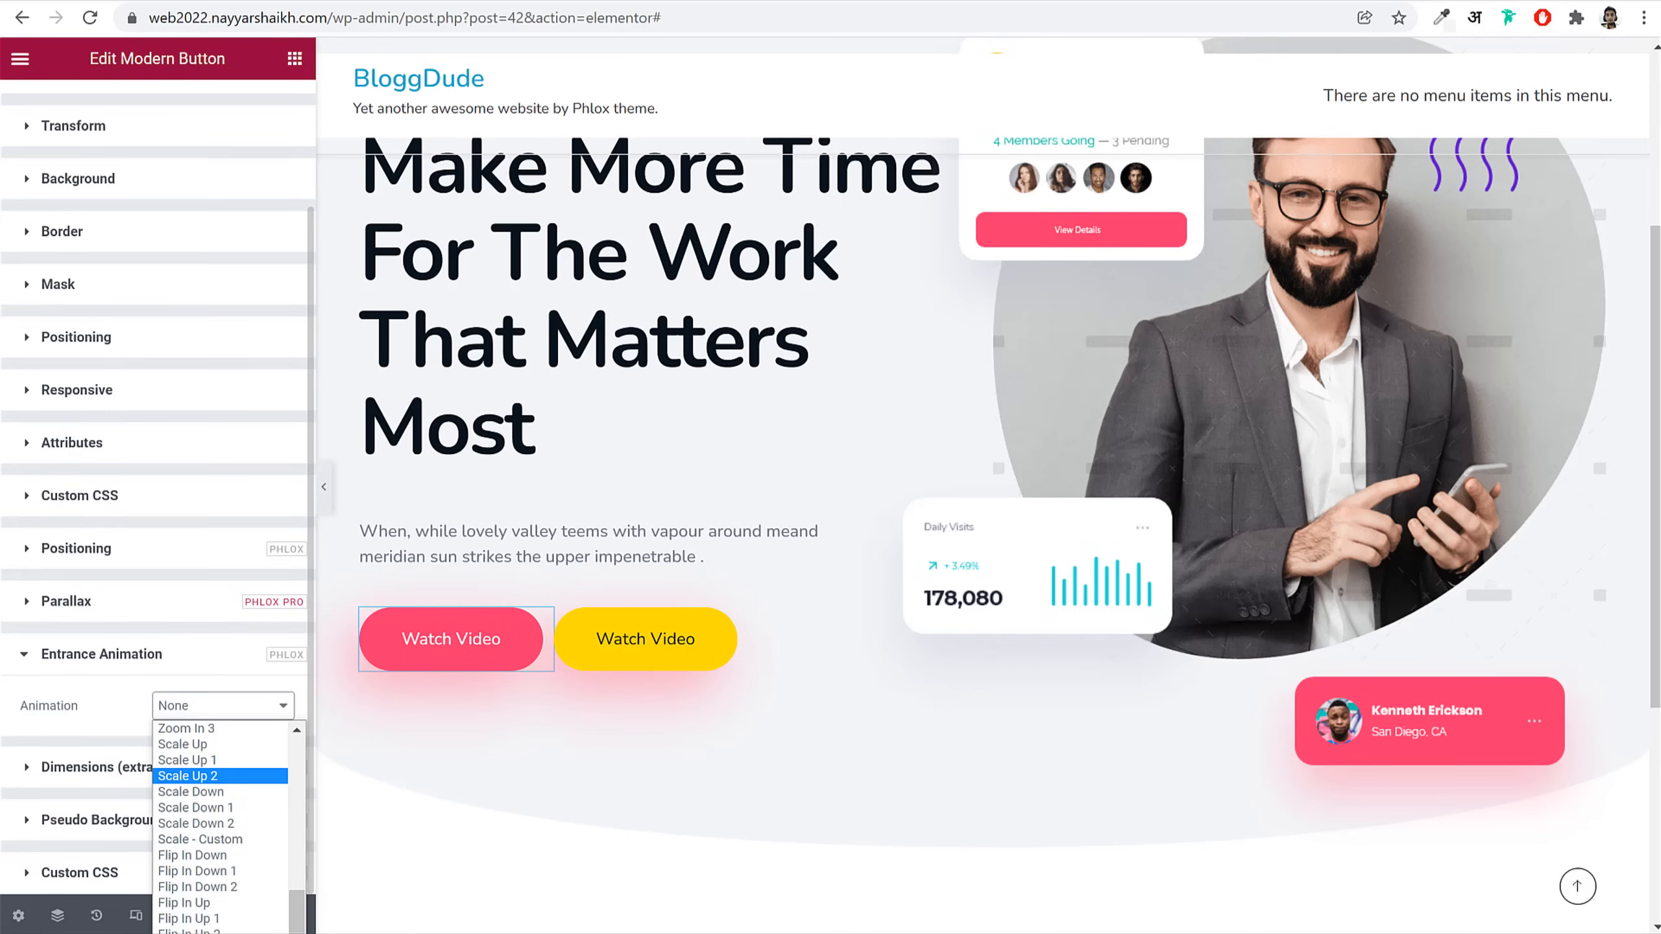
left_click(229, 808)
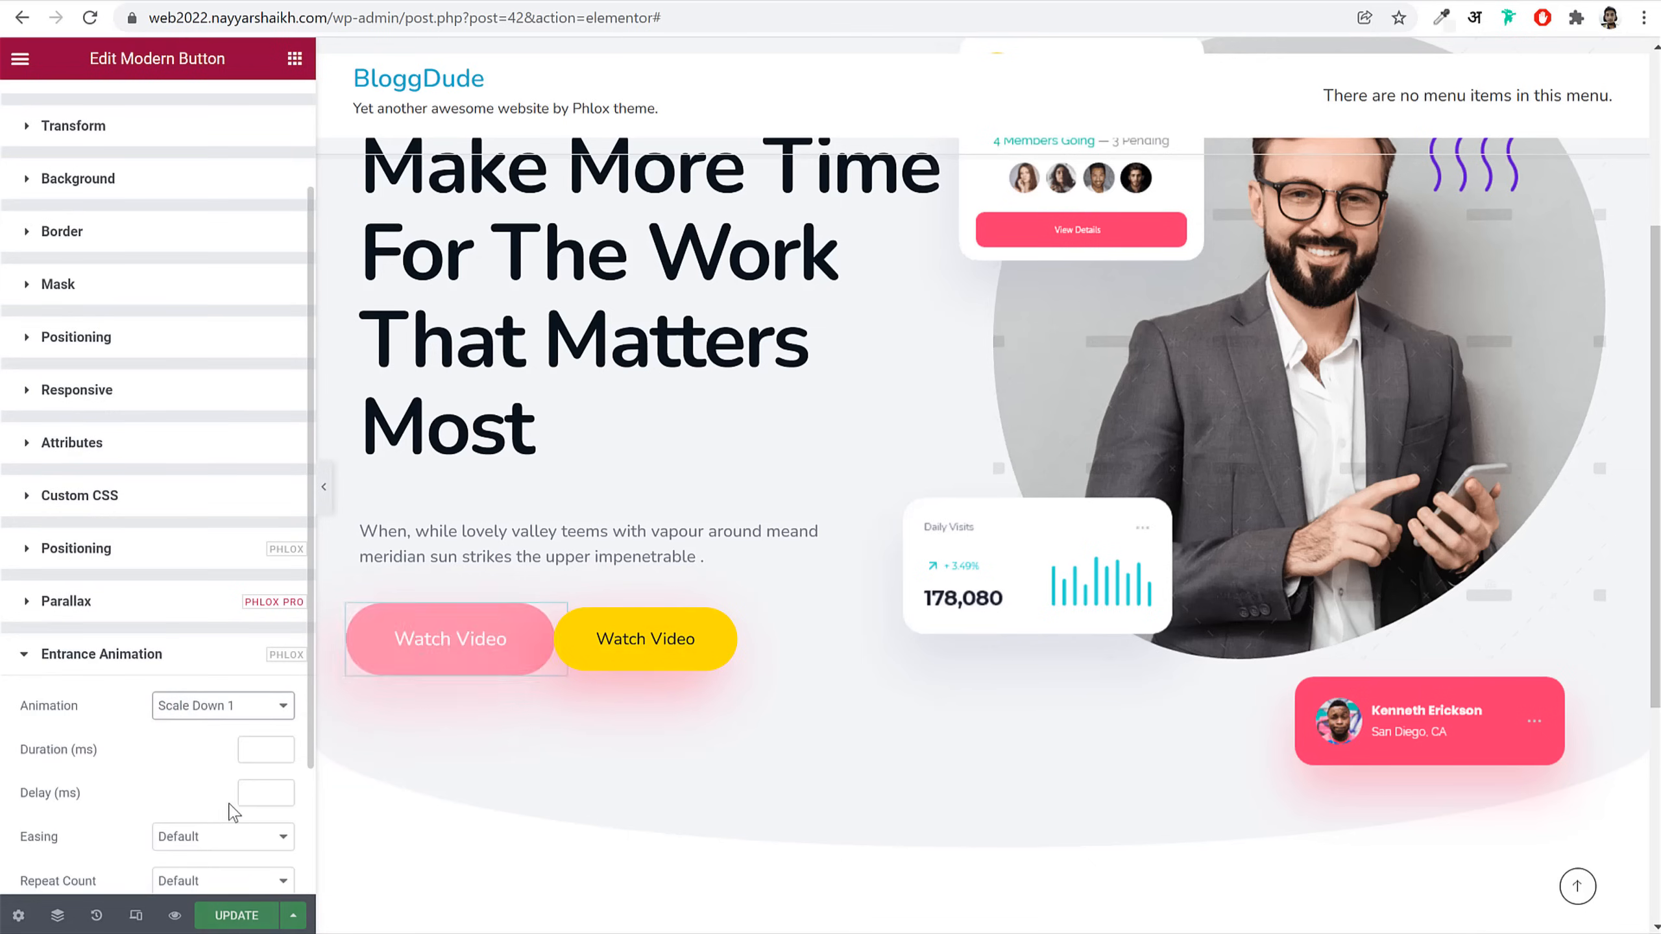
left_click(251, 749)
type("1600")
left_click(262, 792)
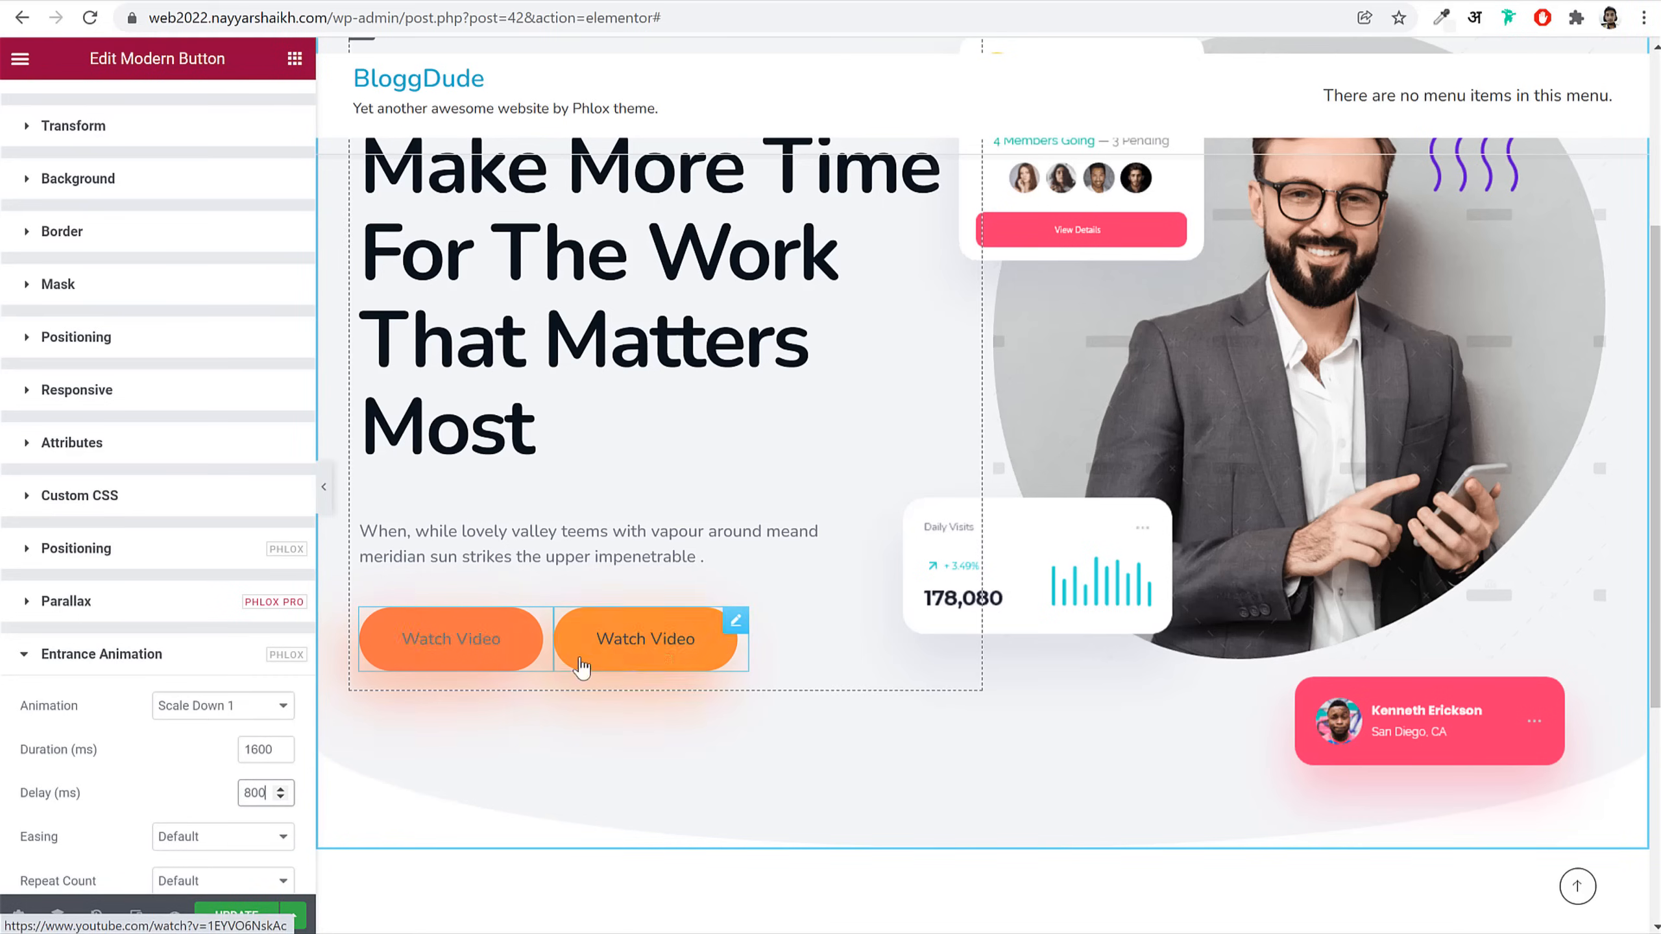
Step: Give the yellow Watch Video button a Flip In Down entrance animation
left_click(657, 659)
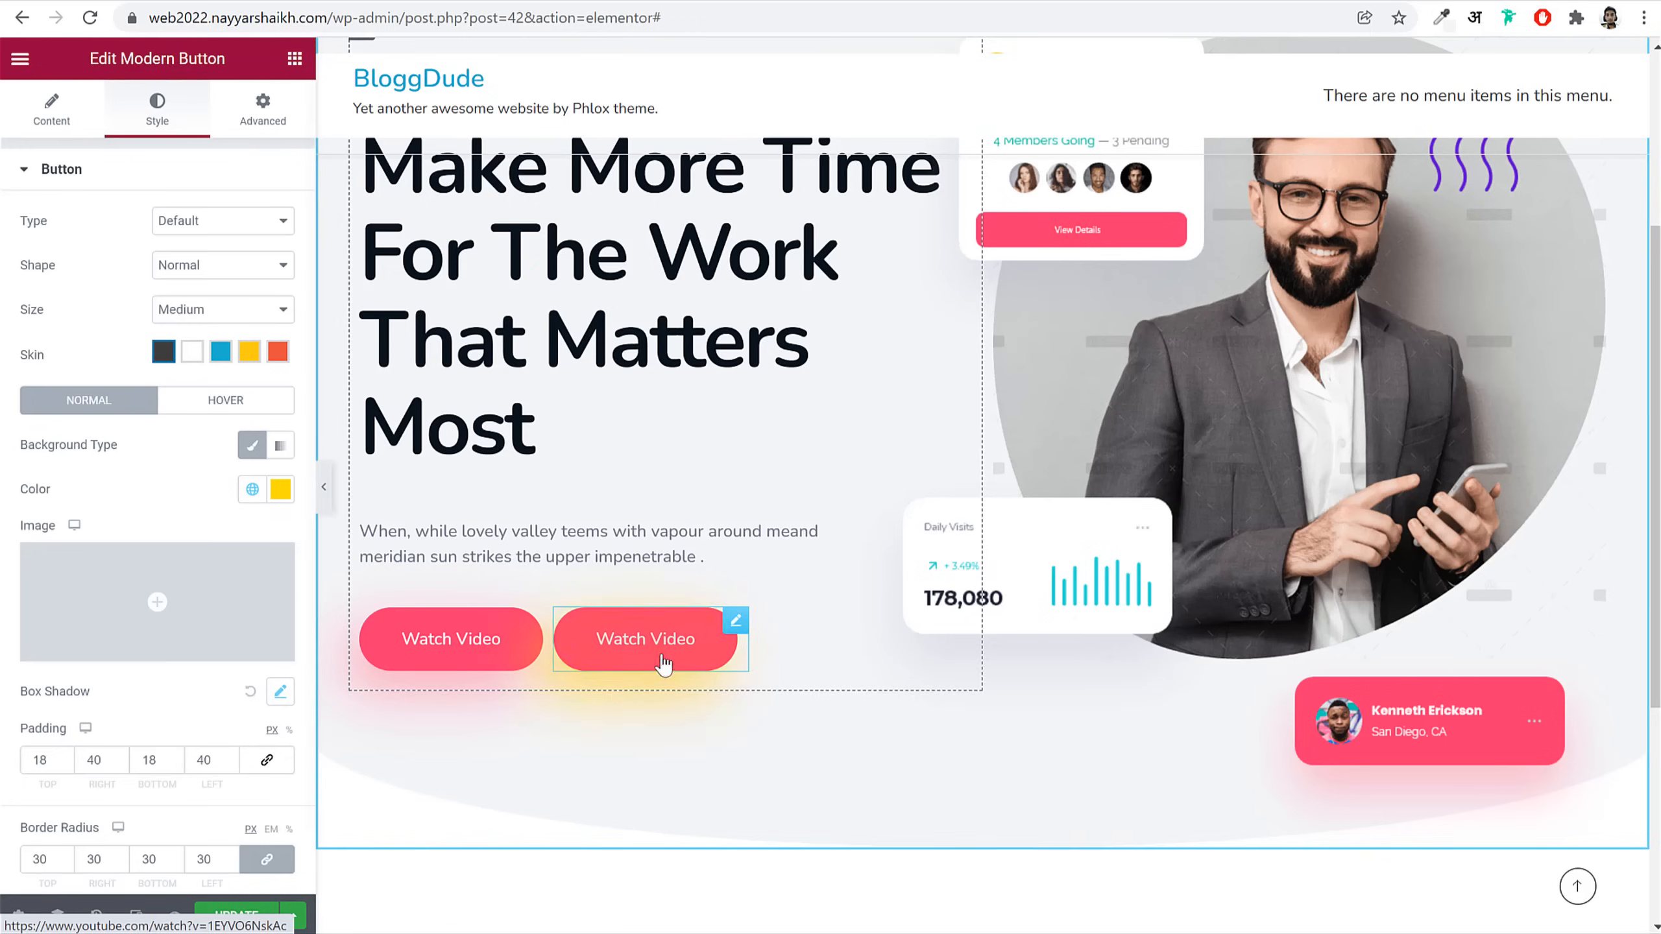
left_click(262, 107)
scroll(178, 723, "down", 10)
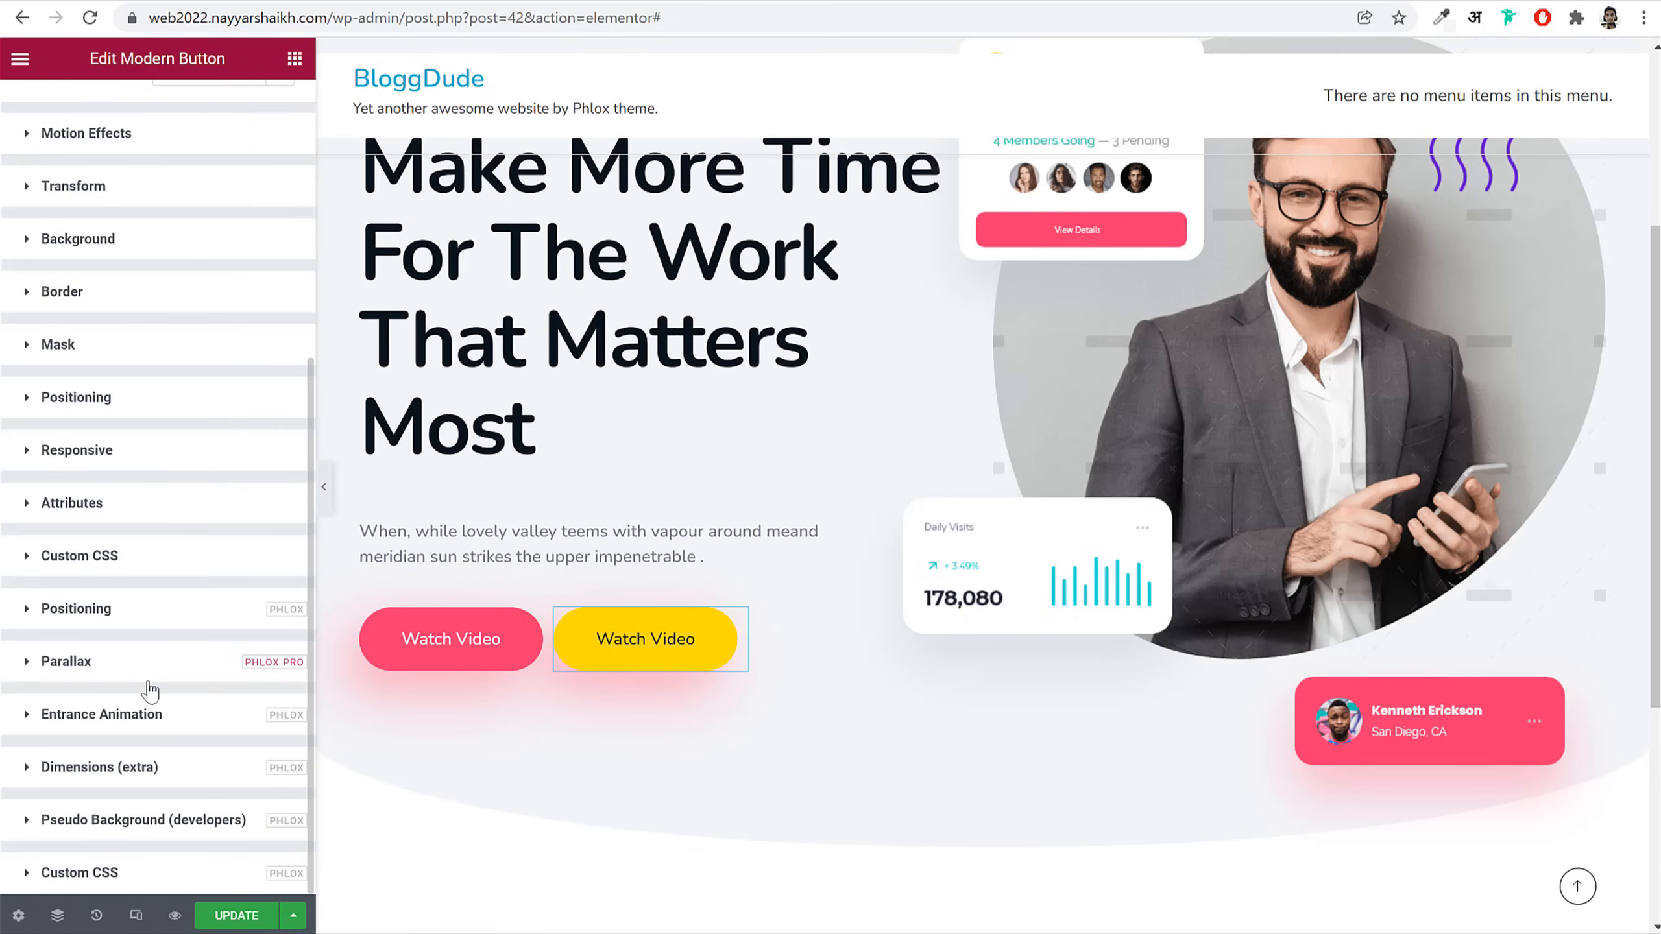
left_click(131, 731)
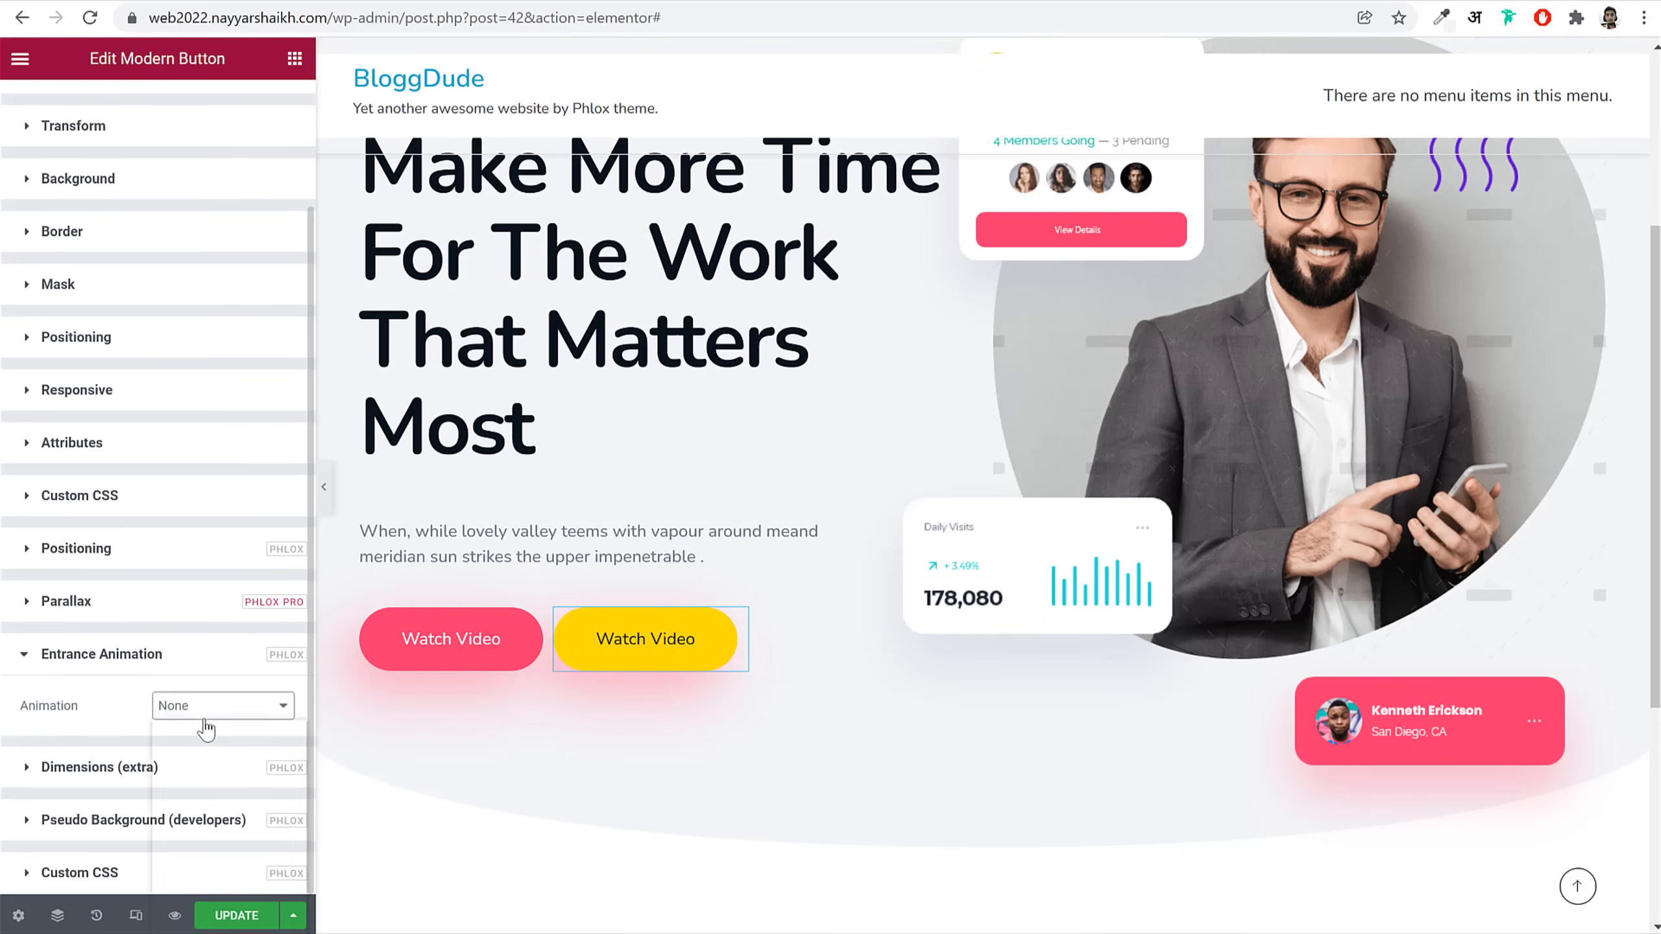
left_click(219, 713)
scroll(226, 799, "down", 15)
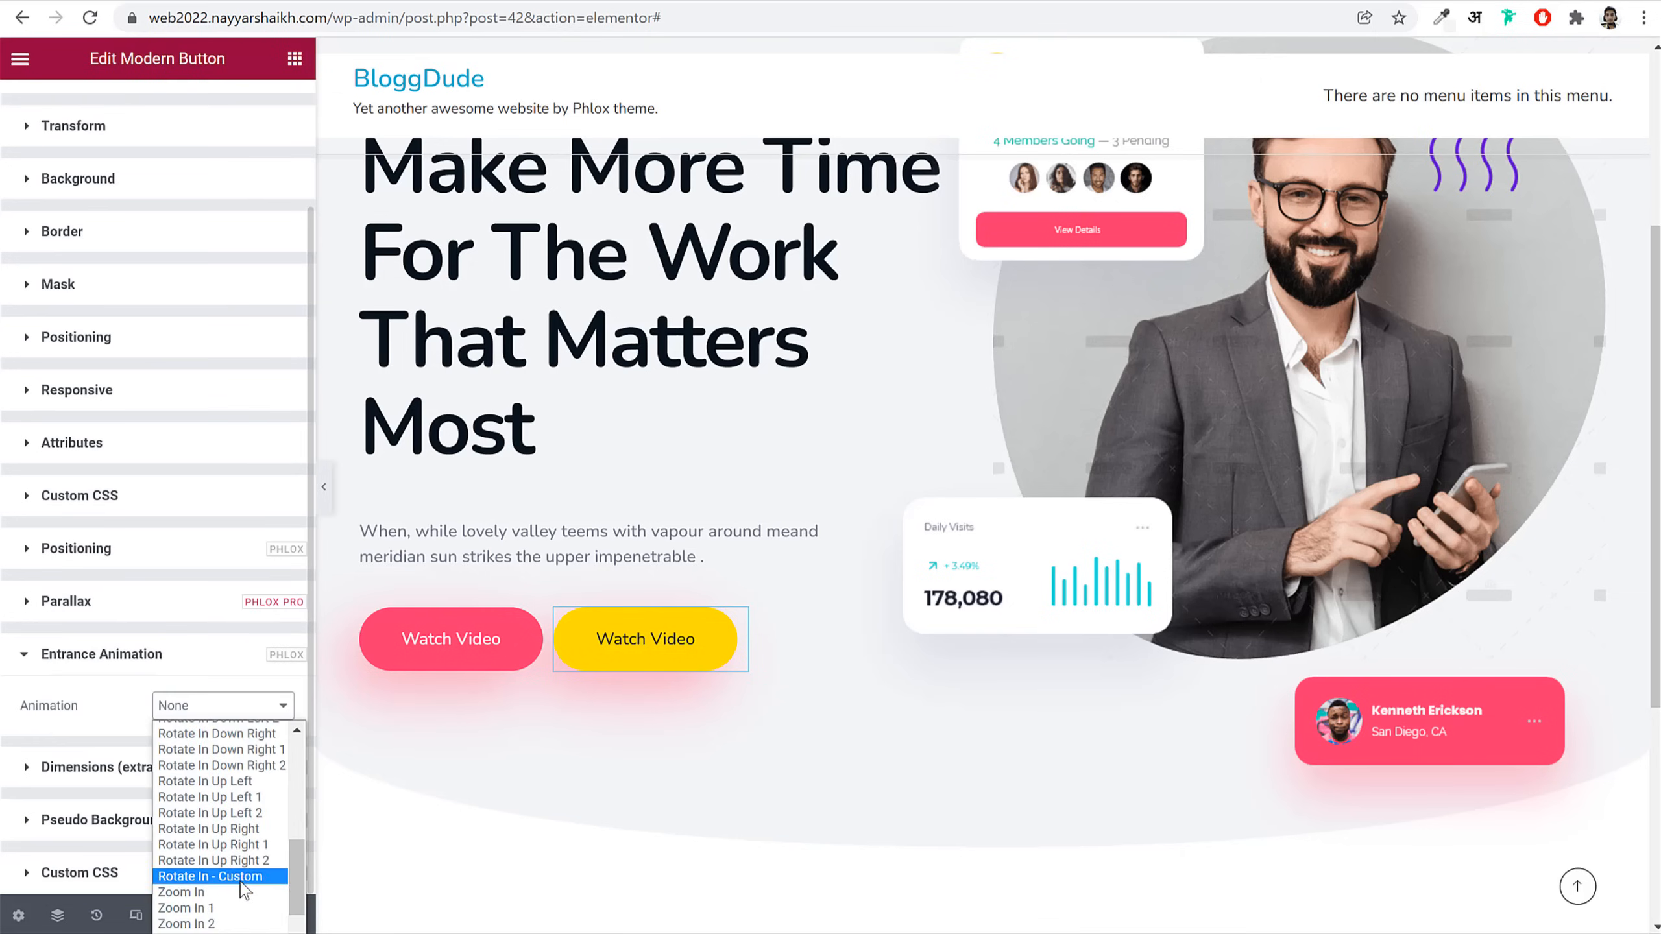
left_click(235, 855)
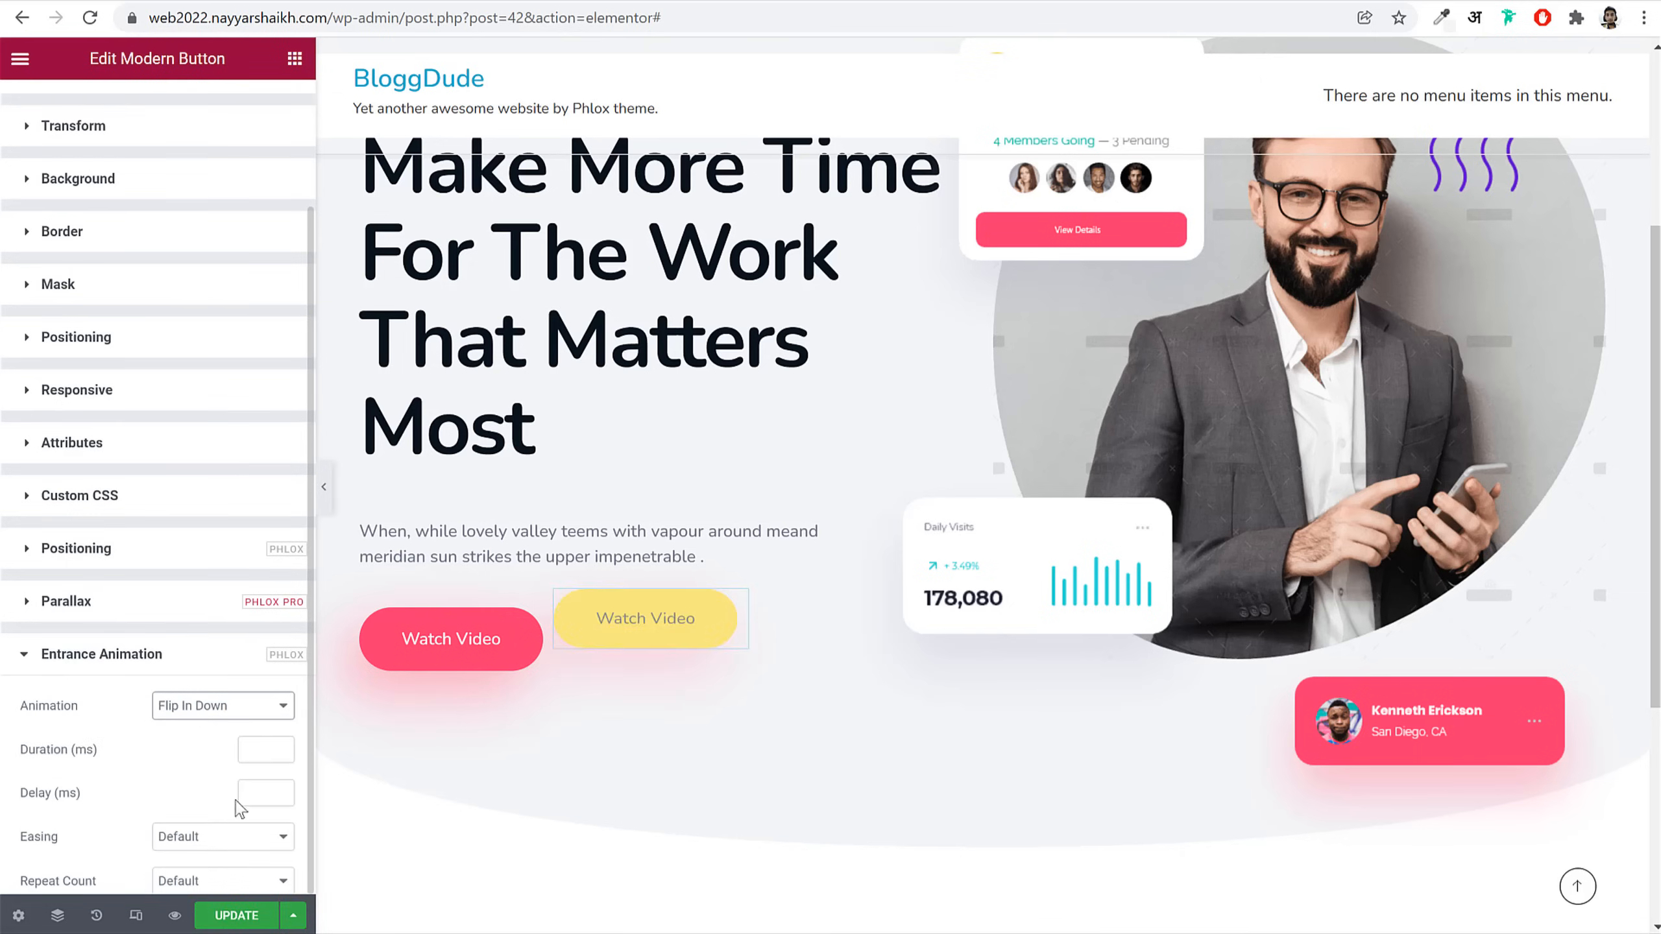
Step: Set the yellow button to 2000 ms, 900 ms delay, Cubic In Out, then save and load the live page
left_click(271, 750)
type("2000")
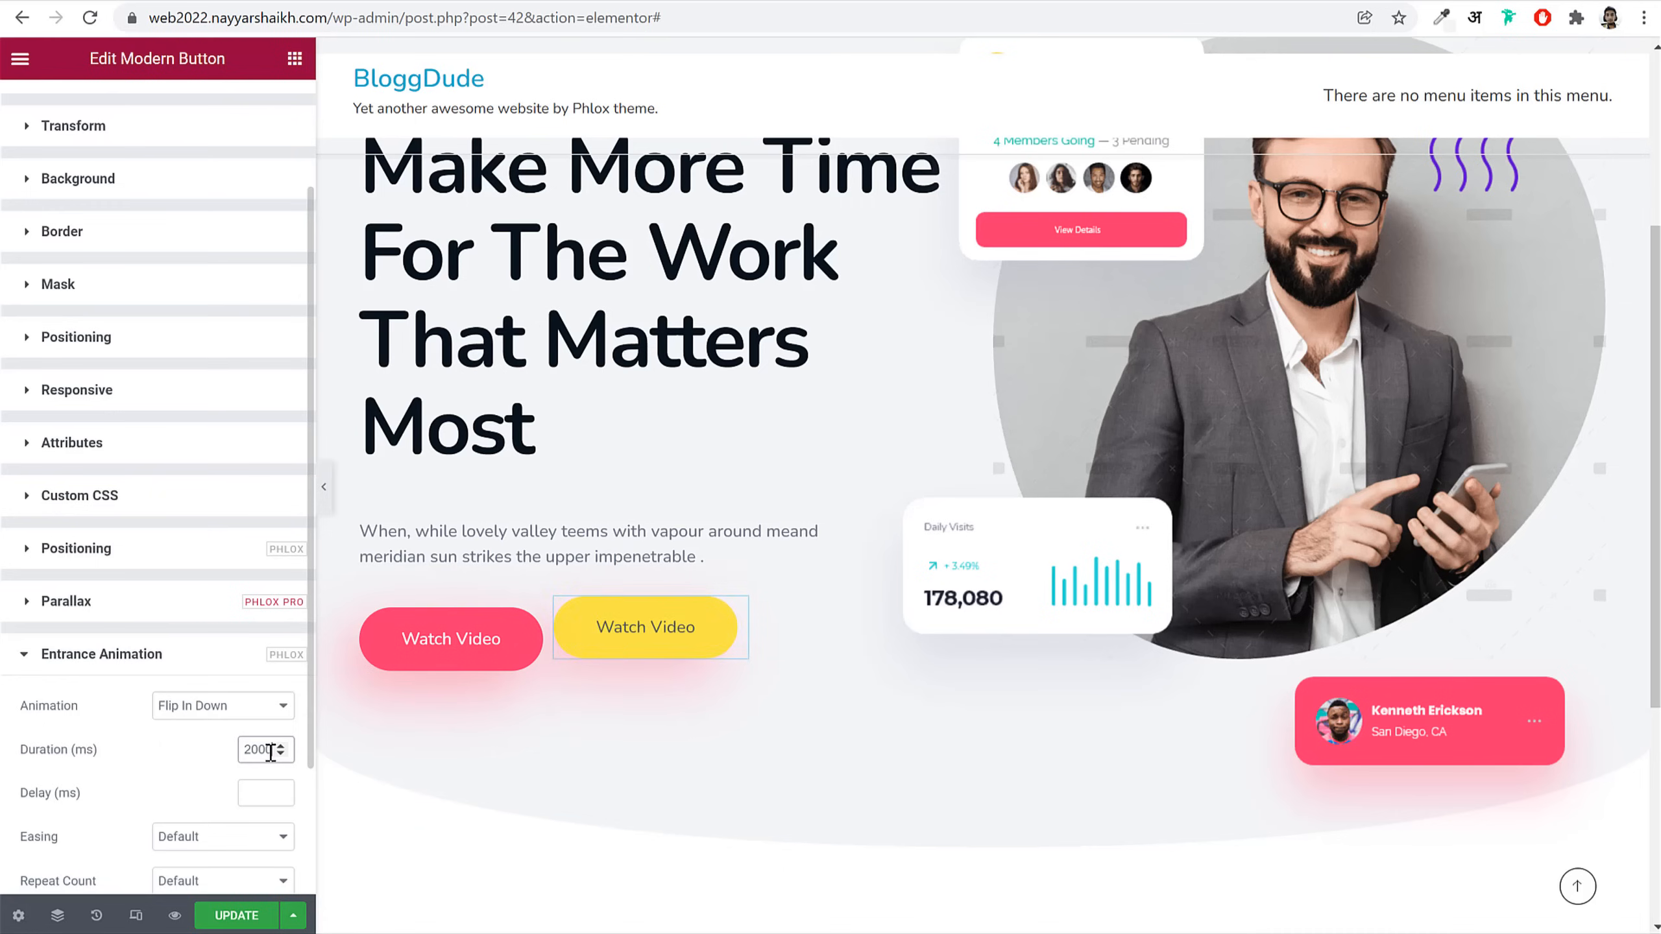
left_click(250, 793)
type("500")
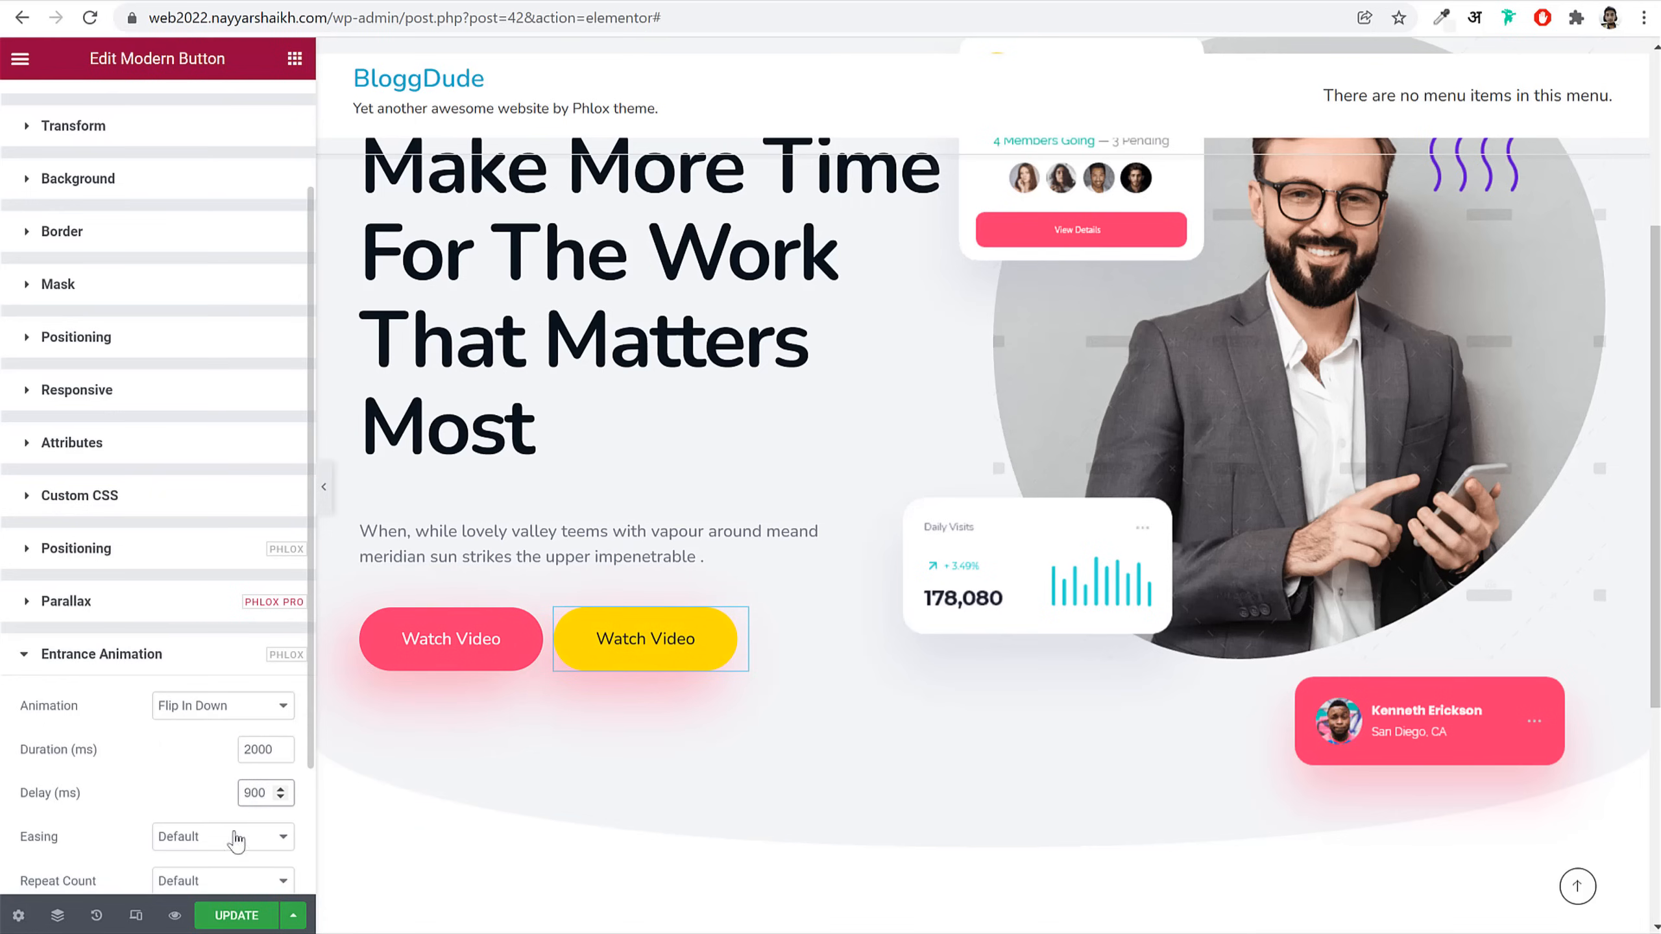
left_click(236, 840)
left_click(243, 725)
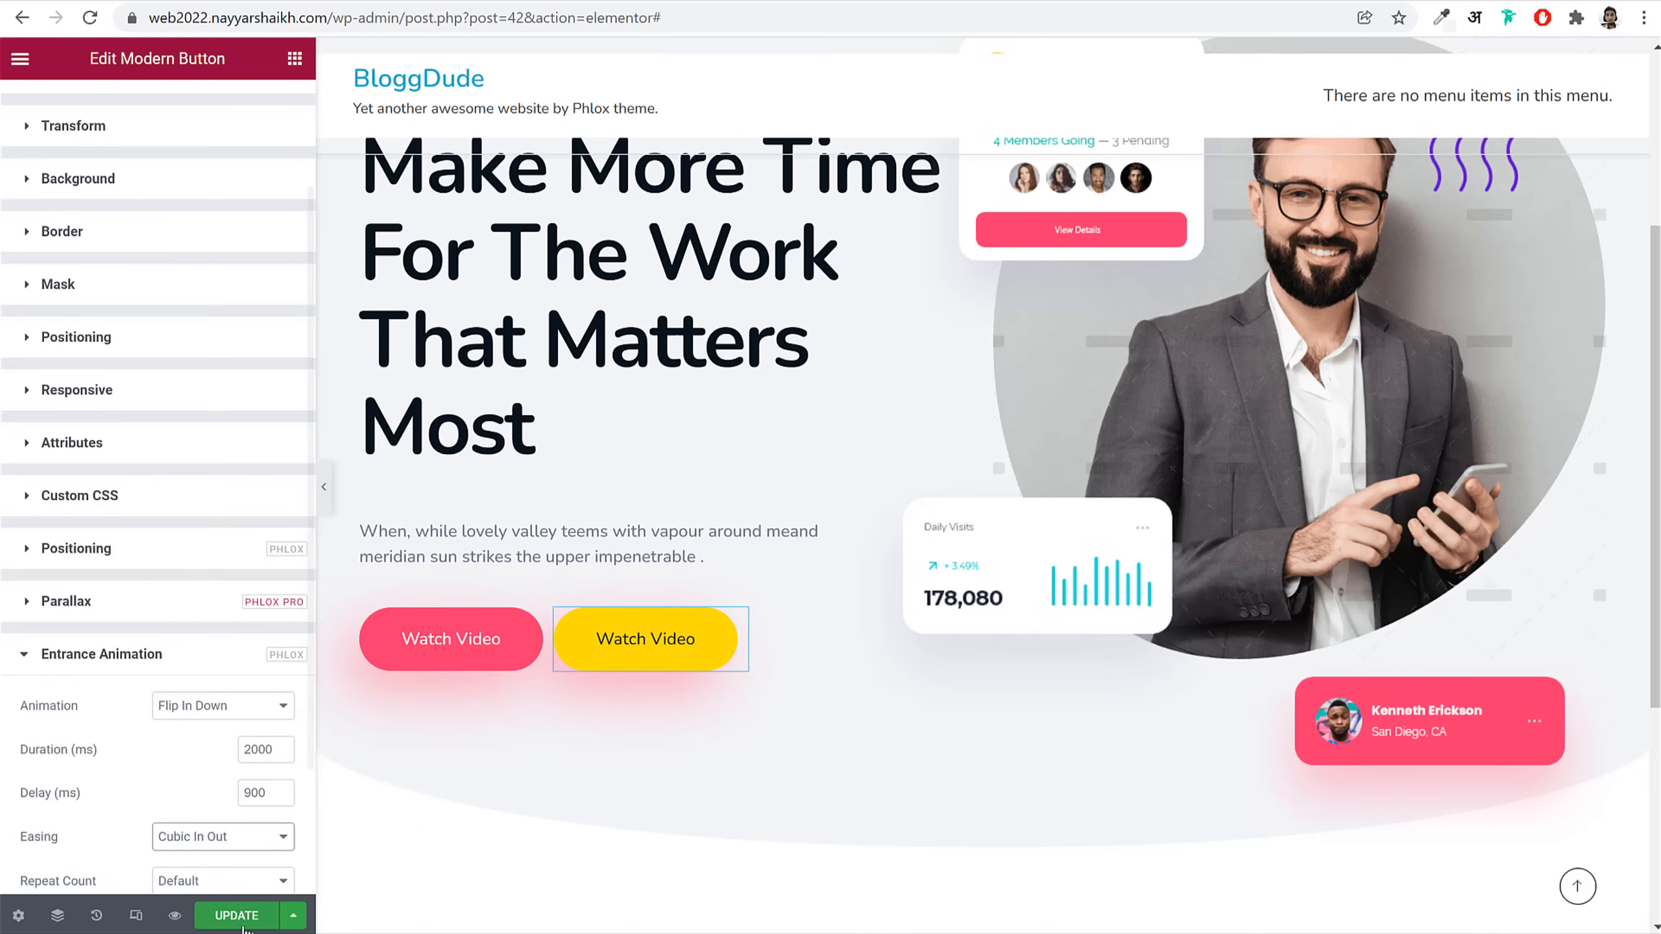
left_click(462, 18)
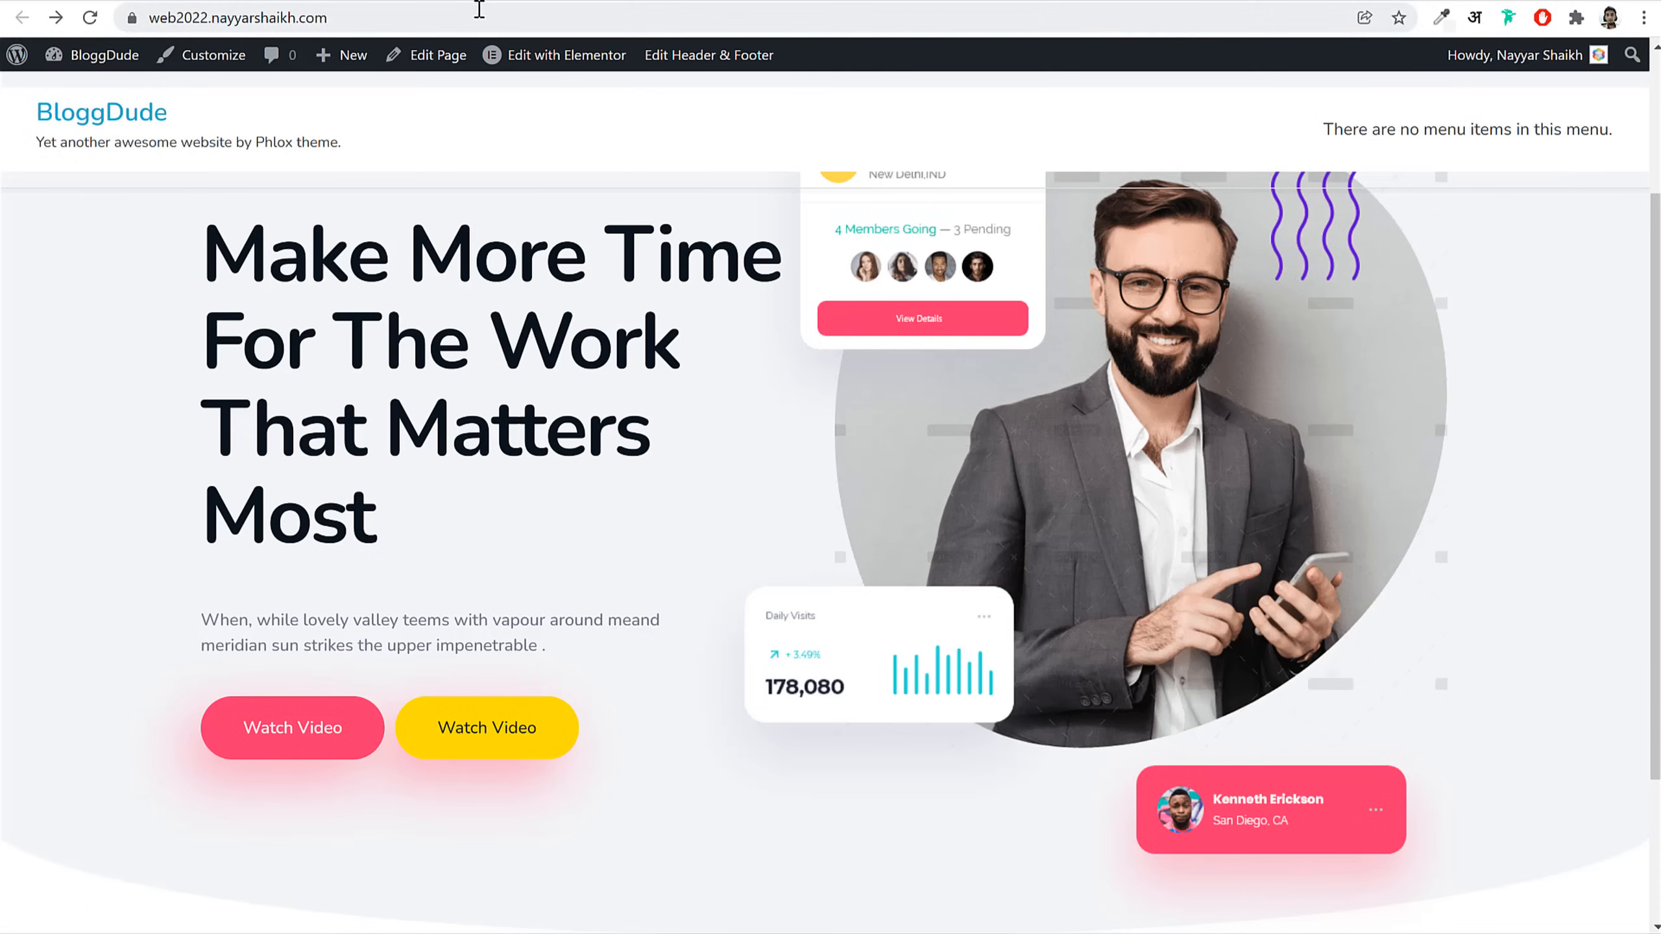
left_click(479, 9)
key("Return")
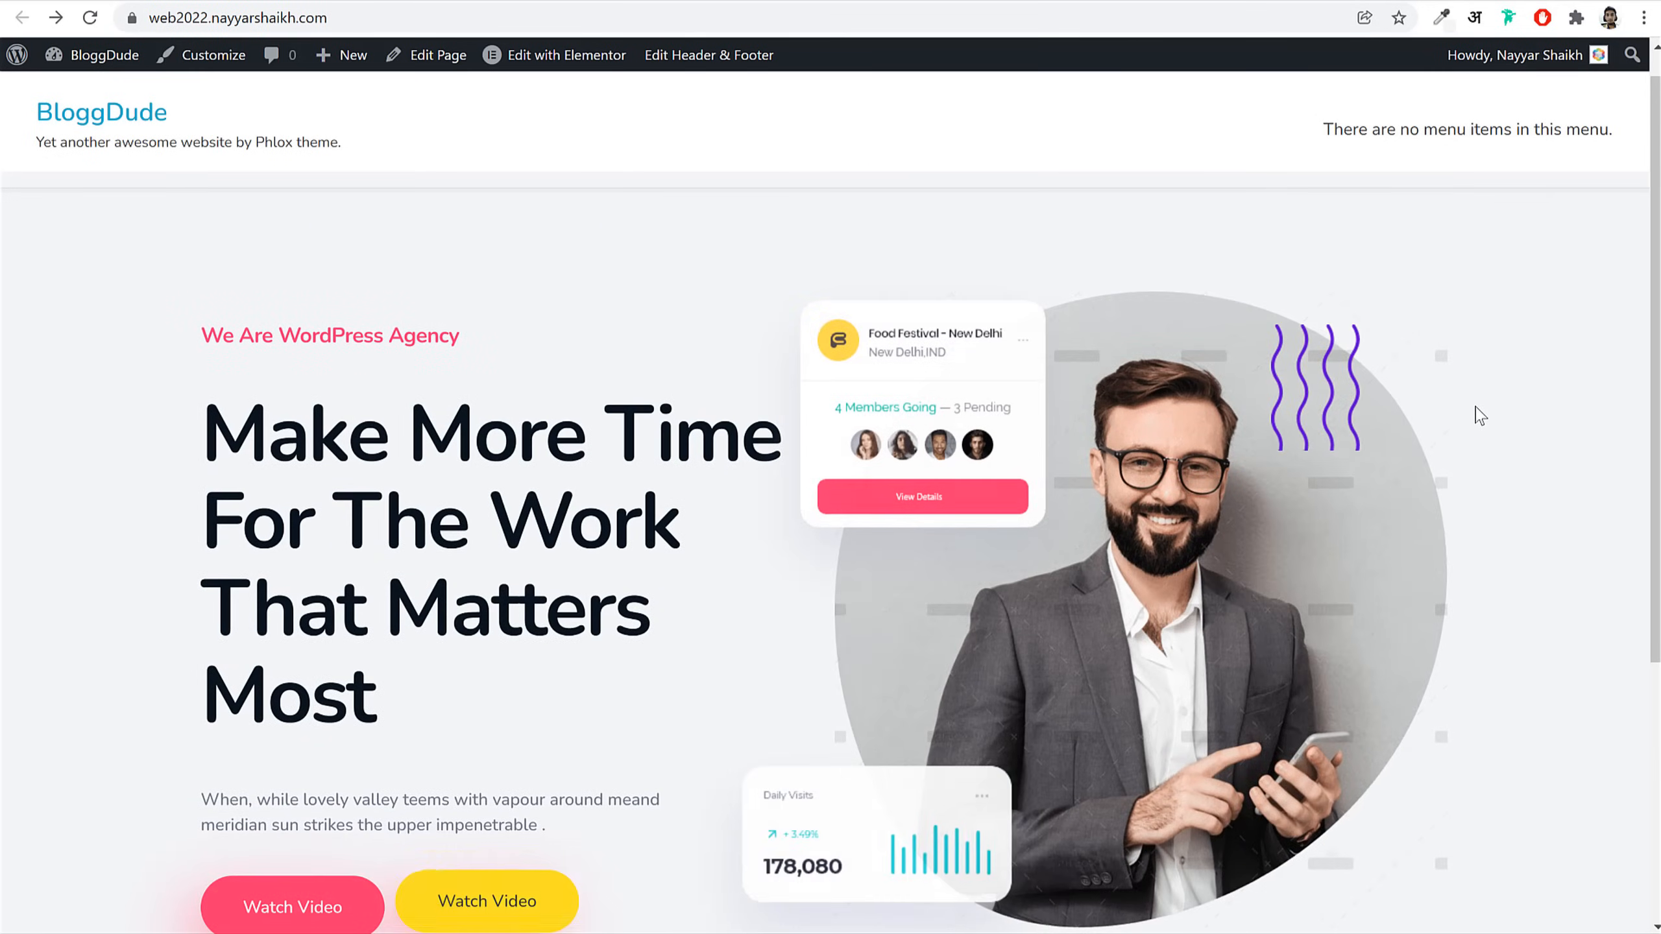
scroll(1480, 415, "down", 3)
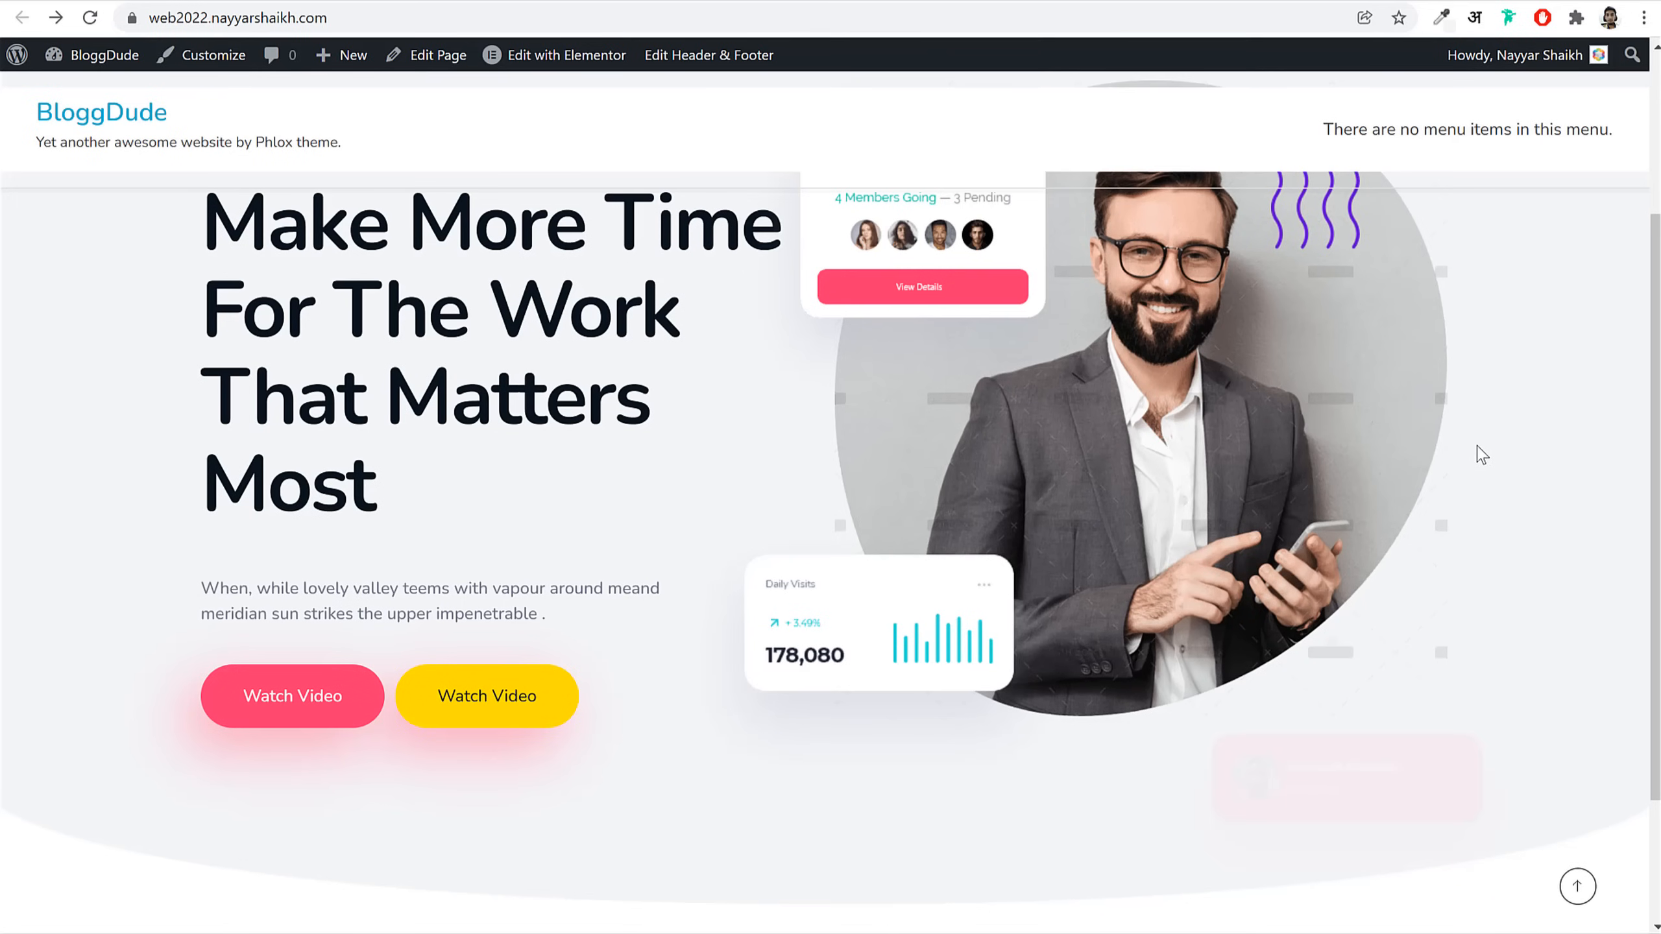
scroll(1486, 524, "up", 4)
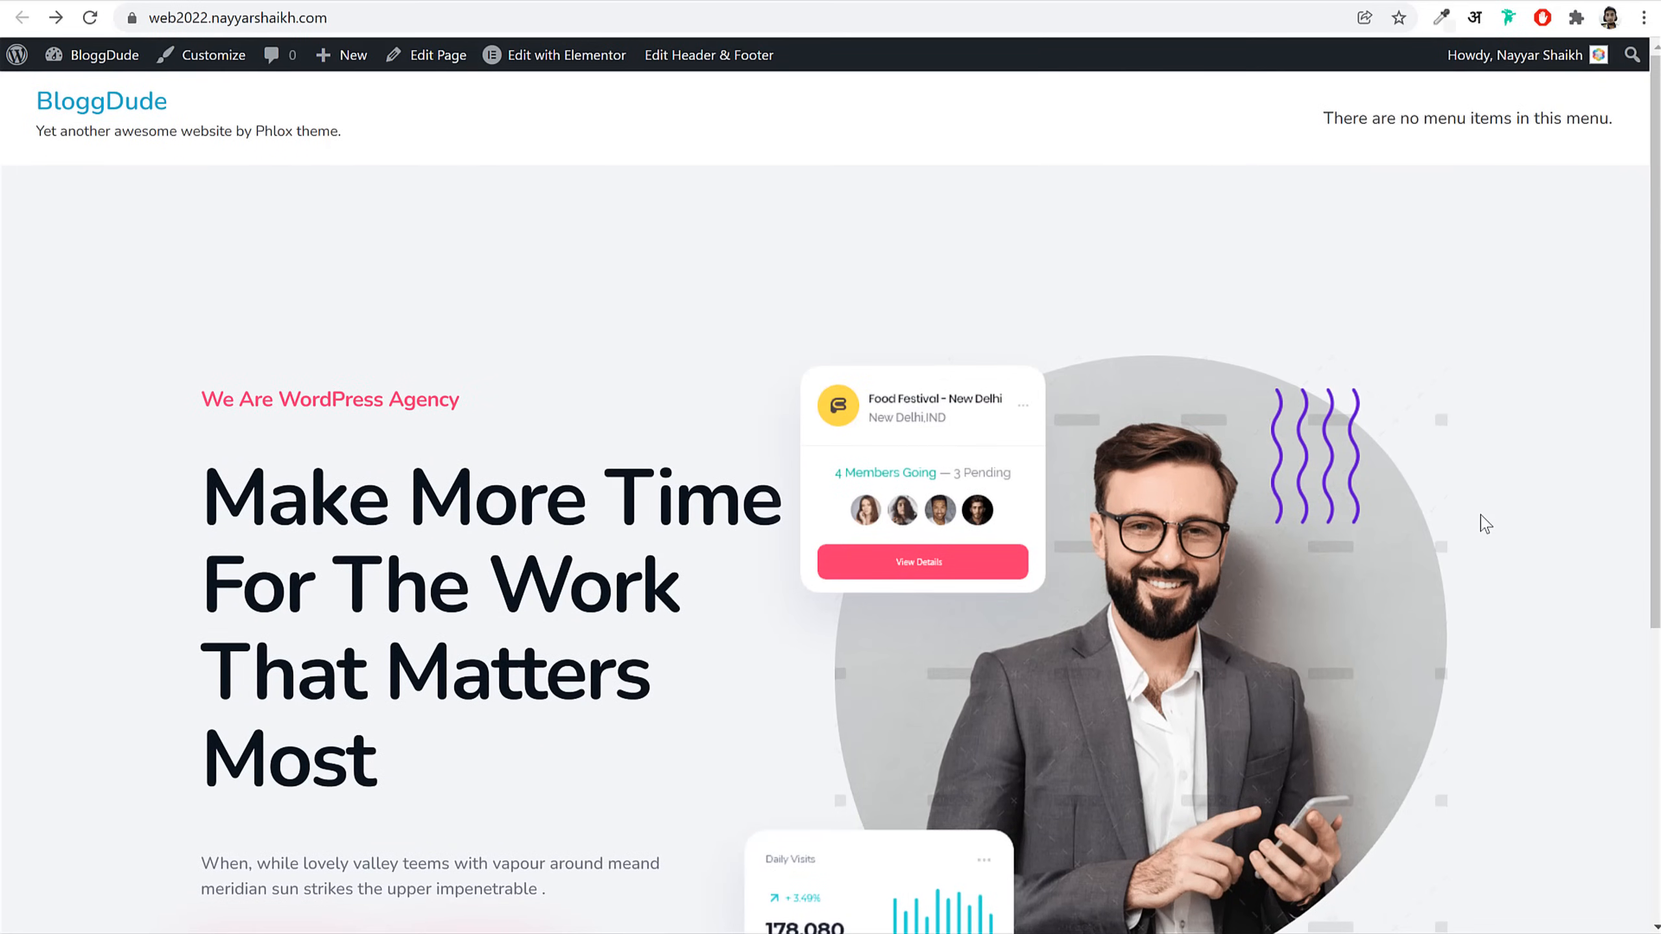
scroll(1486, 523, "down", 2)
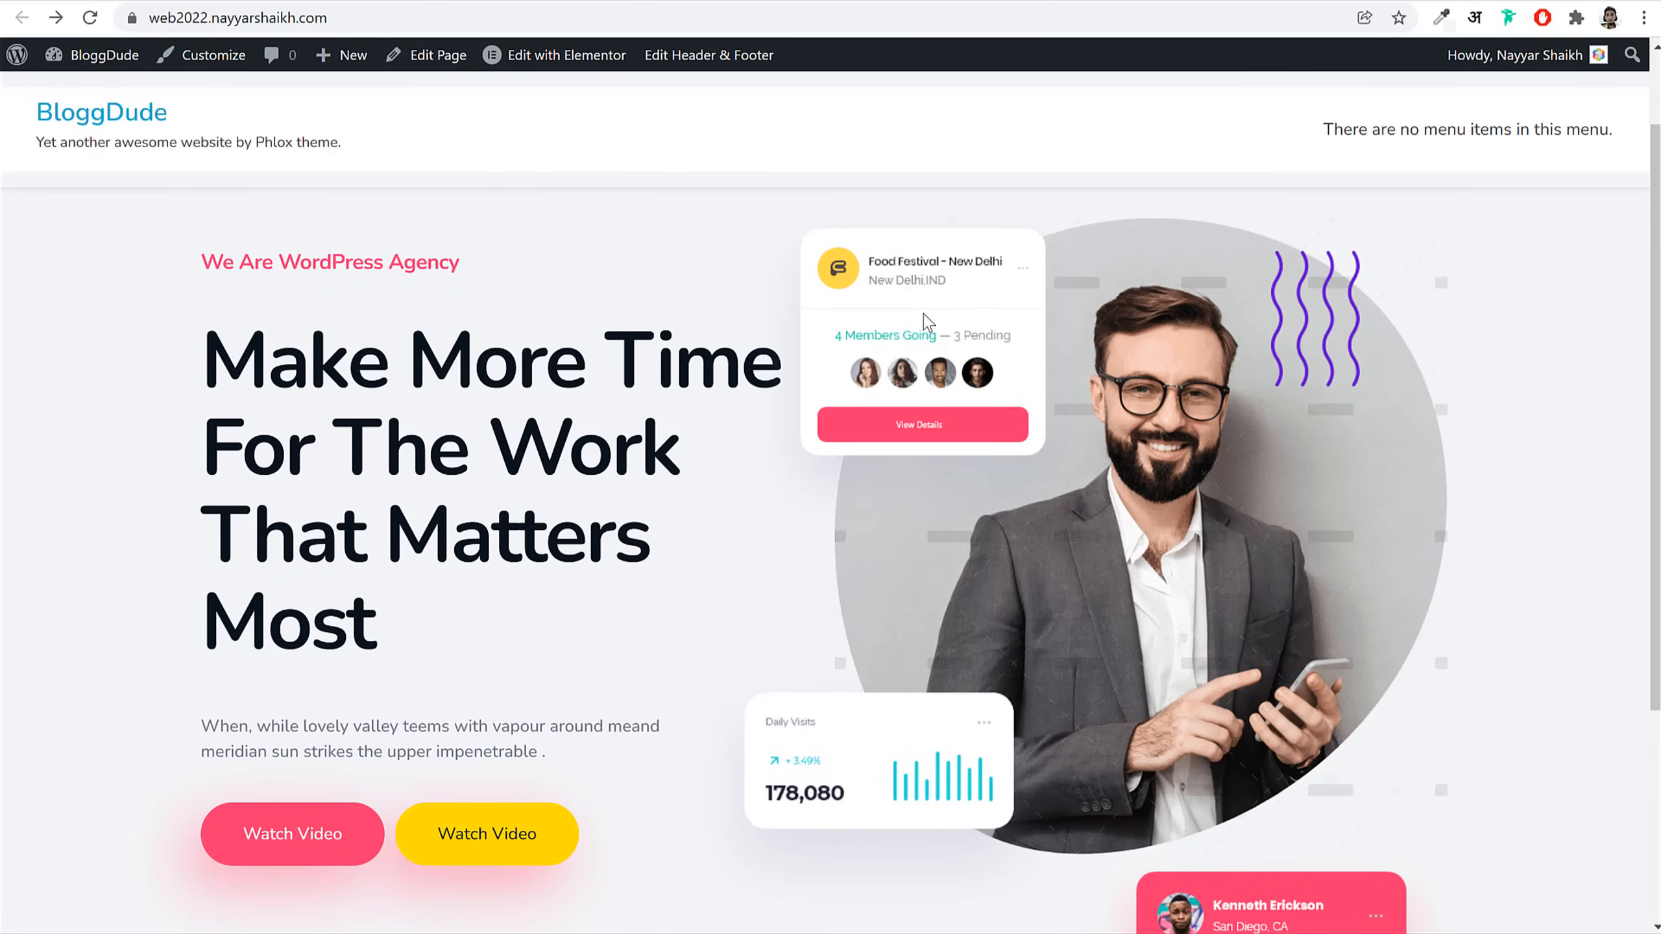
scroll(1280, 439, "down", 2)
scroll(1282, 440, "up", 4)
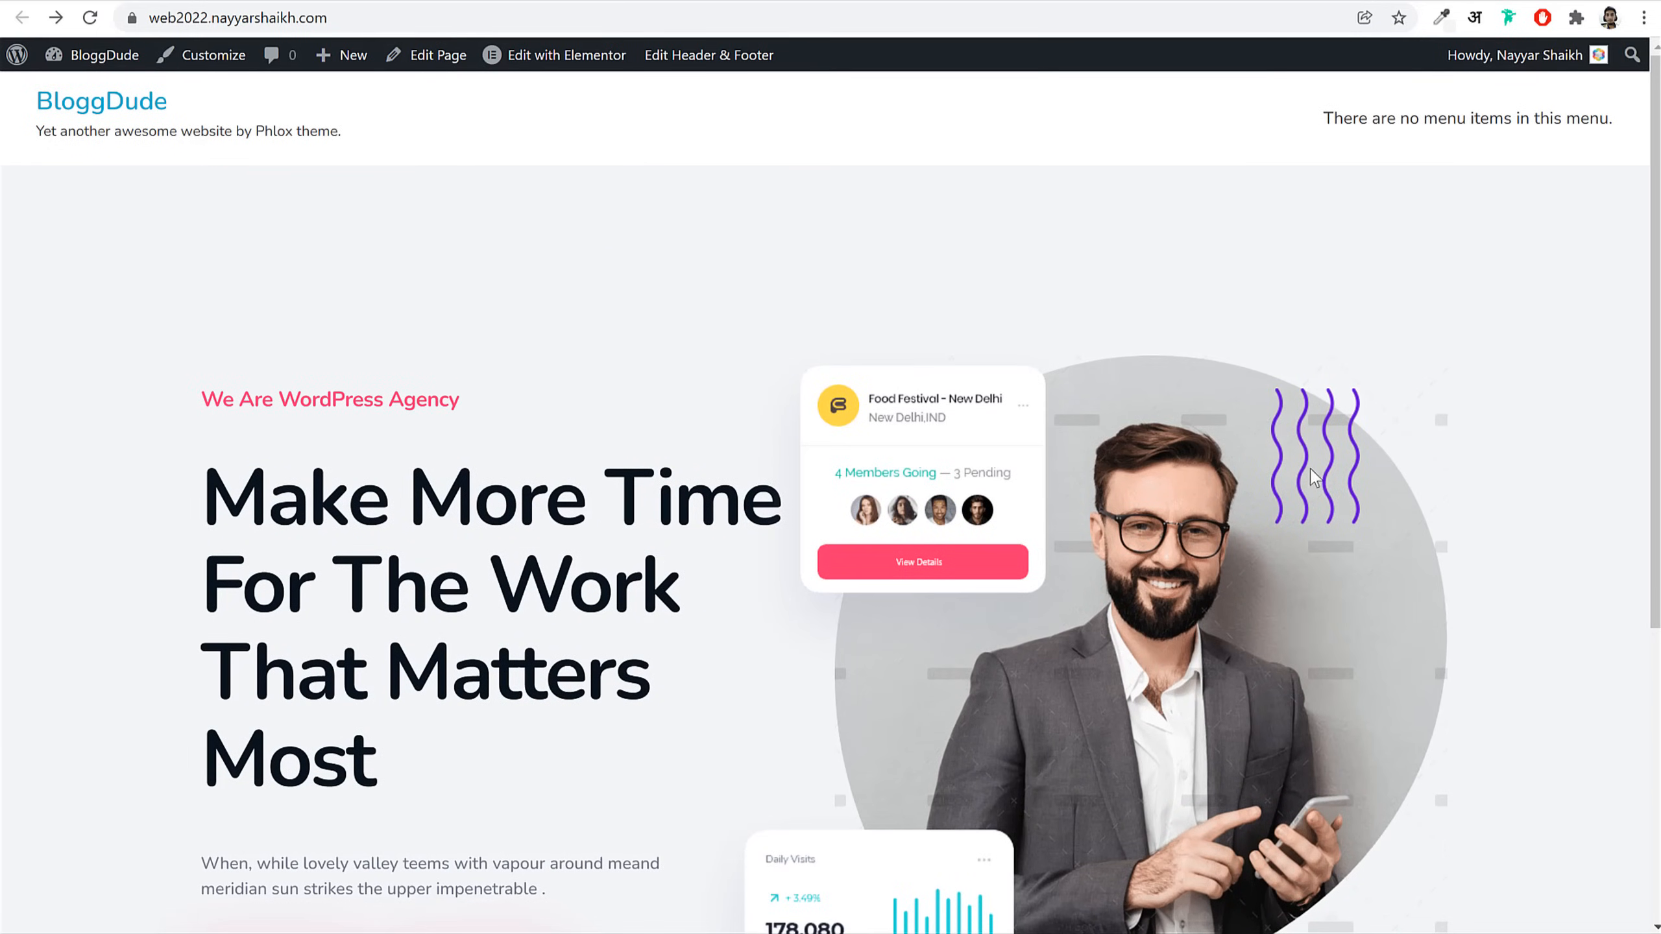
scroll(1312, 472, "down", 4)
scroll(1312, 475, "up", 2)
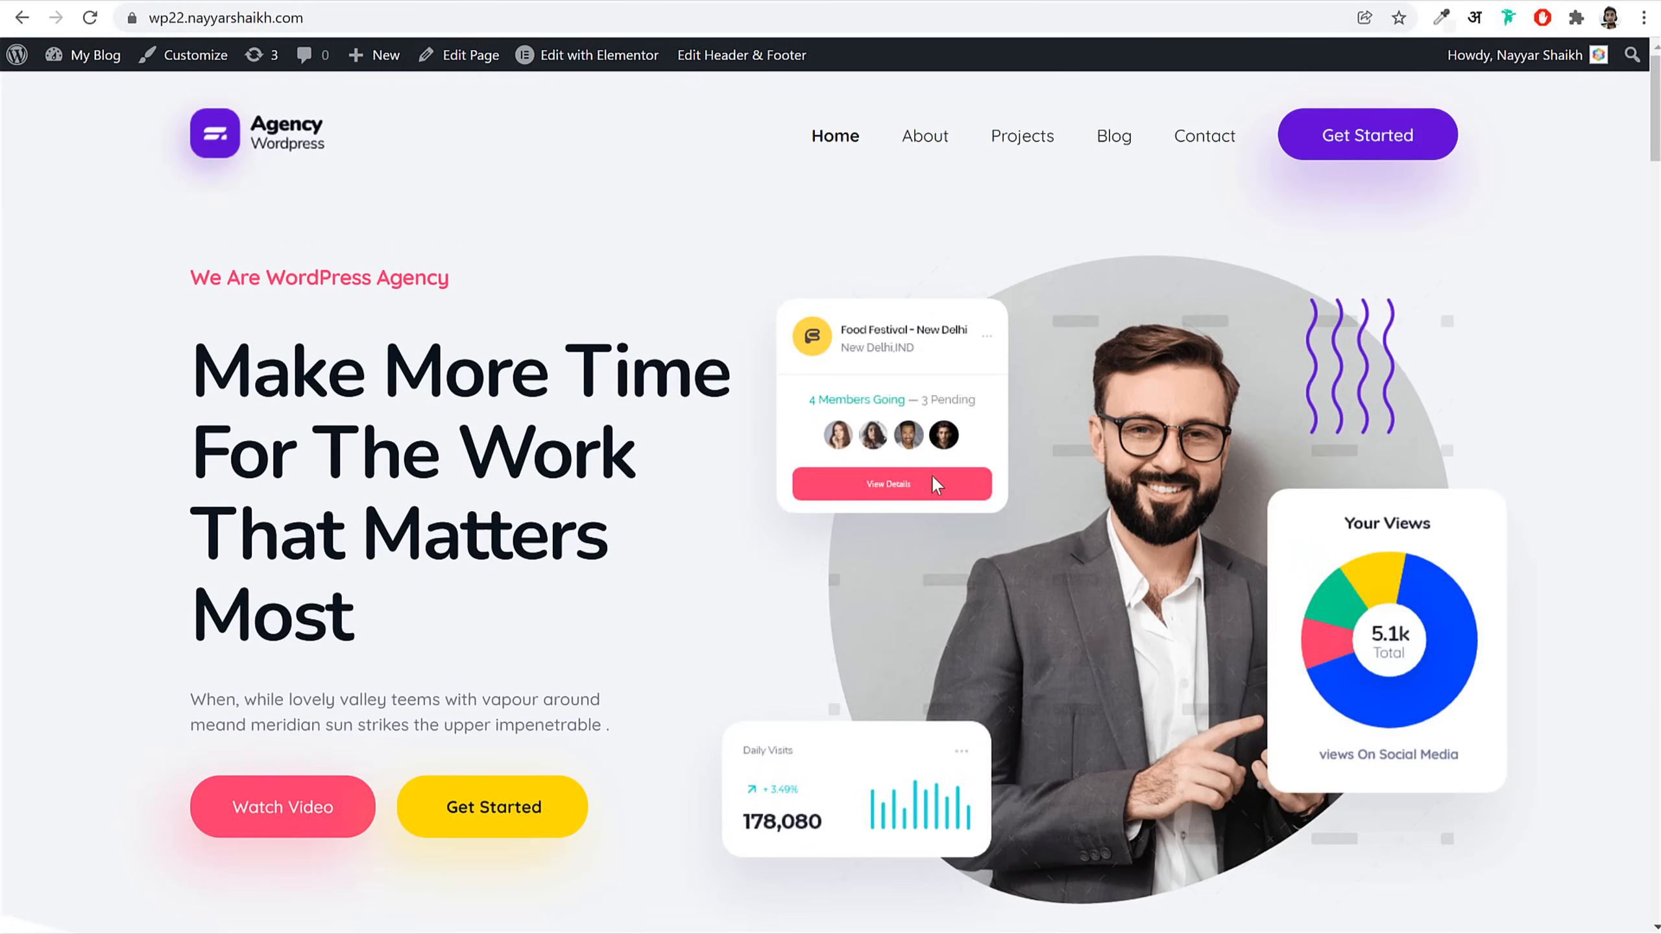
Step: Scroll the reference Agency demo from services to newsletter, then jump back to the top
scroll(935, 484, "down", 20)
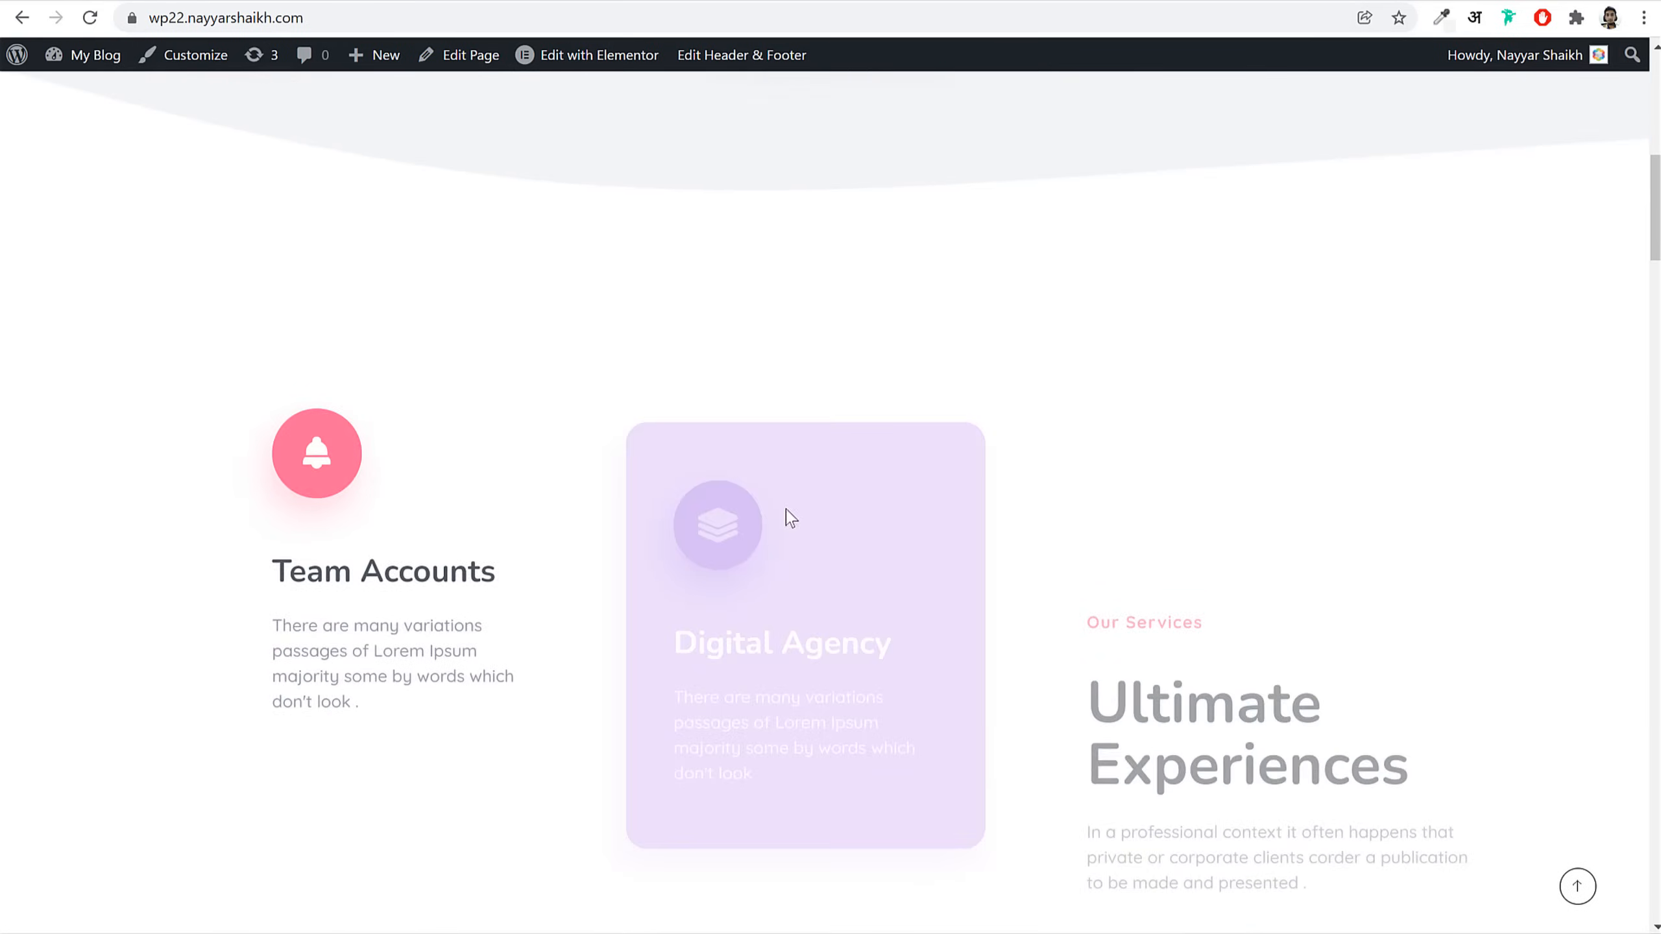
scroll(1385, 561, "down", 6)
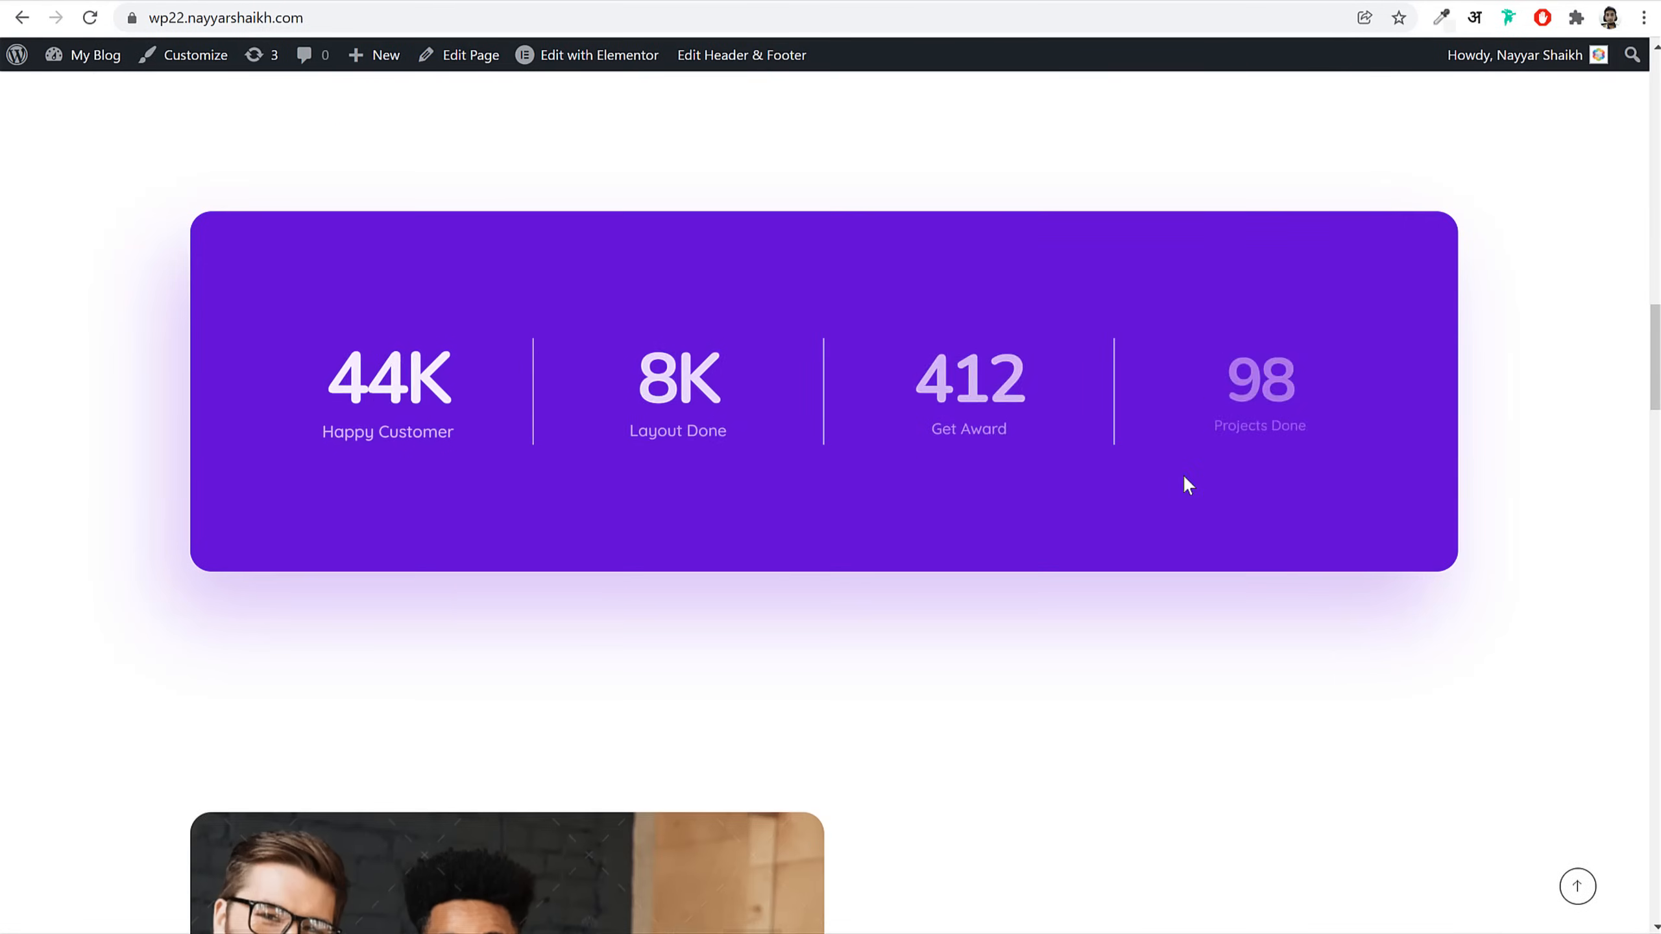
scroll(1105, 426, "down", 7)
scroll(1368, 494, "down", 14)
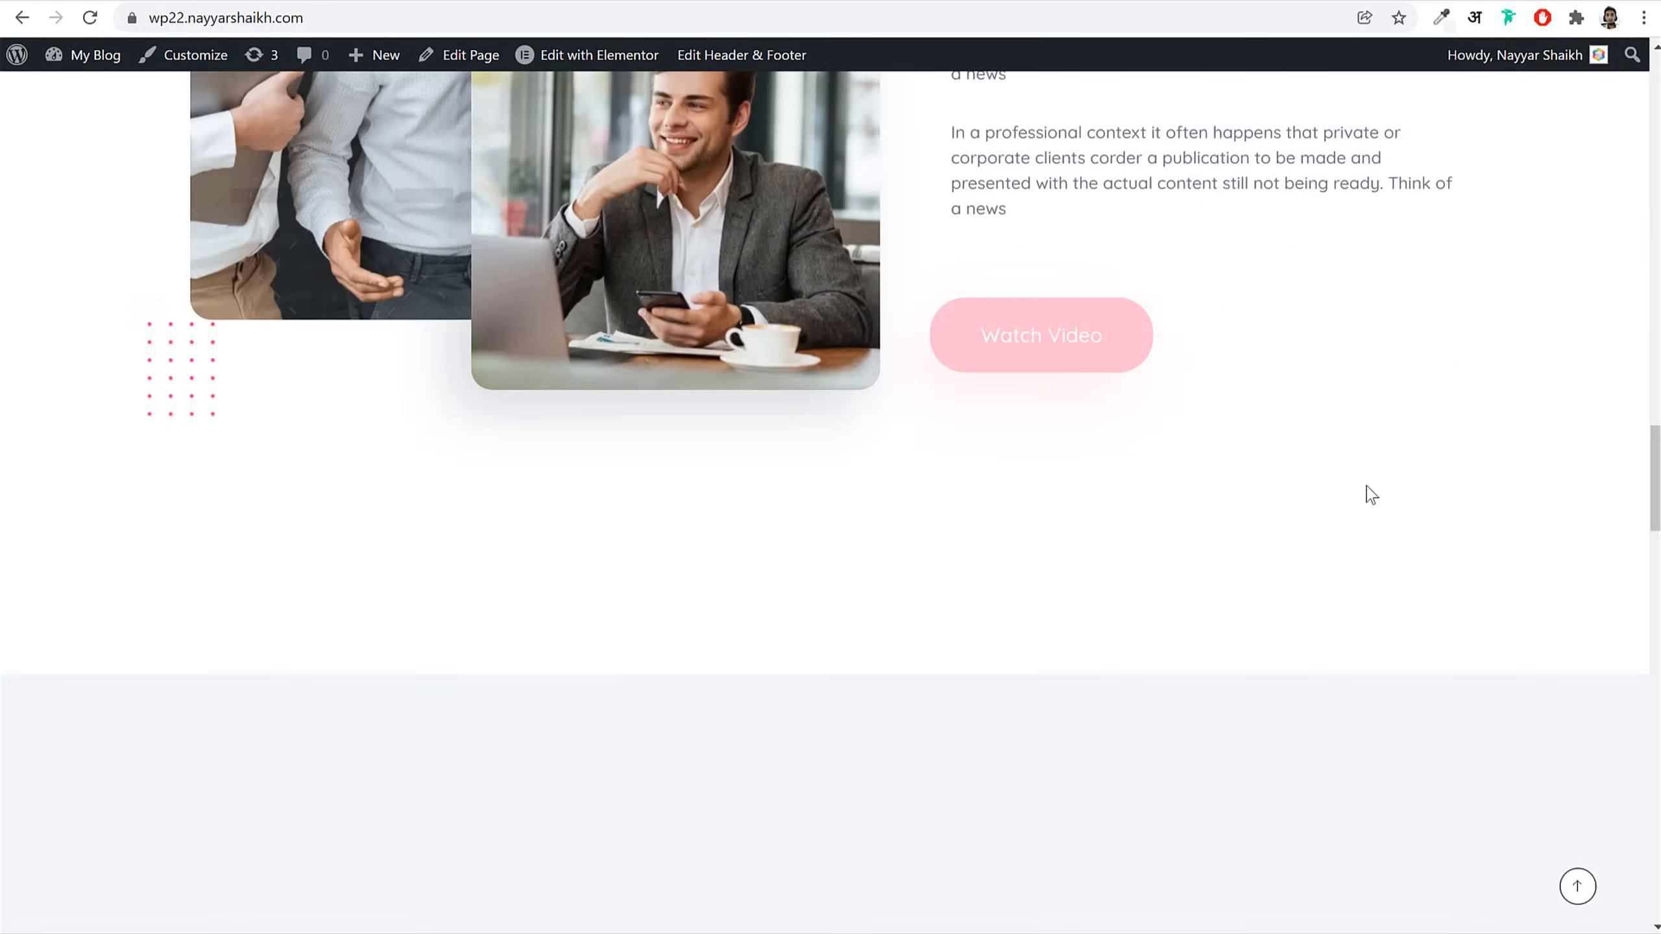
scroll(1365, 491, "down", 18)
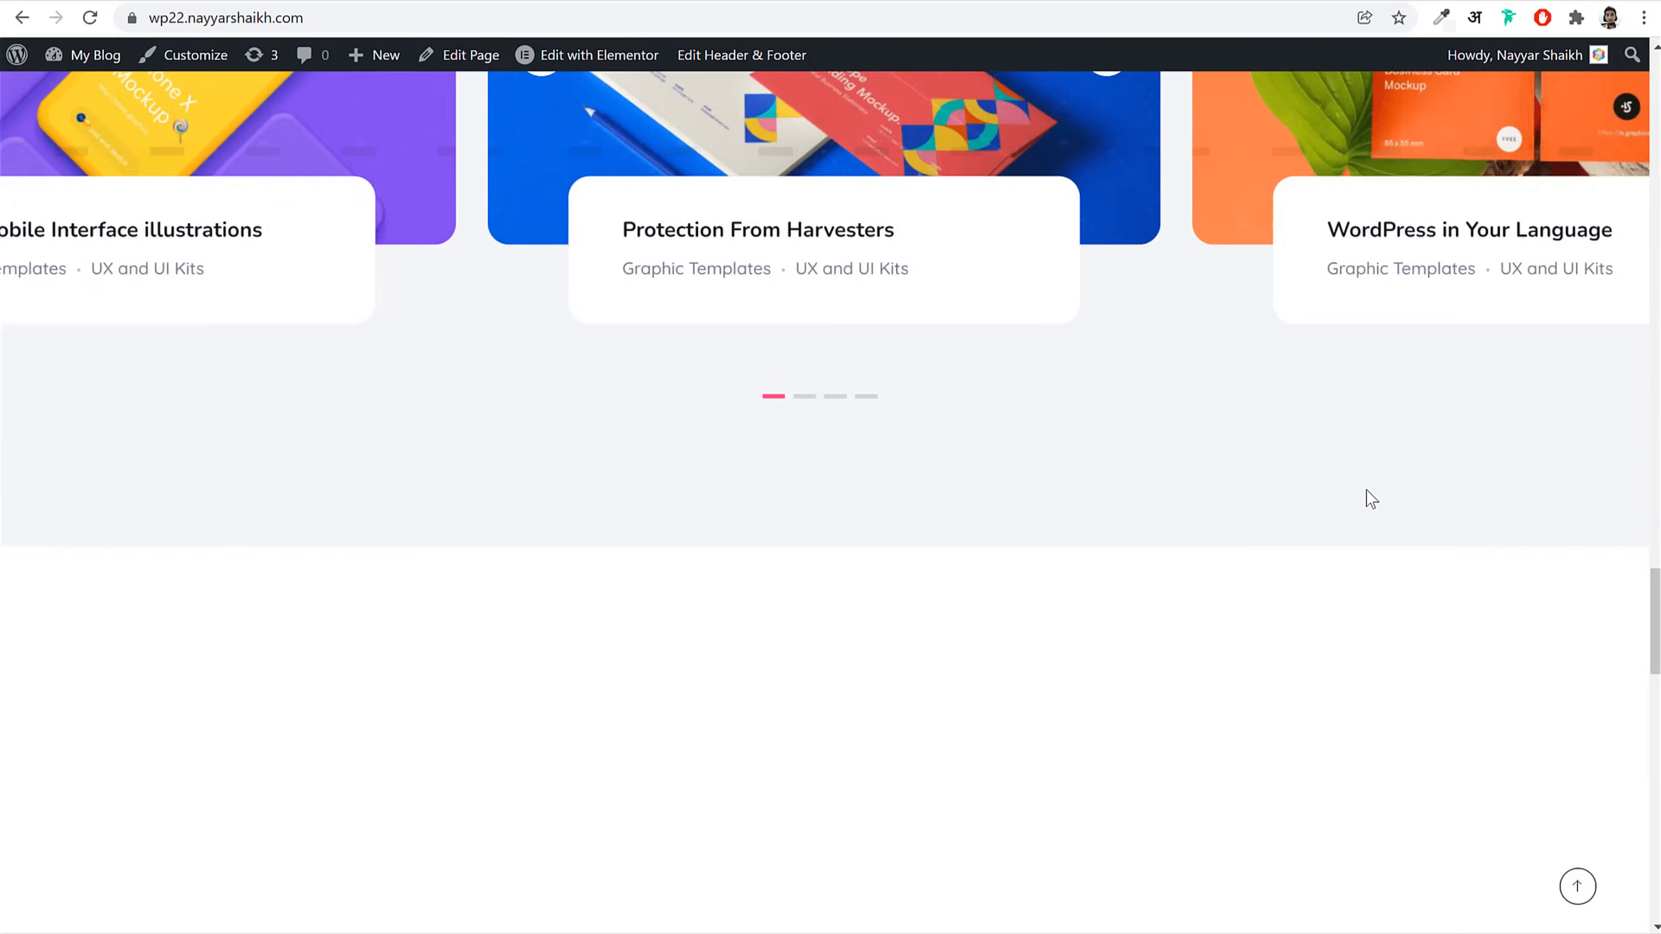
scroll(1439, 720, "down", 7)
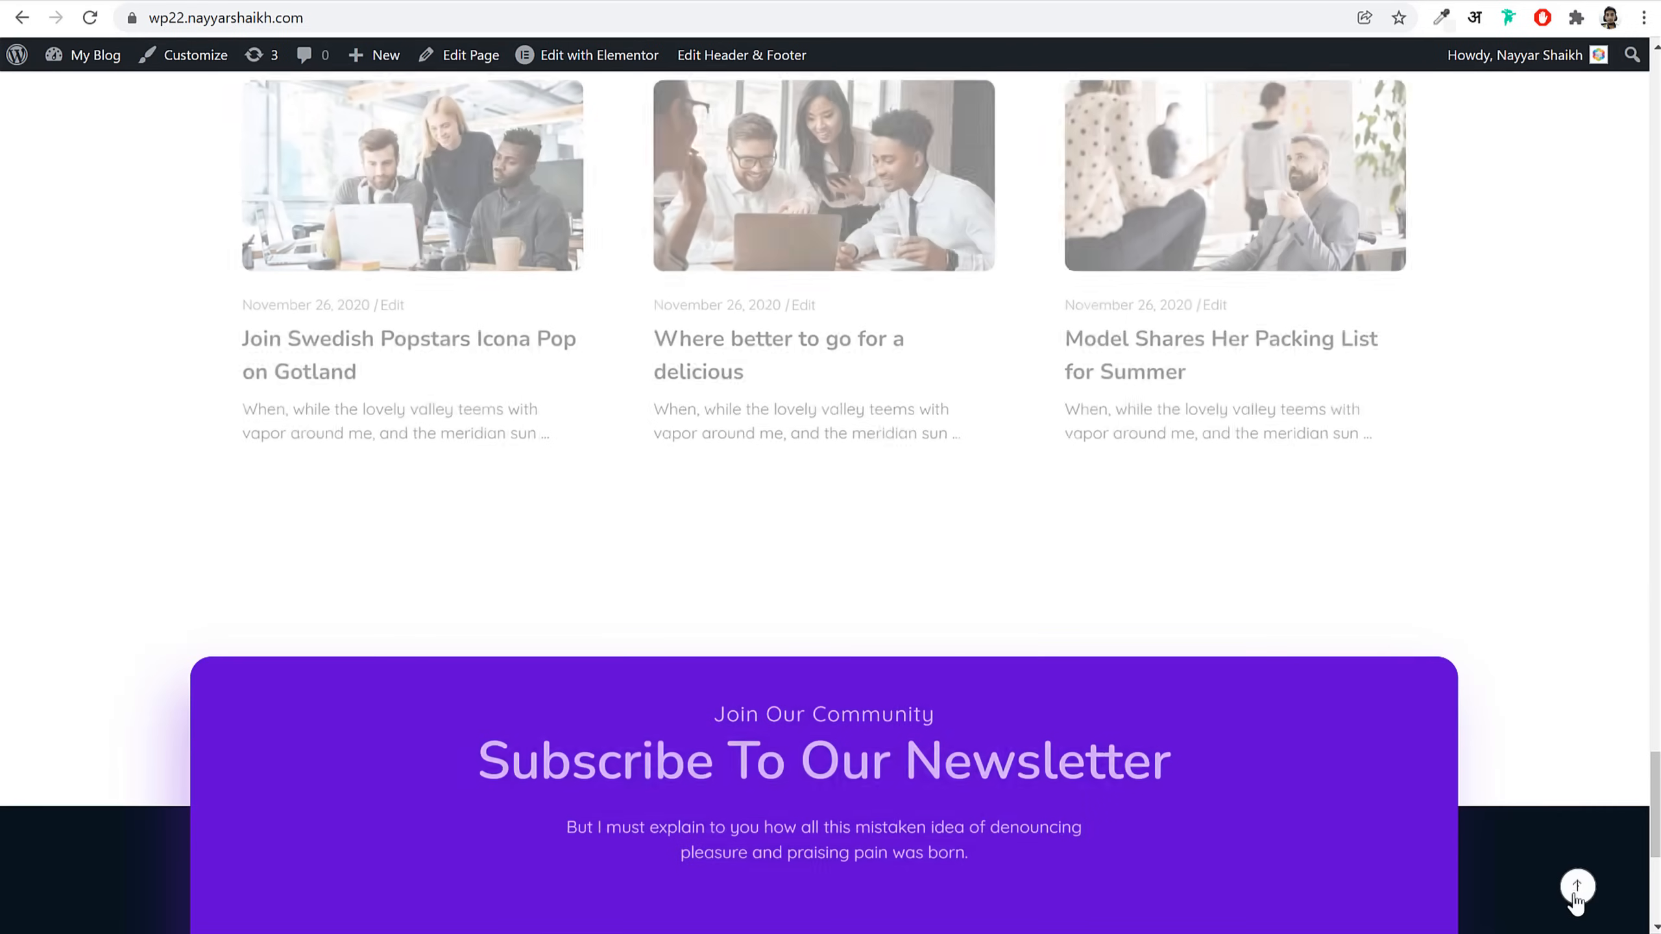
left_click(1577, 885)
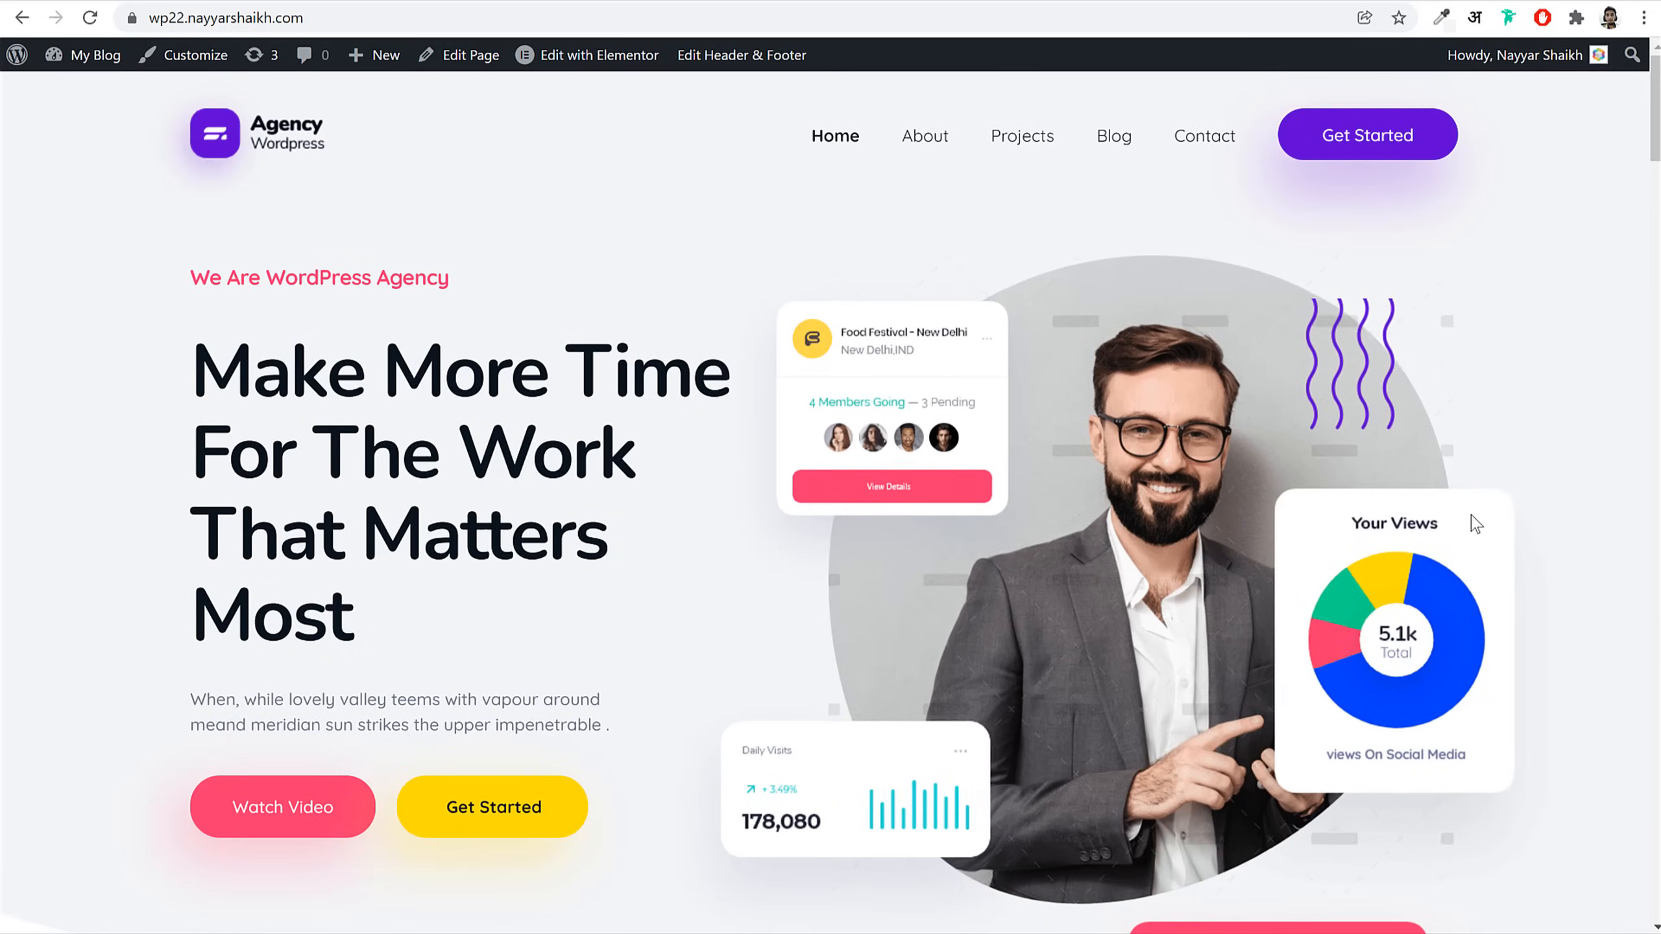
scroll(1427, 586, "down", 12)
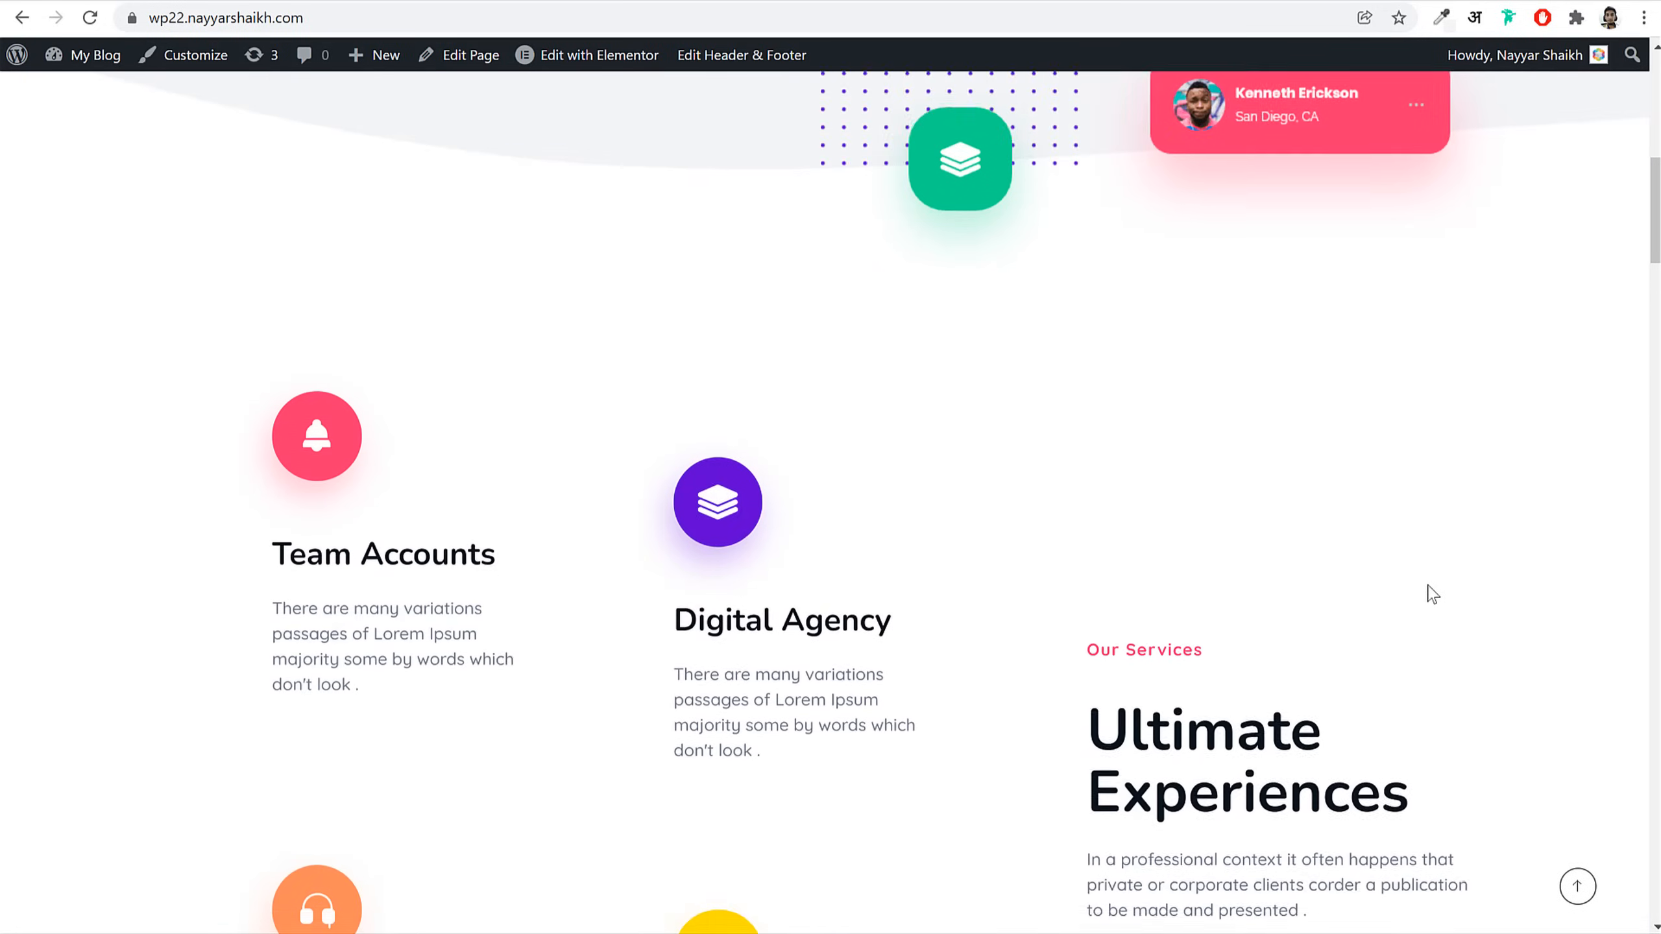
scroll(1428, 587, "up", 2)
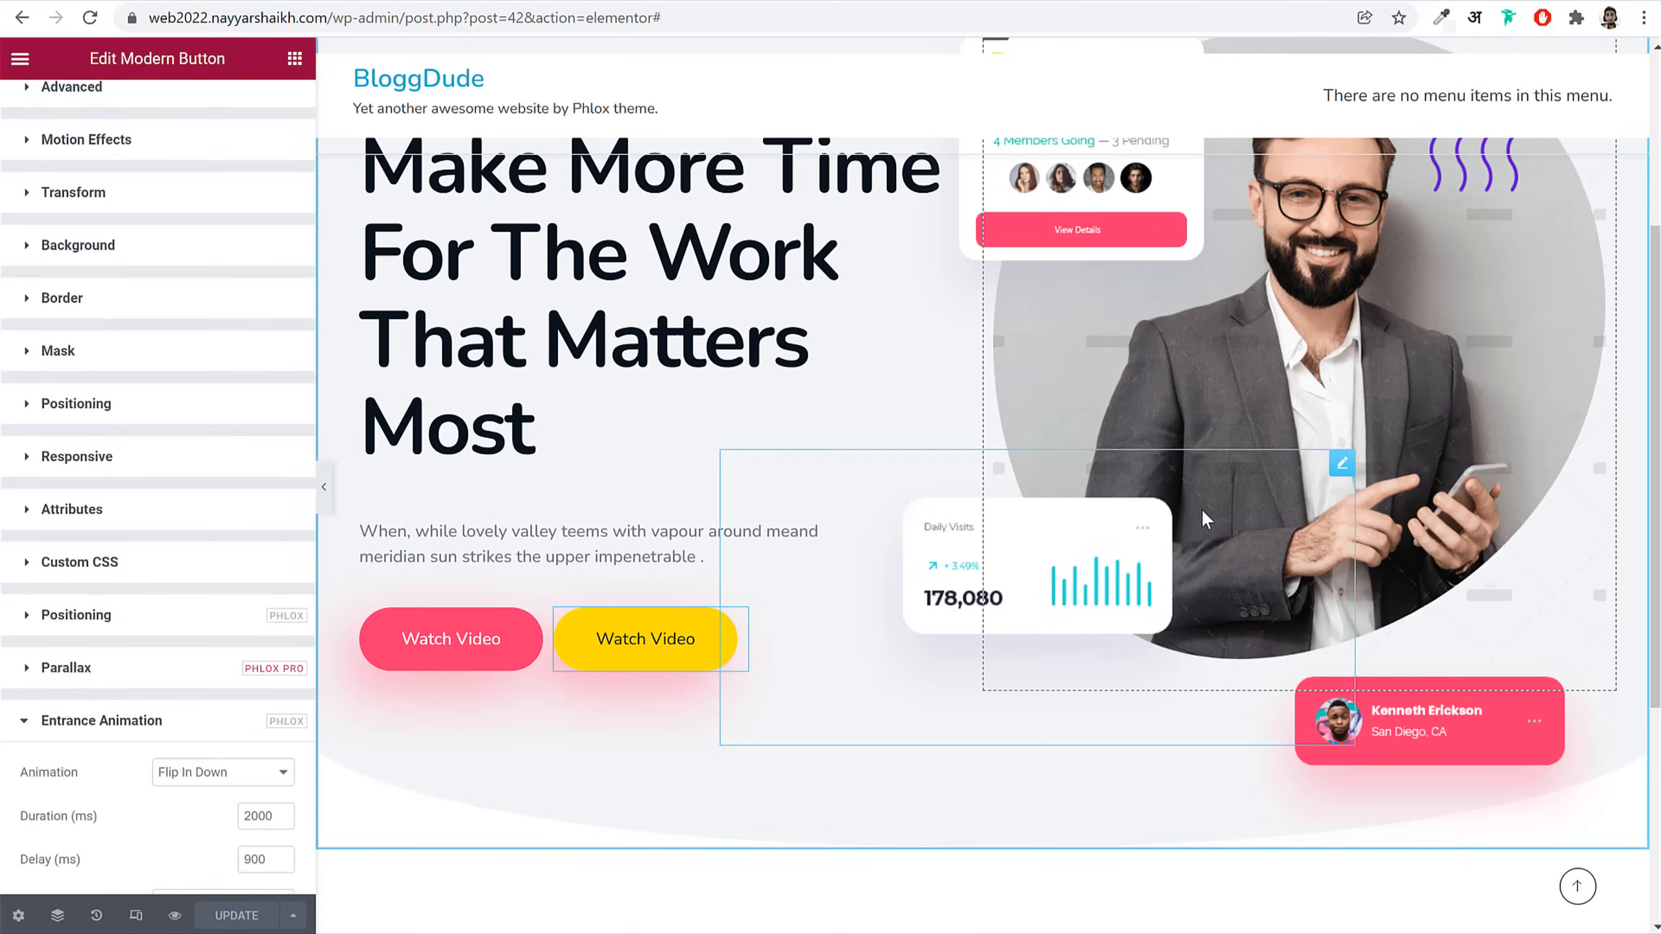
Step: Insert a three-column structure in the empty drop area under the hero section
scroll(1202, 507, "down", 5)
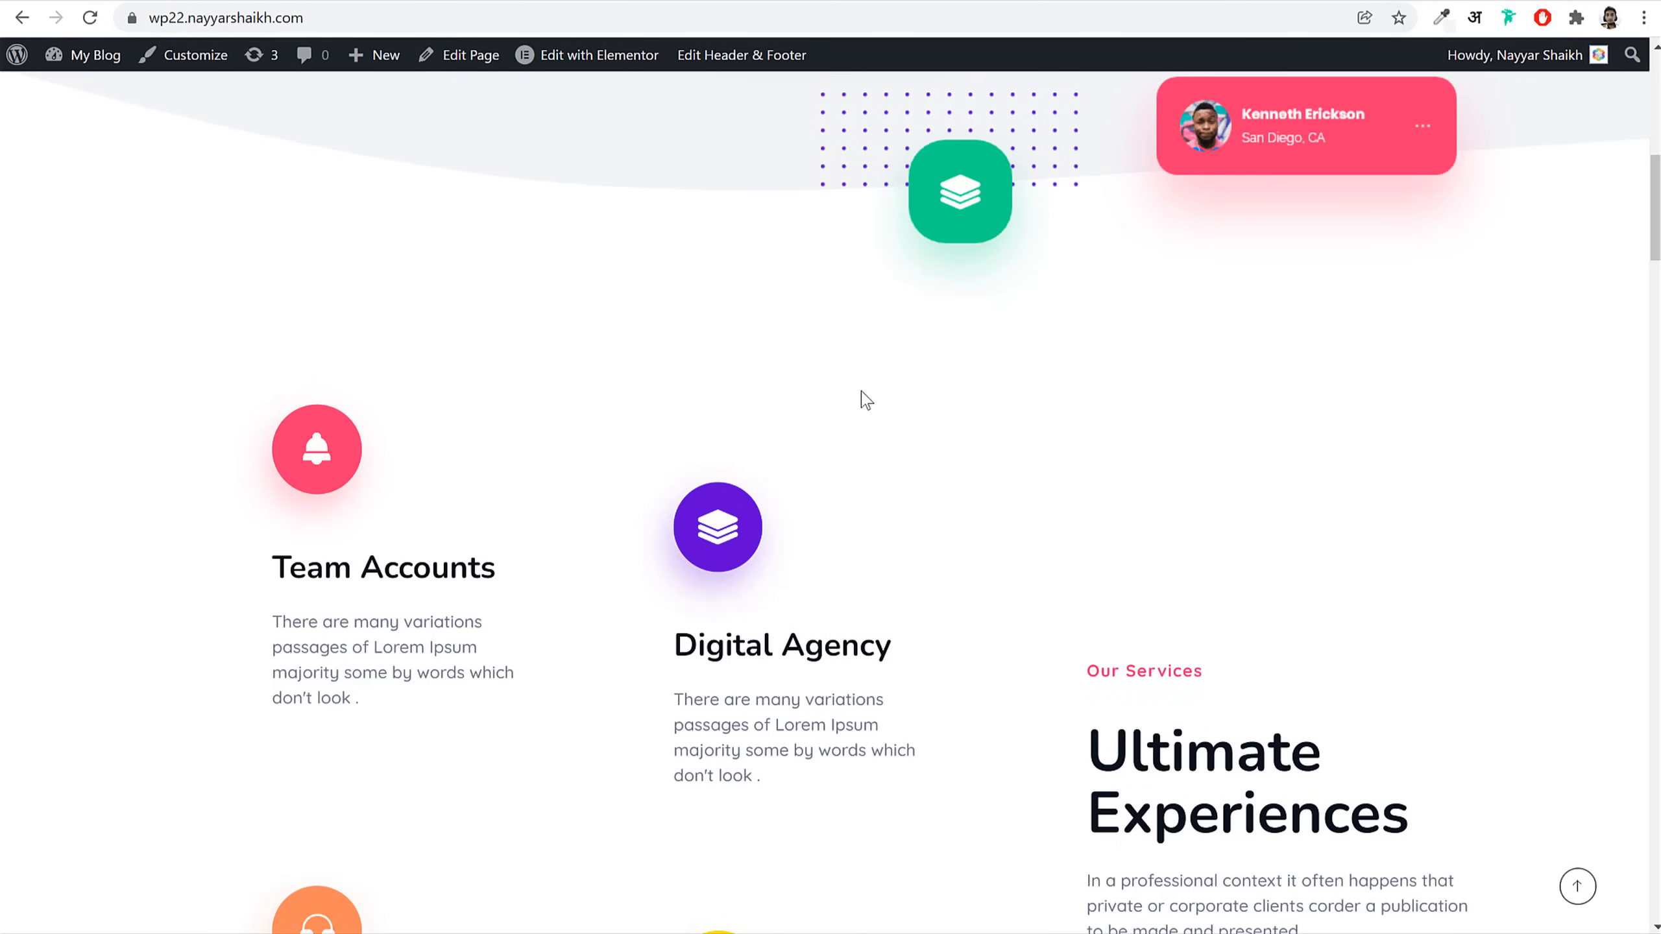
scroll(858, 437, "down", 4)
scroll(856, 441, "up", 4)
scroll(854, 440, "down", 2)
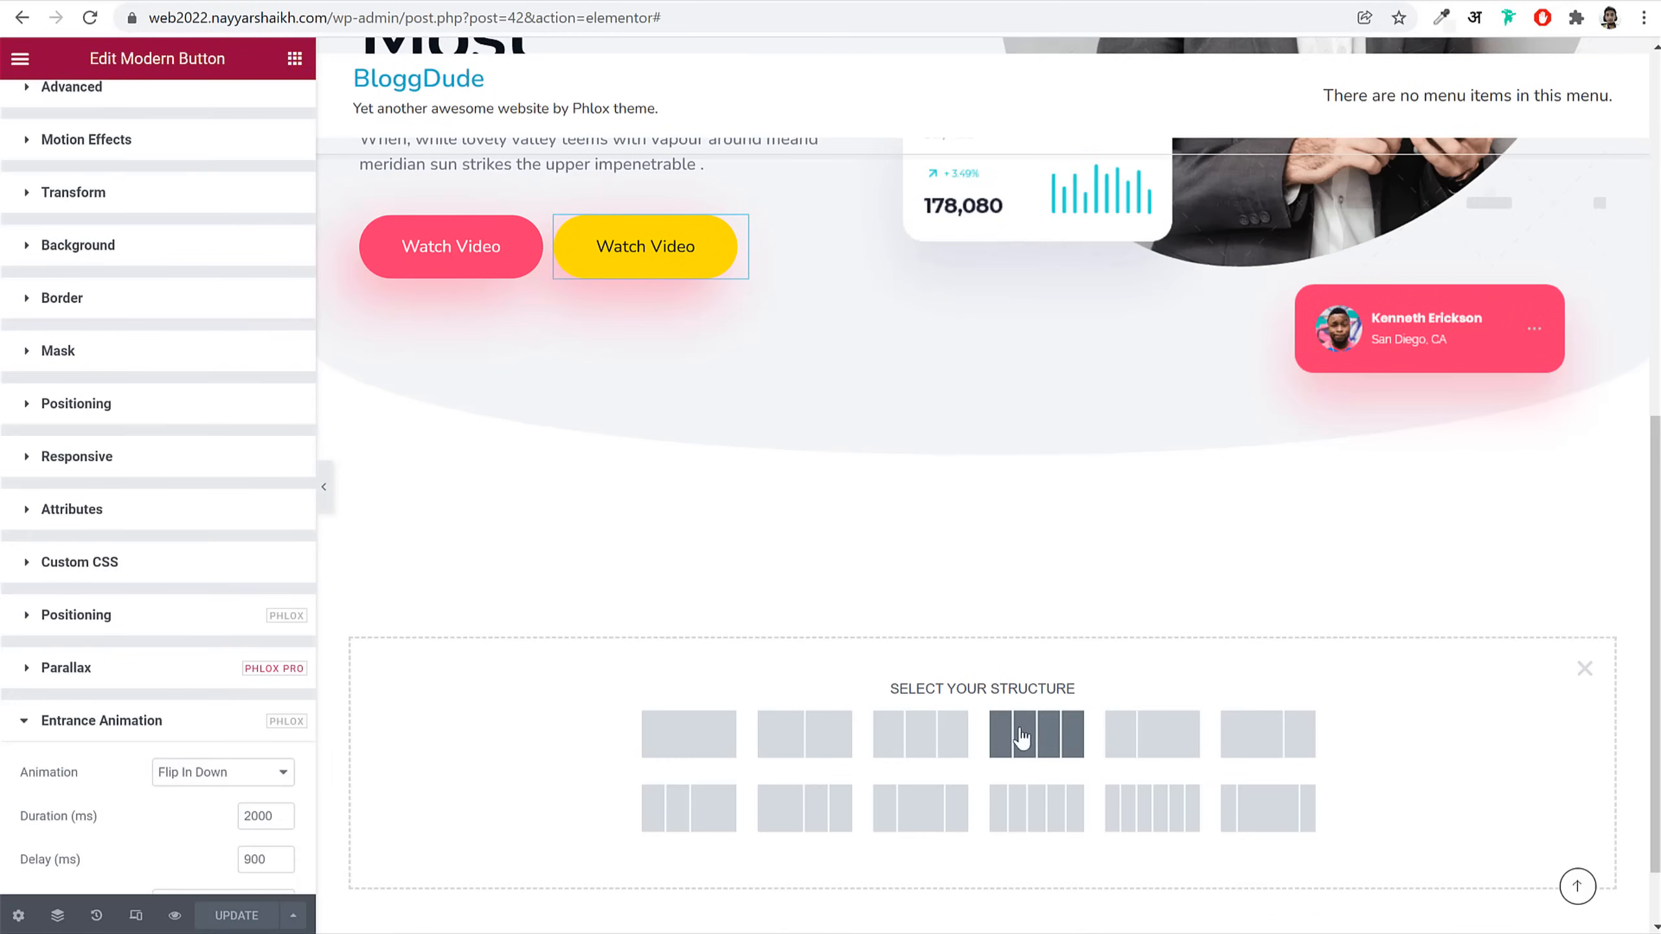
left_click(928, 734)
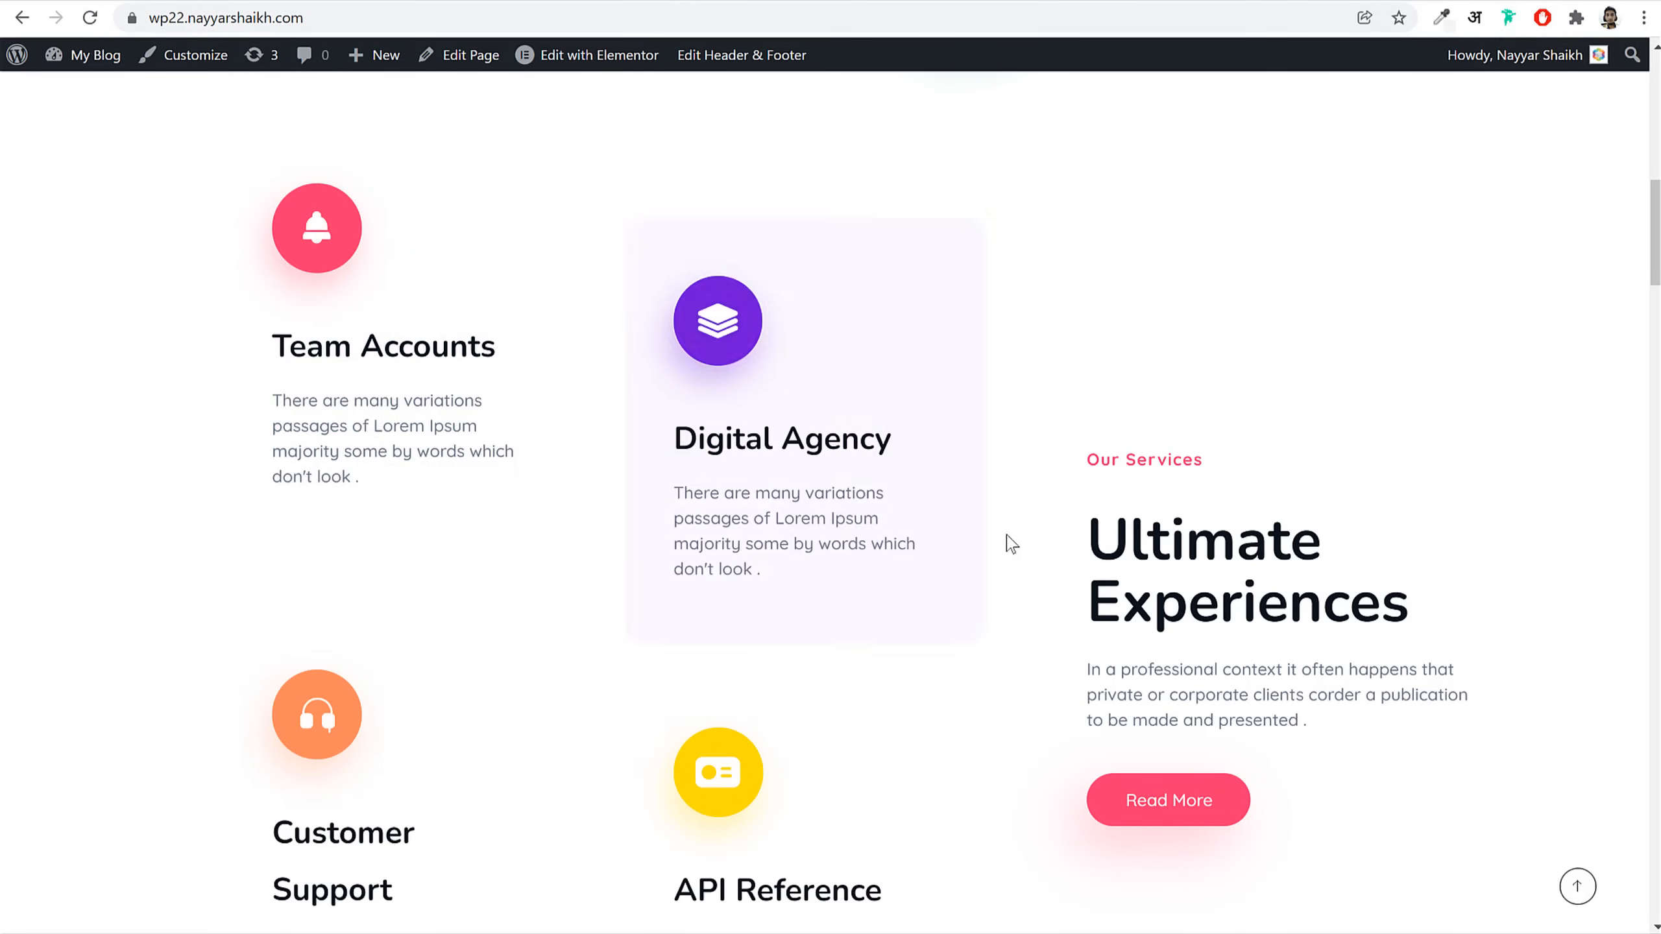
left_click_drag(1087, 530, 1561, 731)
left_click(1408, 674)
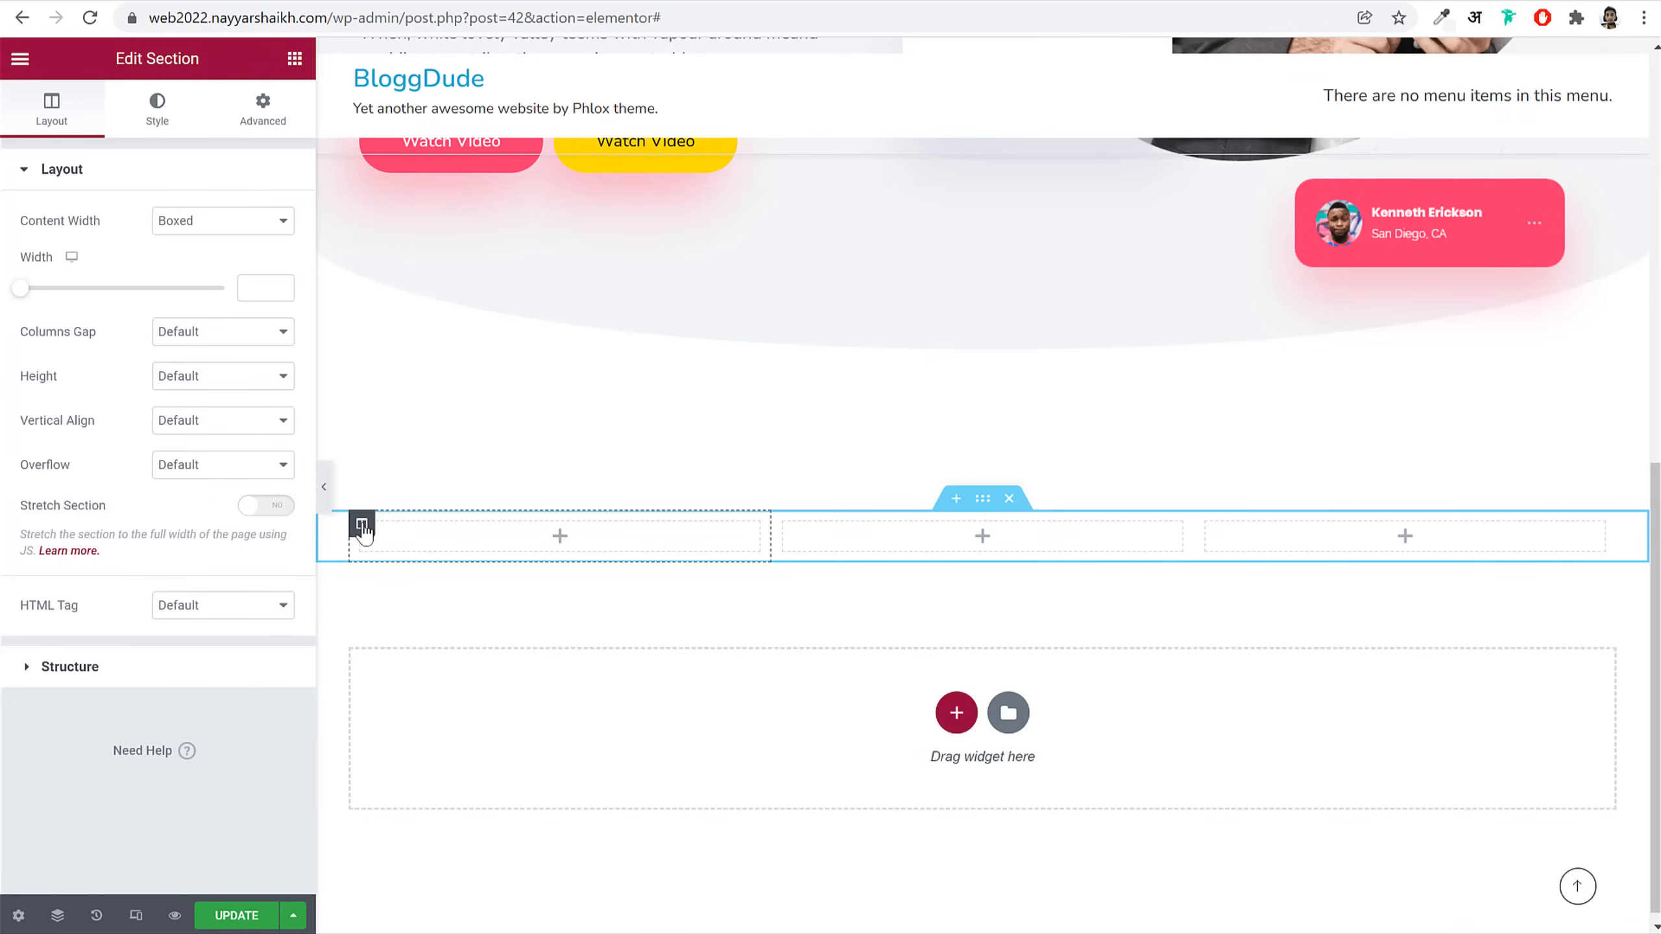
Step: Set the new section's first and middle columns to 30% width each
left_click(361, 526)
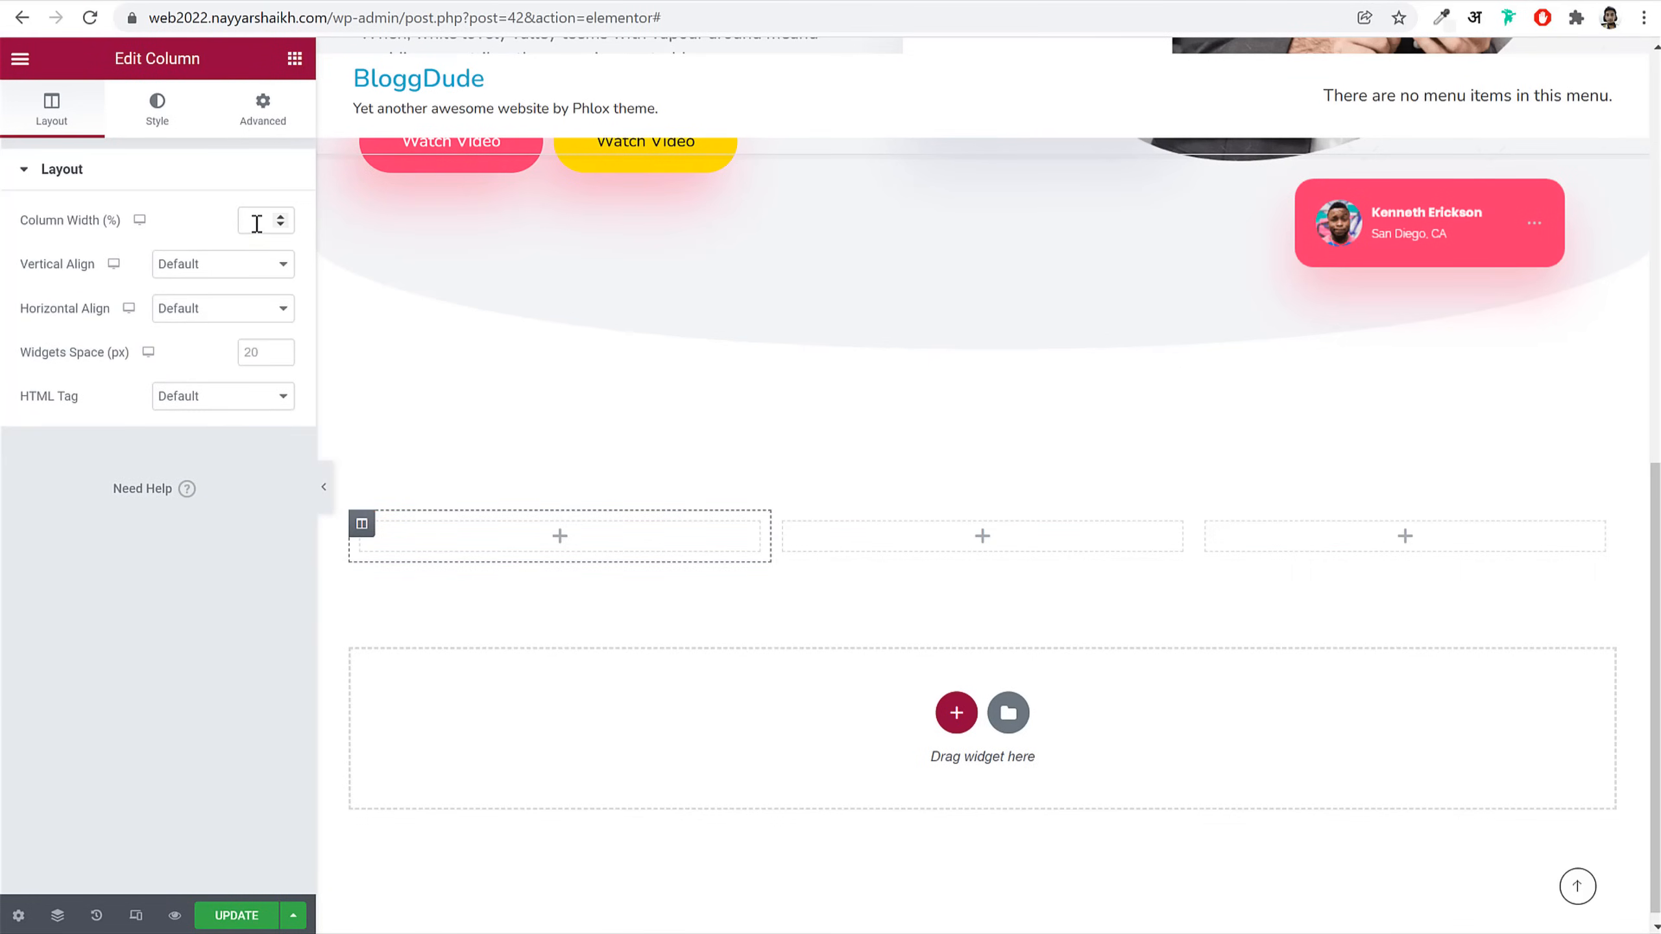
type("30")
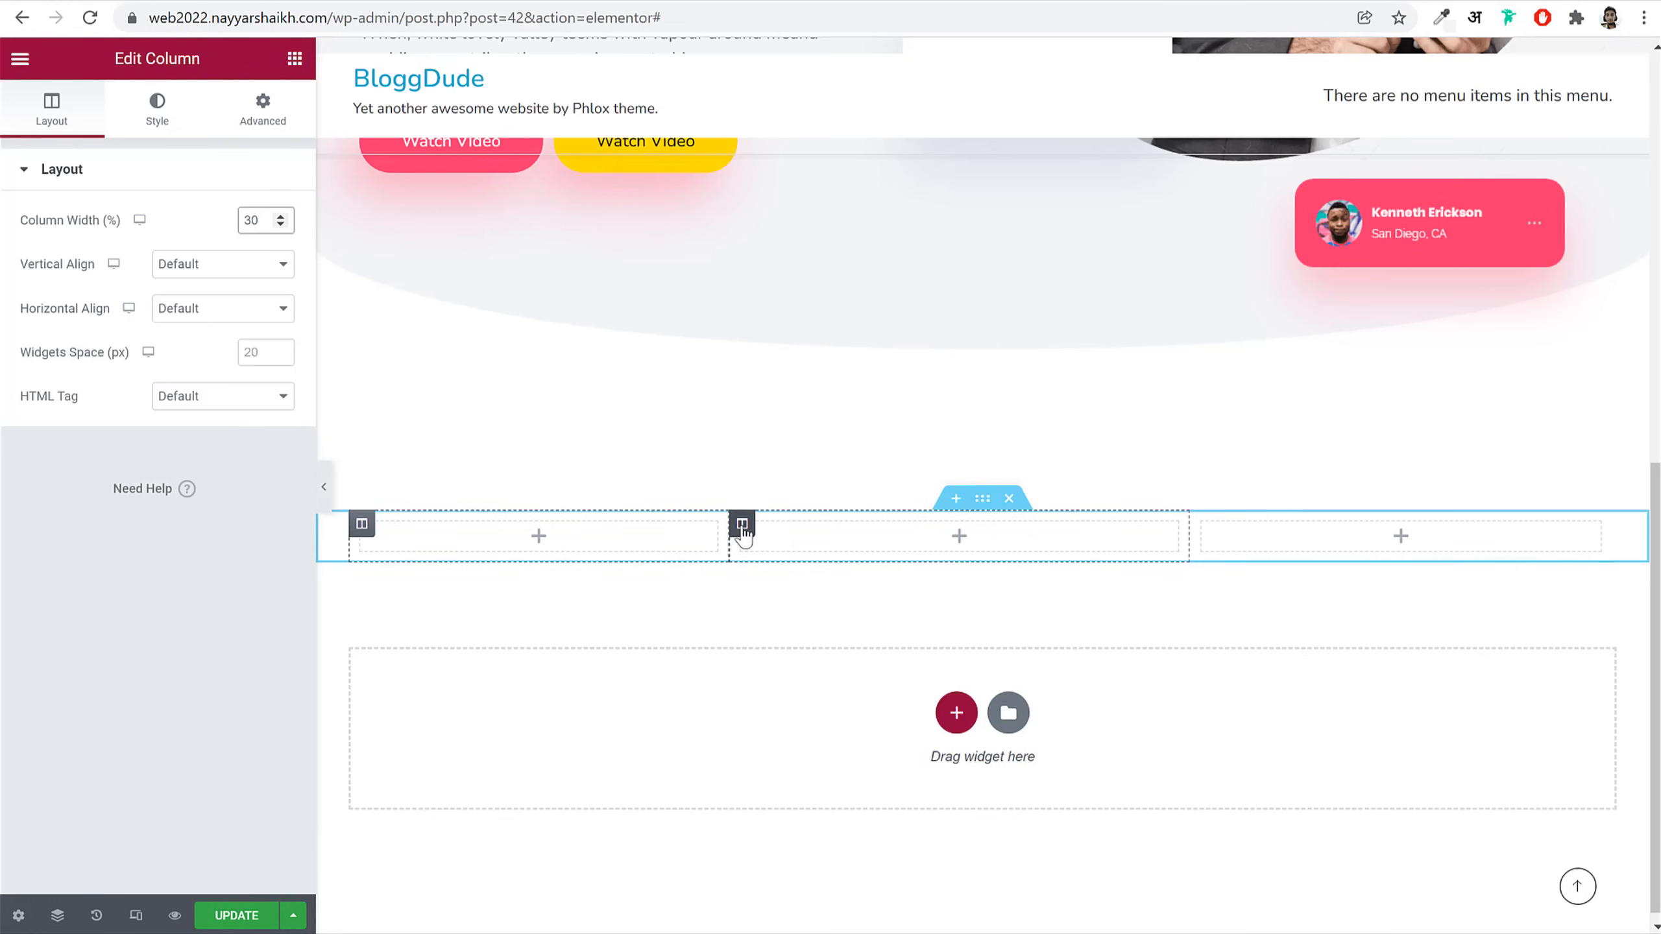
left_click(743, 527)
type("30")
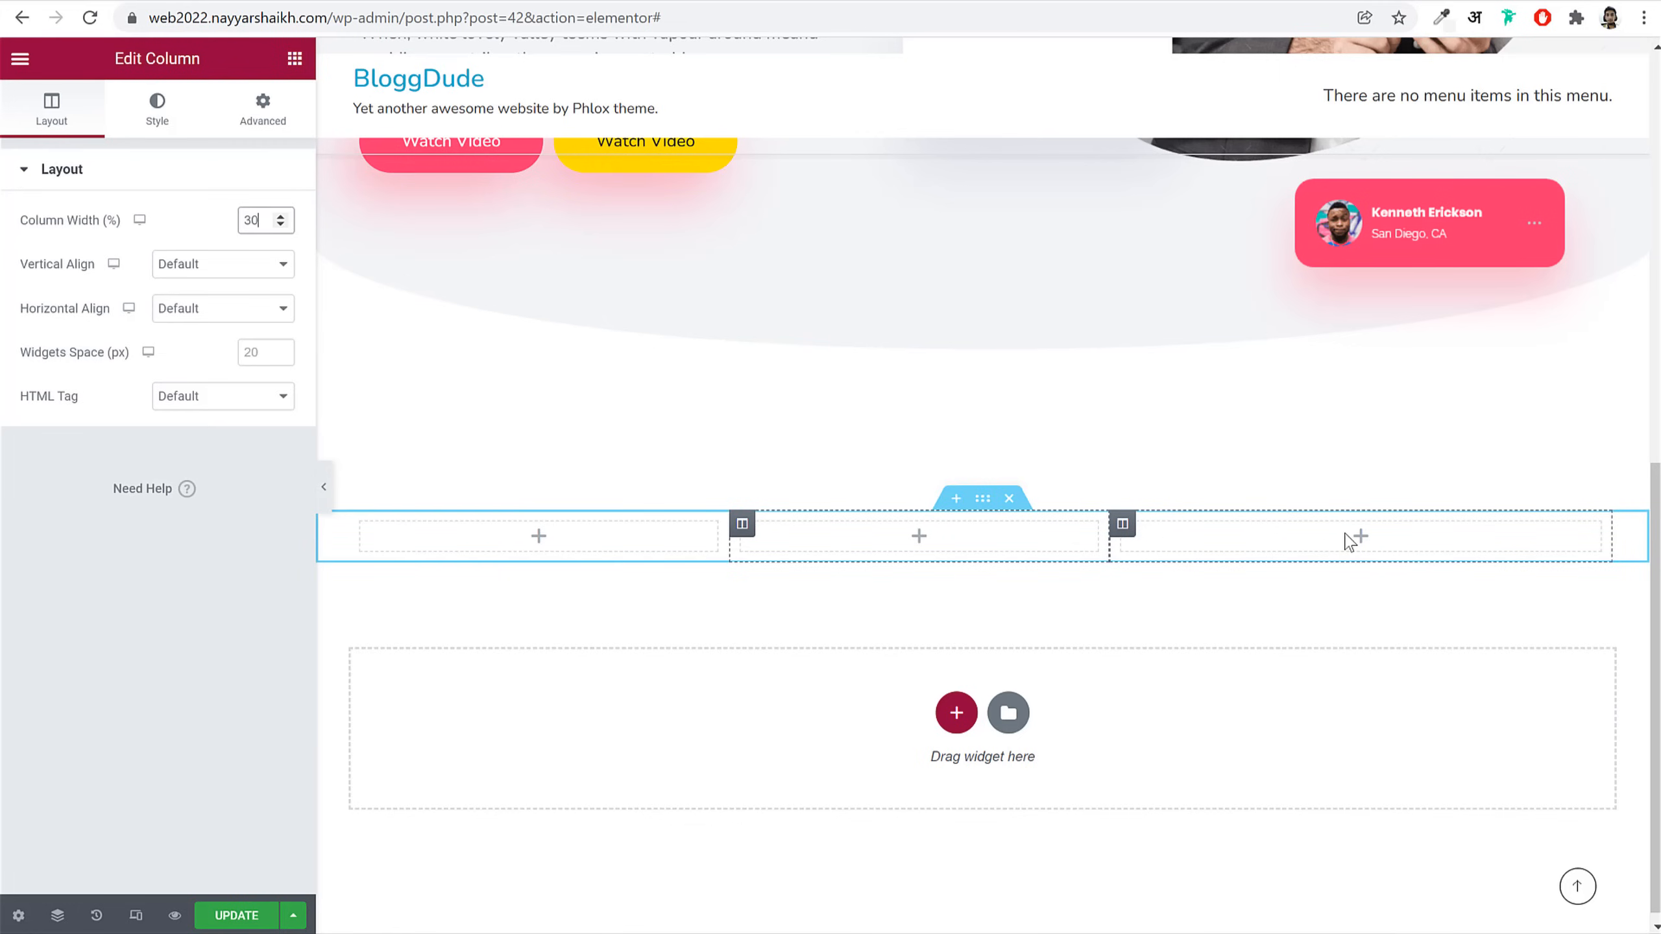
left_click(539, 537)
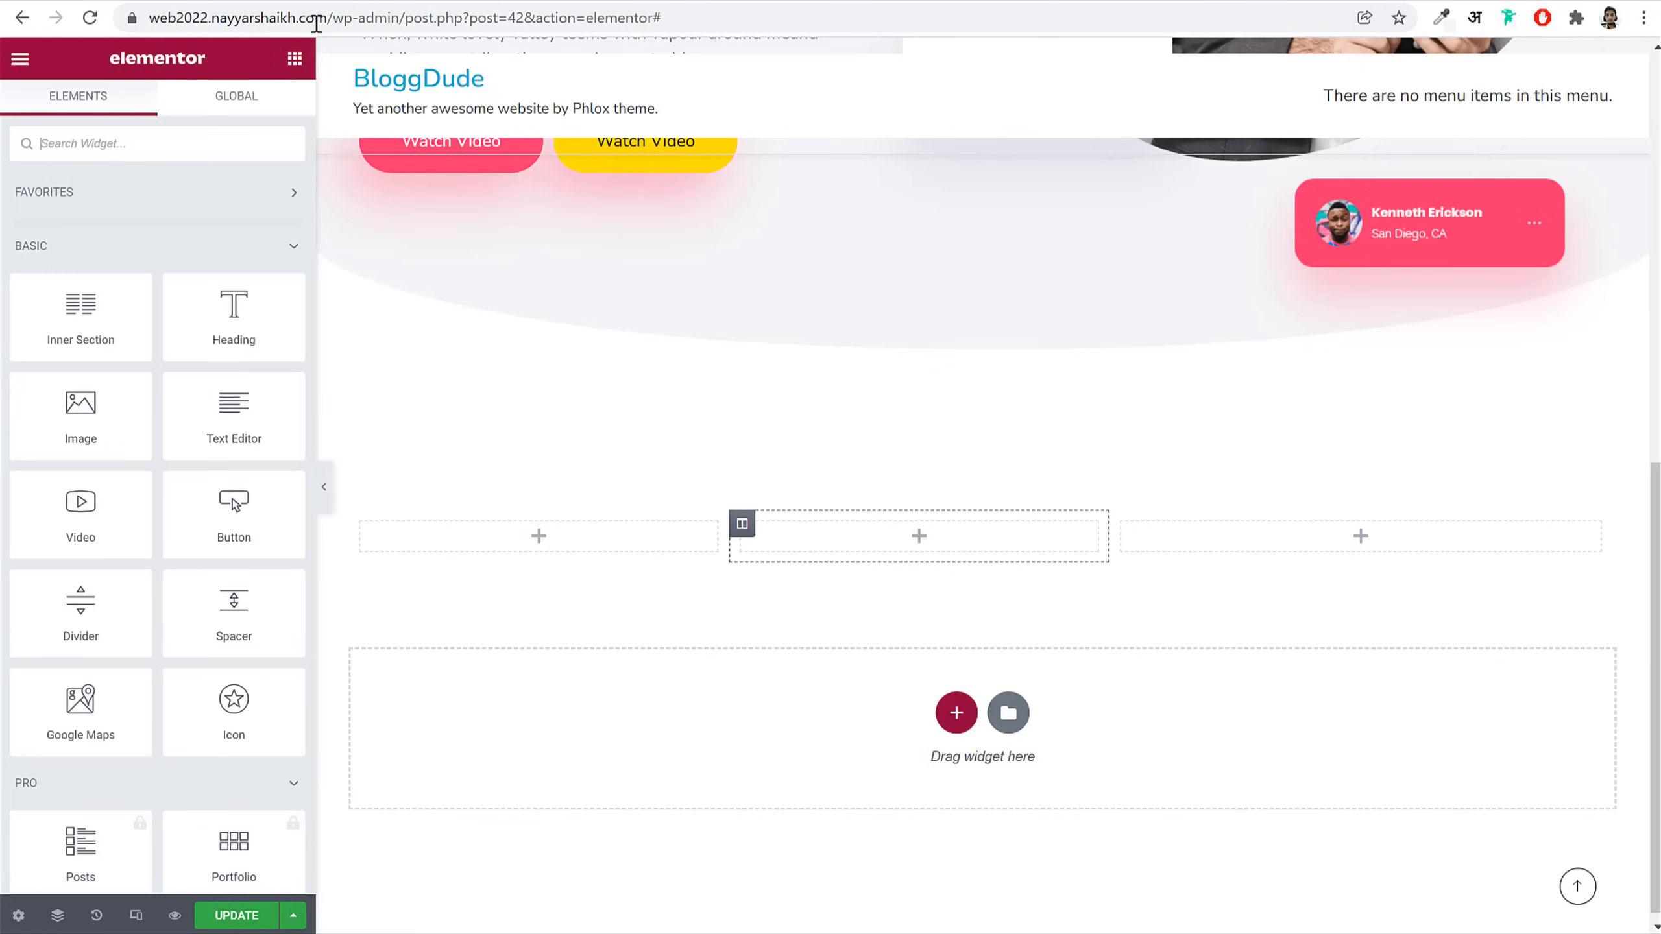
Step: Place an Info Box in the first column and give it the solid bell icon
type("info")
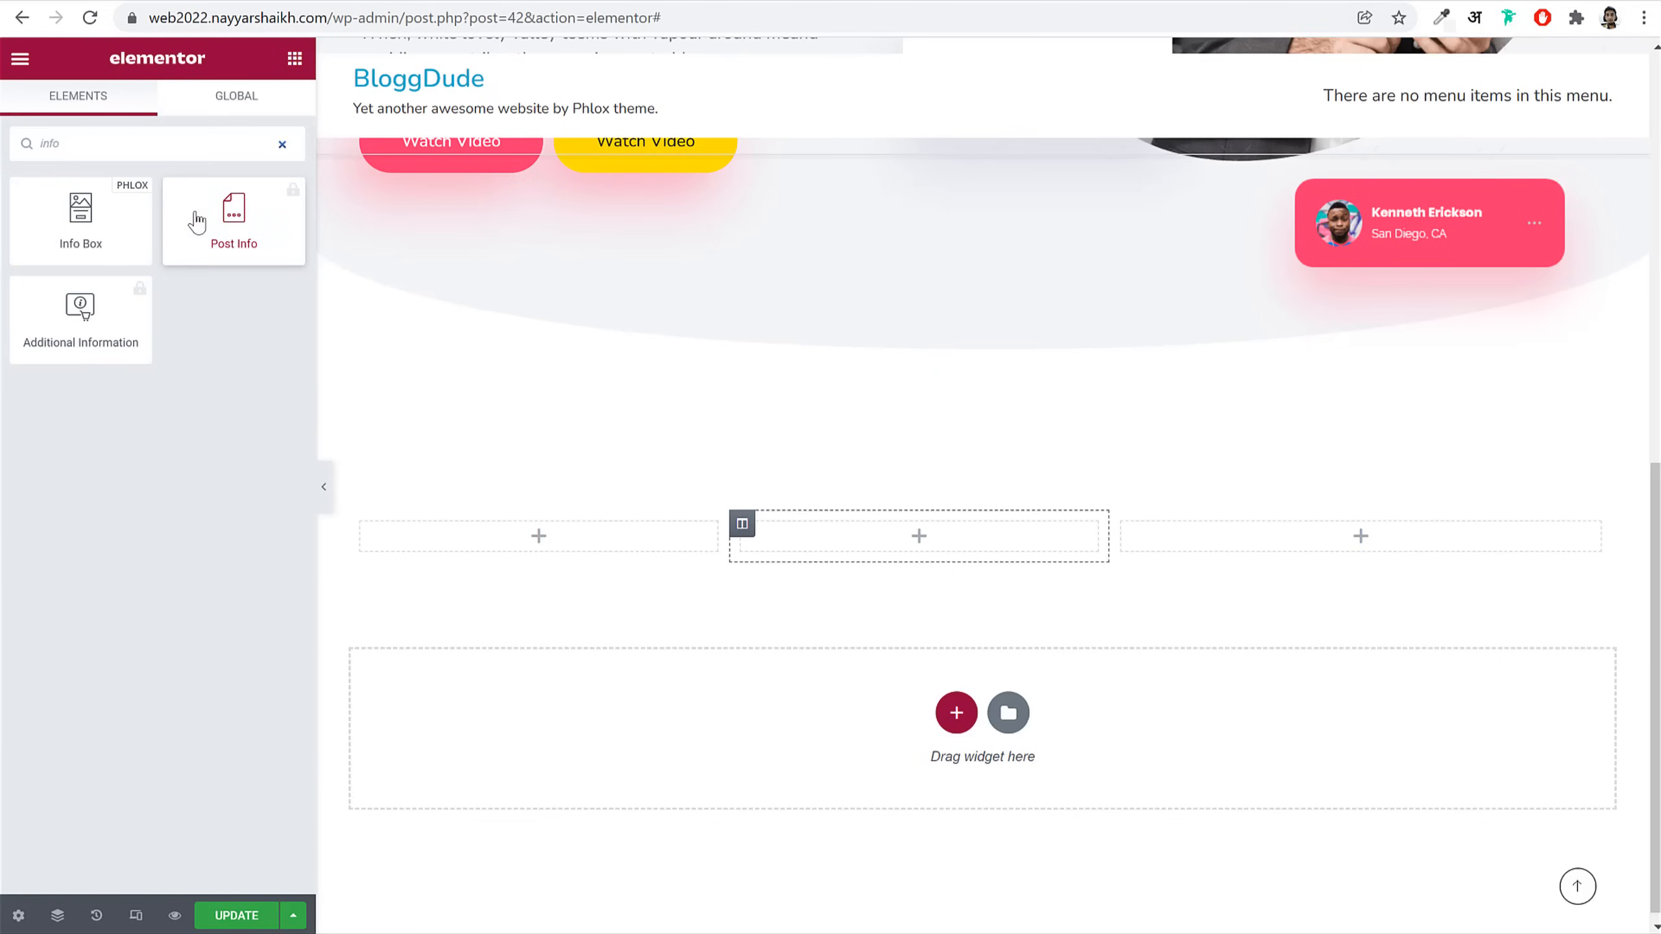
left_click_drag(93, 230, 575, 556)
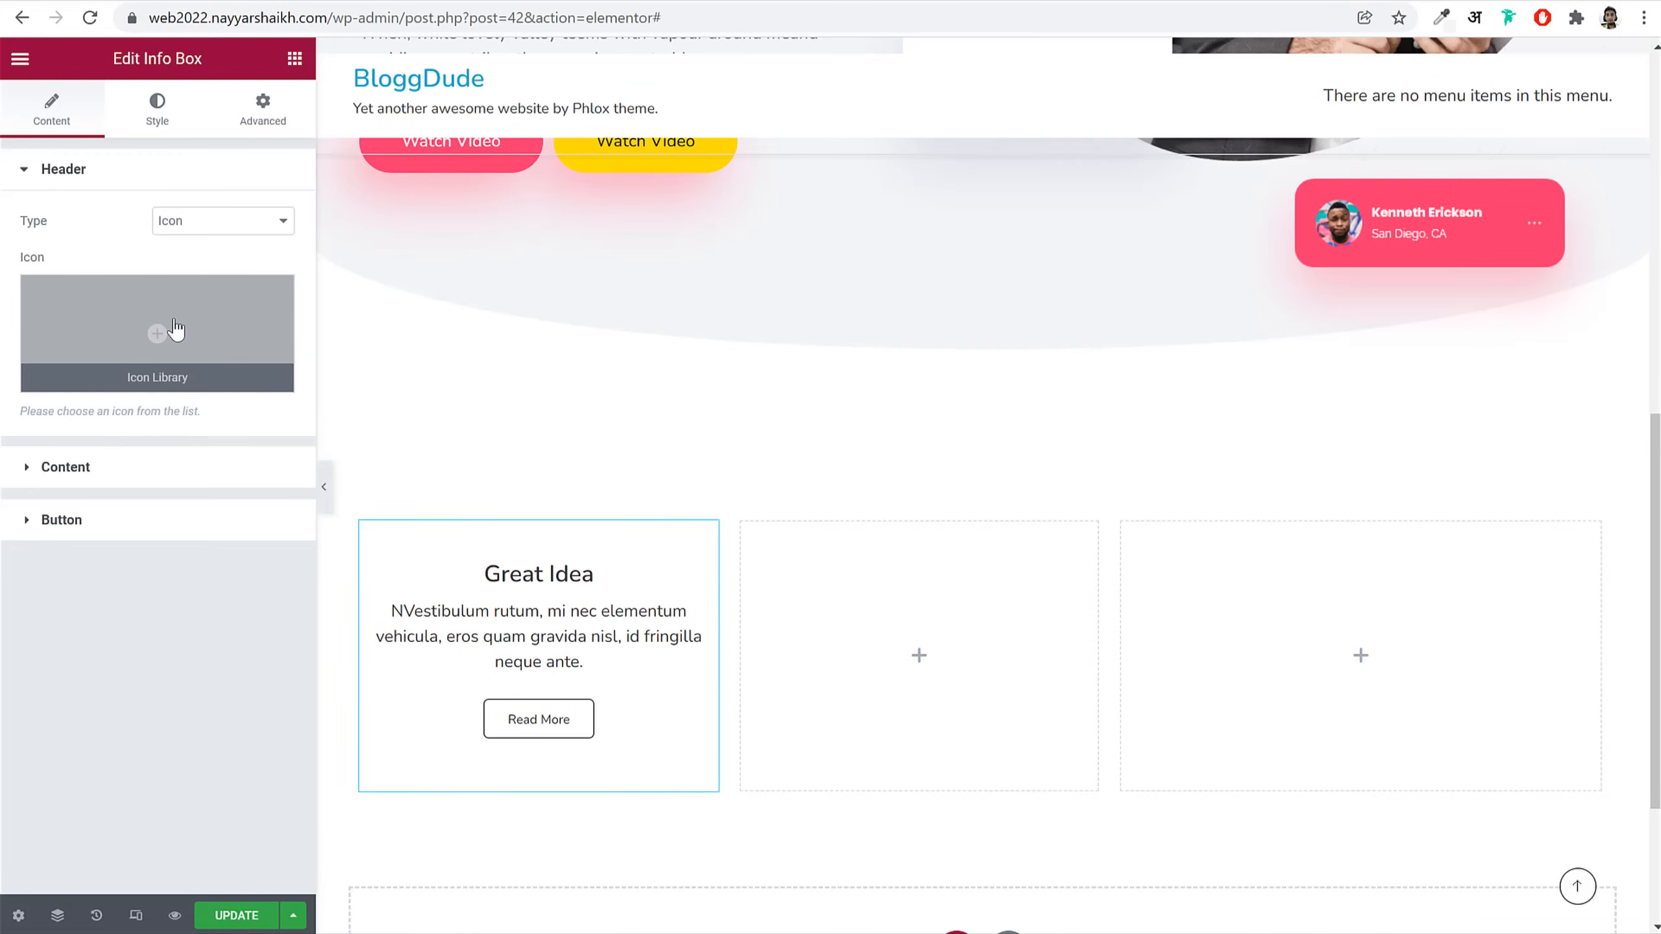
left_click(160, 334)
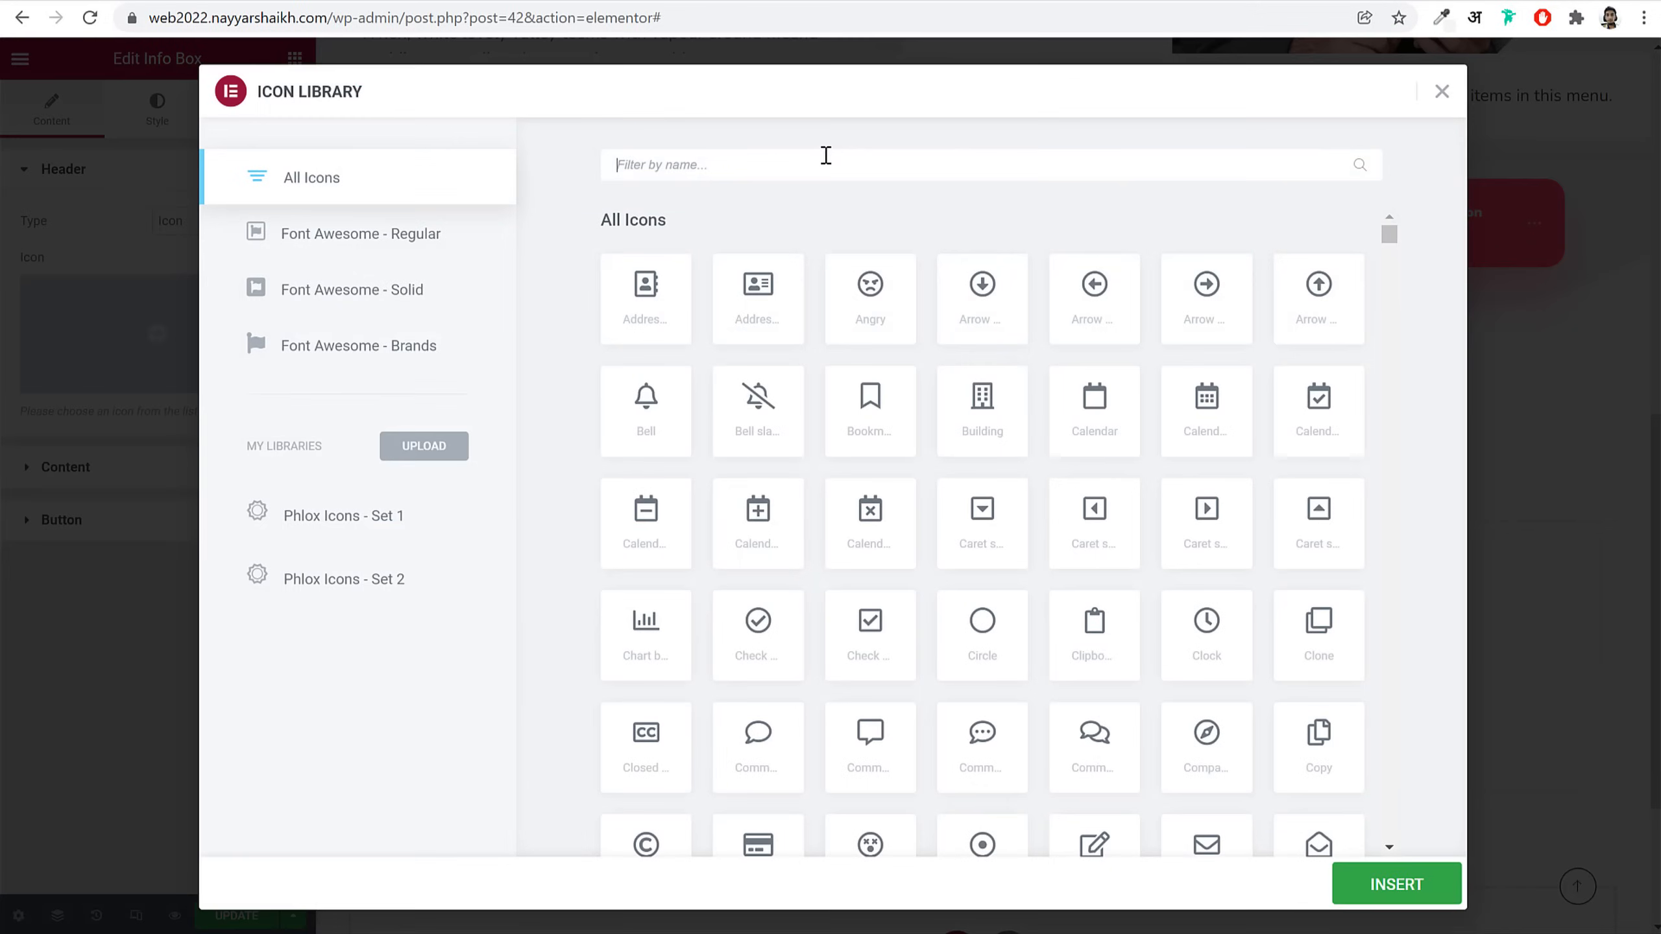
type("bell")
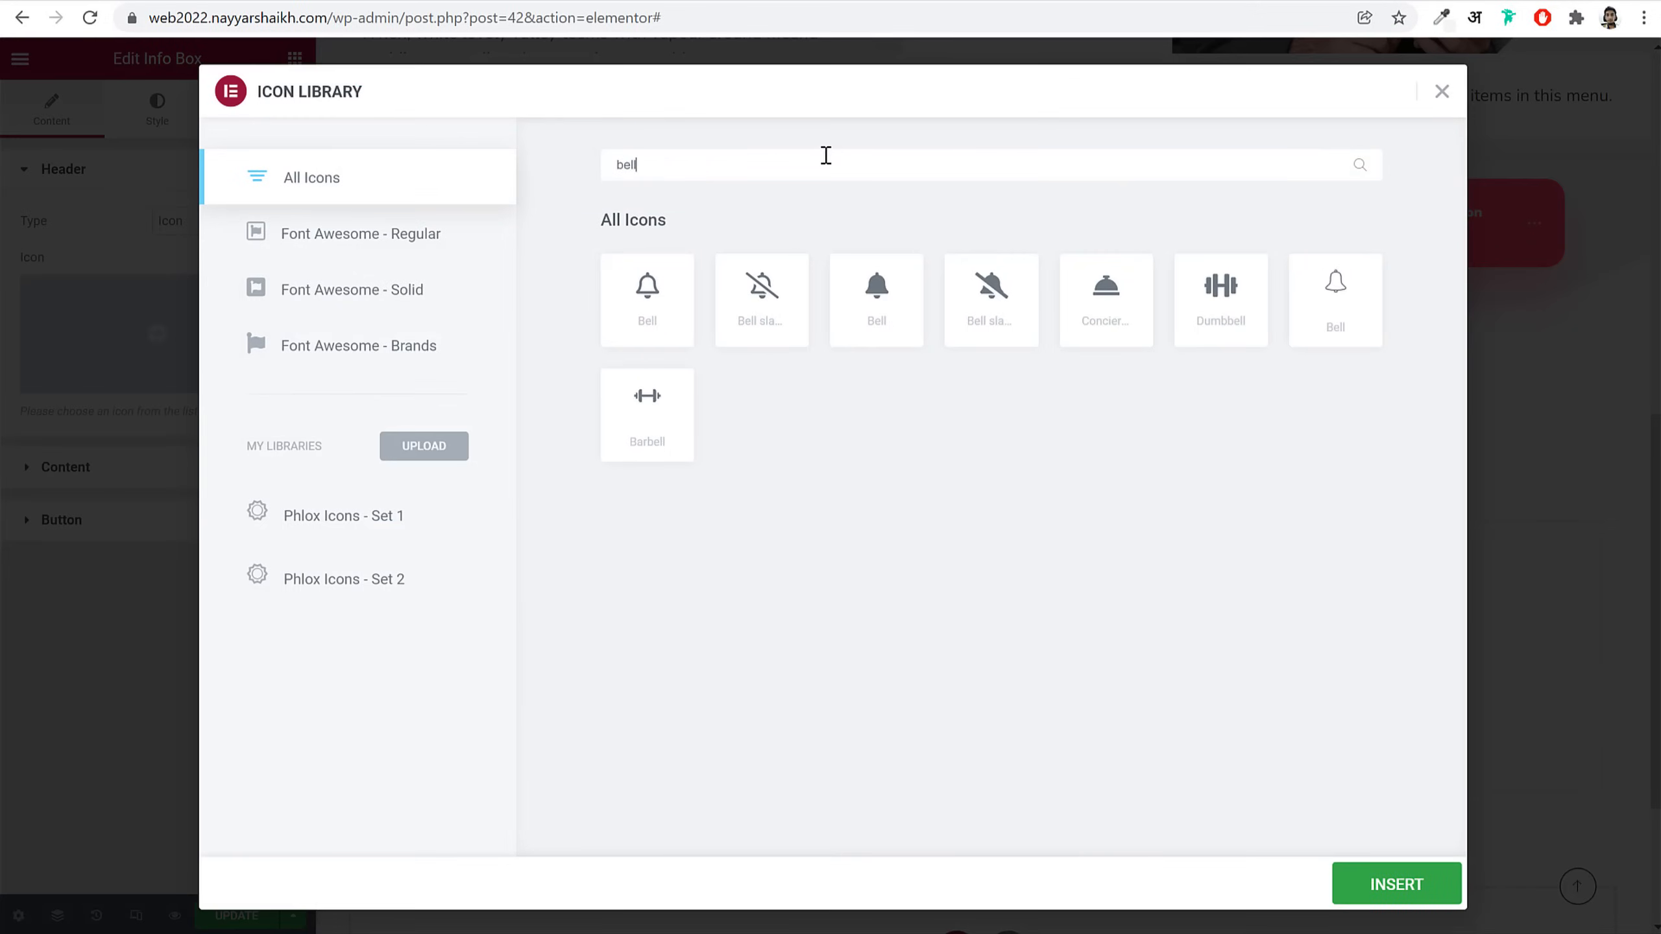
left_click(904, 326)
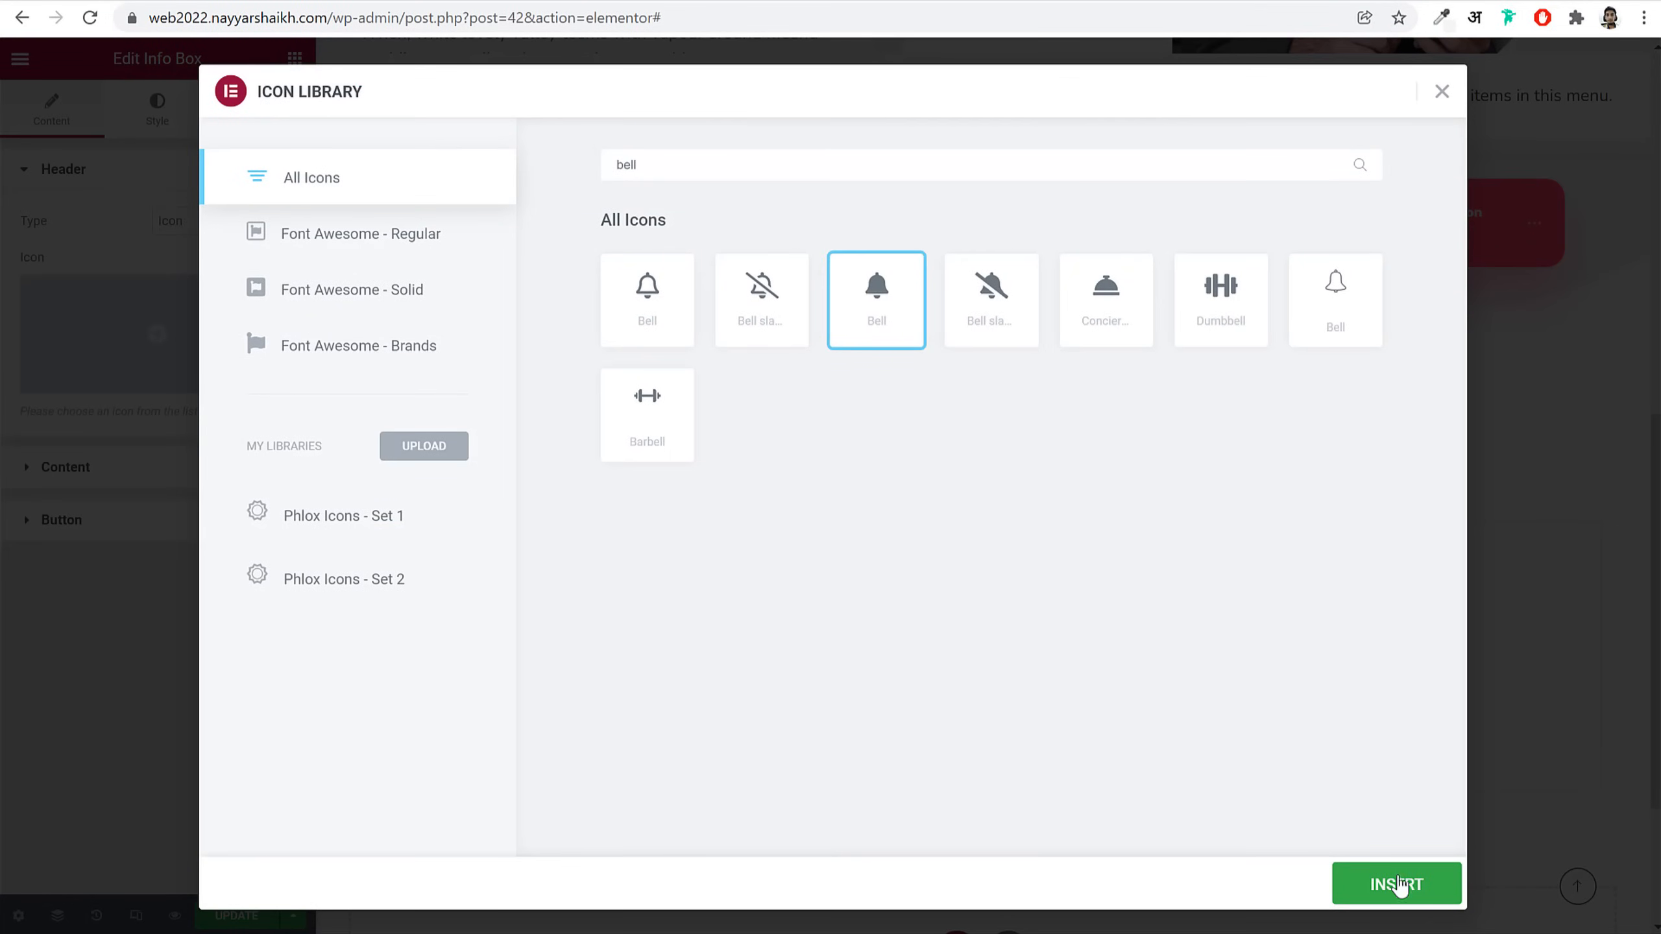
left_click(1395, 884)
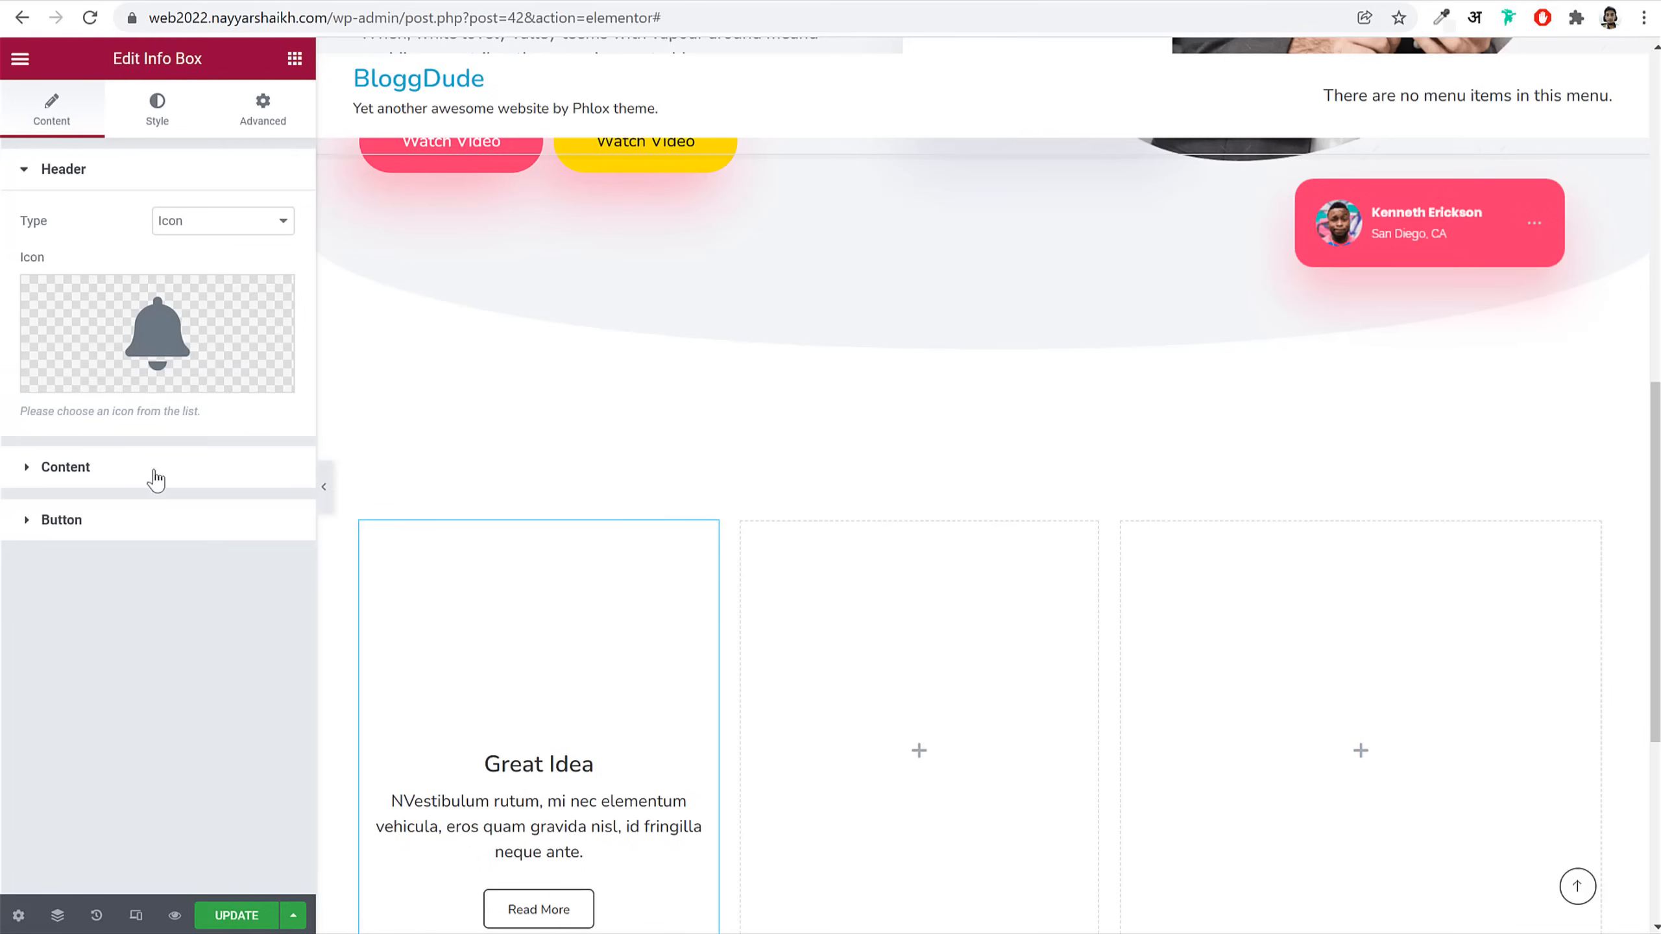
Step: Replace the Info Box title 'Great Idea' with 'Team Accounts'
left_click(152, 475)
double_click(208, 274)
key("ctrl+a")
type("Team Accounts")
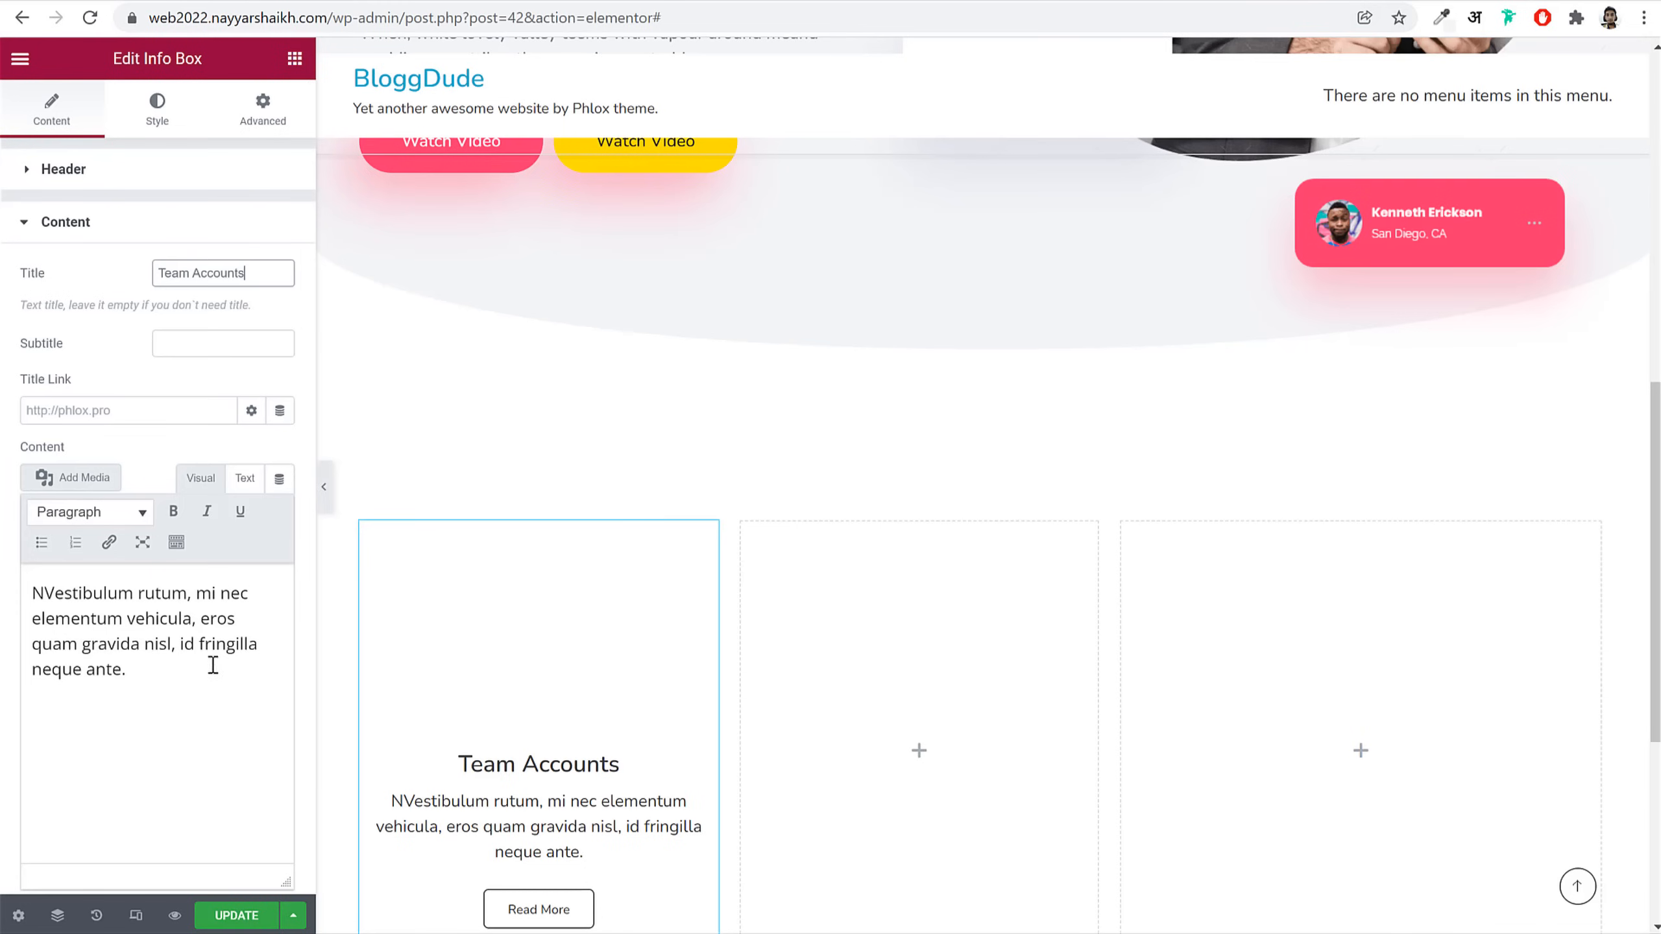
left_click_drag(213, 665, 22, 598)
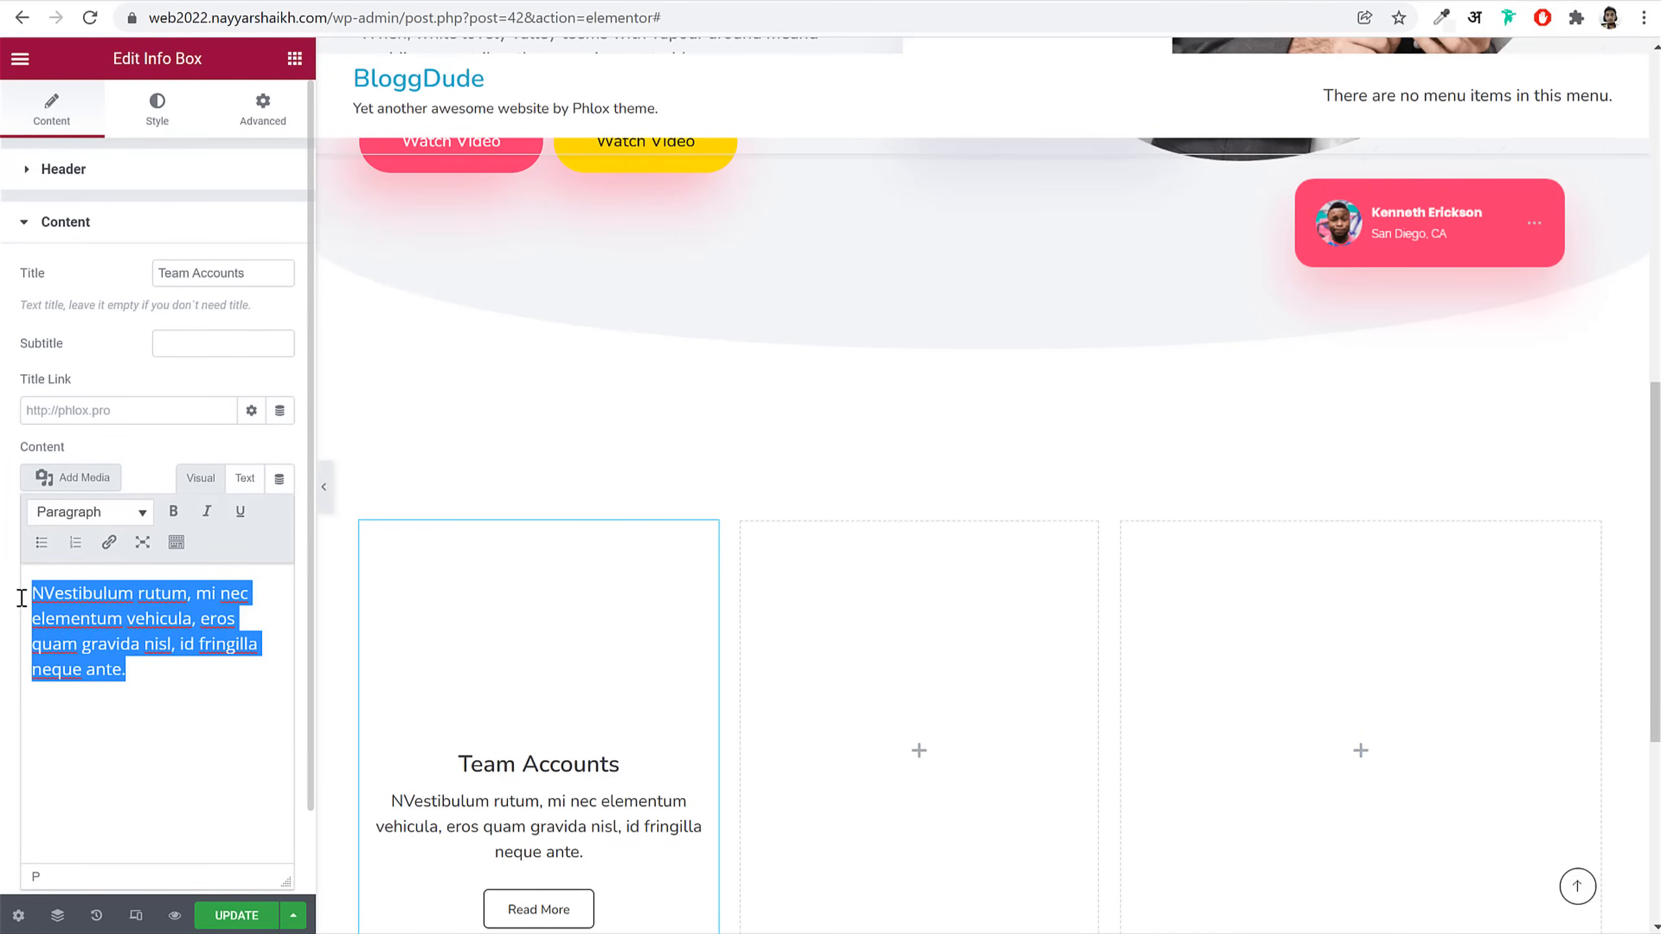
Step: Paste the Lorem Ipsum variations paragraph as the description and turn off the Read More button
type("There are many variations passages of Lorem Ipsum majority some by words which don't look .")
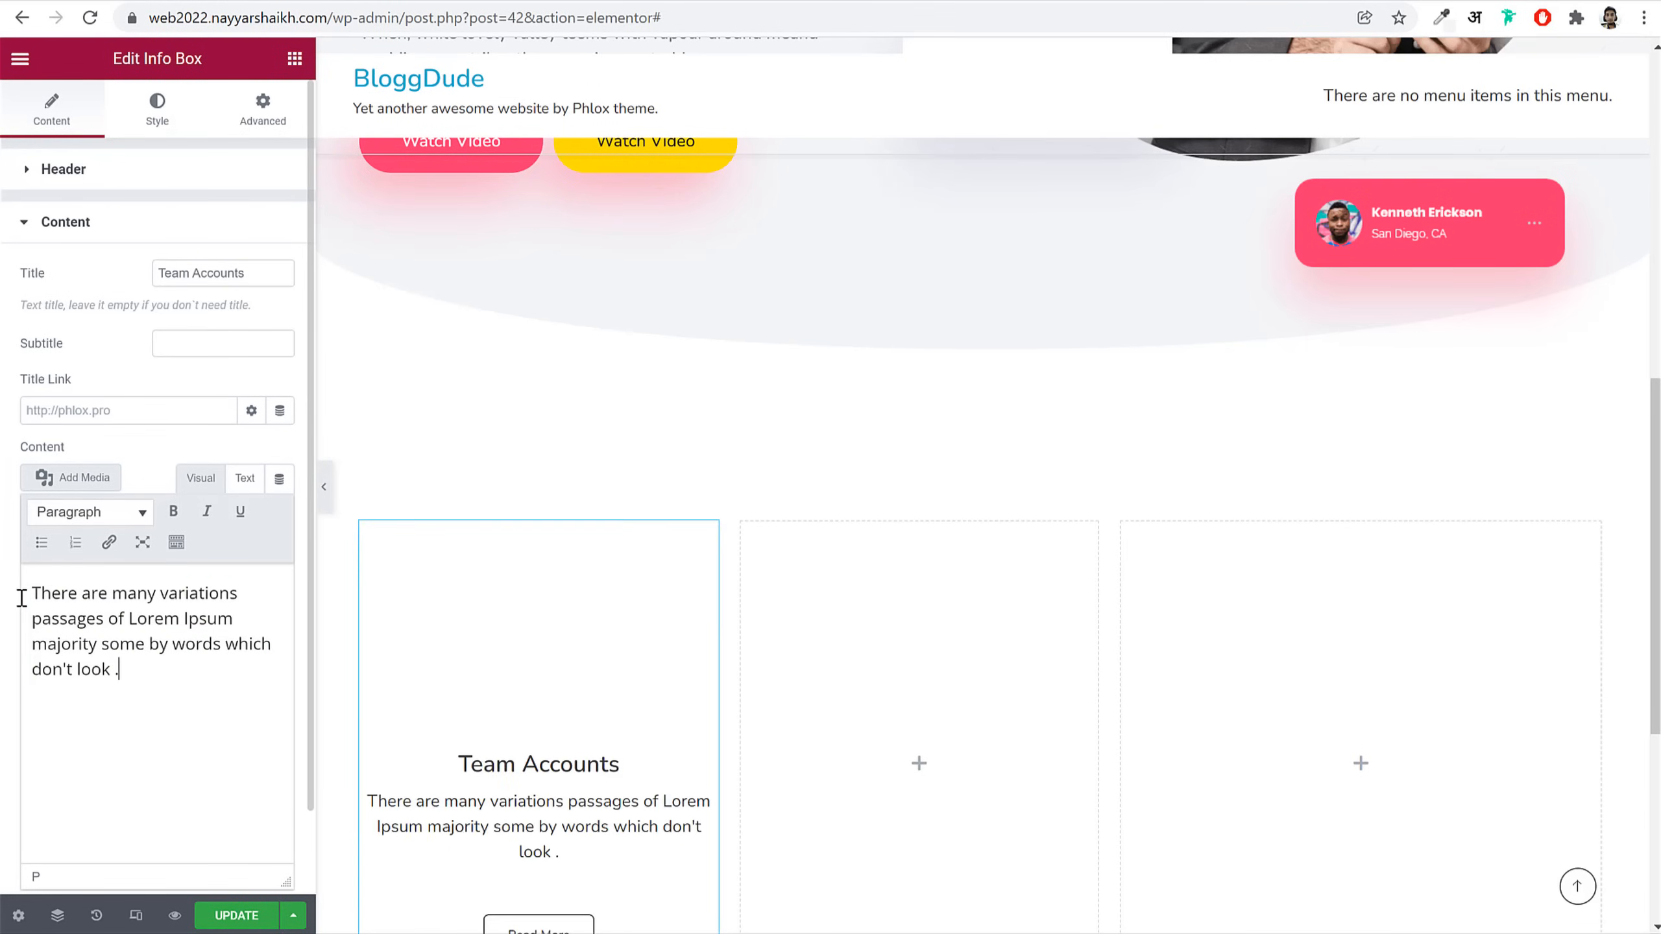
scroll(890, 493, "down", 2)
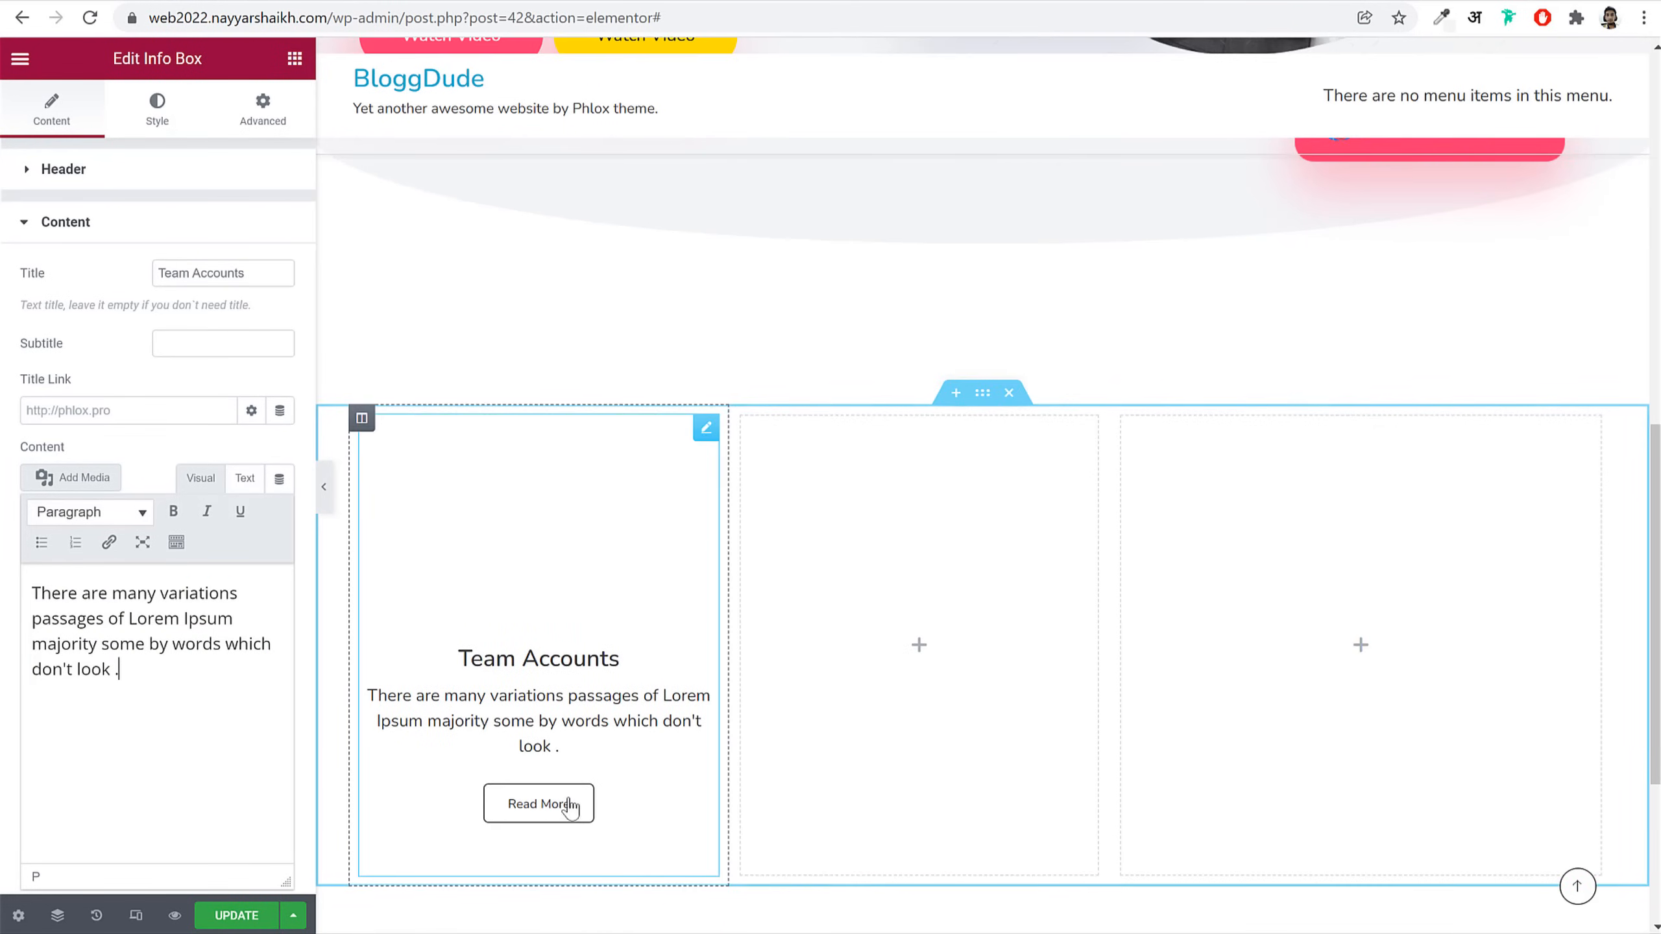
left_click(143, 239)
left_click(124, 276)
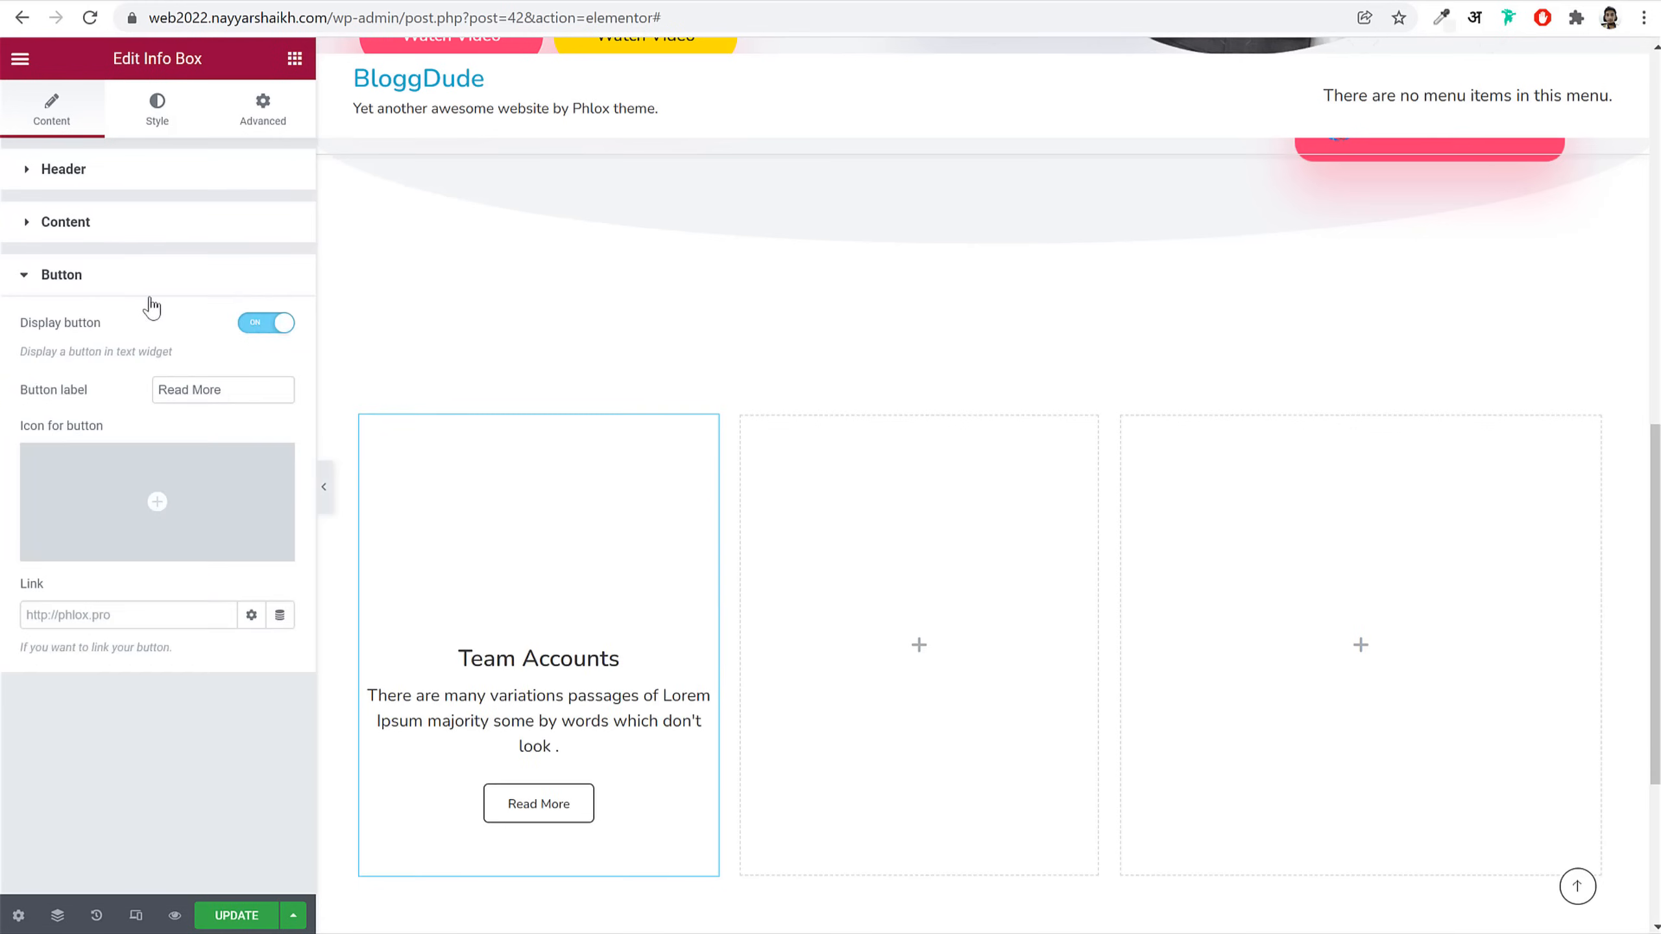
left_click(257, 327)
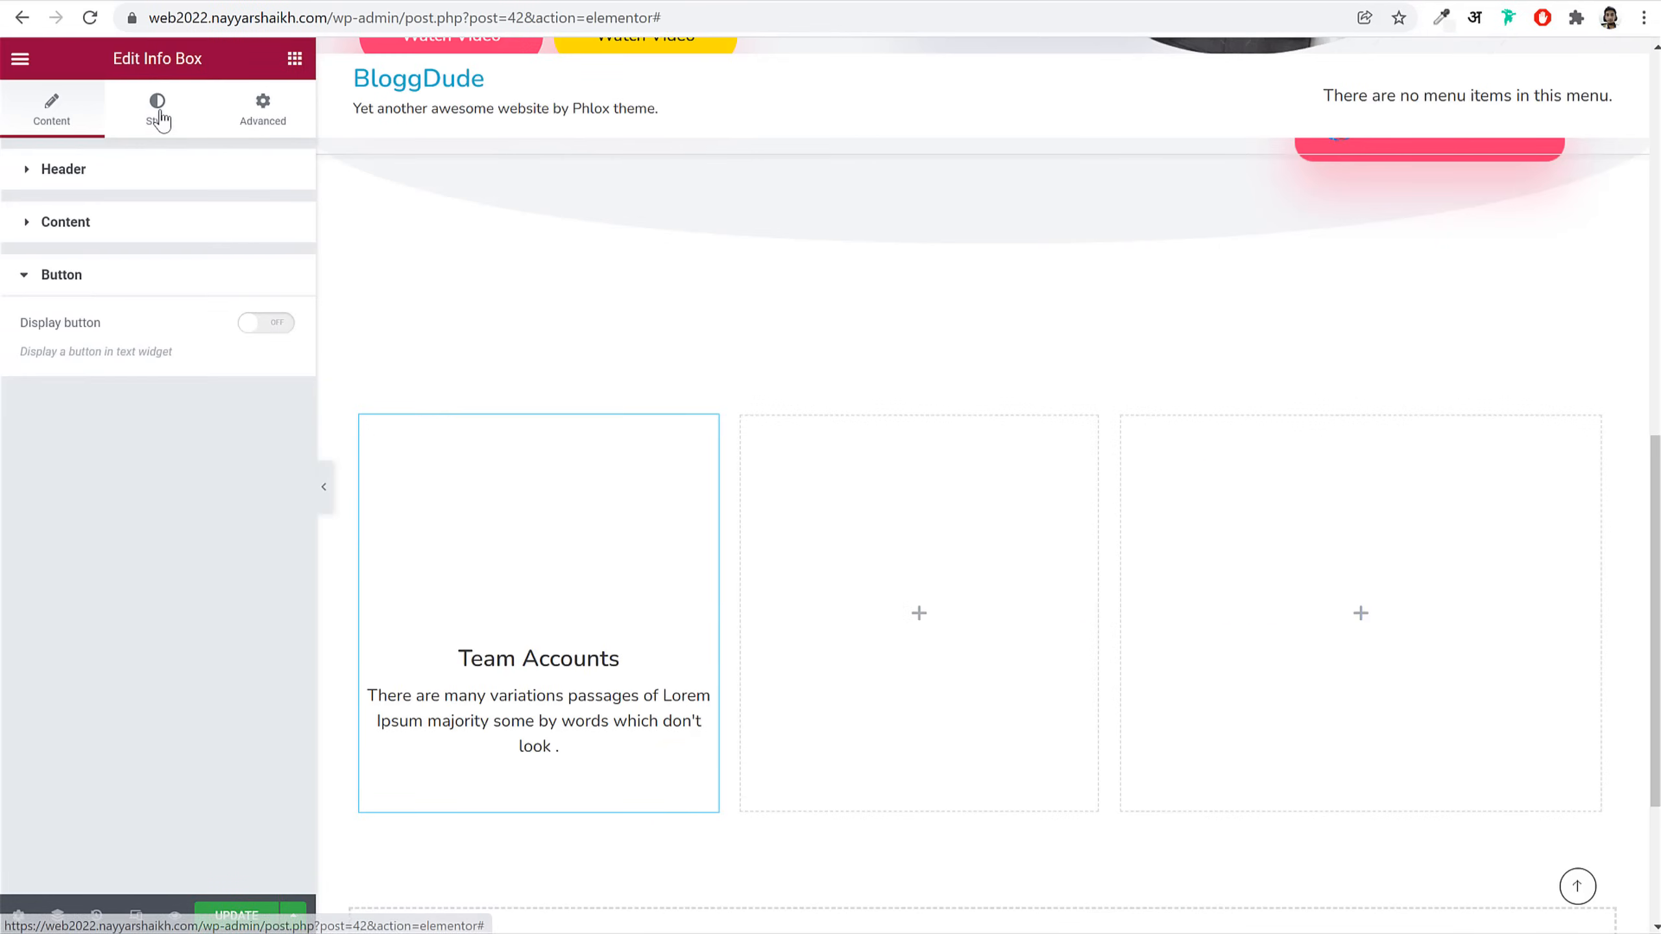
Step: Give the bell icon a Pink background and an icon size of 30
left_click(165, 103)
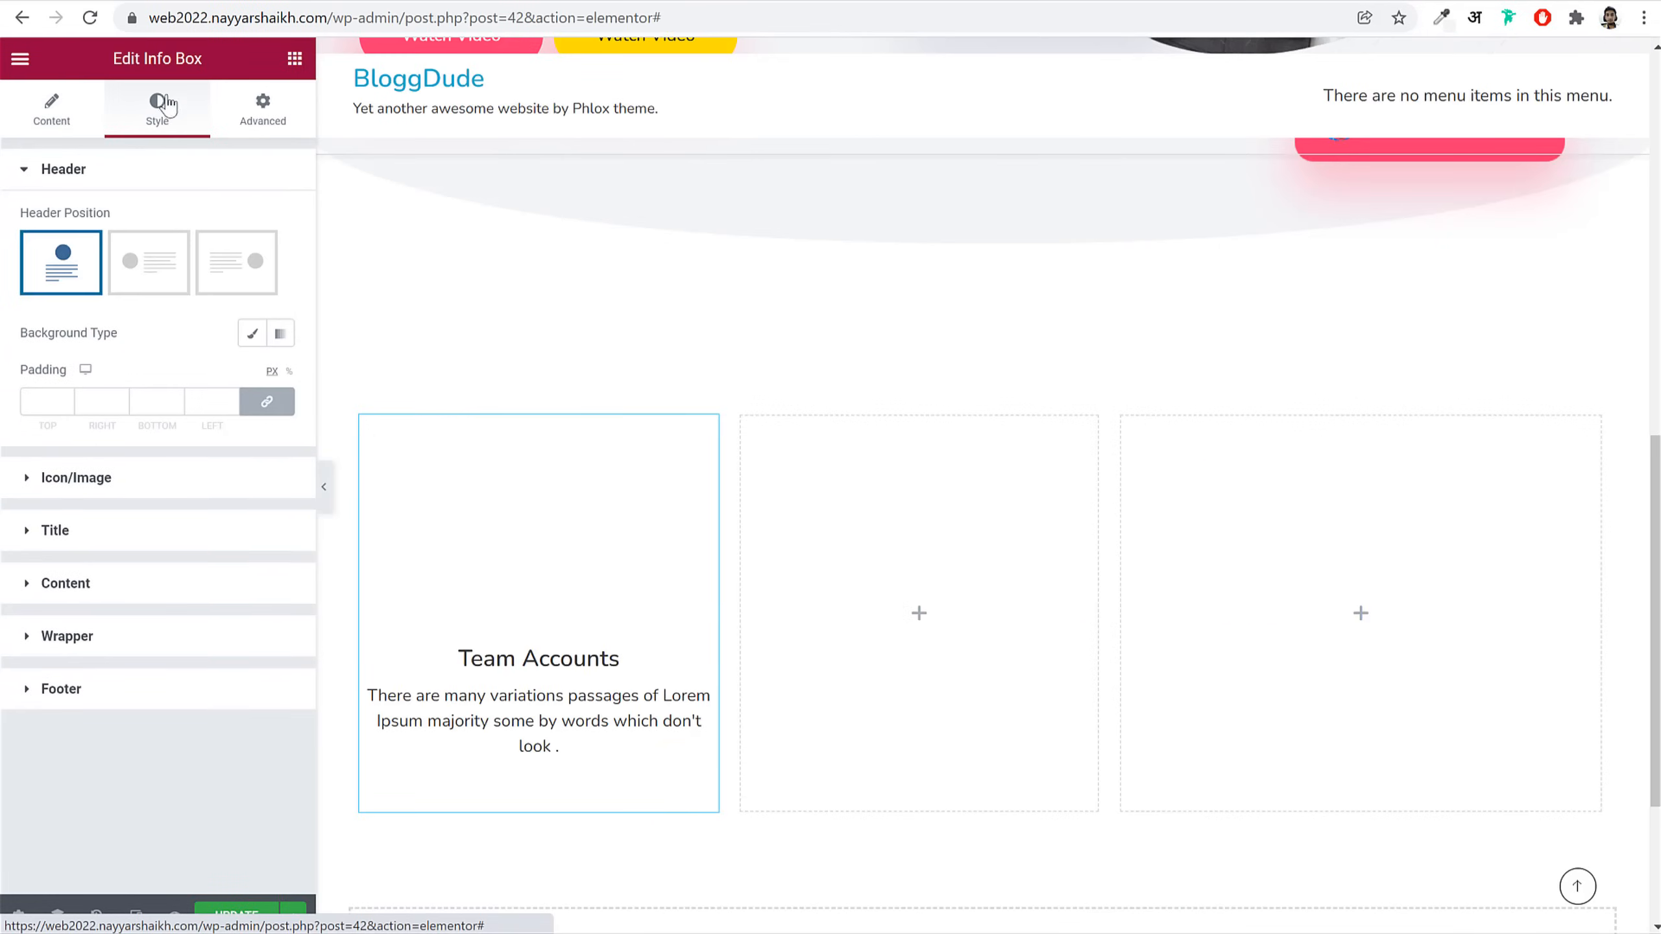
left_click(148, 486)
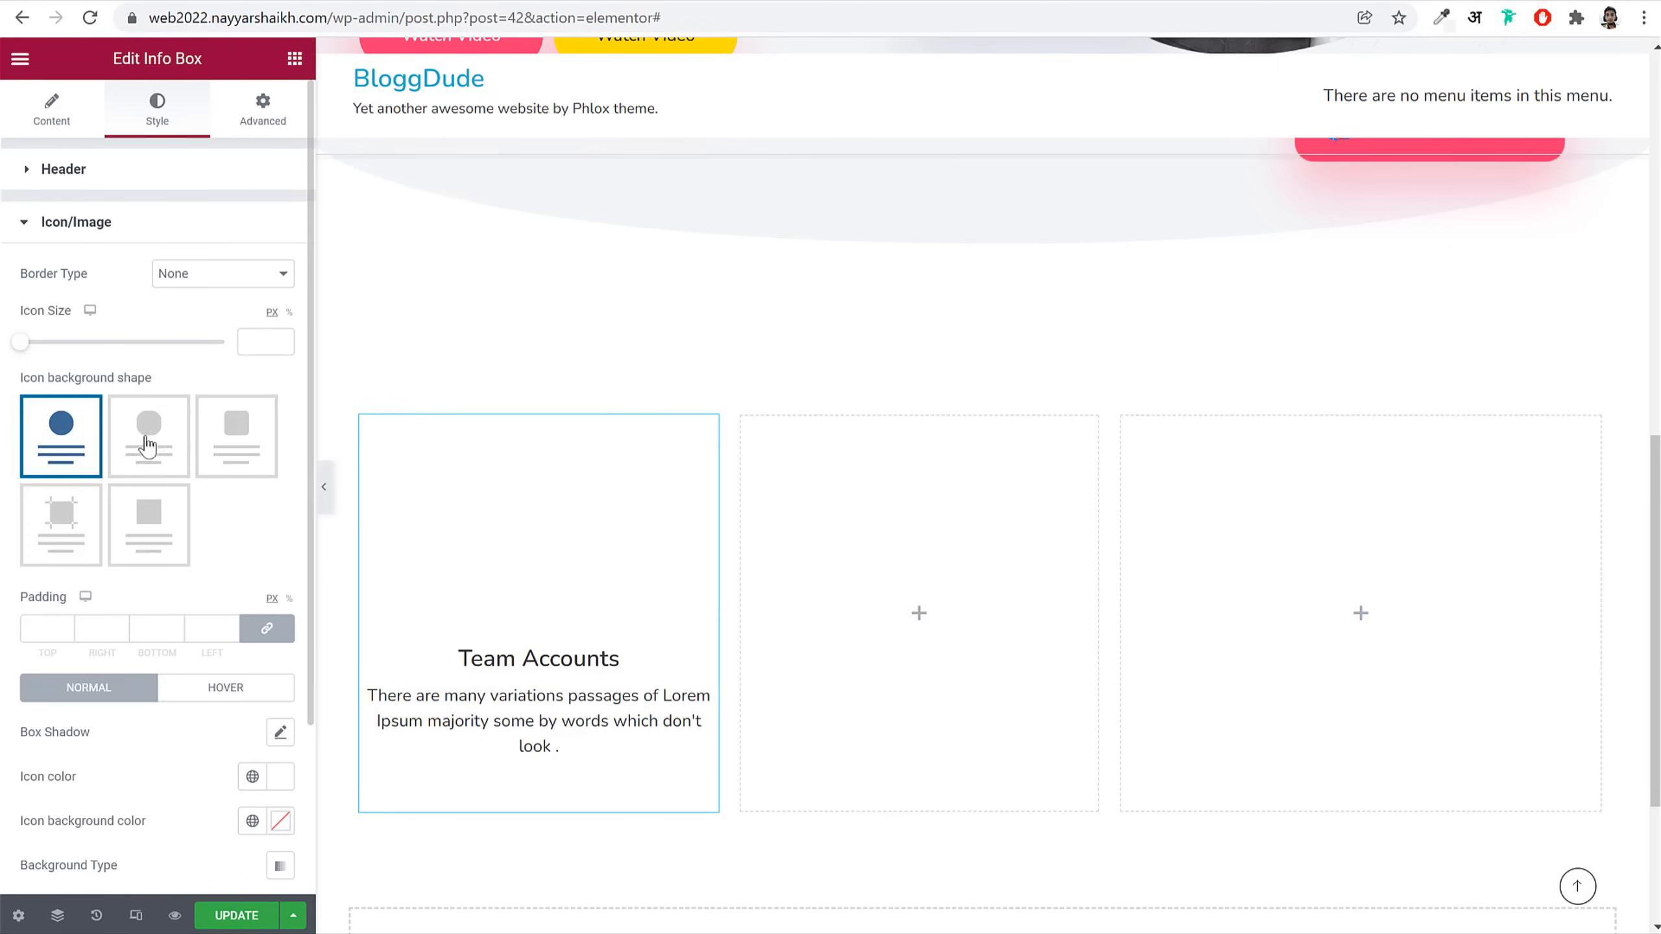
scroll(245, 529, "down", 3)
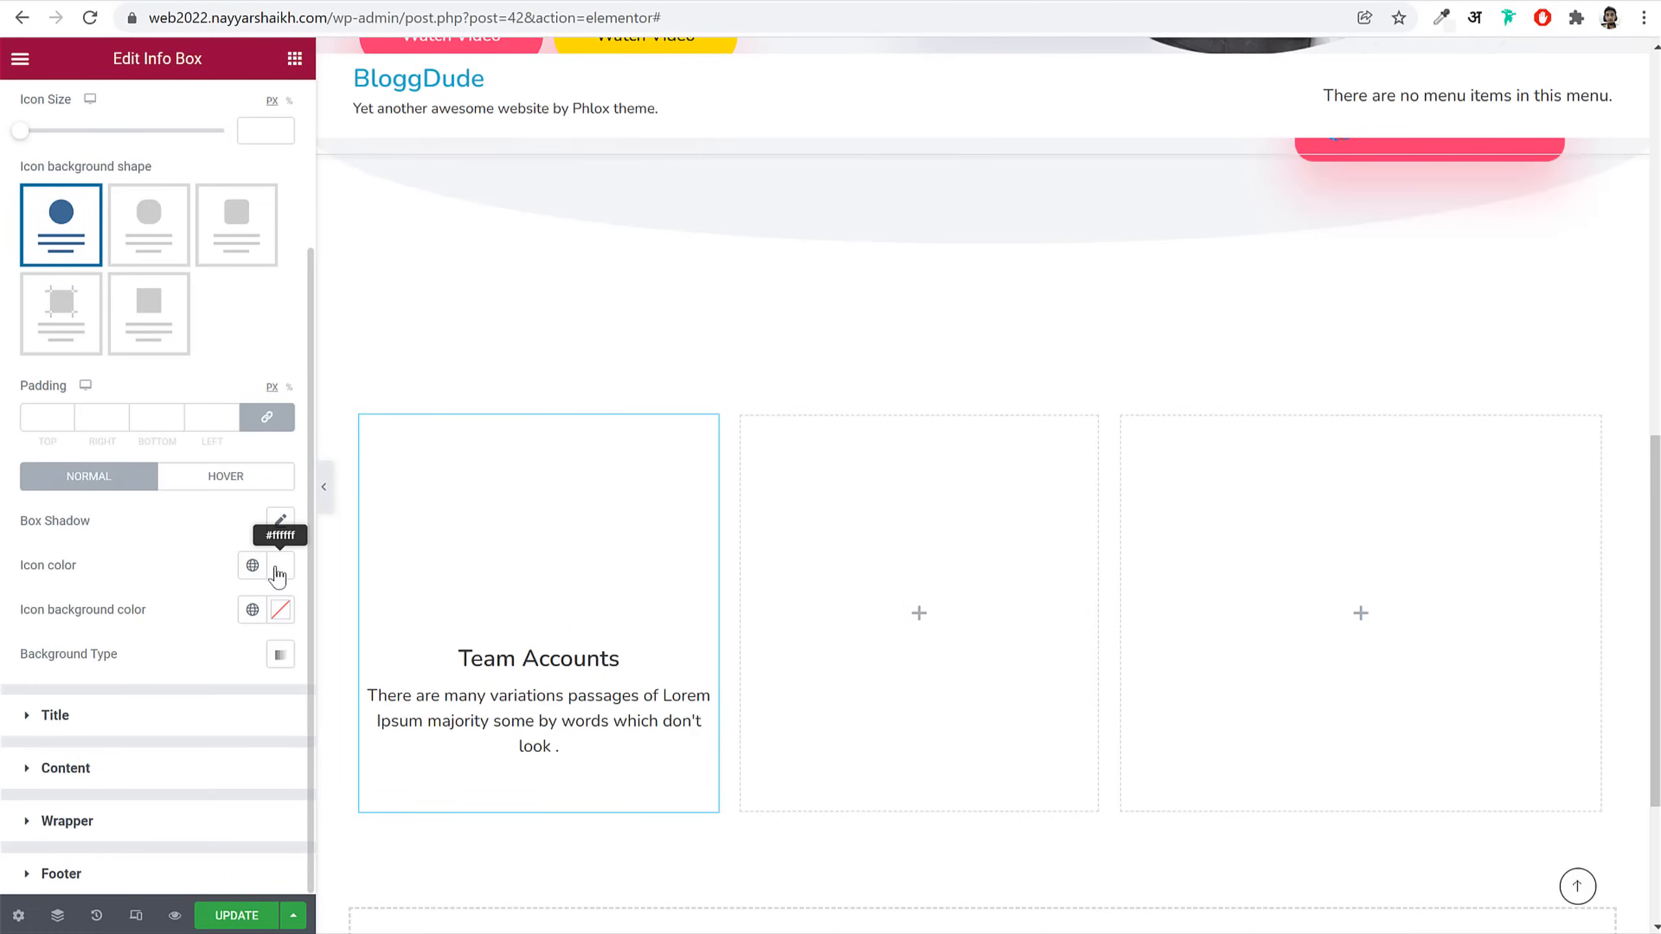
left_click(253, 609)
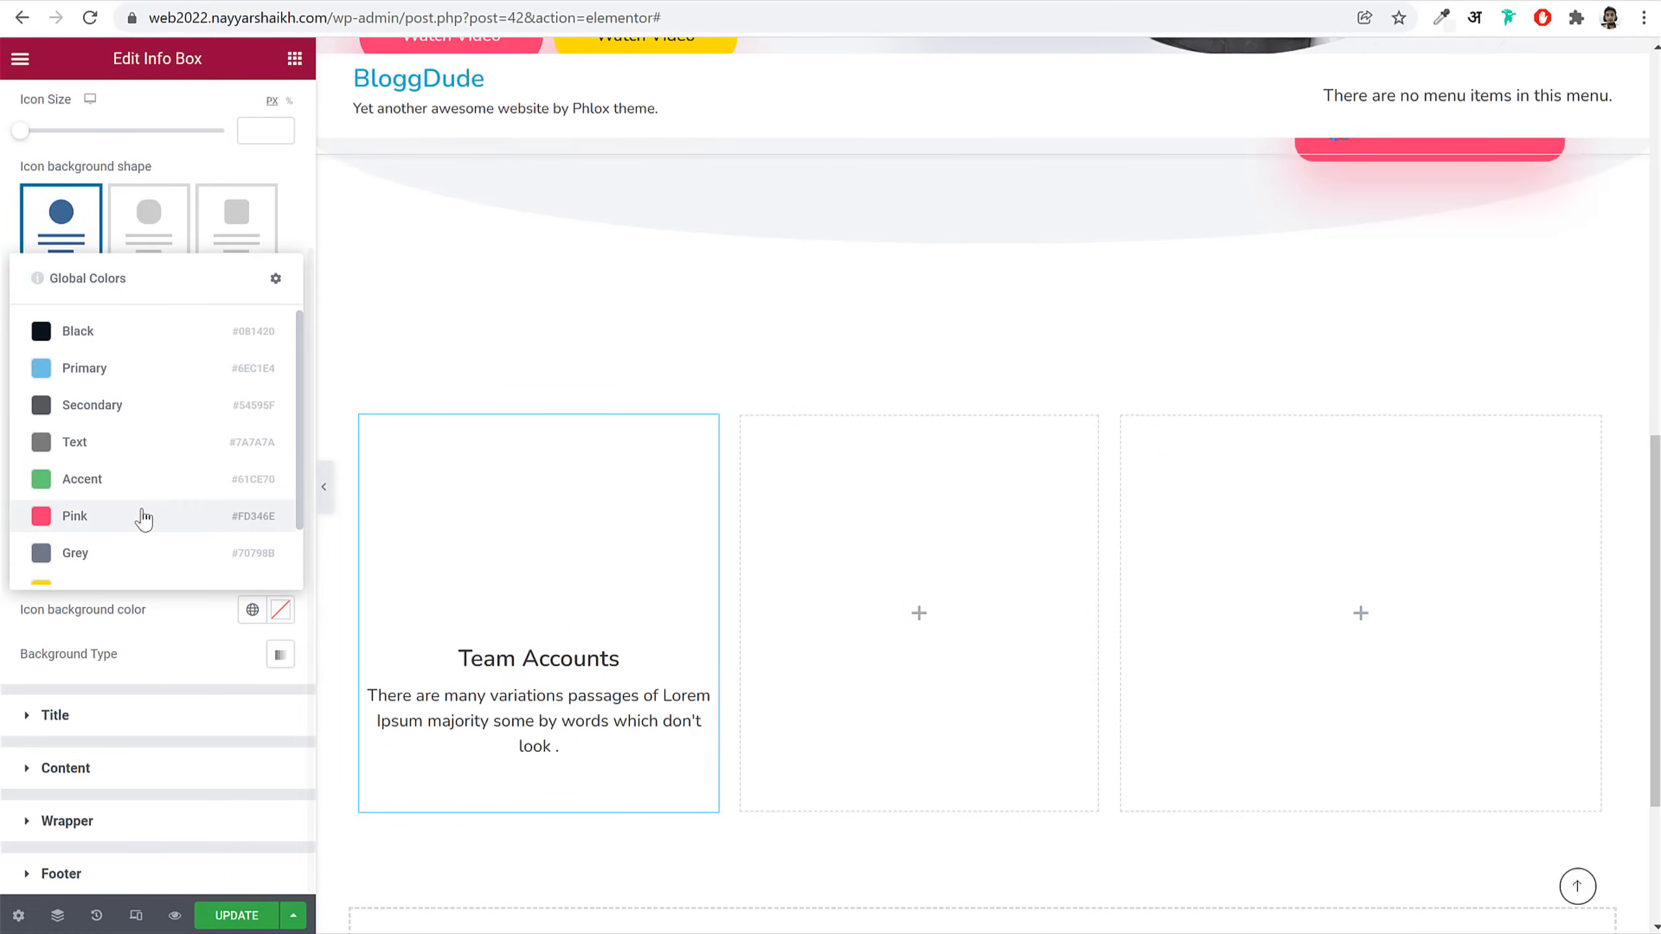
left_click(141, 519)
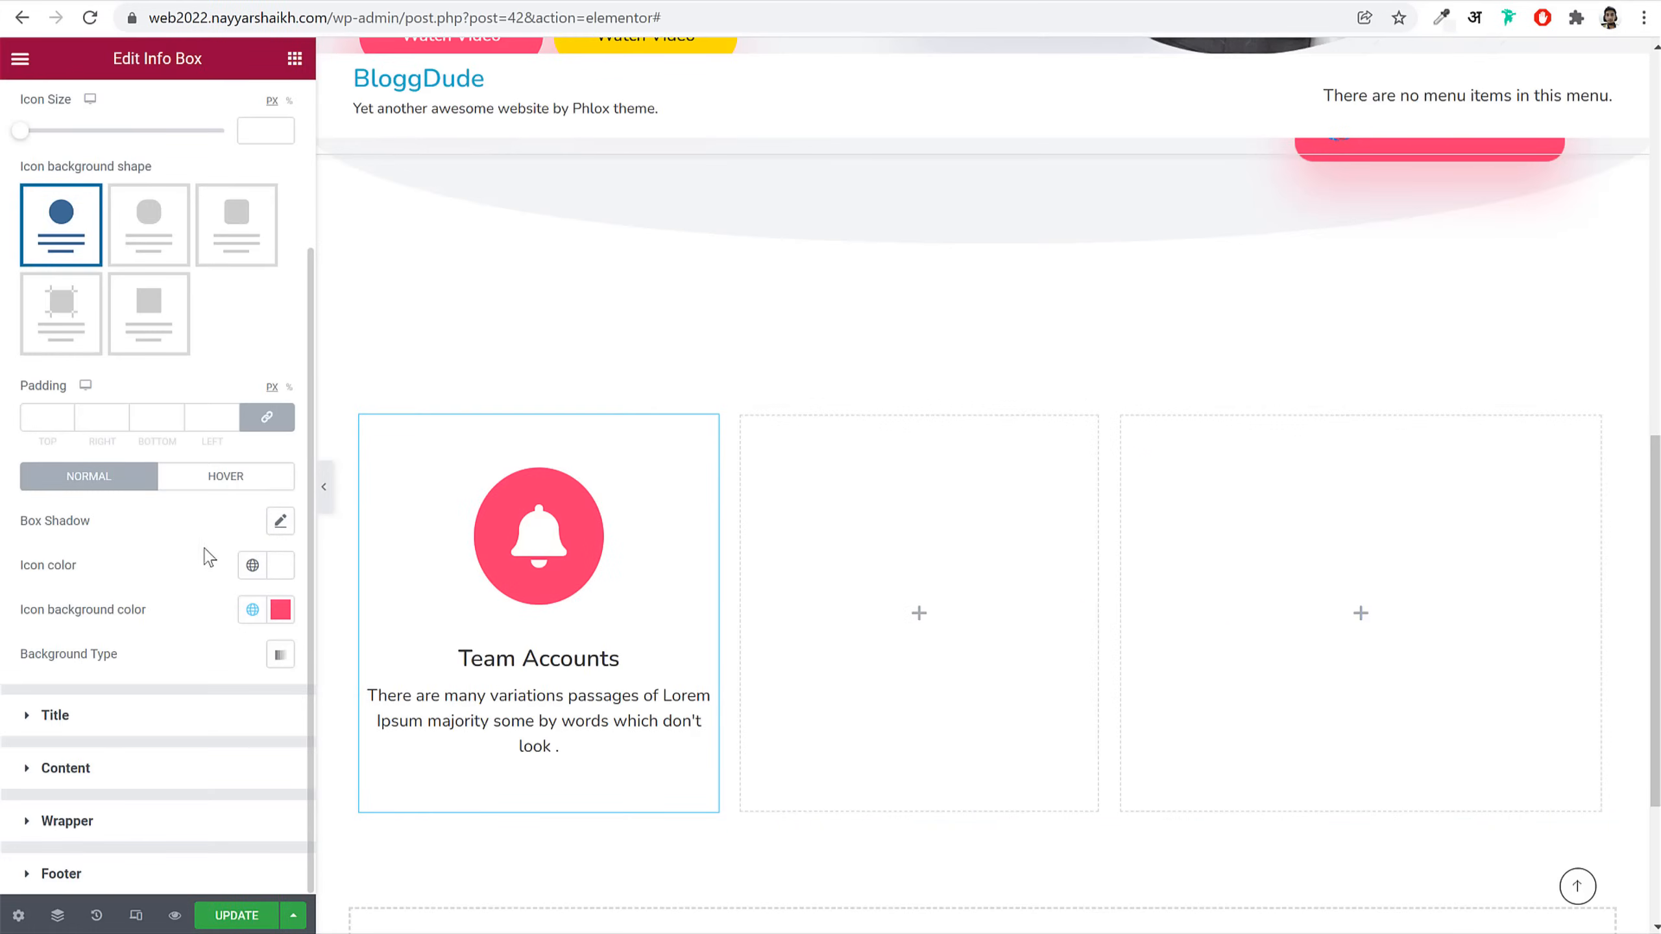
scroll(213, 564, "up", 3)
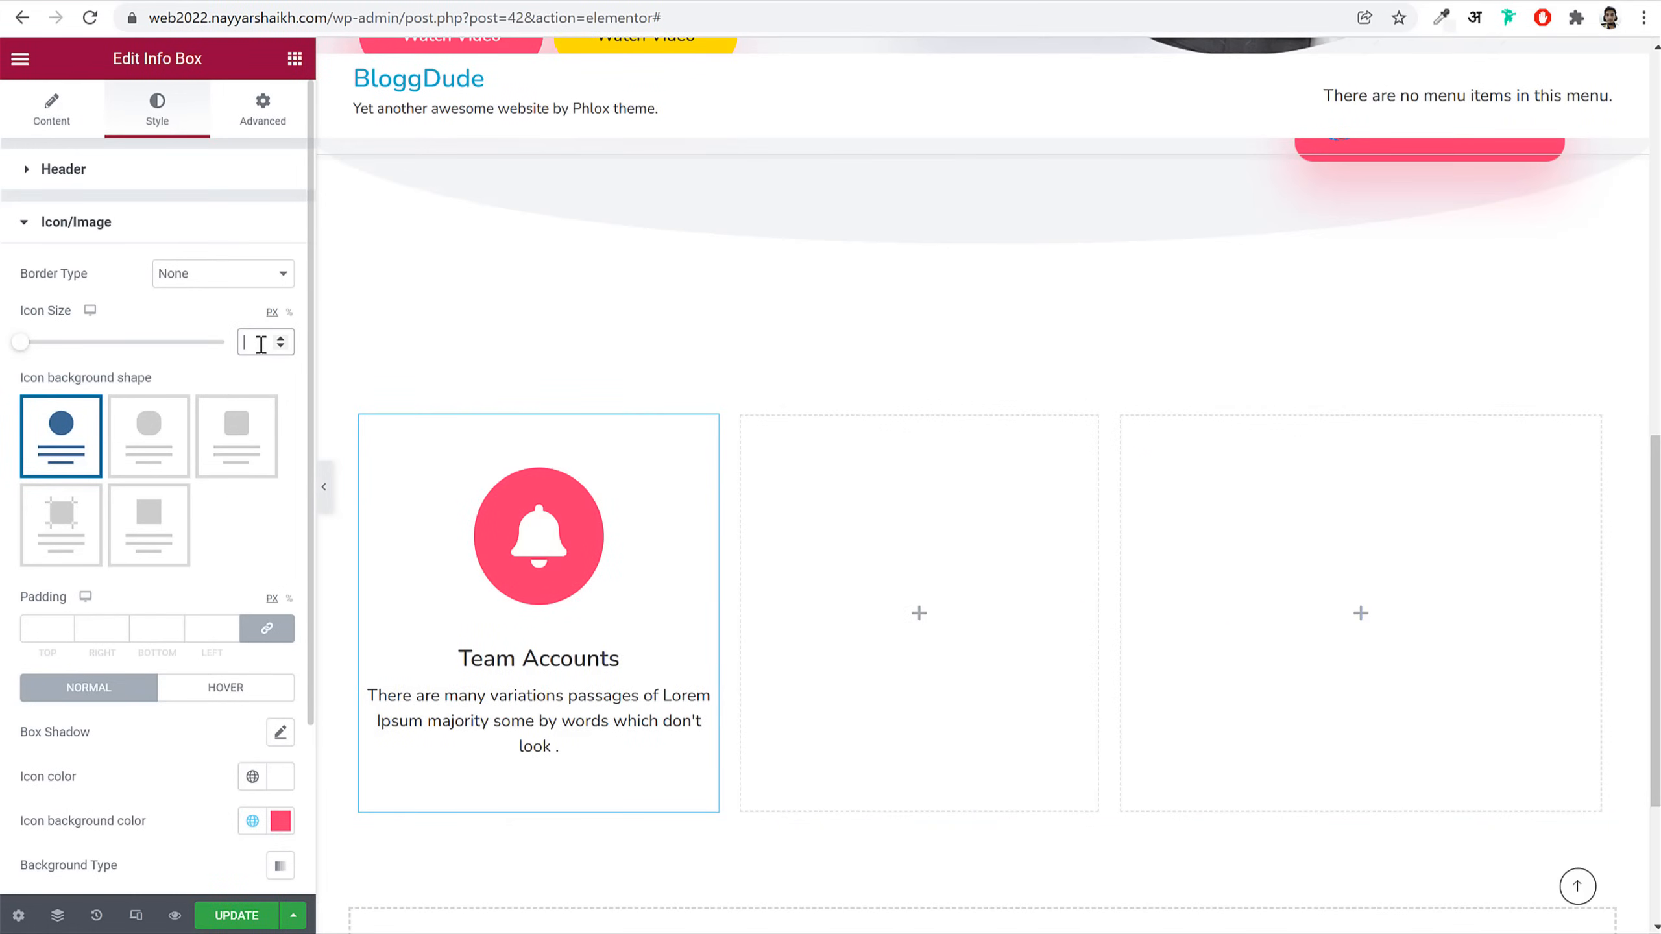
type("30")
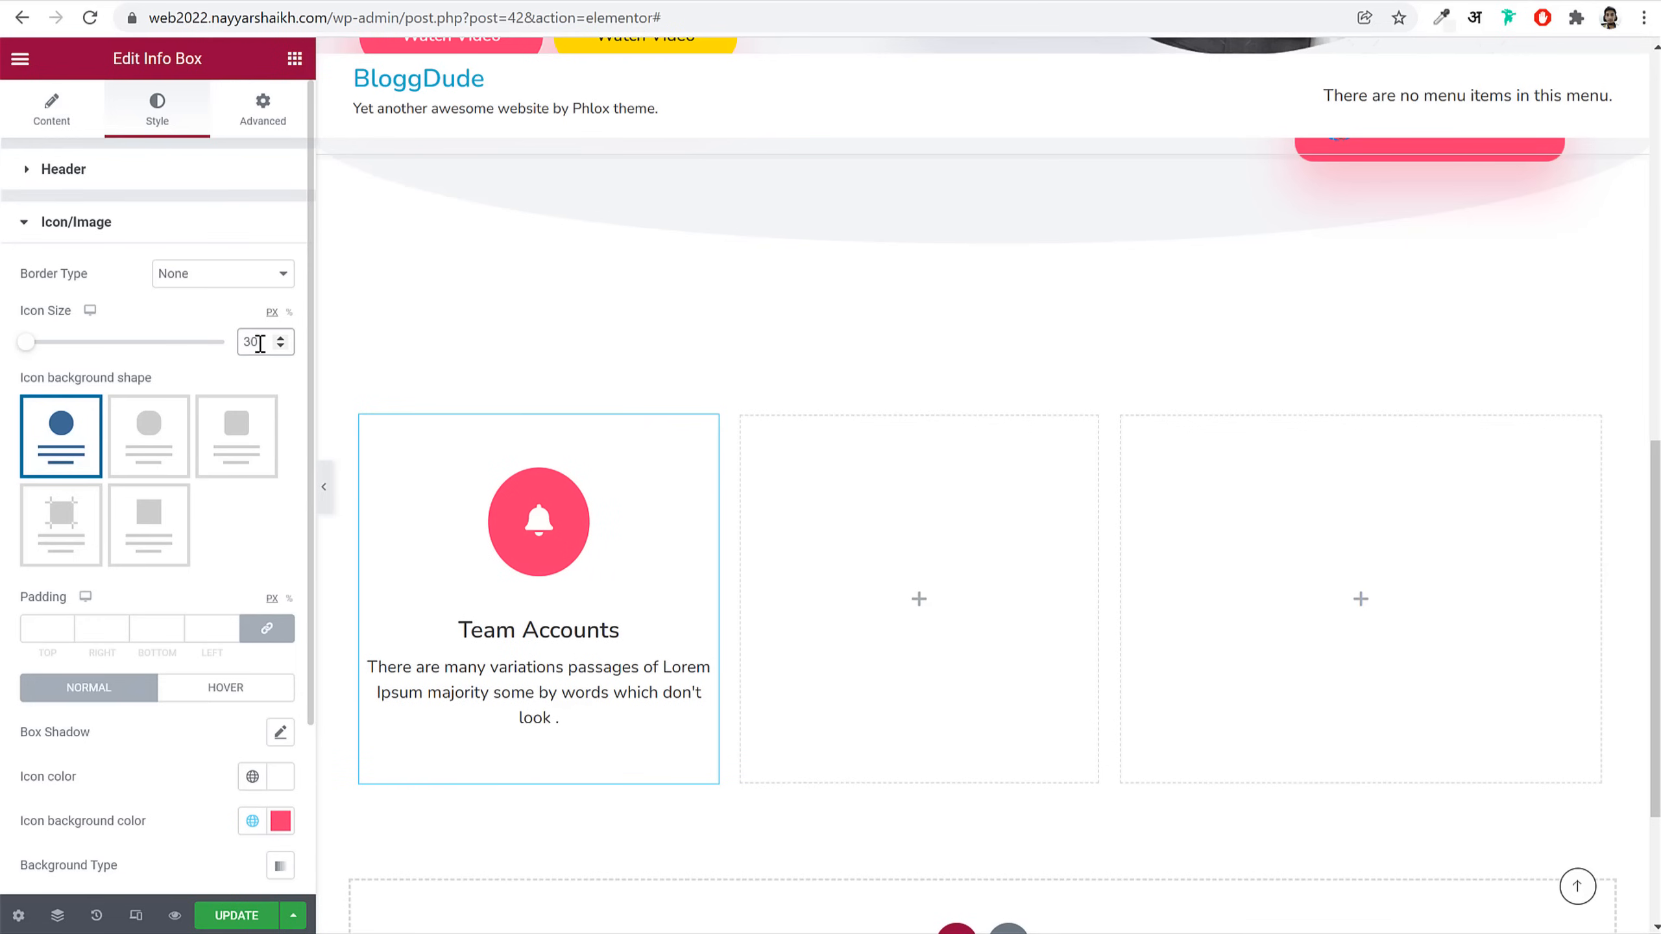
scroll(281, 489, "down", 3)
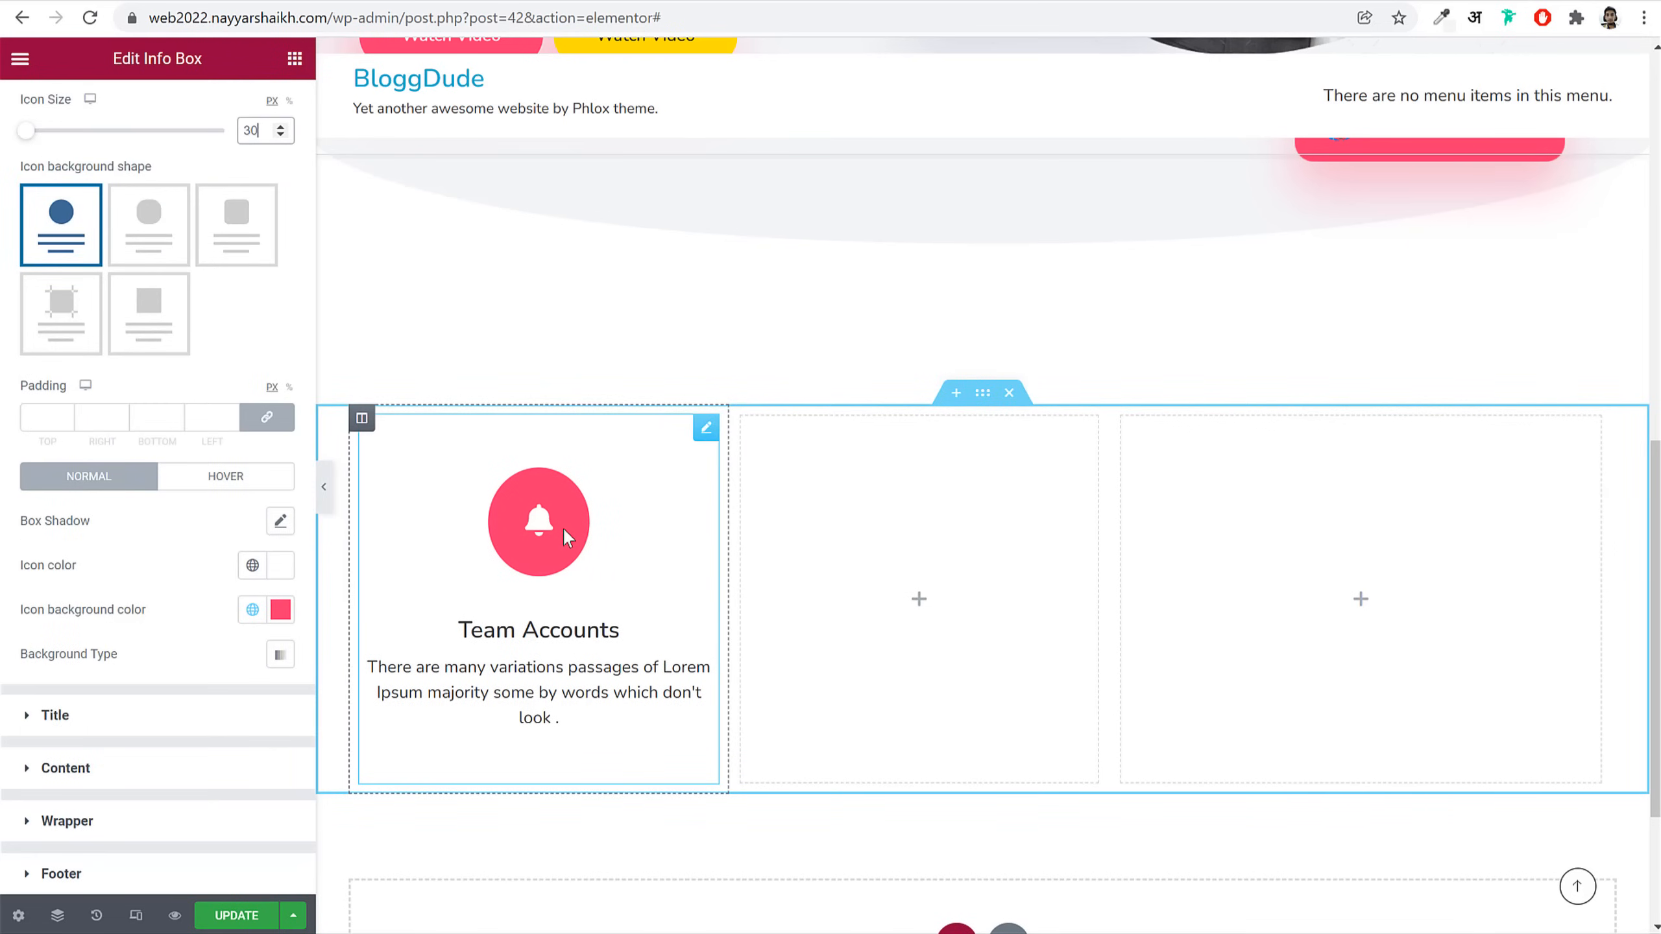
Step: Set the icon's unlinked padding to 27, 30, 27, 30
left_click(279, 419)
left_click_drag(33, 418, 80, 417)
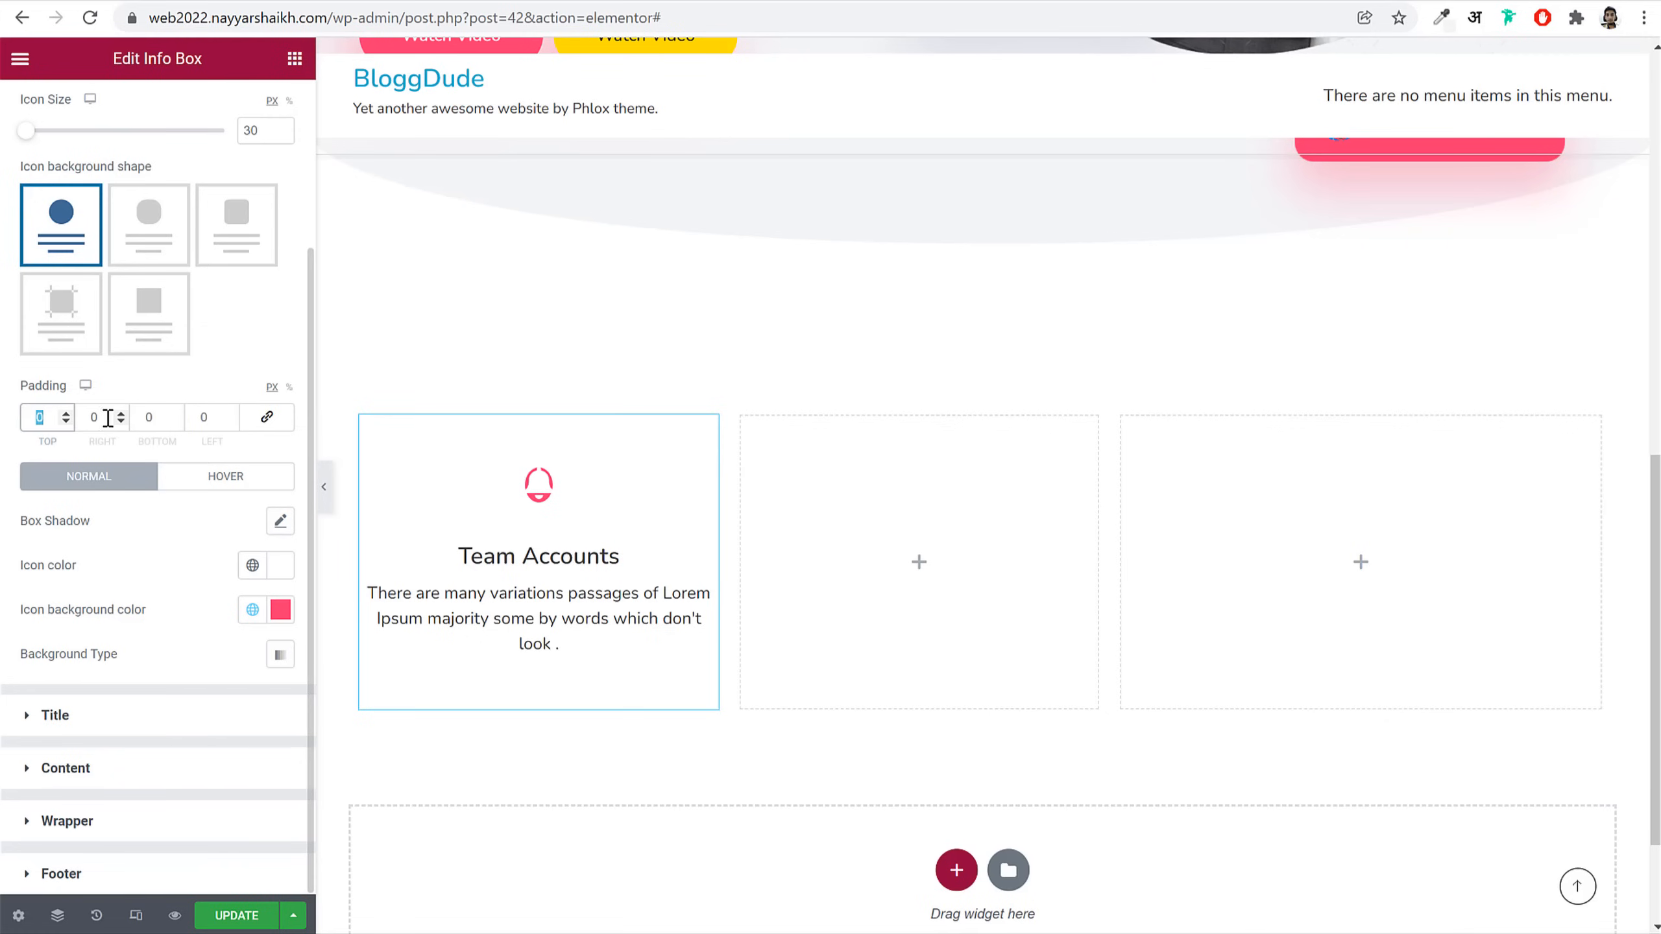
type("27")
key("Tab")
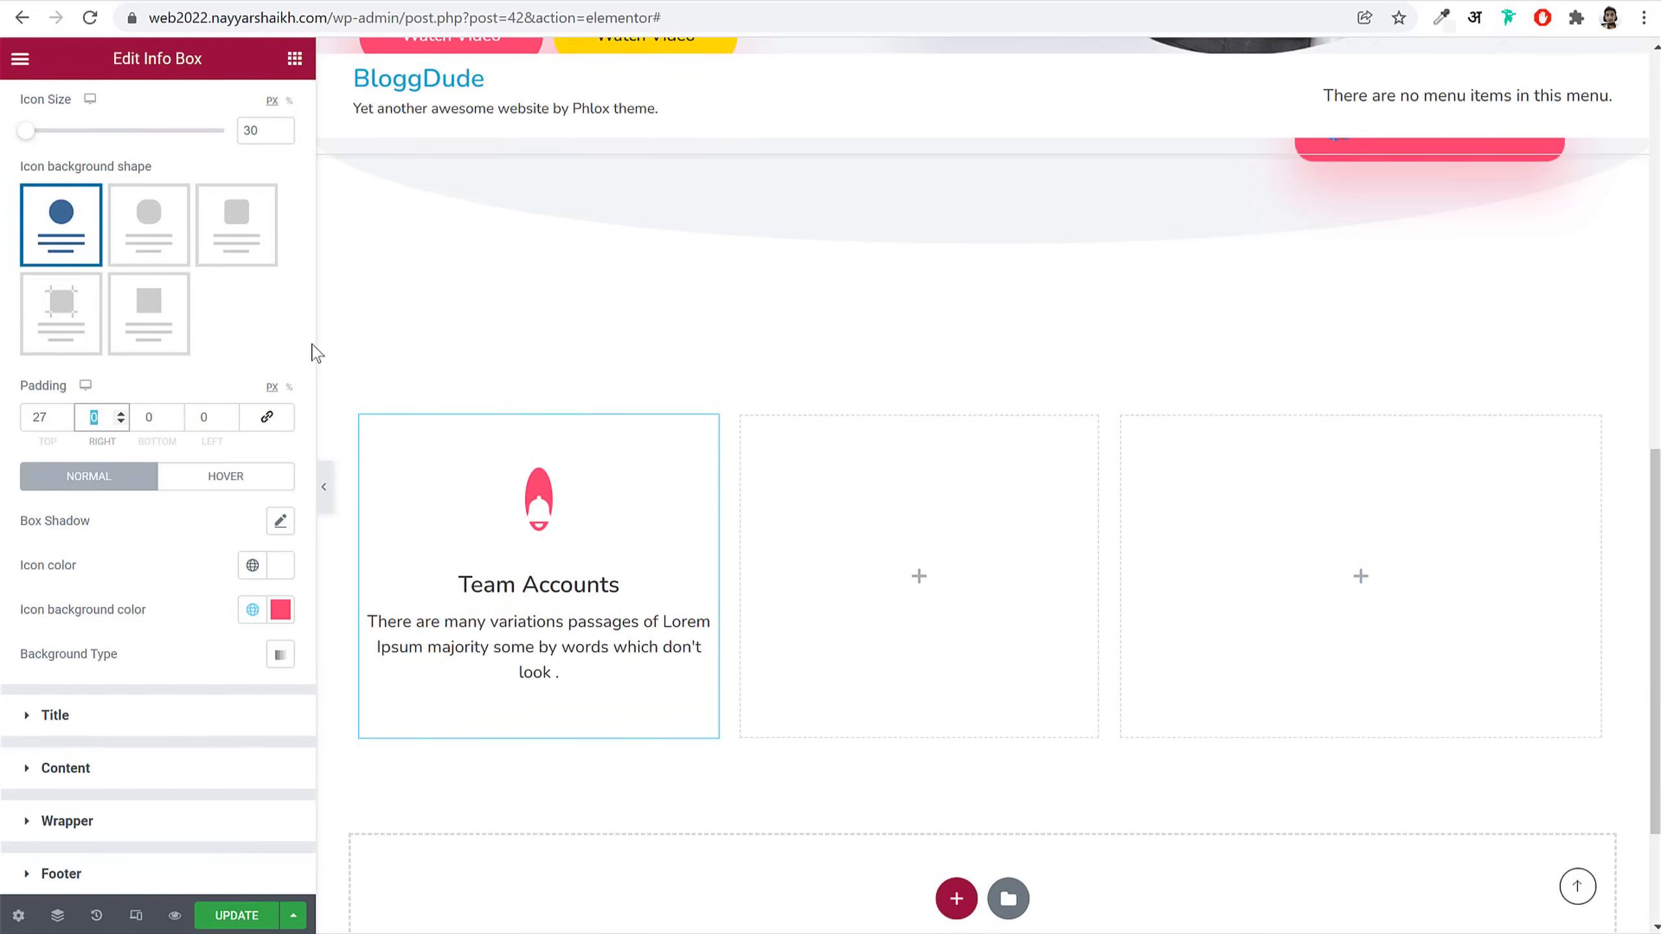
type("30")
key("Tab")
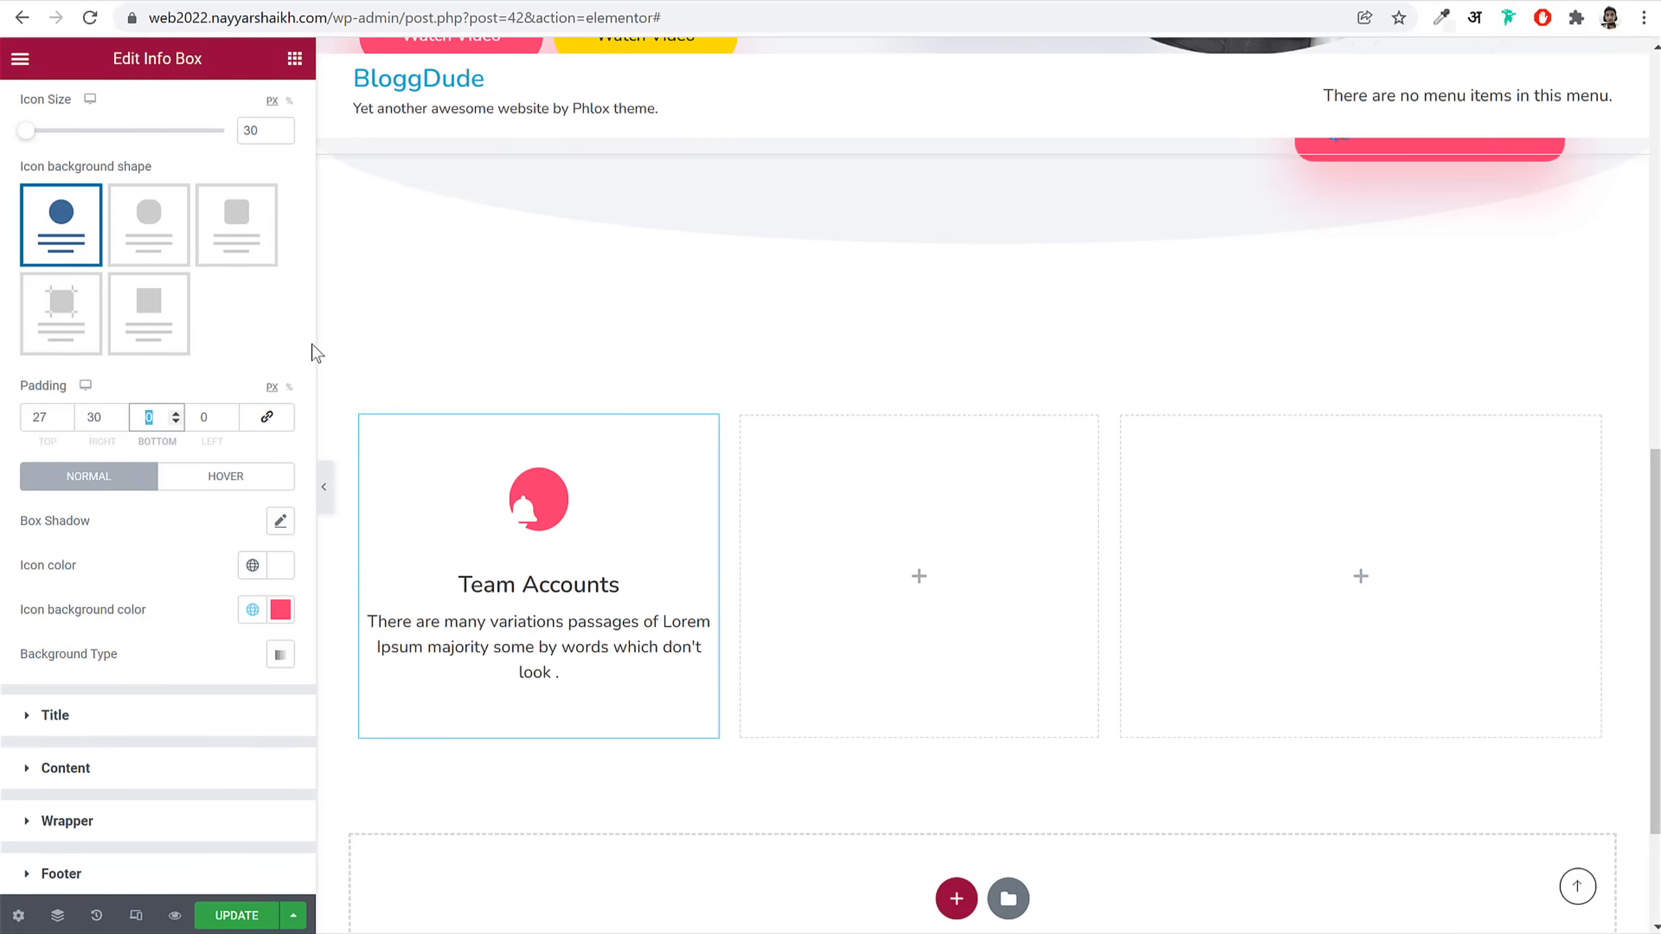
type("27")
key("Tab")
type("30")
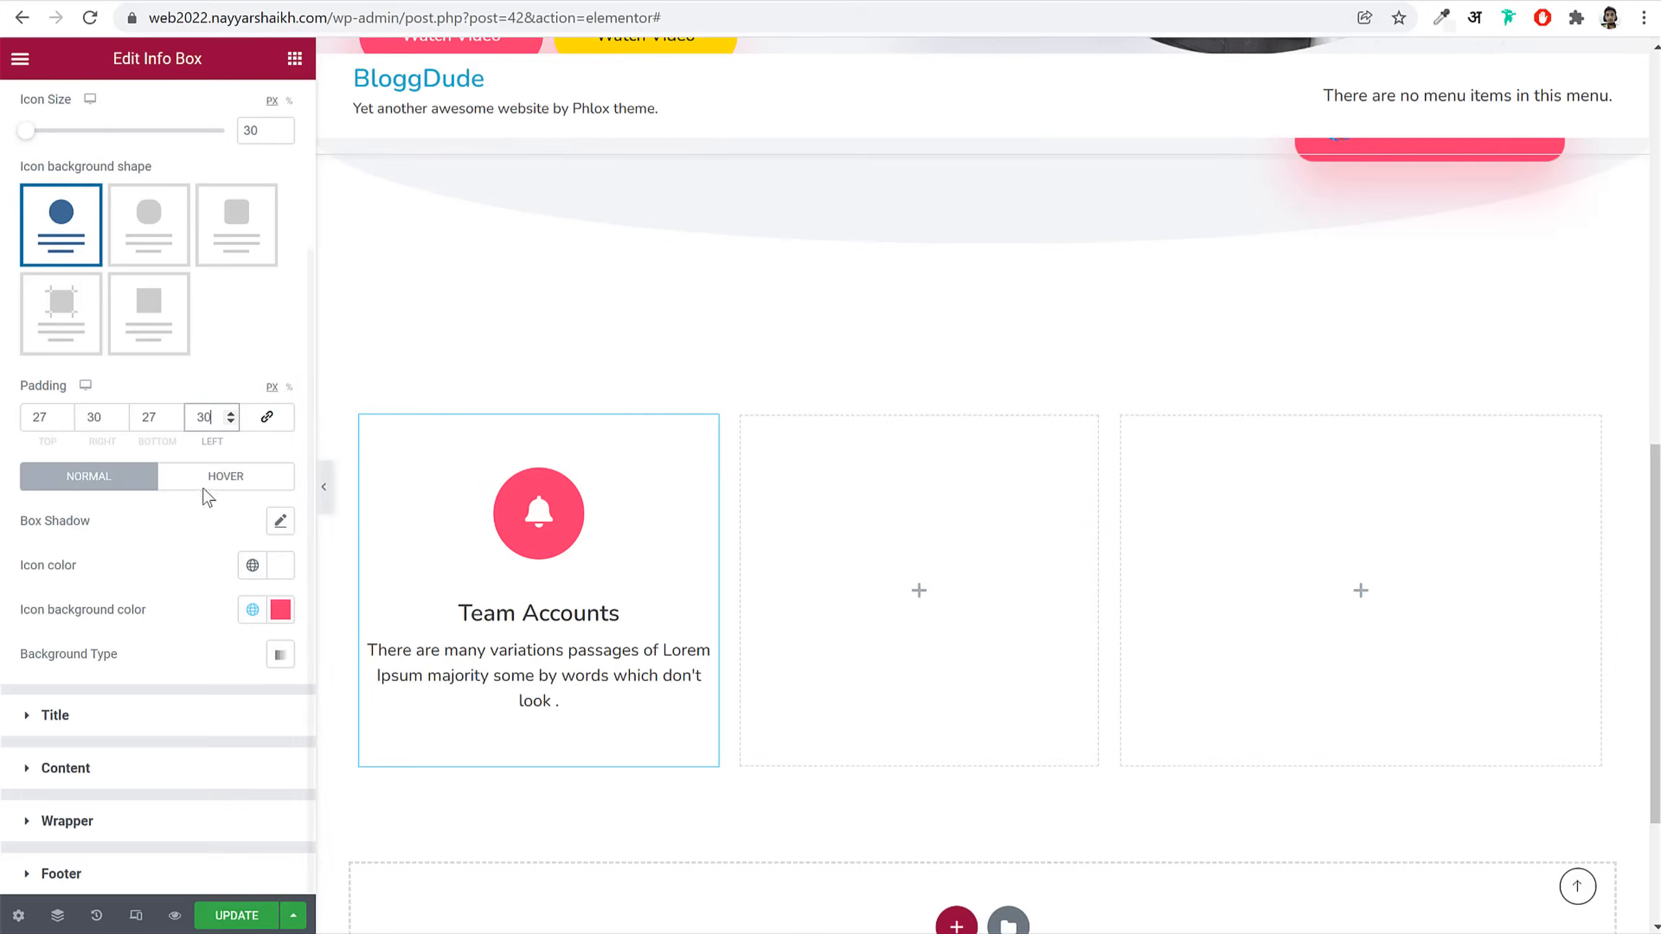
Step: Make the Team Accounts title colour the global Black
left_click(167, 723)
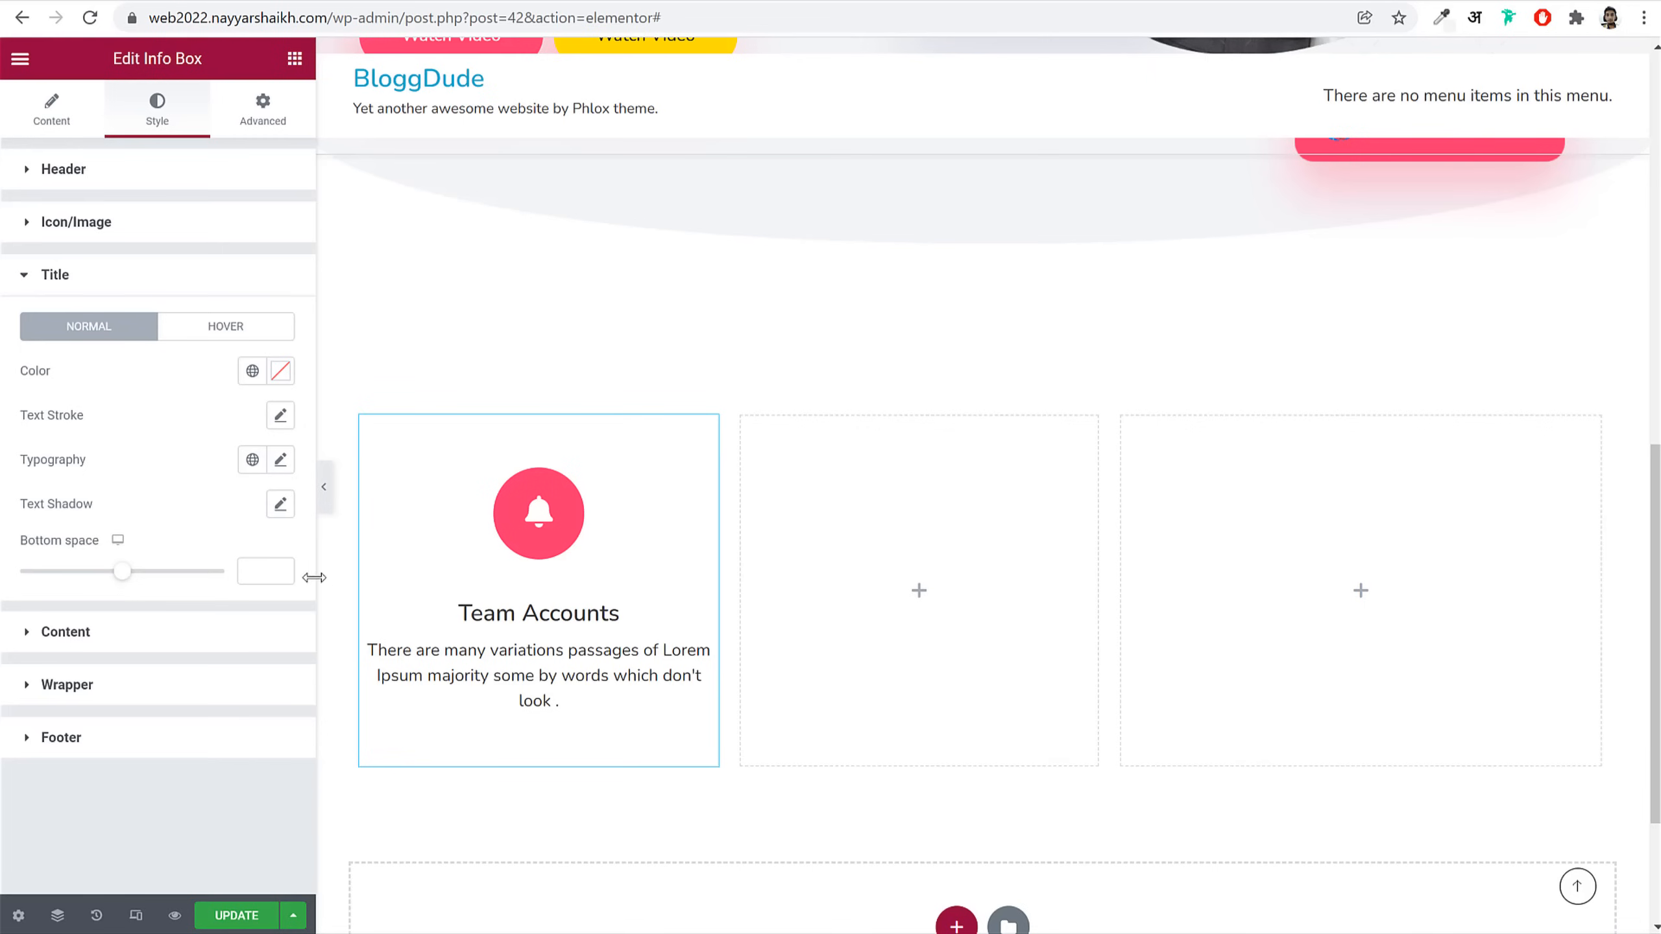
left_click(251, 373)
left_click(118, 473)
left_click(283, 462)
Step: Set the Team Accounts title typography to size 30, Bold weight and 1.8 line height
scroll(230, 568, "down", 2)
left_click(245, 488)
type("30")
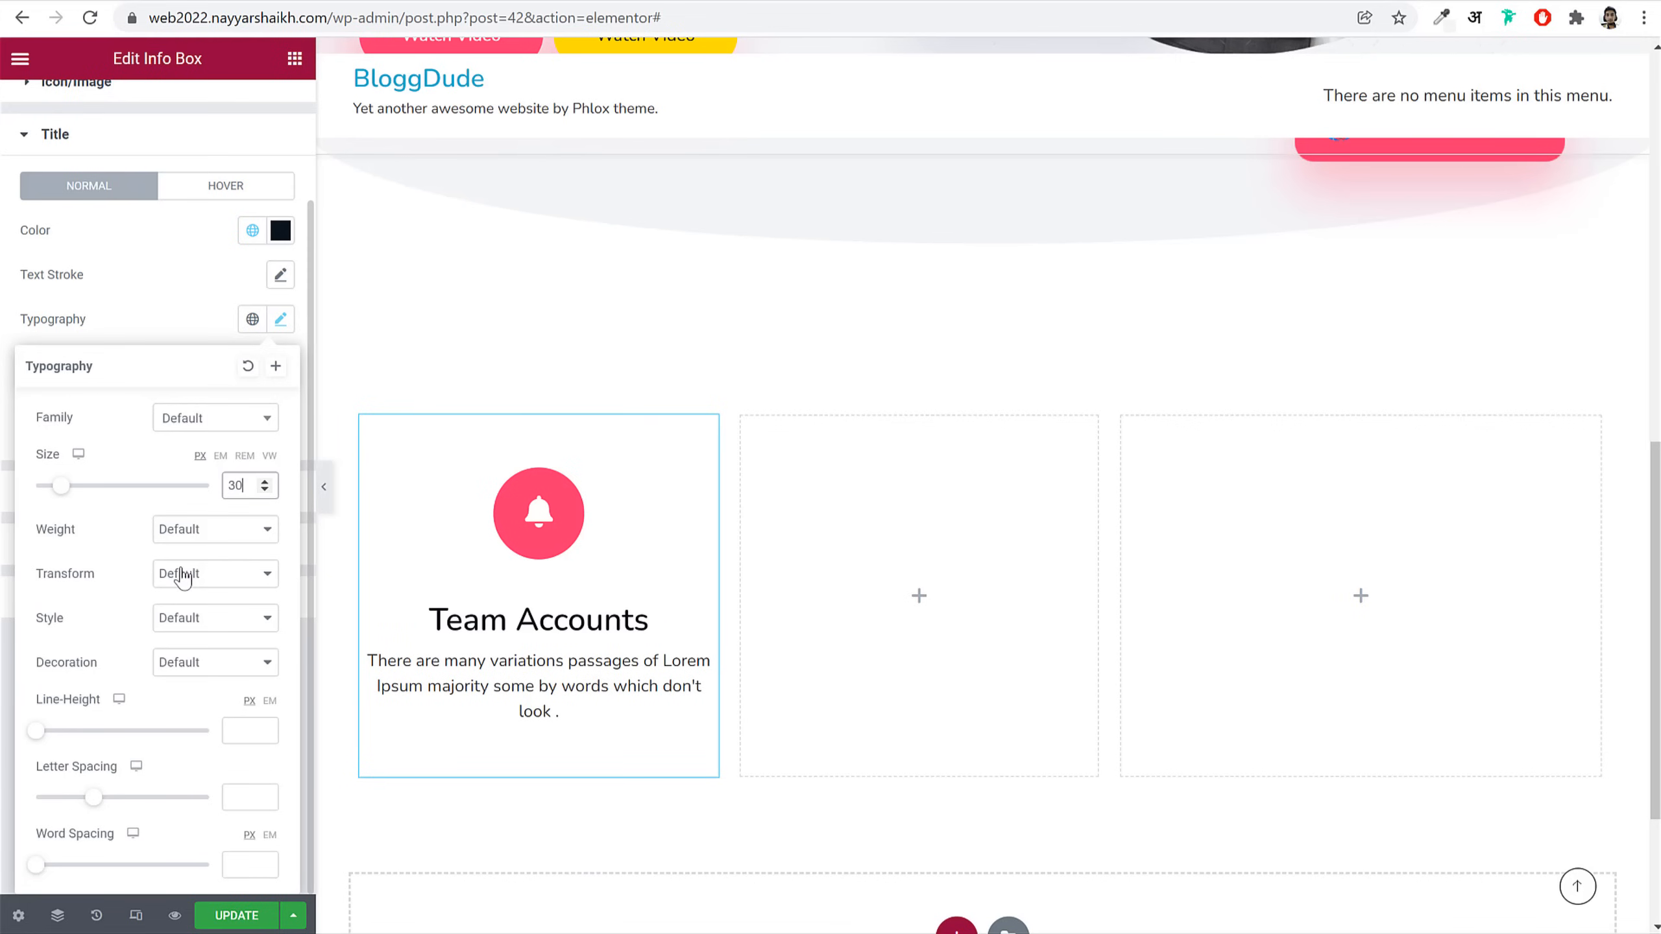
left_click(208, 528)
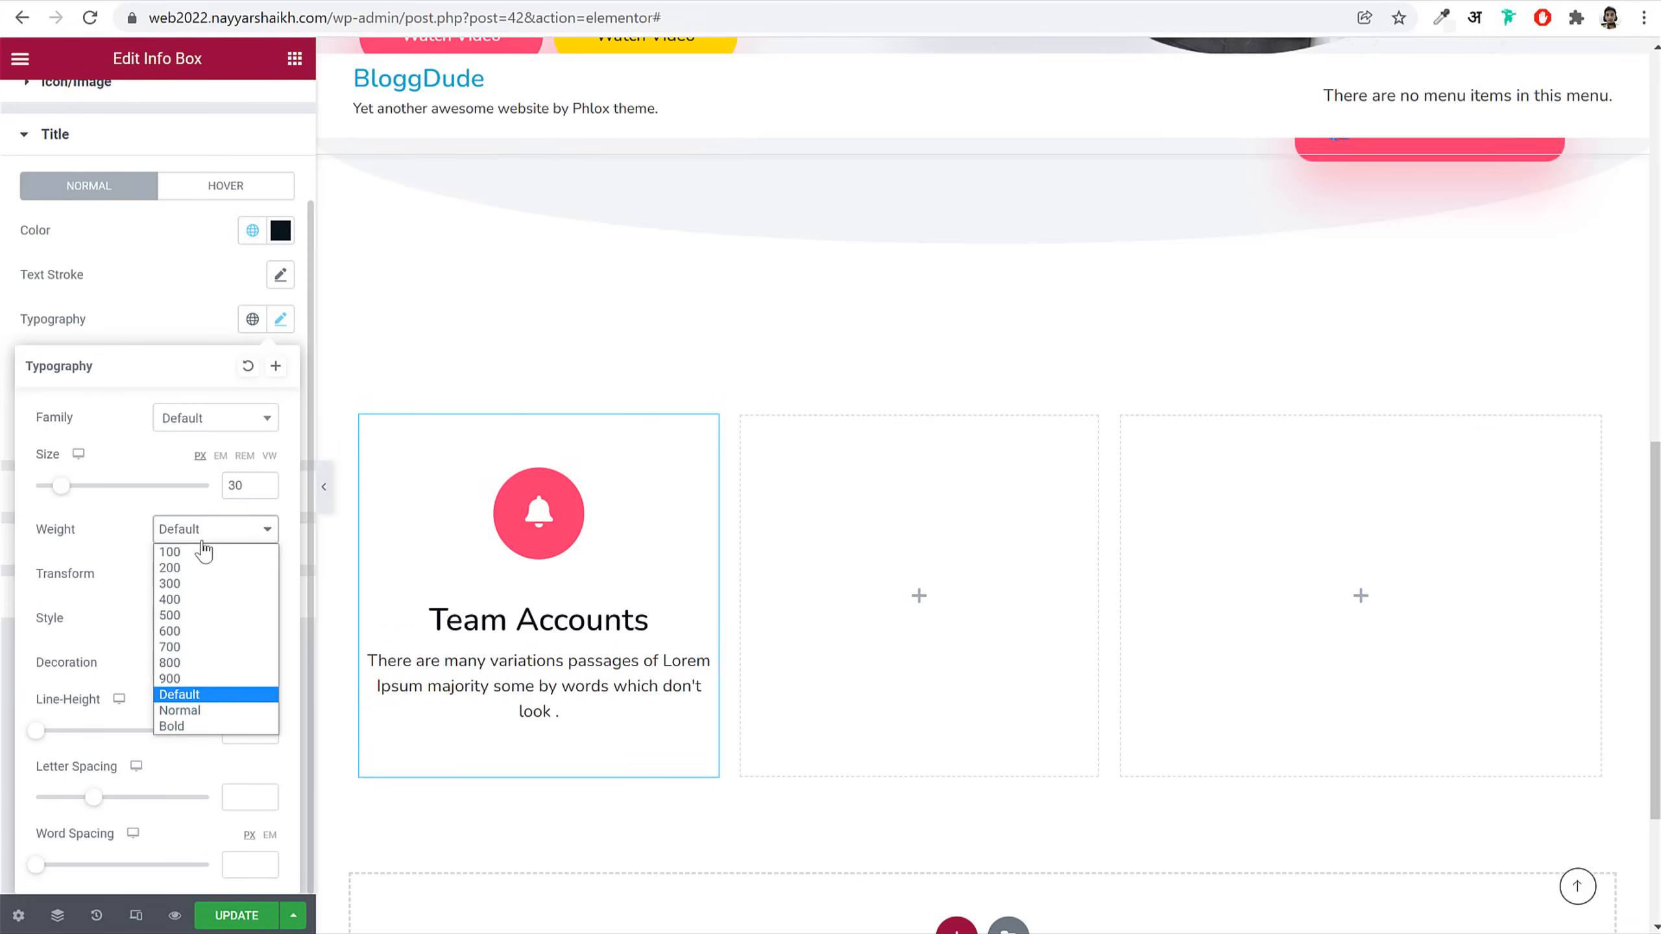
left_click(185, 727)
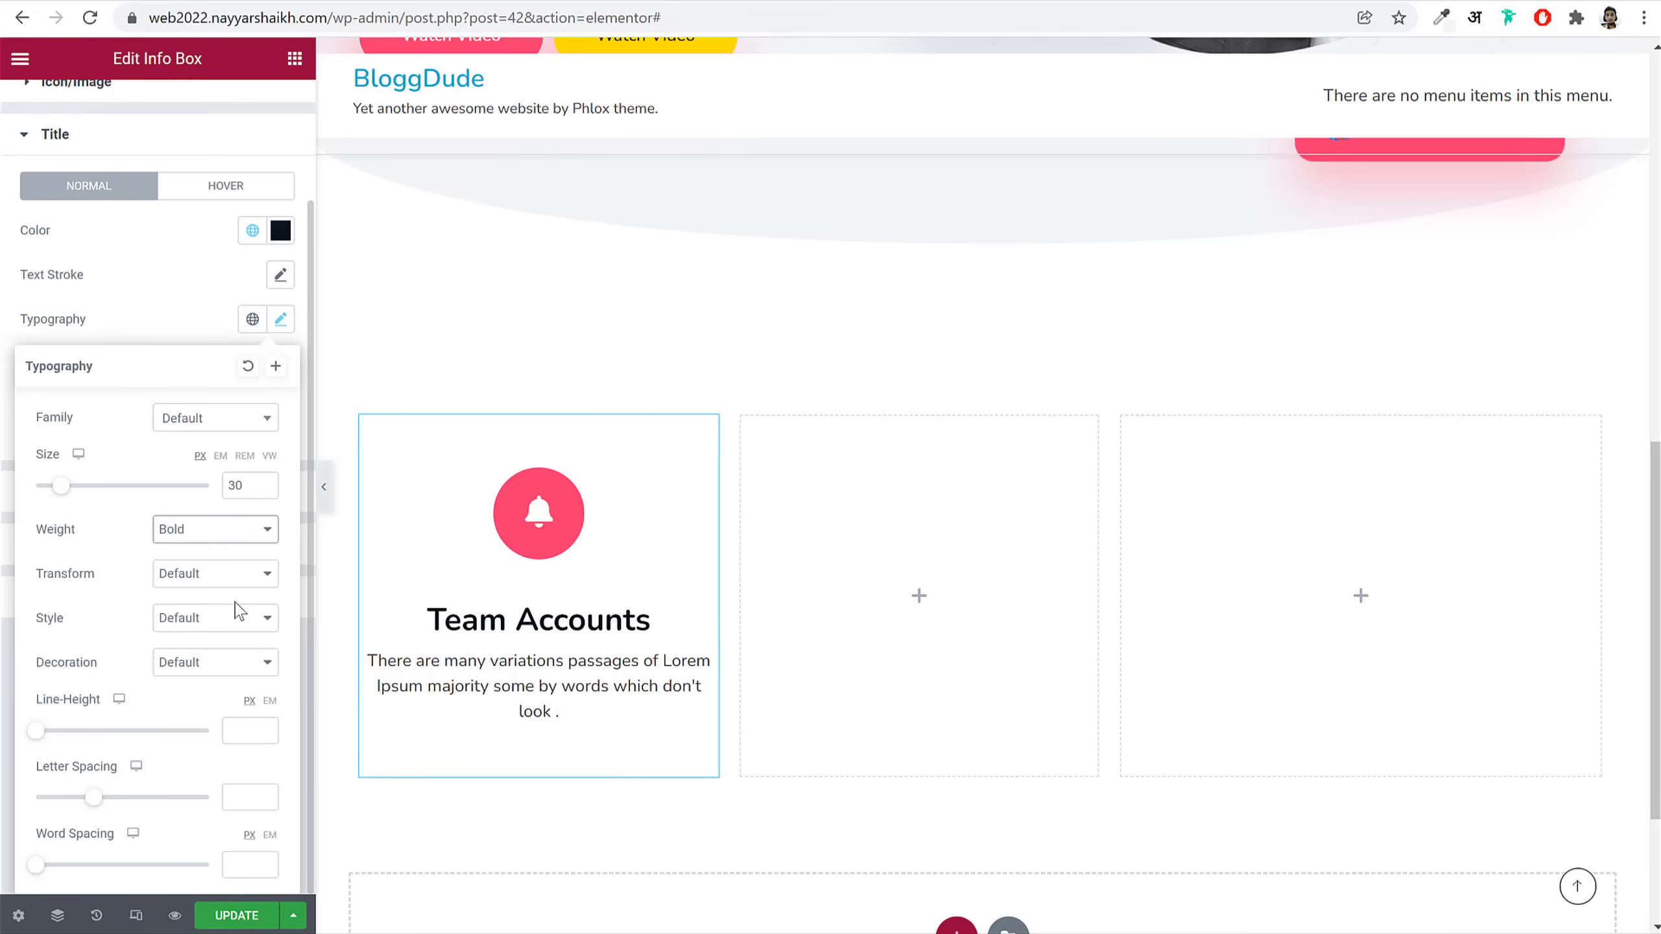
left_click(242, 731)
type("1.8")
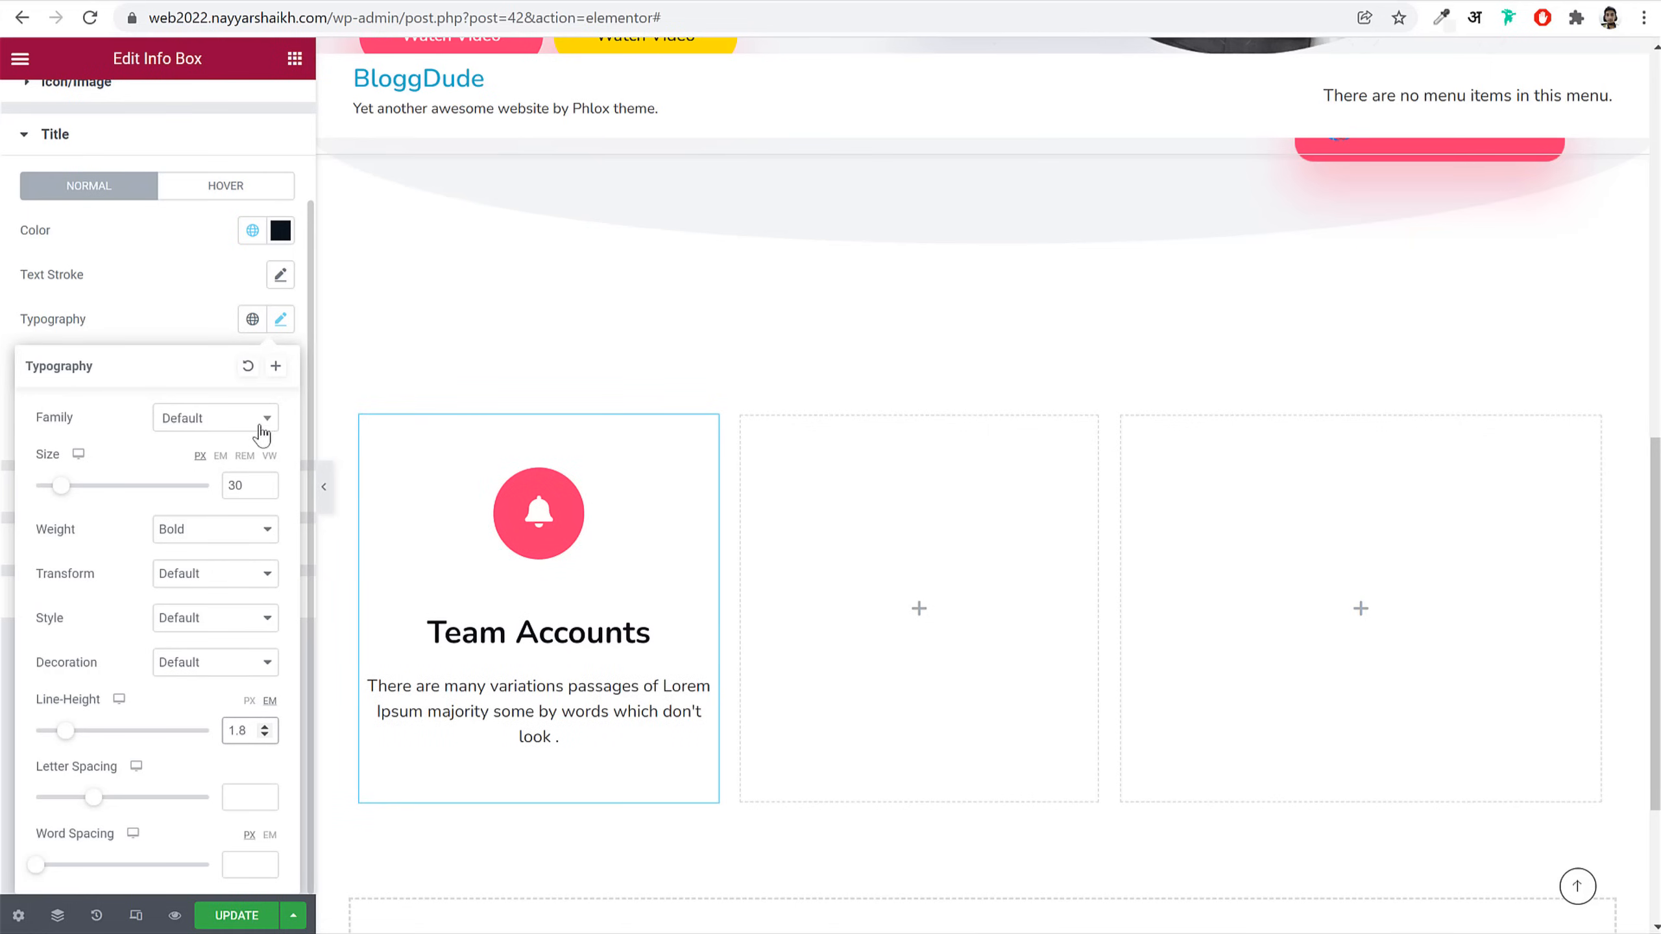
left_click(277, 327)
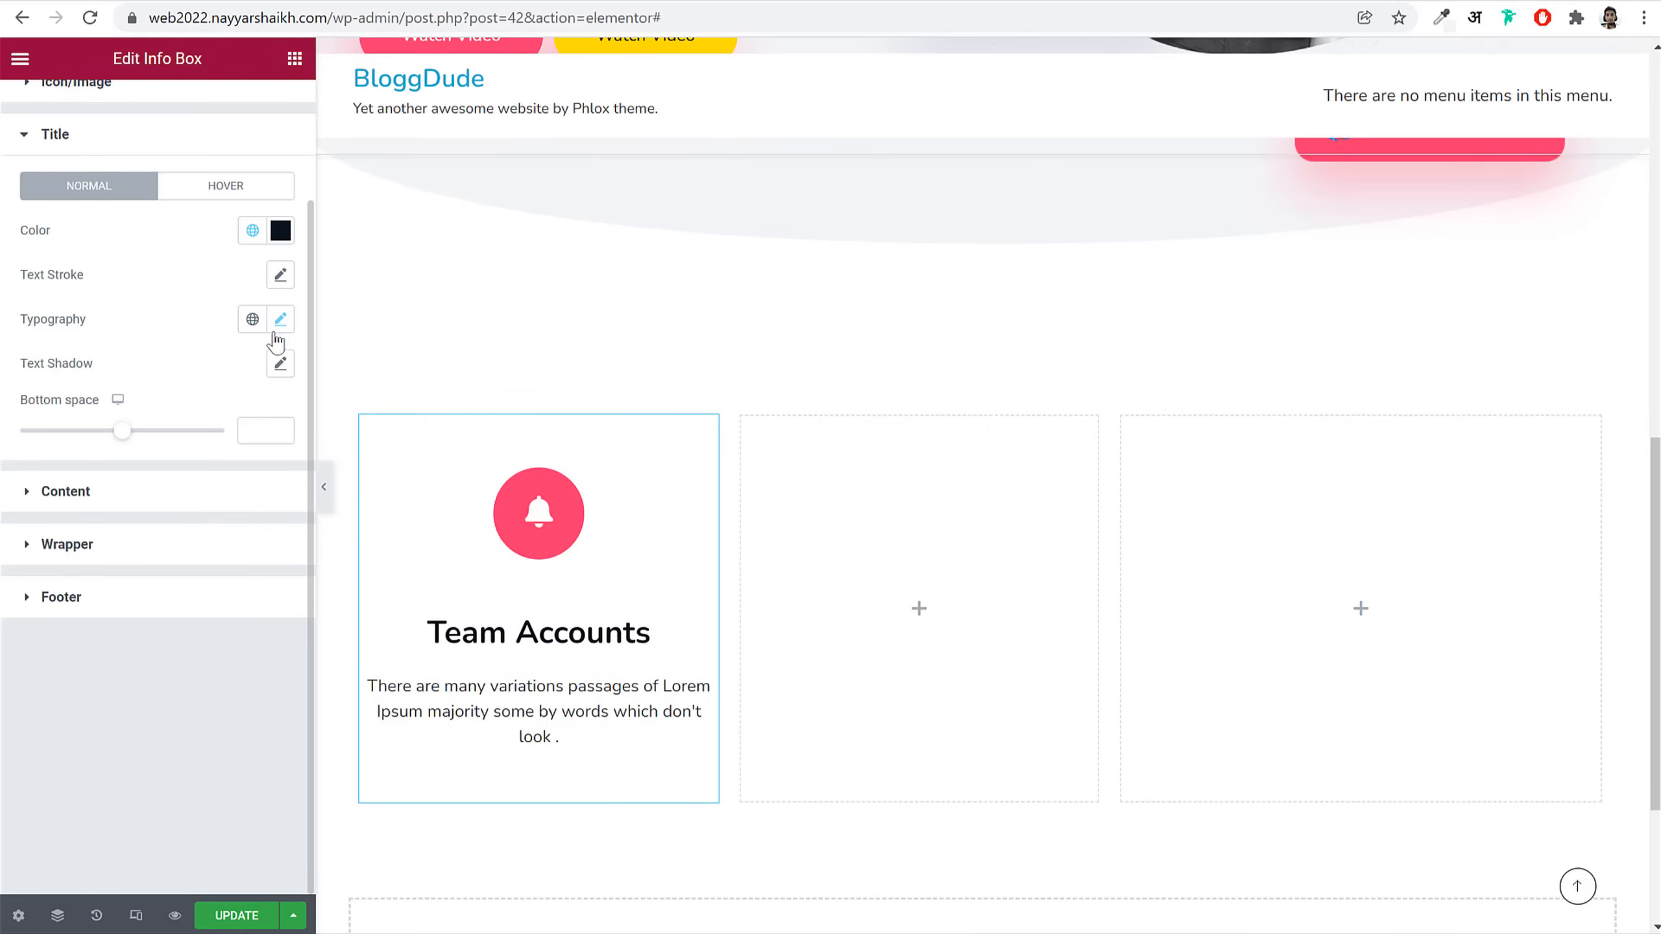
Step: Make the description text Grey, 16 px, weight 500, with 1.5 line height
left_click(142, 499)
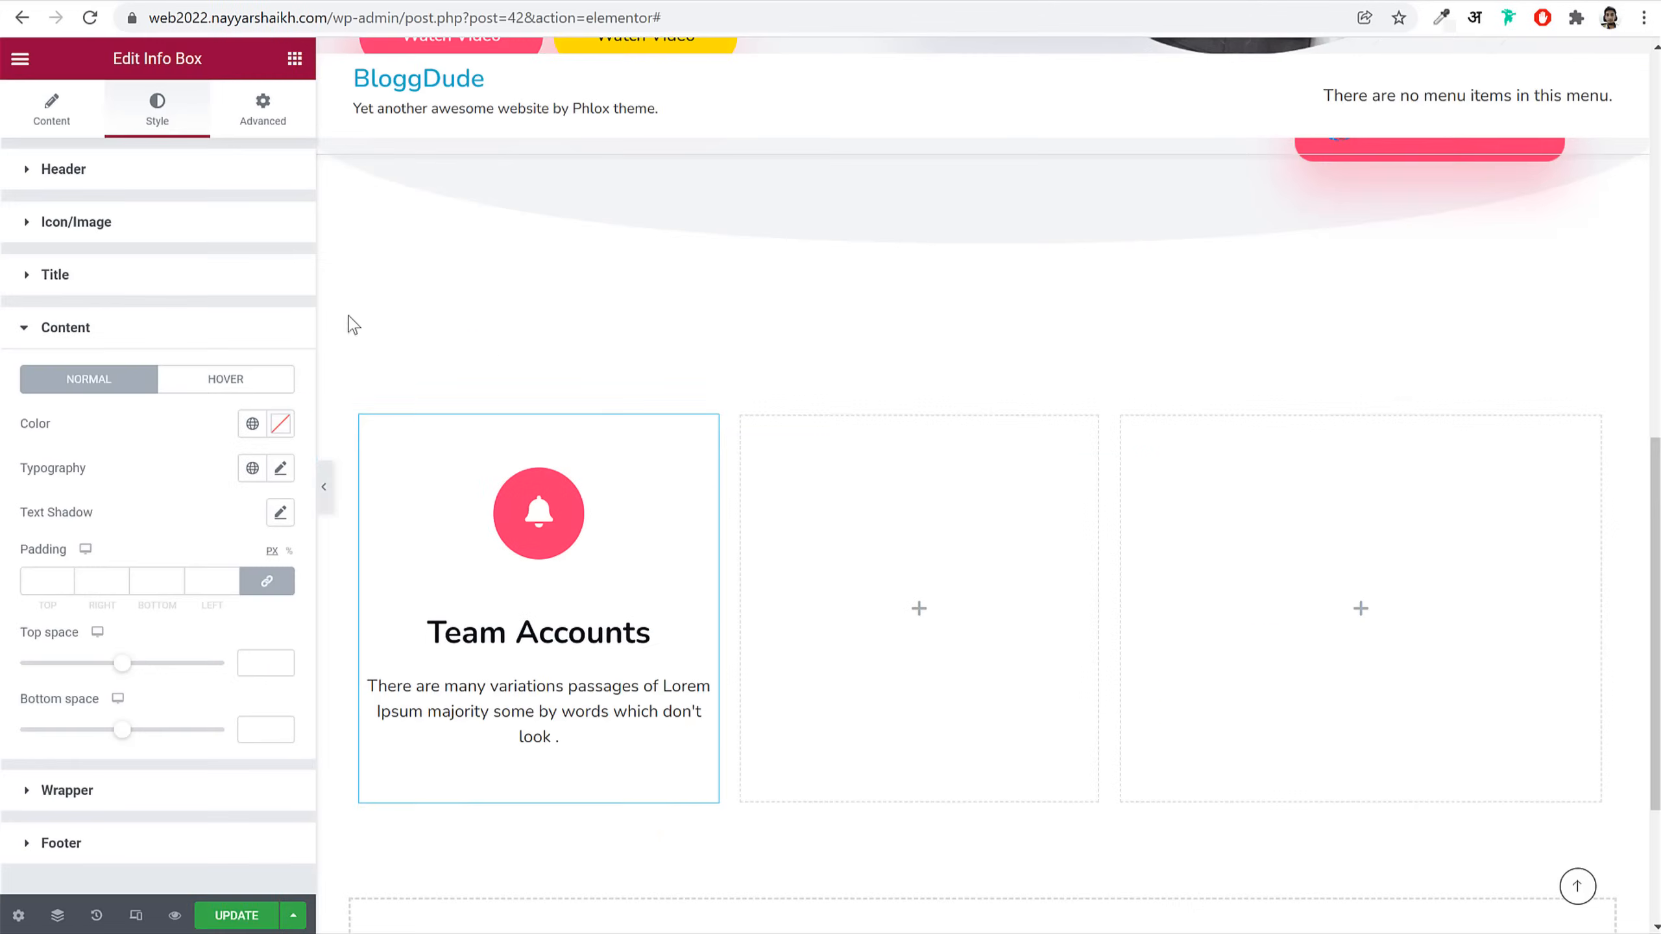
left_click(252, 423)
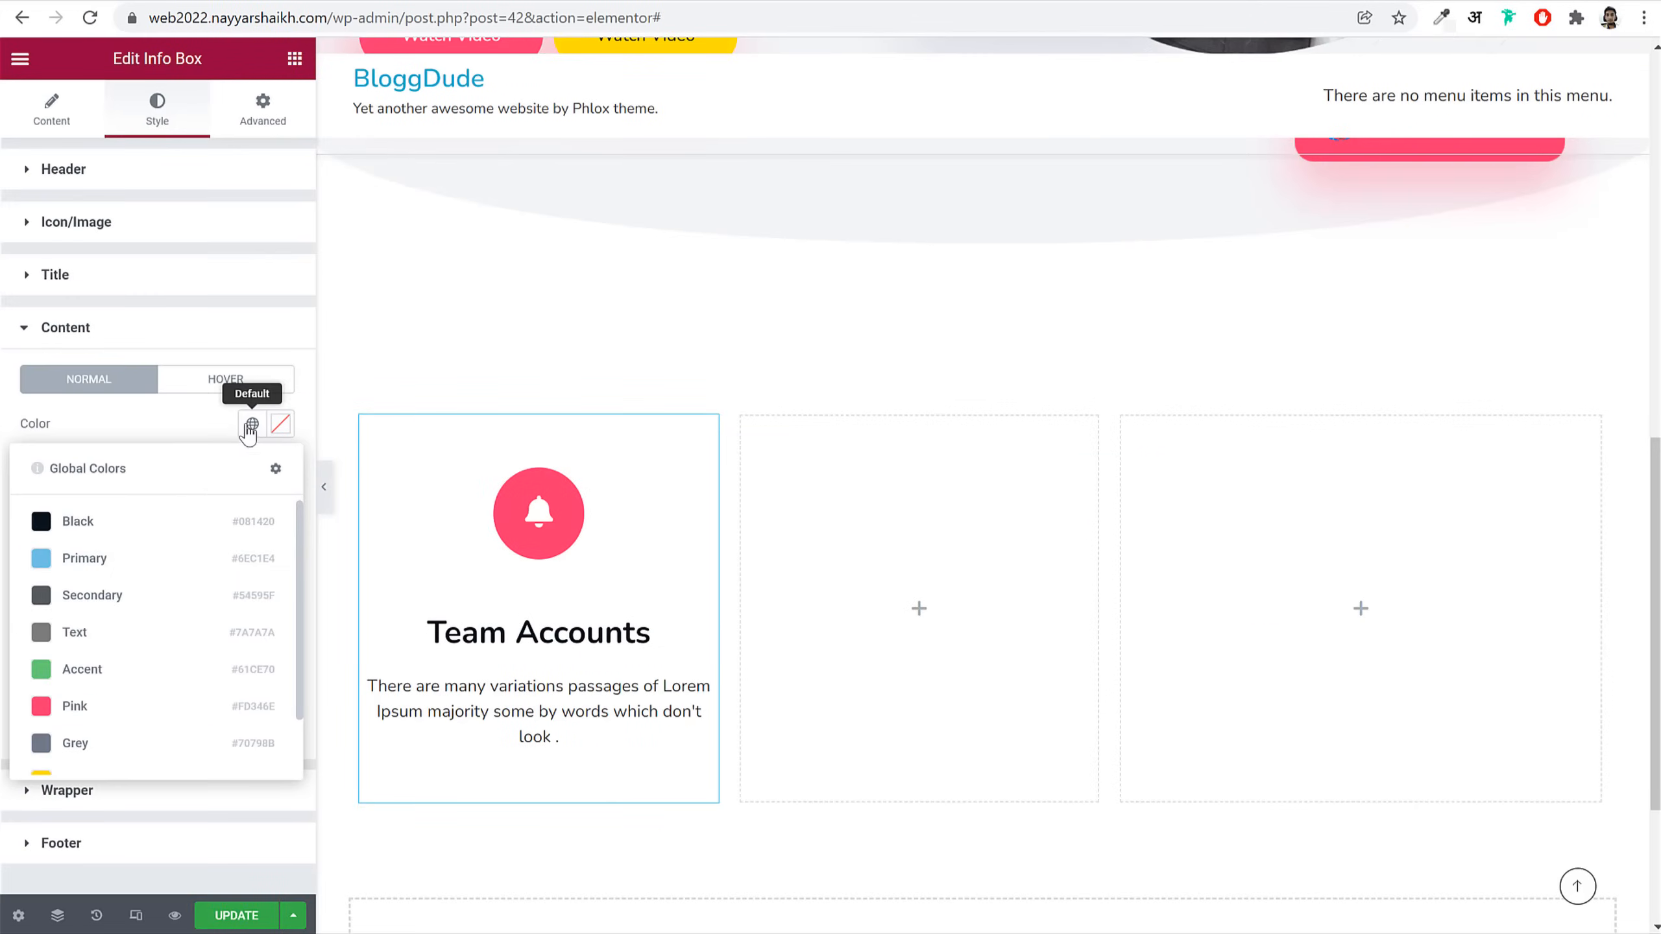
left_click(131, 746)
left_click(281, 468)
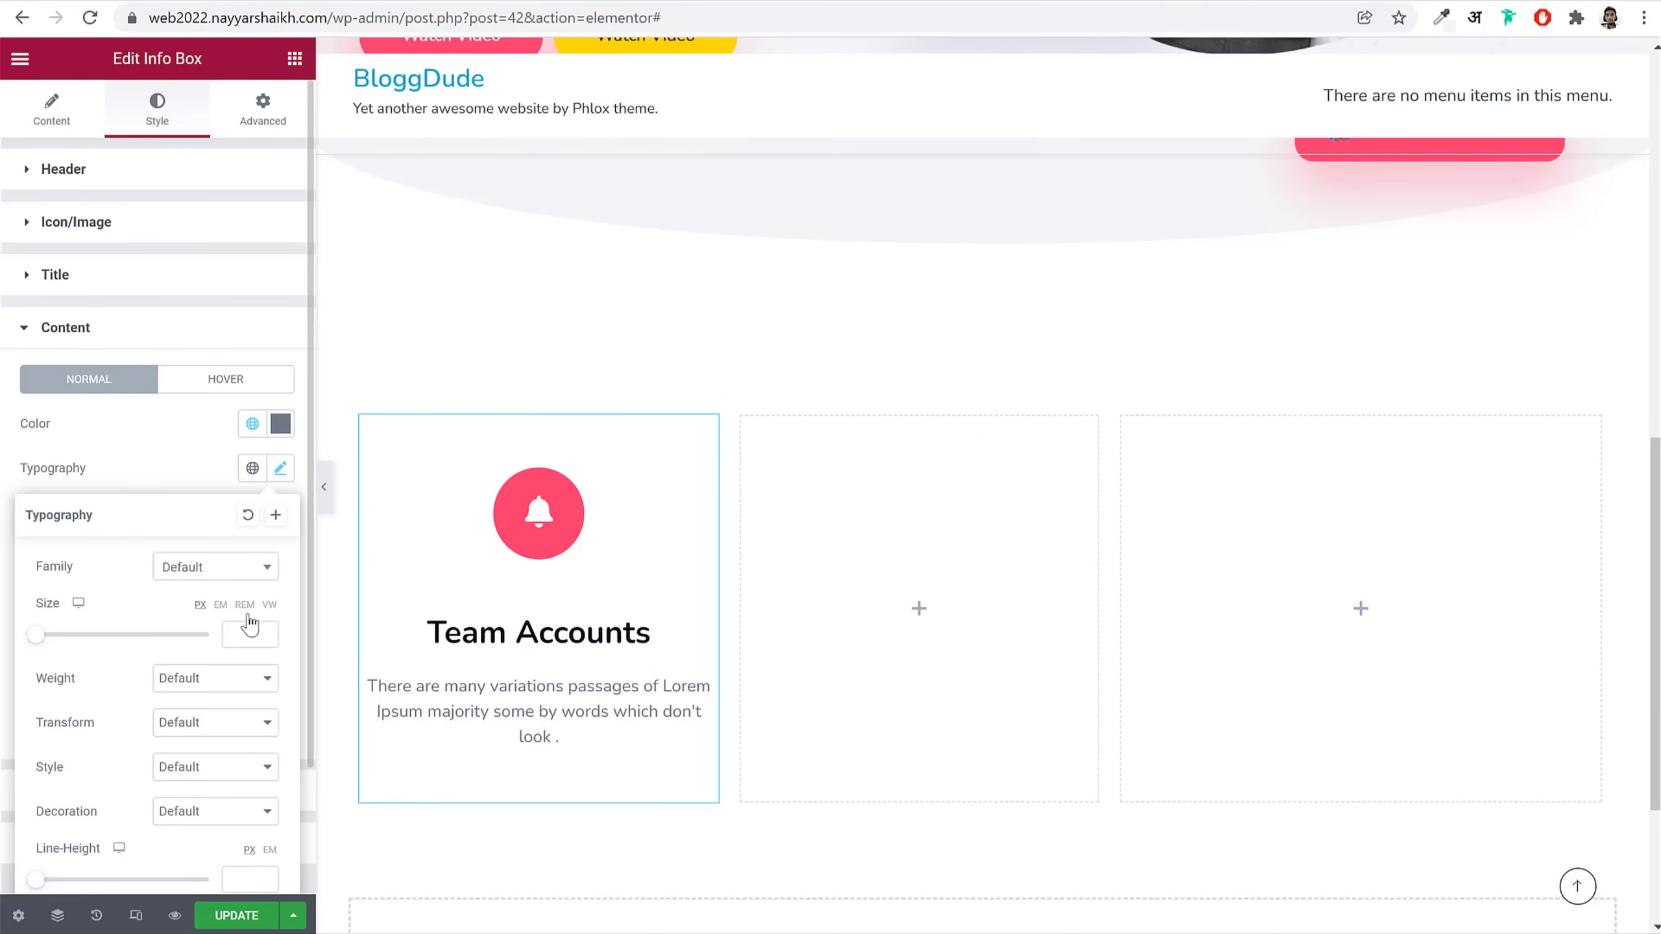
left_click(244, 638)
left_click(230, 687)
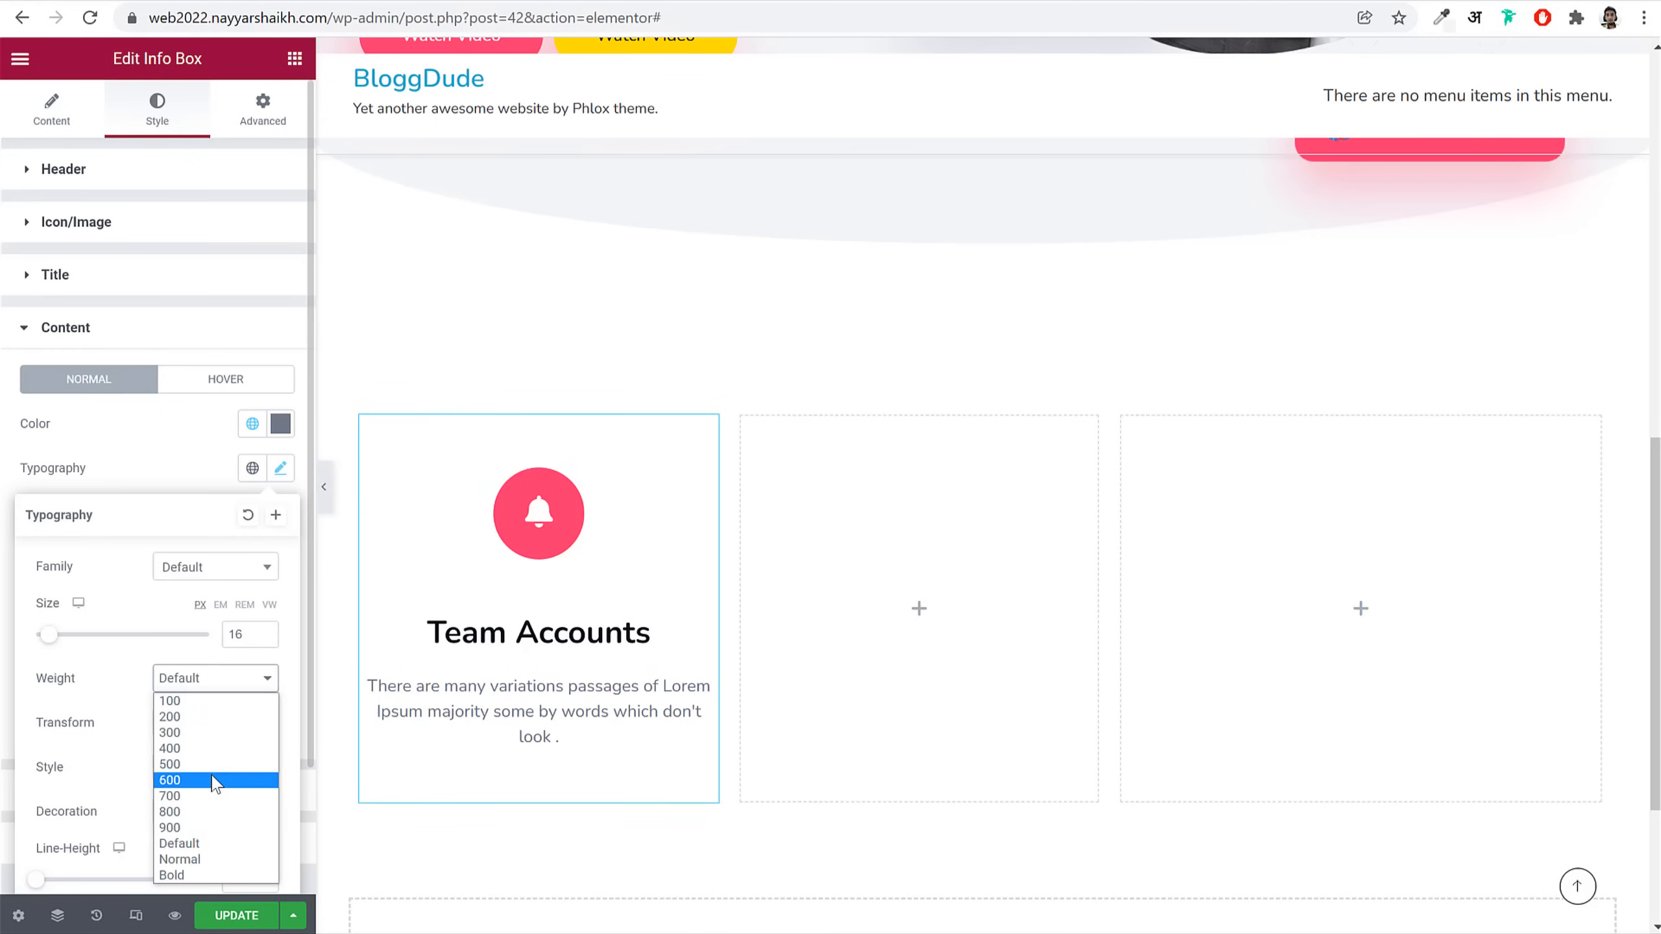
left_click(213, 771)
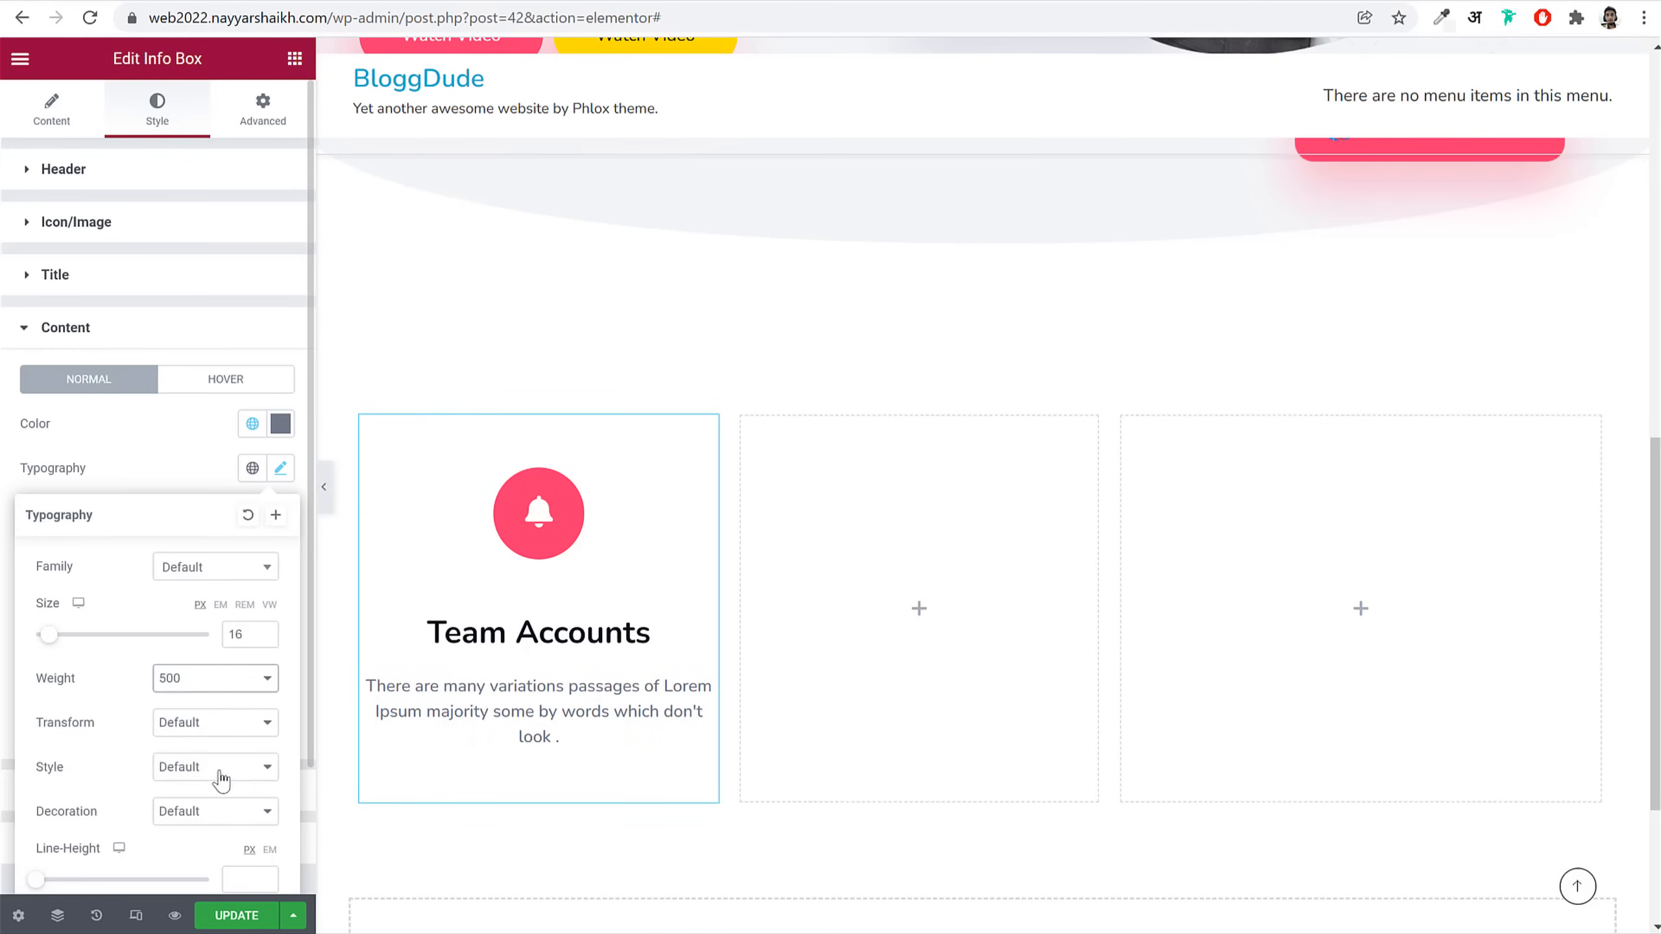
scroll(220, 772, "down", 2)
left_click(252, 731)
type("1.5")
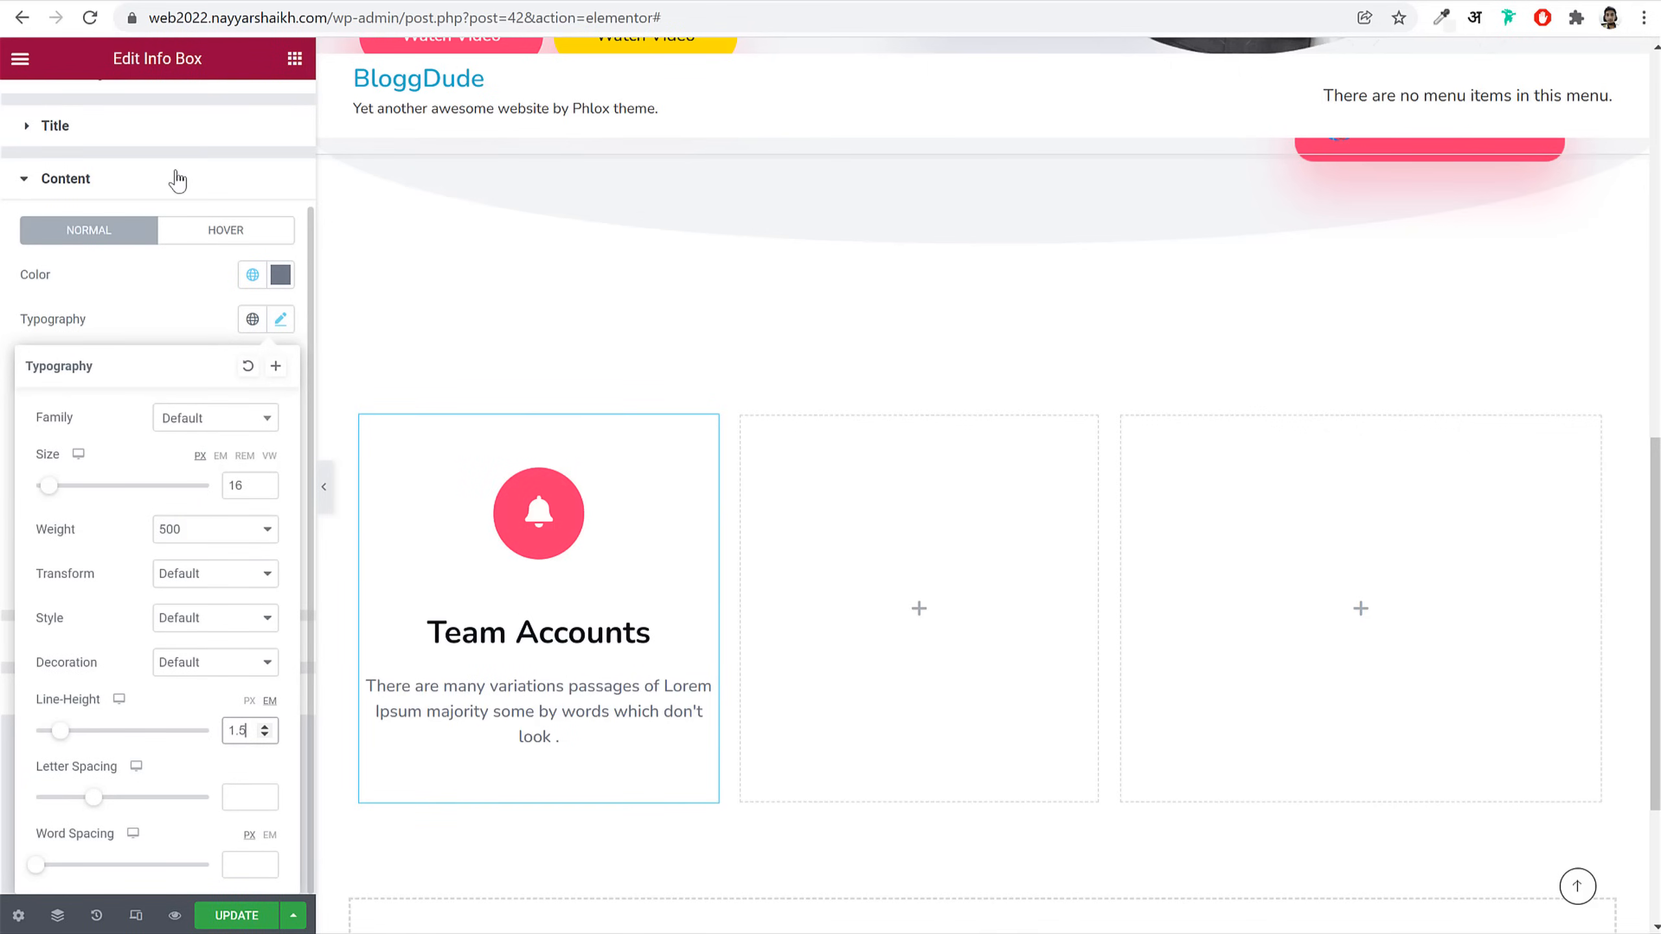
left_click(178, 176)
left_click(149, 392)
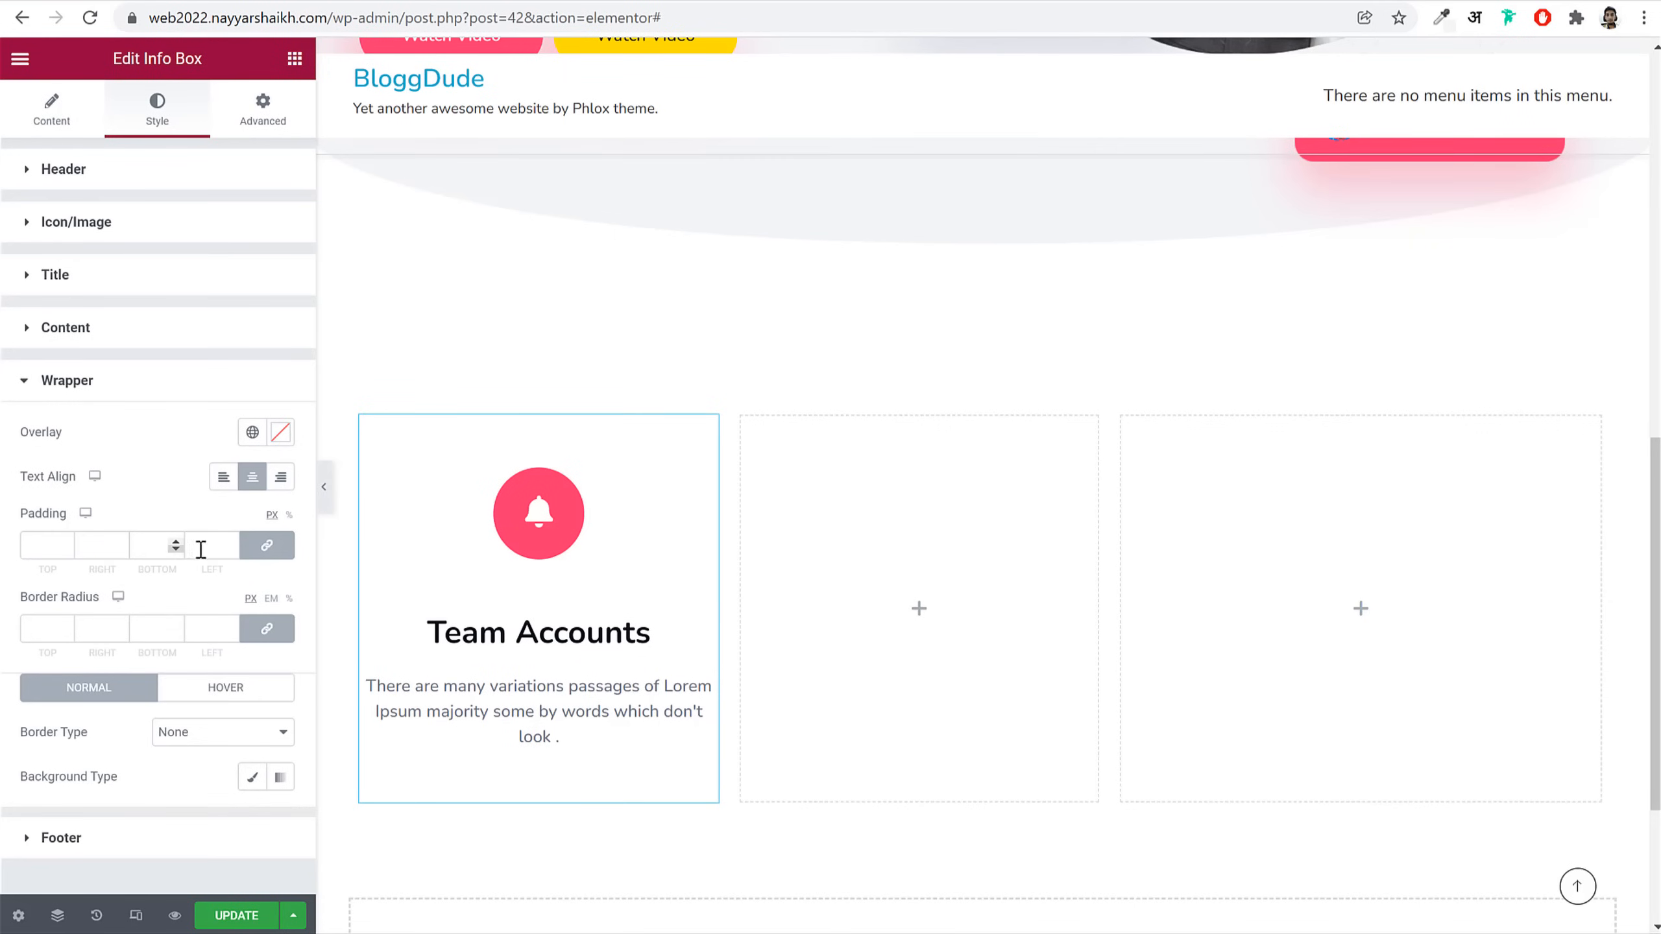
Step: Unlink the wrapper padding to 0/45/0/45 and round the box corners to 20 px
left_click(267, 545)
left_click_drag(44, 545, 31, 548)
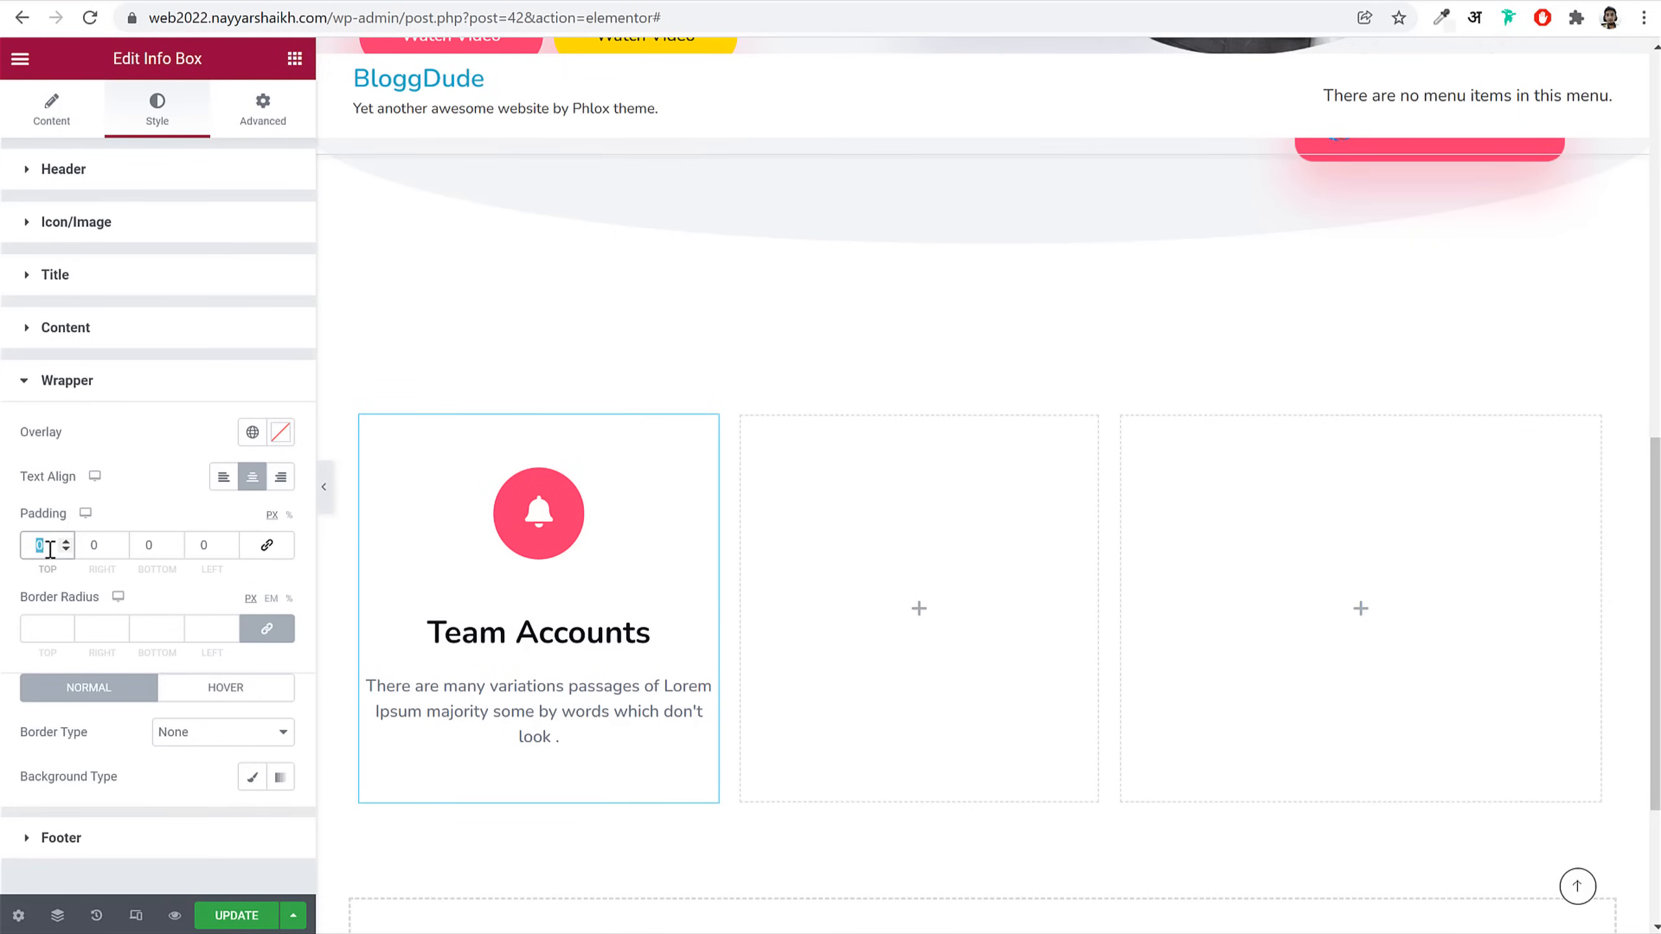
double_click(94, 550)
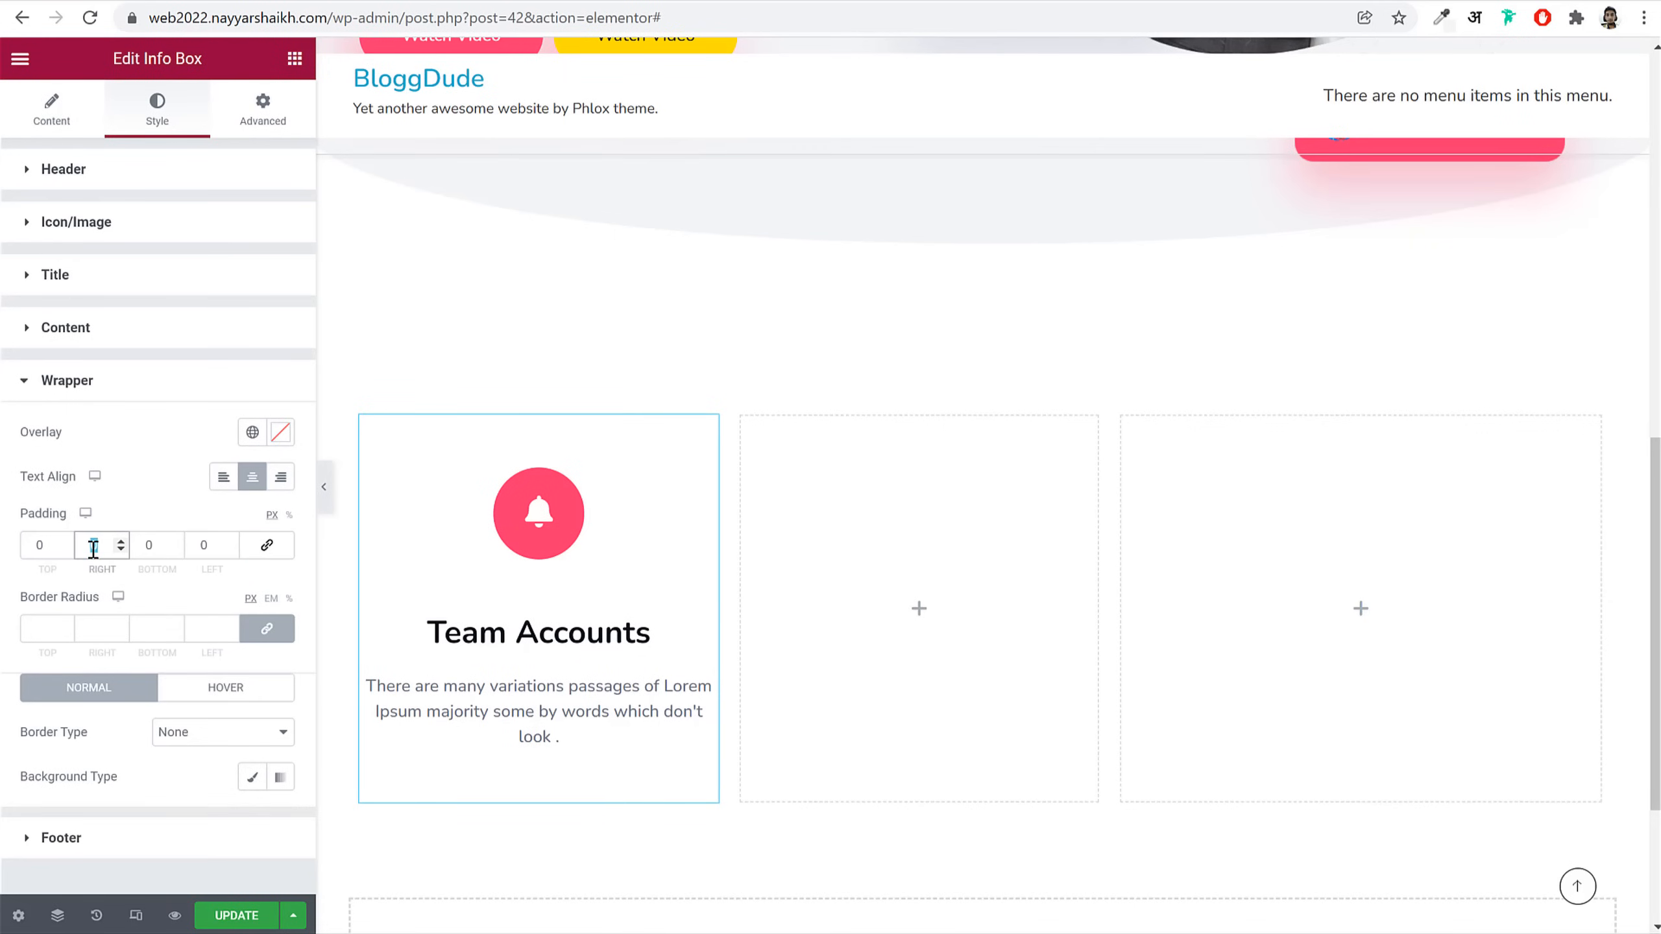
type("74")
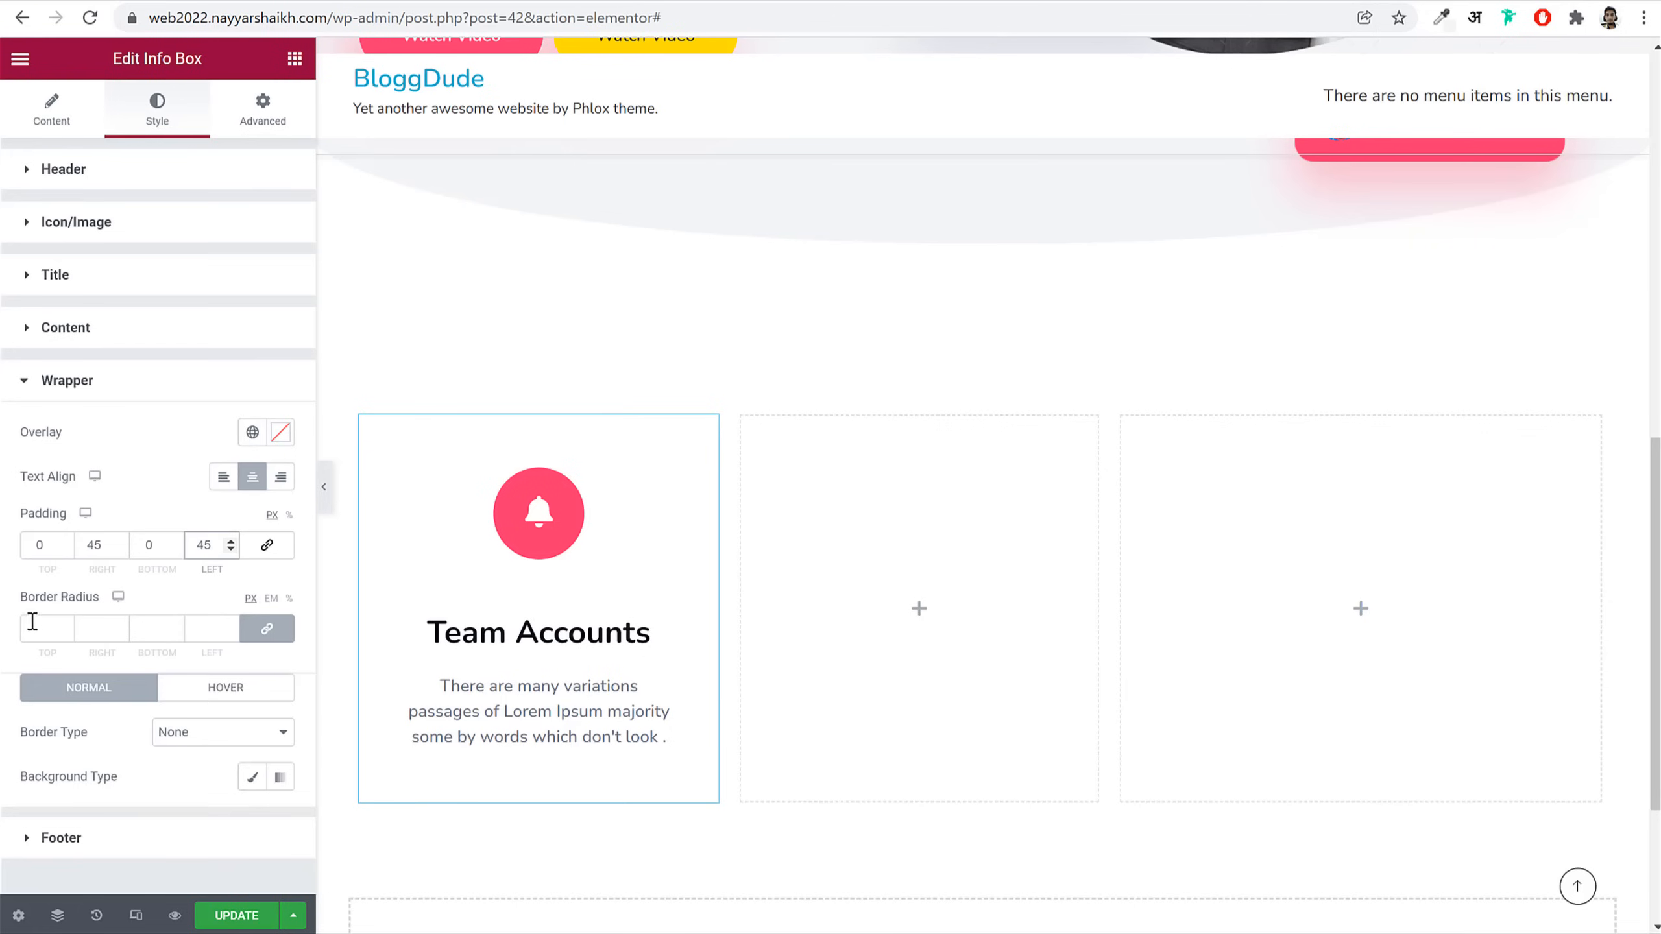
left_click(34, 623)
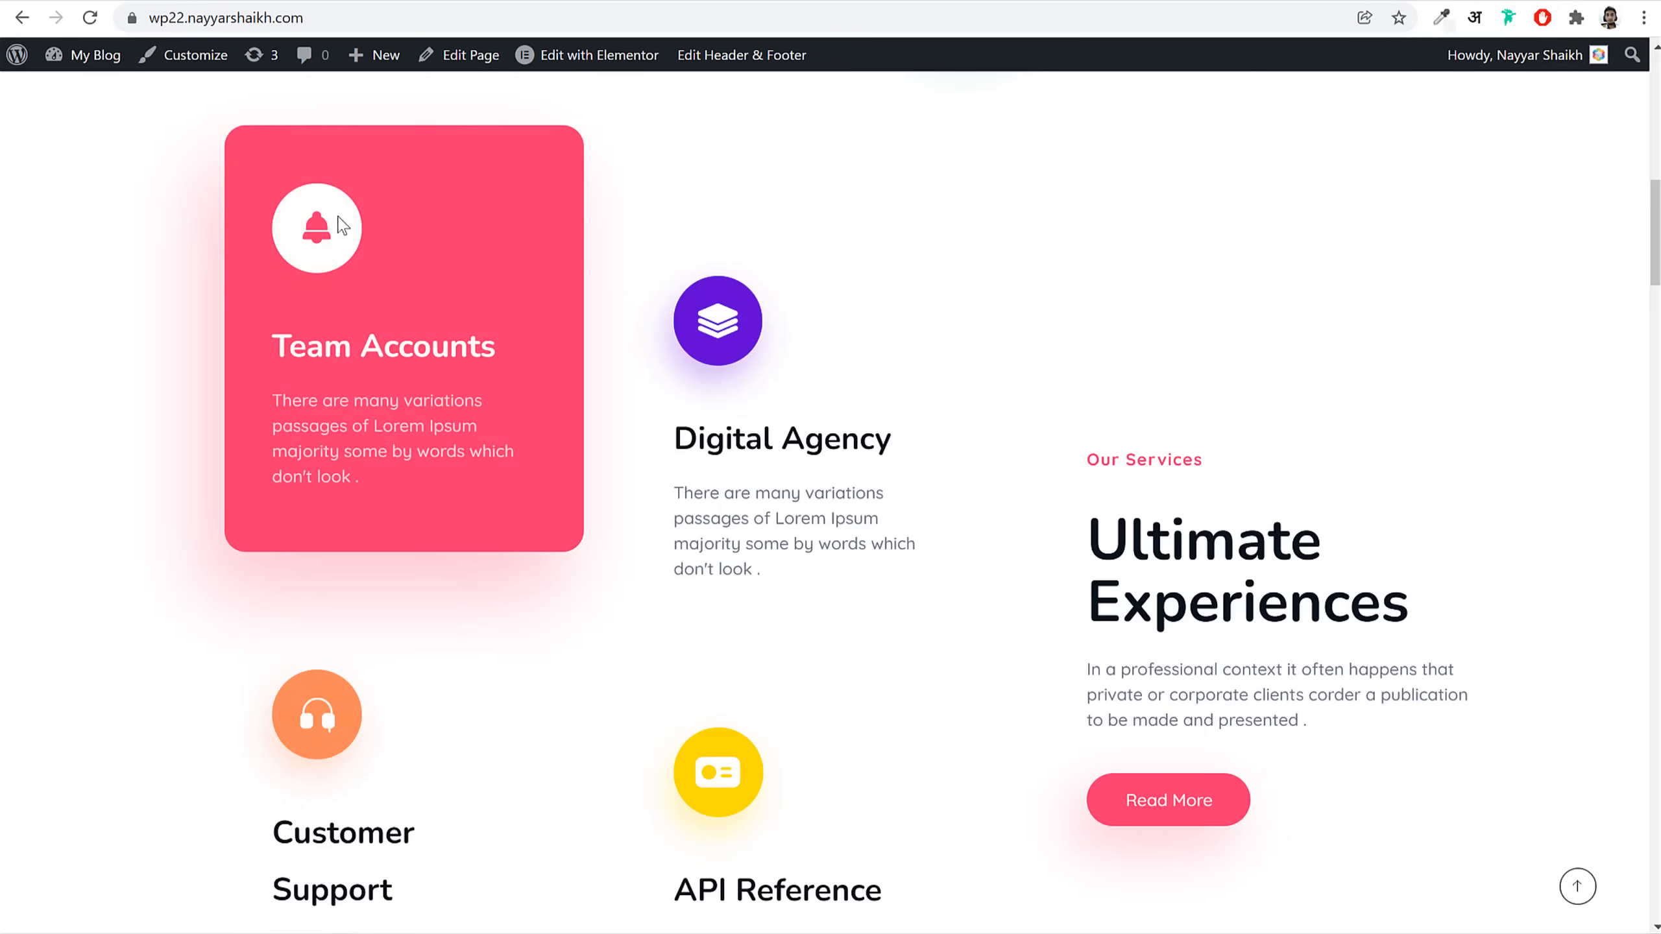
scroll(638, 596, "up", 2)
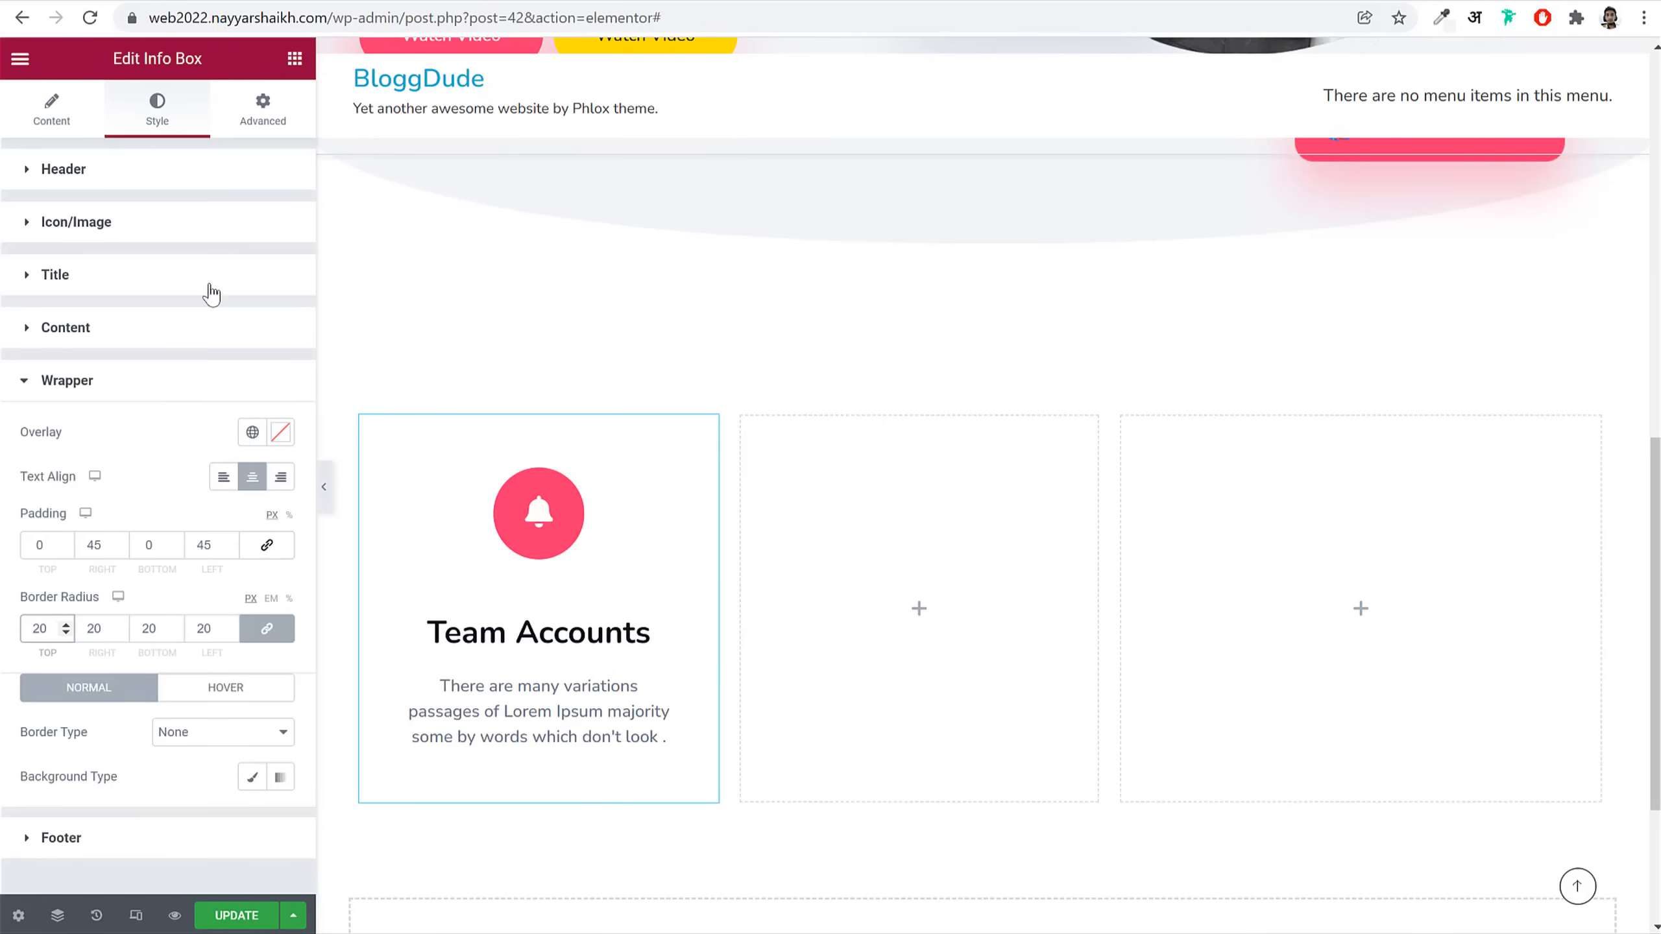
left_click(207, 222)
Step: Give the bell icon a translucent #FD346E box shadow: horizontal -20, vertical 21, blur 44
scroll(261, 471, "down", 3)
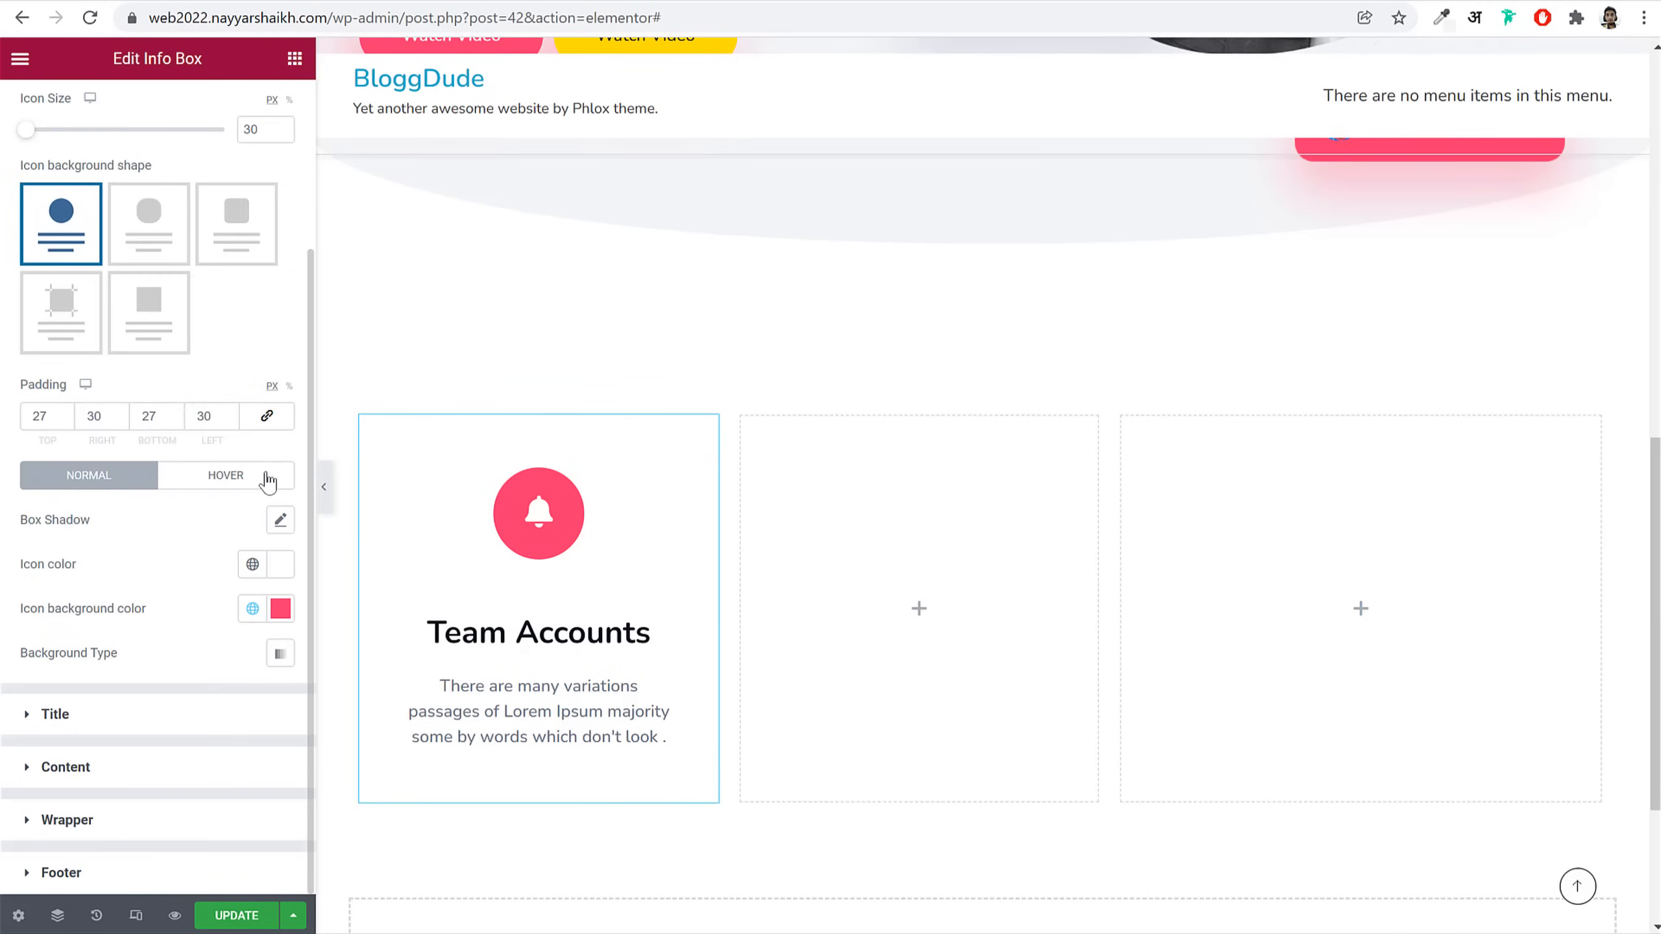
left_click(281, 522)
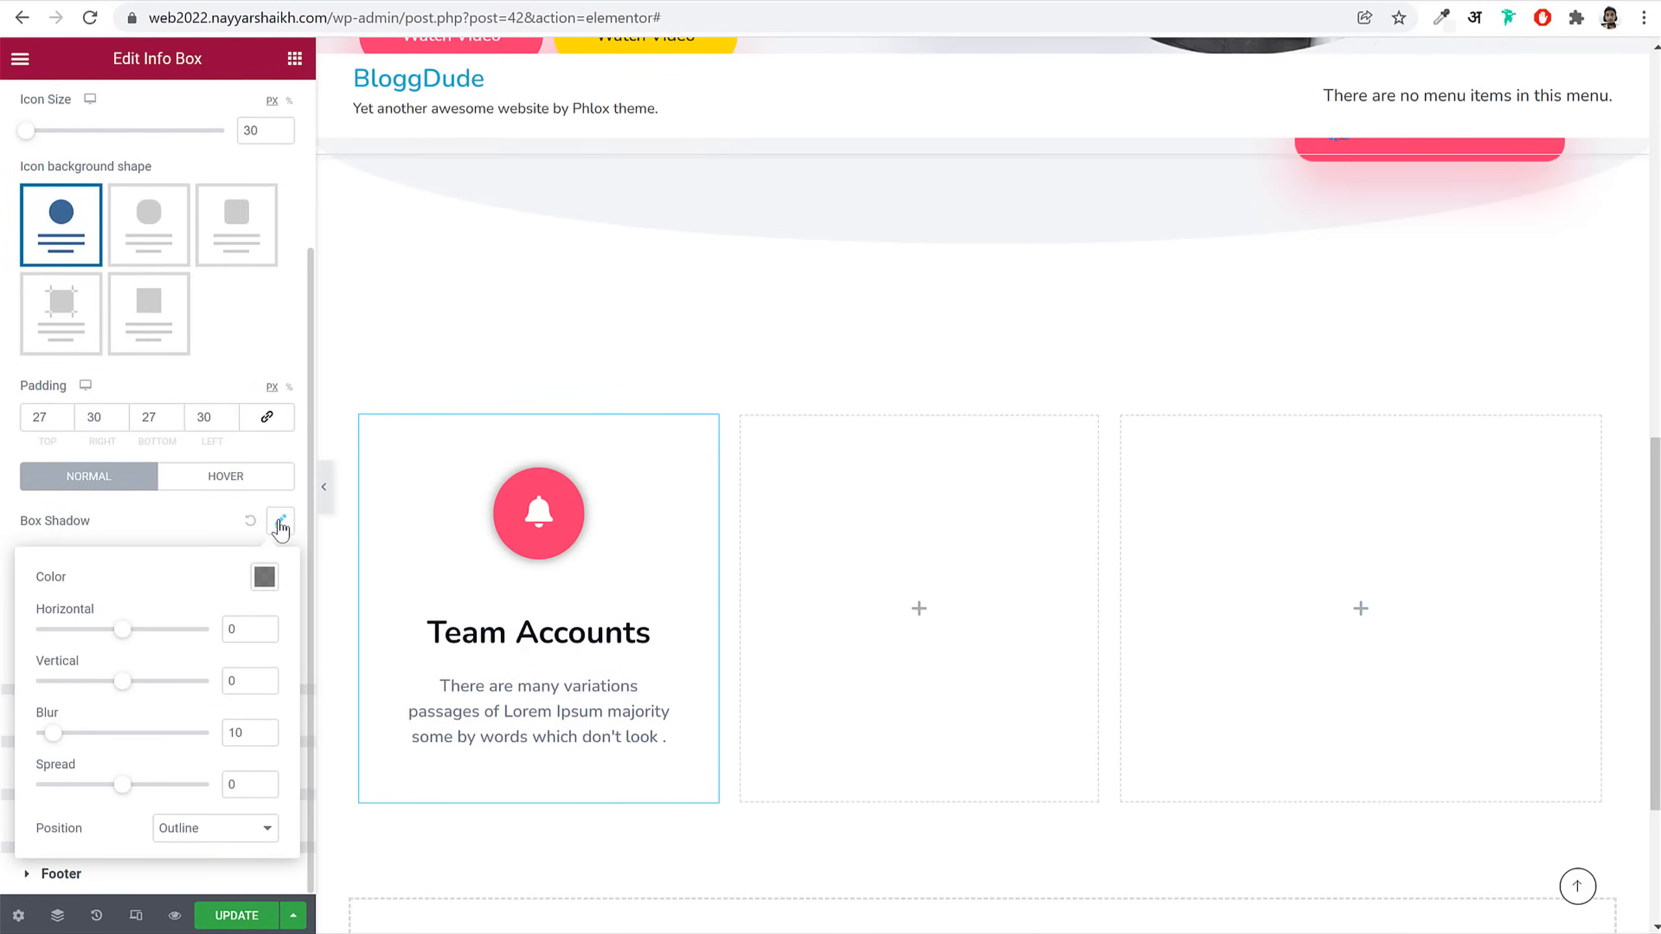
left_click(264, 576)
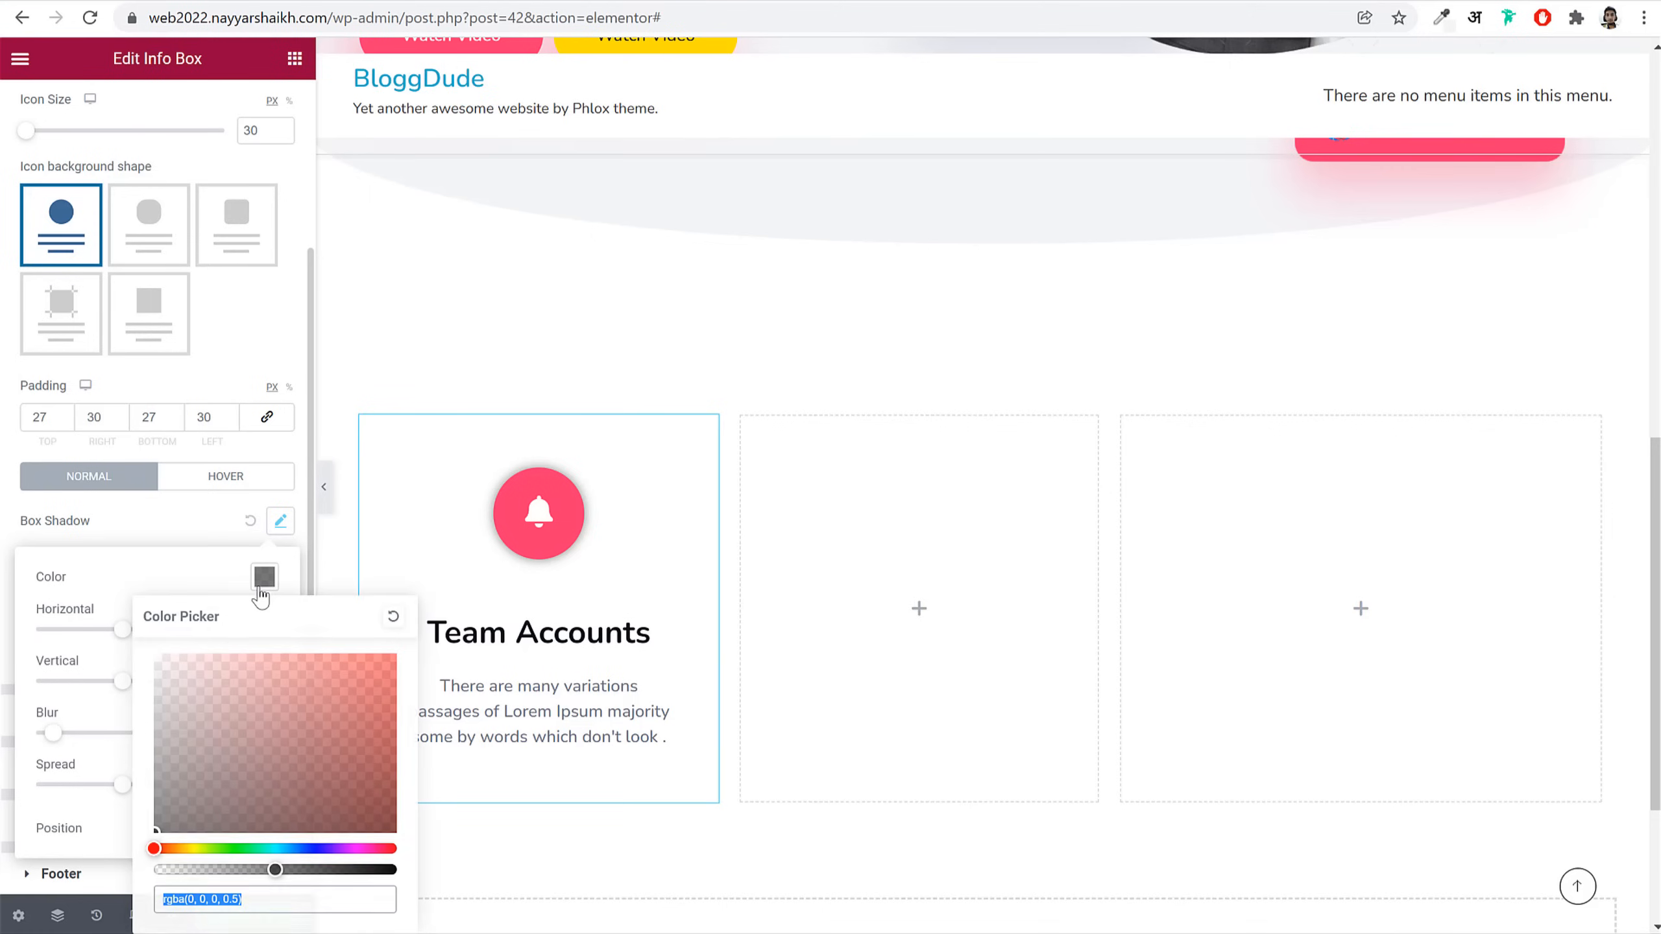
type("#FD346E")
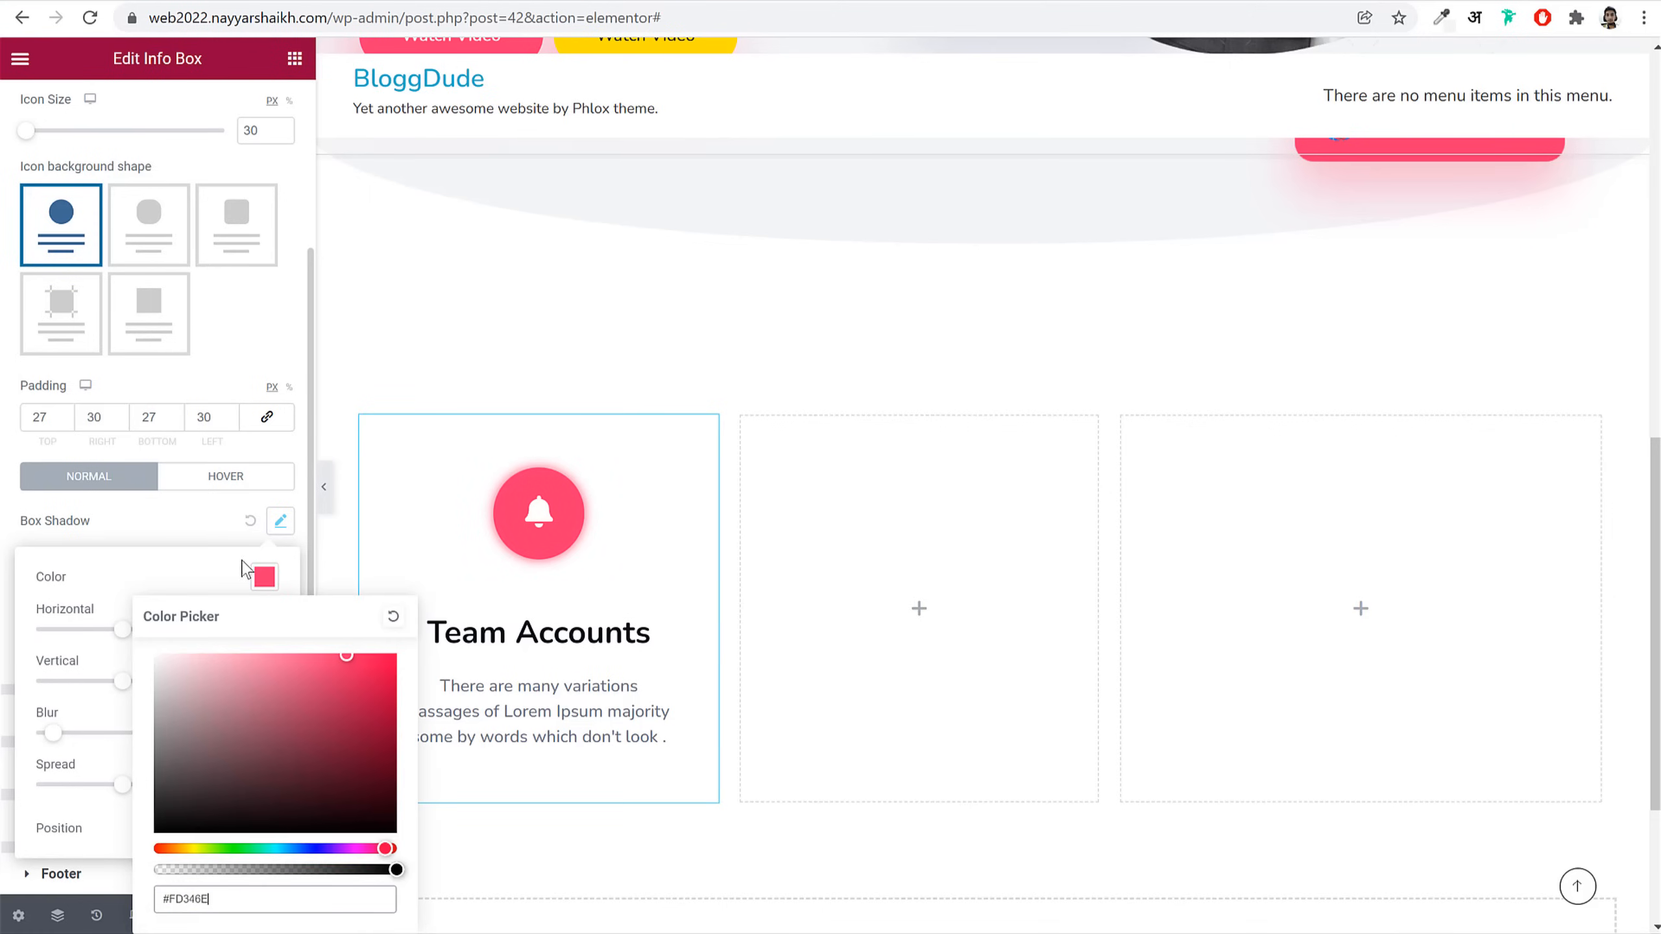
left_click(220, 592)
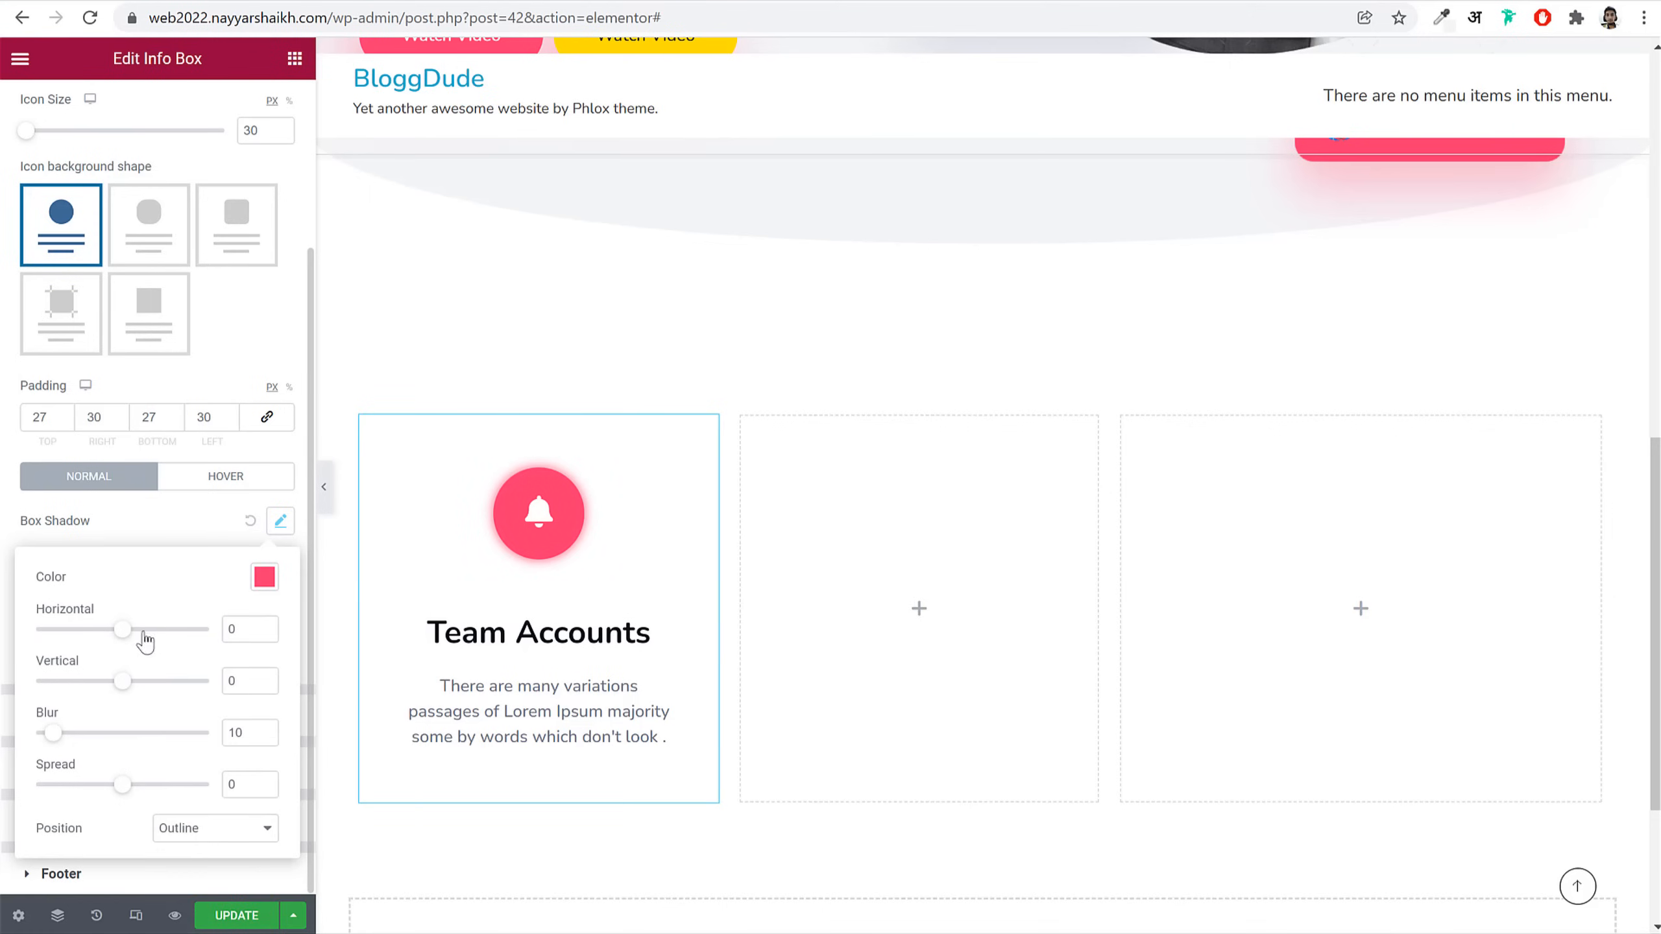
left_click_drag(129, 632, 112, 632)
mouse_move(129, 691)
left_mouse_down()
mouse_move(111, 690)
mouse_move(147, 690)
left_mouse_up()
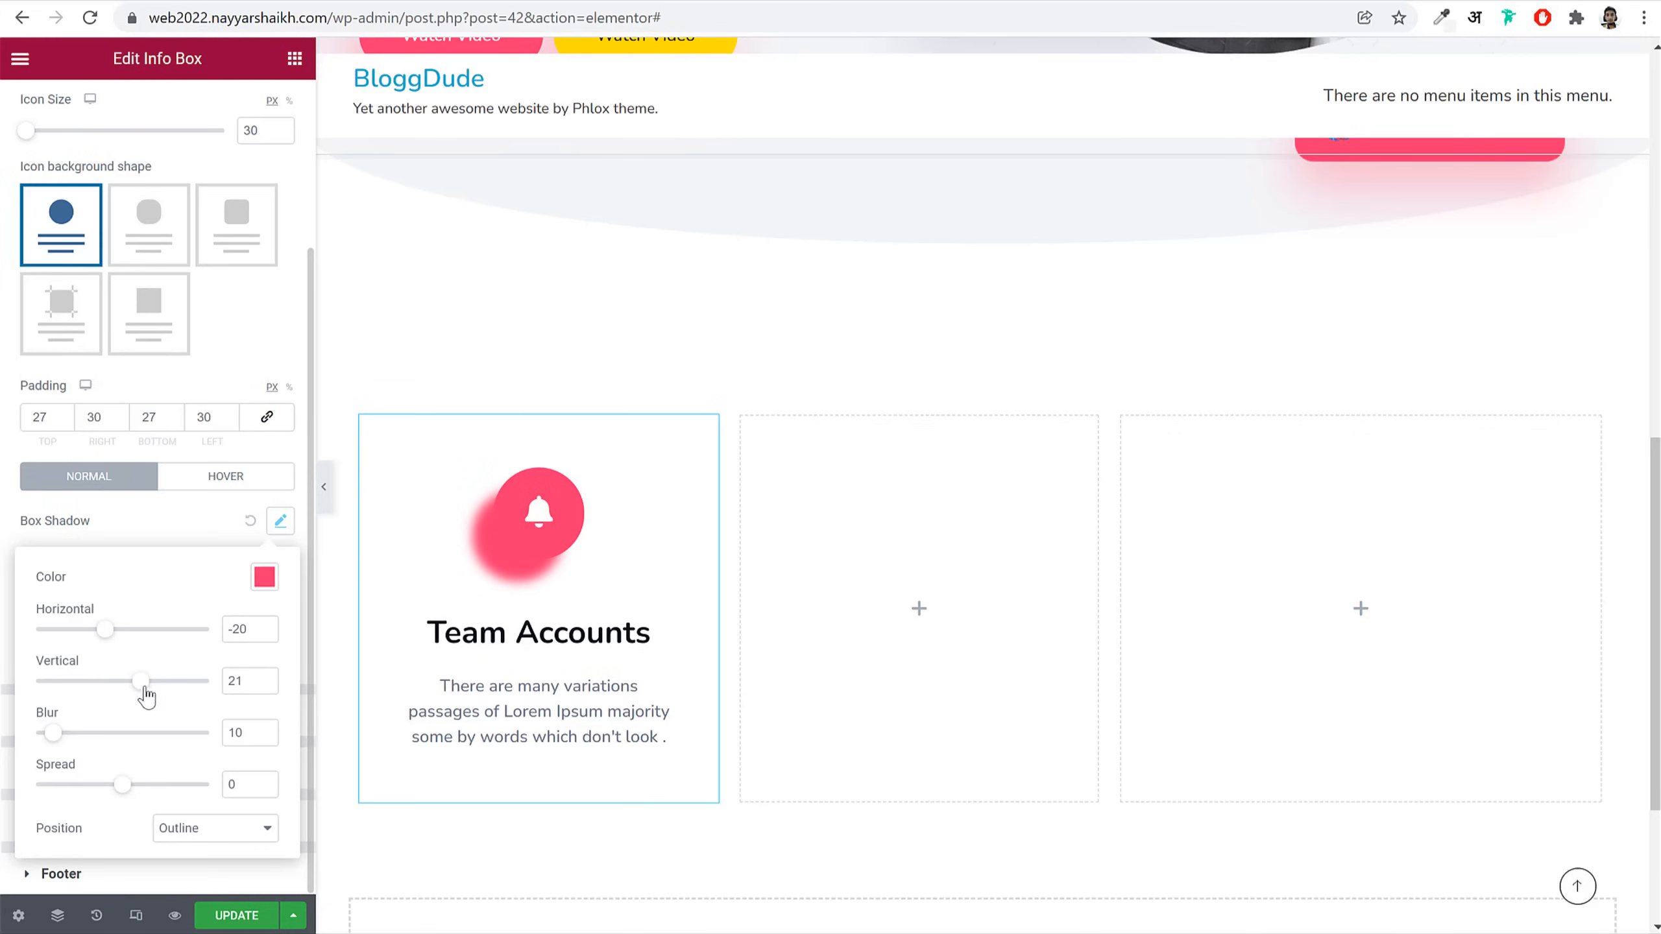
left_click_drag(66, 745, 114, 744)
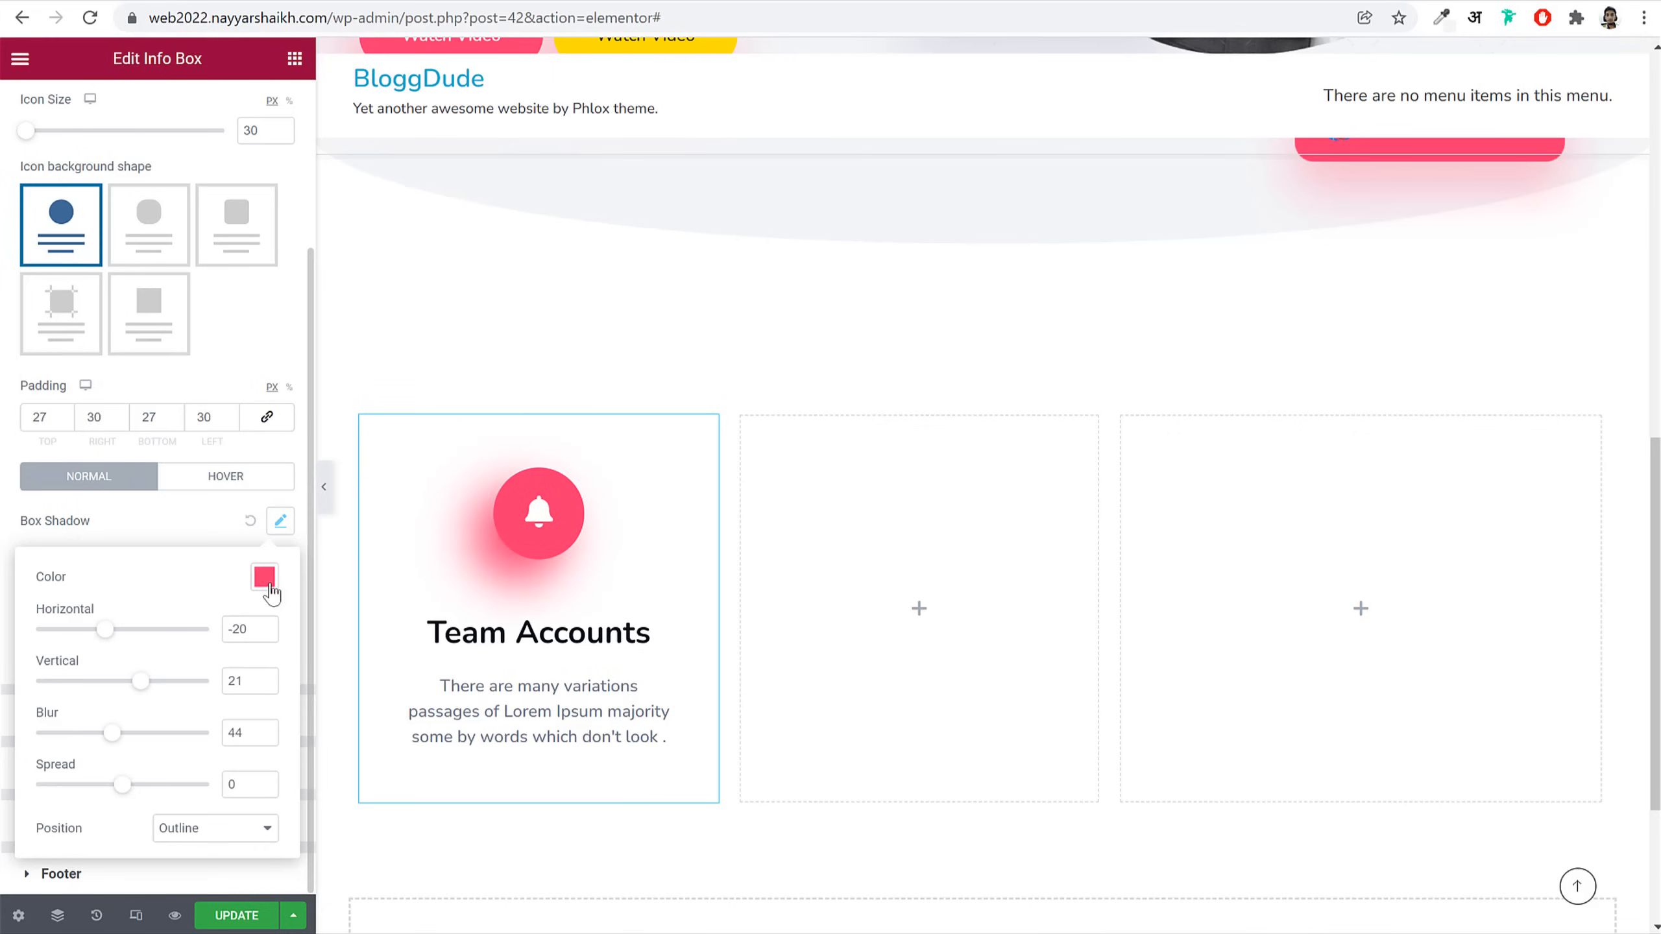
left_click(265, 577)
left_click_drag(395, 869, 230, 866)
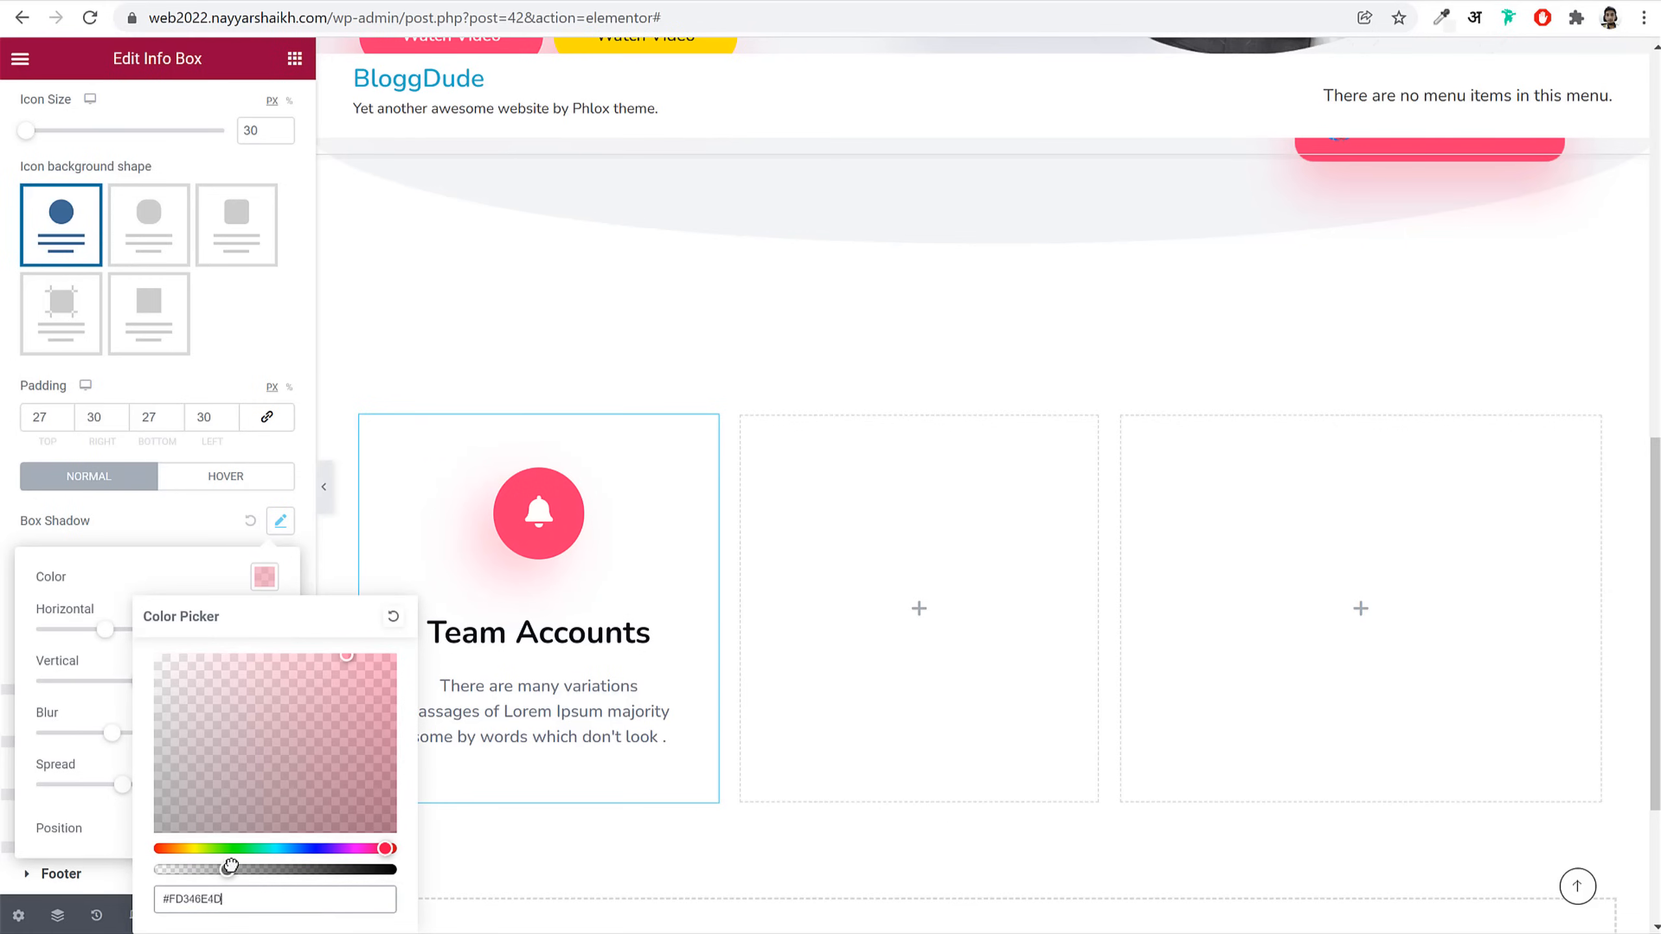
left_click(278, 522)
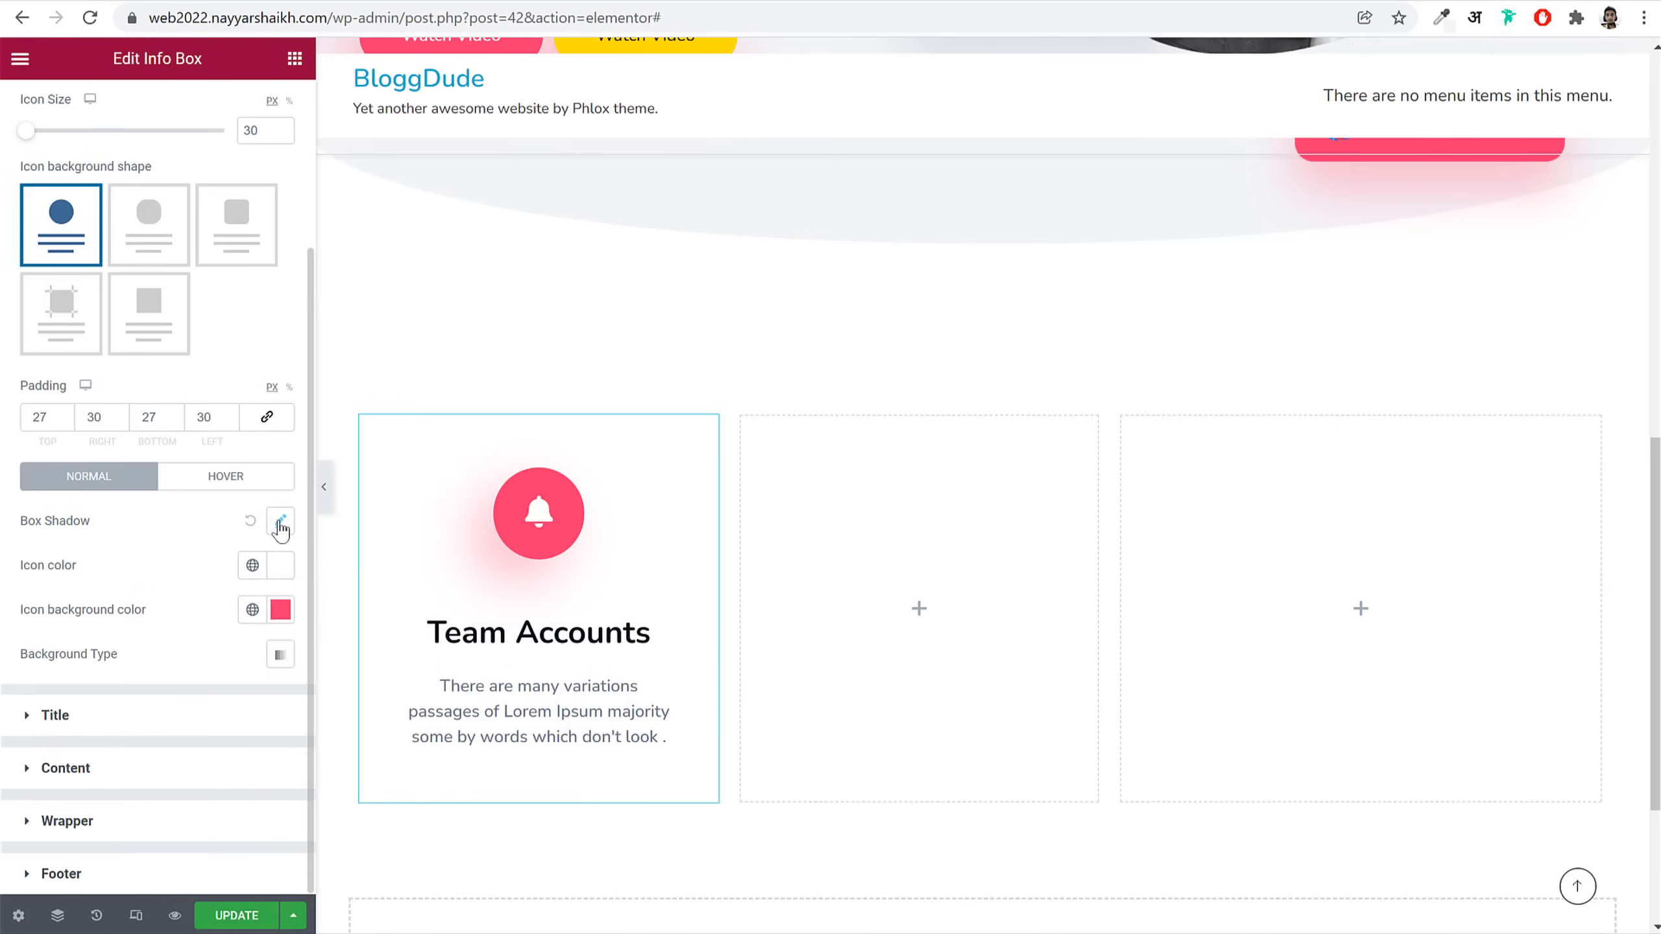
left_click(164, 826)
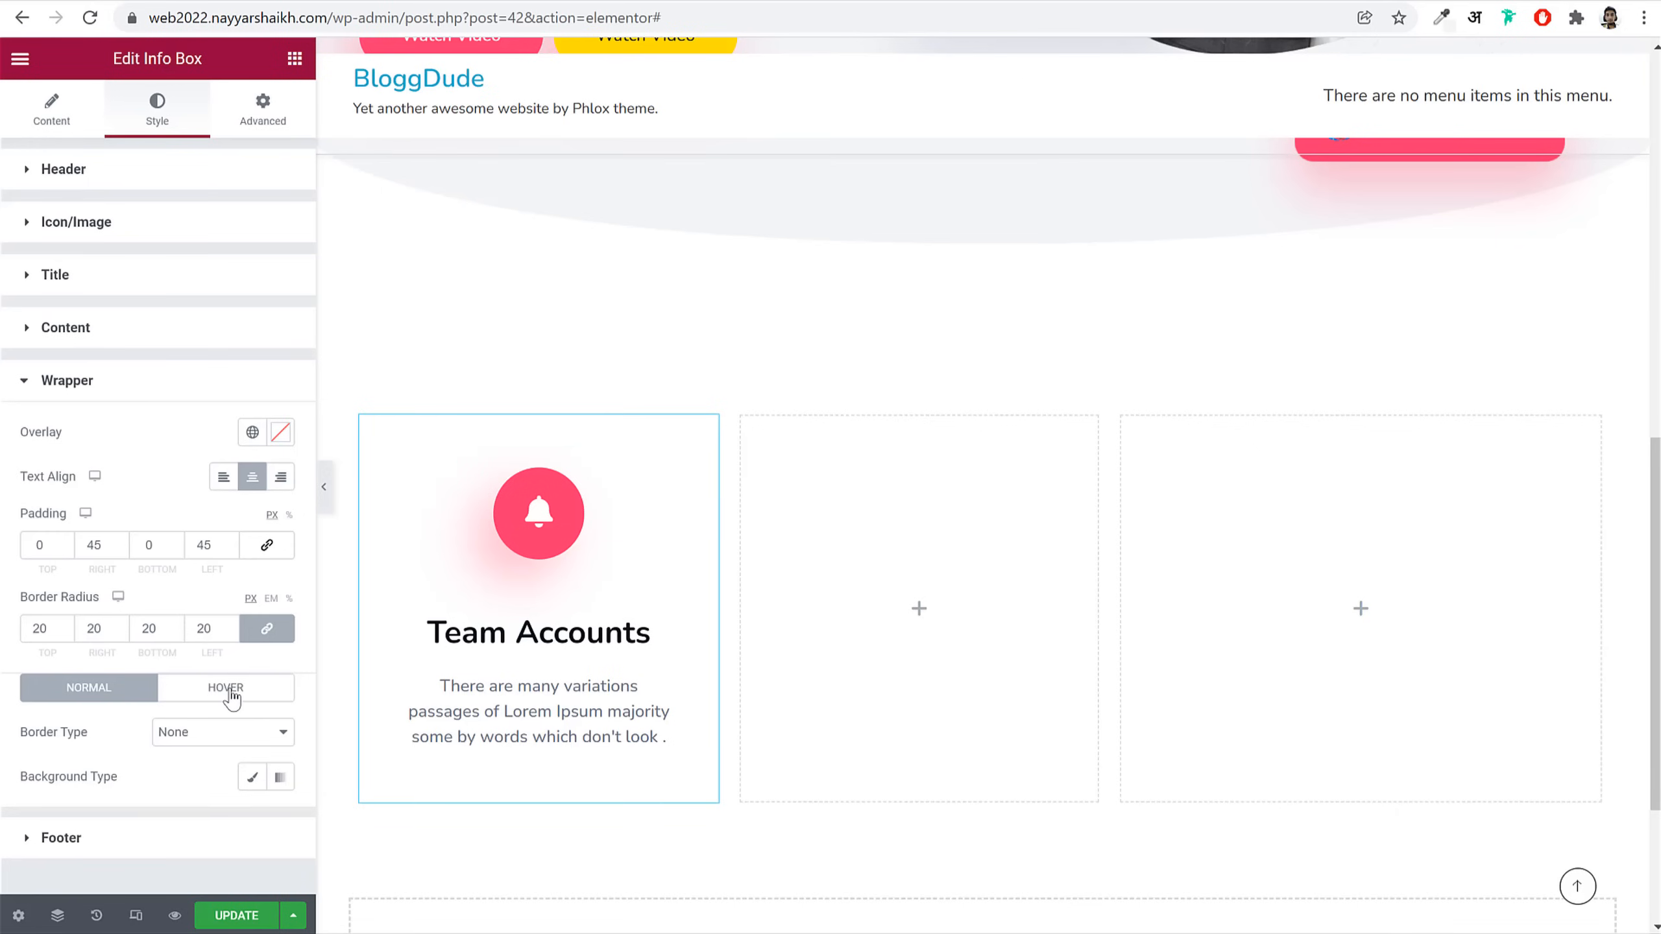
Step: Set the Team Accounts box's hover background to the global Pink colour (#FD346E)
left_click(229, 693)
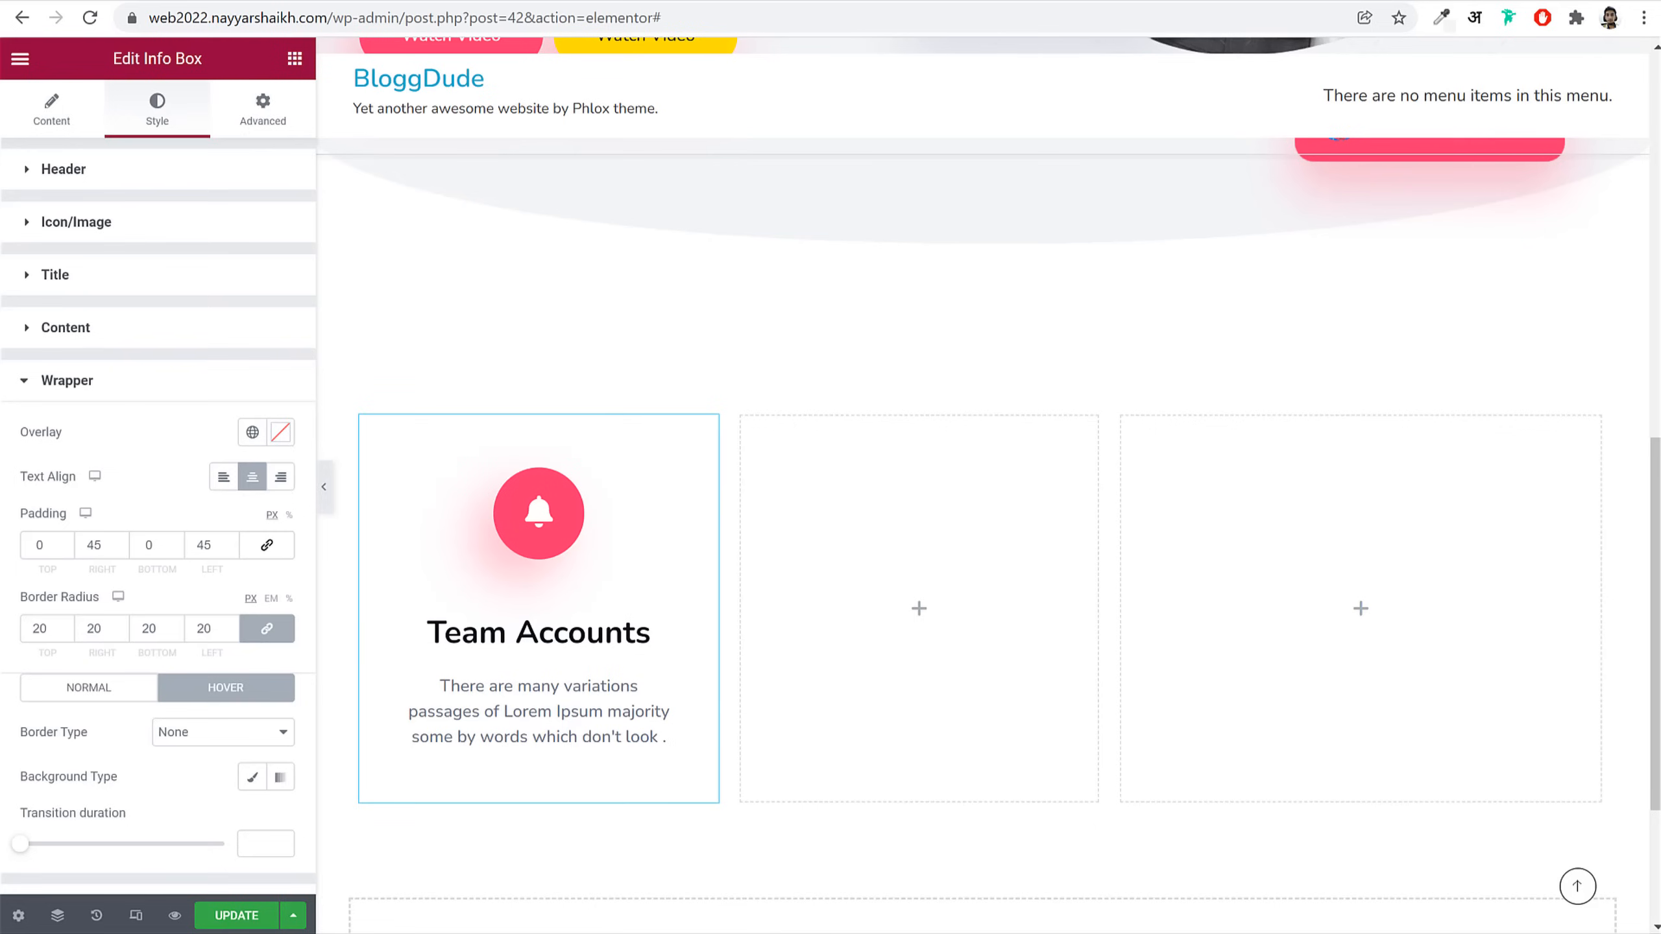
scroll(192, 560, "down", 1)
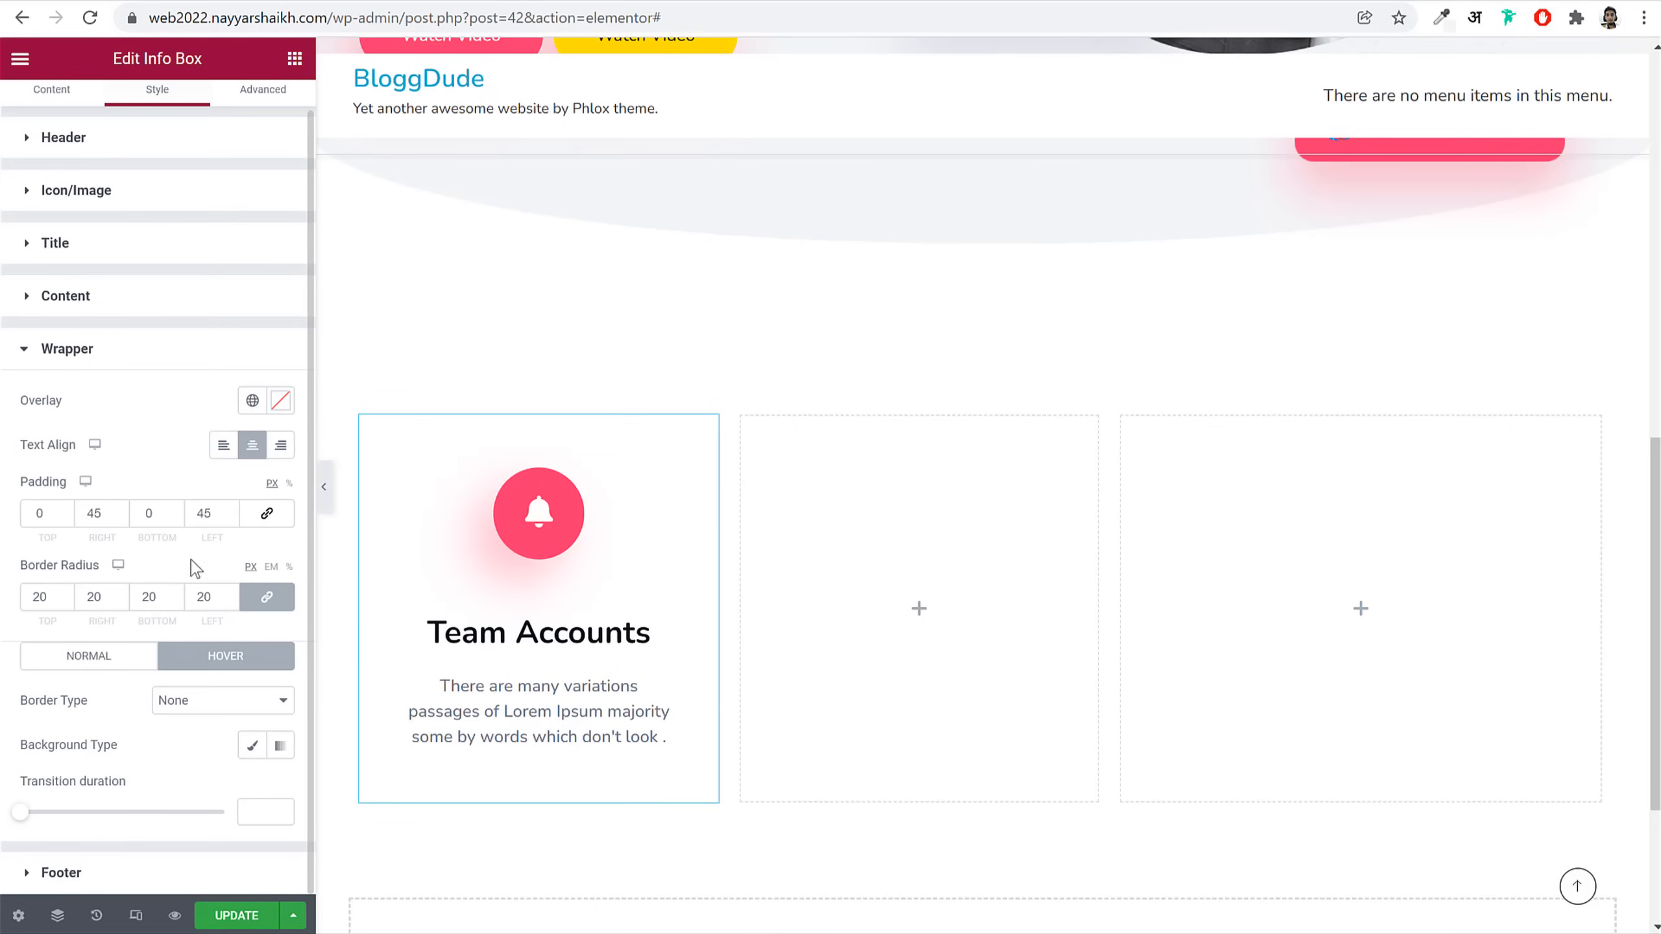
left_click(253, 746)
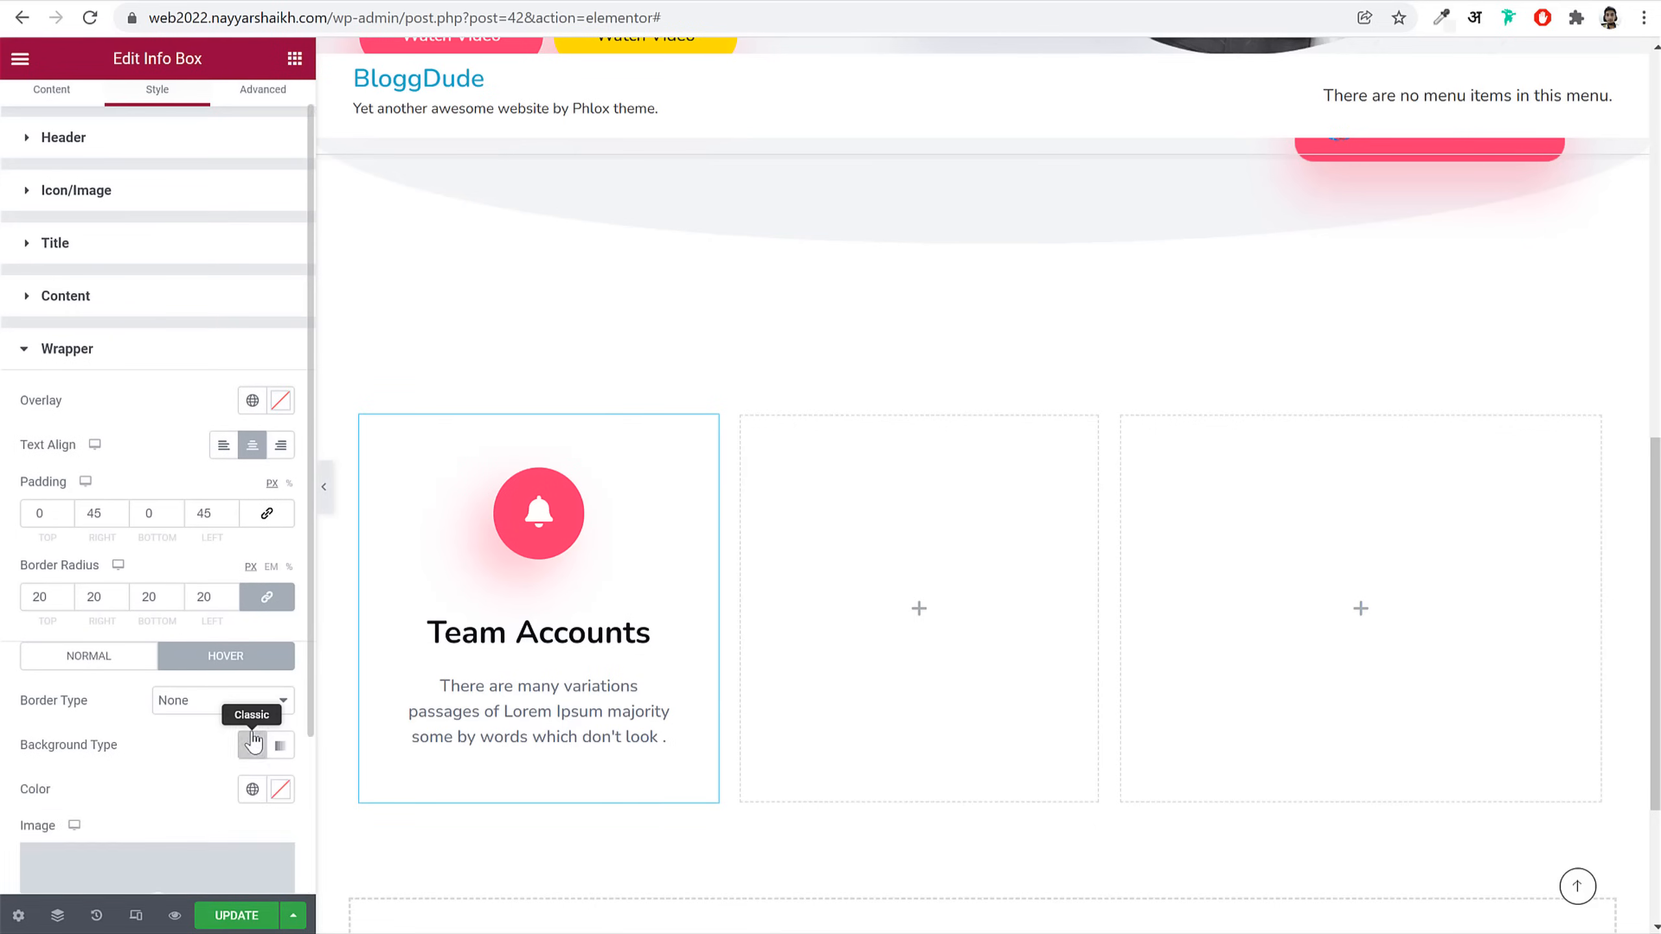
scroll(250, 654, "down", 3)
left_click(251, 587)
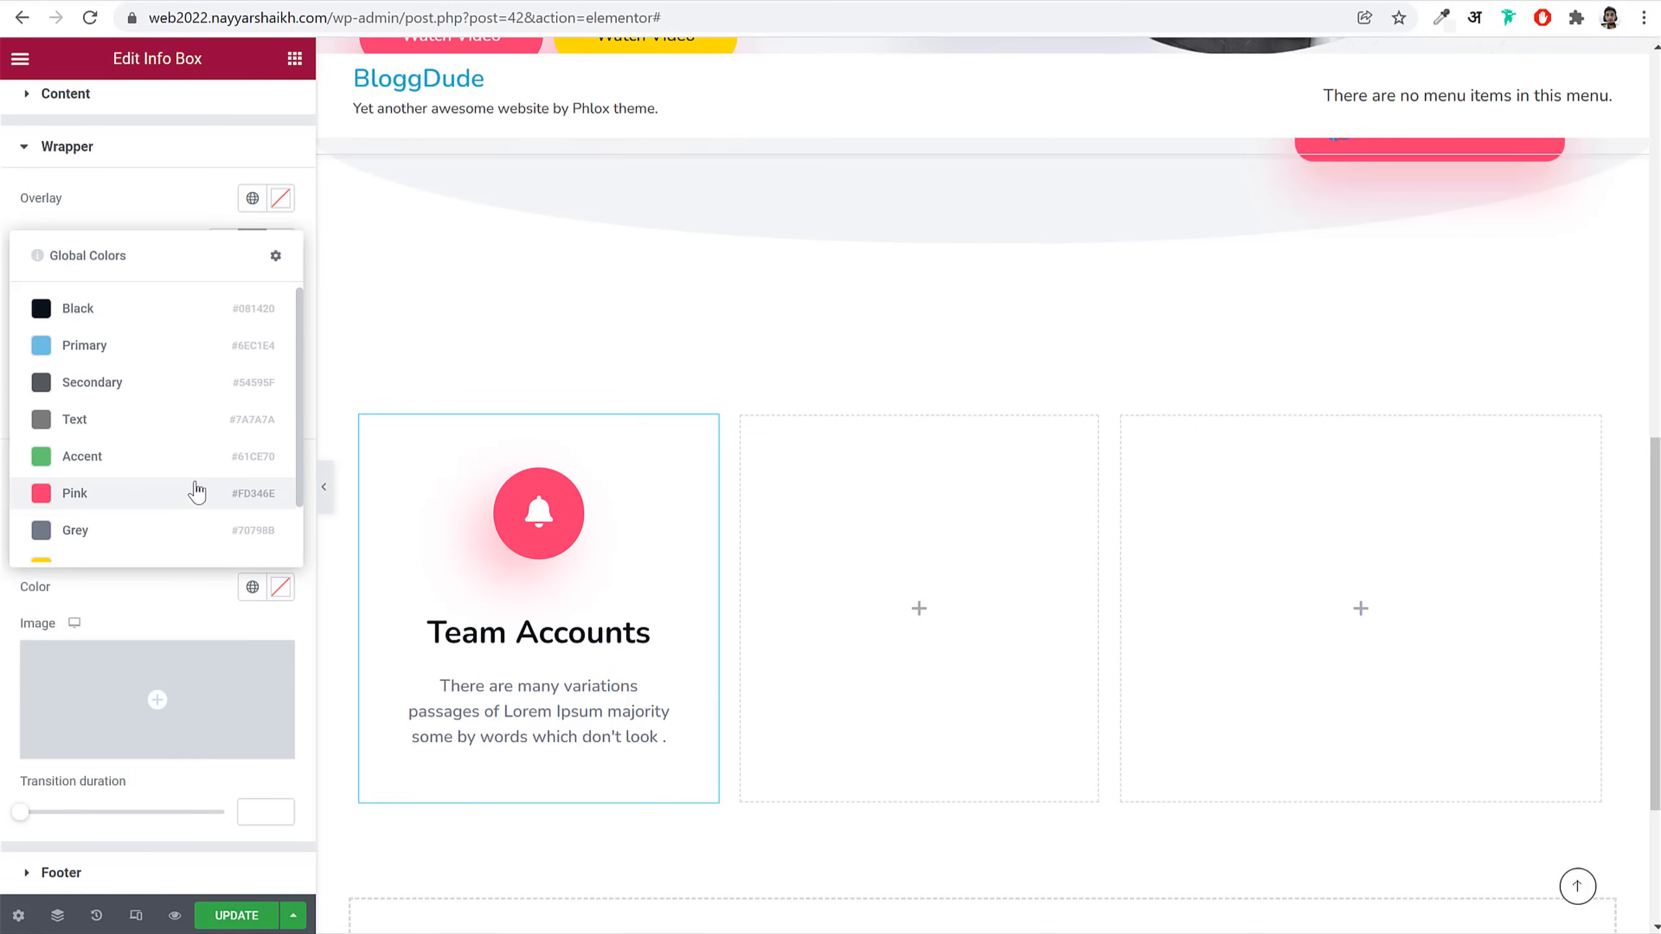
left_click(75, 494)
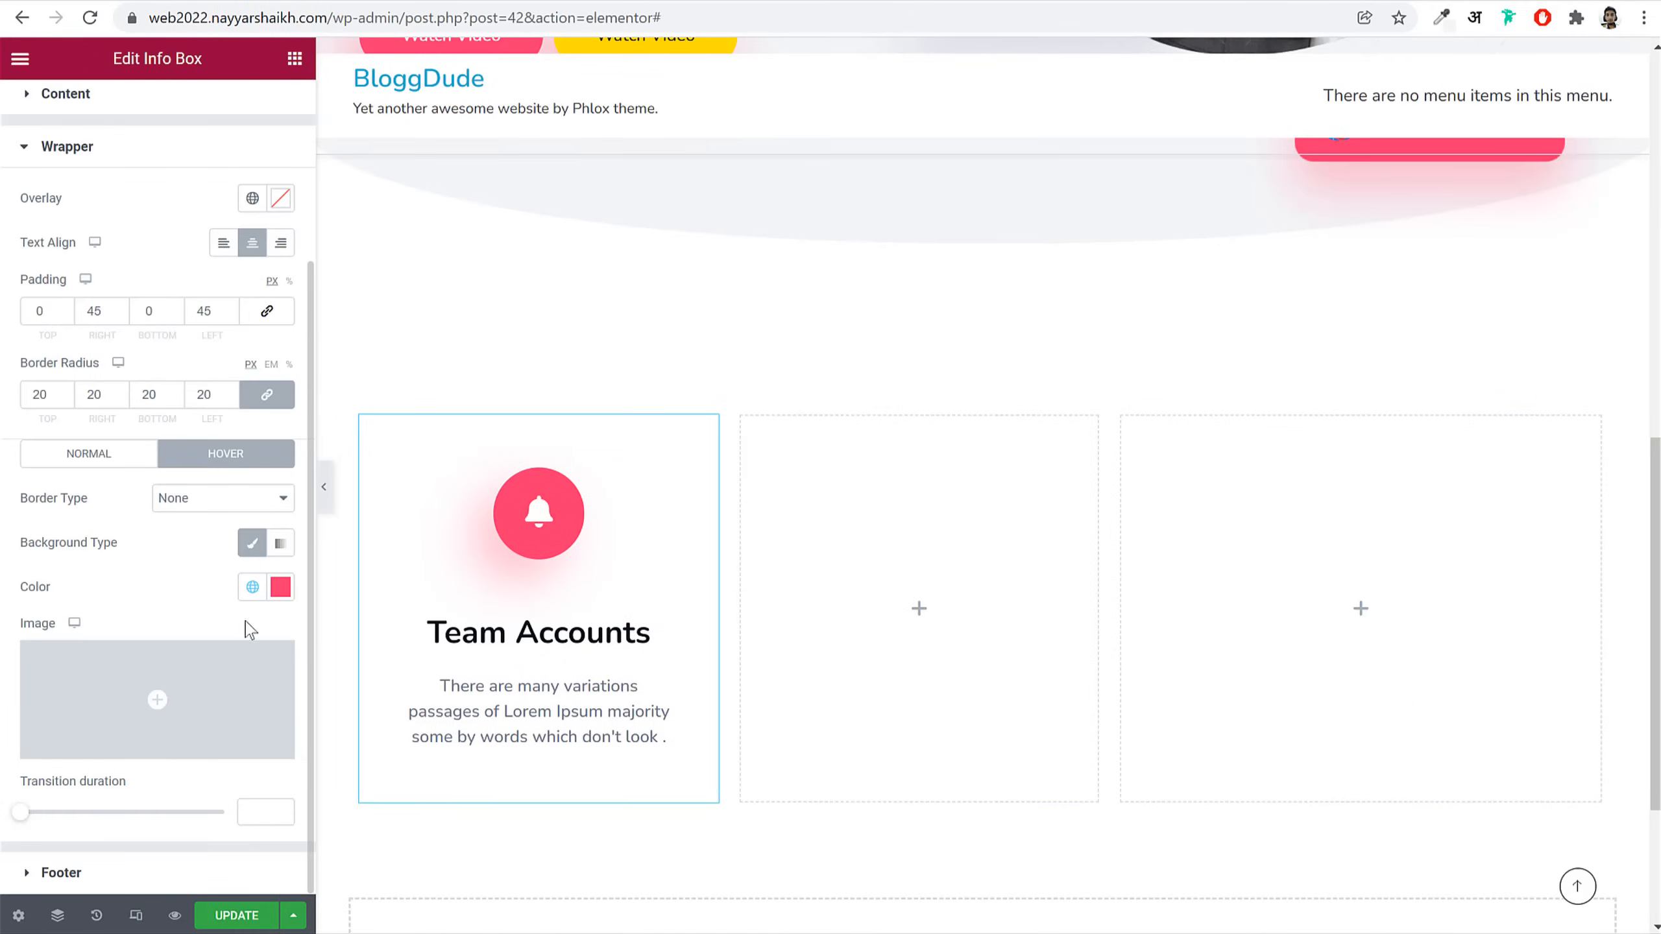
left_click(279, 592)
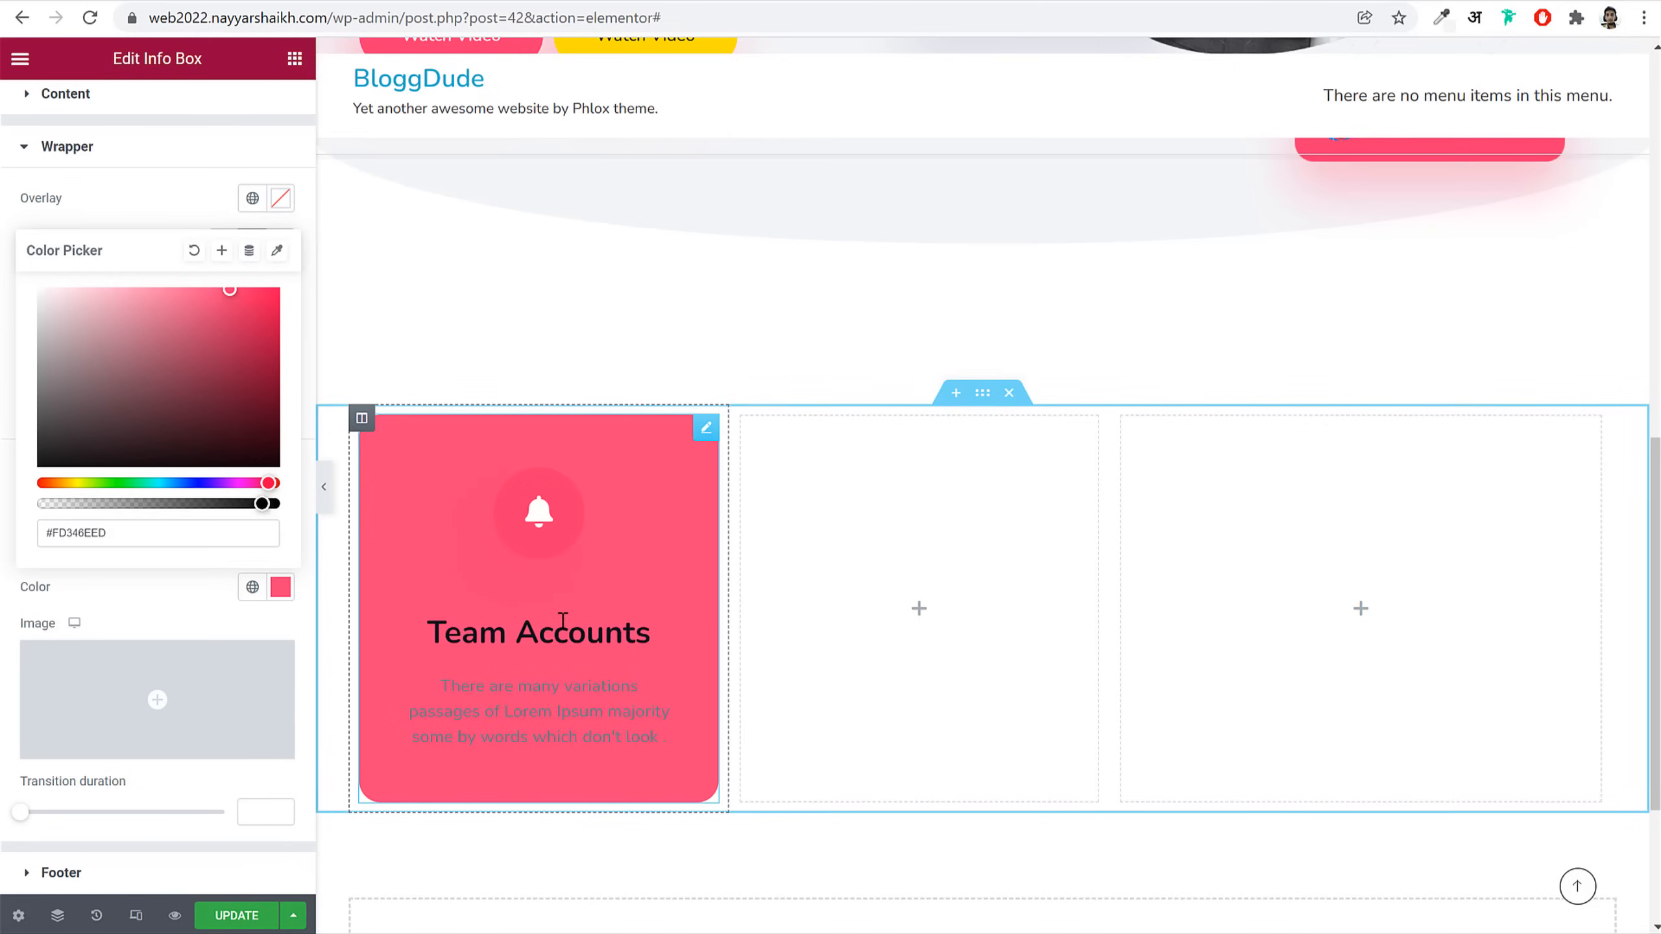
left_click(191, 569)
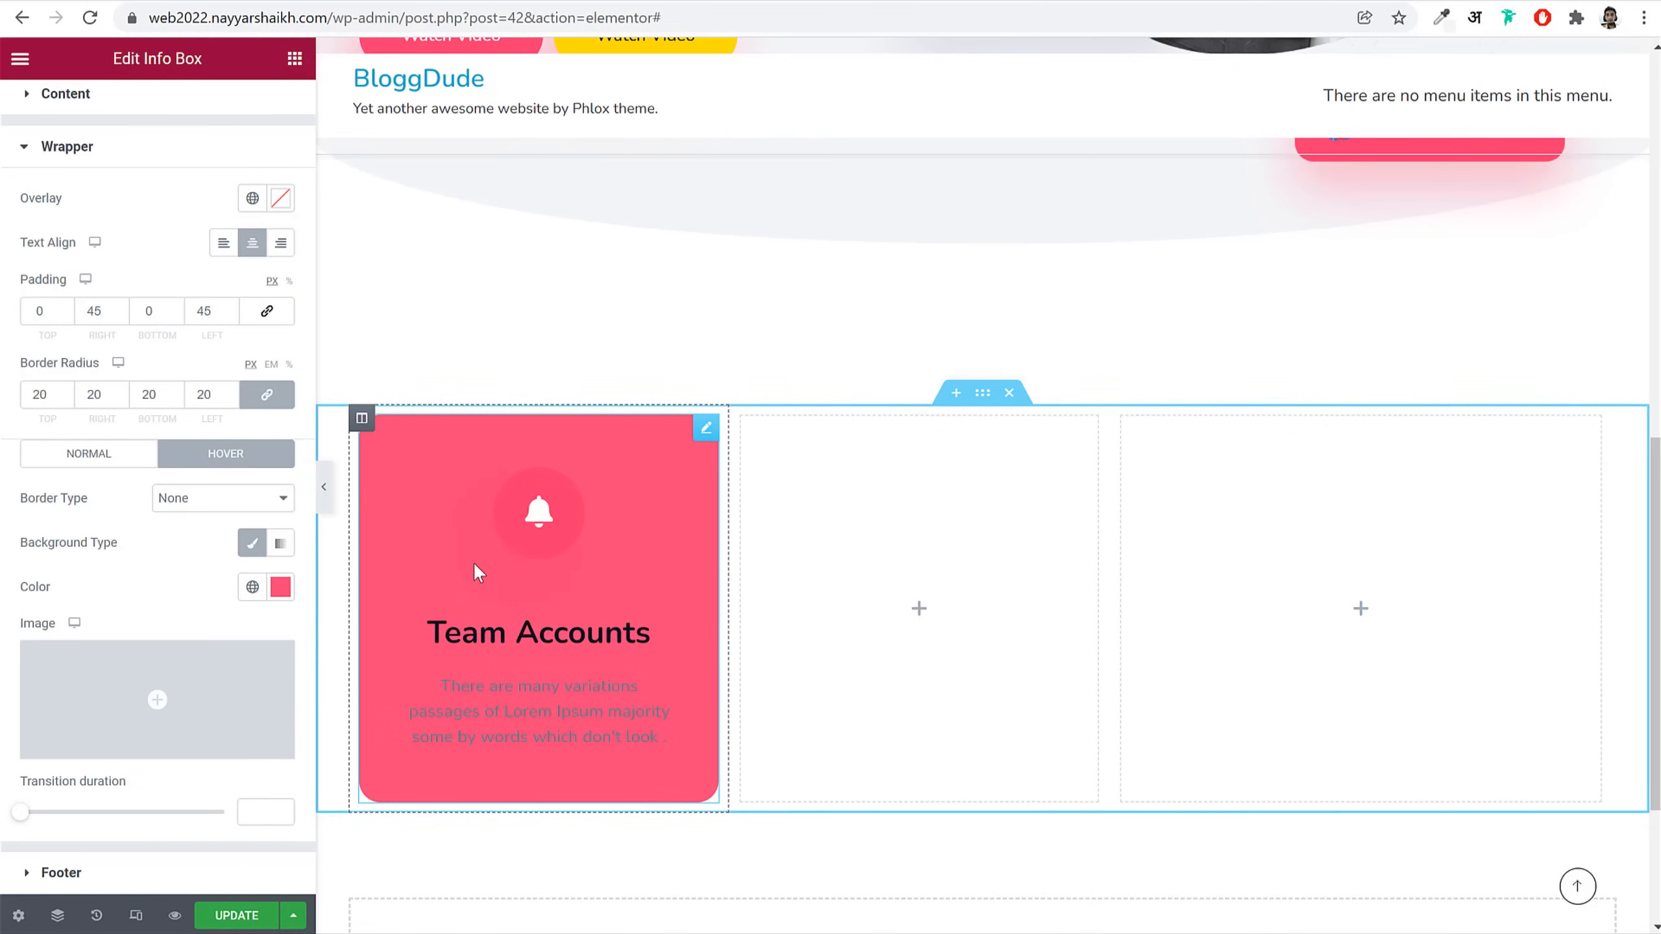
scroll(193, 507, "up", 4)
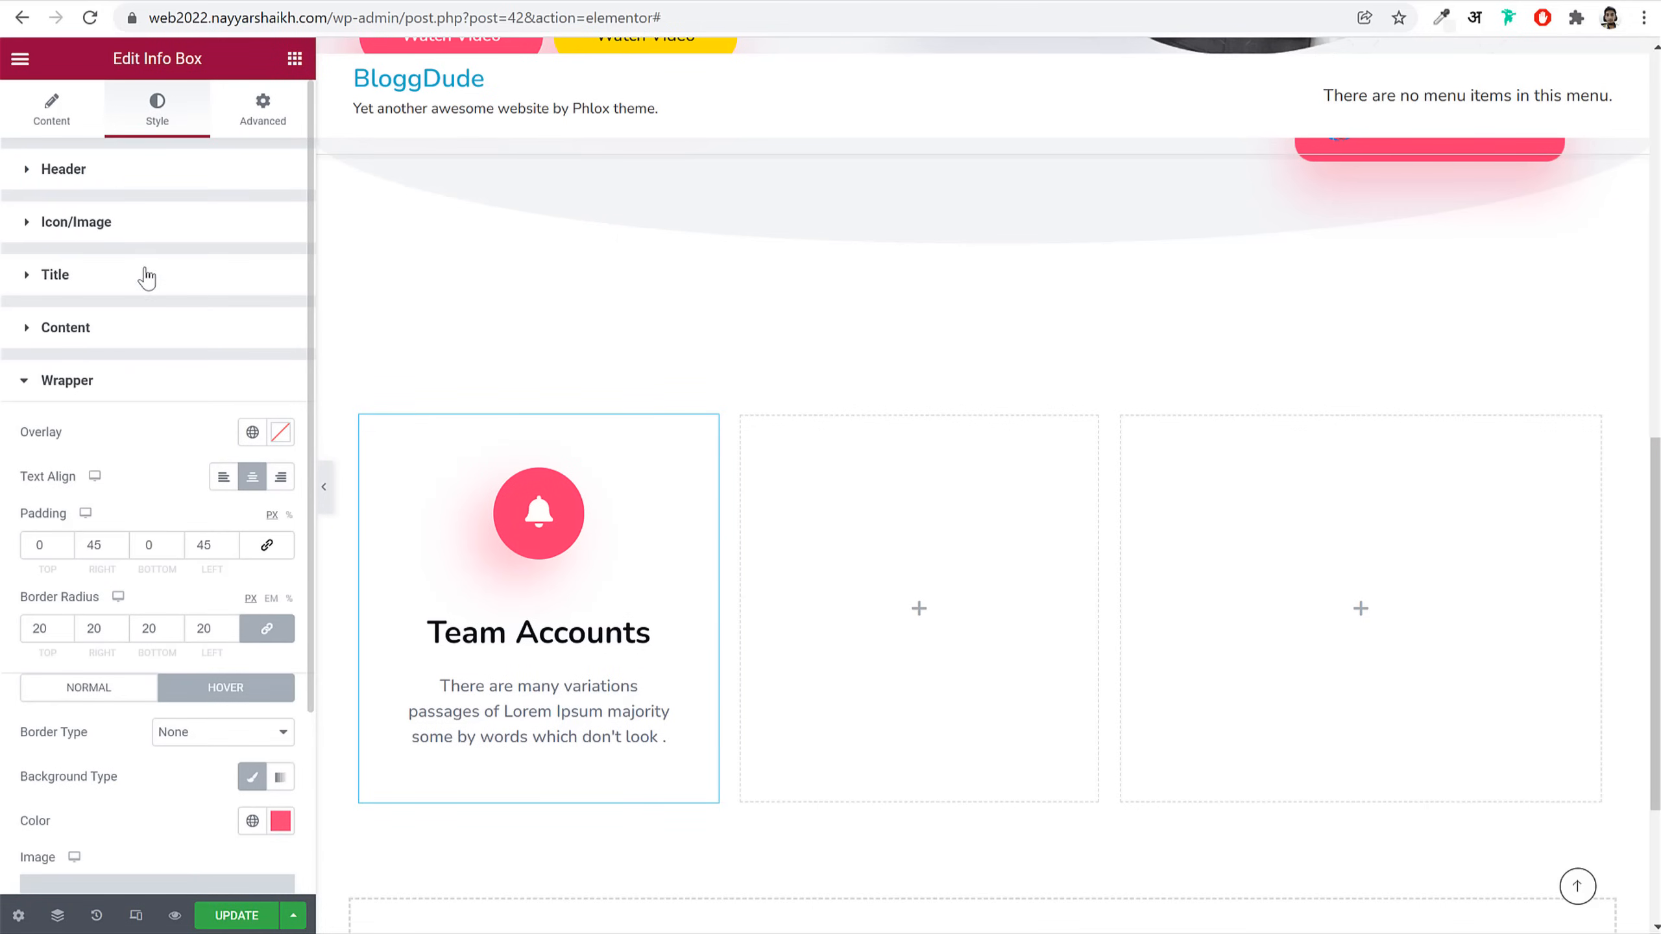
left_click(129, 294)
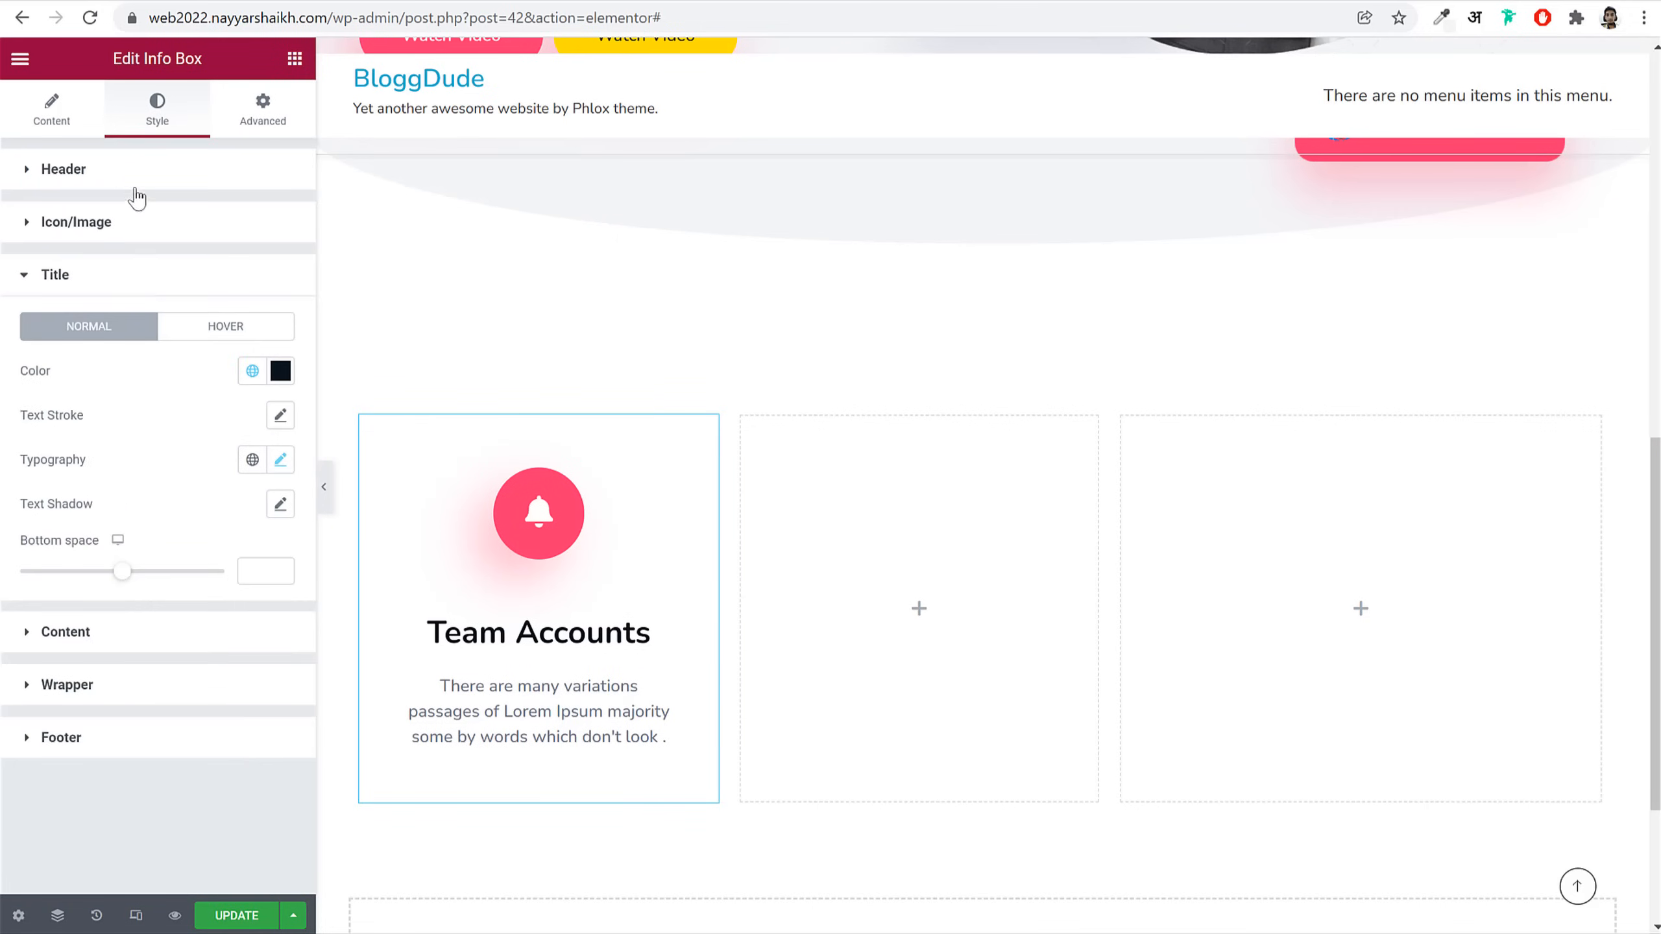
Step: Set the bell icon's hover colour to the global Pink
left_click(138, 237)
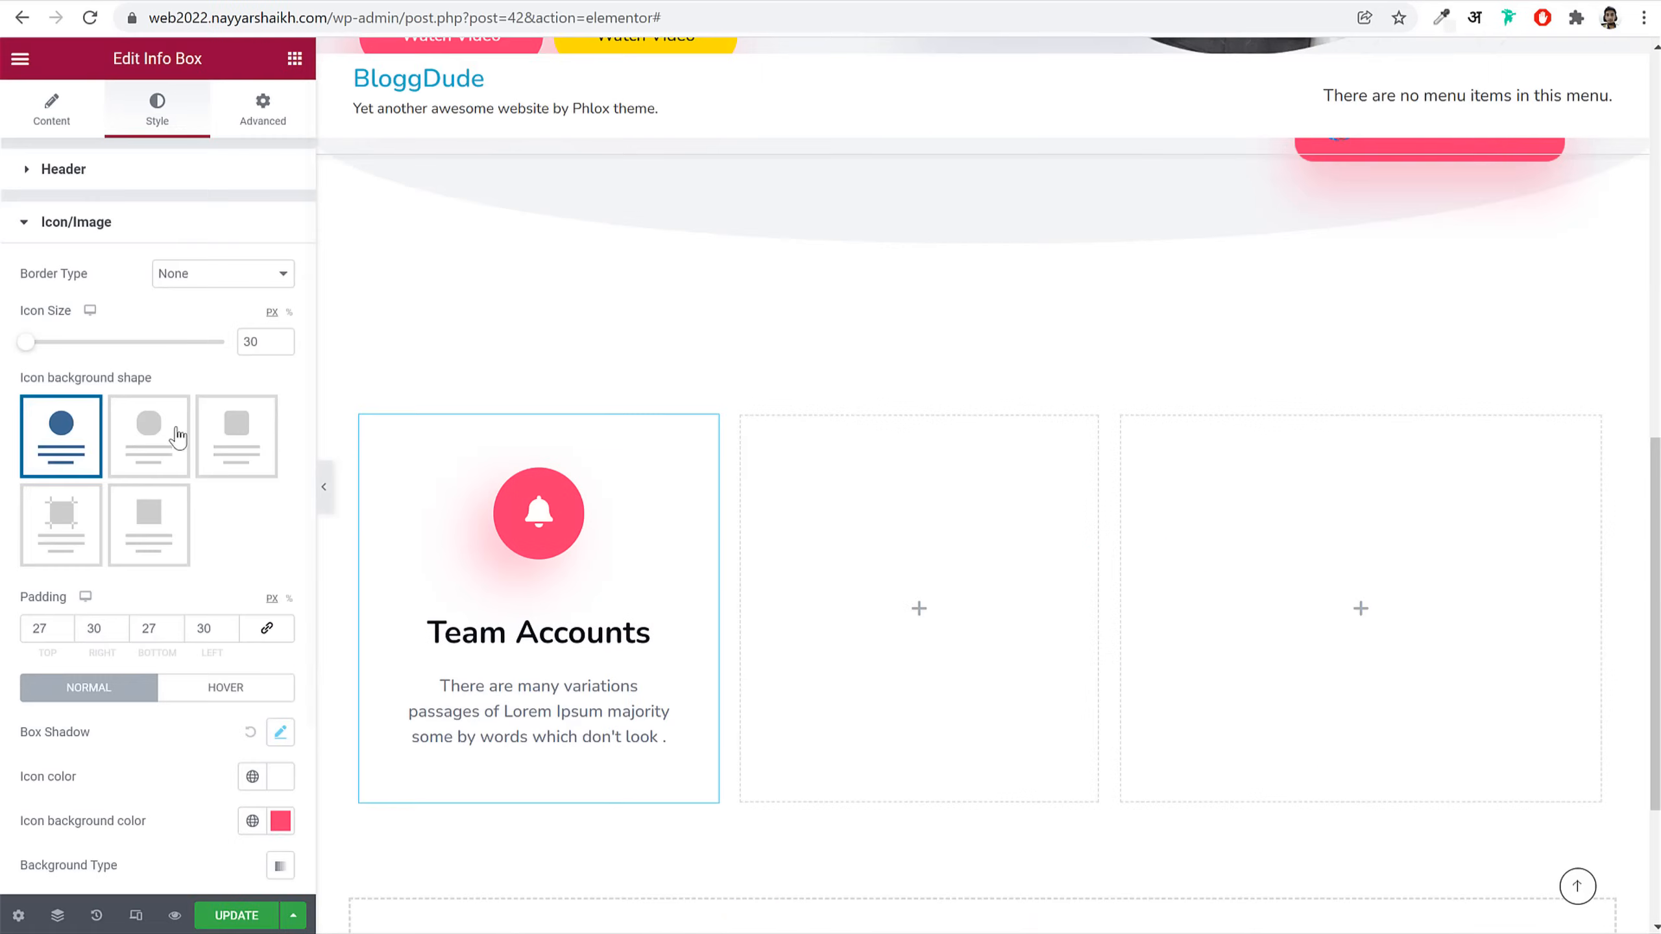
scroll(235, 556, "down", 3)
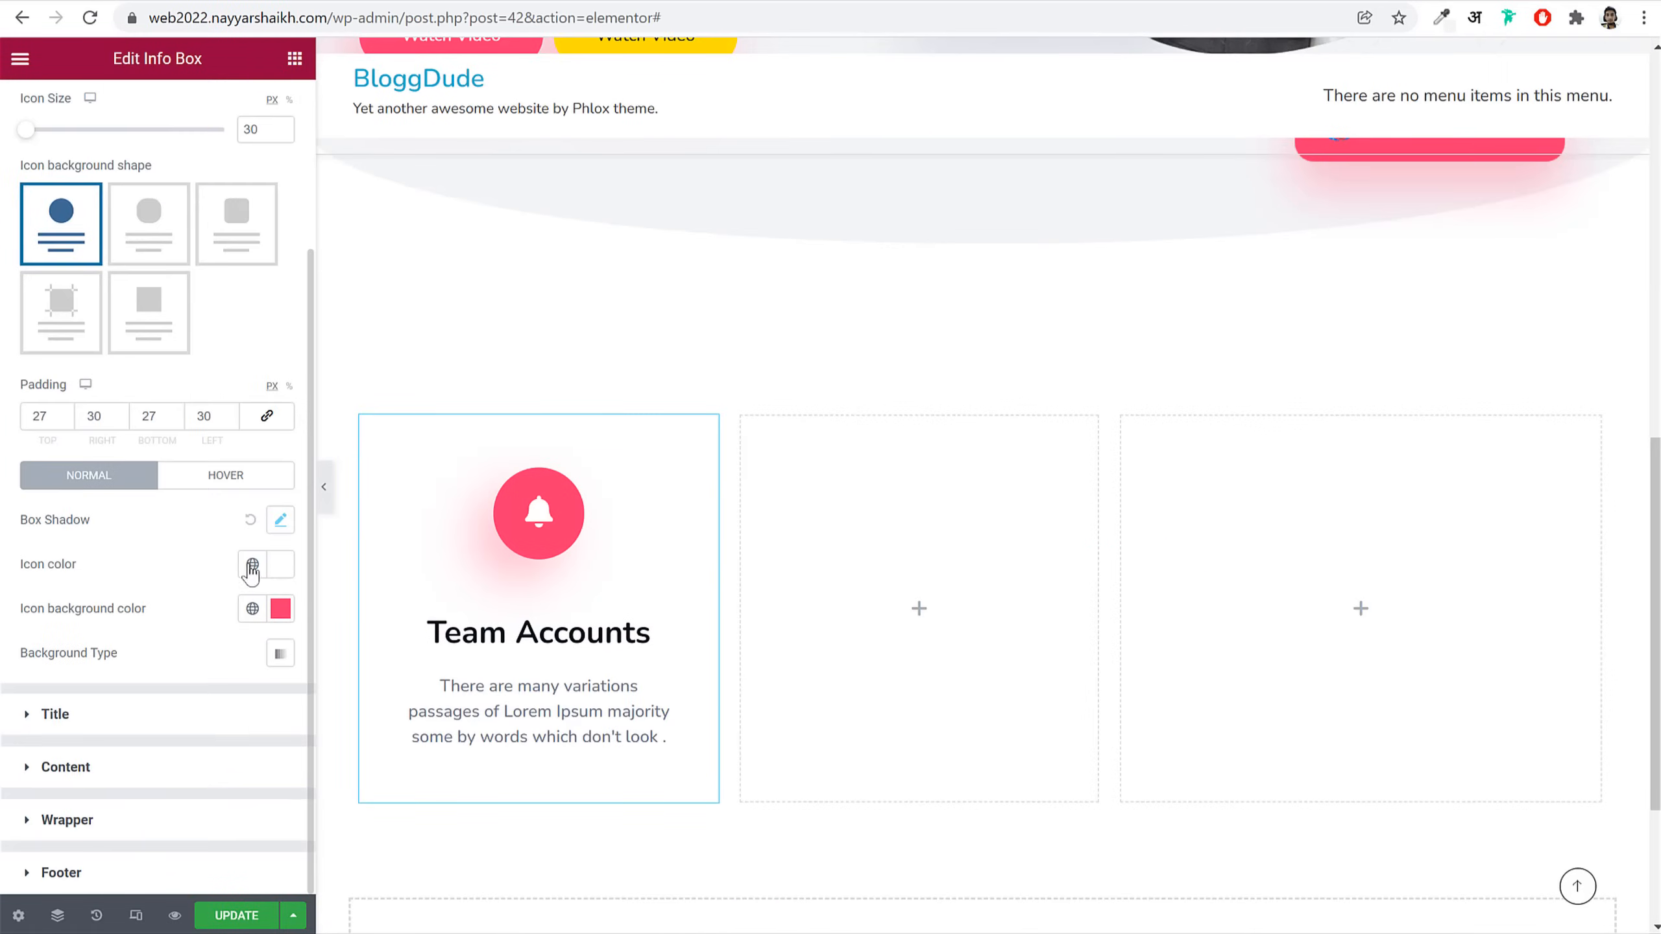
left_click(197, 484)
left_click(252, 564)
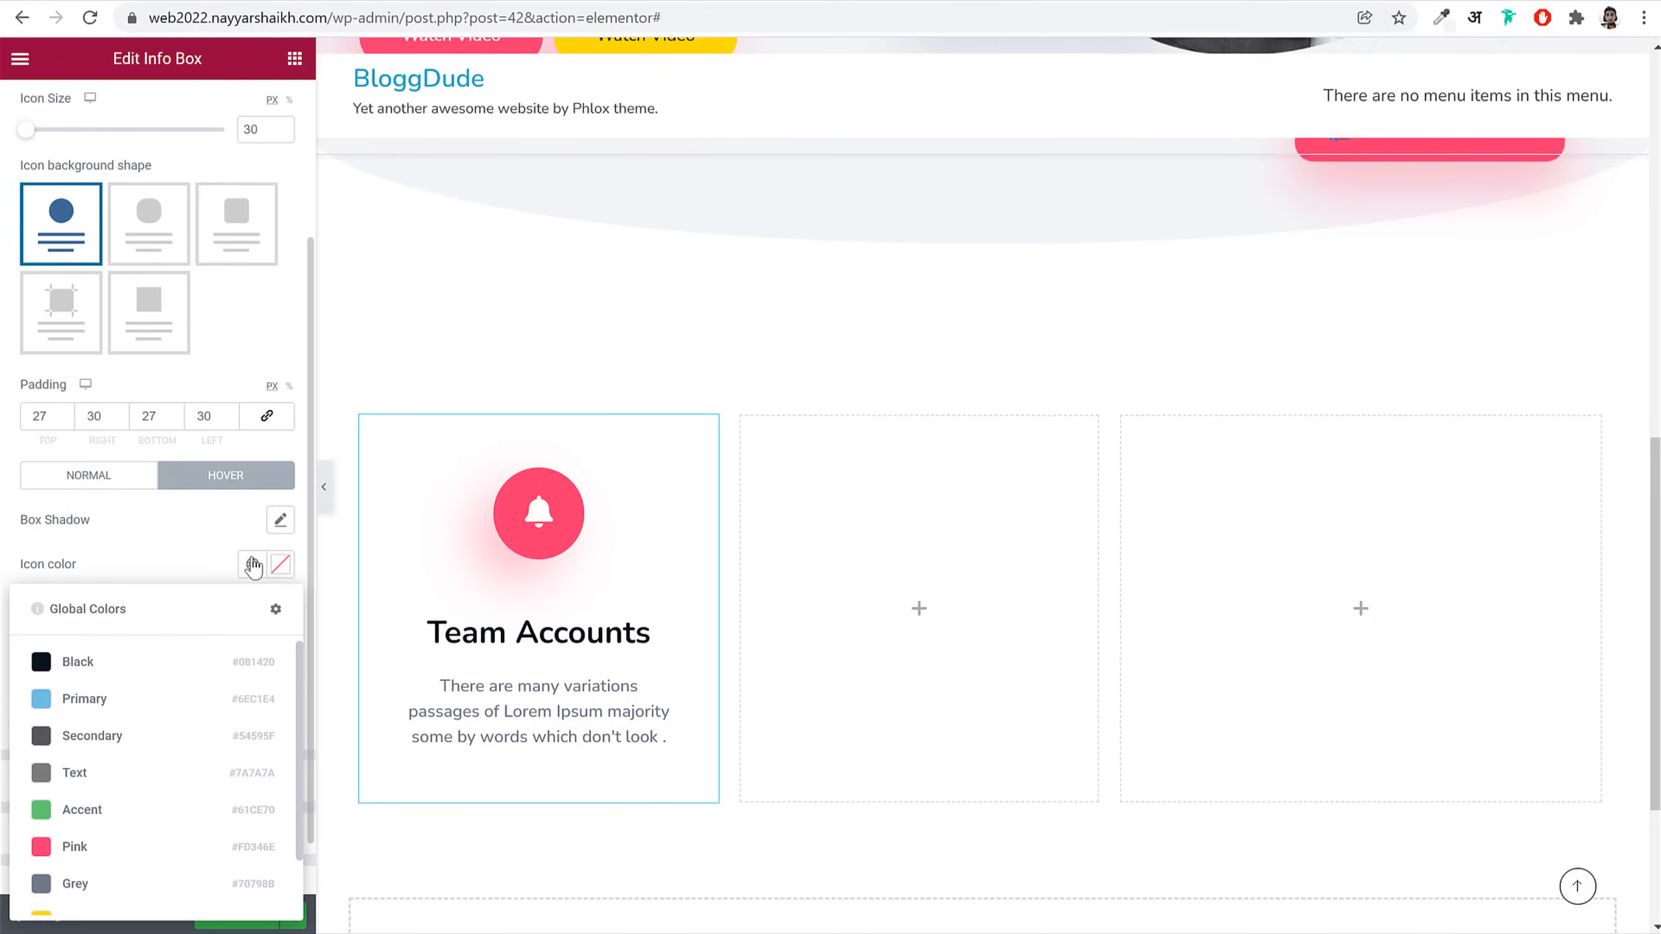
left_click(279, 564)
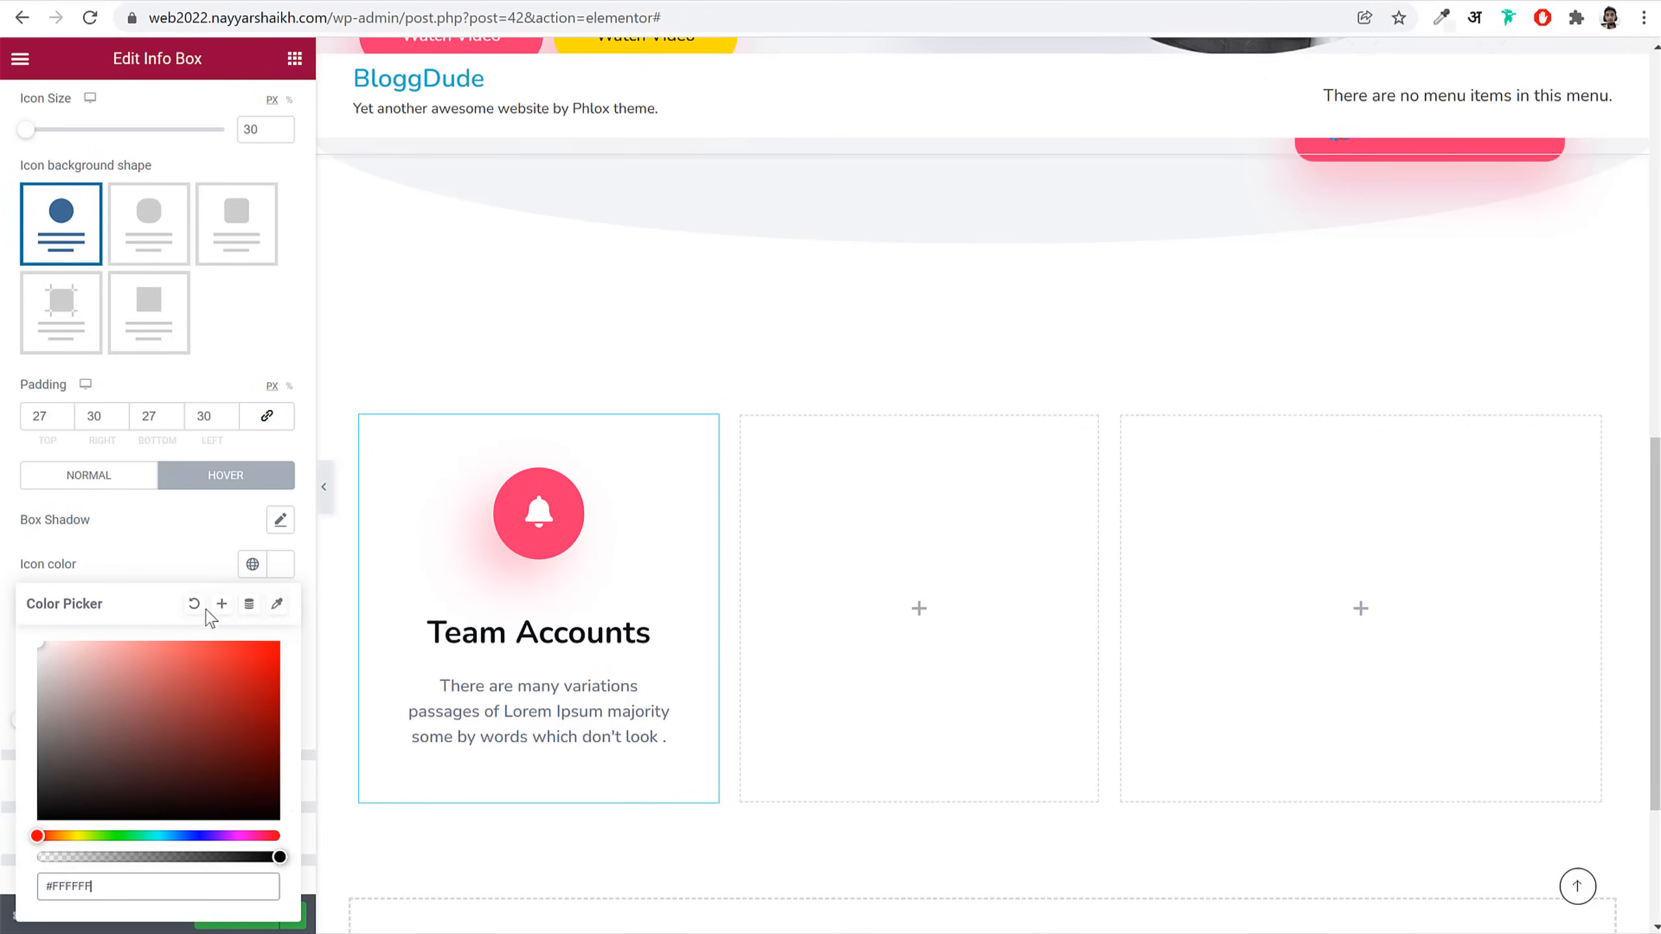
left_click(249, 568)
left_click(122, 847)
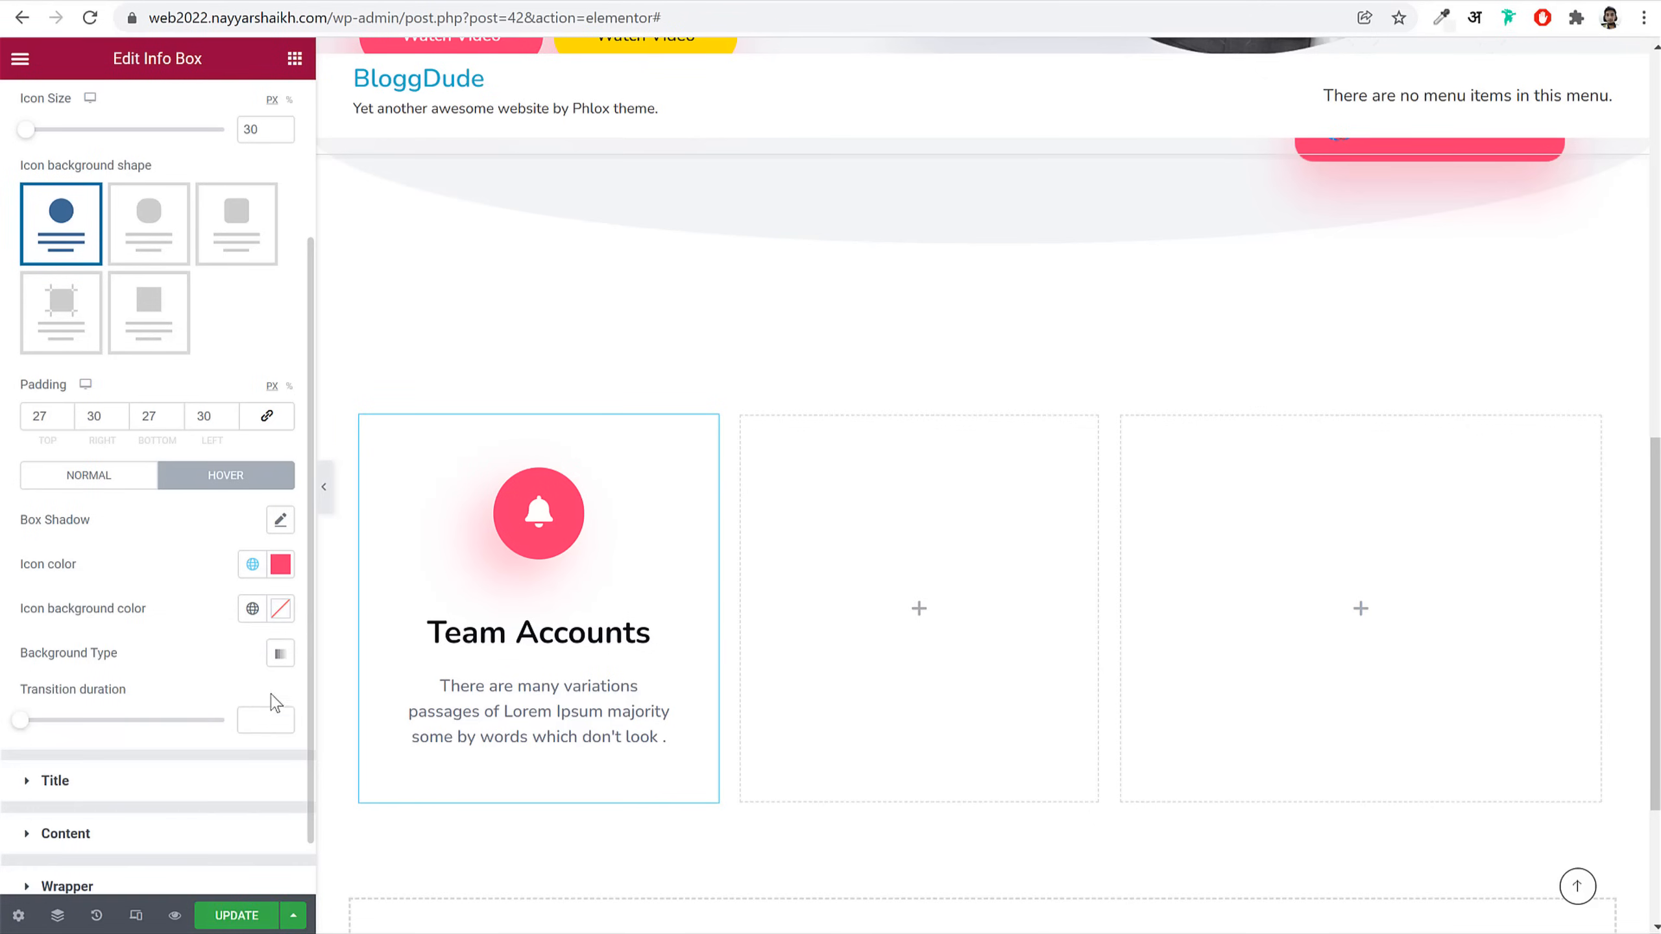
Step: Give the hovered icon a near-white #FFFDFD background circle
left_click(280, 608)
left_click(112, 391)
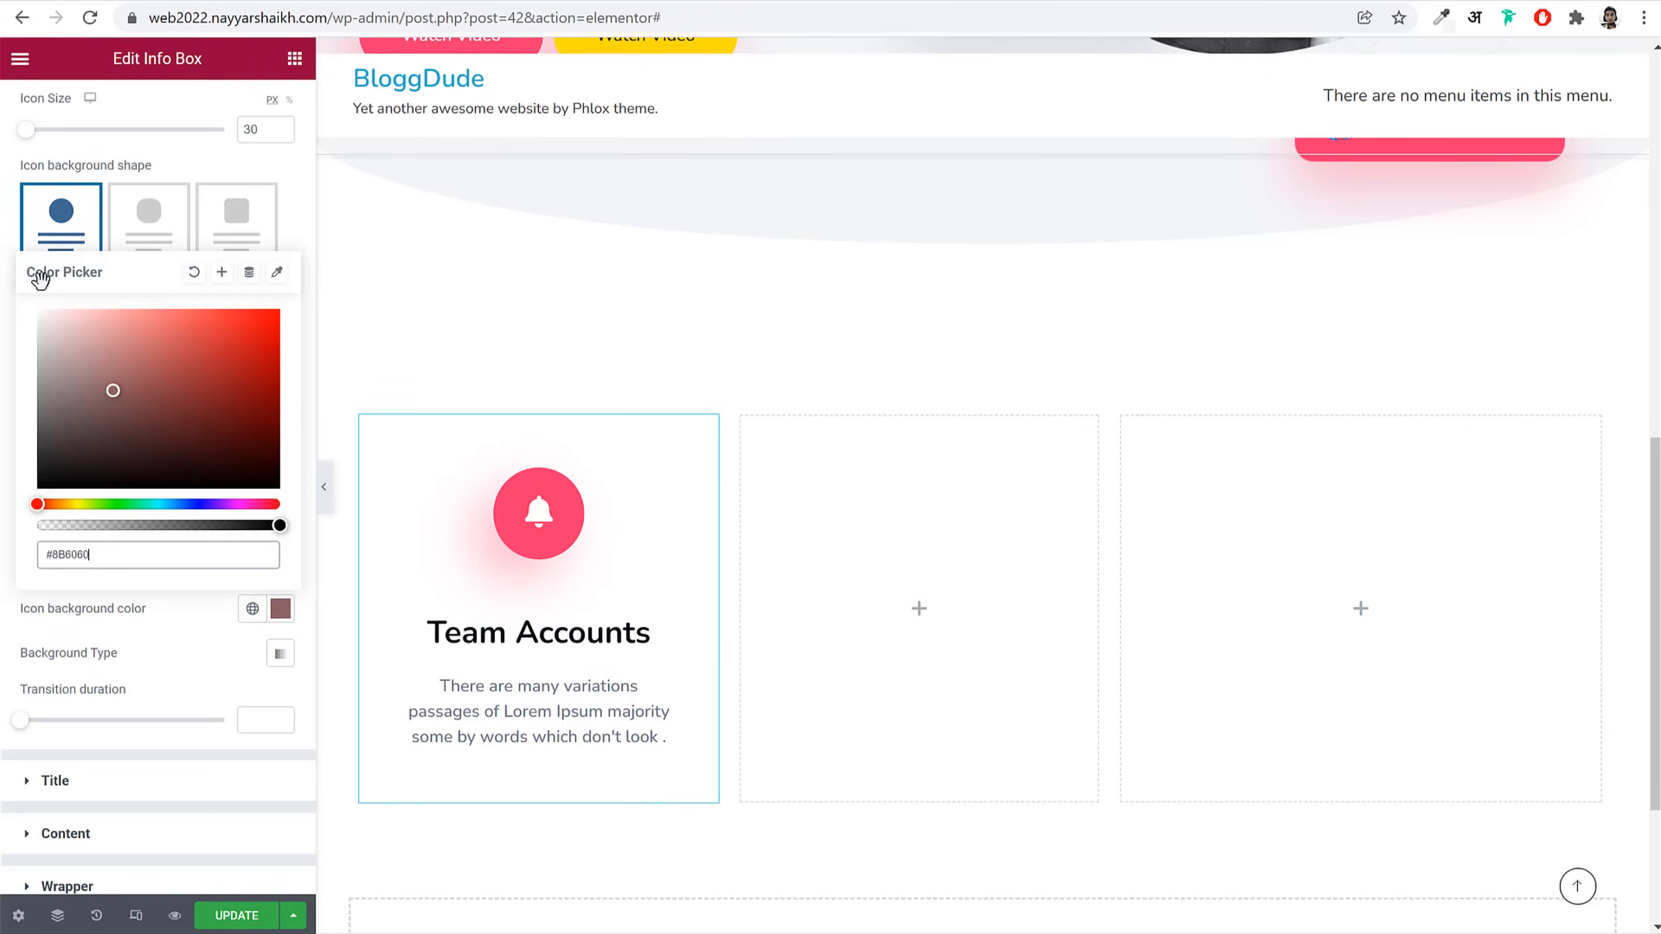
left_click(199, 627)
scroll(211, 667, "down", 1)
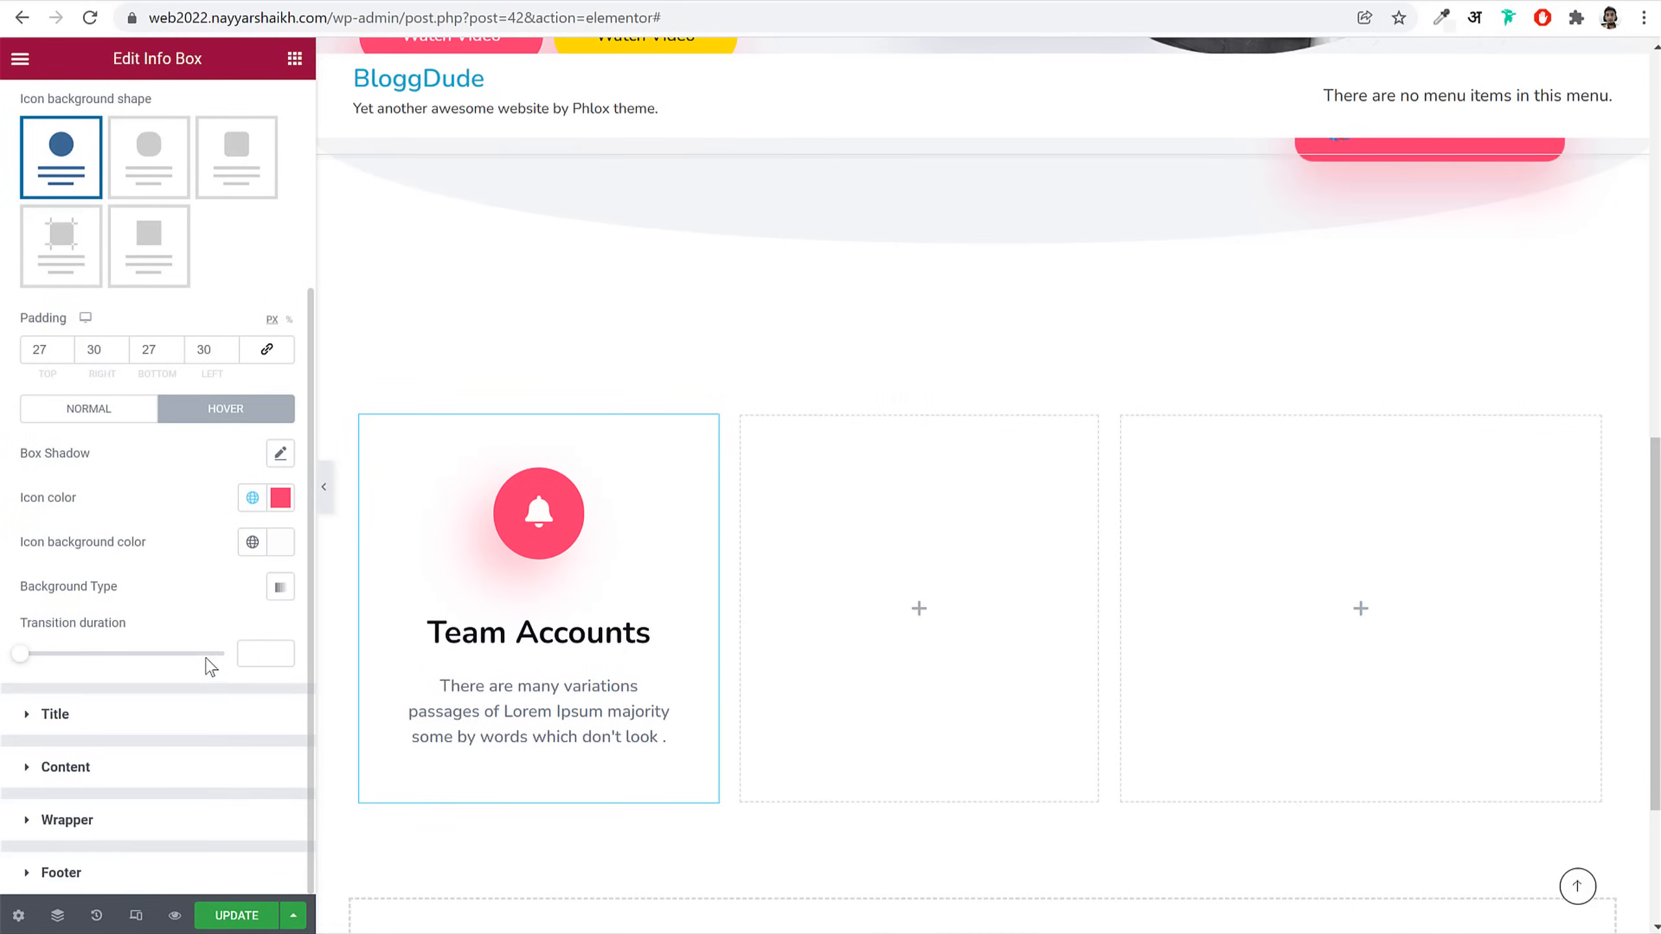
left_click(143, 723)
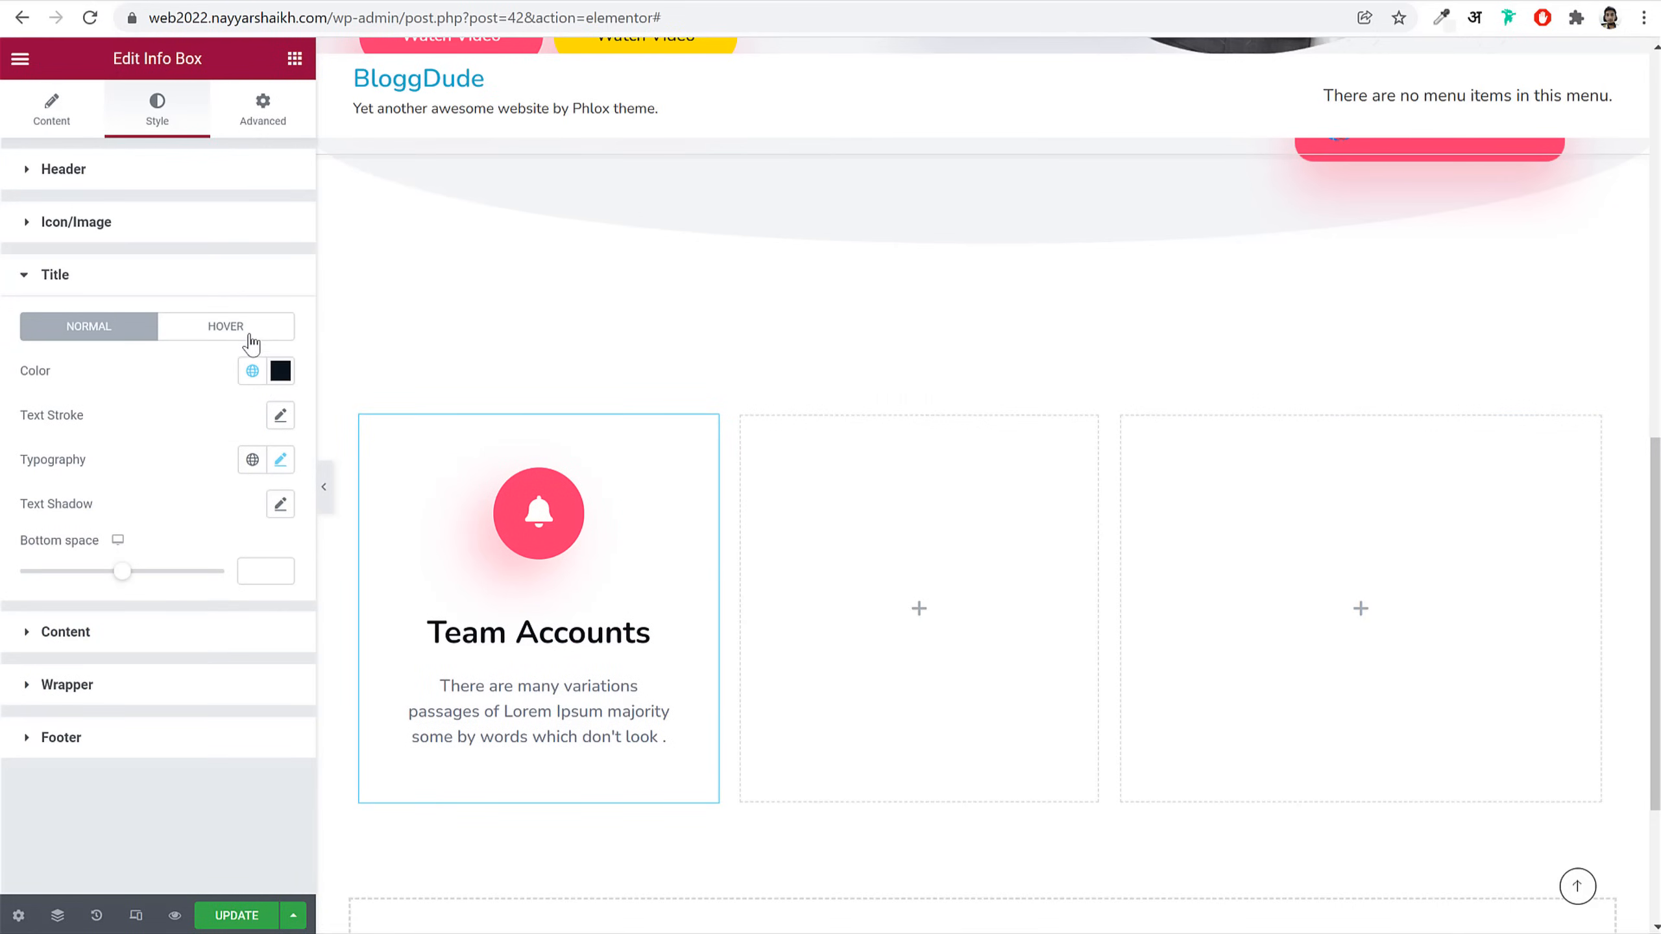
left_click(251, 335)
left_click(280, 371)
Step: Set both the title and description hover colours to white #FFFFFF
left_click_drag(203, 576, 20, 419)
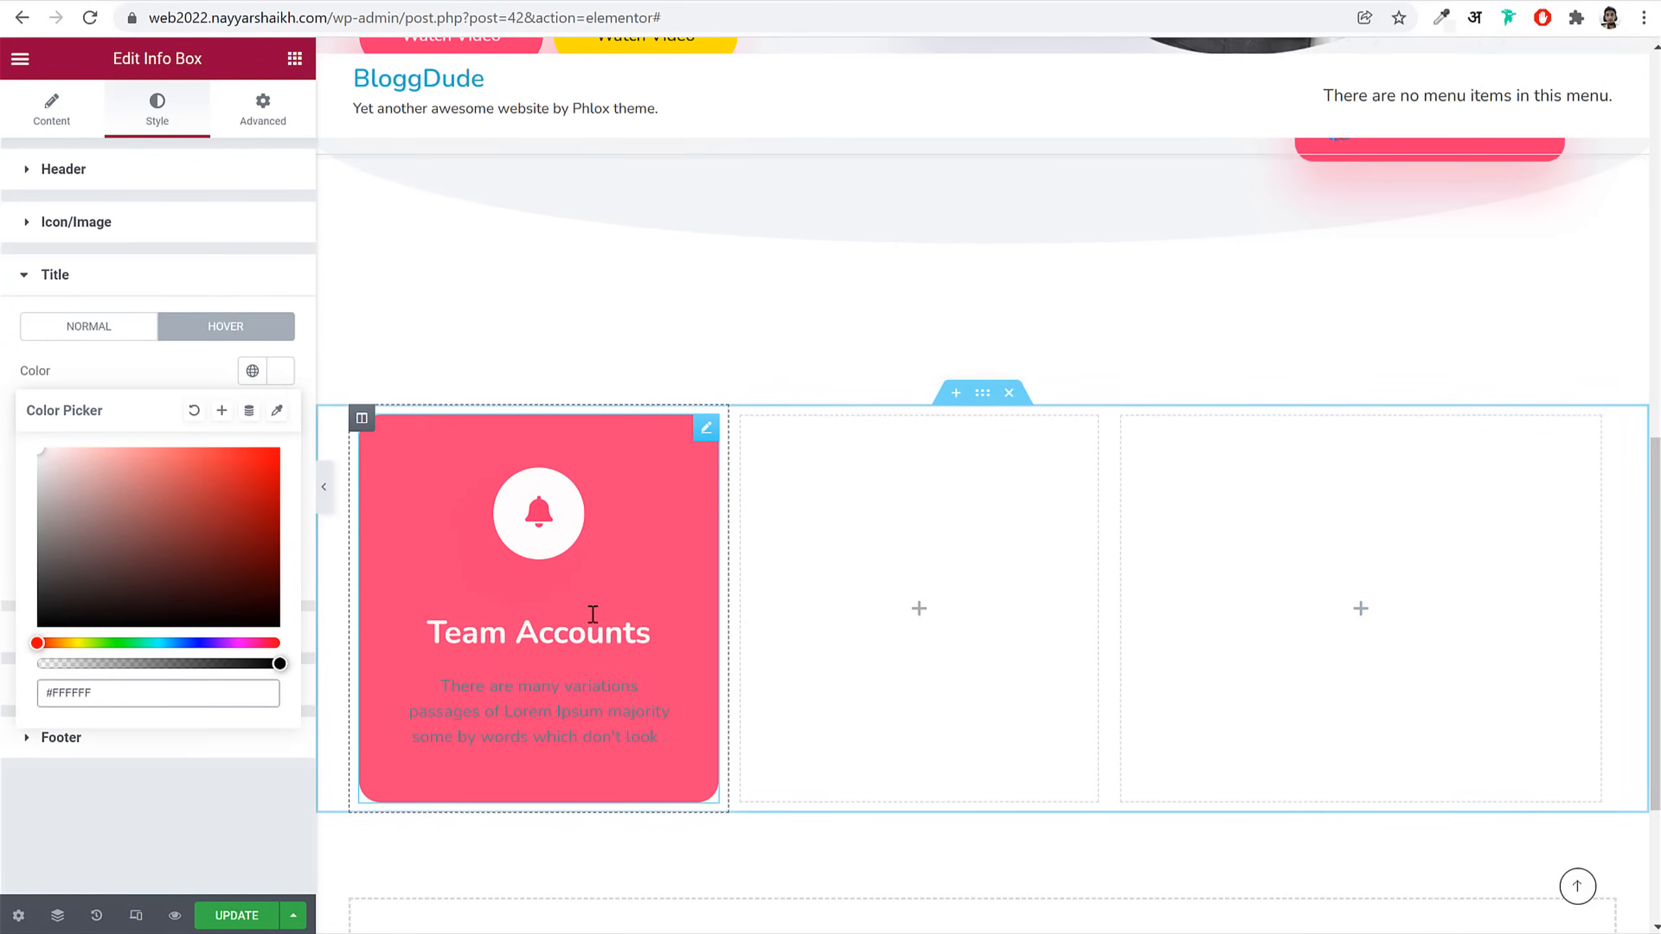
left_click(186, 288)
left_click(169, 331)
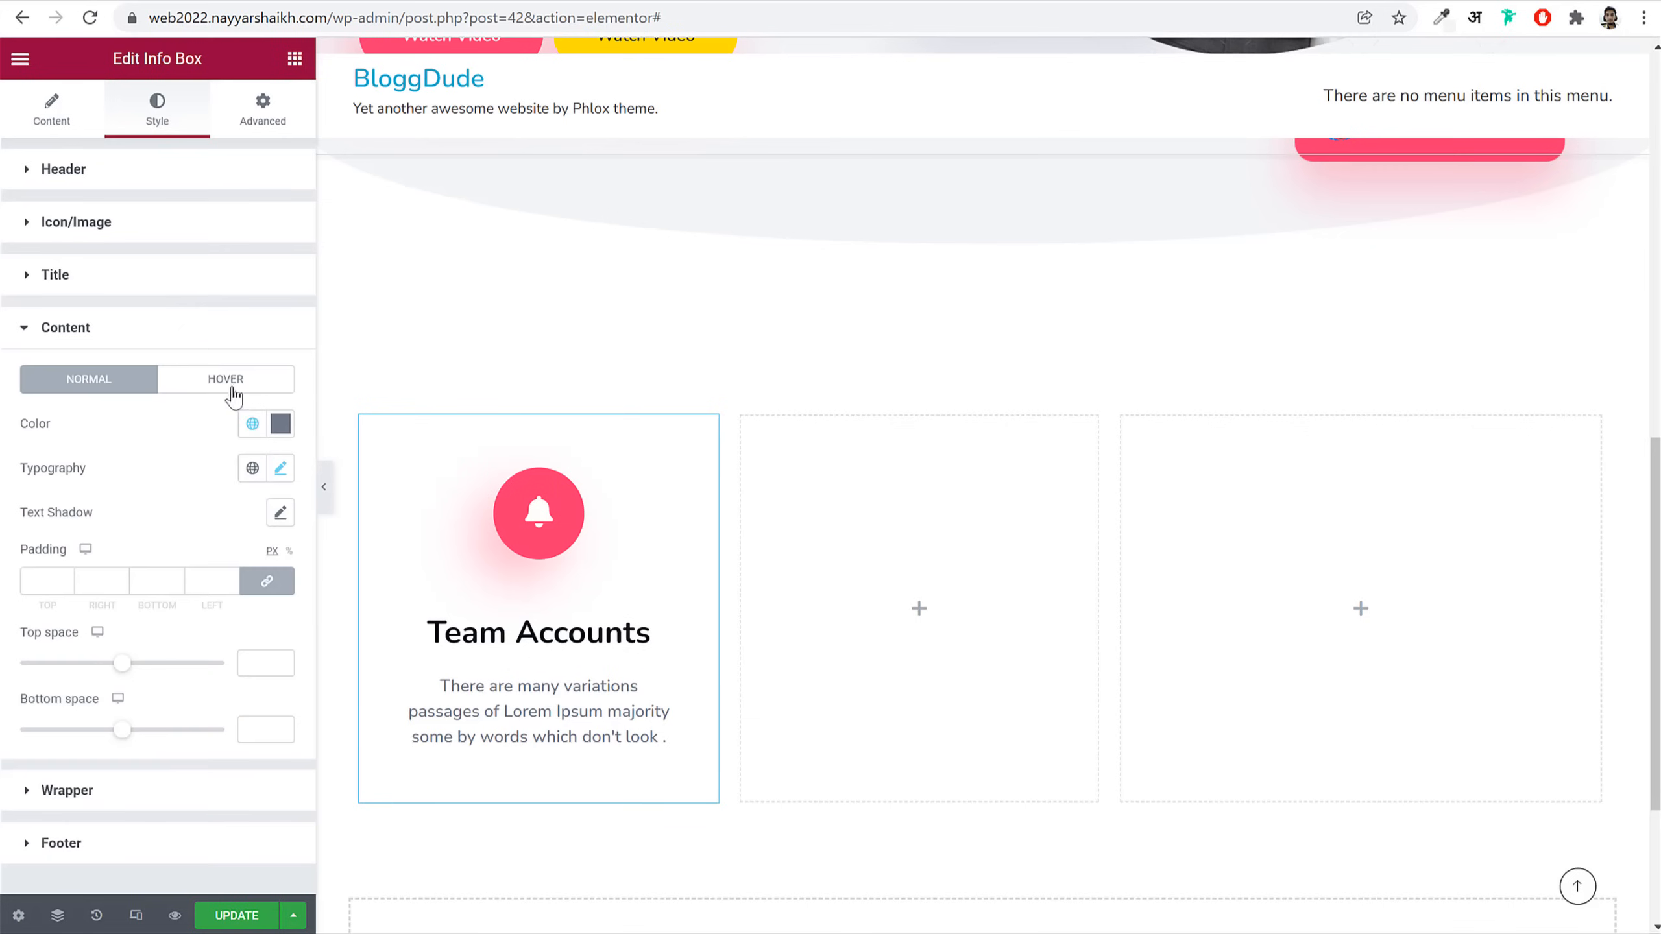
left_click(277, 426)
left_click(226, 332)
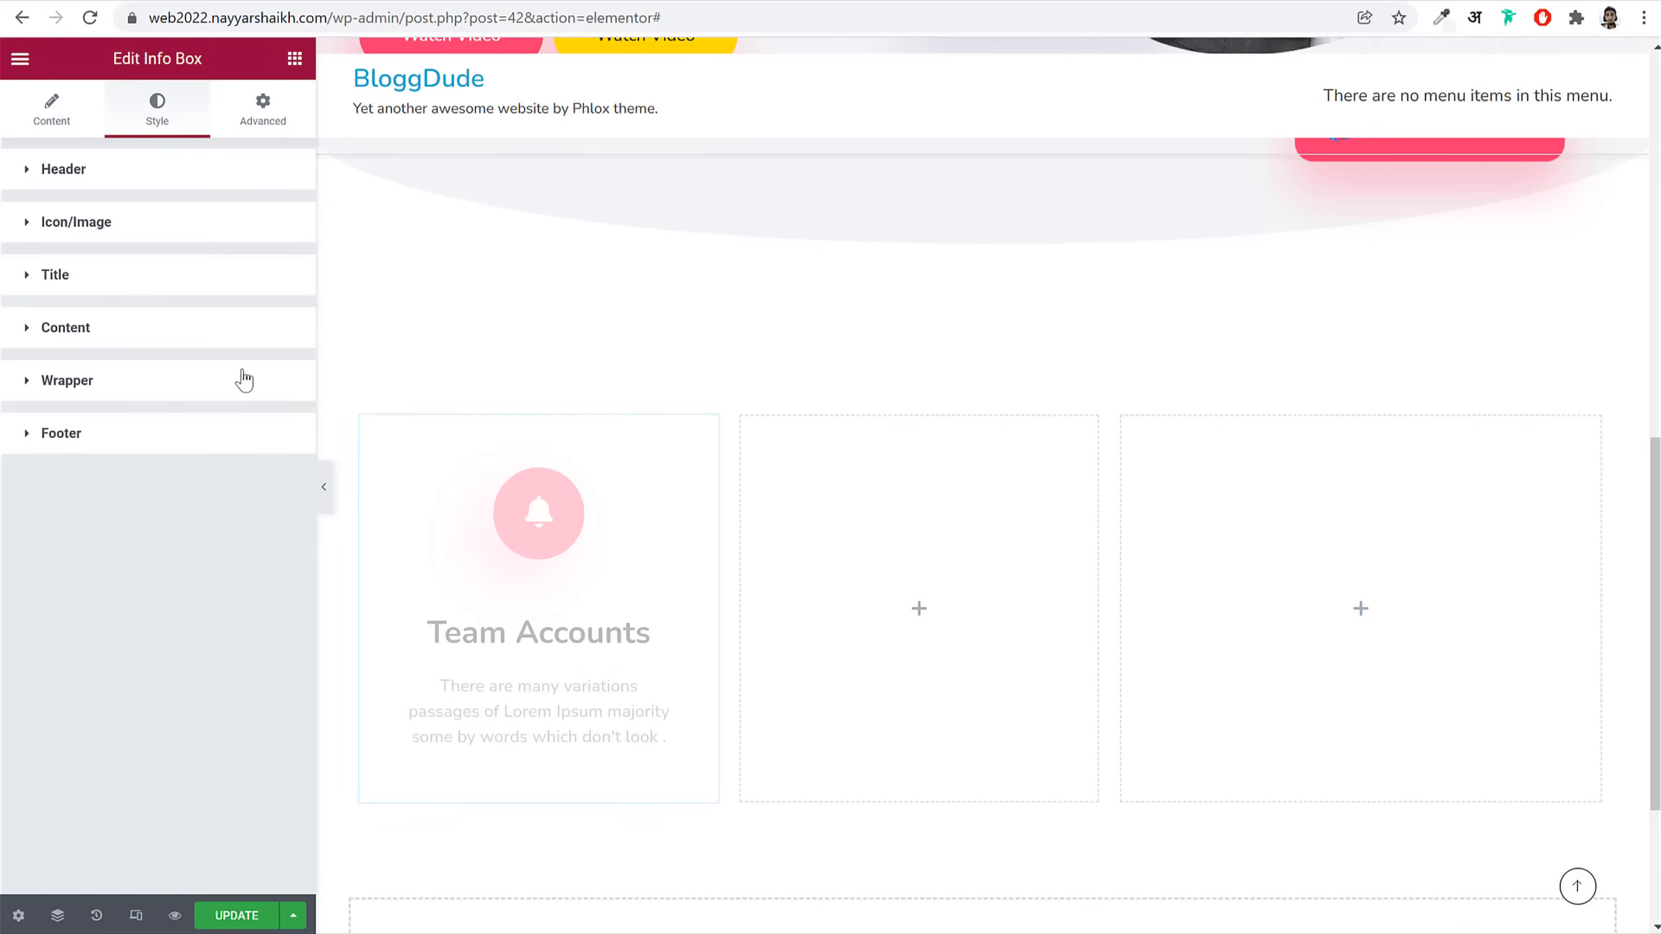
left_click(255, 393)
left_click(229, 330)
left_click(228, 378)
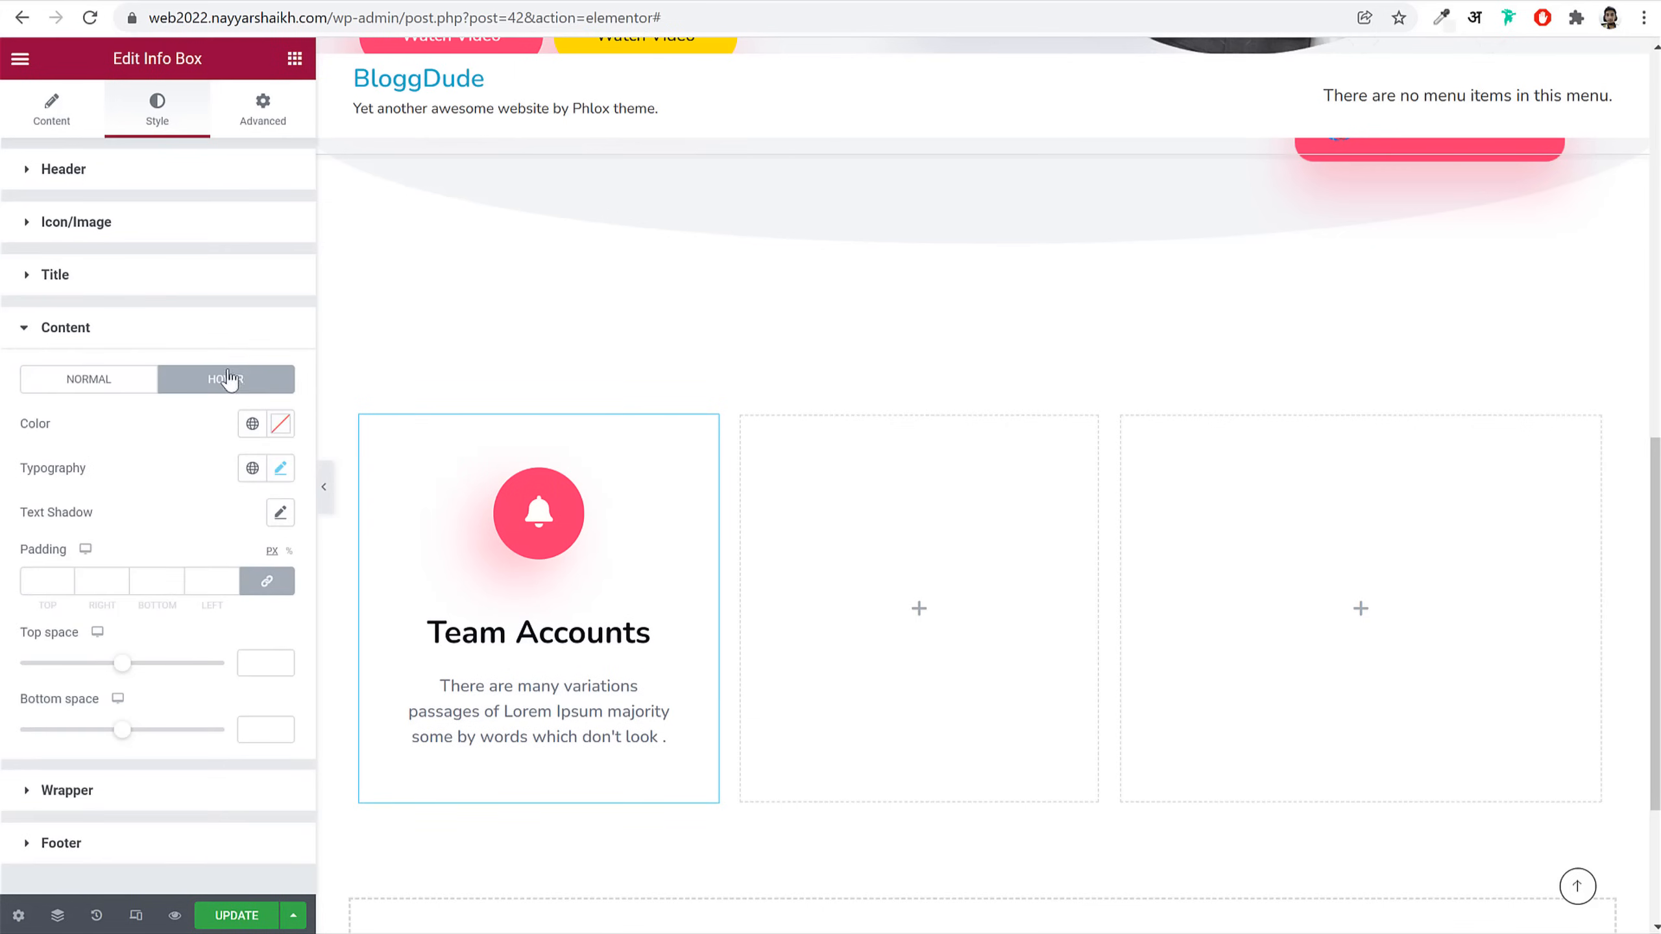
left_click(280, 429)
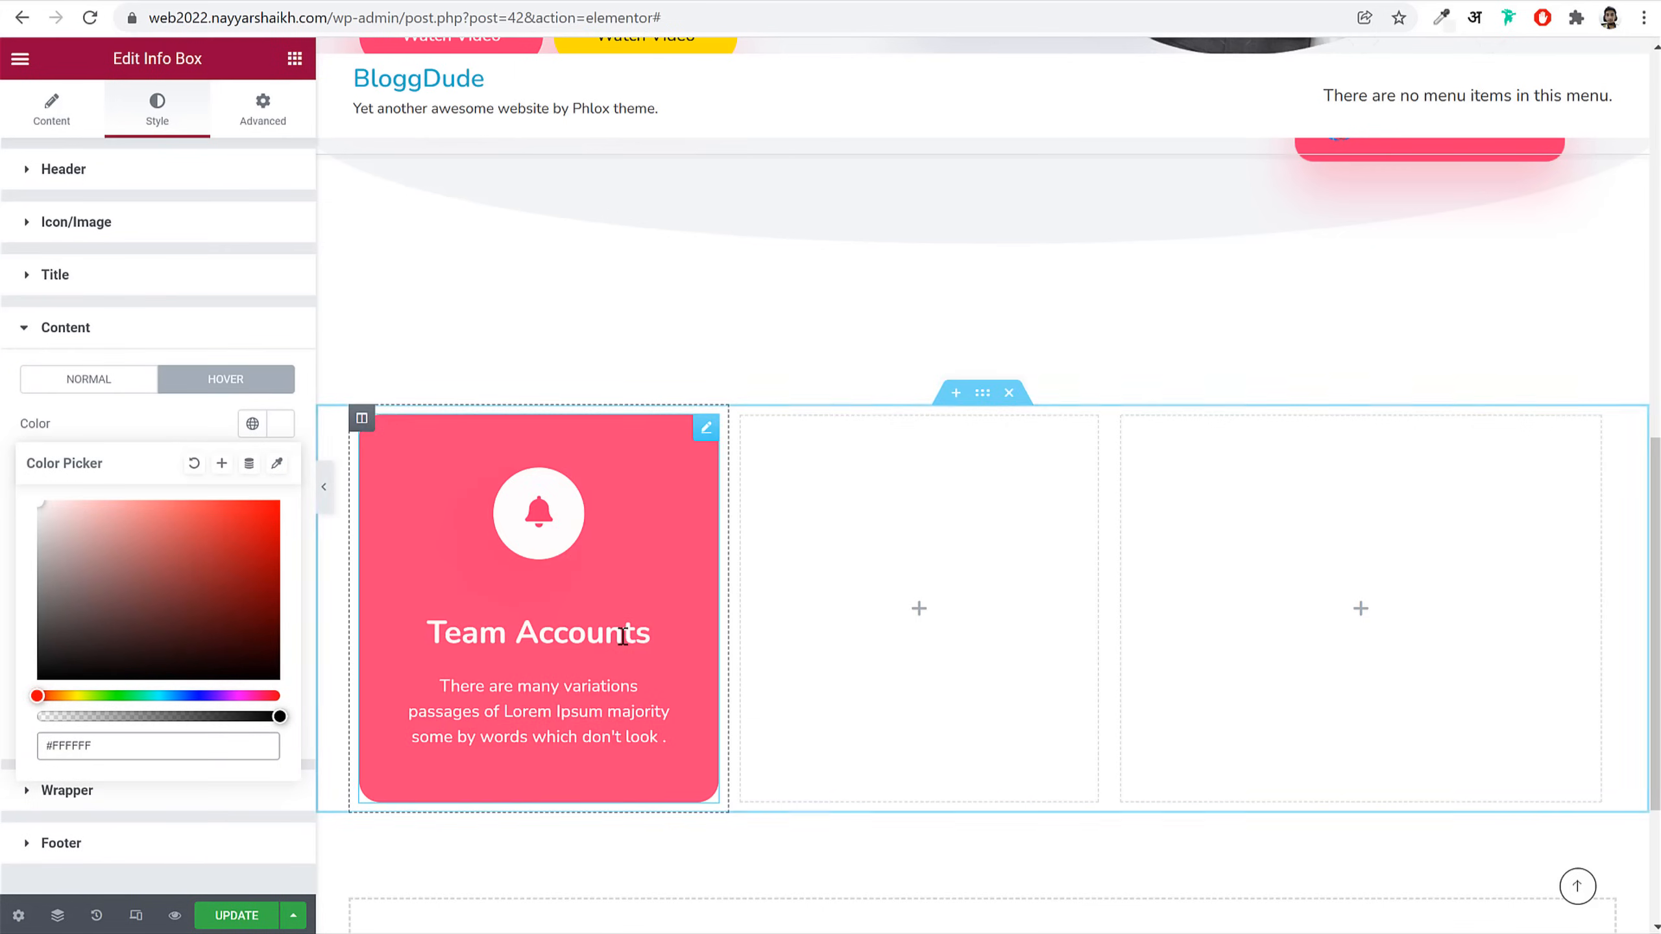
left_click(268, 126)
scroll(195, 648, "down", 6)
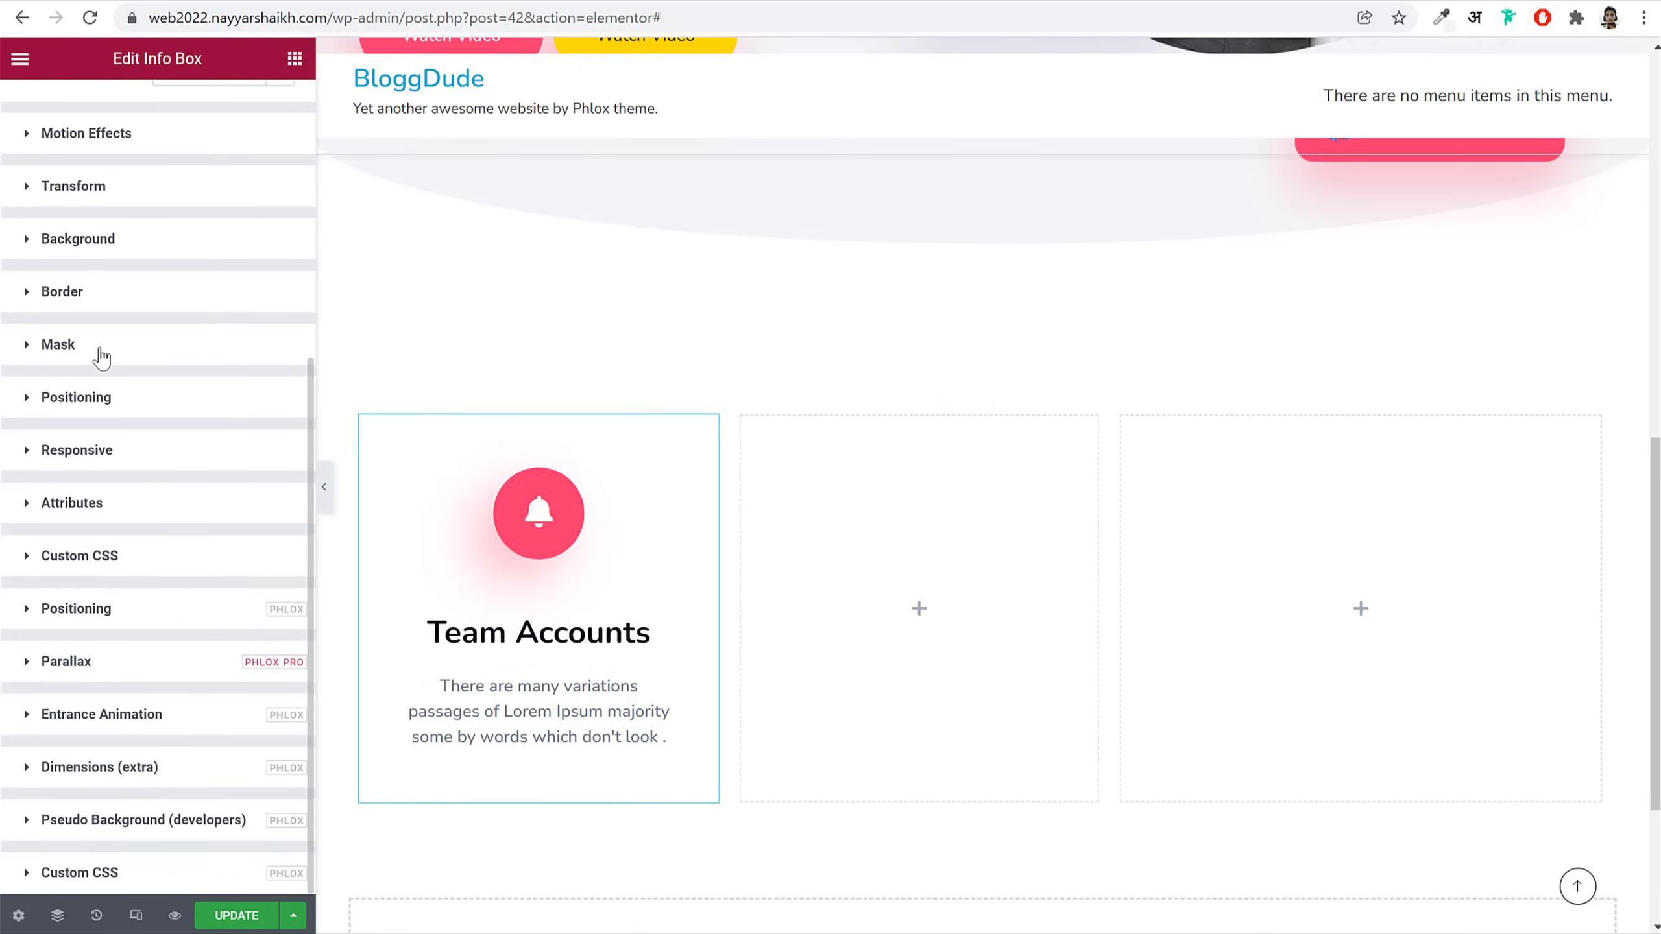
Step: Give the info box's normal state a pink #FD346E box shadow under Border
left_click(124, 306)
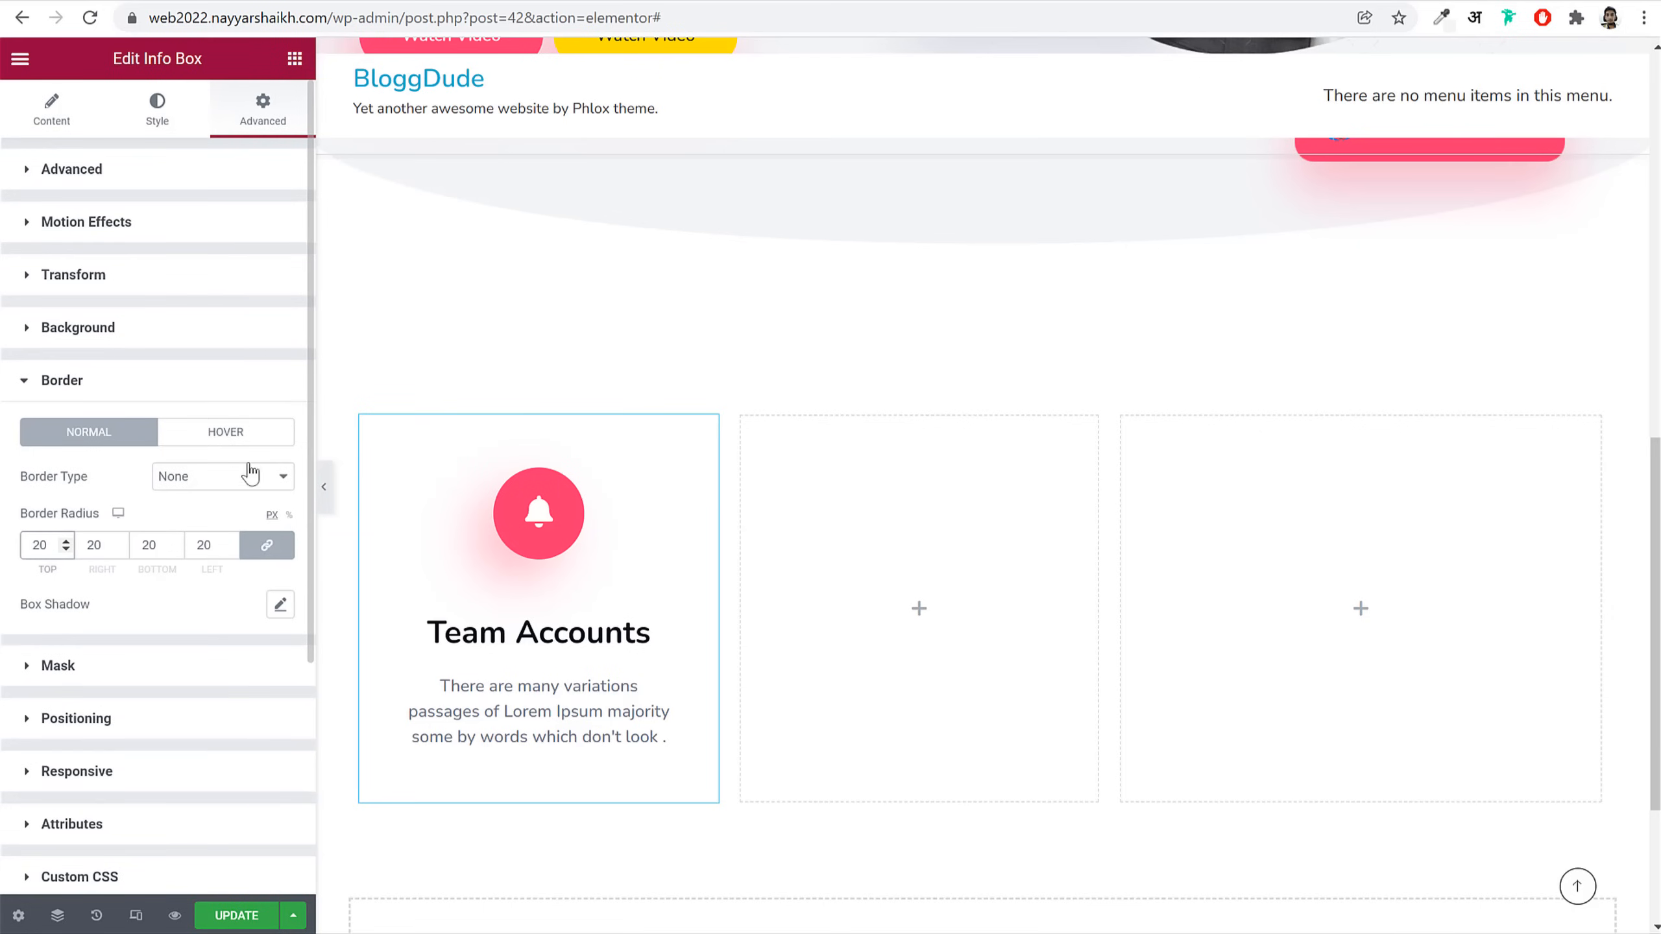
left_click(280, 604)
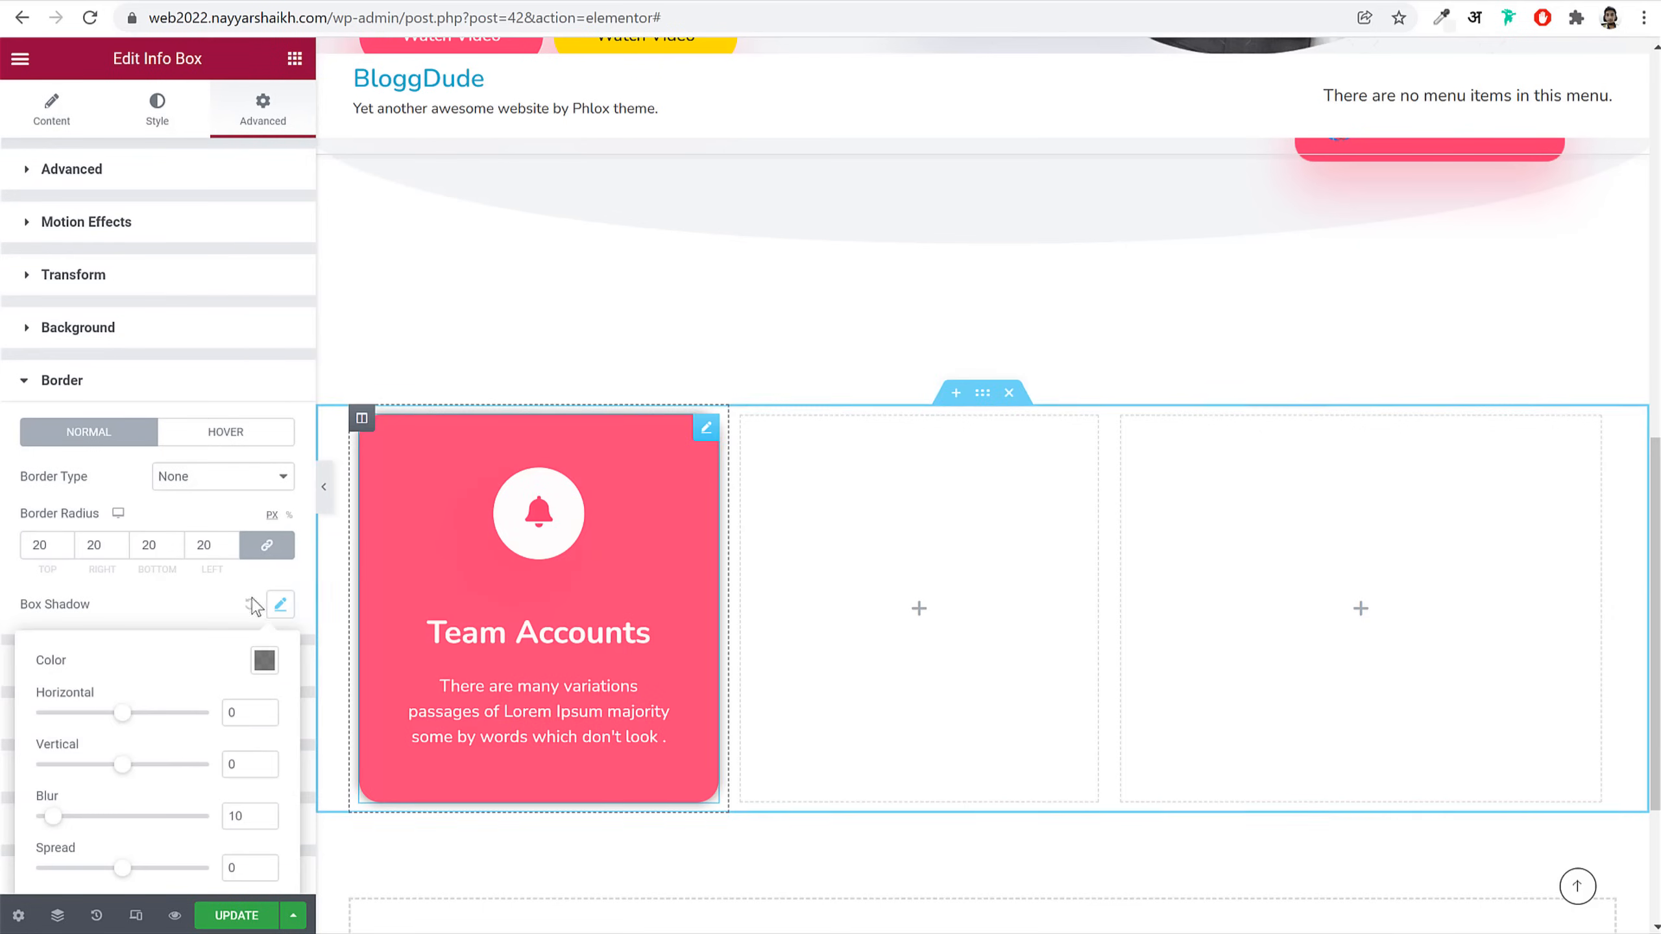
scroll(247, 647, "down", 3)
left_click(267, 449)
type("#FD346E")
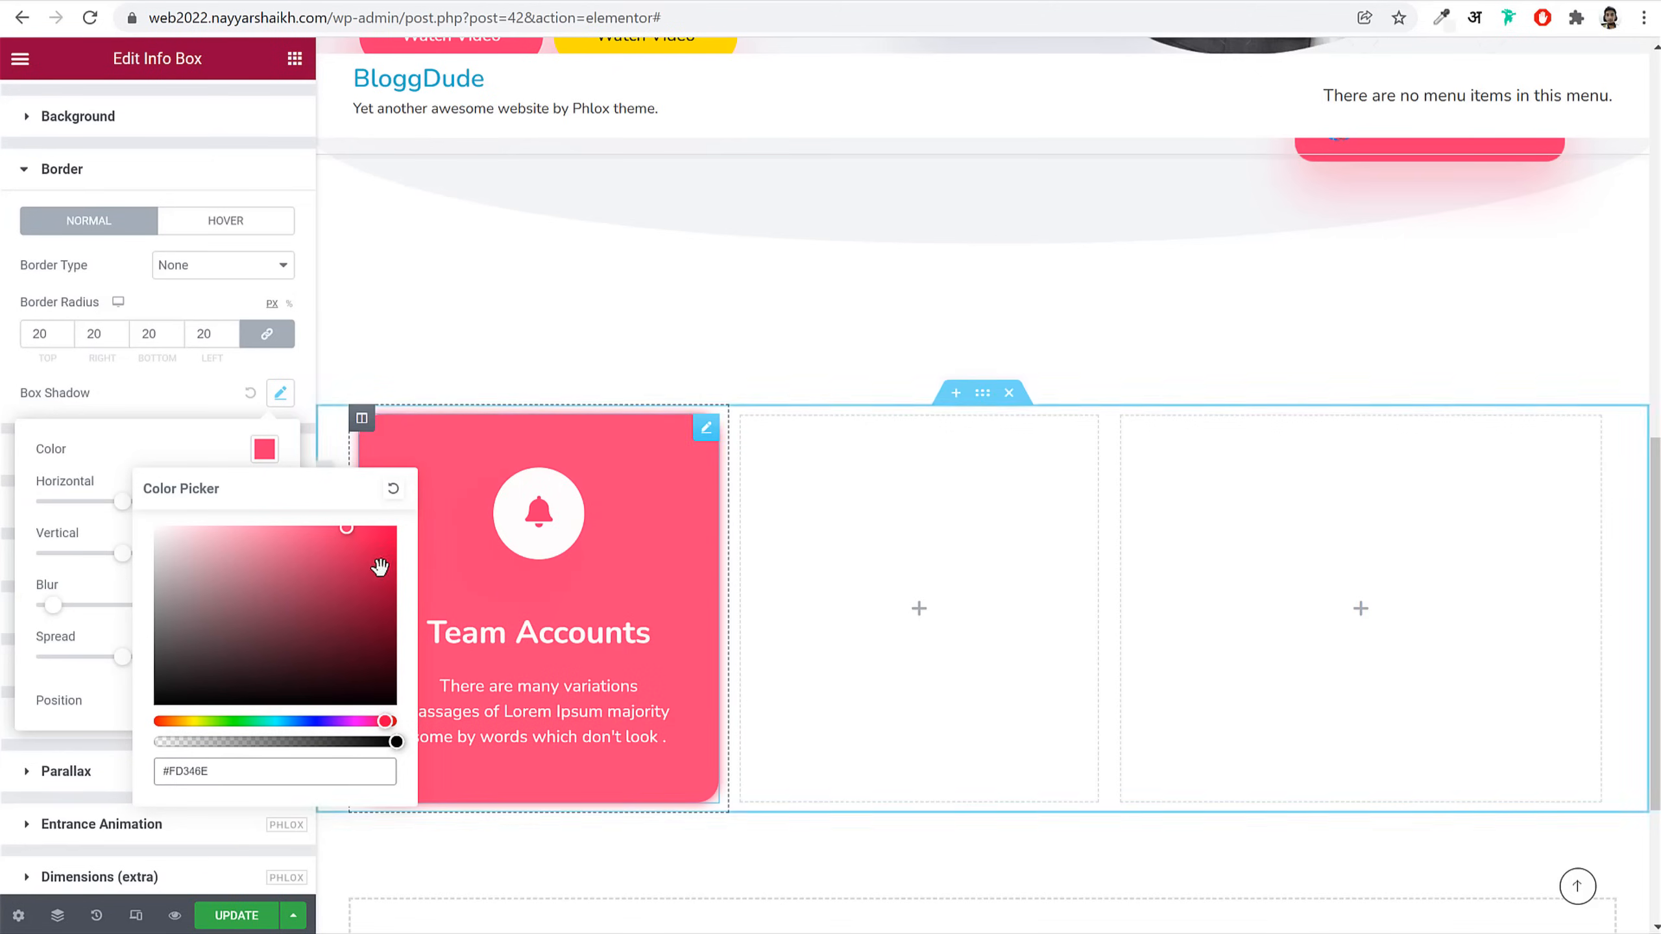
left_click(216, 222)
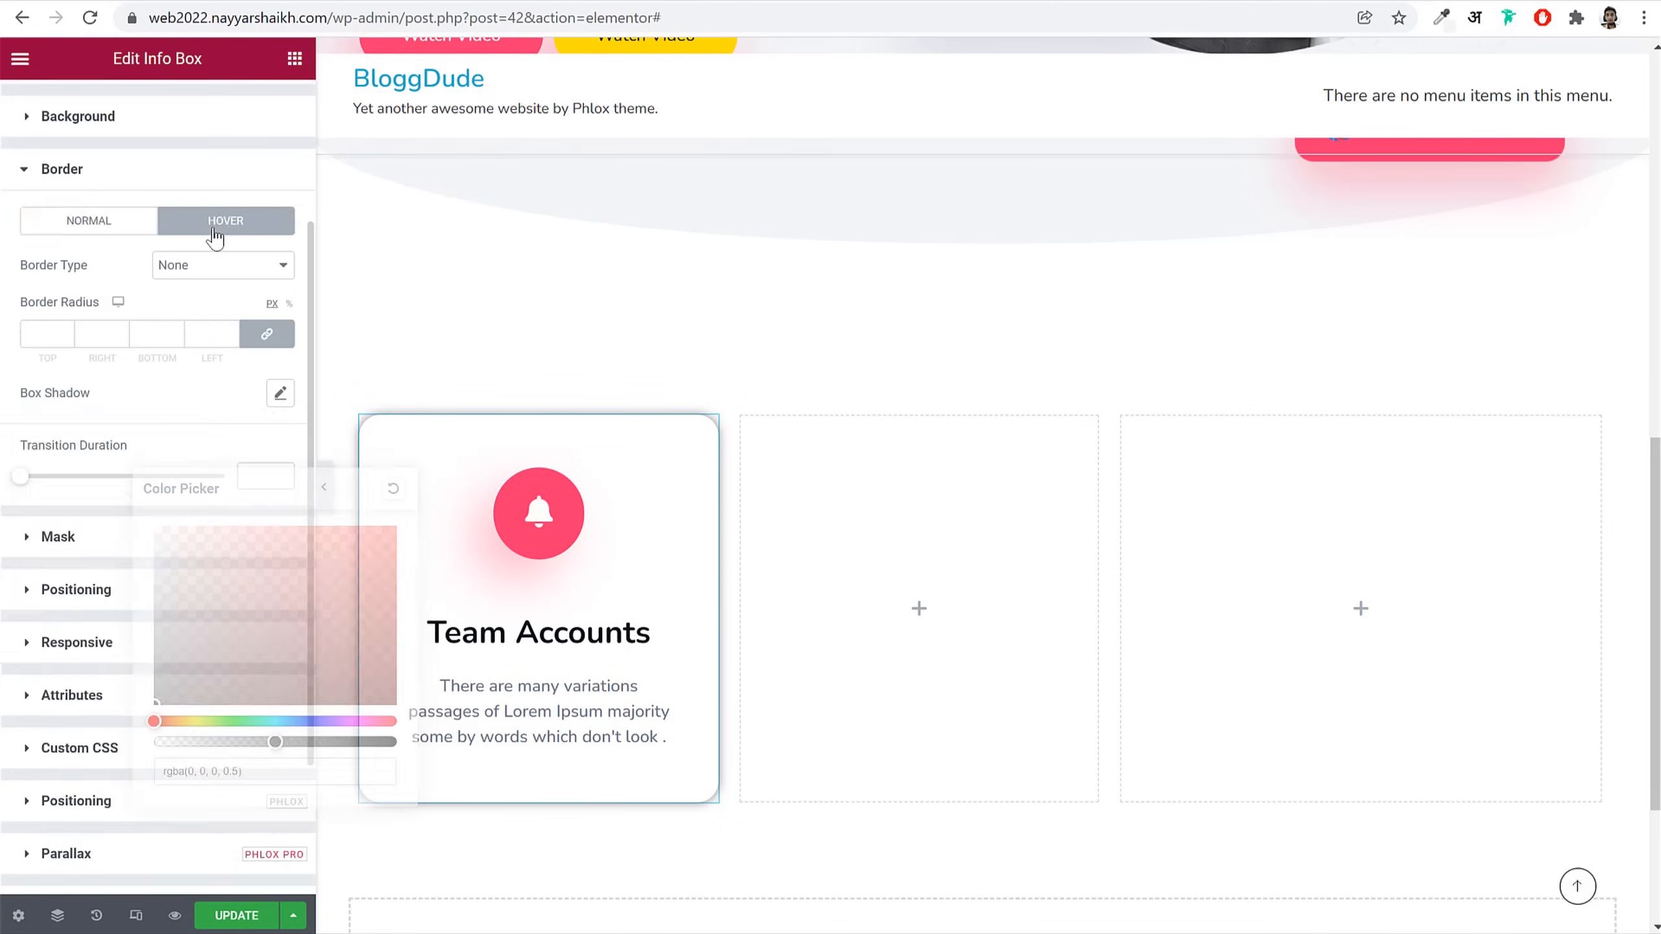
left_click(94, 229)
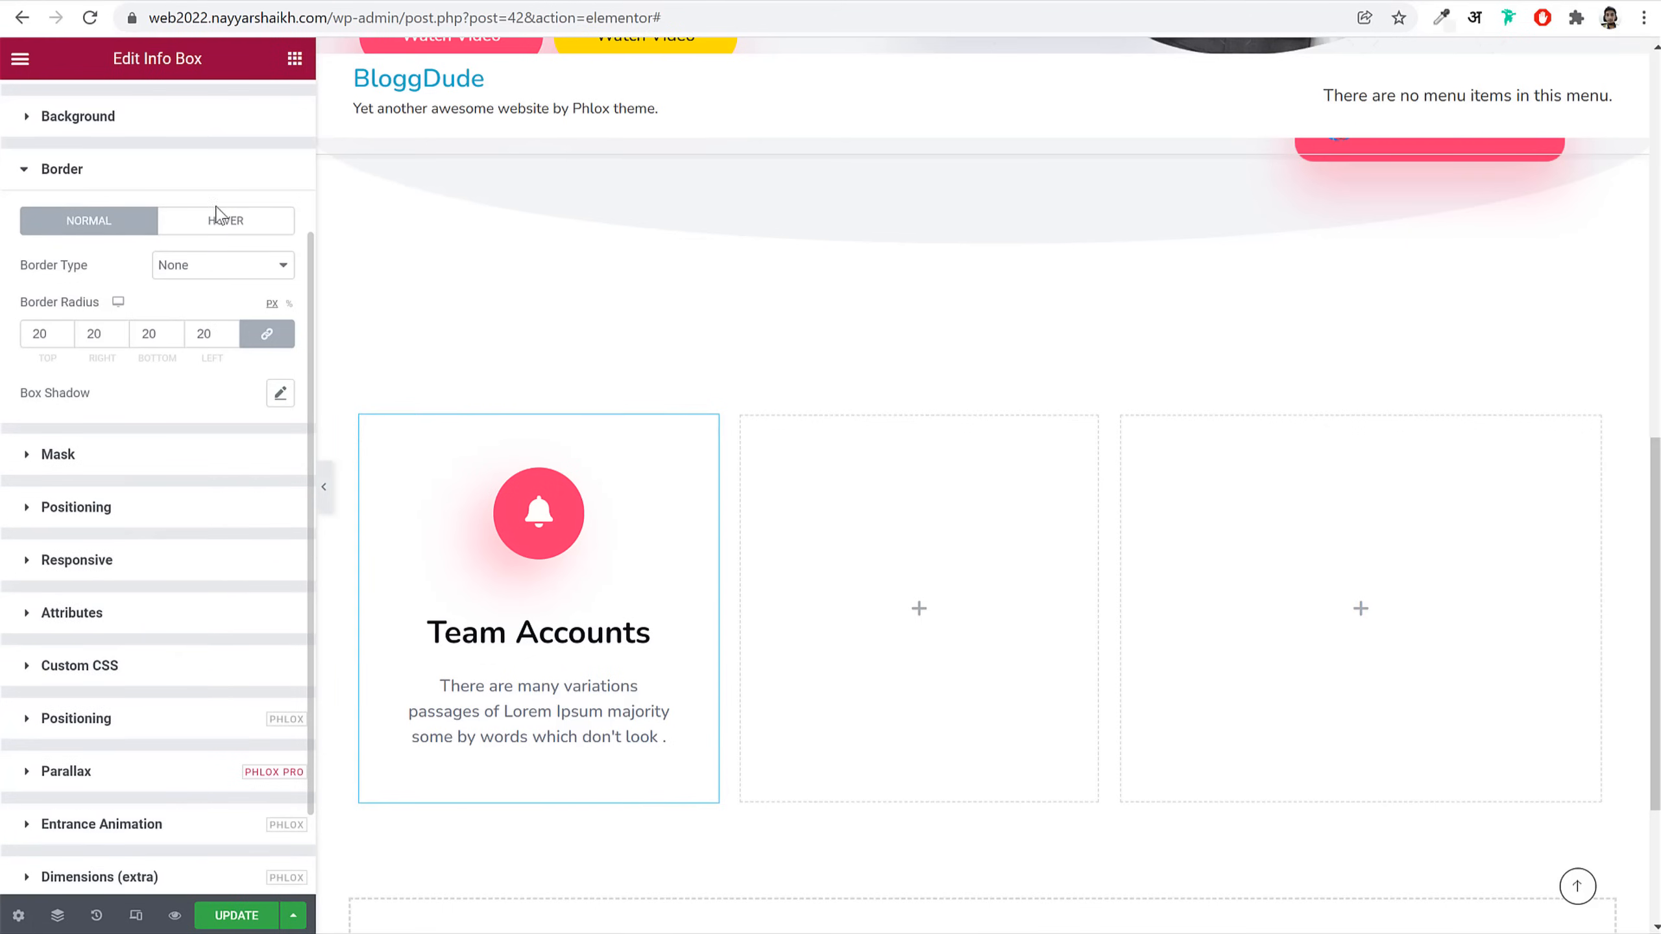
left_click(217, 176)
Step: Add the same #FD346E box shadow to the hover state and preview the page
left_click(139, 392)
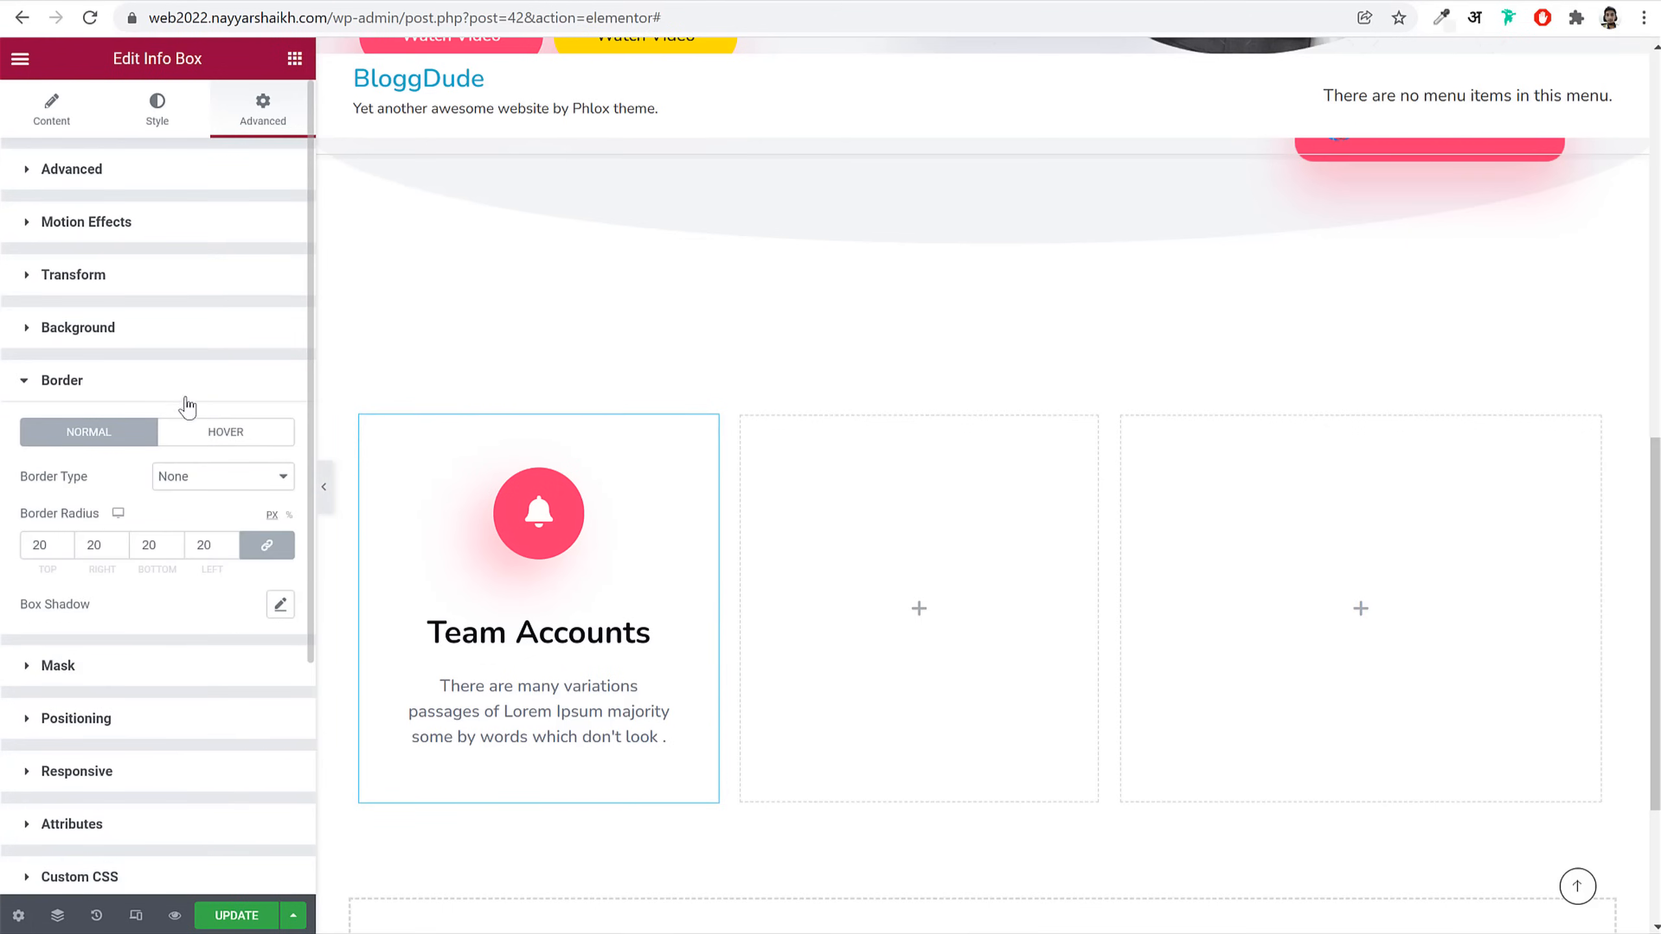
left_click(226, 436)
left_click(279, 605)
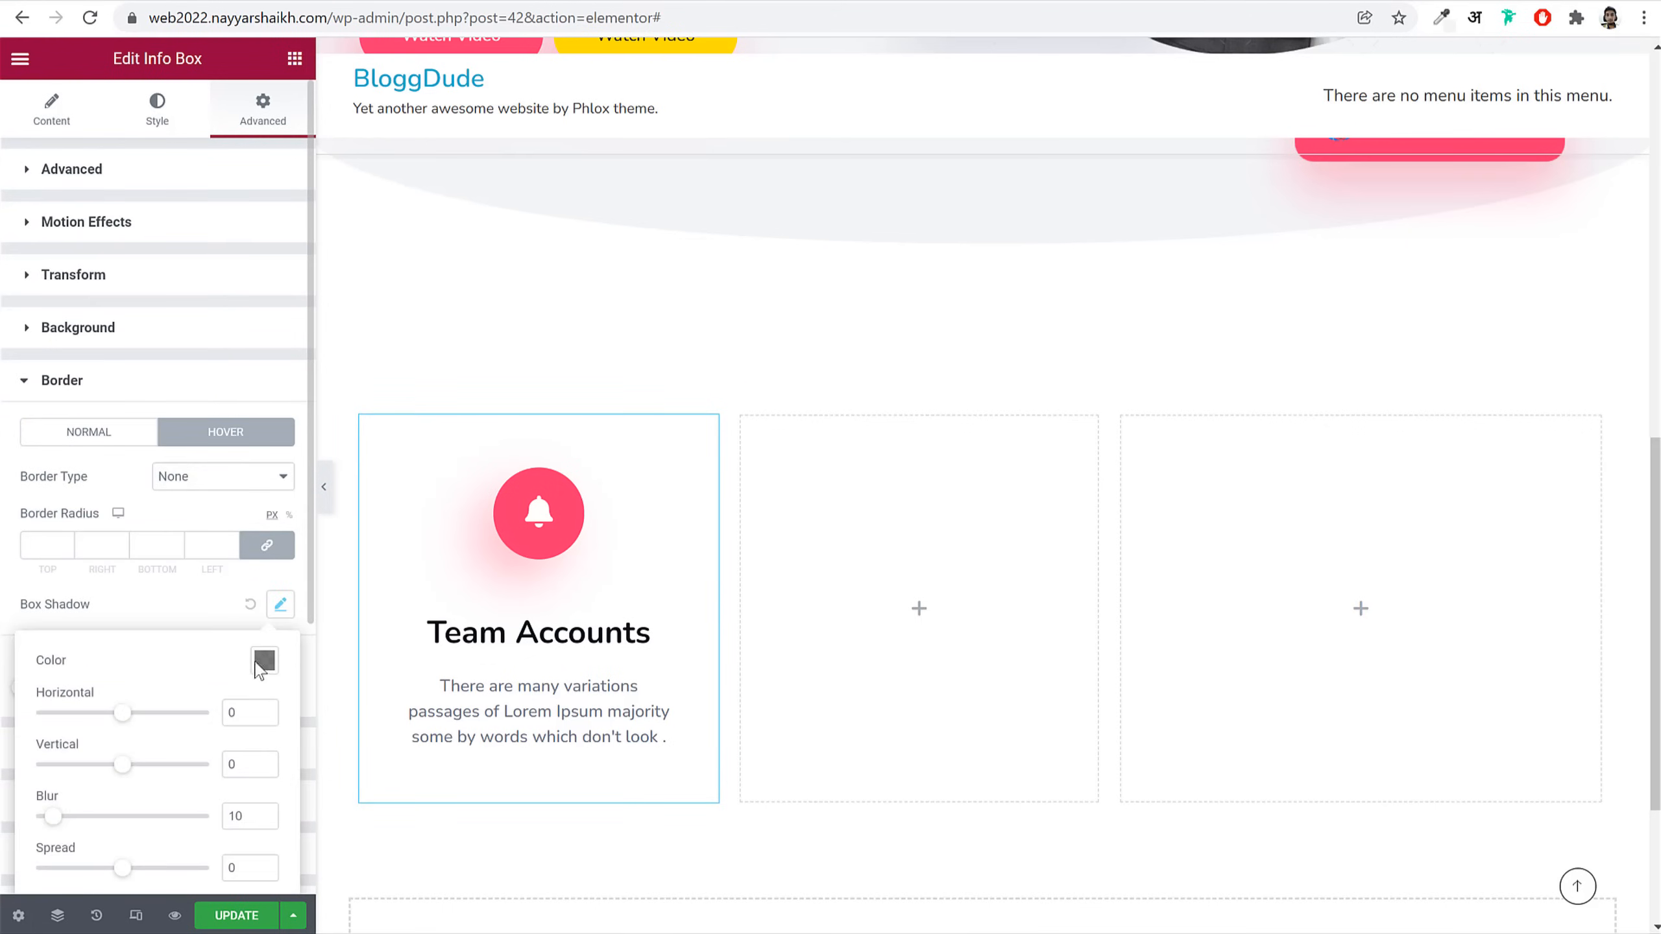
left_click(263, 661)
type("#FD346E")
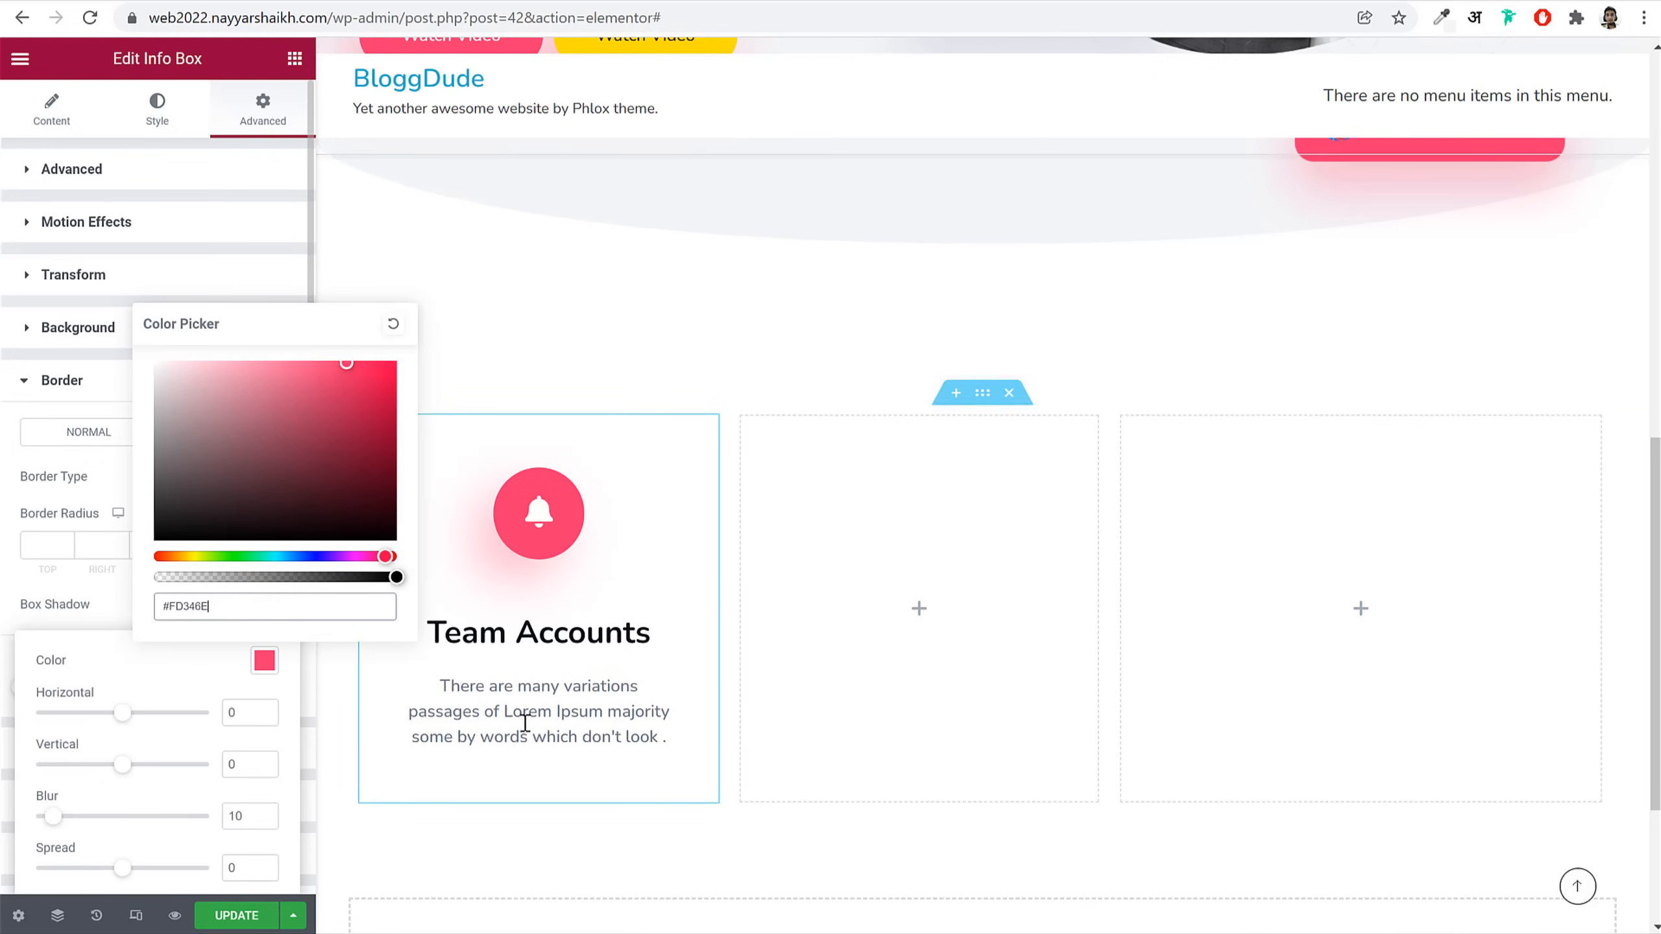
left_click(279, 604)
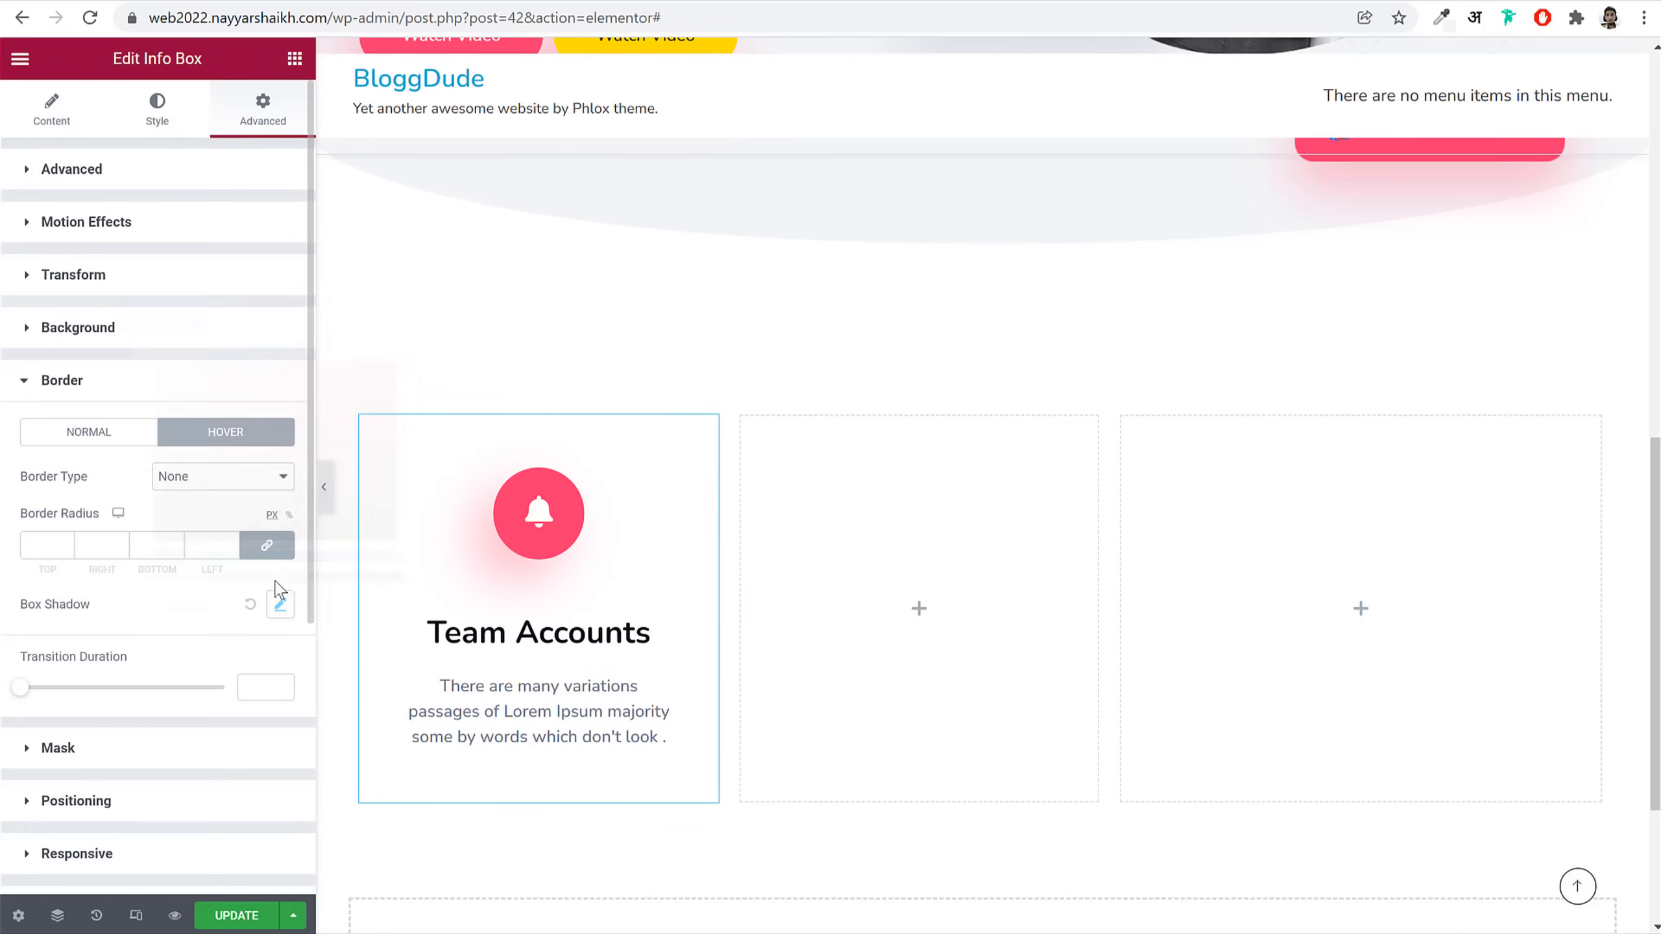
left_click(329, 502)
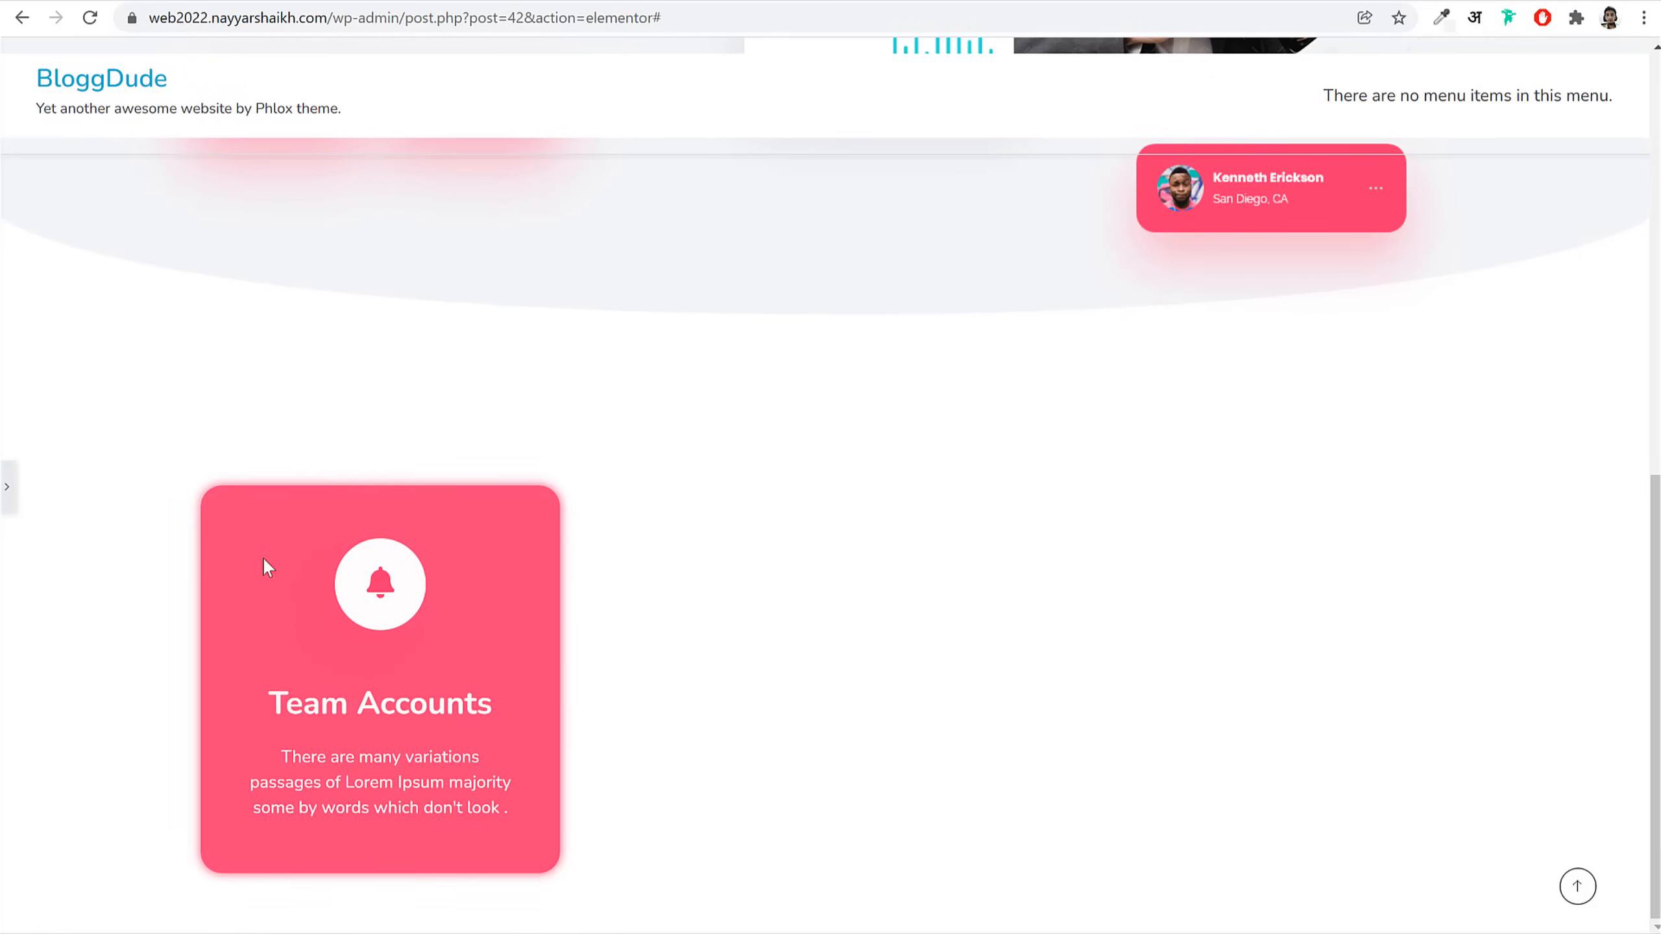
left_click(8, 486)
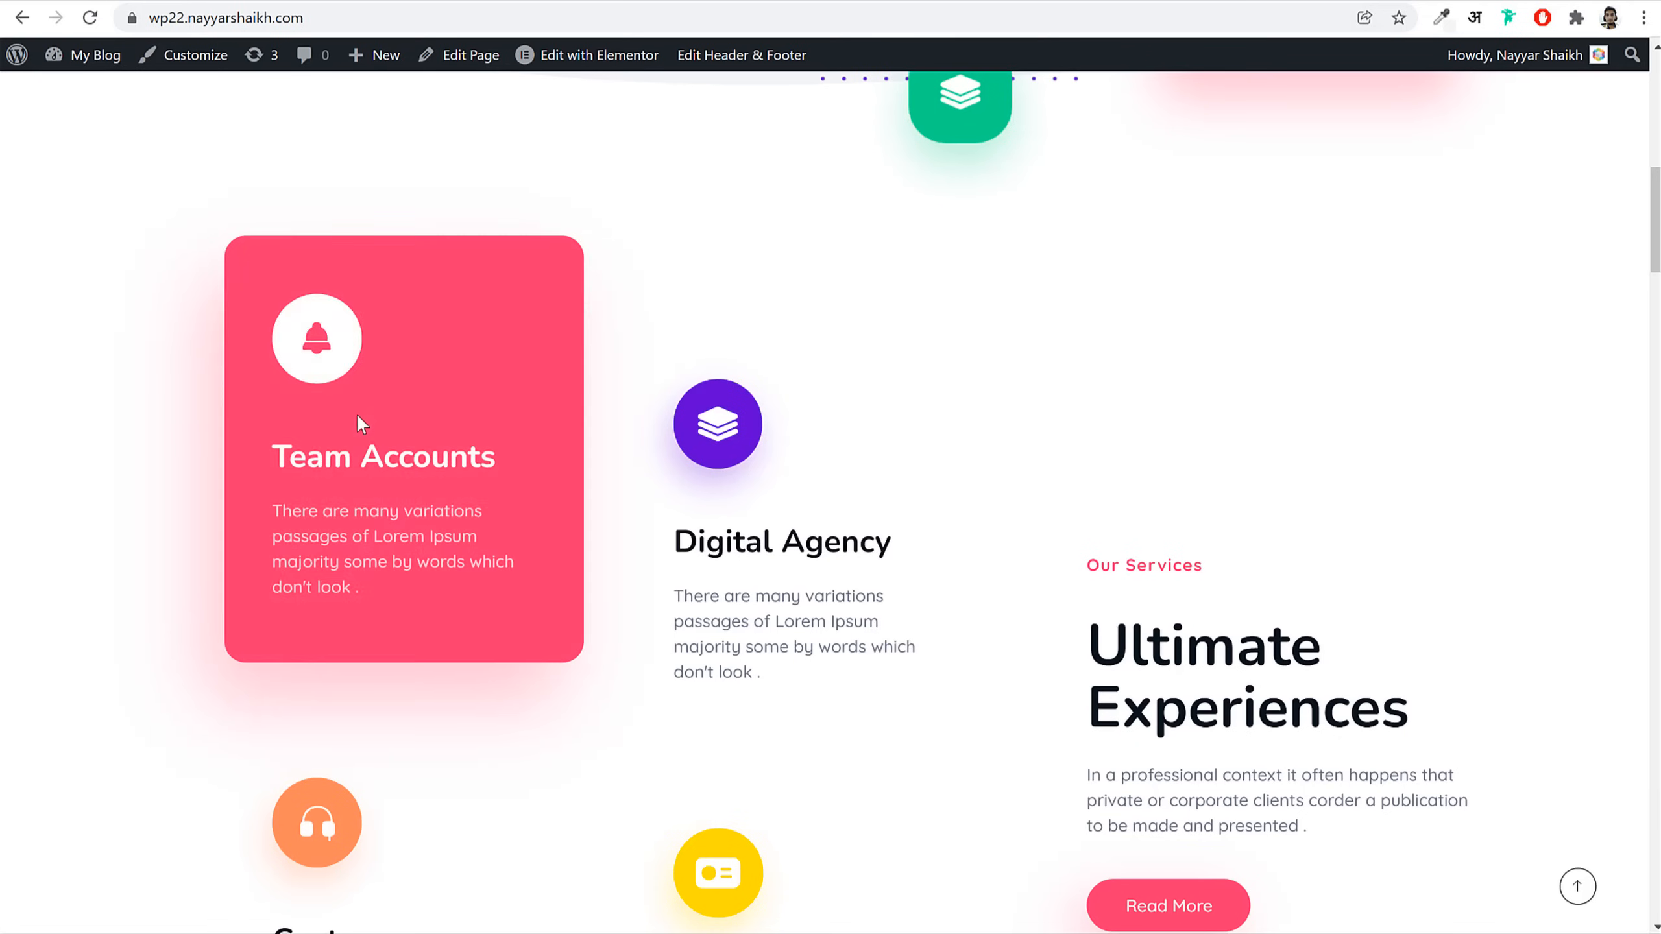
scroll(304, 483, "down", 3)
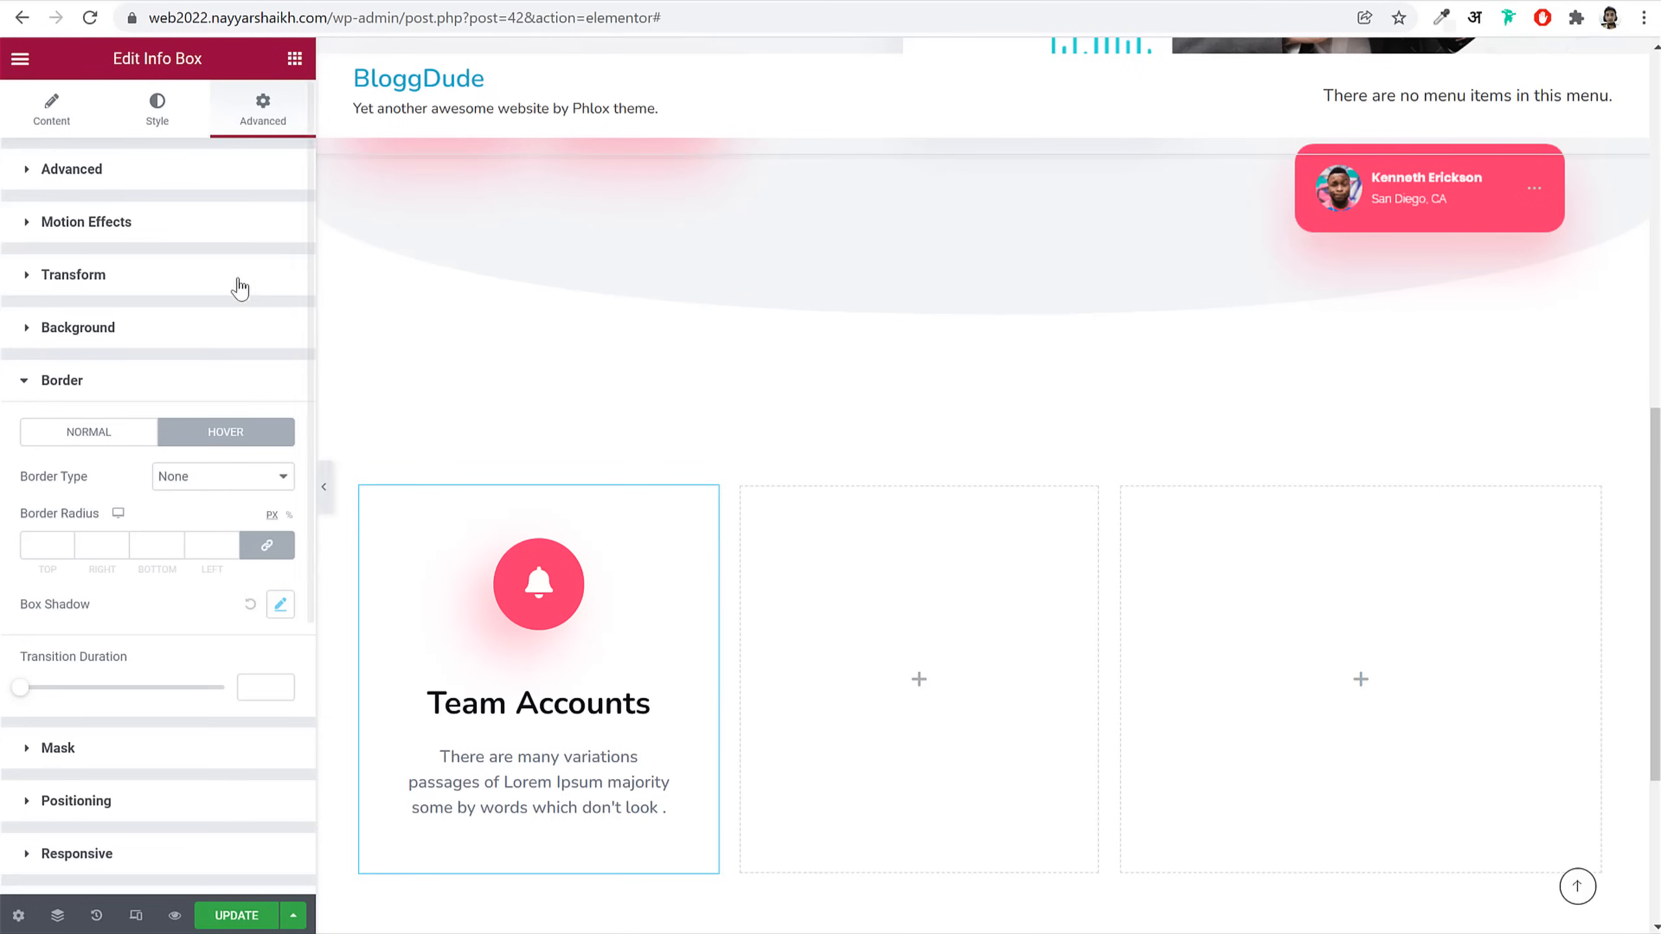
left_click(196, 131)
Step: Unlink the info box margins and set its bottom margin to 20 px
left_click(237, 123)
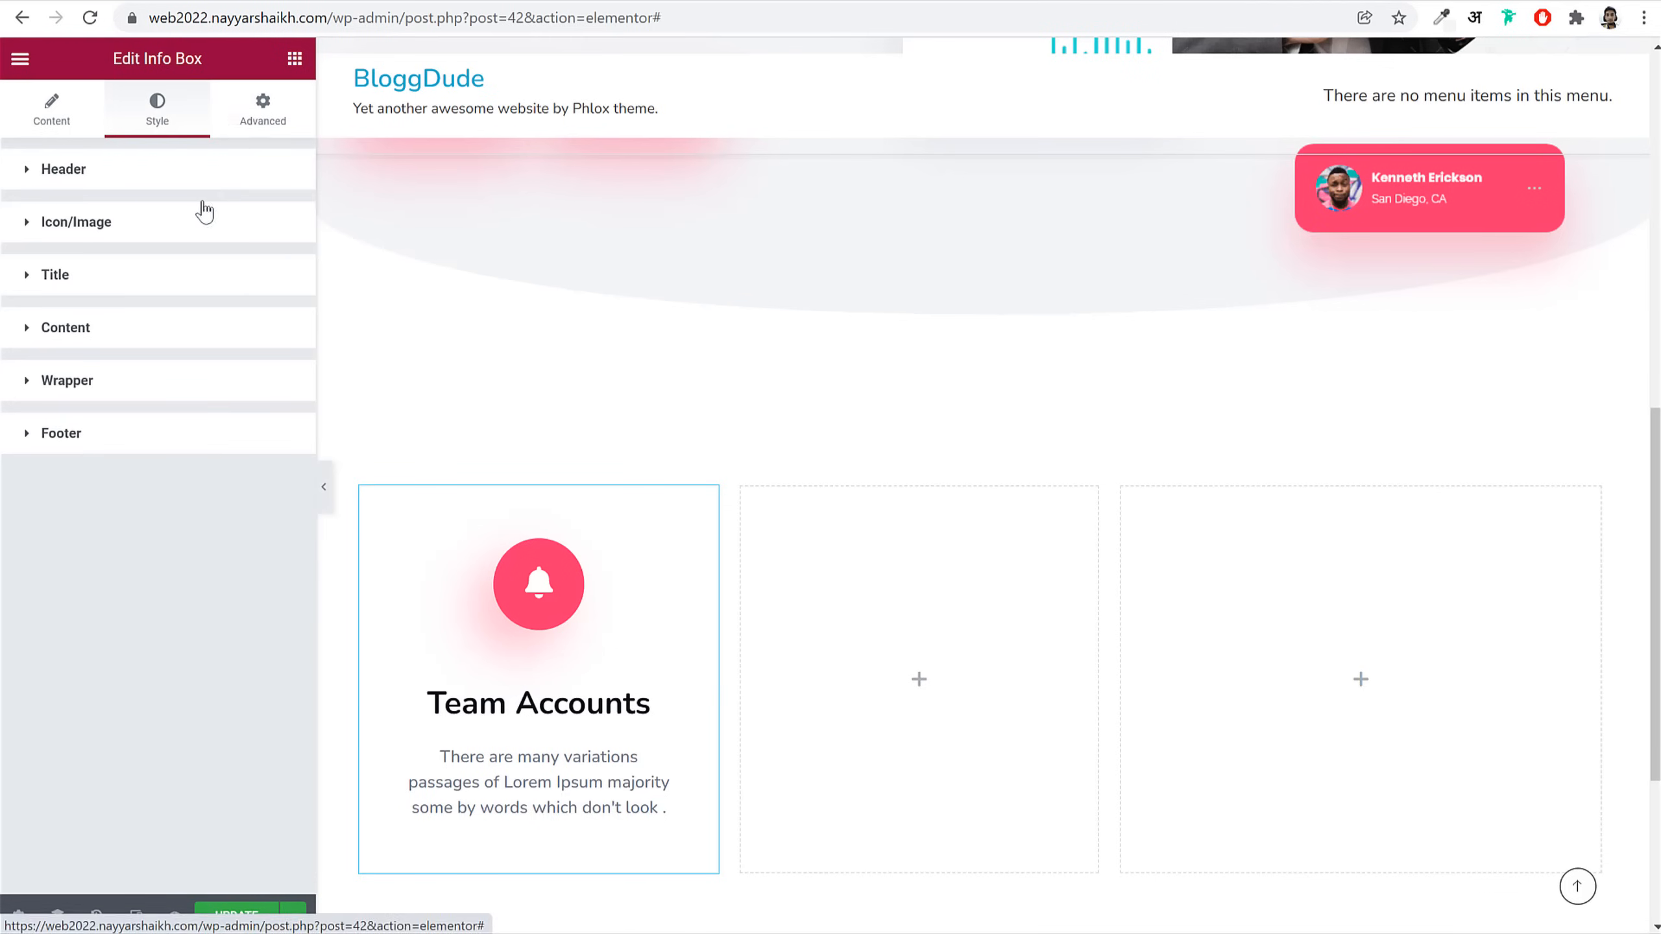
left_click(242, 170)
left_click(266, 245)
double_click(175, 242)
type("0")
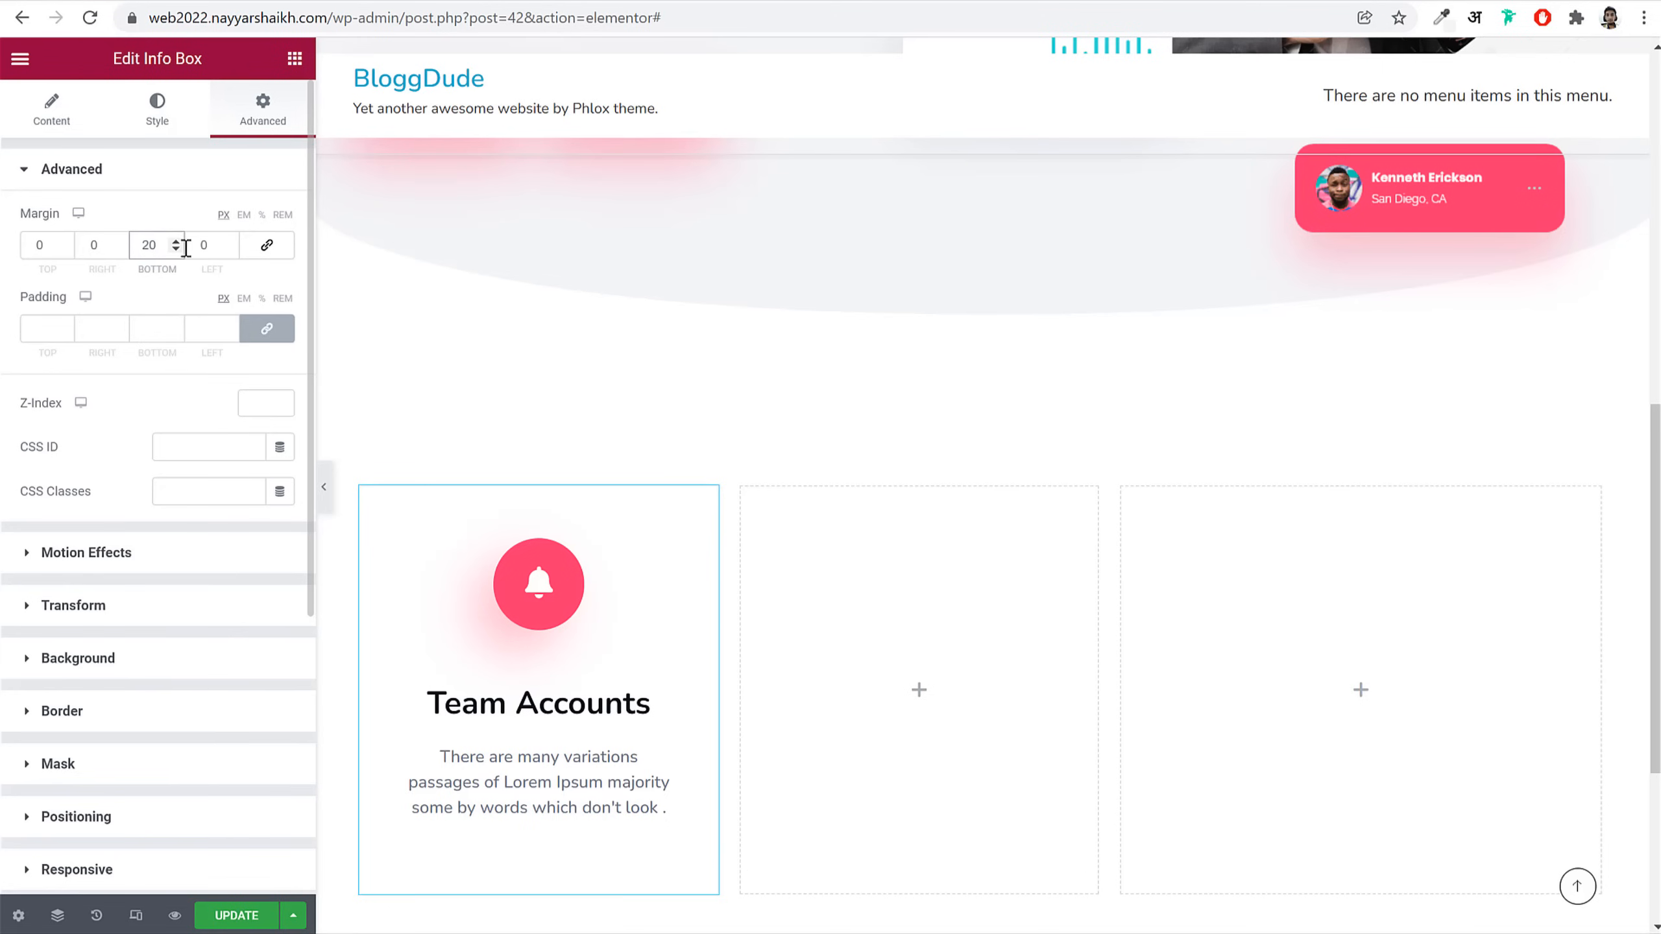
scroll(171, 582, "down", 6)
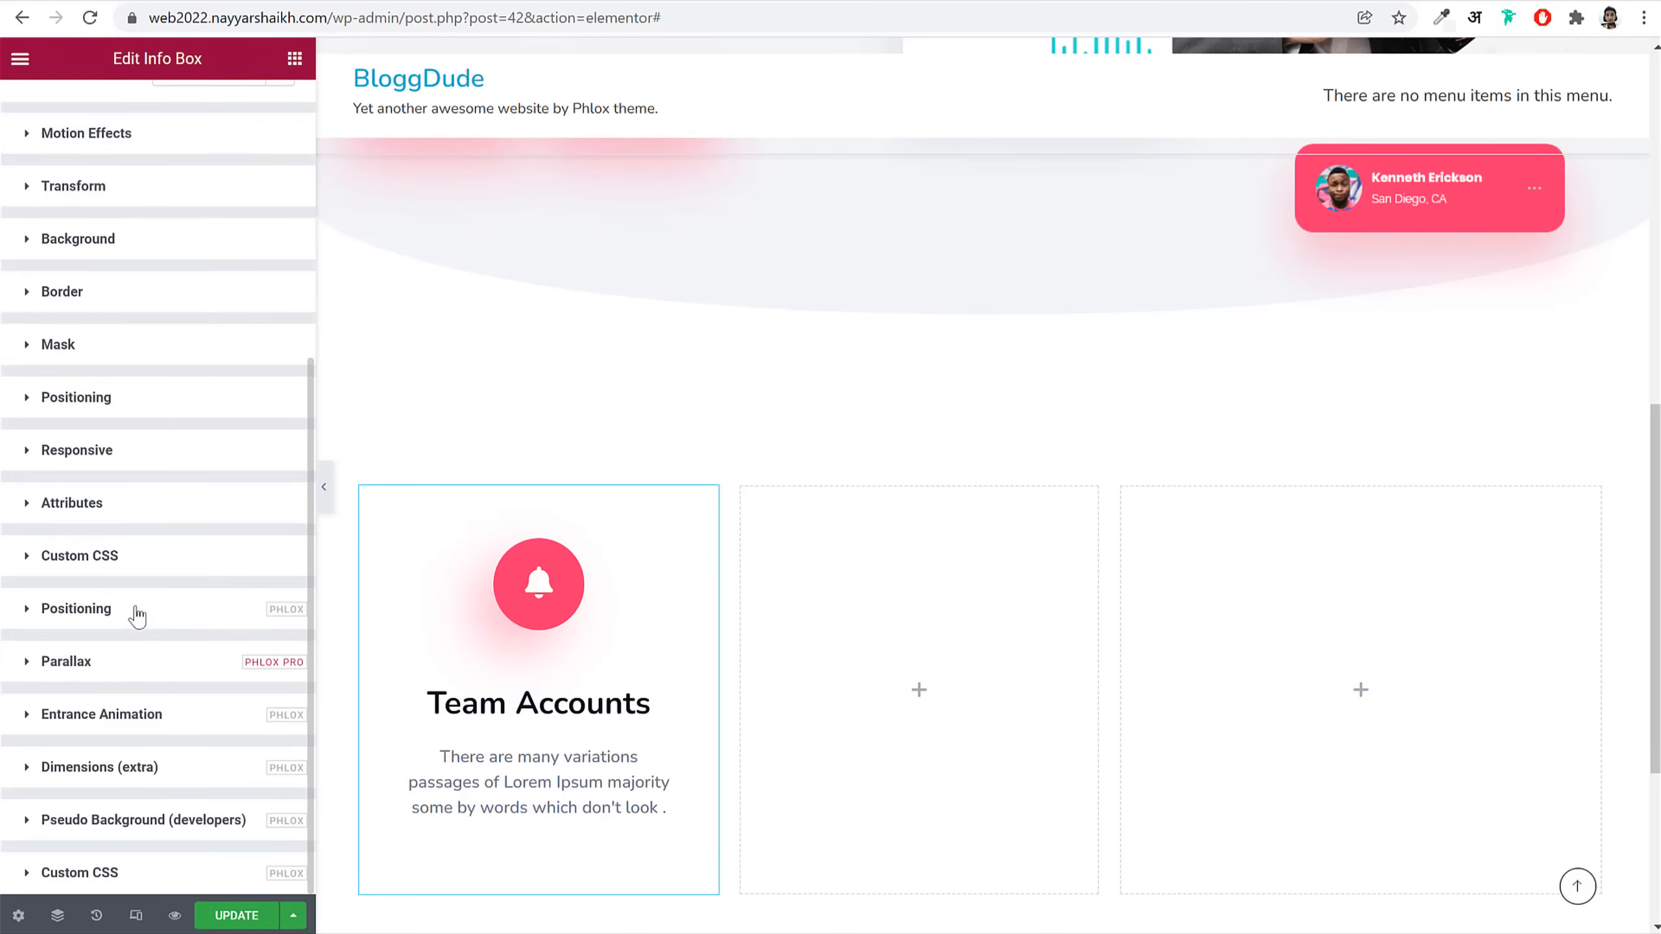
Step: Add a Fade In entrance animation lasting 1900 ms with Cubic Out easing
left_click(142, 715)
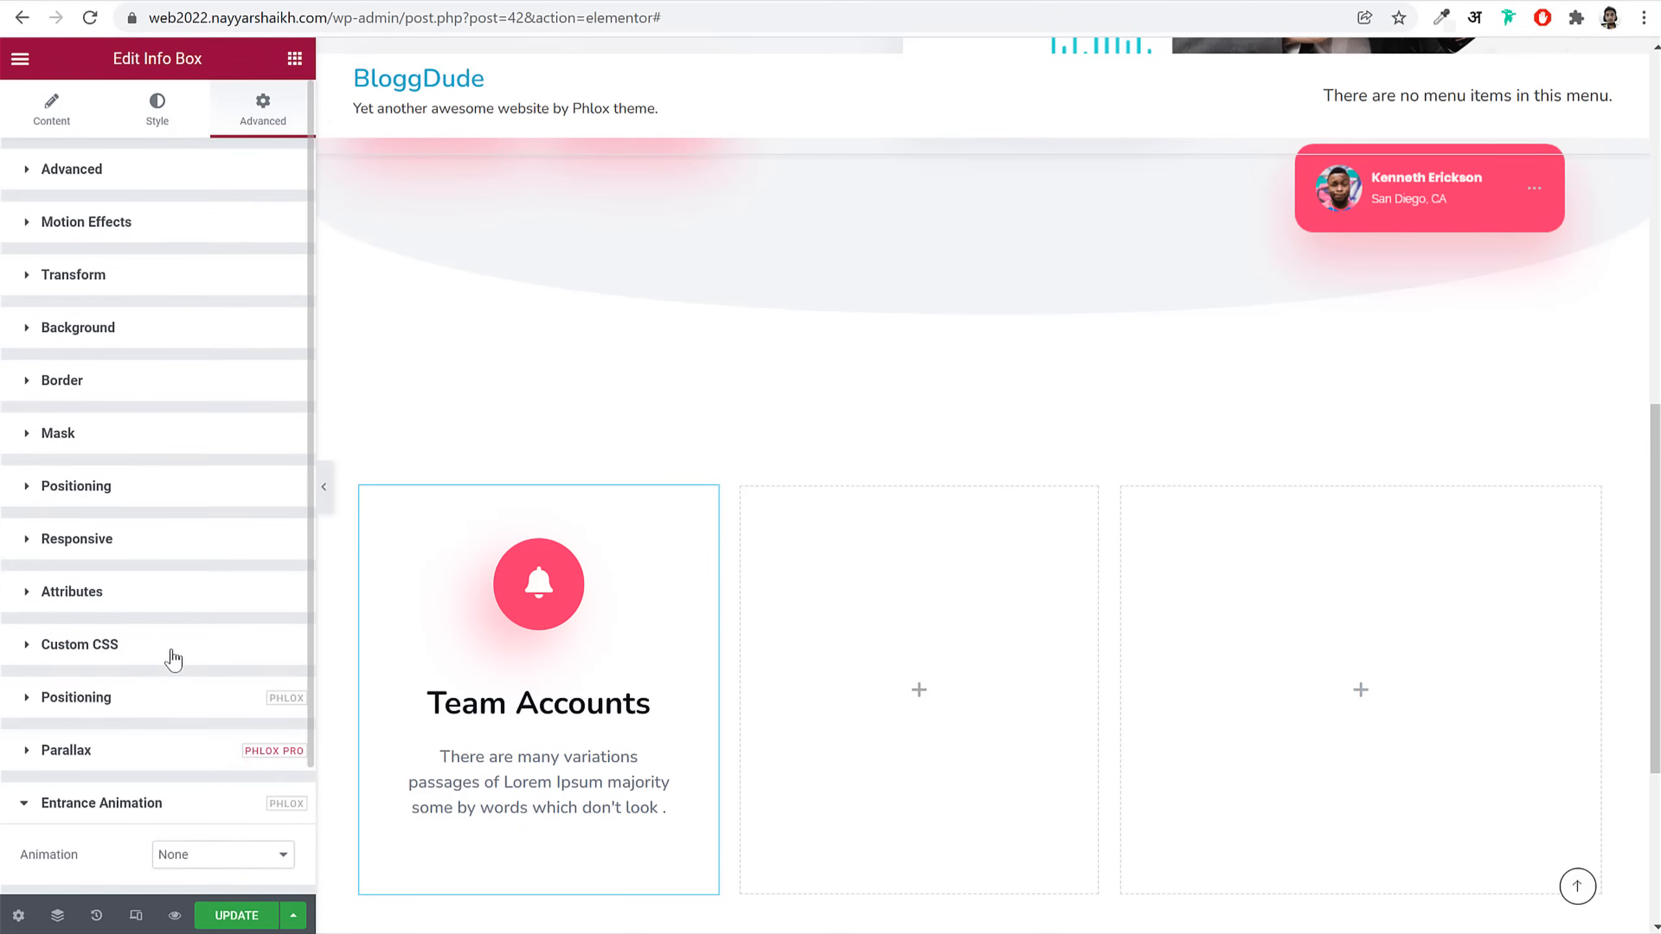
scroll(173, 660, "down", 2)
left_click(205, 713)
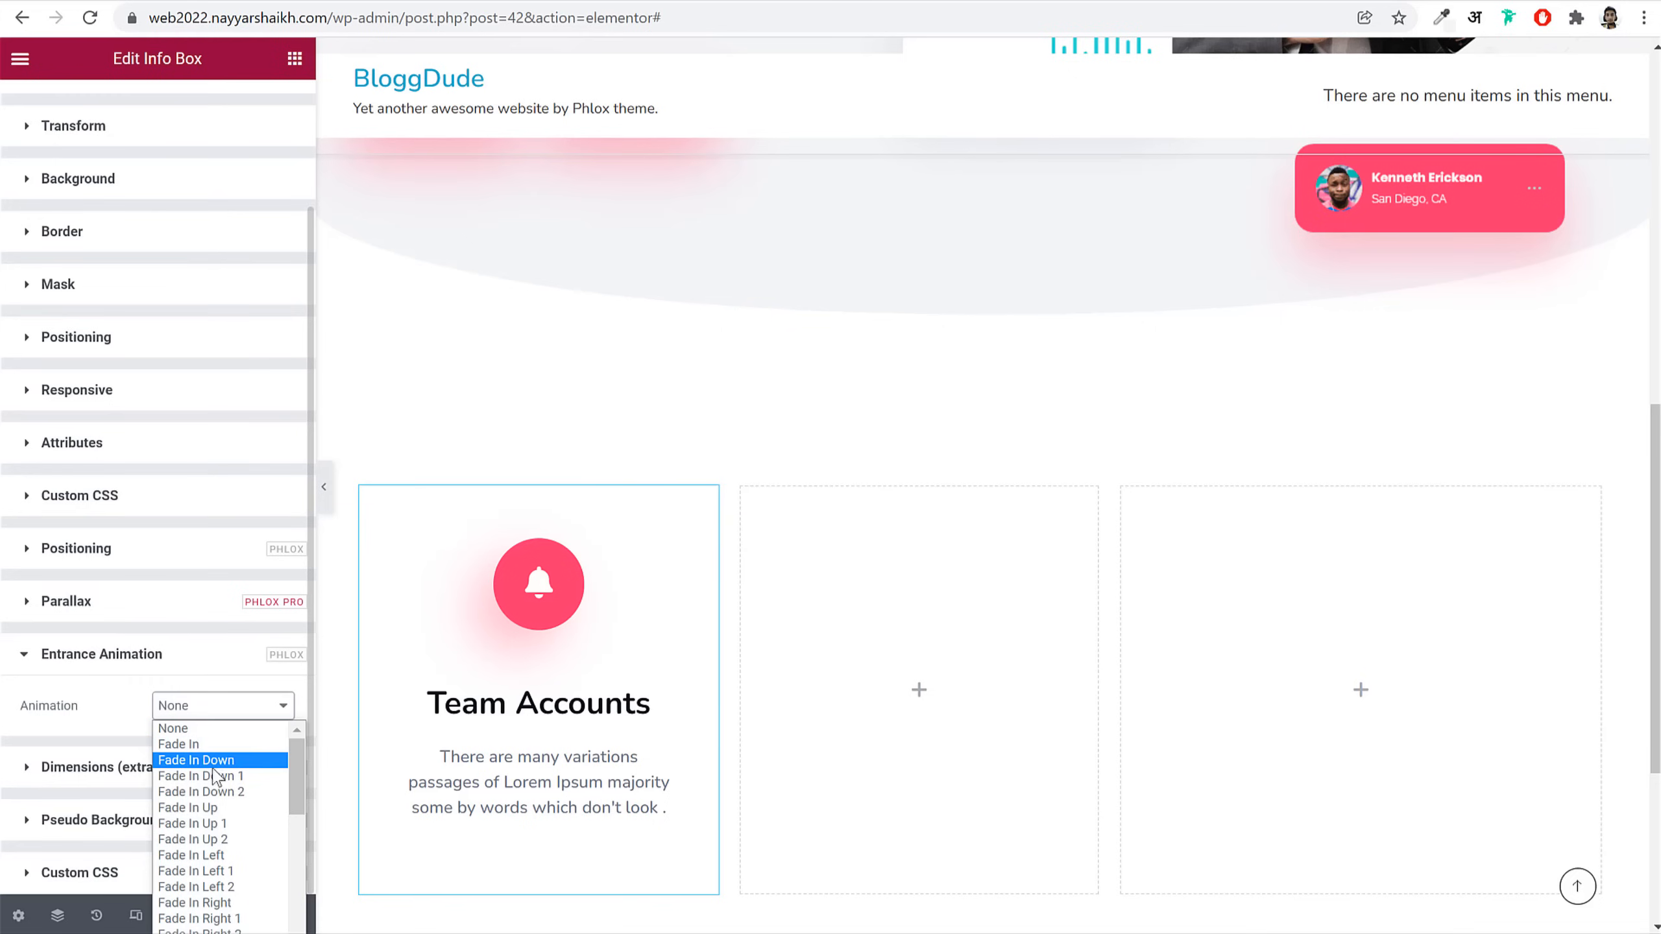
left_click(222, 746)
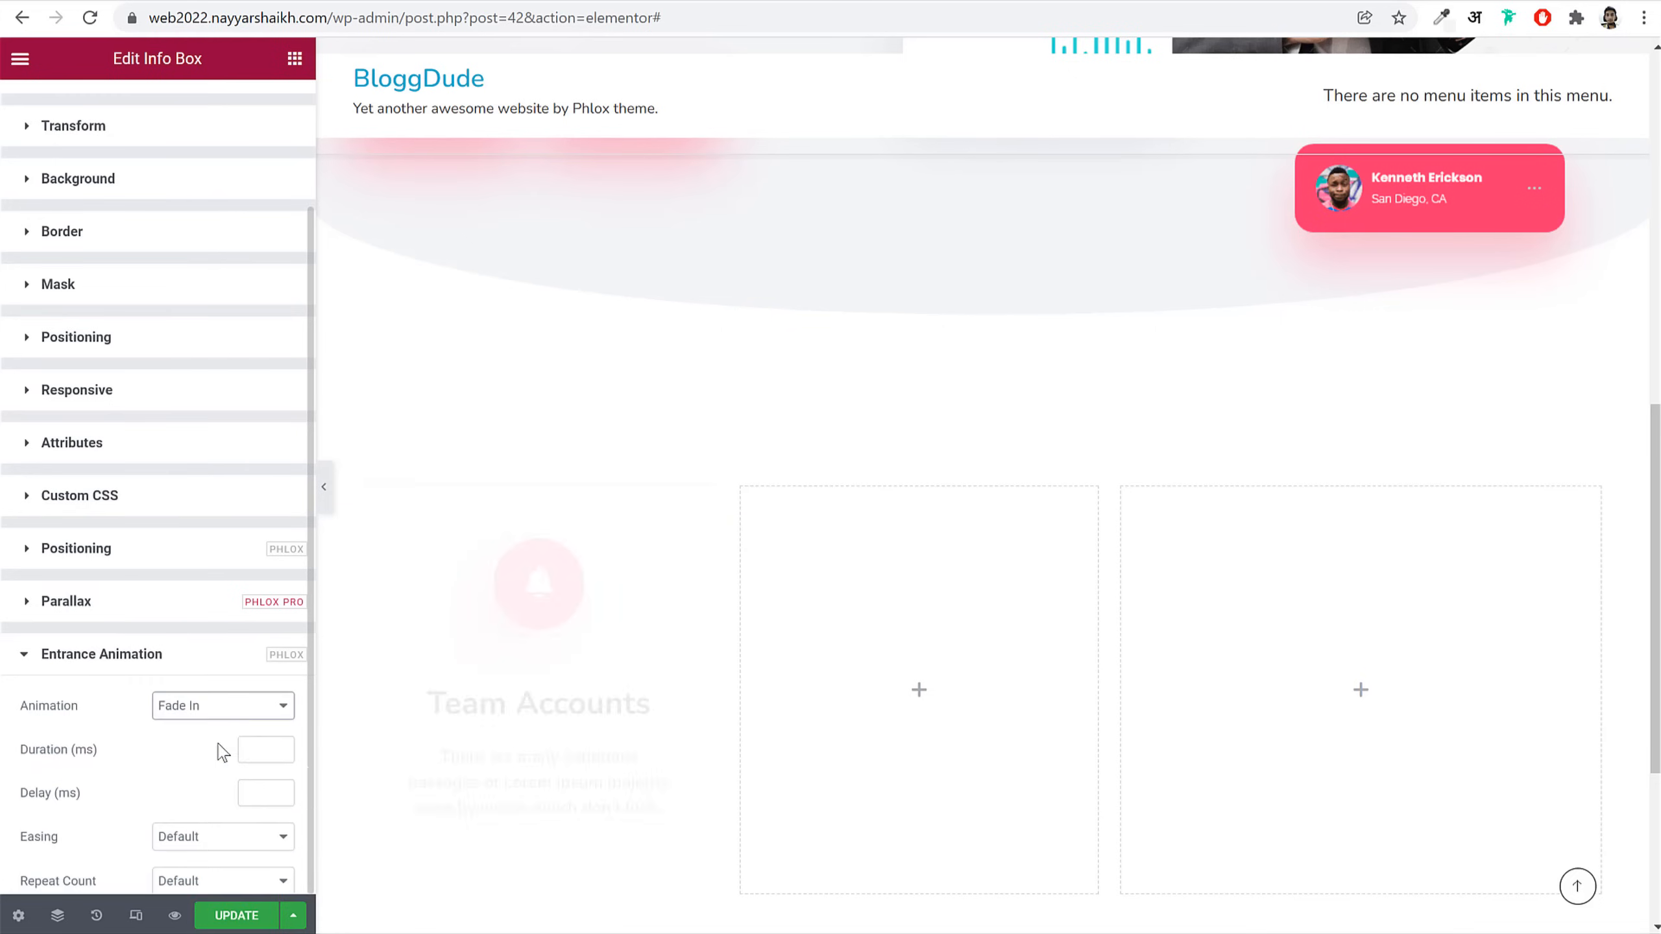
left_click(254, 742)
type("1900")
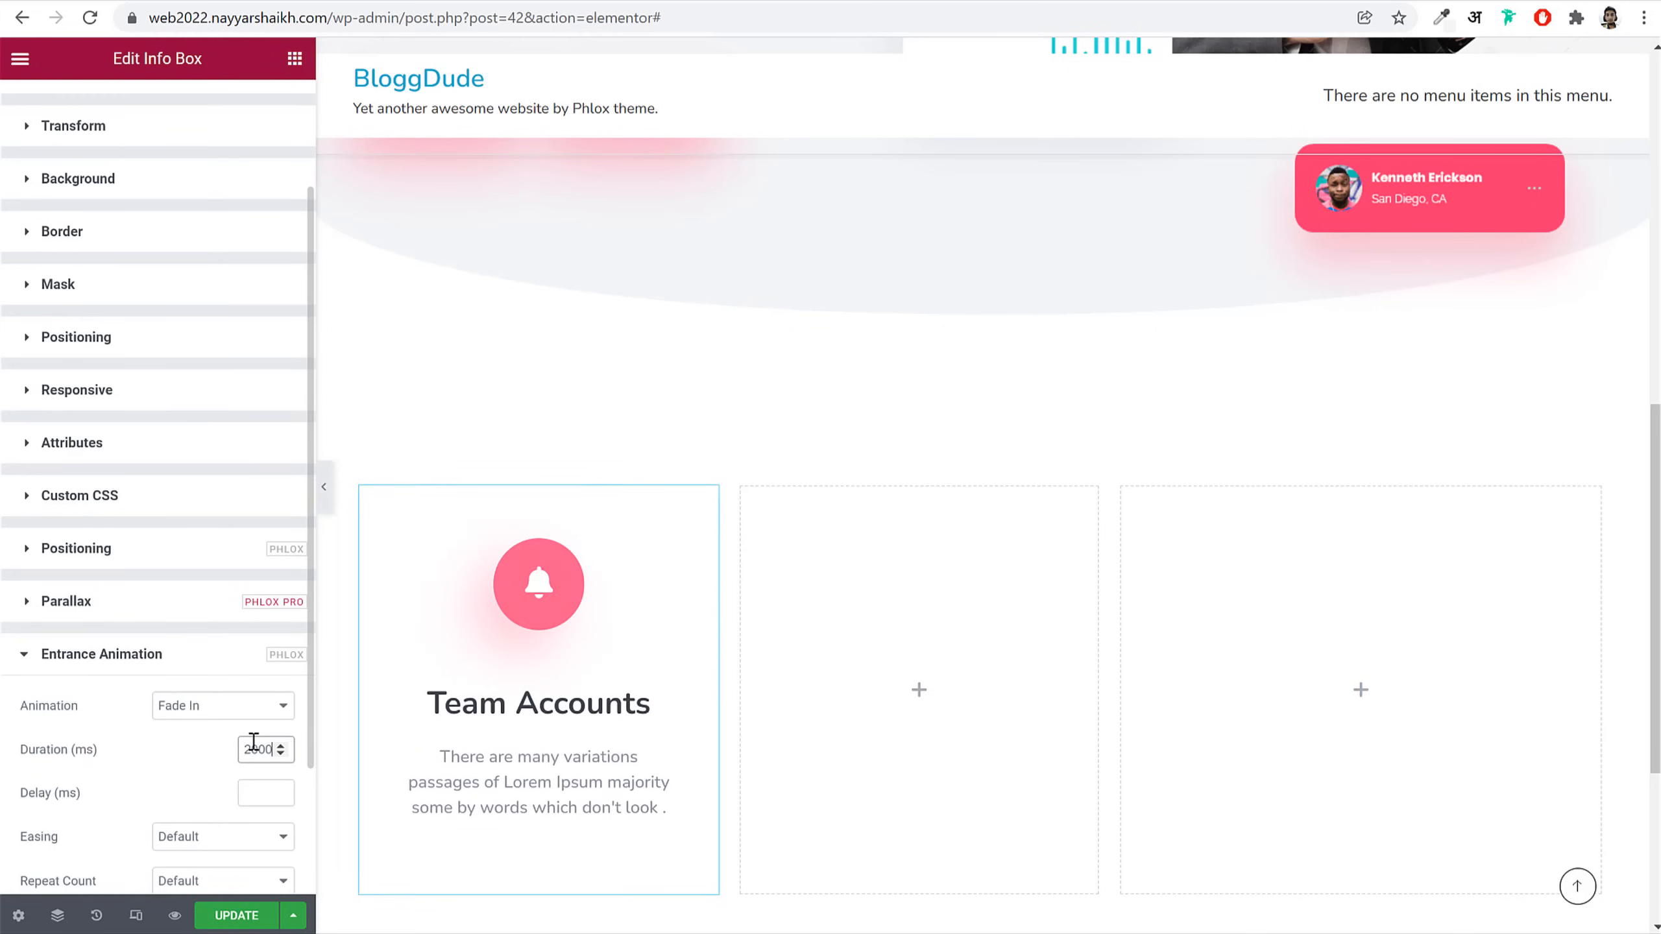
scroll(242, 680, "down", 2)
left_click(239, 671)
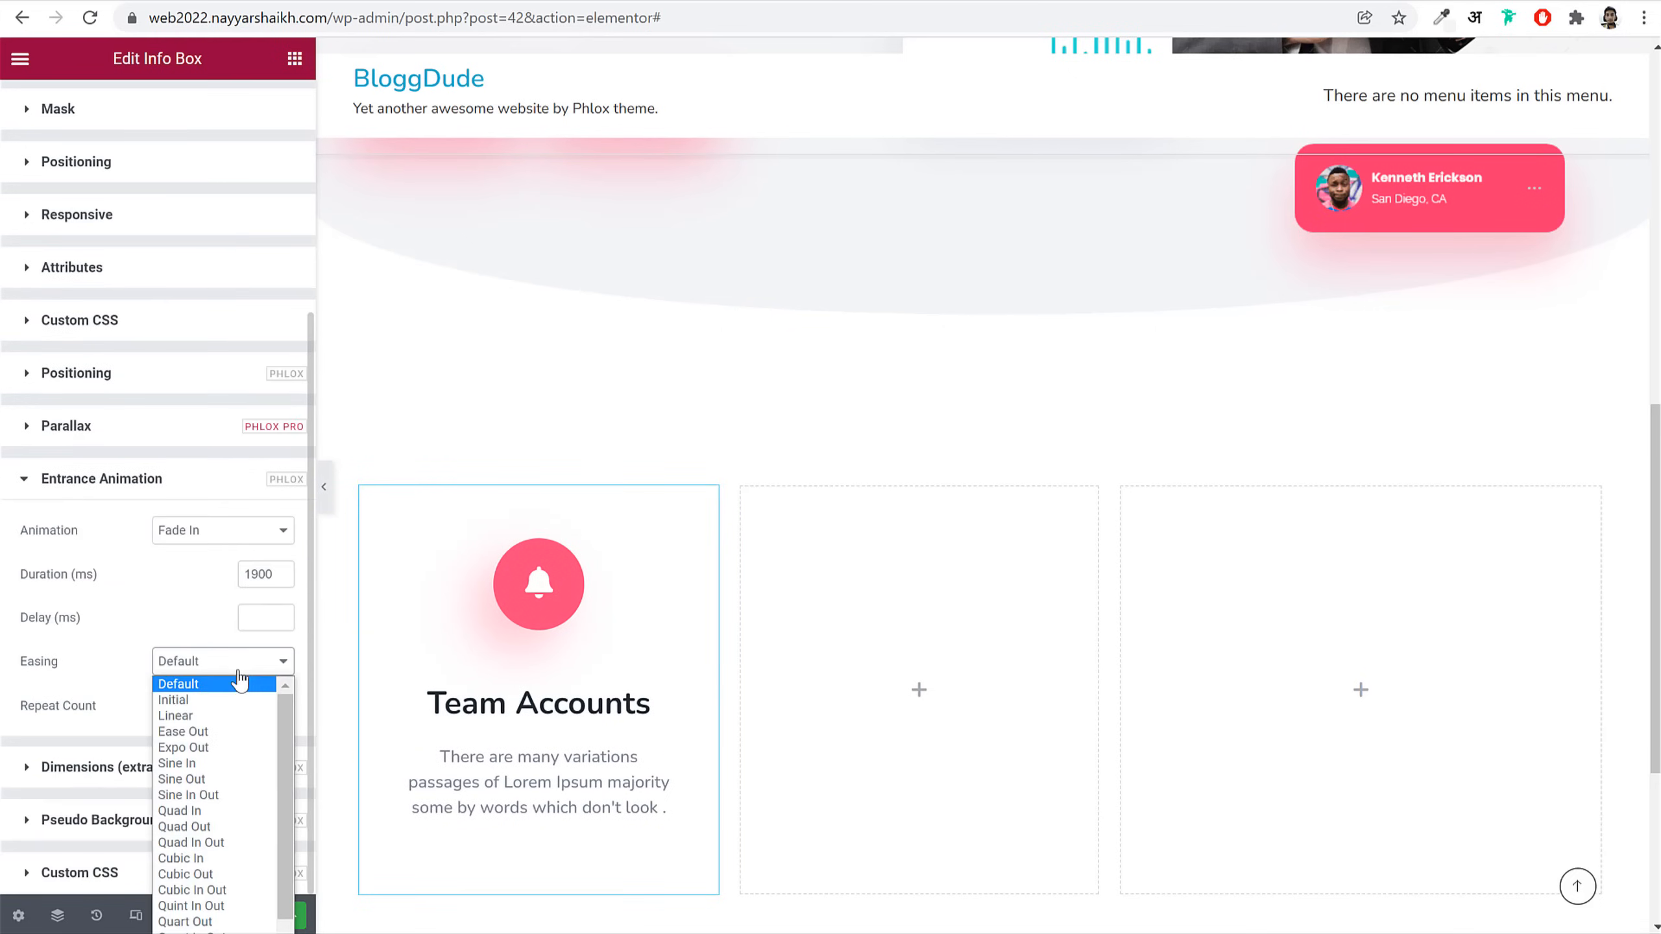
left_click(226, 874)
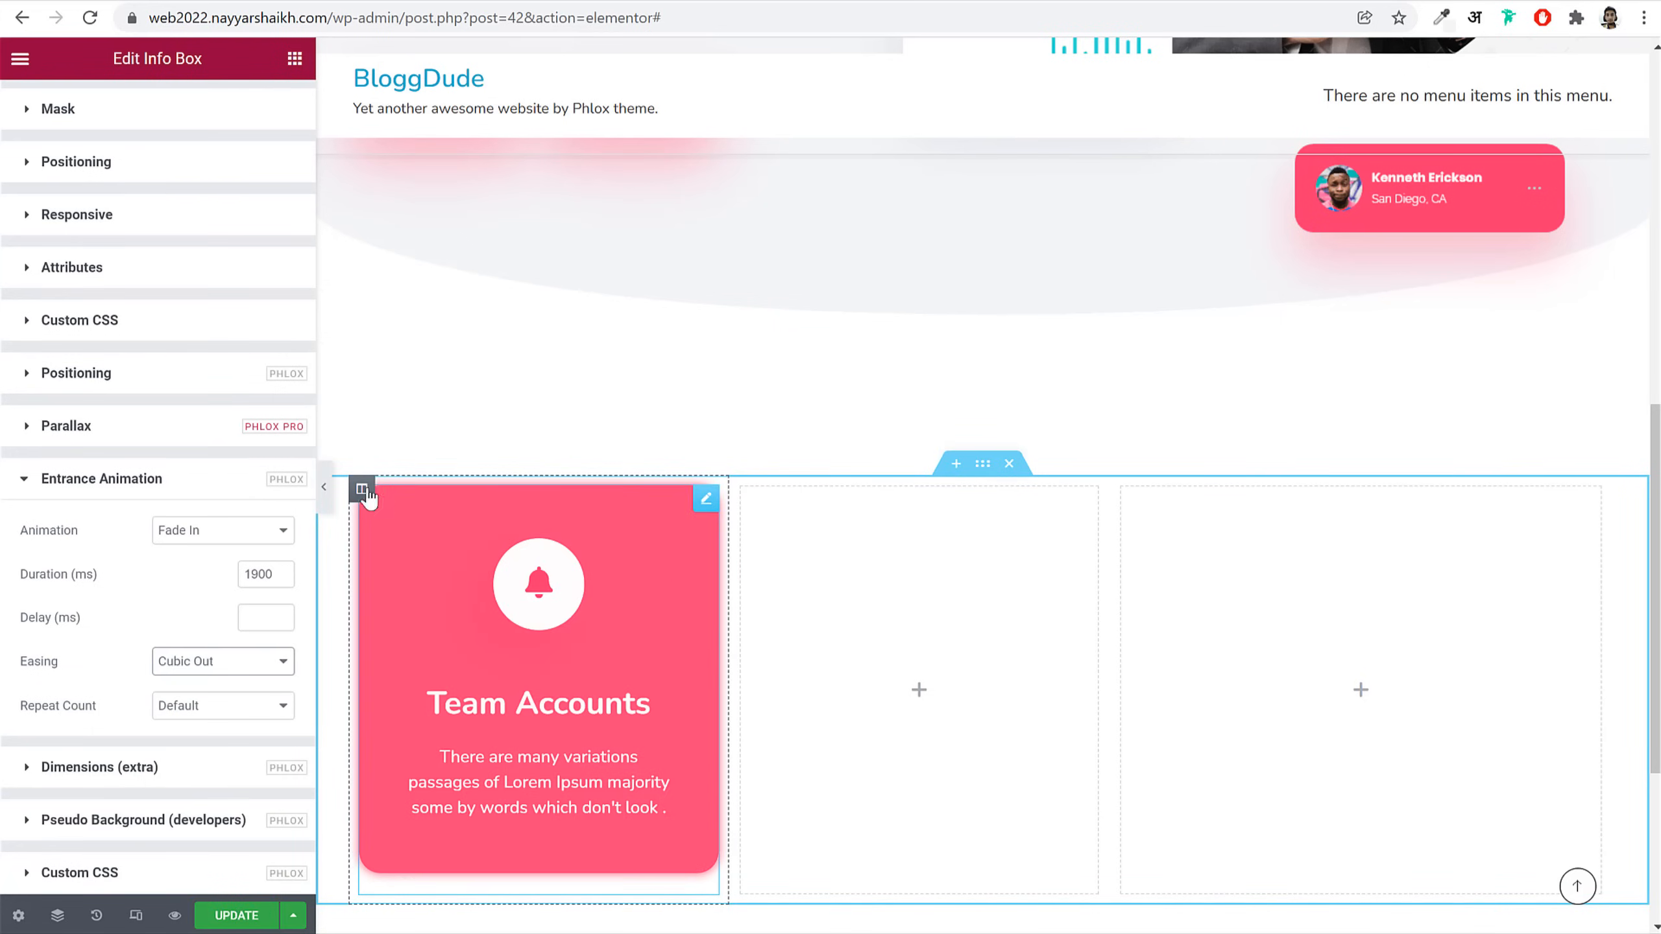
left_click(362, 489)
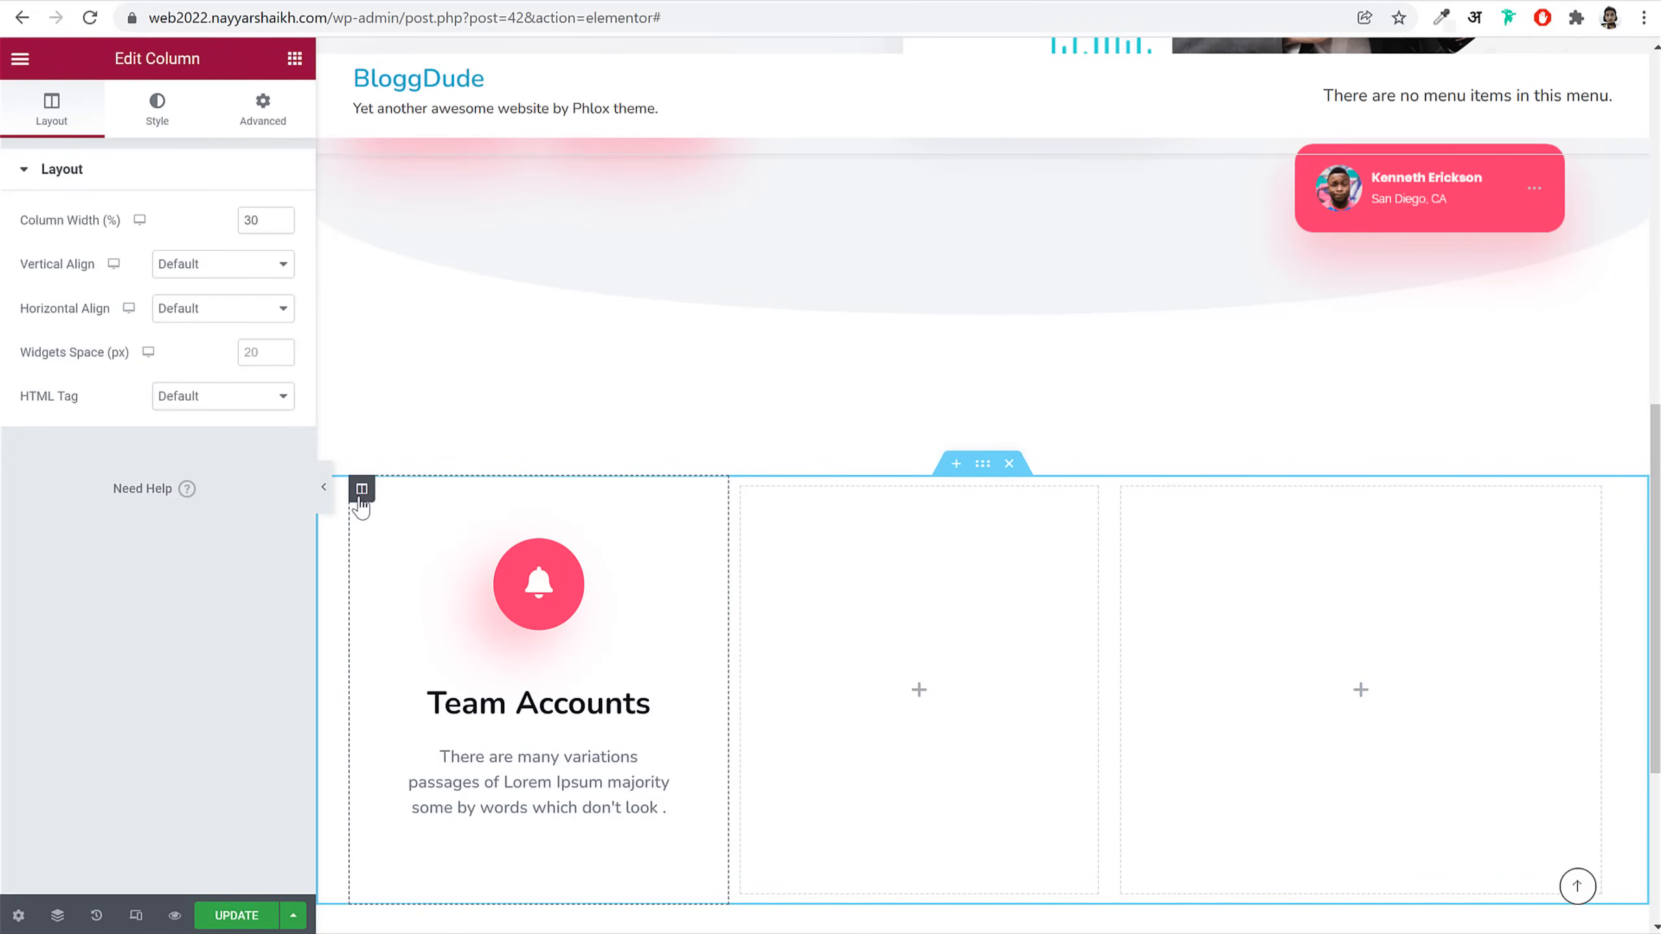
Step: Give the first column a 20 px right margin and unlink the second column's margin sides
left_click(264, 112)
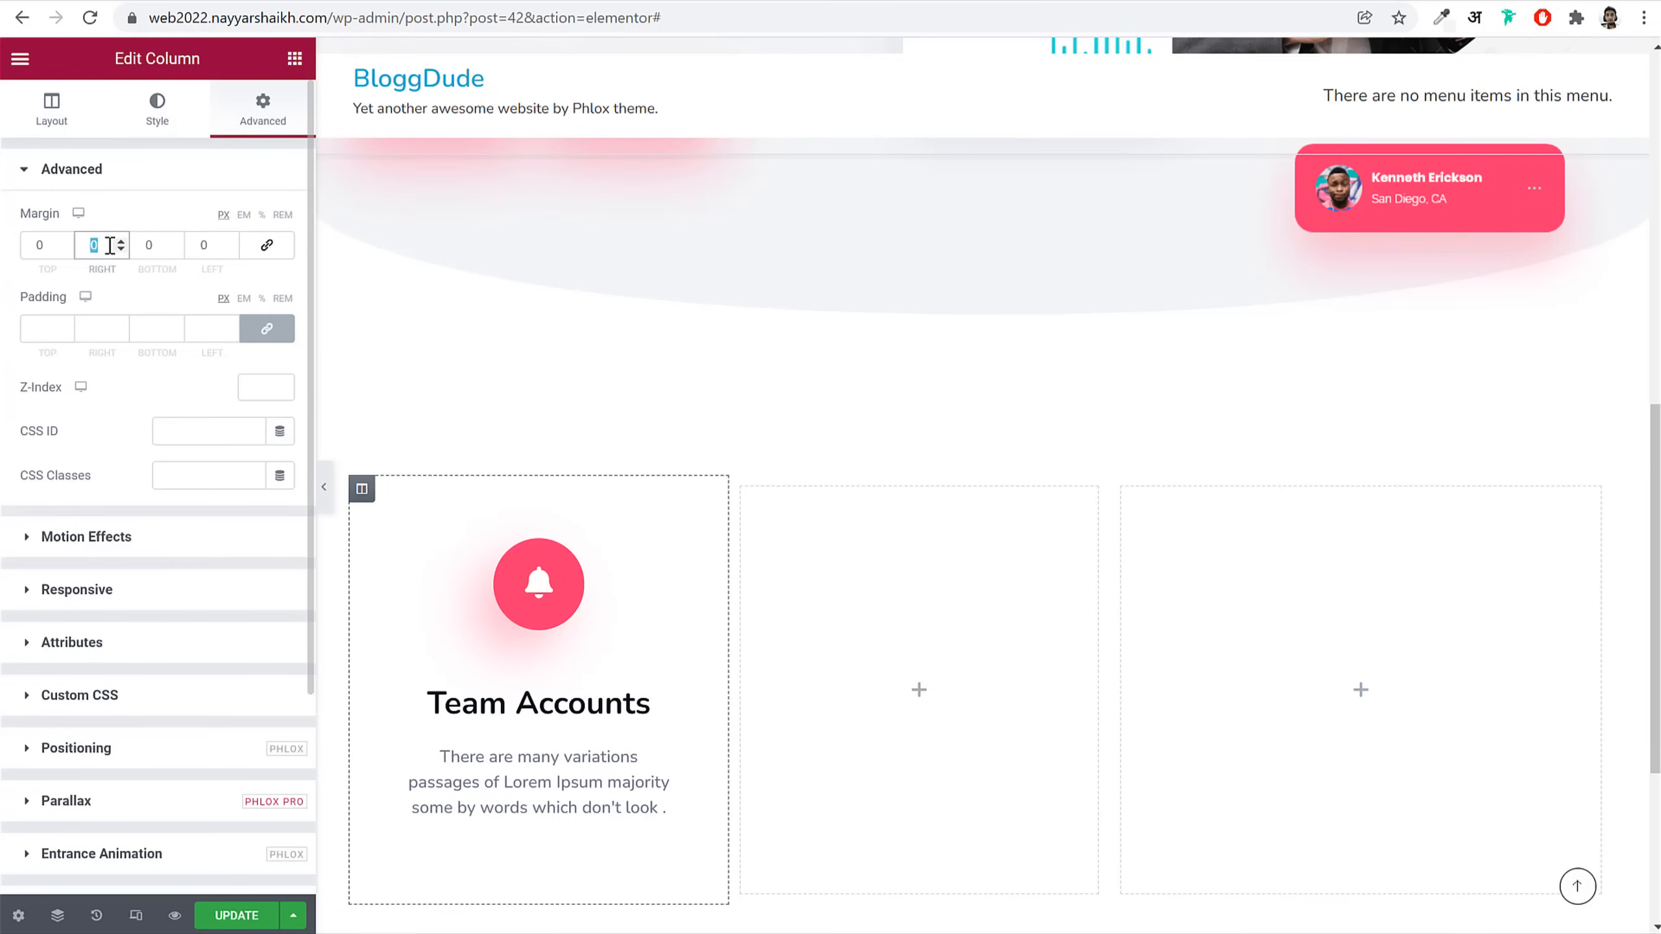
type("20")
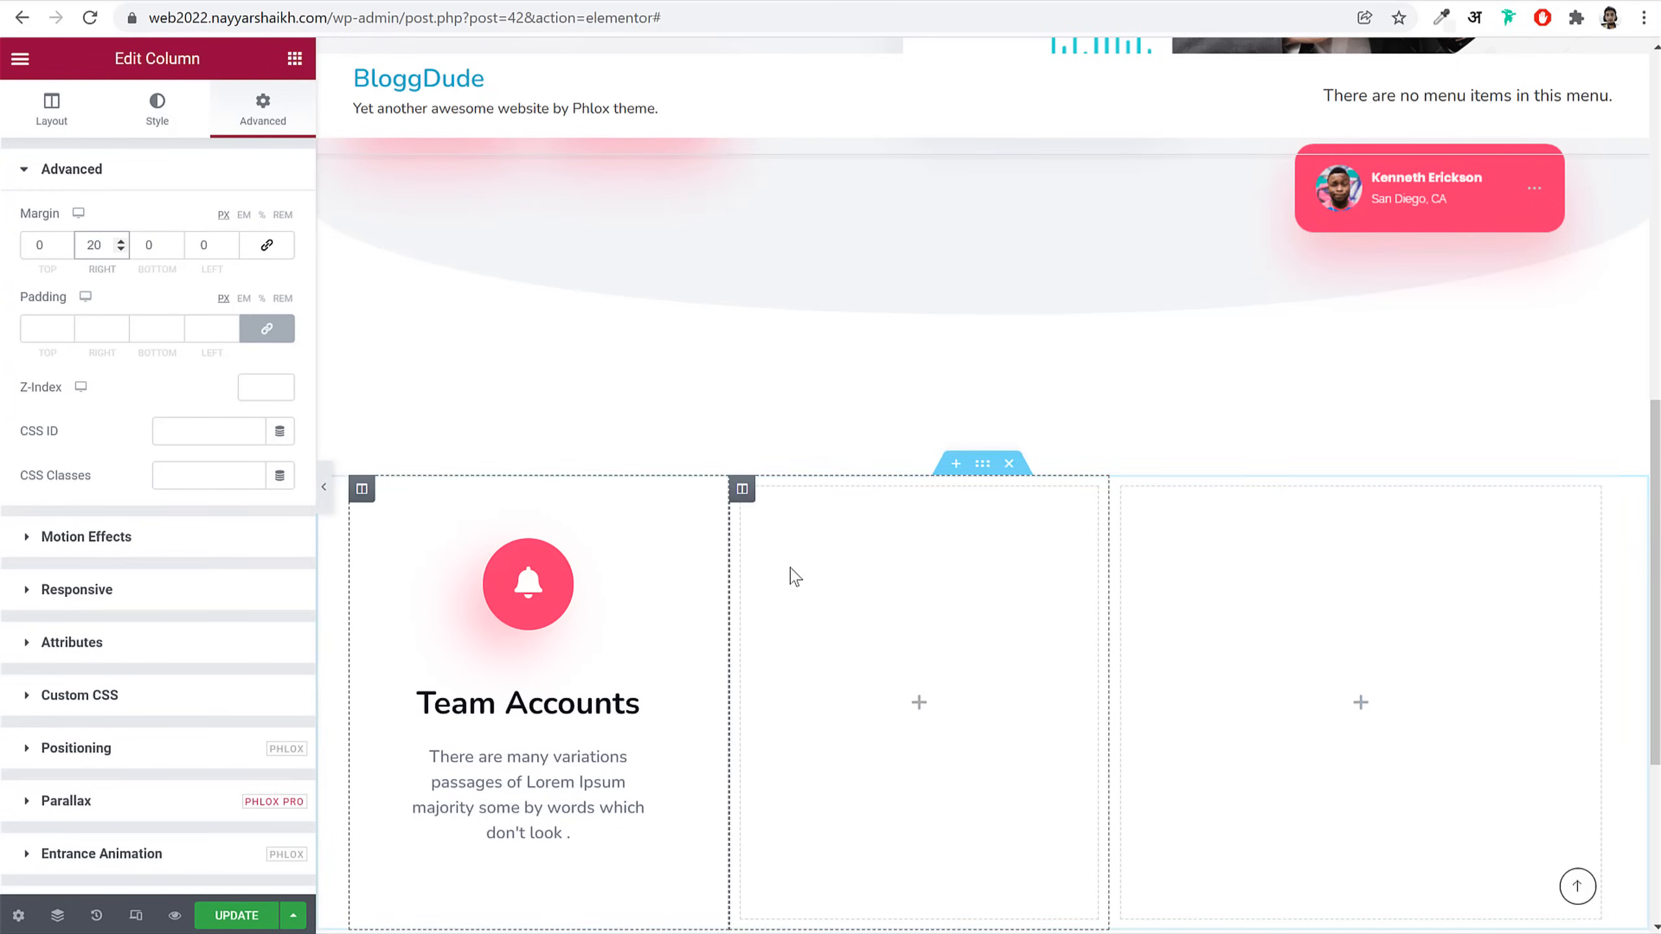
left_click(742, 489)
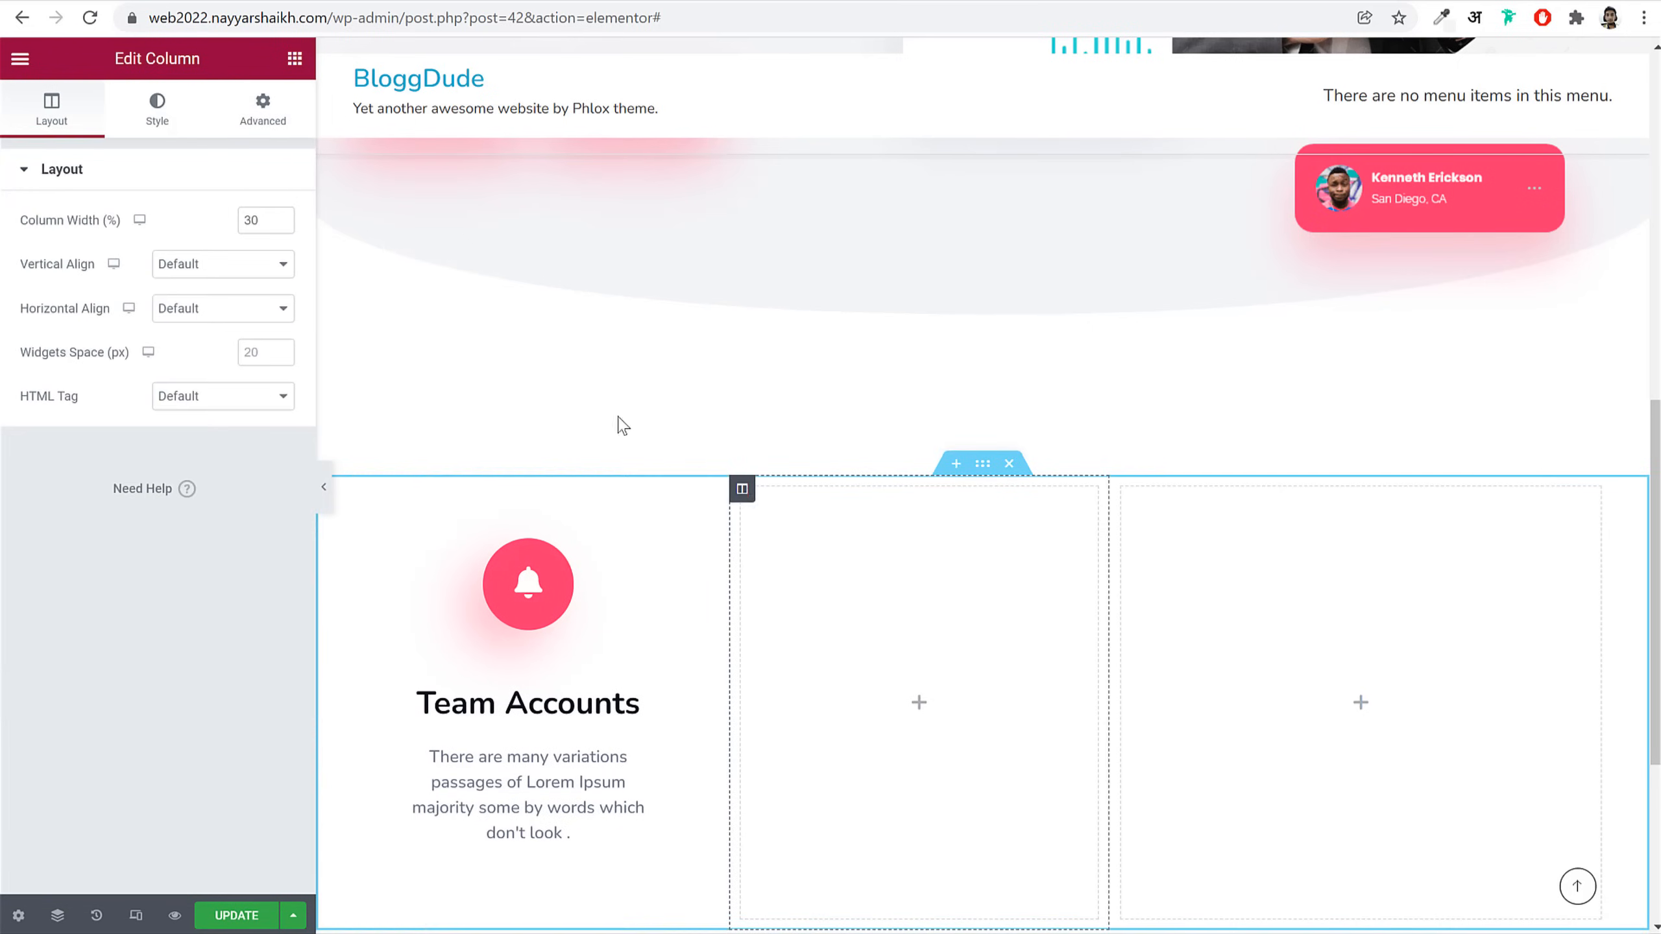
left_click(262, 129)
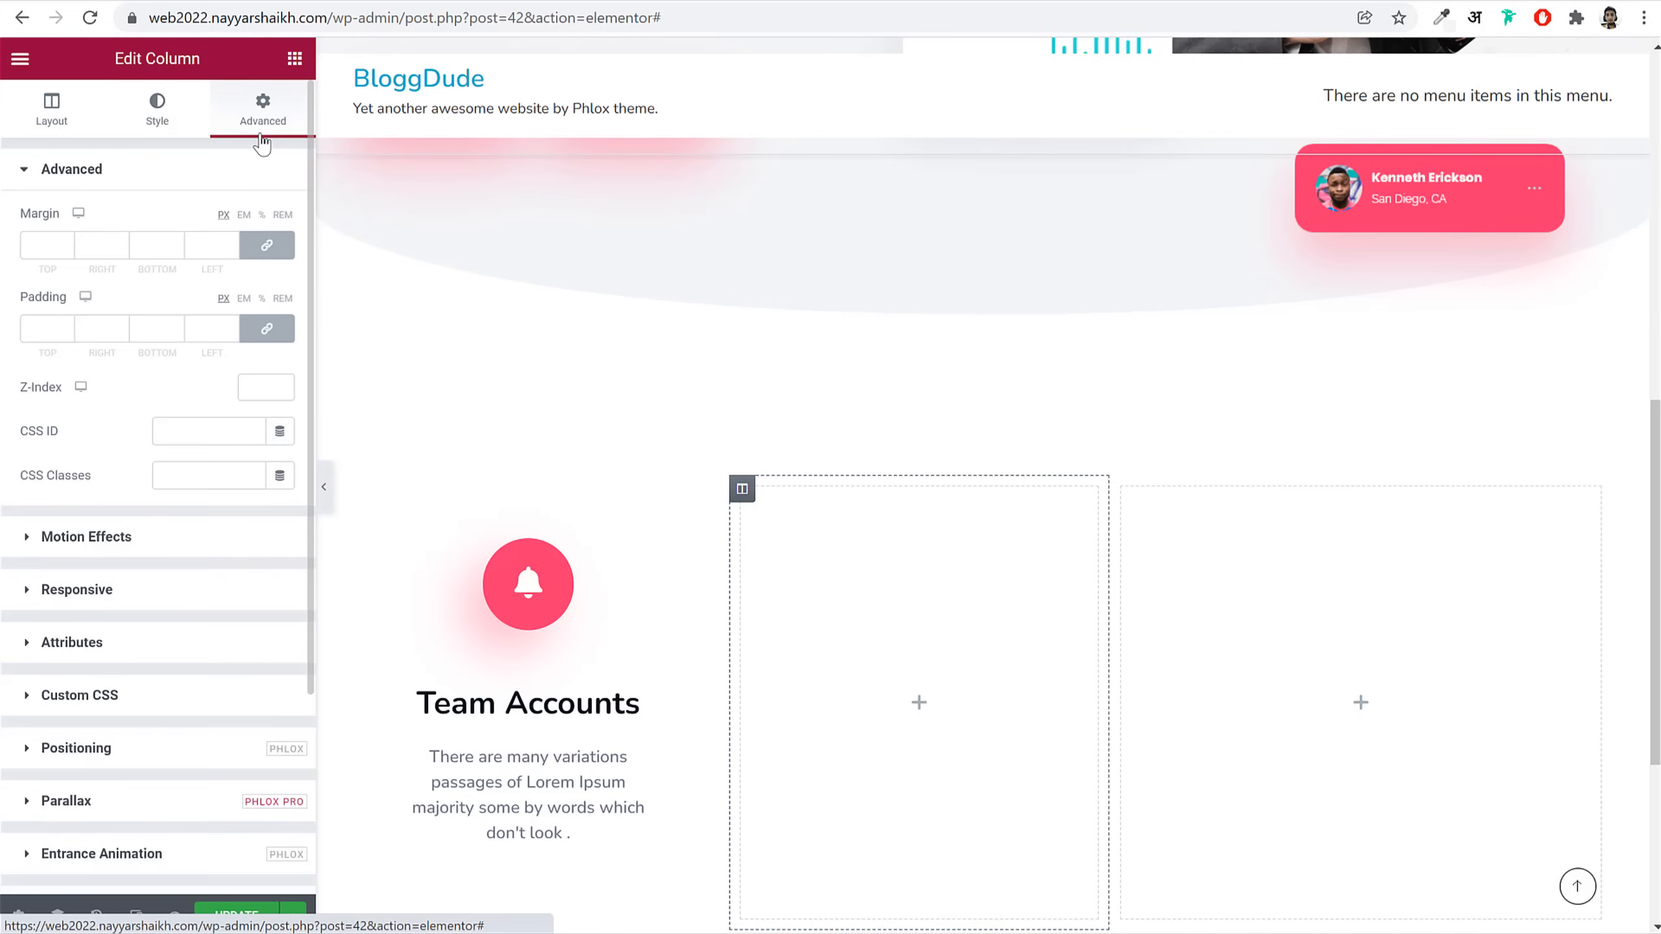
left_click(278, 255)
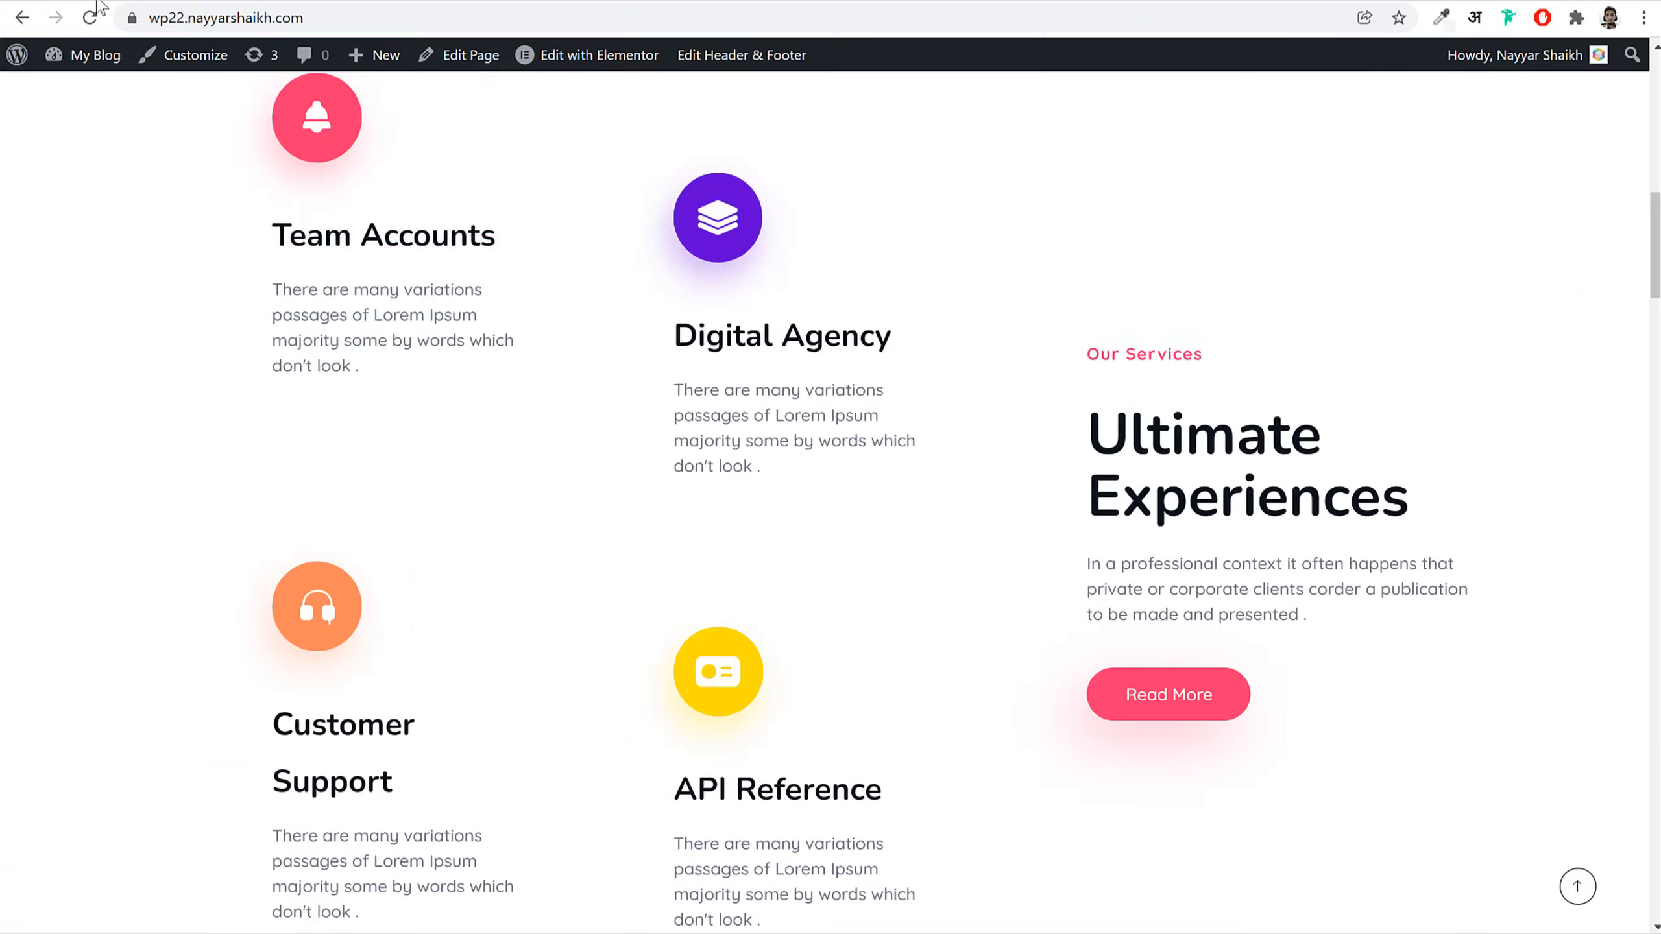
scroll(698, 374, "up", 3)
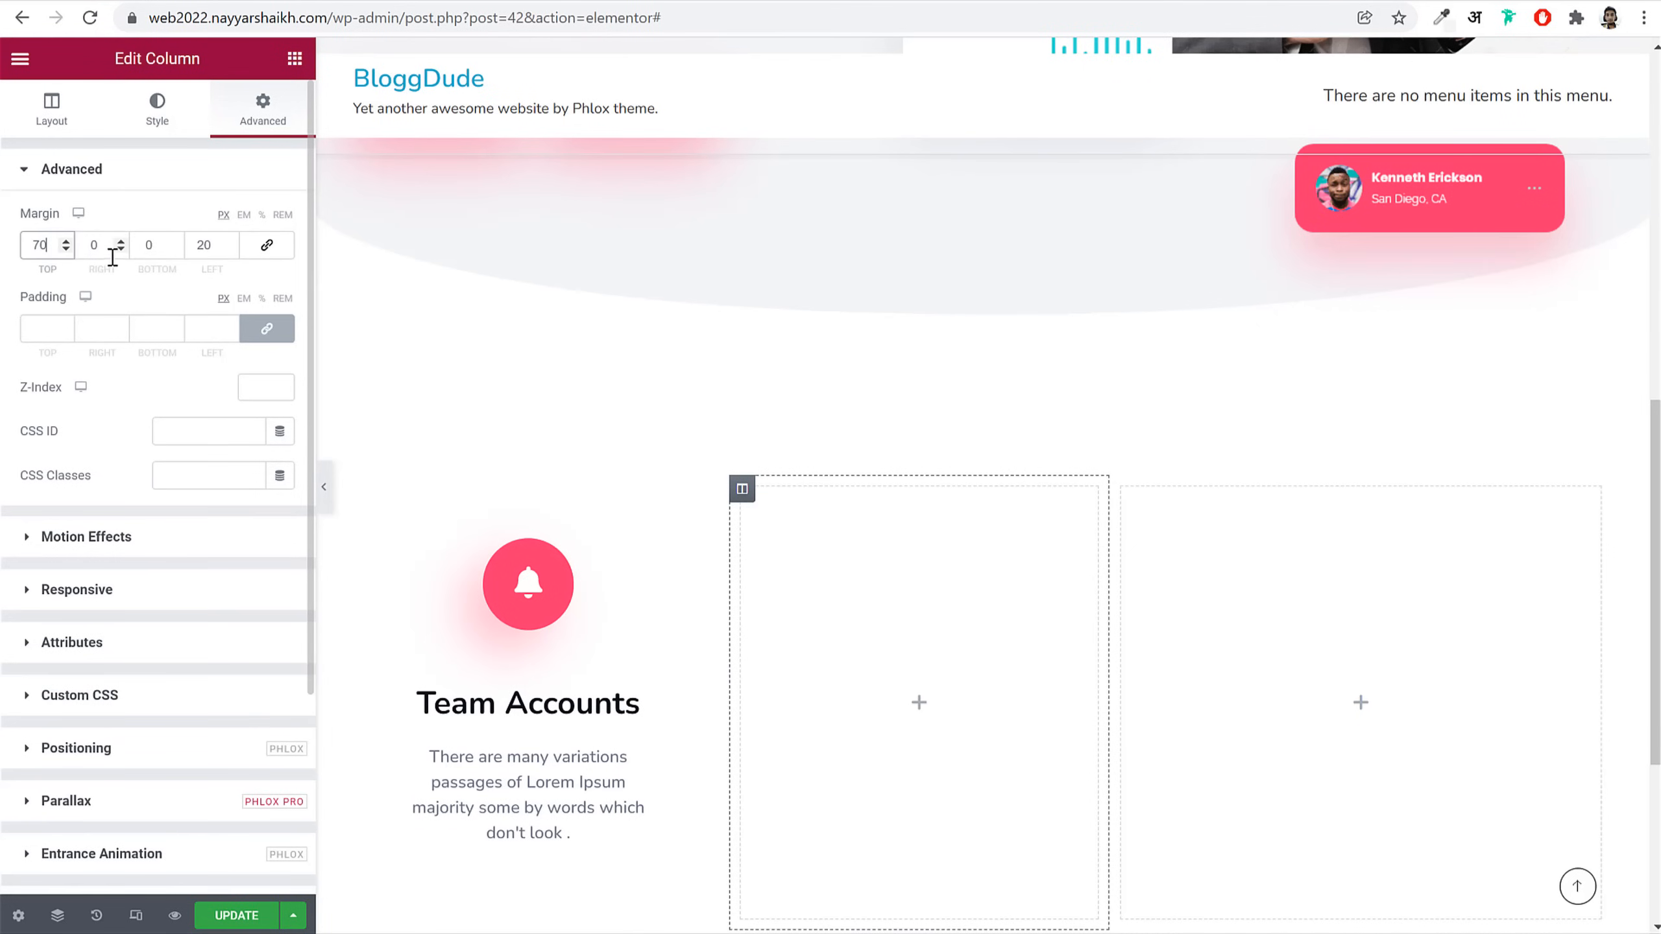
scroll(923, 360, "down", 5)
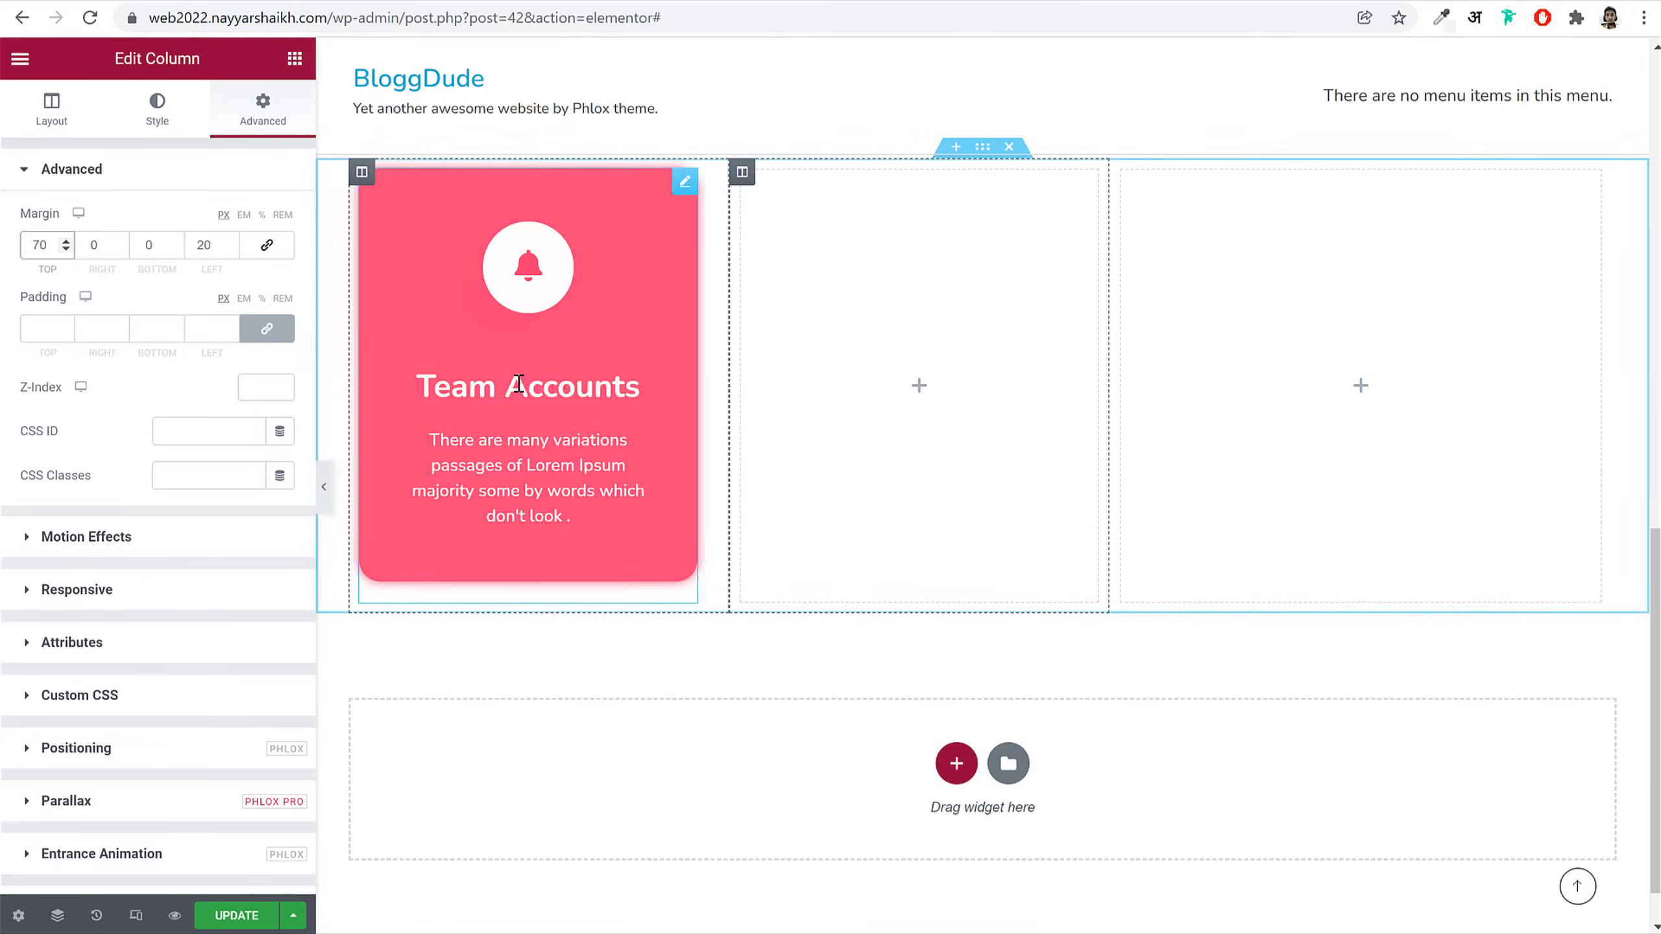
right_click(564, 384)
Step: Duplicate the Team Accounts box and give the copy a headphones icon and 'Customer Support' title
left_click(597, 425)
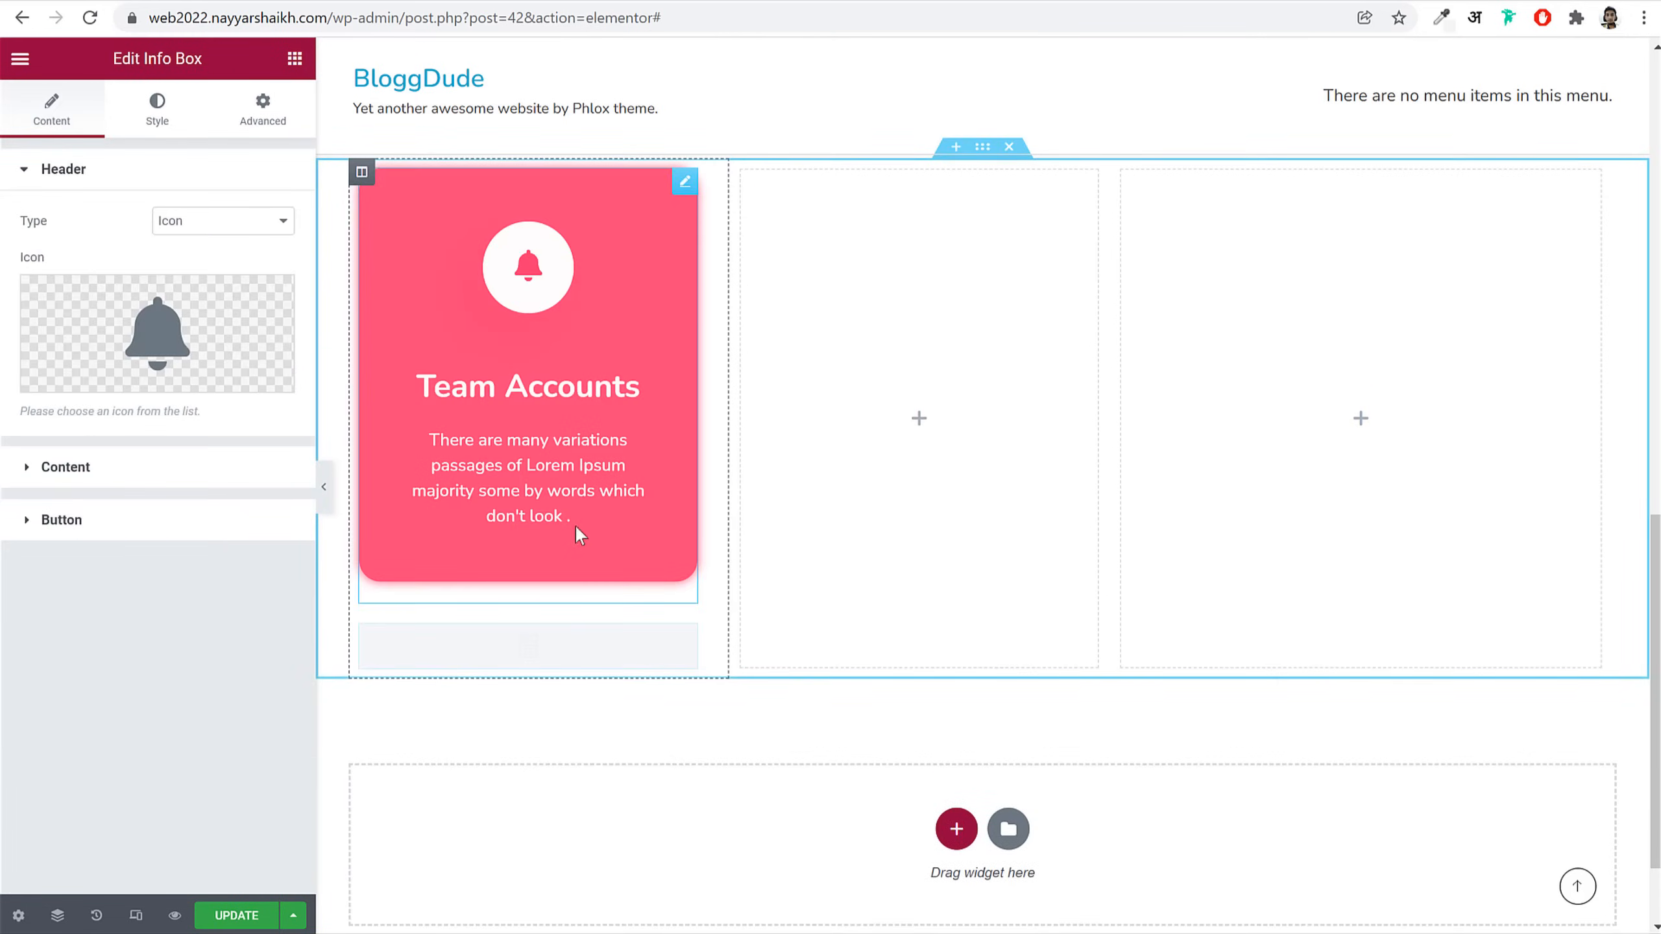
scroll(588, 579, "down", 3)
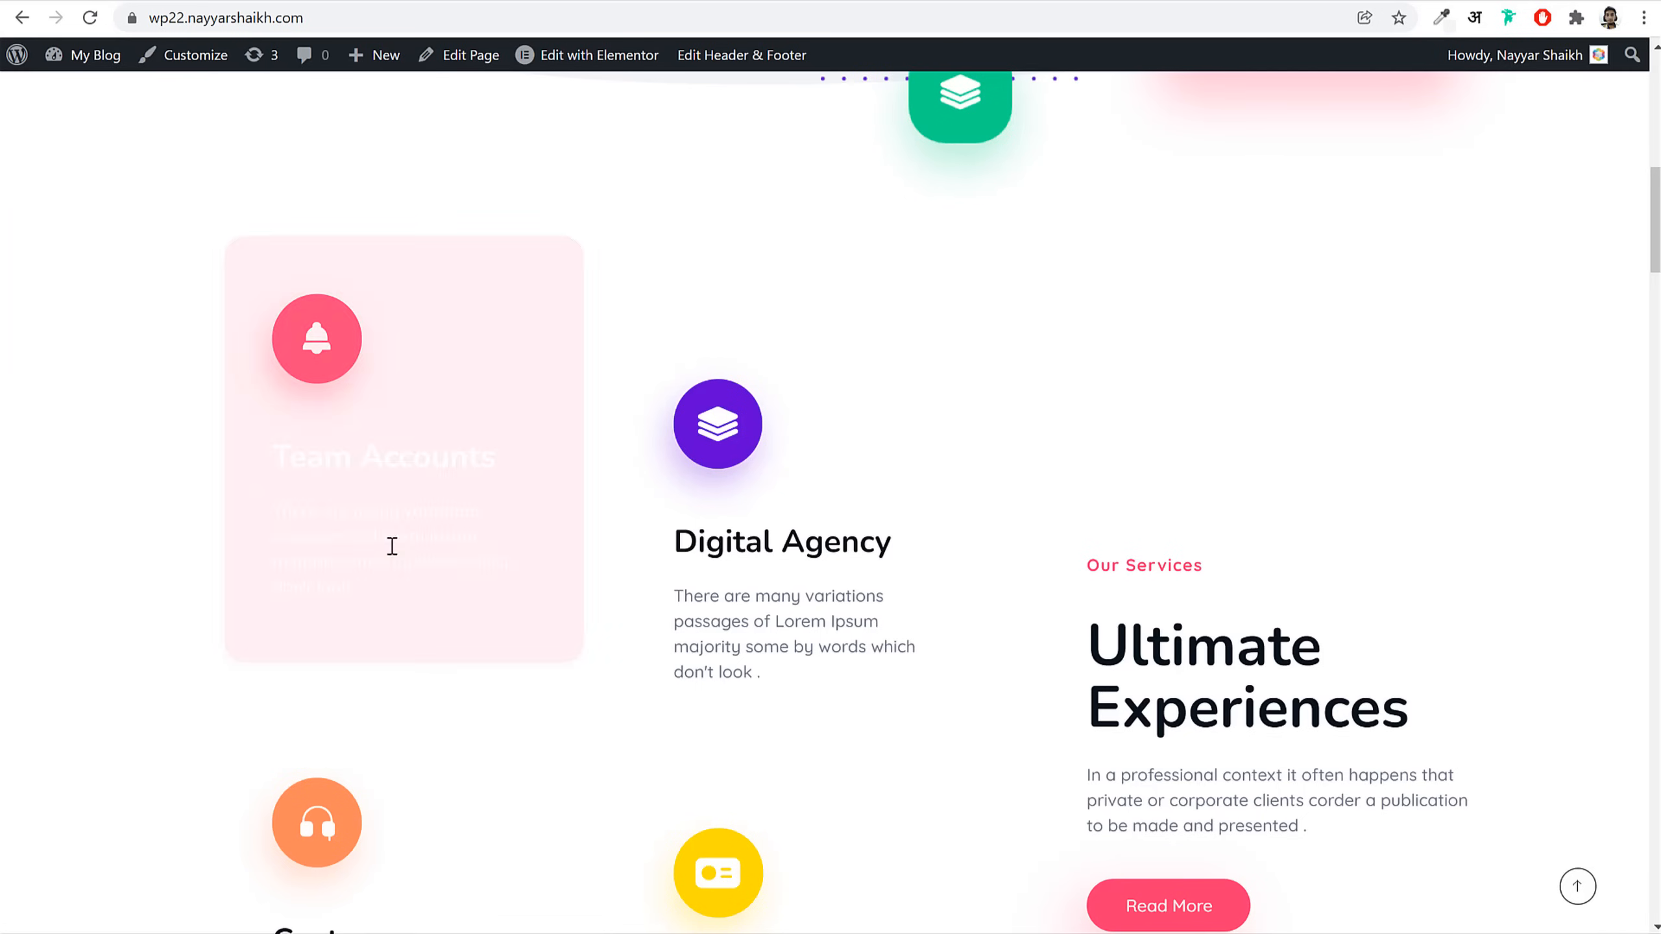
scroll(389, 546, "down", 5)
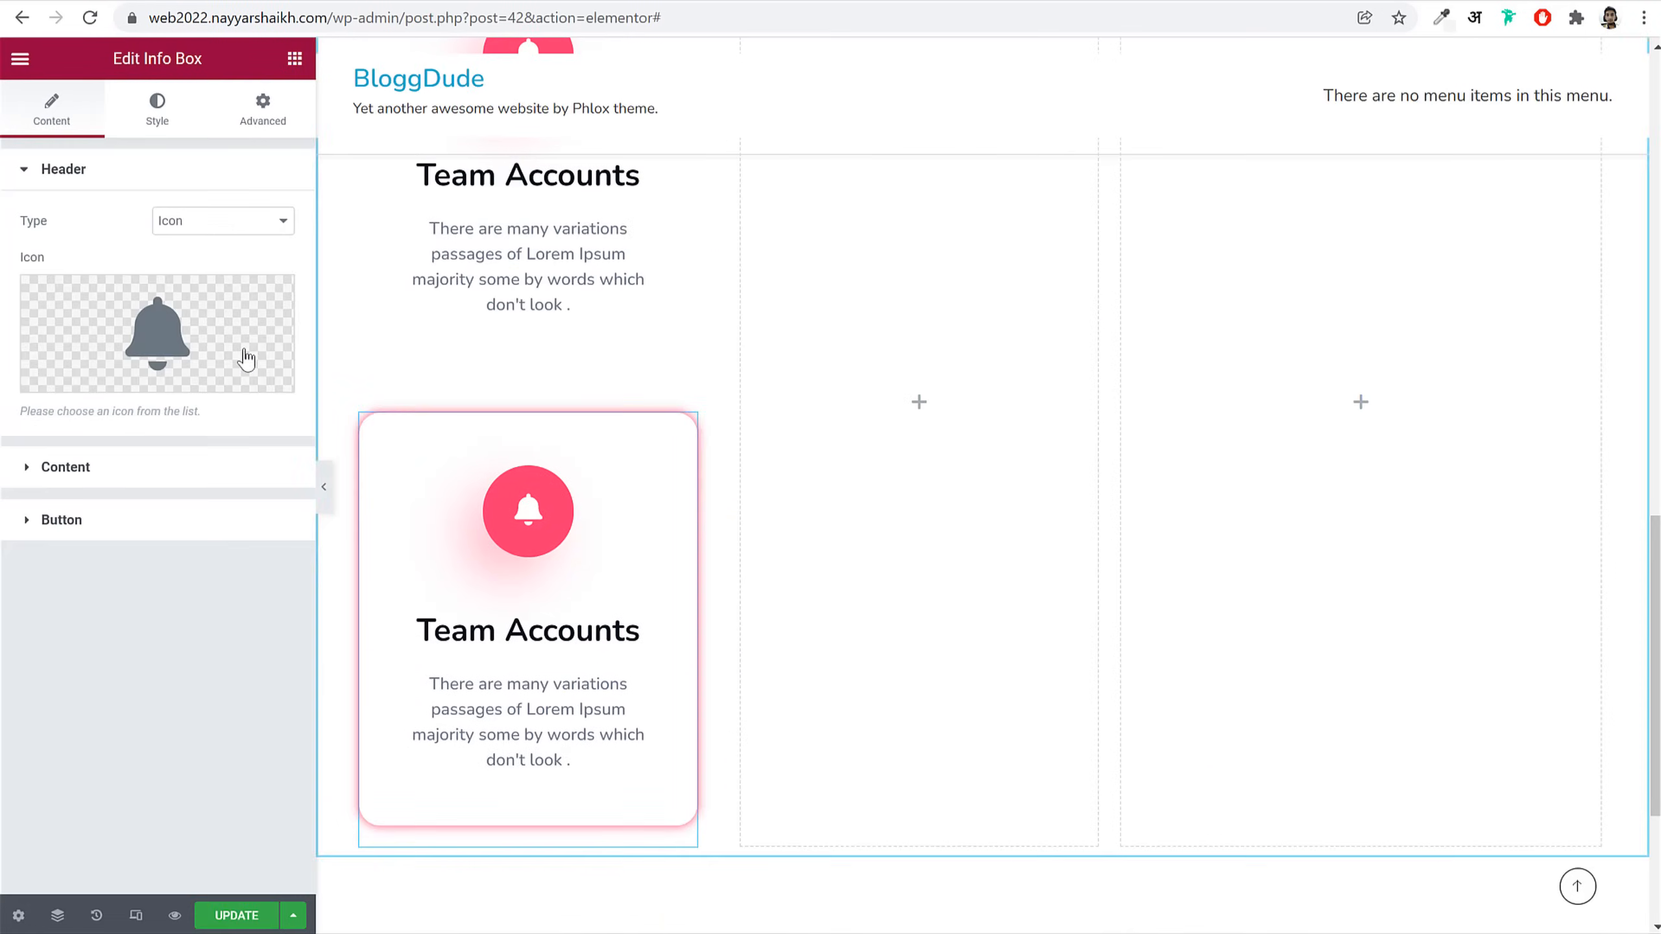
left_click(249, 350)
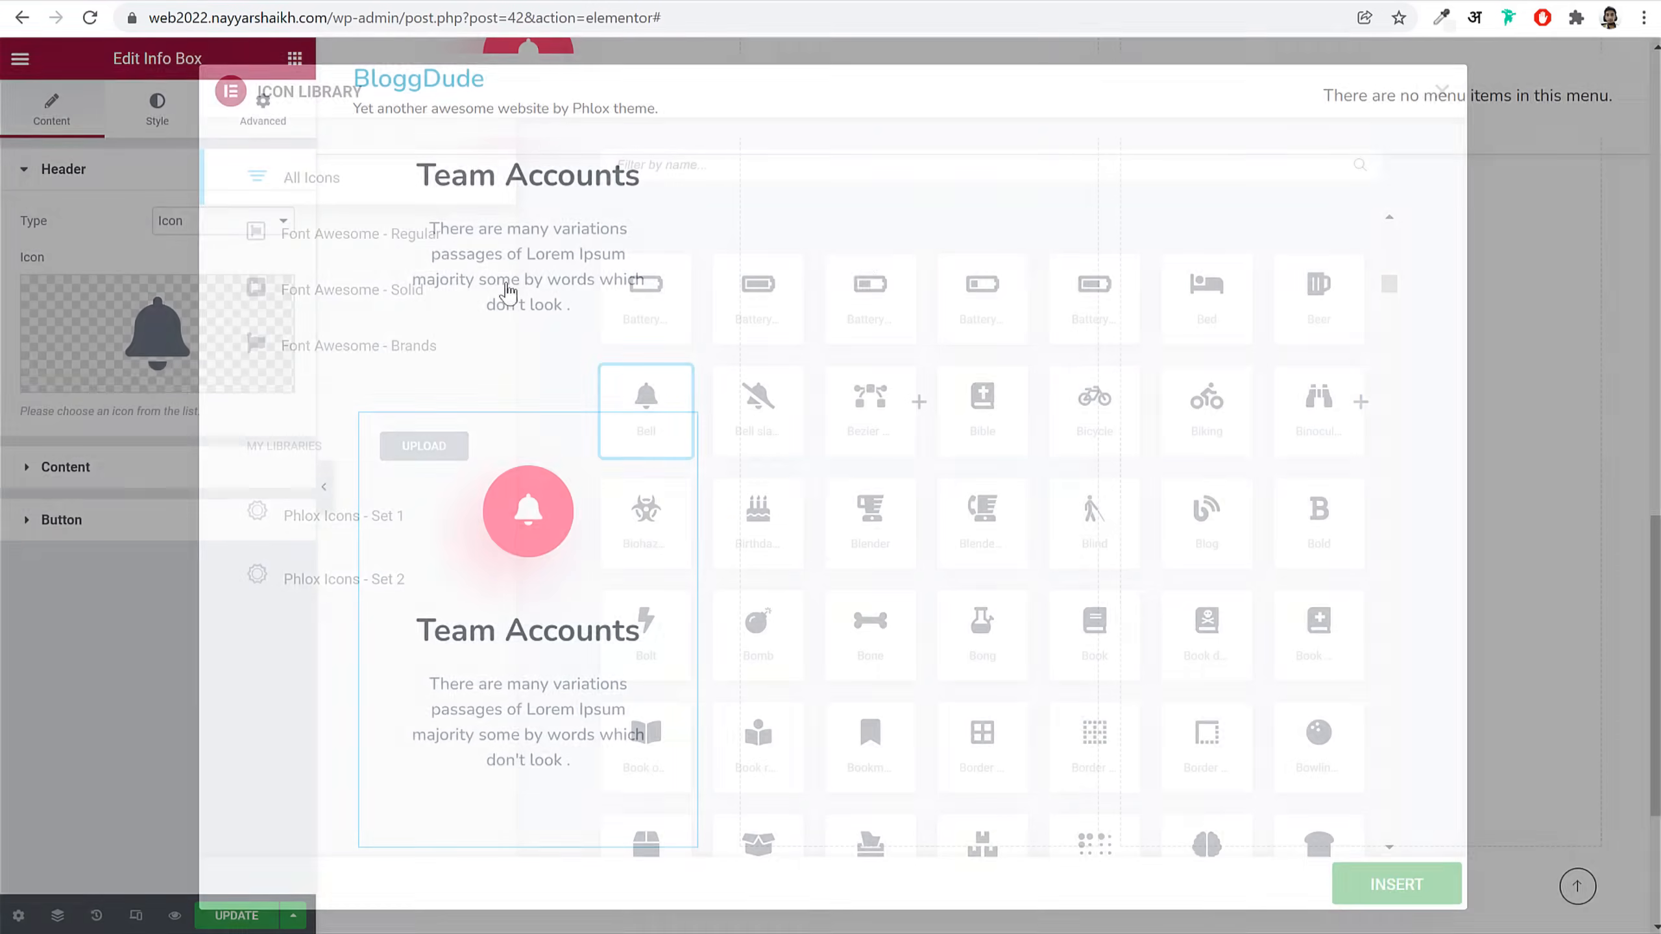
type("head")
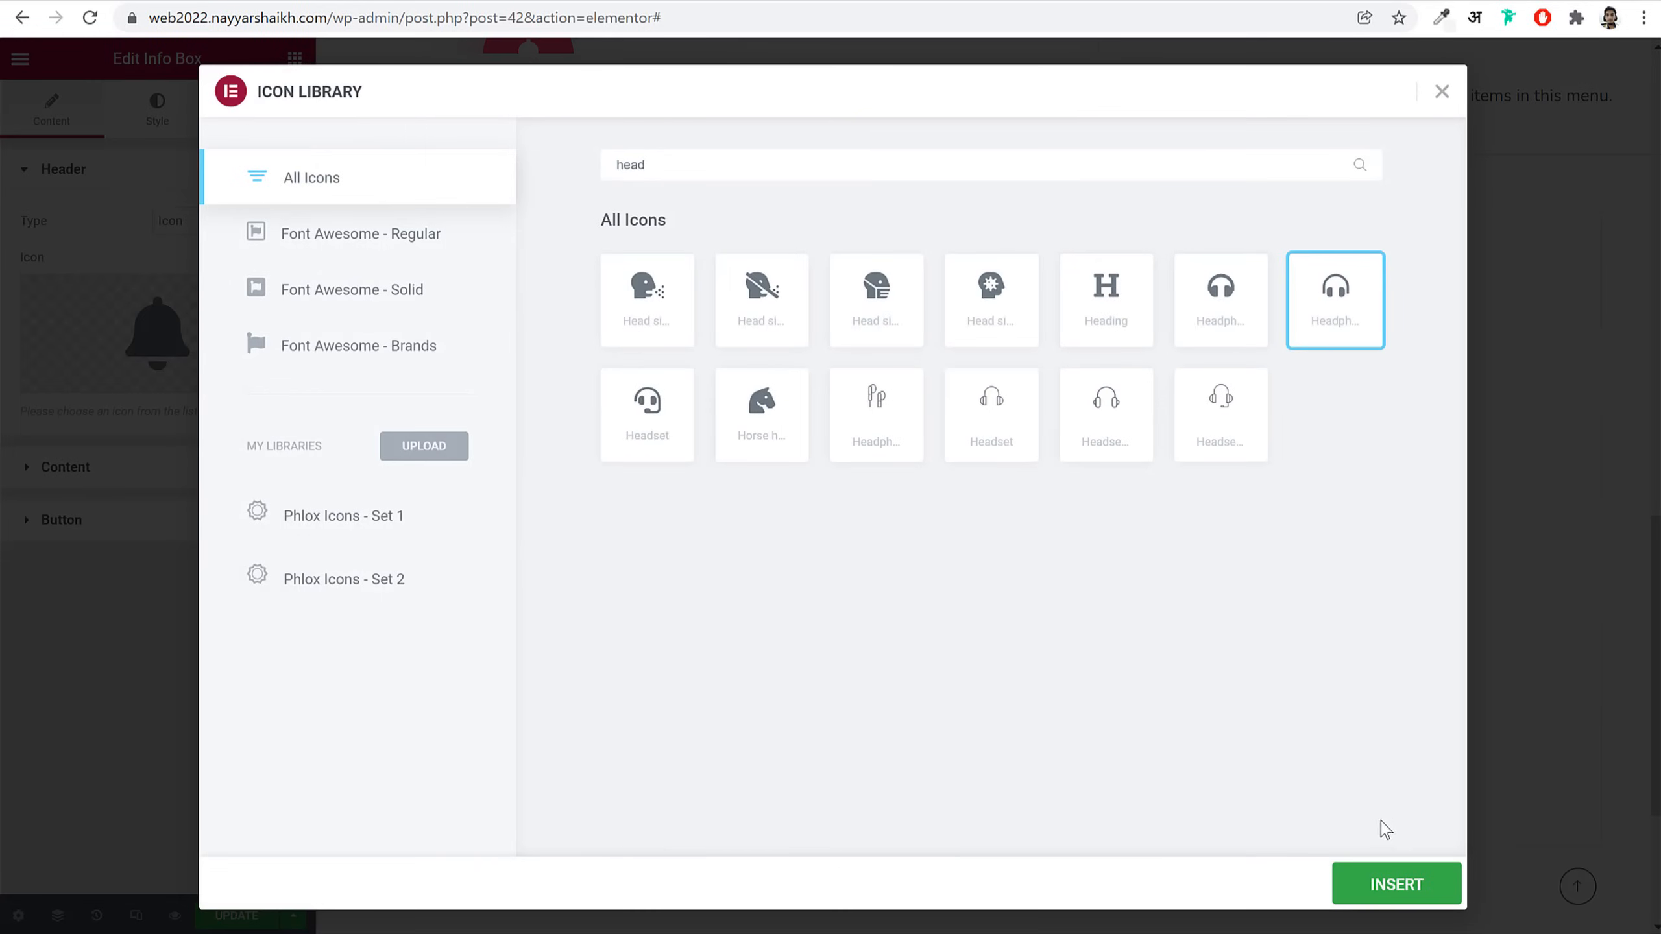
left_click(1396, 886)
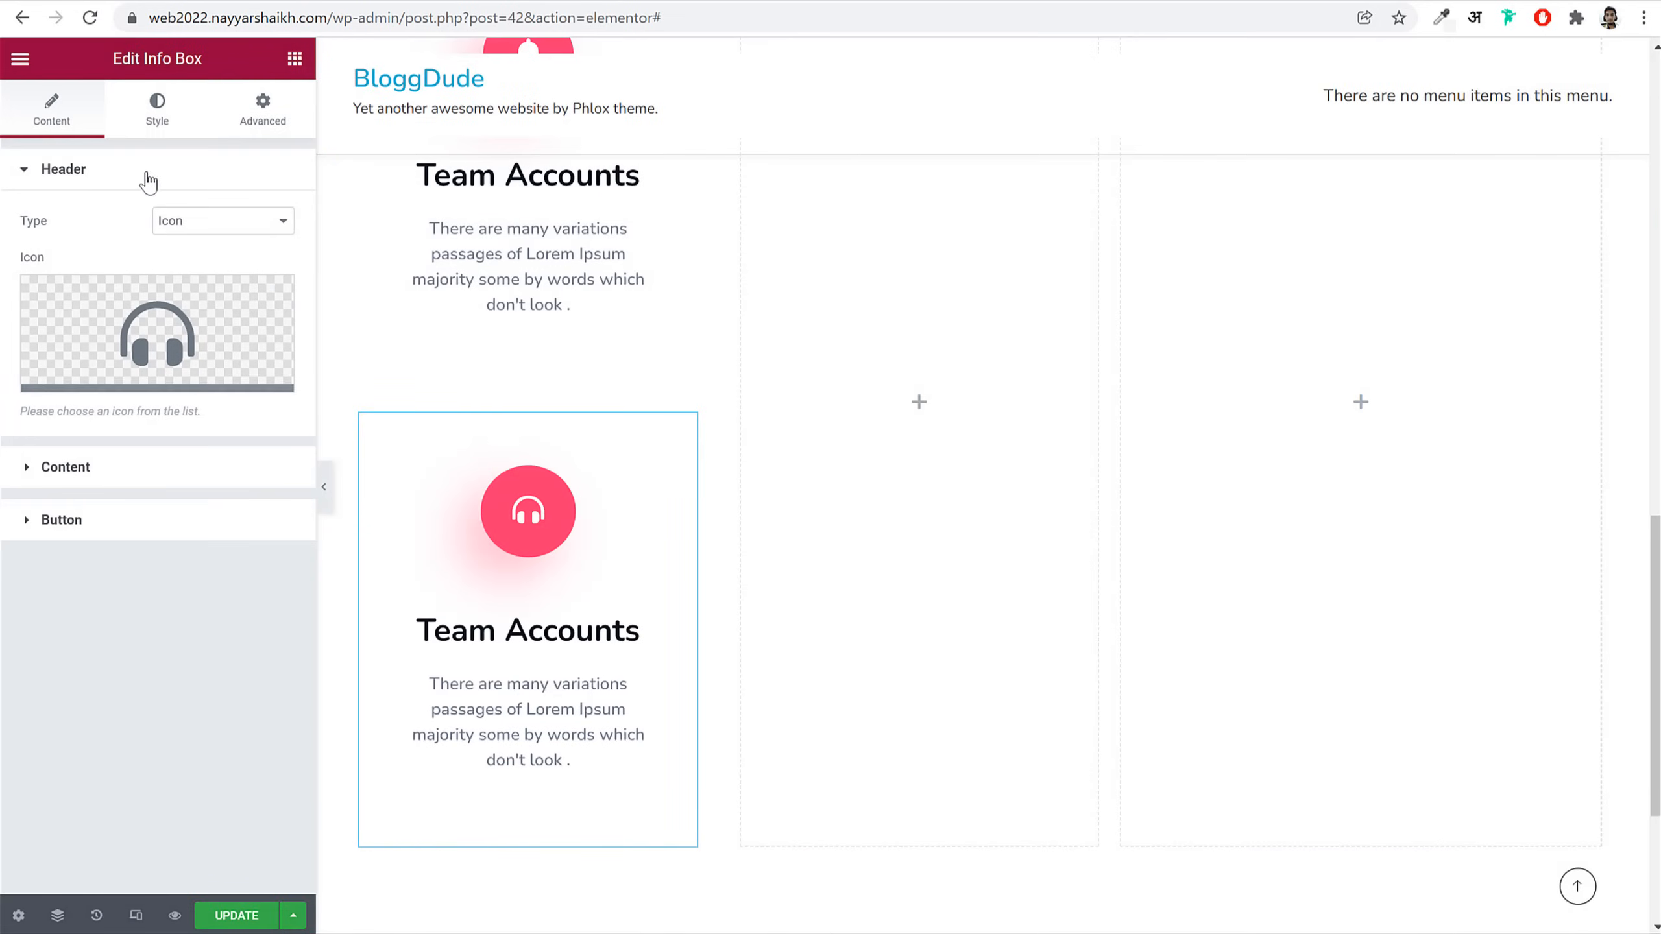
left_click(122, 464)
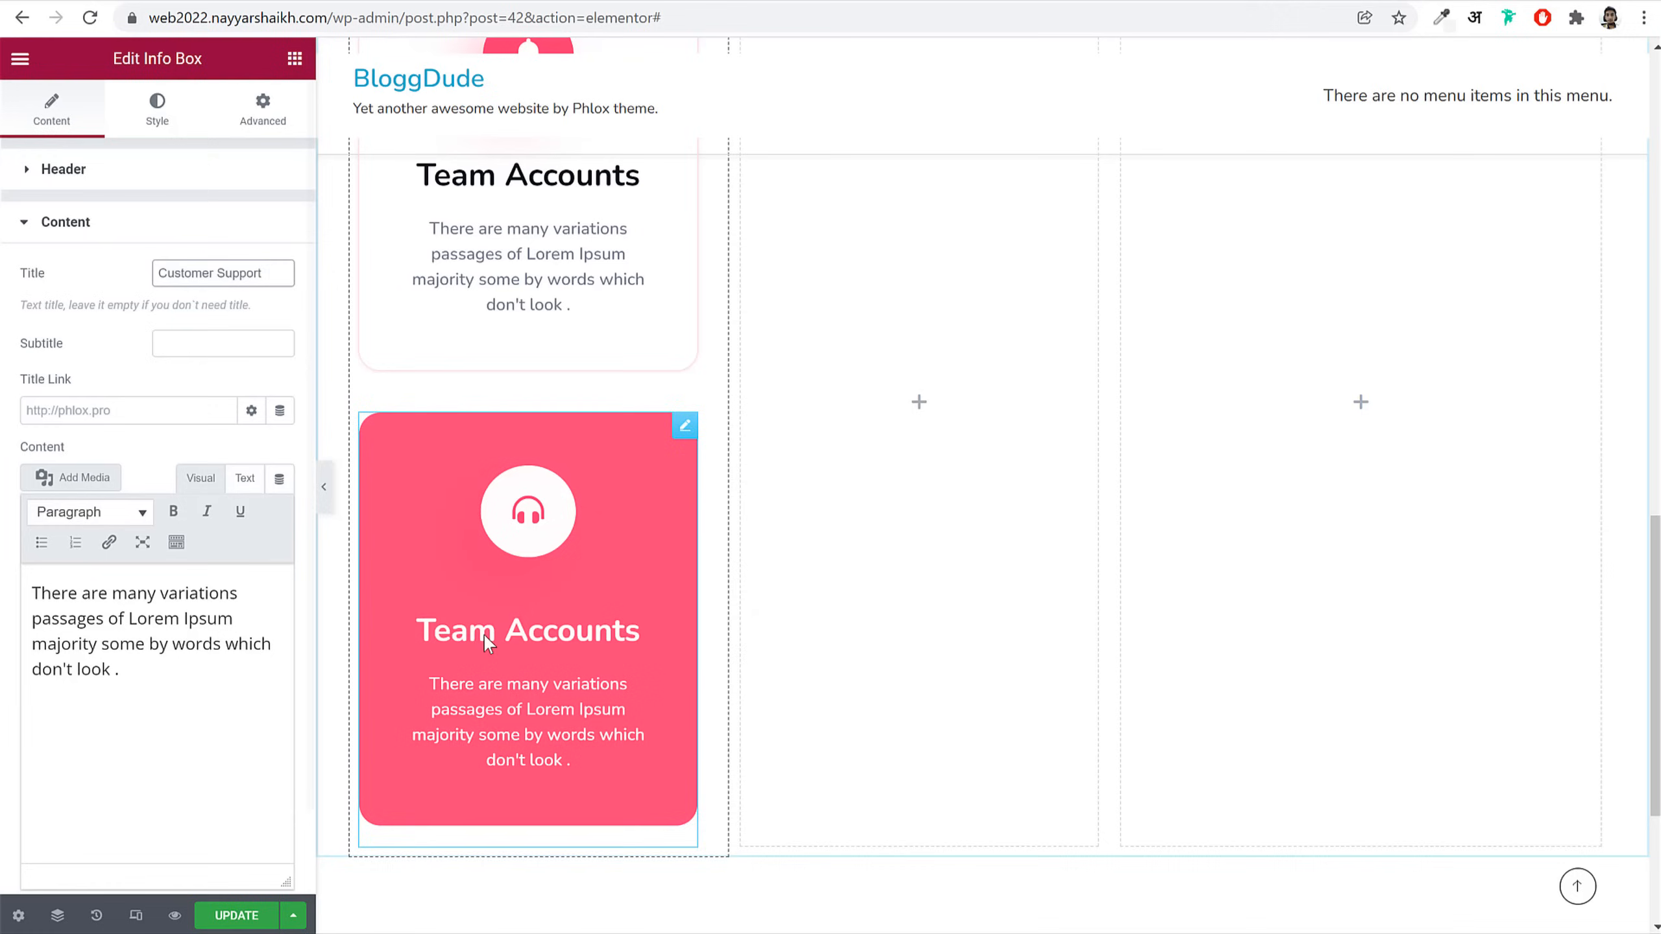
left_click(157, 109)
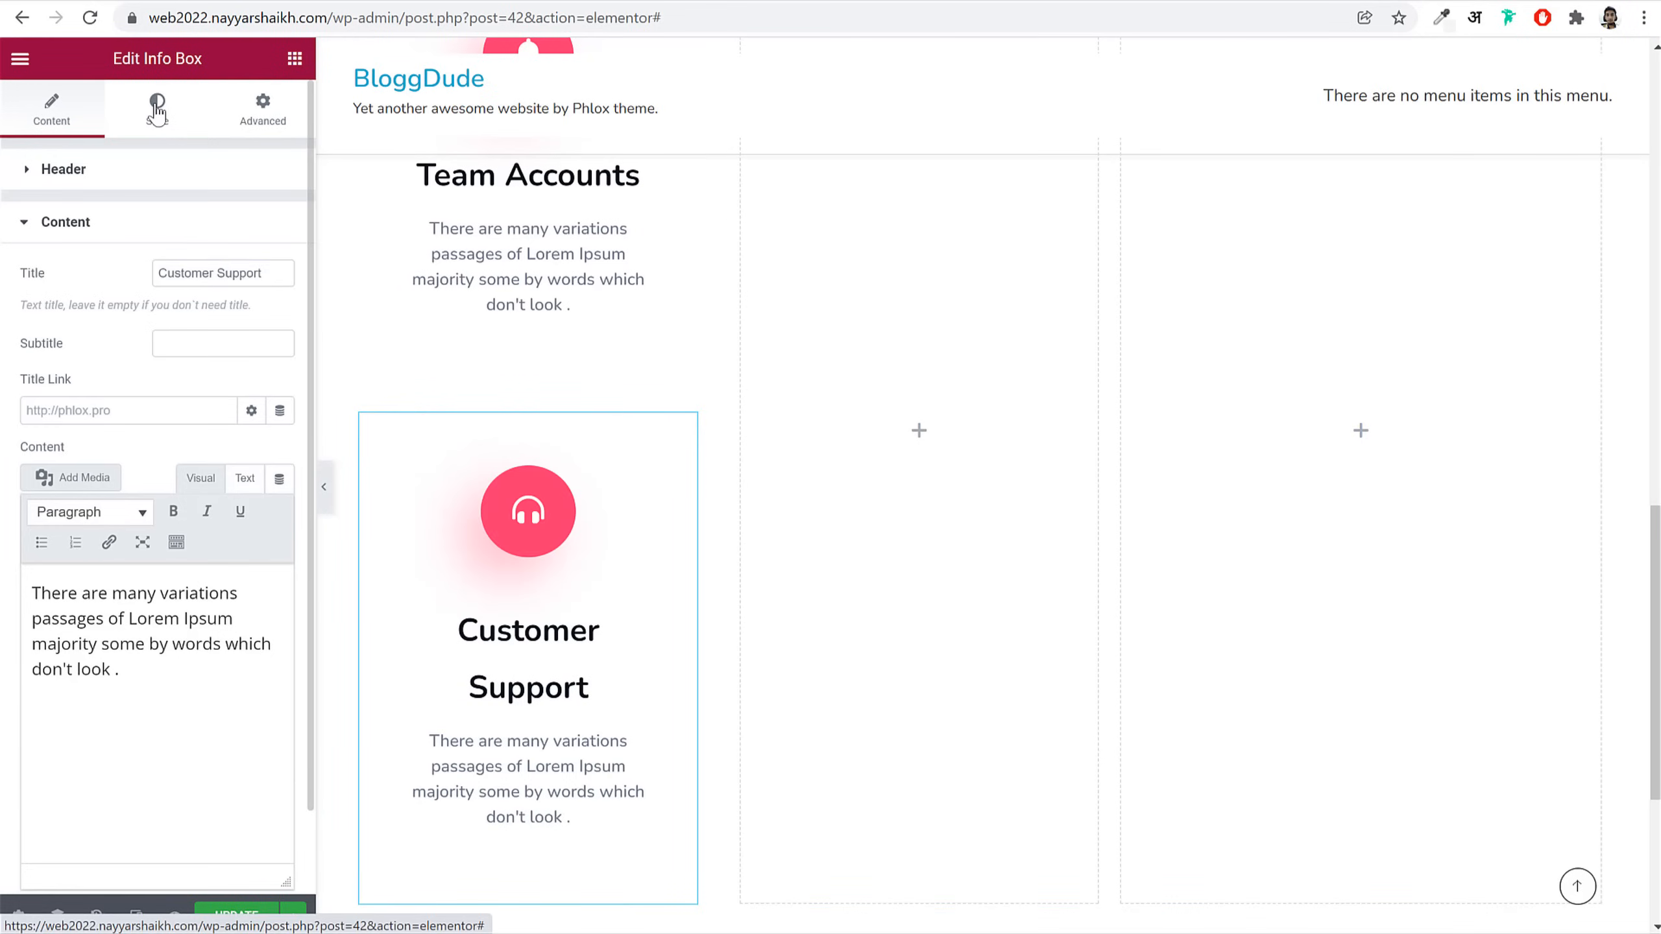
left_click(213, 486)
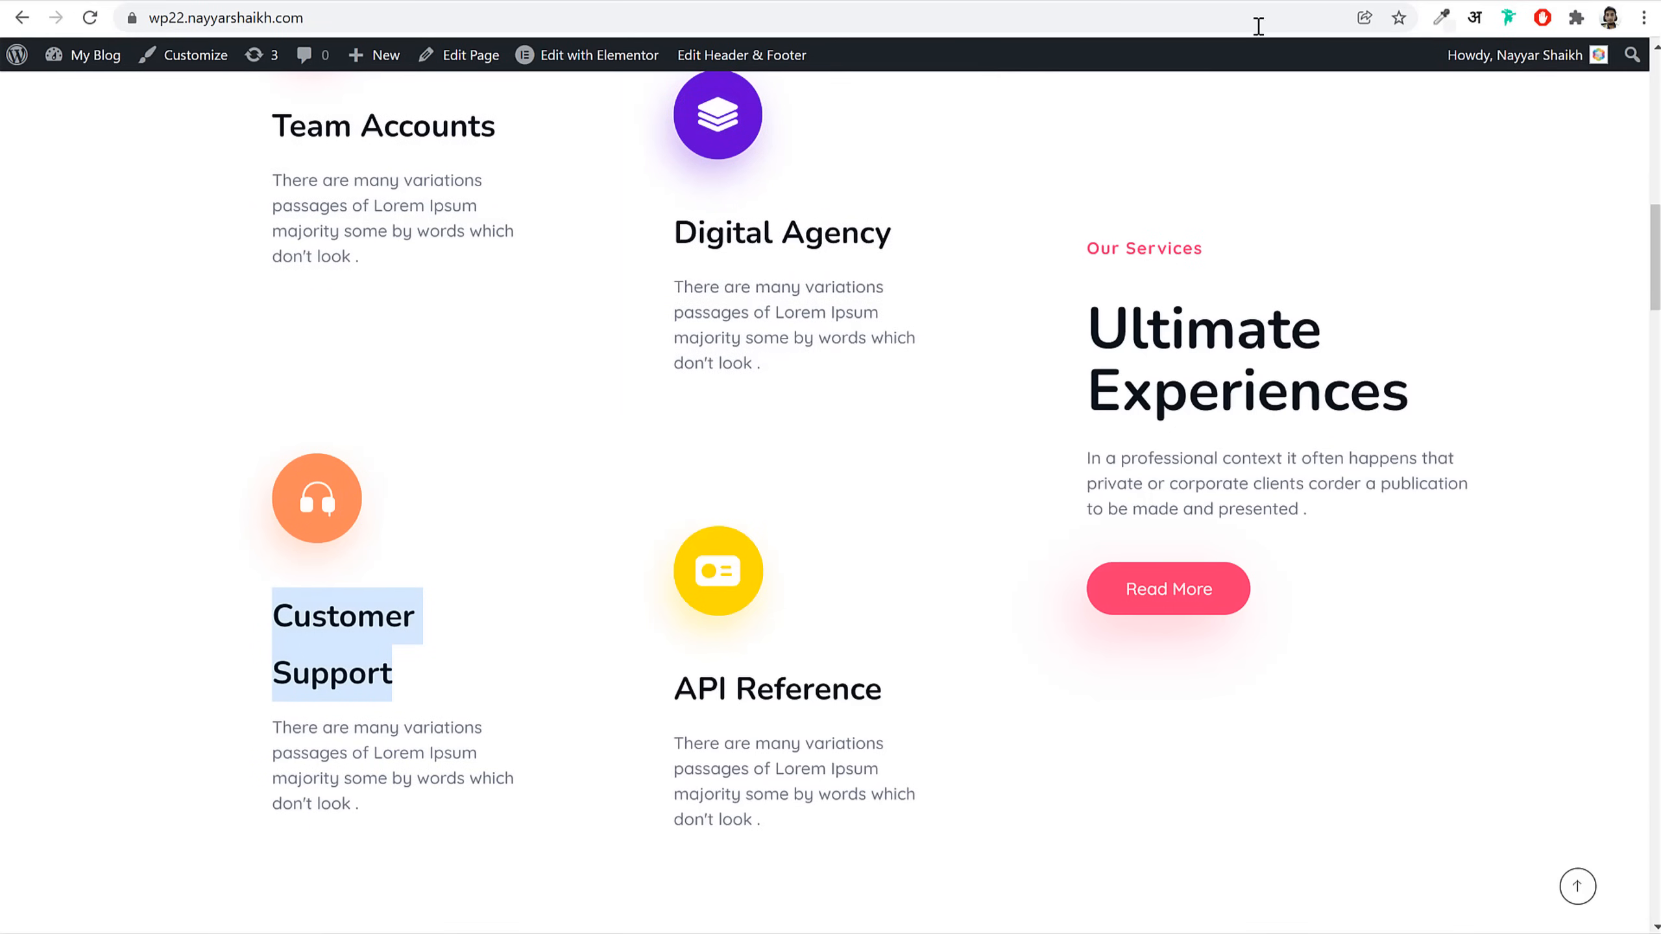
Step: Sample the Customer Support card's orange and use it as the icon circle background colour
left_click(1441, 17)
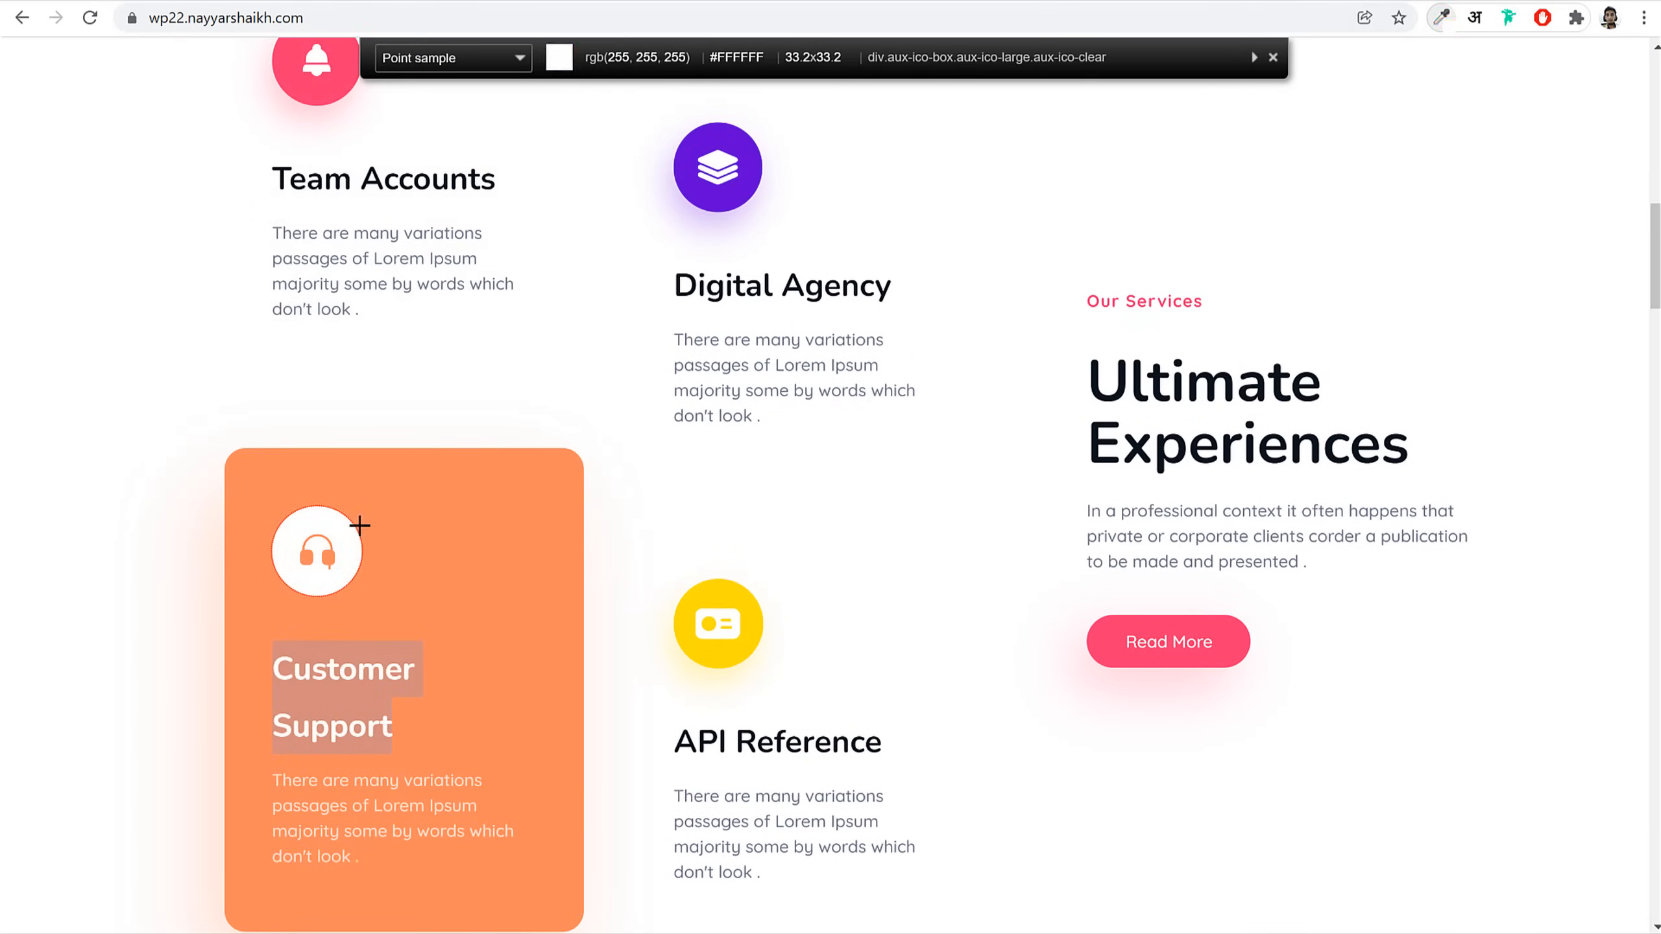
left_click(422, 514)
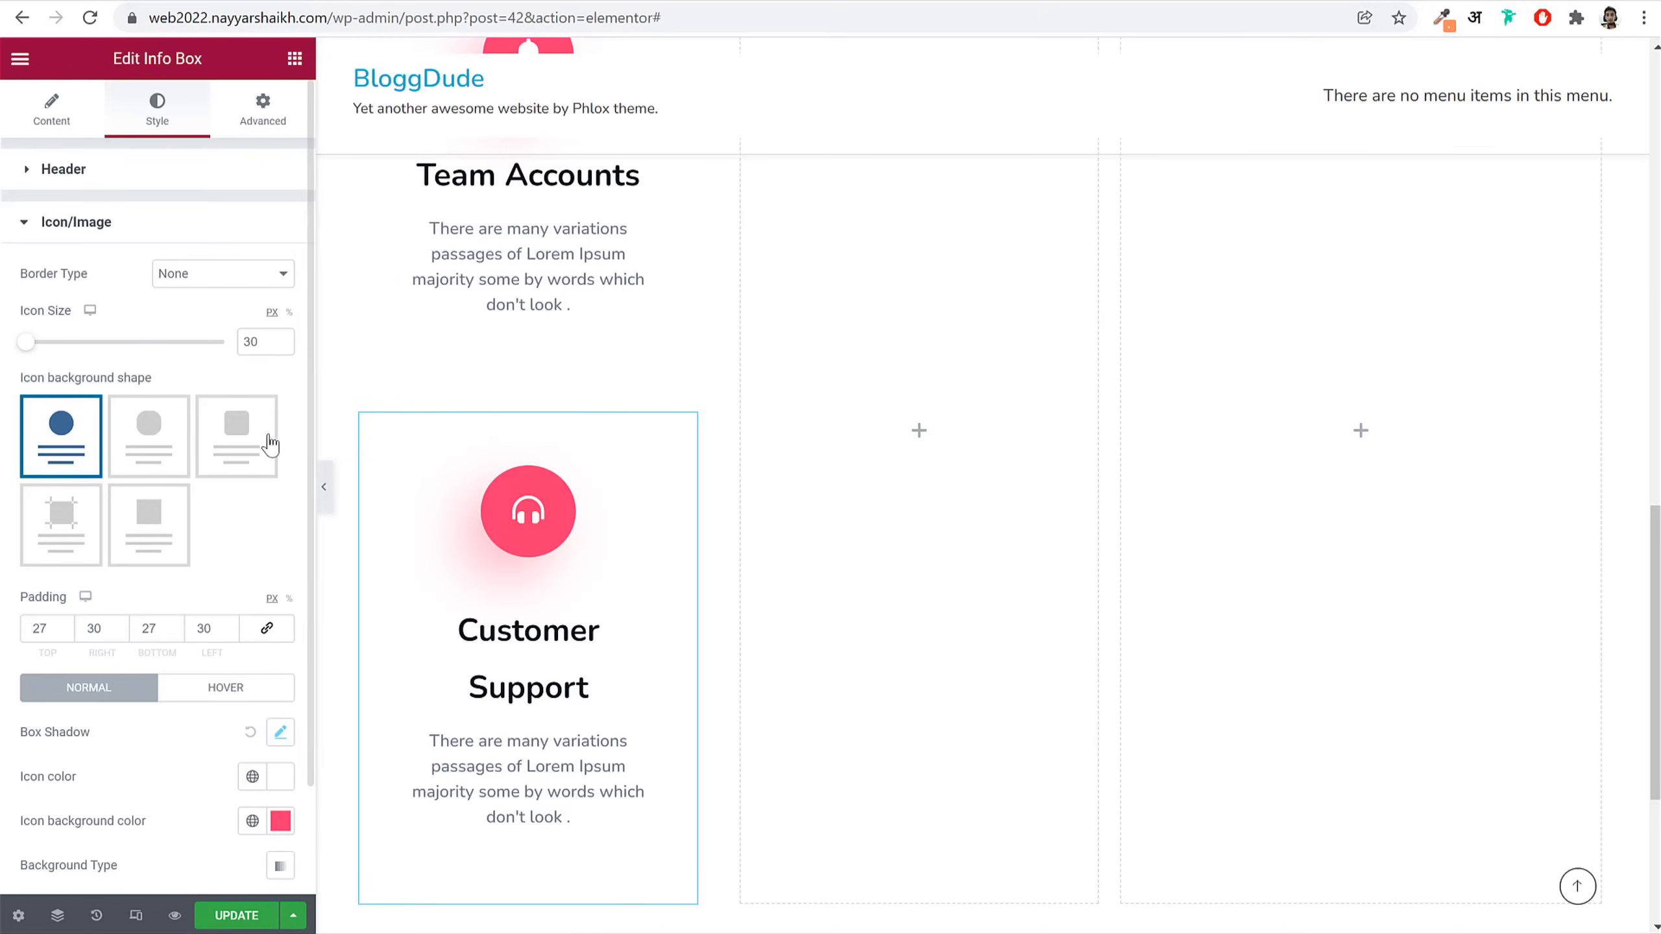
scroll(267, 524, "down", 3)
left_click(279, 612)
left_click(158, 553)
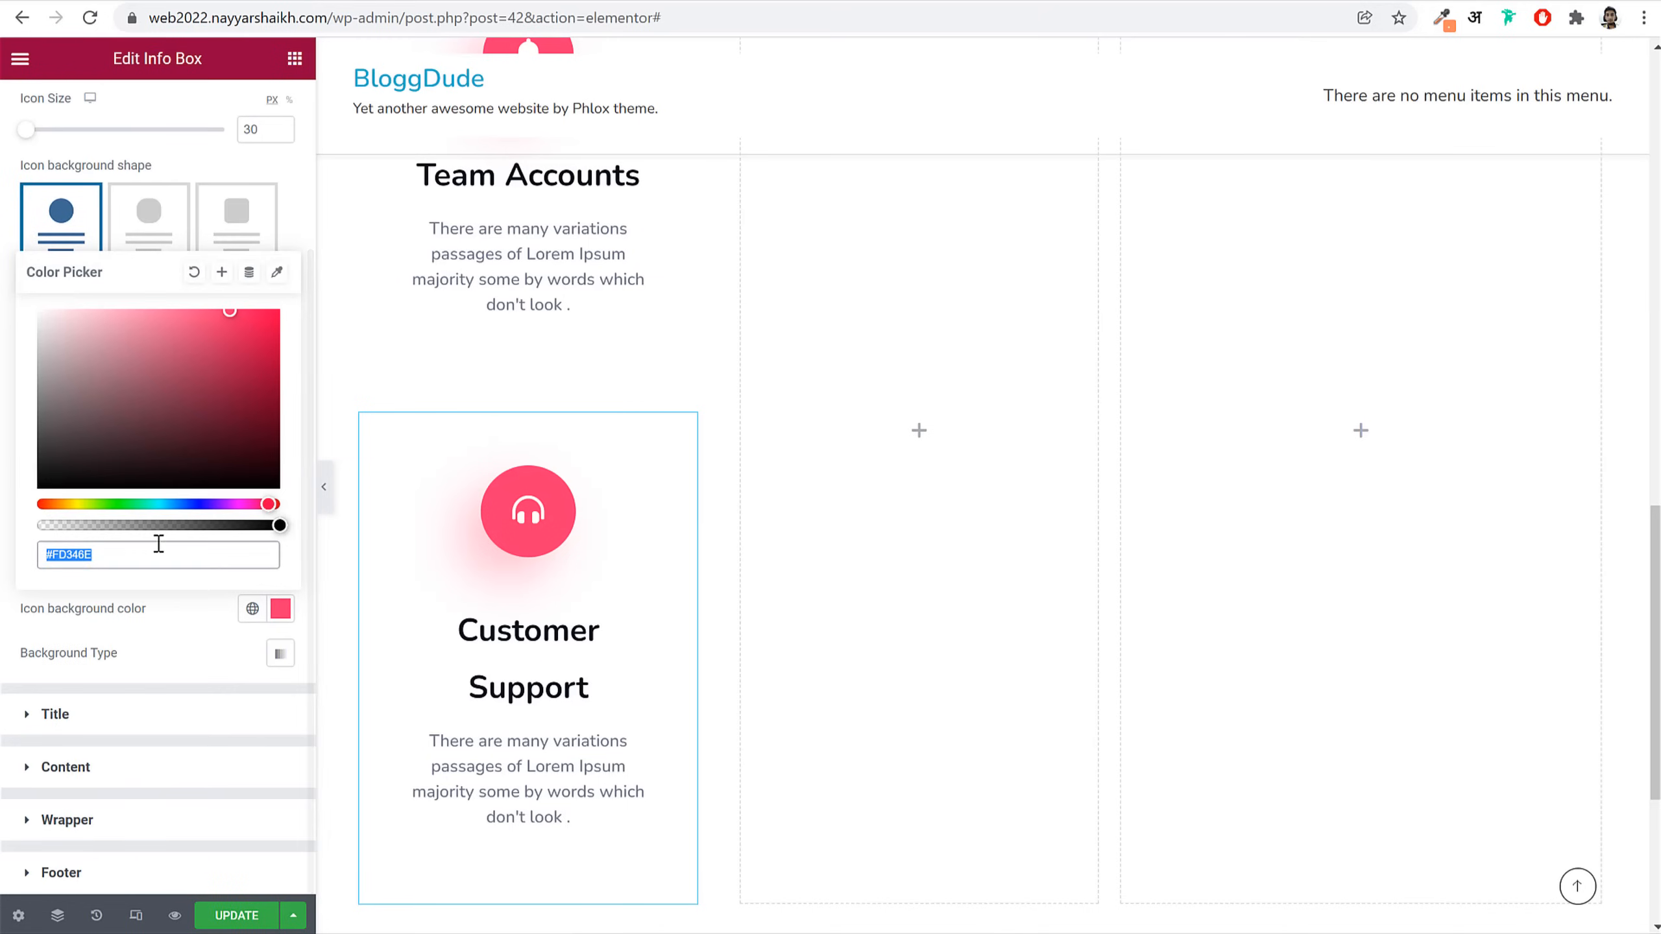
key("ctrl+v")
left_click(174, 638)
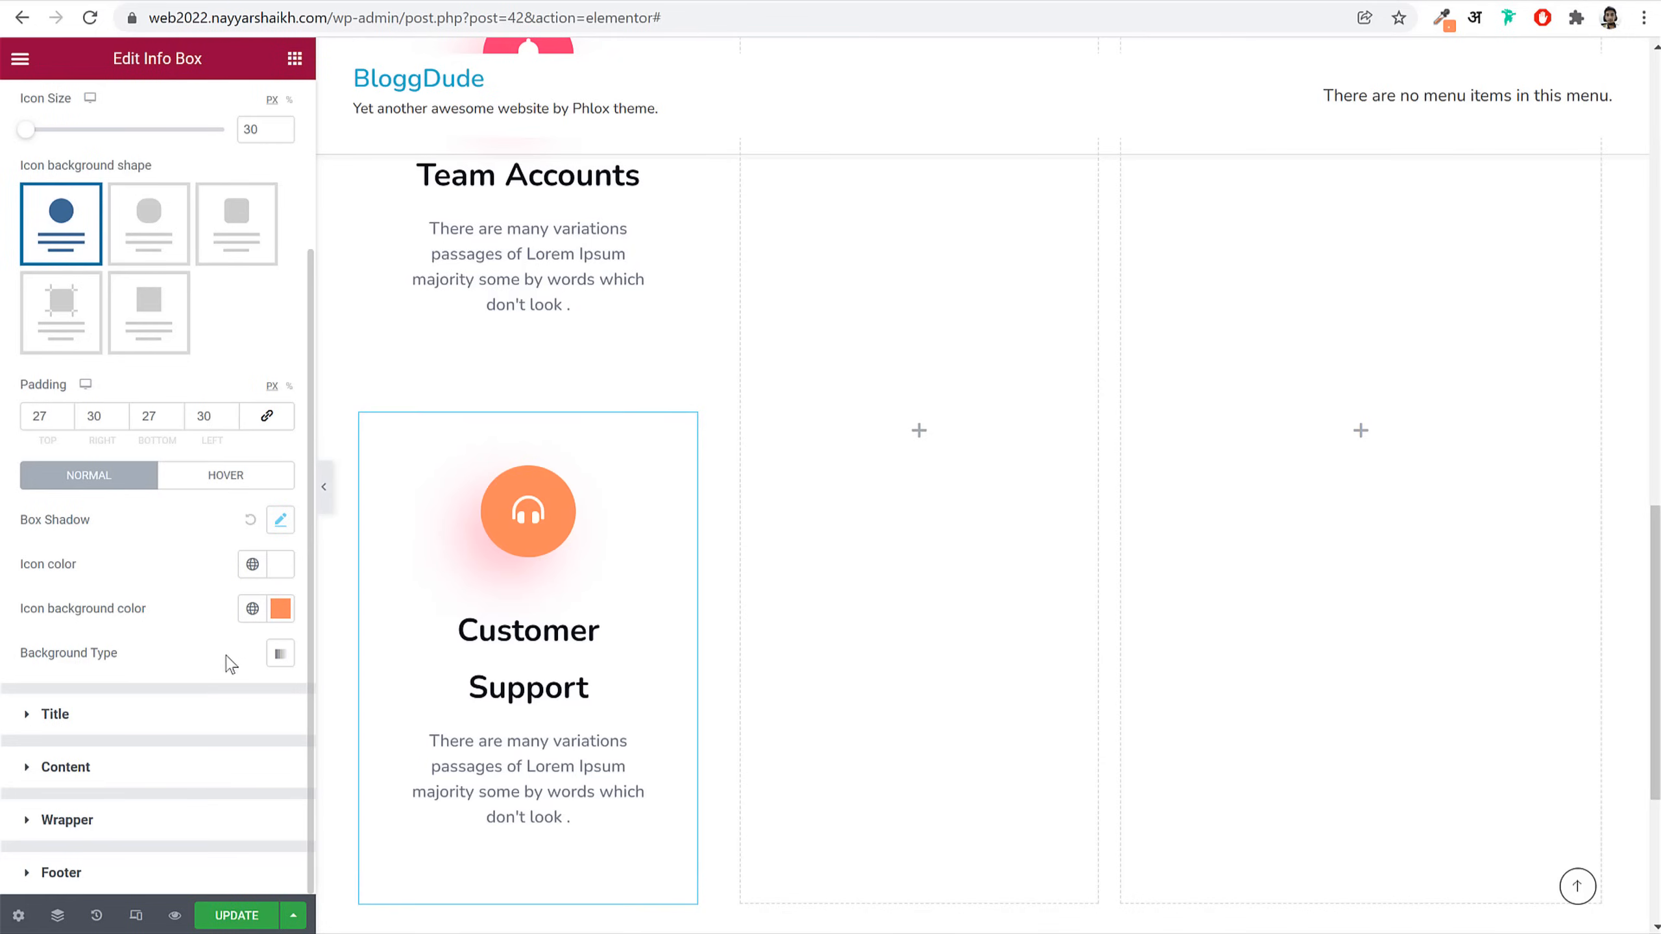
Step: Give the icon a soft semi-transparent orange #FF895CDE shadow
left_click(282, 530)
left_click(264, 576)
key("ctrl+v")
left_click_drag(396, 869, 265, 871)
left_click(215, 533)
left_click(176, 731)
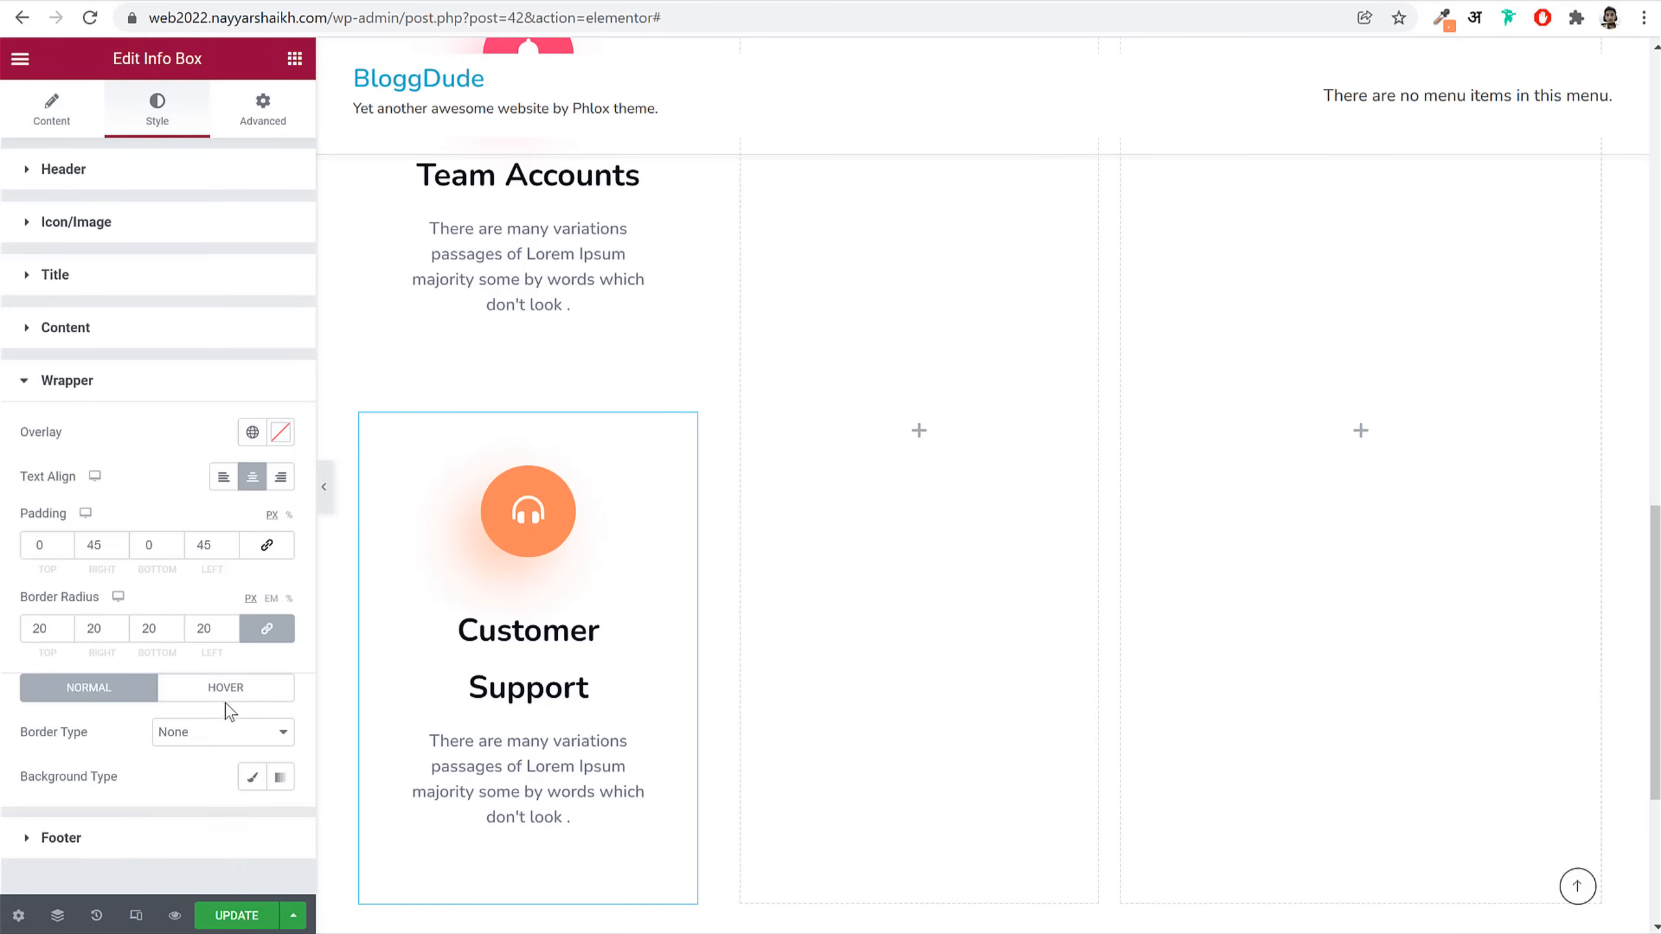
Step: Set the box wrapper's hover background colour to orange #FF895C
left_click(228, 689)
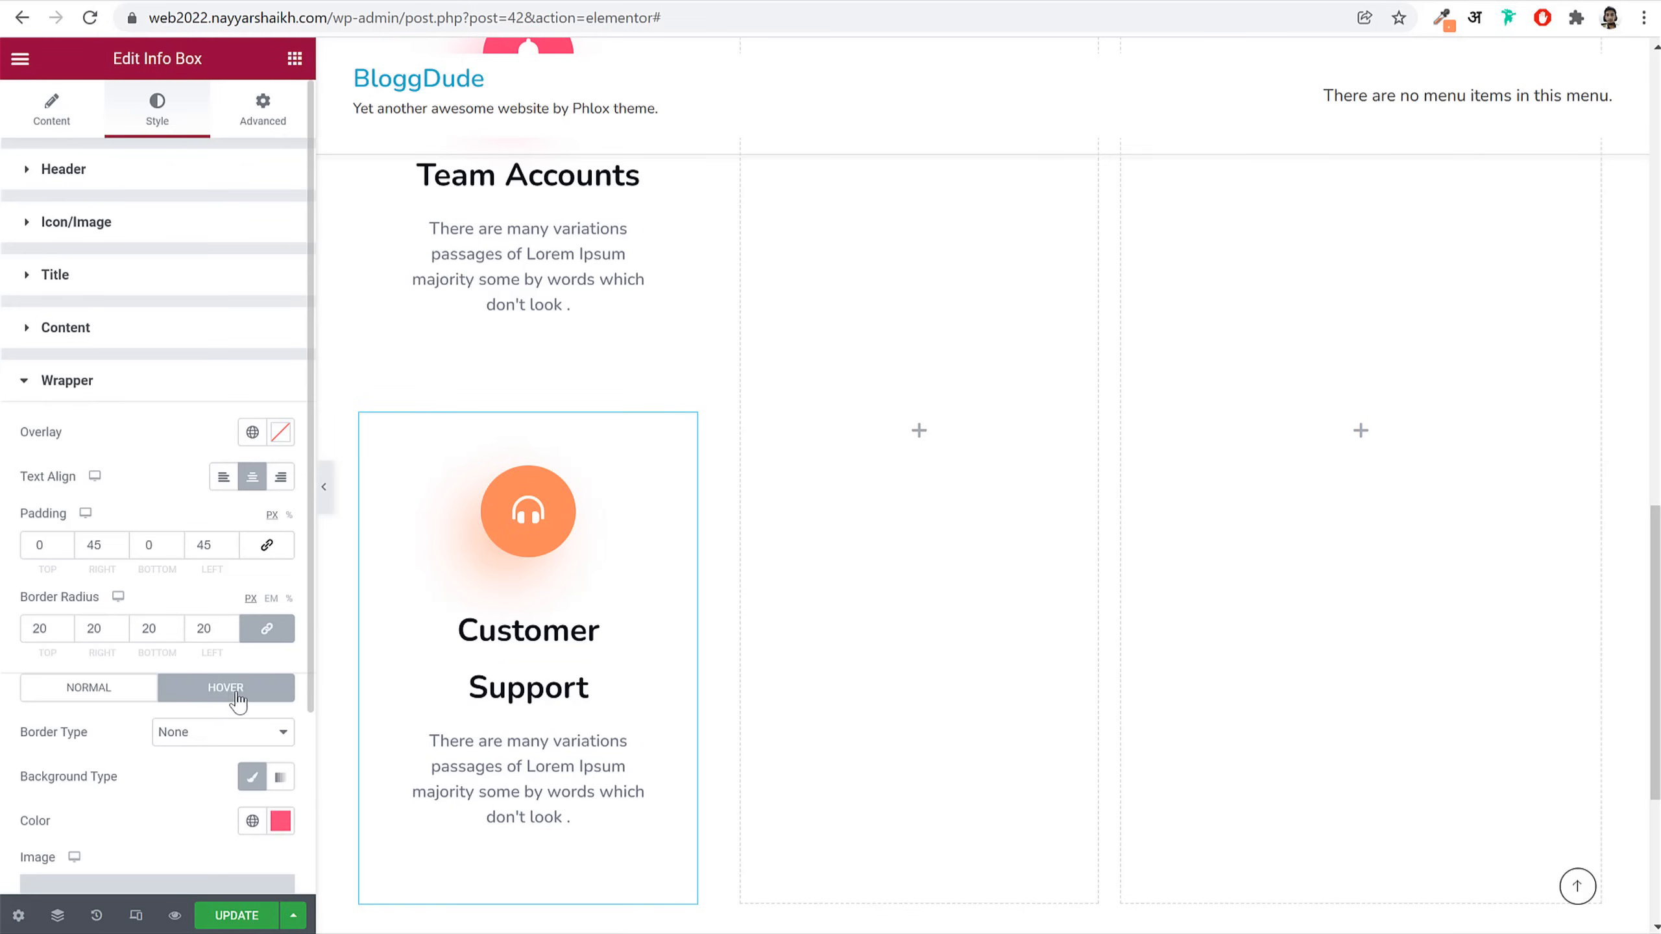
scroll(266, 631, "down", 4)
left_click(281, 588)
key("ctrl+v")
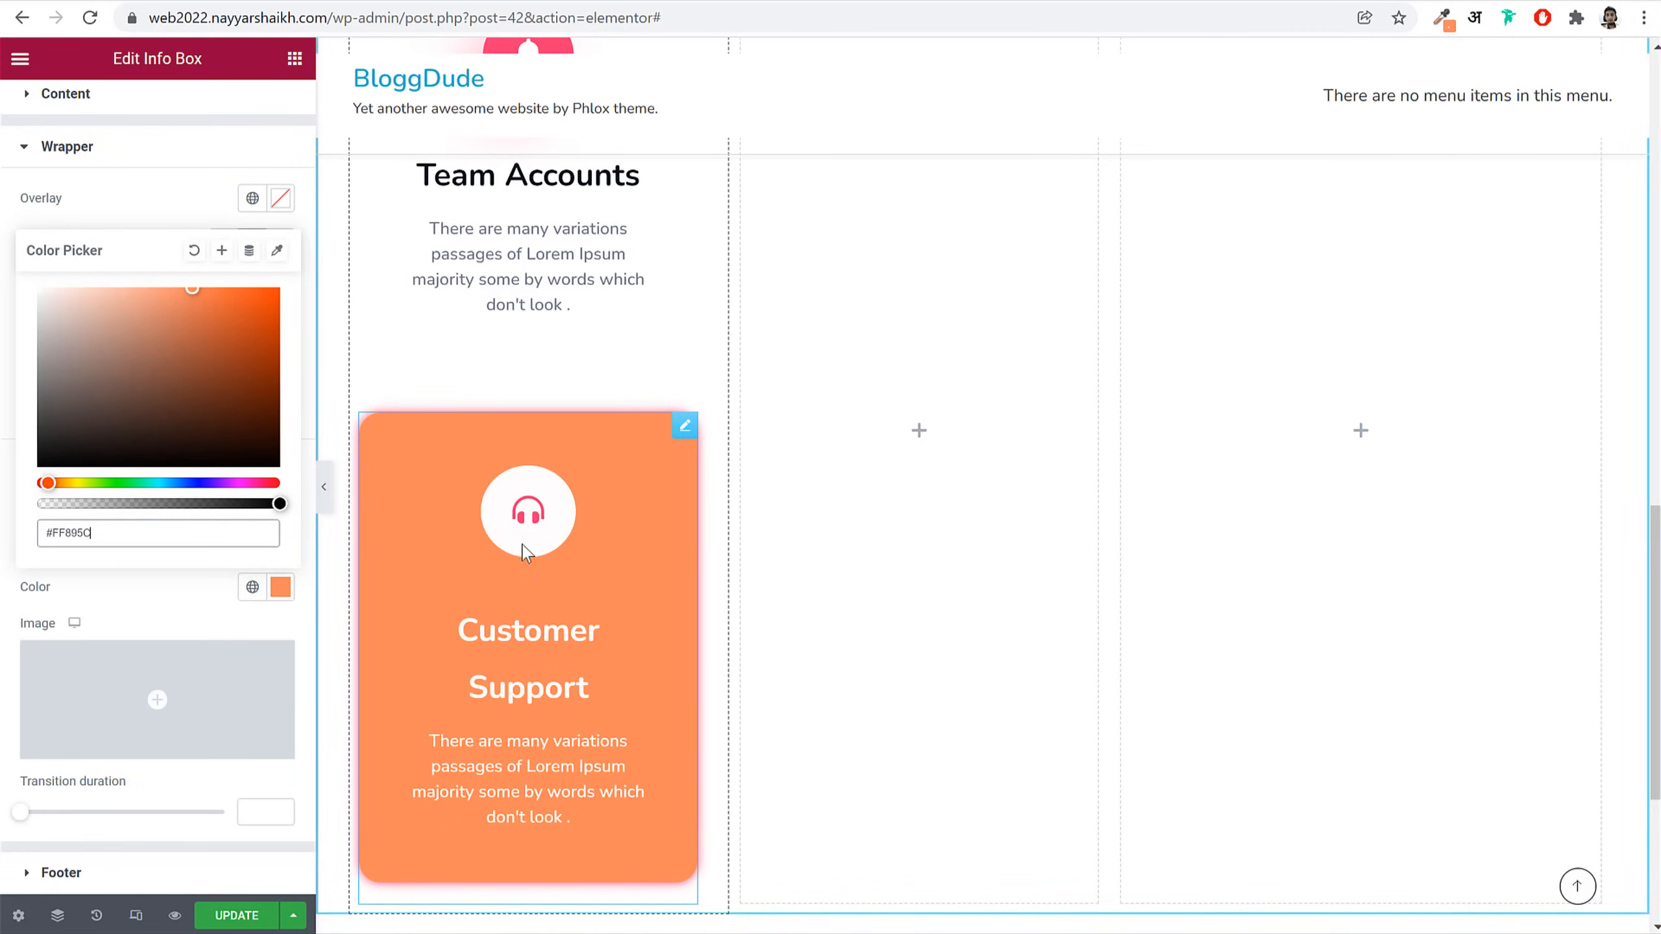
left_click(163, 141)
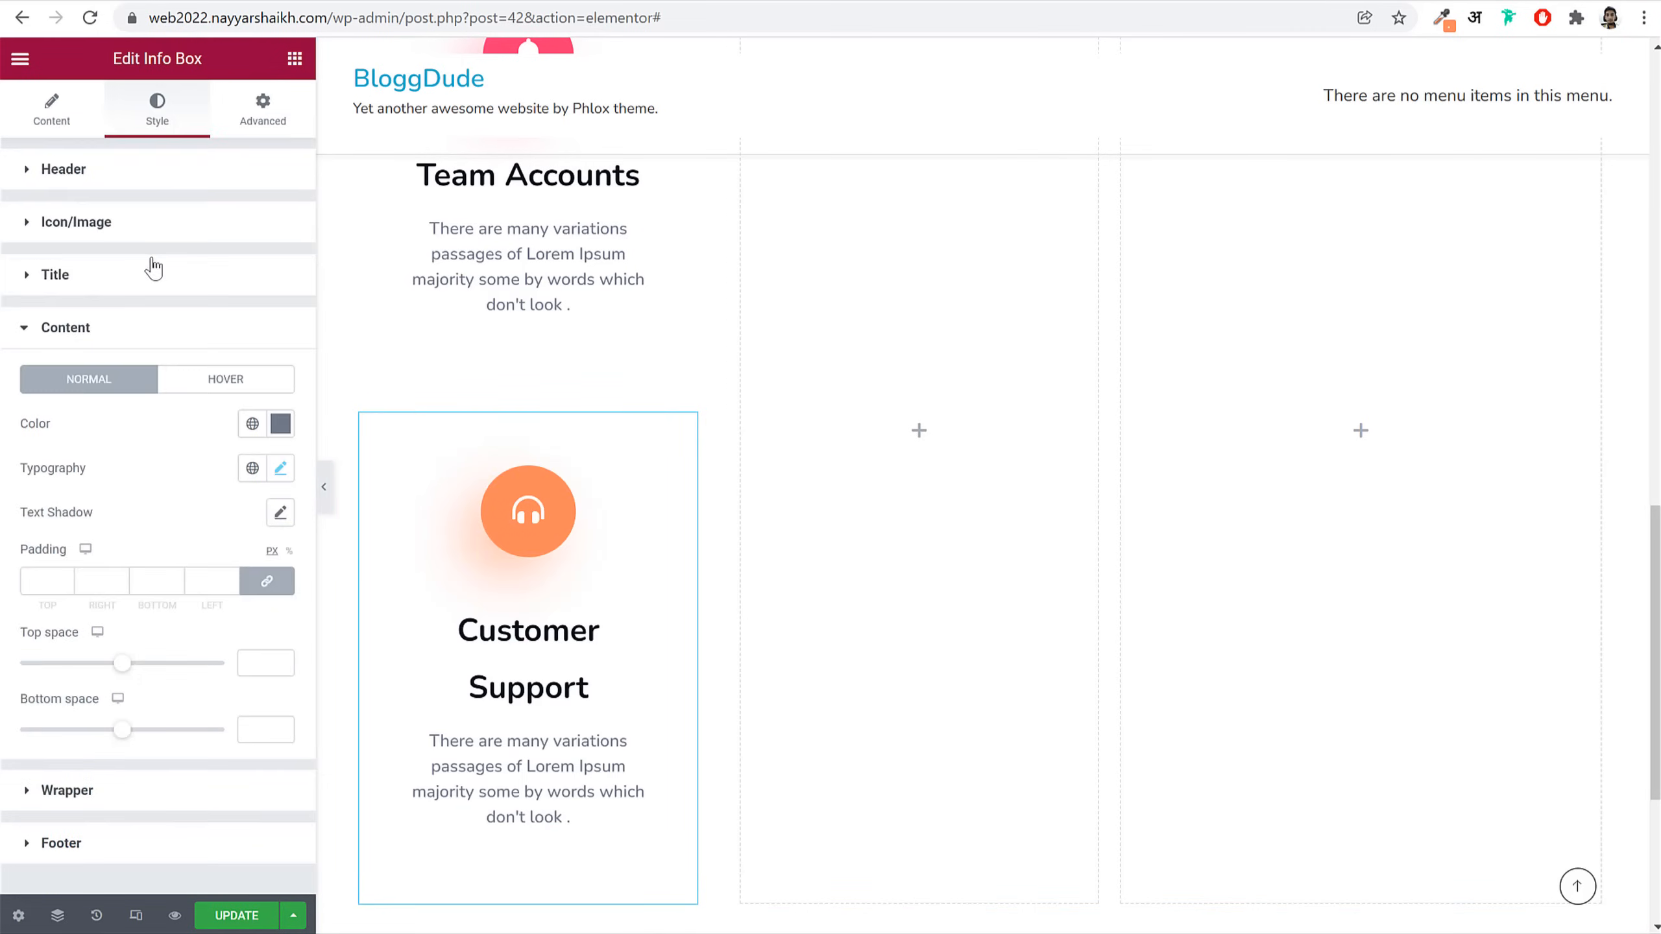
Step: Set the icon's hover colour to orange #FF895C
left_click(235, 227)
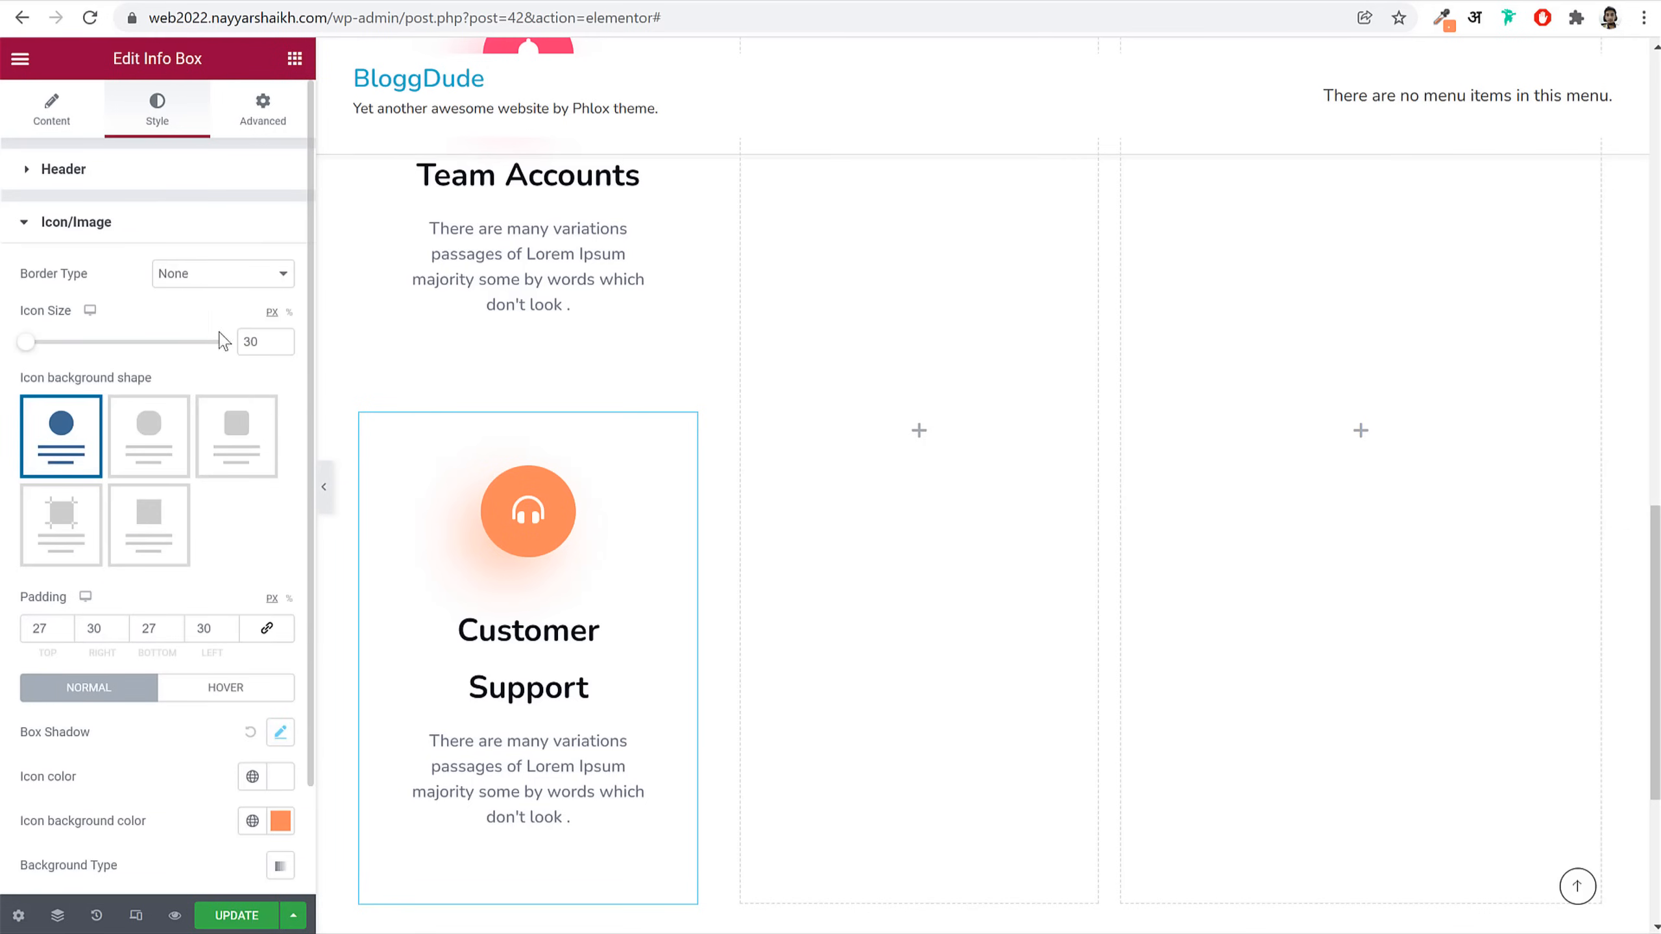
scroll(213, 322, "down", 3)
left_click(224, 475)
left_click(280, 564)
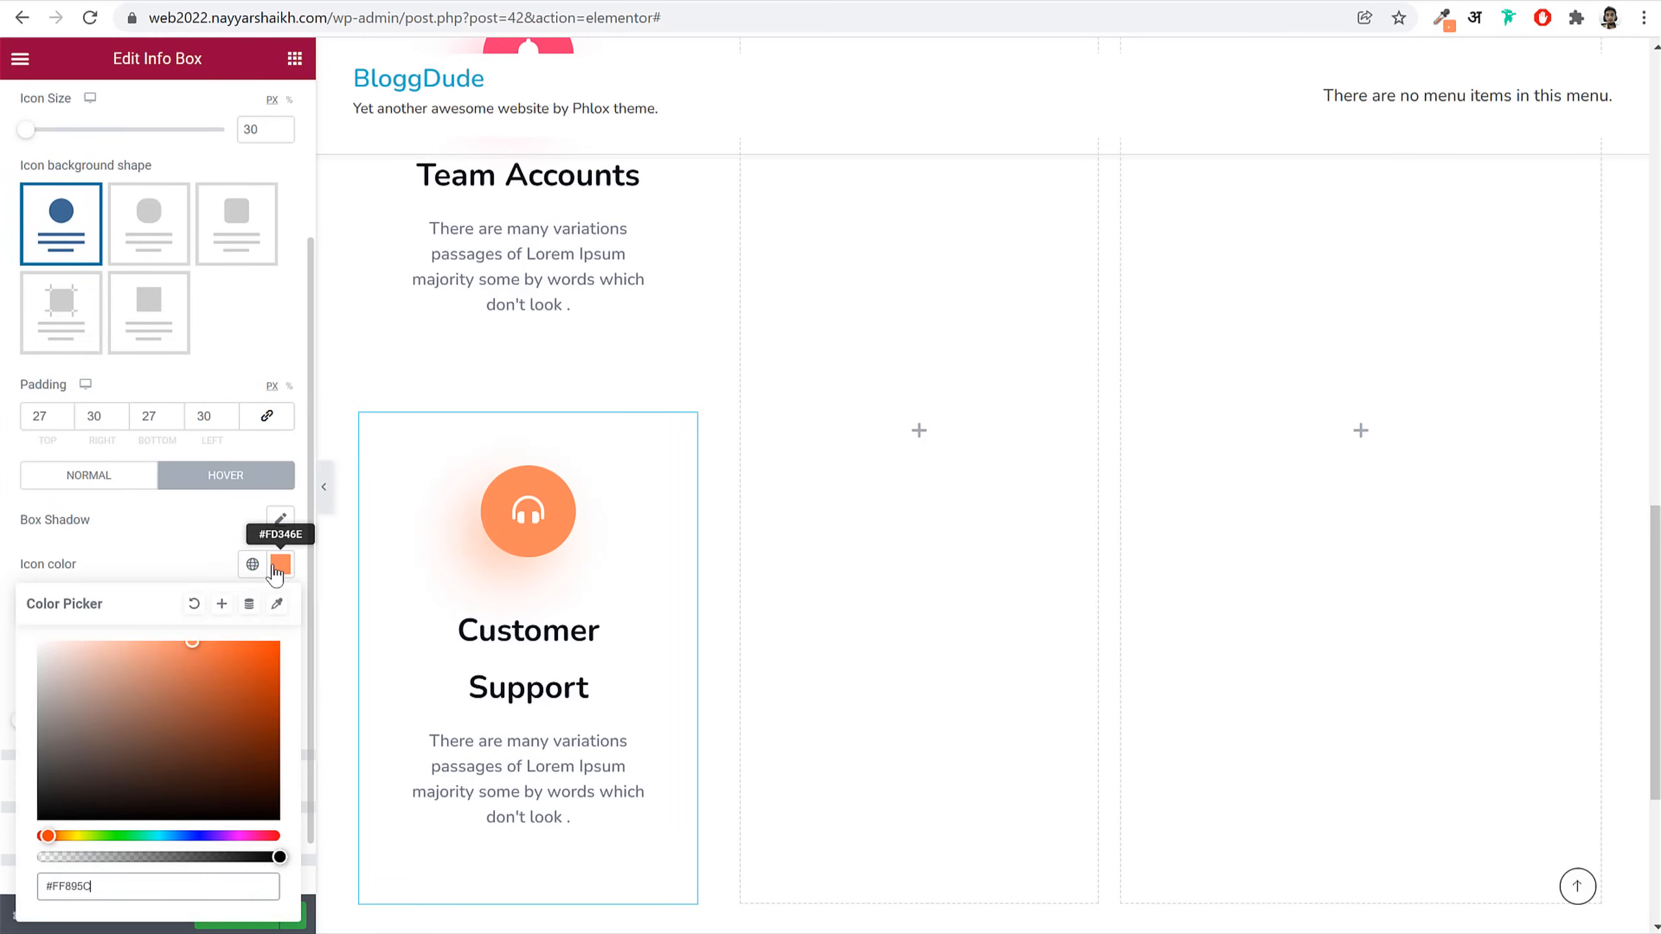
key("ctrl+v")
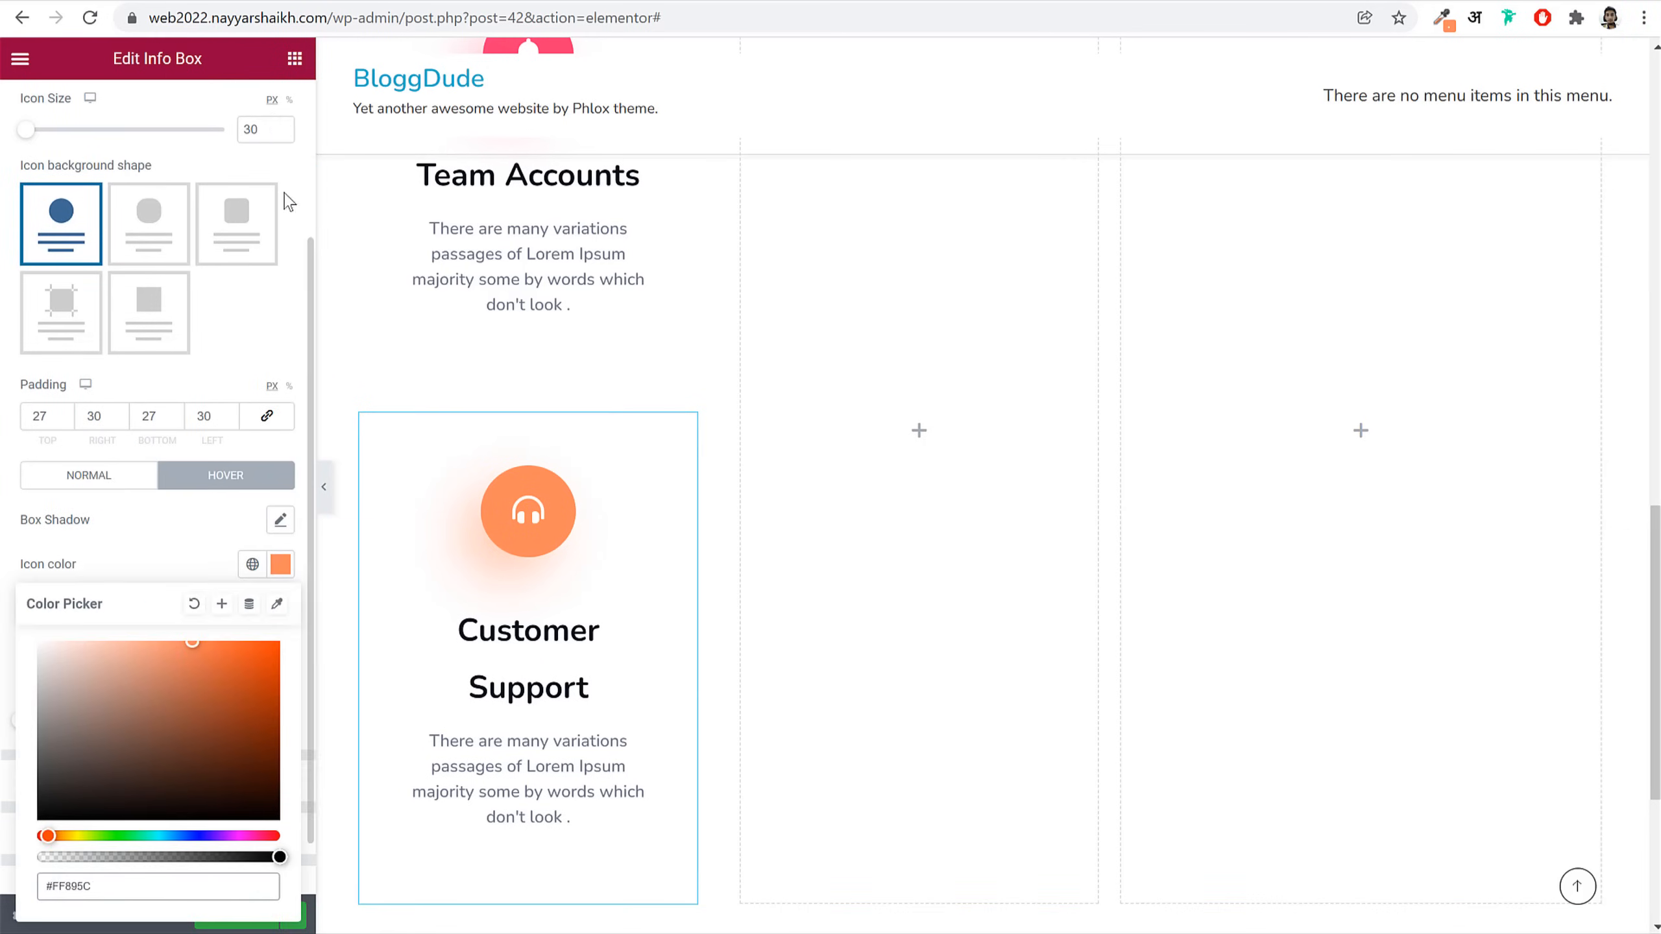
Step: Add a semi-transparent orange #FF895CA6 hover box shadow under Advanced > Border
scroll(285, 196, "up", 3)
left_click(263, 107)
scroll(150, 648, "down", 3)
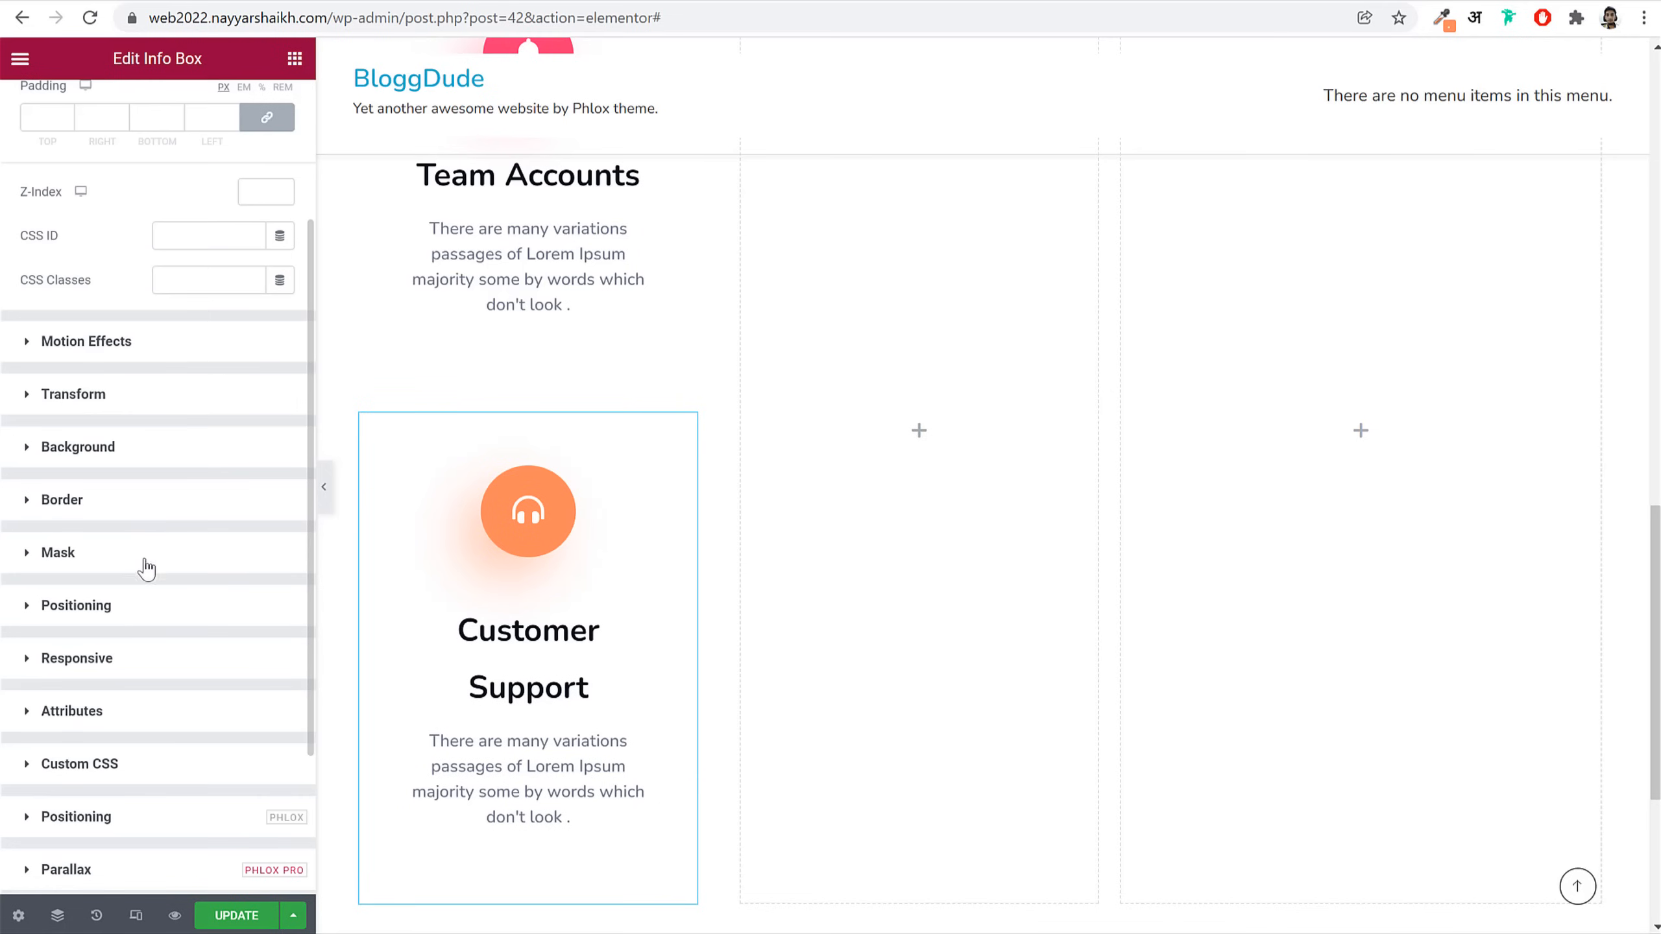
left_click(149, 515)
left_click(252, 435)
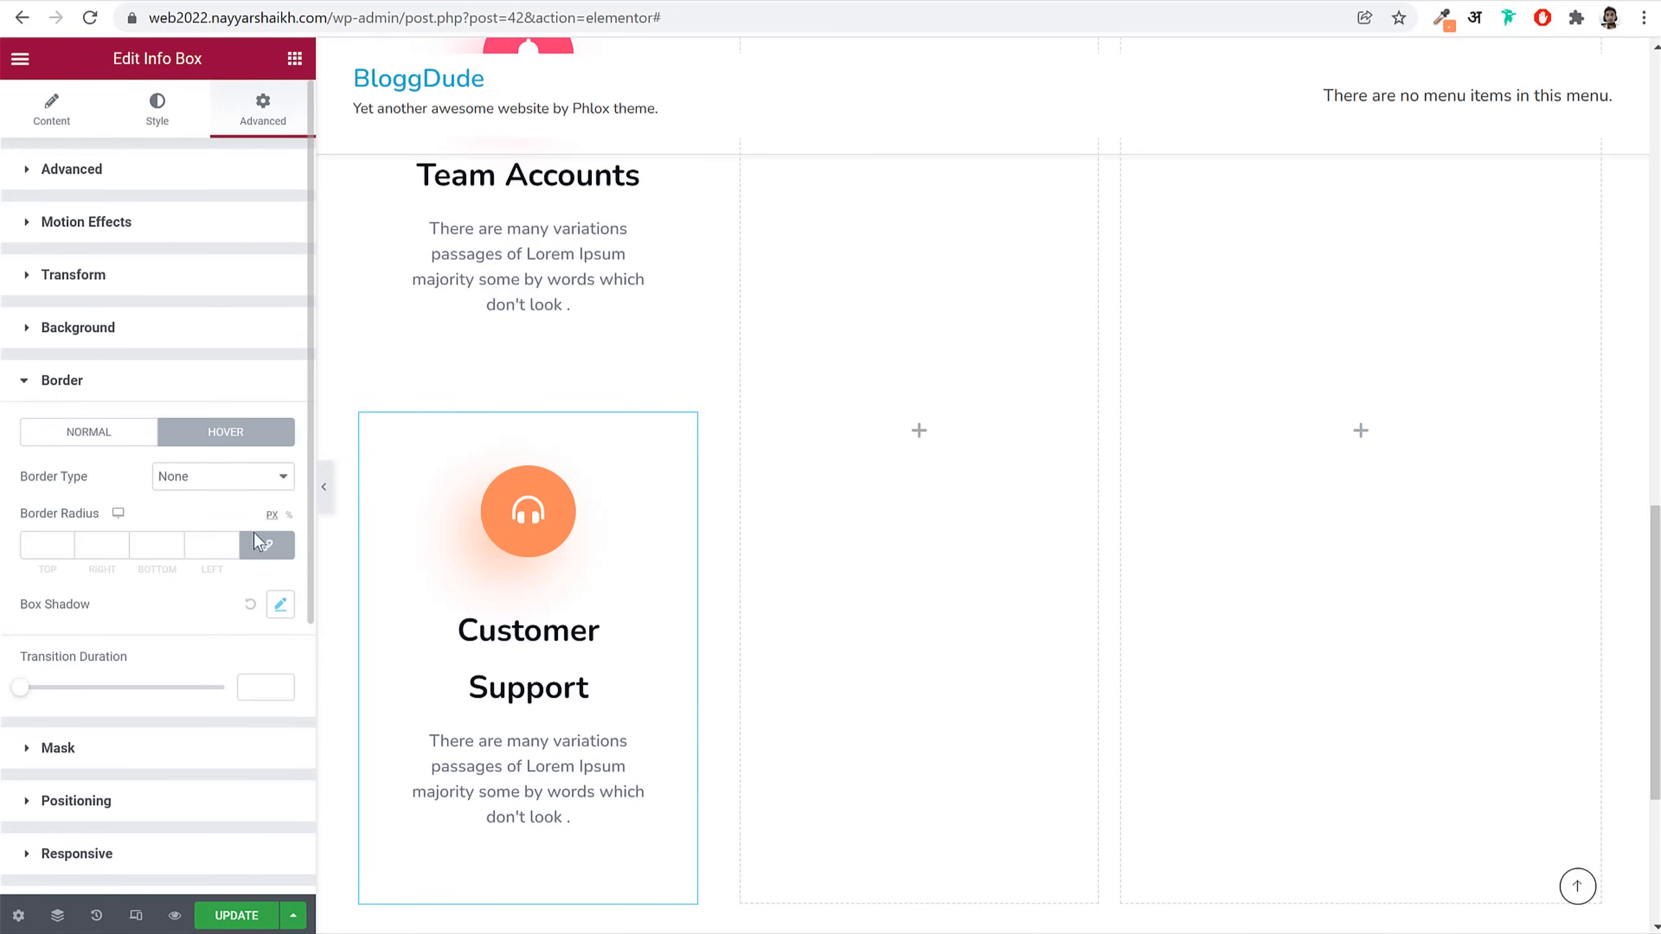
left_click(281, 606)
left_click(264, 660)
key("ctrl+v")
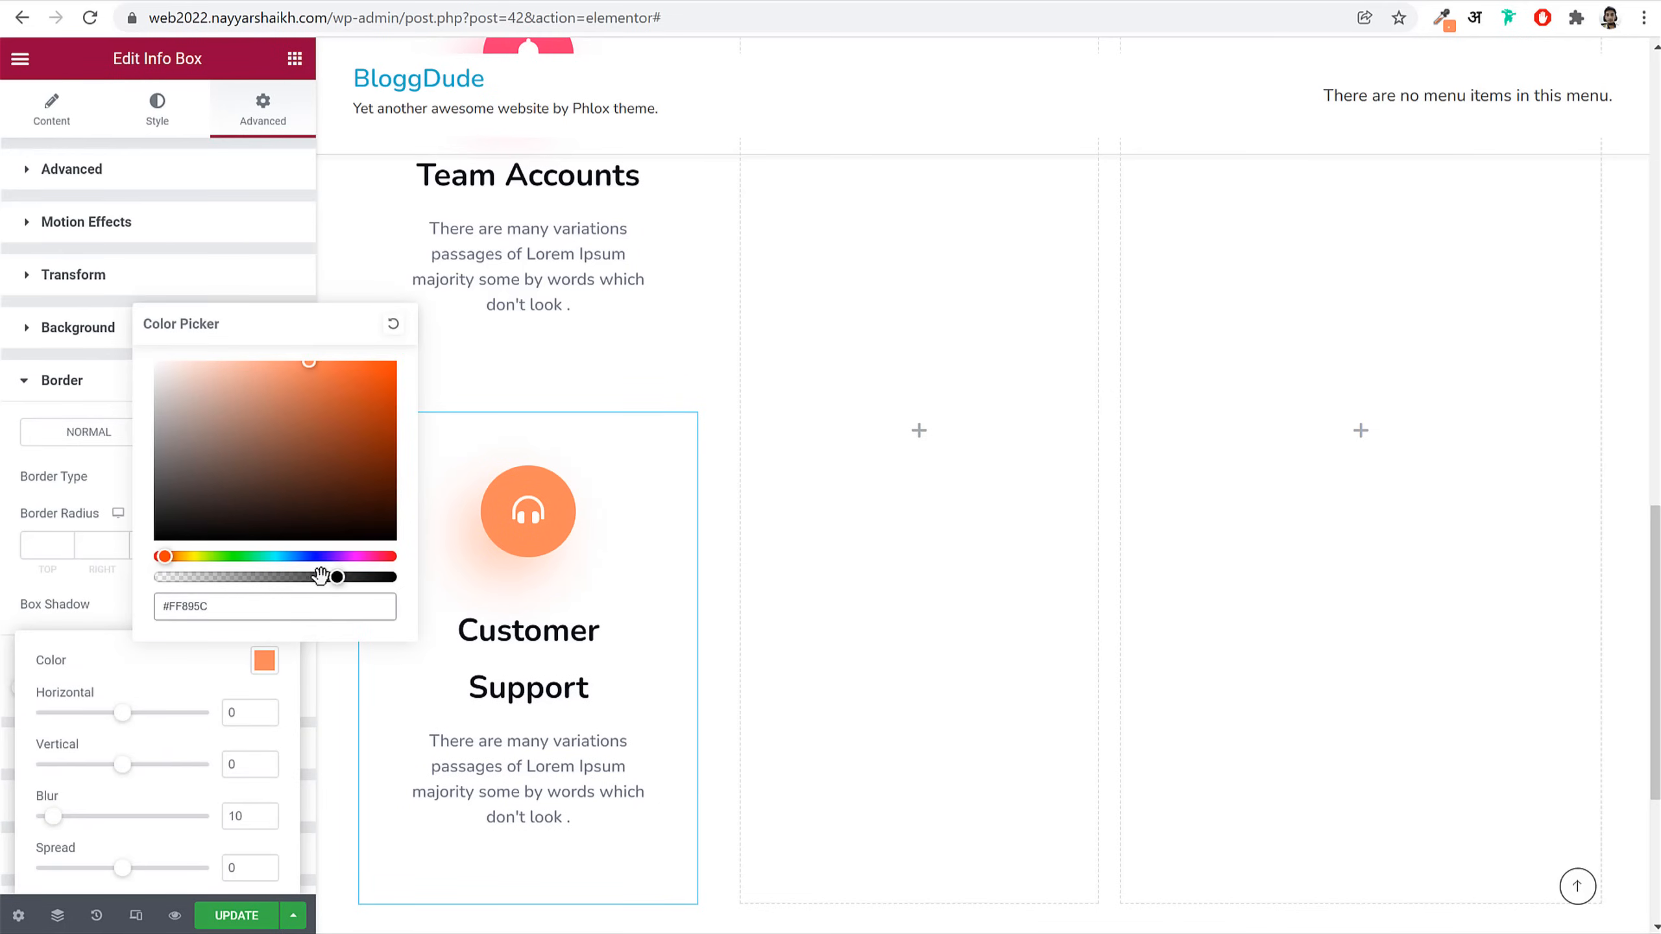
left_click_drag(323, 576, 312, 576)
left_click(340, 682)
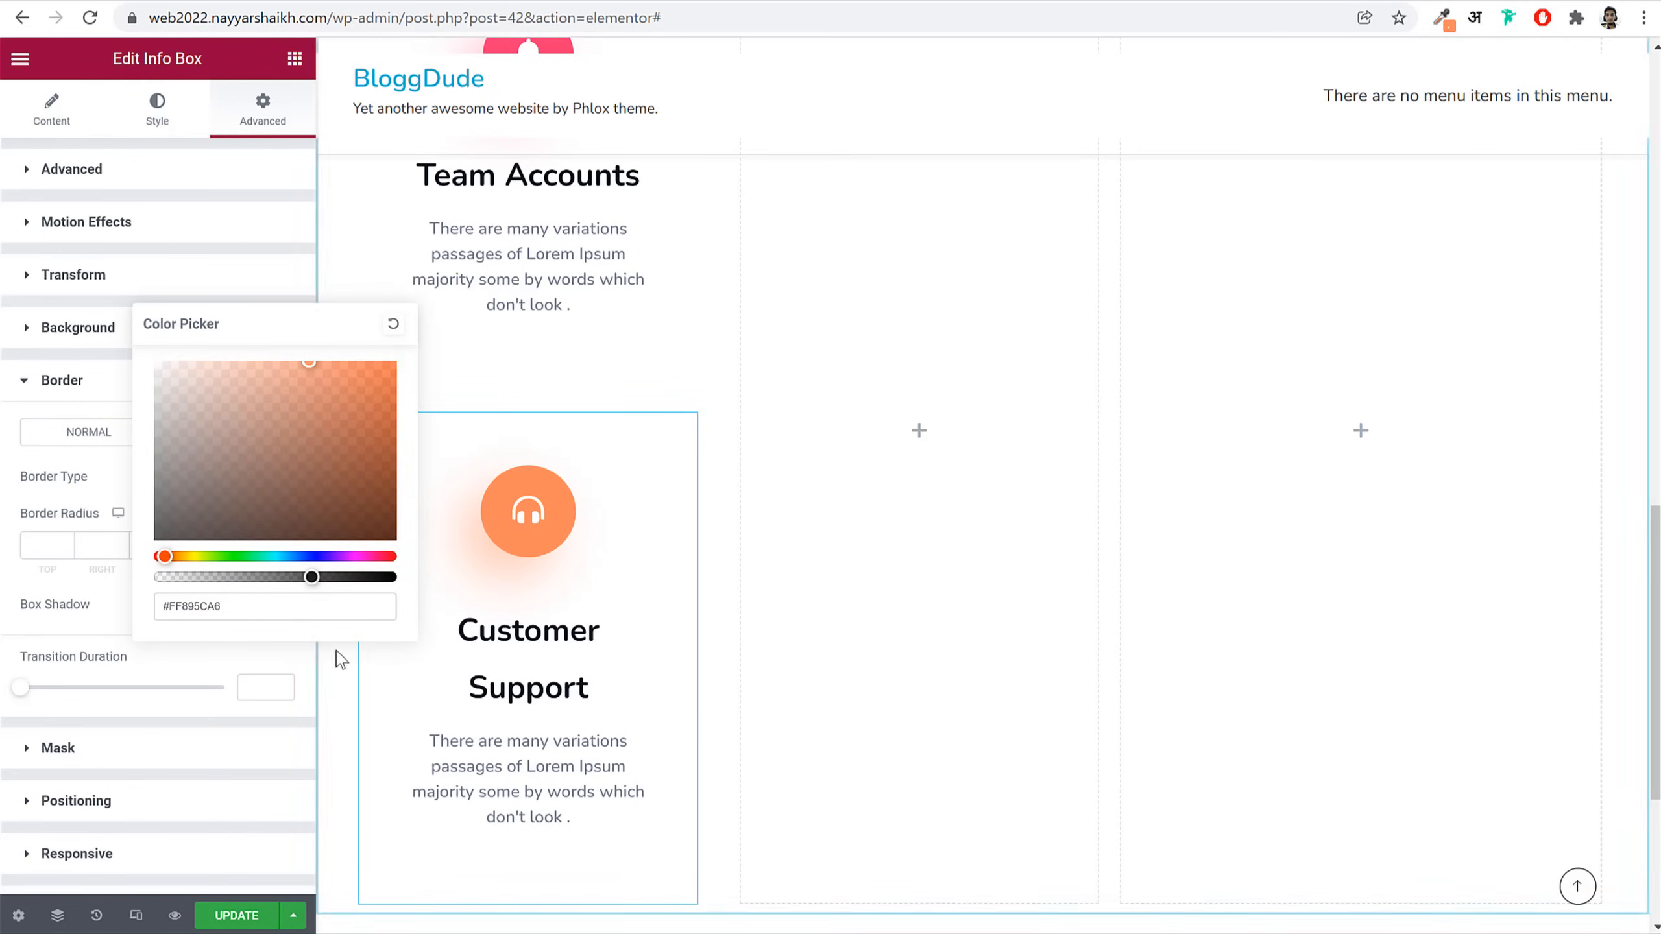
left_click(273, 276)
left_click(321, 489)
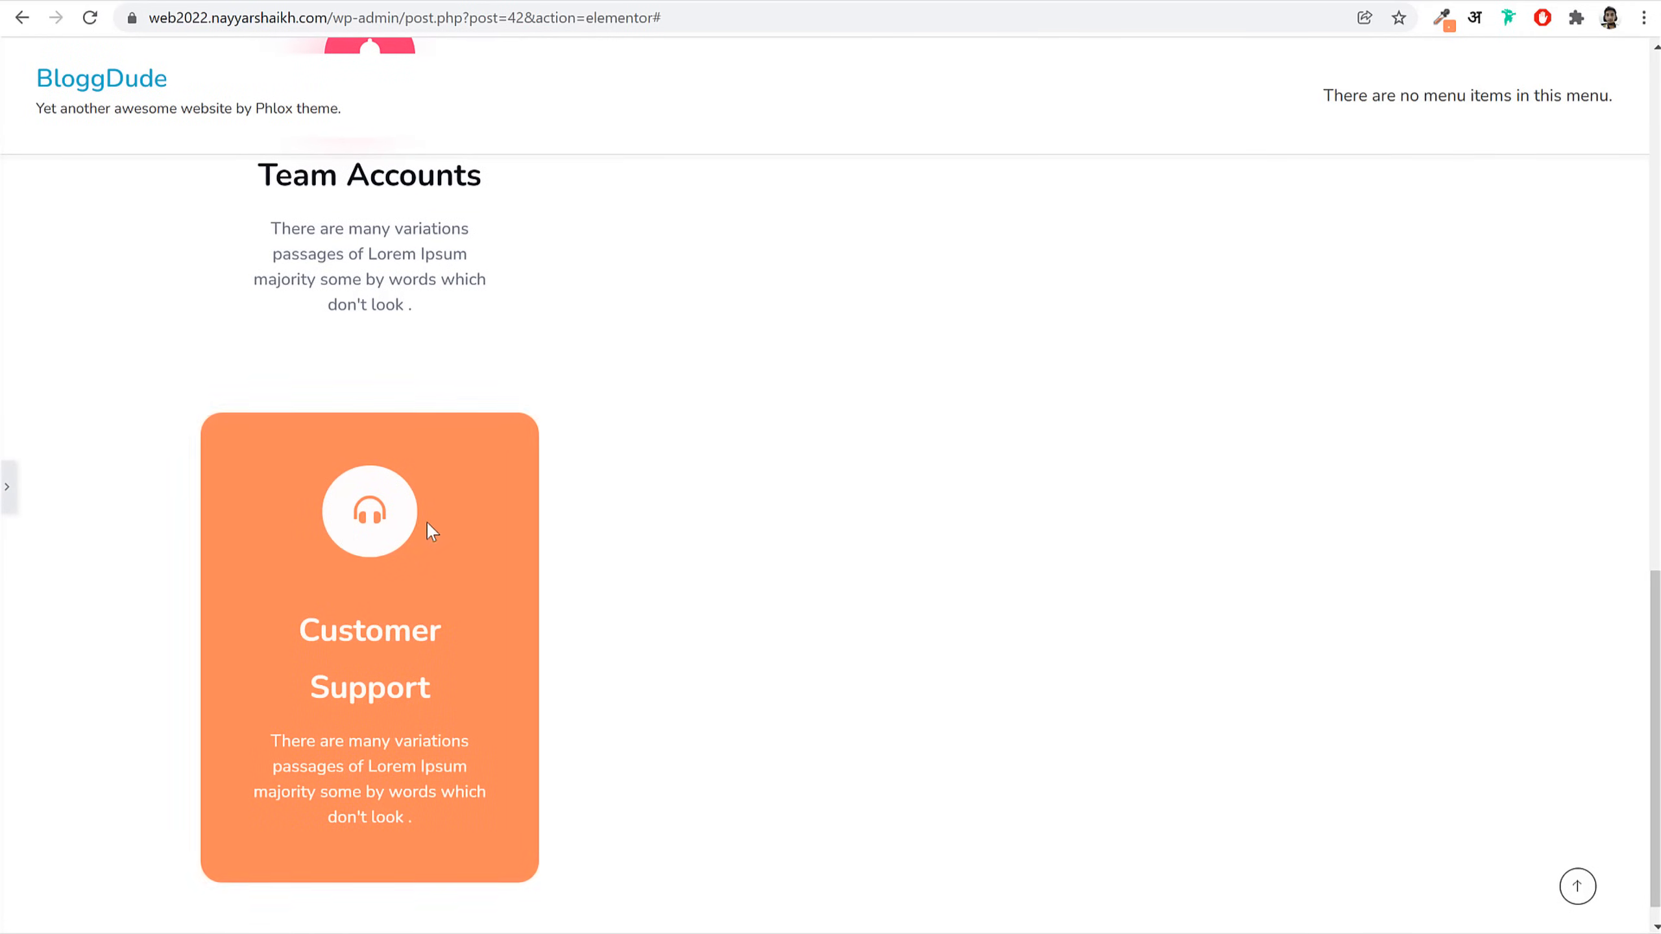
Step: Copy the Team Accounts and Customer Support boxes into the middle column, Customer Support on top
left_click(6, 507)
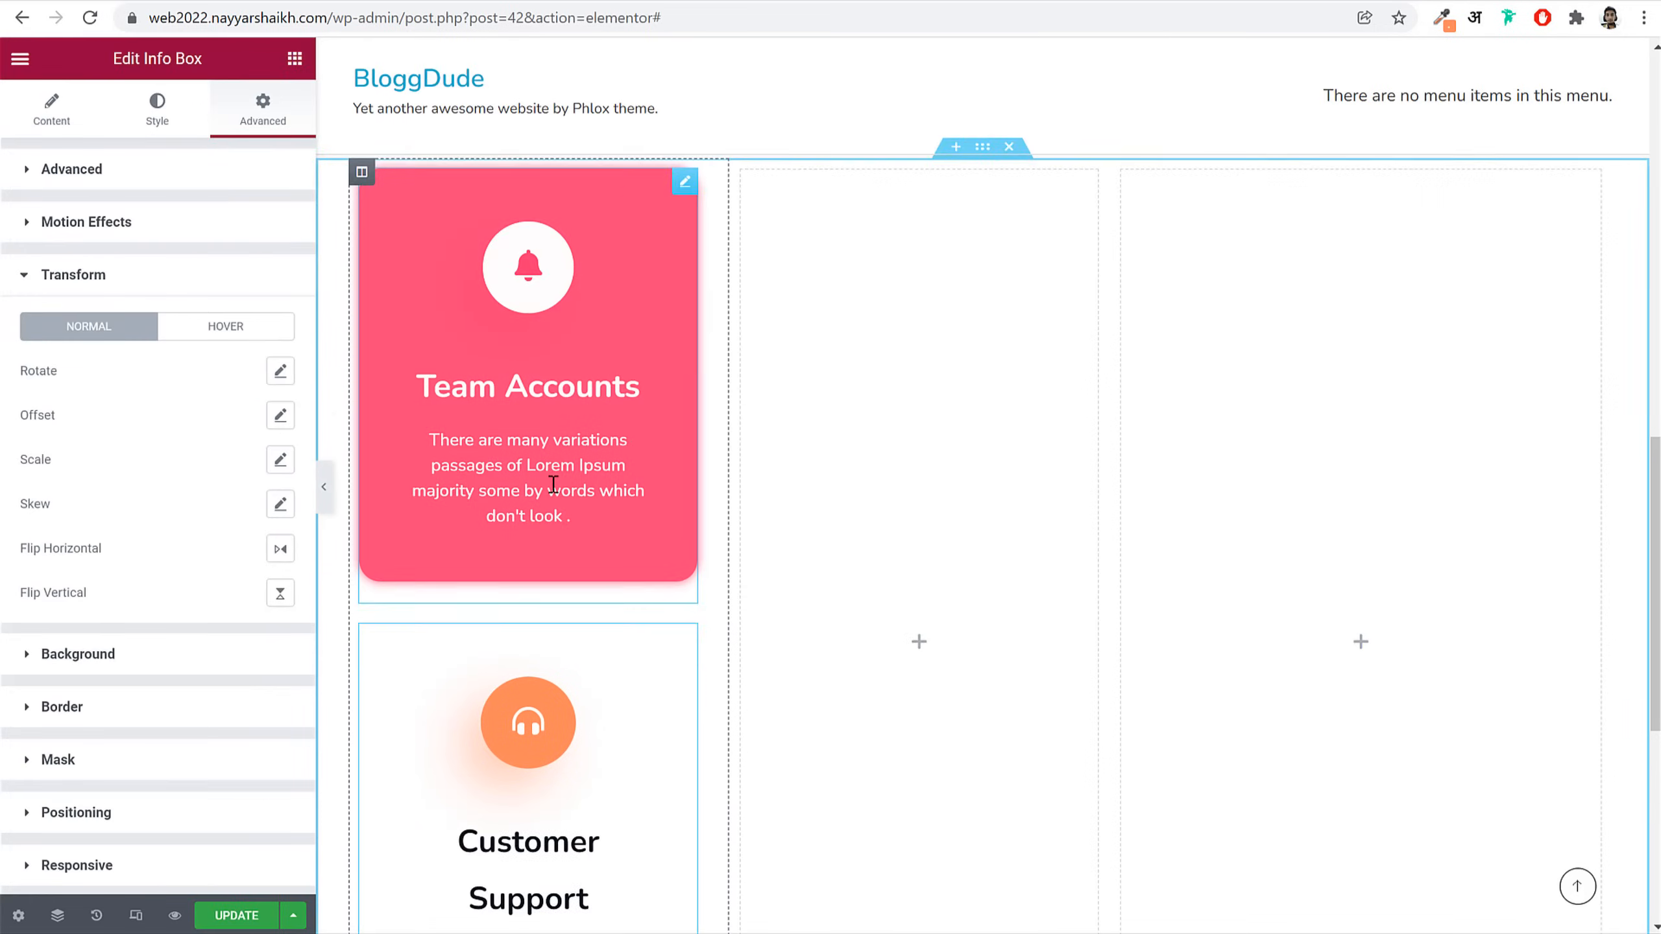
right_click(533, 458)
left_click(617, 550)
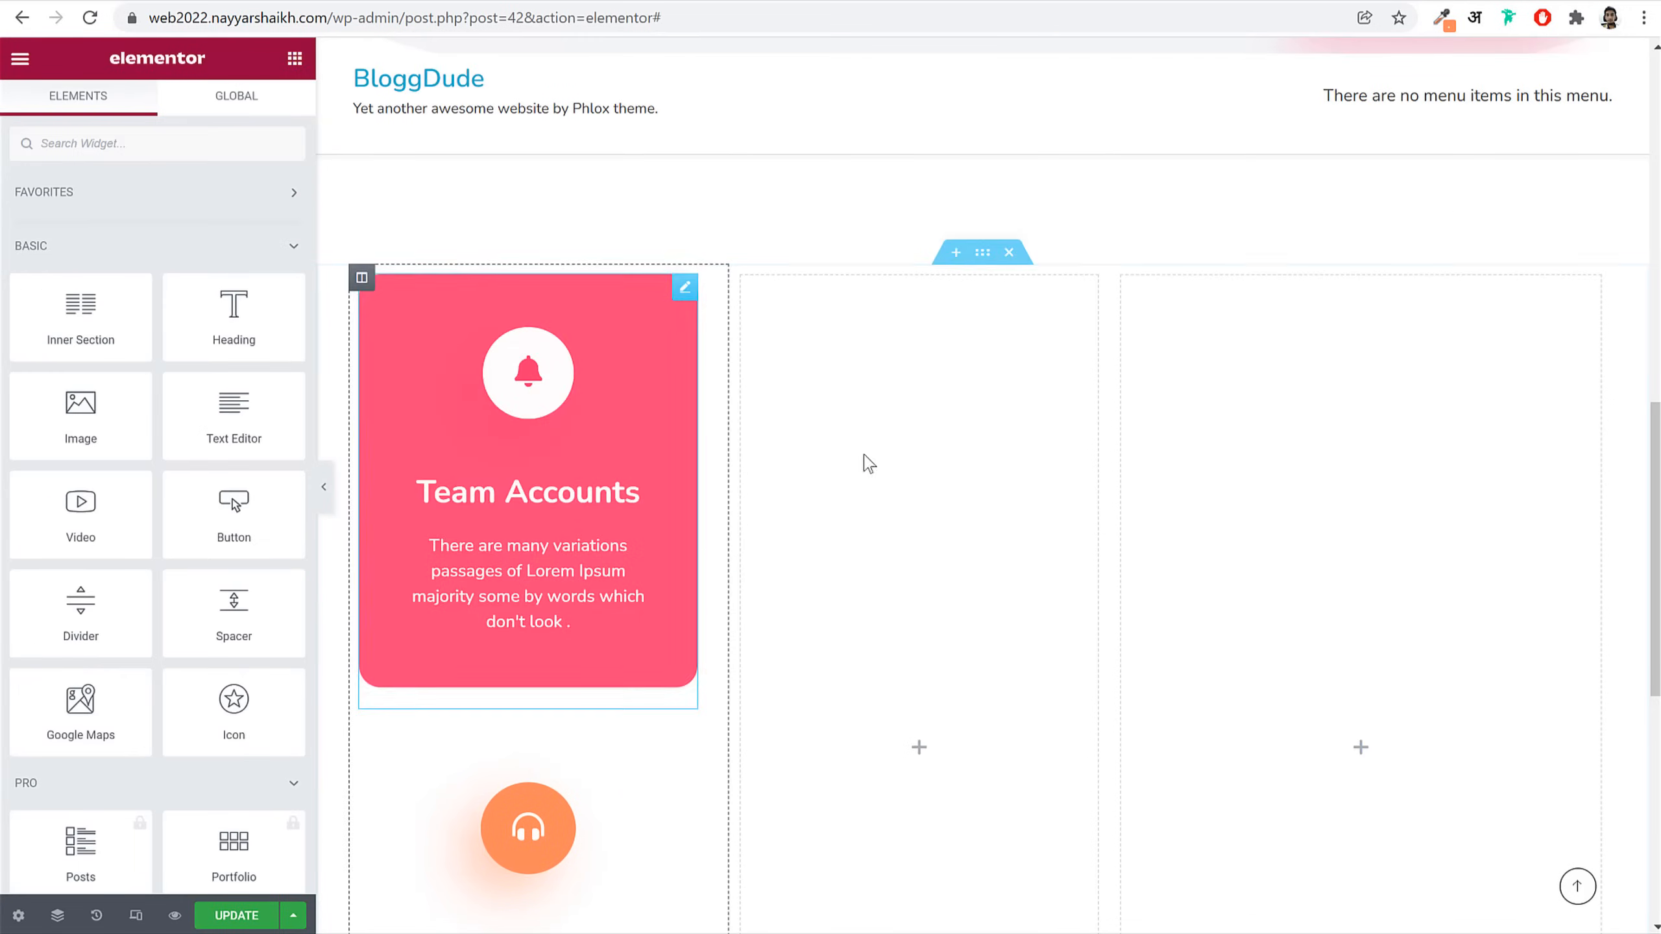
right_click(891, 449)
left_click(957, 605)
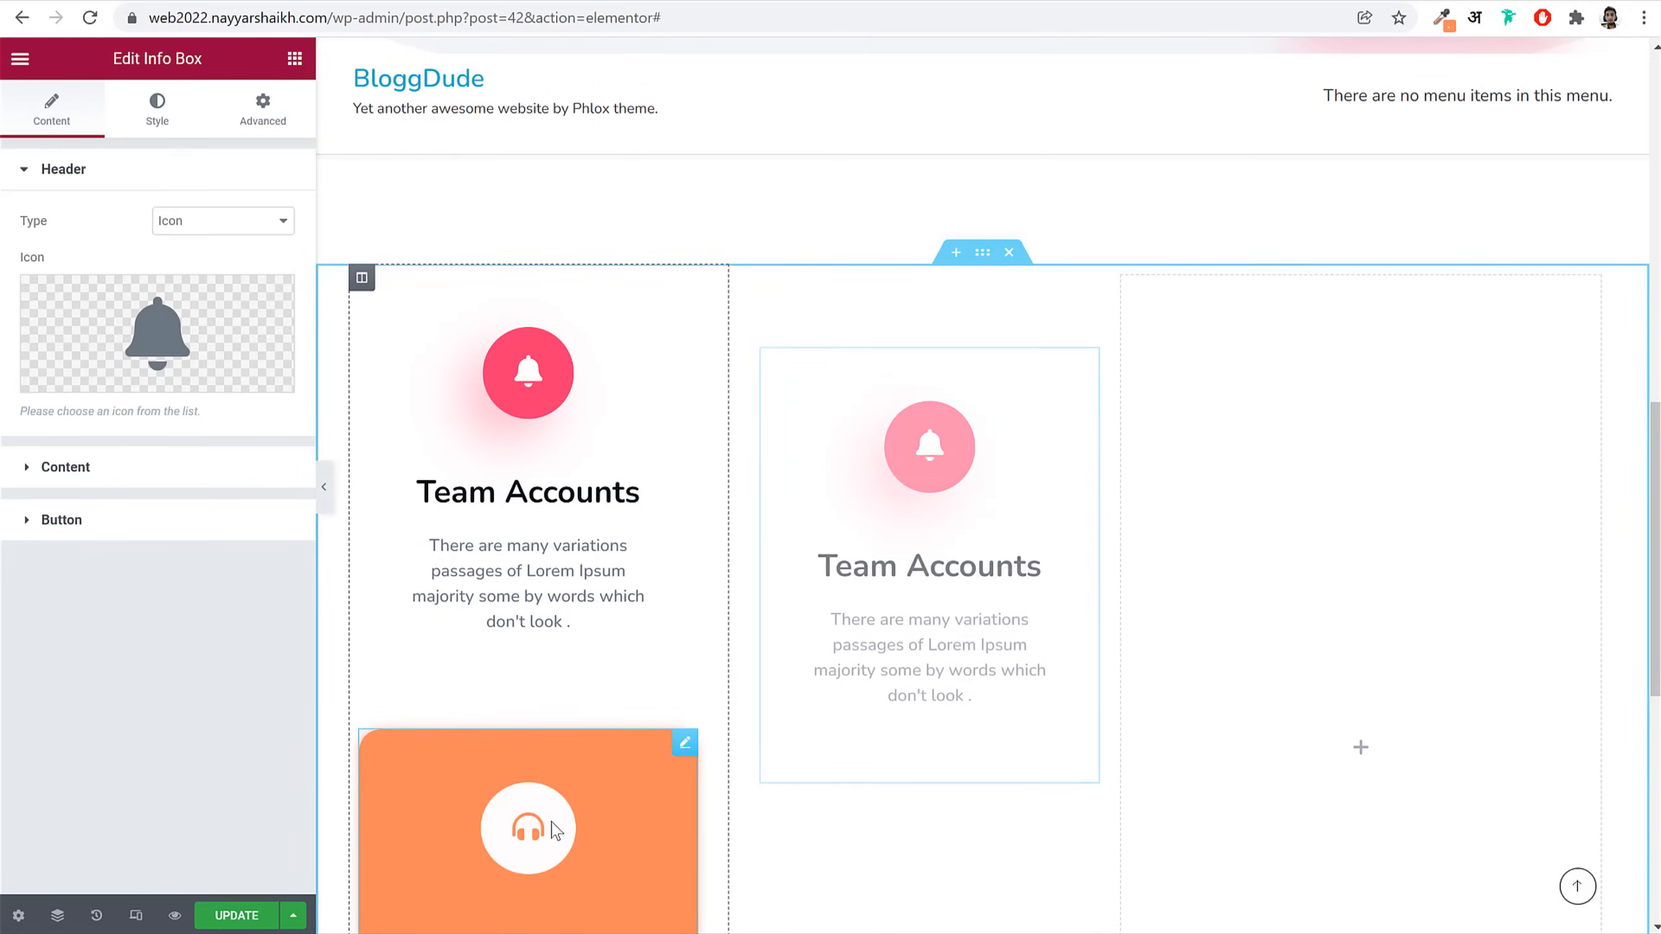
right_click(551, 819)
left_click(579, 698)
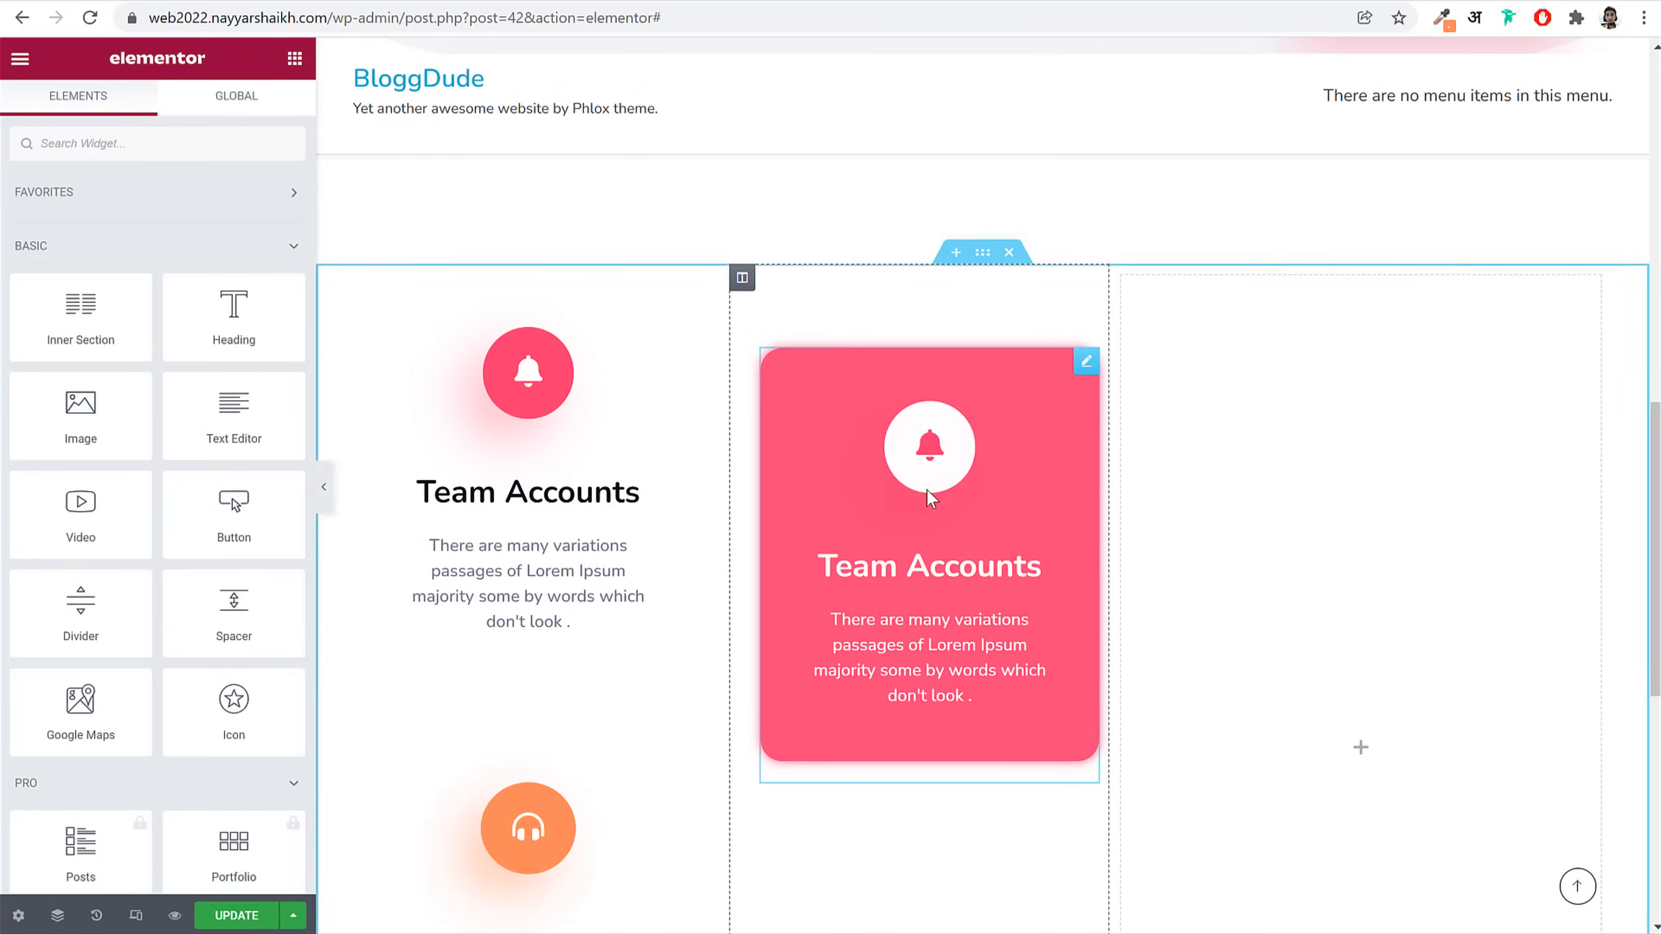
right_click(932, 492)
left_click(1010, 610)
left_click_drag(1088, 367, 1004, 831)
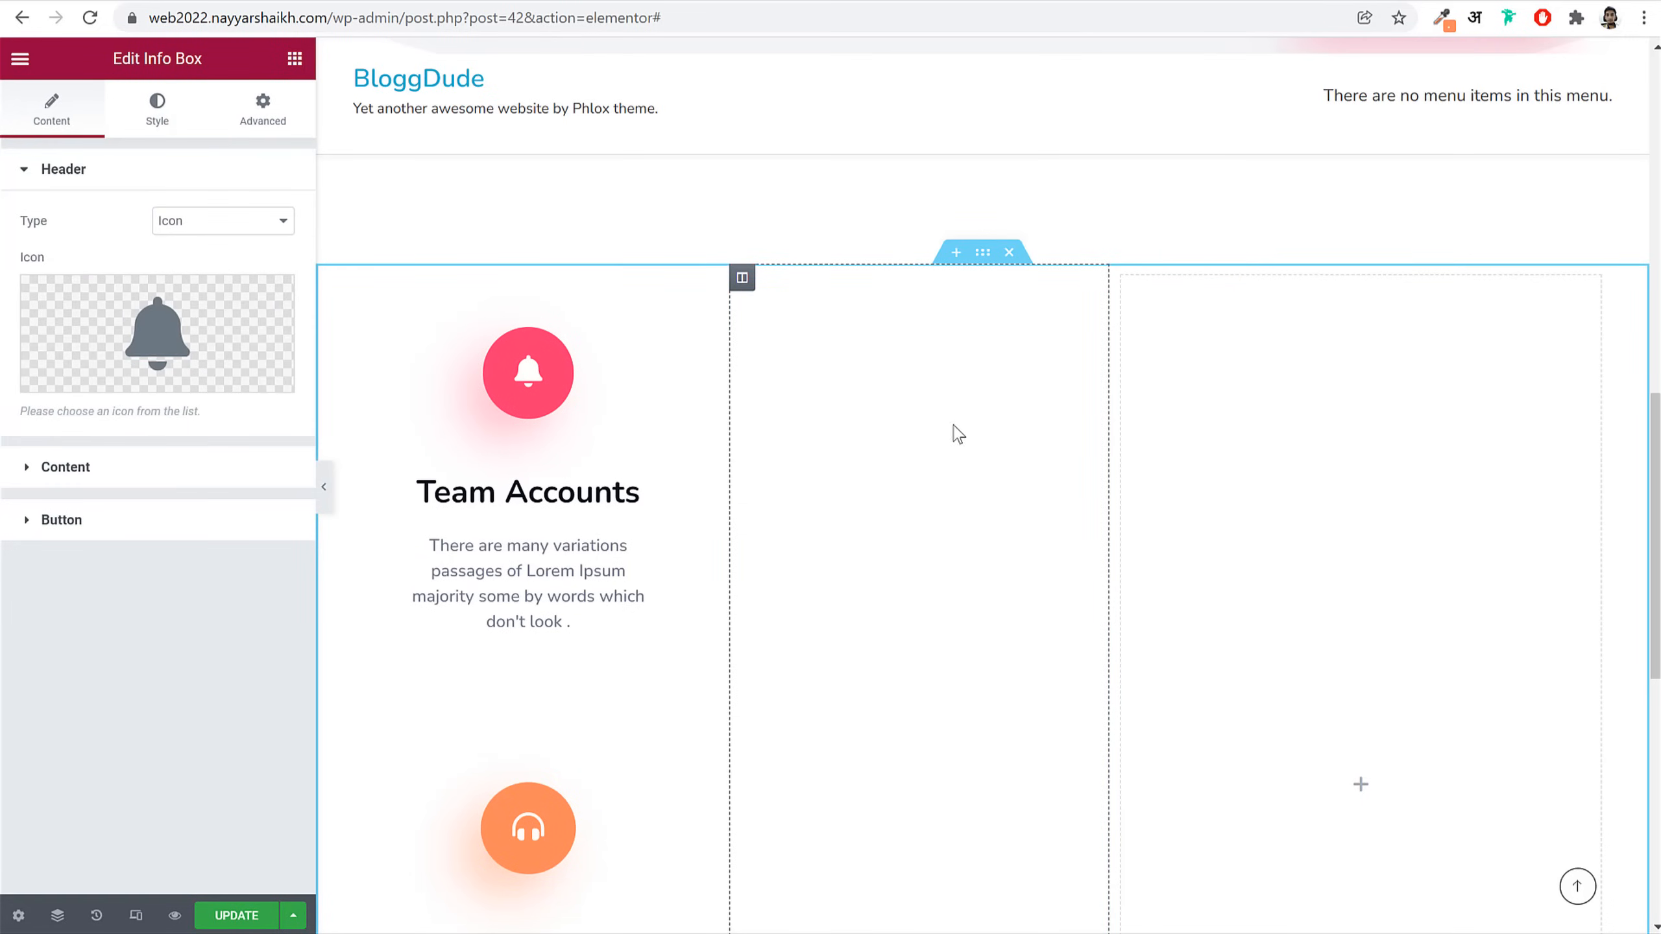
Step: Copy the hero's Modern Heading block and paste it into the empty right column
scroll(950, 581, "down", 4)
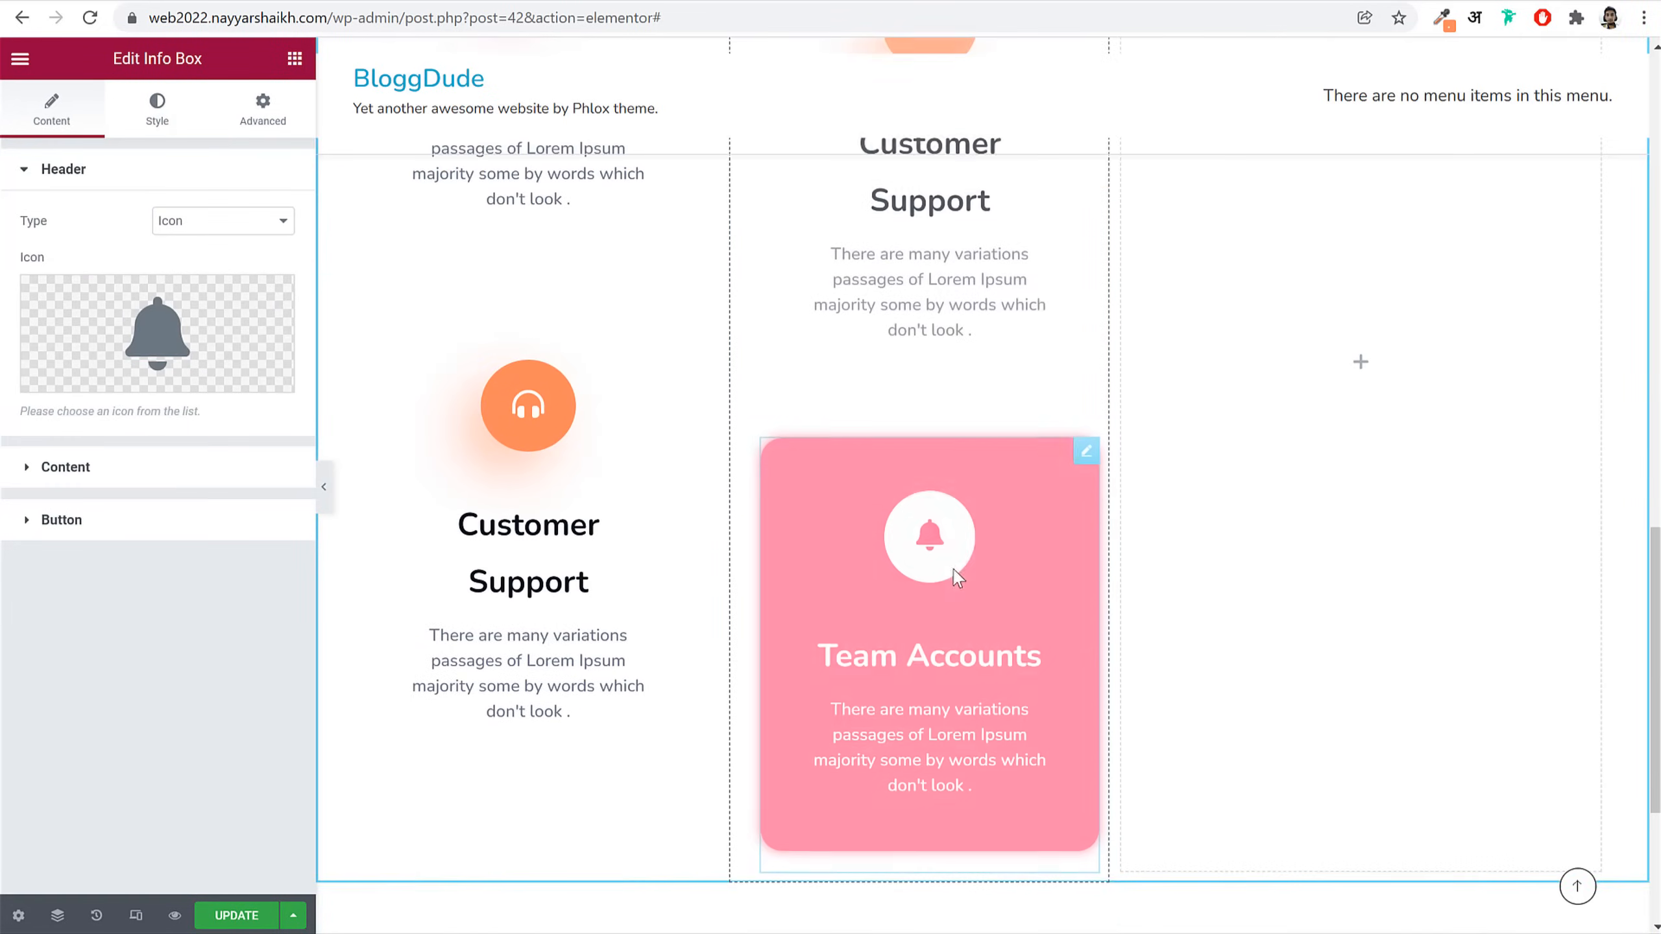
scroll(953, 570, "up", 3)
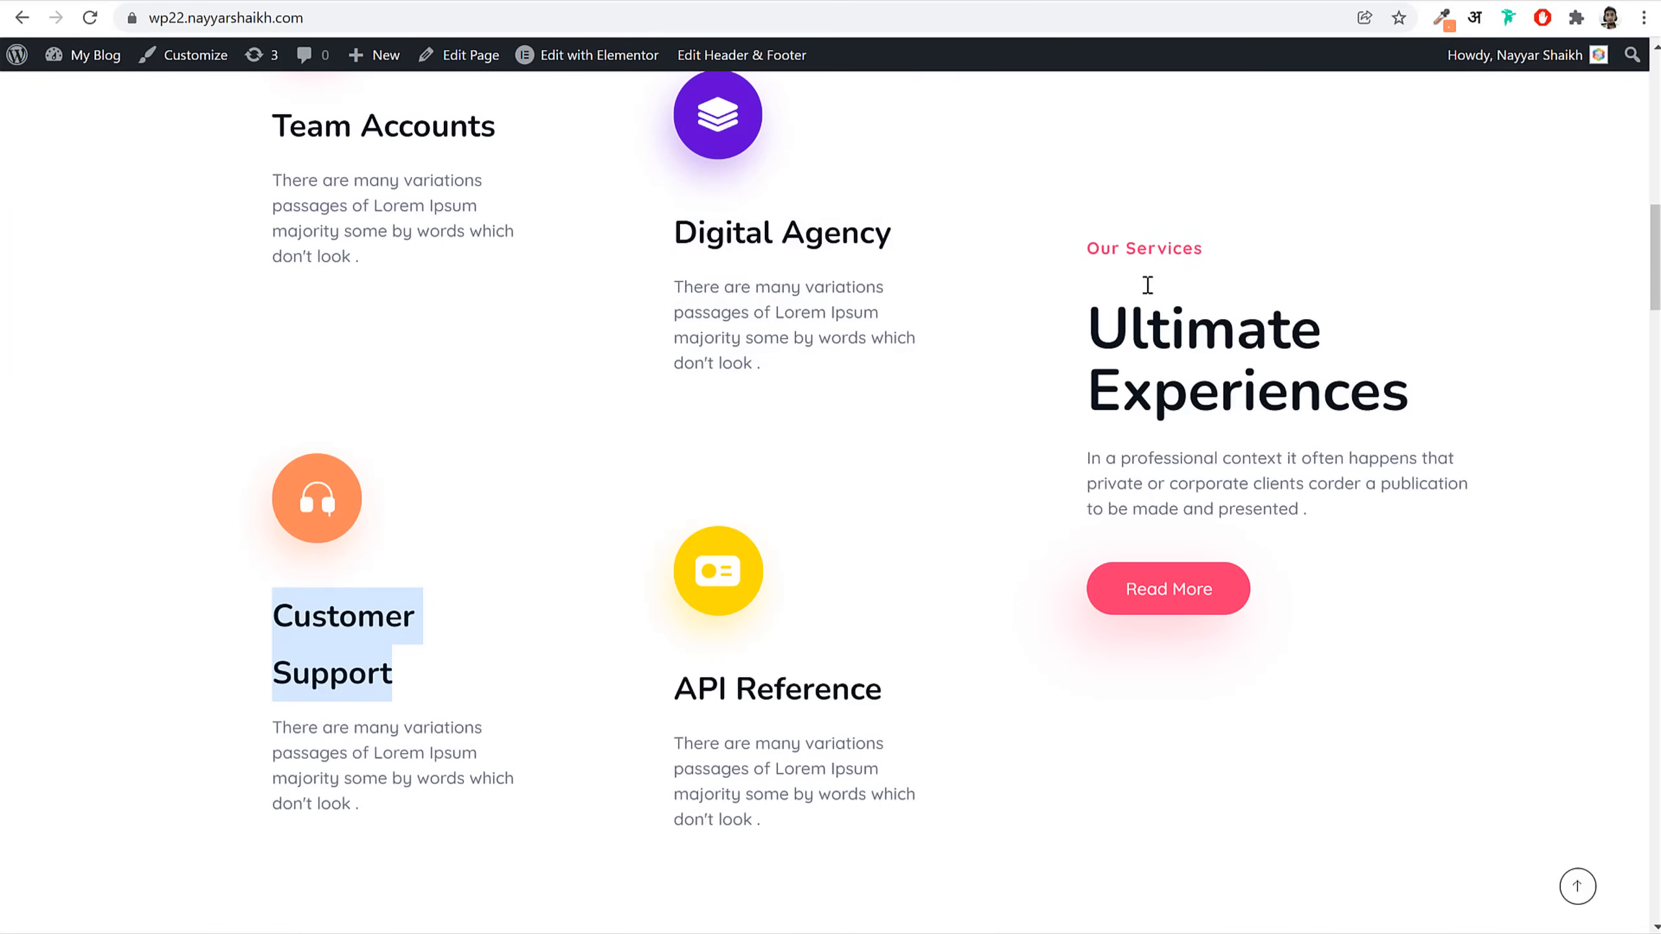
left_click_drag(1109, 256, 1213, 486)
left_click(1217, 510)
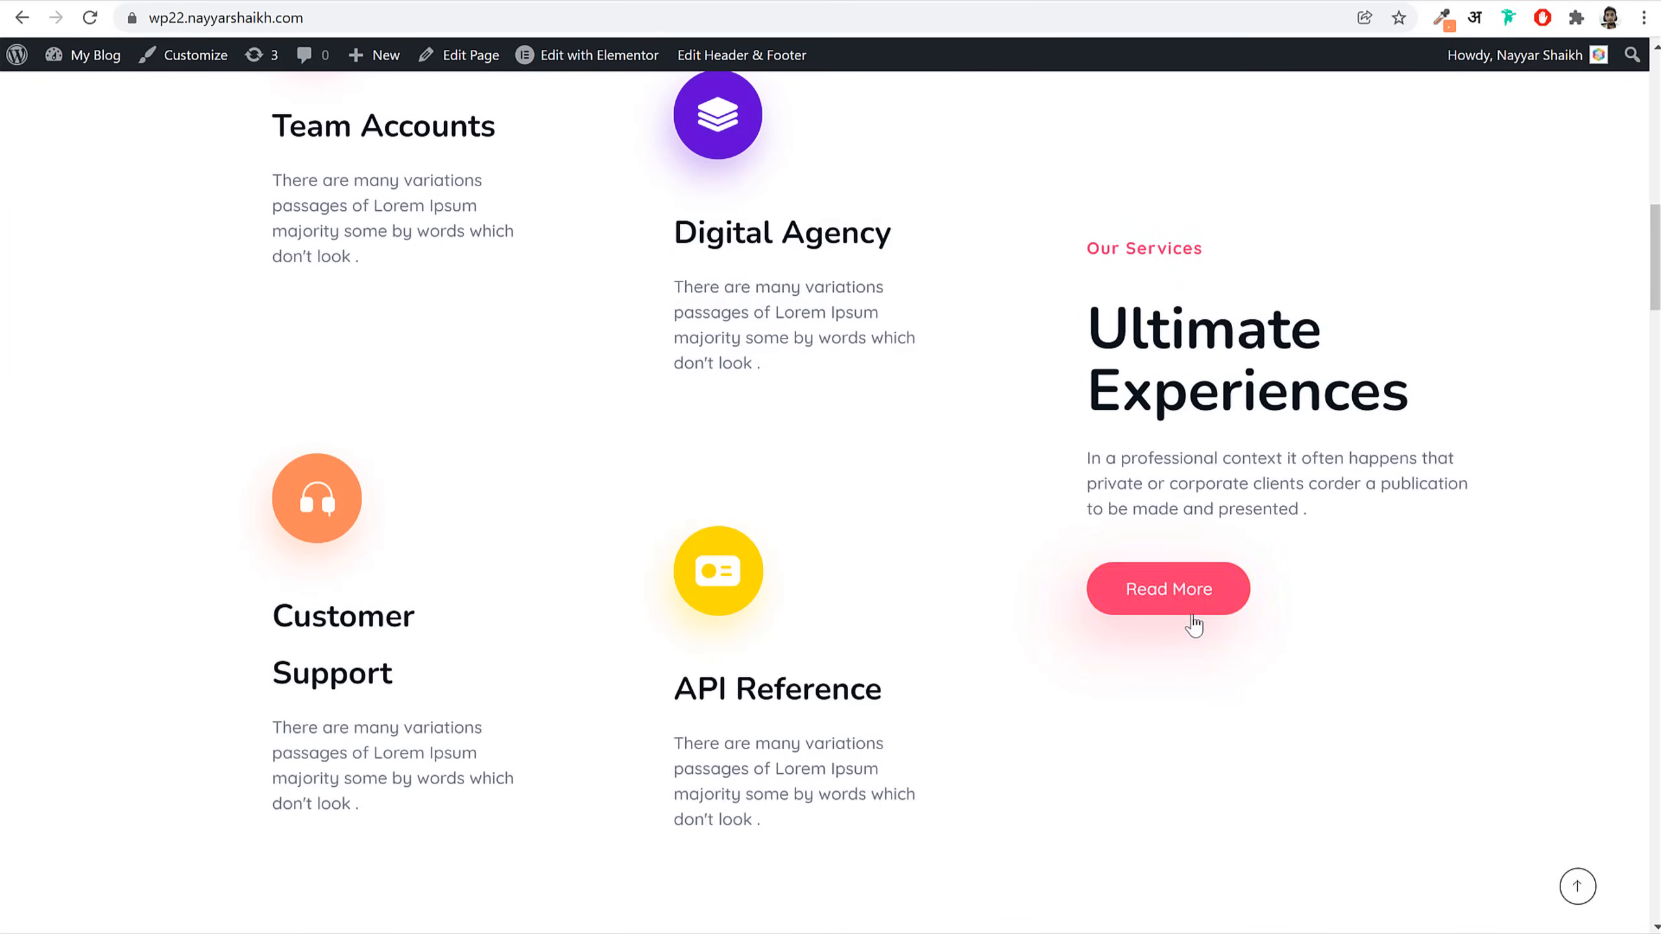
scroll(1194, 608, "up", 1)
scroll(986, 442, "up", 10)
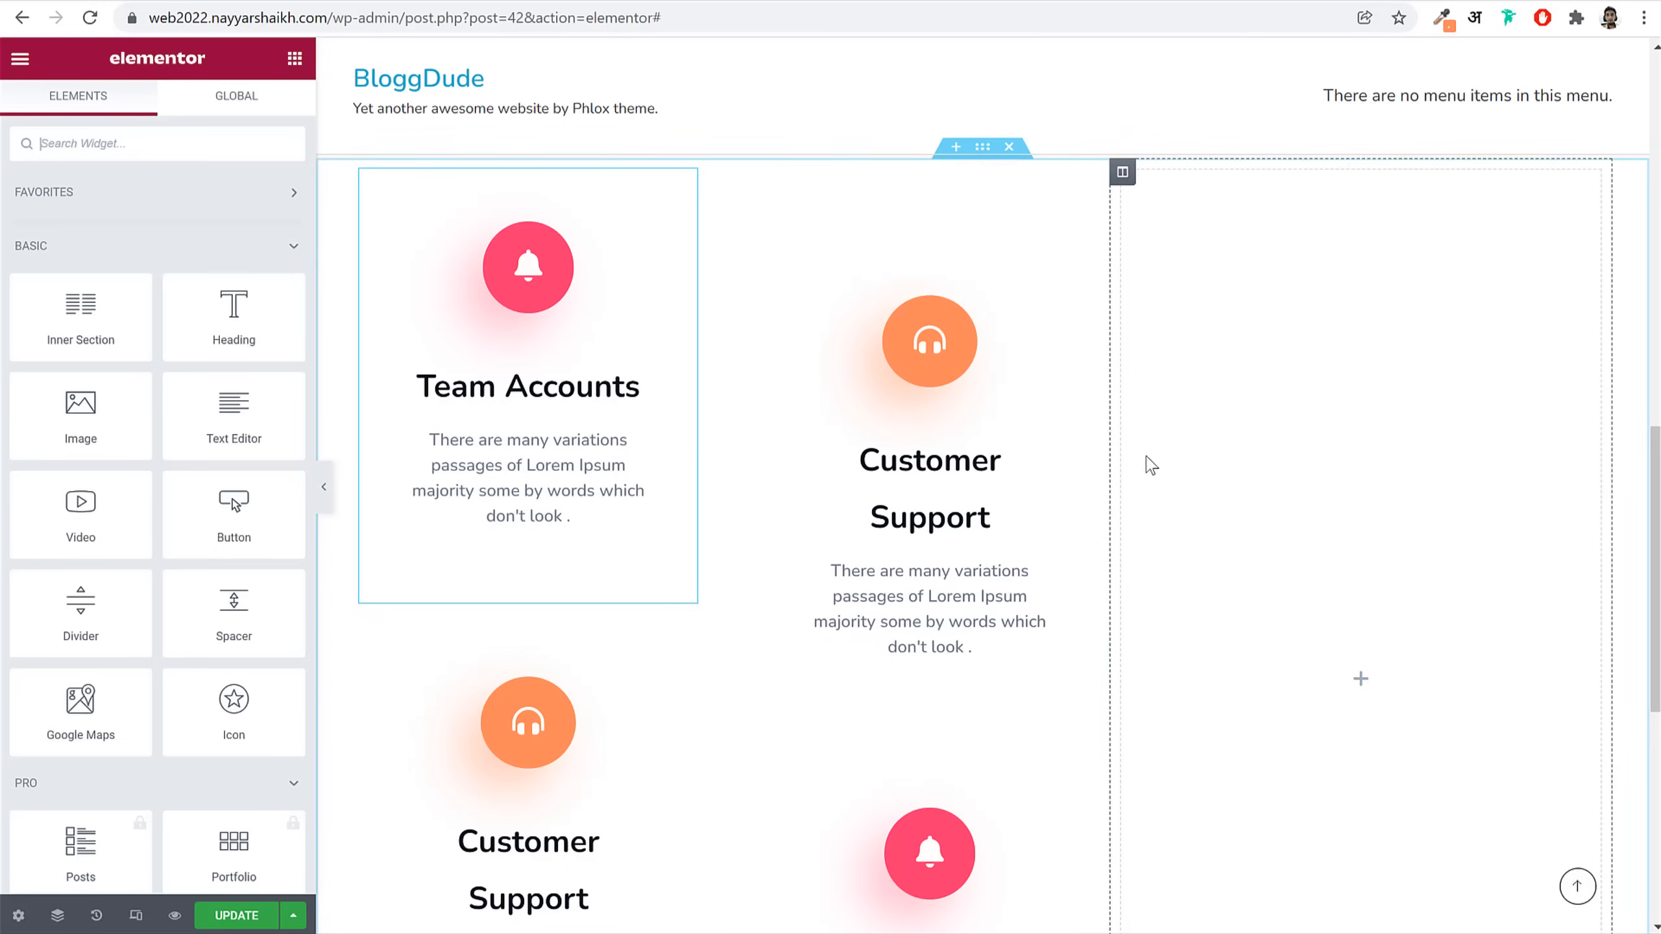
scroll(1111, 458, "up", 5)
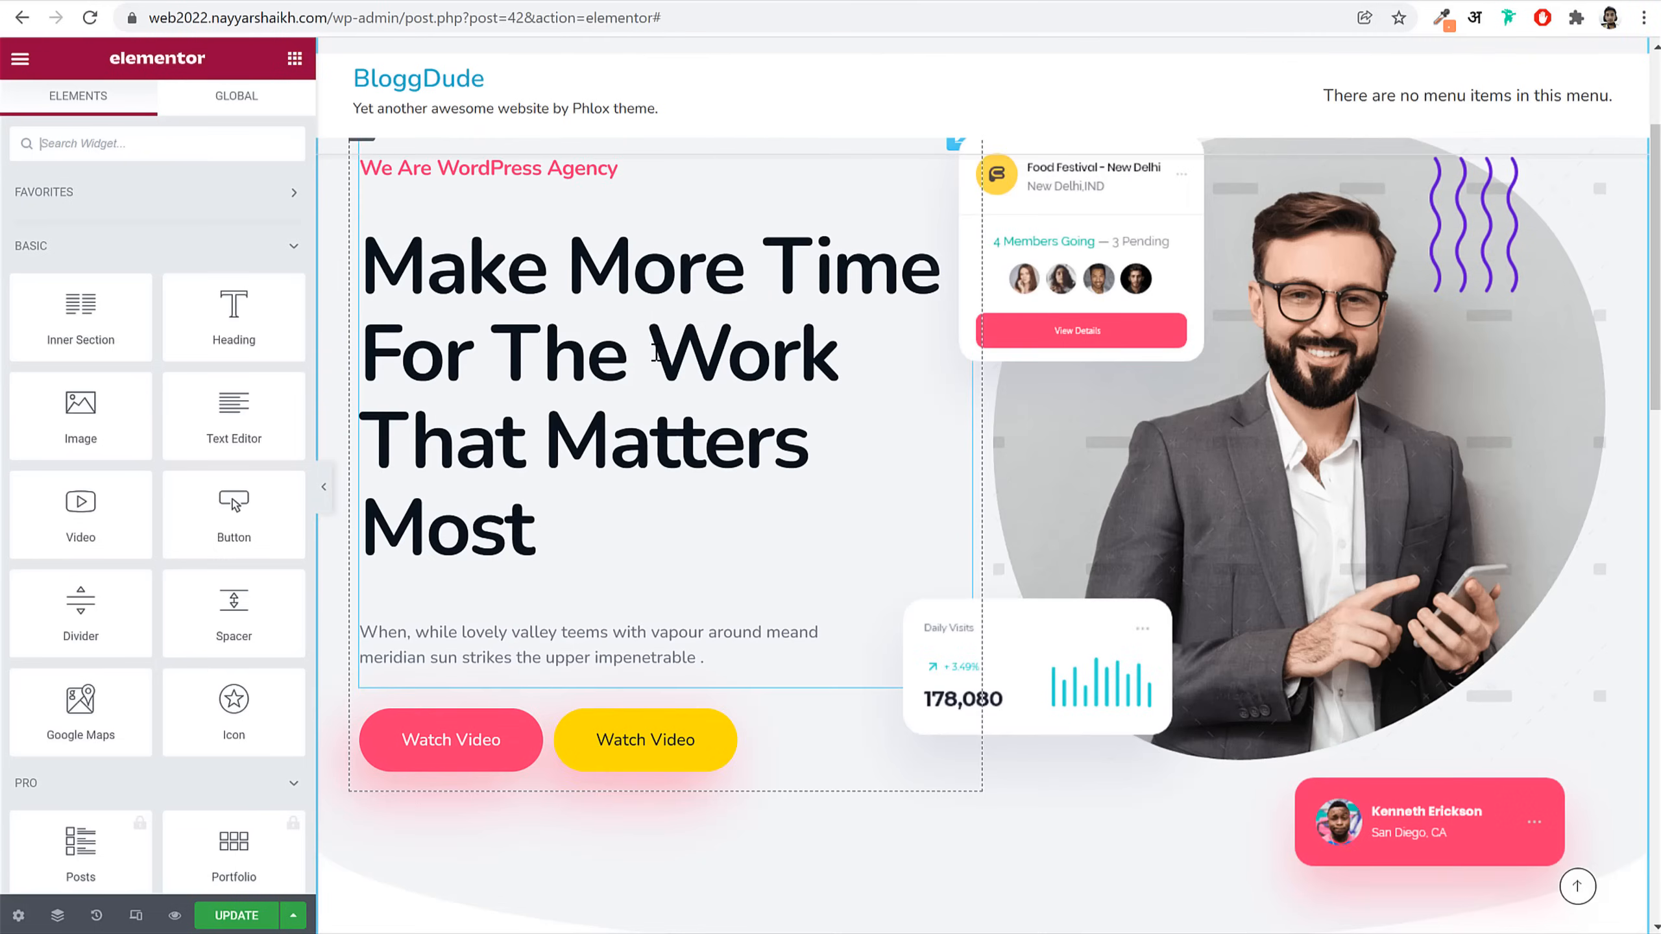
scroll(657, 354, "up", 1)
right_click(592, 427)
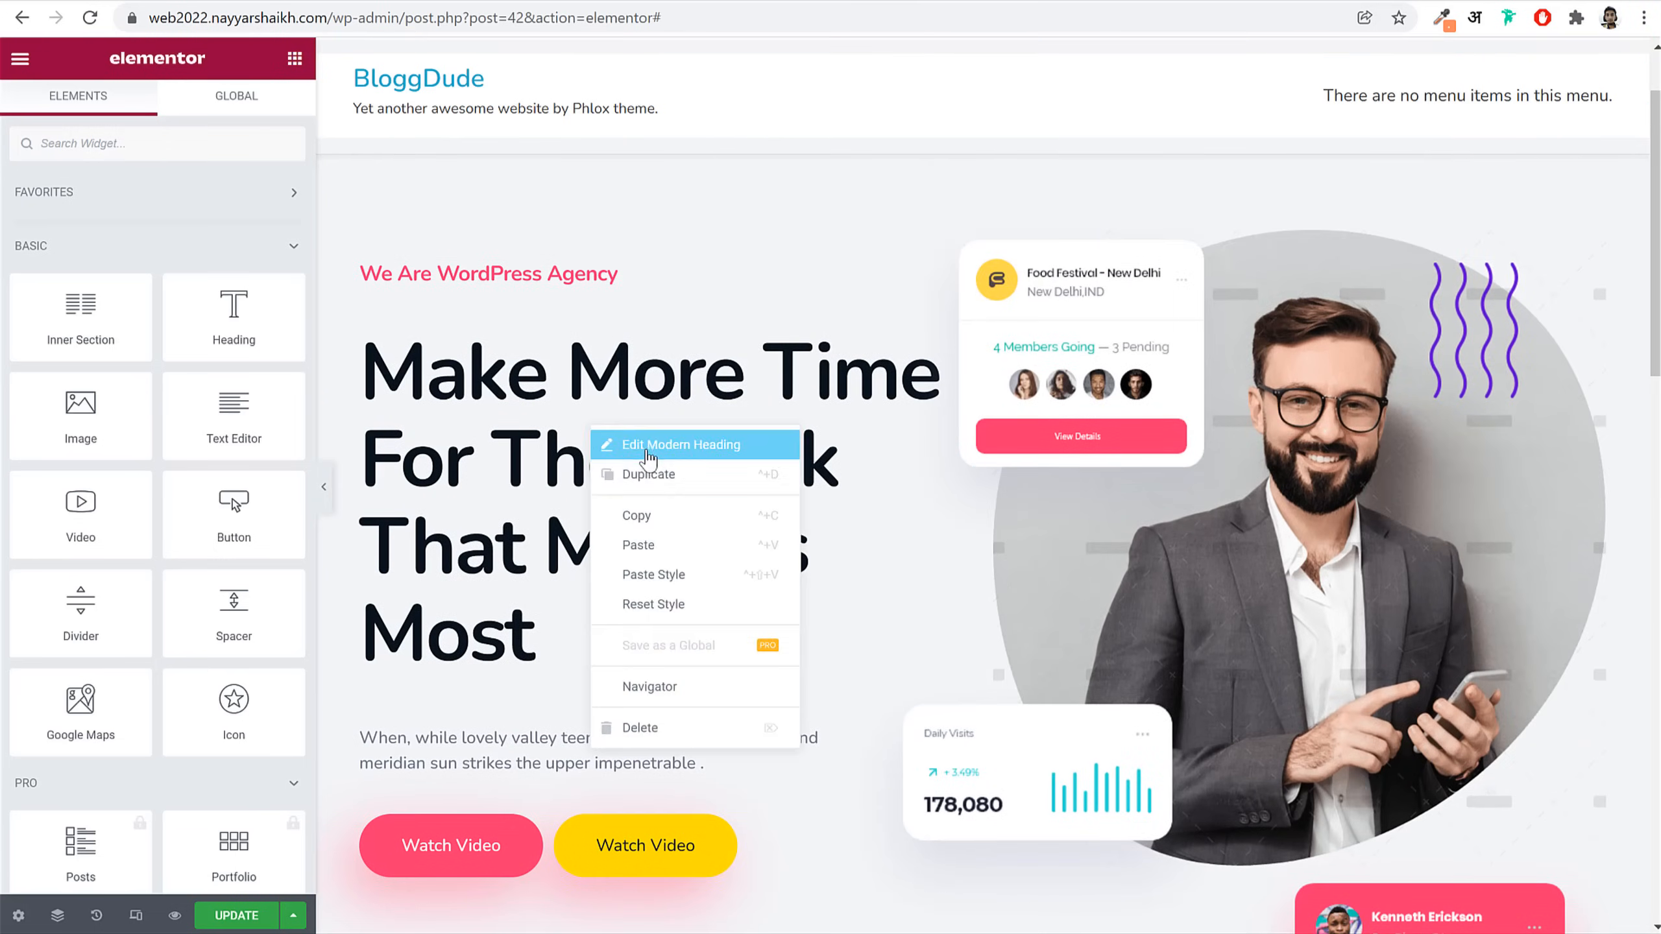
left_click(667, 517)
scroll(749, 553, "down", 10)
right_click(1214, 500)
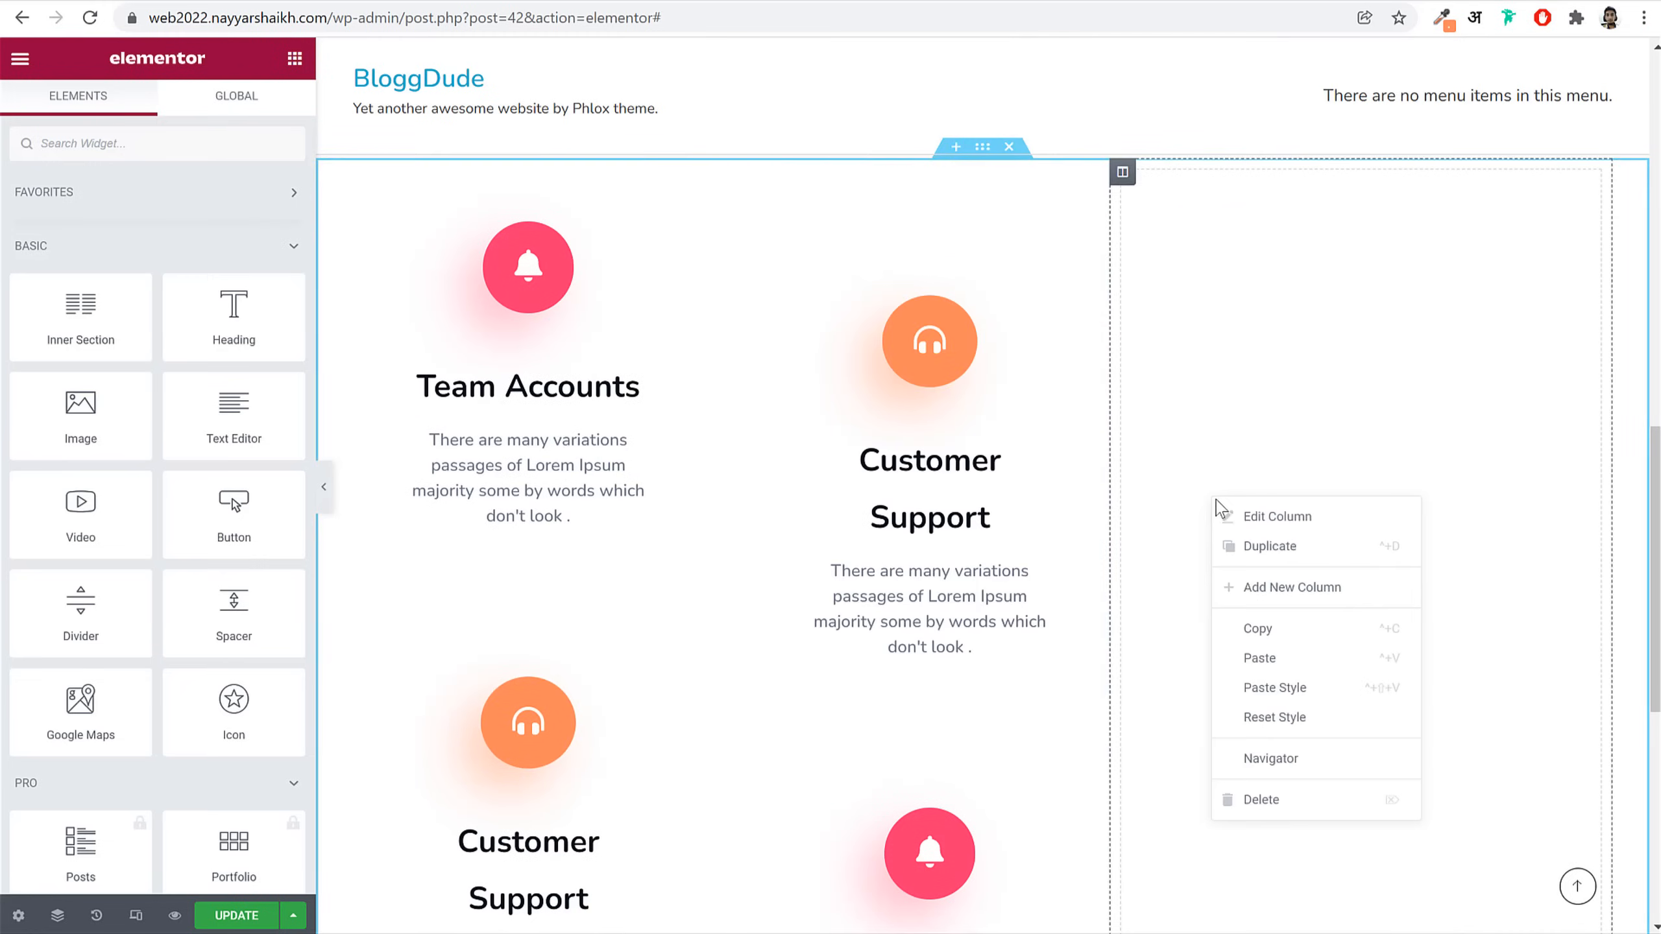
left_click(1304, 659)
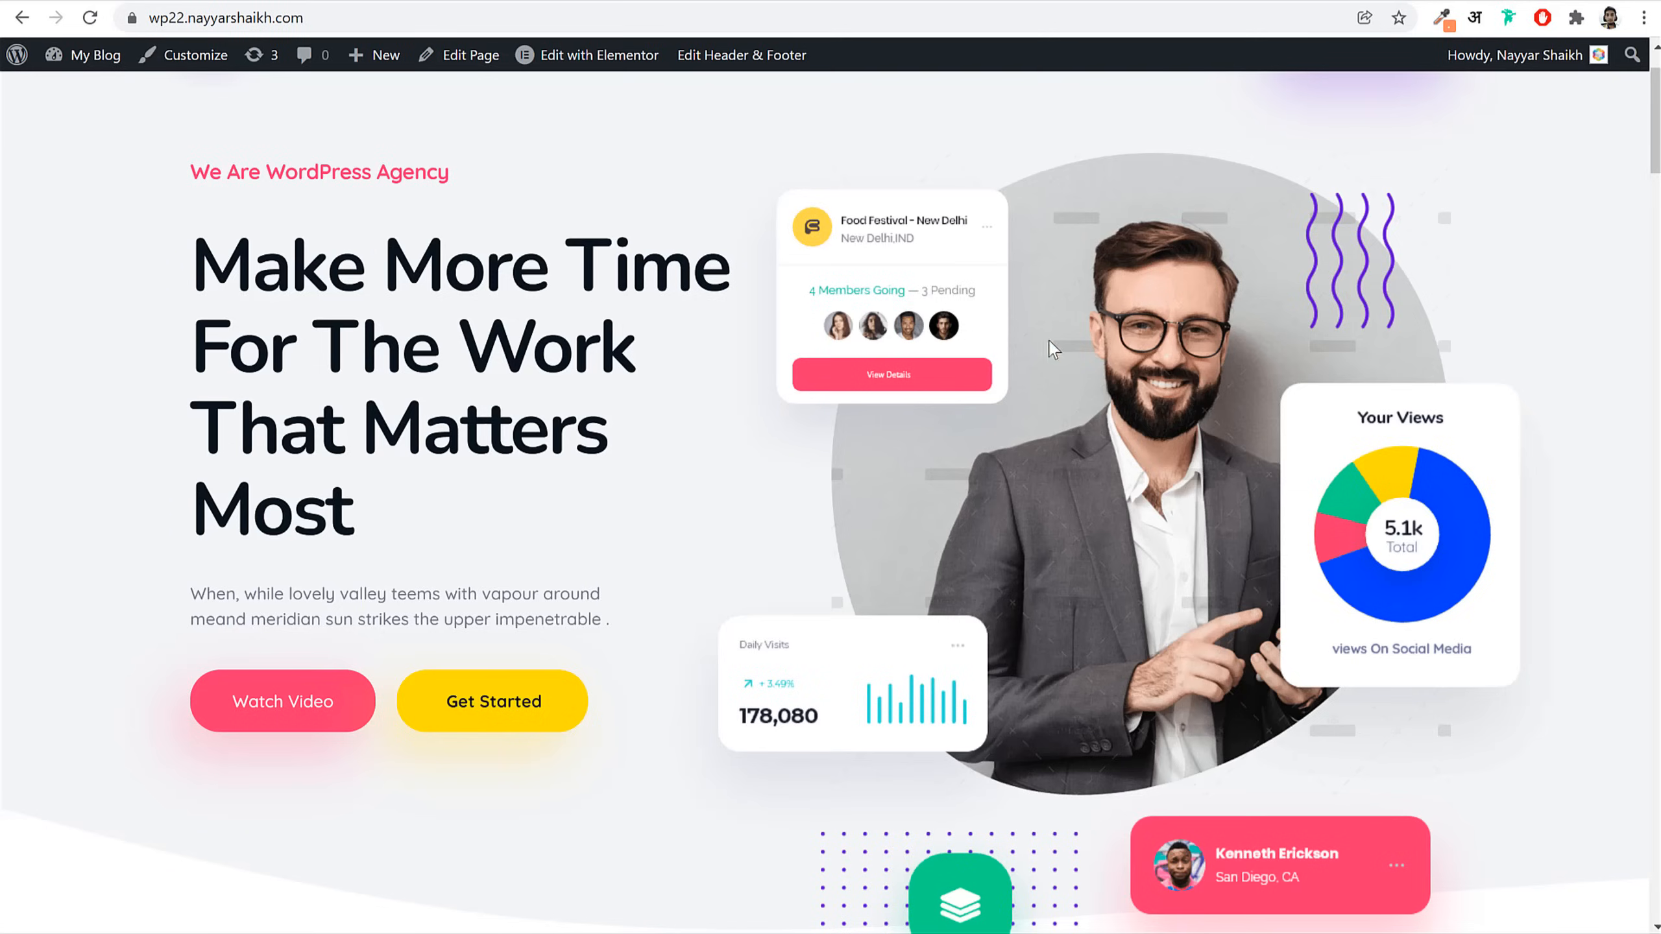
Step: Replace the heading texts with 'Our Services' and 'Ultimate Experiences' from the live site
scroll(1040, 575, "down", 15)
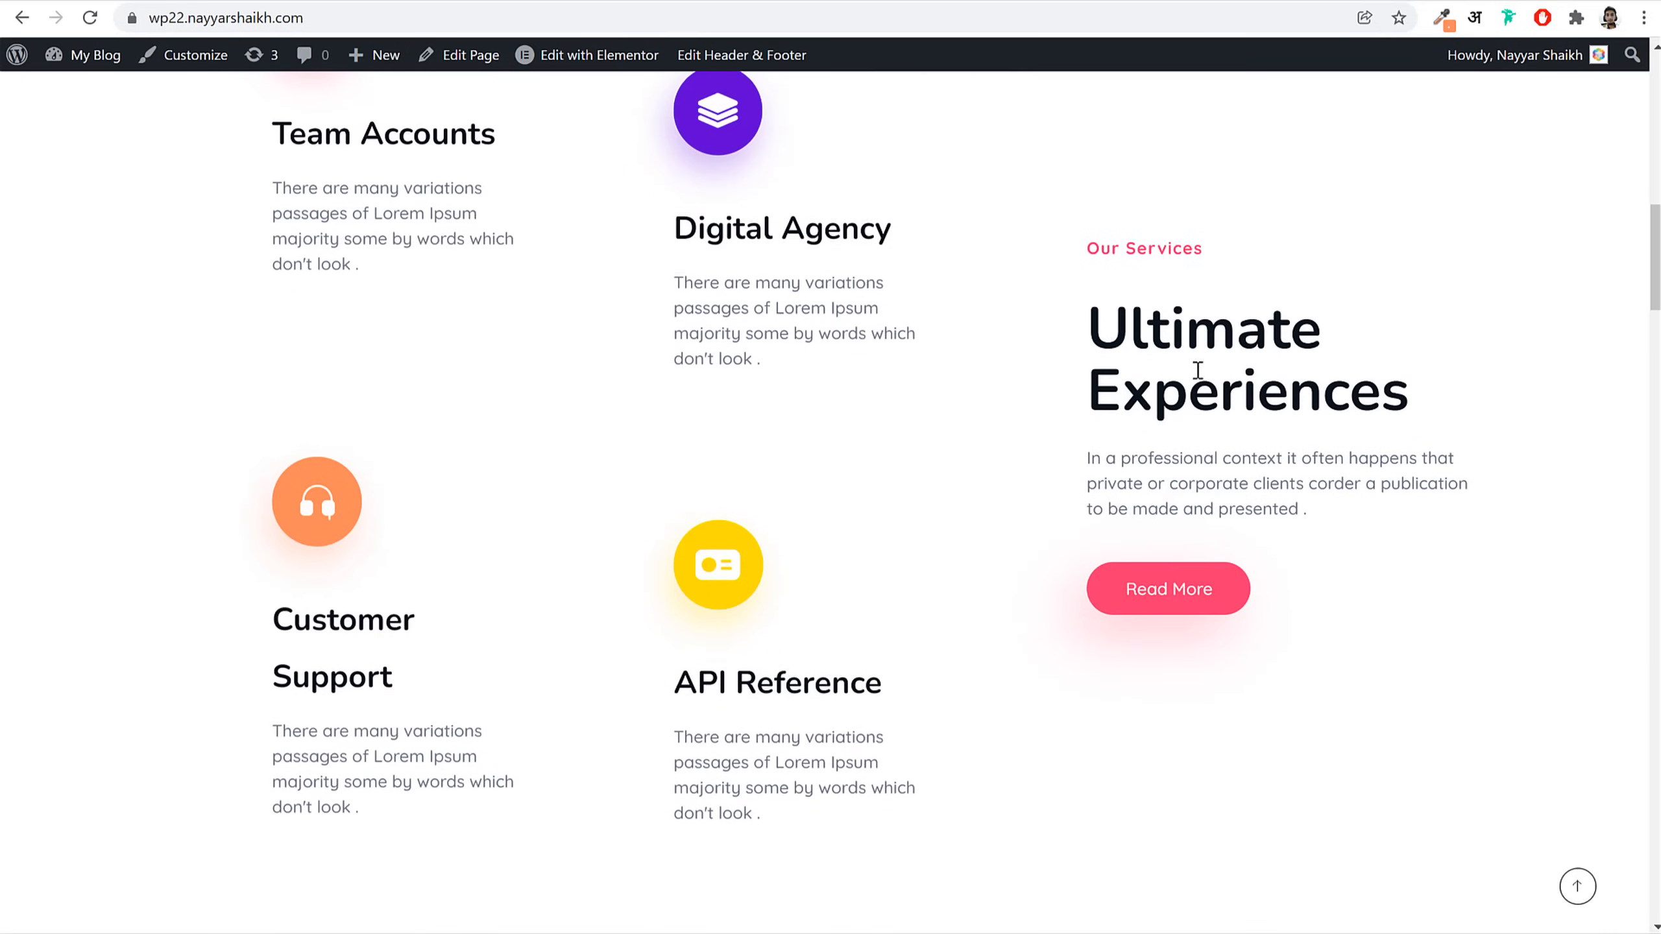
triple_click(1158, 248)
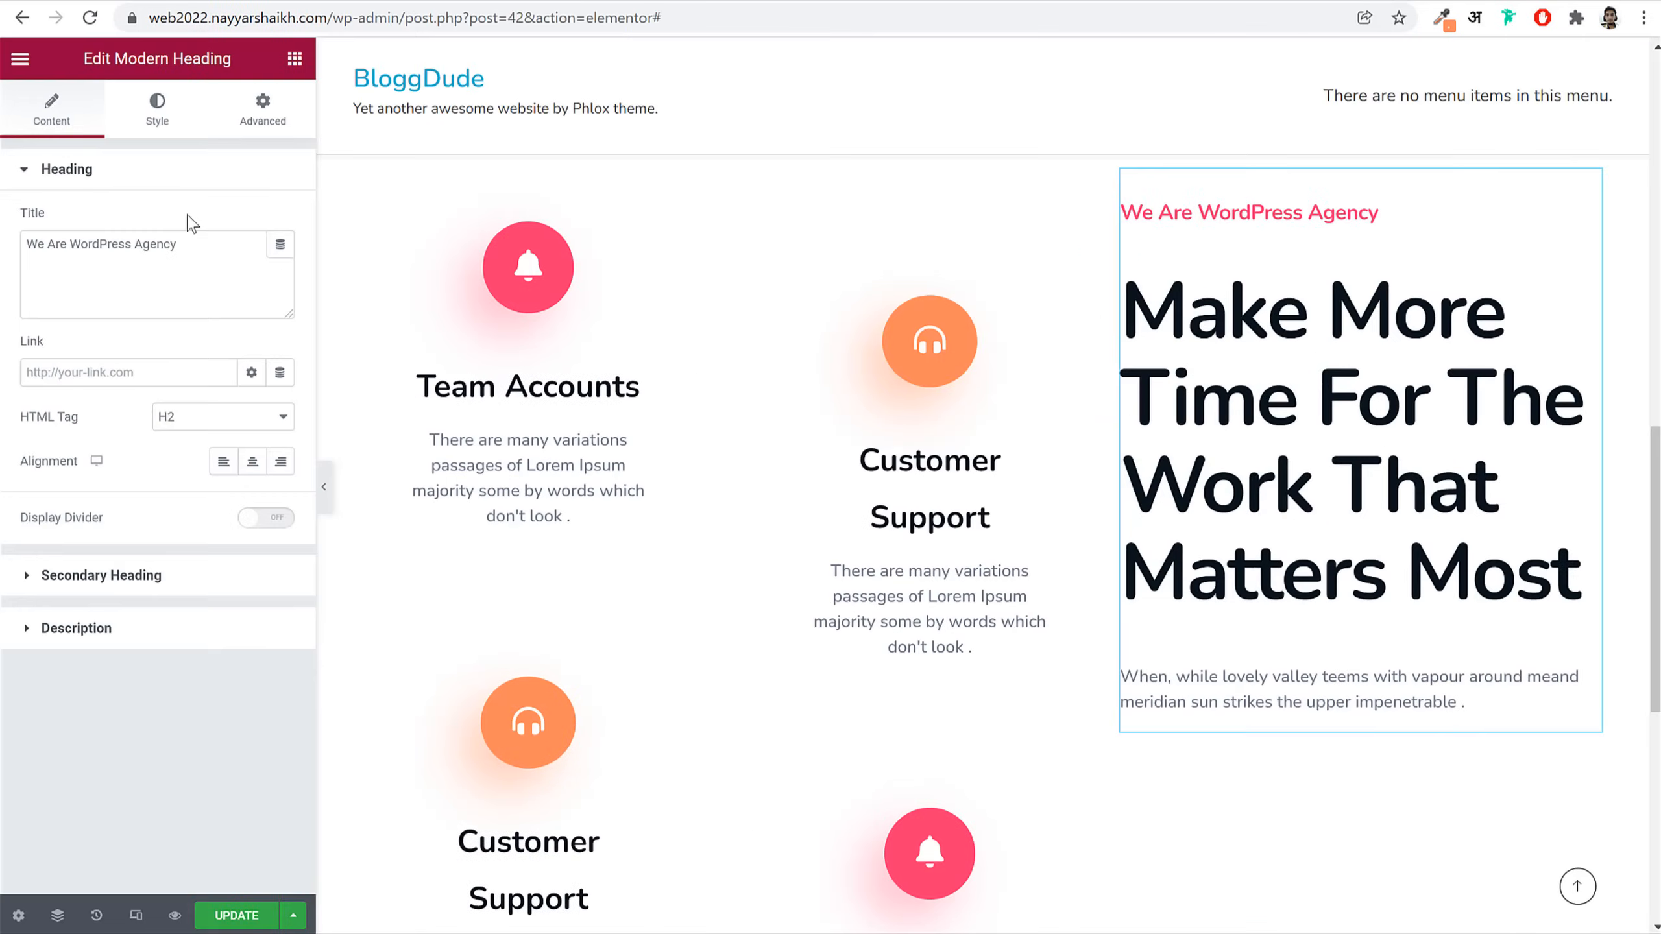
triple_click(180, 245)
key("ctrl+v")
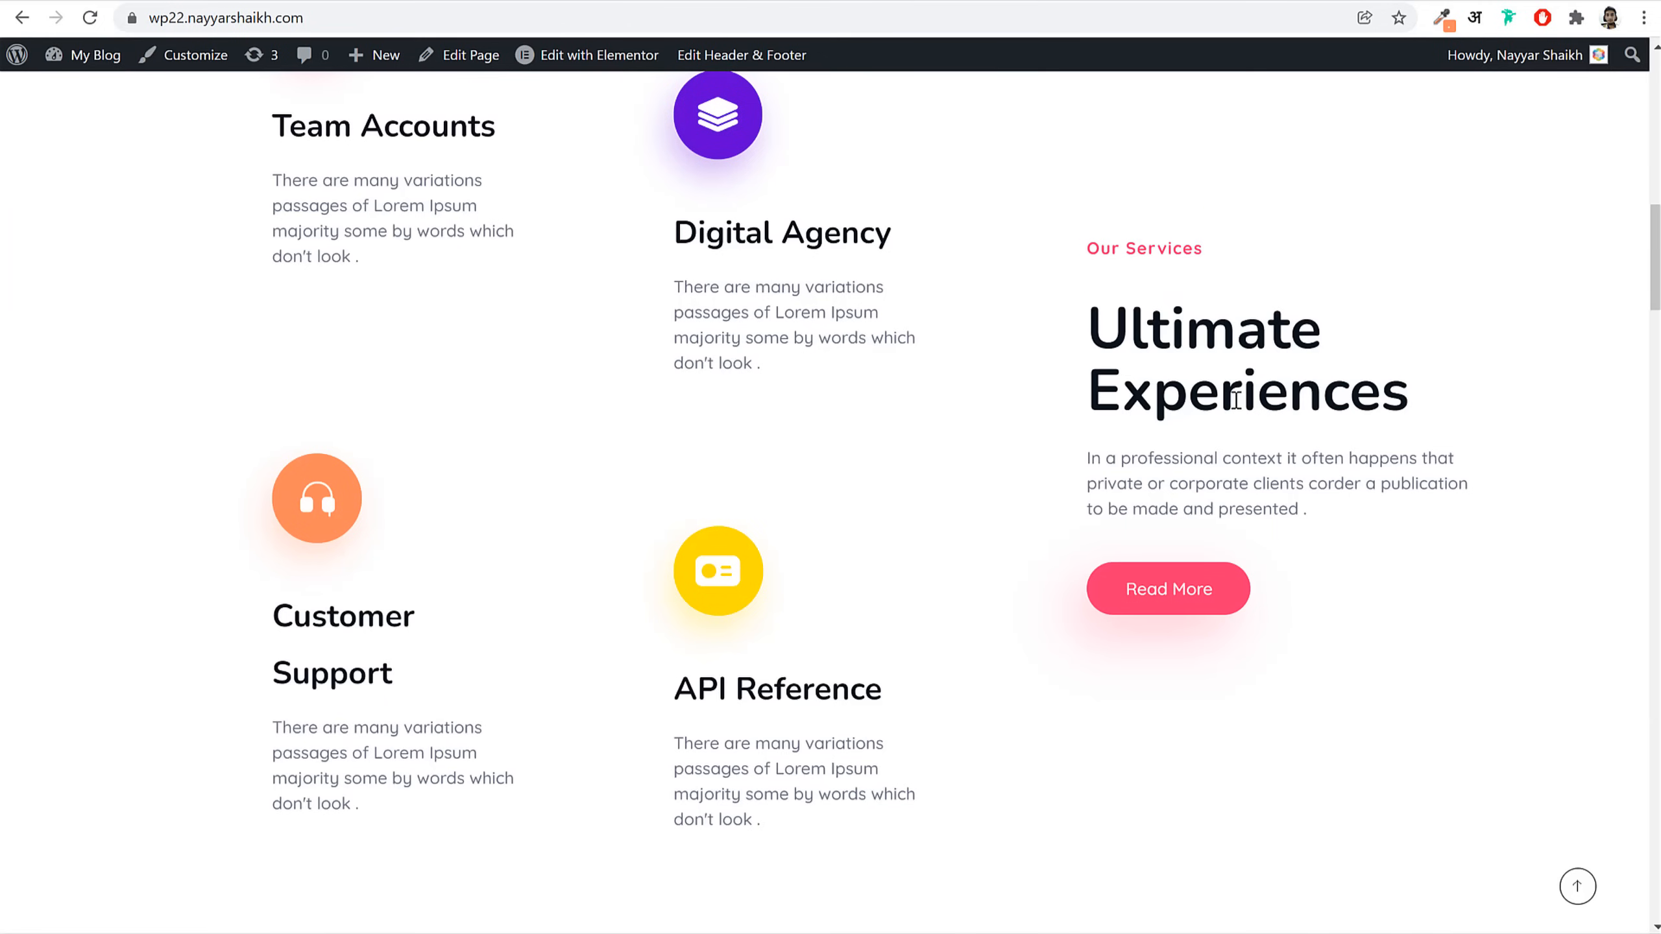
triple_click(1236, 399)
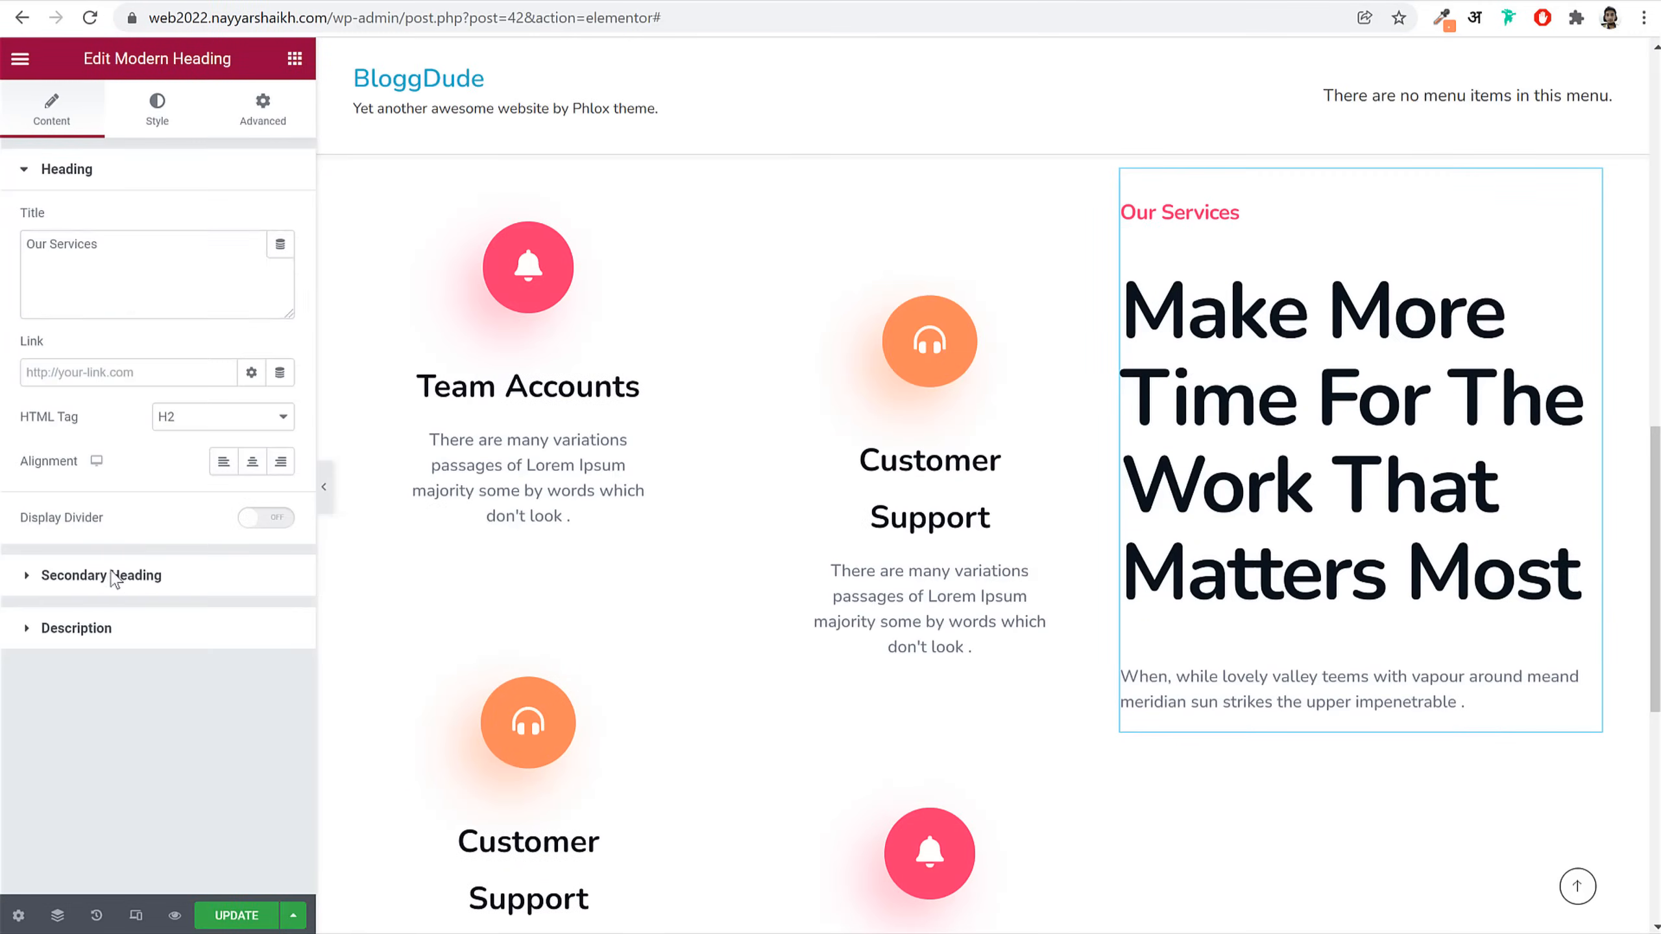
left_click(108, 576)
triple_click(220, 298)
key("ctrl+v")
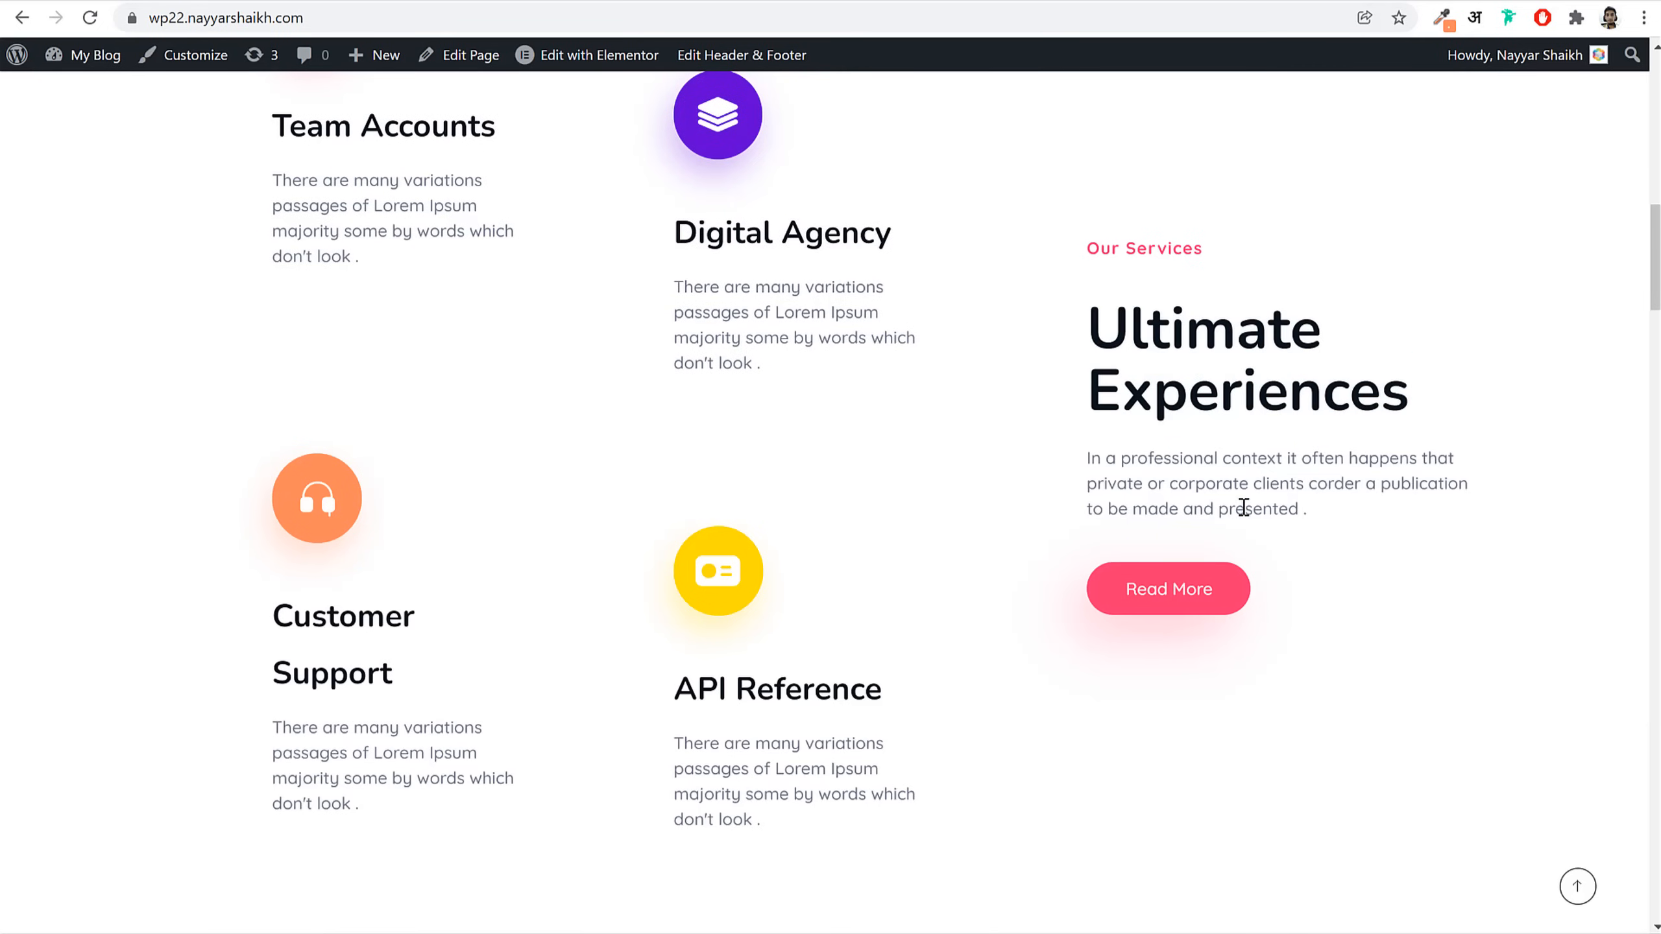
Step: Paste the live site's 'In a professional context…' paragraph as the description, removing the space before 'presented.'
triple_click(1243, 509)
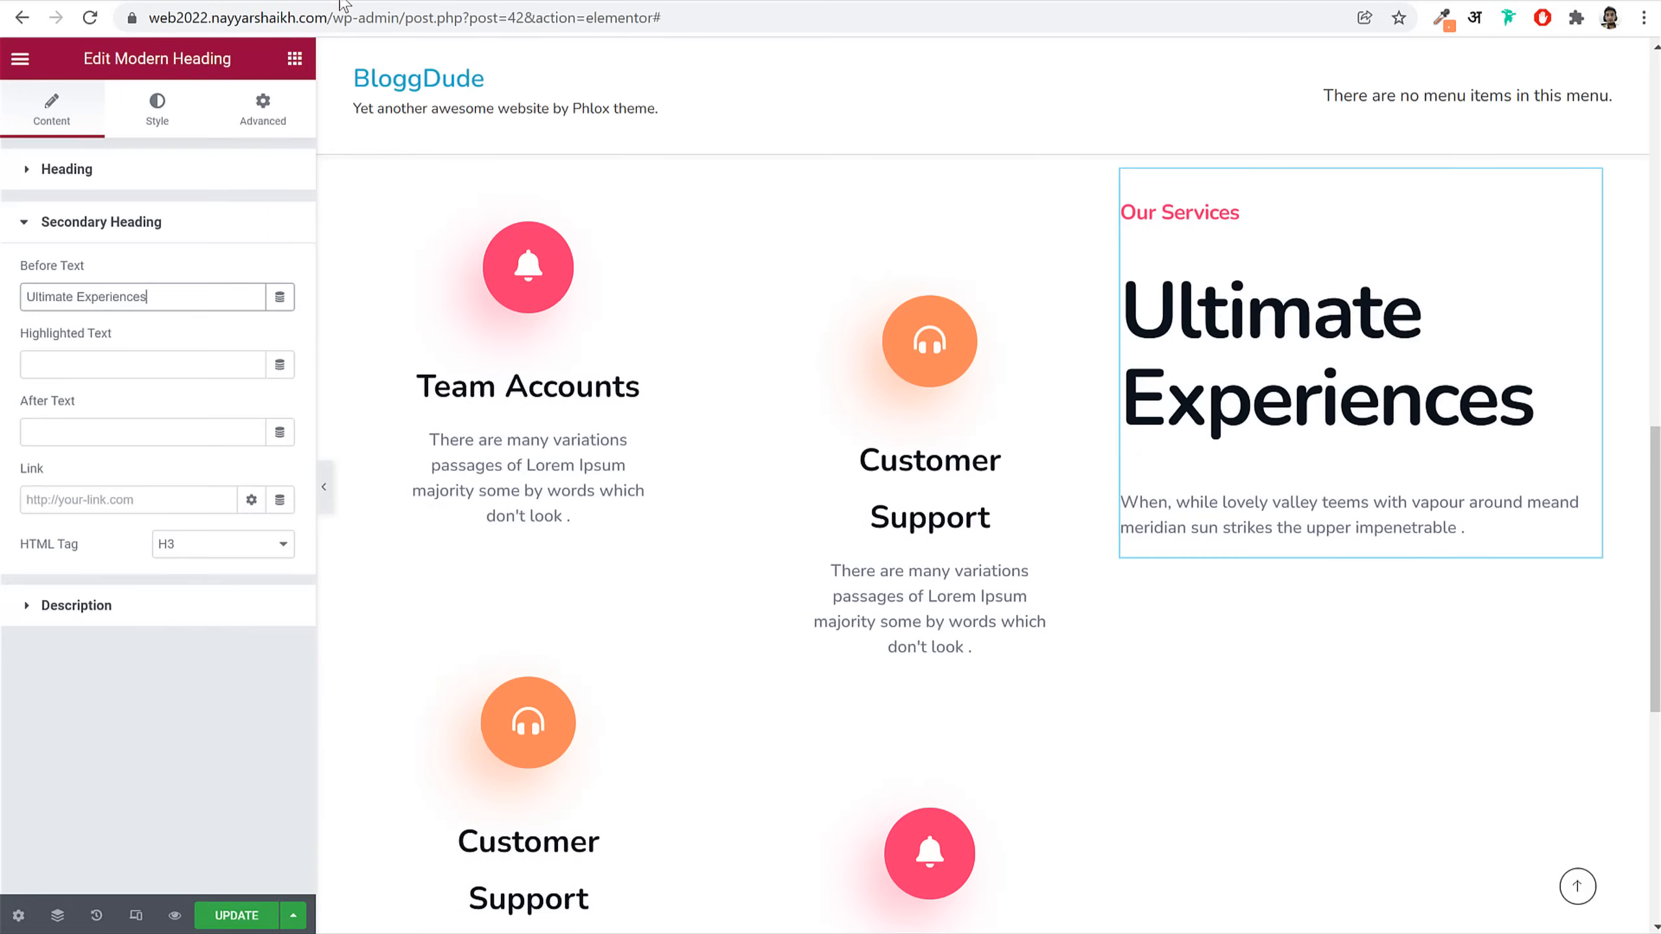
left_click(182, 625)
key("ctrl+a")
key("ctrl+v")
left_click(151, 168)
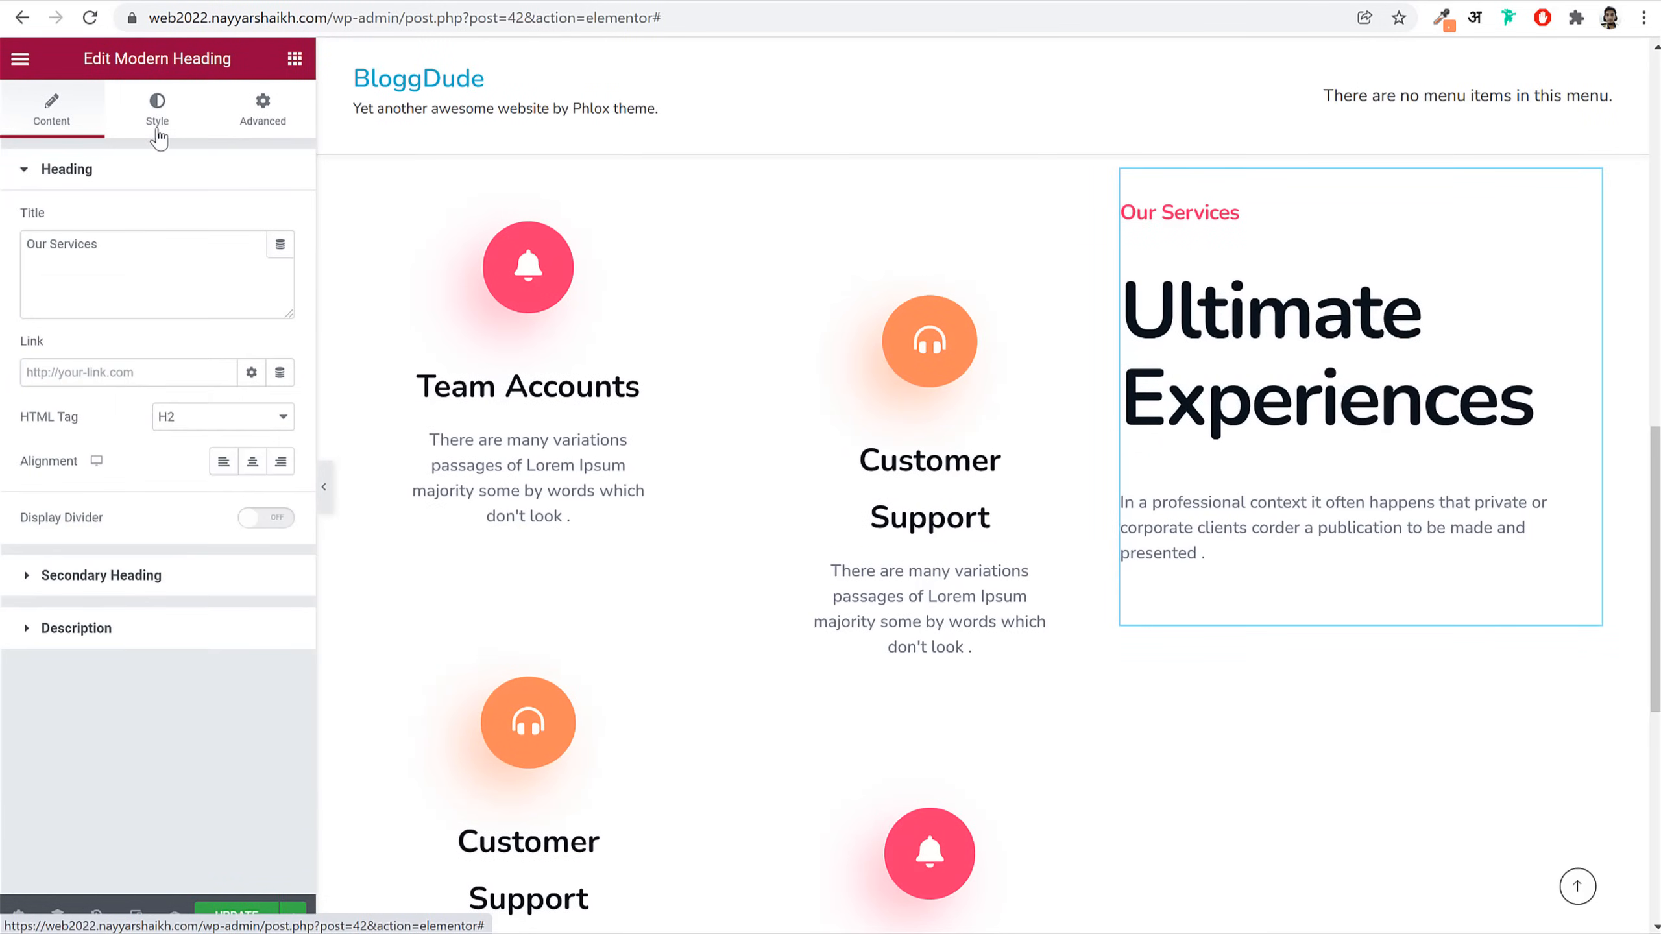
left_click(158, 138)
left_click(79, 116)
left_click(111, 629)
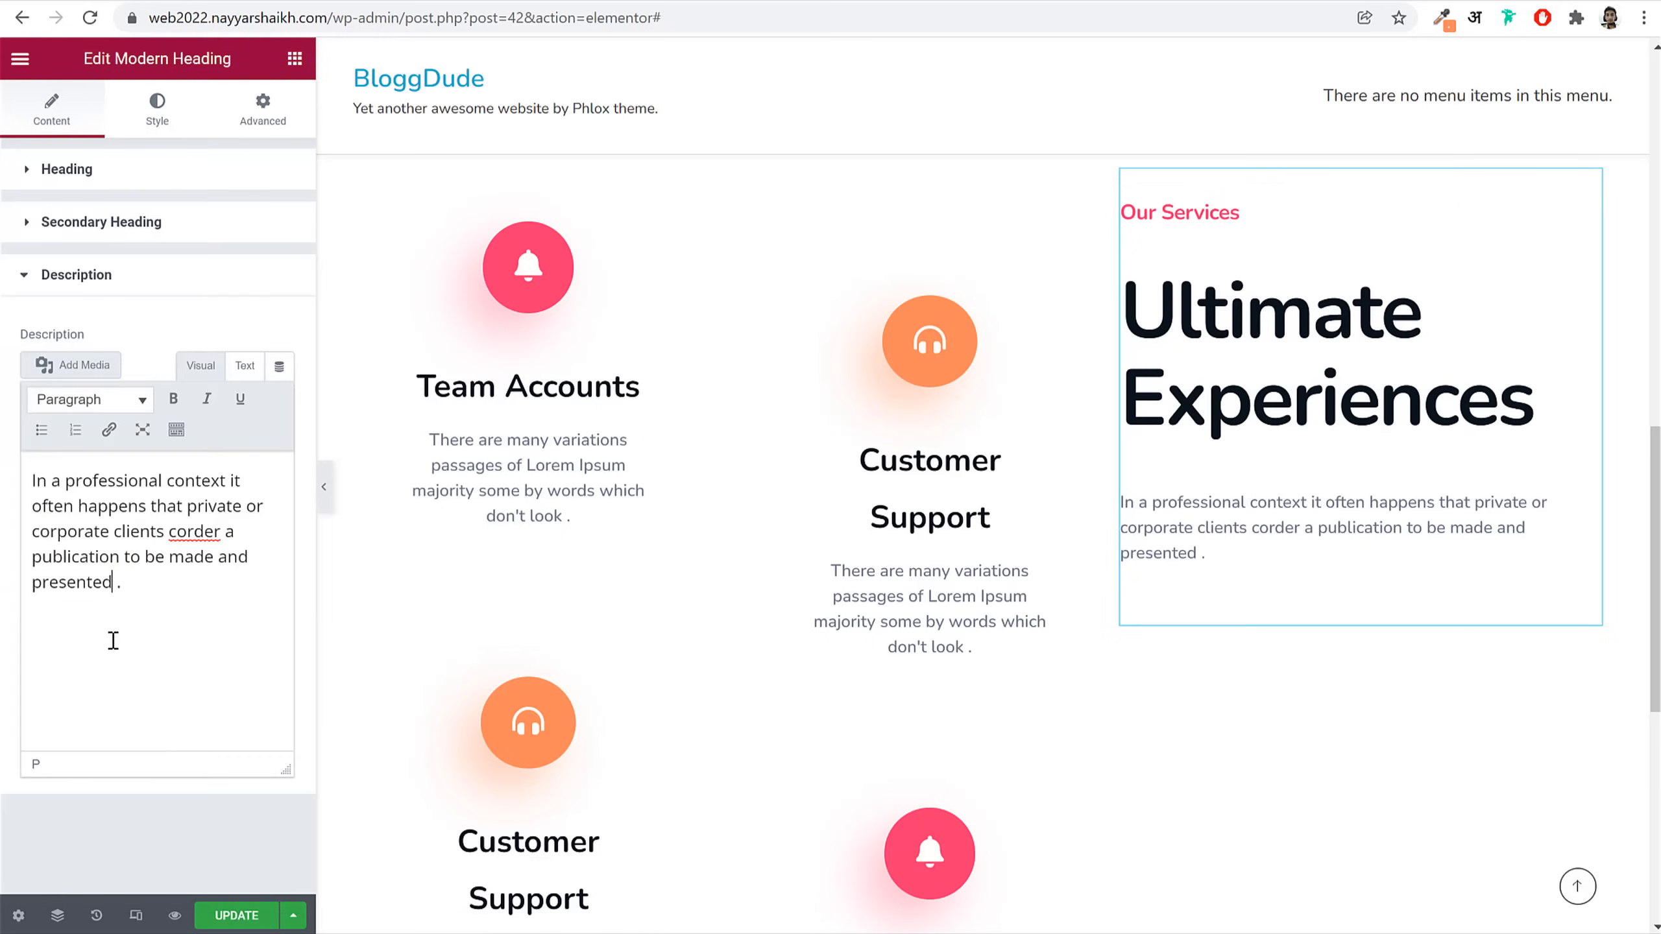
key("BackSpace")
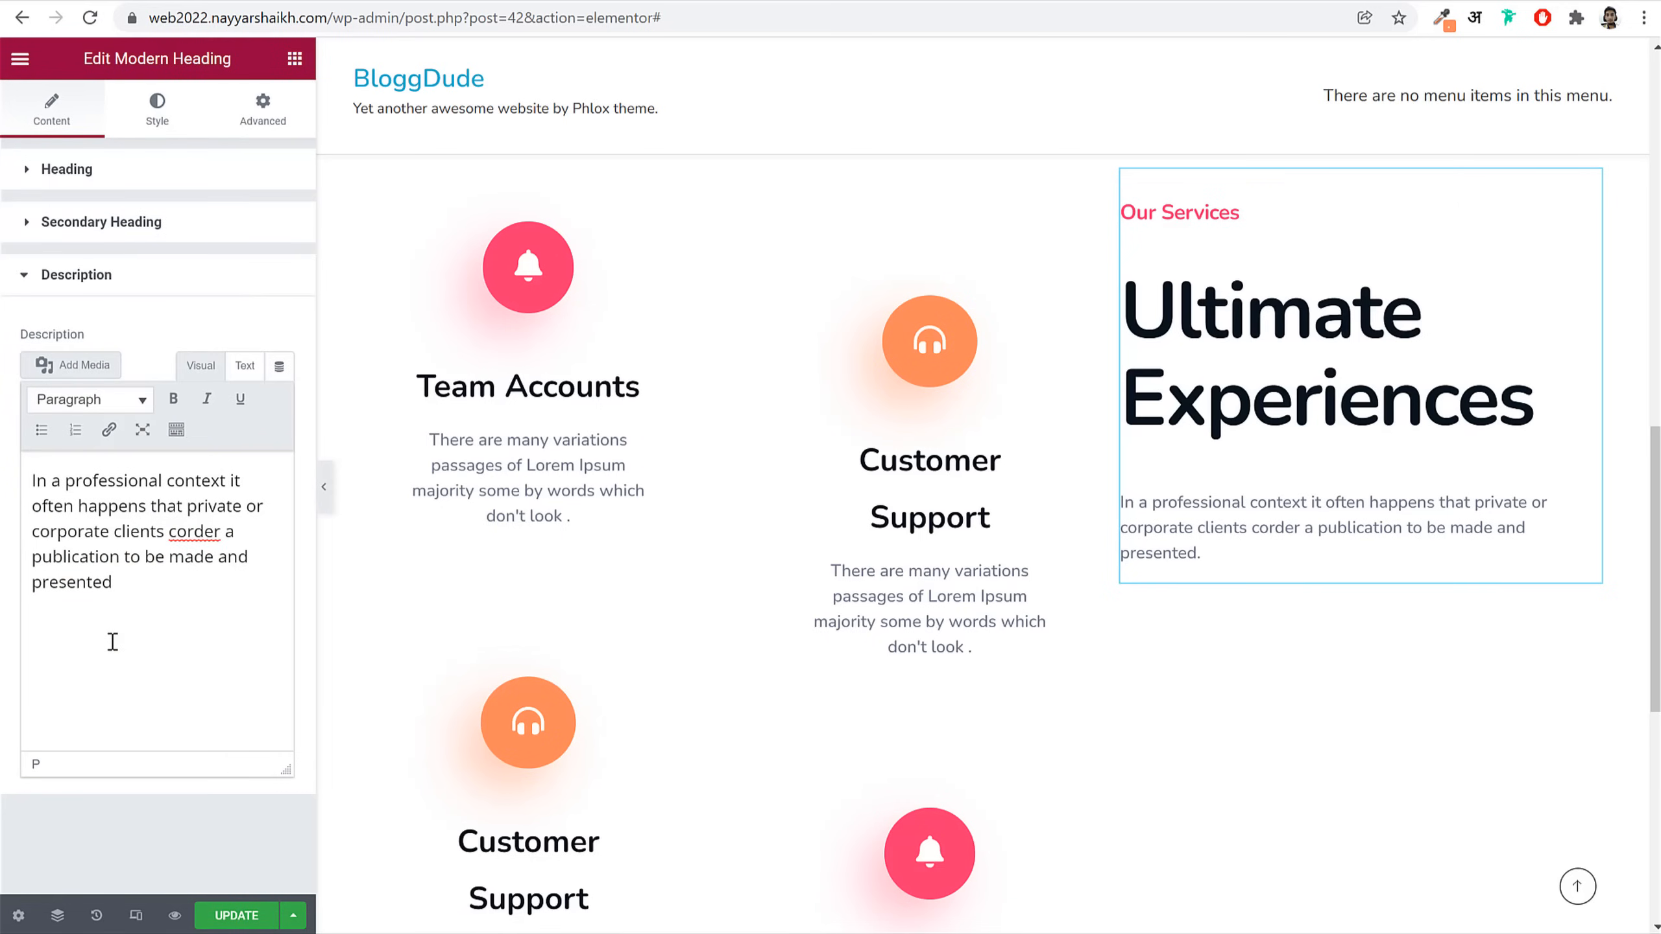
left_click(157, 108)
Step: Set Our Services font size to 16 and Ultimate Experiences font size to 55
left_click(280, 221)
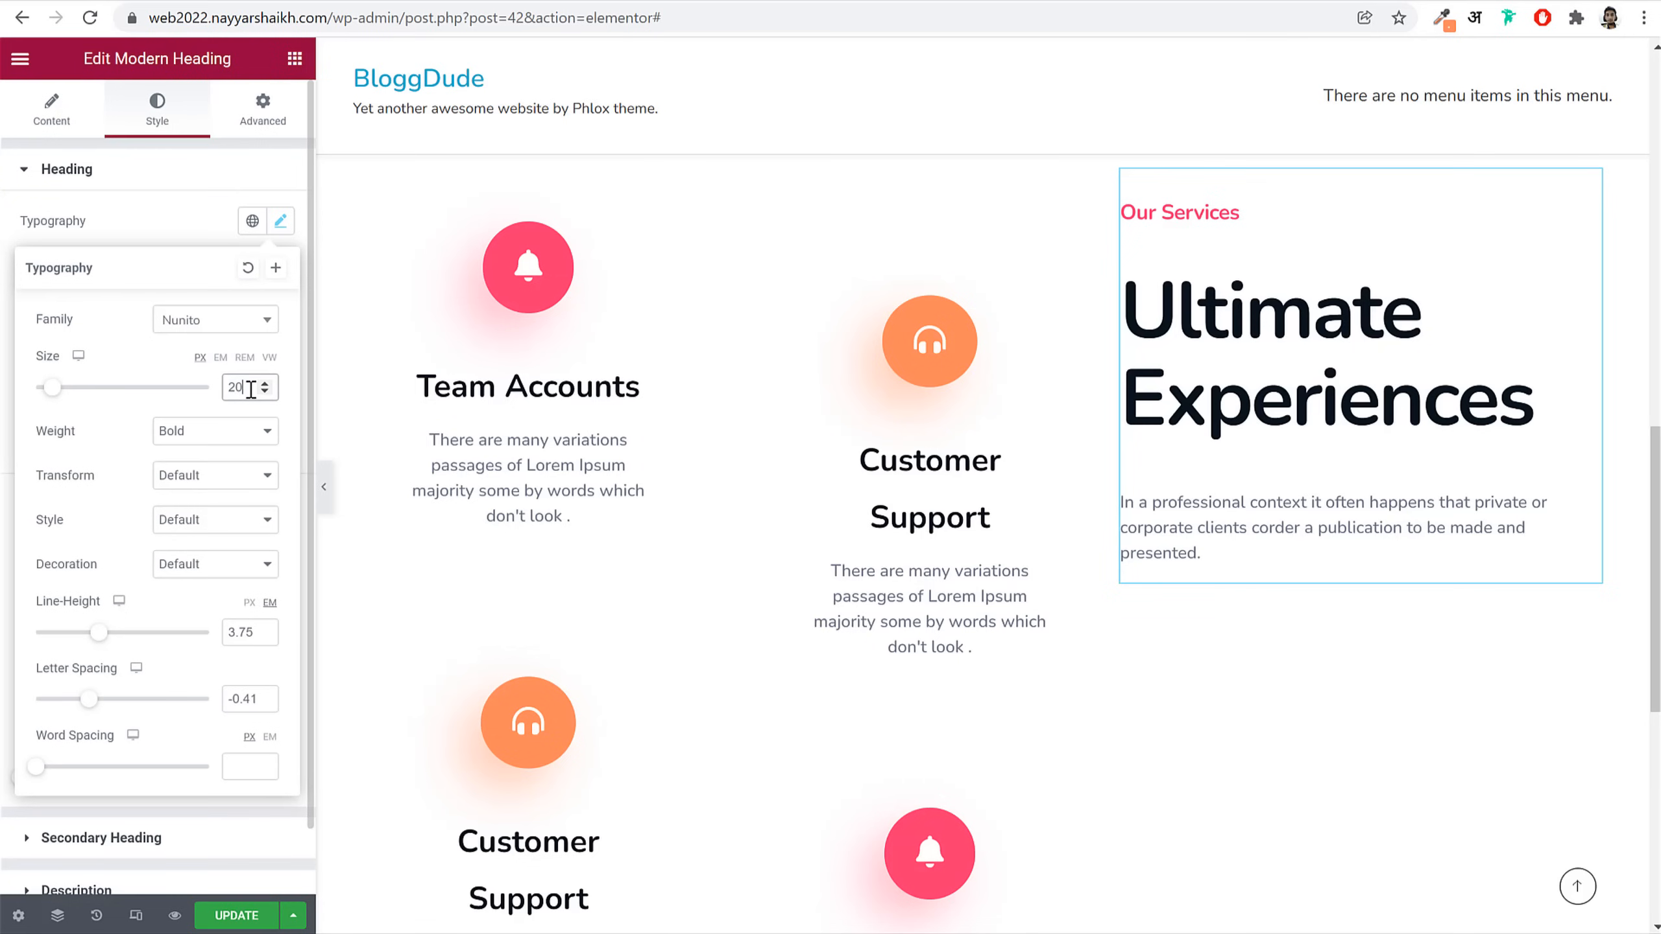
type("16")
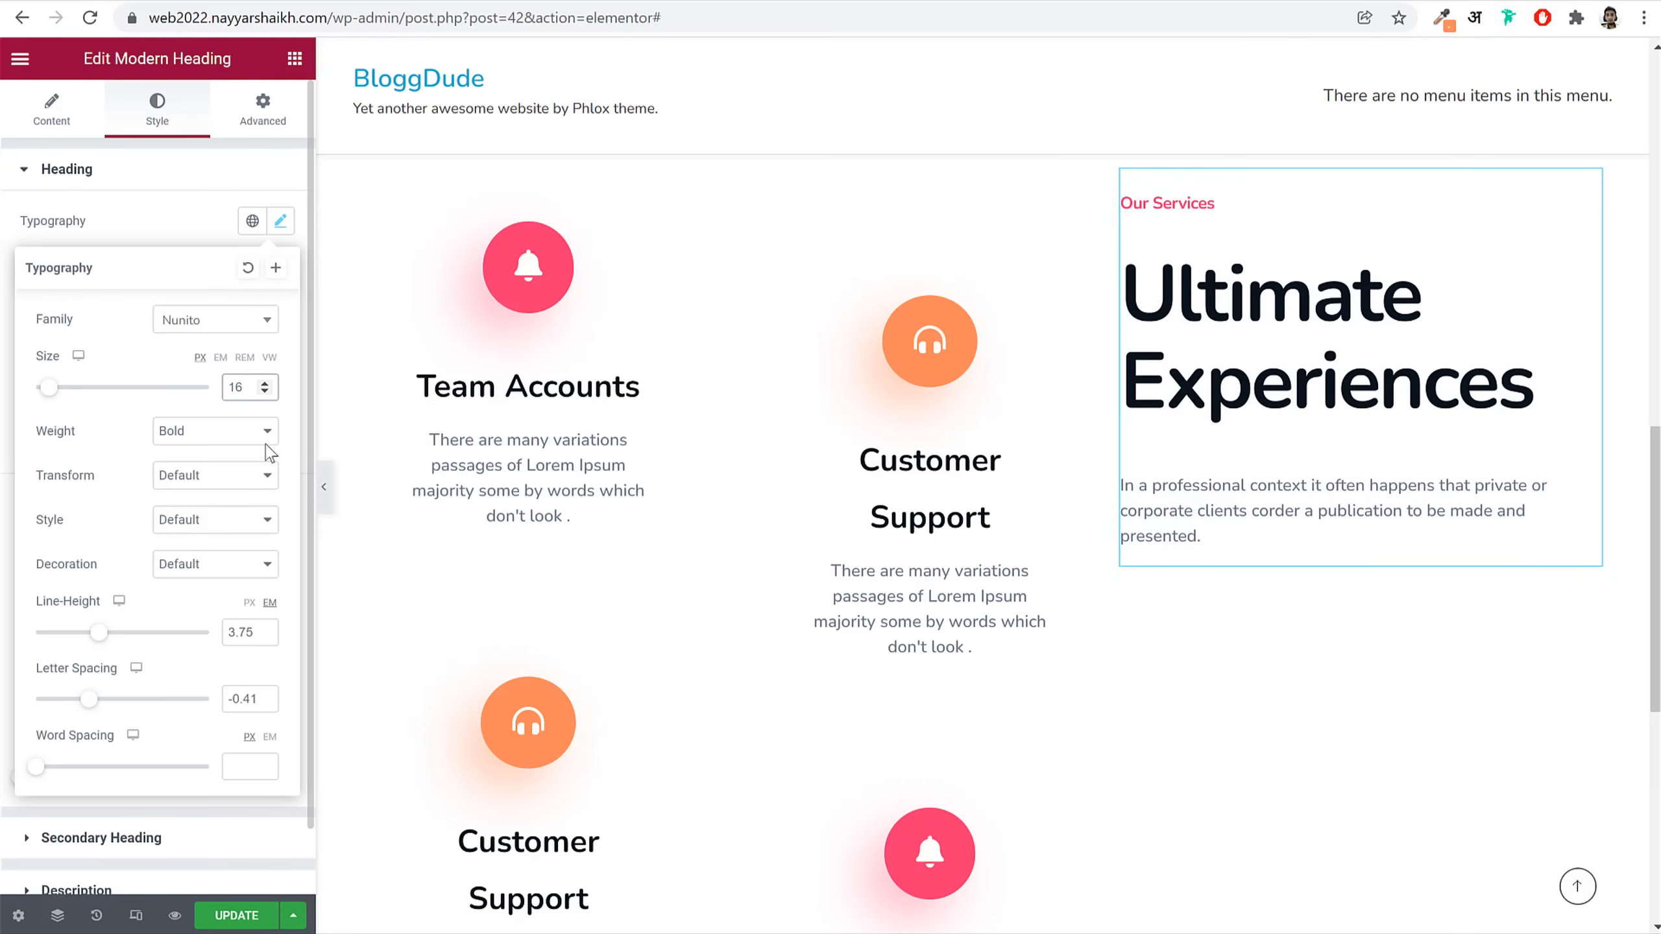
left_click(292, 228)
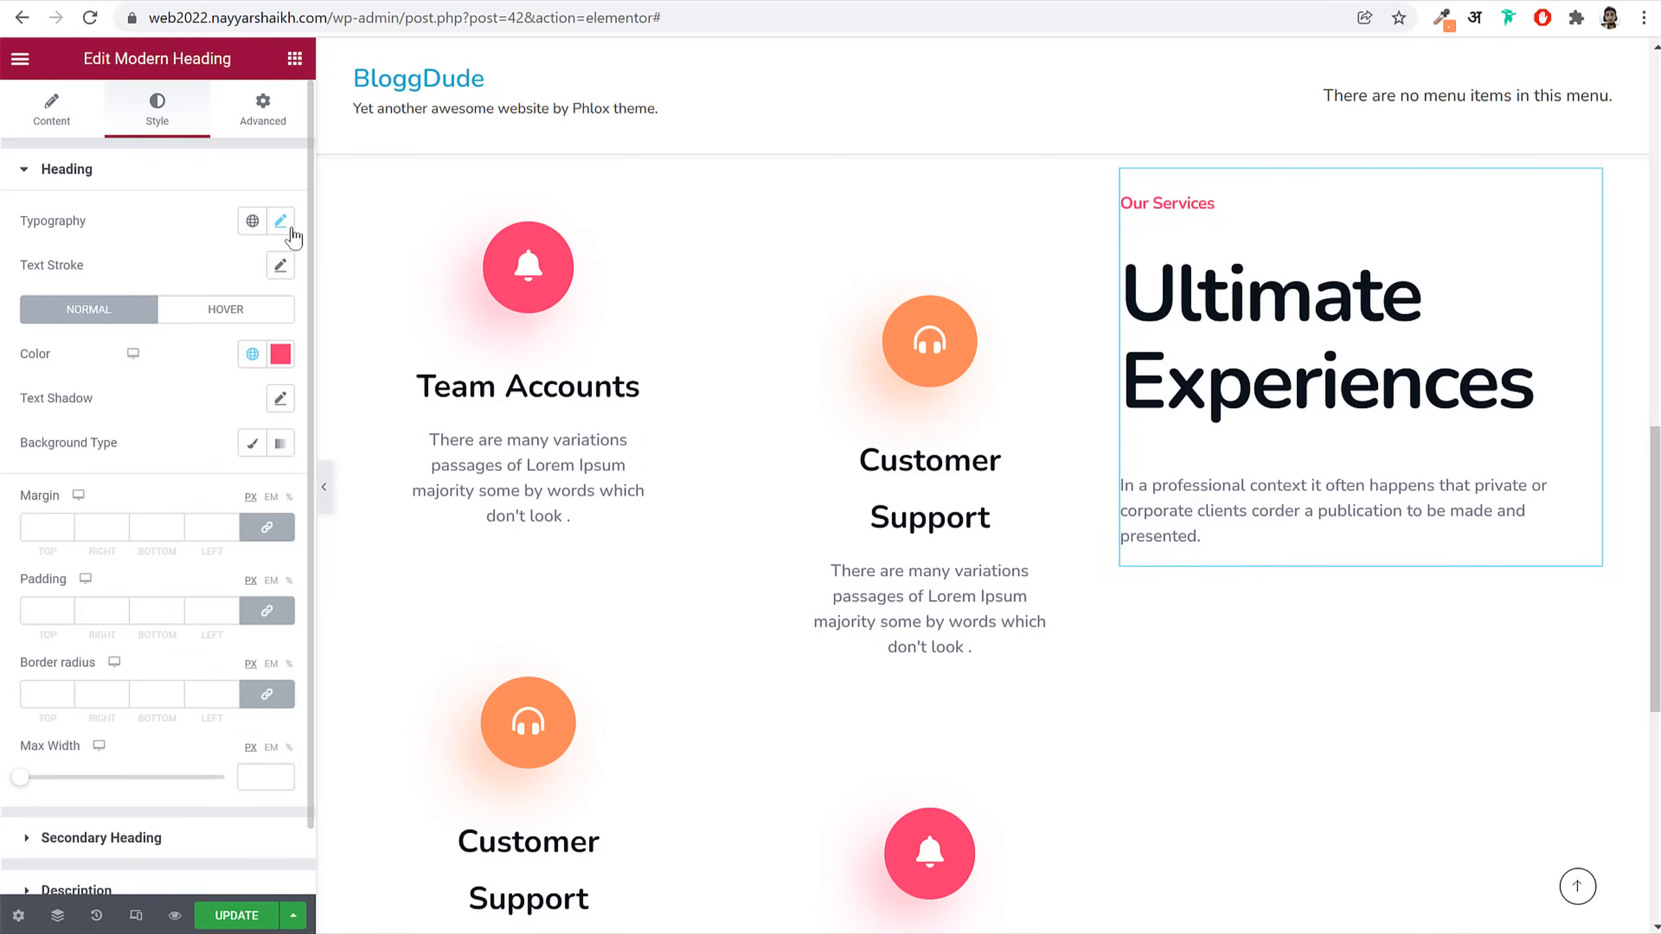
left_click(103, 841)
left_click(279, 275)
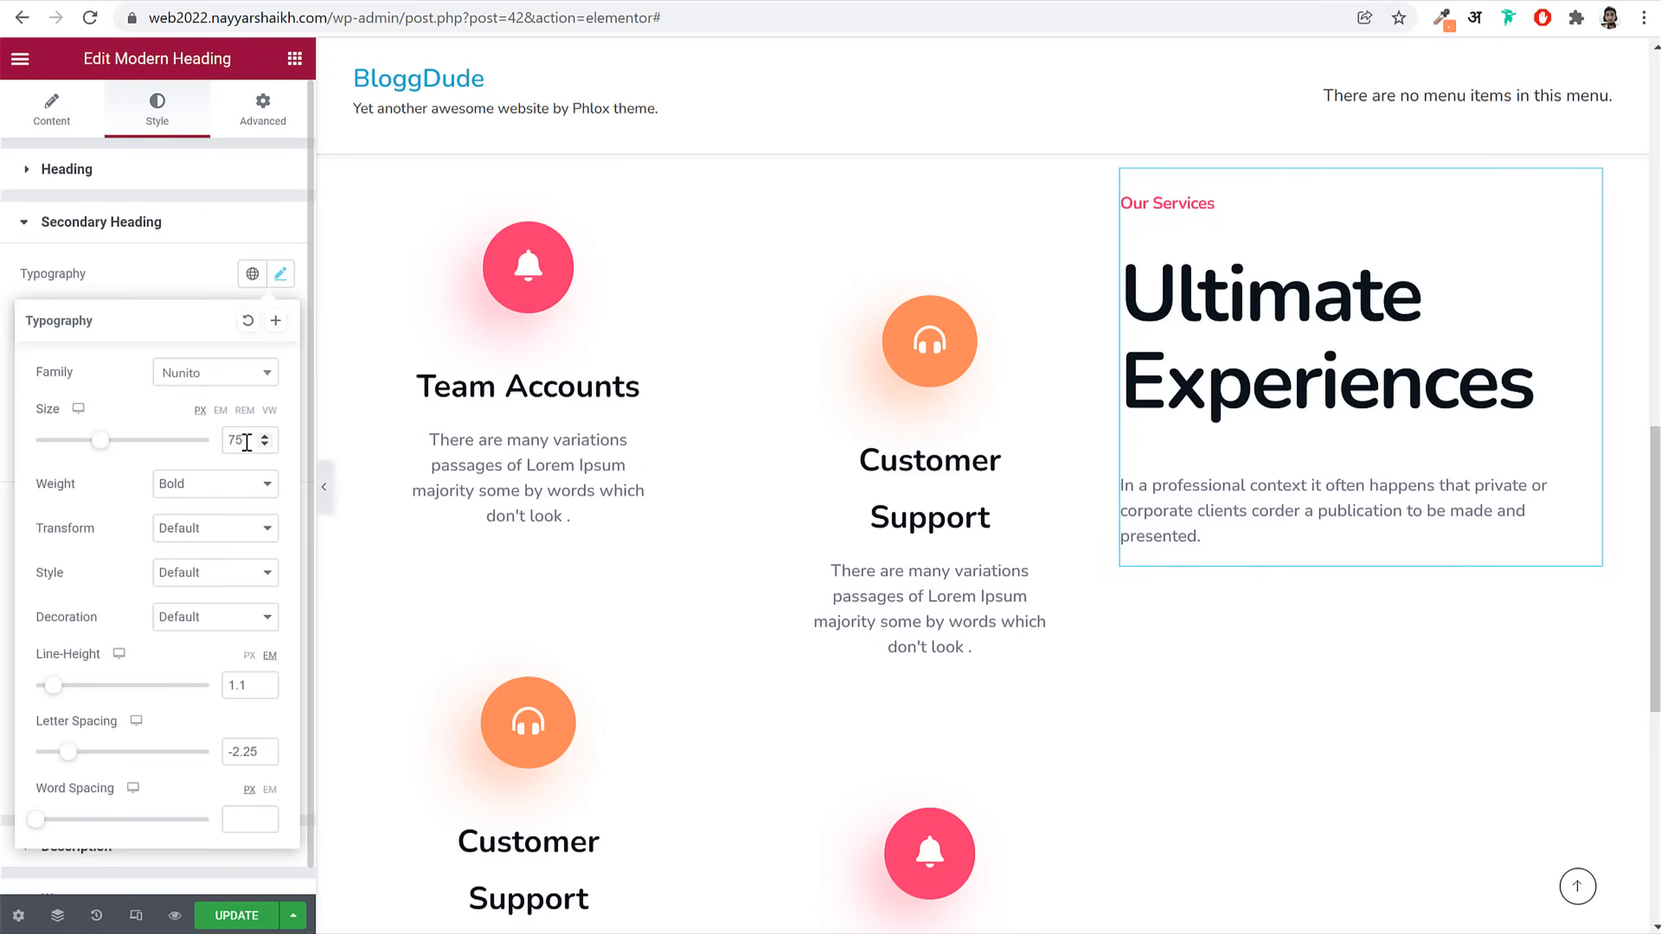
type("55")
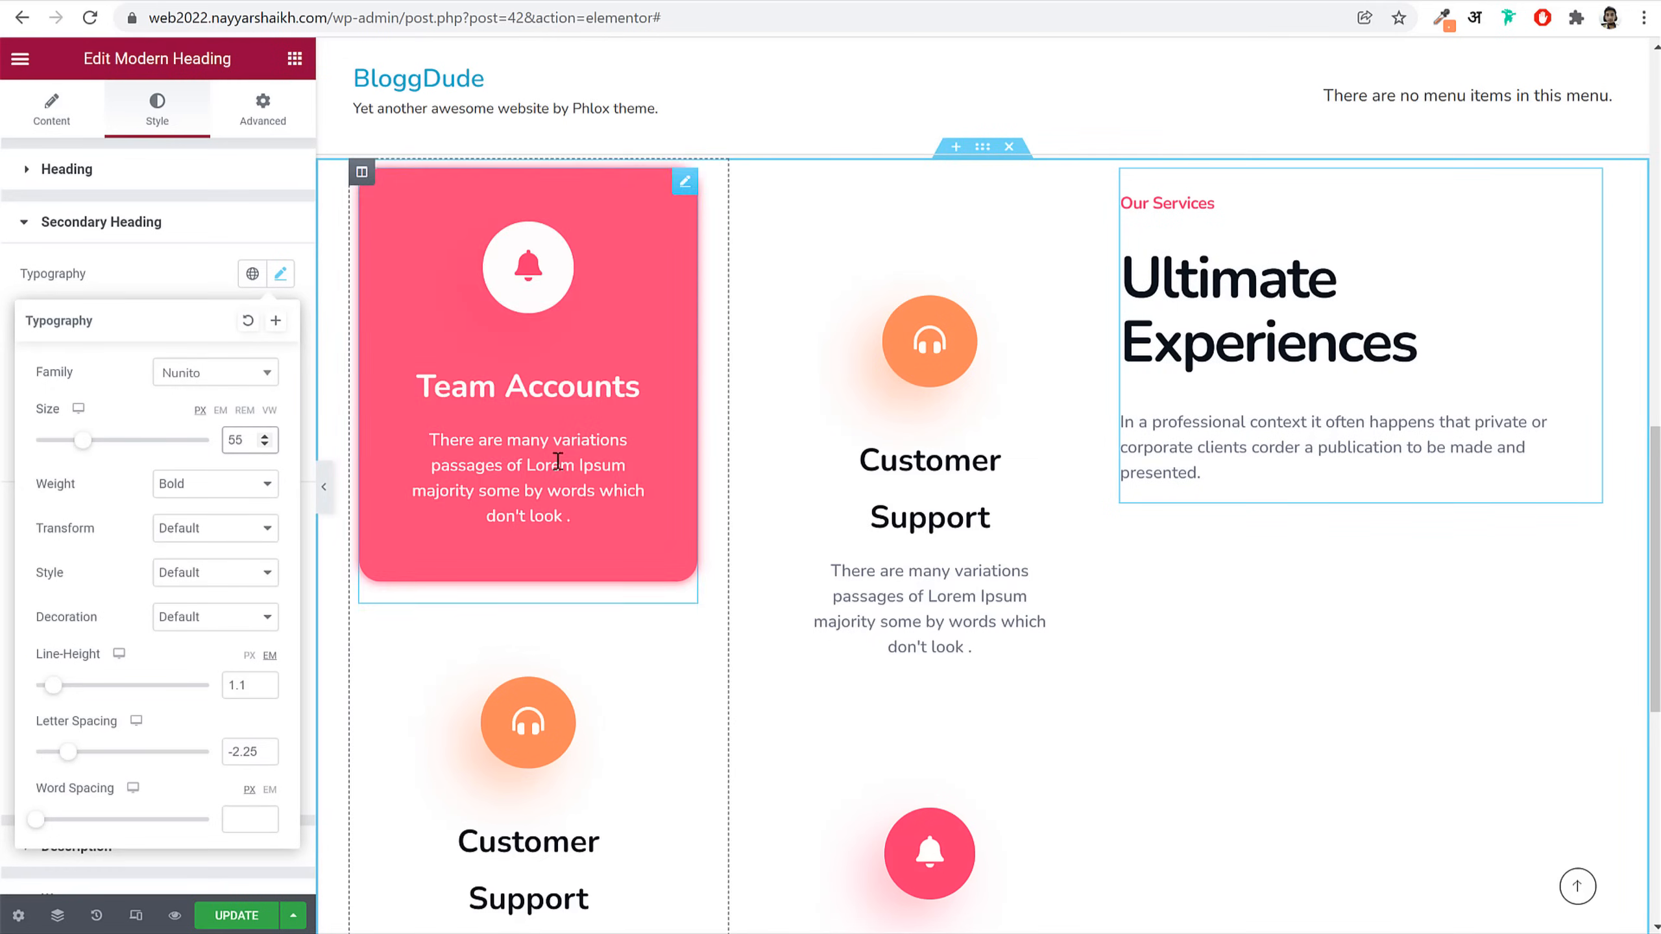
left_click(256, 298)
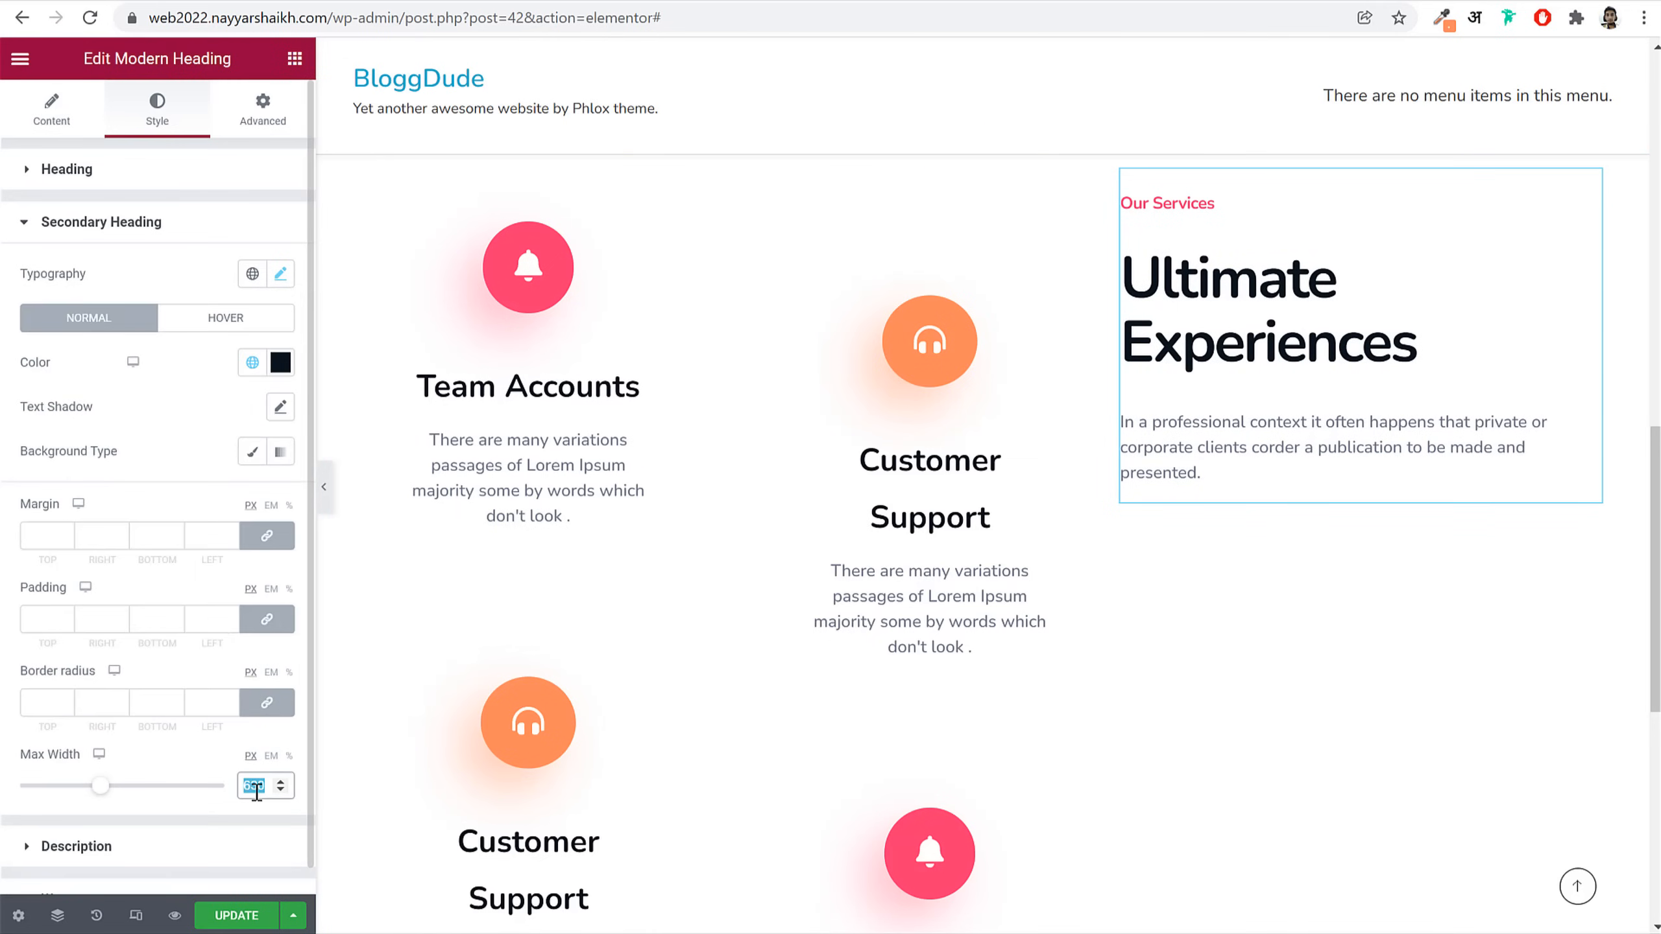
Step: Cap the Ultimate Experiences max width at 430 and the description at 360
type("430")
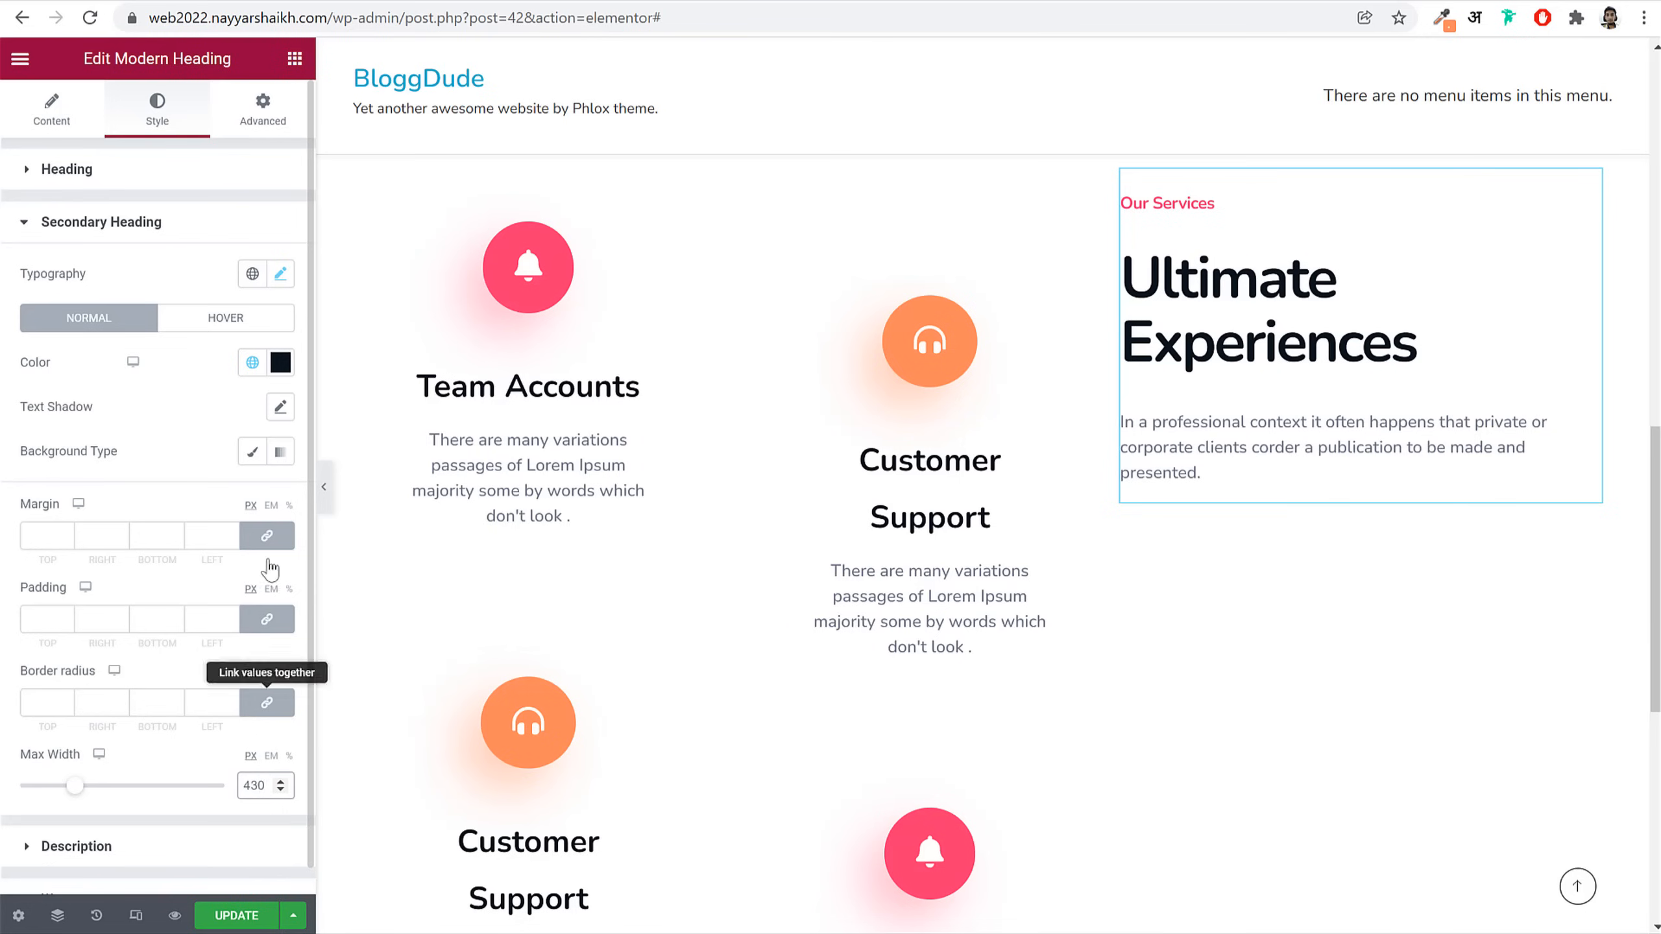
left_click(189, 236)
left_click(185, 233)
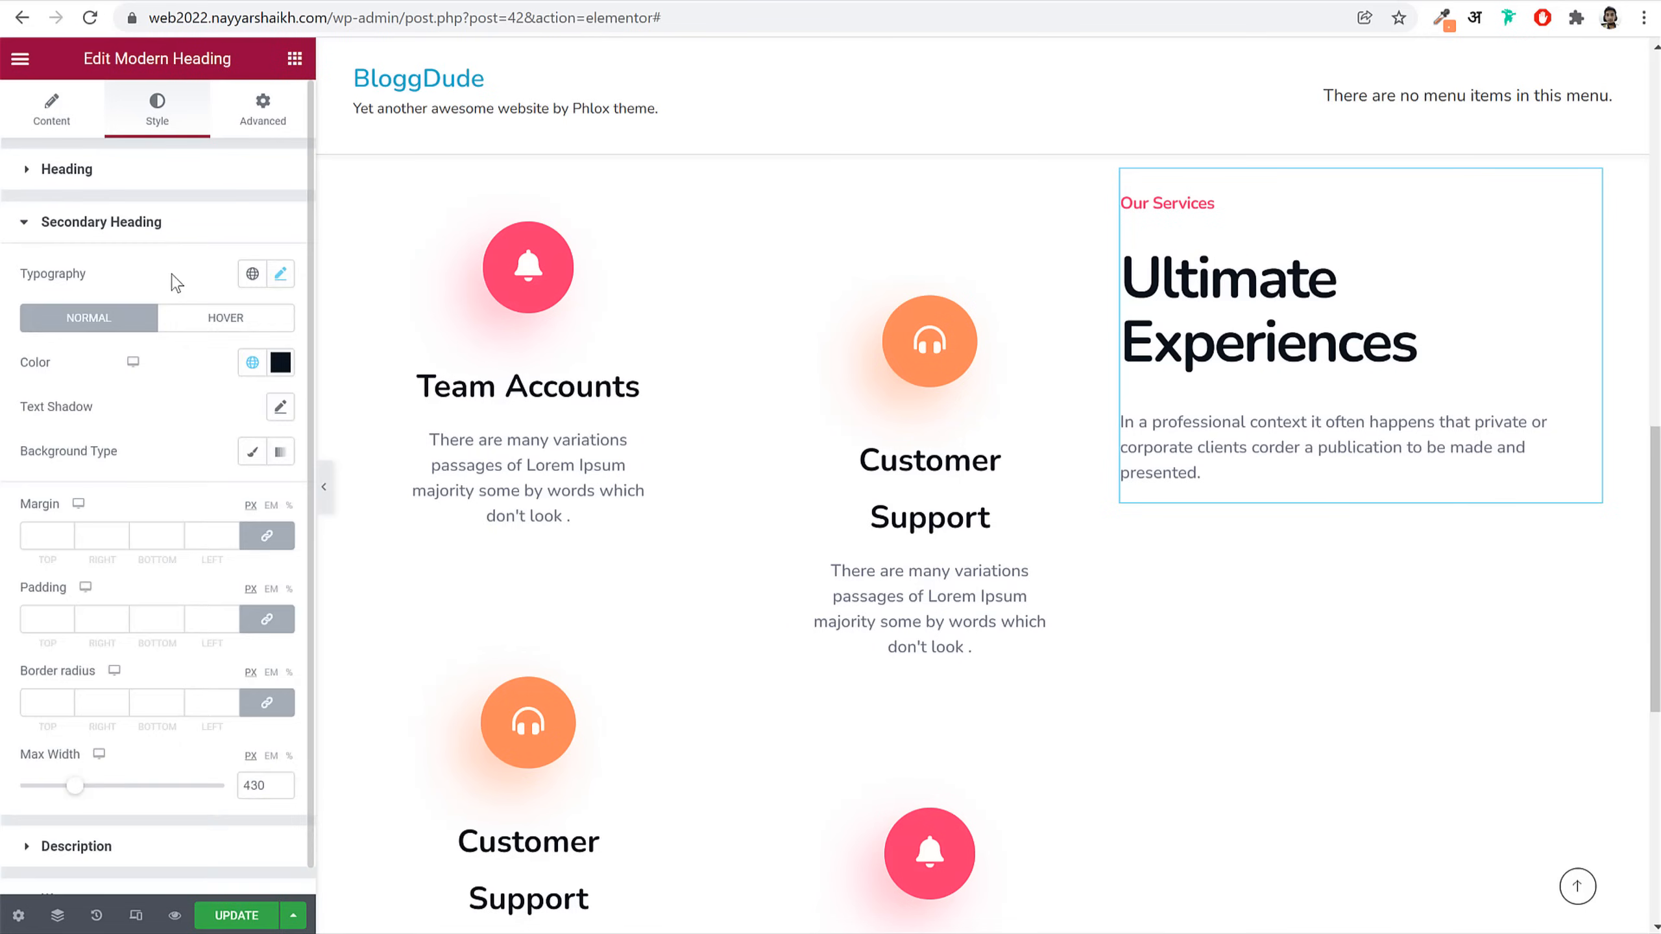
left_click(179, 234)
left_click(150, 273)
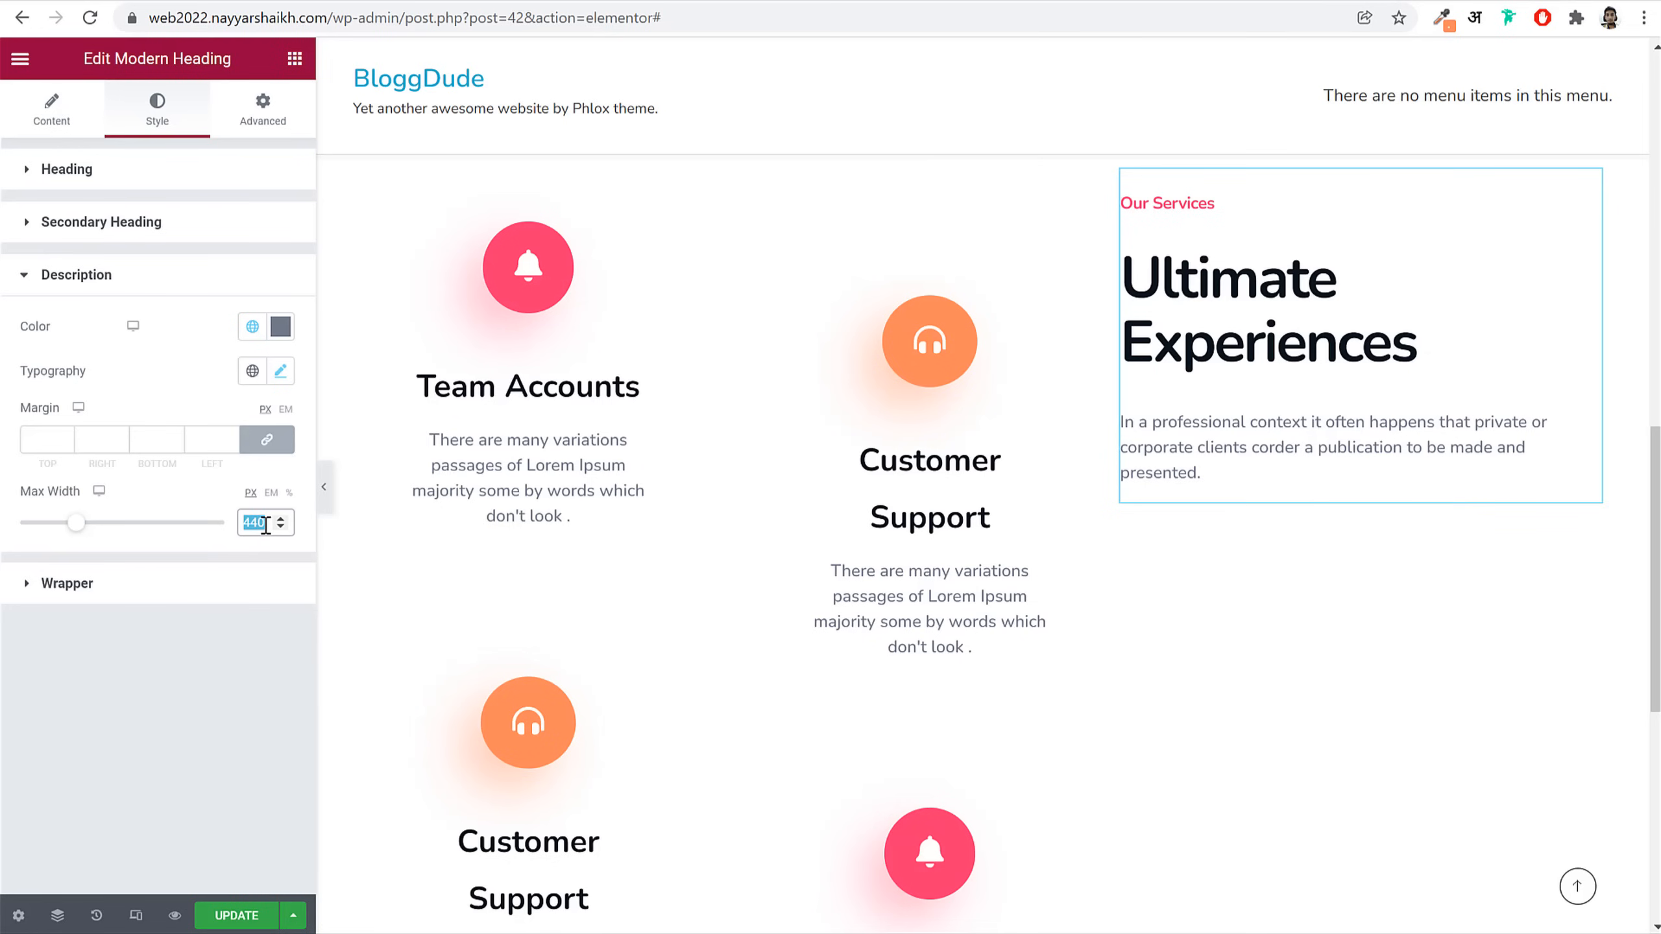
type("360")
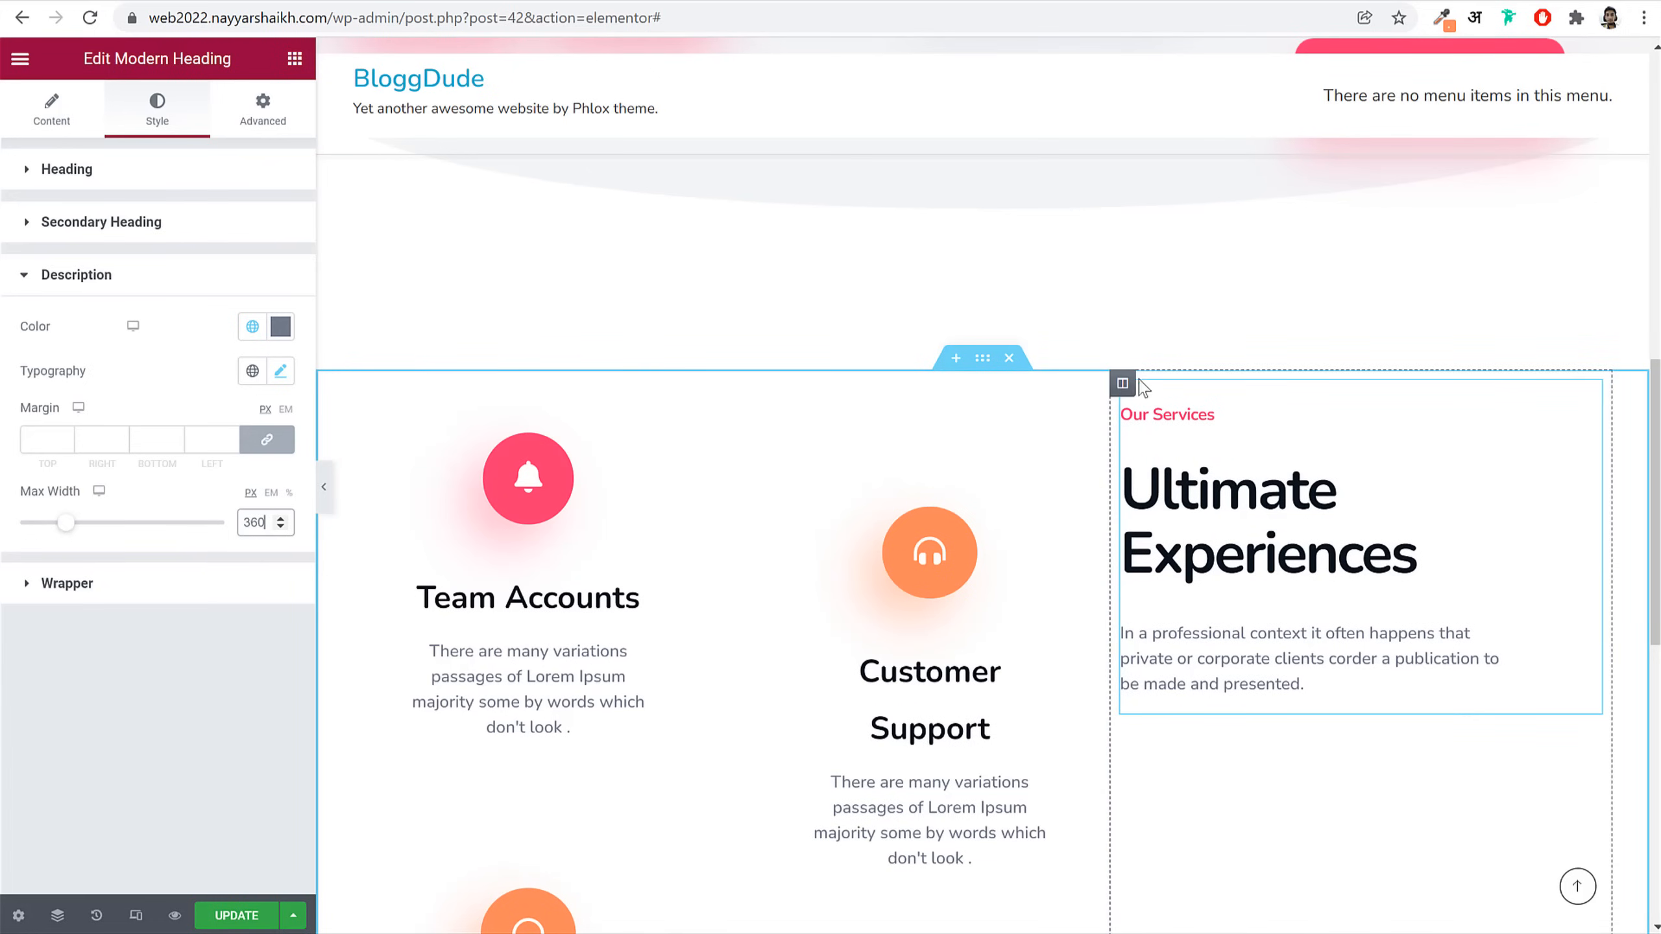
Step: Give the services column 20 left and right margins and vertically centre its content
left_click(1123, 385)
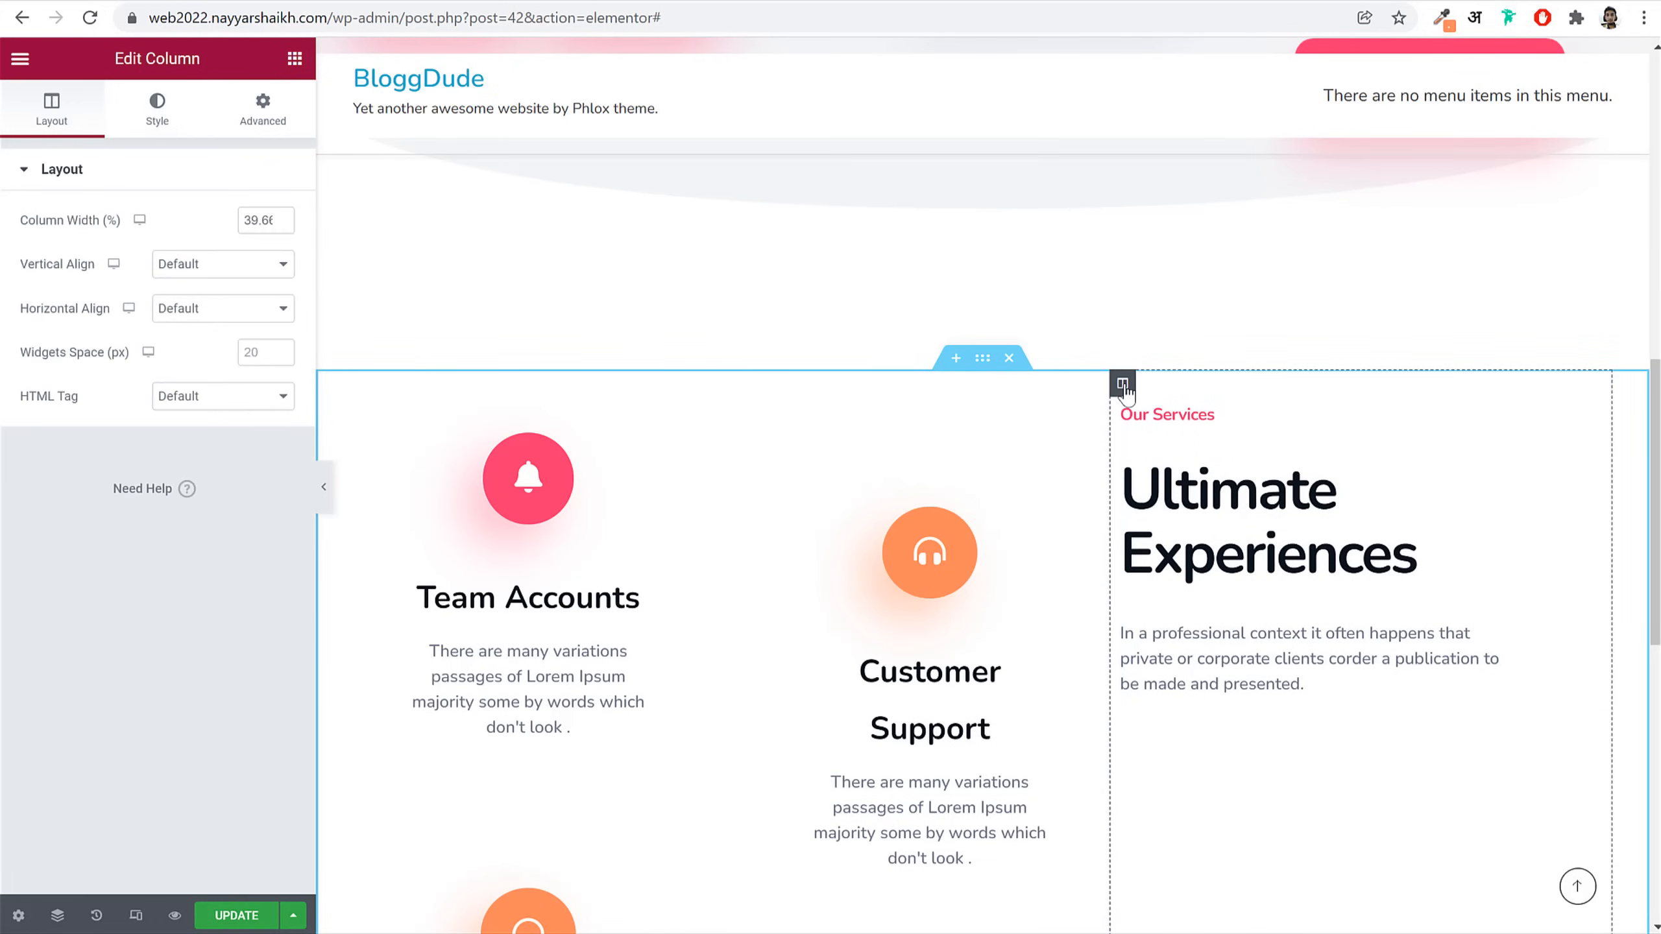
left_click(265, 110)
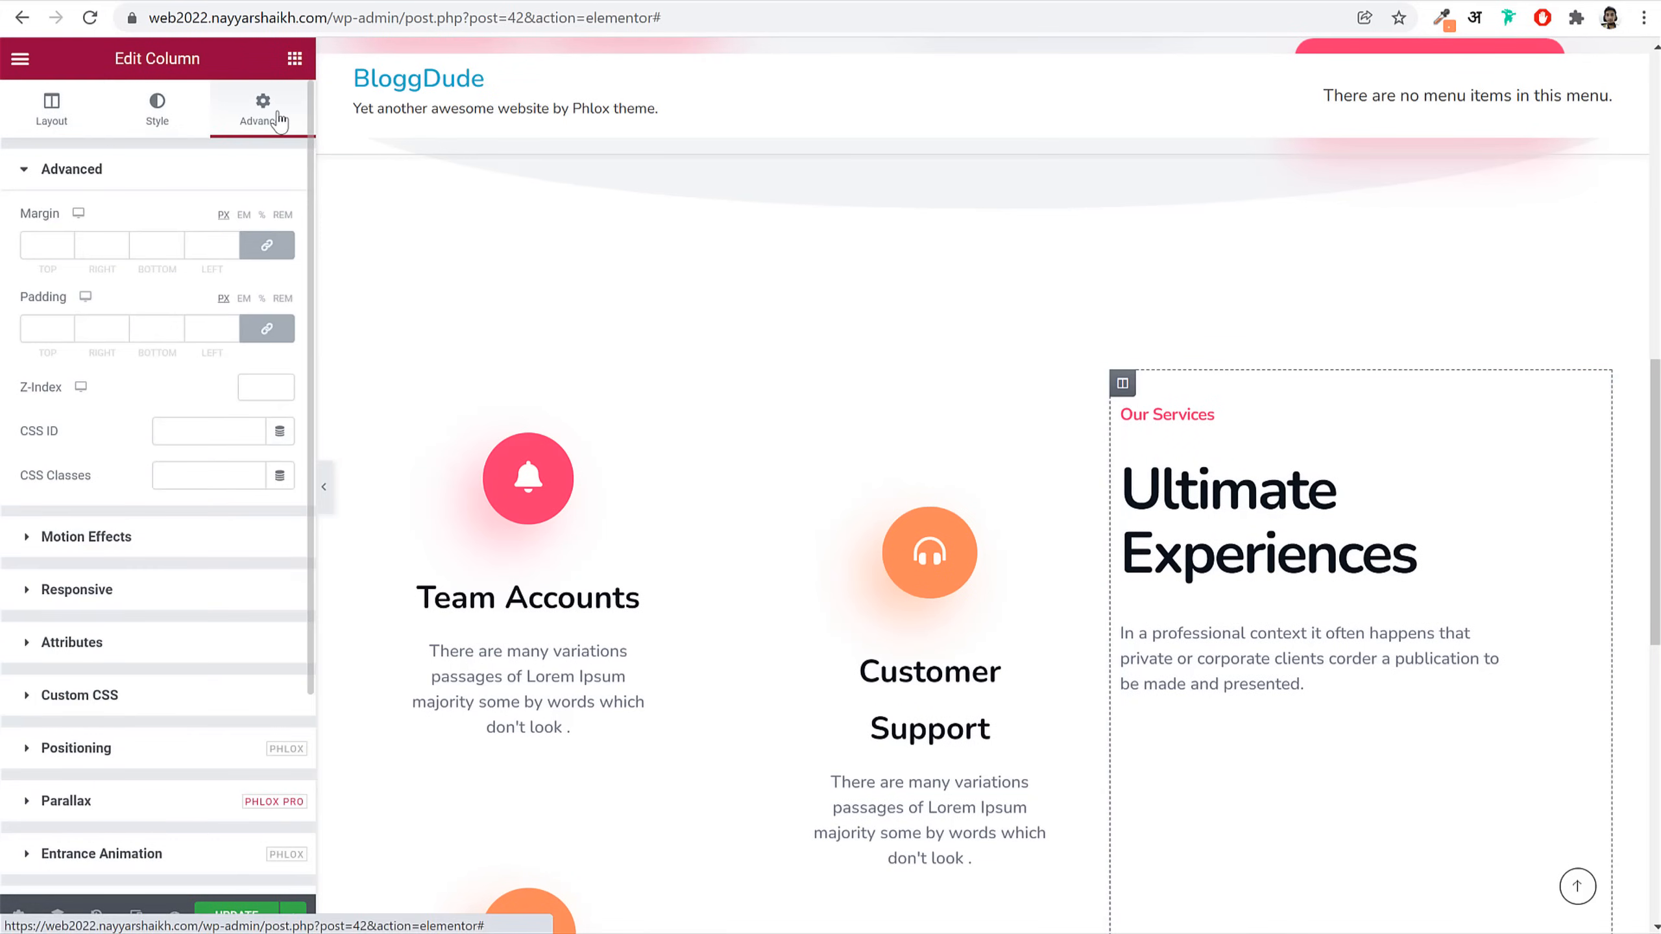
left_click(266, 245)
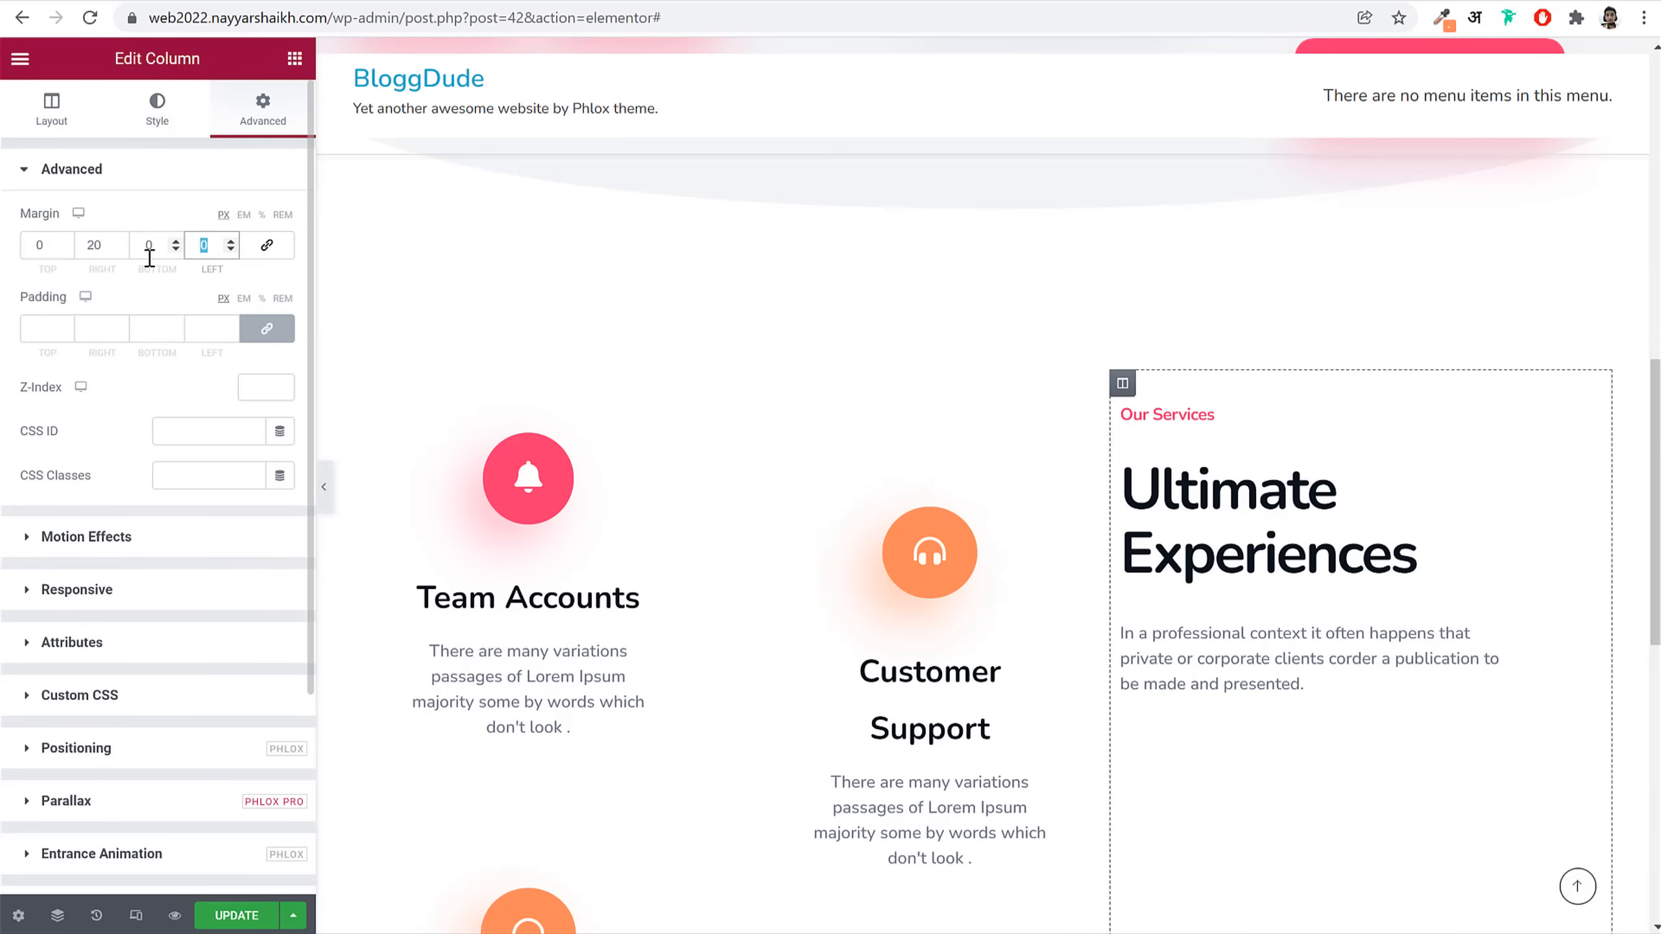
type("20")
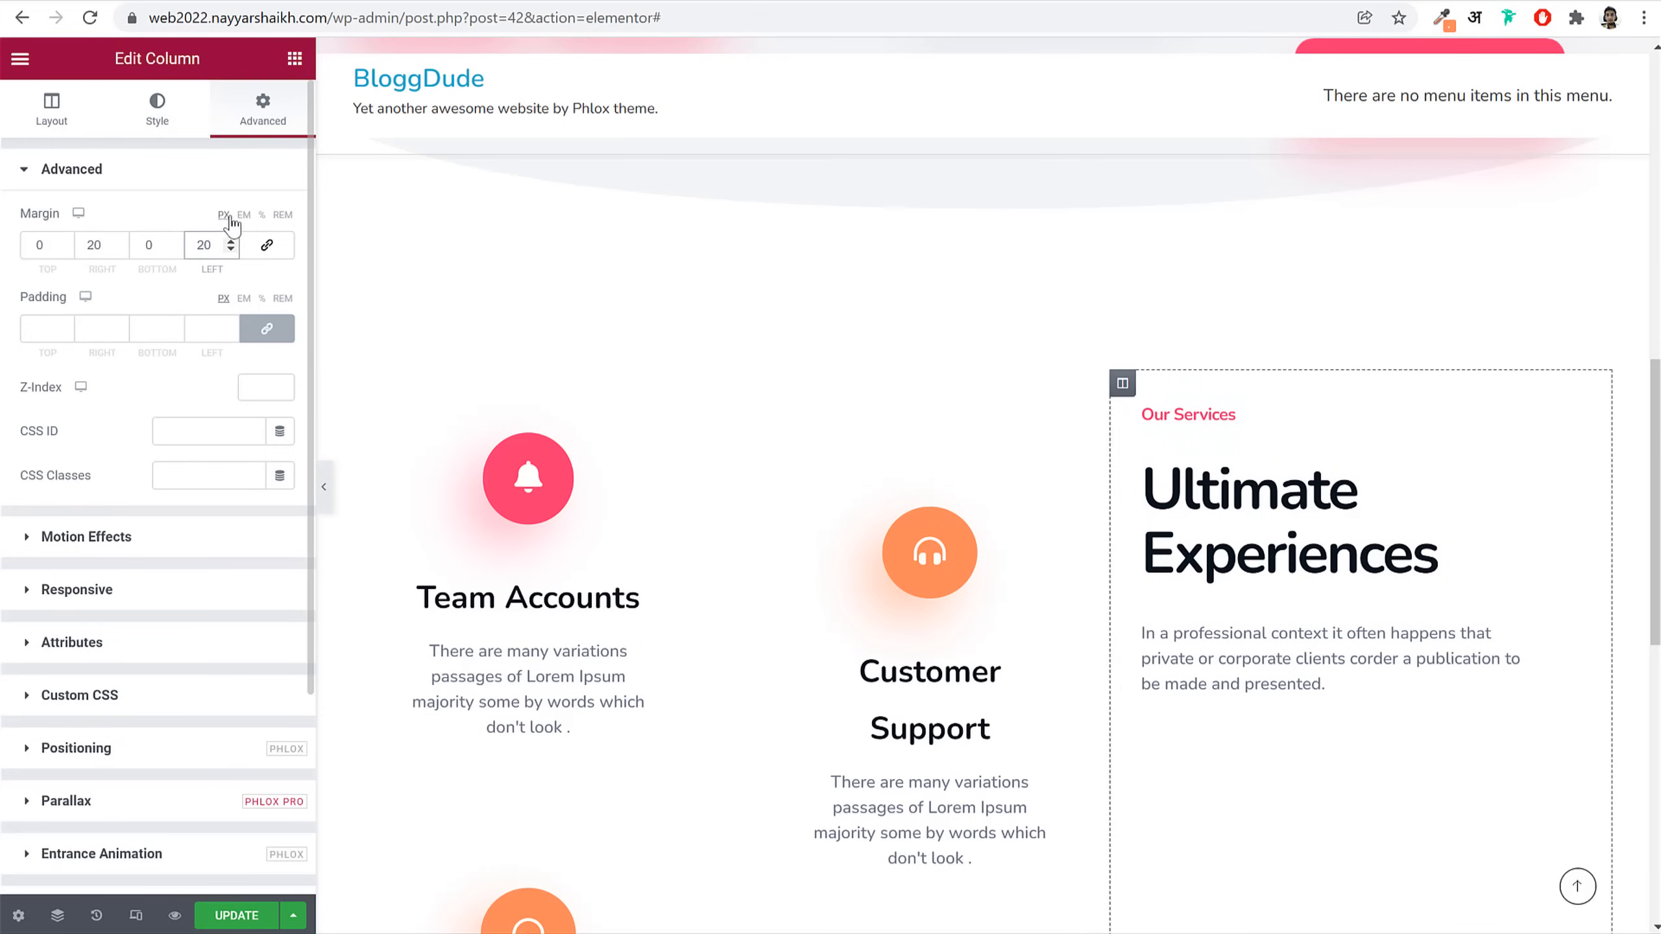
left_click(261, 216)
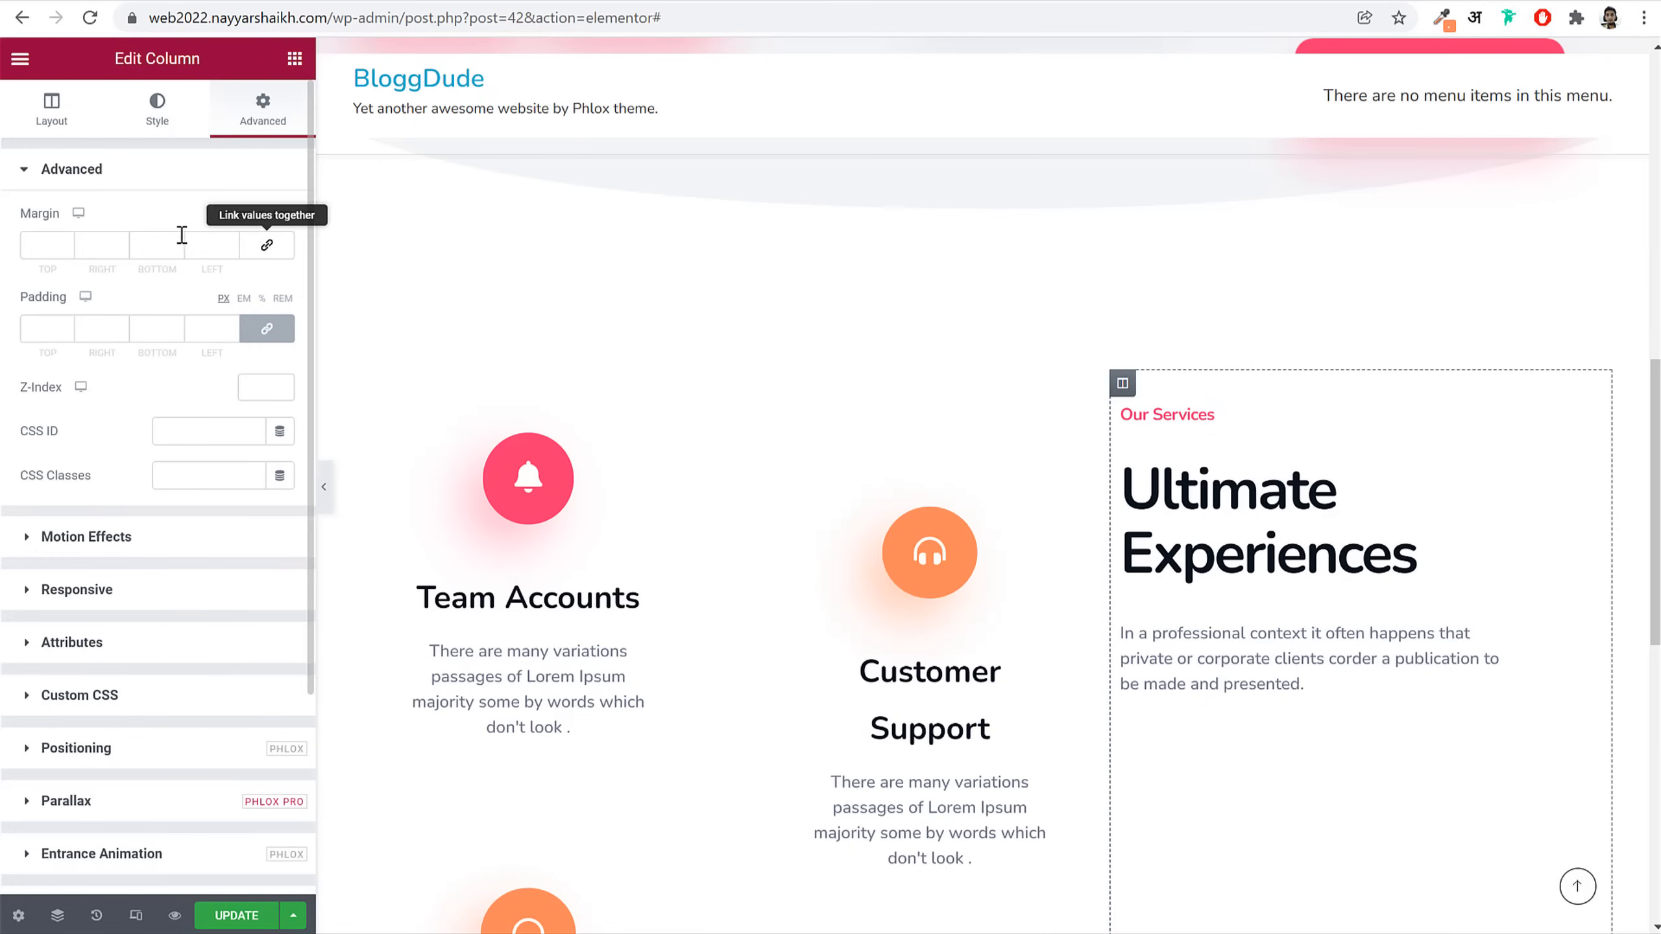
key("Tab")
type("20")
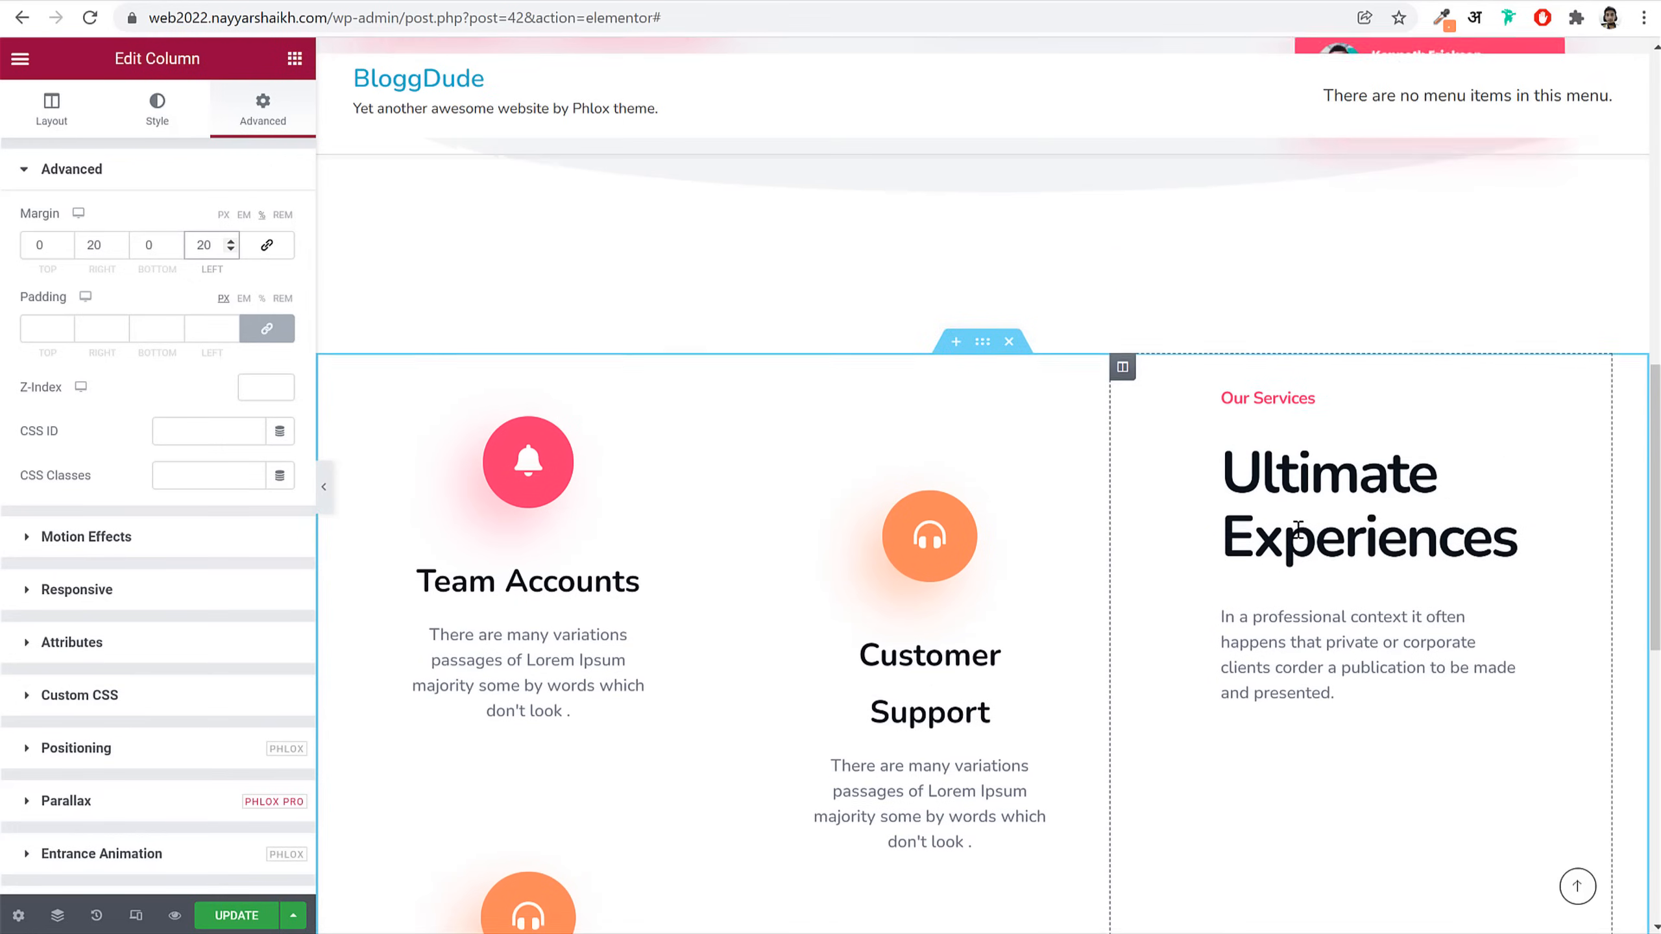
left_click(51, 111)
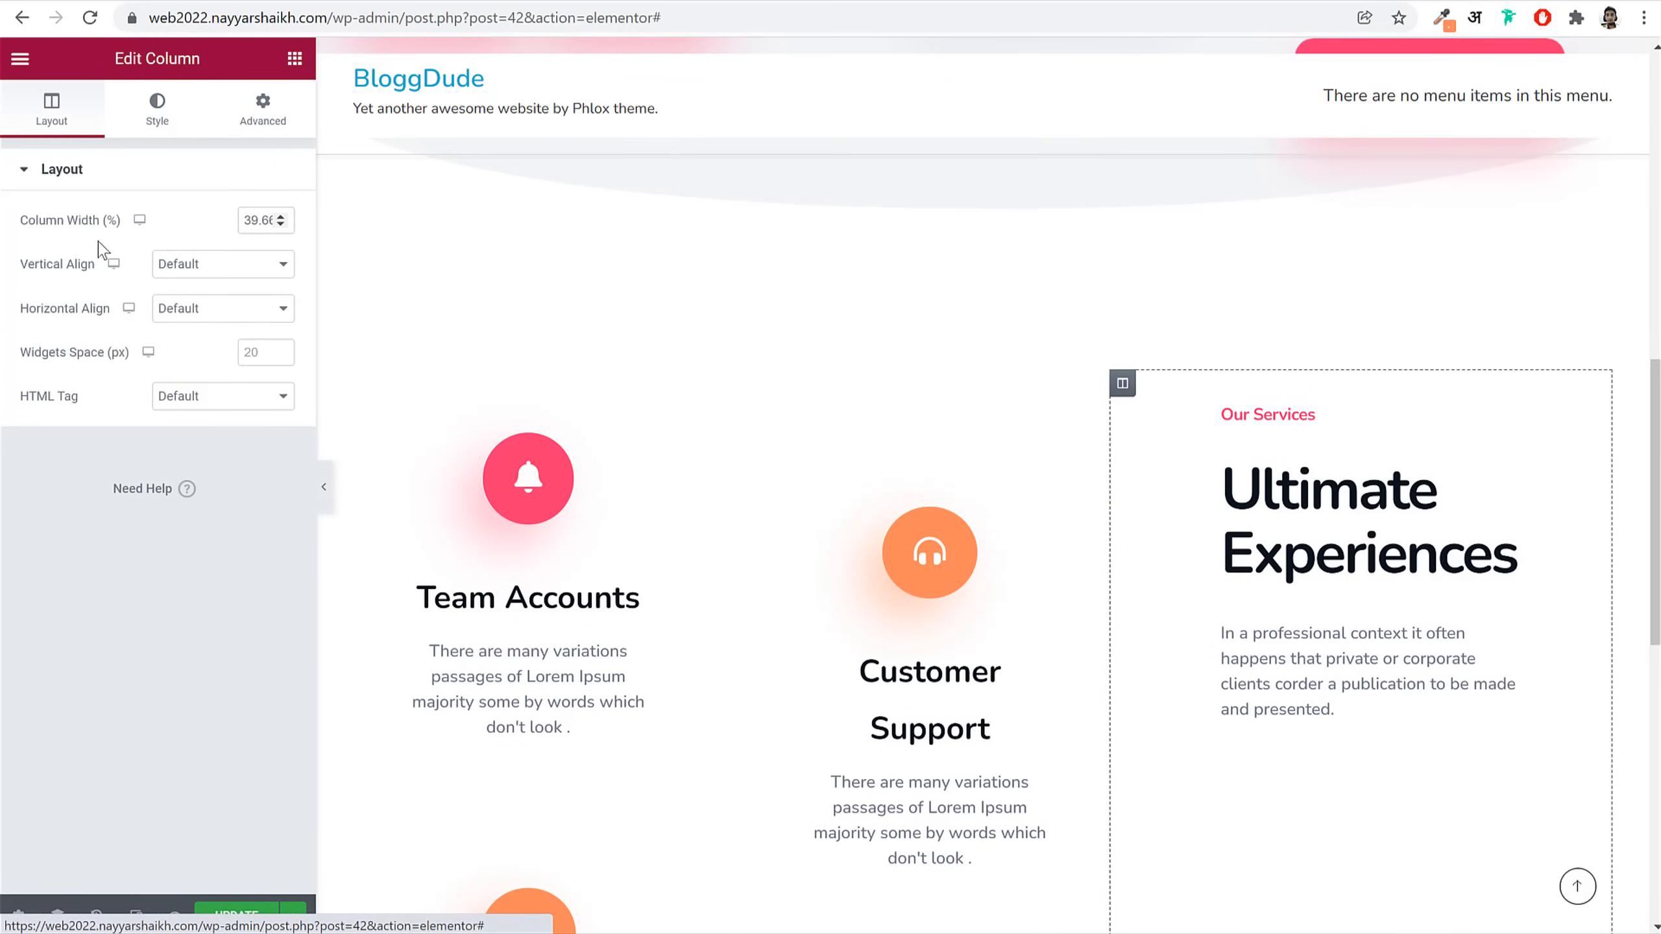
left_click(218, 275)
left_click(196, 311)
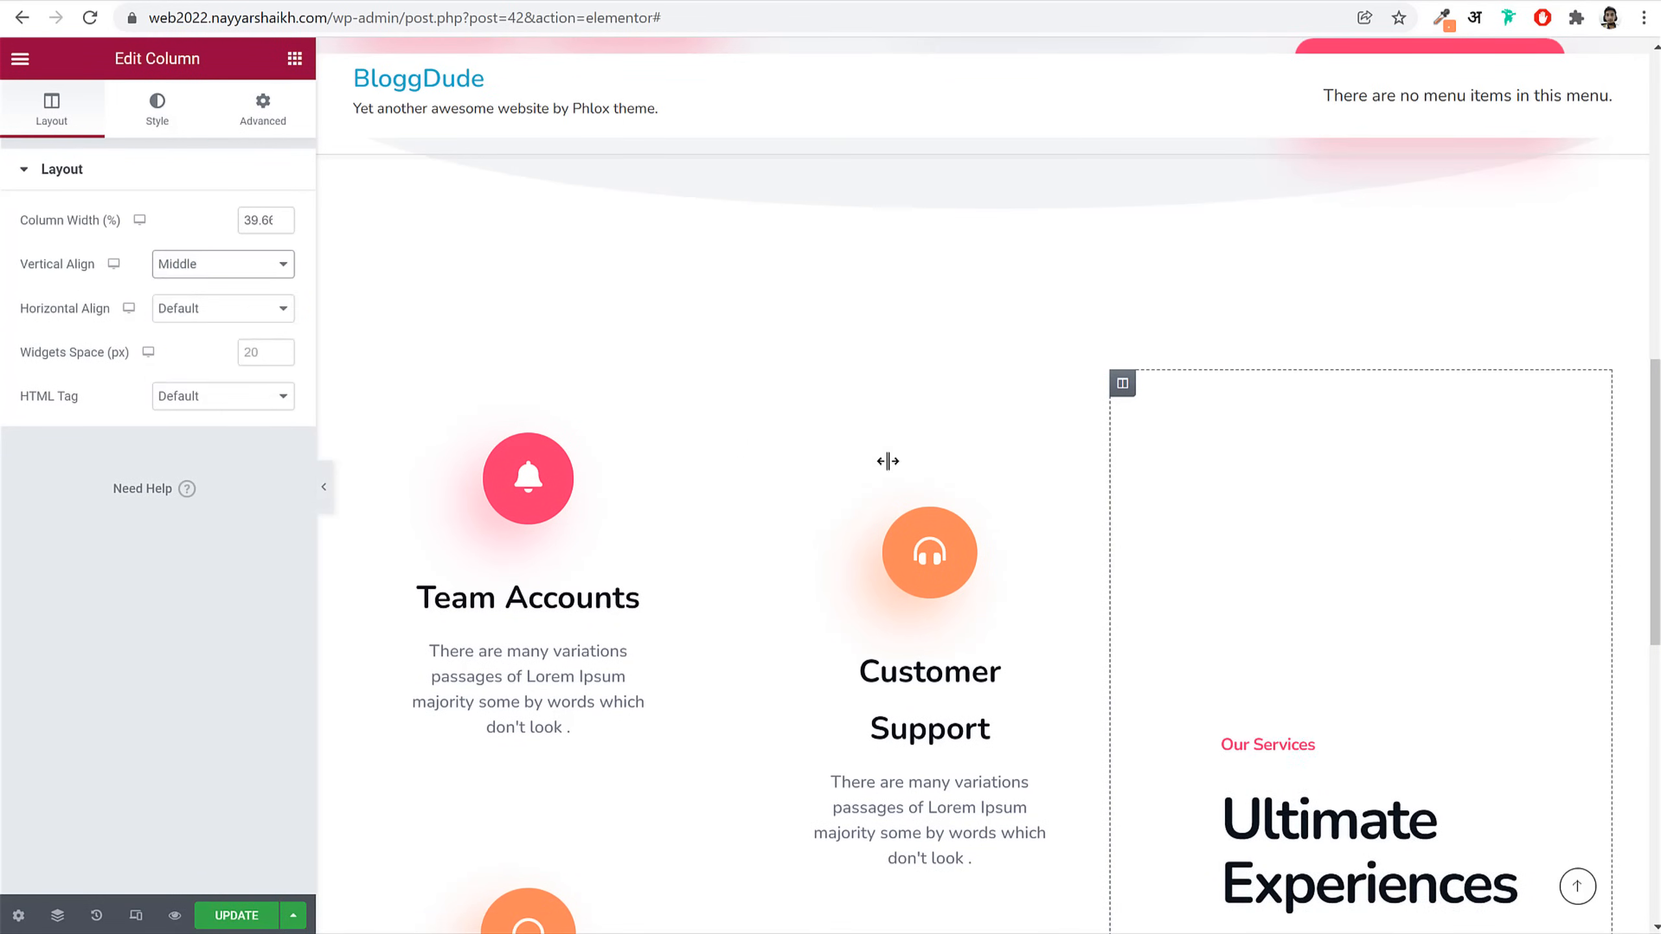
Step: Paste a copy of the hero's Watch Video button beneath the Ultimate Experiences heading
scroll(1379, 660, "down", 2)
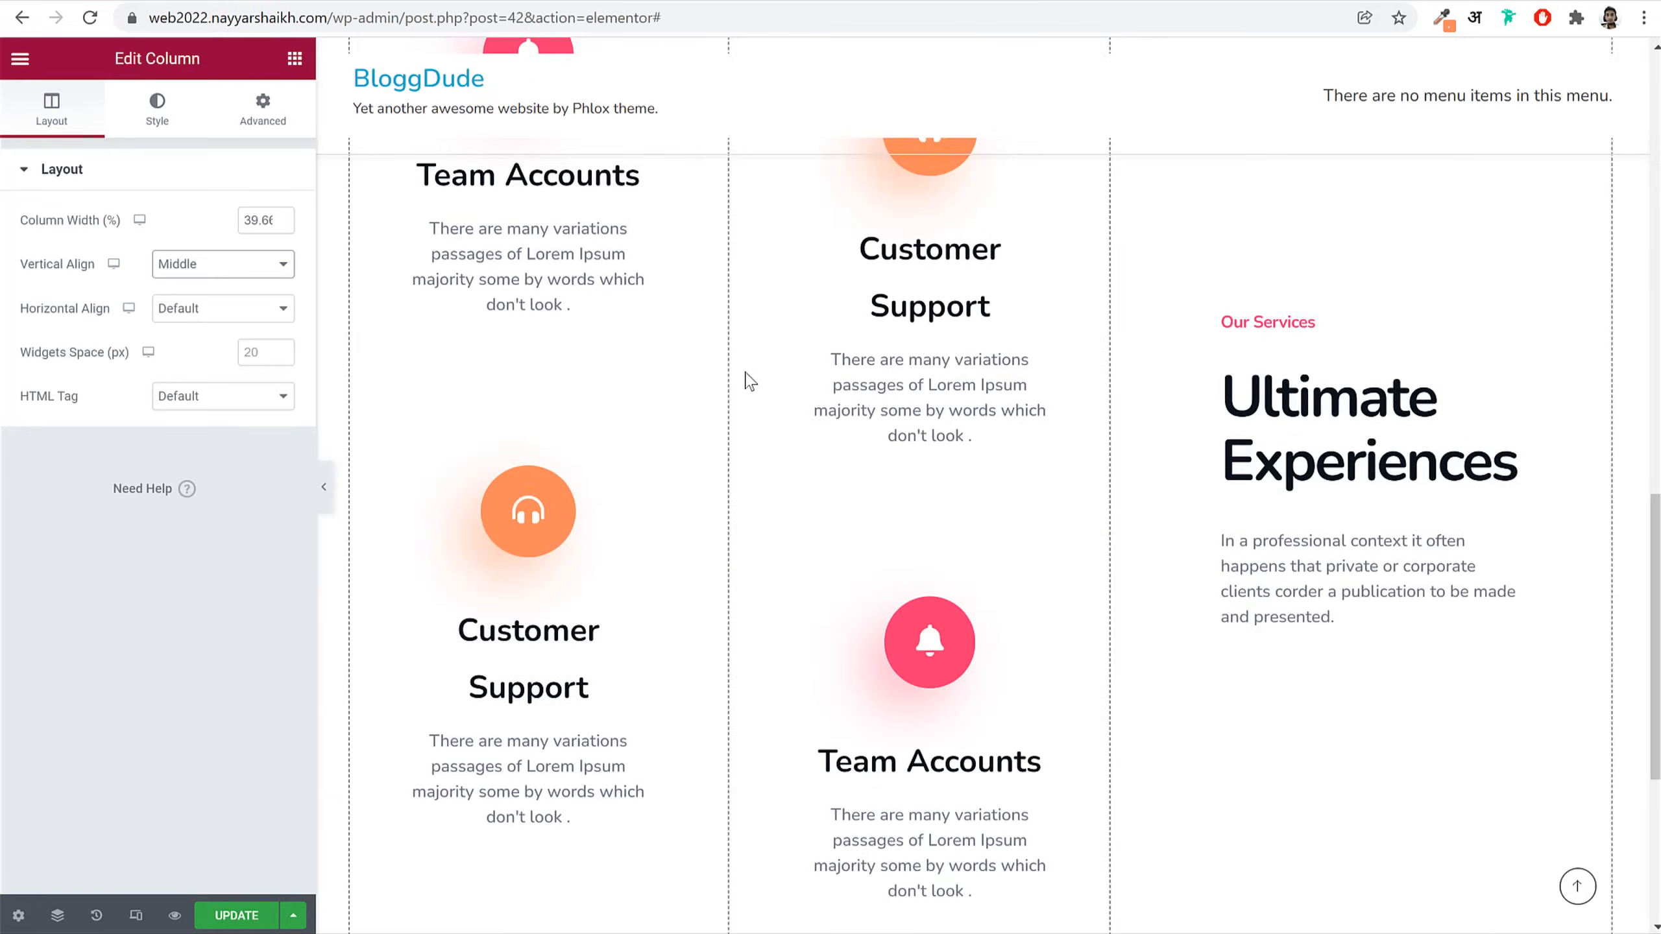
scroll(751, 382, "up", 12)
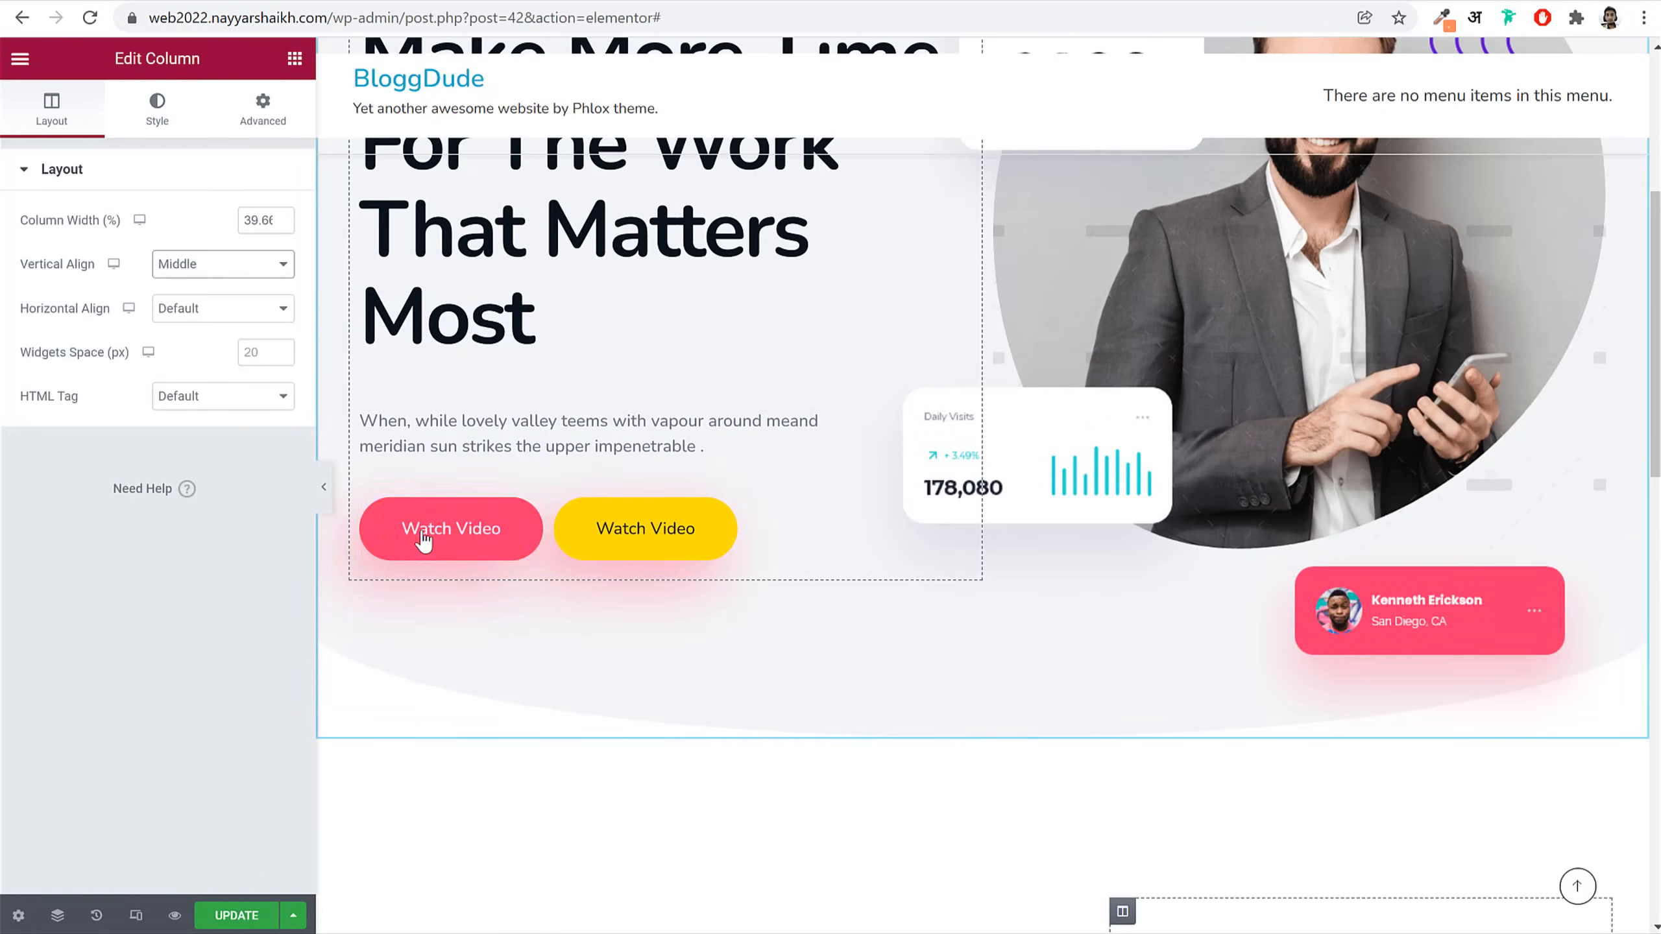
right_click(425, 534)
left_click(521, 619)
scroll(1161, 683, "down", 10)
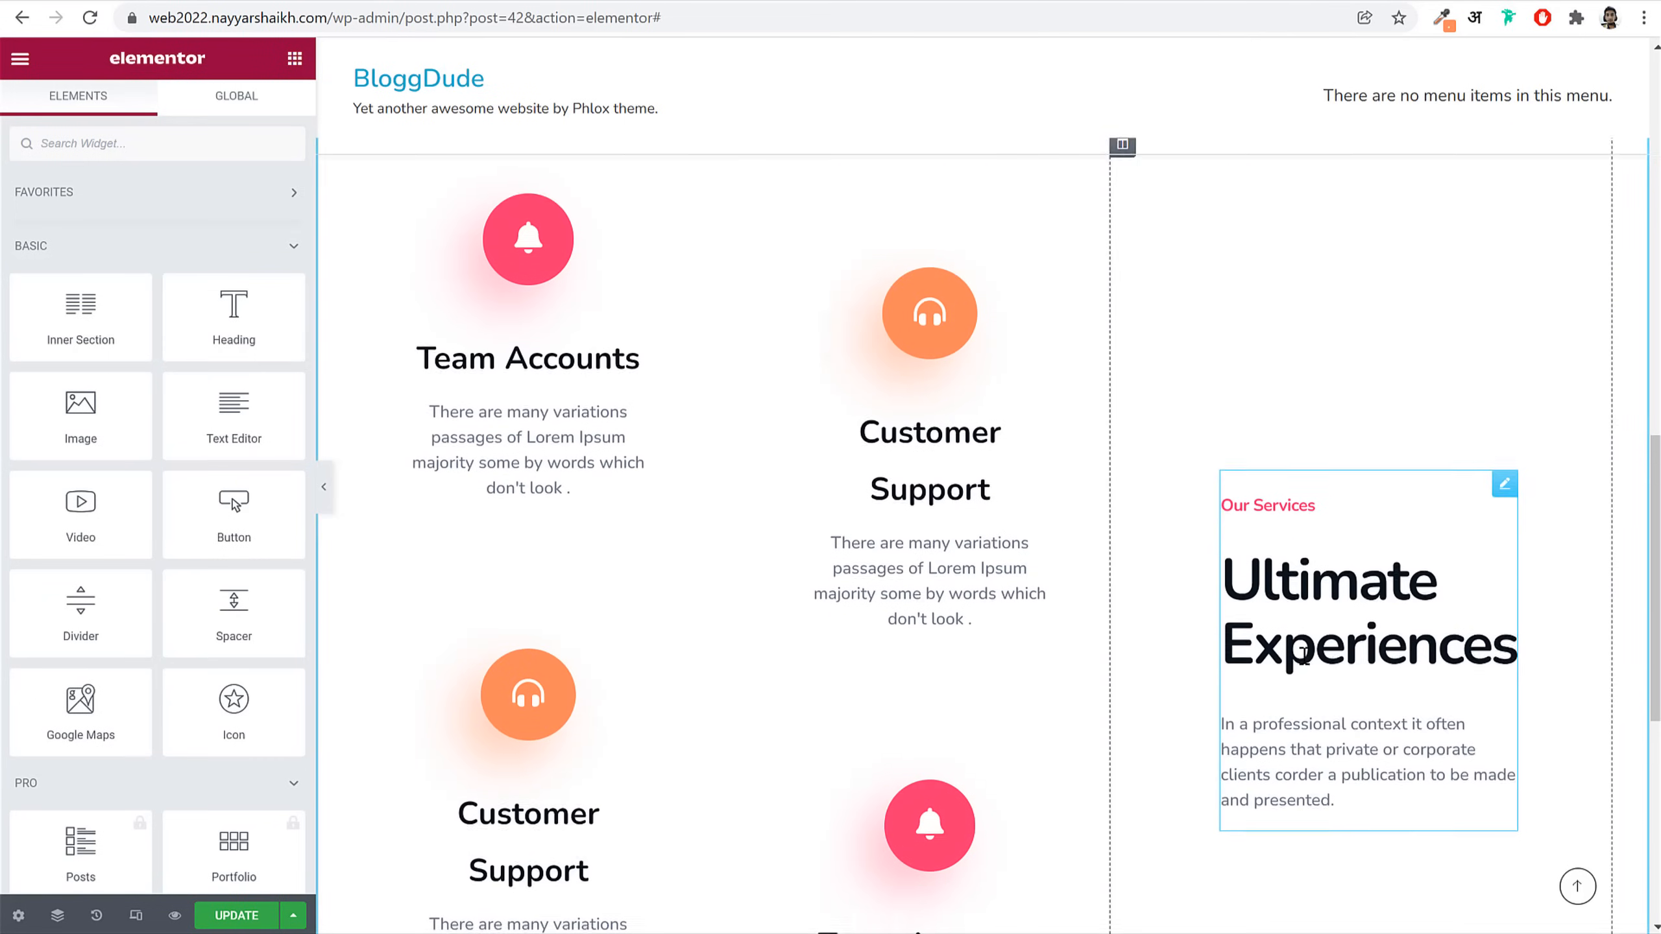
right_click(1324, 615)
left_click(1400, 732)
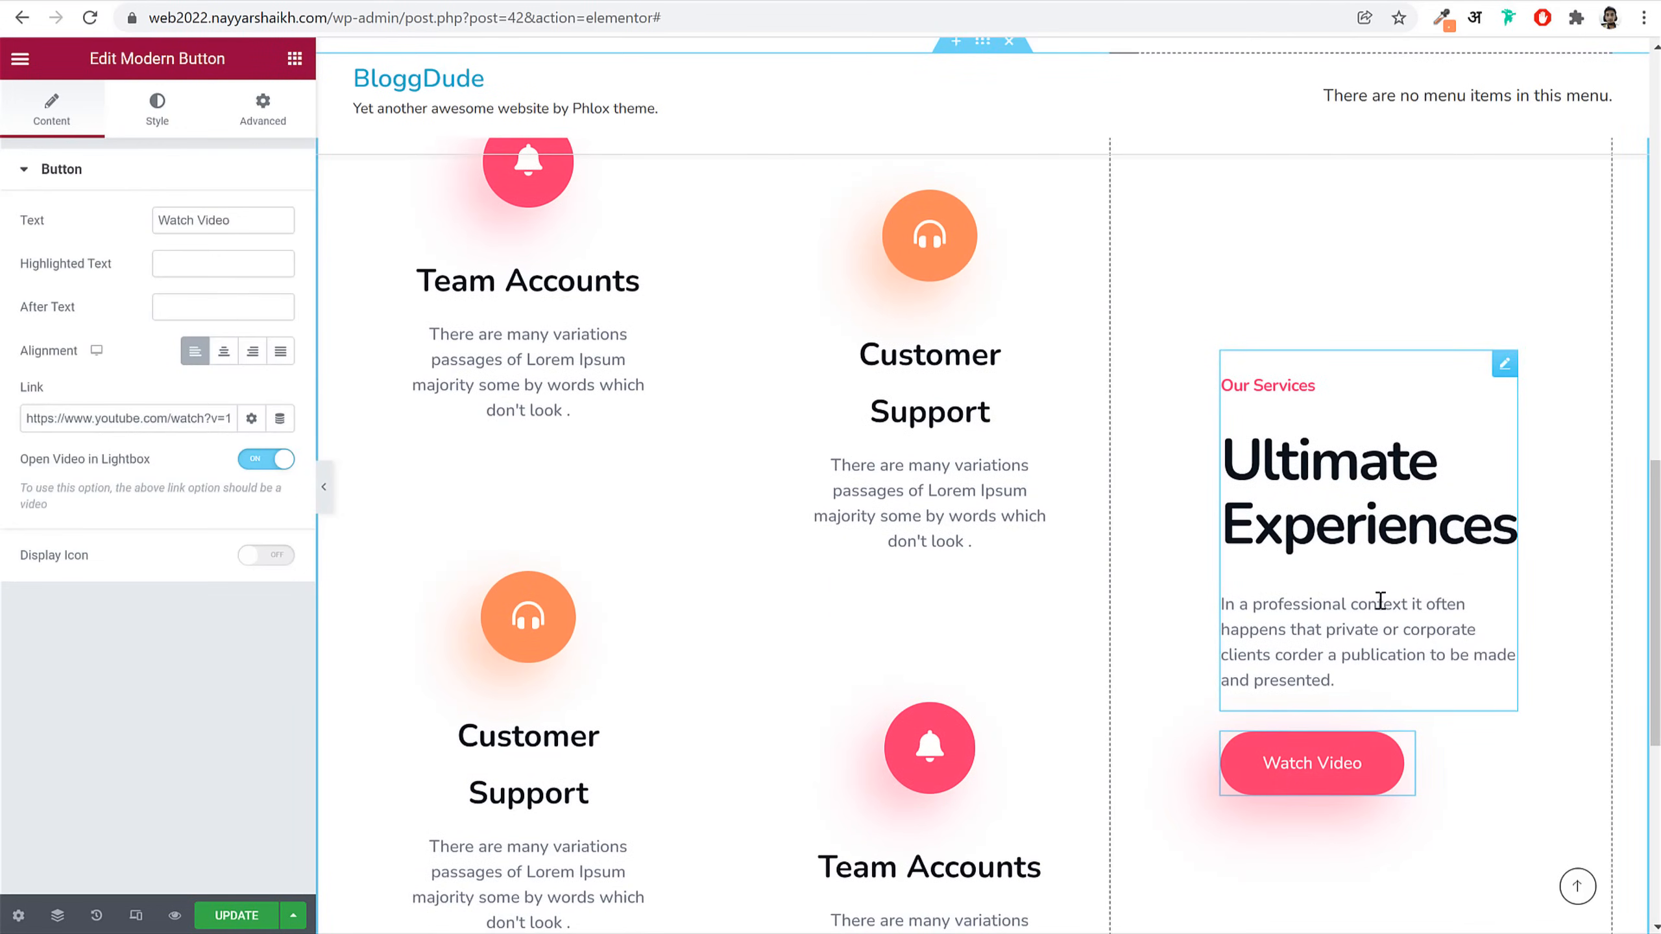
scroll(1243, 654, "down", 3)
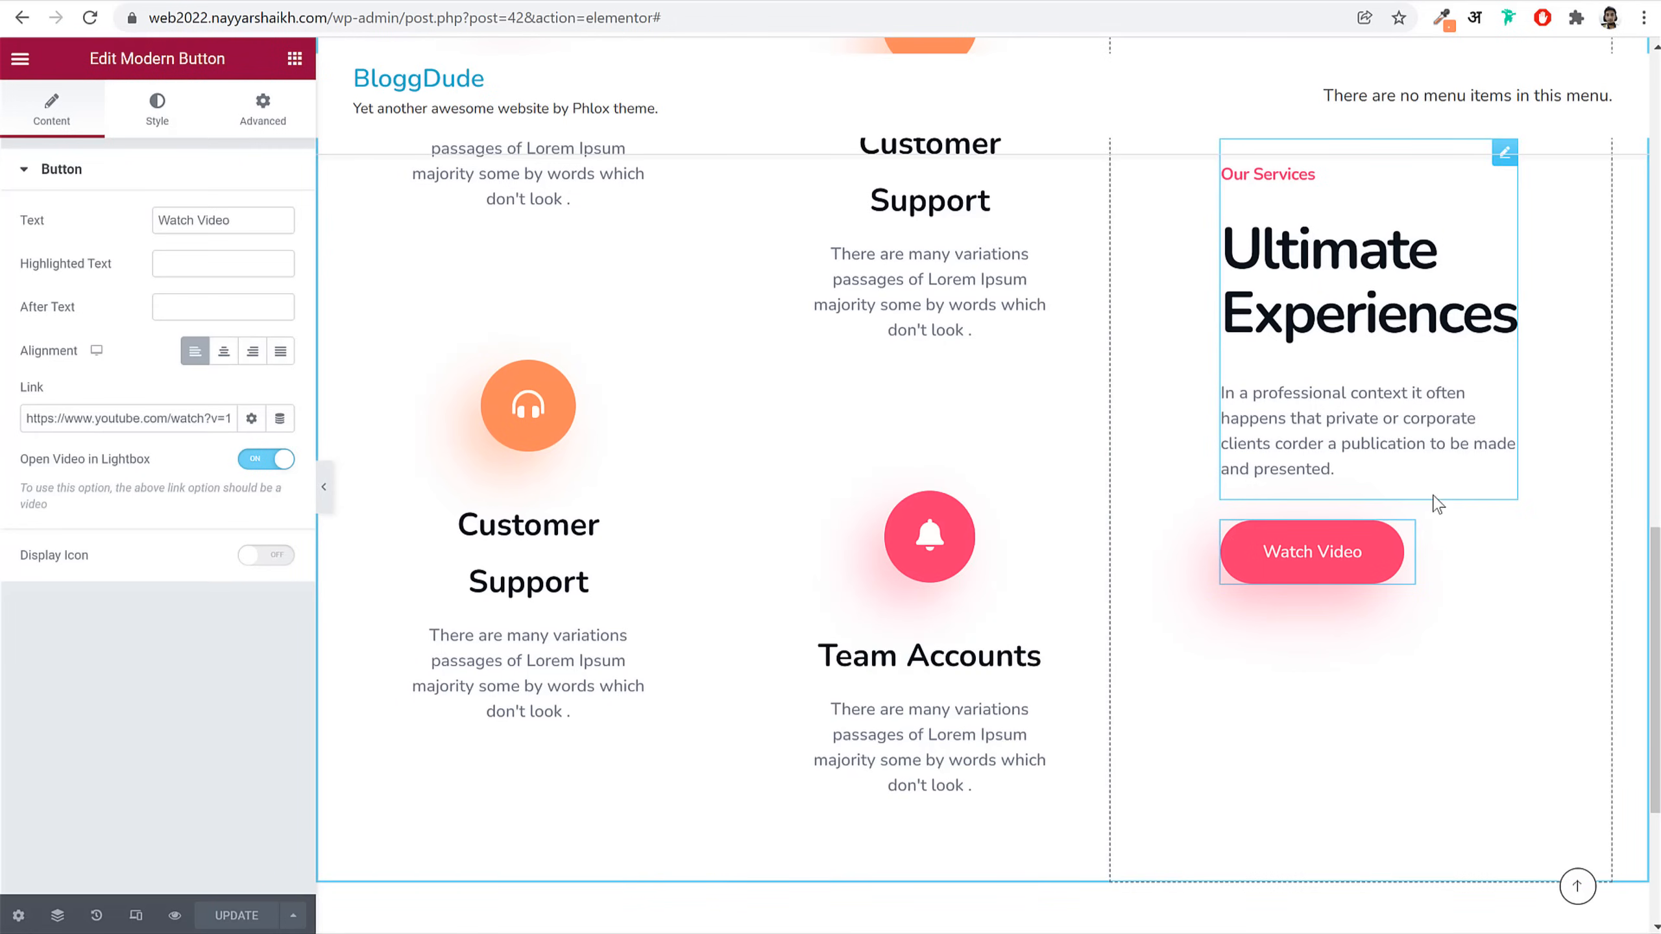
scroll(1406, 523, "up", 9)
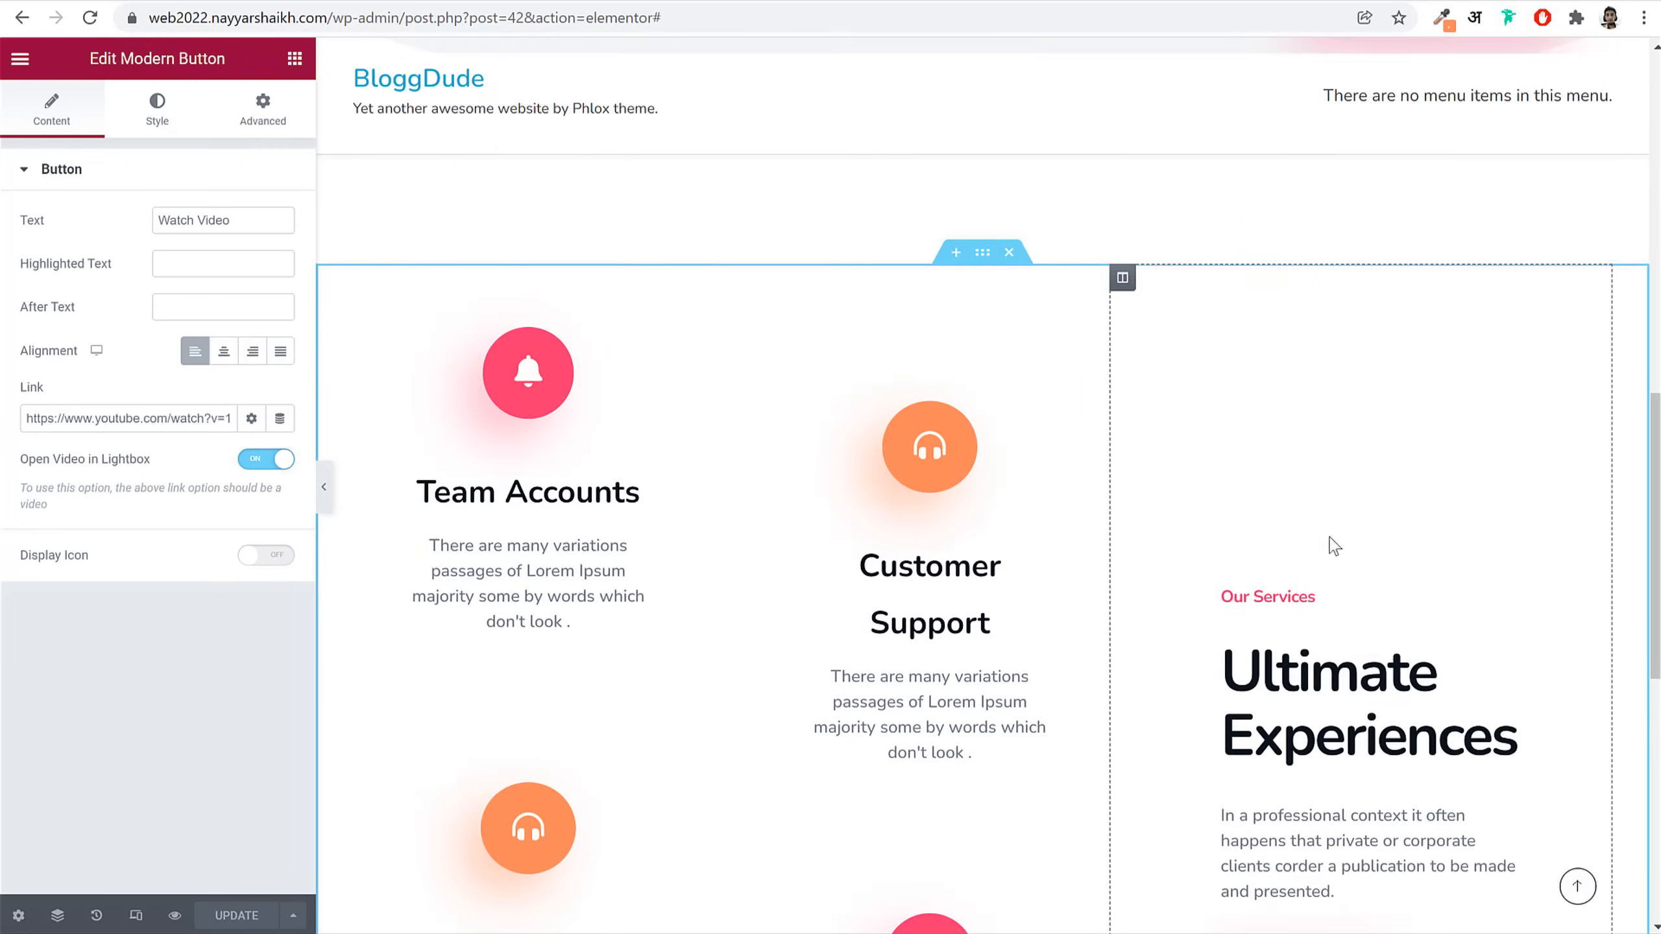
Step: Set the services section's bottom margin to 150
left_click(982, 464)
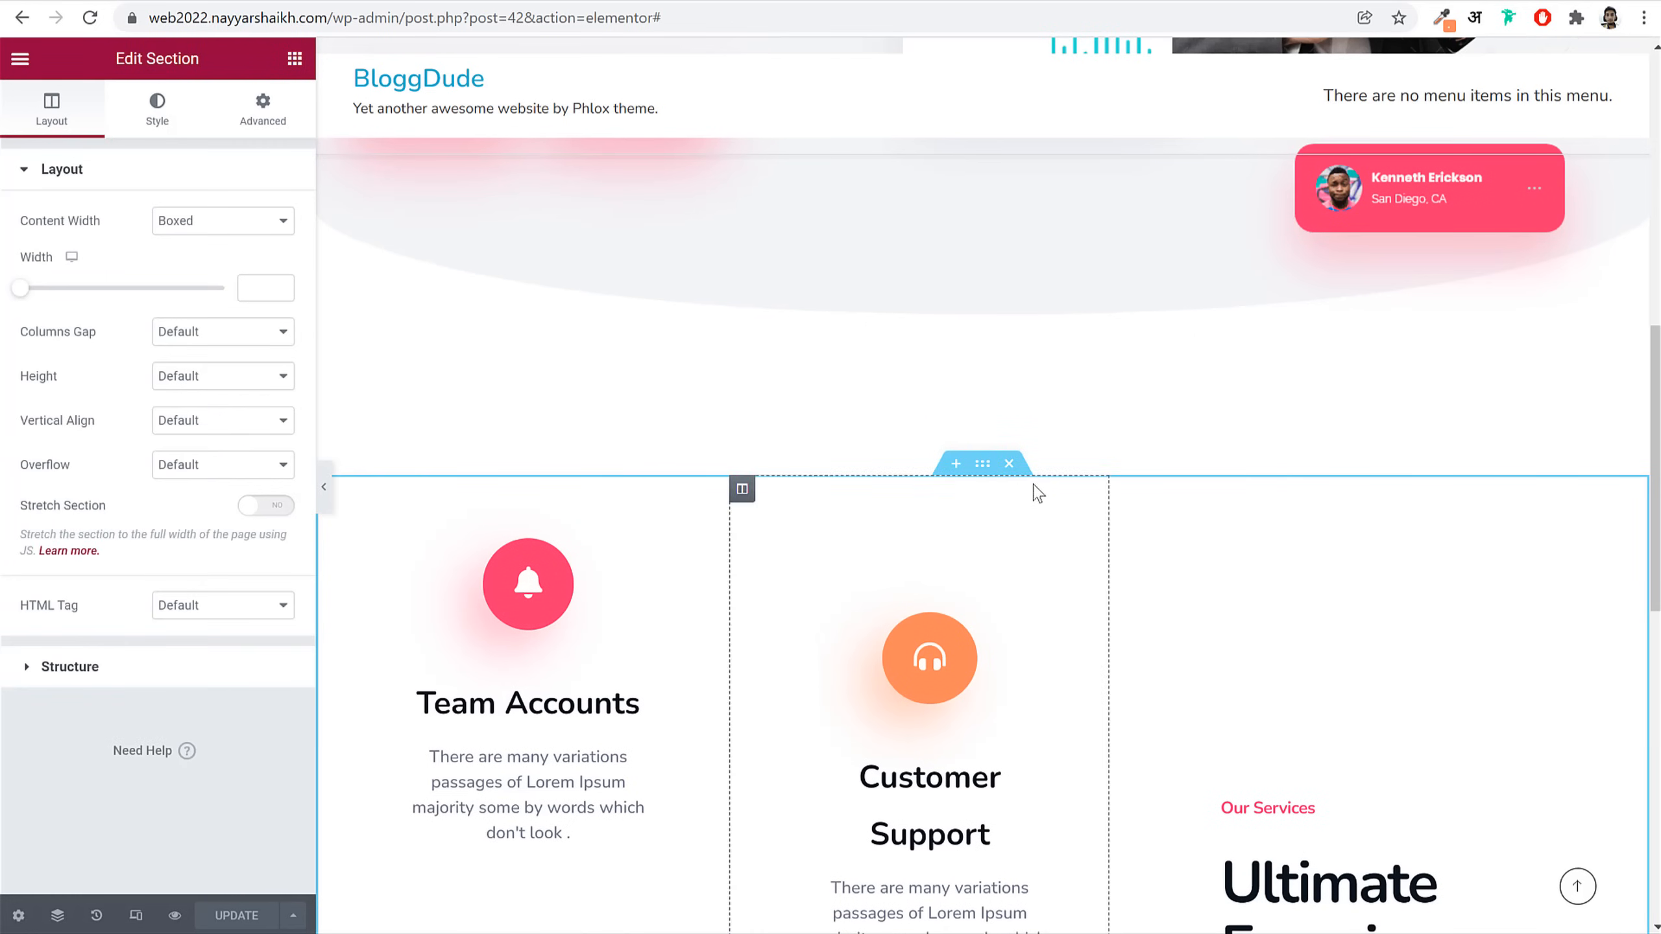
scroll(1260, 556, "down", 5)
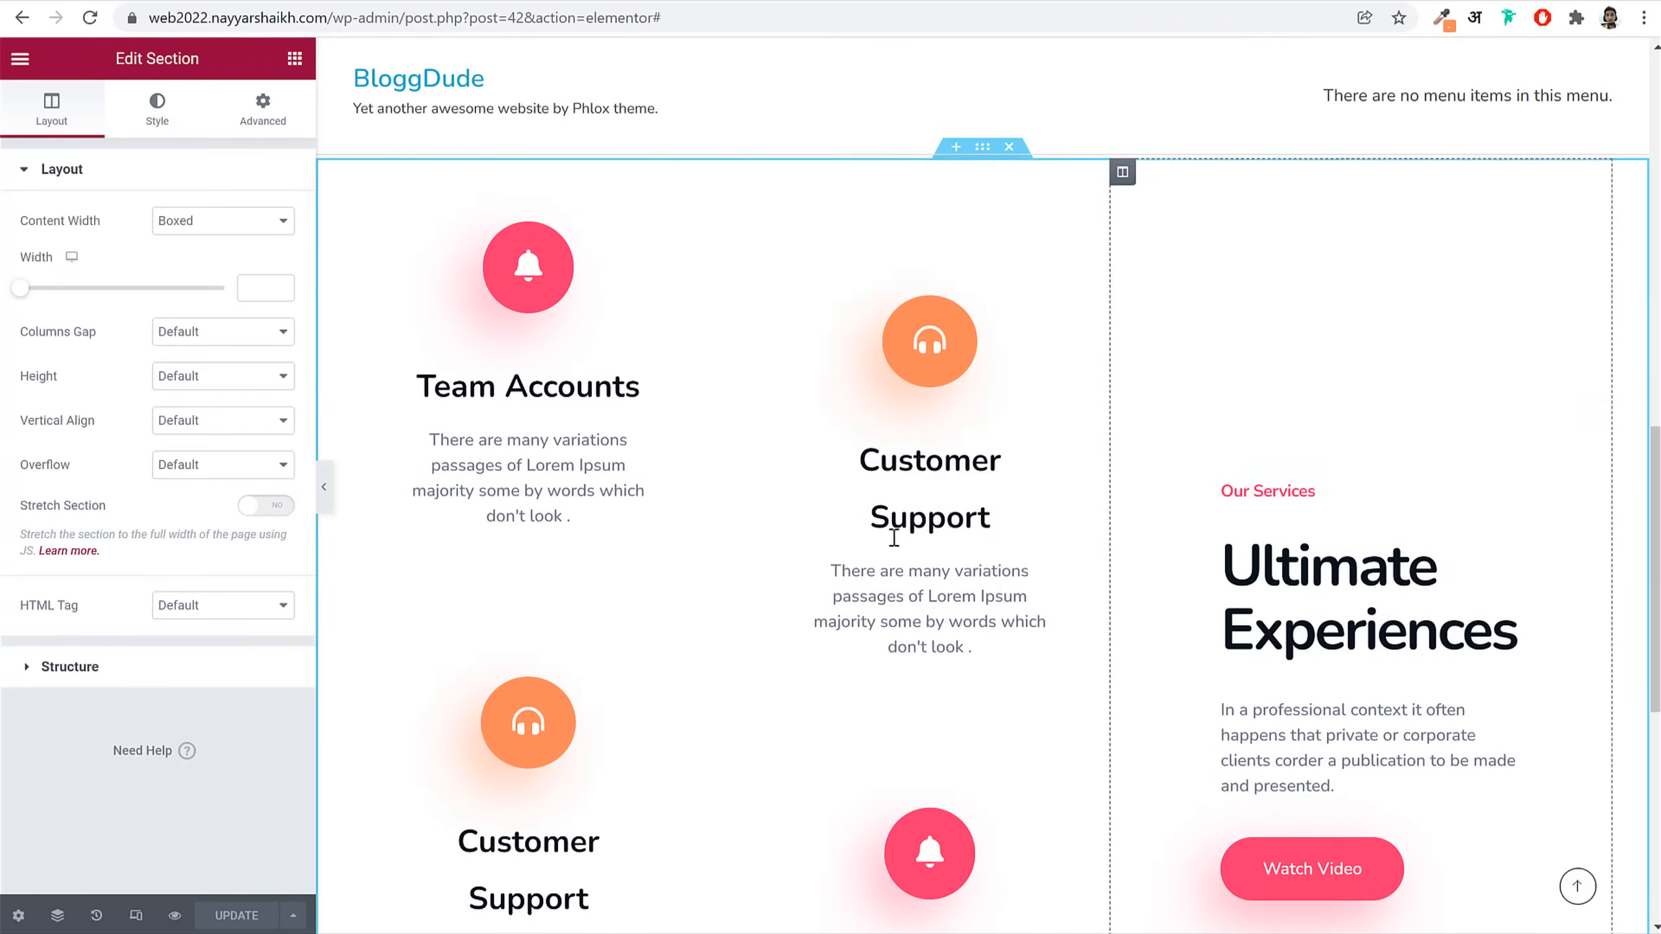
scroll(981, 669, "down", 6)
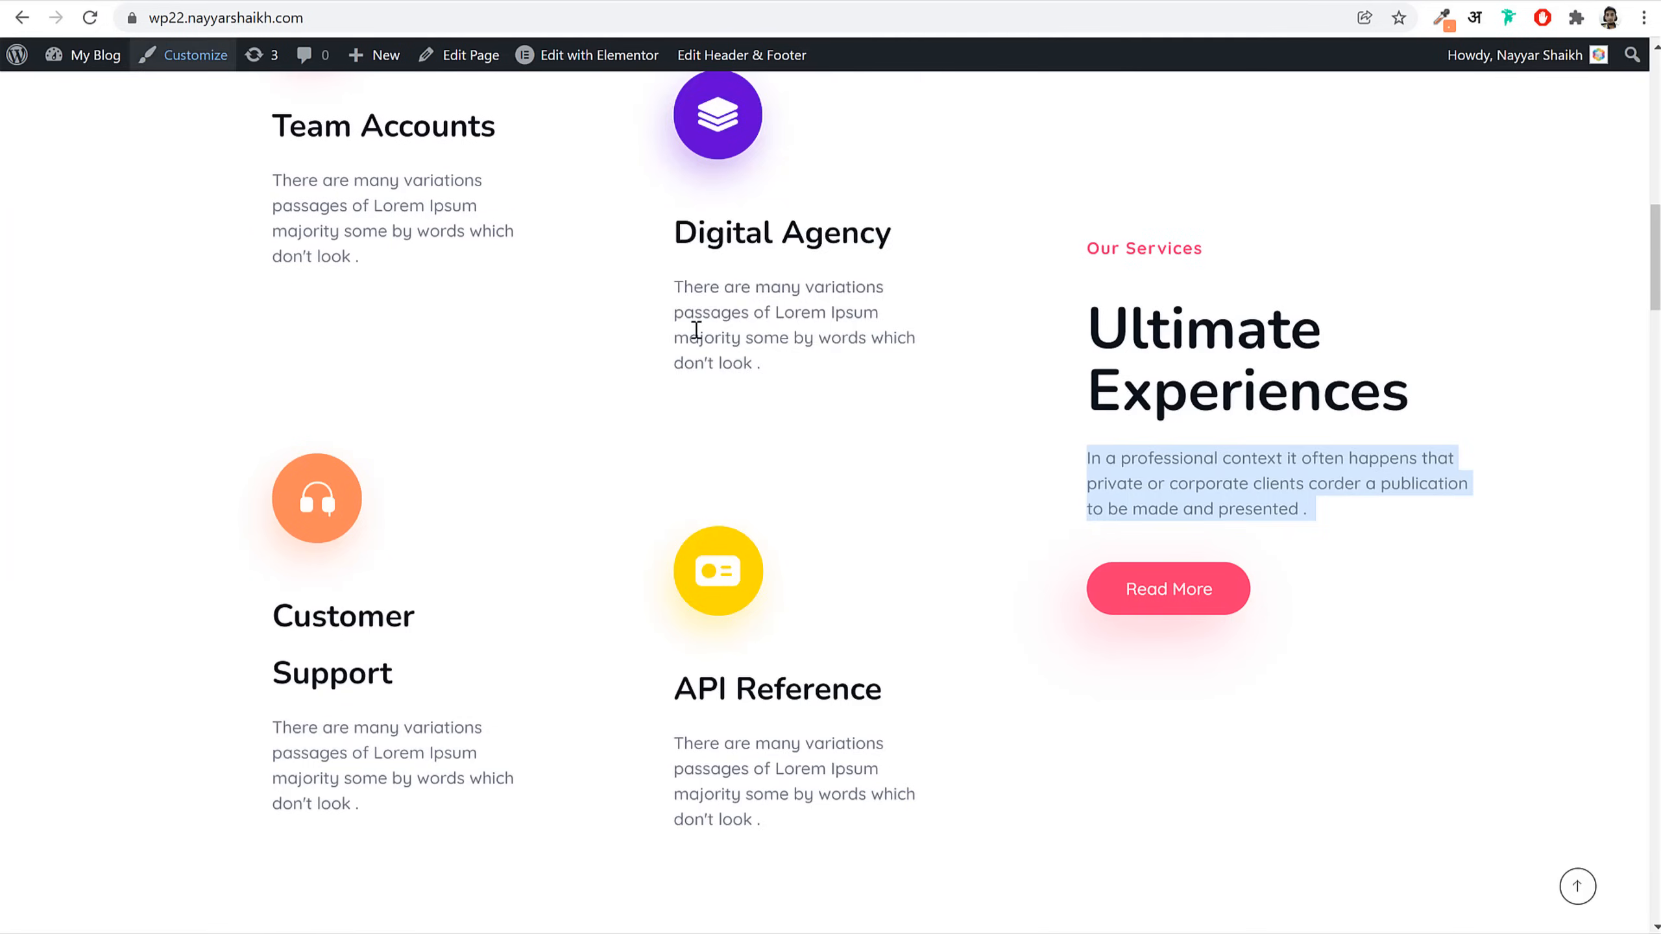
scroll(792, 492, "down", 8)
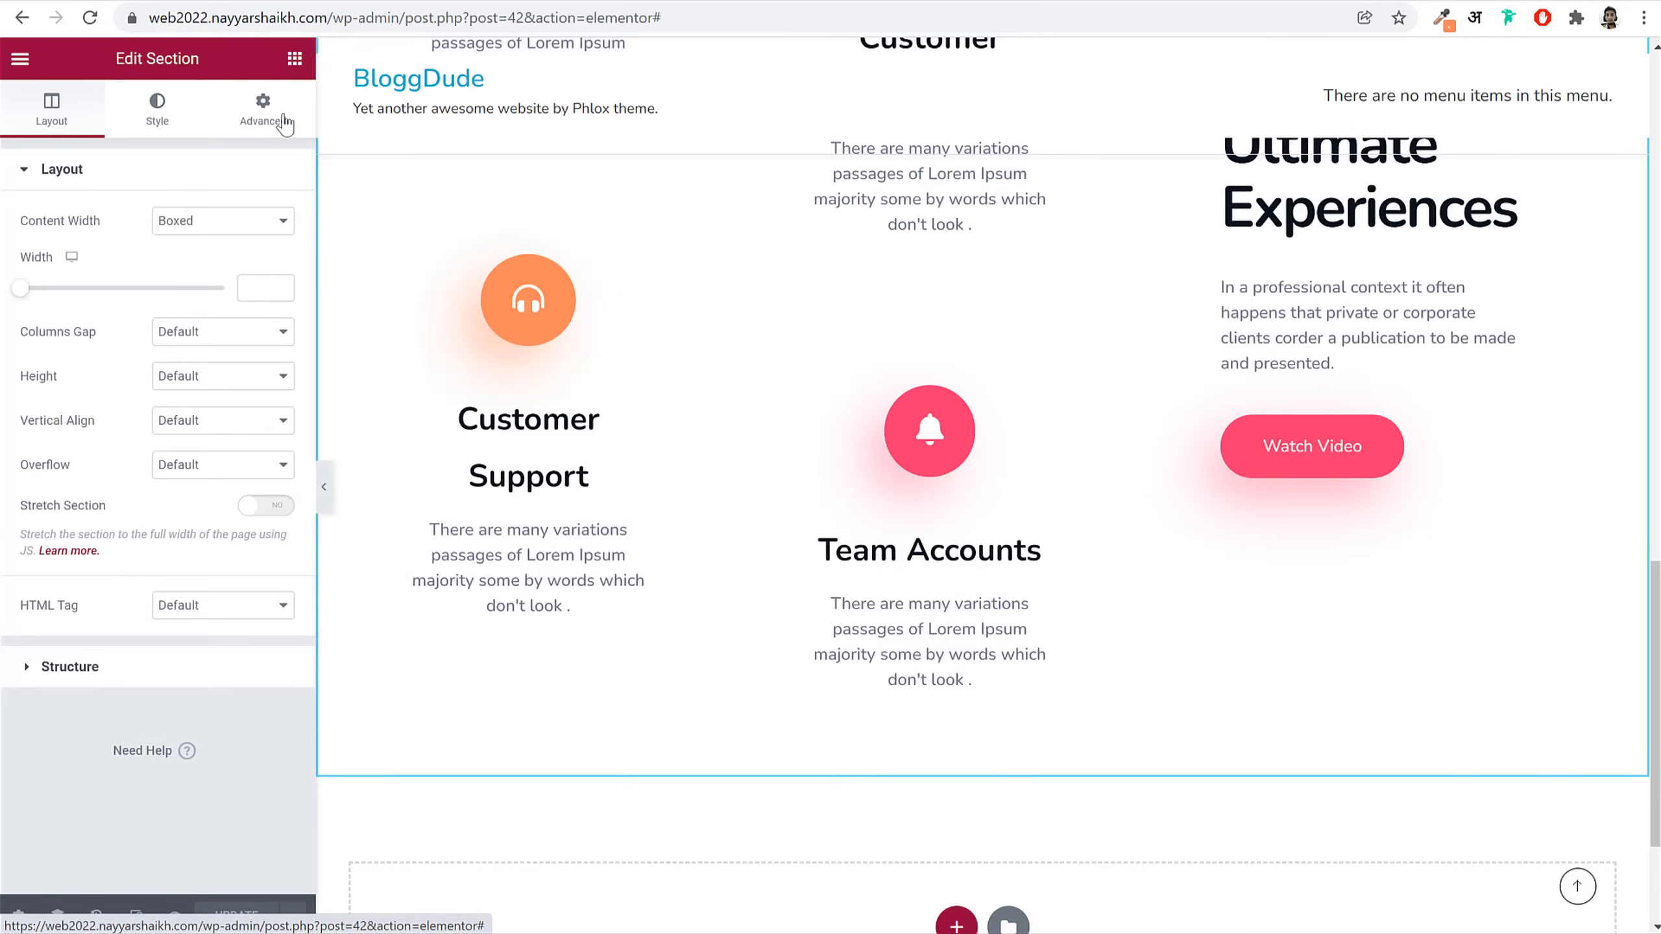
left_click(263, 111)
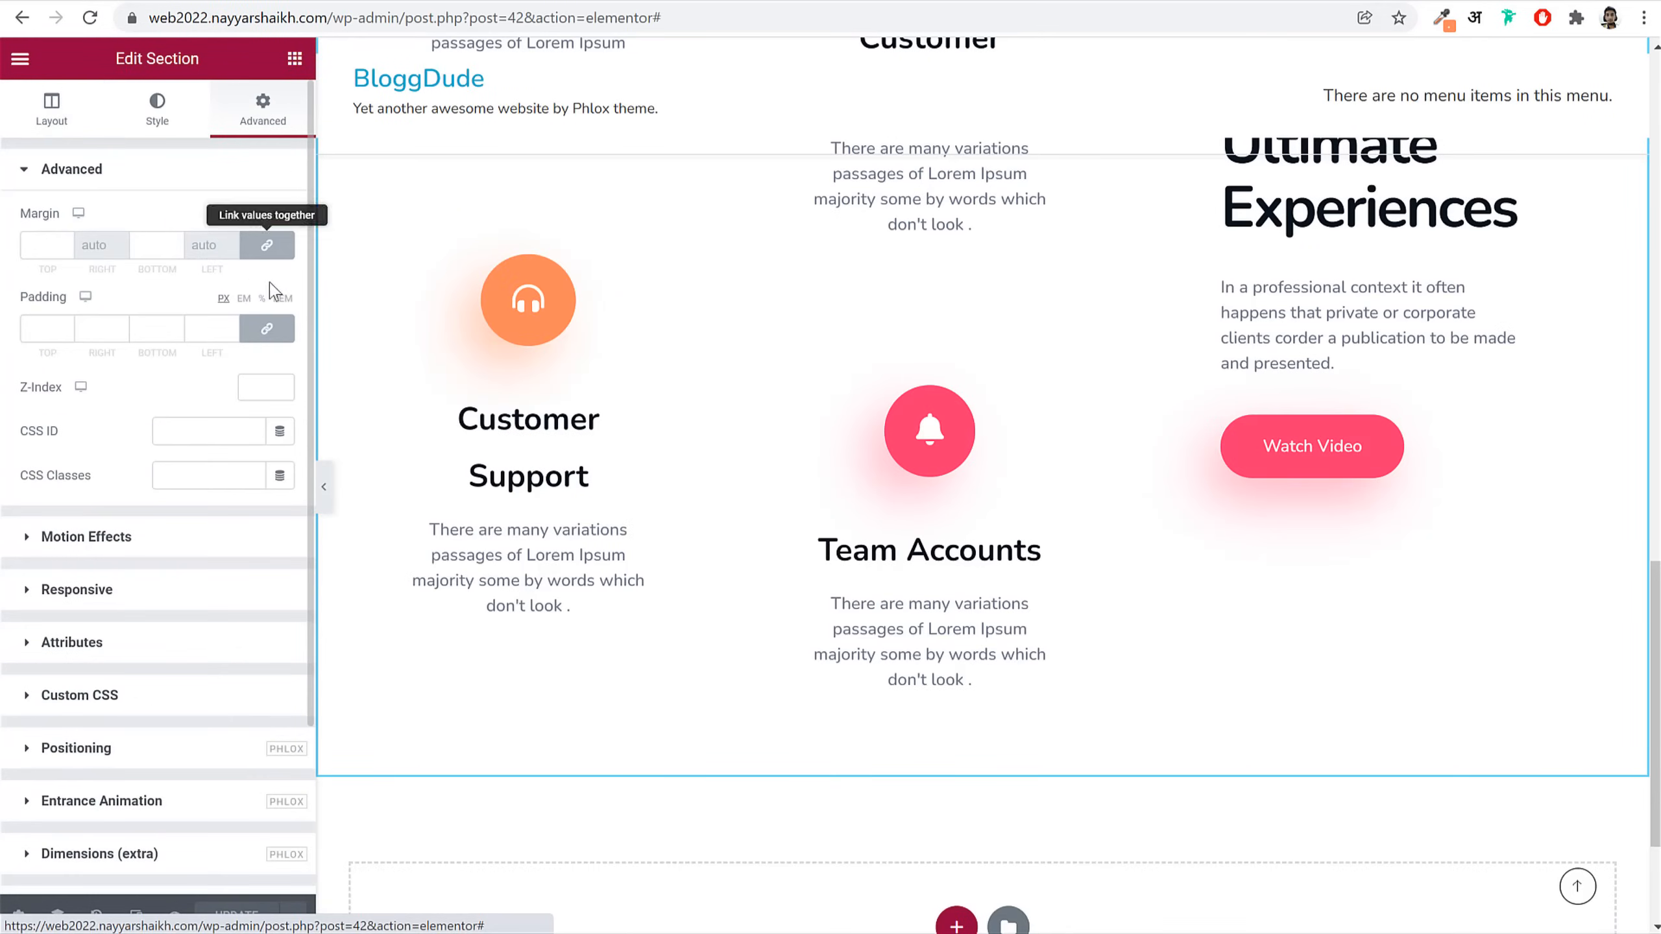
left_click(136, 249)
type("150")
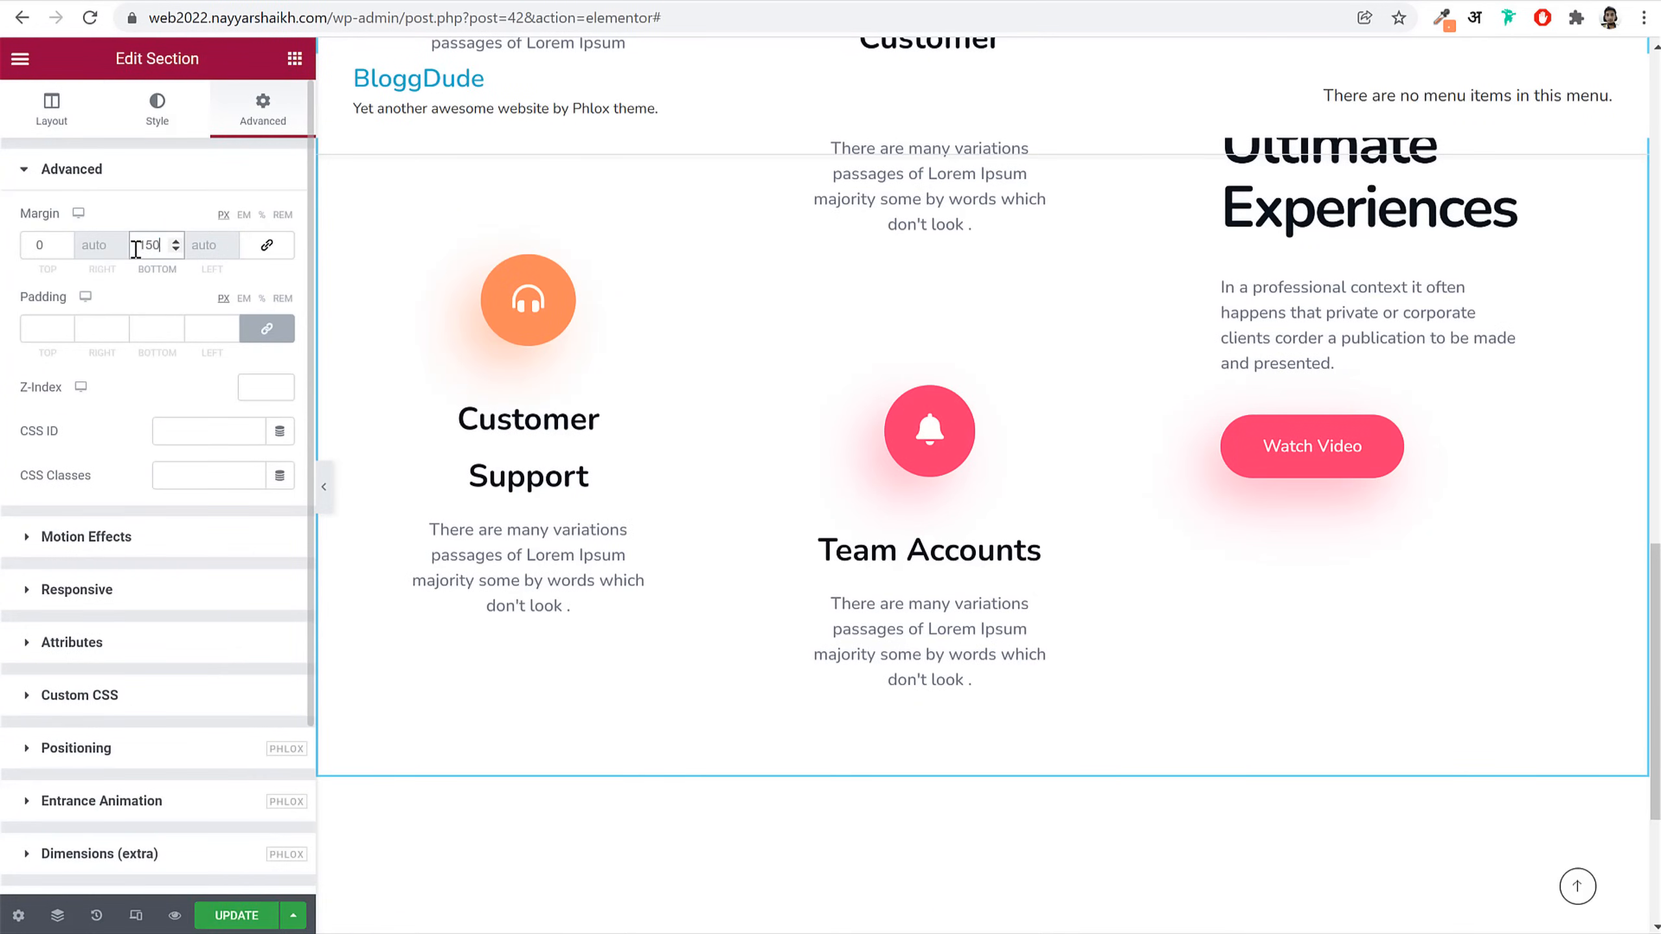
Step: Save the page with UPDATE and start a new section below
scroll(807, 511, "down", 5)
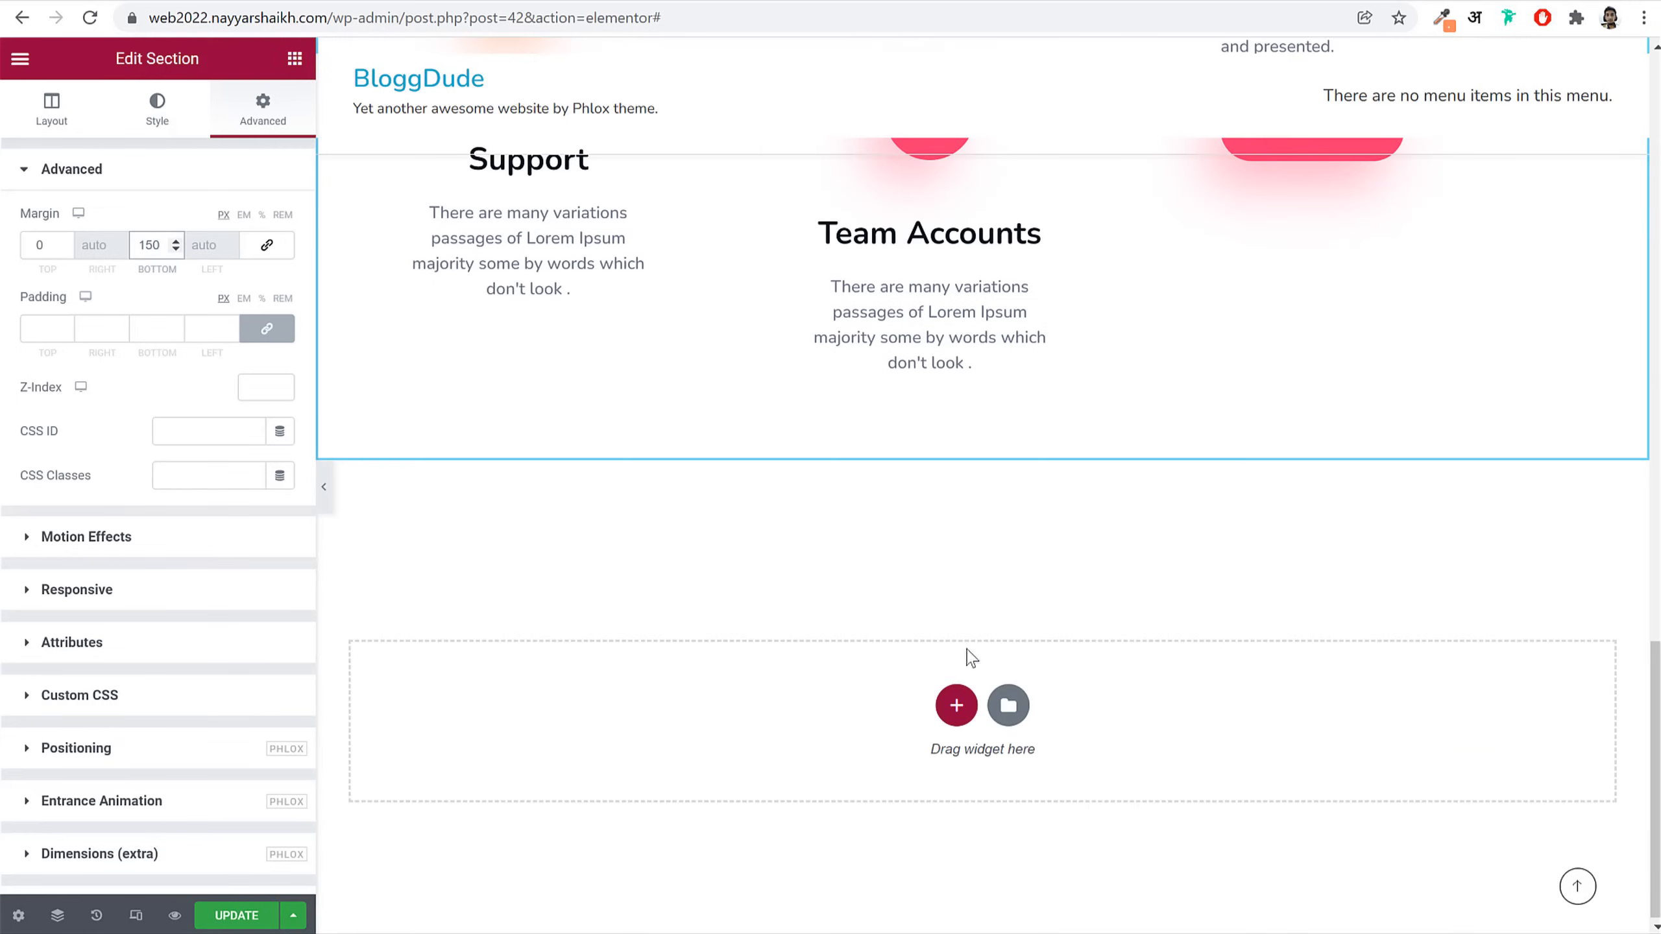
left_click(237, 916)
scroll(1076, 705, "up", 5)
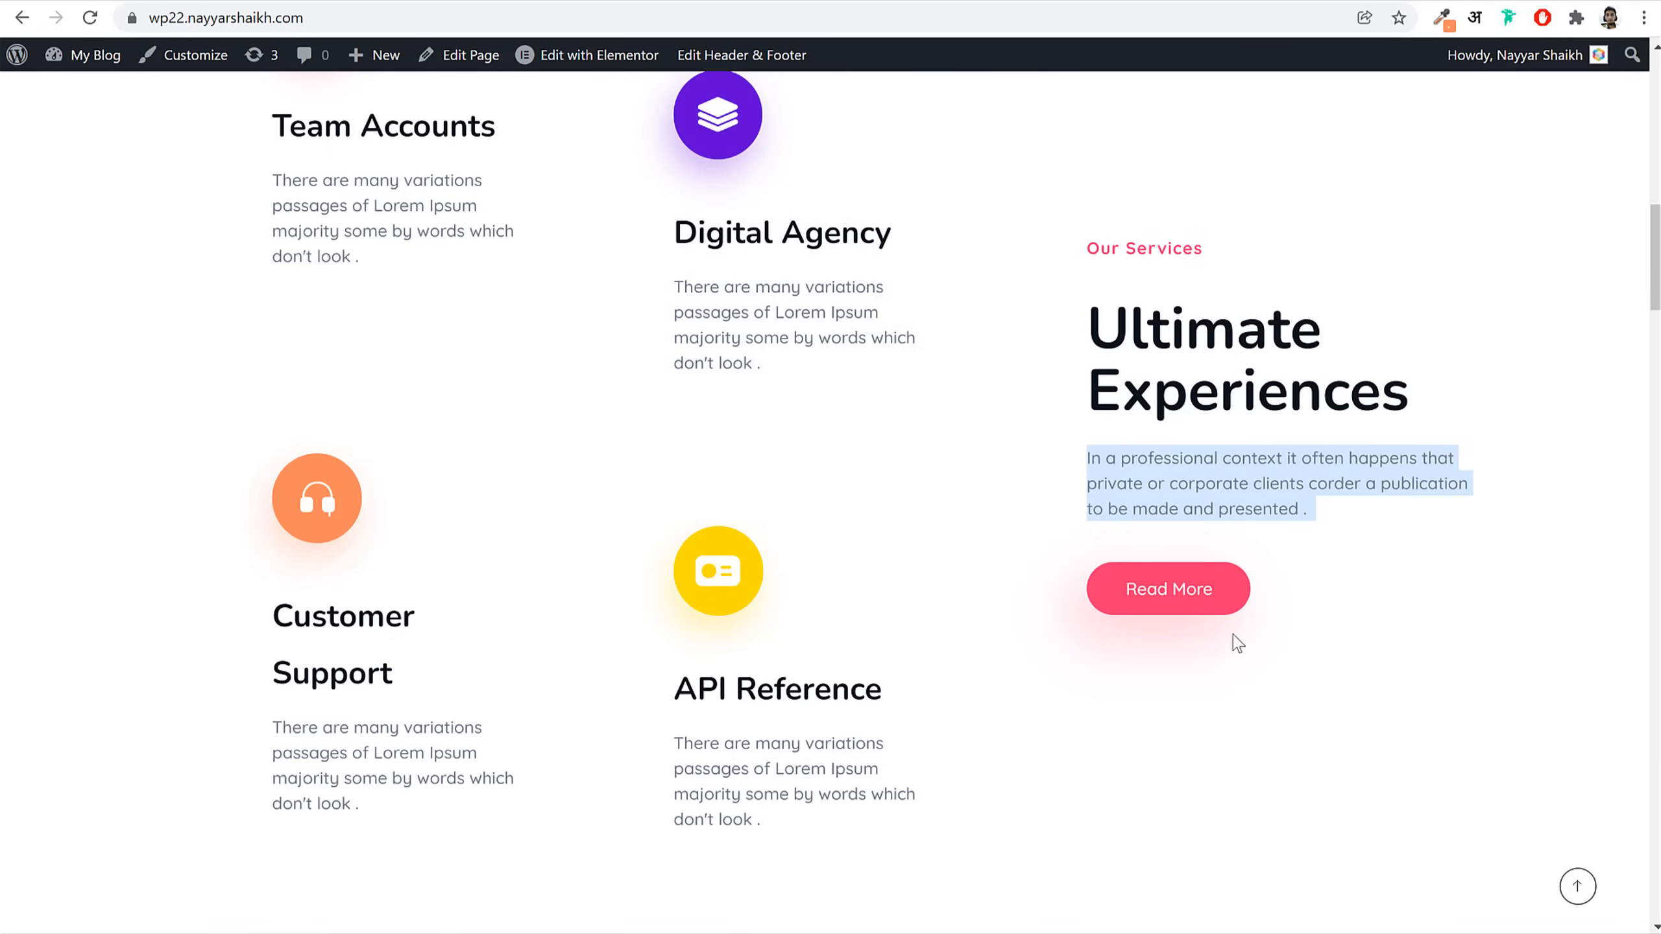
scroll(1198, 566, "down", 10)
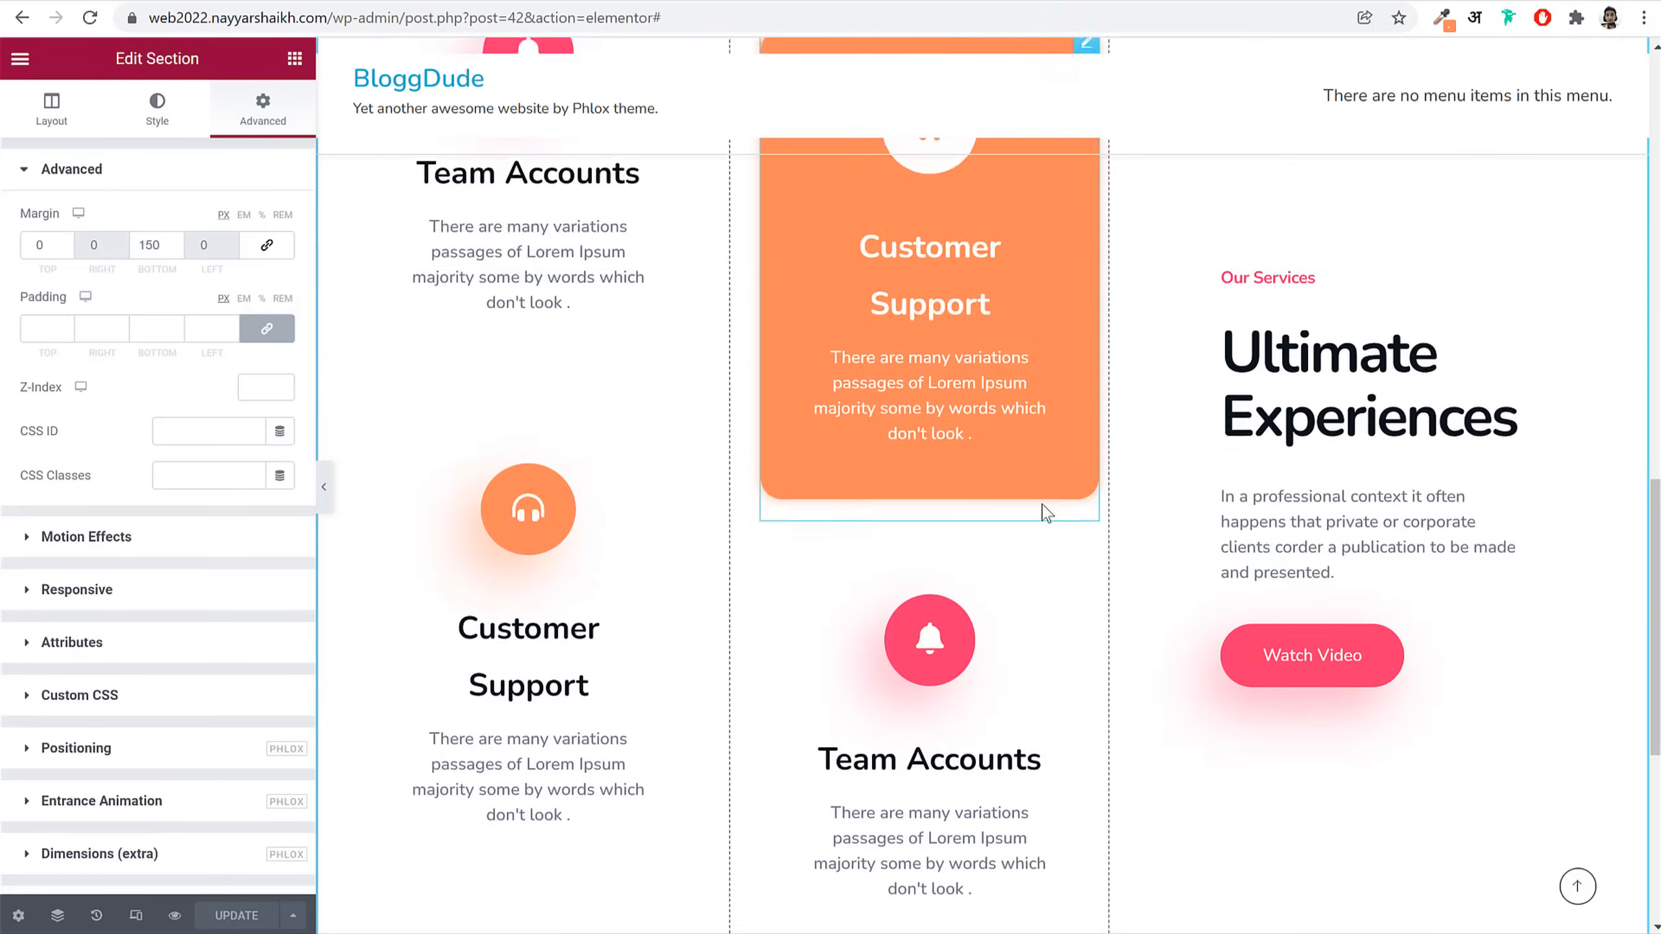
scroll(1046, 514, "down", 6)
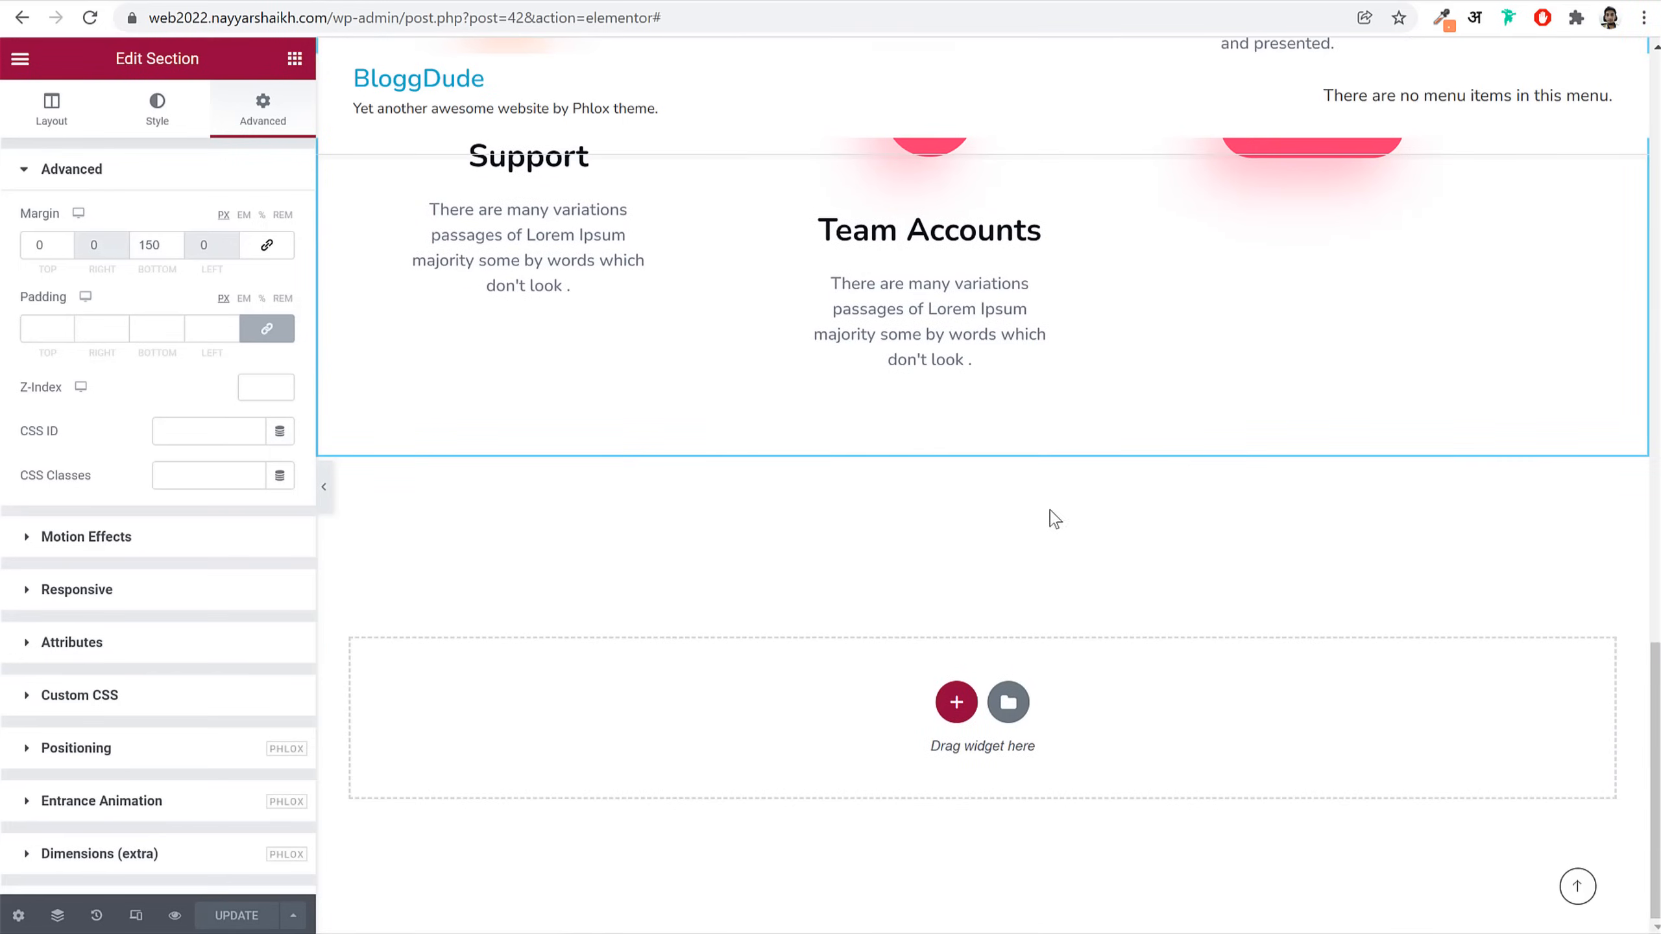
left_click(956, 703)
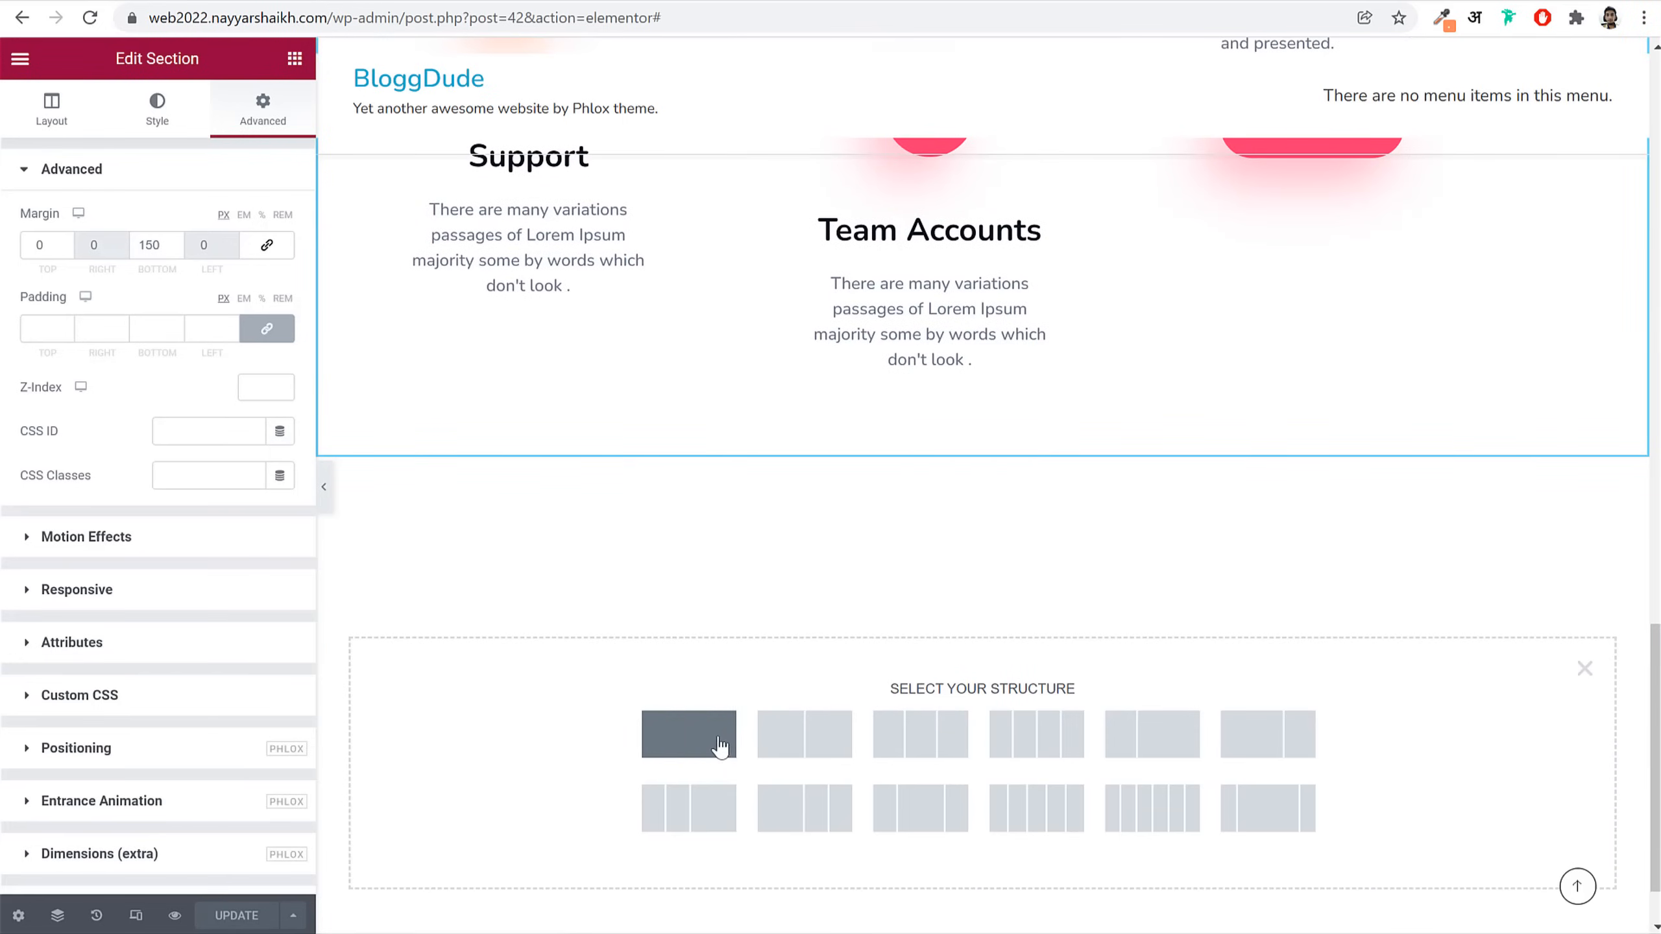
Step: Create a one-column section holding an inner section expanded from two to four columns
left_click(689, 736)
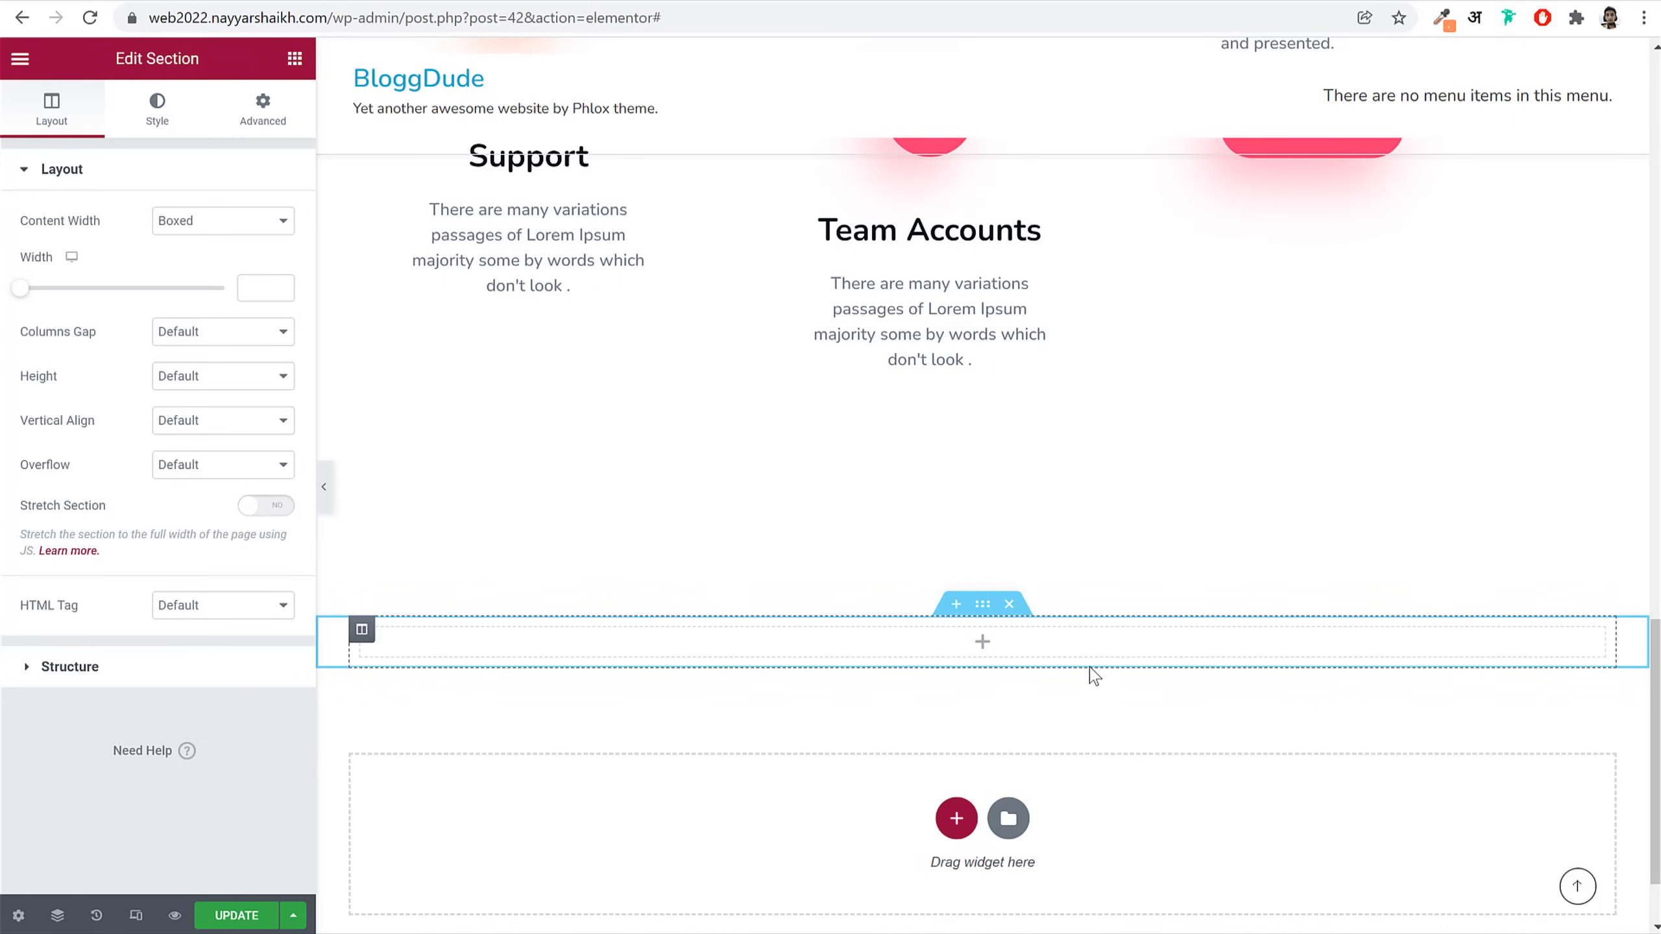
left_click(294, 58)
left_click_drag(85, 302, 843, 641)
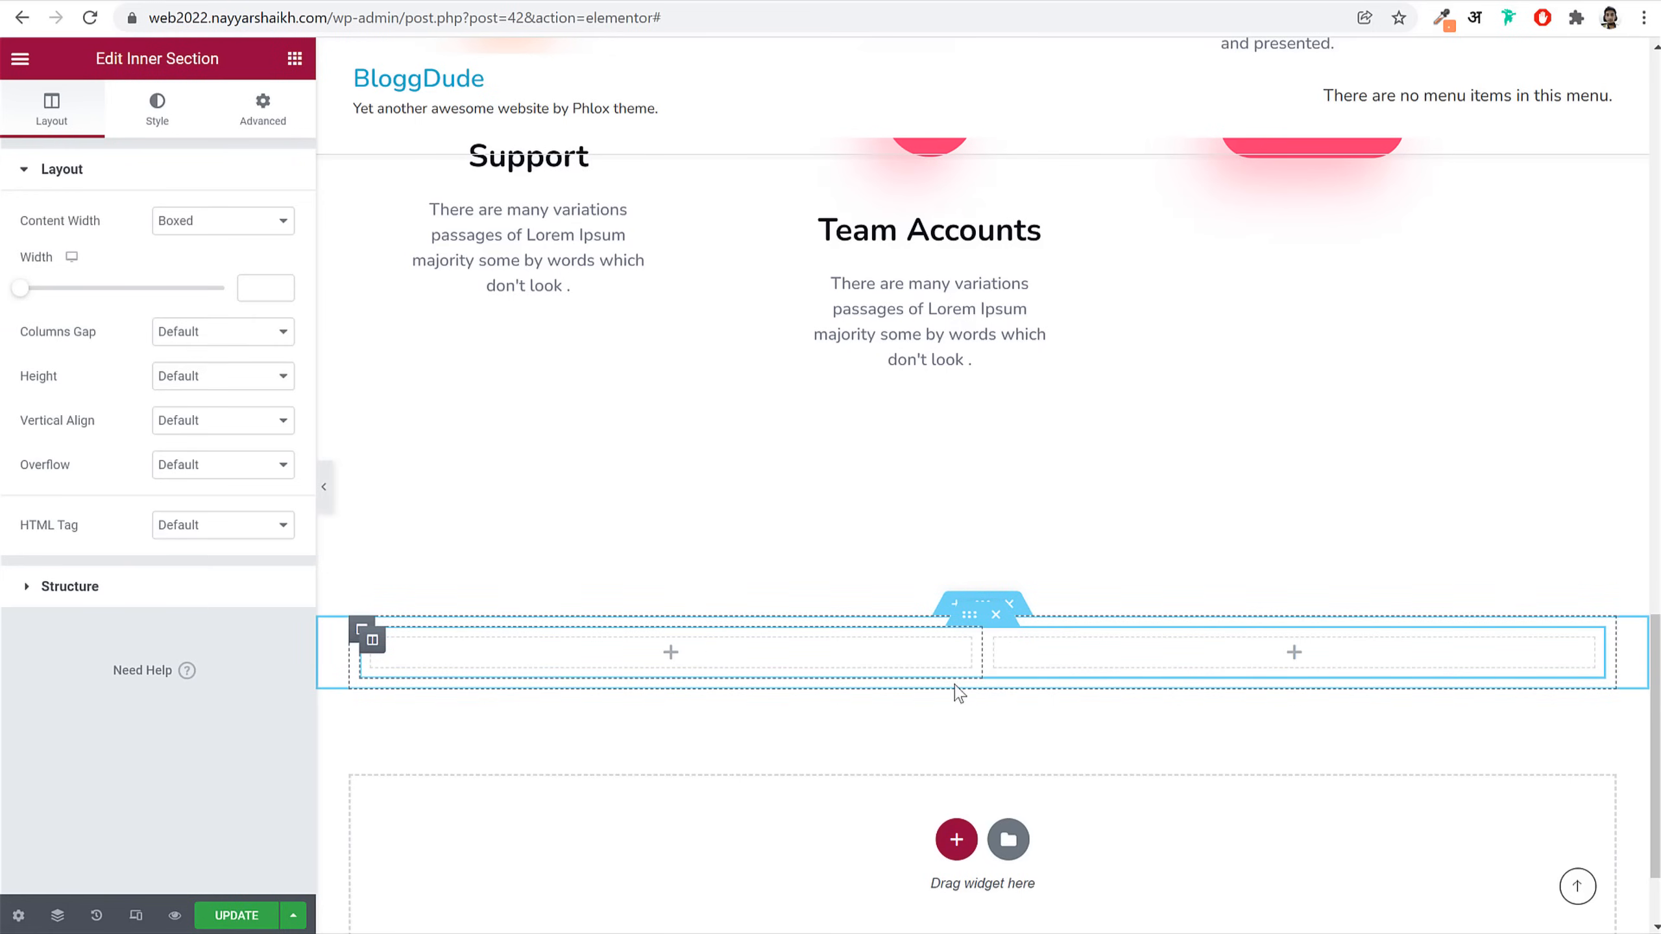
right_click(371, 653)
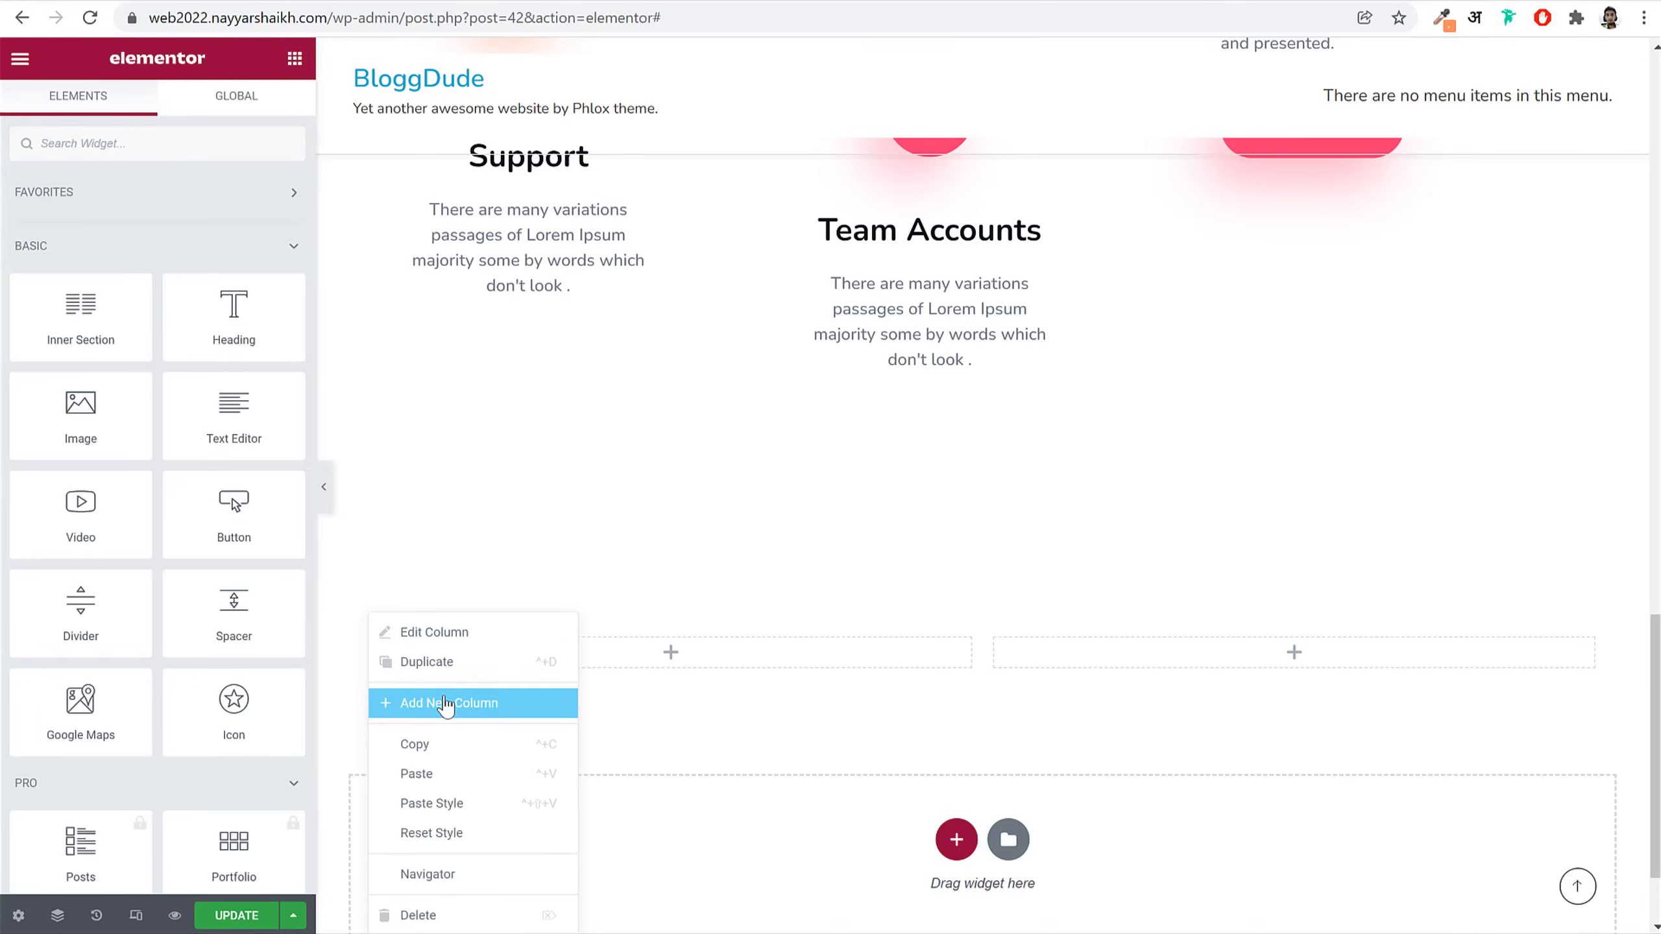
left_click(447, 698)
right_click(378, 648)
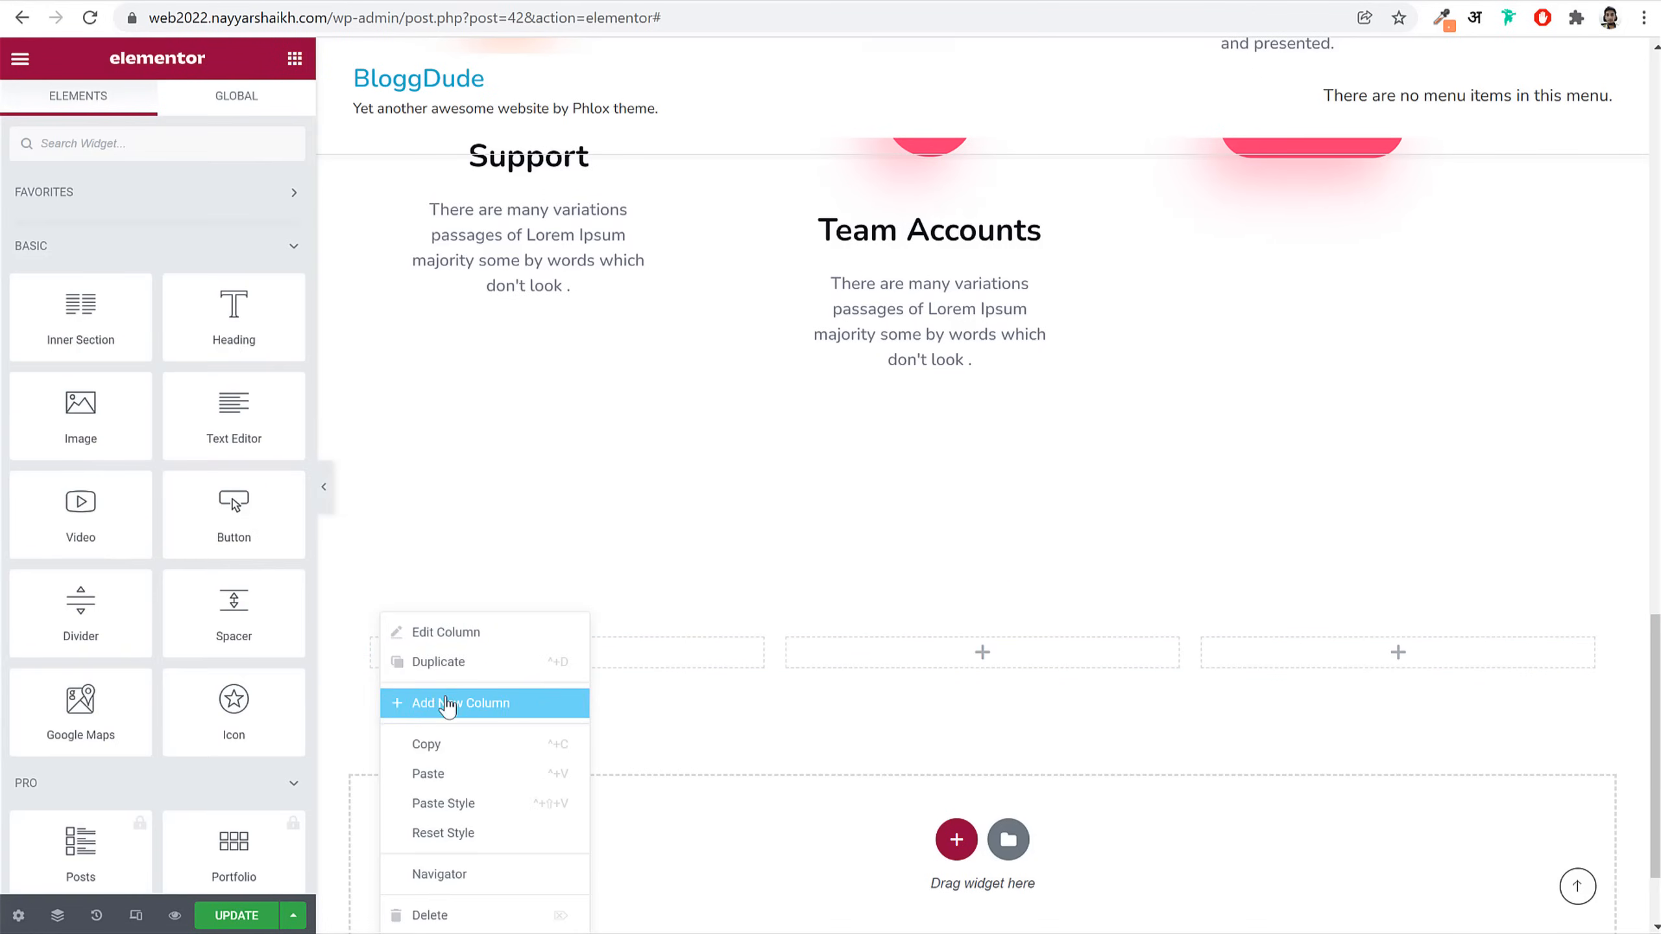
left_click(446, 700)
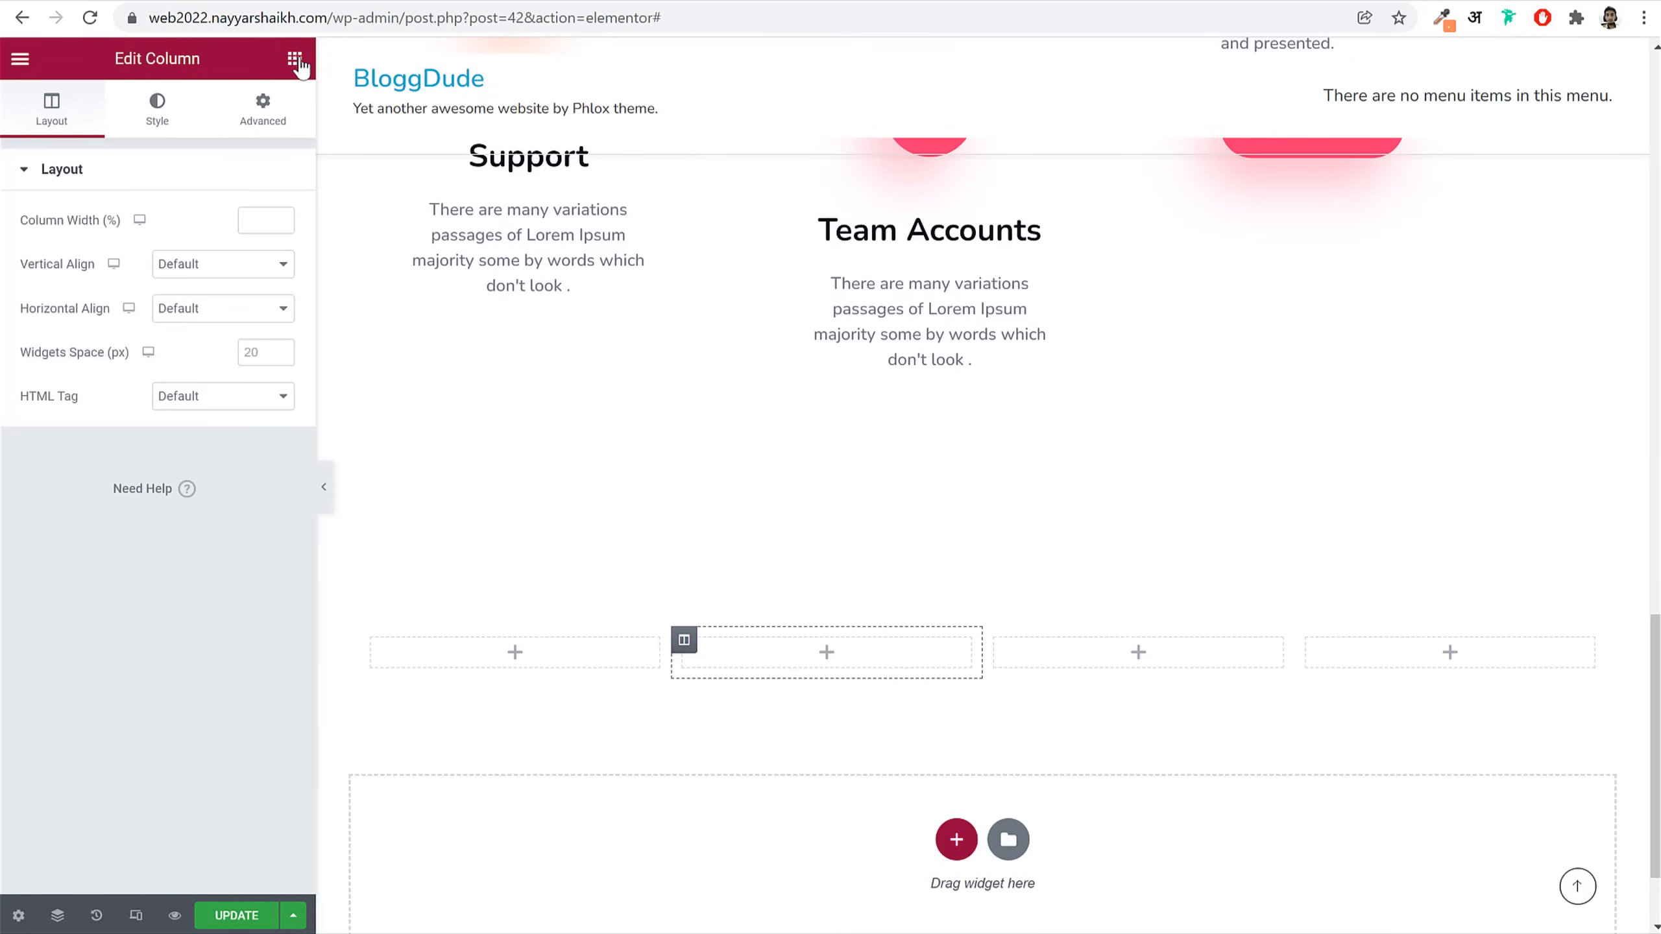
left_click(296, 59)
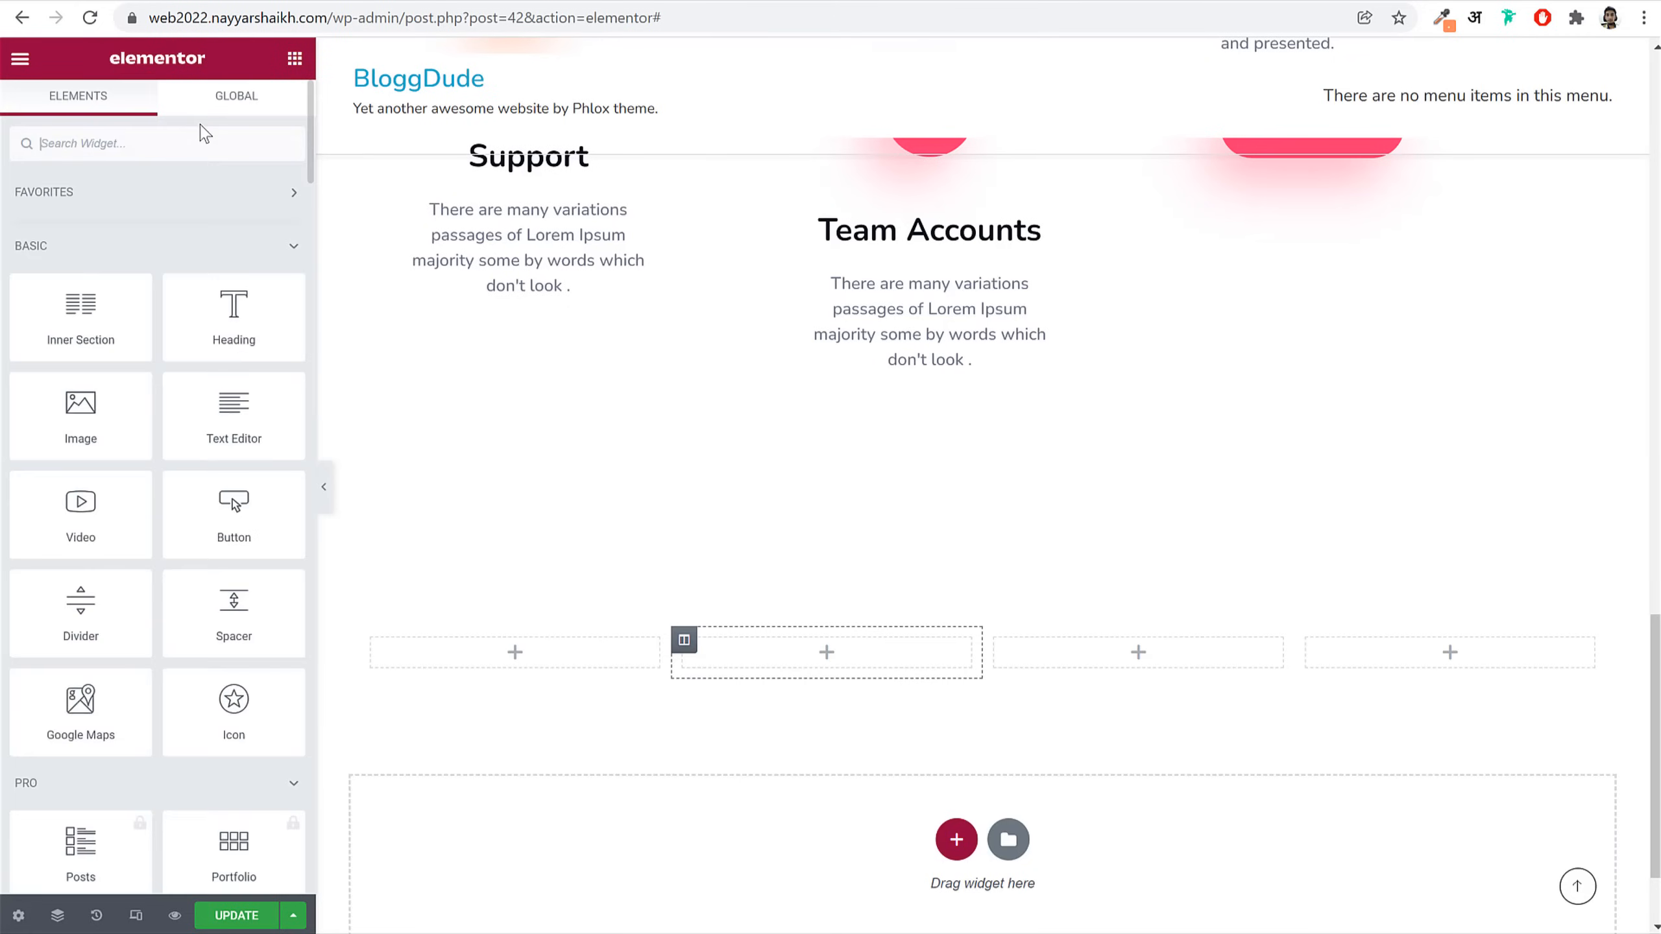
Step: Drag a Counter widget into the first empty column, comparing against the live site's stats box
type("coun")
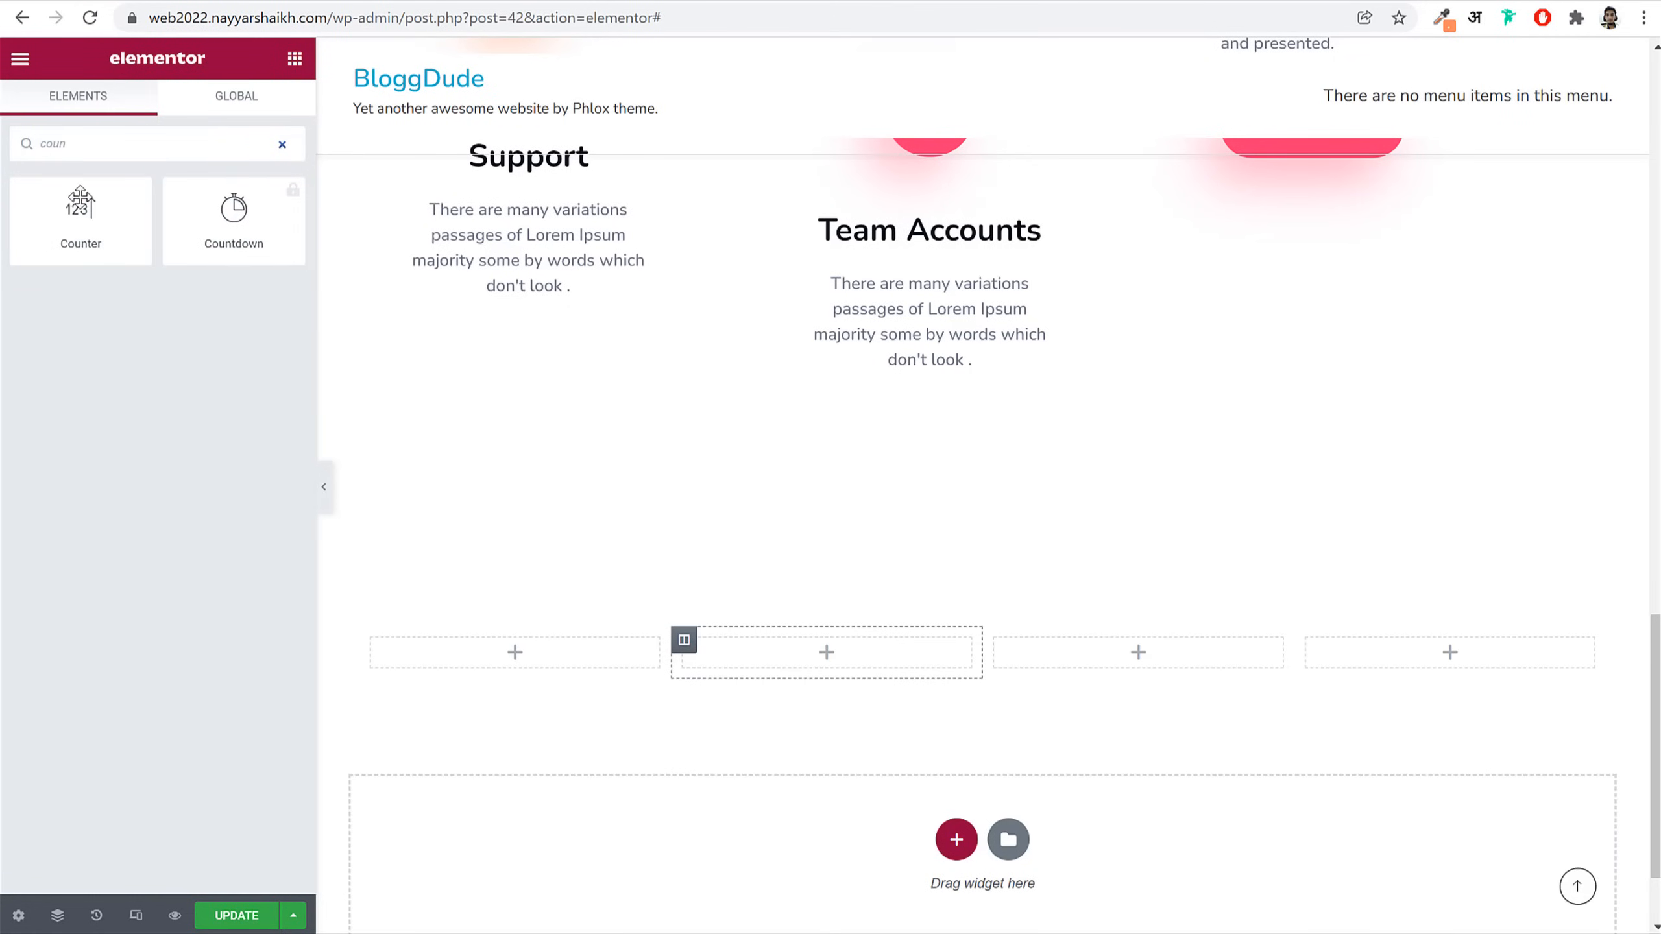
left_click_drag(76, 236, 569, 674)
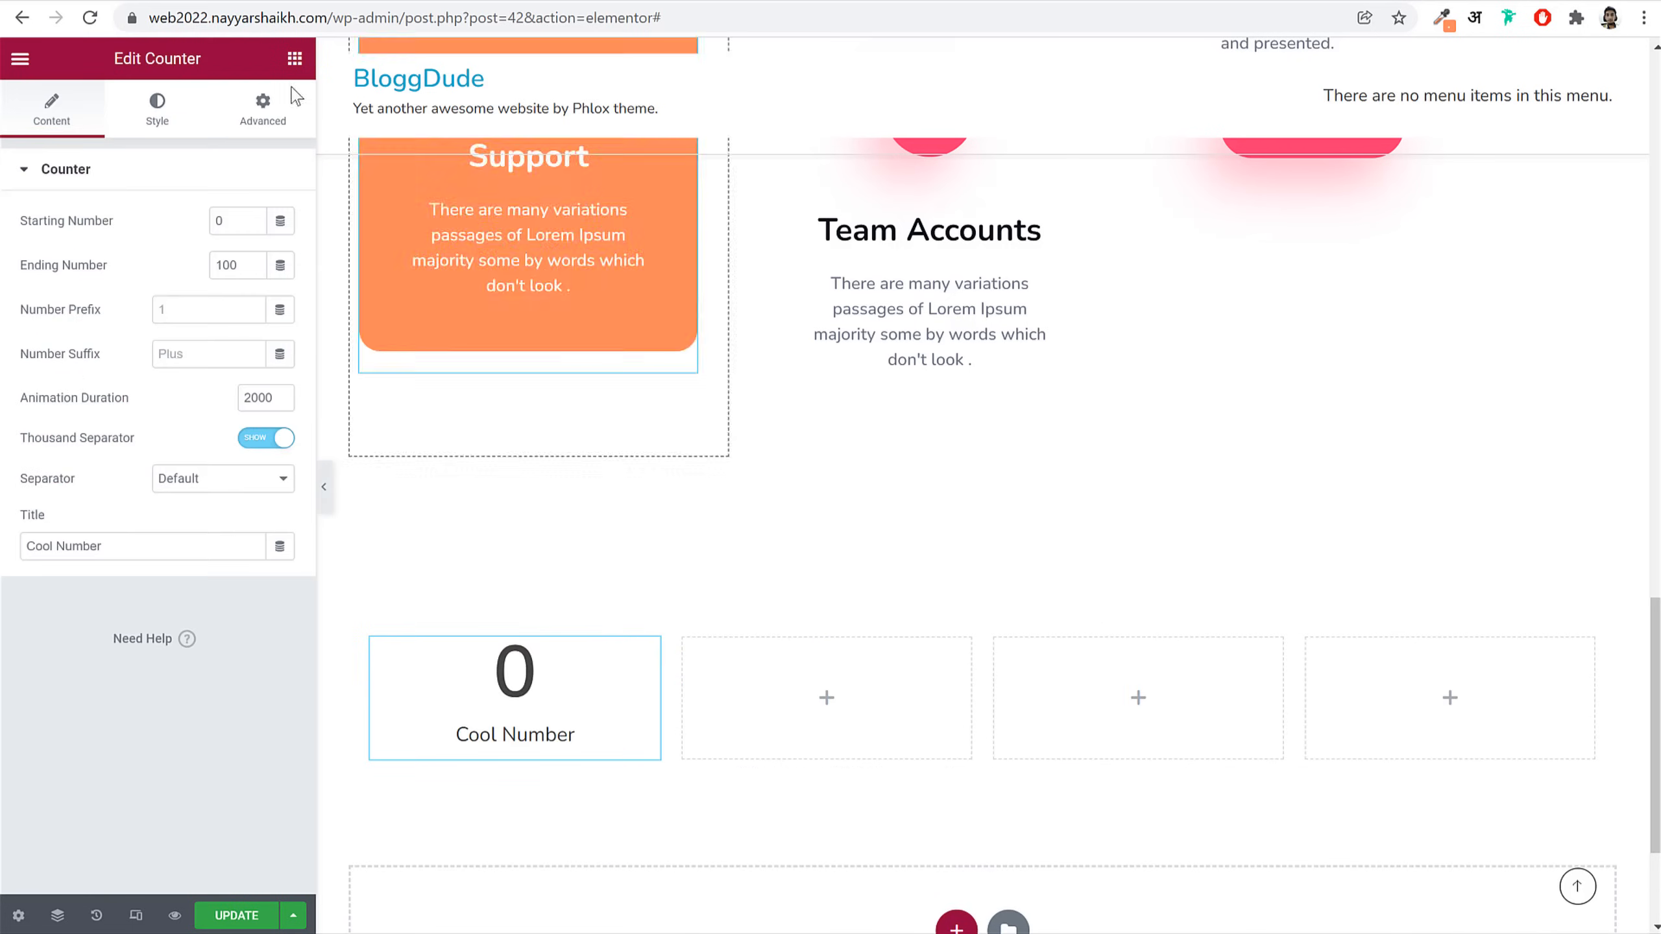
left_click(132, 17)
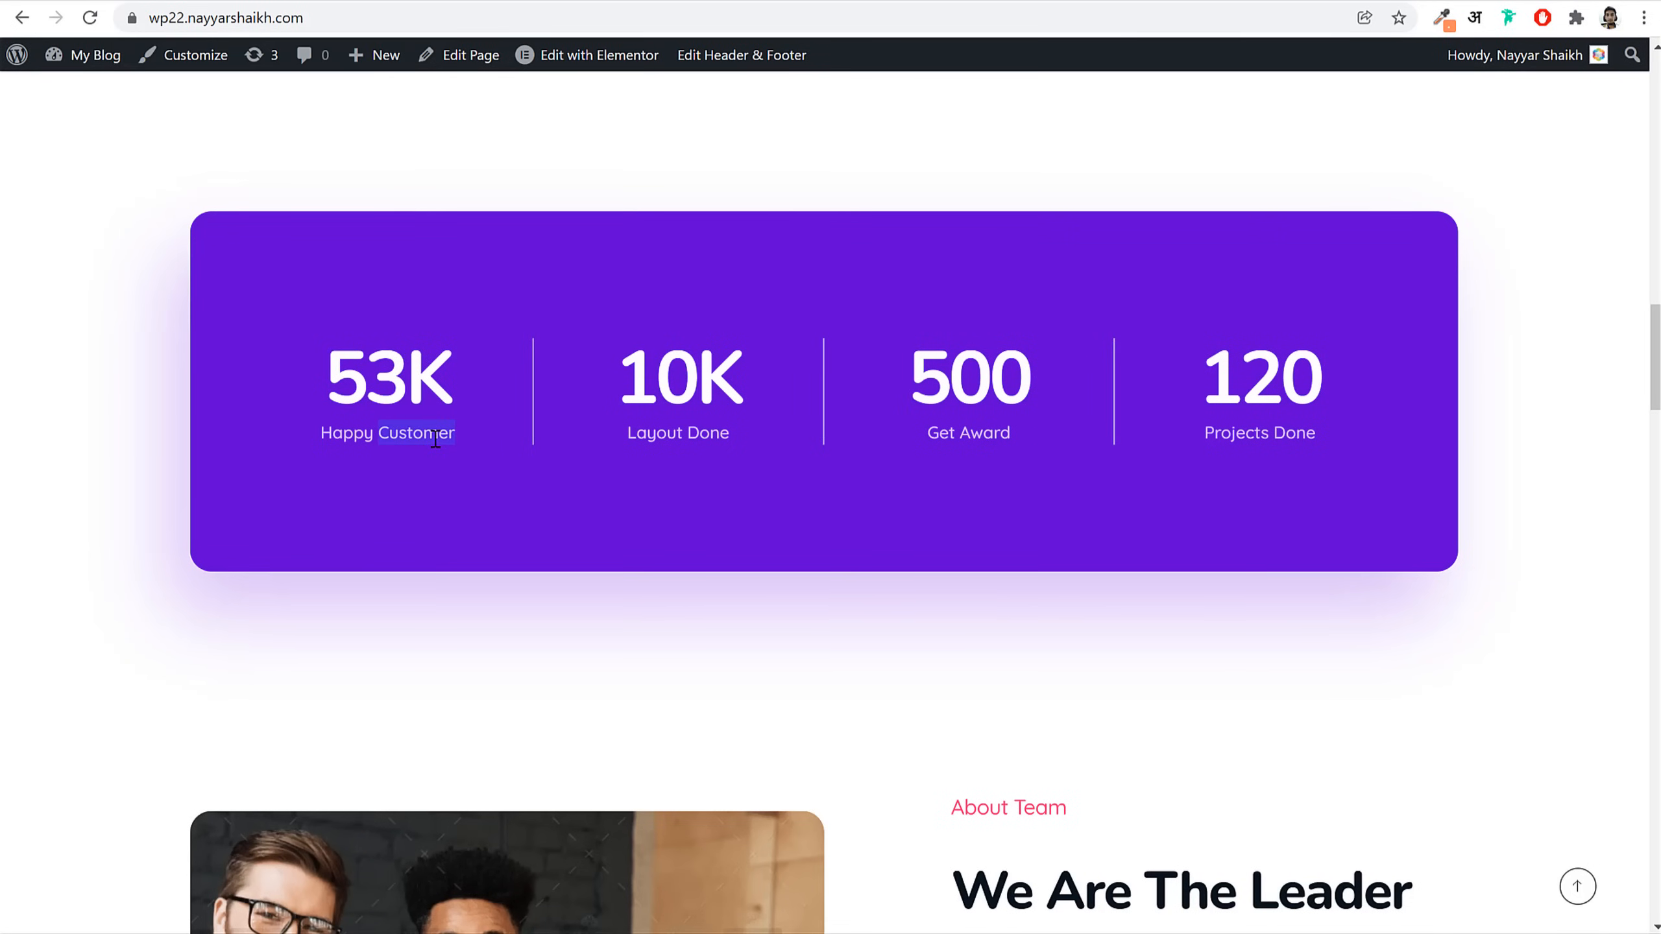
left_click(460, 370)
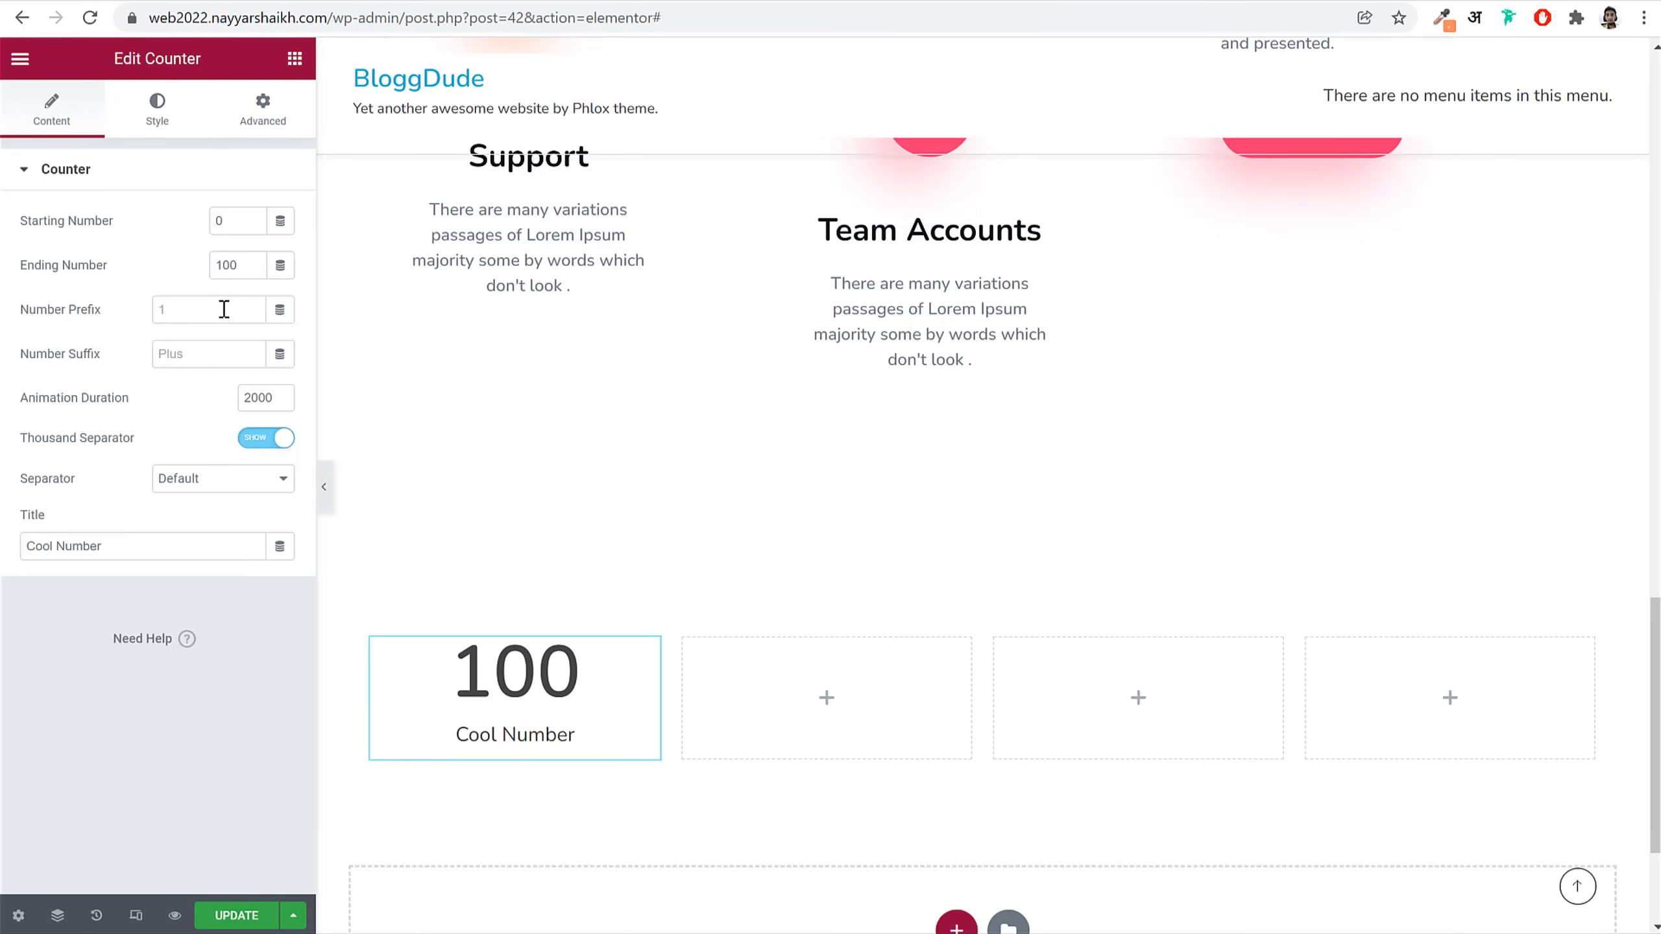
Step: Set the counter's ending number to 53, suffix K, and title 'Happy Customer'
left_click(224, 309)
left_click(233, 269)
type("53")
left_click(220, 367)
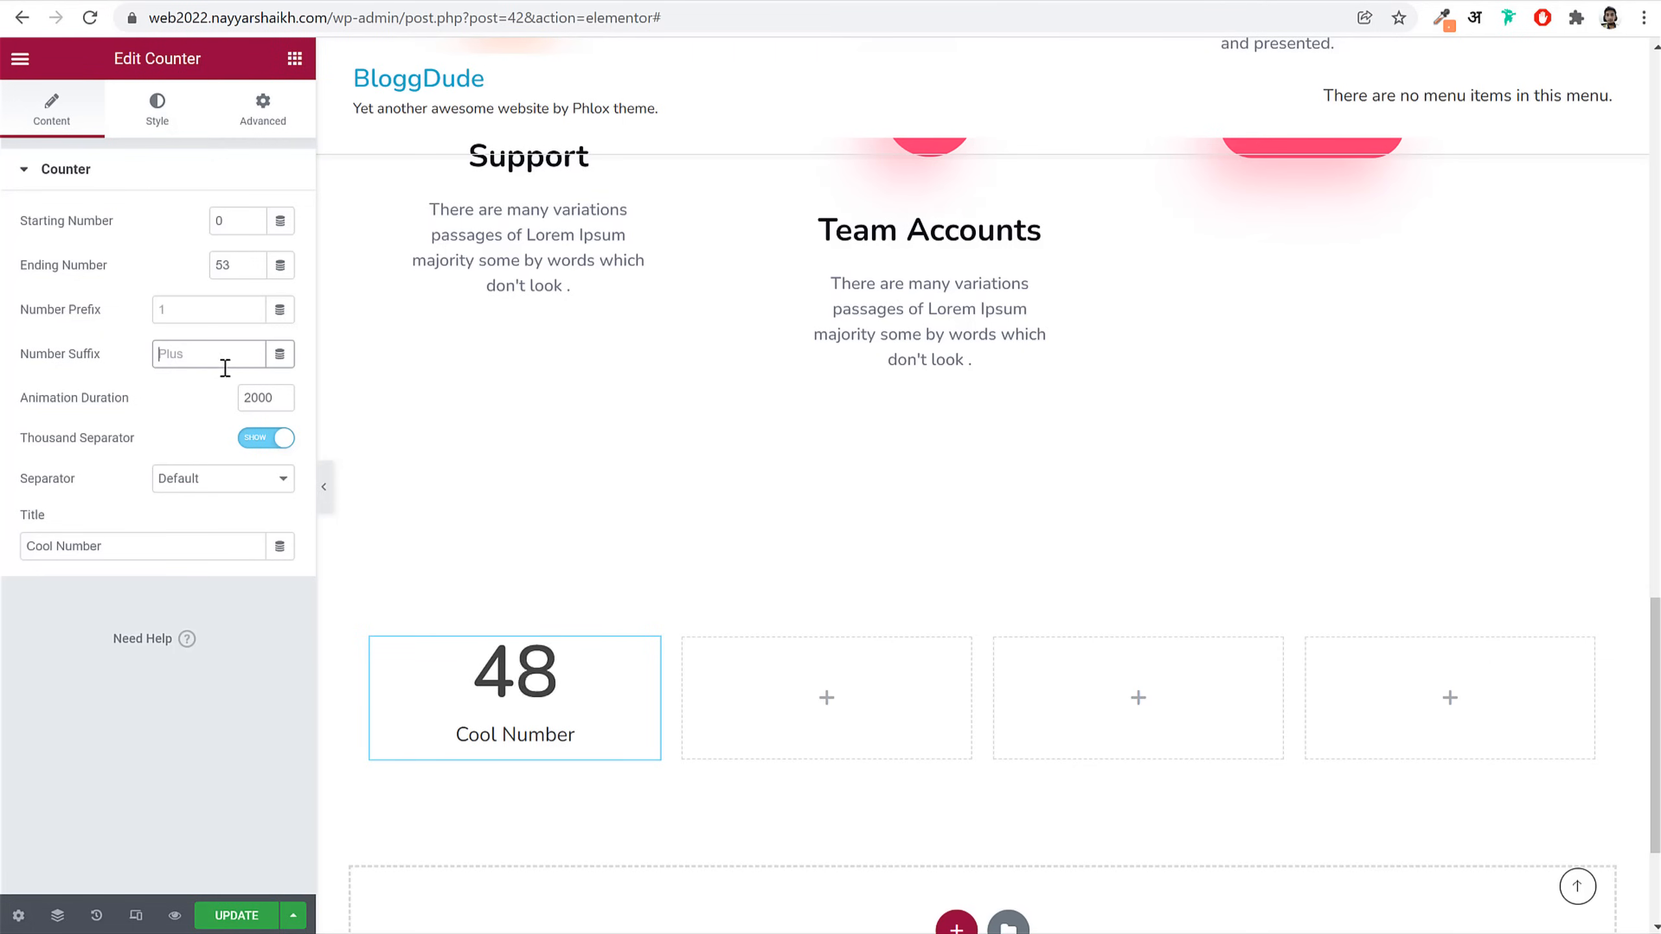
type("K")
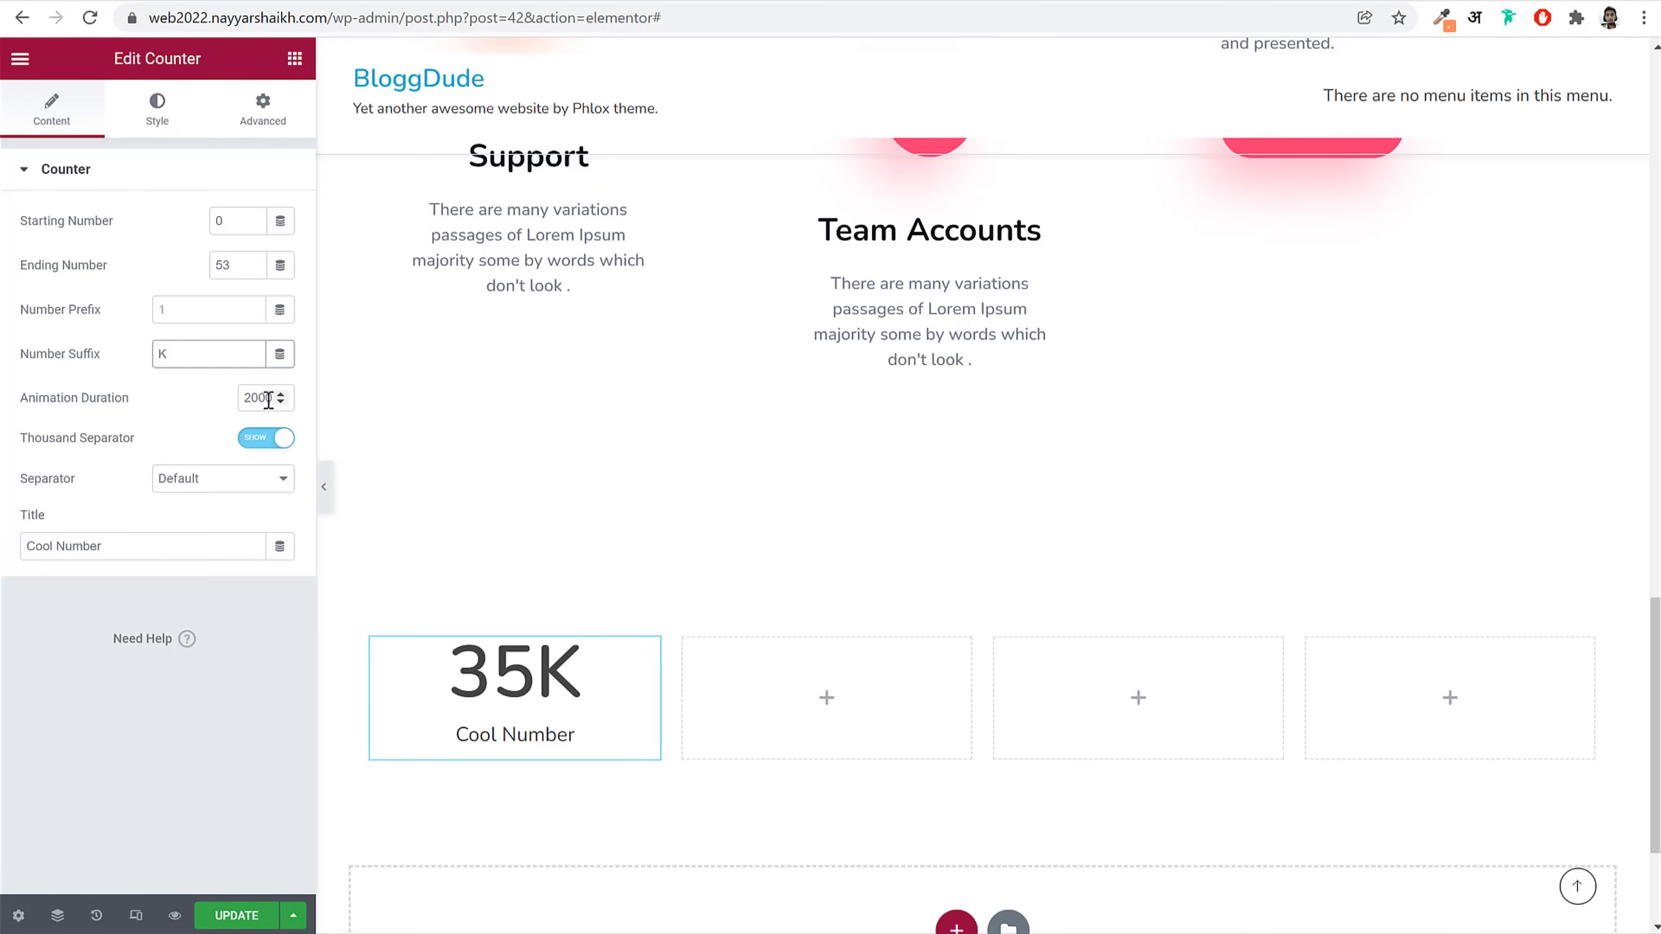
triple_click(180, 547)
type("Happy Customer")
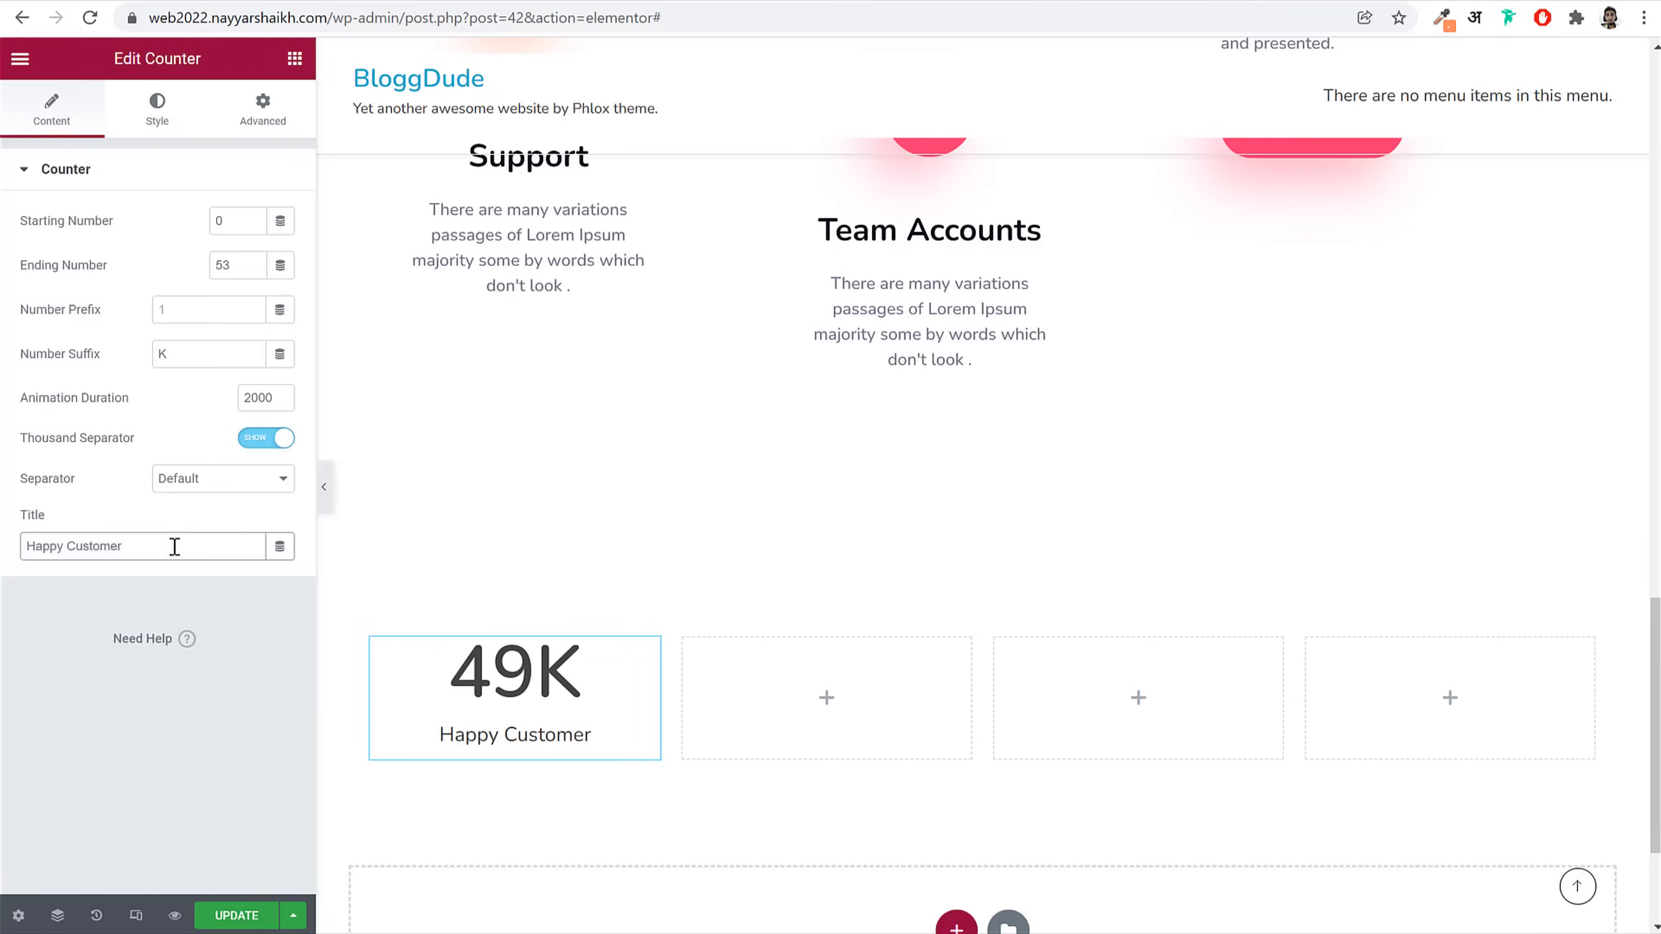
left_click(172, 118)
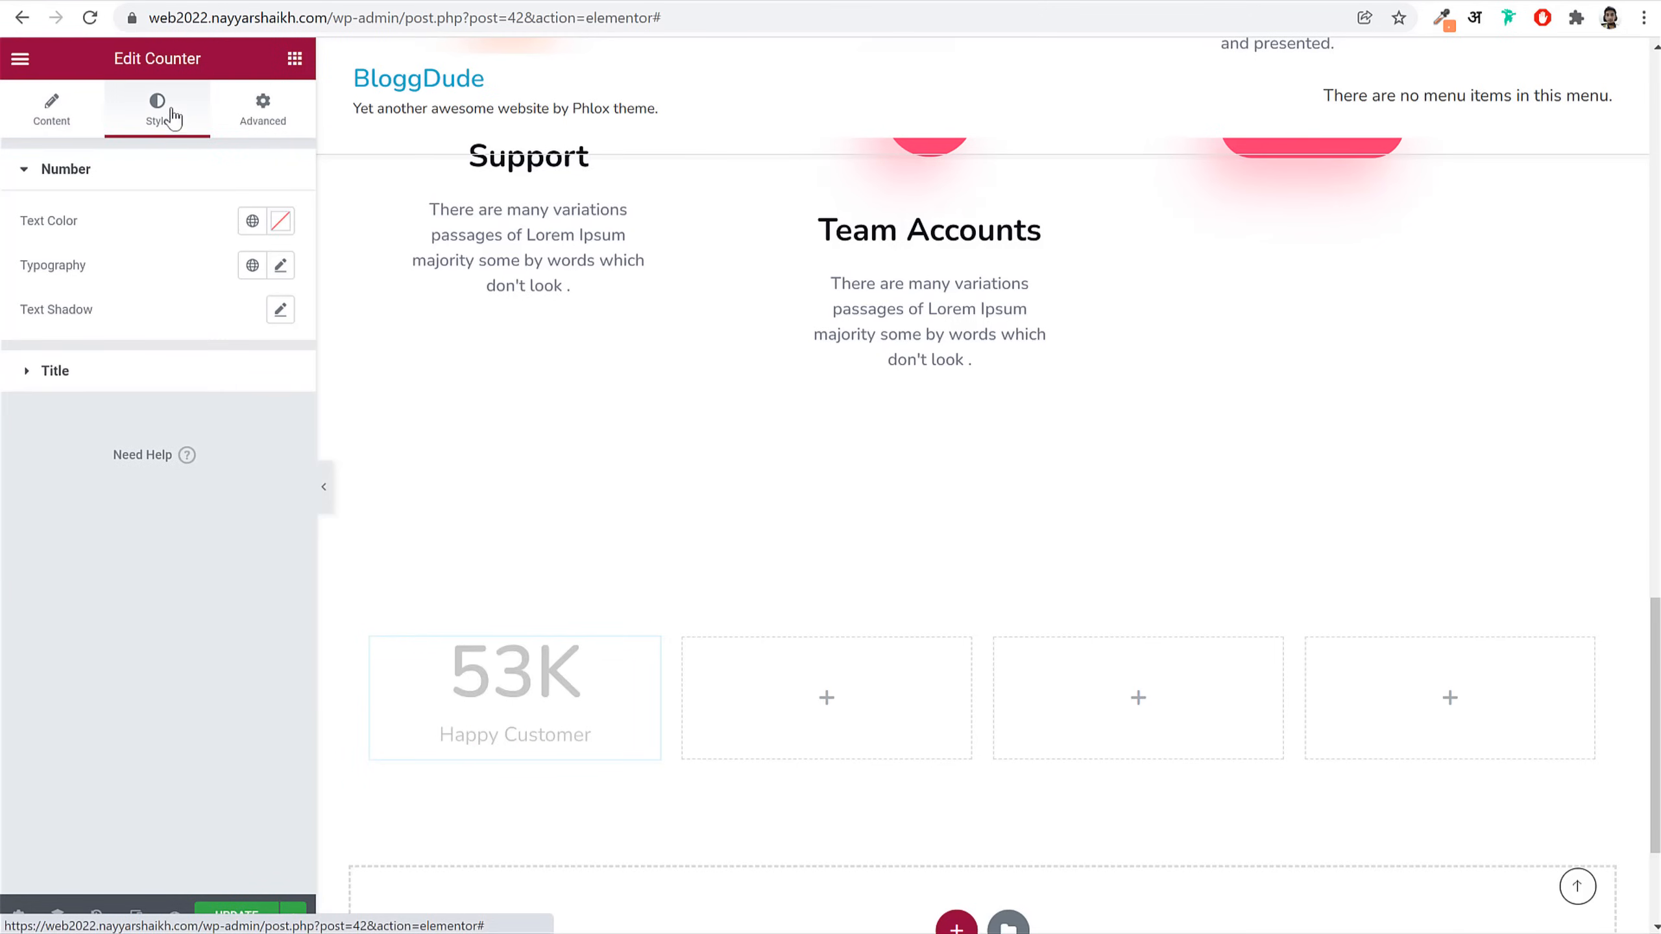
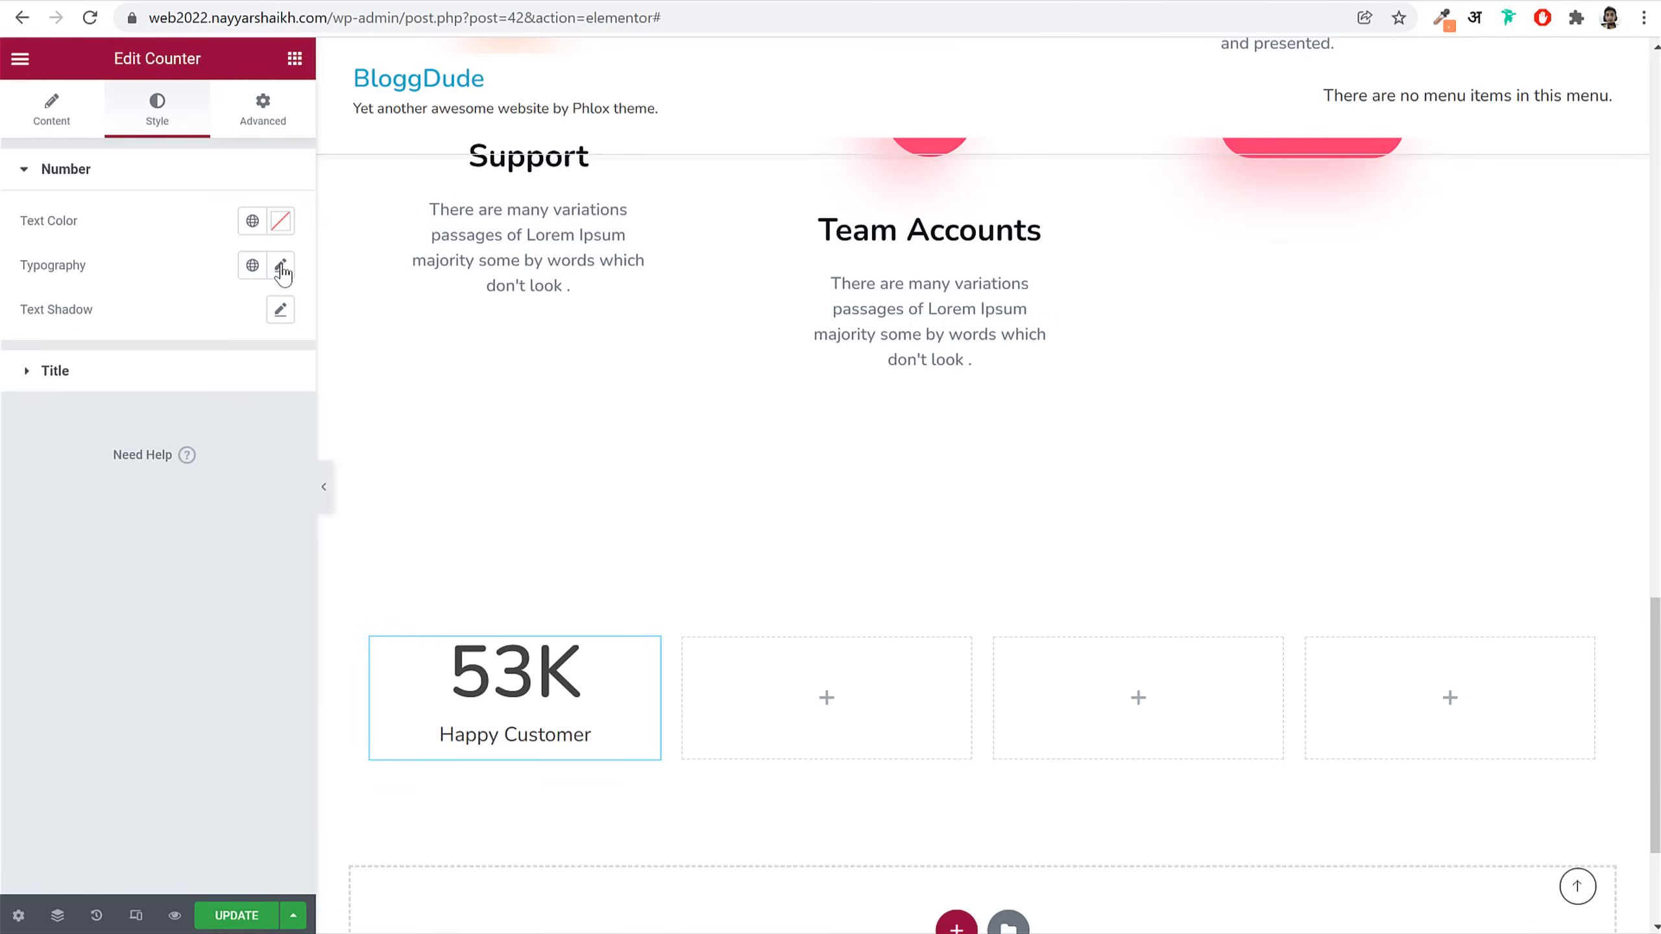
Step: Set the 53K number's typography to 70 px Bold, line-height 1.1em, letter spacing -3.5
left_click(281, 266)
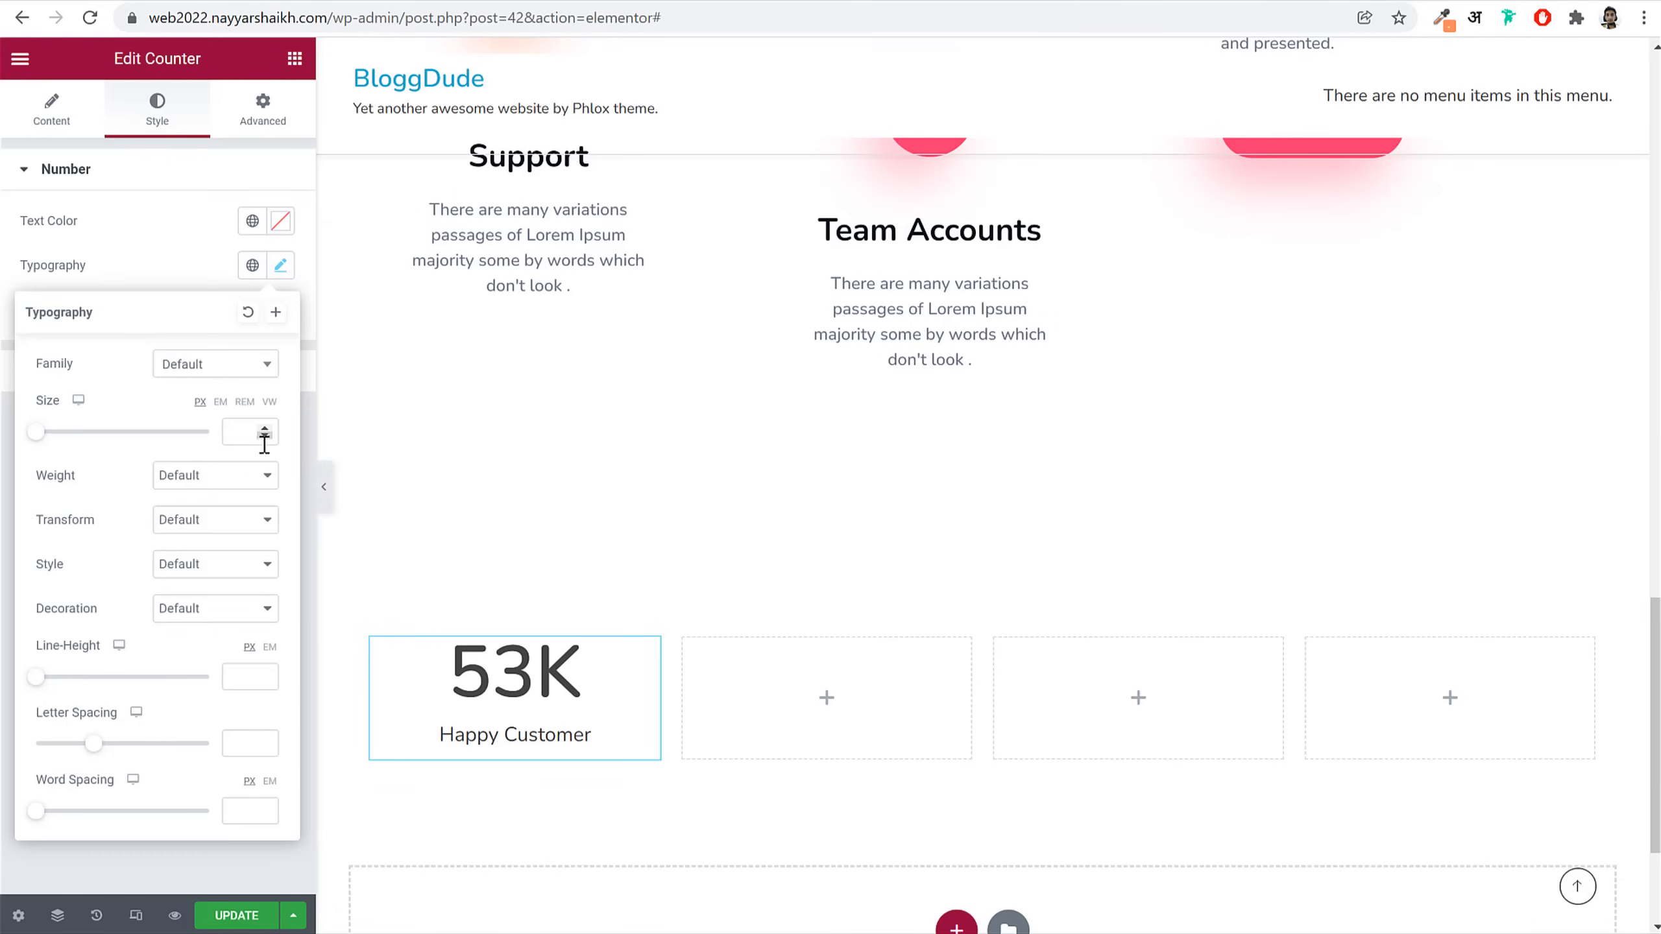
type("70")
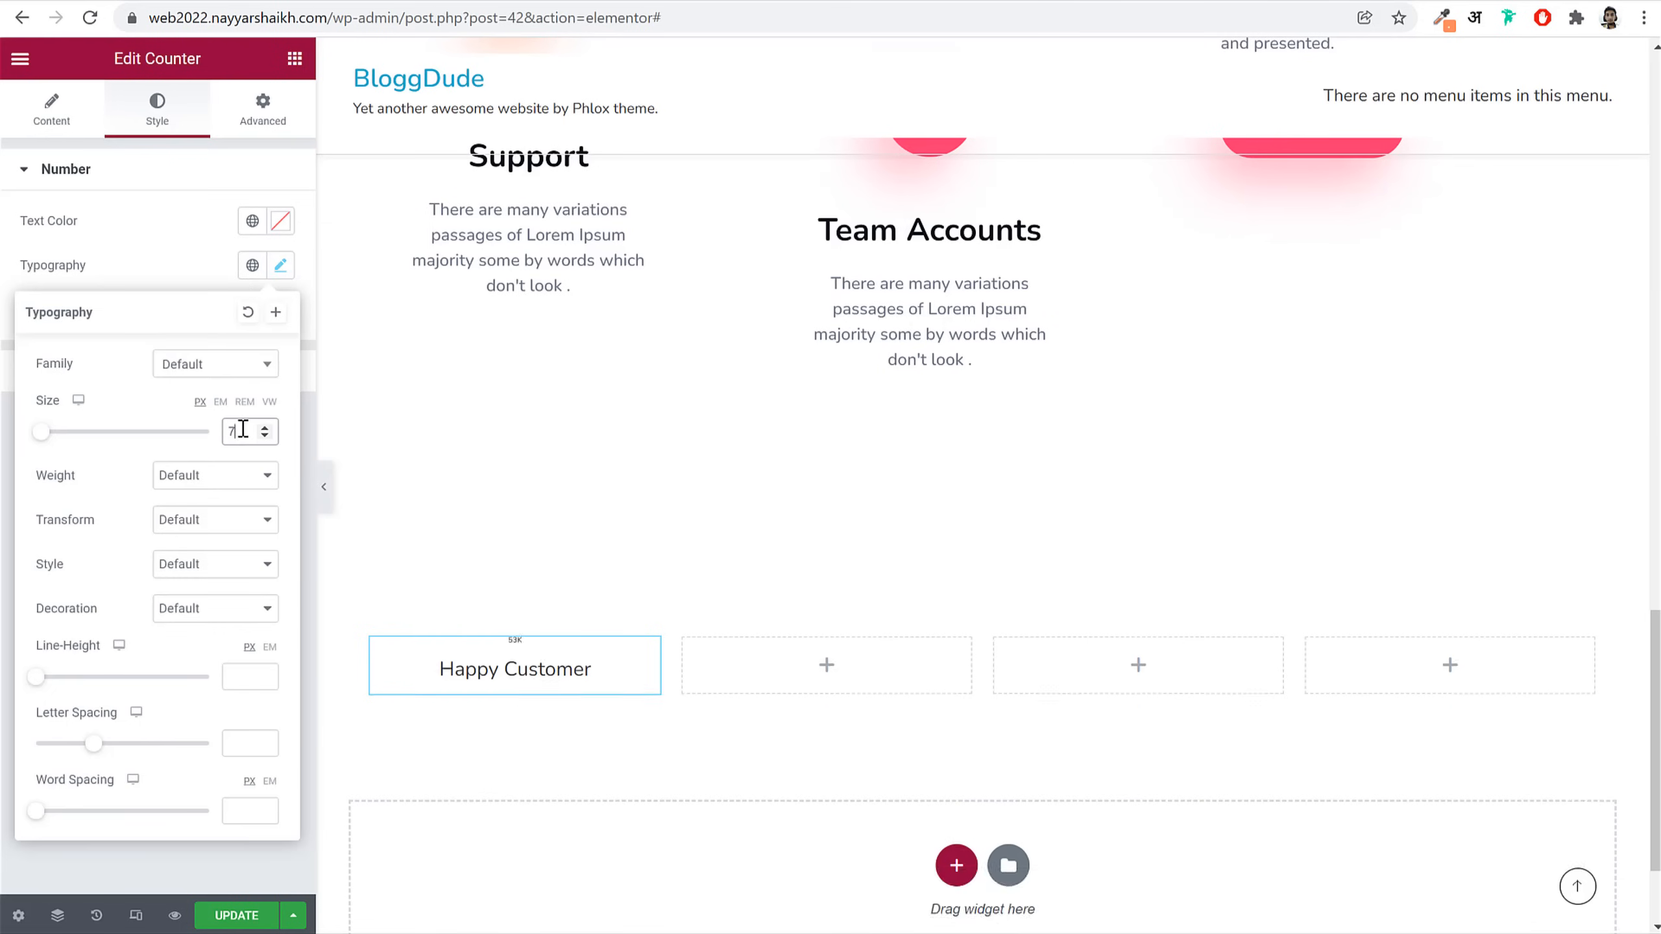
left_click(244, 478)
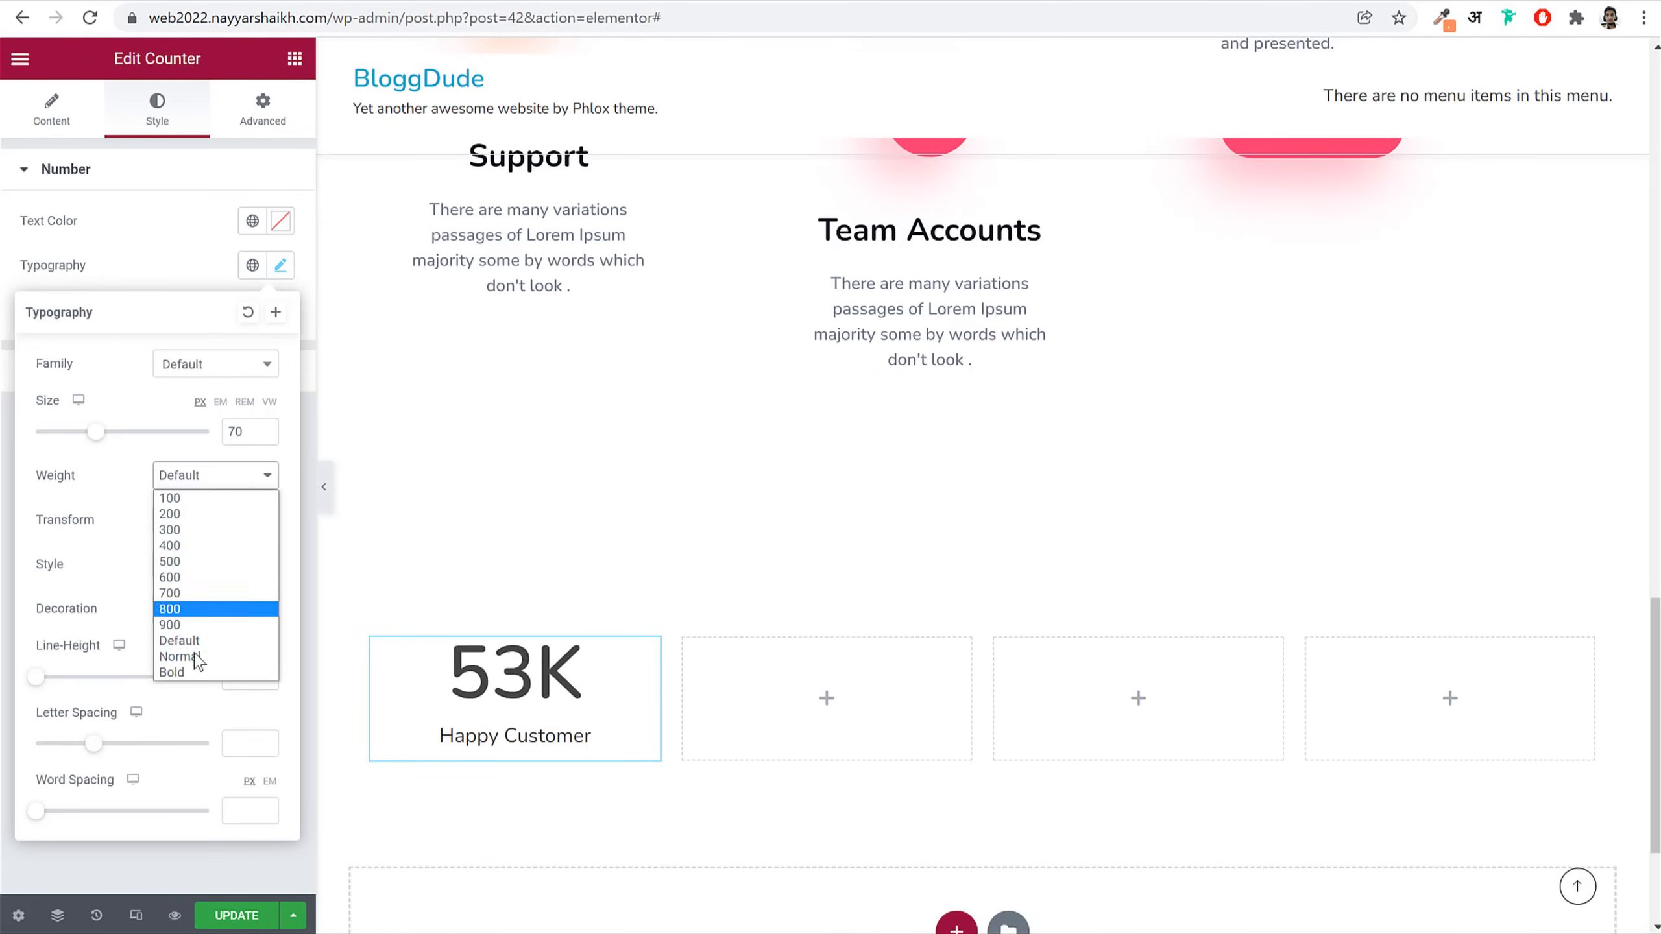
left_click(196, 674)
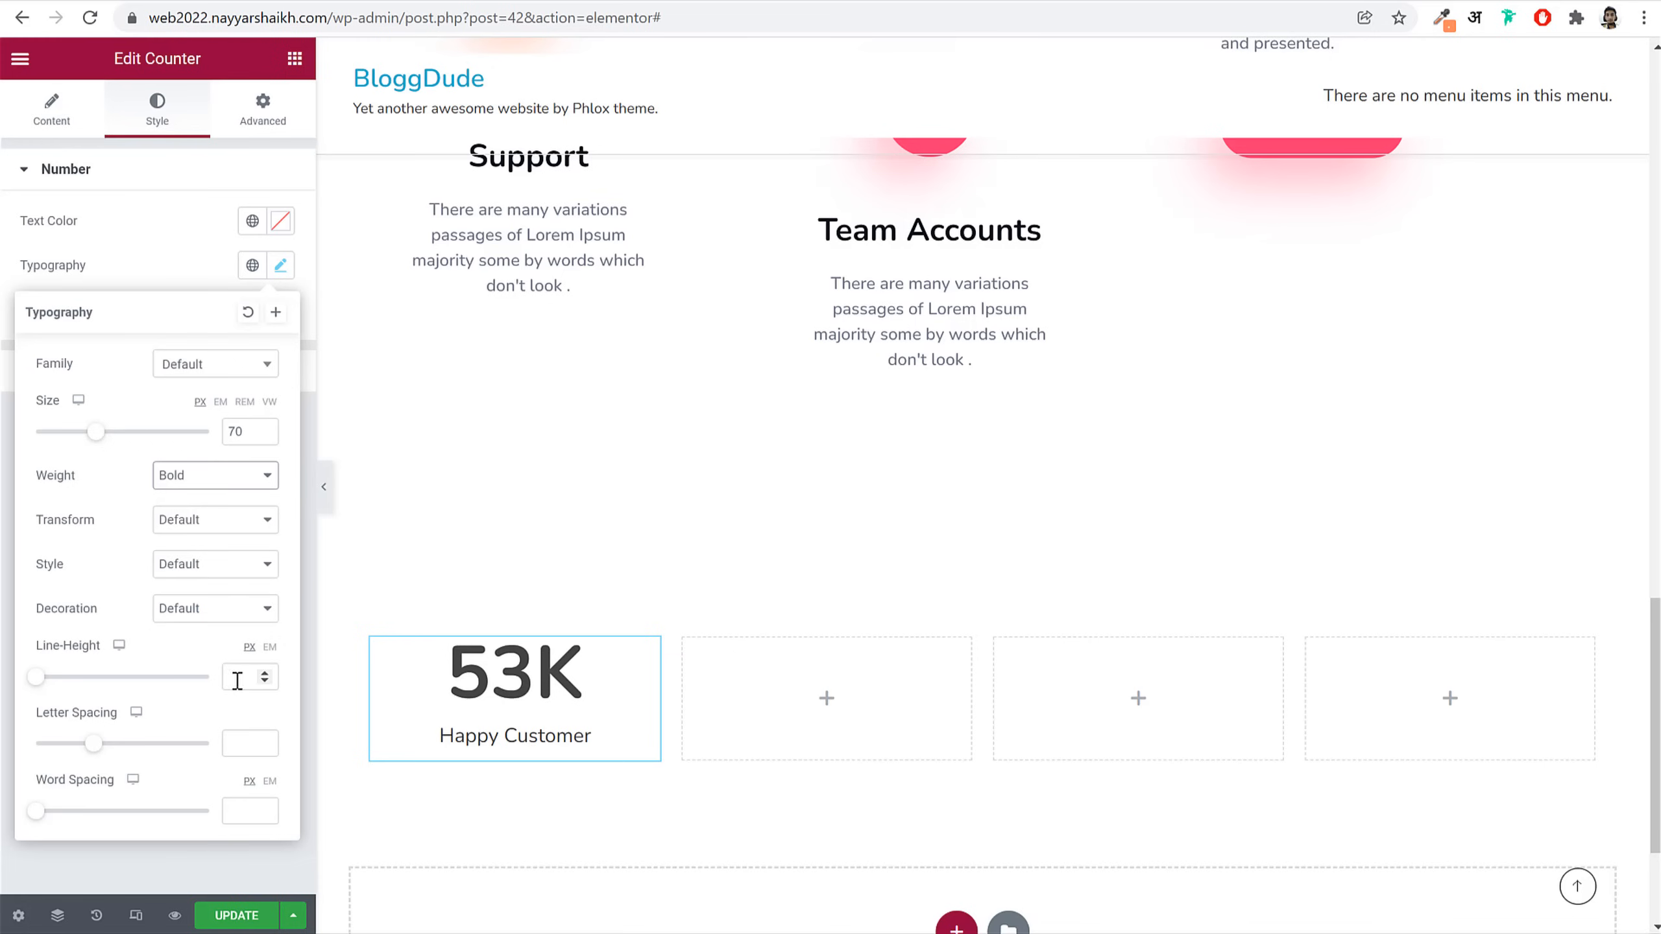
left_click(270, 647)
left_click(247, 676)
type("1")
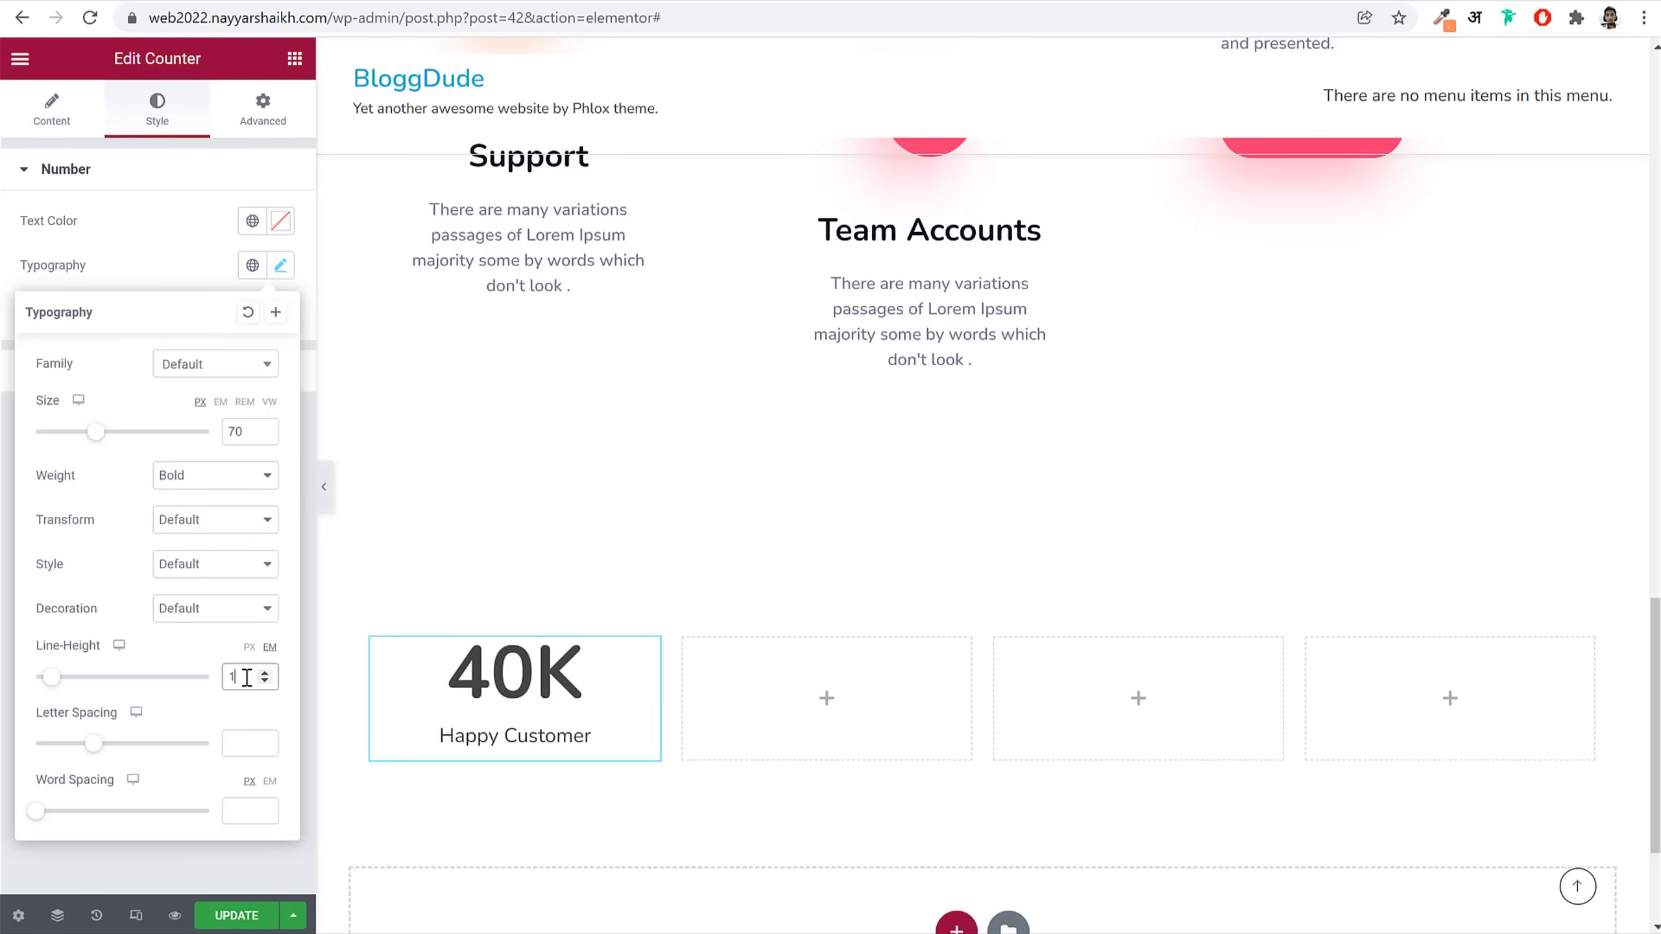
type(".1")
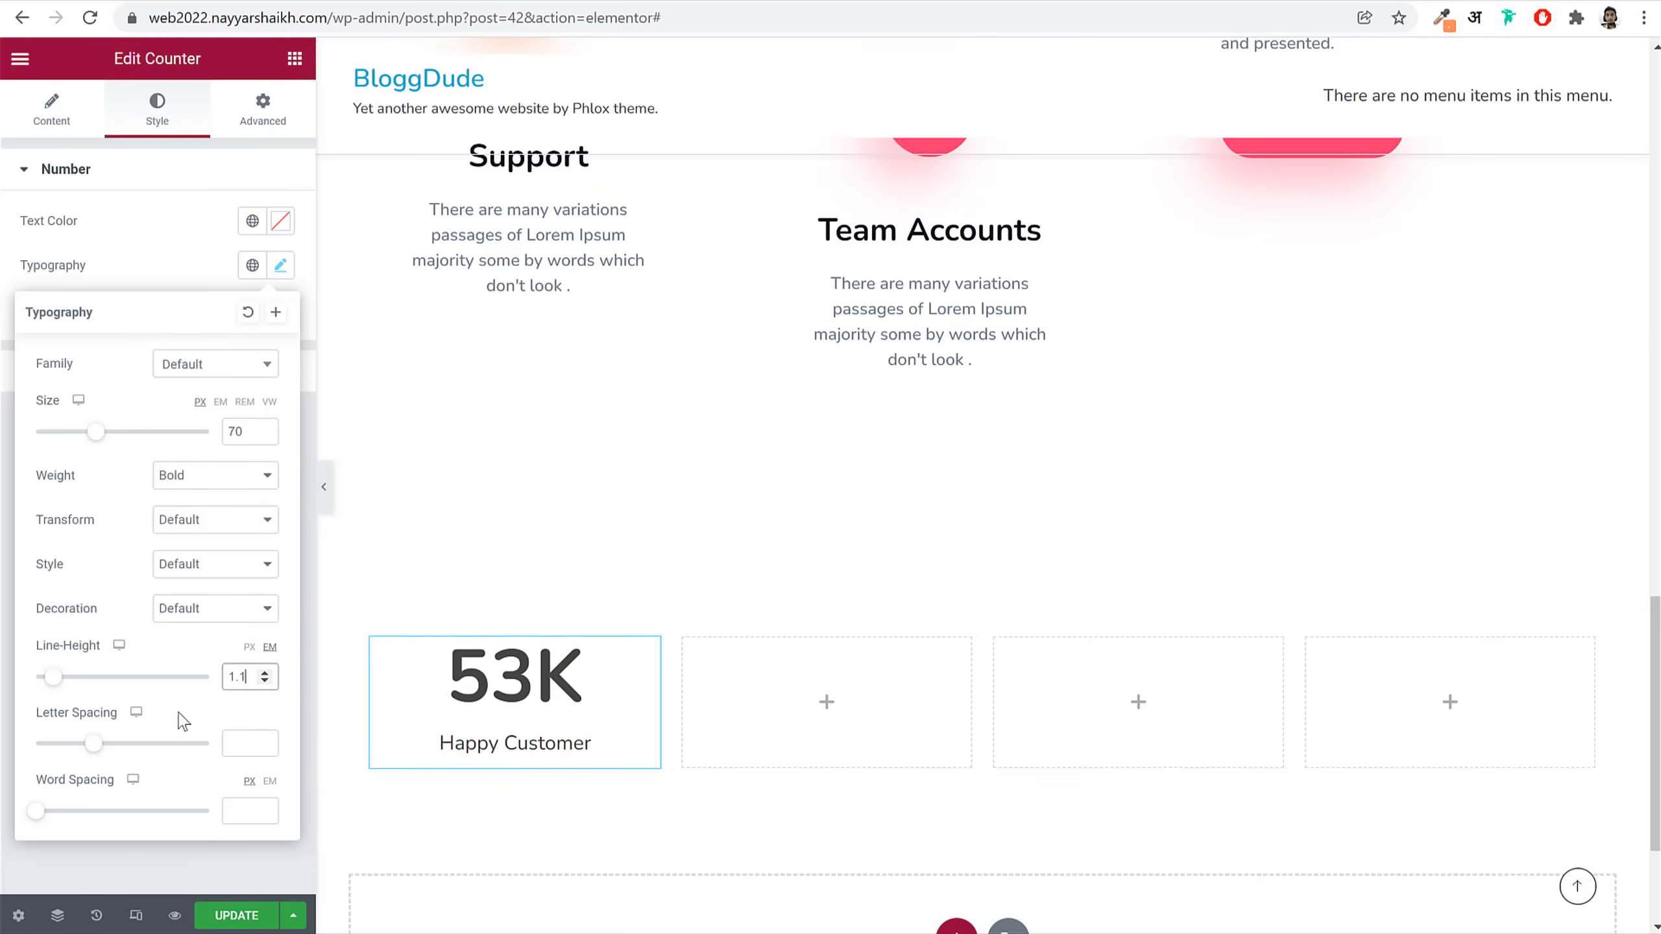
left_click(241, 747)
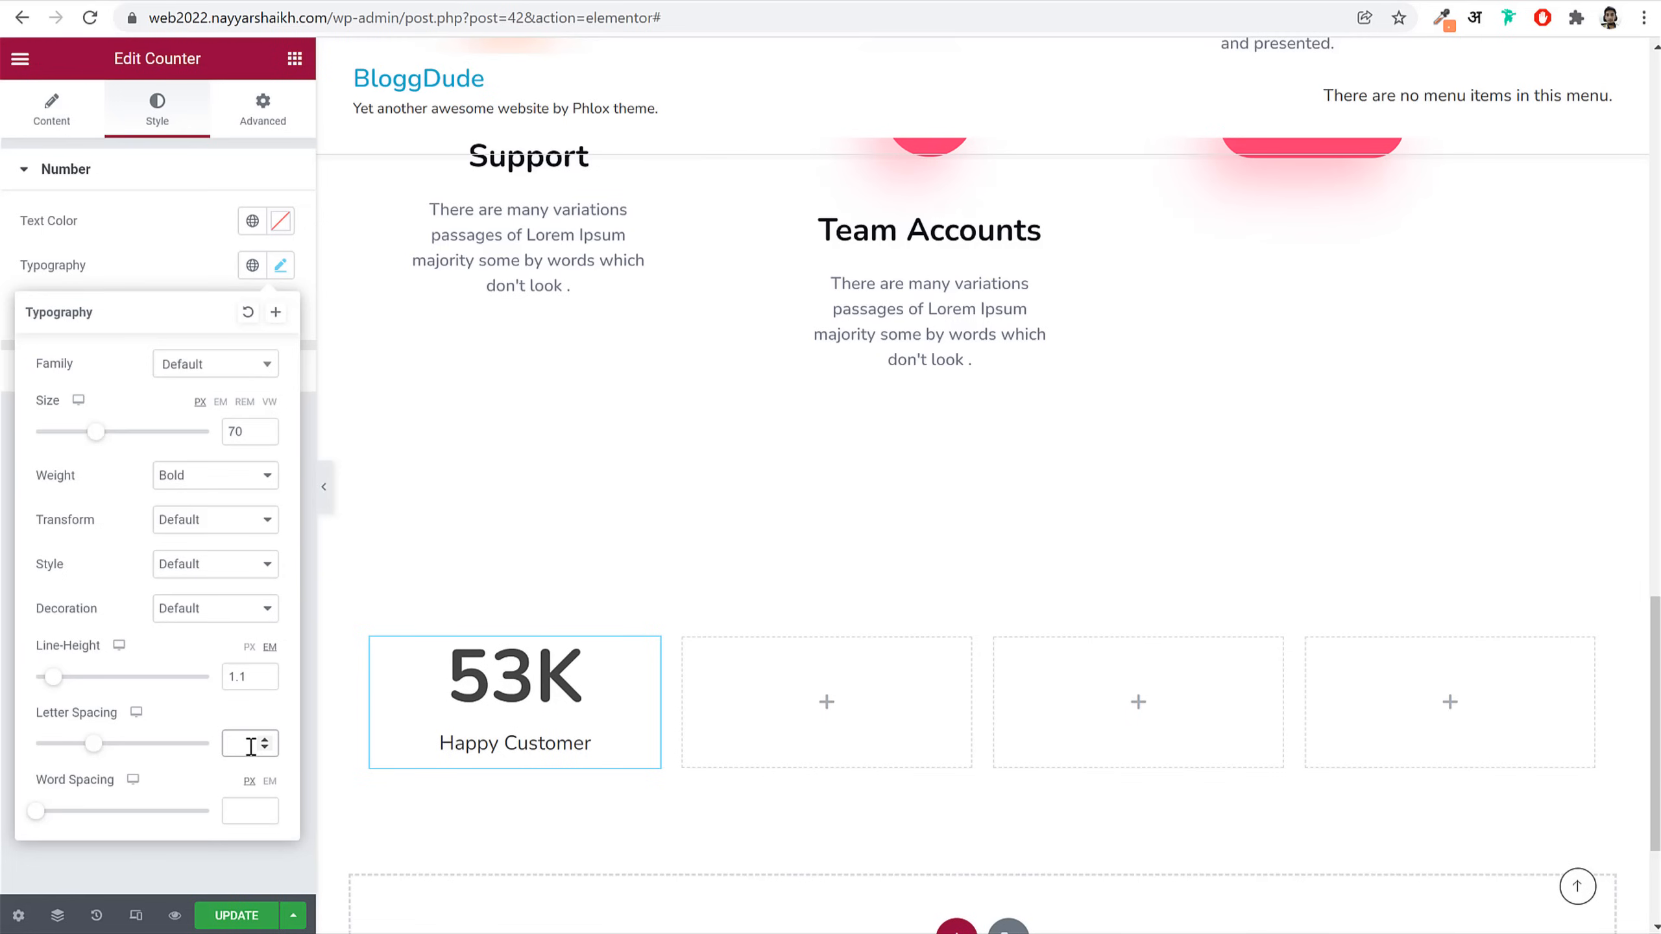
type("-3.5")
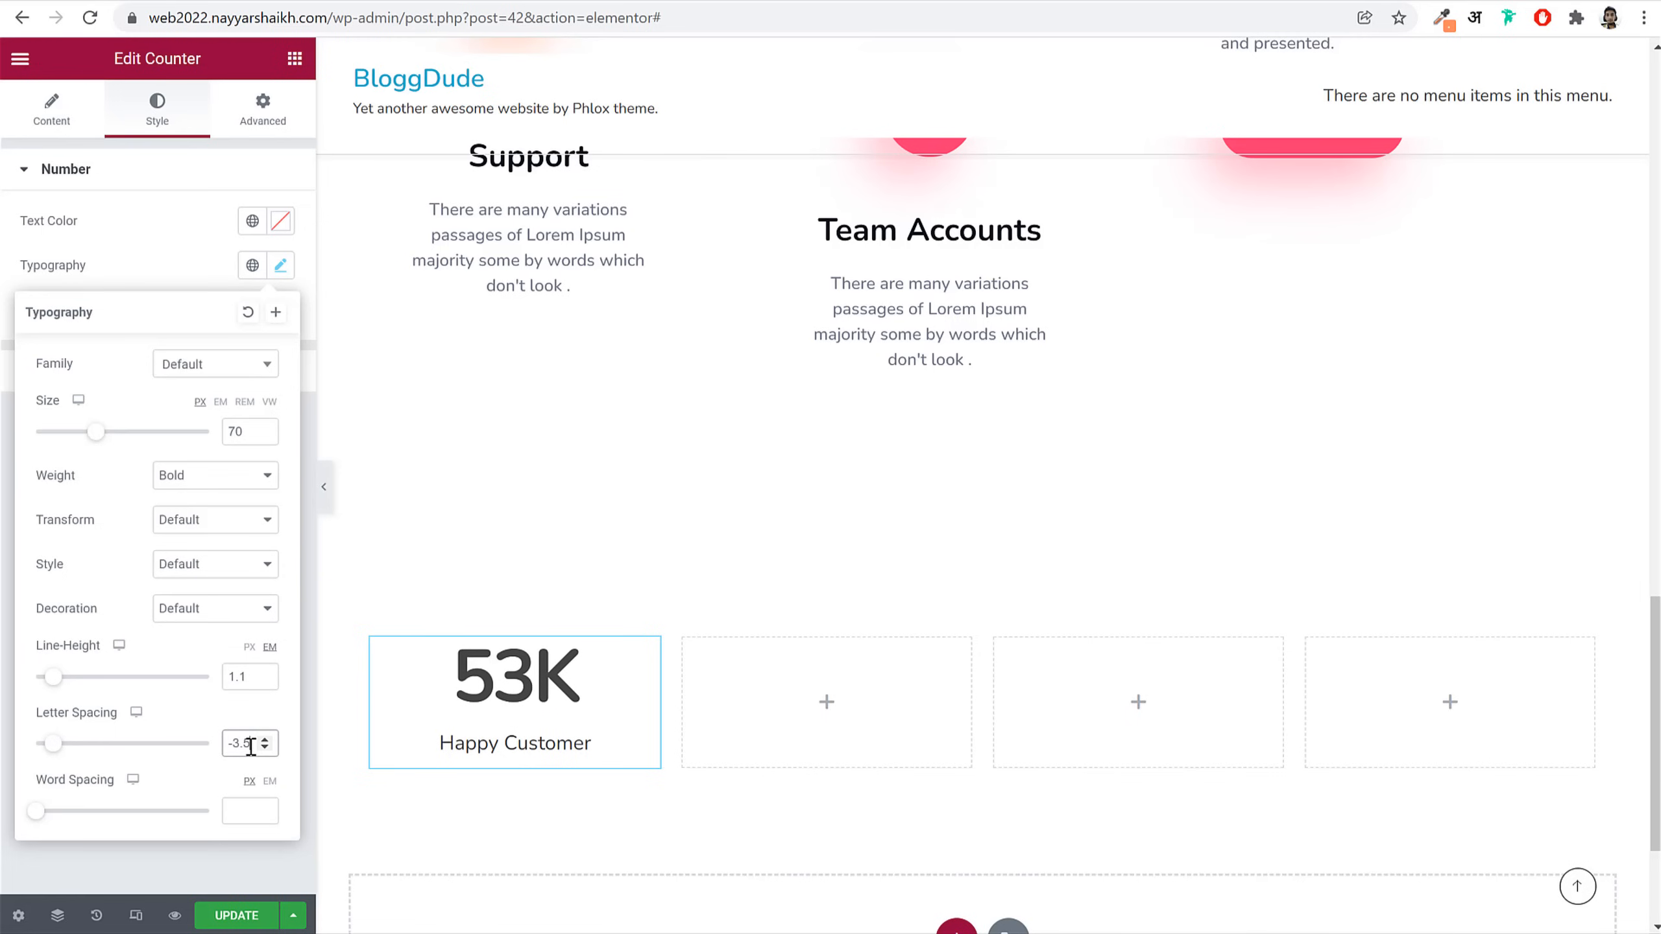
left_click(192, 183)
Step: Set the Happy Customer title's typography to 16 px, weight 500, line-height 1.5em
left_click(156, 237)
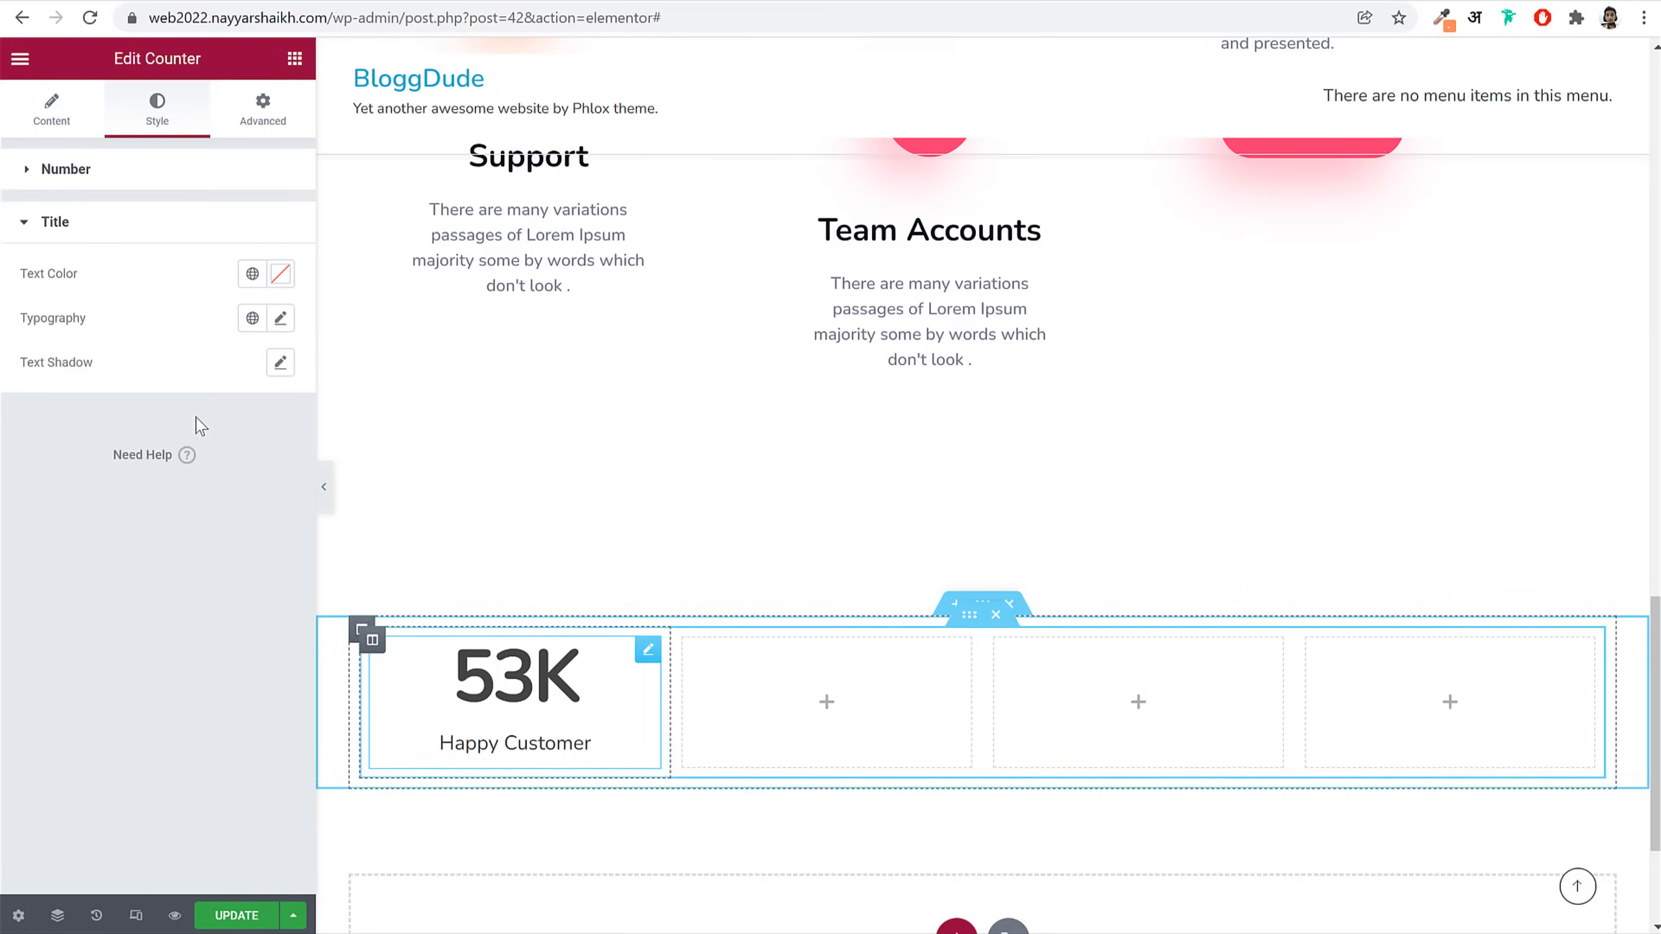
left_click(280, 319)
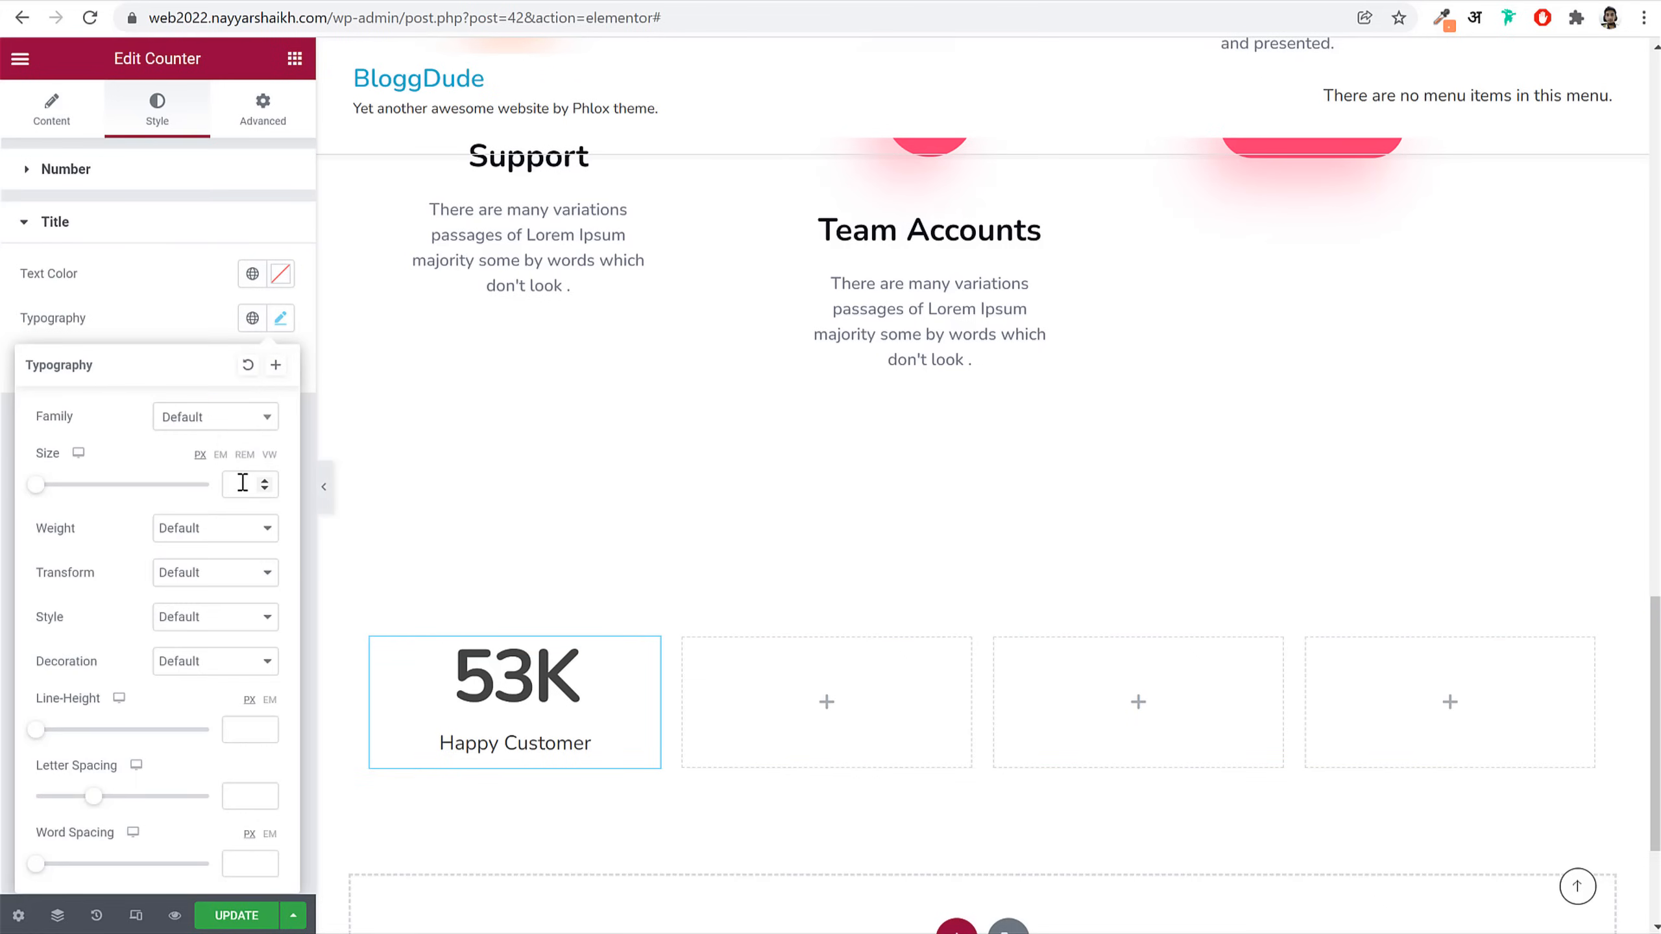
type("16")
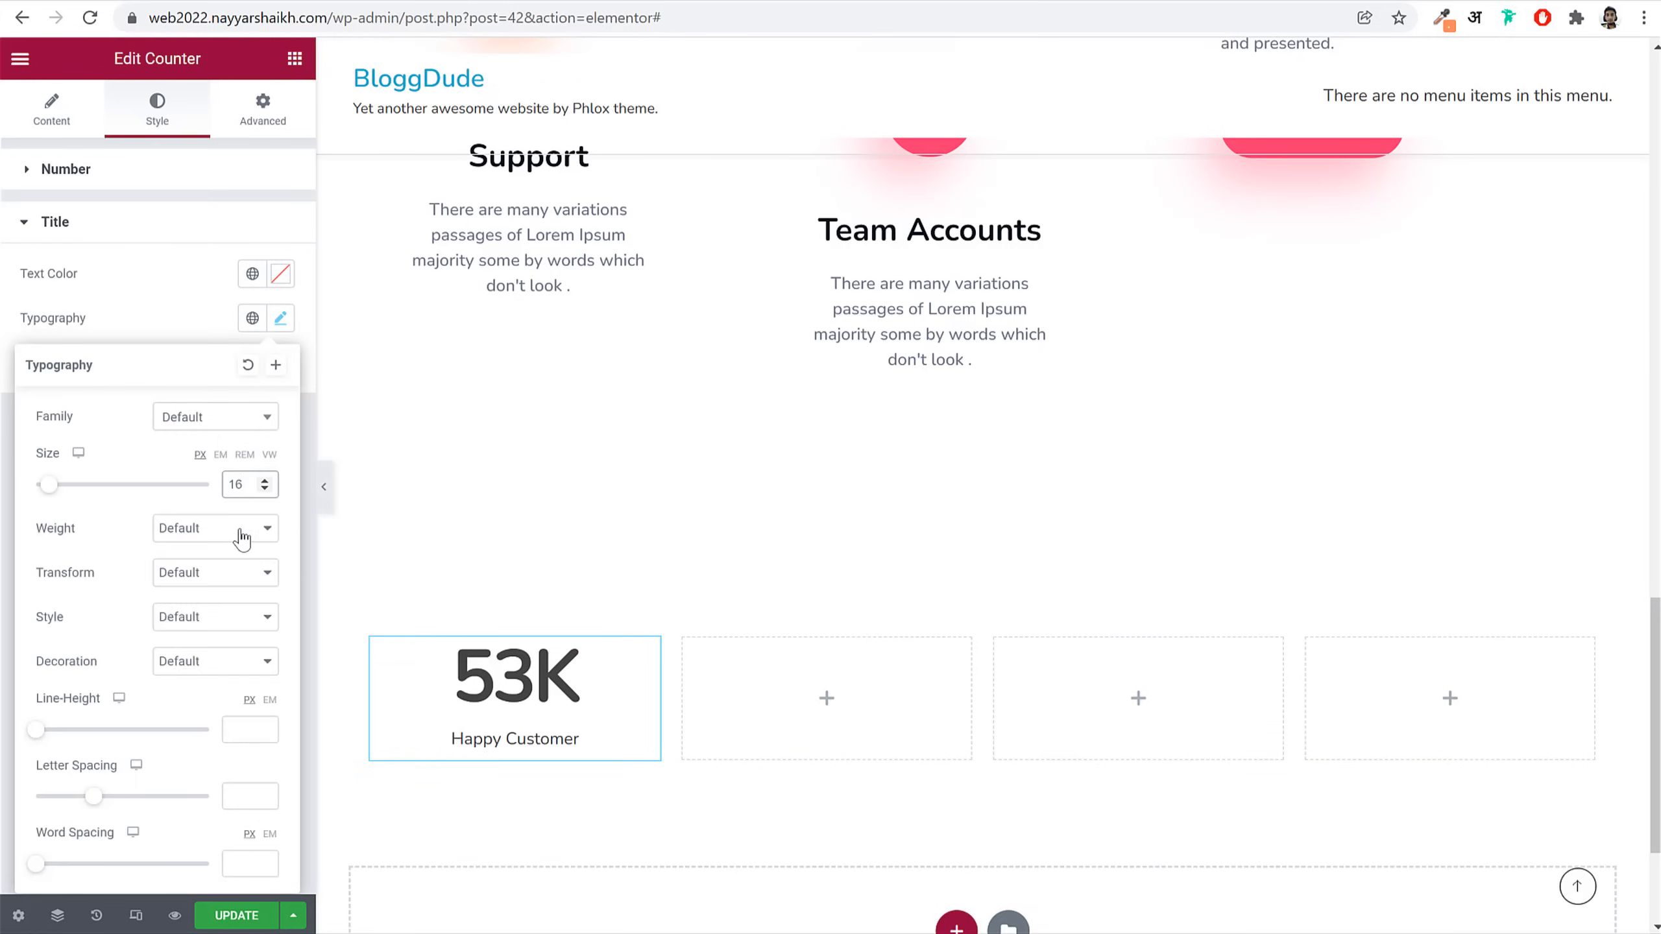
left_click(242, 536)
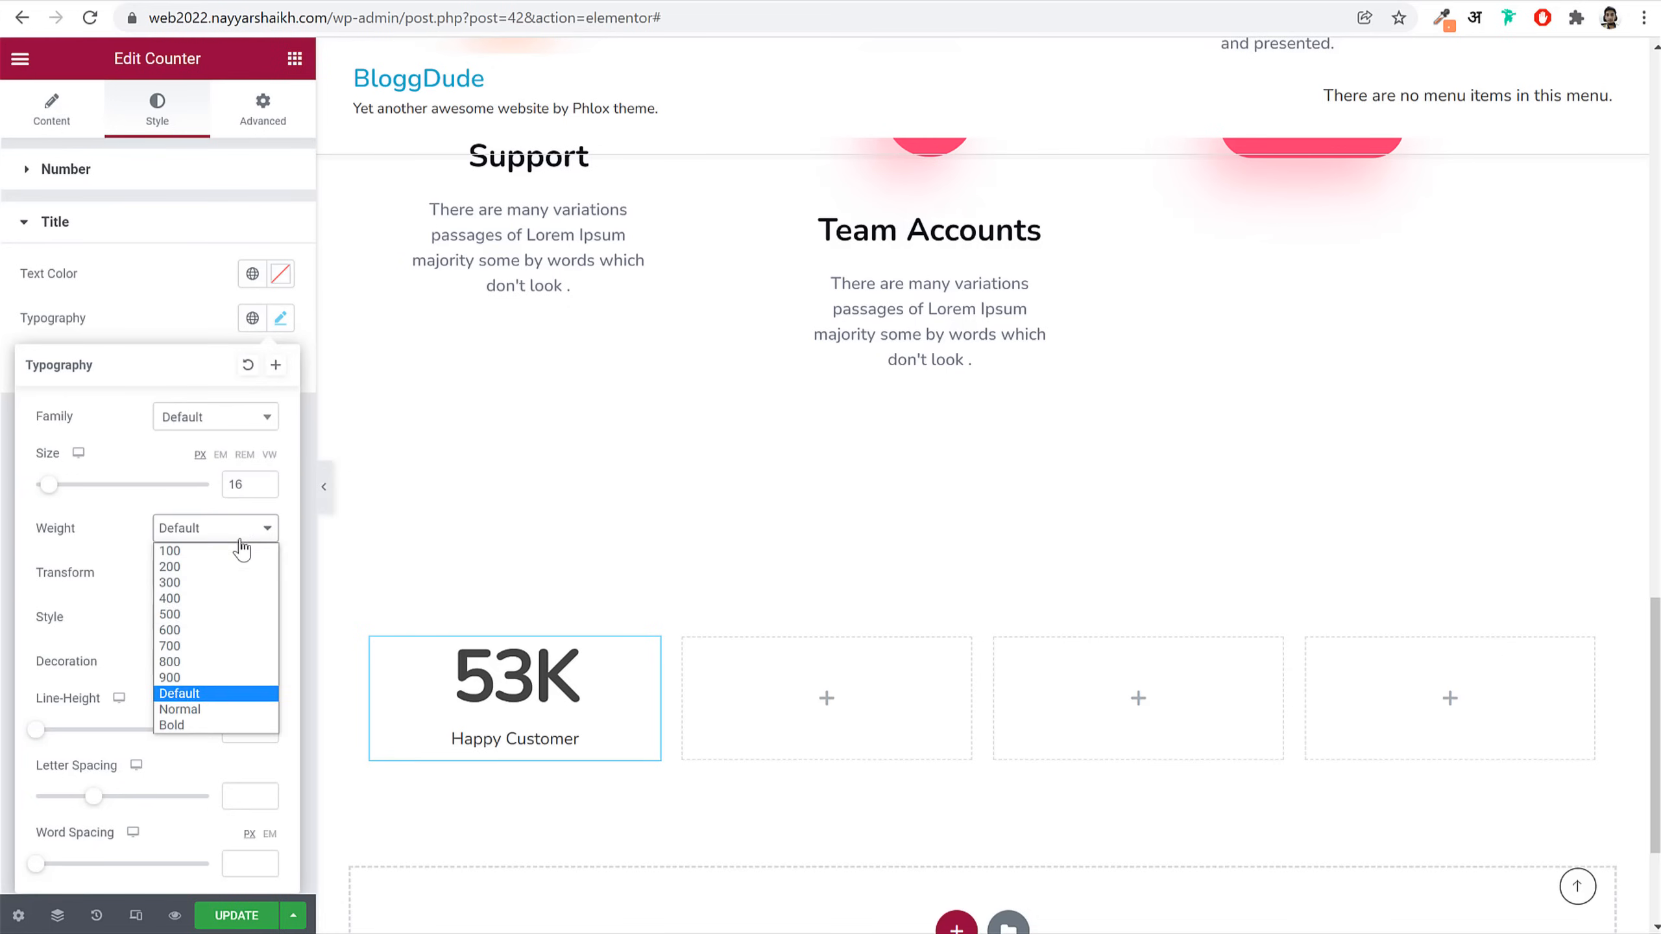
left_click(224, 616)
left_click(268, 702)
left_click(251, 728)
type("1.5")
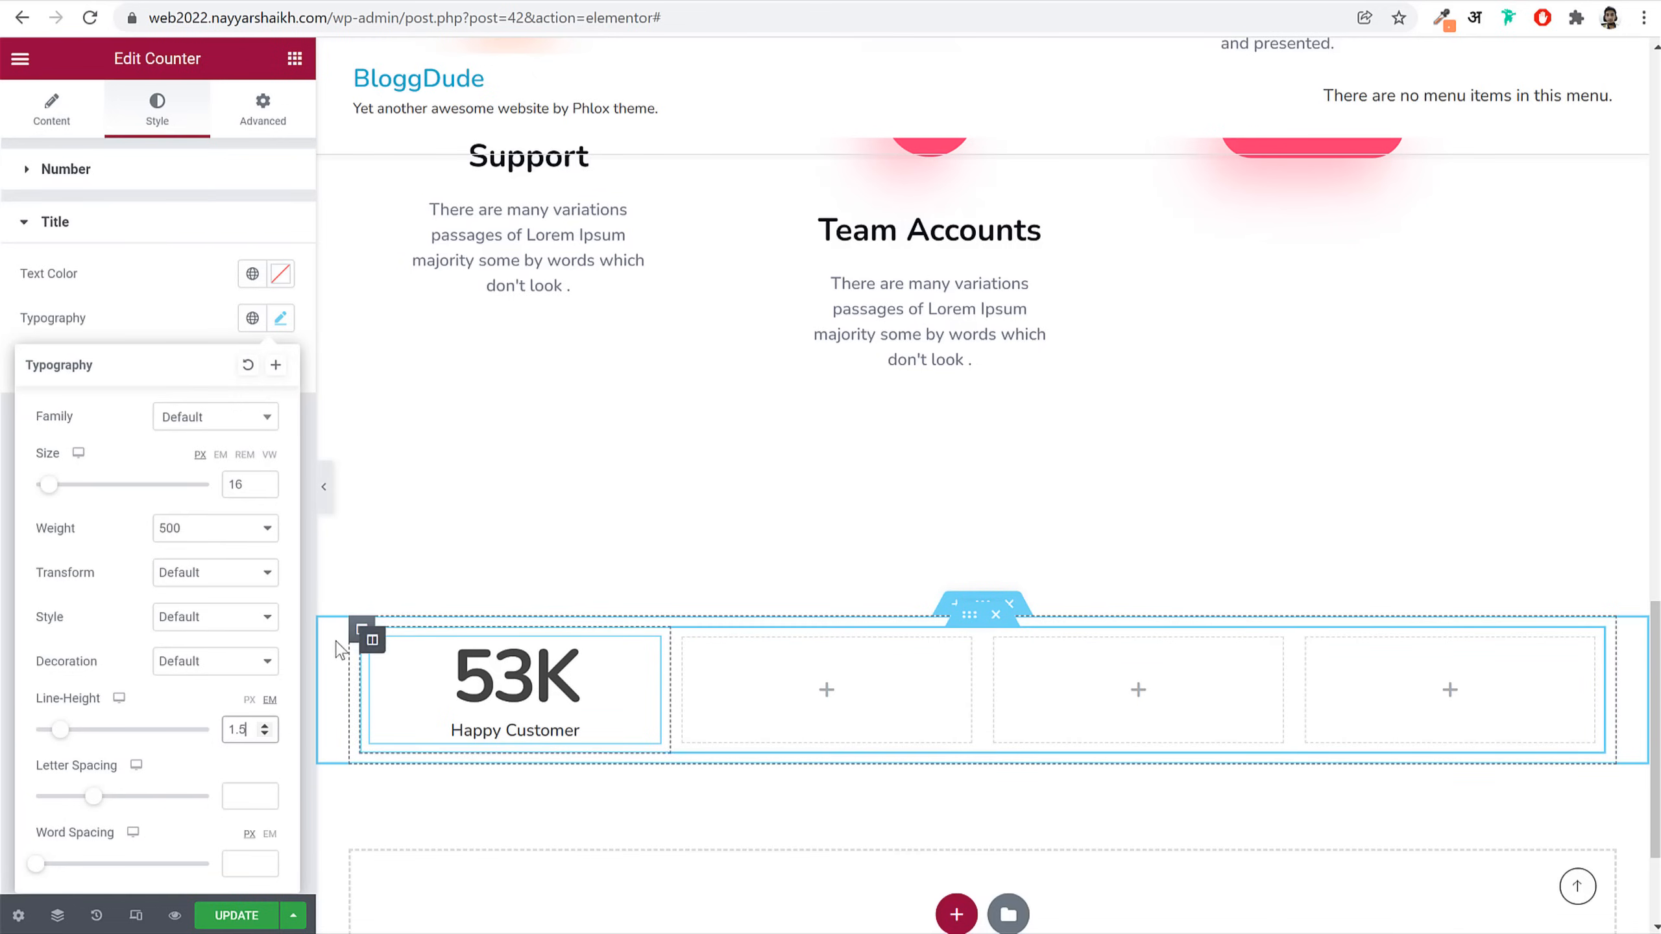
left_click(361, 632)
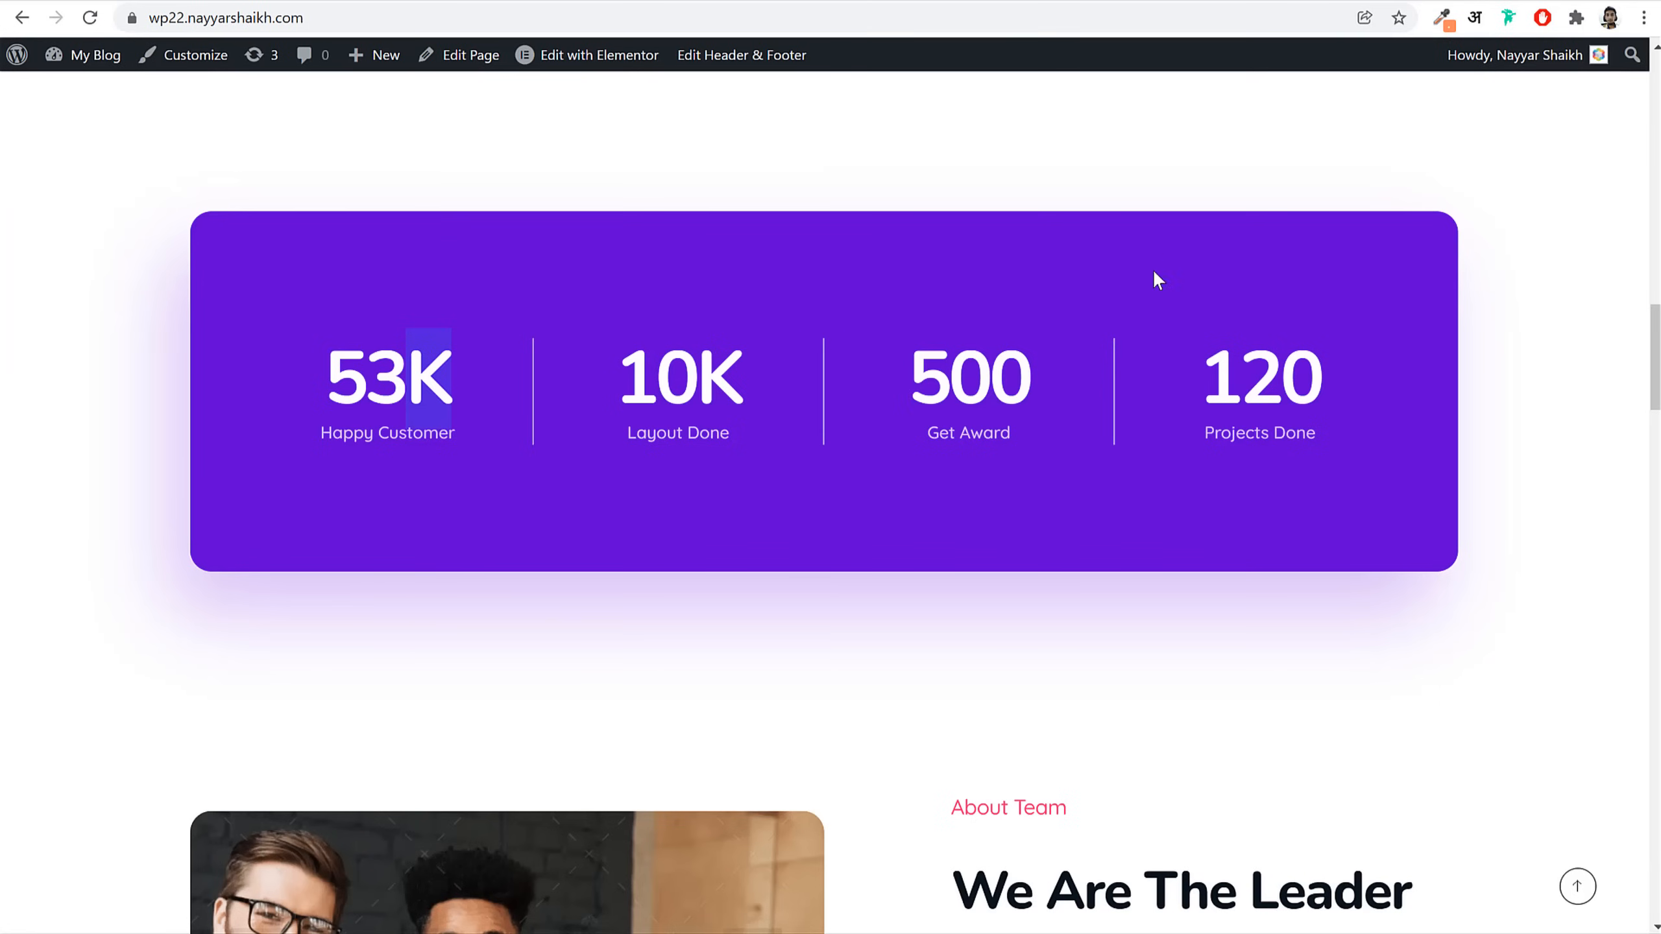
Step: Fill the column with the sampled purple #6102D3 and round its corners to 20 px
left_click(1441, 18)
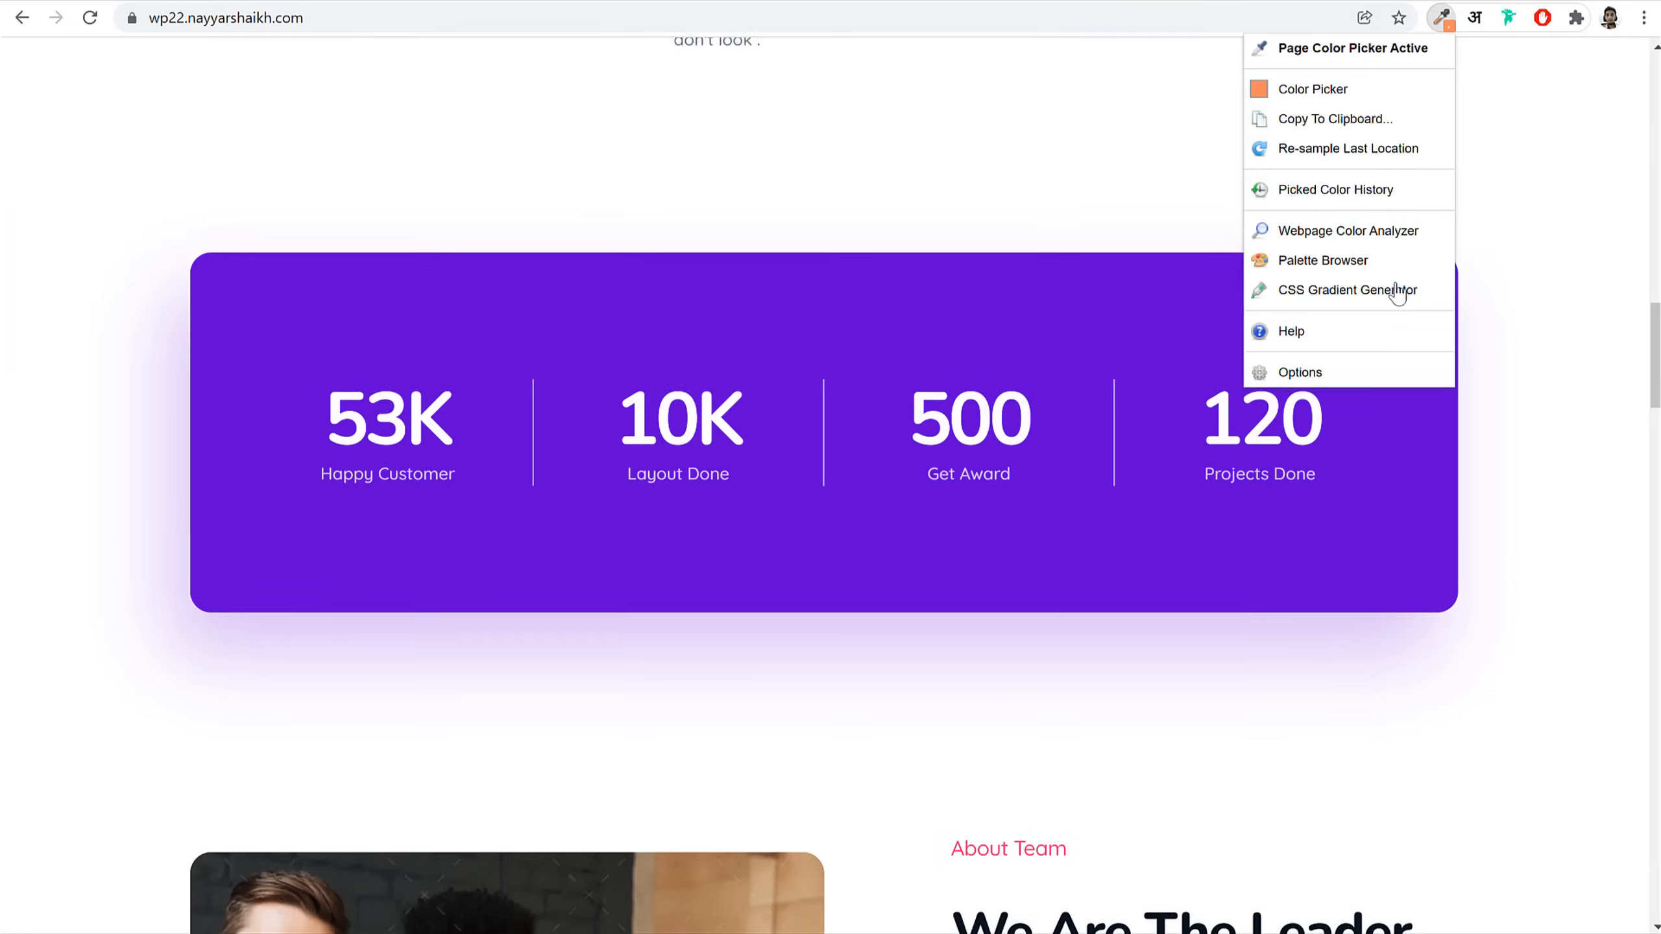
left_click(1370, 482)
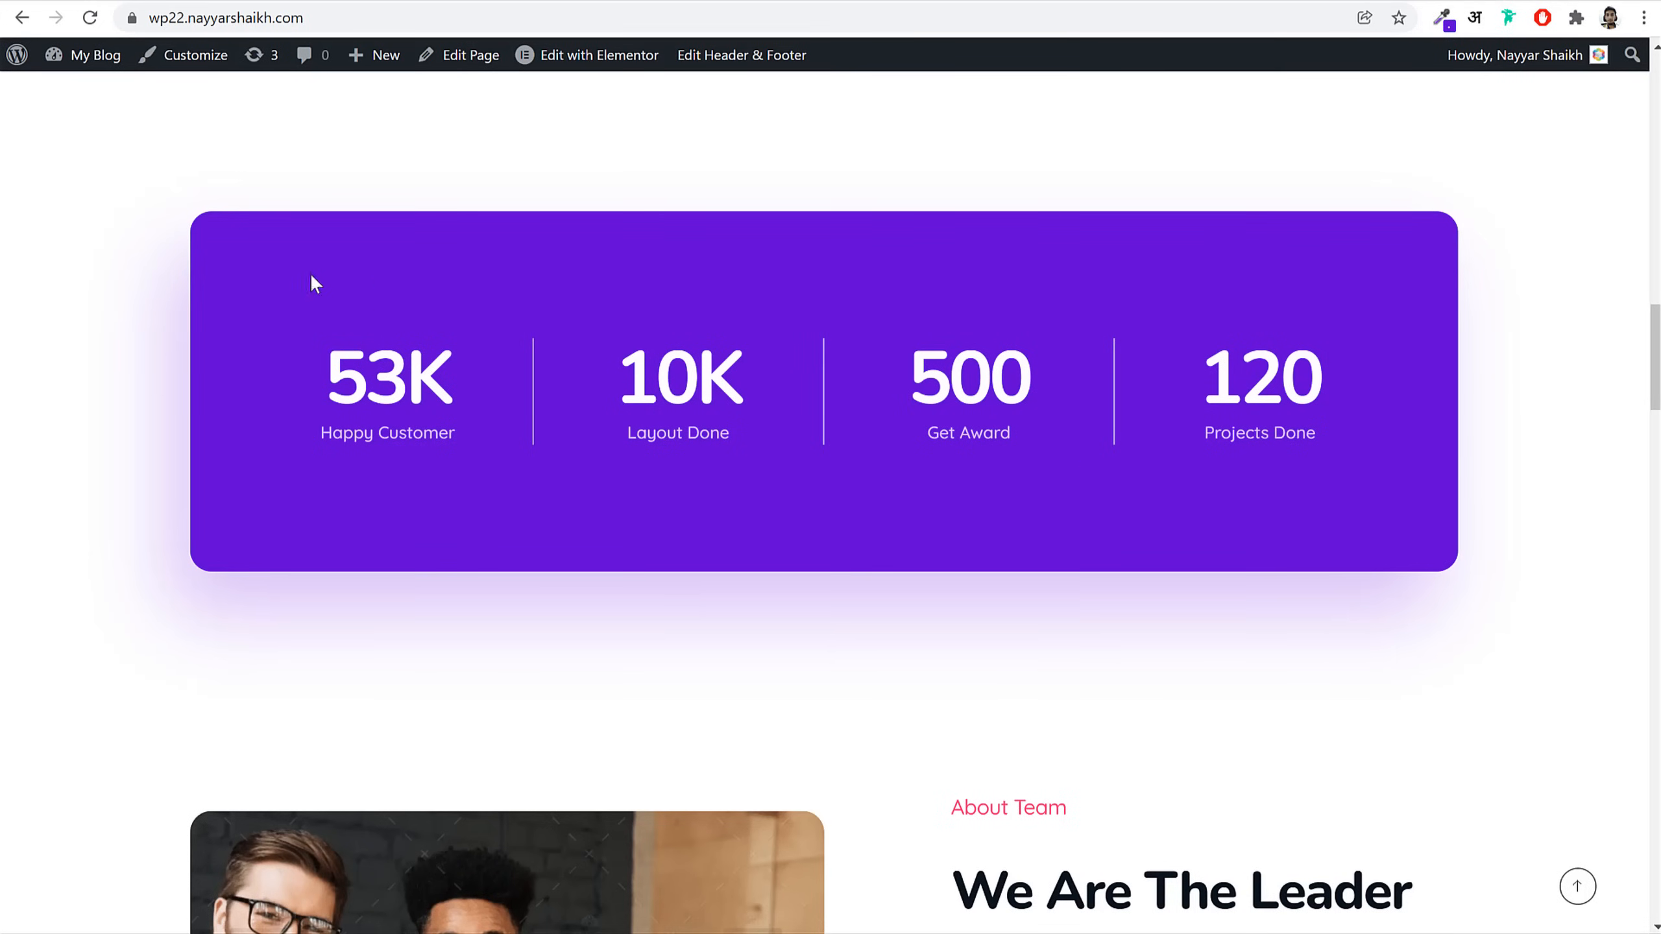
left_click(280, 1)
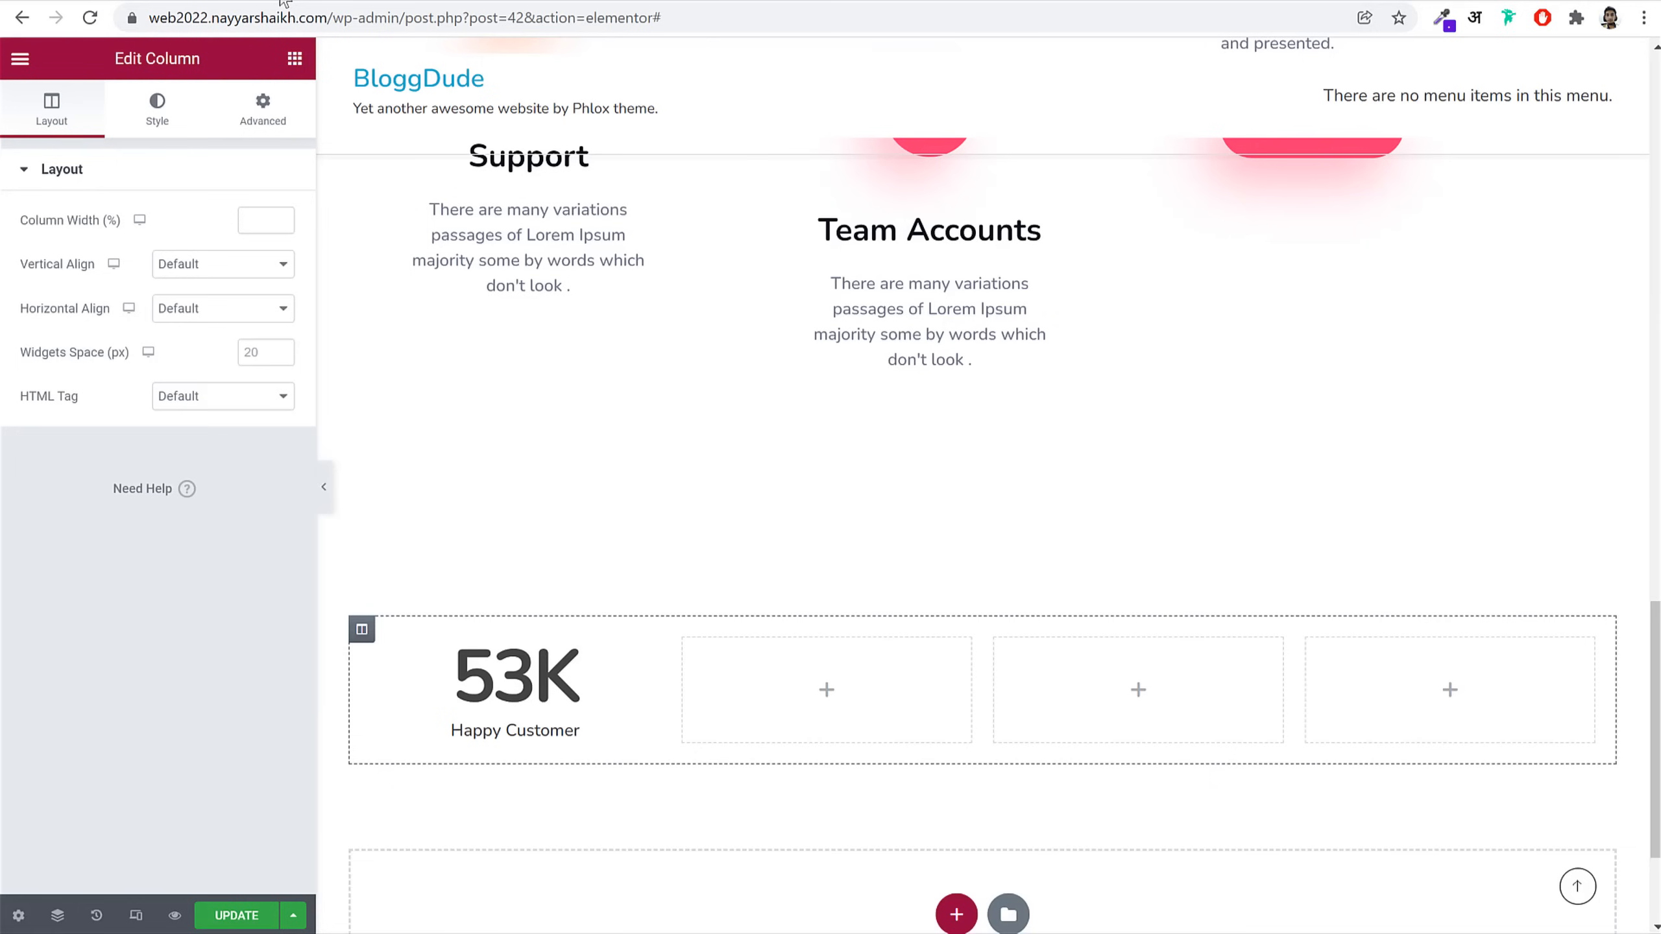
left_click(169, 111)
left_click(223, 265)
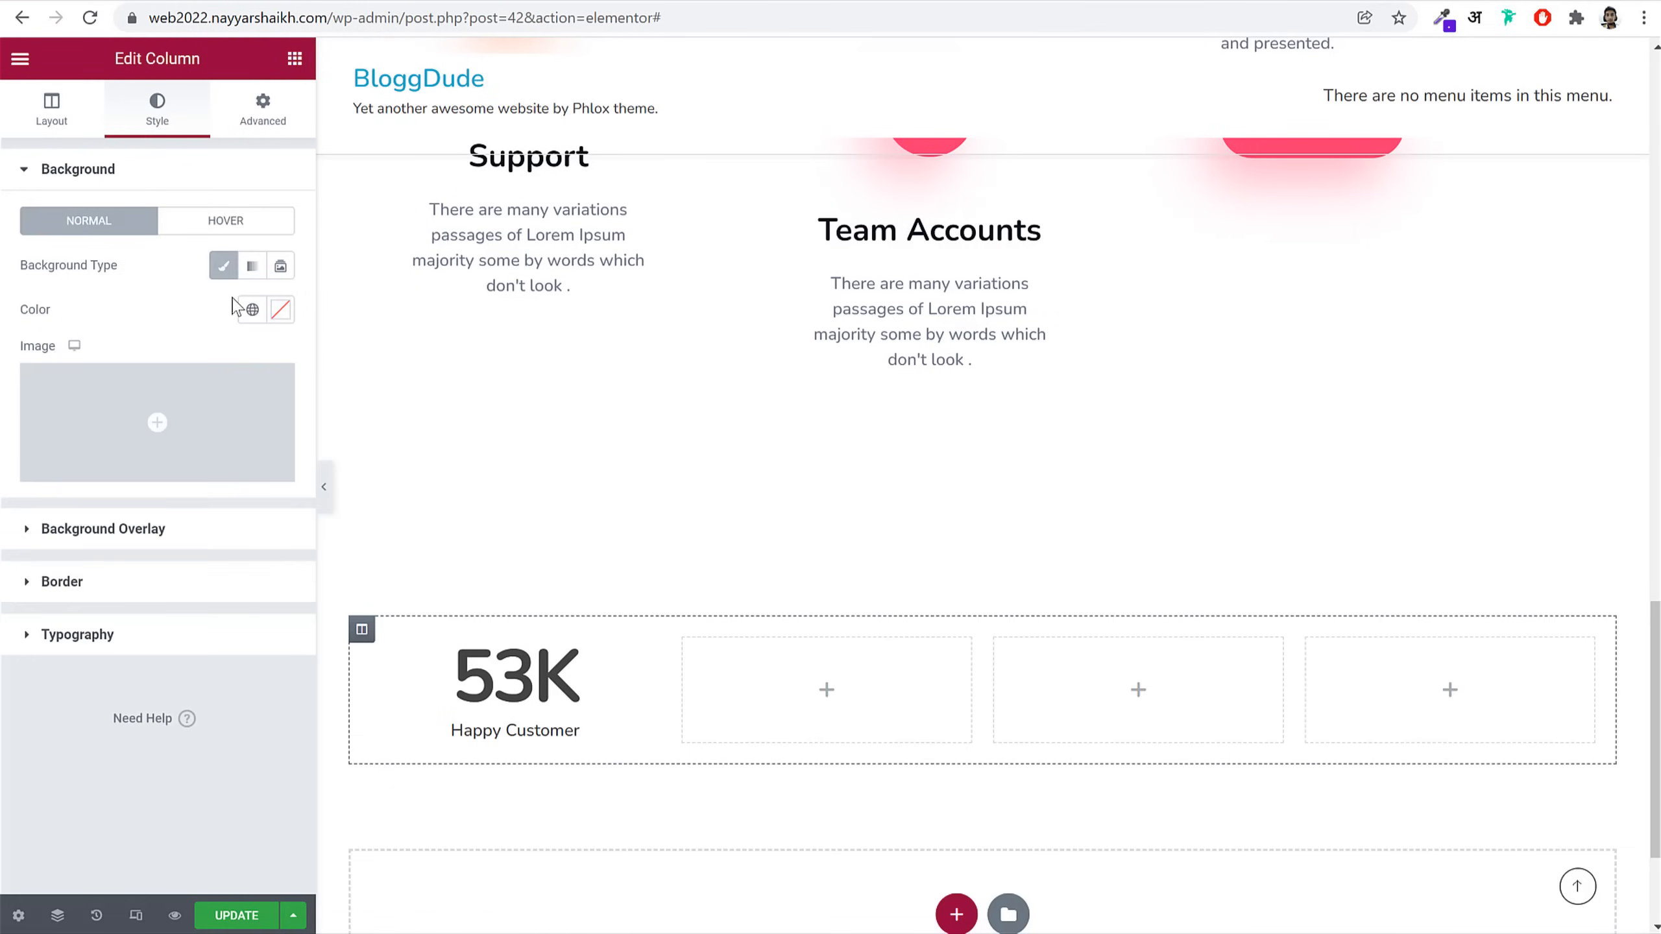
left_click(281, 312)
key("ctrl+v")
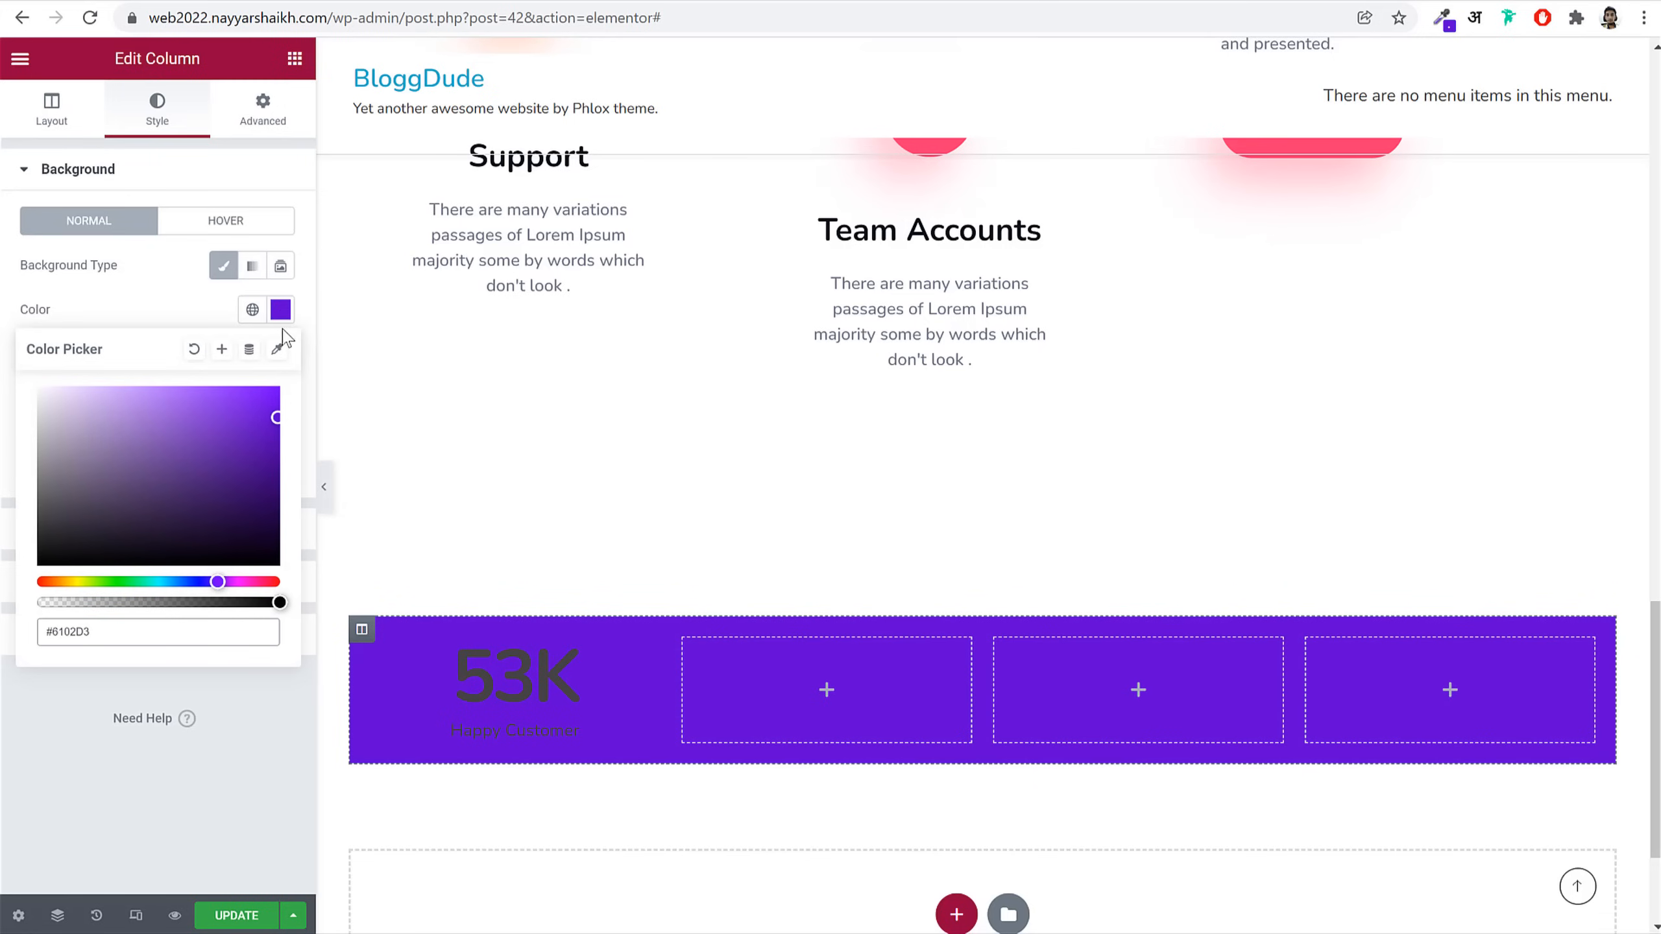
left_click(146, 321)
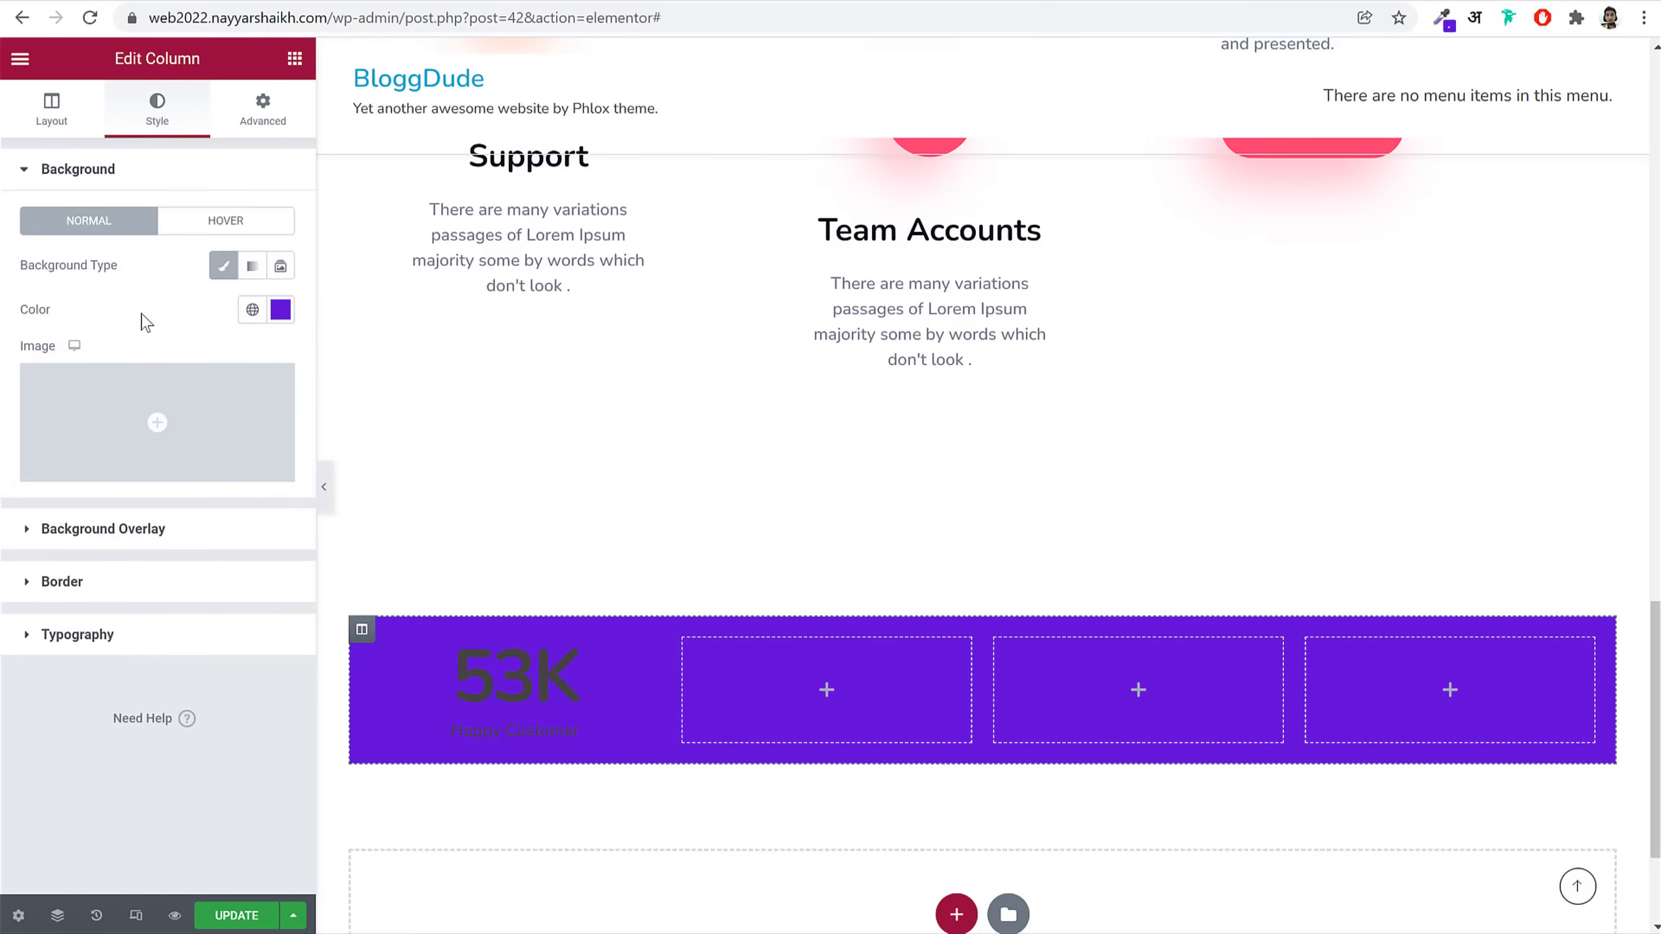
left_click(145, 593)
left_click(48, 434)
type("20")
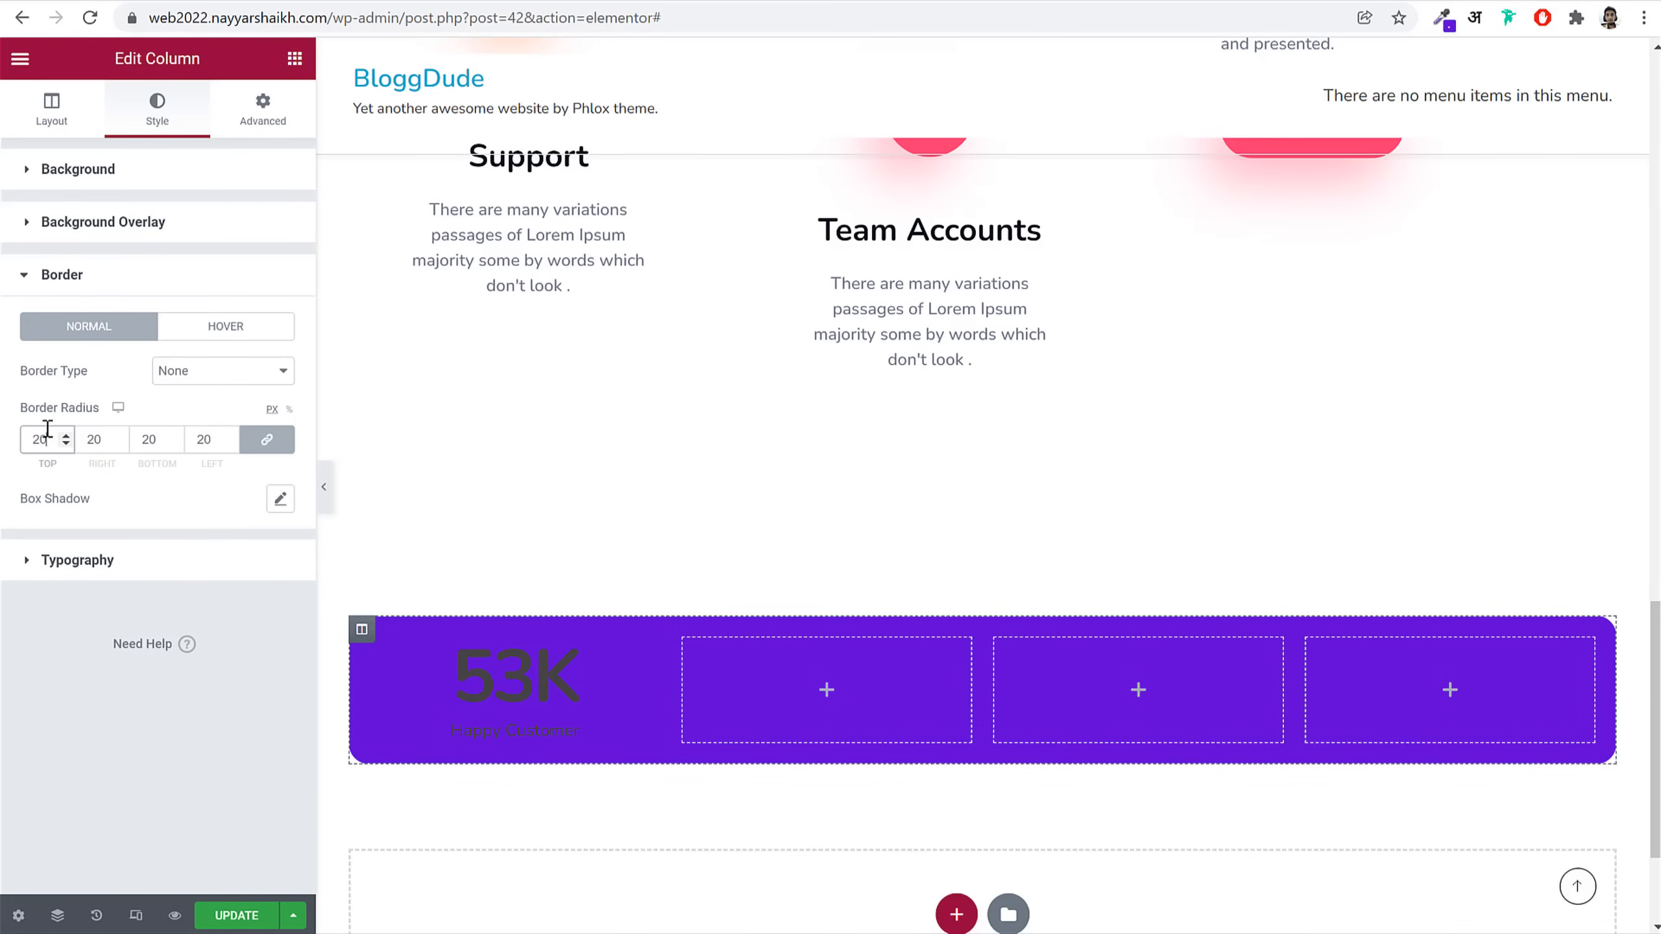
Step: Set the column's padding to 120 top, 50 right and 50 left, and enter 180 further down
left_click(280, 113)
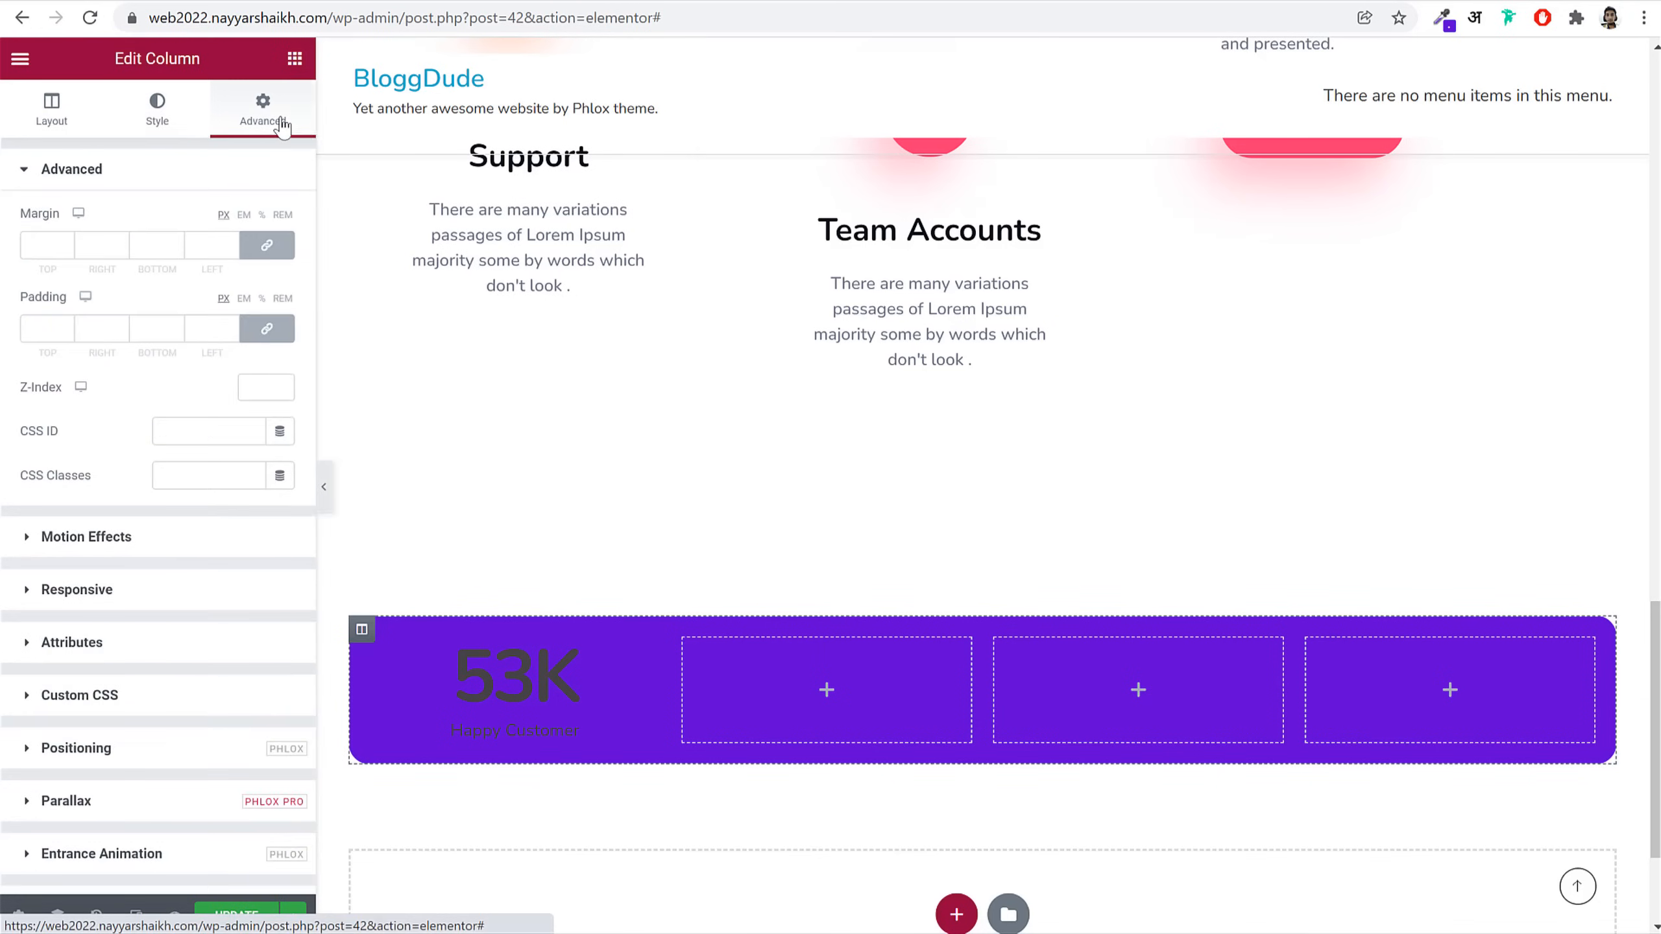
left_click(266, 328)
left_click(19, 329)
type("12")
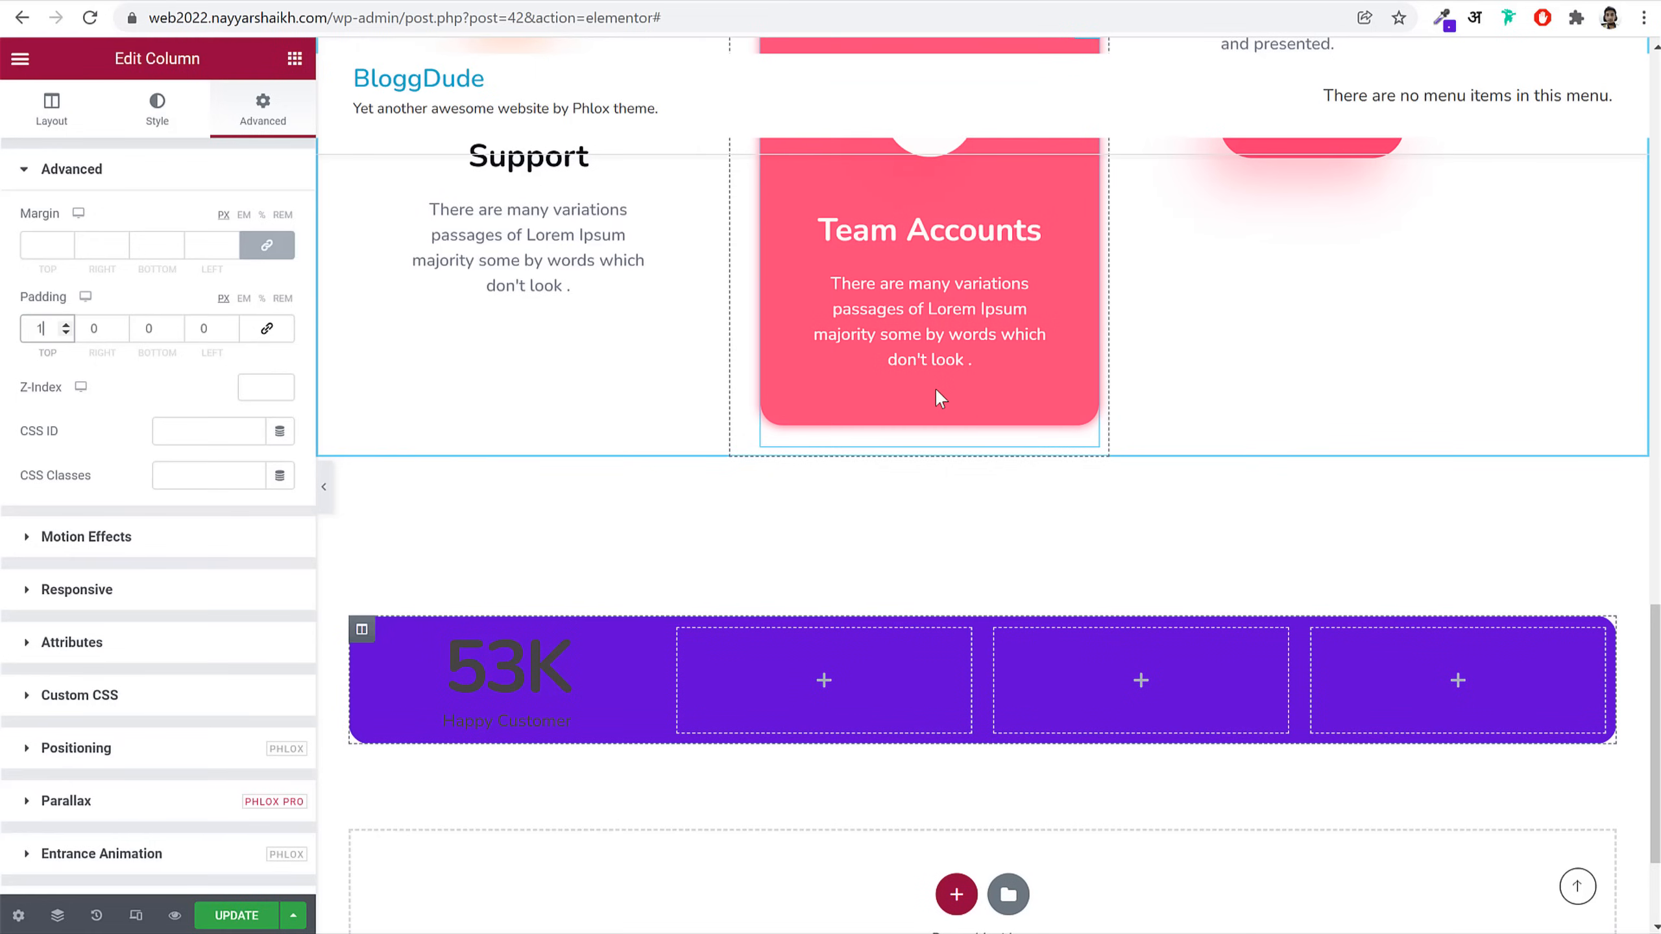
type("0")
key("Tab")
type("50")
key("Tab")
type("120")
key("Tab")
type("50")
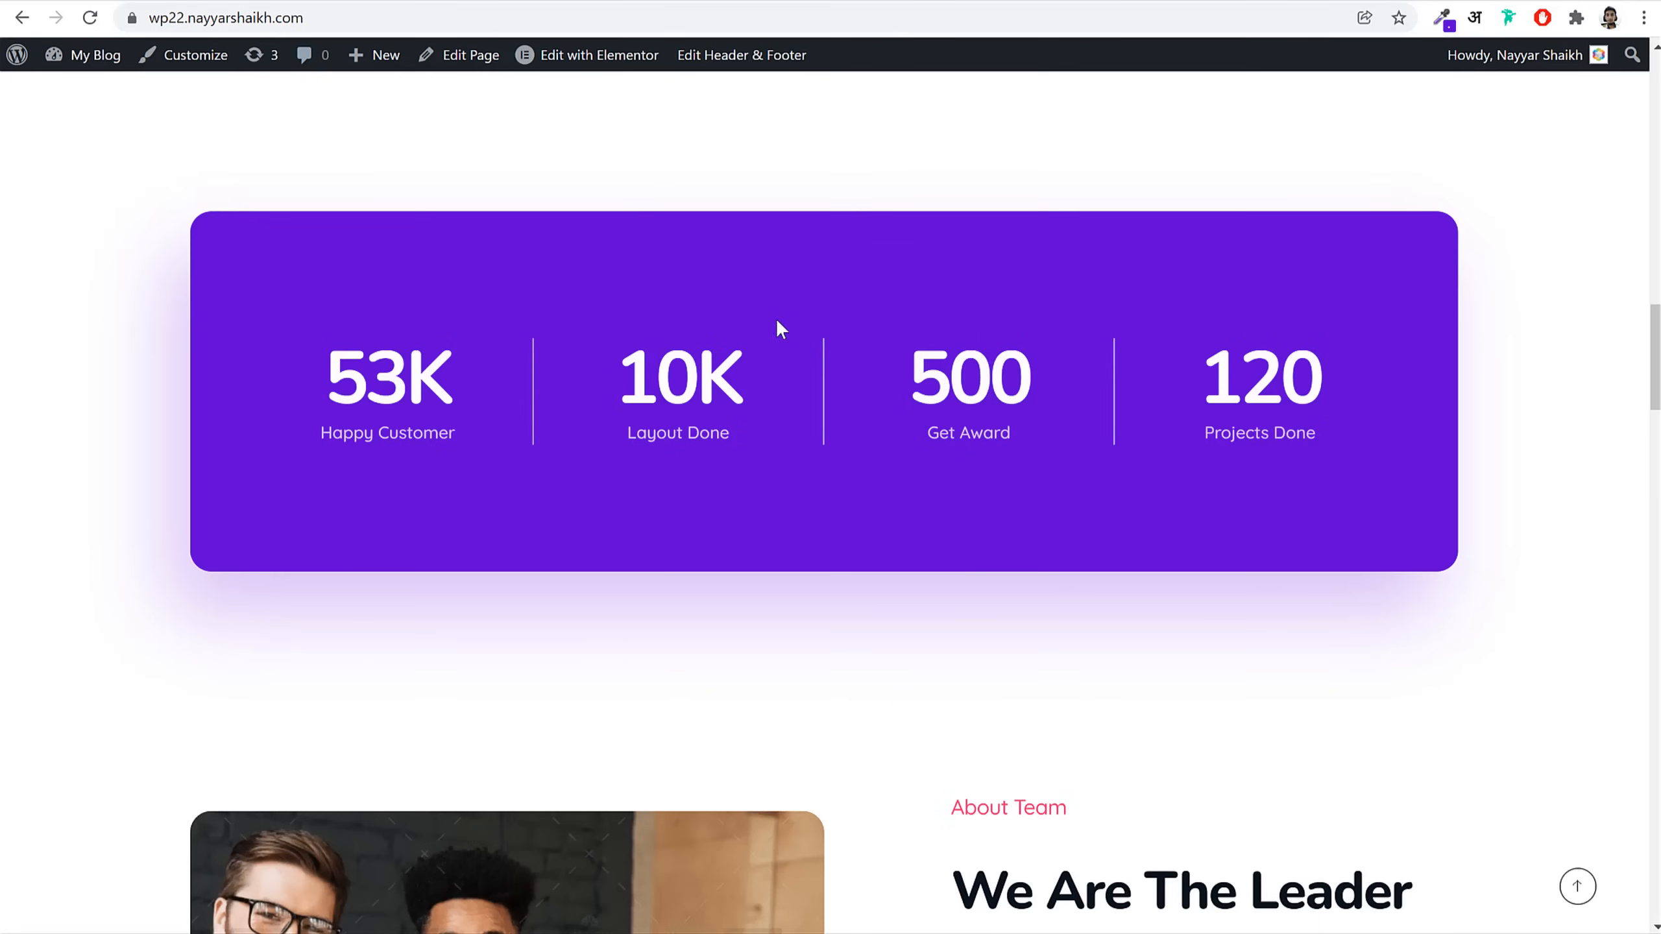
scroll(811, 418, "down", 3)
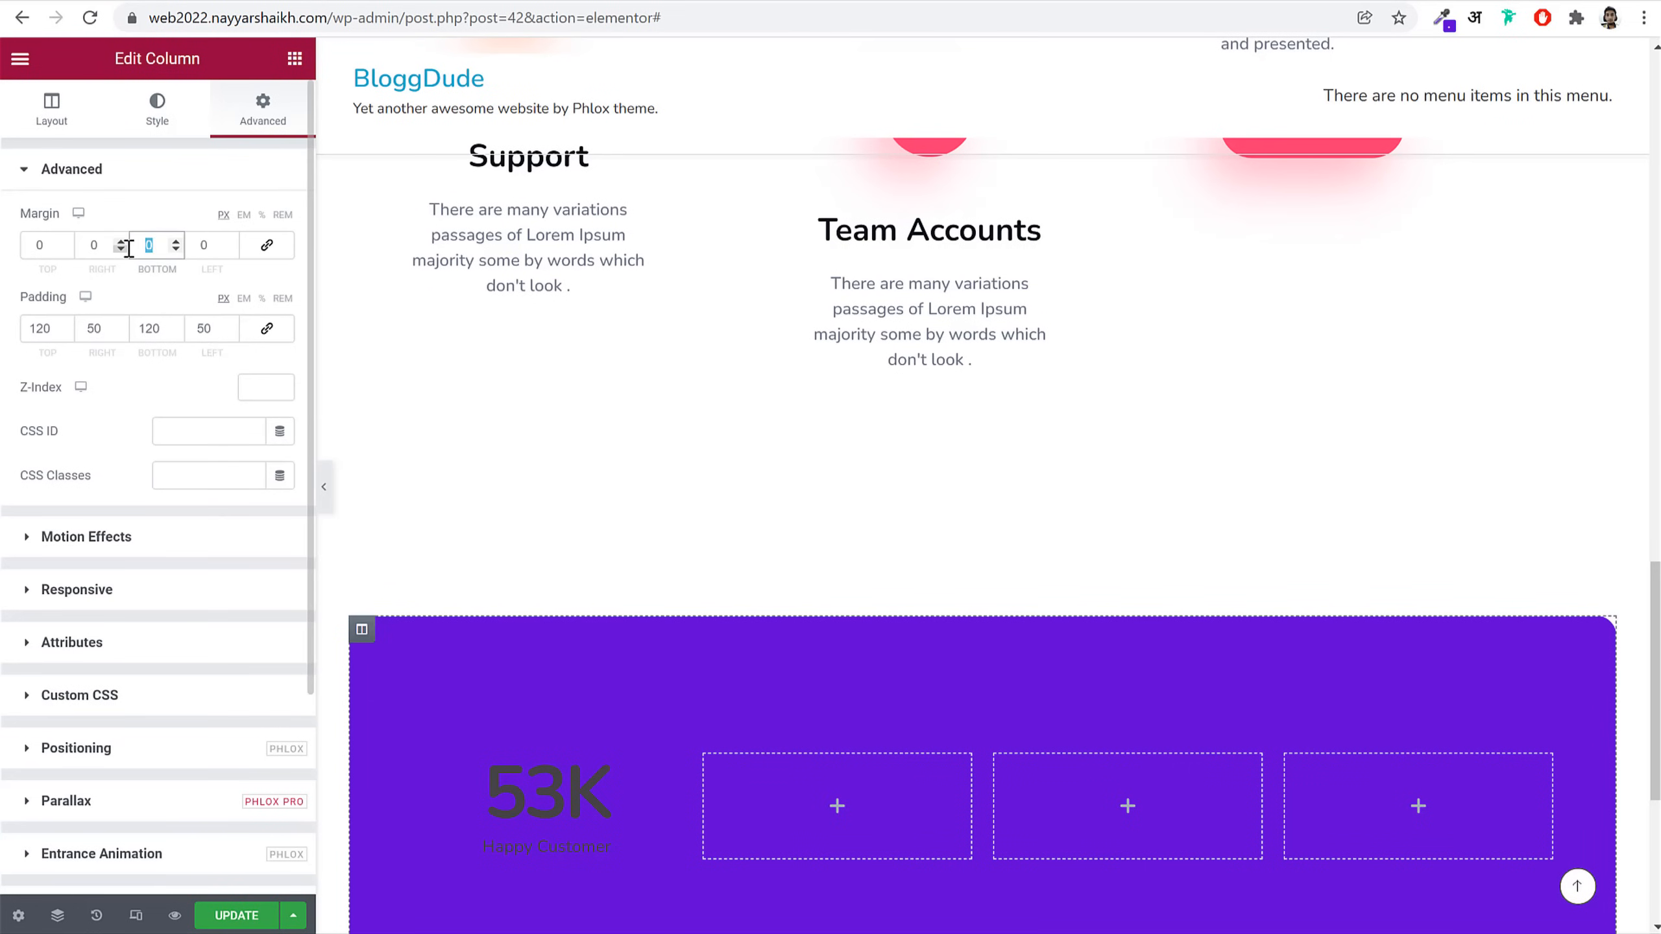
type("180")
scroll(1033, 656, "down", 3)
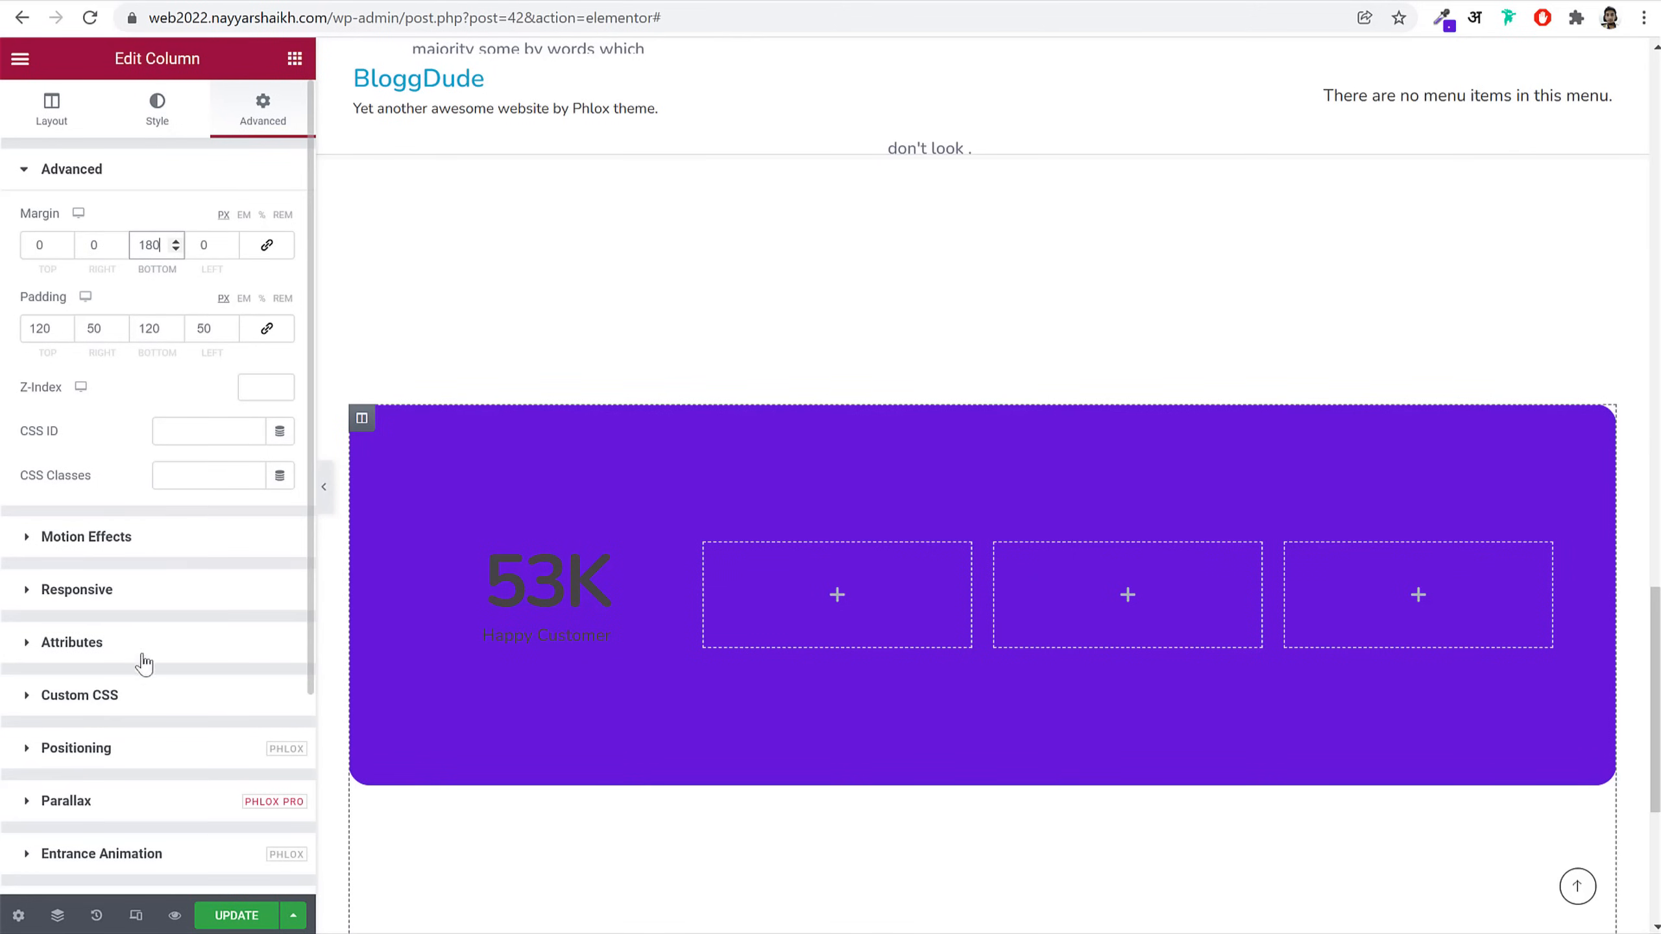
scroll(135, 707, "down", 3)
scroll(172, 654, "up", 3)
scroll(171, 655, "down", 3)
scroll(132, 409, "up", 3)
Step: Give the column a purple #6102D3 box shadow and preview the result
left_click(163, 131)
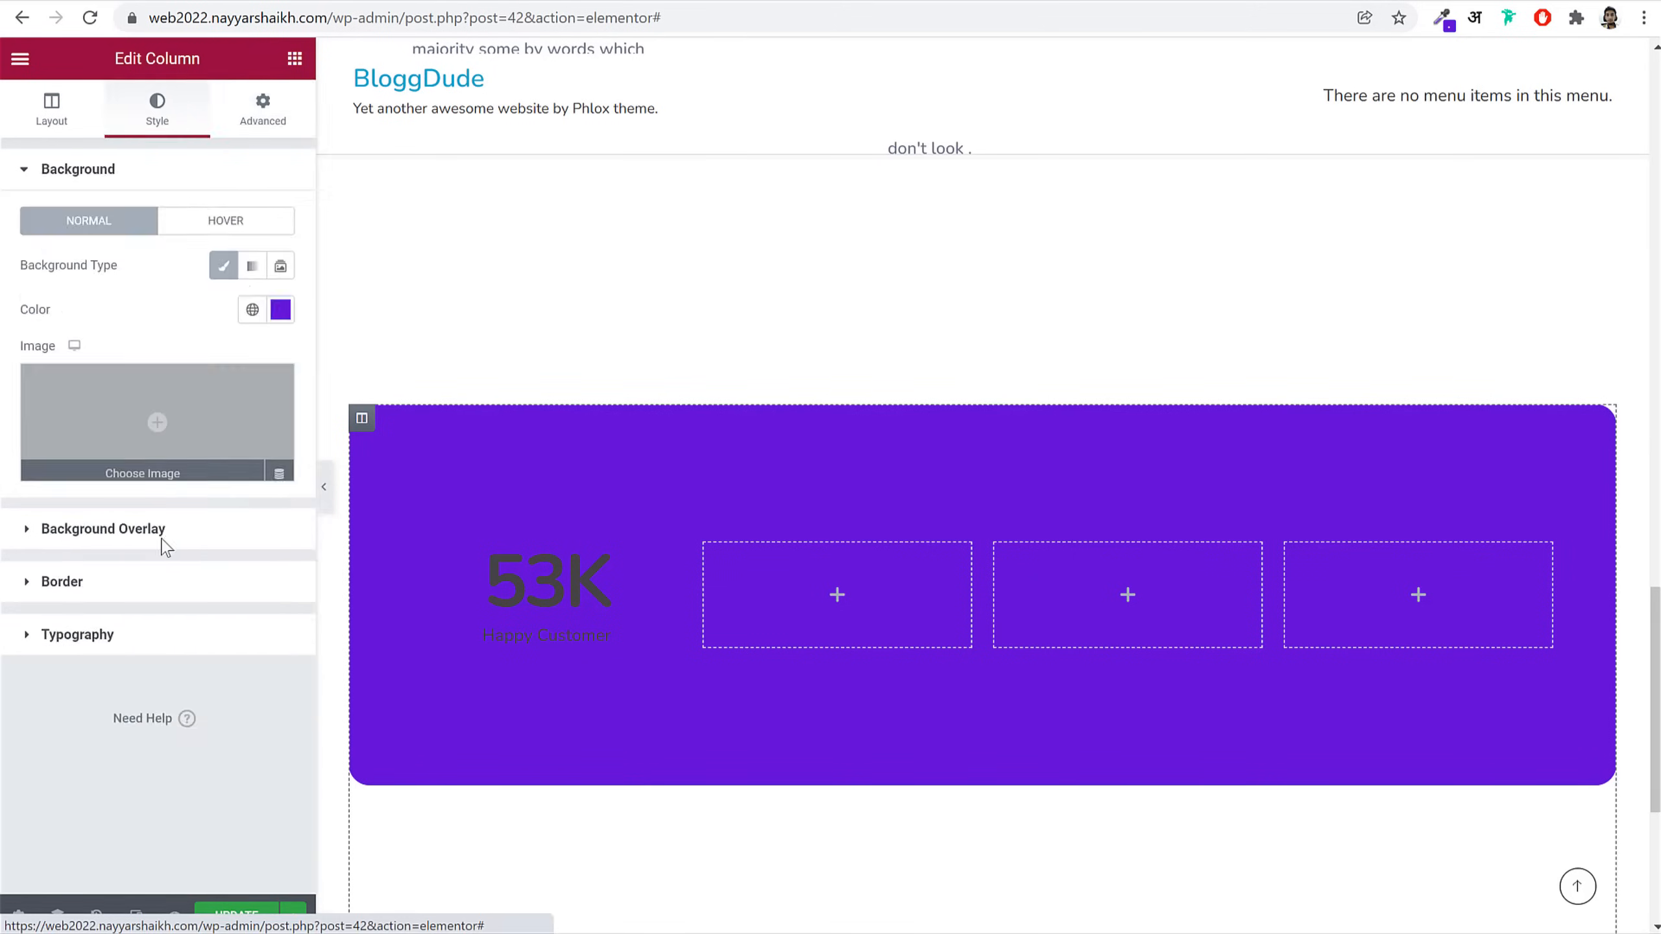
left_click(146, 585)
left_click(280, 500)
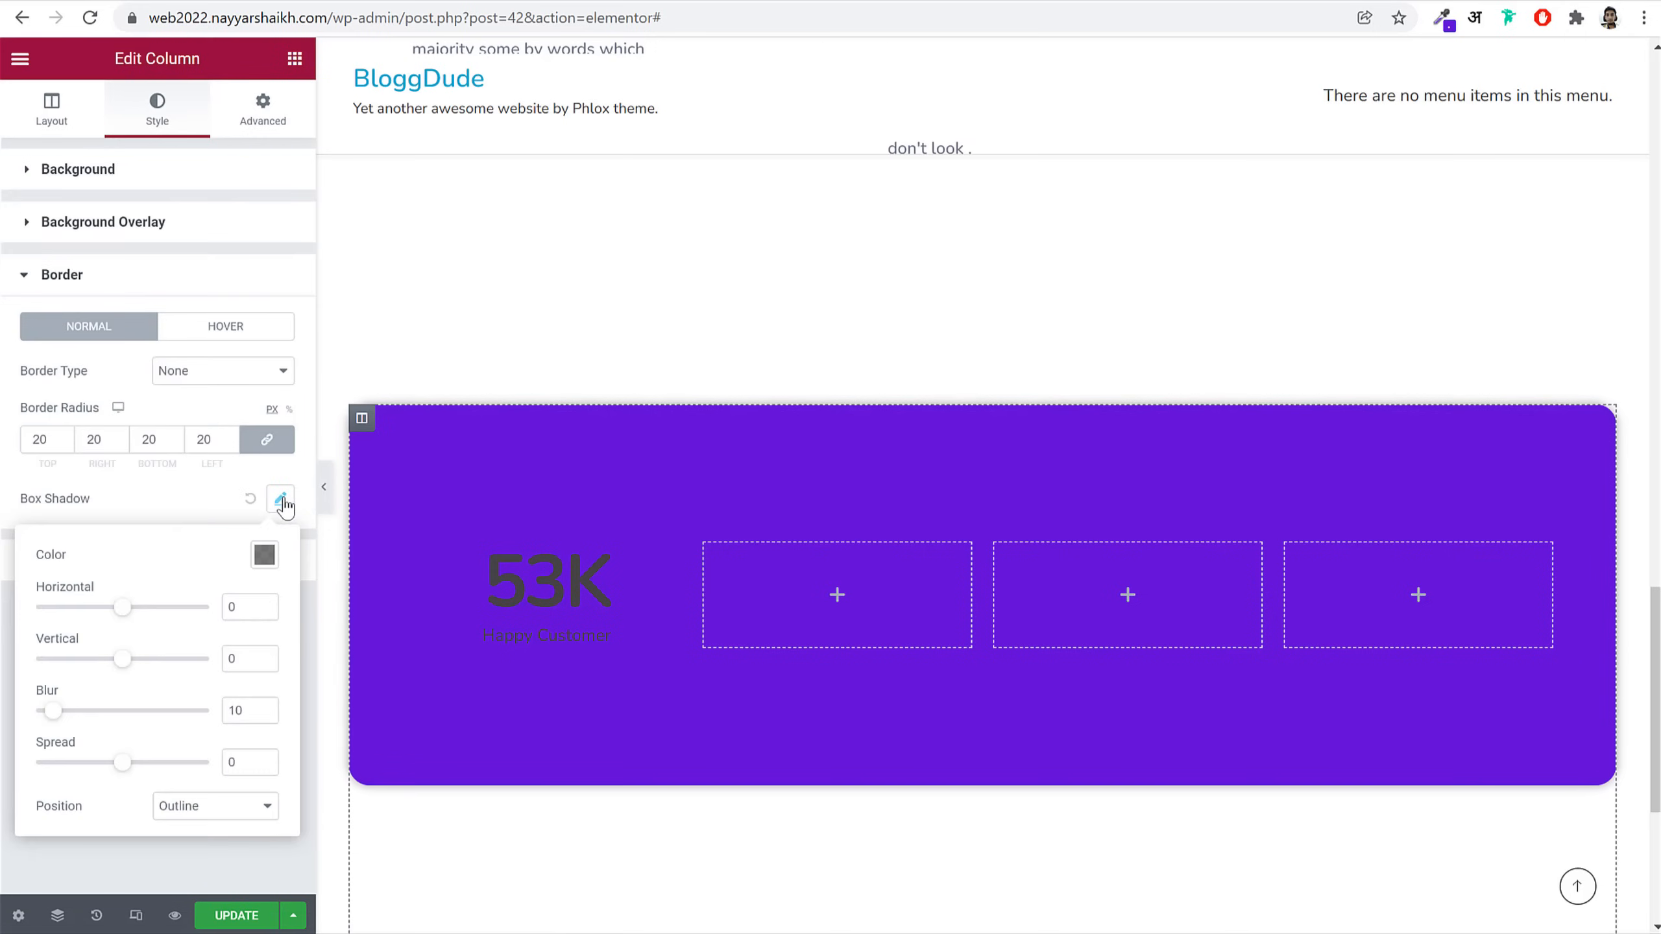
left_click(265, 556)
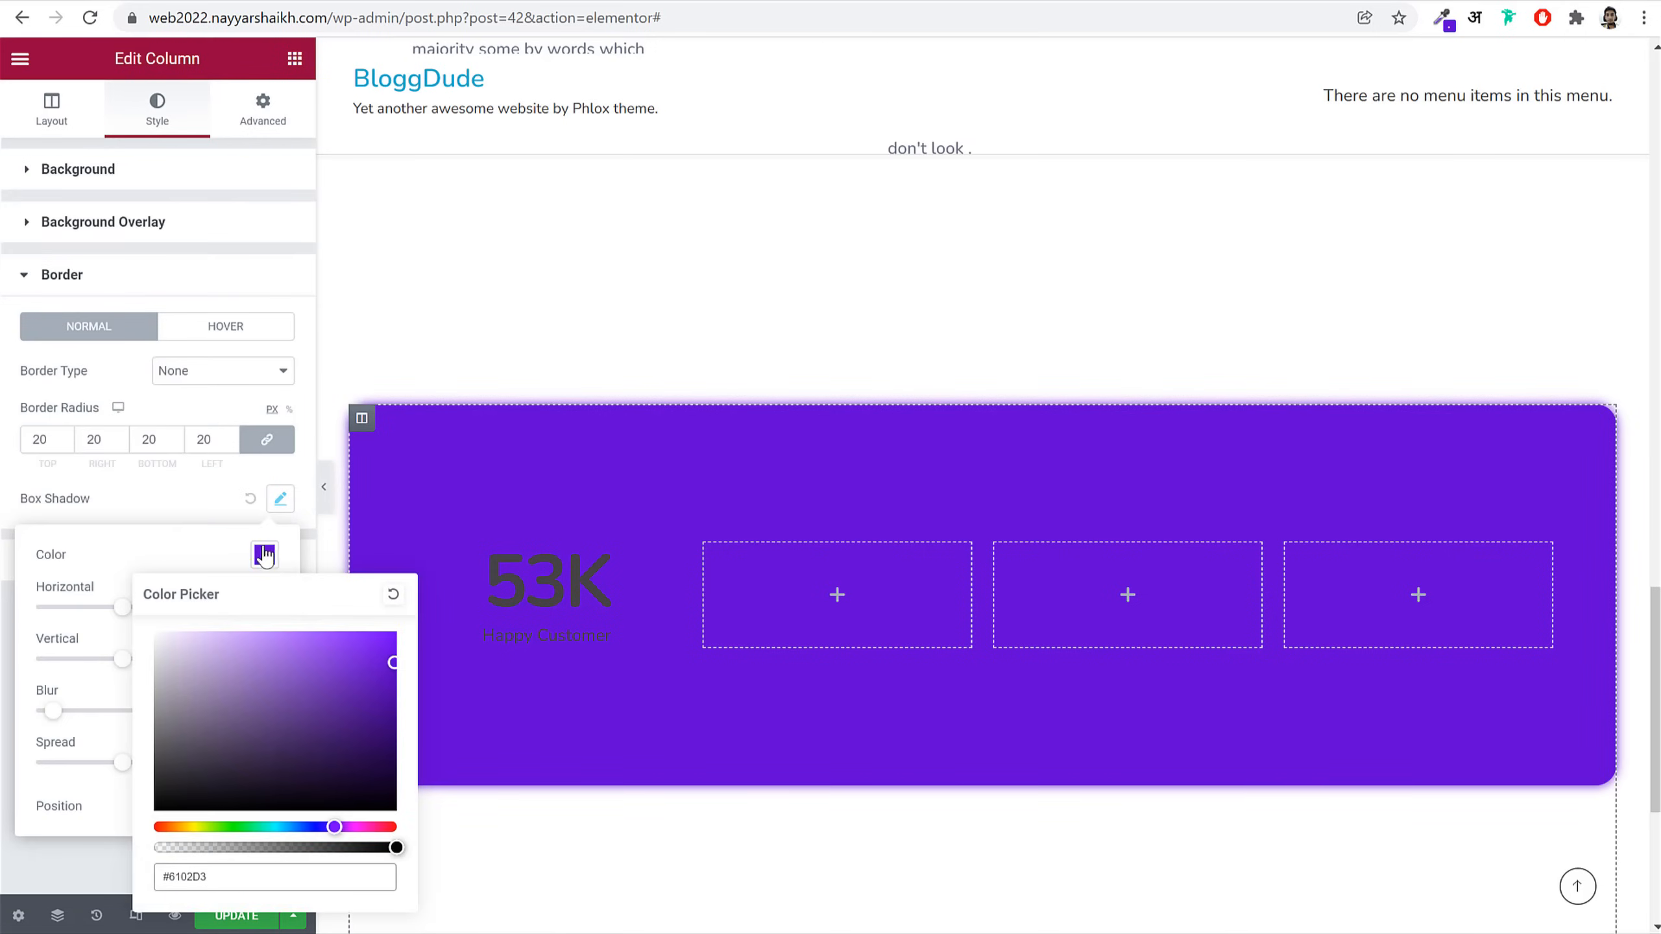
left_click(203, 524)
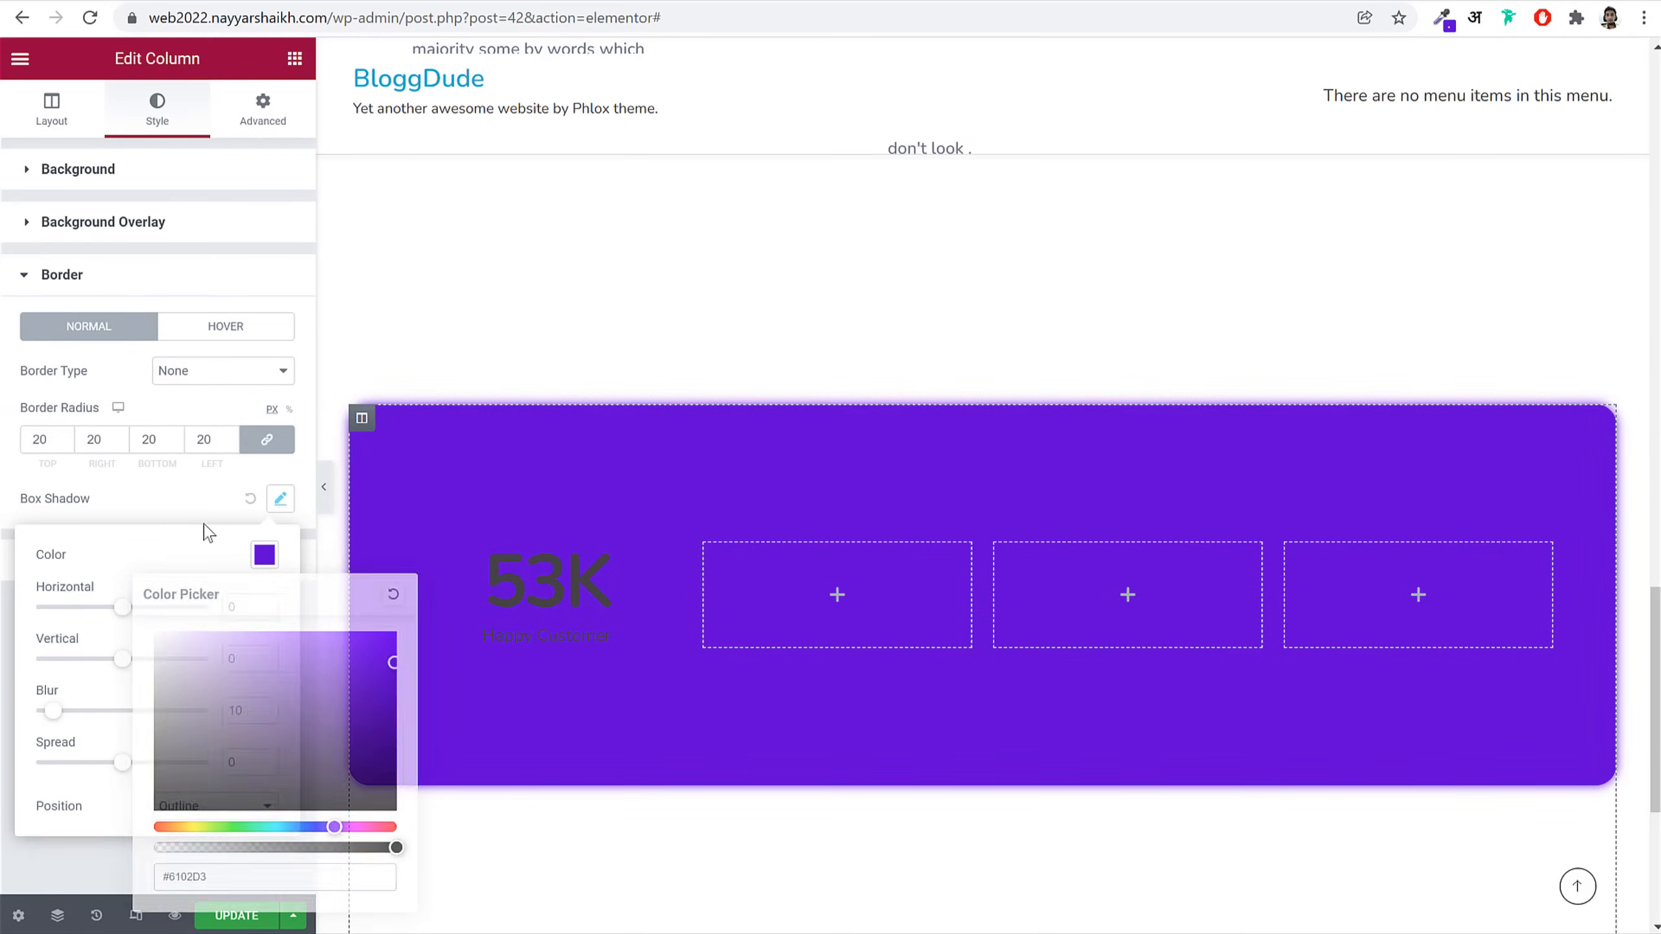
left_click(324, 497)
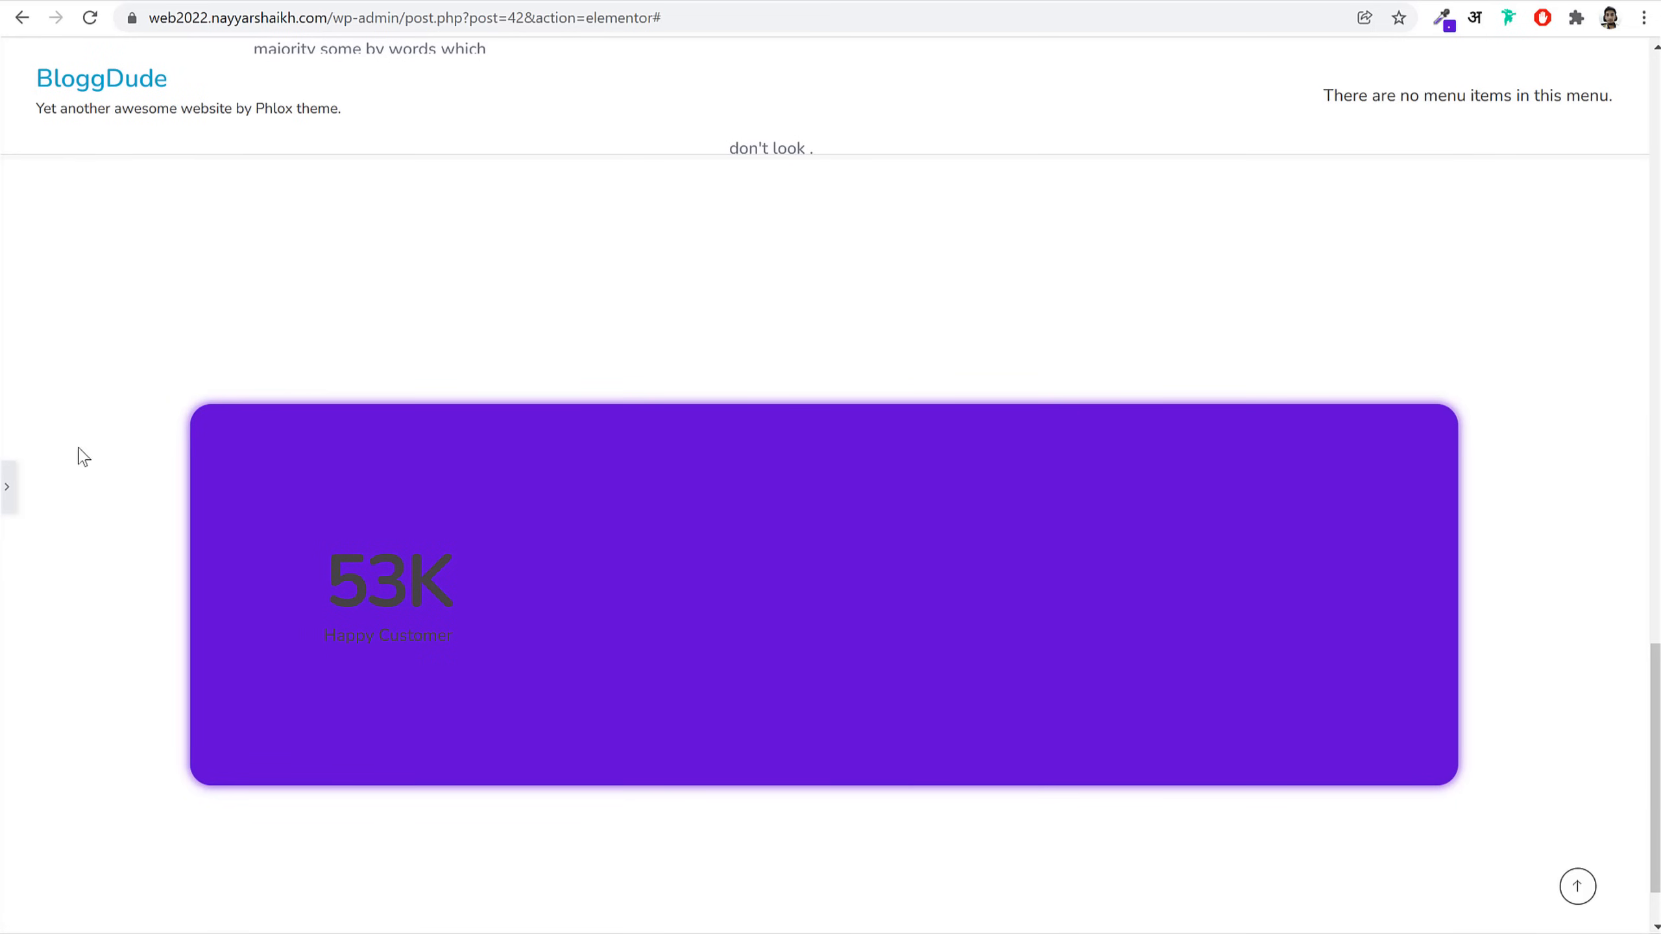
left_click(10, 489)
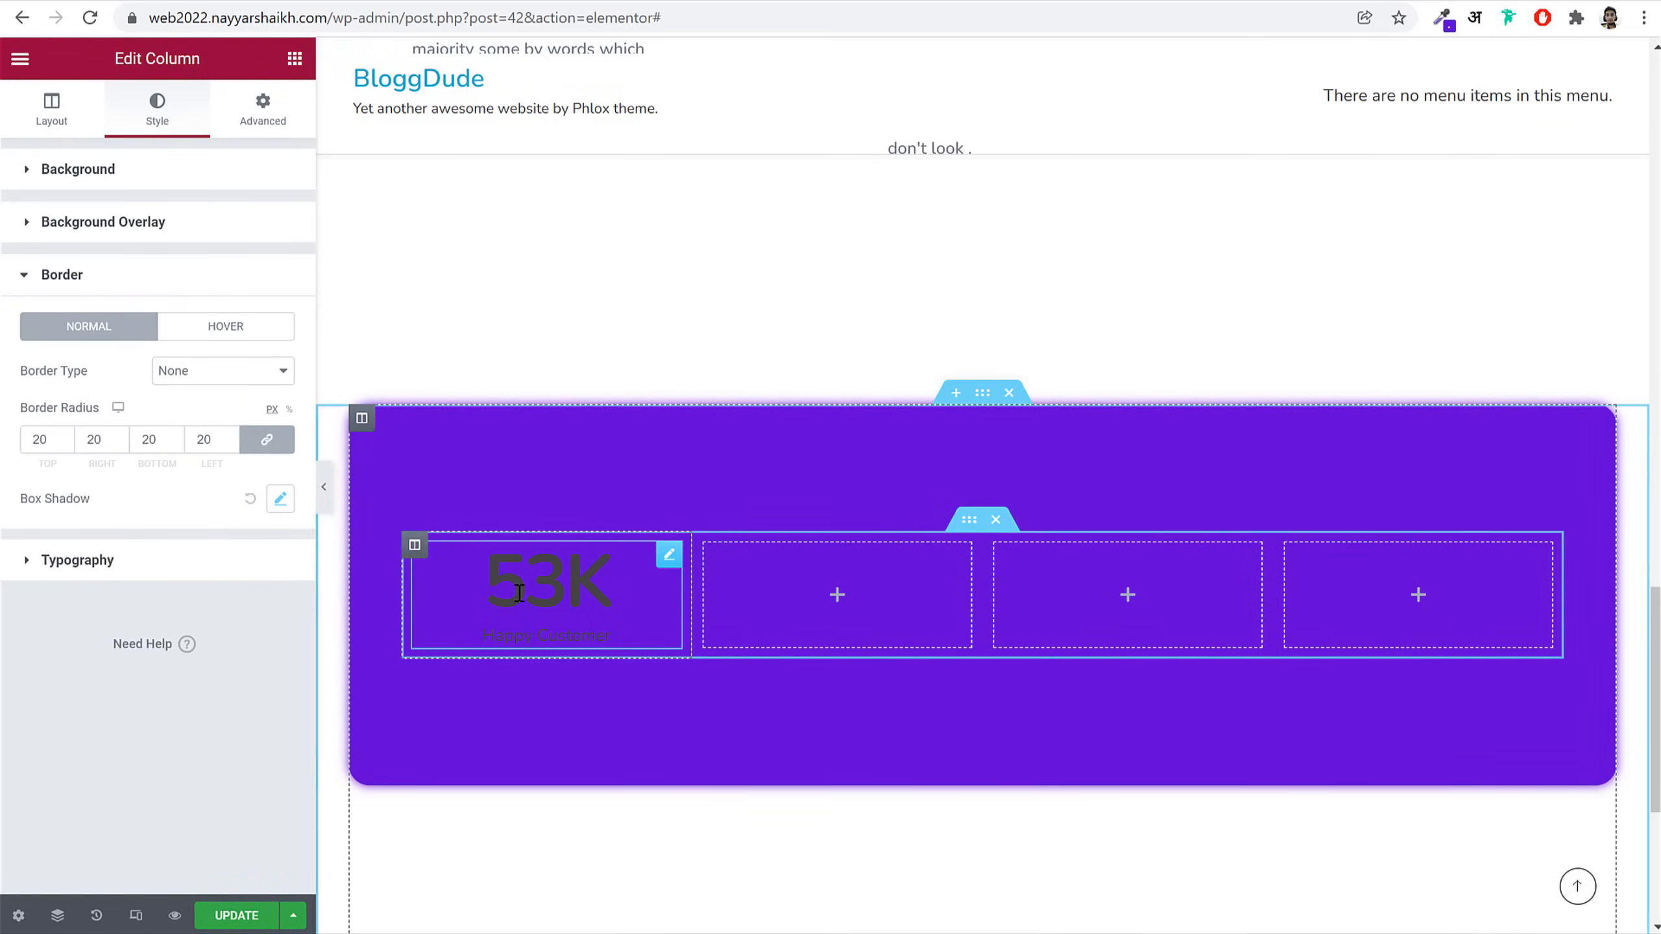
Step: Make the 53K number and the Happy Customer title white
left_click(626, 593)
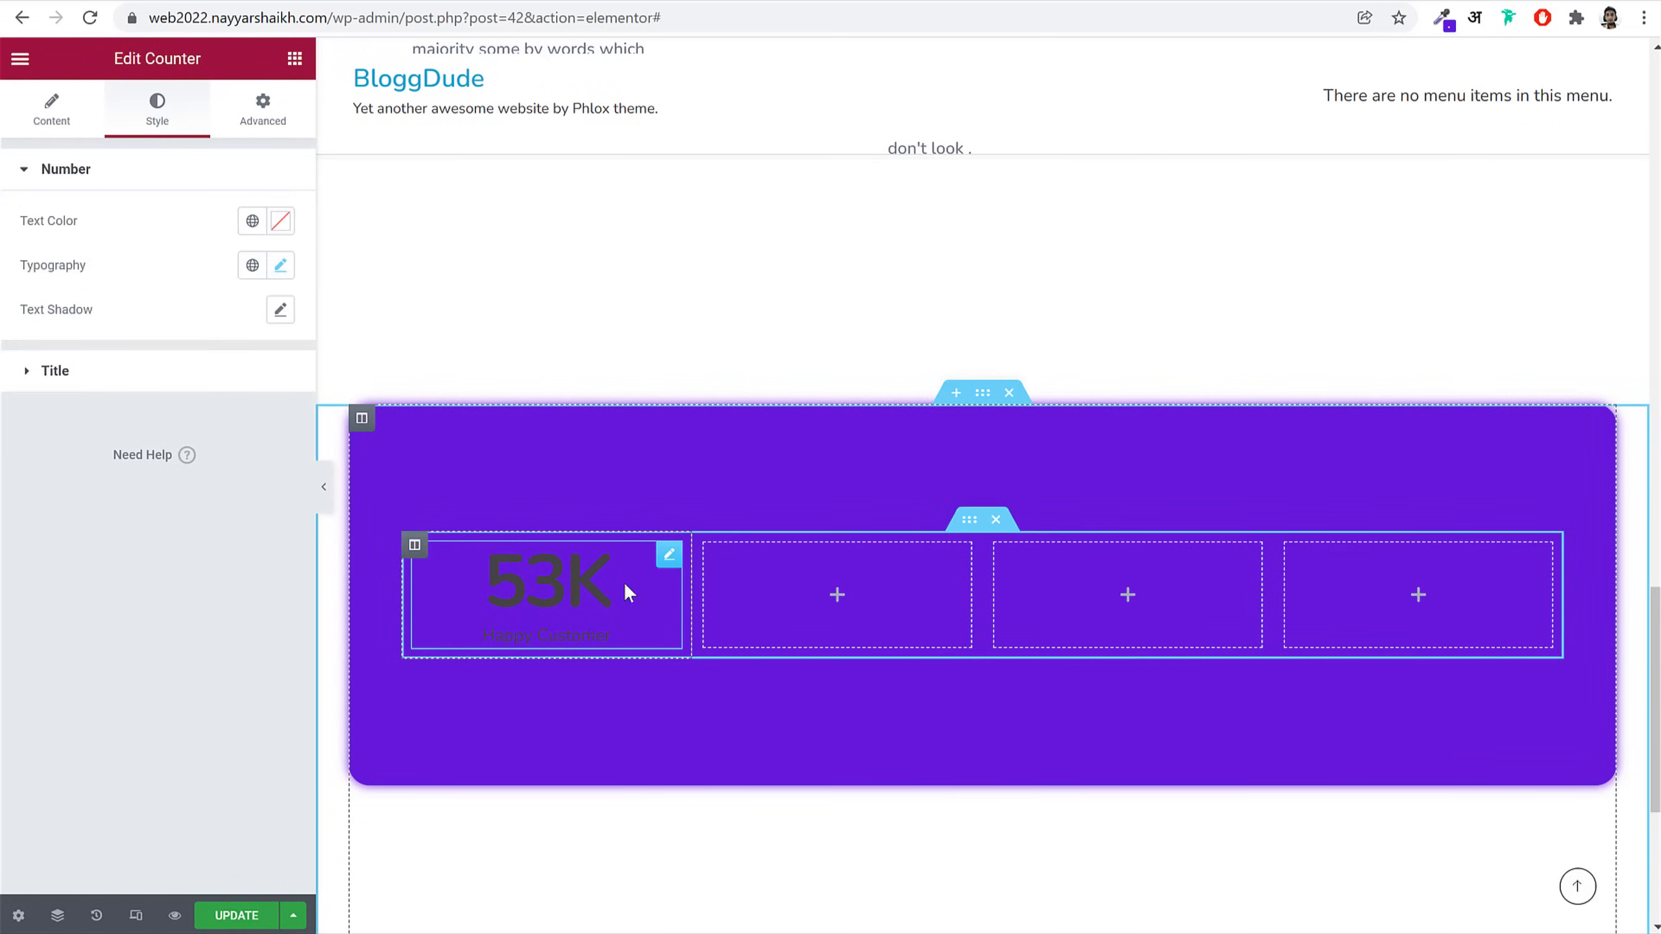
left_click(279, 221)
left_click(100, 326)
left_click_drag(7, 247, 4, 243)
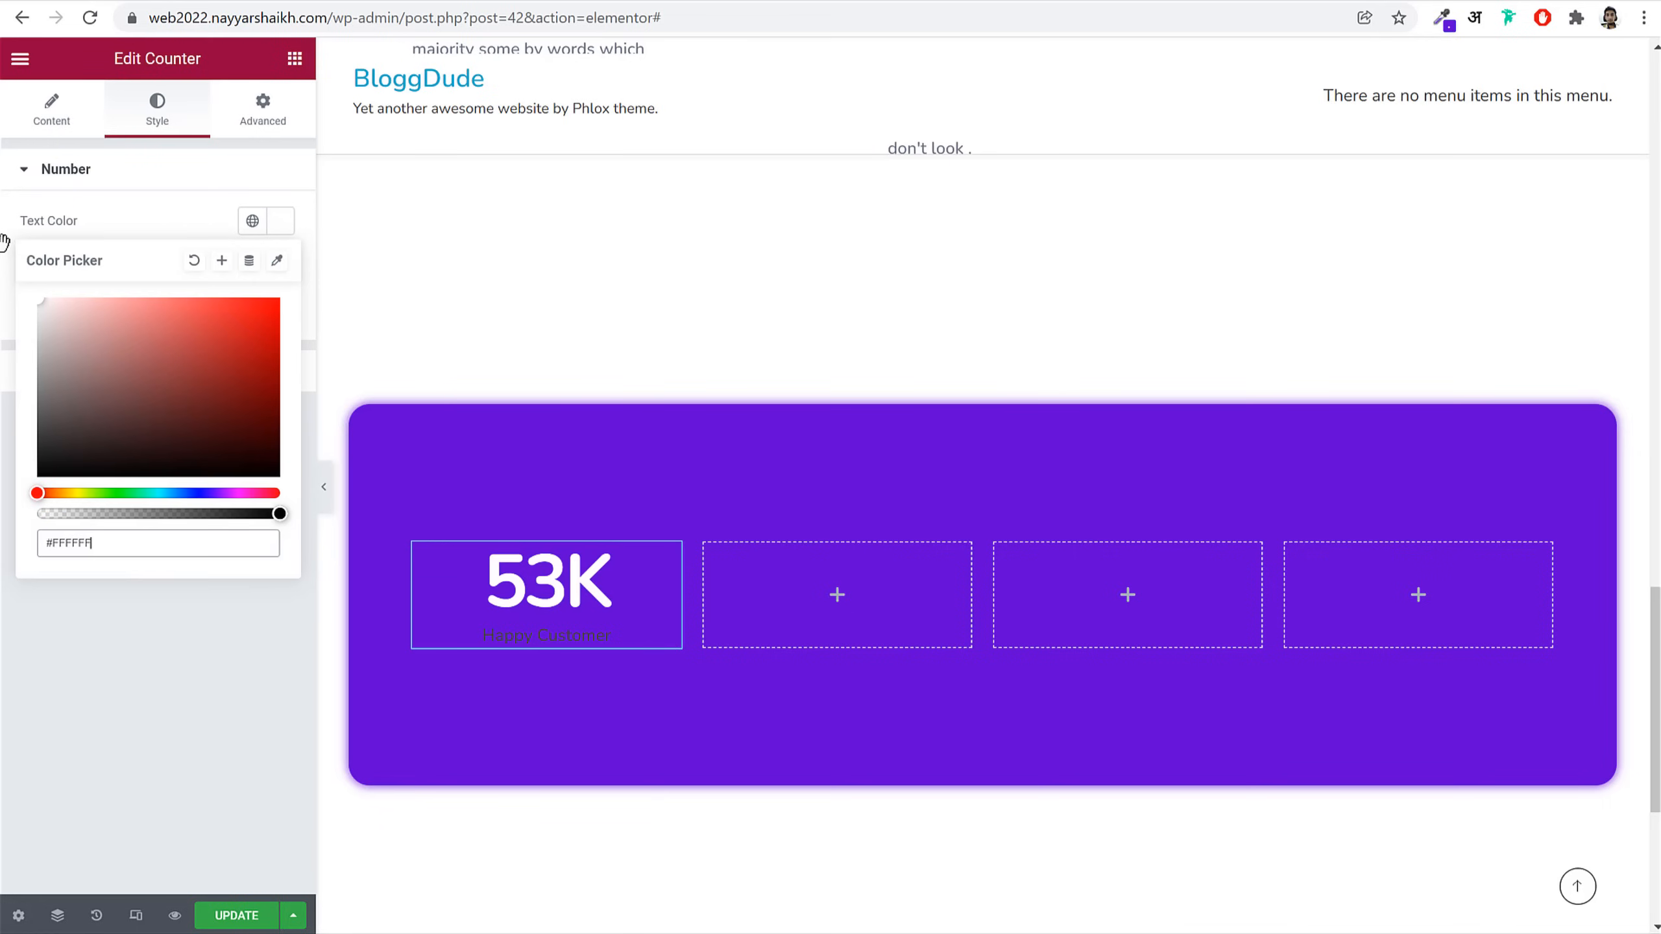
left_click(213, 216)
left_click(194, 229)
left_click(279, 274)
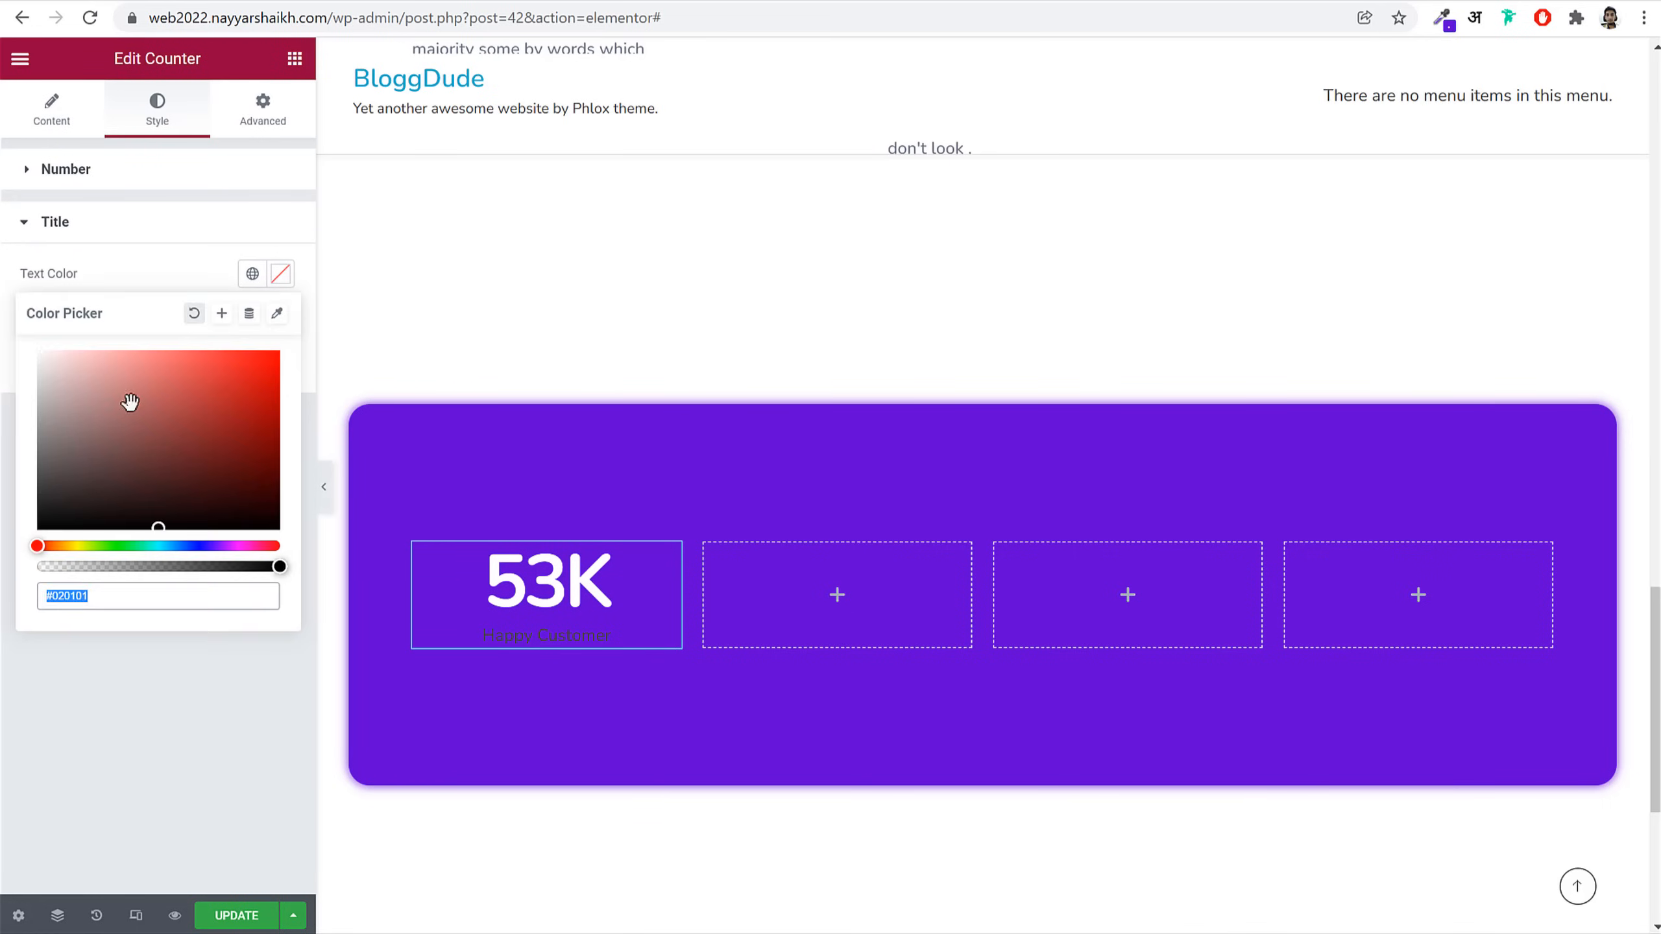
left_click_drag(152, 419, 6, 295)
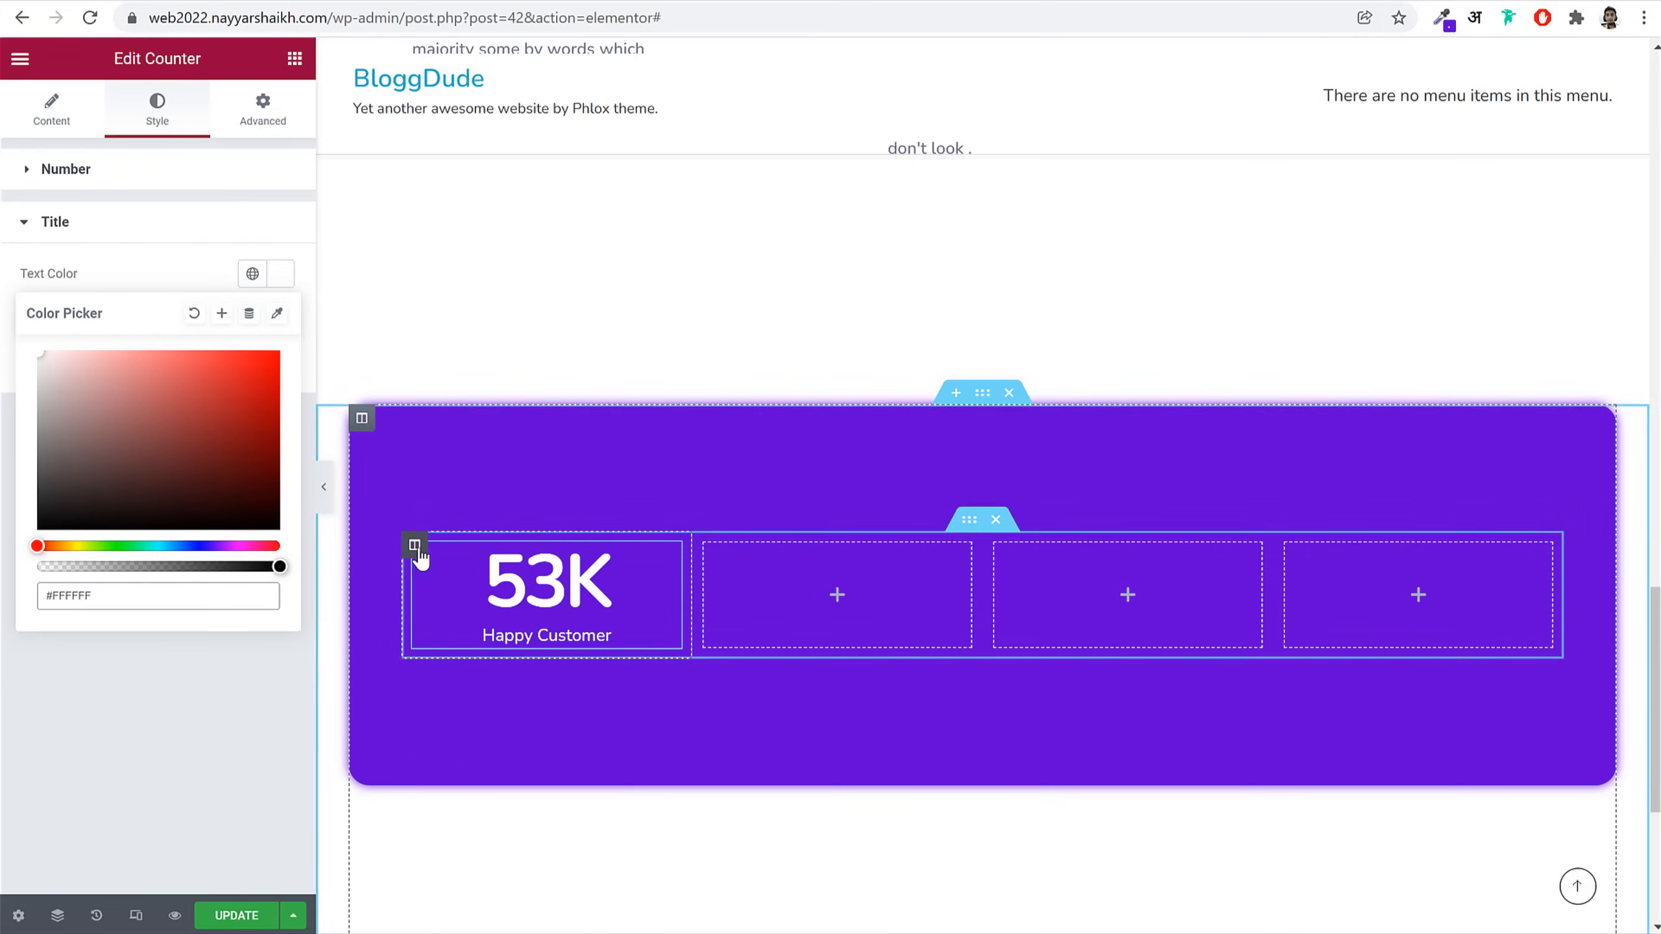
Step: Give the counter's column a solid border and preview it
left_click(415, 545)
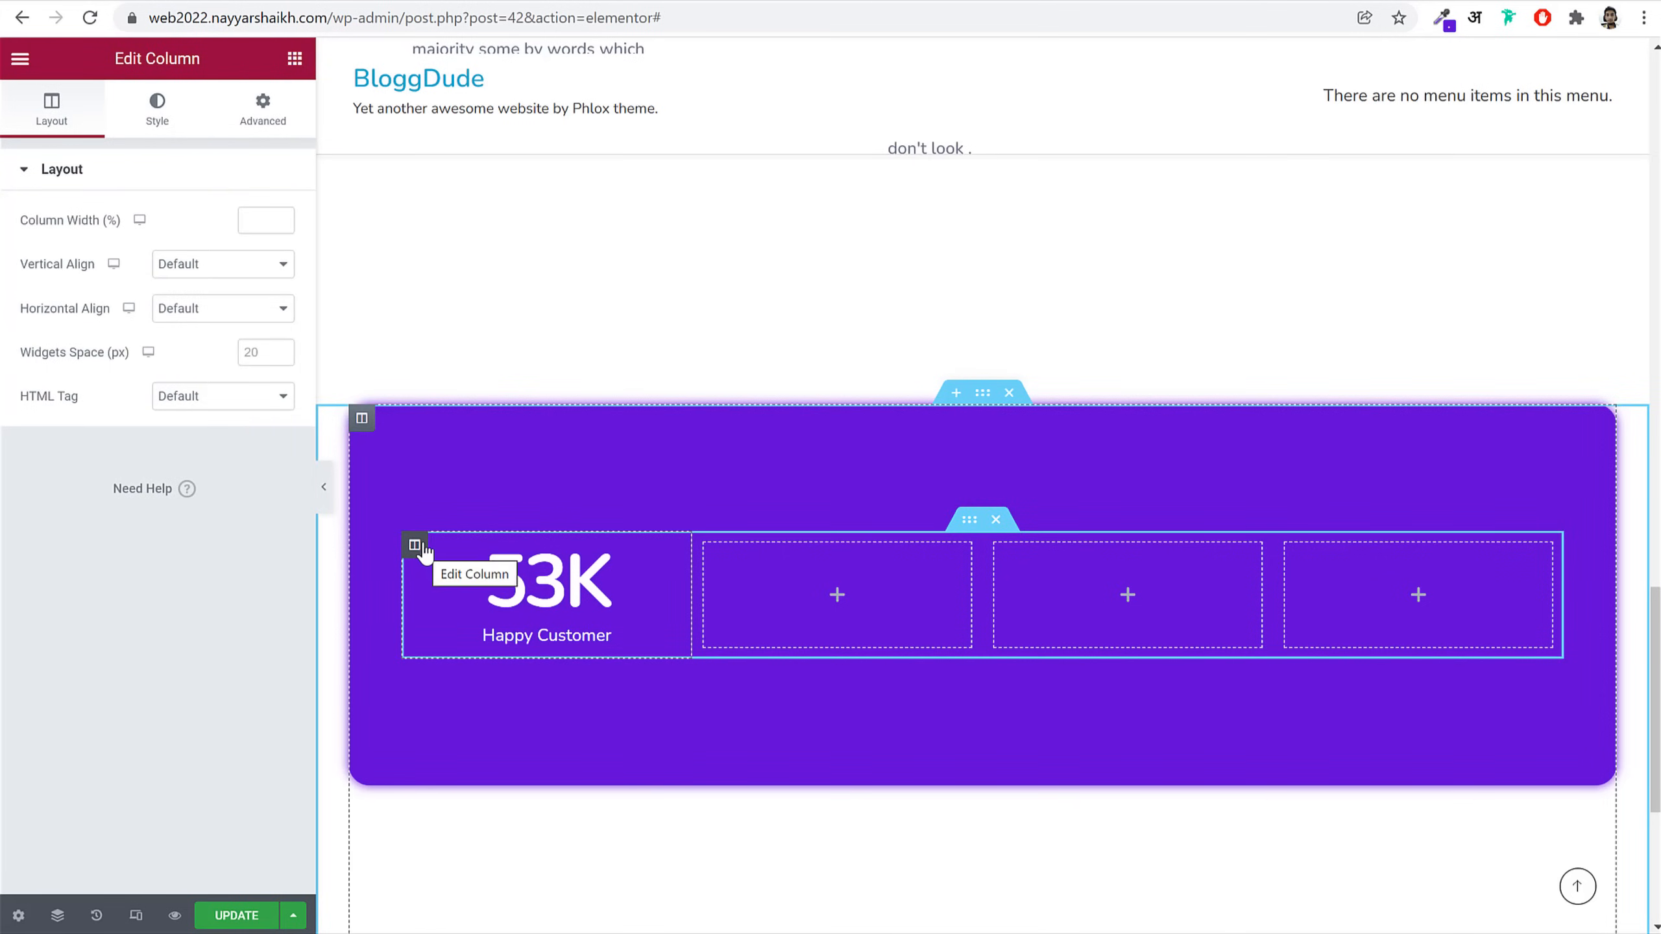
left_click(156, 119)
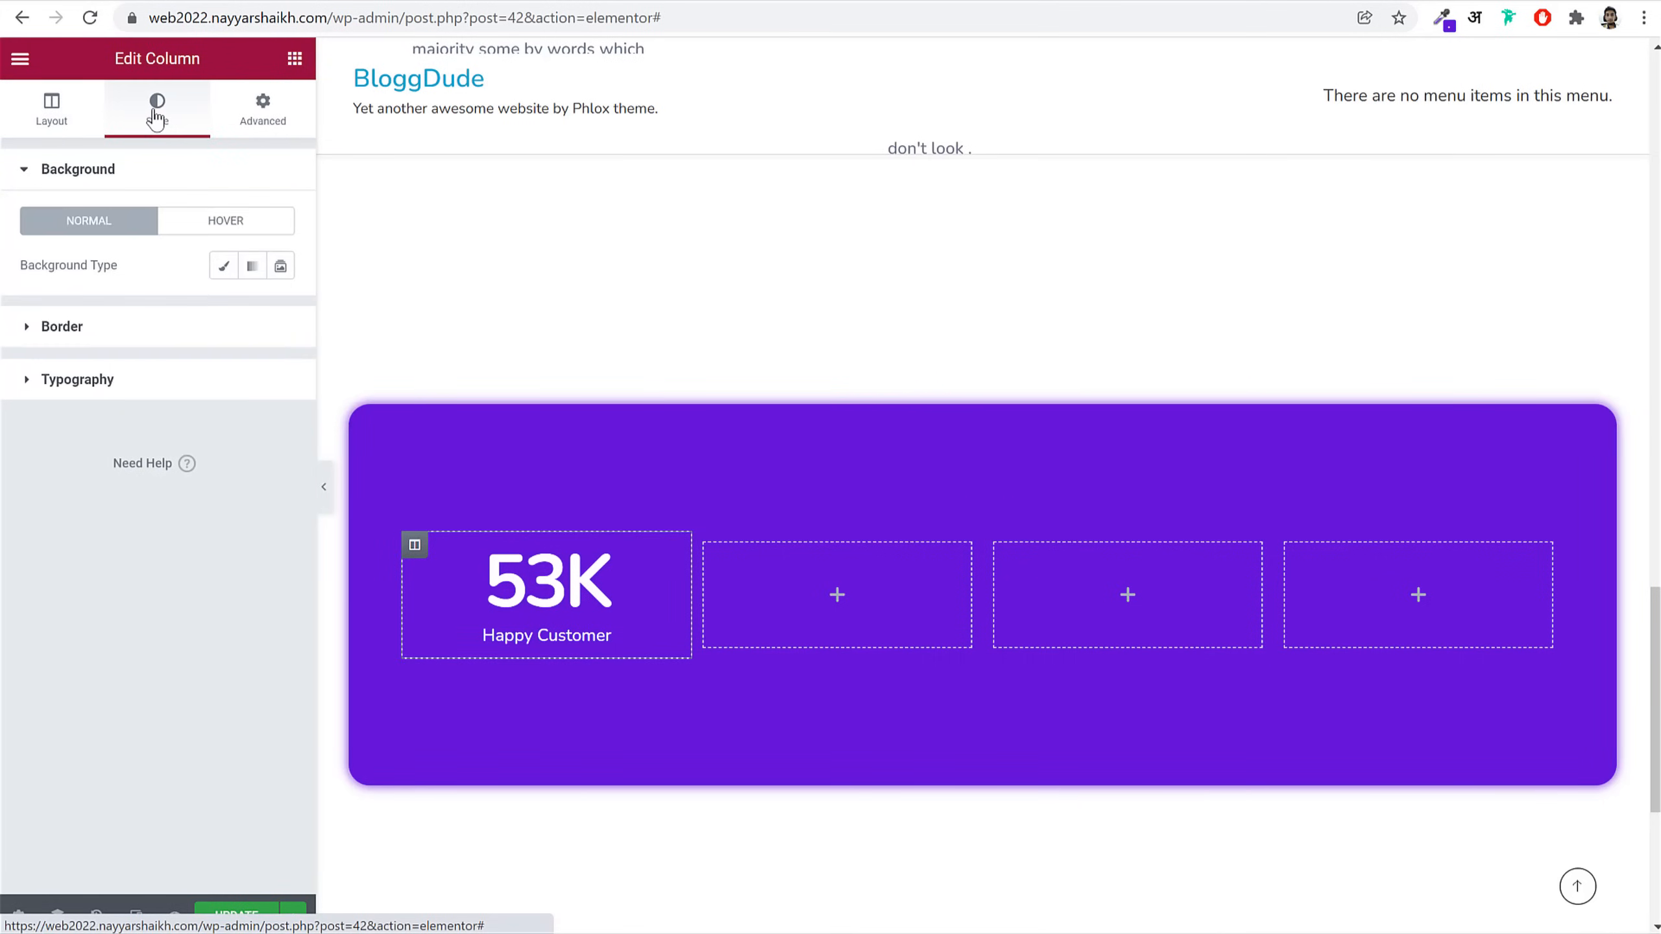
left_click(163, 333)
left_click(229, 320)
left_click(230, 357)
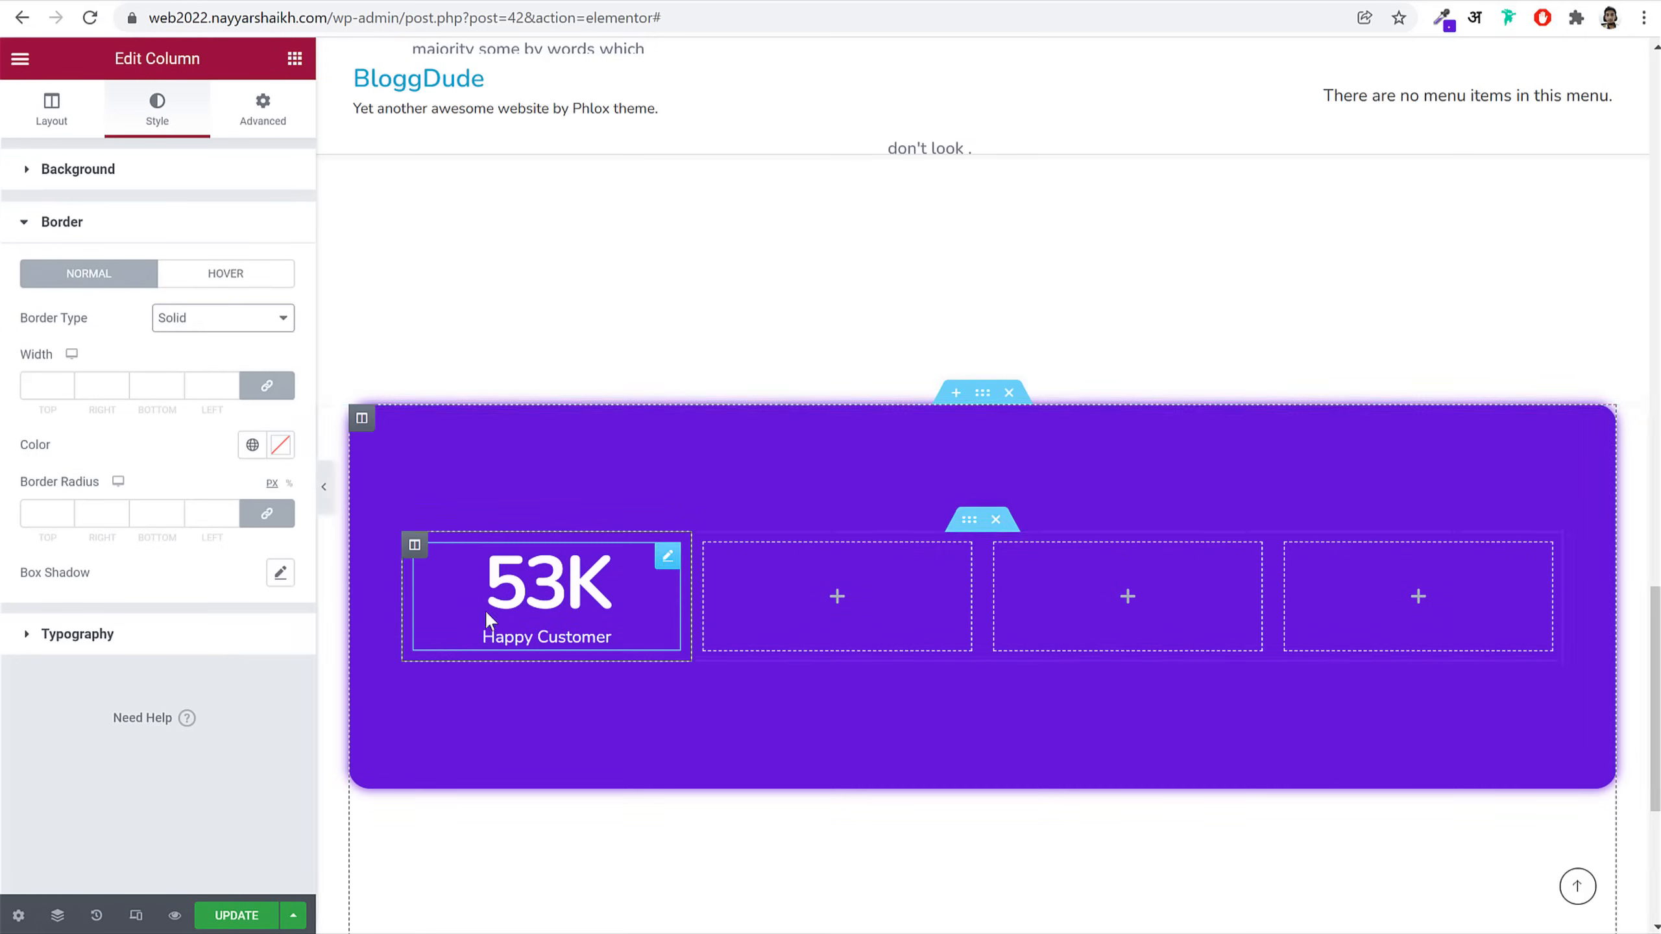
left_click(323, 487)
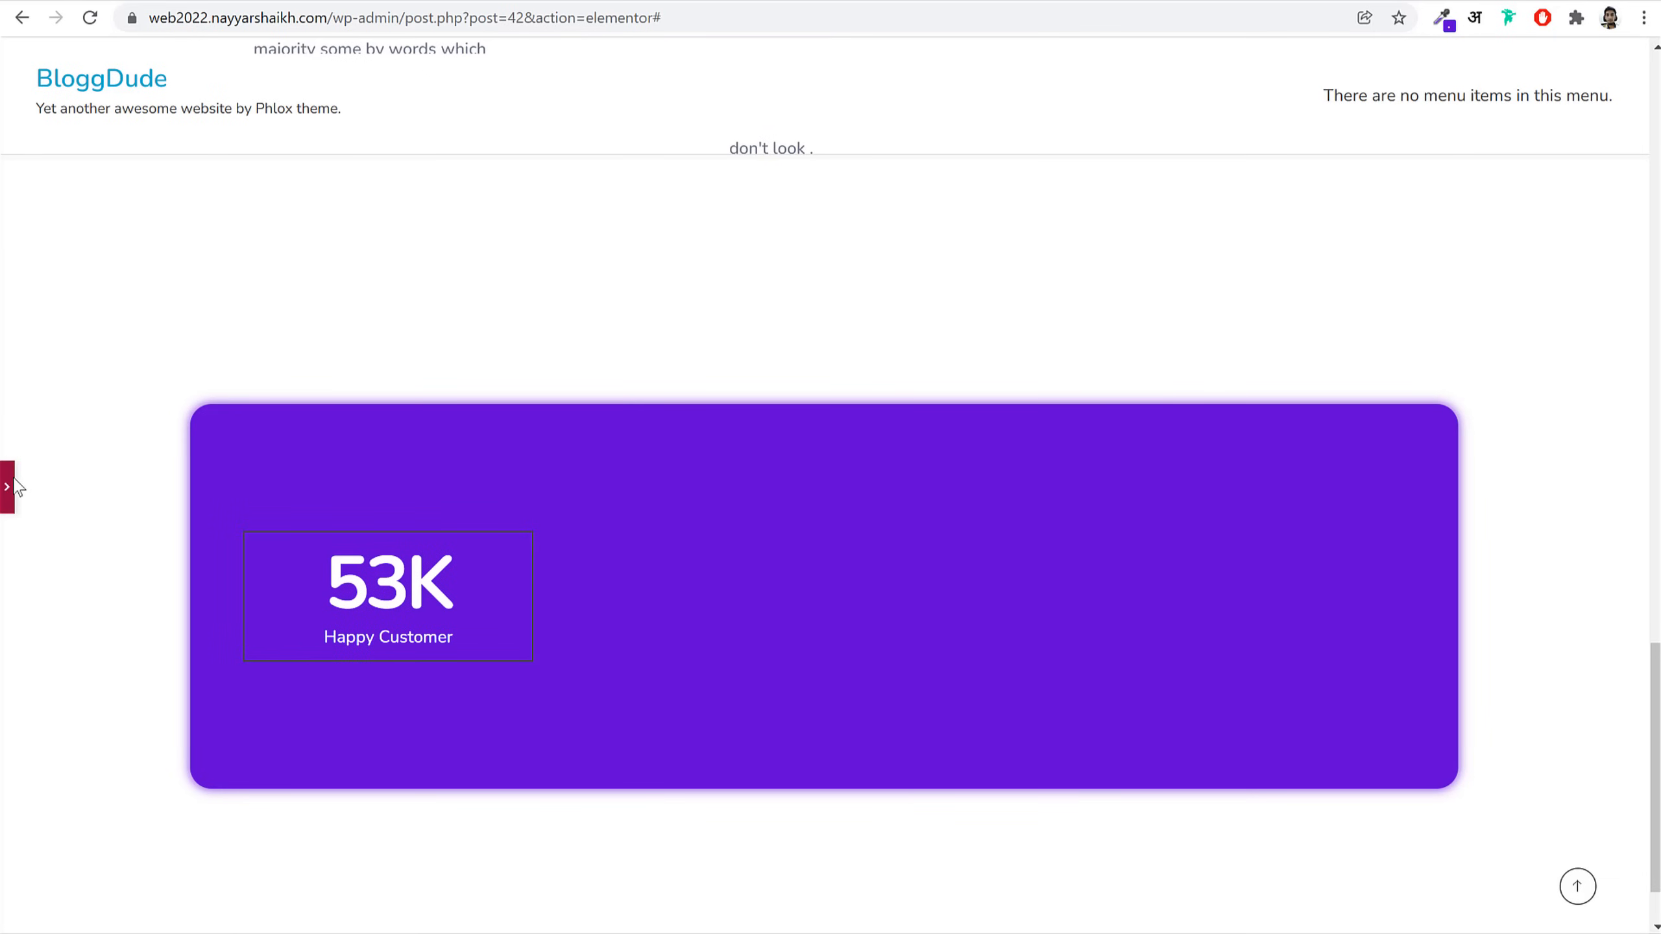
left_click(10, 485)
Step: Limit the border to a 1 px right side in mostly transparent #FFFFFF
left_click(286, 393)
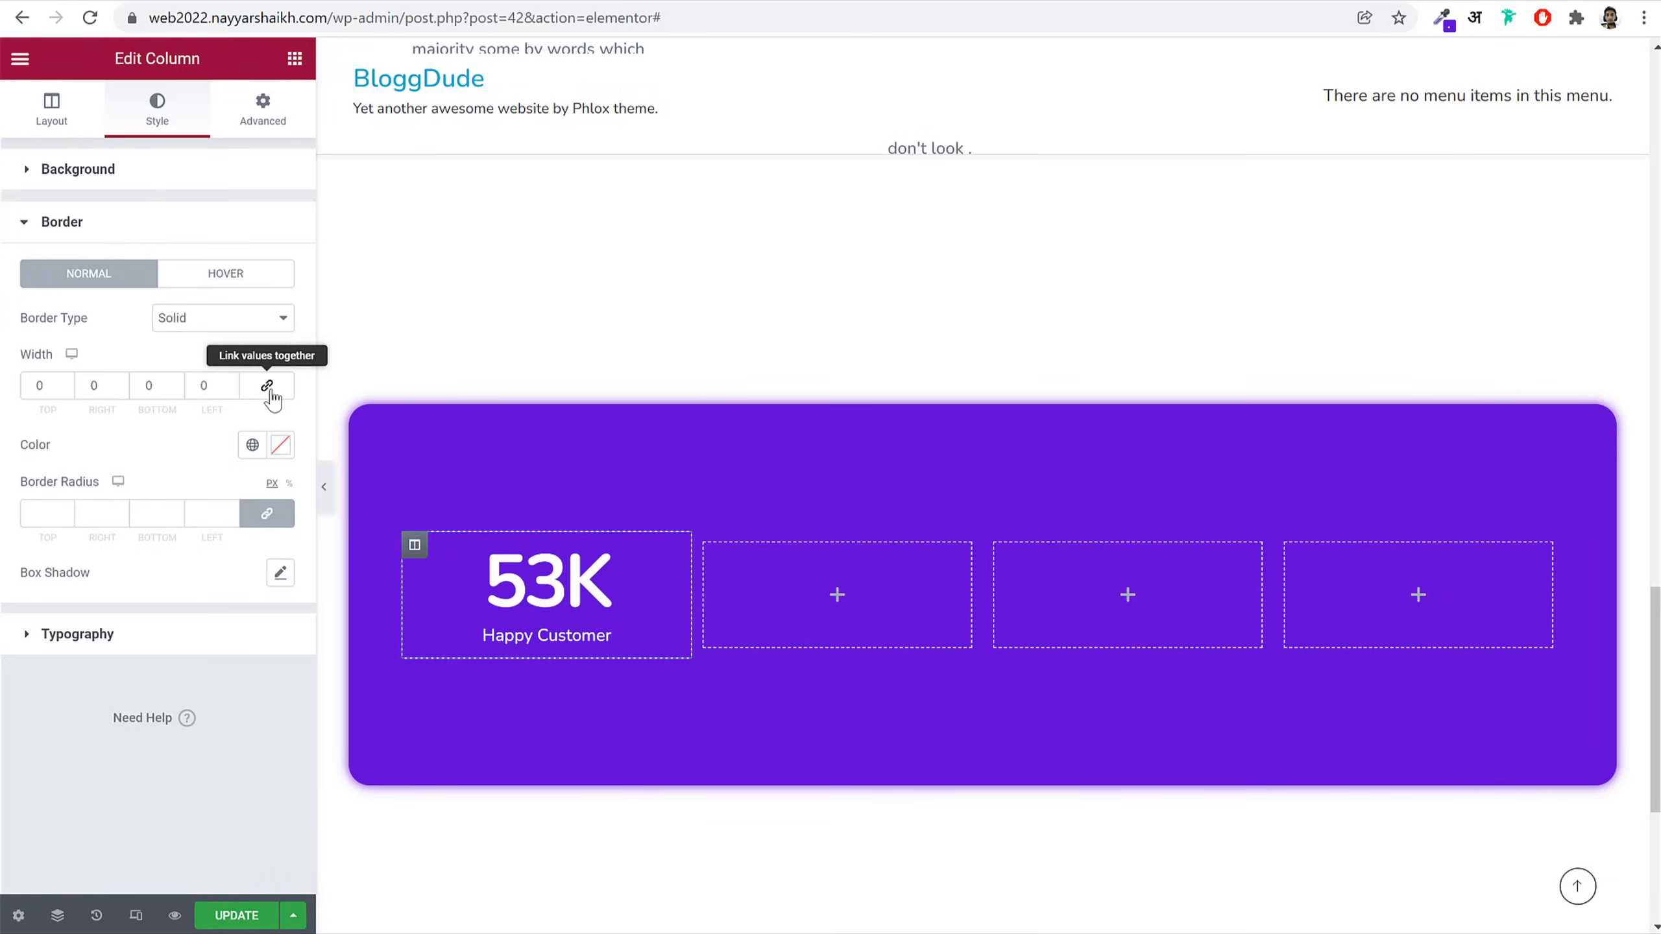
double_click(78, 386)
type("1")
left_click(281, 445)
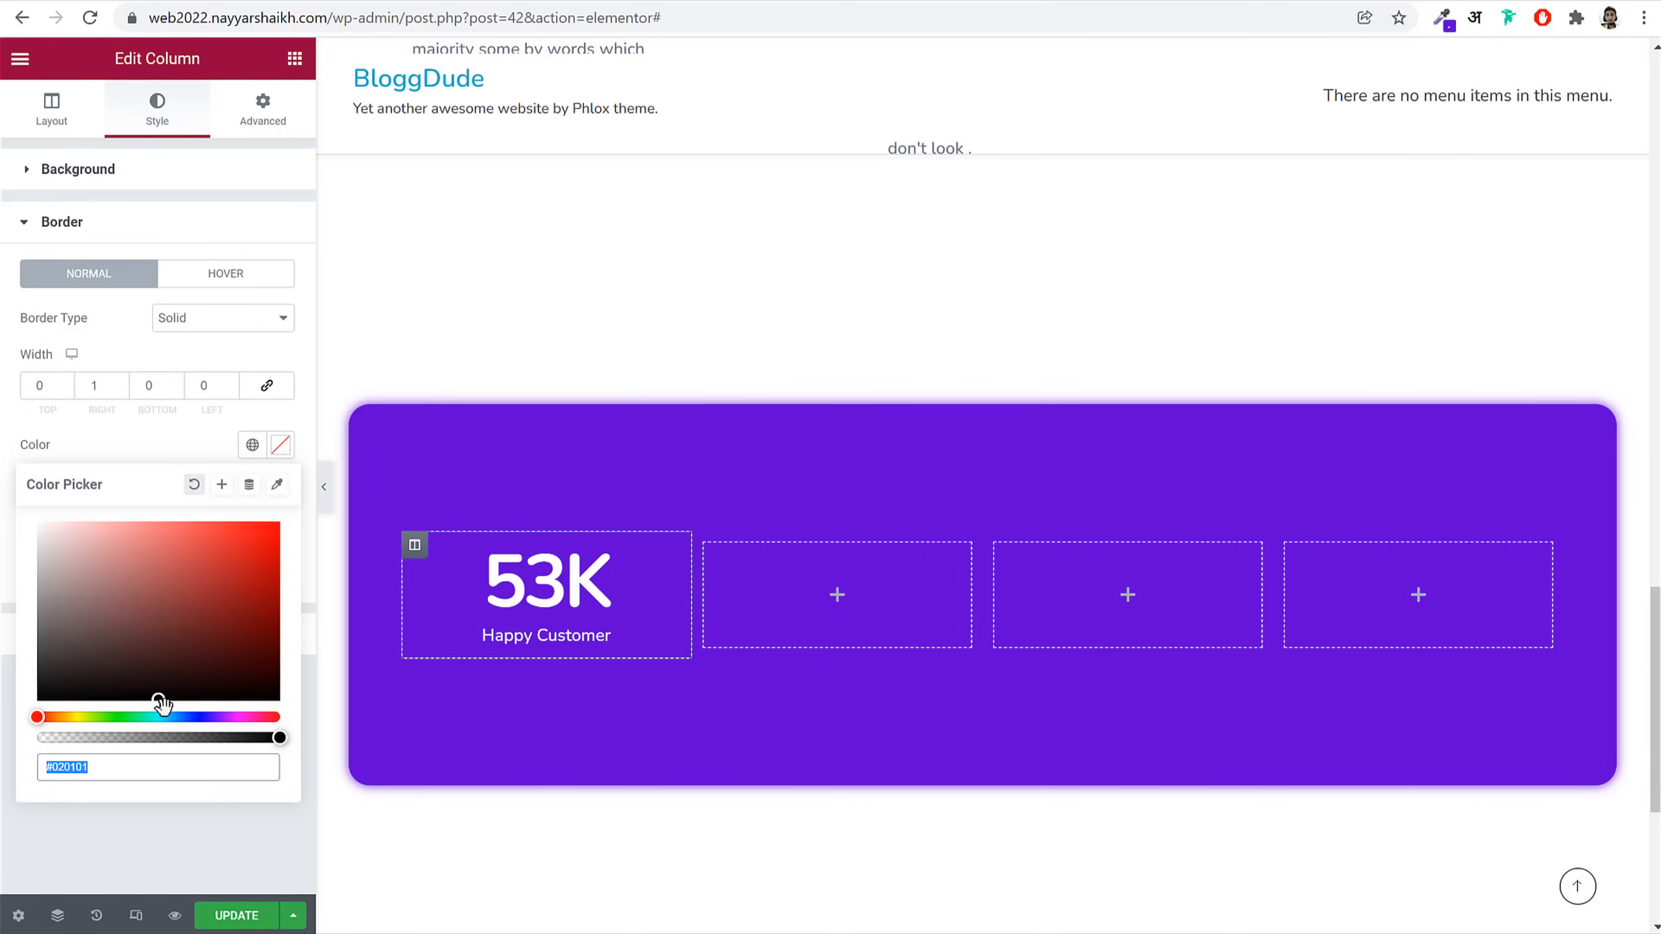
type("#FFFFFF")
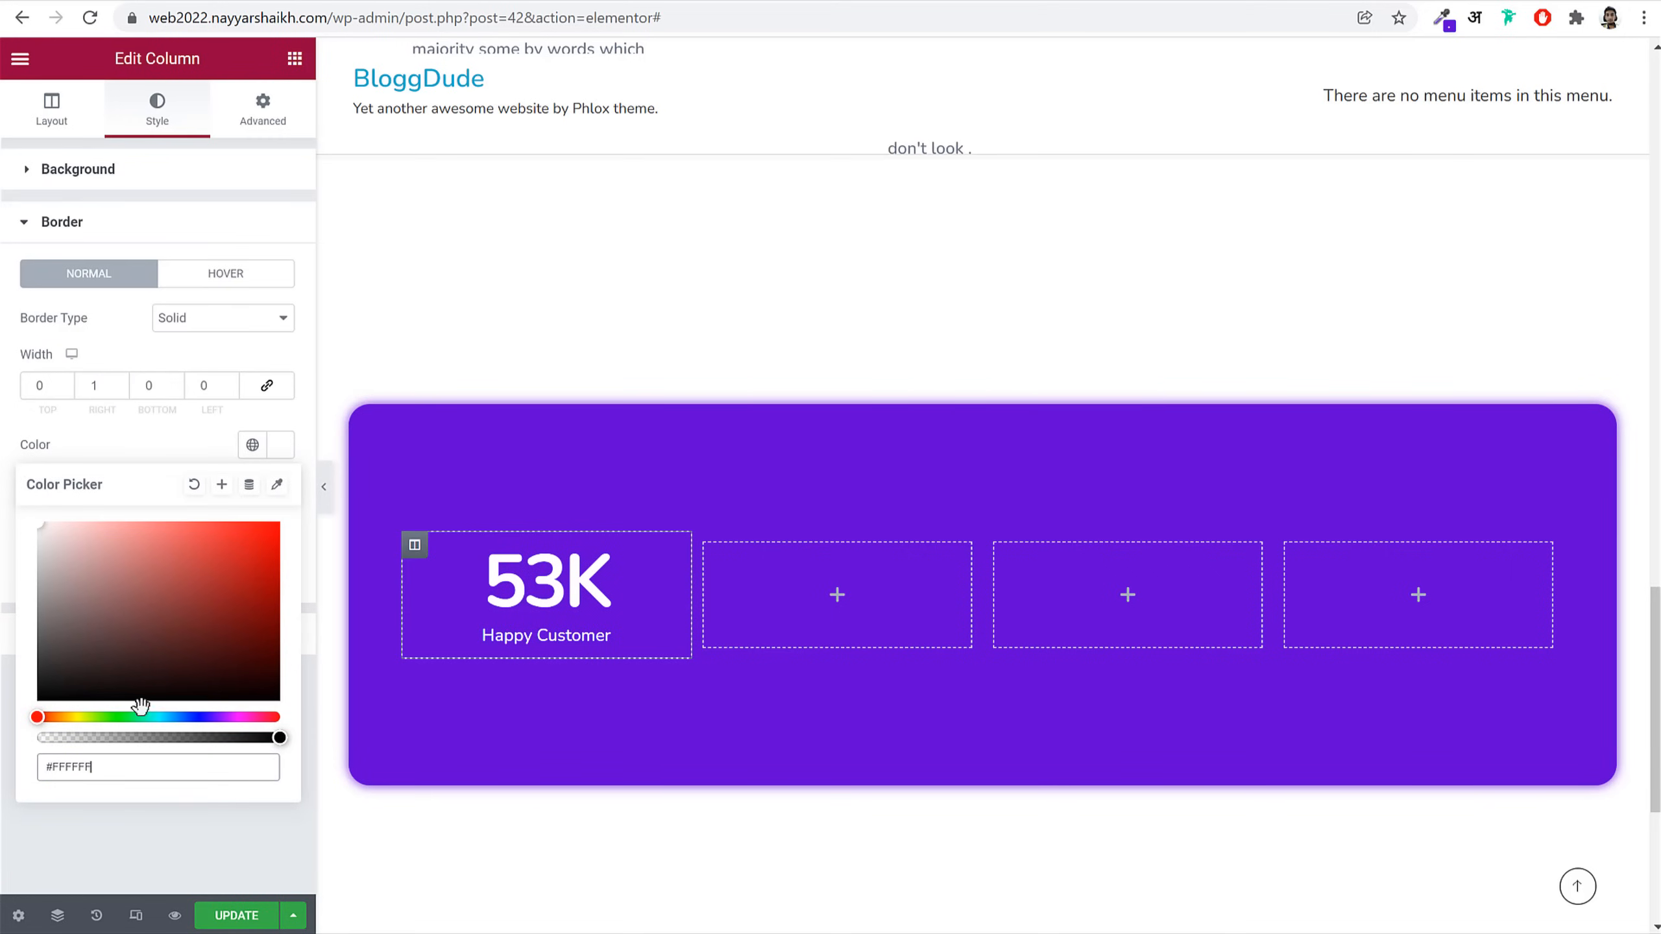
left_click_drag(279, 741, 86, 736)
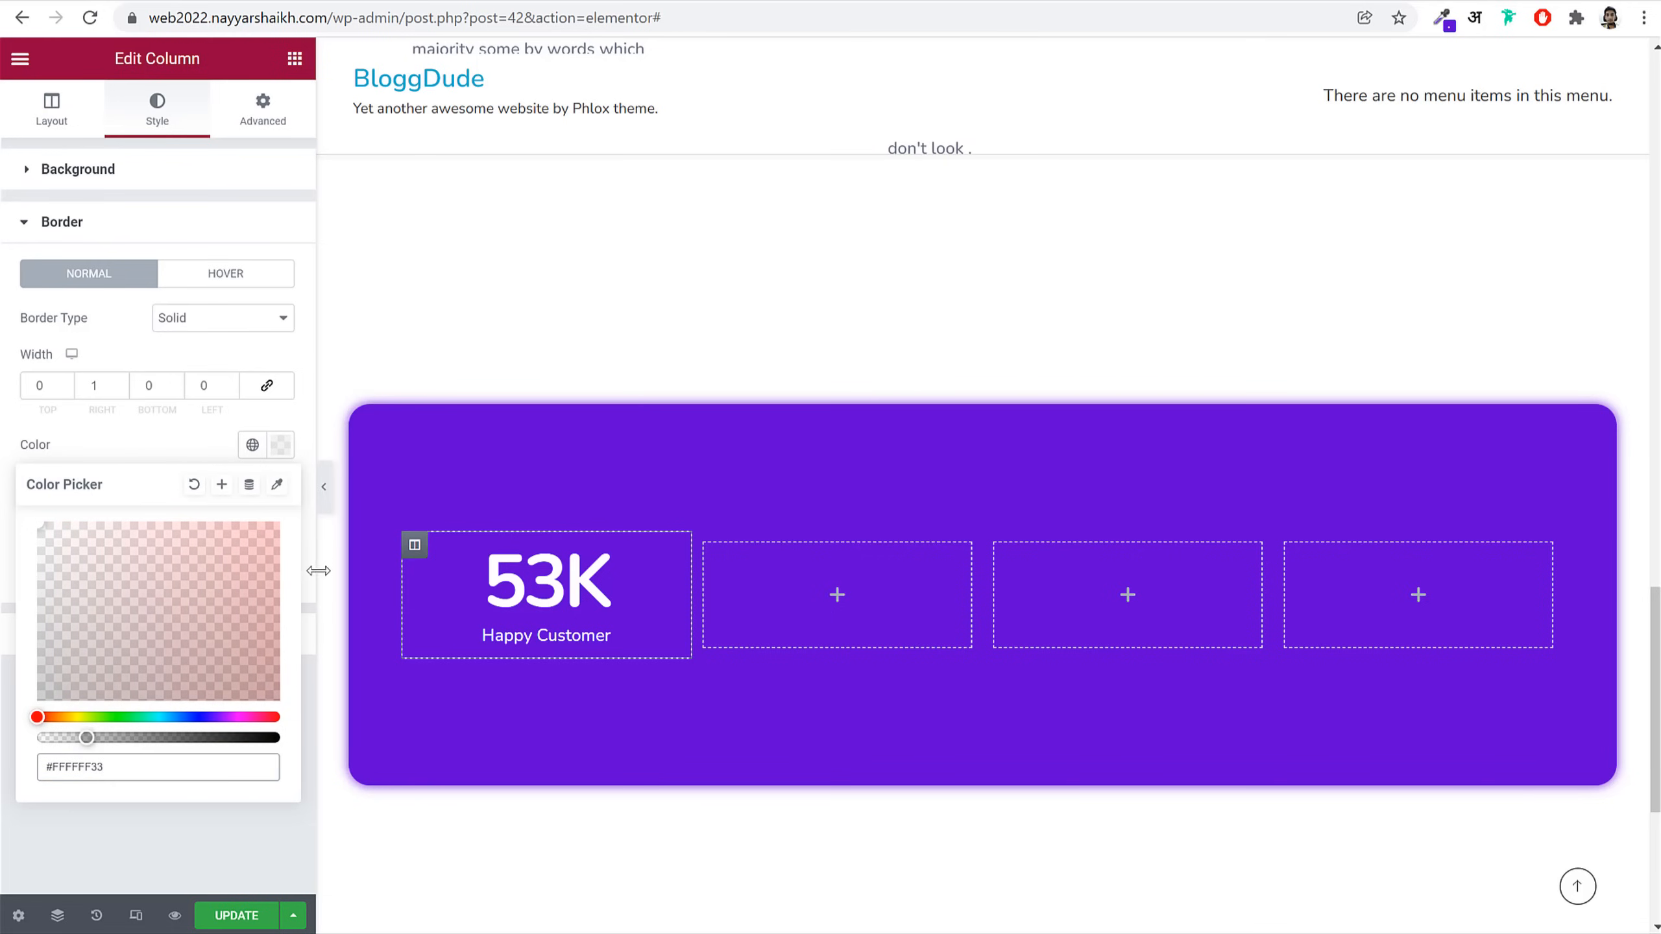
left_click(325, 500)
left_click(8, 496)
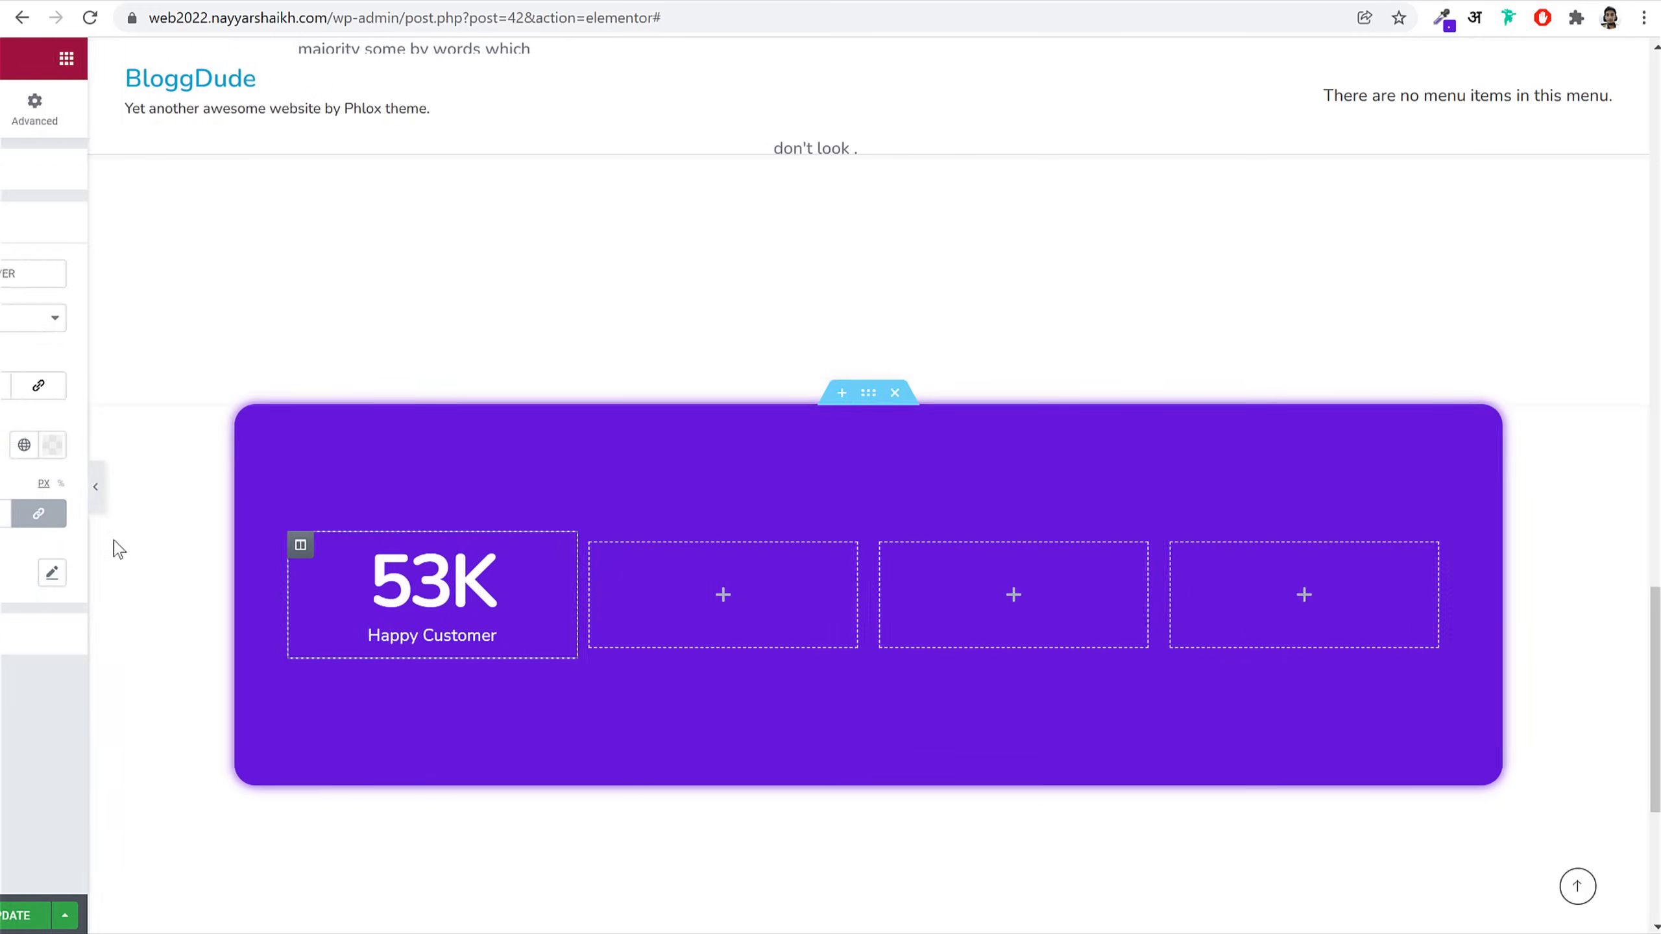
left_click(268, 453)
Step: Make the white divider more opaque, about 60%, and preview it
left_click_drag(163, 737, 187, 736)
left_click(323, 486)
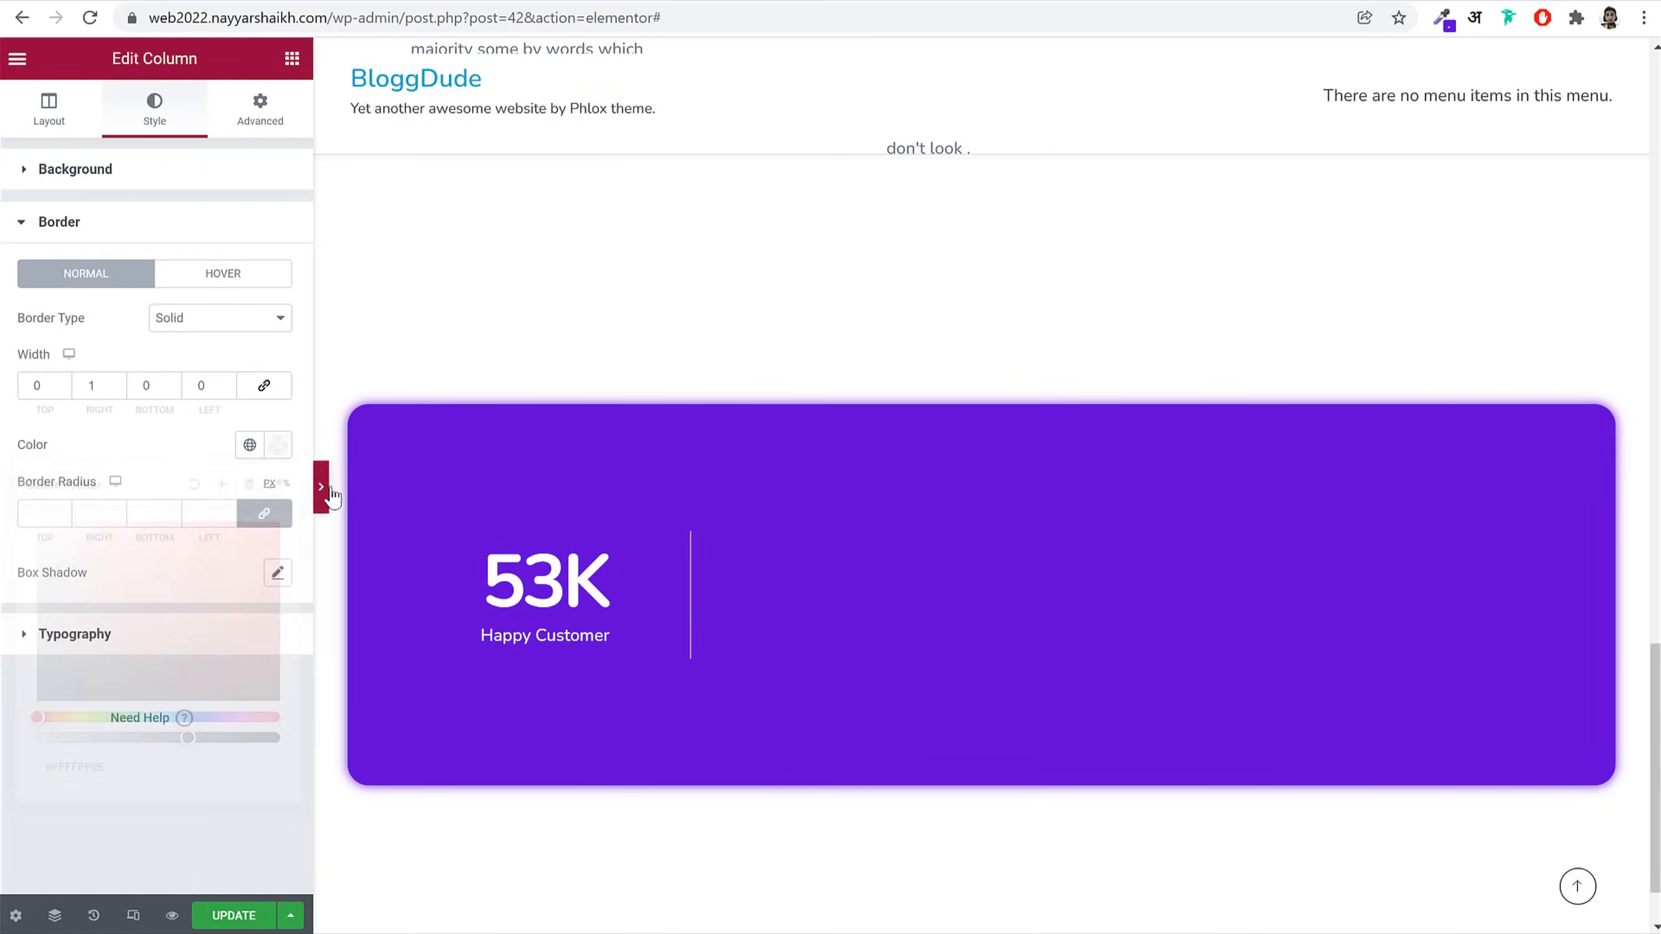
left_click(8, 487)
Step: Copy the 53K counter into the second, third and fourth columns
right_click(575, 567)
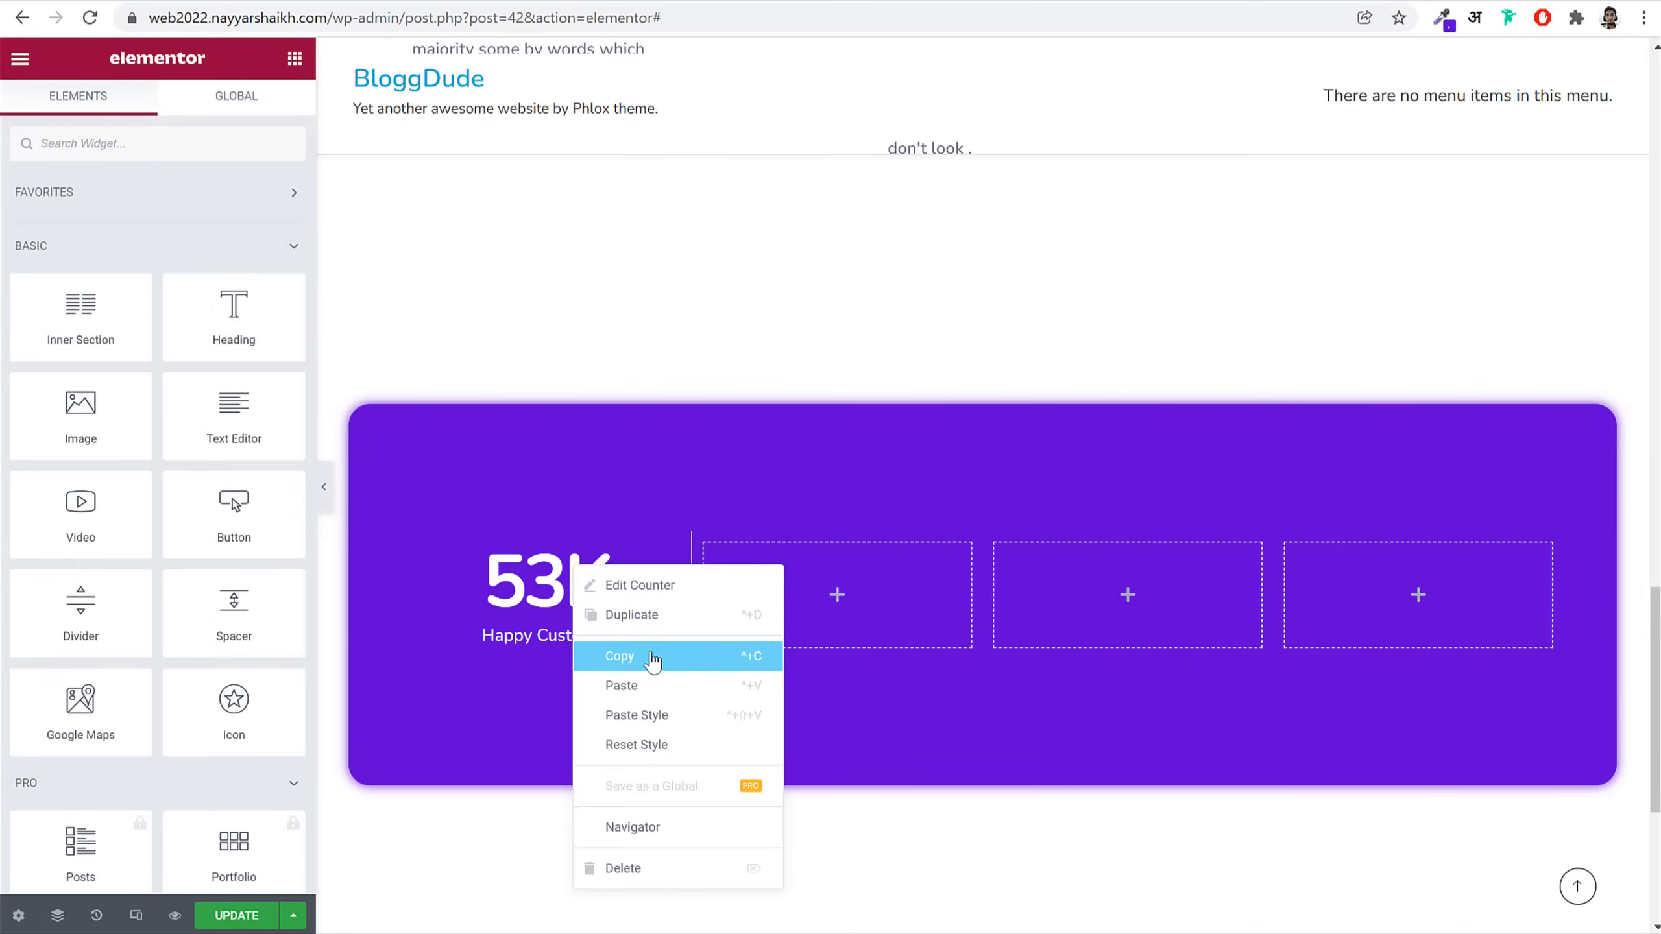
left_click(654, 656)
right_click(831, 588)
left_click(944, 749)
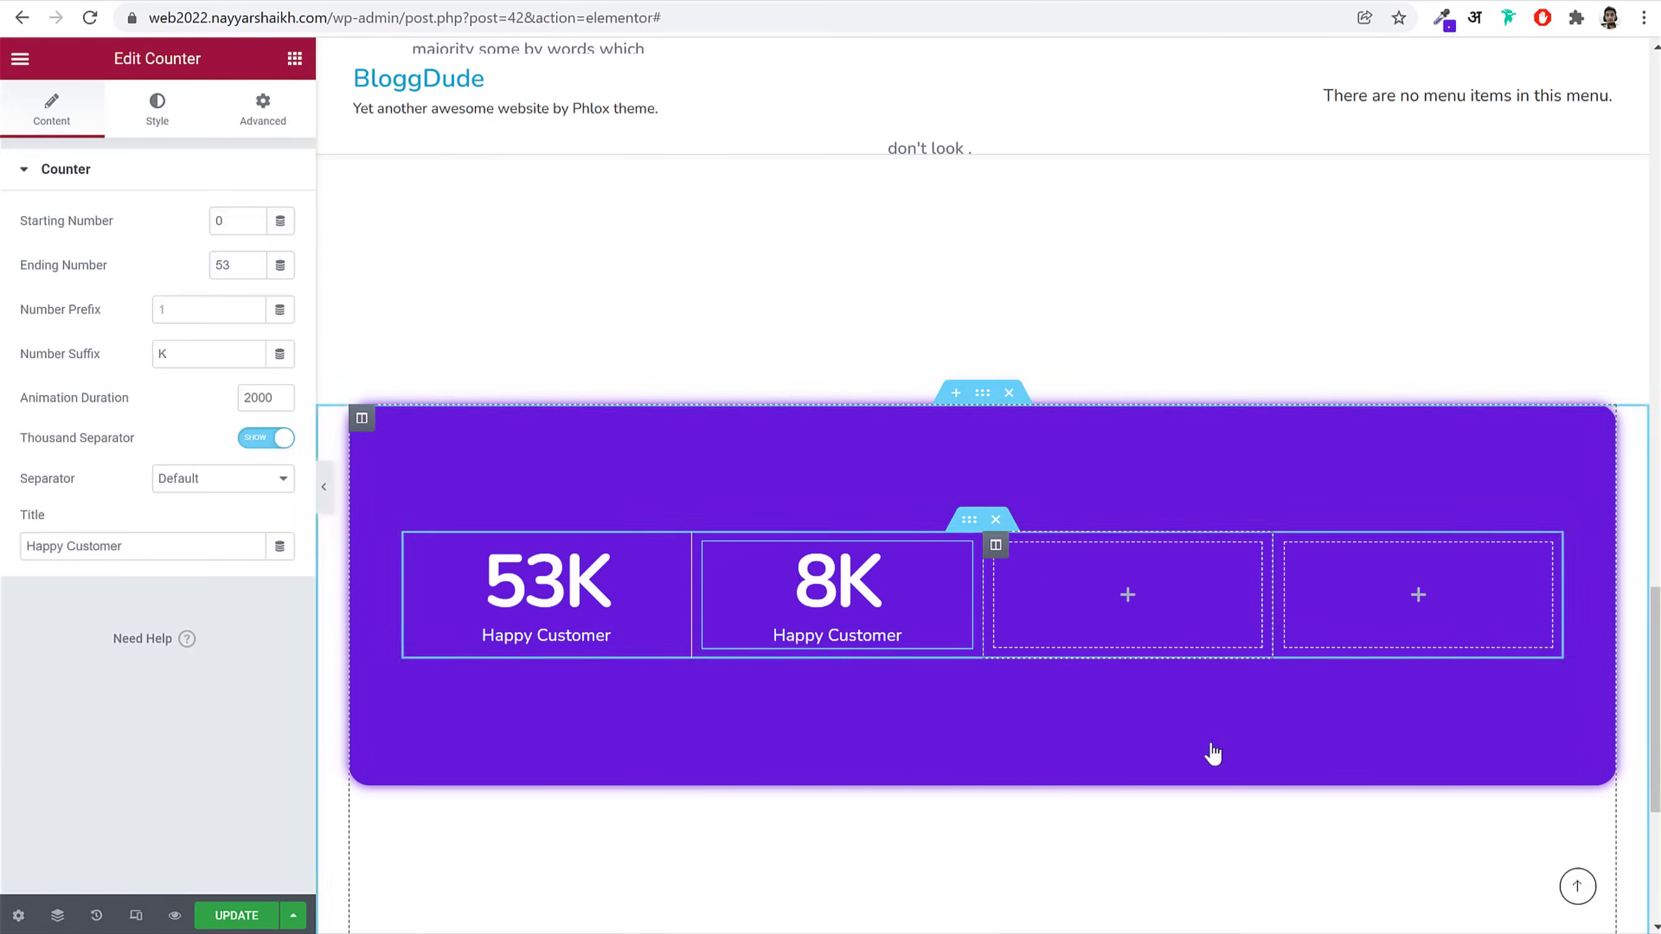
right_click(1105, 619)
left_click(1210, 772)
right_click(1391, 604)
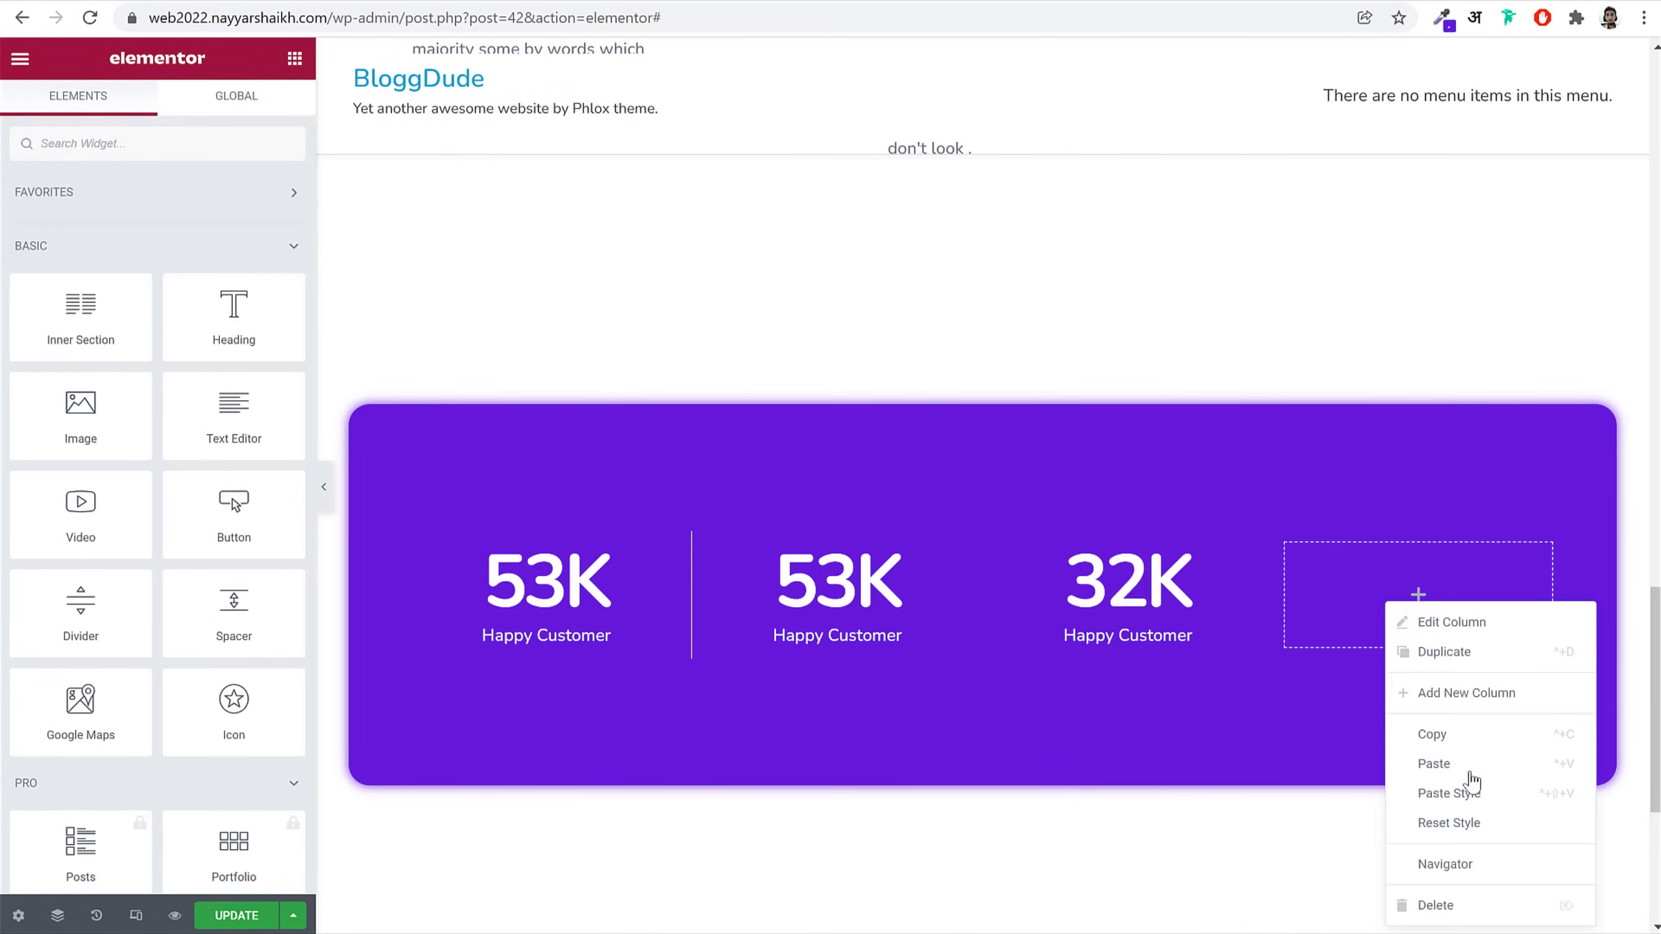
left_click(1469, 766)
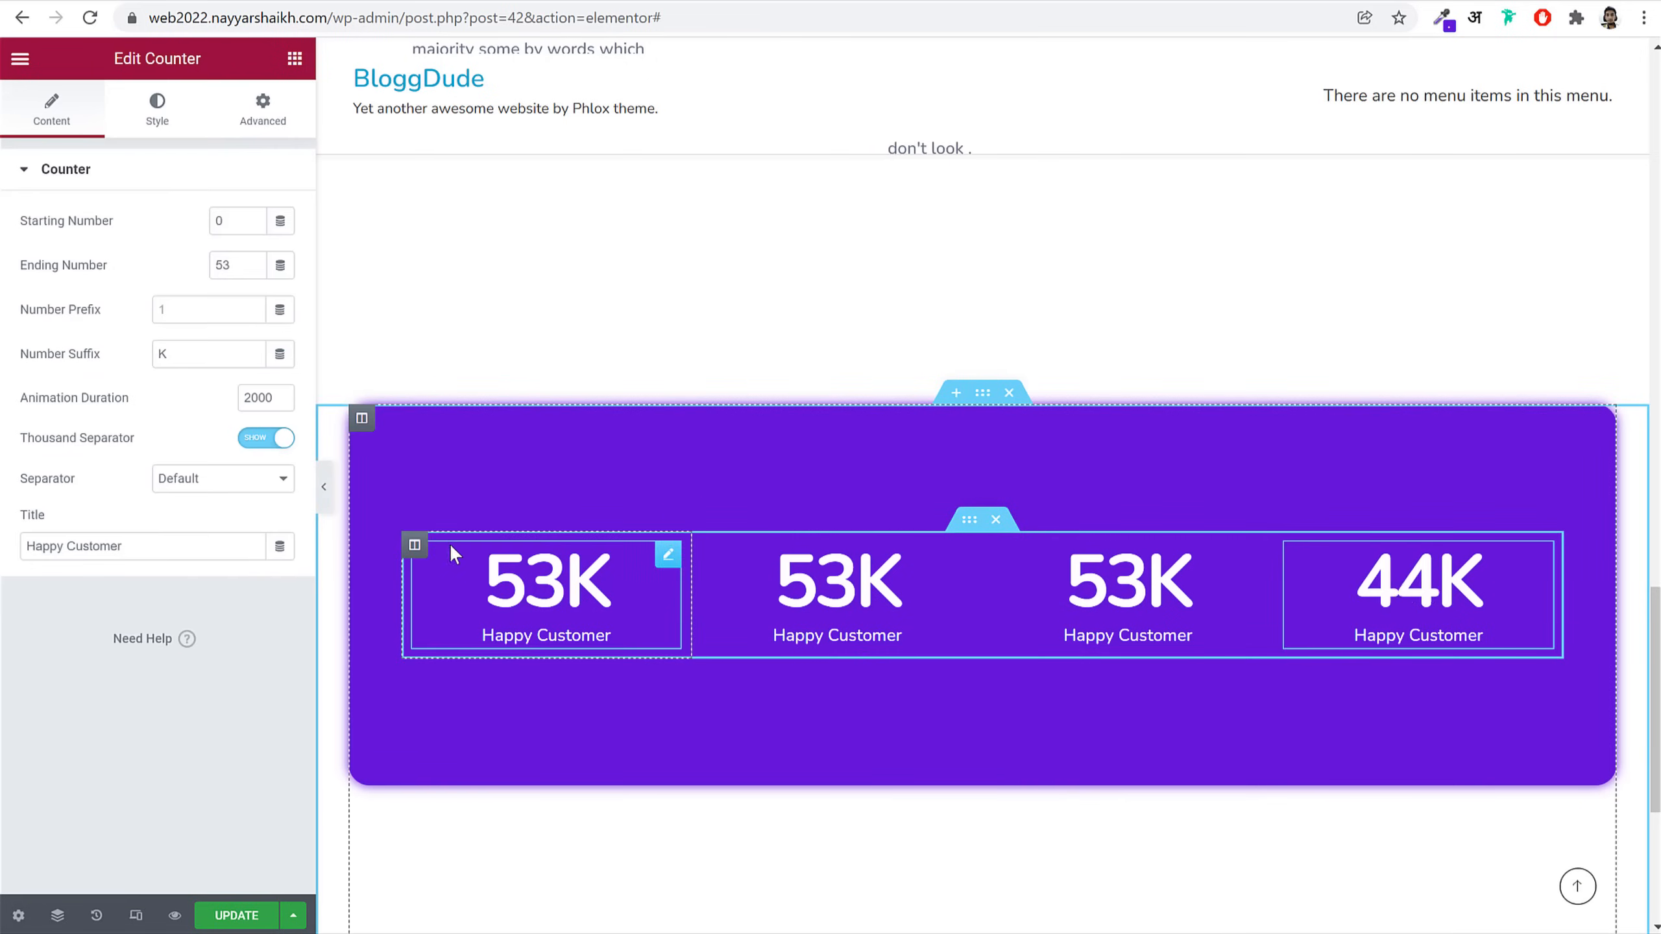
Step: Apply the first column's divider styling to the other three columns
right_click(414, 545)
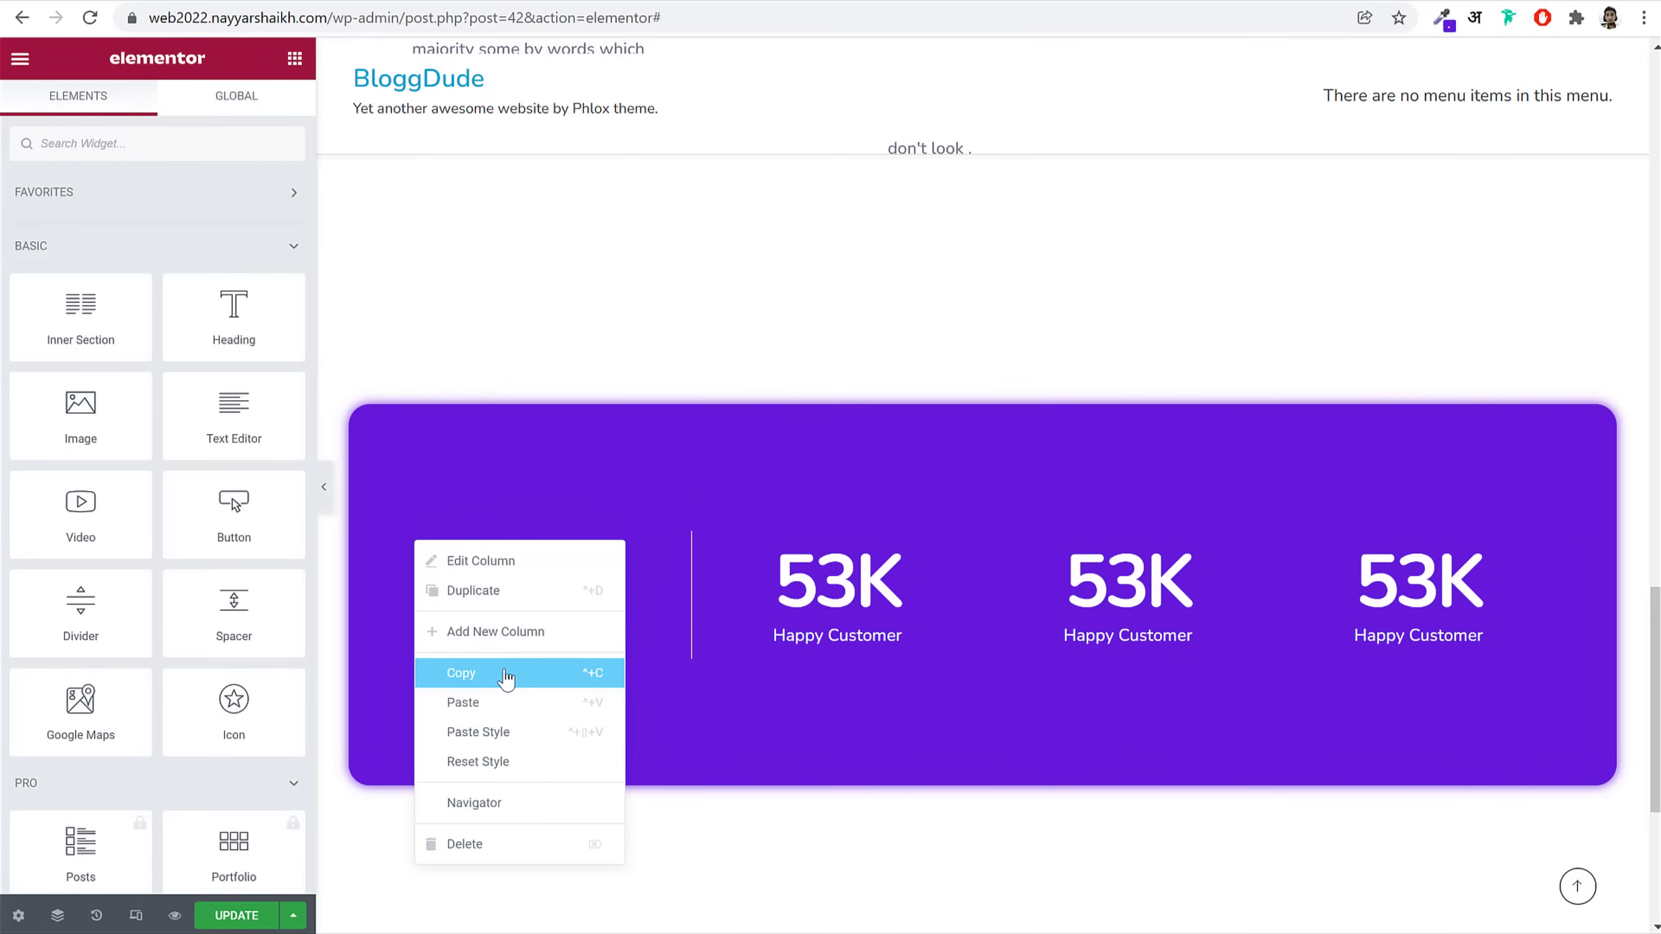
left_click(478, 702)
right_click(707, 549)
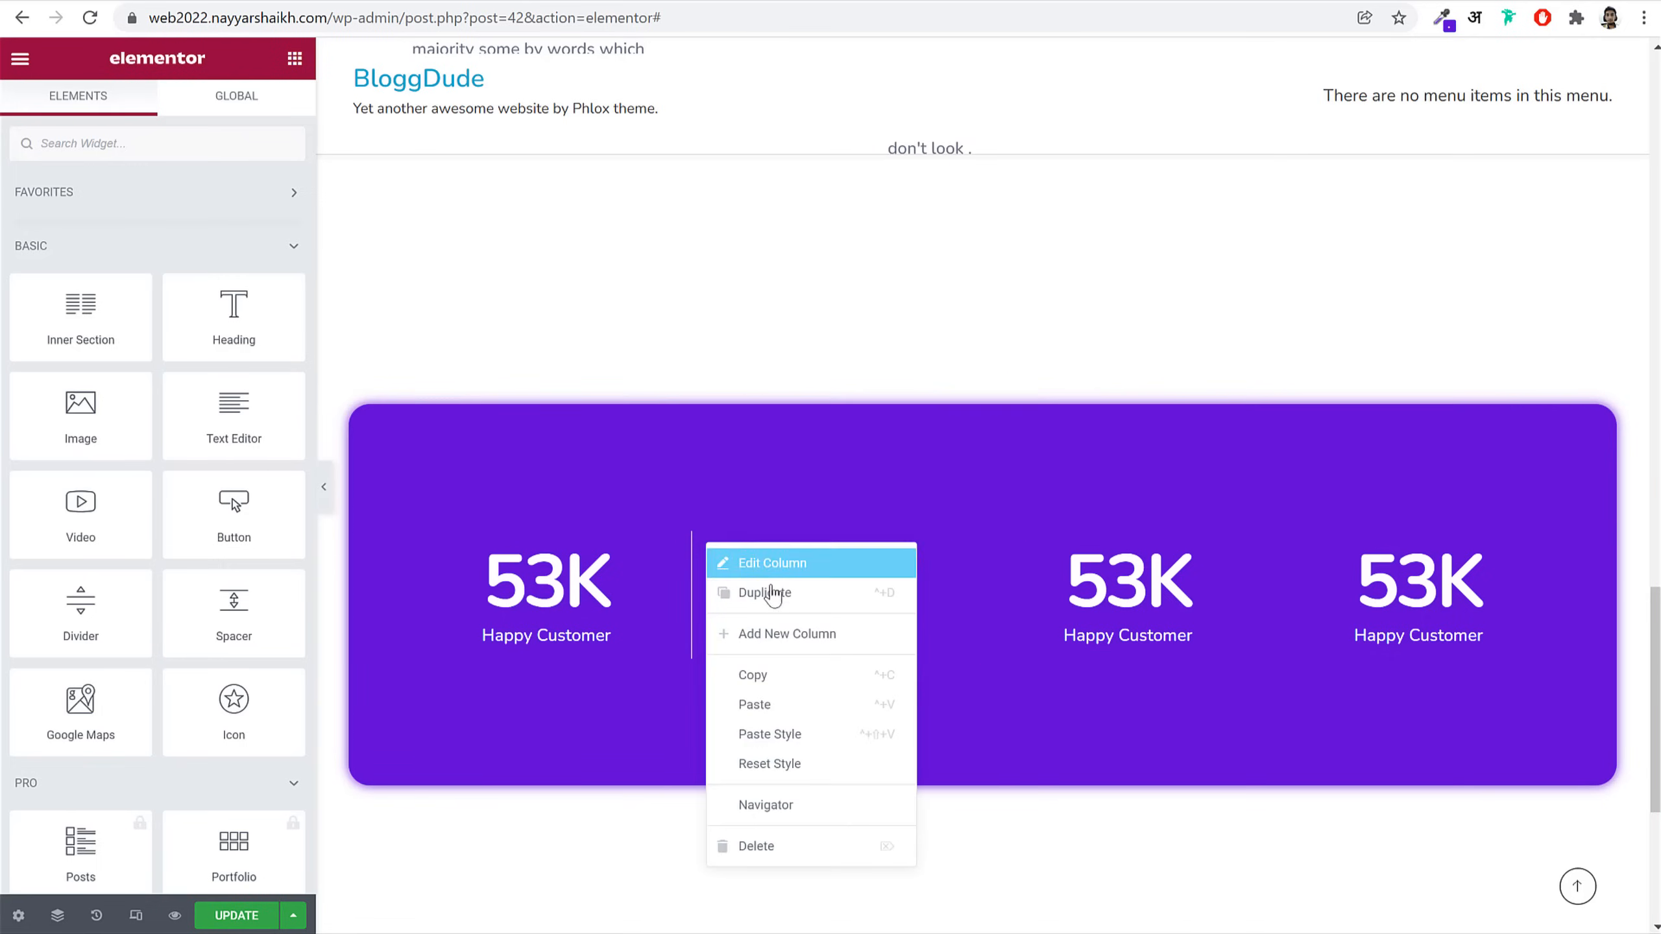
left_click(823, 737)
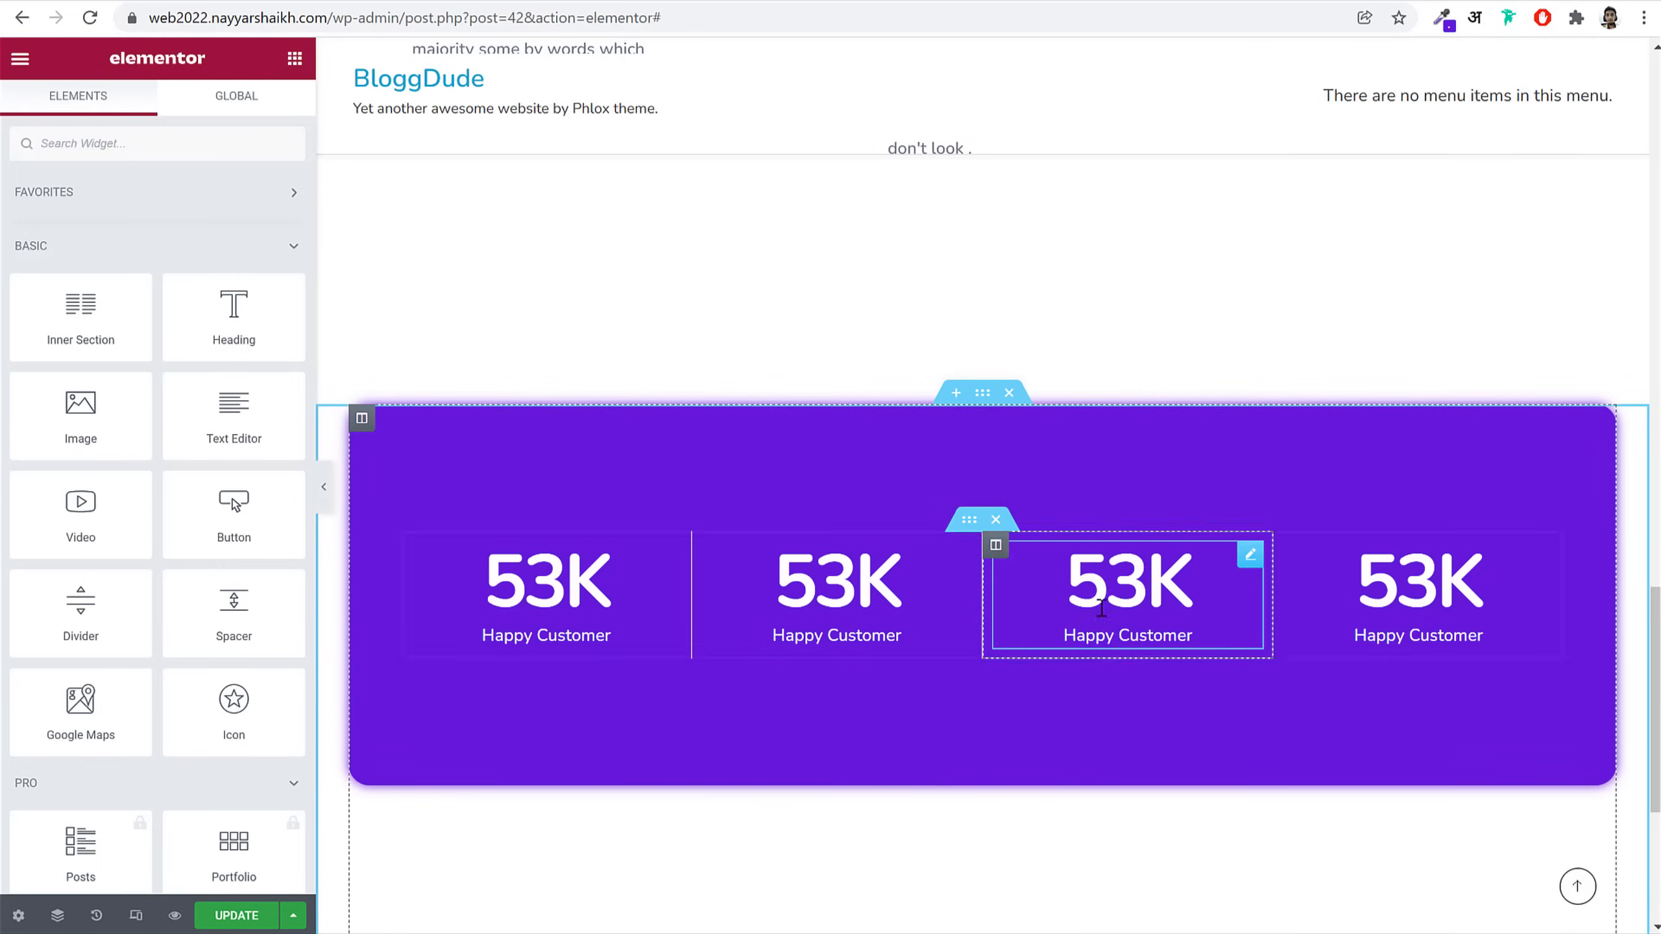
right_click(1007, 547)
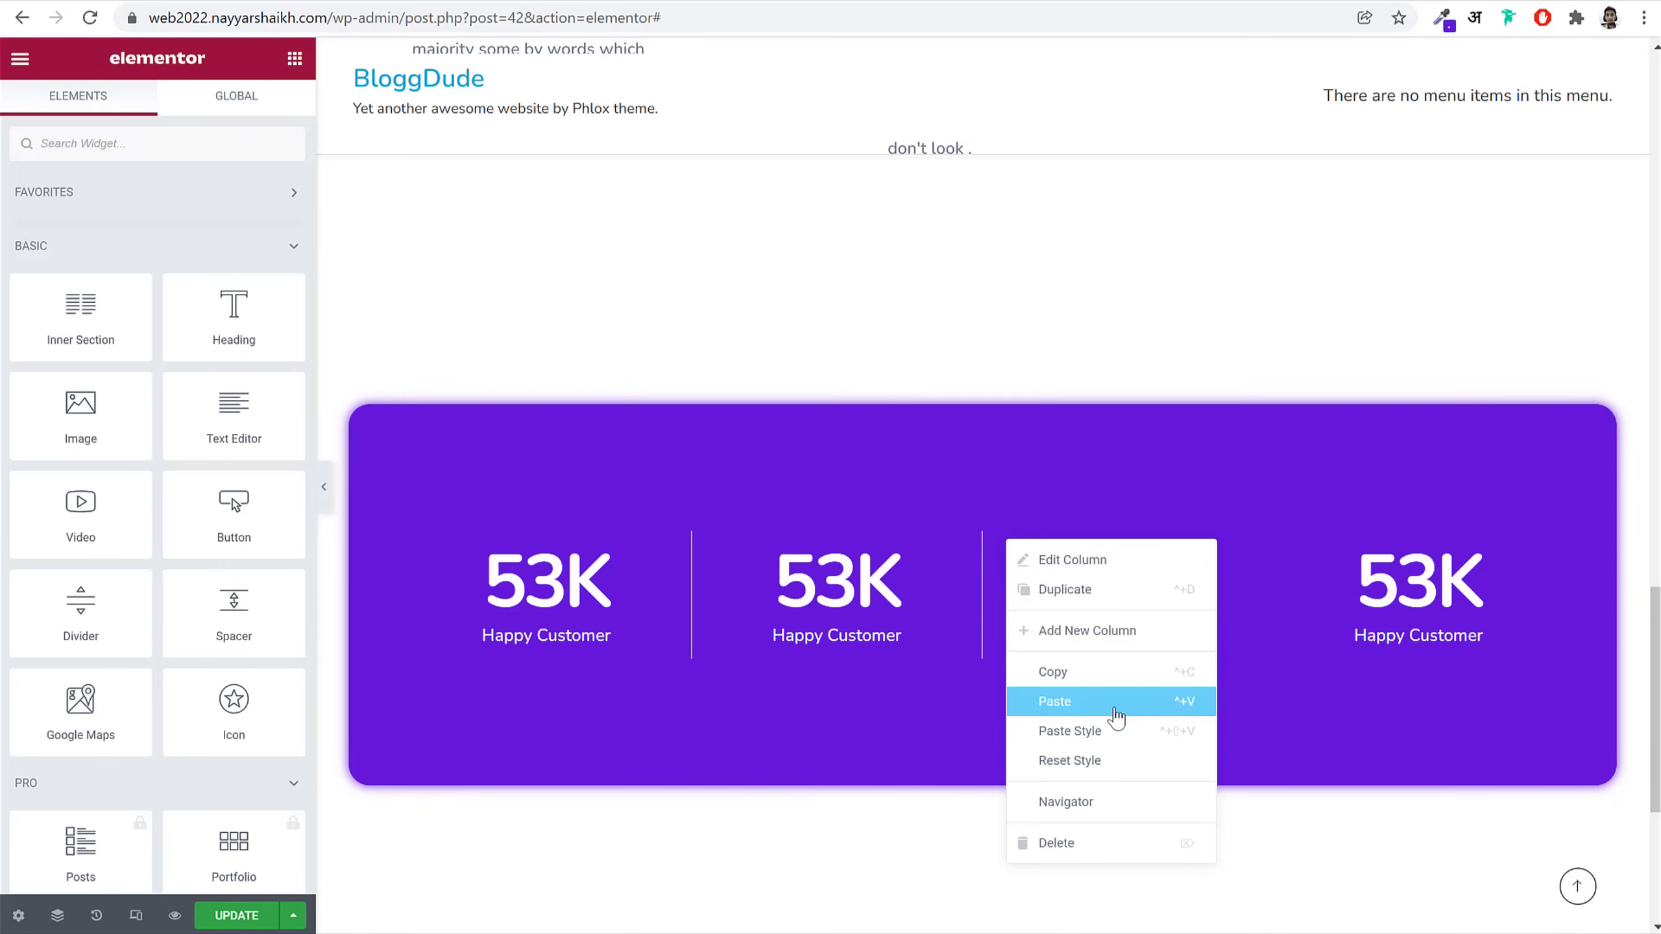
left_click(1111, 731)
right_click(1287, 550)
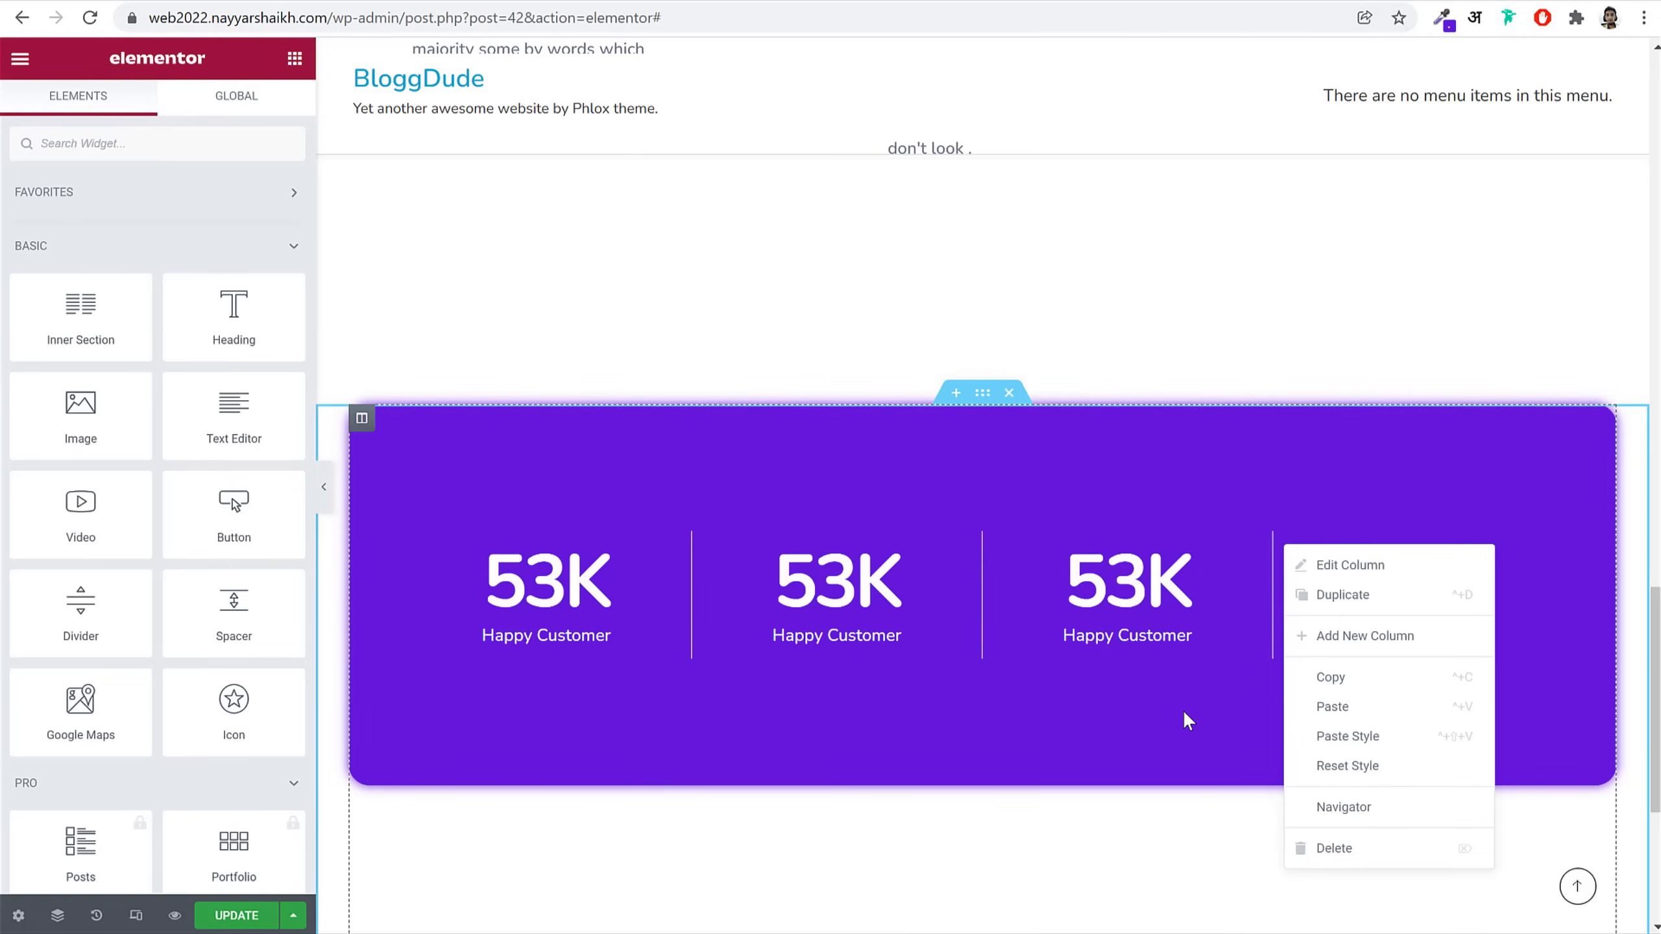
left_click(1328, 594)
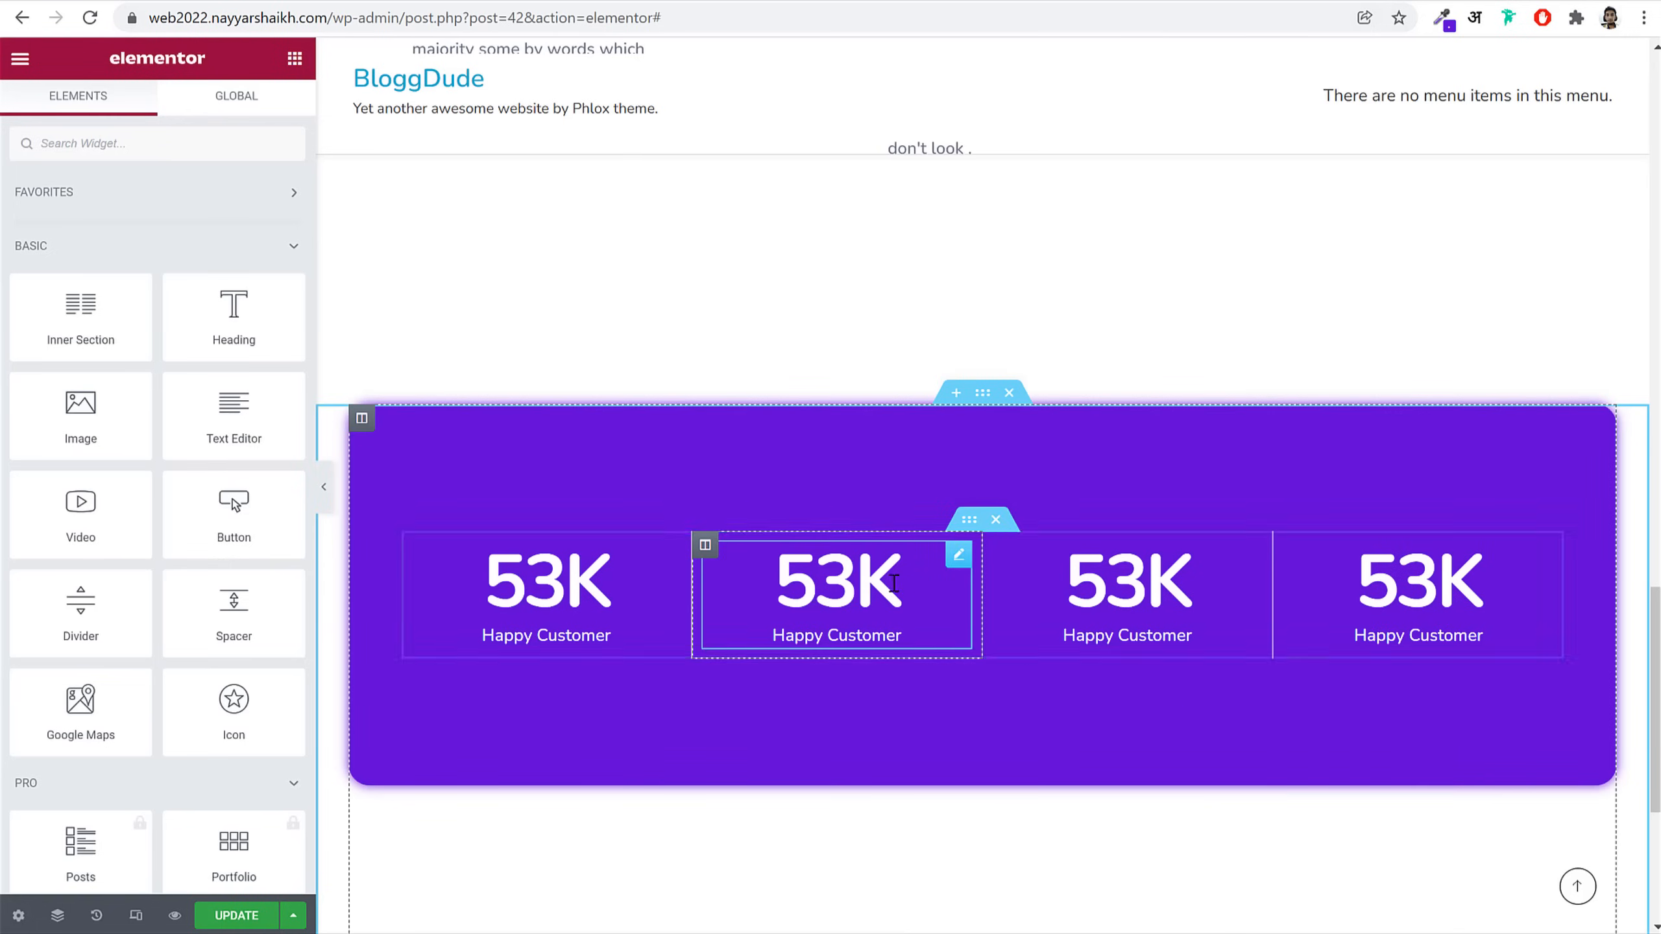
Step: Change the second counter to 10 with title 'Layout Done' and save the page
left_click(887, 573)
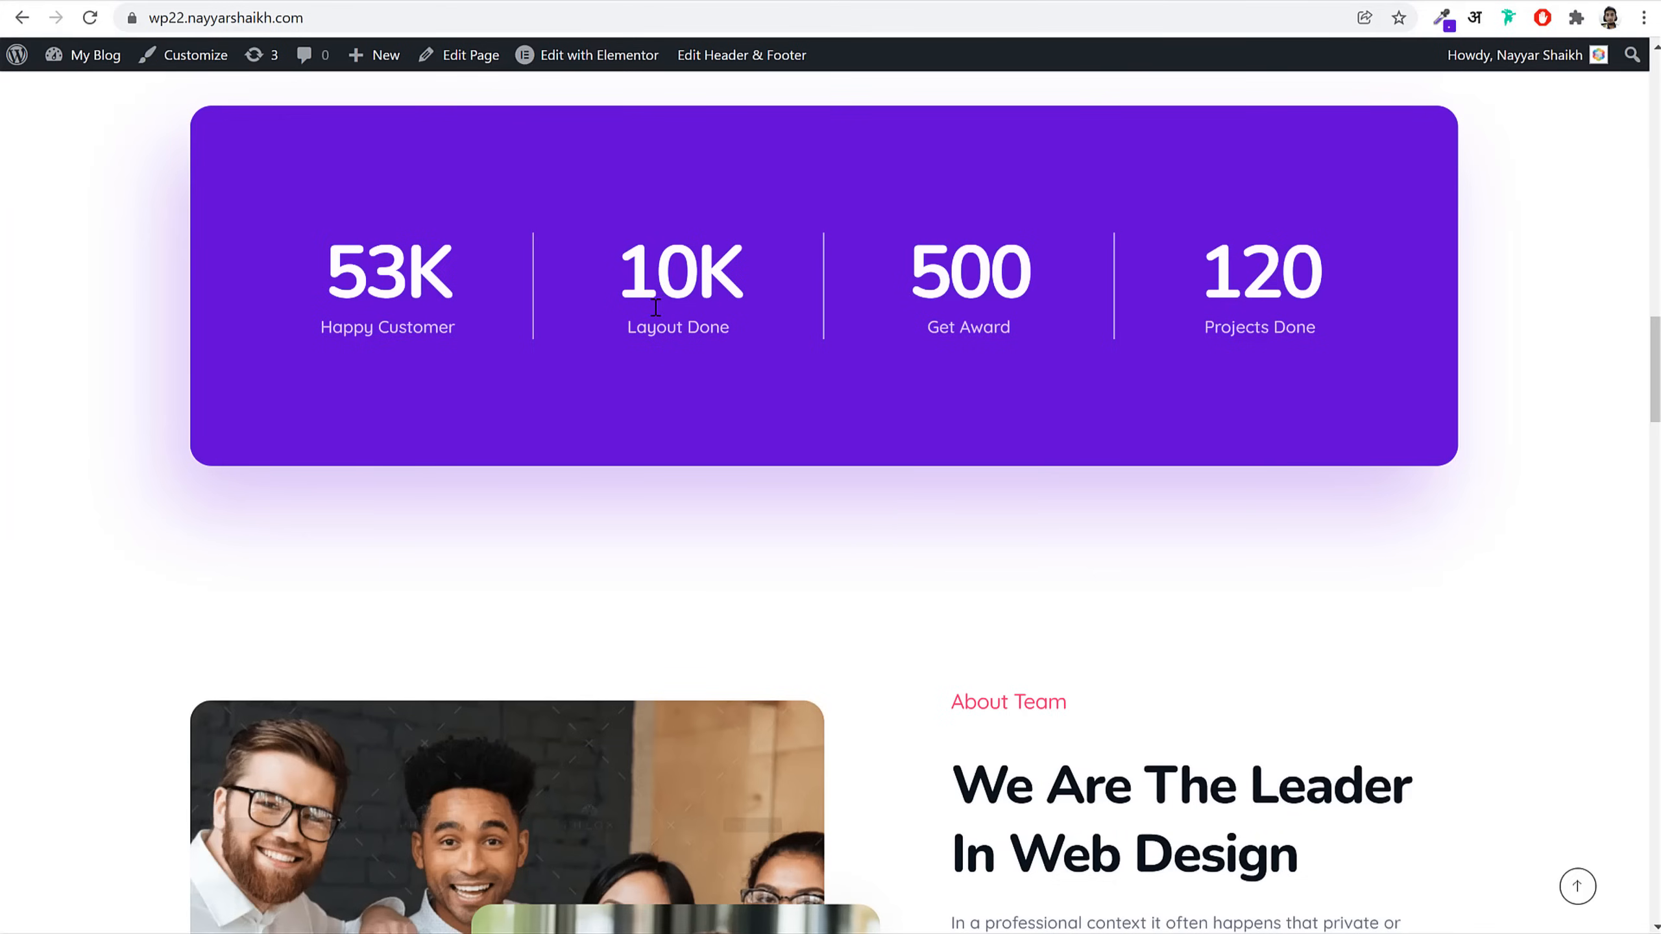
left_click_drag(656, 306, 710, 368)
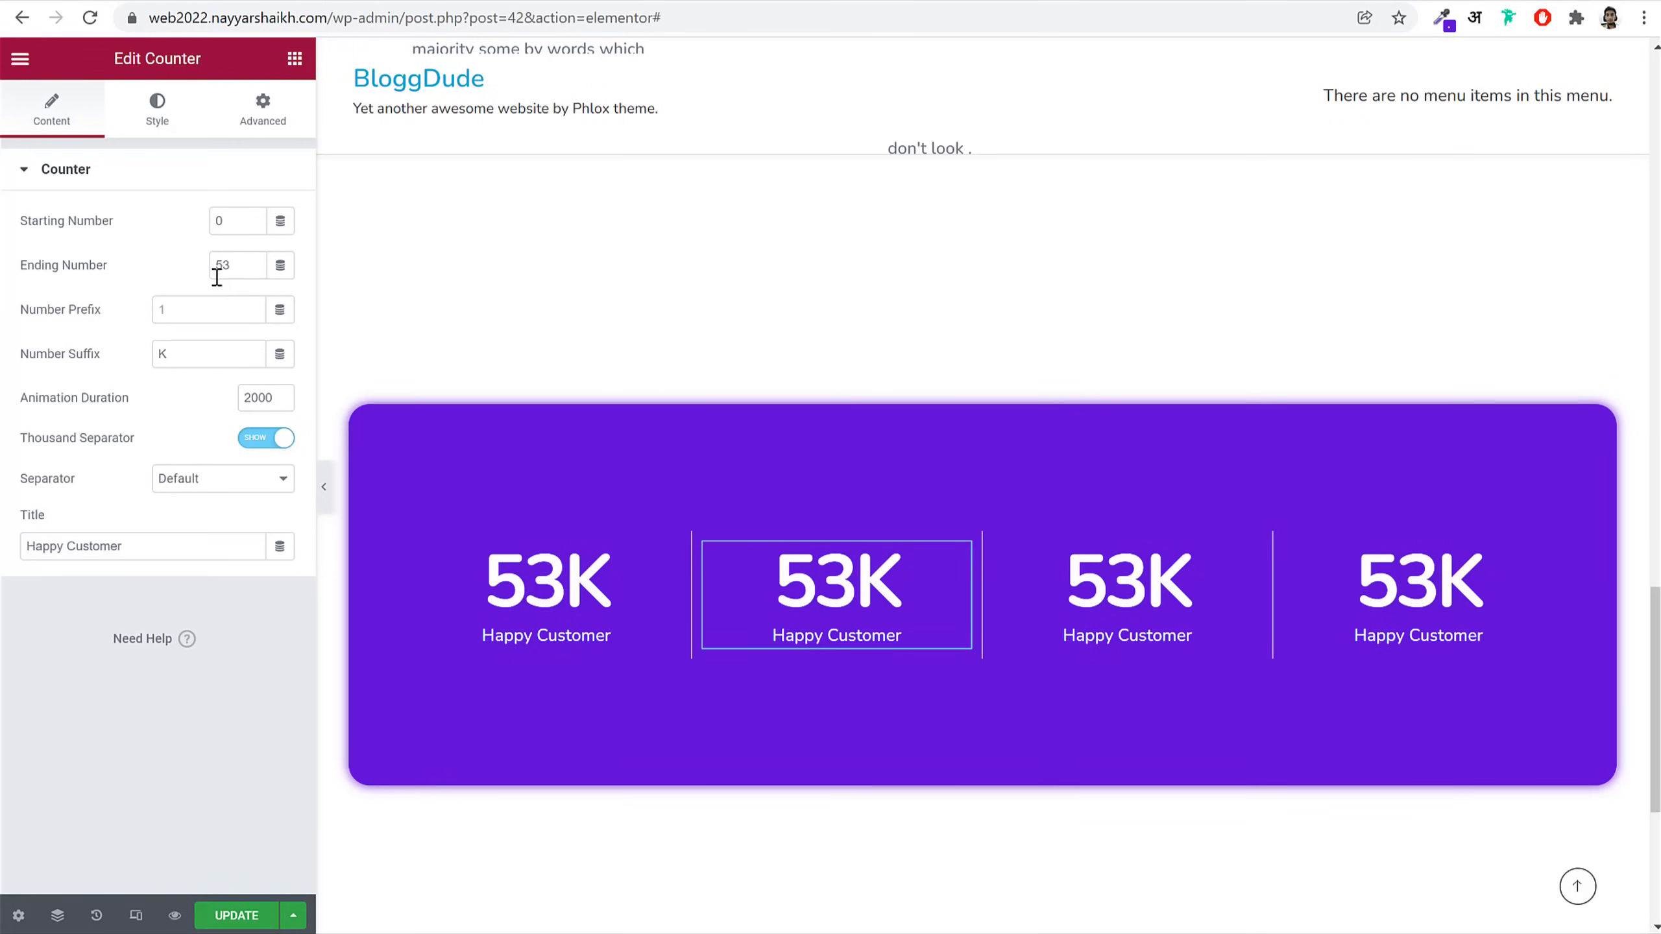
type("10")
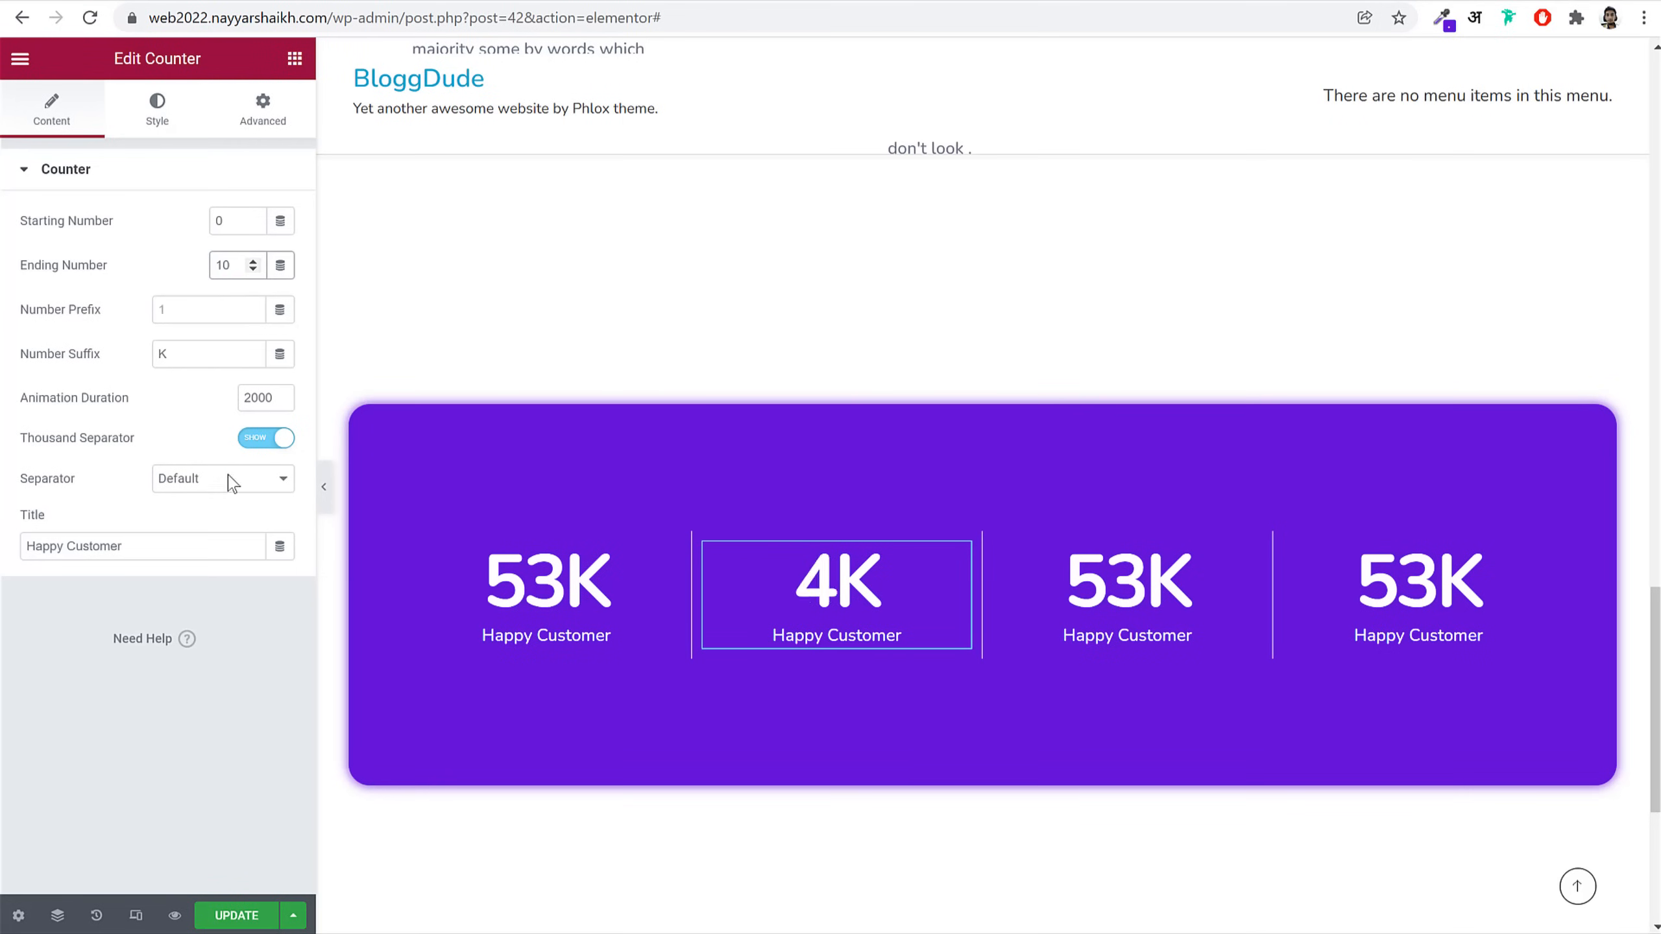
triple_click(188, 548)
key("ctrl+v")
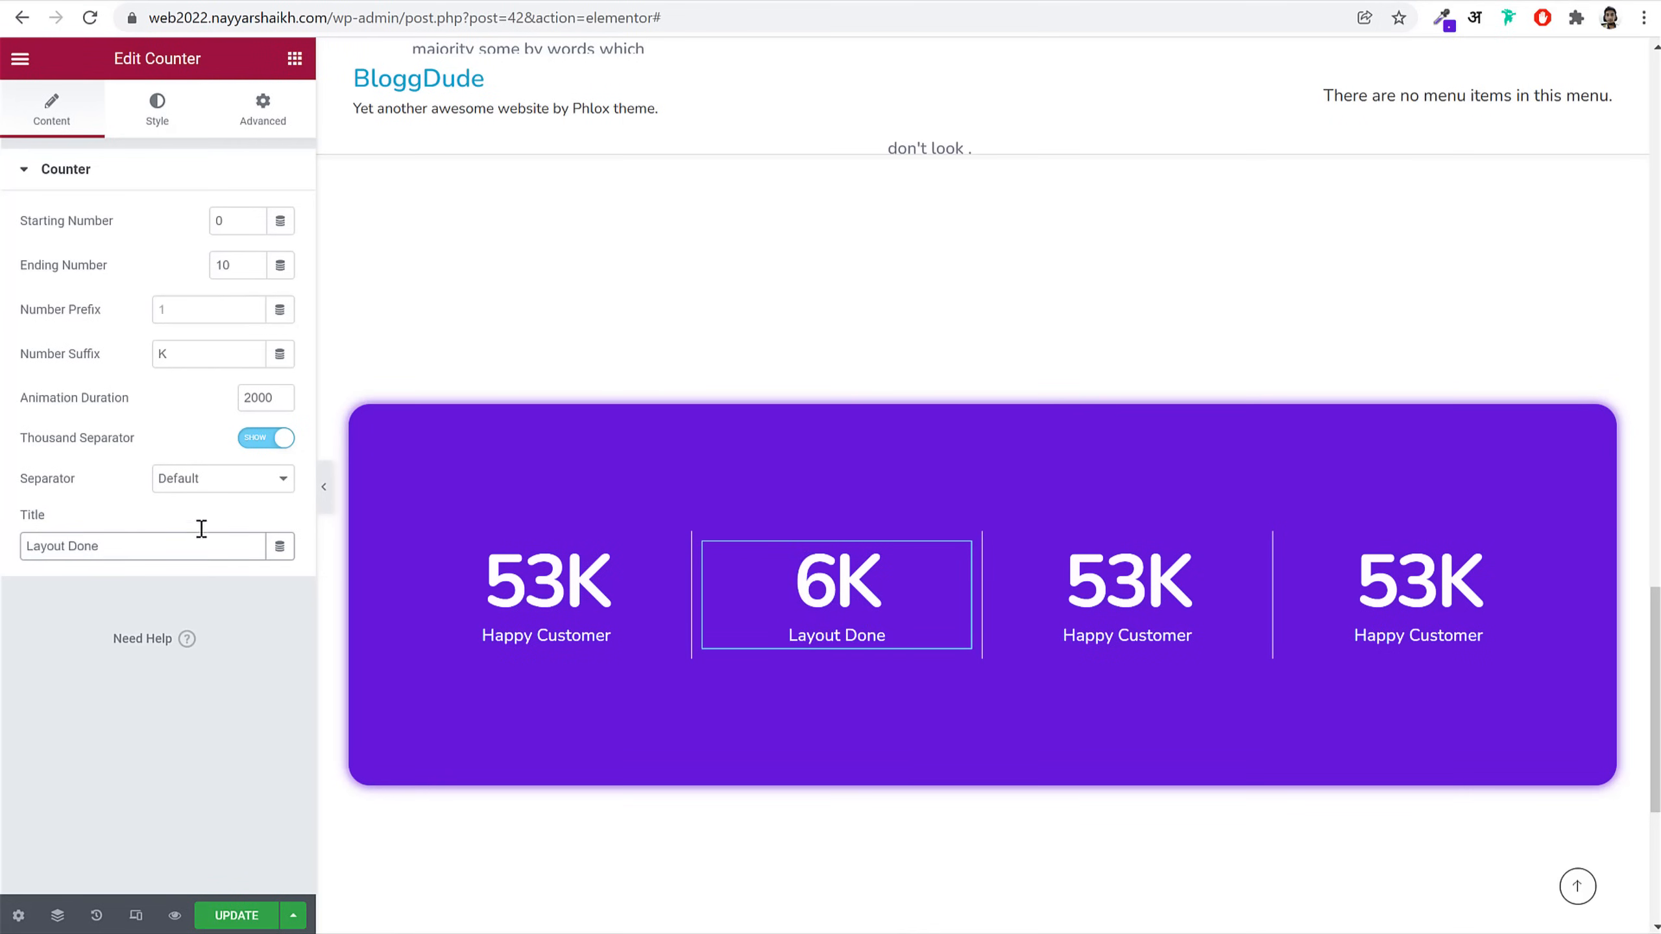
left_click(250, 919)
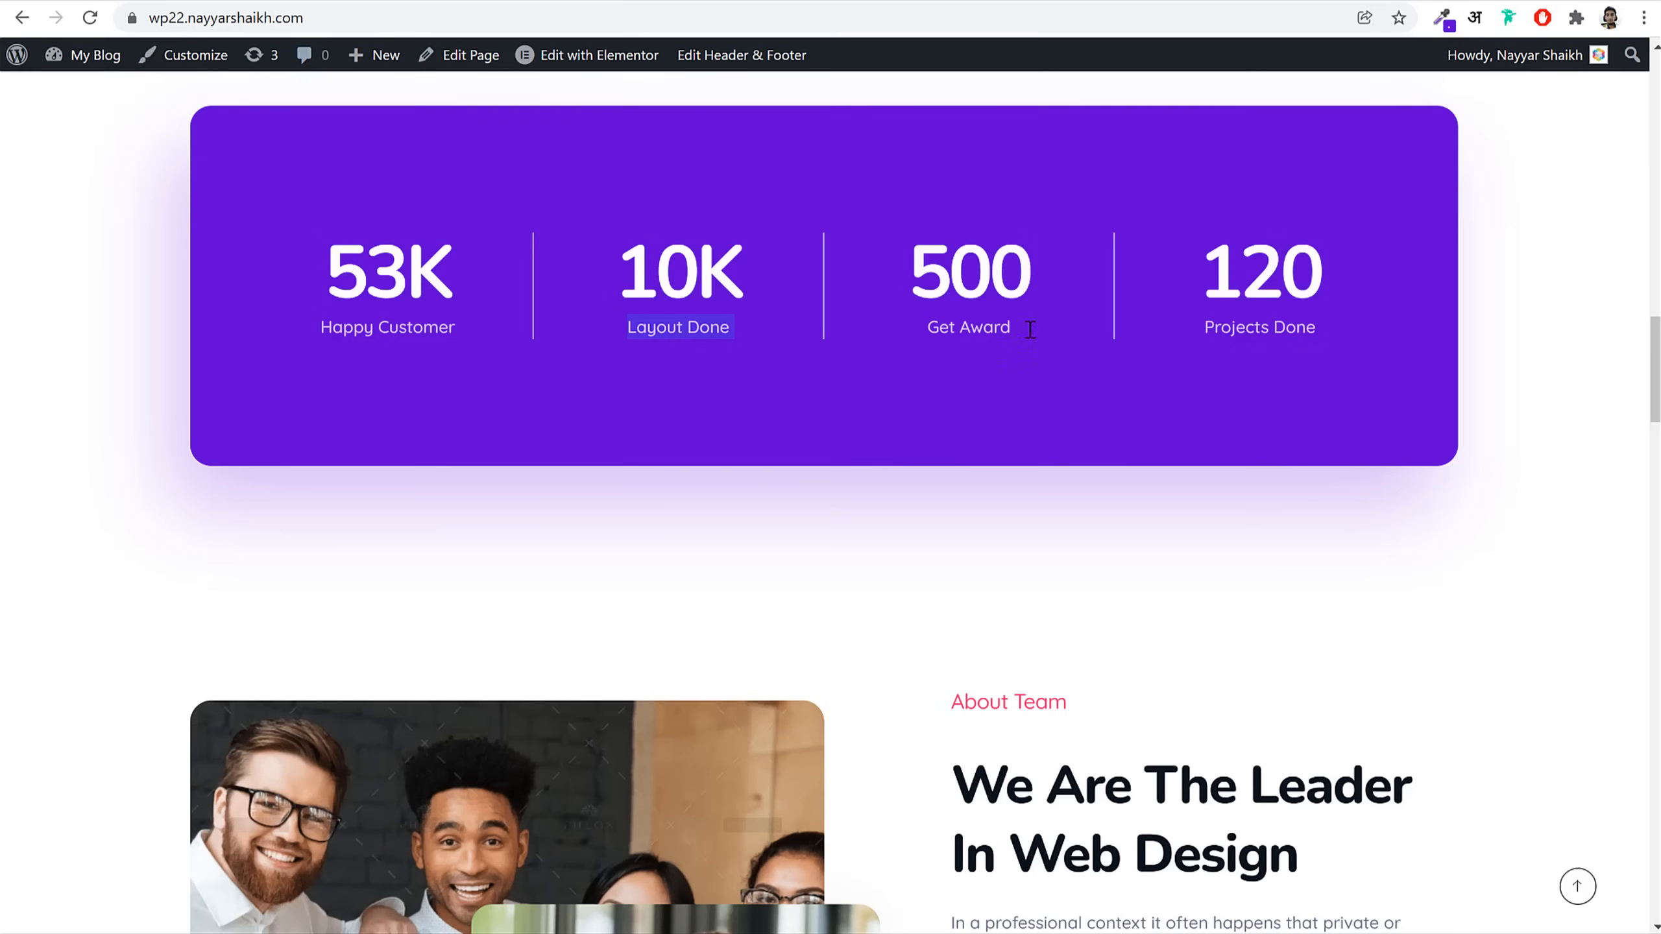
scroll(1271, 545, "down", 6)
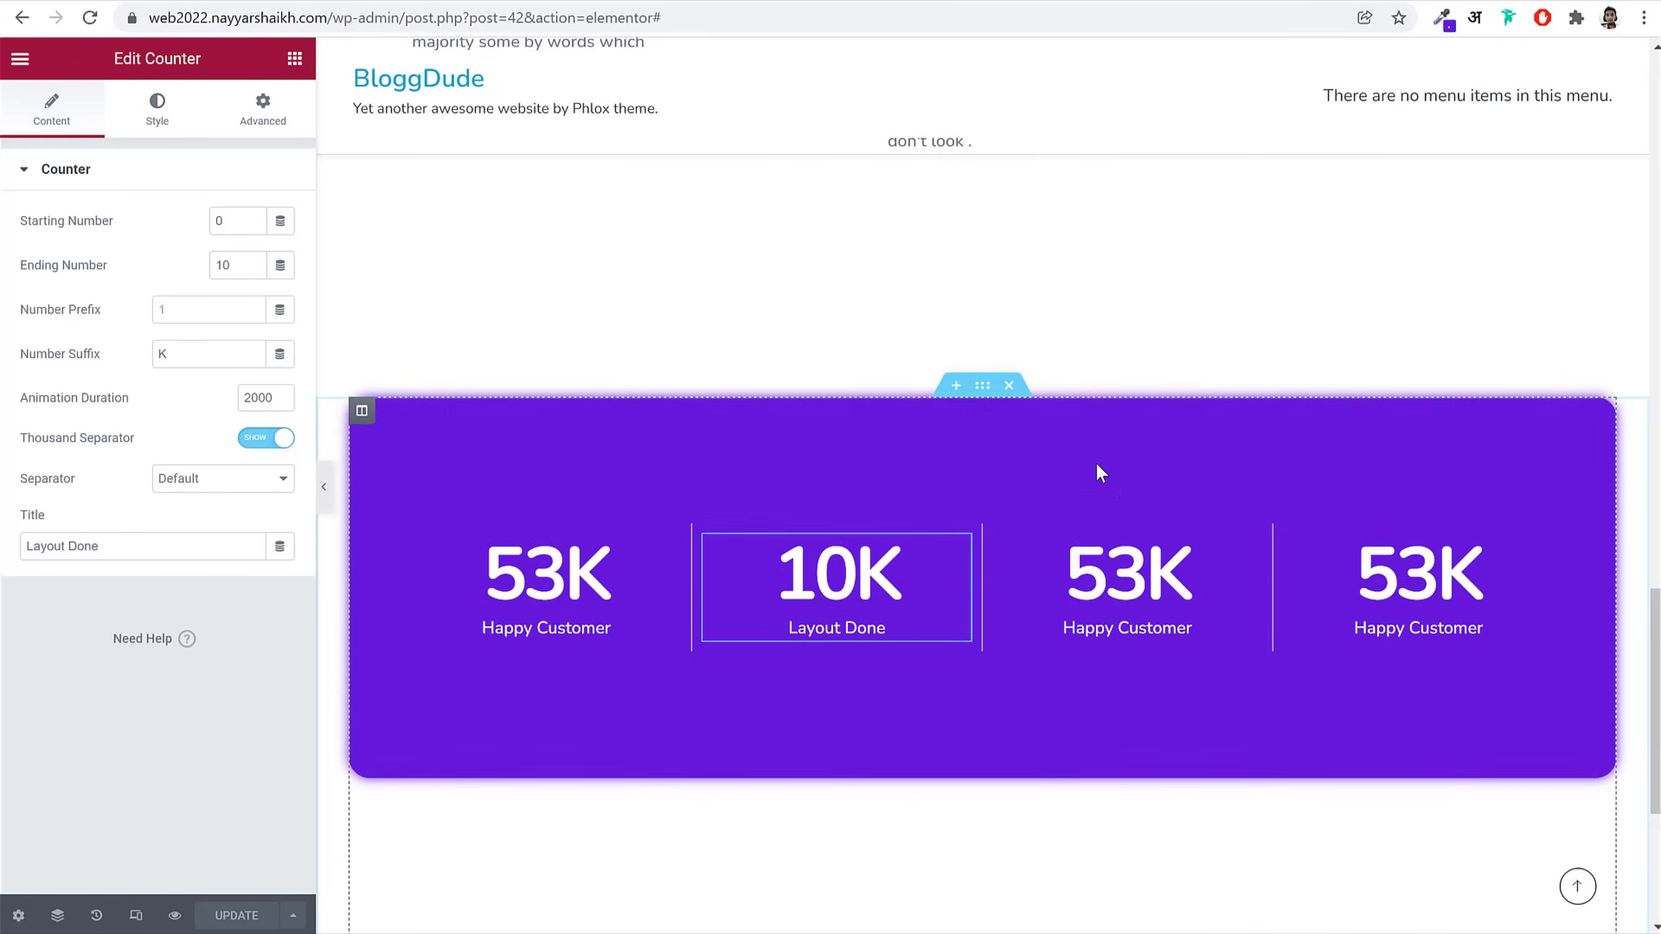
scroll(1097, 467, "down", 5)
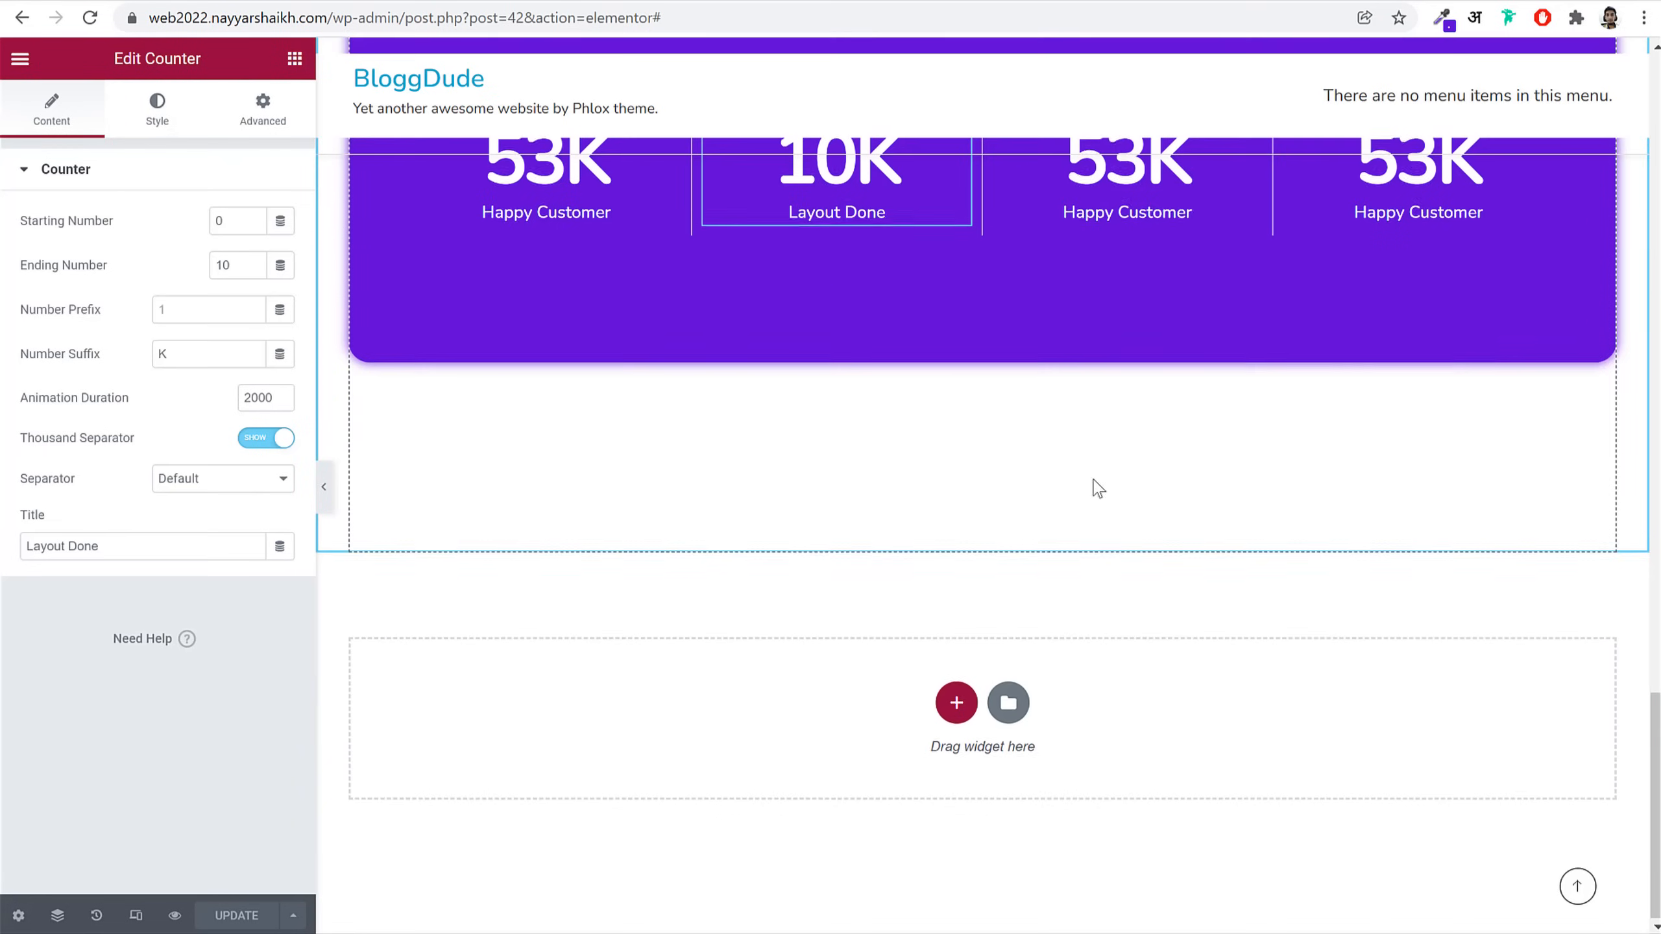
Step: Add a two-column section below the counters, replacing an accidental single-column one
left_click(957, 701)
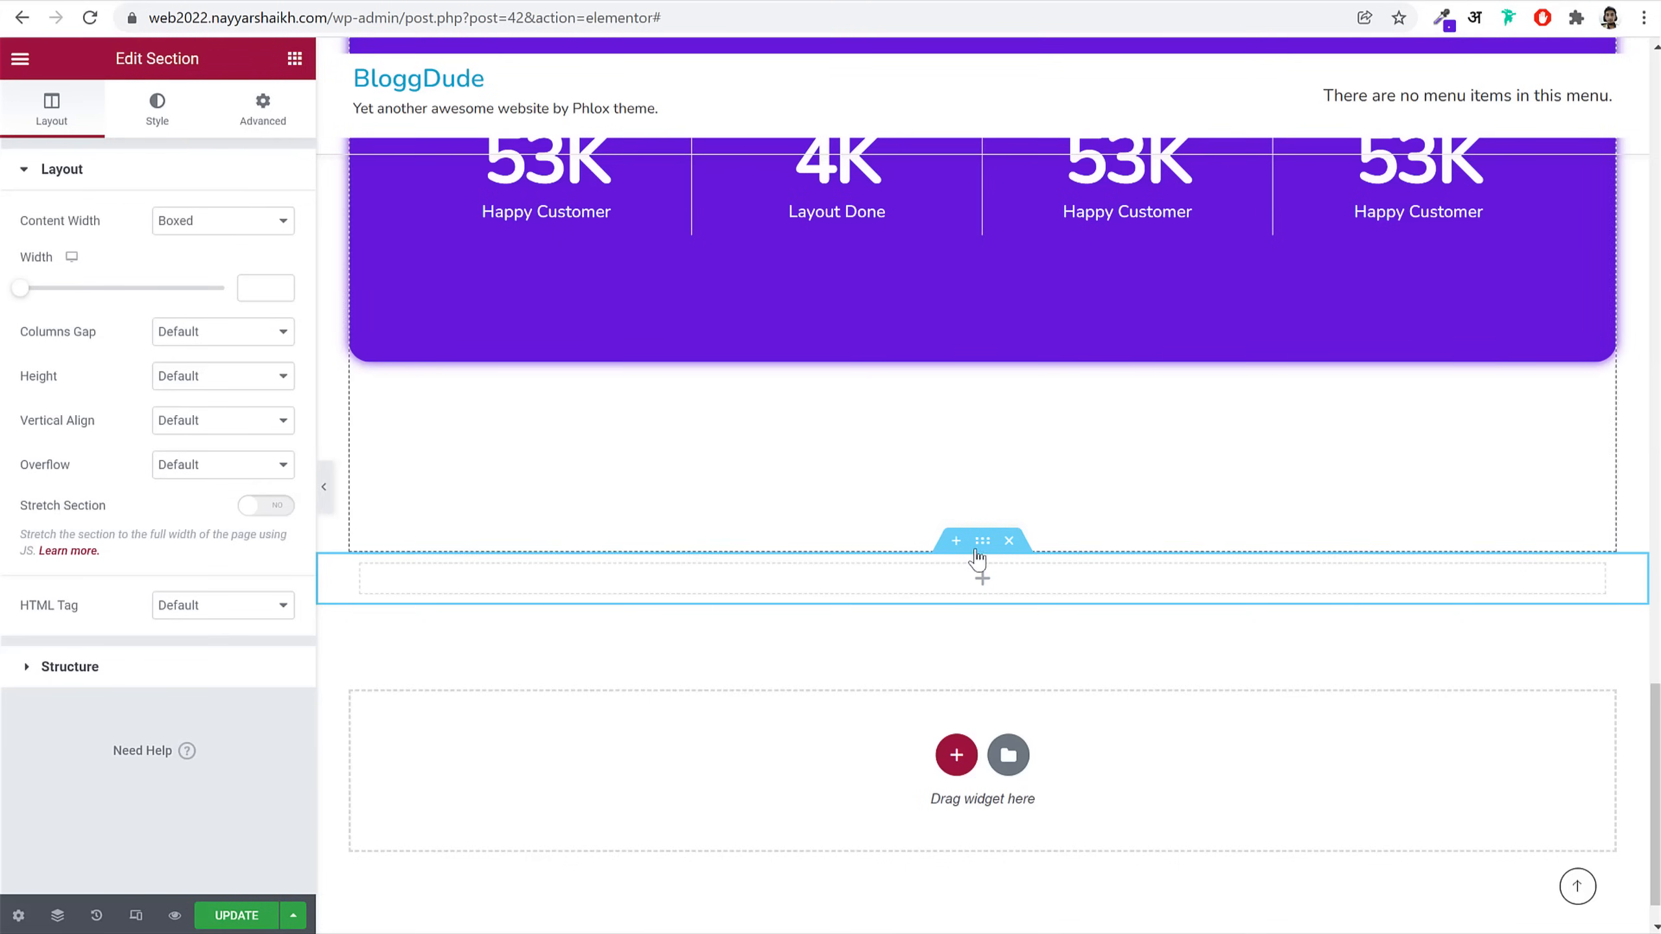
left_click(1009, 542)
left_click(942, 706)
left_click(833, 736)
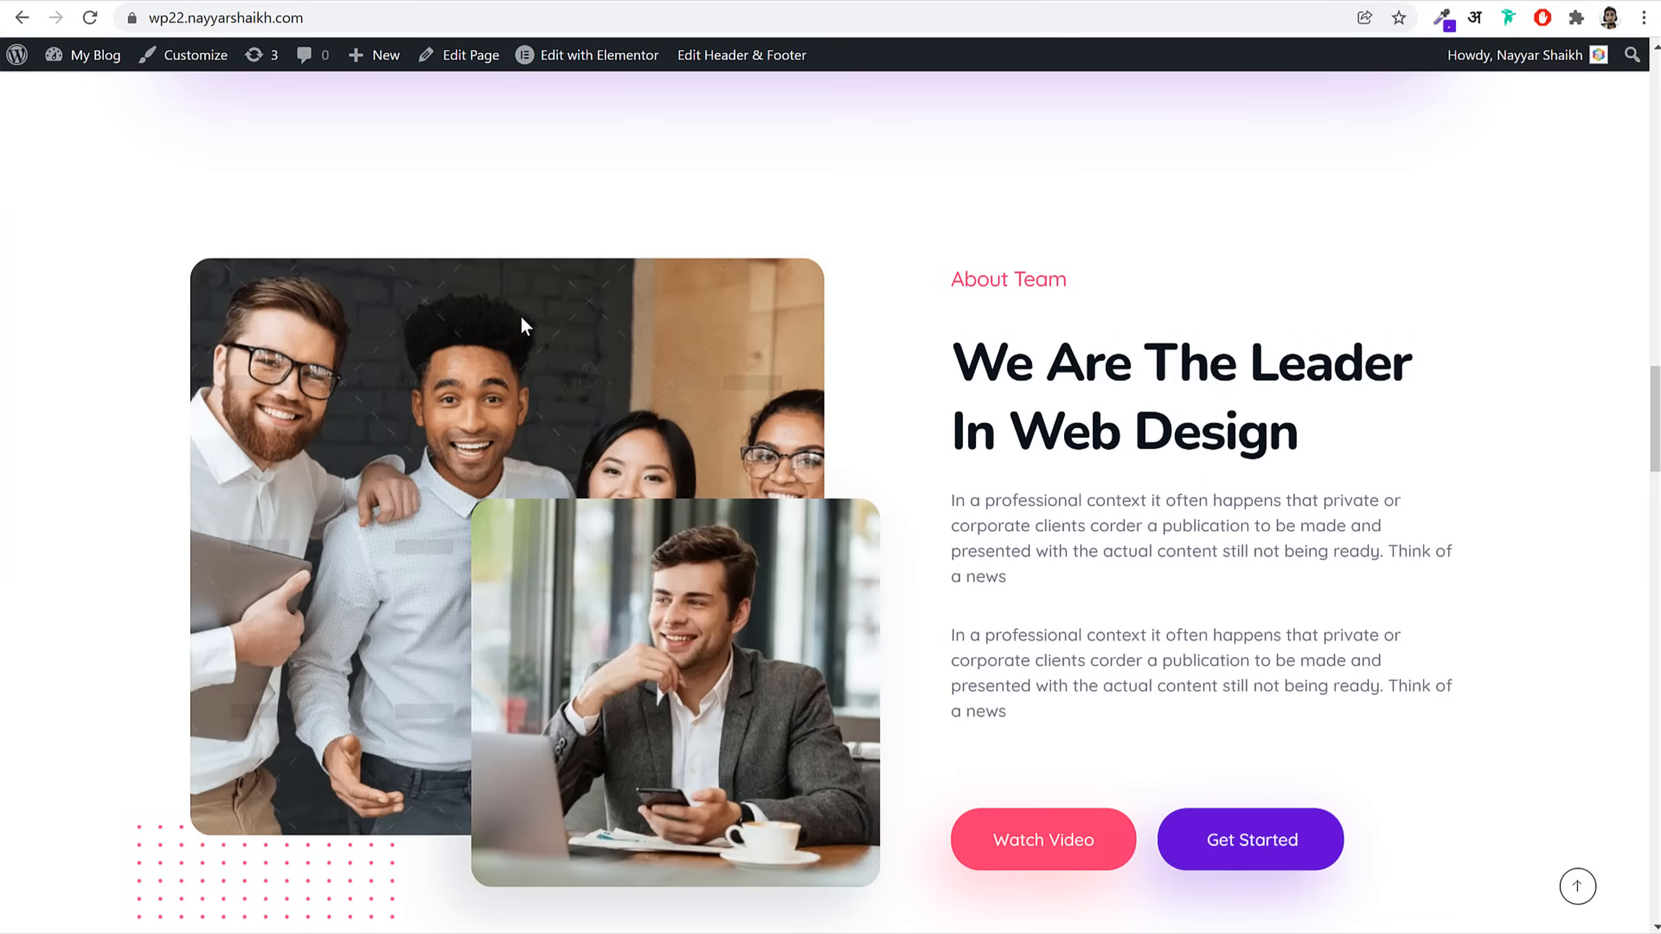
scroll(530, 337, "down", 2)
scroll(576, 200, "up", 2)
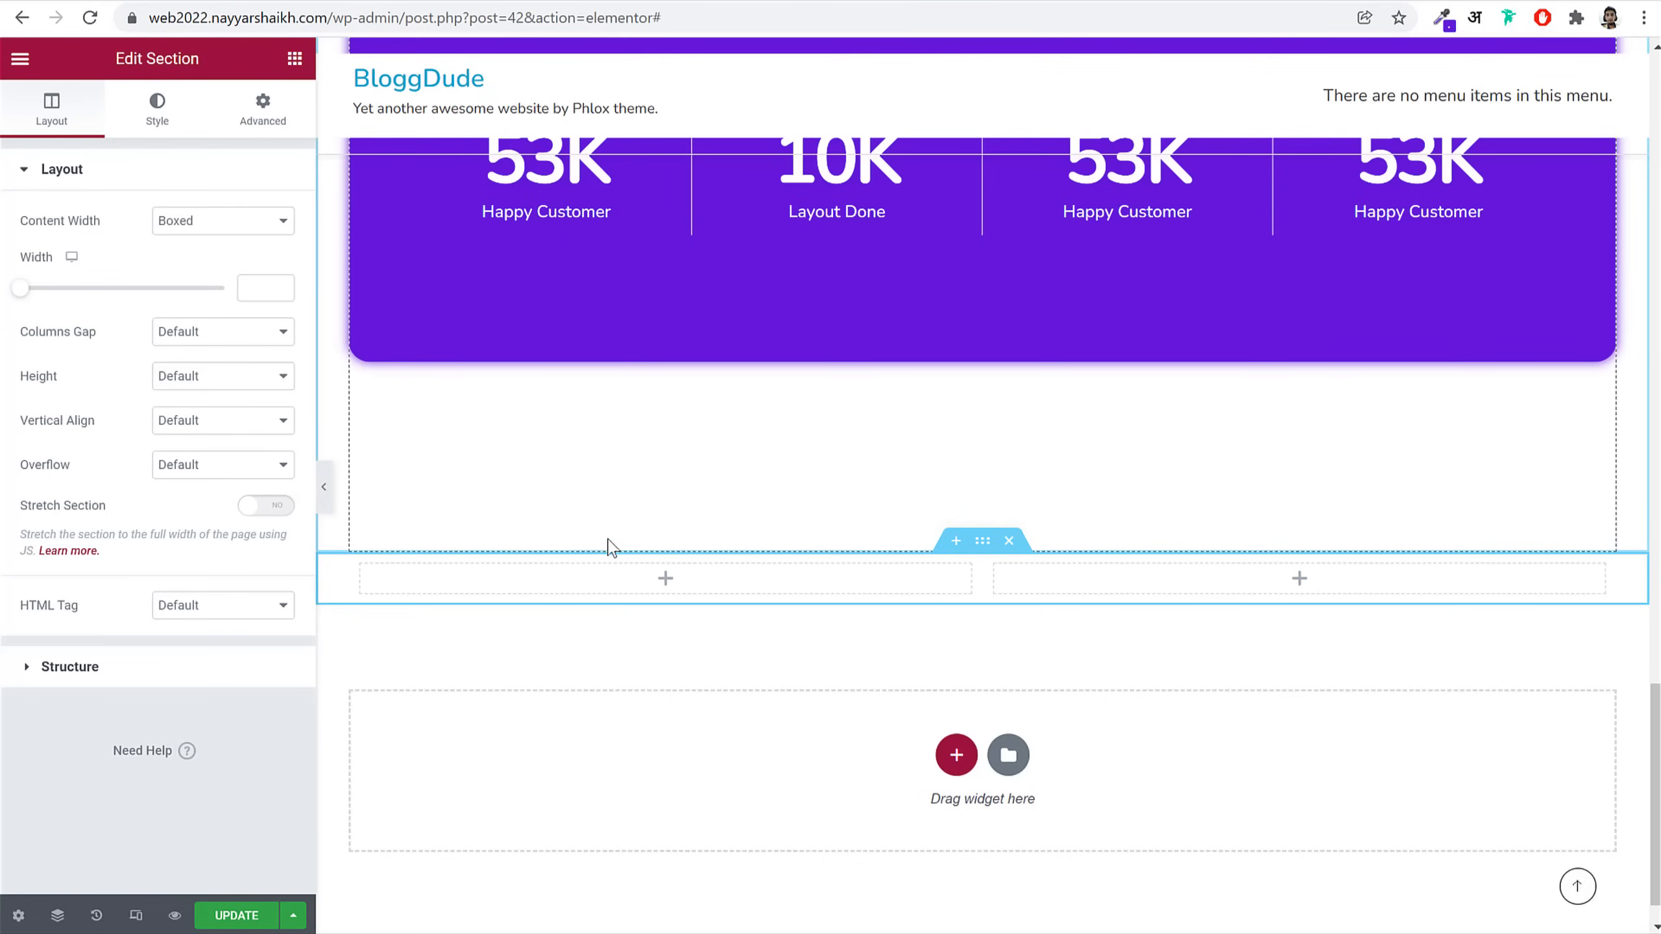
Step: Place an Advanced Image widget with the team group photo in the left column
left_click(295, 58)
type("adv")
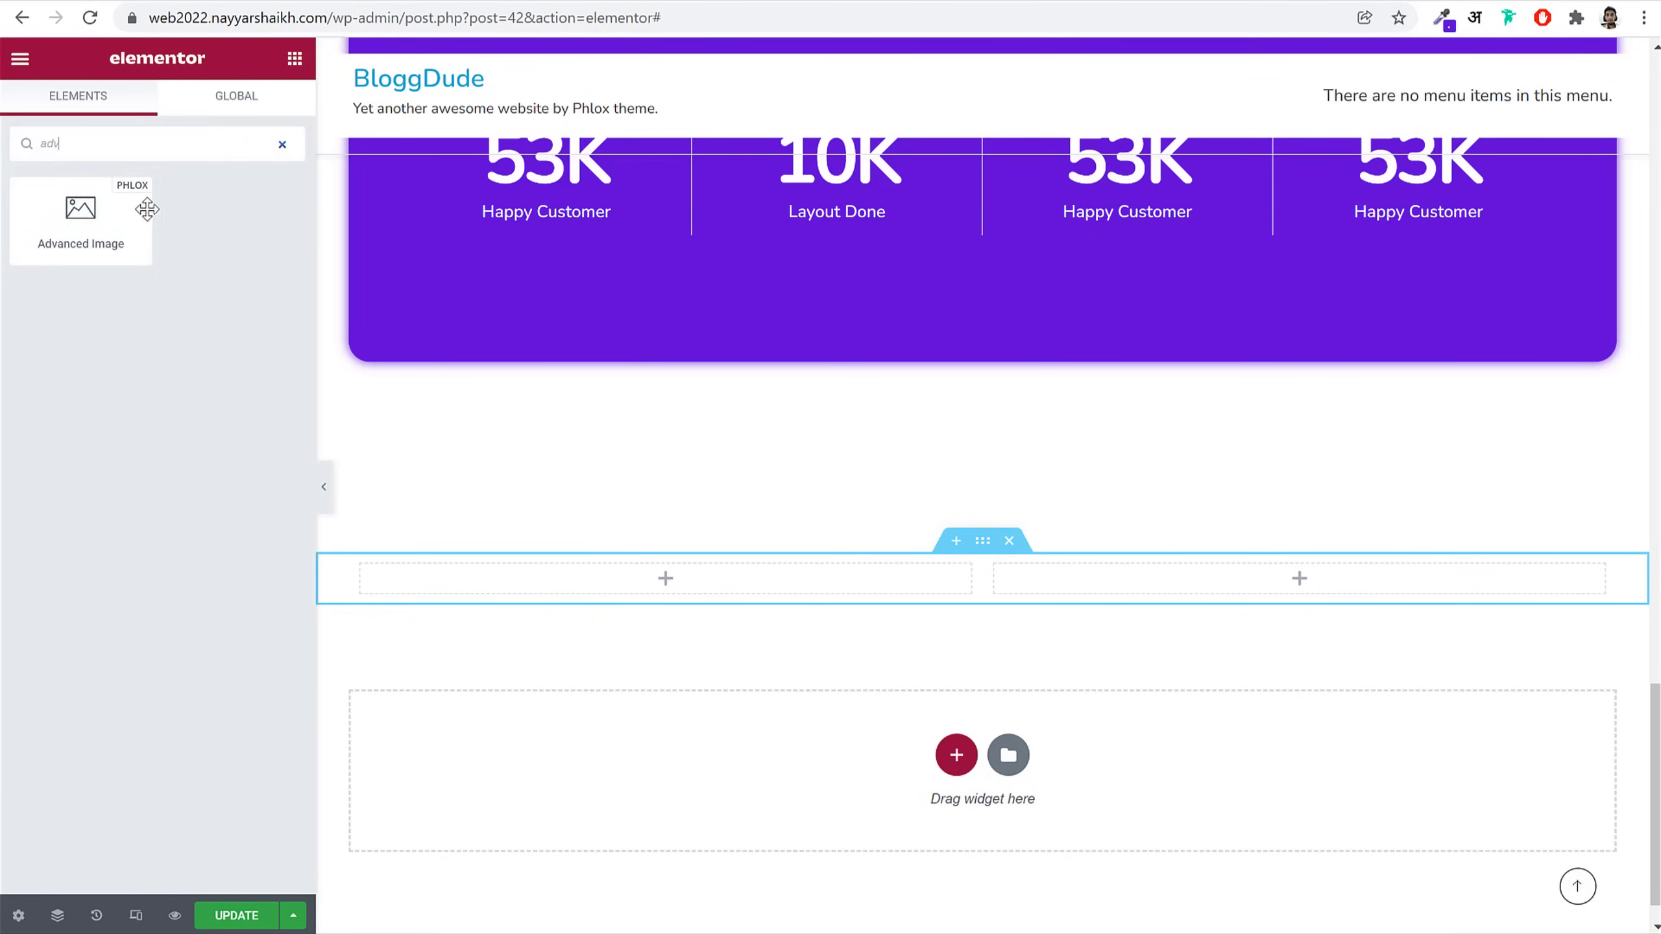
left_click_drag(131, 217, 635, 566)
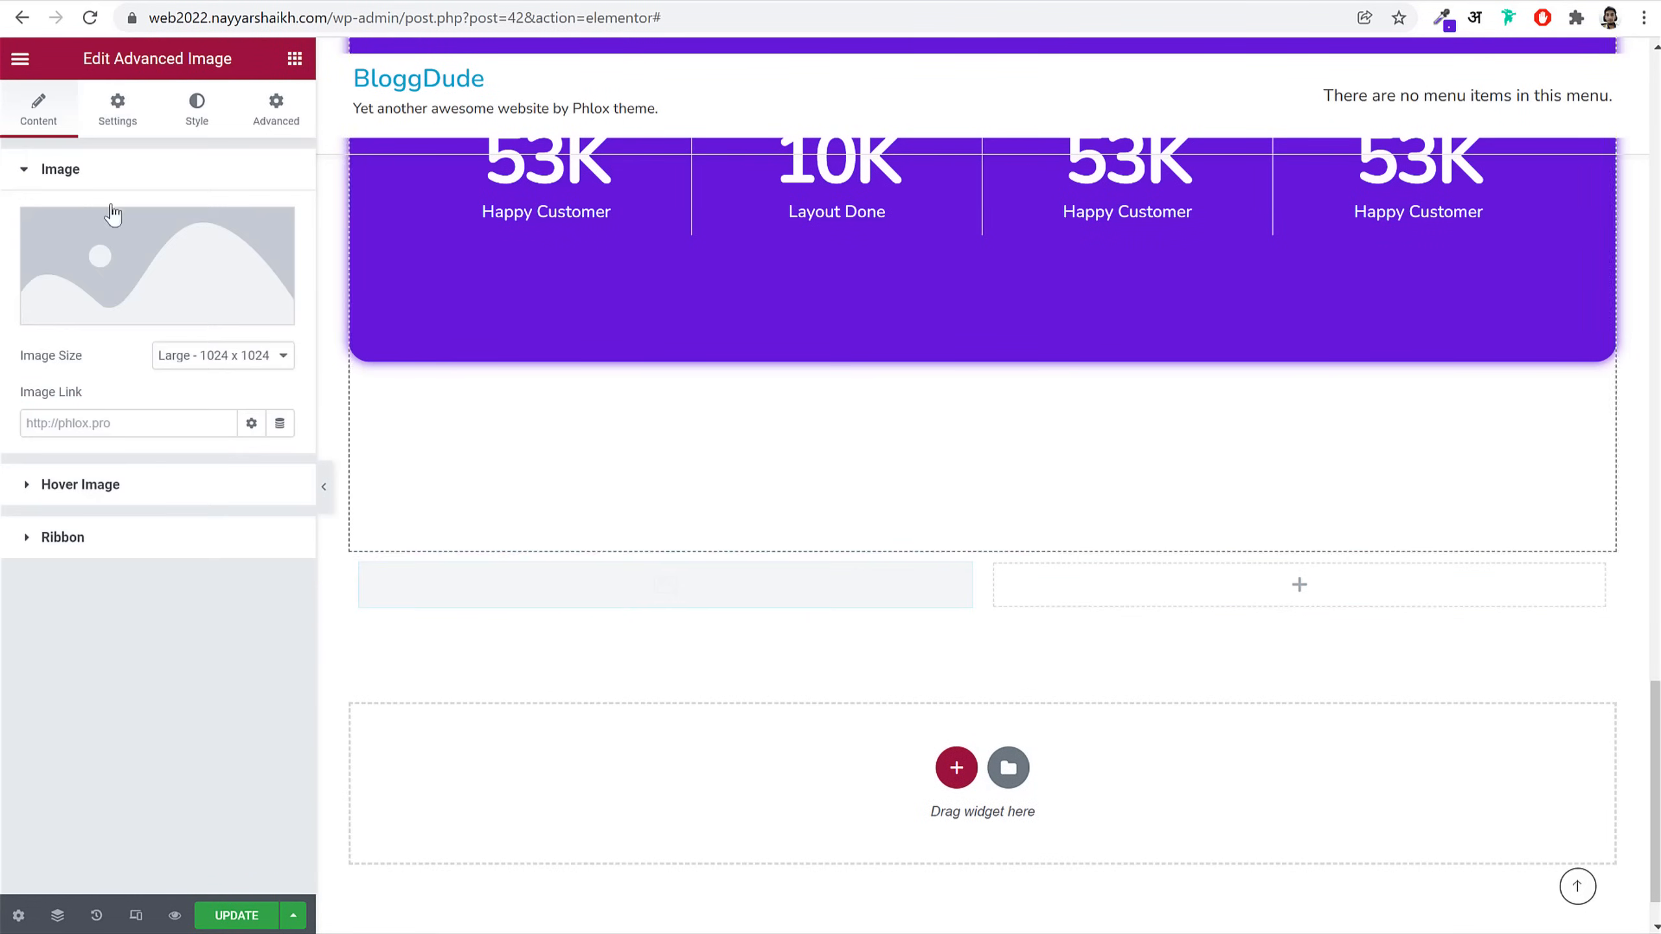
left_click(150, 243)
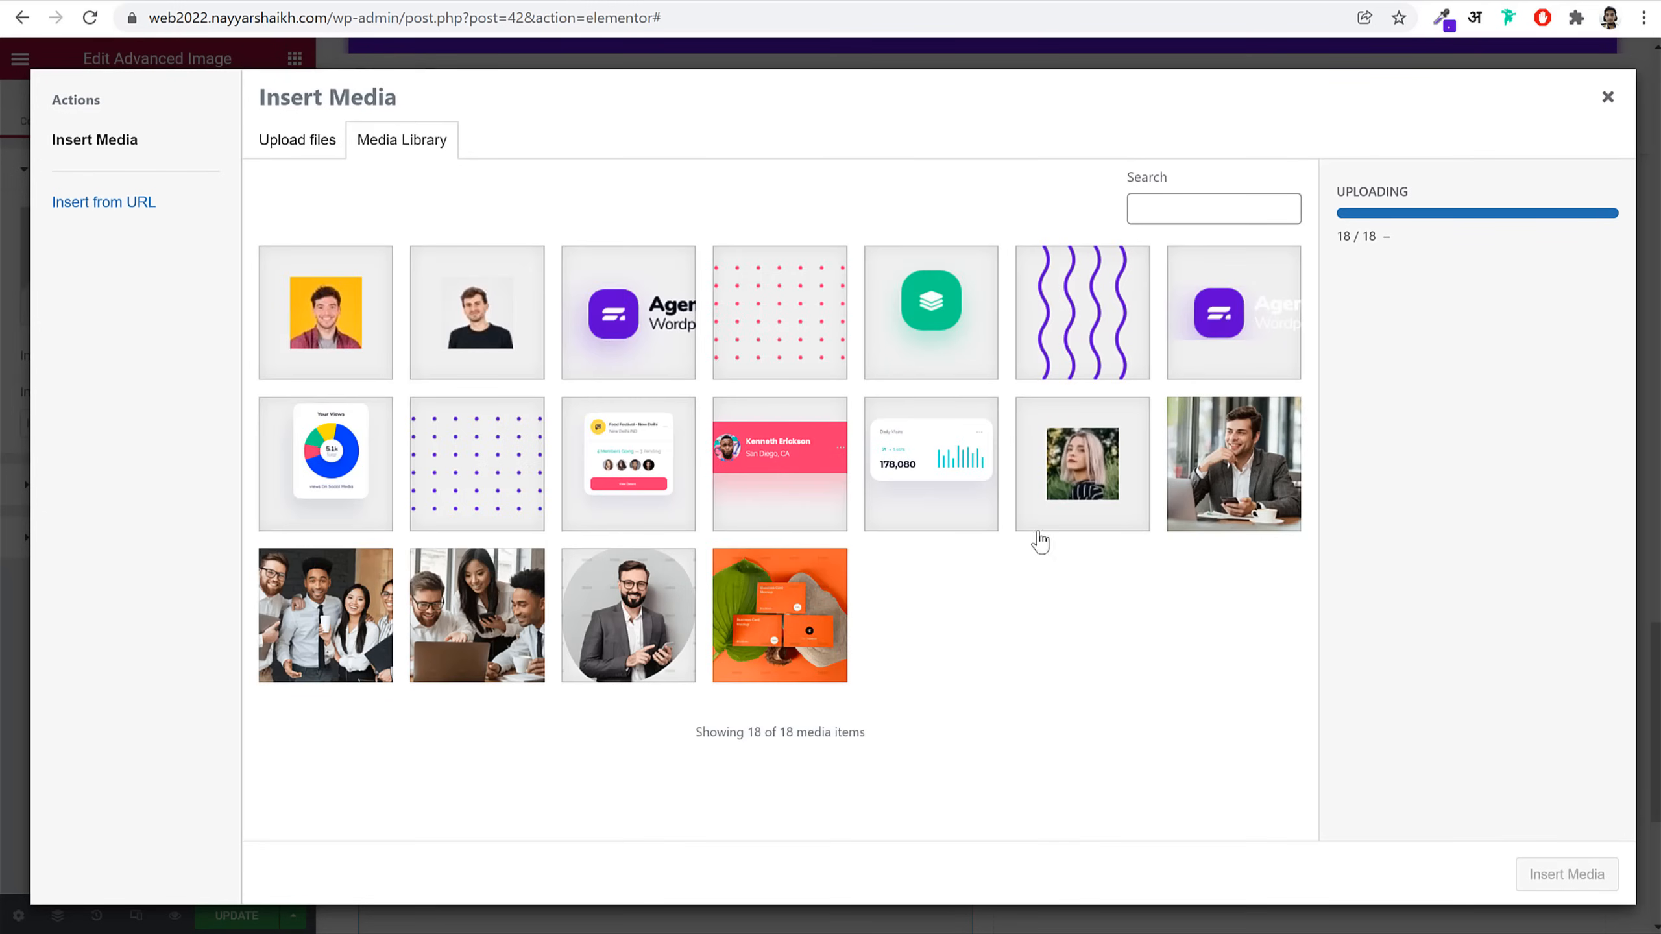
left_click(367, 619)
left_click(1594, 876)
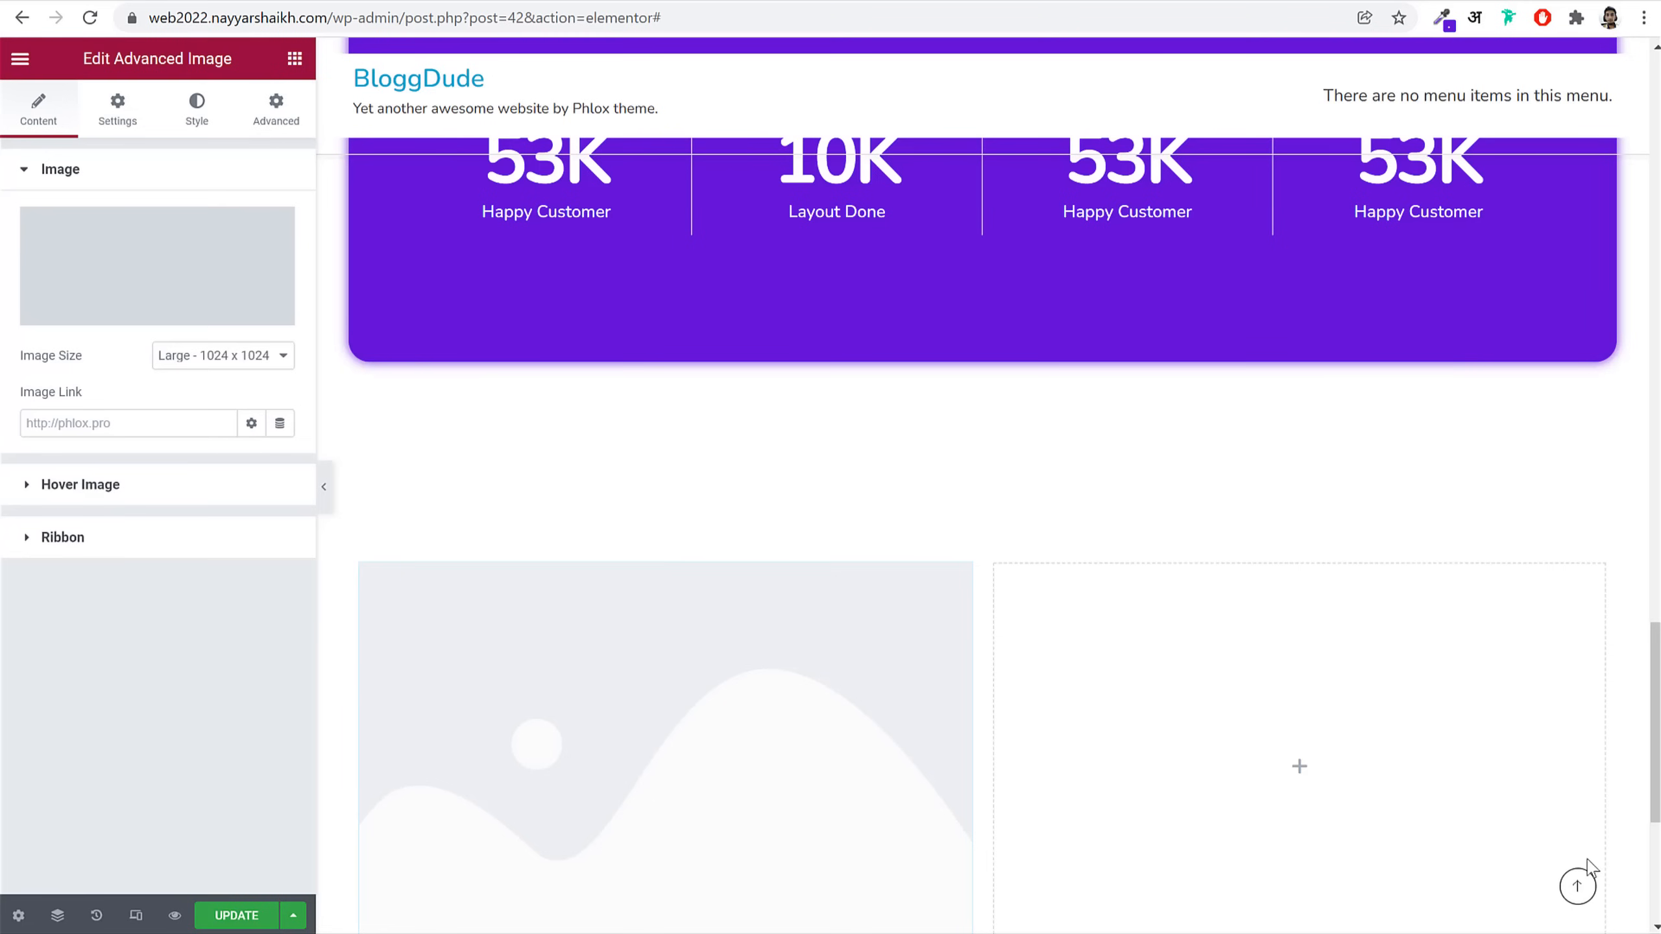
Step: Round the group photo's corners with a 20 border radius
scroll(1272, 638, "down", 5)
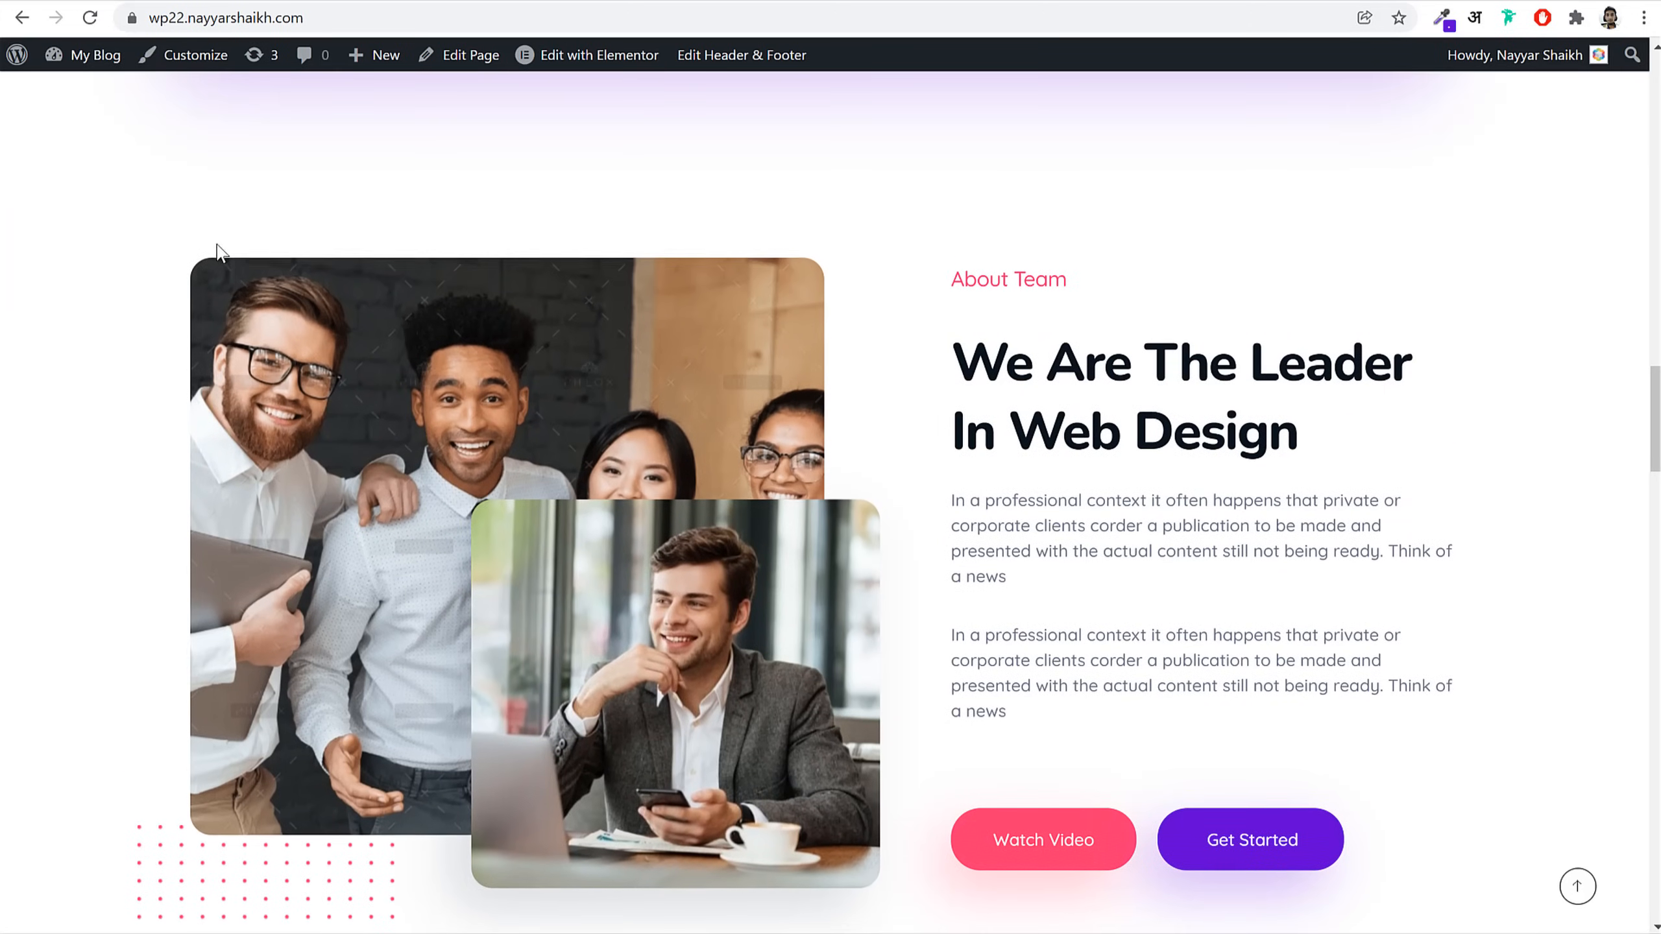
scroll(218, 163, "down", 2)
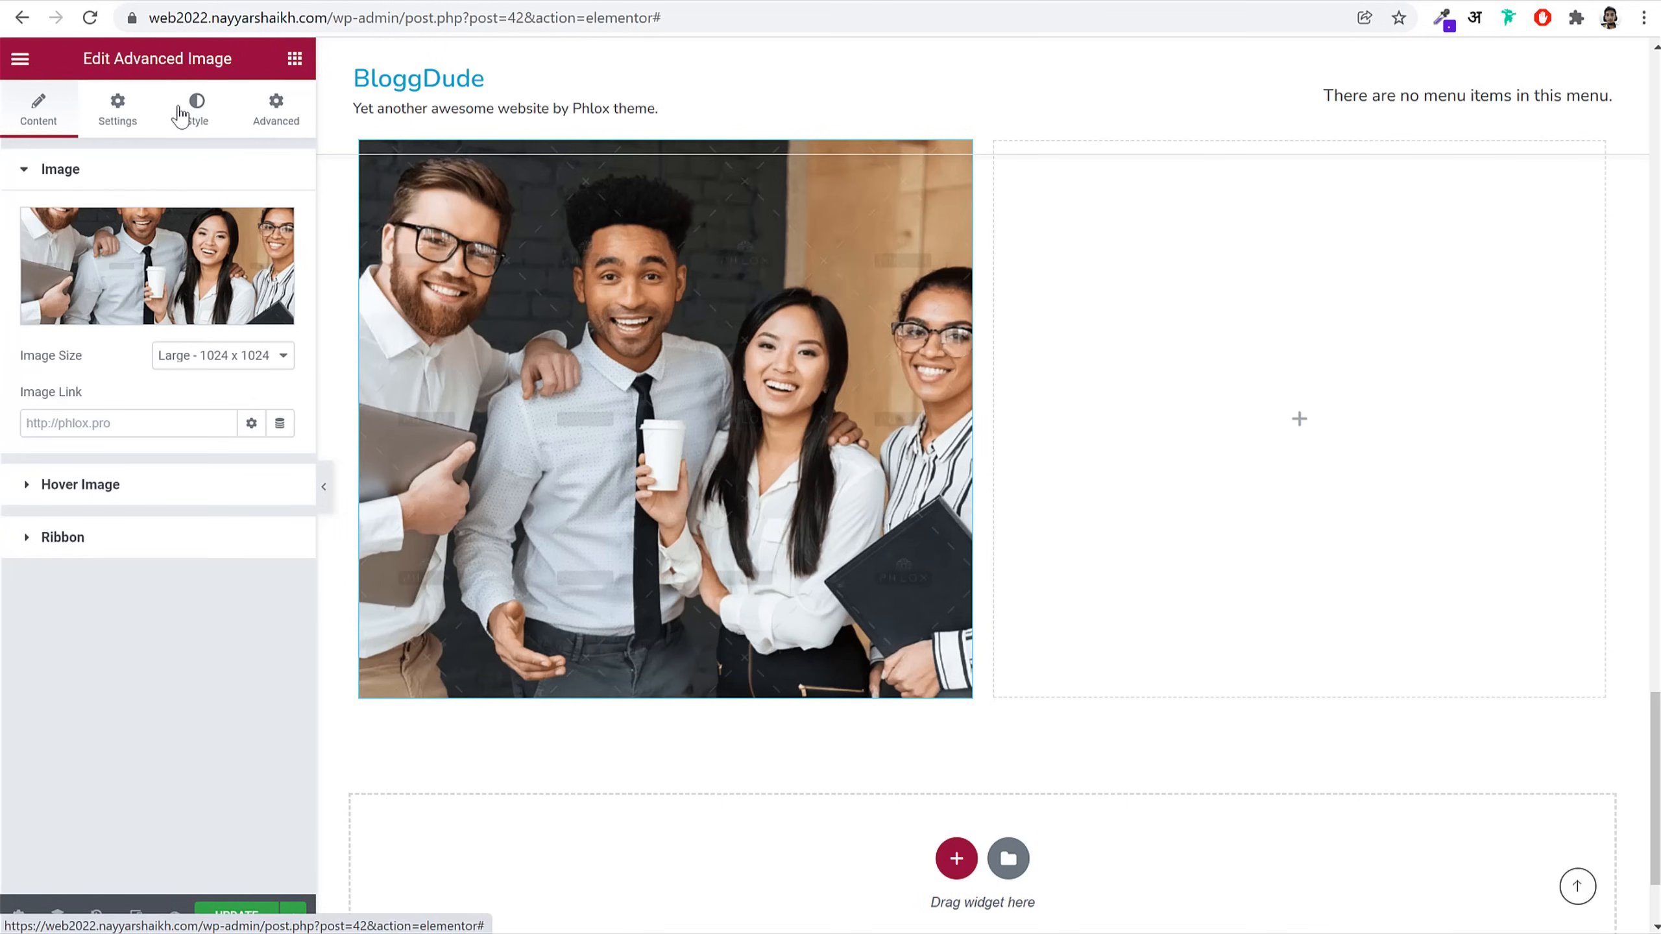
left_click(196, 108)
left_click(41, 380)
type("20")
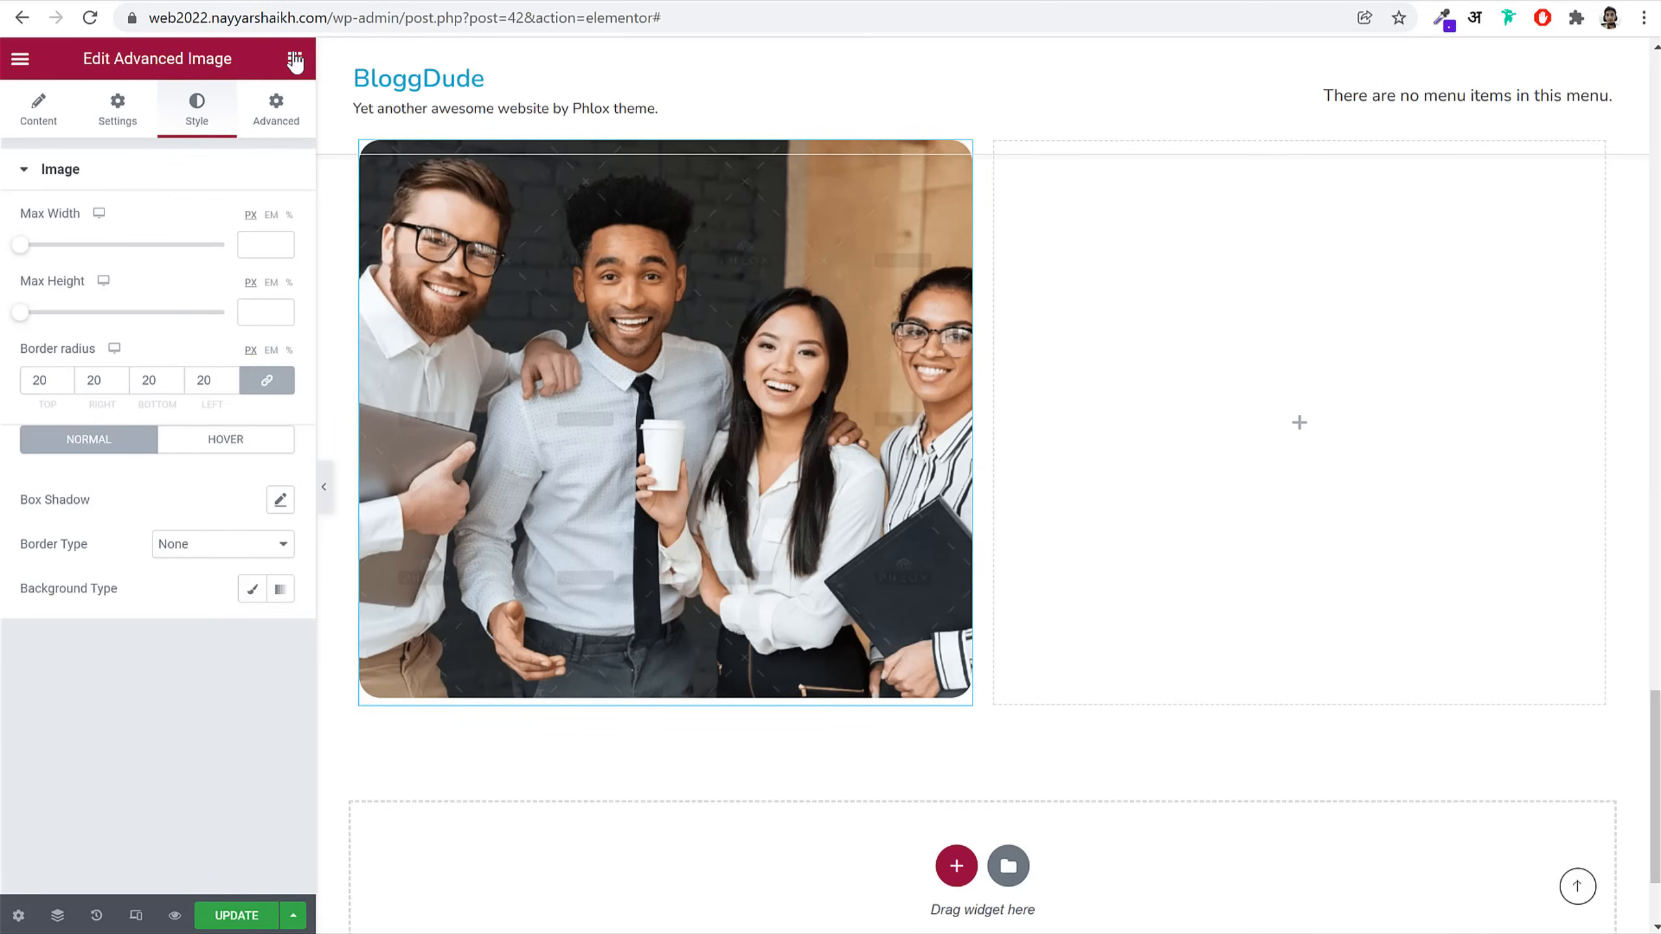
Step: Add an Advanced Image widget above the group photo containing the businessman photo
left_click(295, 59)
type("adv")
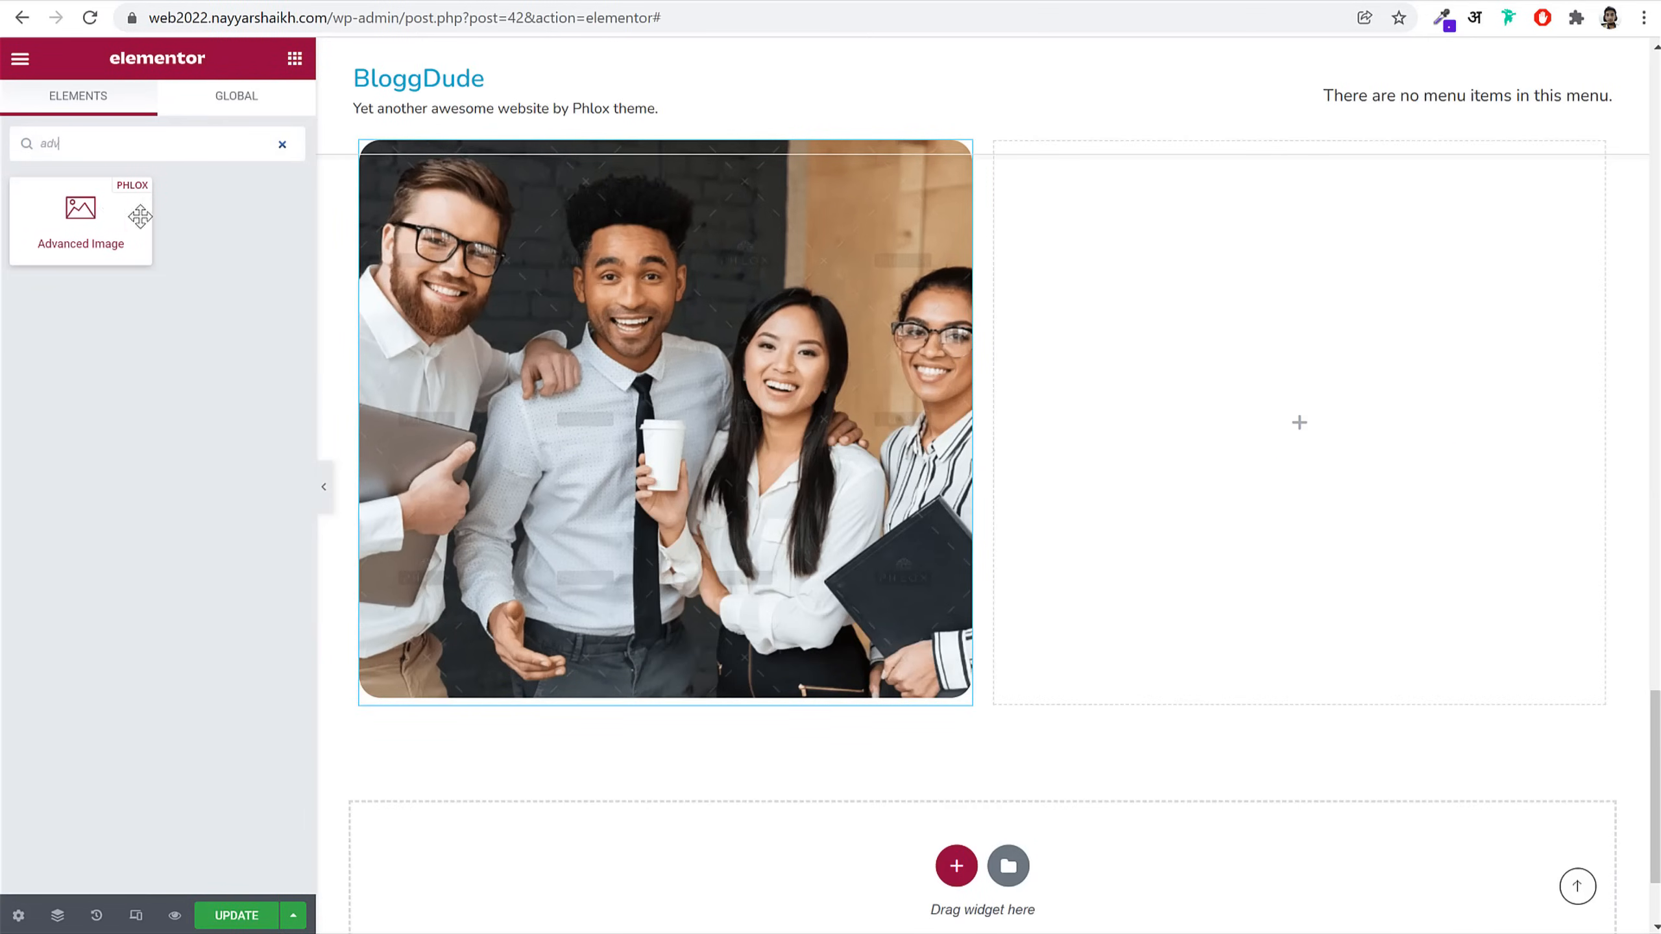
left_click_drag(140, 217, 688, 319)
left_click(240, 271)
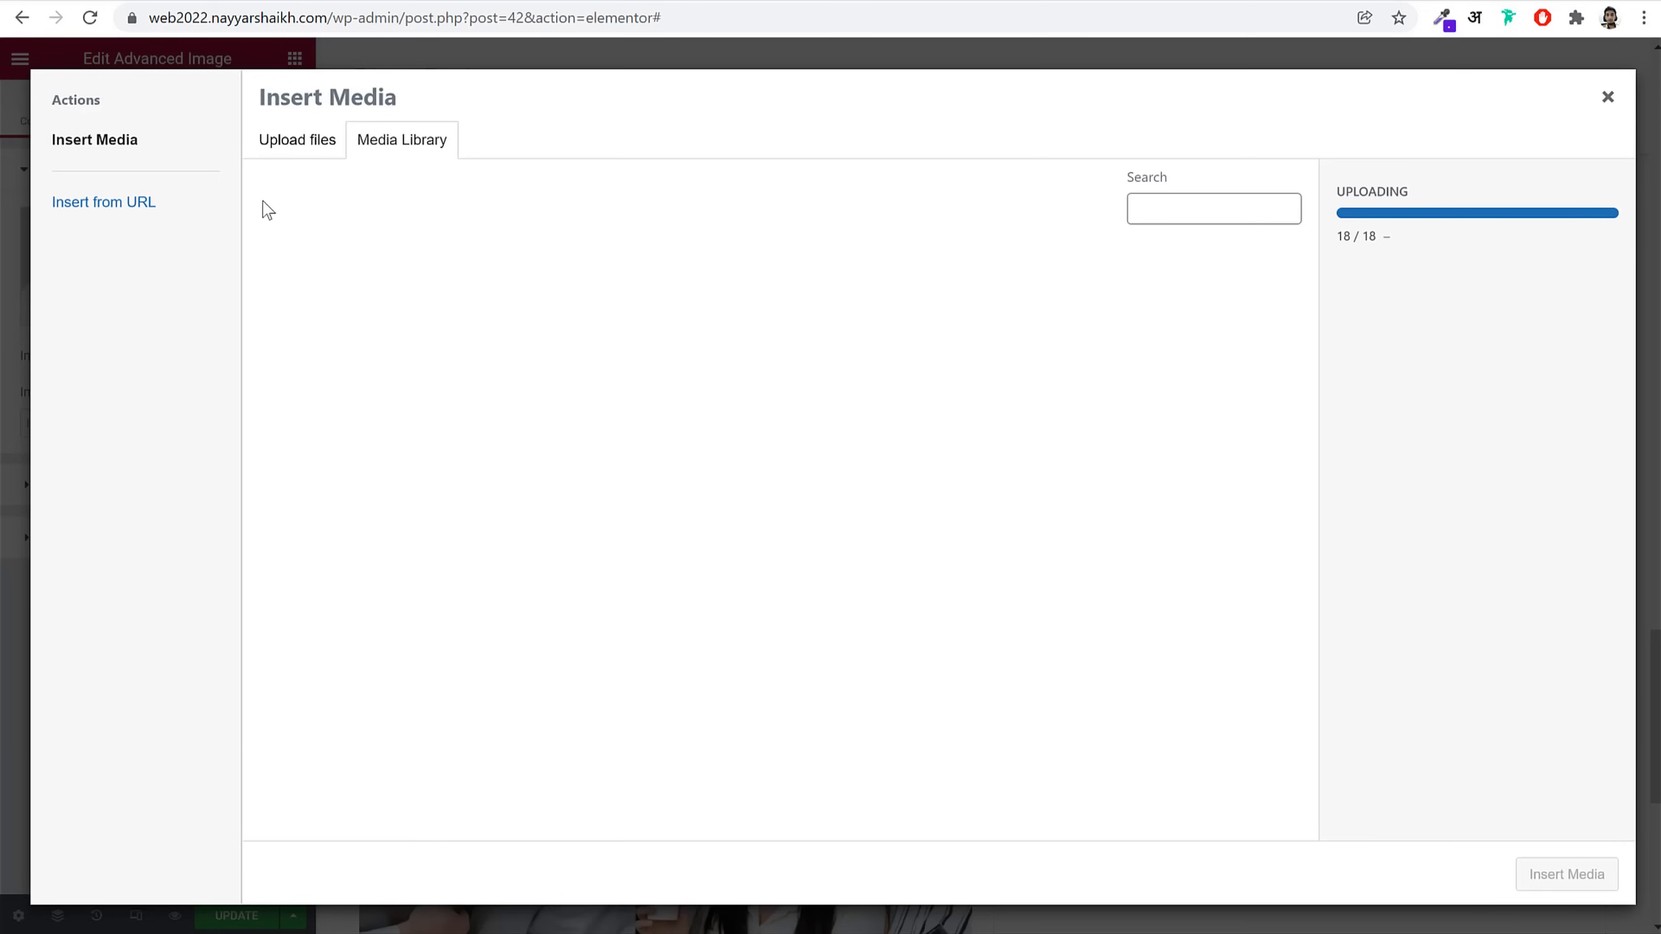
left_click(1599, 865)
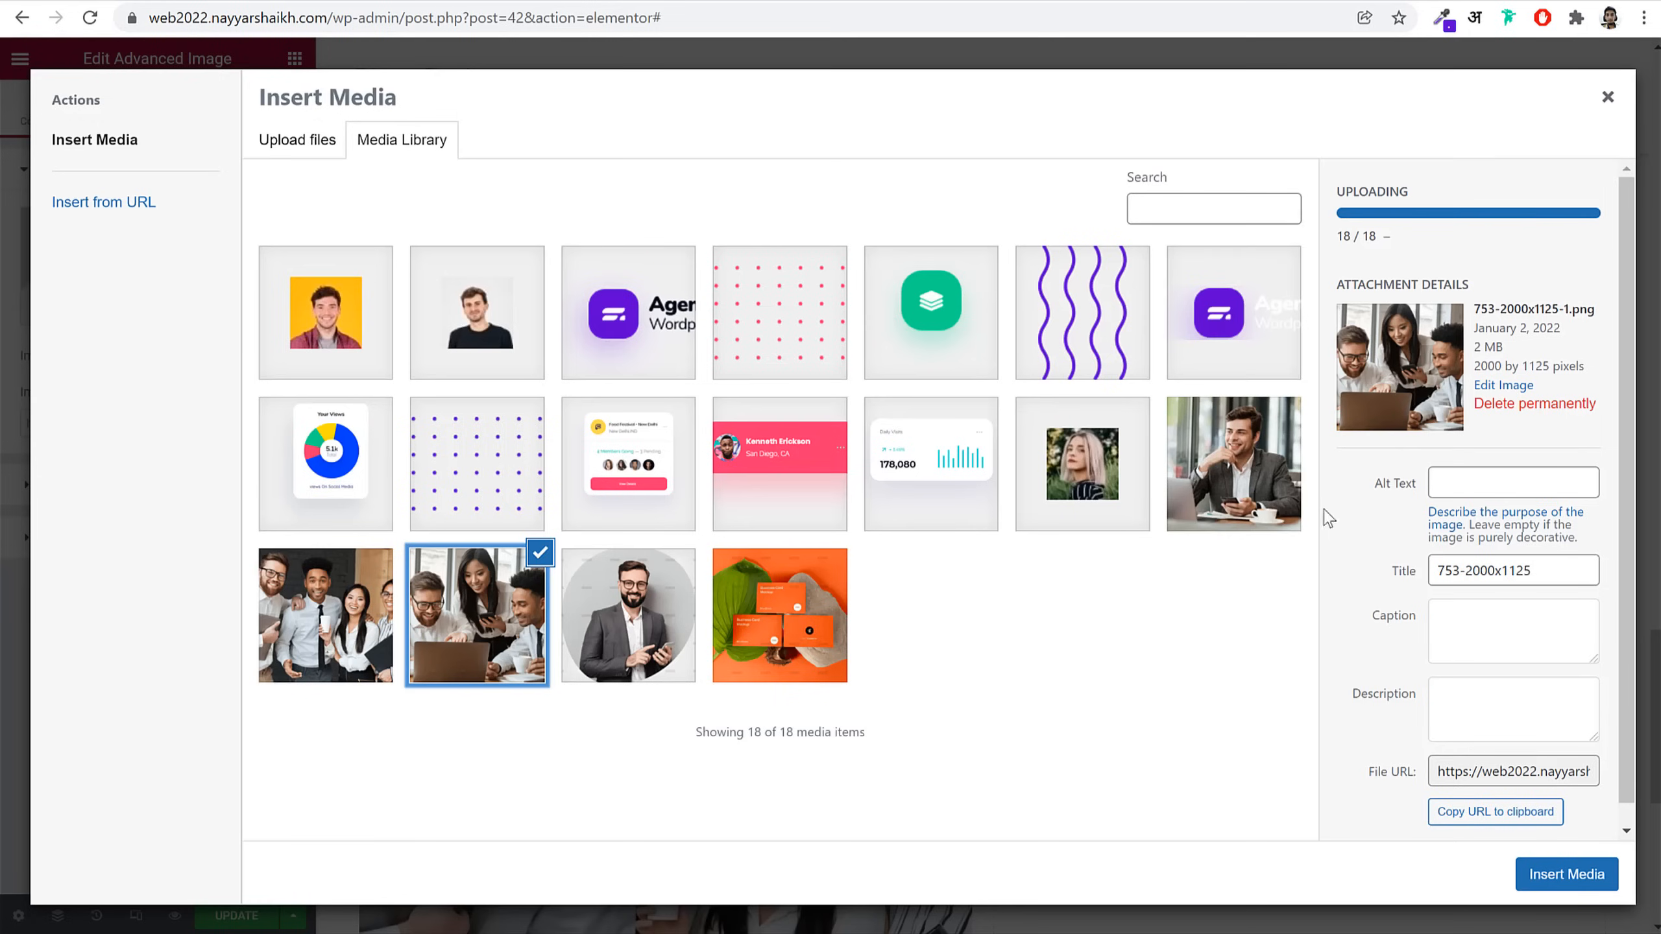
left_click(1264, 494)
left_click(1567, 875)
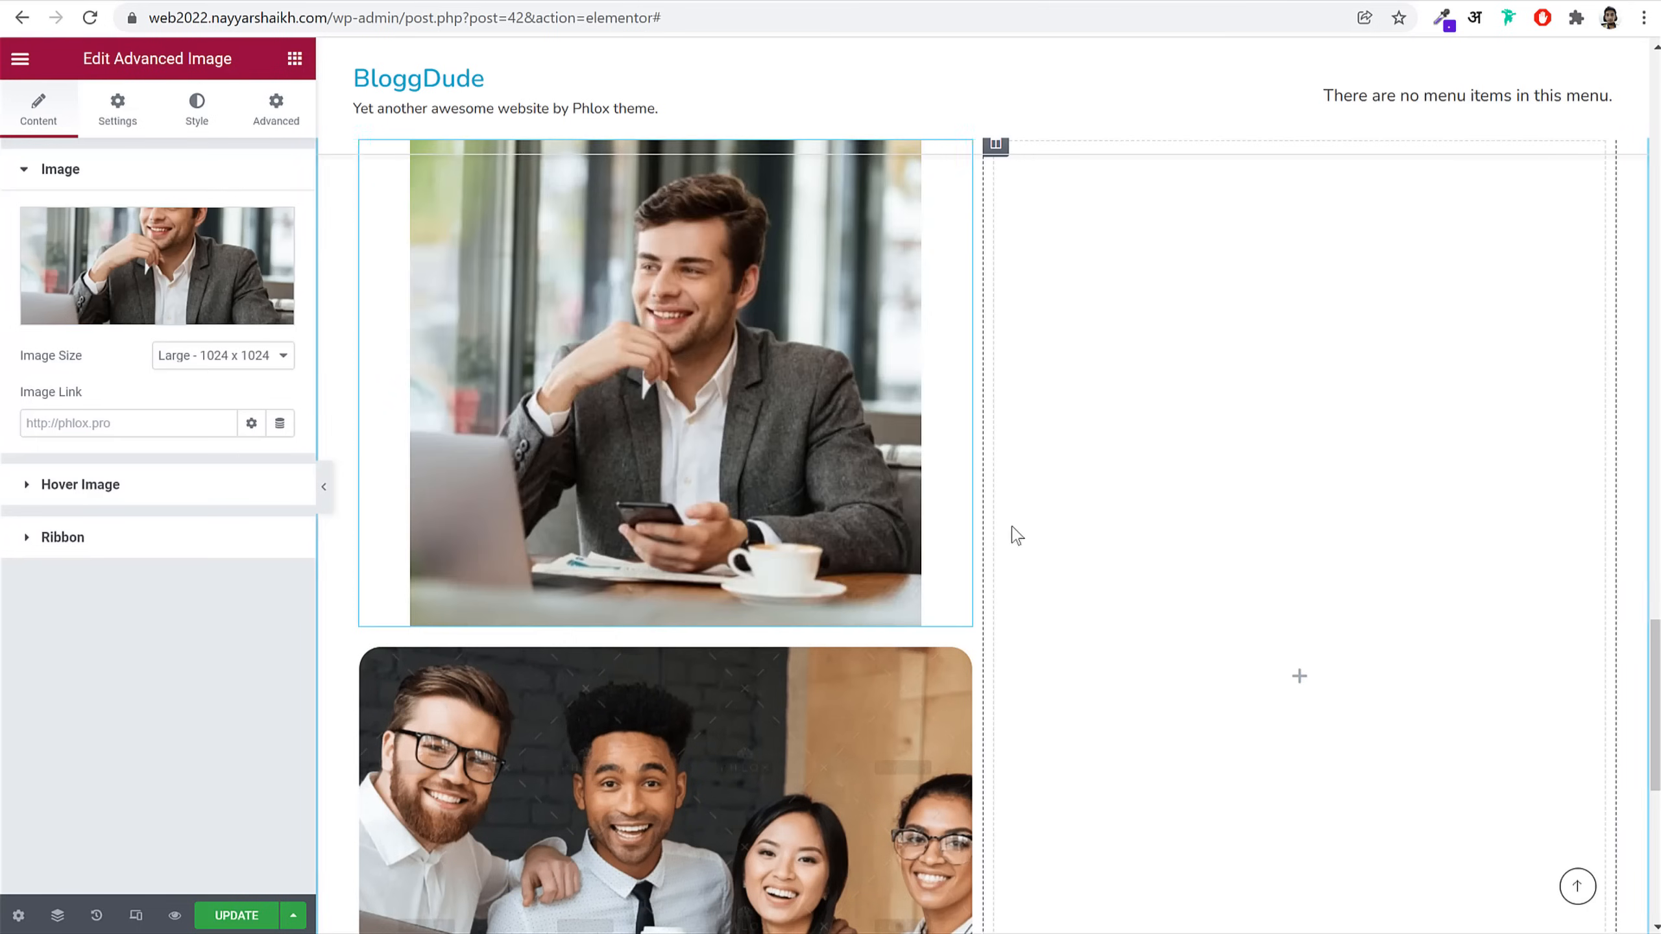
Step: Give the businessman image a 20 border radius and an 80% max width
left_click(119, 108)
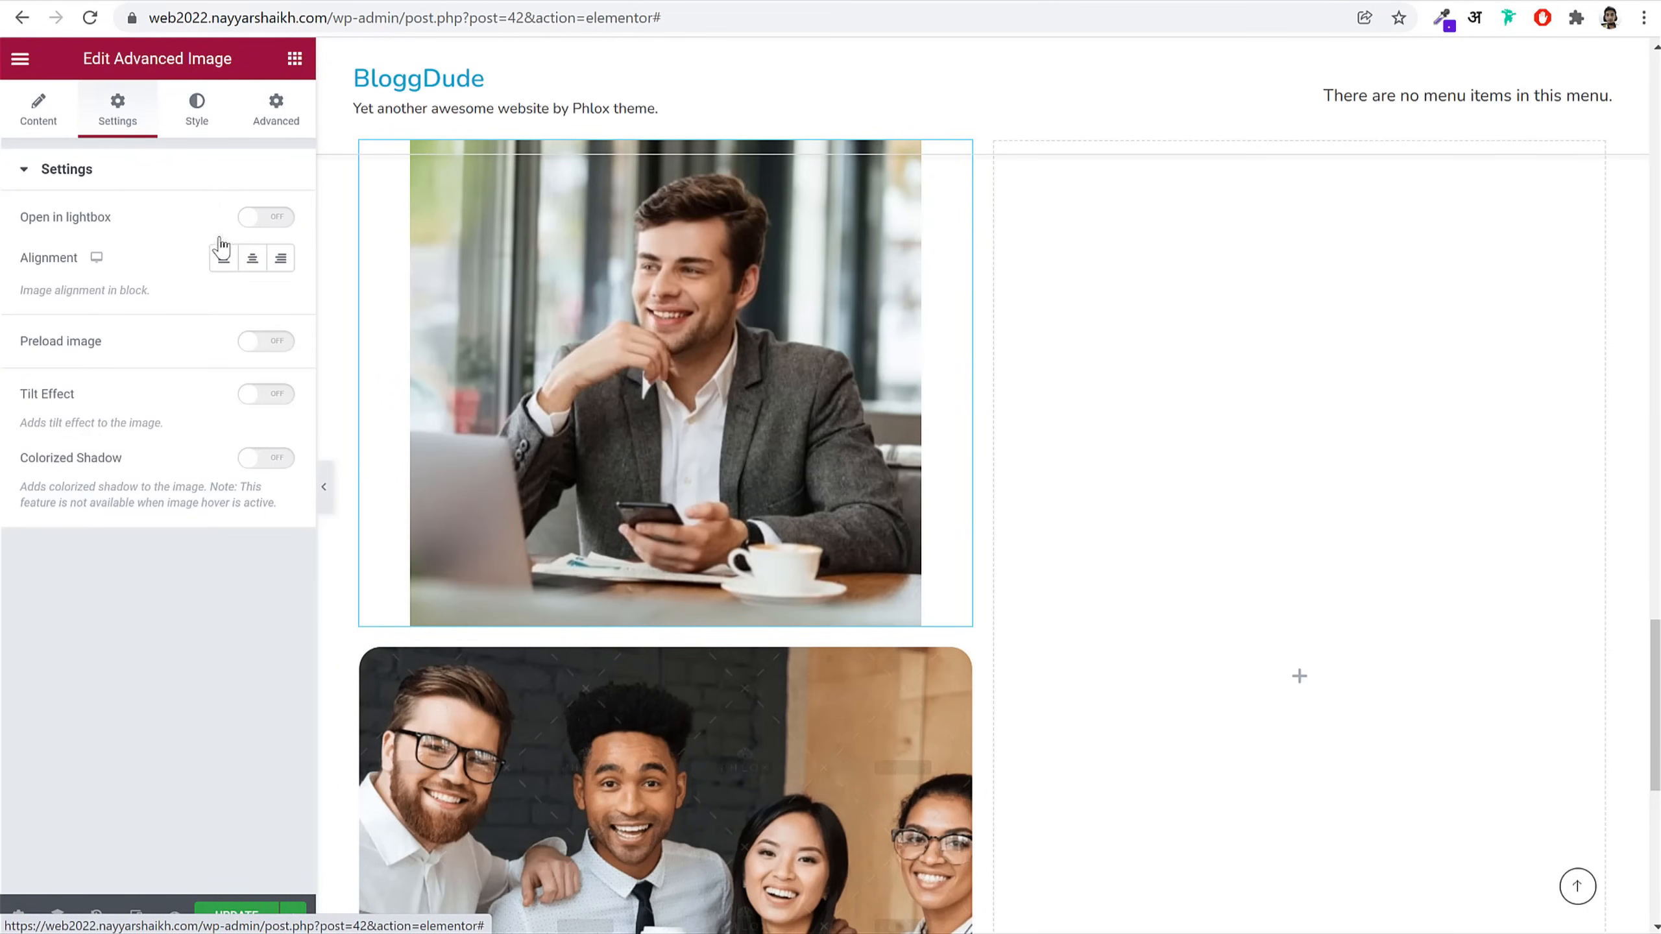
left_click(197, 107)
left_click(38, 386)
type("20")
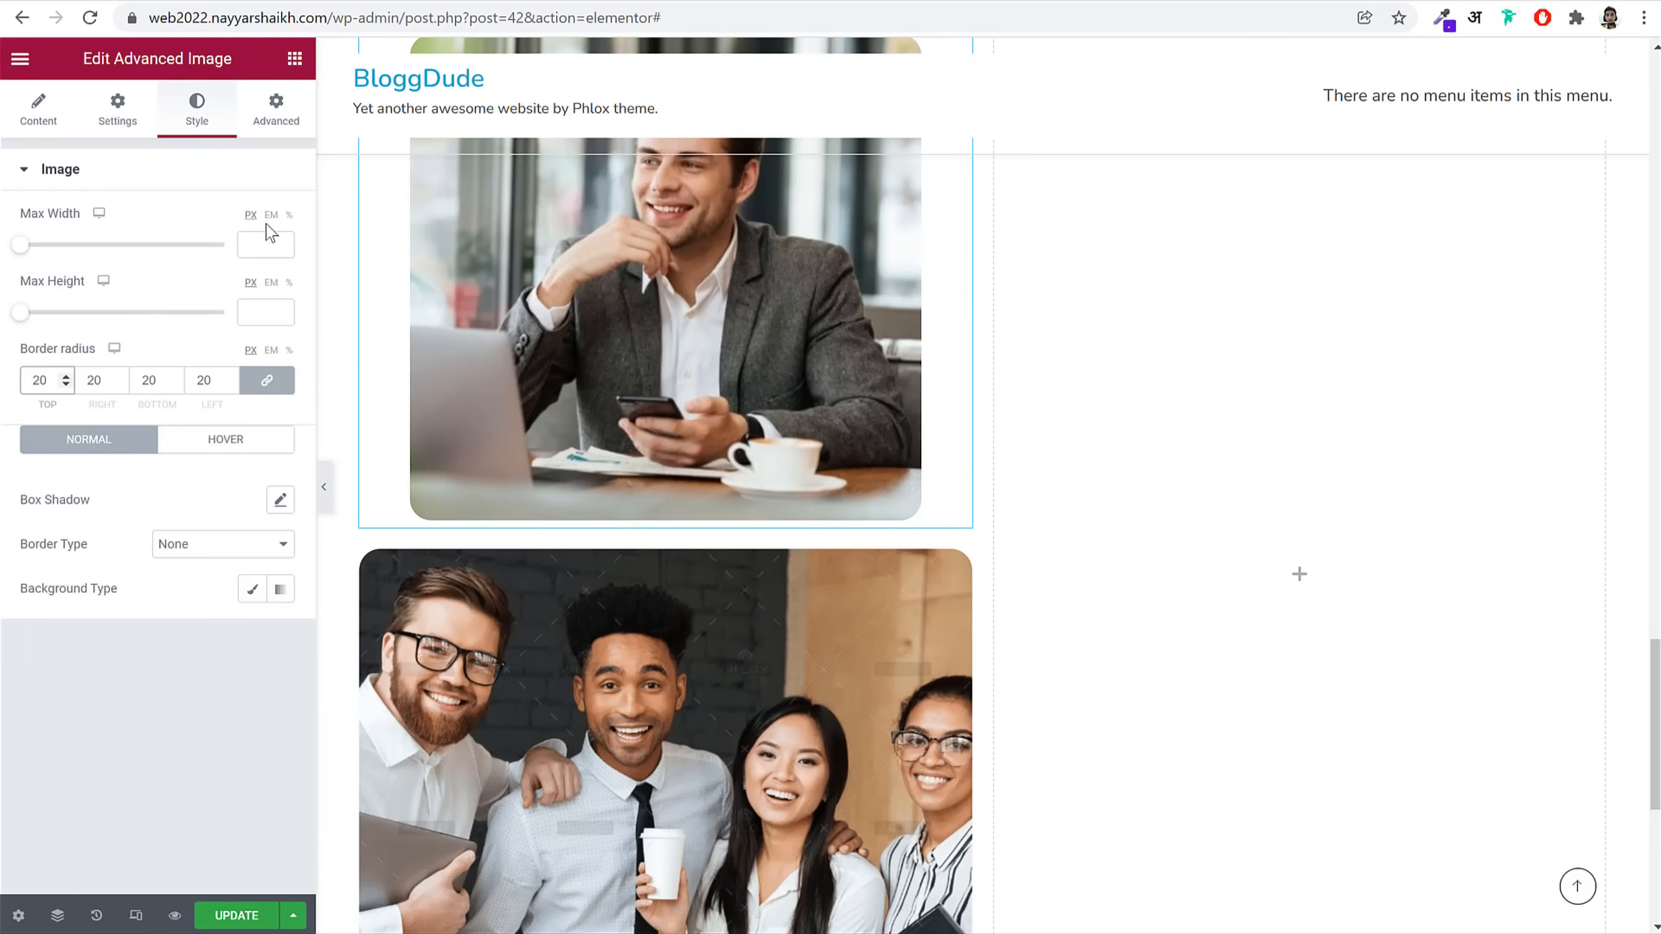
left_click(289, 216)
left_click(251, 246)
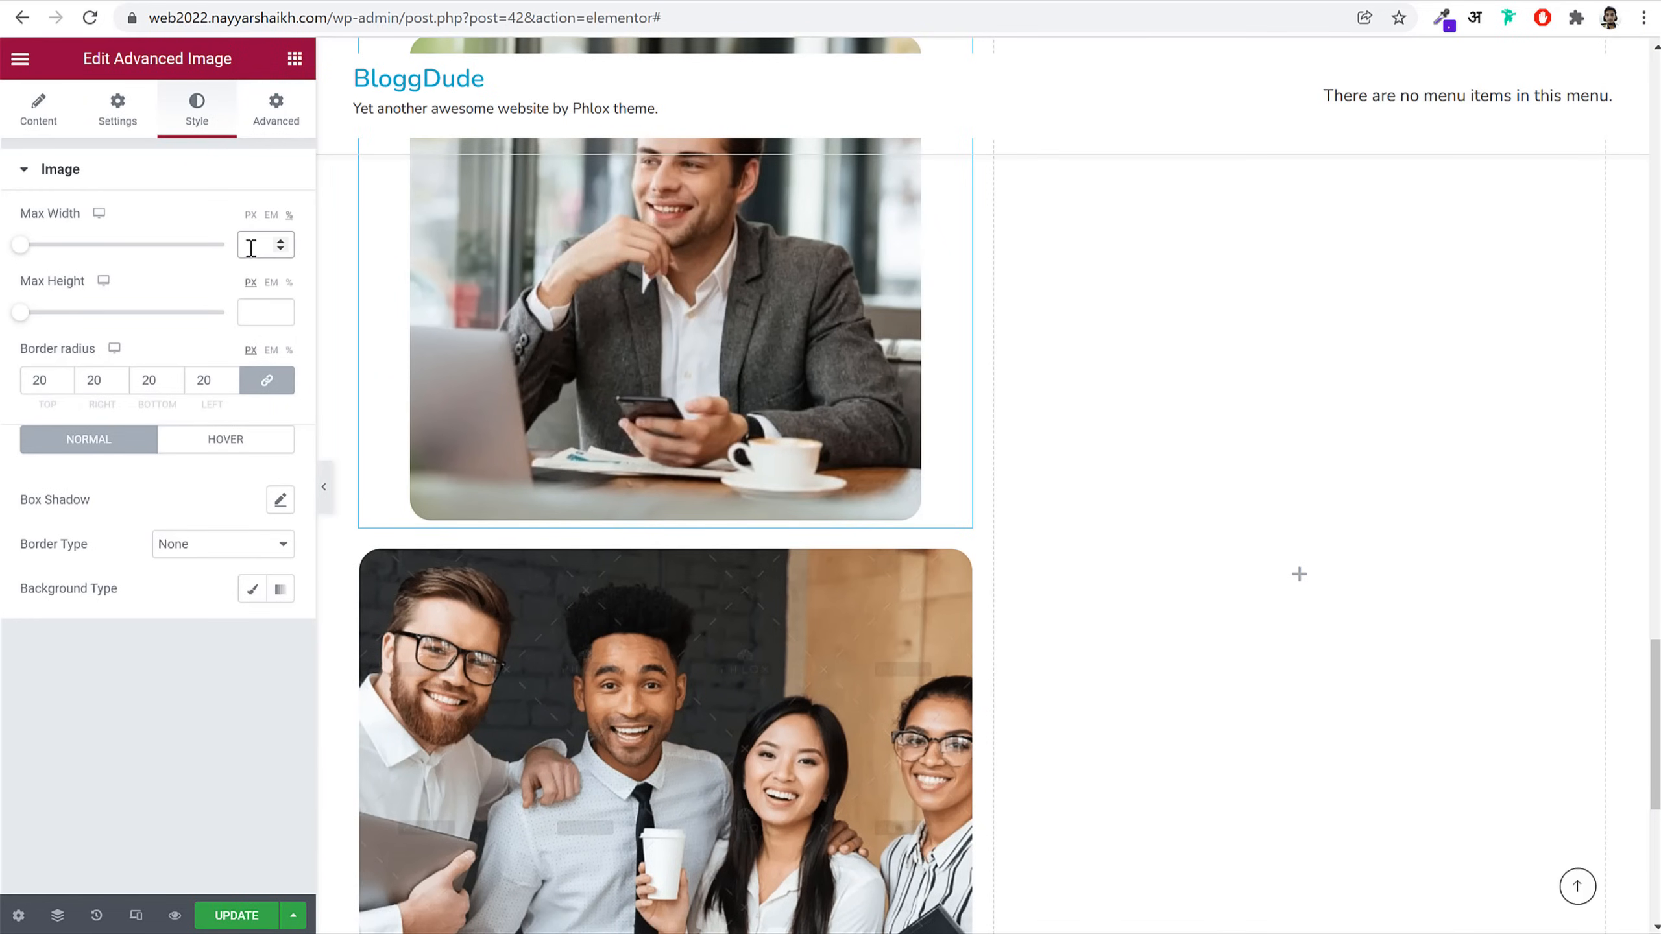
type("80")
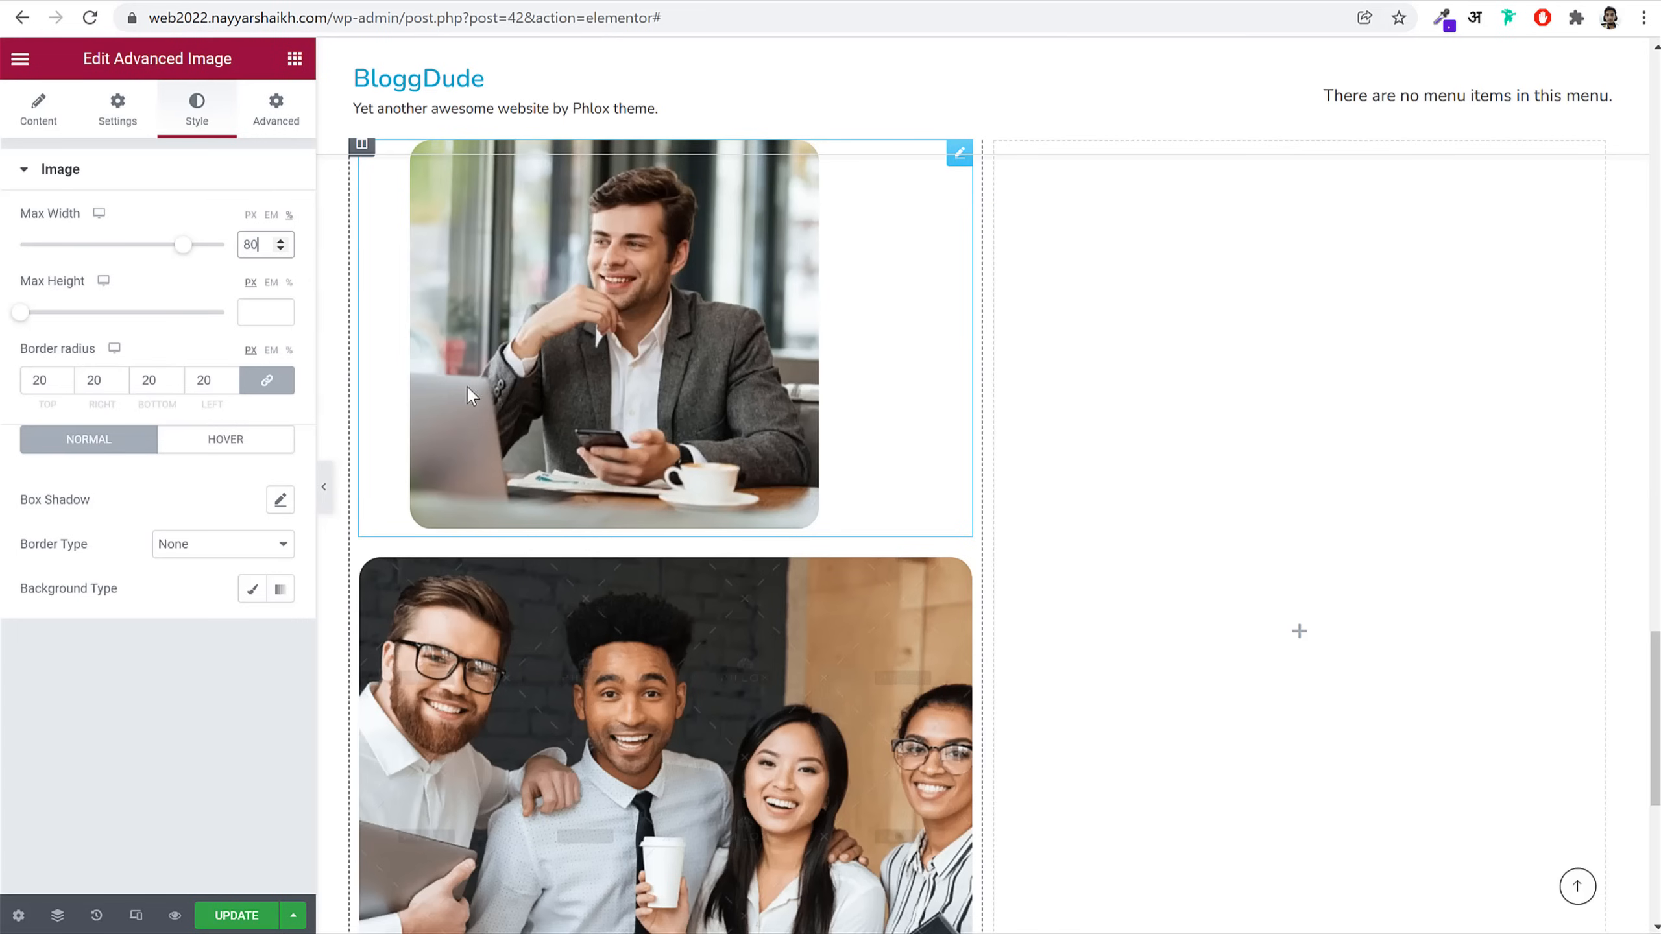
Step: Set the businessman image's positioning to Absolute
left_click(276, 109)
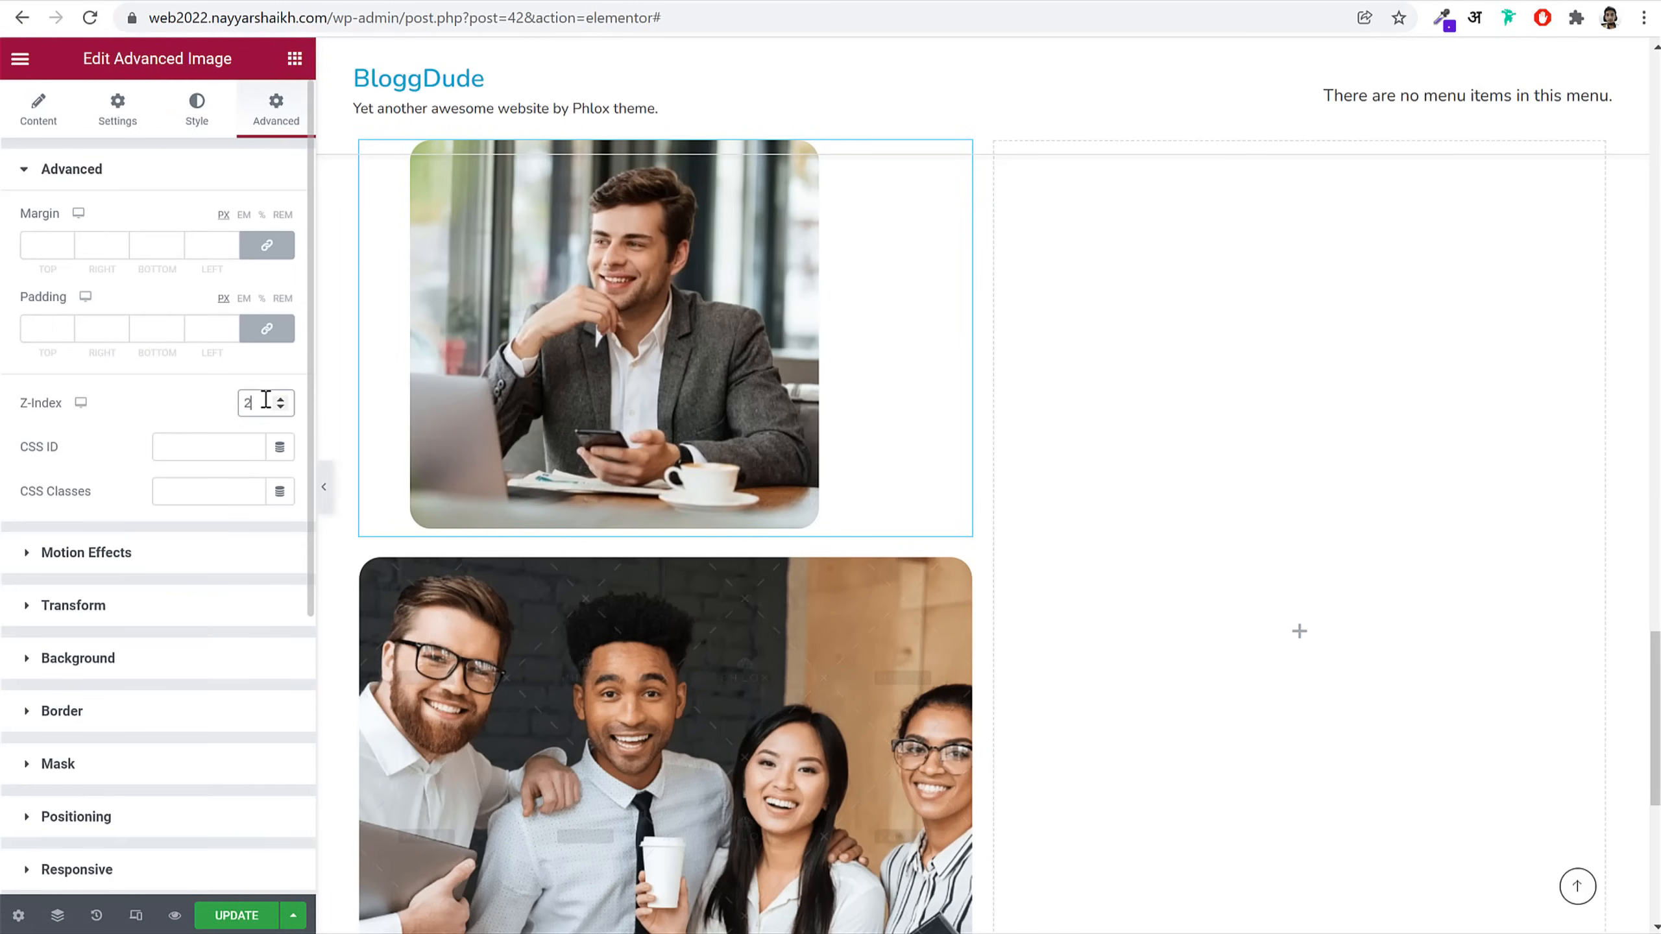
scroll(176, 694, "down", 5)
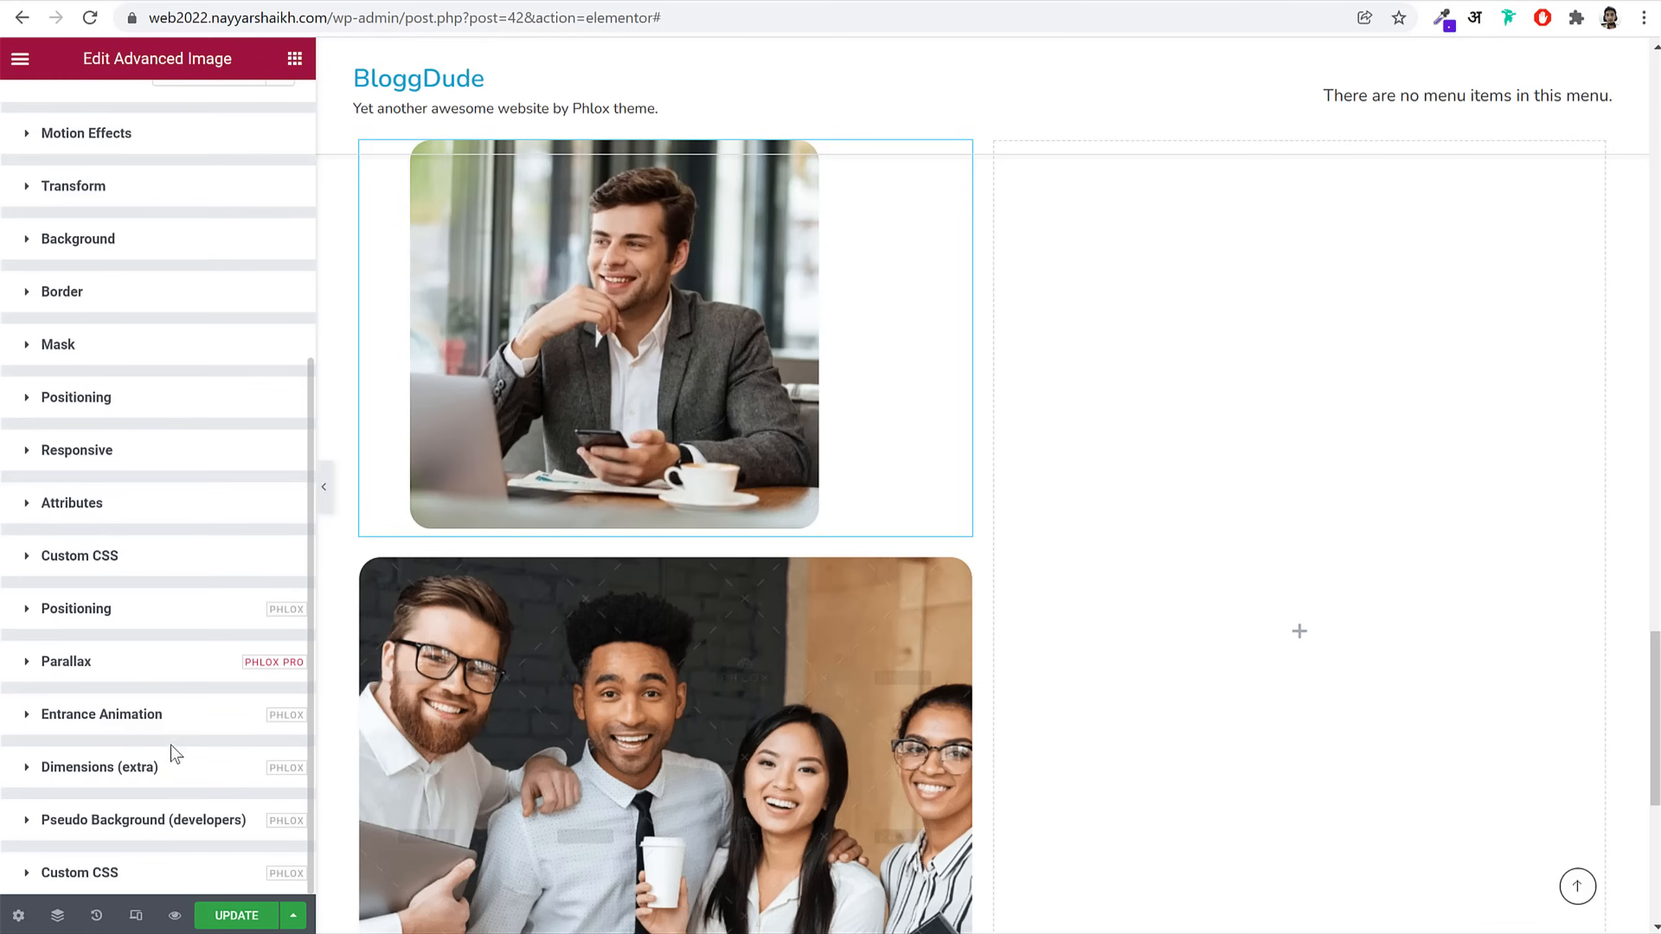
left_click(149, 612)
scroll(174, 616, "down", 3)
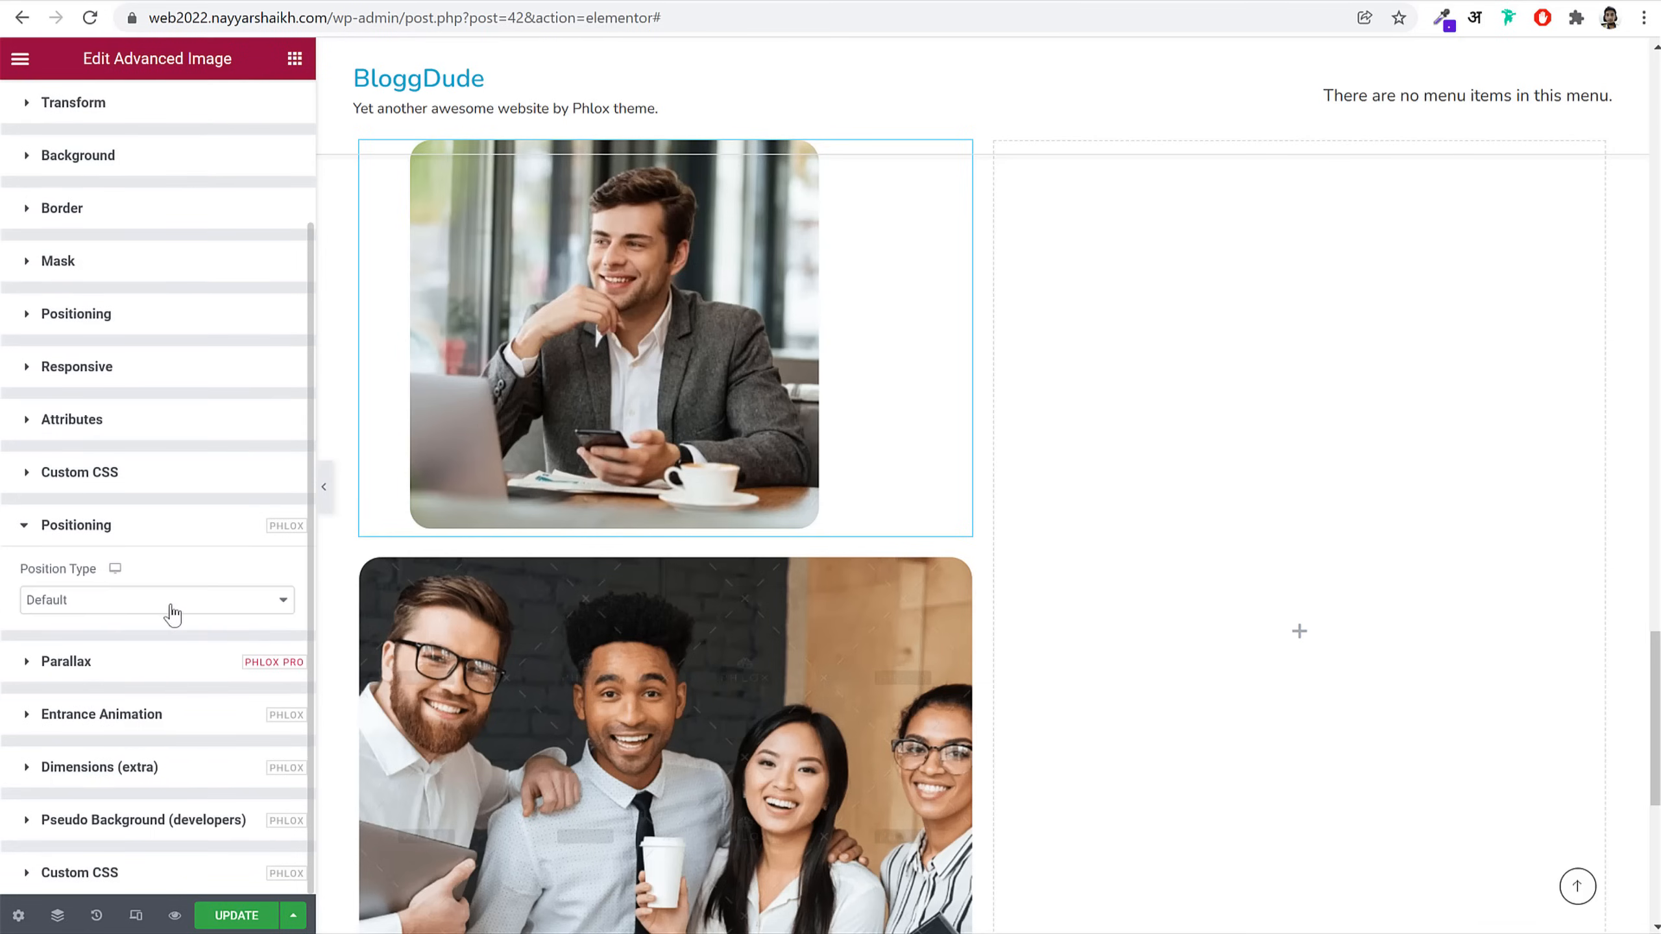
left_click(121, 600)
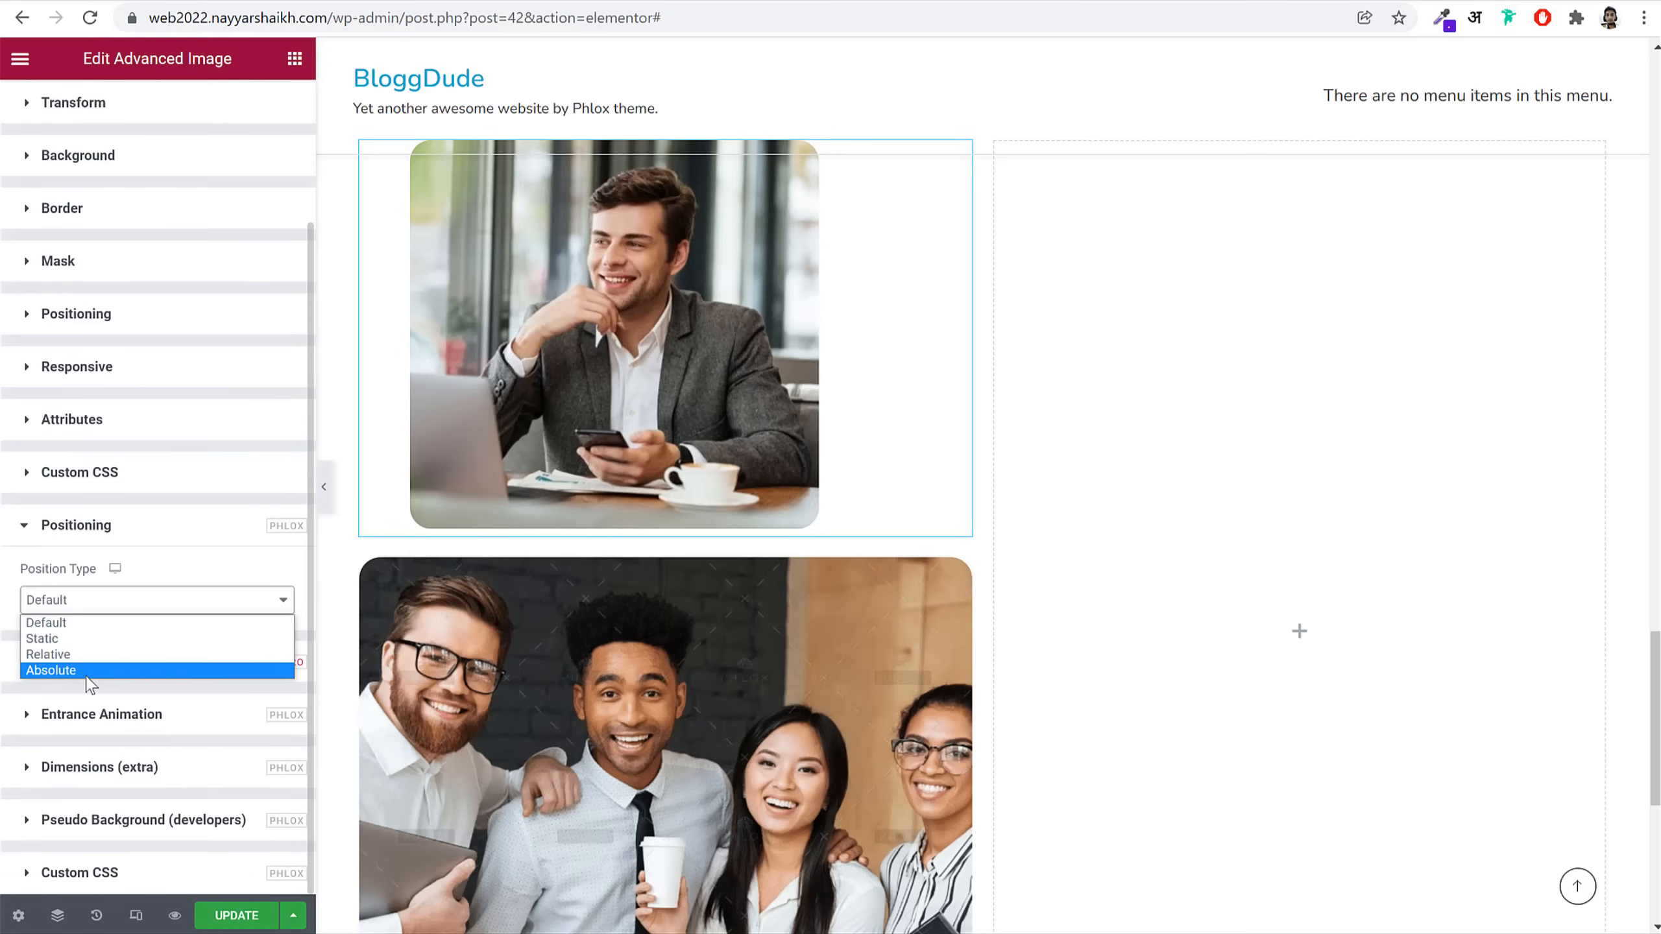
left_click(88, 674)
scroll(293, 684, "down", 5)
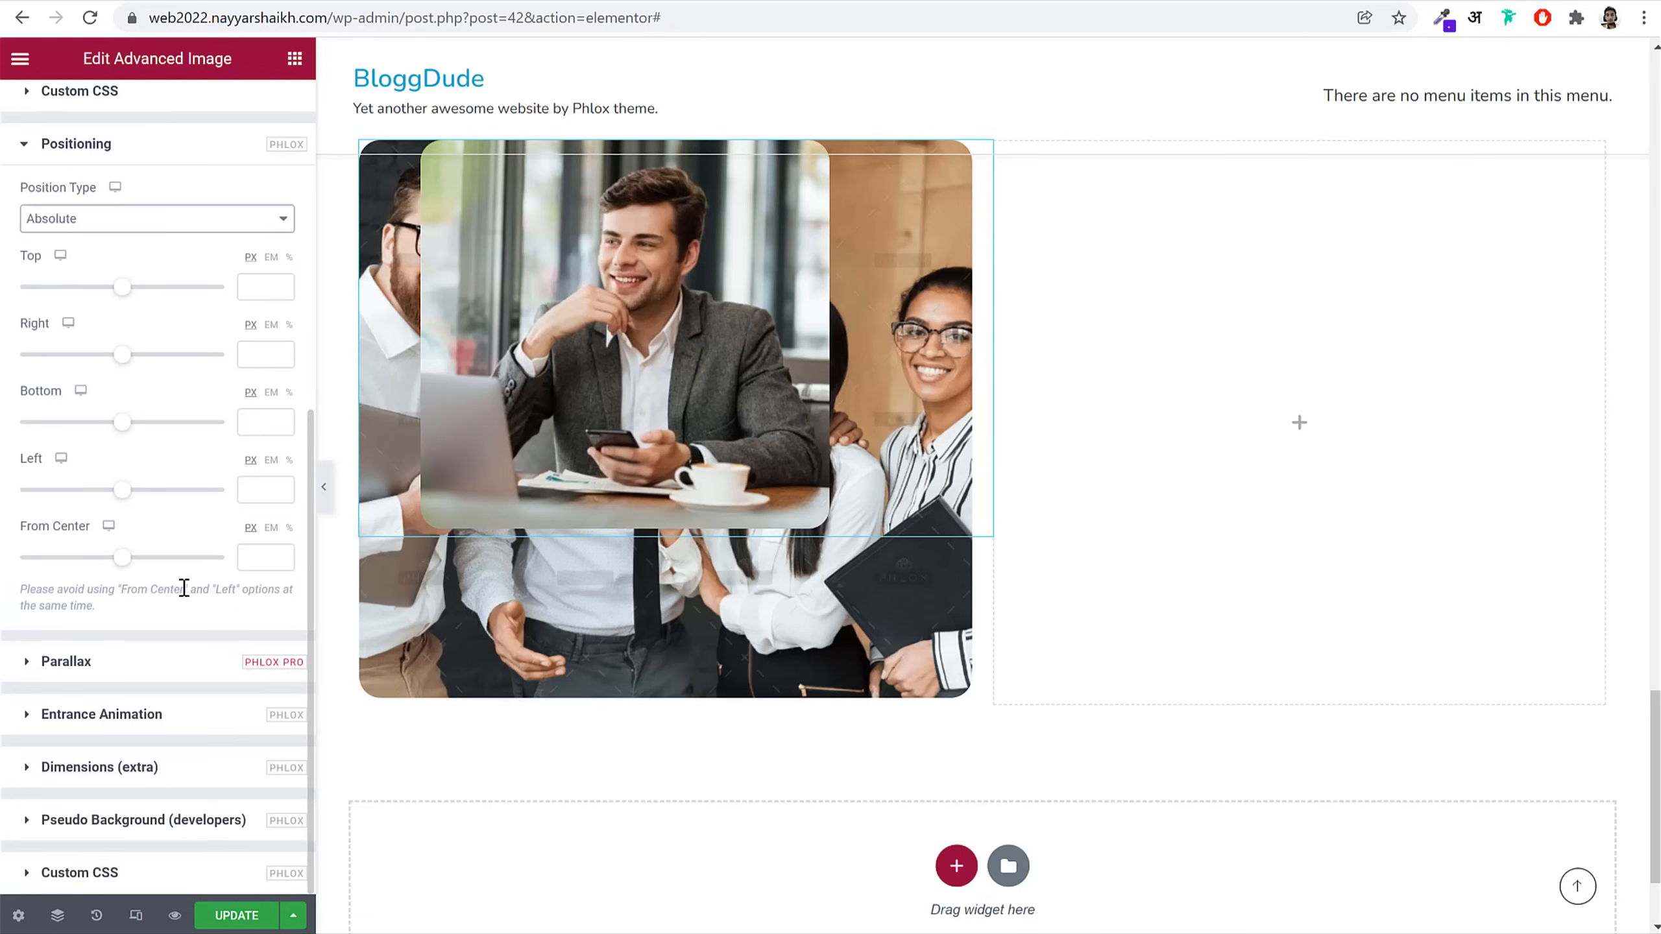
Step: Place the businessman image at top 248 px, left 207 px, matching the live About Team page
left_click_drag(126, 298, 140, 300)
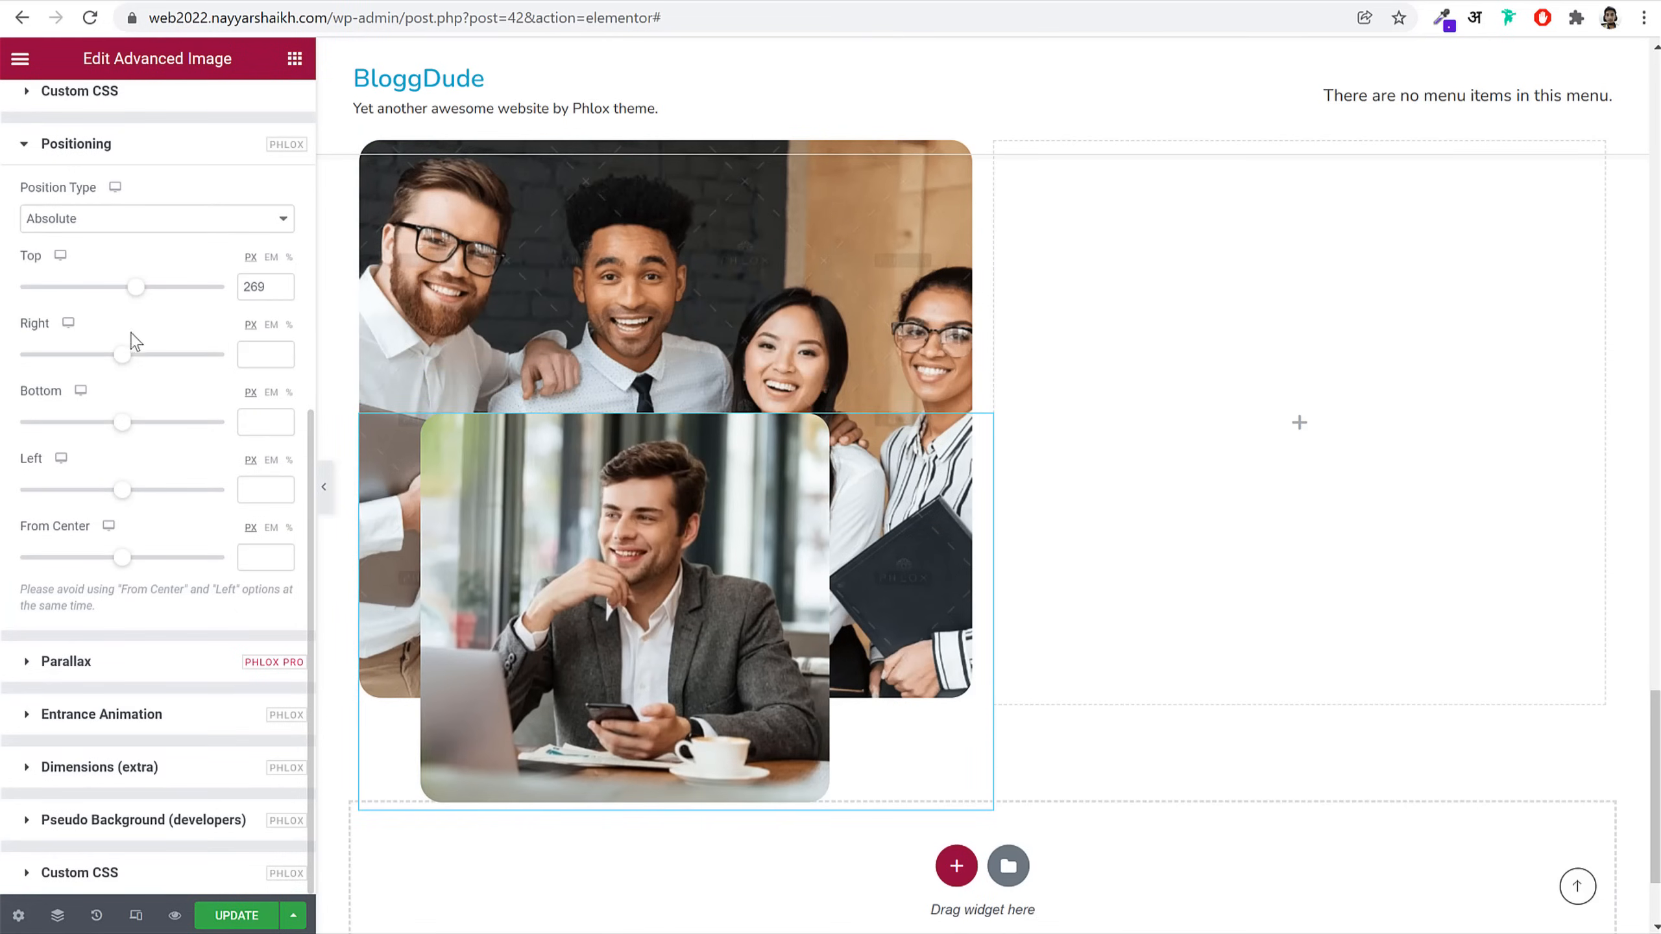
left_click_drag(122, 496, 138, 495)
left_click(157, 0)
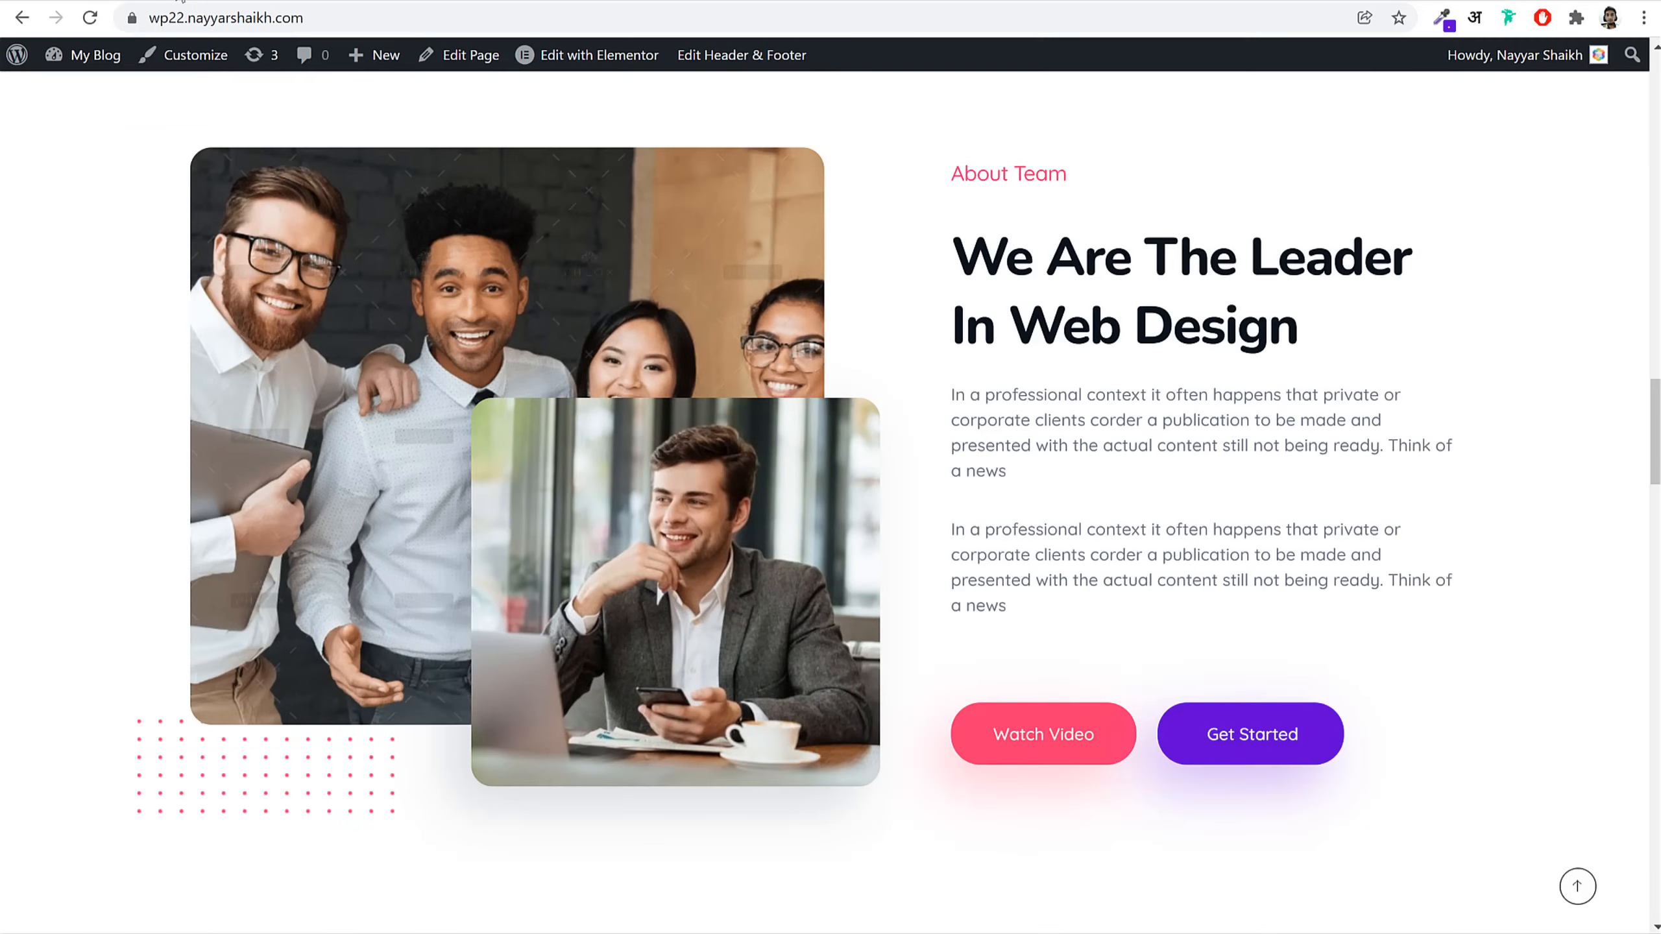
left_click(247, 0)
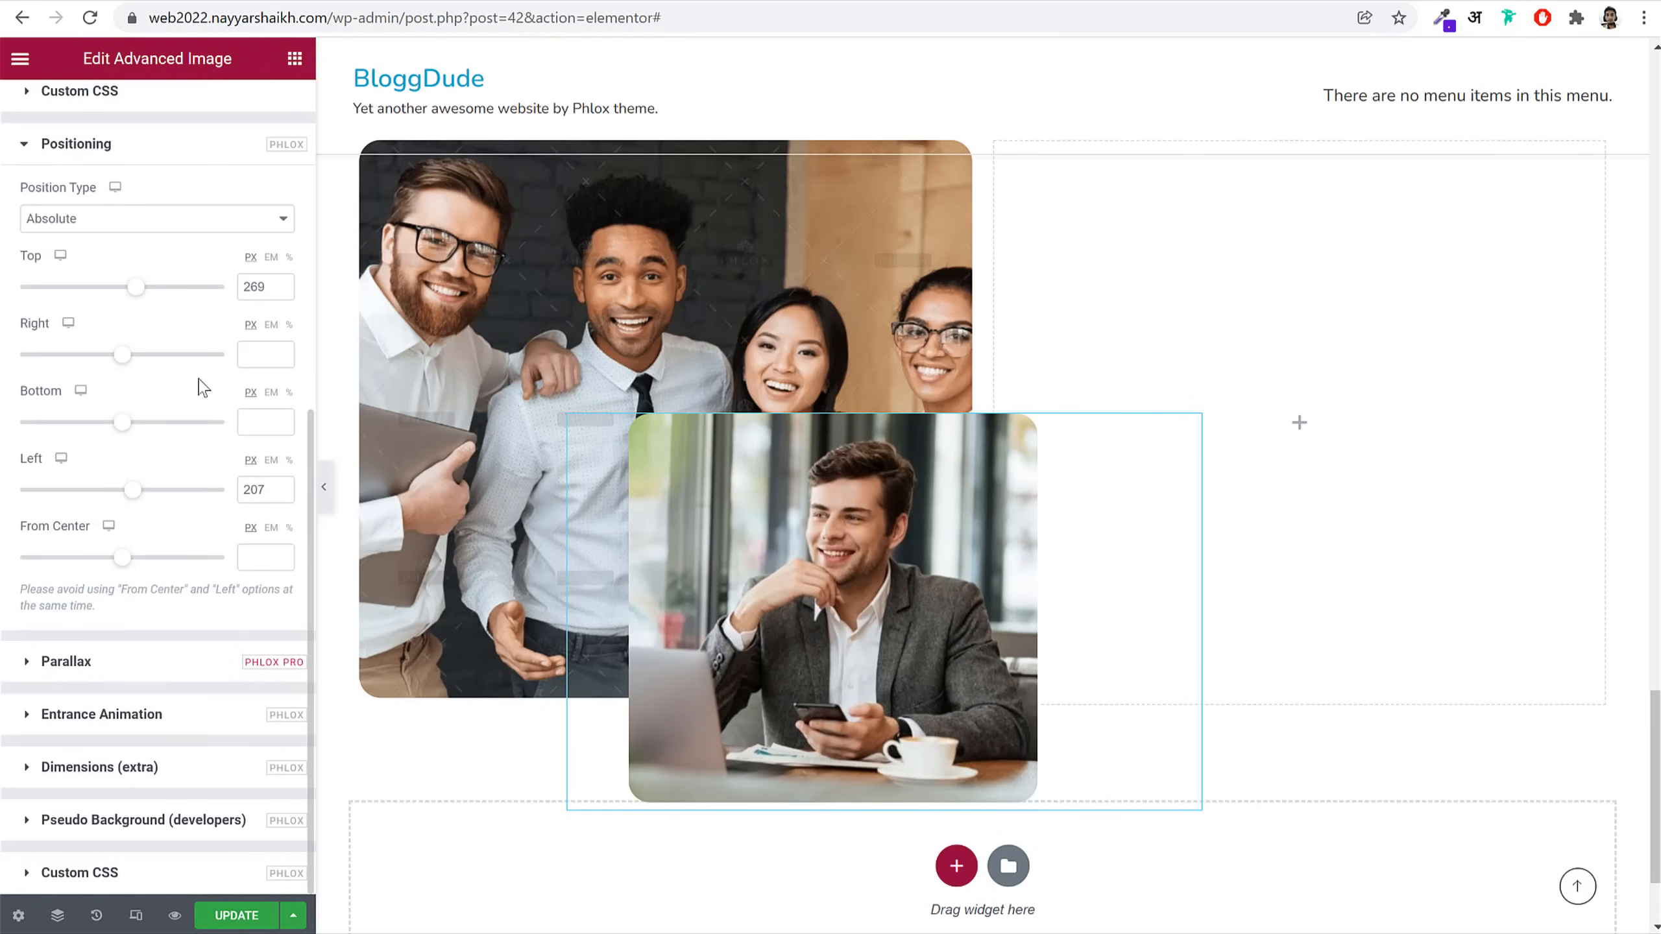
left_click_drag(145, 288, 140, 286)
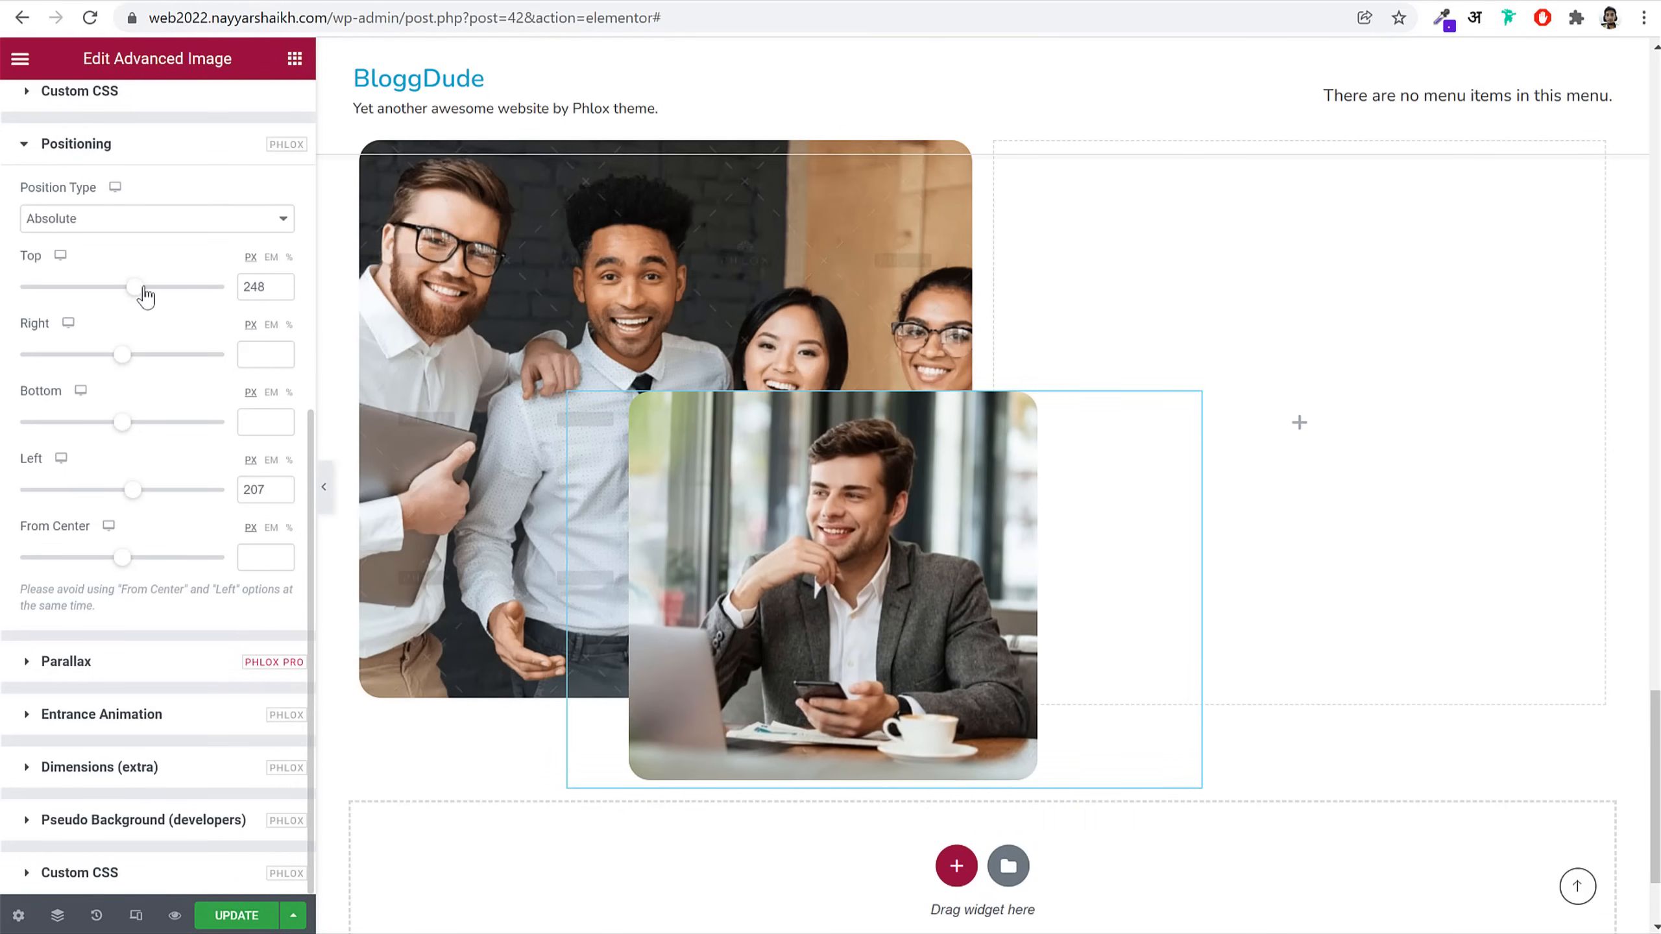
left_click(305, 2)
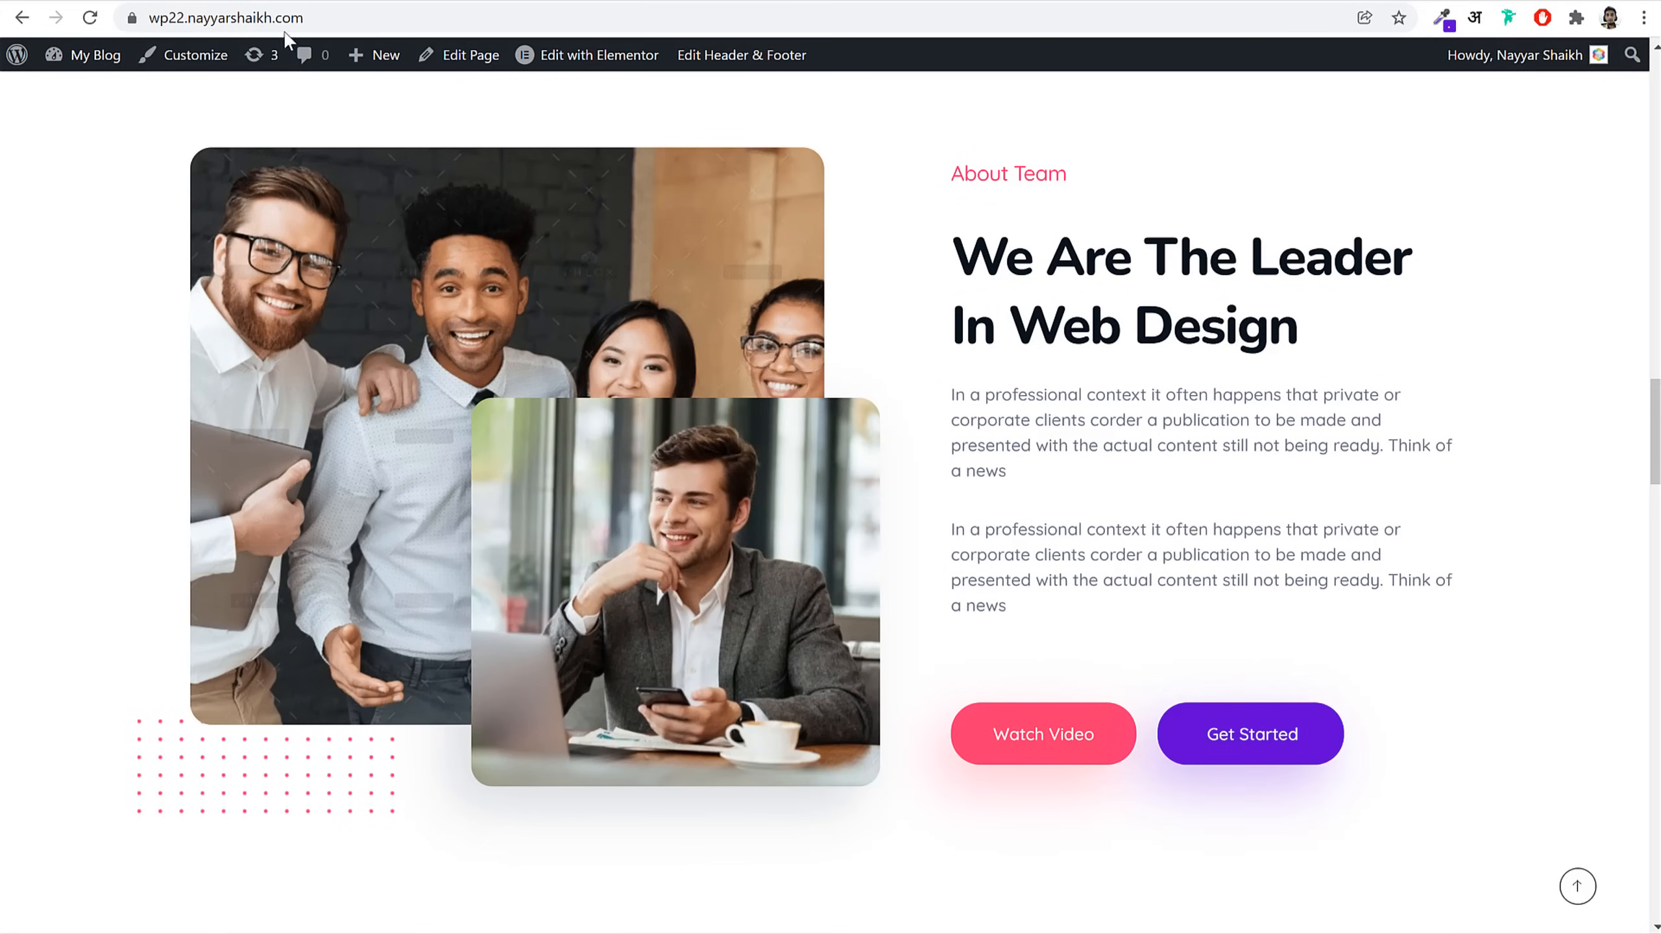
left_click(288, 3)
left_click(295, 59)
Step: Add an Advanced Image widget to the left column with the dotted pattern at Full size
type("adv")
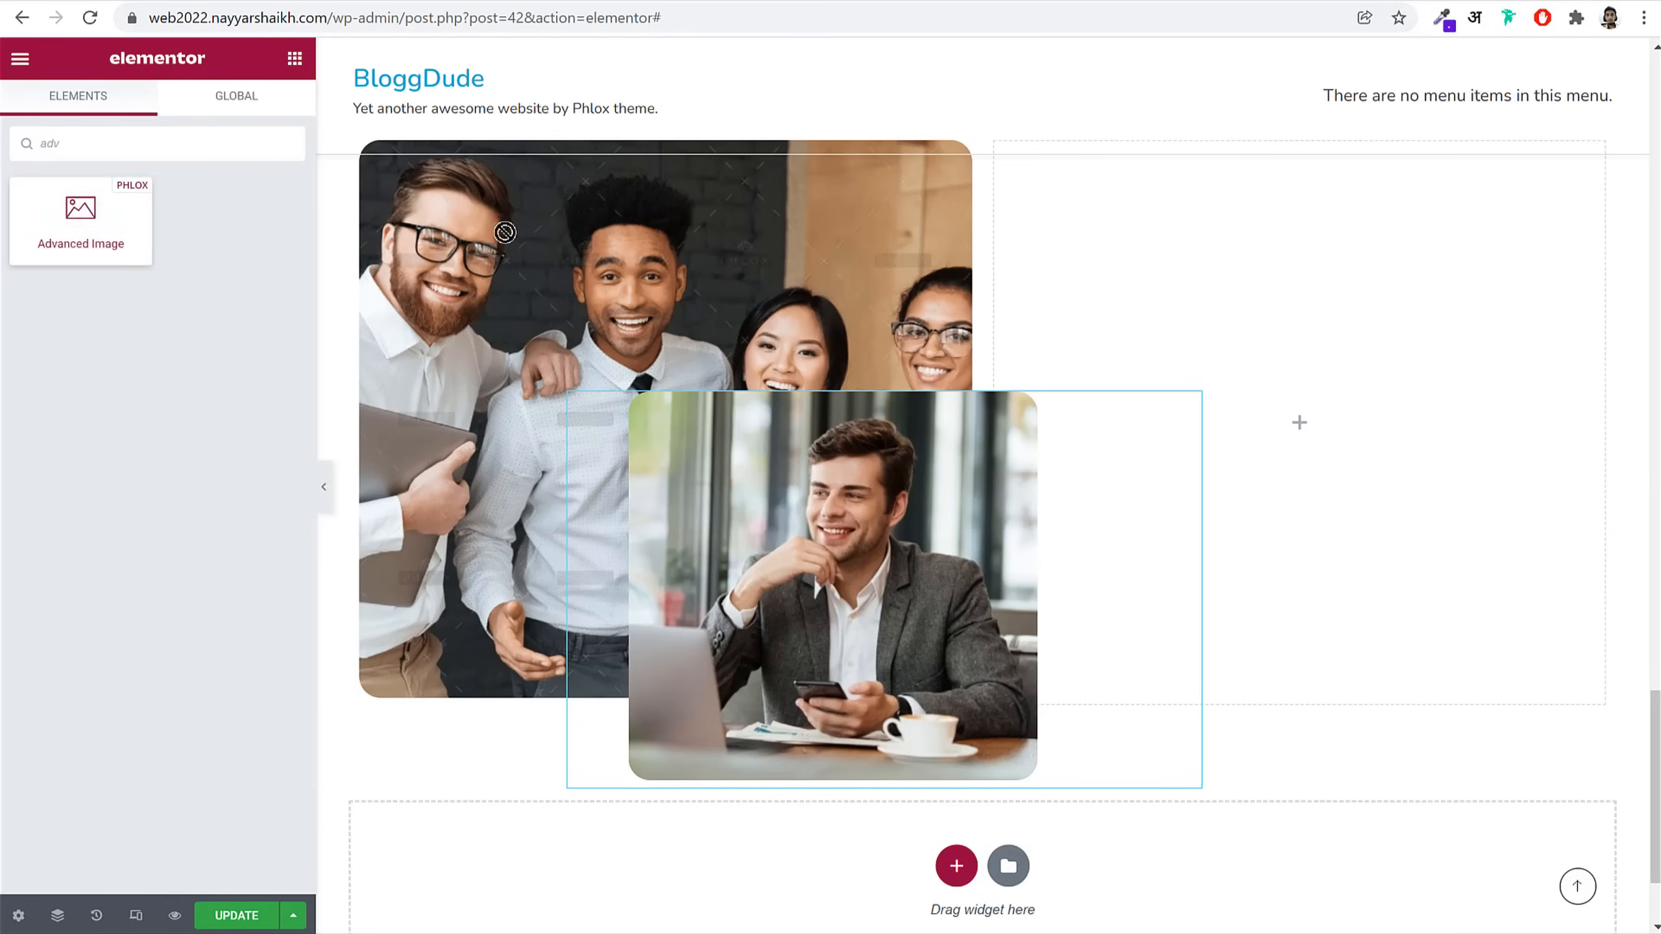
left_click_drag(505, 232, 835, 249)
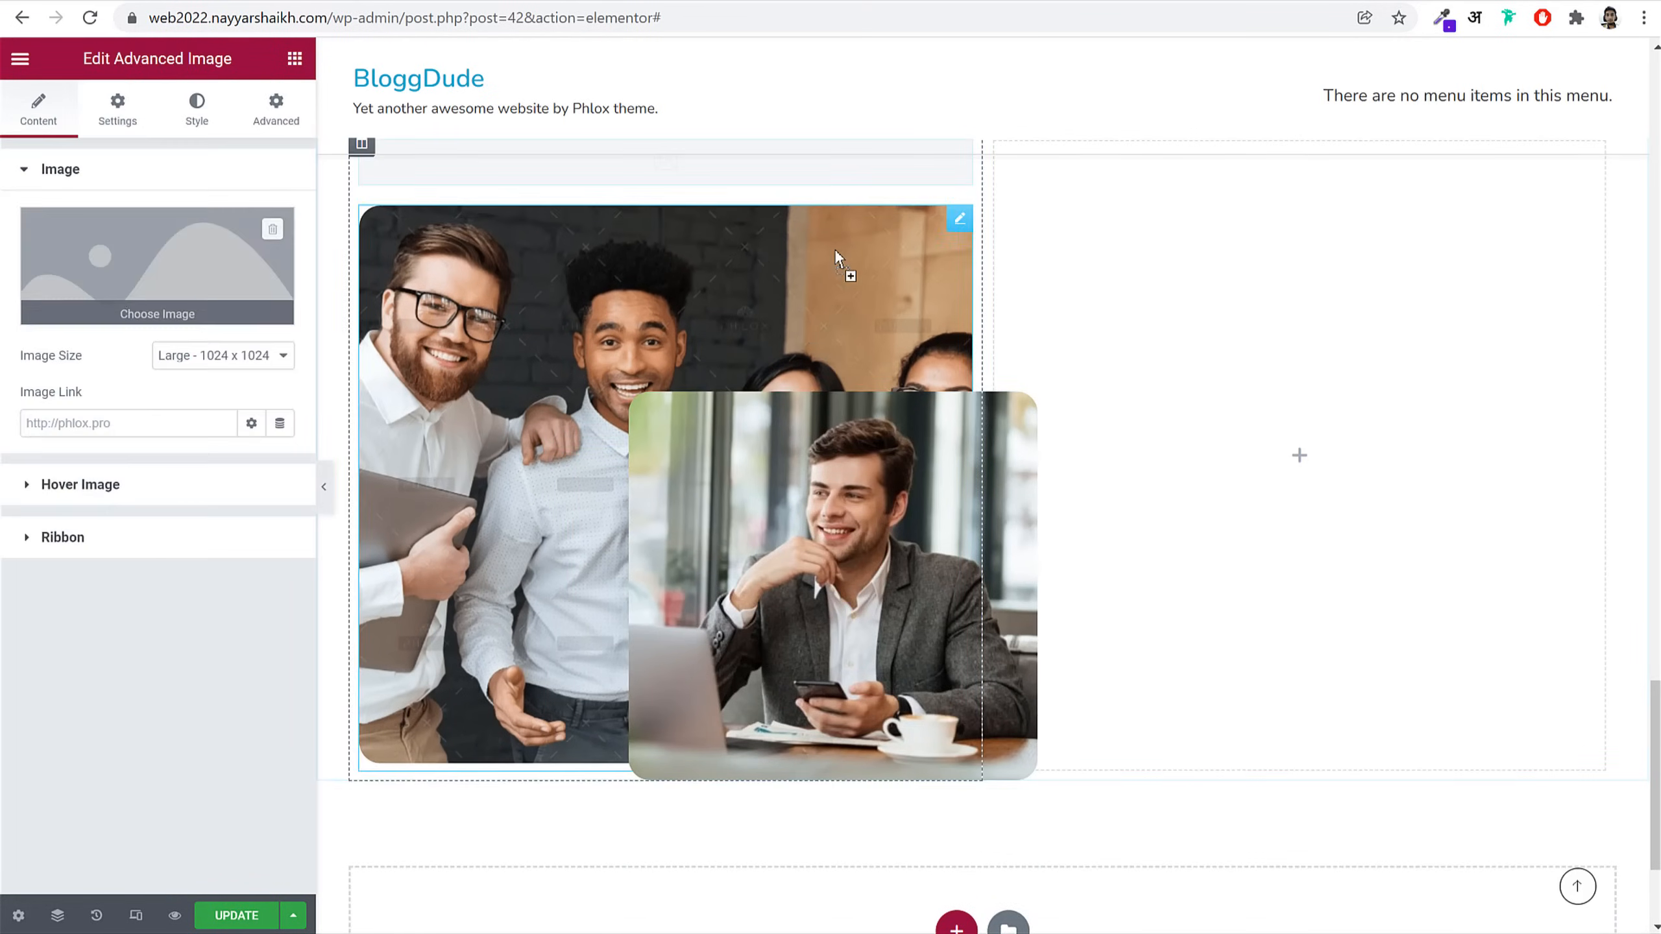
left_click(713, 515)
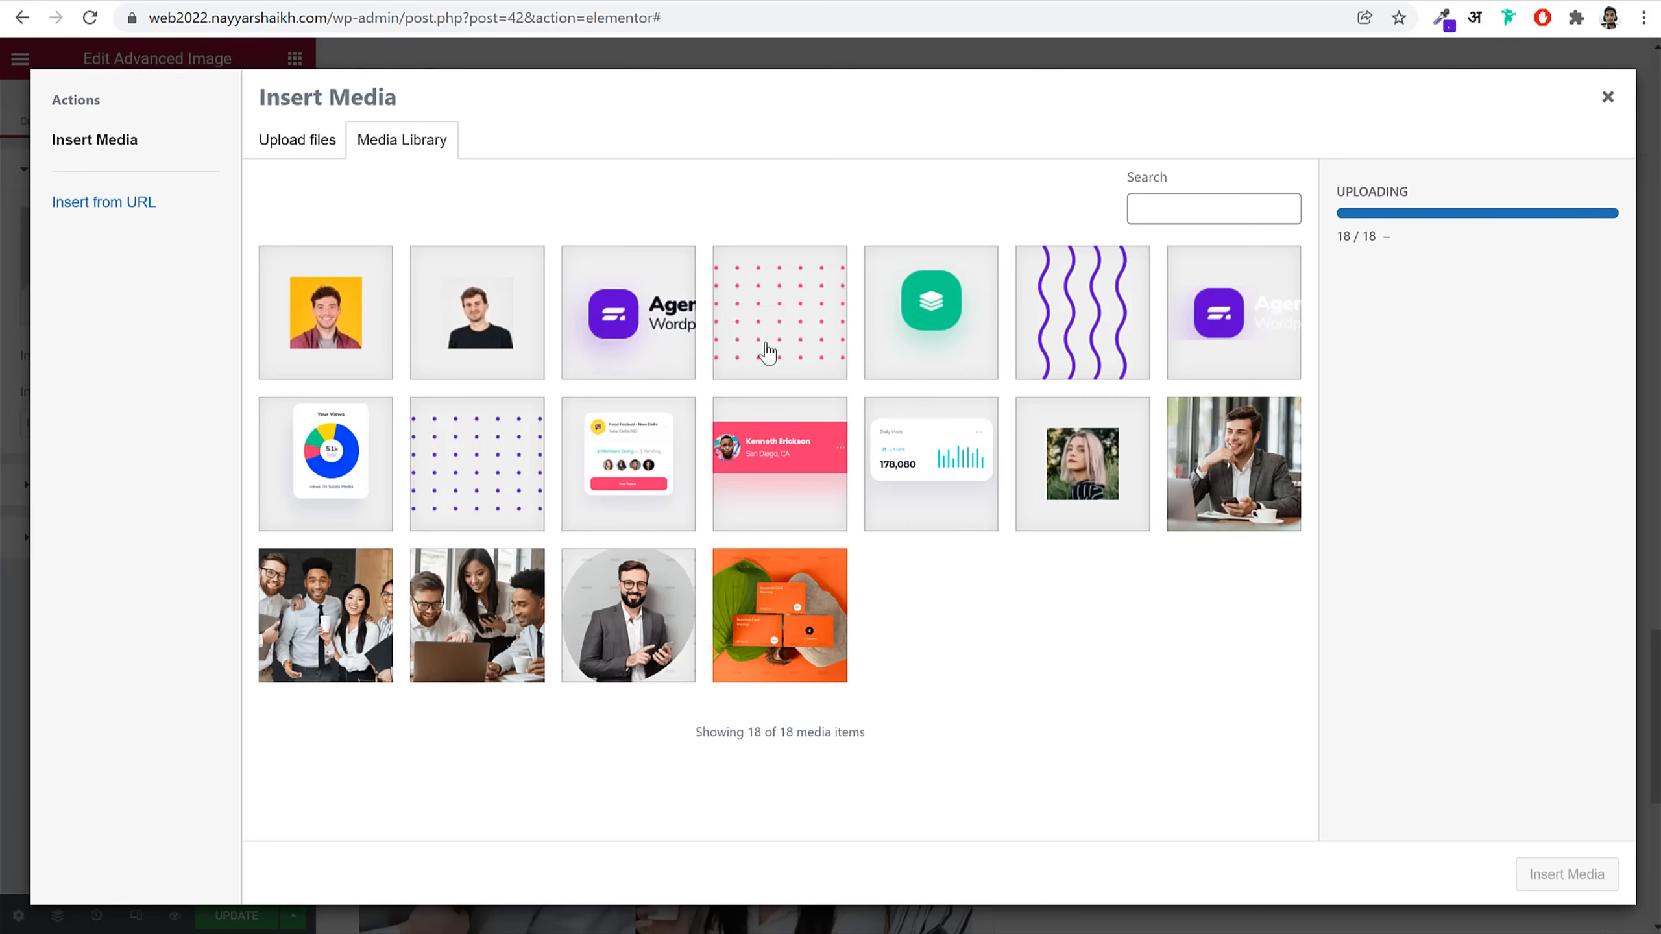
left_click(768, 350)
left_click(1596, 876)
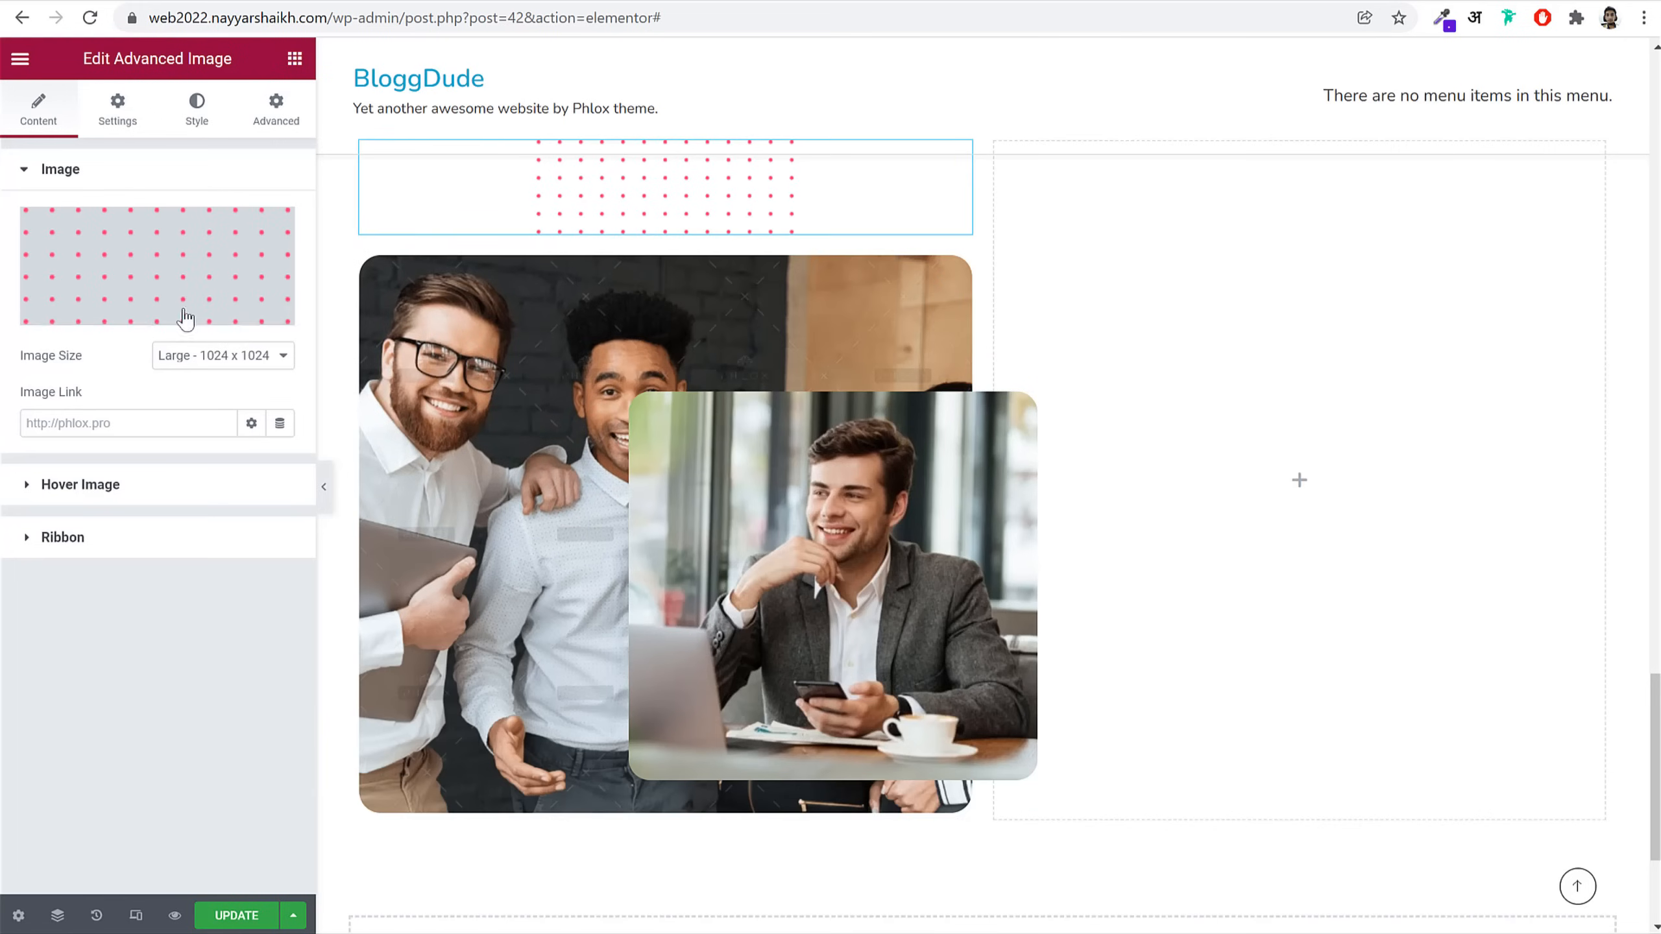
left_click(235, 360)
left_click(229, 488)
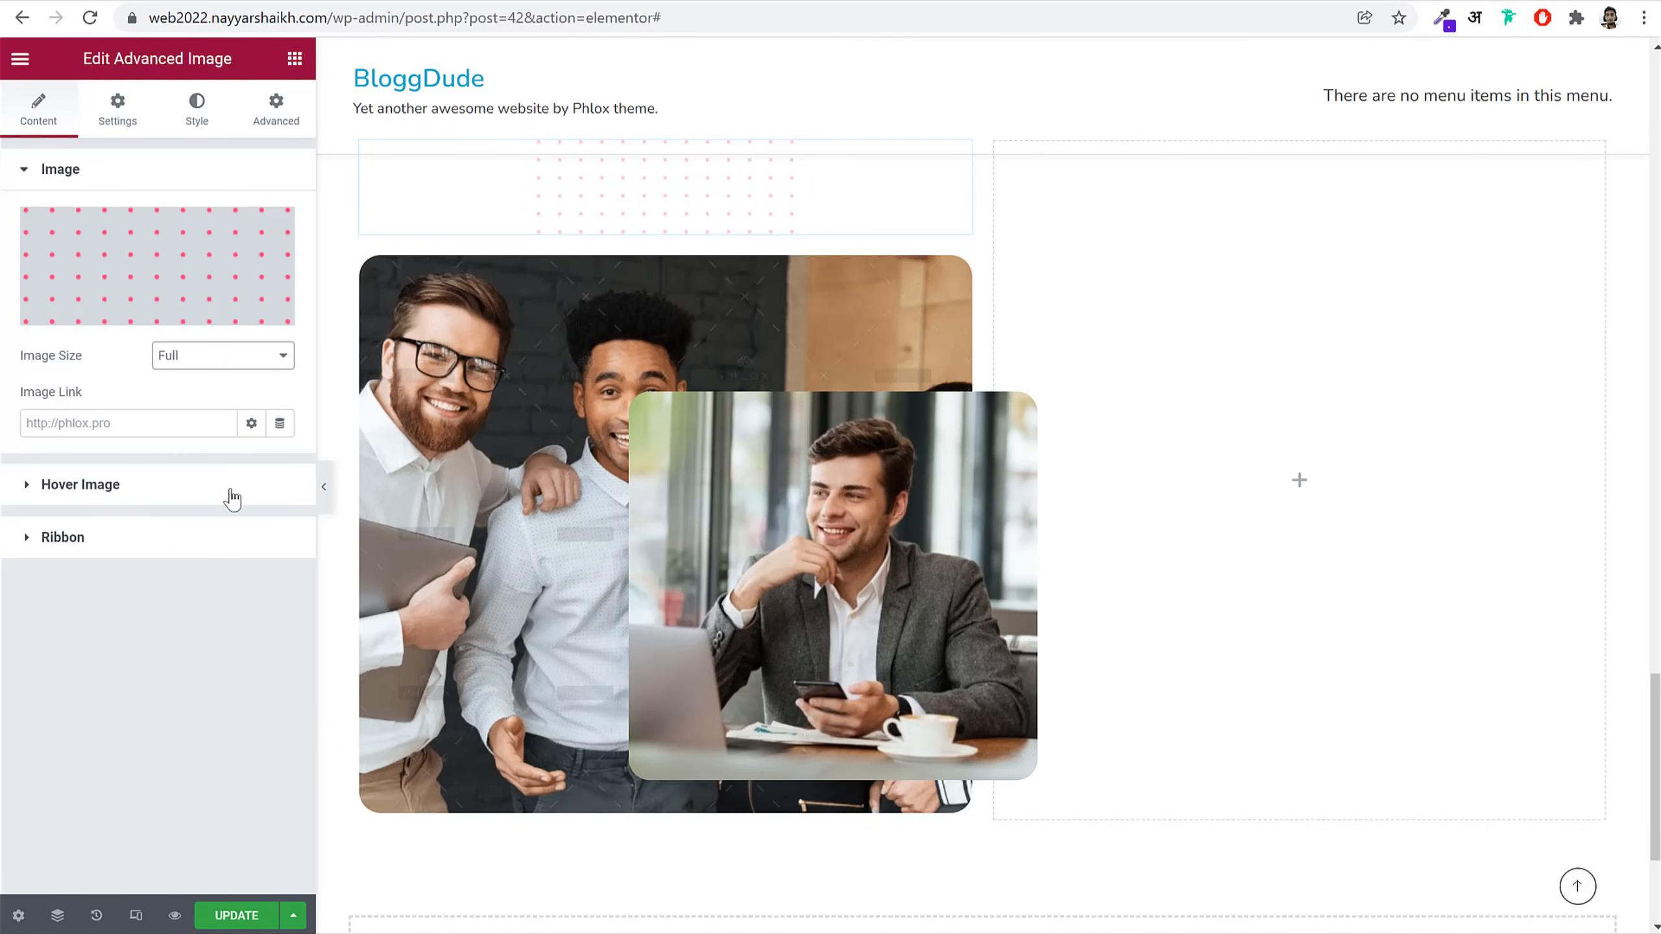
Step: Keep the front photo and the group photo both at Full image size
left_click(765, 517)
left_click(52, 114)
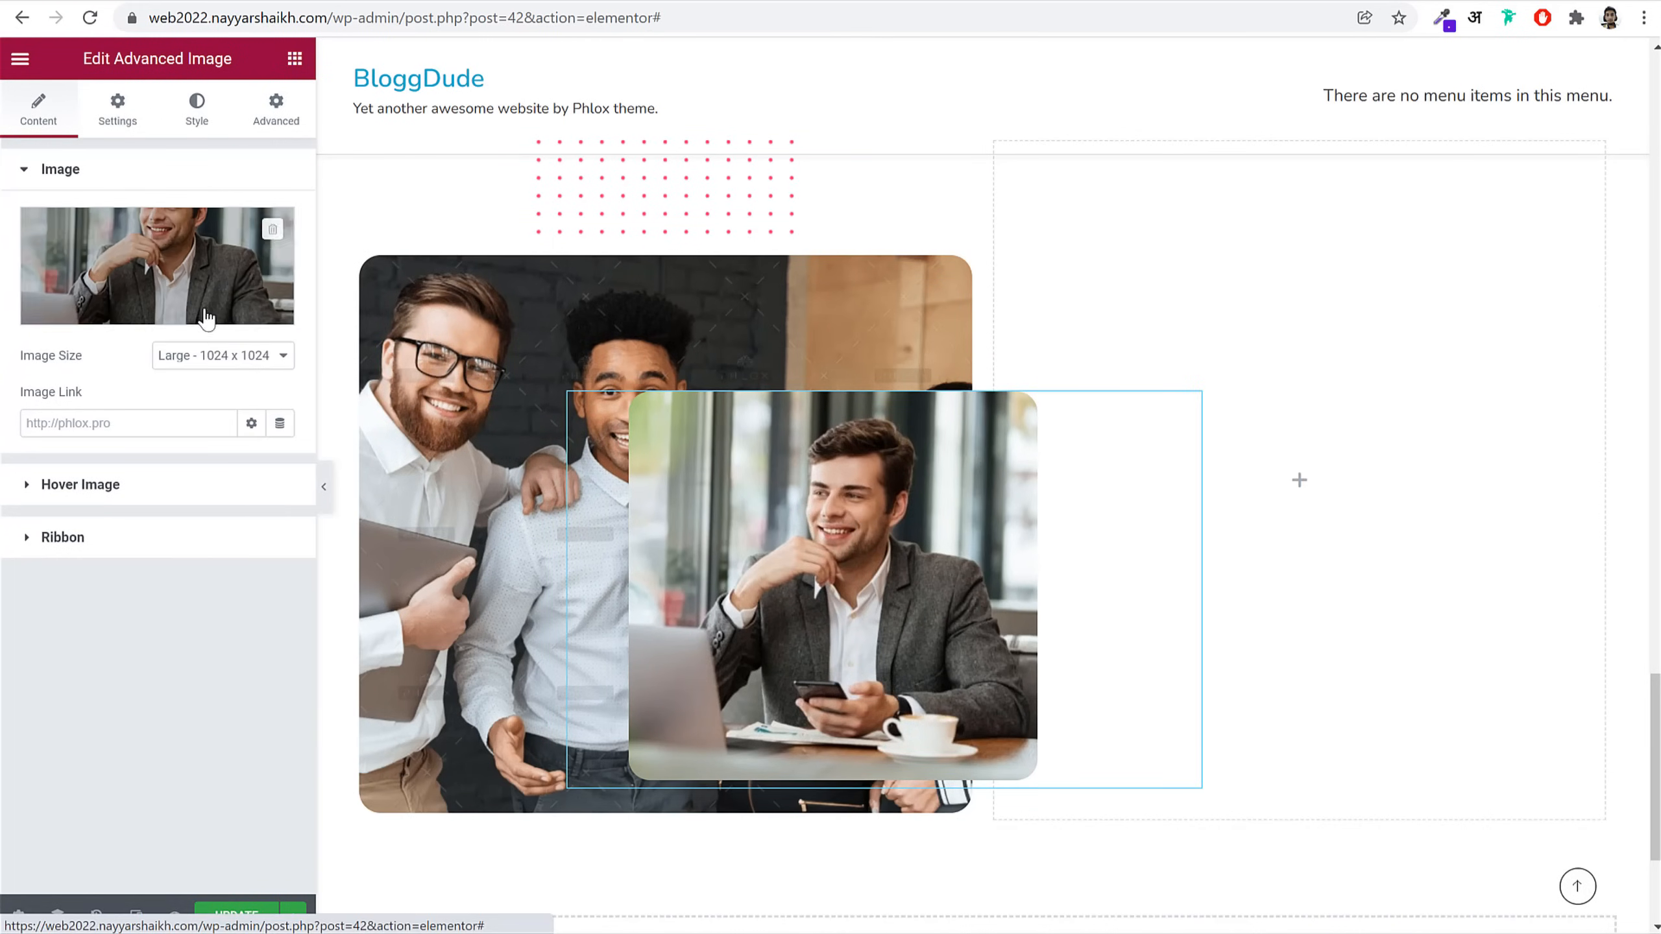
left_click(236, 359)
left_click(223, 477)
left_click(221, 369)
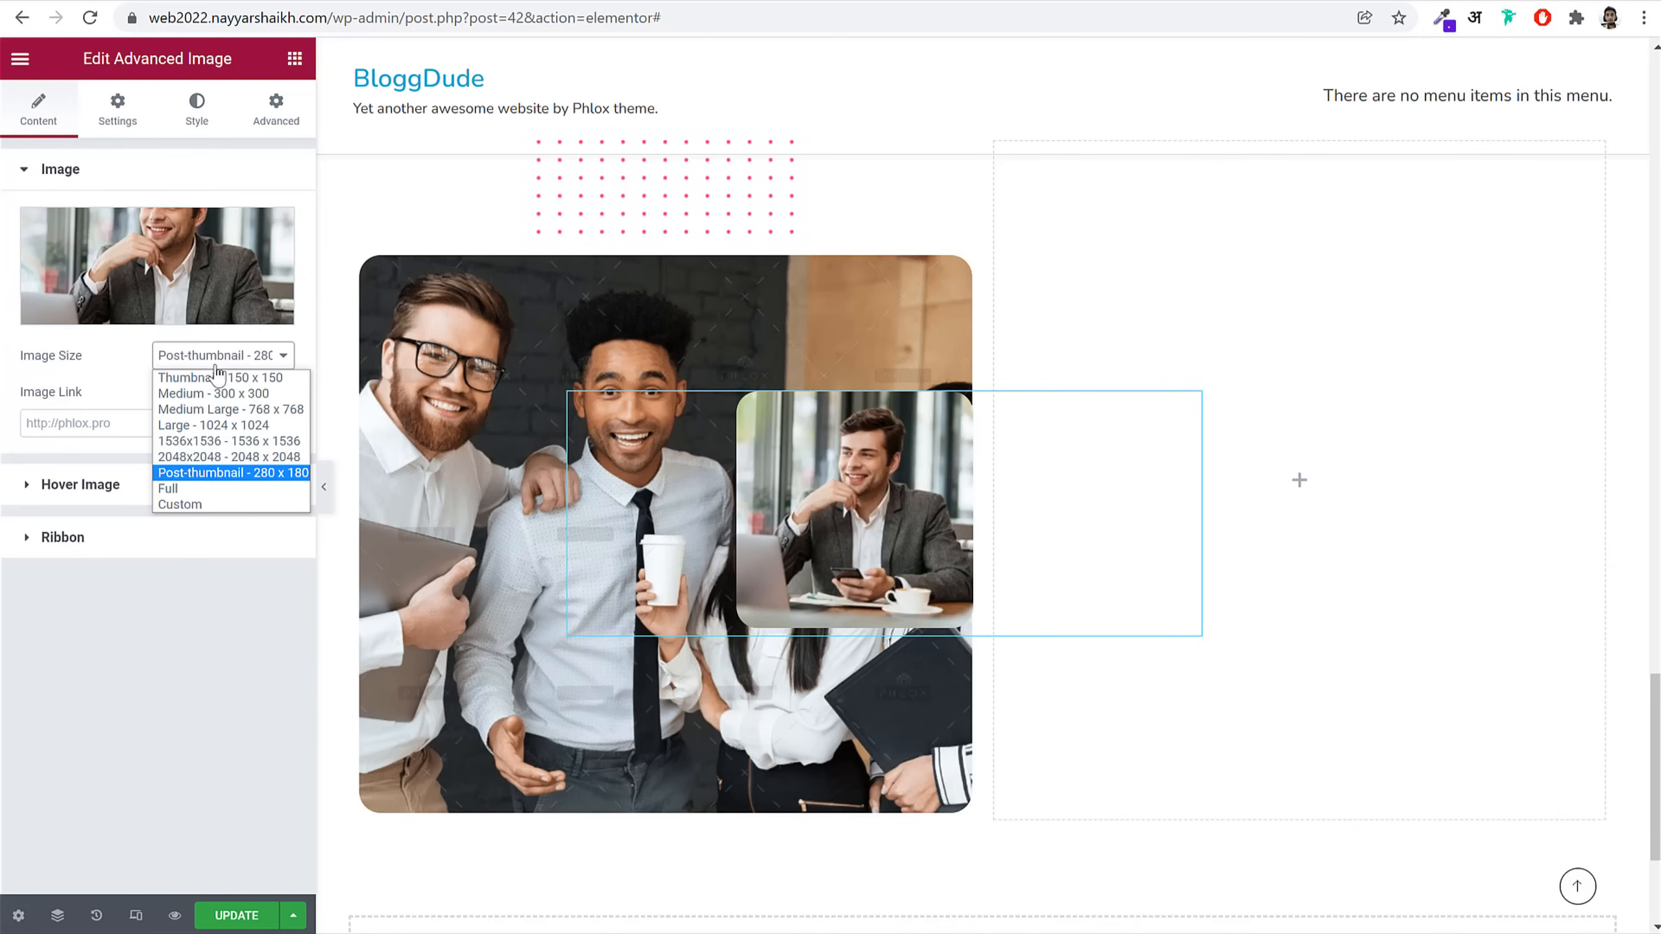
left_click(209, 488)
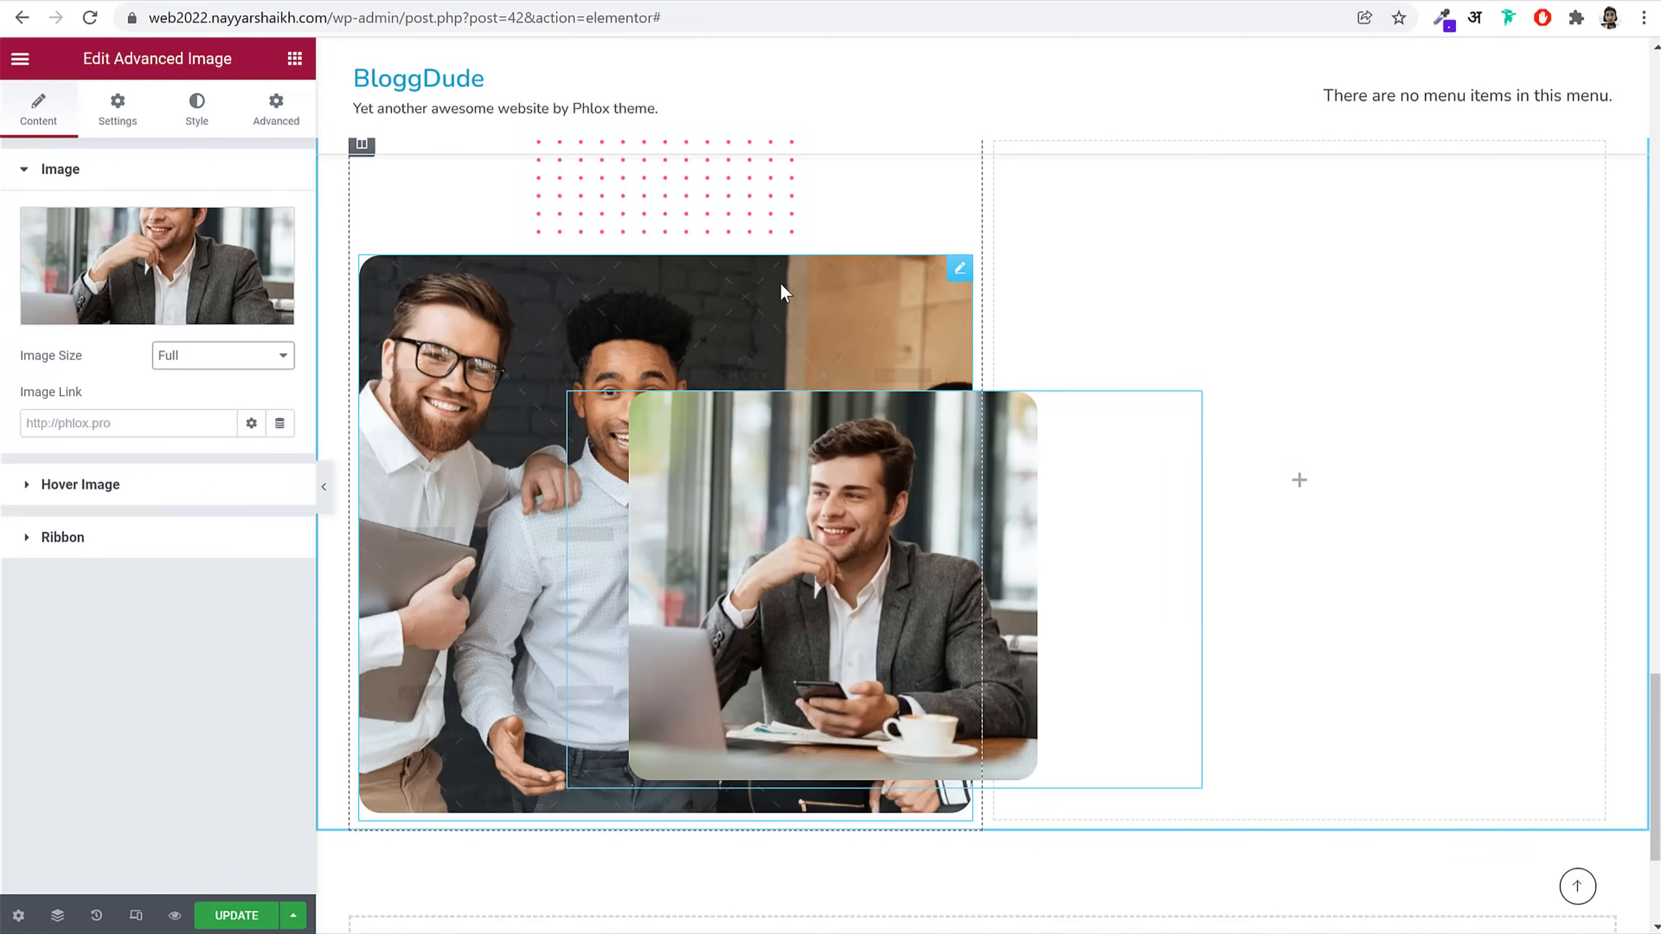
left_click(959, 266)
left_click(40, 111)
left_click(202, 357)
left_click(194, 492)
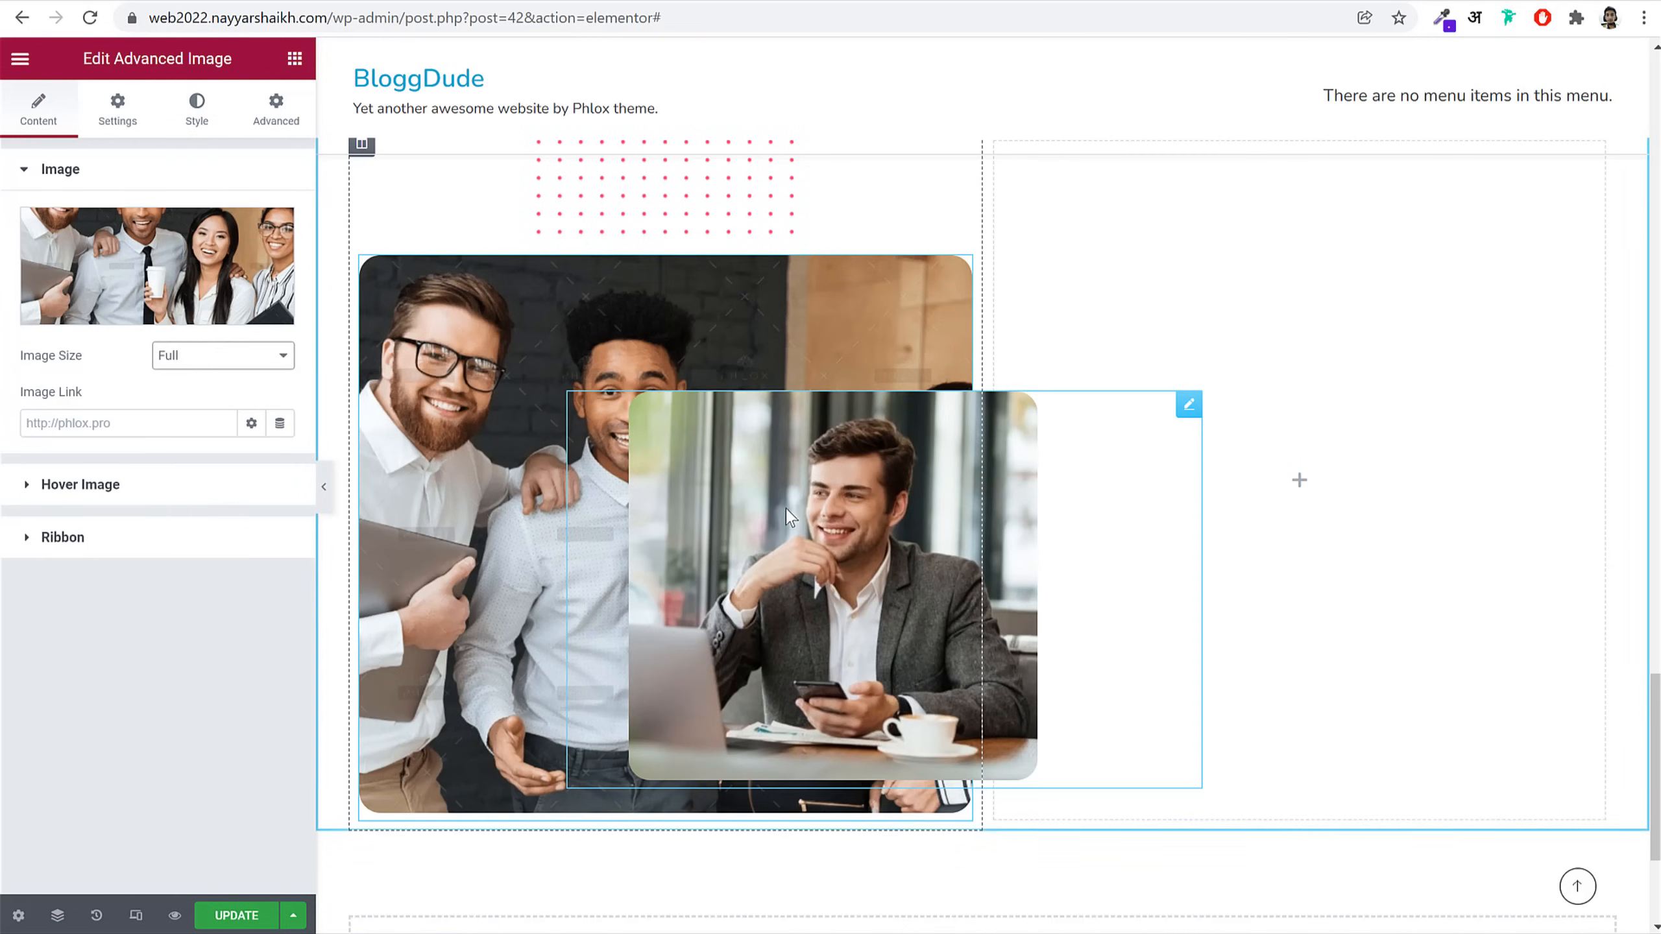
Step: Move the front photo lower to a positioning Top of 372 px
left_click(275, 110)
scroll(250, 698, "down", 5)
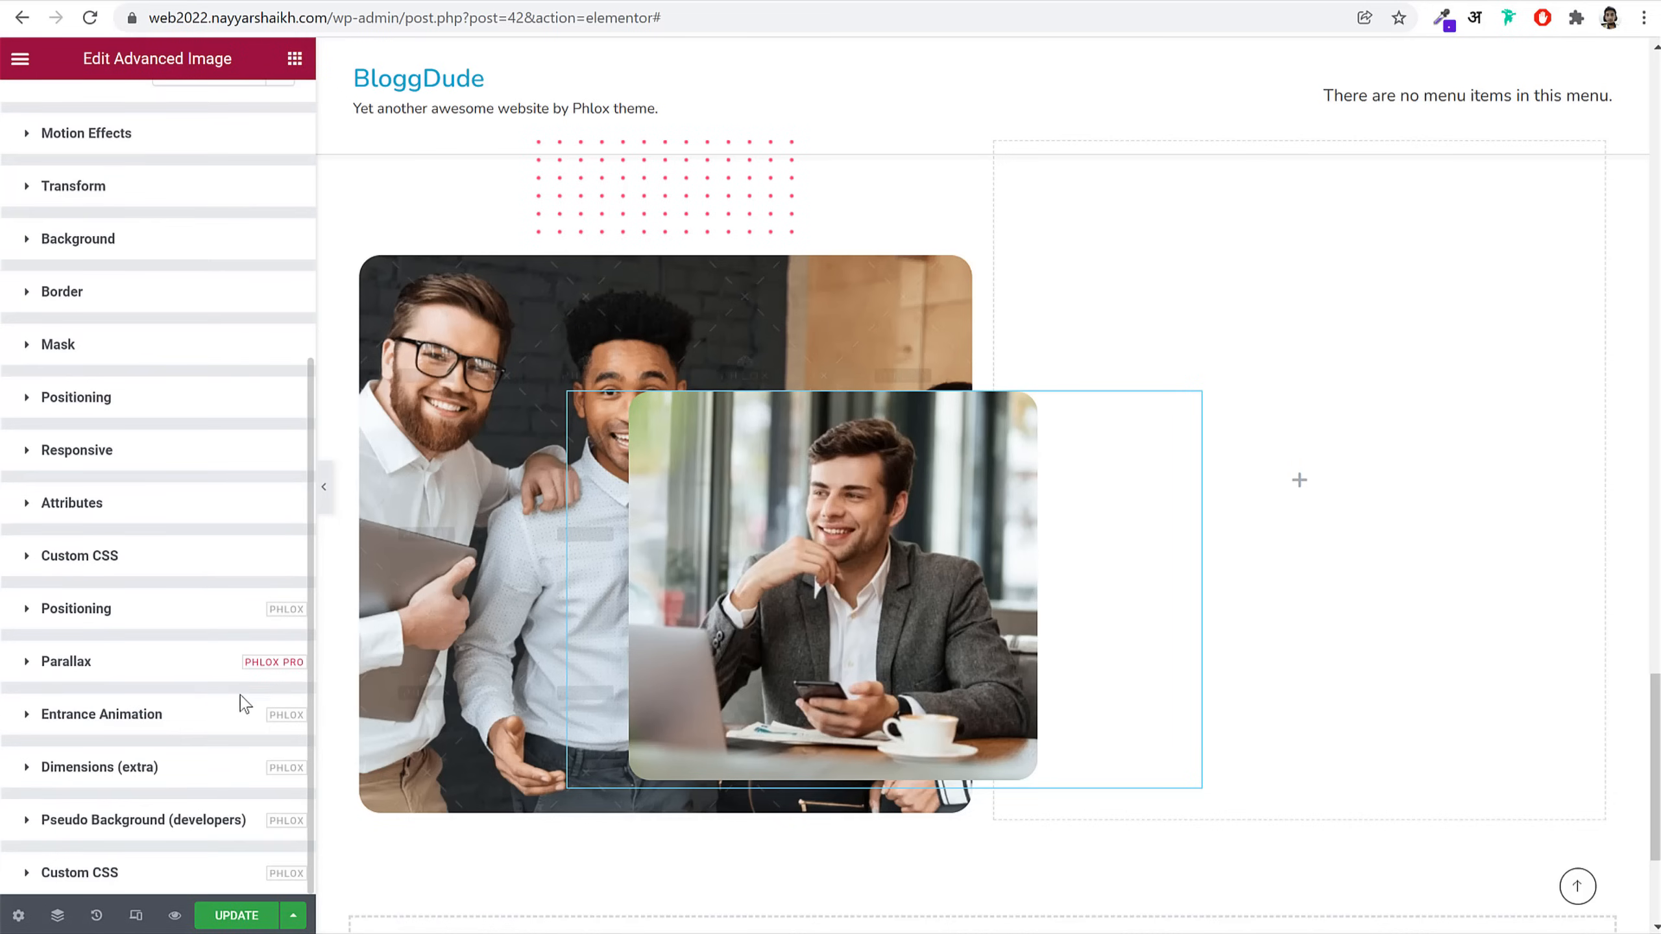
left_click(76, 608)
scroll(176, 646, "down", 6)
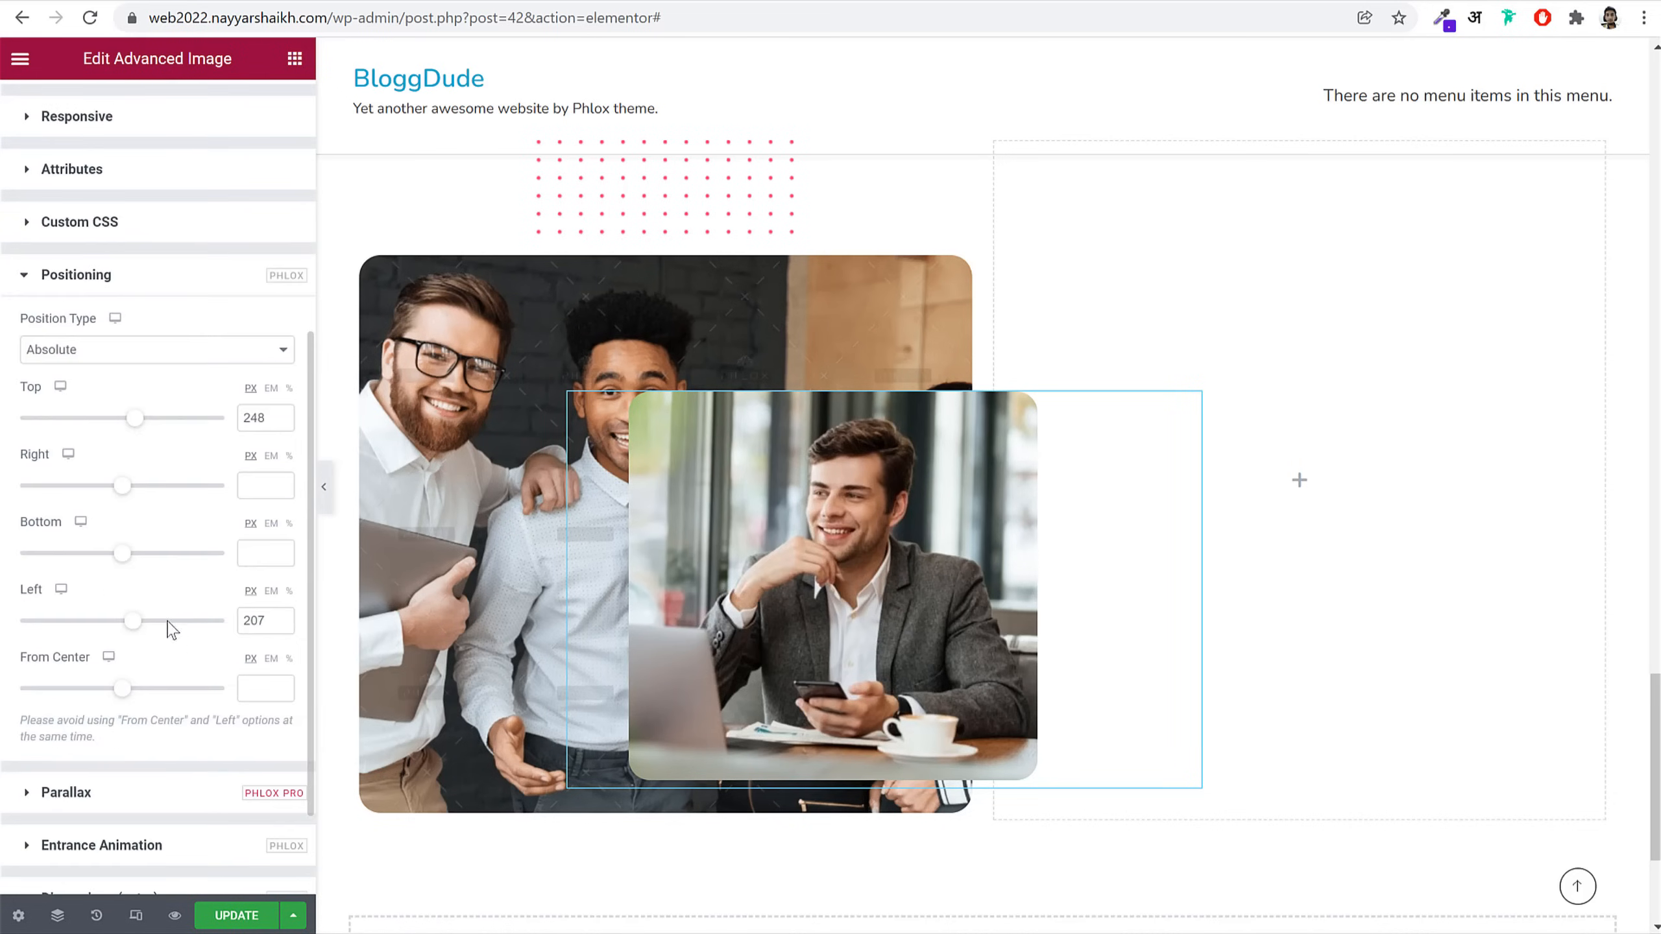
left_click_drag(145, 430, 152, 432)
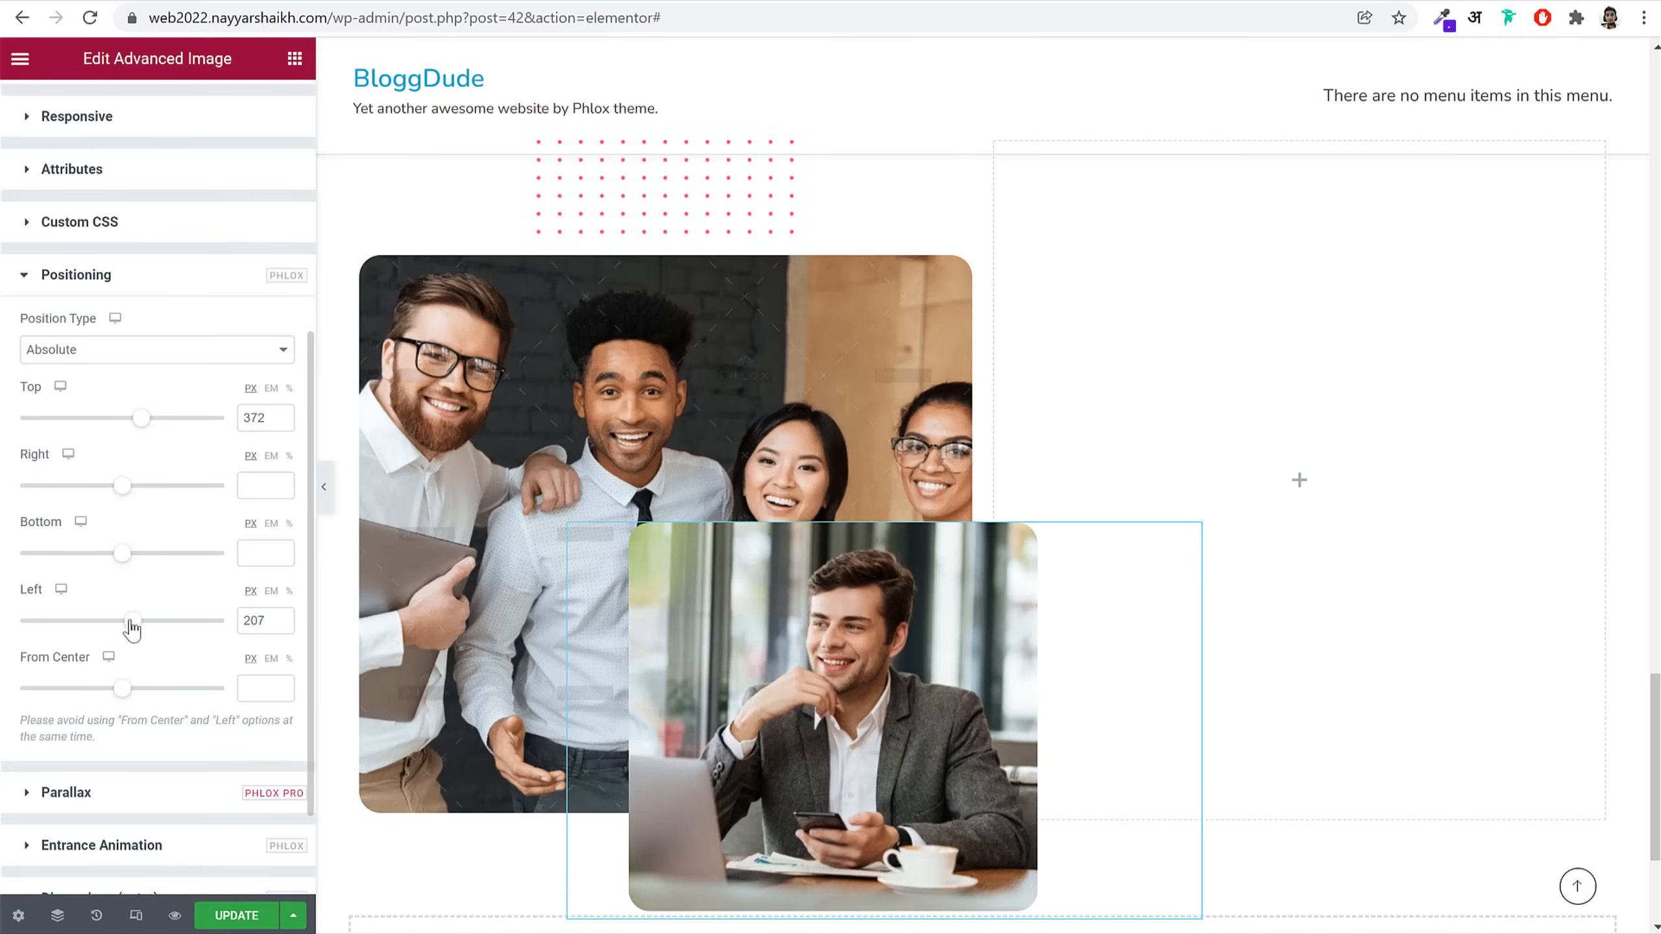
left_click_drag(136, 629, 129, 629)
Step: Reduce the front photo's max width to 75%
scroll(187, 189, "up", 5)
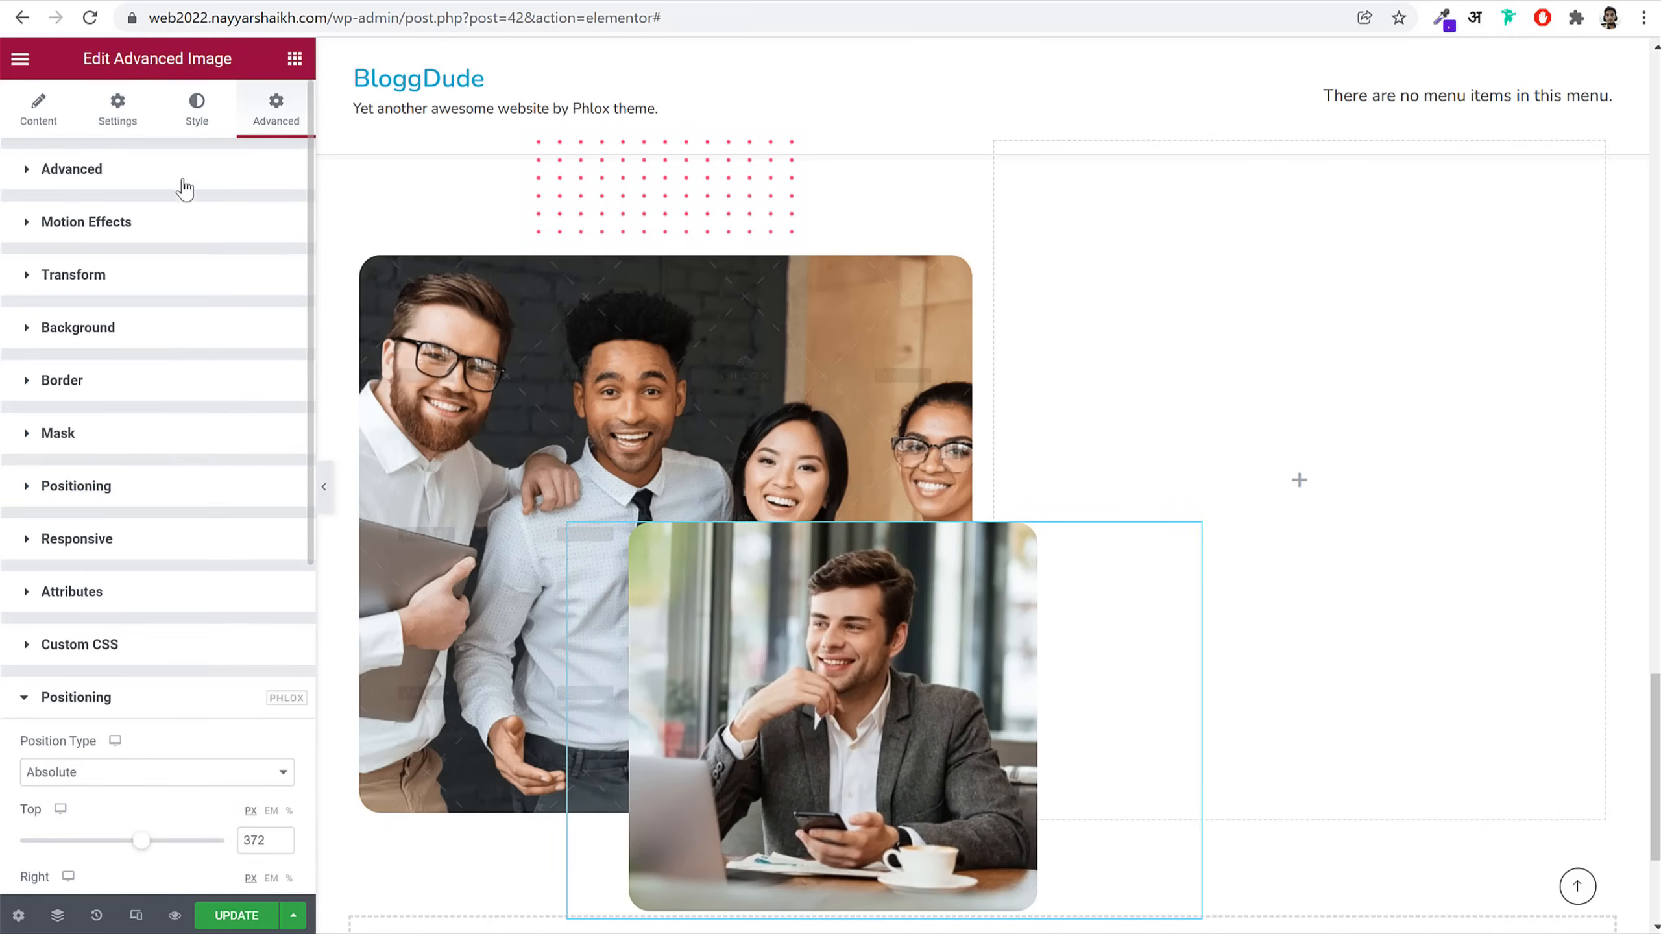
left_click(186, 118)
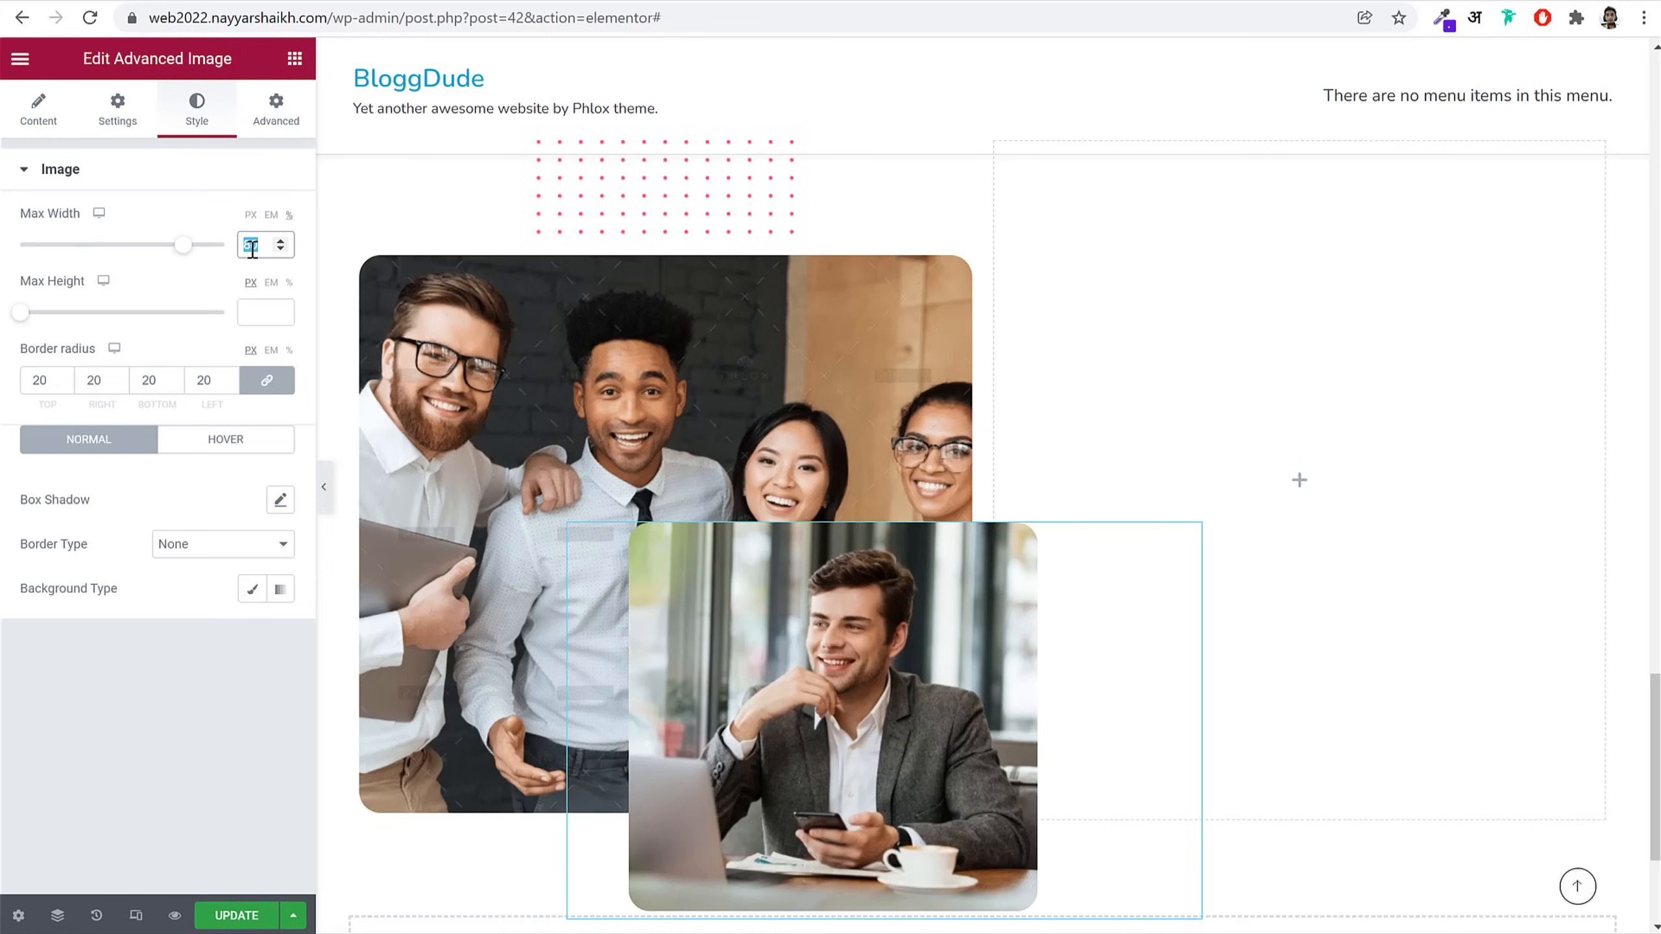
type("75")
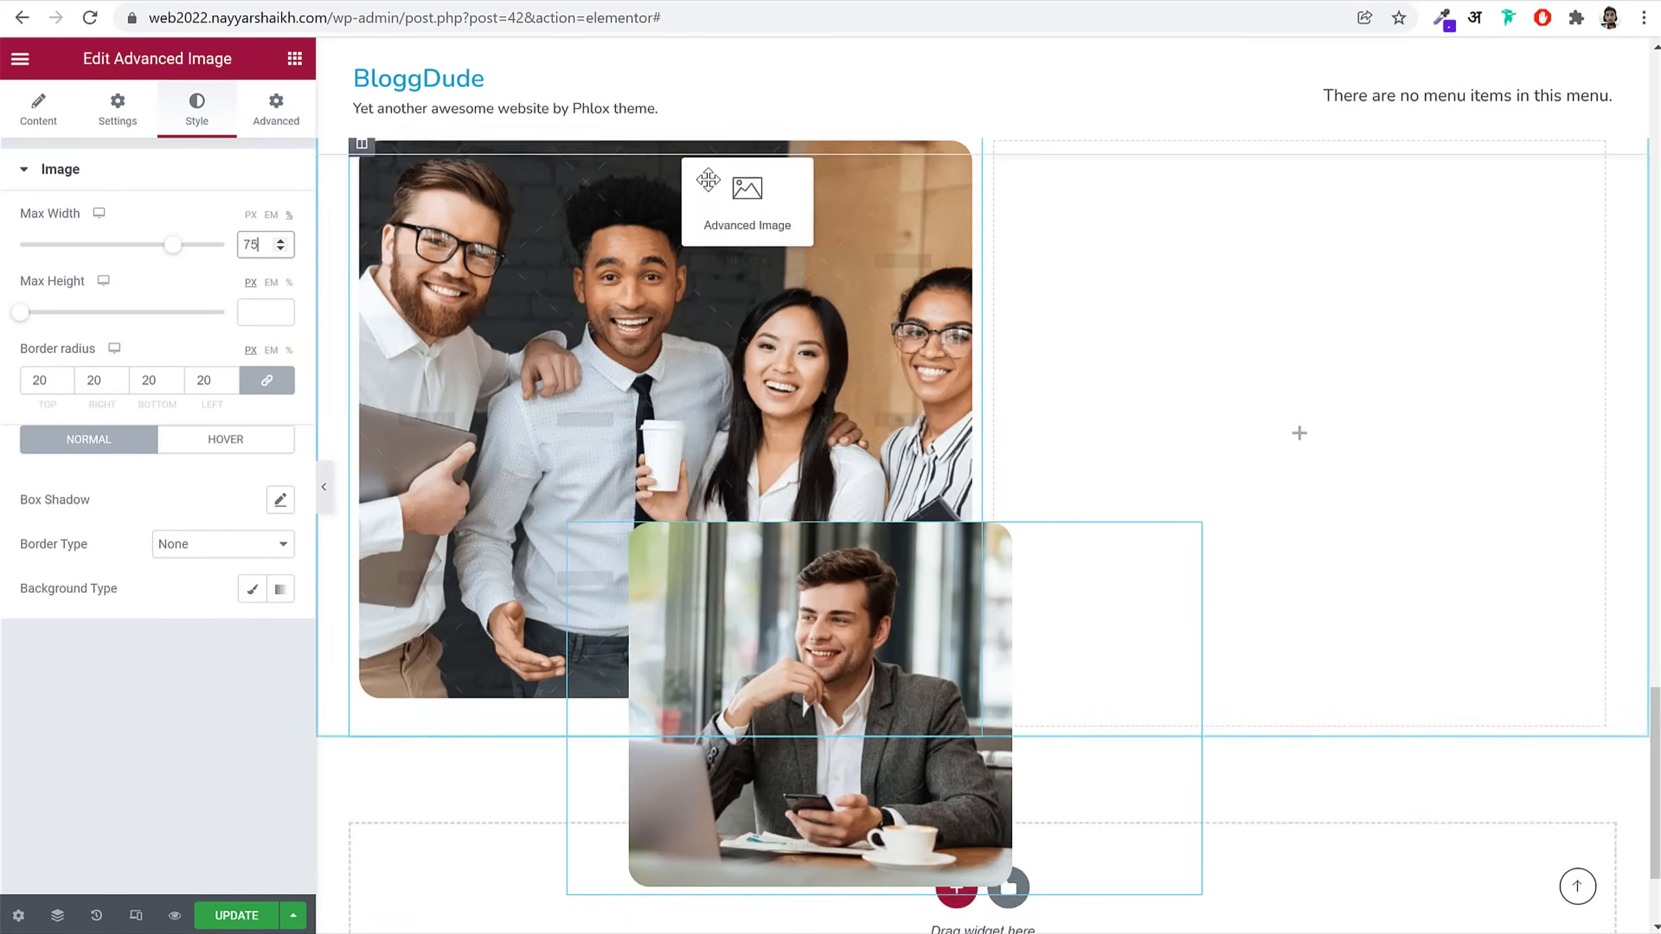
left_click(709, 185)
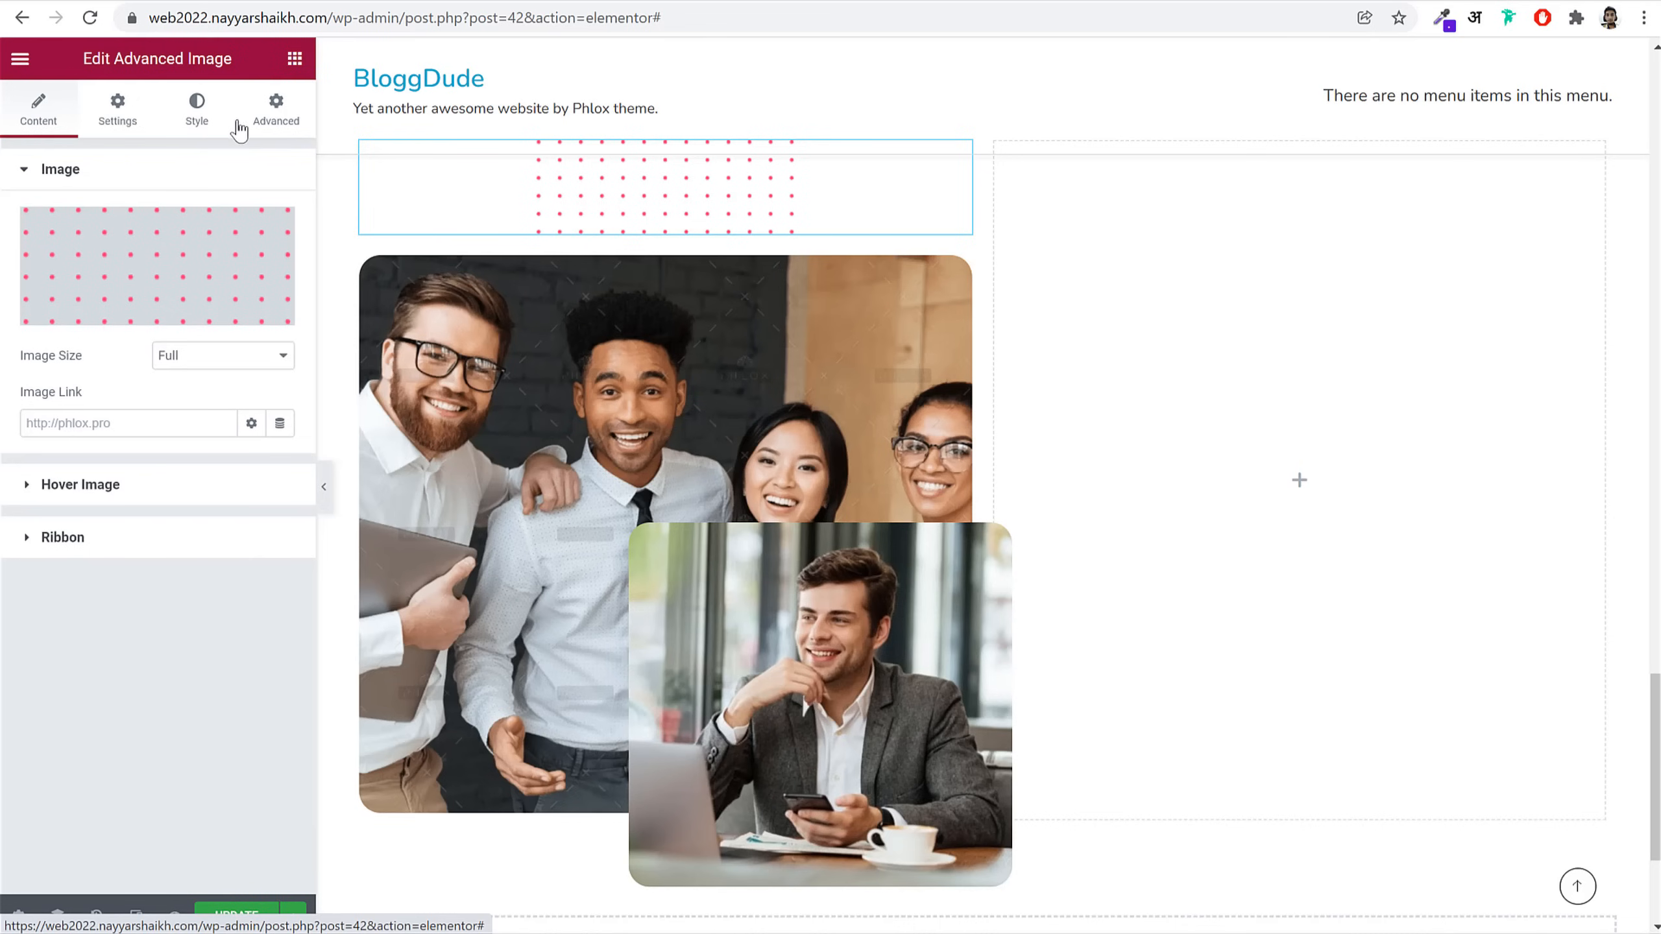
Step: Set the dotted pattern's positioning to Absolute
left_click(275, 127)
scroll(229, 635, "down", 6)
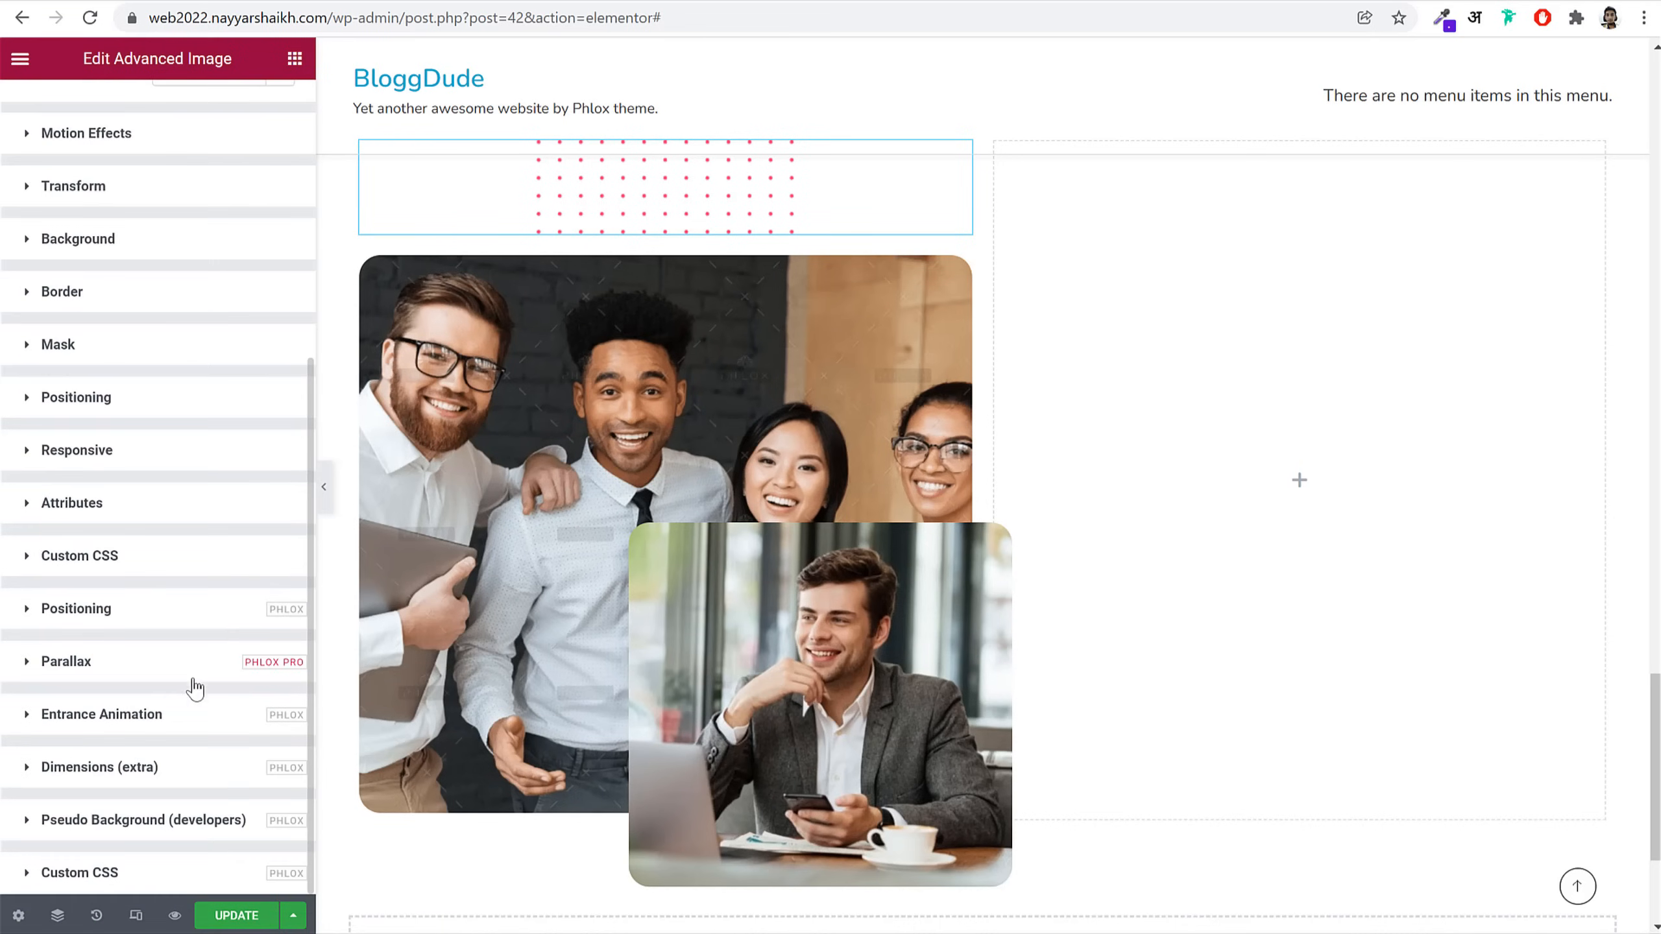
left_click(163, 609)
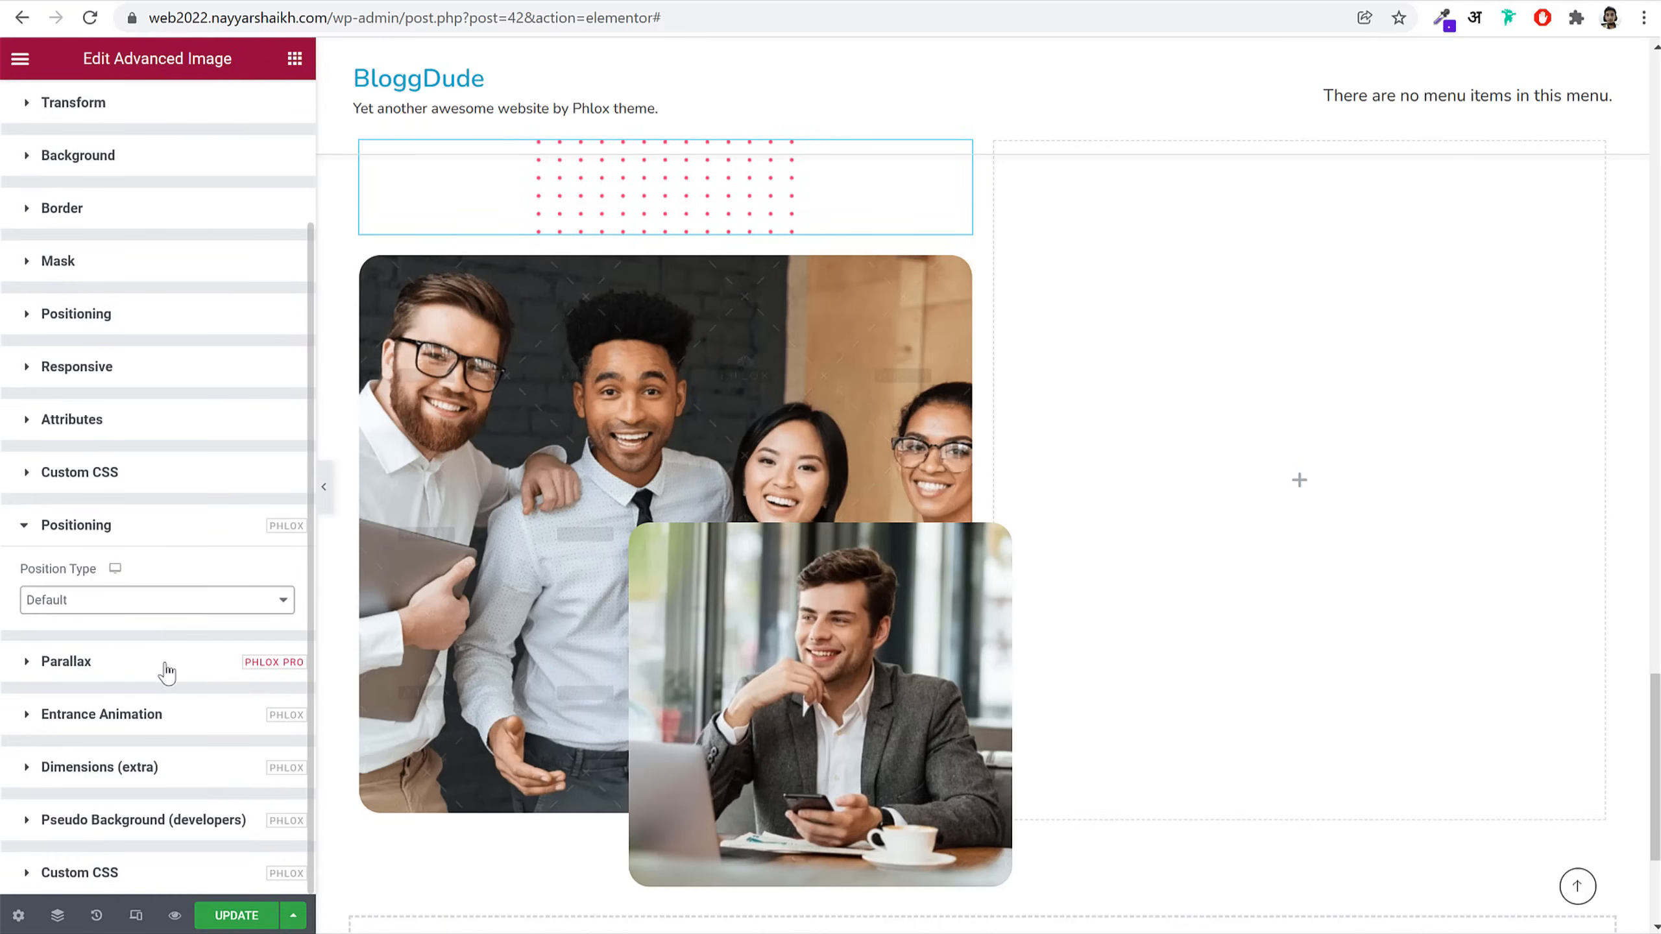
left_click(129, 613)
left_click(131, 673)
scroll(222, 605, "down", 5)
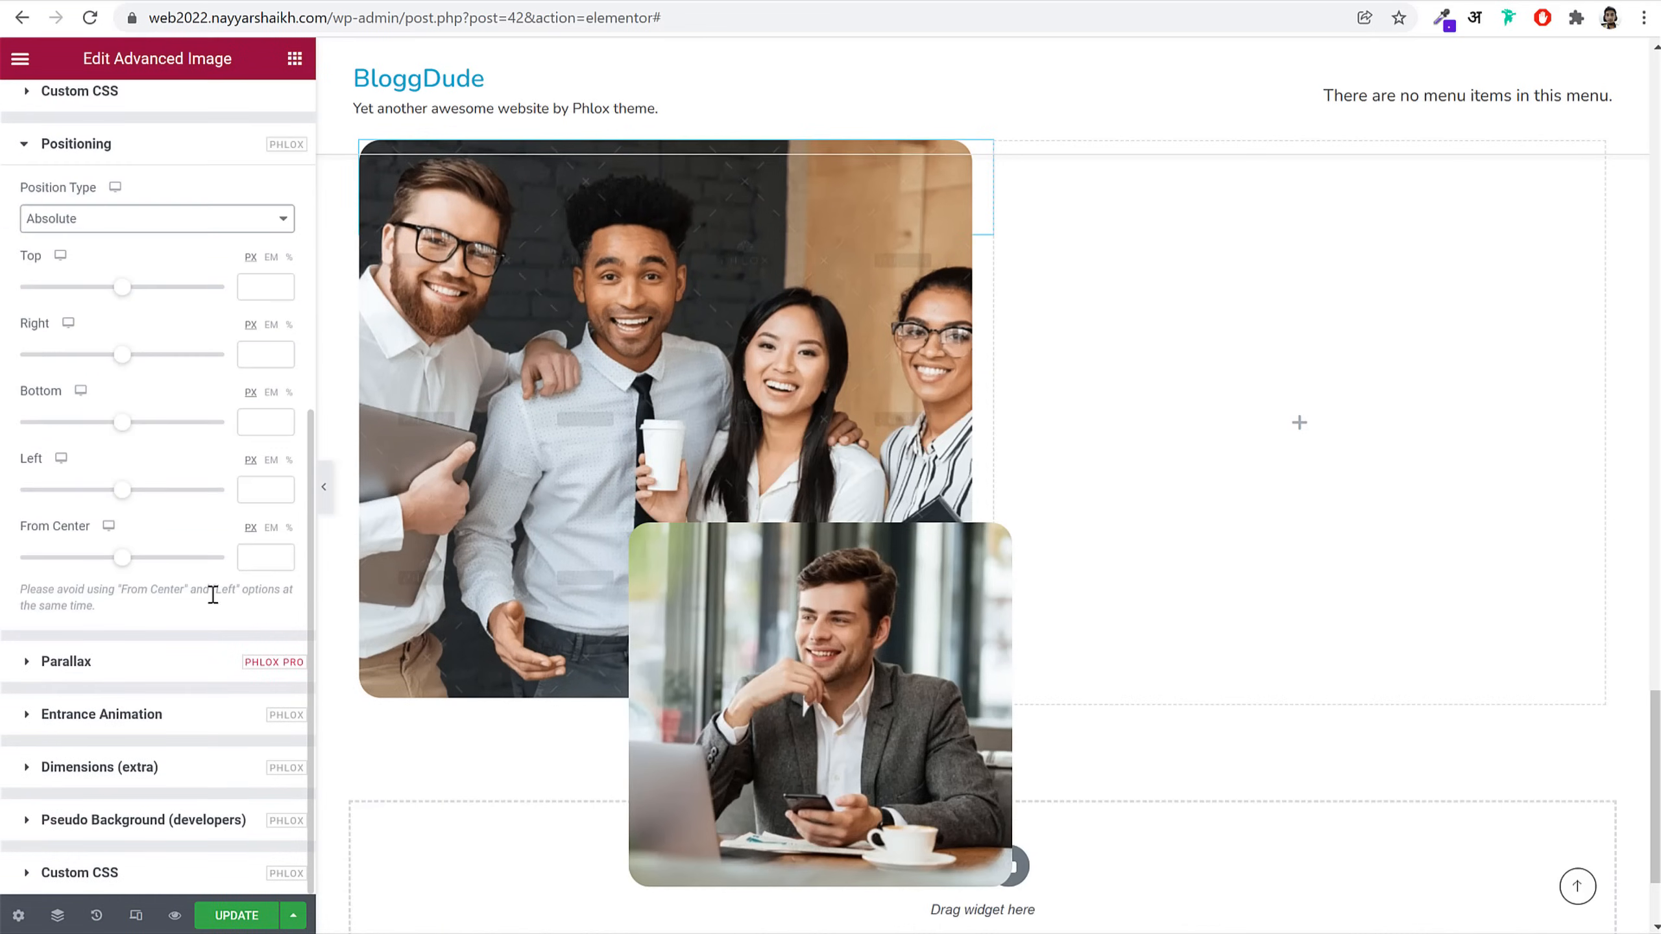
scroll(215, 327, "up", 8)
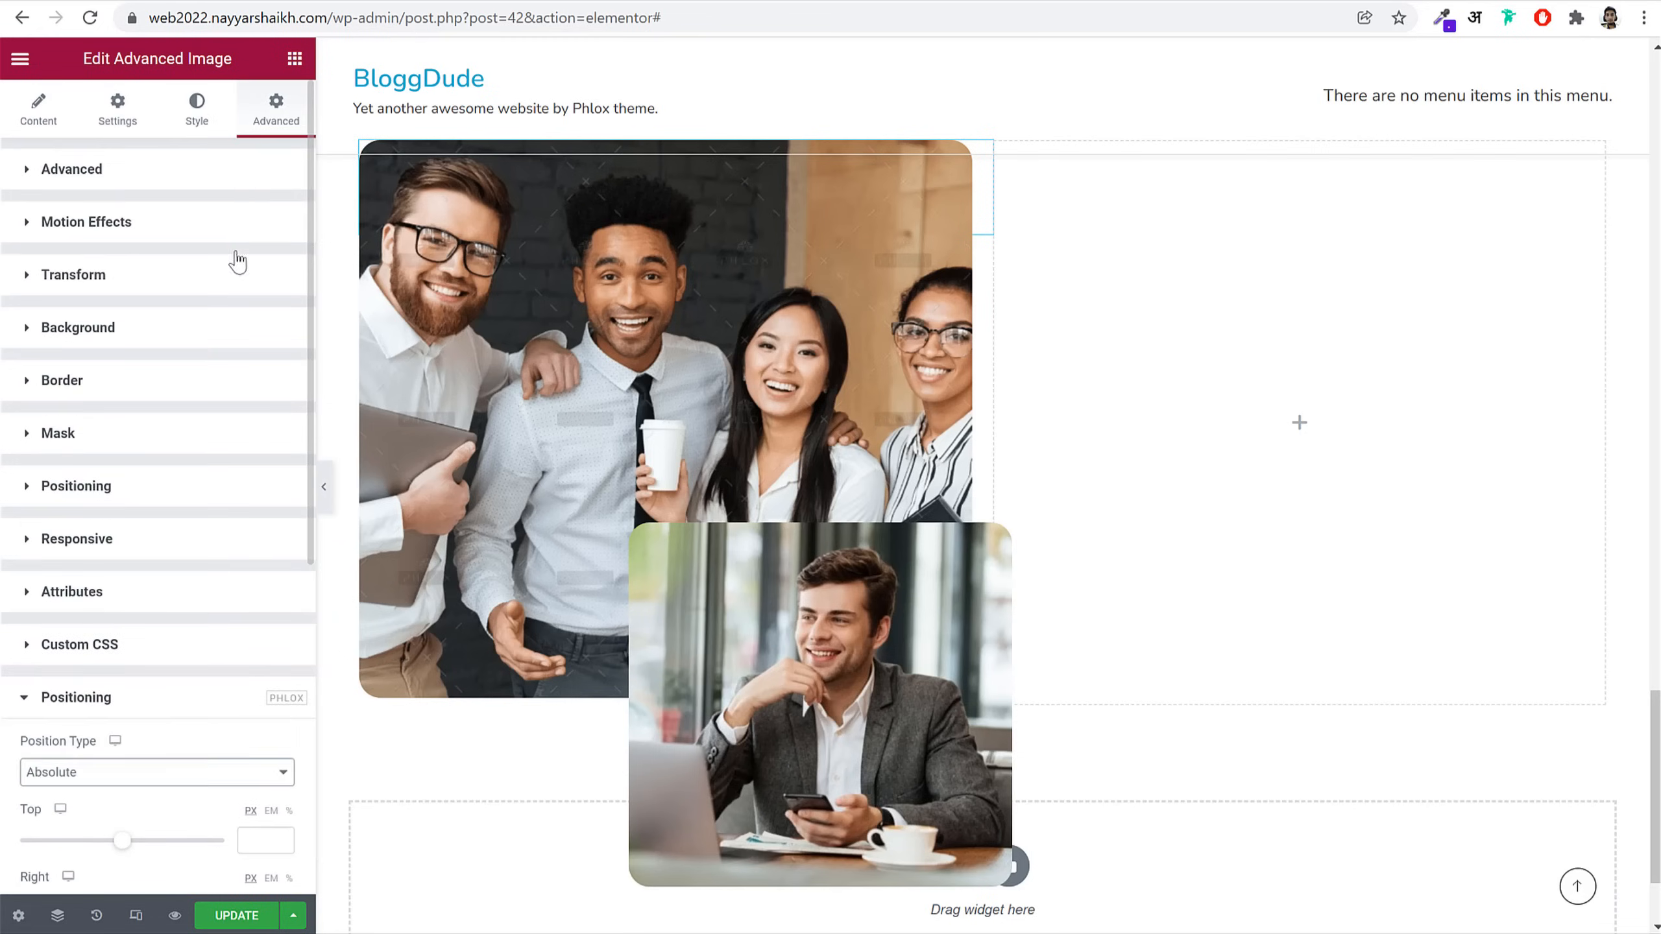
Step: Move the dotted pattern down and left past the group photo's lower-left corner, then preview the layout
left_click(234, 184)
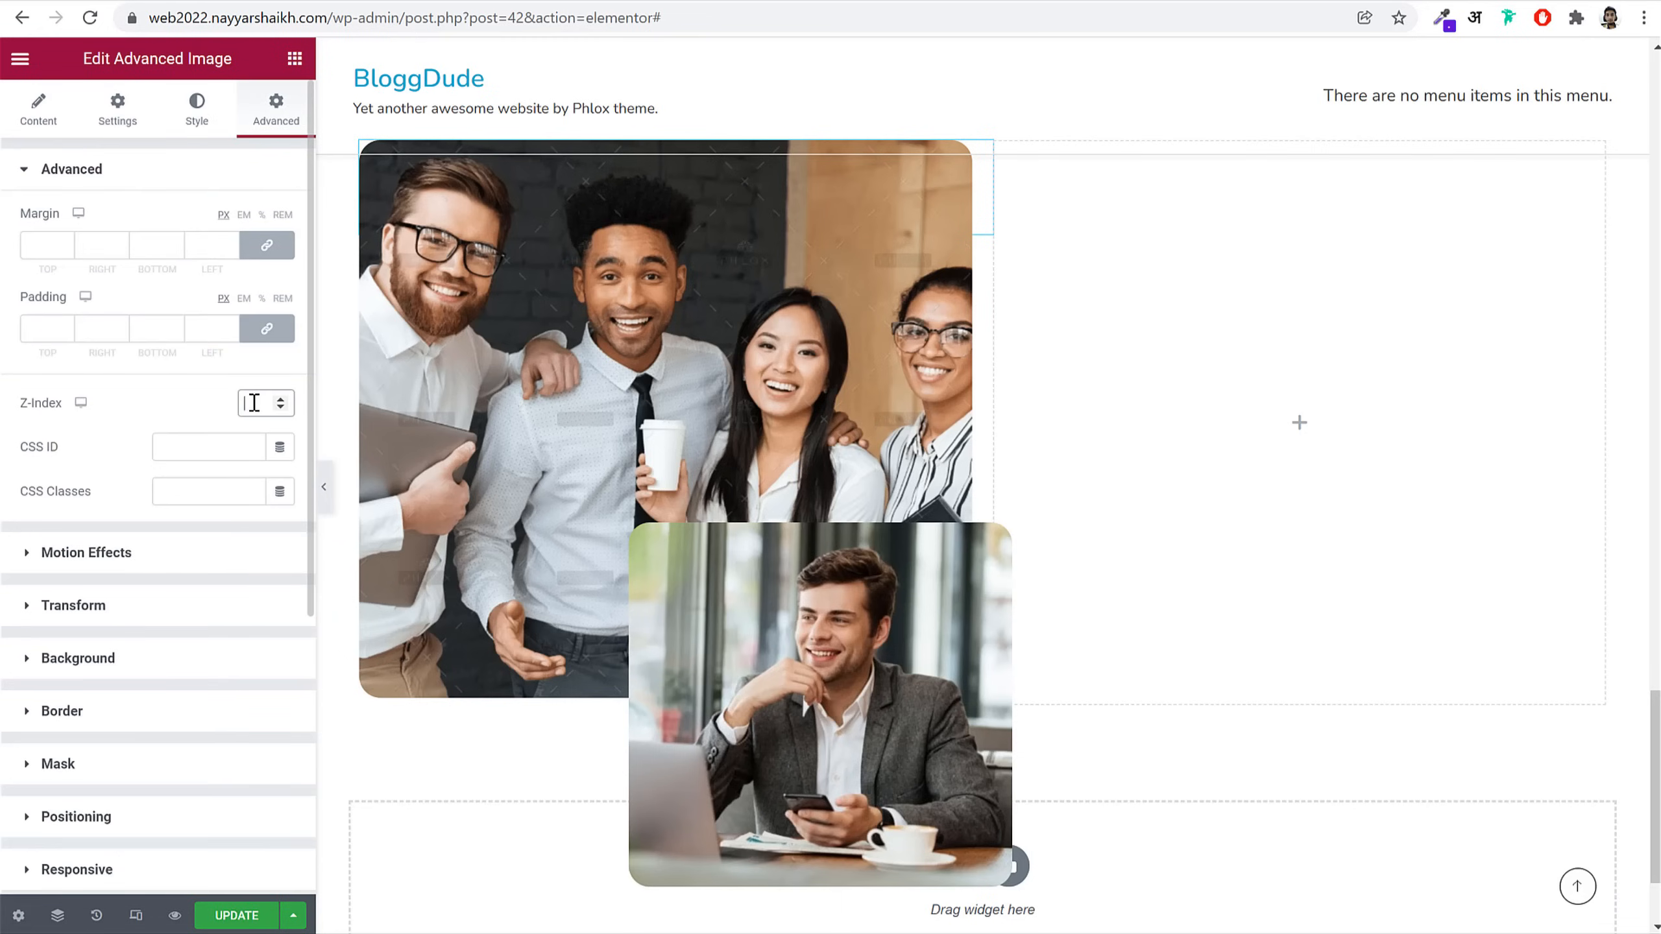
scroll(243, 481, "down", 6)
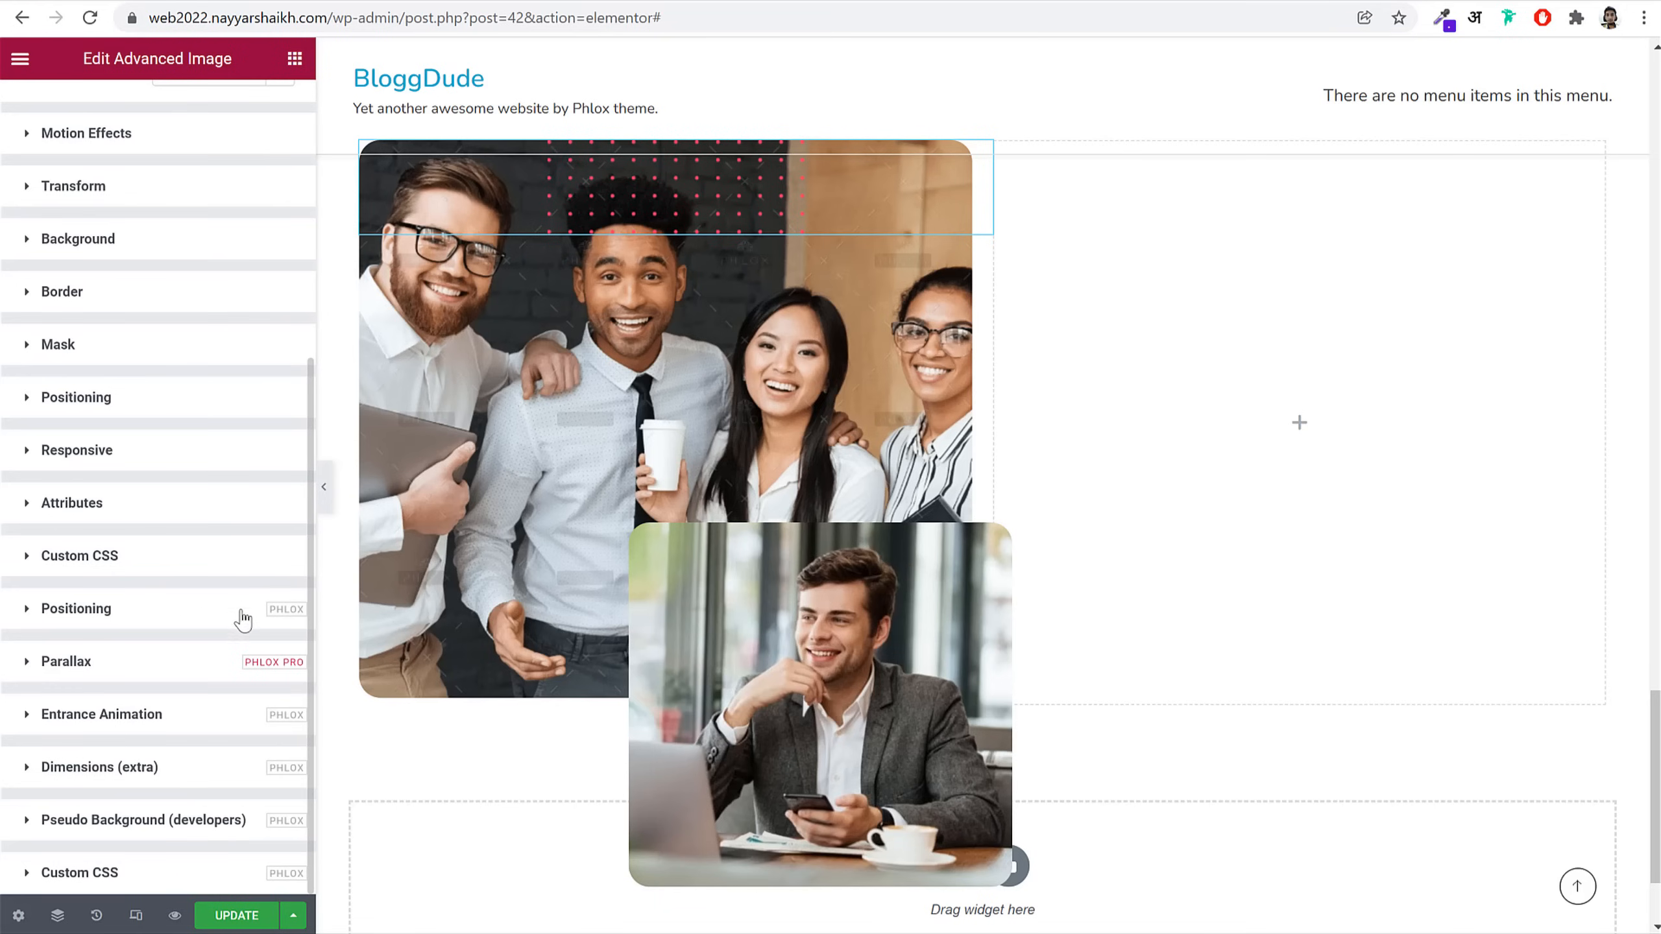
scroll(219, 630, "up", 3)
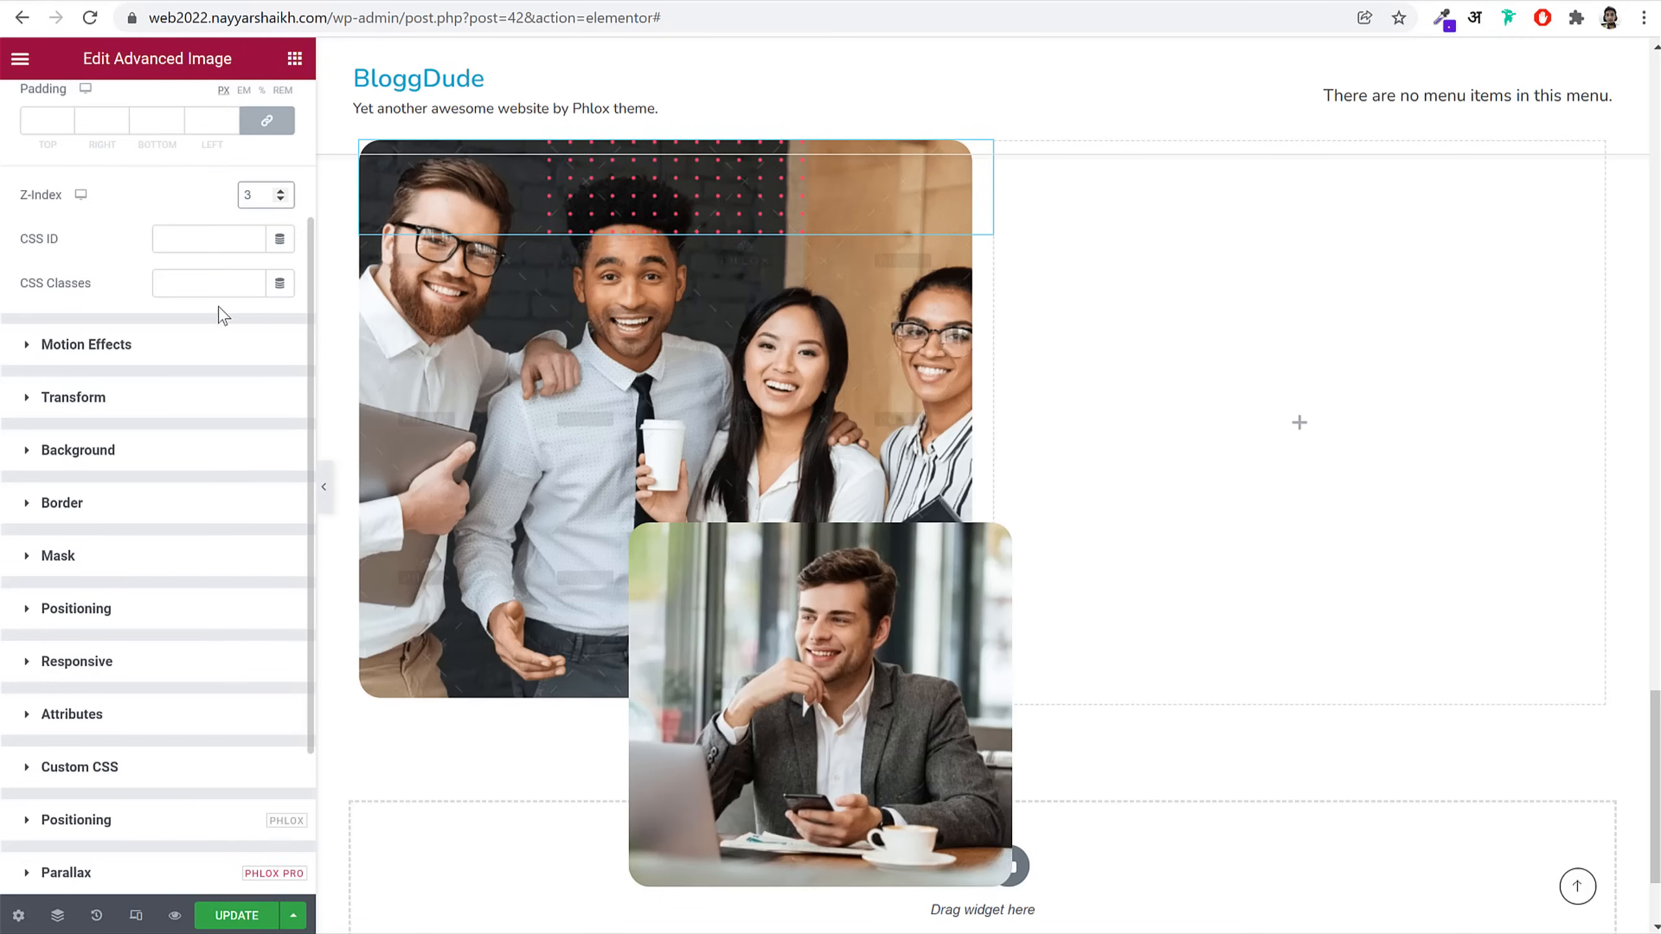
scroll(223, 318, "up", 3)
scroll(252, 392, "down", 6)
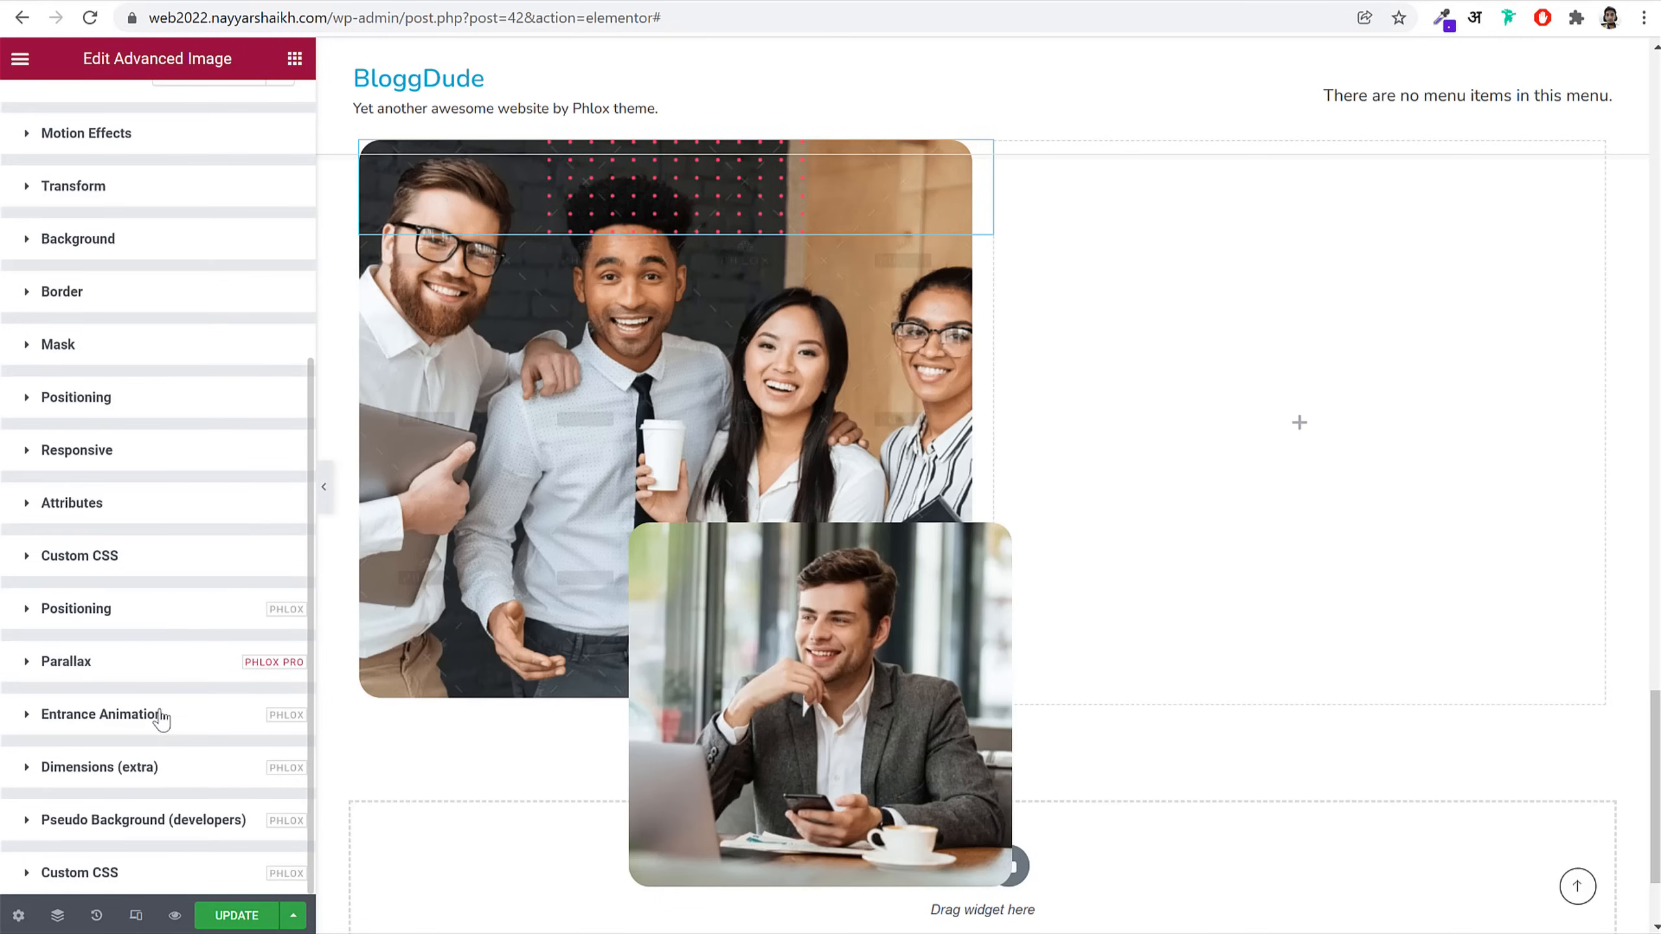
left_click(140, 614)
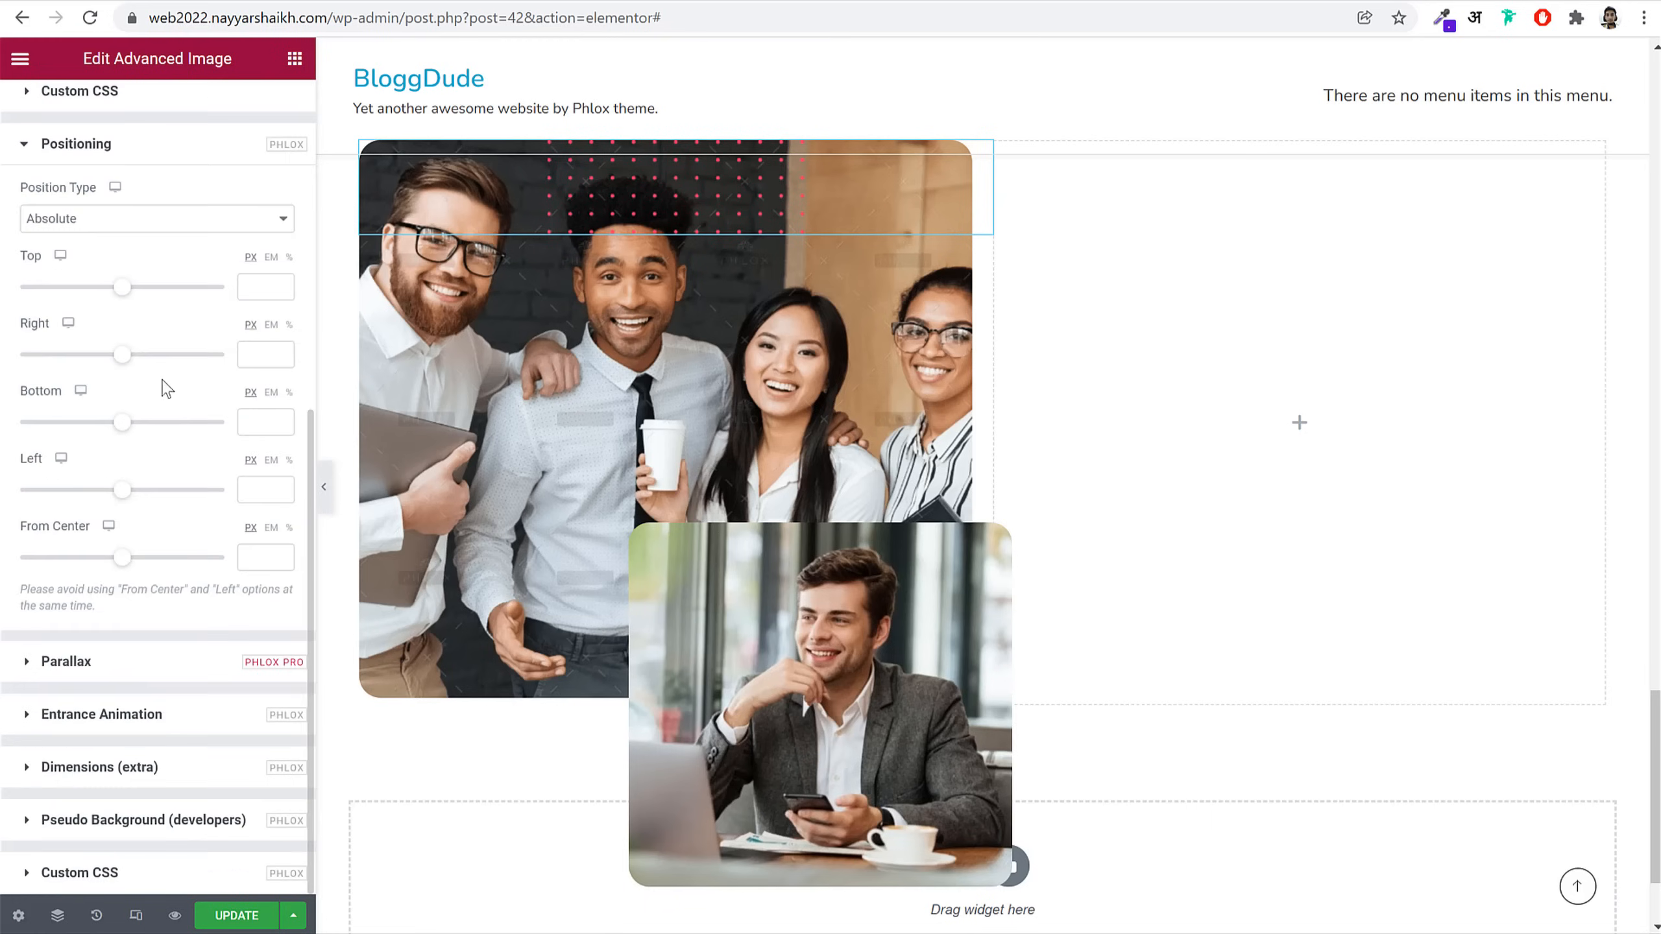
left_click_drag(127, 292, 155, 298)
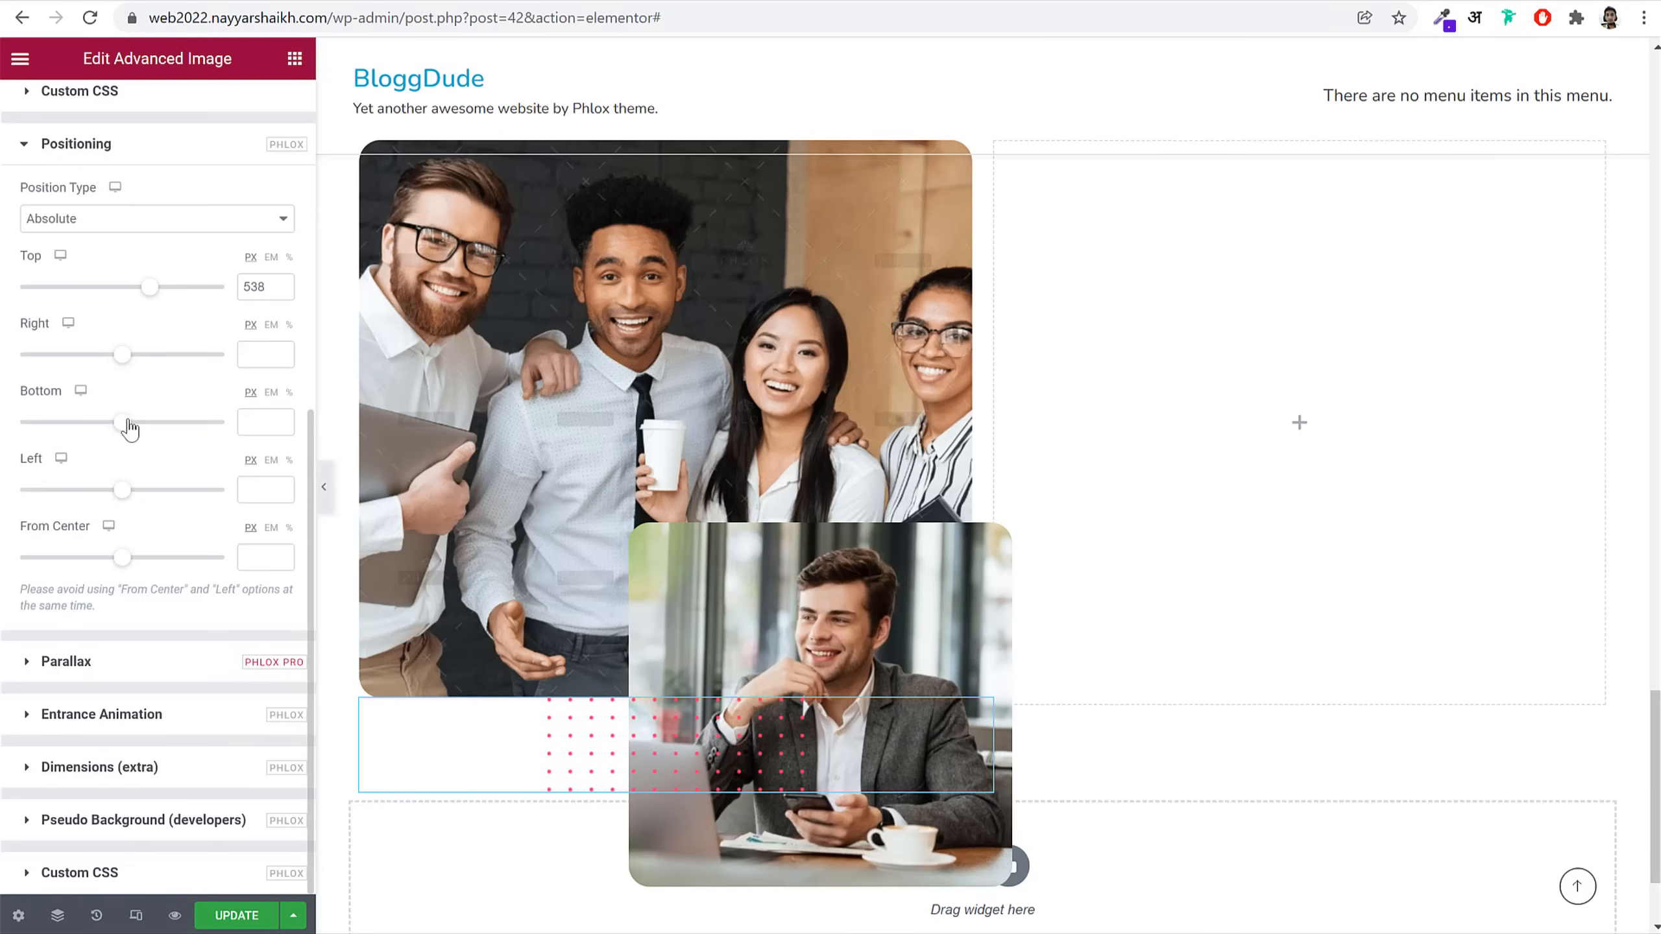
left_click_drag(123, 494, 111, 501)
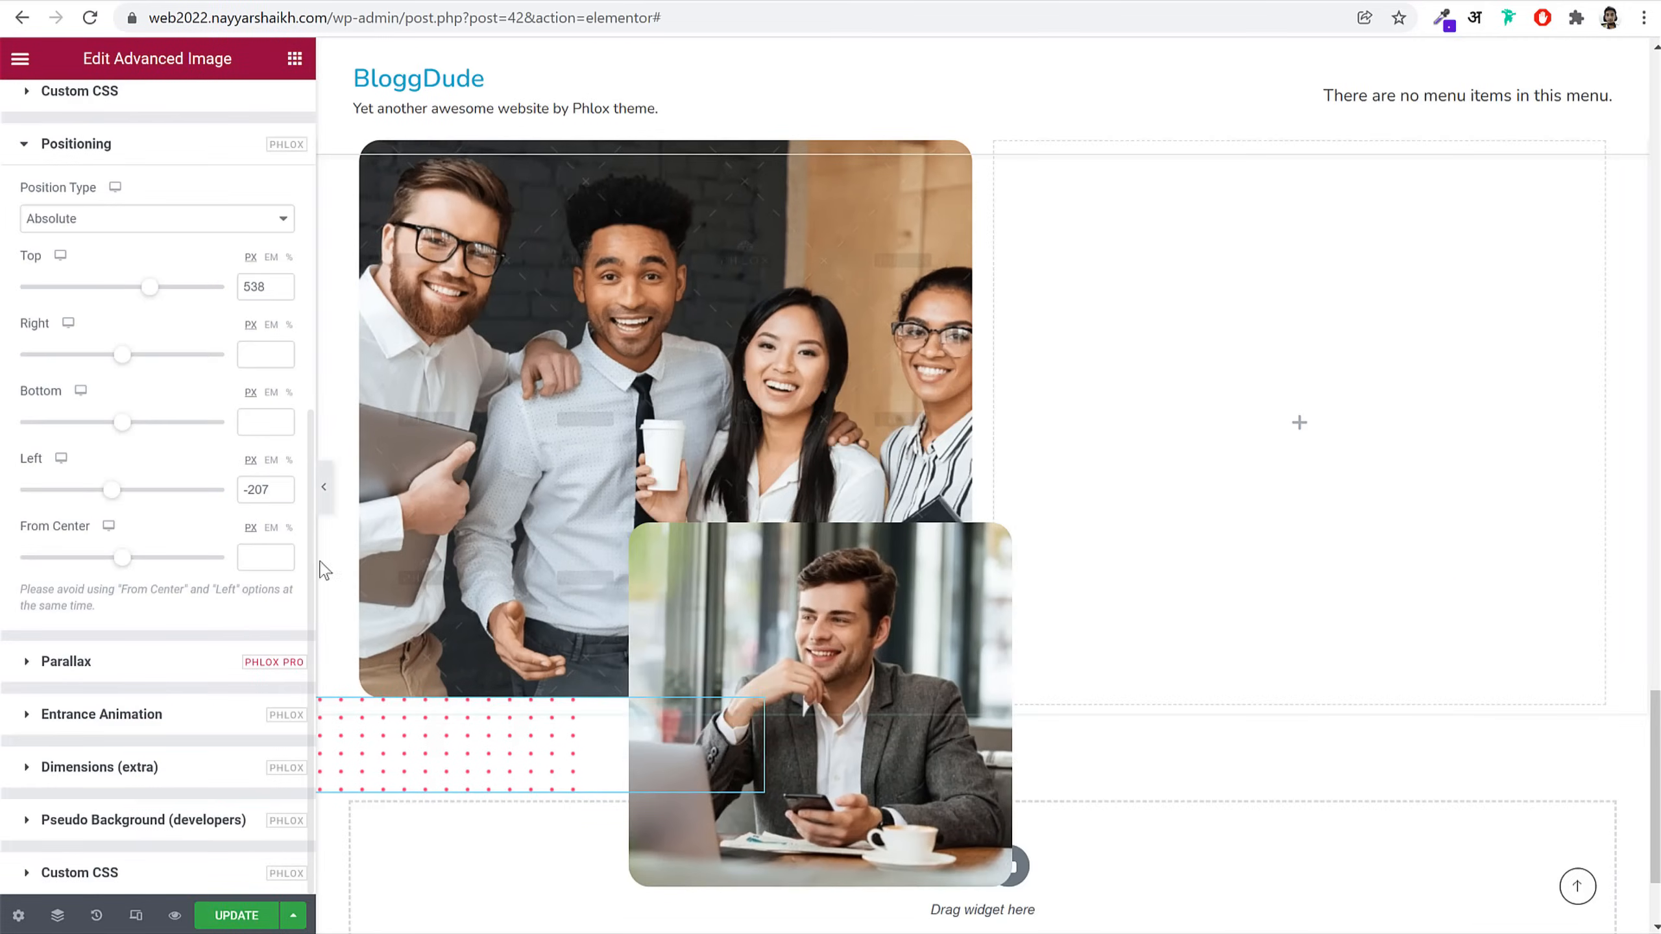
left_click(323, 487)
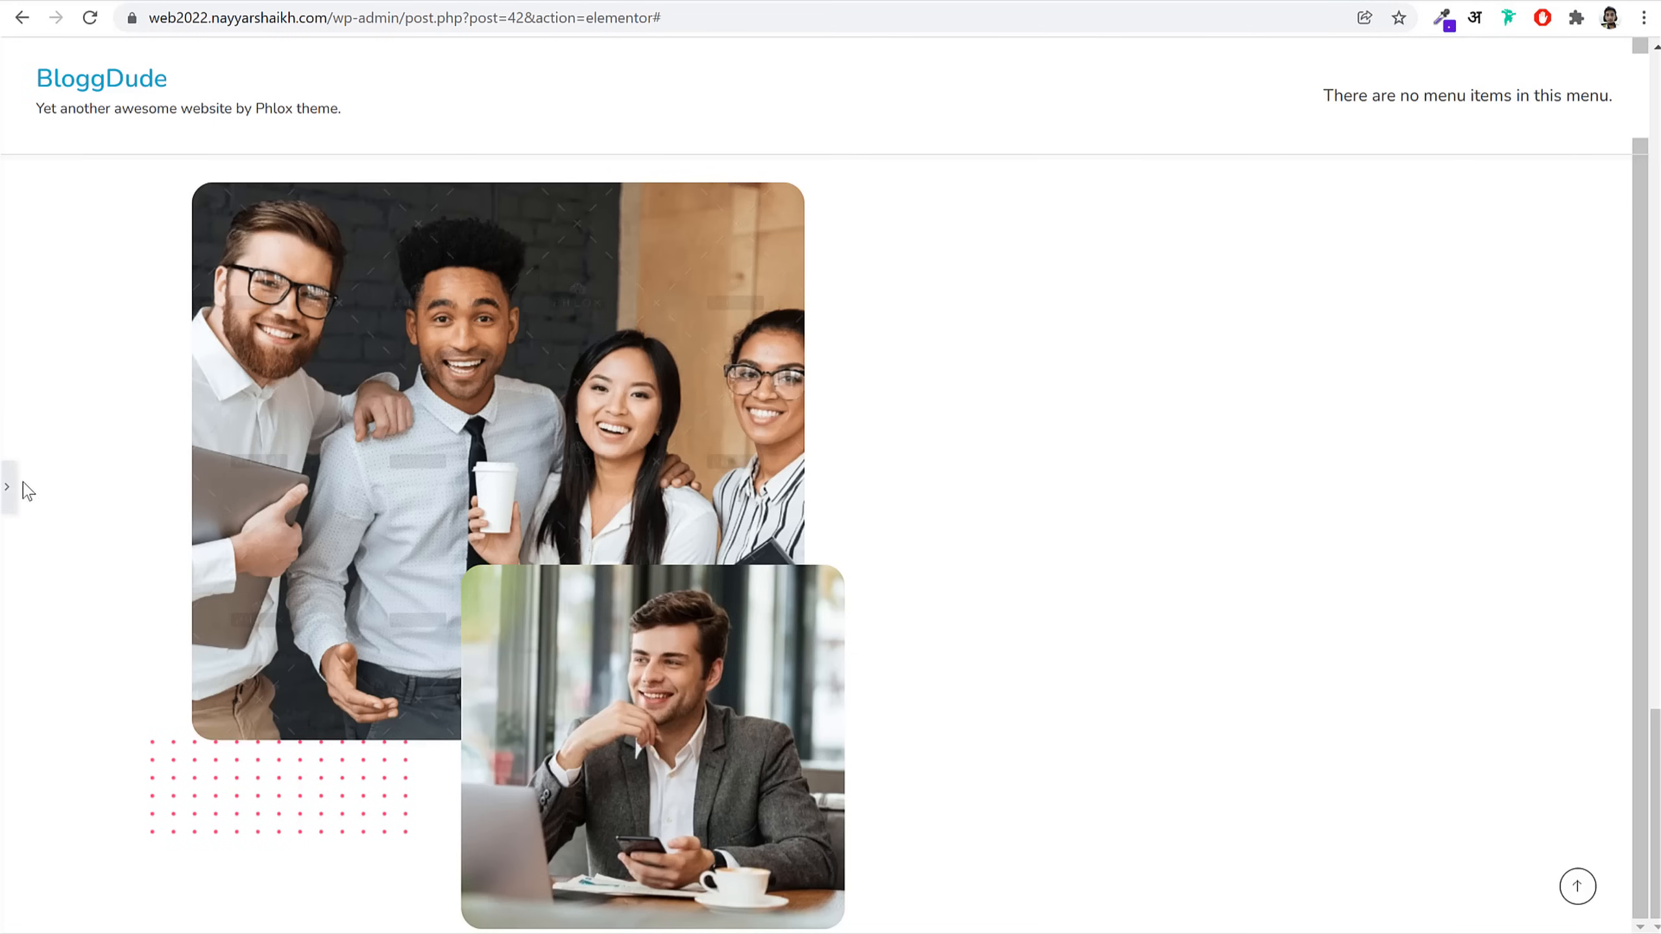
left_click(7, 487)
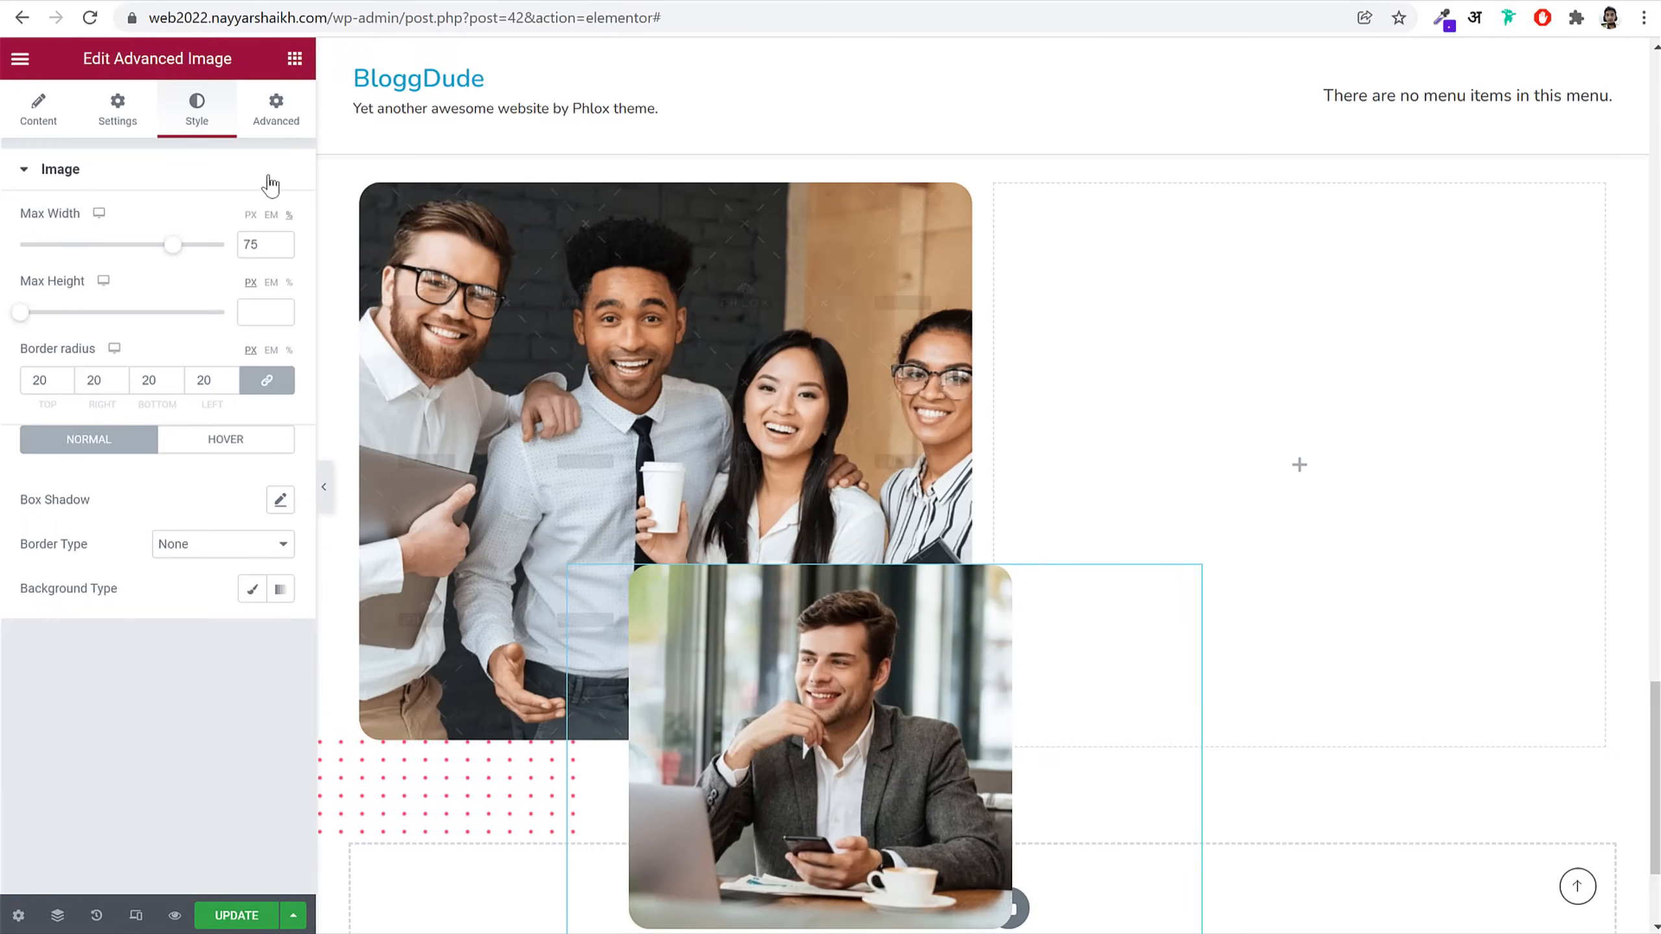
Step: Nudge the front businessman photo up to a Top of 269 px
left_click(295, 131)
scroll(294, 563, "down", 5)
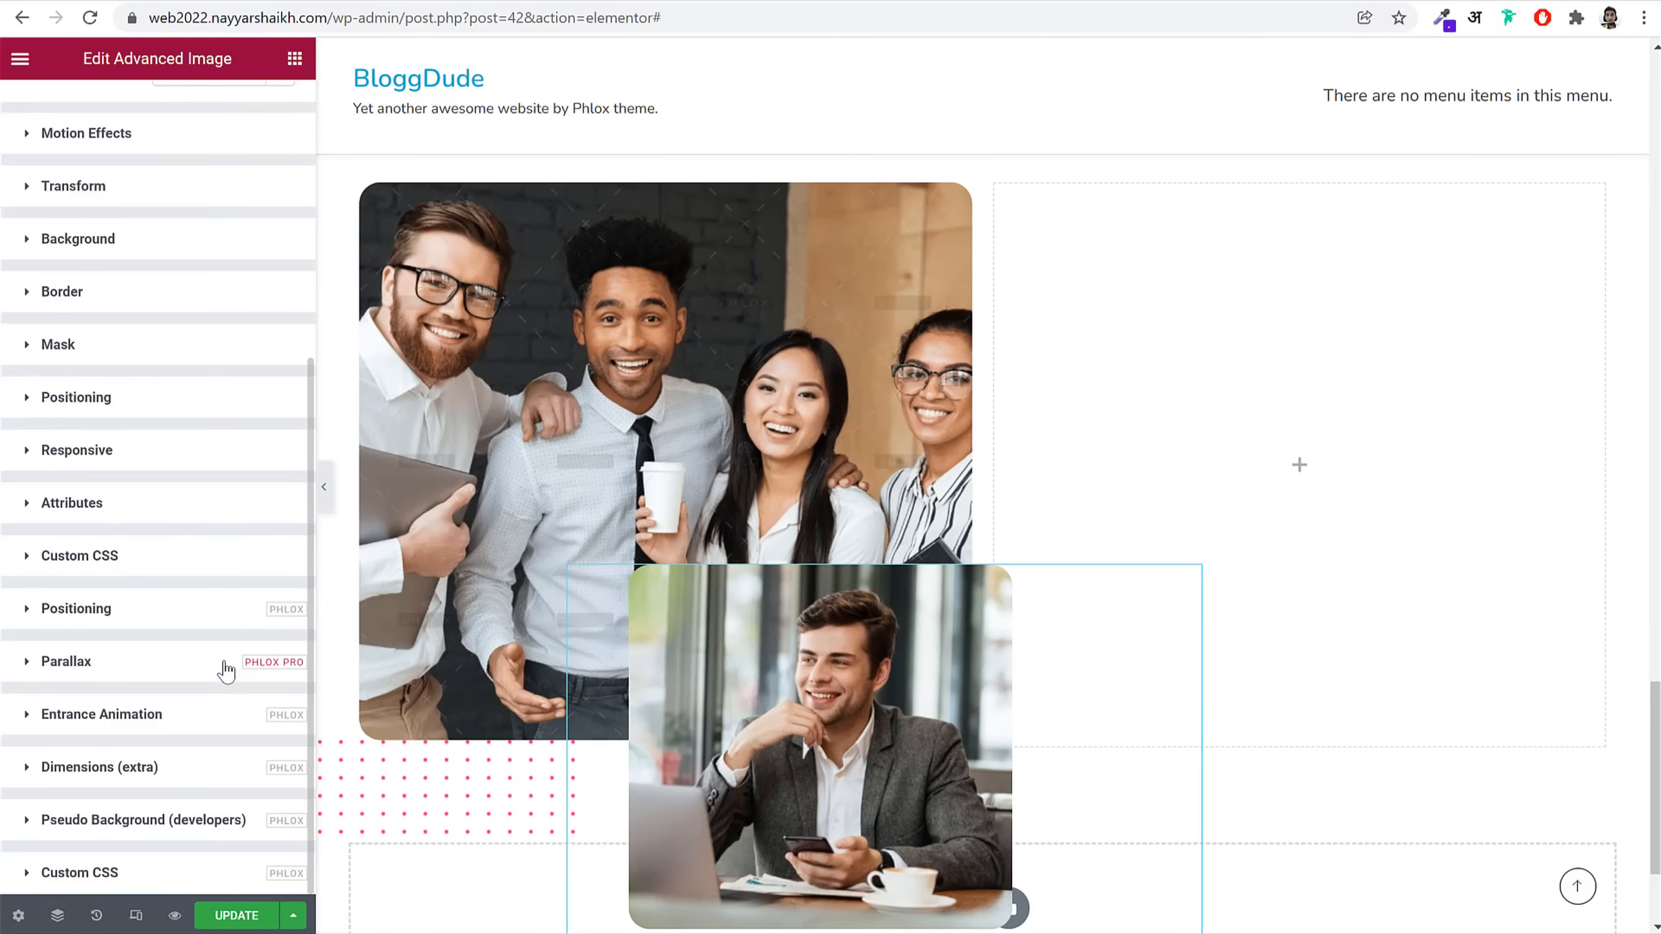
left_click(225, 669)
left_click(145, 705)
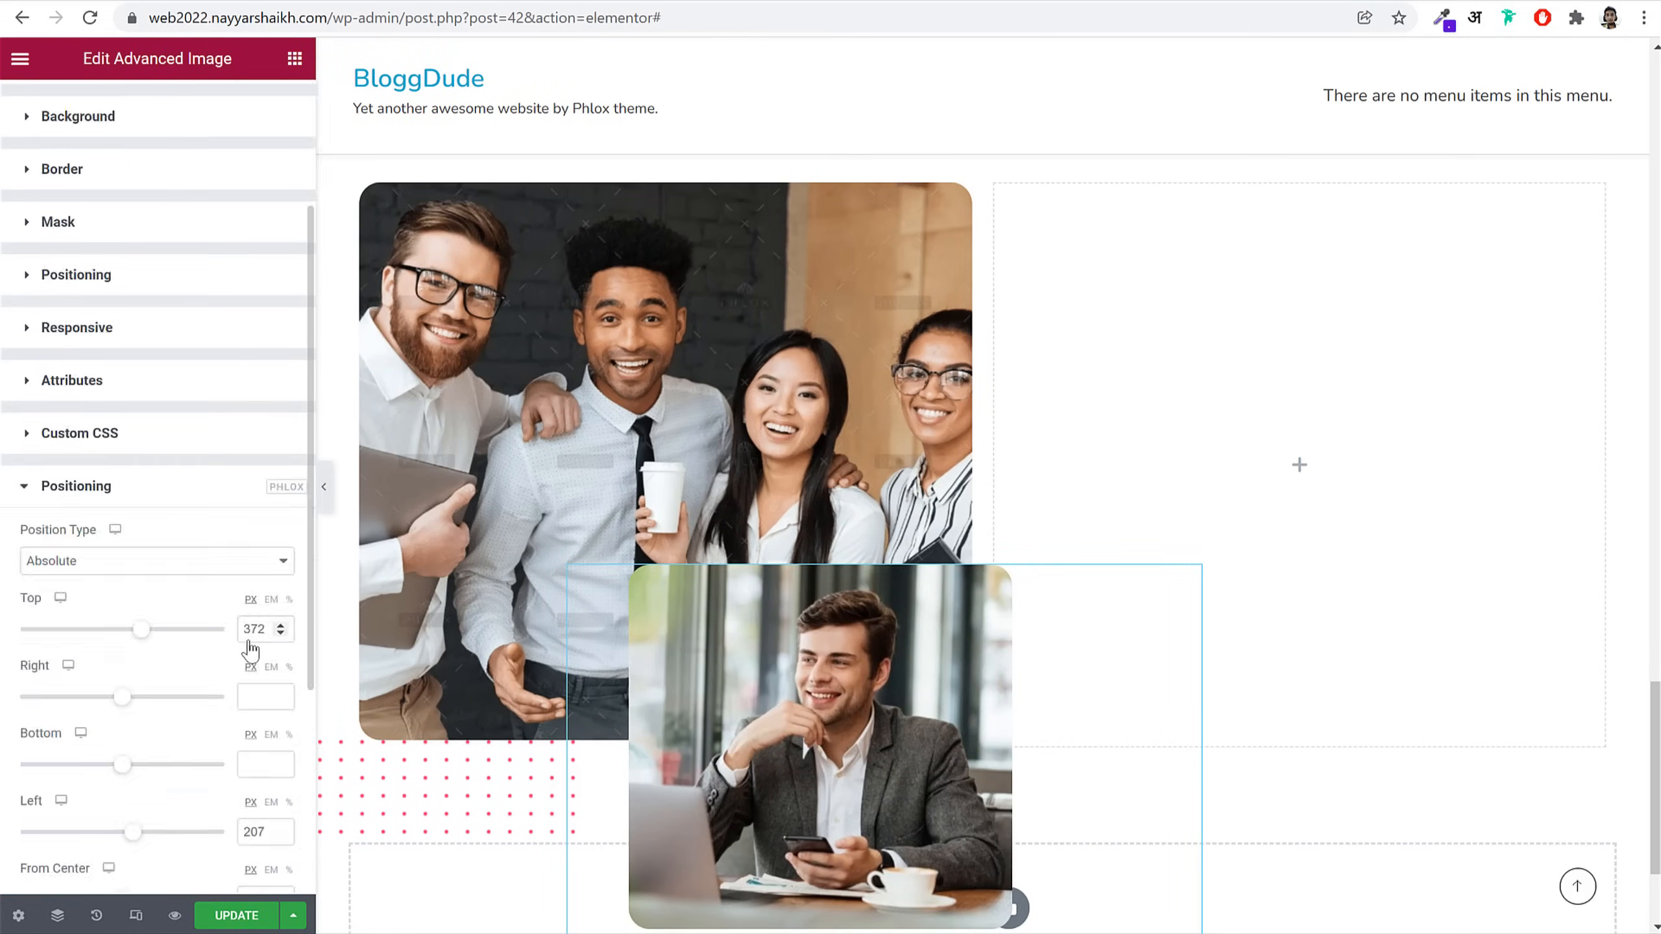
left_click_drag(140, 423, 138, 423)
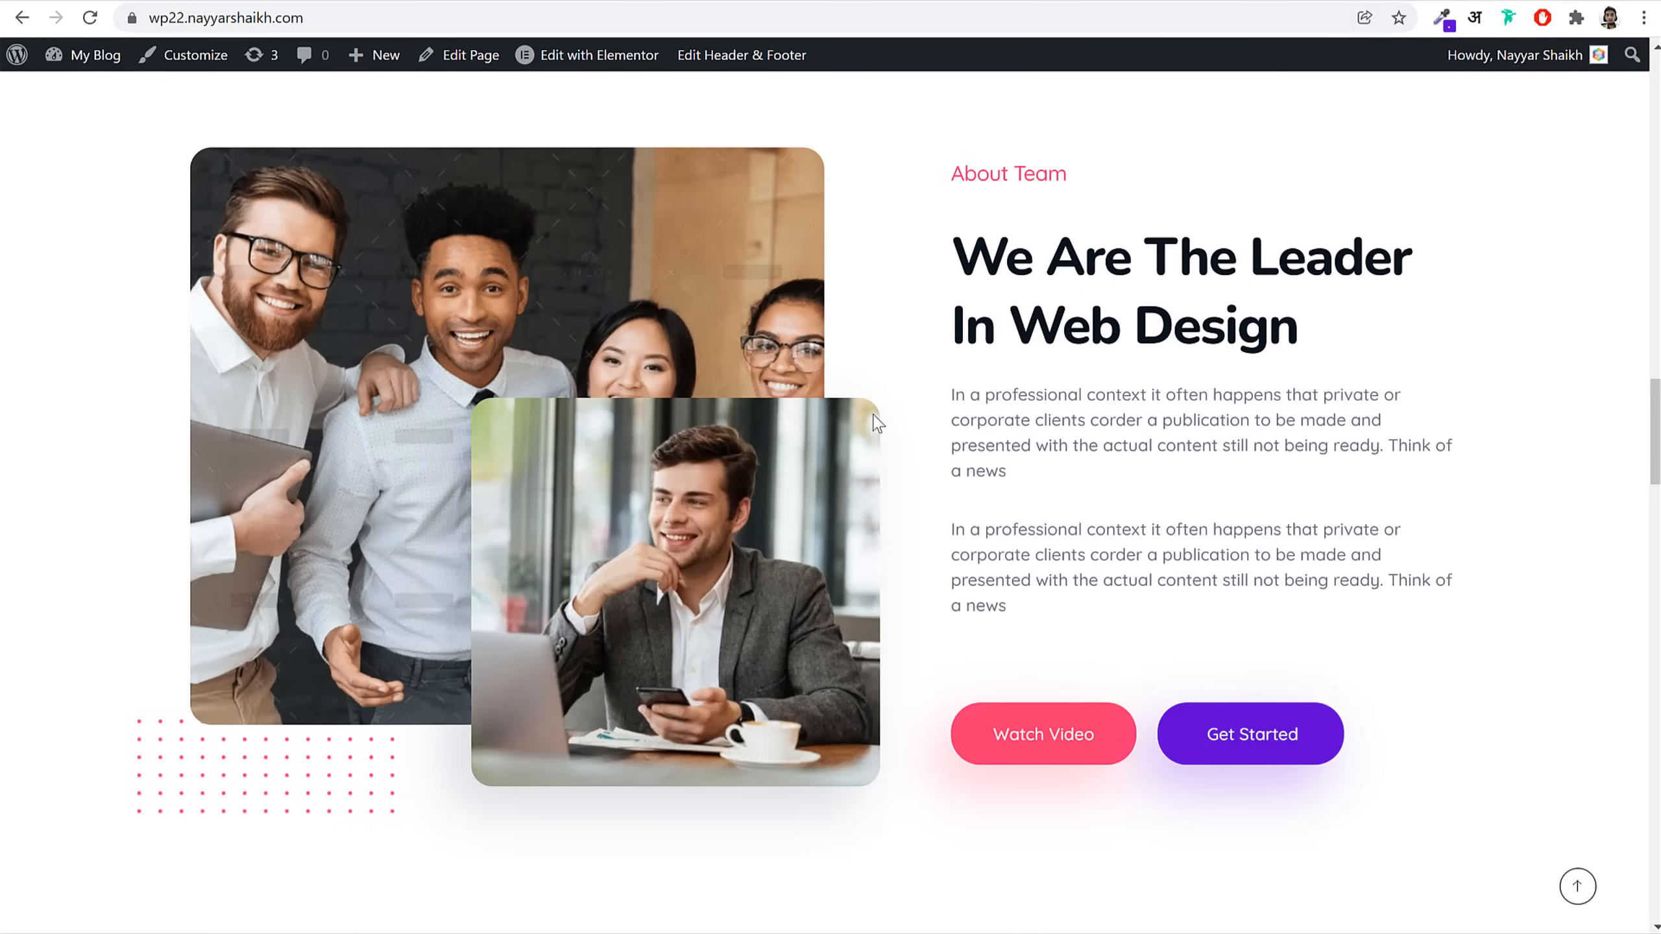
Step: Copy the Ultimate Experiences heading widget into the empty right column
scroll(1164, 492, "up", 2)
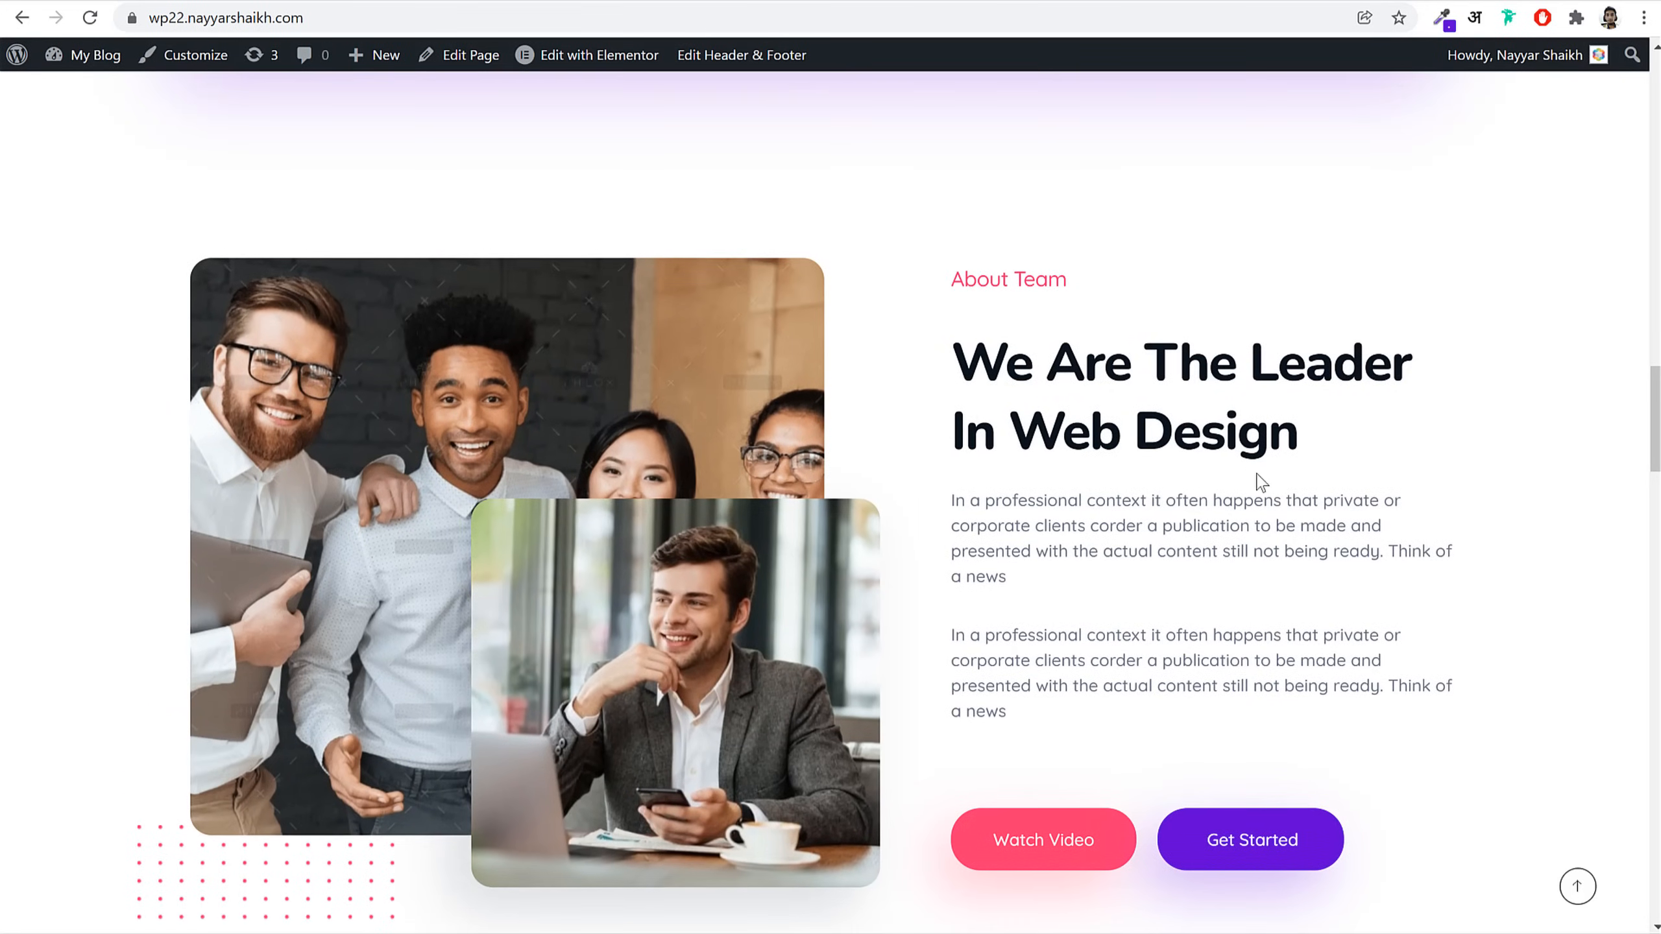
scroll(1275, 490, "up", 3)
scroll(1272, 486, "down", 4)
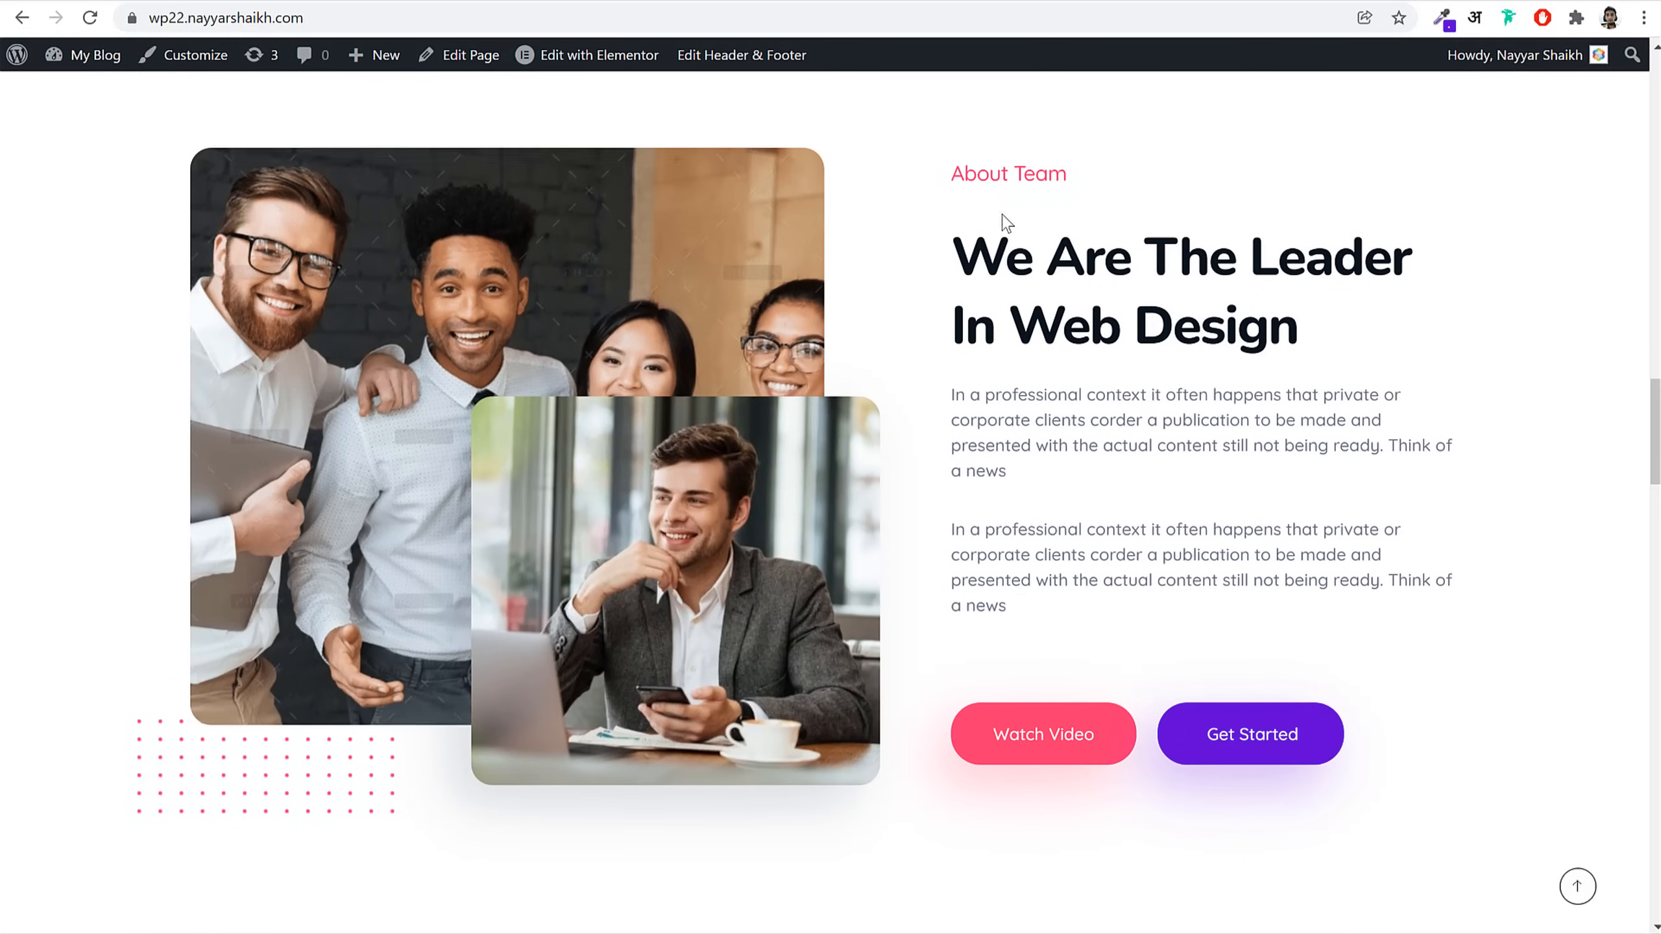
left_click_drag(955, 169, 1186, 464)
left_click(1186, 464)
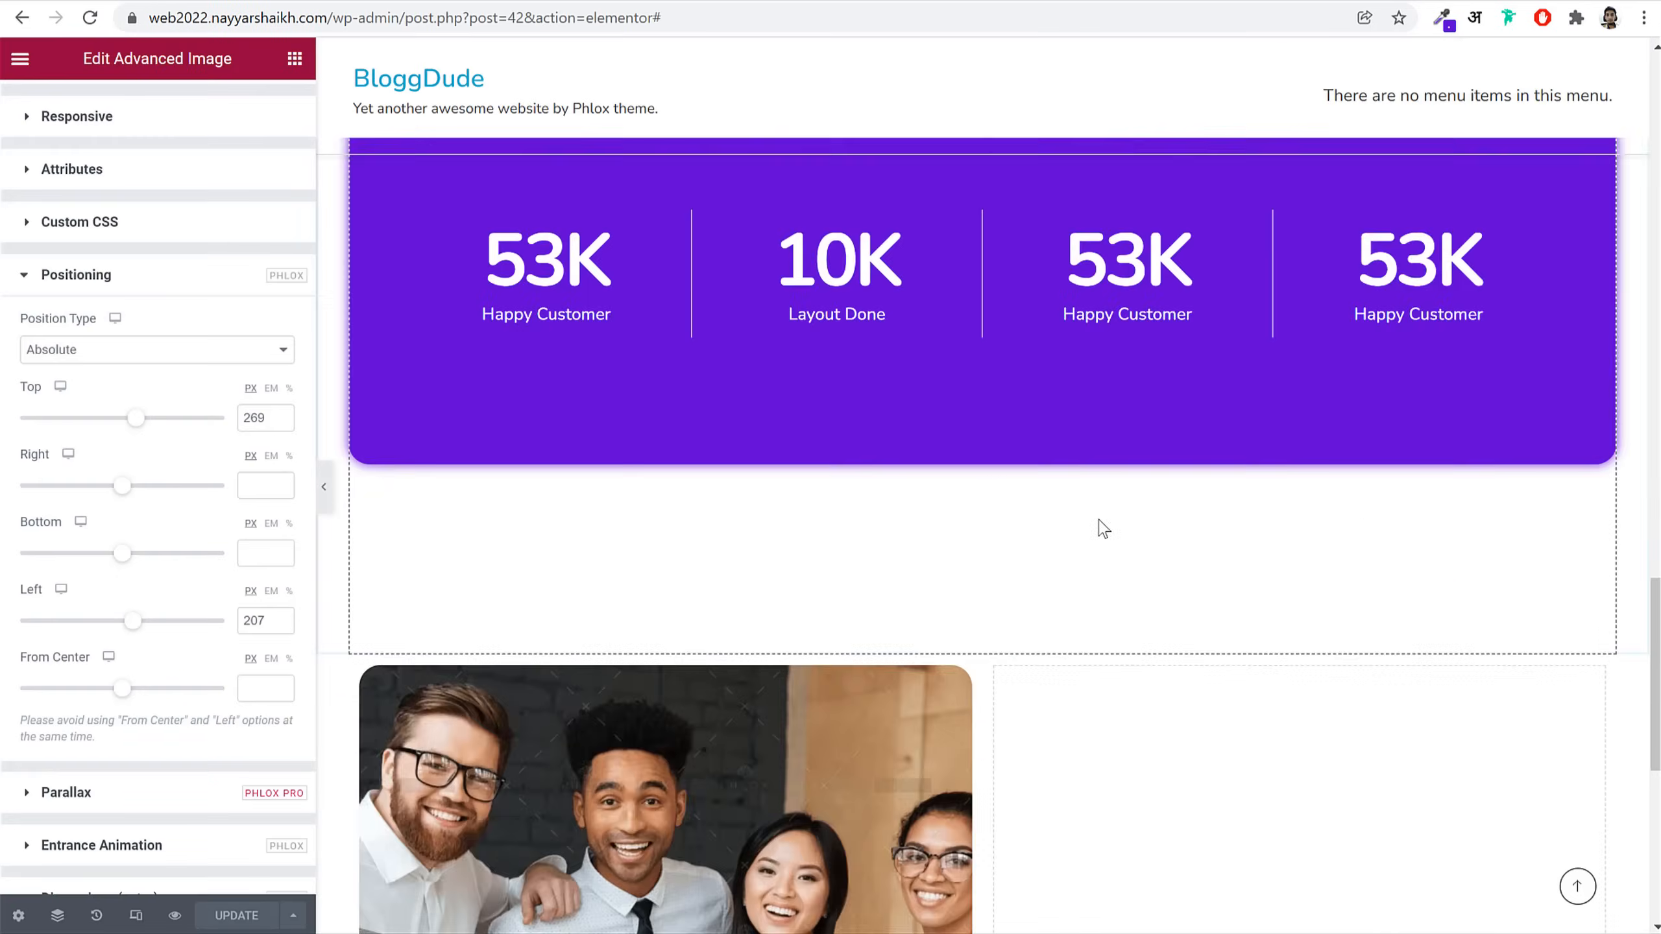
scroll(1102, 528, "up", 12)
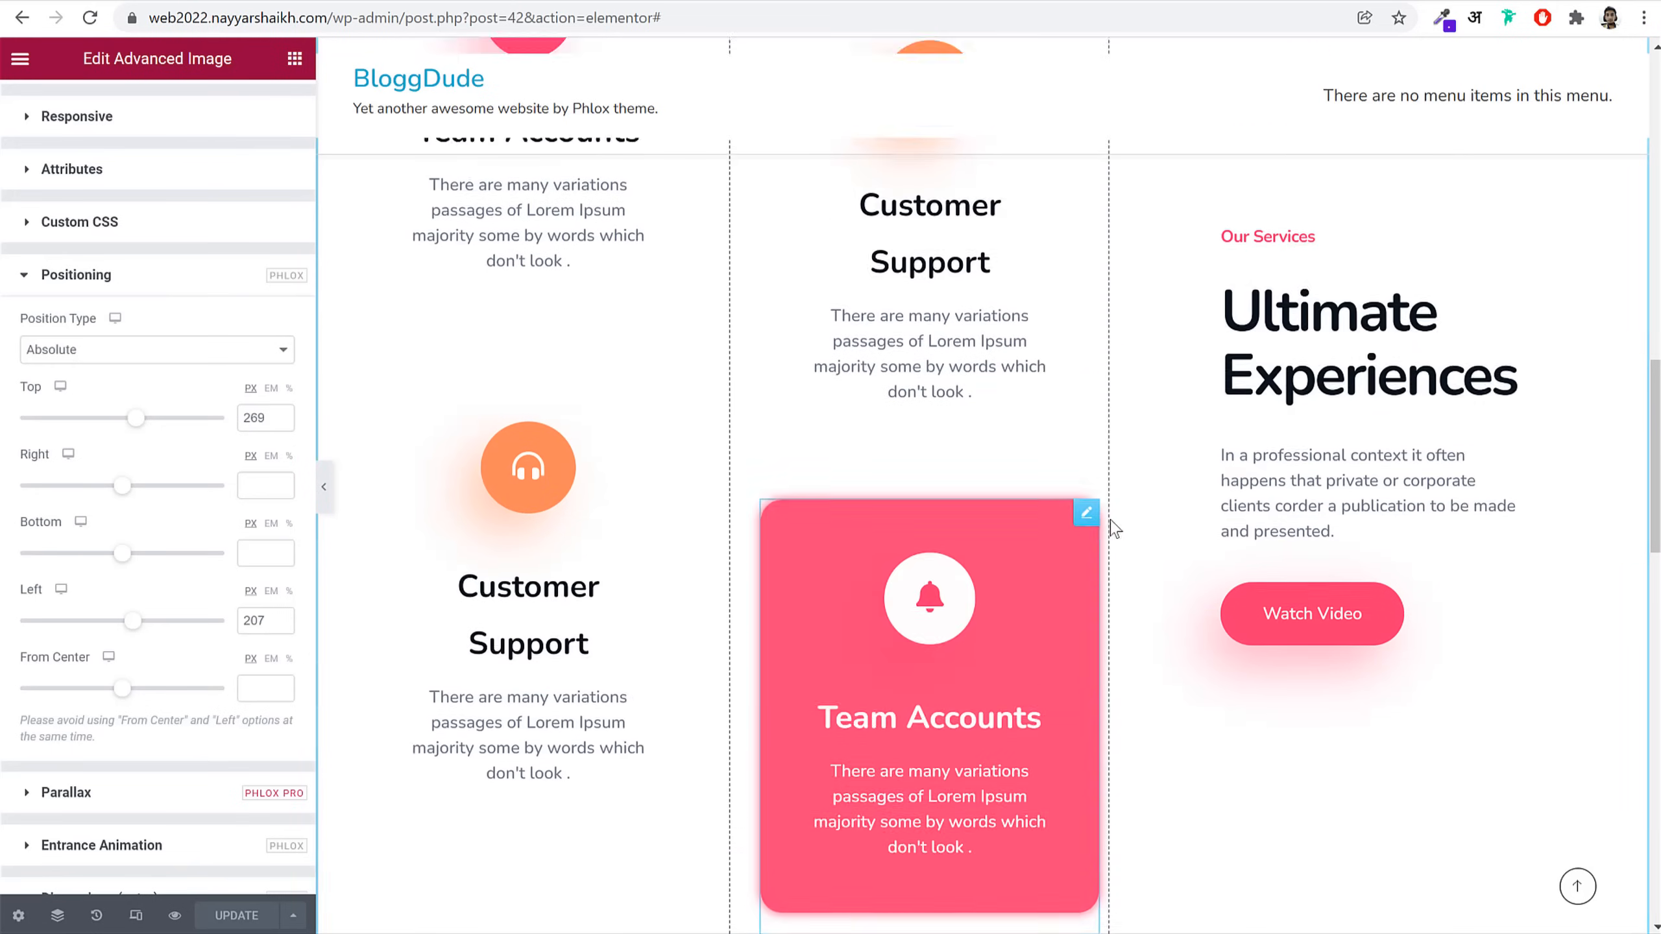
right_click(1294, 466)
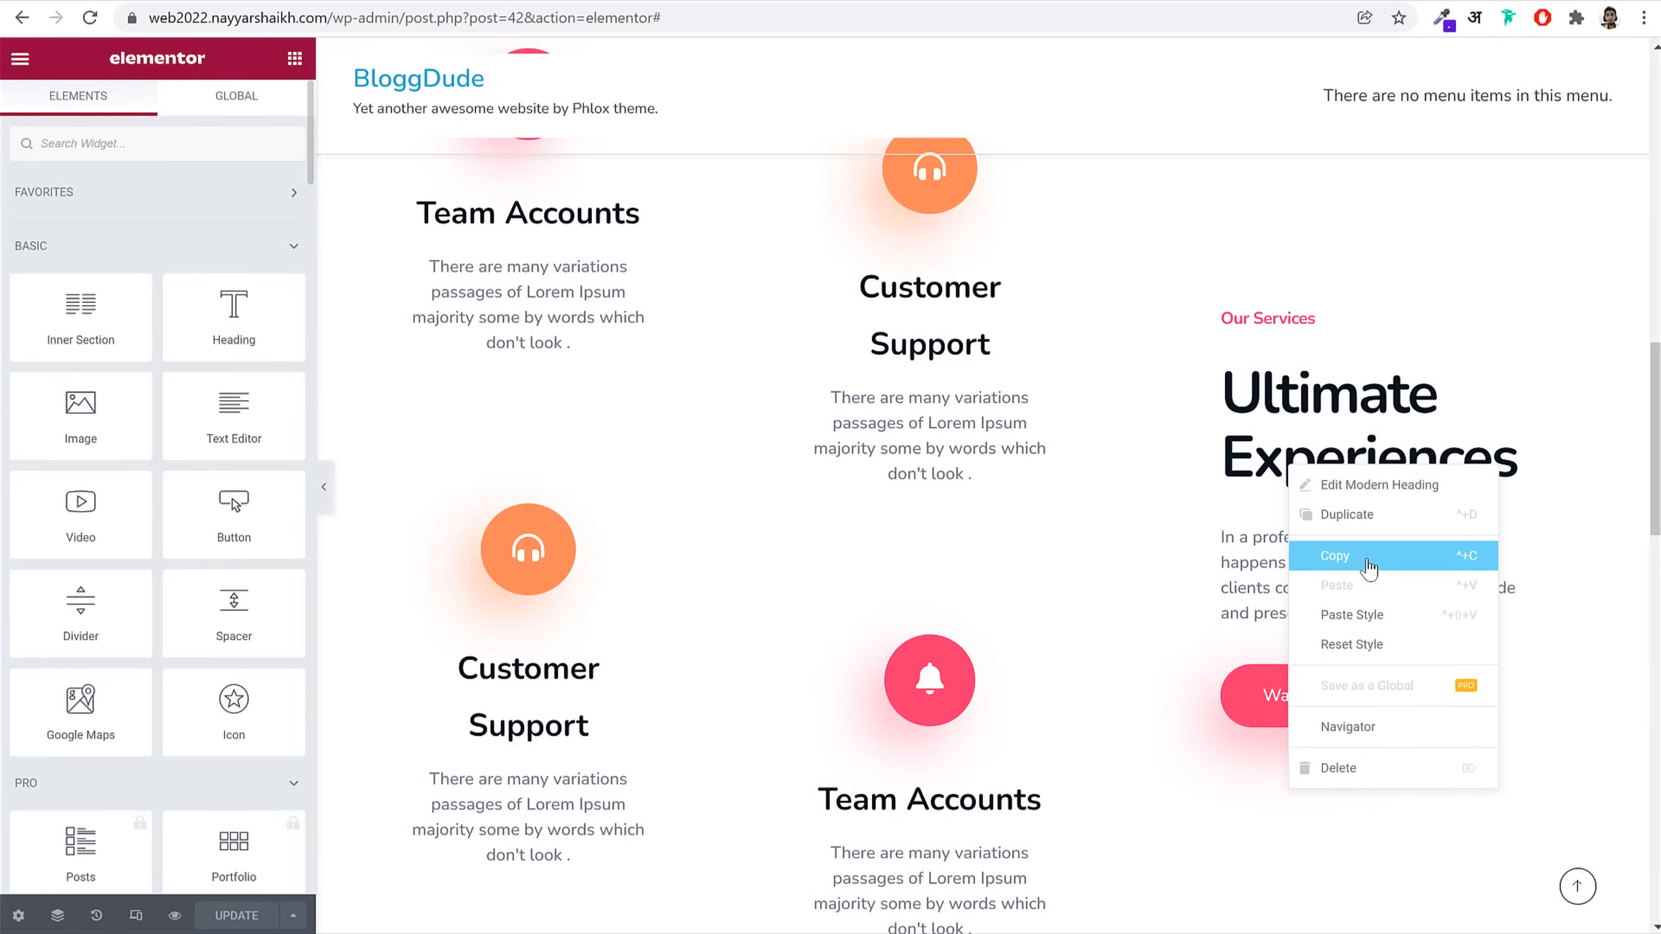
left_click(1368, 563)
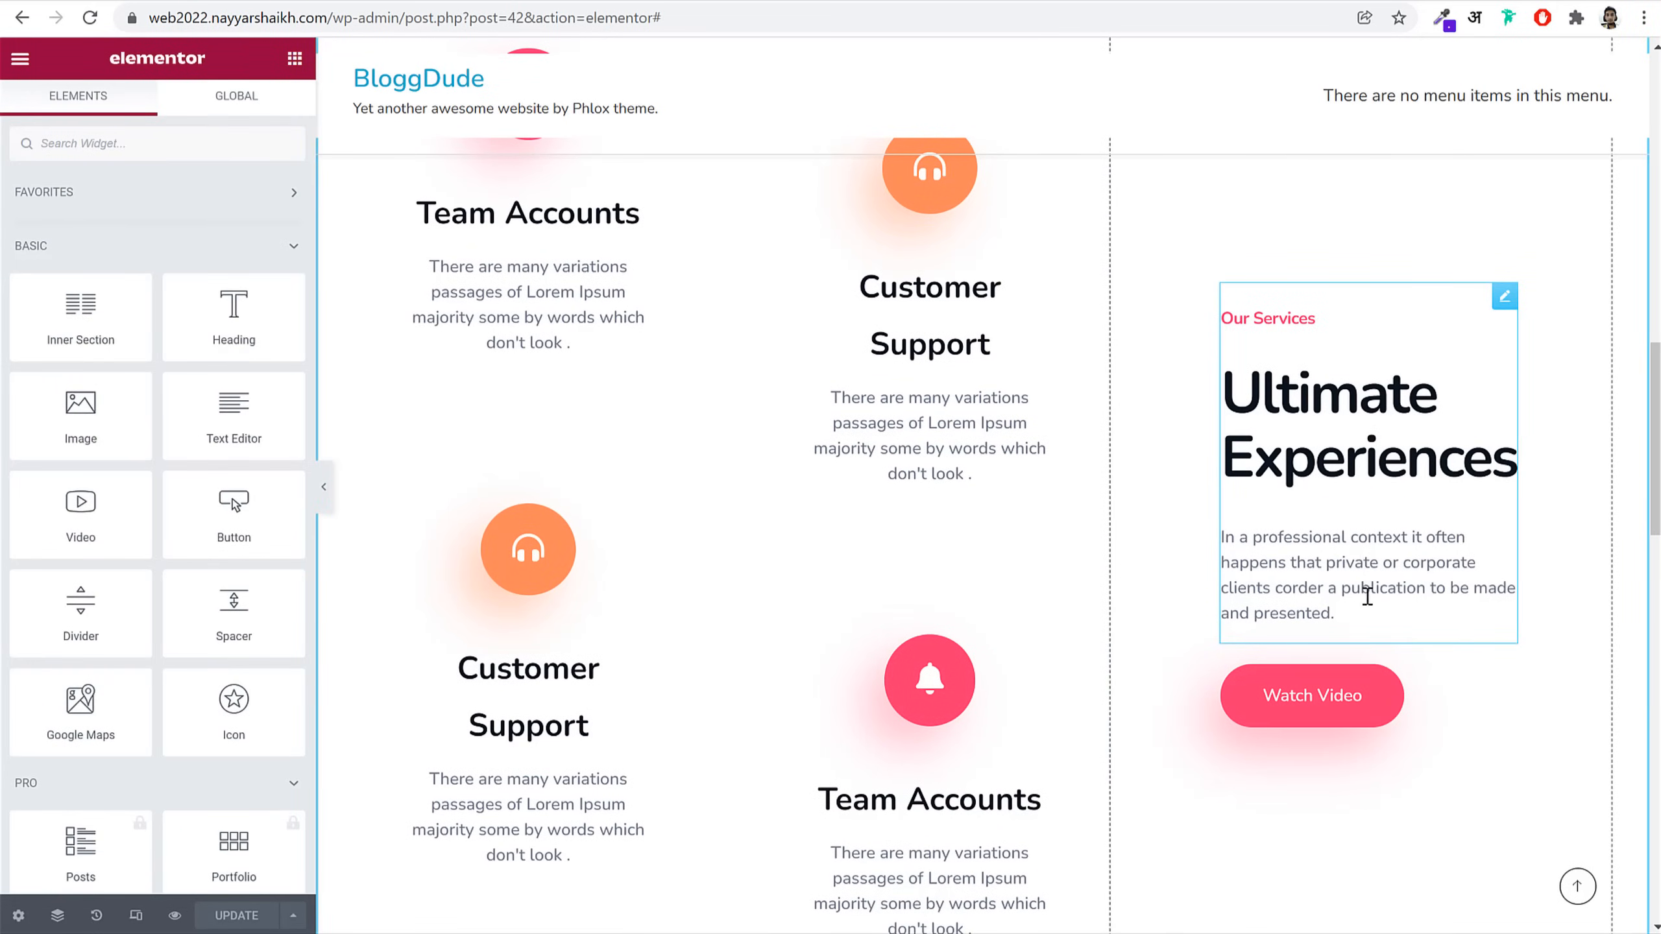
scroll(1366, 572, "down", 10)
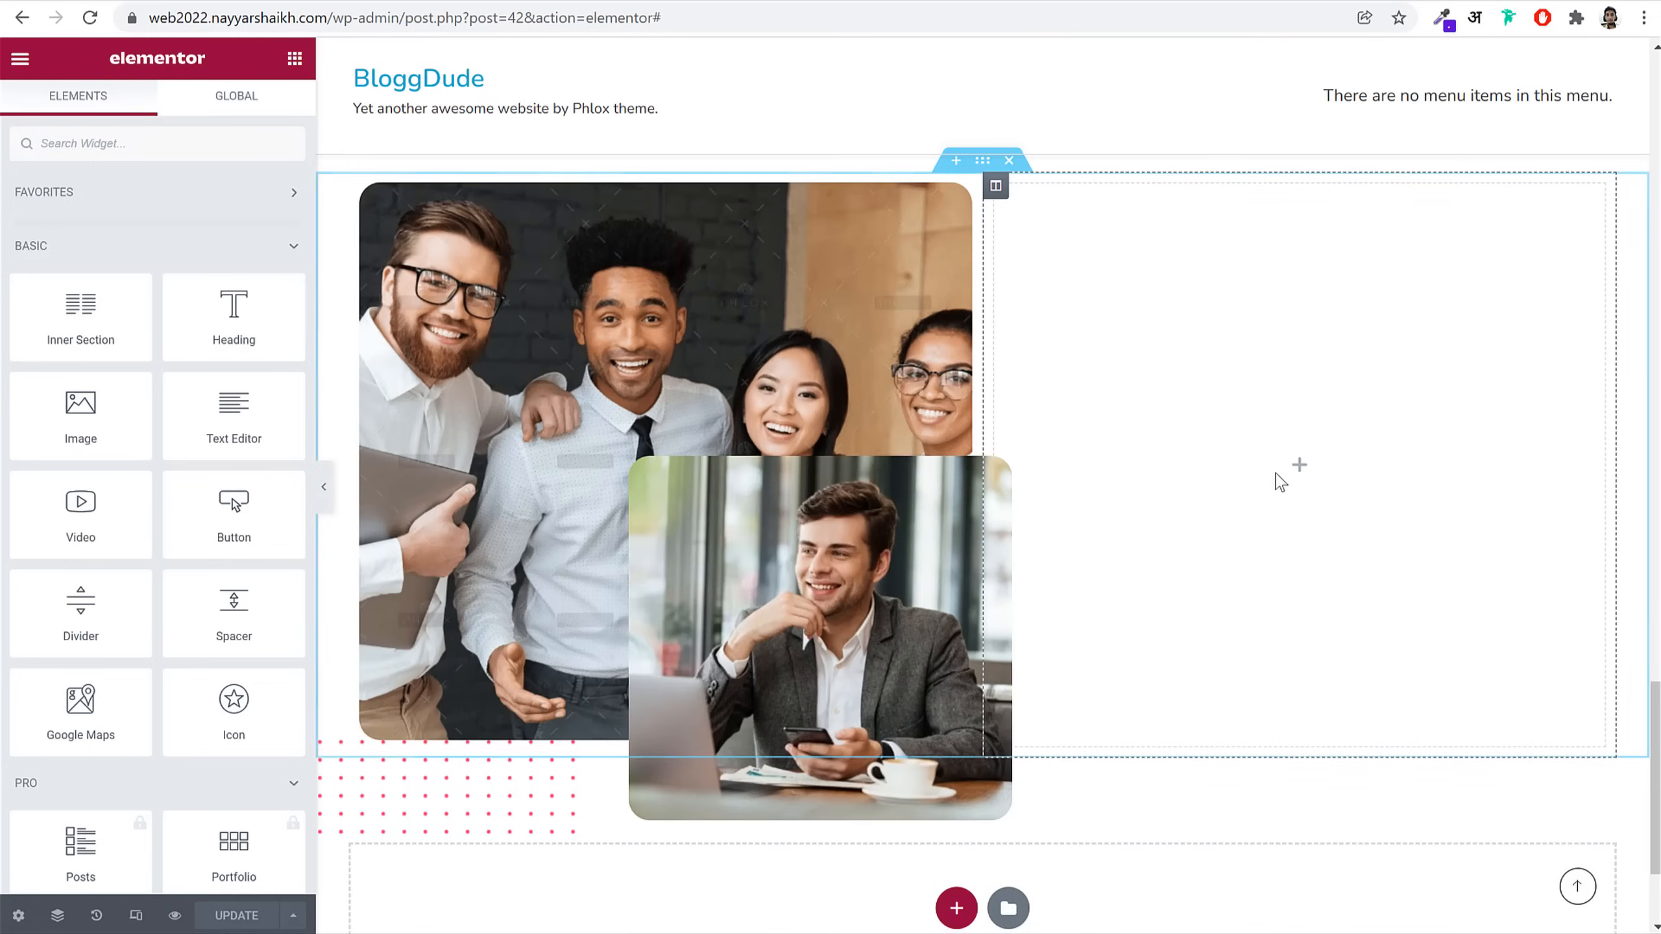
right_click(1279, 473)
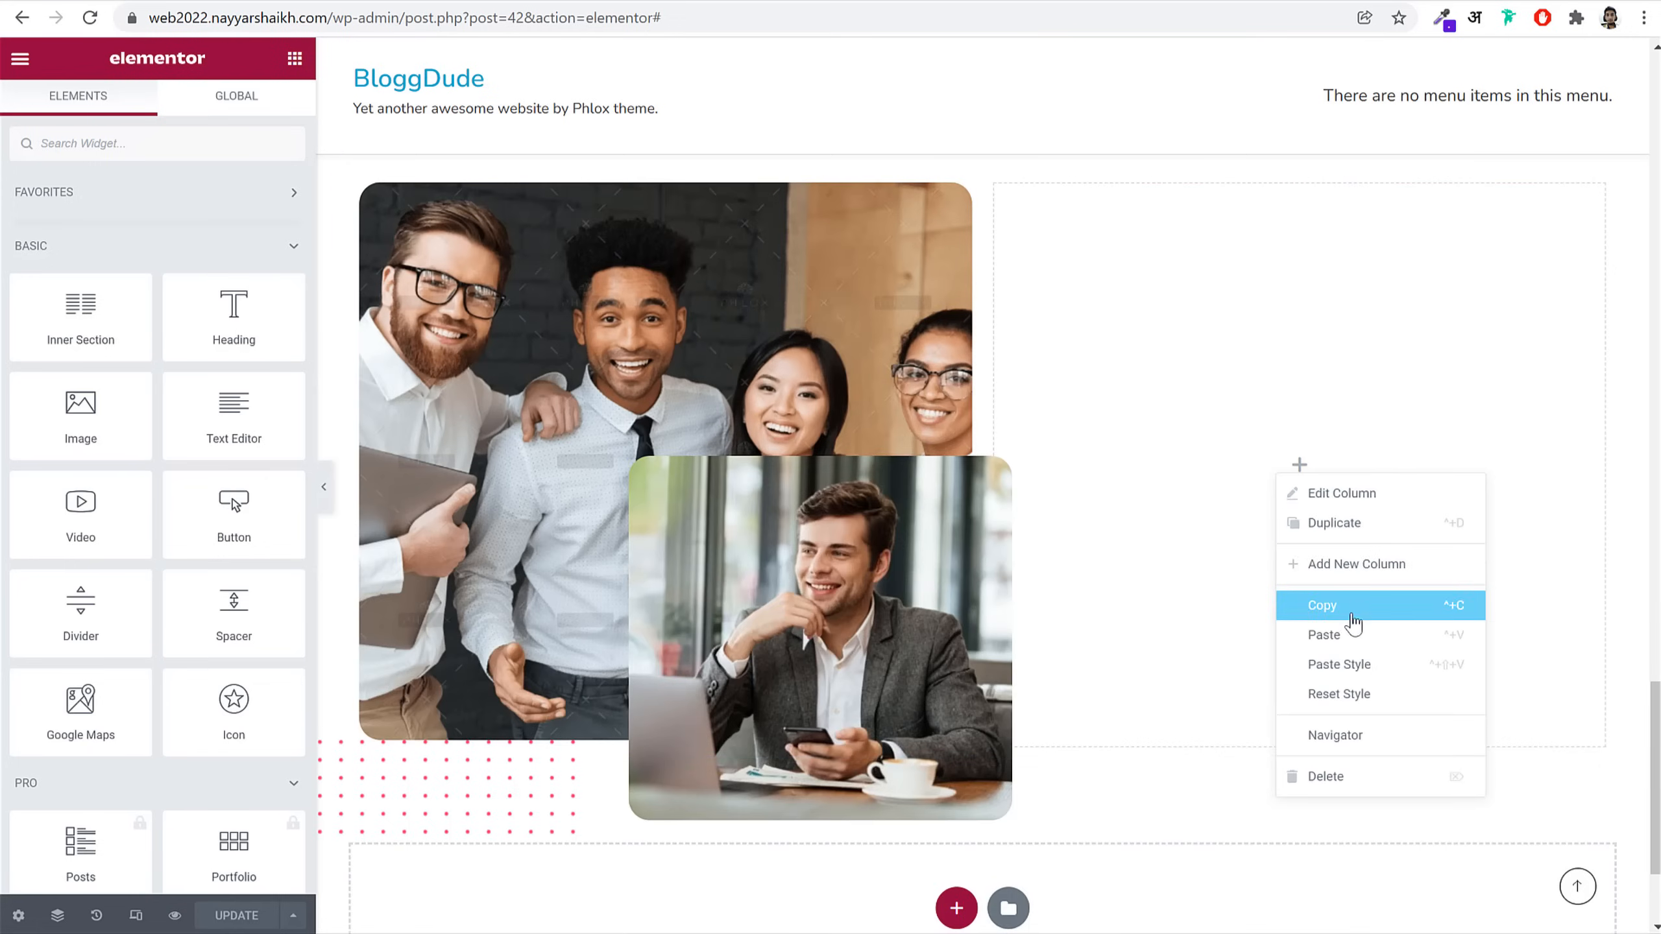
left_click(1352, 634)
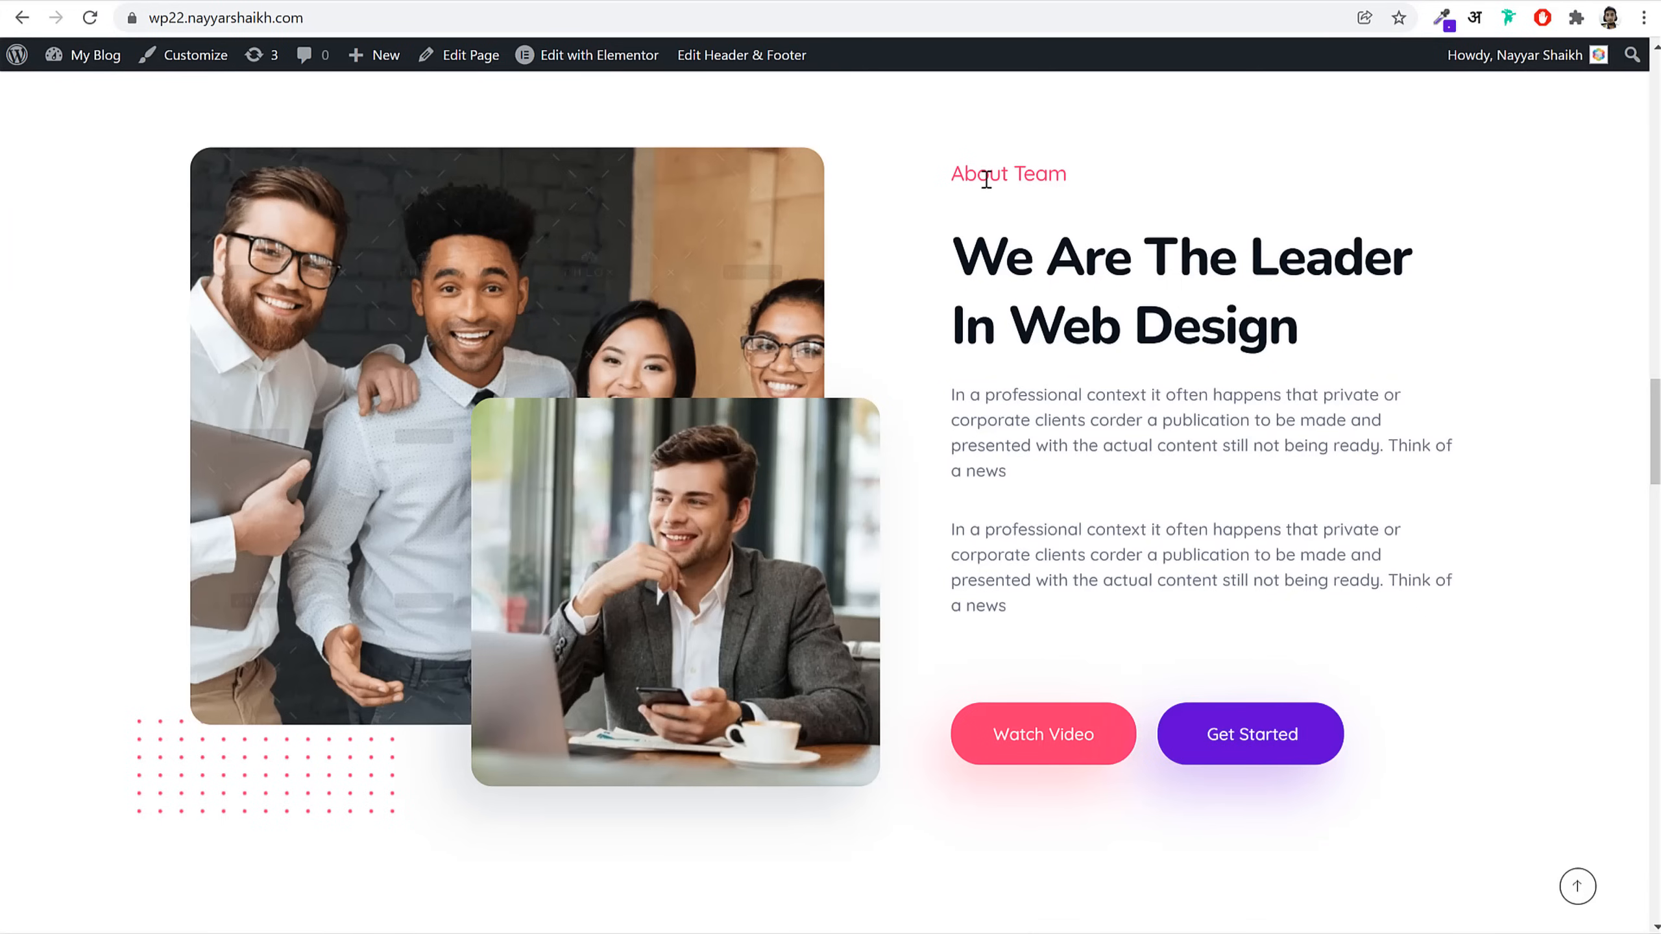
Step: Change the title to 'About Team' and the secondary heading to 'We Are The Leader In Web Design'
triple_click(986, 178)
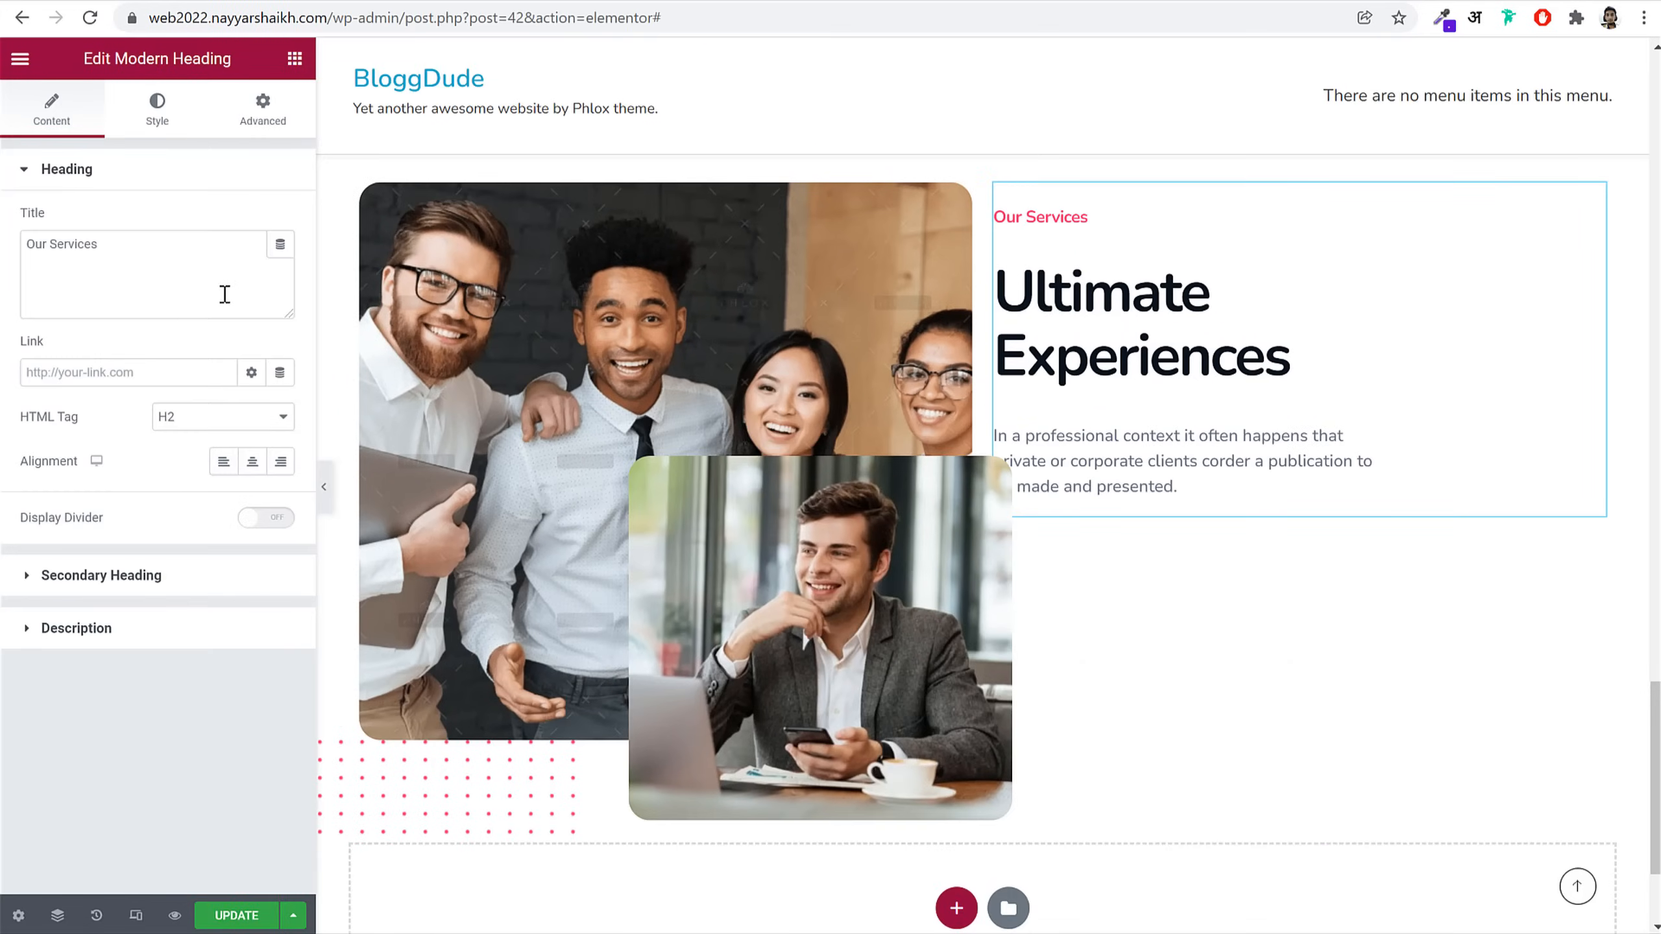
left_click(222, 296)
key("ctrl+a")
key("ctrl+v")
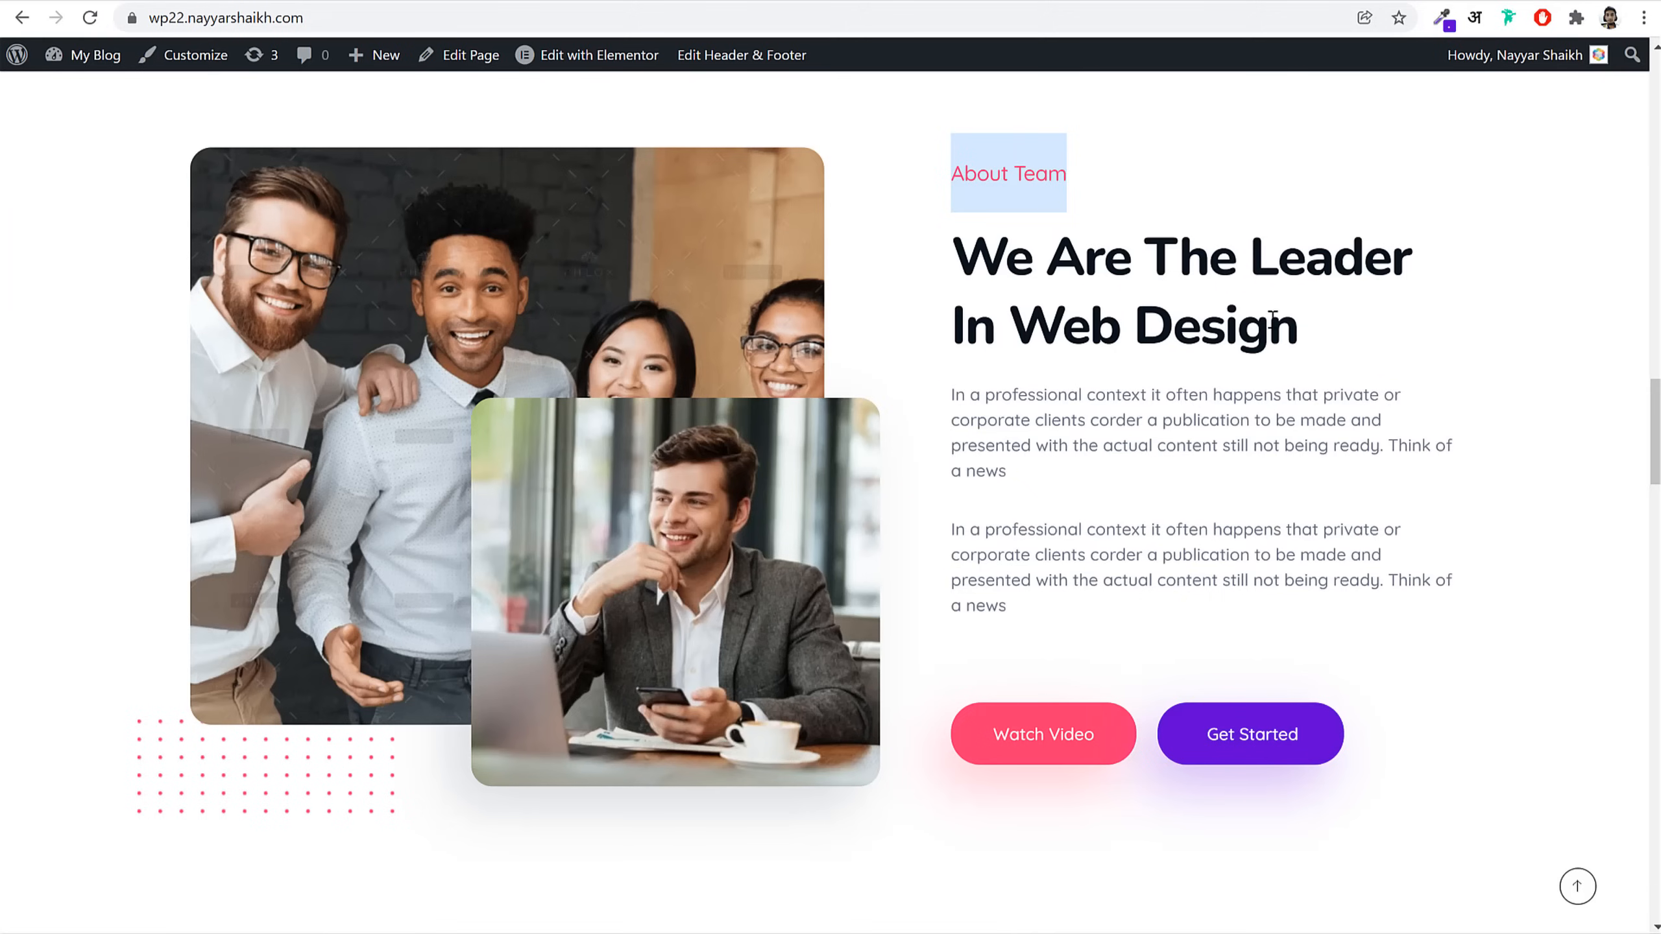
triple_click(1275, 318)
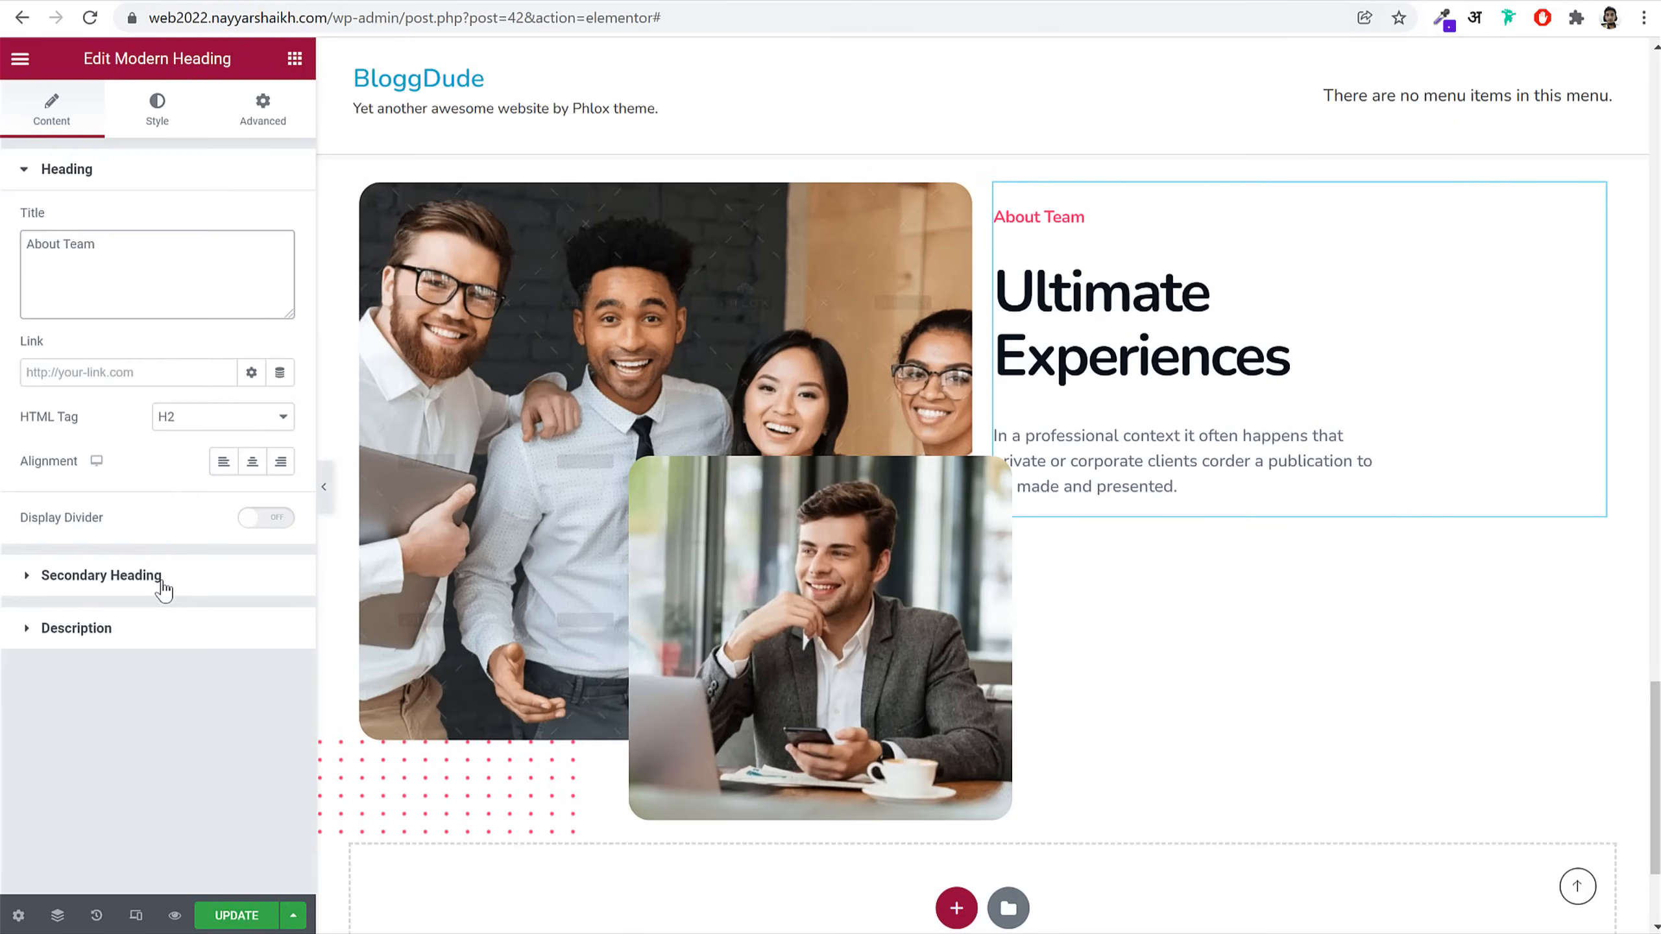
left_click(163, 579)
left_click(204, 297)
key("ctrl+a")
key("ctrl+v")
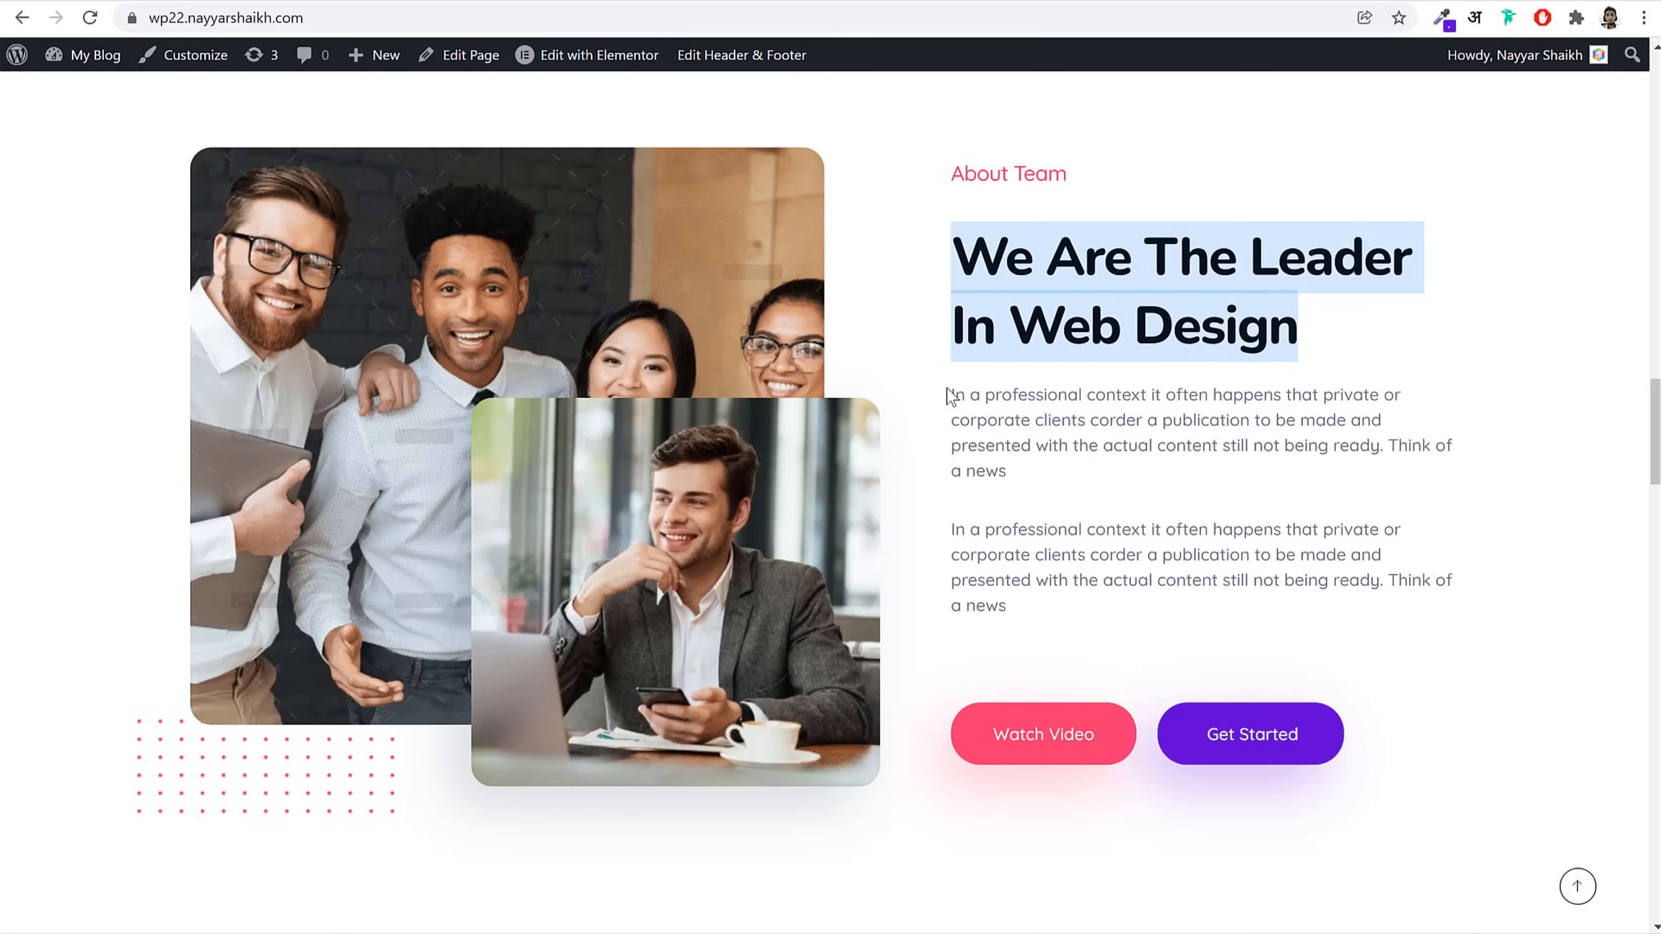
Step: Replace the description with the two paragraphs from the live page
left_click_drag(949, 396, 1060, 606)
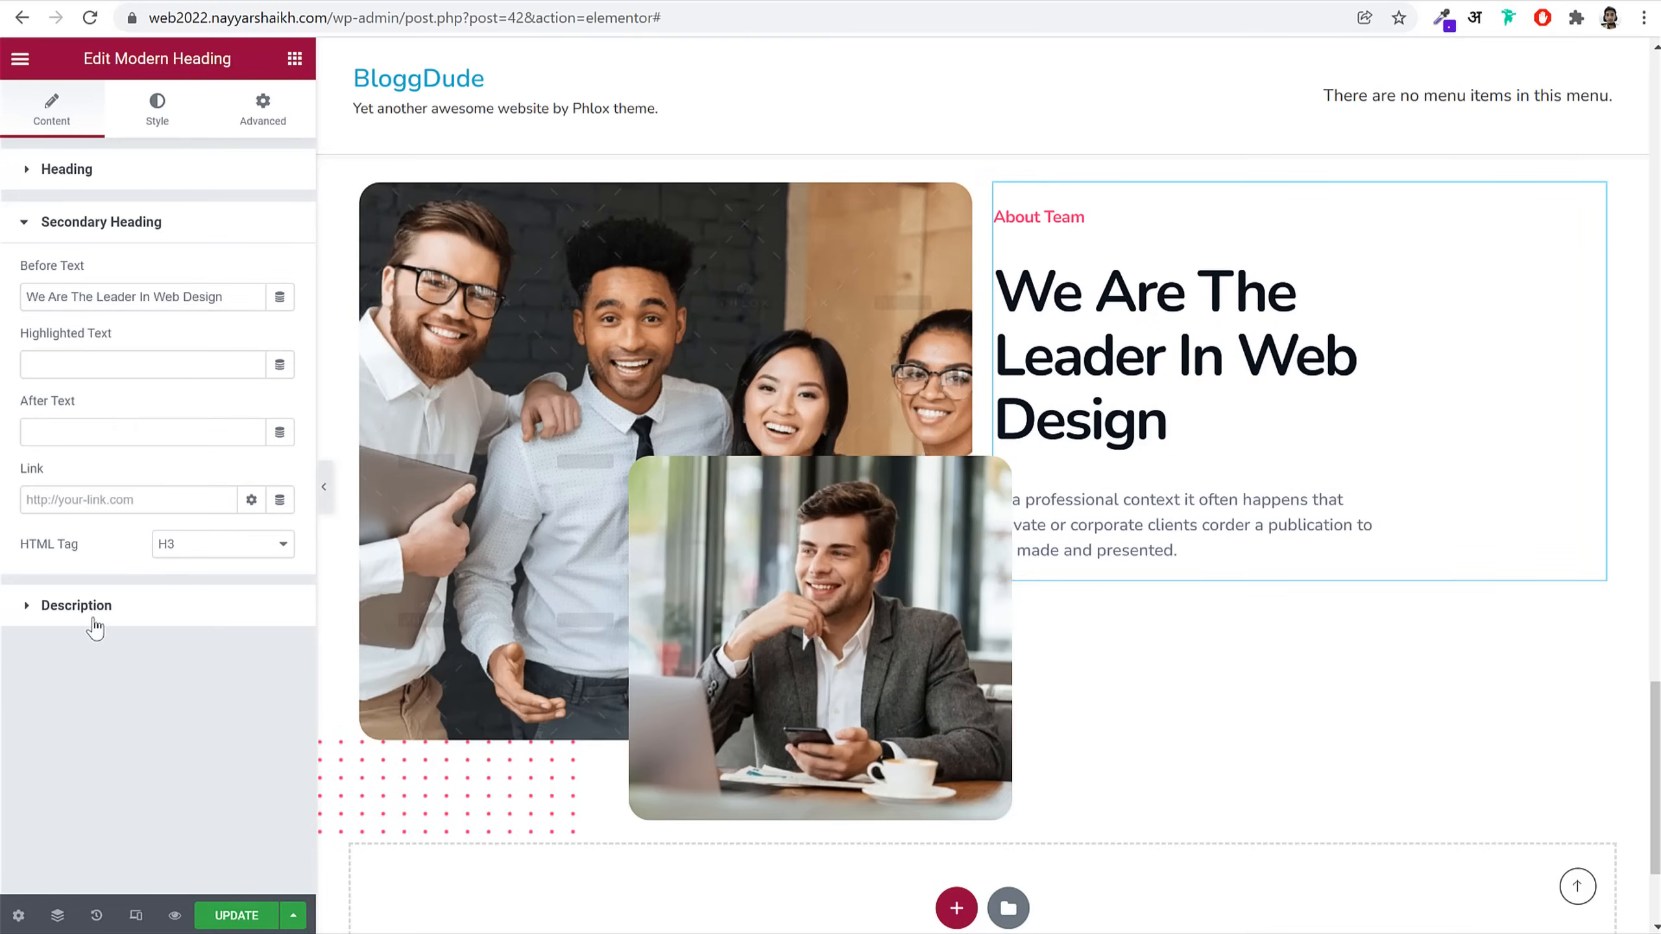
left_click(82, 602)
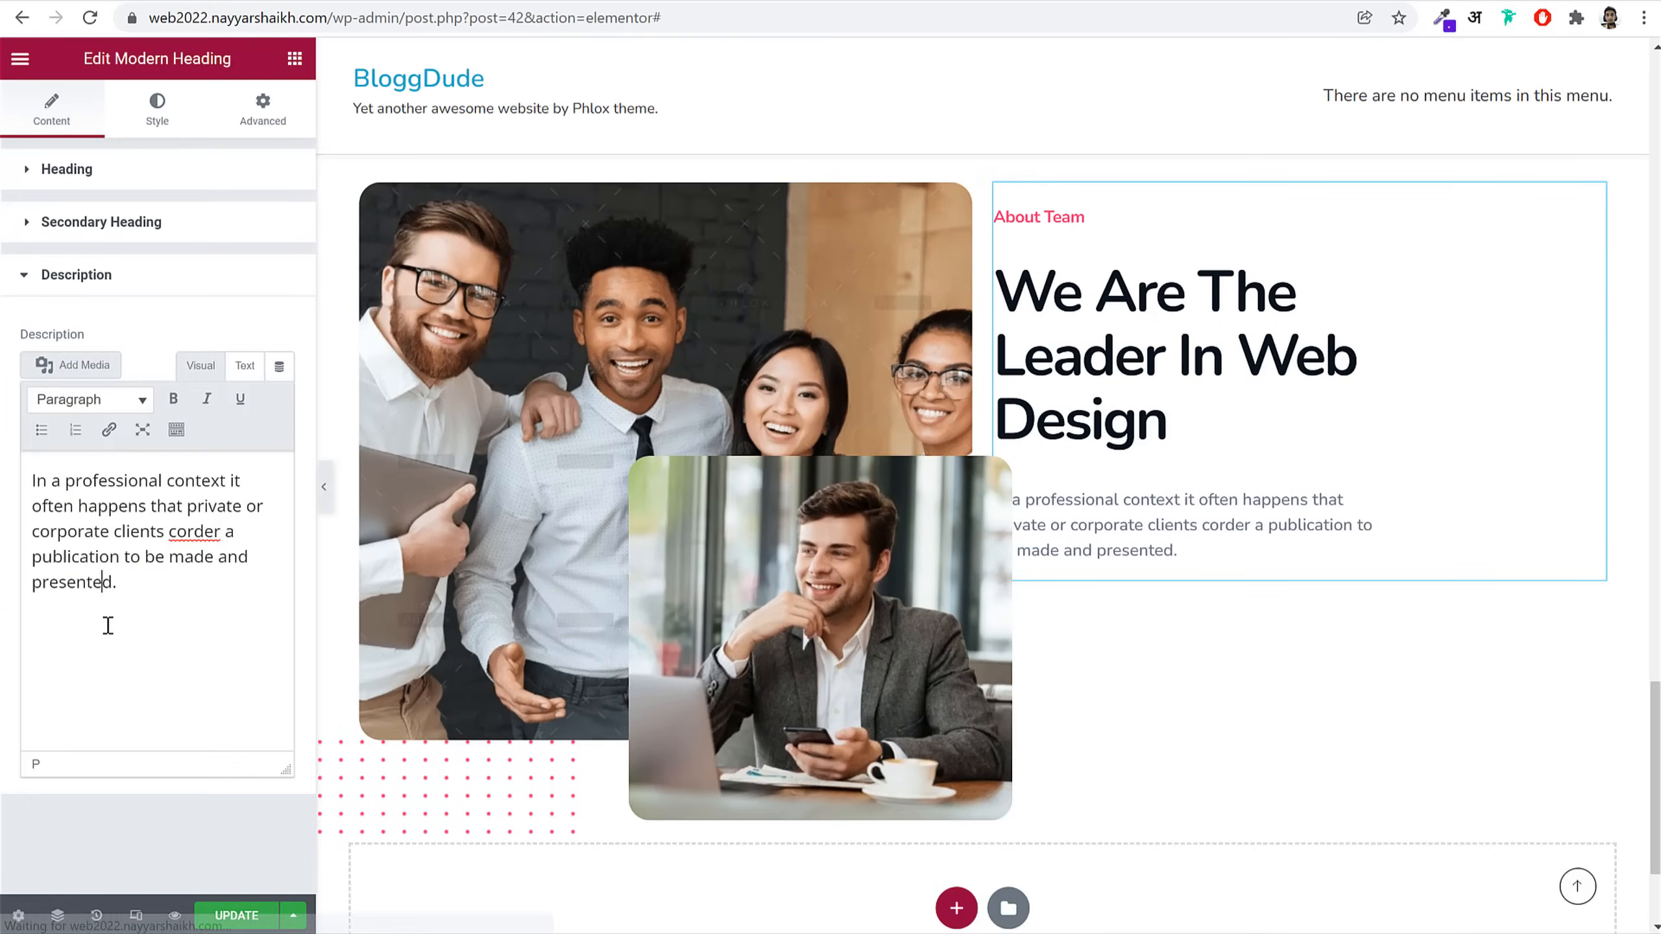
left_click(108, 625)
key("ctrl+a")
key("ctrl+v")
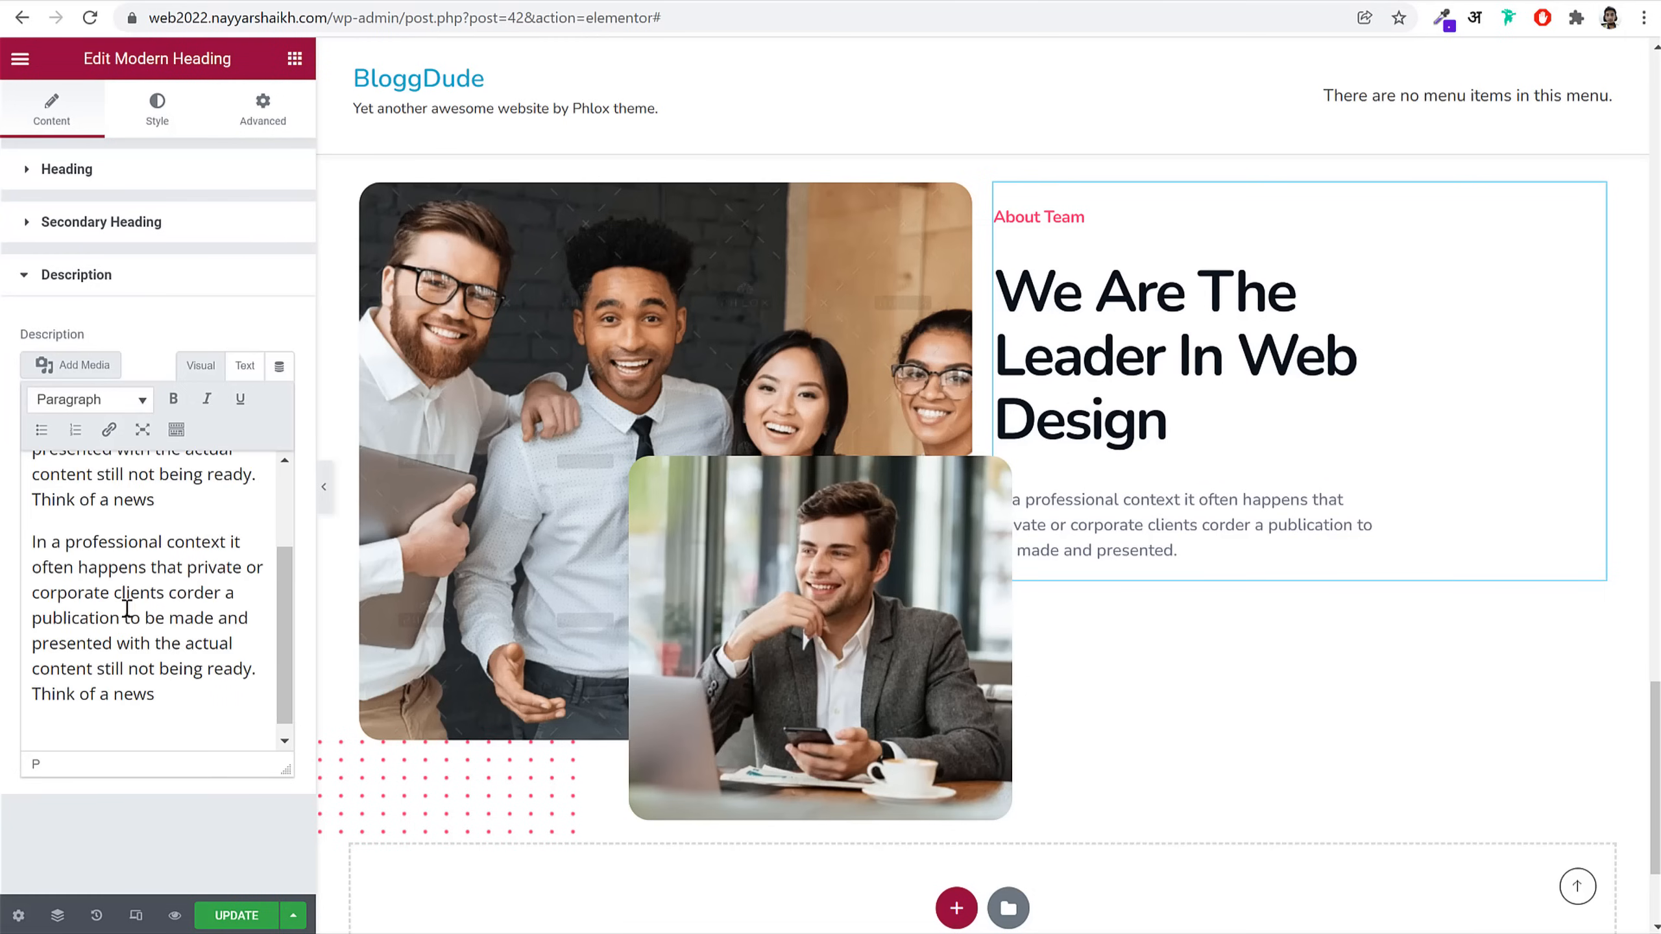
Step: Set the secondary heading size to 50 and max widths to 440 and 480
left_click(158, 111)
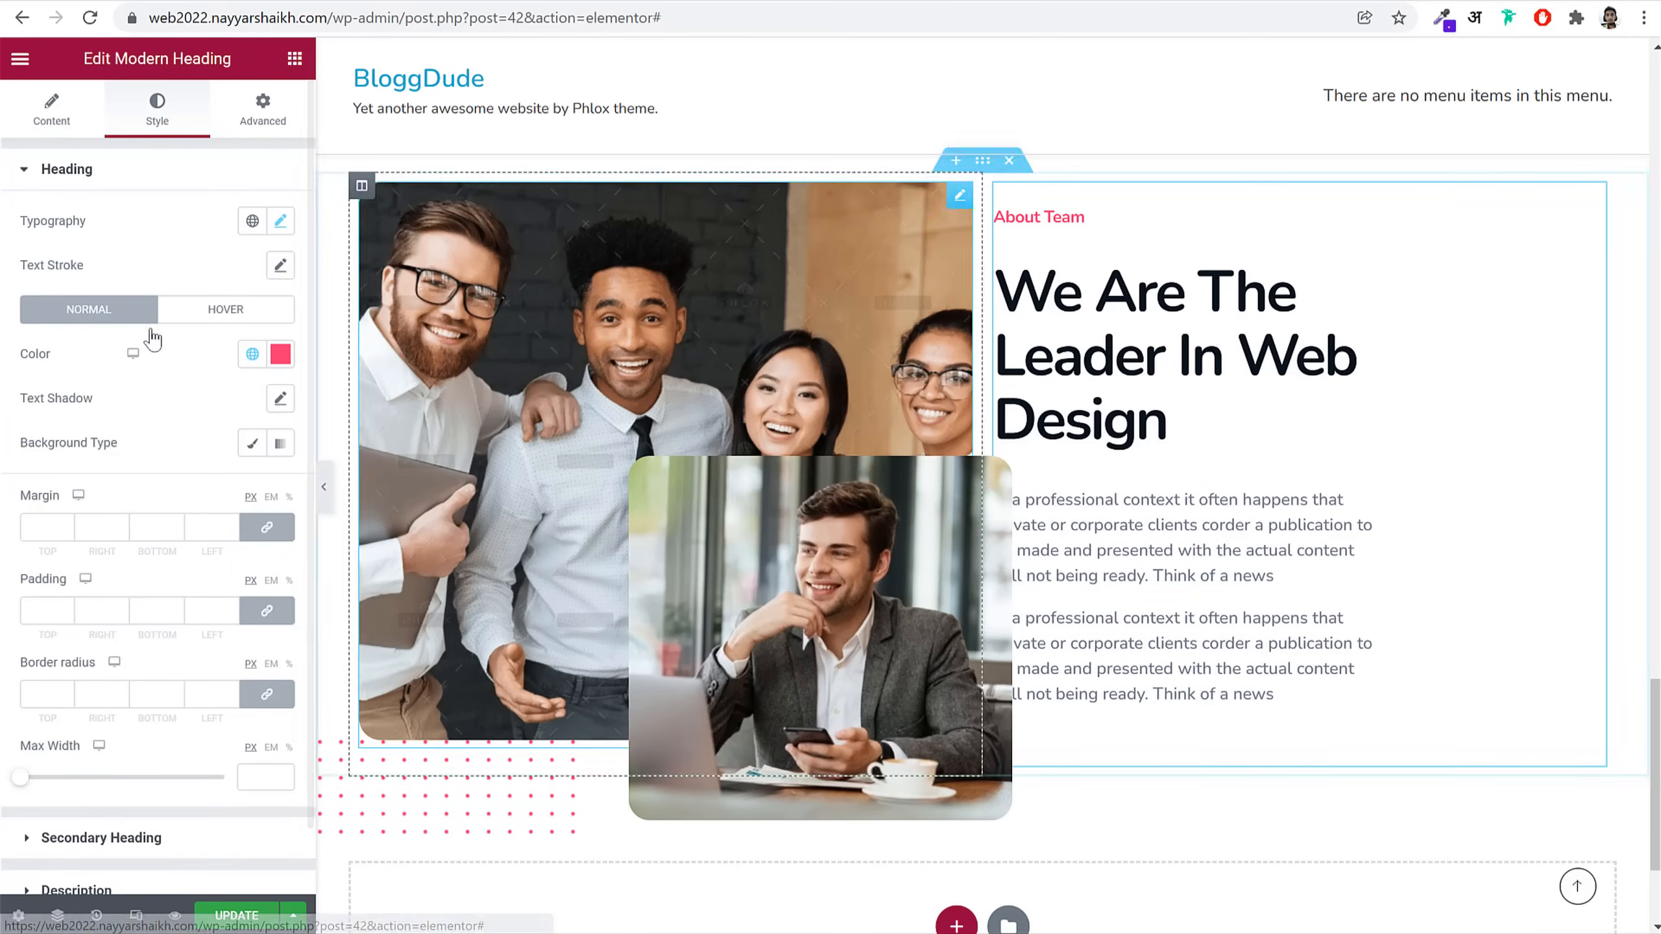
left_click(156, 172)
left_click(139, 226)
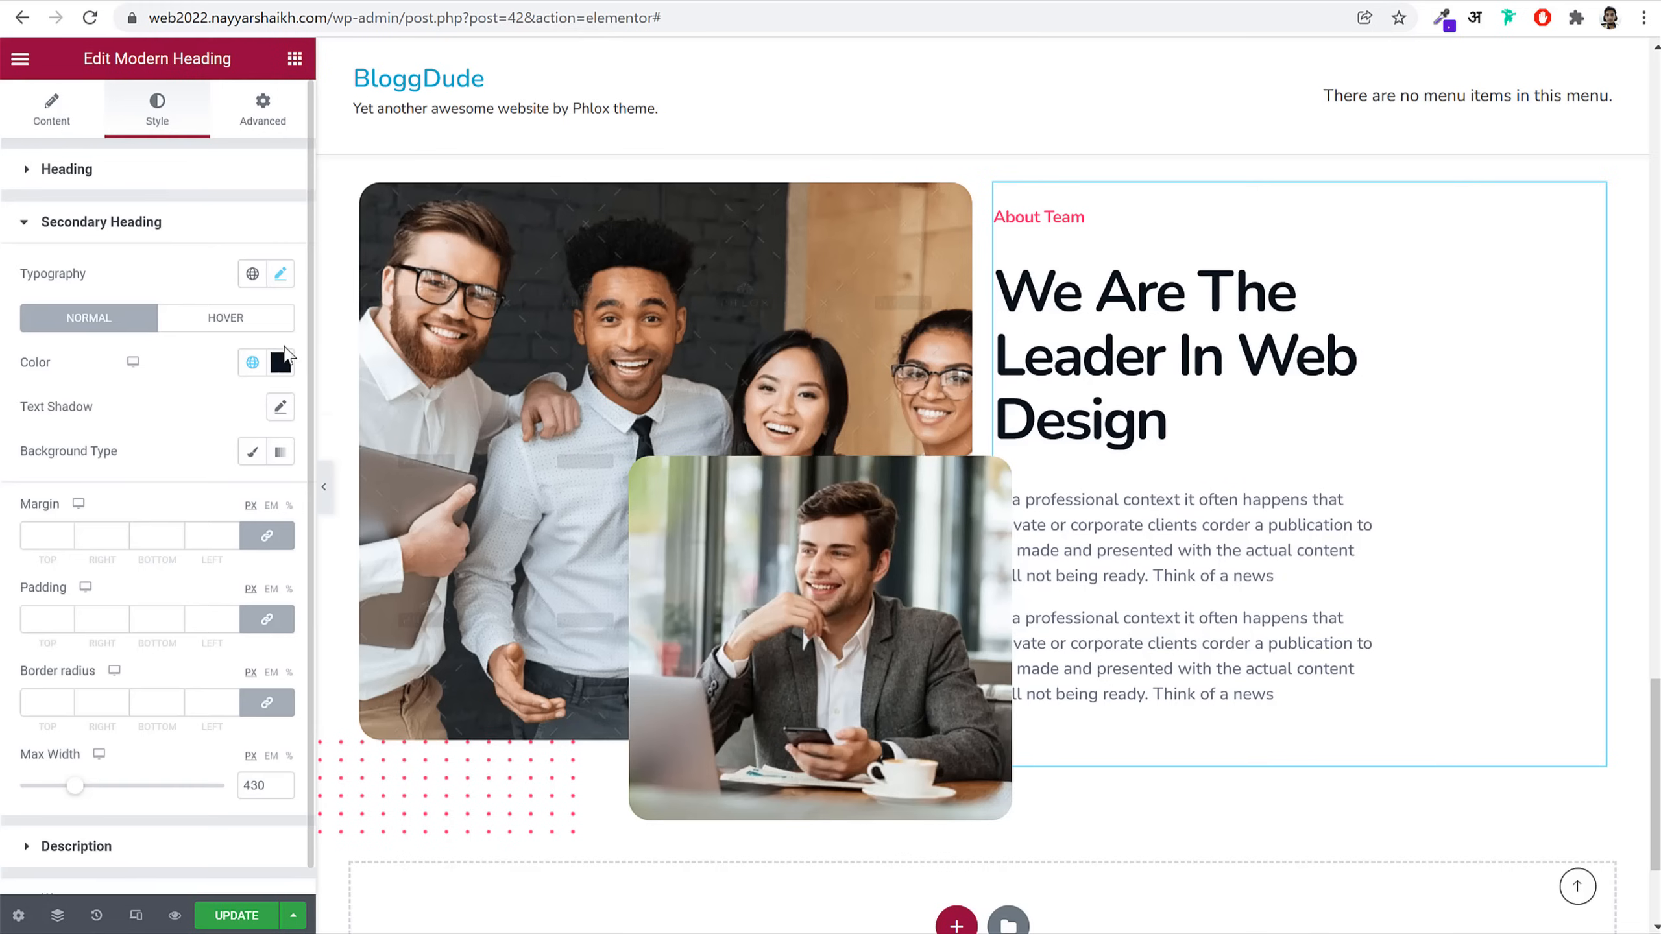
left_click(280, 274)
left_click(265, 445)
left_click(264, 445)
left_click(265, 445)
left_click(265, 445)
left_click(264, 445)
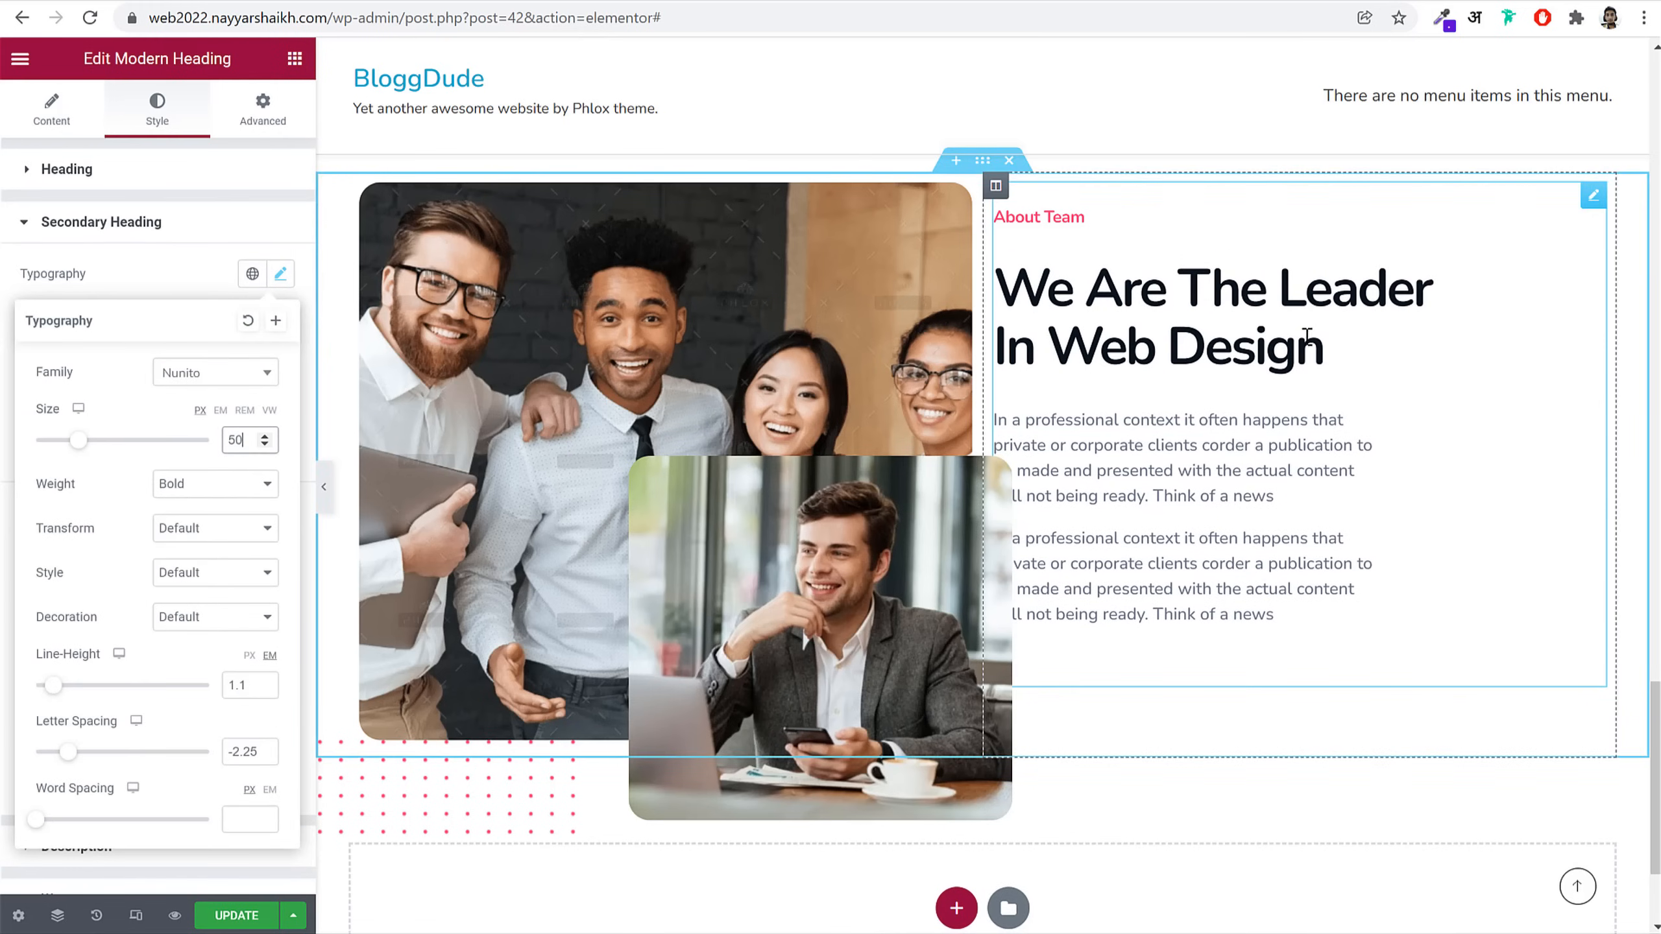
left_click(281, 275)
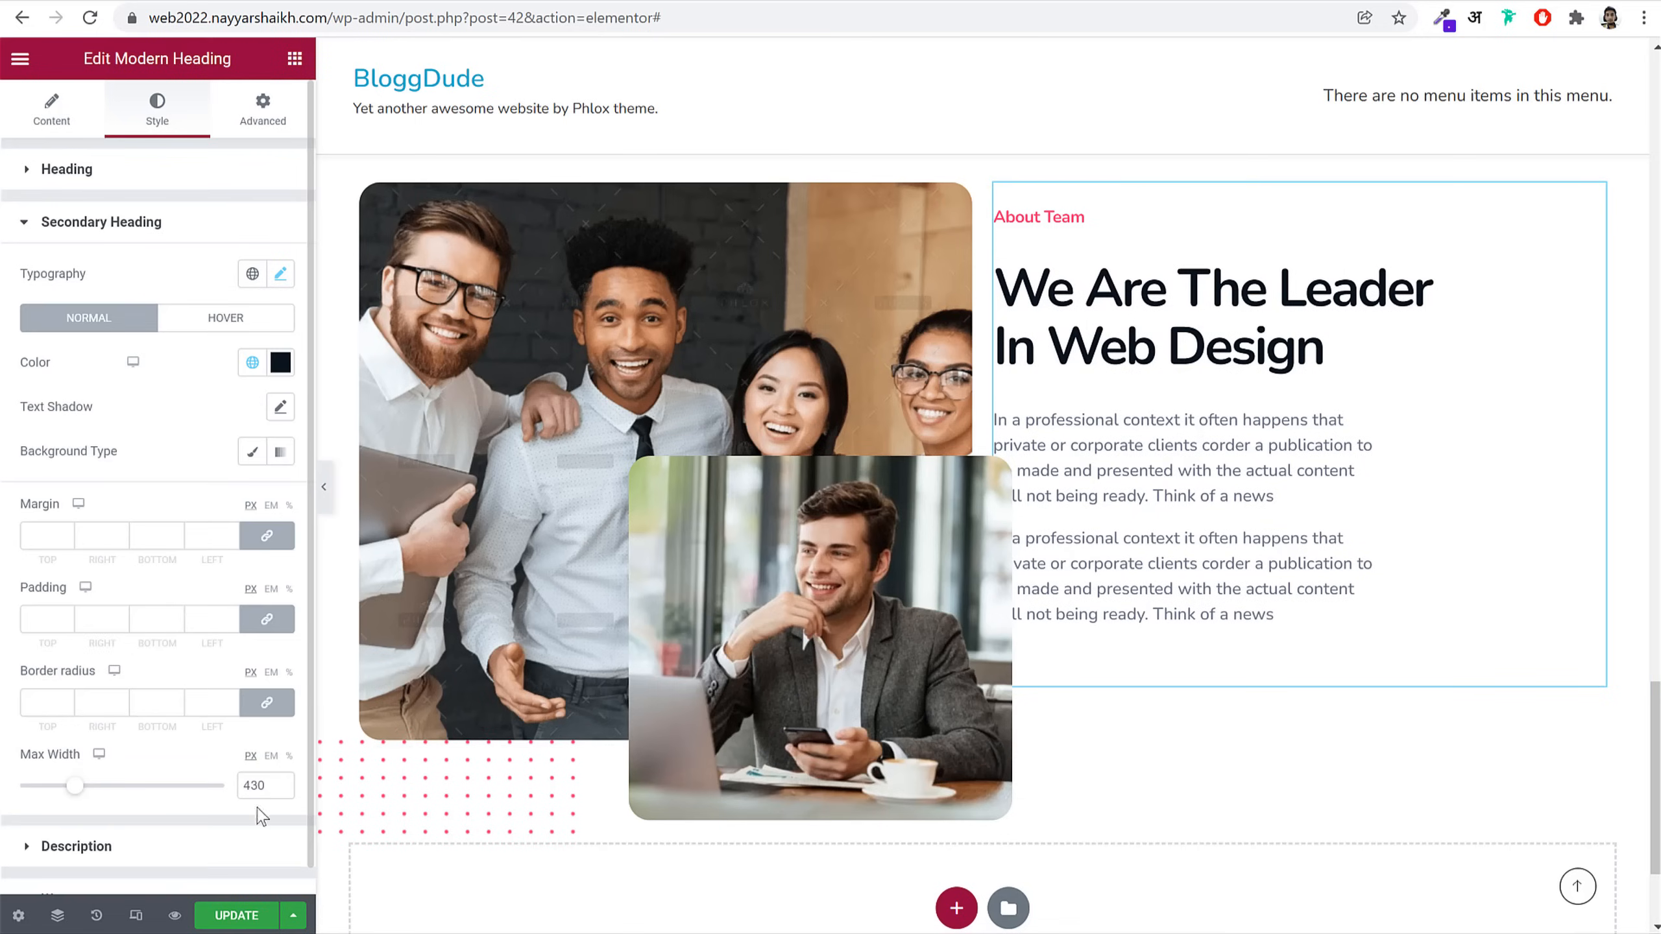
type("440")
left_click(205, 848)
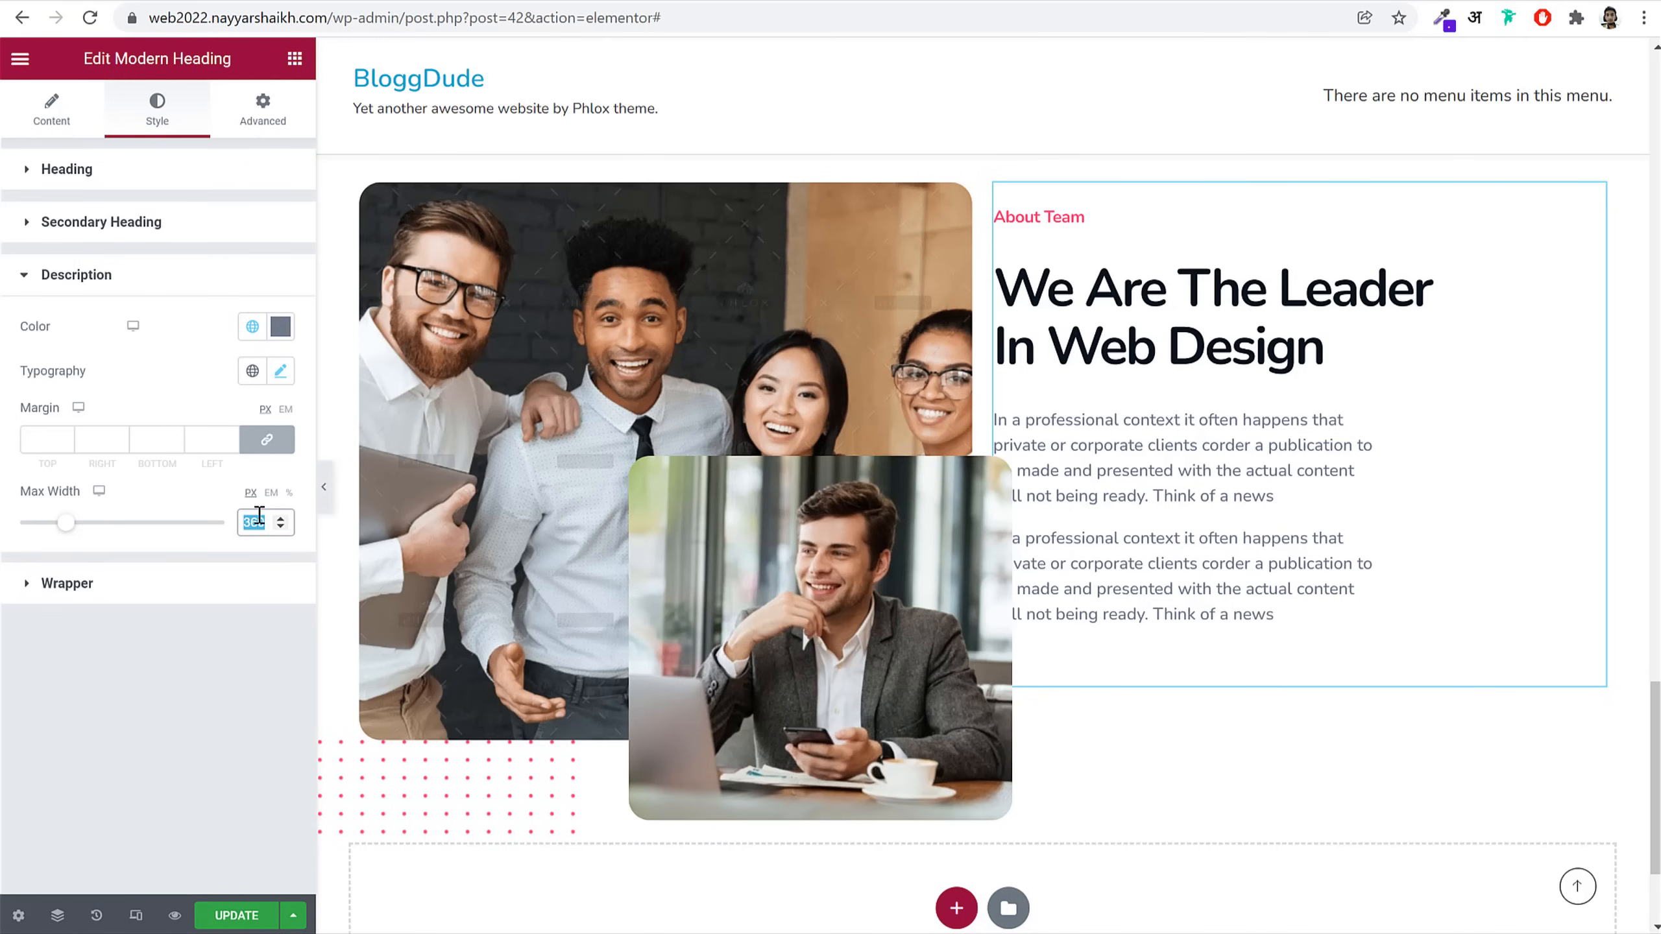
type("480")
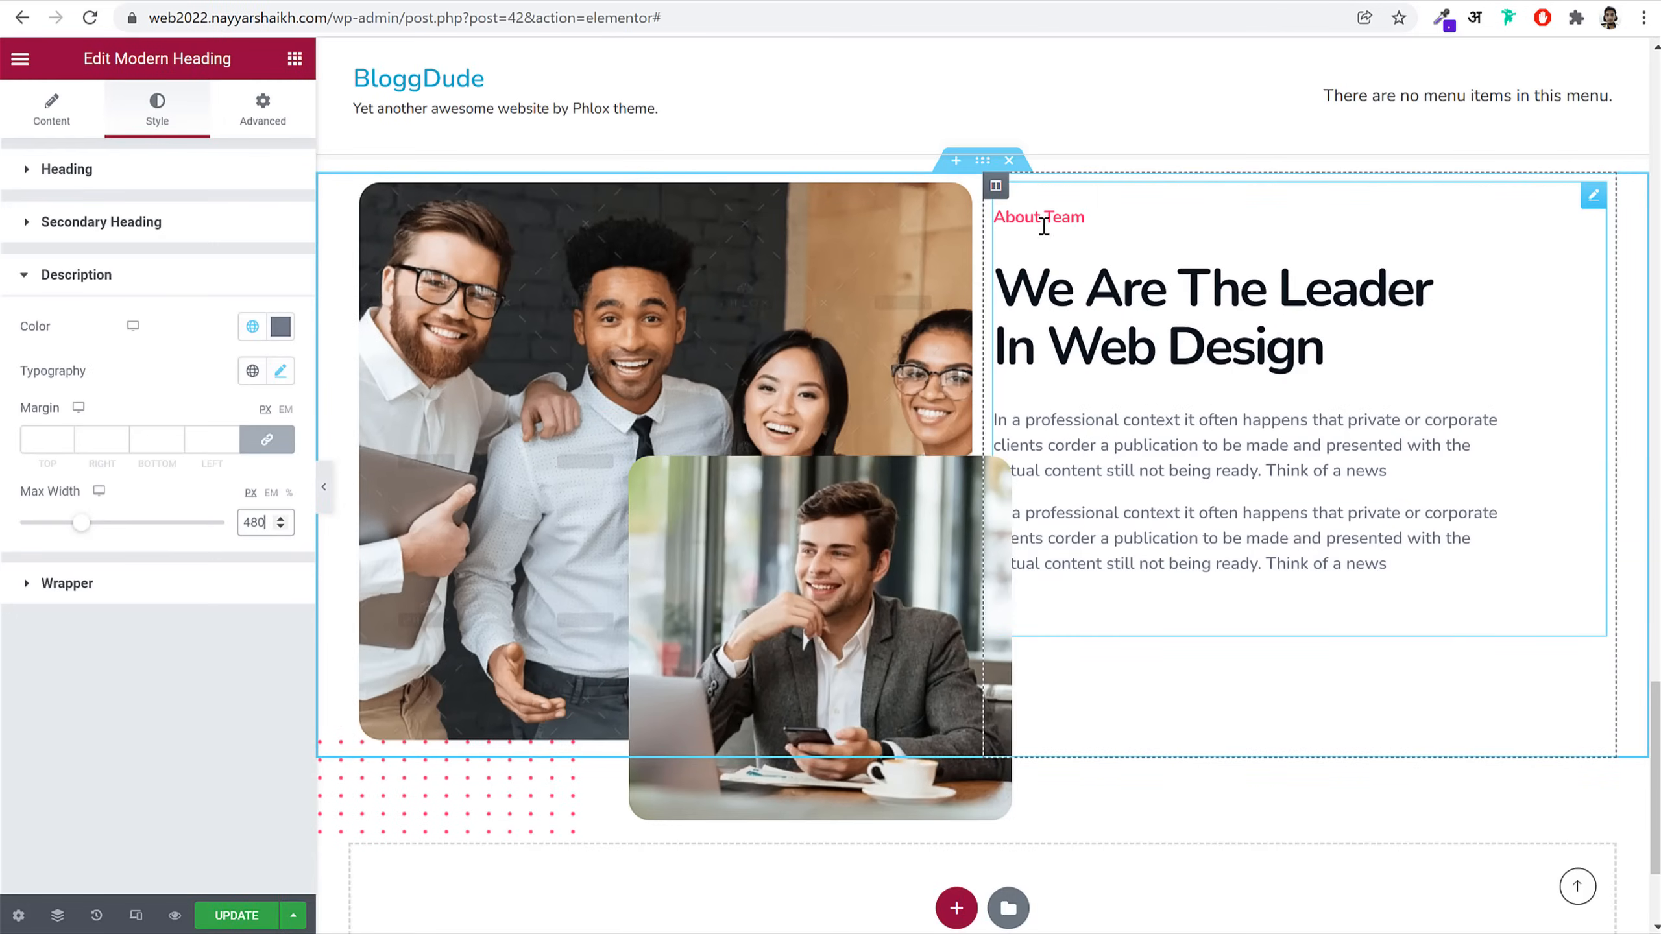
Step: Give the text column a 20 px left padding
left_click(995, 185)
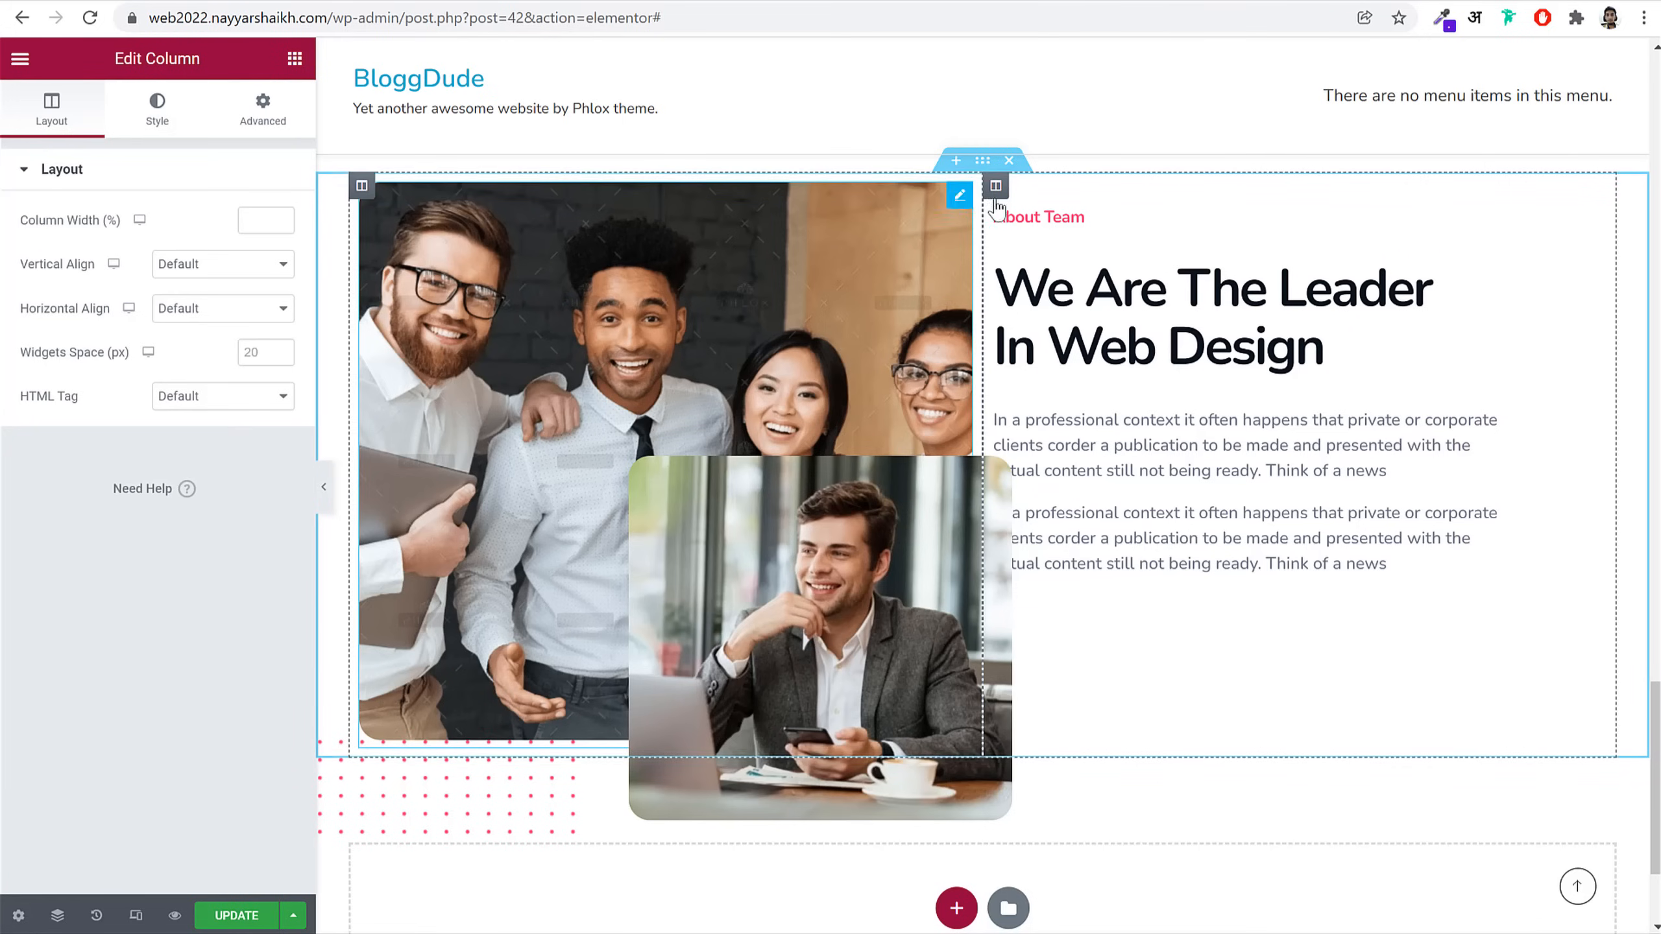
left_click(276, 111)
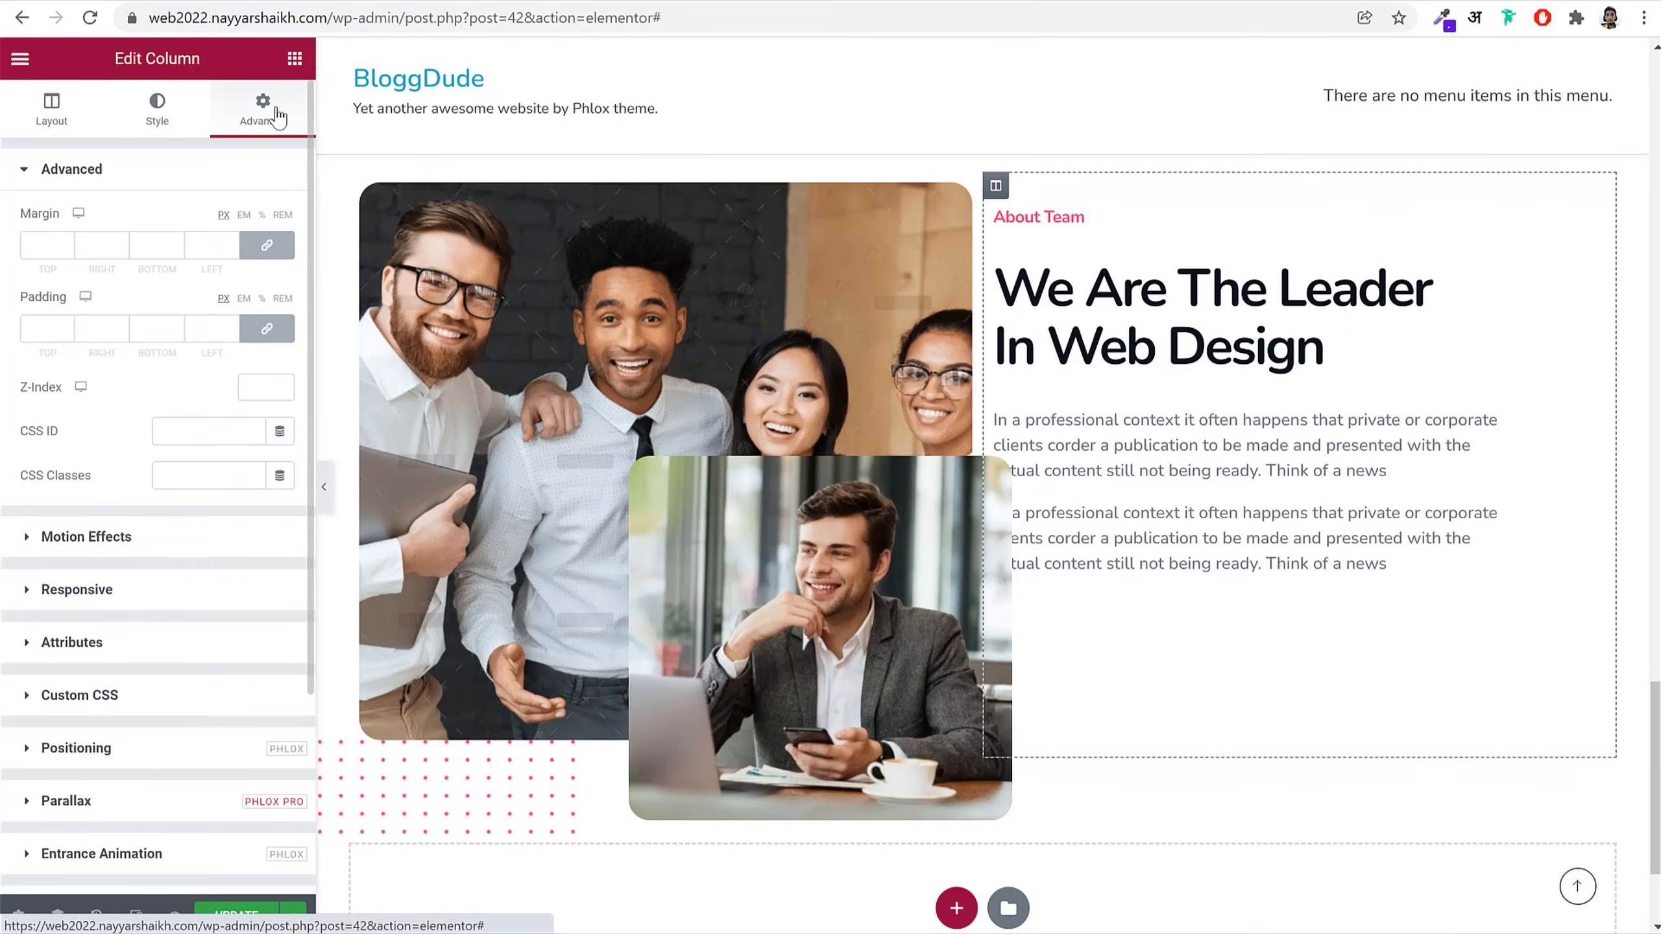
left_click(274, 340)
left_click_drag(196, 326, 230, 331)
type("20")
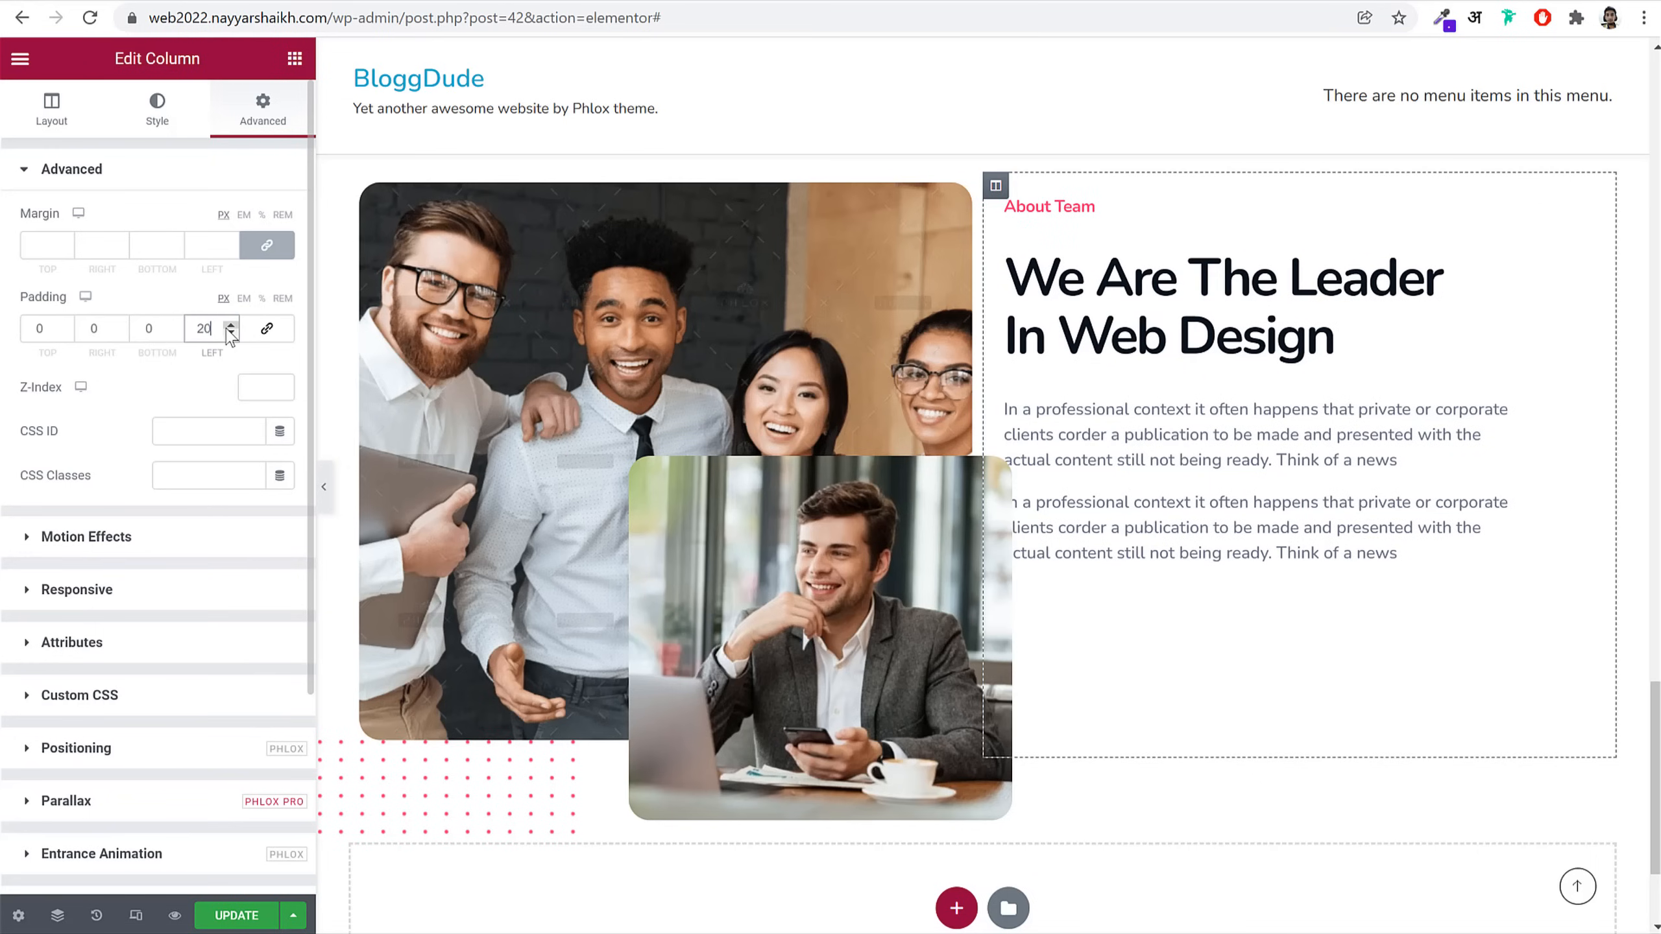
left_click(263, 300)
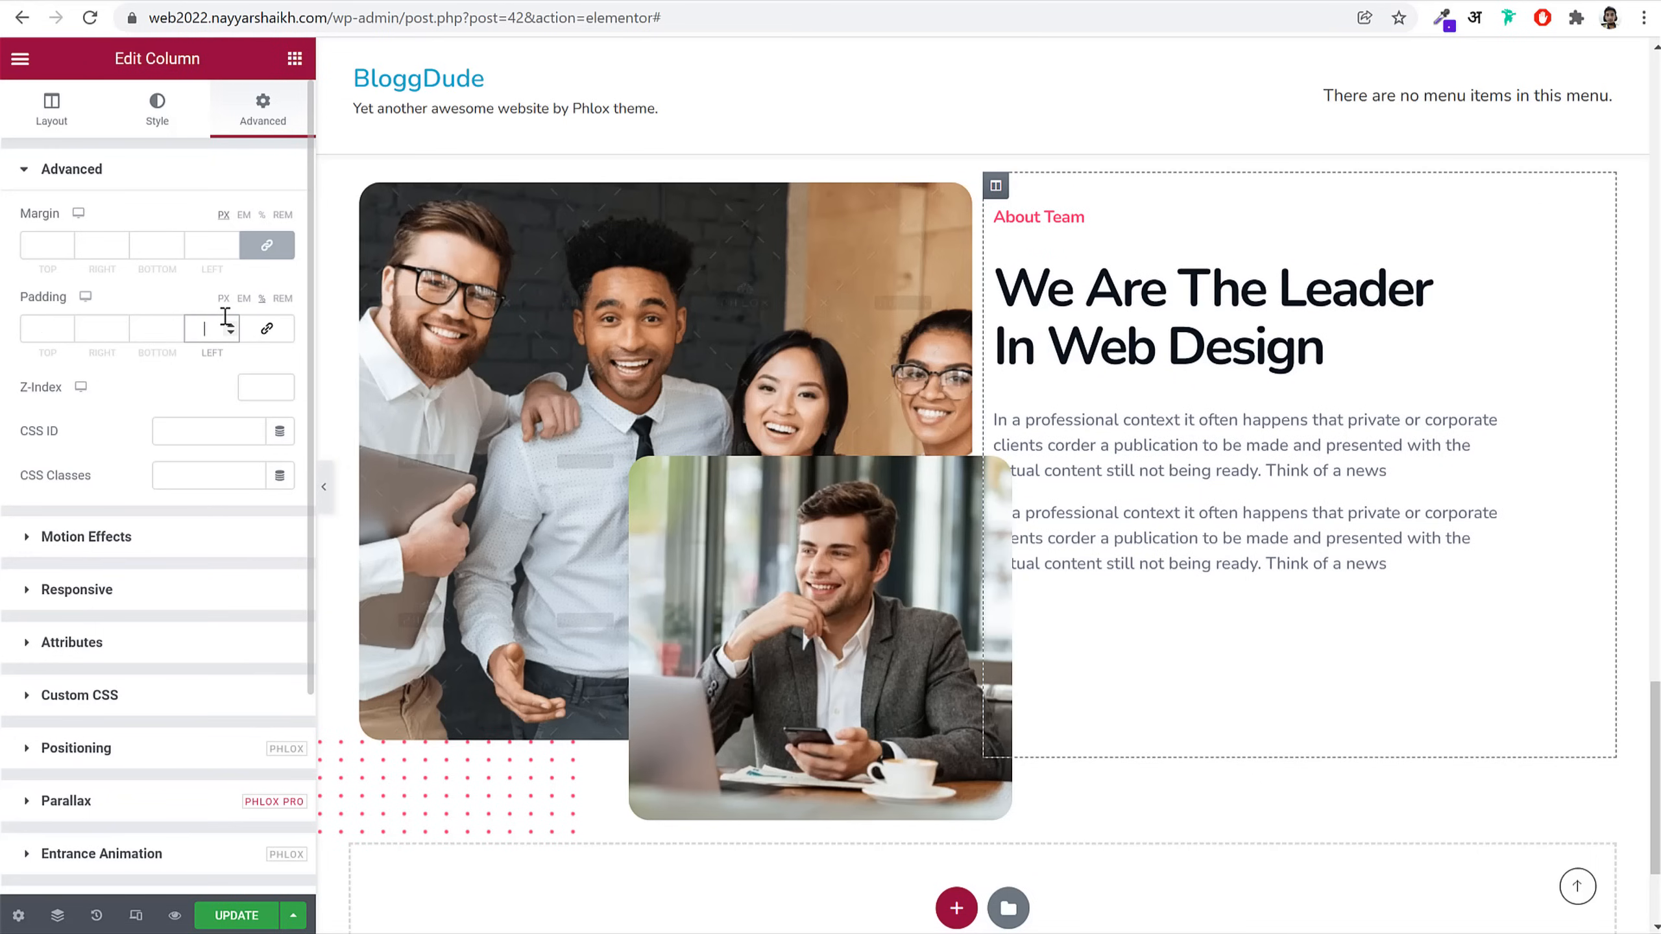
type("20")
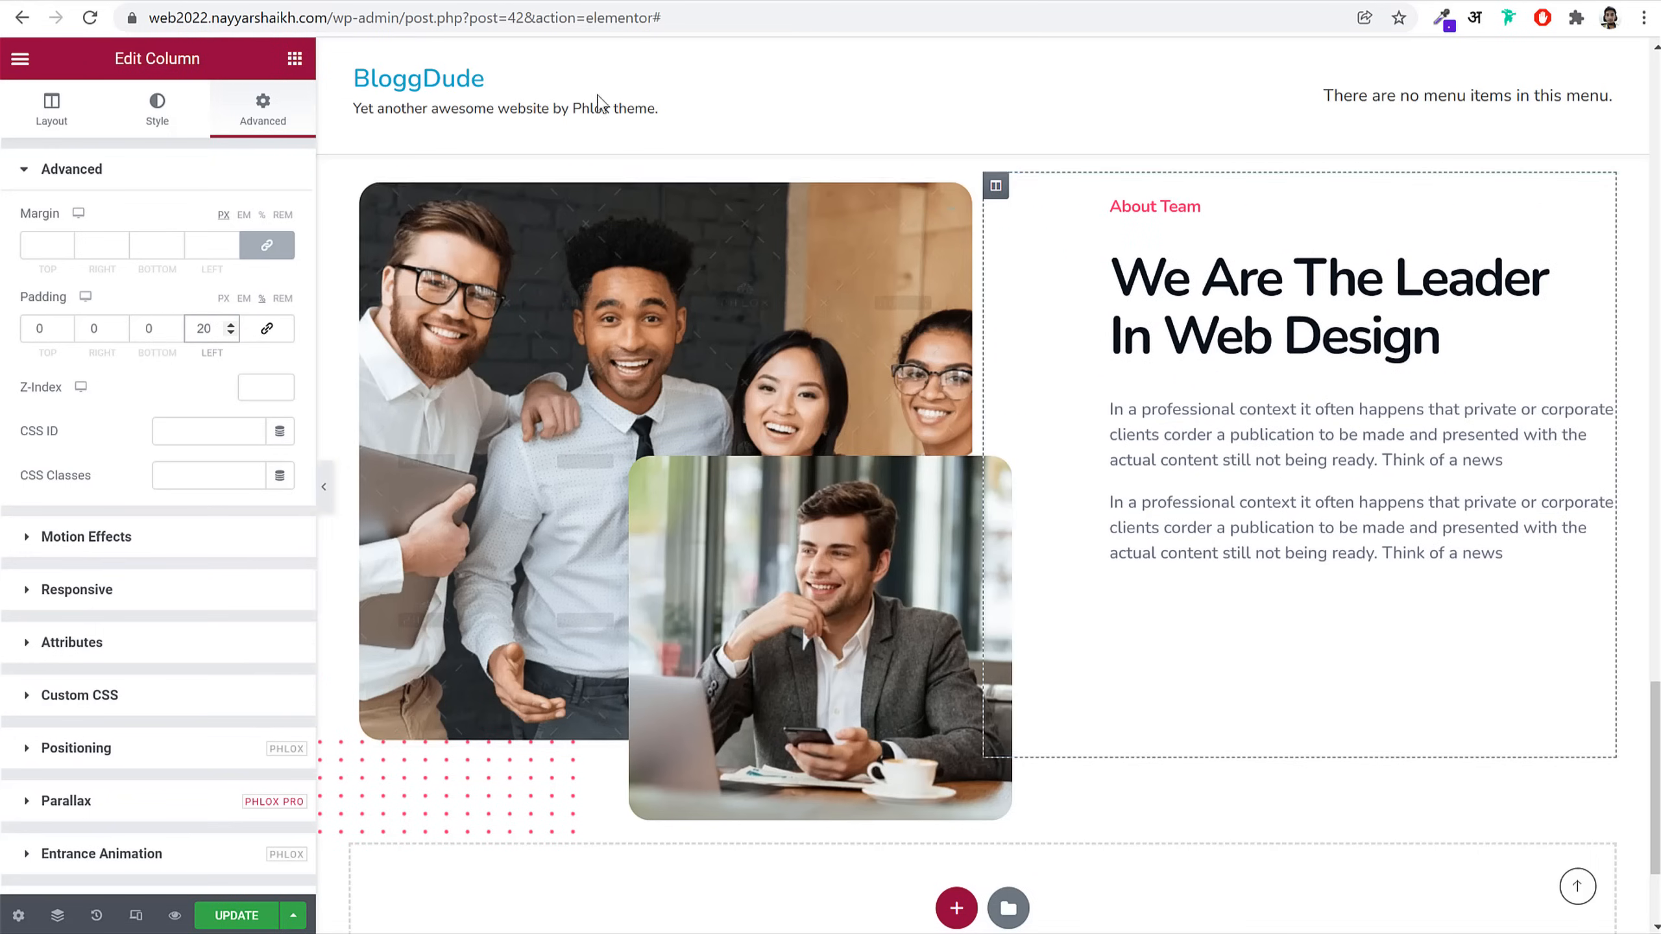
scroll(674, 276, "up", 15)
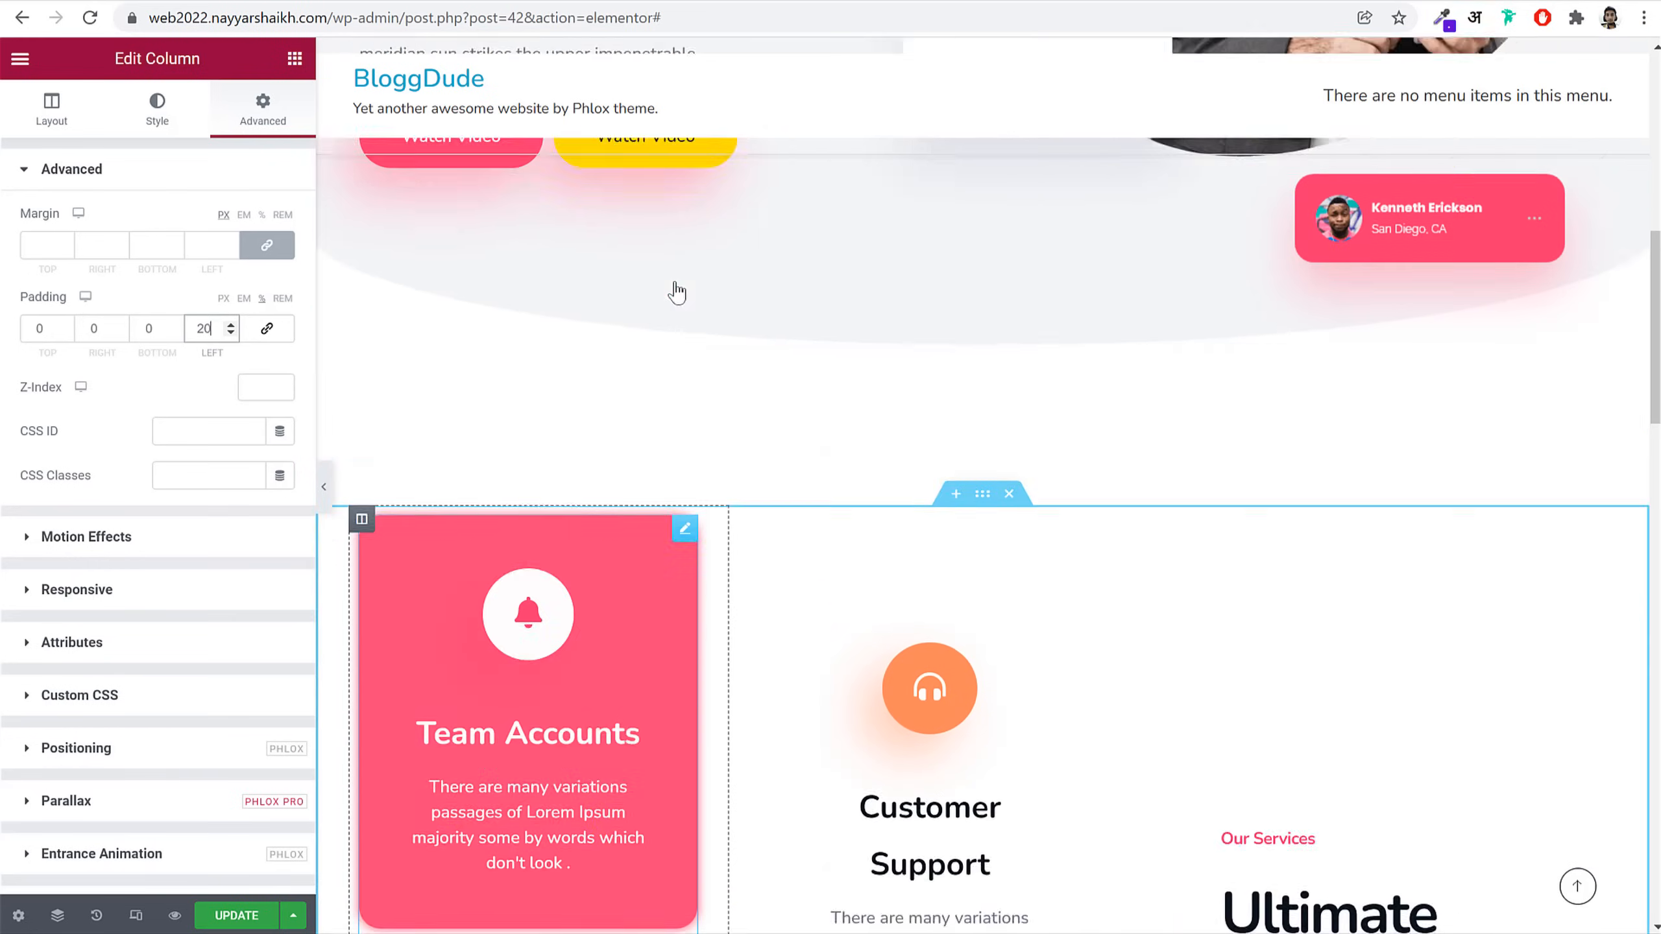
scroll(674, 285, "up", 2)
Step: Copy the hero's Watch Video button and paste it into the About Team section
right_click(459, 250)
left_click(533, 348)
scroll(1035, 624, "down", 9)
scroll(1112, 615, "down", 8)
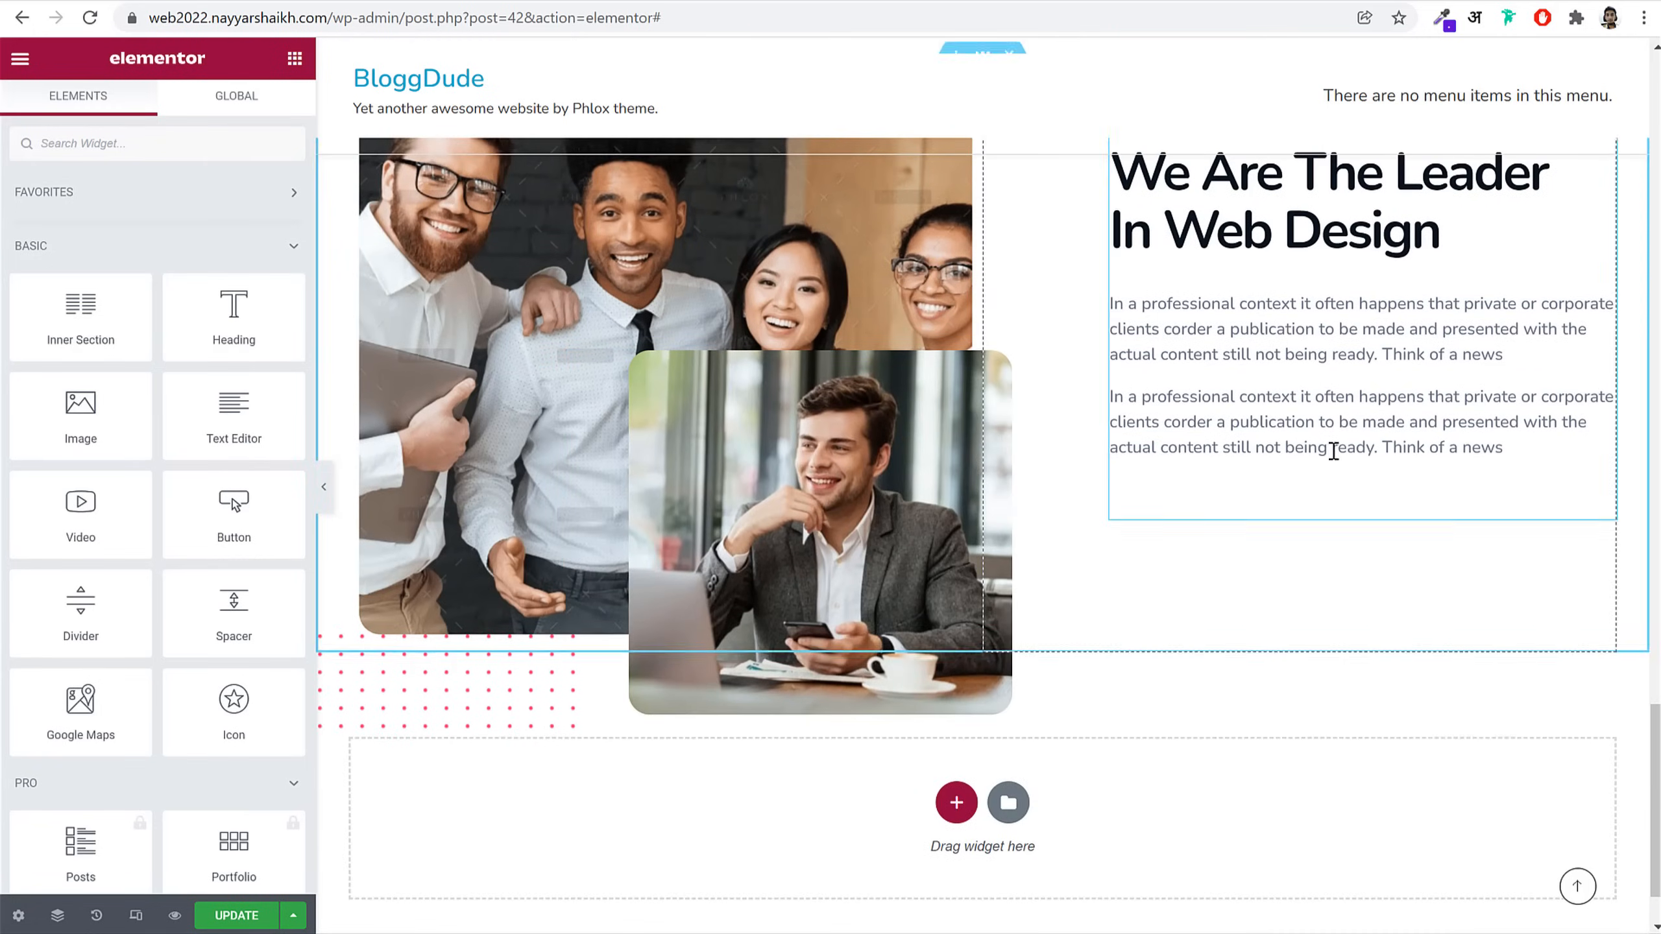
right_click(1331, 453)
left_click(1377, 571)
Step: Delete the stray copy, paste another Watch Video button, and move the yellow one before the red
scroll(1160, 586, "up", 15)
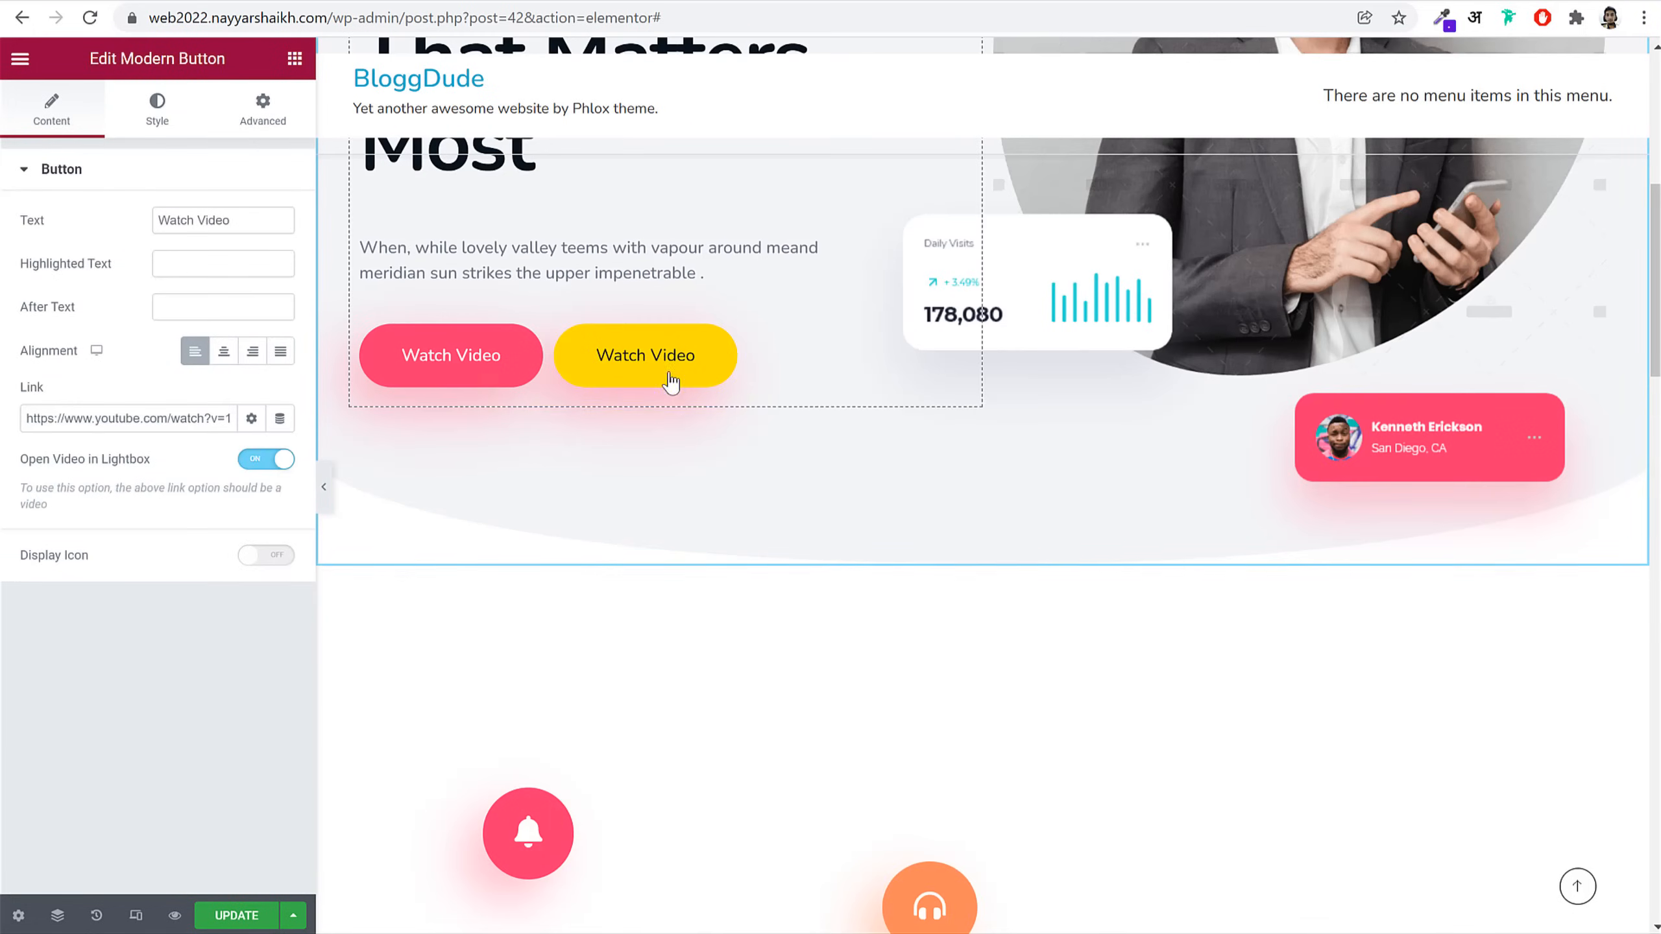
right_click(668, 372)
left_click(715, 671)
scroll(1372, 695, "down", 15)
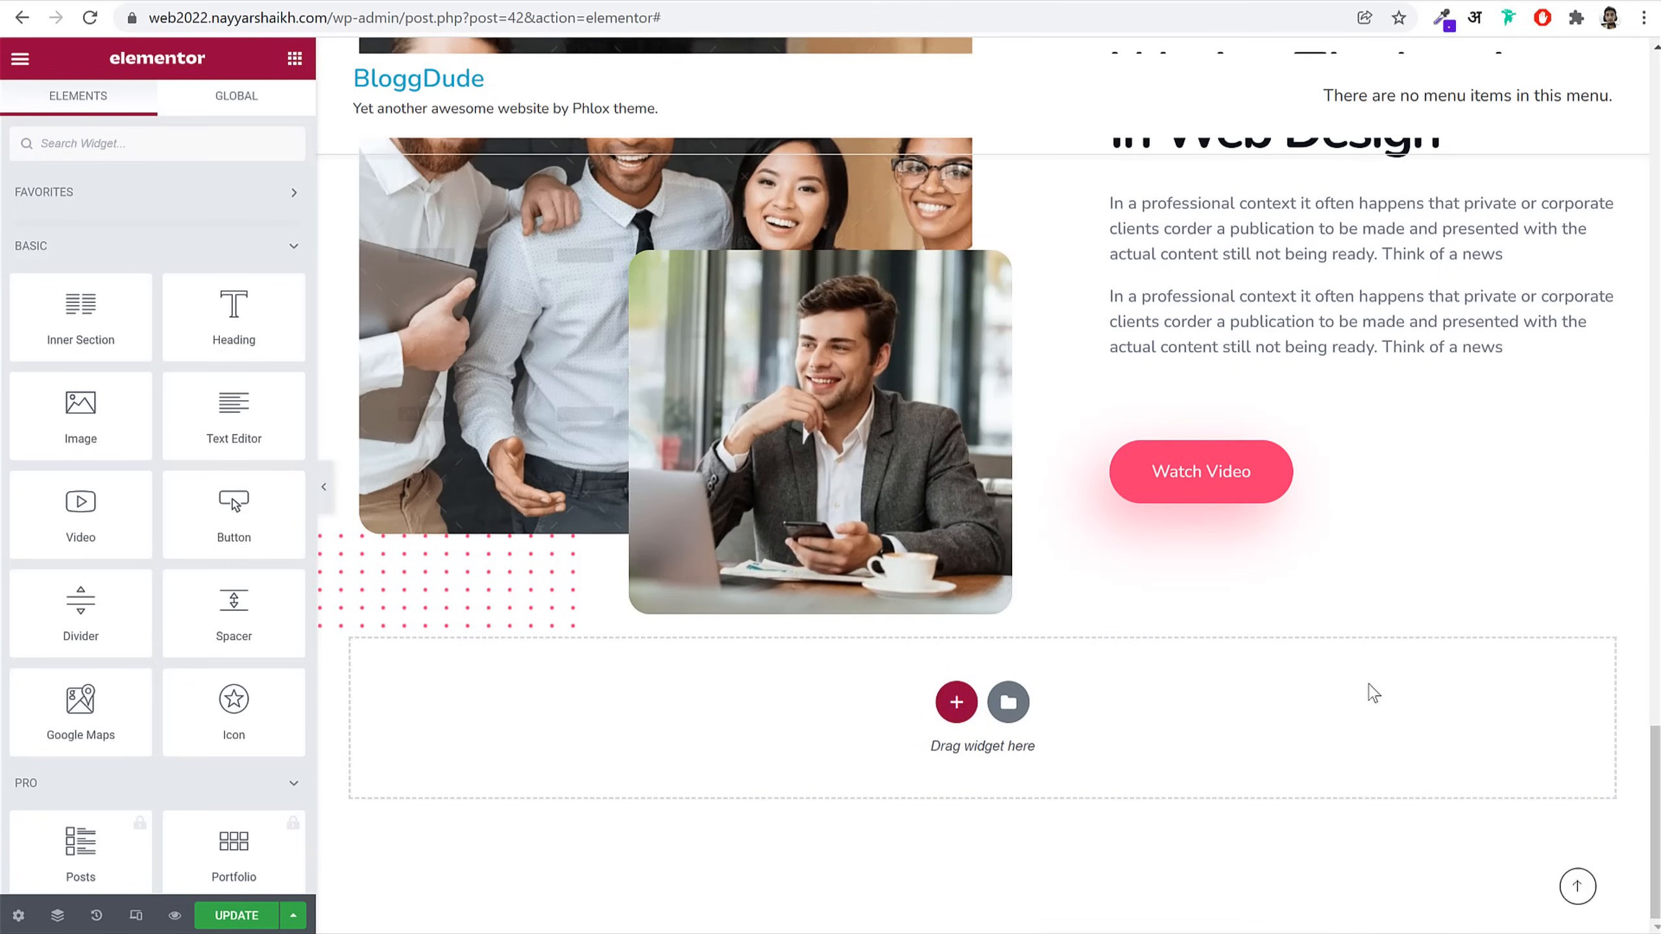
scroll(1372, 695, "up", 2)
right_click(1243, 564)
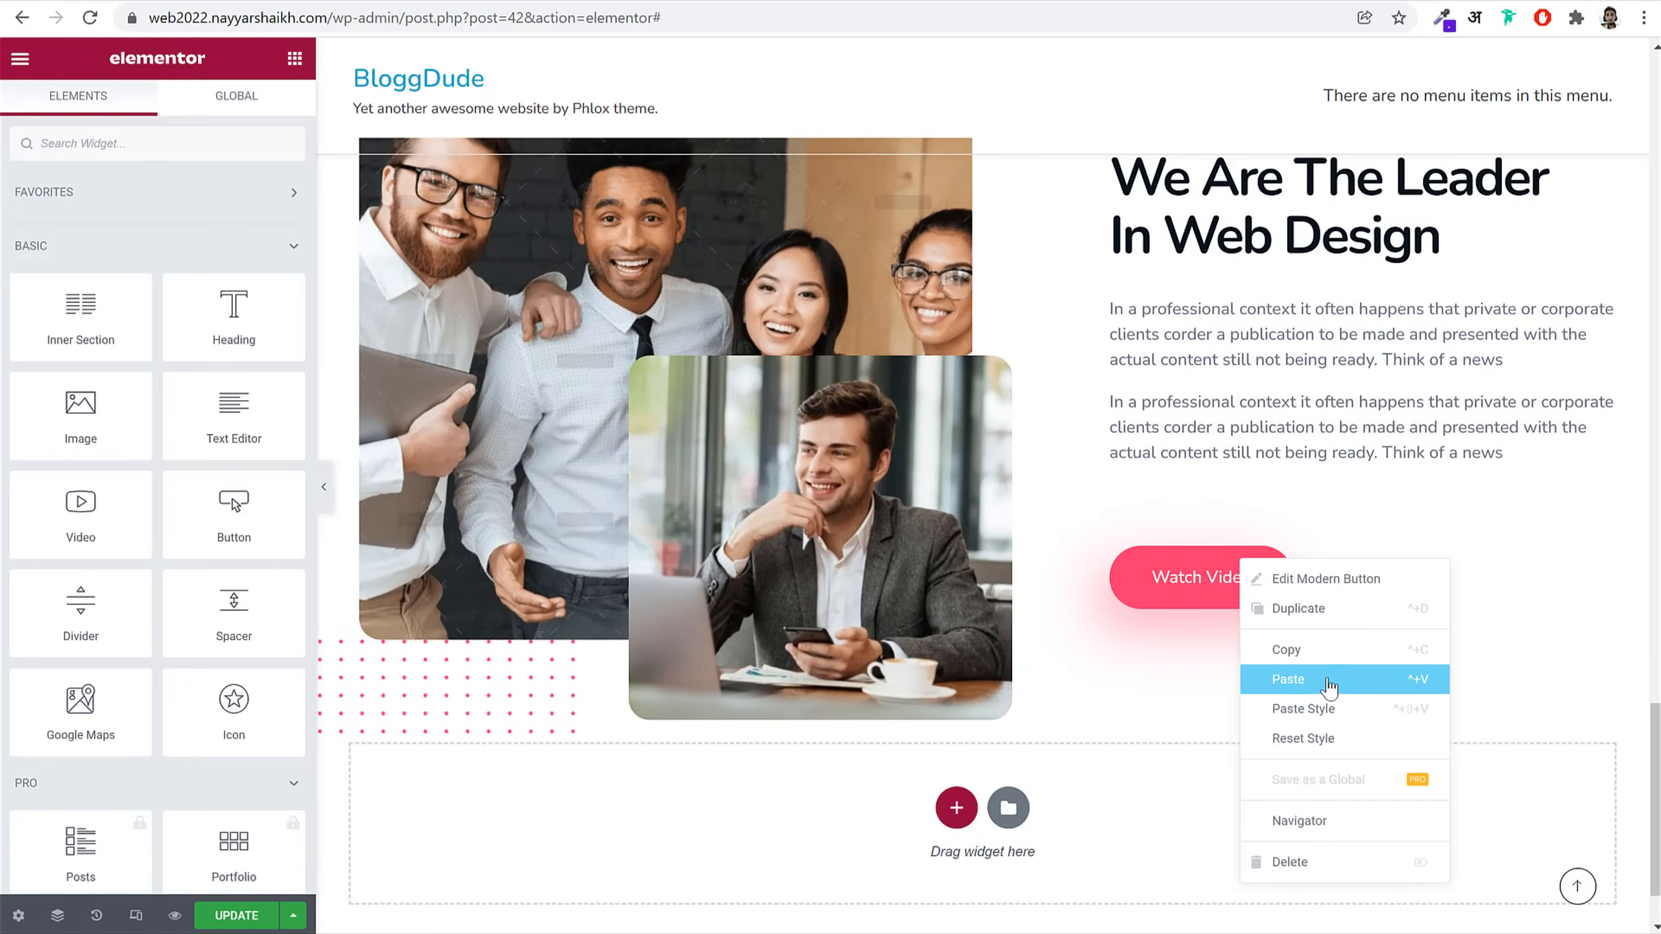
left_click(1327, 681)
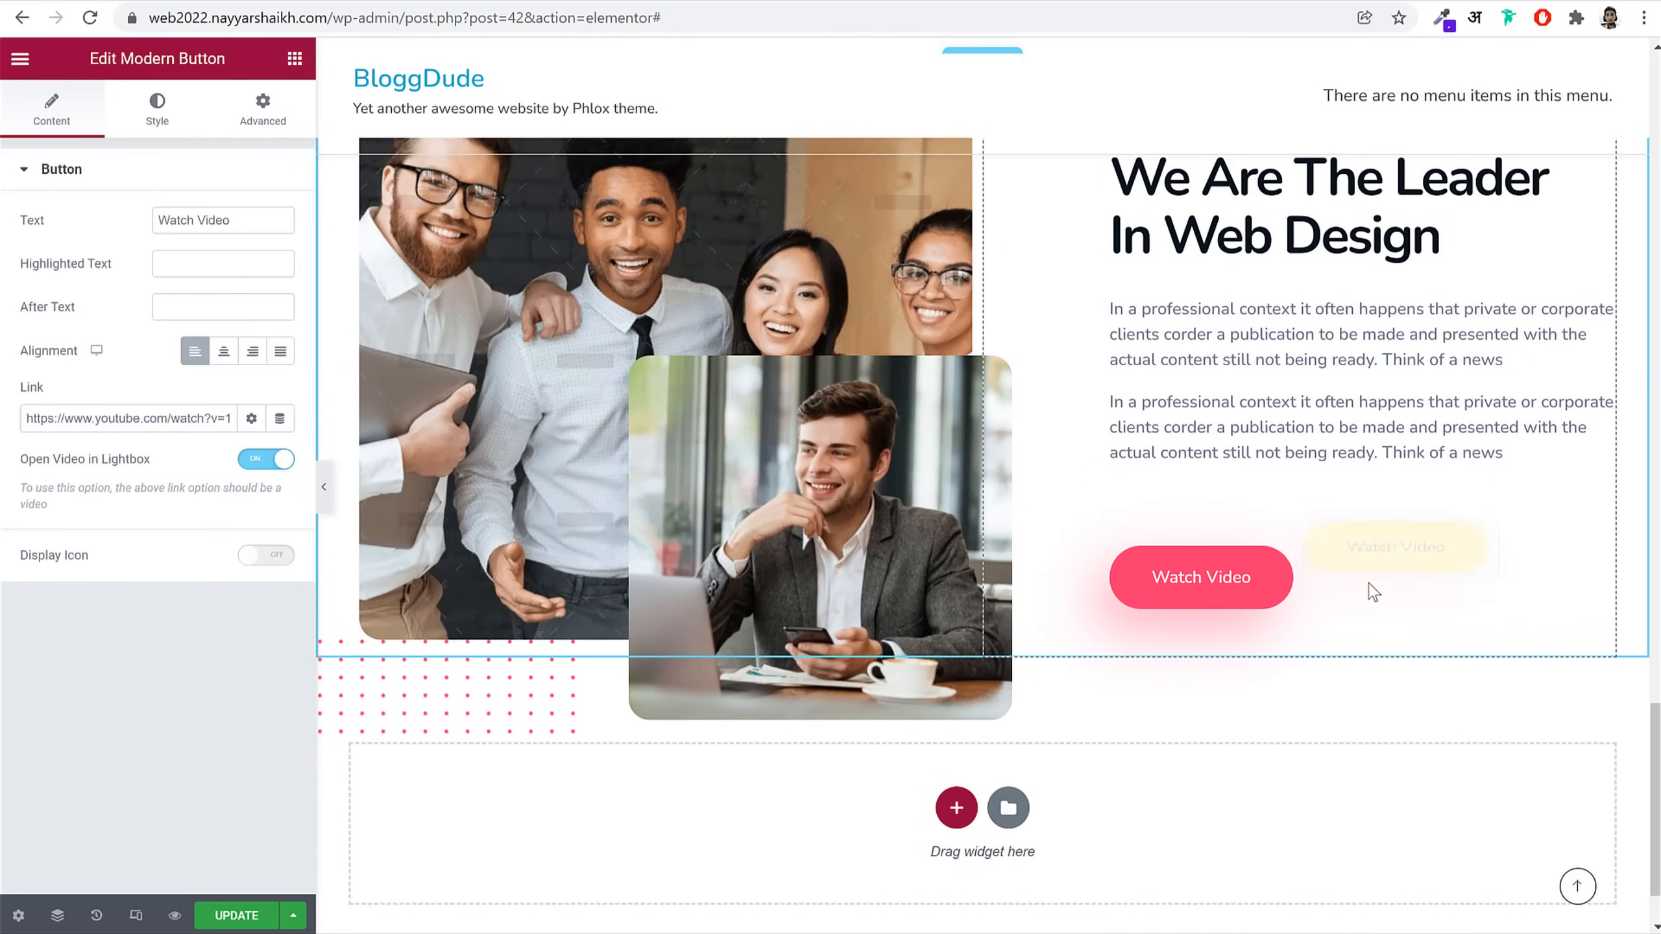
left_click_drag(1380, 558, 1217, 575)
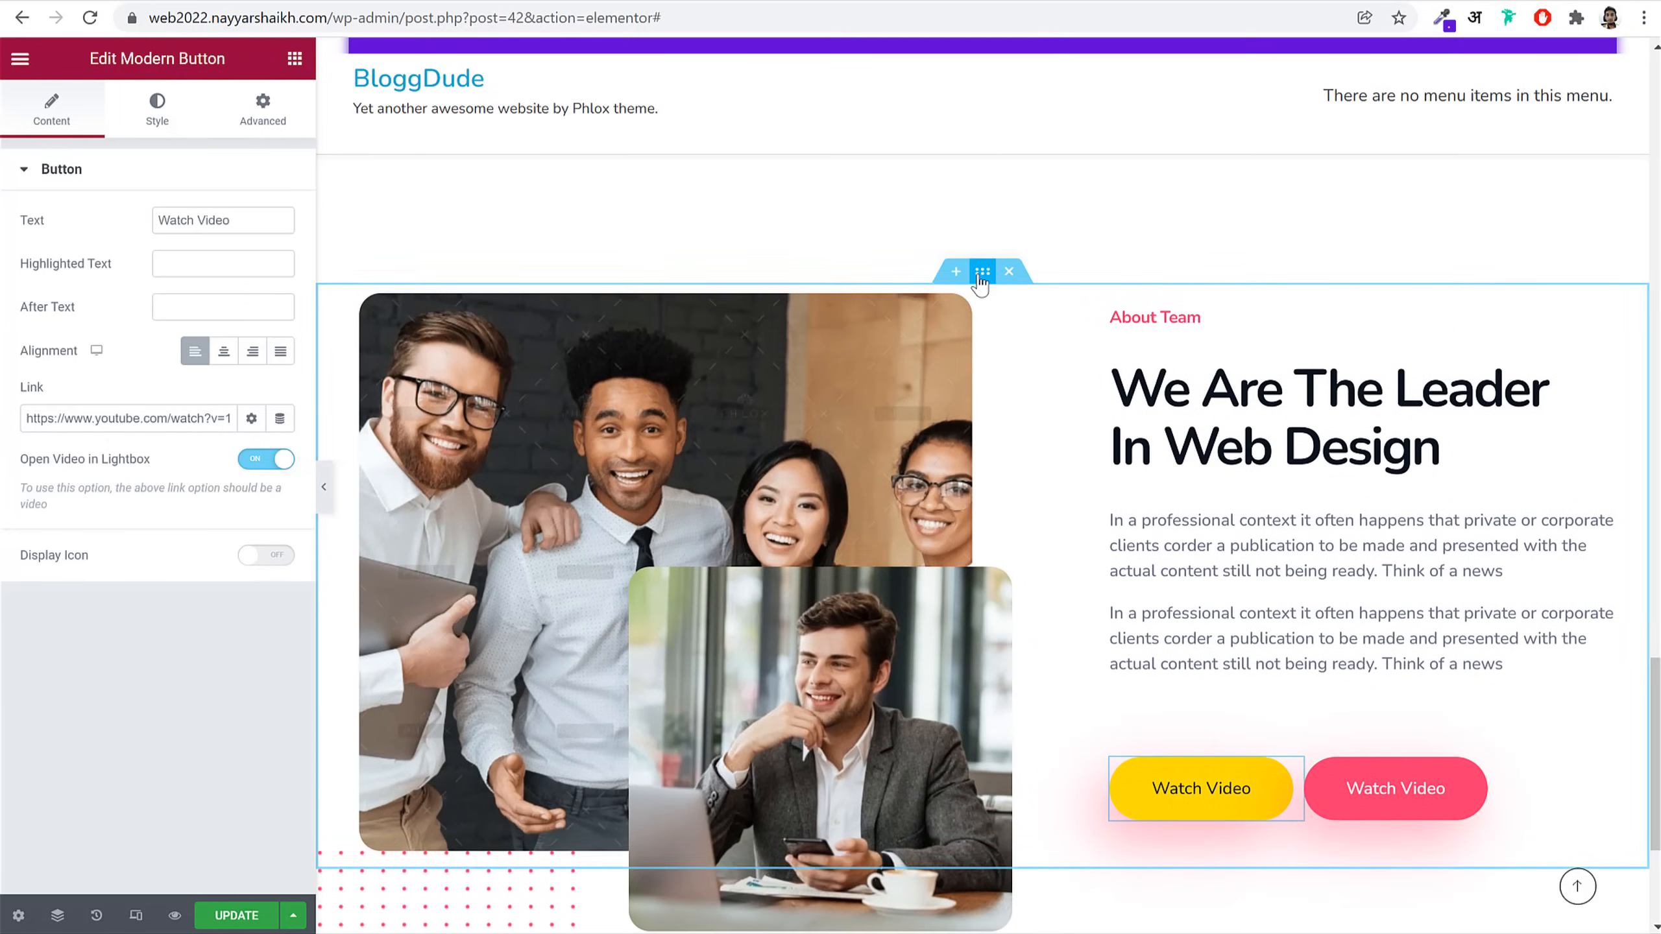
left_click(982, 272)
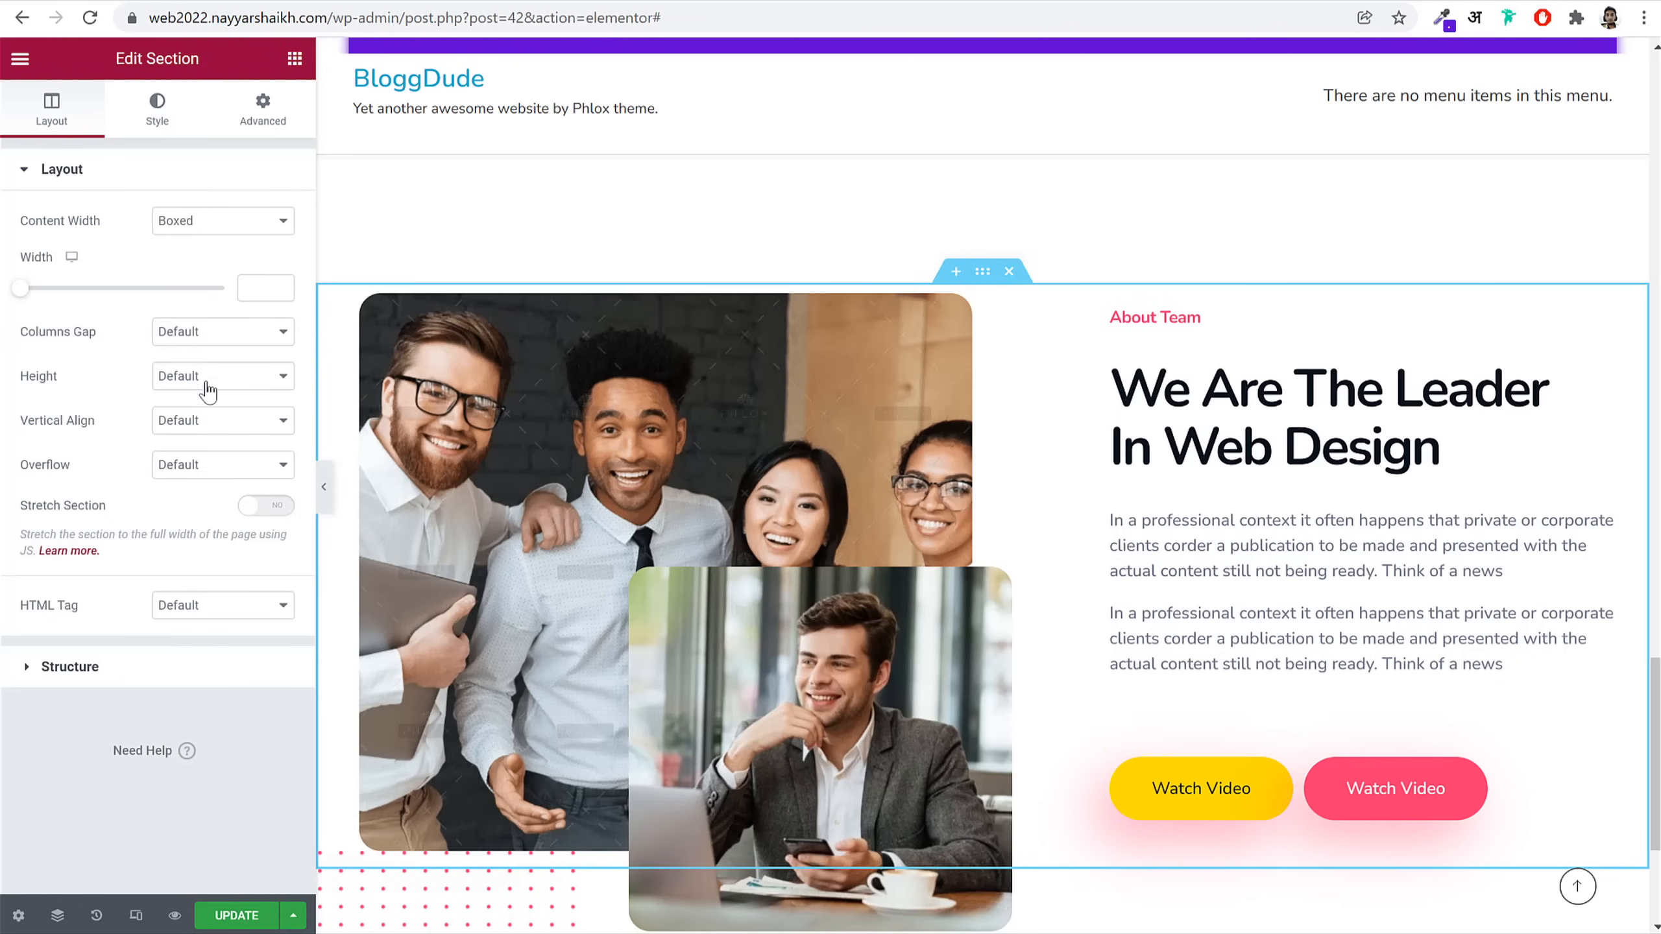
Step: Vertically centre the About Team columns and give the section a 270 px bottom margin
left_click(208, 434)
left_click(210, 474)
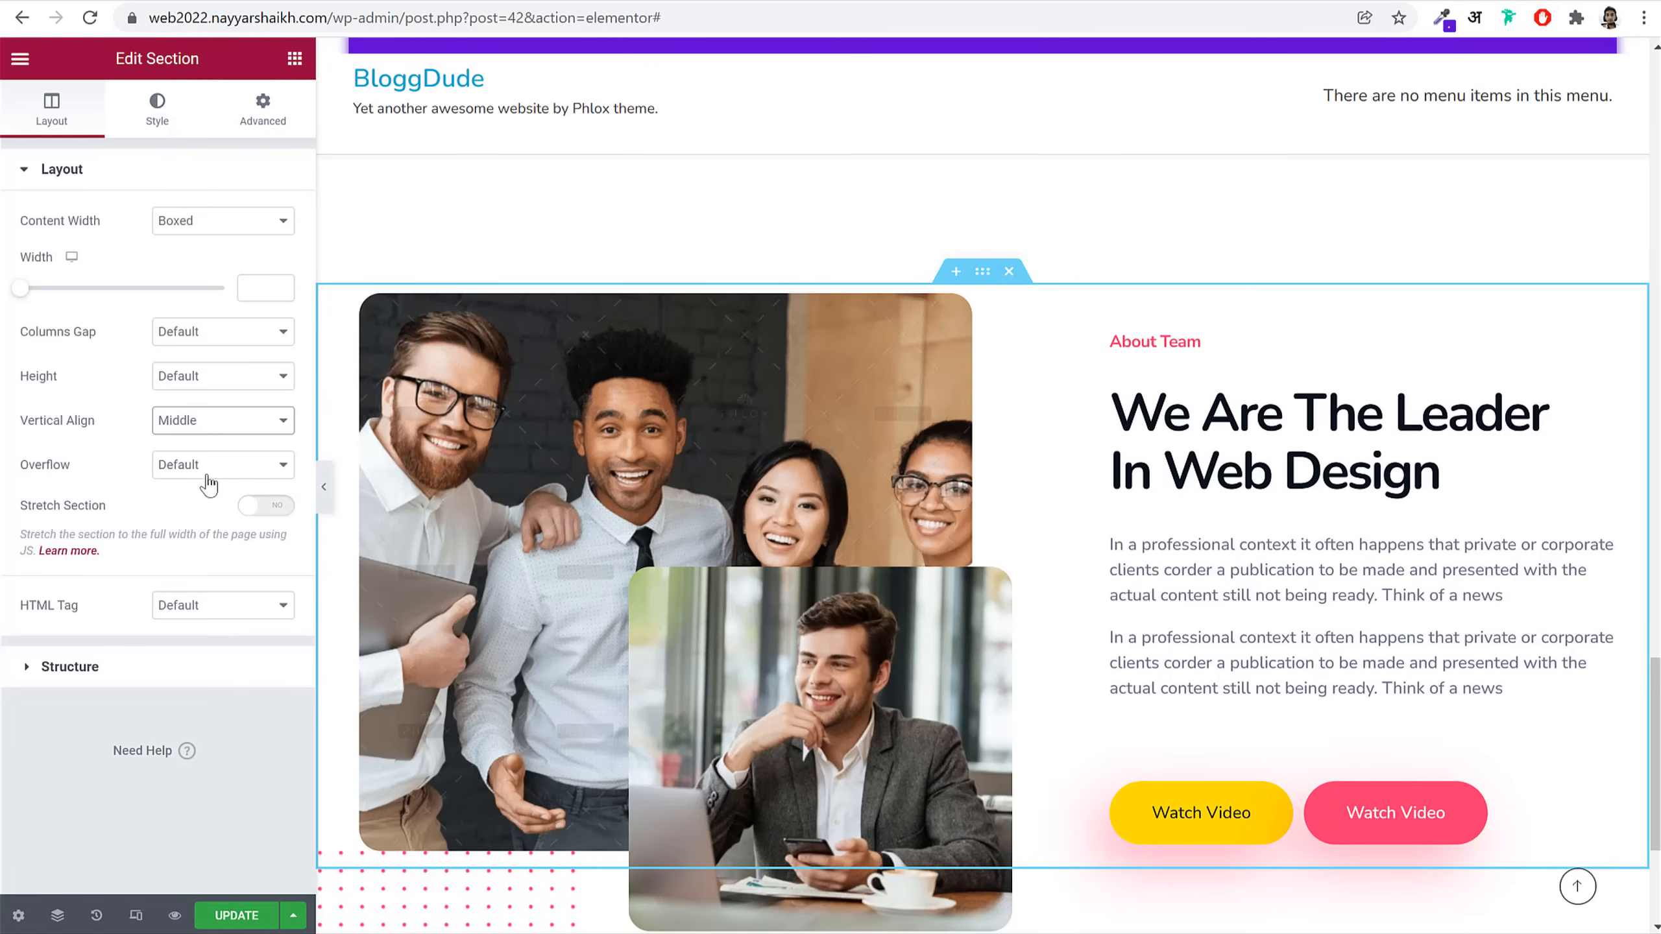
left_click(262, 108)
left_click(163, 250)
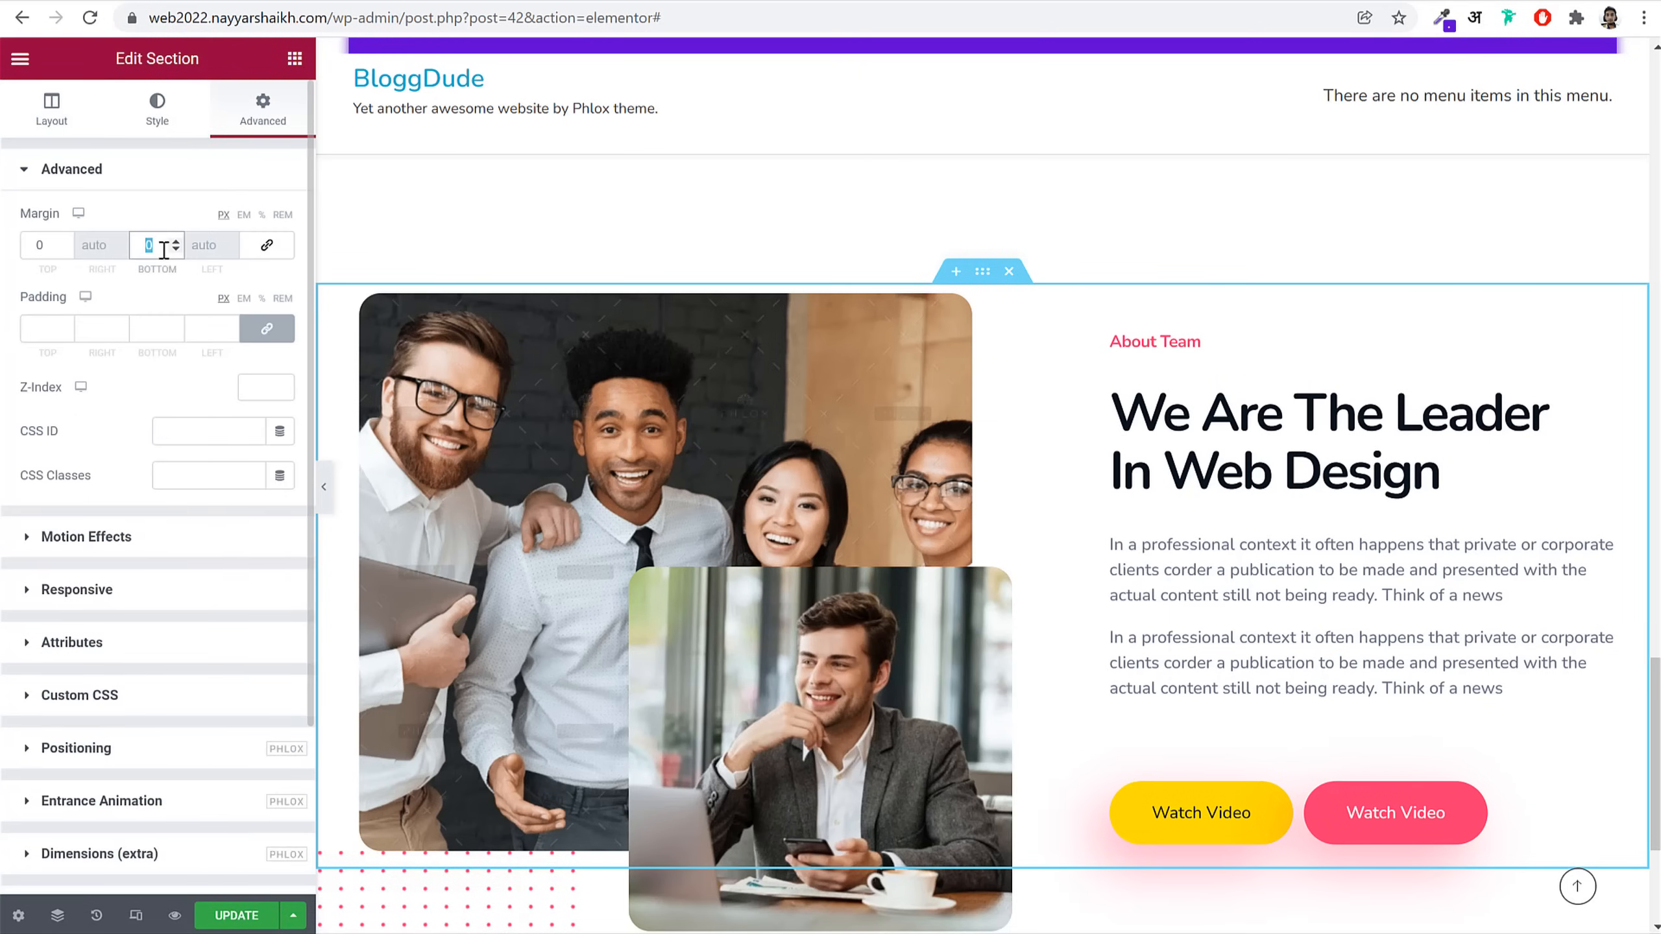
type("270")
scroll(988, 541, "down", 5)
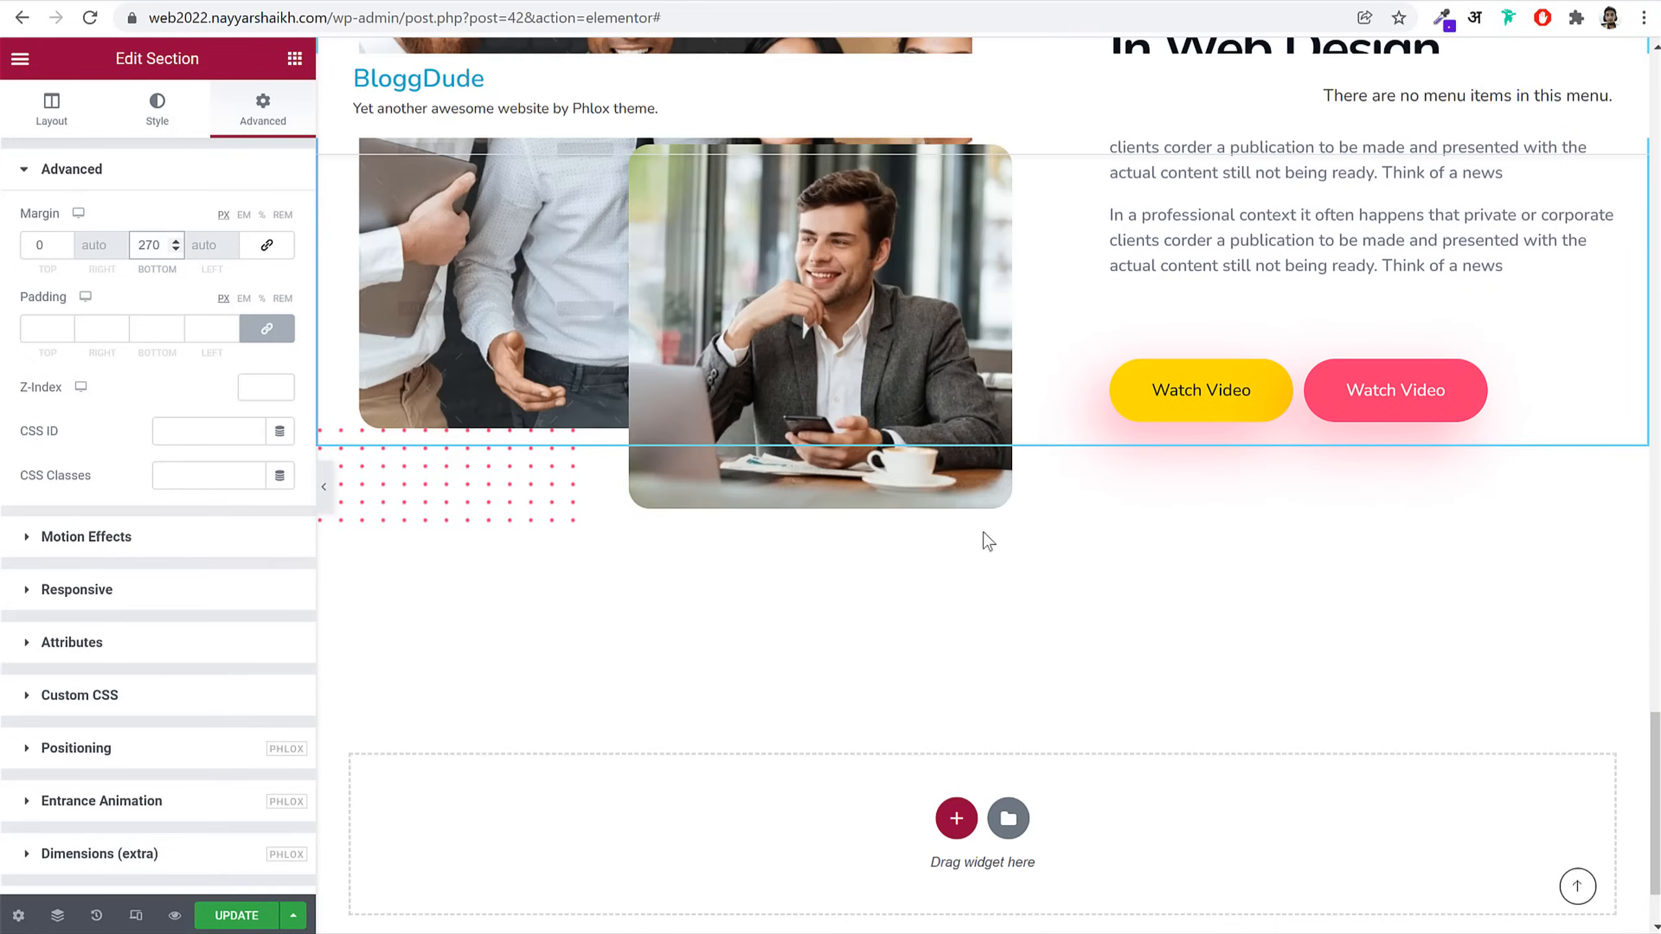
left_click(93, 1)
scroll(812, 525, "down", 6)
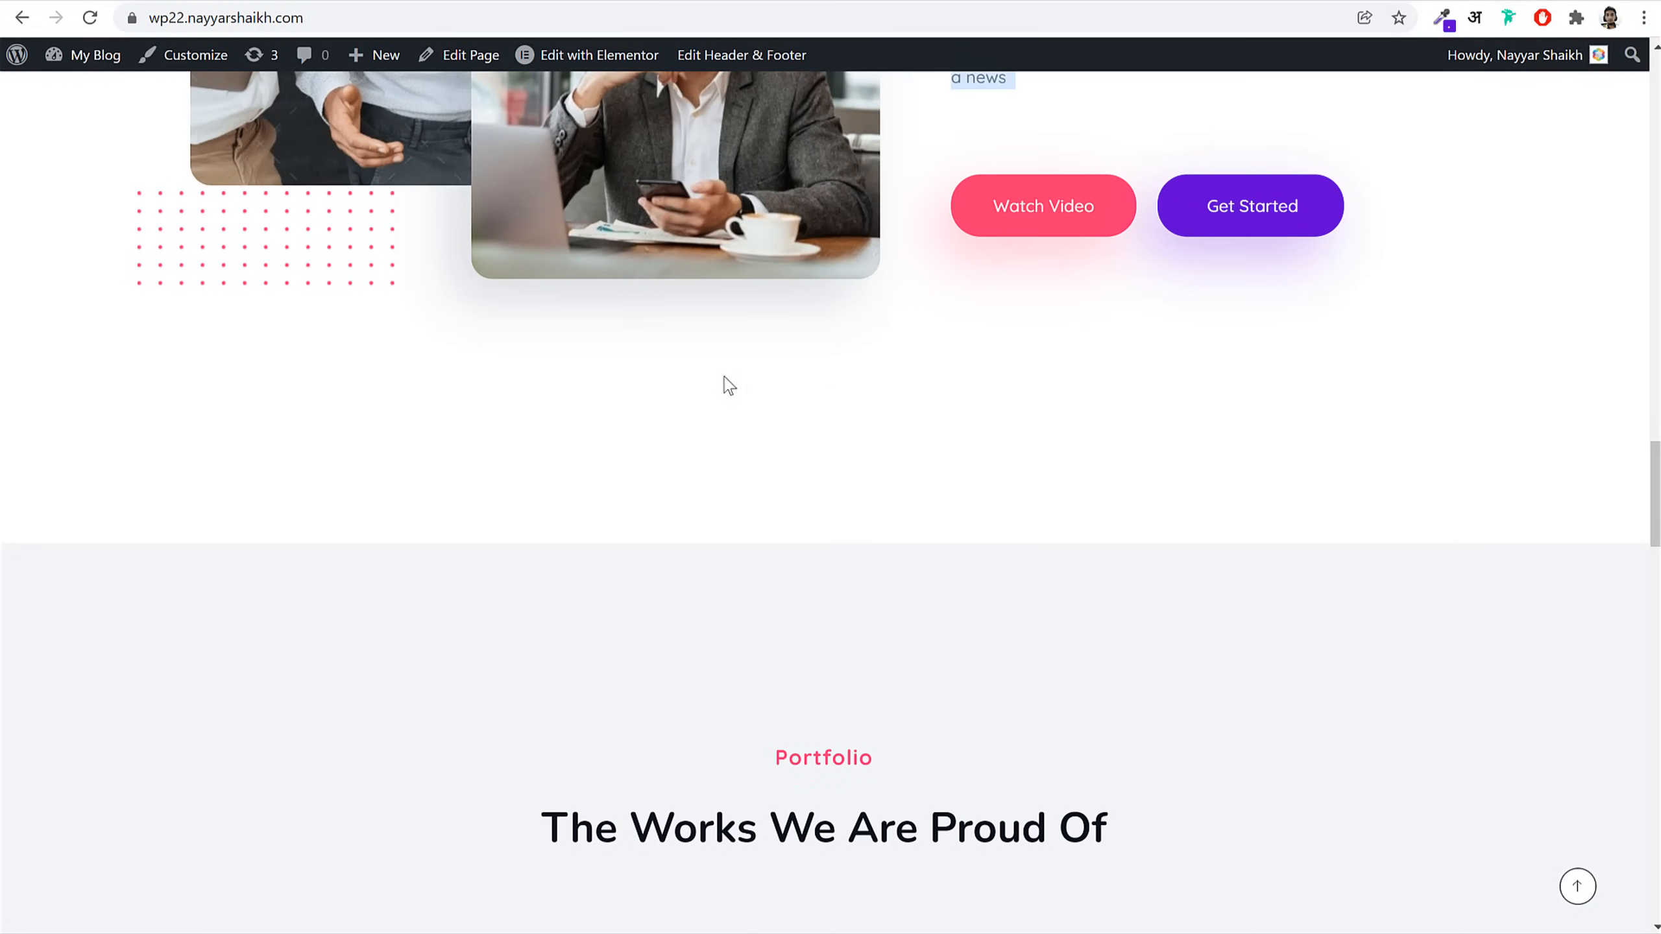
left_click(274, 2)
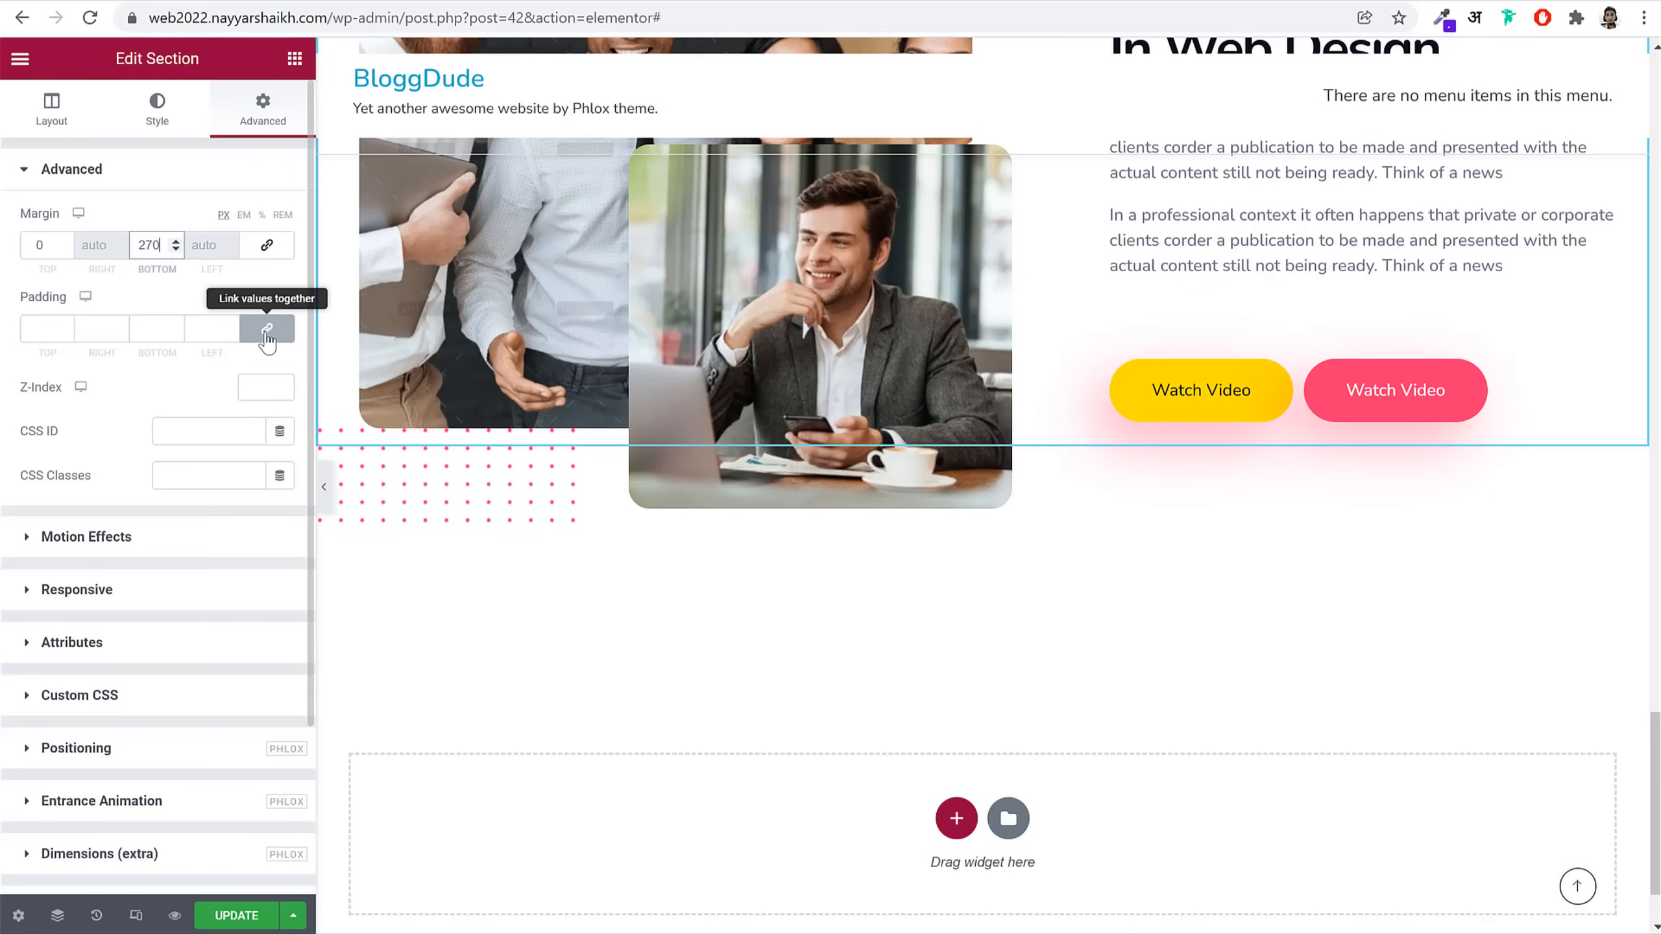
Step: Set the About Team section's left and right padding to 30 px
left_click(83, 327)
type("3")
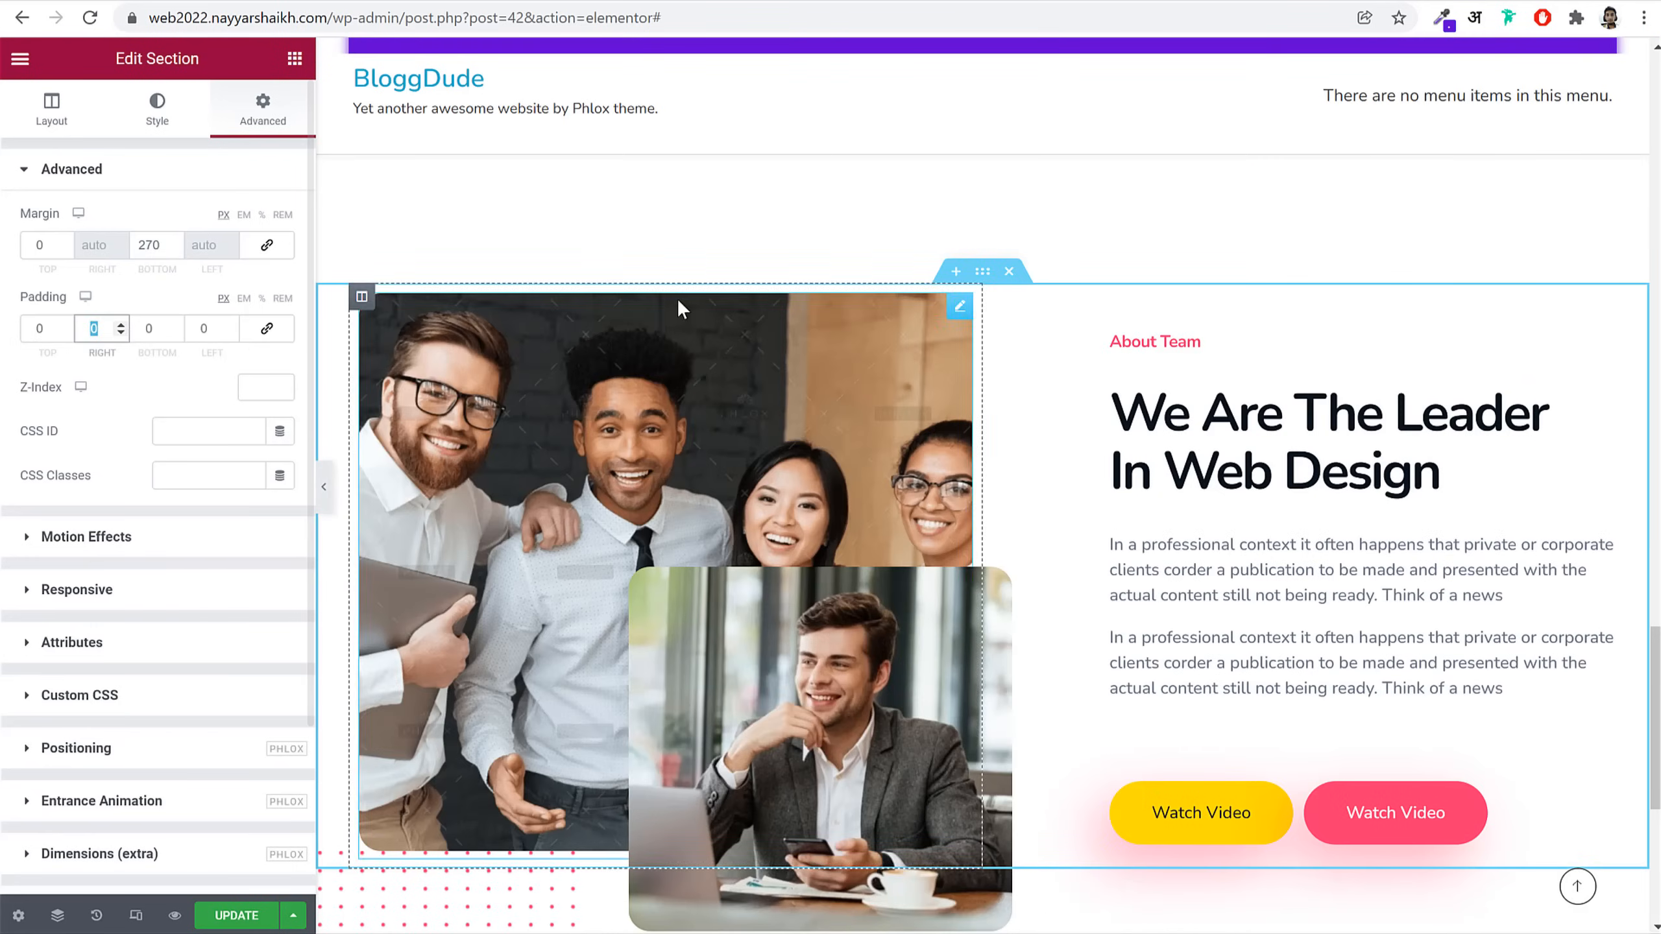
key("Tab")
key("Tab")
type("30")
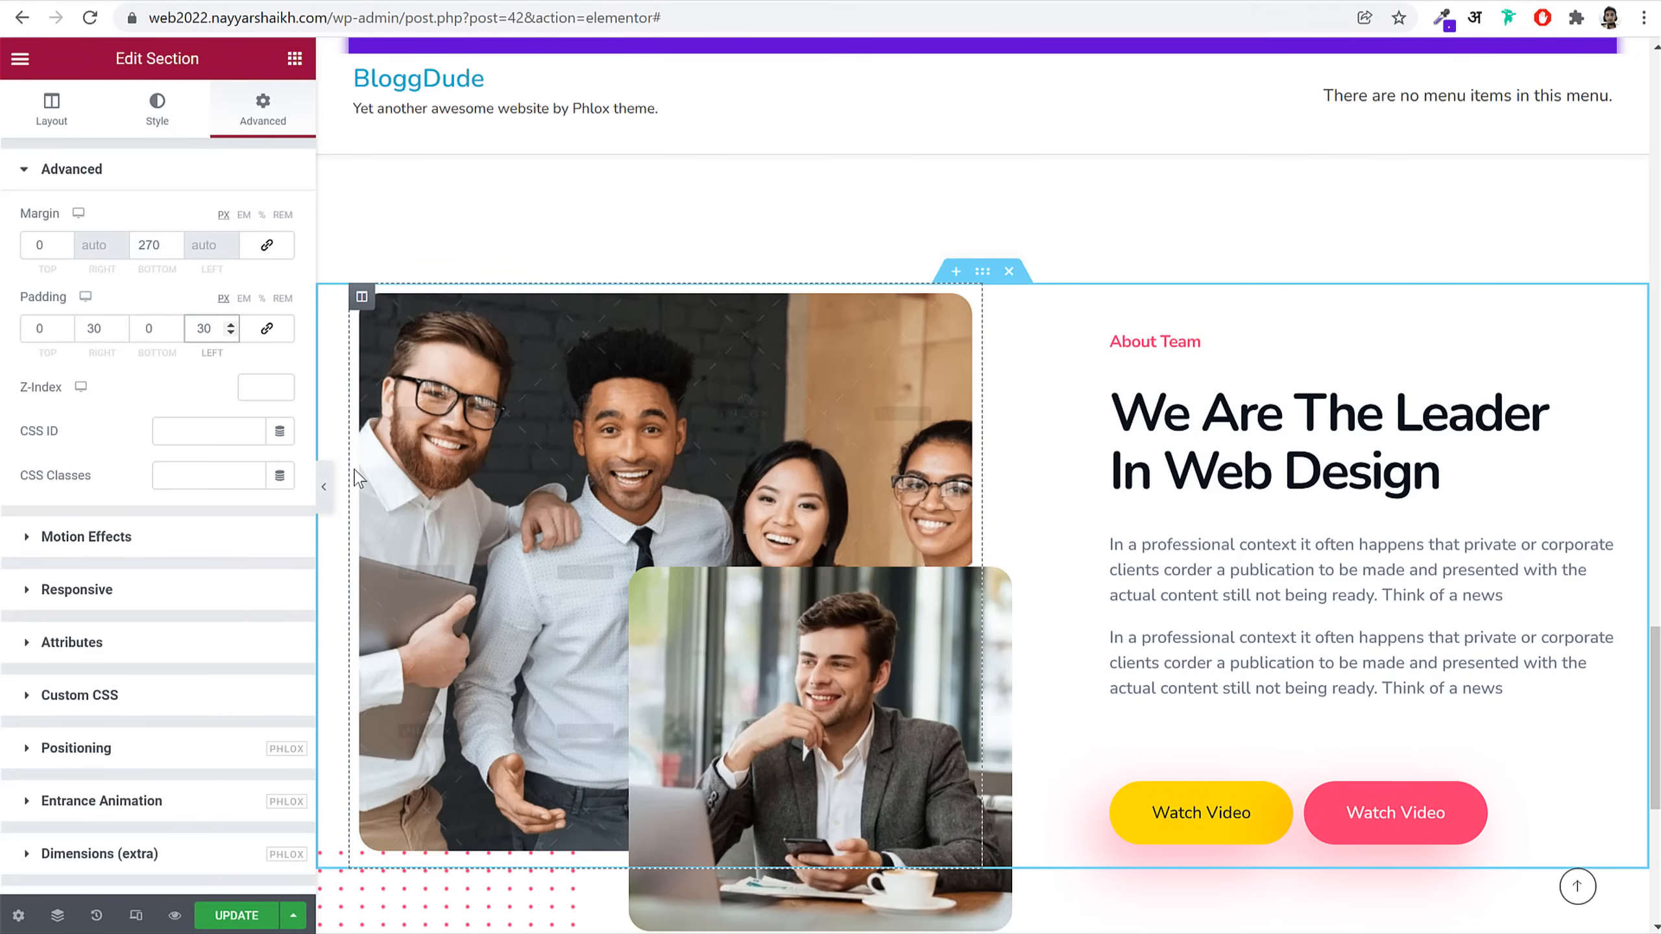
left_click(324, 486)
scroll(1146, 491, "up", 4)
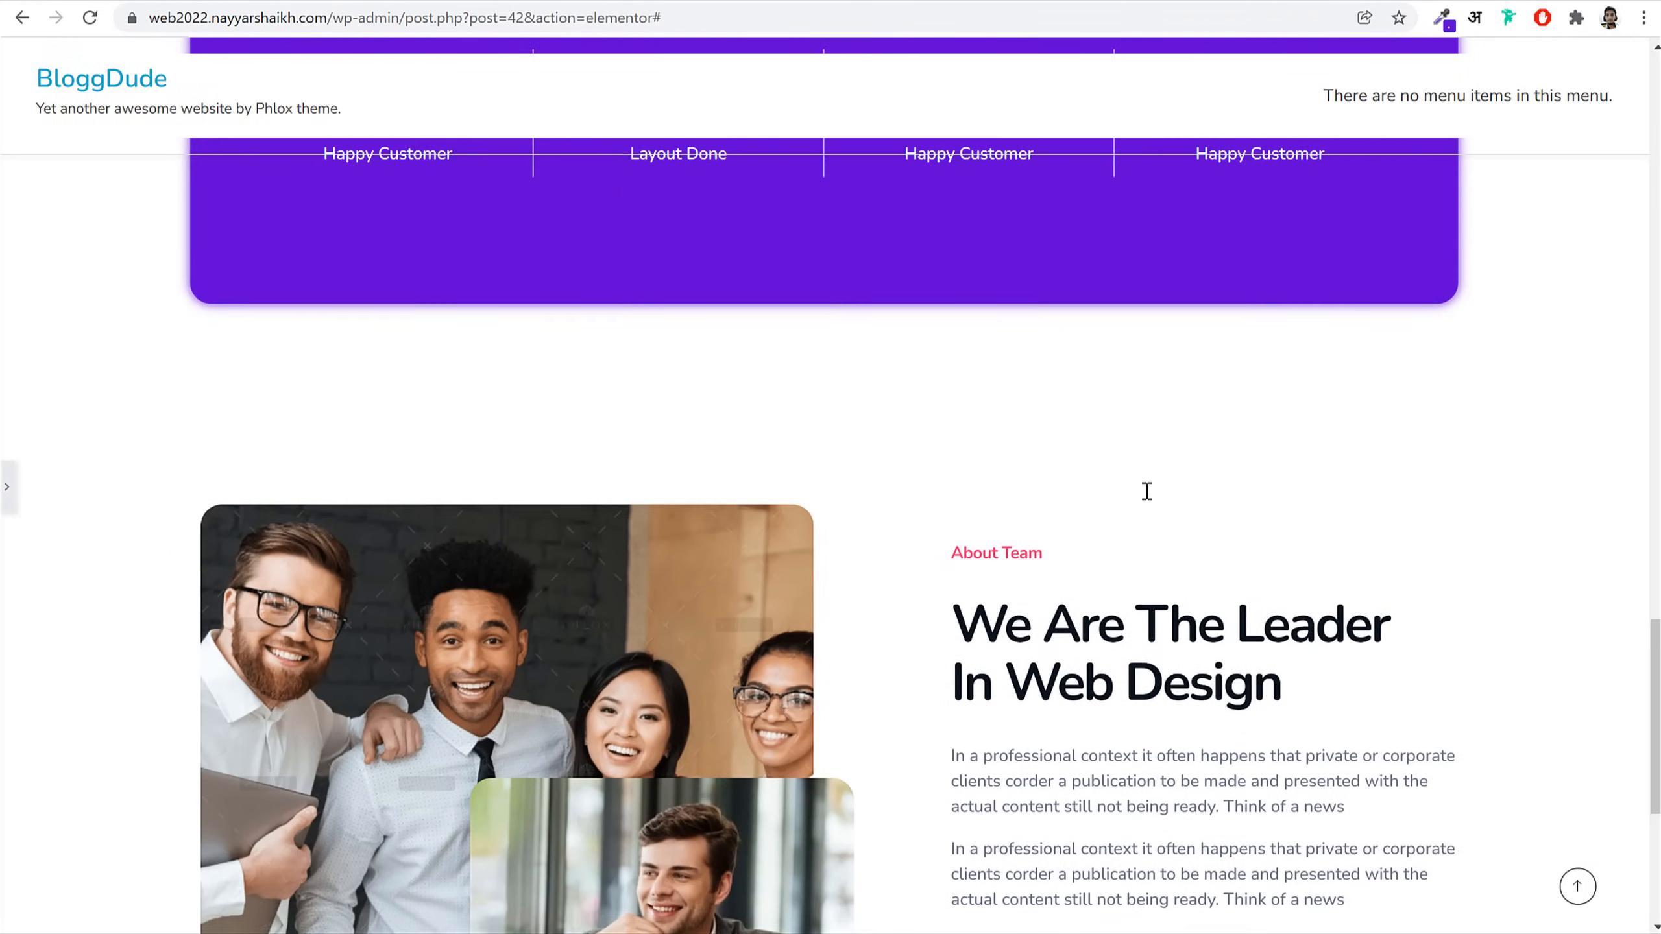
scroll(1149, 498, "down", 5)
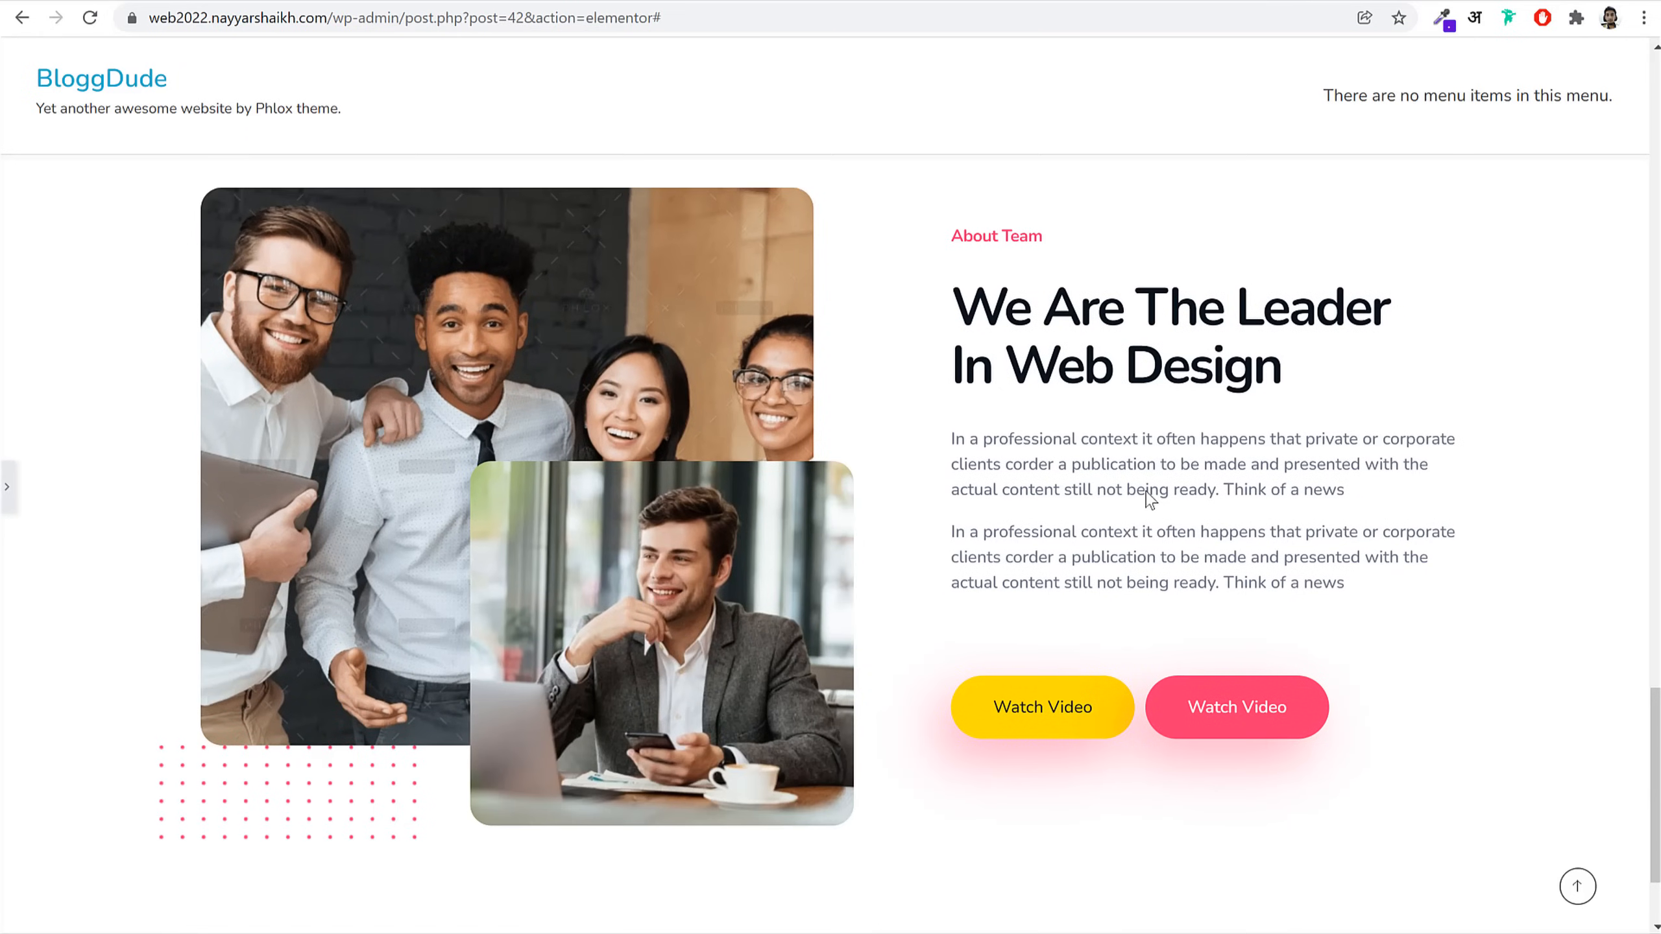
left_click(7, 487)
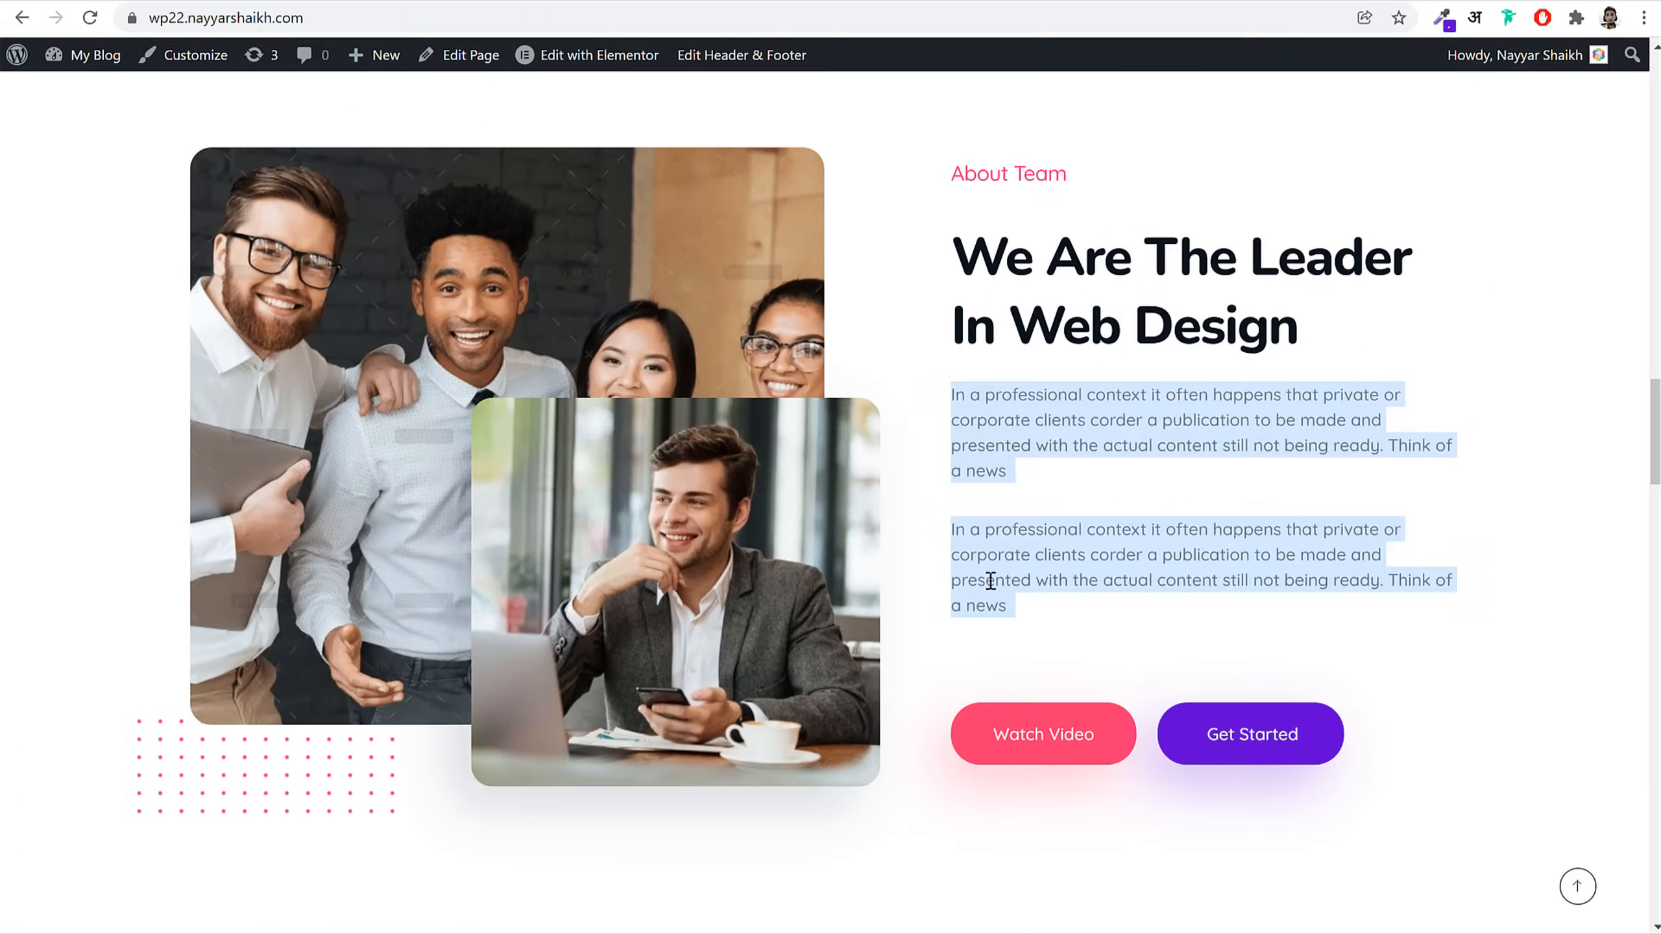
scroll(997, 590, "down", 15)
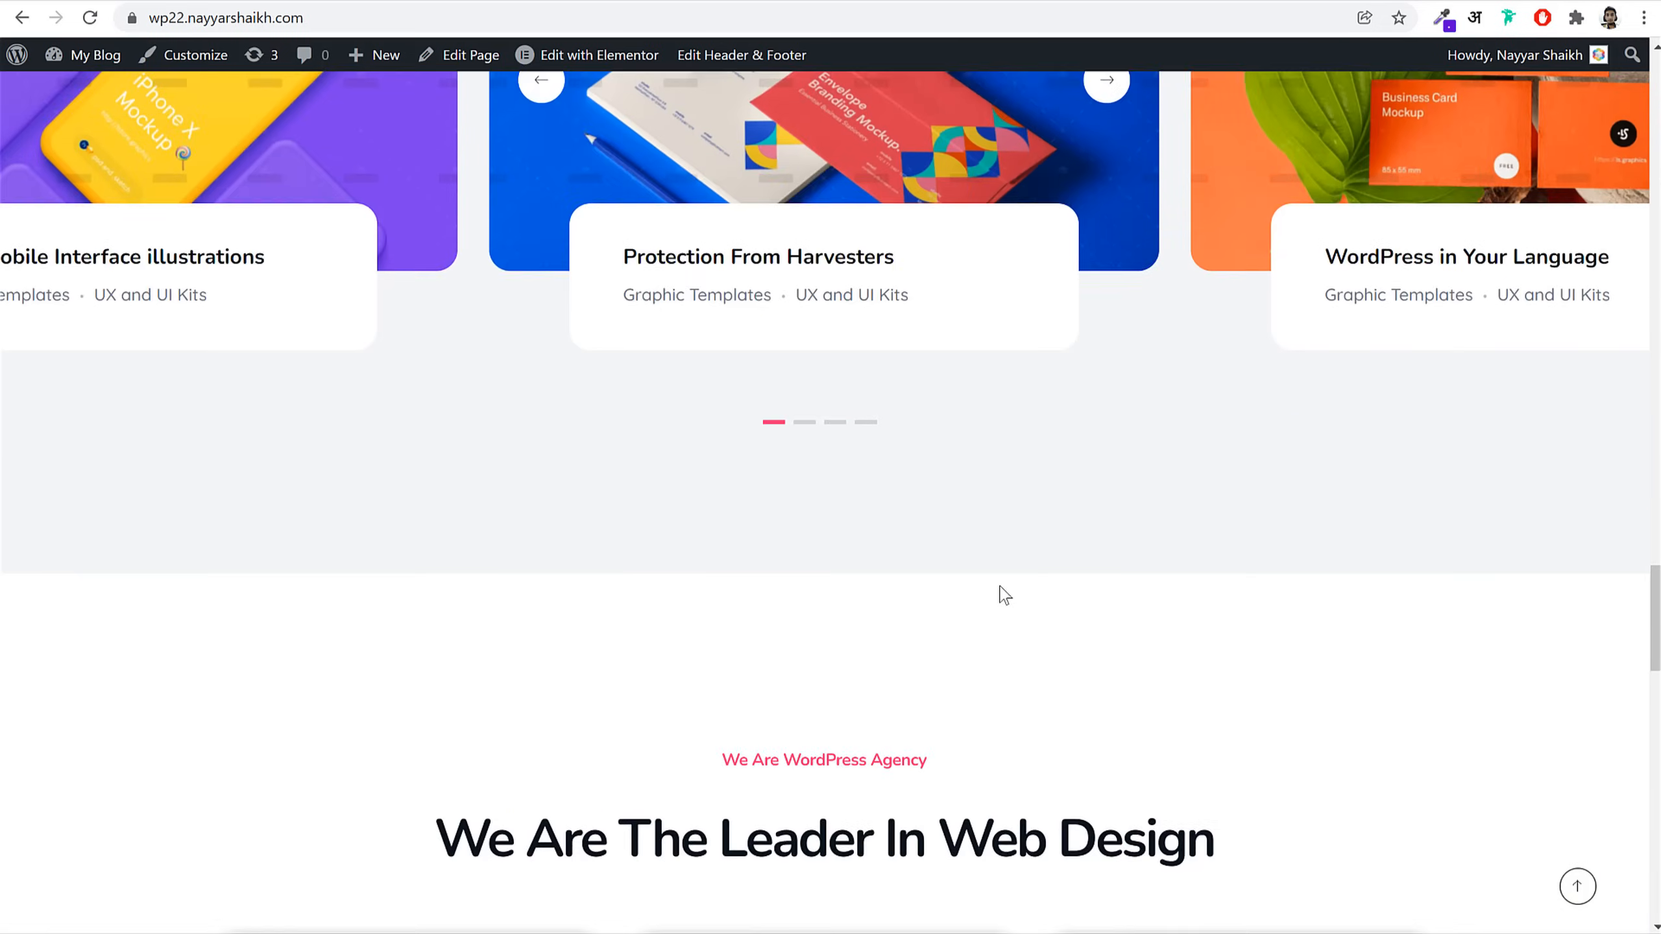
scroll(1005, 596, "down", 5)
scroll(1001, 594, "up", 10)
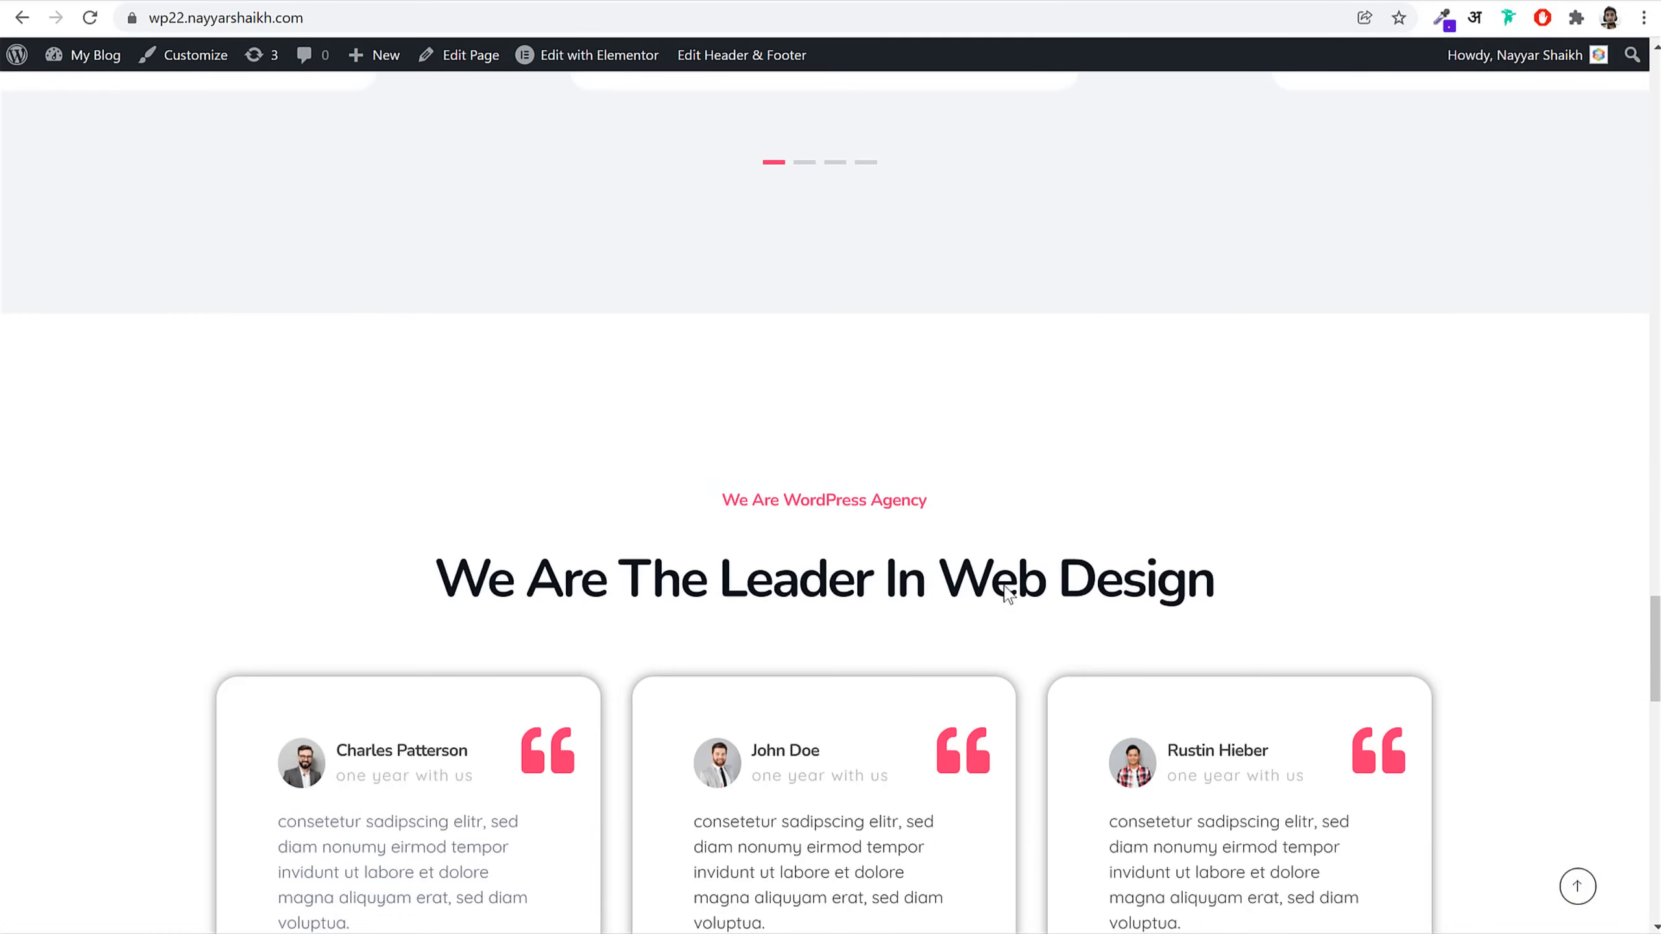
scroll(1010, 592, "up", 3)
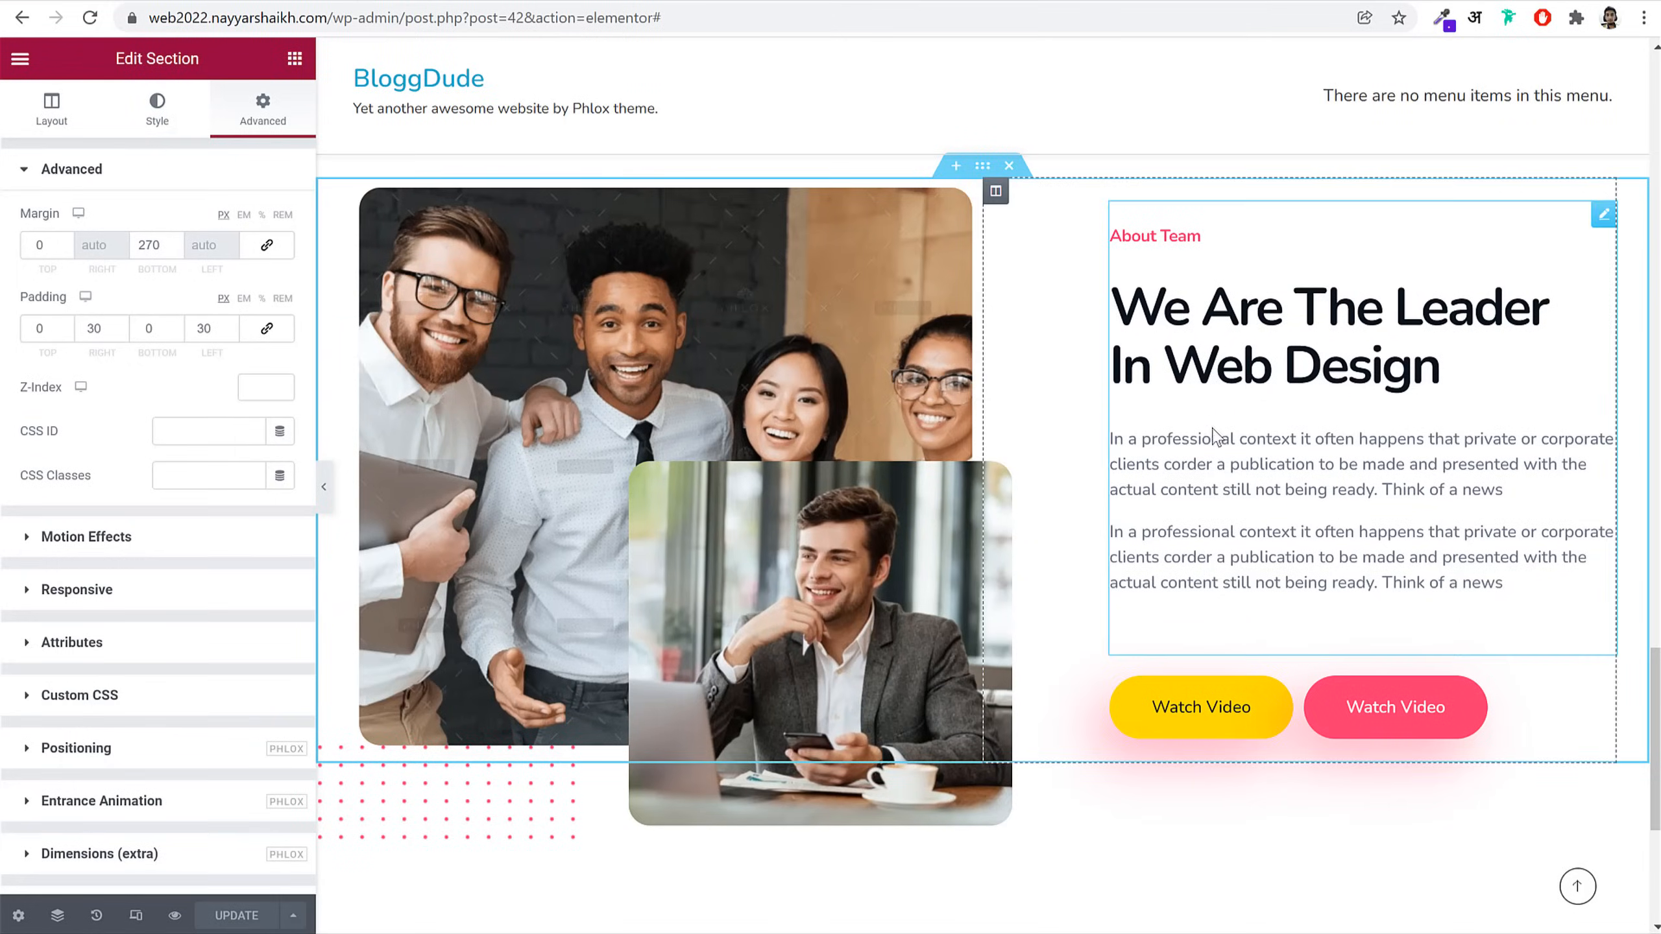
scroll(928, 641, "down", 6)
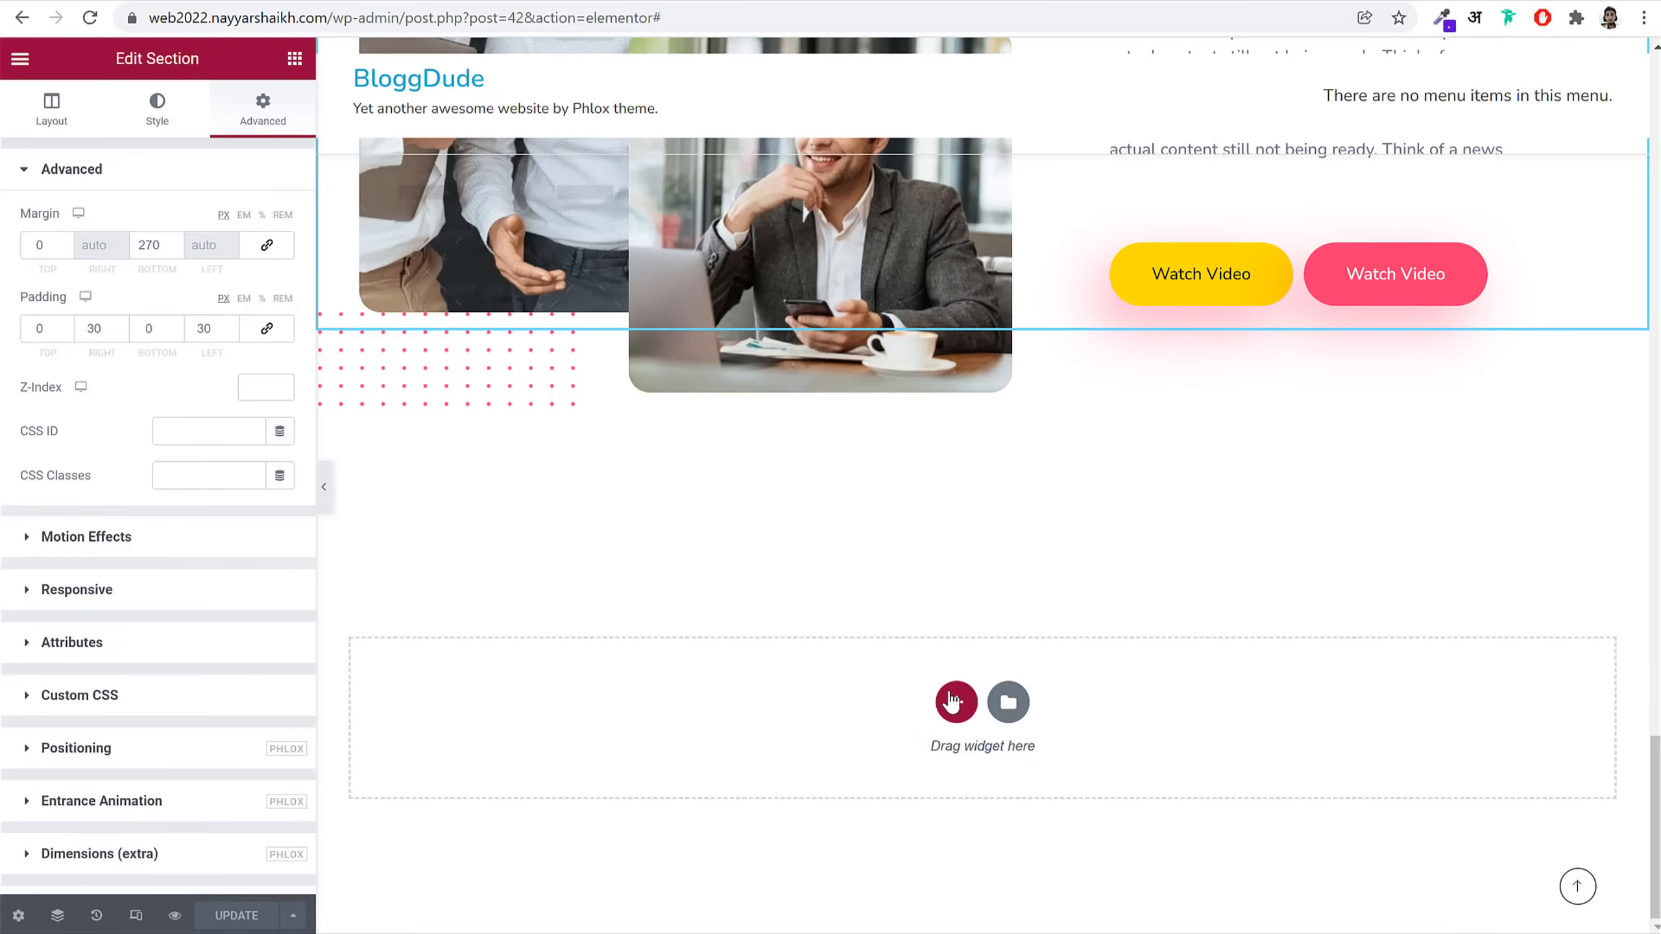
left_click(956, 701)
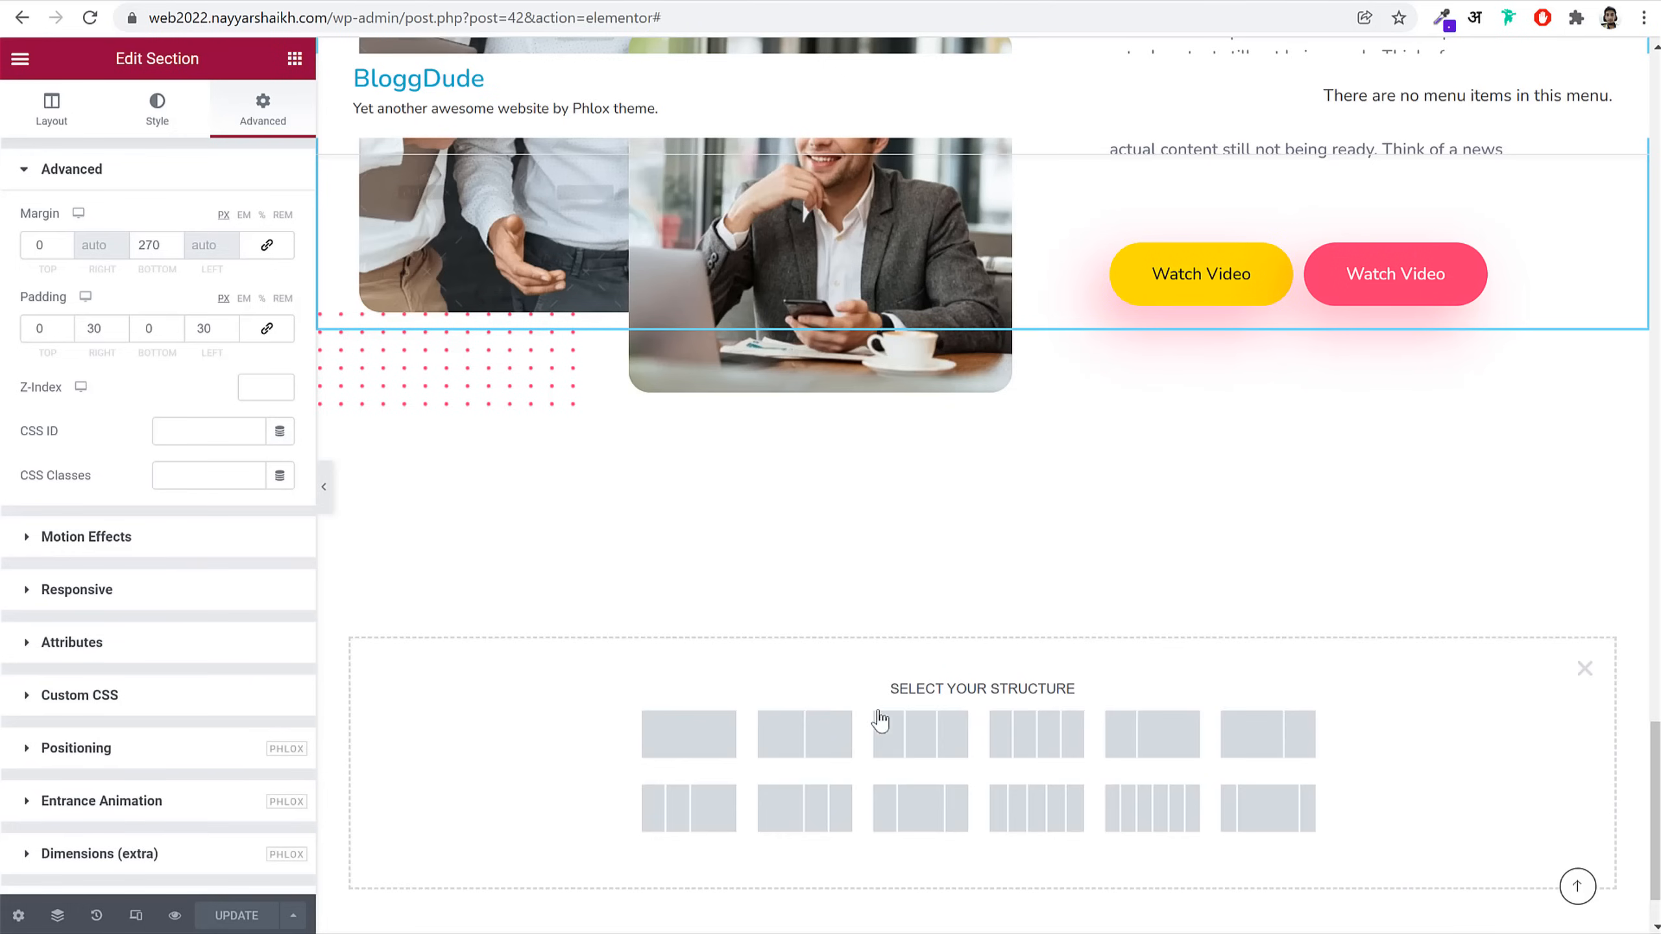
Step: Add an empty single-column section below About Team
left_click(657, 743)
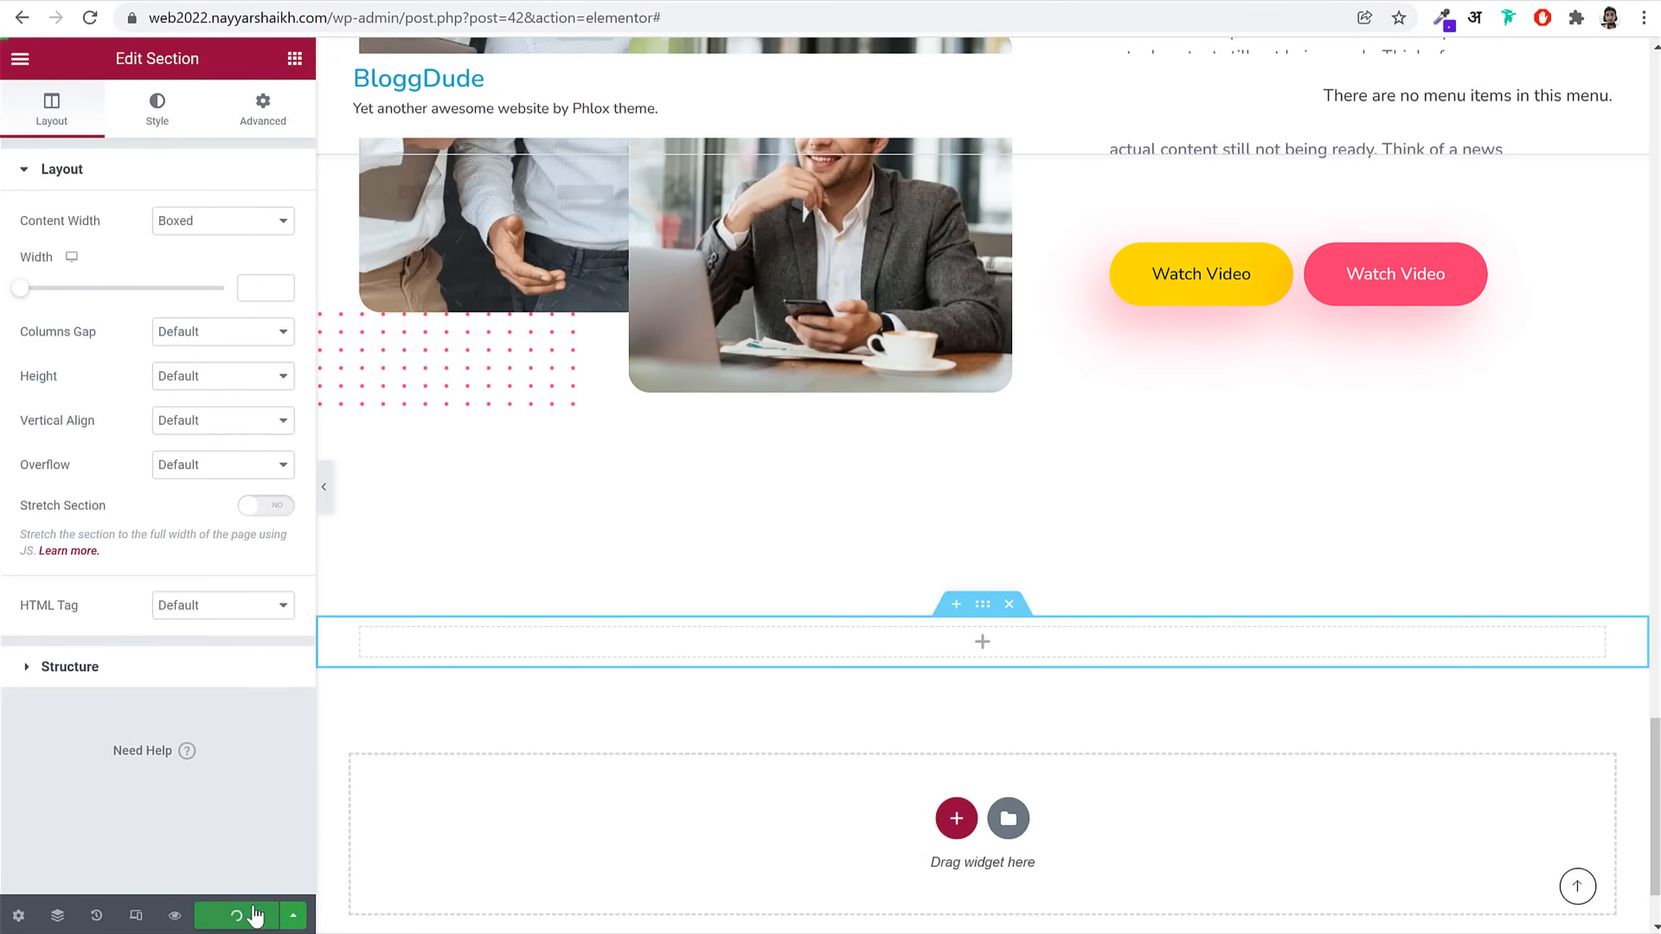
scroll(1004, 560, "up", 2)
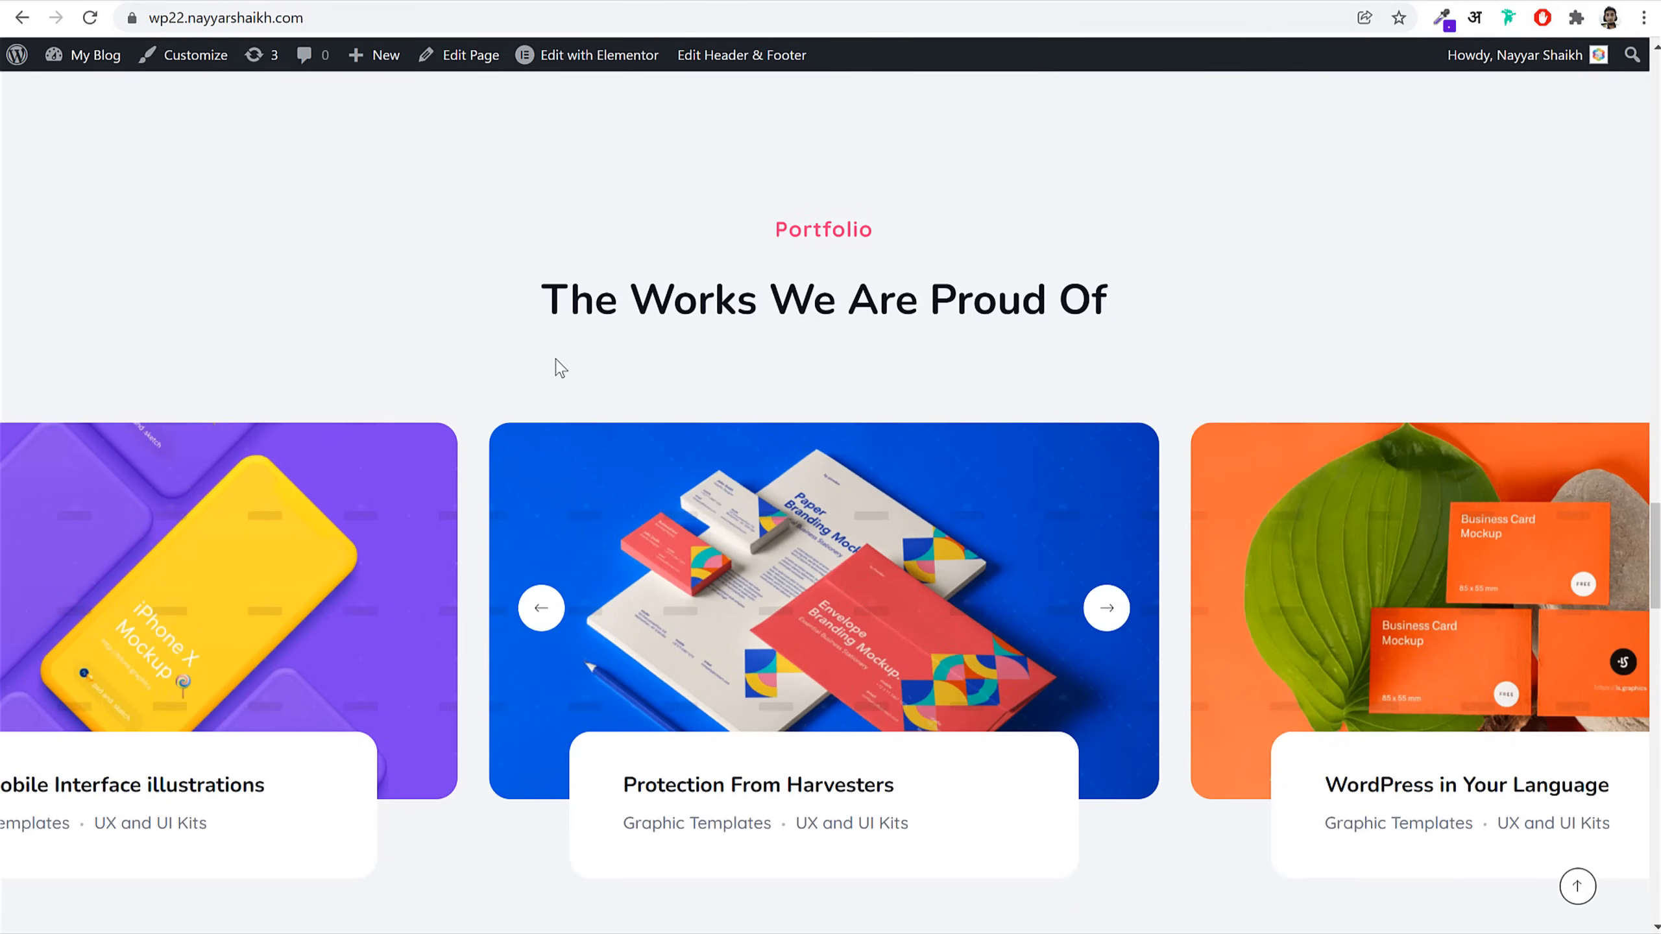
scroll(752, 489, "down", 5)
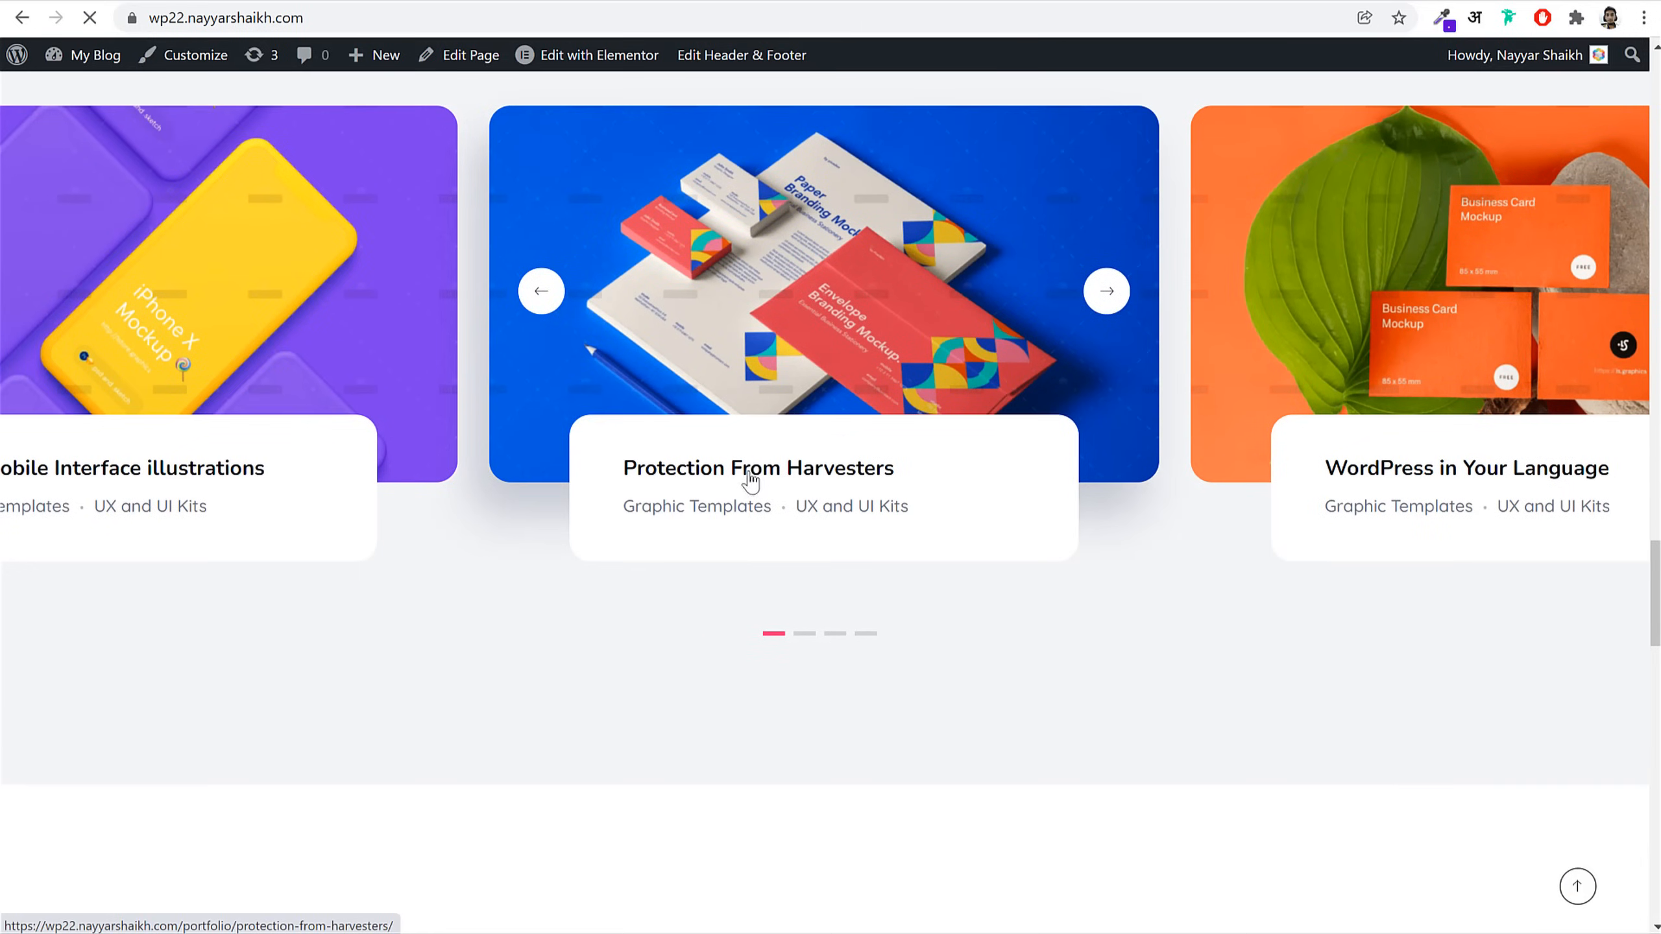
Step: View the Protection From Harvesters portfolio page on the live site, then return home
left_click(844, 512)
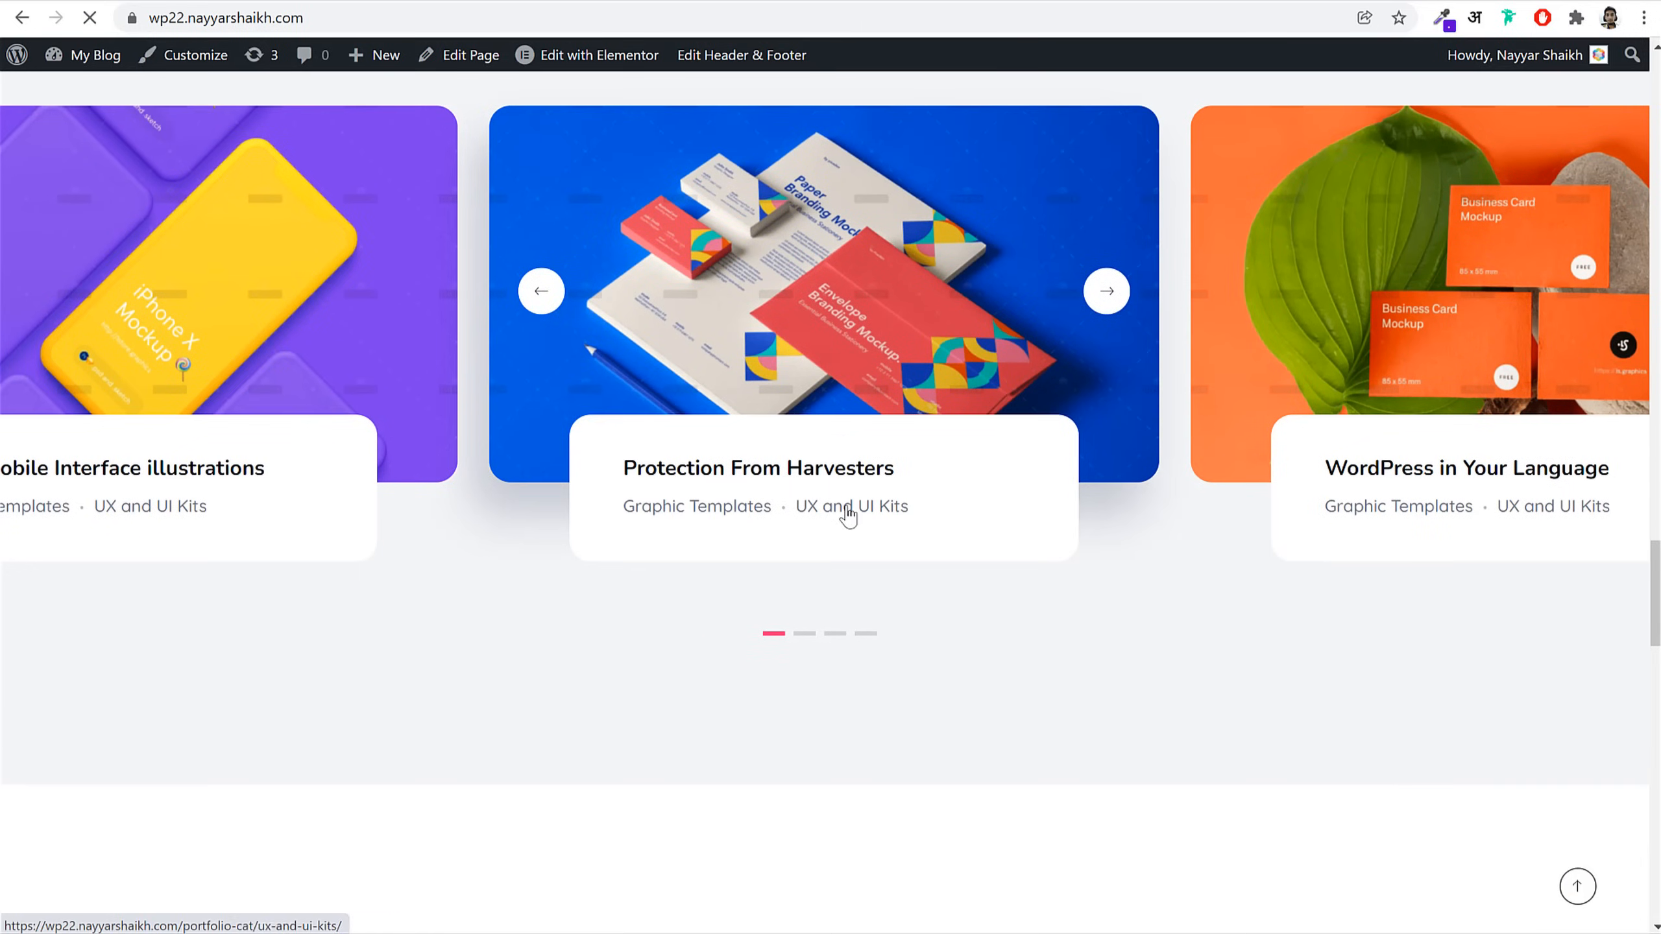
scroll(1143, 529, "down", 15)
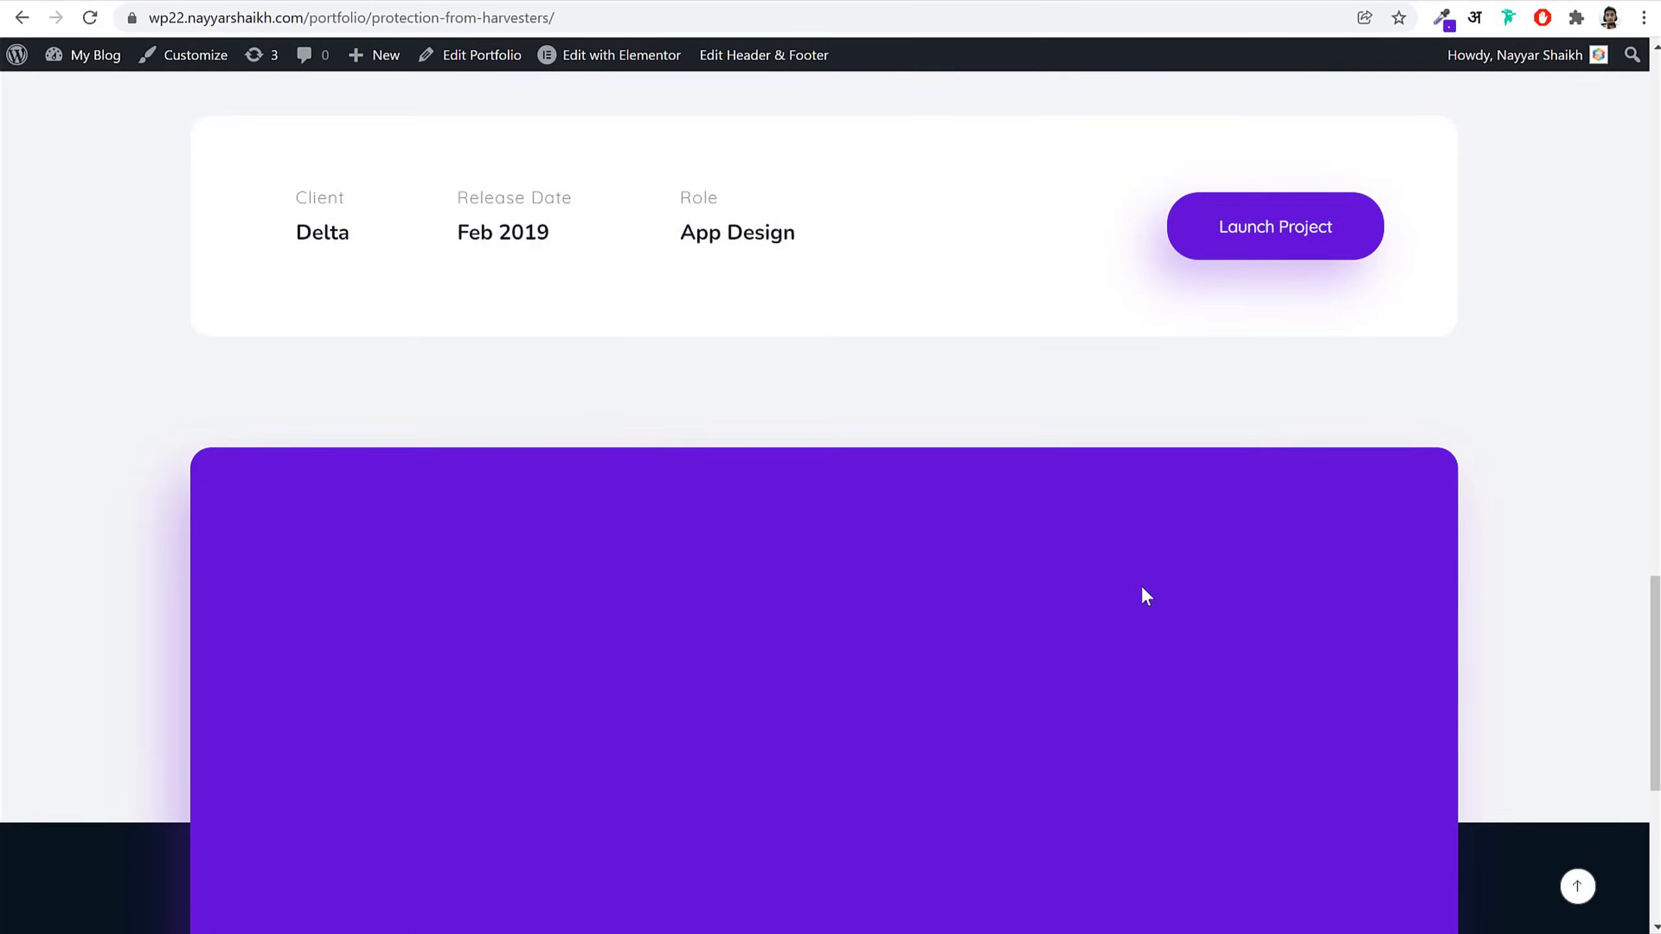
scroll(1145, 606, "up", 10)
scroll(1138, 599, "up", 8)
key("alt+Left")
Step: Start a new portfolio item from the BloggDude WordPress Portfolios list
left_click(171, 1)
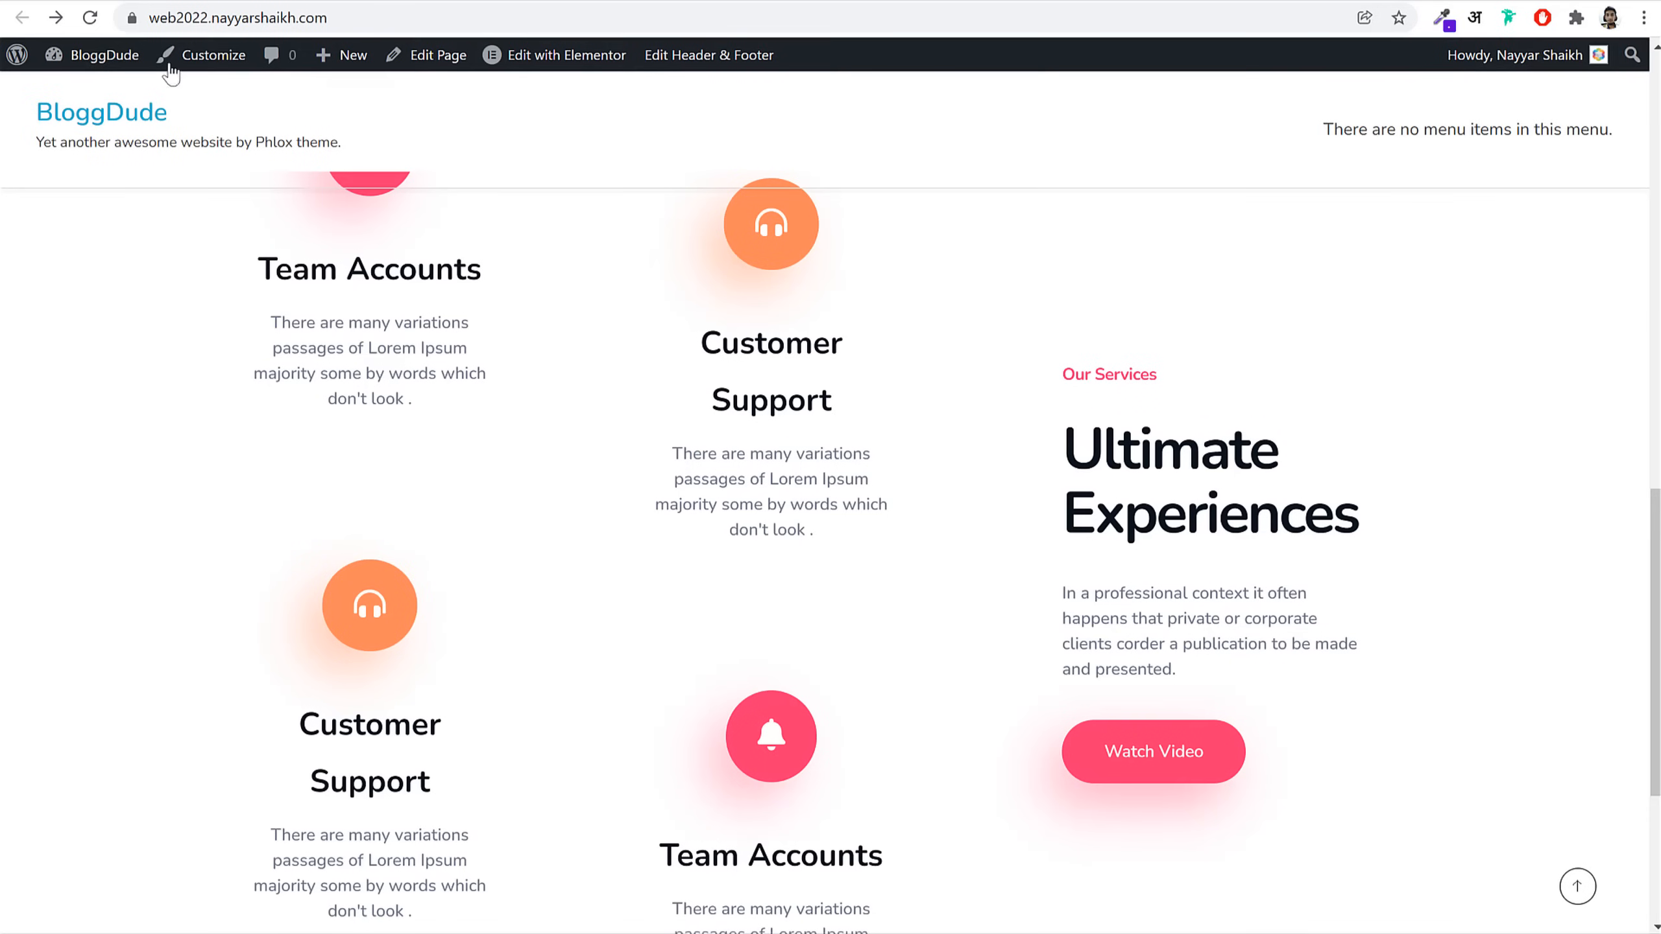
left_click(101, 56)
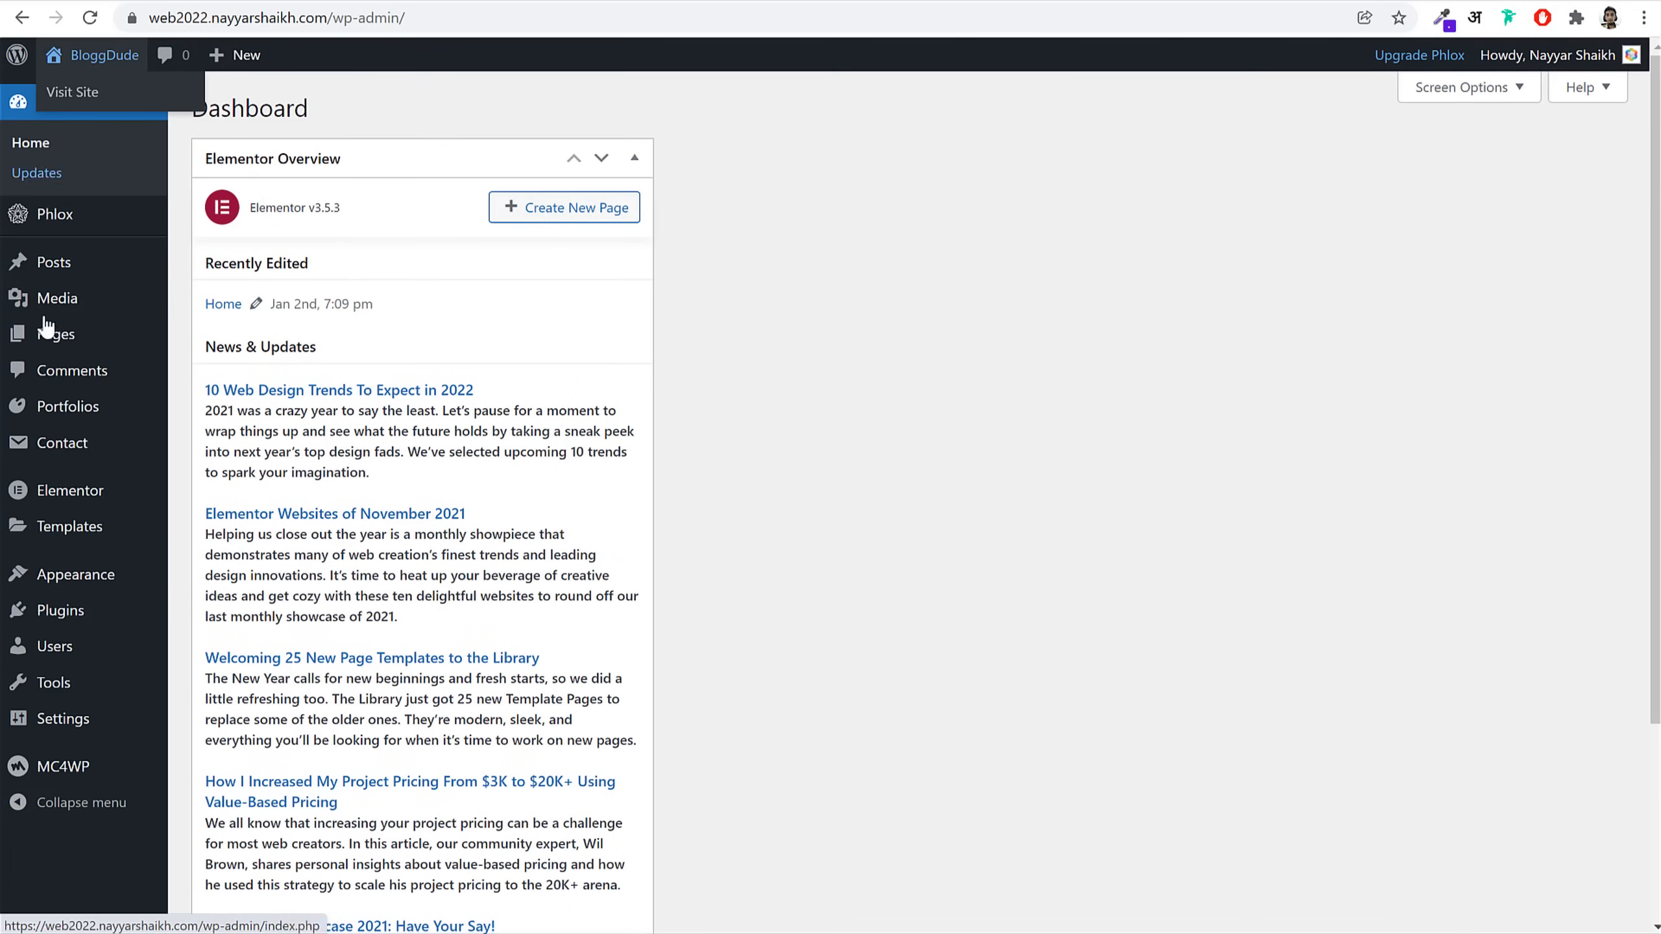
mouse_move(55, 424)
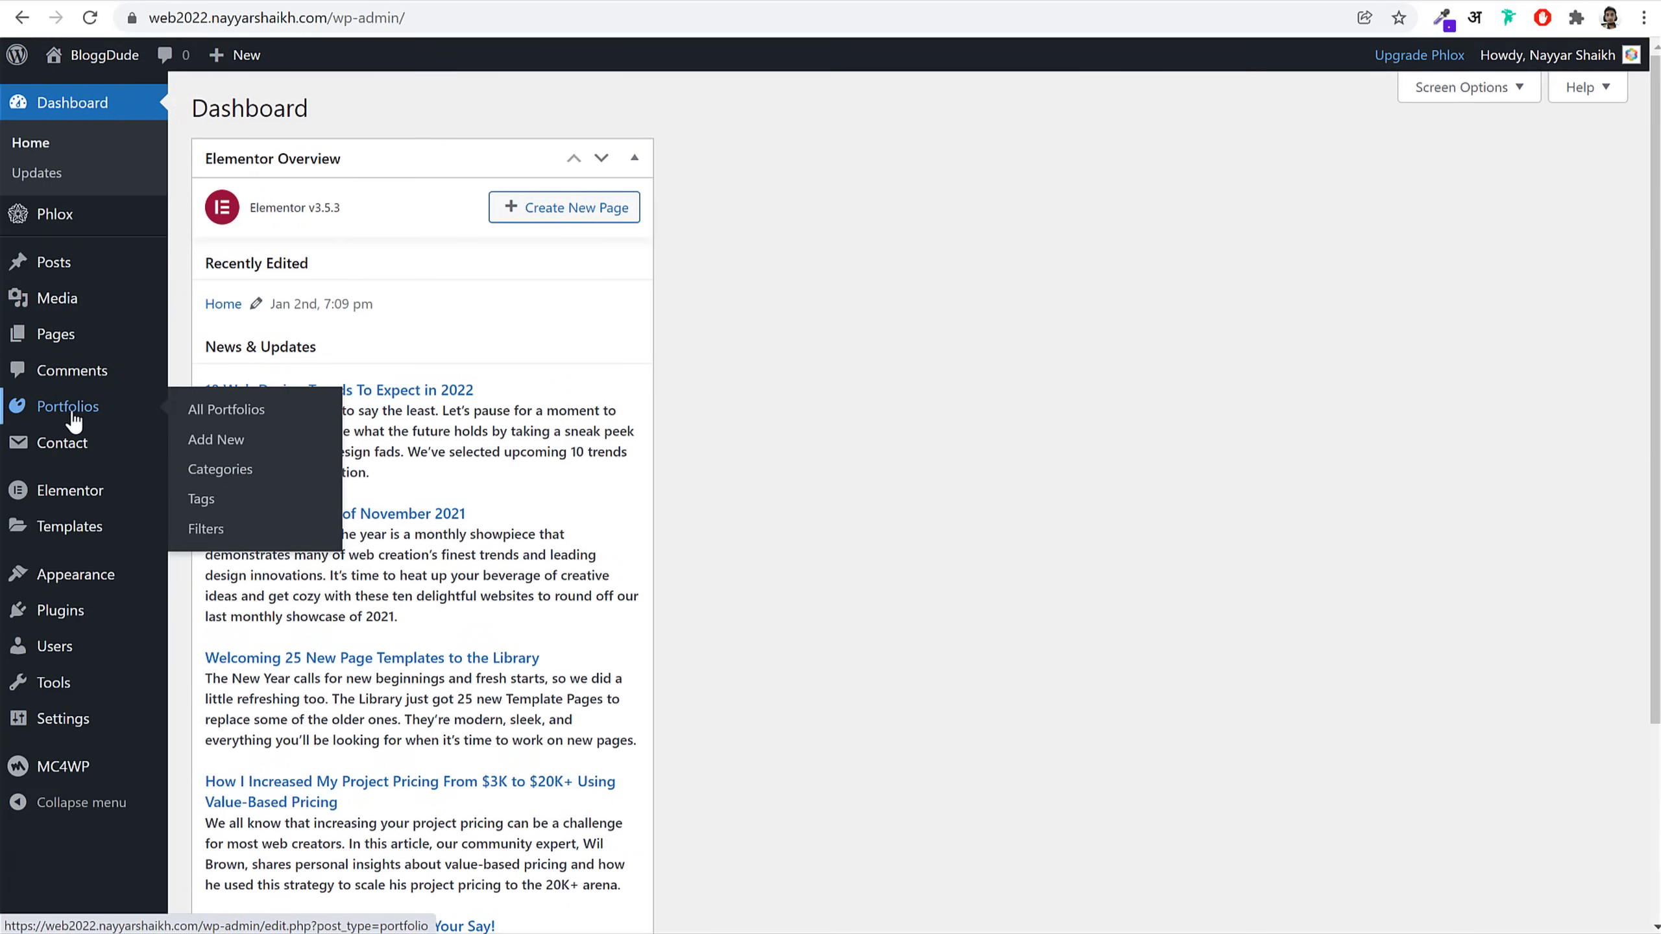
left_click(68, 406)
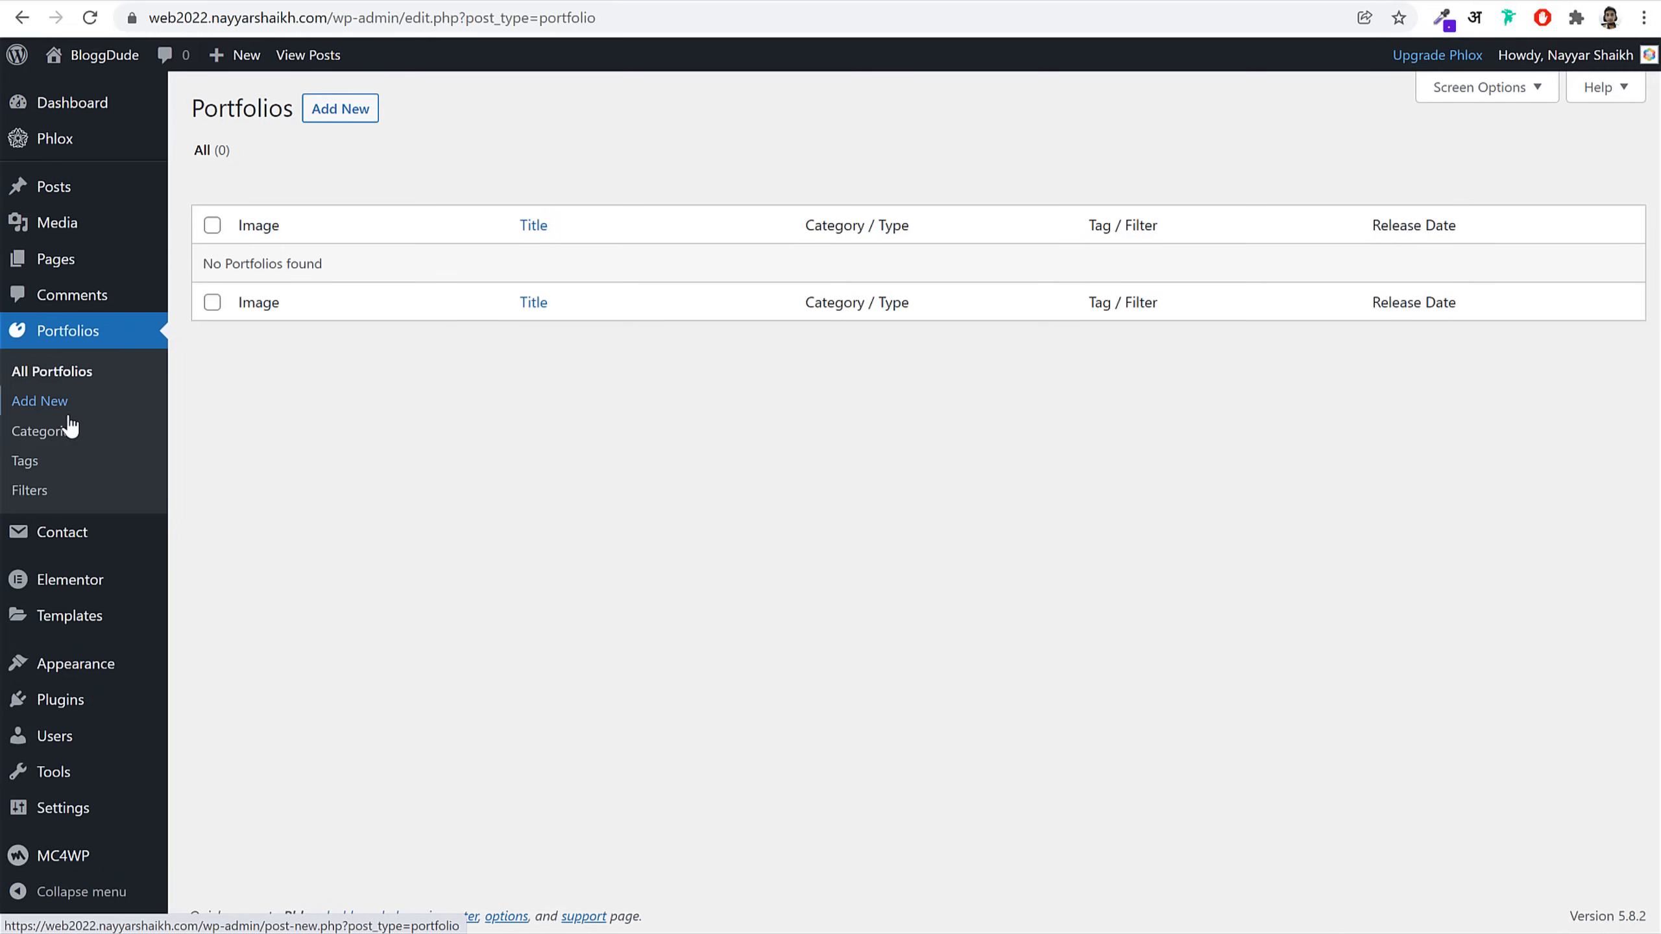
left_click(339, 108)
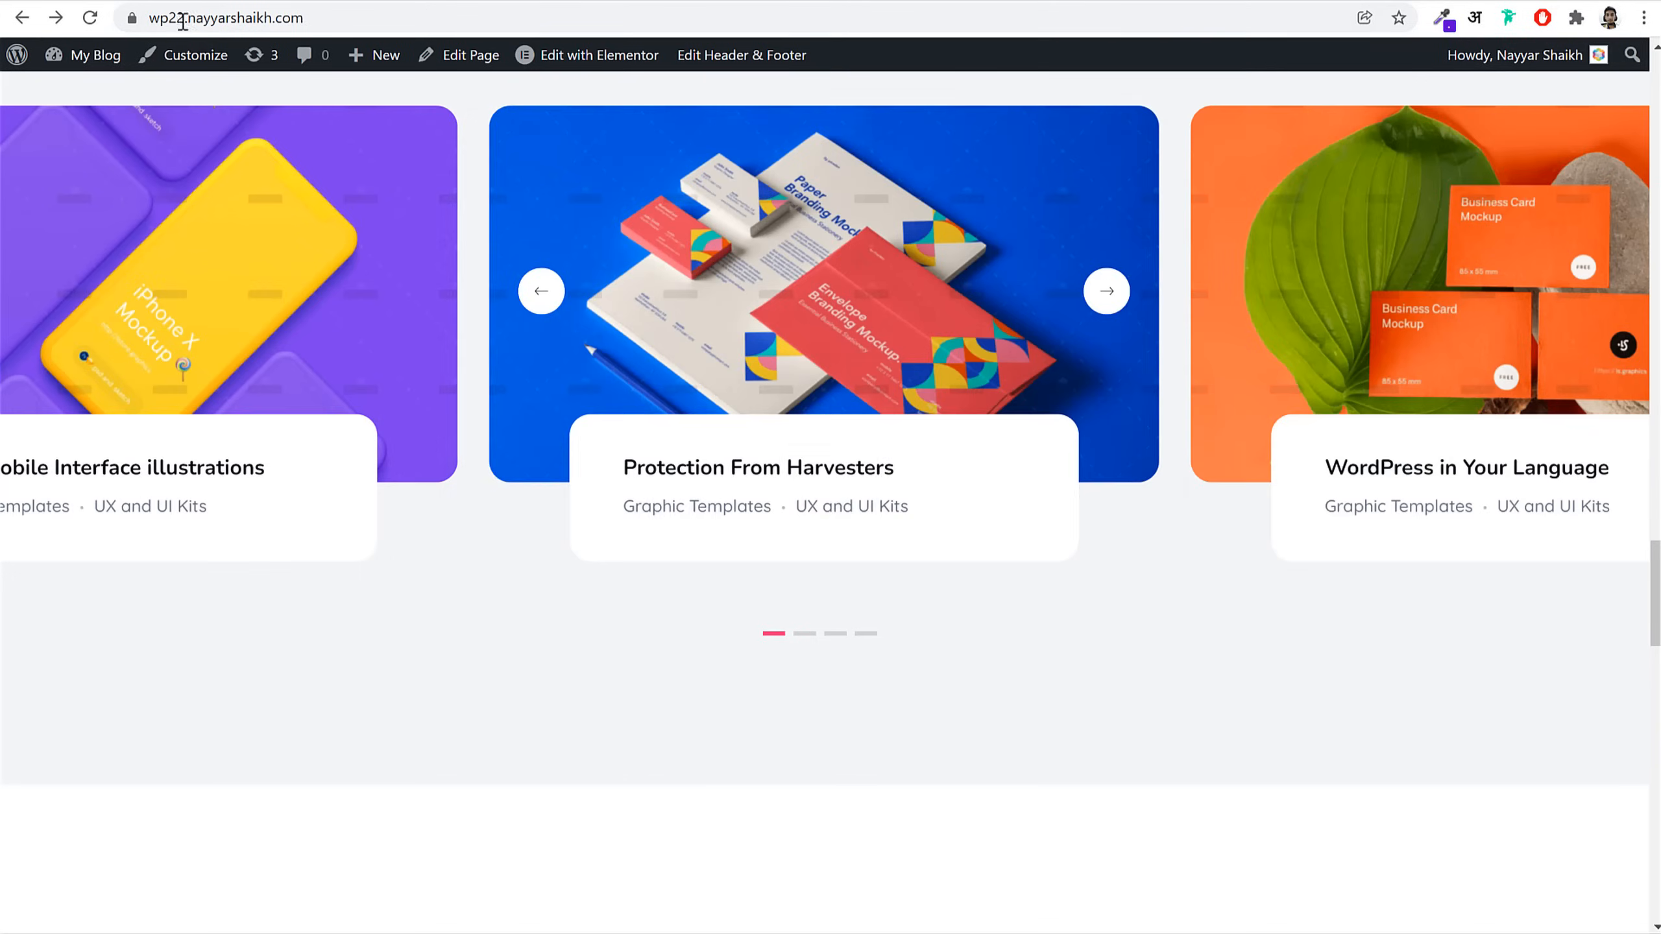
Step: Title the new portfolio item 'Protection From Harvesters', copied from the reference page
left_click(794, 482)
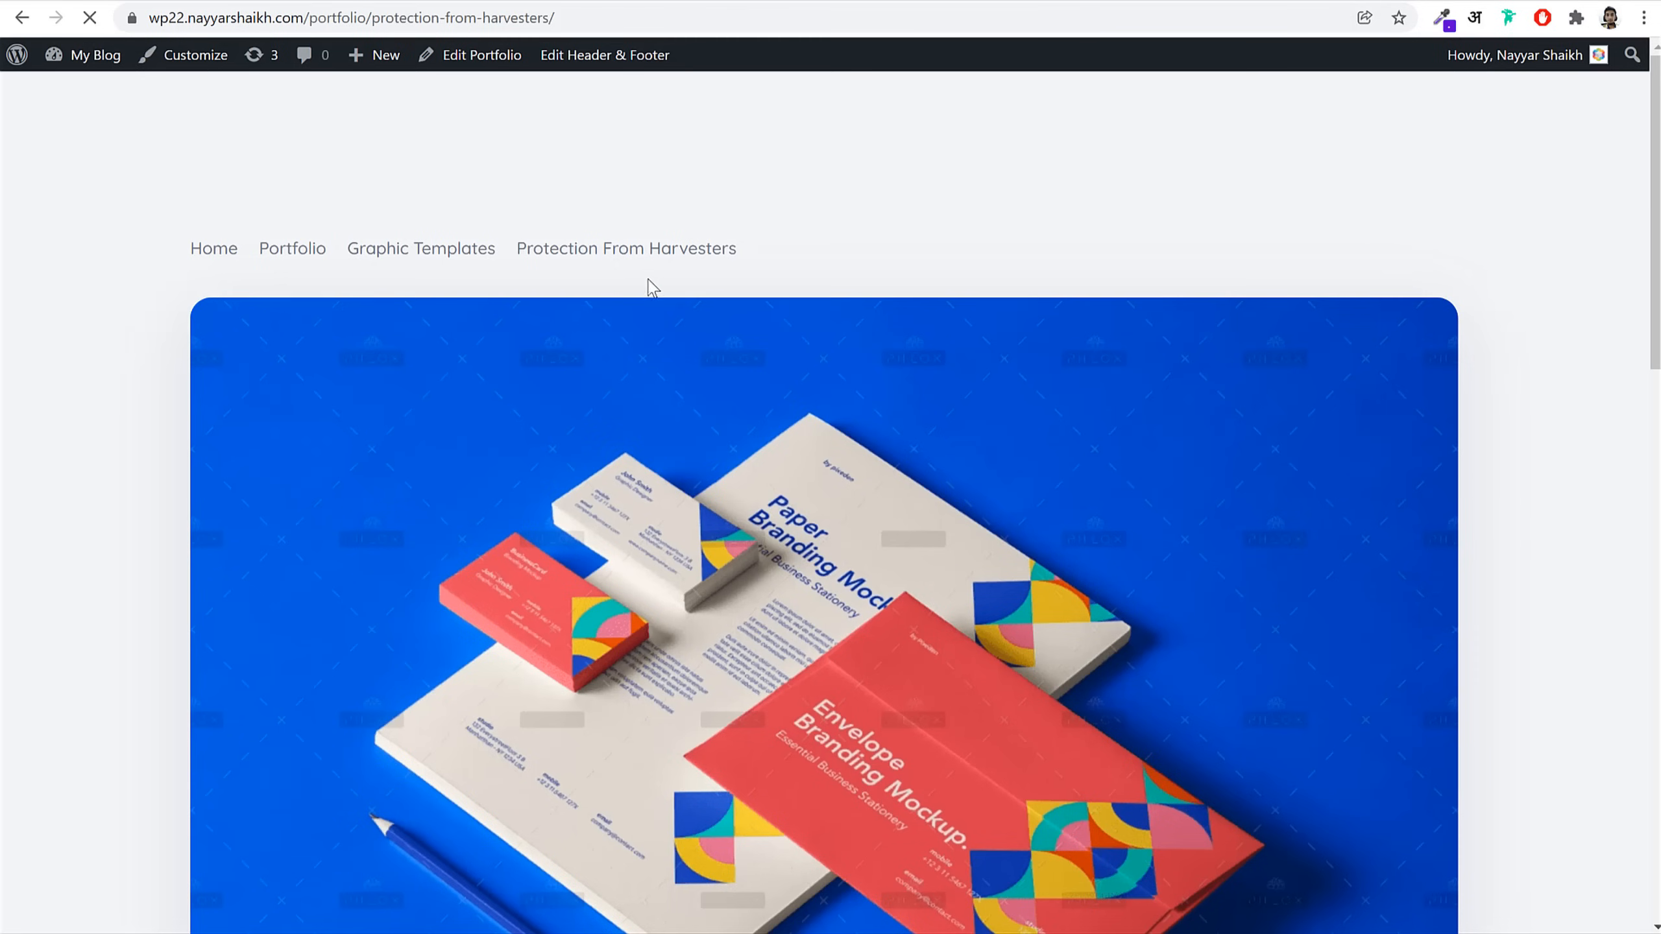
scroll(653, 288, "down", 10)
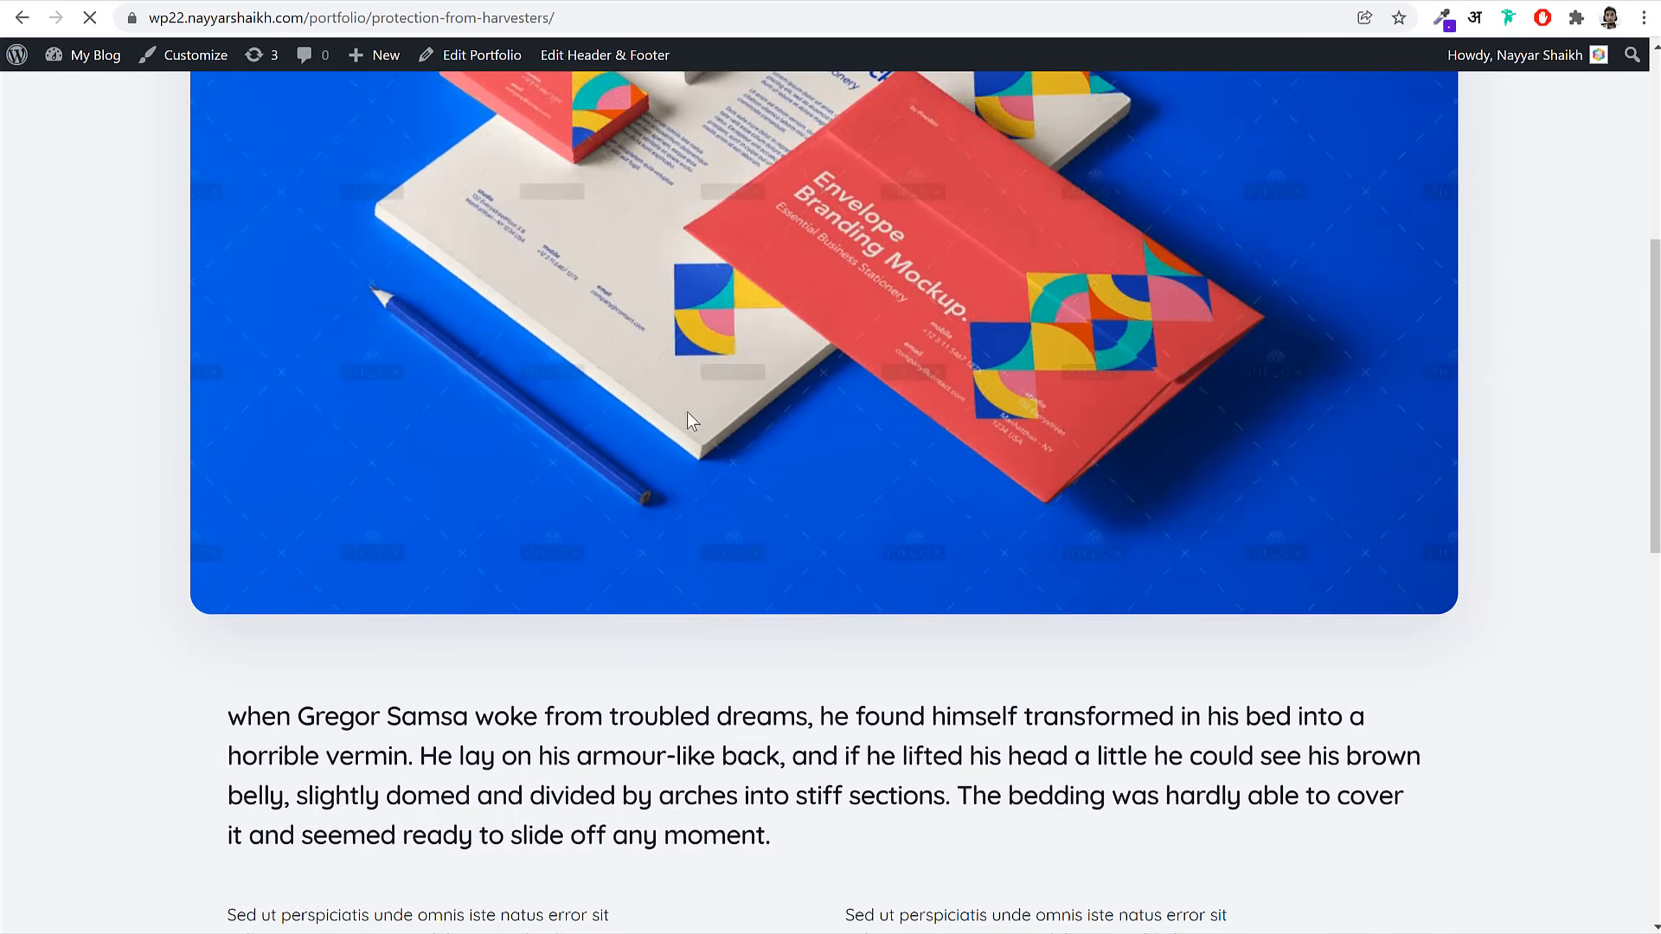
scroll(694, 236, "up", 10)
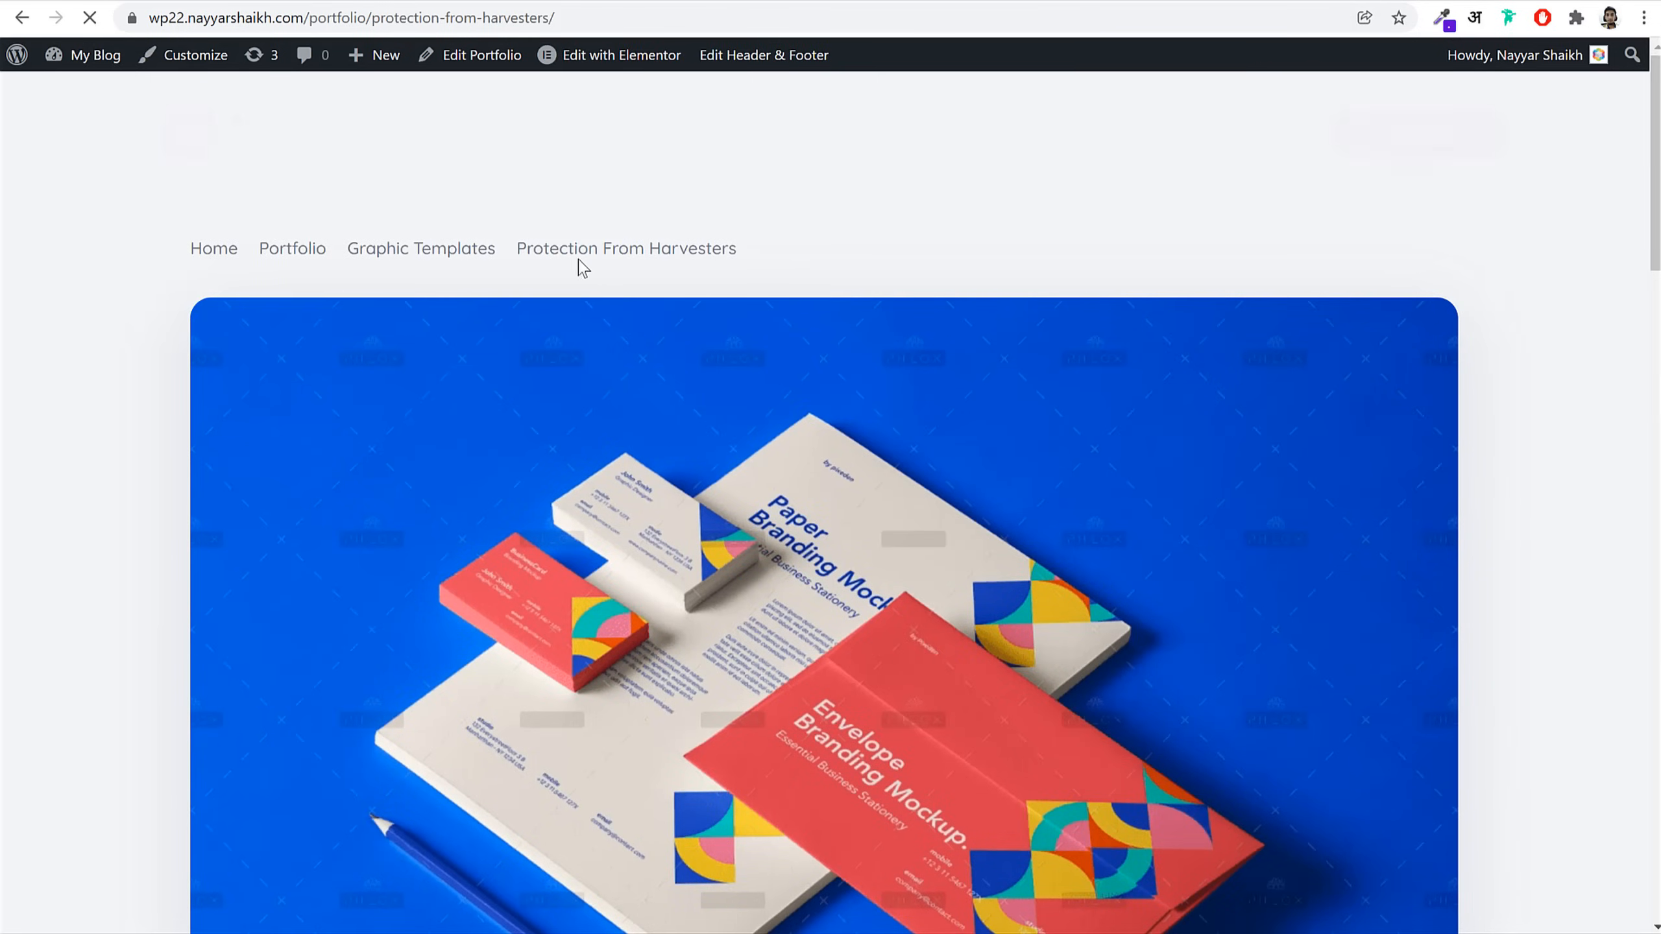
triple_click(520, 251)
key("ctrl+c")
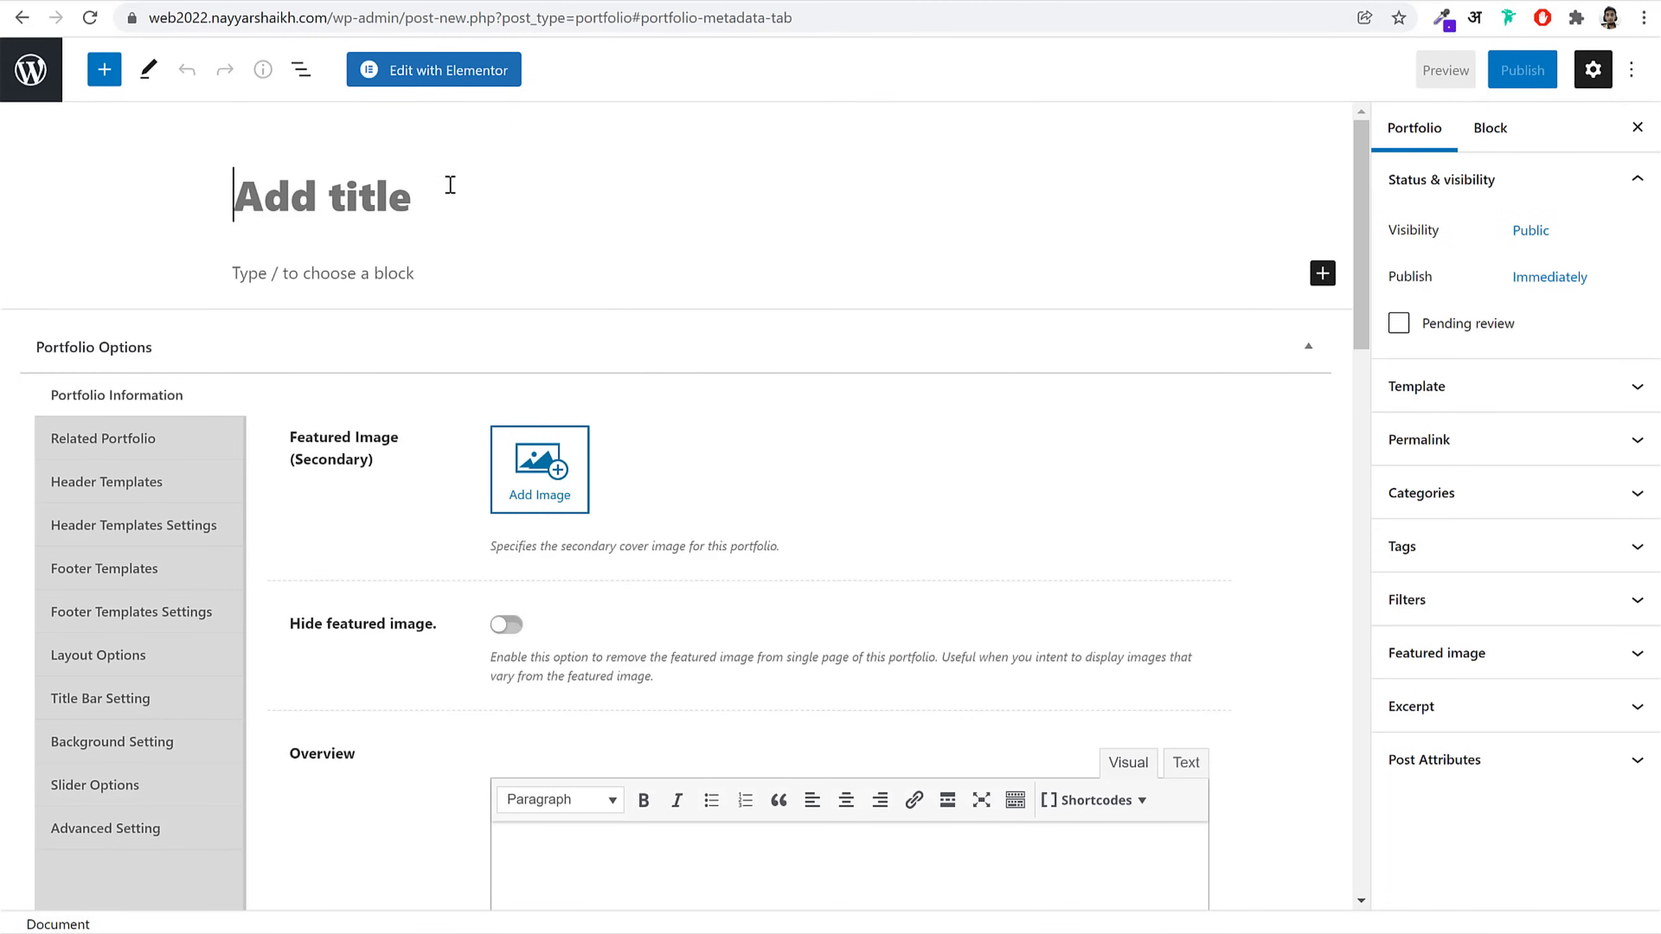
left_click(451, 176)
key("ctrl+v")
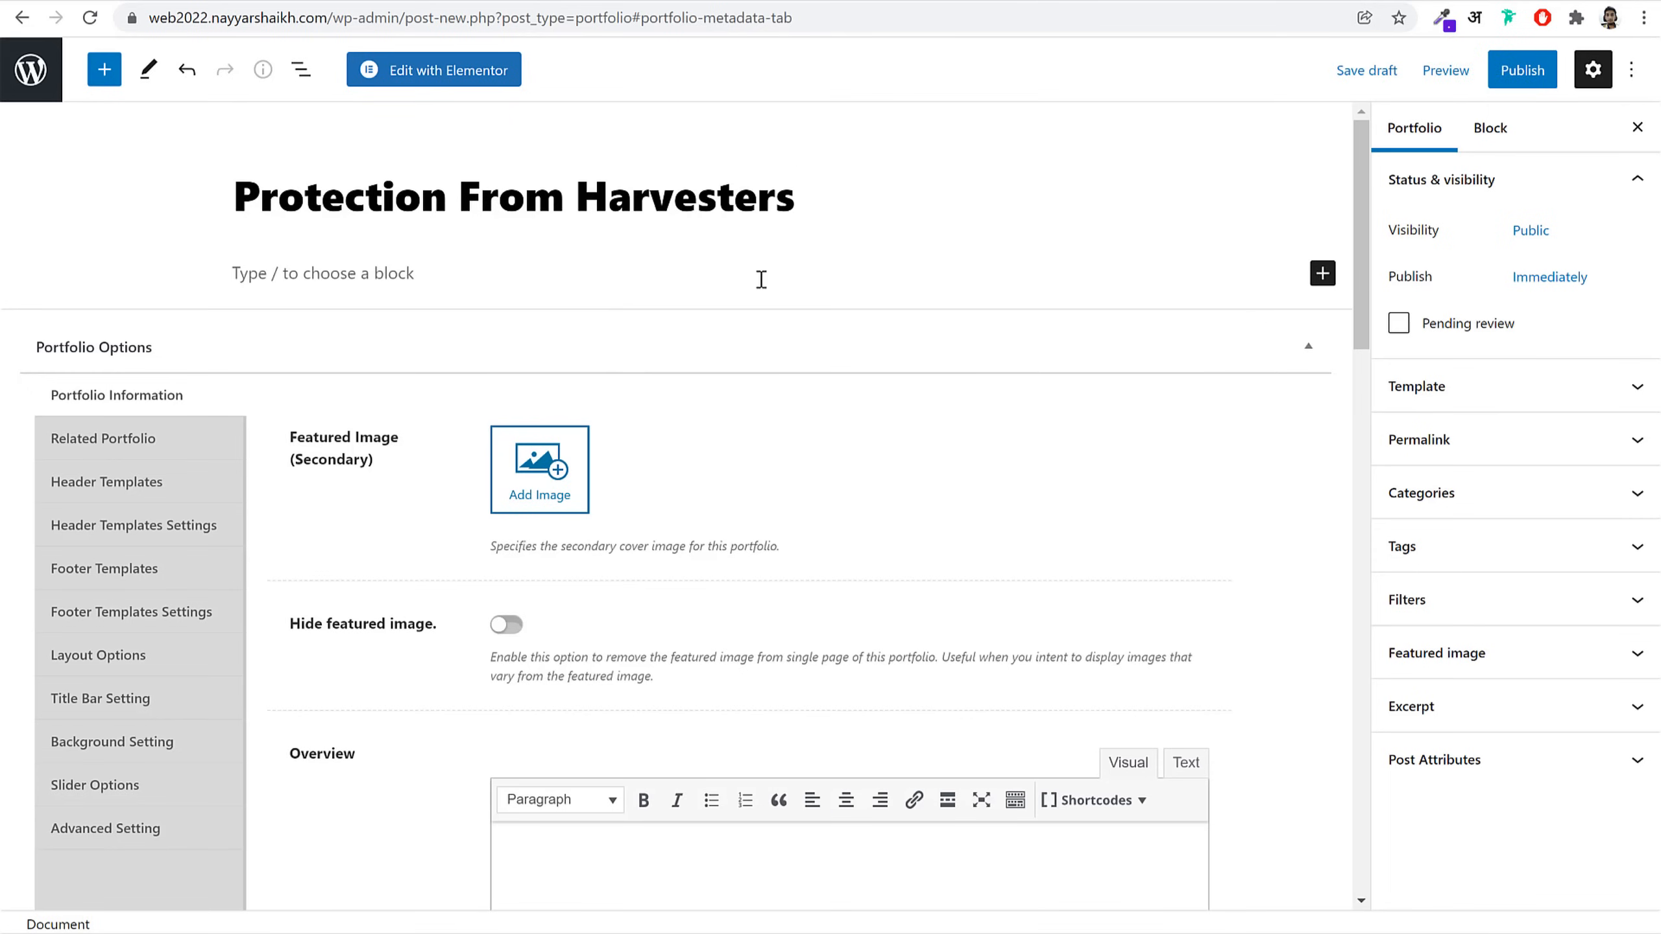
Step: Choose the seventh info layout for the portfolio item
scroll(1163, 506, "down", 12)
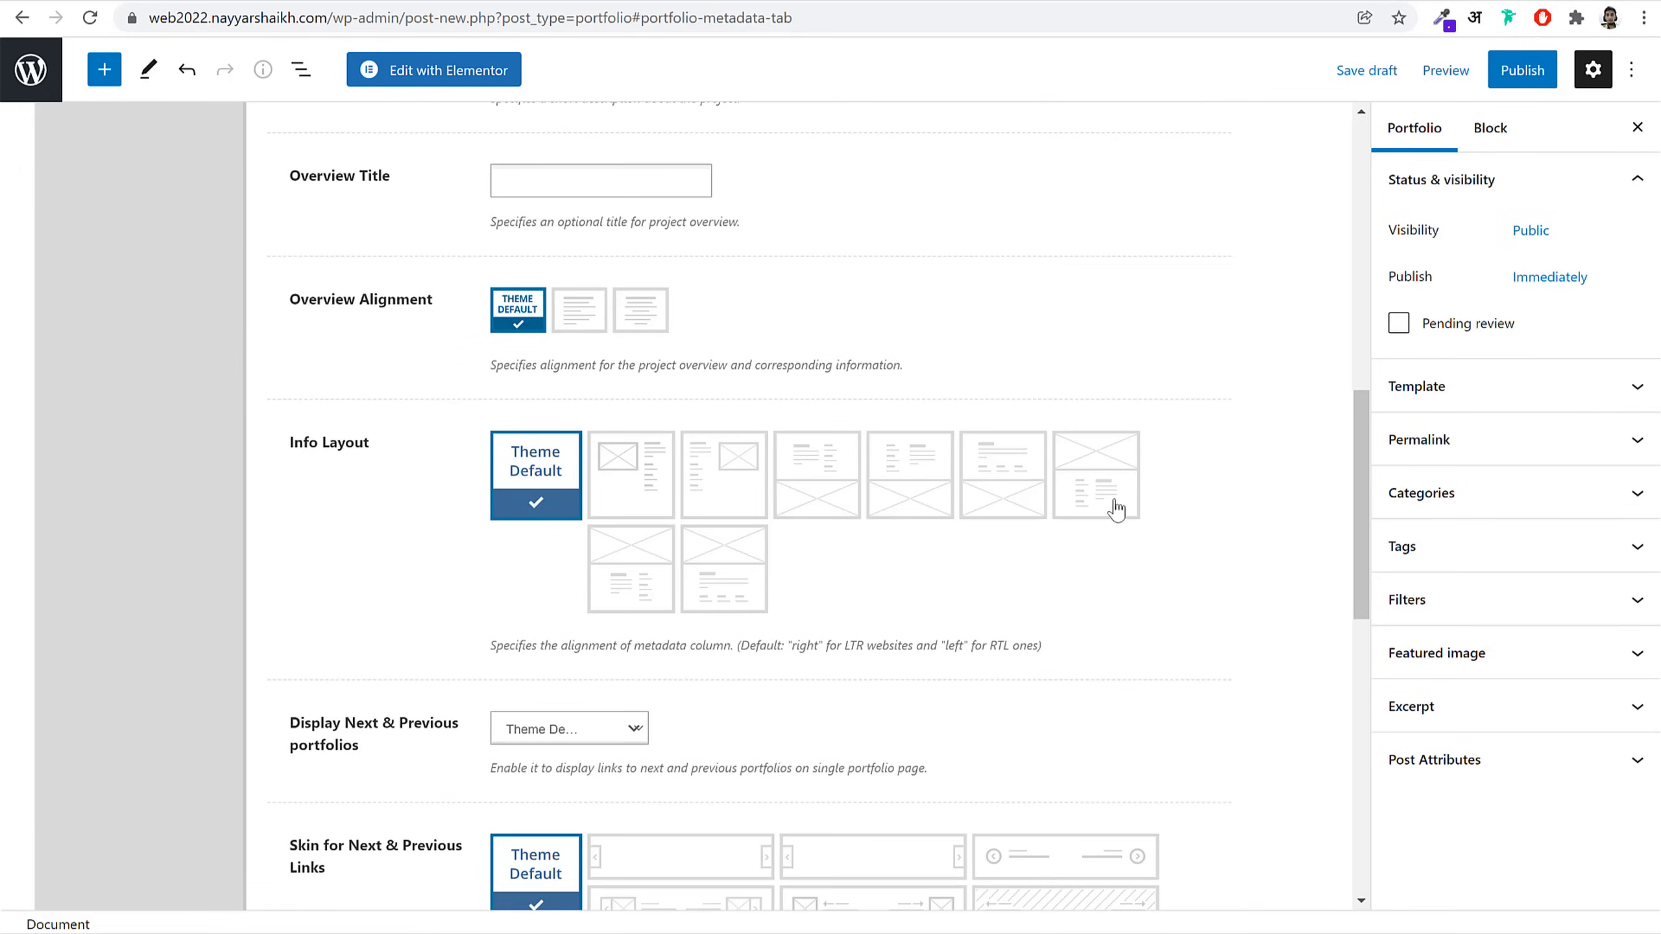
left_click(1096, 492)
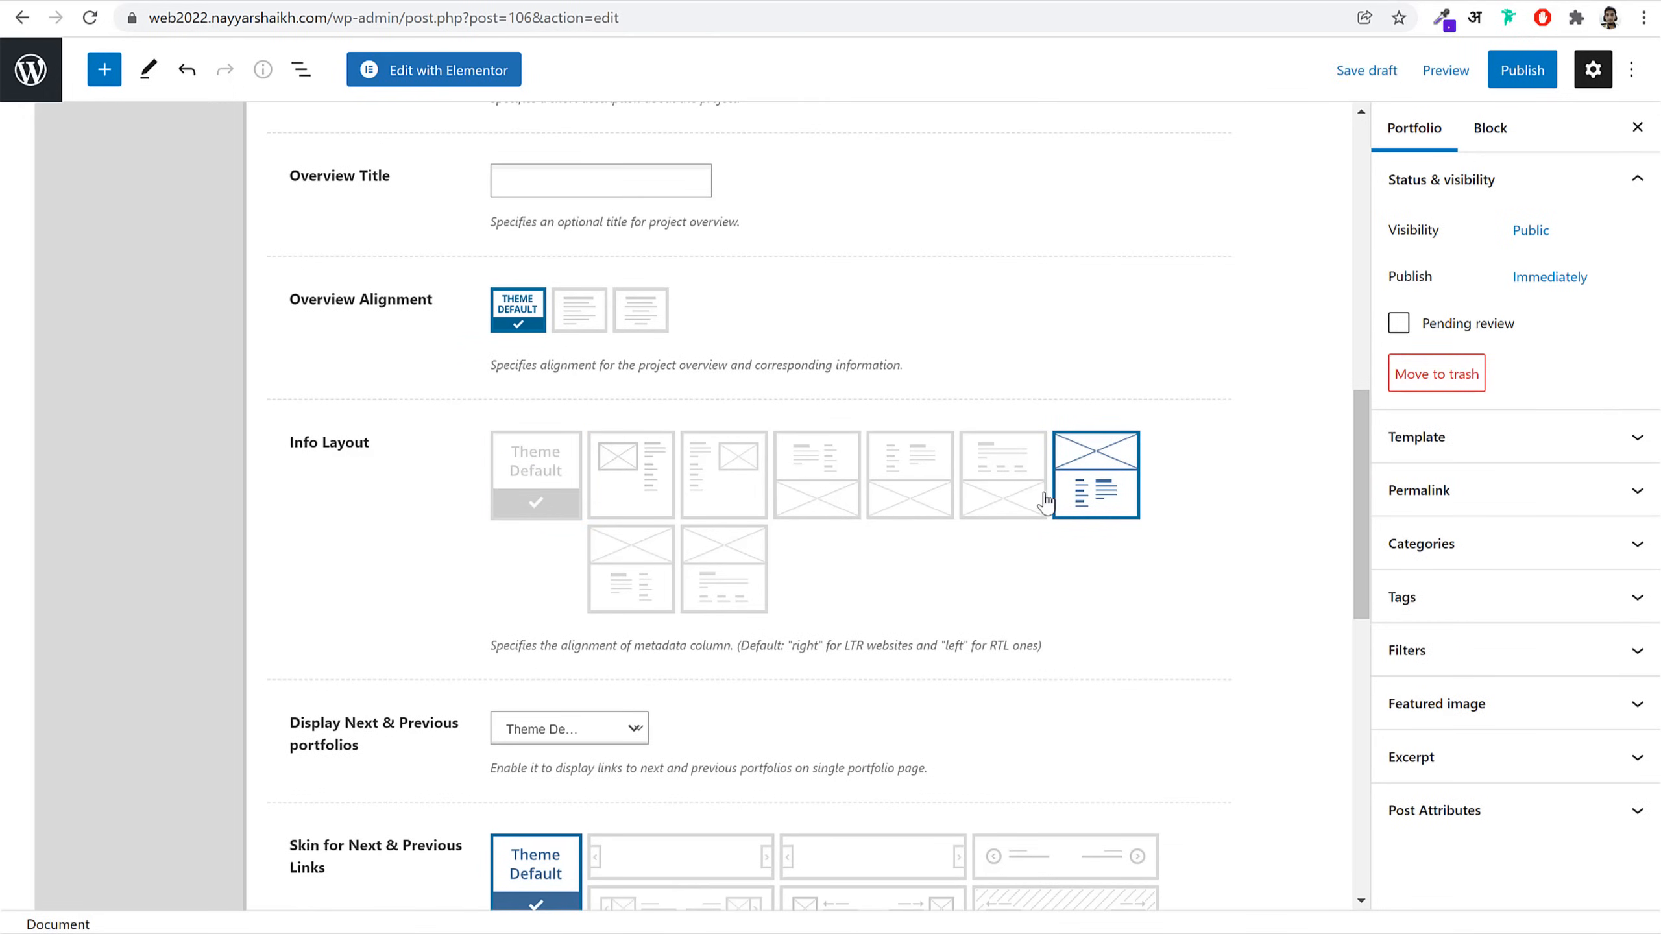
scroll(1072, 509, "down", 3)
scroll(1076, 509, "up", 2)
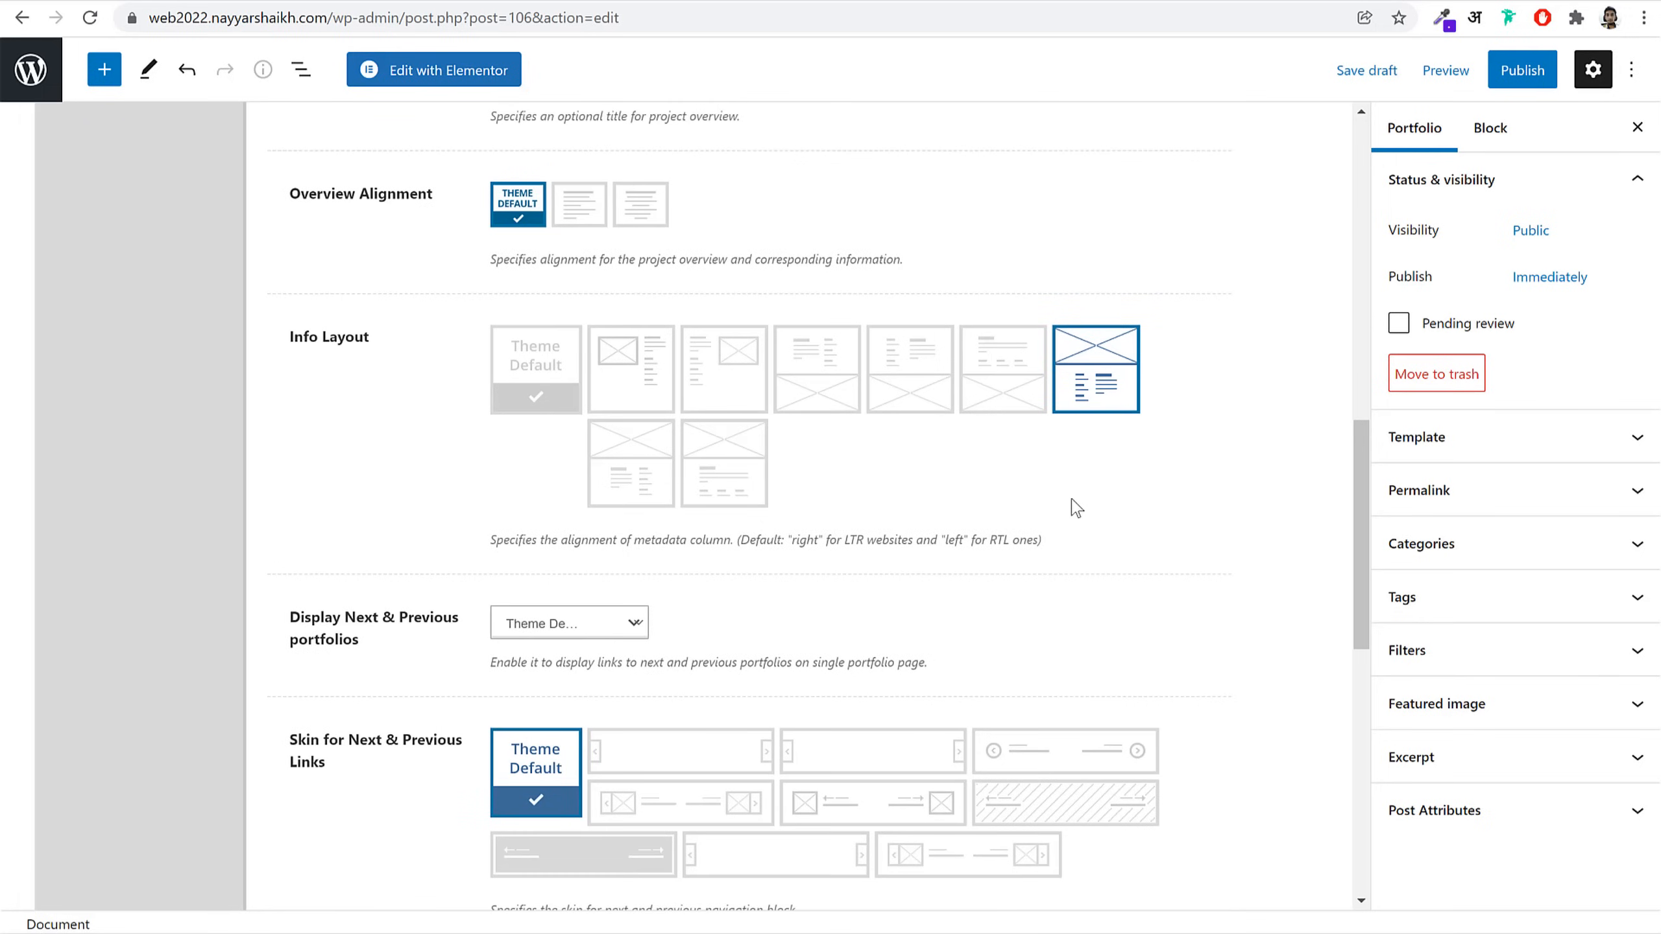
scroll(1077, 509, "down", 3)
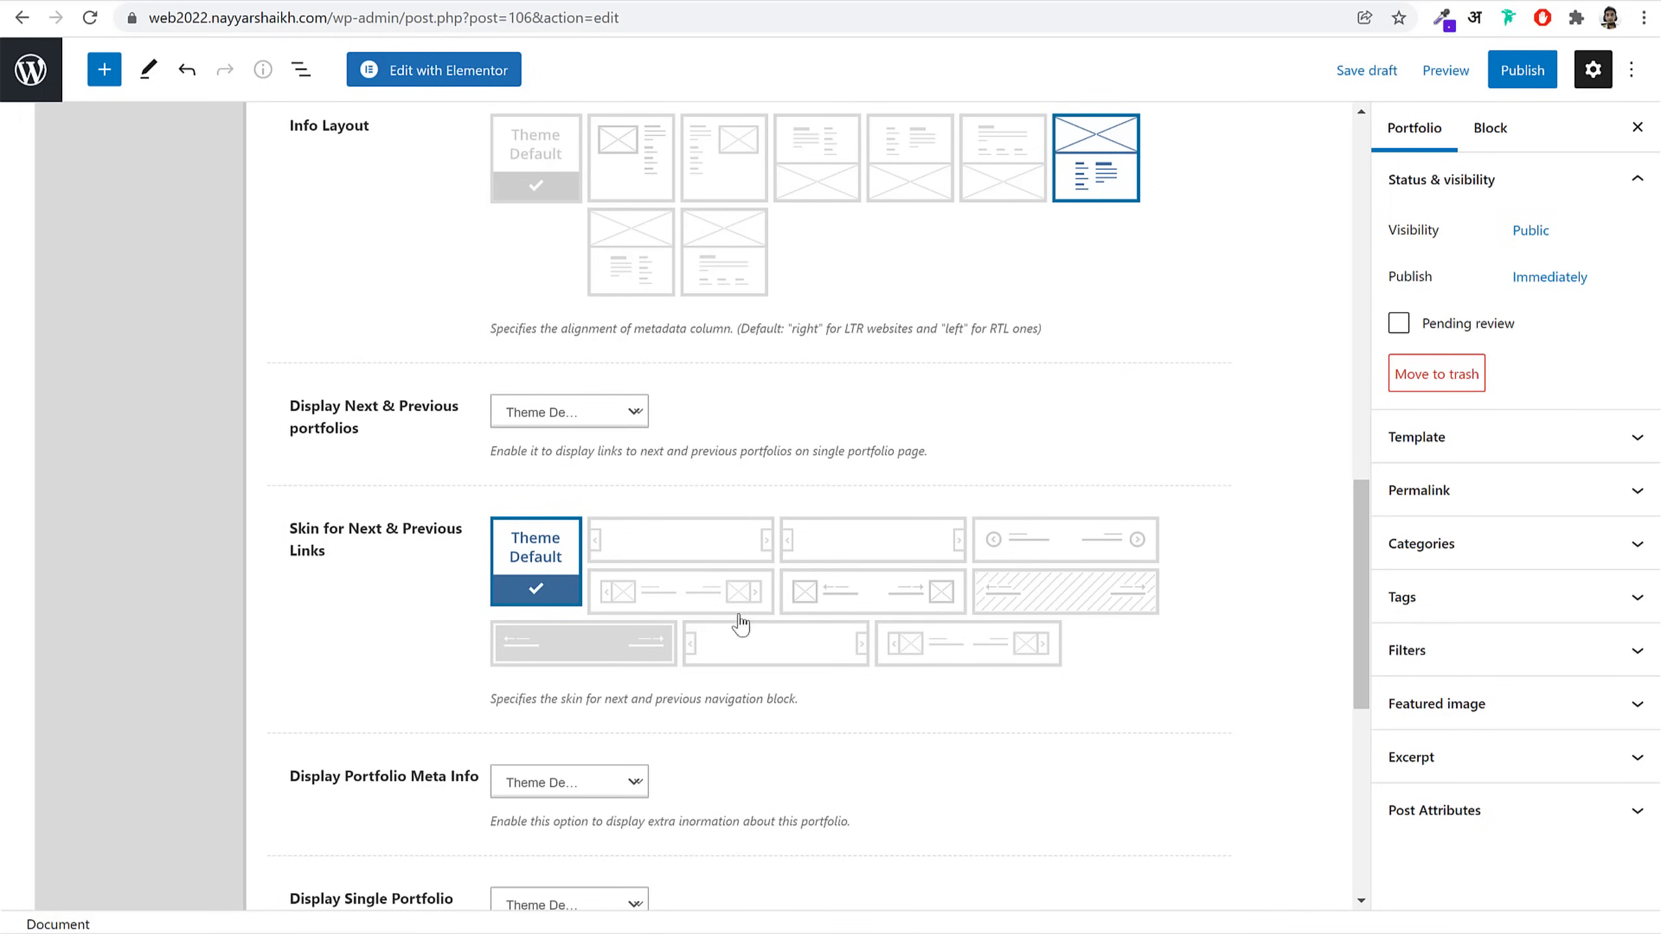
scroll(698, 655, "down", 1)
scroll(901, 612, "up", 3)
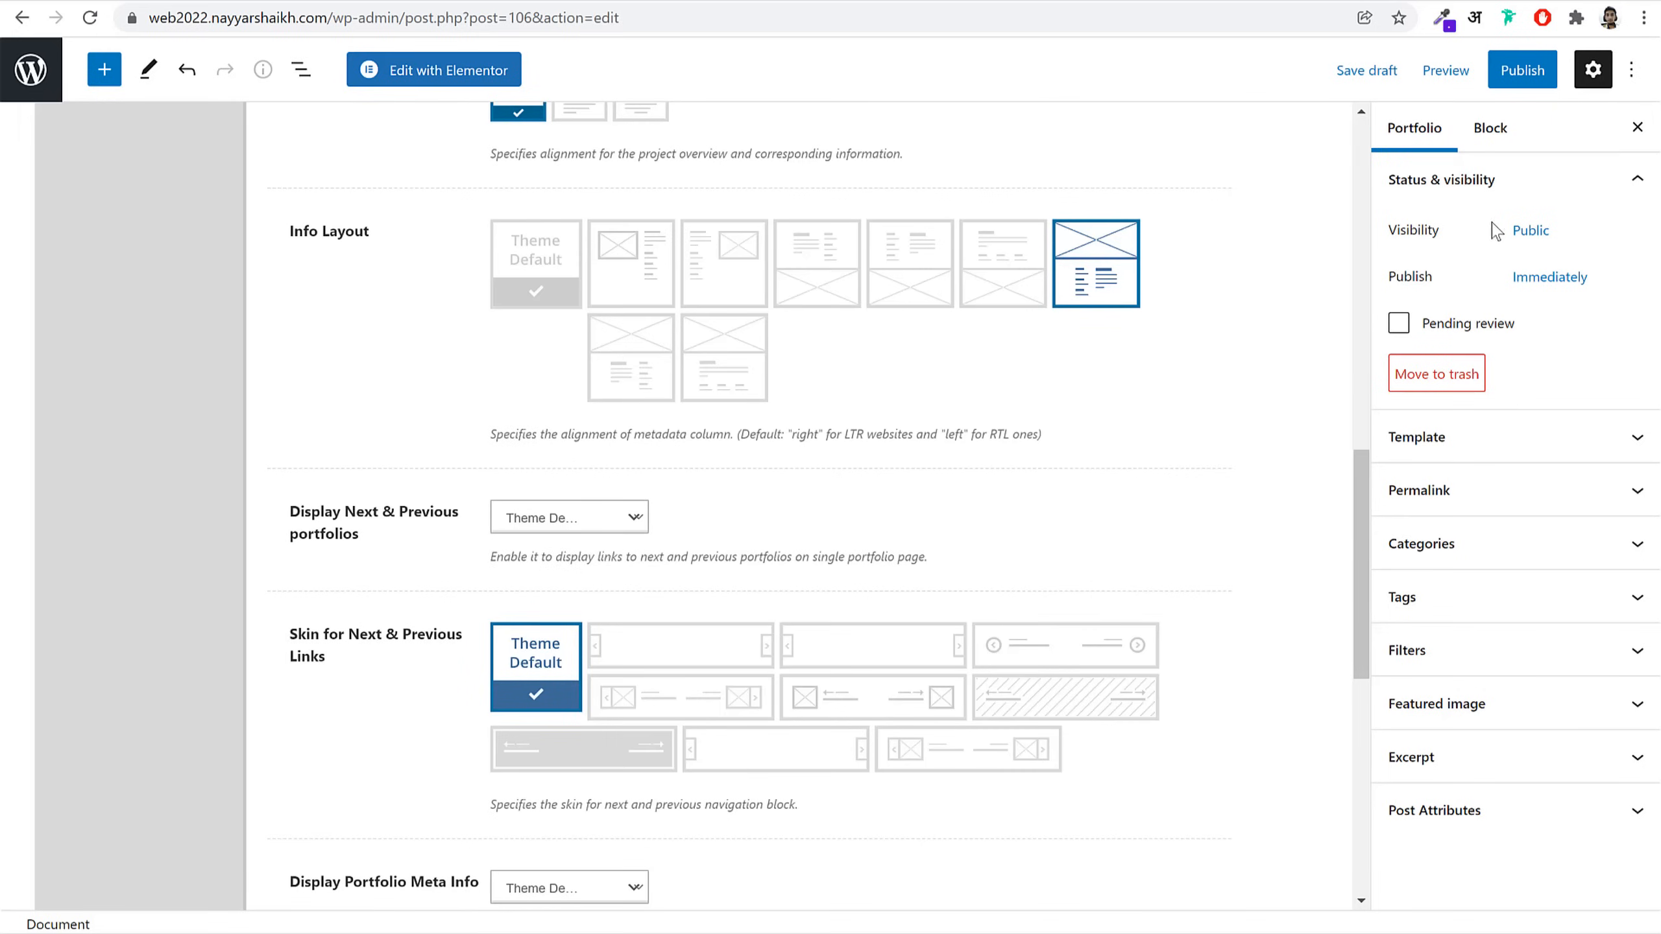
Step: Set the orange business-card image as the post's featured image
left_click(1501, 705)
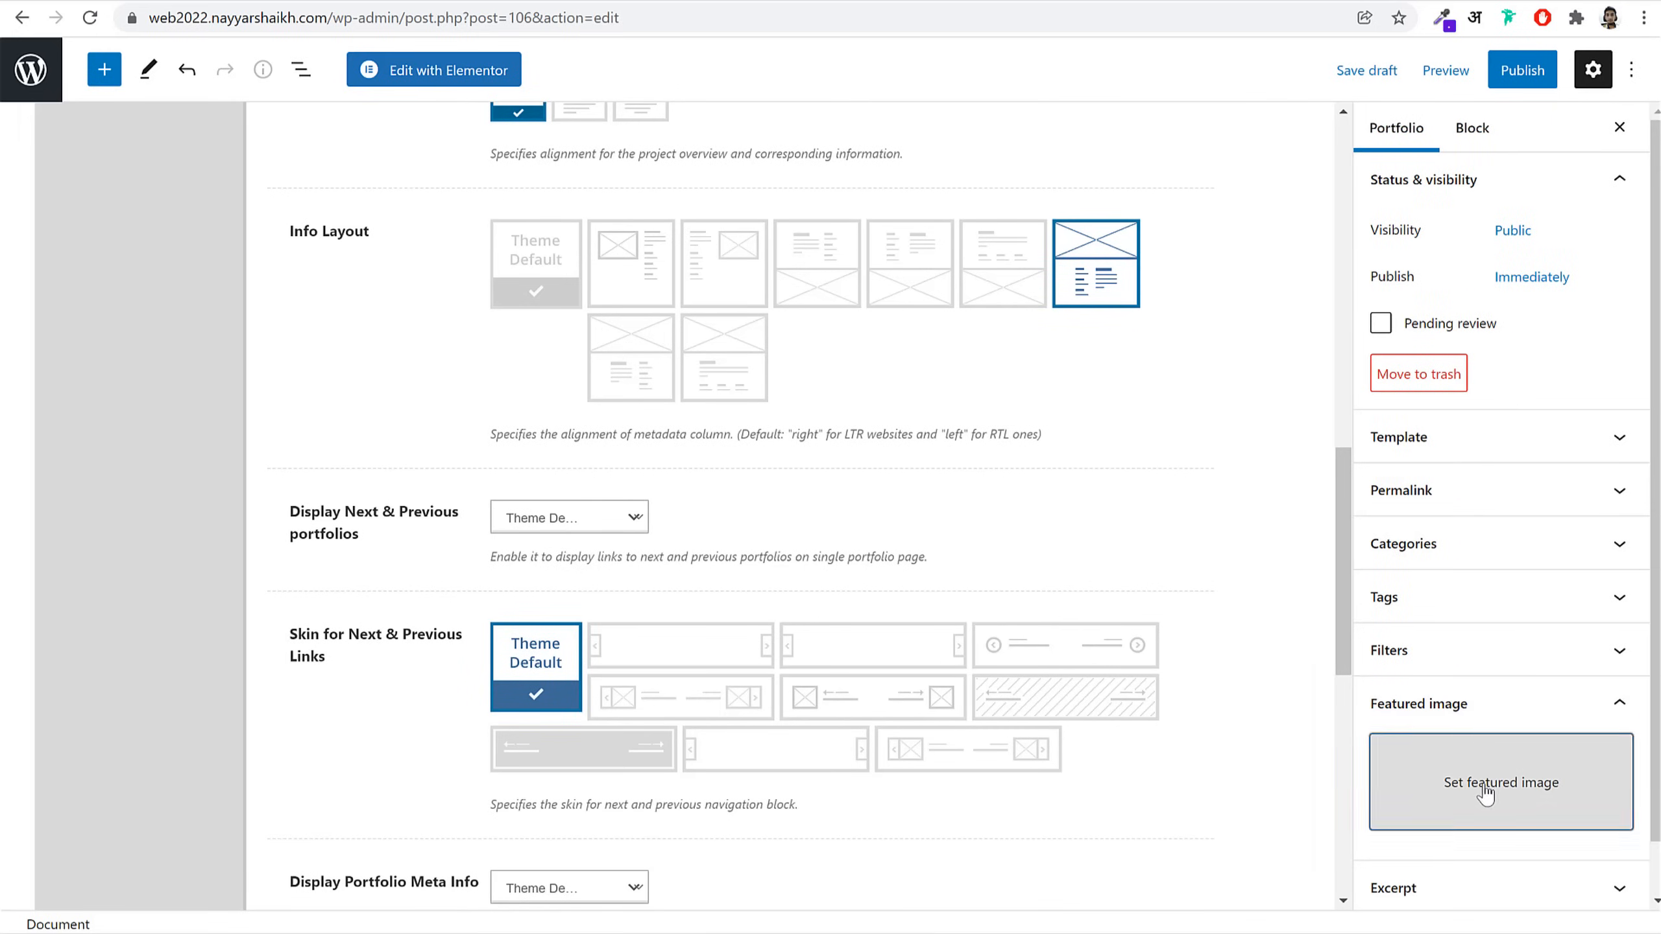
left_click(1483, 790)
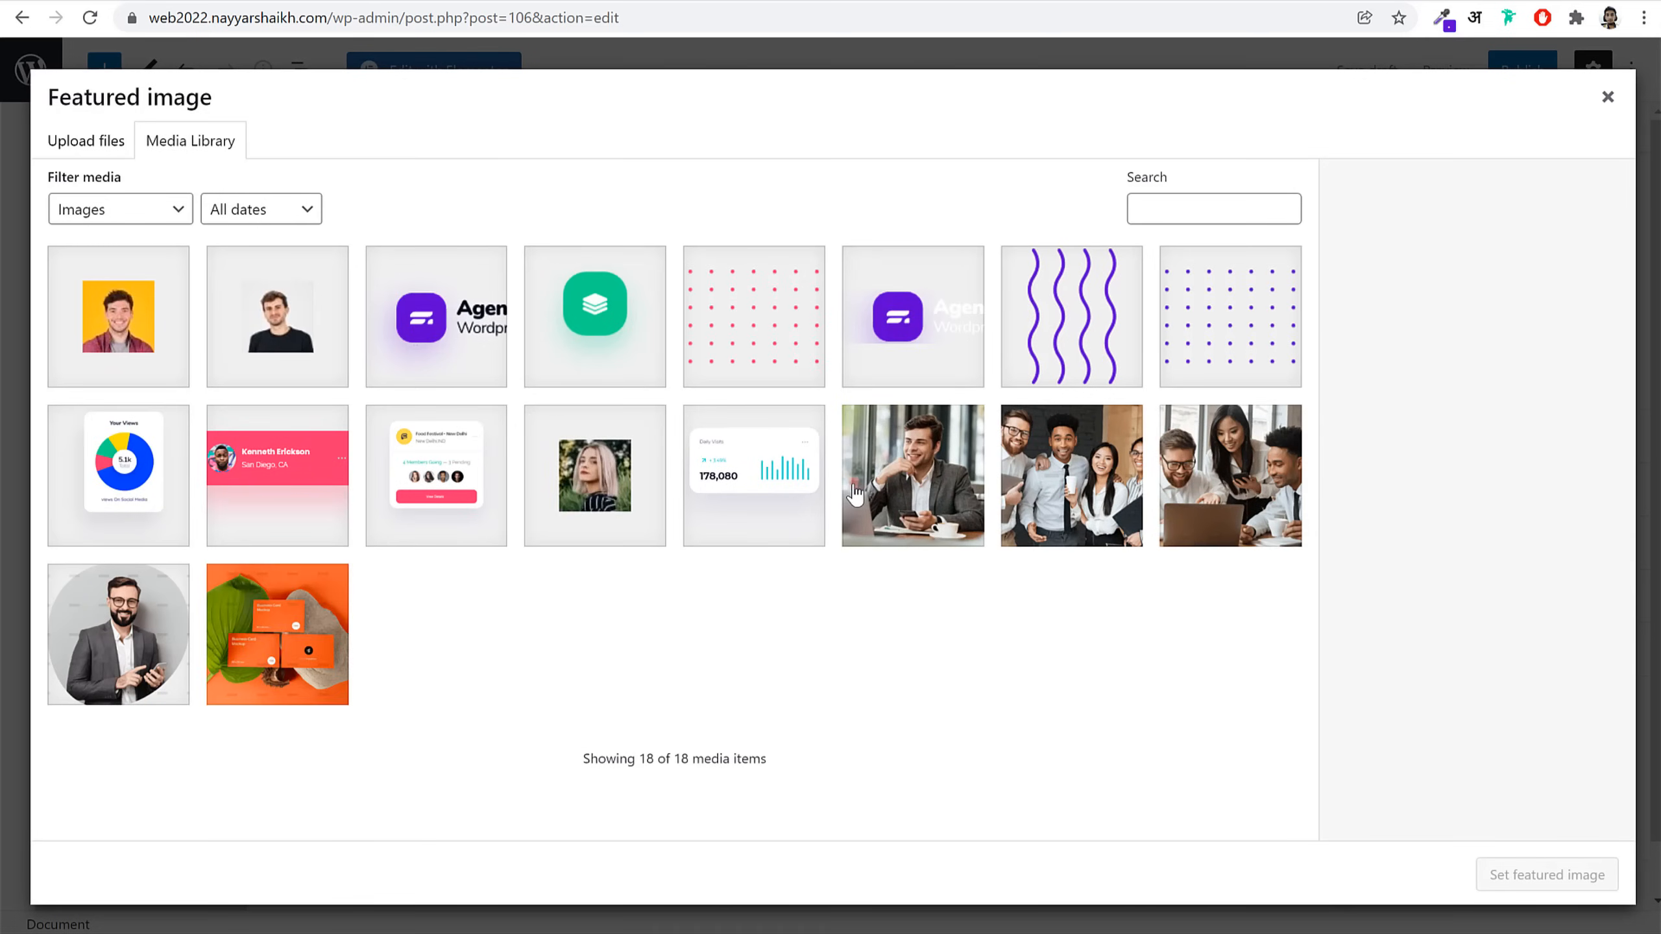
left_click(264, 645)
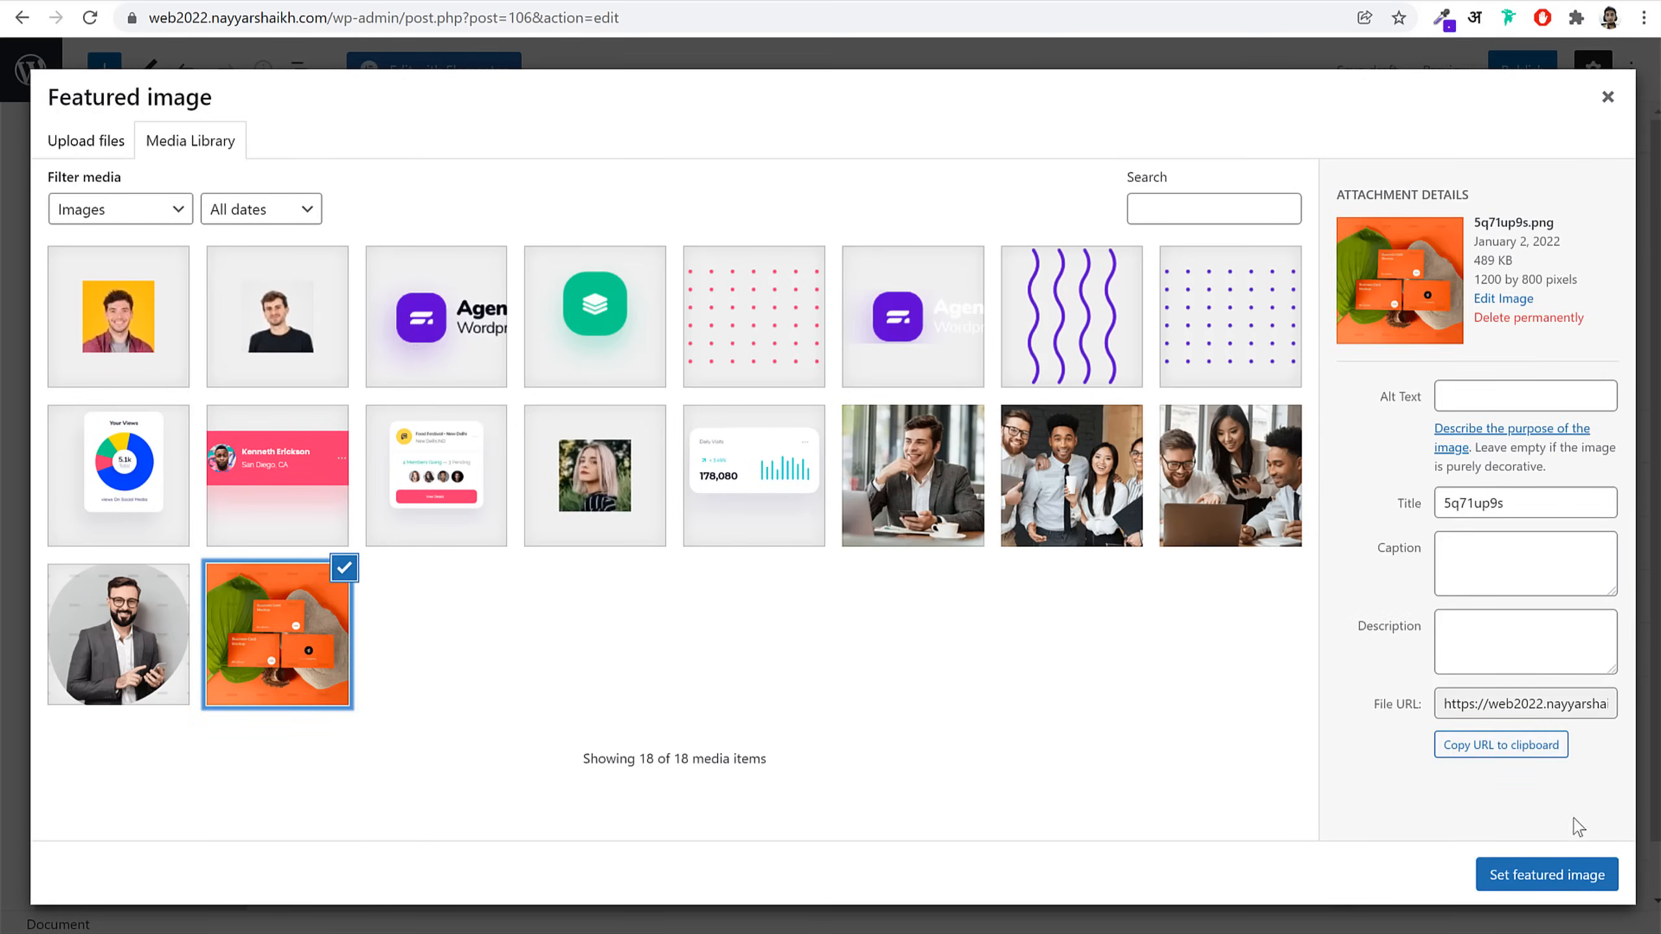
left_click(1545, 876)
Step: Replace the Uncategorized category with a new eCommerce category
left_click(1457, 546)
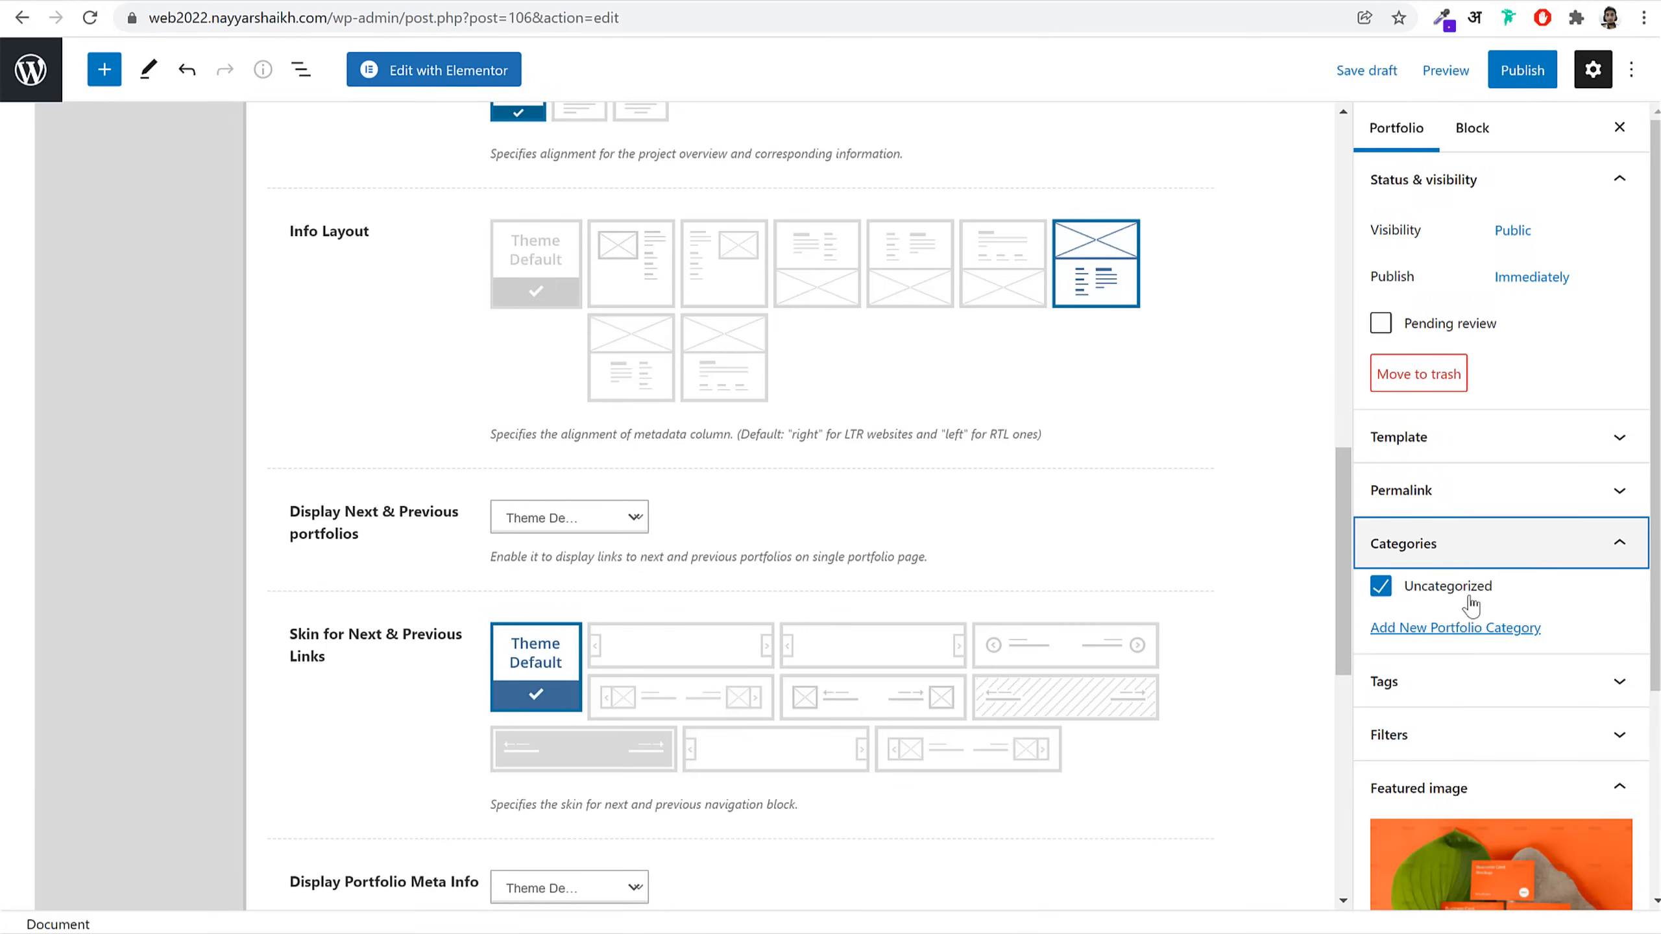
left_click(1379, 590)
left_click(1425, 629)
left_click(1444, 691)
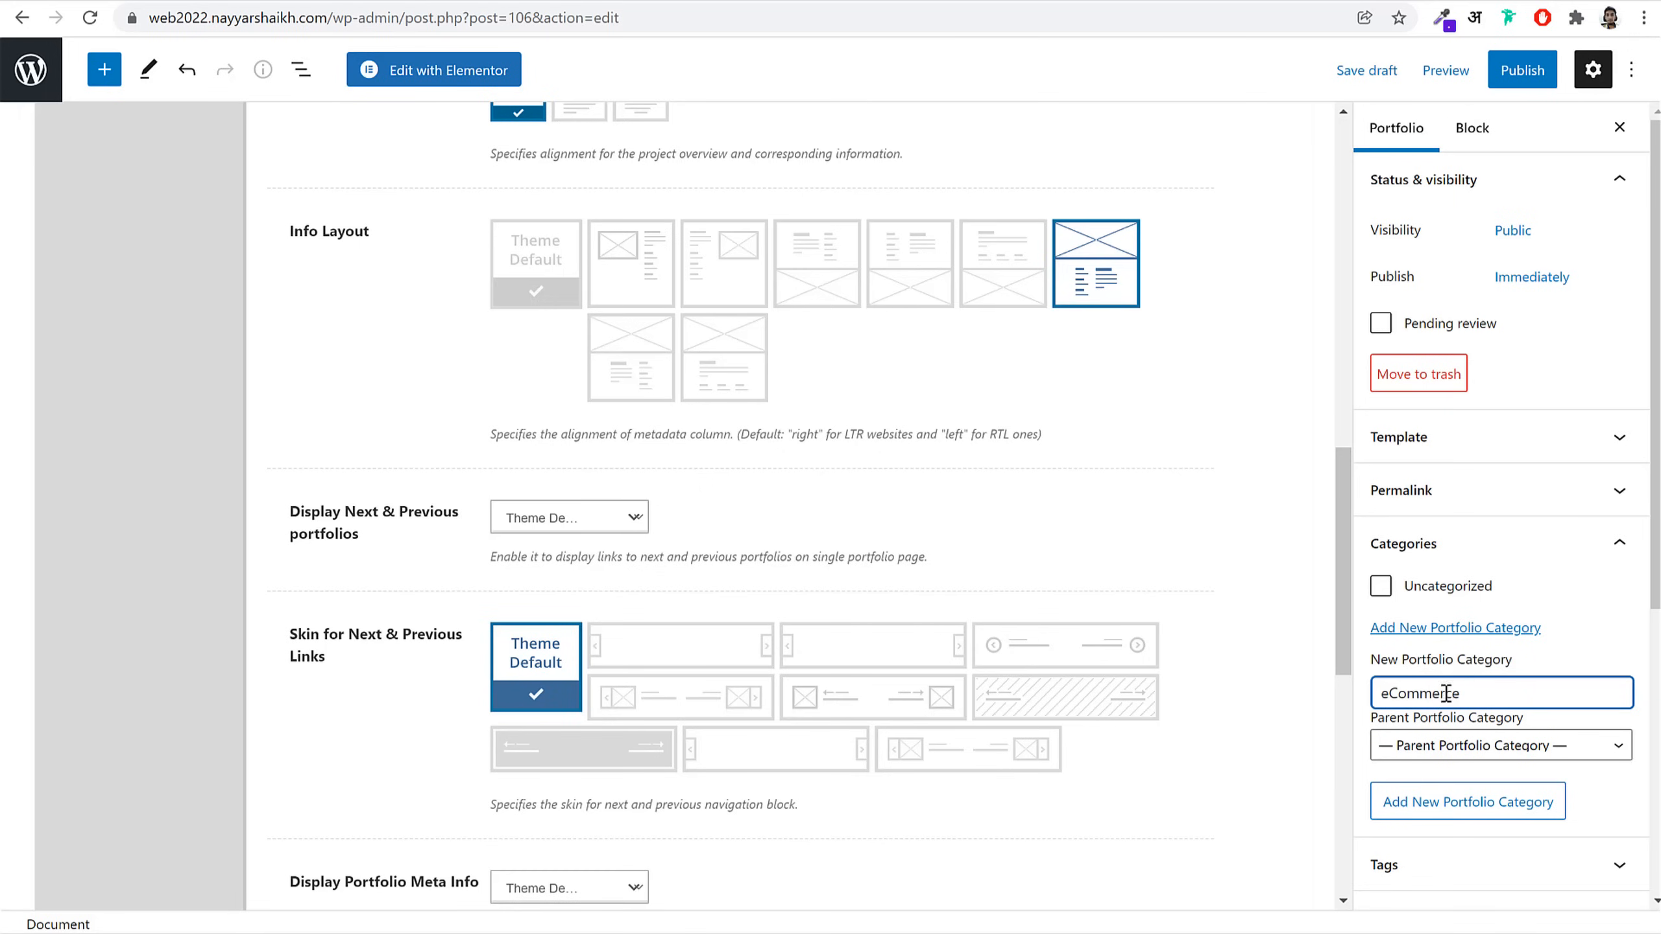
left_click(1474, 806)
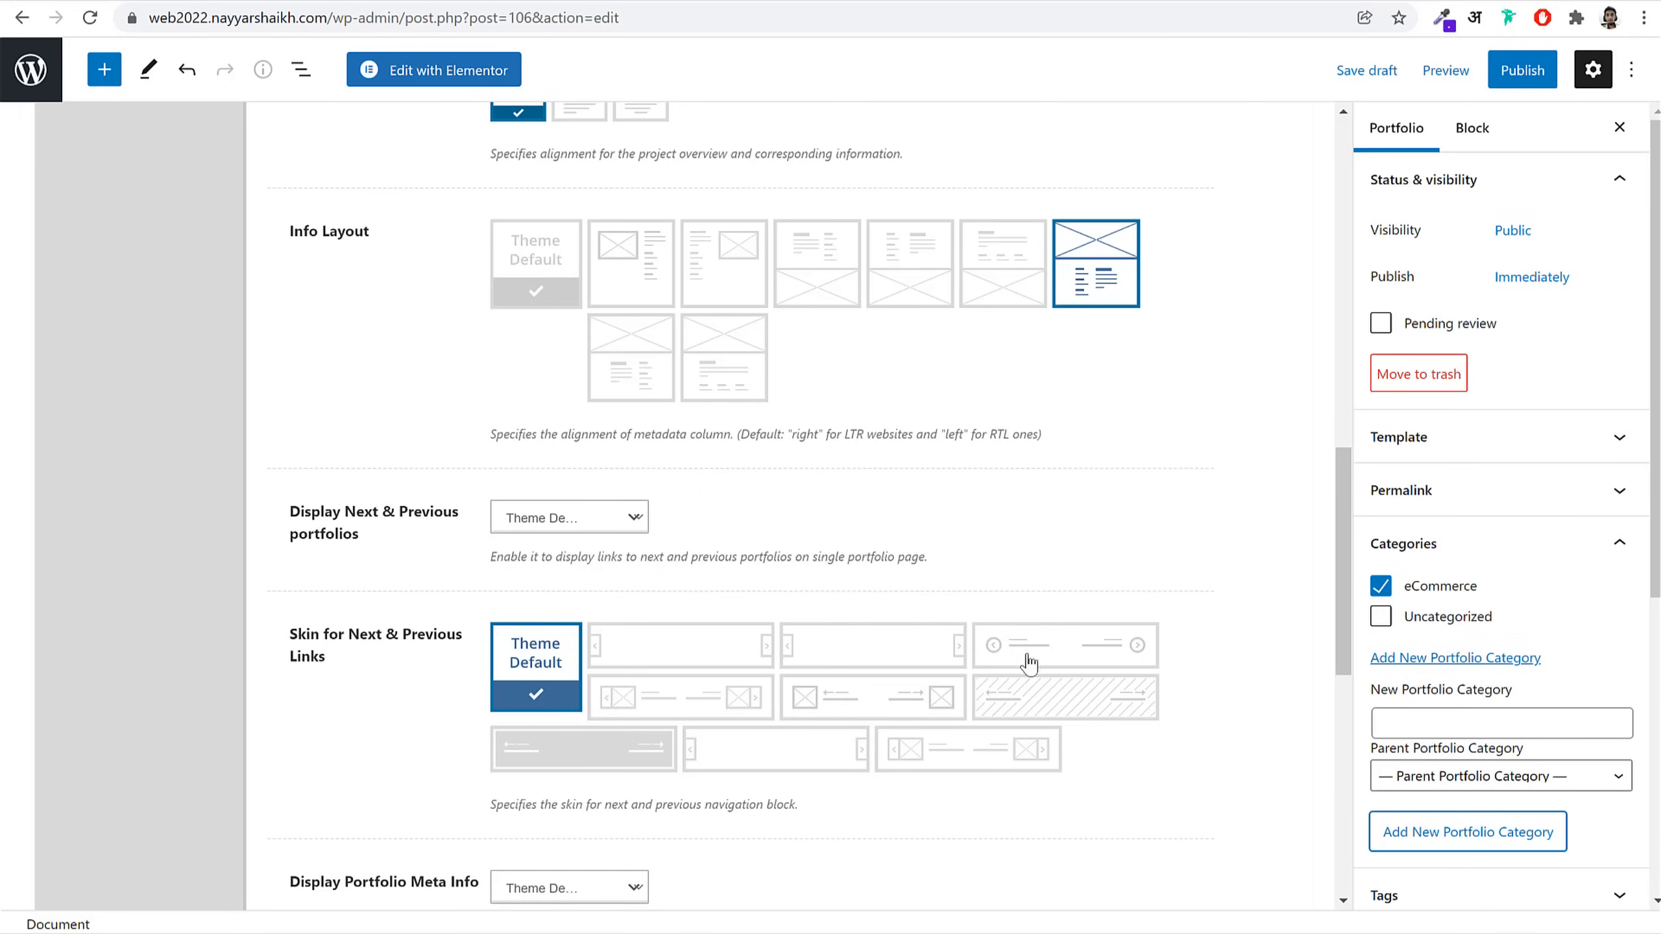
Step: Publish the Protection From Harvesters portfolio post
left_click(1498, 70)
left_click(1492, 72)
scroll(926, 420, "up", 15)
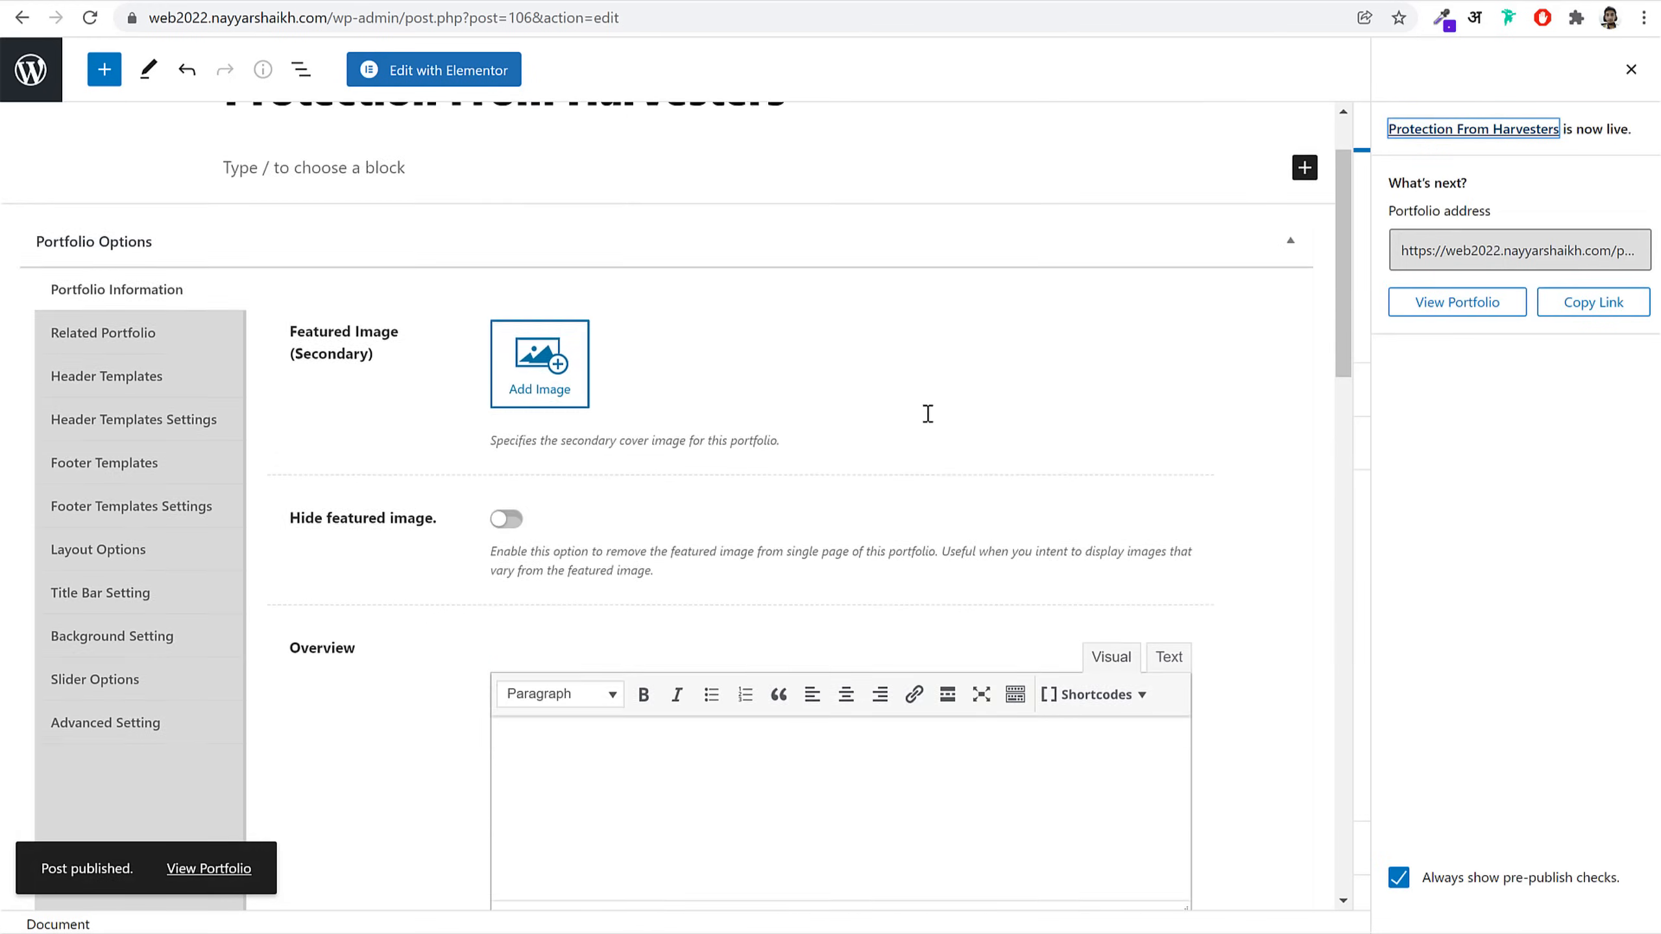
left_click(436, 70)
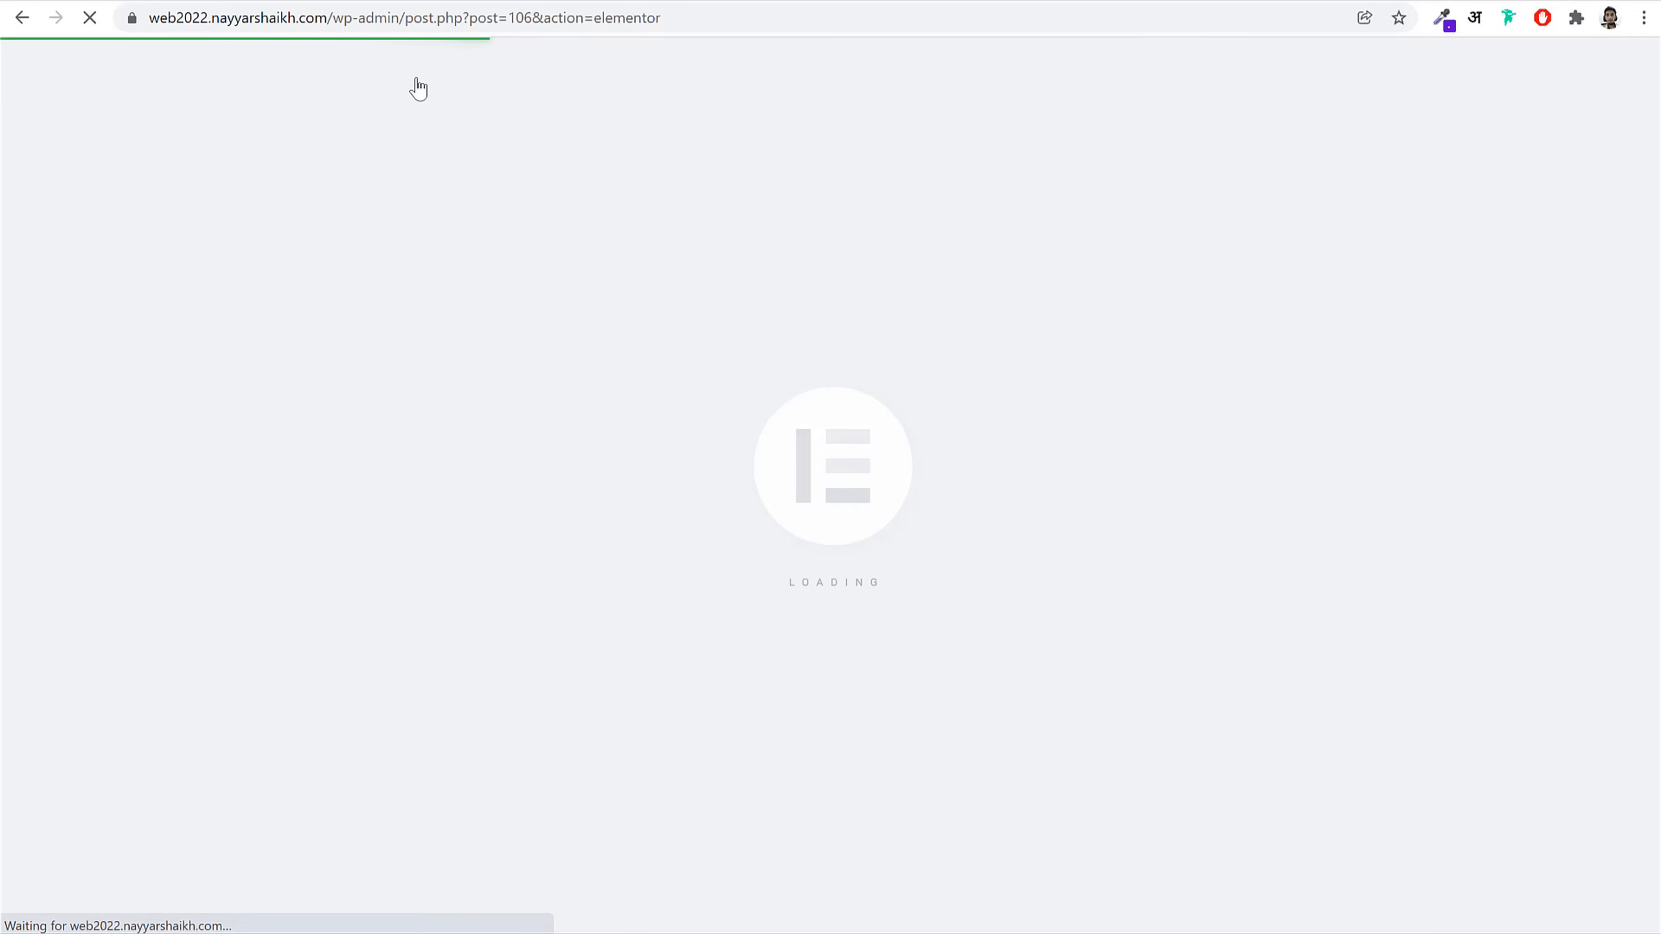
Step: Locate the Single Portfolio Phlox file in the local Pages folder, then go to the WordPress dashboard
scroll(1040, 641, "down", 8)
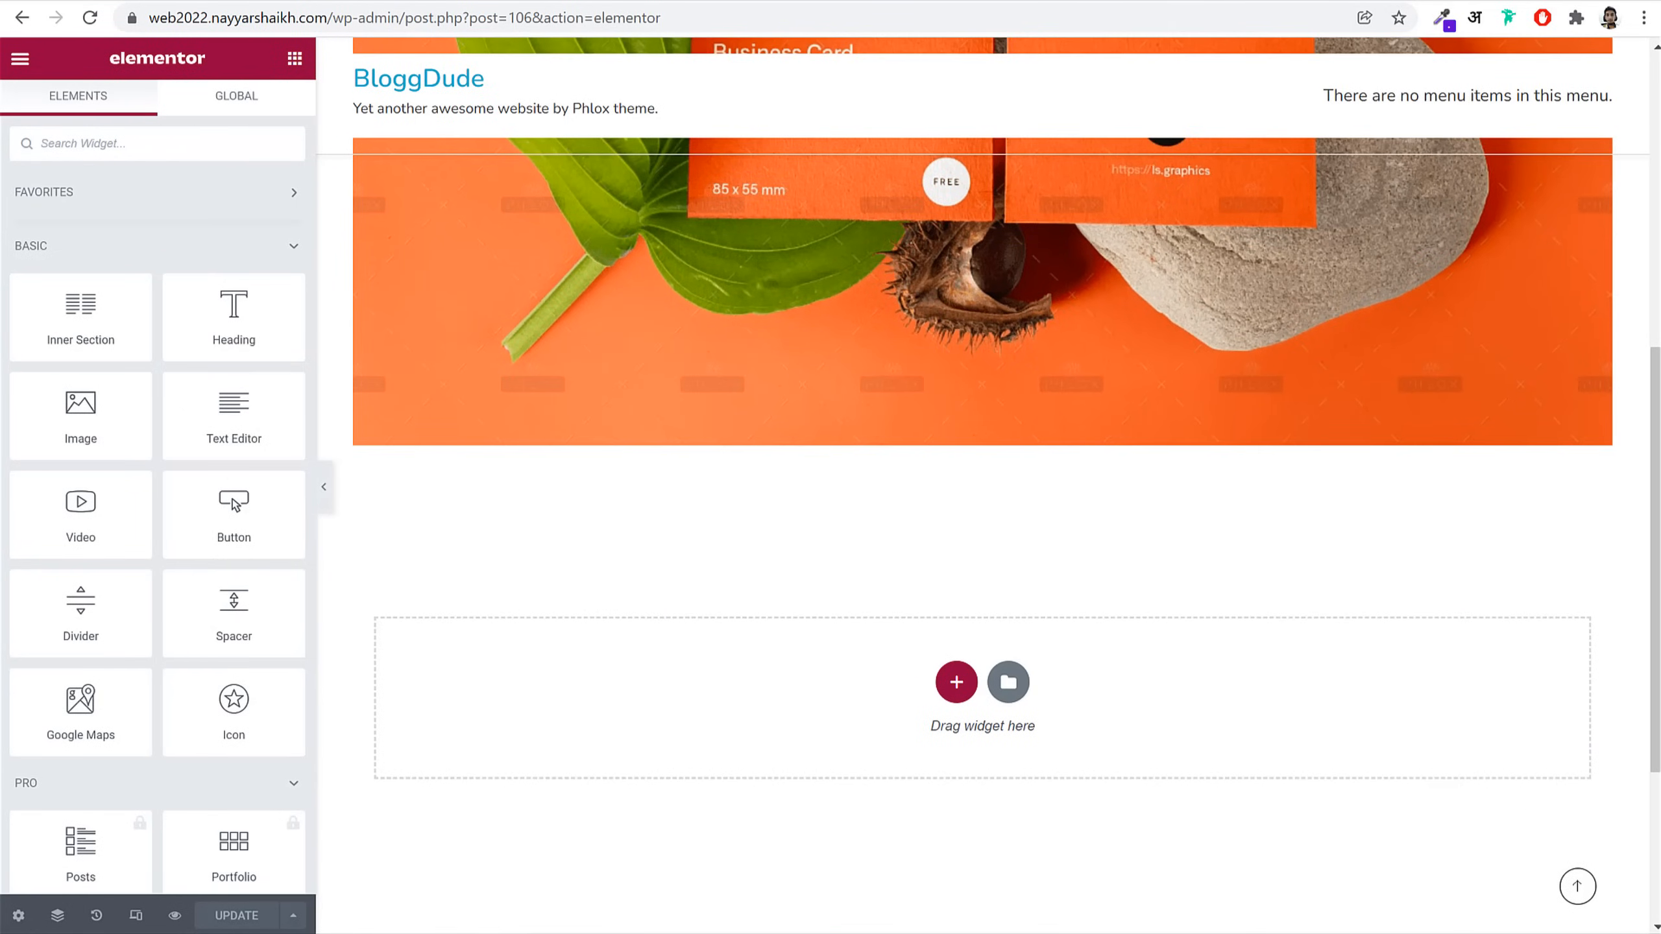
key("alt+Tab")
scroll(921, 719, "down", 1)
scroll(915, 694, "up", 1)
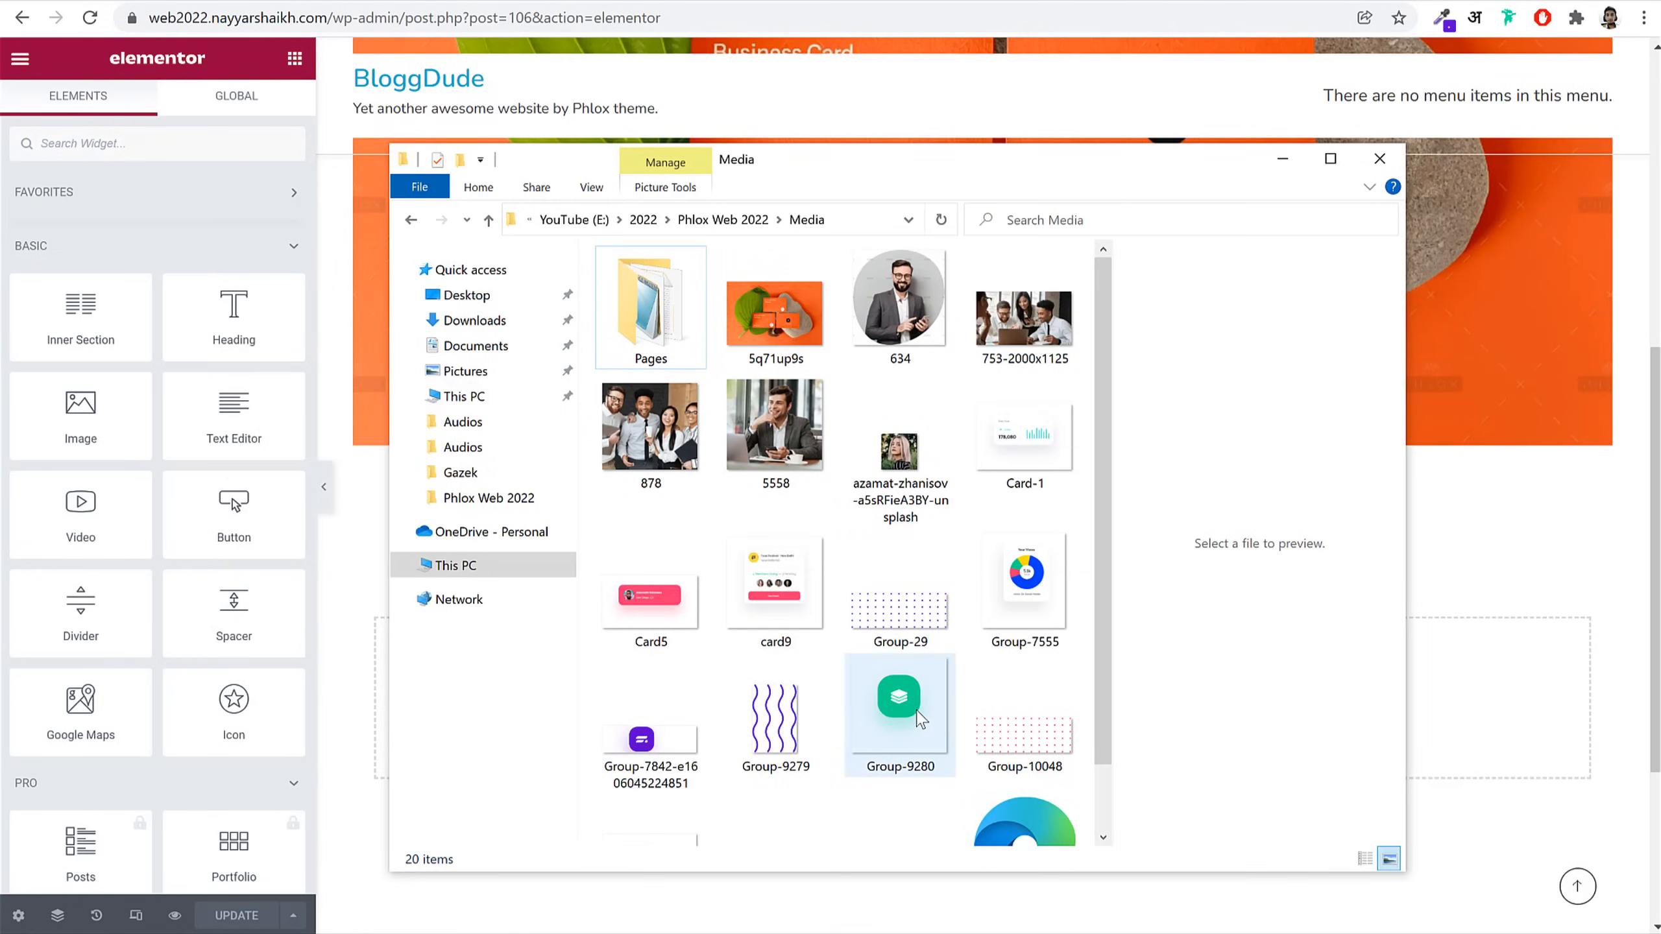
double_click(661, 345)
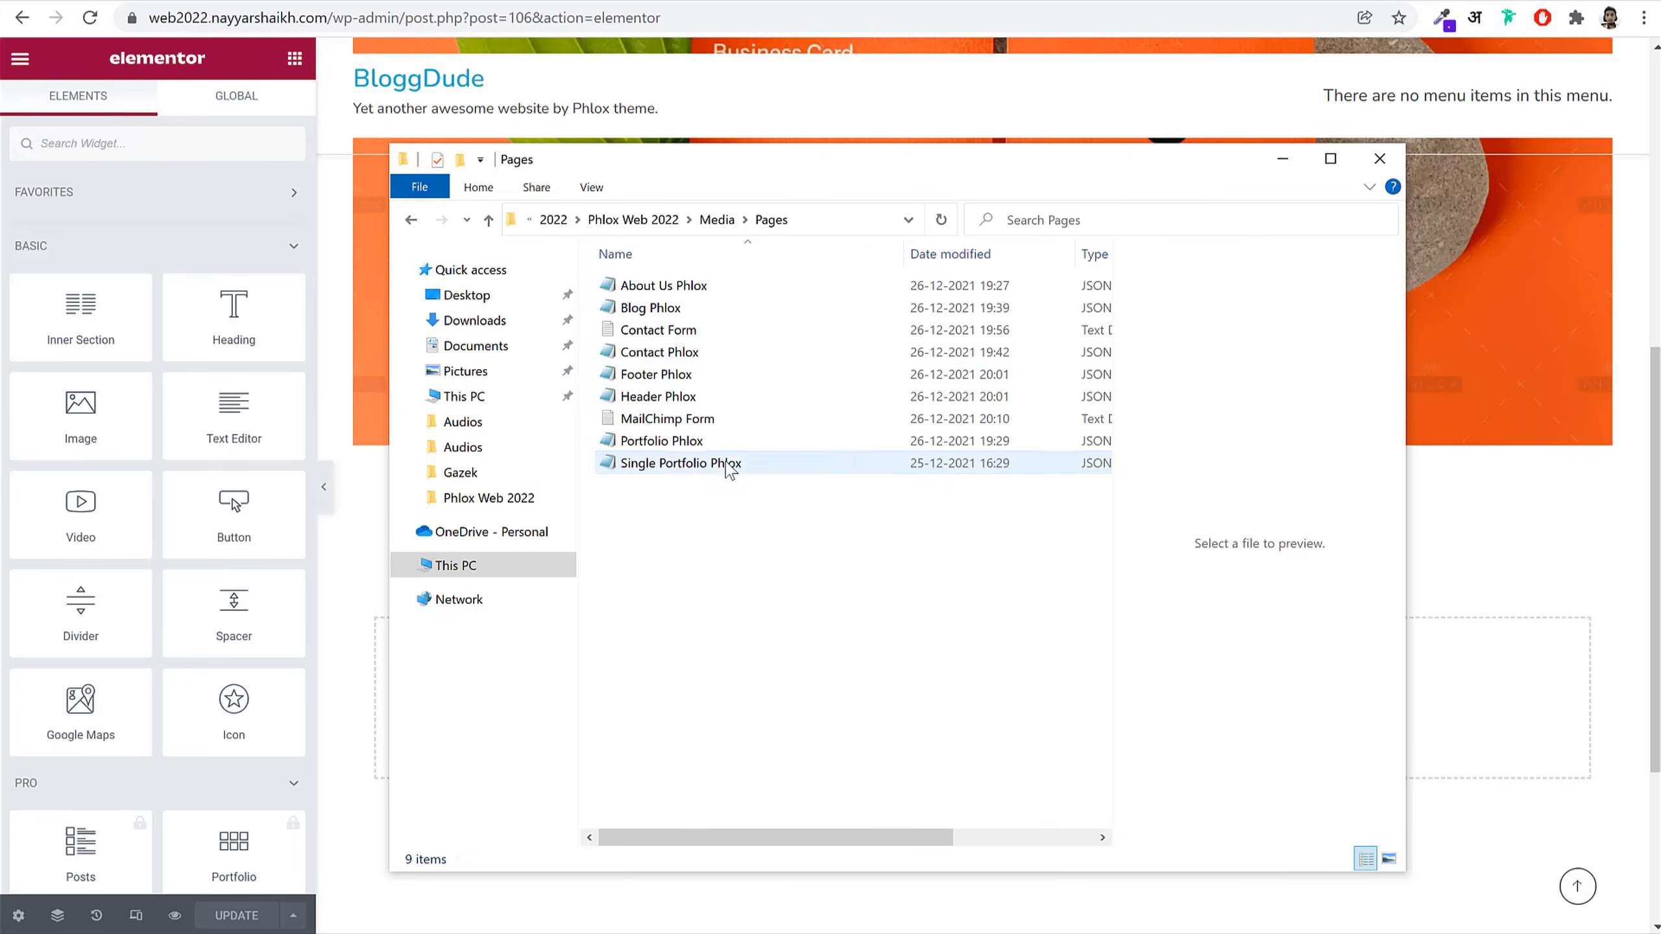
left_click(661, 471)
left_click(1534, 557)
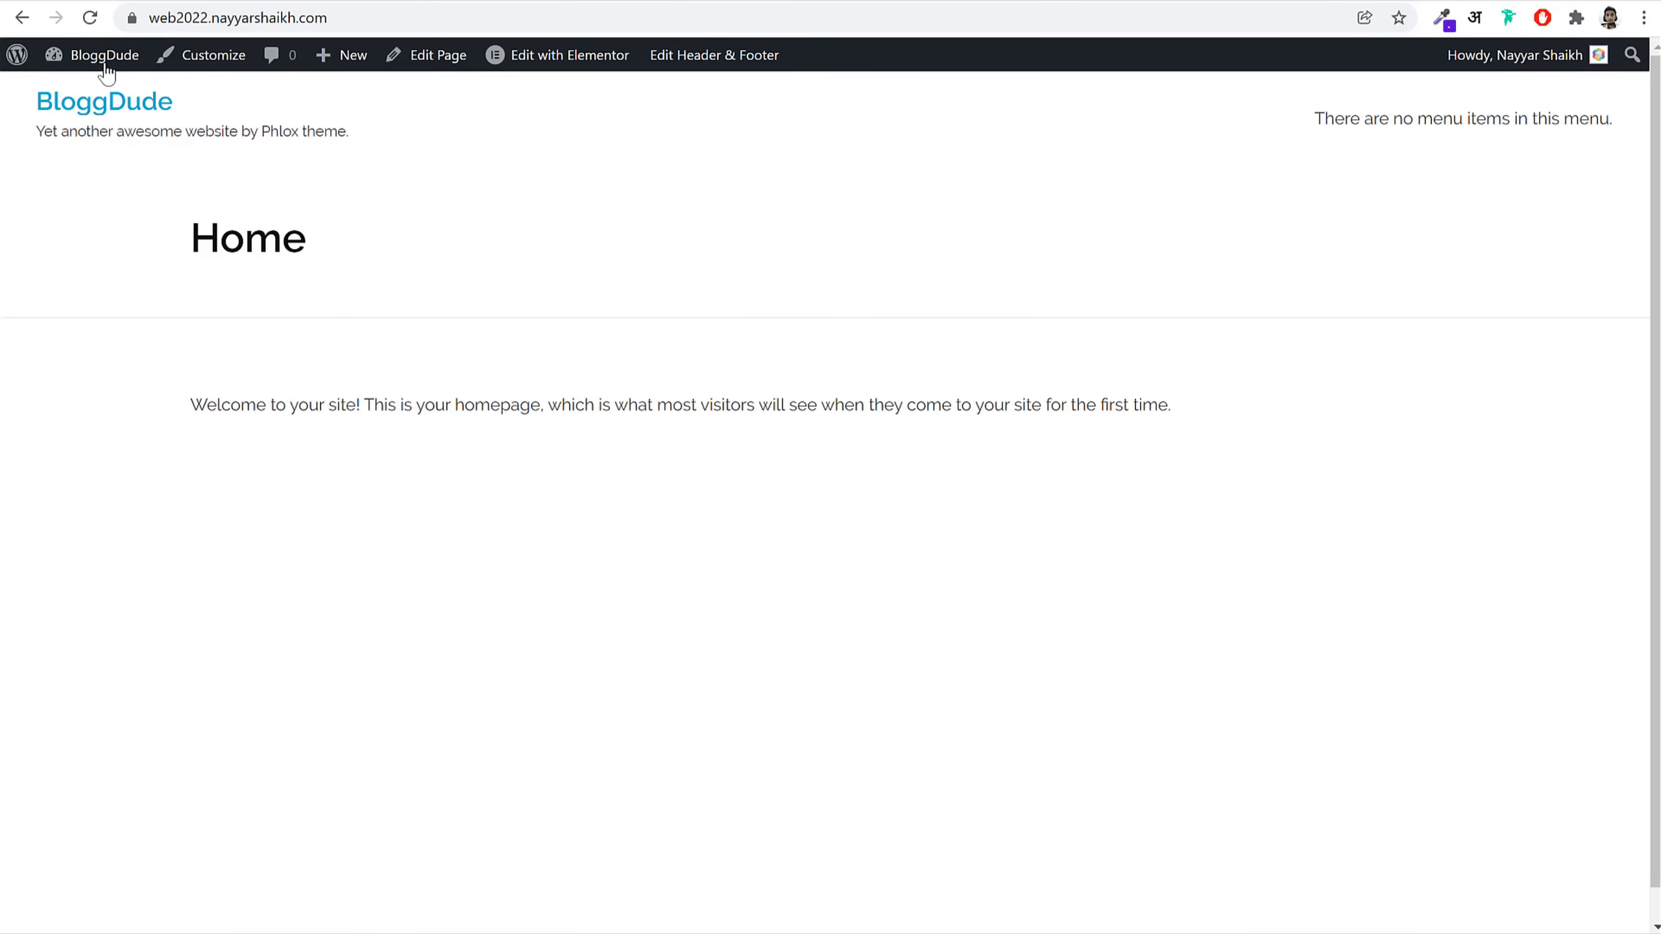
left_click(105, 65)
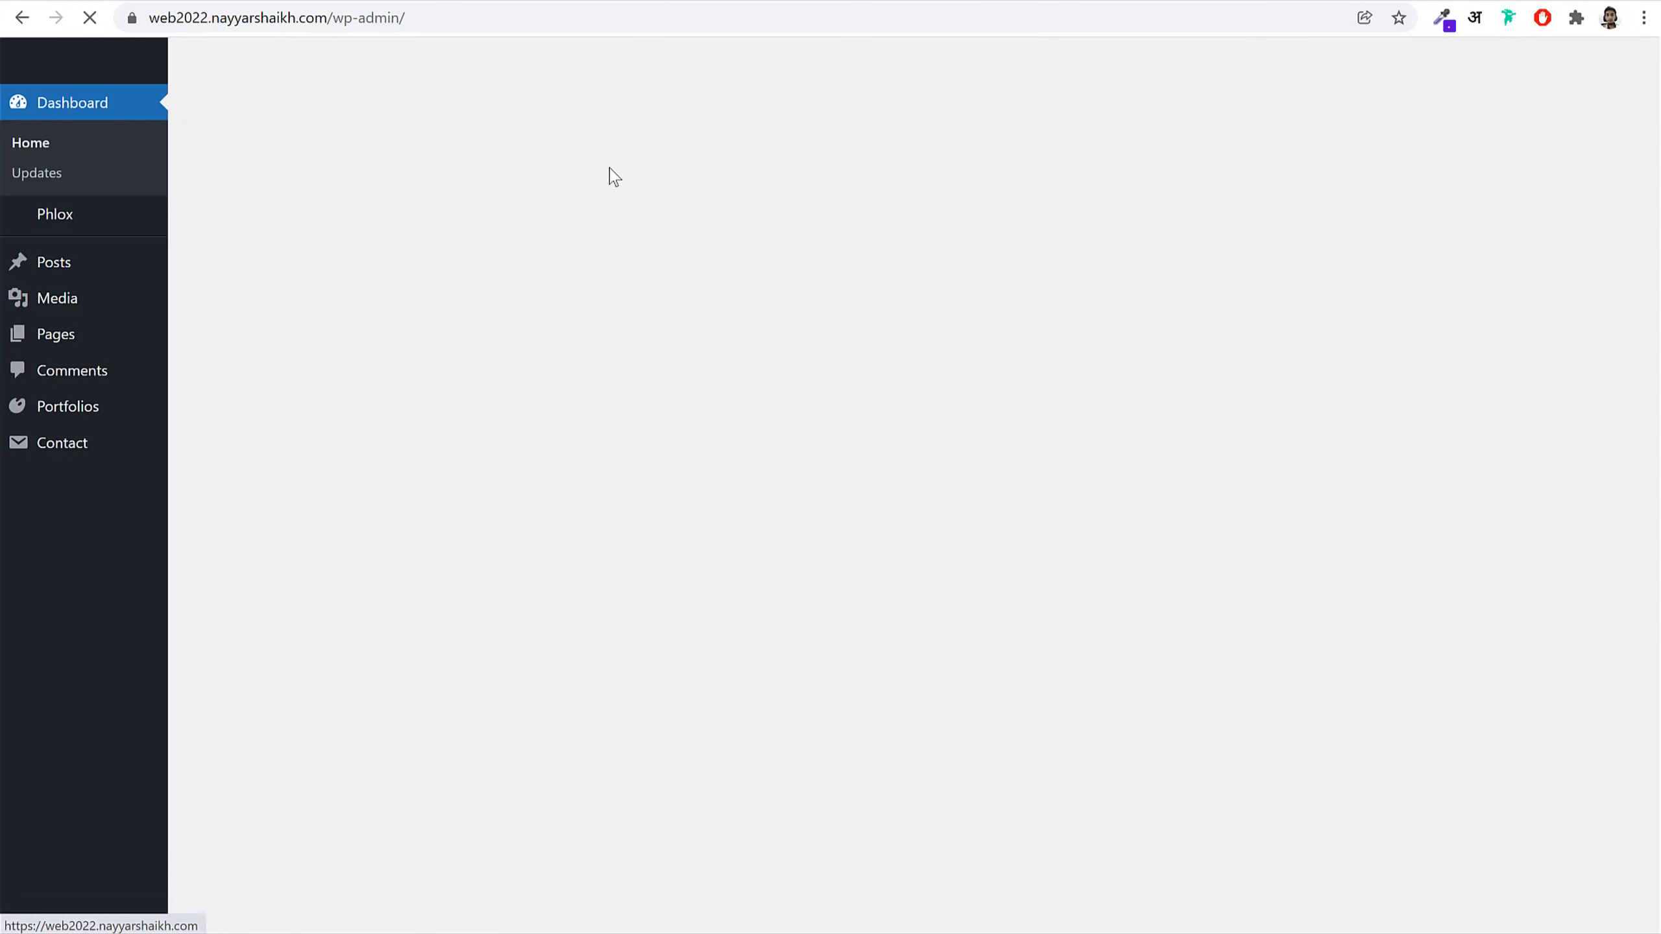
Step: Import Single Portfolio Phlox.json from the Pages folder into Elementor's saved templates
left_click(1517, 104)
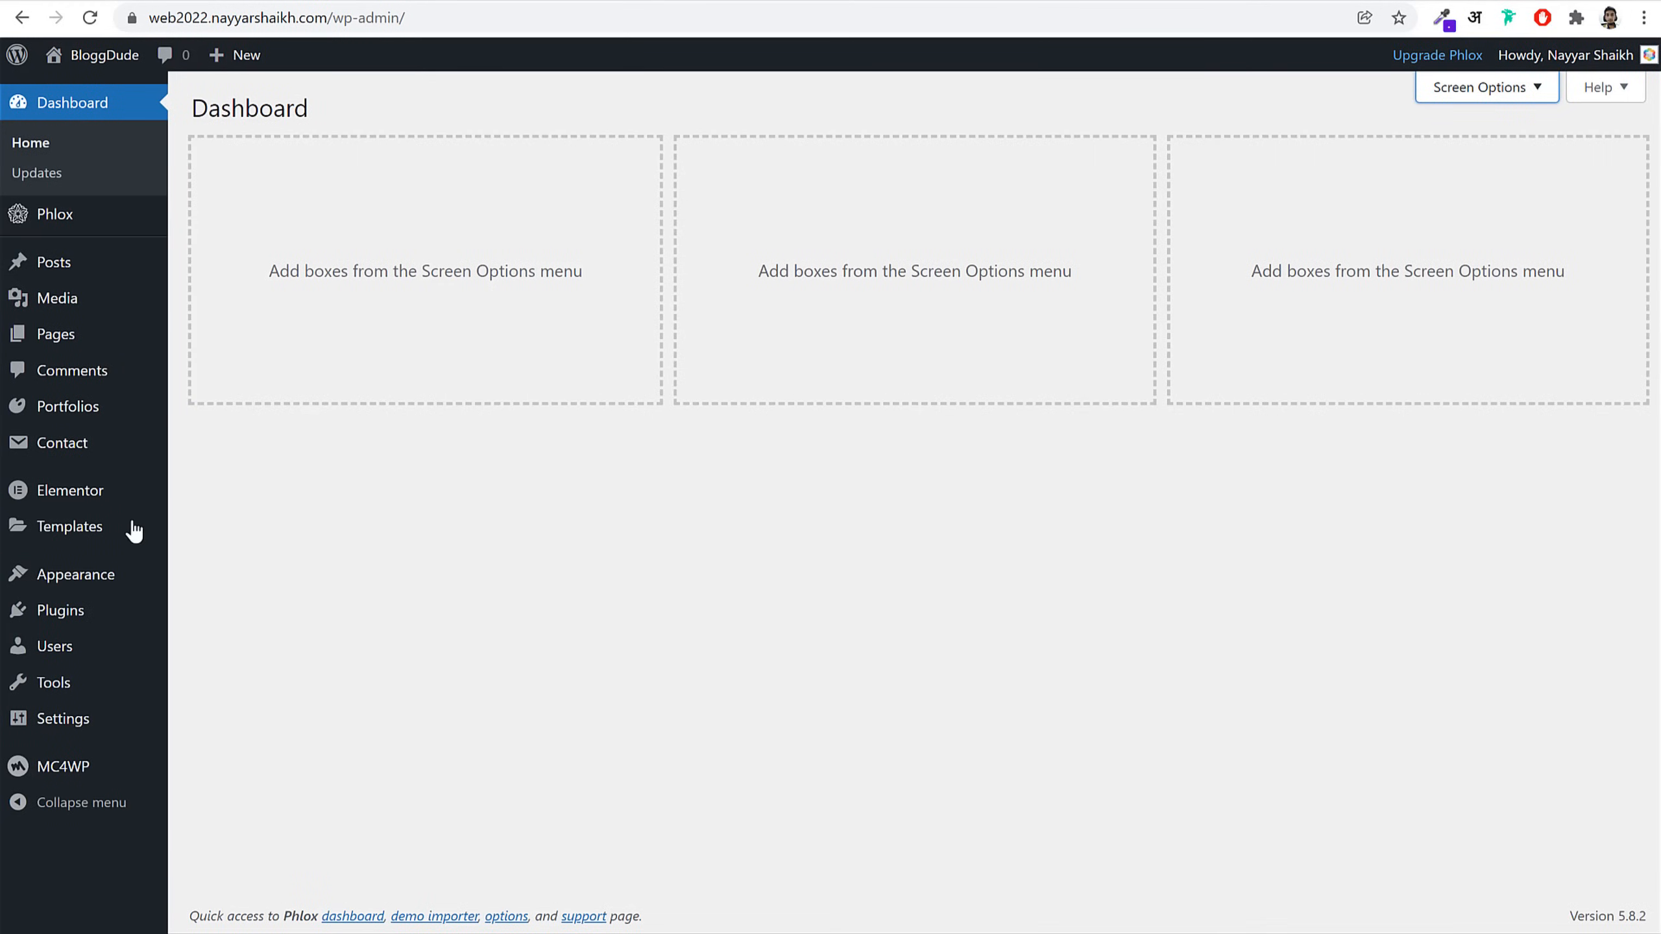
left_click(34, 530)
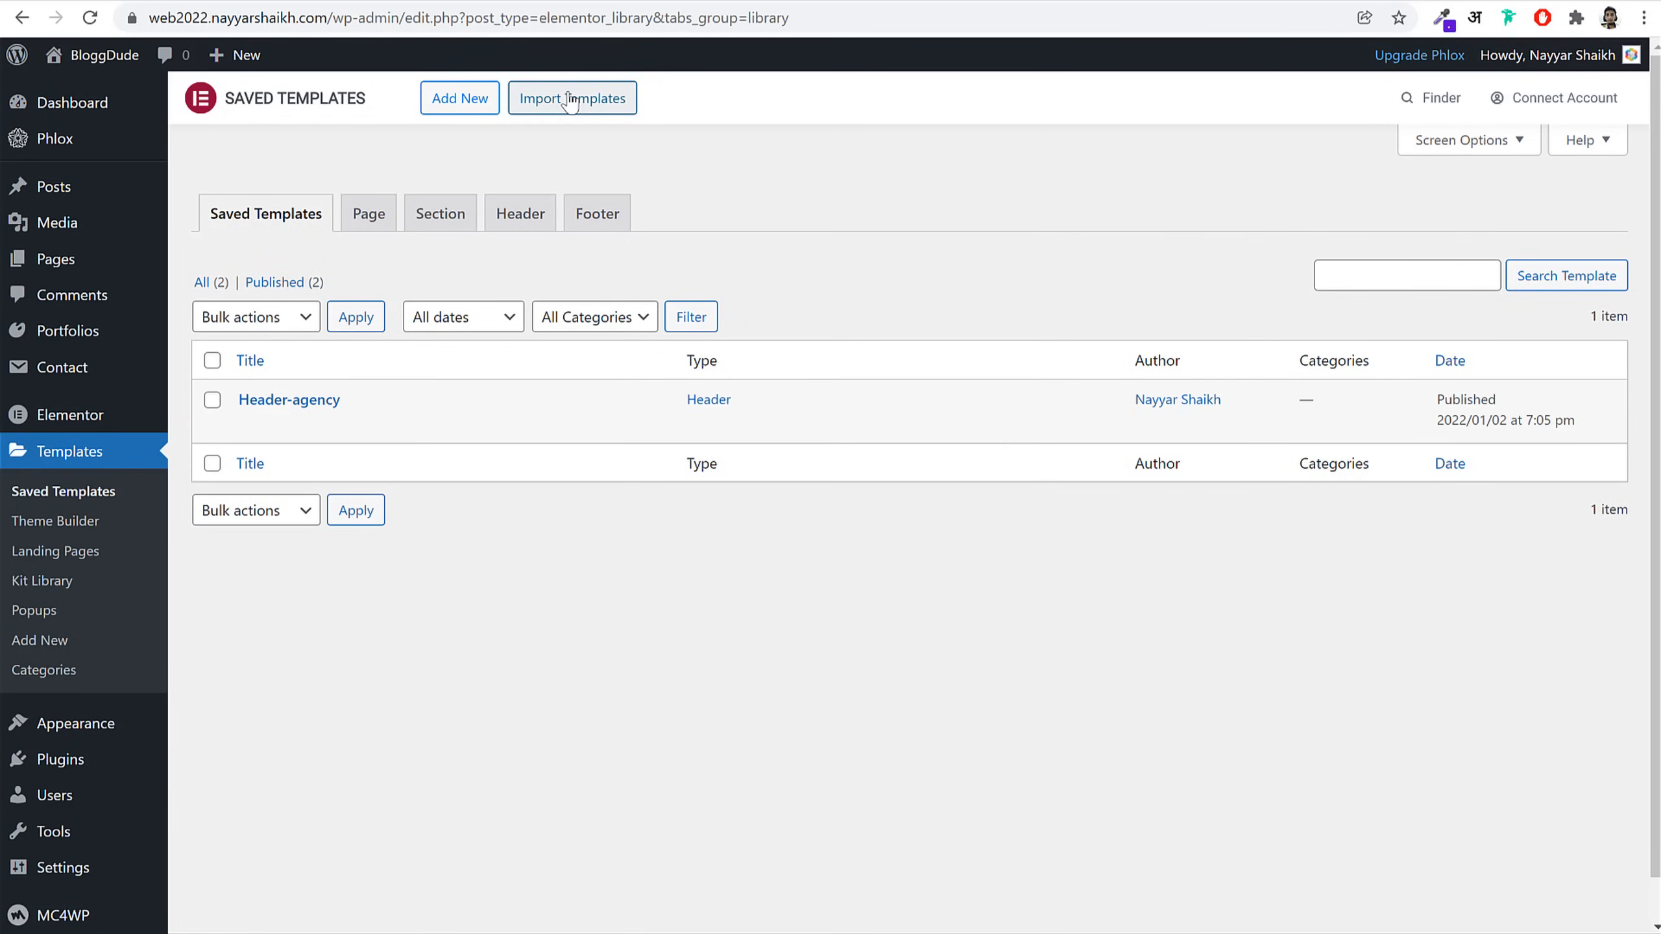
left_click(569, 98)
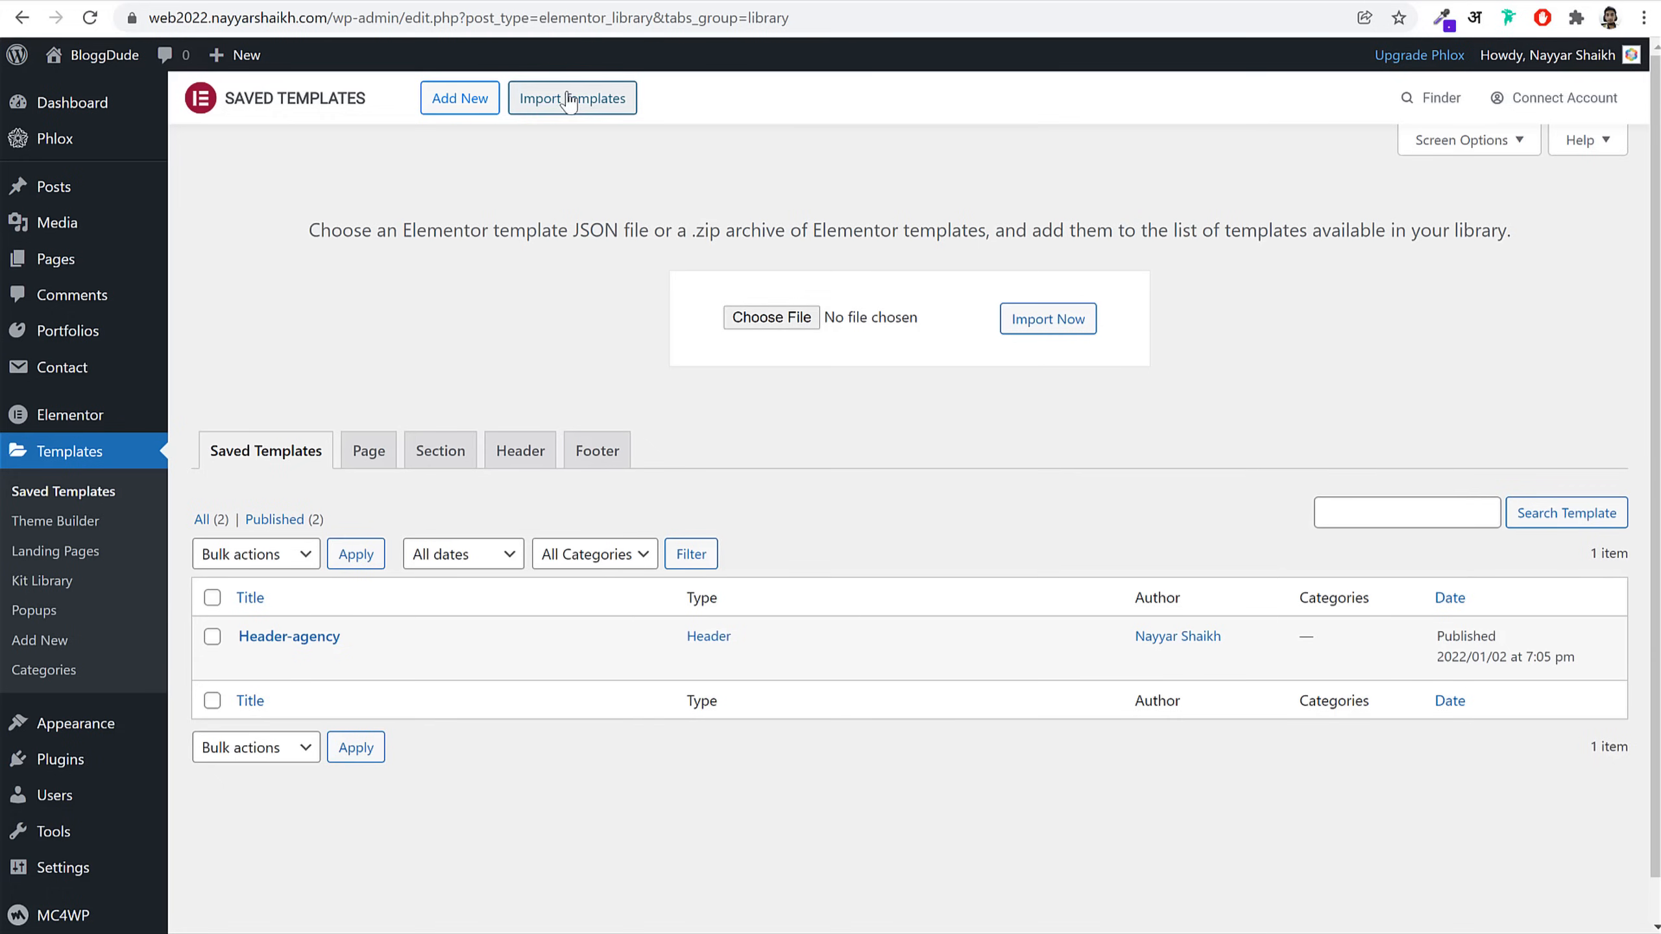
left_click(801, 320)
double_click(298, 150)
left_click(297, 234)
left_click(505, 460)
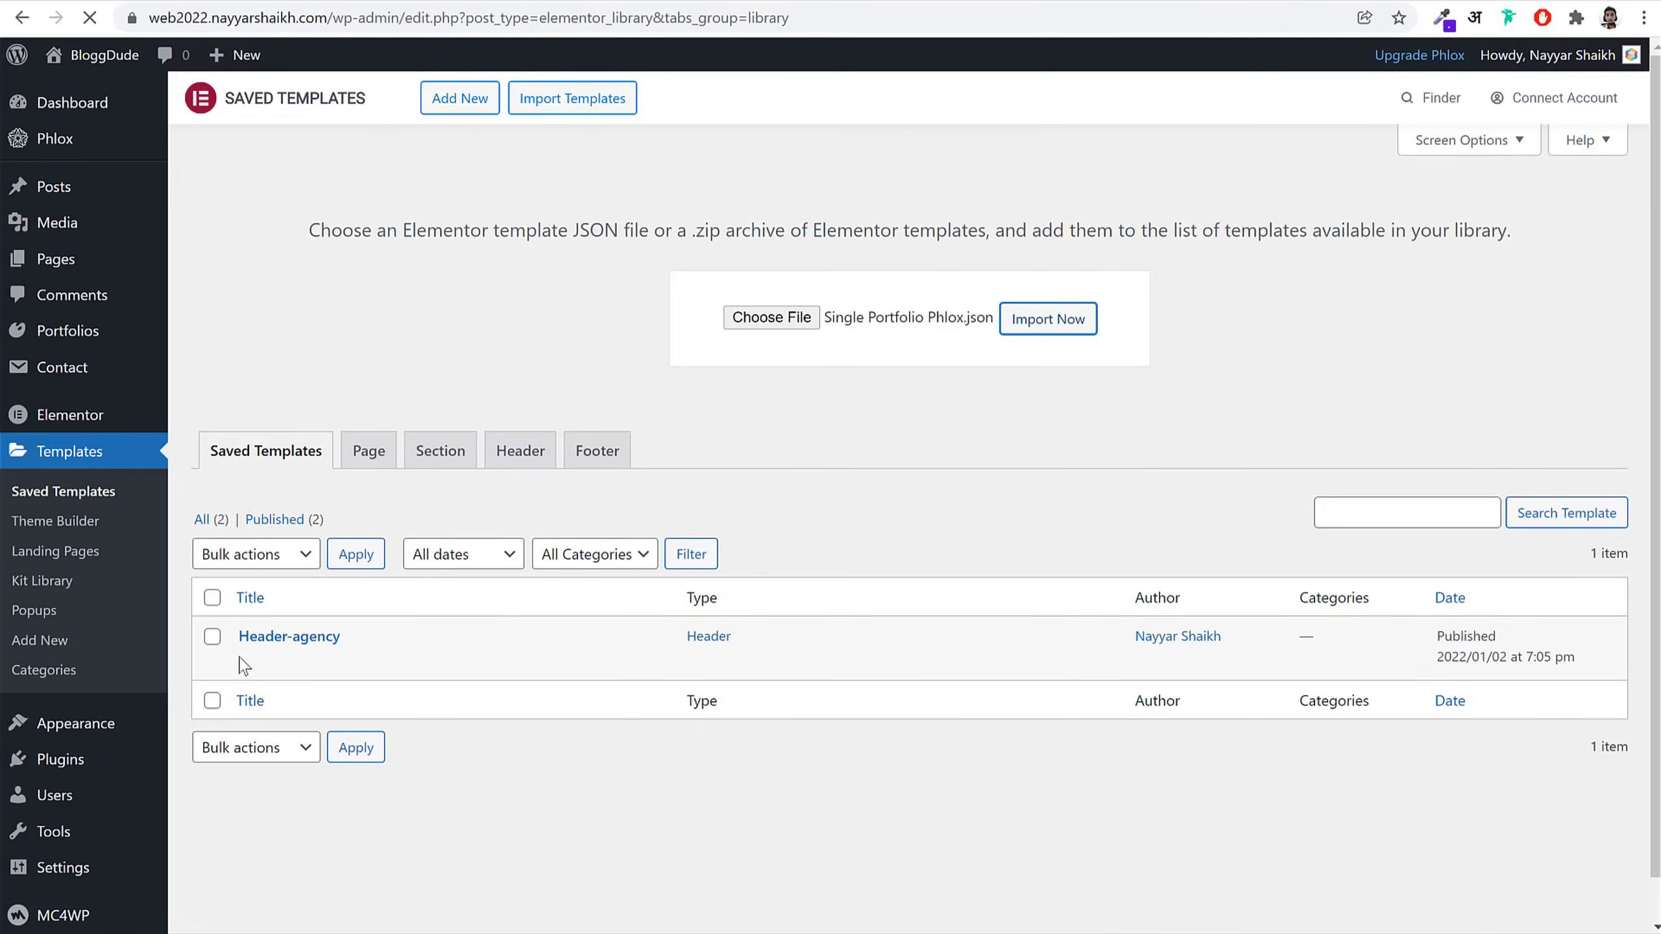
mouse_move(277, 640)
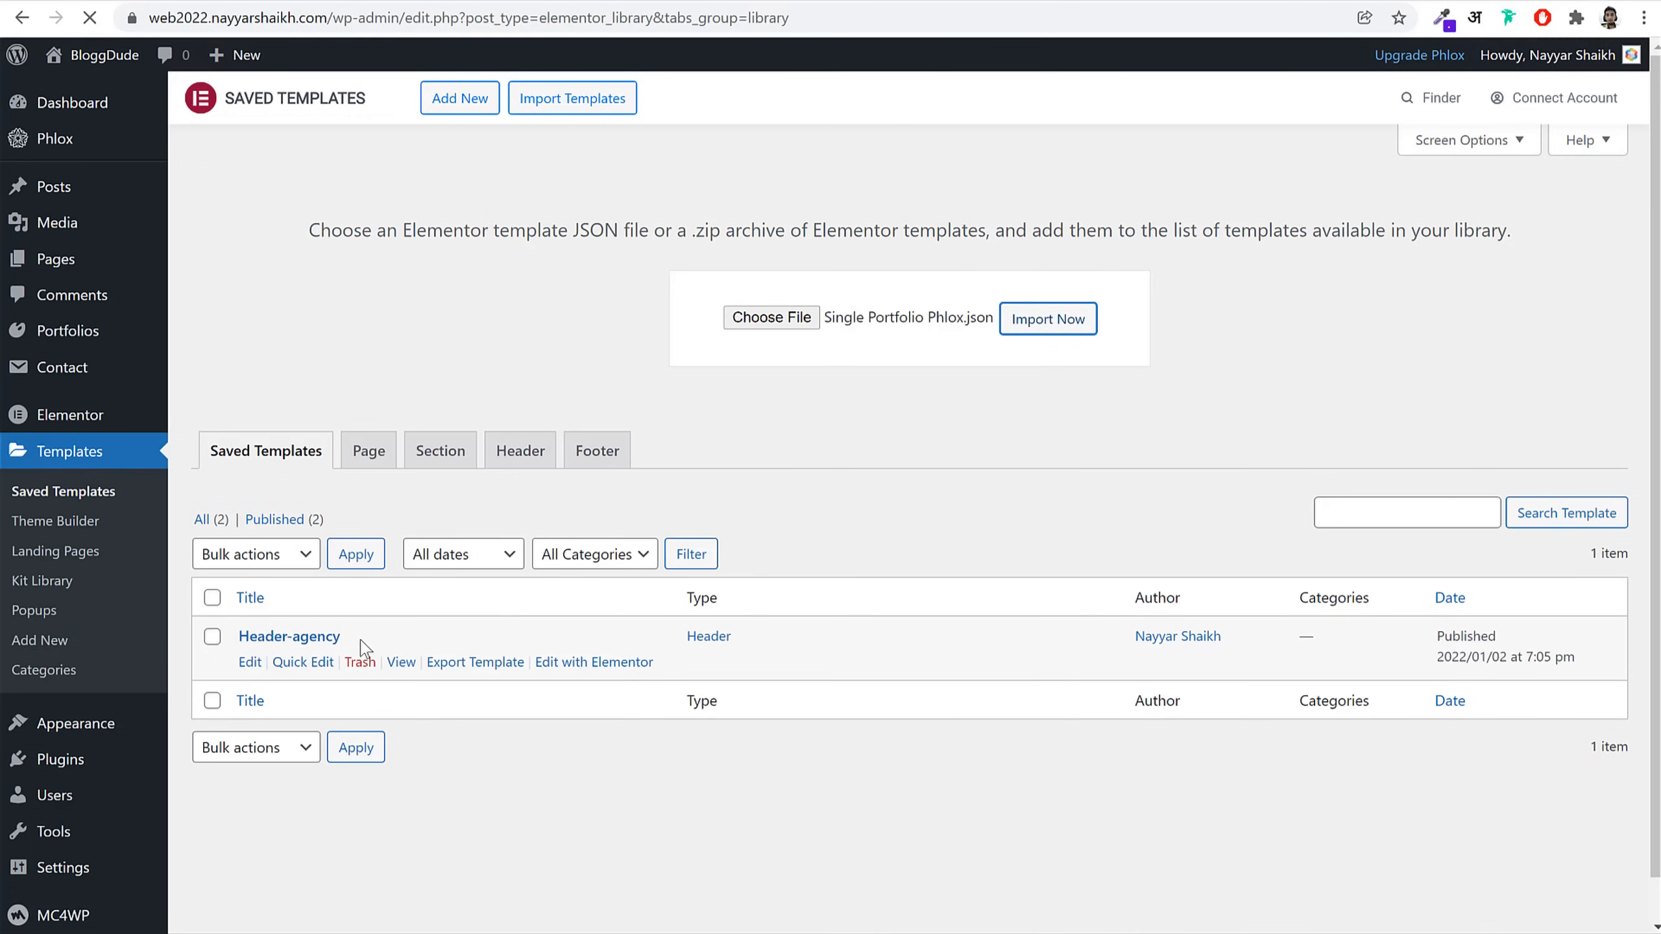
left_click(594, 662)
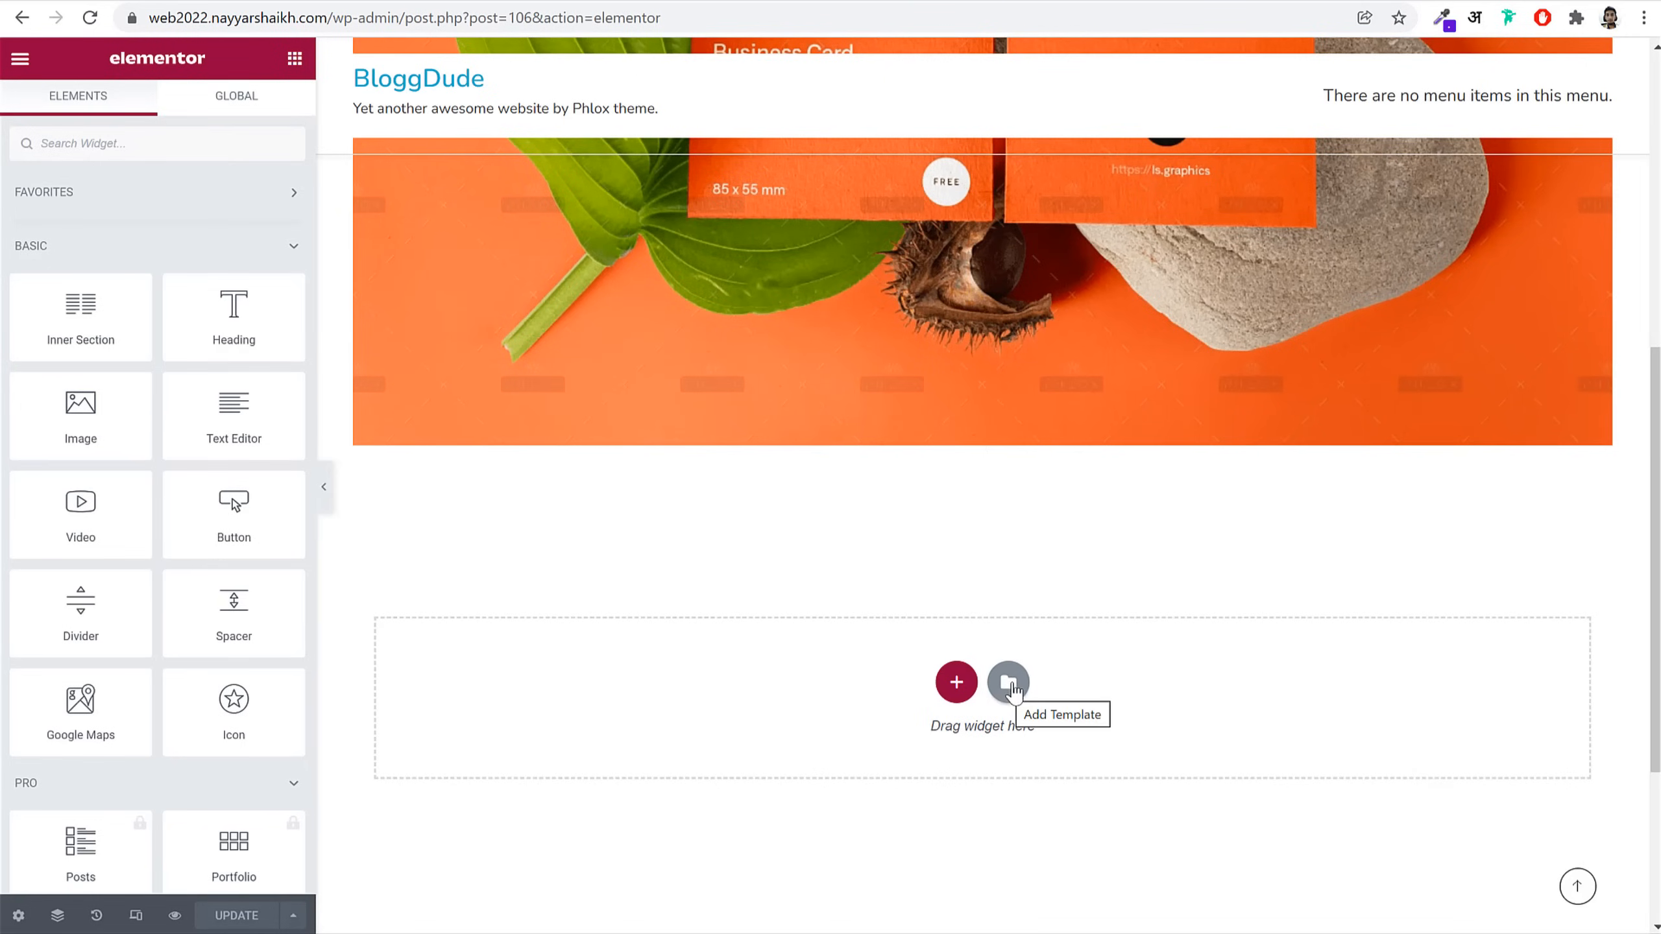
Step: Insert the saved Portfolio Template into the portfolio post
left_click(1010, 687)
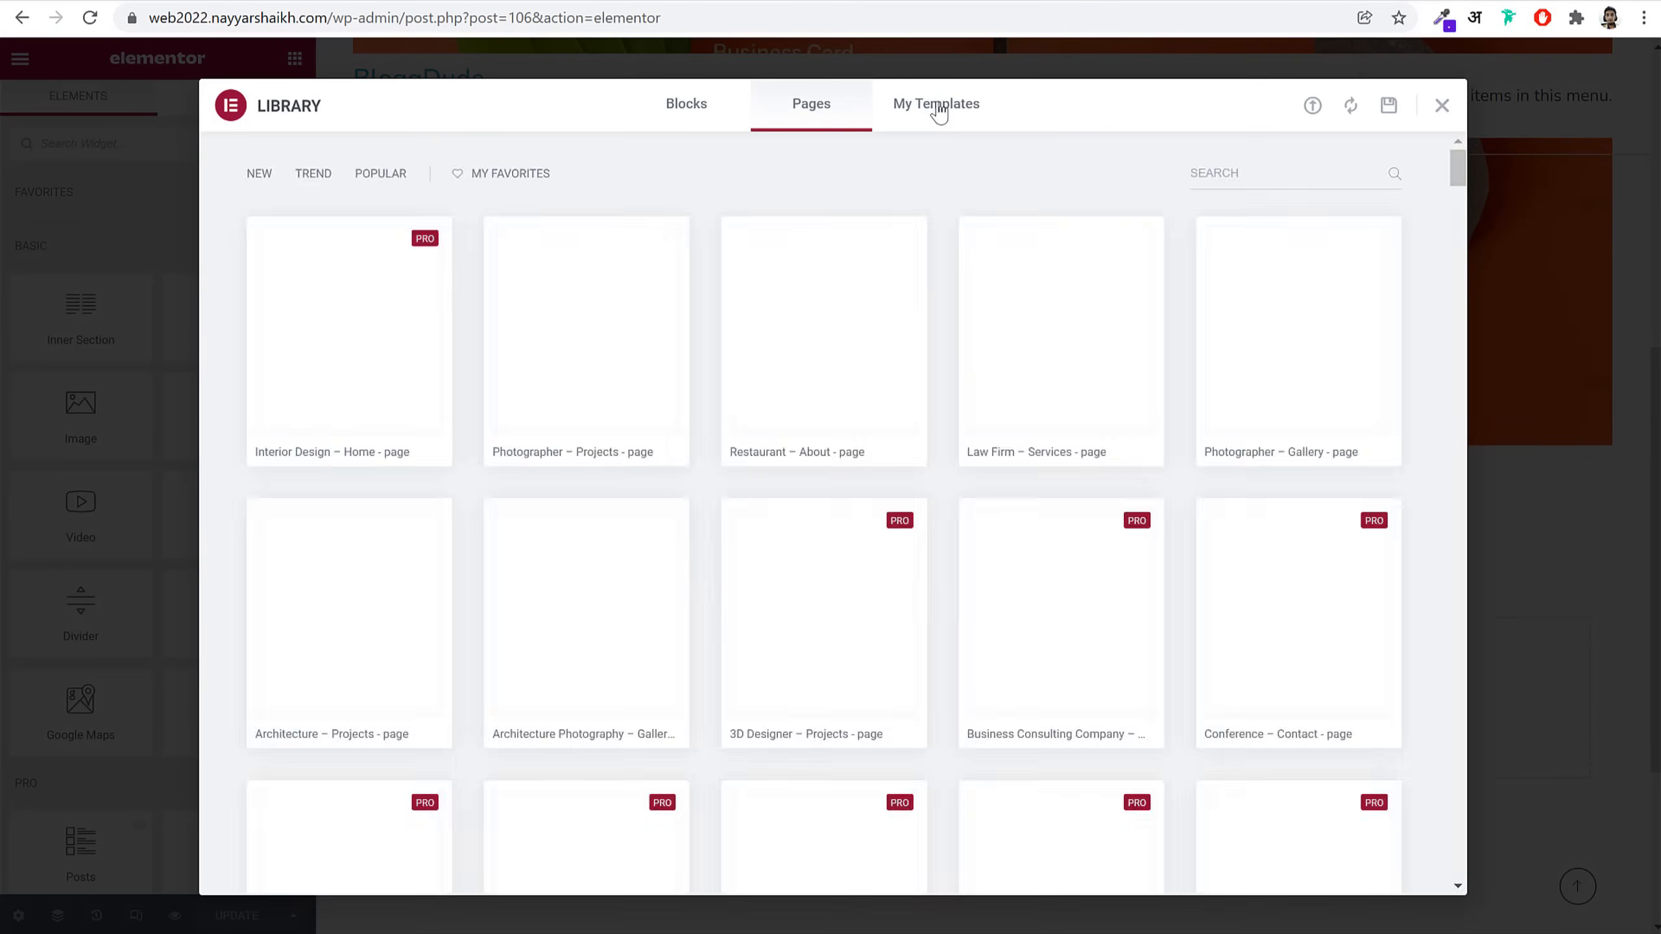
left_click(938, 108)
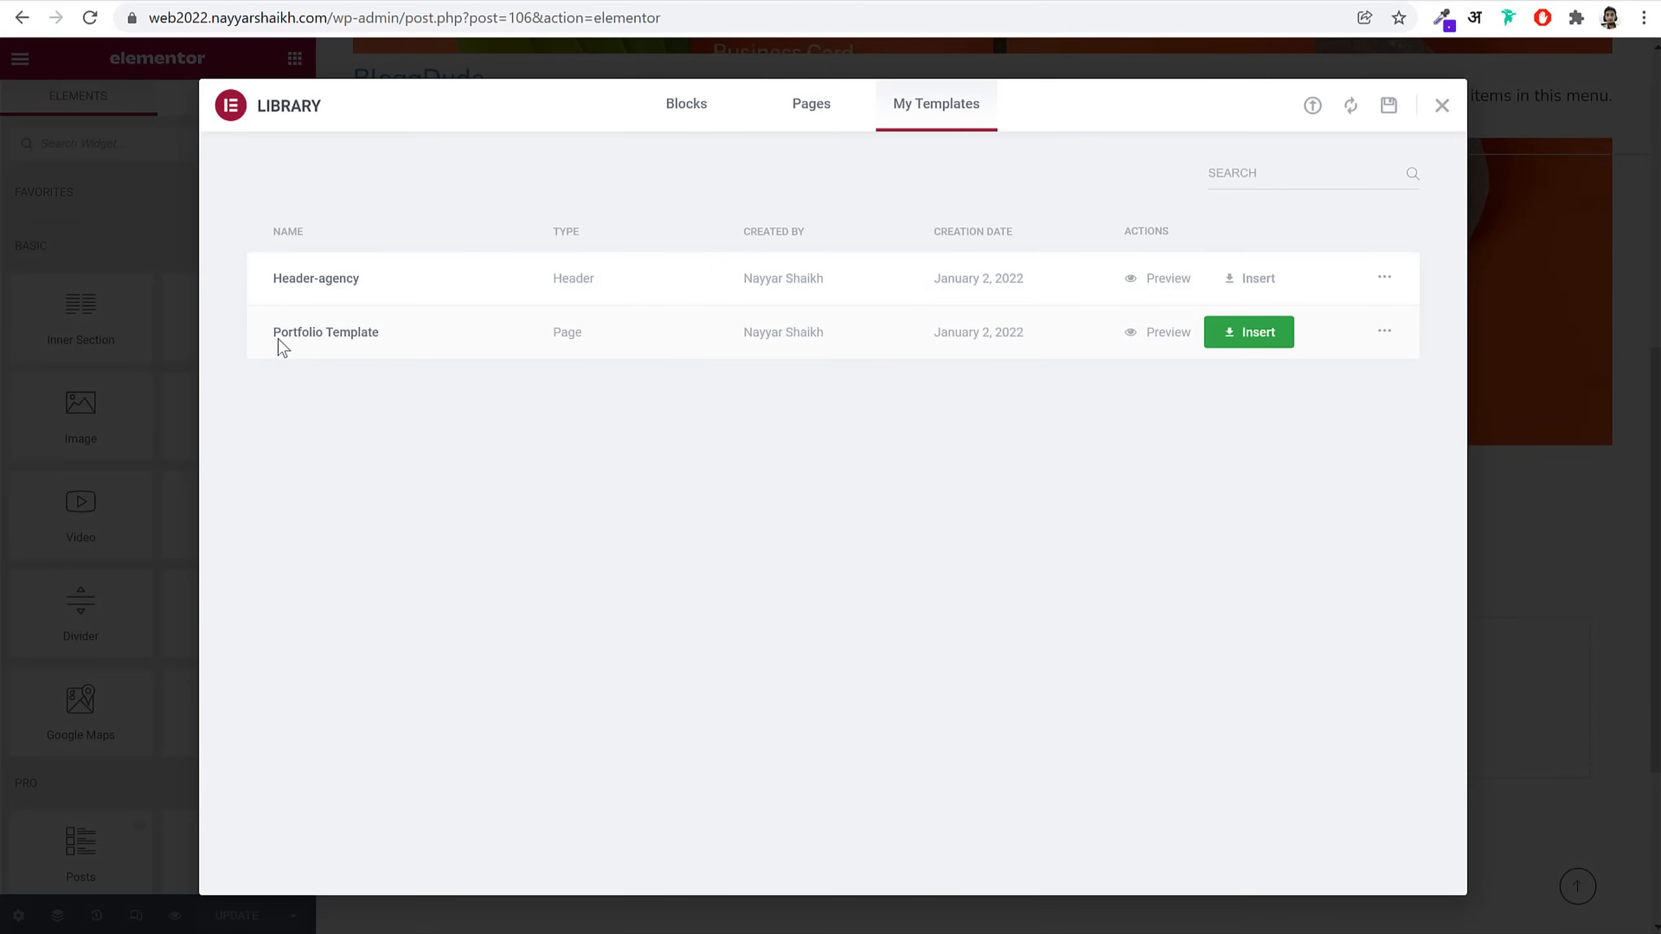
left_click(1245, 337)
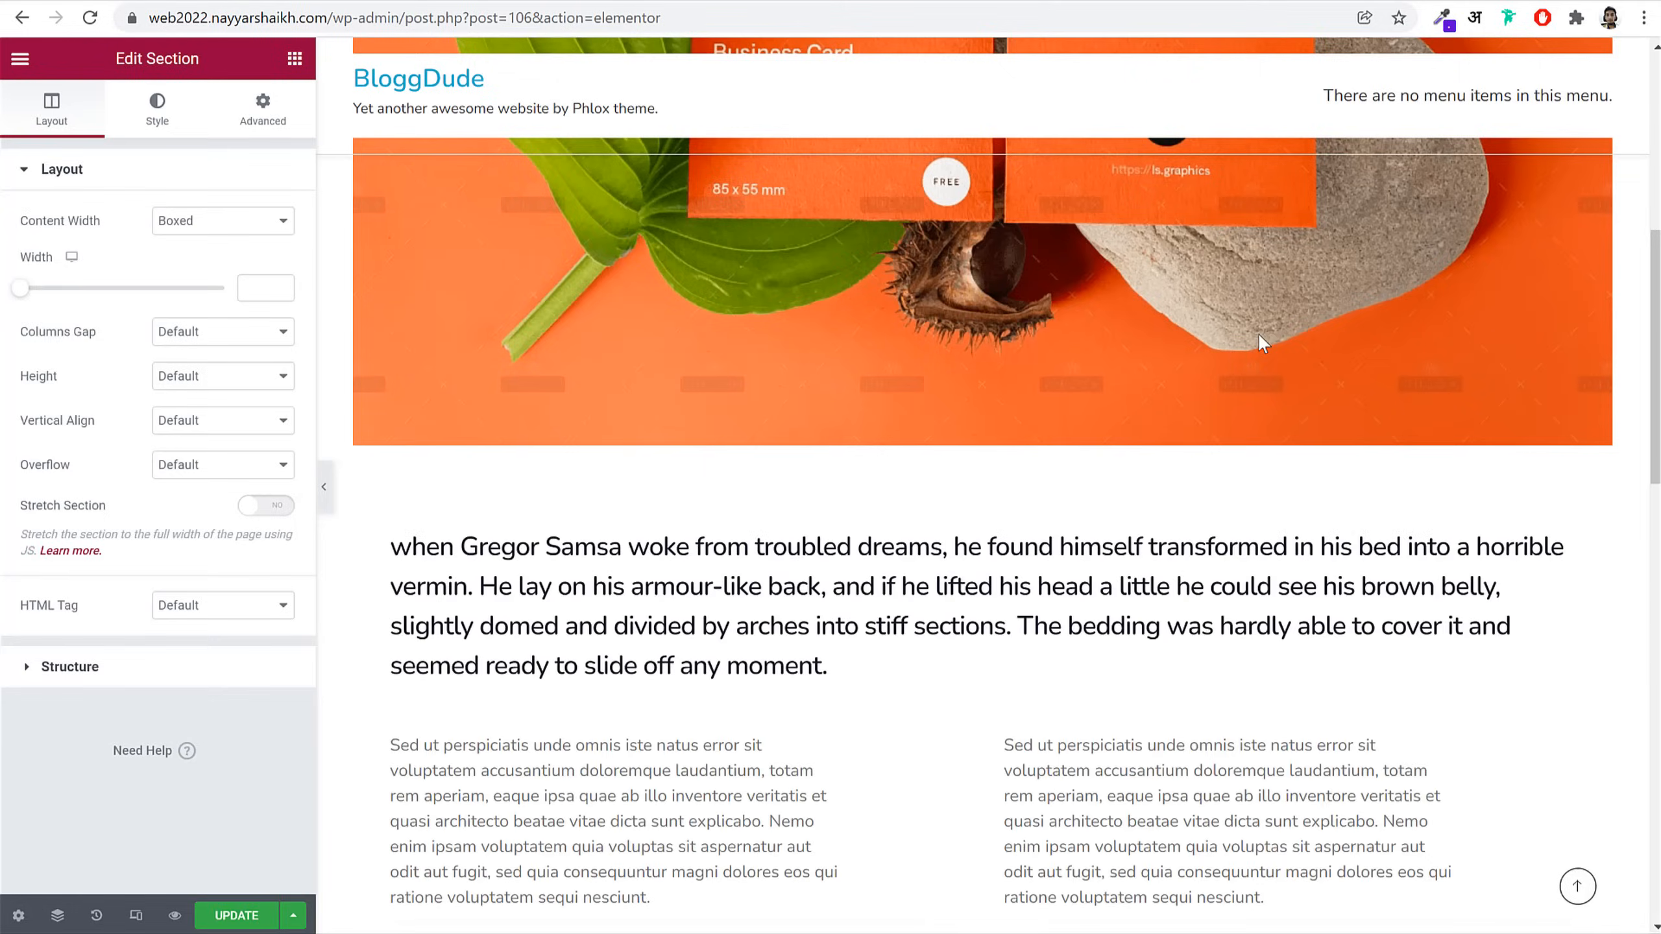
scroll(1243, 447, "down", 1)
scroll(1242, 447, "down", 3)
Step: Select the Gregor Samsa text block's content and replace the coffee-cup image from the media library
left_click(774, 303)
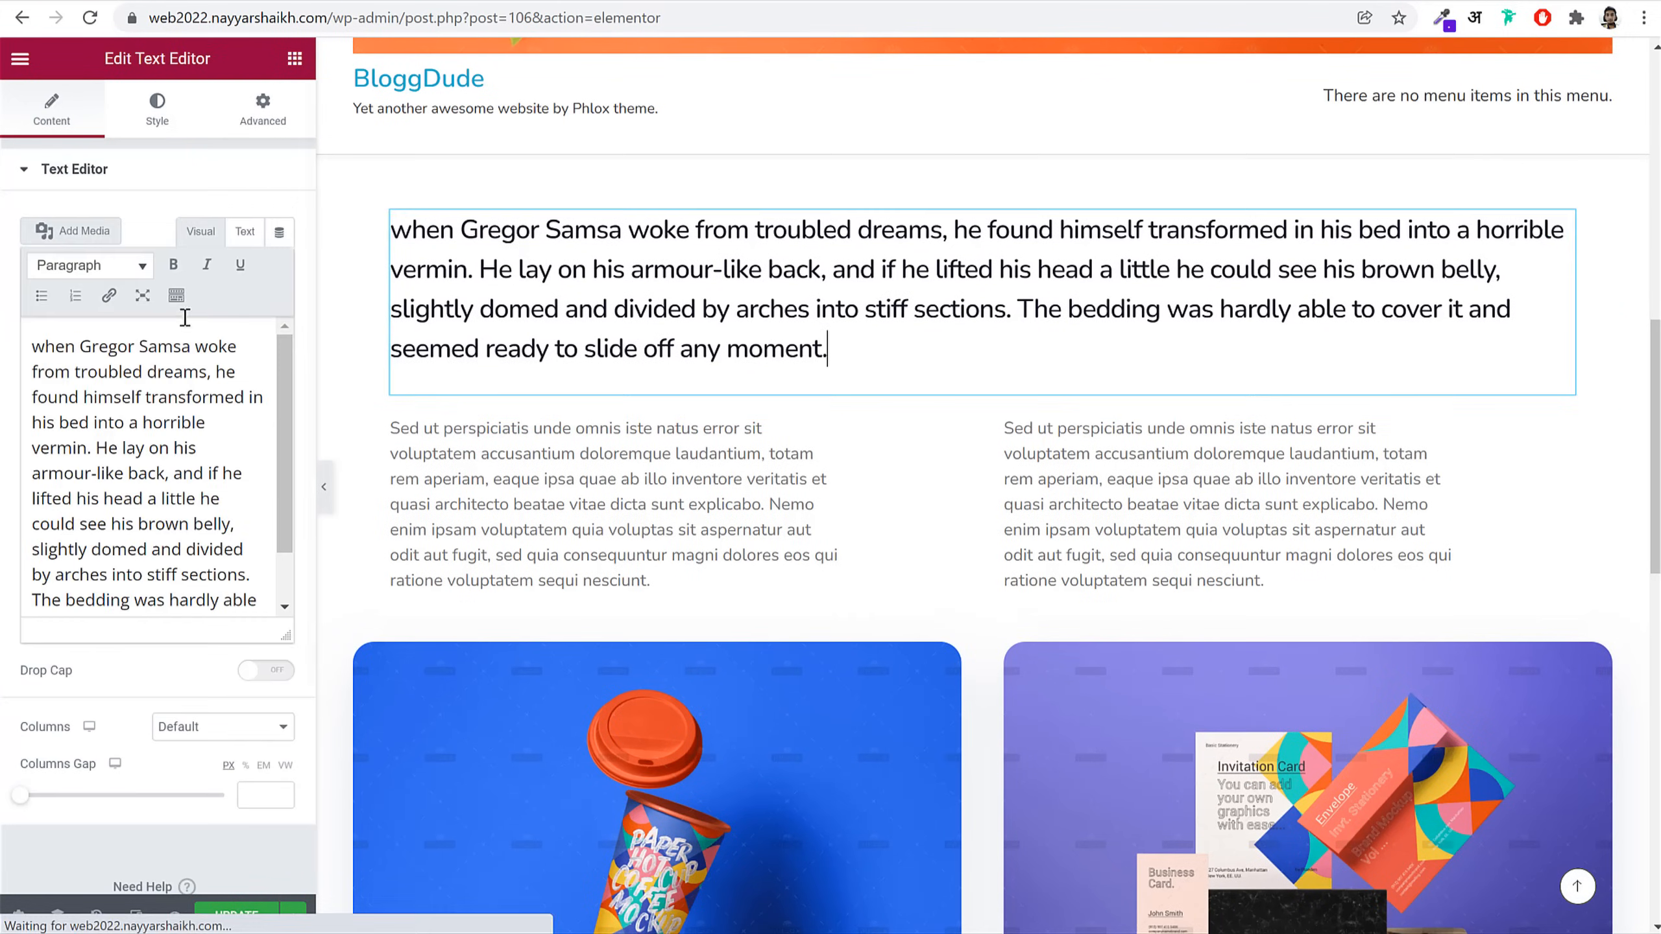
key("ctrl+a")
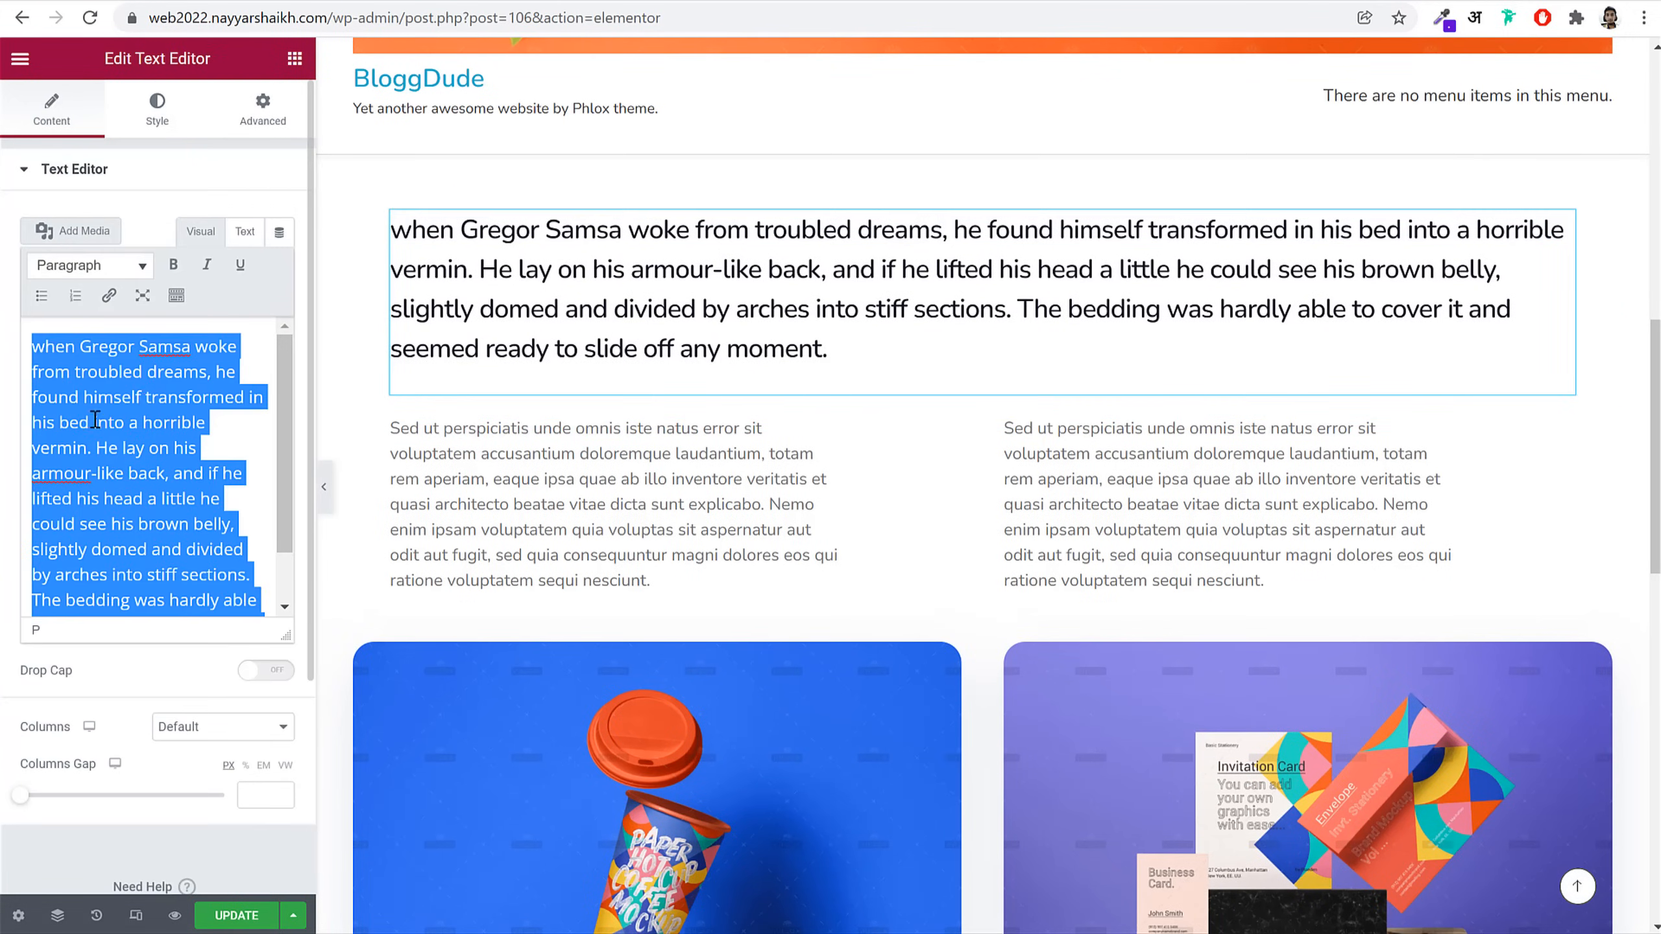
scroll(519, 471, "down", 5)
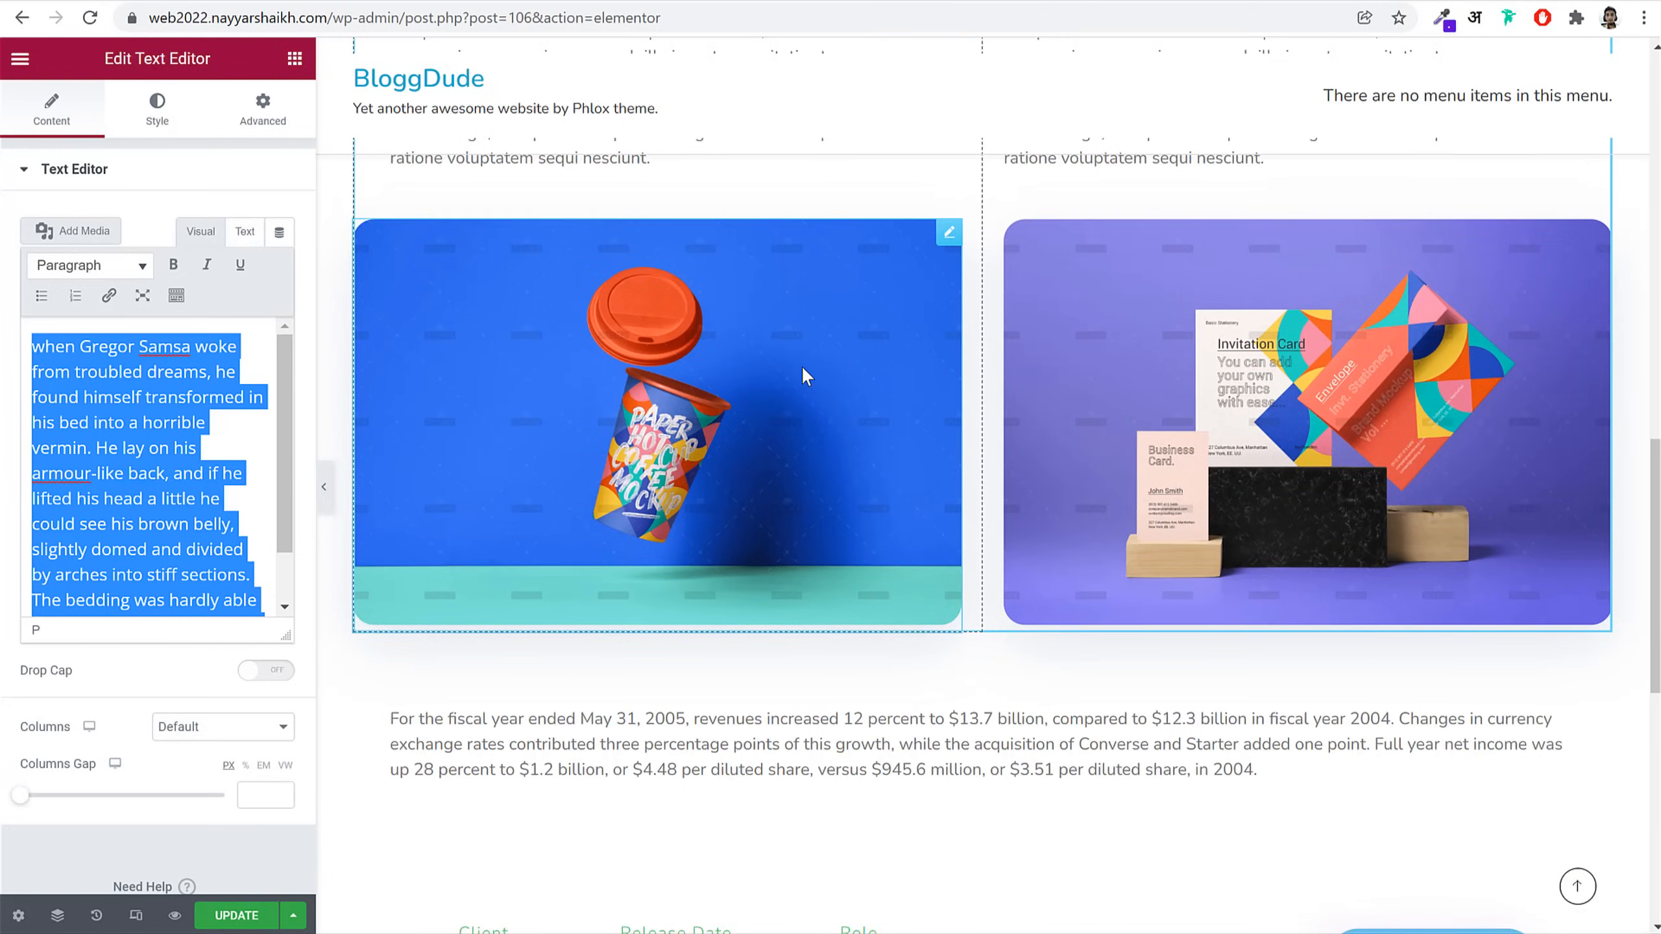
left_click(802, 365)
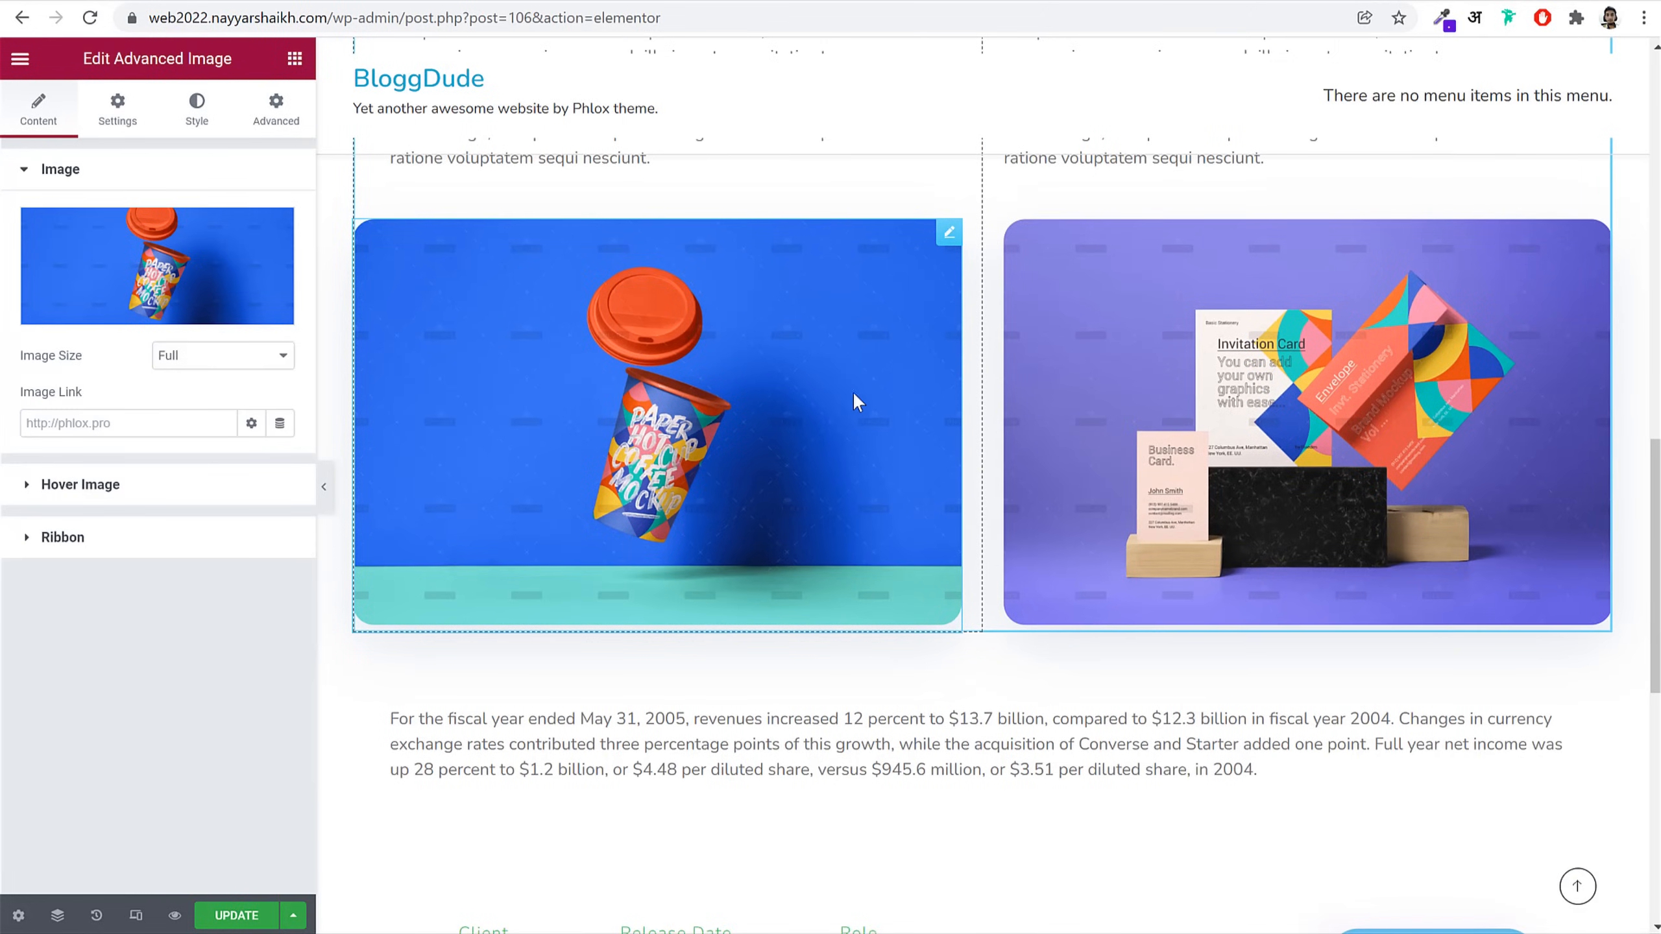
left_click(154, 274)
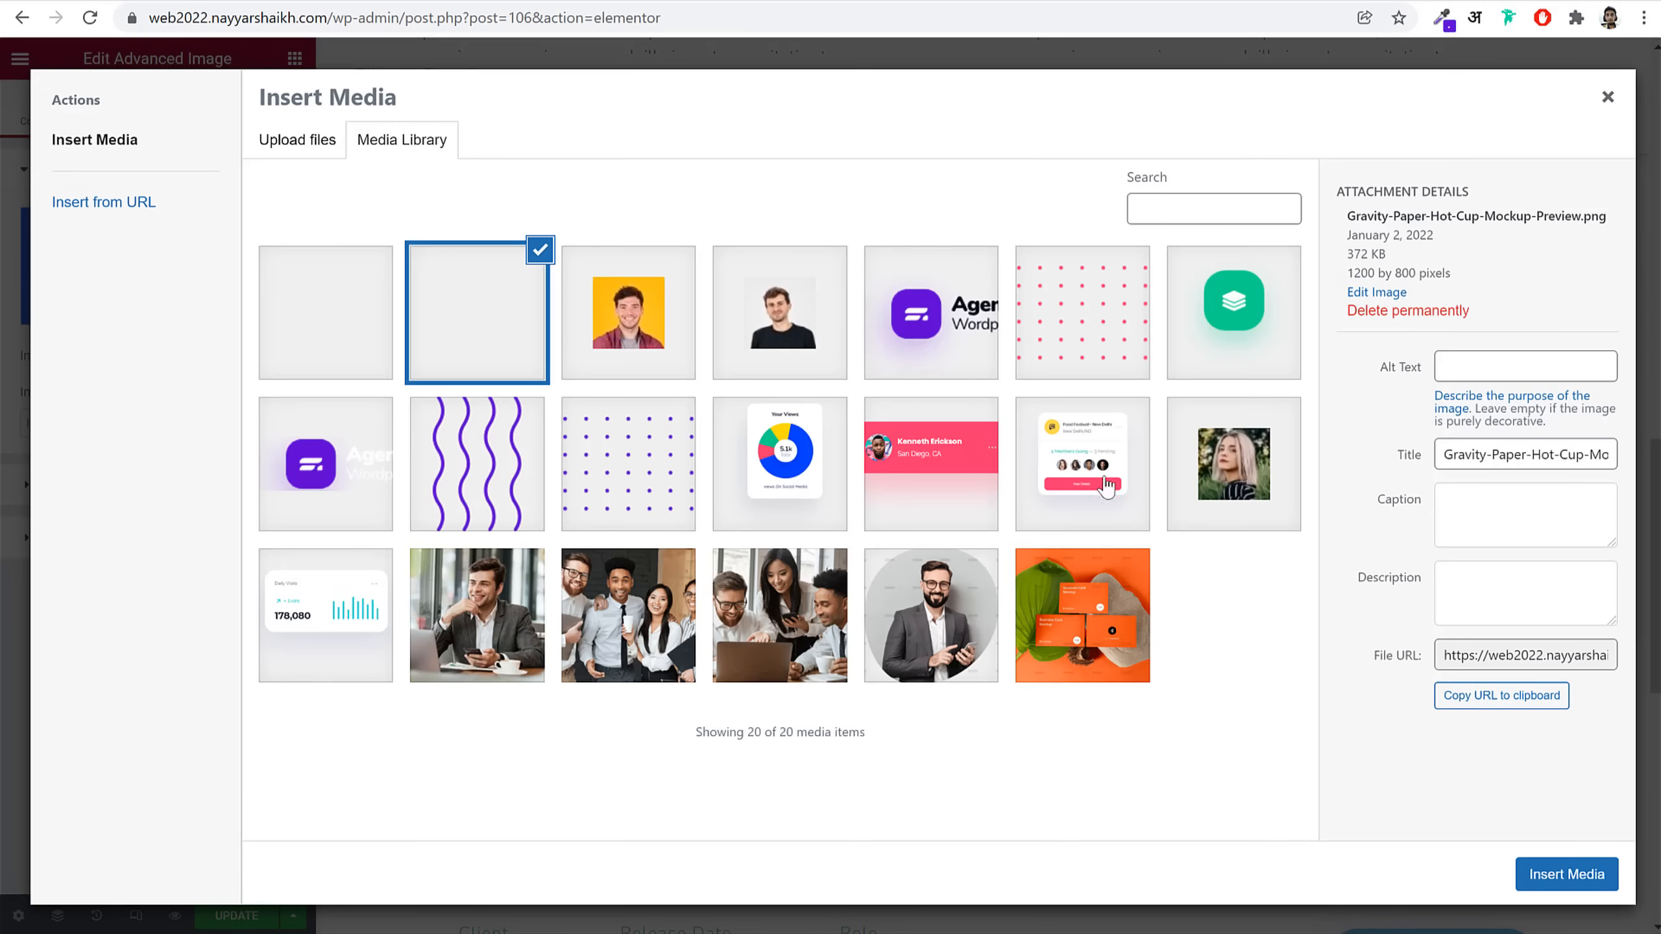
left_click(1607, 97)
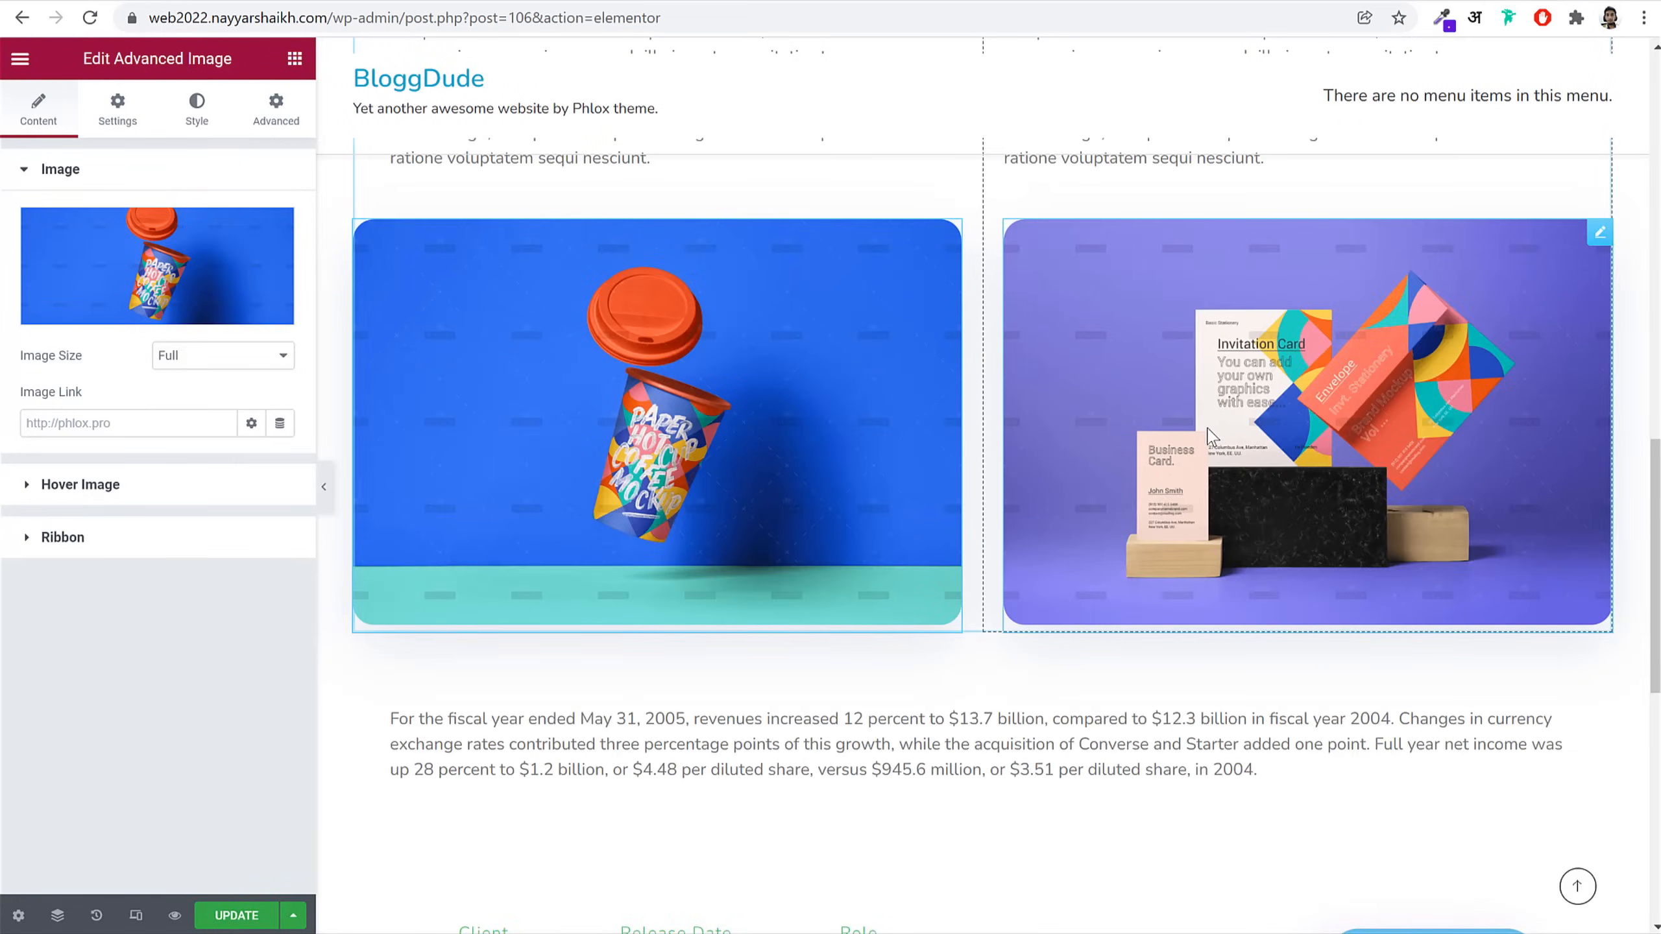
scroll(1235, 508, "down", 4)
scroll(805, 612, "down", 2)
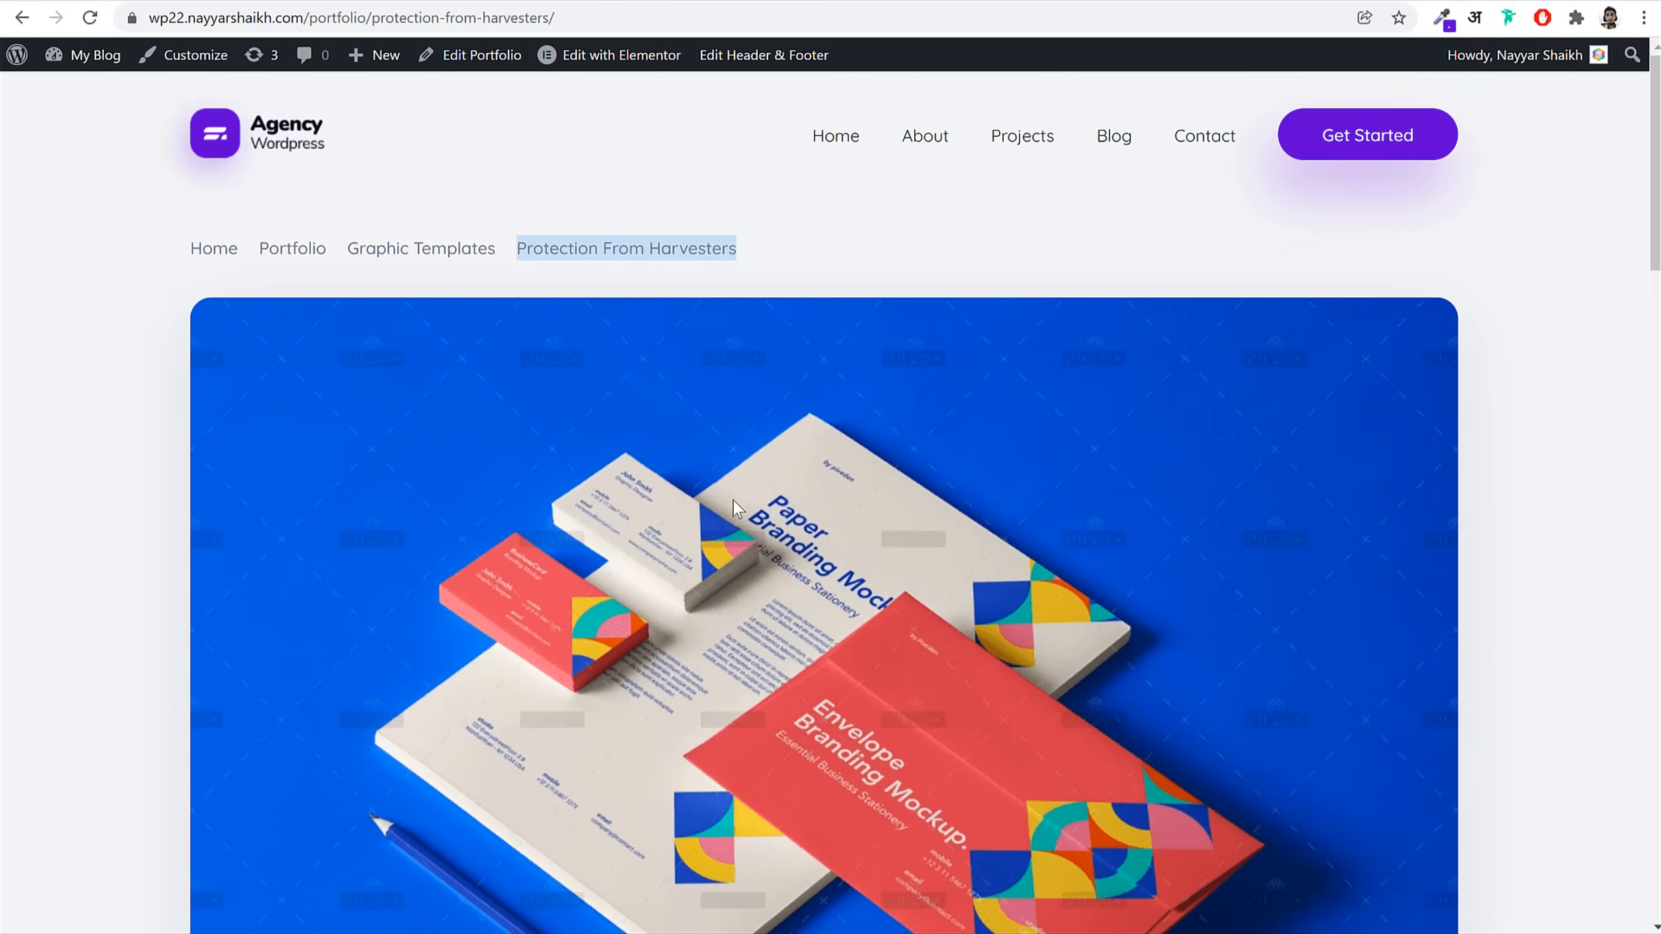
scroll(736, 508, "down", 20)
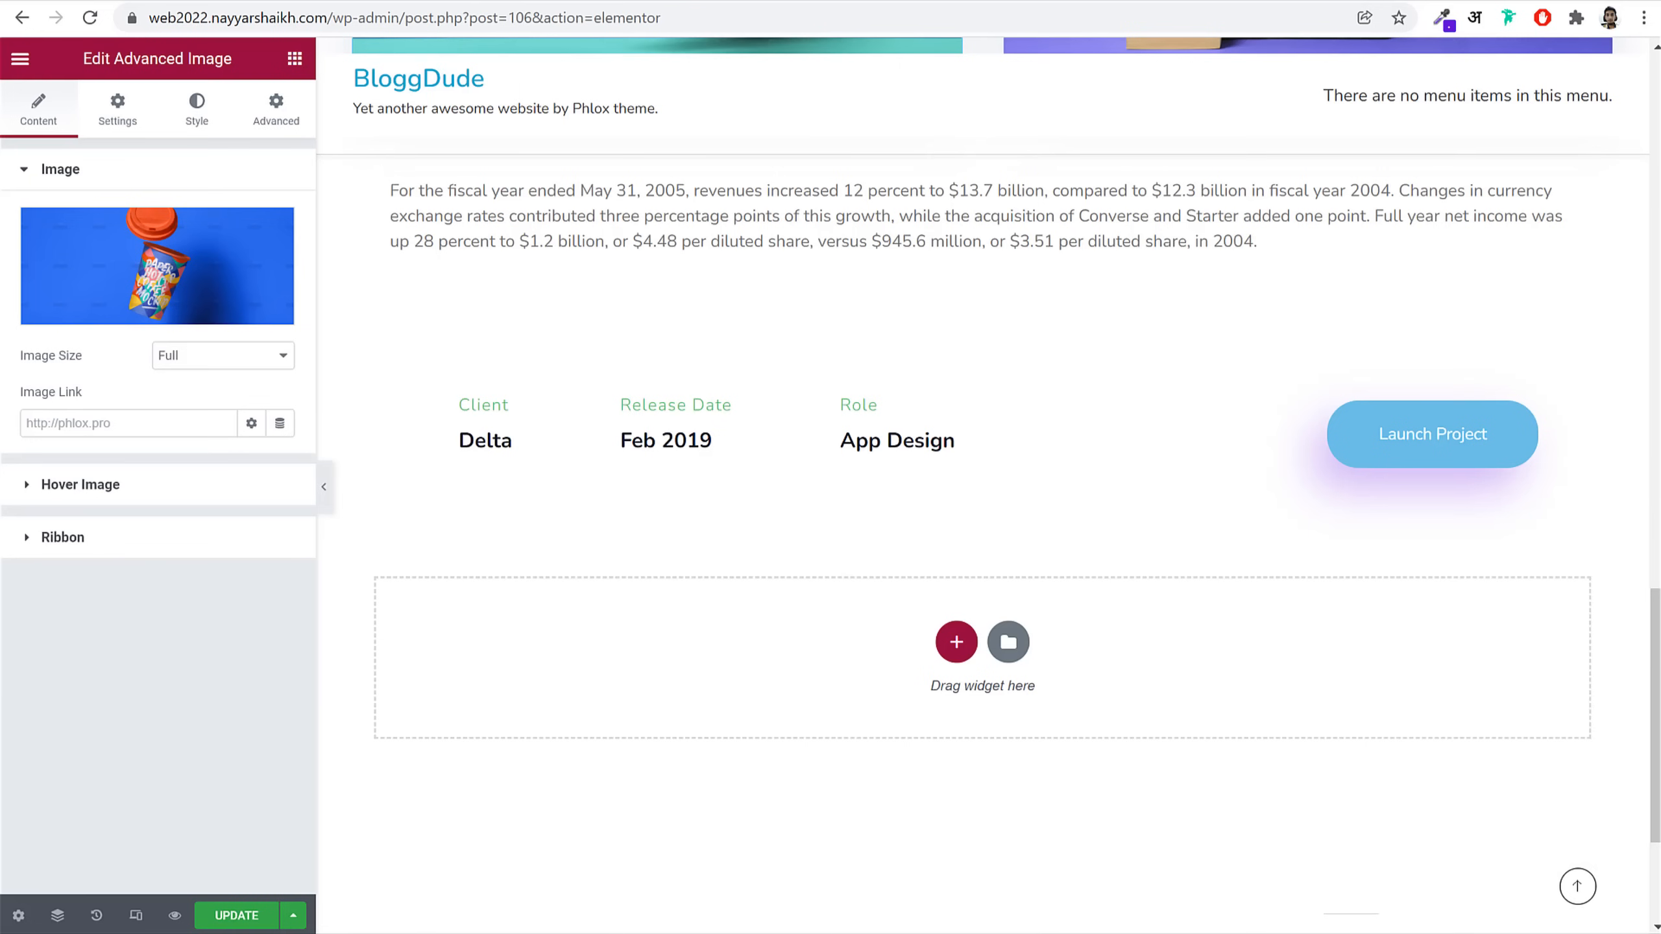
scroll(682, 519, "up", 15)
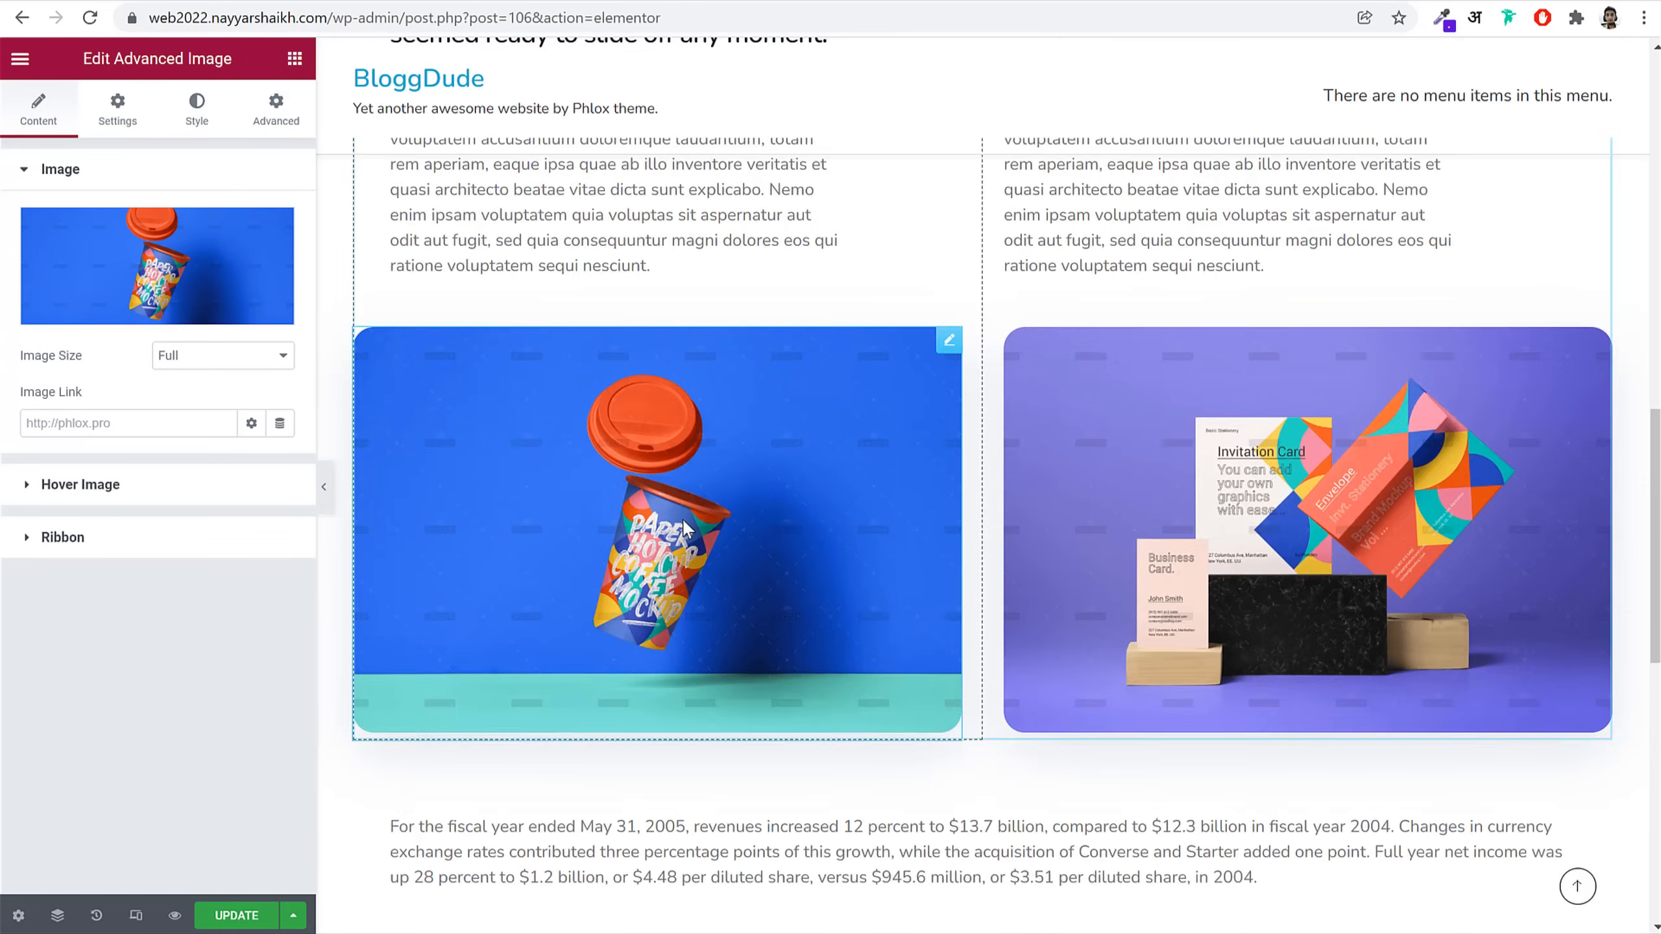
Step: Sample the light grey page background colour from the live page
left_click(18, 917)
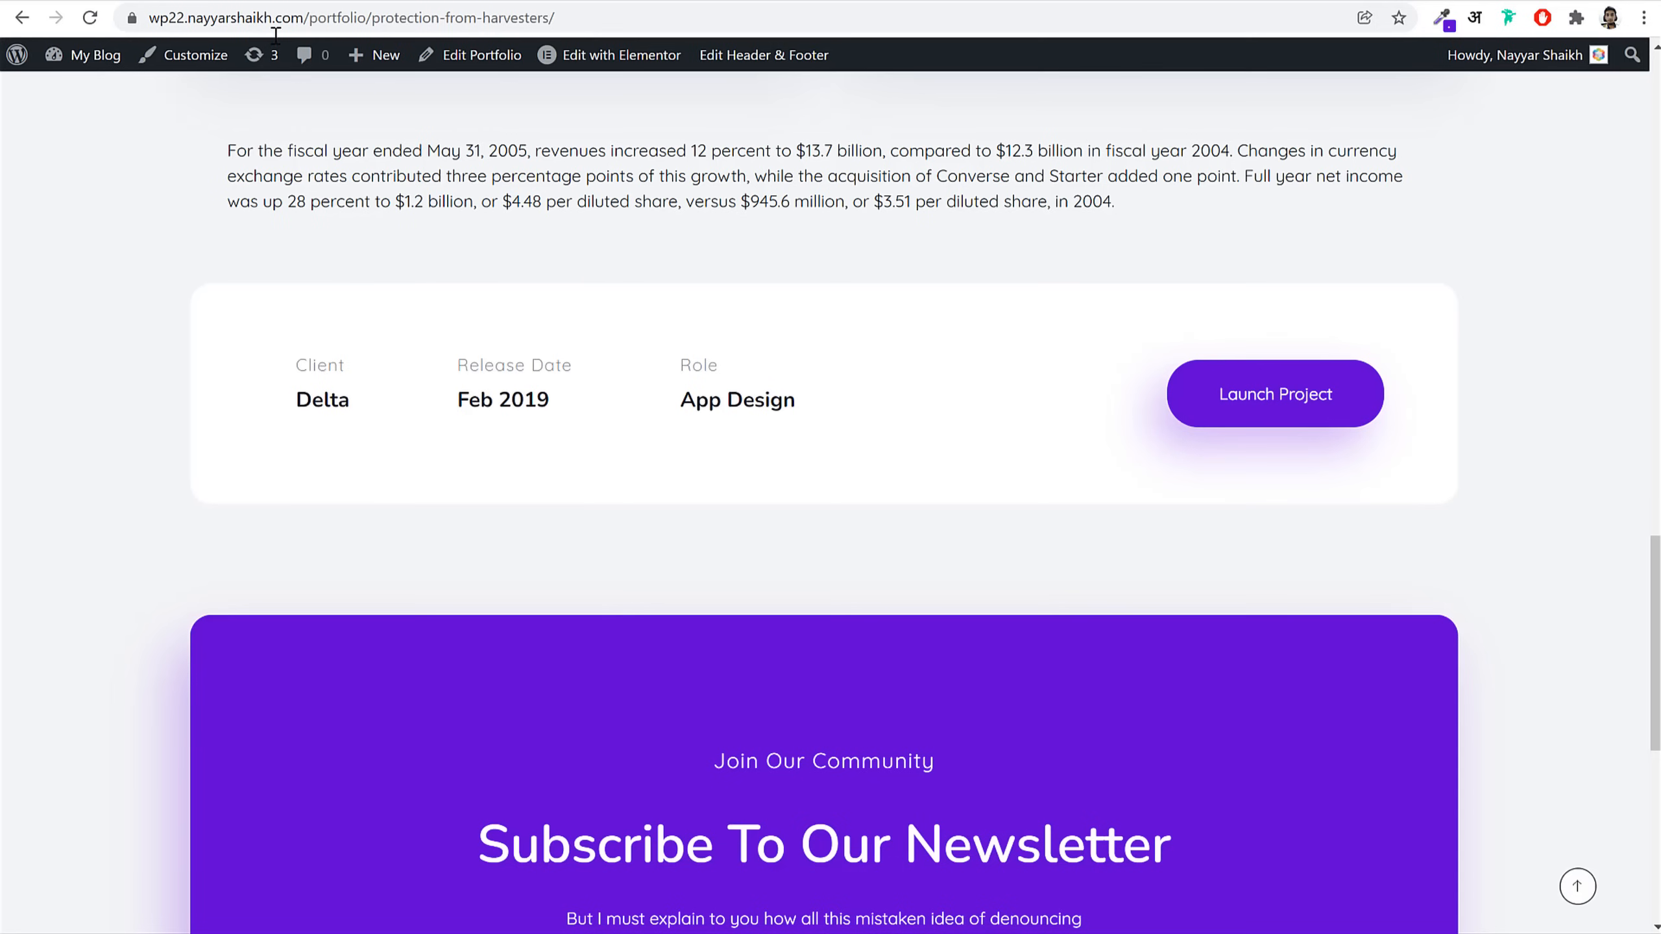
left_click(1441, 17)
scroll(1583, 289, "up", 1)
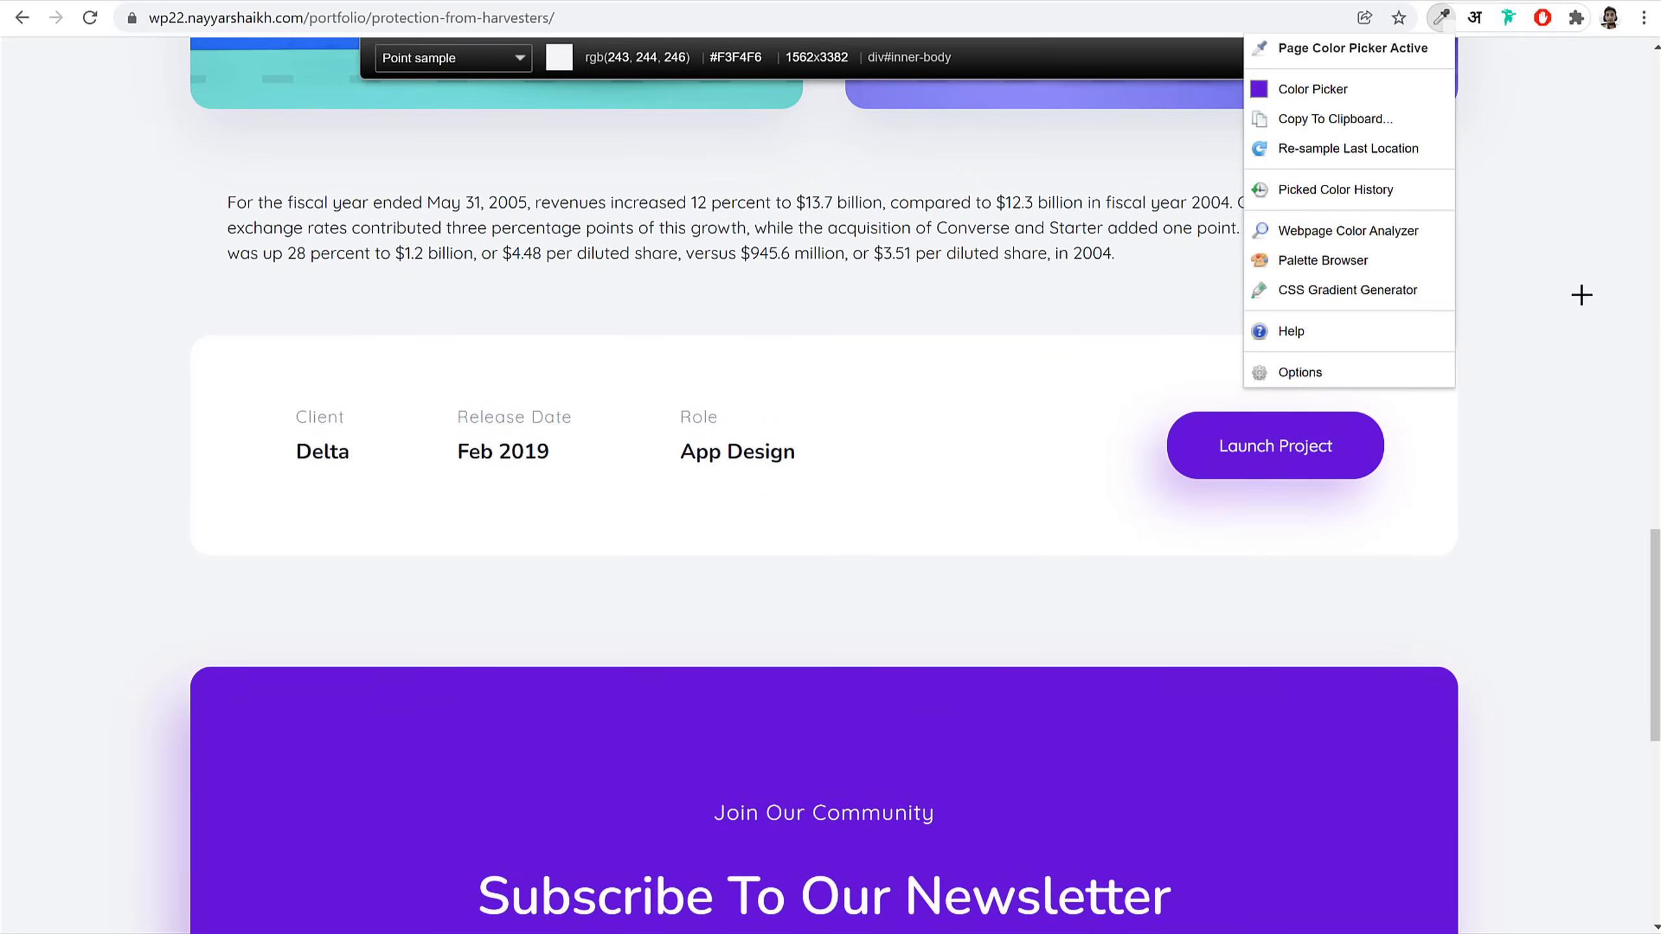
left_click(1581, 296)
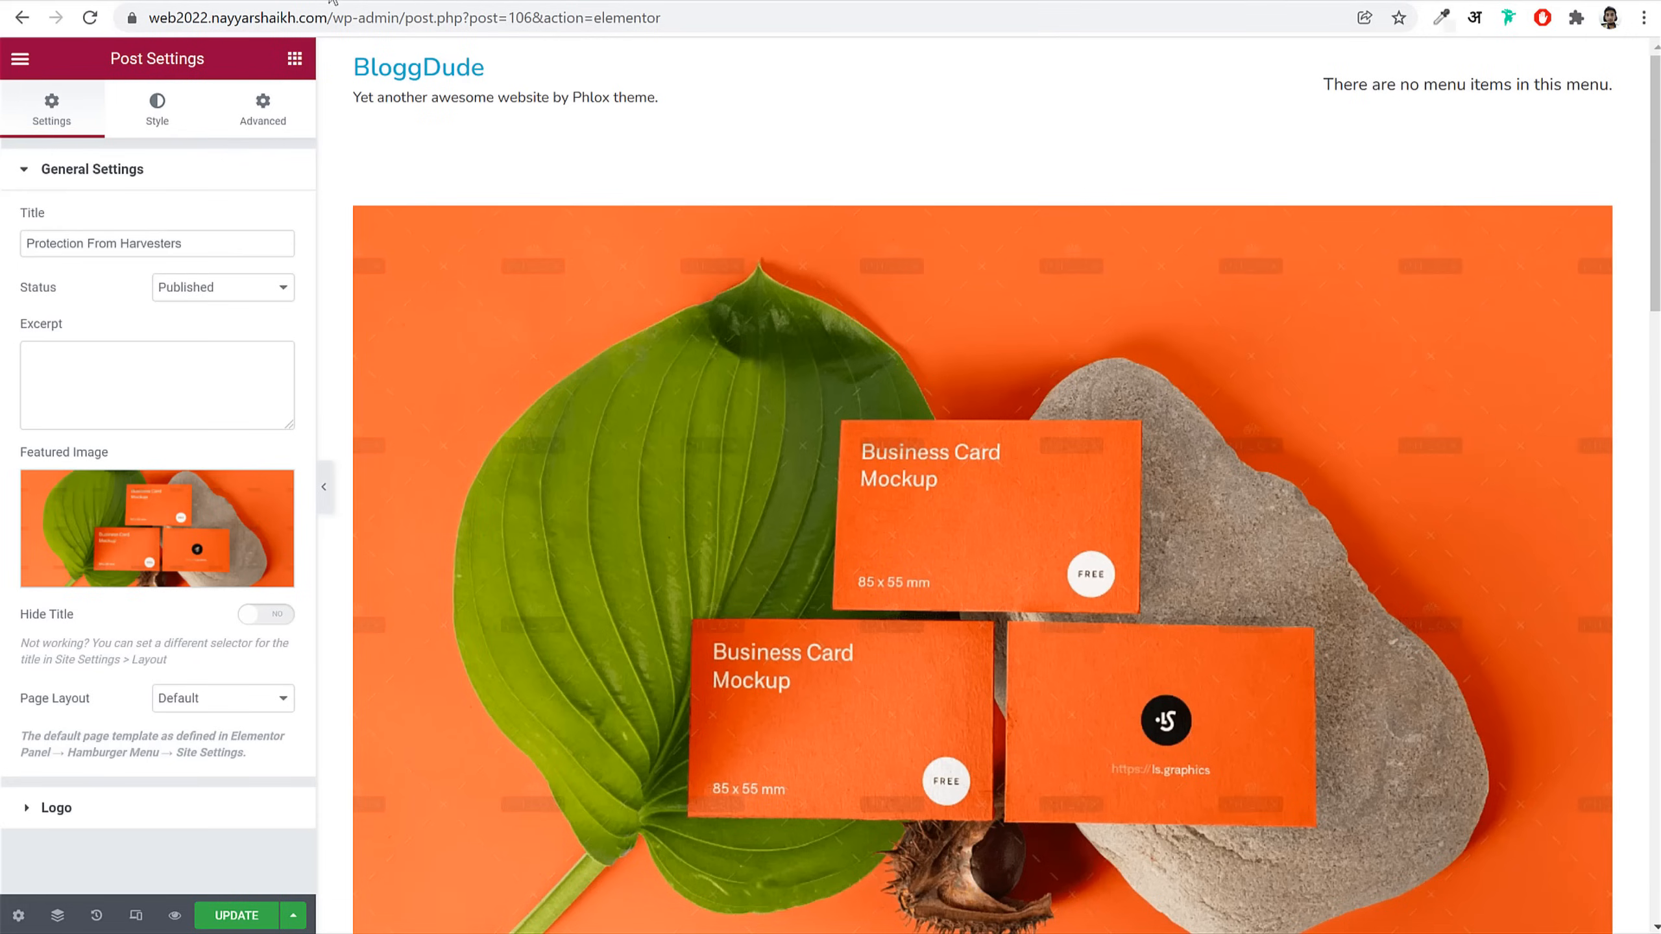
Step: Set the body background to Classic with No Color and save the post
left_click(158, 111)
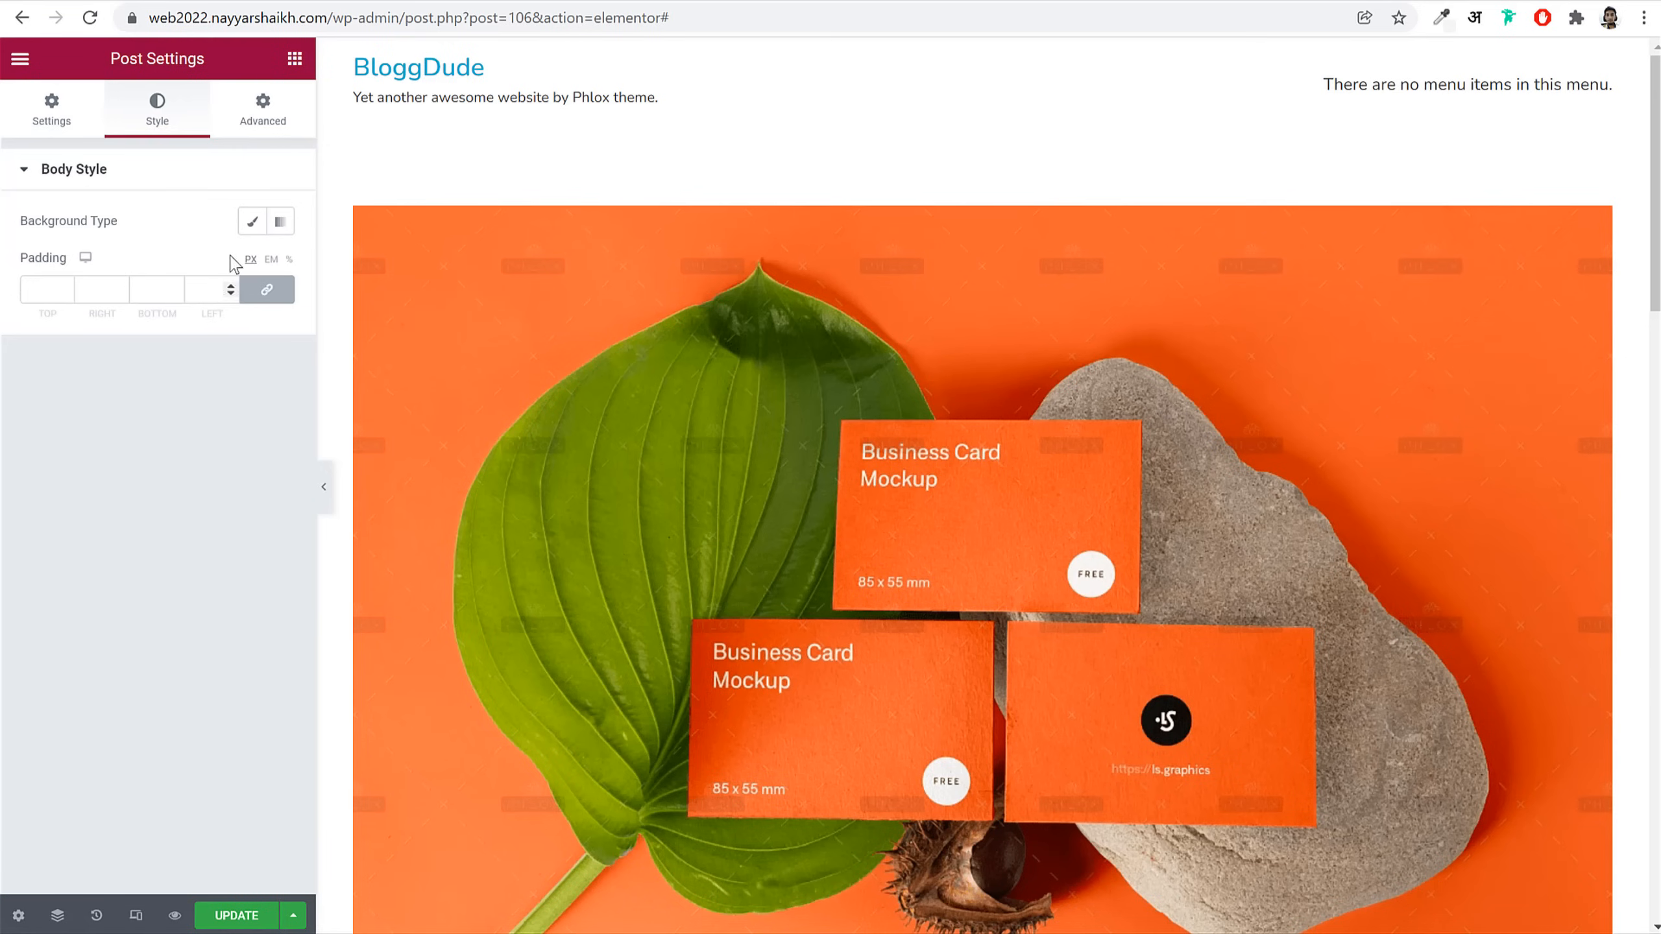
left_click(252, 221)
left_click(280, 268)
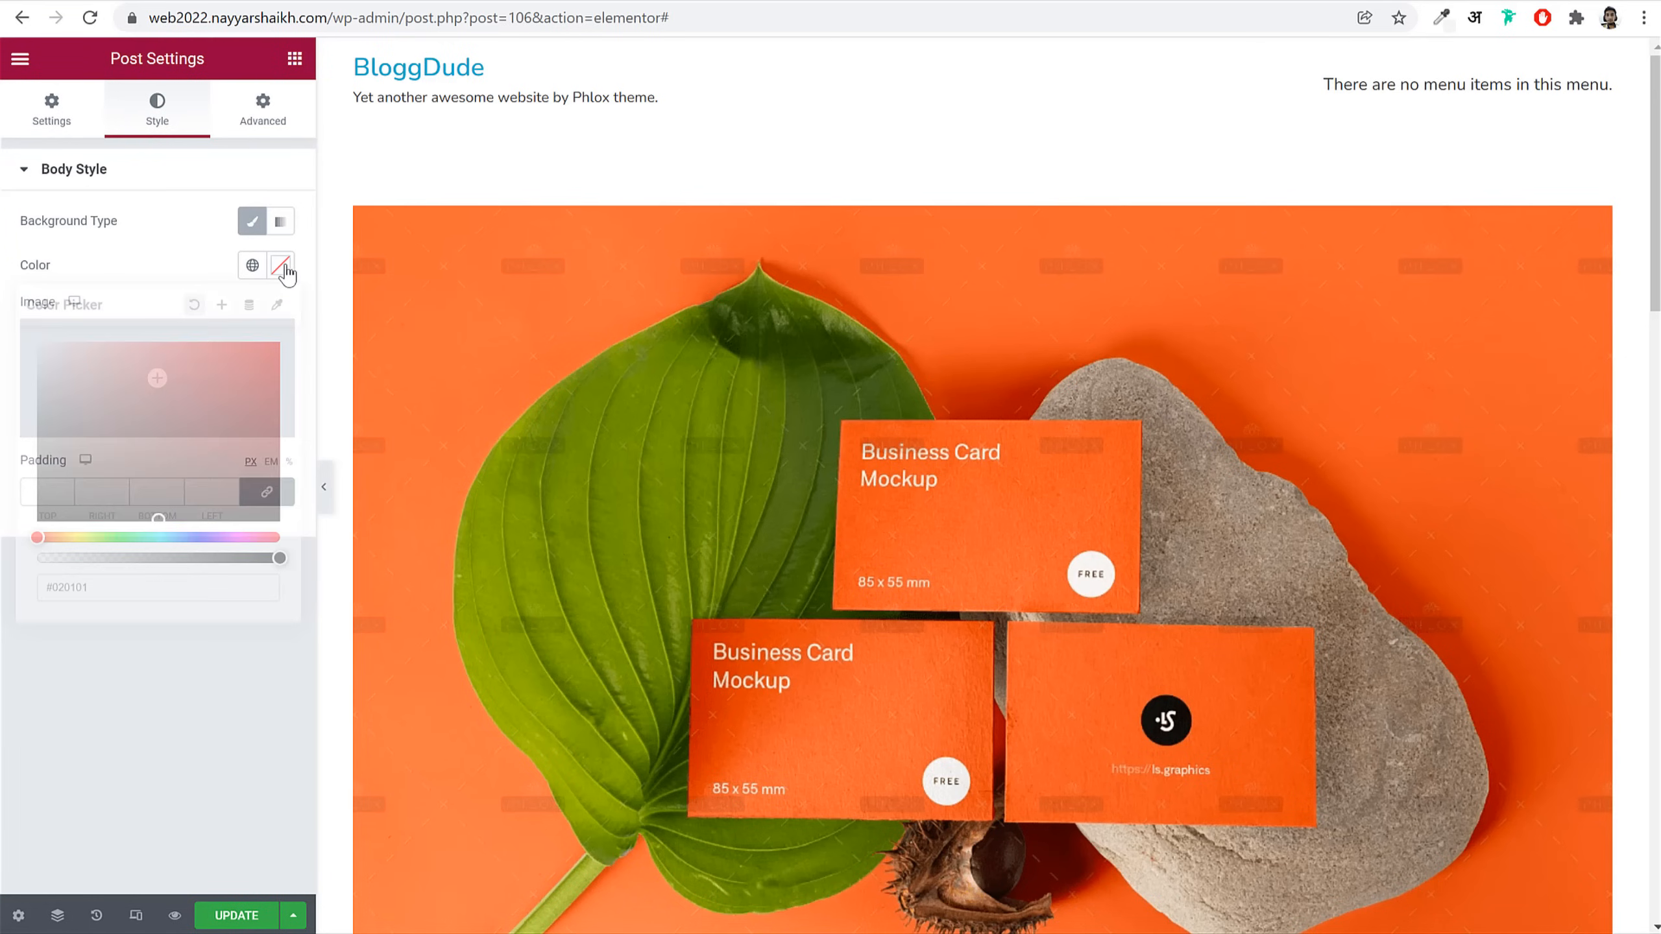
left_click(253, 268)
scroll(121, 570, "down", 2)
left_click(118, 597)
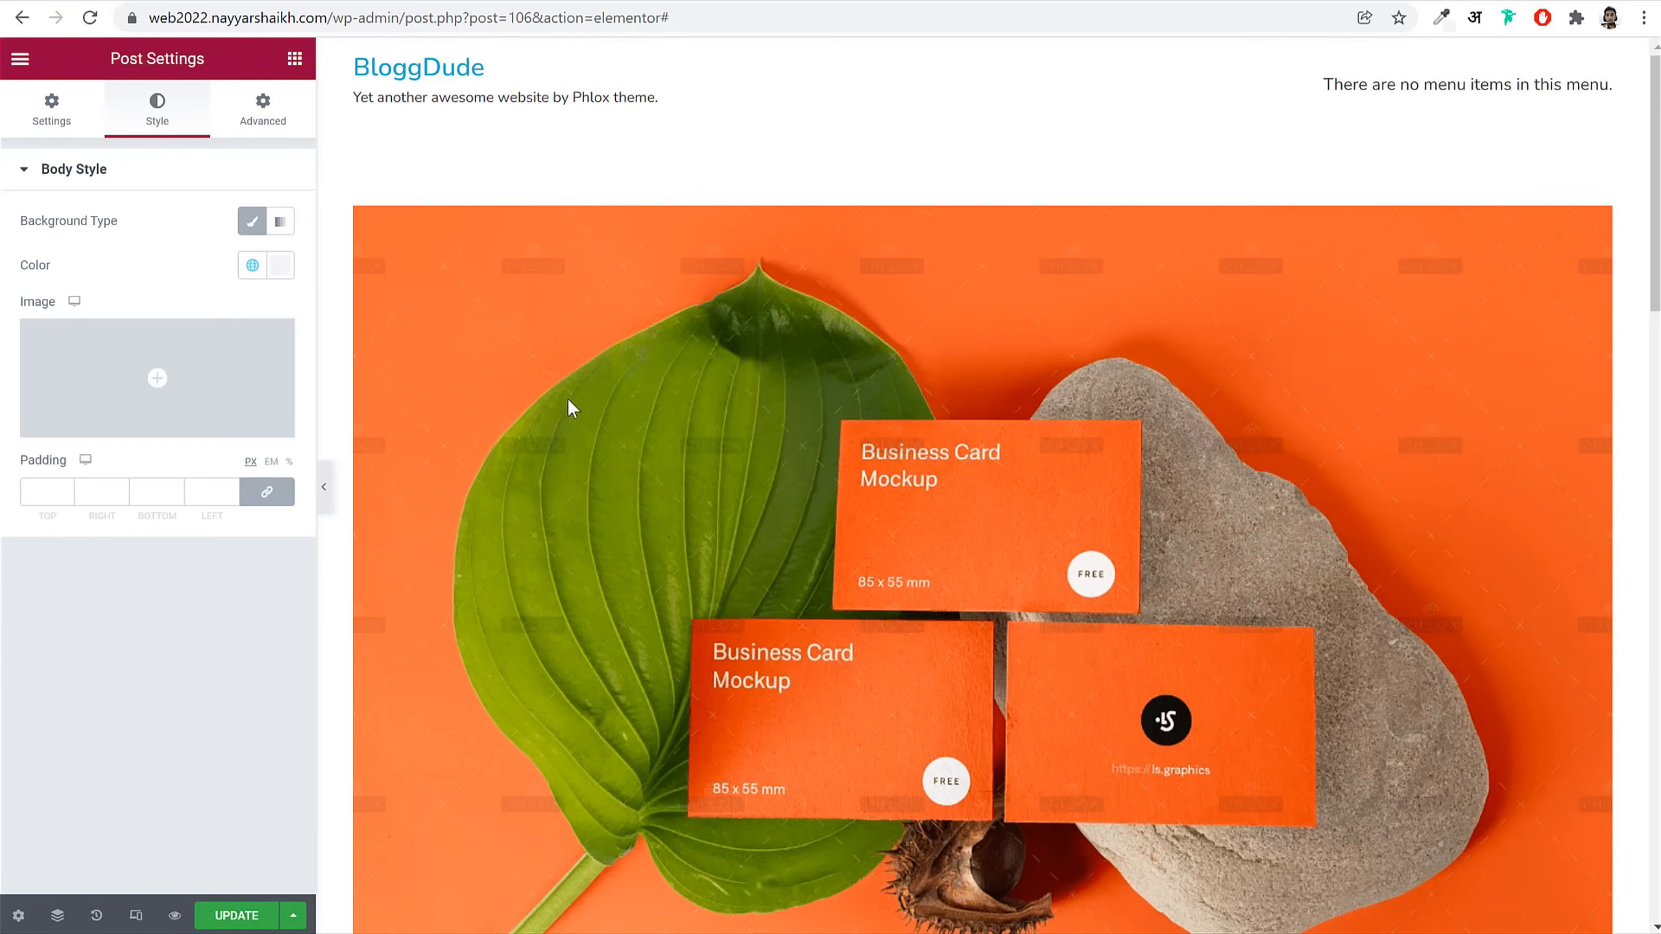
scroll(621, 399, "down", 15)
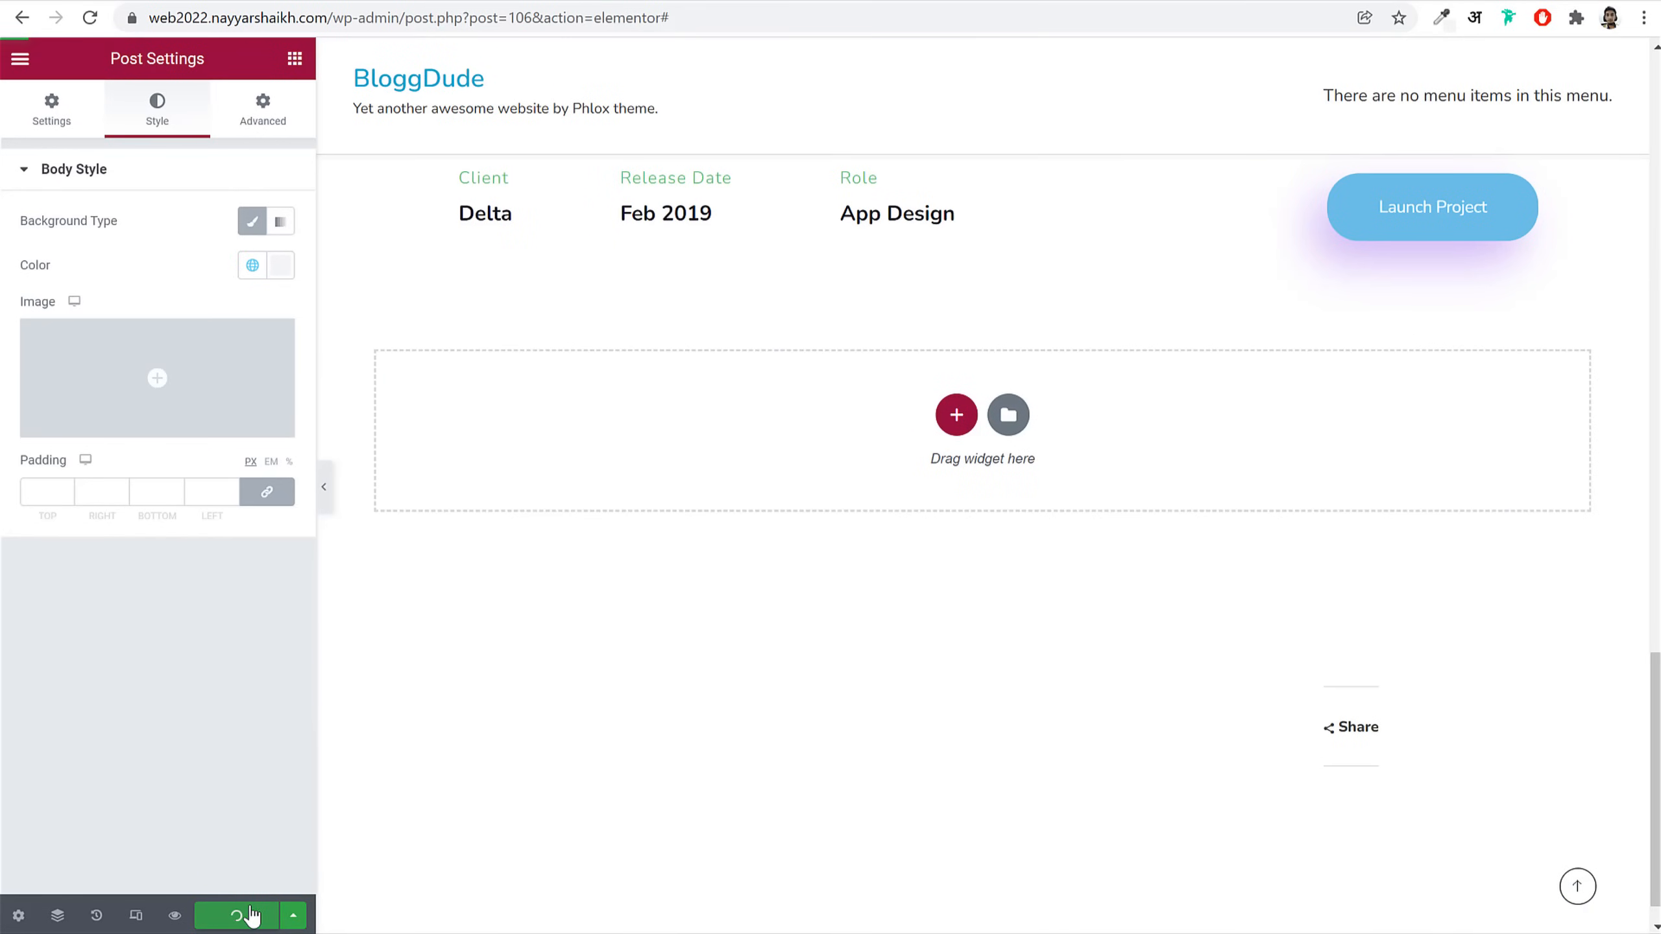
left_click(251, 916)
scroll(904, 397, "up", 6)
scroll(776, 709, "down", 2)
Step: Replace the Client value Delta with a placeholder person's name and save the post
left_click(482, 559)
left_click(99, 274)
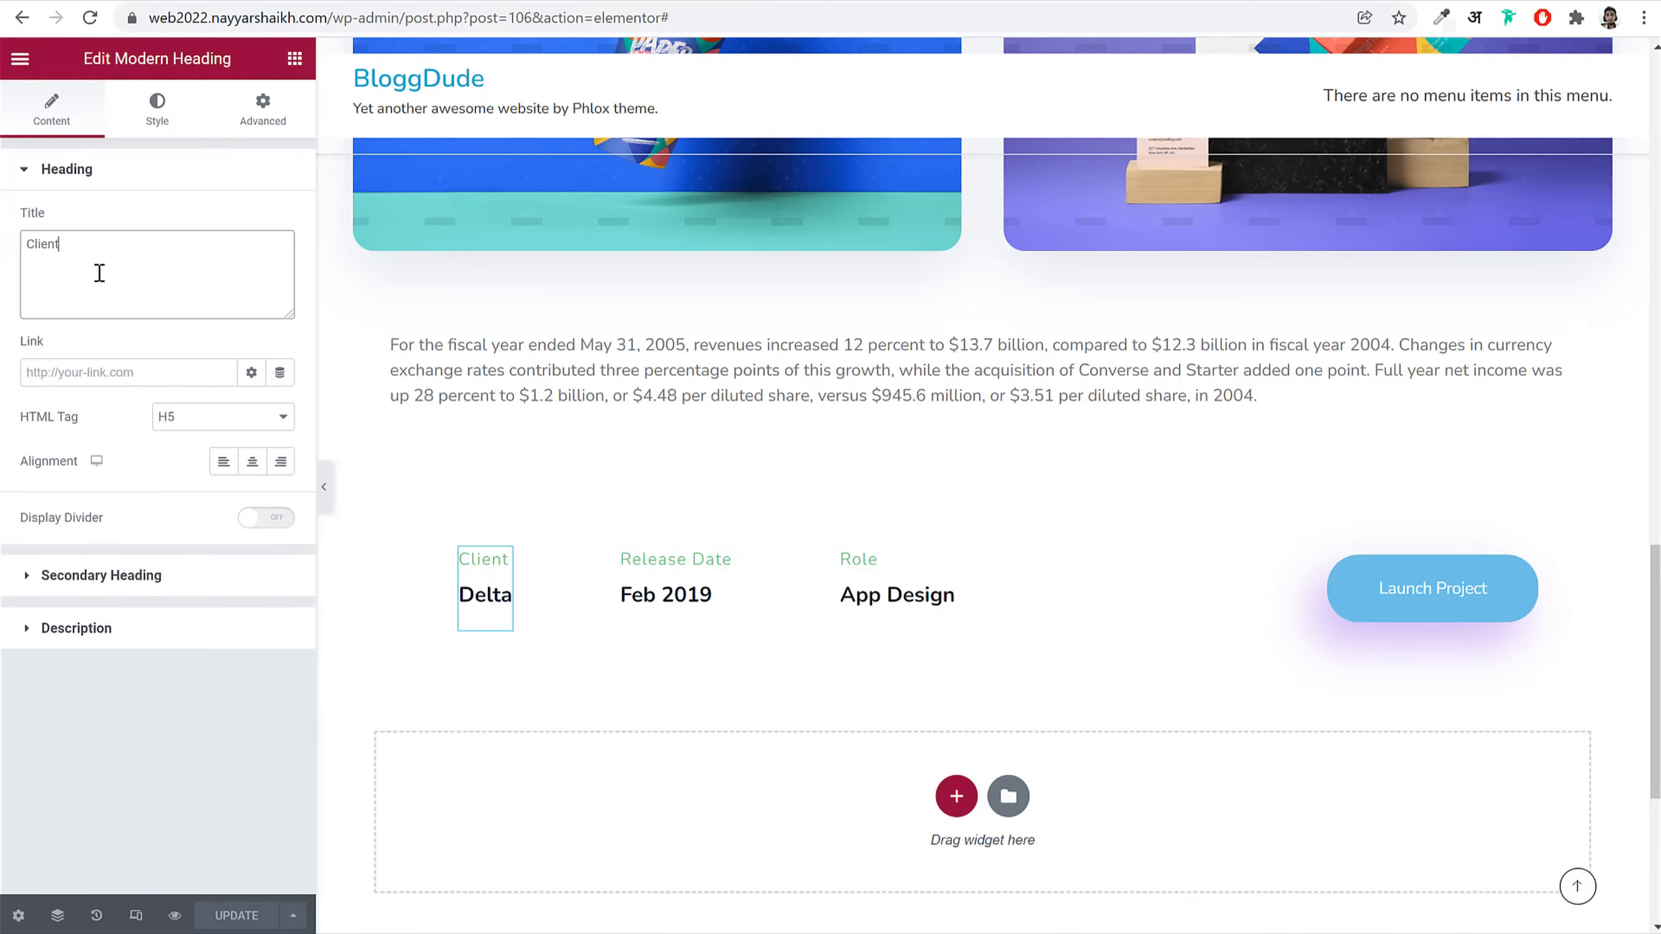
left_click(147, 577)
left_click(76, 296)
type("John Doe")
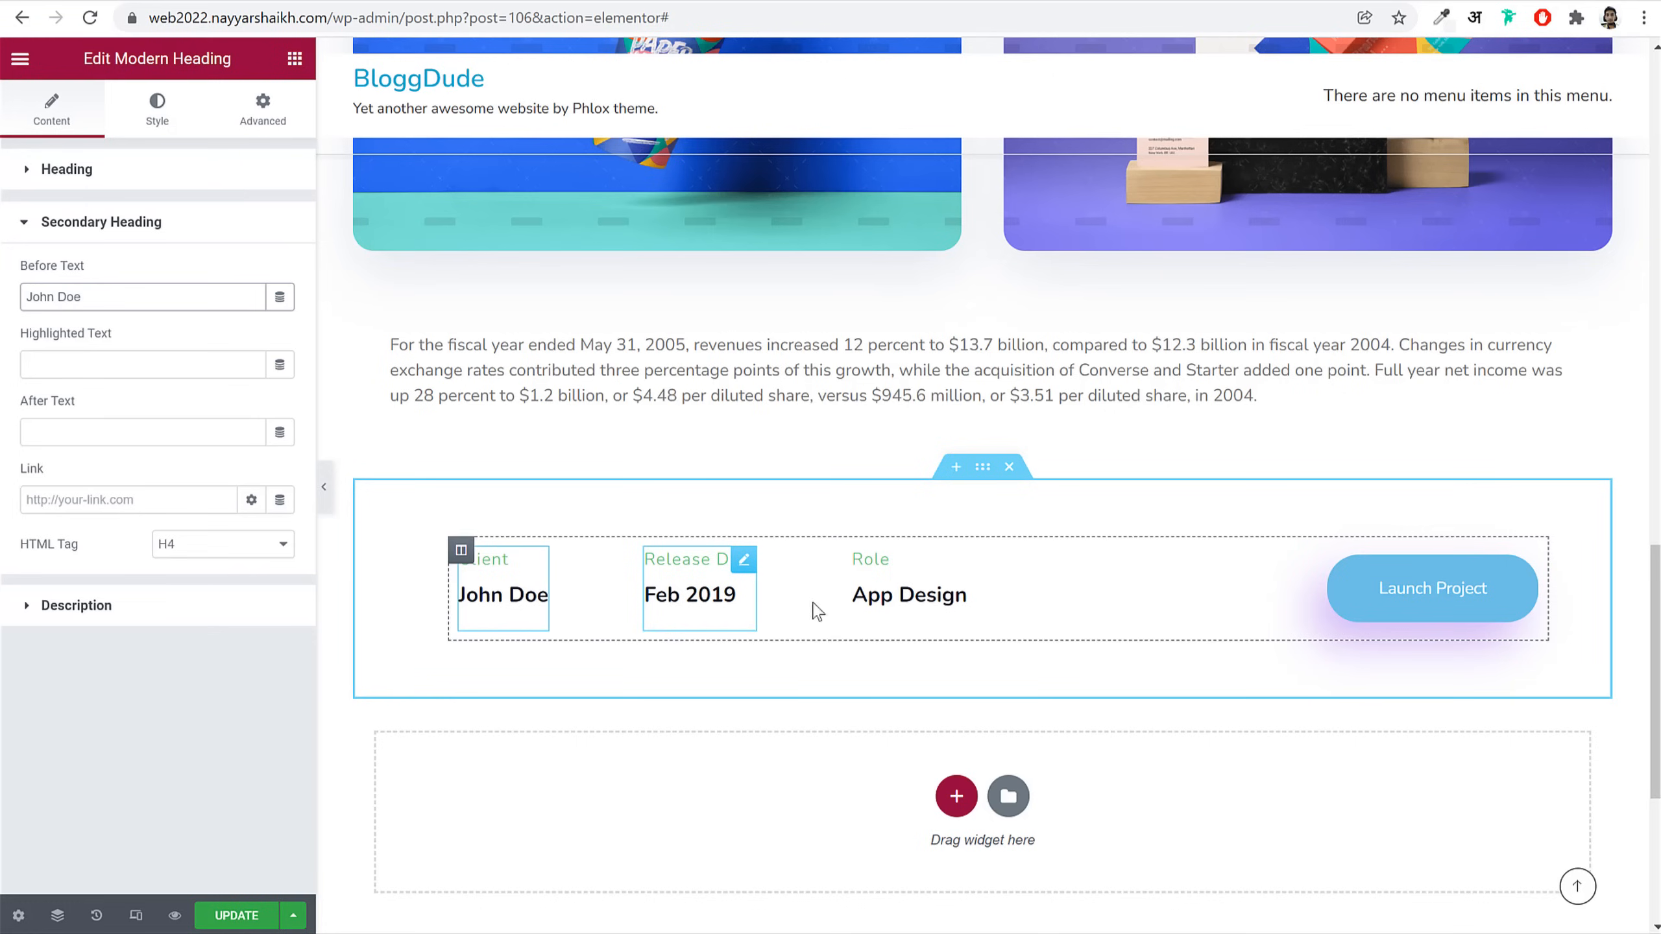
left_click(1424, 603)
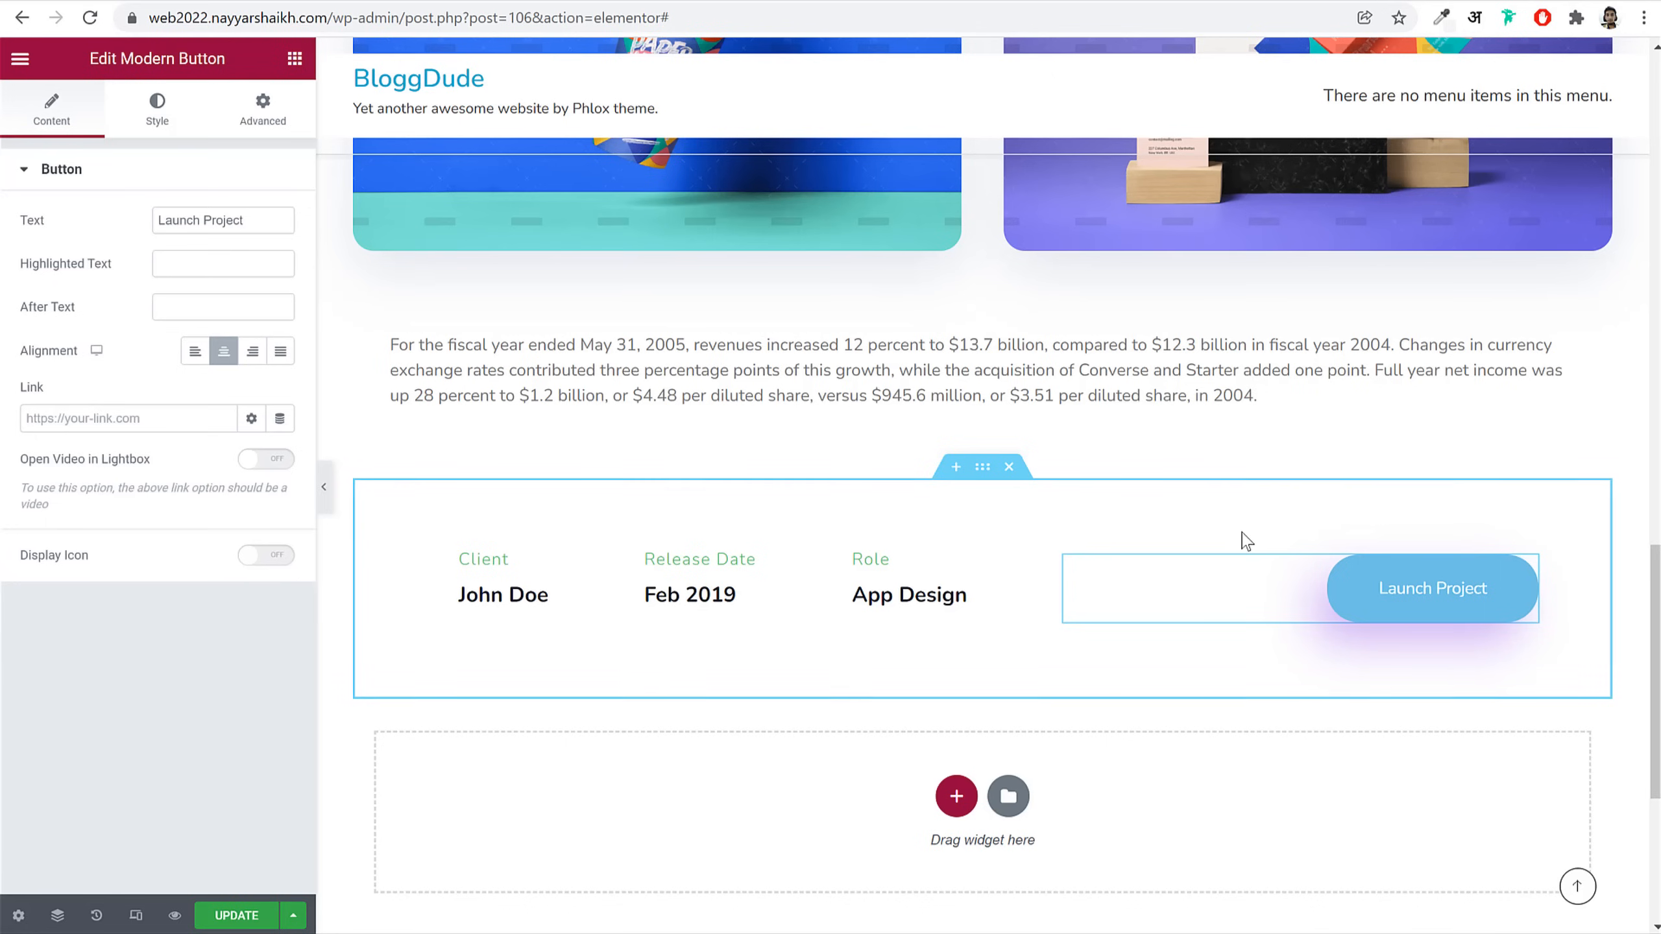
left_click(235, 915)
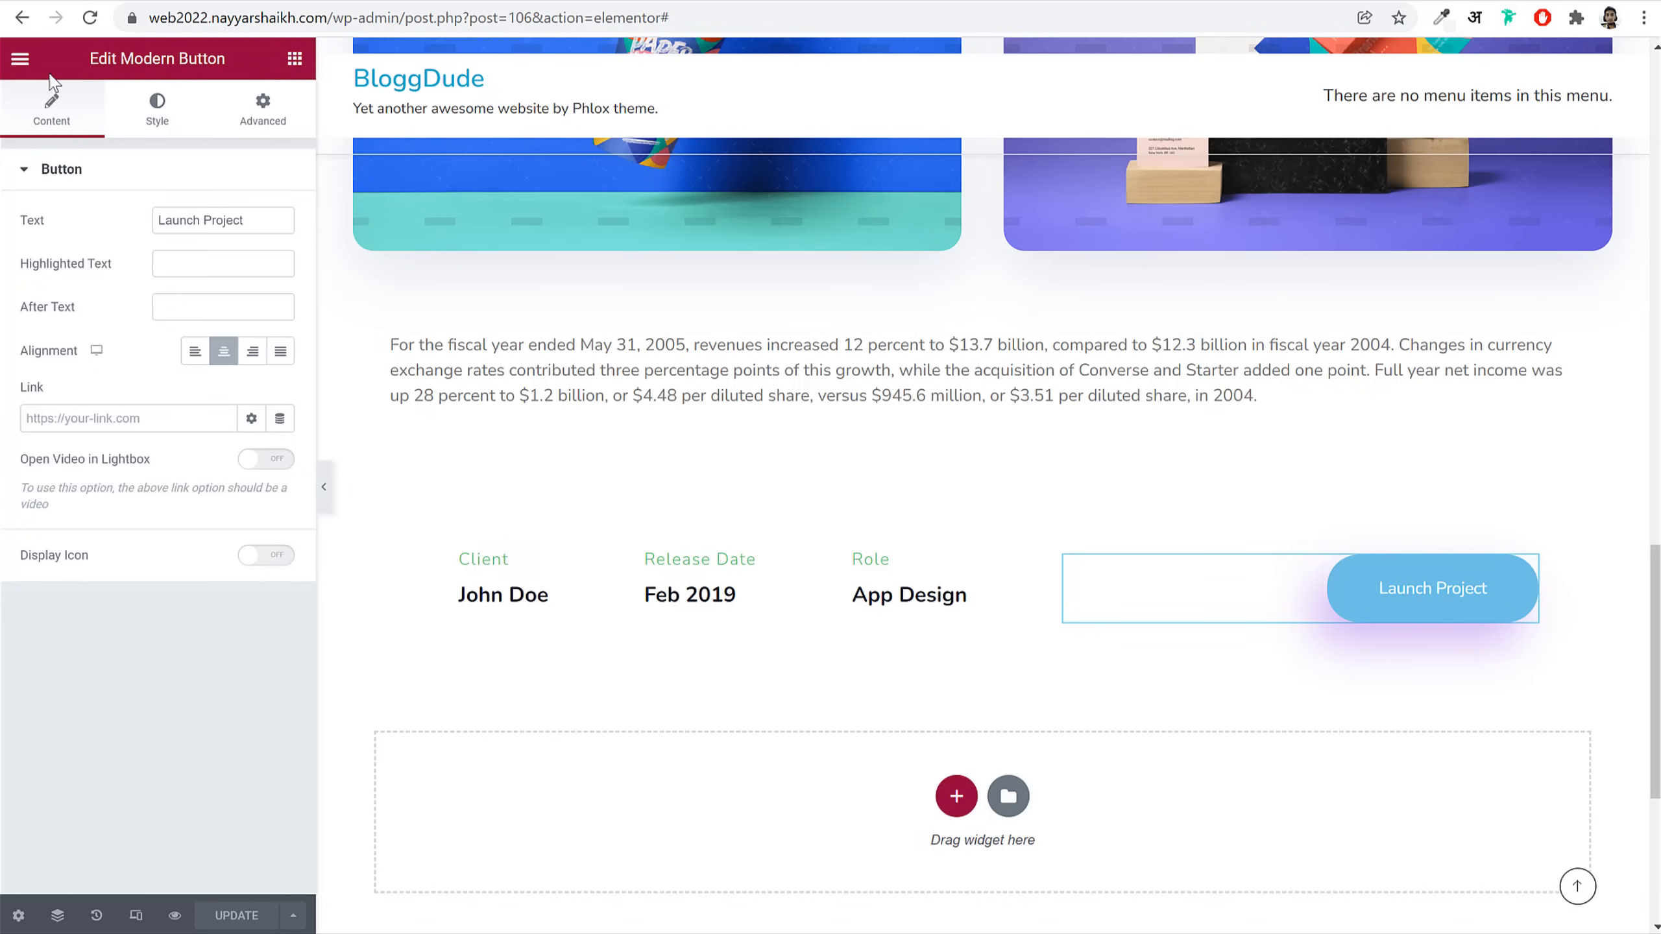
Step: Set the global Primary colour to #6001D3 and Secondary to #FD346E
left_click(19, 59)
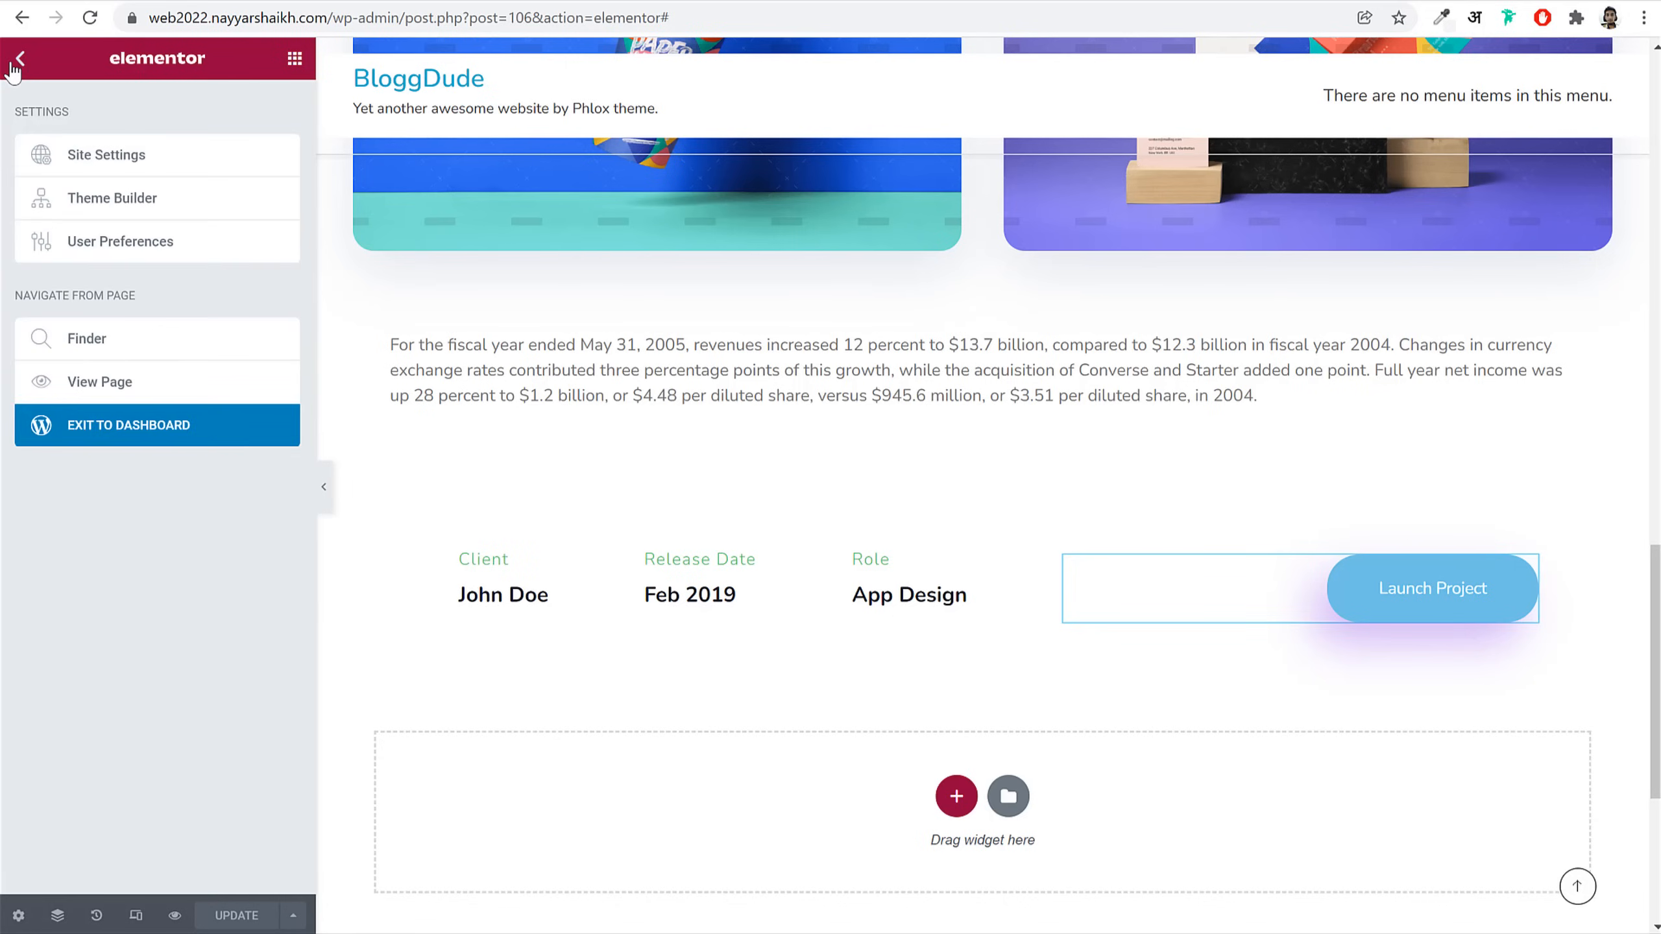
left_click(116, 165)
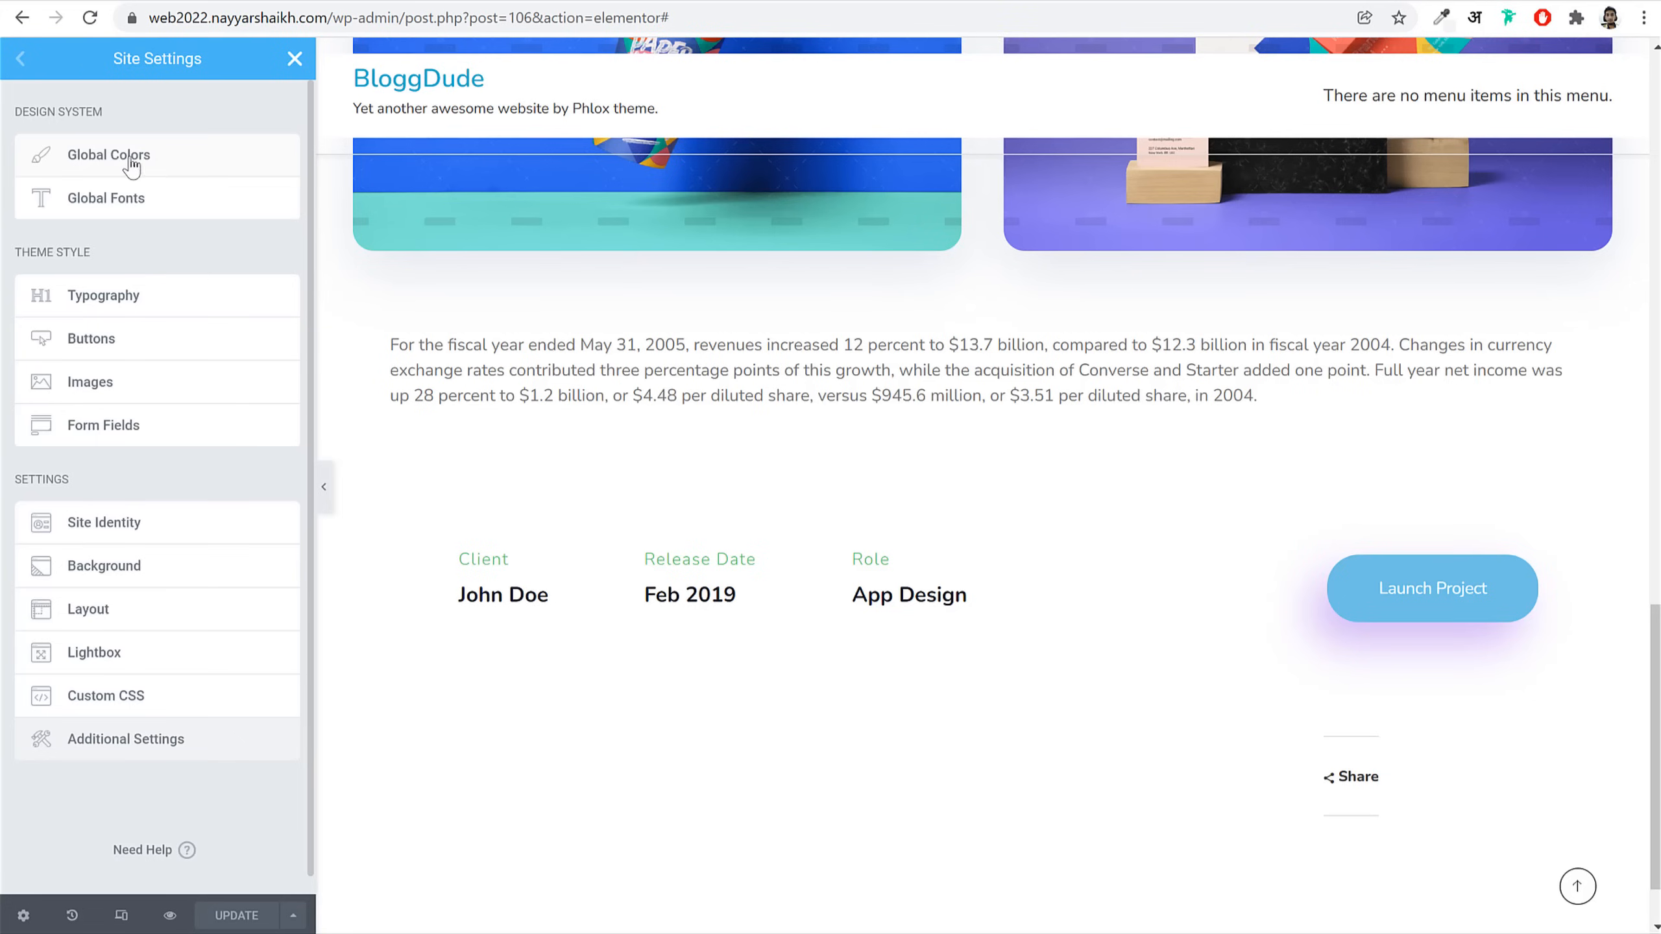
left_click(115, 157)
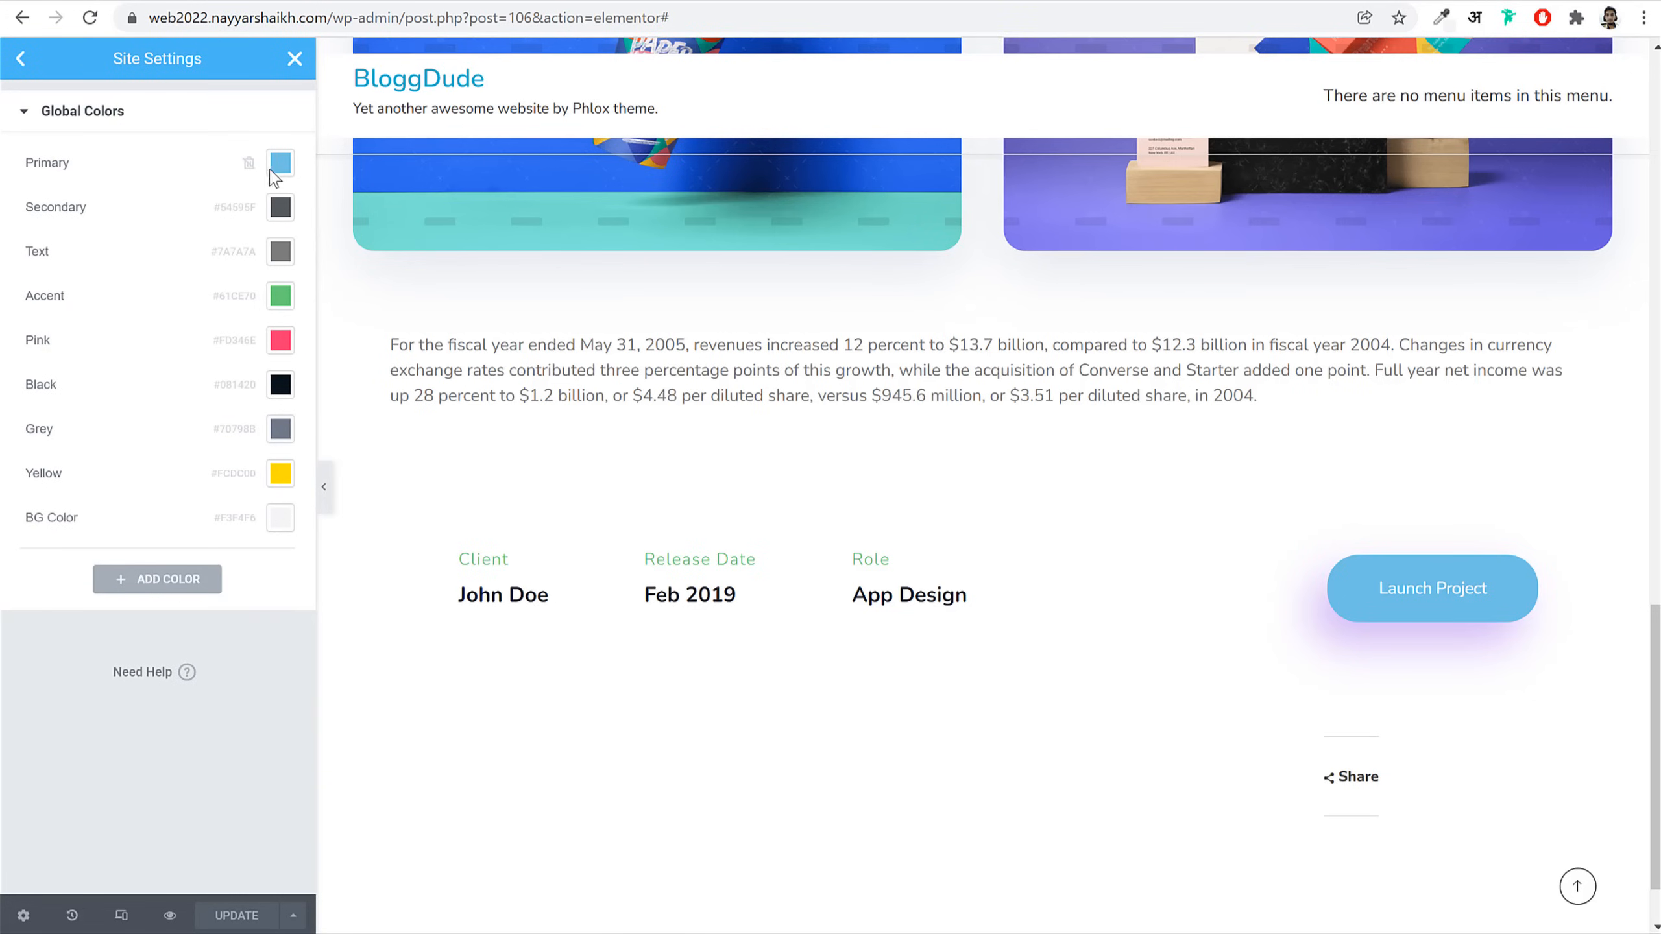
left_click(280, 164)
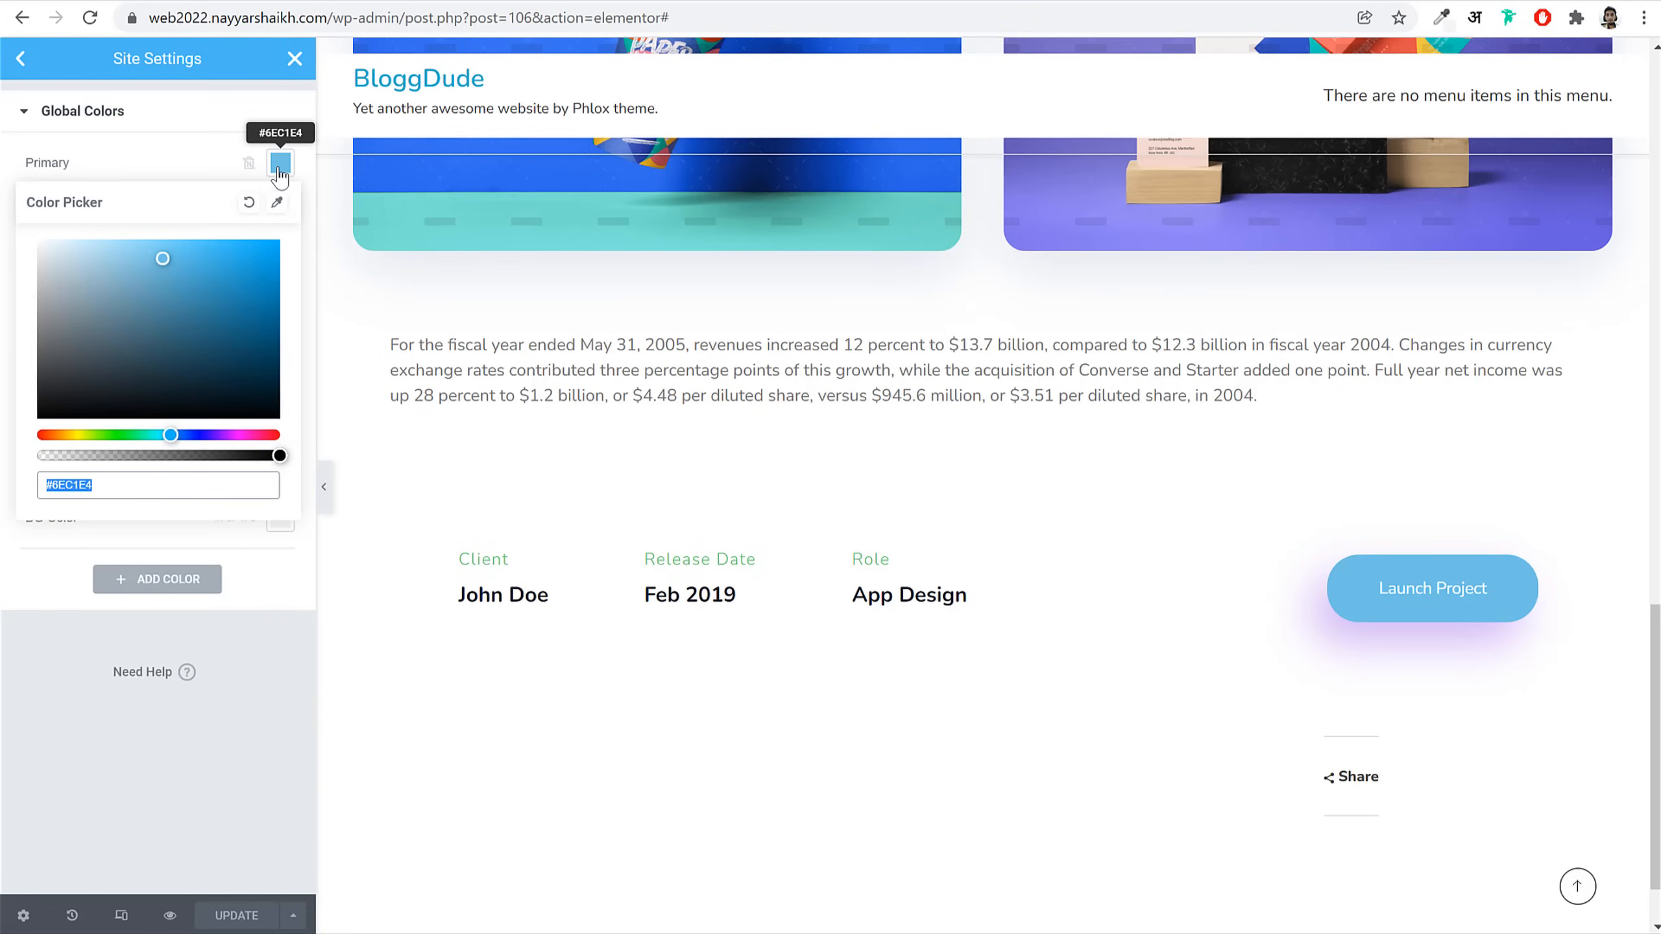
key("ctrl+v")
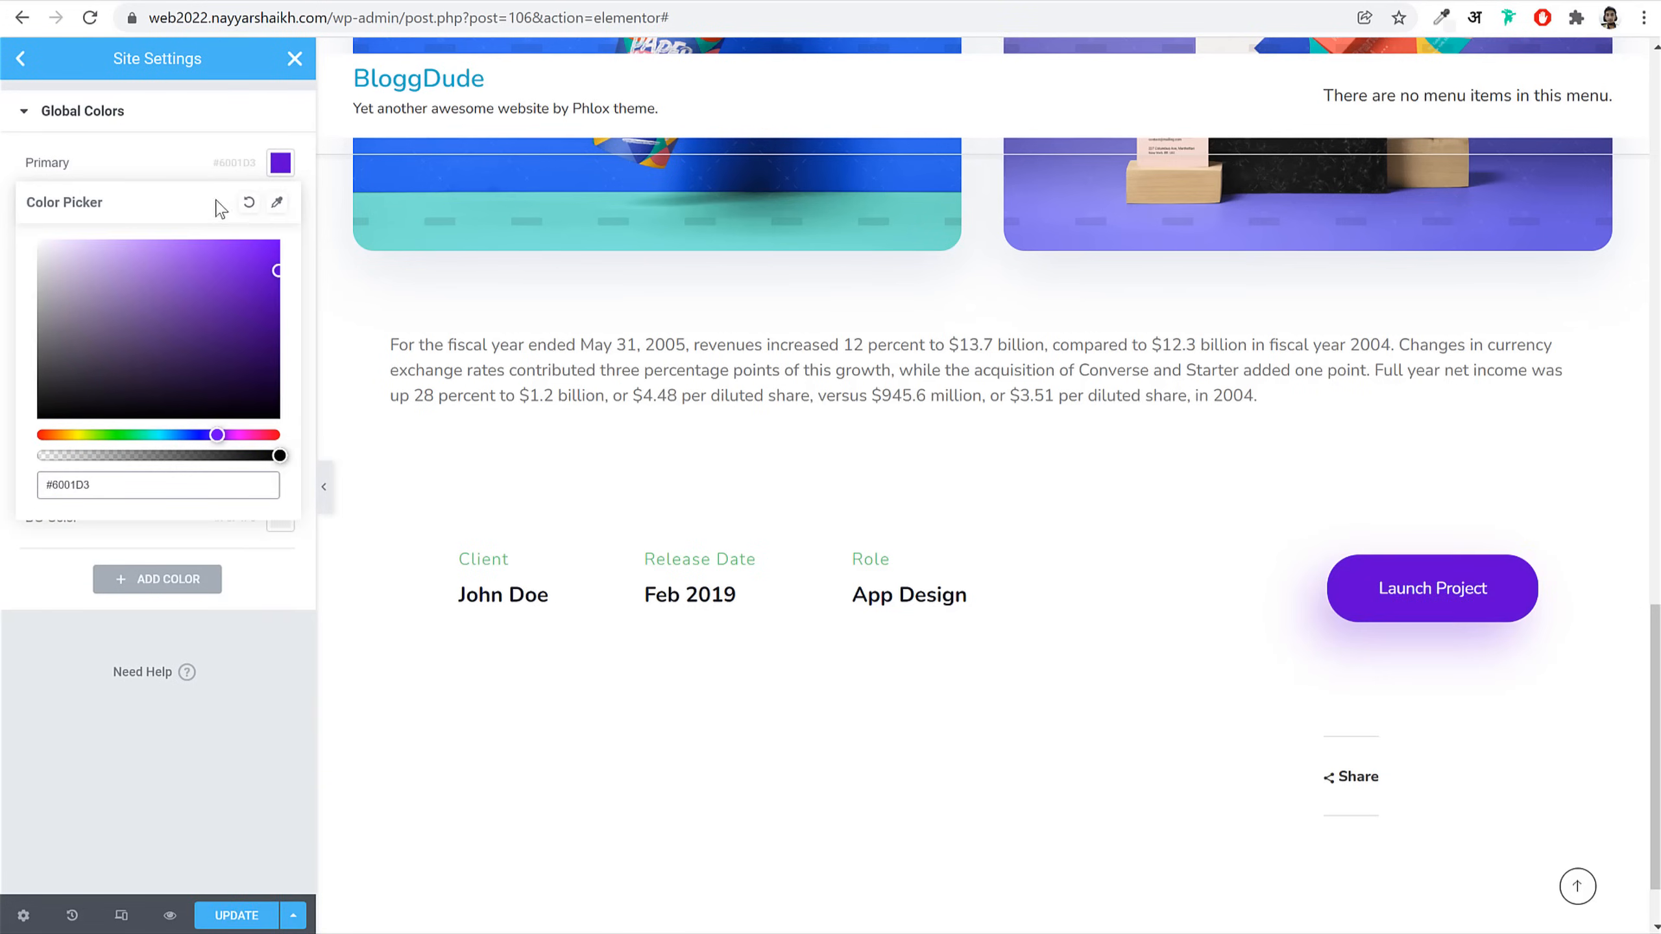
left_click(280, 162)
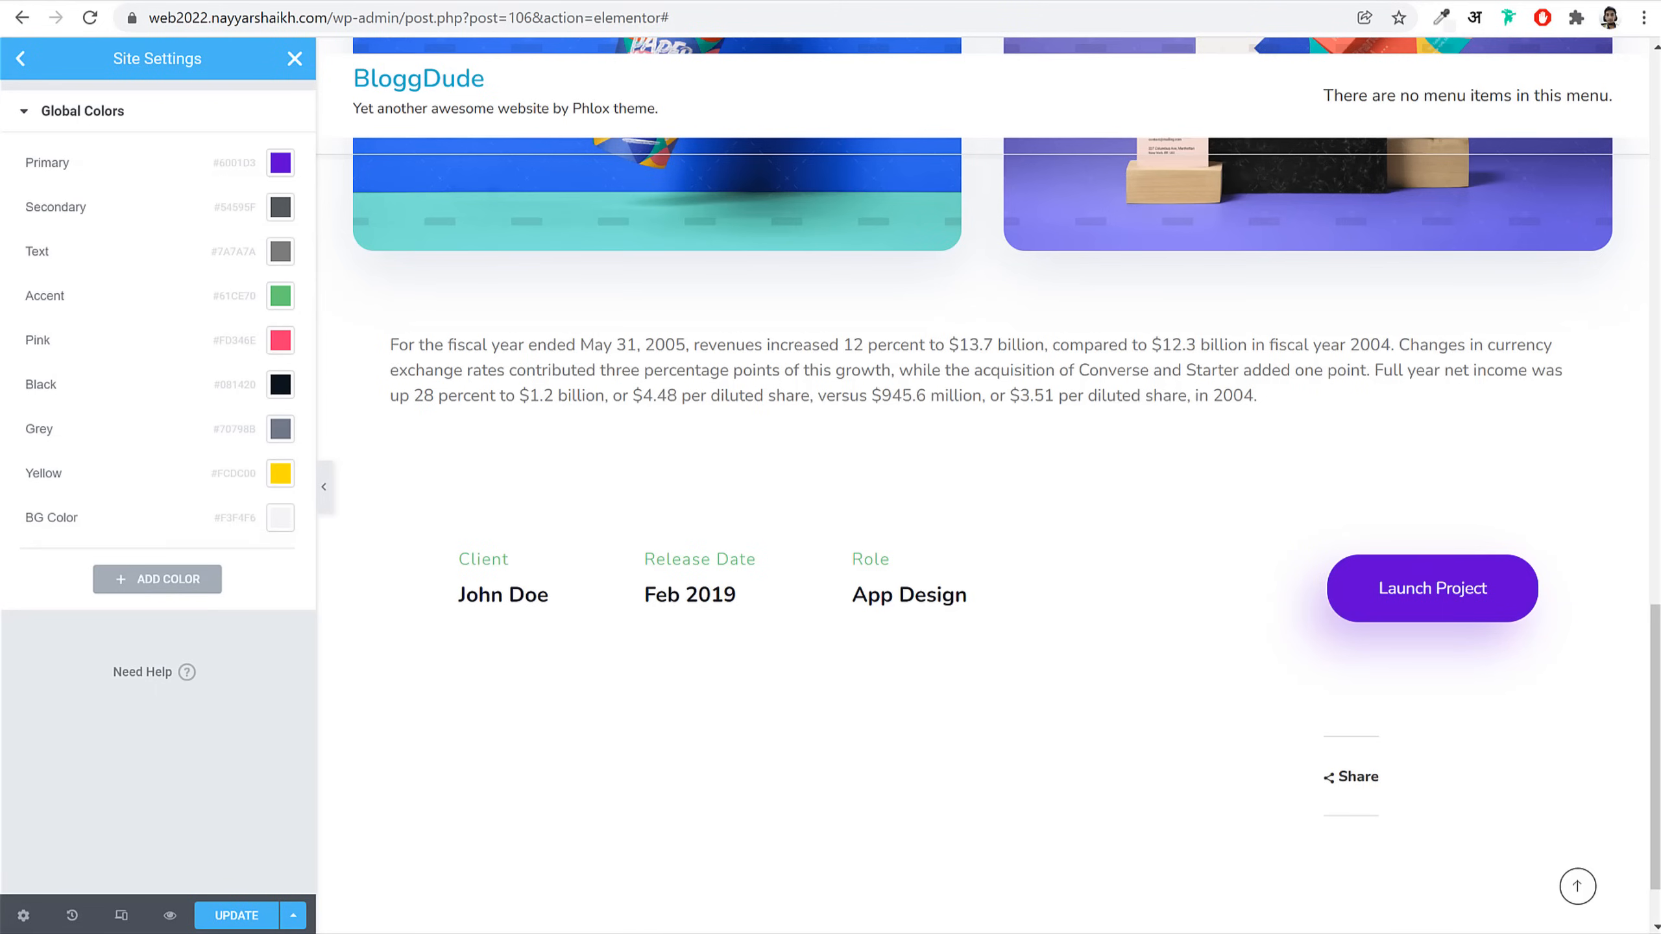
left_click(279, 209)
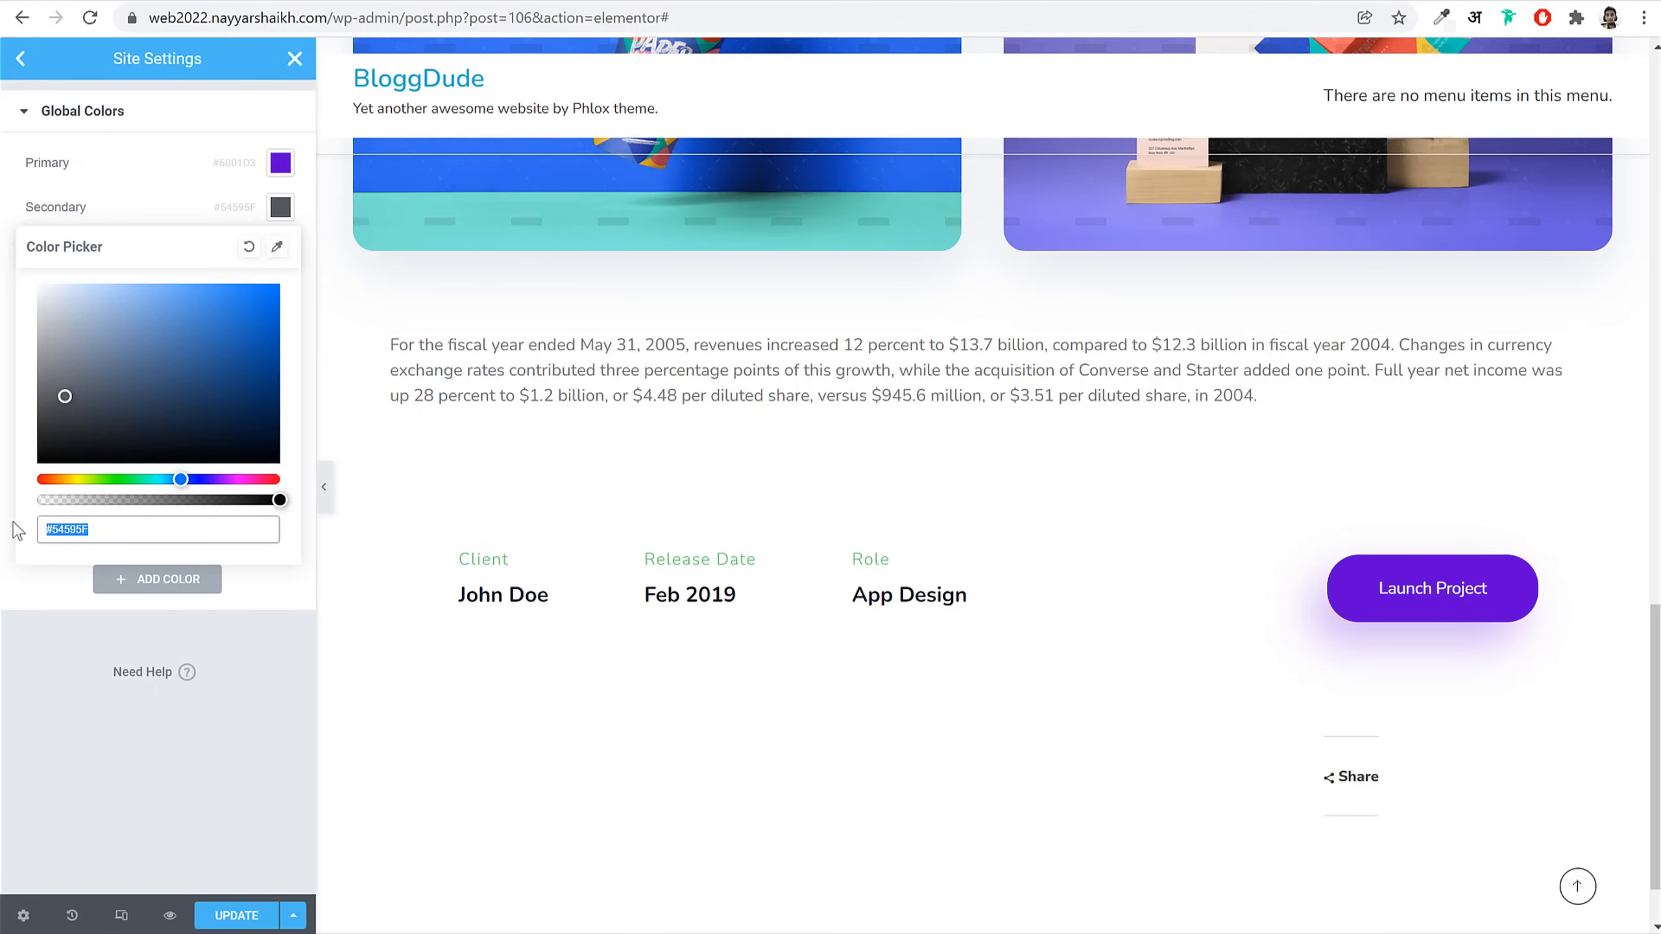
key("alt+Tab")
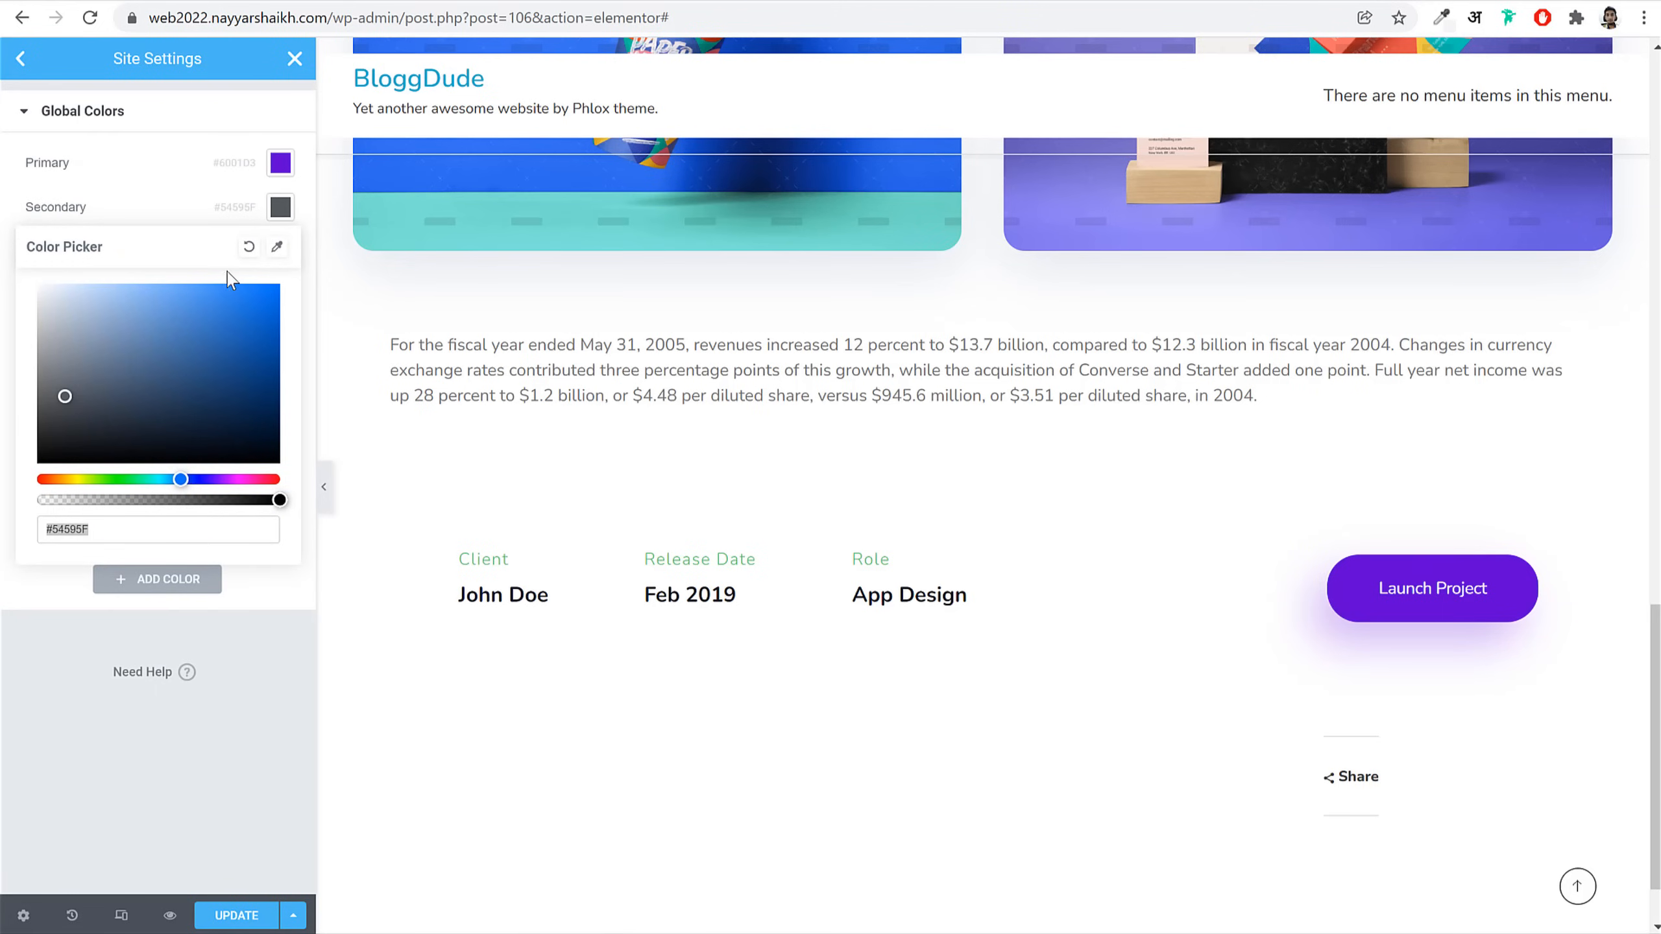
key("alt+Tab")
type("#FD346E")
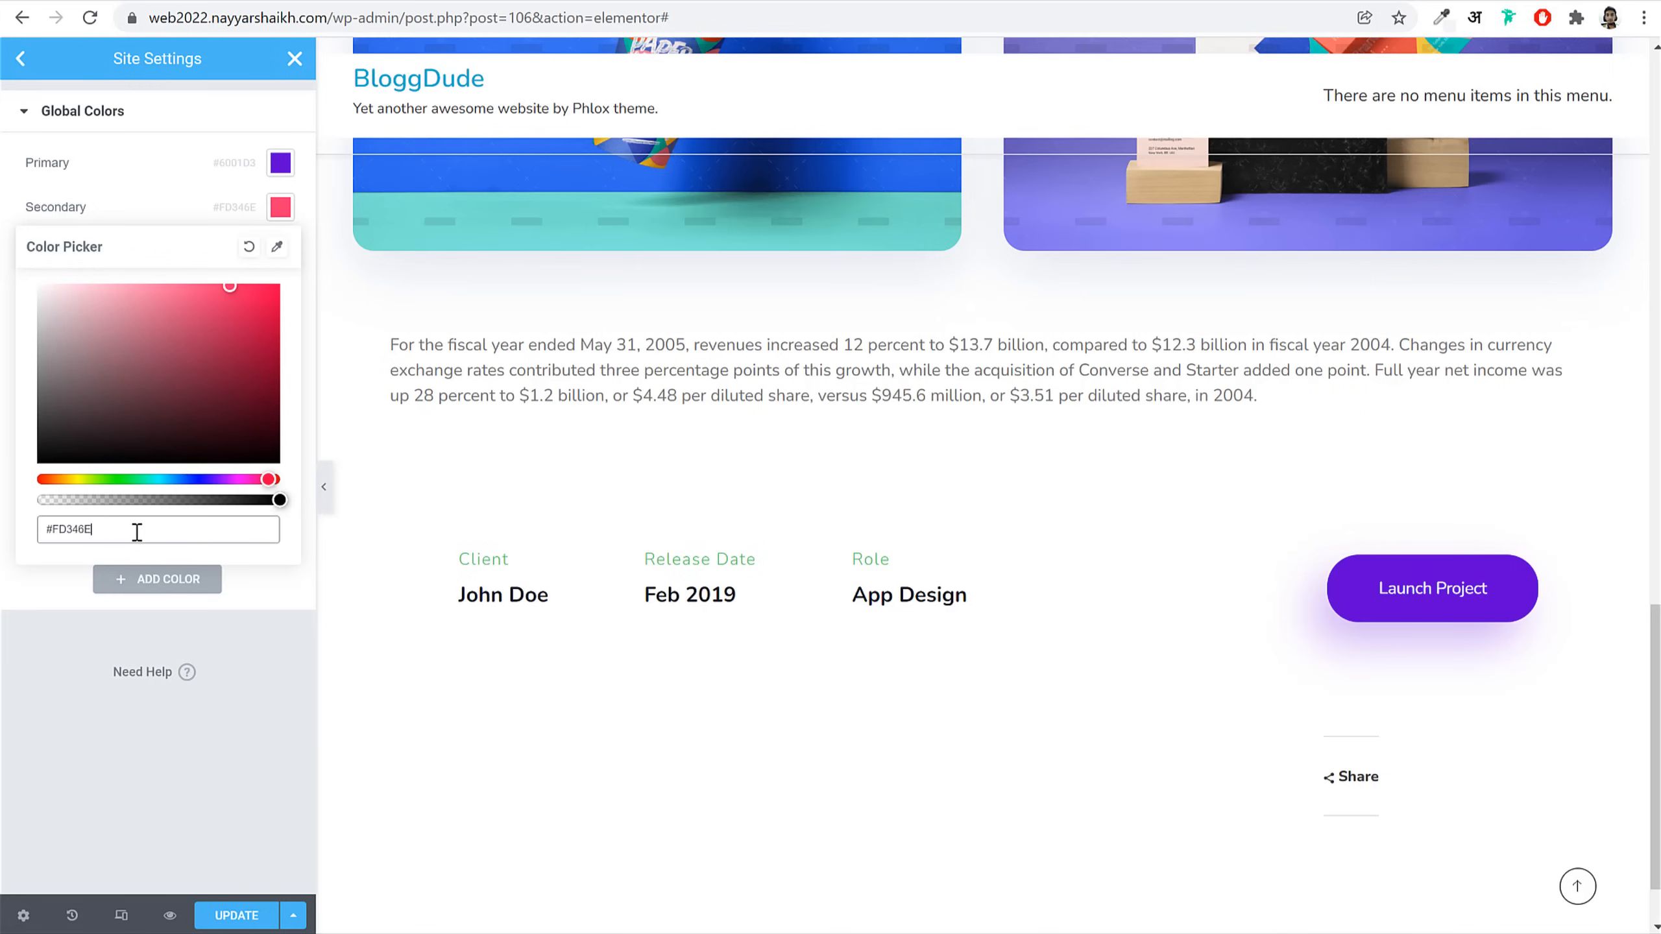
left_click(280, 210)
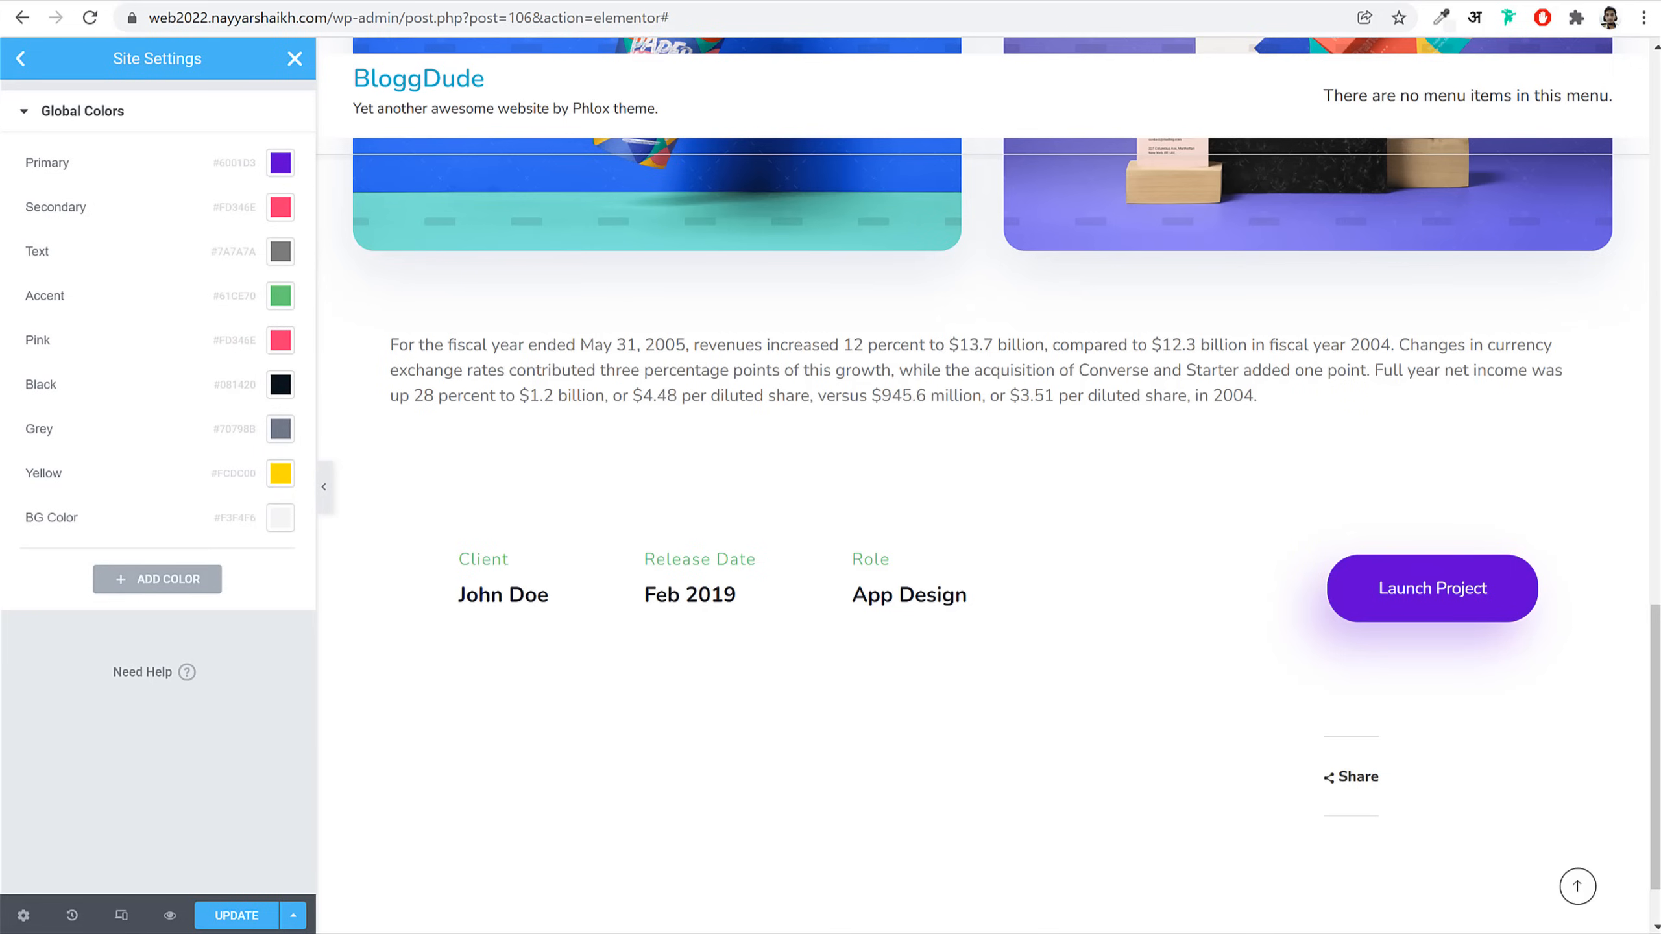
Step: Set global Text to #081420 and Accent to #70798B, then save the colours
left_click(283, 254)
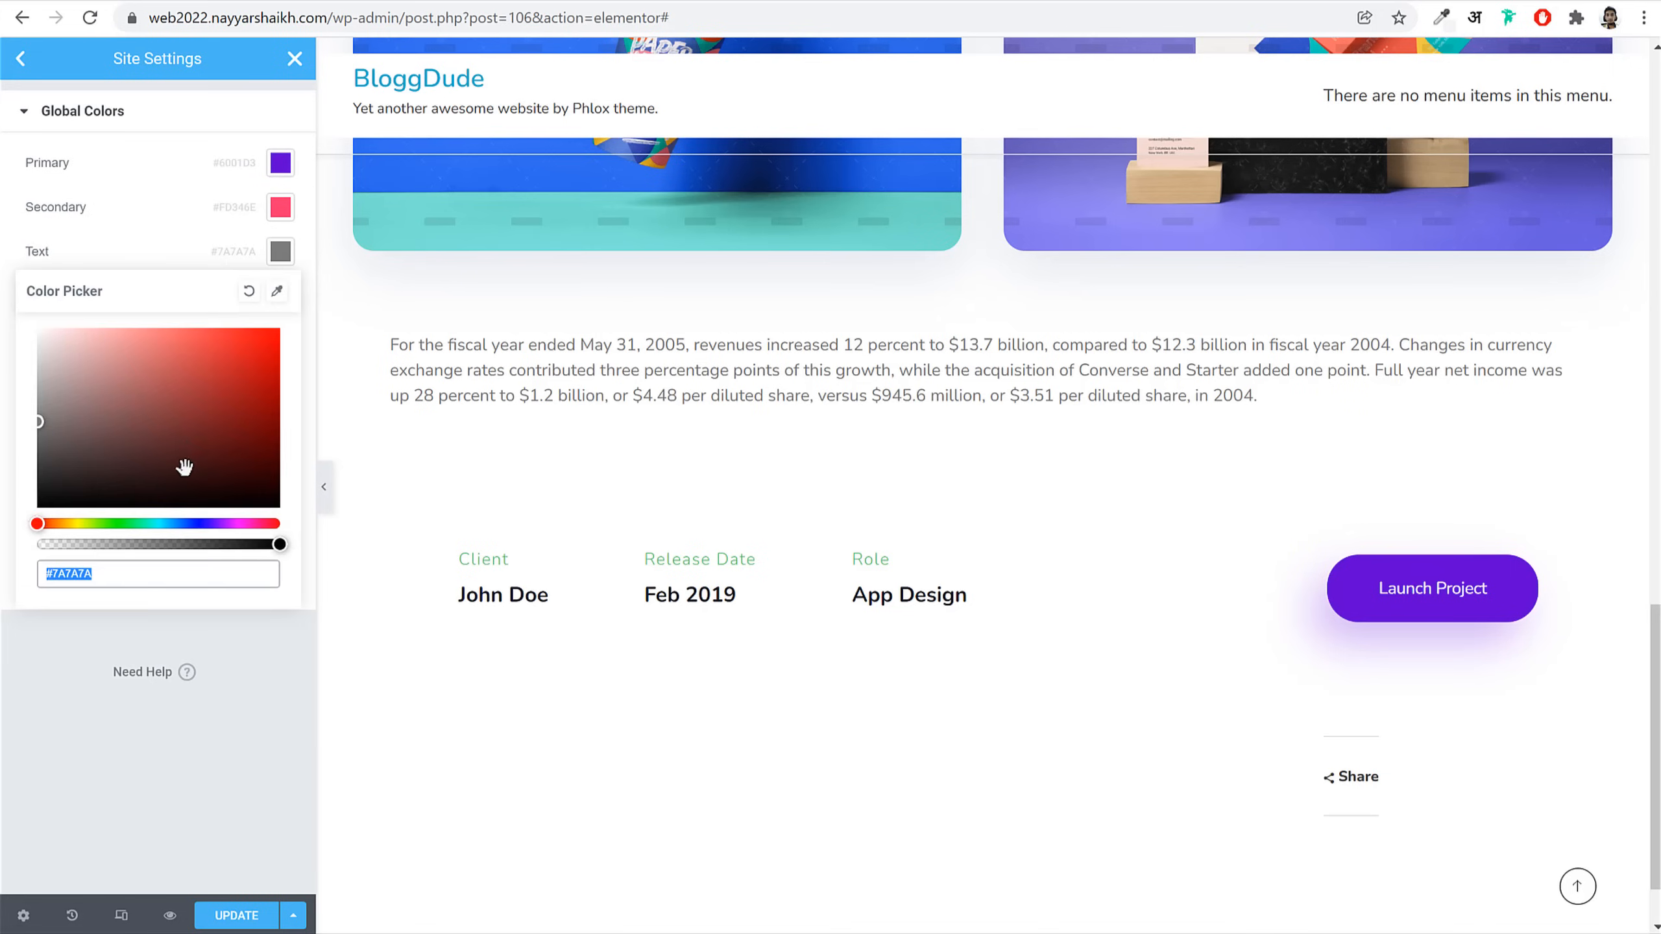
type("#081420")
left_click(281, 253)
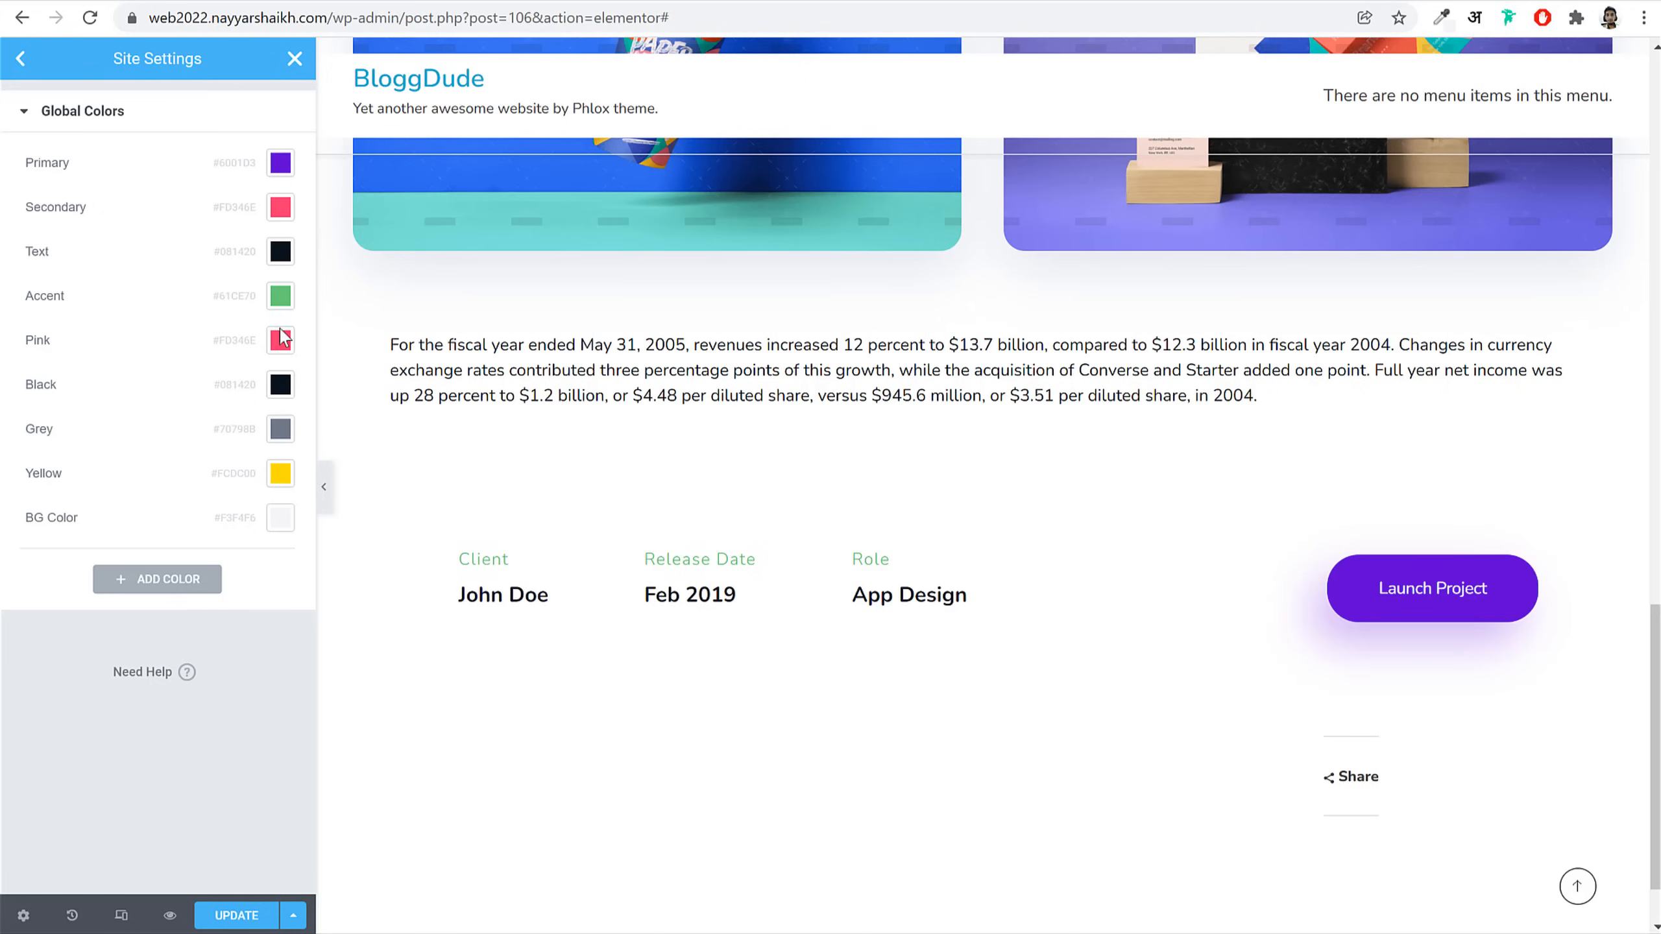
left_click(280, 297)
type("#70798B")
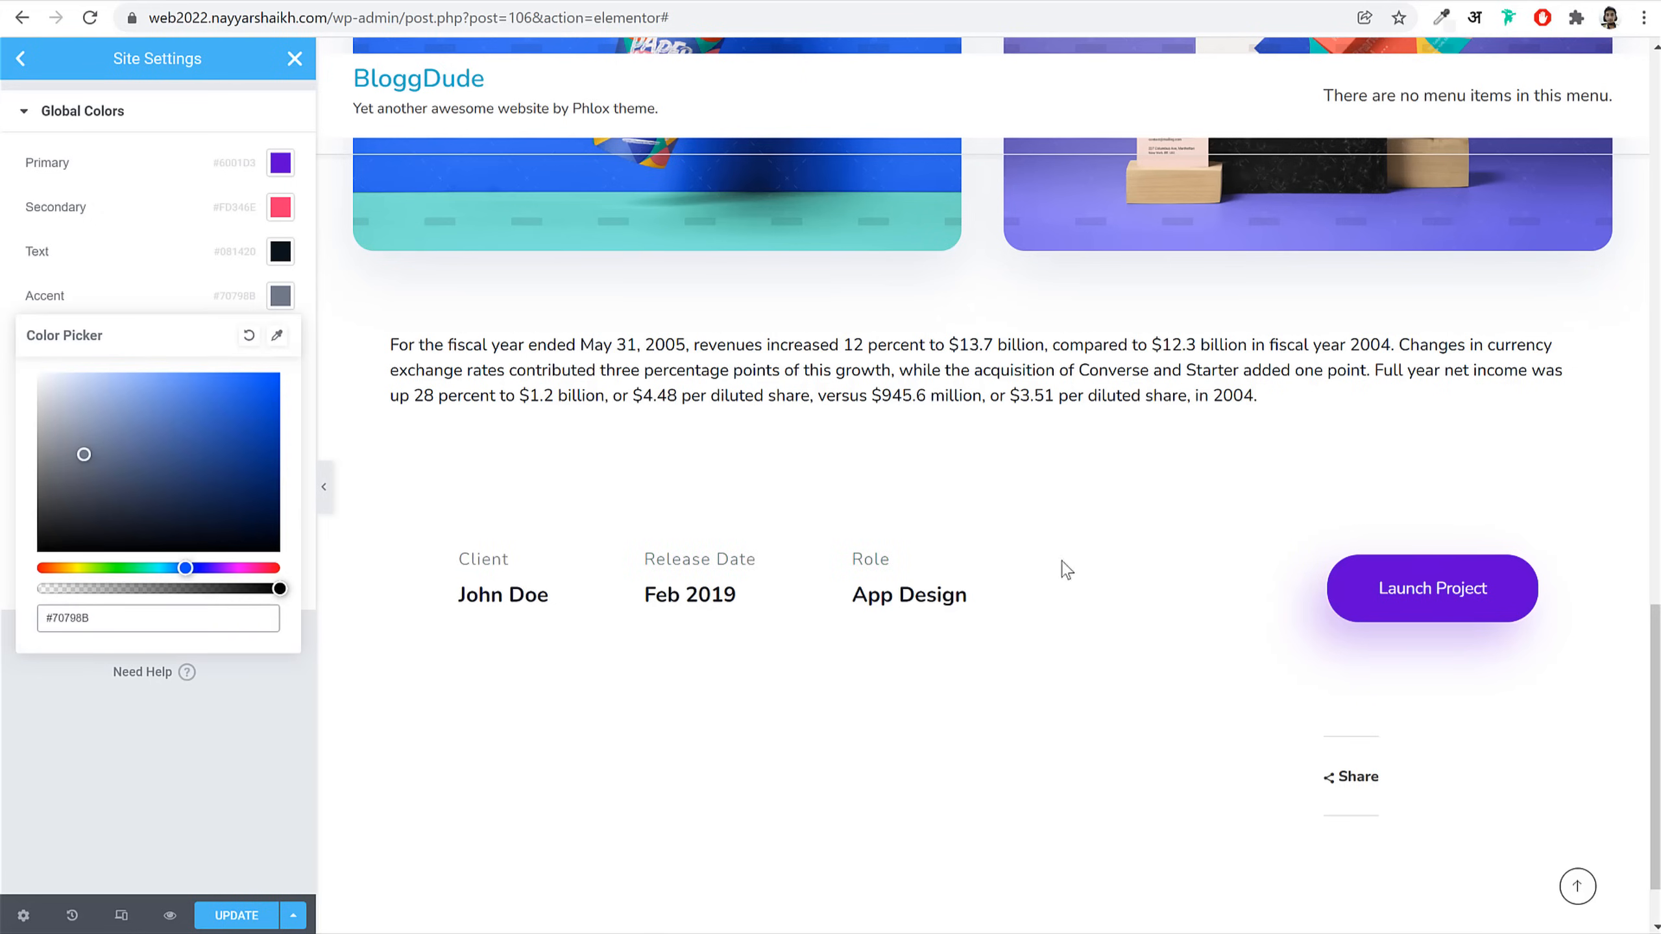
left_click(223, 916)
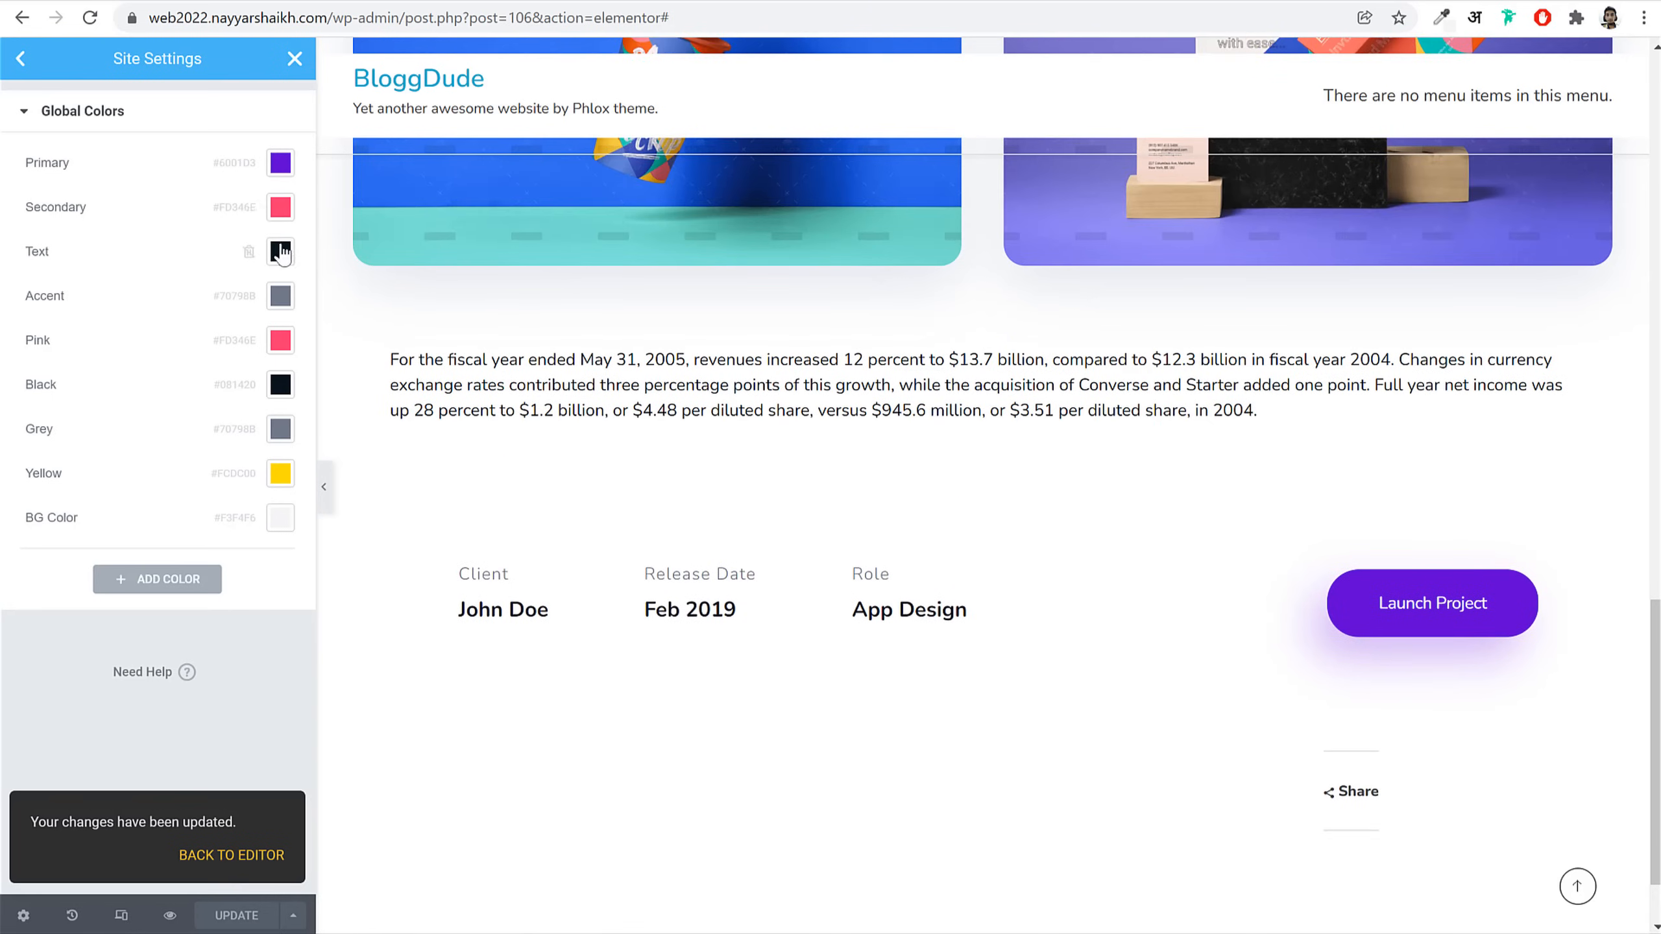
left_click(295, 61)
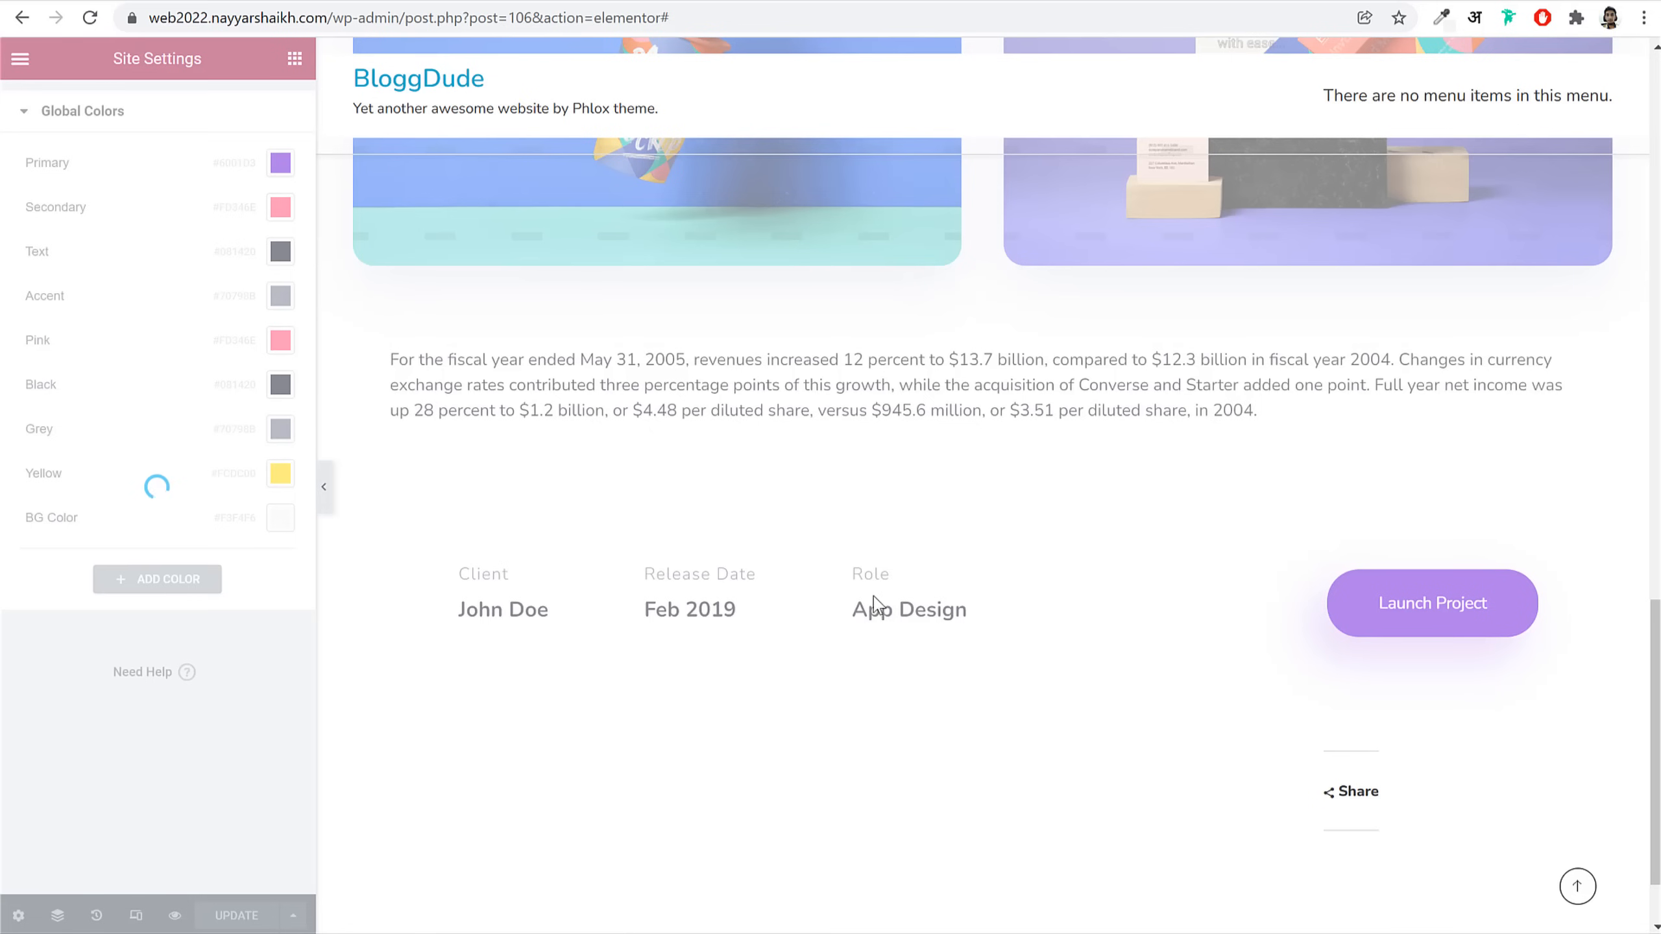
Step: Set the project details section background to light grey #F3F3F3 and preview the page
scroll(1011, 691, "up", 5)
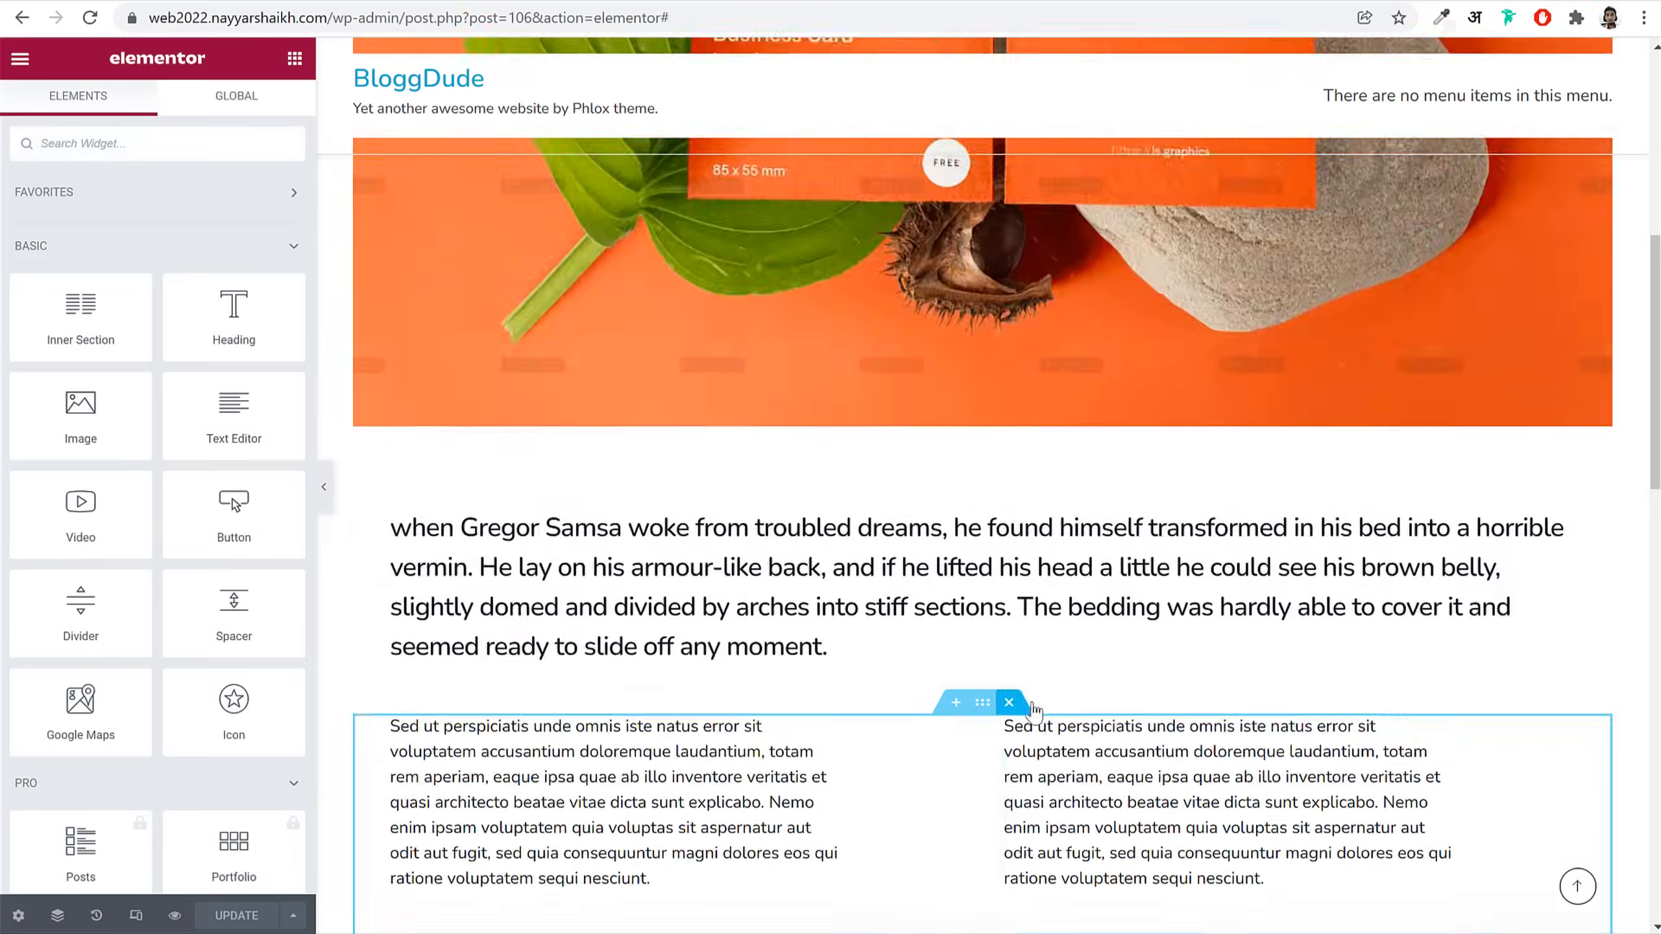
scroll(1000, 589, "down", 10)
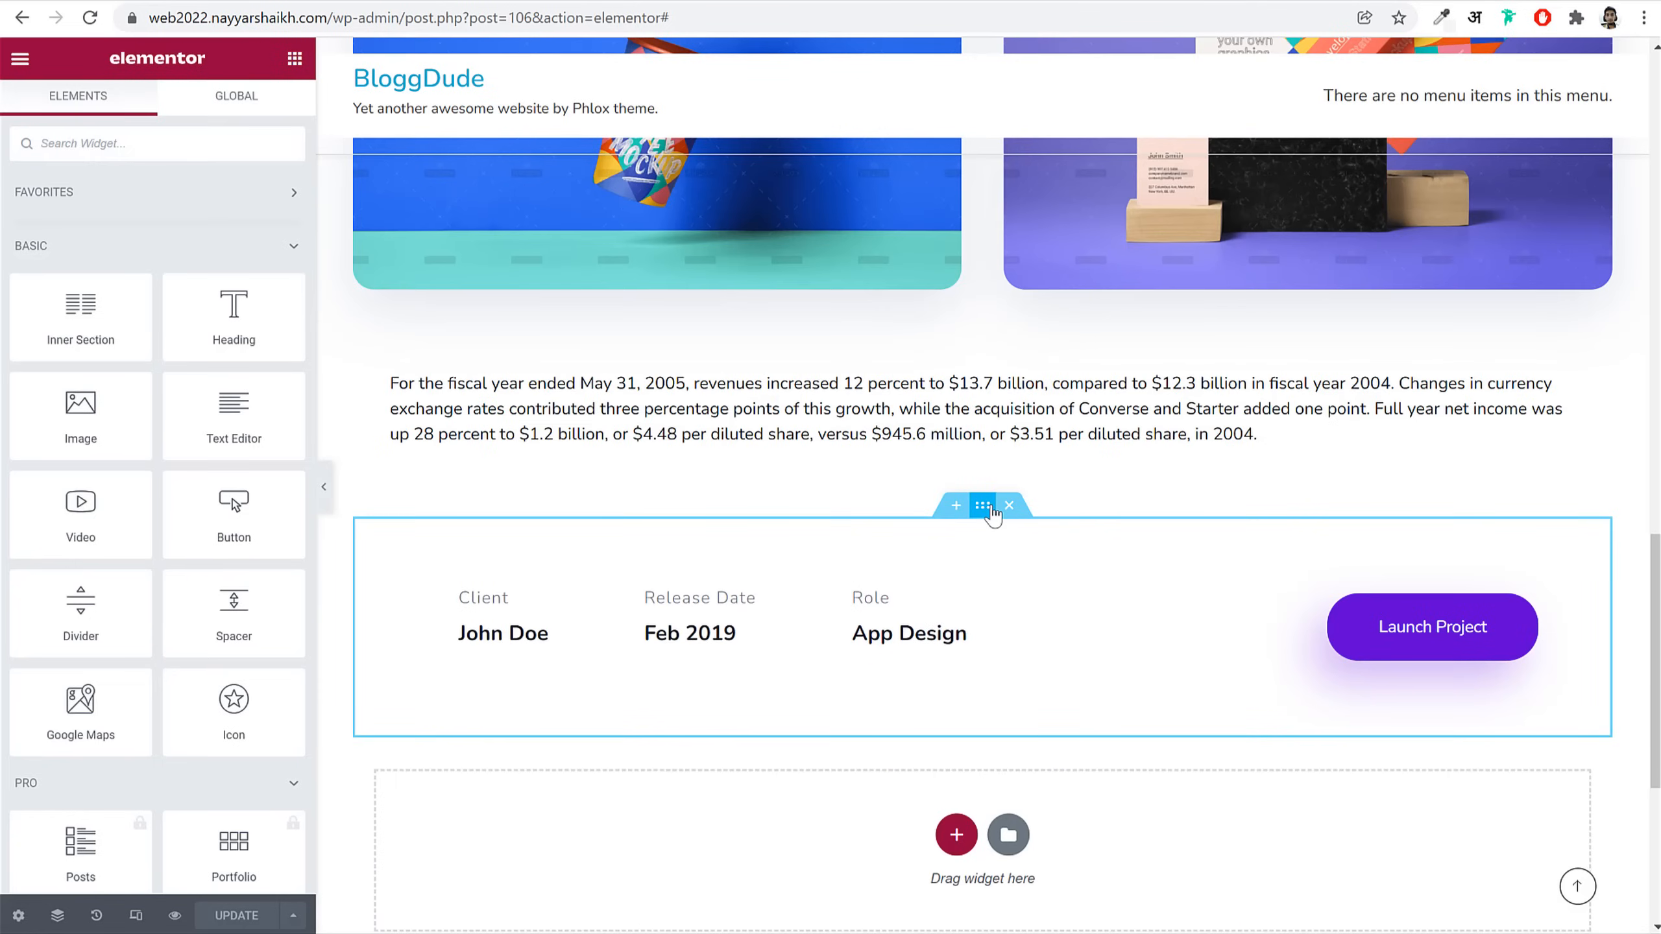
left_click(982, 505)
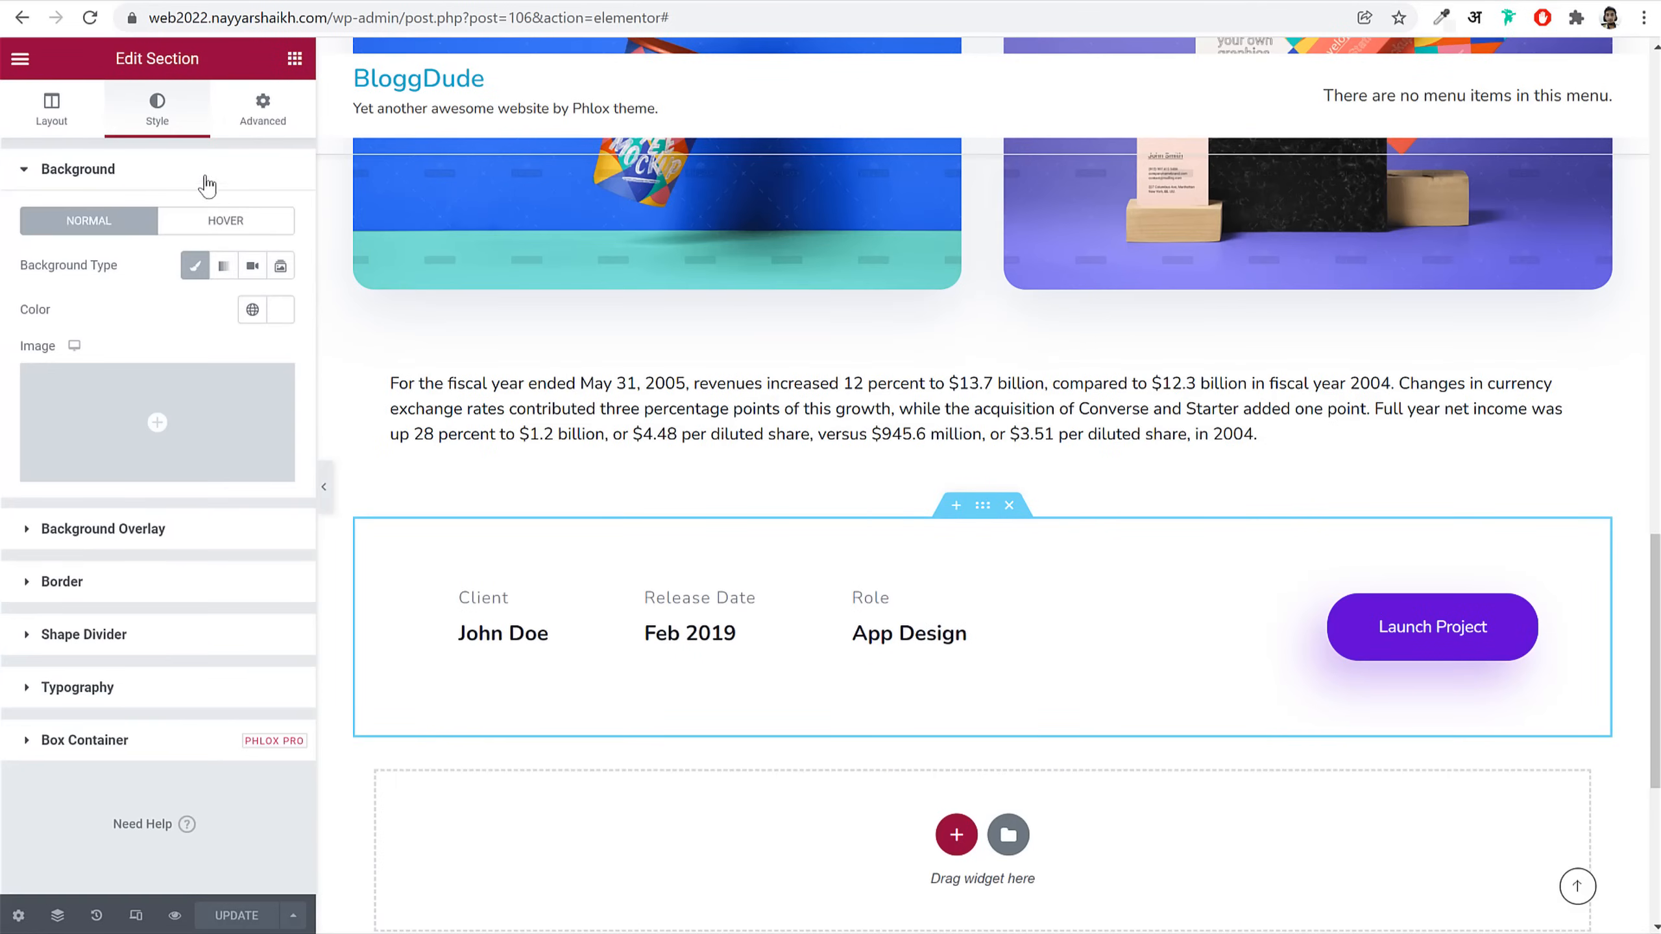
left_click(281, 310)
left_click_drag(134, 445, 26, 394)
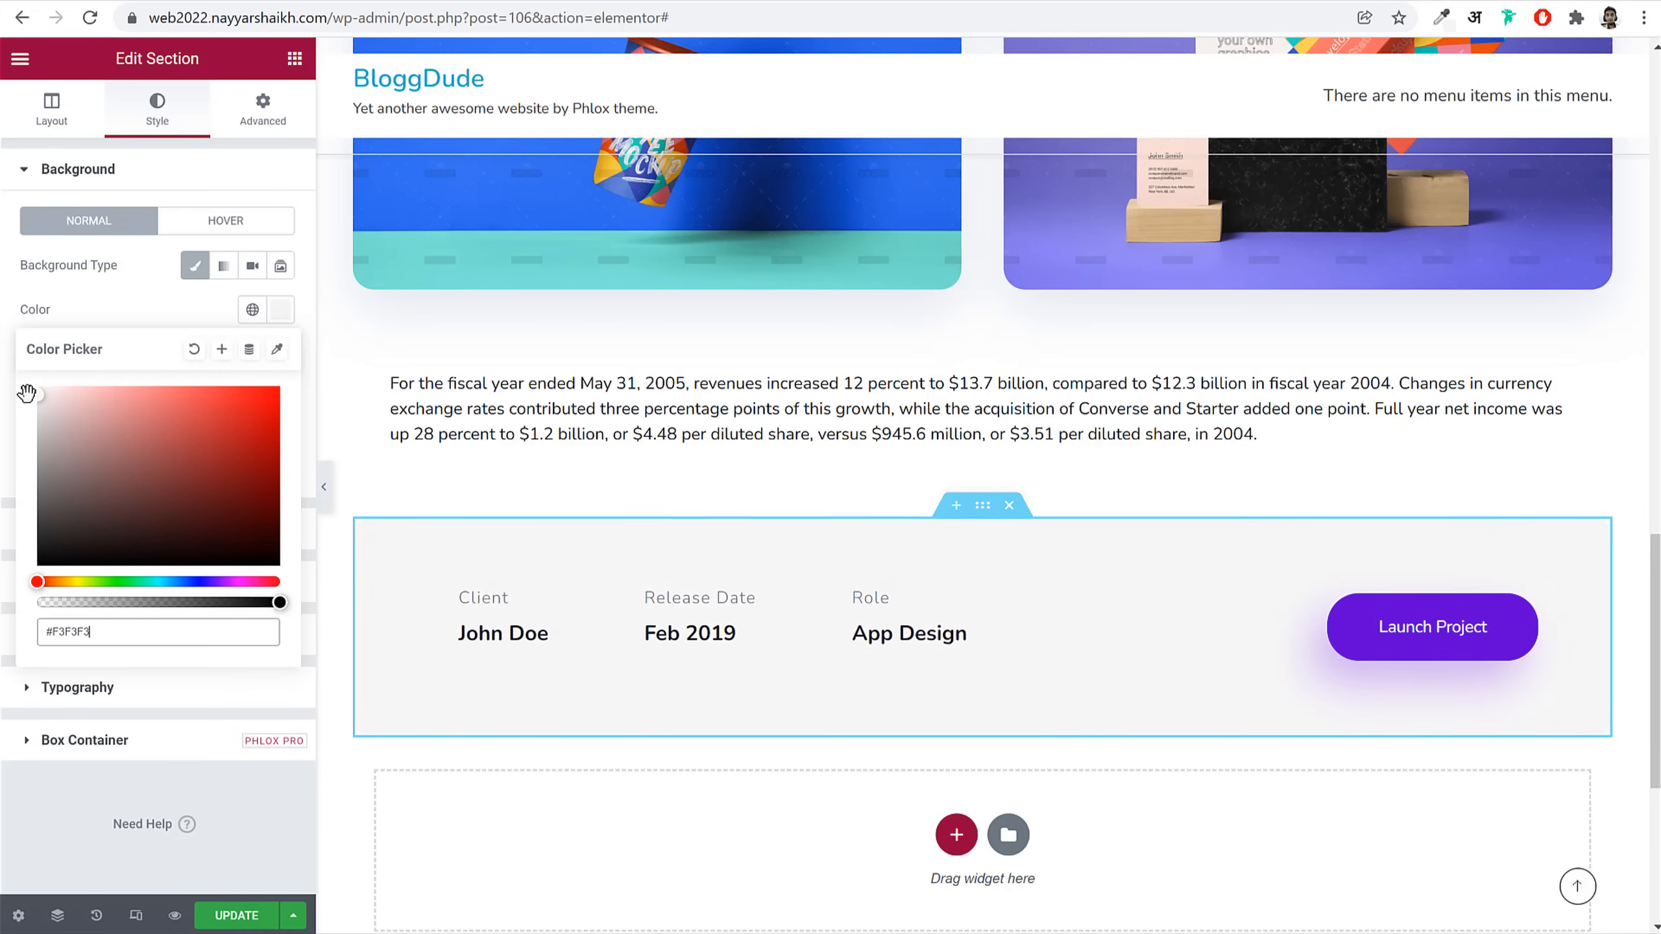
left_click(324, 487)
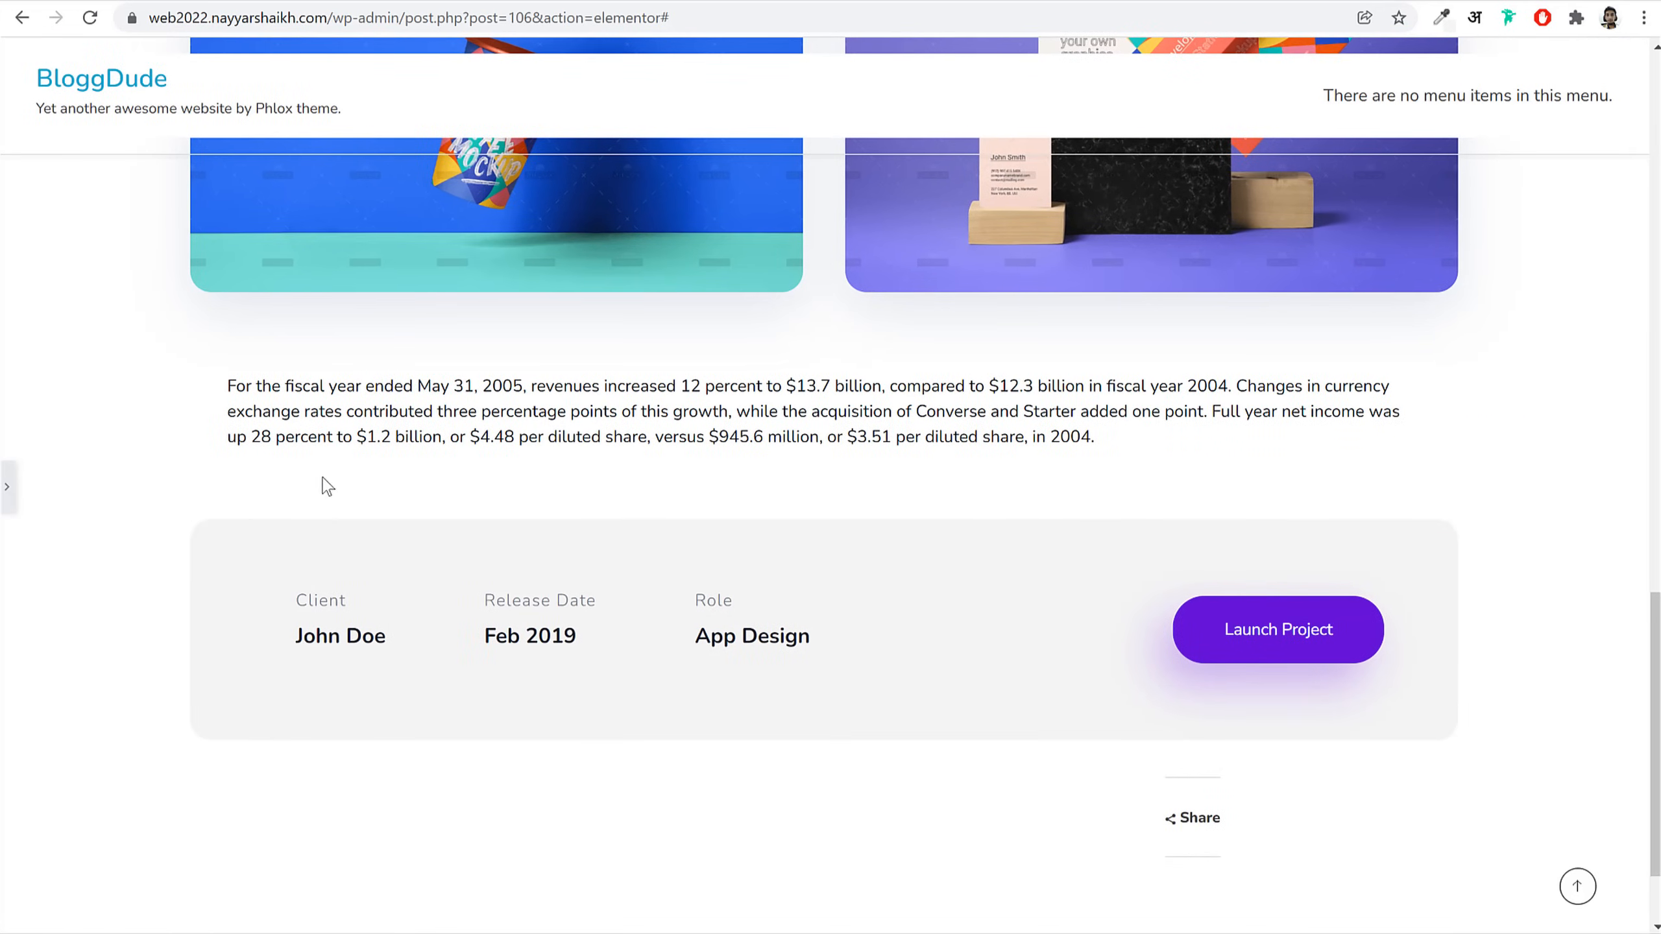
left_click(9, 491)
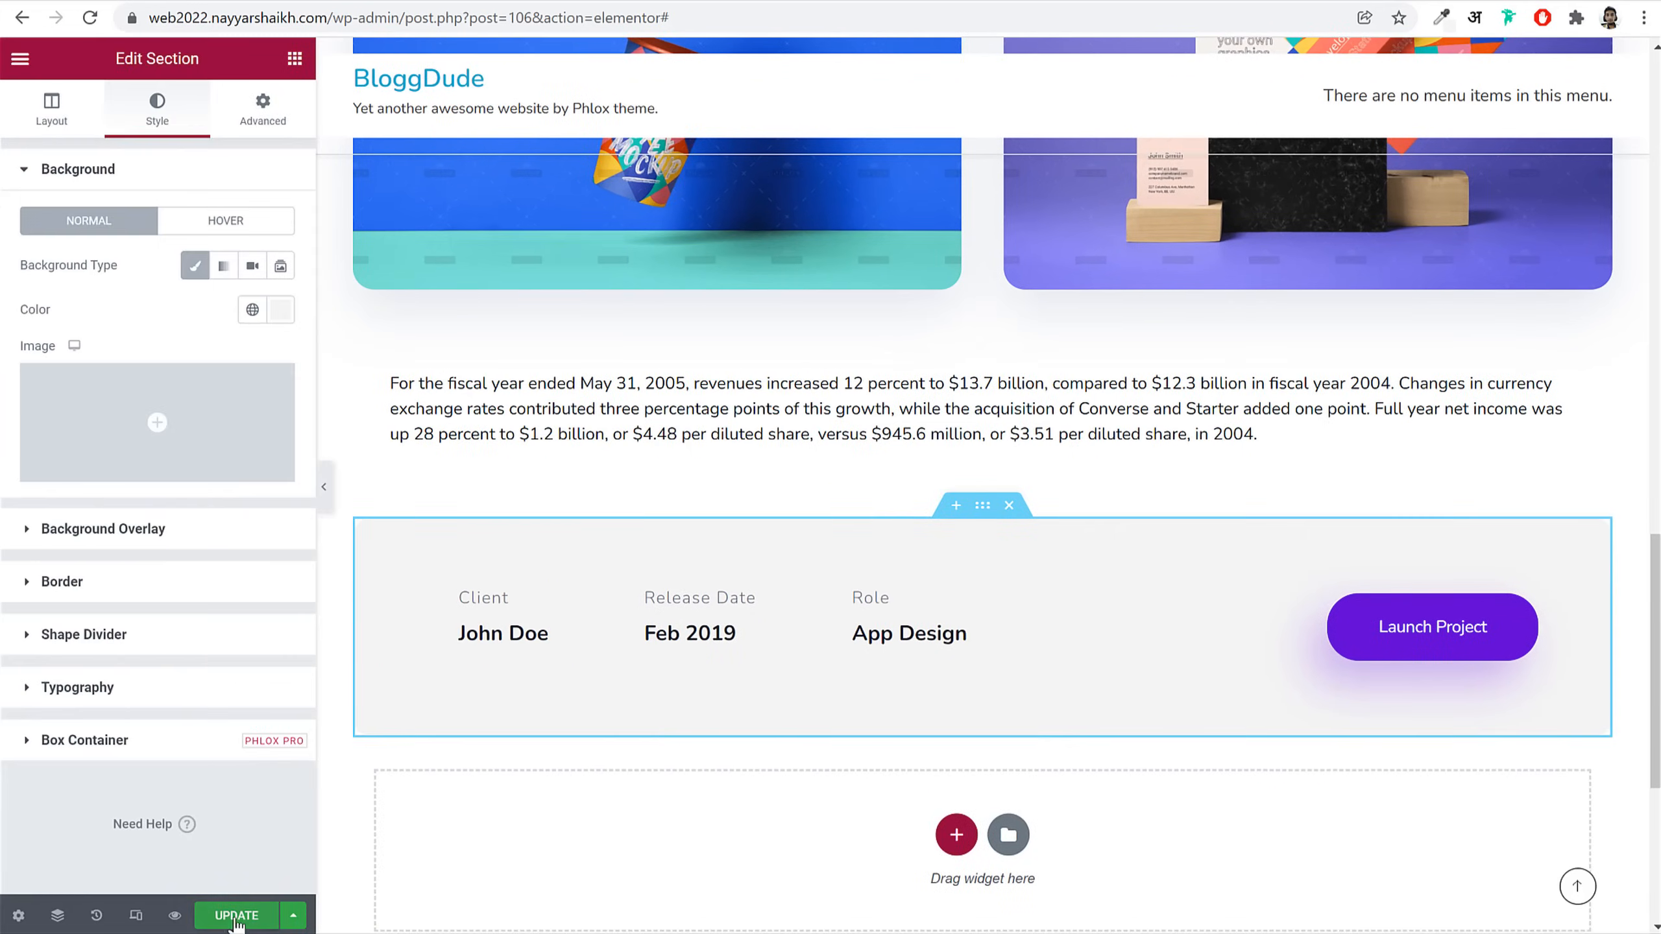
scroll(900, 621, "up", 15)
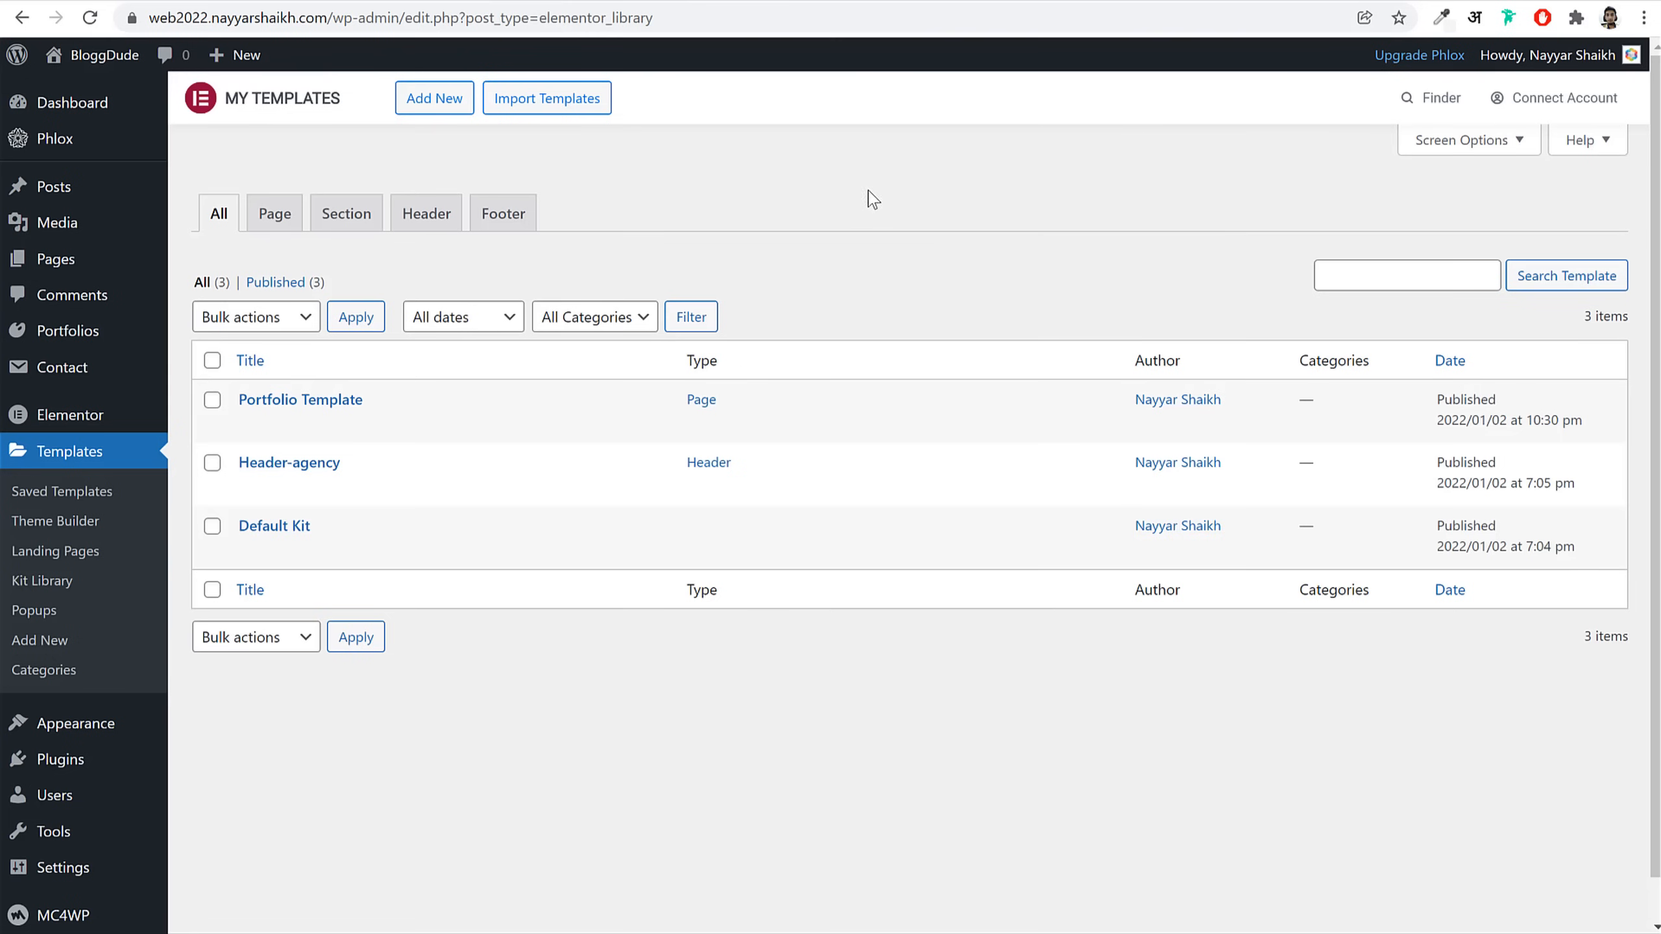
Step: Browse the Portfolios list, then return to the saved templates list
left_click(96, 335)
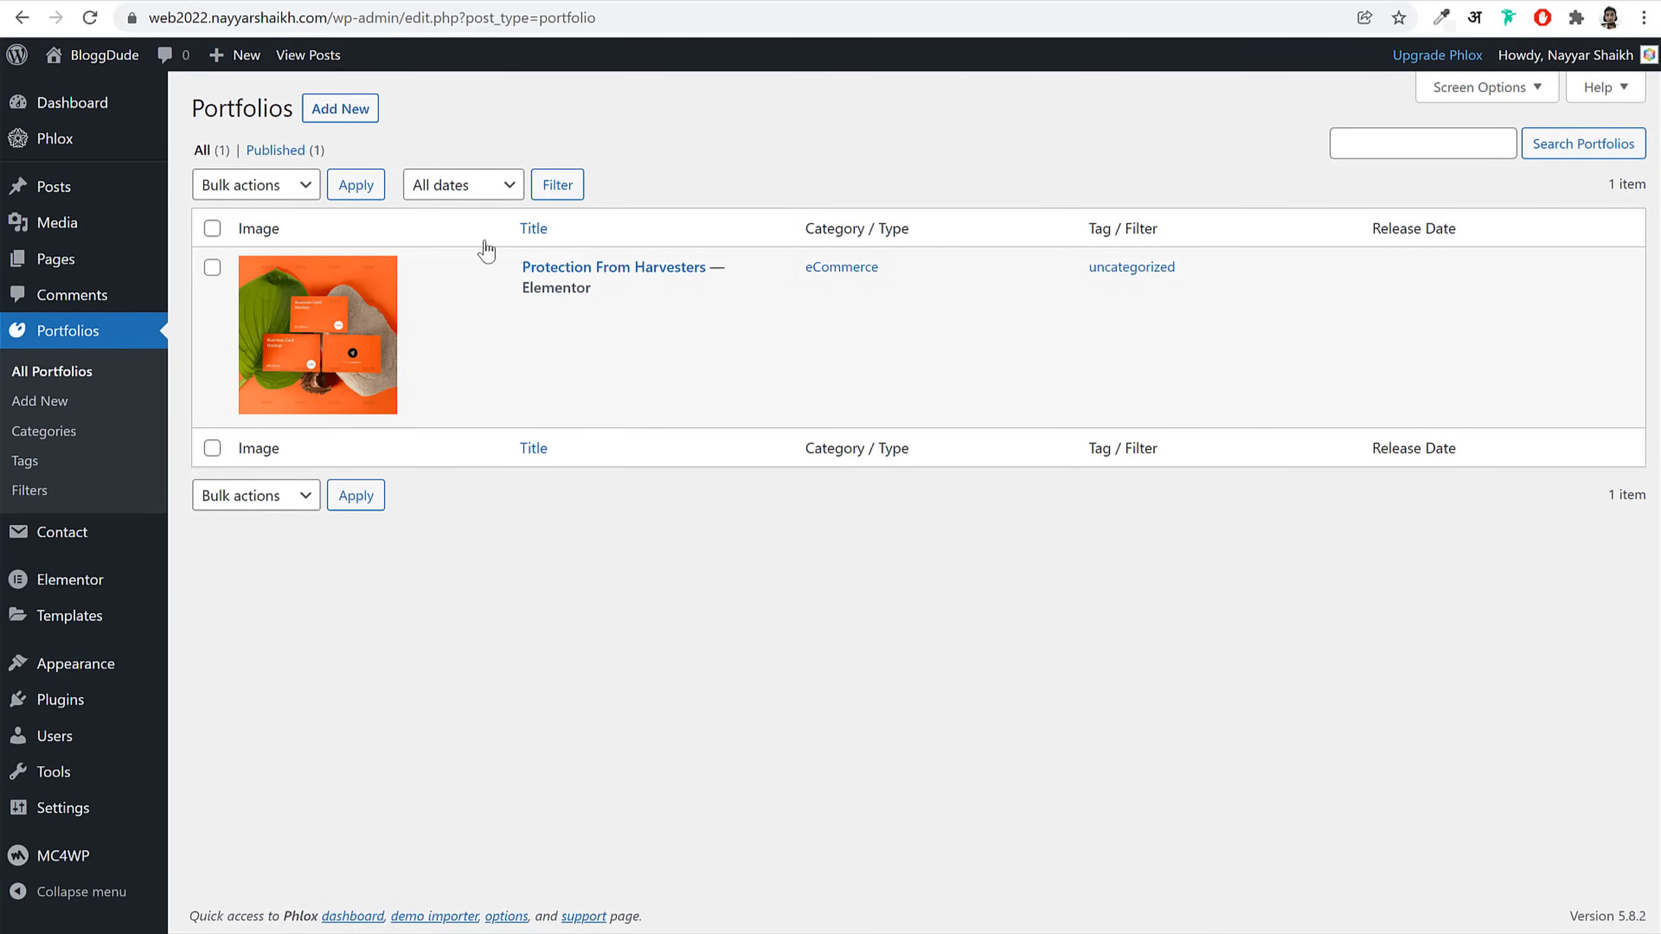
left_click(69, 615)
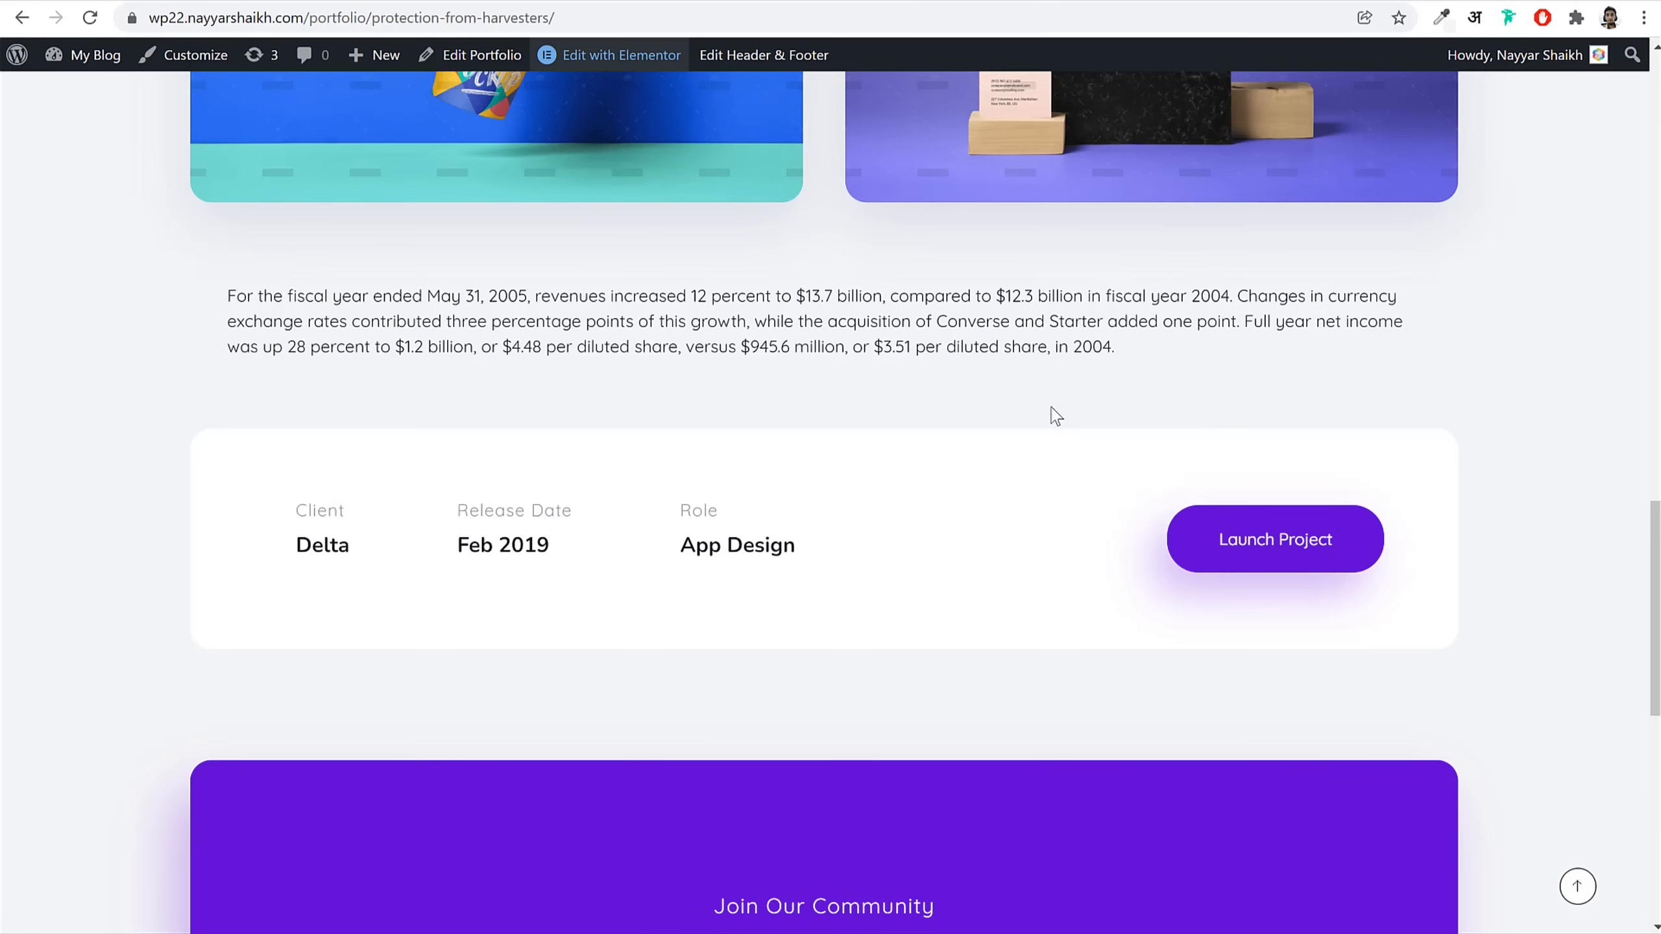
Step: Copy the About Team heading block on the homepage
scroll(1051, 407, "down", 3)
scroll(895, 407, "up", 11)
key("alt+Left")
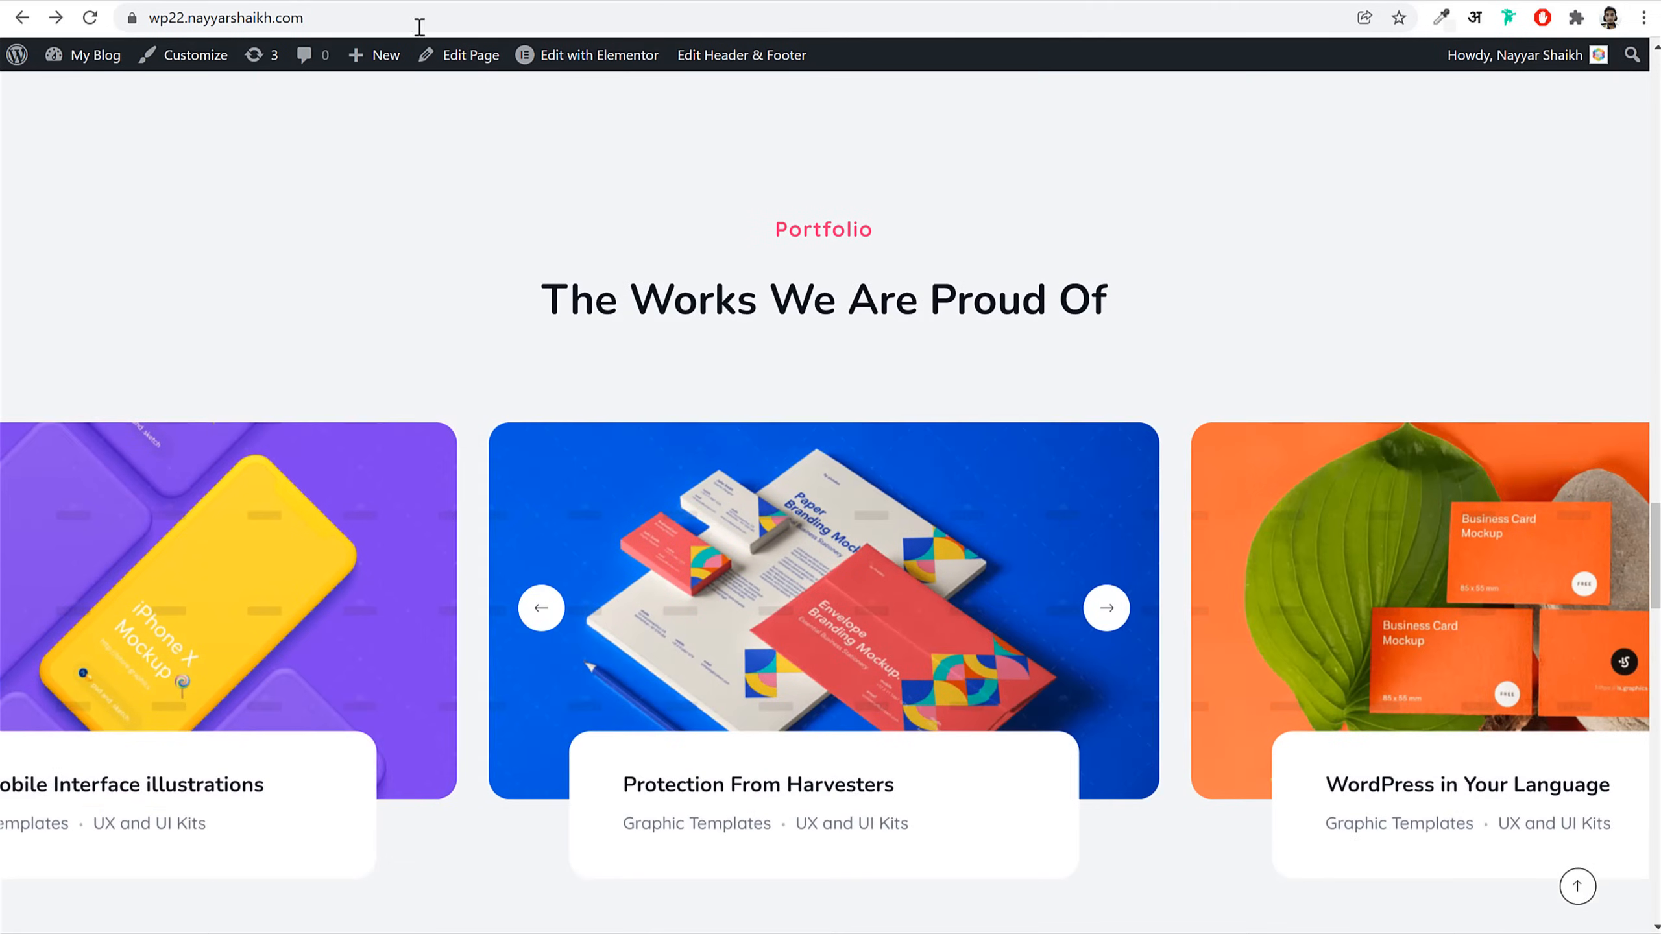
left_click_drag(775, 223, 1151, 321)
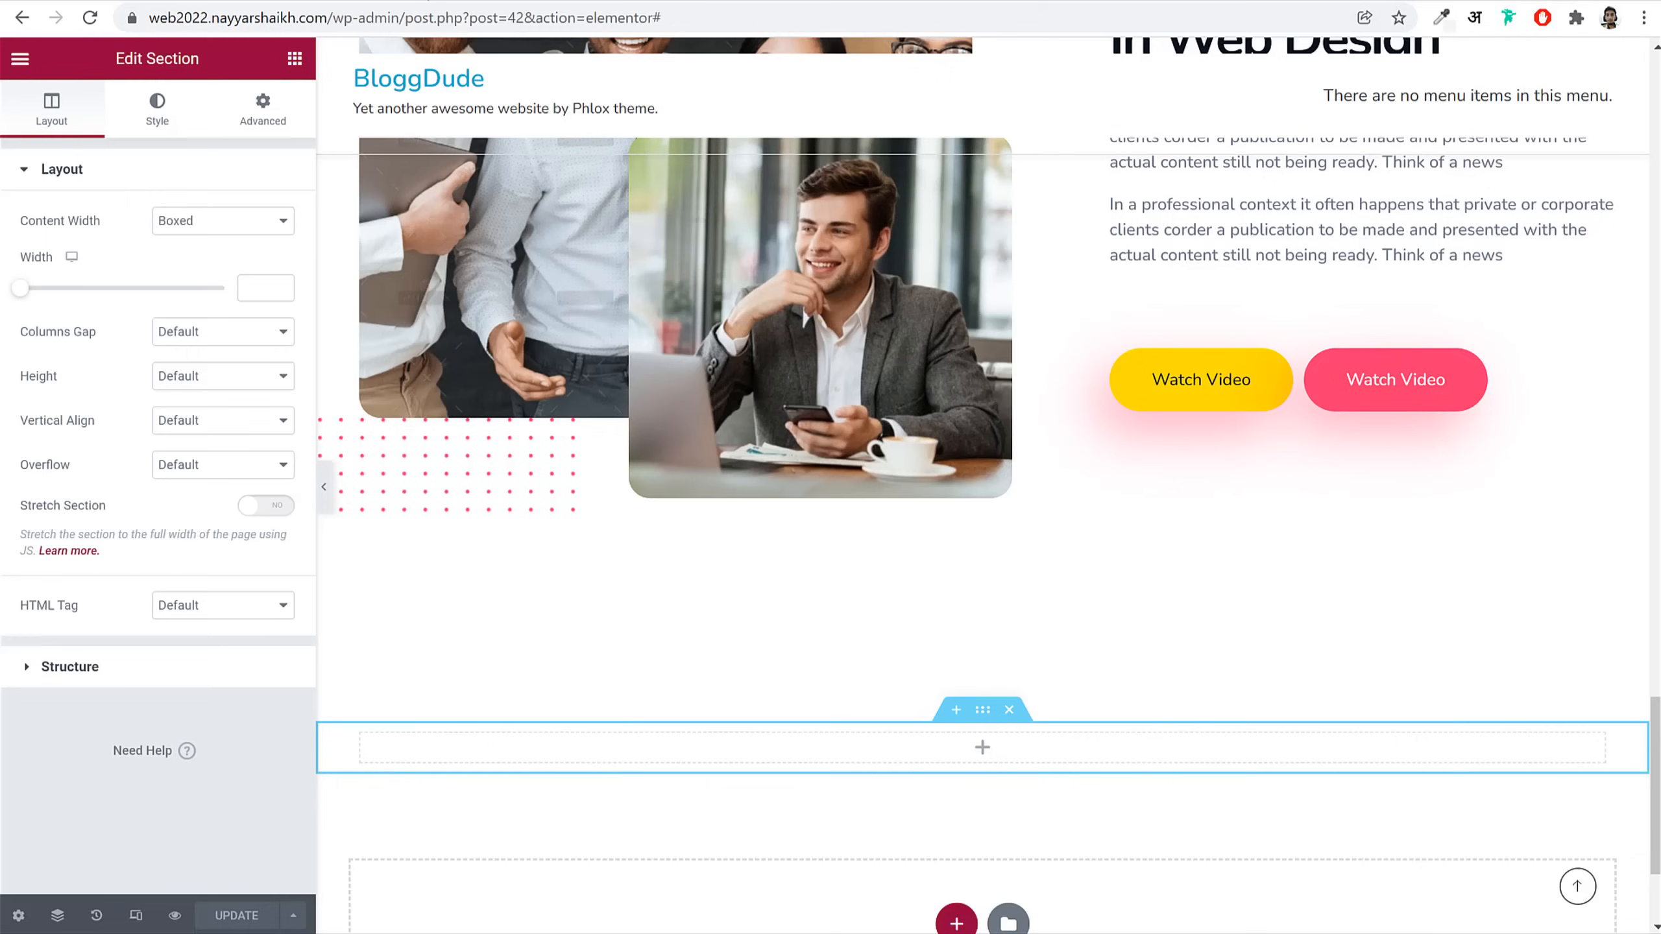
scroll(1380, 408, "up", 5)
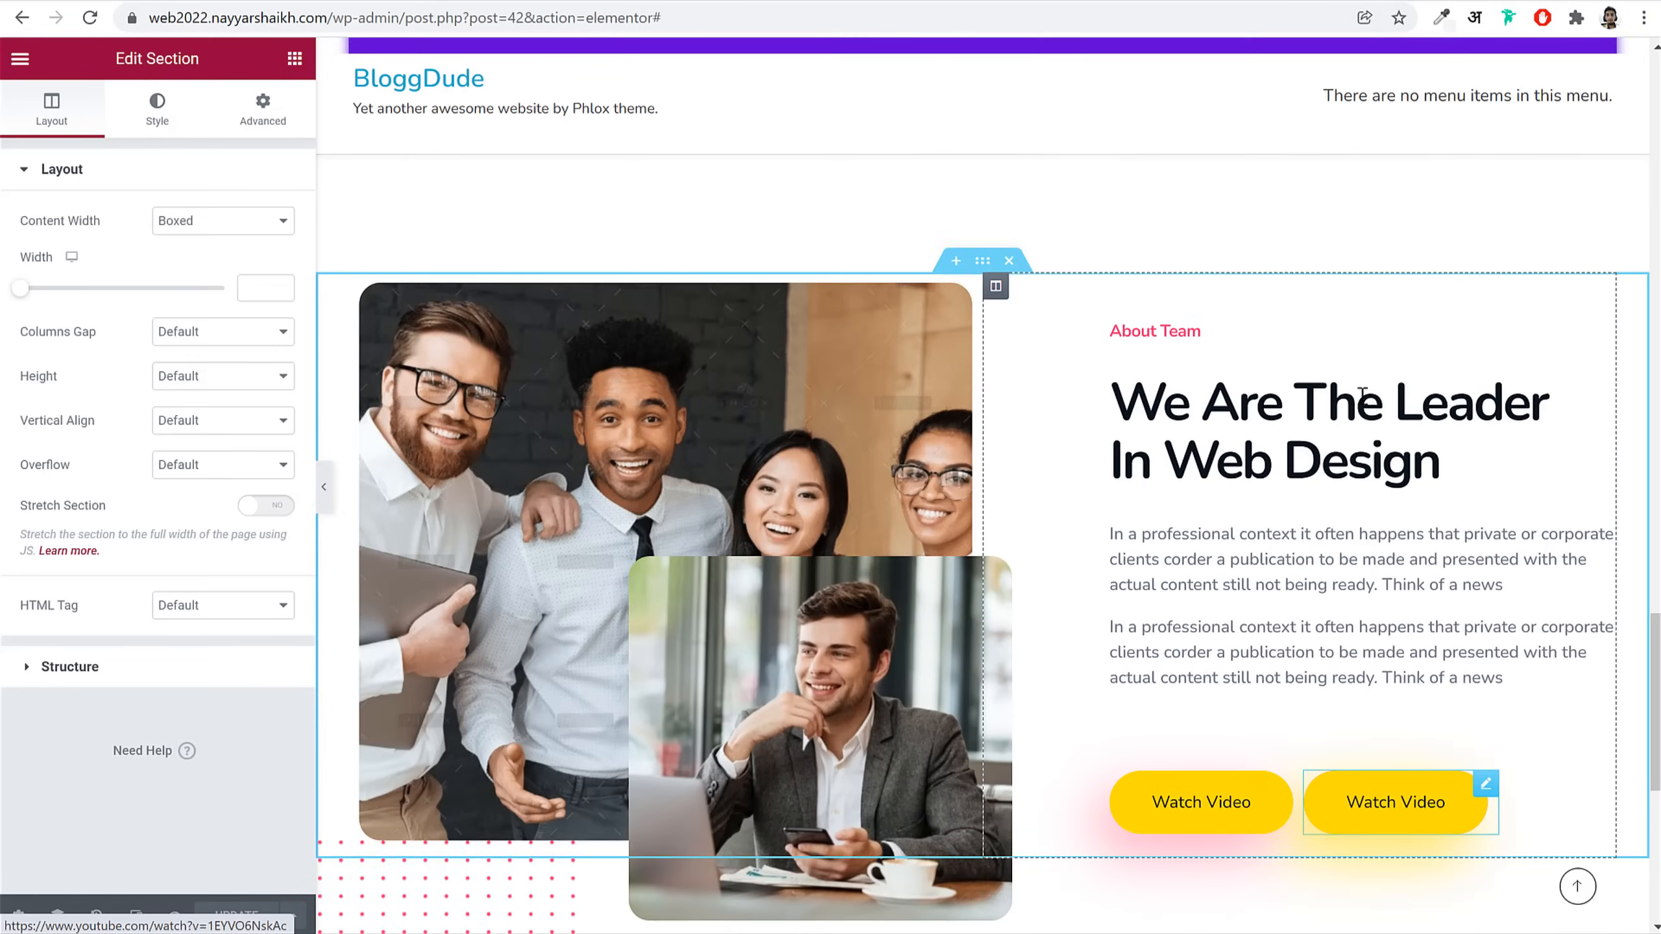
right_click(1269, 411)
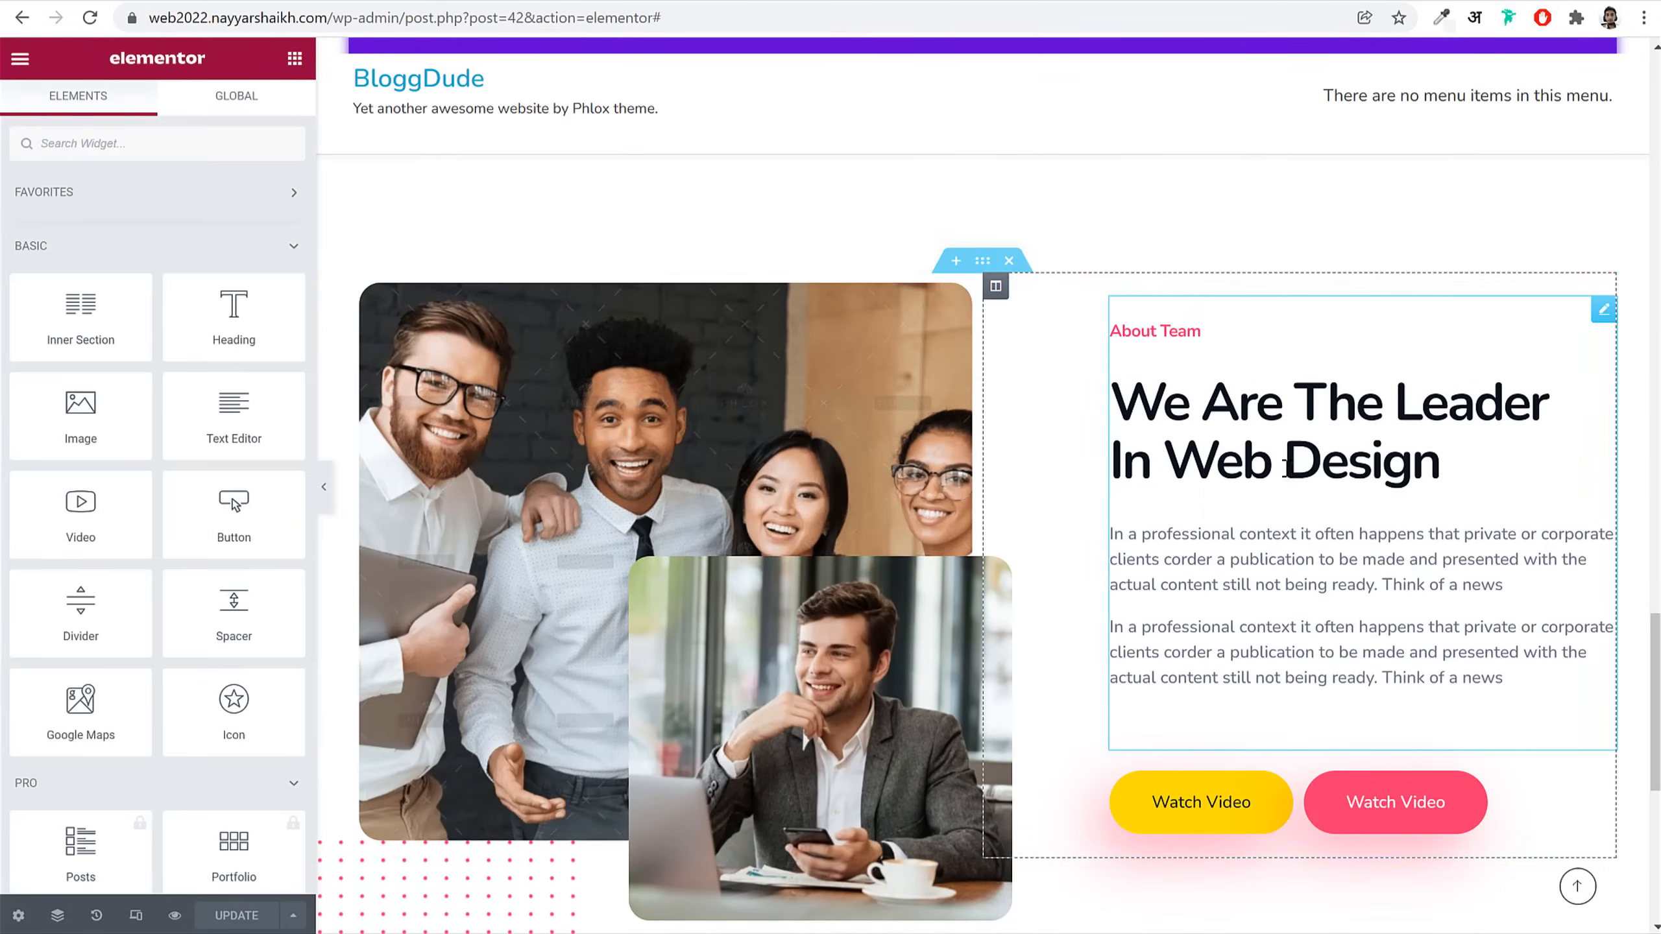
left_click(1279, 475)
Step: Paste the heading into the empty section and center-align it
scroll(965, 679, "down", 8)
right_click(986, 658)
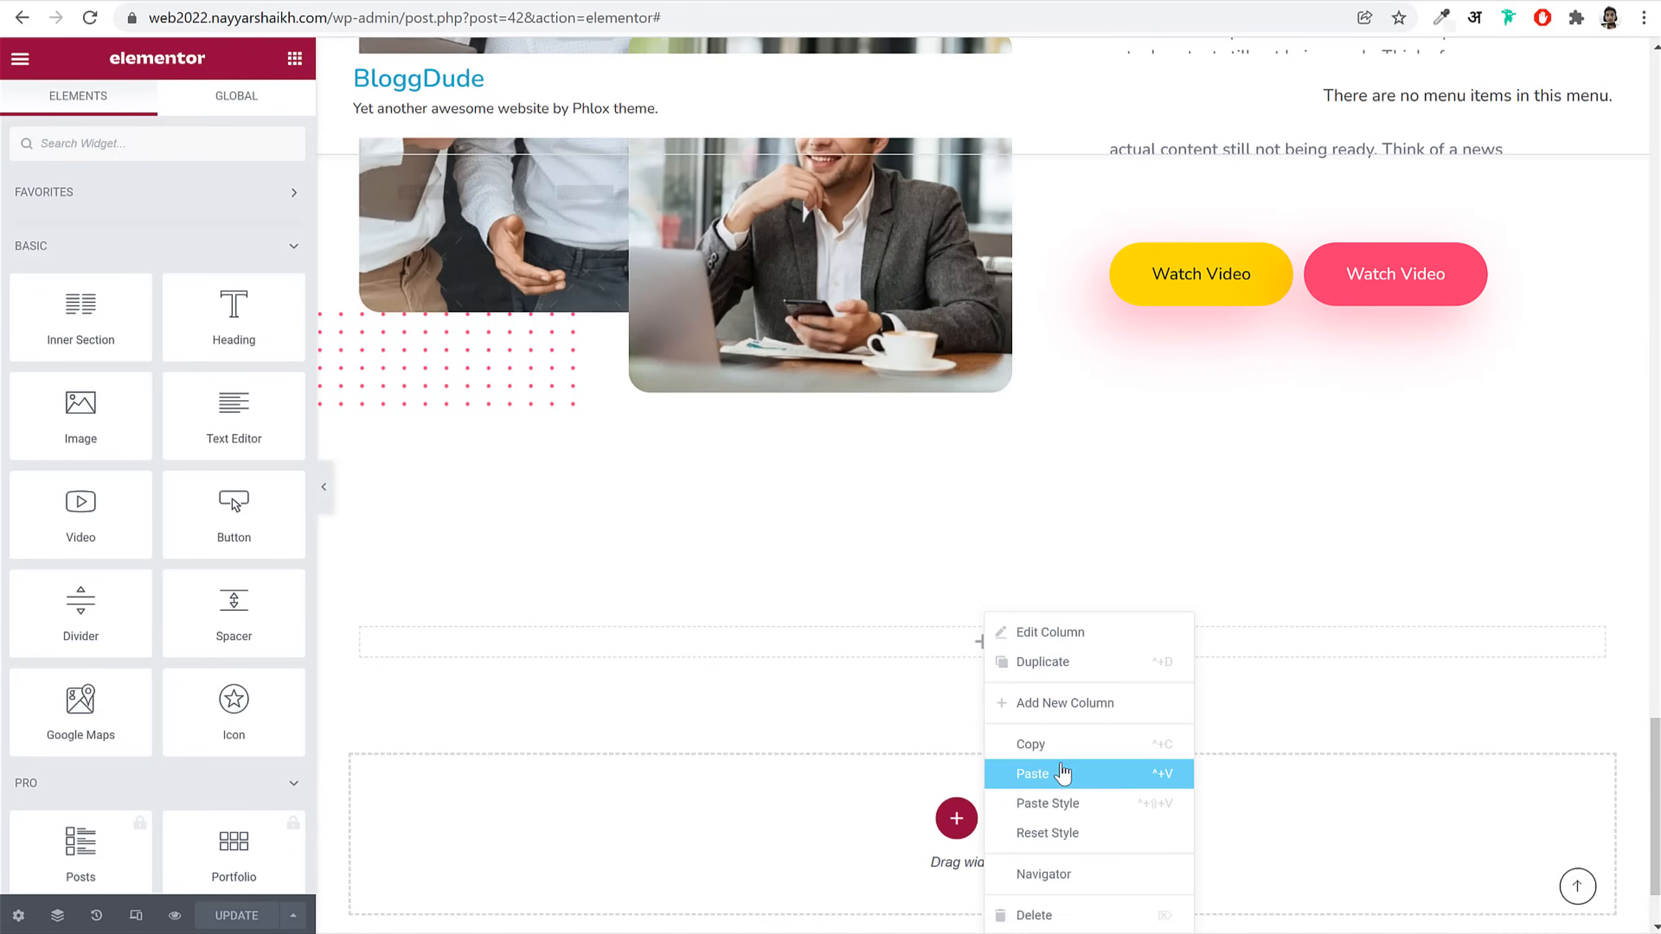
left_click(1023, 773)
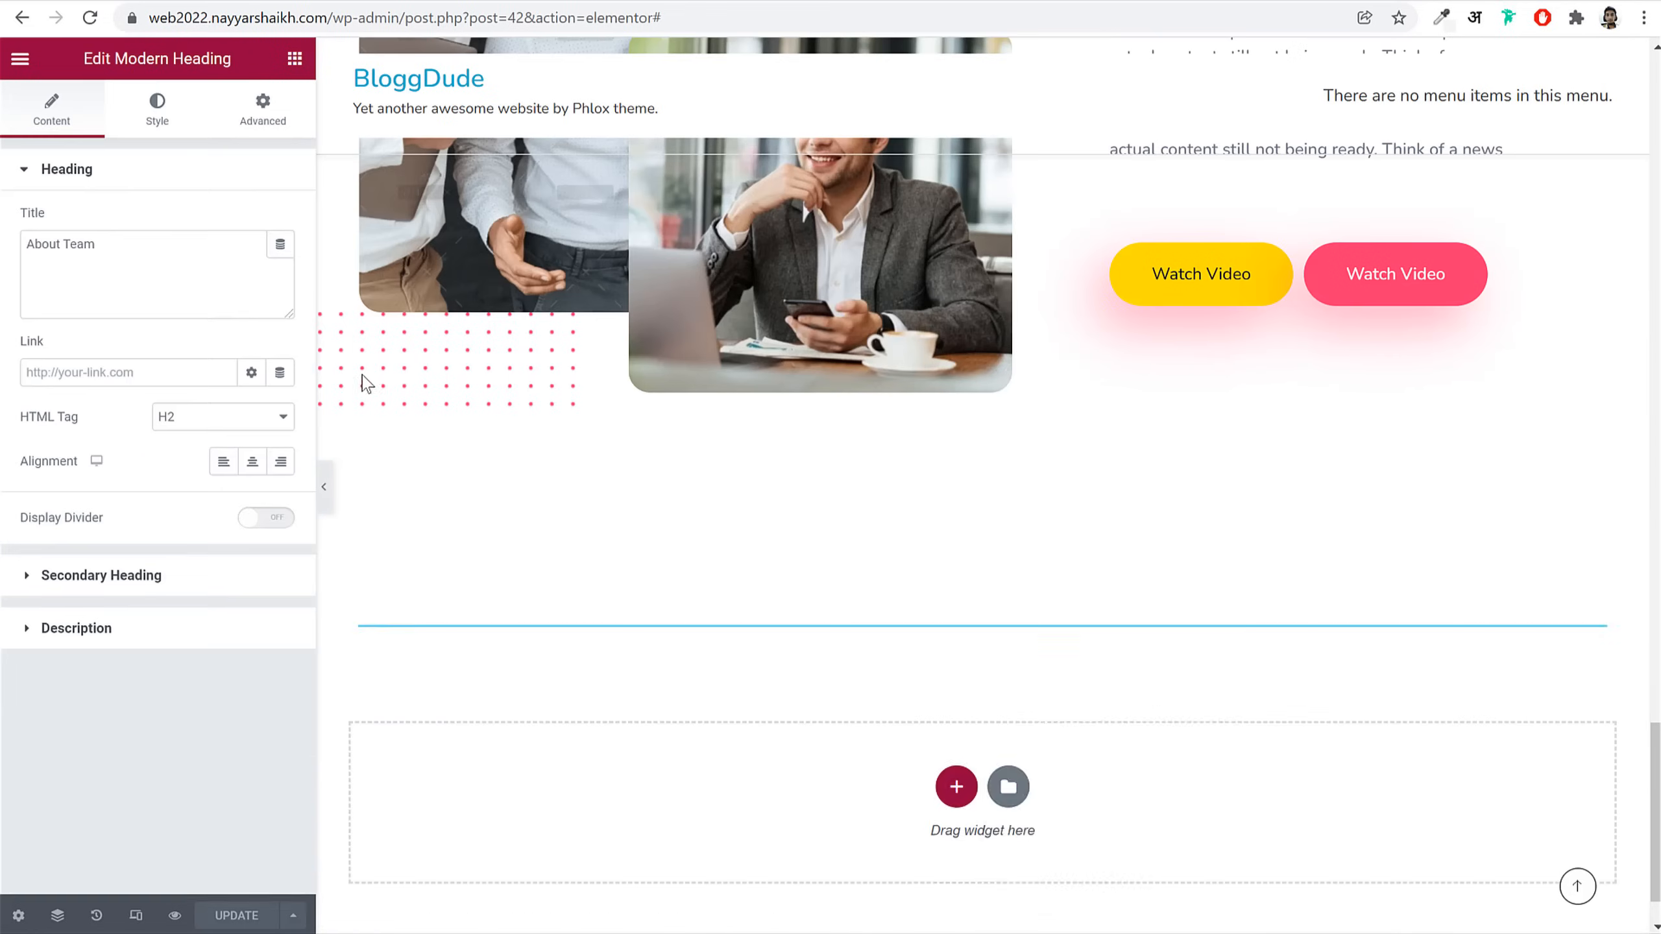
left_click(251, 462)
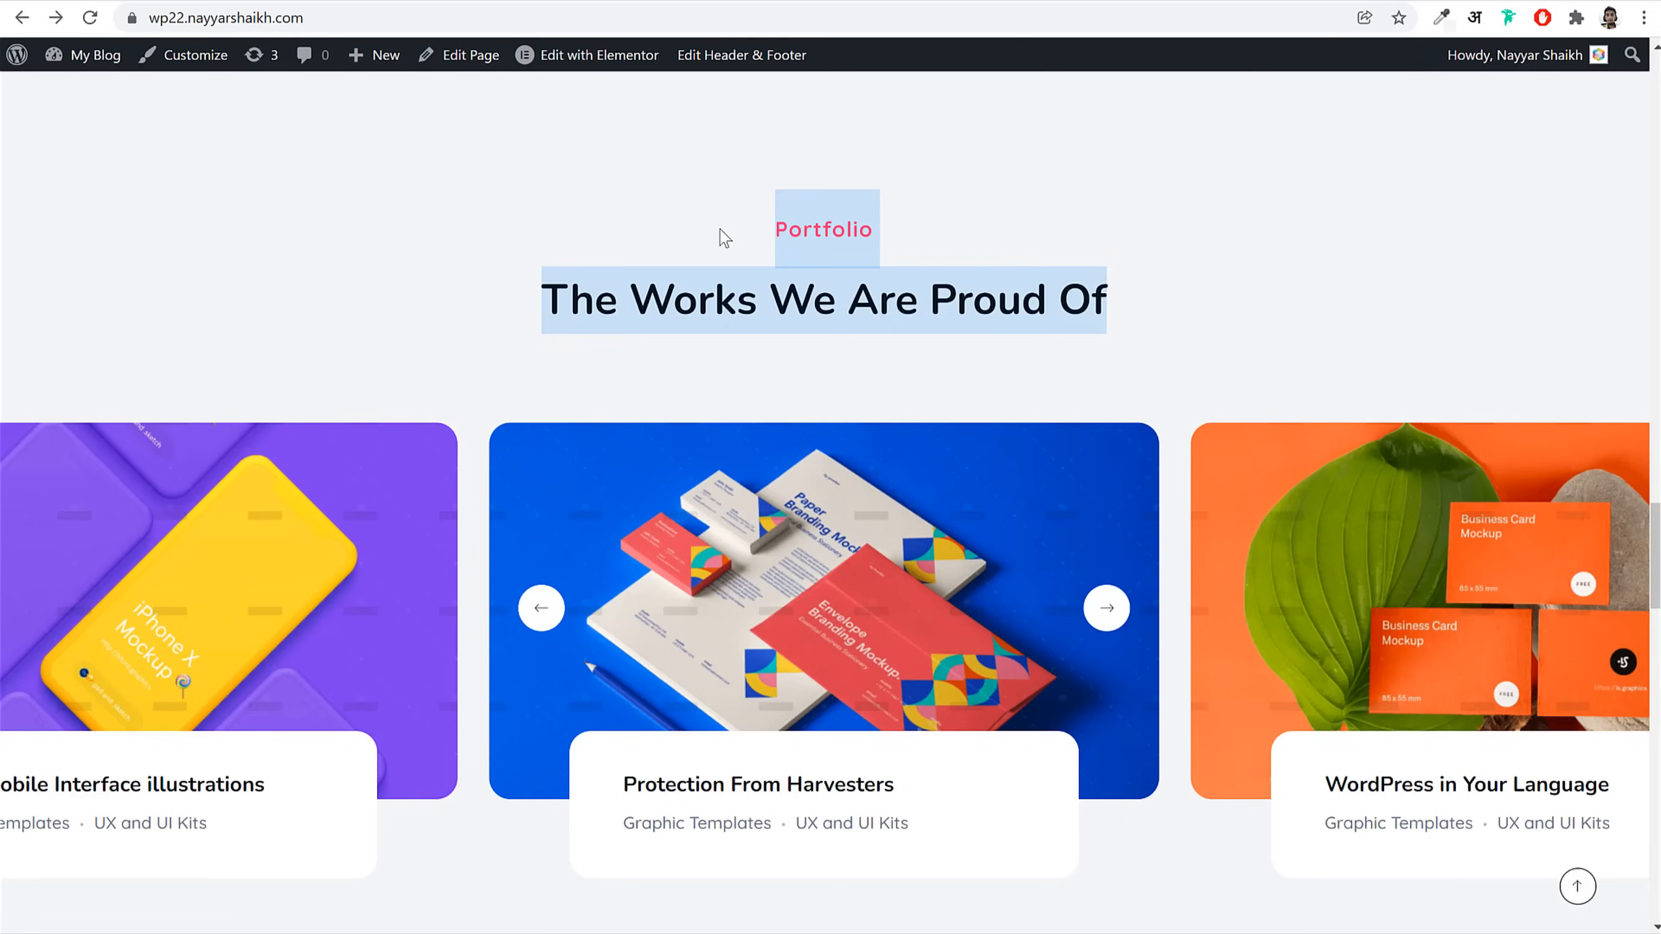
Step: Change the pasted heading's title to 'Portfolio'
left_click(726, 237)
double_click(837, 230)
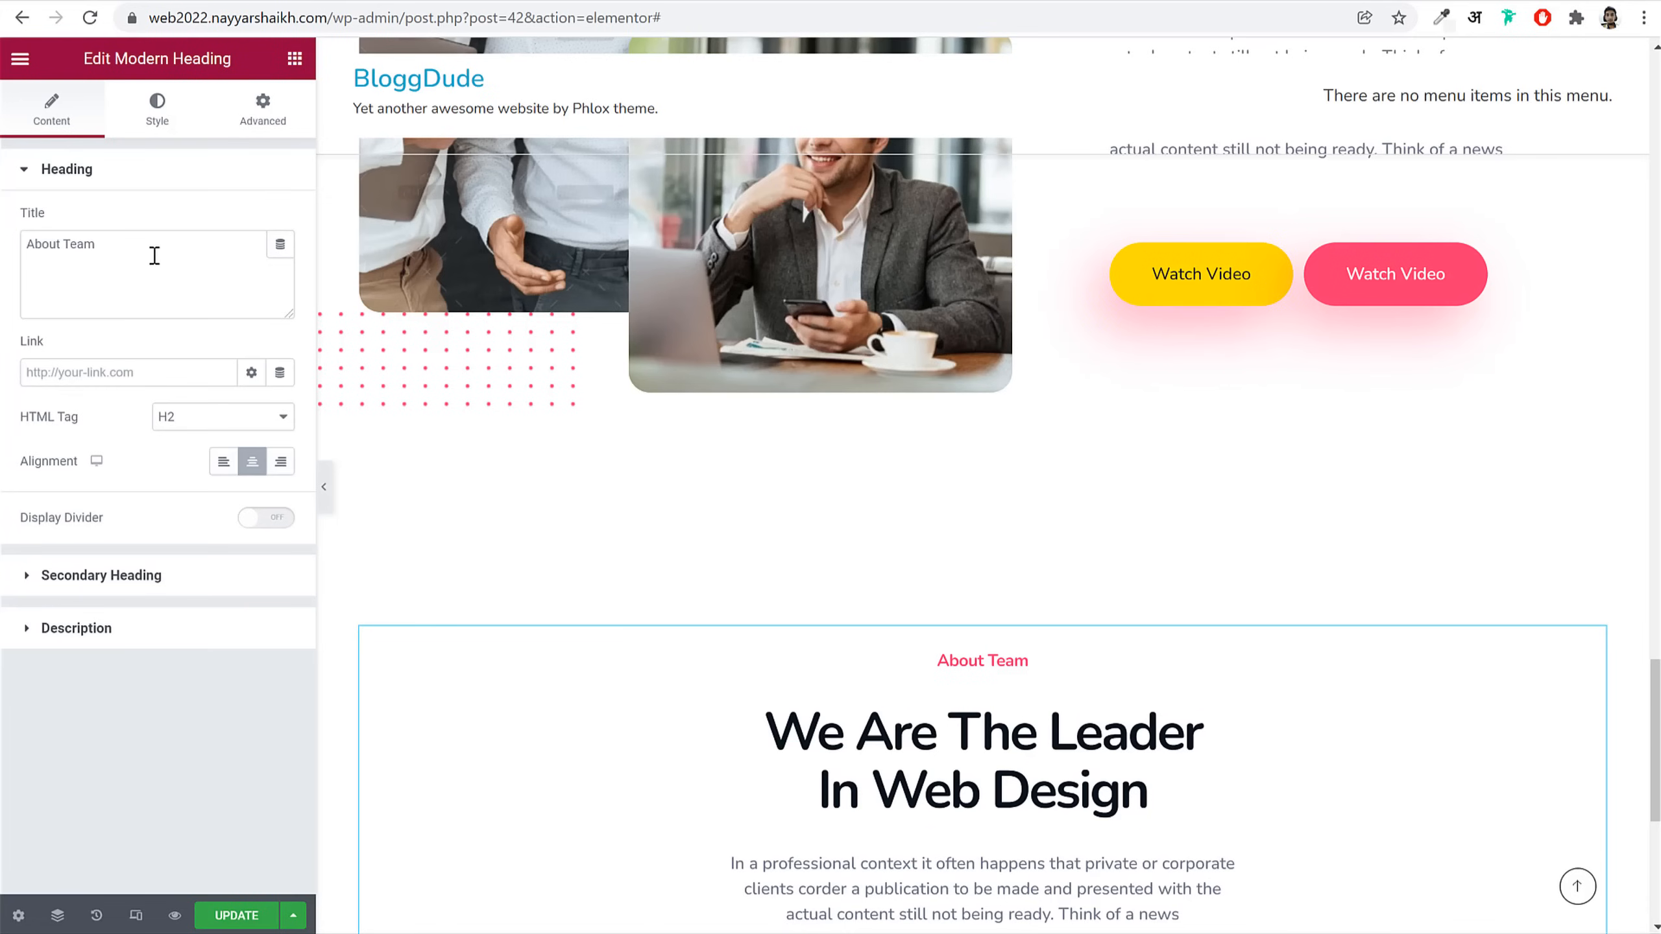
left_click(154, 255)
key("ctrl+a")
key("ctrl+v")
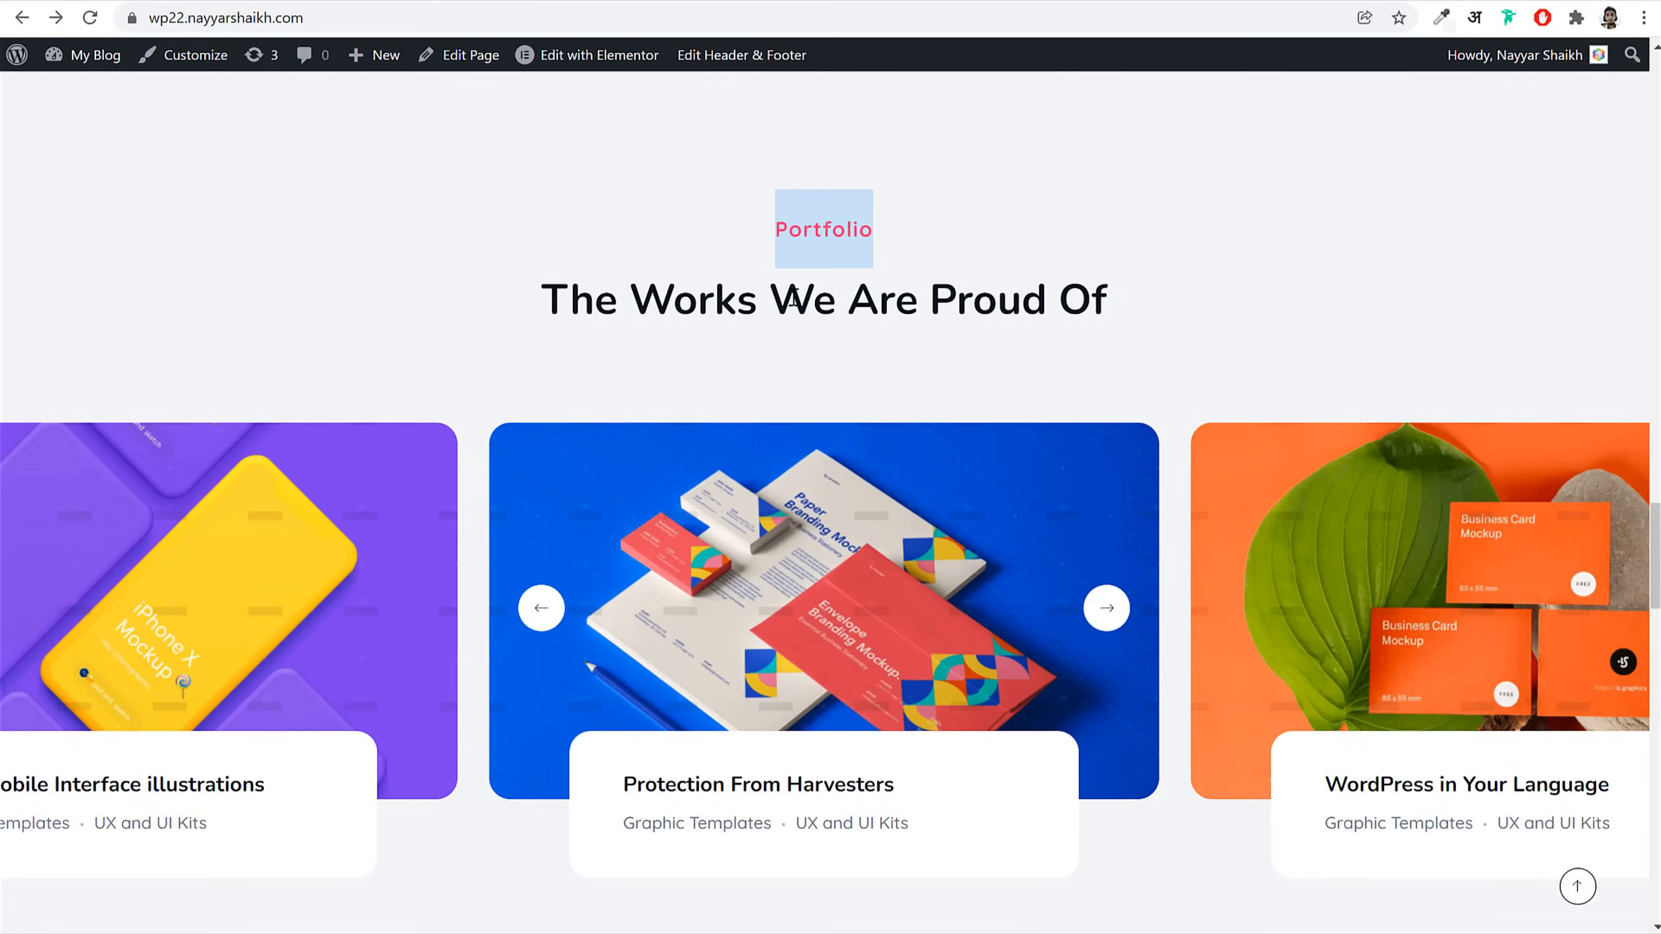
Step: Delete the description text and set the secondary heading to 'The Works We Are Proud Of'
triple_click(794, 300)
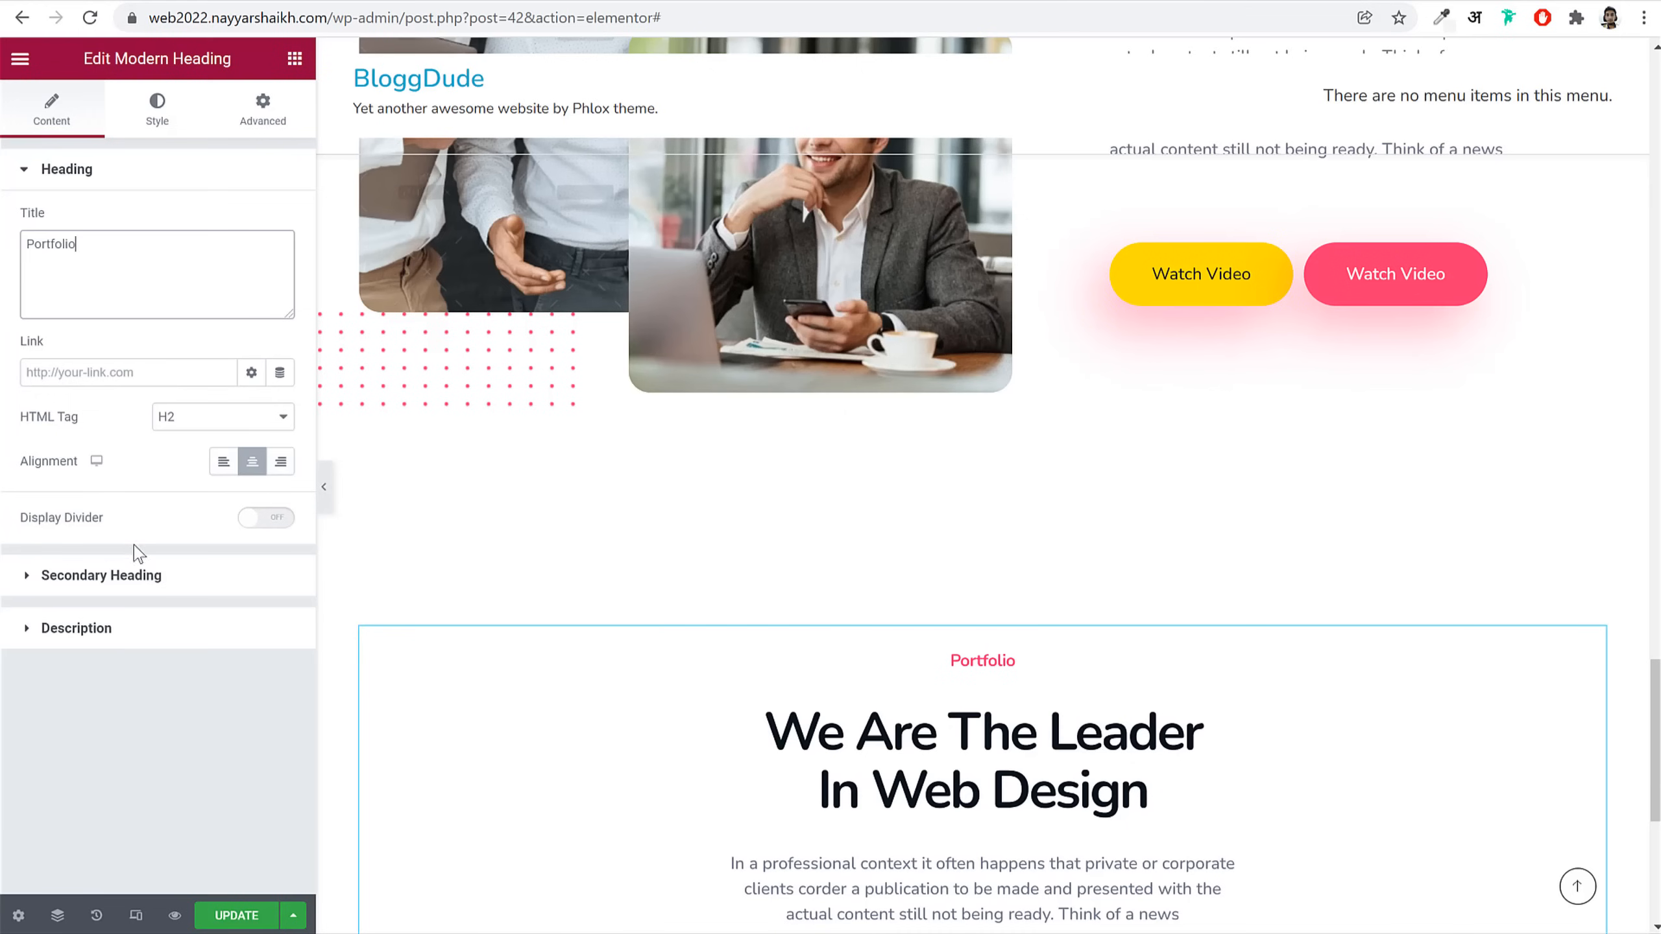
left_click(131, 628)
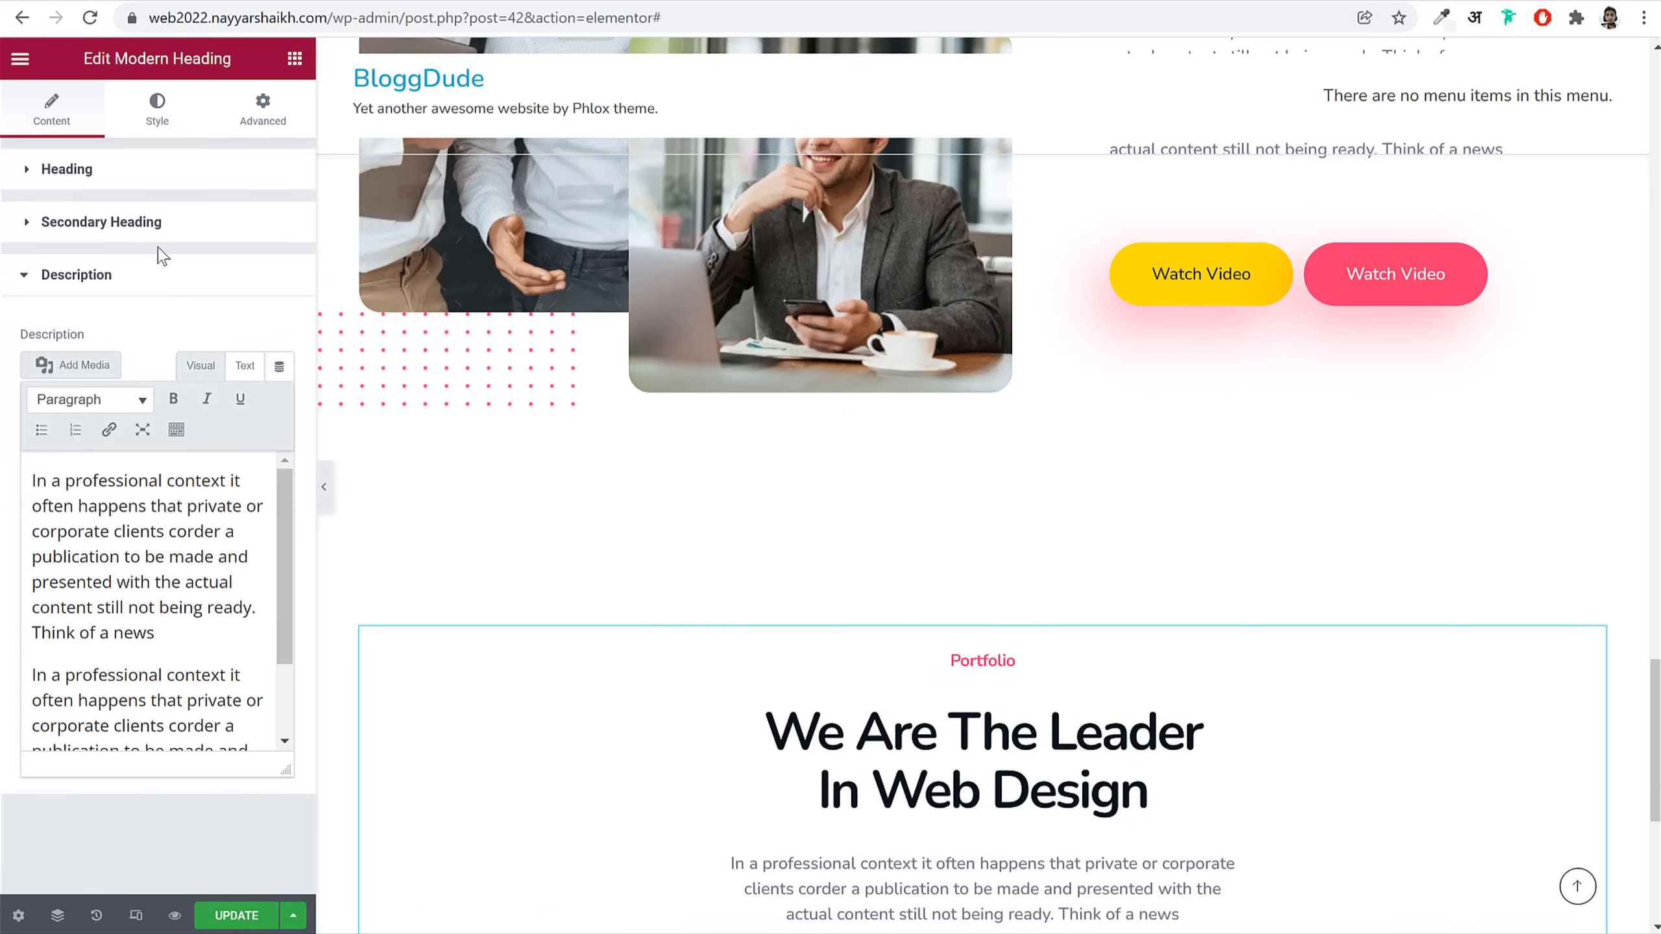
key("ctrl+a")
key("Delete")
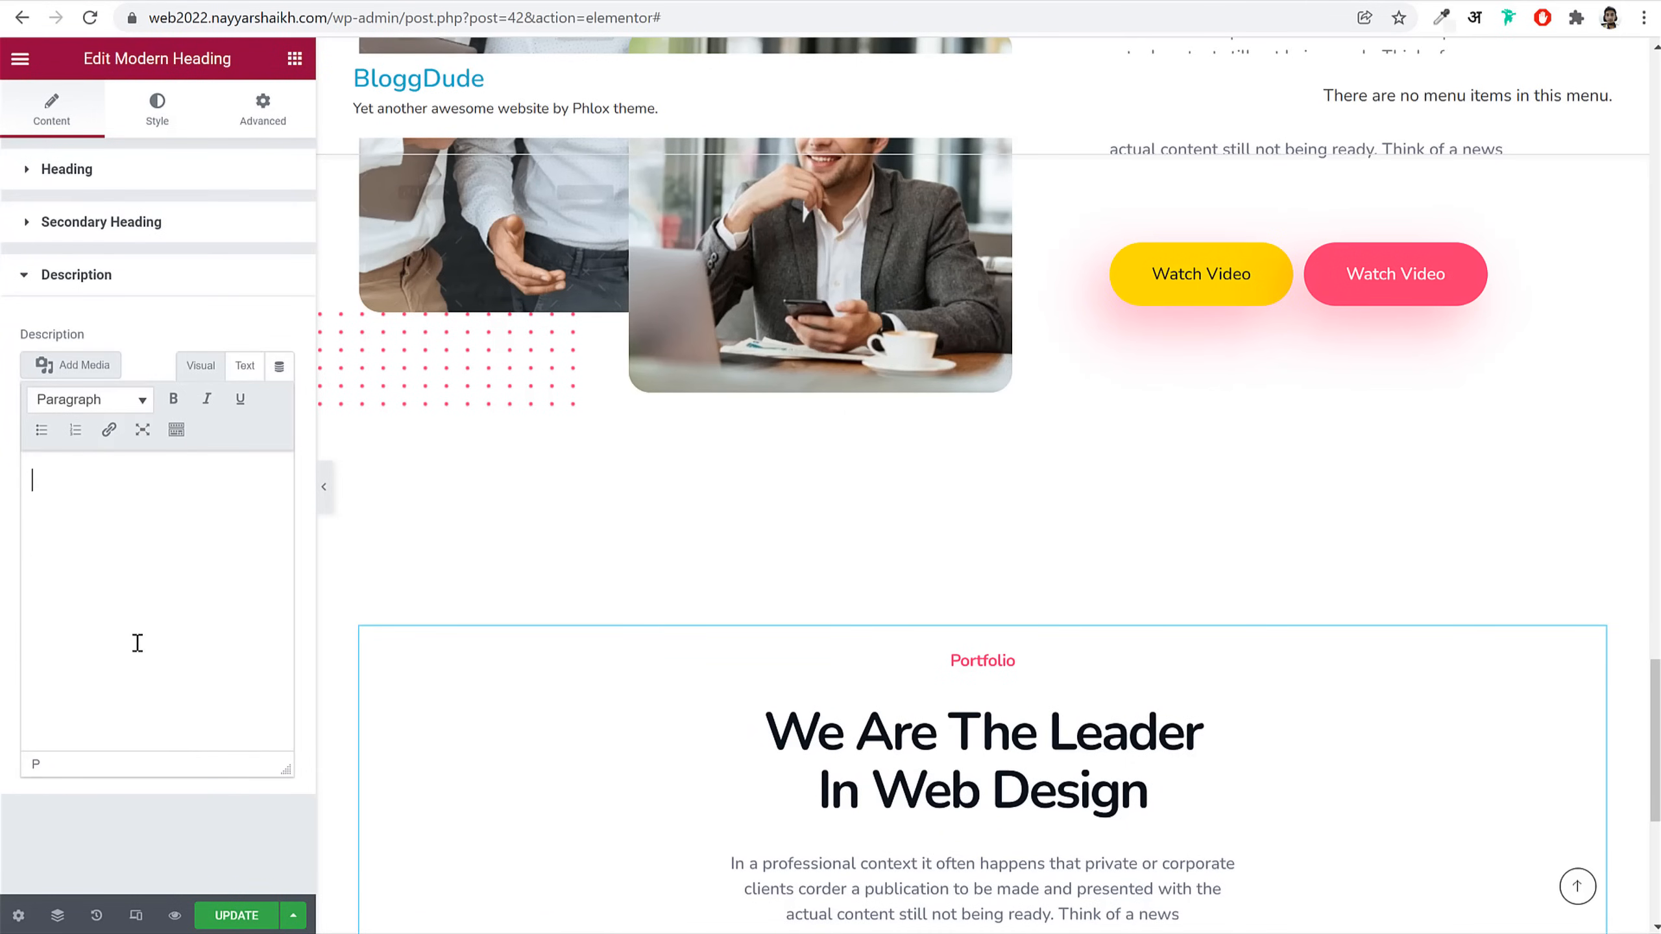
left_click(163, 223)
left_click(186, 294)
key("ctrl+a")
key("ctrl+v")
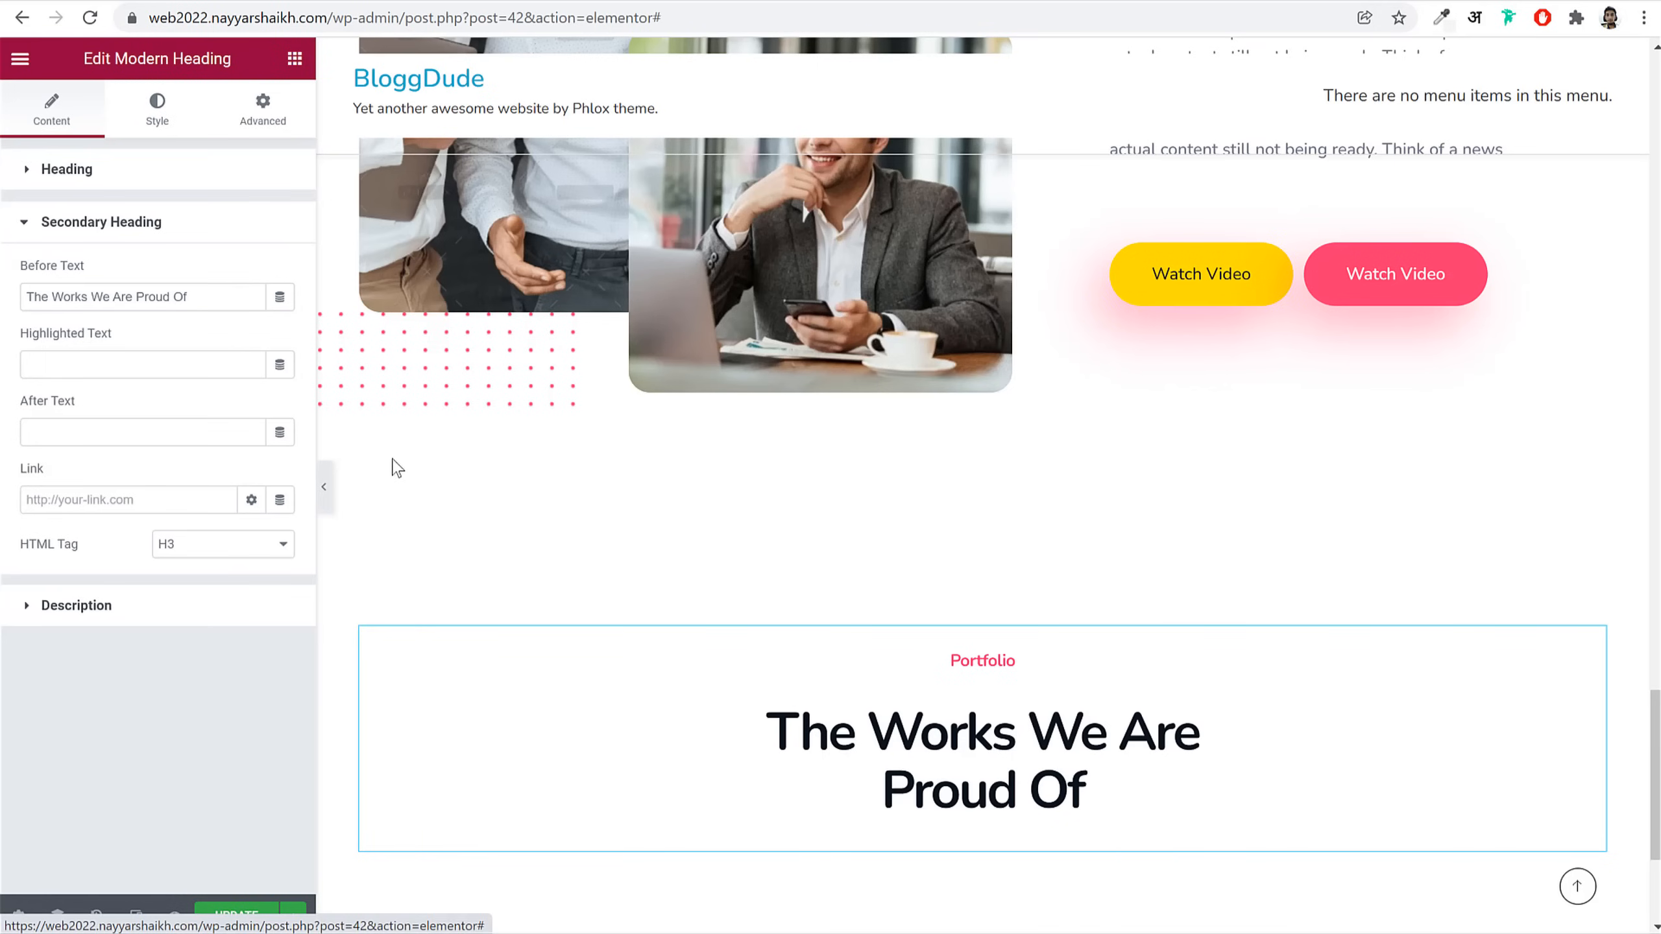
Step: Remove the heading's maximum width limit, then search the widgets for 'por'
left_click(157, 108)
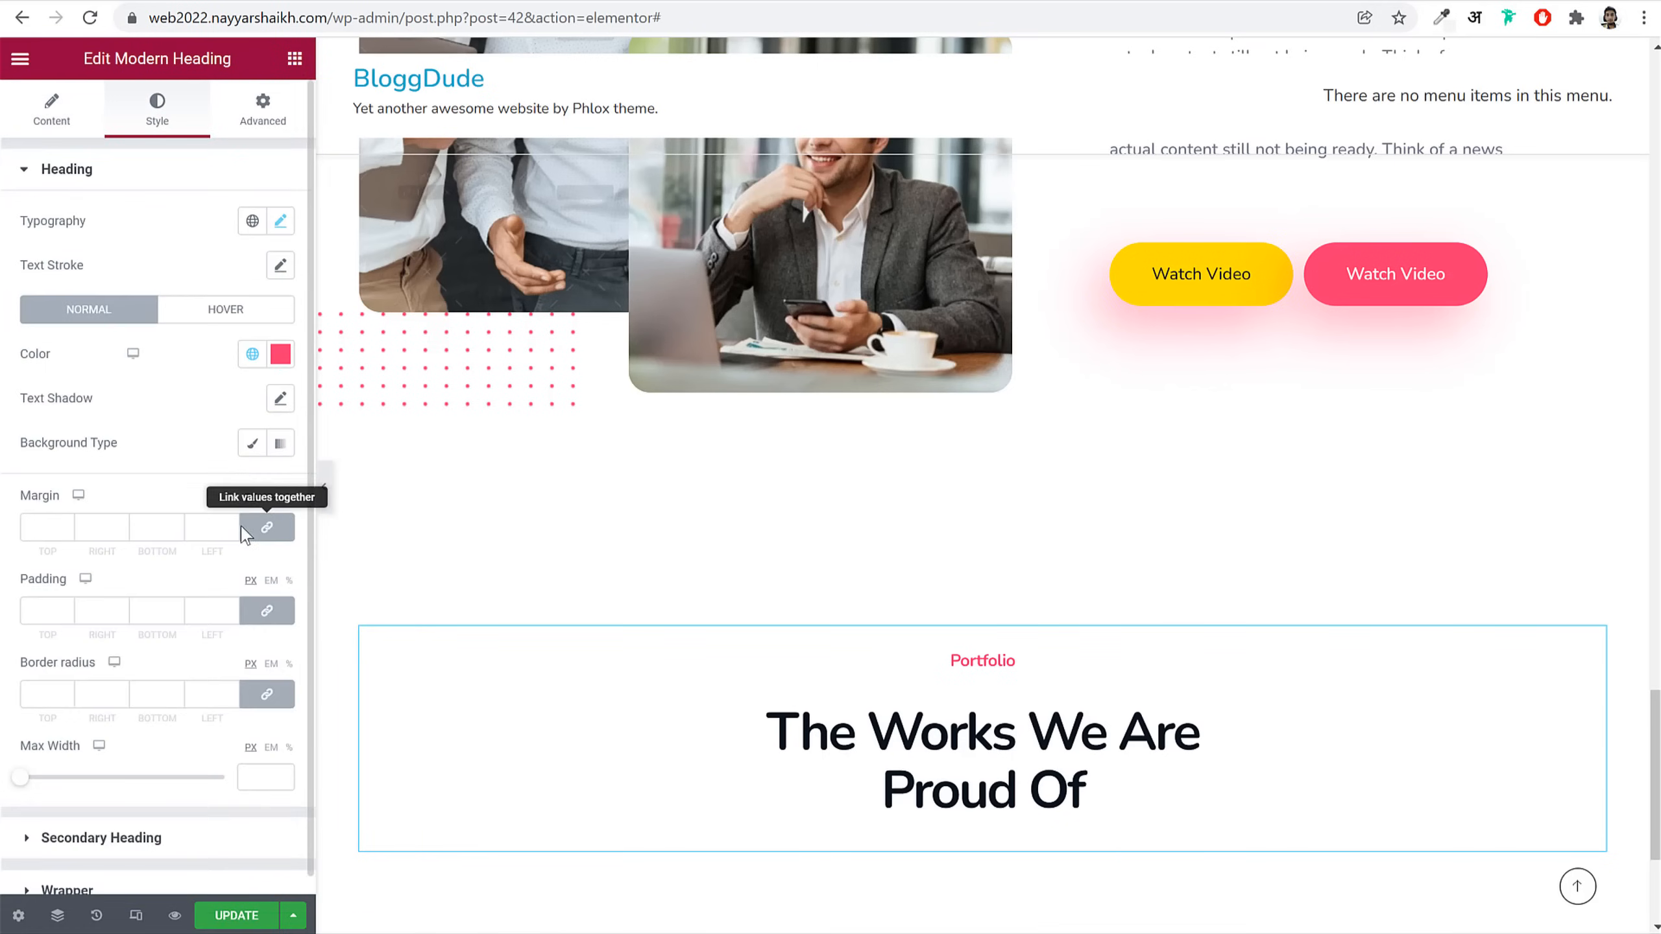
scroll(186, 832, "down", 1)
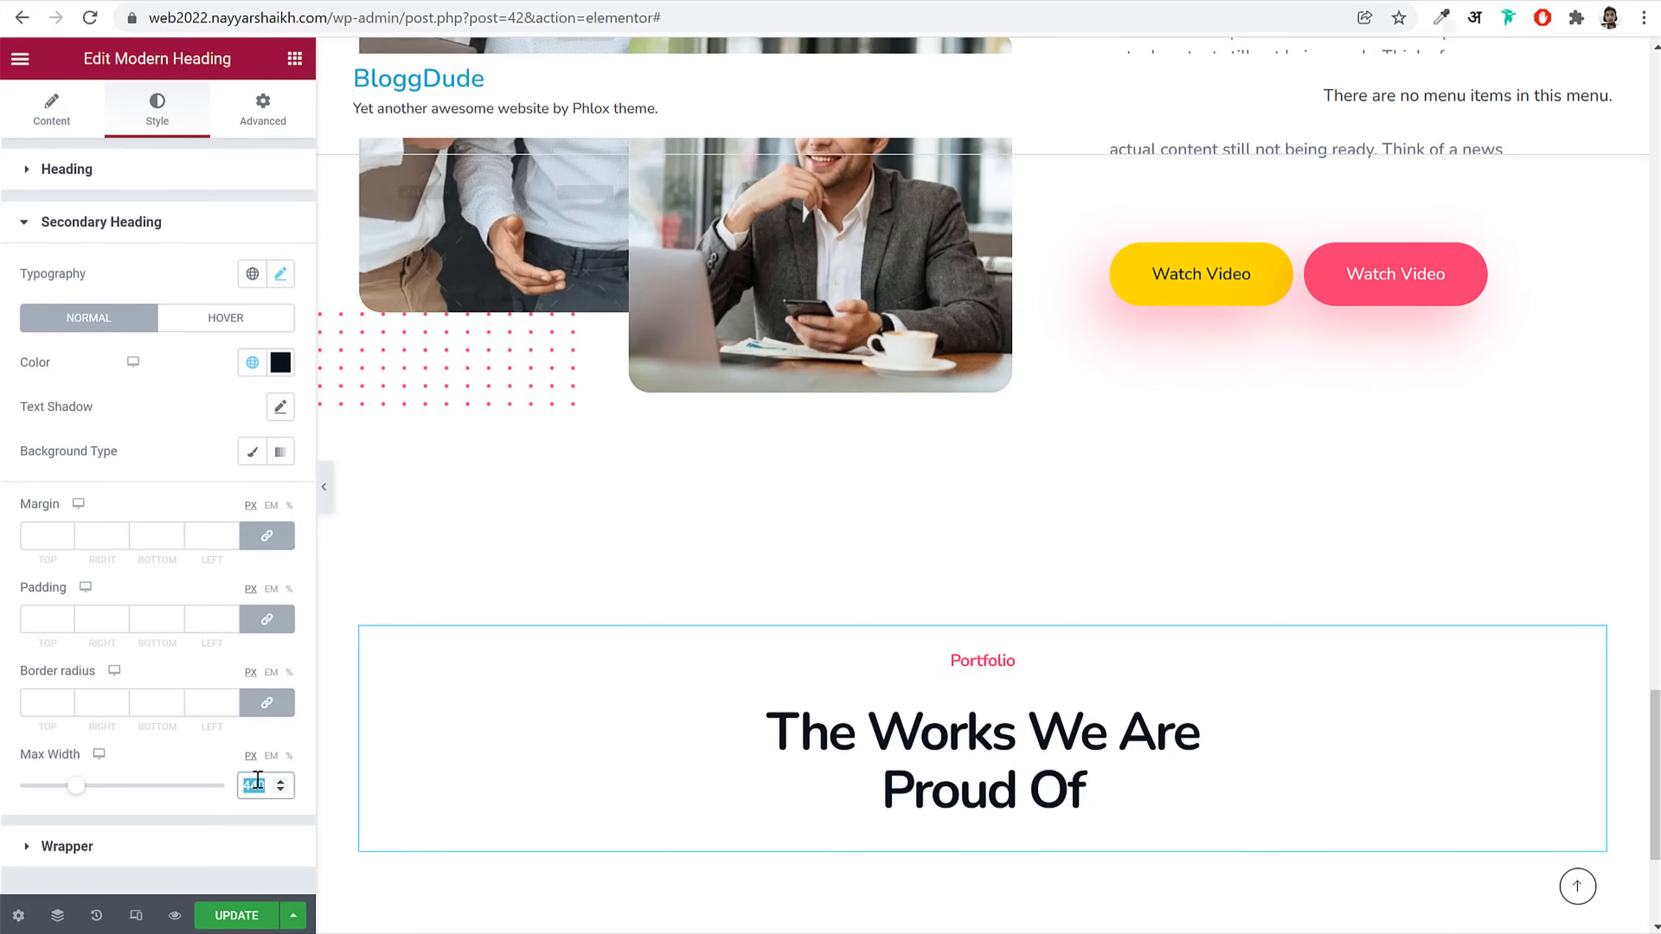
key("BackSpace")
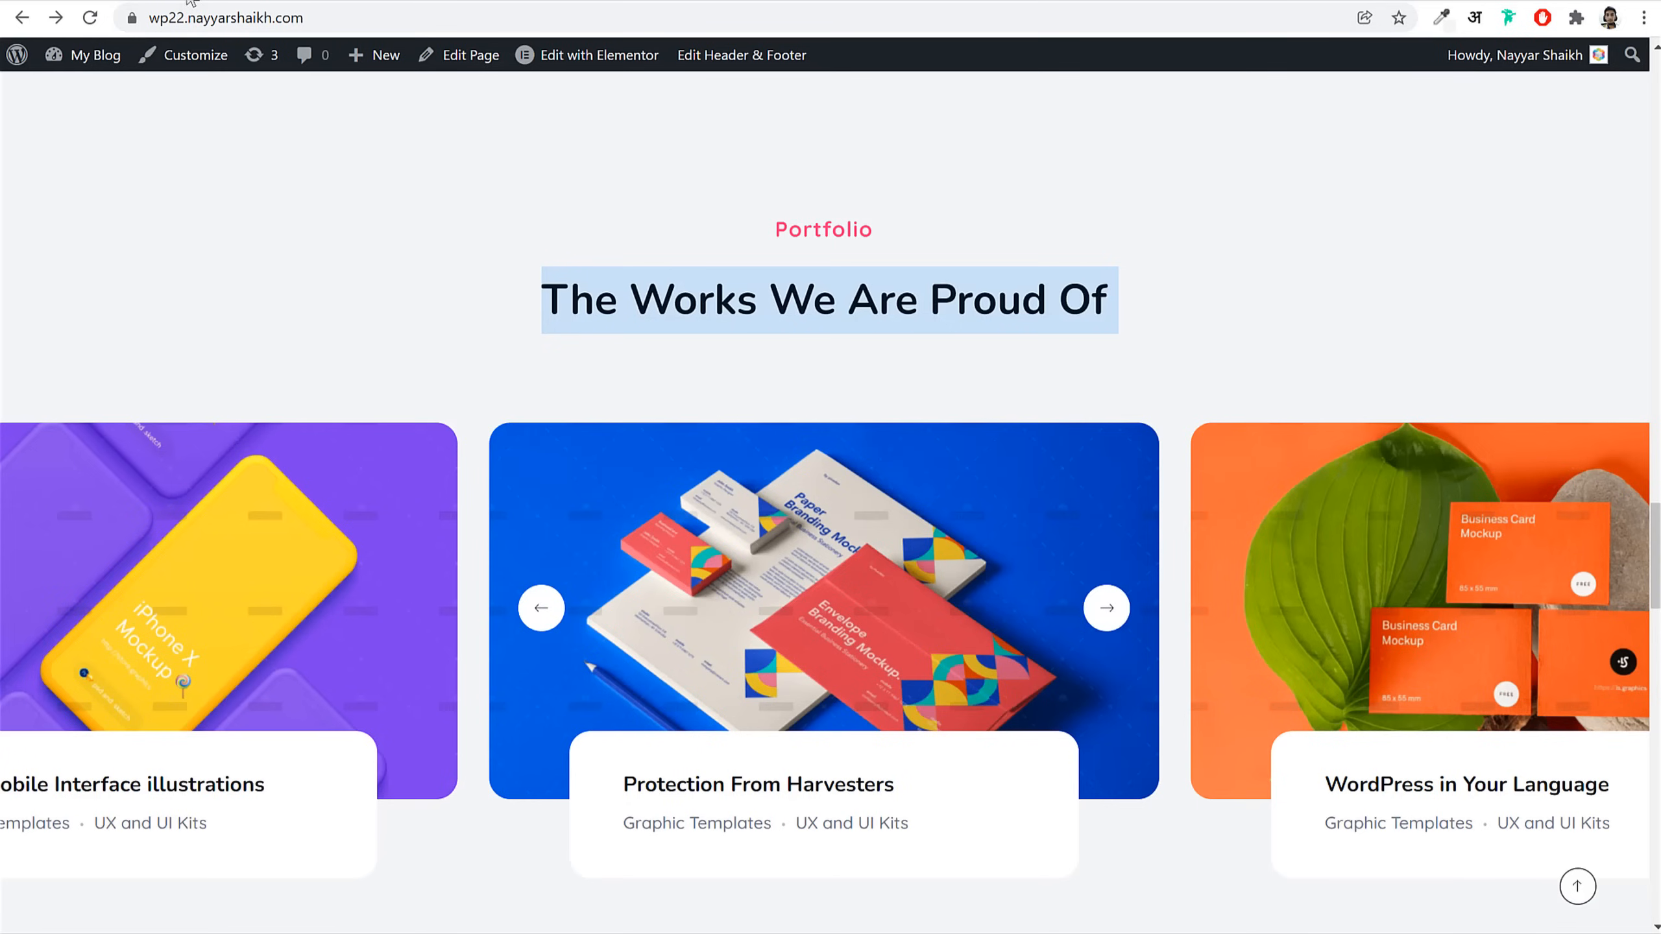
left_click(746, 319)
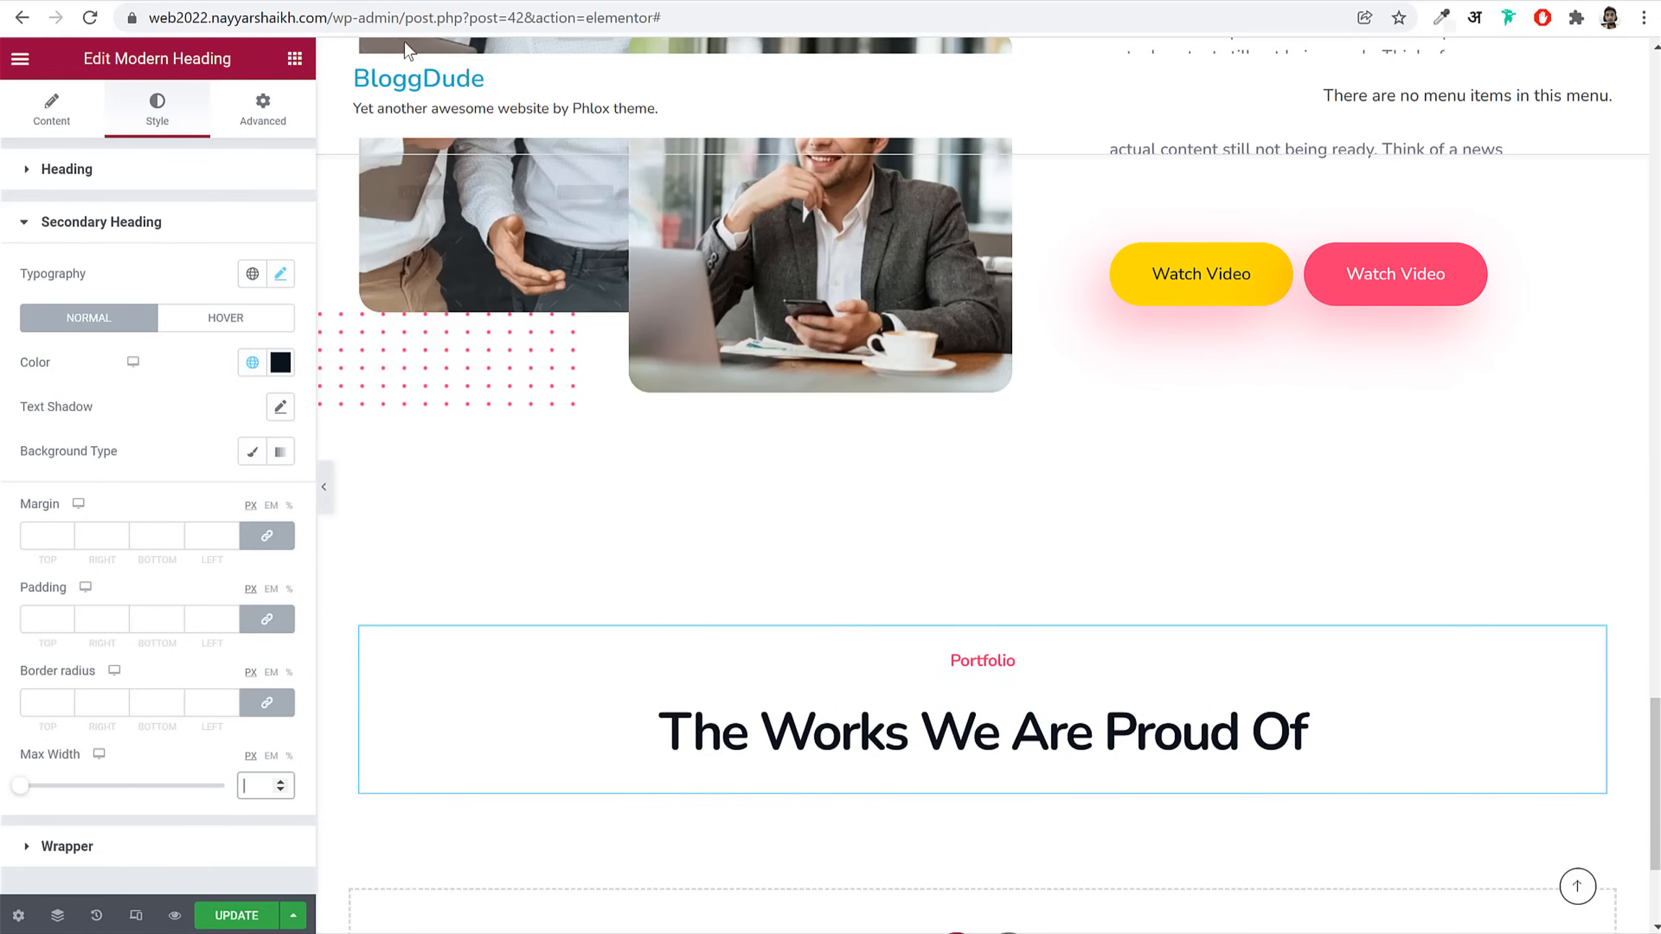
scroll(945, 656, "down", 3)
left_click(296, 61)
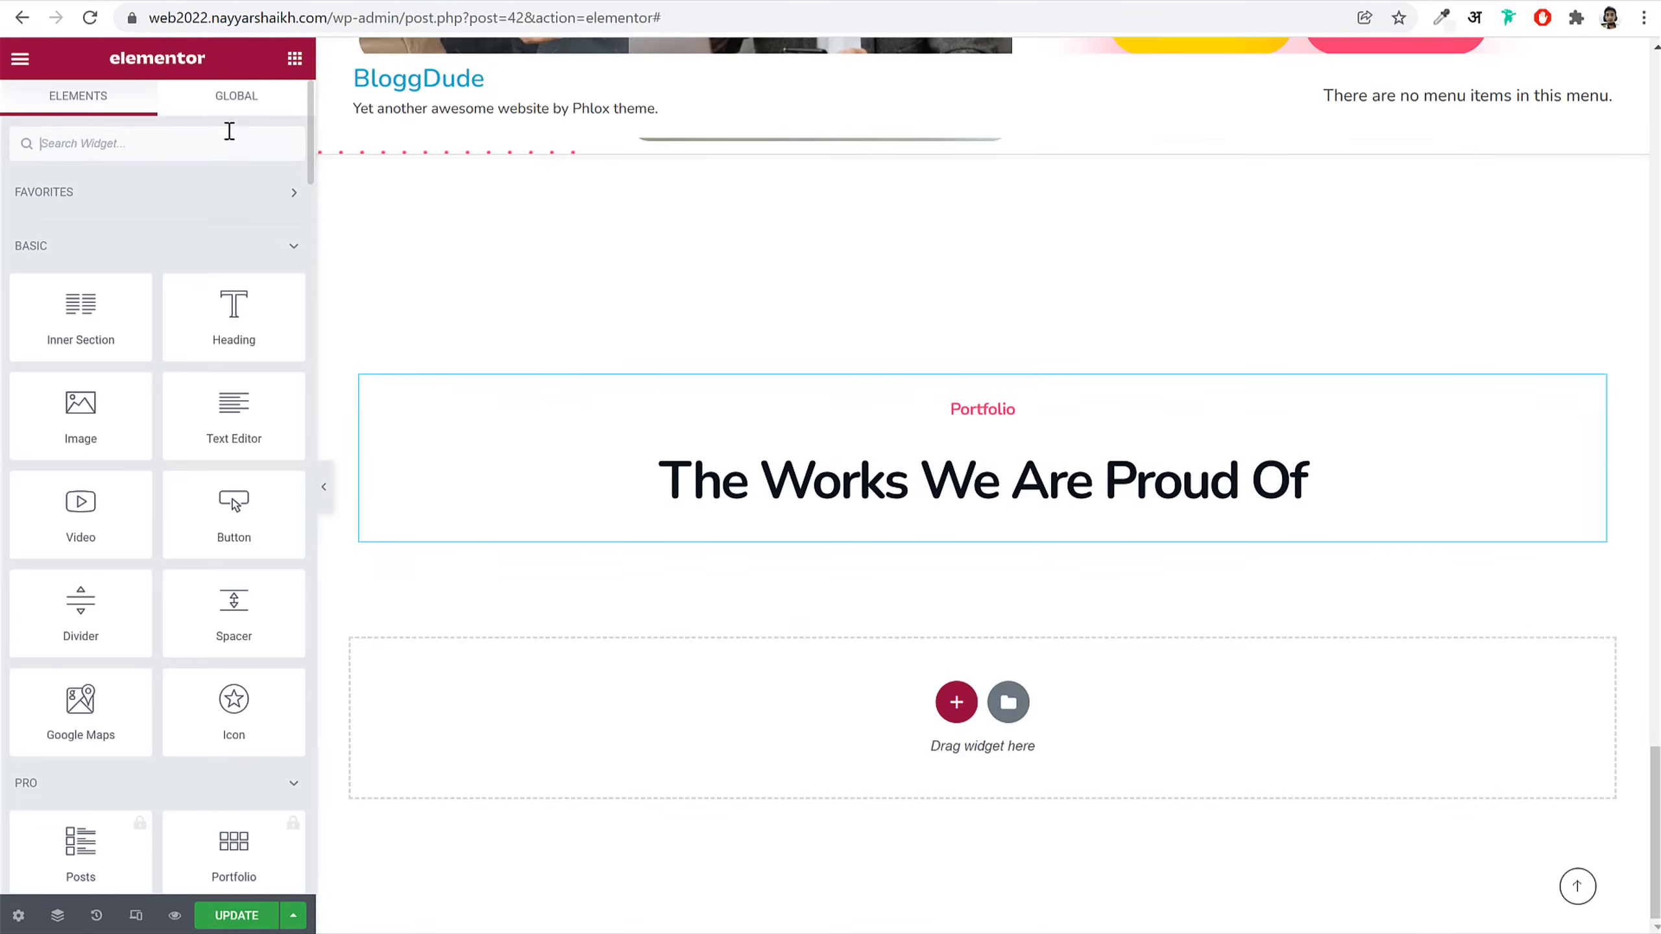
type("port")
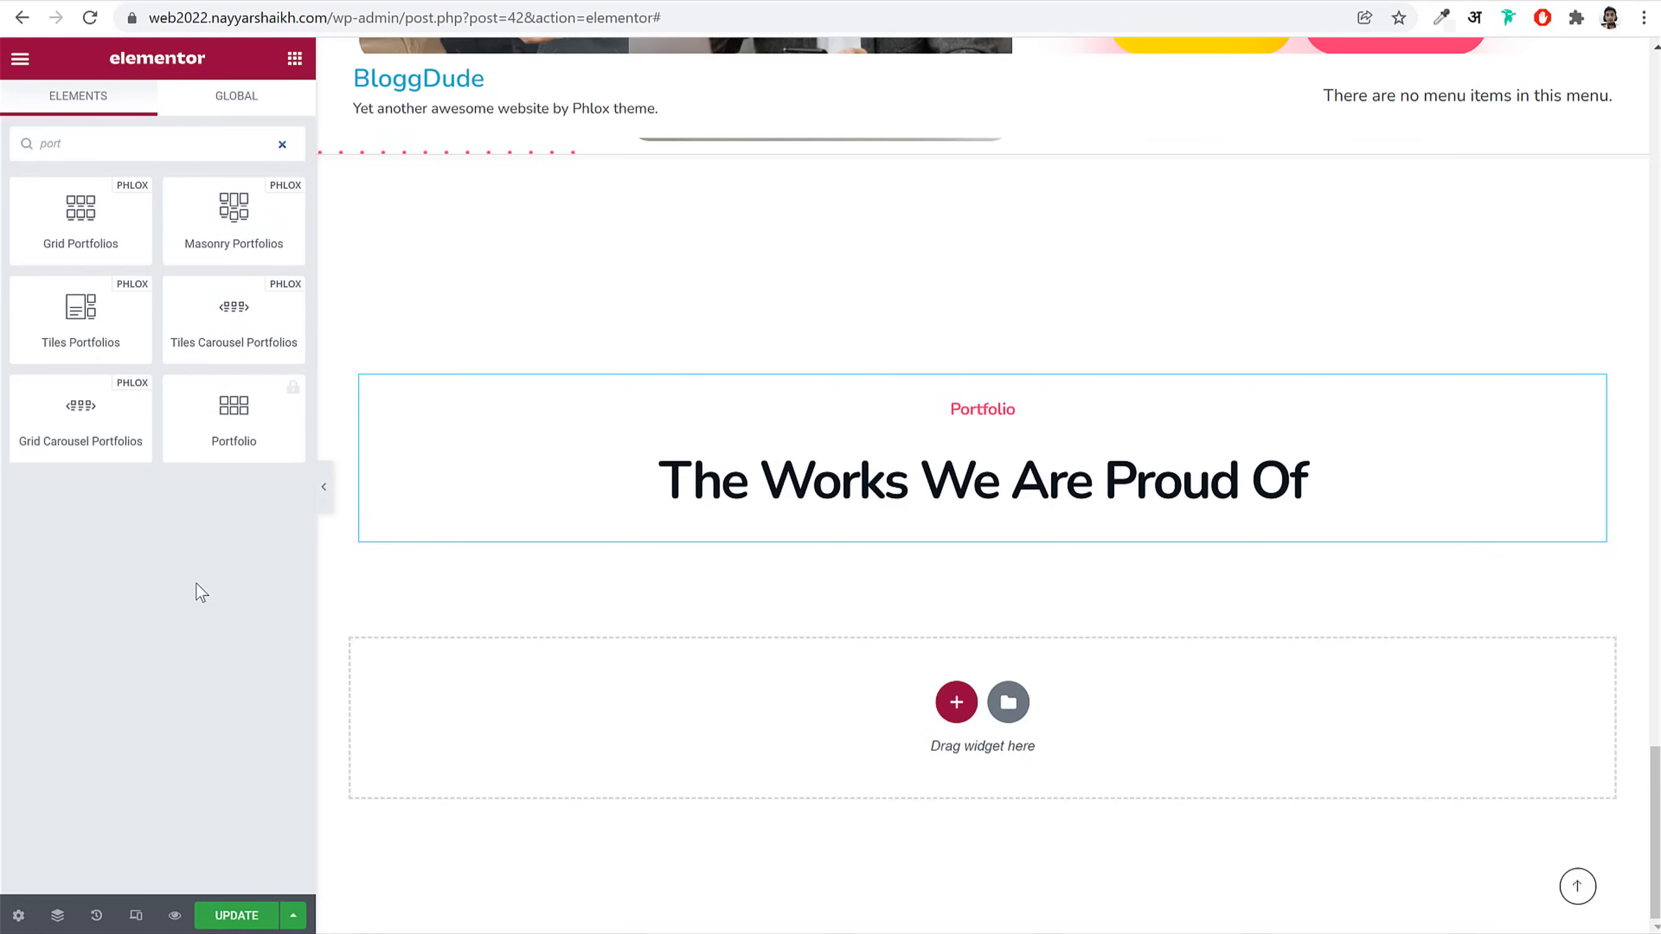
Step: Add the Tiles Carousel Portfolios widget under the Portfolio heading
left_click_drag(234, 314, 992, 527)
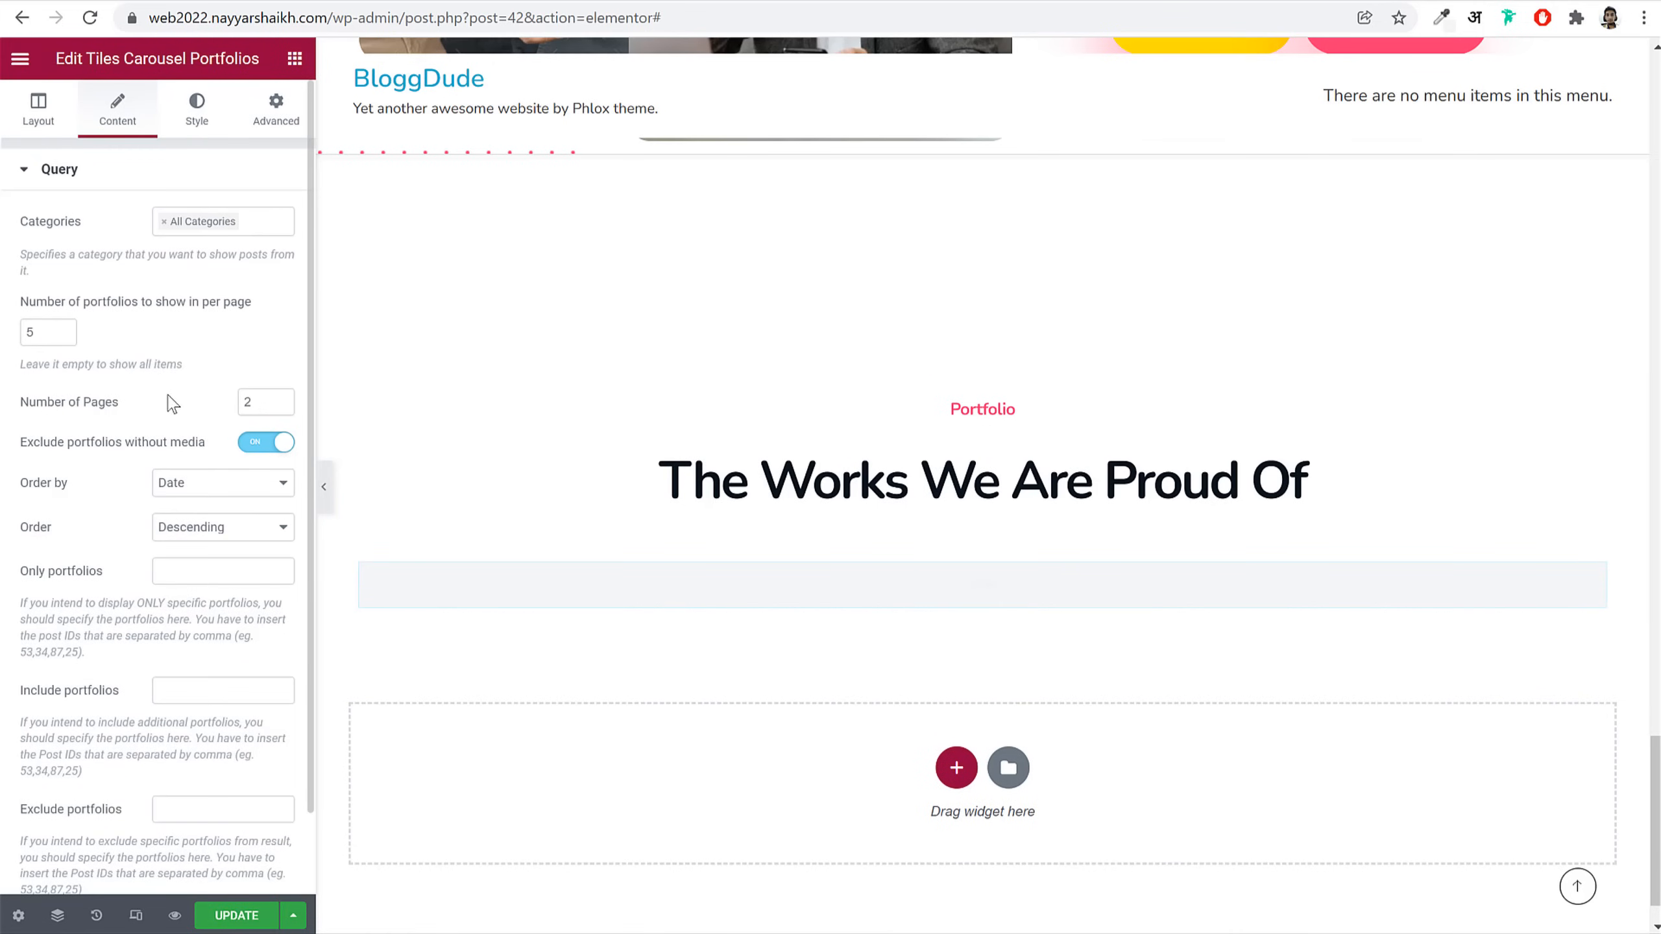
scroll(172, 403, "down", 2)
left_click_drag(43, 242, 7, 242)
Step: Set the carousel to 3 pages with 6 portfolios per page
left_click_drag(252, 312, 226, 312)
type("3")
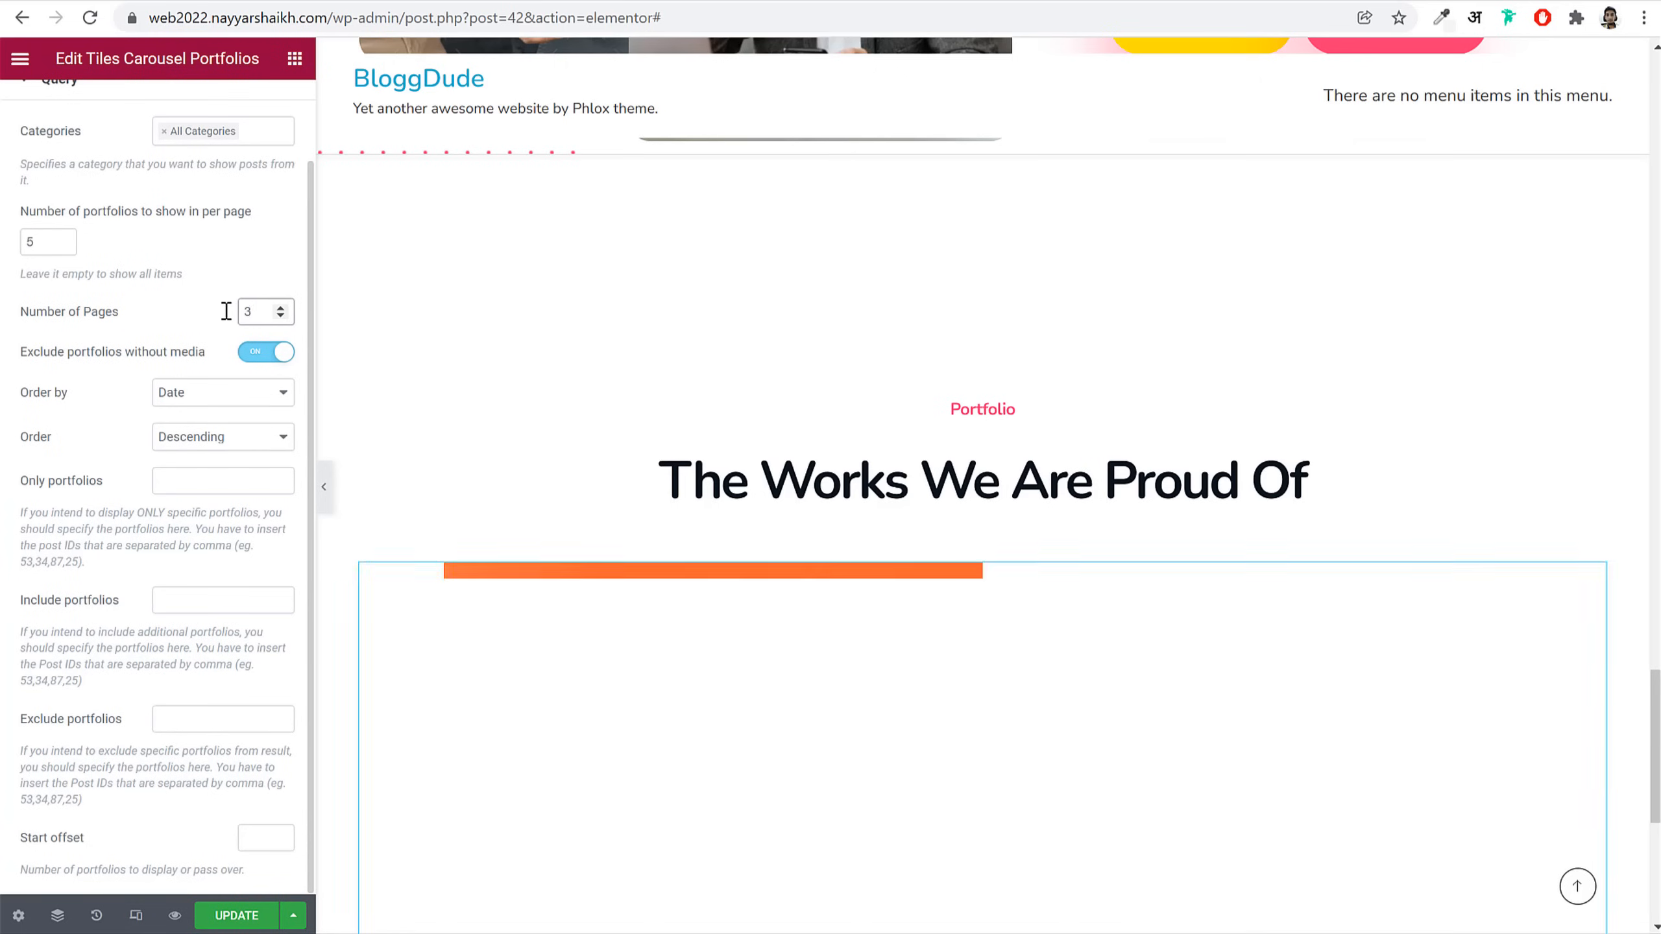
scroll(680, 519, "down", 7)
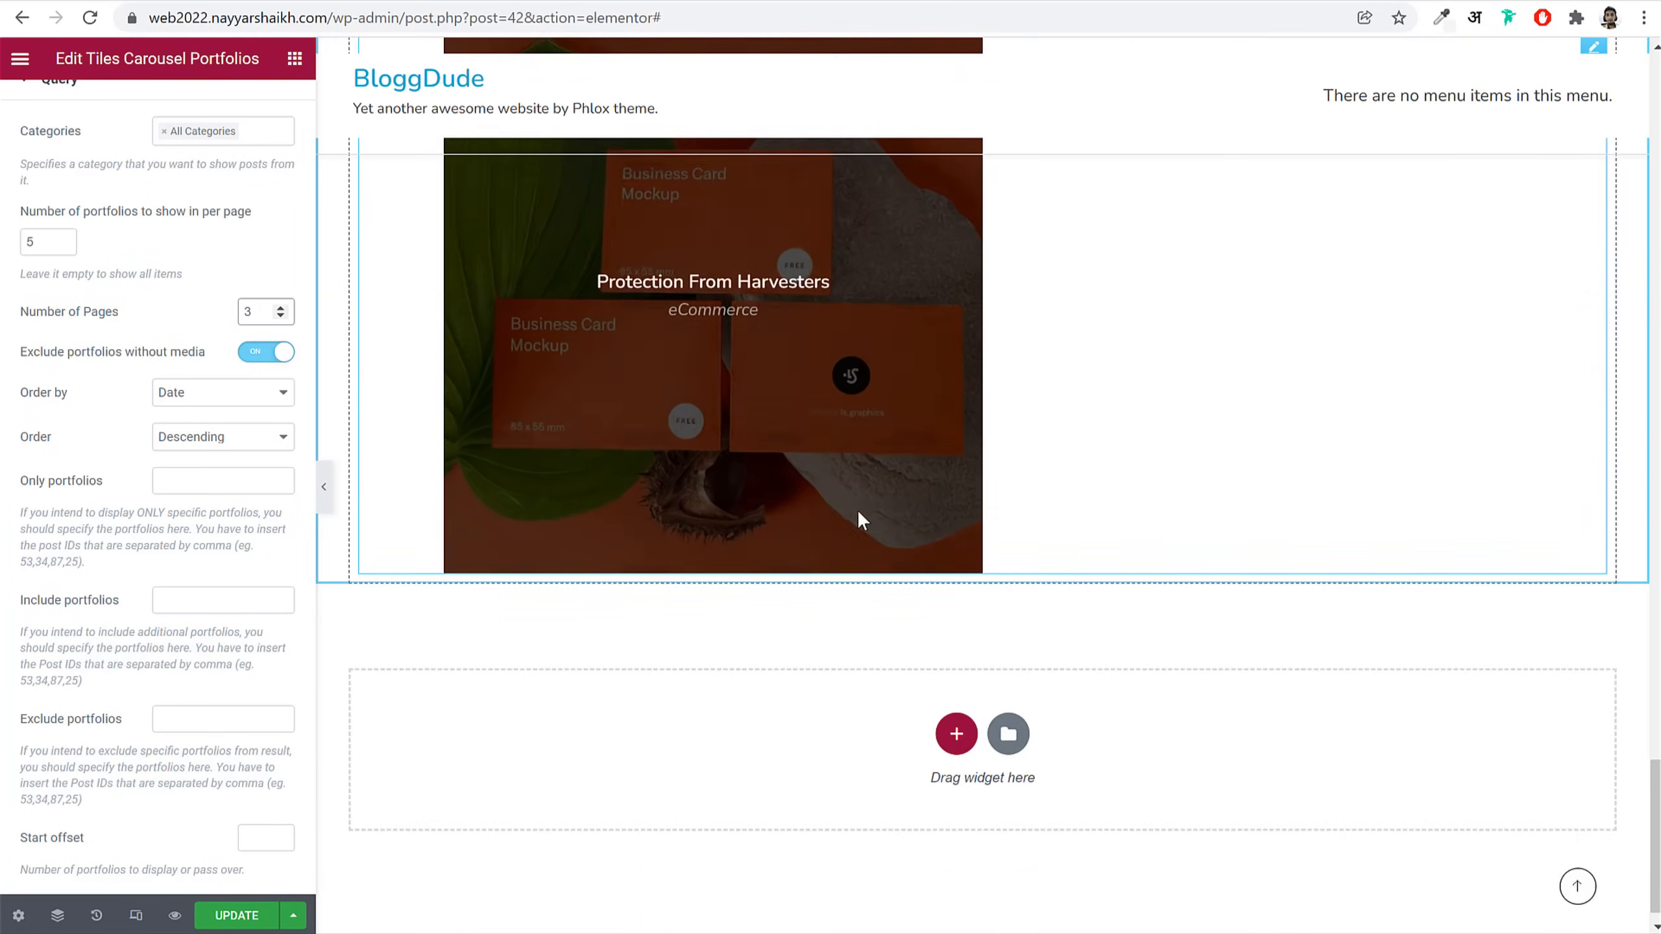
scroll(857, 511, "up", 3)
left_click(22, 242)
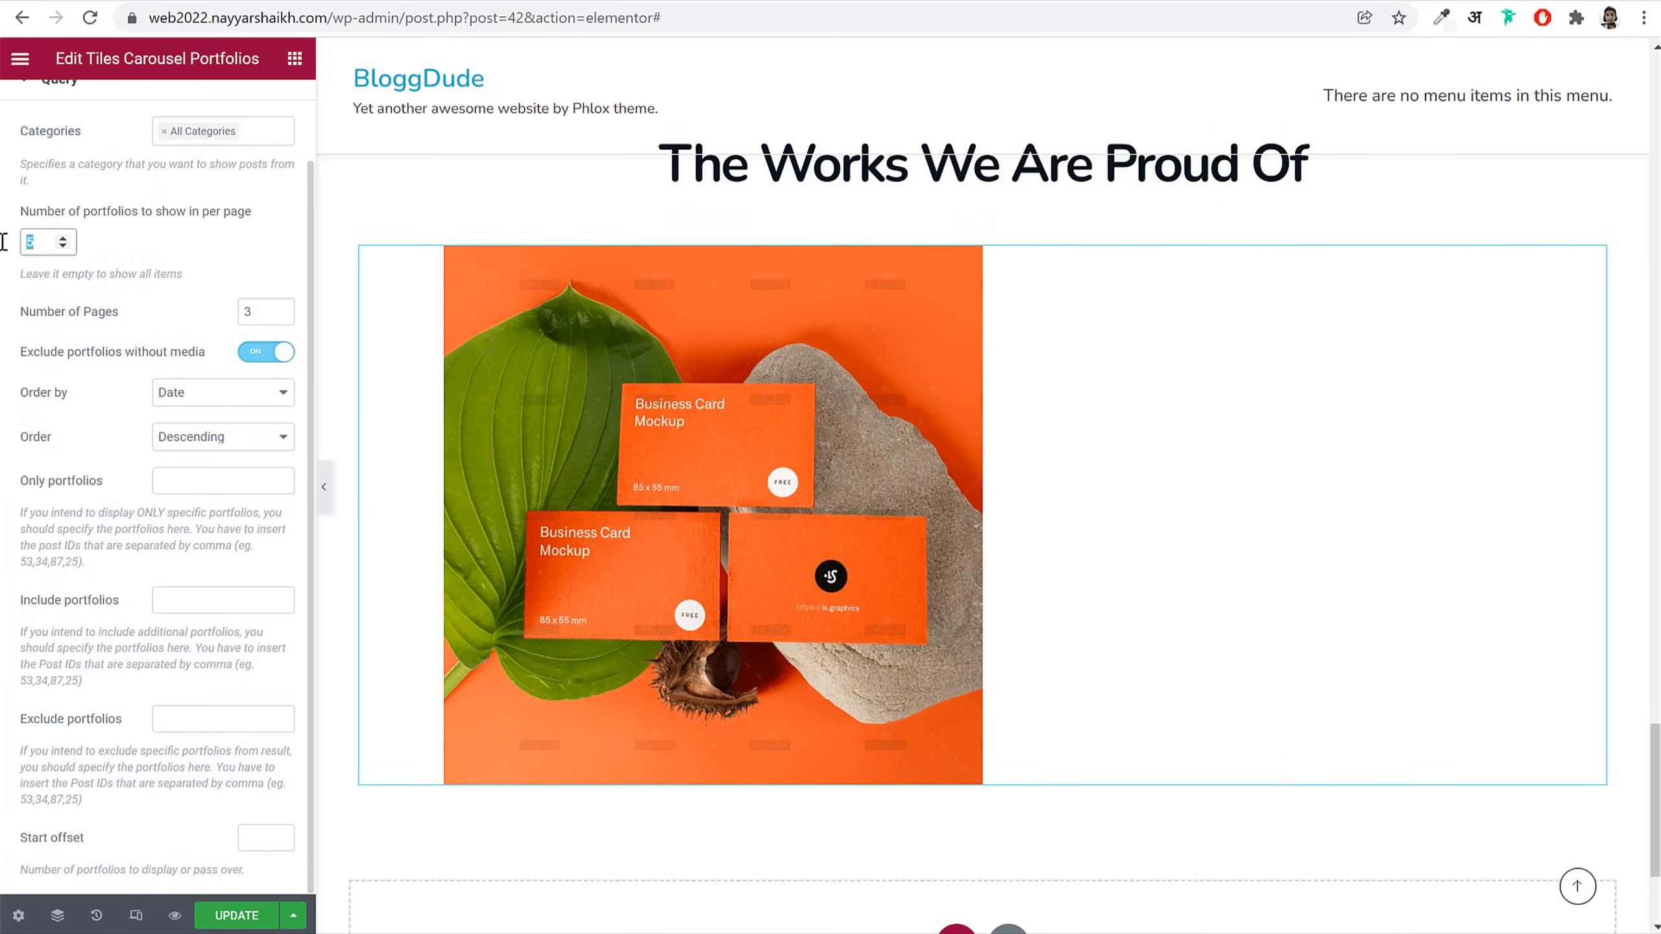
type("6")
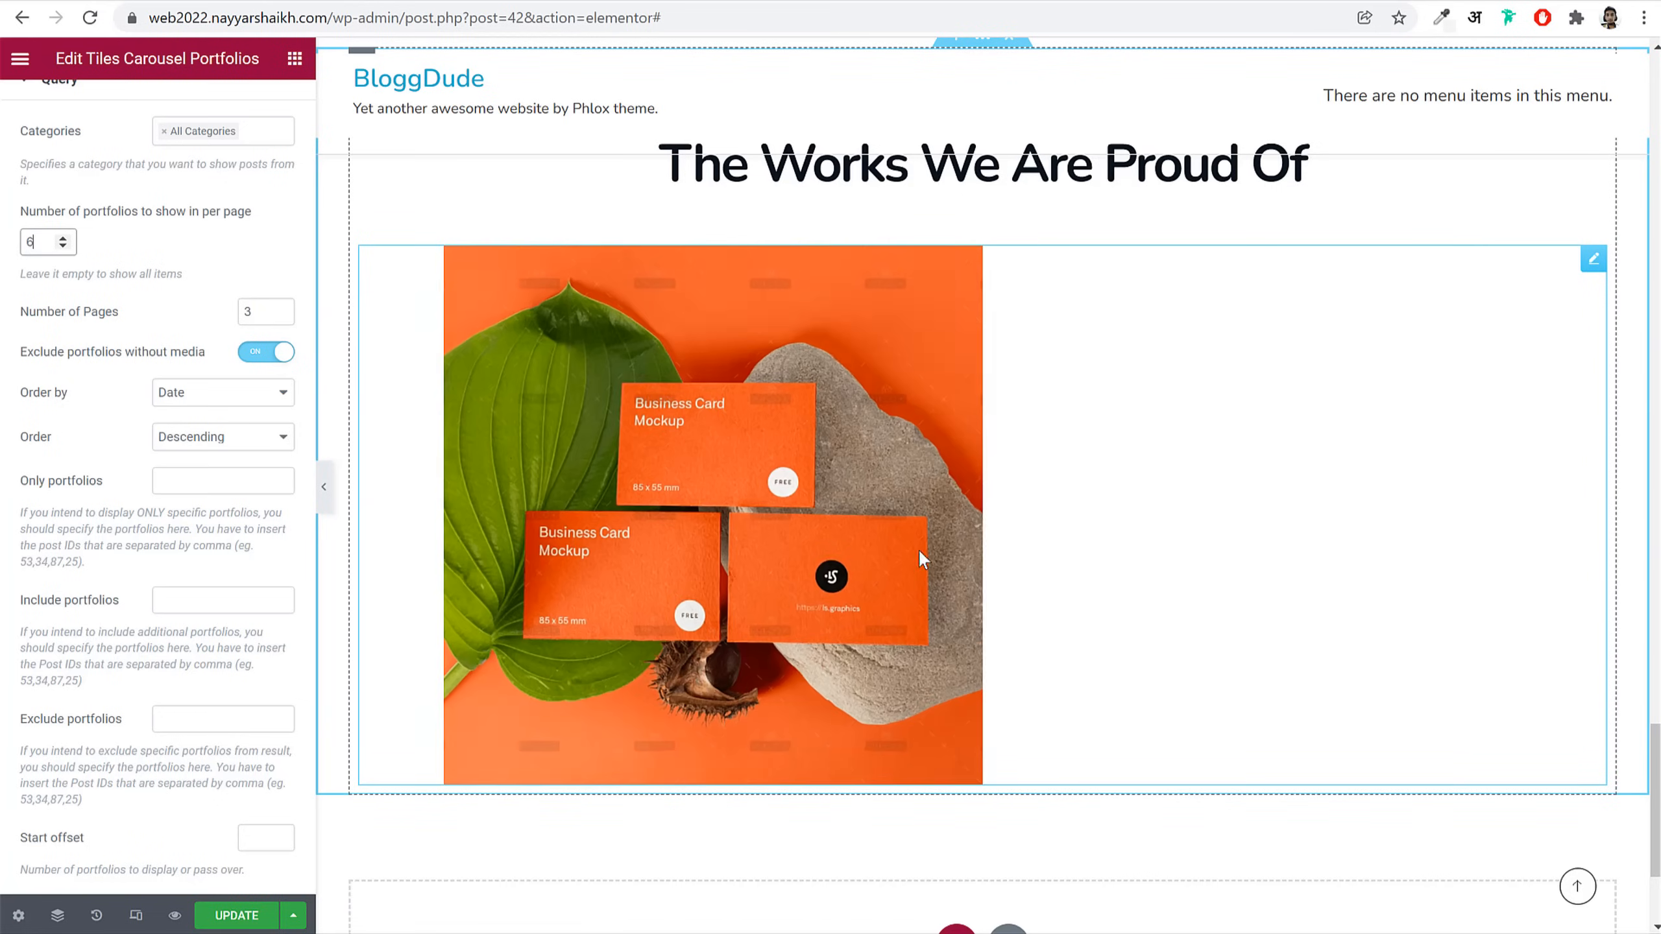
scroll(216, 393, "up", 2)
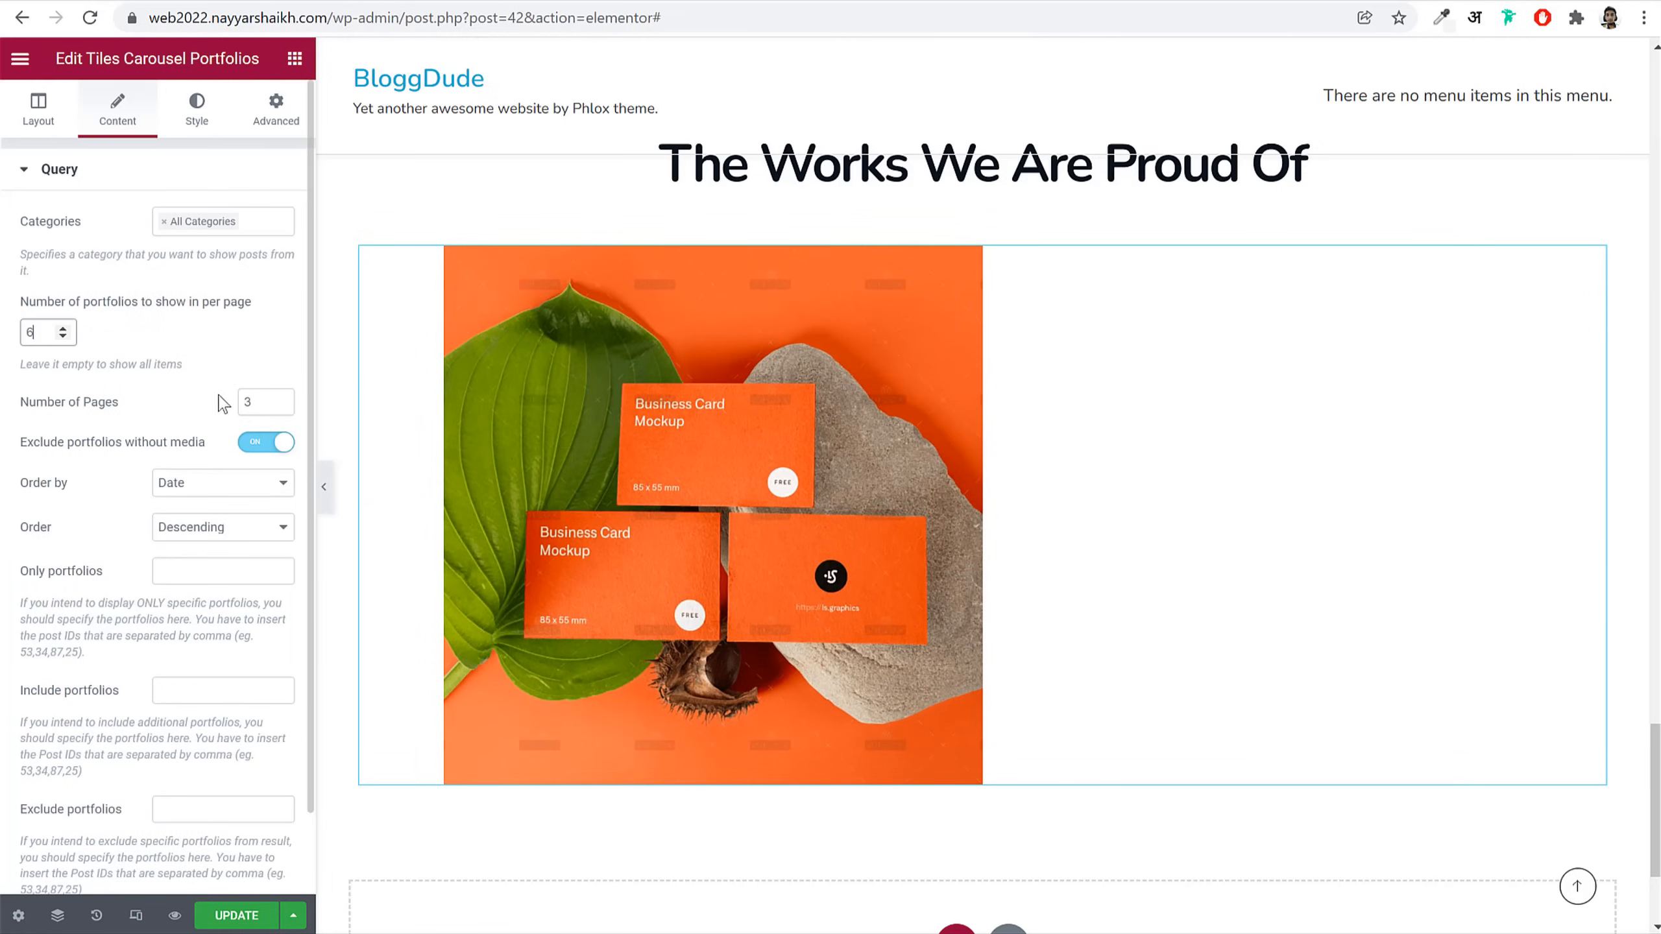
left_click(295, 59)
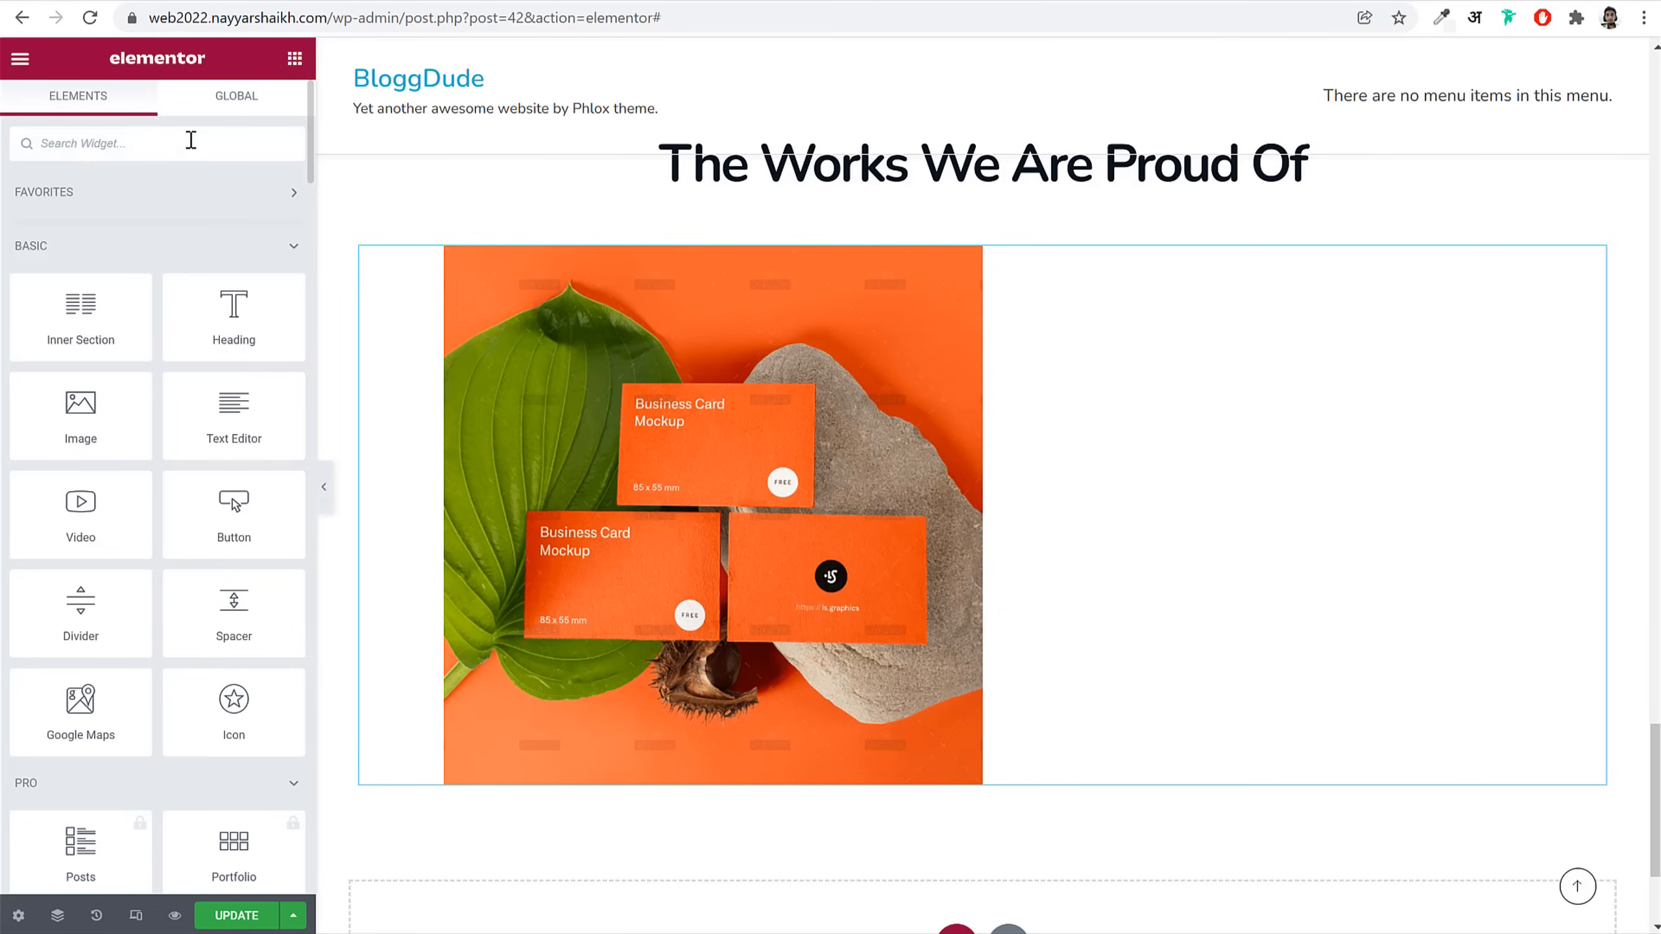
Step: Search the widgets for 'por' and add a Grid Carousel Portfolios widget to the section
left_click(190, 140)
type("por")
left_click_drag(107, 442, 995, 553)
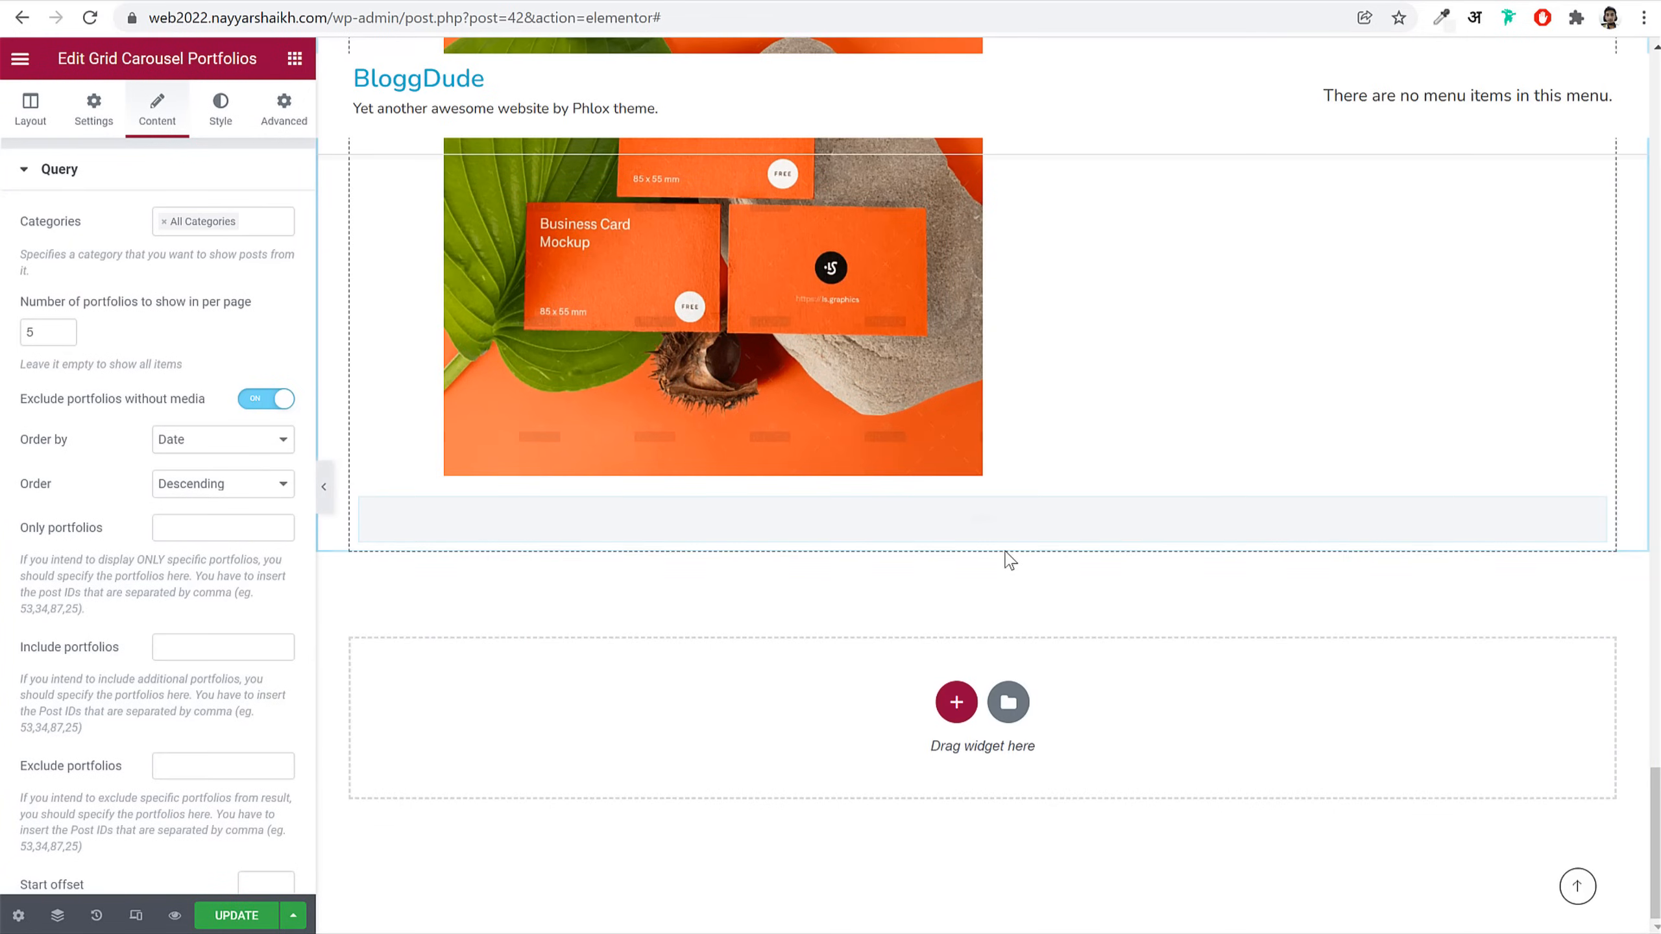
left_click_drag(48, 339, 13, 336)
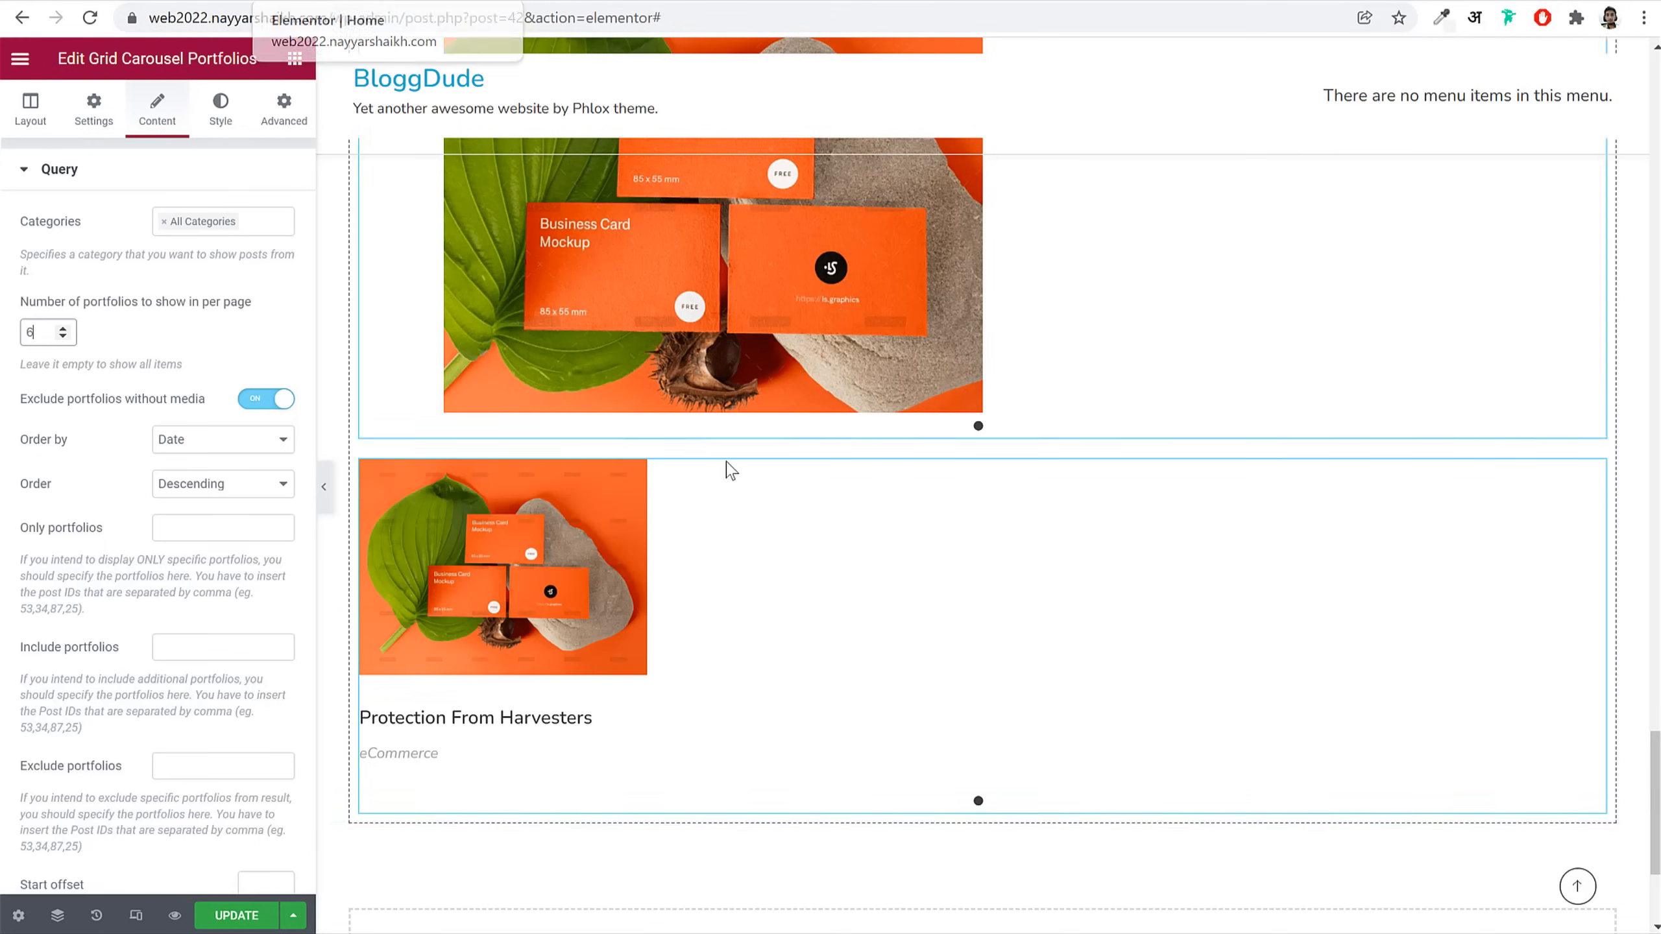
Step: Delete the Tiles Carousel Portfolios widget
scroll(661, 541, "up", 5)
right_click(660, 542)
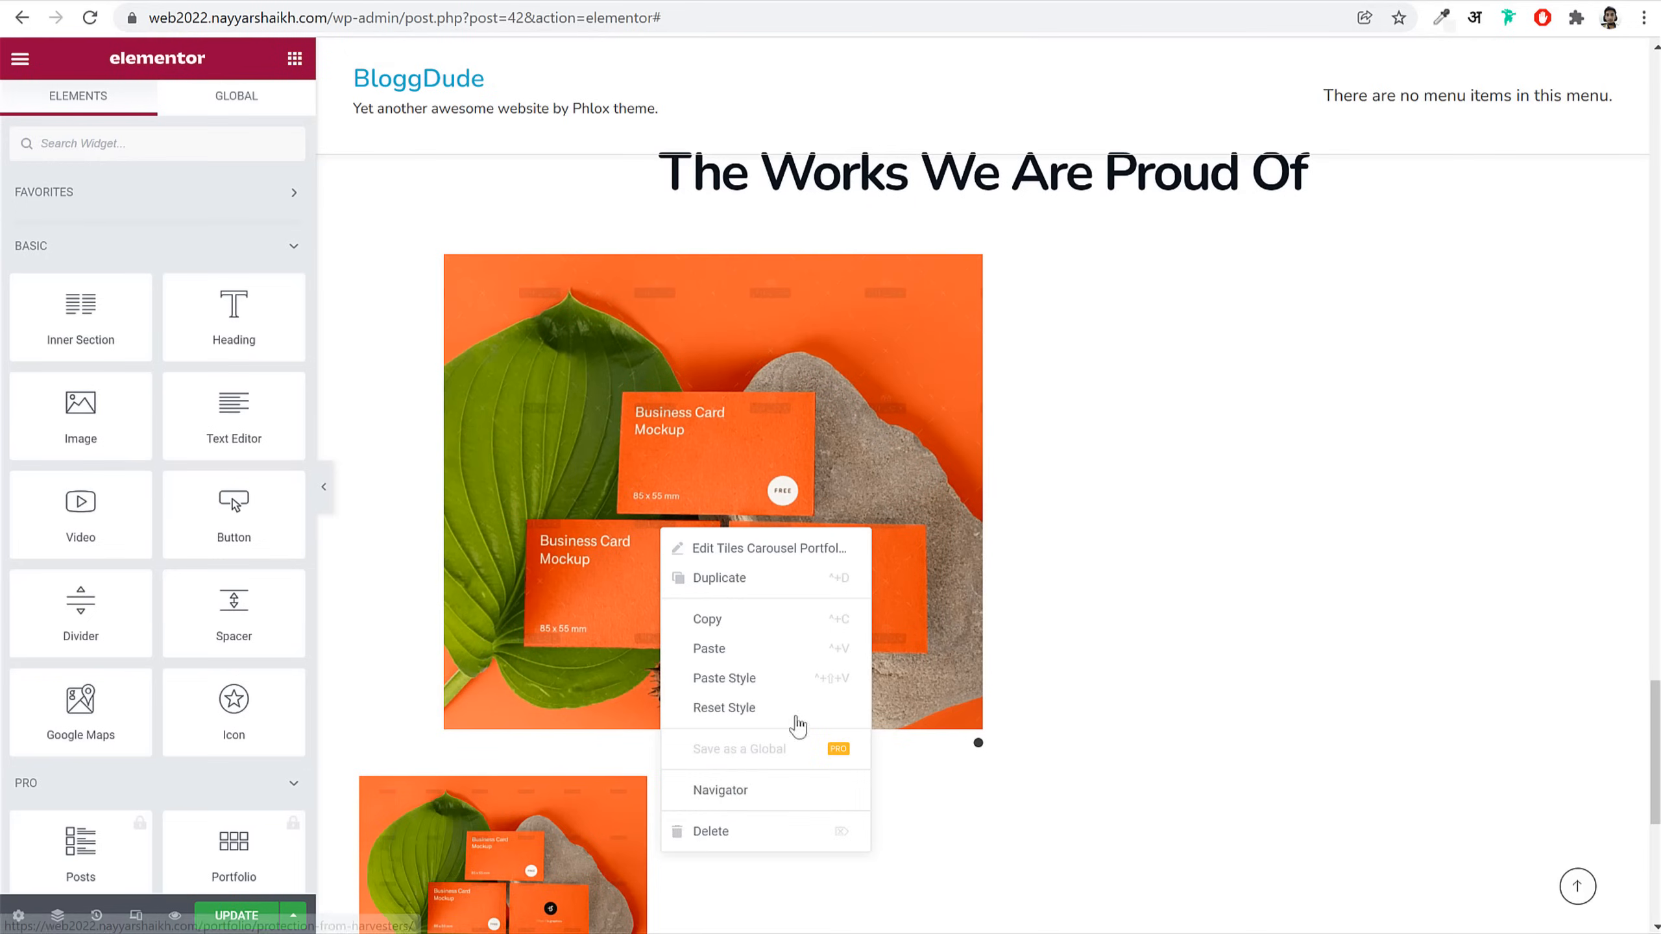
left_click(752, 825)
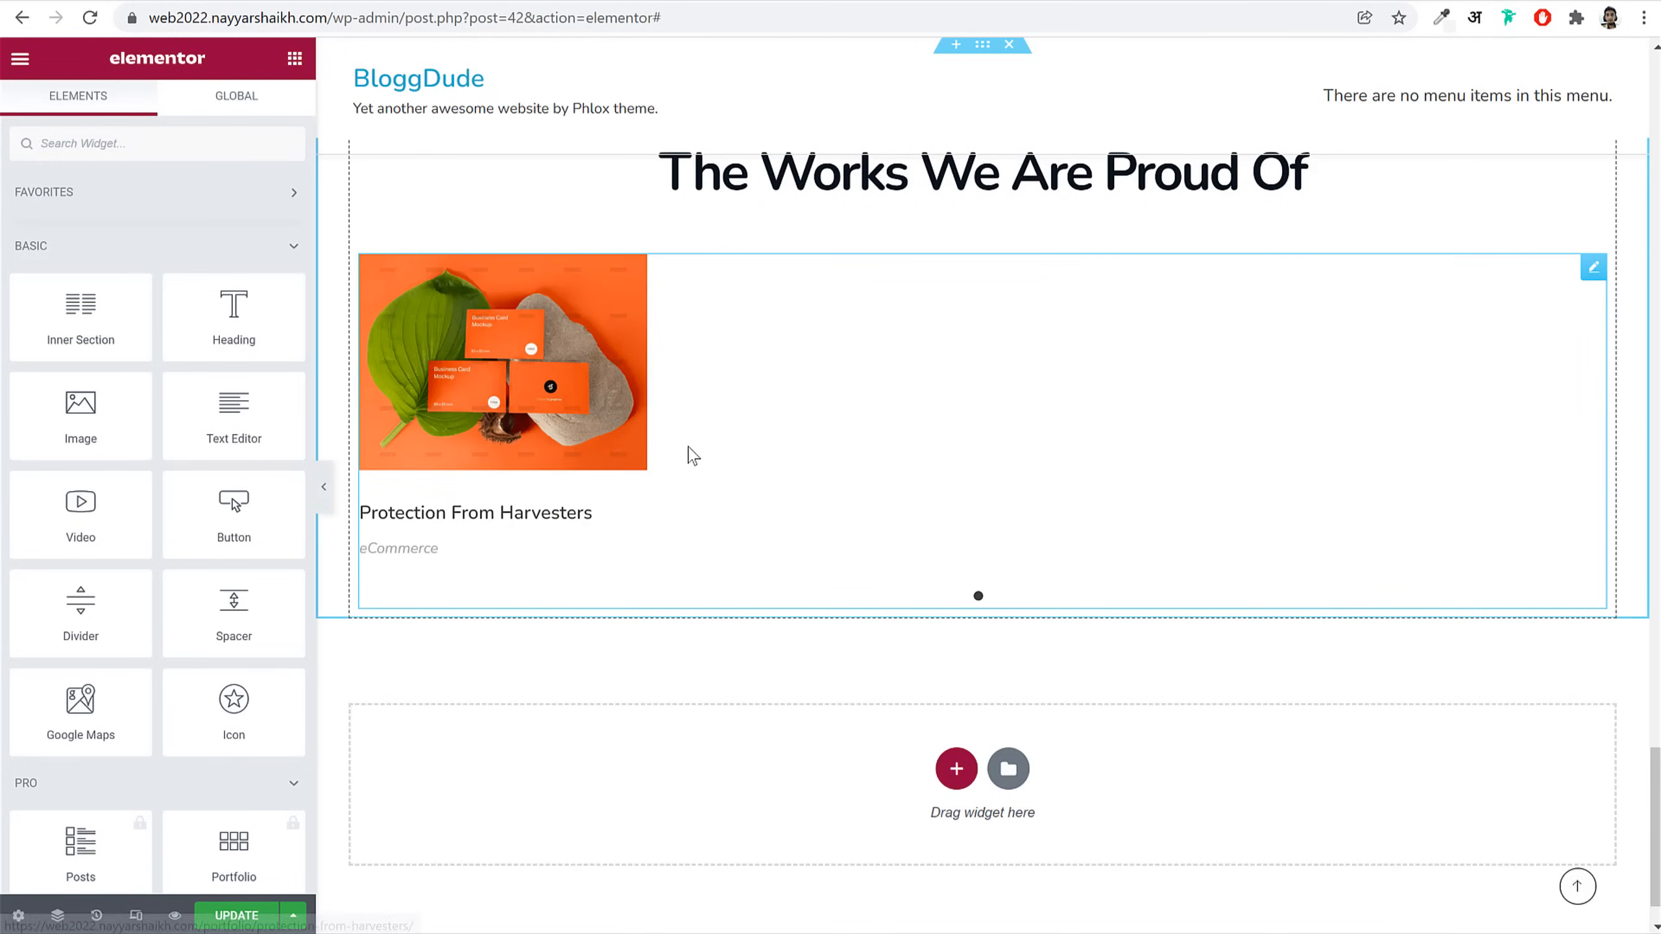
Step: Set the grid carousel to show 4 portfolios per page
left_click(687, 455)
double_click(37, 331)
type("4")
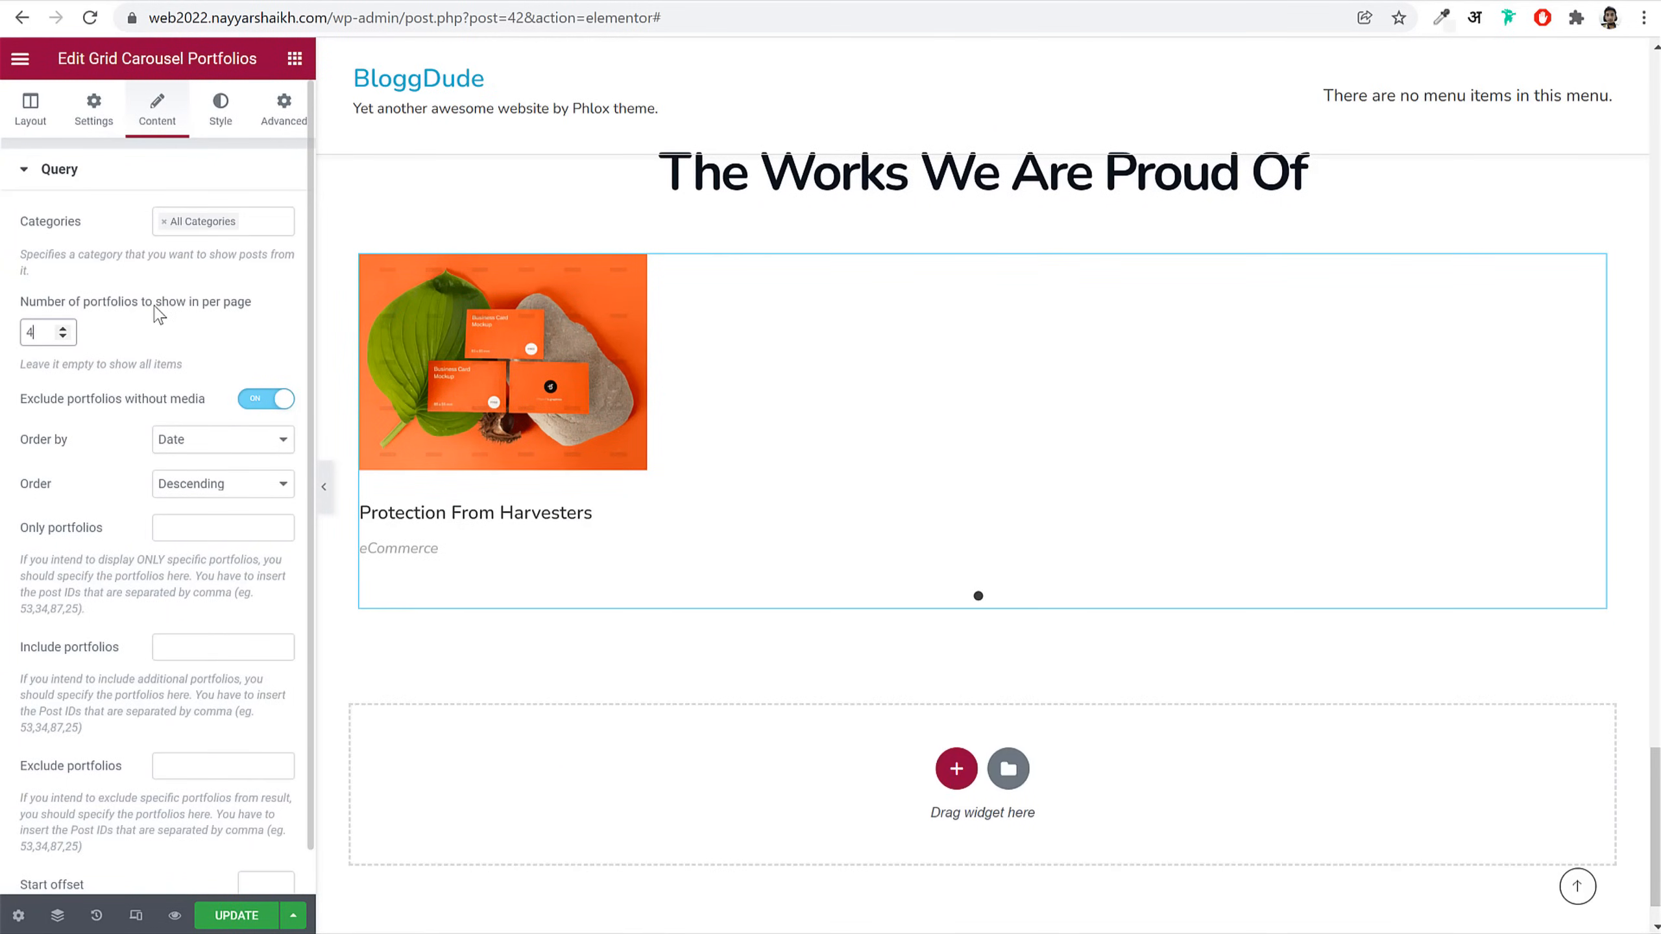
scroll(183, 532, "down", 1)
scroll(144, 648, "up", 1)
Step: Change the grid carousel layout to 3 columns
left_click(39, 106)
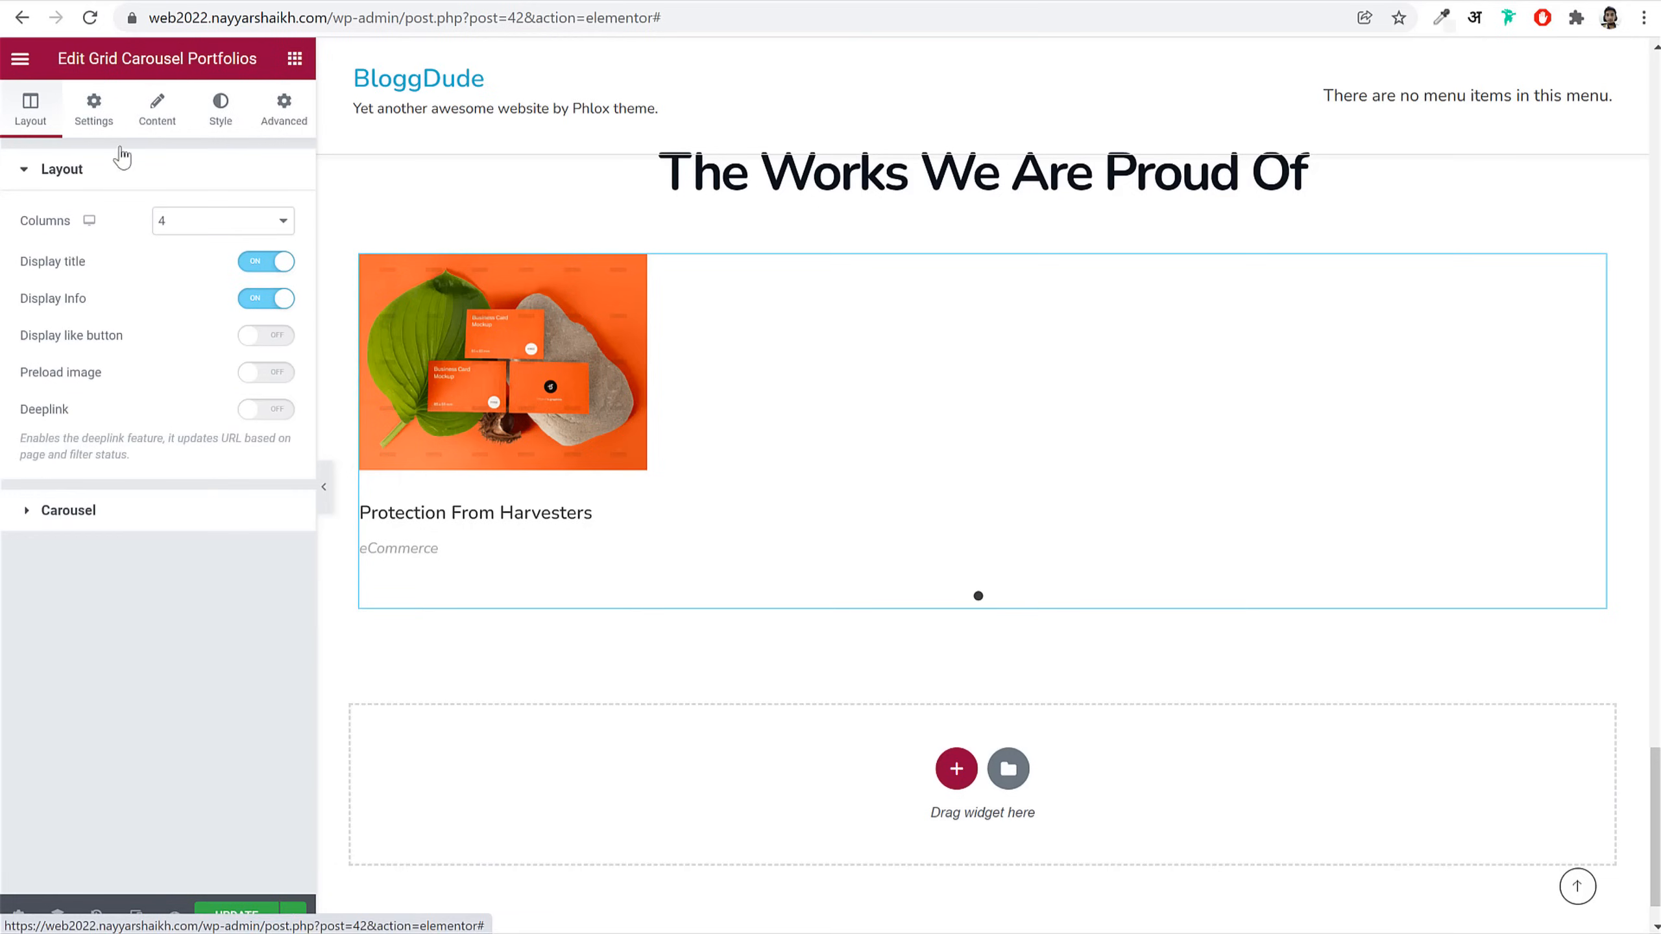
left_click(222, 220)
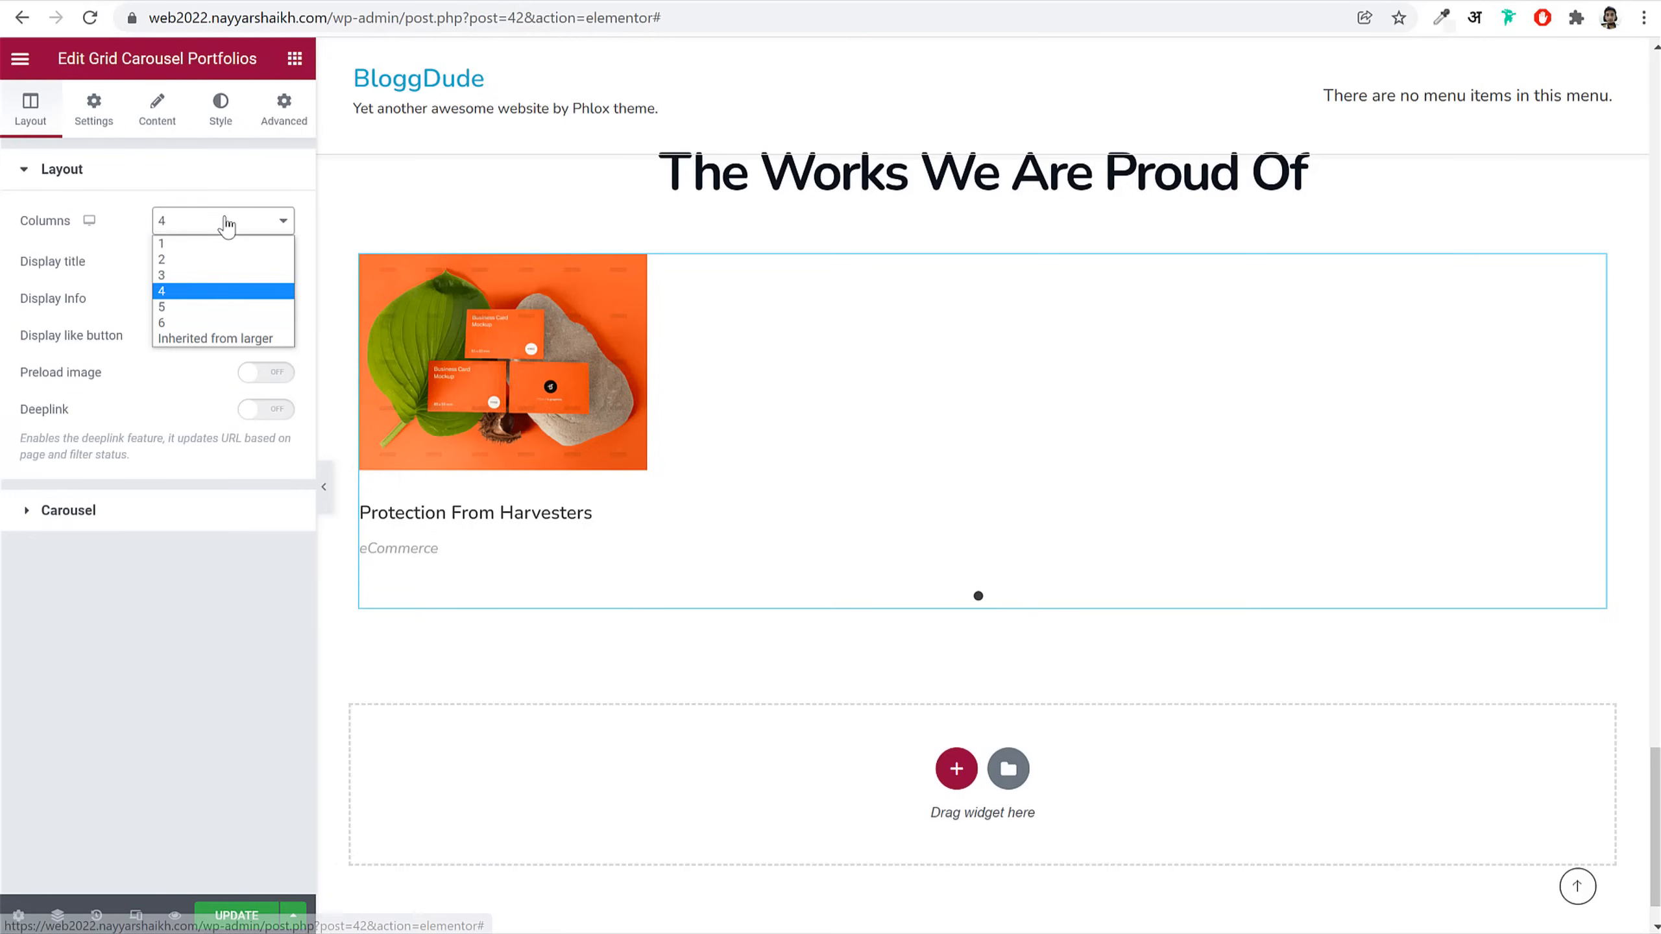
left_click(222, 276)
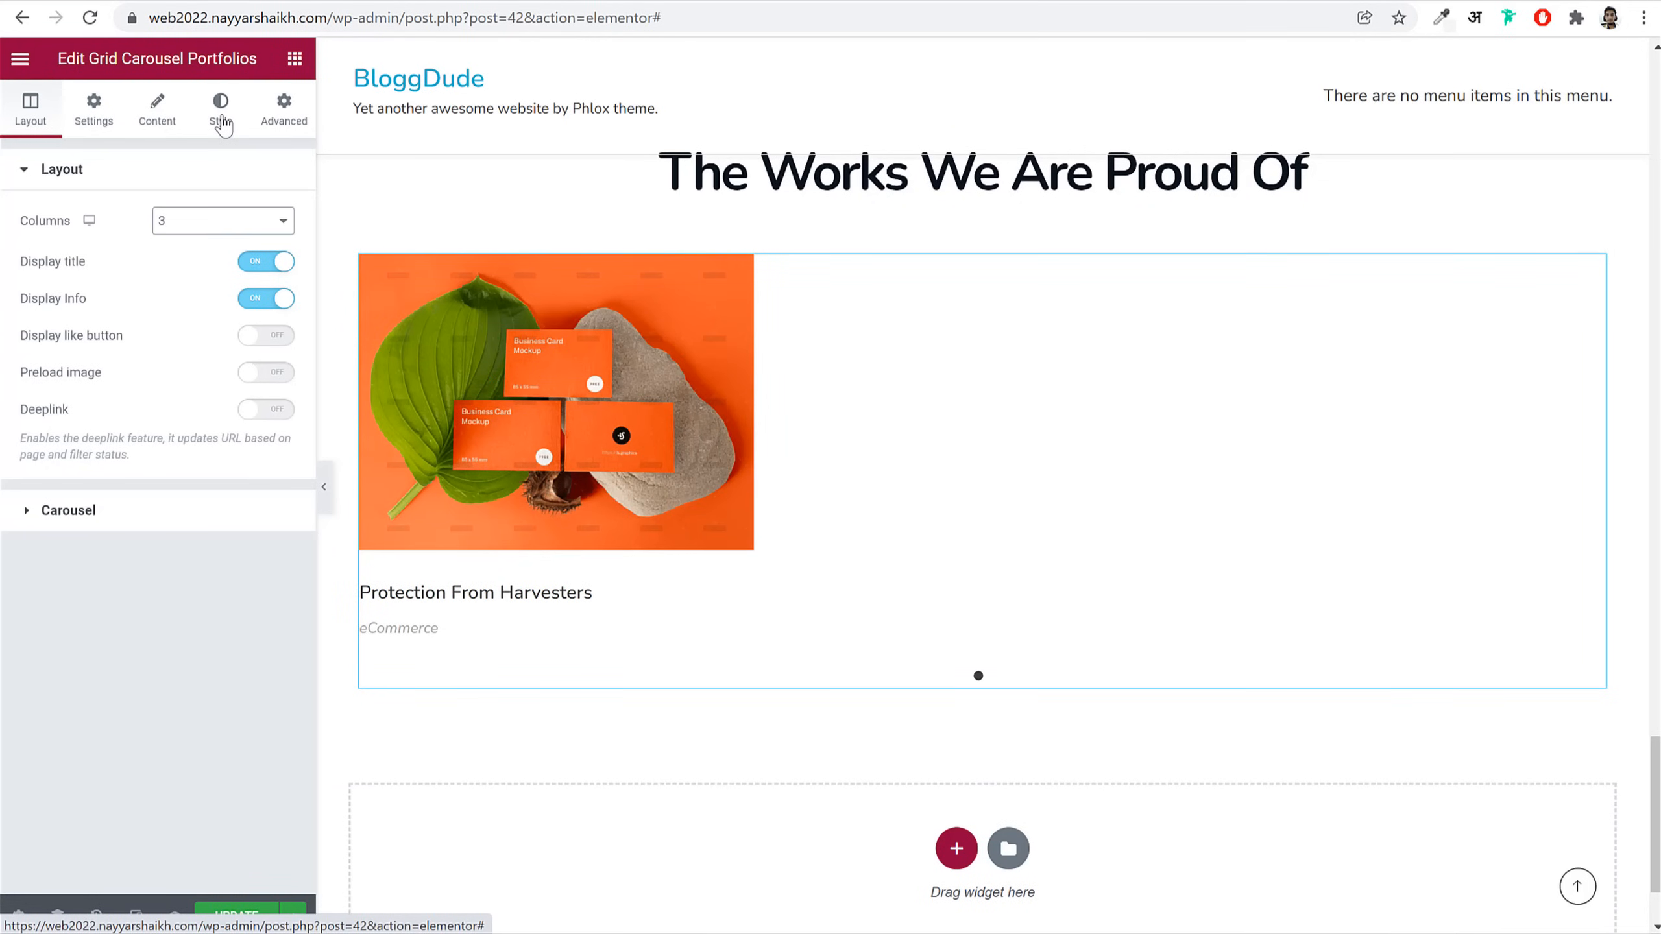
double_click(74, 261)
left_click_drag(101, 307, 41, 303)
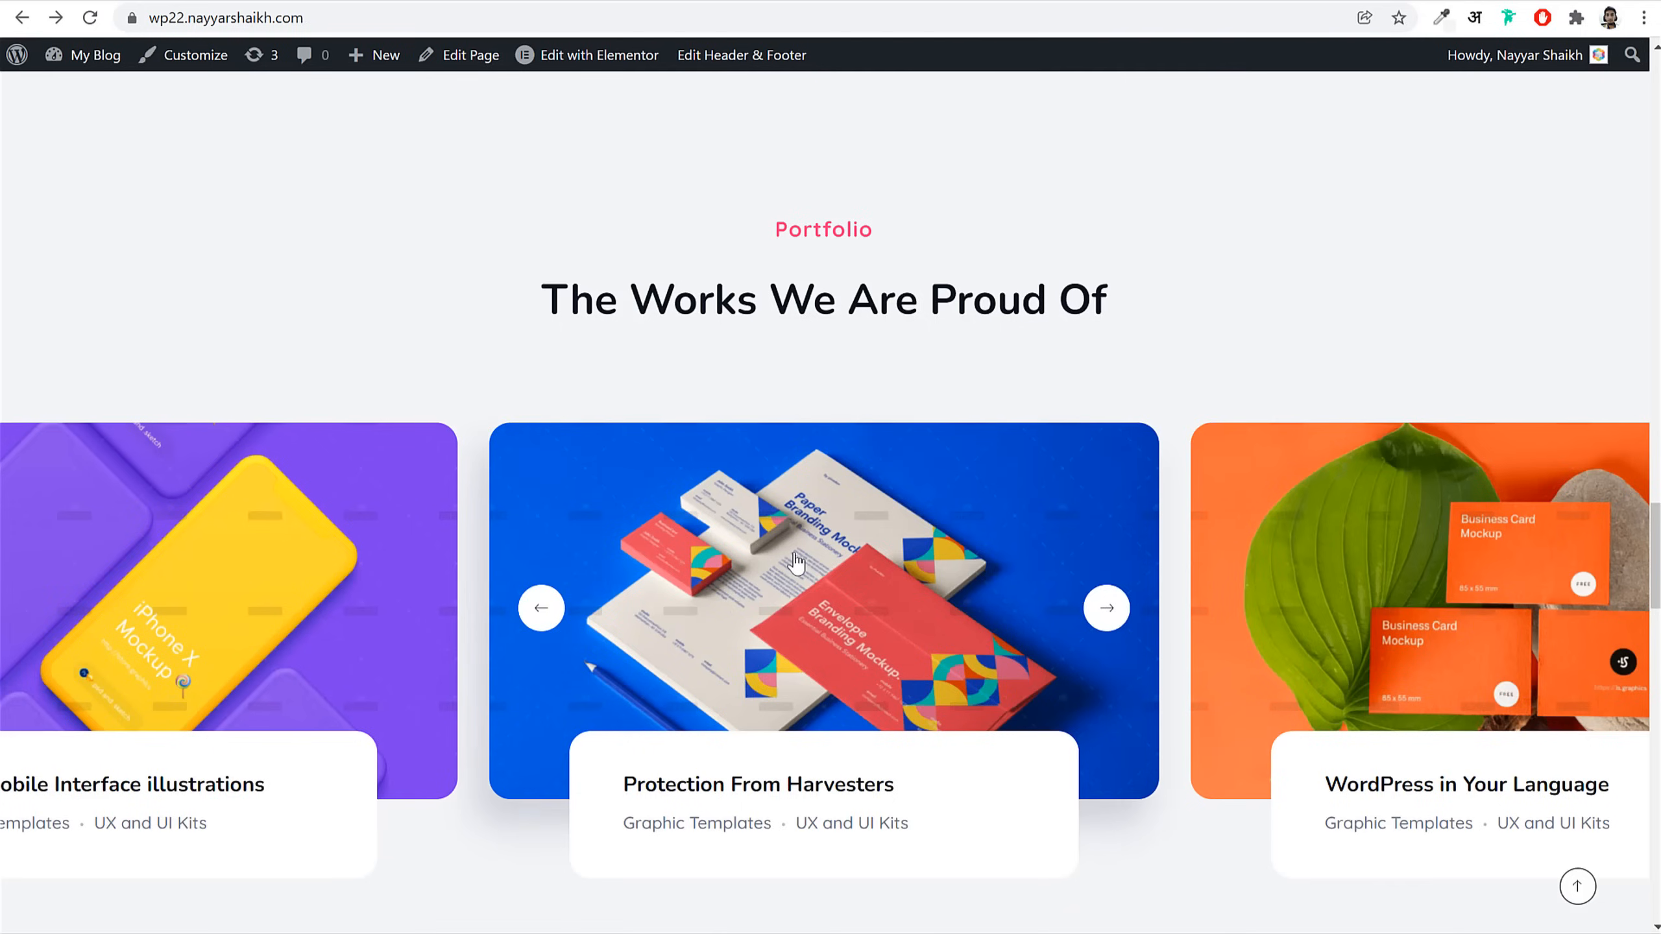
scroll(739, 452, "down", 5)
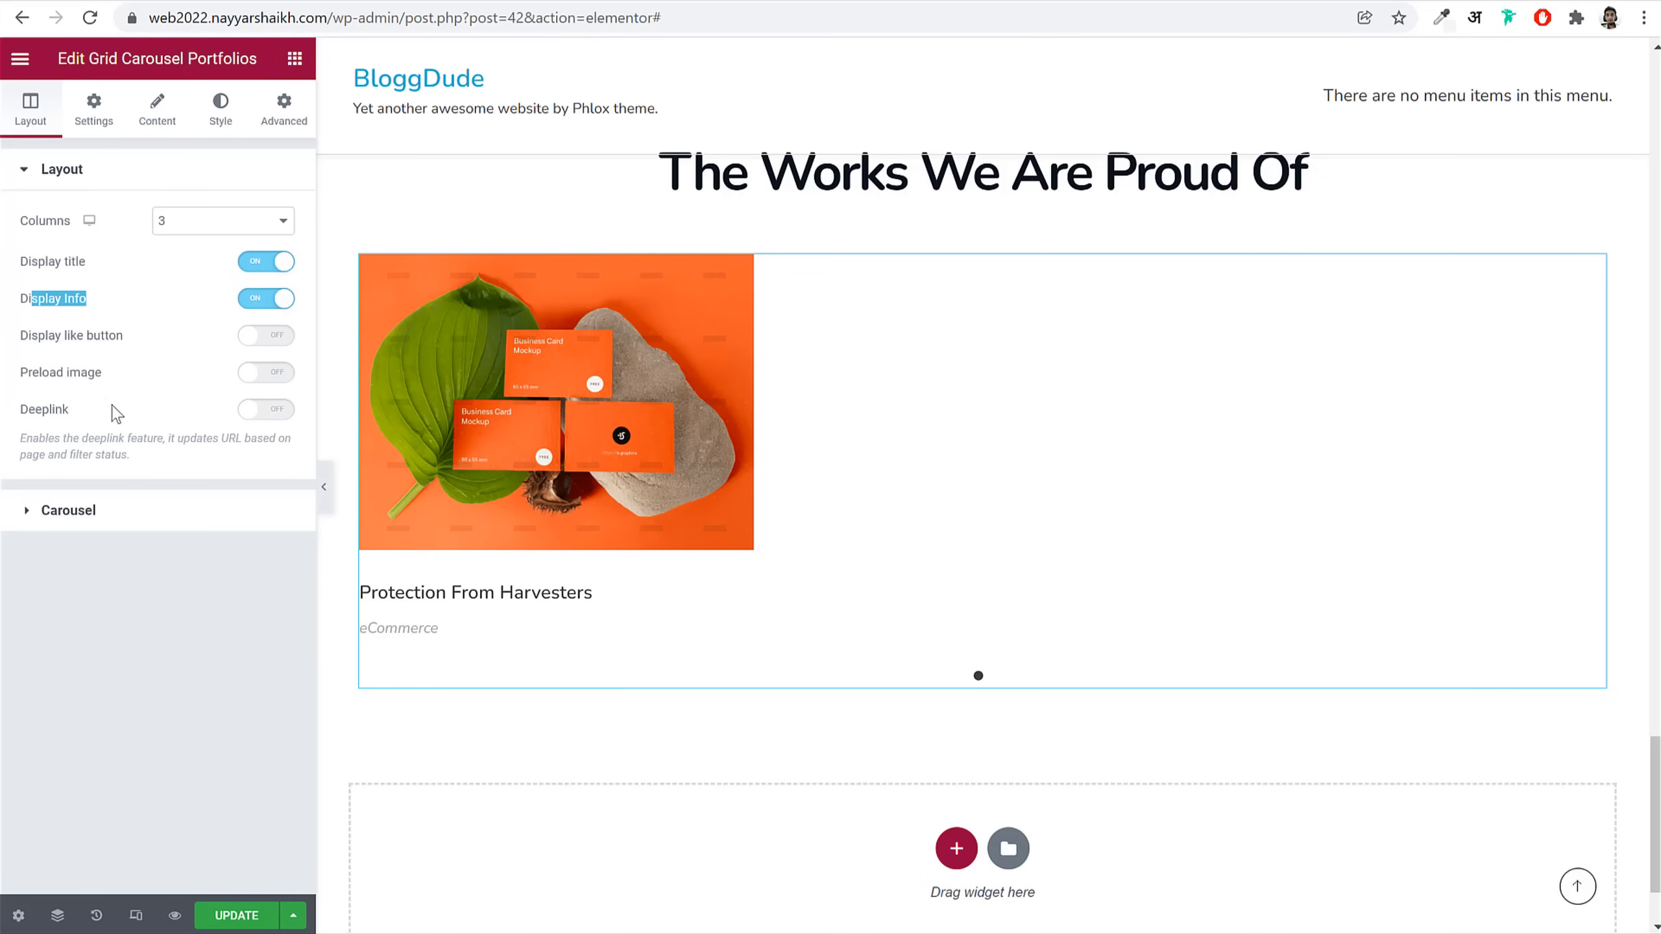
Step: Review the Carousel settings, keeping Bullets navigation and selecting the autoplay delay
left_click(172, 519)
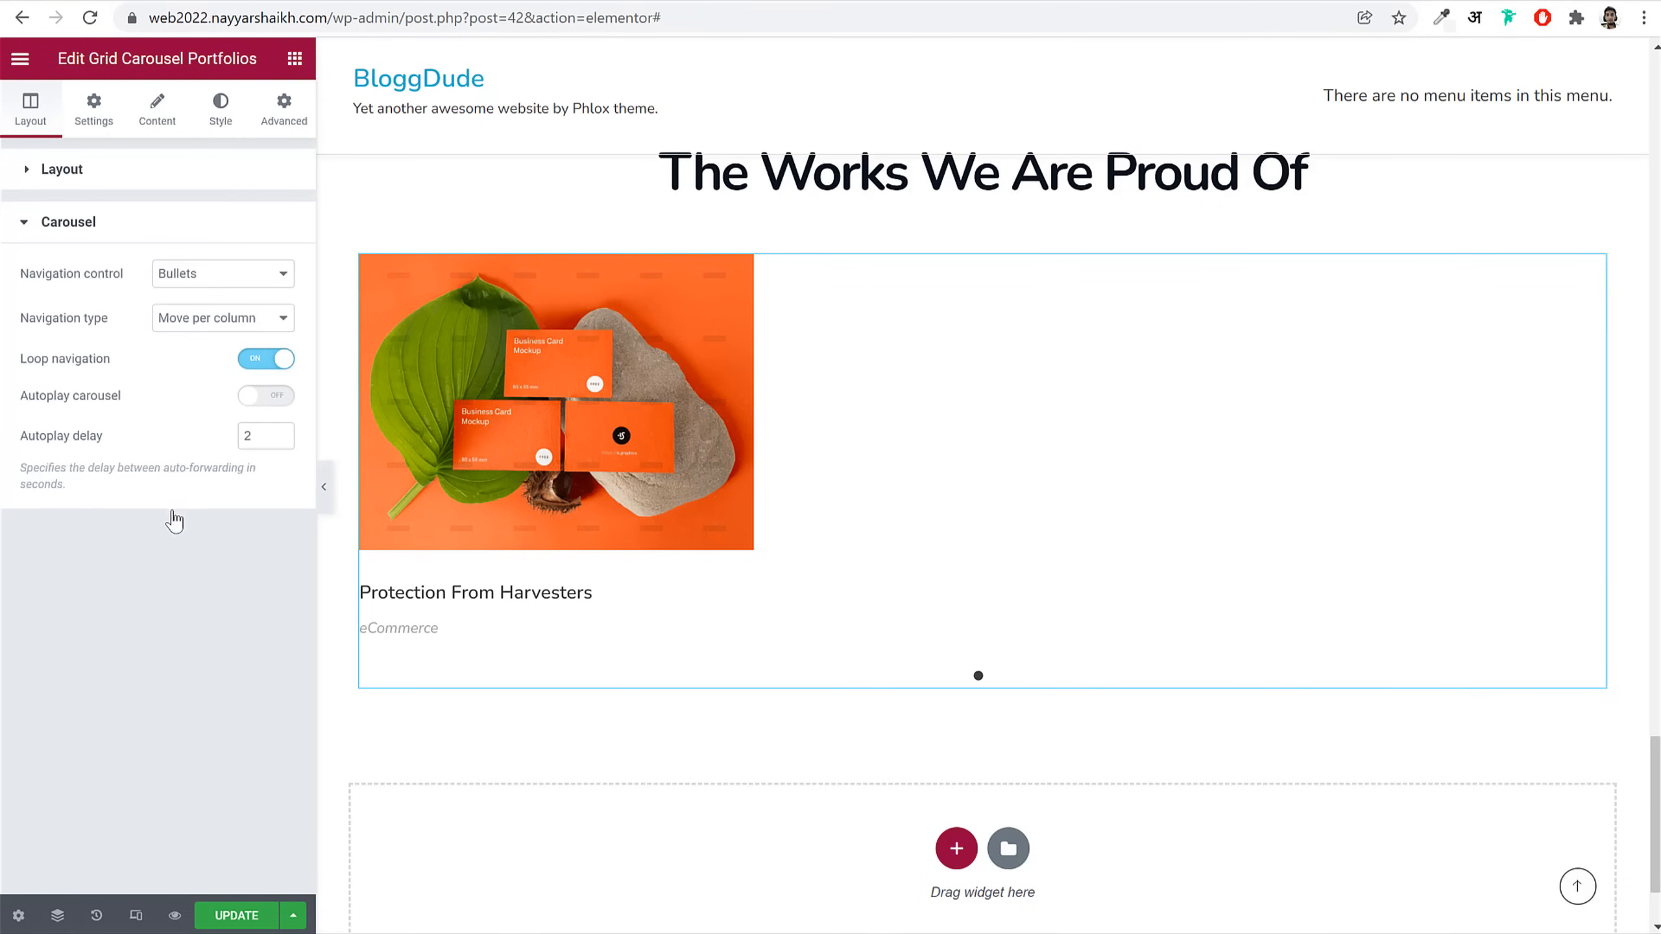
left_click(229, 229)
left_click(217, 231)
left_click(222, 275)
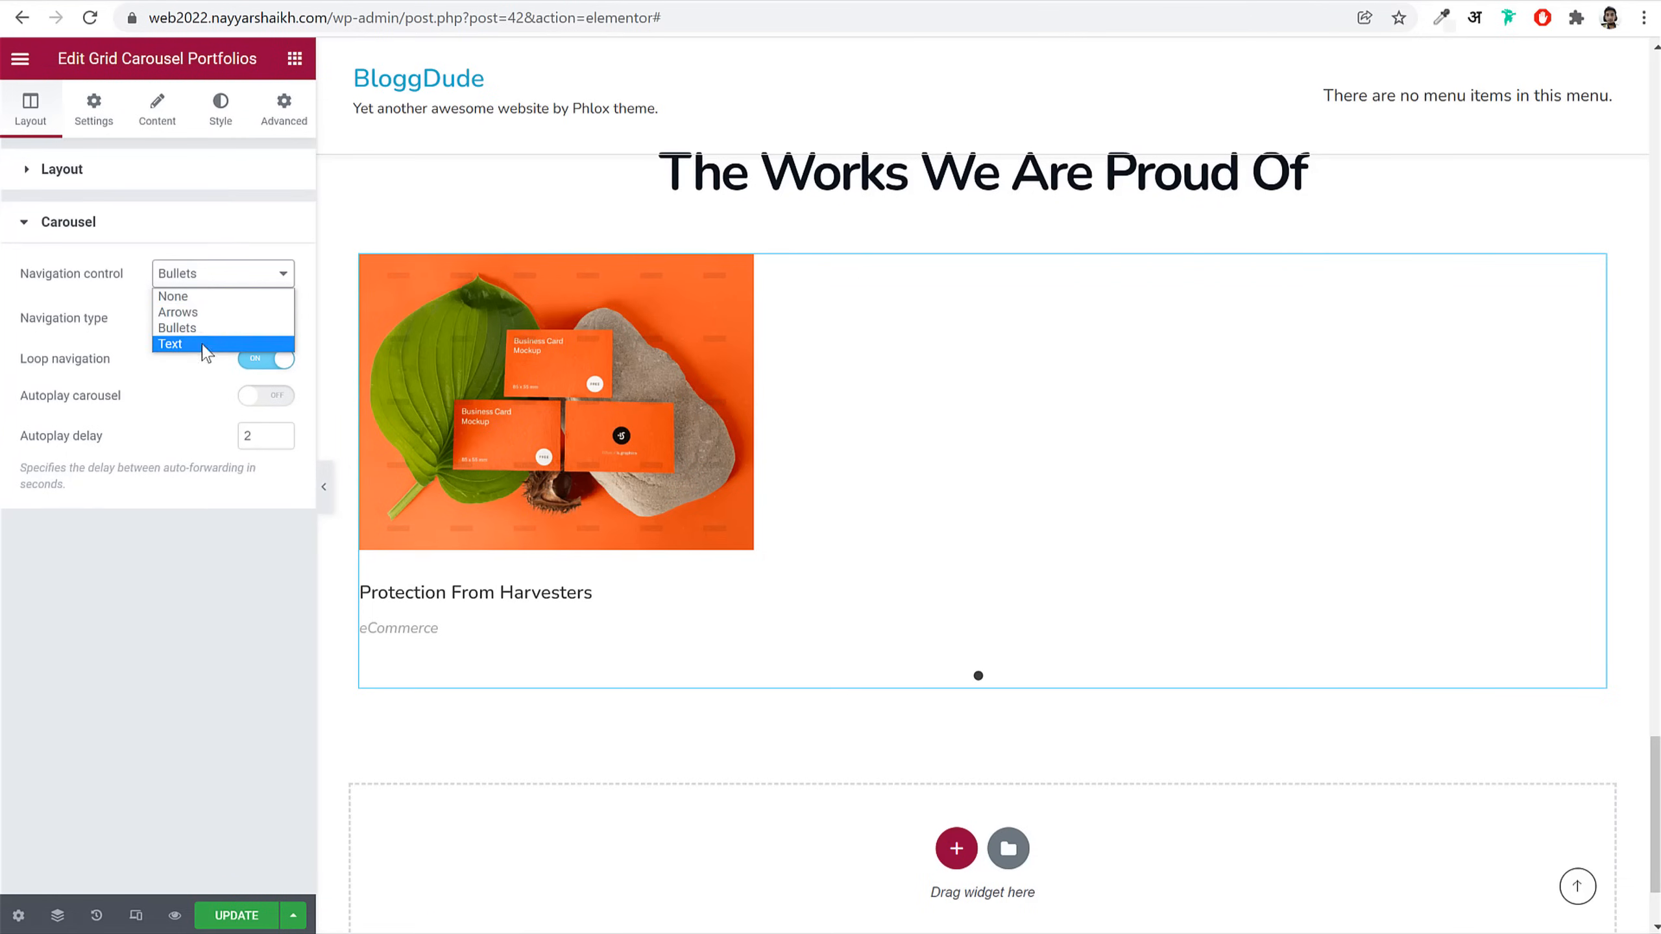
left_click(131, 288)
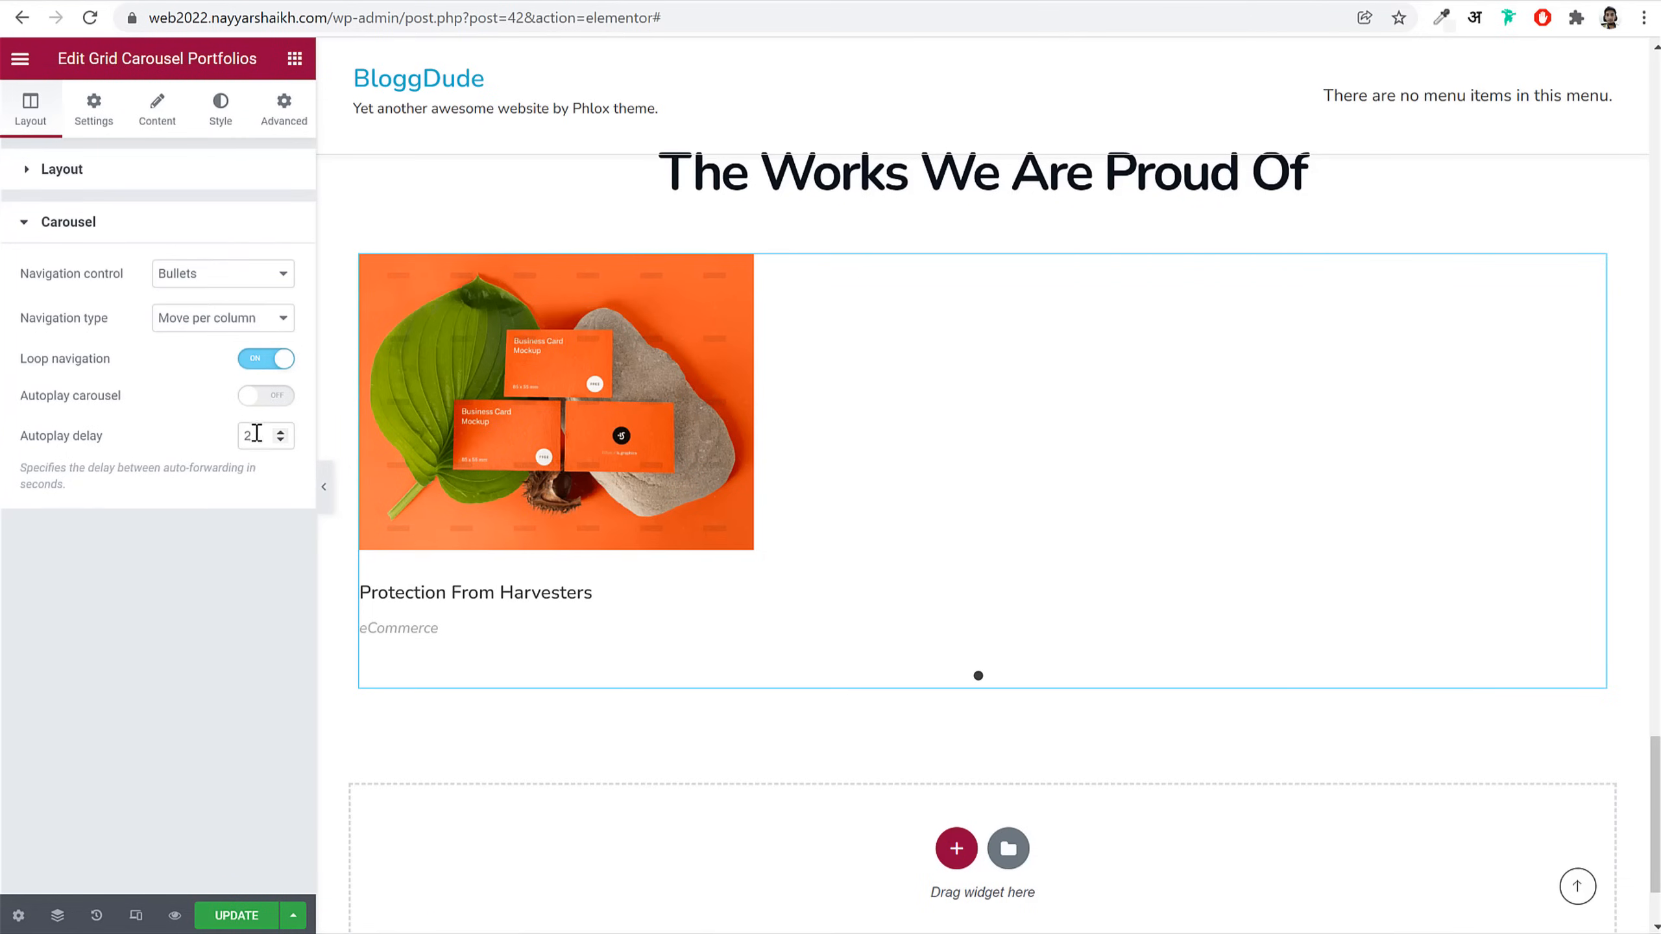
left_click_drag(259, 440, 190, 443)
Step: Set the space between carousel items to 140
left_click(211, 125)
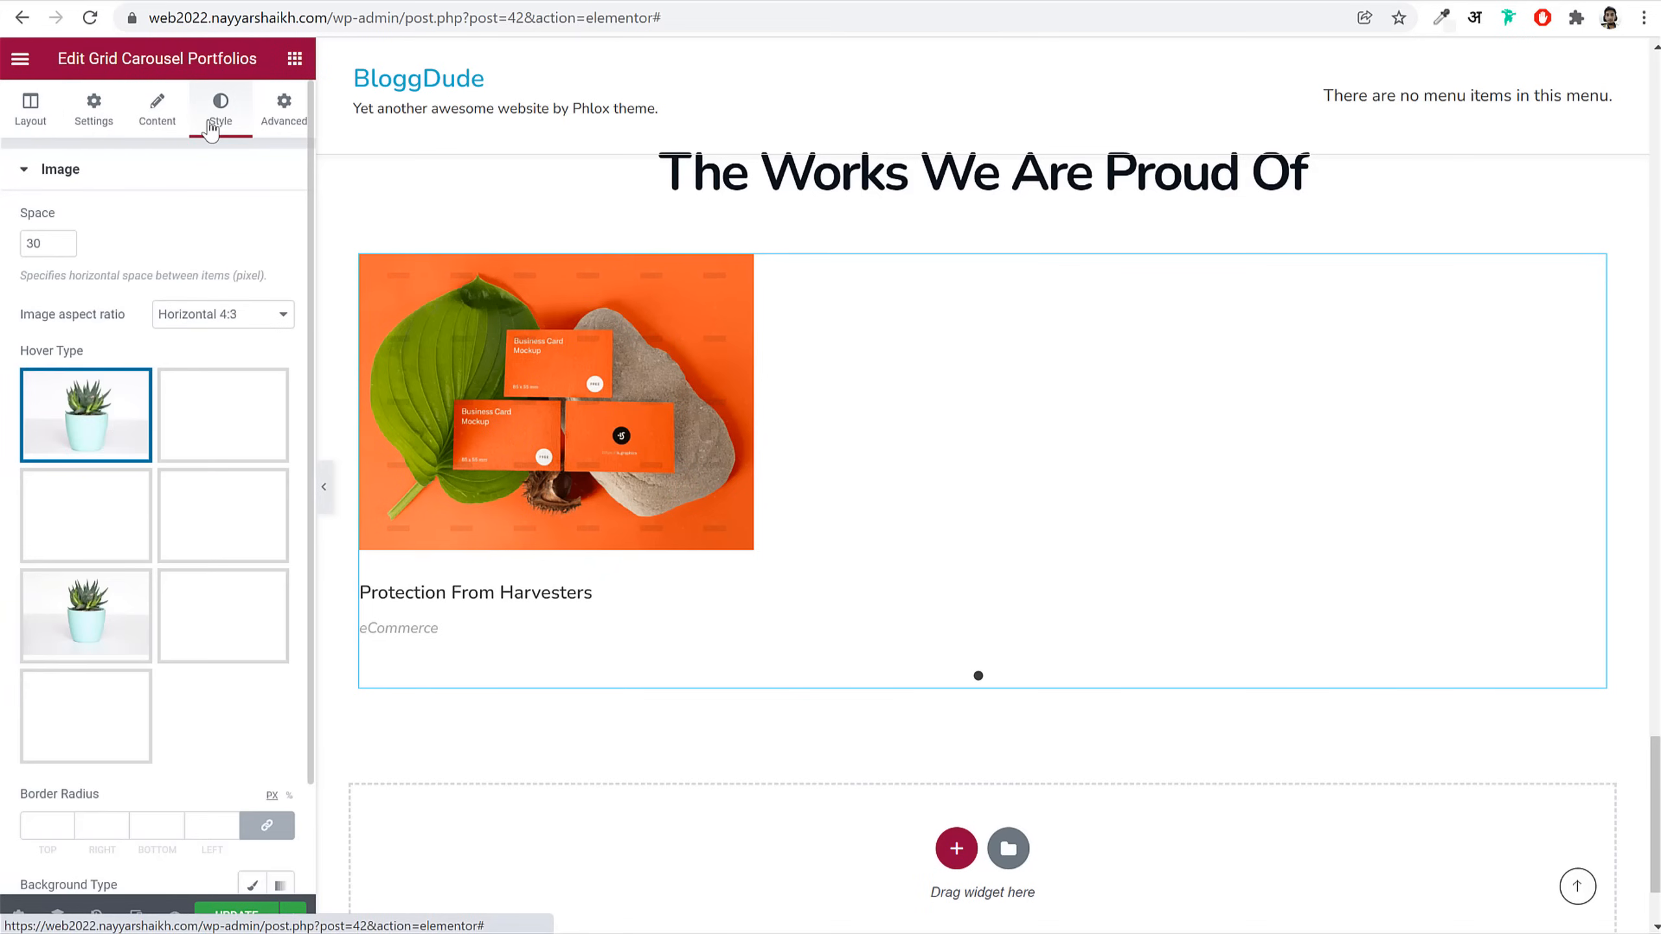
left_click_drag(49, 243, 6, 243)
type("10")
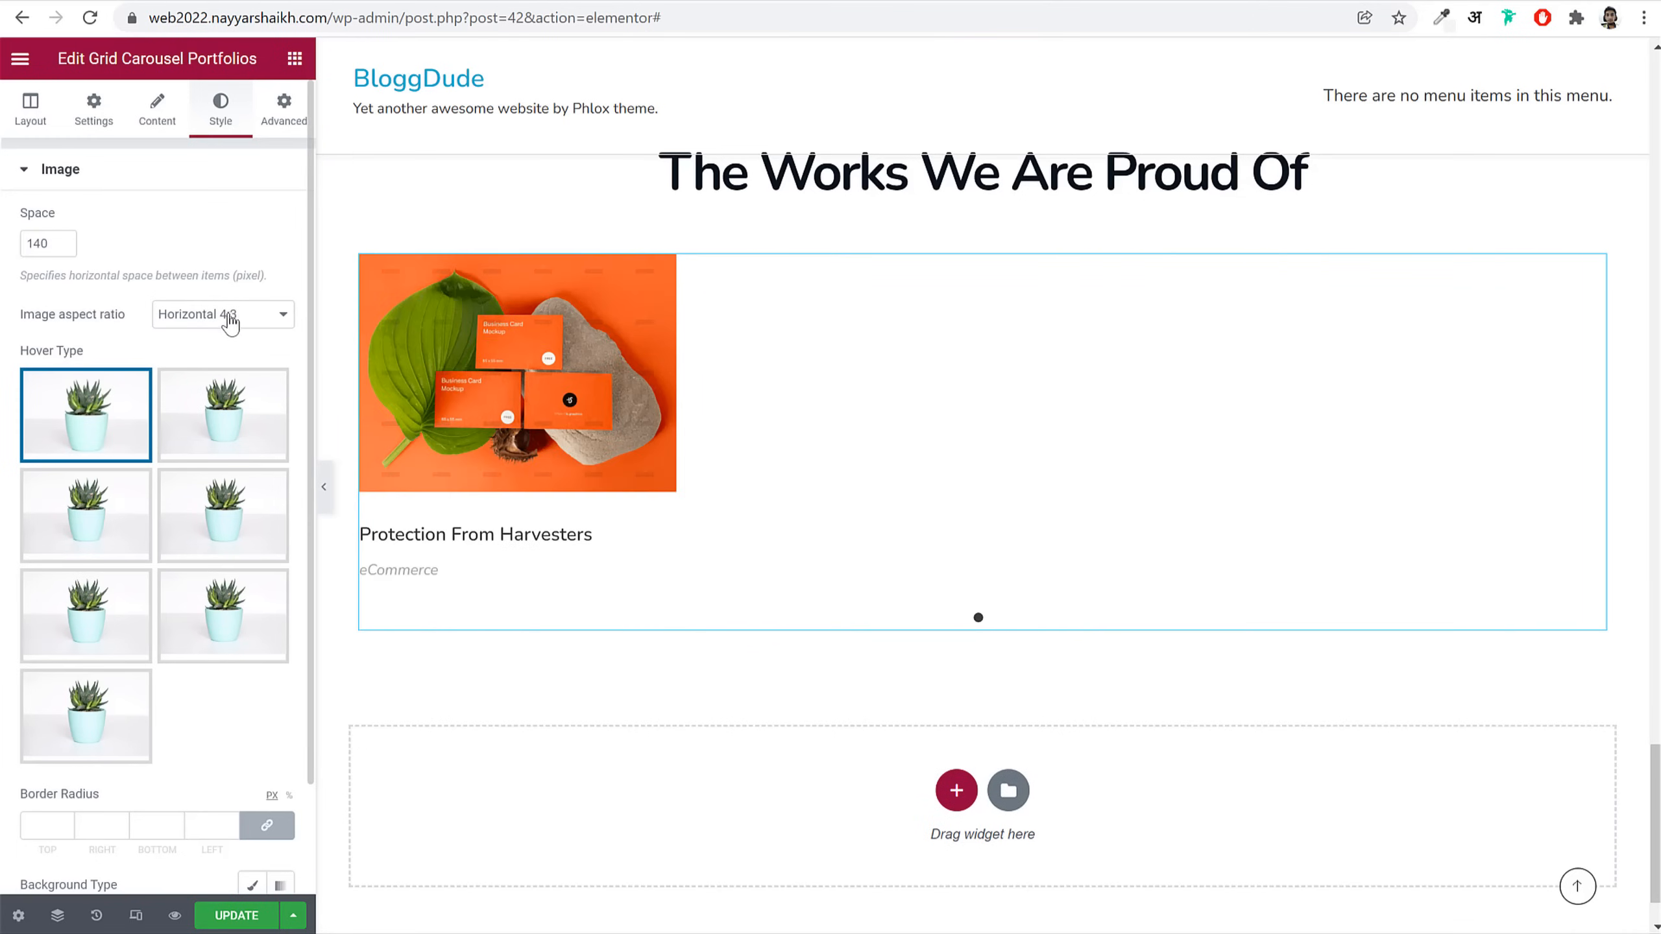
Step: Switch the image aspect ratio to Custom 0.56 and set a 20 px border radius
left_click(266, 323)
left_click(223, 404)
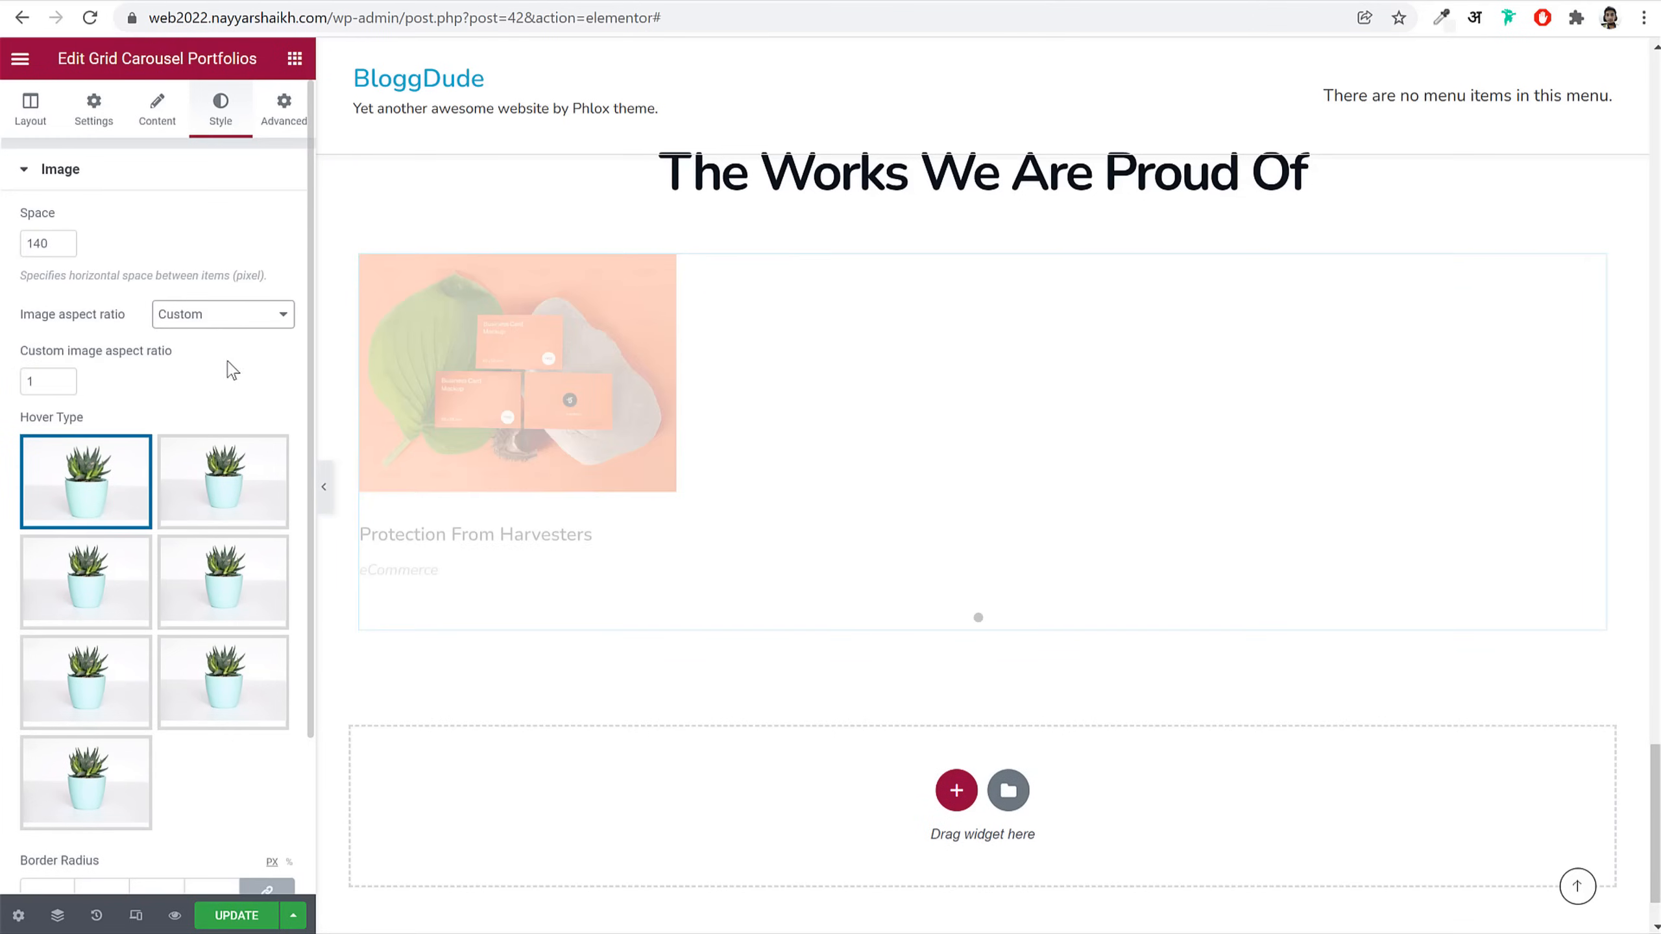
double_click(42, 381)
type("0")
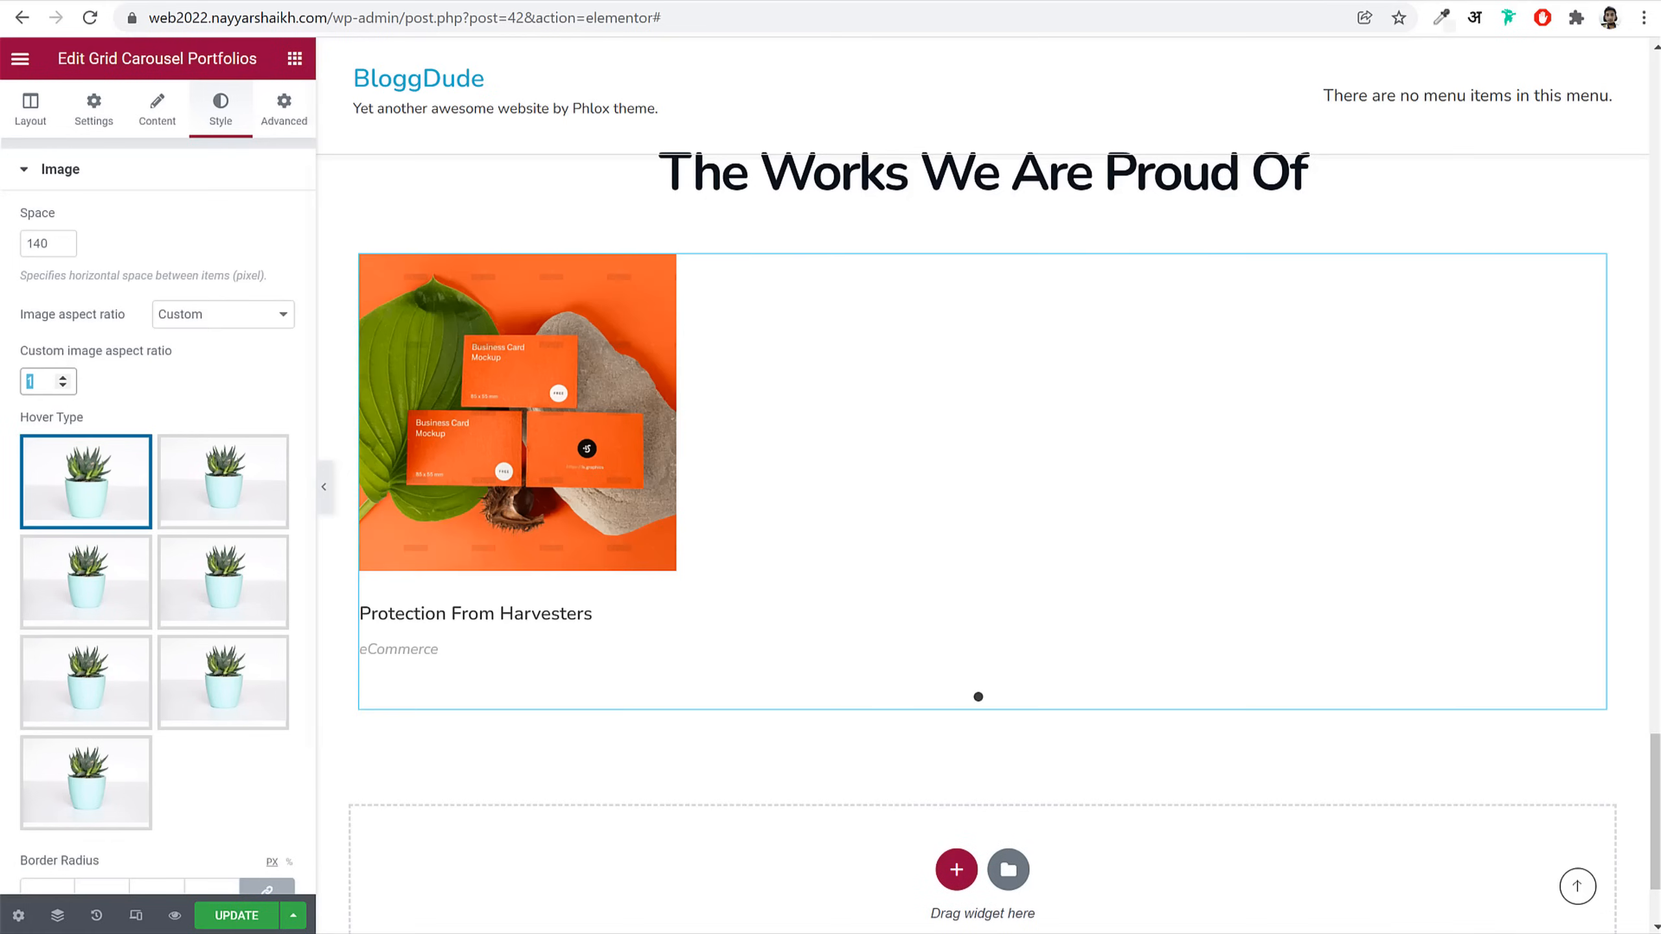
type(".56")
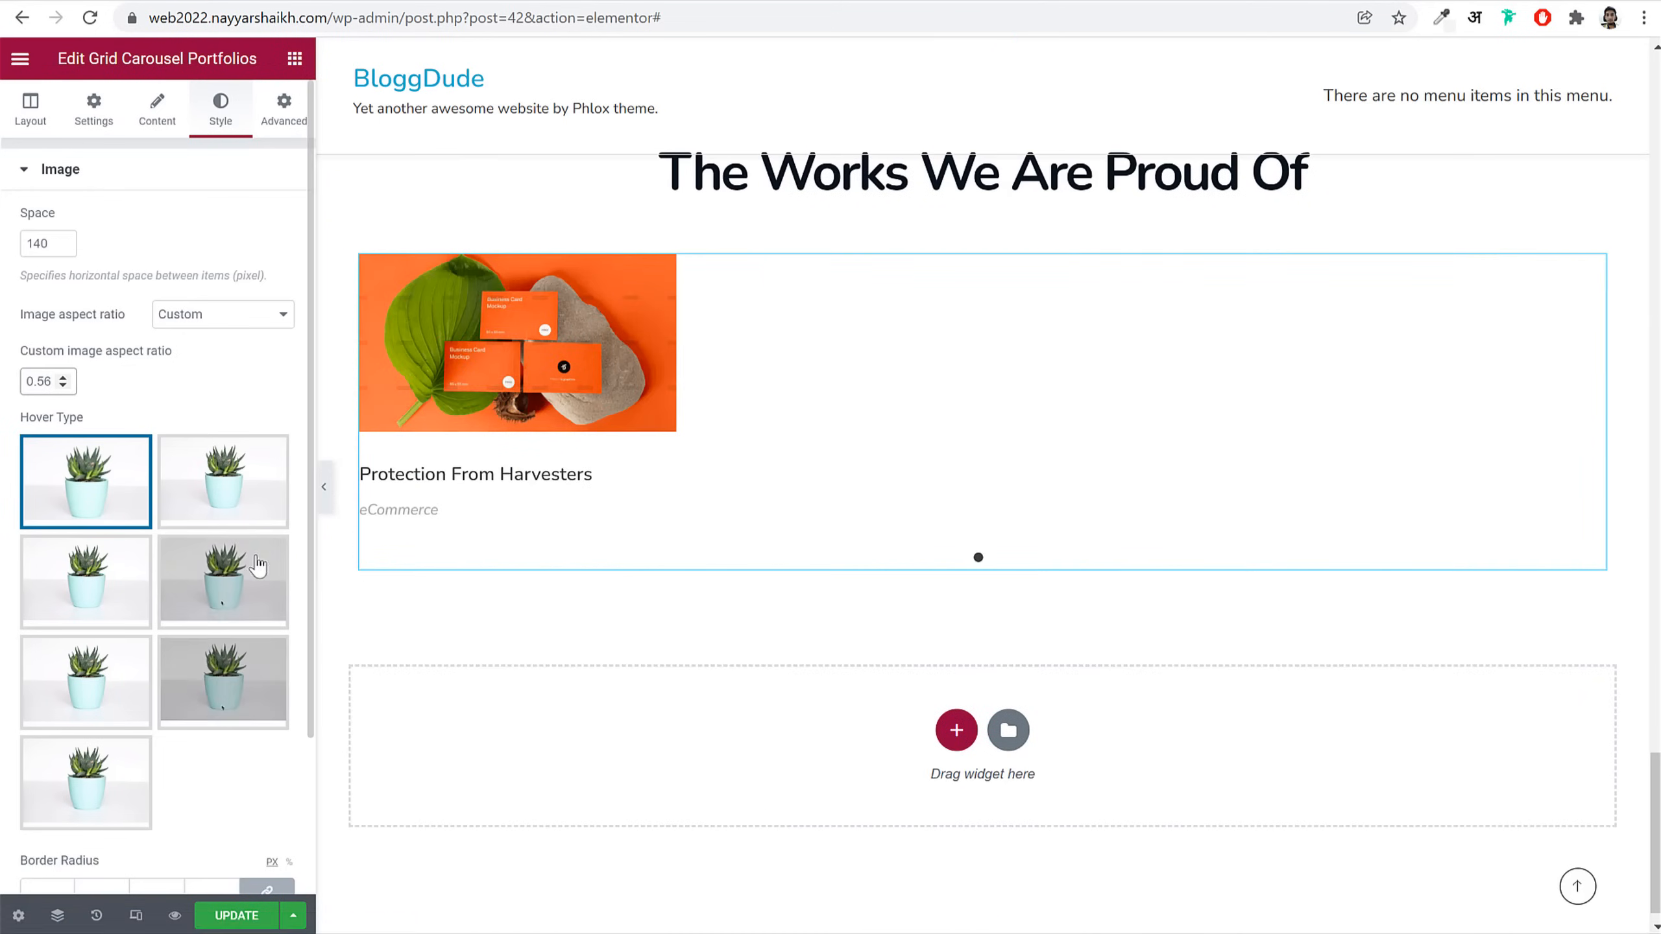
scroll(37, 707, "down", 3)
type("20")
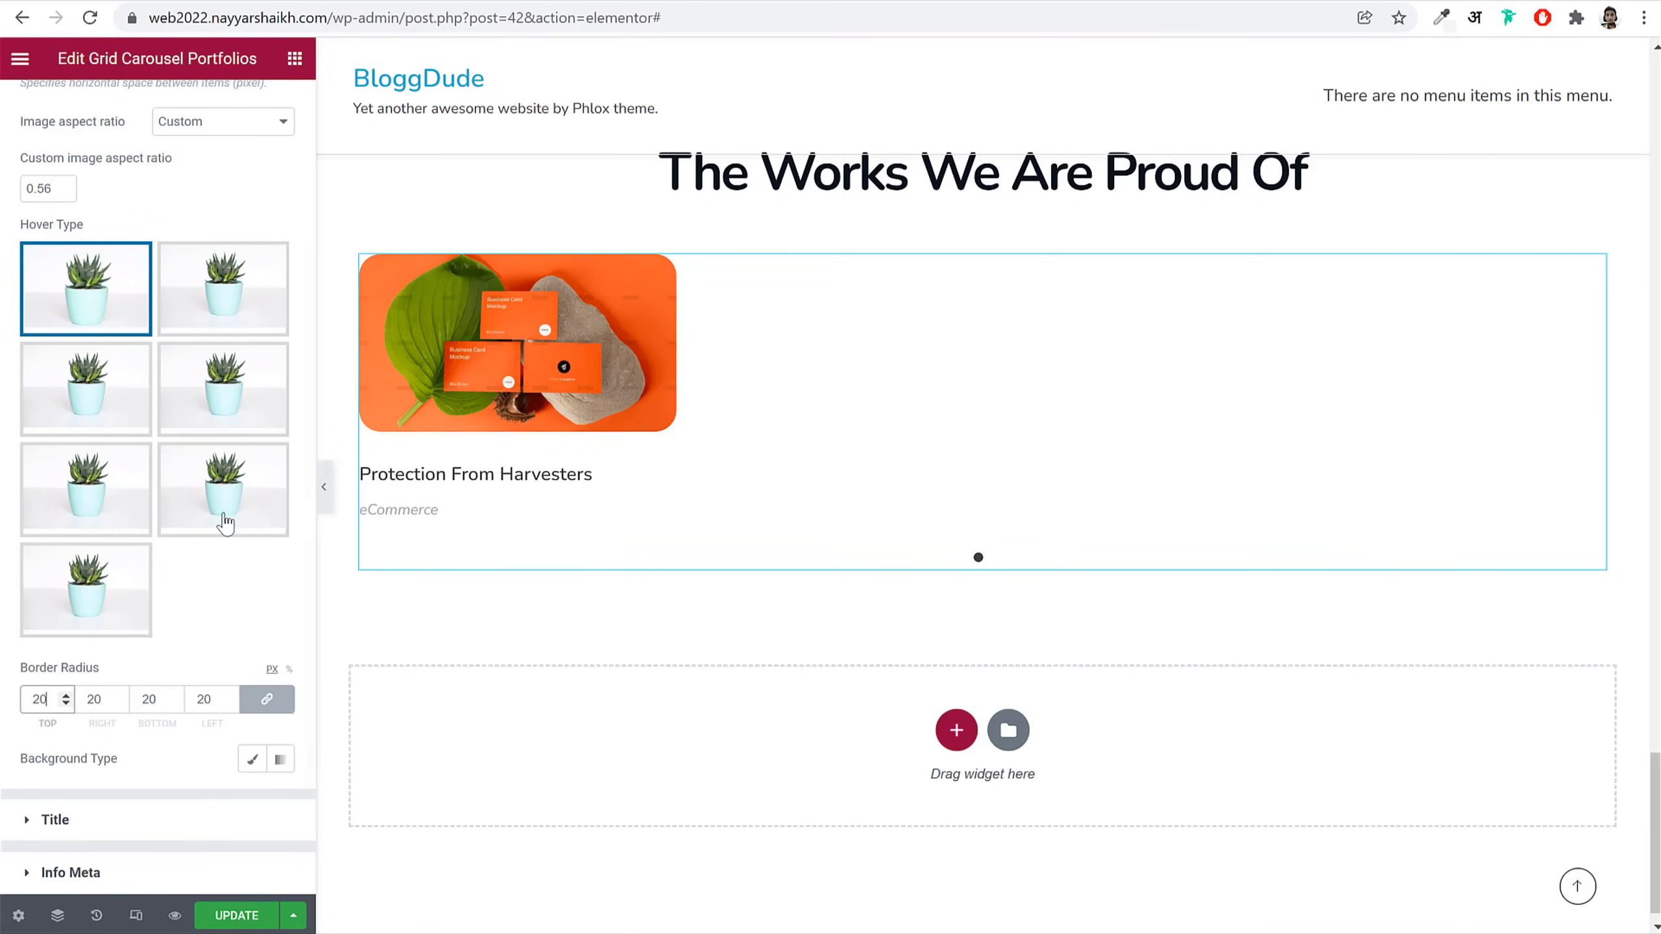
Step: Make the portfolio title typography Bold with 1.25 line height
left_click(138, 831)
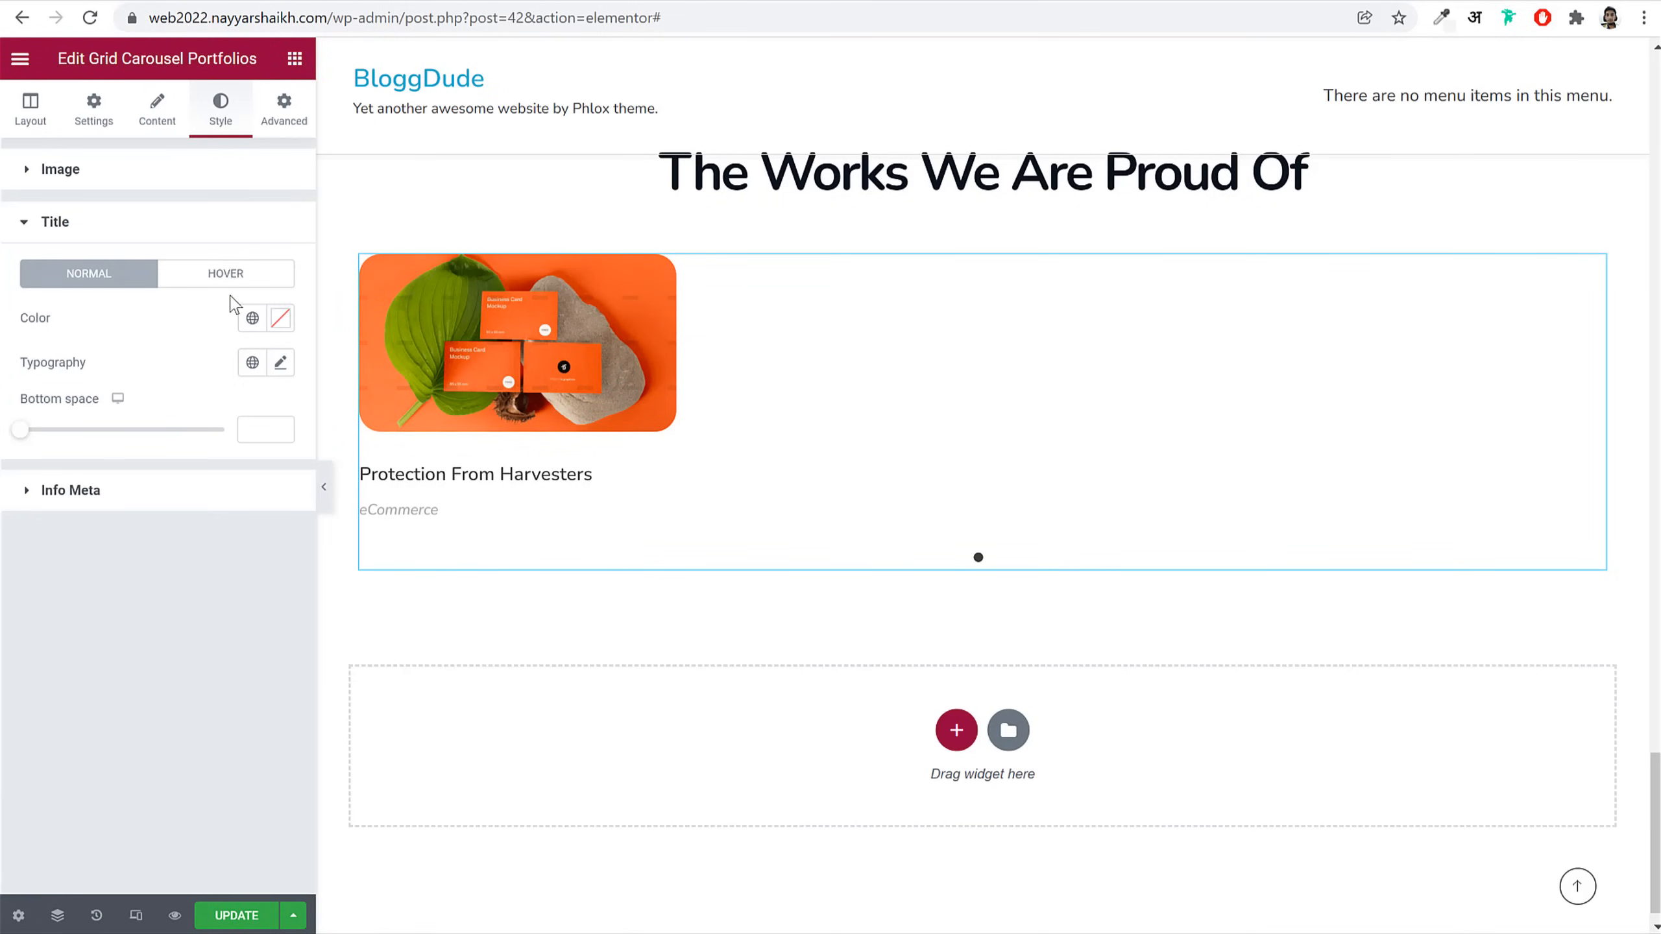
left_click(221, 17)
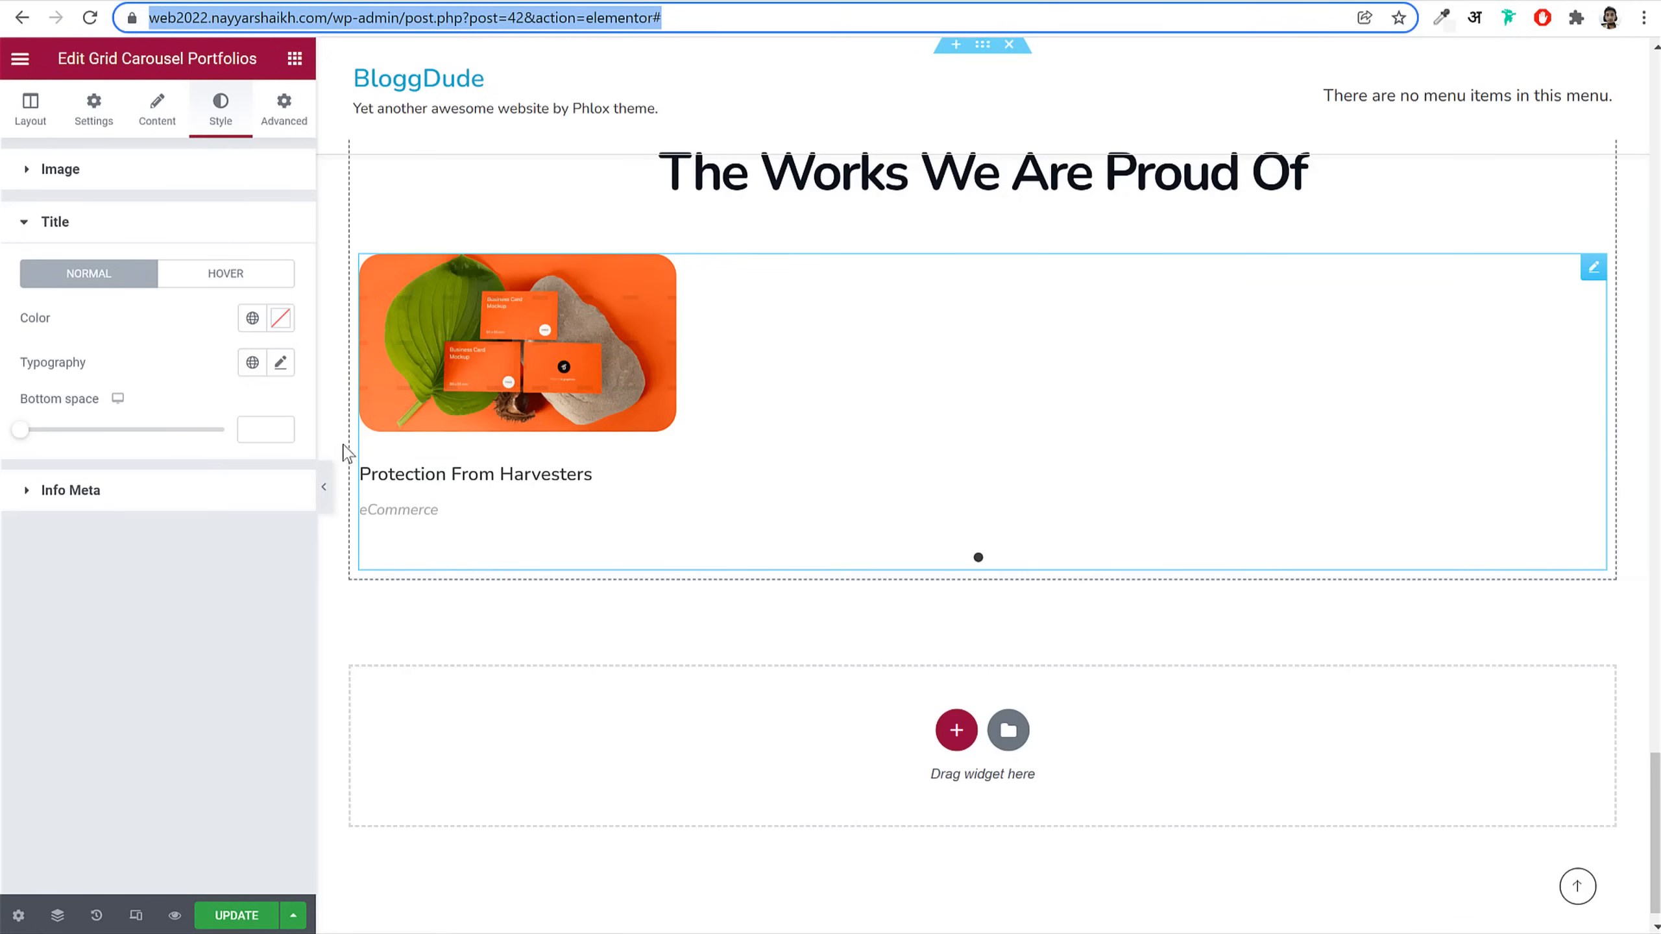
left_click(281, 363)
type("26")
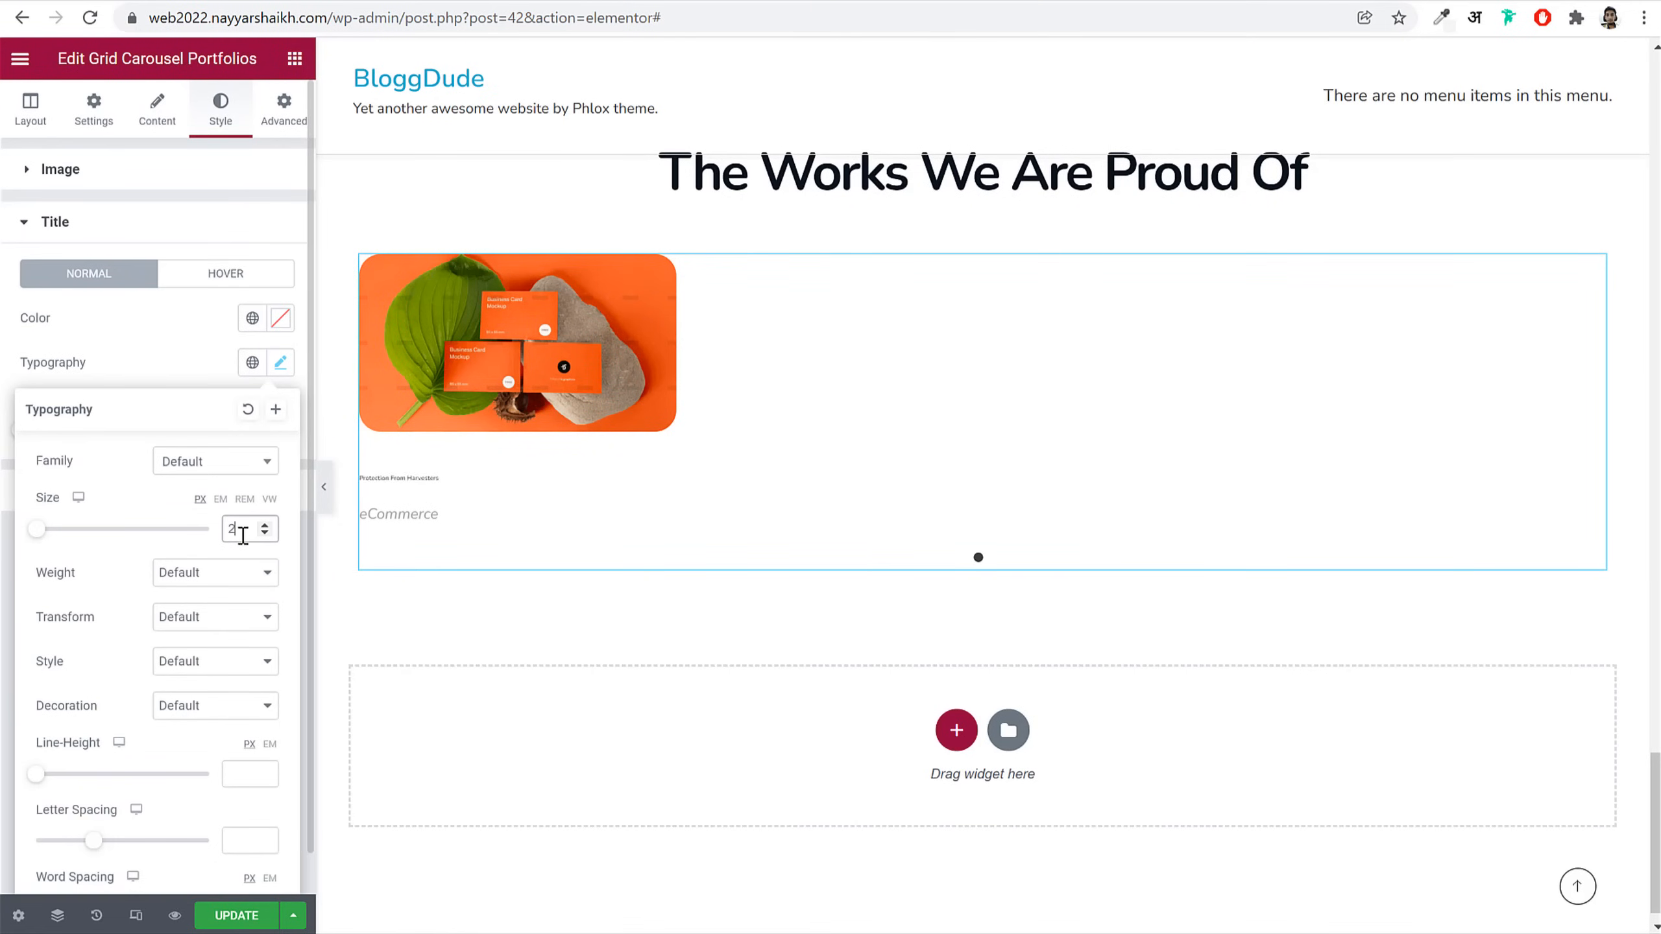
left_click(219, 577)
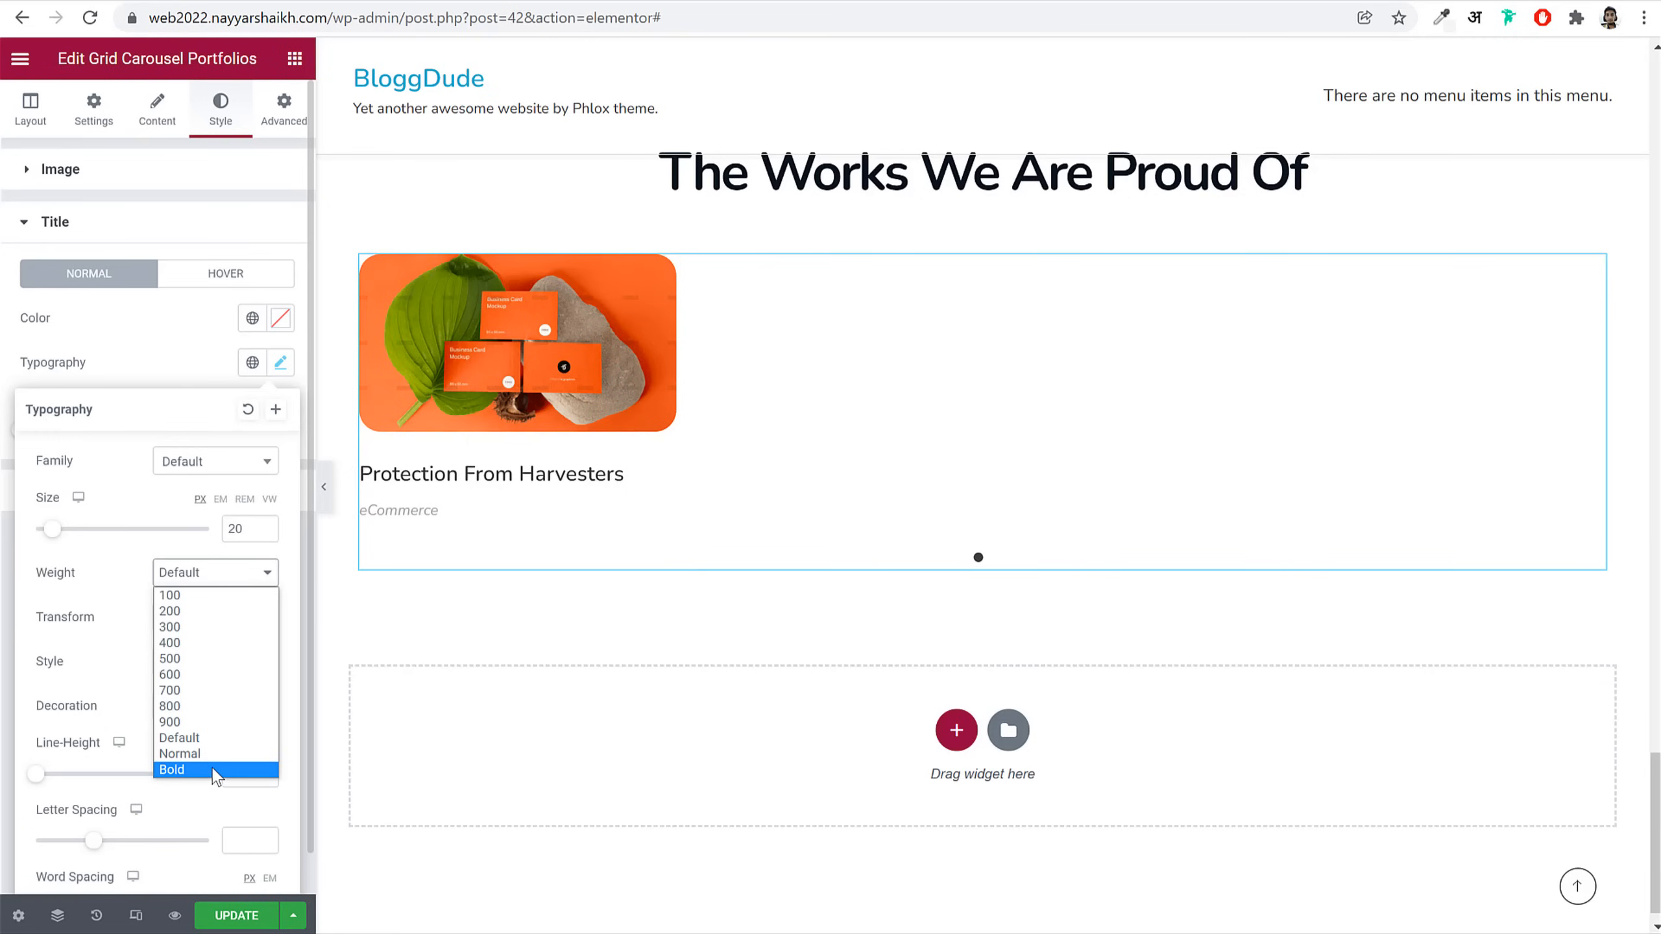
left_click(222, 769)
left_click(245, 773)
type("1.25")
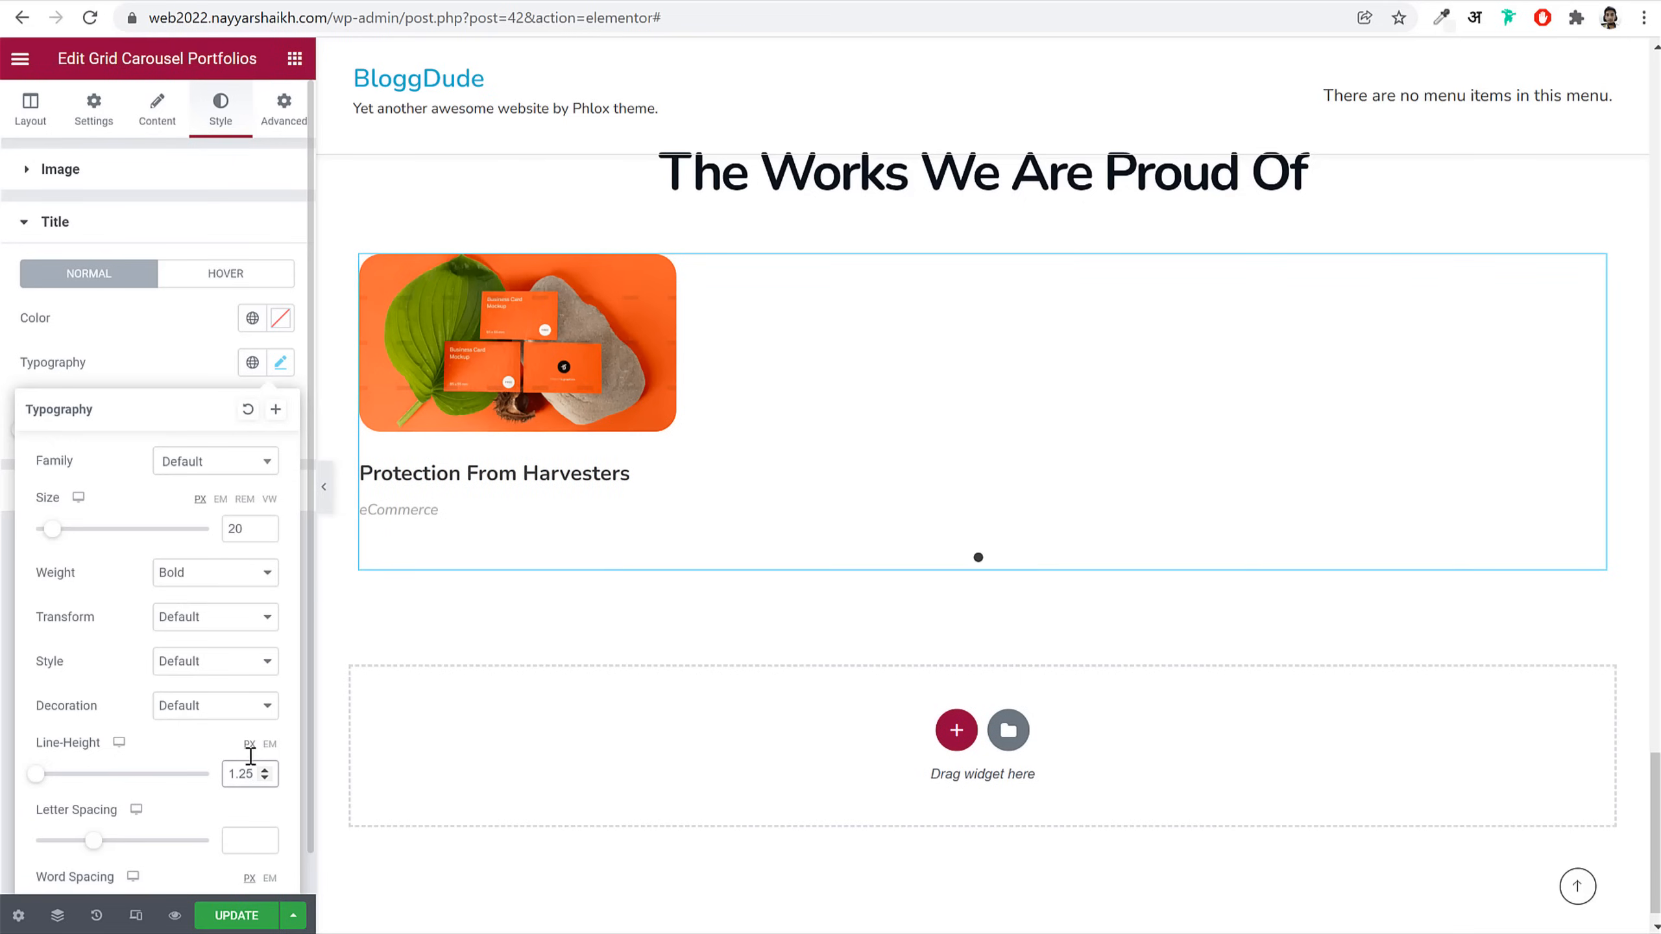
left_click(188, 225)
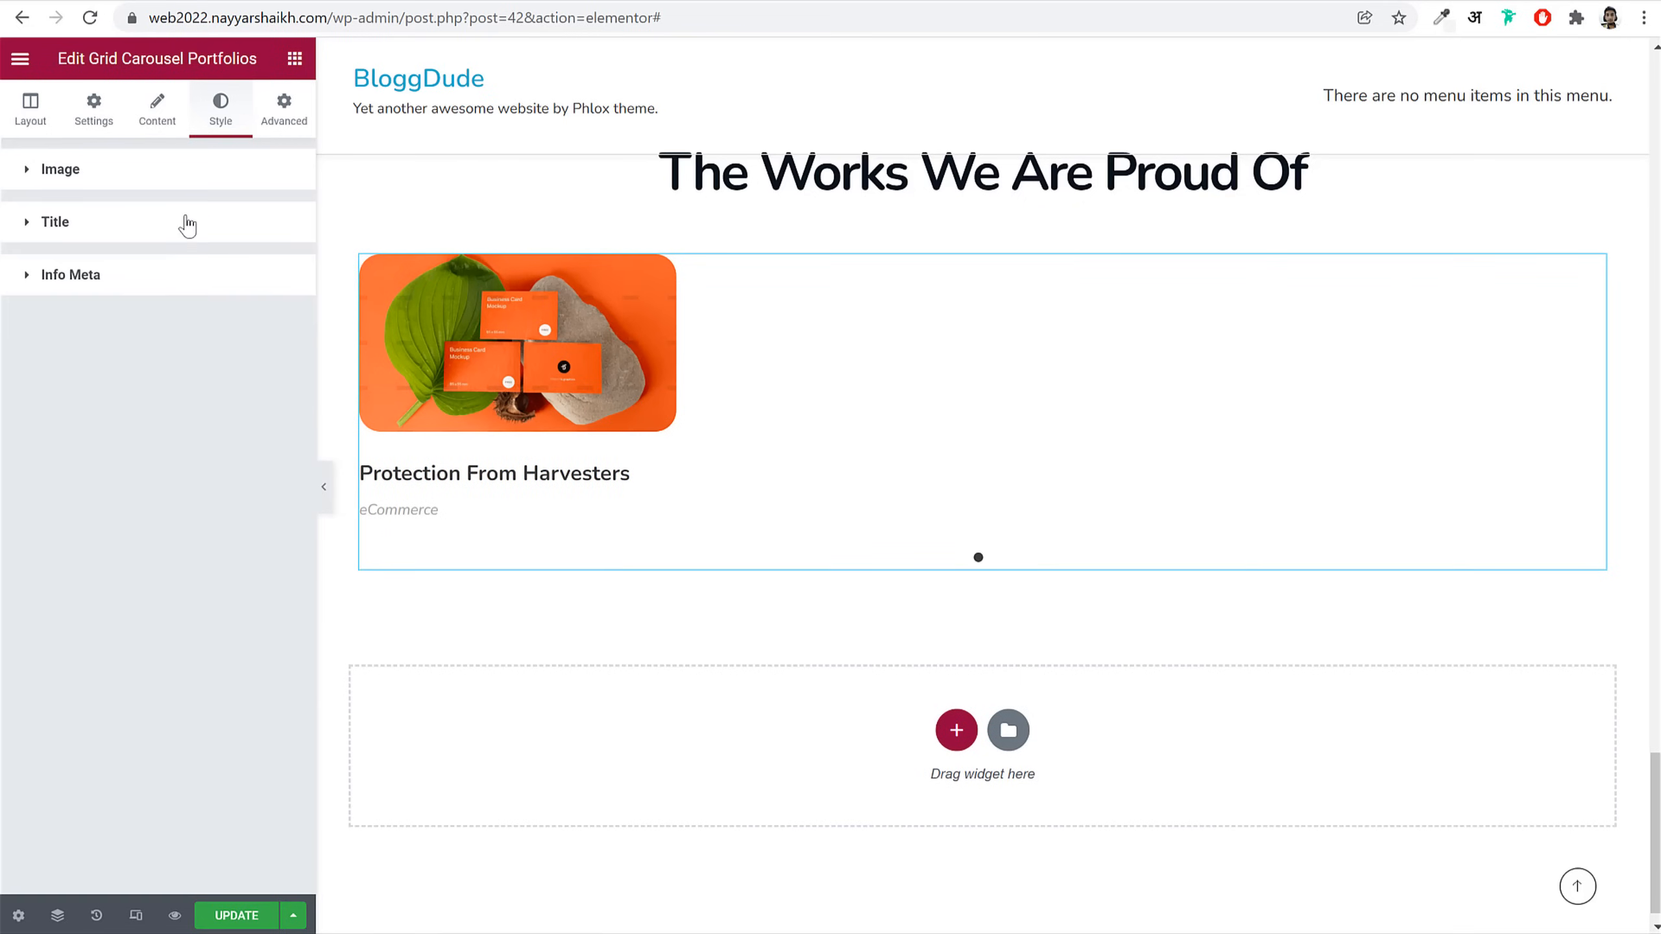
Step: Set the Info Meta typography to size 16, weight 500, line height 1.5 EM
left_click(189, 278)
left_click(283, 417)
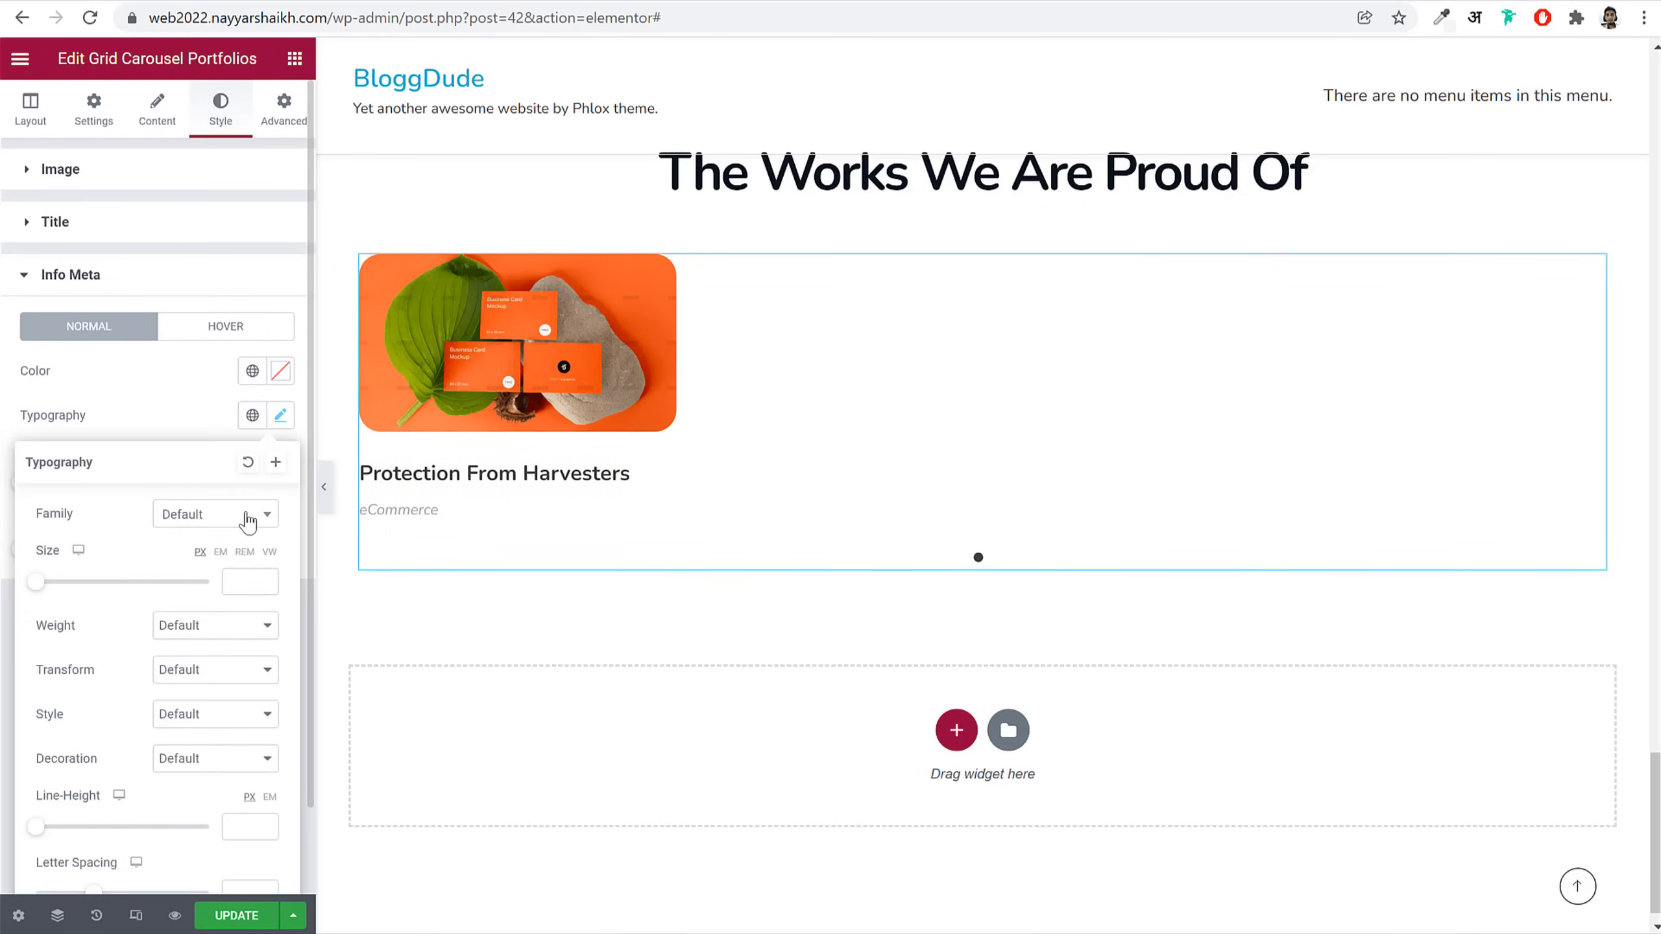
left_click(249, 580)
type("16")
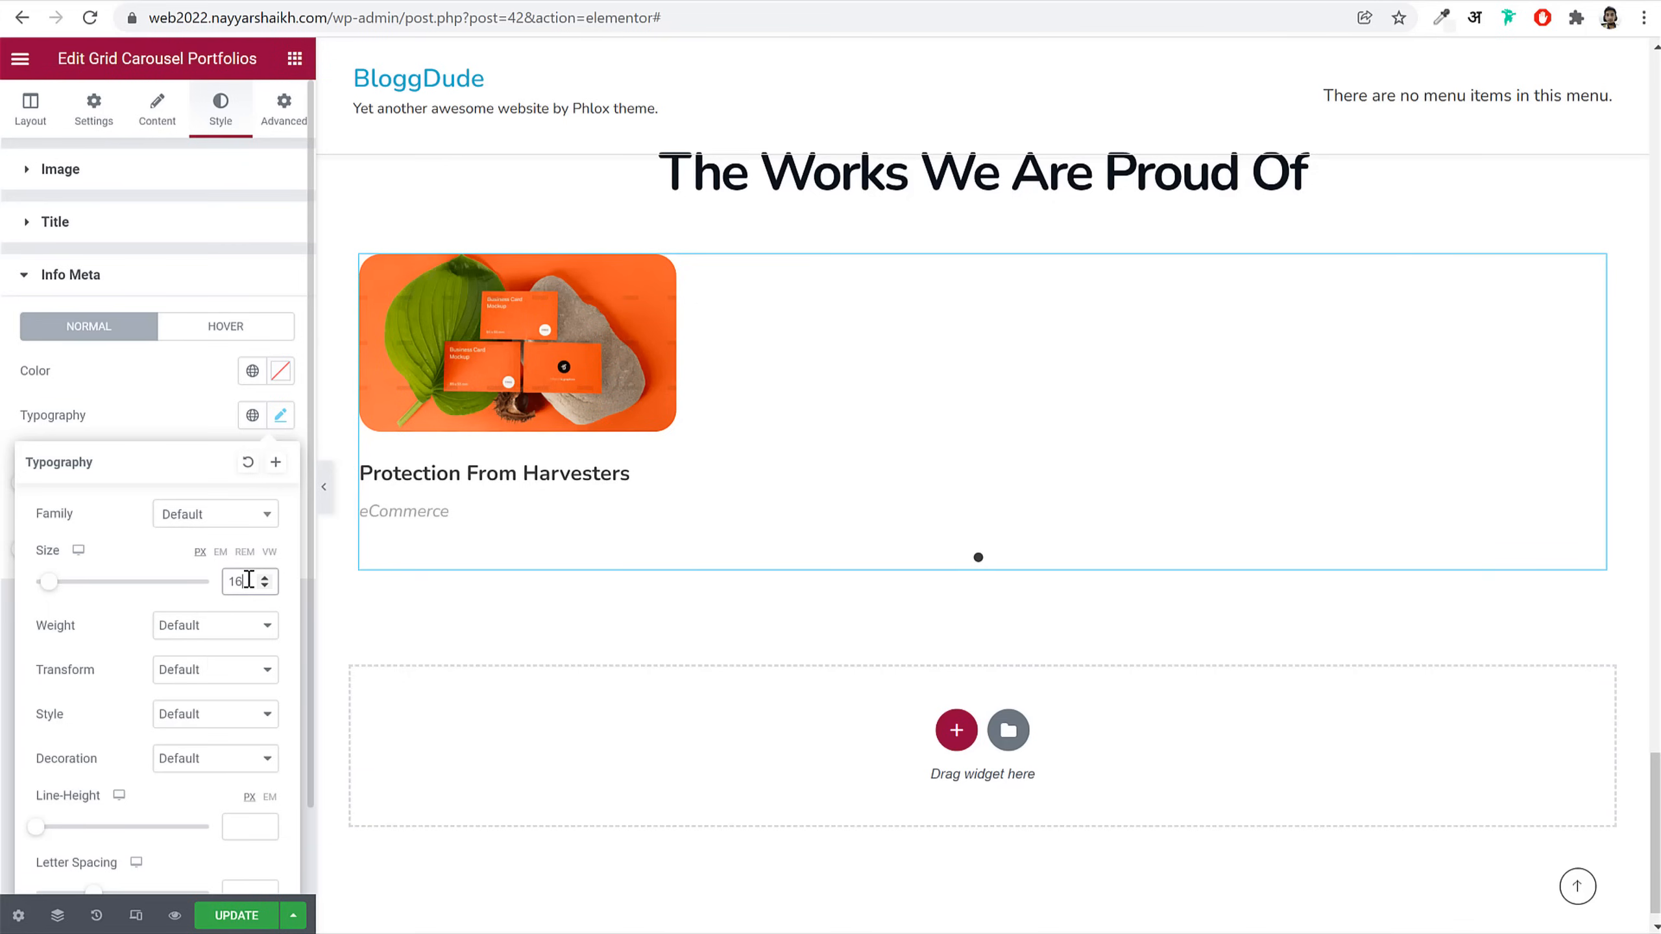
left_click(213, 626)
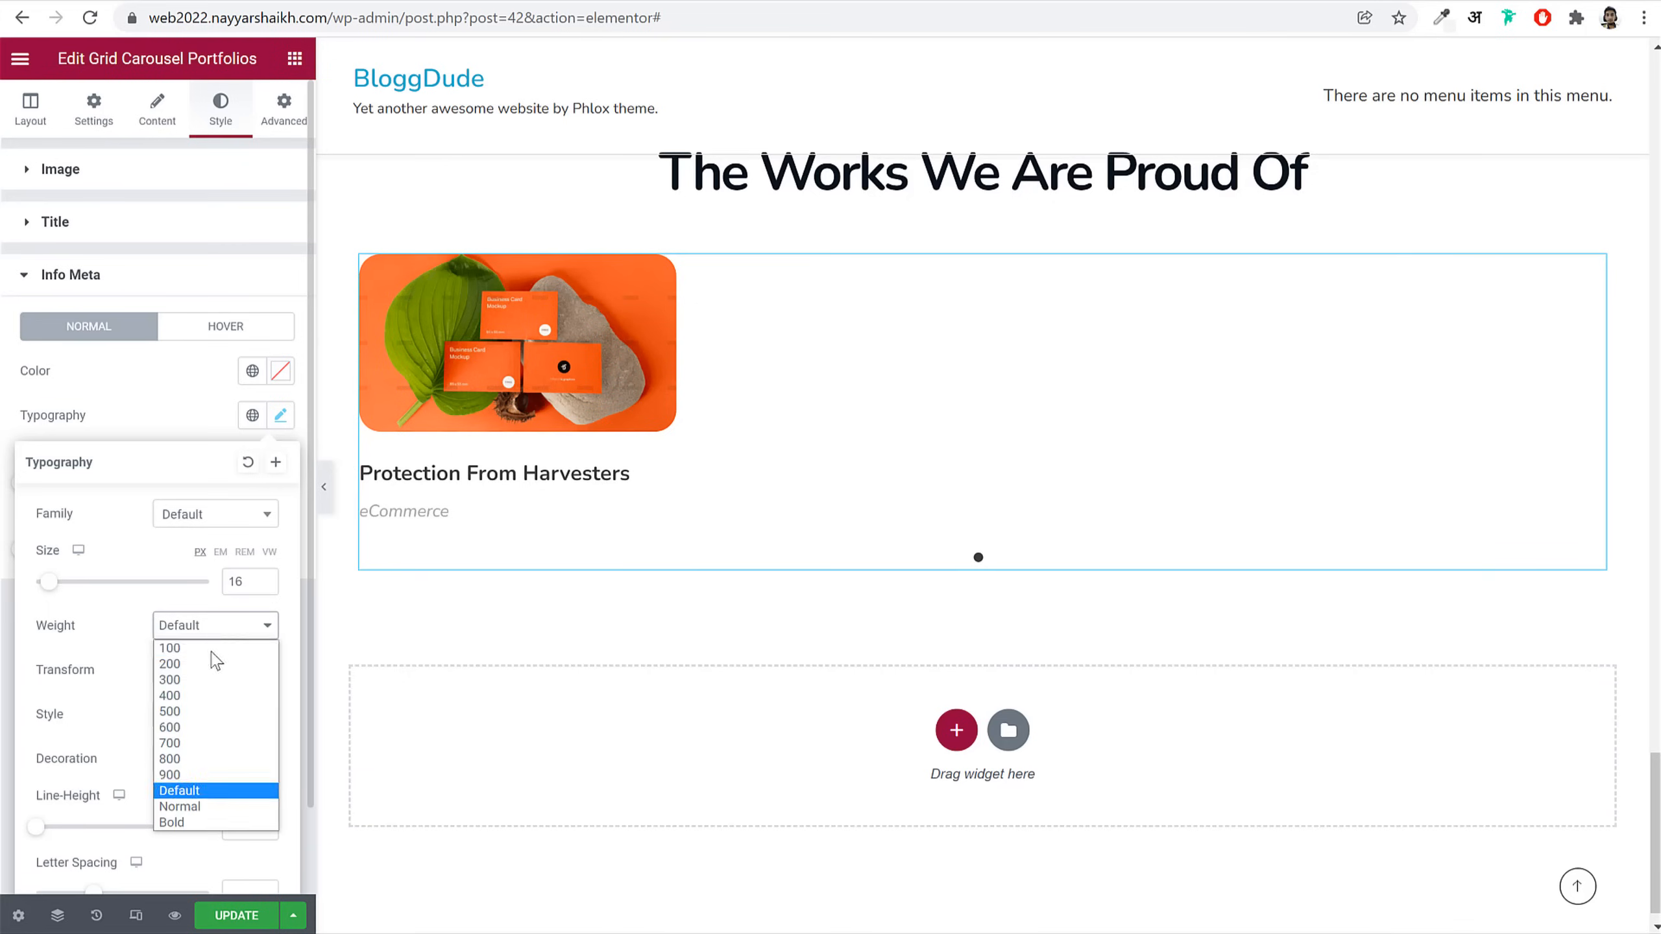
left_click(204, 712)
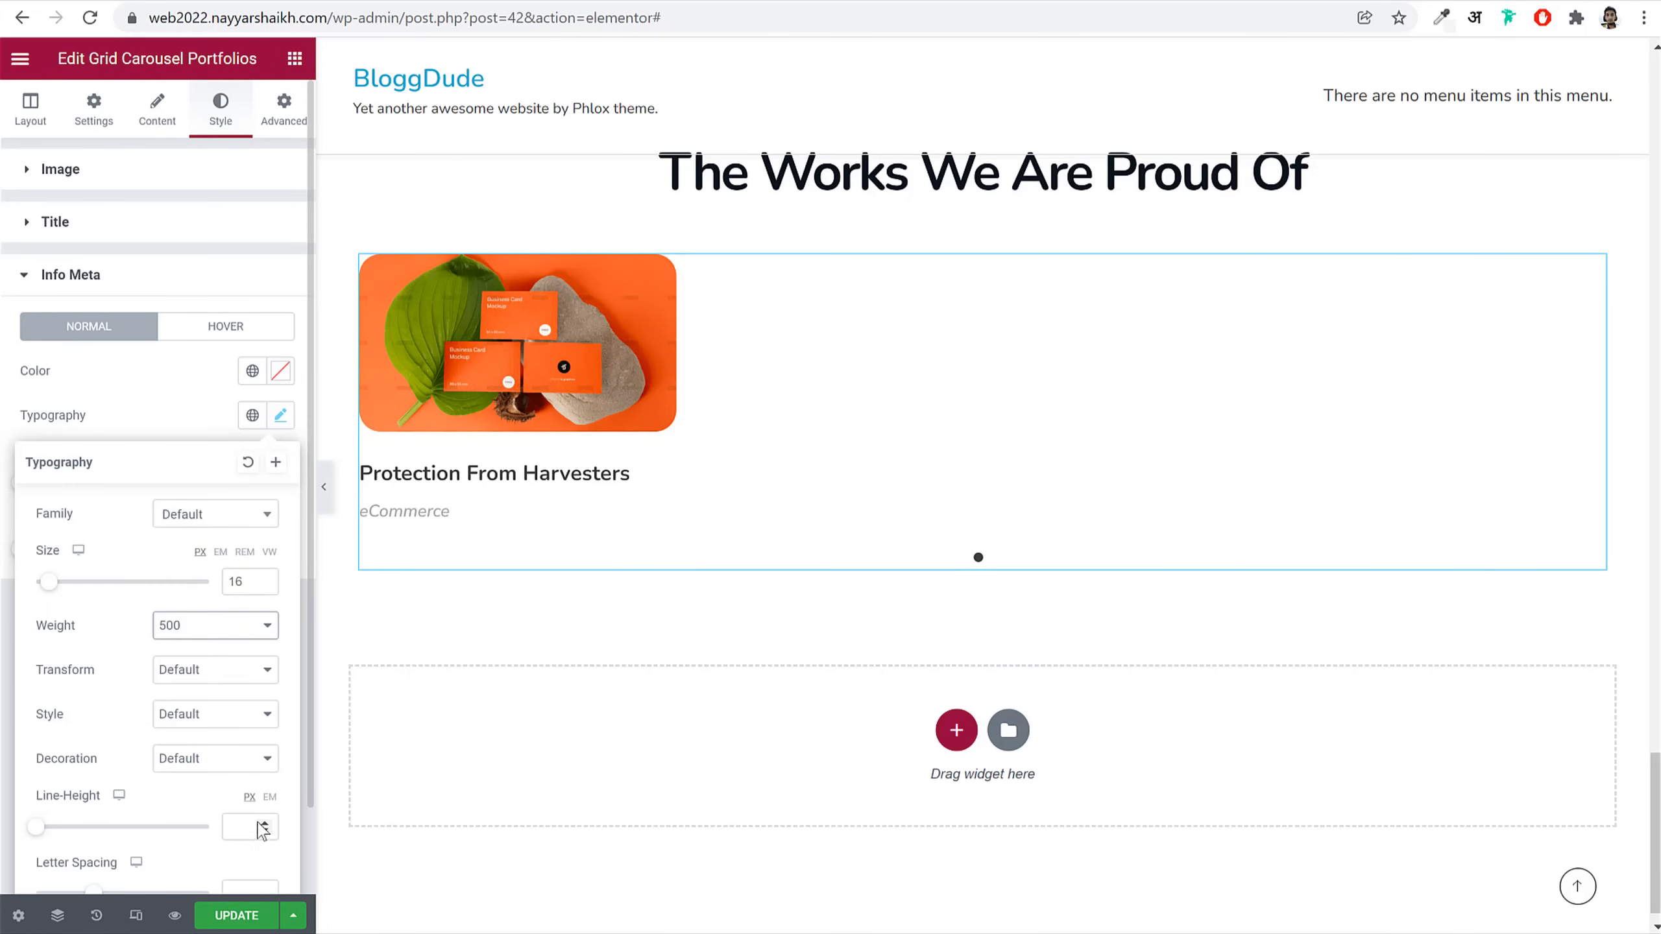
left_click(273, 798)
left_click(244, 824)
type("1.5")
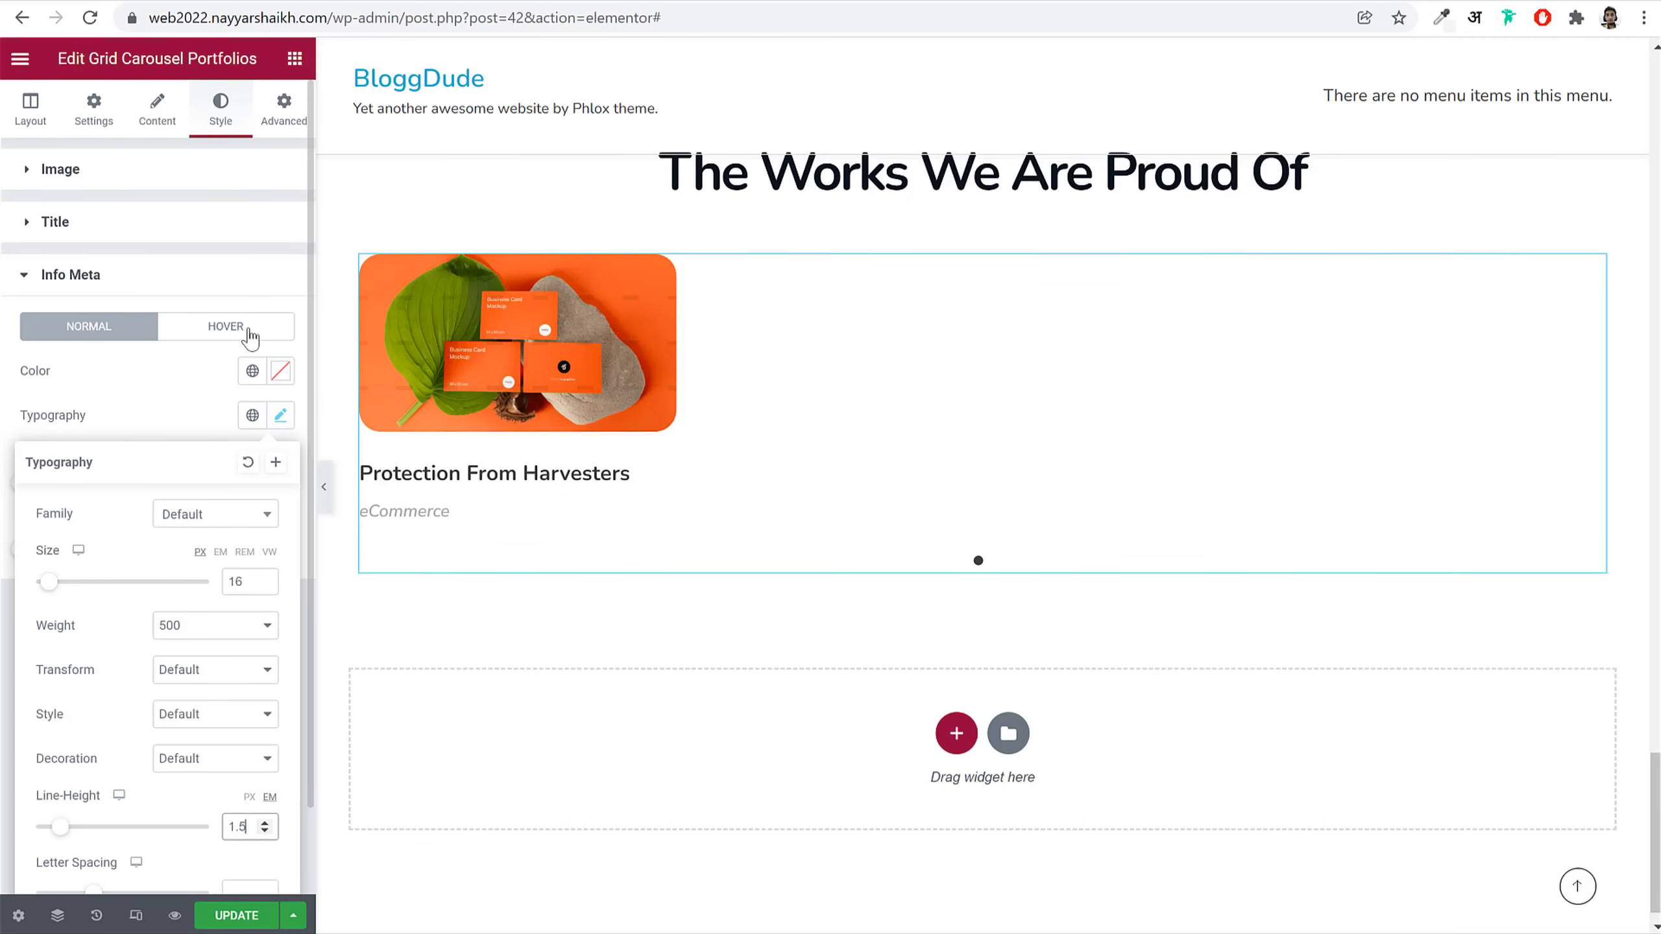
left_click(282, 106)
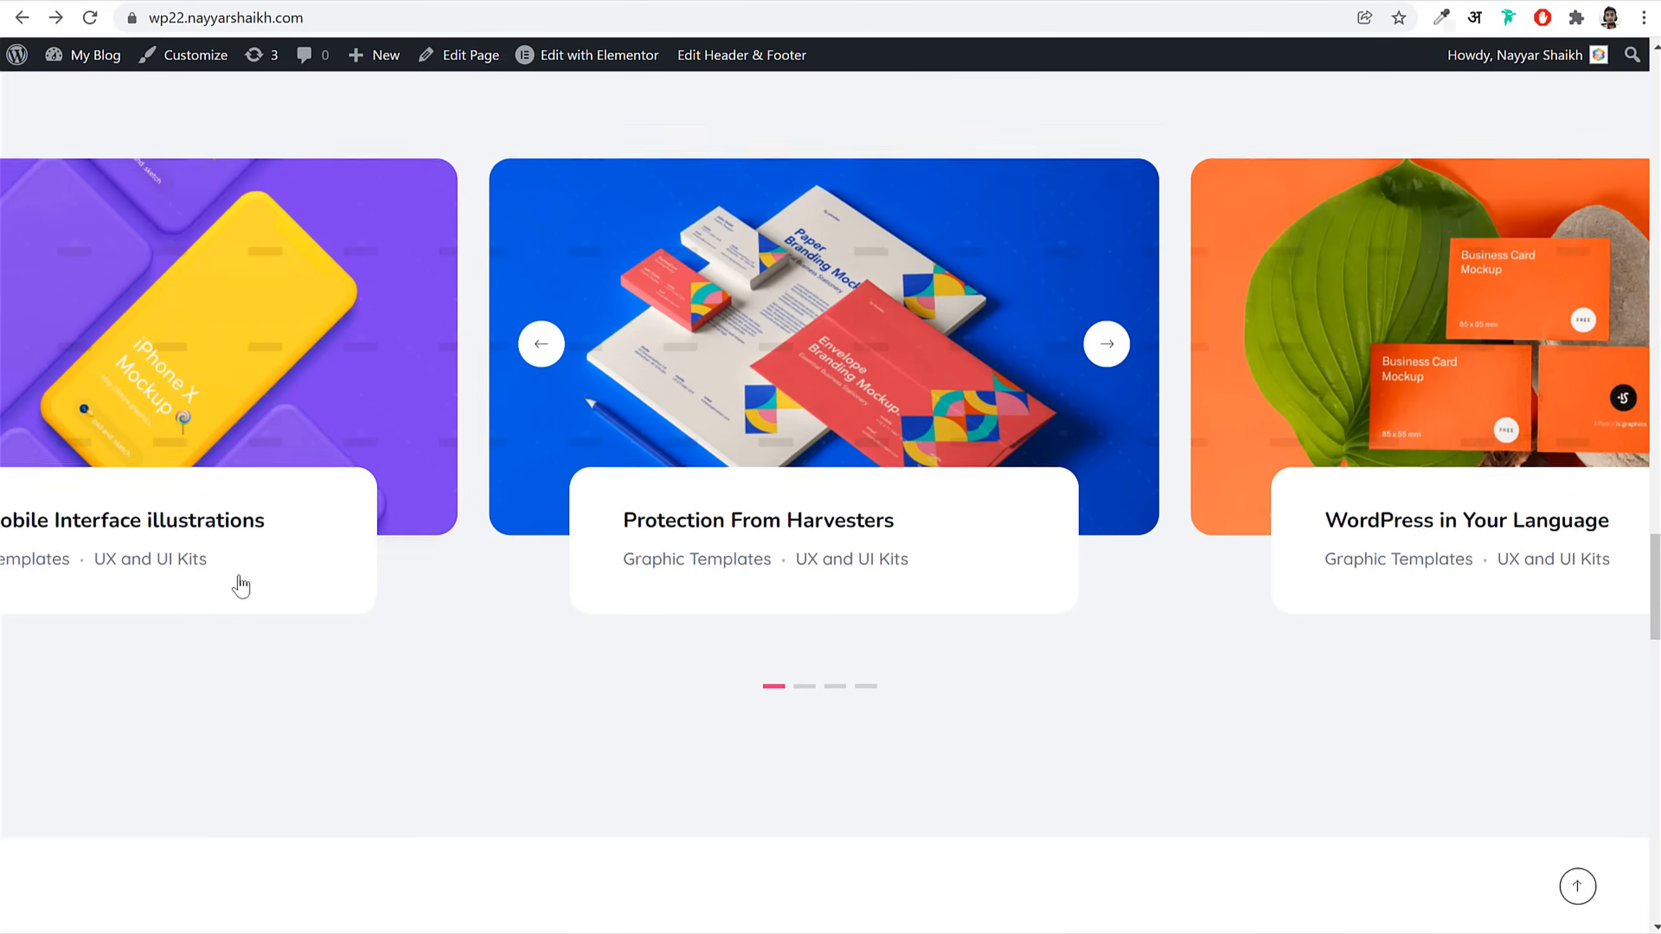
Step: Unlink the carousel margins and set right and left to -200
scroll(237, 582, "up", 5)
scroll(775, 330, "down", 5)
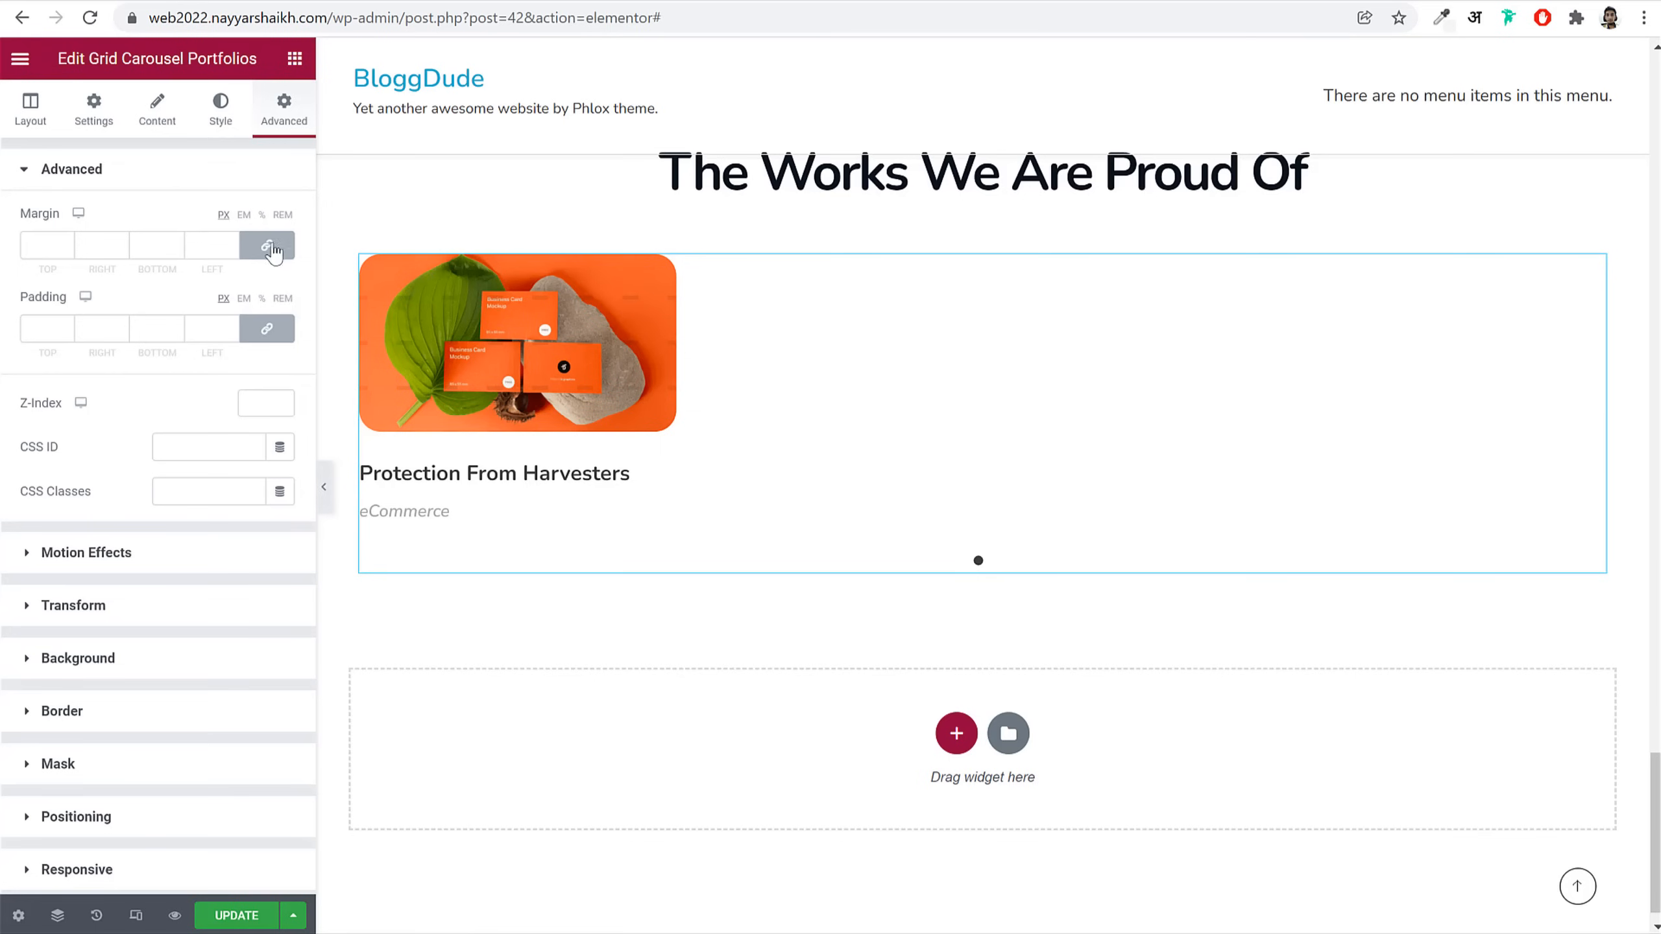
left_click(266, 245)
double_click(96, 246)
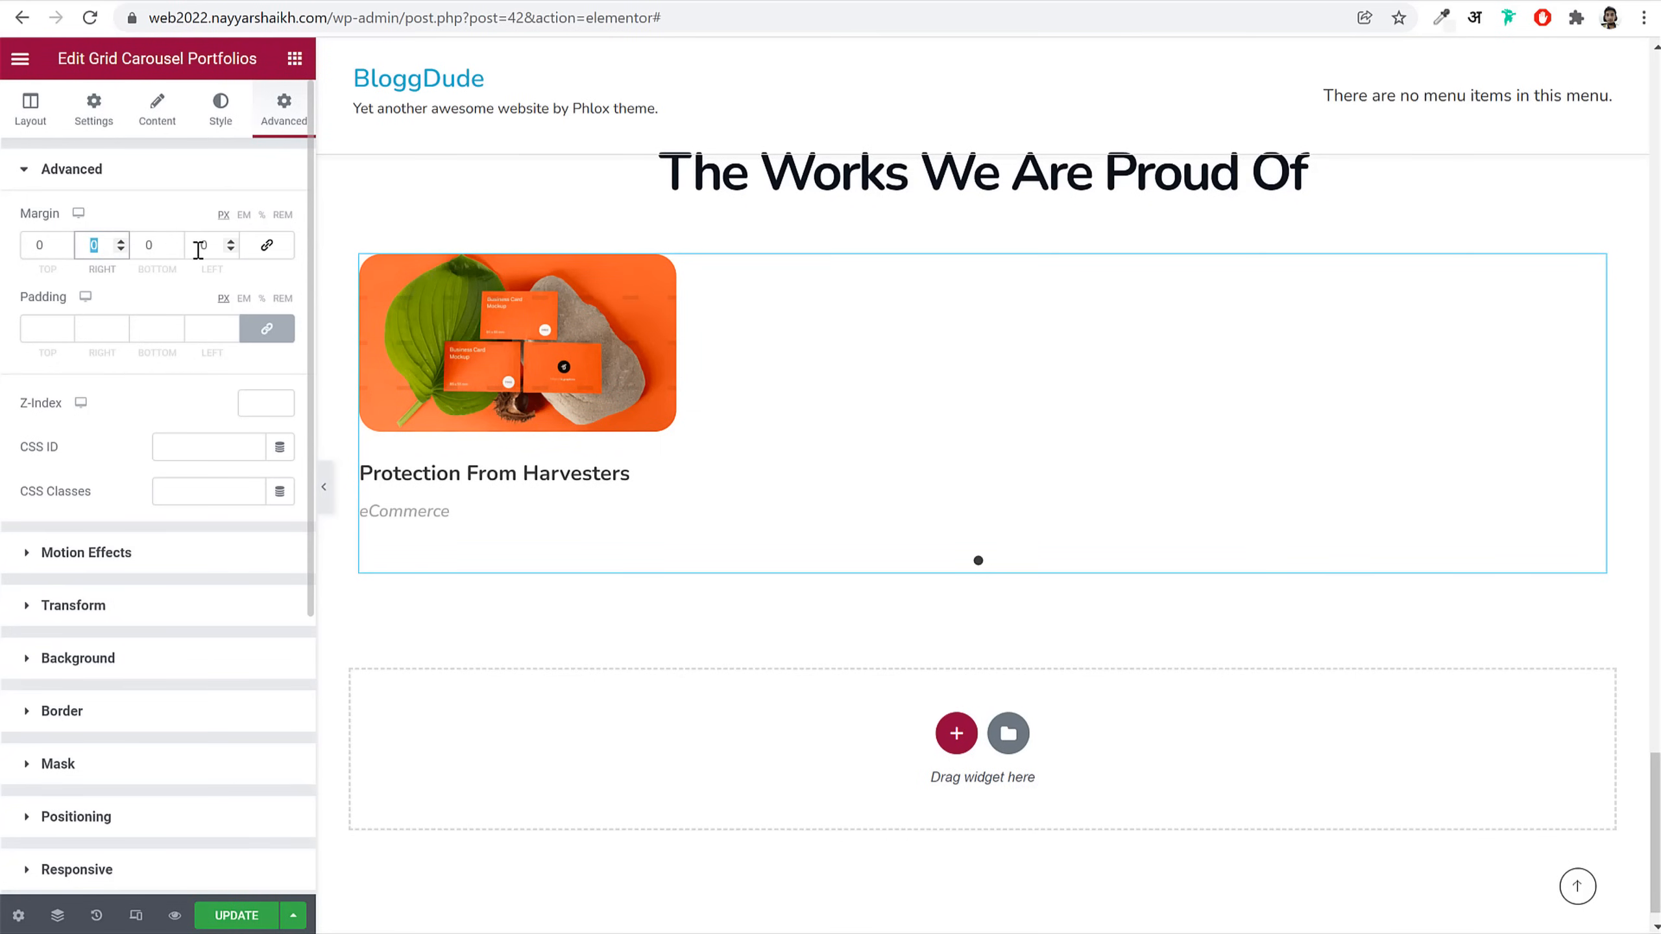
type("200")
double_click(197, 245)
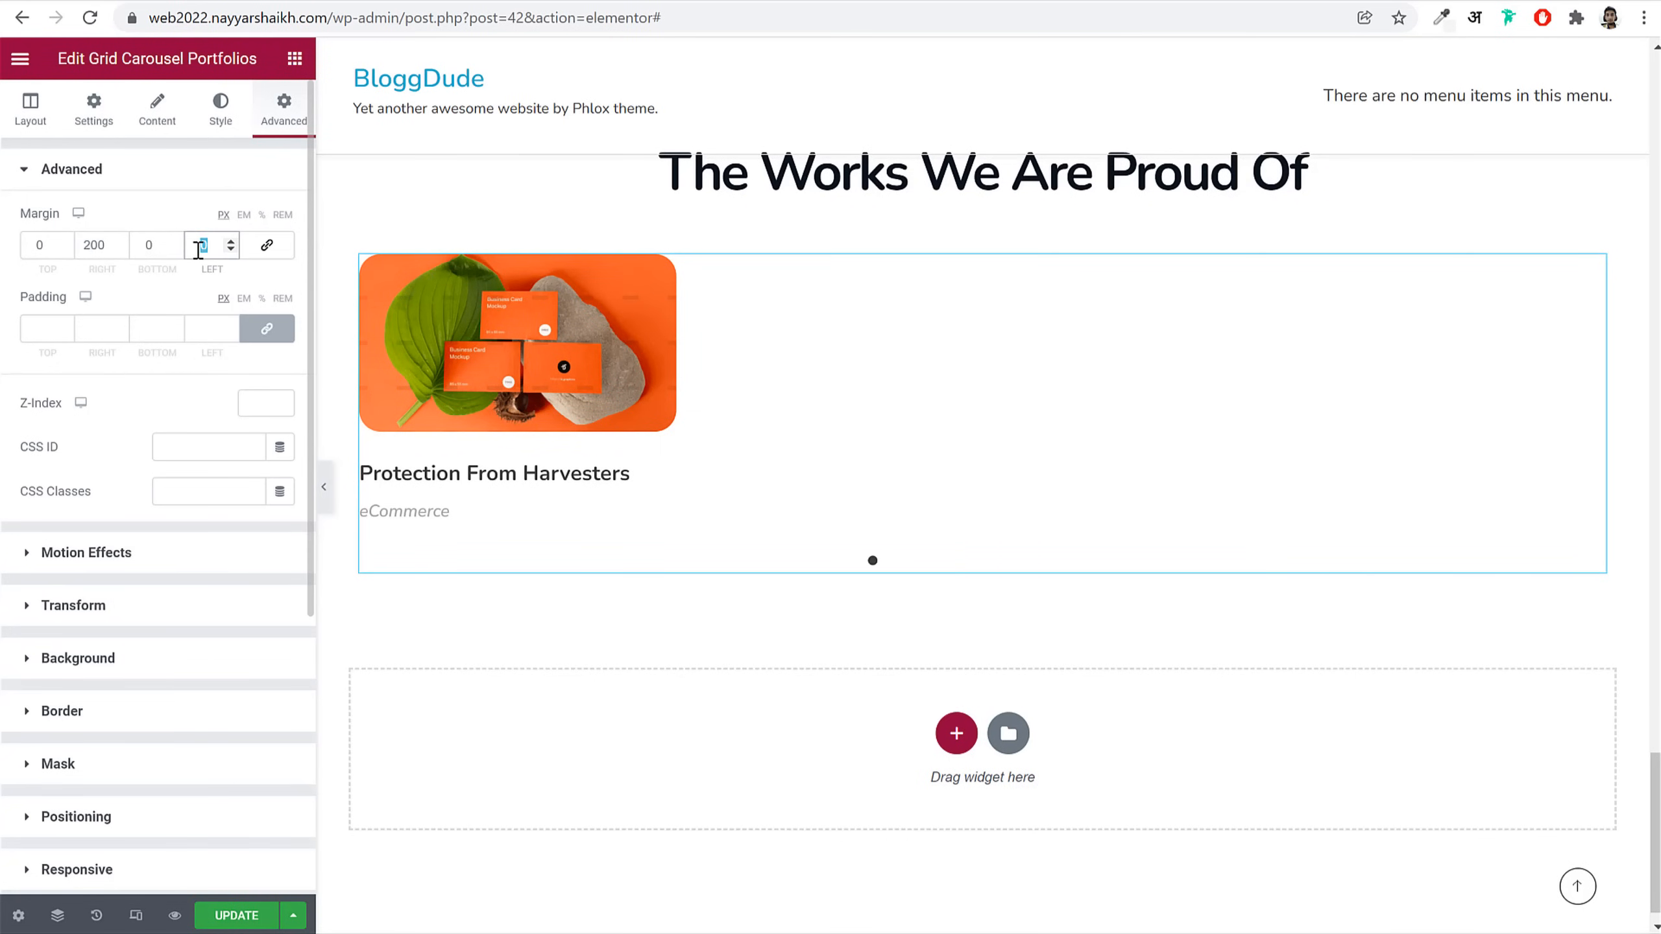
type("200")
left_click(81, 247)
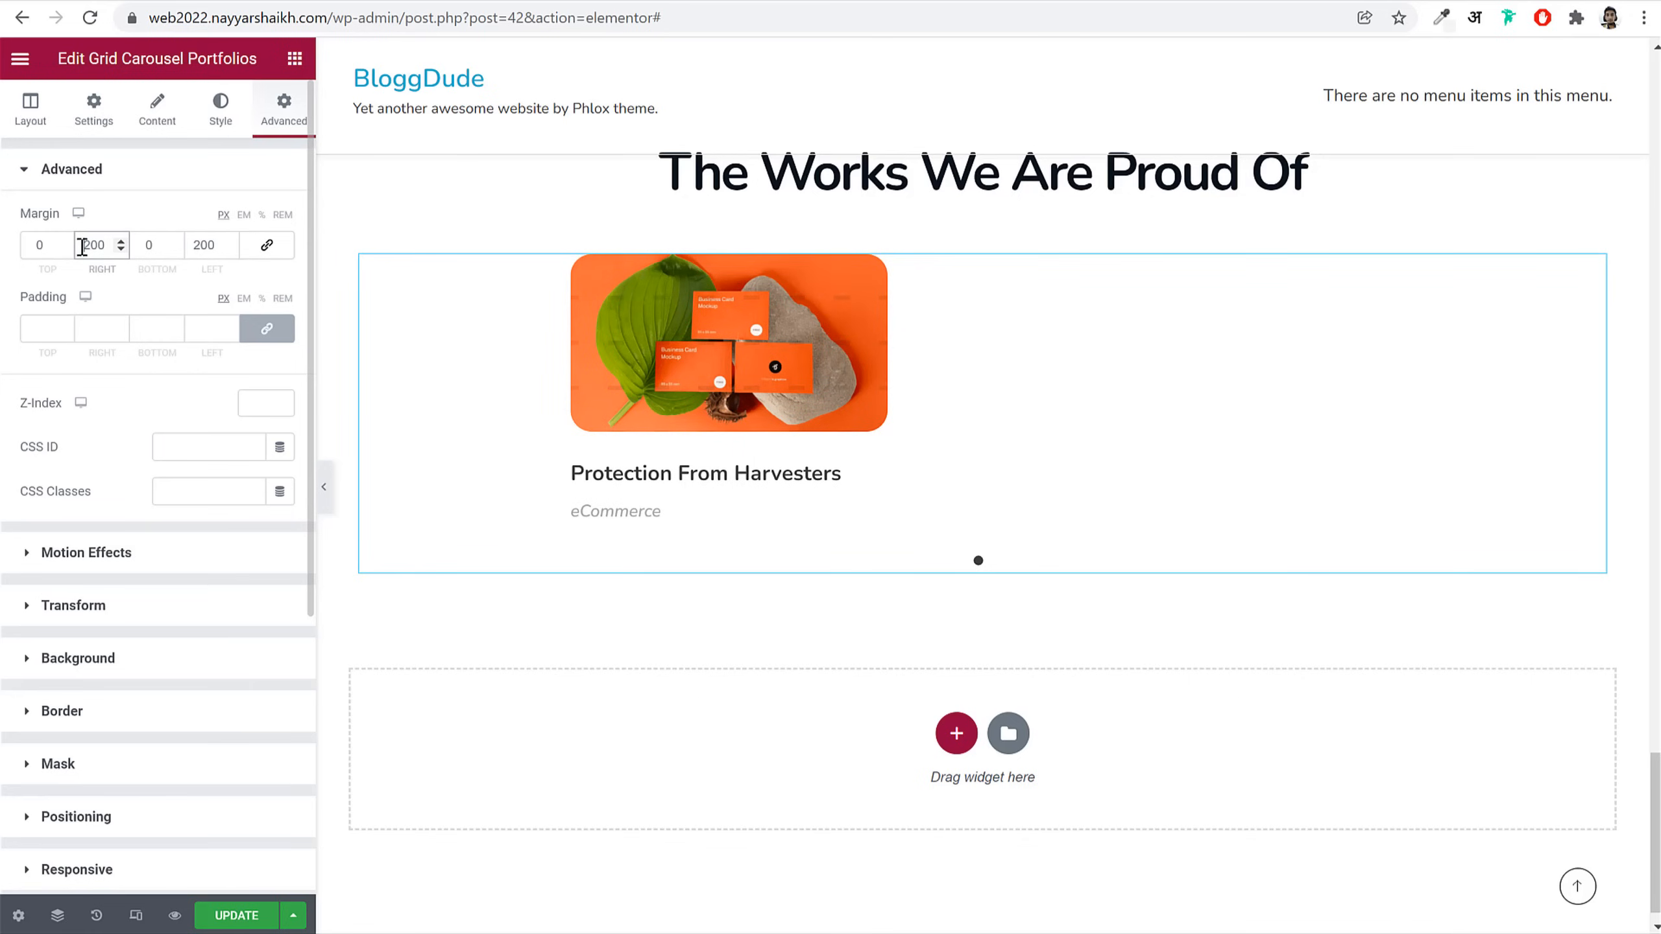
type("-")
left_click(191, 246)
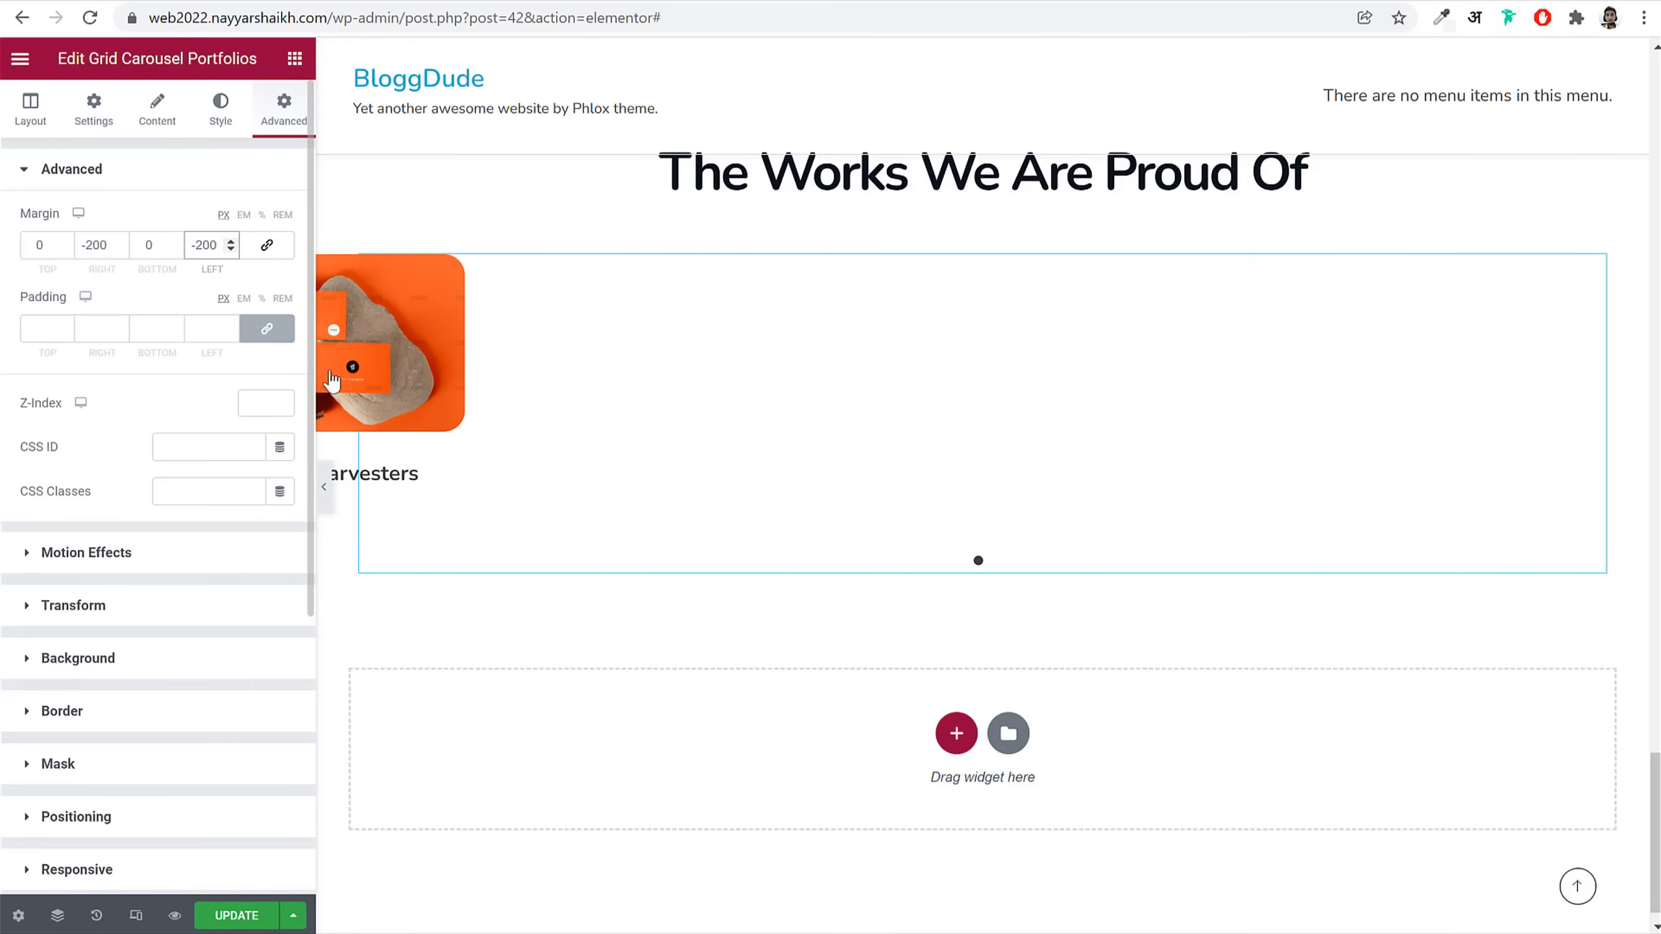
left_click(537, 411)
Step: Save the page with Ctrl+S
key("ctrl+s")
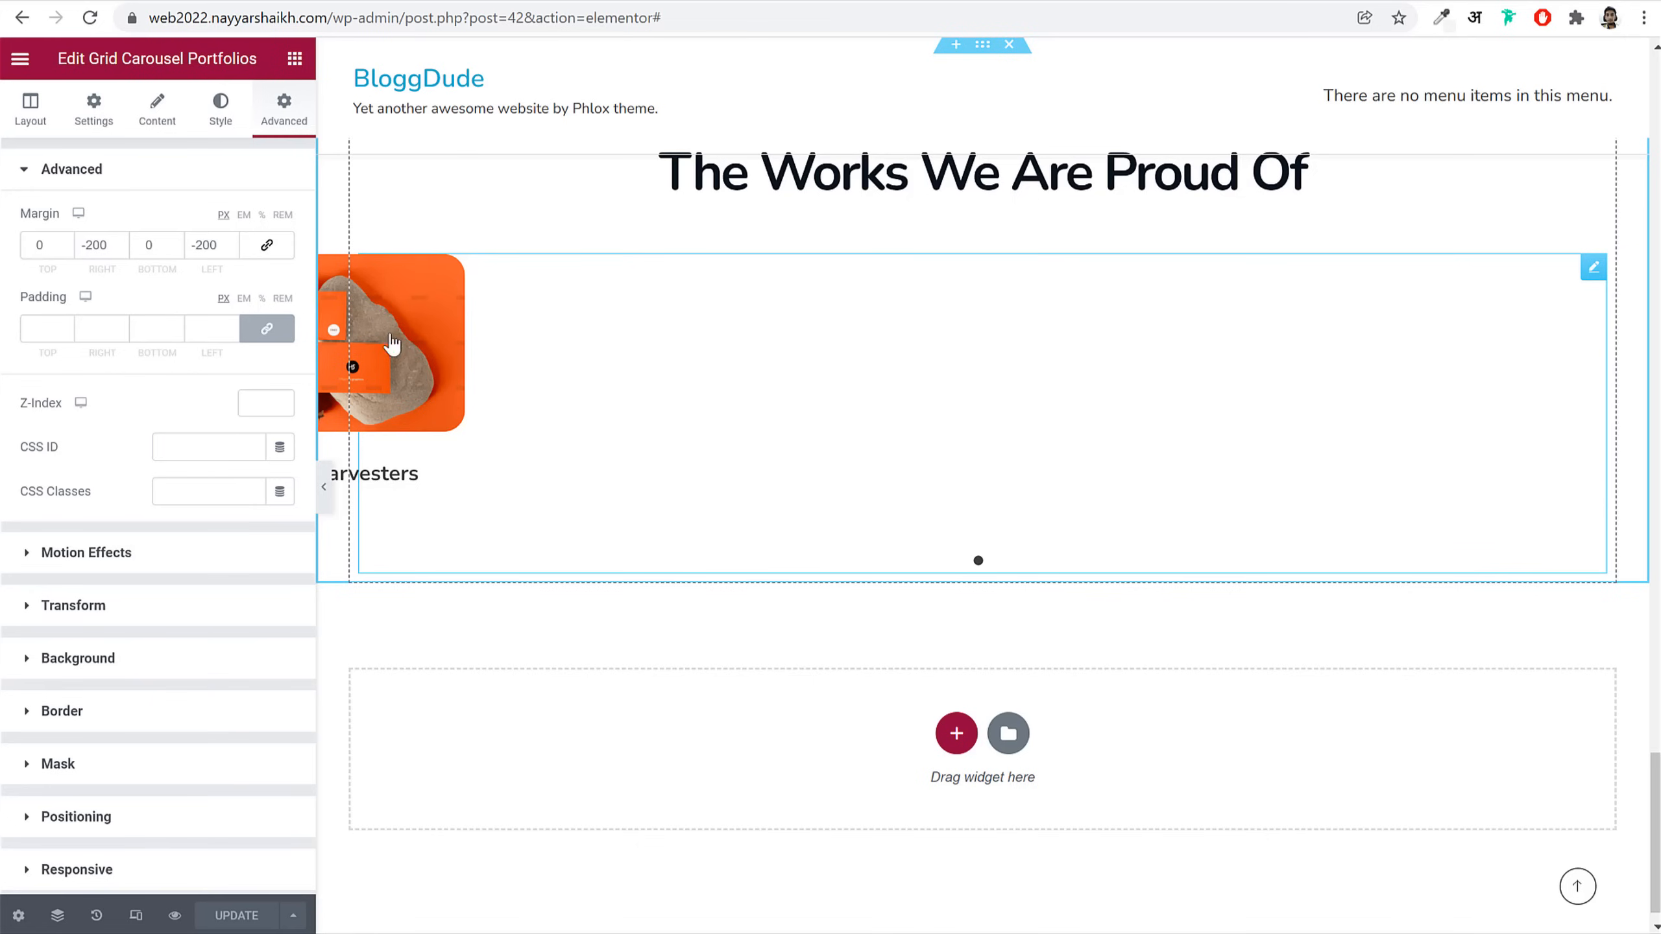
scroll(194, 758, "down", 5)
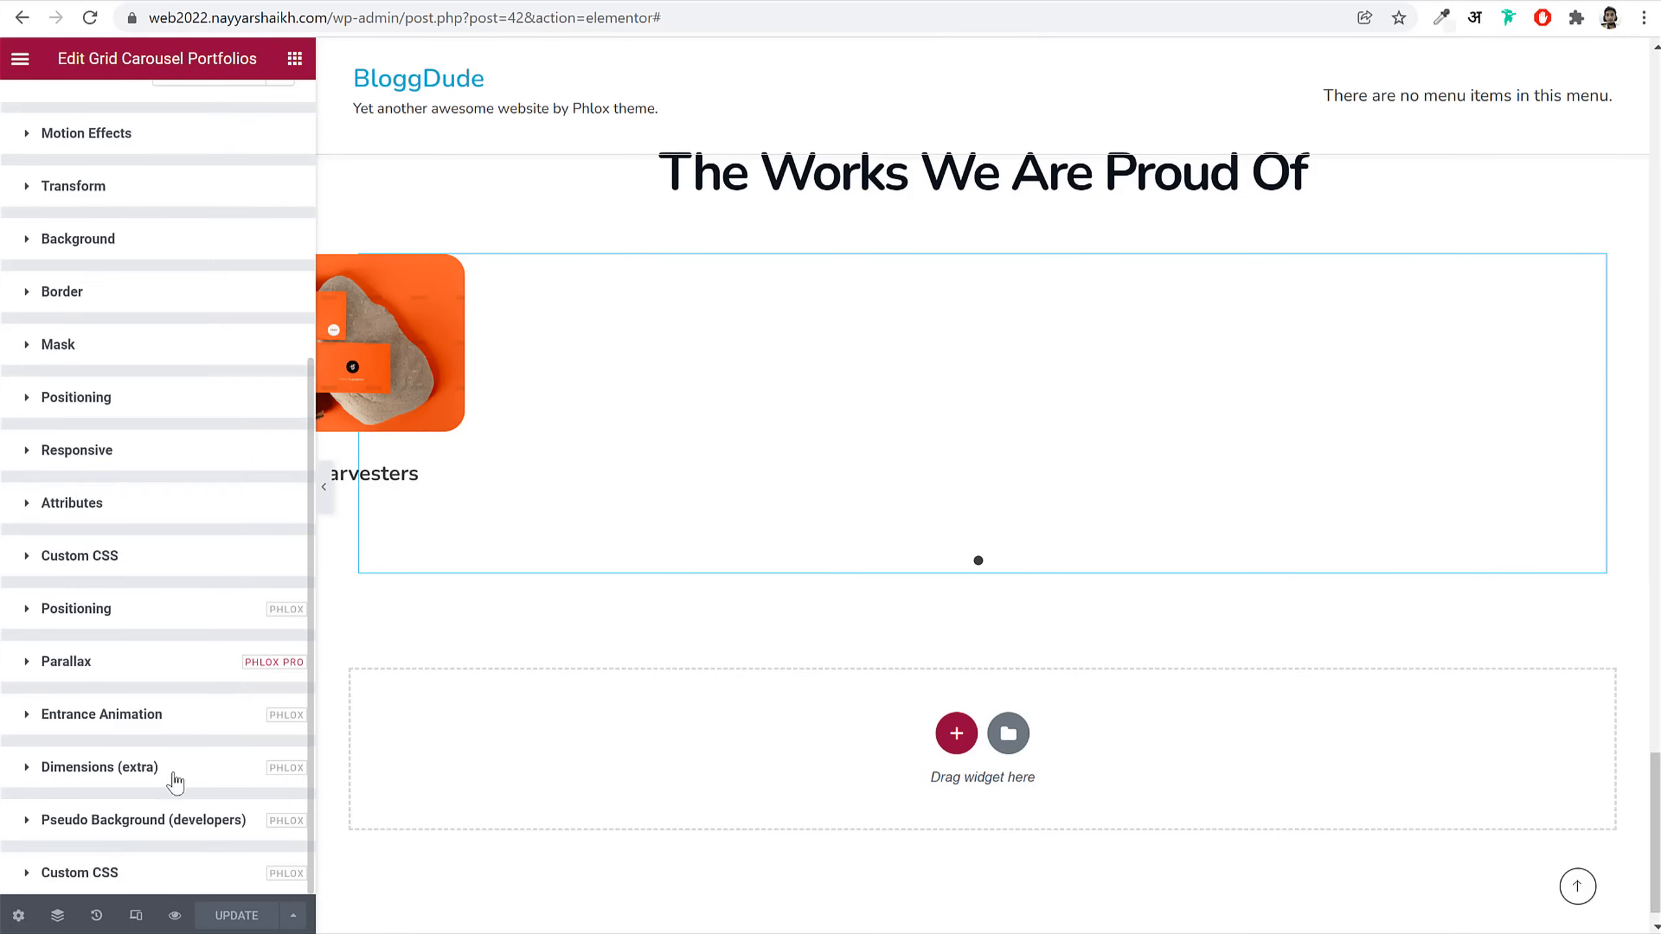
scroll(137, 858, "up", 2)
Step: Copy all the rules from the Portfolio CSS file
scroll(194, 697, "down", 5)
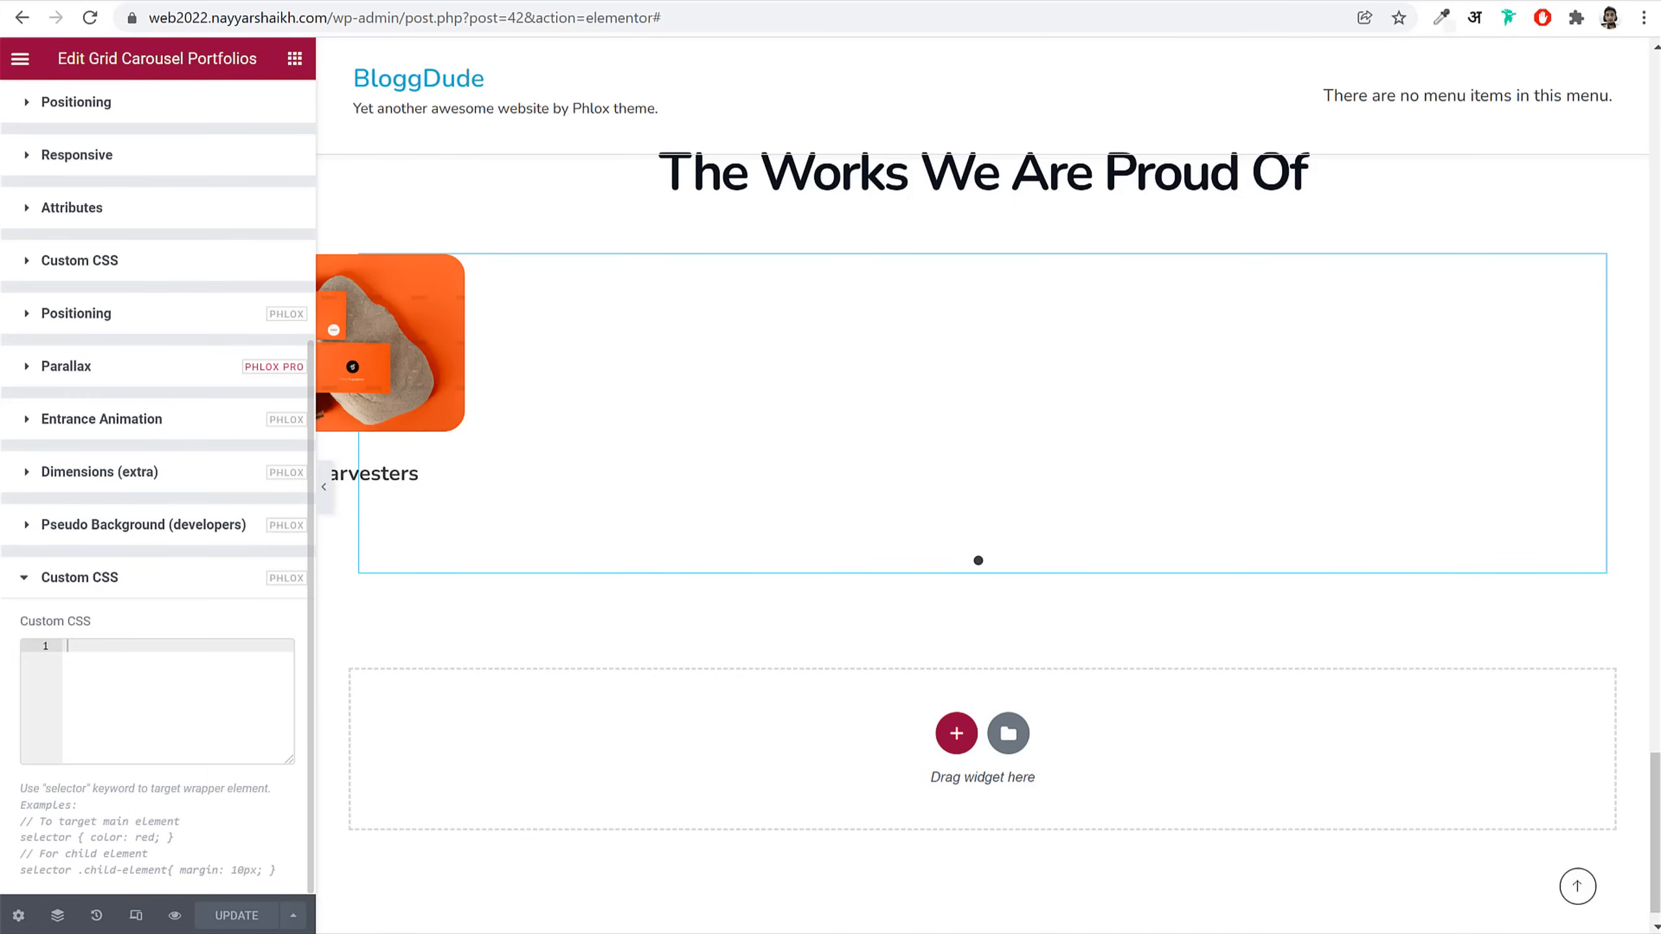
key("alt+Tab")
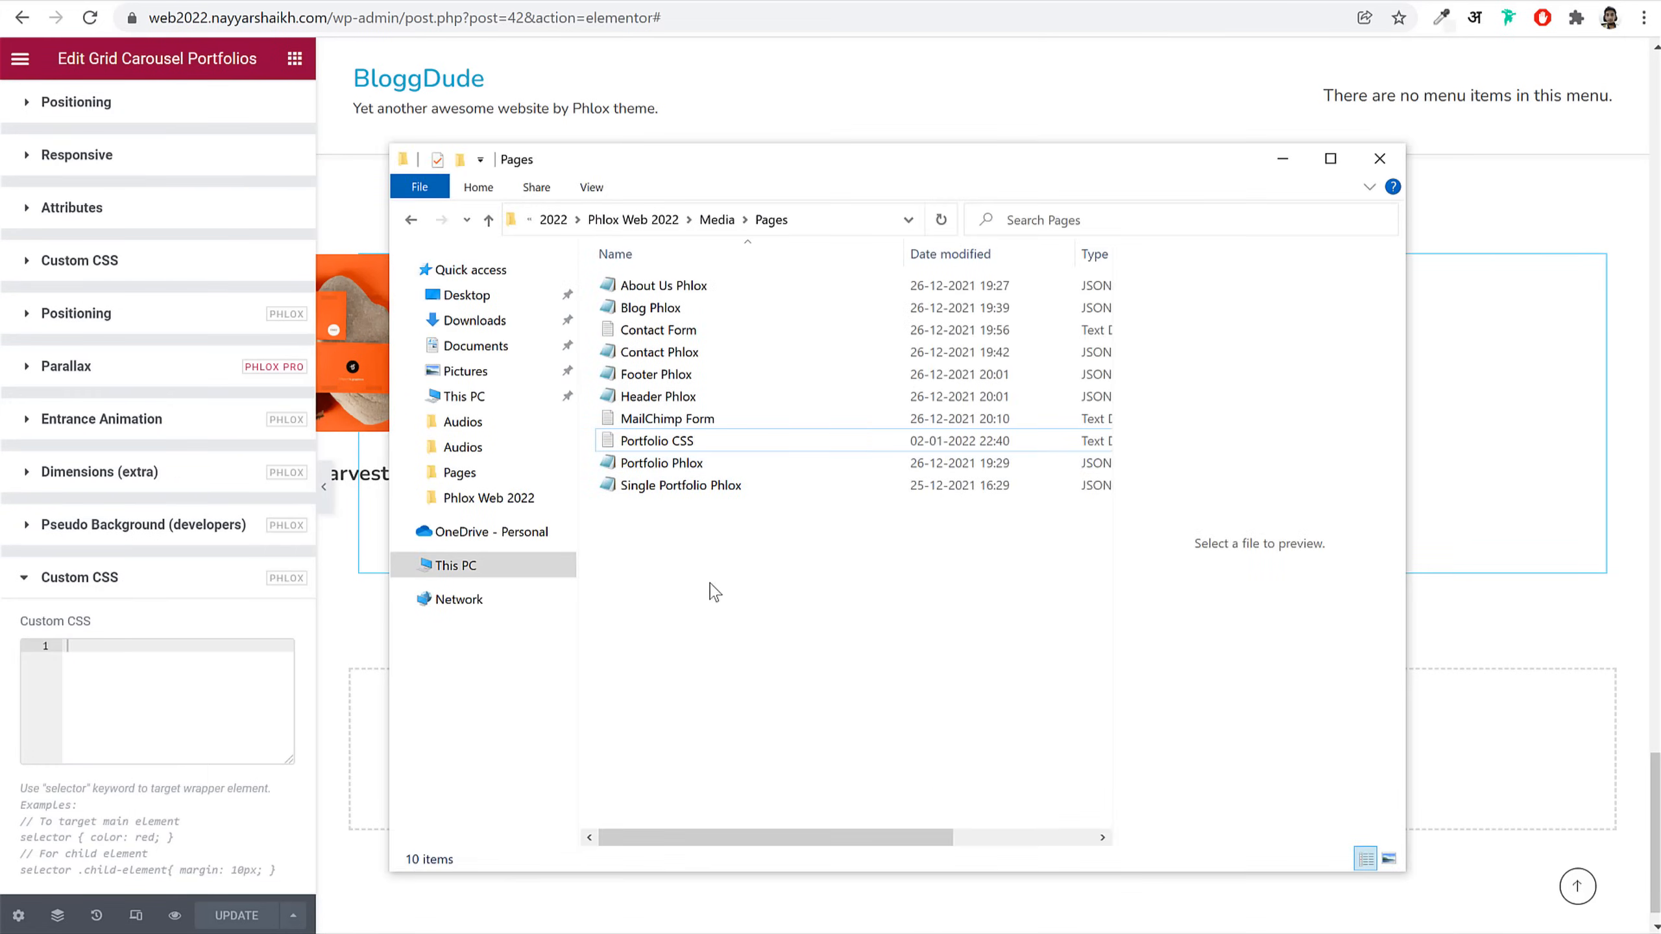
double_click(704, 444)
key("ctrl+s")
scroll(732, 471, "up", 1)
left_click(760, 509)
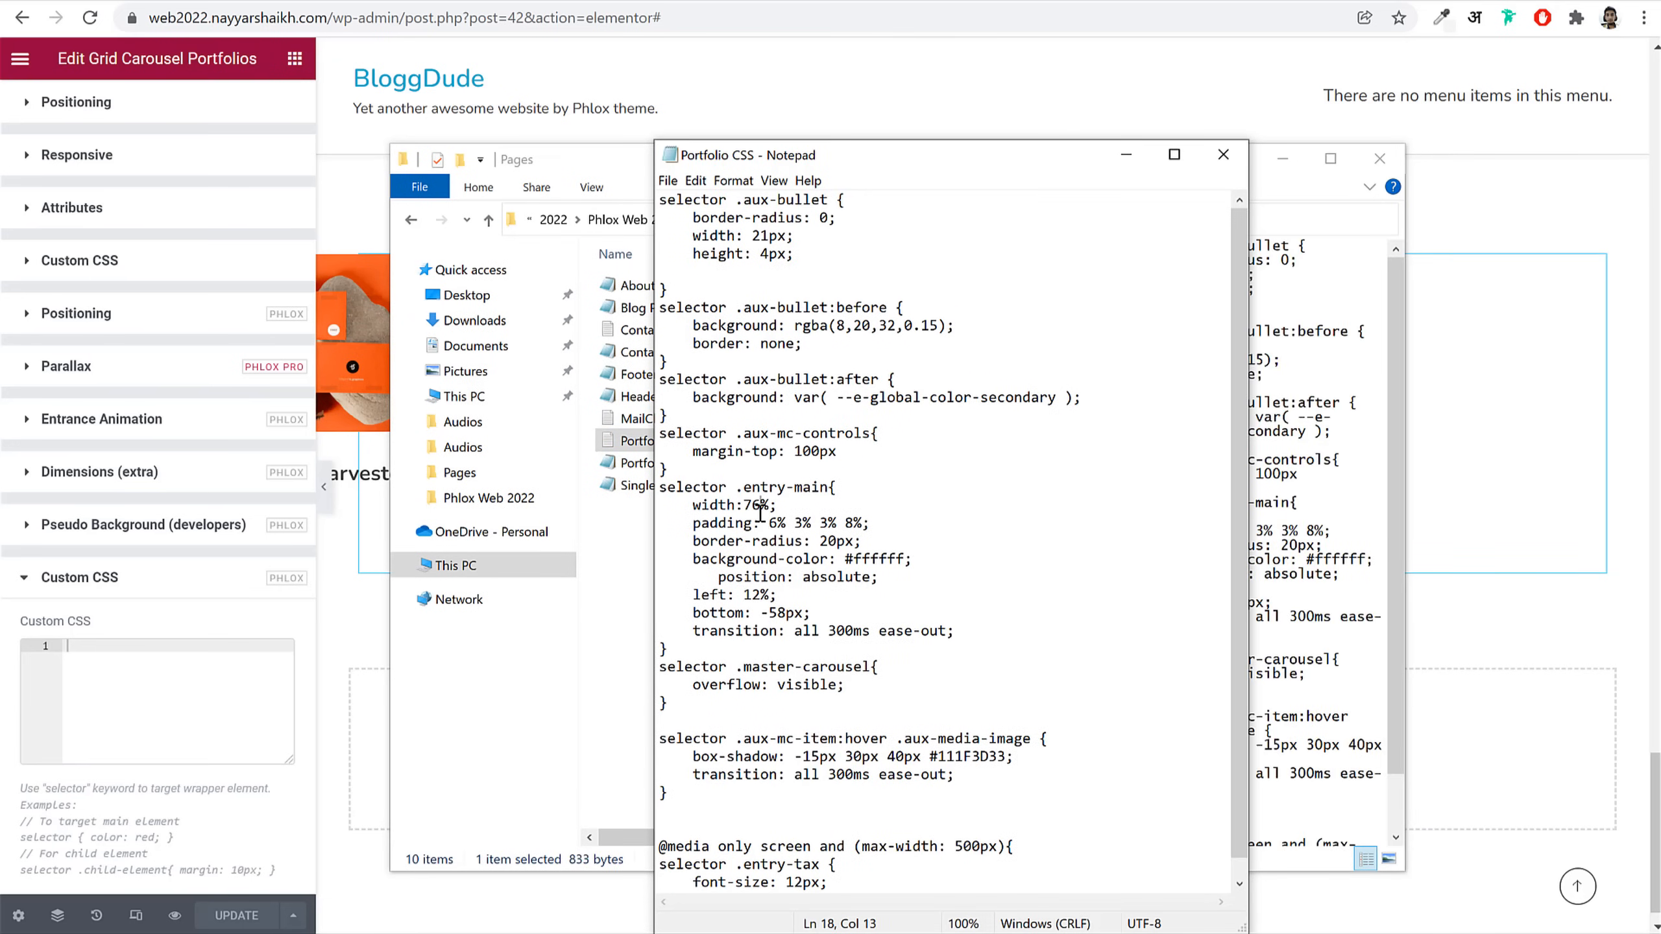
key("ctrl+a")
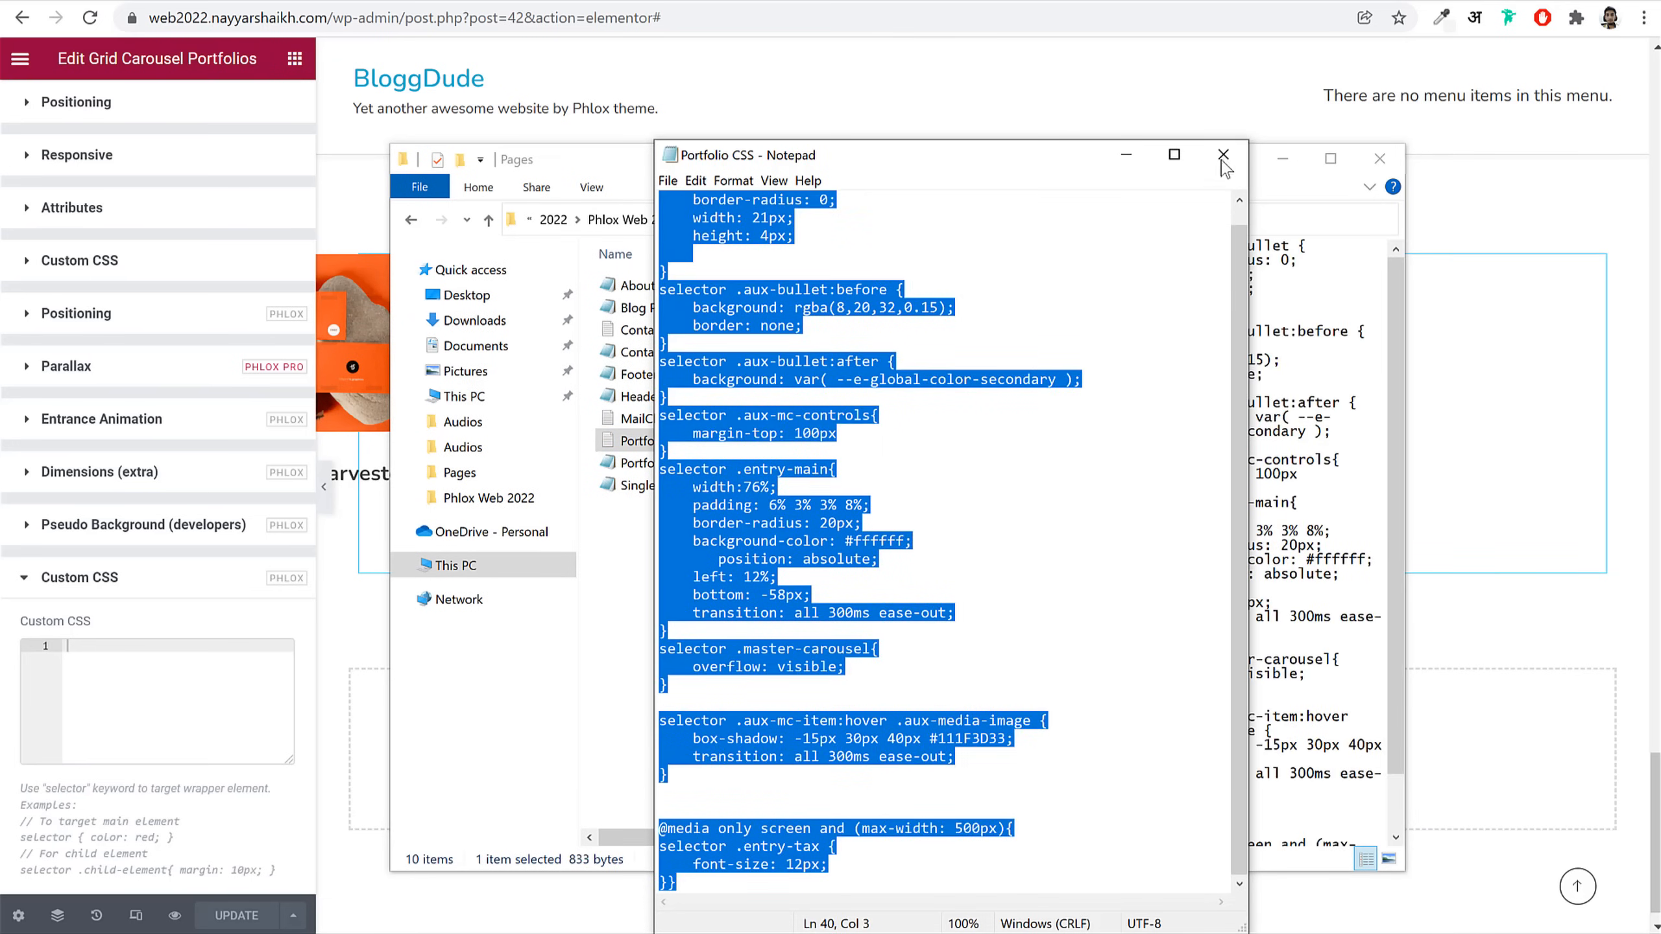
left_click(1223, 155)
Step: Paste the CSS into the carousel's Custom CSS box, preview the cards, and save
left_click(133, 697)
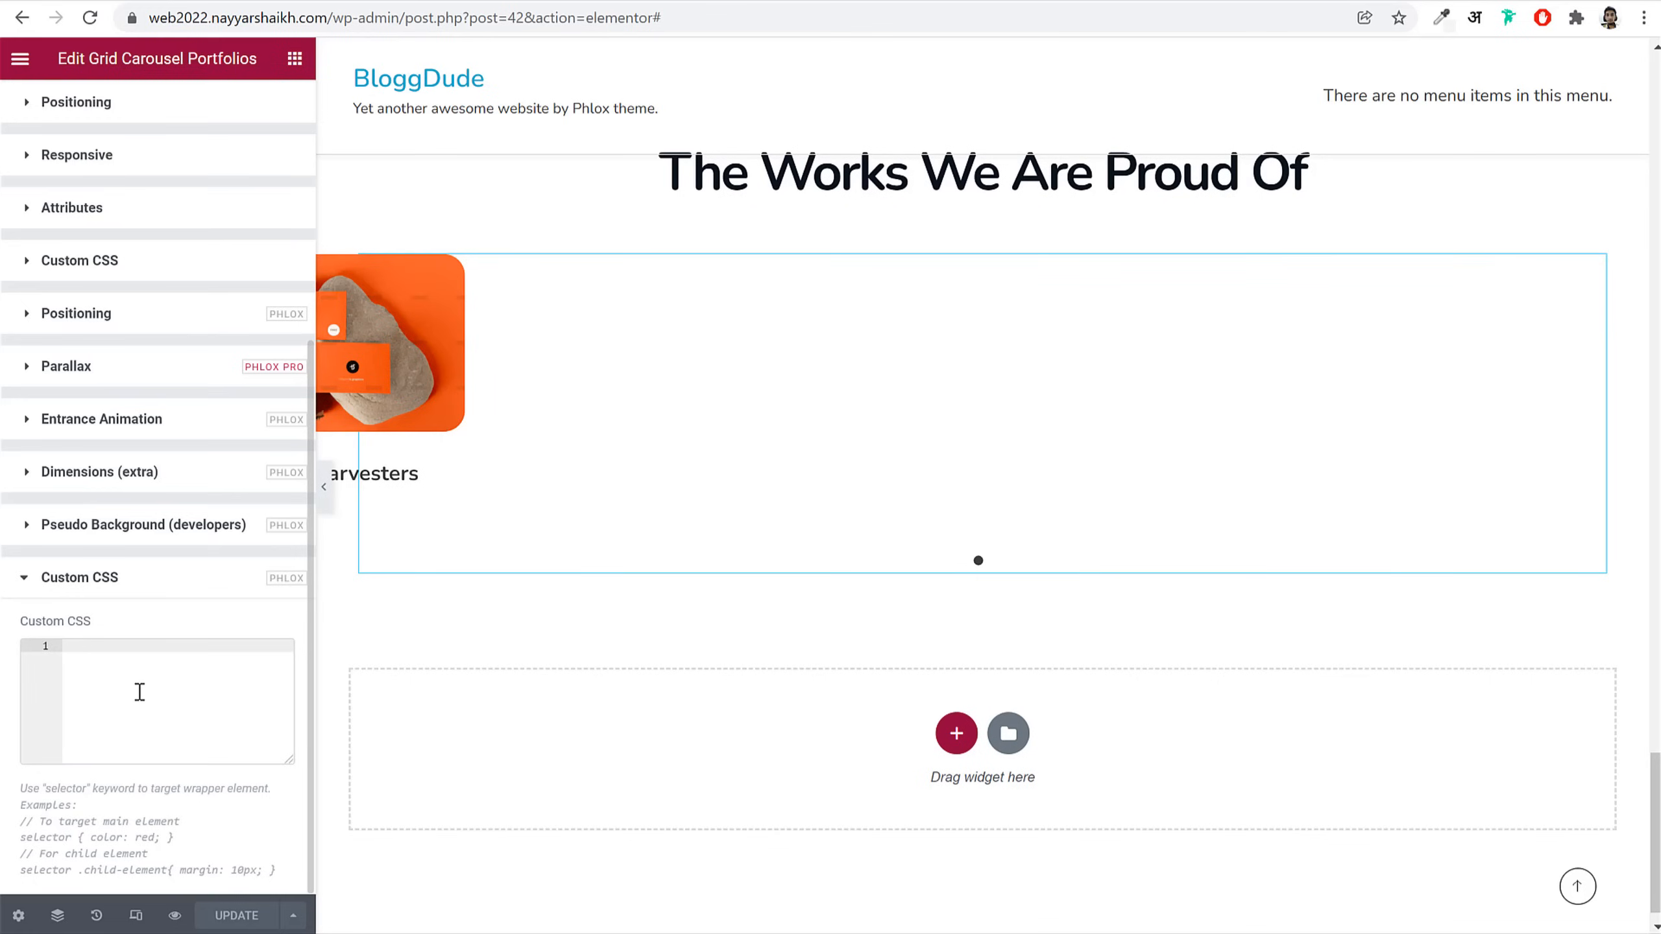
key("ctrl+v")
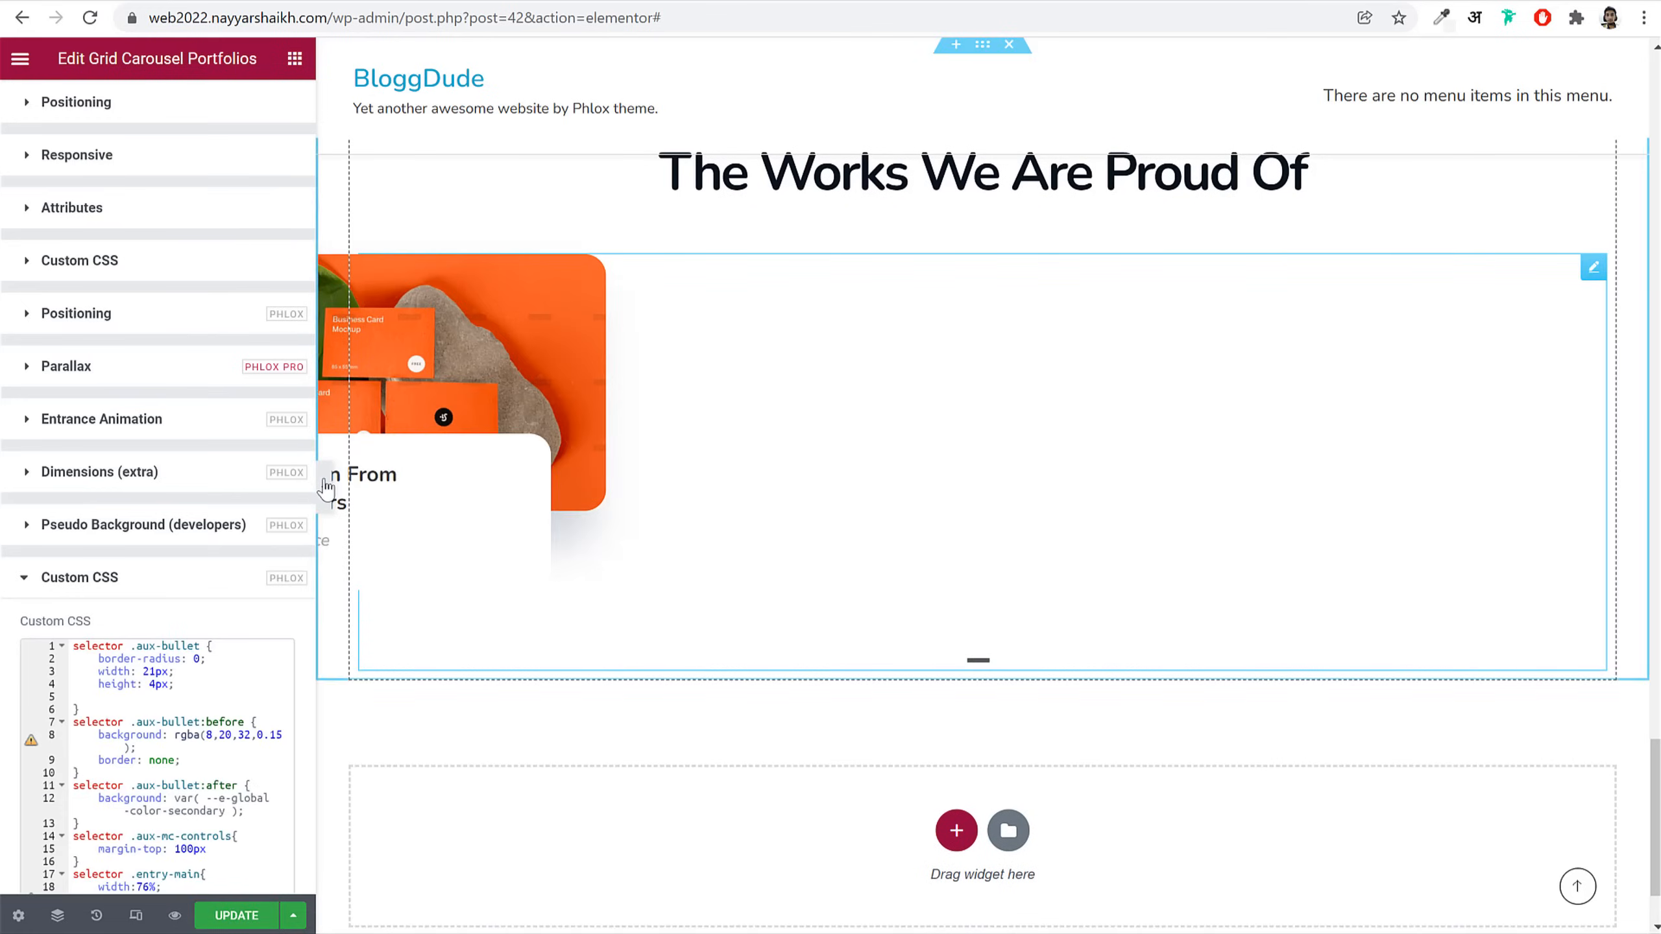
left_click(326, 487)
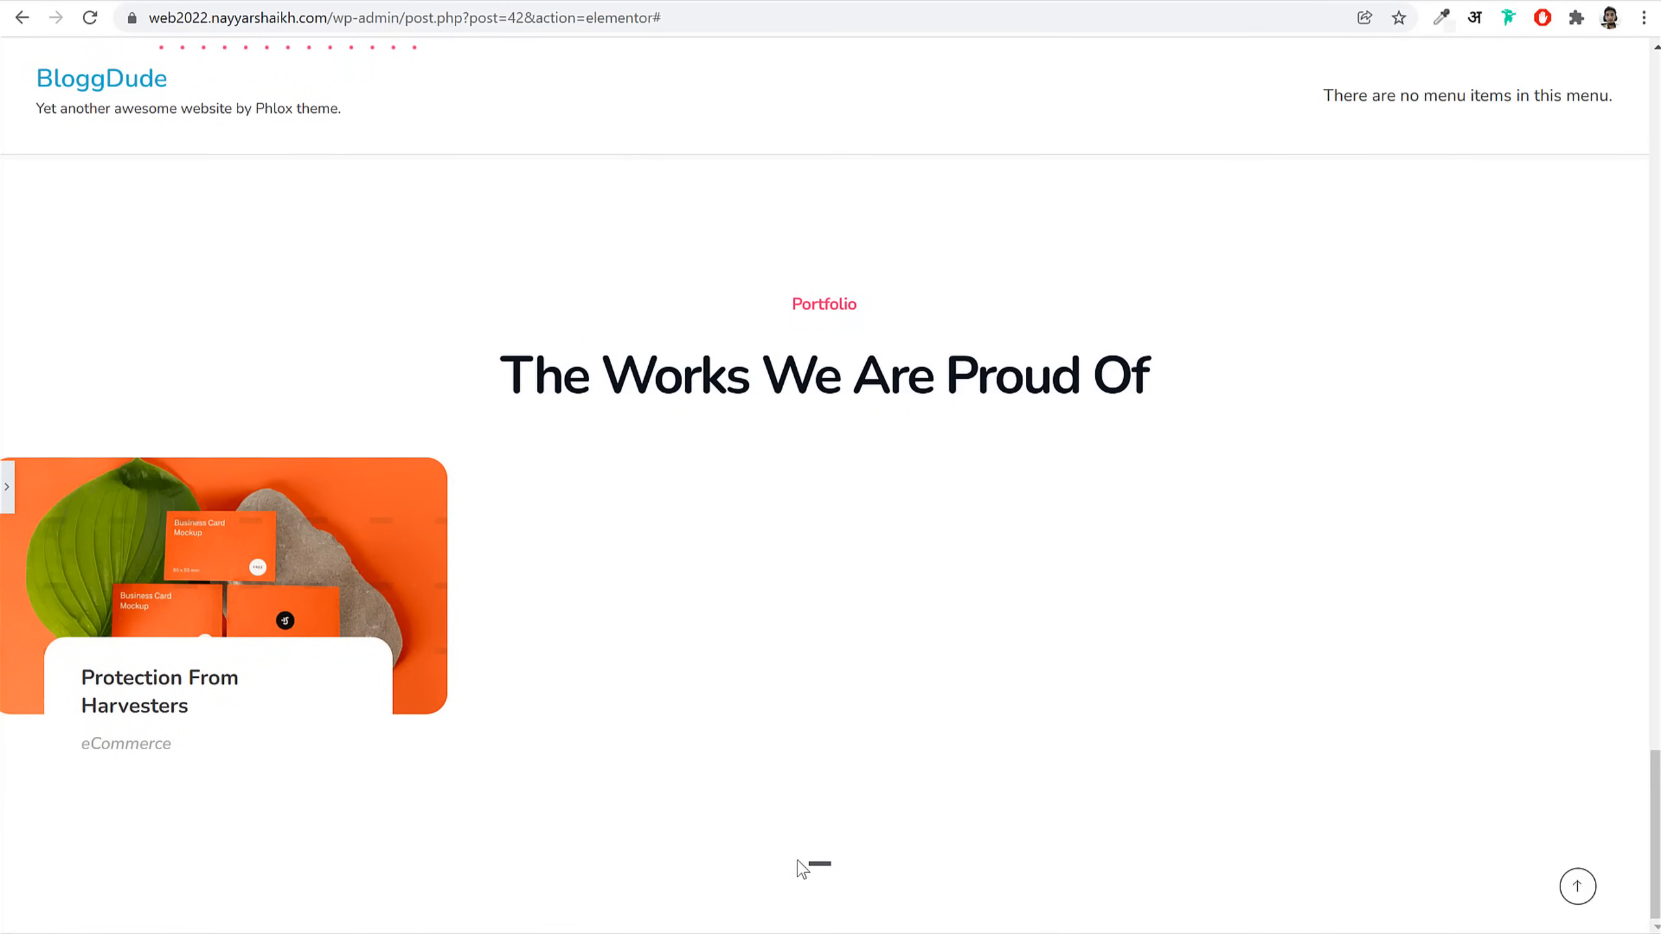
left_click(6, 487)
left_click(241, 916)
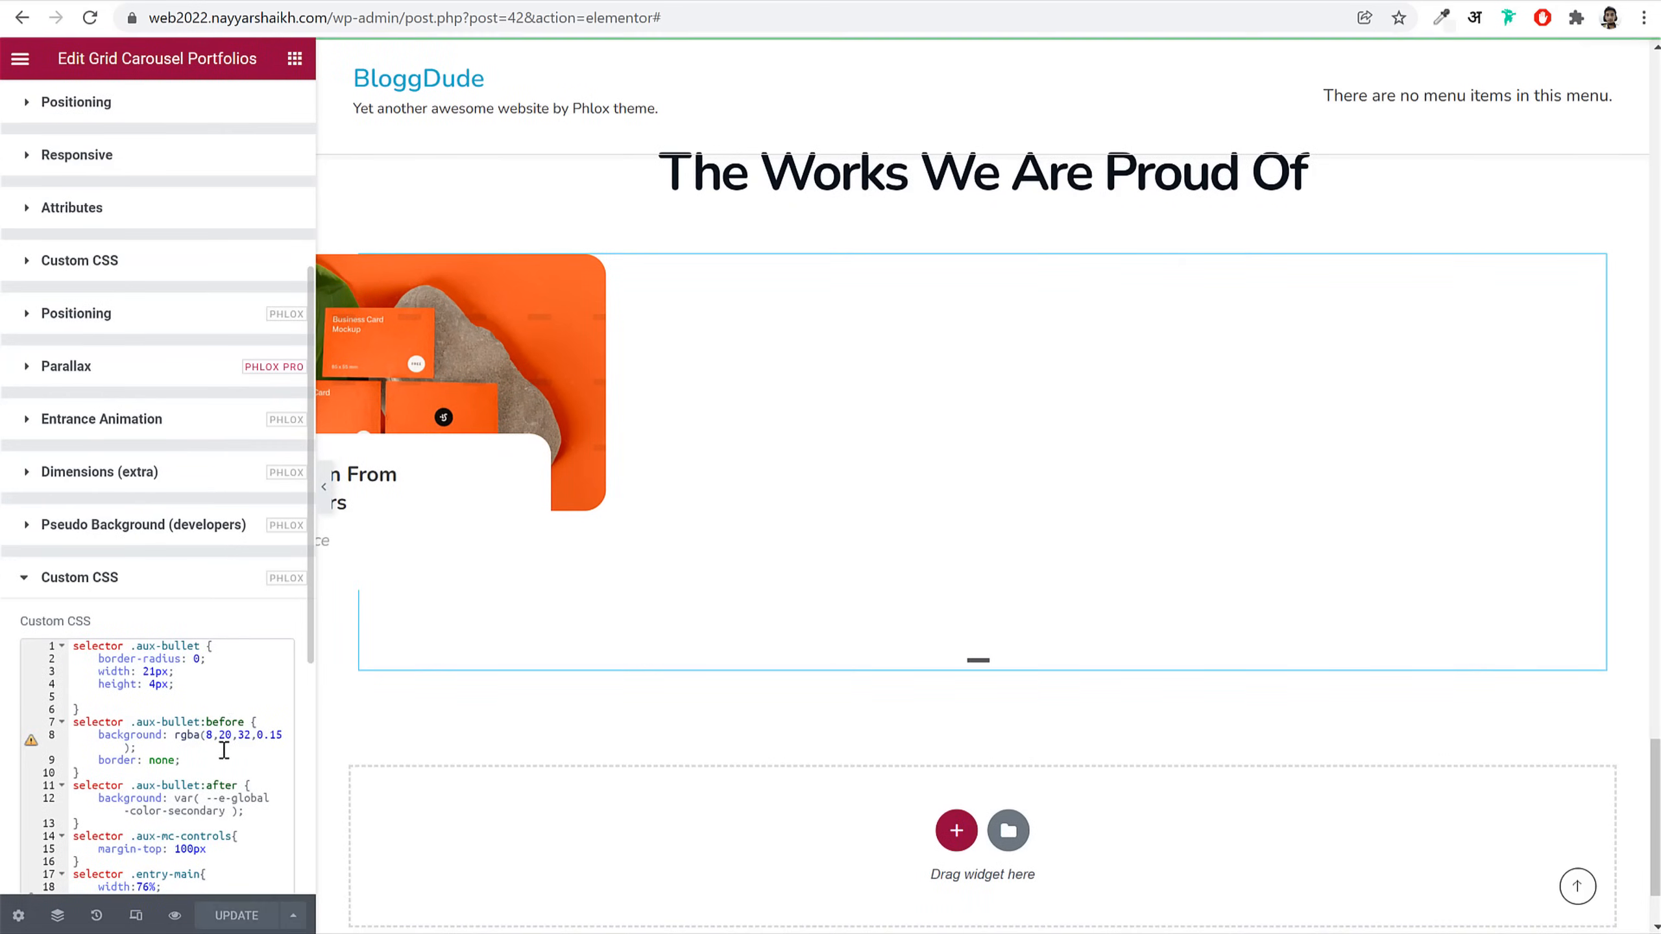
scroll(219, 745, "up", 6)
scroll(619, 497, "up", 5)
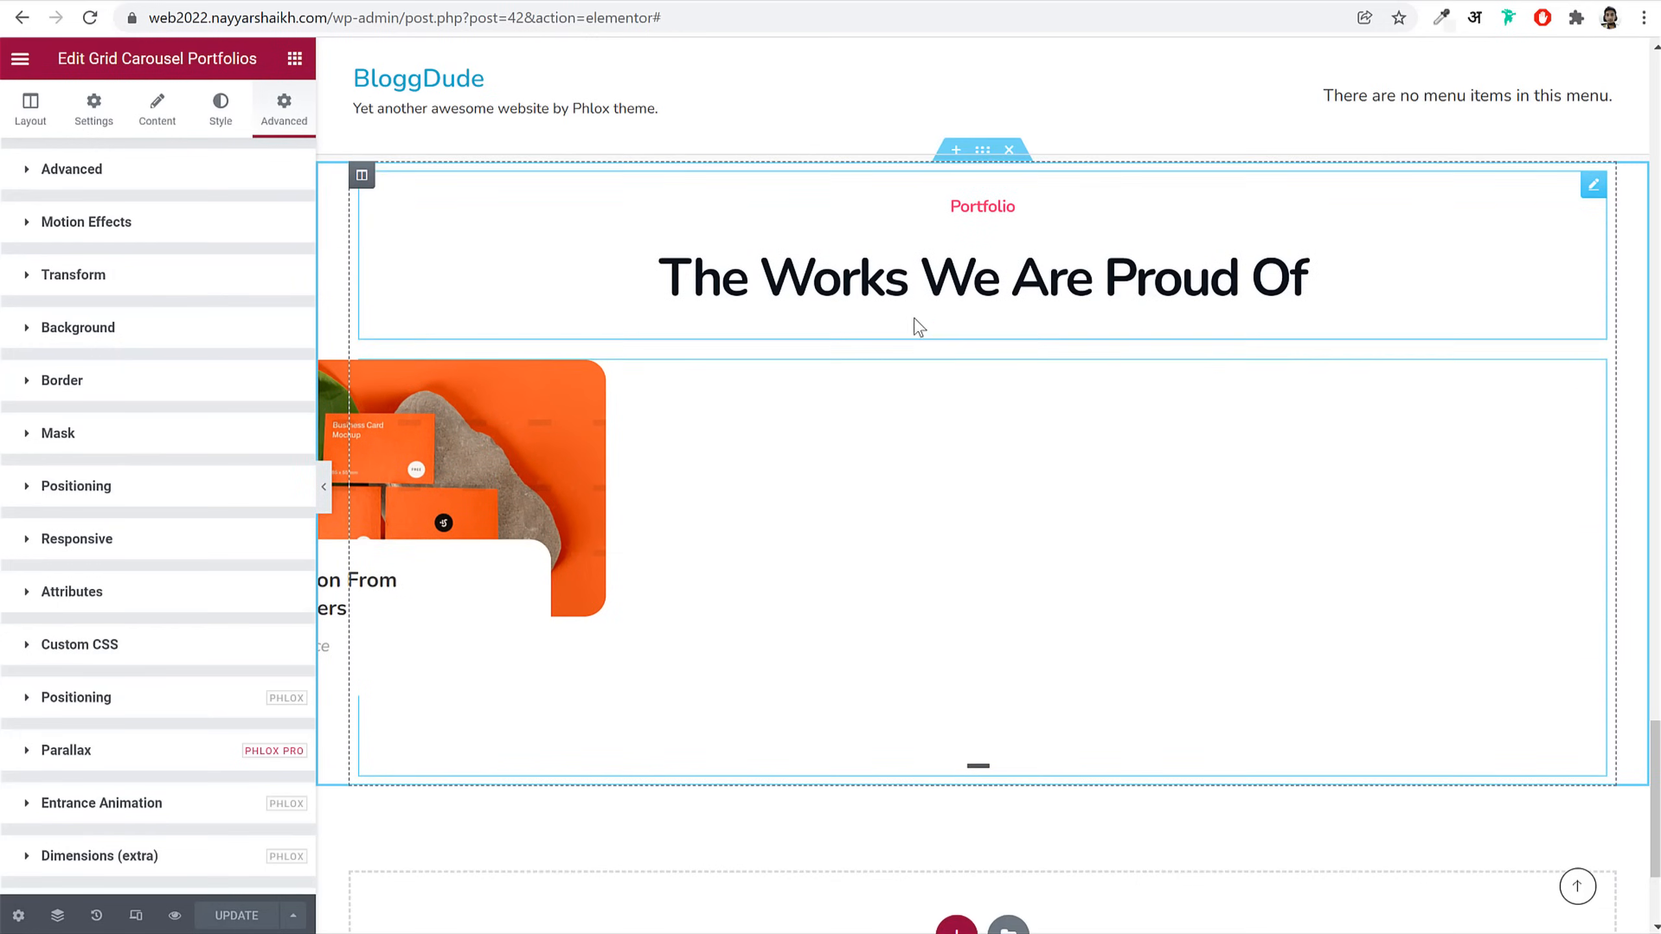
Step: Give the Portfolio section a light grey global colour background
left_click(982, 362)
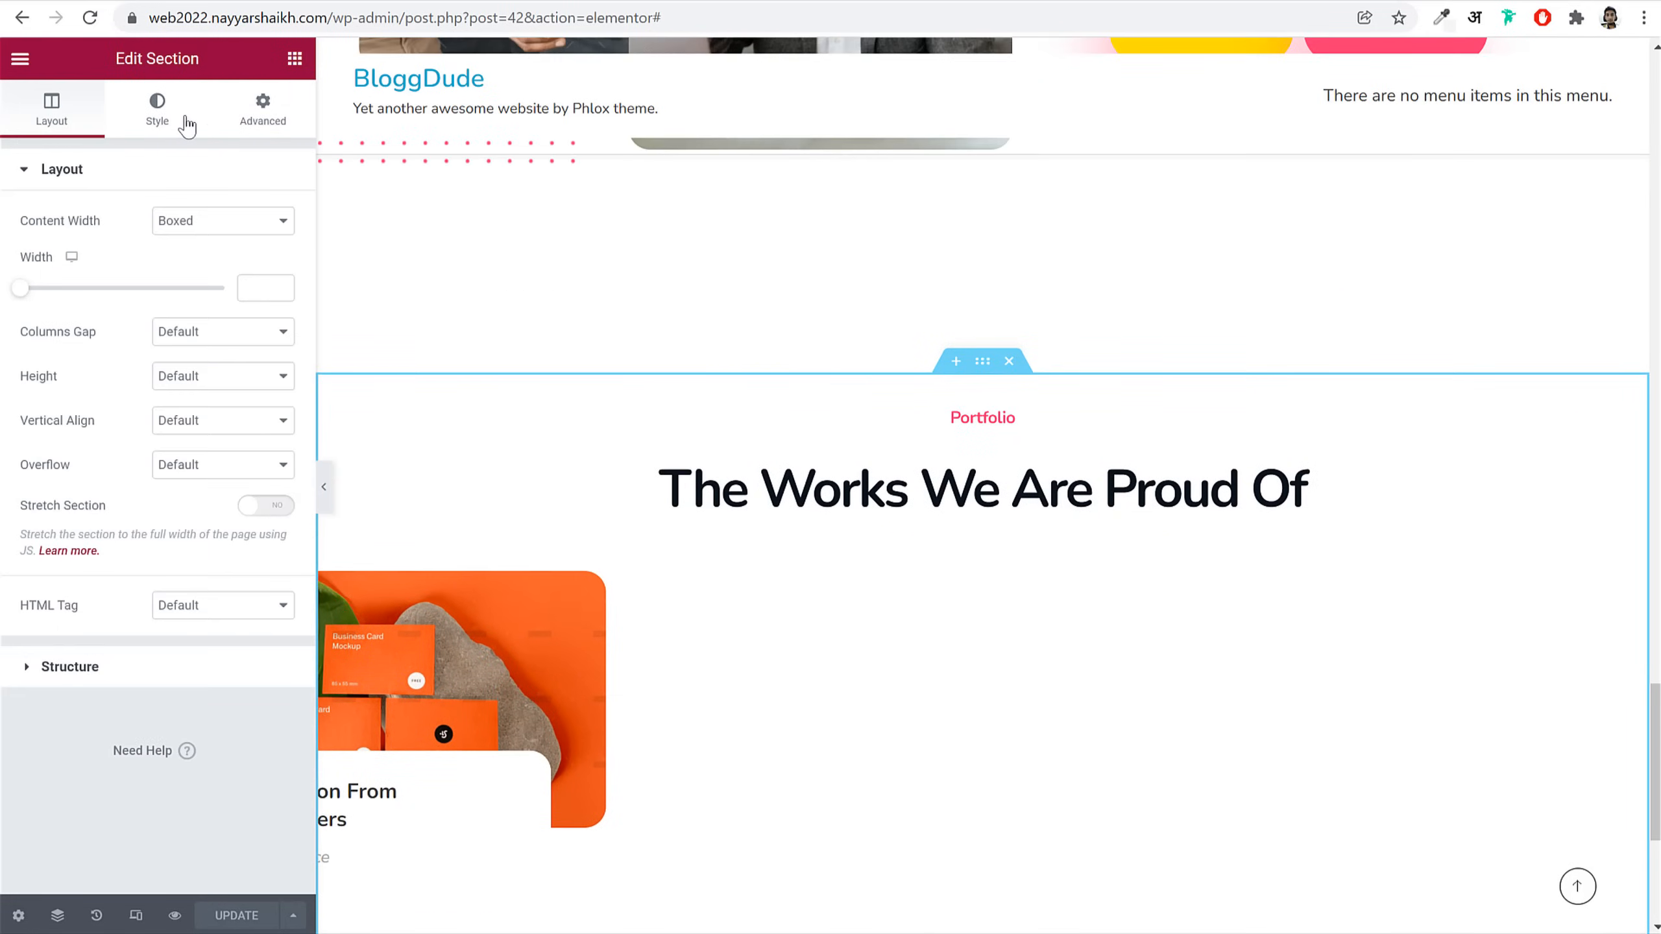
left_click(188, 126)
left_click(196, 267)
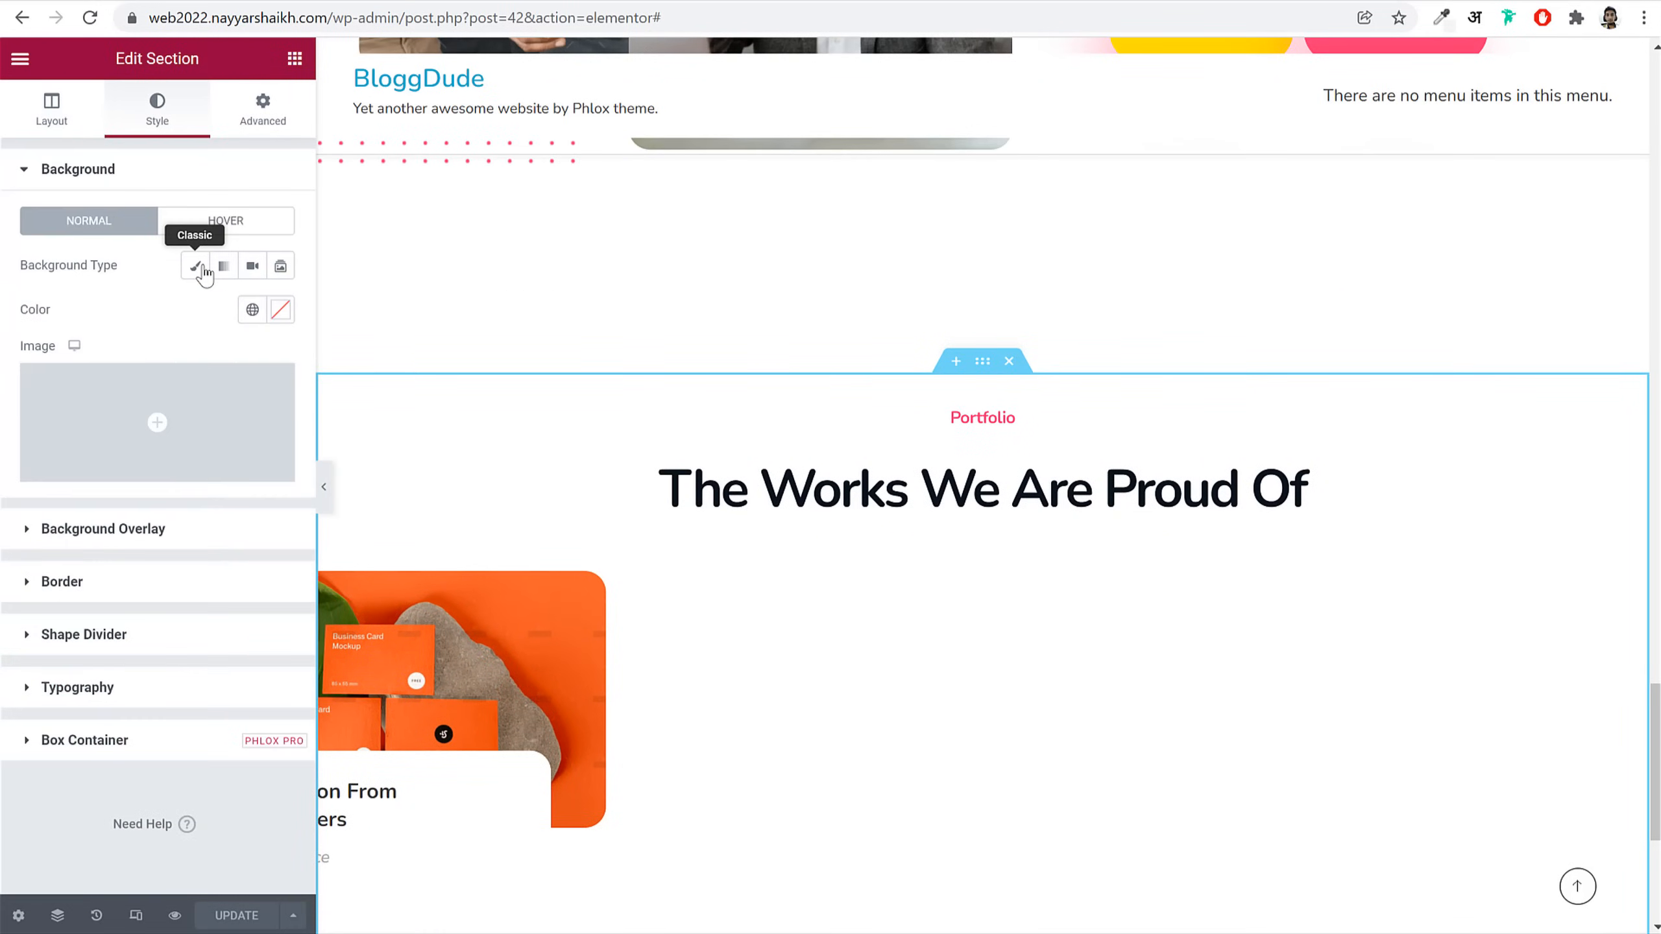
left_click(252, 309)
scroll(141, 629, "down", 1)
left_click(139, 629)
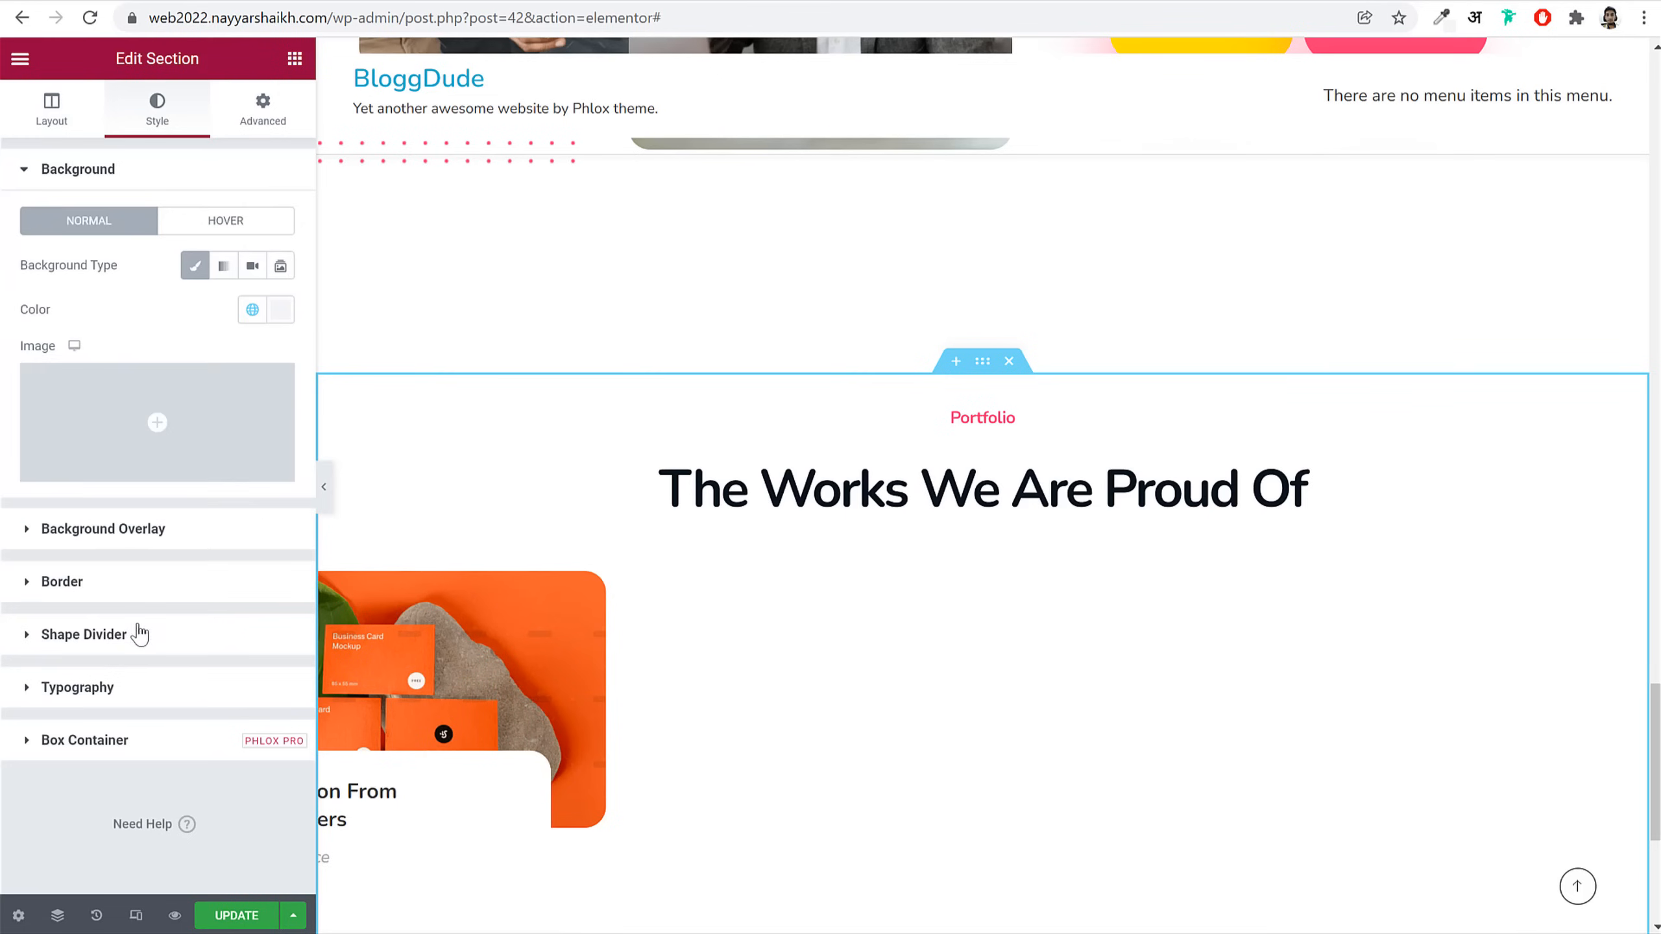
Step: Set the section's top padding to 160 and bottom padding to 115
left_click(263, 109)
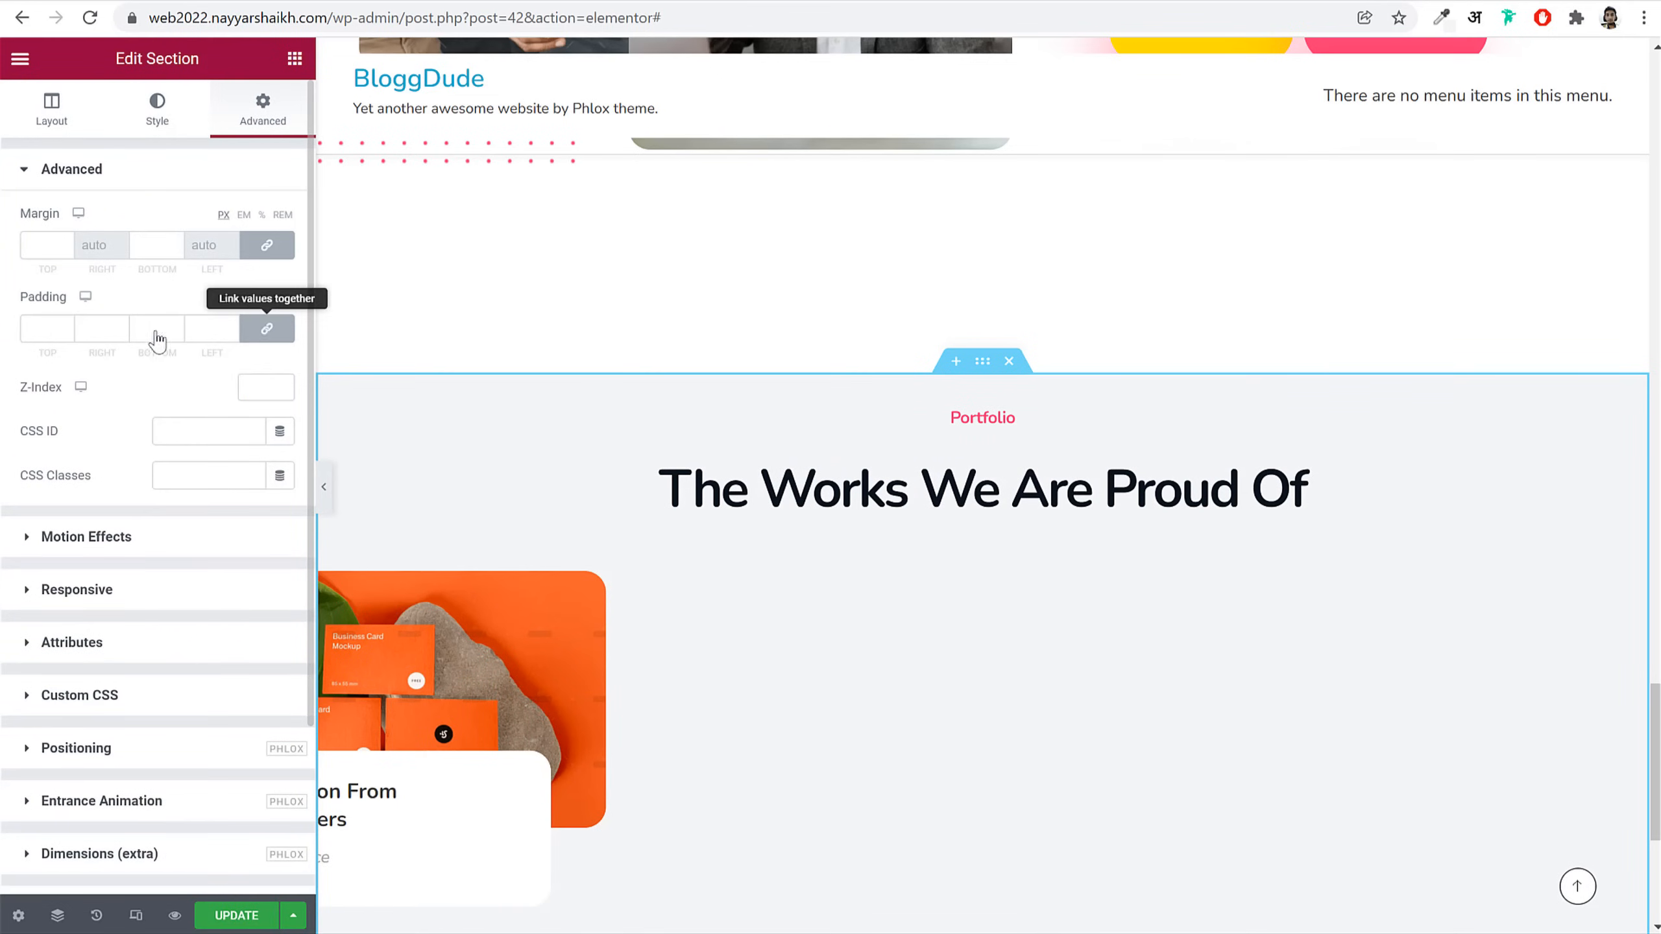
left_click(266, 328)
double_click(41, 328)
type("160")
key("Tab")
key("Tab")
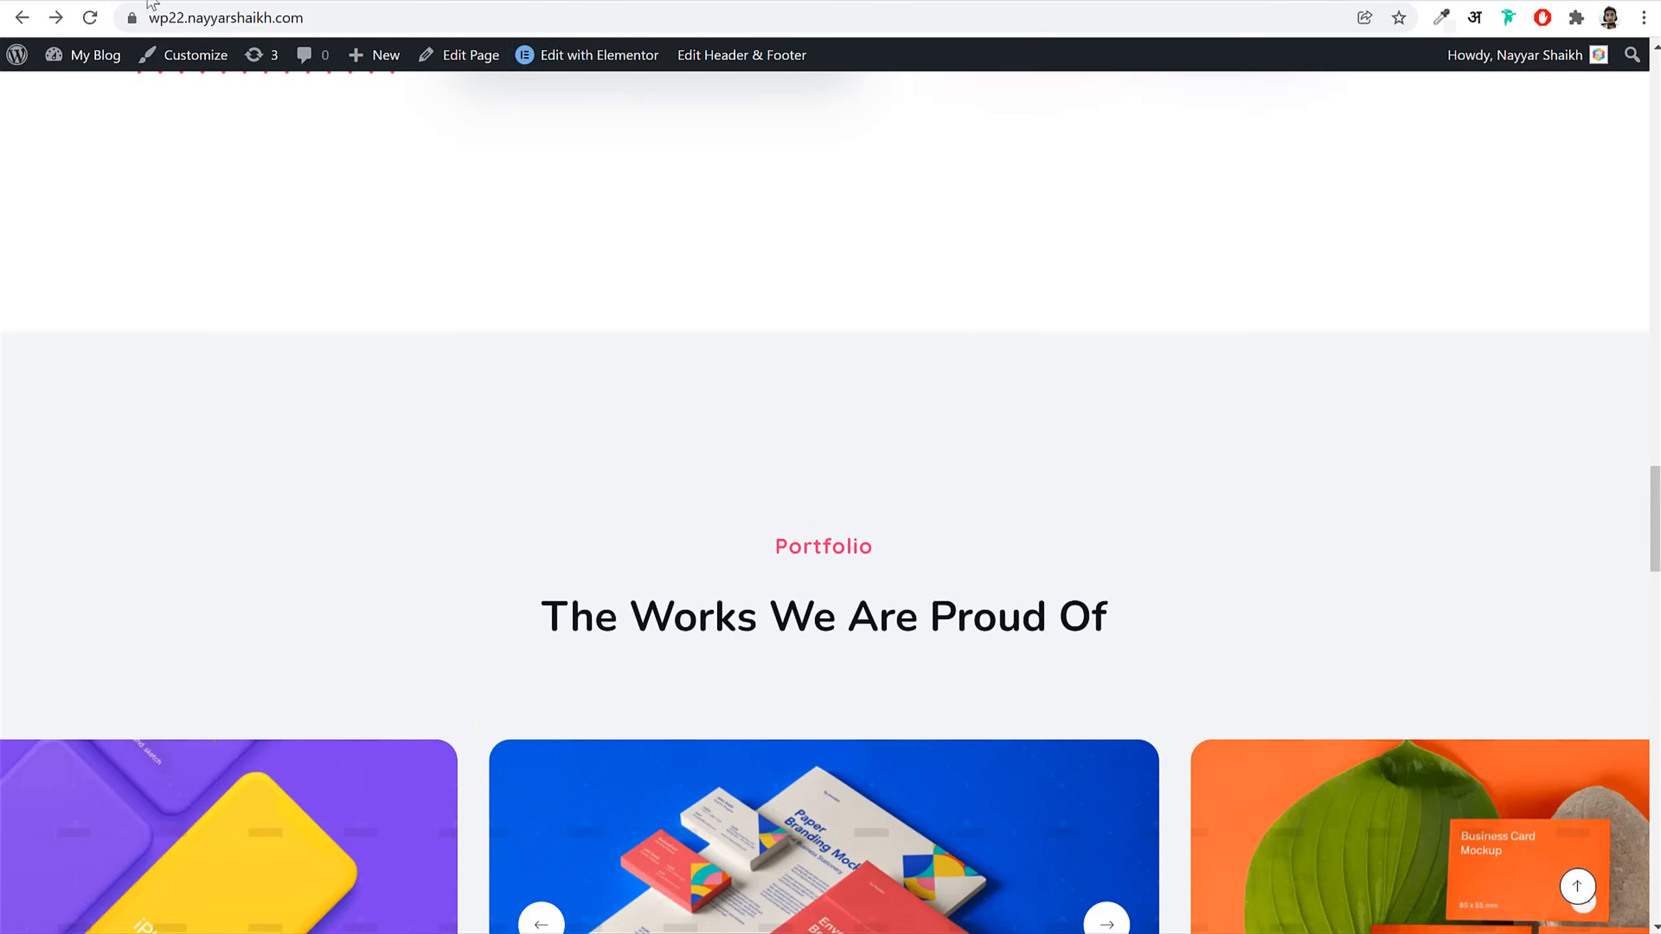
scroll(811, 458, "down", 10)
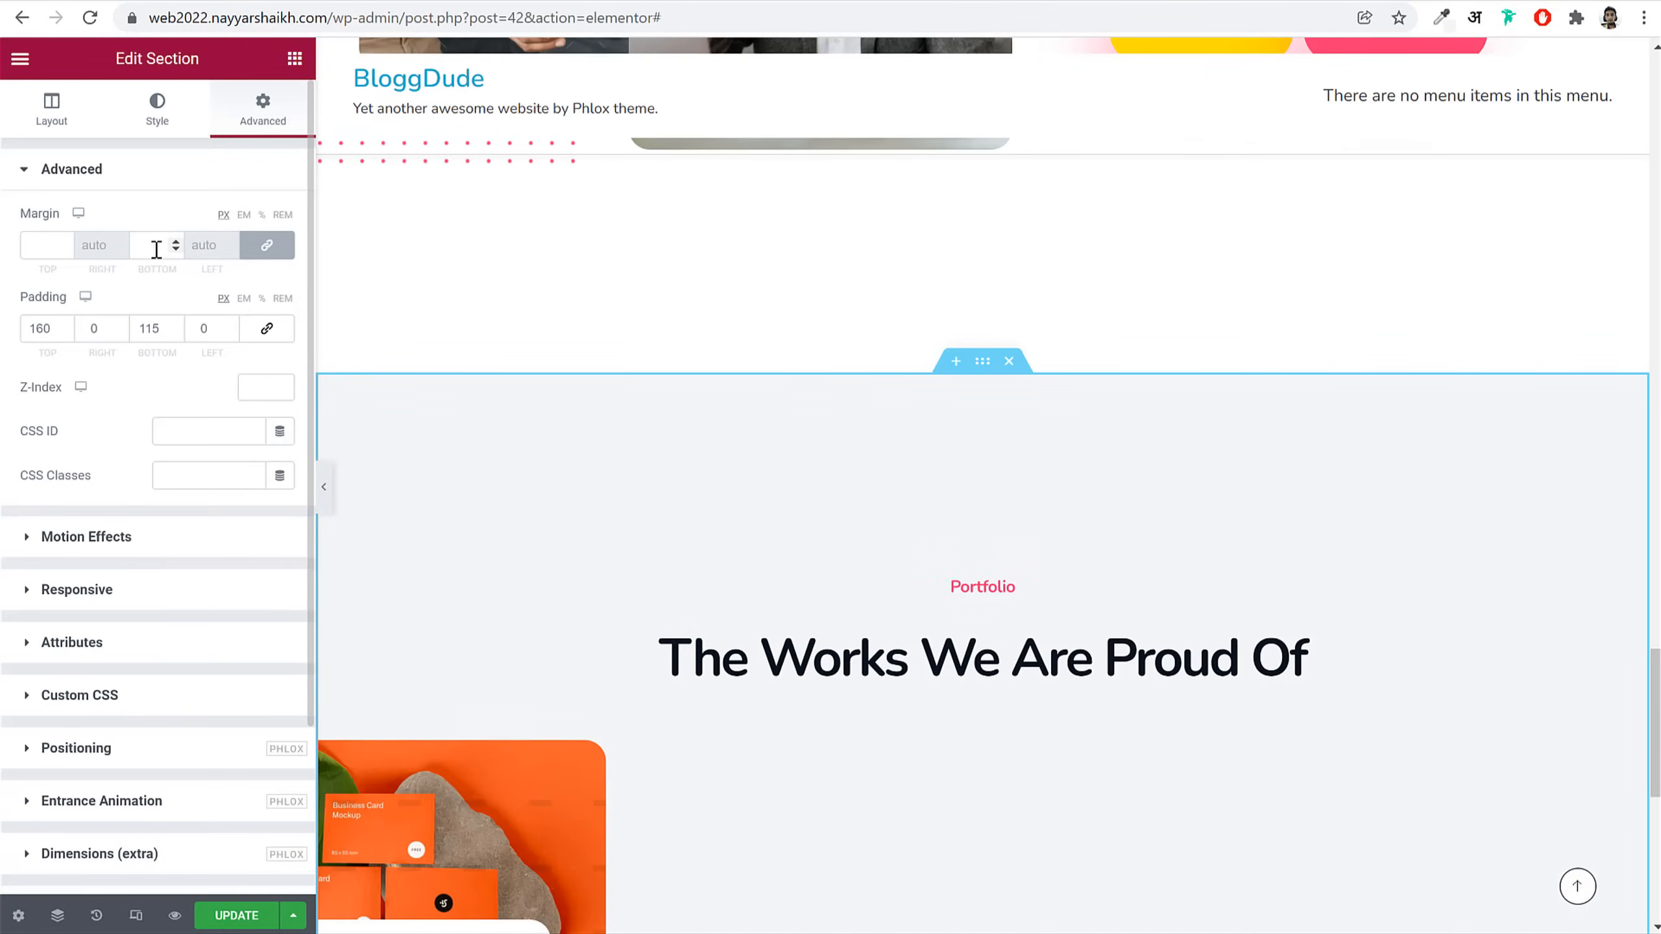
Step: Set the section margins to 0 top and 130 bottom, then check the live site
left_click(159, 247)
left_click(270, 249)
double_click(42, 249)
type("0")
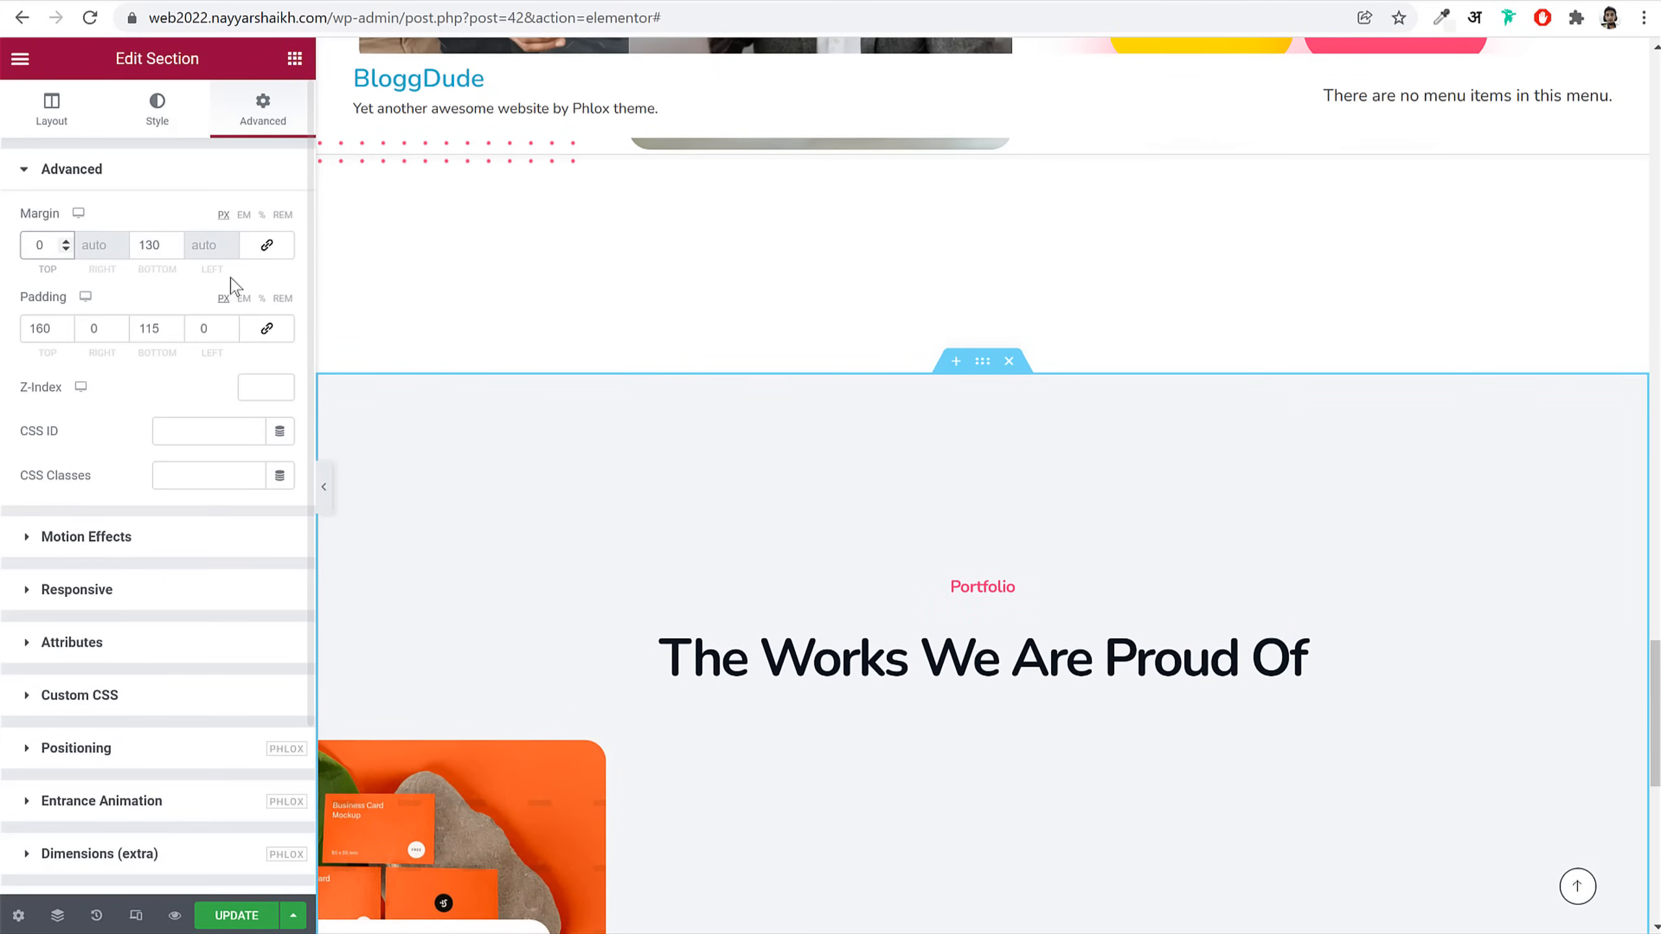
scroll(627, 719, "down", 6)
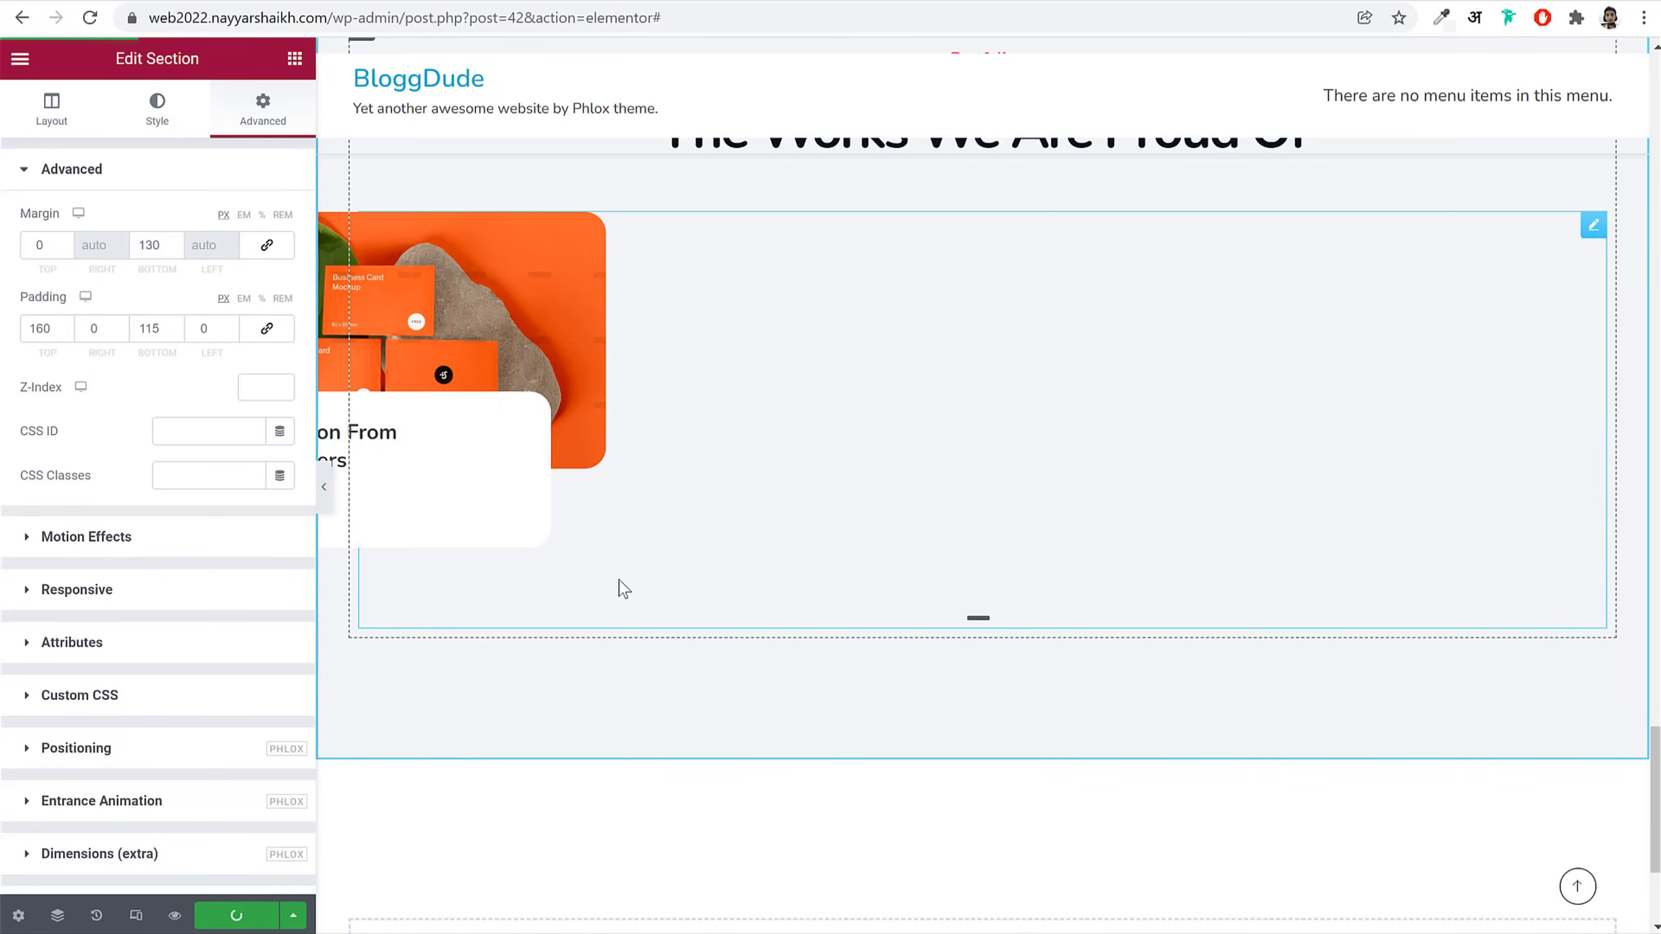
left_click(98, 1)
scroll(983, 578, "down", 5)
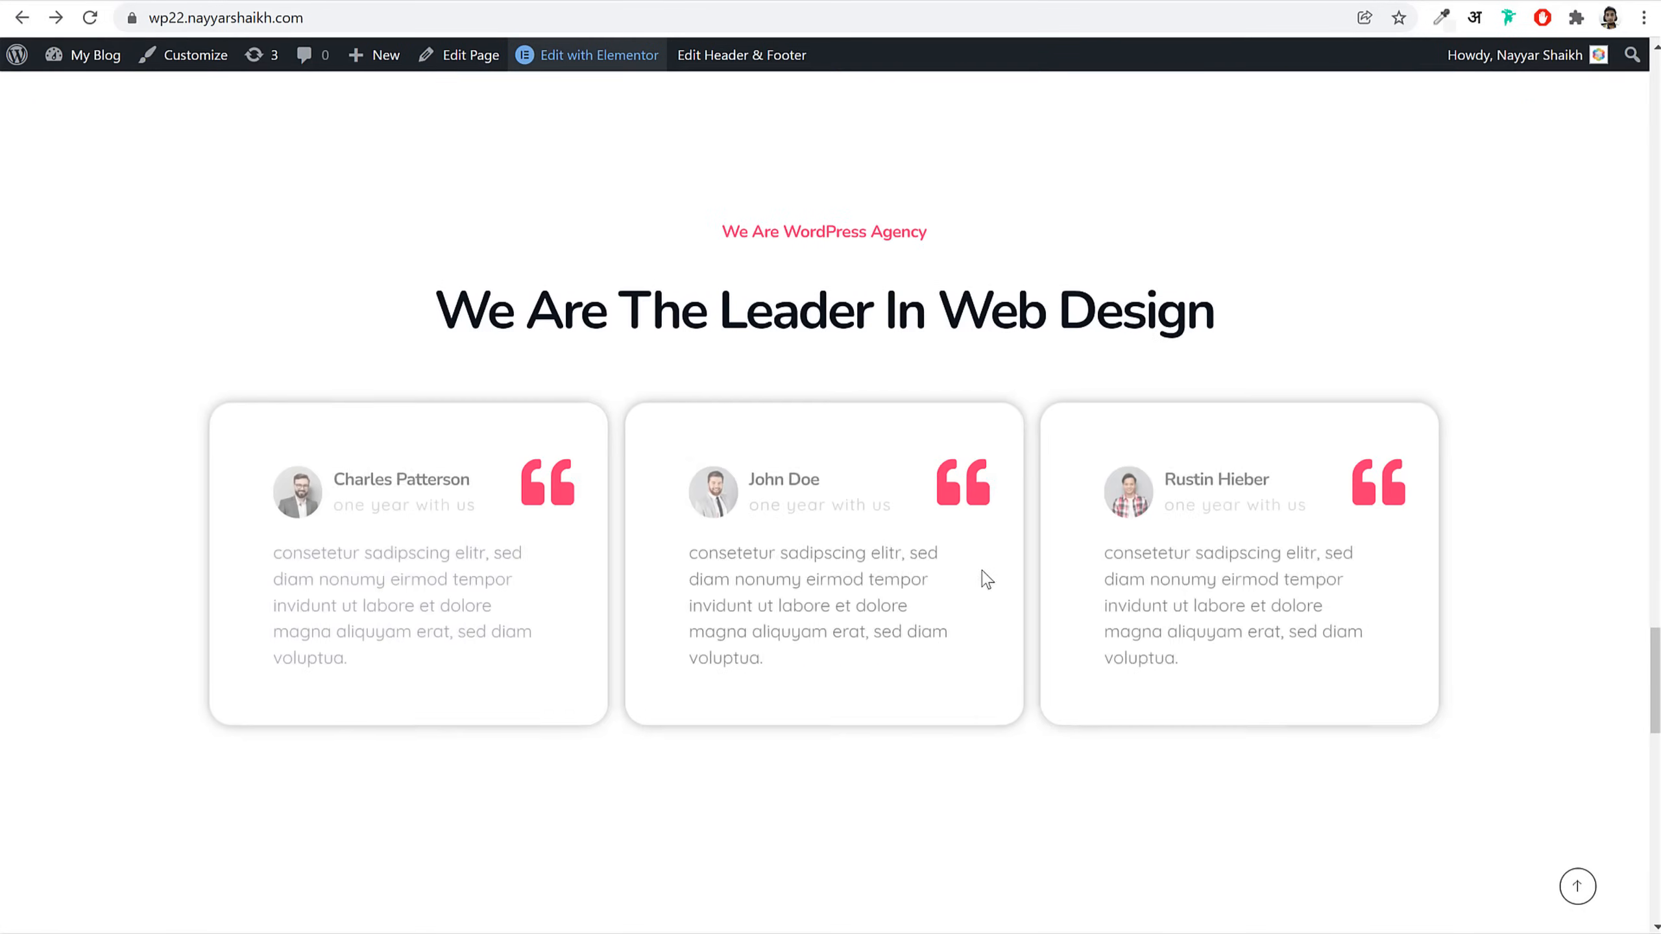
Step: Copy the Portfolio heading widget and paste it into the empty section
left_click(536, 1)
scroll(1004, 474, "up", 5)
scroll(1001, 470, "down", 5)
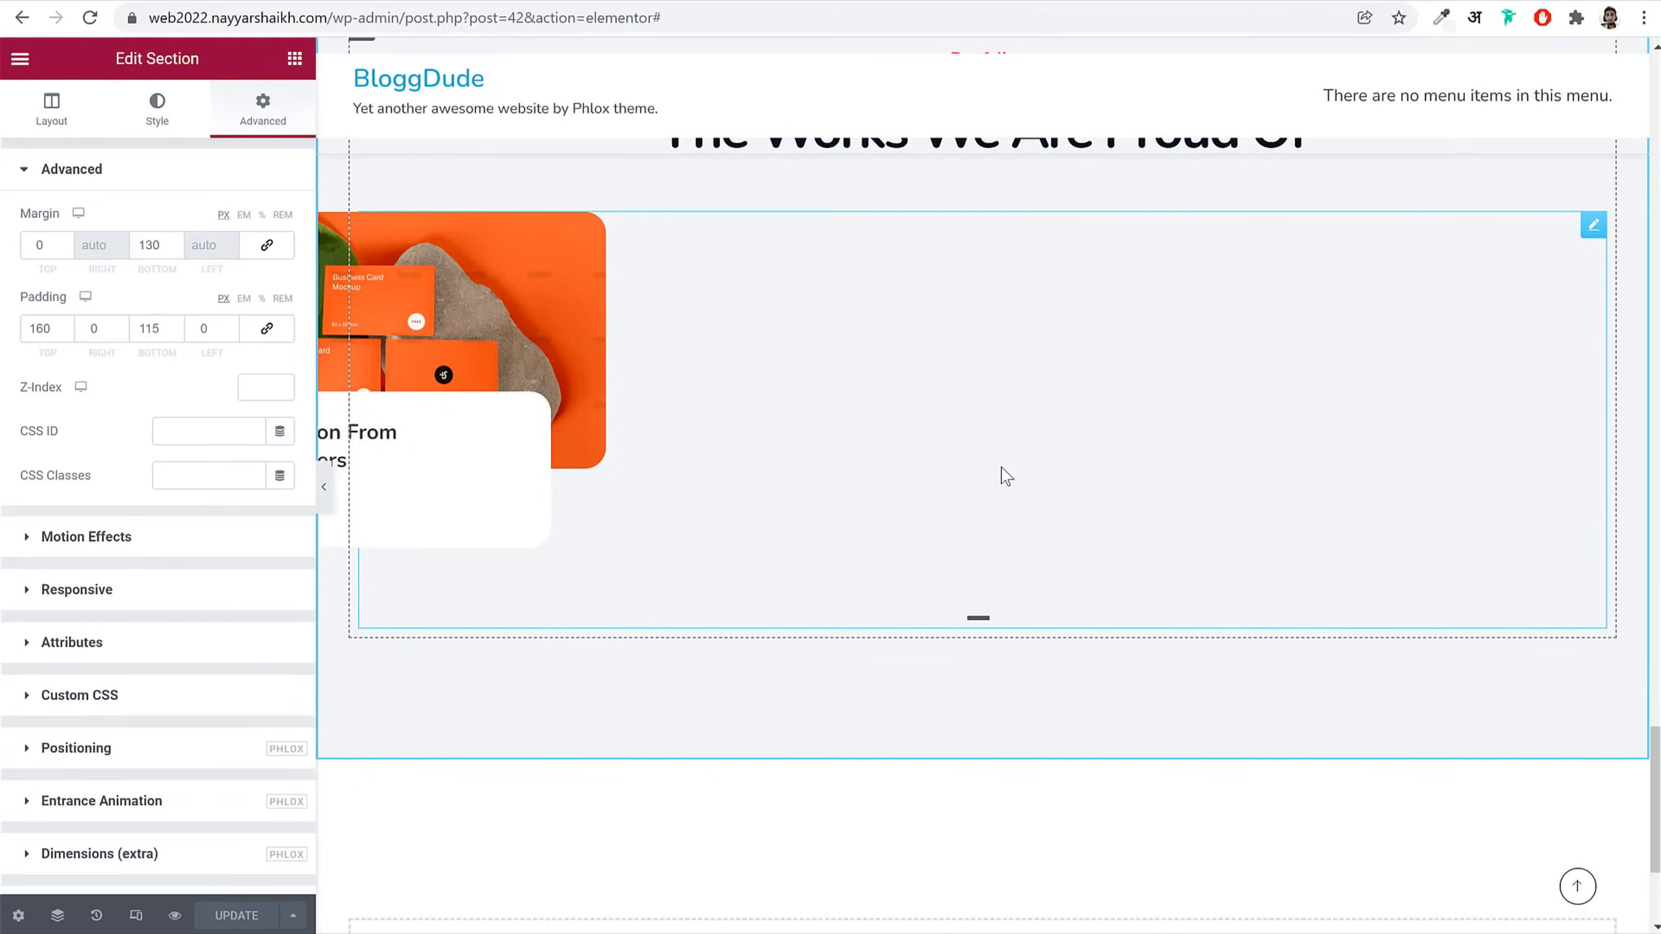
scroll(1006, 478, "up", 5)
right_click(978, 396)
left_click(1047, 486)
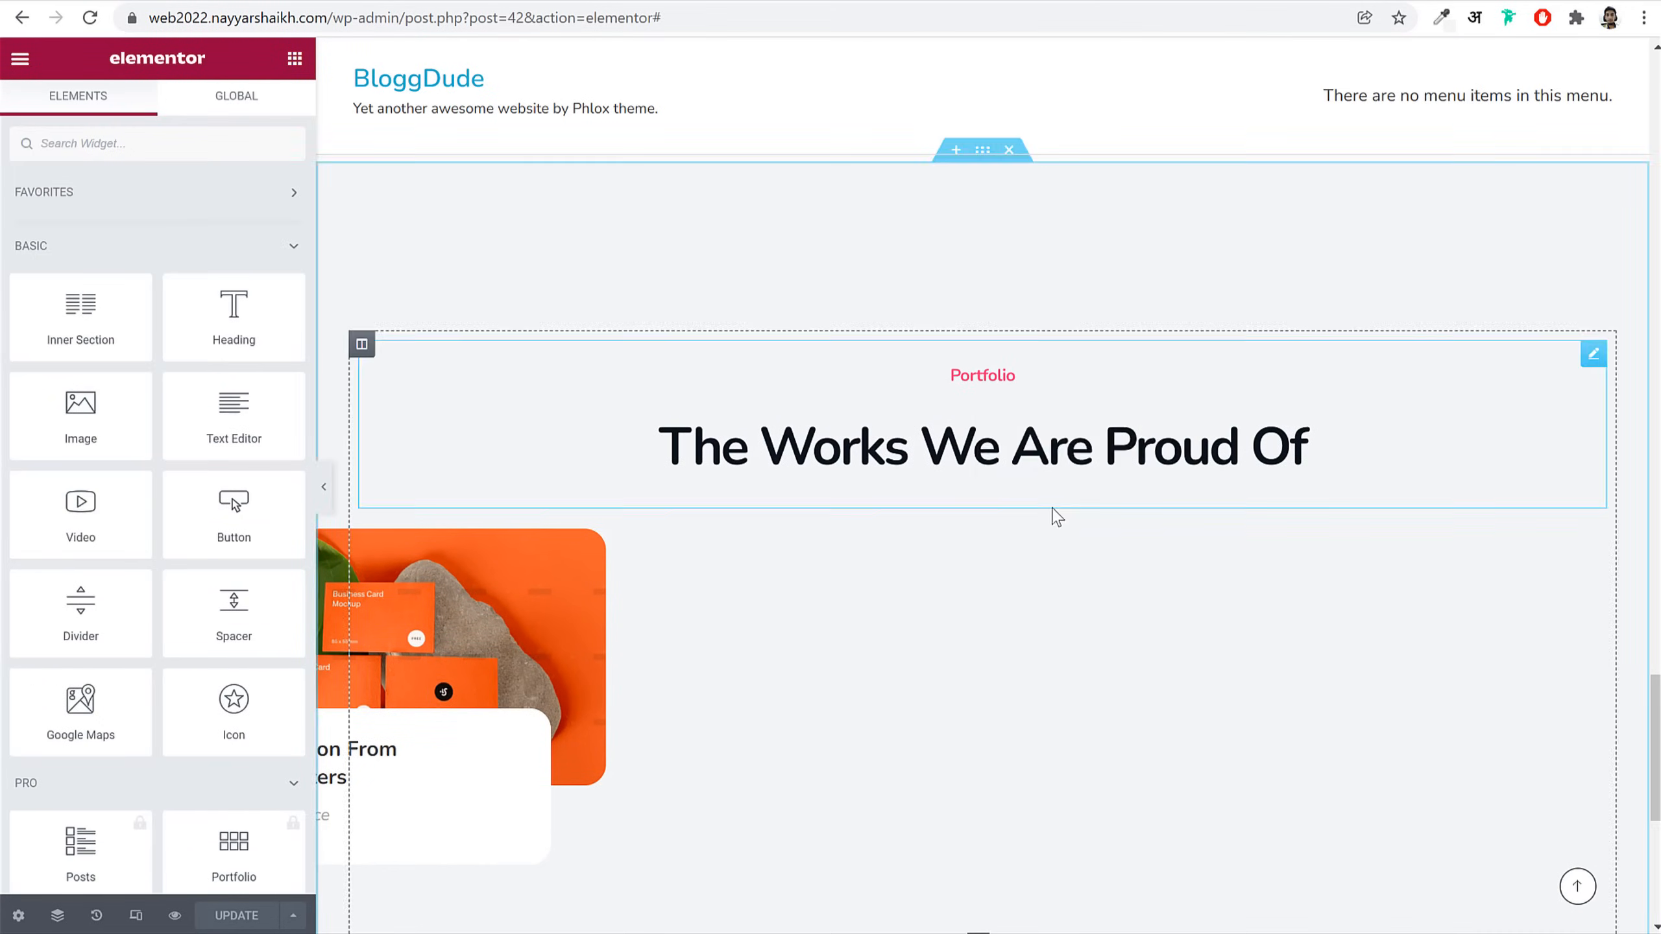
scroll(1057, 517, "down", 7)
right_click(1090, 681)
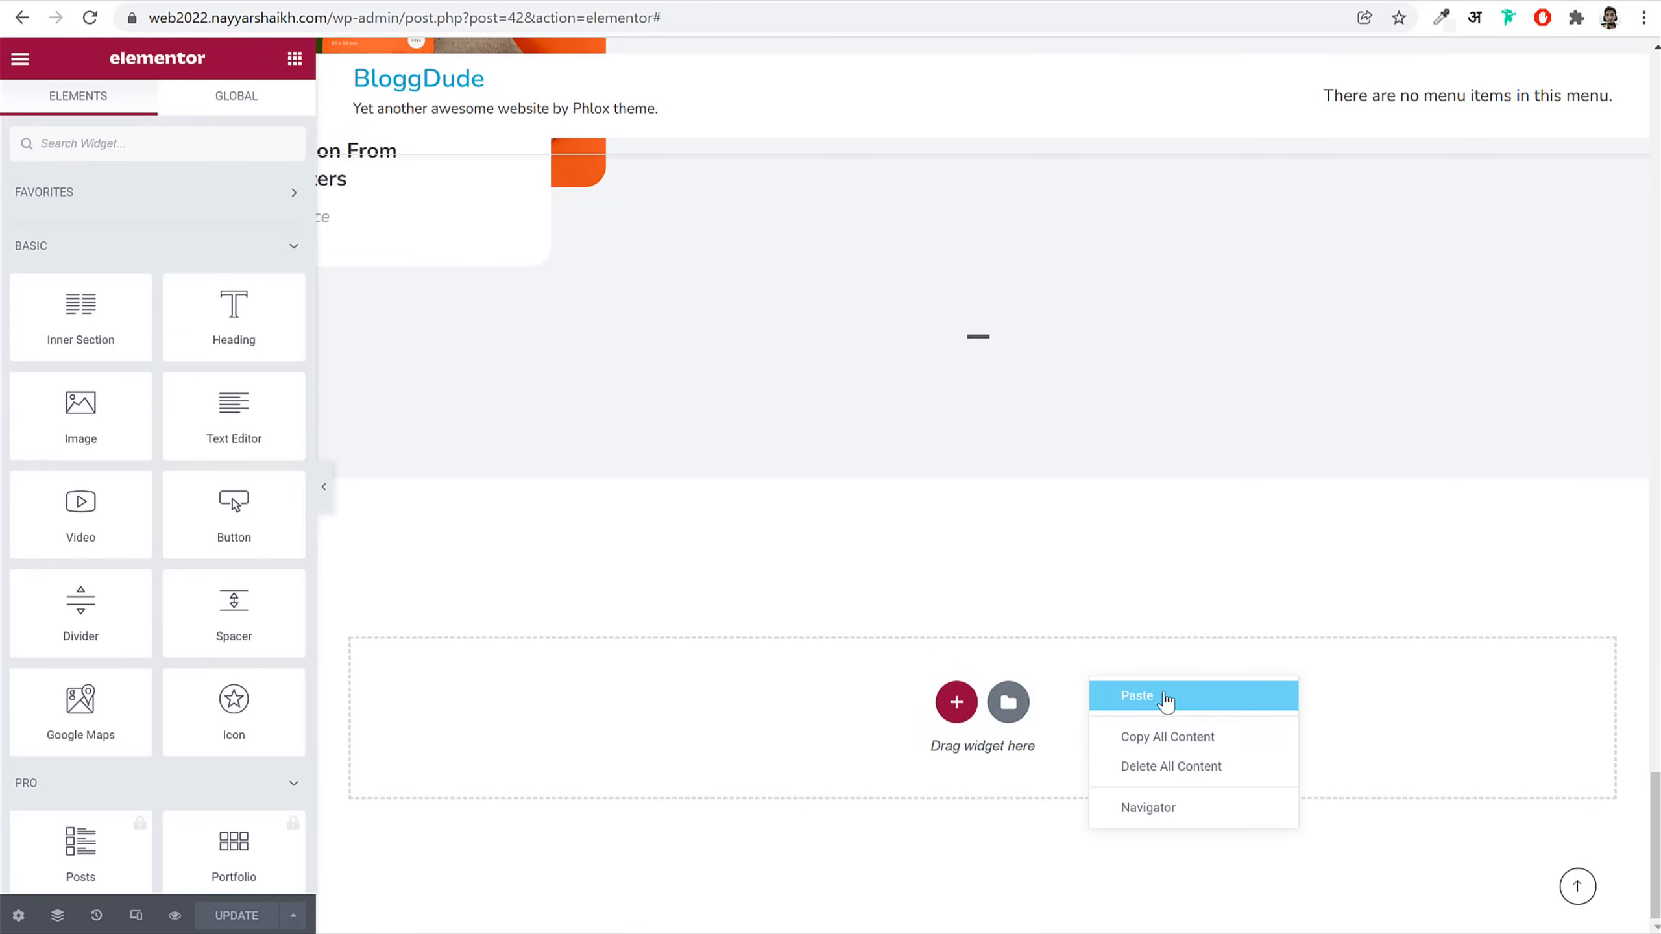
left_click(1166, 695)
Step: Change the pasted heading's title to 'We Are WordPress Agency', copied from the live site
left_click(179, 5)
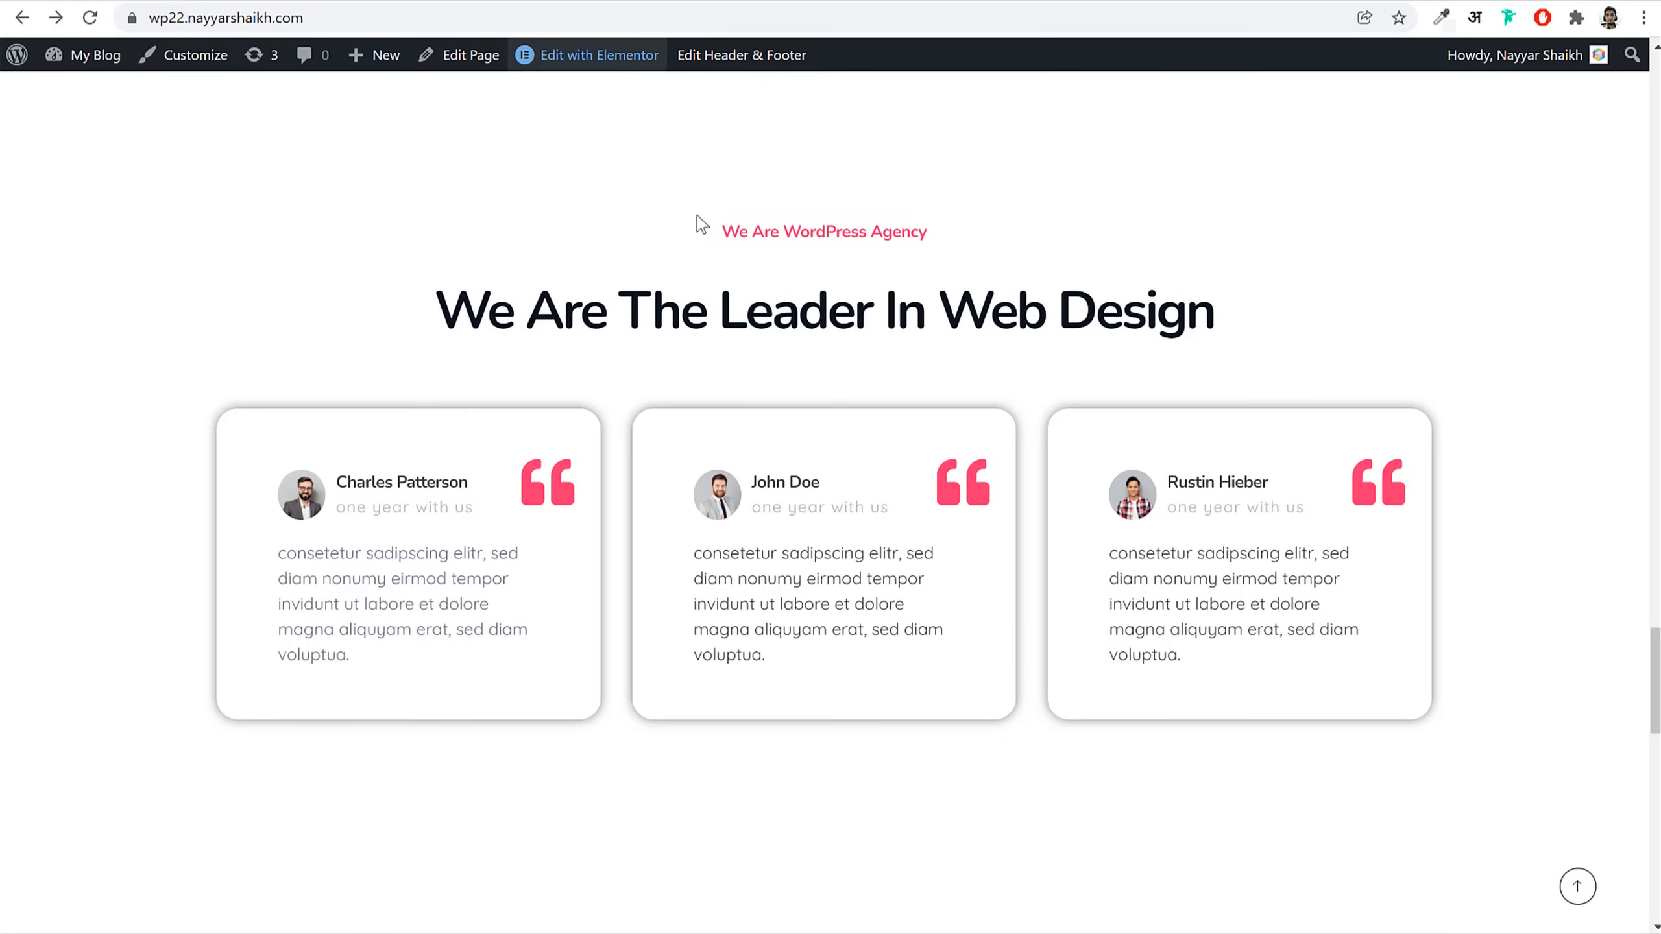
triple_click(773, 234)
key("ctrl+c")
key("ctrl+Tab")
left_click(149, 267)
key("ctrl+a")
key("ctrl+v")
Step: Set the heading's main text to 'We Are The Leader In Web Design'
left_click(167, 5)
triple_click(804, 308)
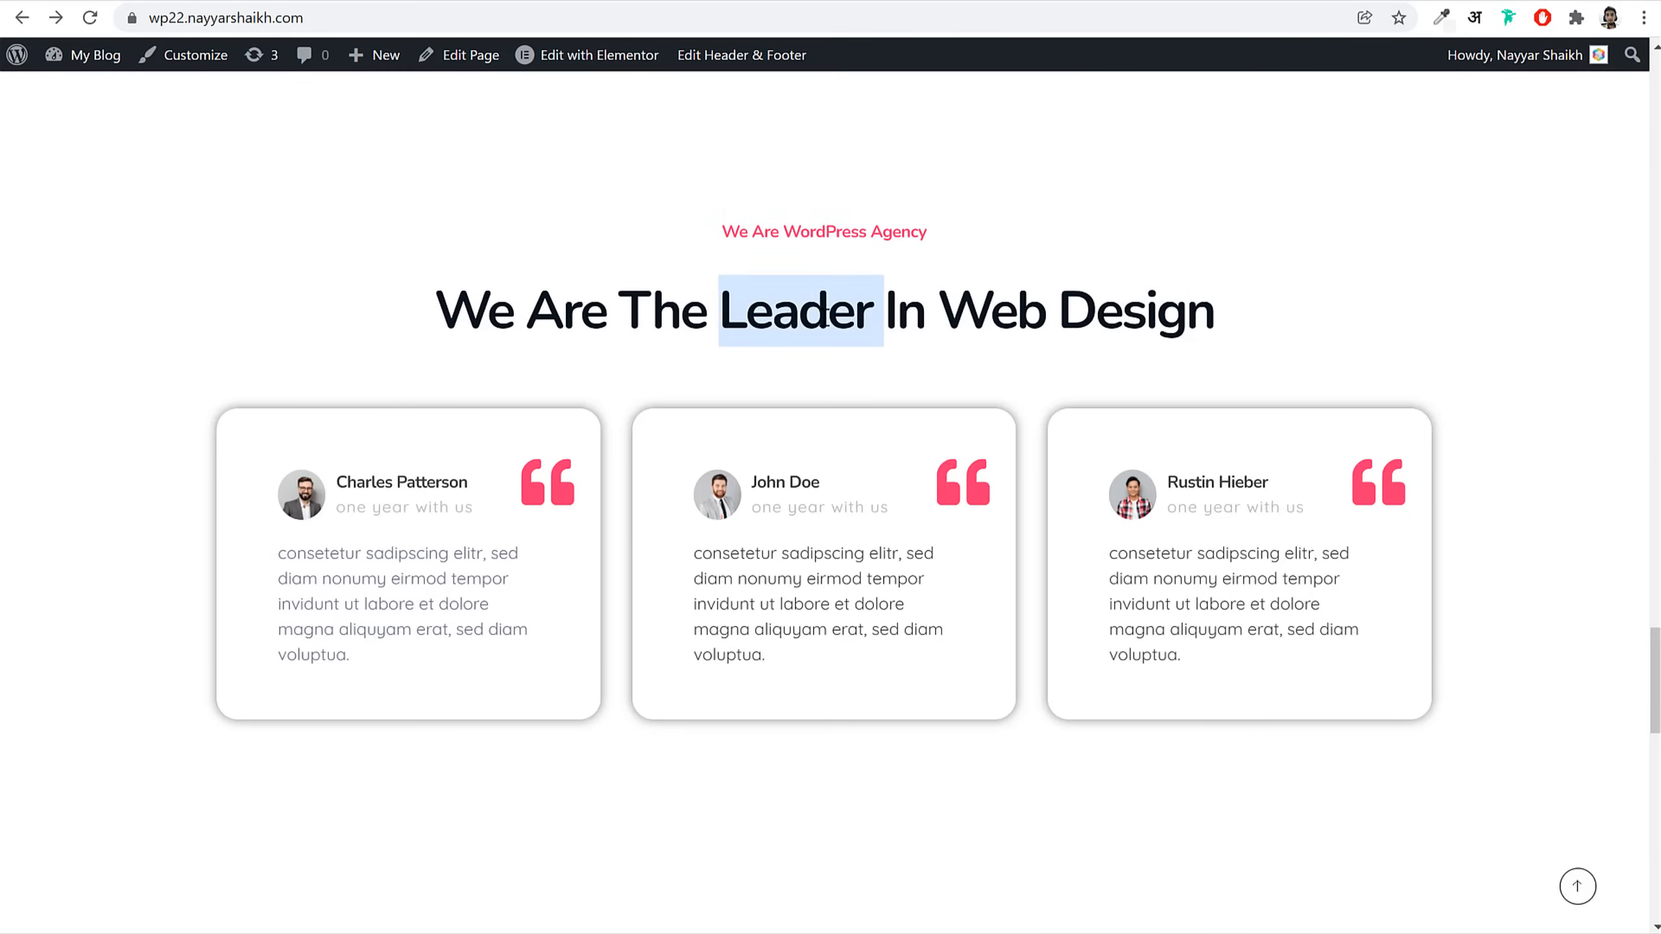
key("ctrl+c")
key("ctrl+Tab")
left_click(174, 582)
left_click(204, 297)
key("ctrl+a")
key("ctrl+v")
key("ctrl+Tab")
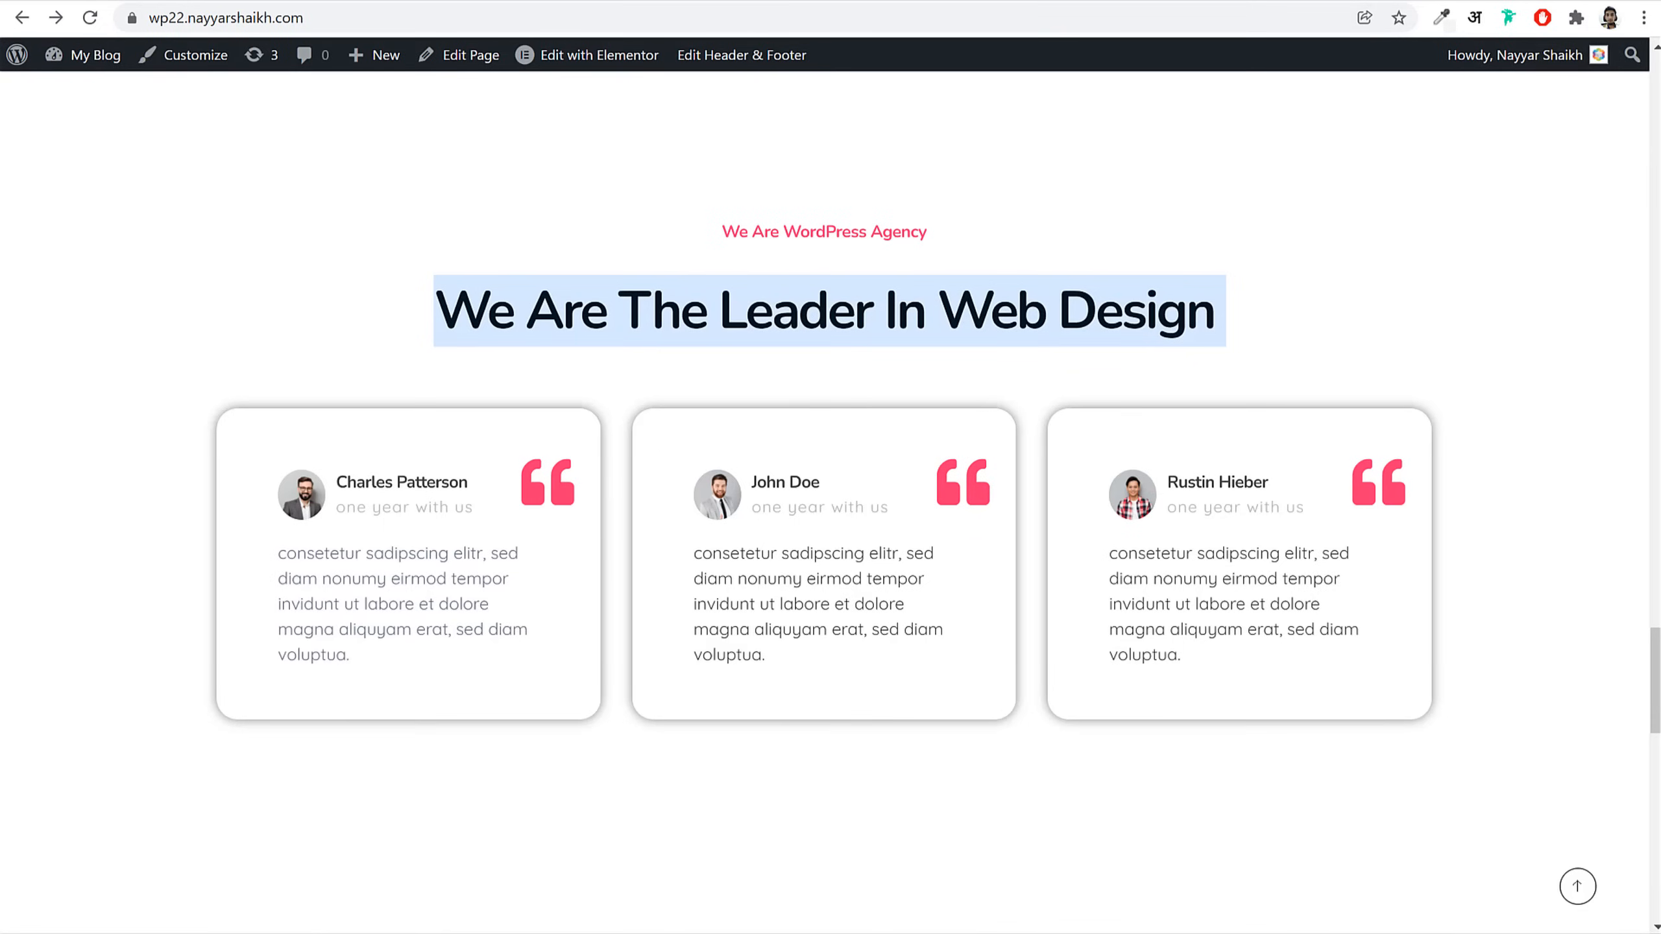
key("ctrl+Tab")
Step: Add an inner section below the heading and give it a third column
left_click(295, 58)
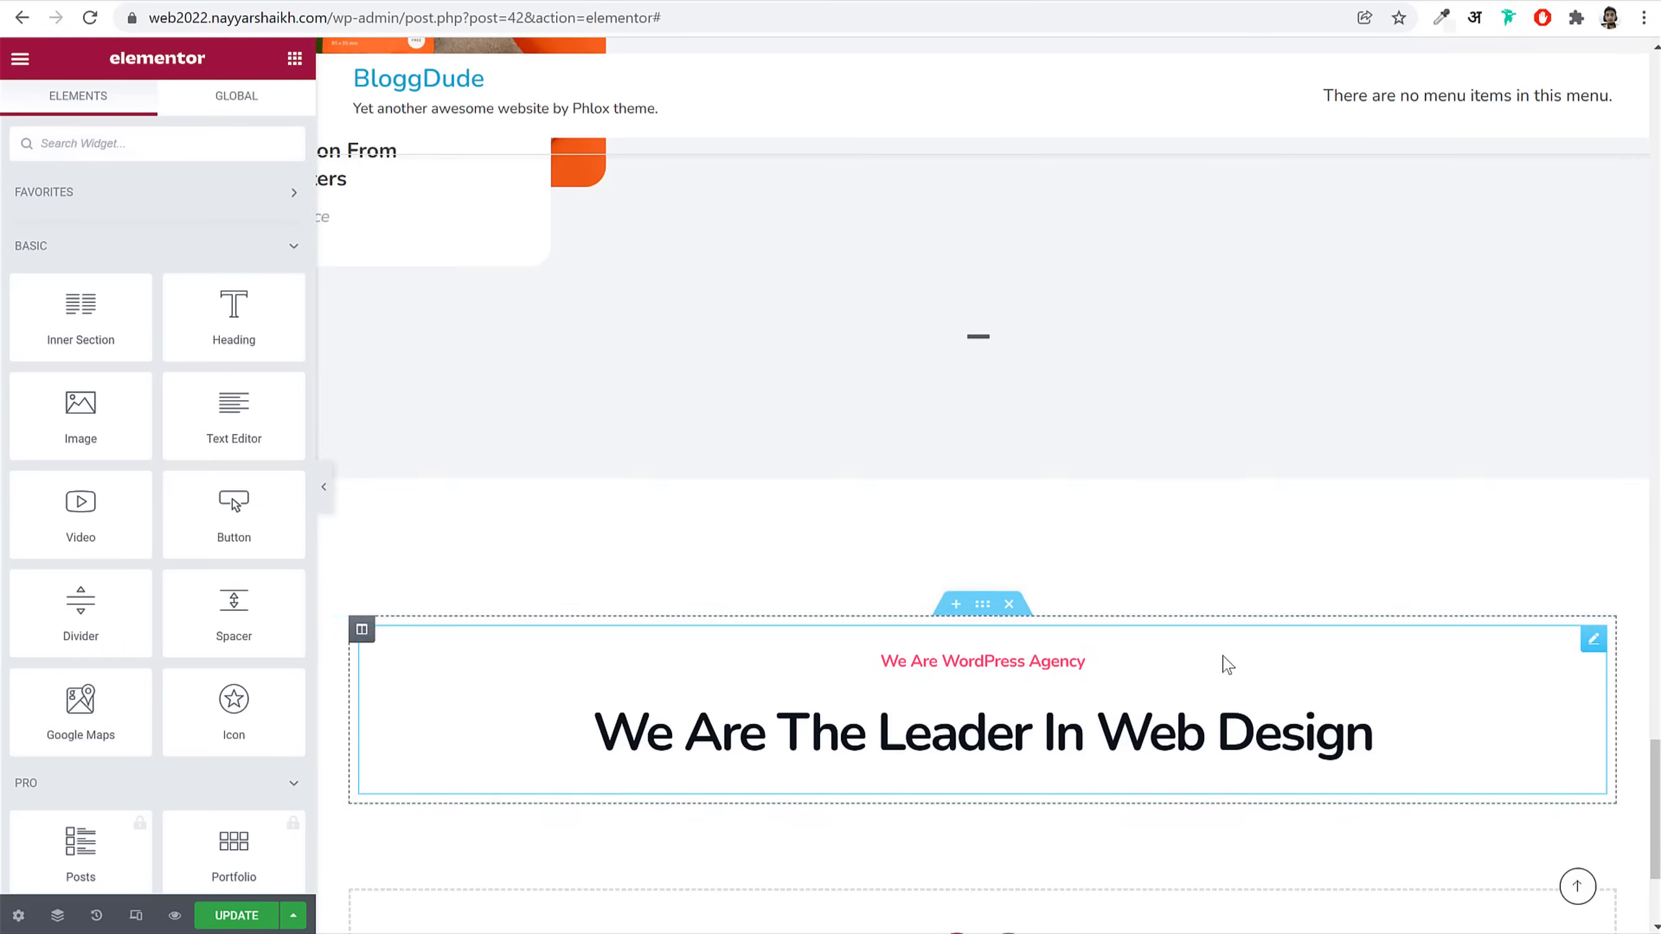
left_click_drag(107, 281, 850, 524)
right_click(387, 587)
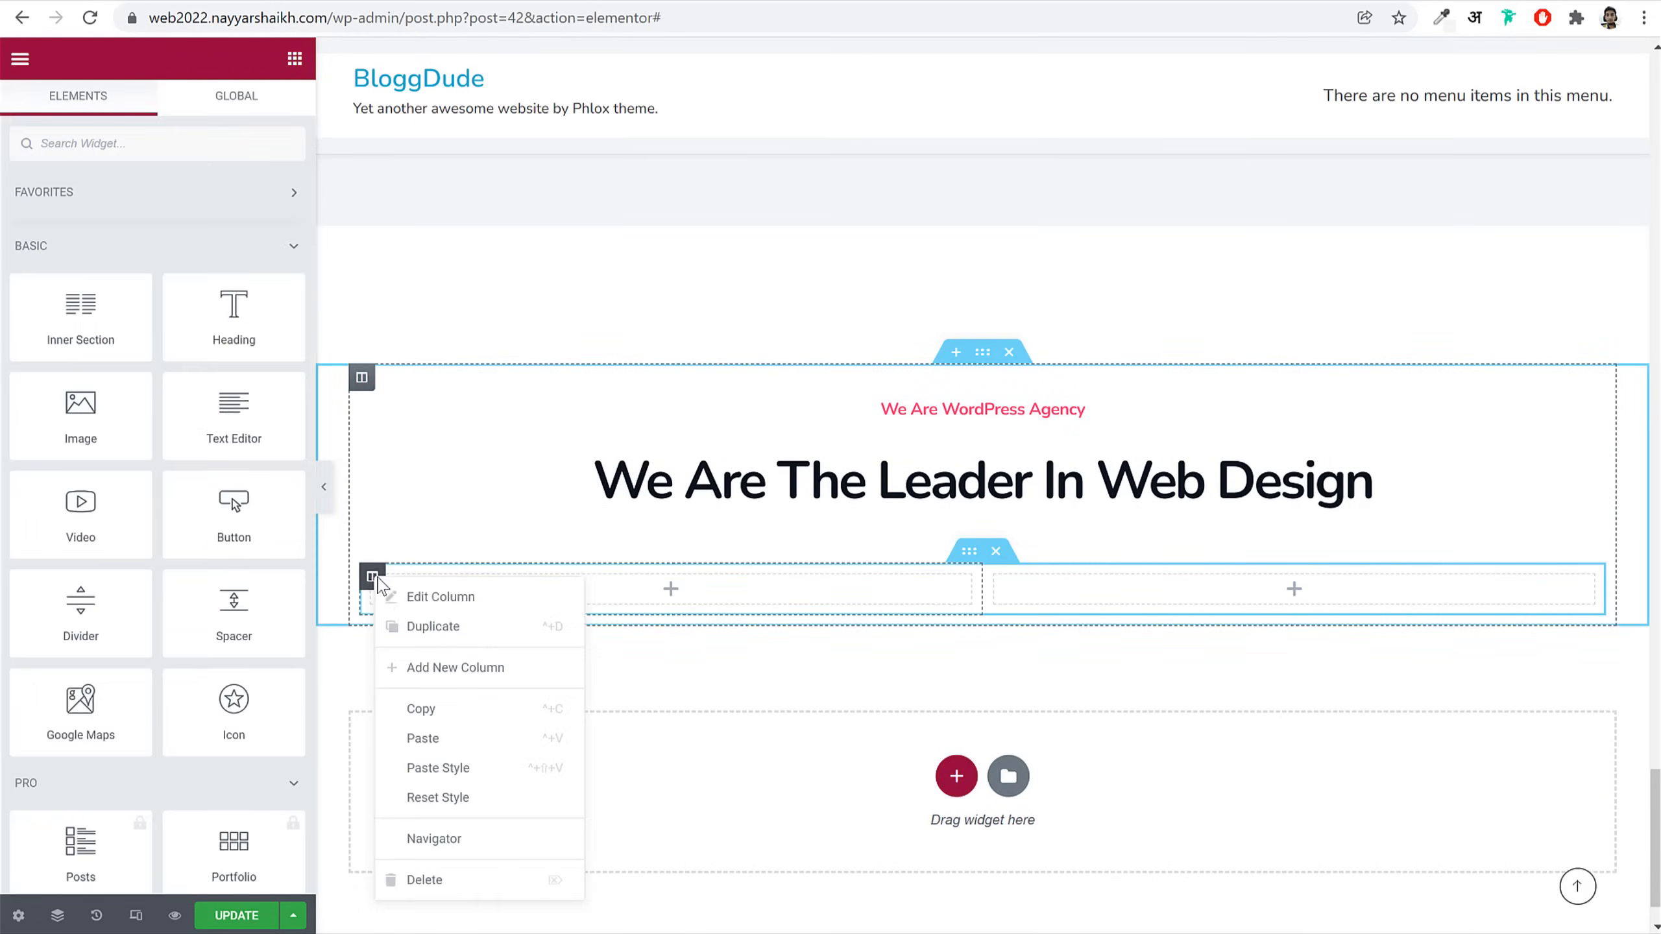
left_click(451, 668)
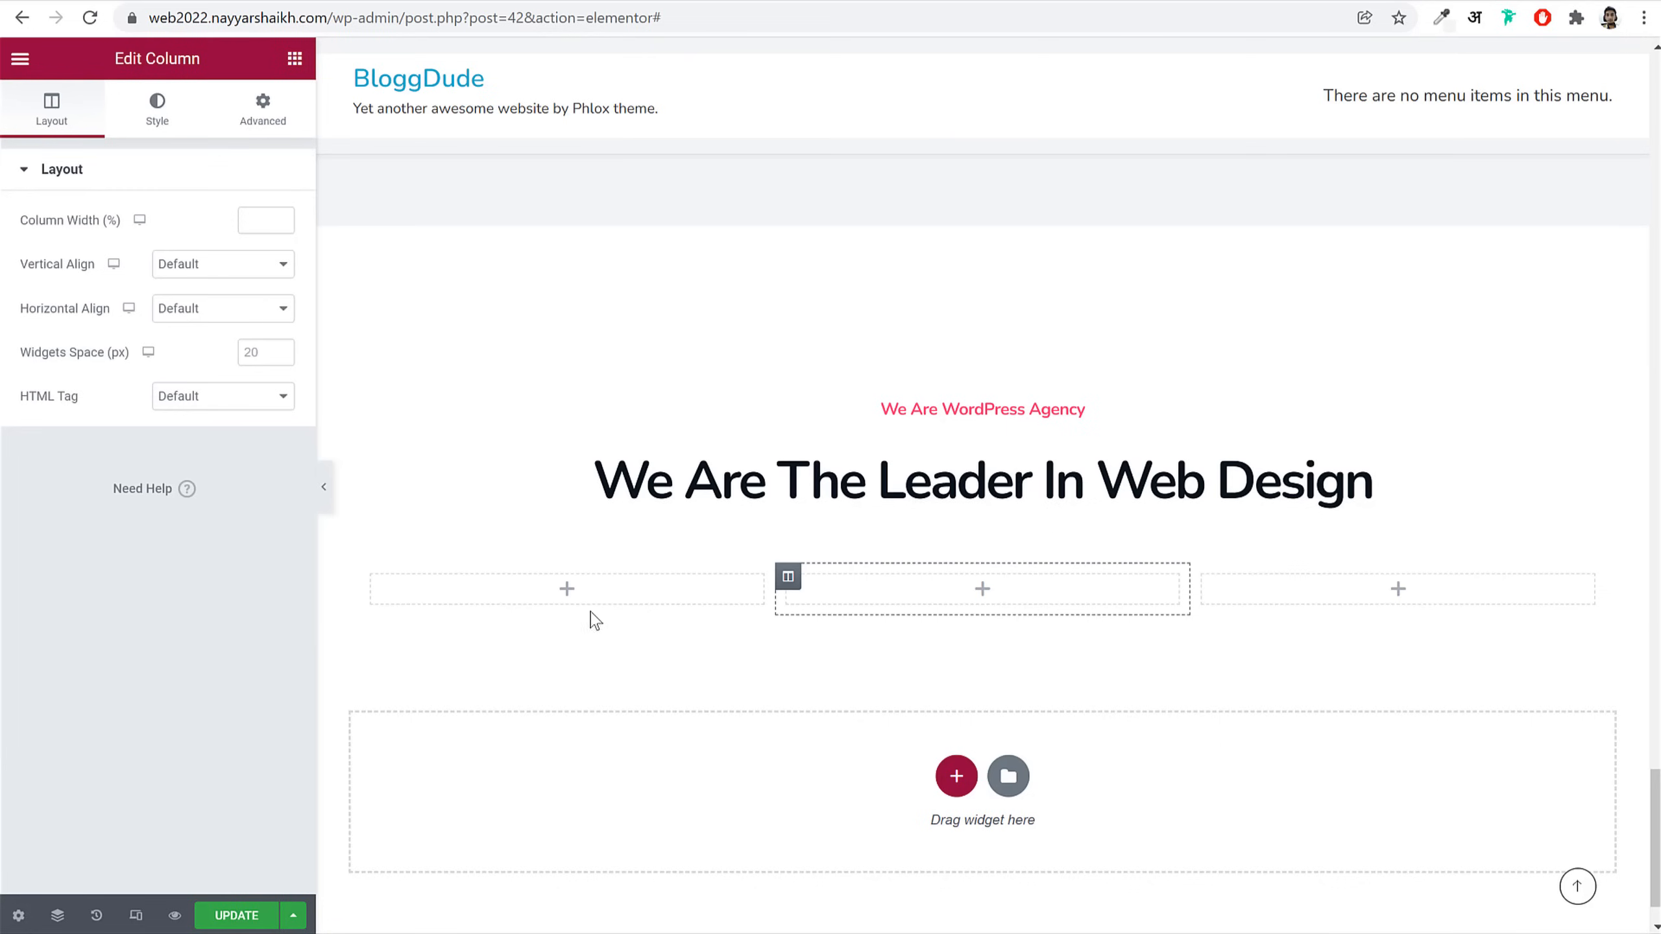
Step: Add a Testimonial widget to the first column using the default image template and the man-in-black-shirt photo
left_click(526, 585)
type("test")
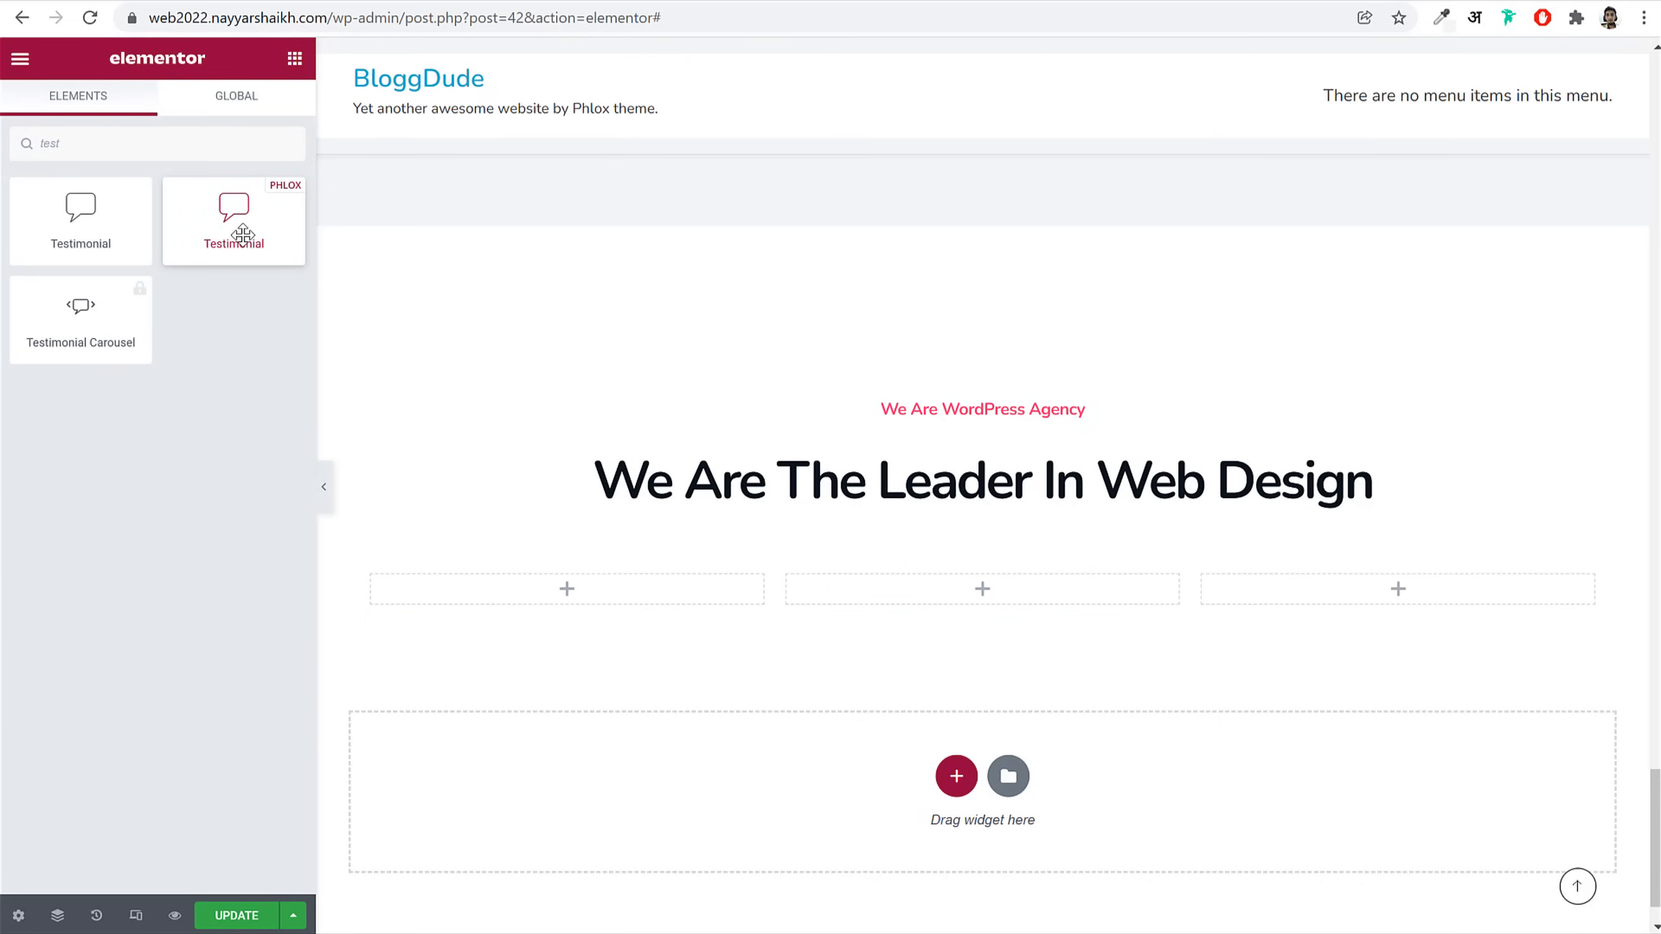
left_click_drag(242, 234, 563, 583)
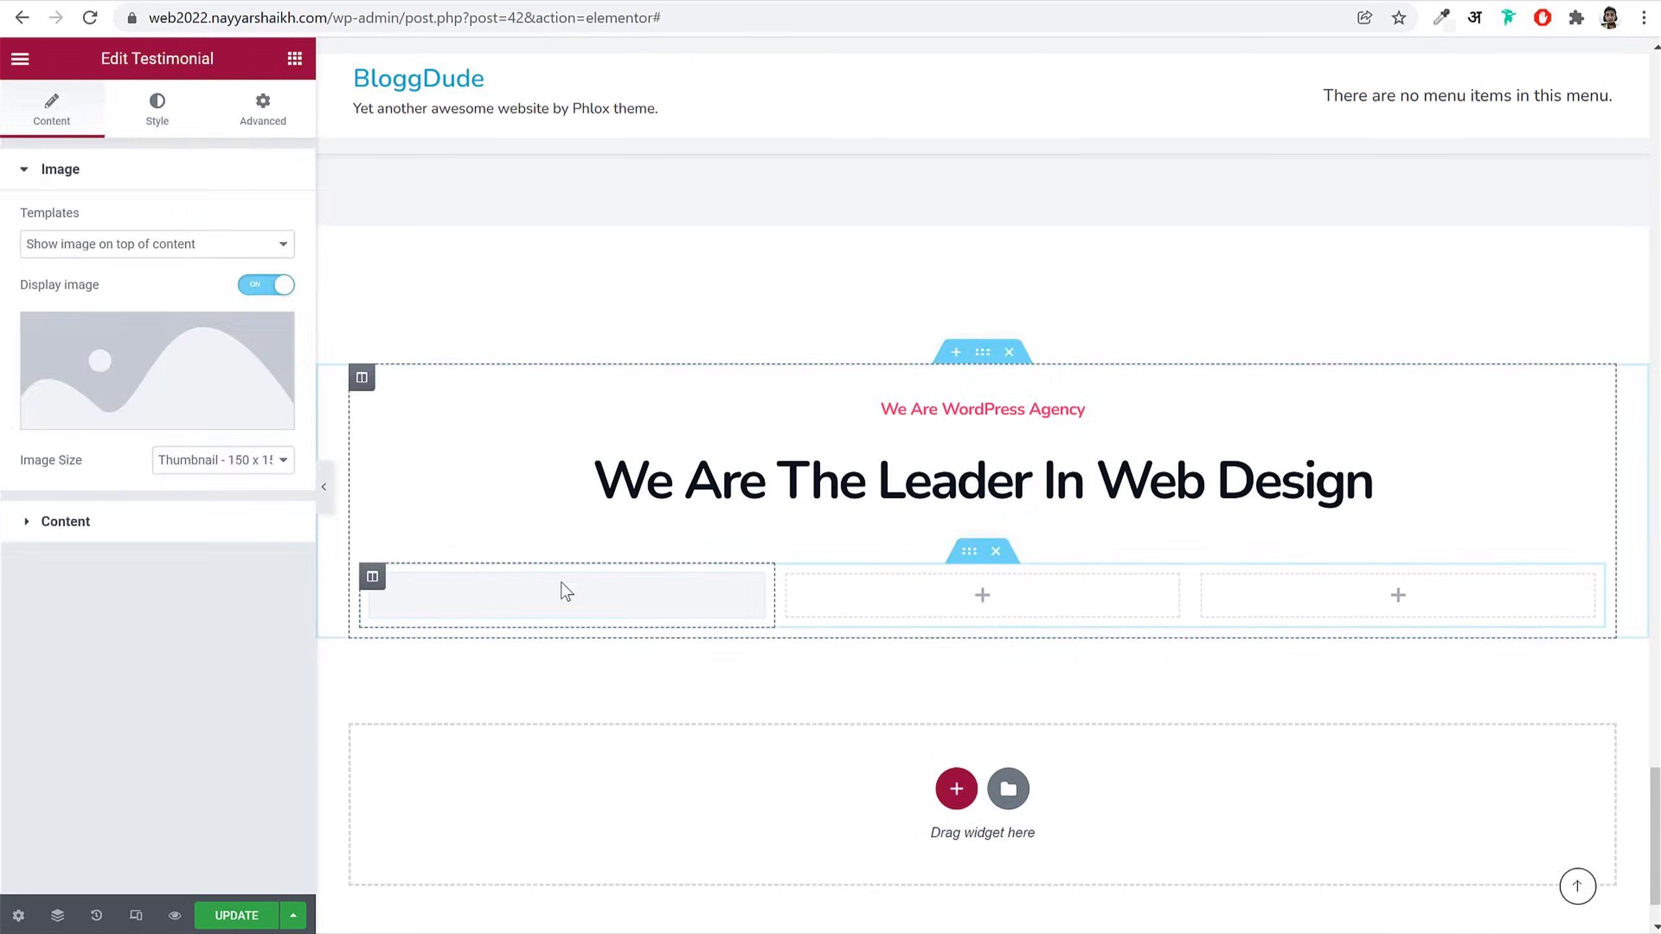
left_click(170, 244)
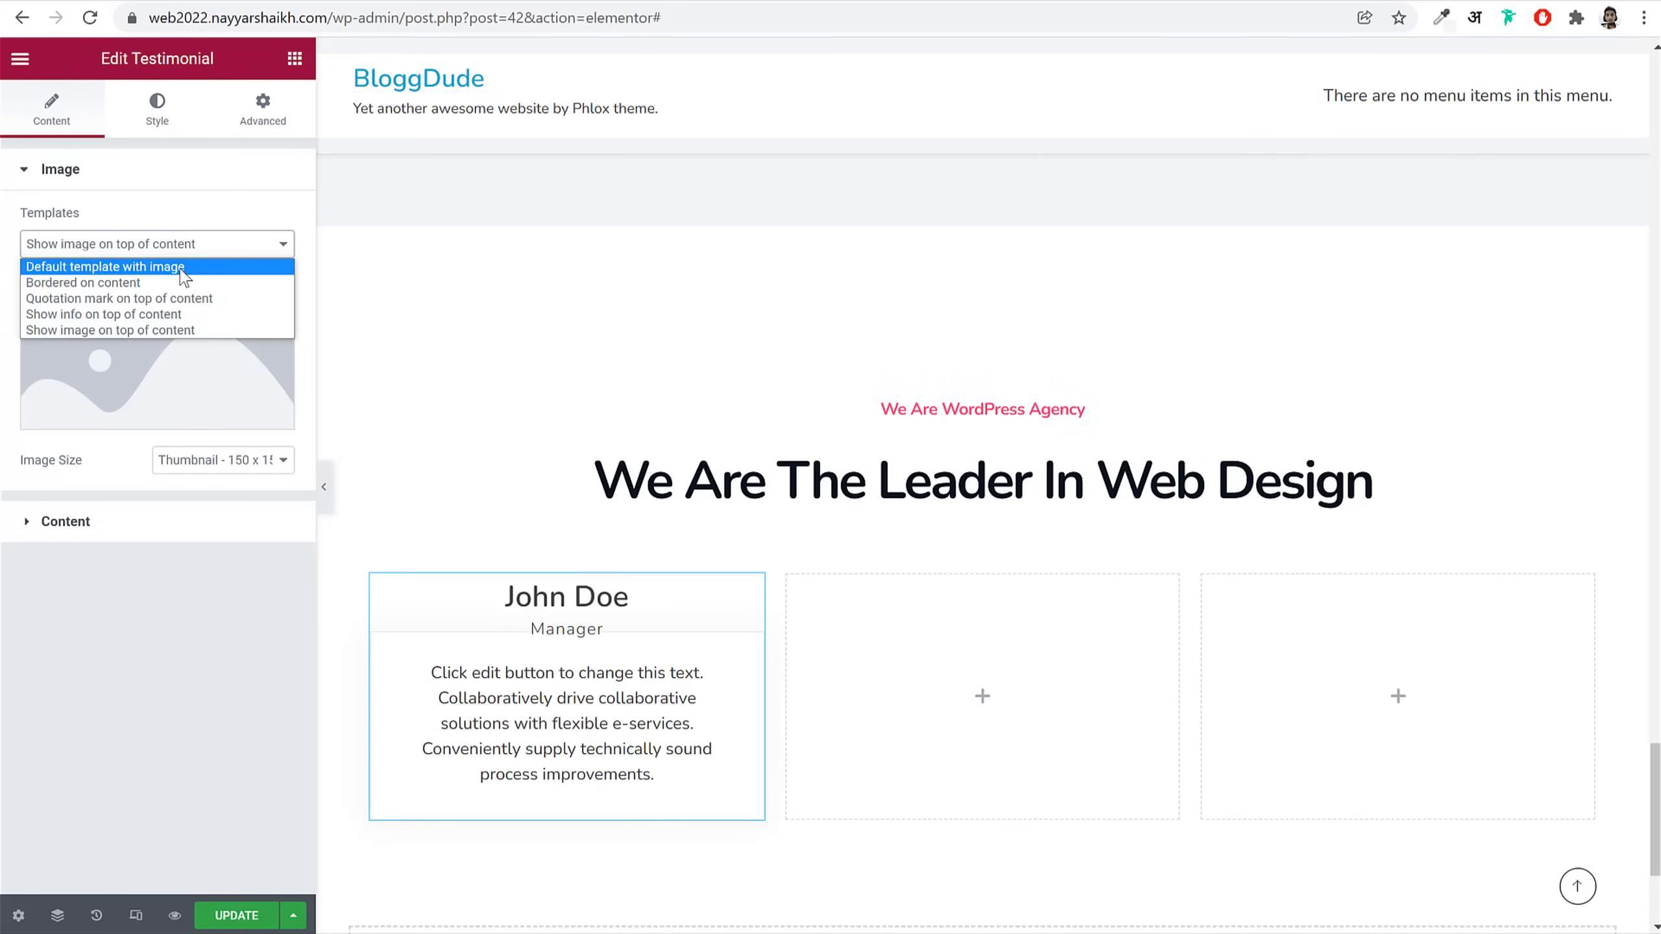
left_click(137, 267)
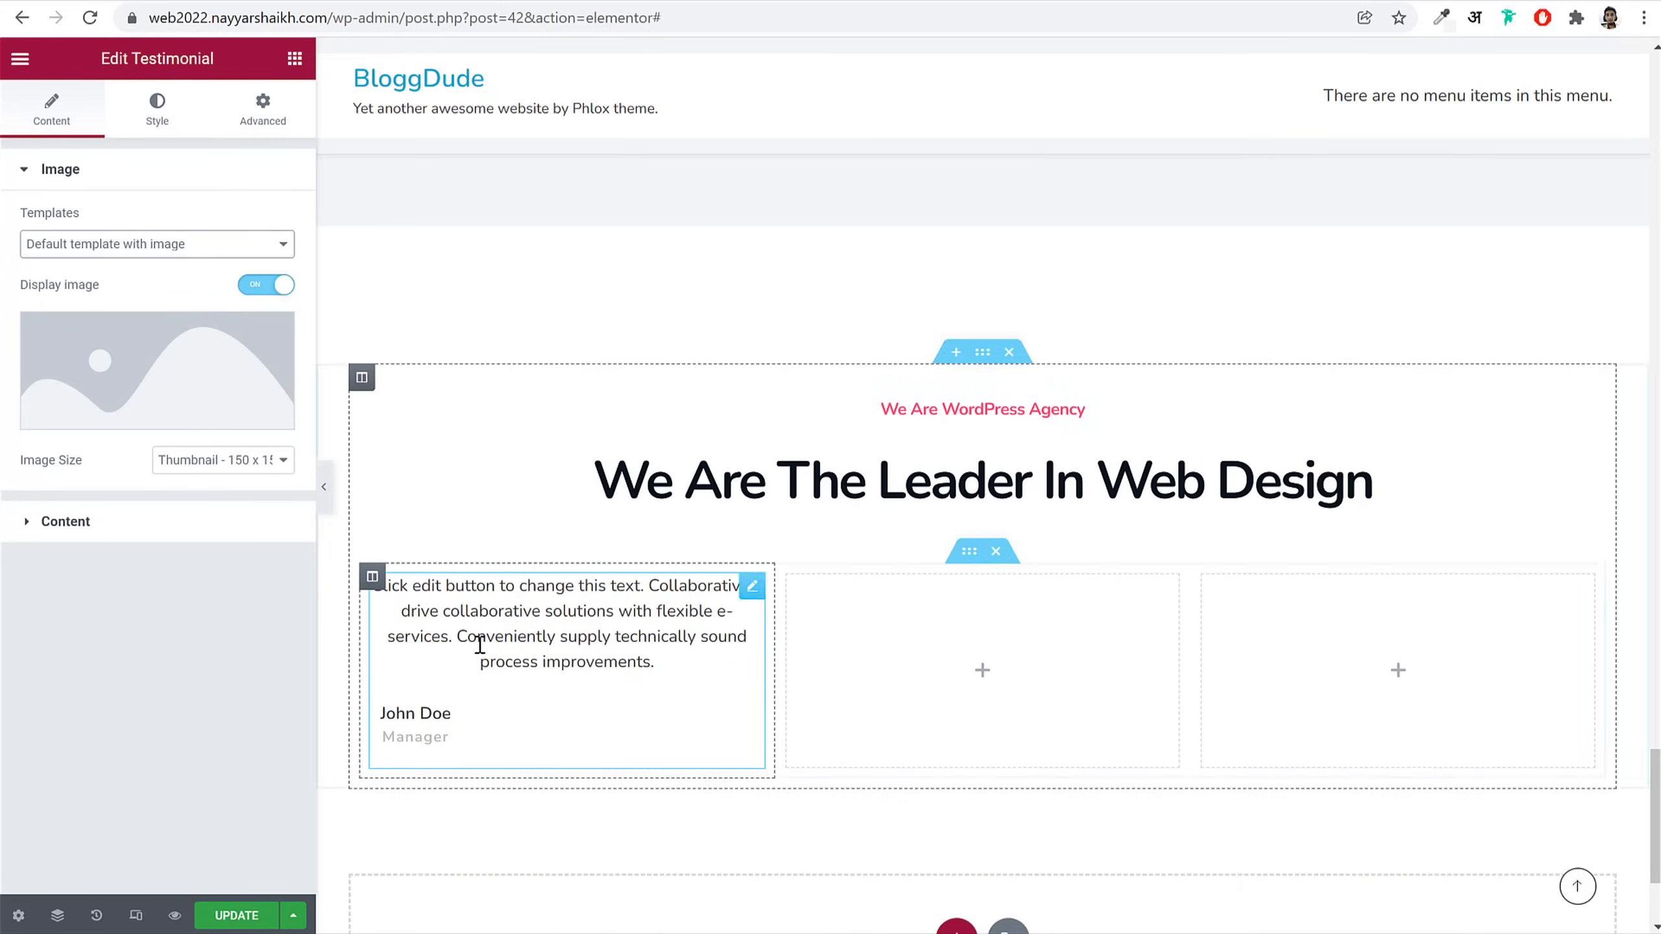
left_click(190, 379)
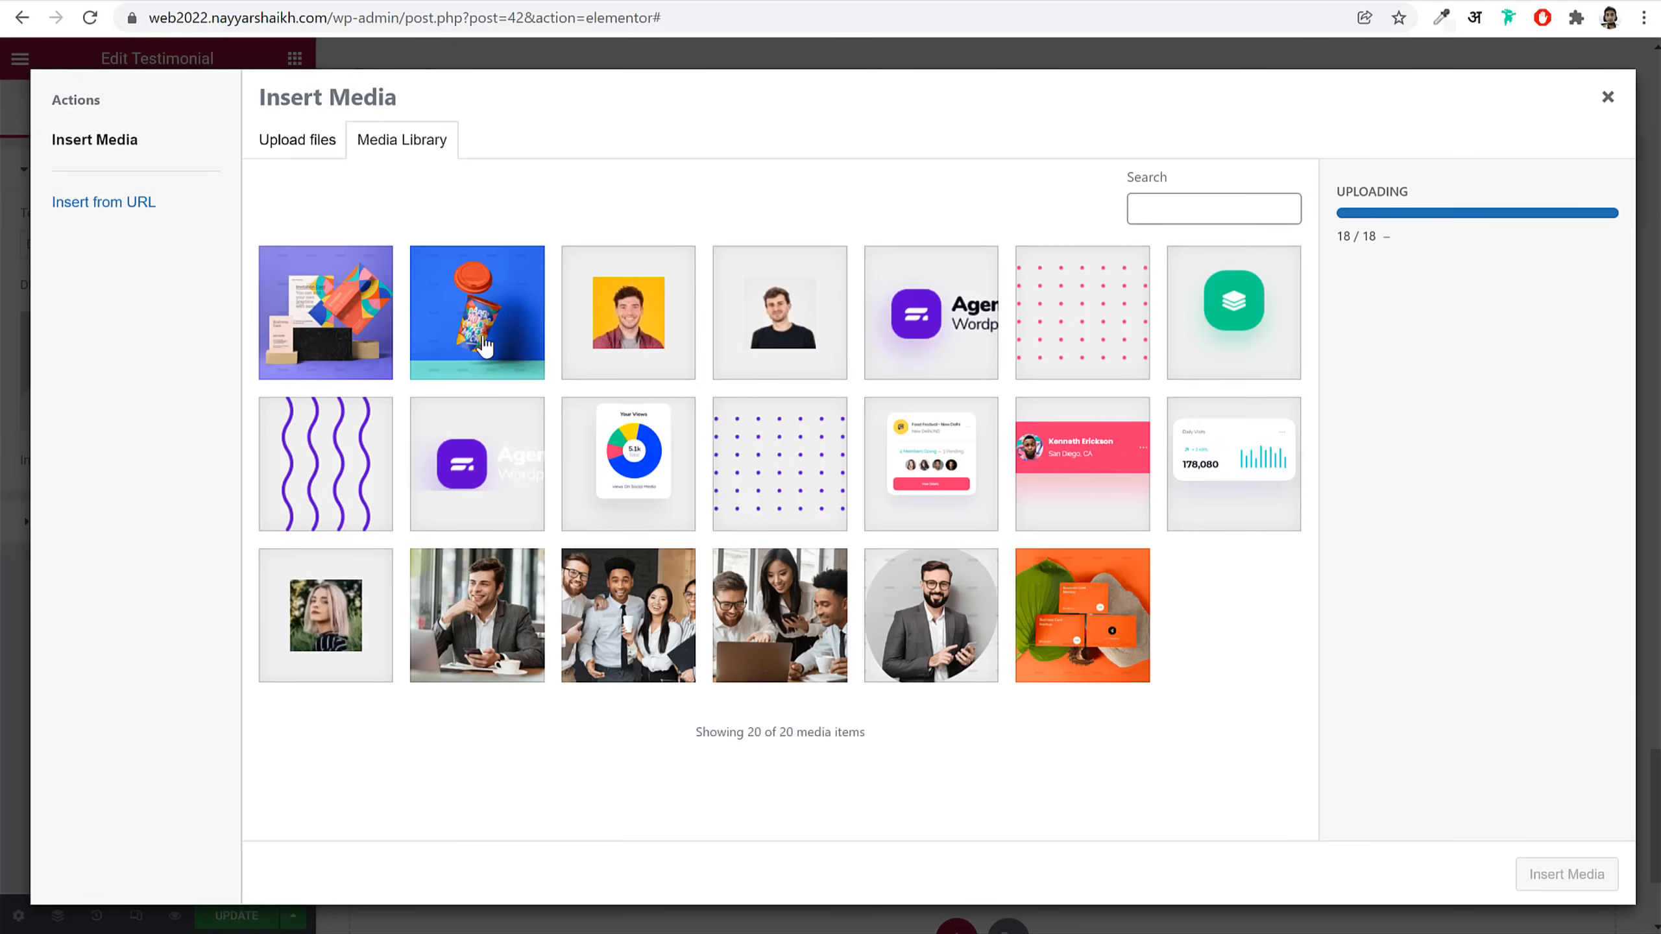
left_click(802, 339)
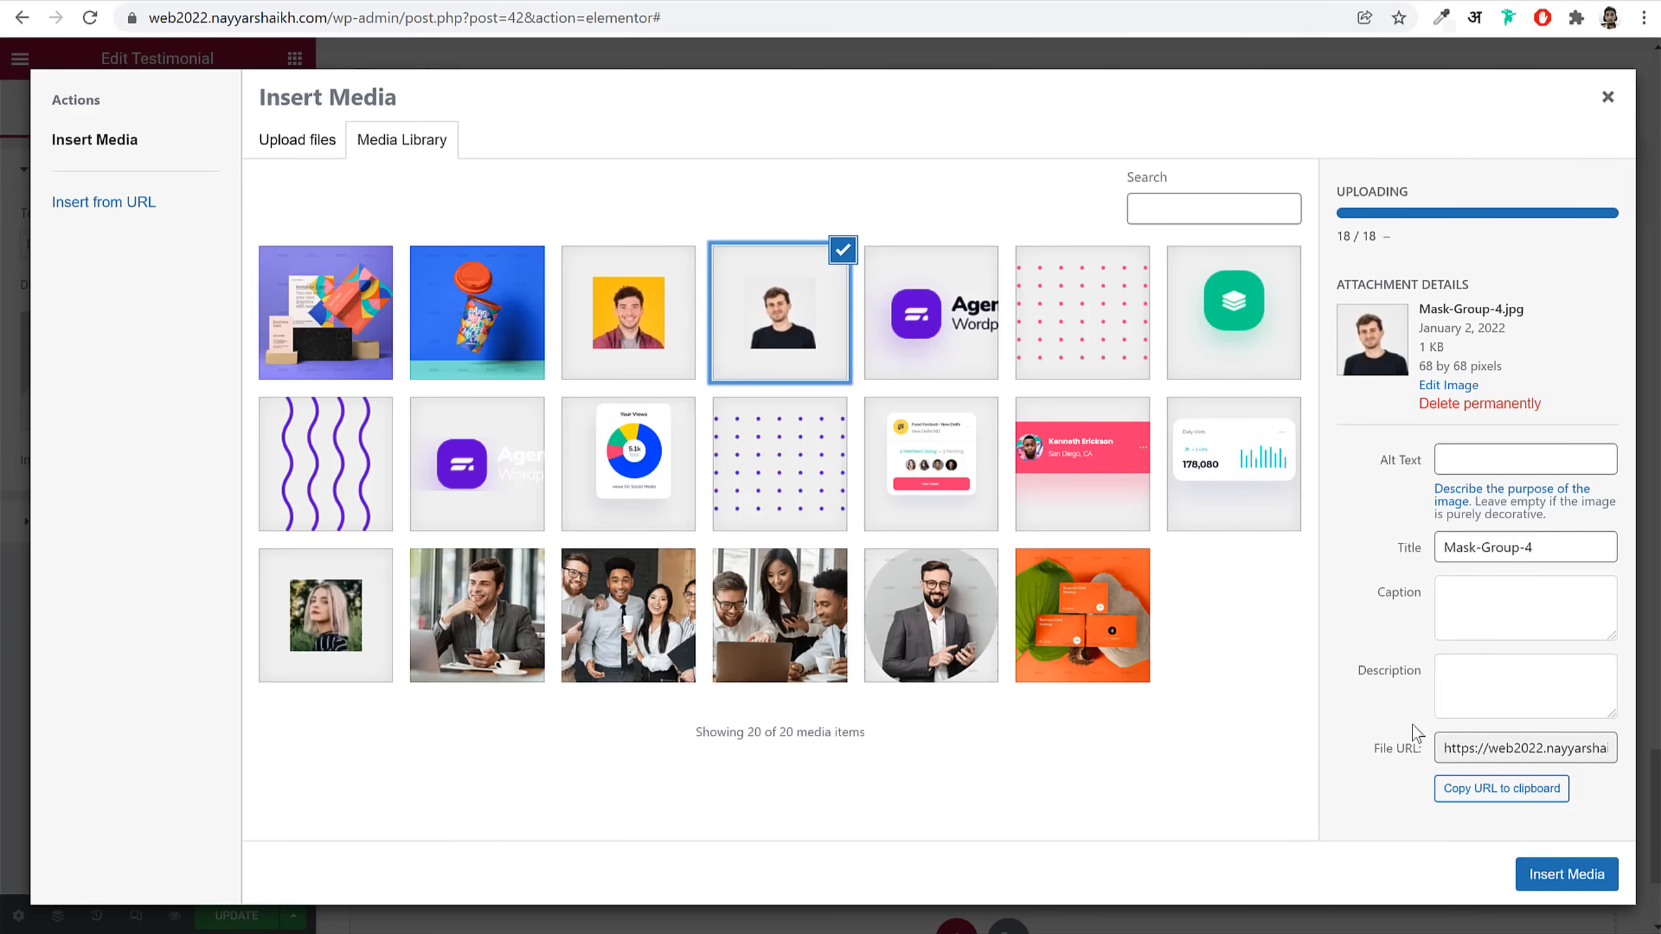
left_click(1583, 876)
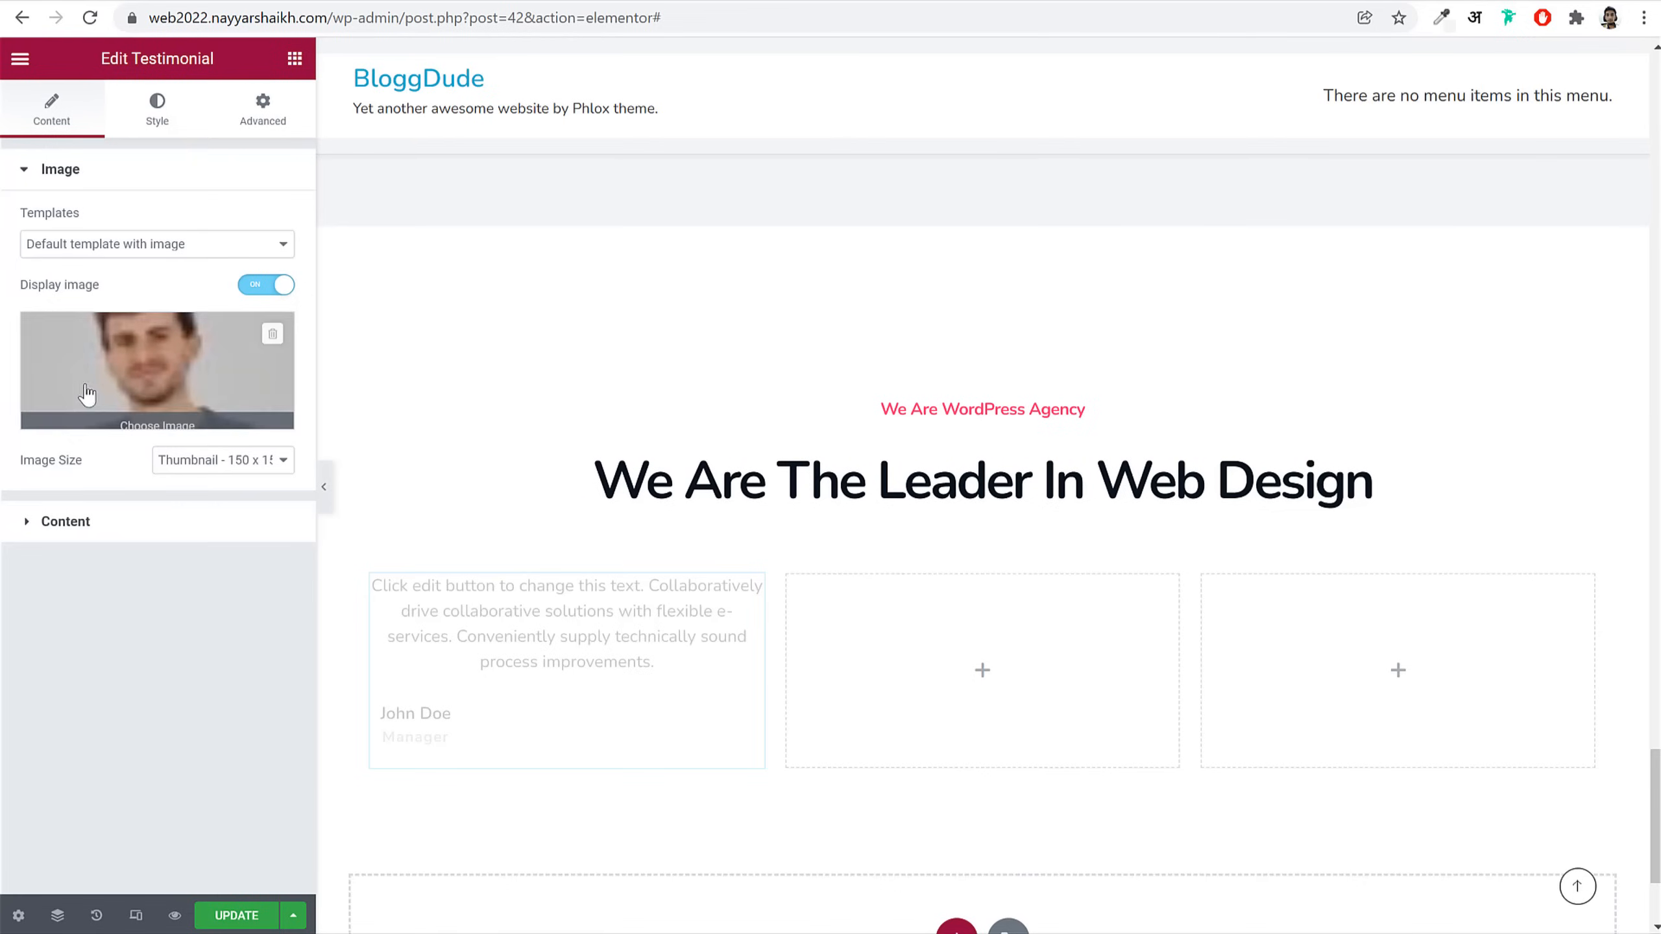
Step: Set the occupation to 'One year with Us' and paste the lorem review paragraph
left_click(140, 531)
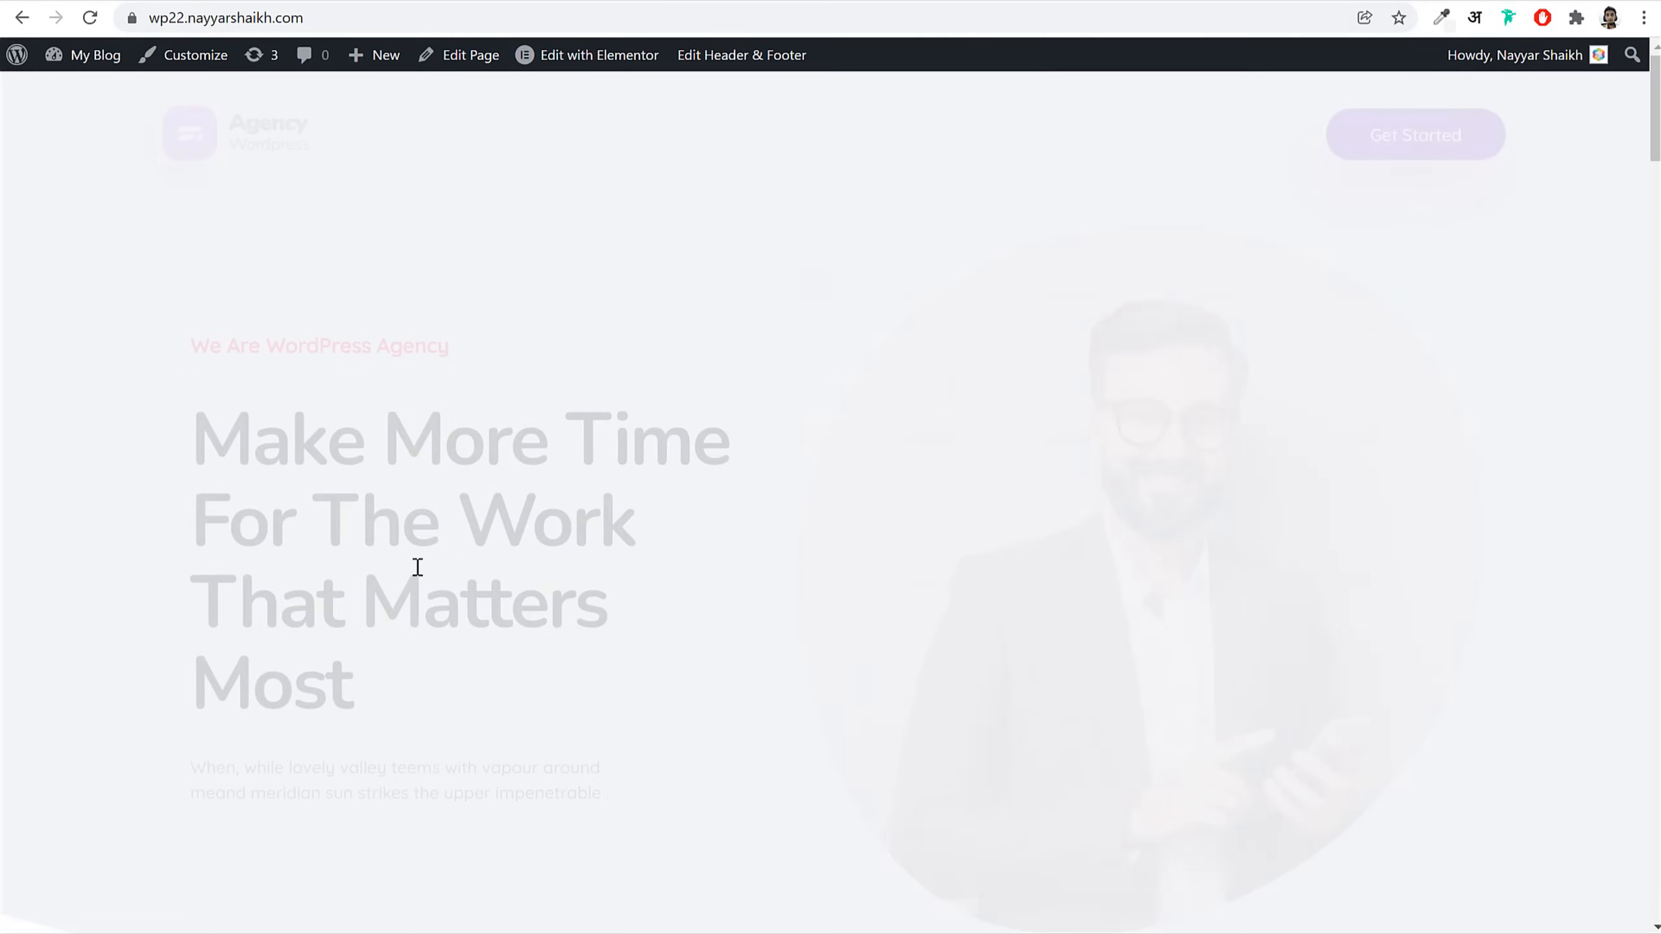
scroll(497, 674, "down", 15)
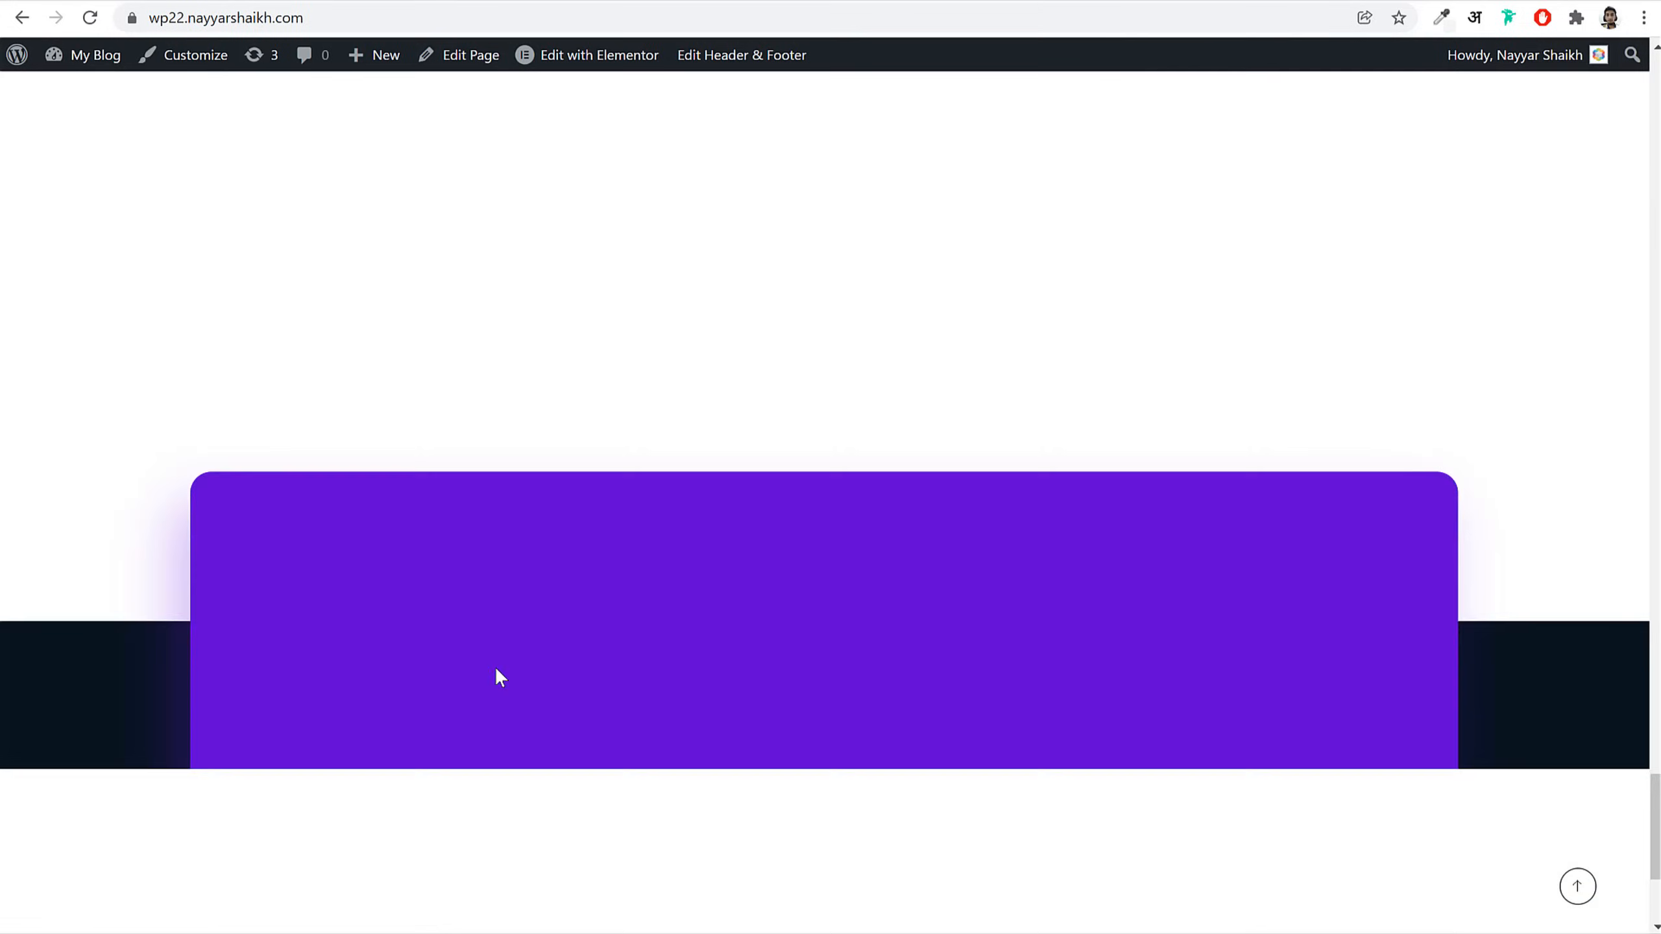
scroll(497, 674, "up", 15)
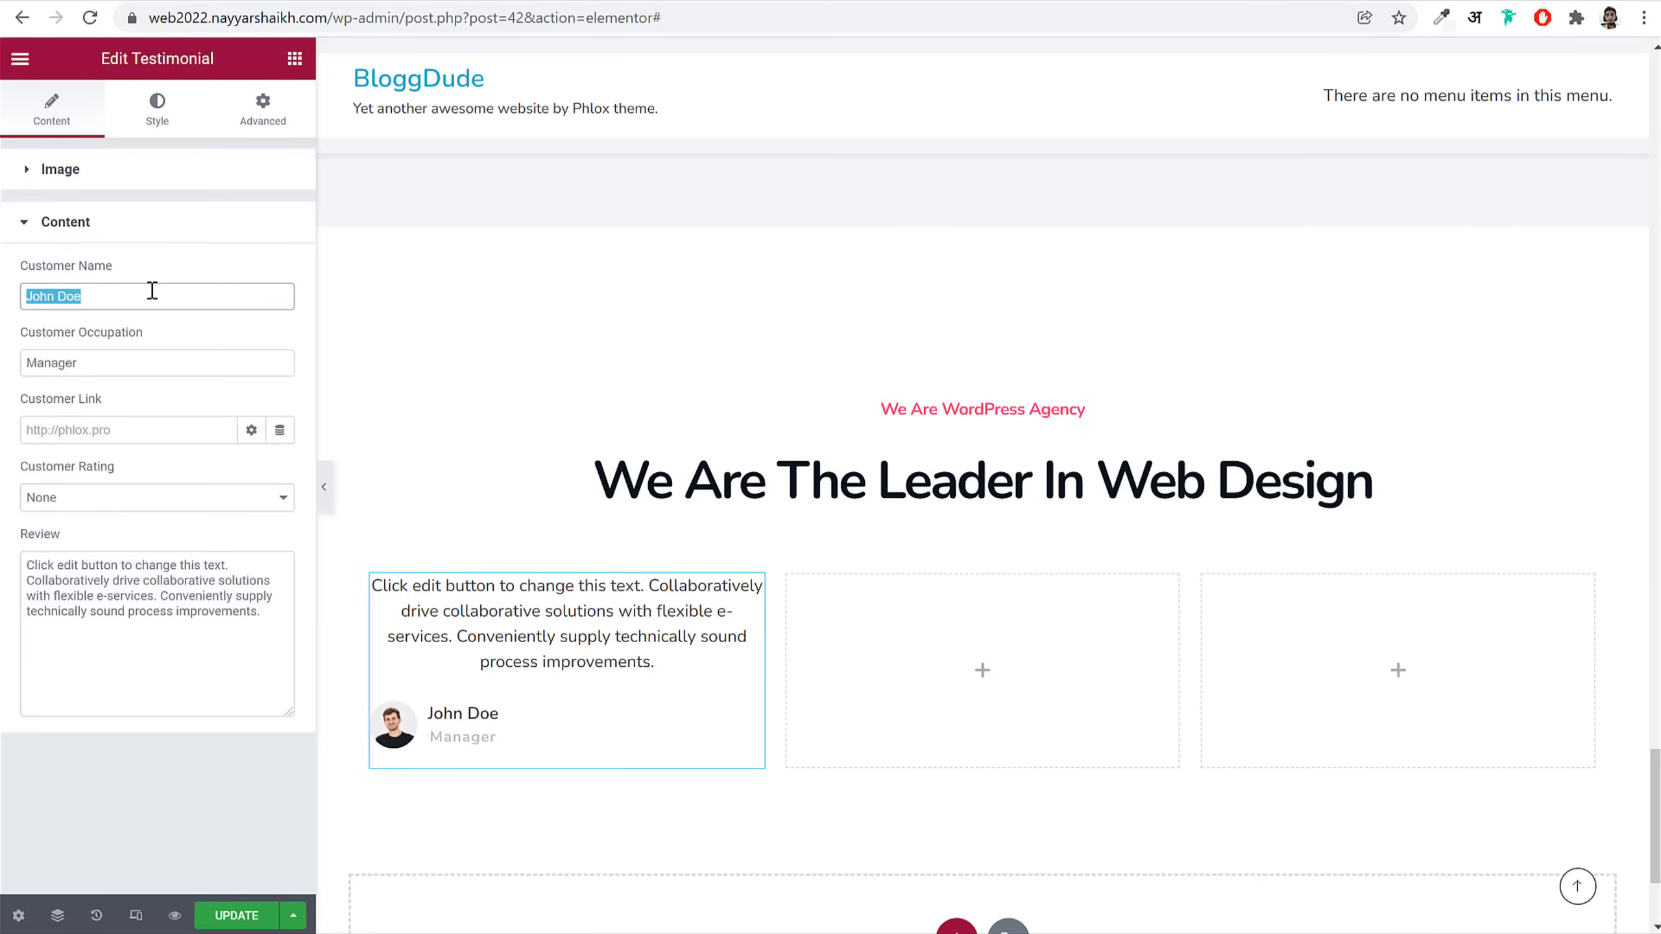
left_click(141, 367)
double_click(140, 368)
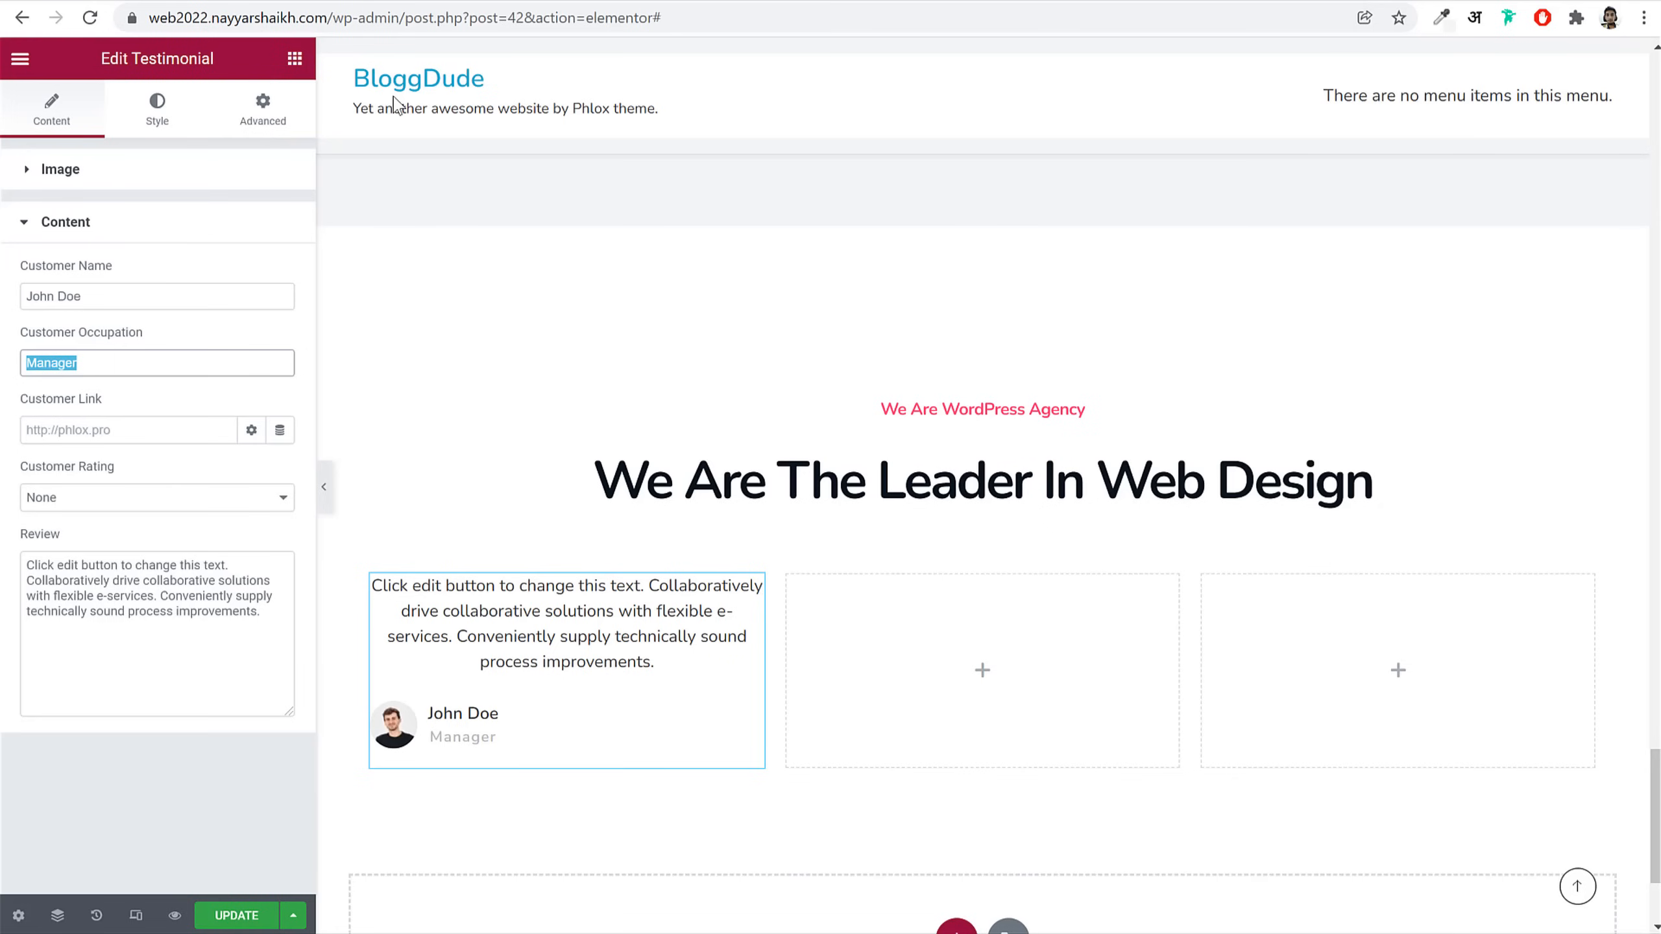
type("One year with Us")
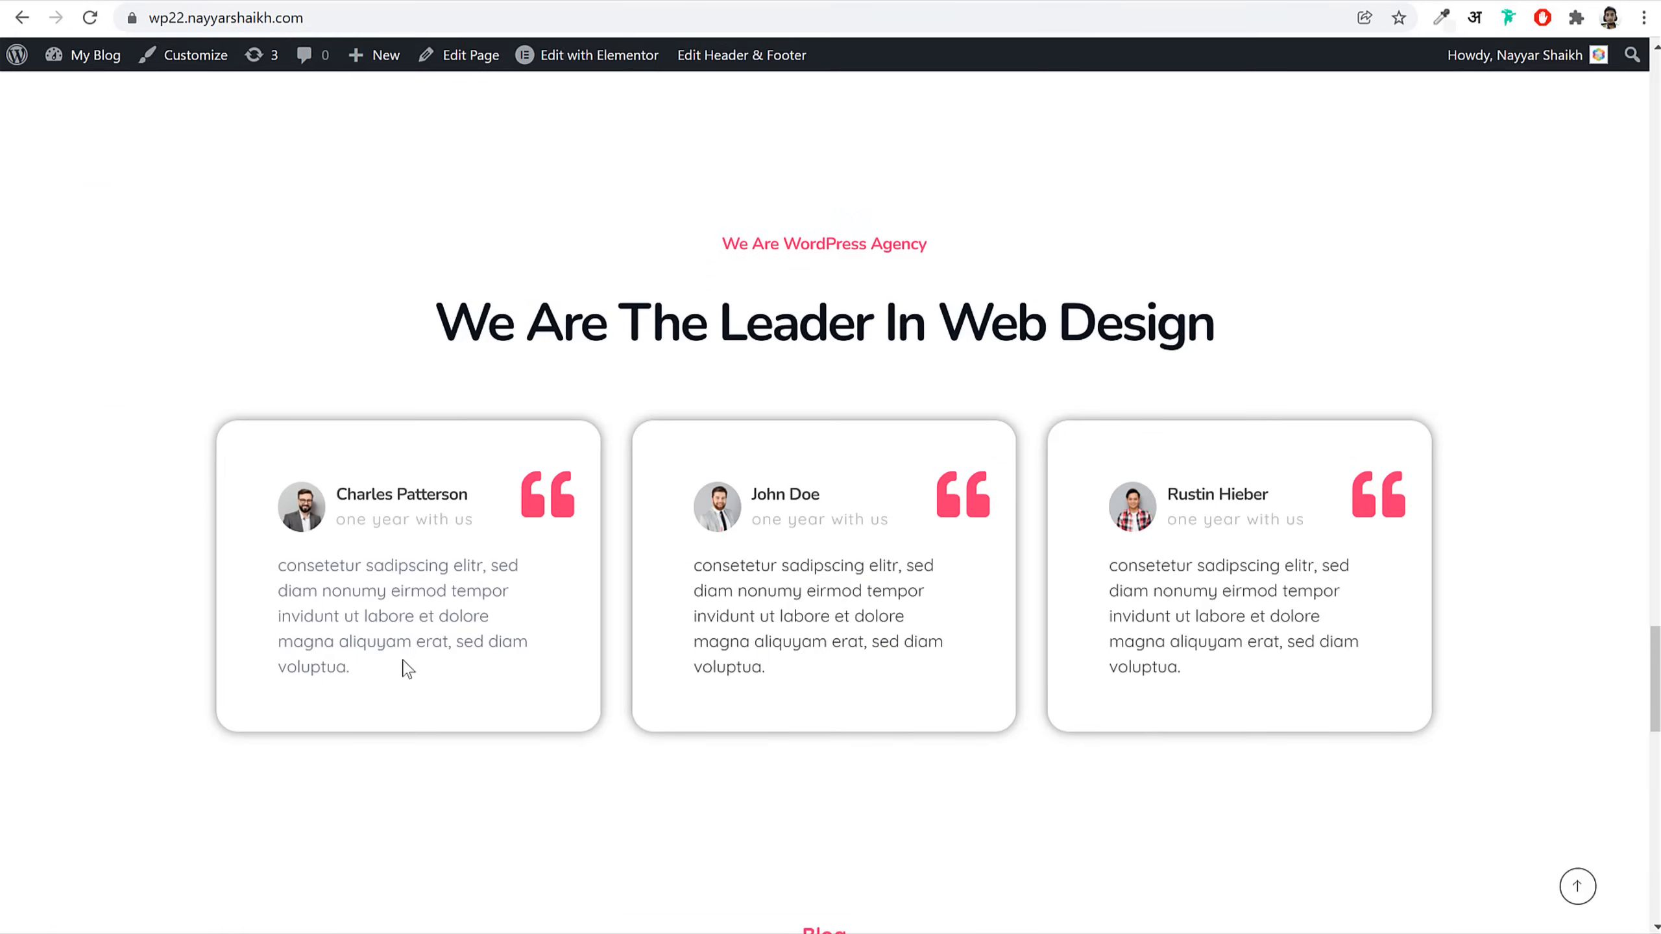
triple_click(406, 668)
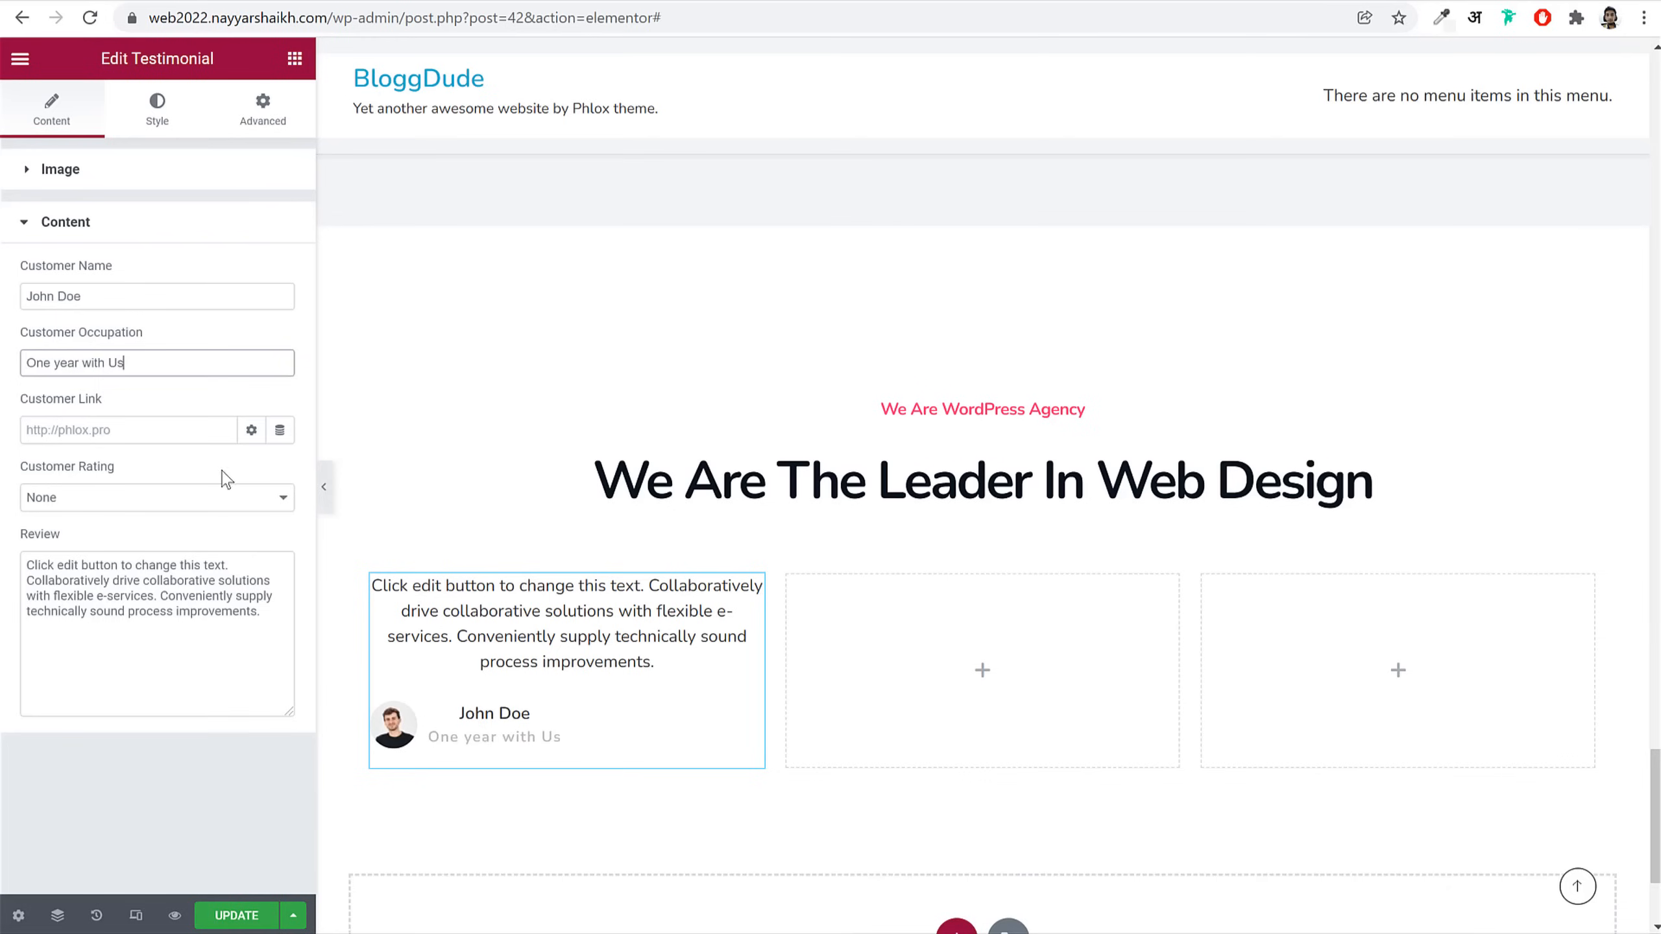
left_click(171, 598)
key("ctrl+a")
key("ctrl+v")
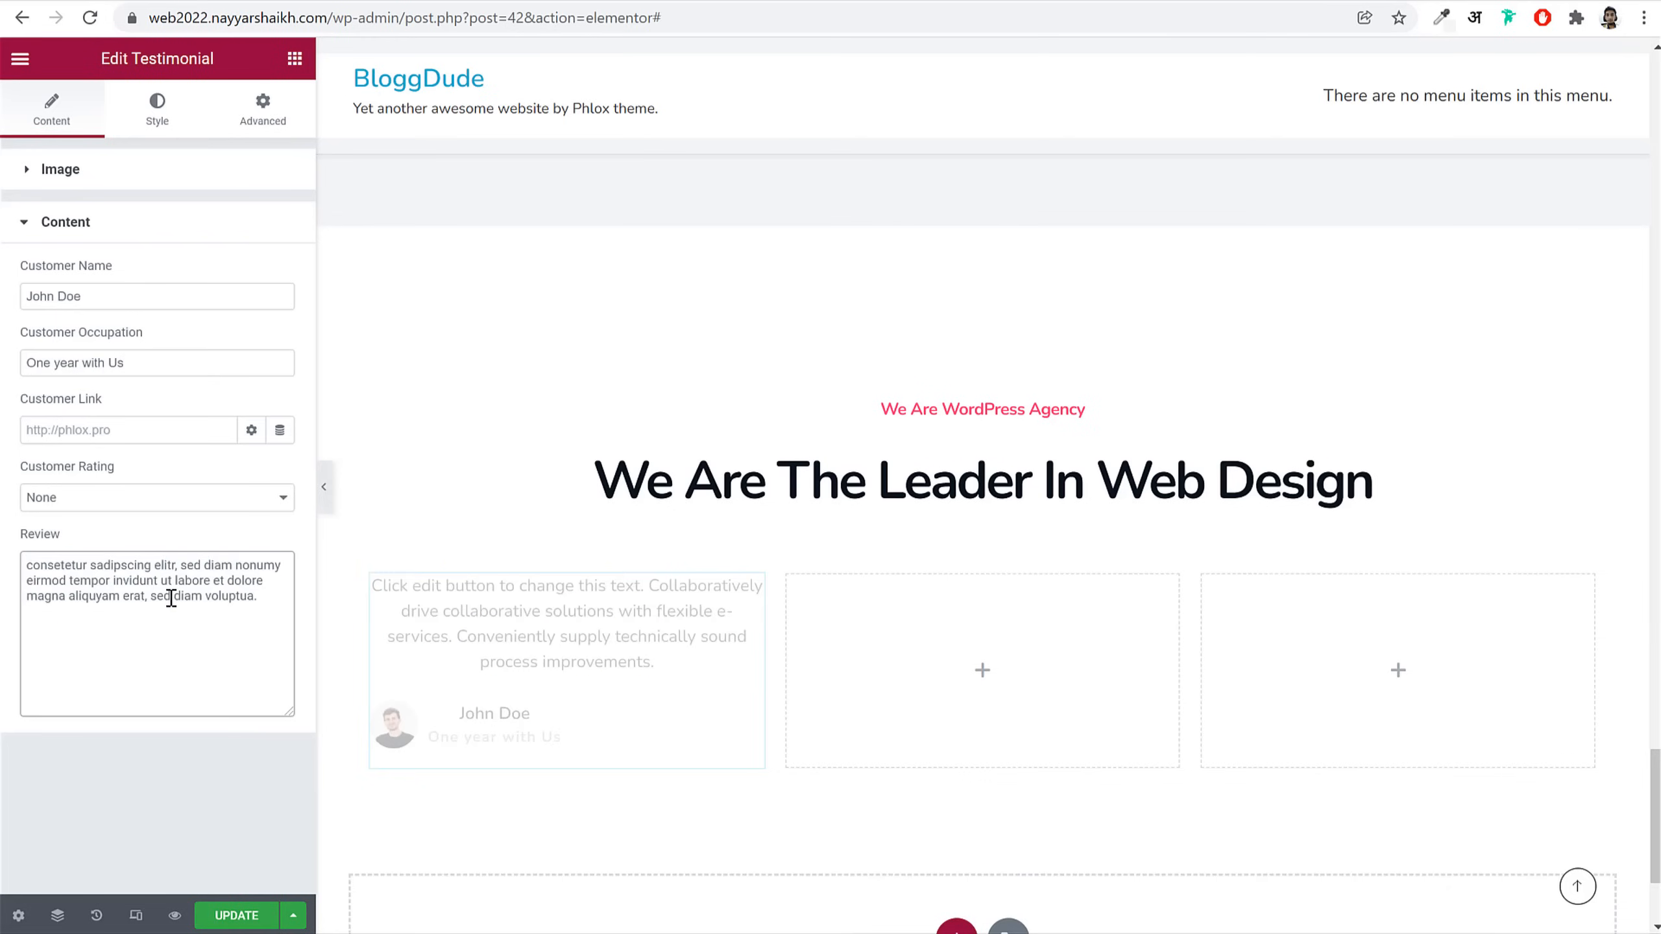
Step: Set the testimonial's customer rating to None
left_click(160, 497)
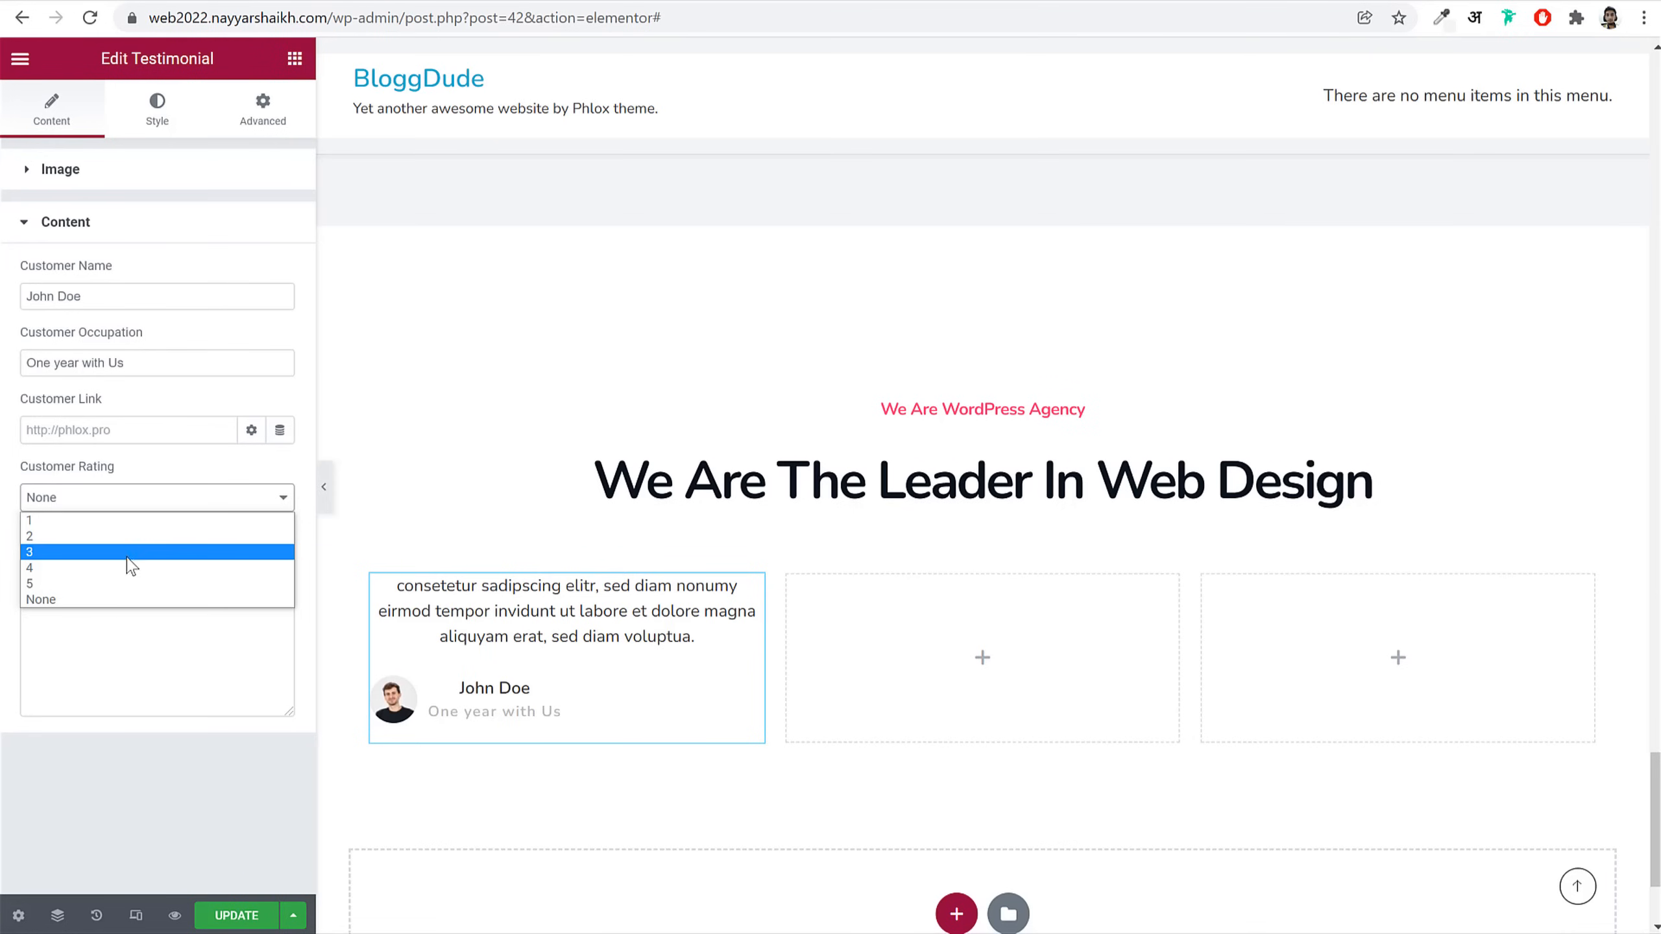
left_click(131, 567)
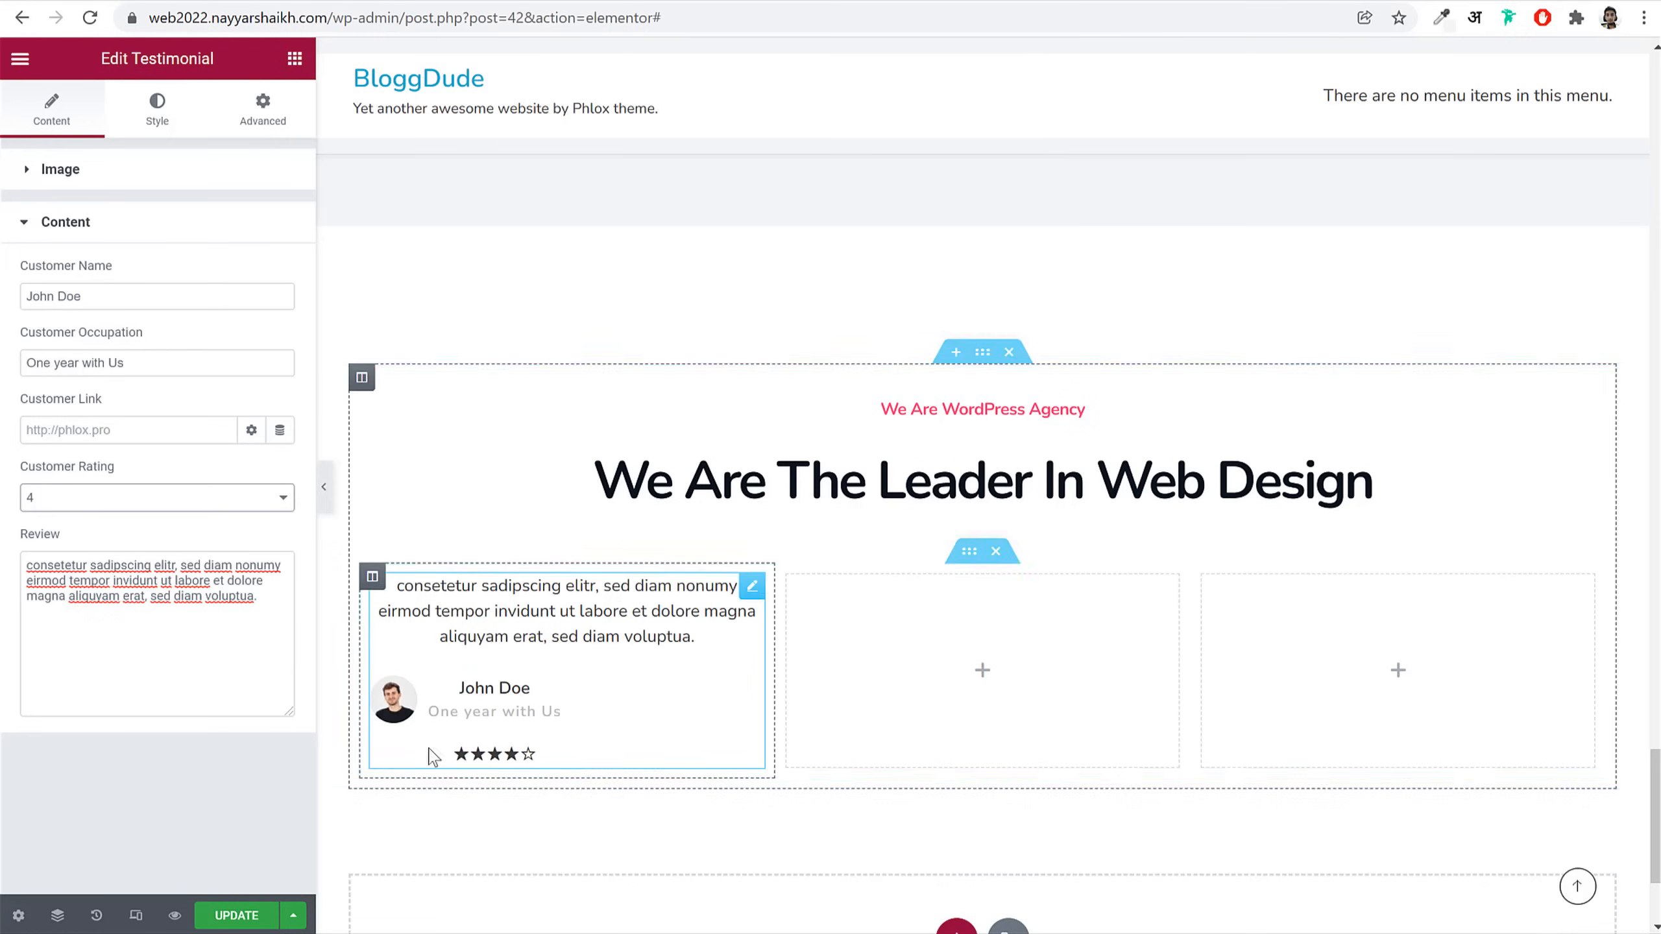
left_click(271, 498)
left_click(149, 600)
Step: Make the name bold and the occupation 15px with weight 400
left_click(157, 108)
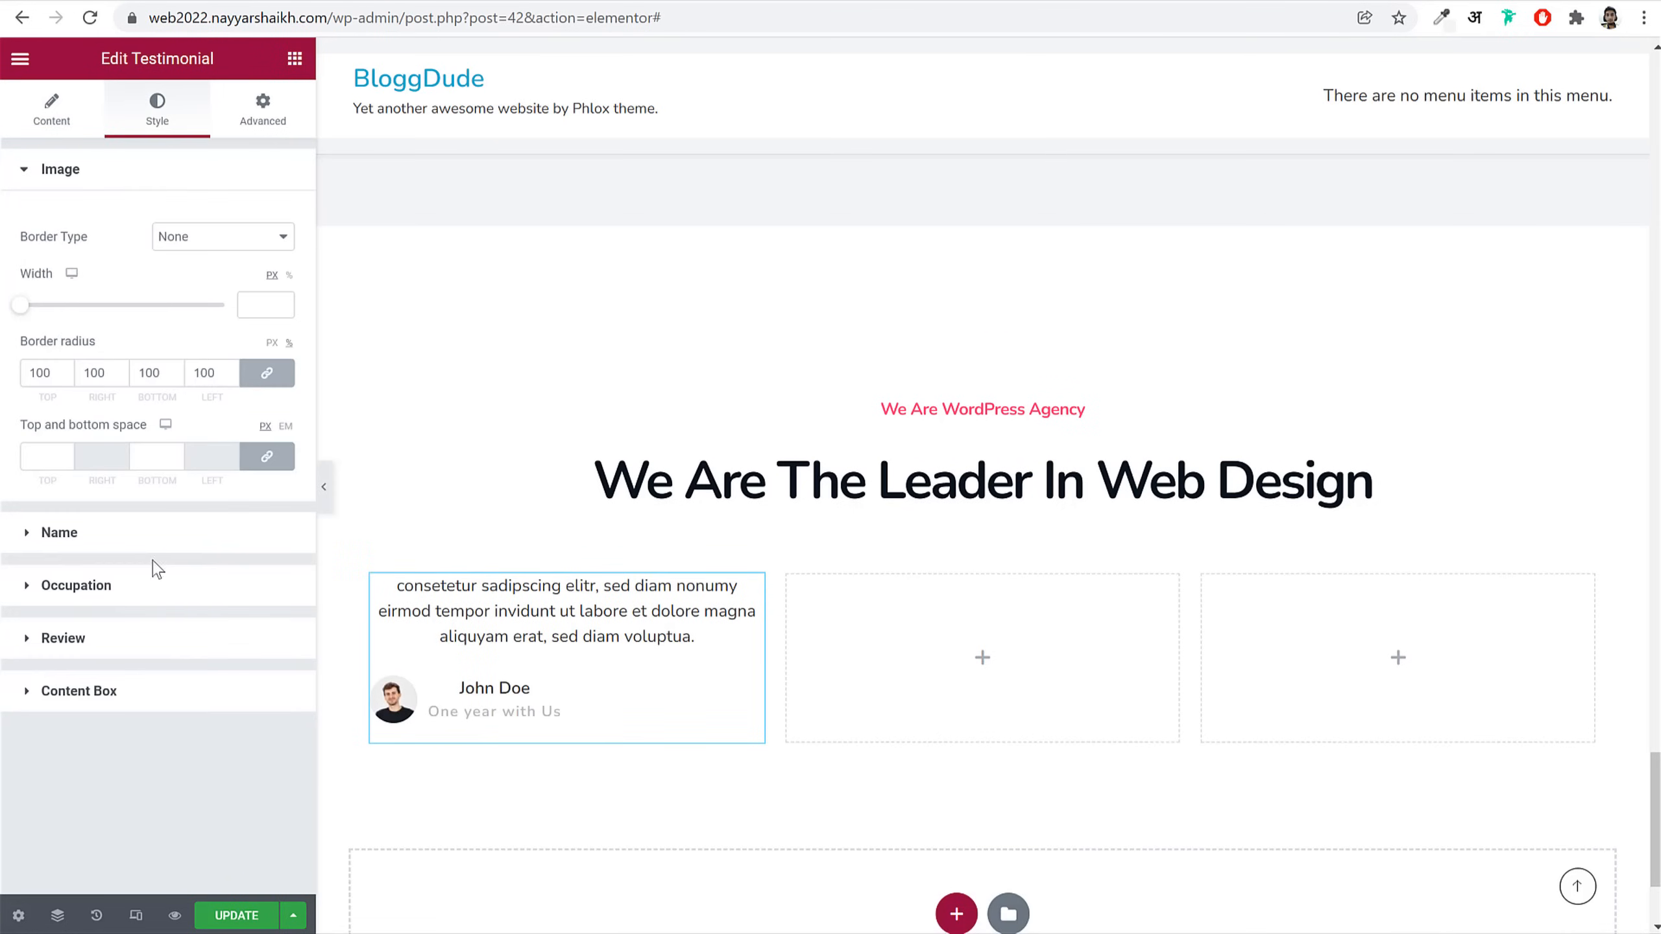
left_click(154, 535)
left_click(280, 363)
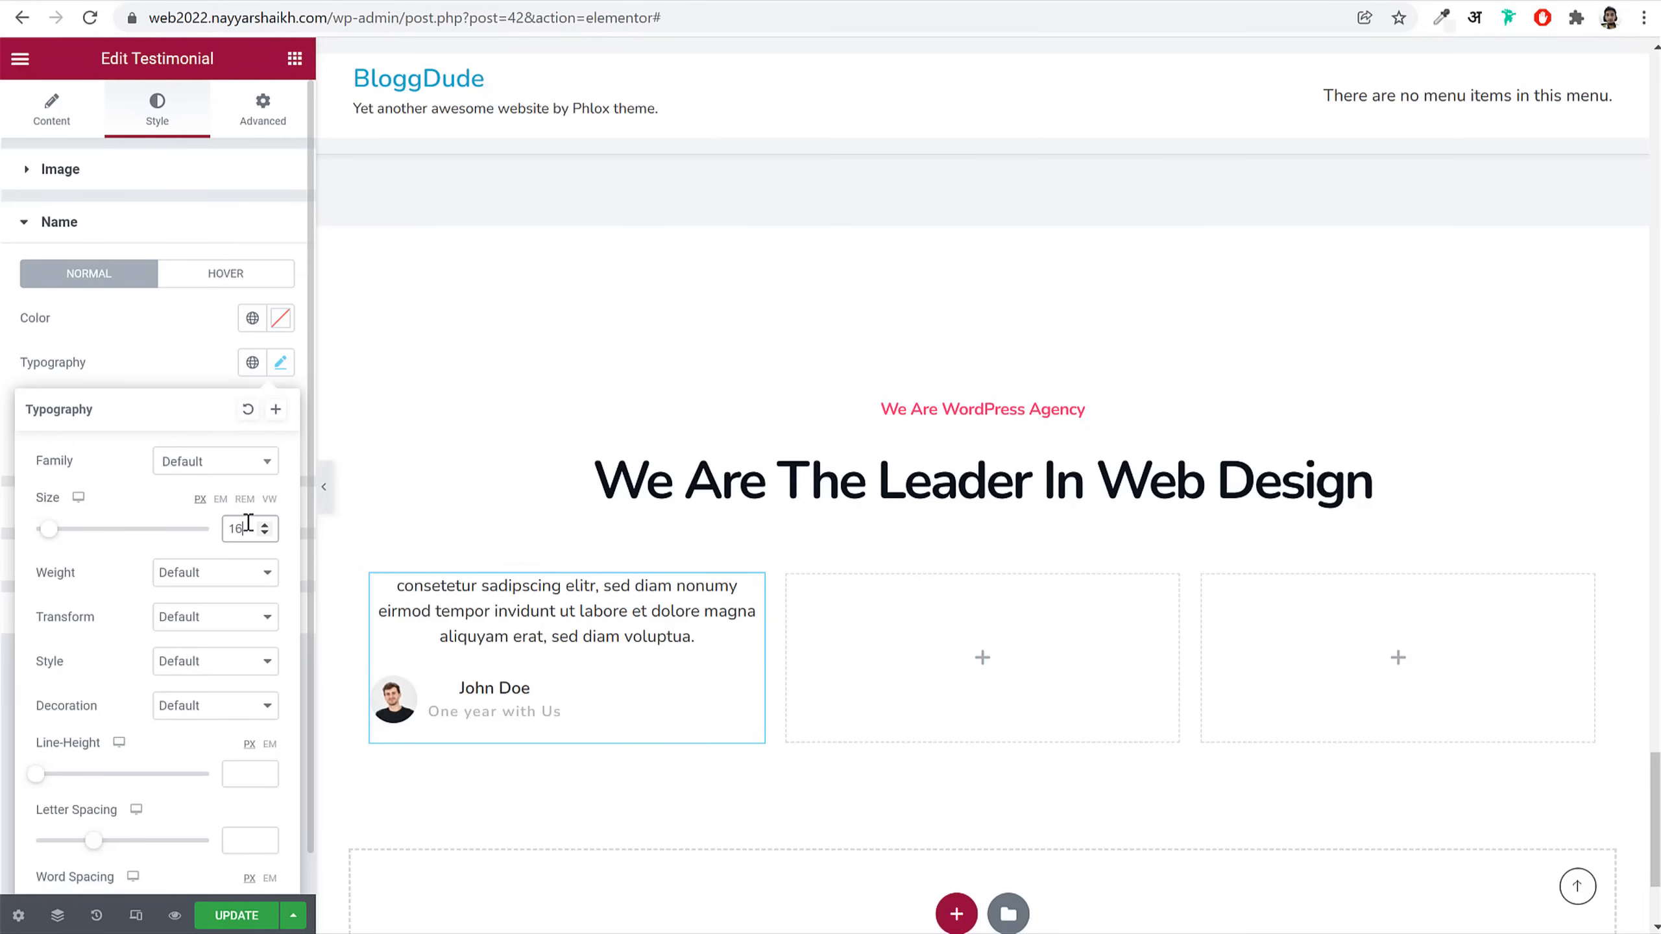
left_click(209, 575)
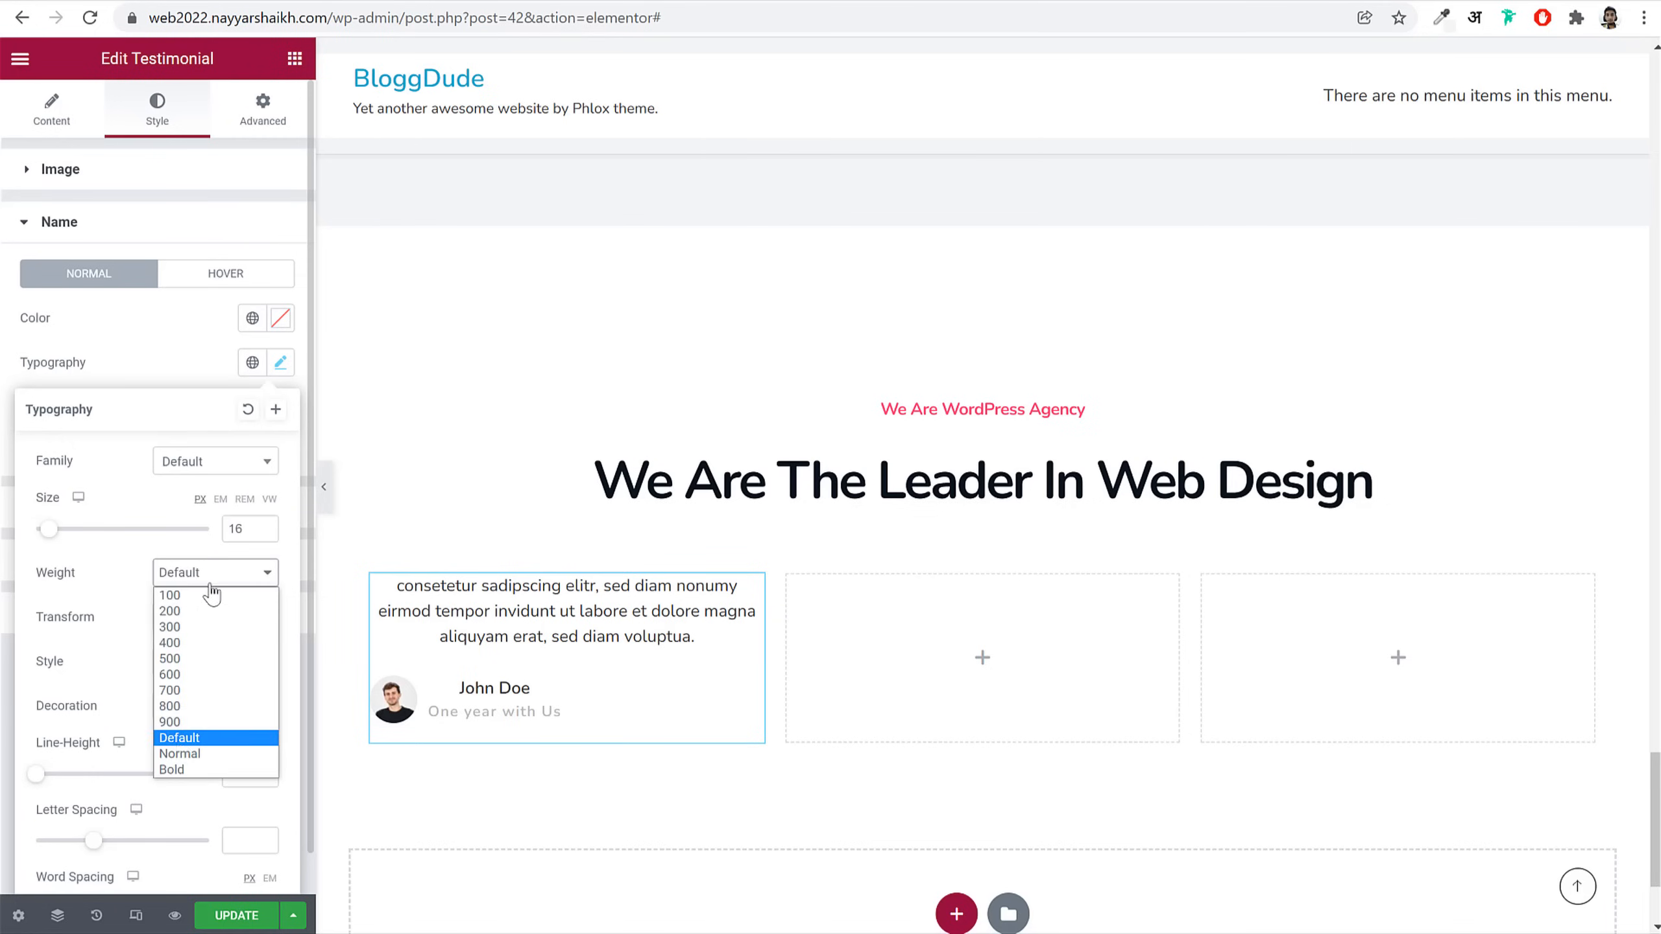
left_click(186, 768)
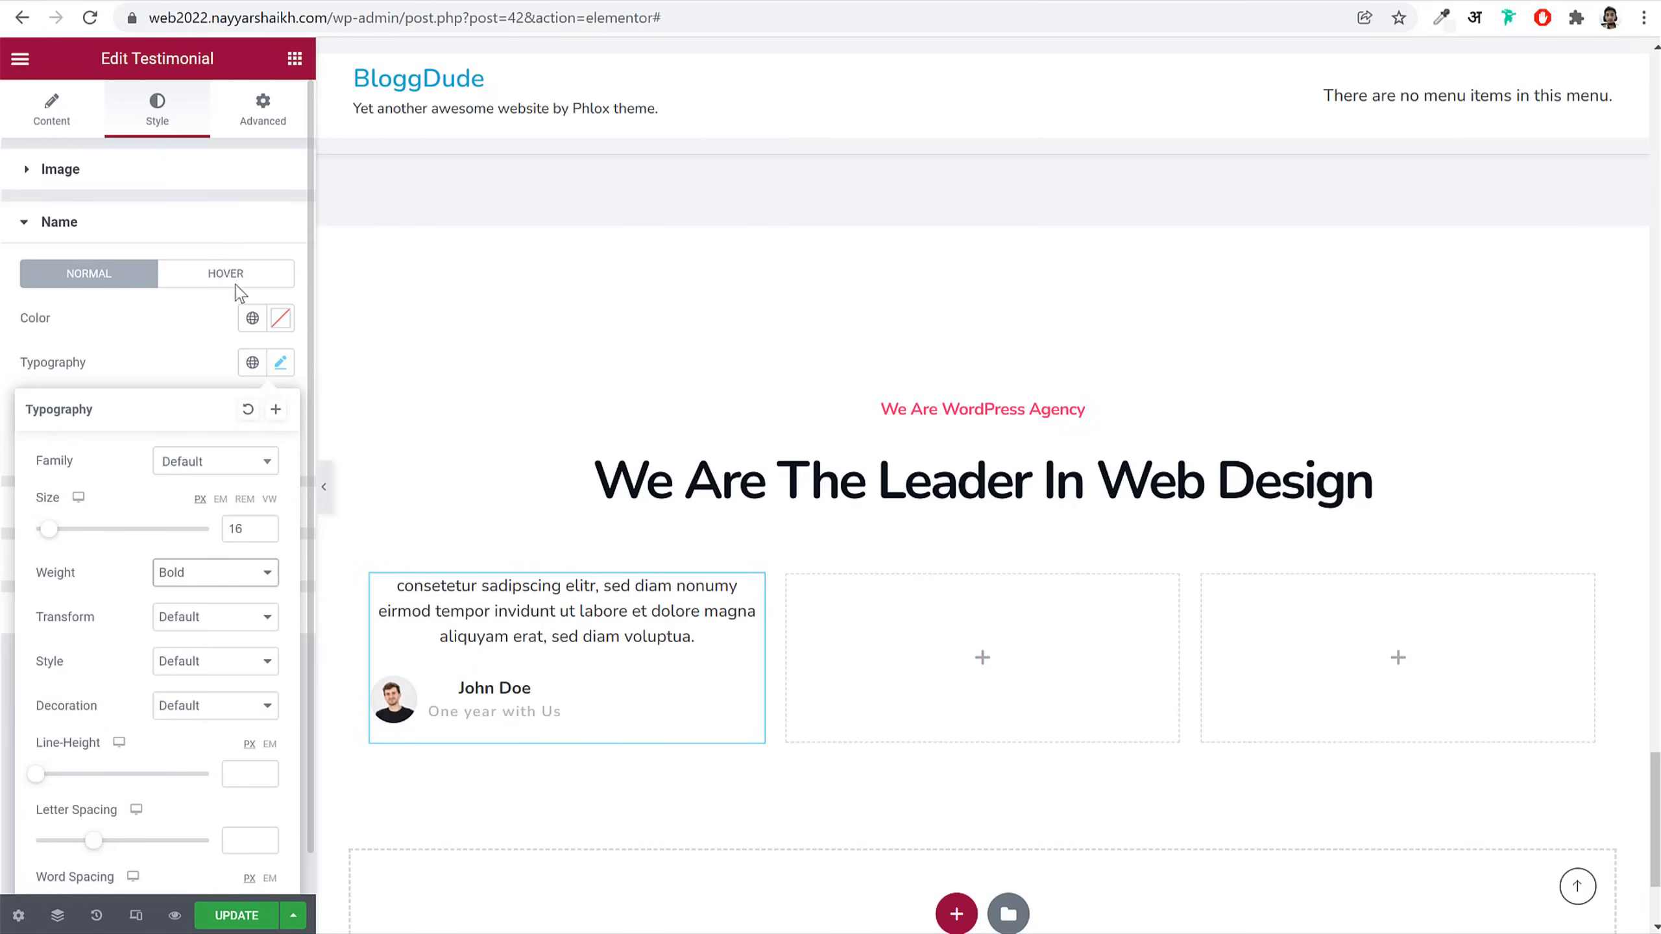
left_click(229, 222)
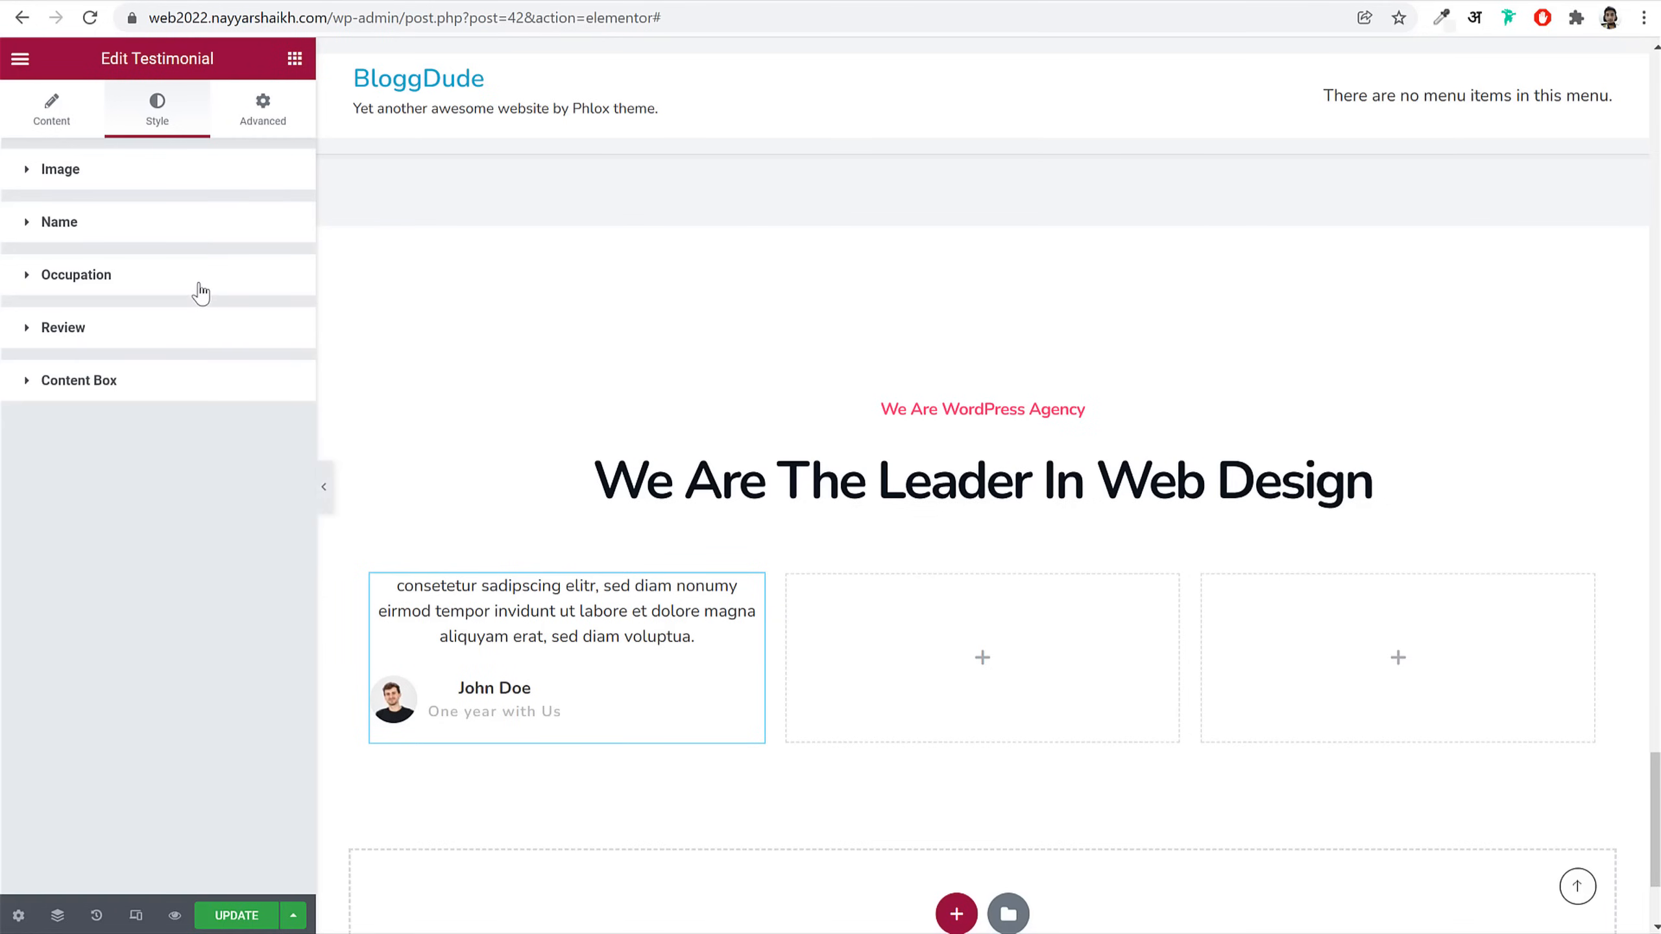
left_click(201, 291)
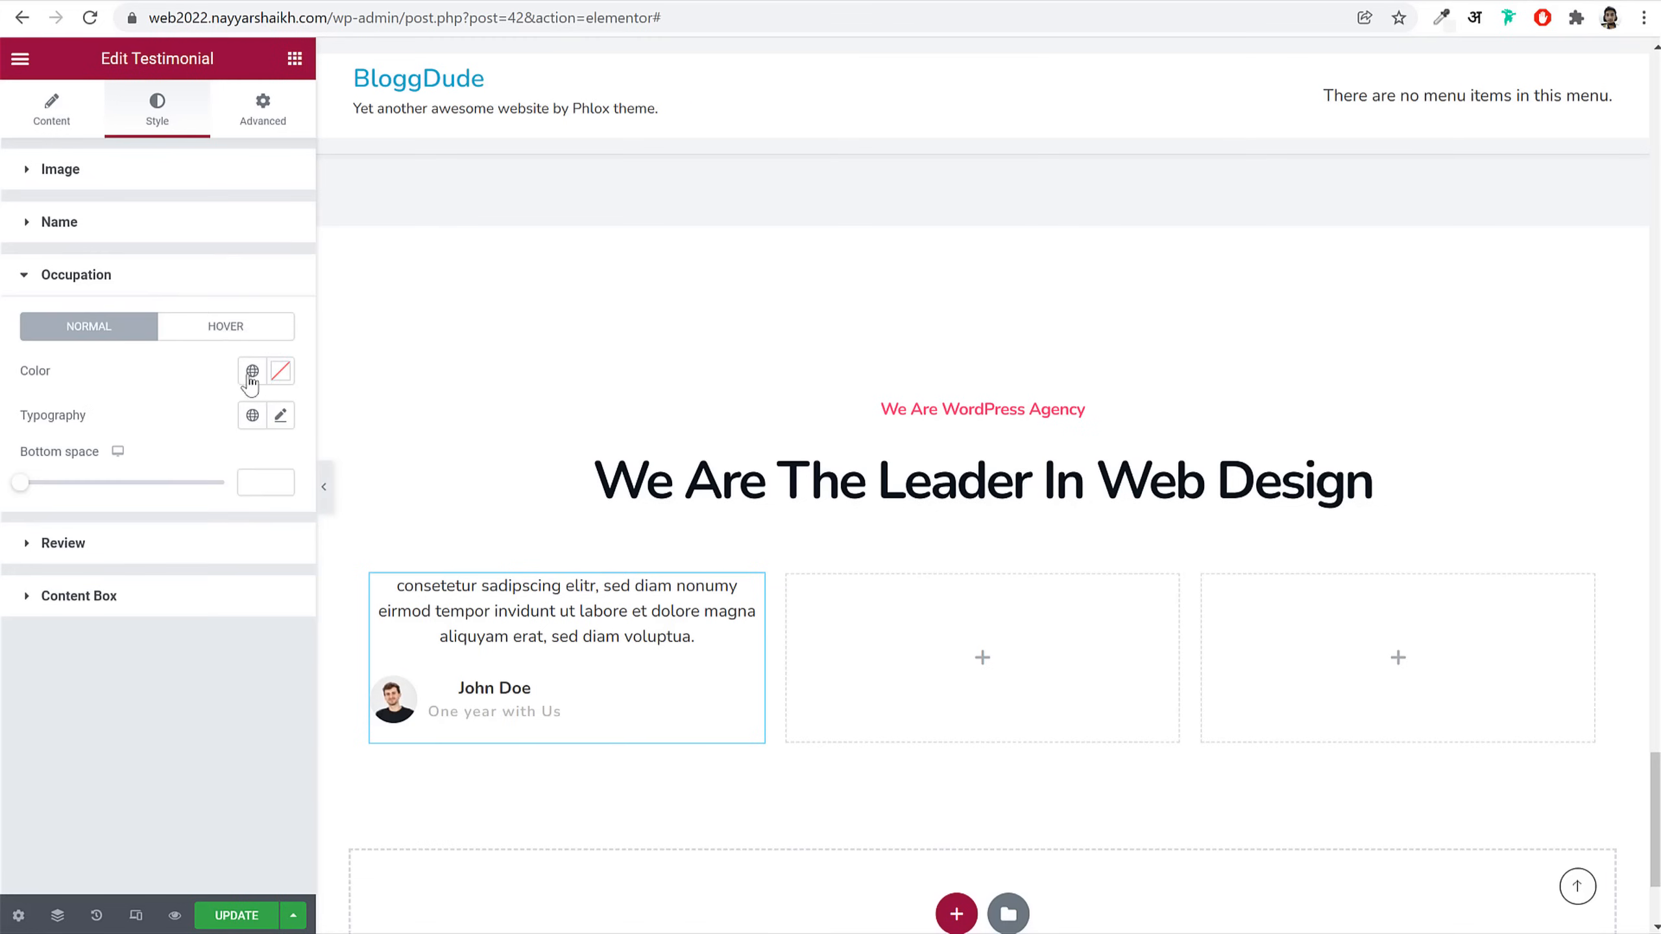
left_click(280, 415)
type("15")
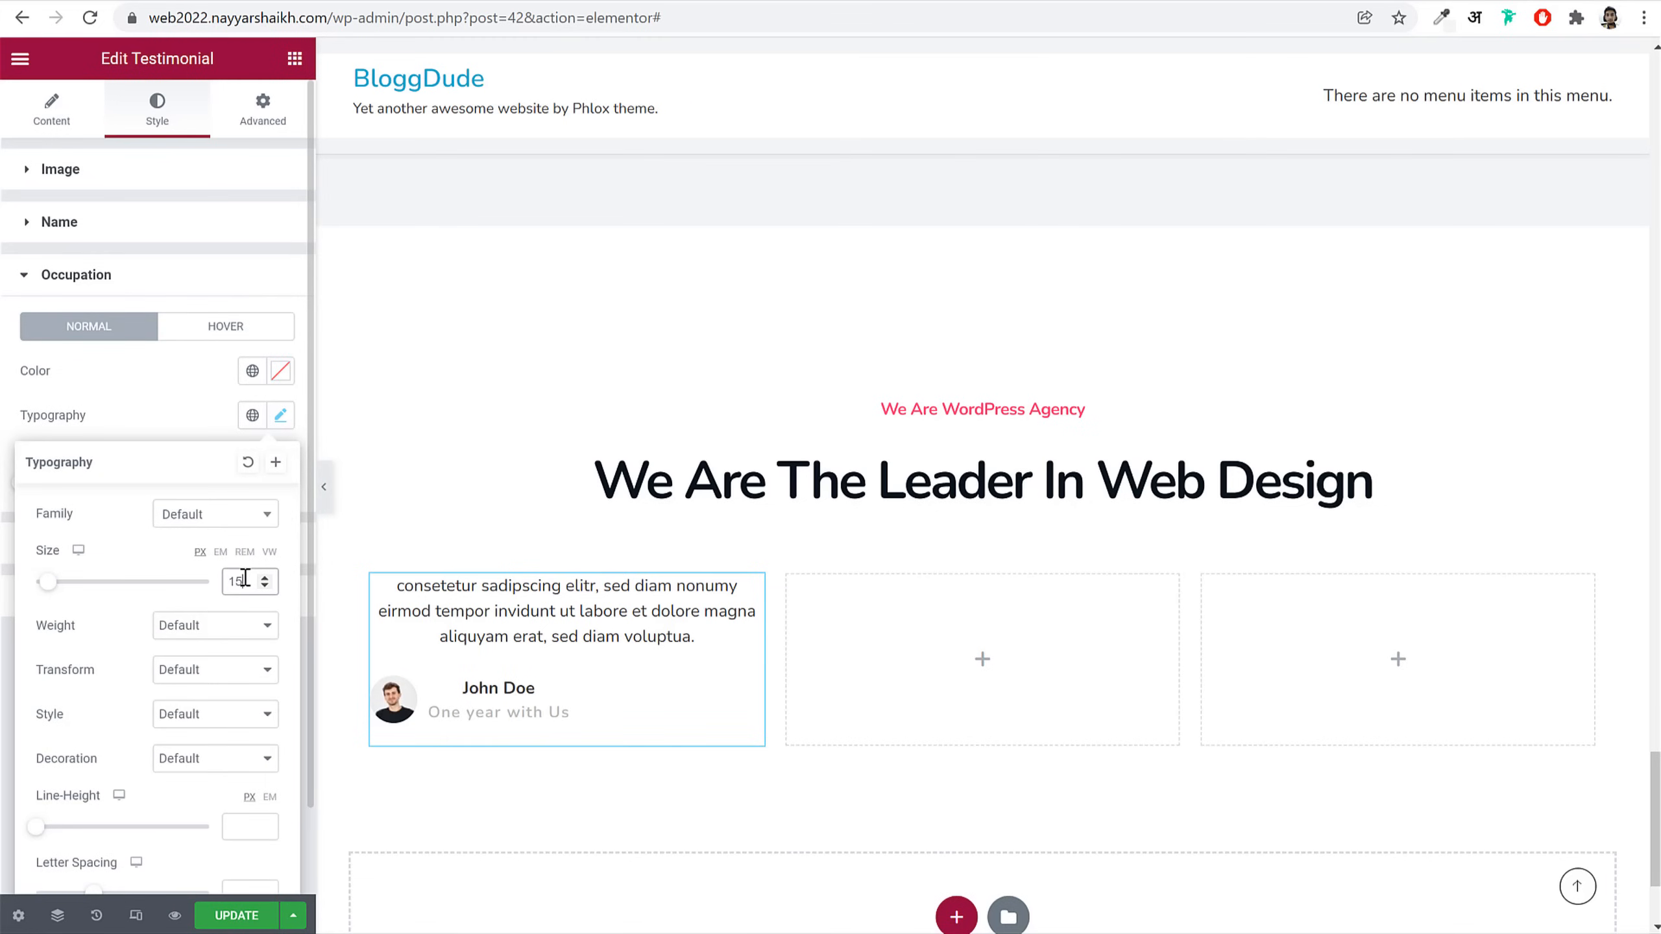
left_click(216, 646)
left_click(204, 696)
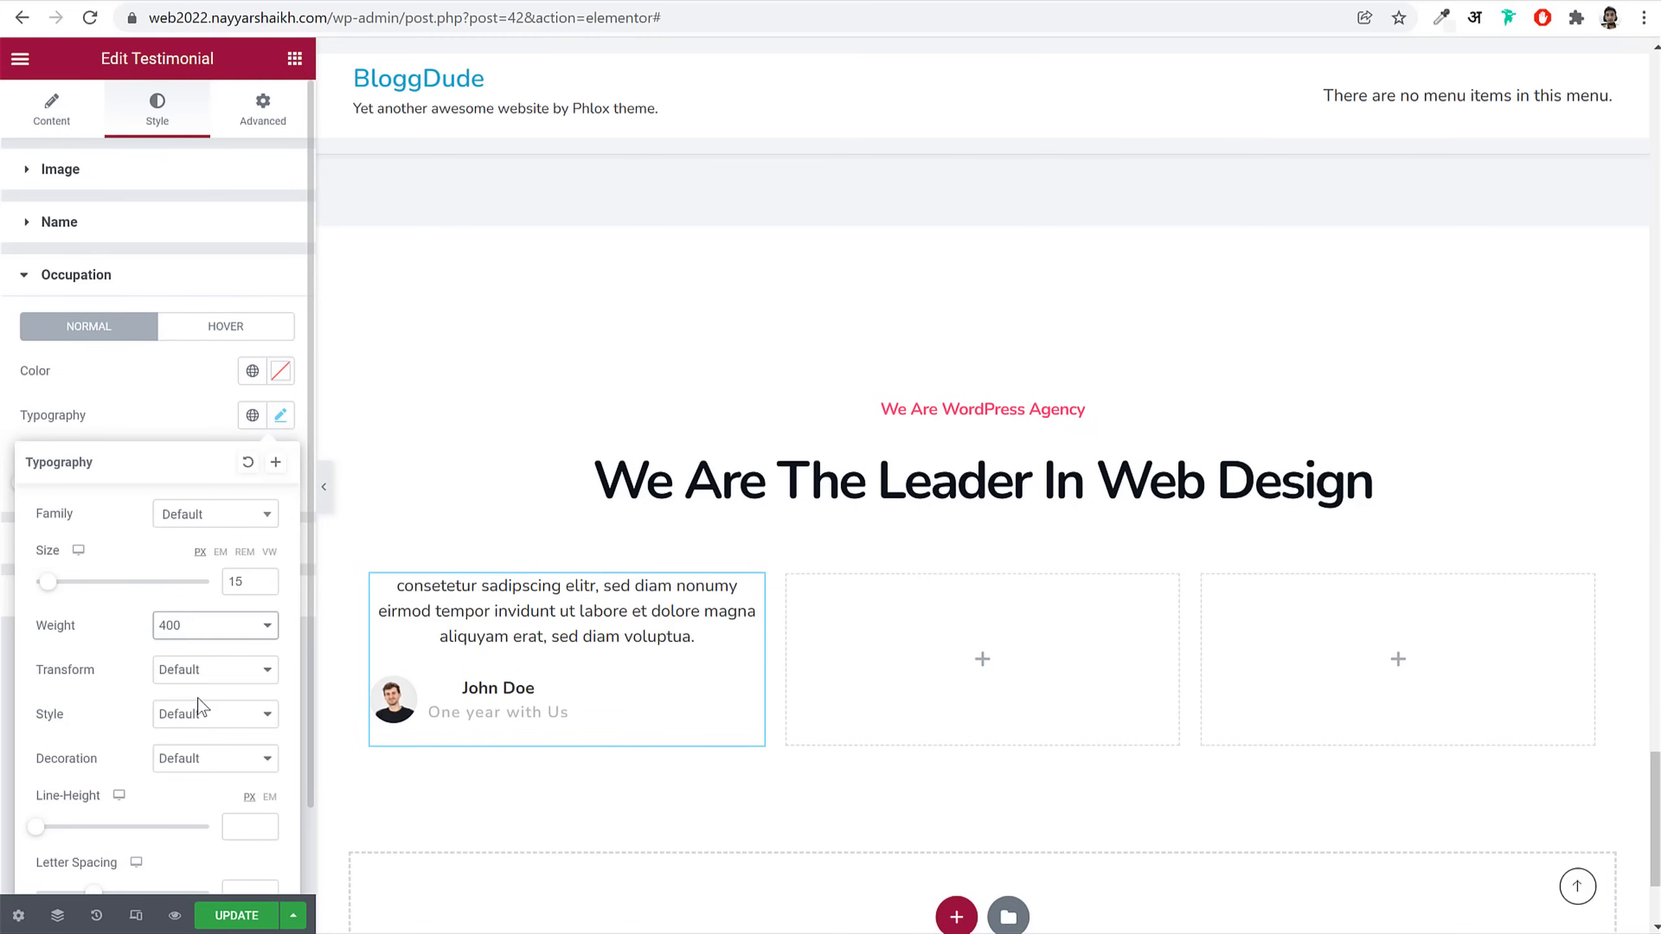
left_click(155, 278)
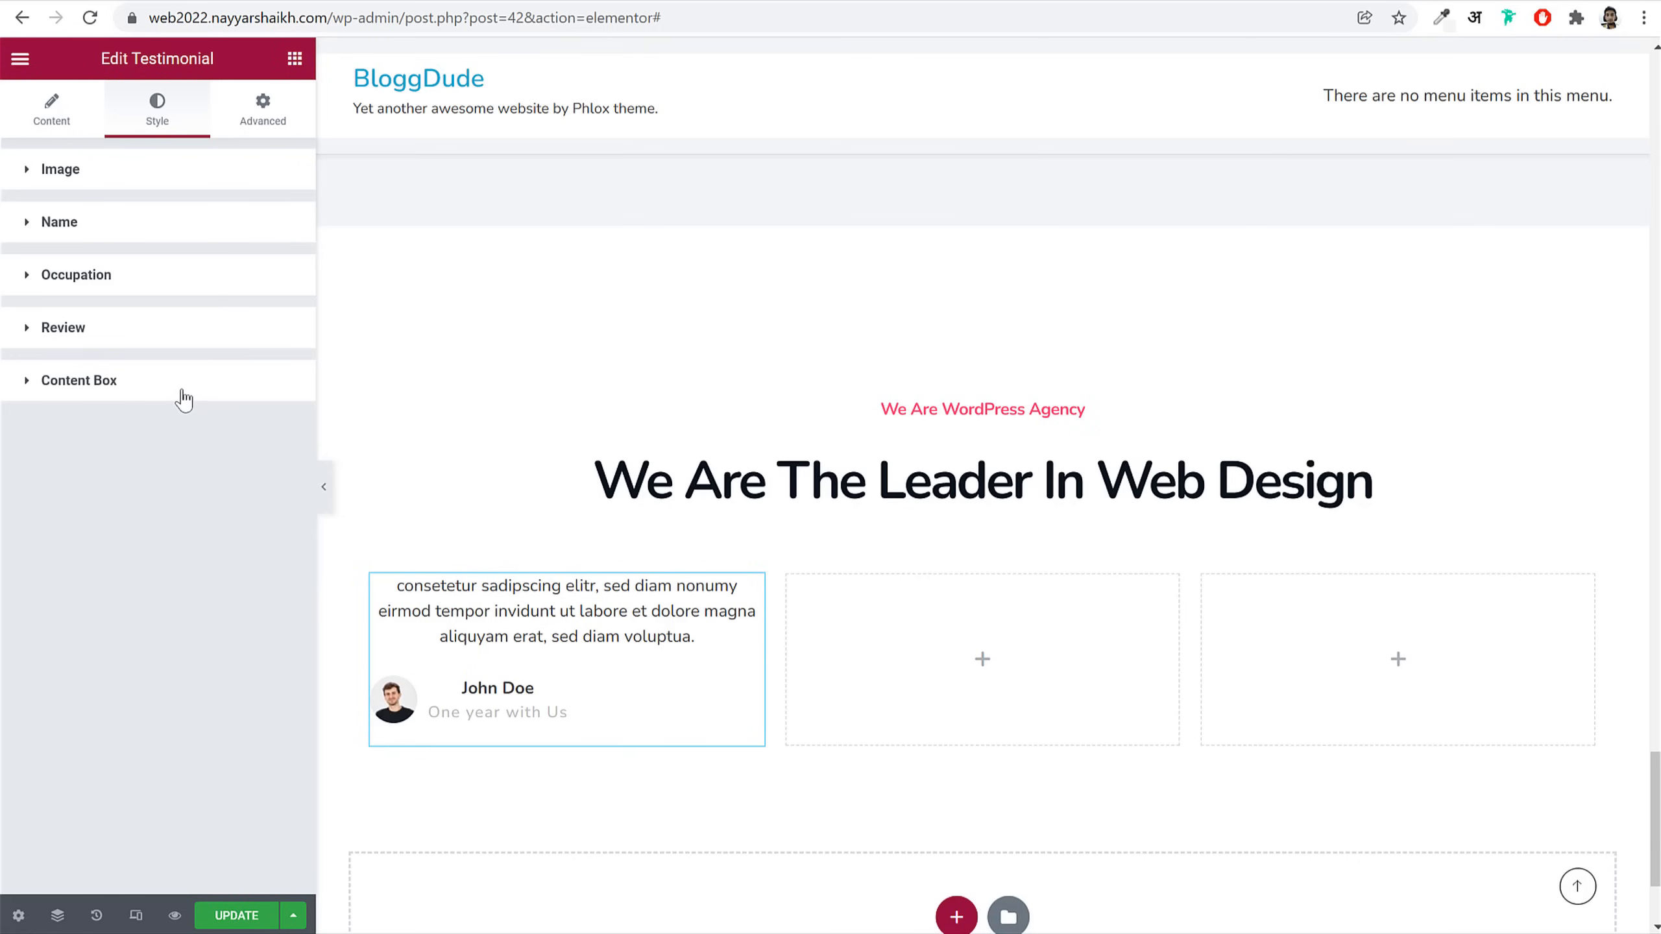
Step: Give the content box a 20 border radius and 58/58/25/58 padding
left_click(184, 386)
type("20")
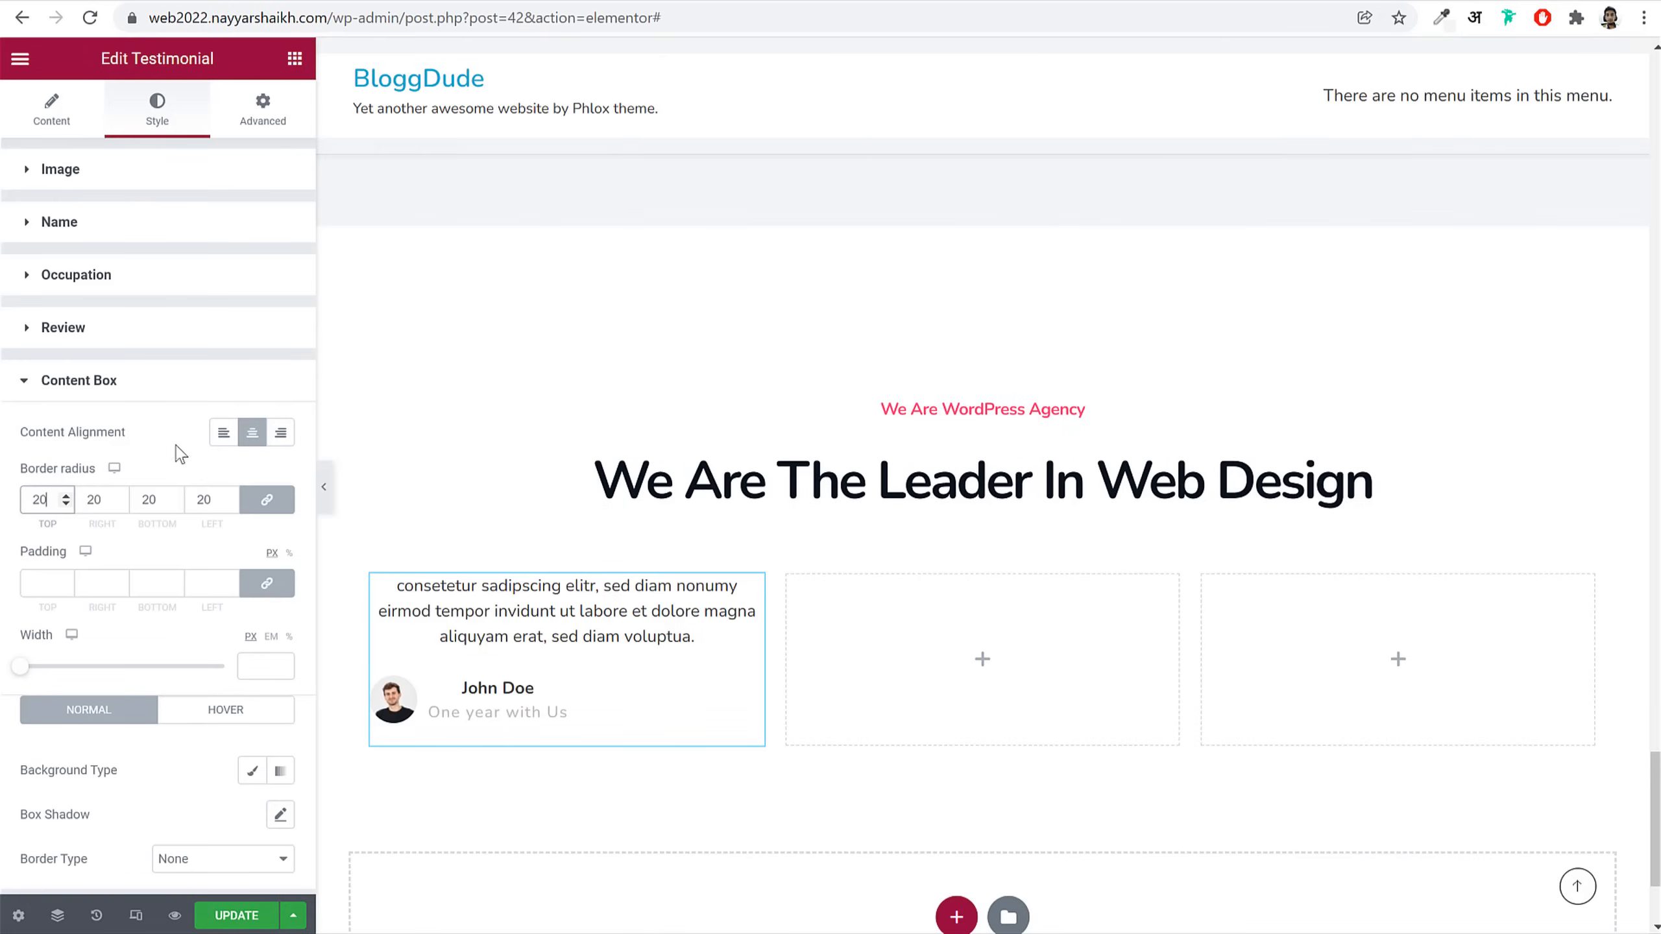
left_click(266, 583)
left_click(51, 582)
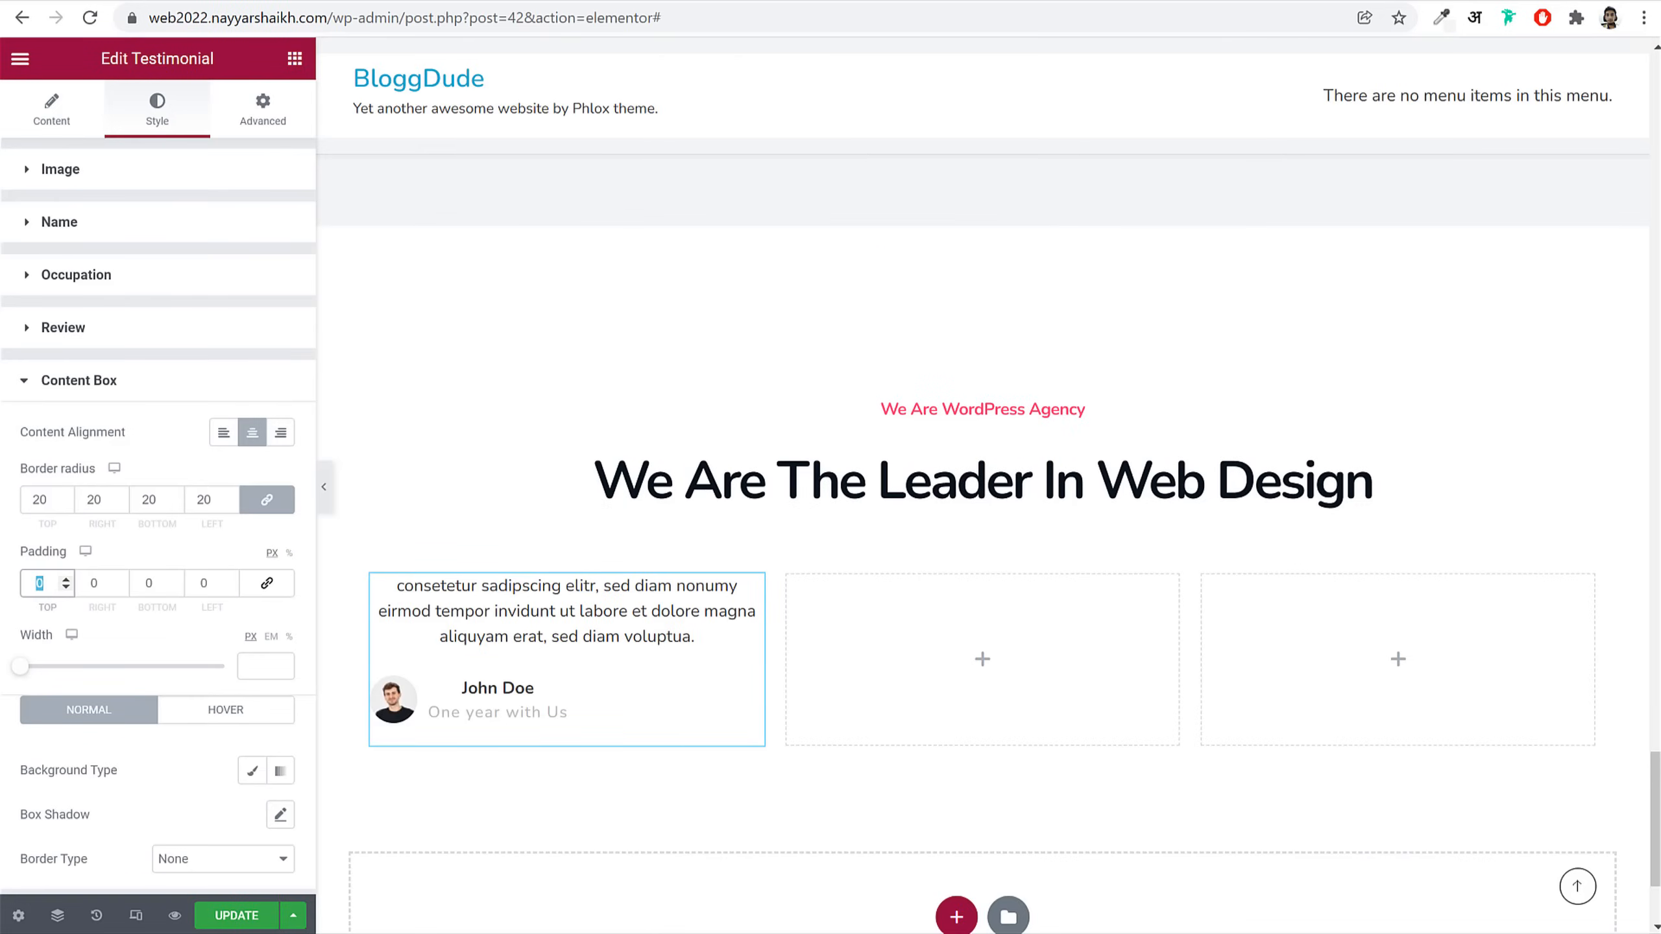
type("58")
key("Tab")
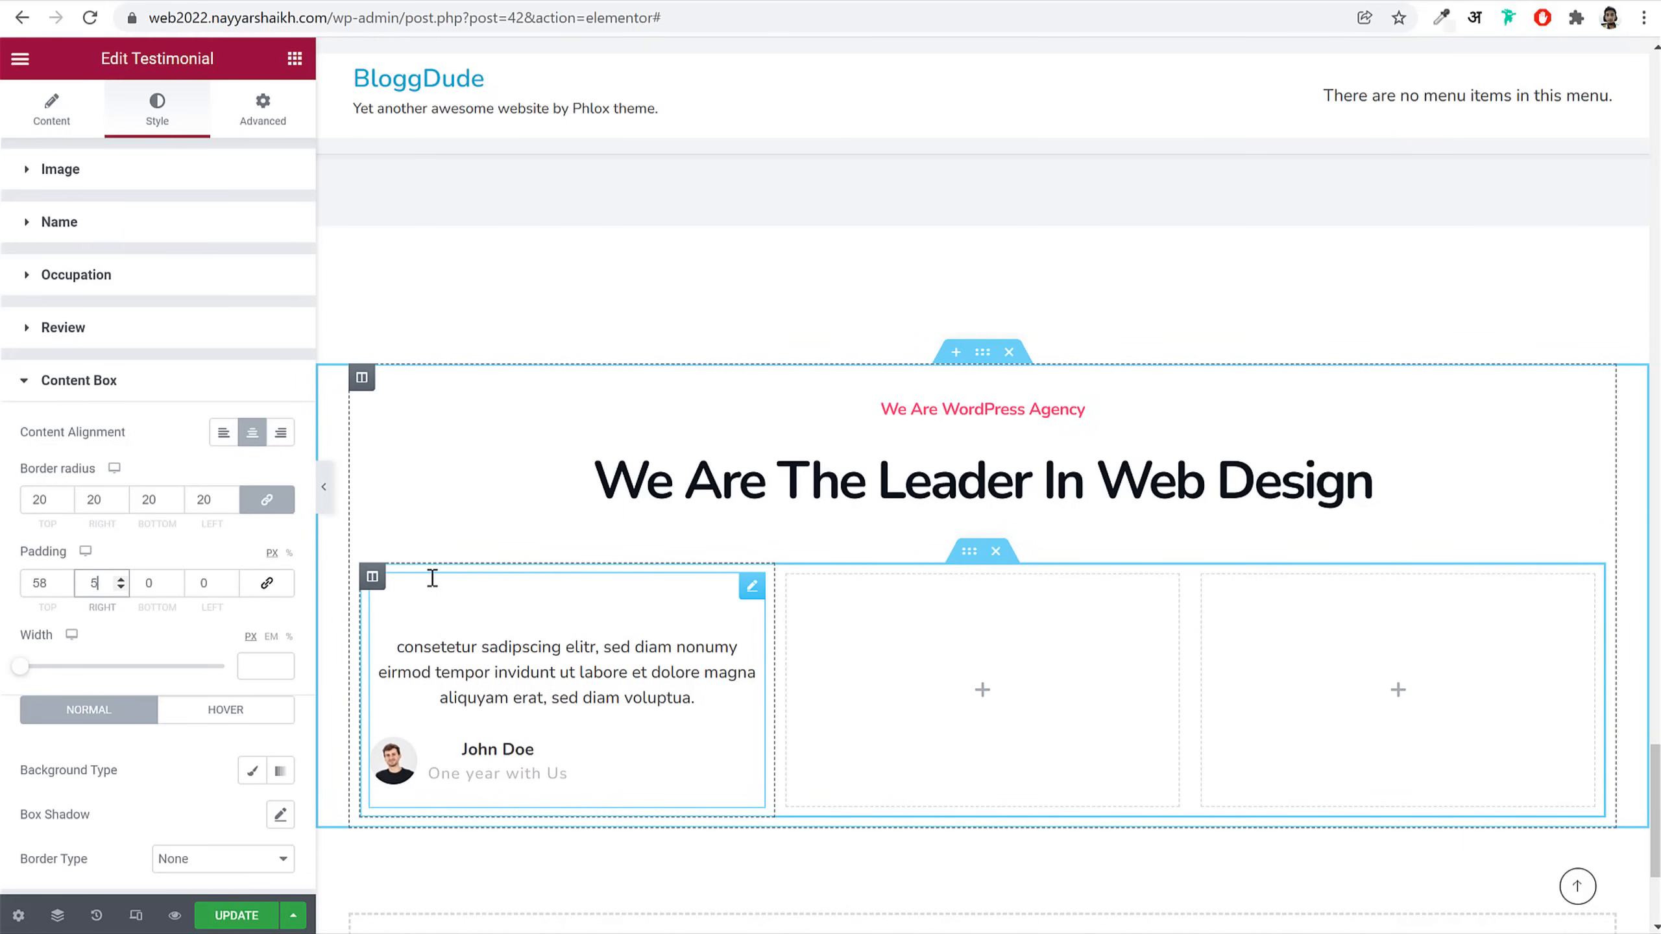
type("58")
key("Tab")
type("25")
key("Tab")
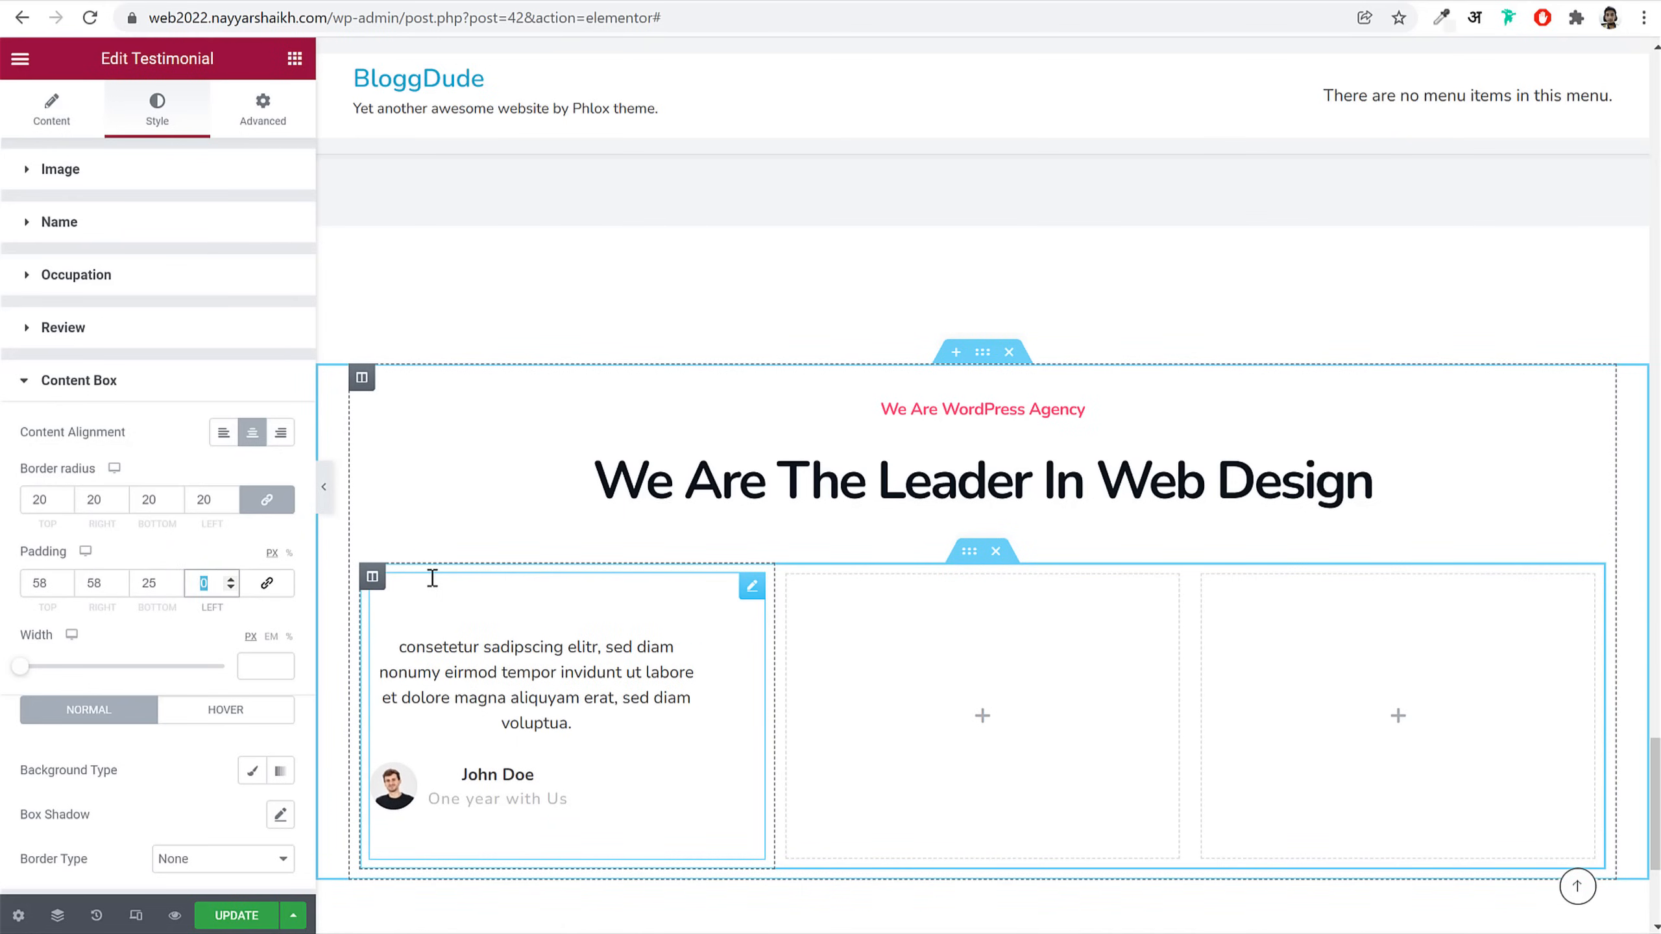
type("58")
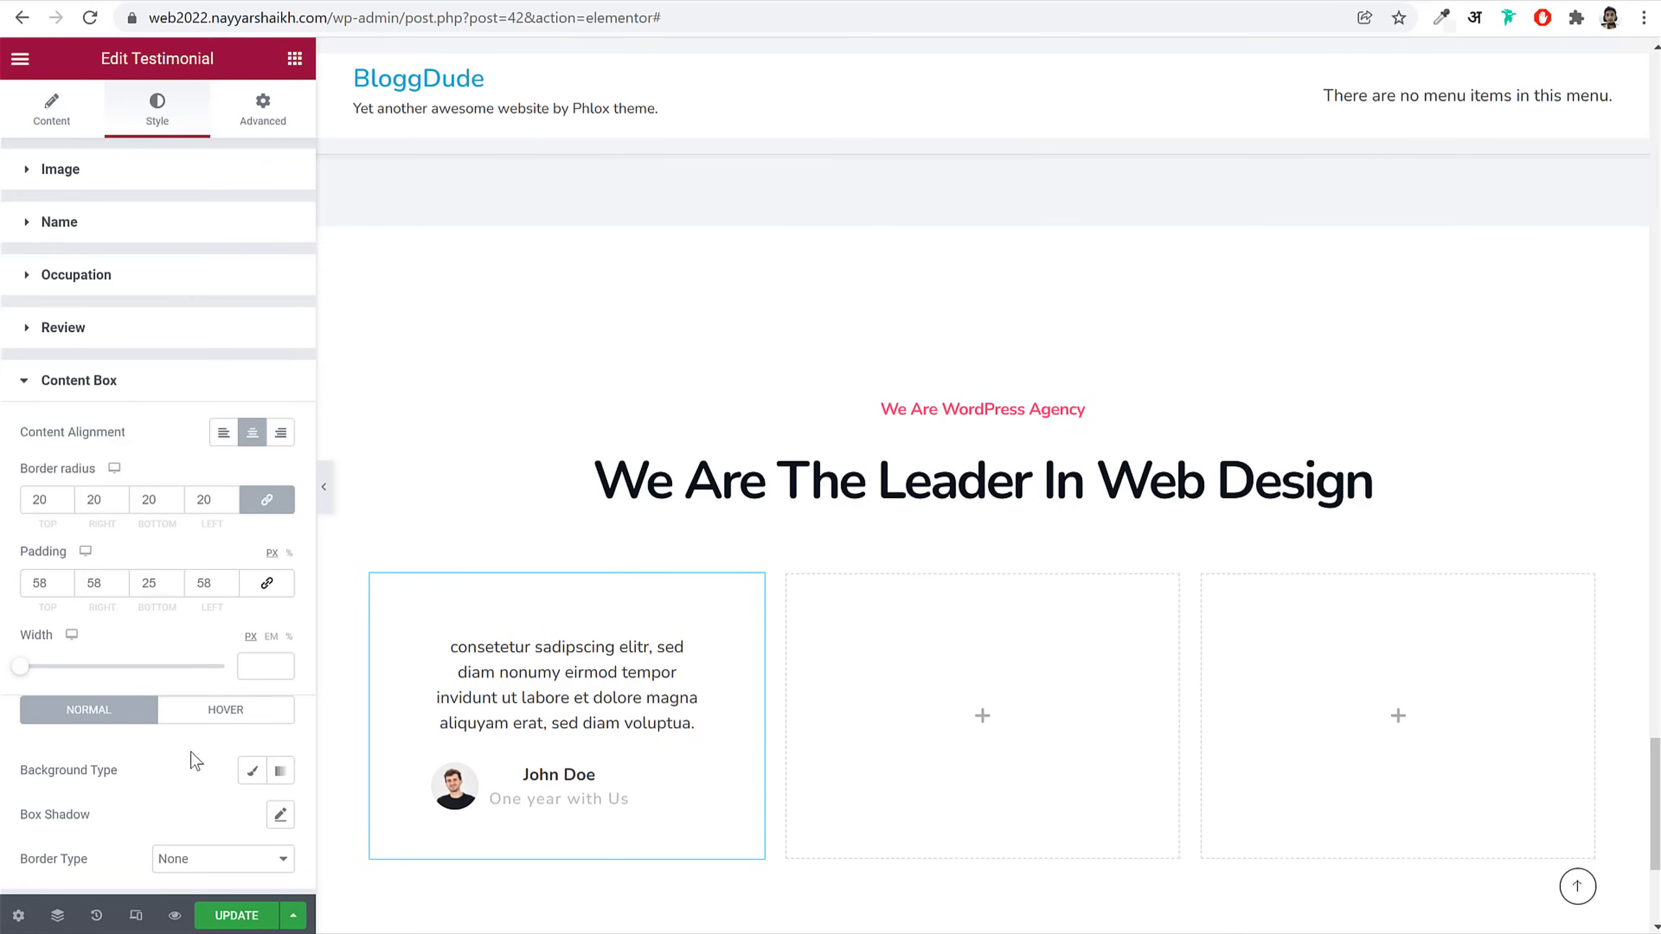
Step: Enable a box shadow on the testimonial card and preview the result
left_click(280, 814)
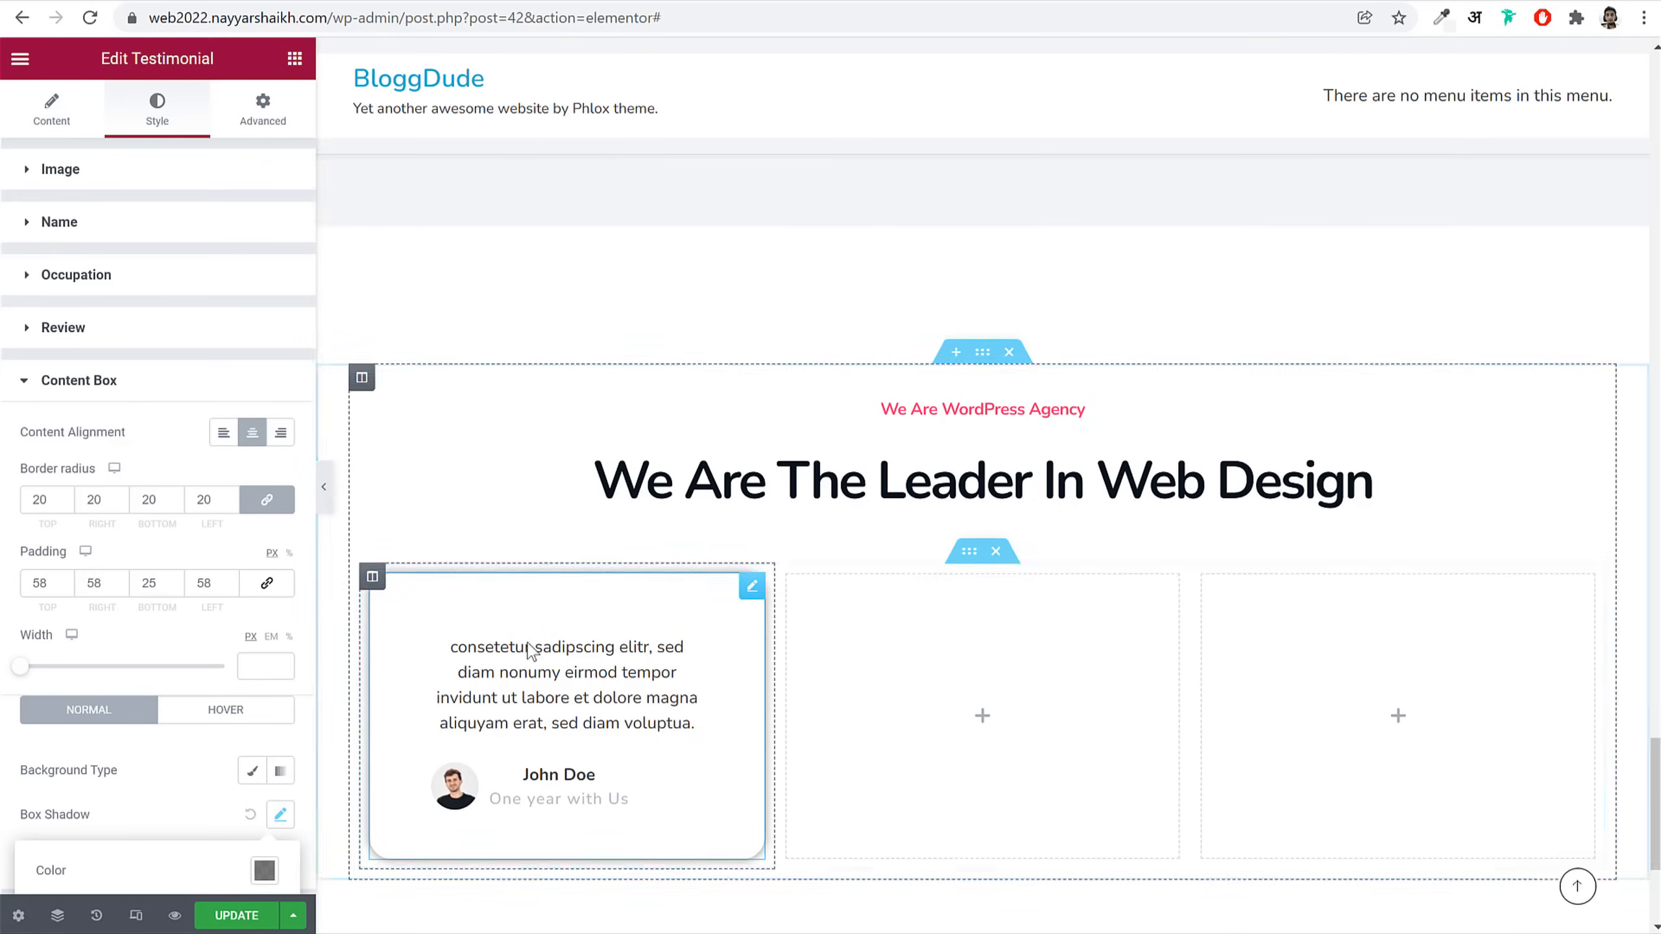
scroll(345, 631, "down", 3)
left_click(325, 505)
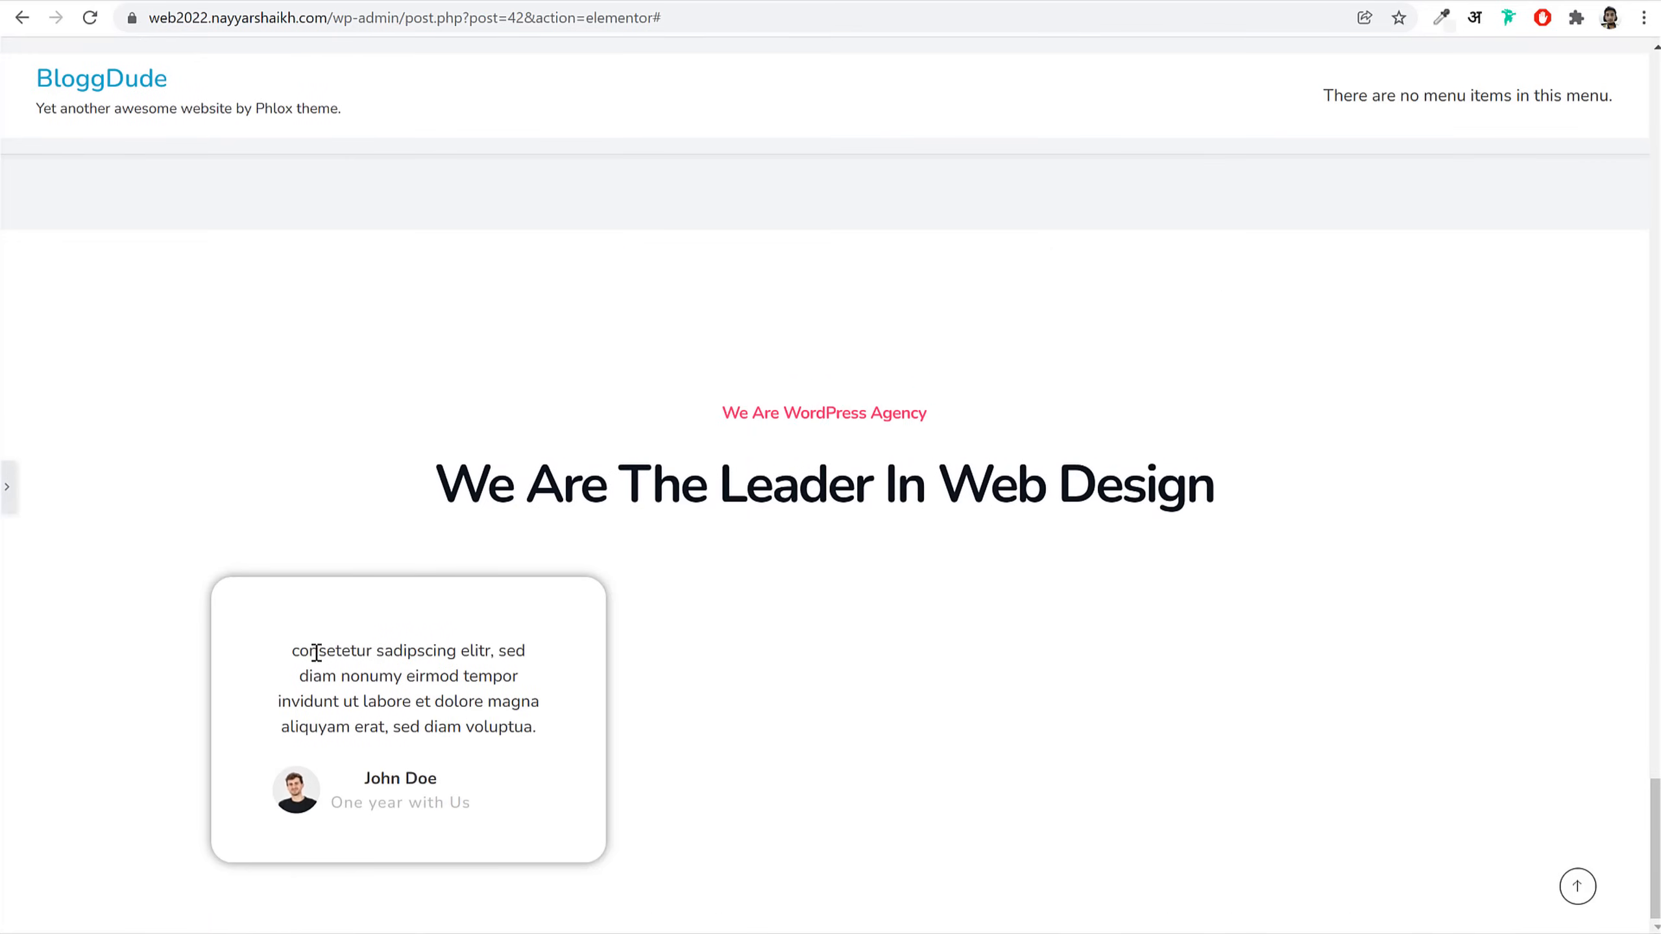
left_click(12, 494)
left_click(178, 379)
Step: Paste a custom CSS rule (flex column-reverse) so the author sits above the review
left_click(262, 111)
scroll(263, 613, "down", 5)
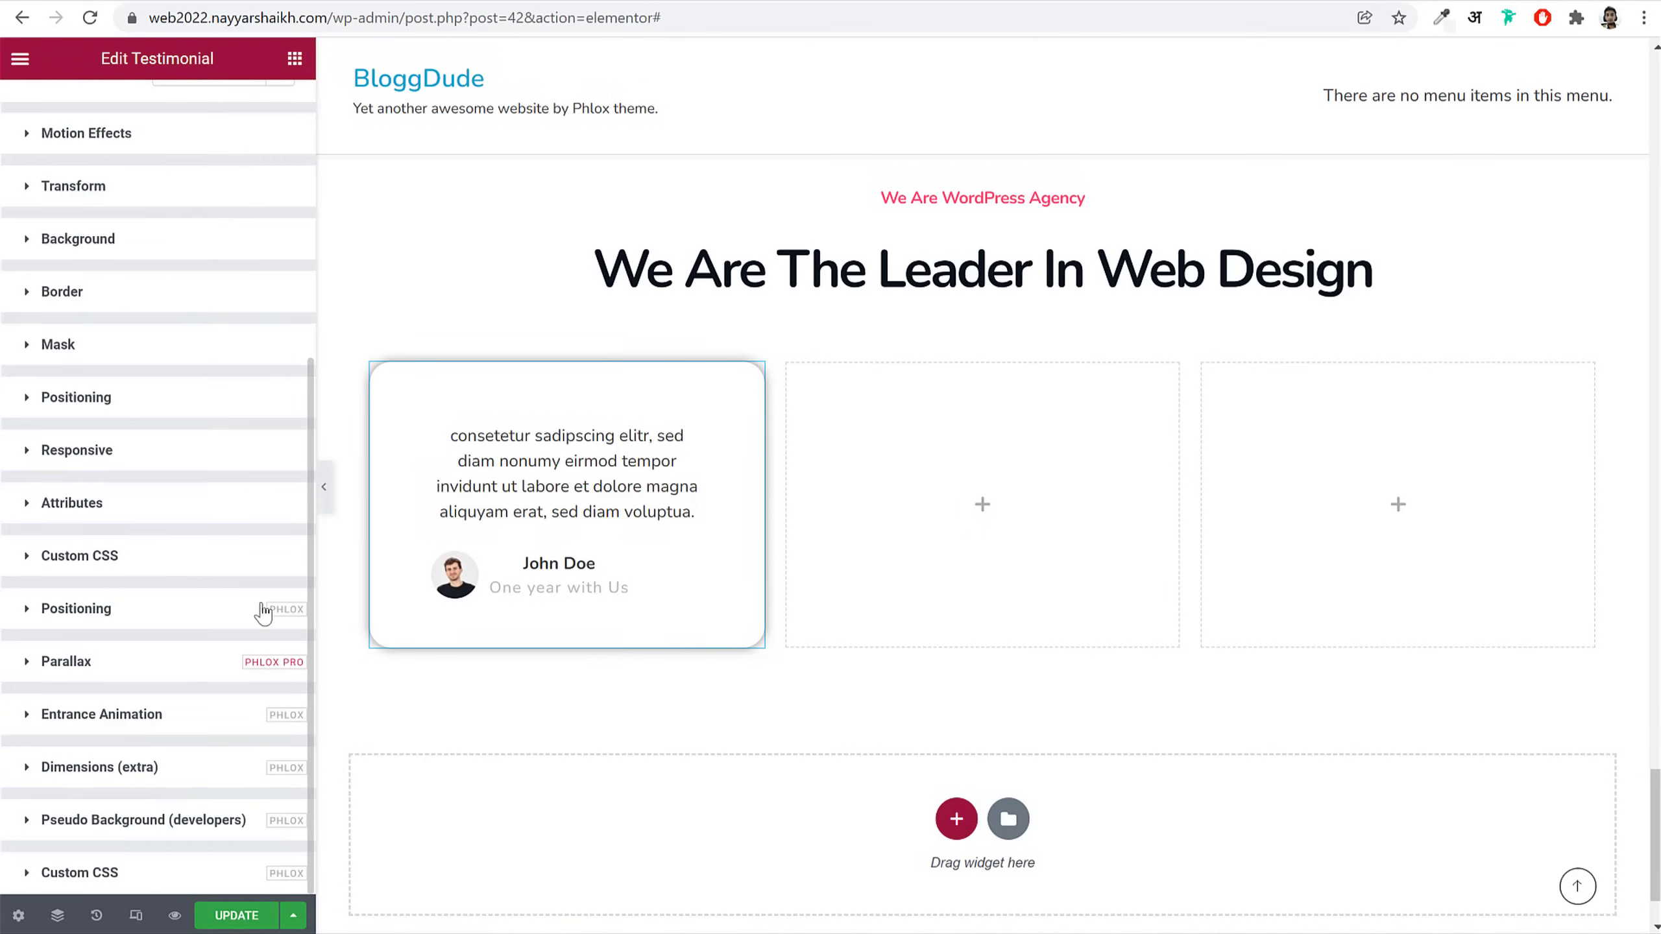
left_click(135, 880)
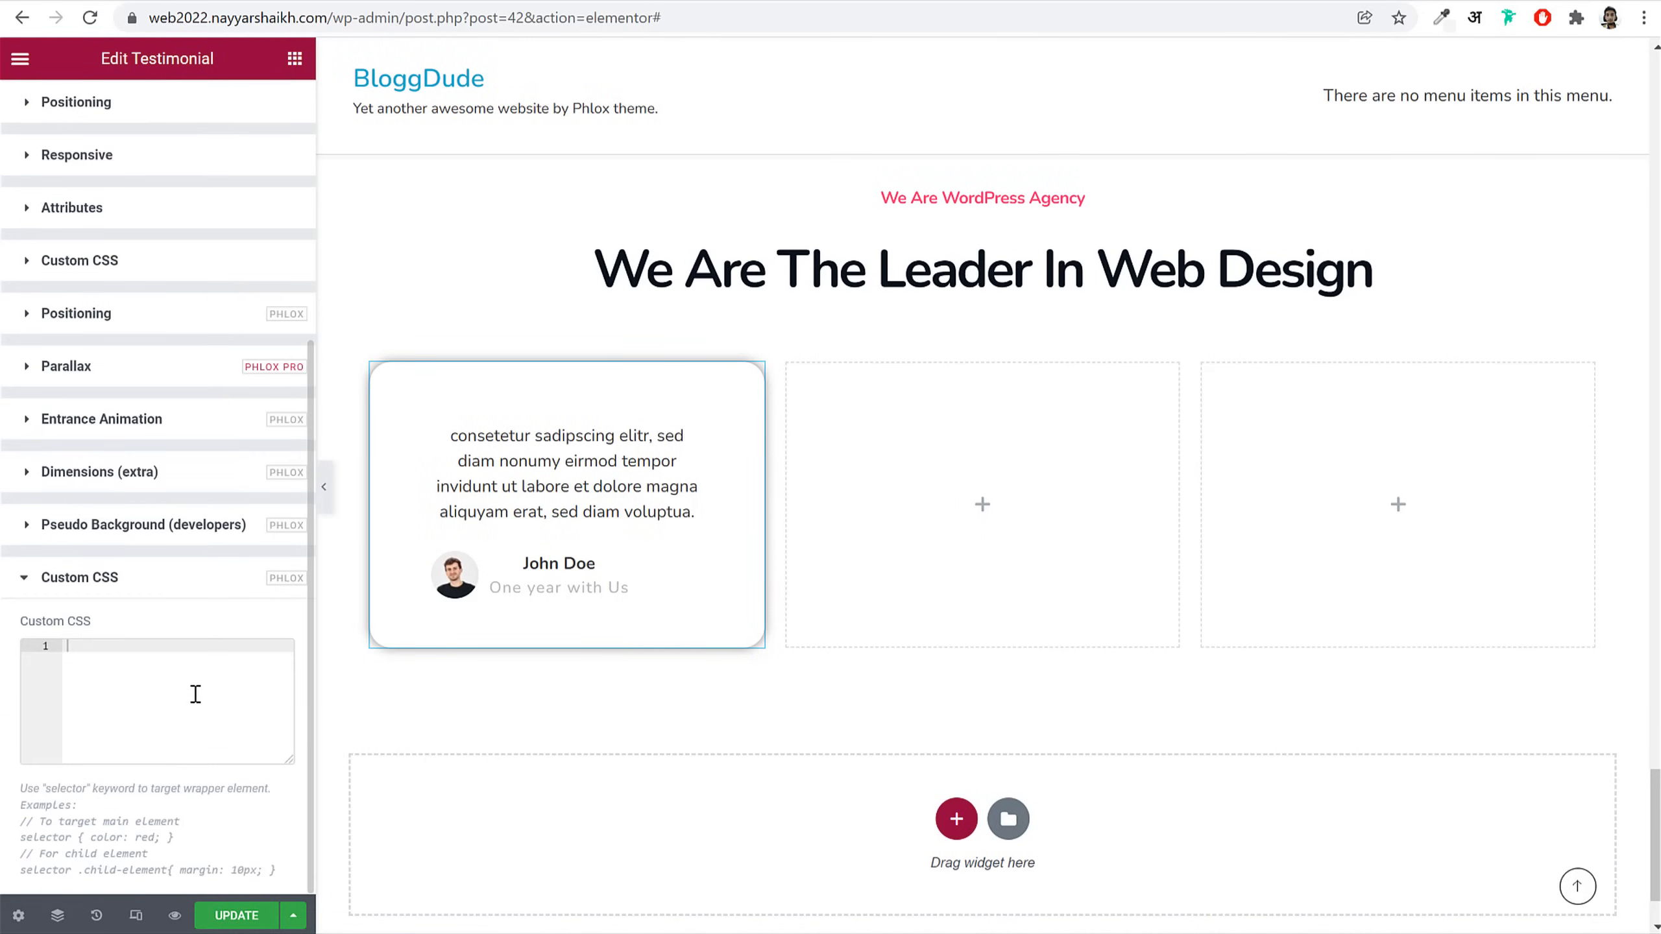
type("selector .aux-widget-testimonial{     display: flex;     flex-direction: column-reverse; }")
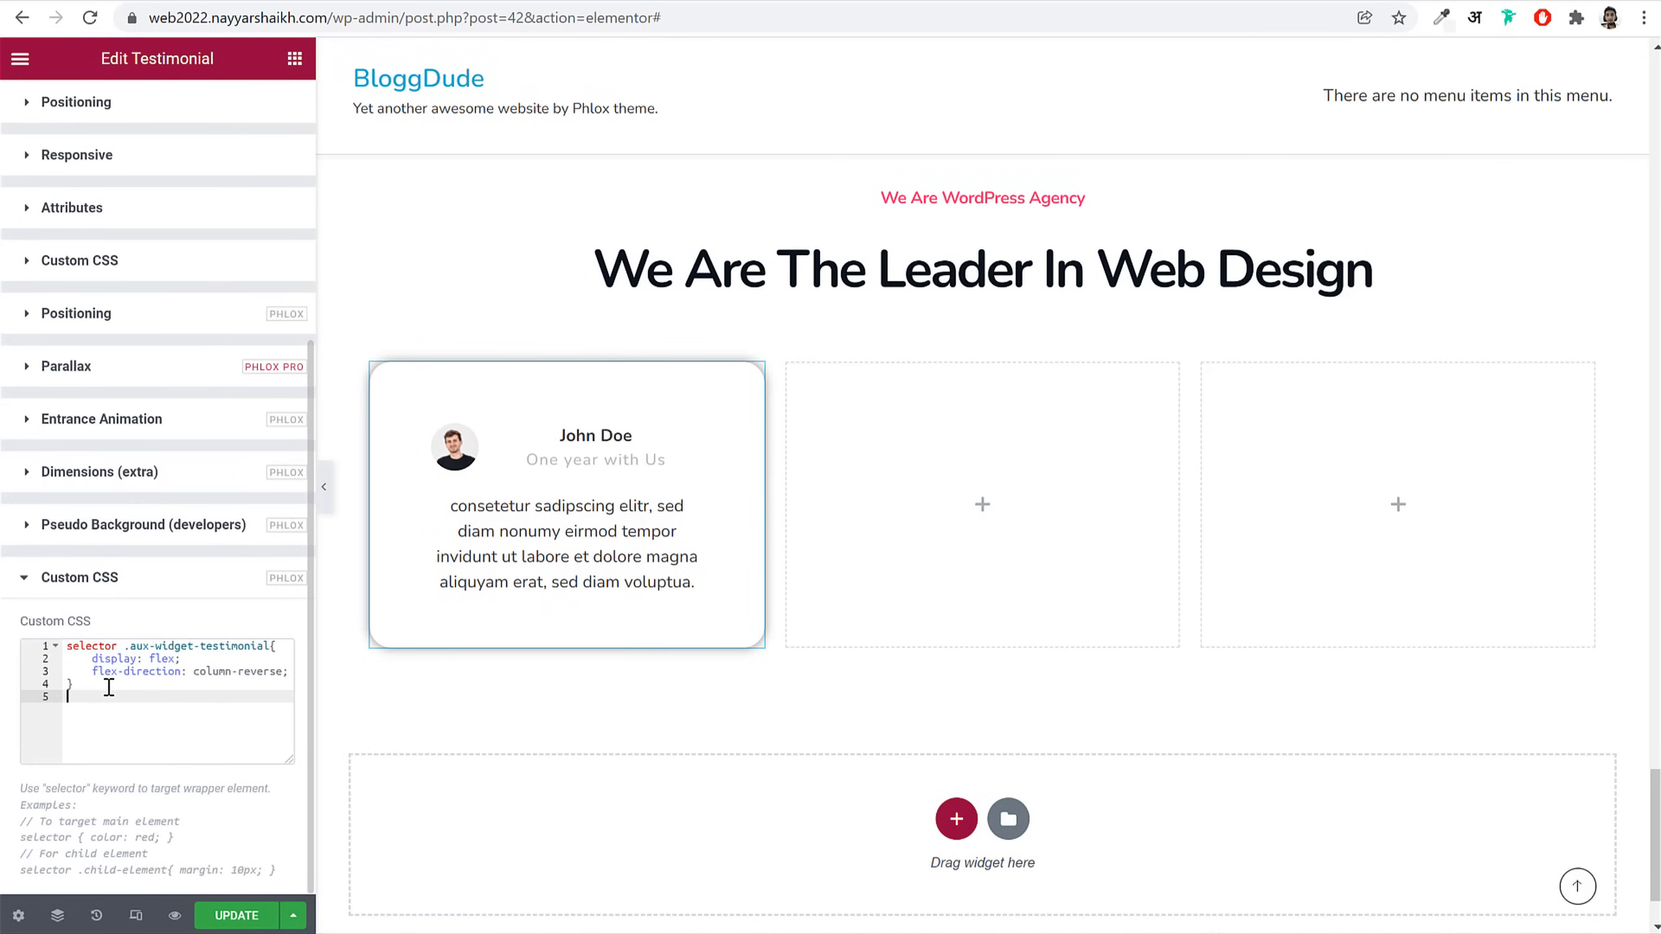
left_click_drag(110, 687, 57, 640)
left_click(146, 678)
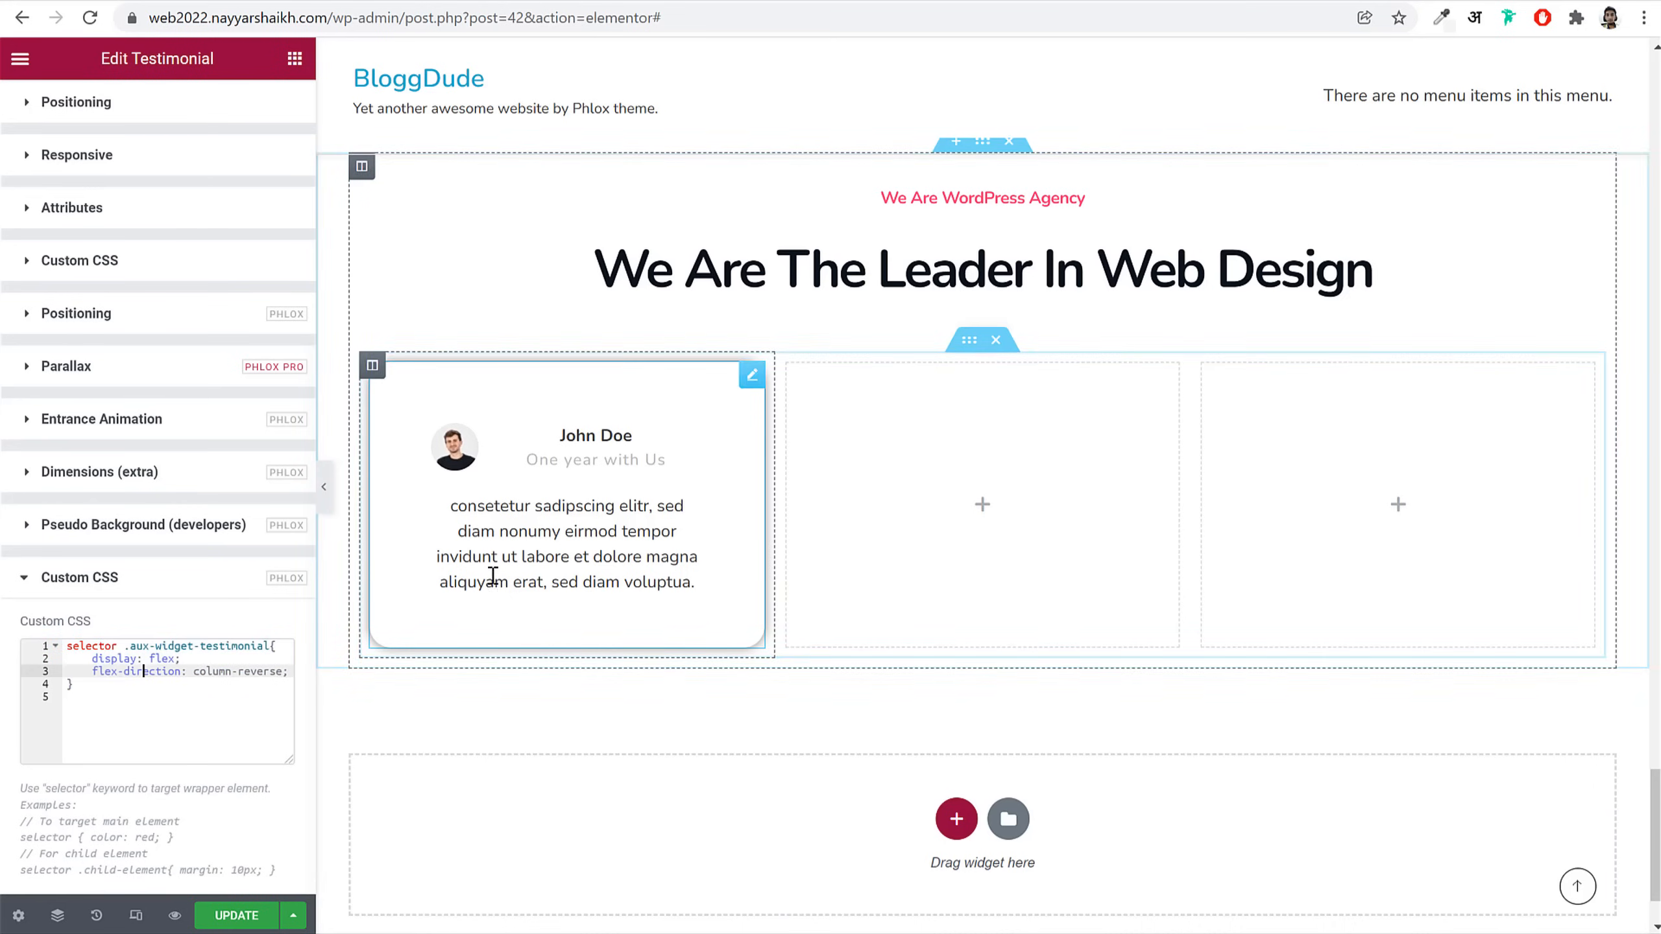
scroll(252, 185, "up", 6)
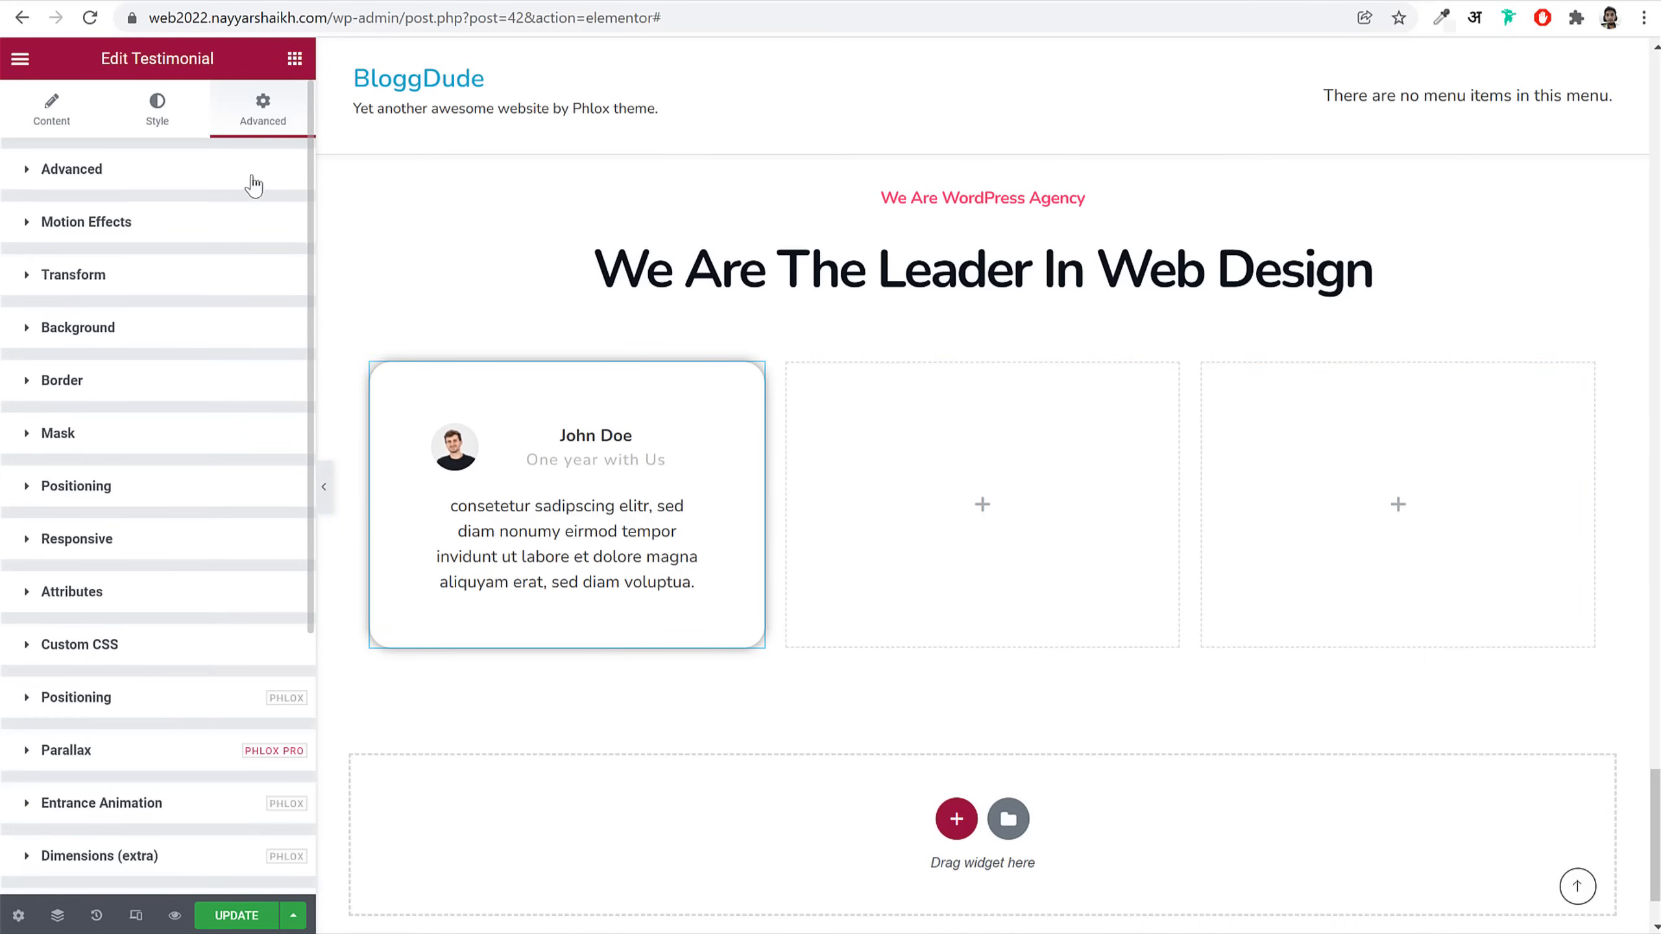
Step: Left-align the testimonial's name, occupation and review text
left_click(157, 98)
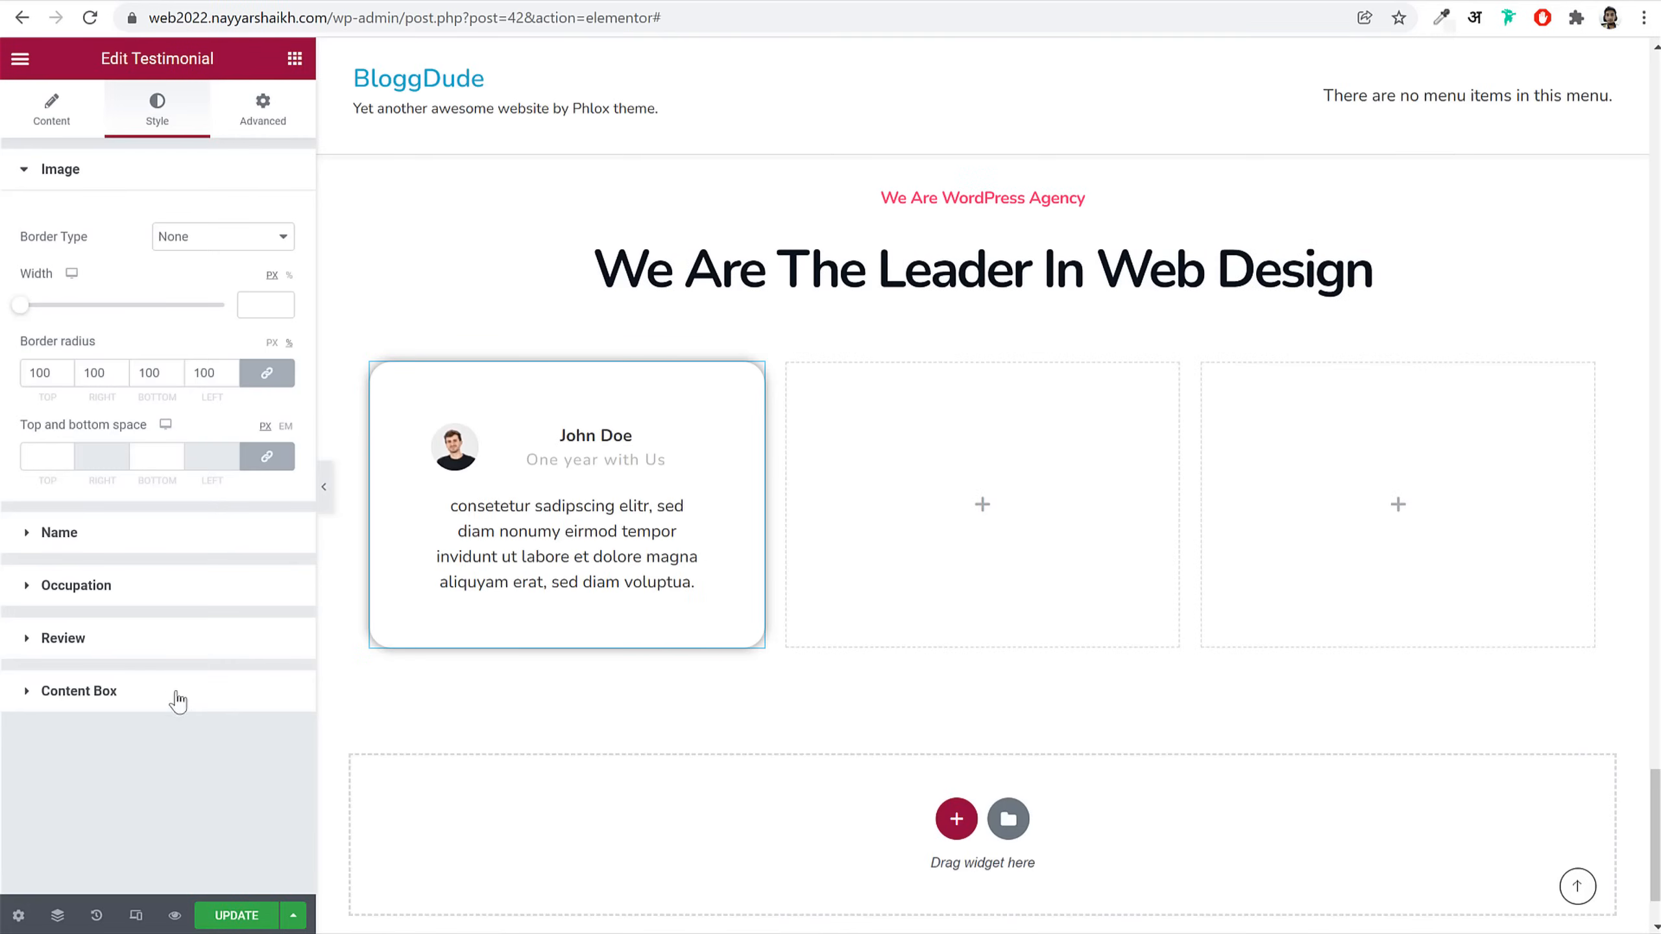
left_click(178, 694)
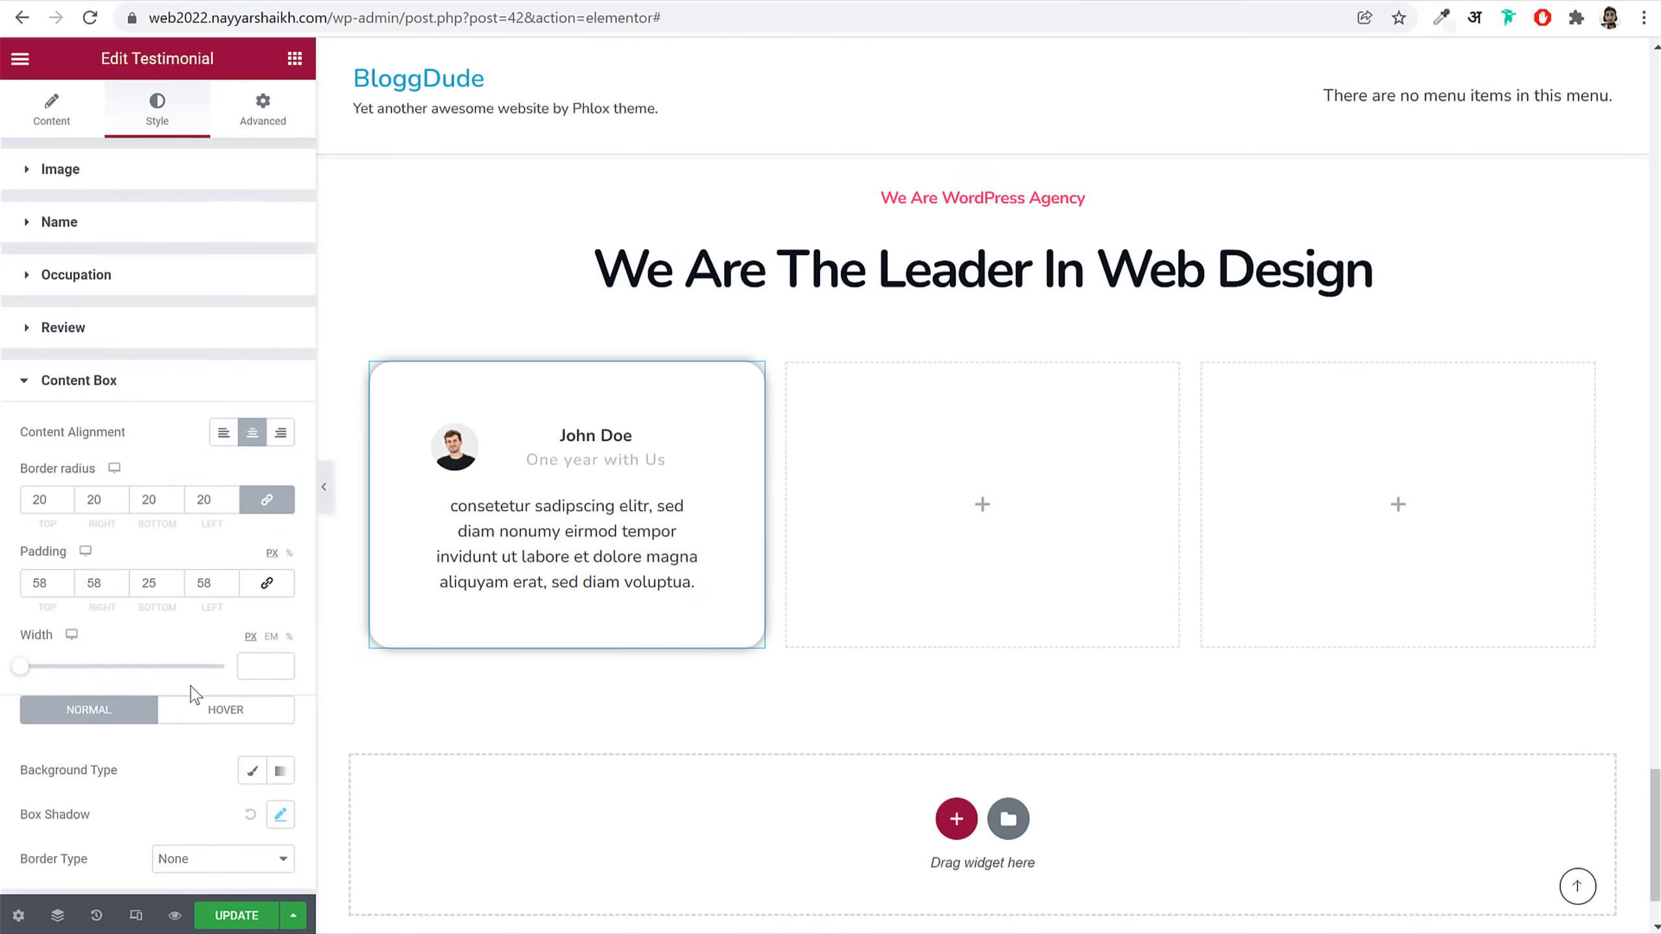
left_click(225, 445)
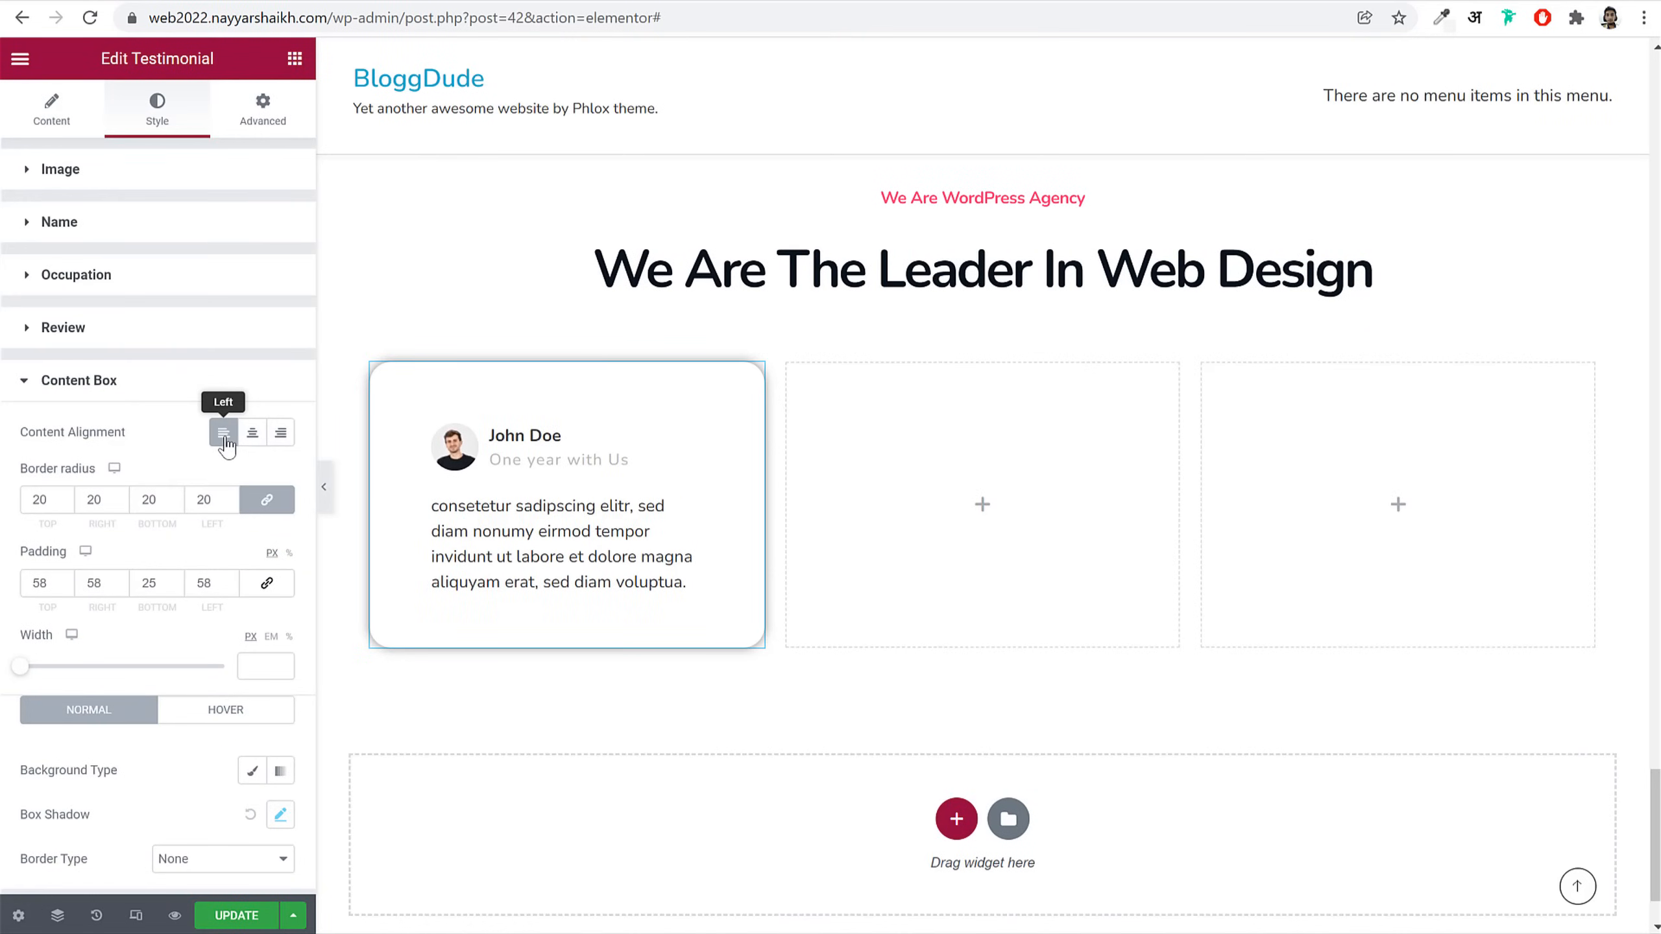
Step: Reopen the testimonial's custom CSS and add a new line below the rule
left_click(273, 97)
scroll(196, 720, "down", 7)
left_click(156, 877)
scroll(196, 818, "down", 5)
left_click(180, 704)
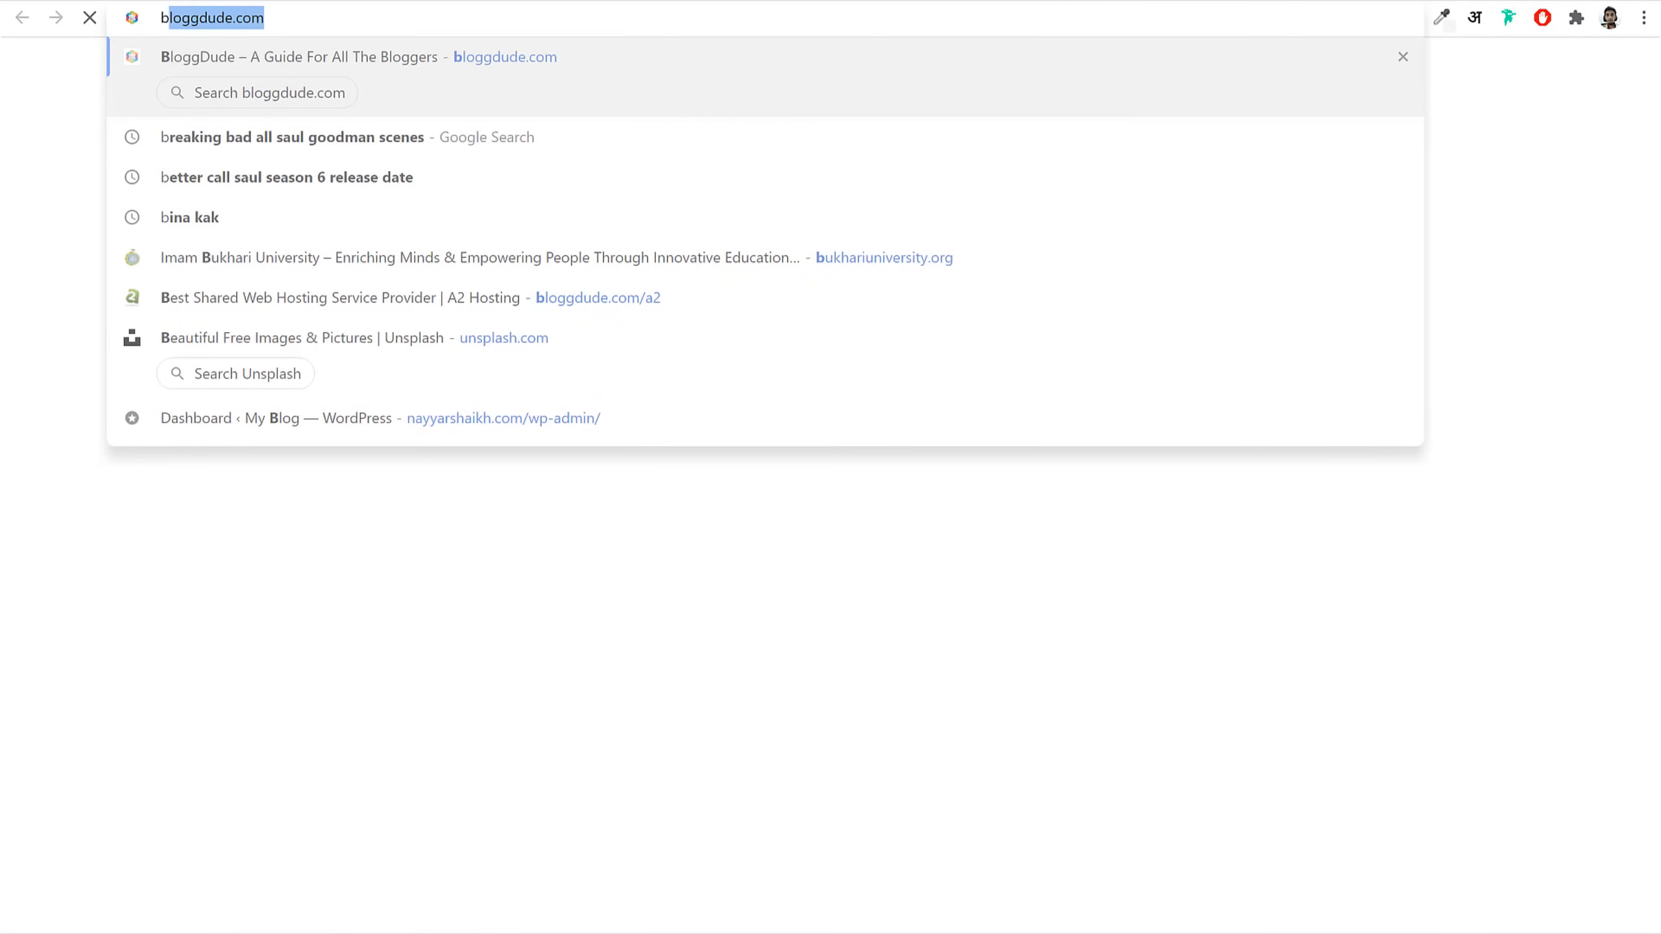
key("Return")
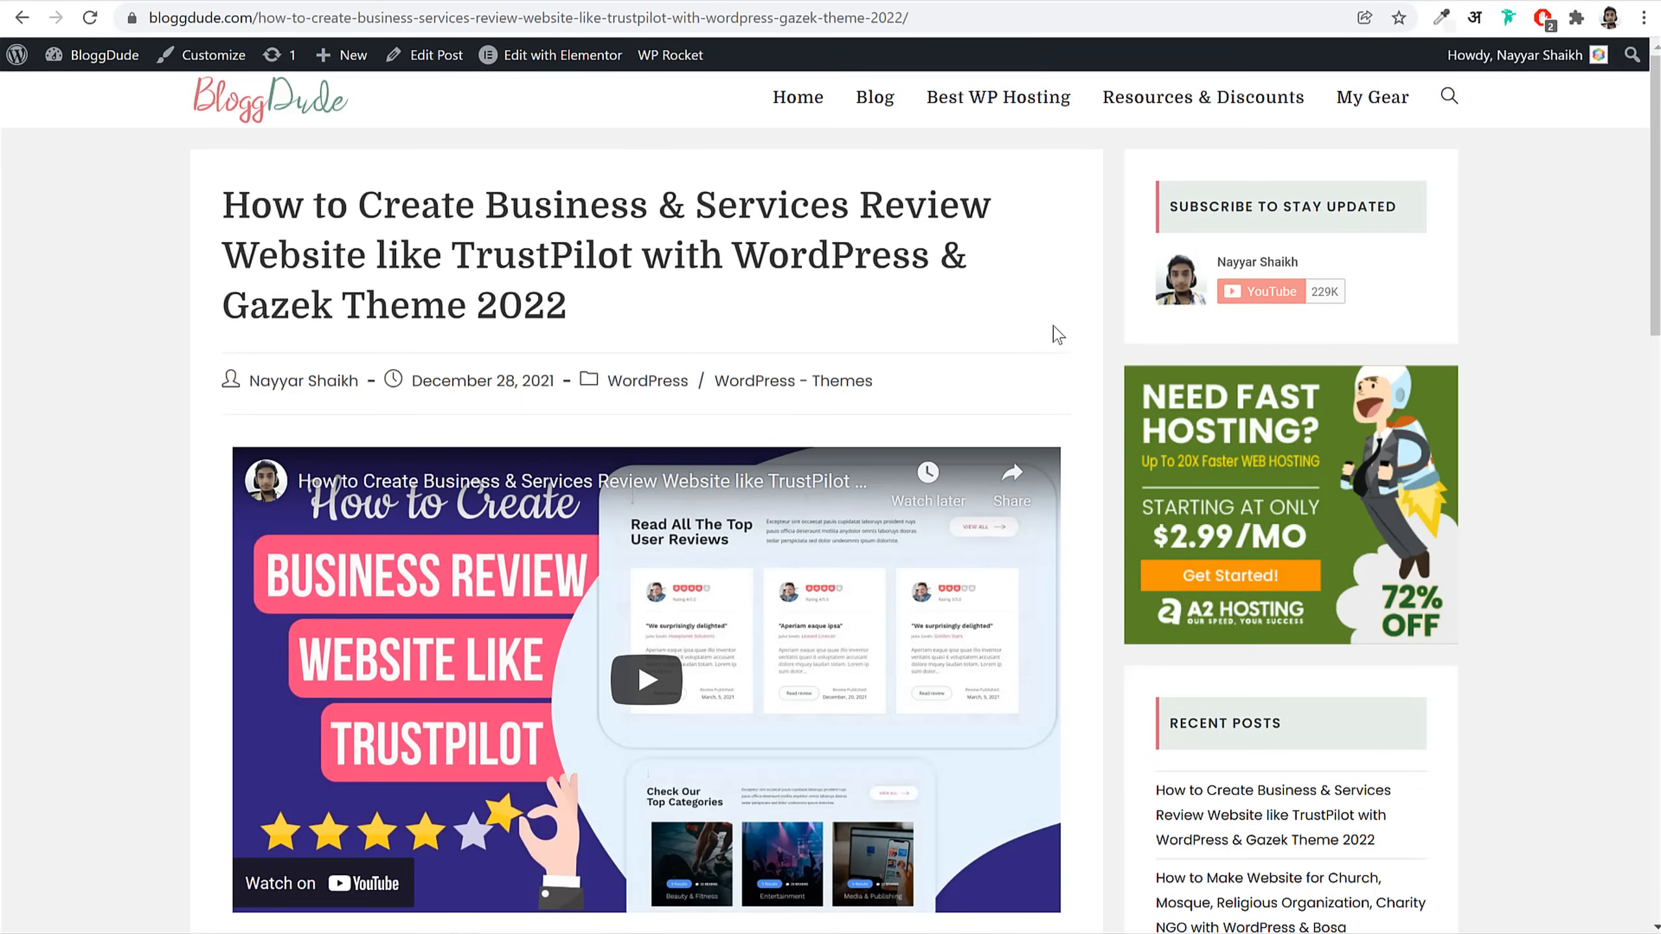
Step: Compare with the BloggDude reference post, review the custom CSS, and bring up the widget list
left_click_drag(226, 204, 588, 296)
left_click(594, 296)
scroll(1093, 383, "down", 6)
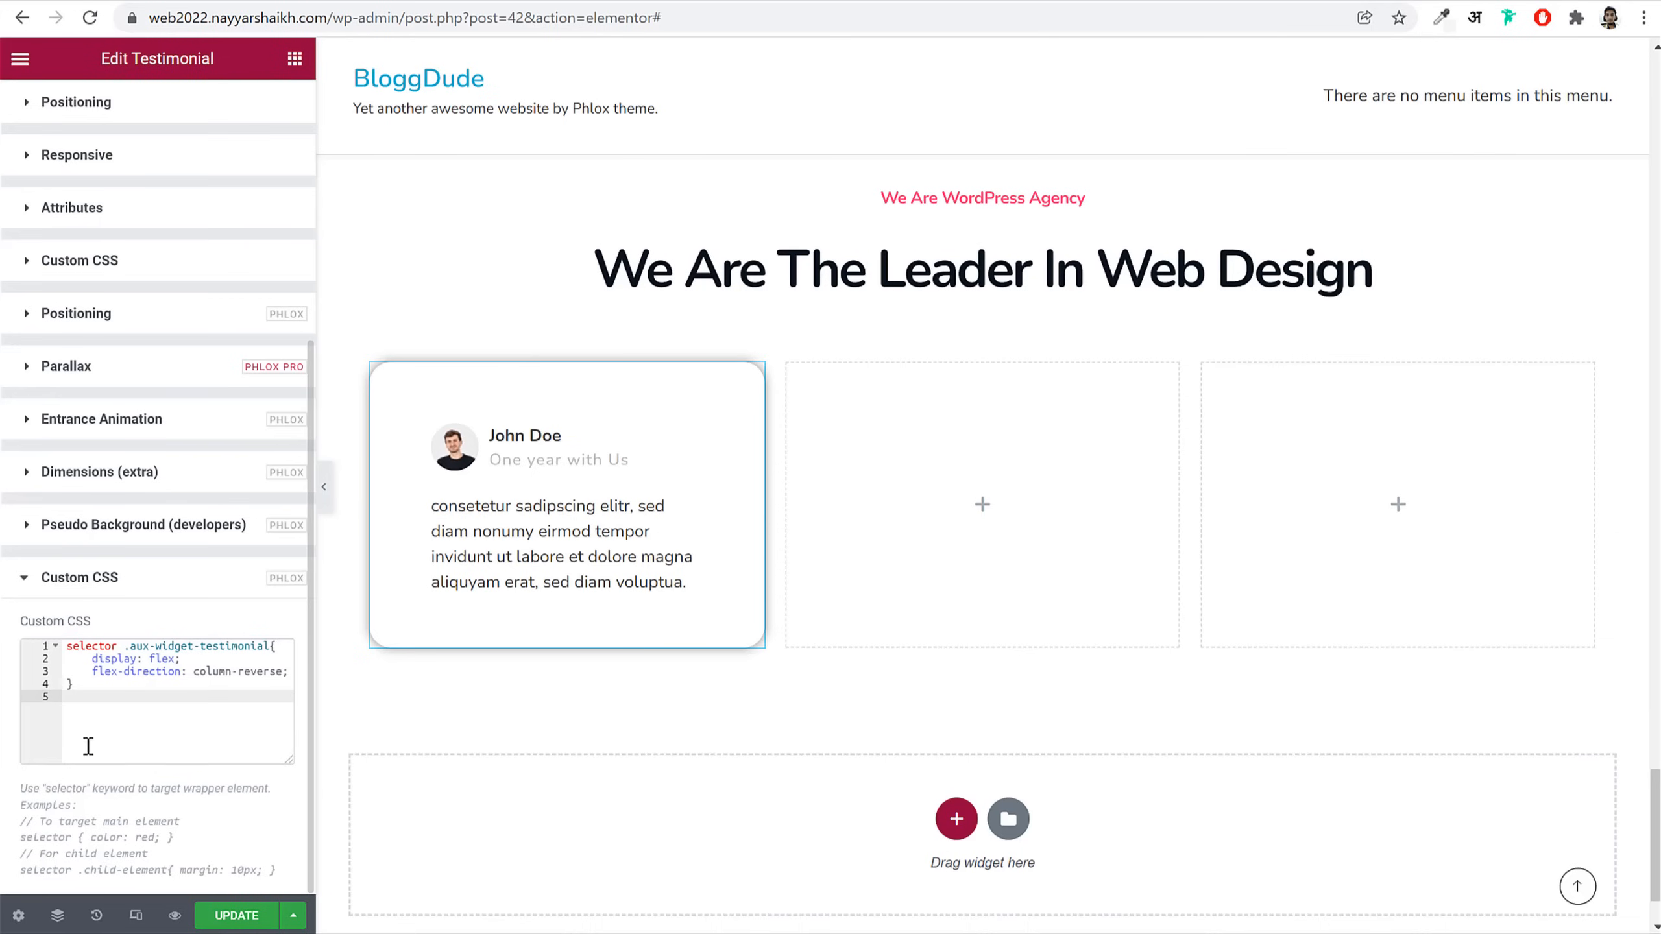
left_click_drag(102, 695, 61, 639)
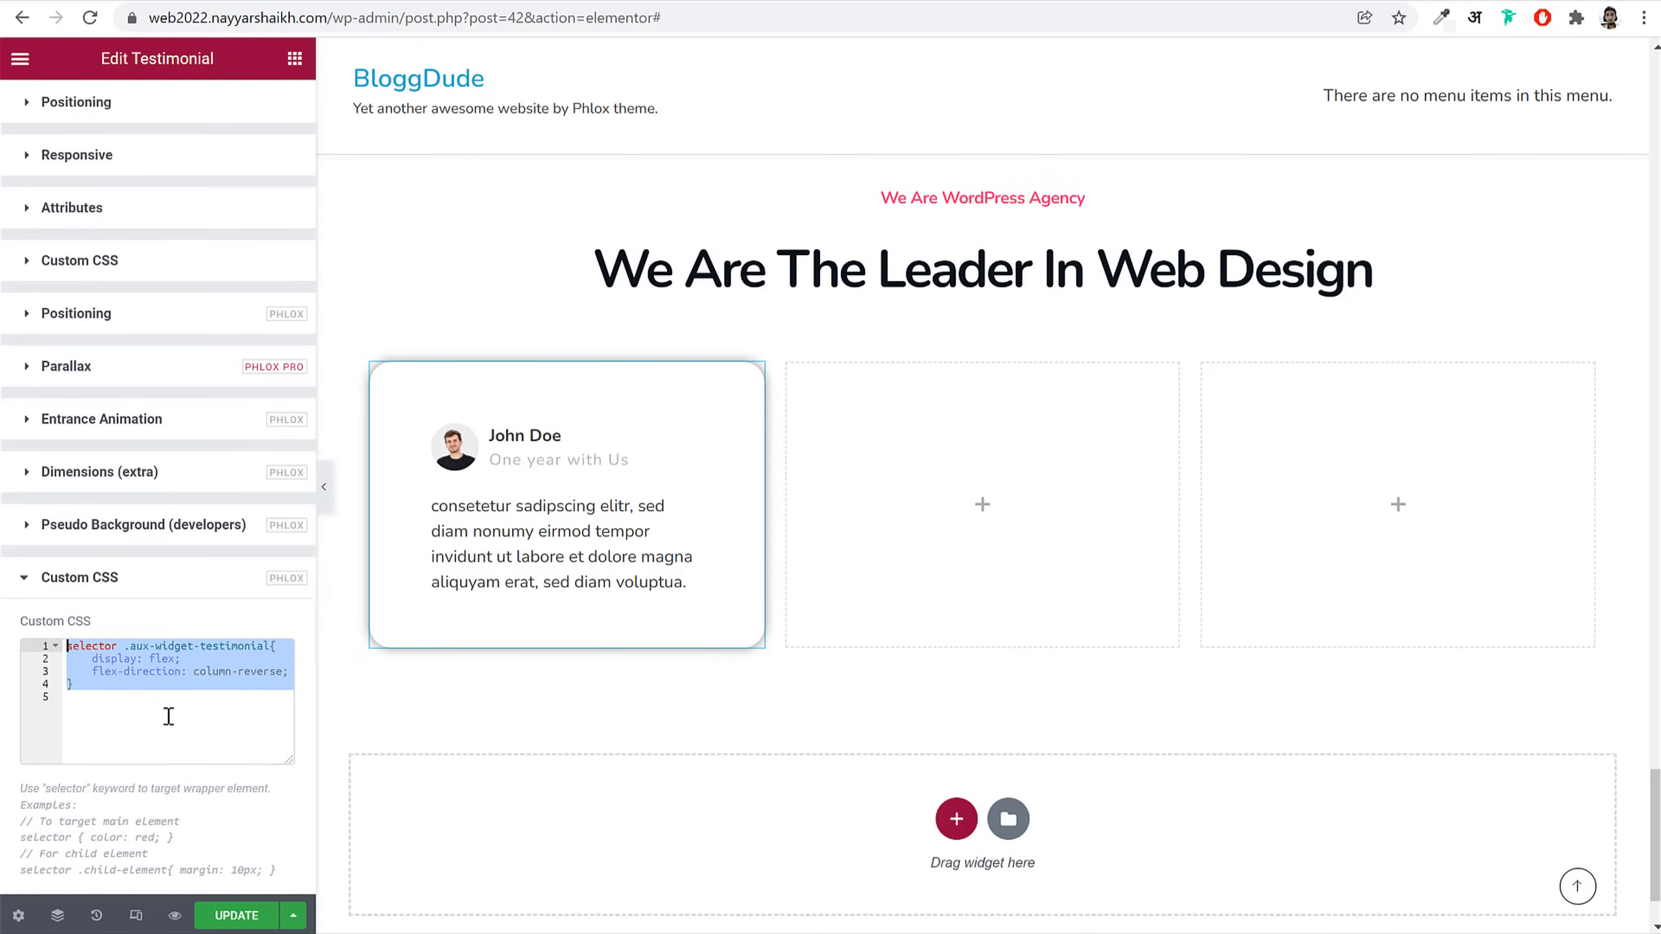
left_click(144, 695)
left_click_drag(92, 695, 69, 634)
left_click(144, 704)
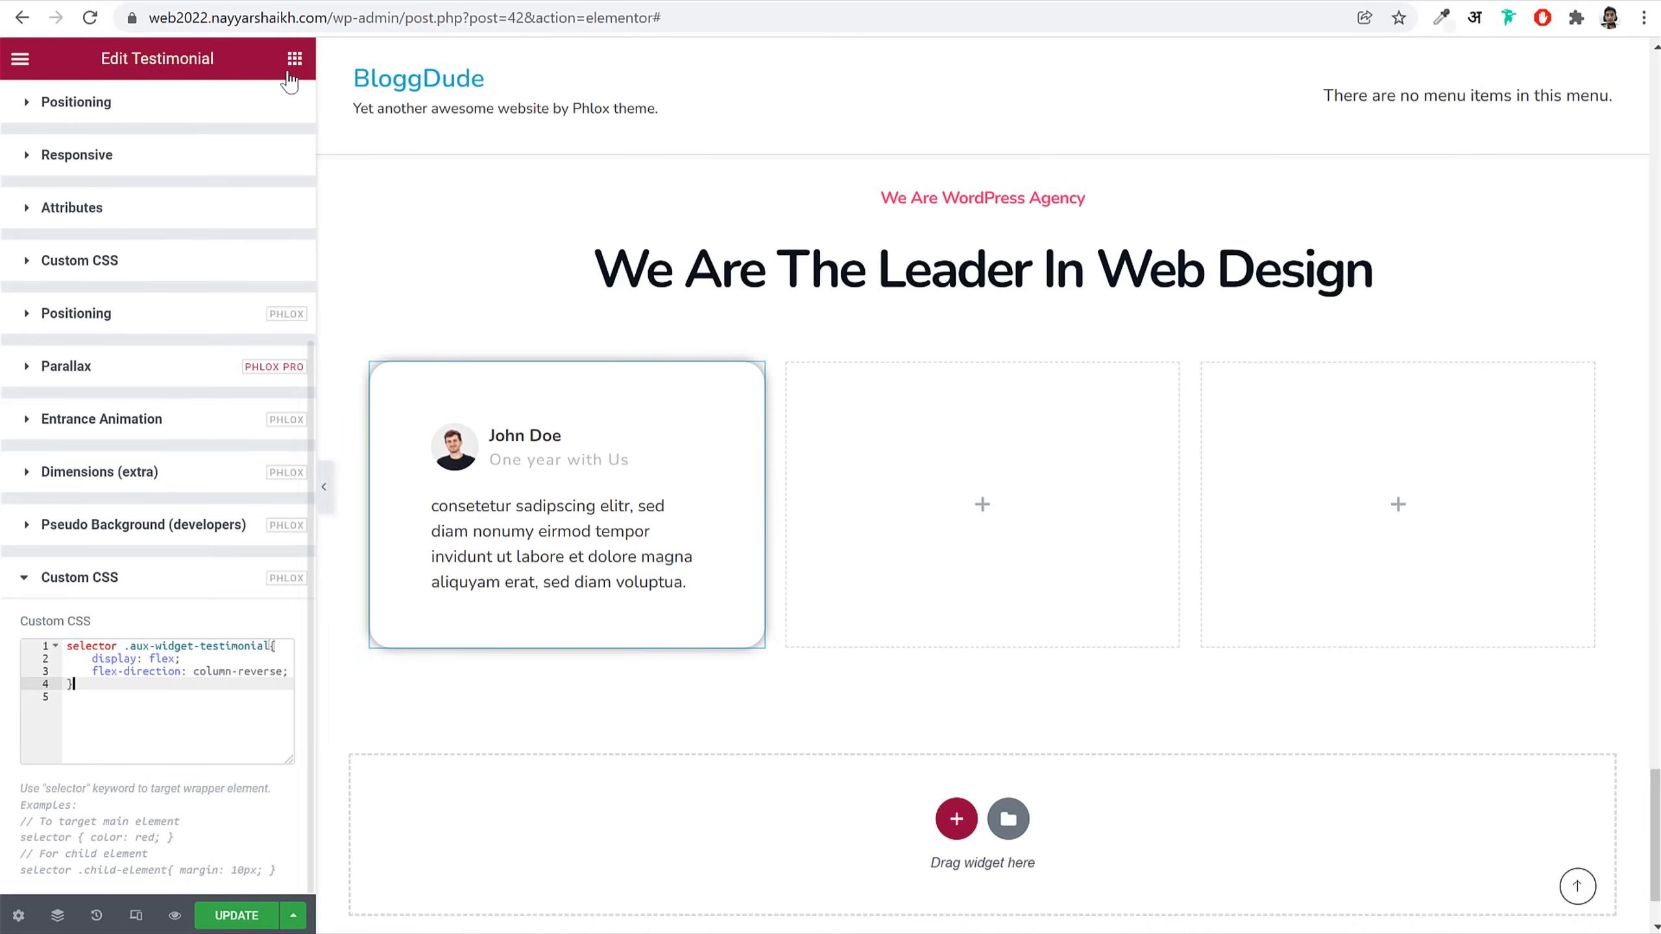
left_click(294, 59)
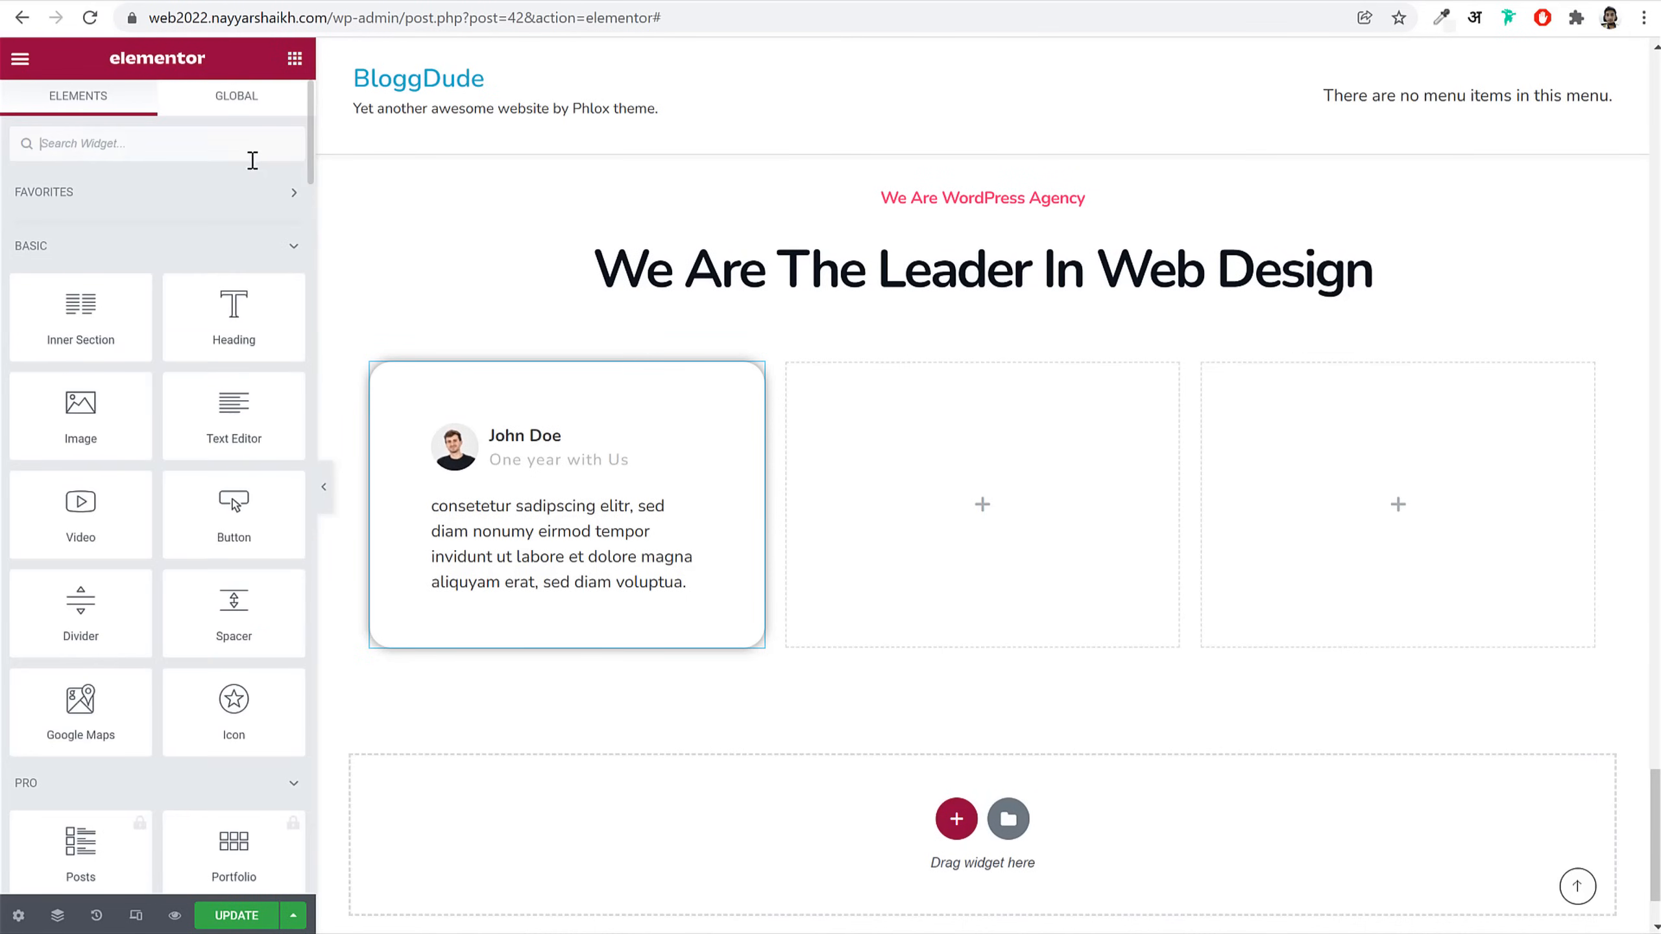
Step: Place an Icon widget above the card and set it to the left quote-mark icon
type("icon")
left_click_drag(78, 203, 614, 403)
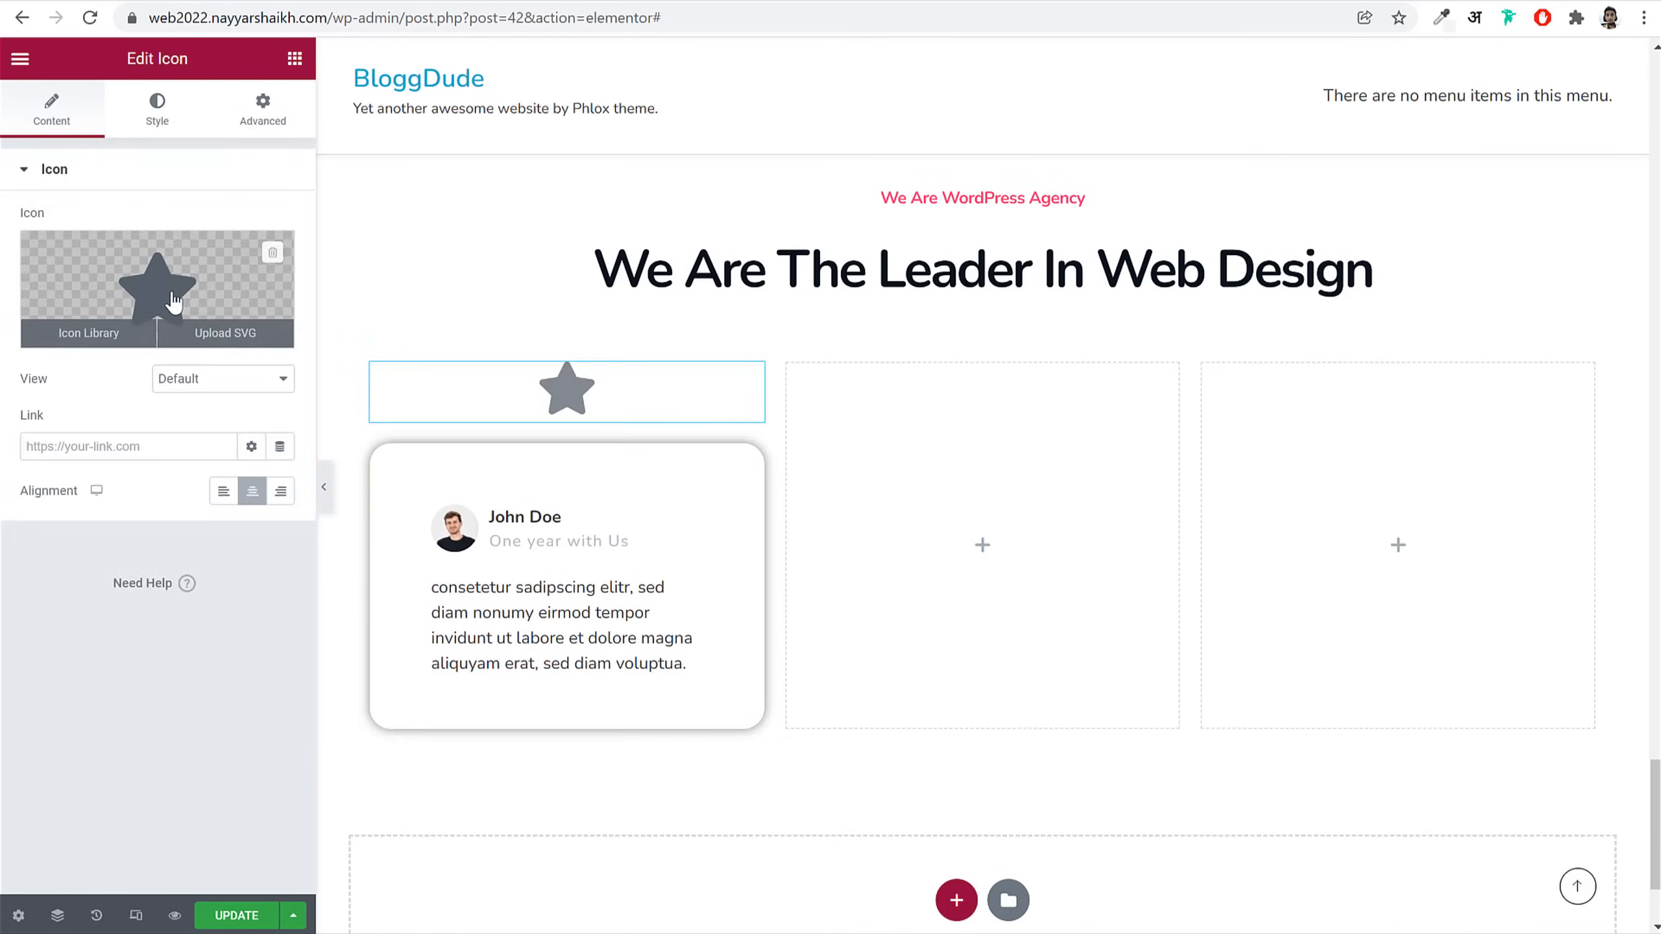
left_click(157, 333)
type("quo")
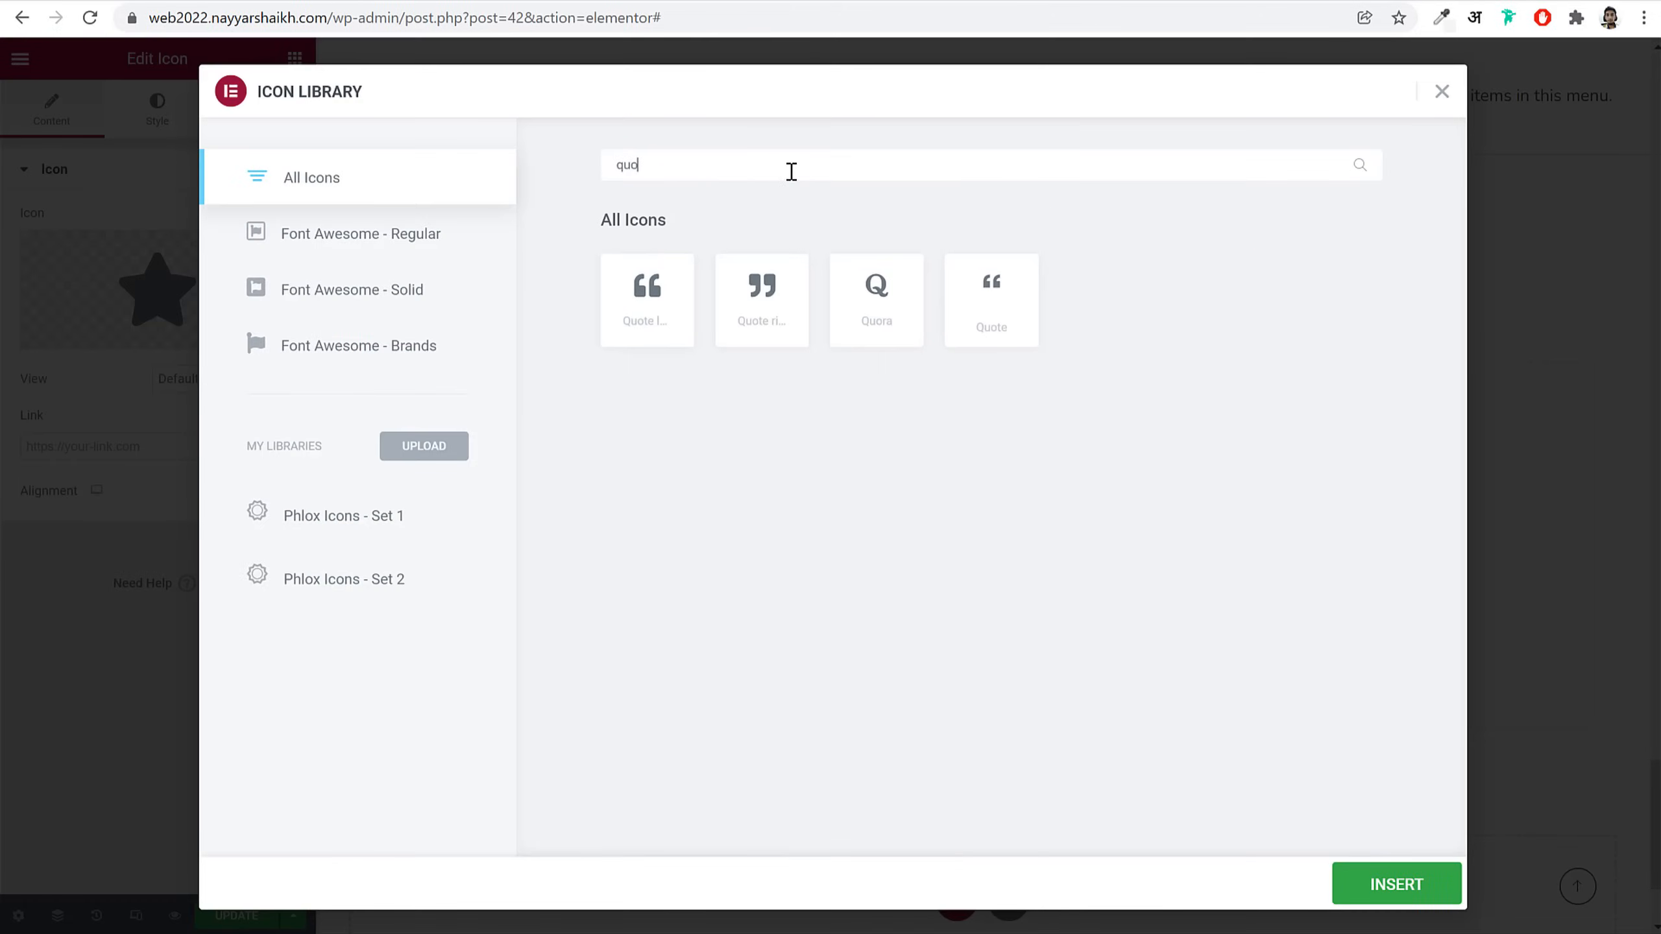
left_click(634, 304)
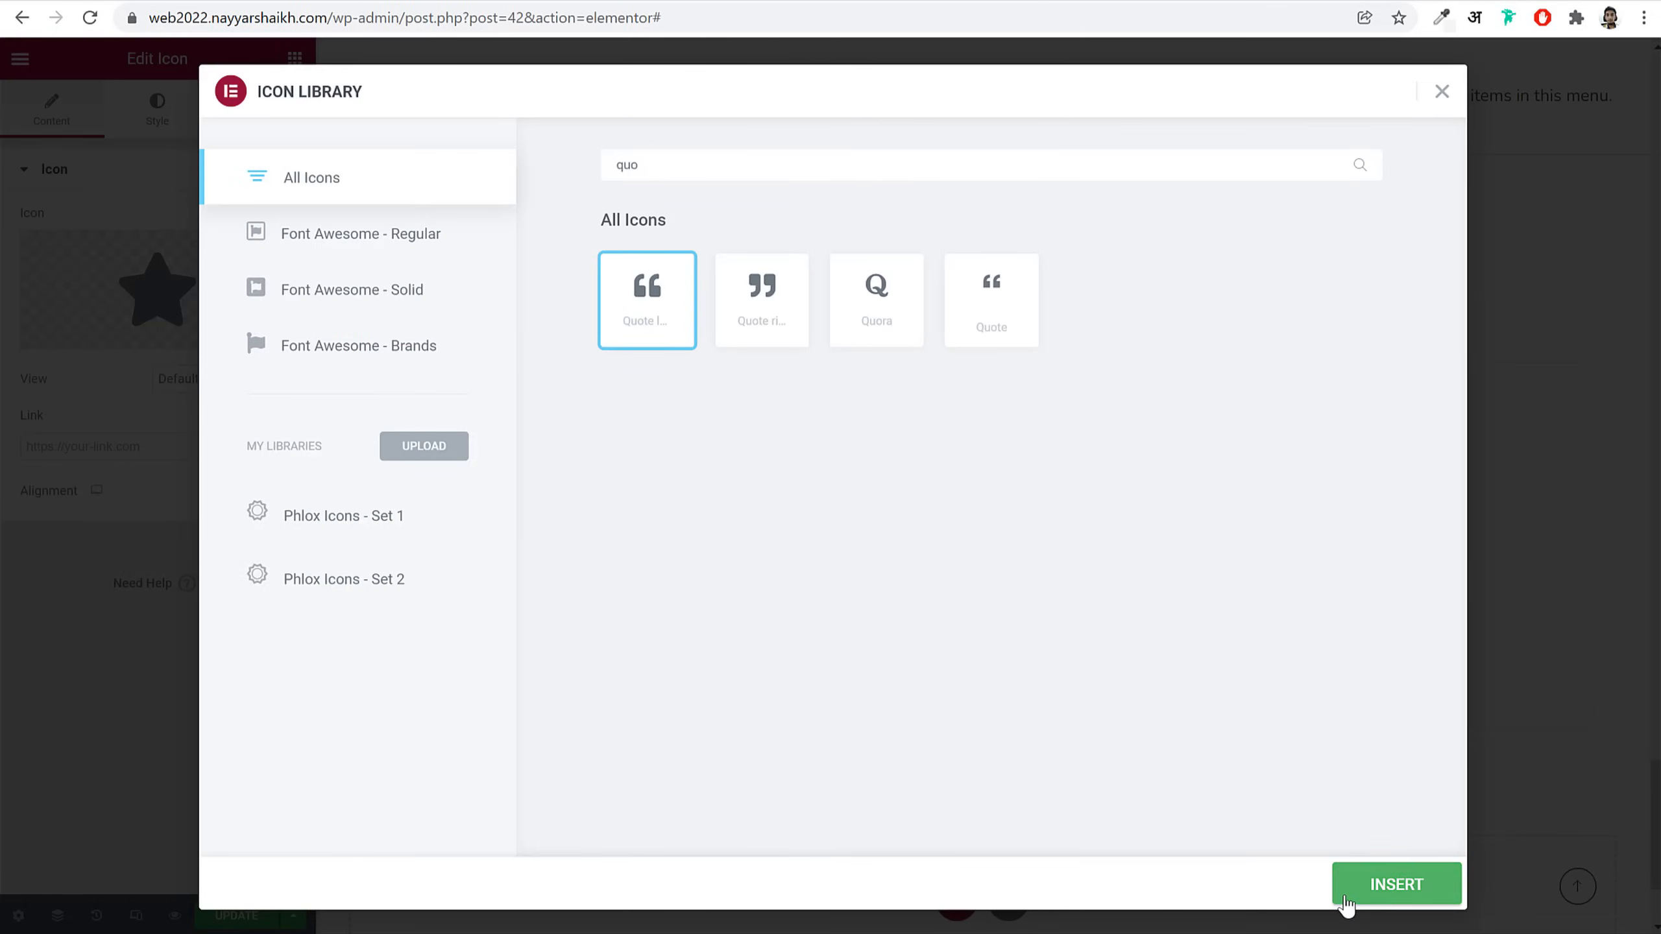
left_click(1347, 884)
Step: Colour the icon Pink with a Primary purple hover colour and align it right
left_click(157, 107)
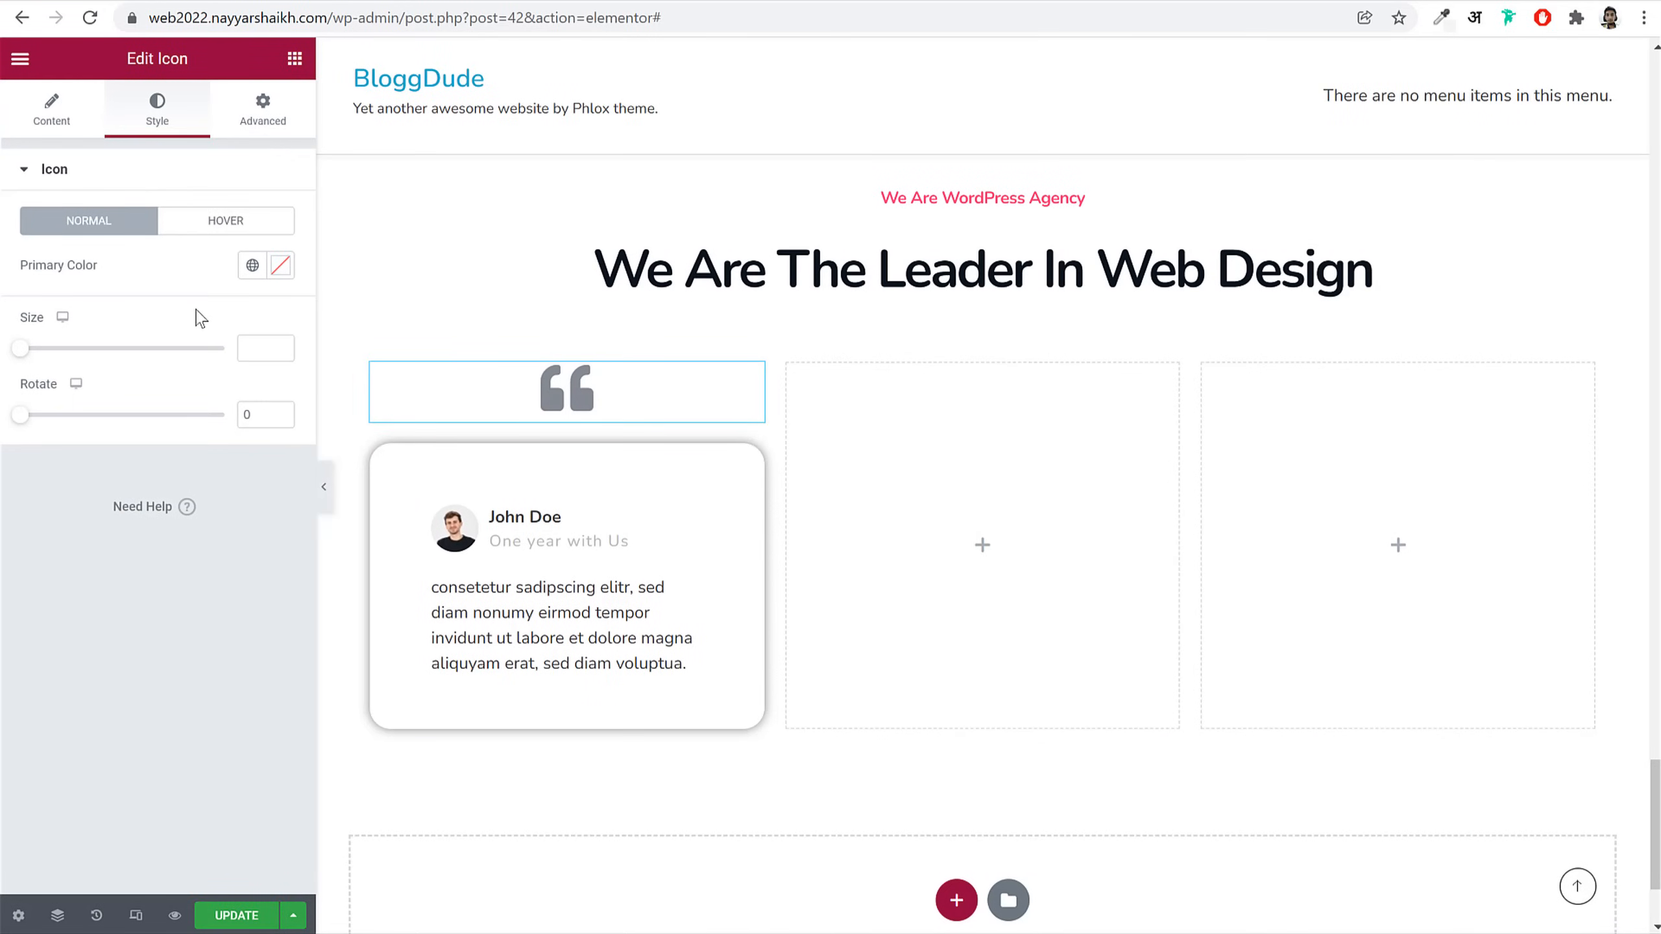
left_click(253, 265)
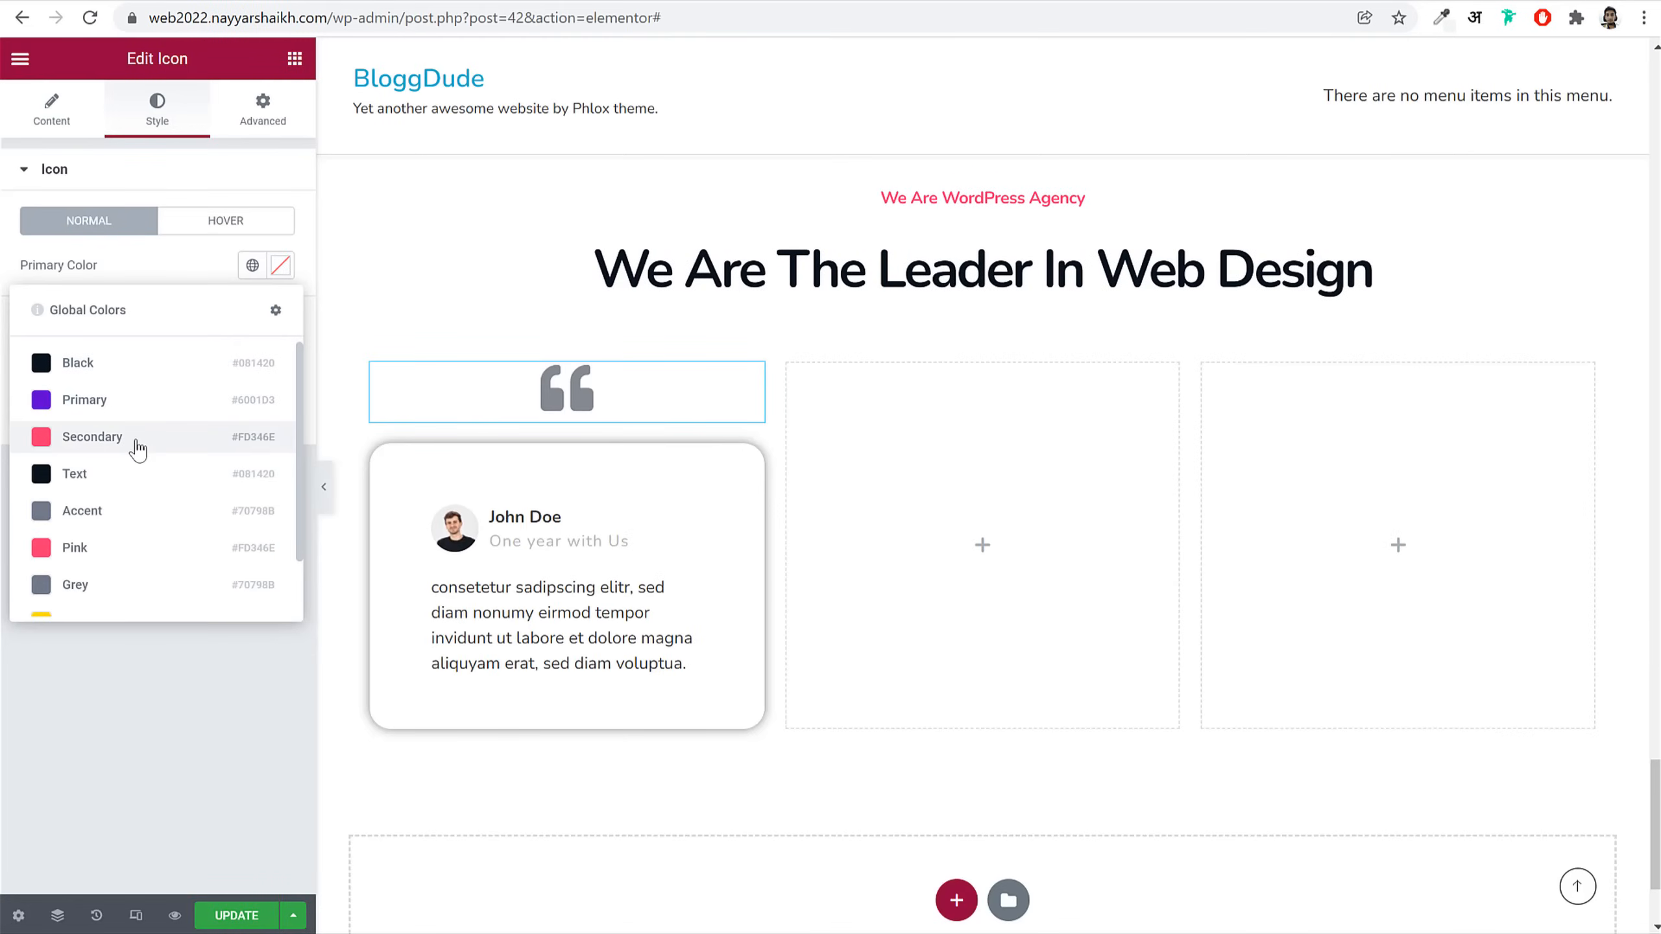
left_click(138, 451)
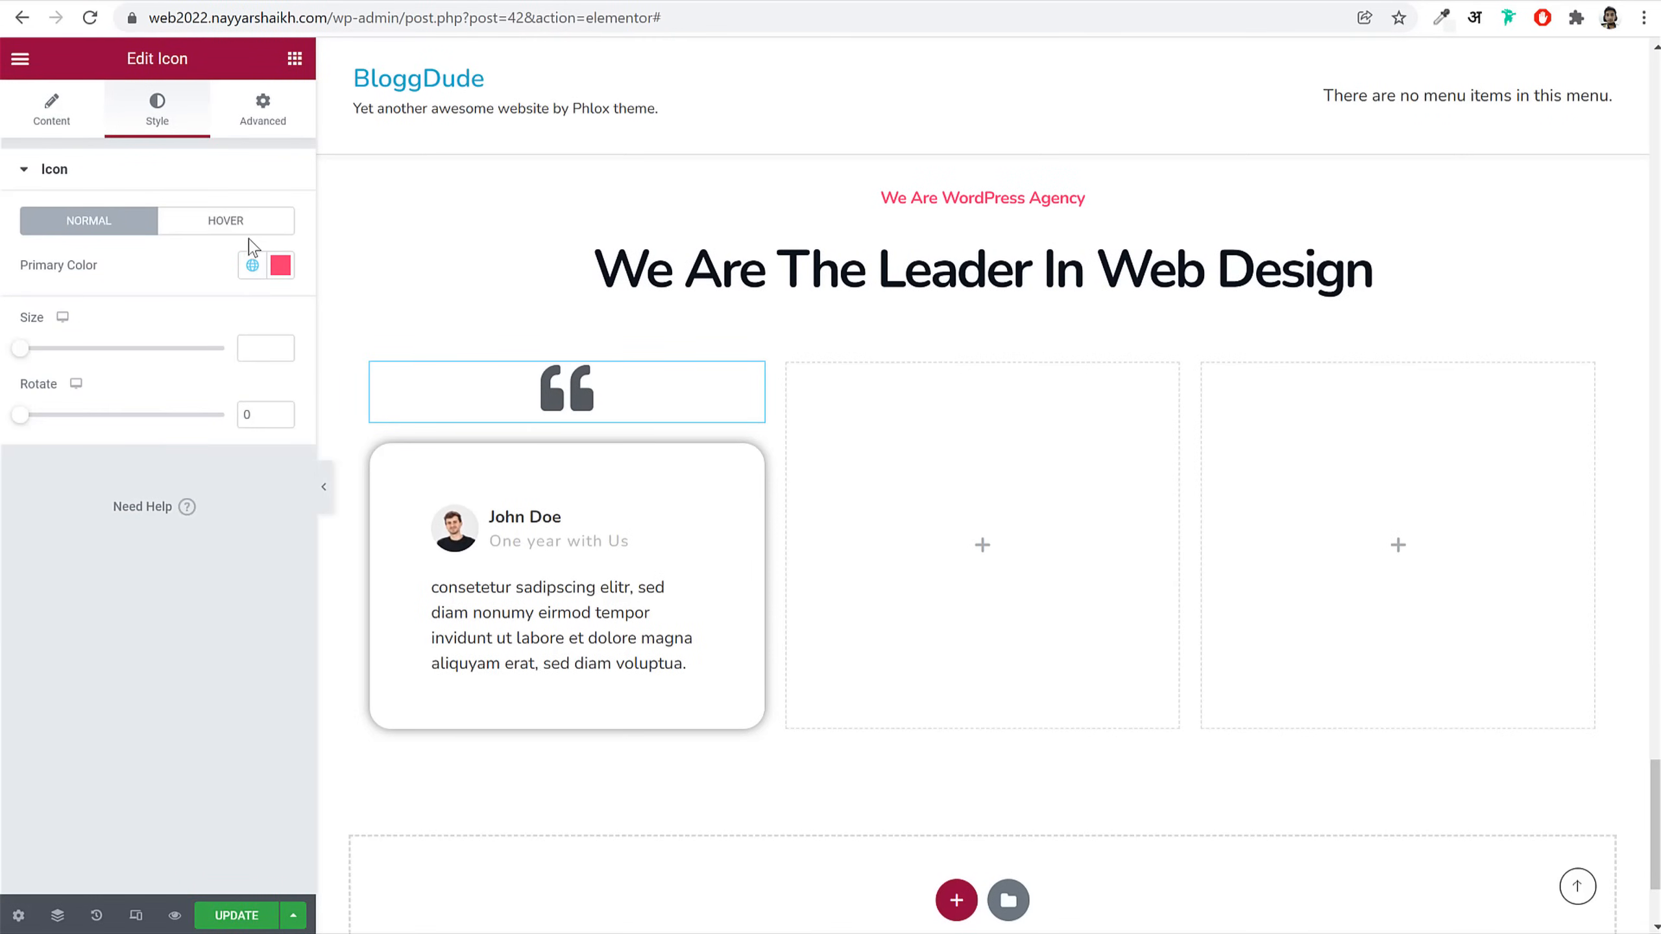
left_click(225, 220)
left_click(253, 265)
left_click(135, 400)
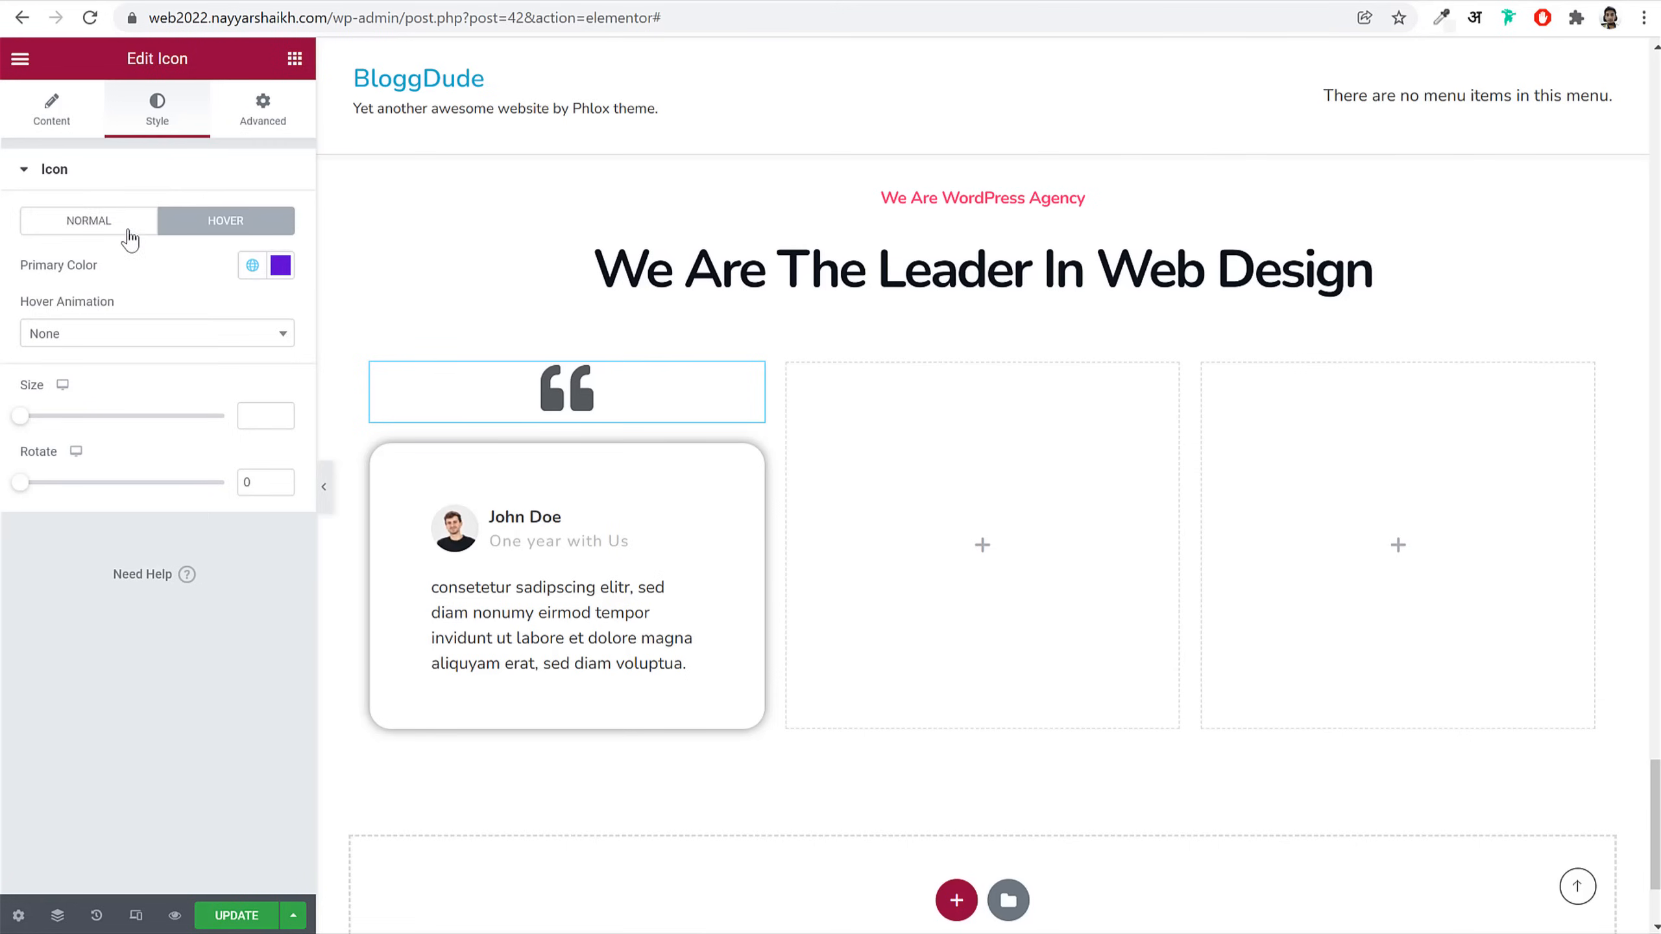
left_click(130, 223)
left_click(253, 265)
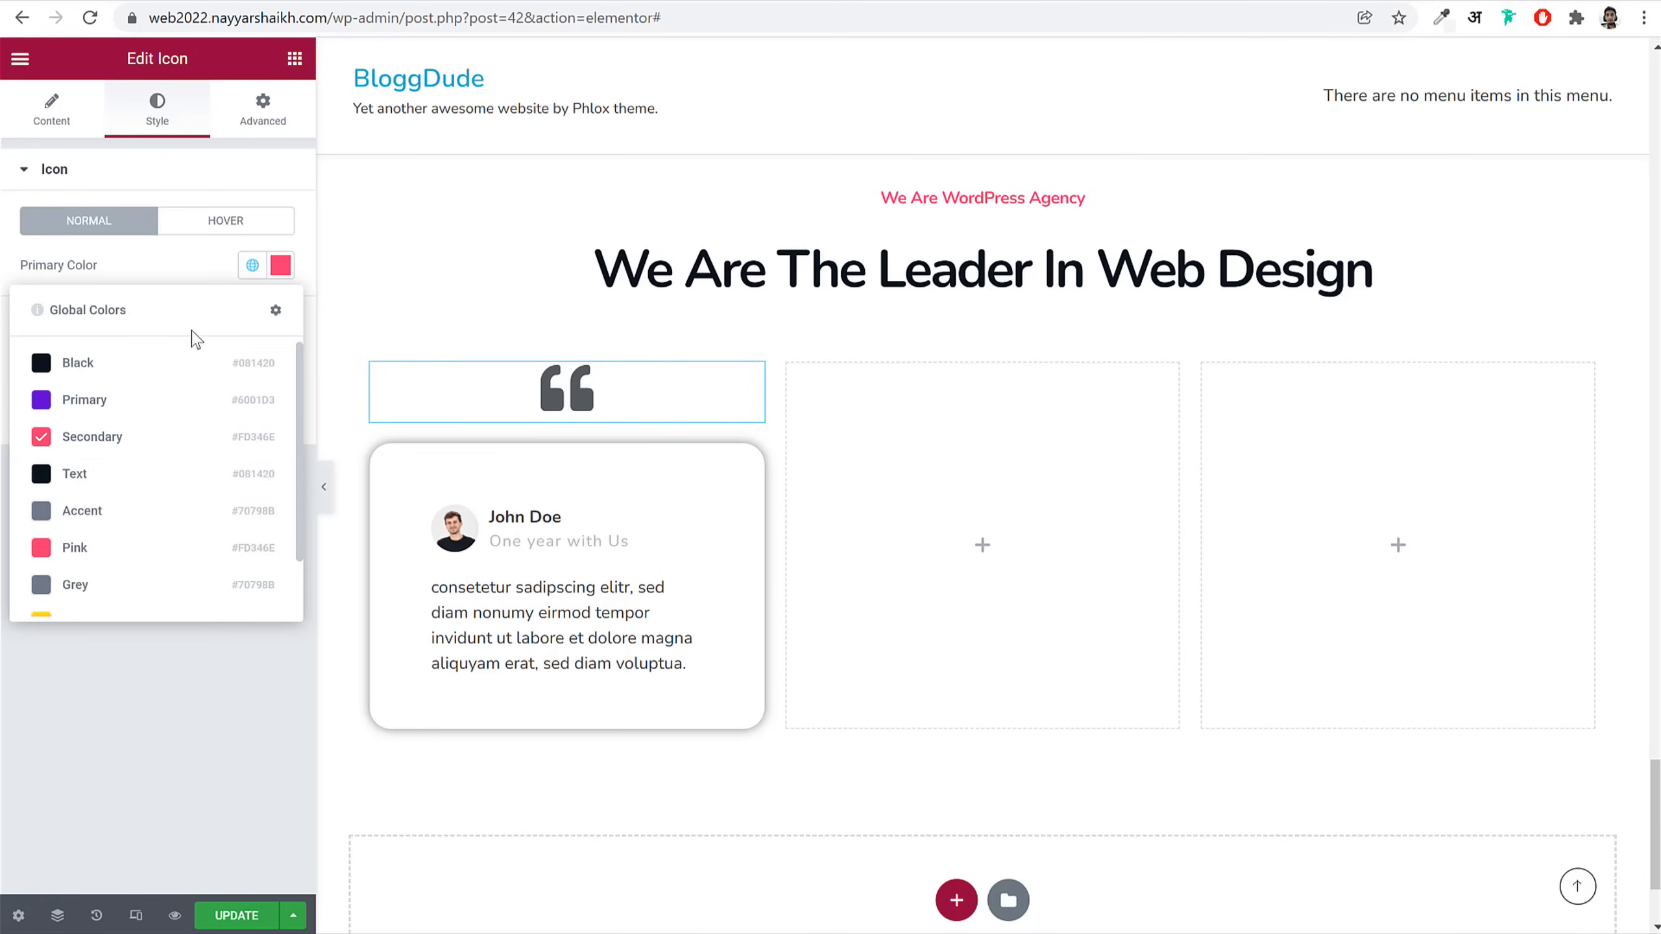
left_click(139, 548)
left_click(196, 221)
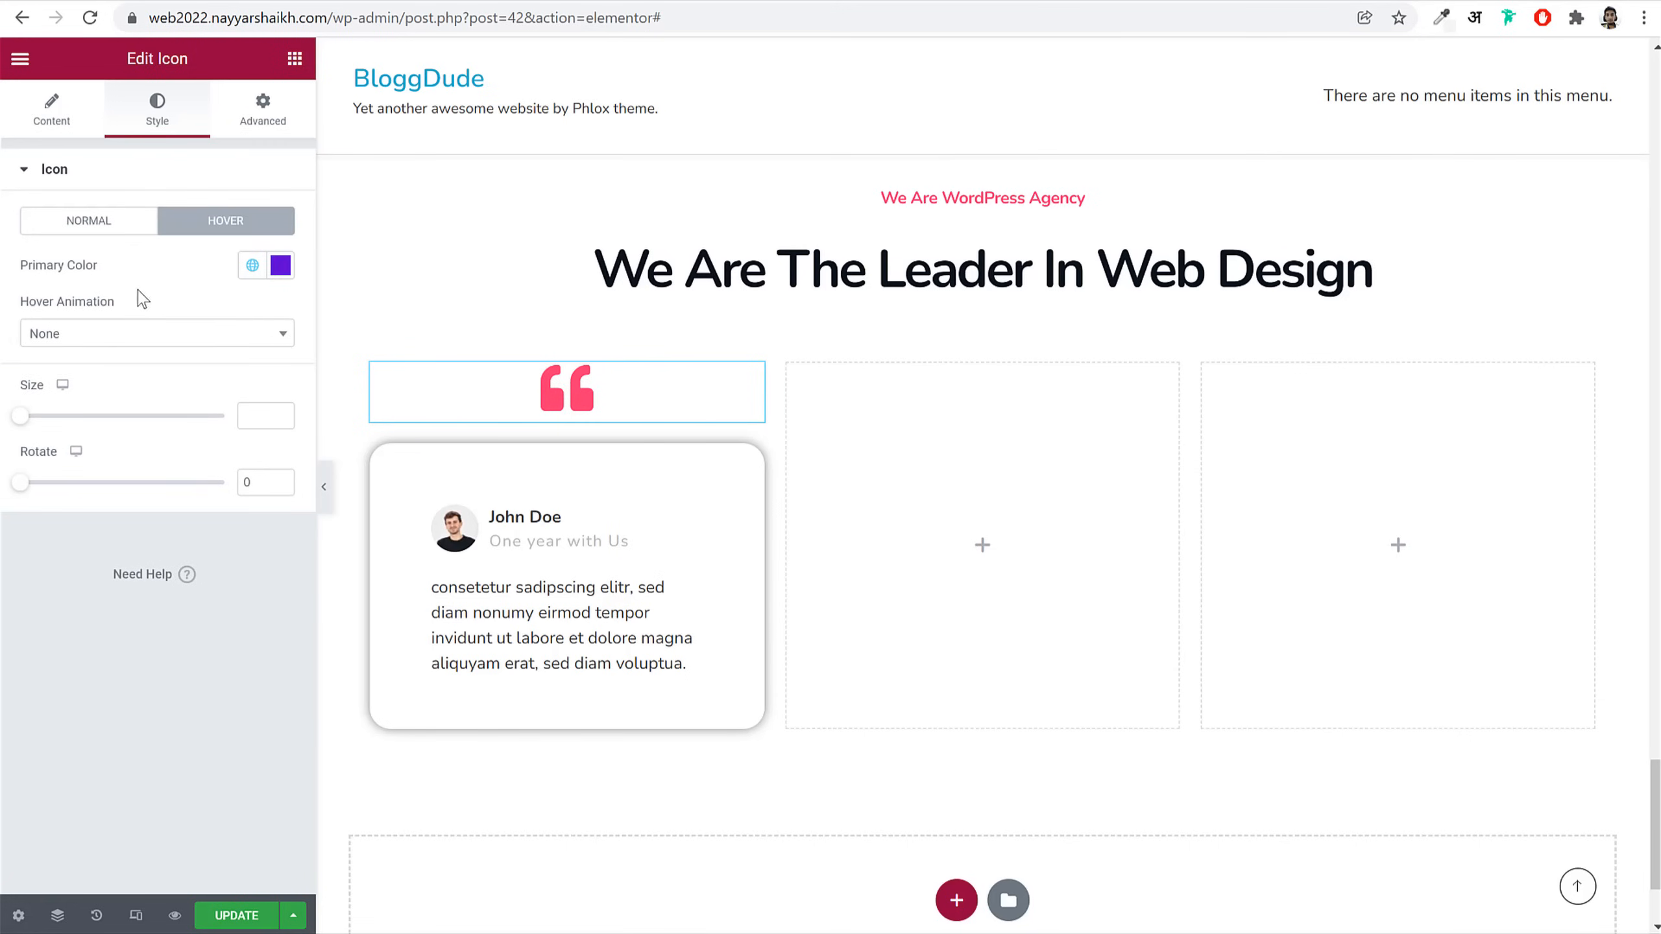
left_click(253, 268)
left_click(140, 404)
left_click(89, 114)
left_click(277, 494)
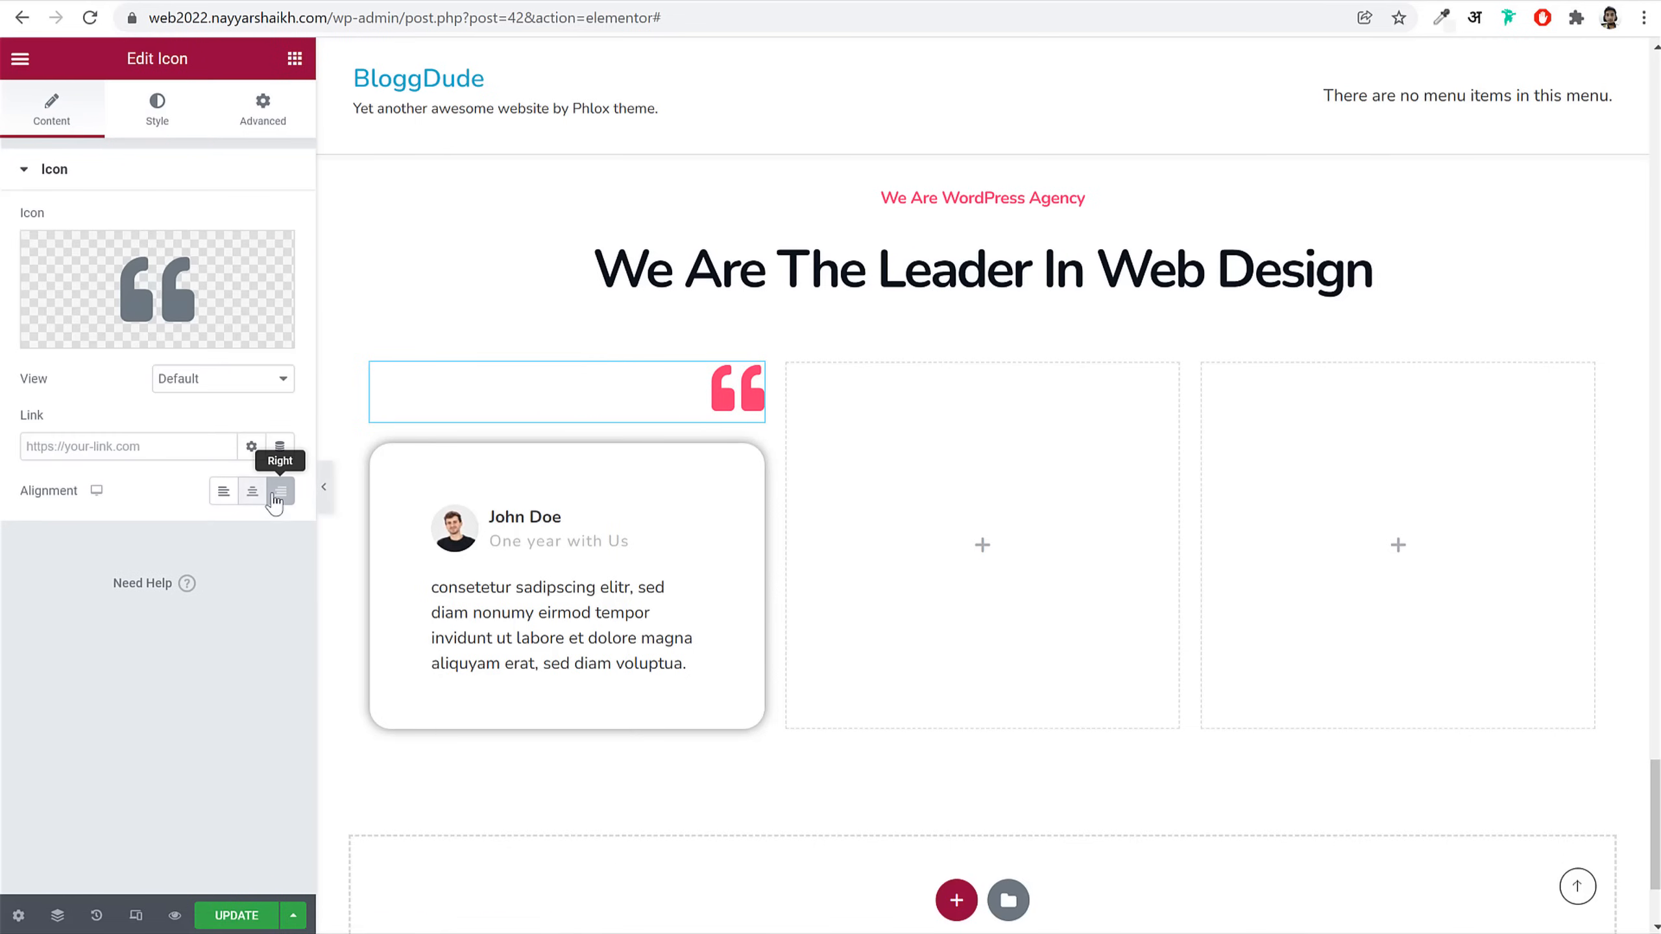
Step: Set the quote icon's Position Type to Absolute in Advanced > Positioning
left_click(263, 113)
scroll(196, 458, "down", 6)
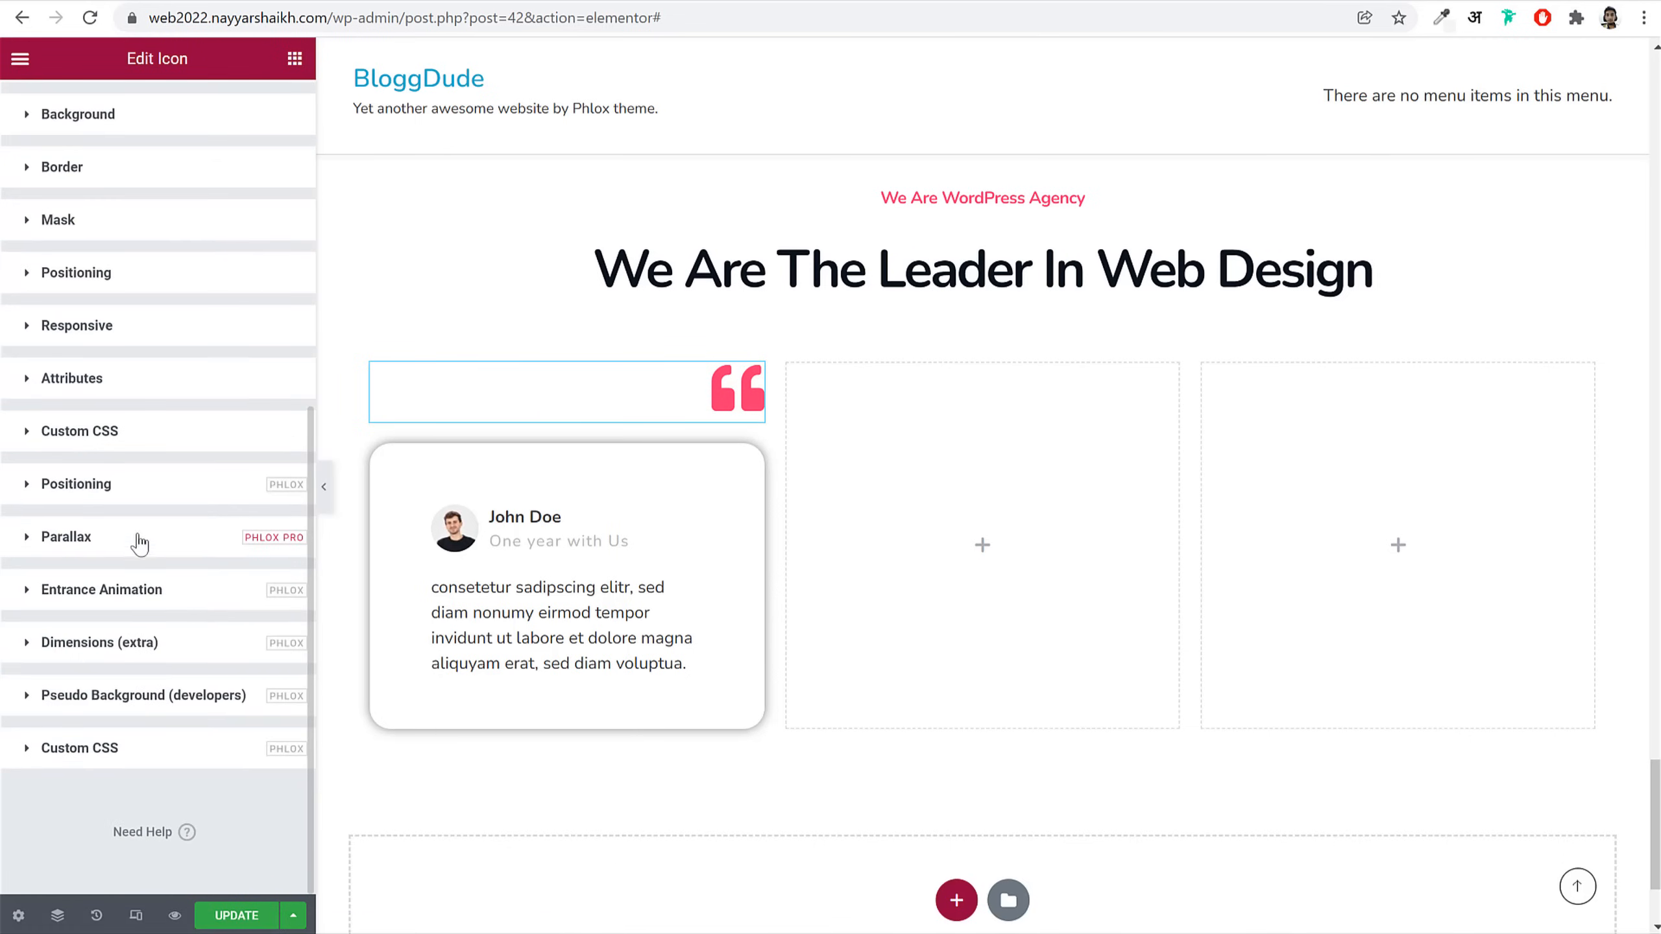
left_click(144, 500)
scroll(193, 549, "down", 3)
left_click(167, 476)
left_click(121, 546)
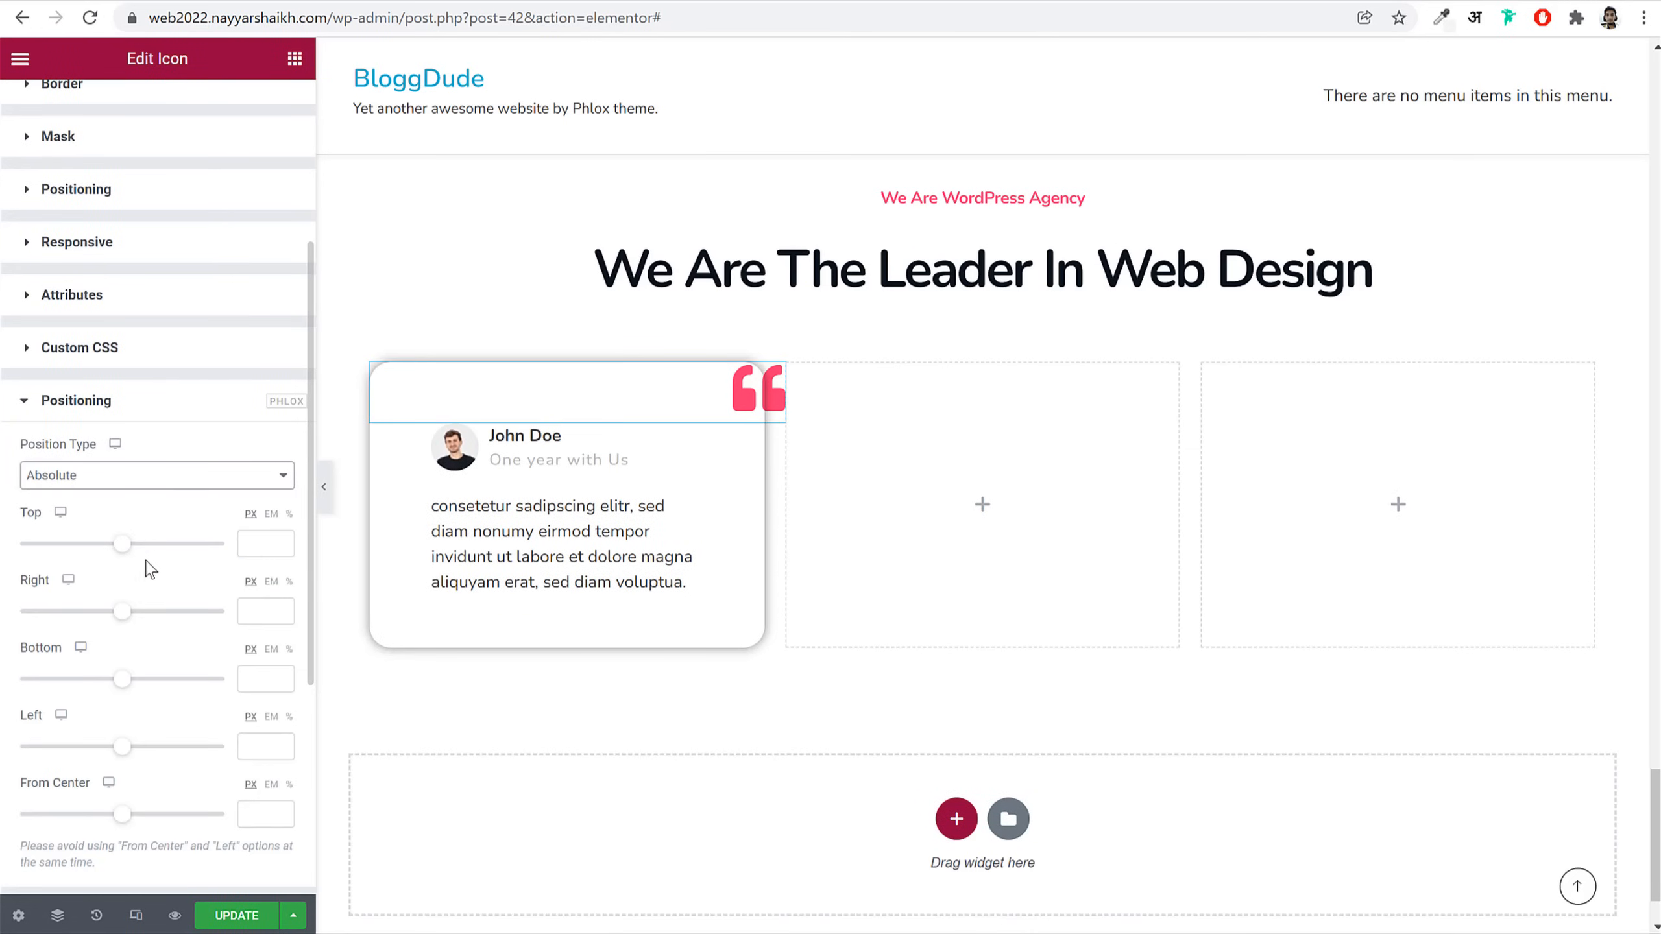
Step: Set the icon's Top offset to 60
left_click_drag(129, 550, 127, 551)
left_click(275, 546)
left_click(275, 545)
left_click(276, 546)
left_click(280, 541)
left_click(280, 541)
left_click(280, 541)
left_click(280, 541)
left_click(280, 541)
left_click(280, 542)
left_click(279, 541)
left_click(279, 541)
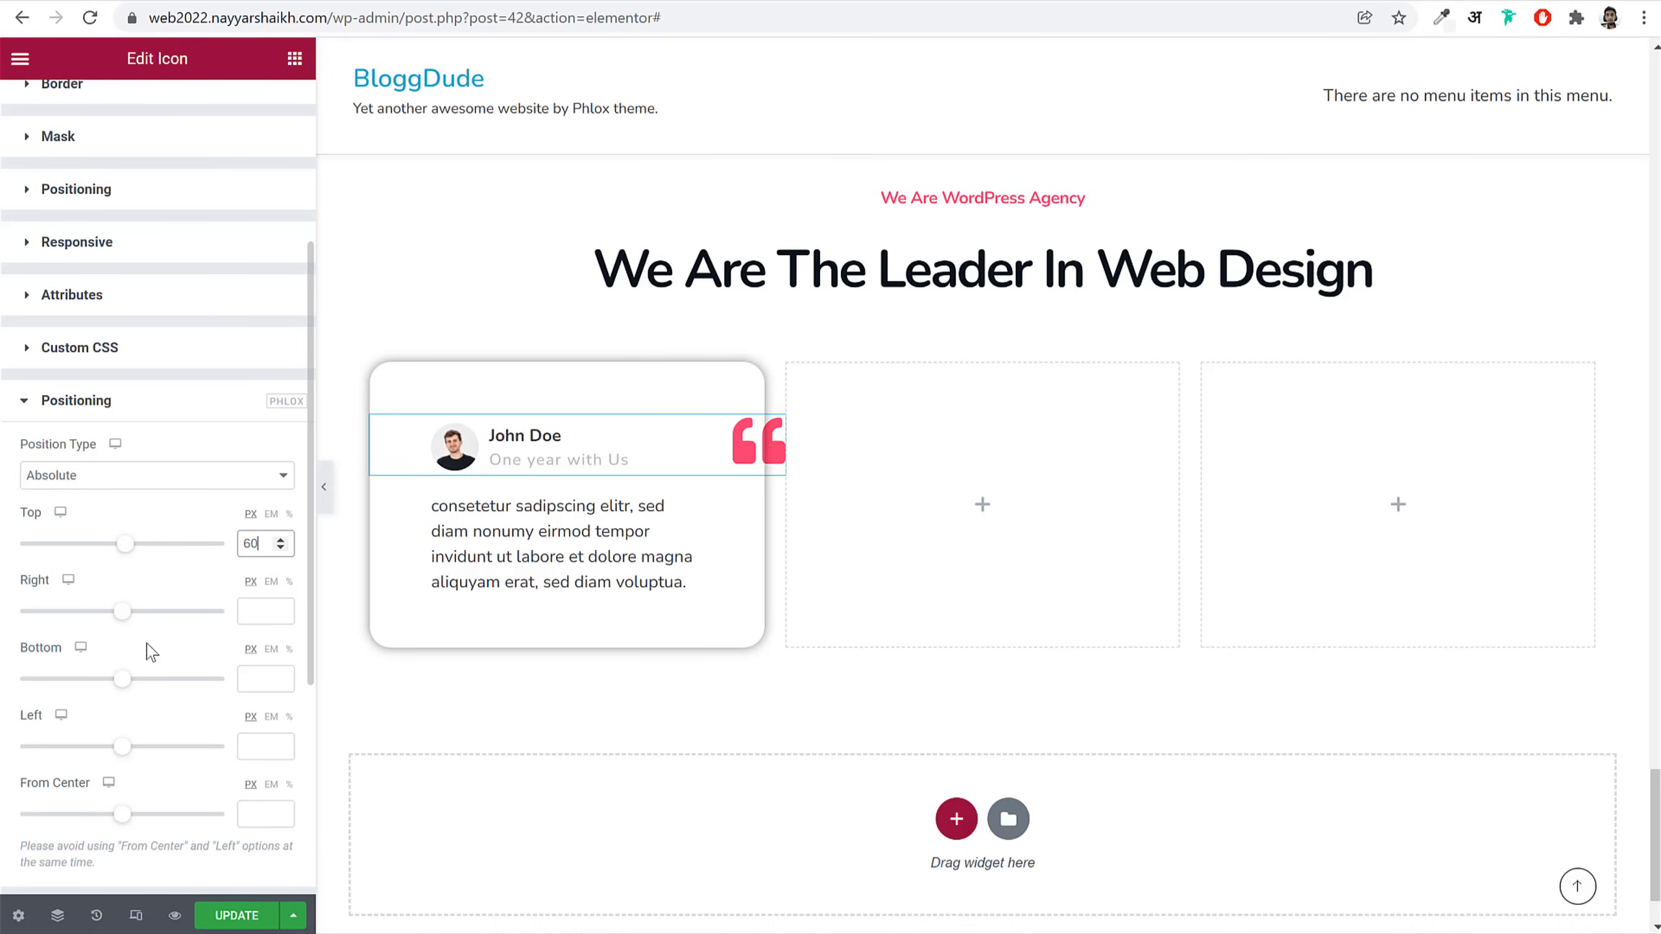
Step: Set the icon's Right offset to about 33 px, inside the card's corner
left_click_drag(126, 621, 129, 623)
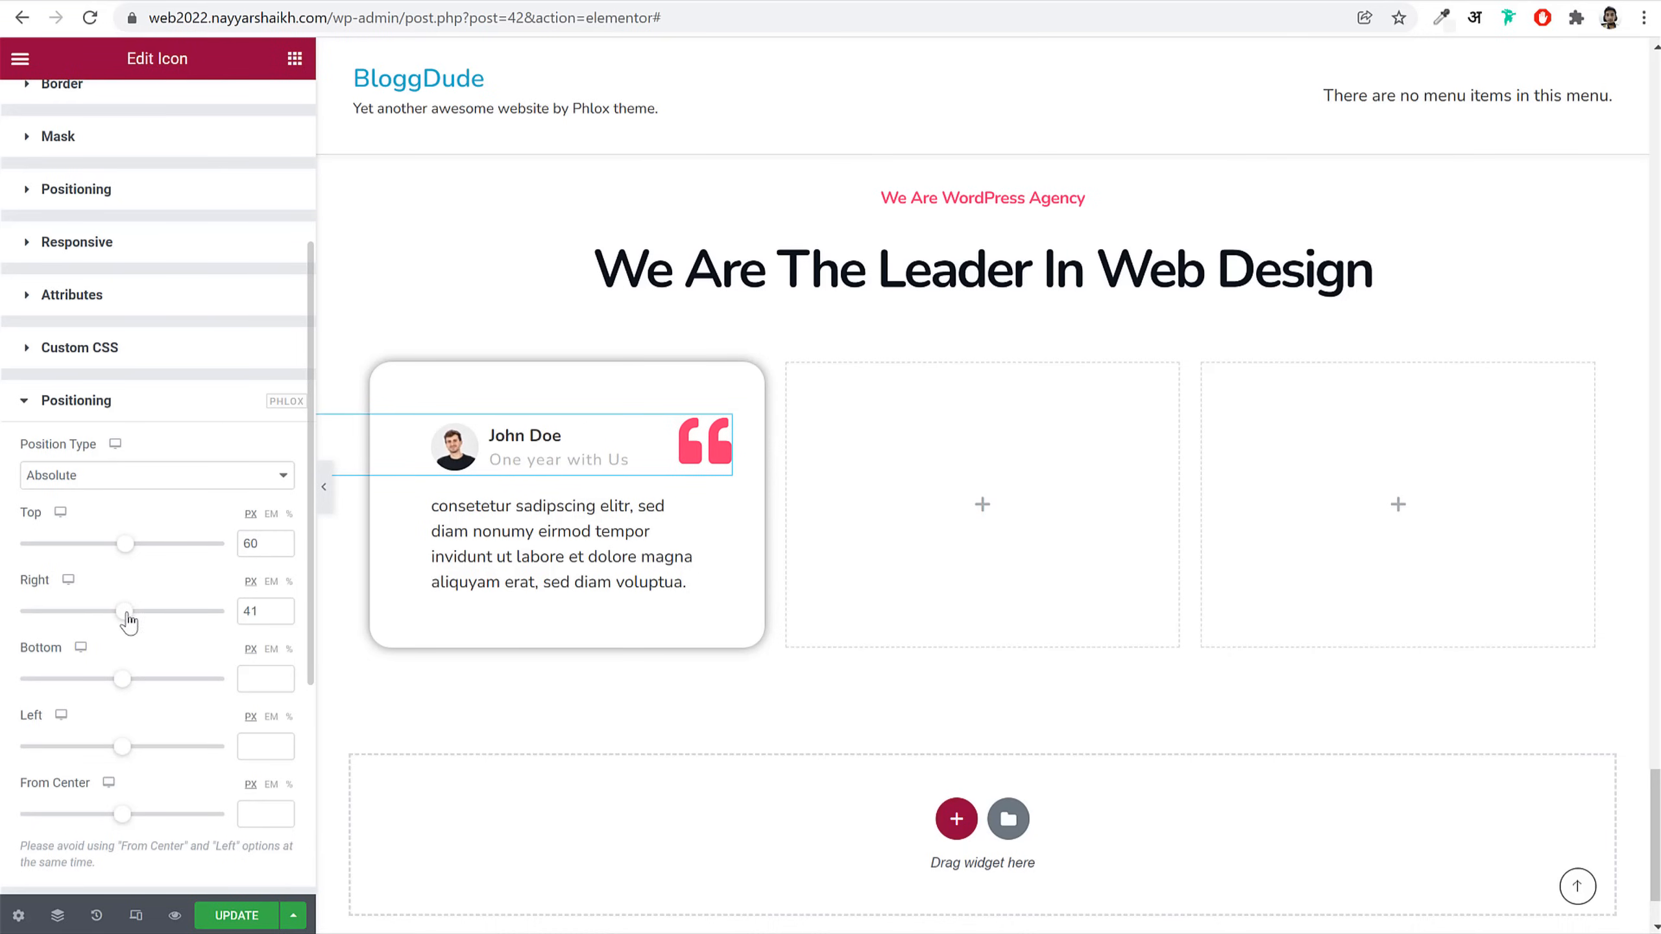
left_click(281, 616)
left_click(281, 616)
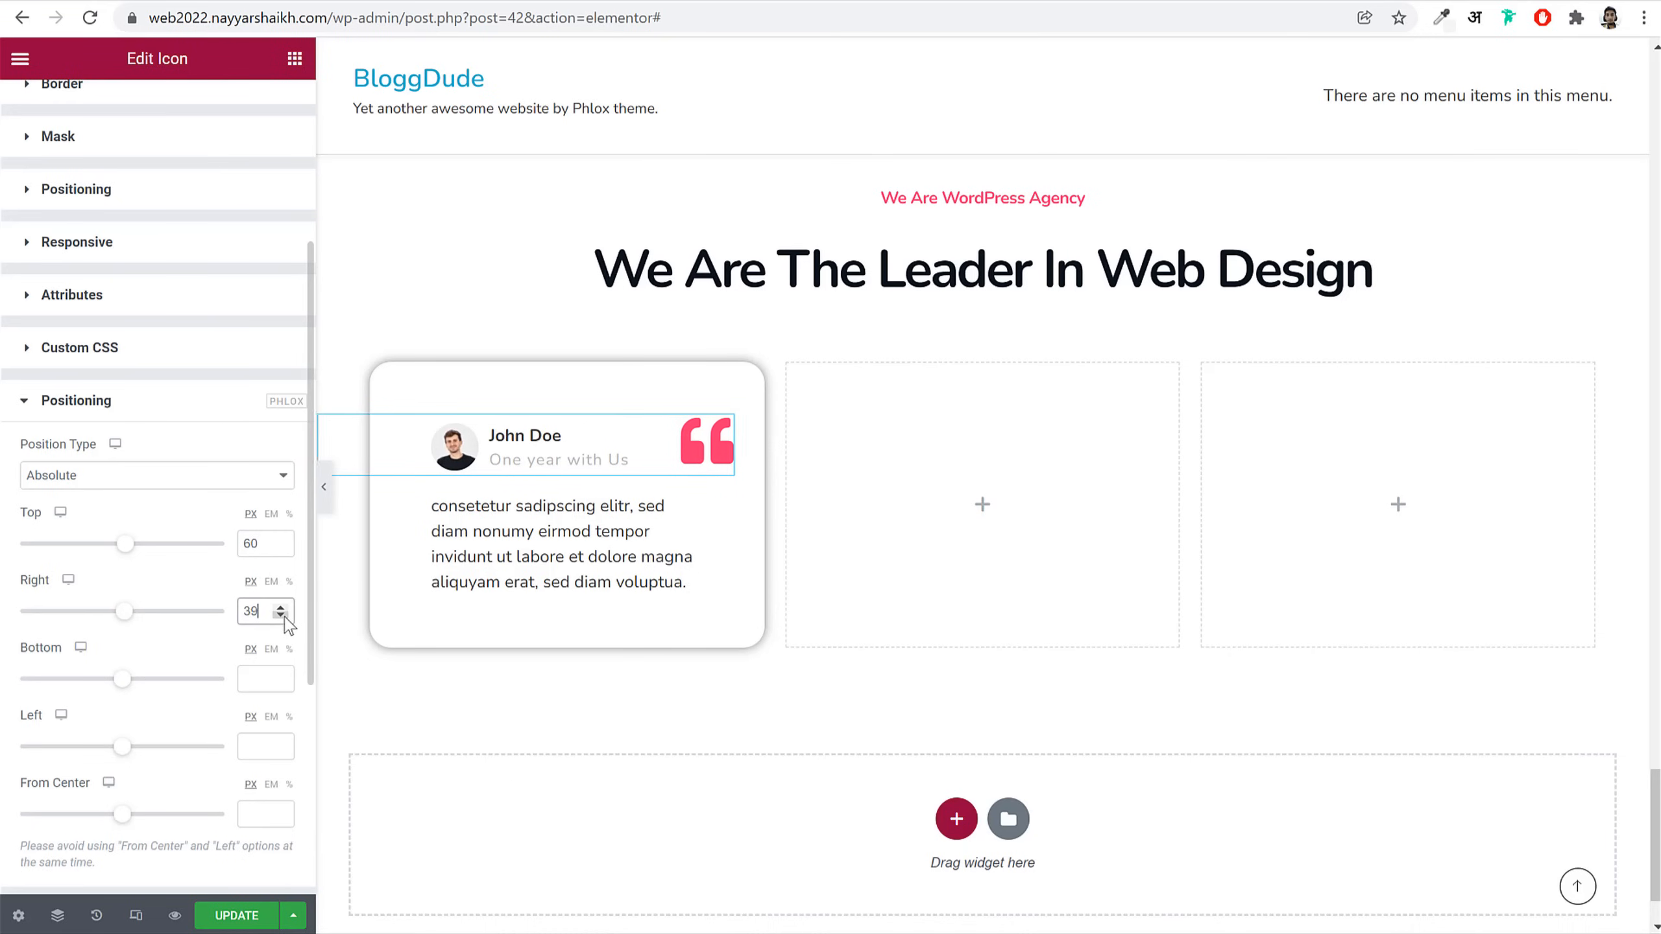
left_click(280, 616)
left_click(280, 616)
left_click(280, 616)
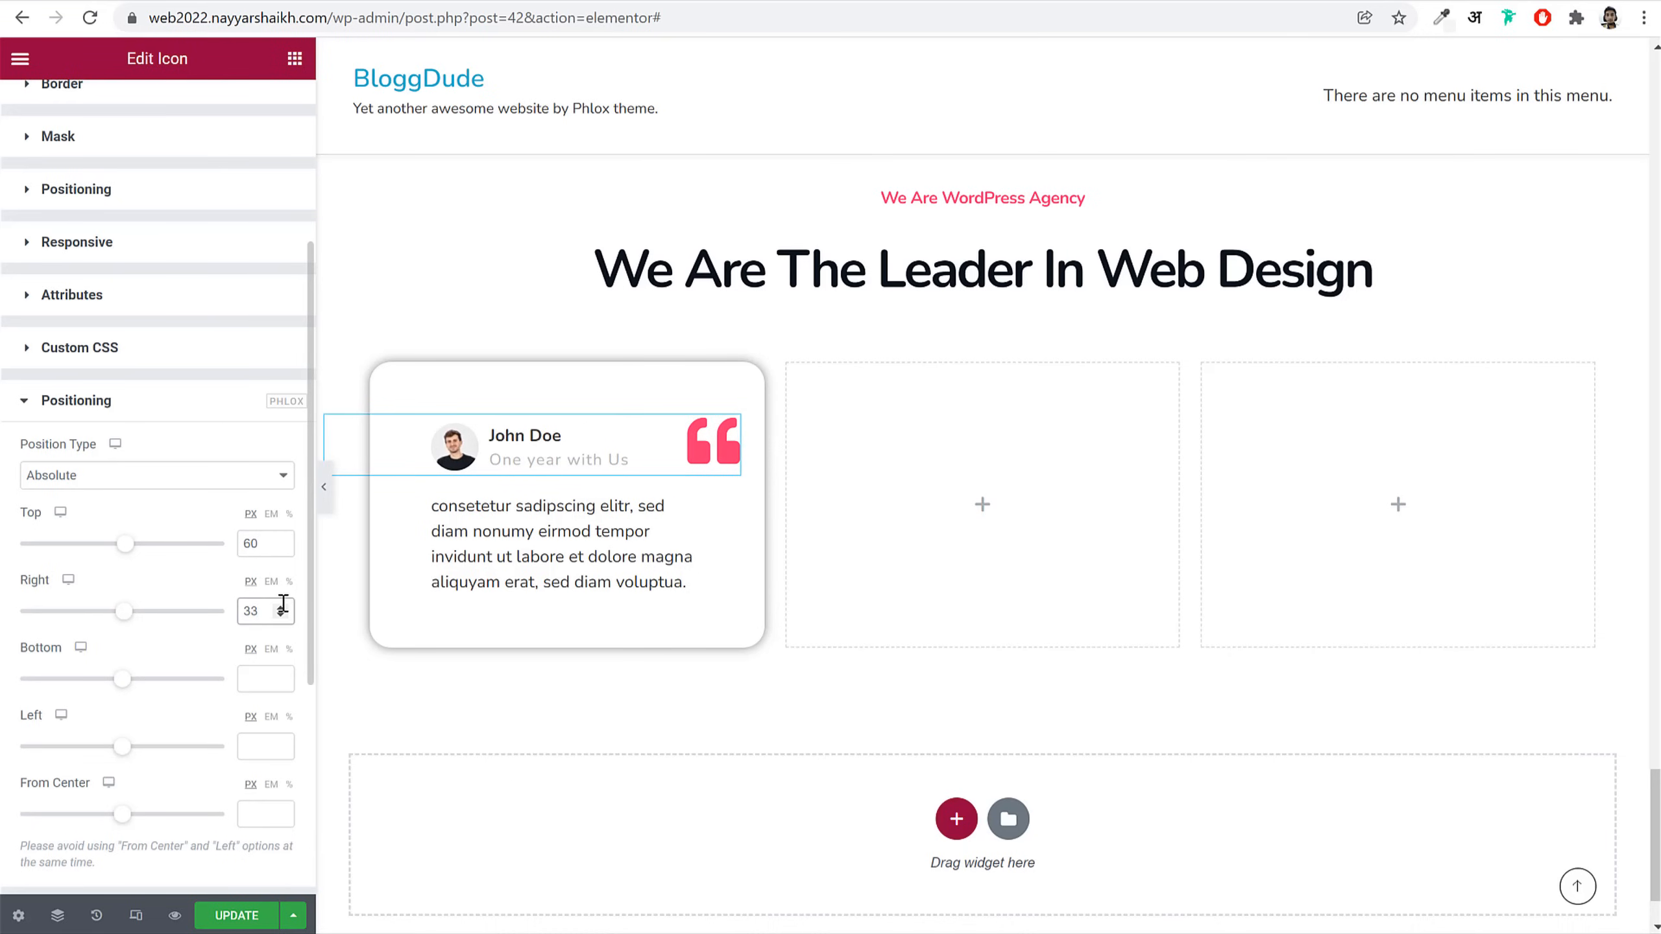
left_click(281, 609)
left_click(281, 609)
Step: Save the page and duplicate the testimonial column twice to make three cards
left_click(226, 918)
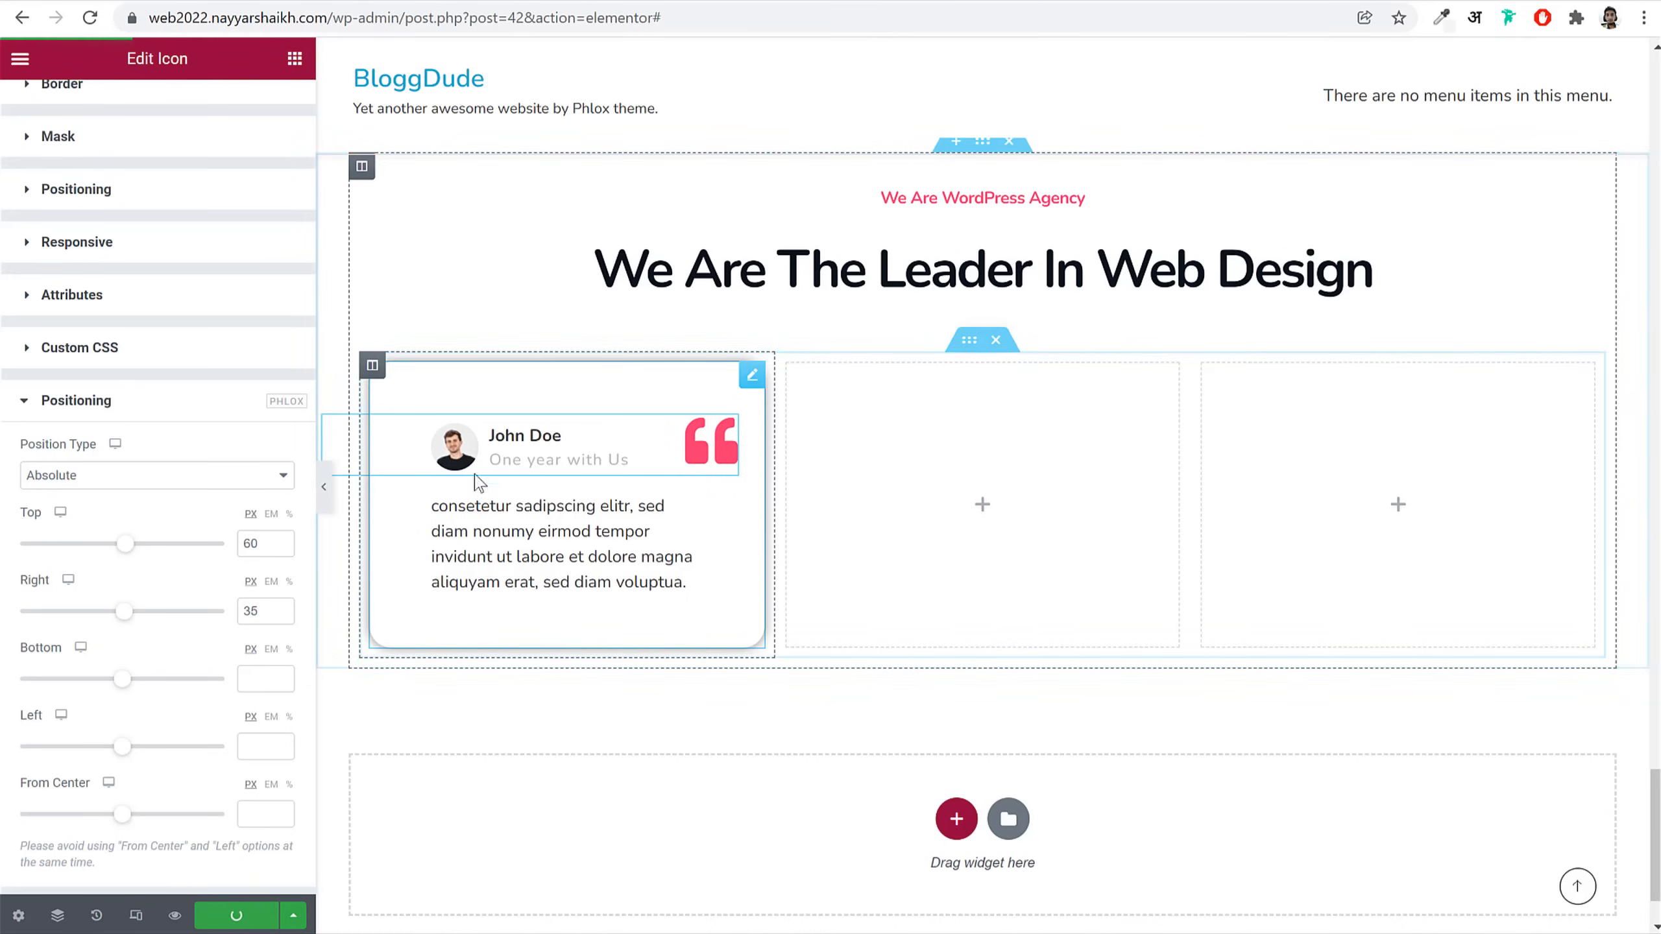
right_click(373, 368)
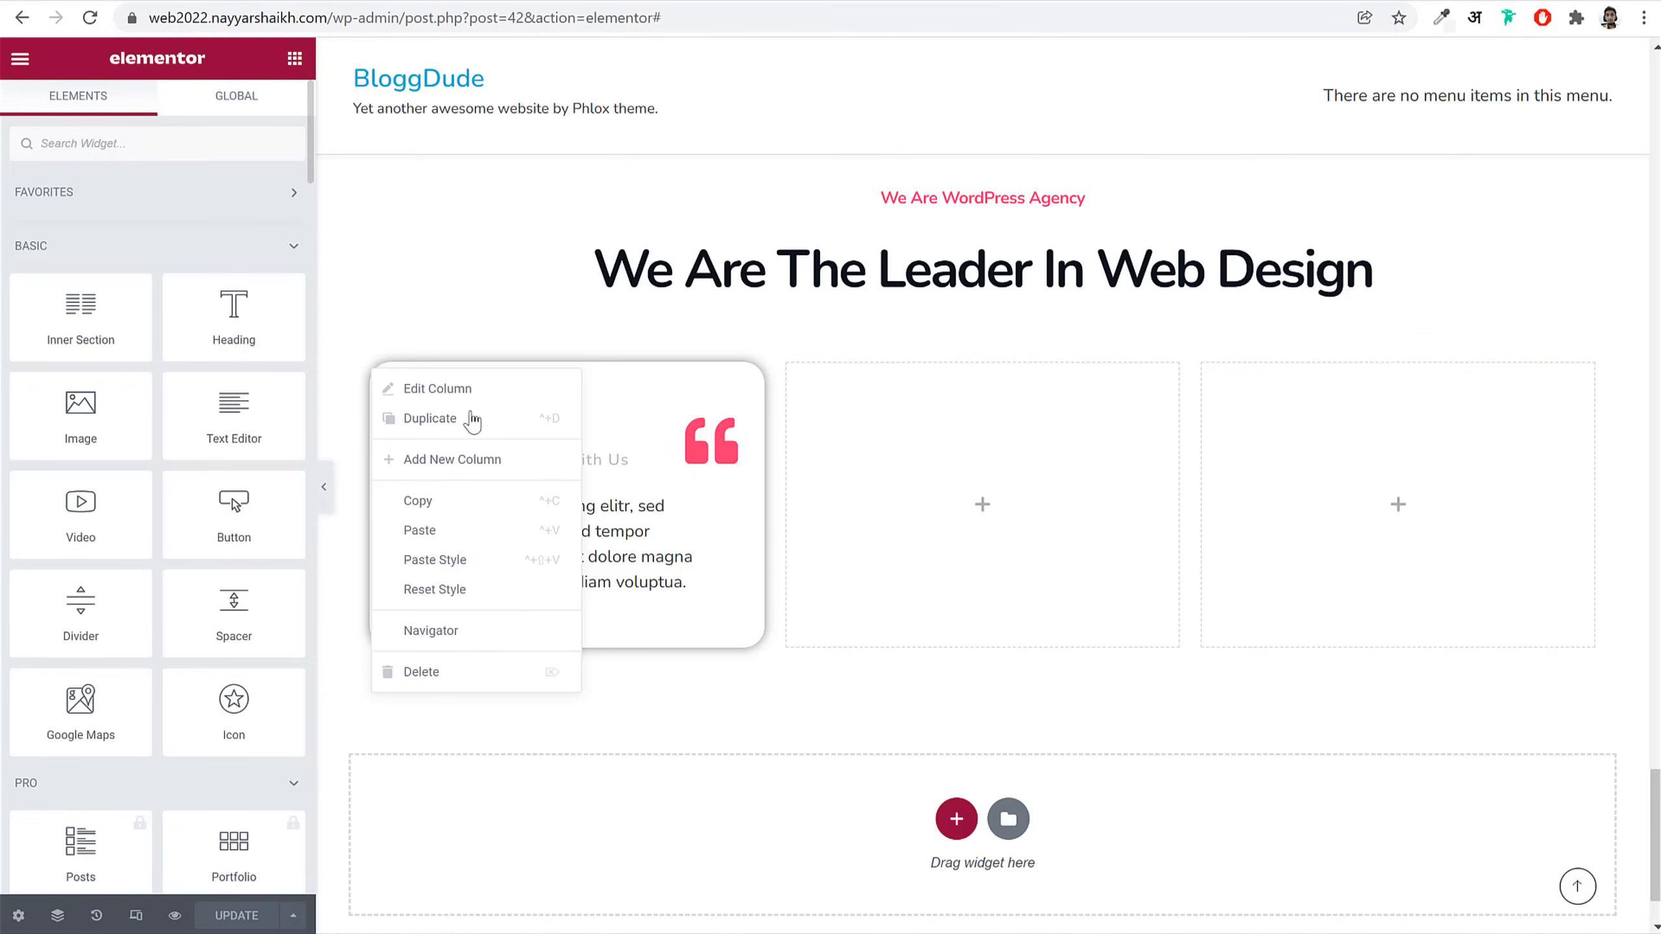
left_click(471, 418)
right_click(378, 366)
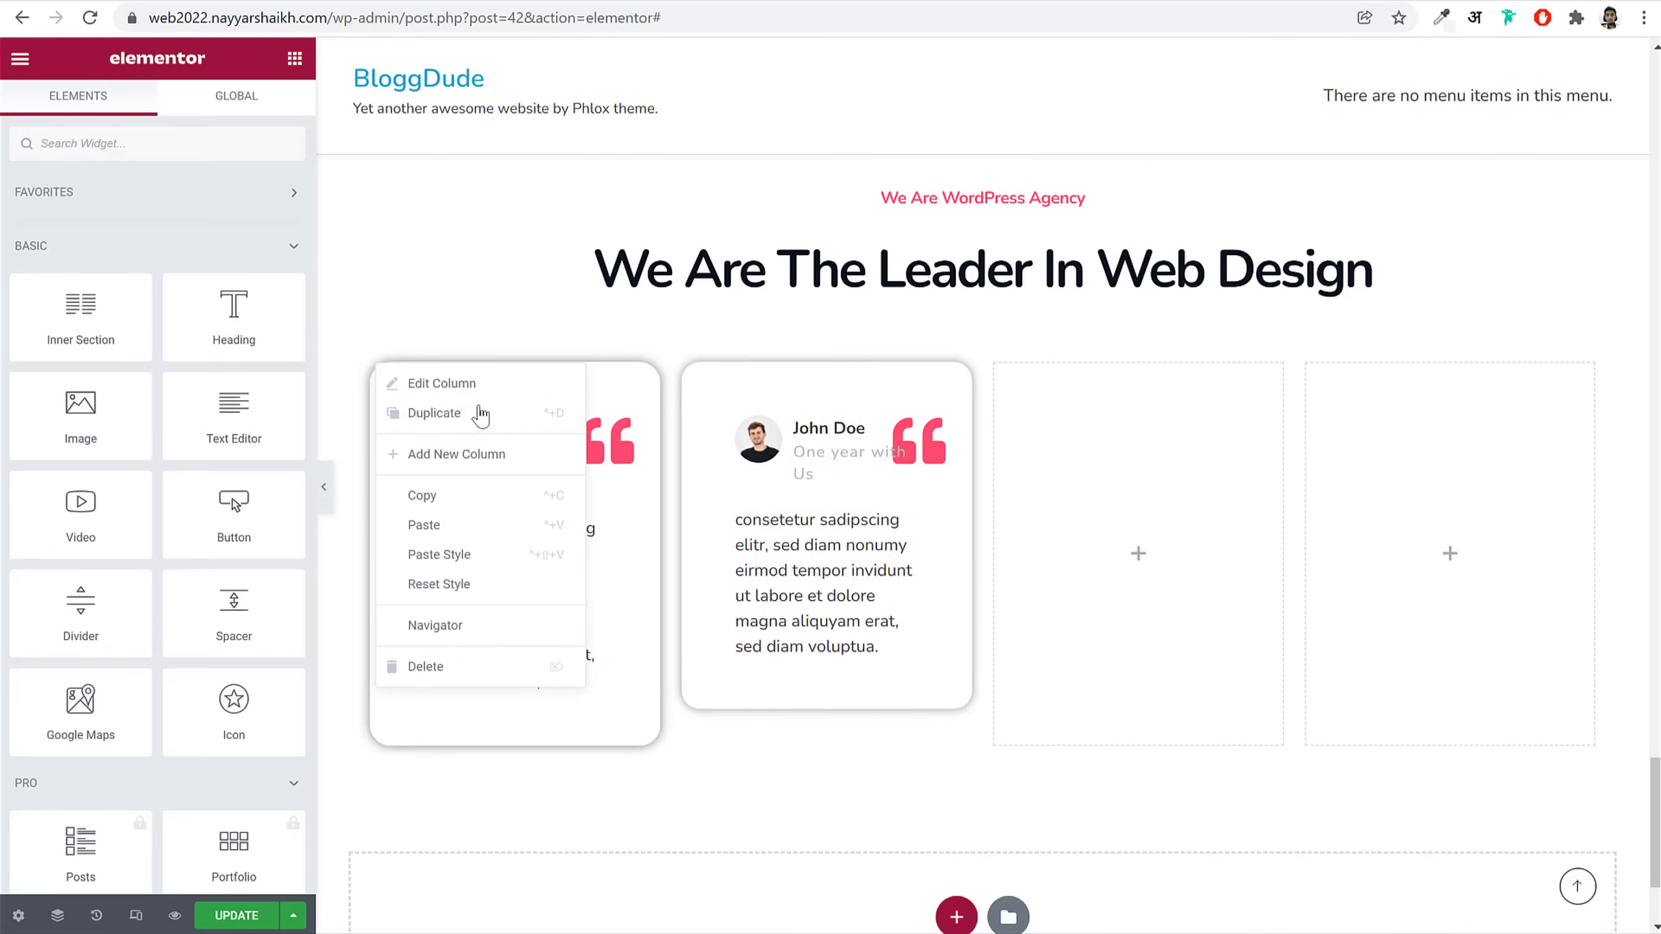
left_click(482, 417)
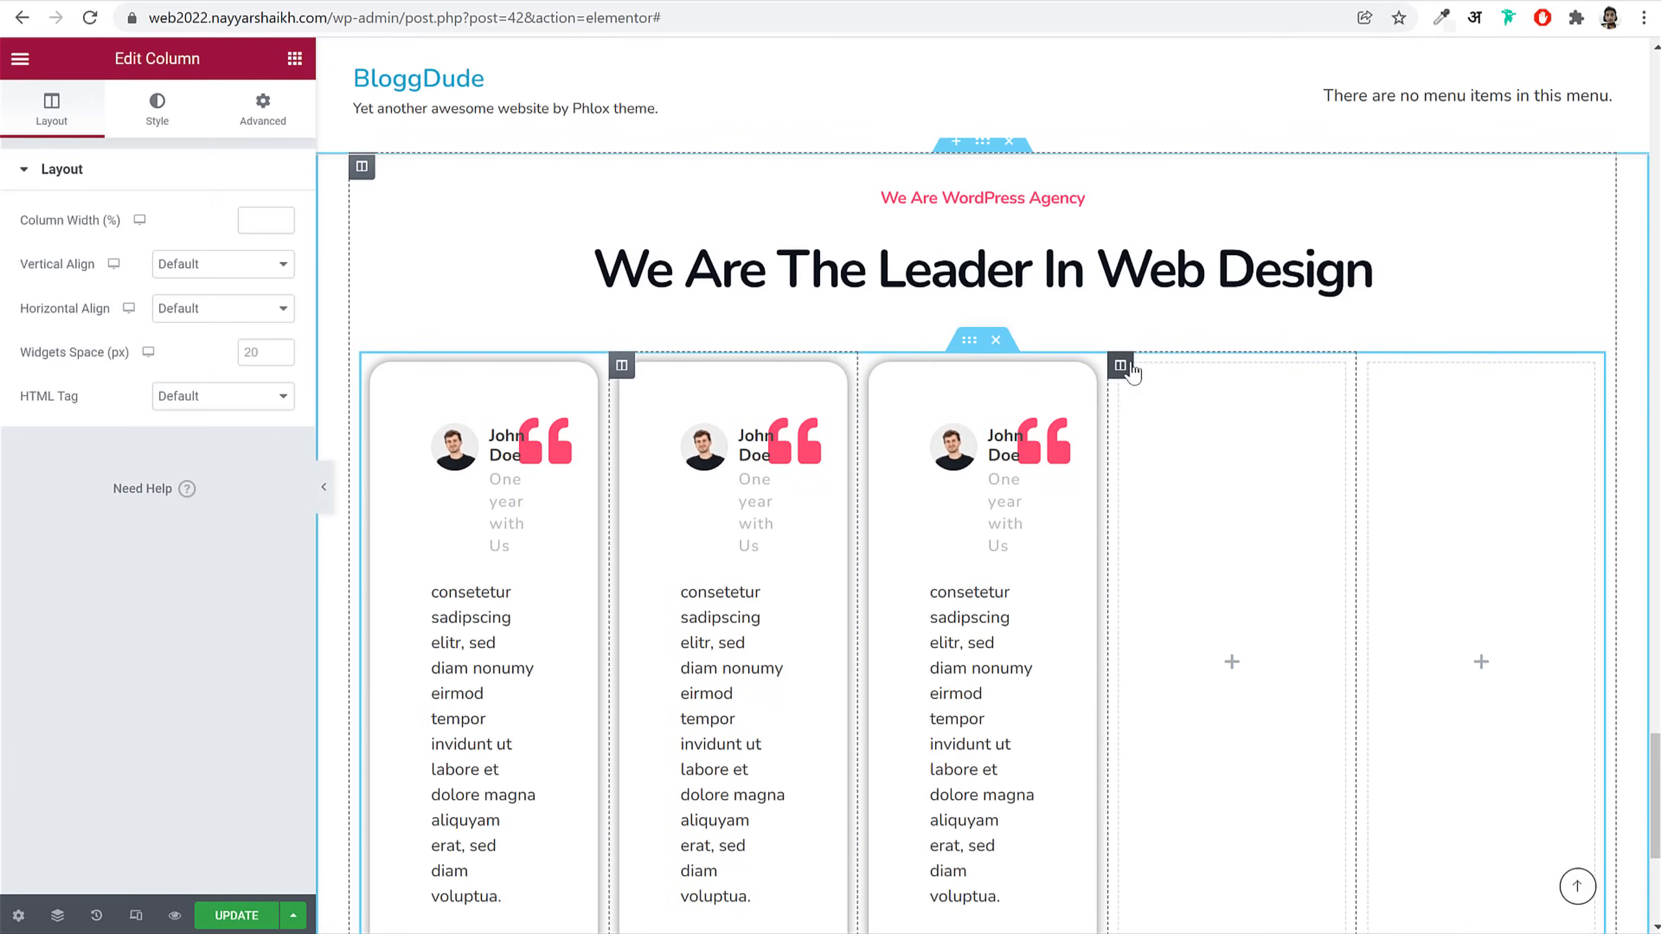
Step: Delete the two remaining empty columns from the row
right_click(1134, 373)
left_click(1177, 668)
right_click(1332, 378)
left_click(1414, 679)
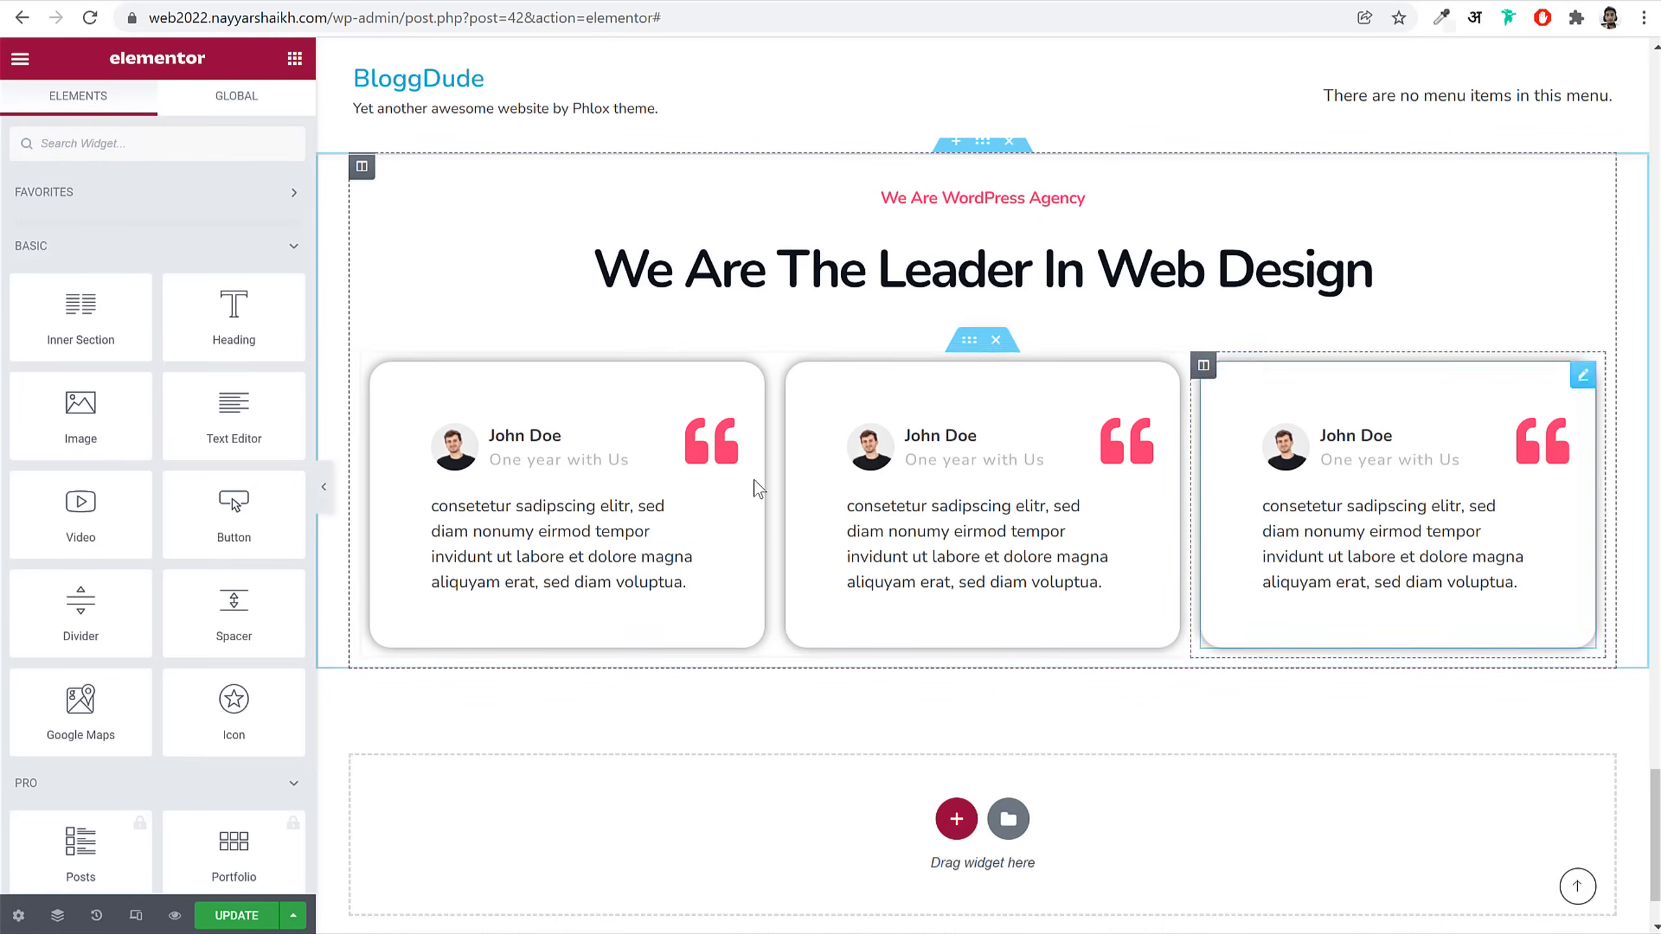
Step: Swap the middle testimonial's avatar for the woman's portrait and save
left_click(1000, 513)
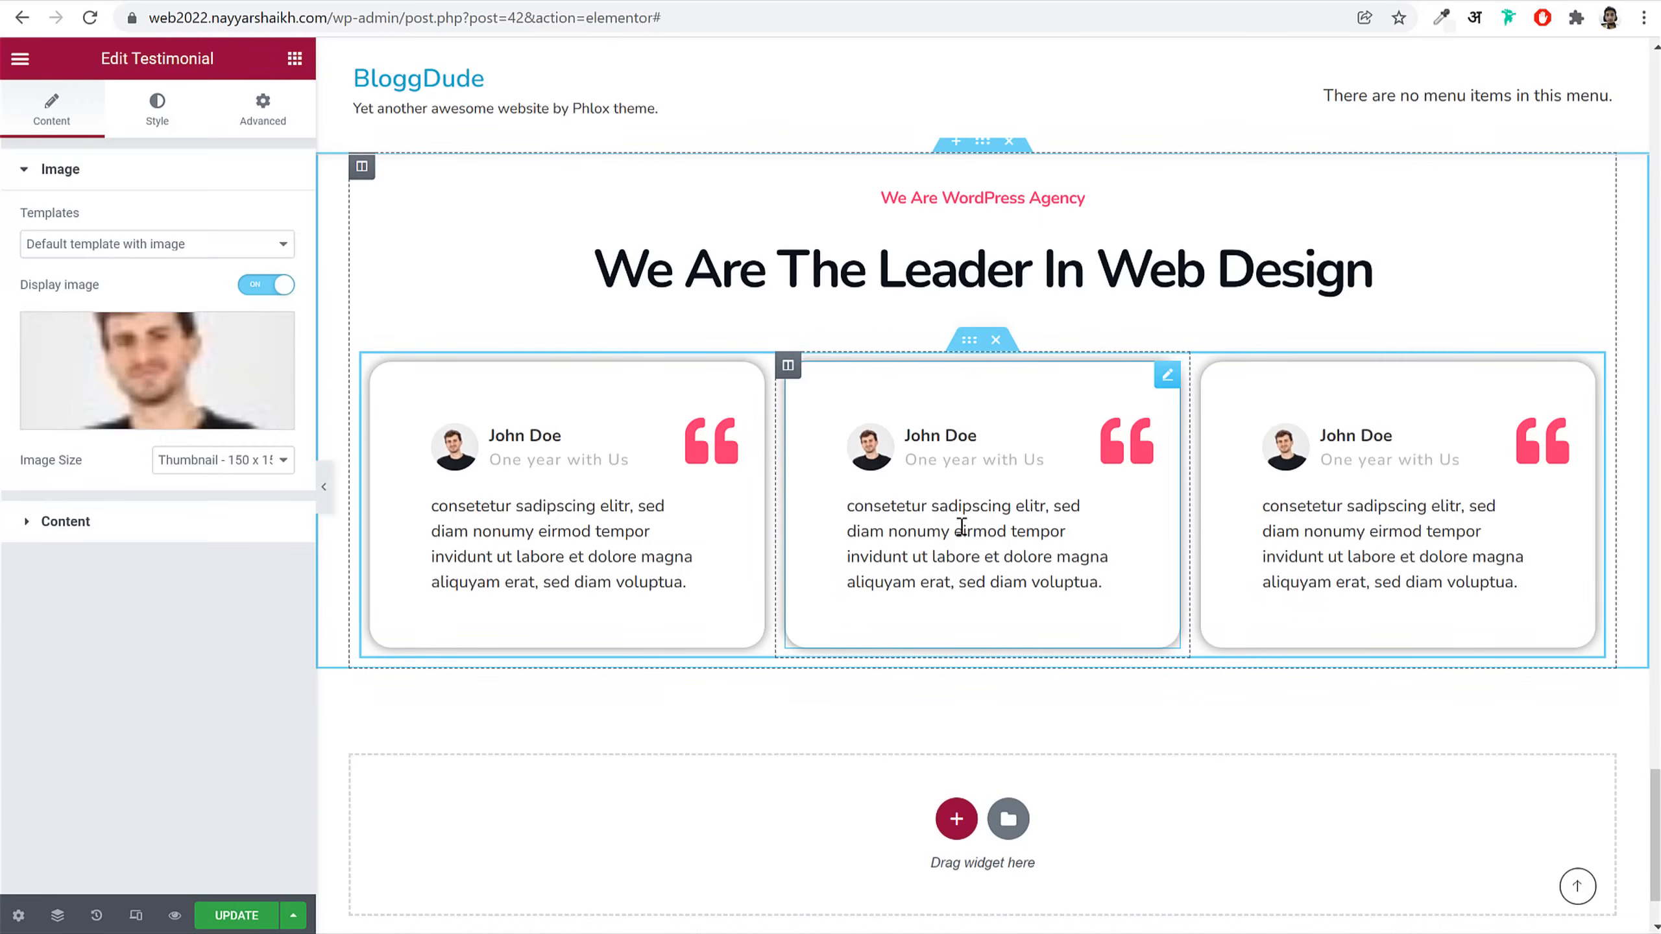
left_click(171, 360)
left_click(326, 615)
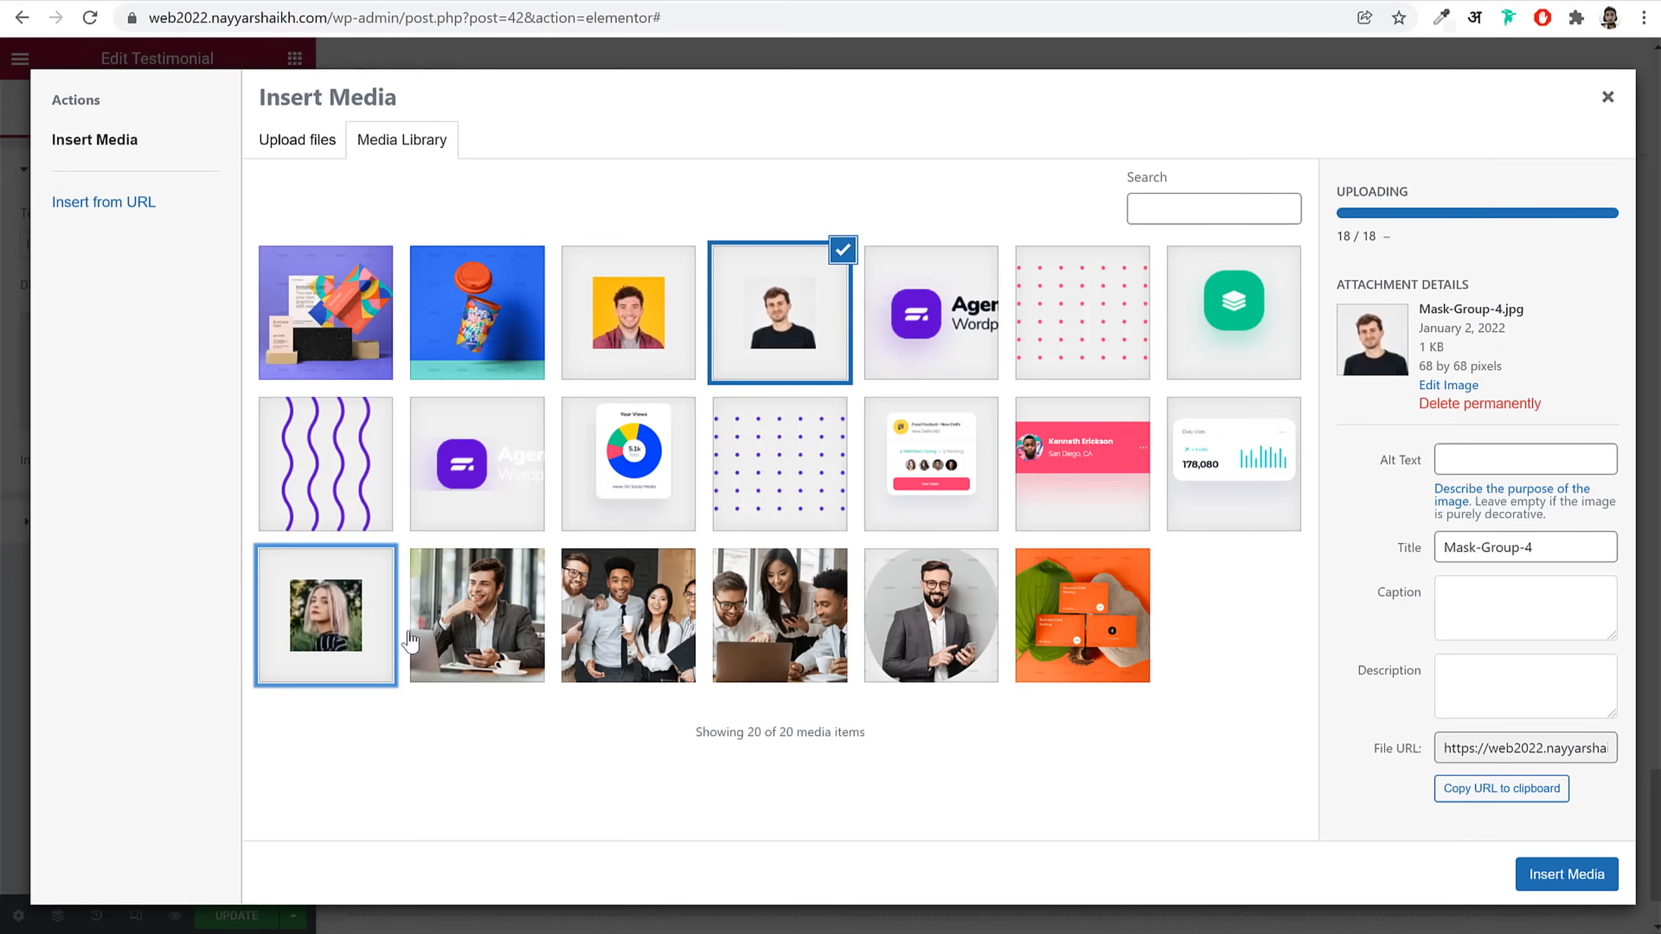
left_click(1567, 874)
left_click(222, 915)
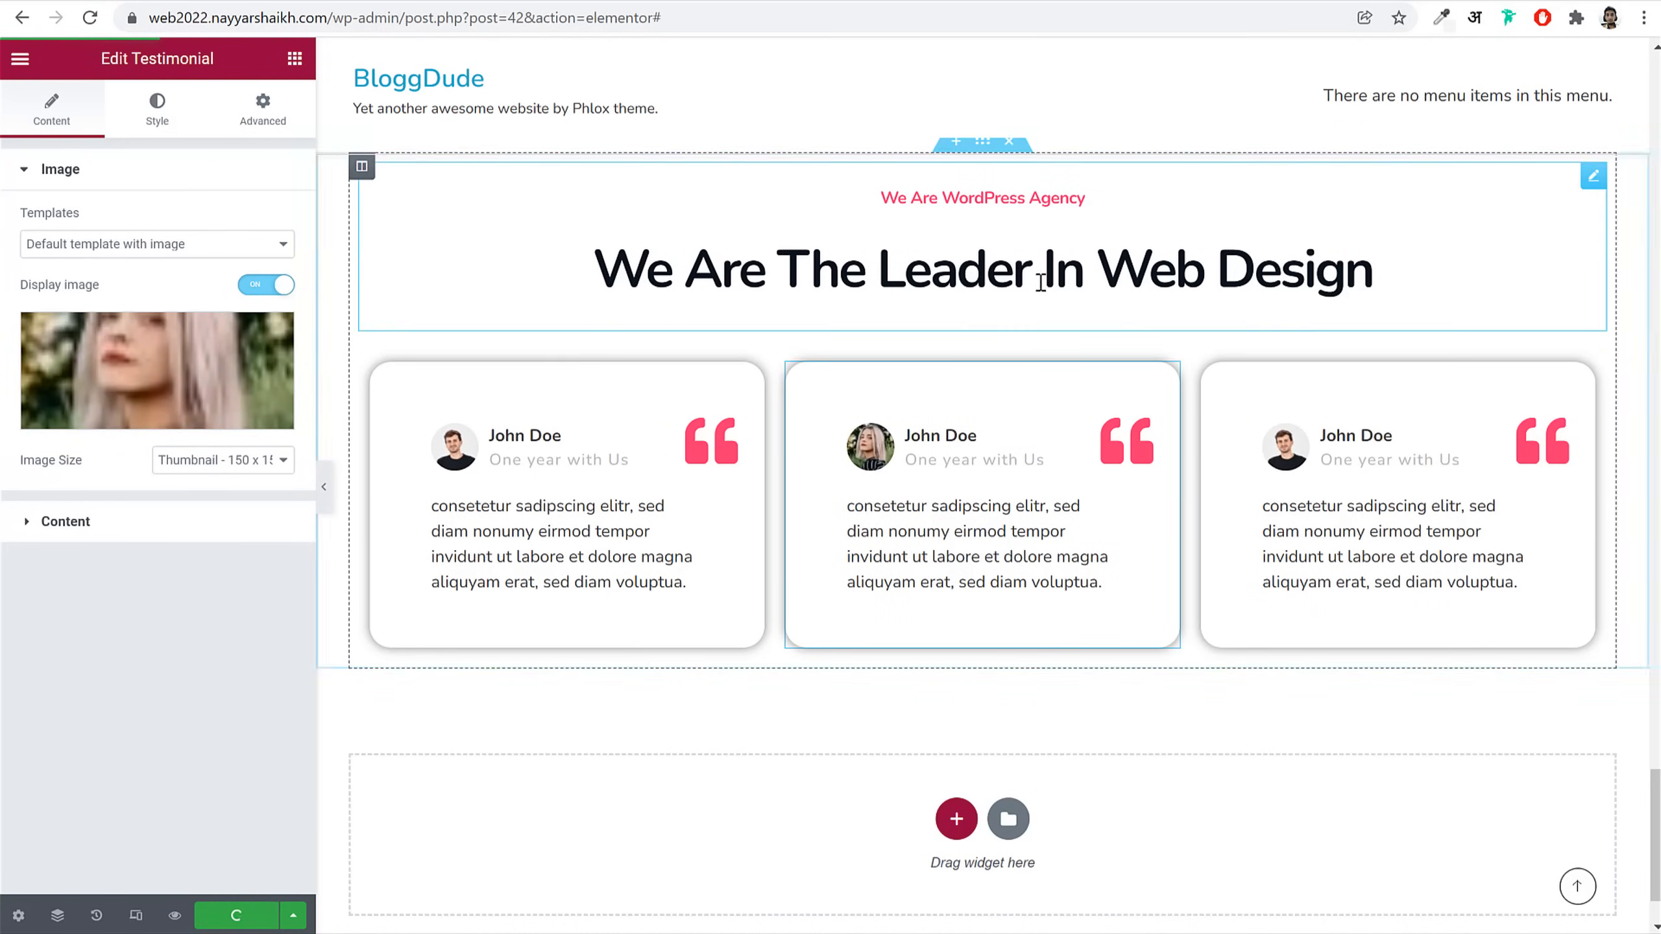
Step: Give the testimonials section an unlinked margin with 0 top and 130 bottom
left_click(985, 357)
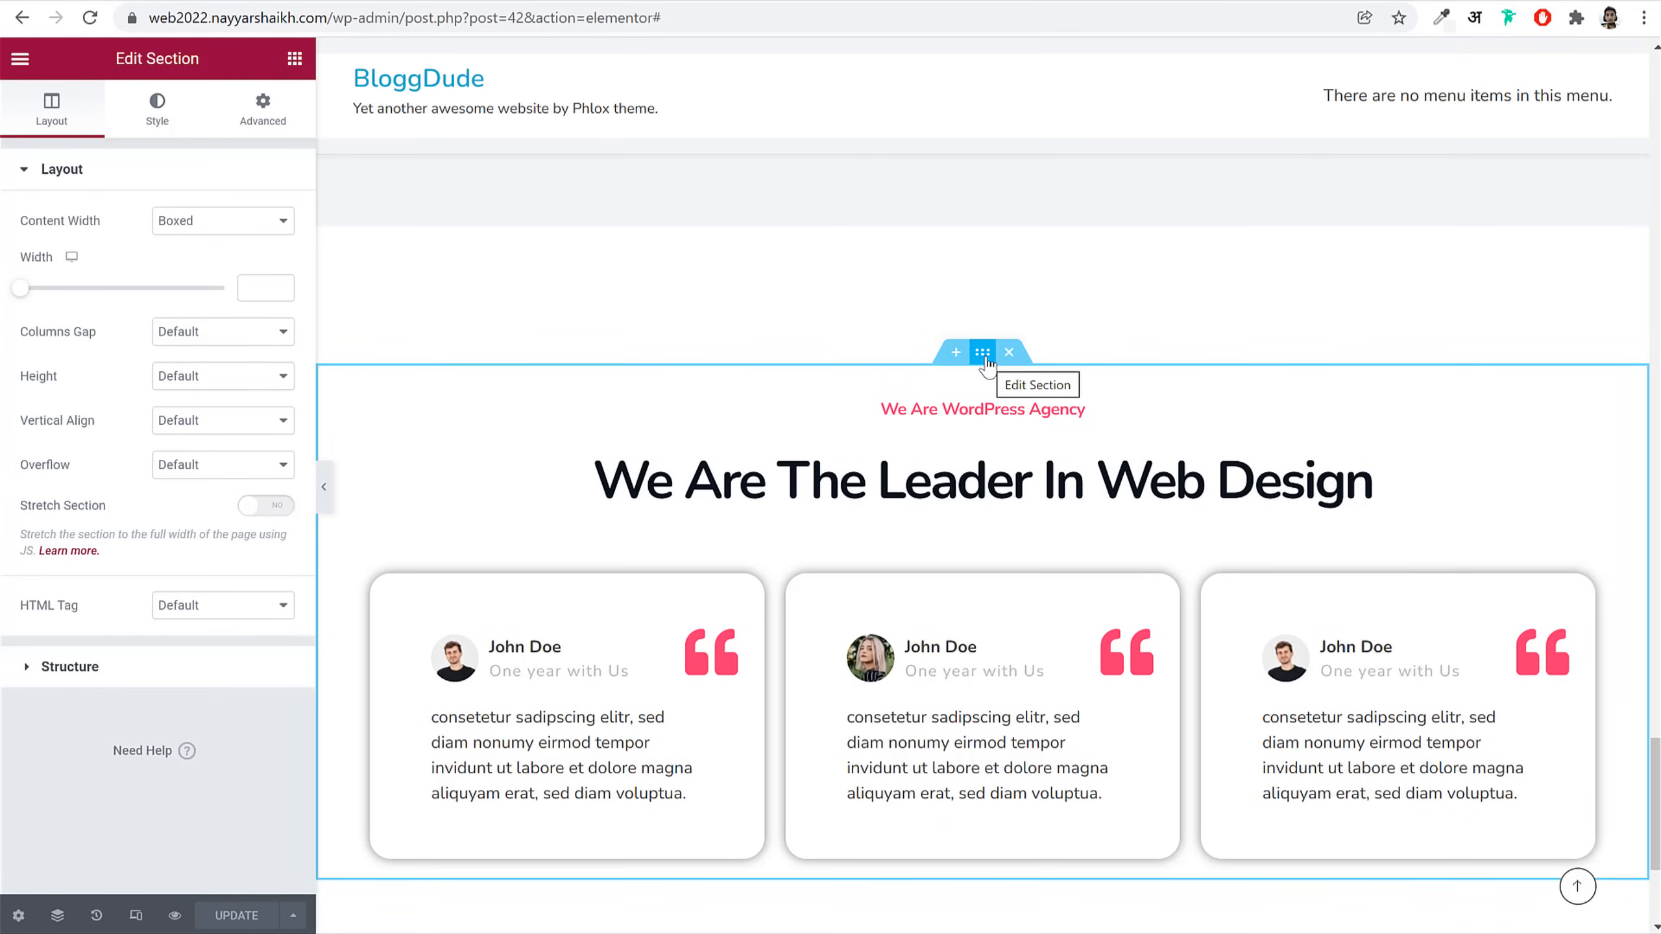
left_click(263, 107)
left_click(267, 244)
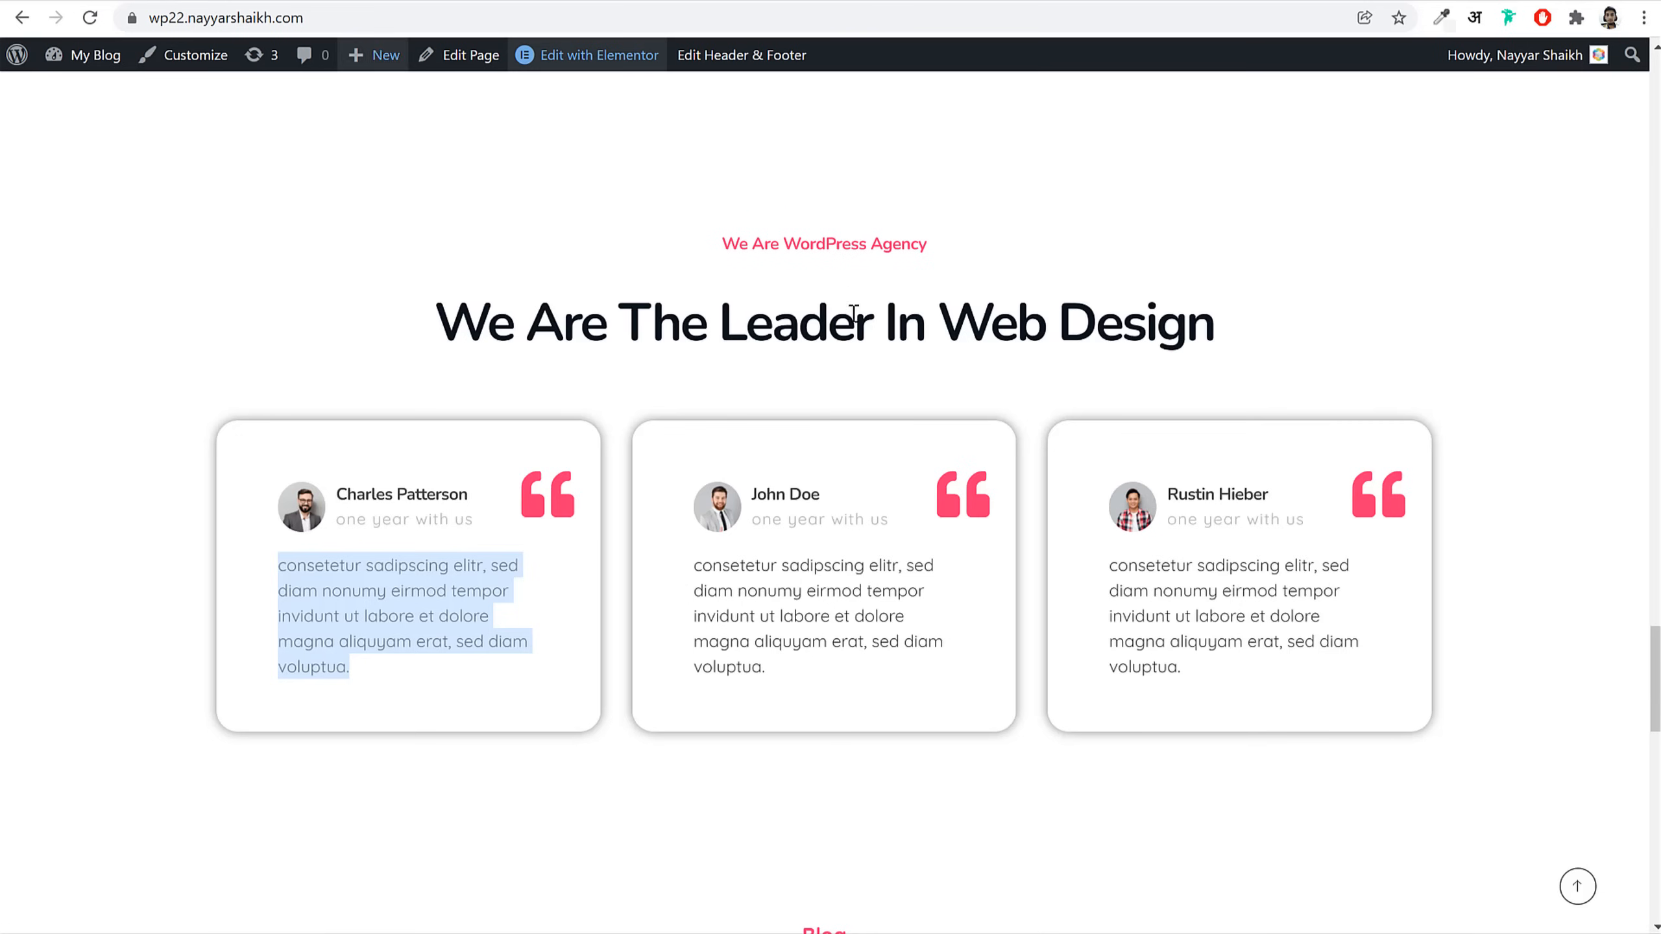
scroll(787, 393, "down", 5)
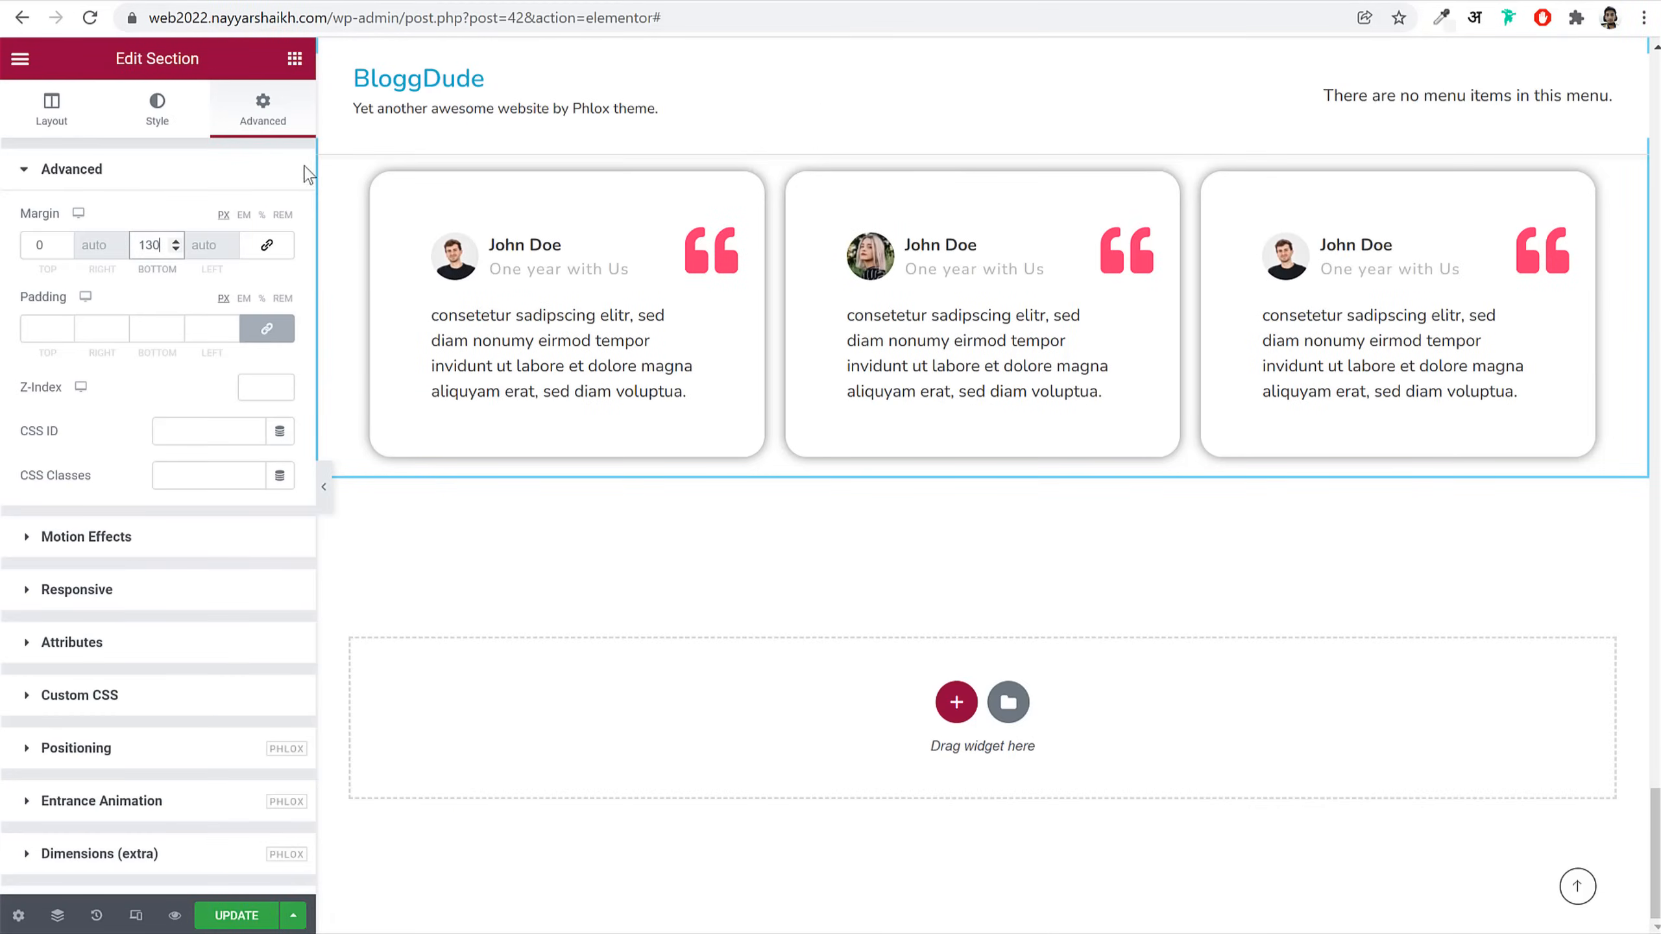
left_click(296, 58)
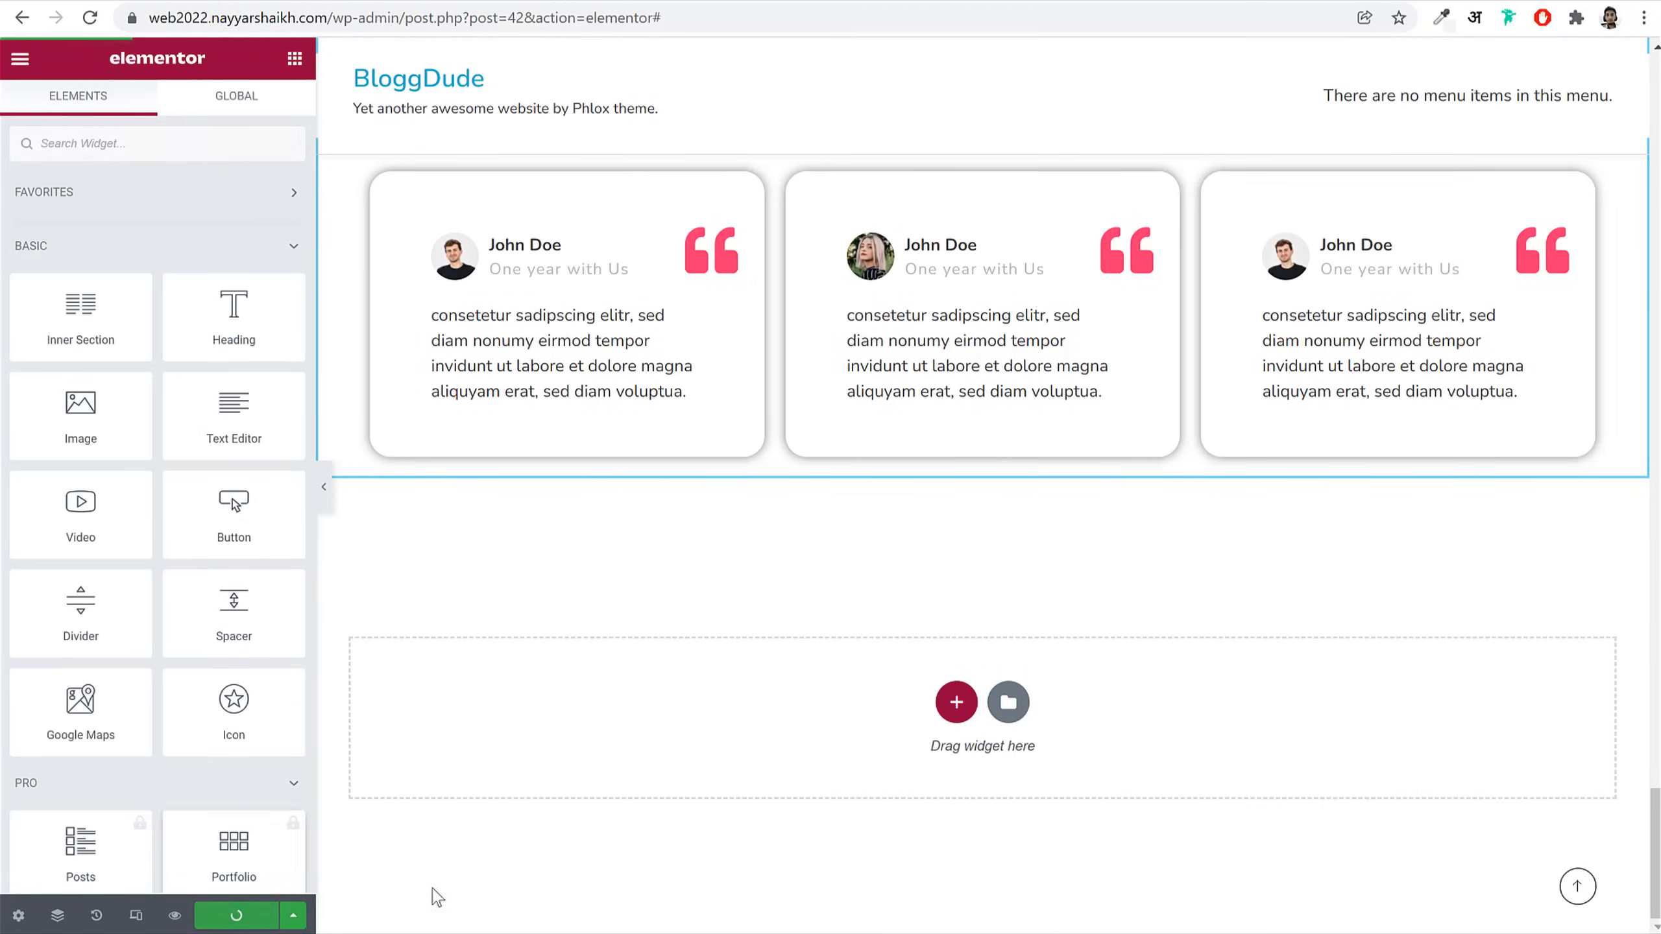
Step: Copy the agency heading widget and paste it into the empty section below the testimonials
right_click(851, 362)
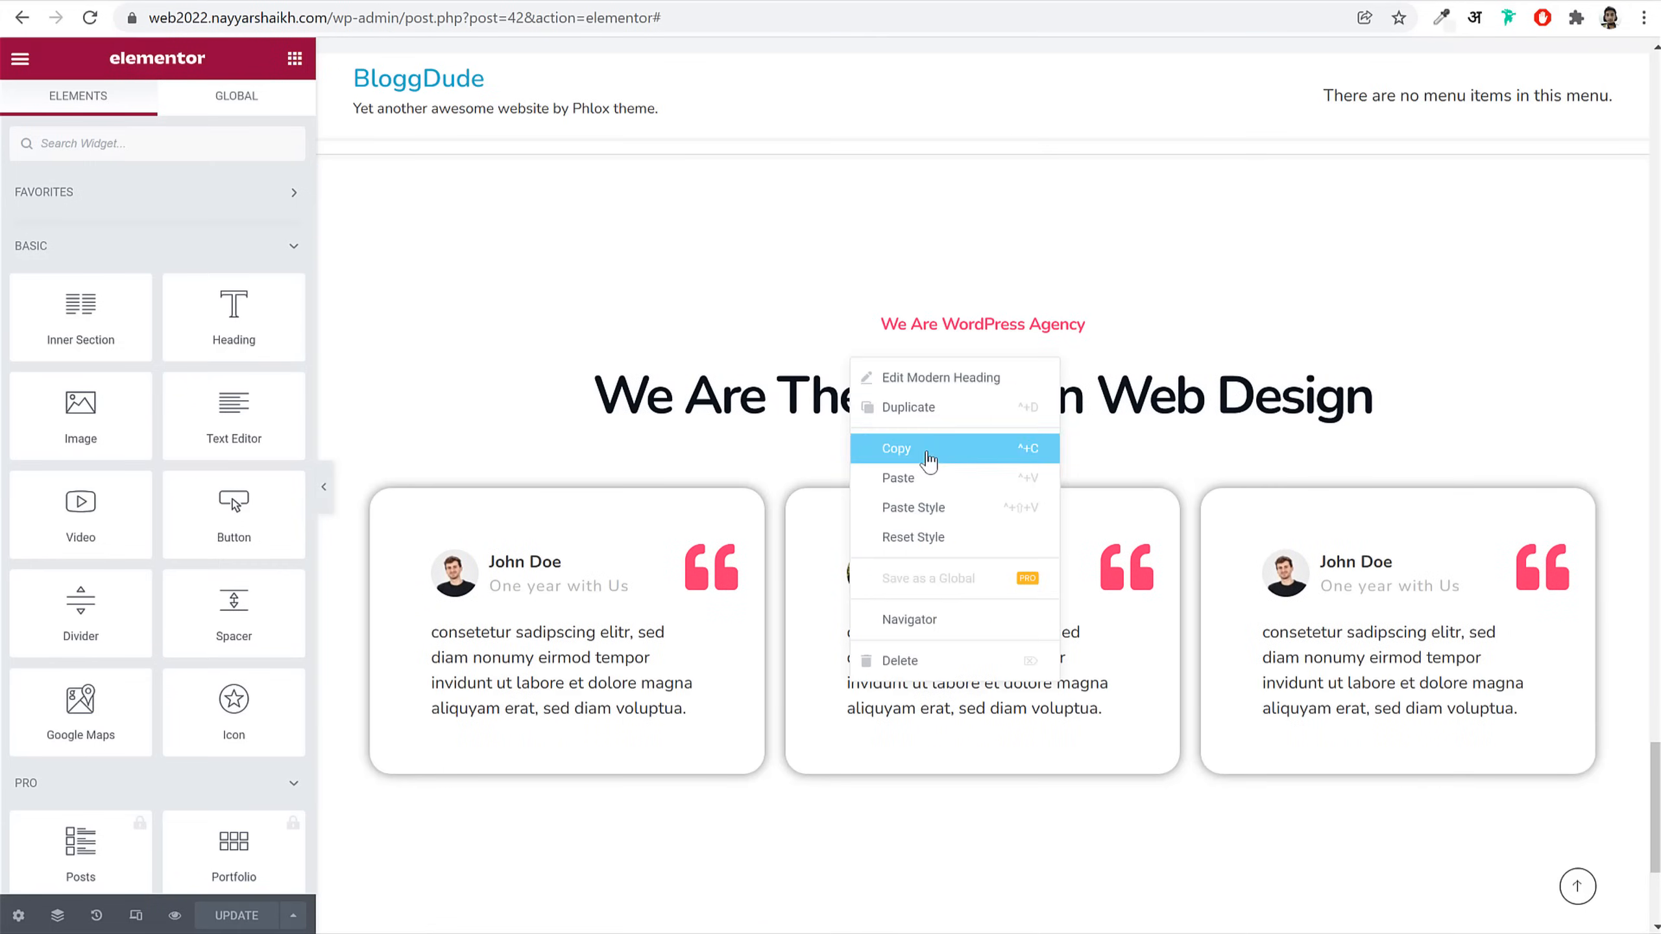
left_click(929, 460)
scroll(1027, 646, "down", 5)
right_click(1149, 727)
left_click(1187, 740)
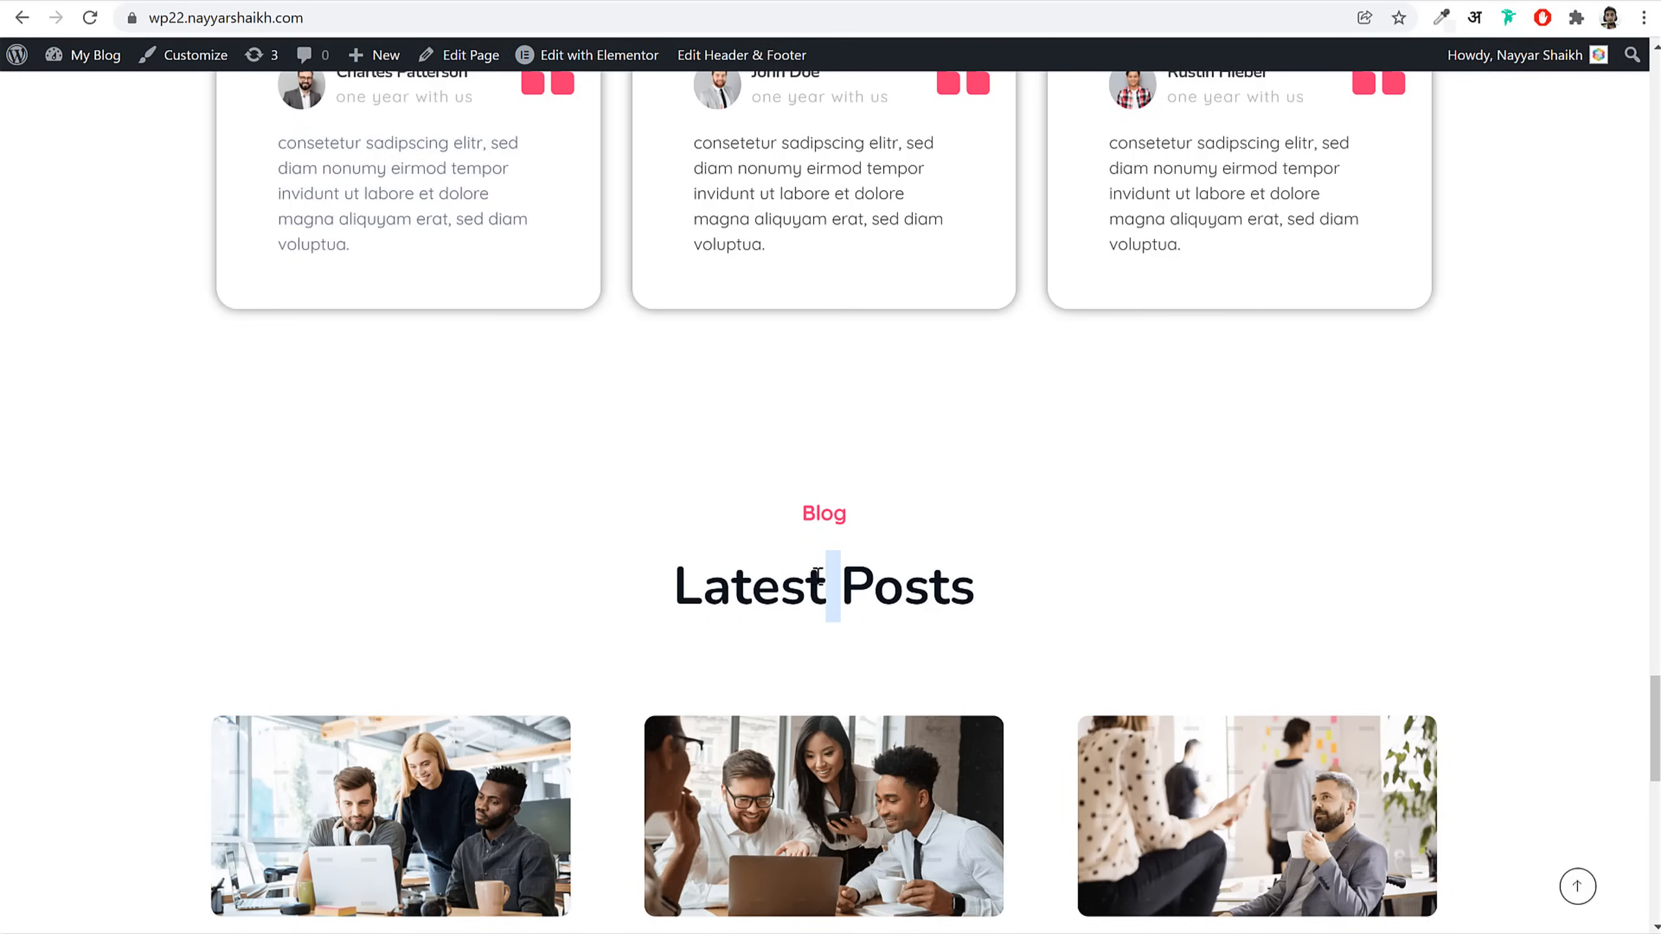
Step: Set the pasted heading's secondary text to 'Latest Posts' and title to 'Blog', then save
triple_click(825, 579)
key("ctrl+c")
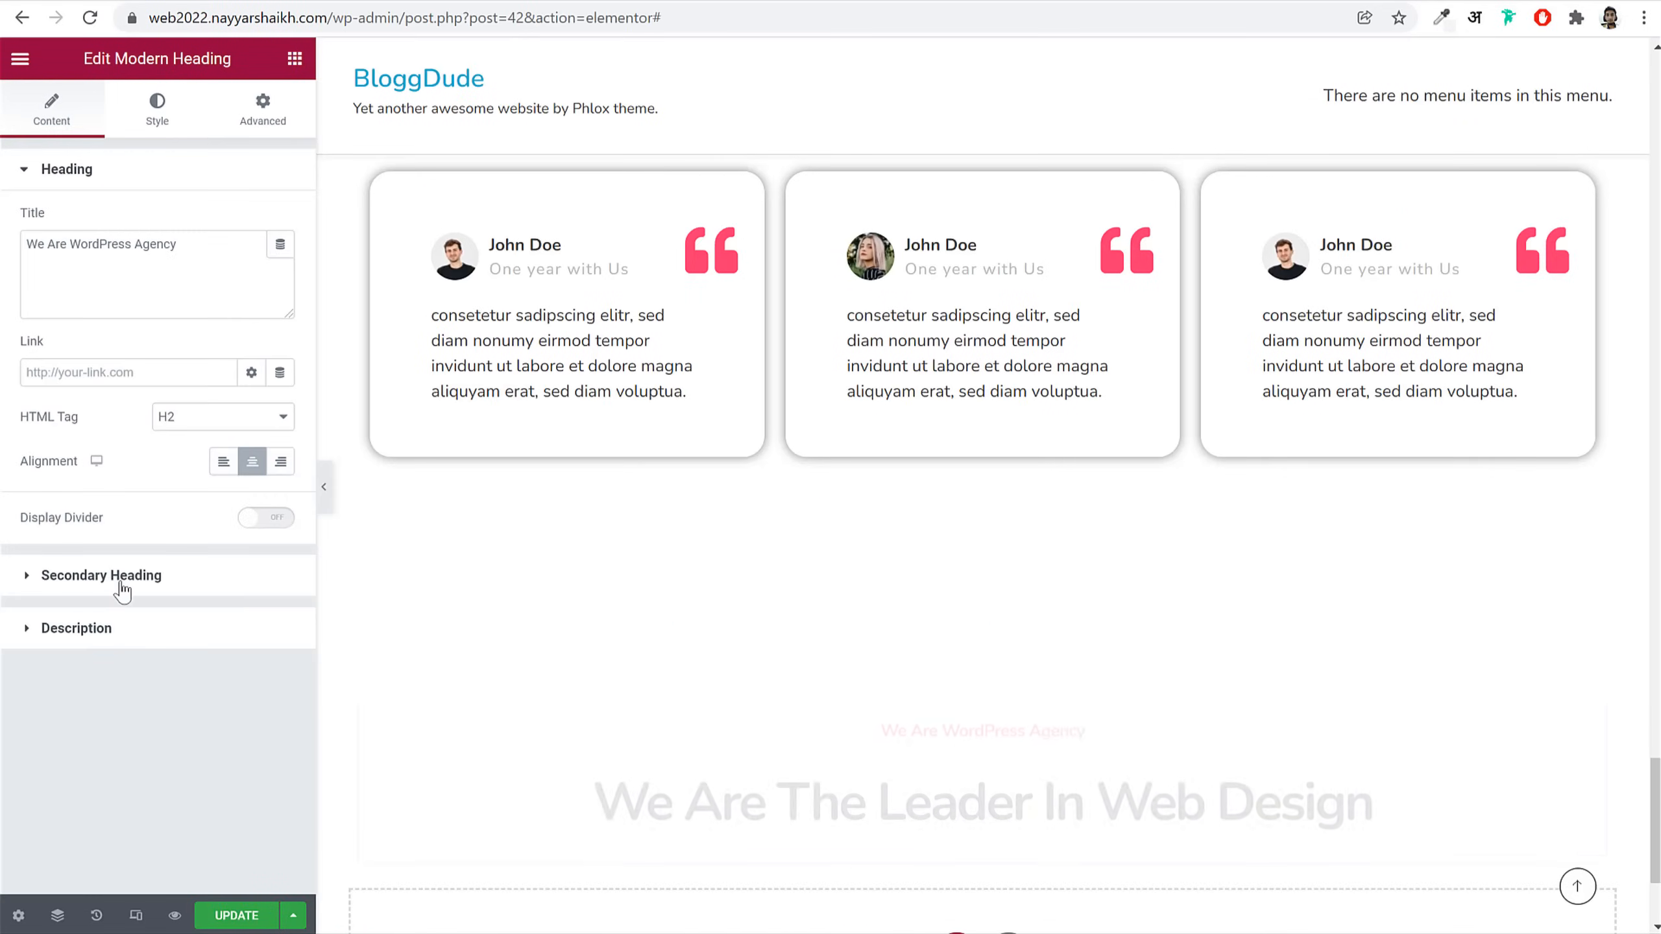
left_click(122, 579)
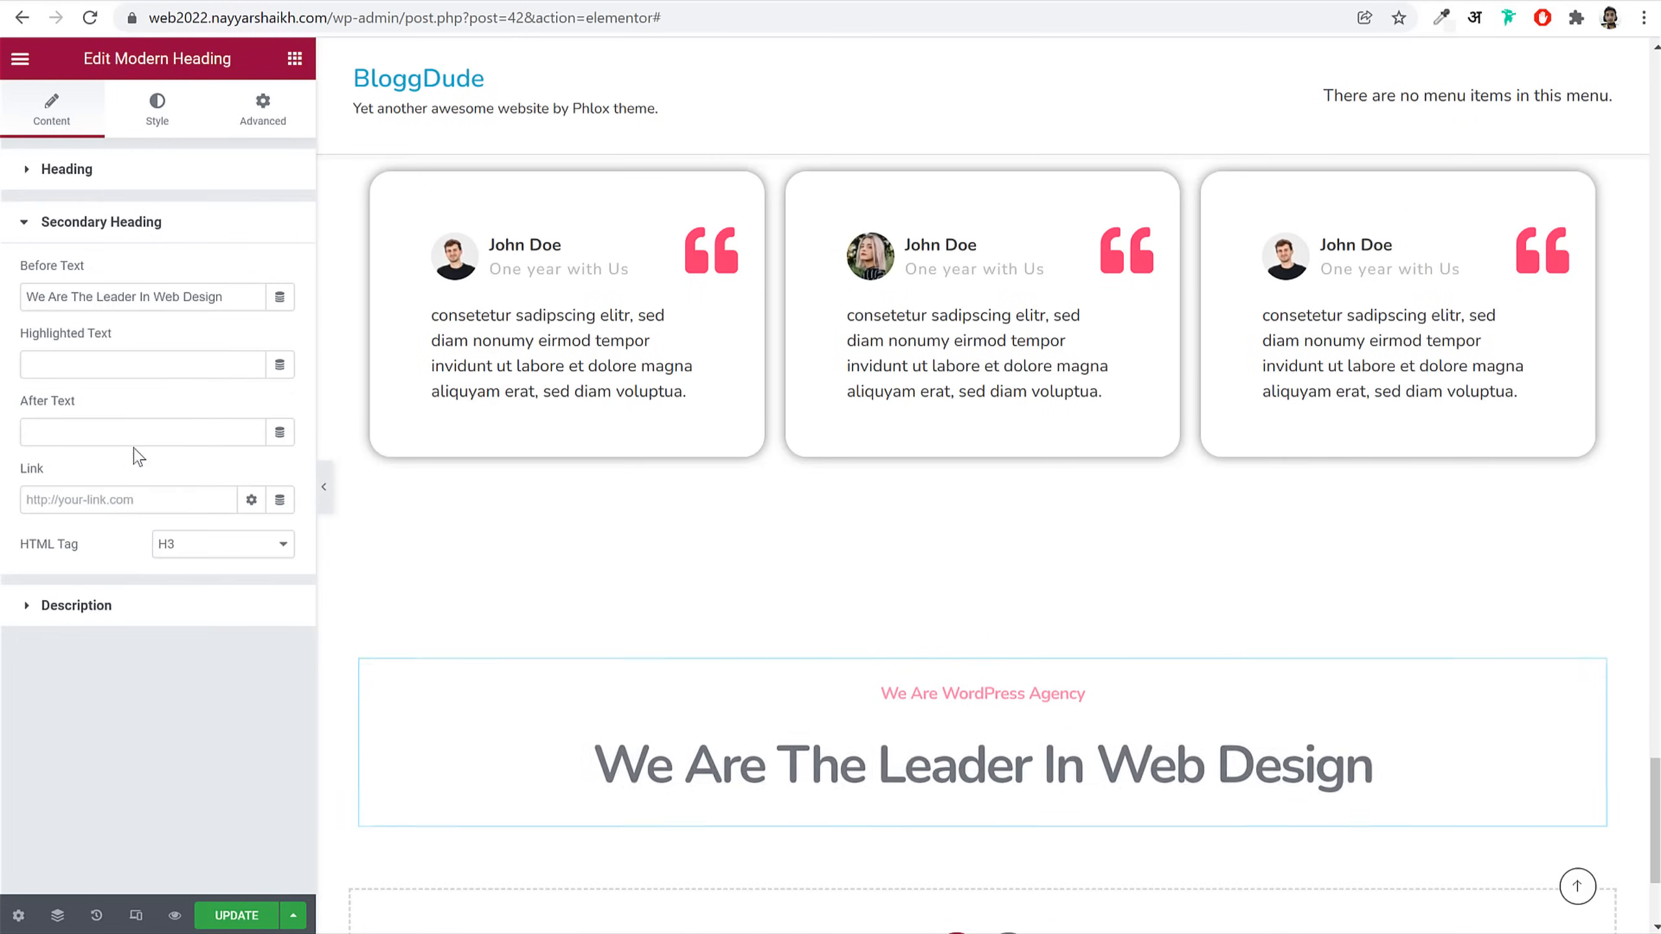
triple_click(159, 301)
key("ctrl+v")
left_click(145, 172)
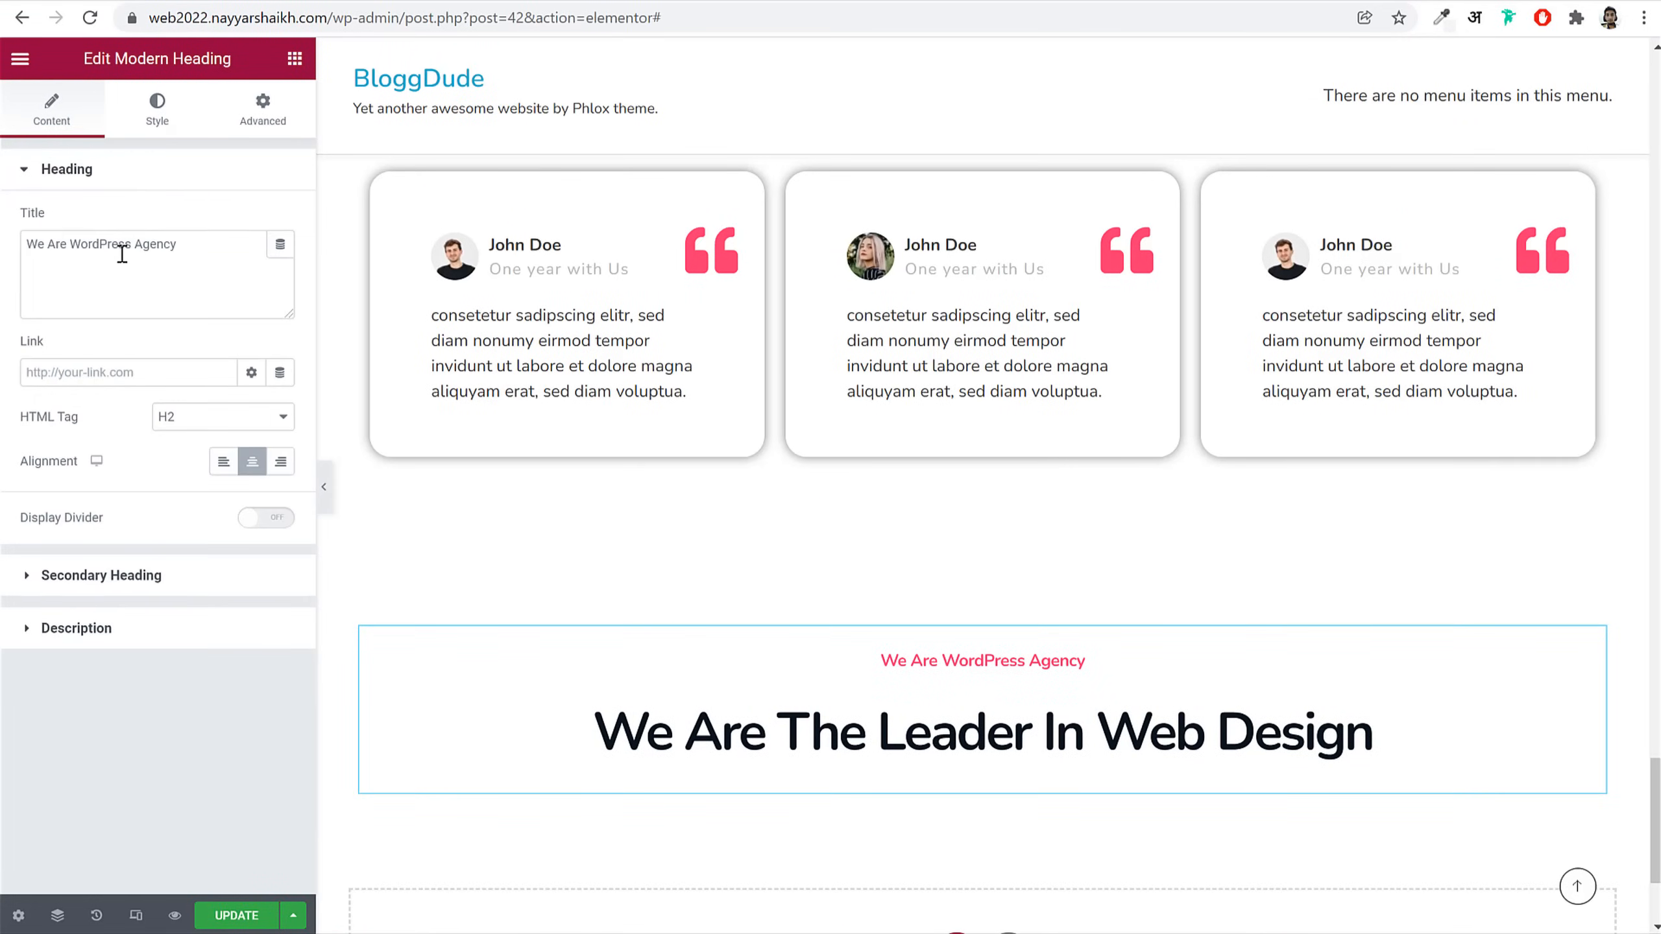
left_click(121, 255)
key("ctrl+a")
type("Blo")
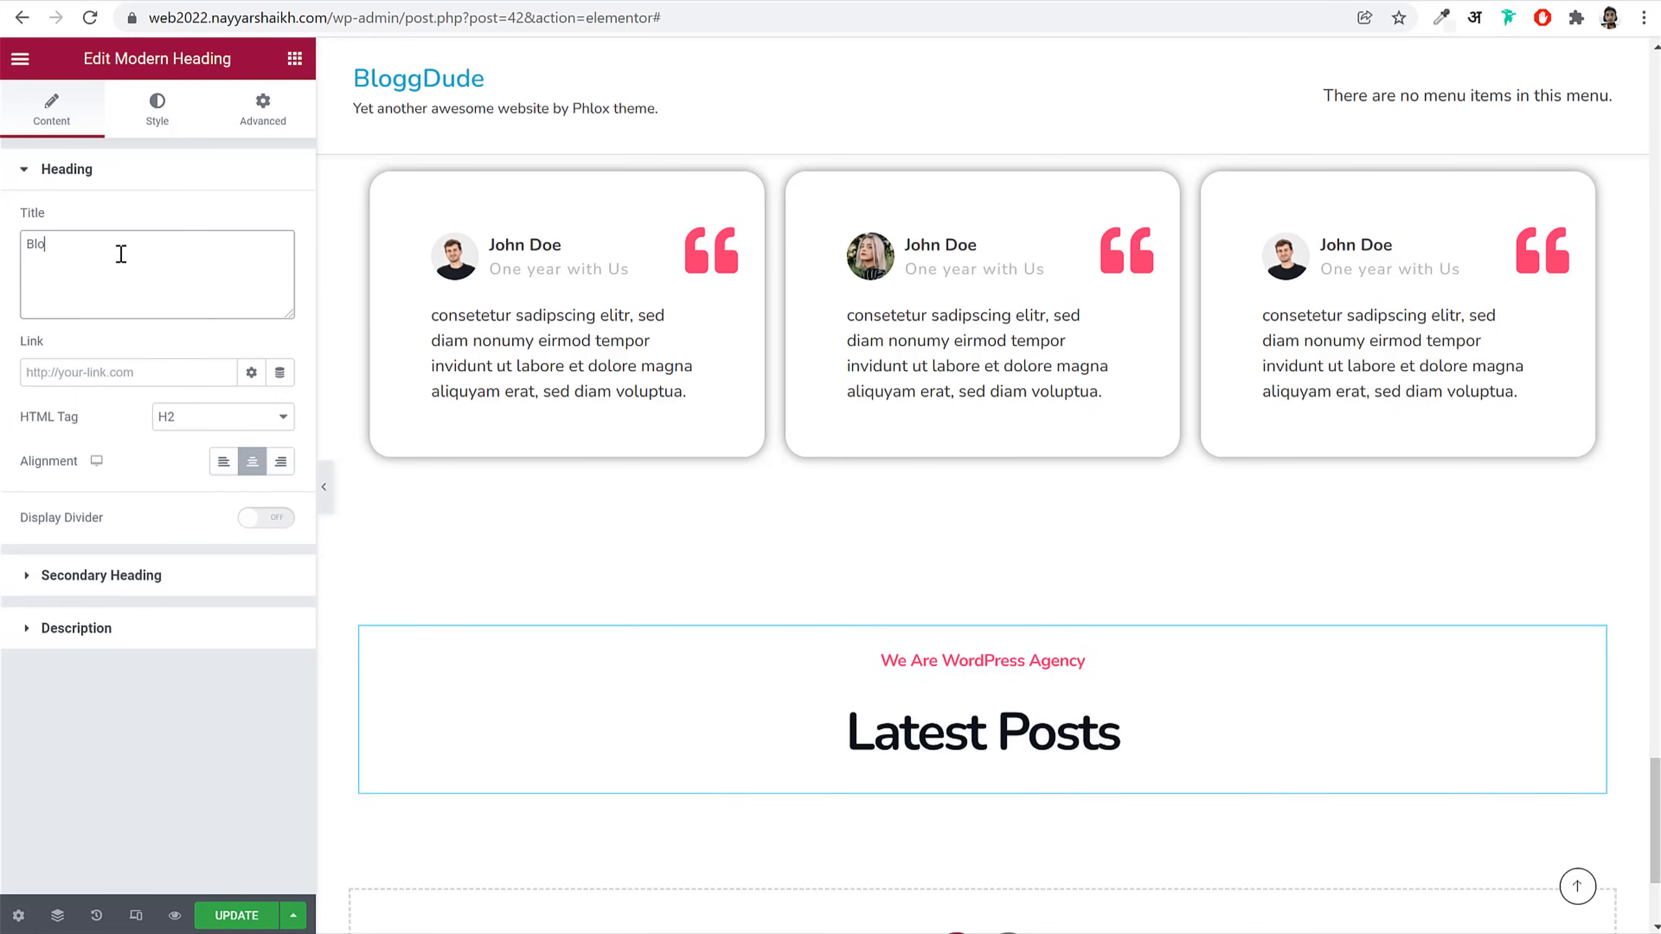
type("g")
left_click(253, 920)
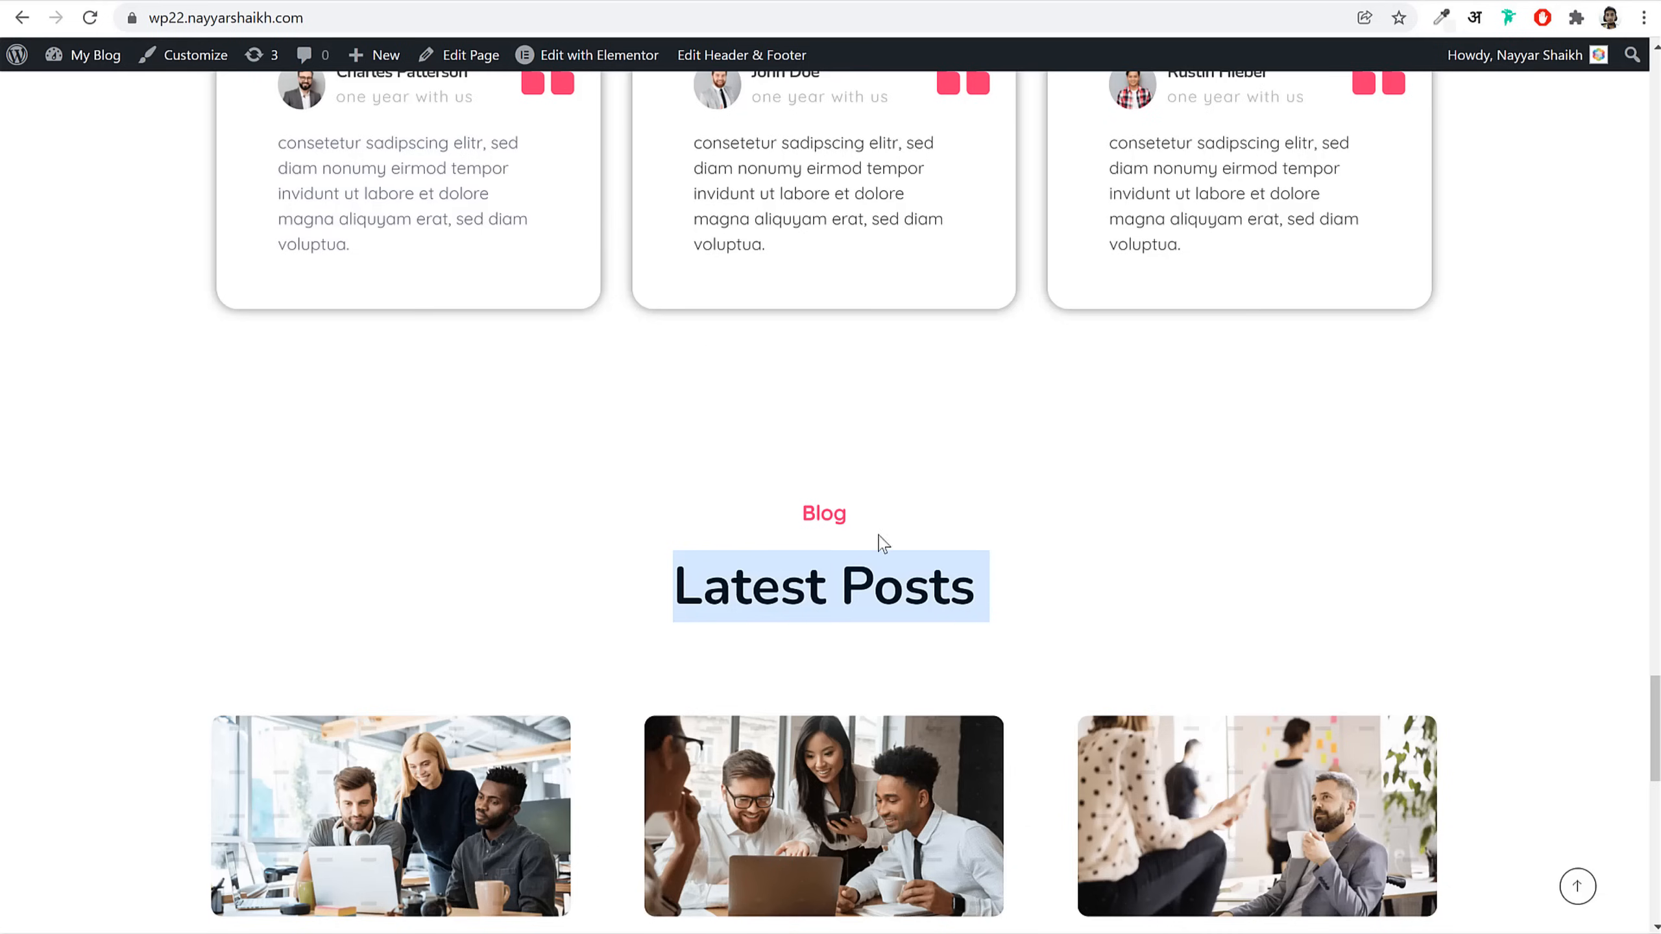
Step: Open the 'Join Swedish Popstars Icona Pop On Gotland' post from the reference site's Latest Posts and scroll through it
scroll(864, 523, "down", 5)
left_click(415, 569)
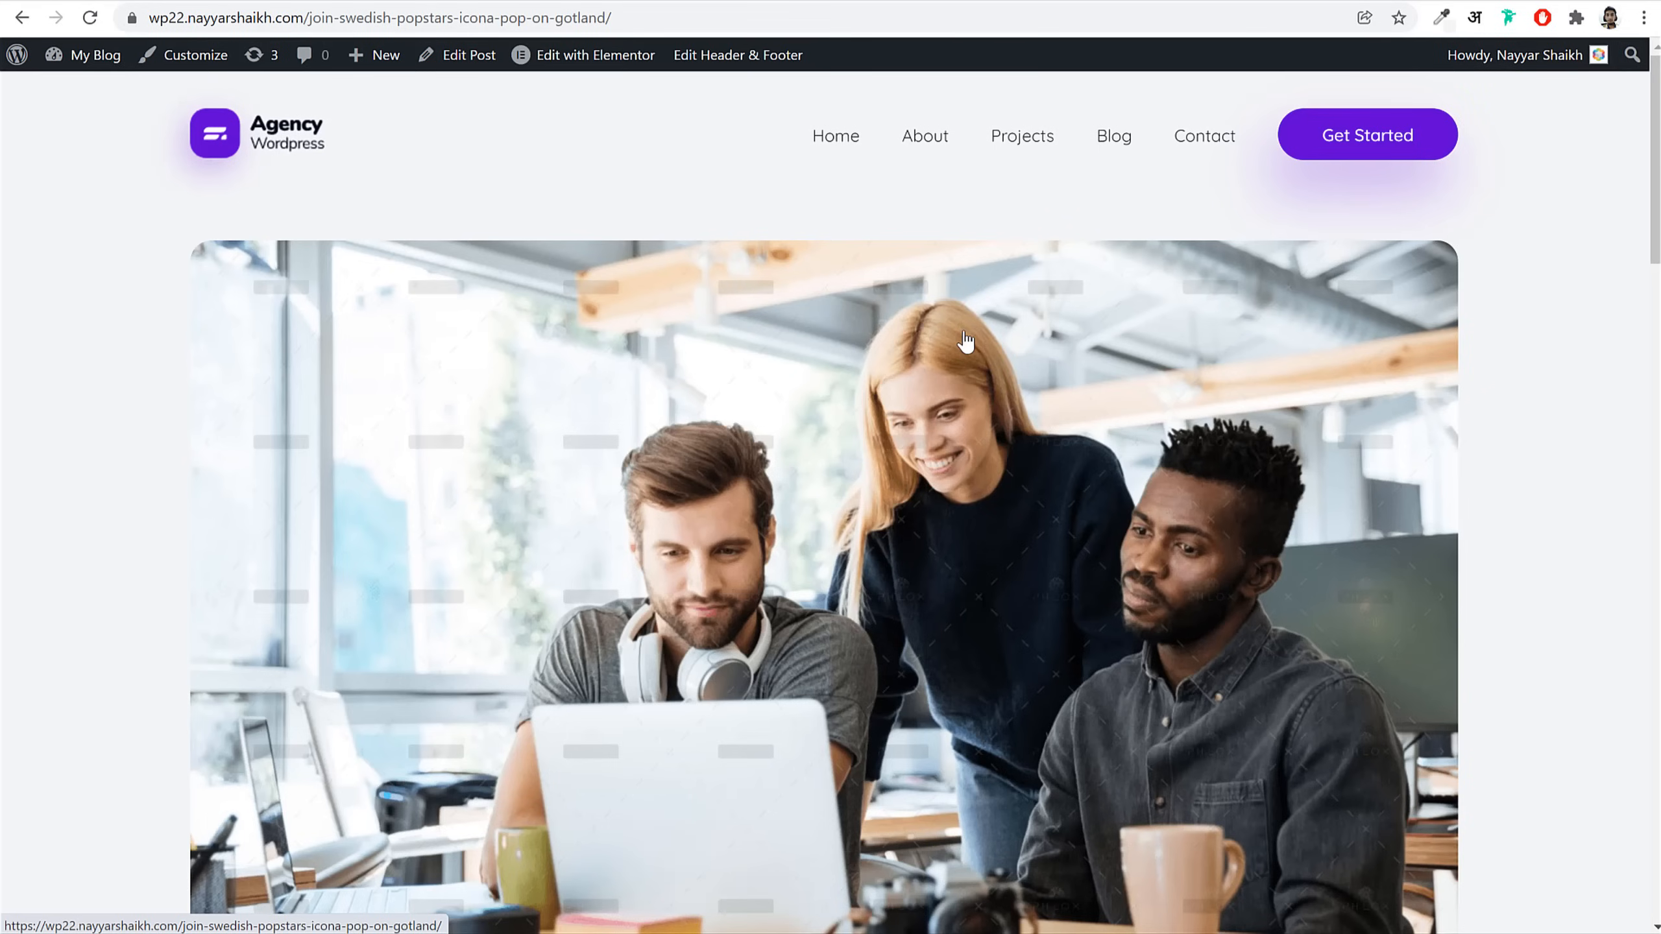
scroll(1055, 474, "down", 20)
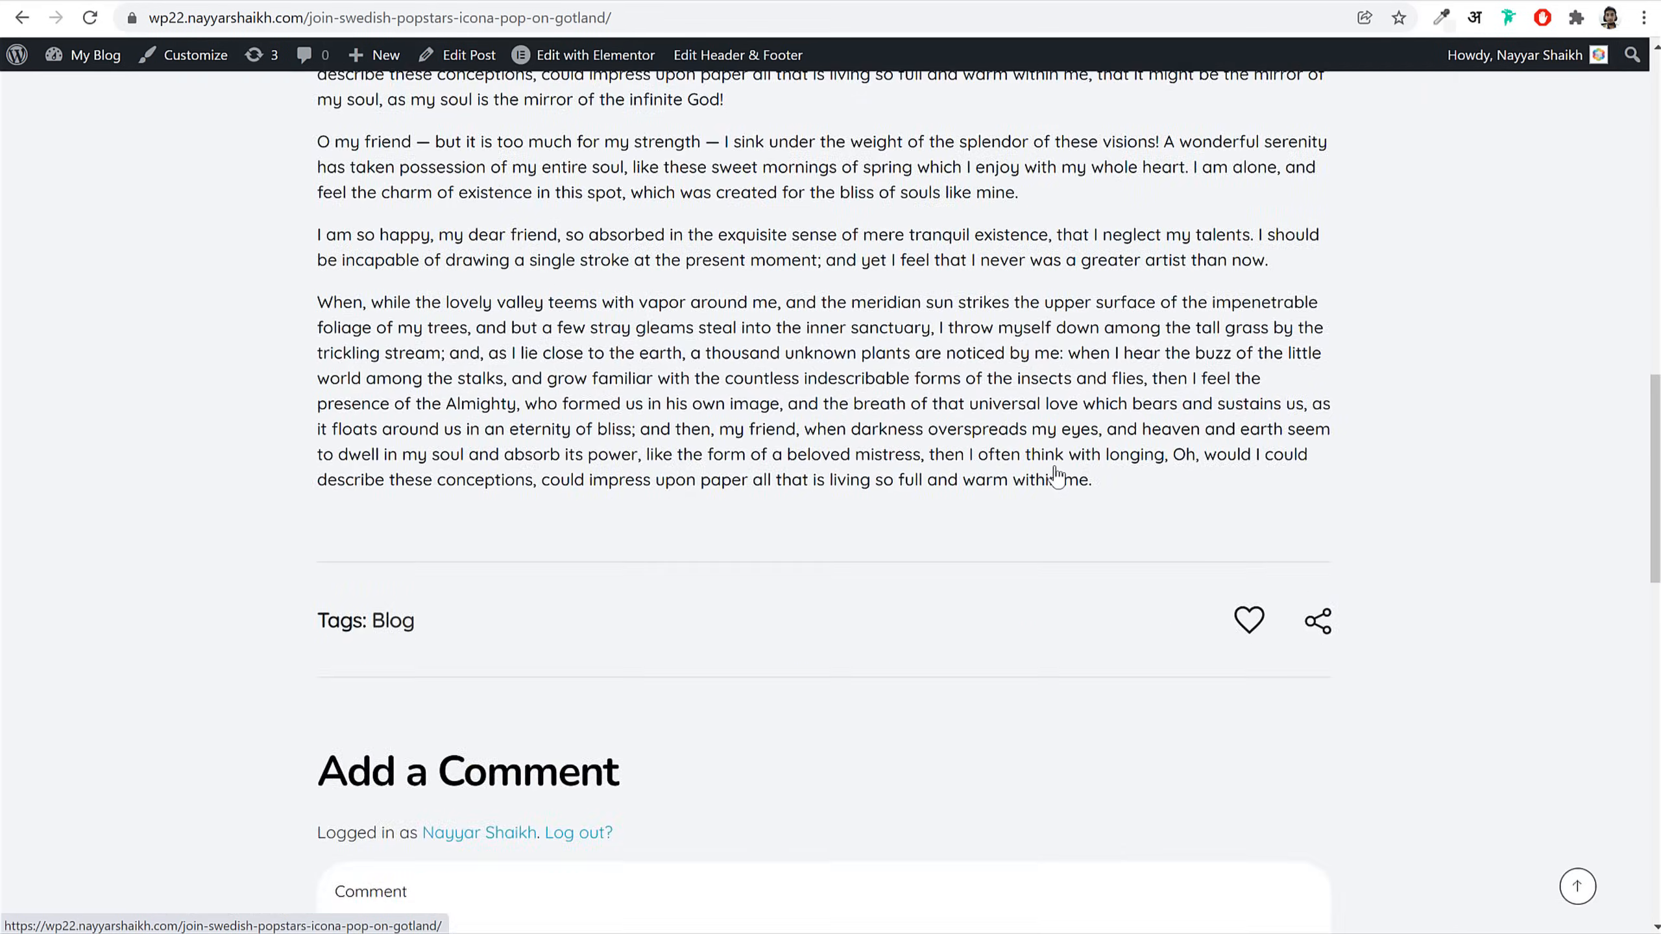
scroll(1054, 473, "up", 20)
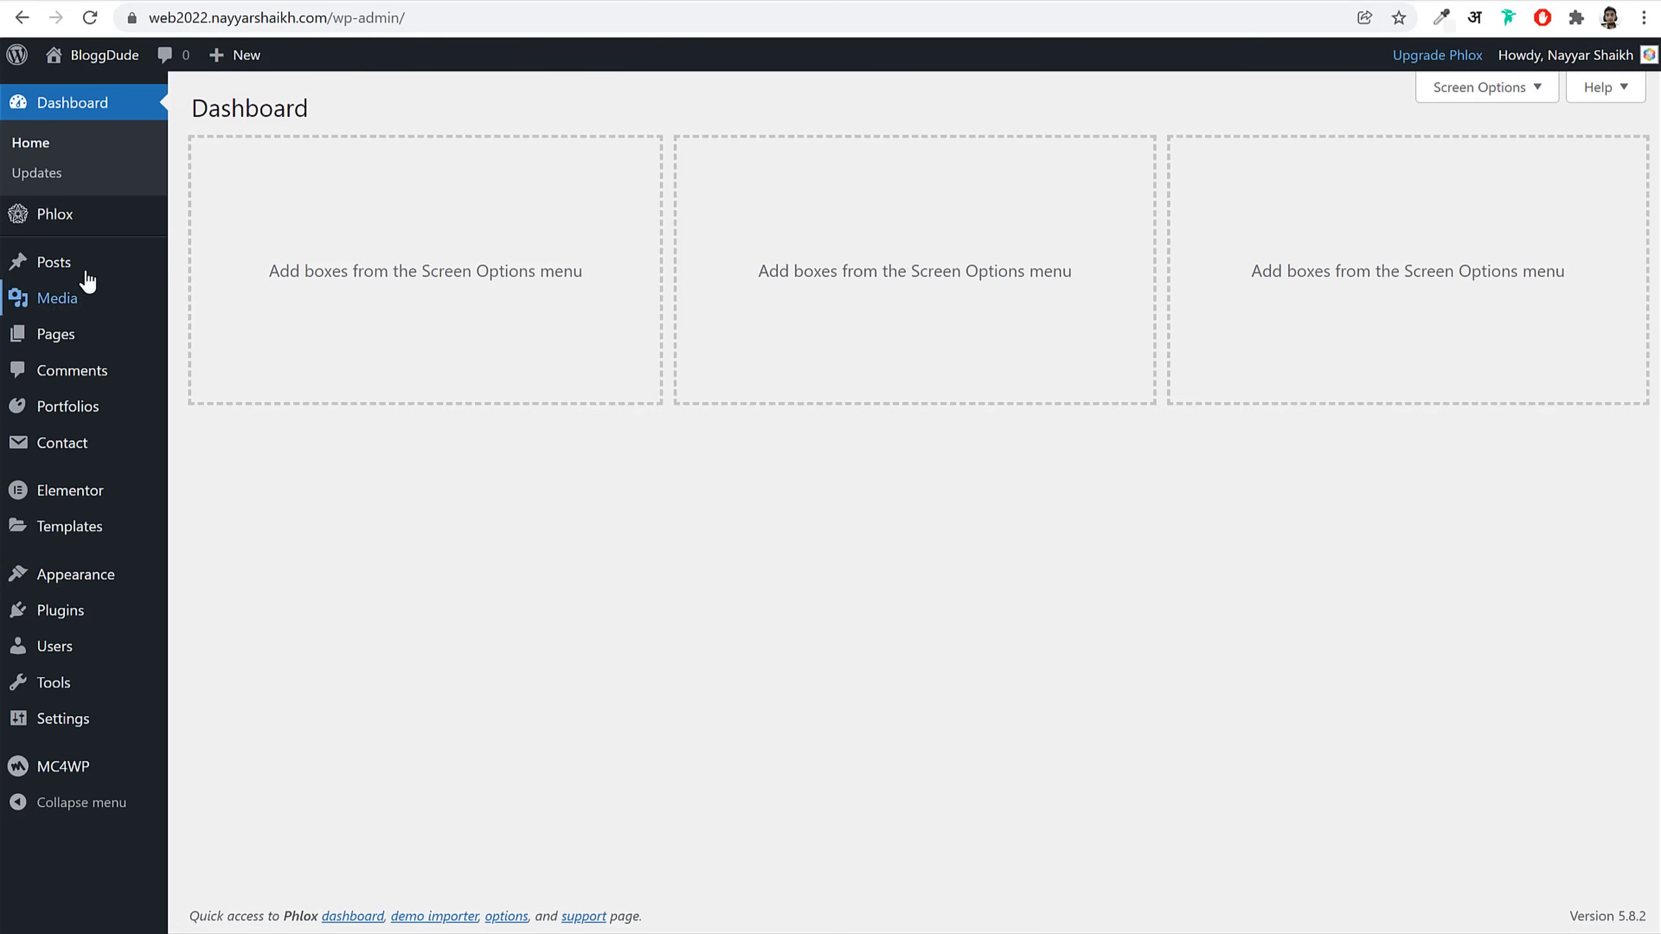
Step: Bulk-move all four existing posts to the Trash and start a new post
left_click(85, 271)
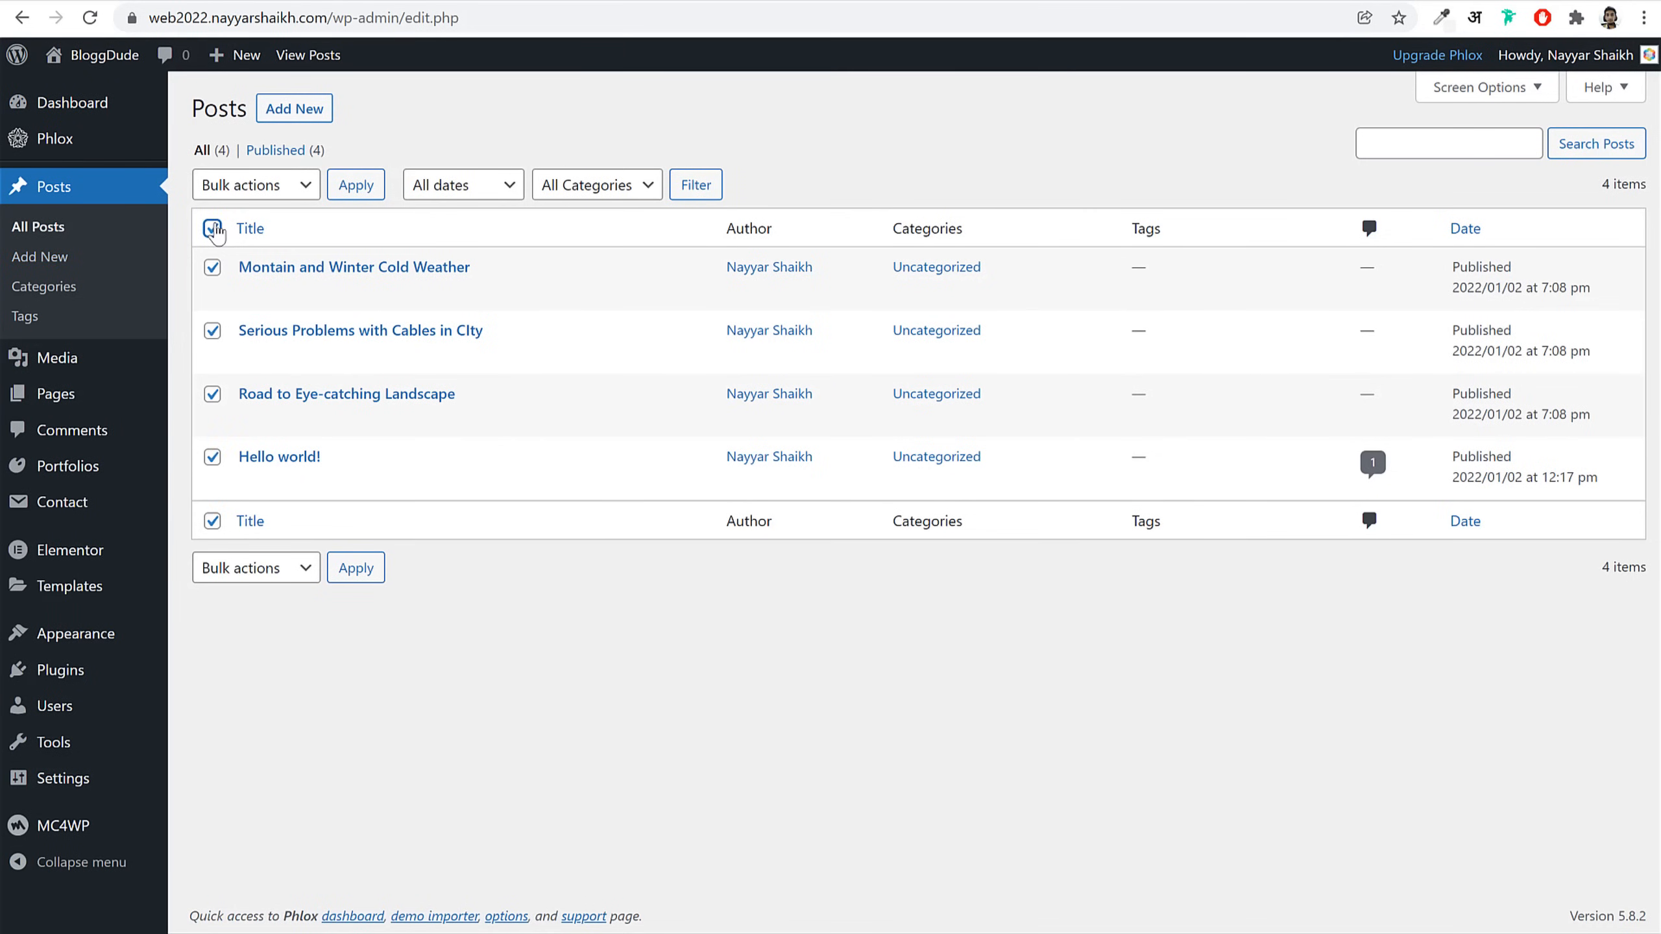
left_click(231, 184)
left_click(231, 252)
left_click(353, 184)
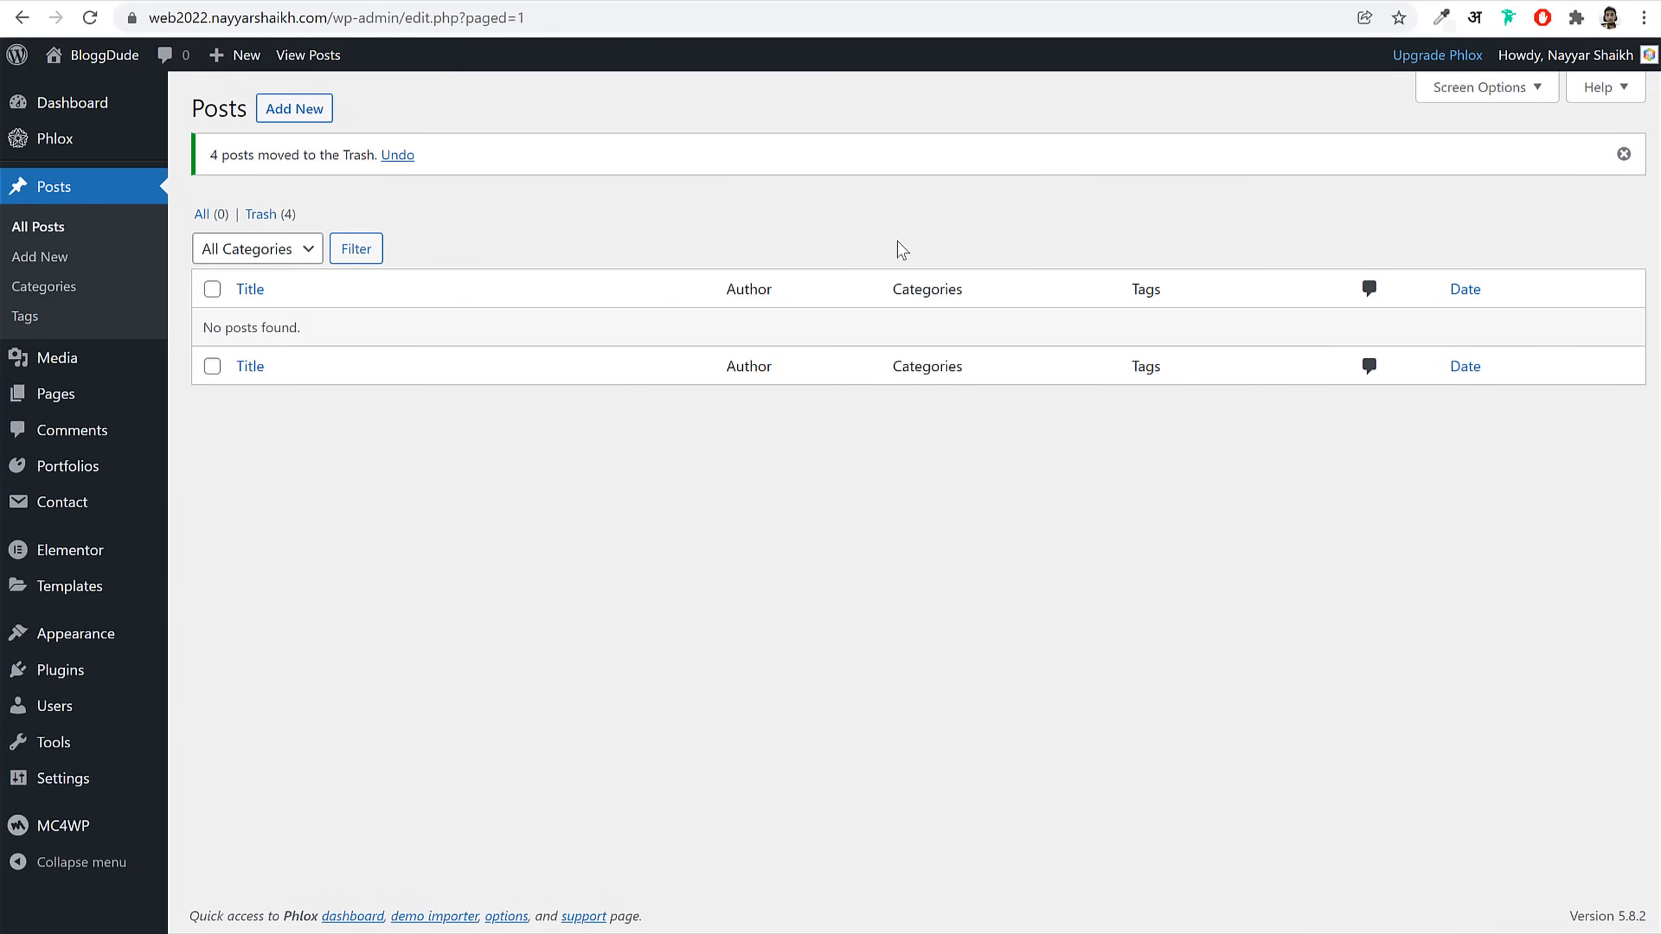
left_click(288, 110)
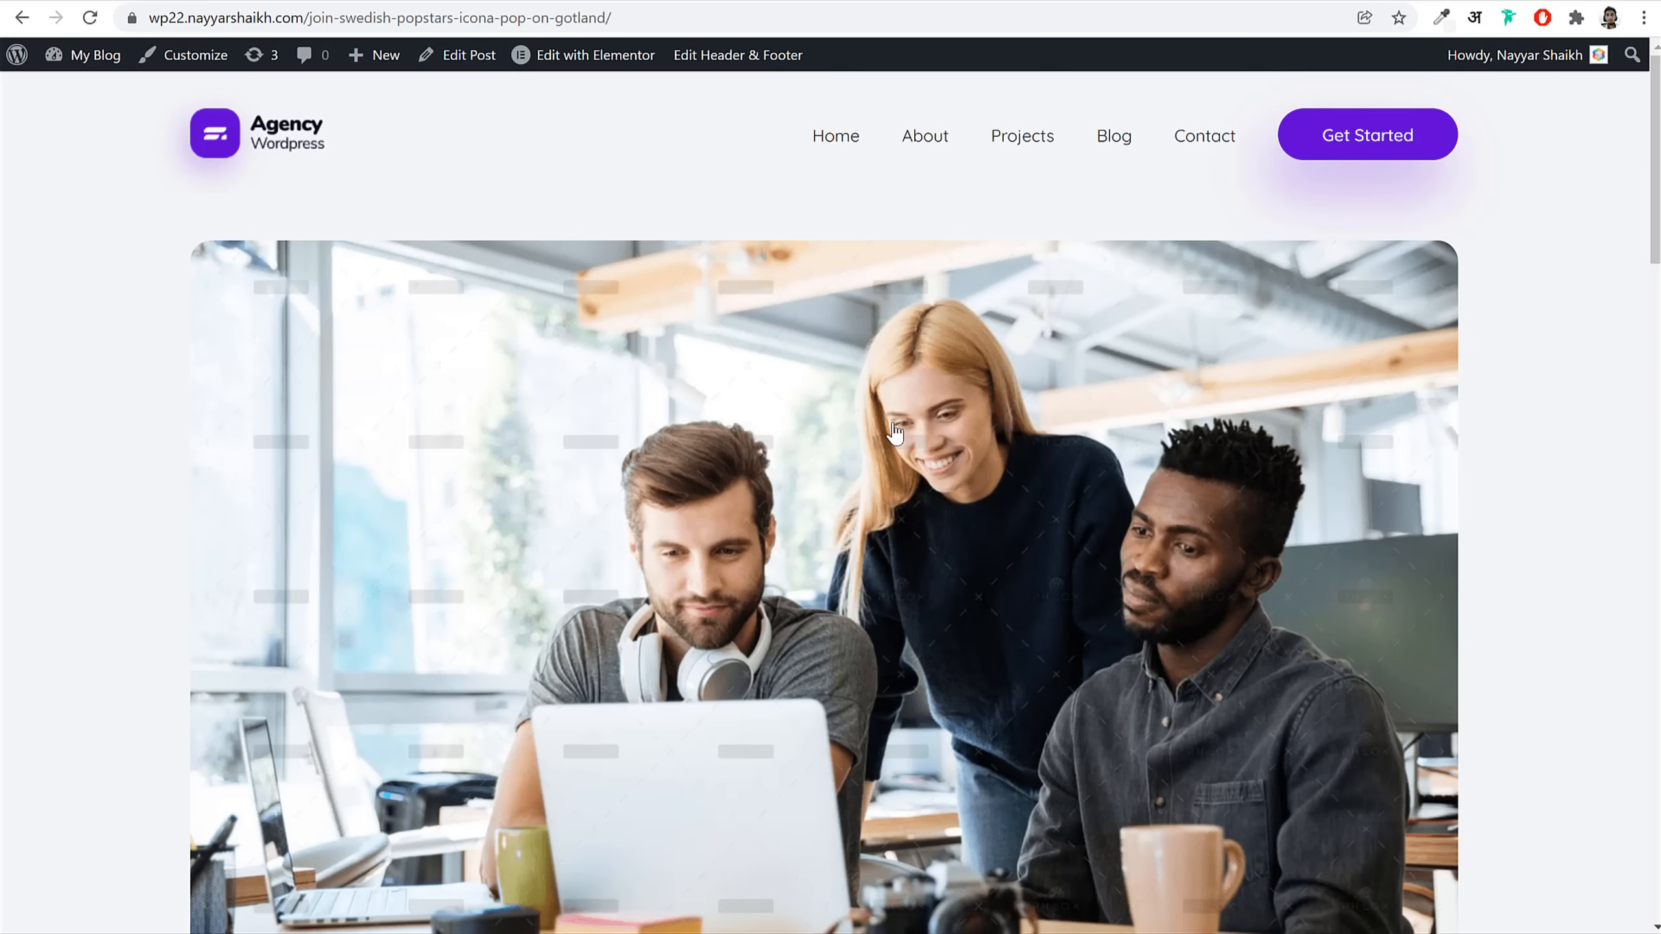
Step: Title the new post 'Join Swedish Popstars Icona Pop On Gotland' using the reference post's title
scroll(895, 432, "down", 7)
double_click(893, 434)
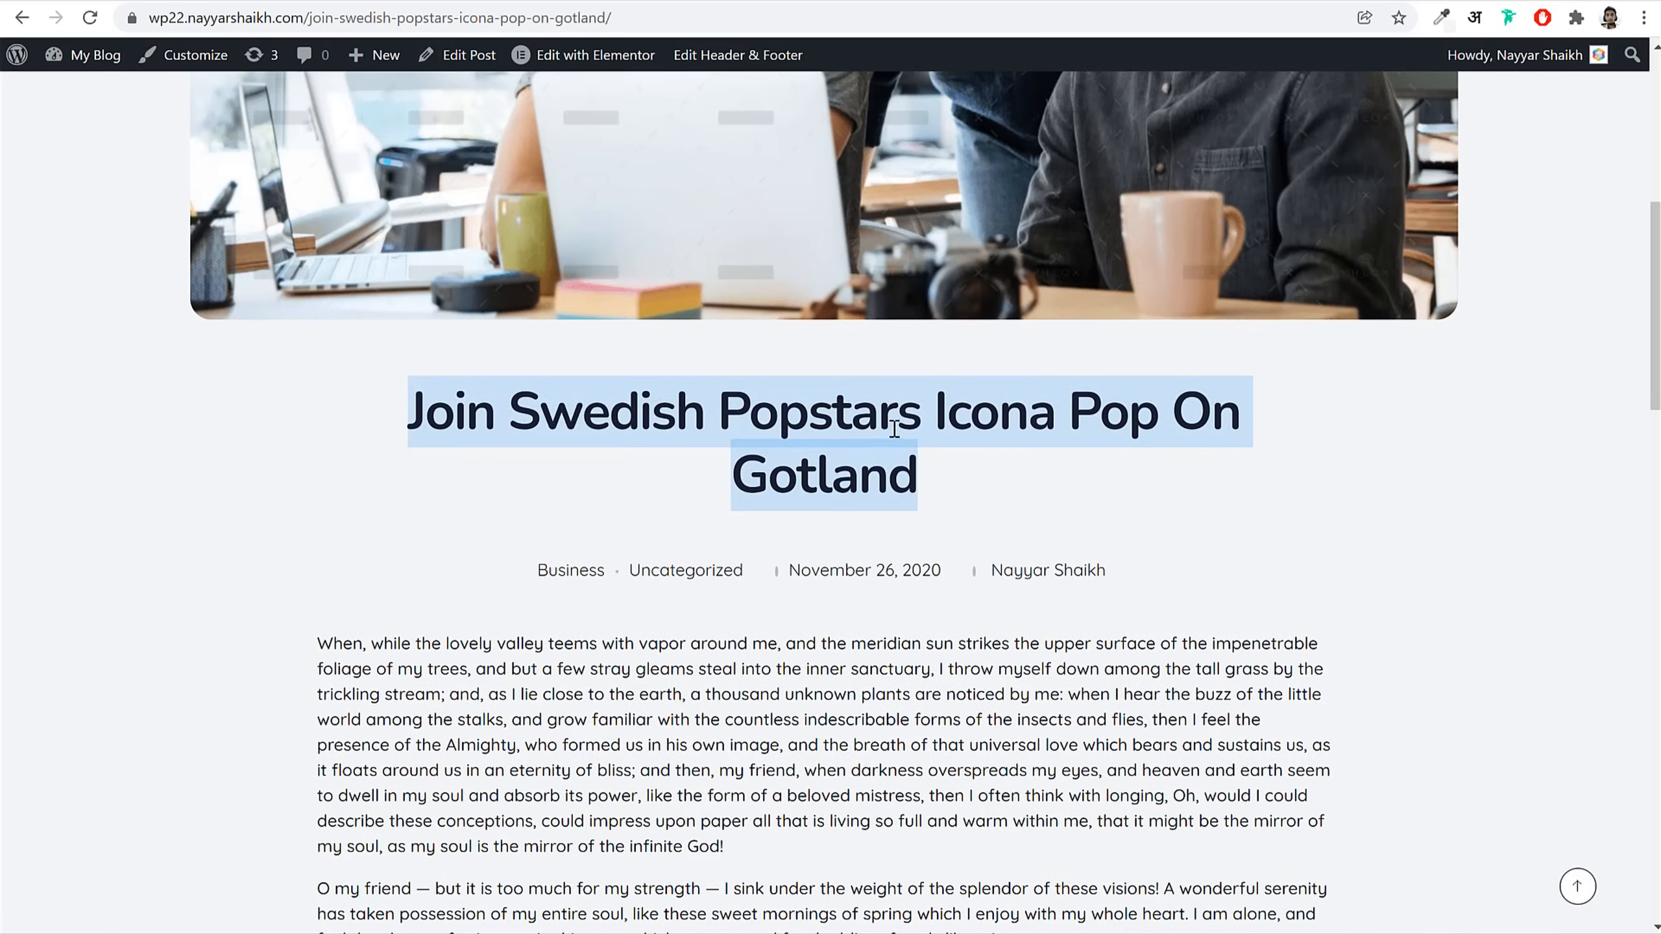
left_click(596, 1)
type("Join Swedish Popstars Icona Pop On Gotland")
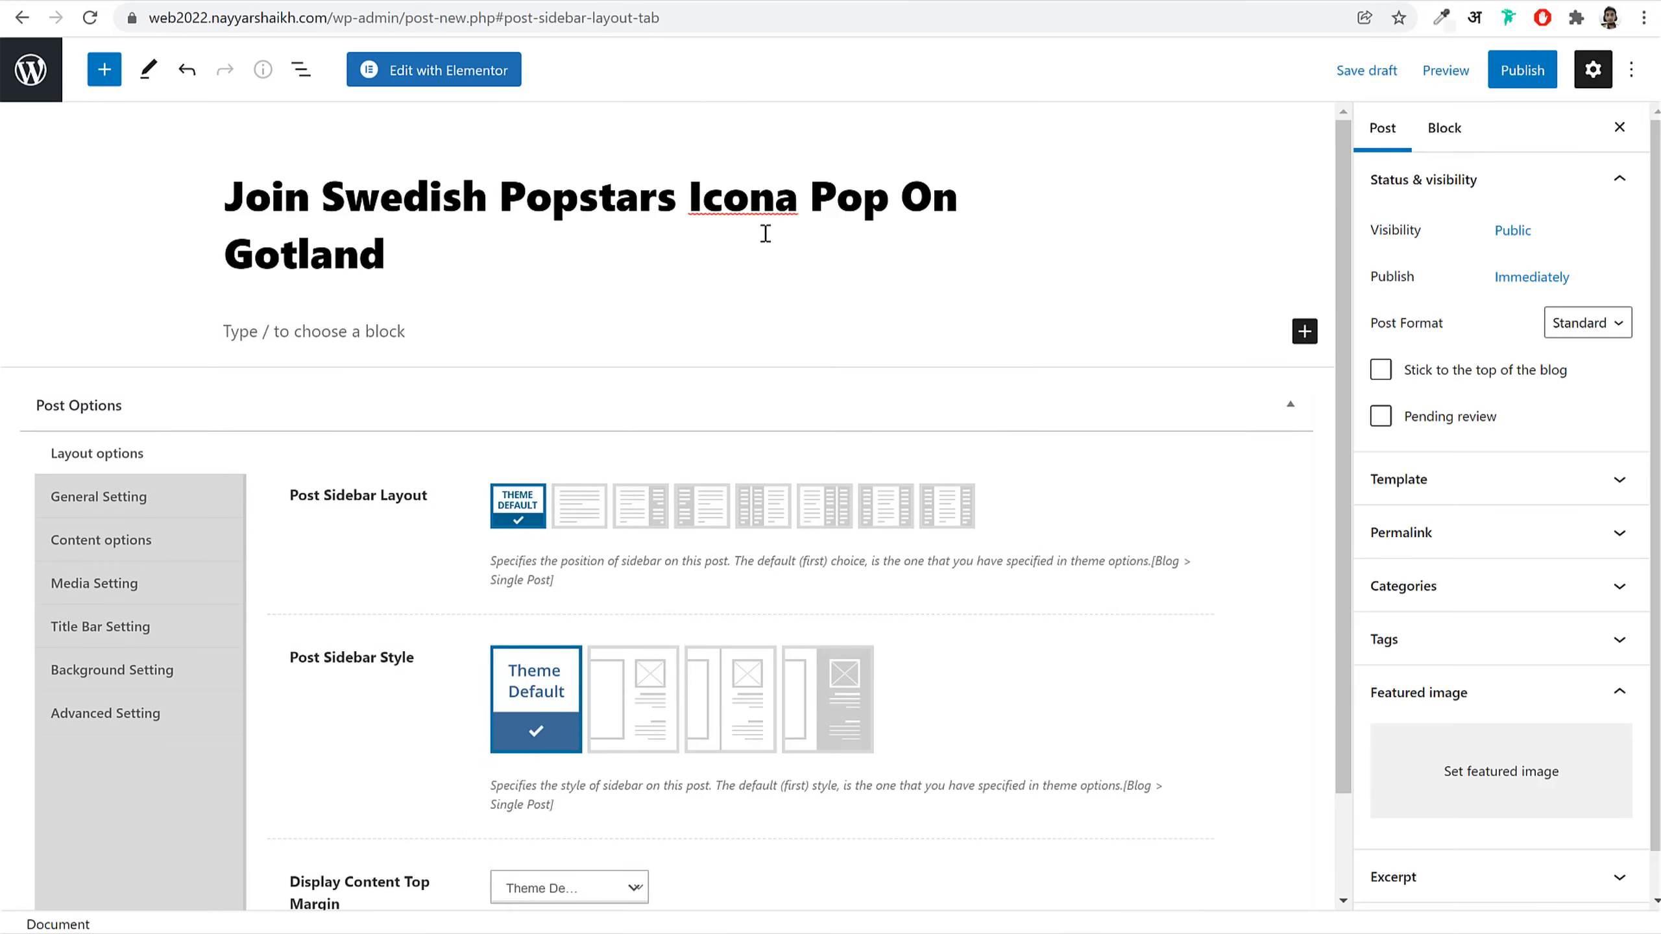
Step: Set the team-at-laptop photo as the post's featured image
scroll(991, 375, "down", 2)
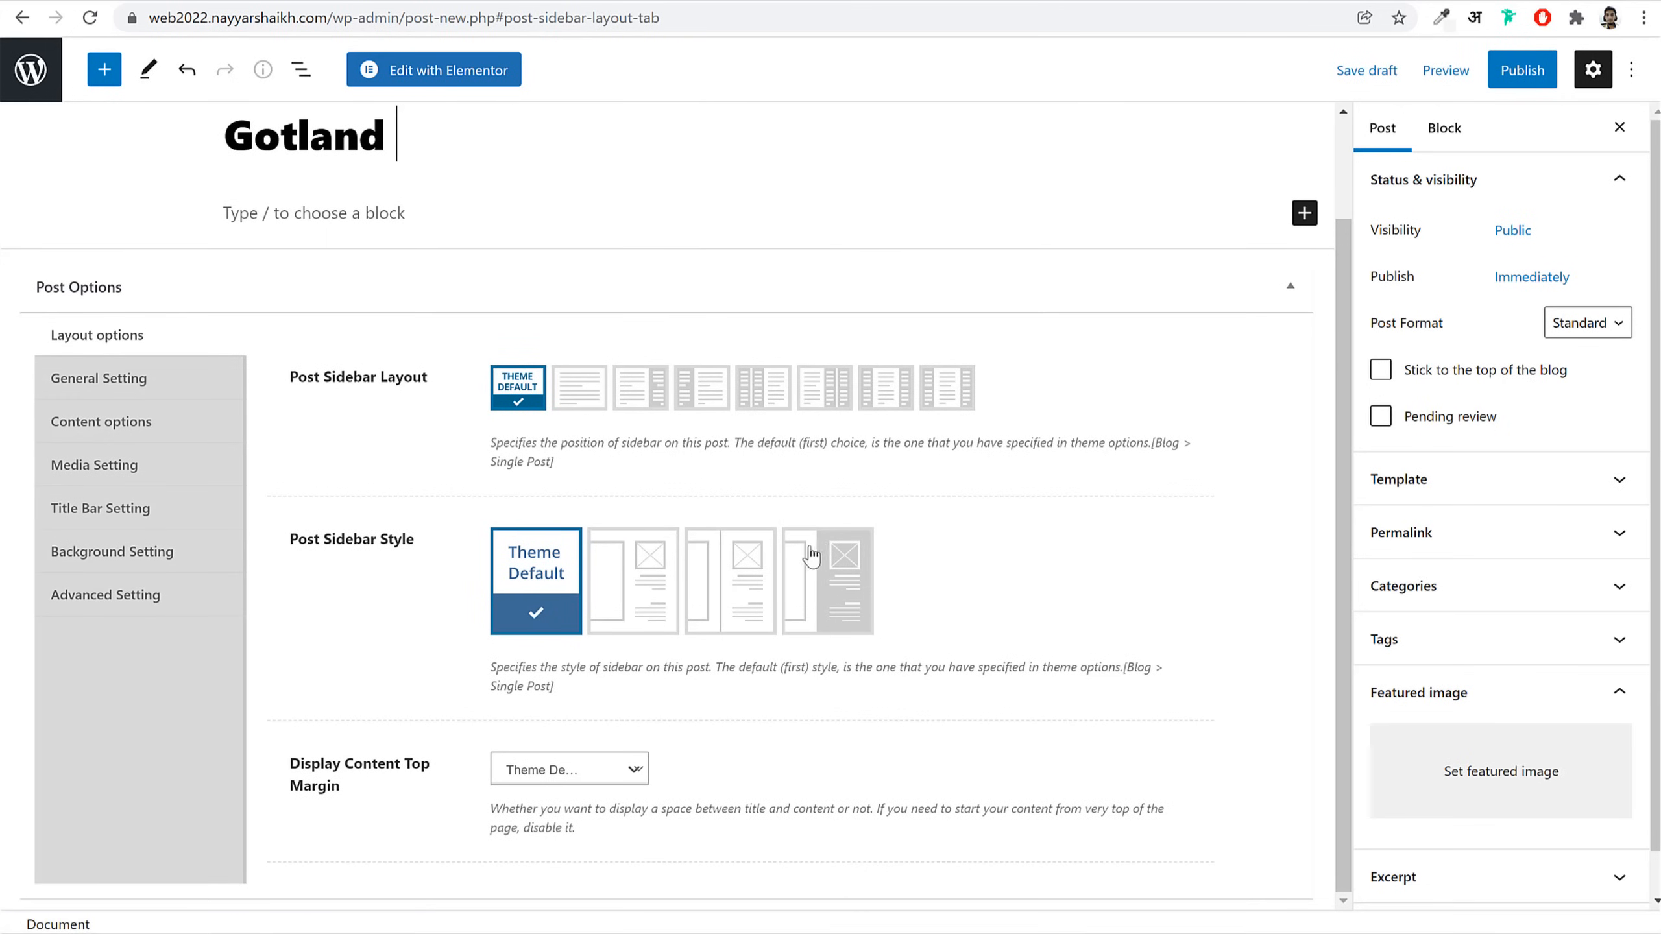
scroll(849, 546, "up", 2)
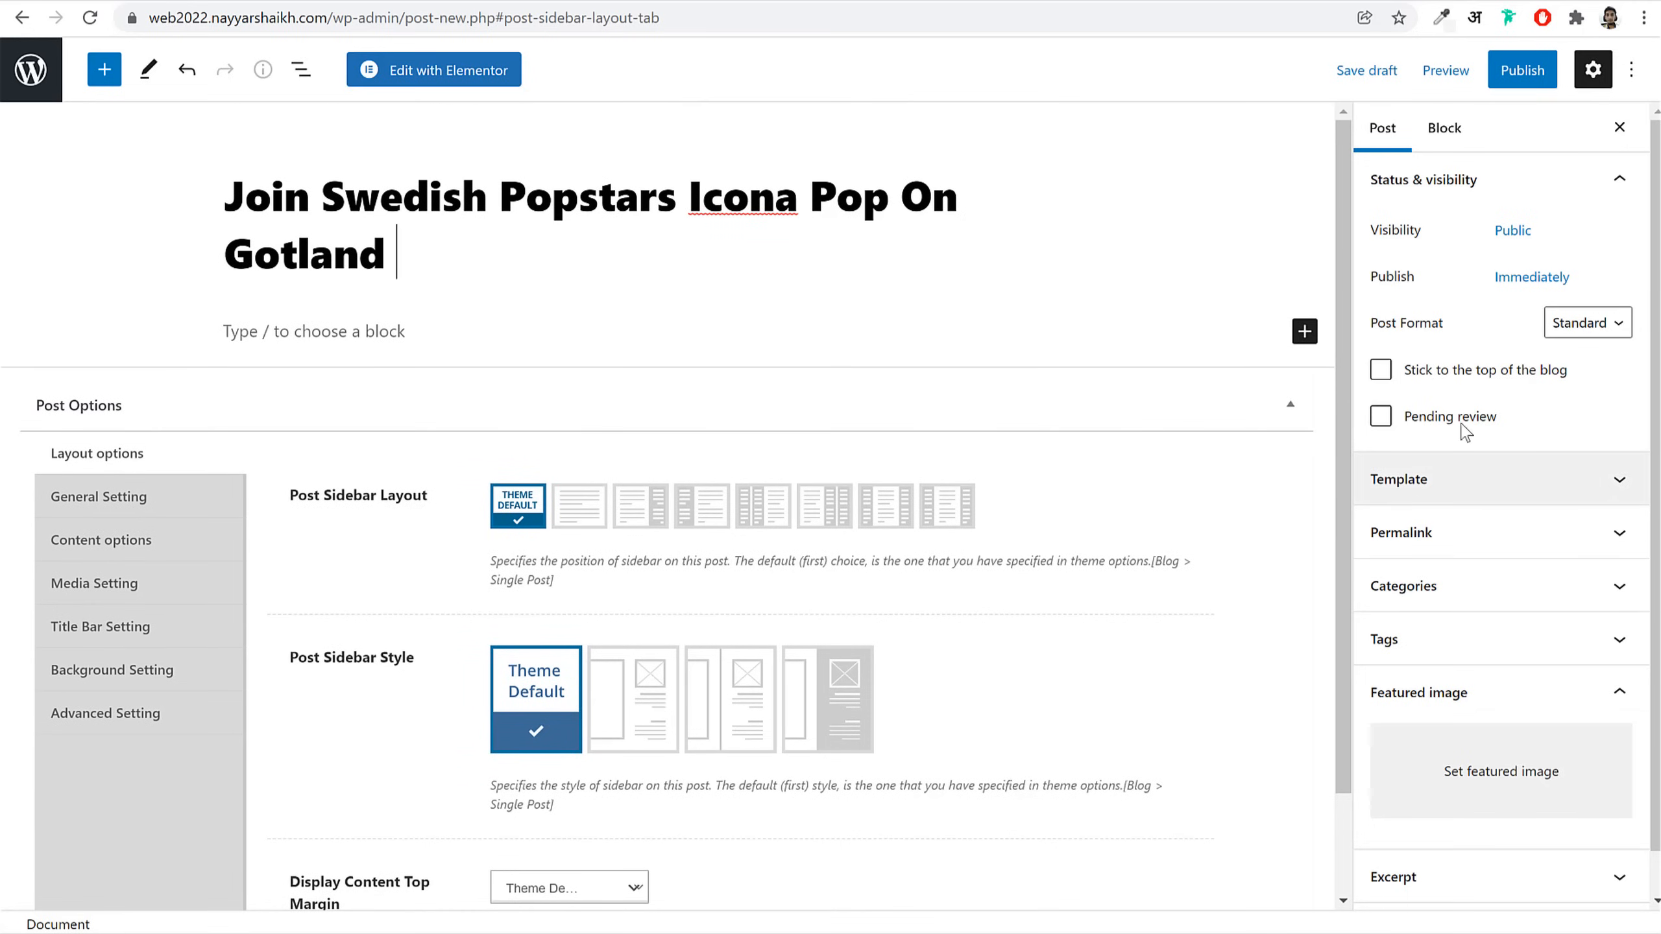
scroll(1498, 630, "down", 1)
left_click(1512, 742)
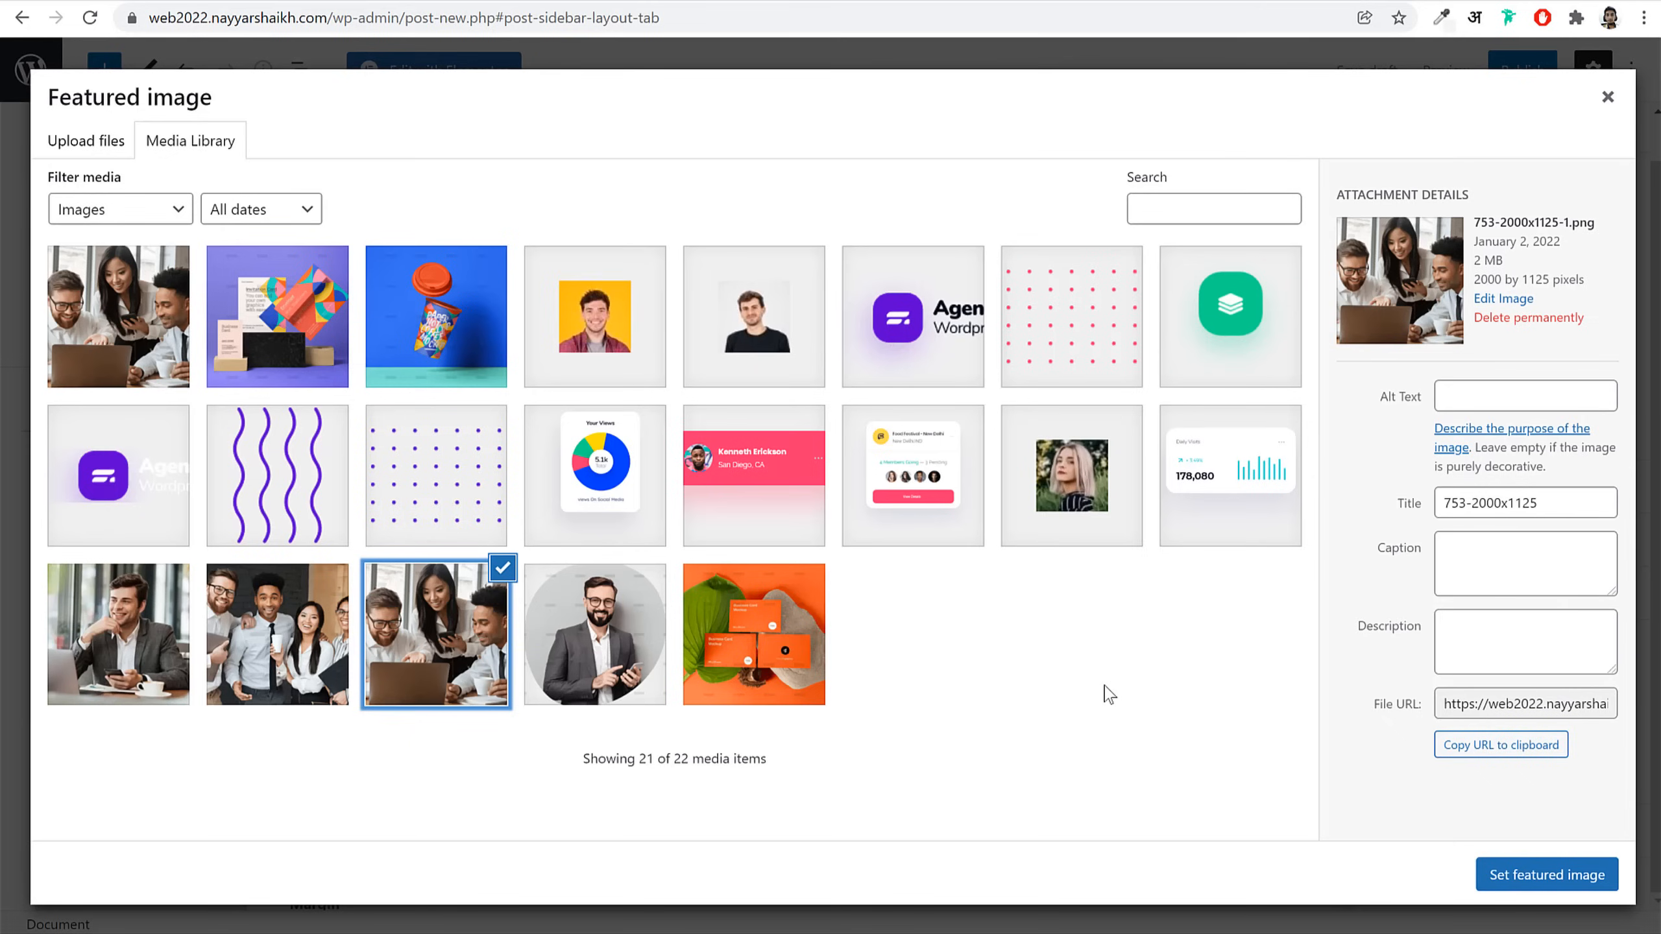
left_click(1548, 875)
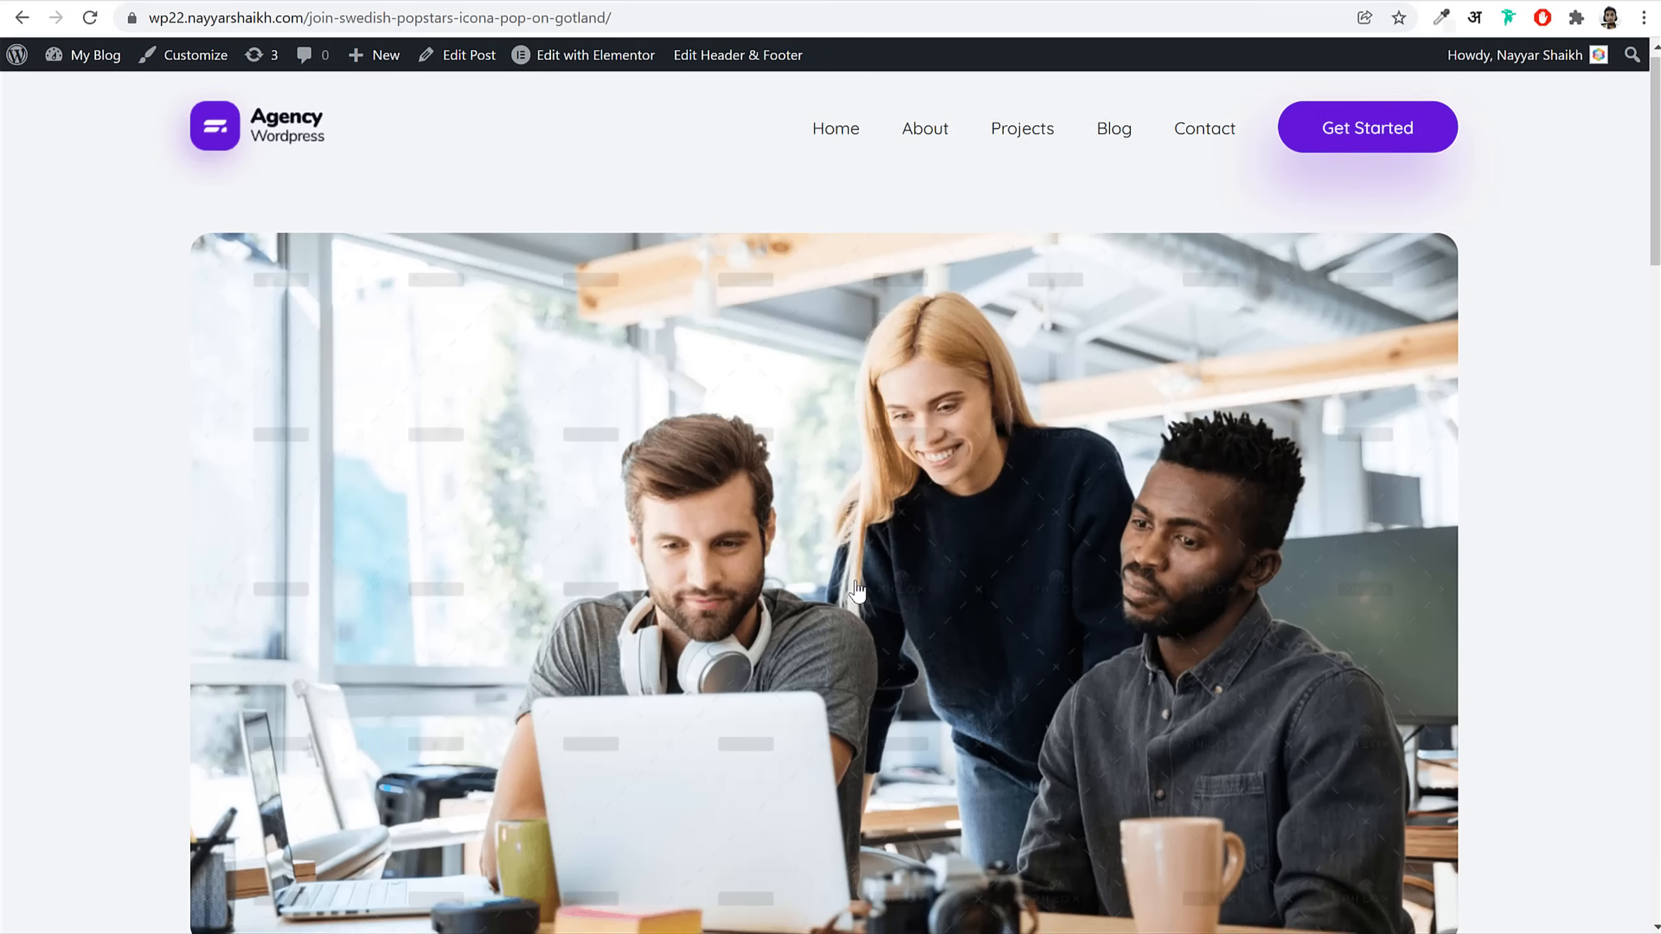
scroll(857, 591, "down", 8)
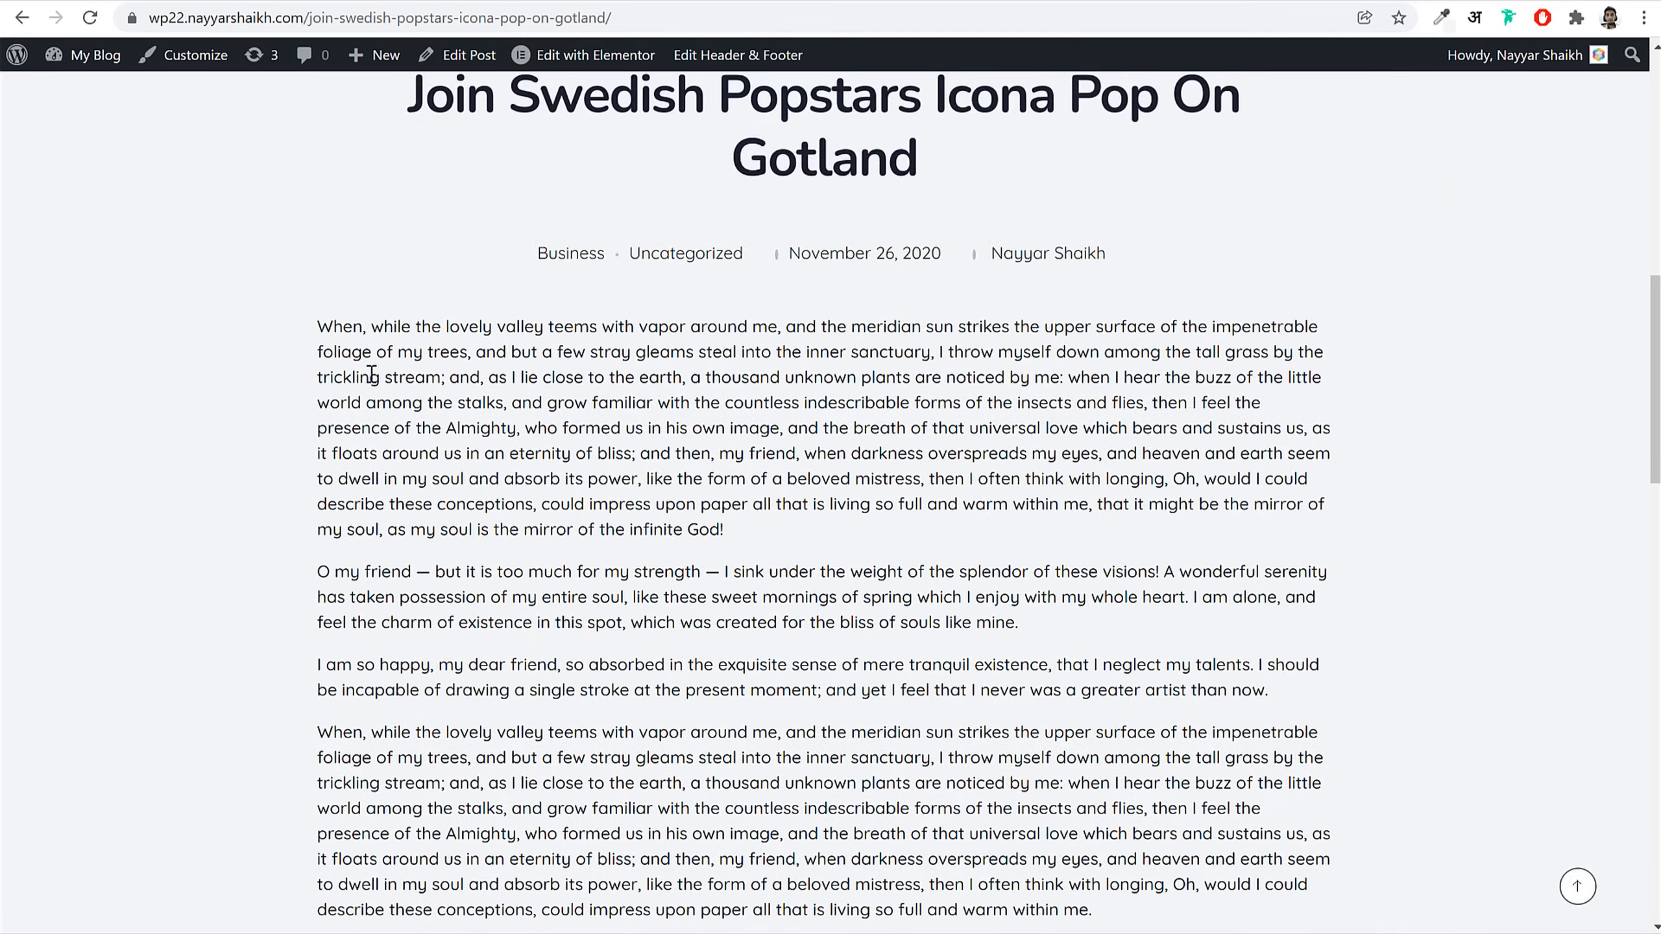
Step: Paste the reference article's paragraphs into the post body
left_click_drag(414, 406, 1204, 372)
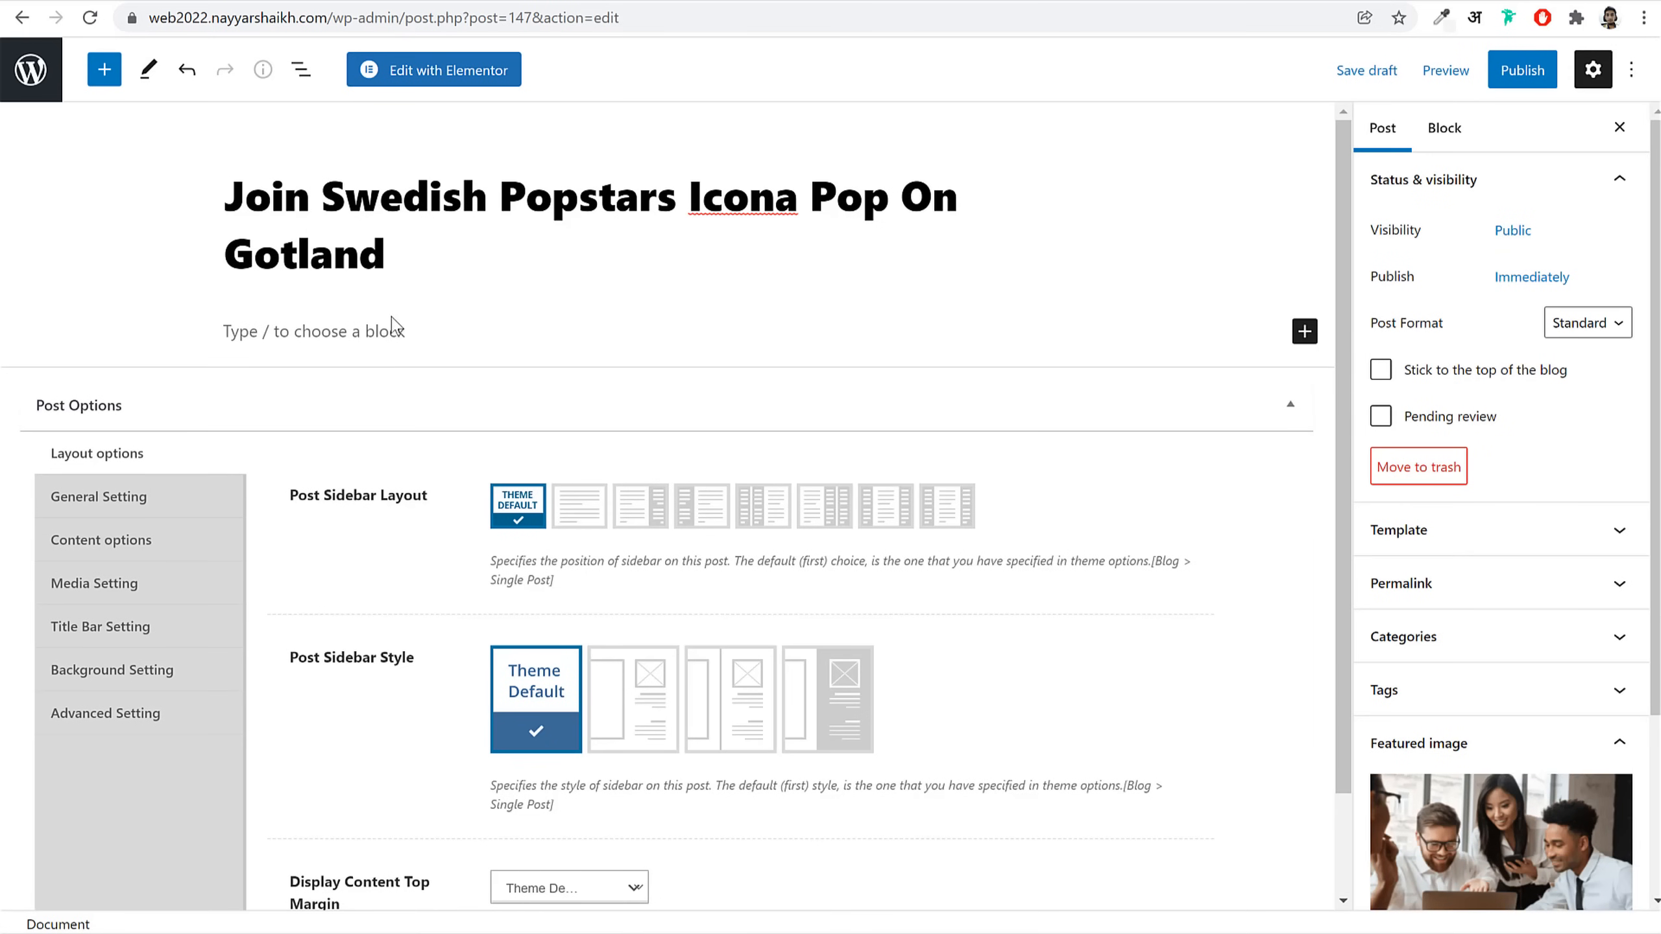
left_click(392, 324)
key("ctrl+v")
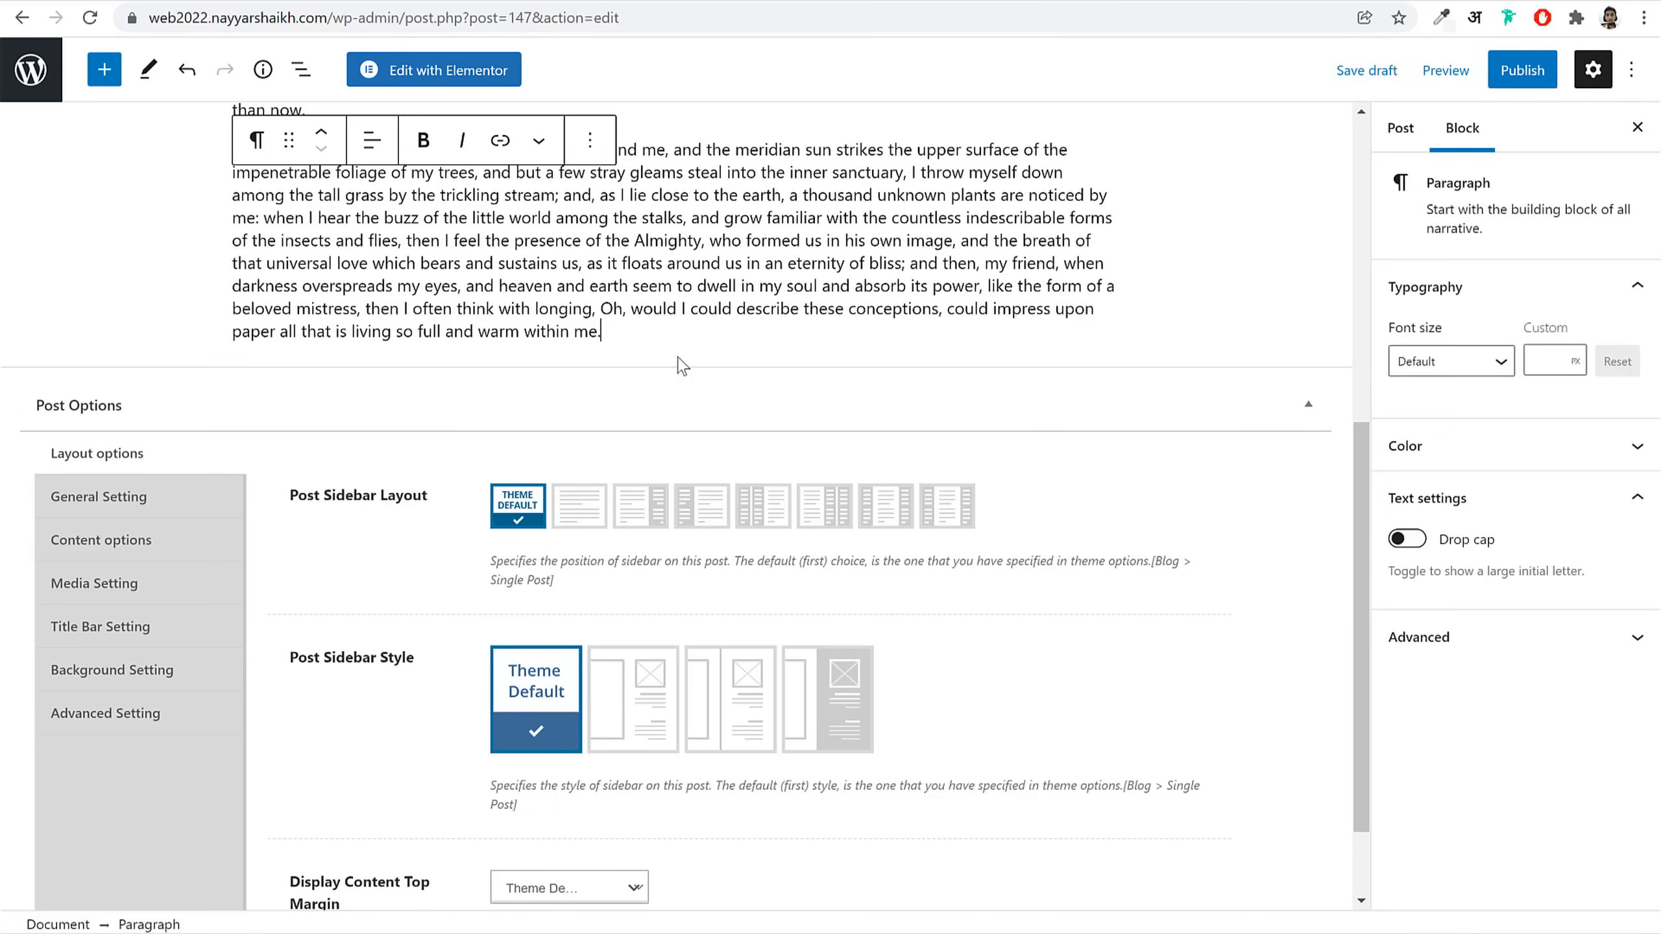
scroll(656, 338, "up", 10)
scroll(631, 475, "down", 12)
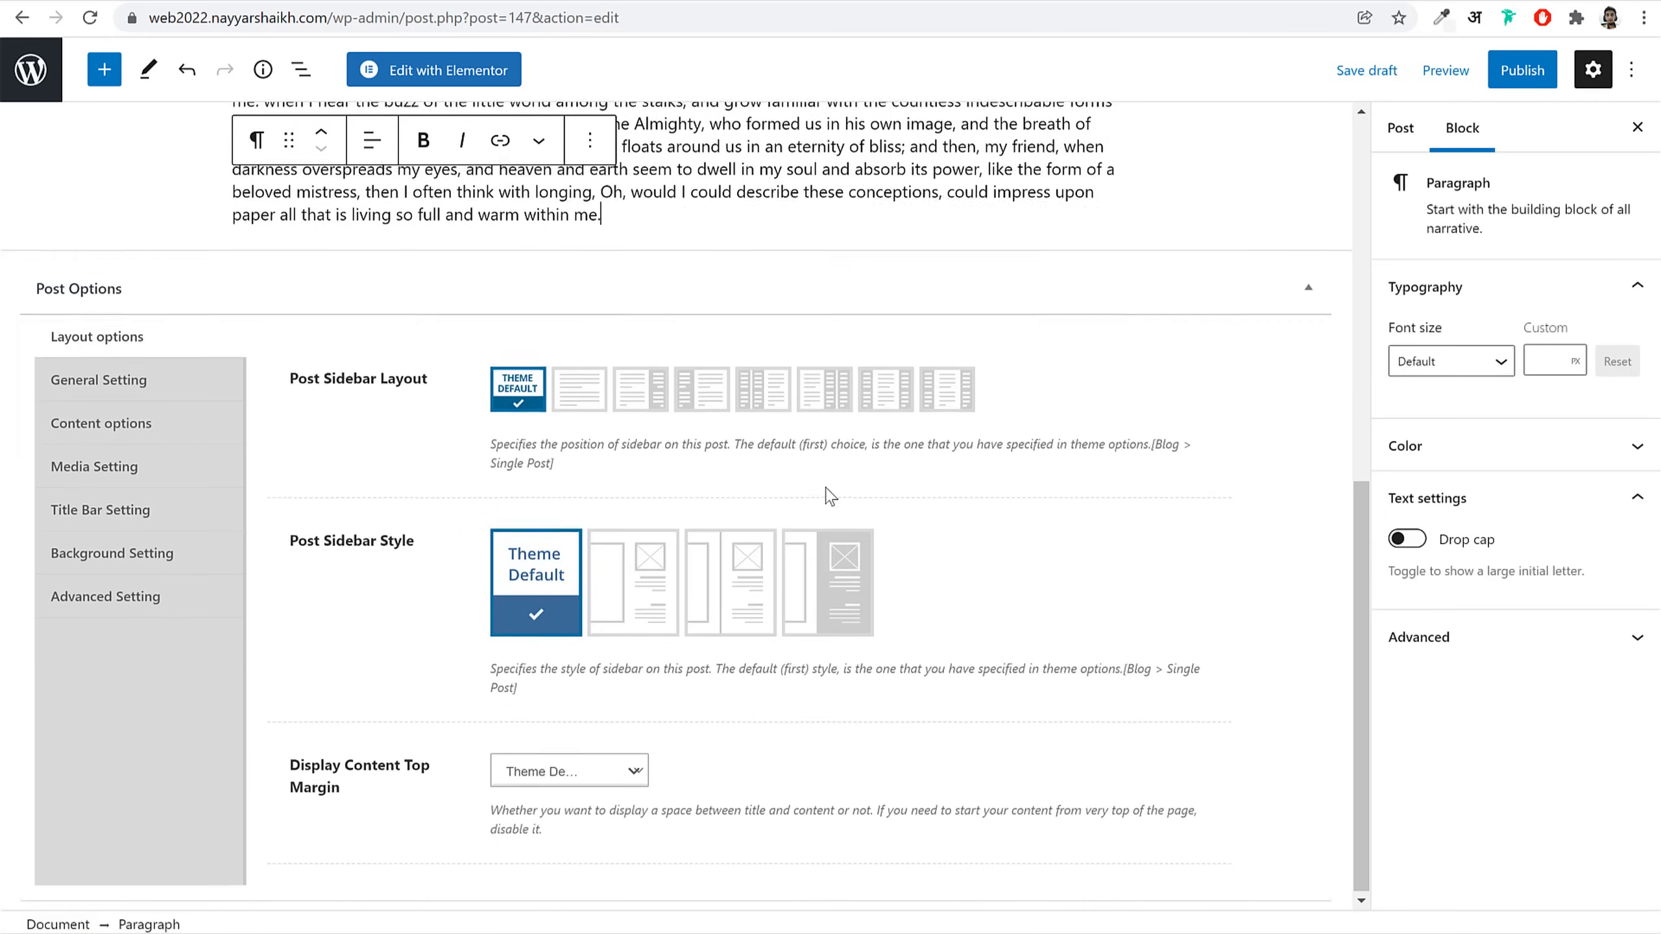
scroll(829, 495, "up", 10)
Step: Assign a newly created 'New' category and publish the post
left_click(1398, 129)
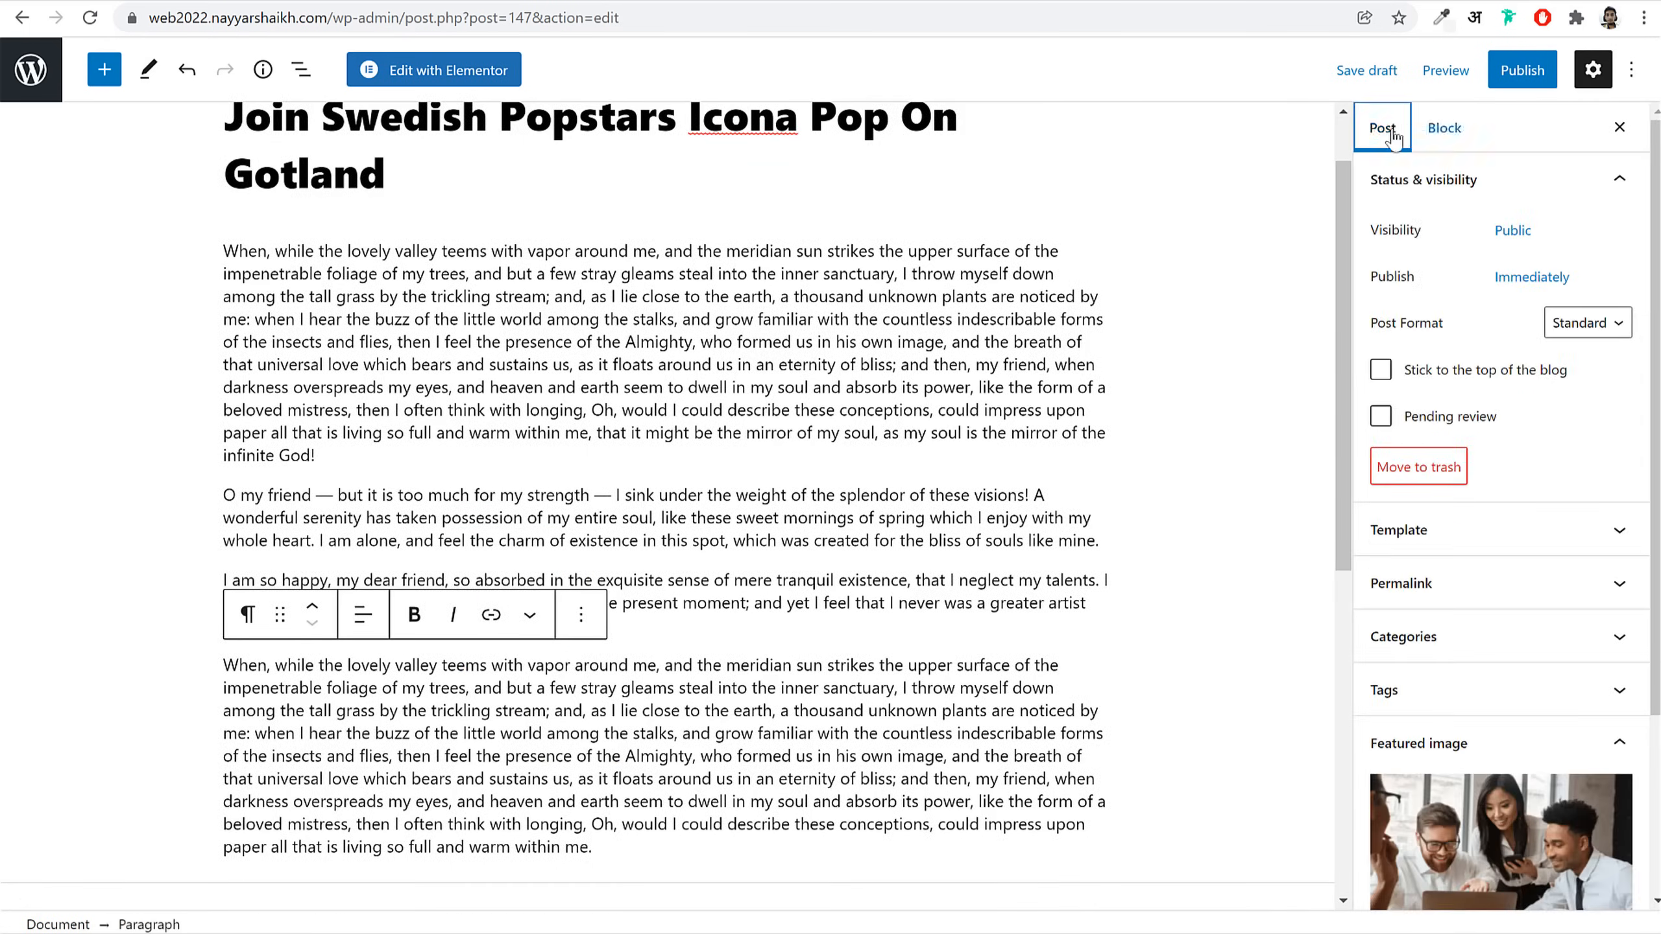
scroll(1501, 405, "down", 3)
left_click(1490, 432)
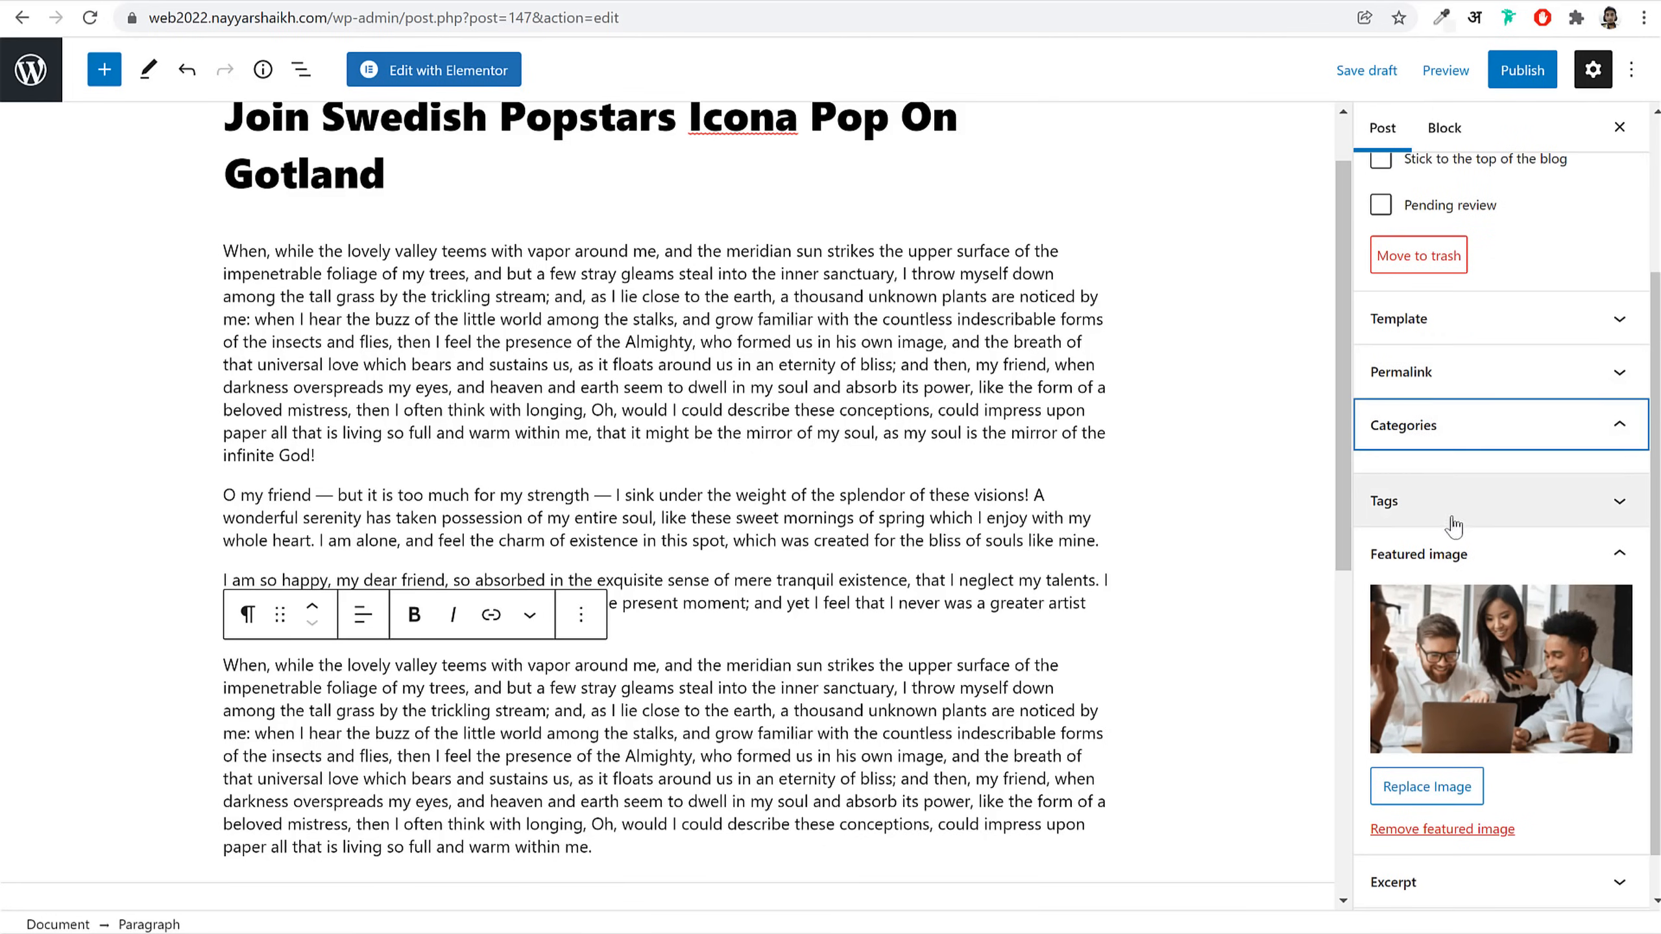
left_click(1448, 510)
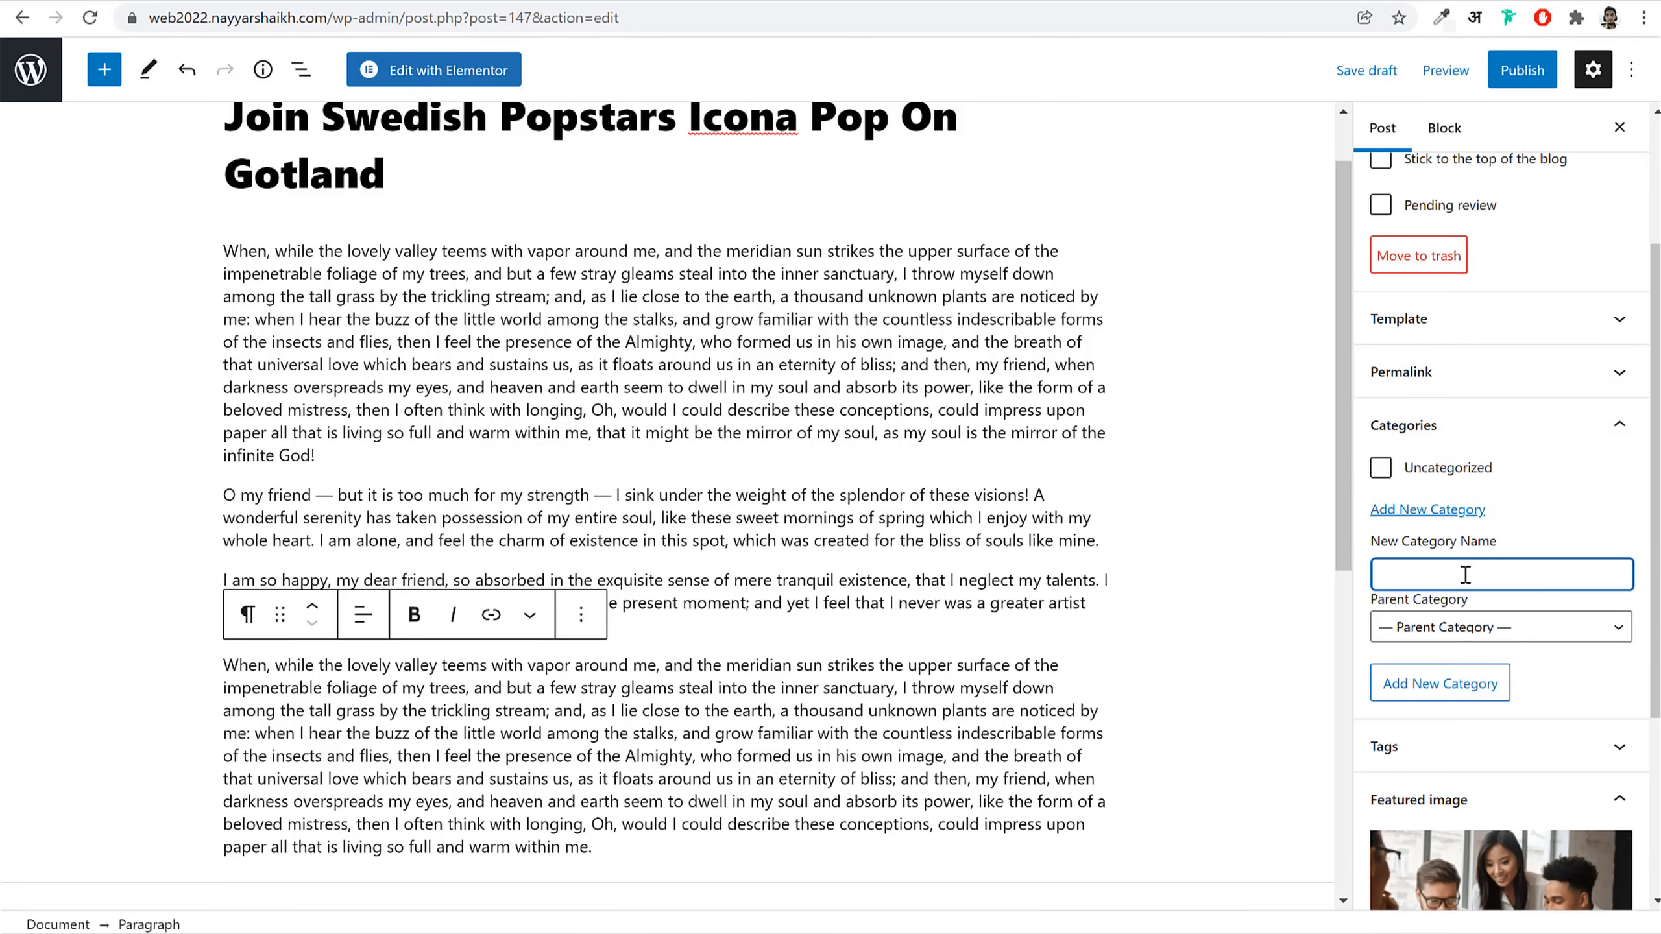
key("Return")
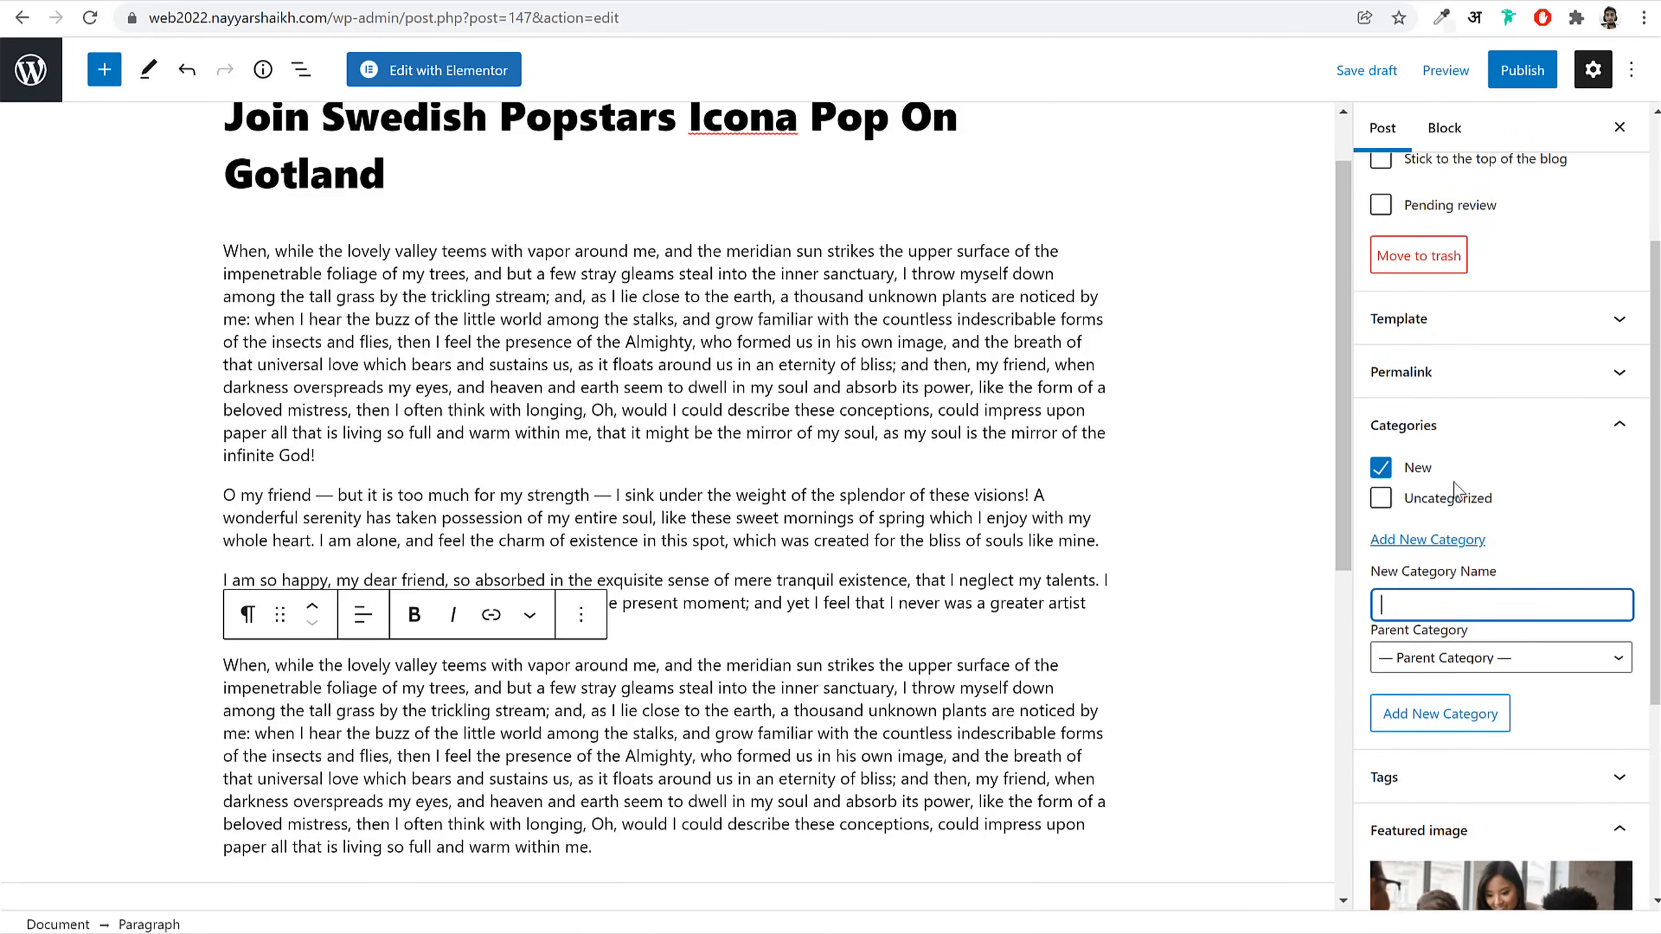
scroll(1006, 631, "down", 5)
scroll(1034, 631, "up", 6)
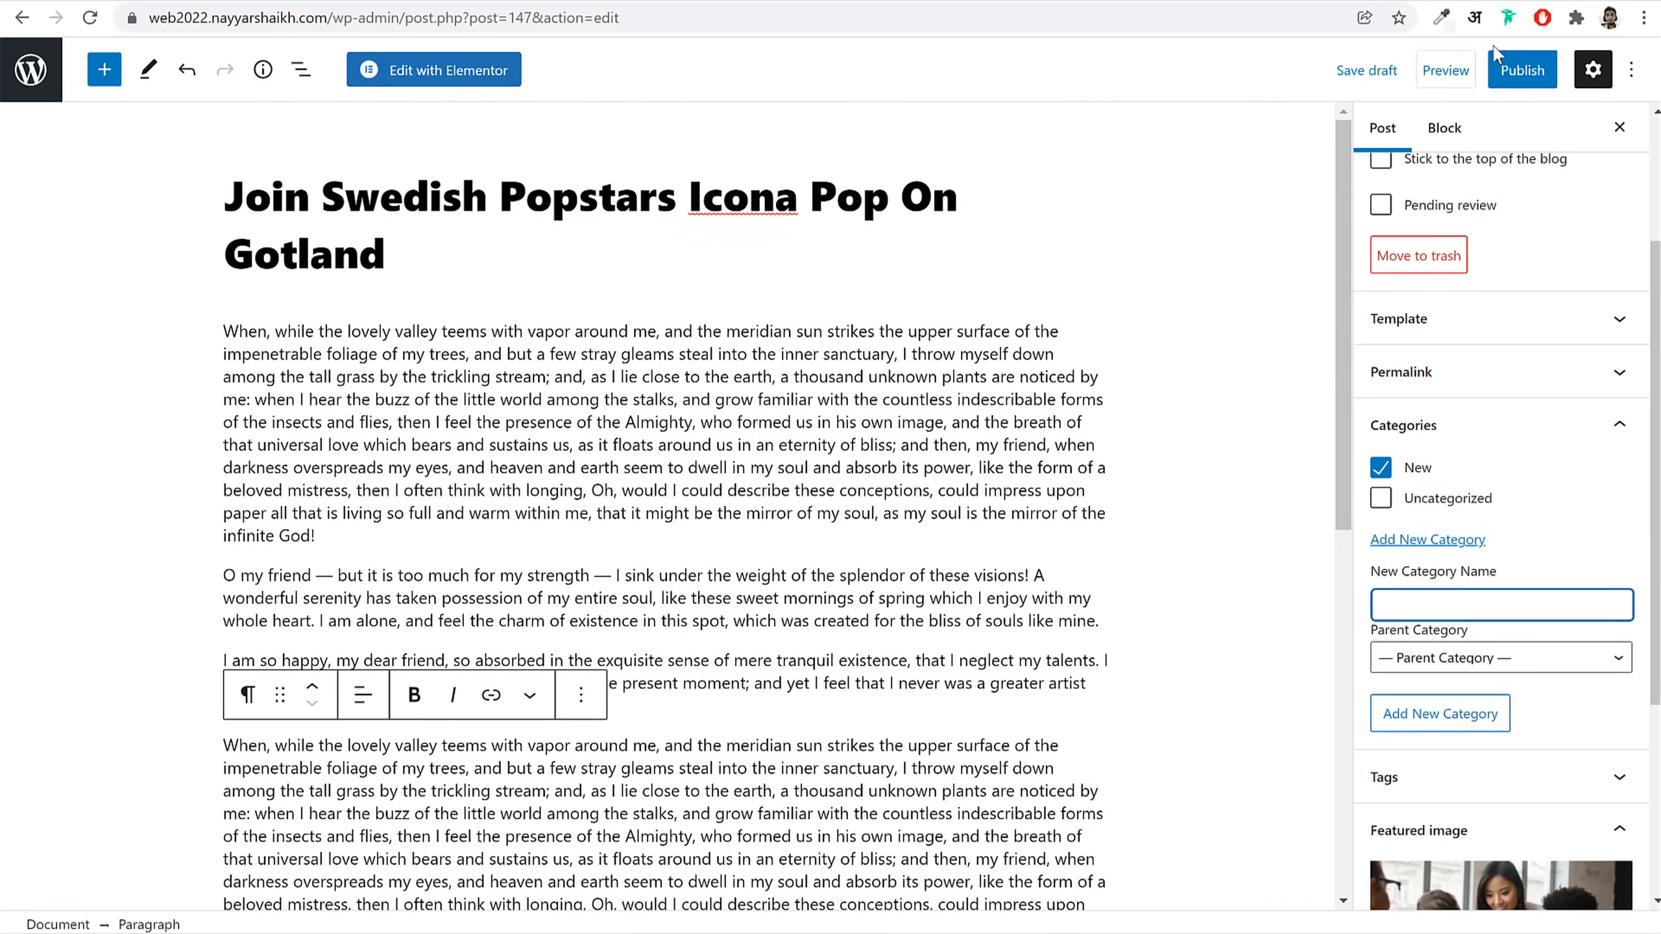
left_click(1504, 70)
left_click(1490, 68)
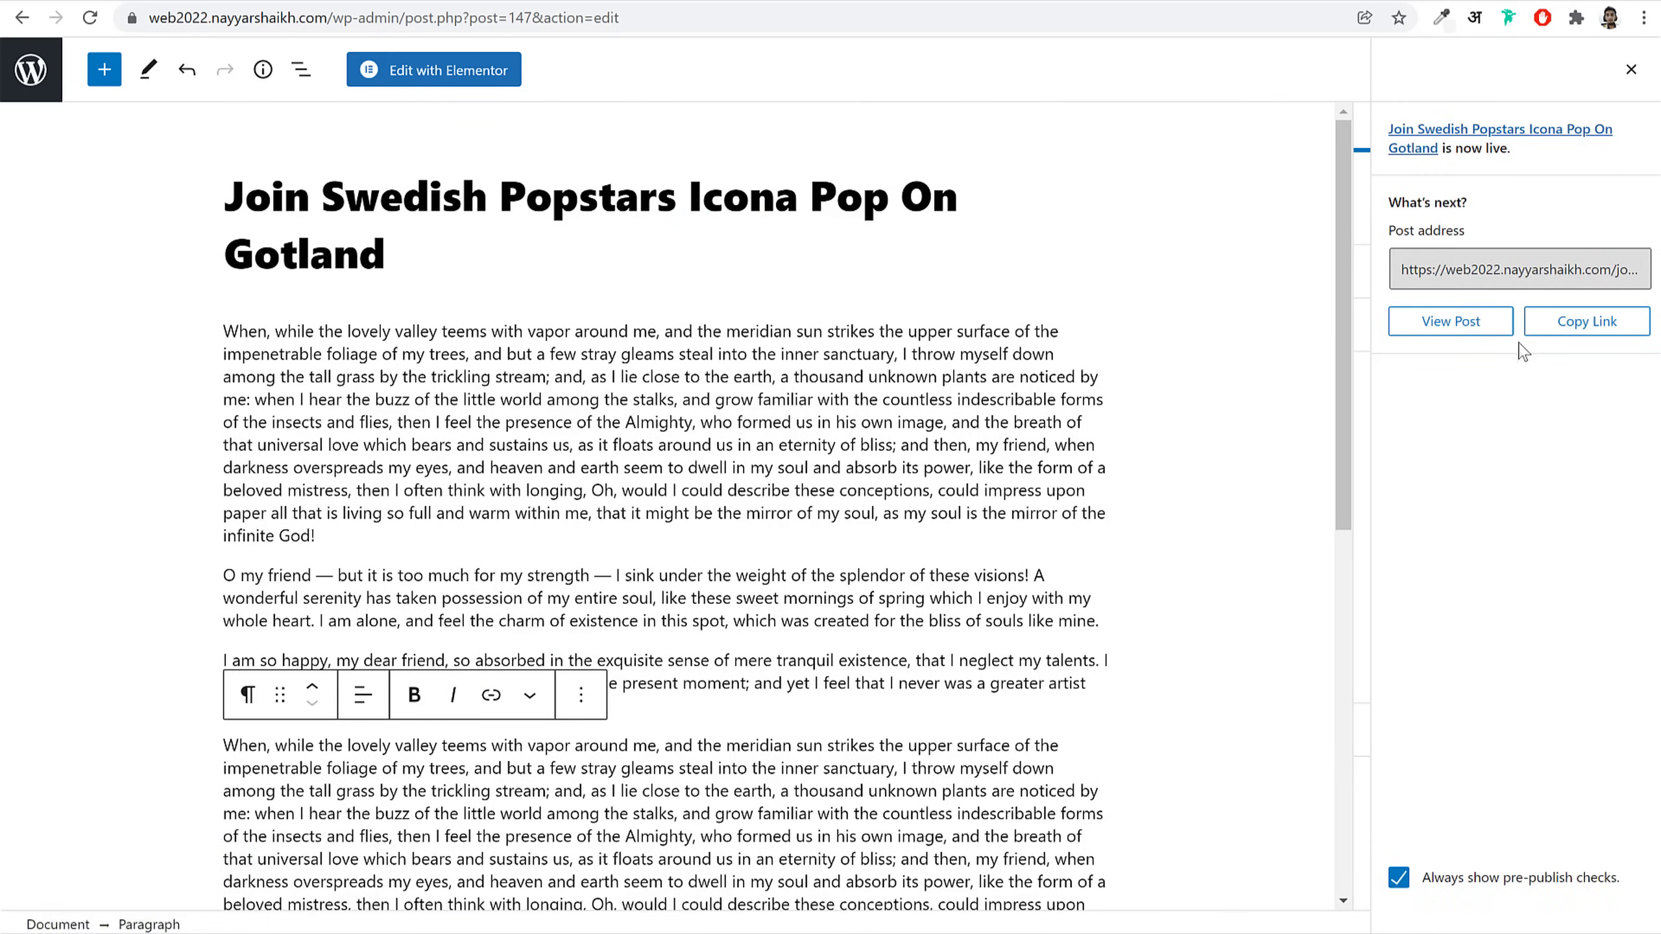
Step: Check the live post, then switch its Post Sidebar Layout to the full-width no-sidebar option
left_click(1468, 336)
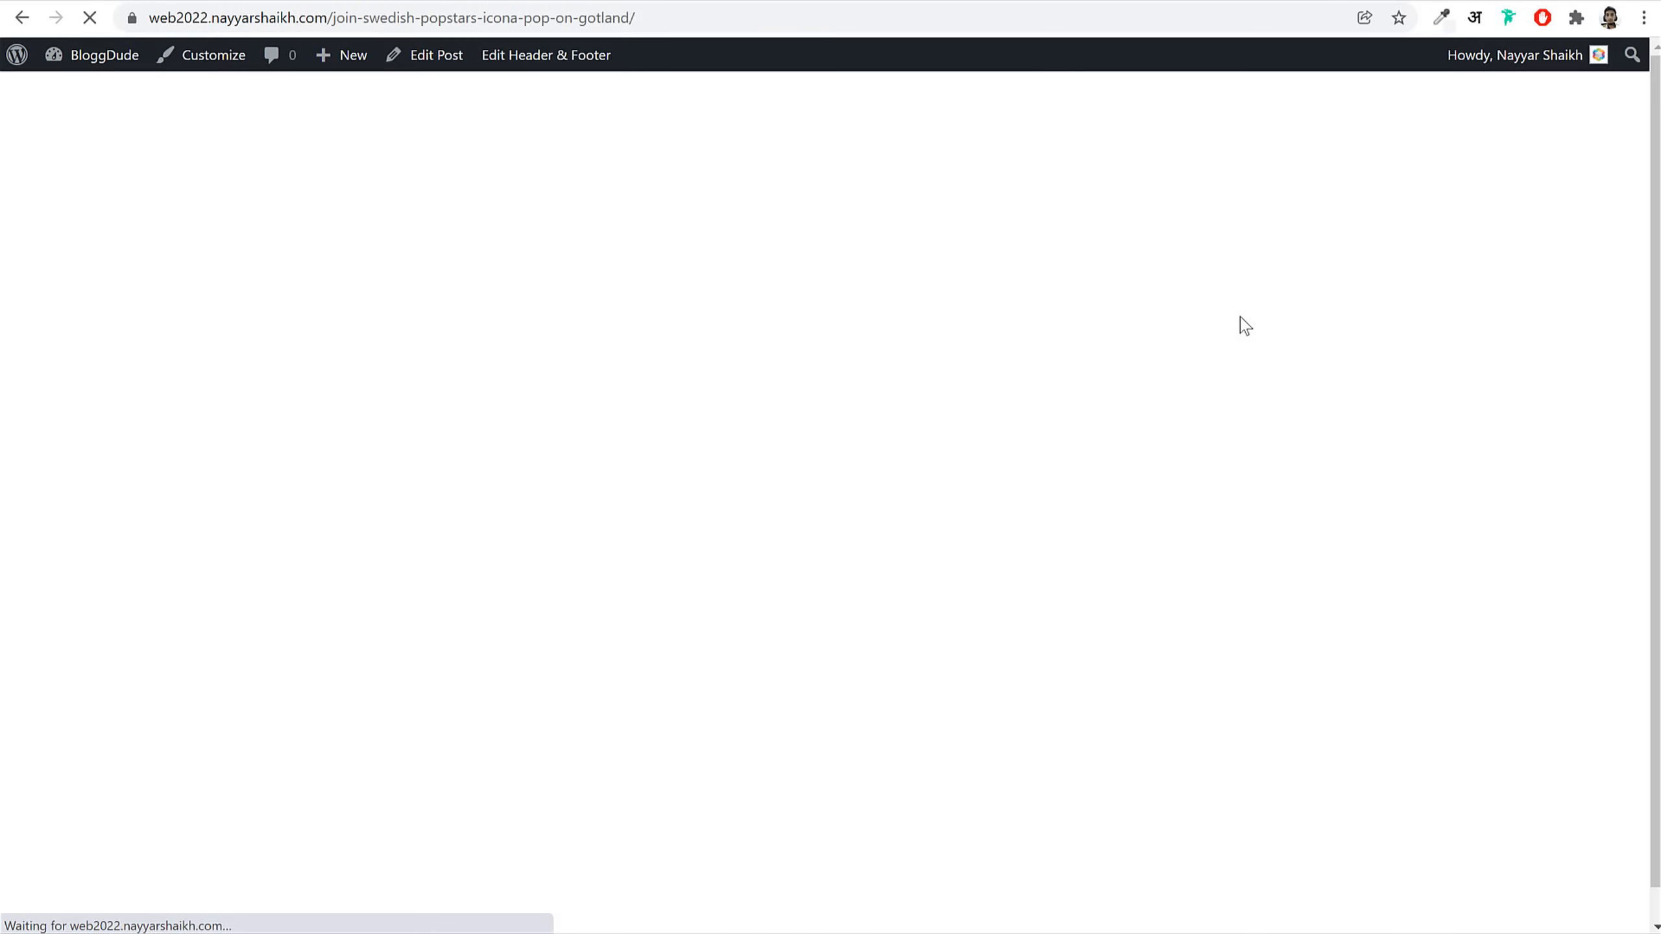
scroll(1576, 556, "down", 15)
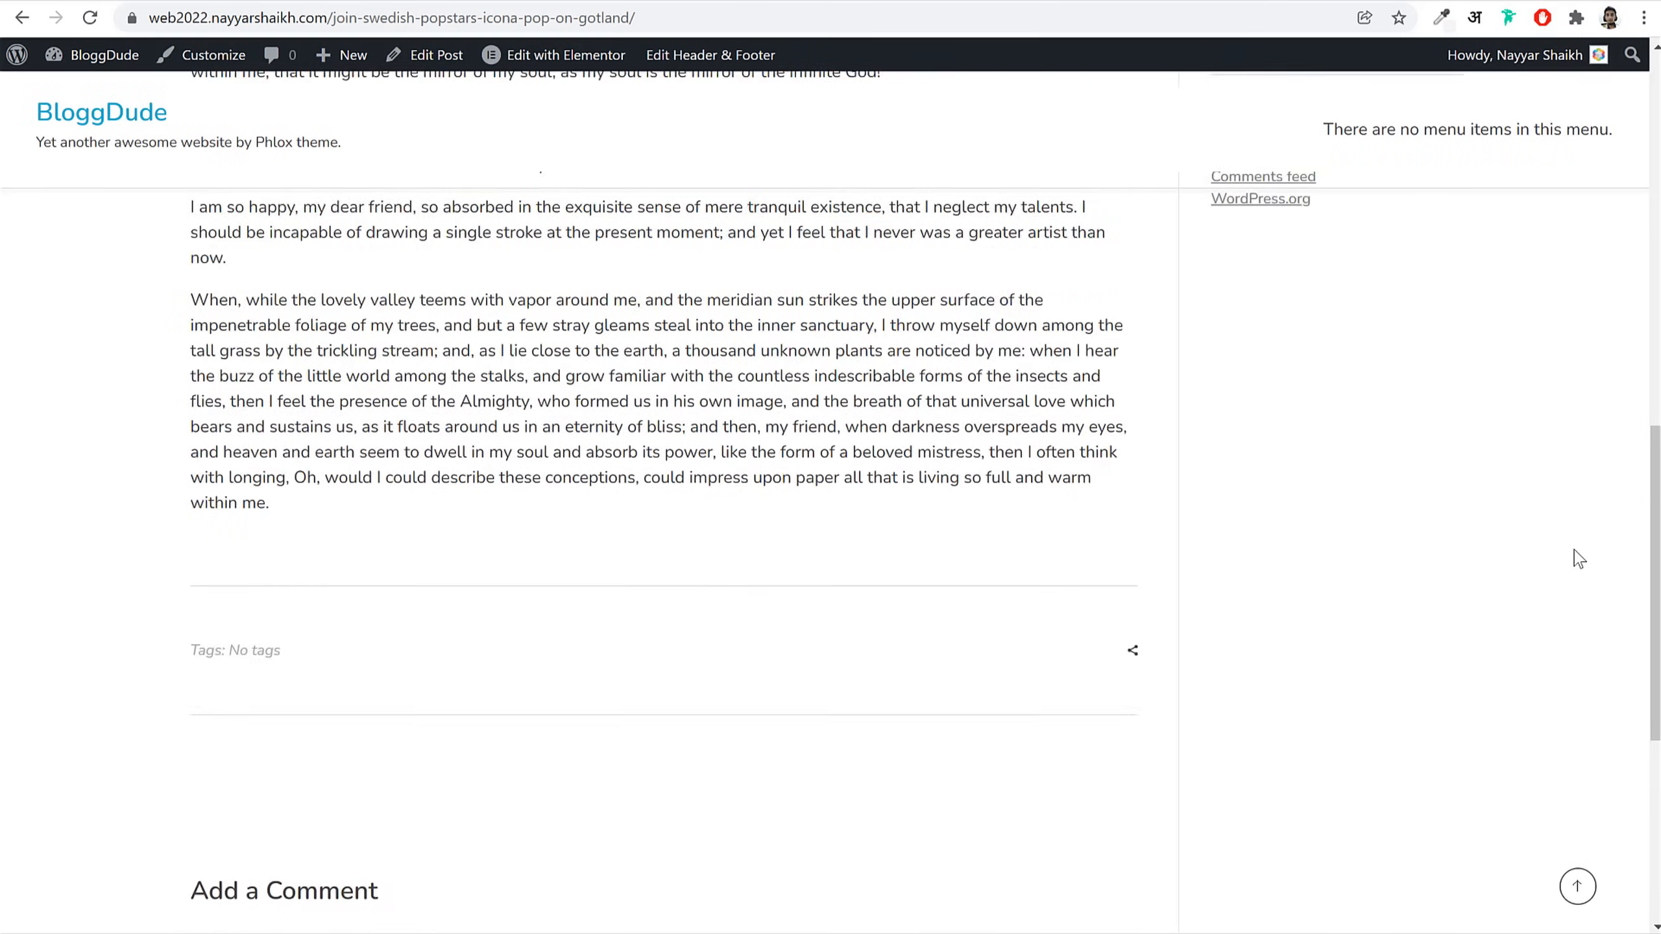
scroll(1576, 556, "up", 15)
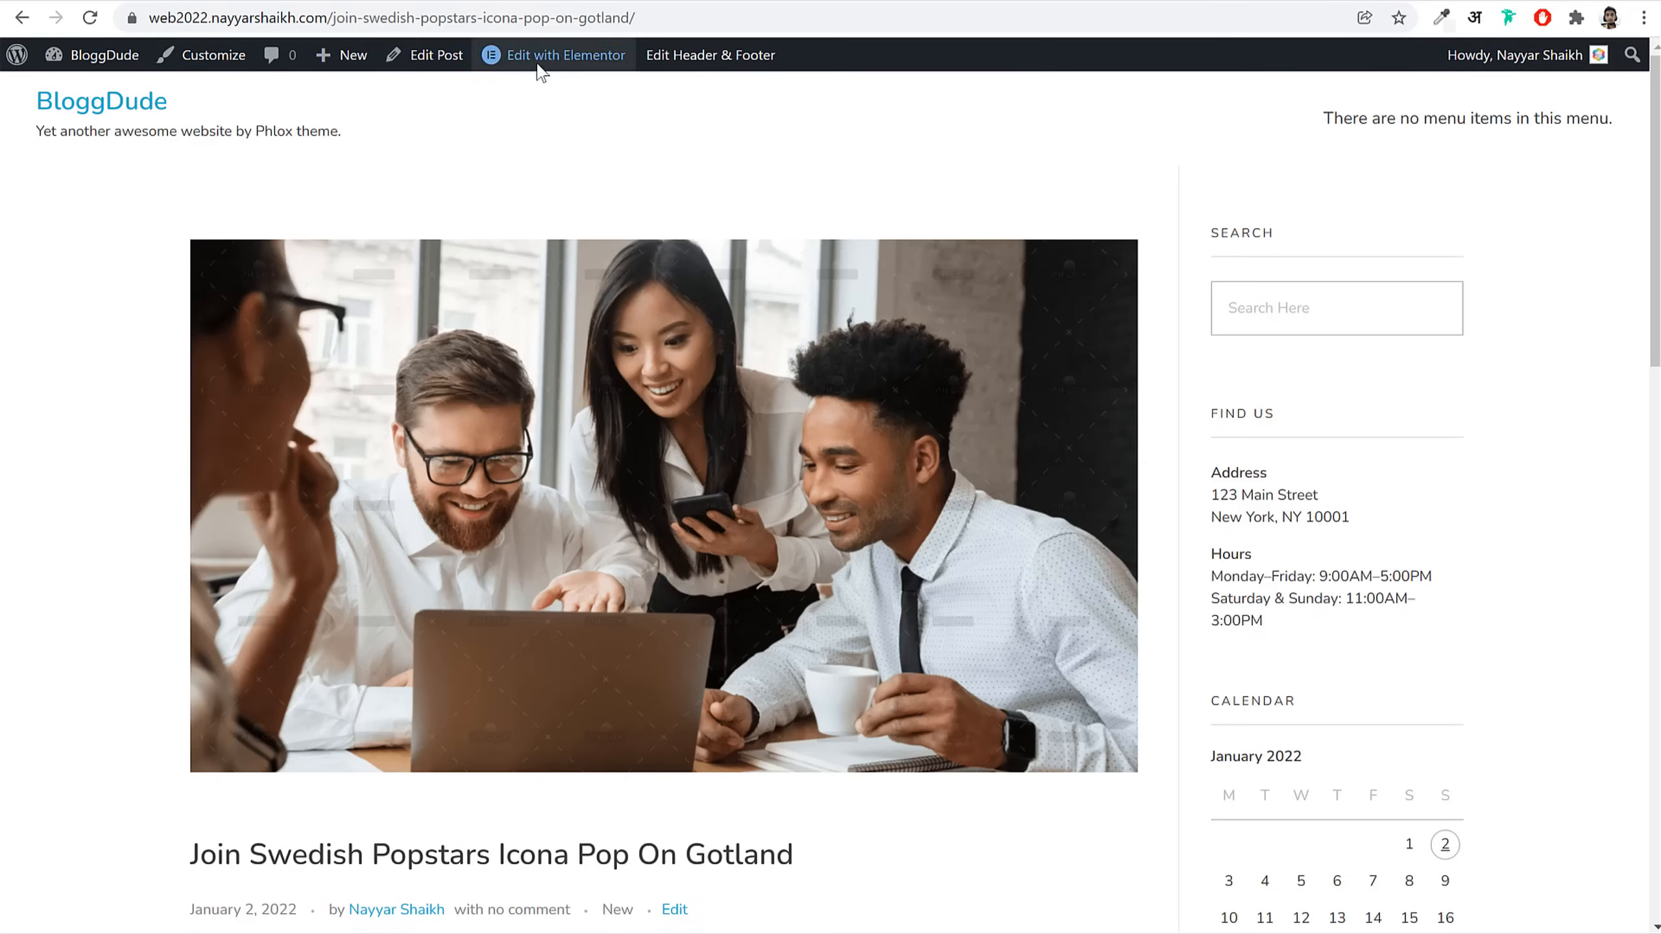
left_click(431, 57)
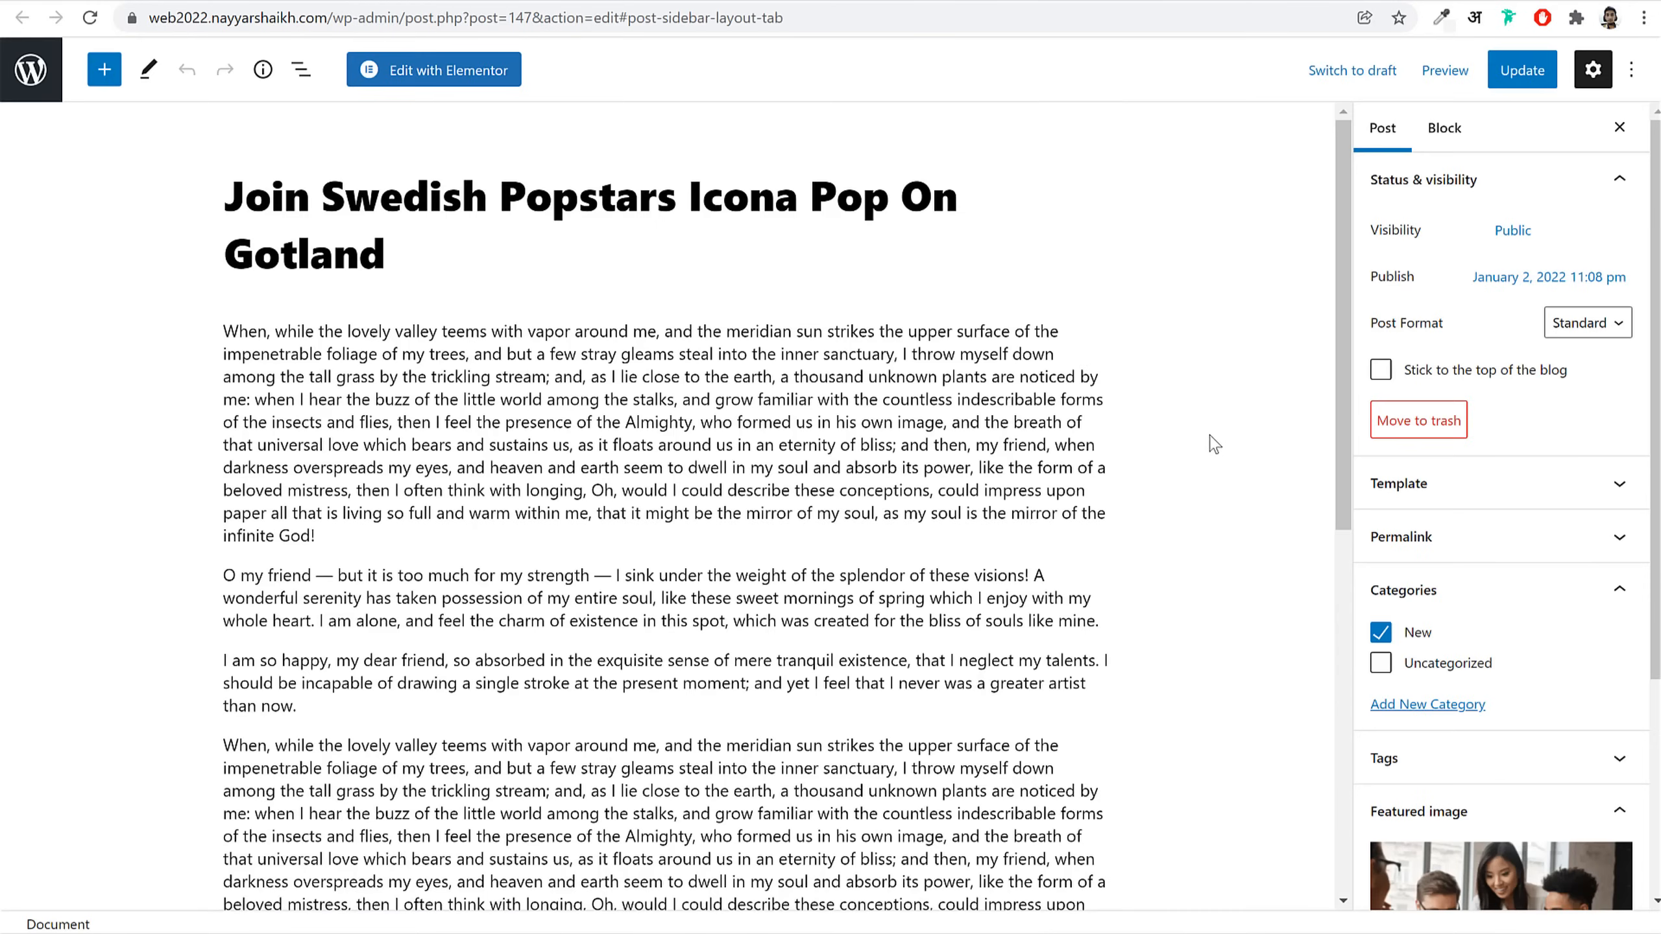
scroll(1209, 431, "down", 12)
left_click(595, 397)
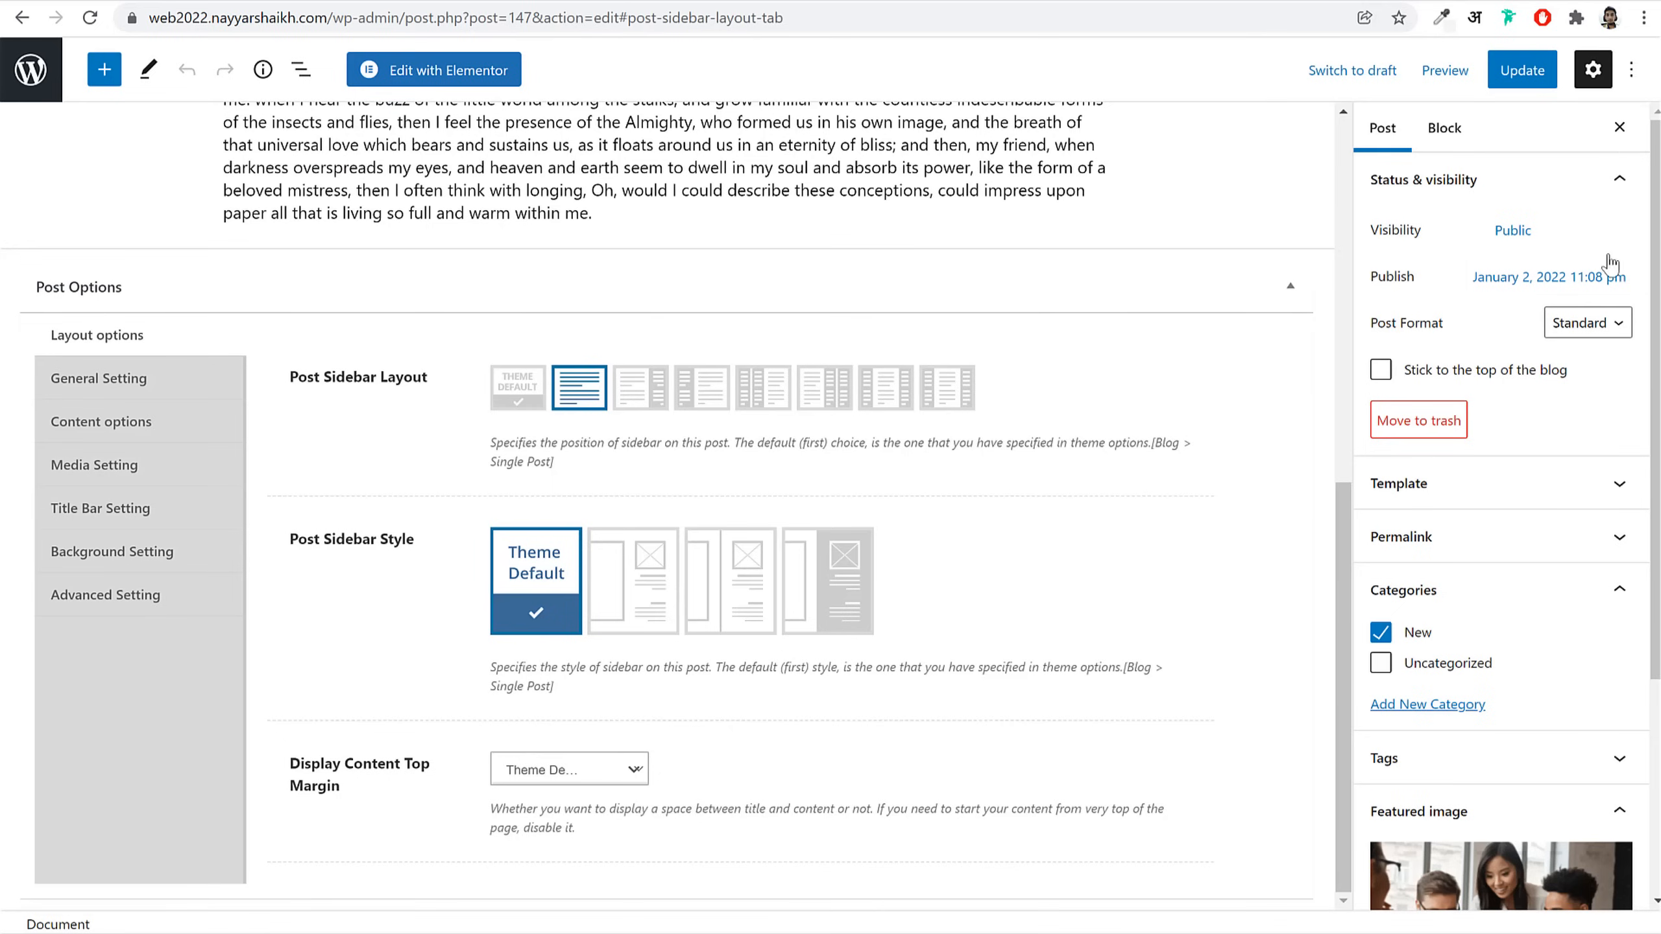
Step: Update the post and reload the live page to see the no-sidebar layout
left_click(1511, 70)
left_click(720, 9)
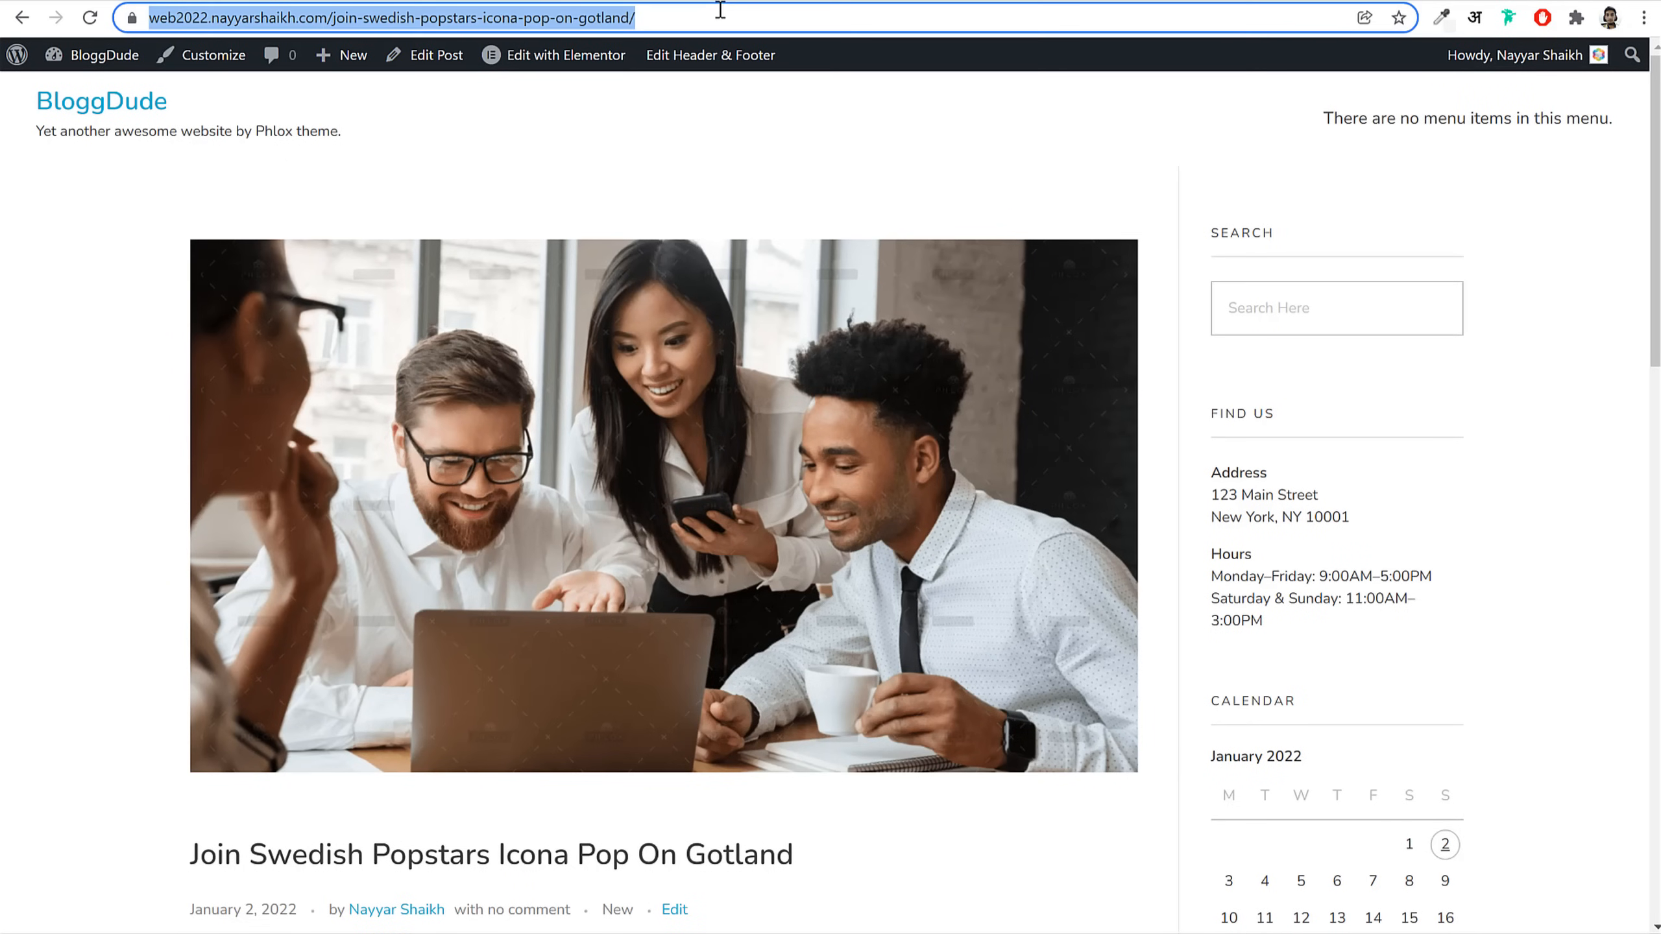
key("Return")
scroll(1317, 464, "down", 15)
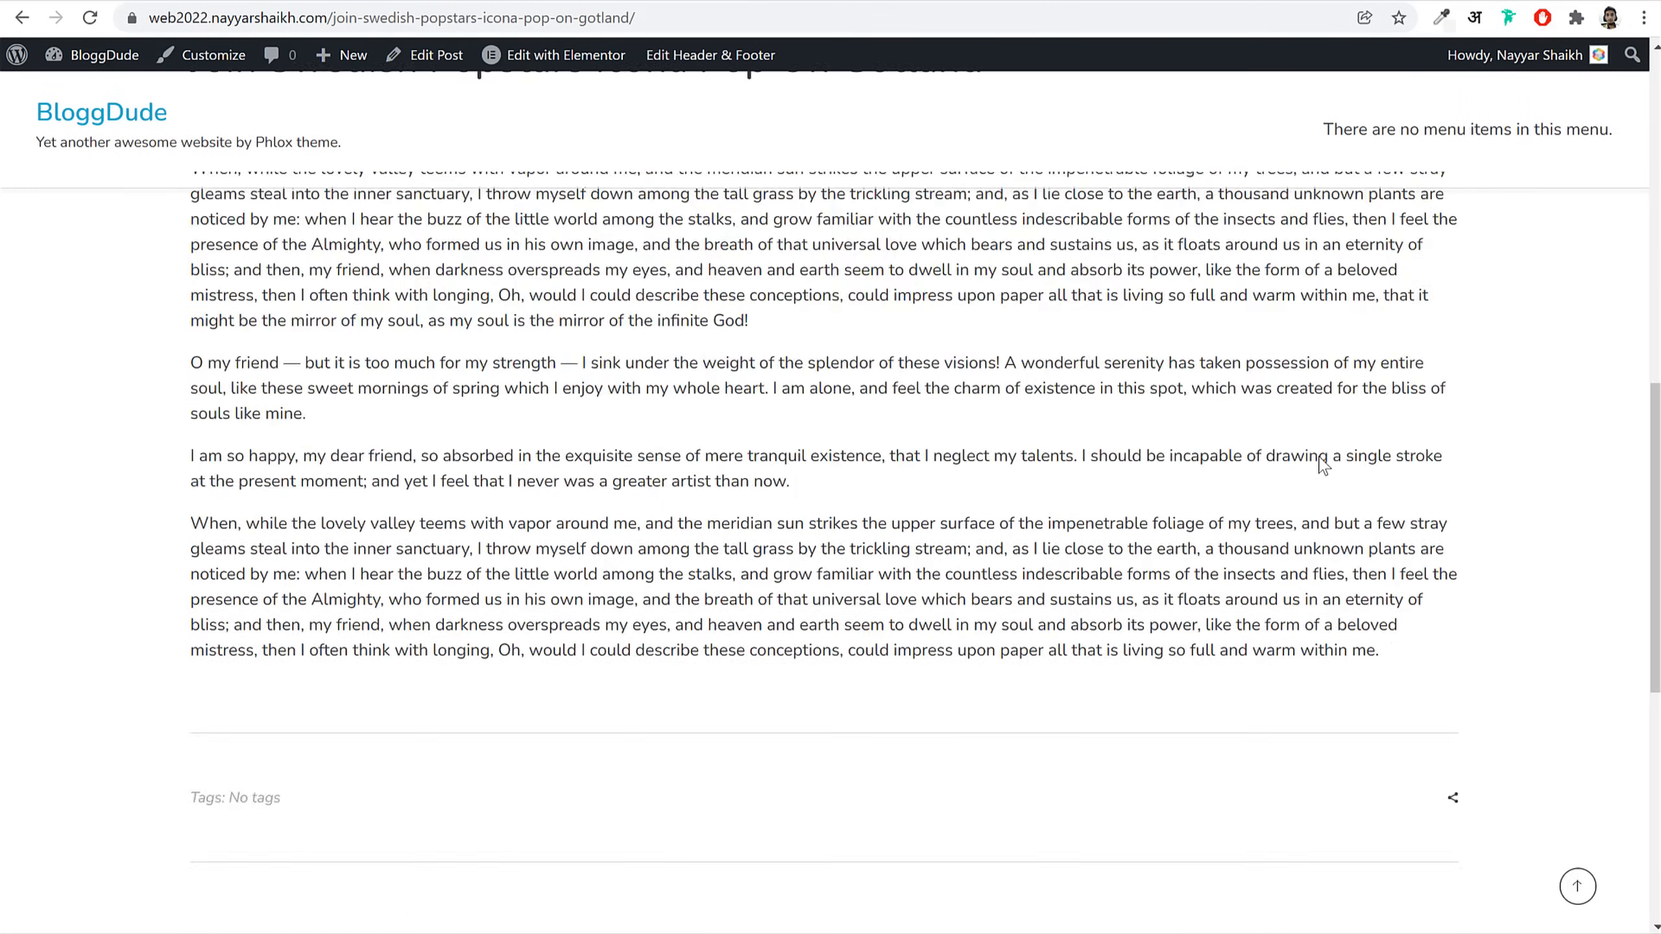
scroll(1321, 457, "up", 6)
scroll(1321, 457, "up", 5)
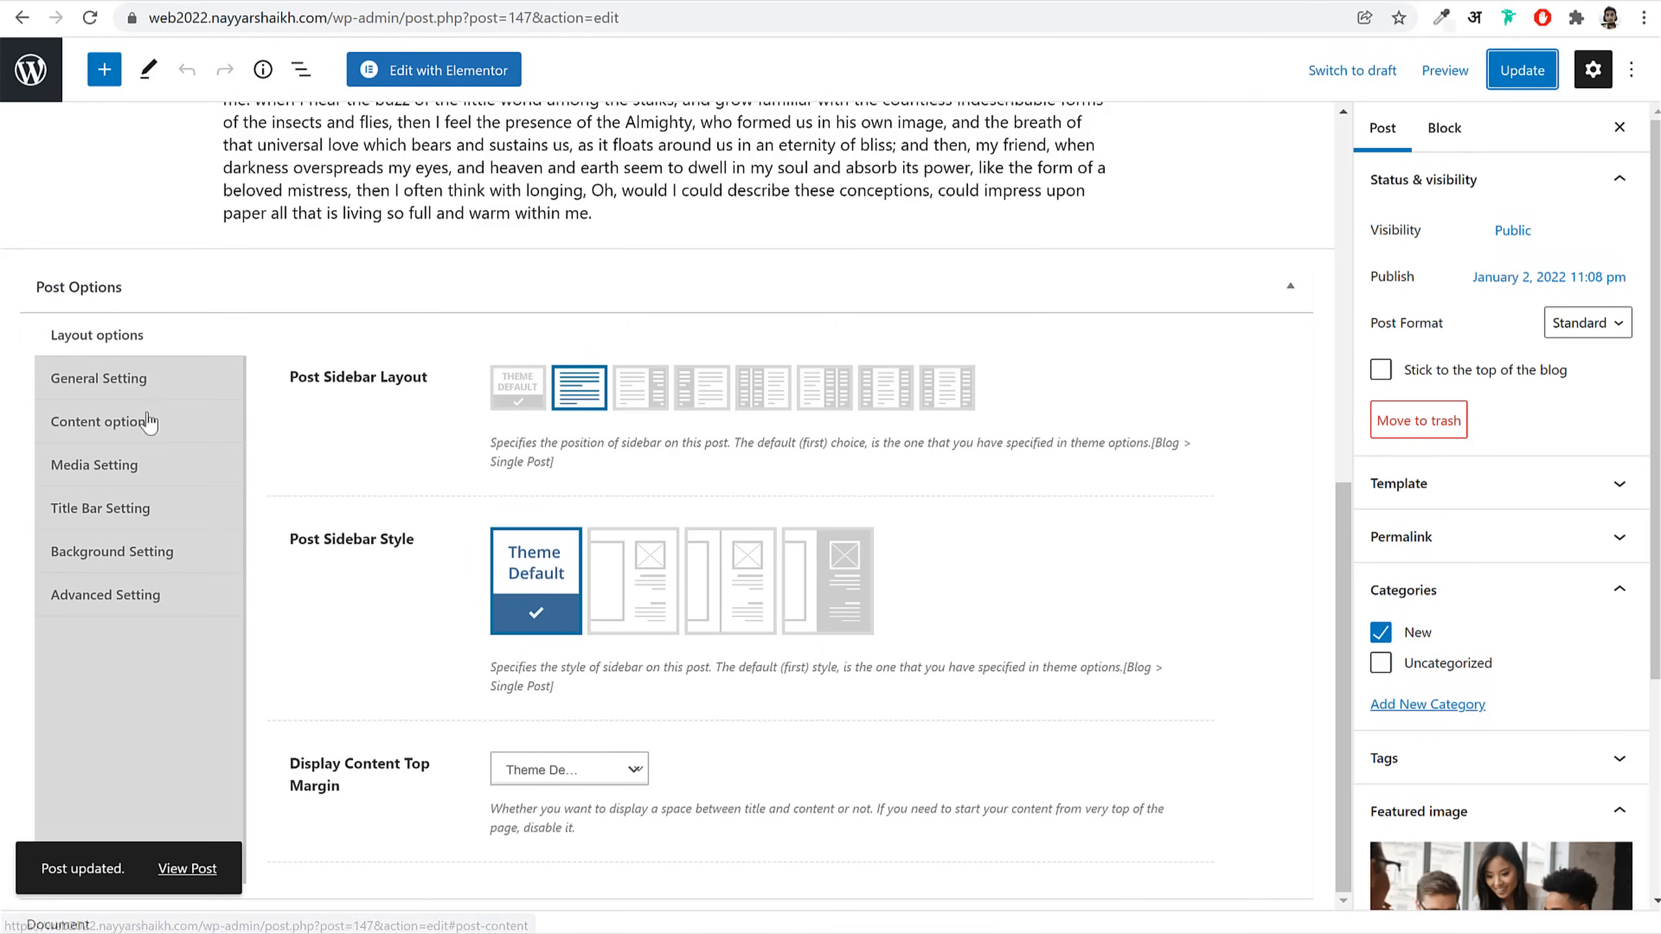
Step: Try the fourth content width style, update, and check it on the live post
left_click(144, 425)
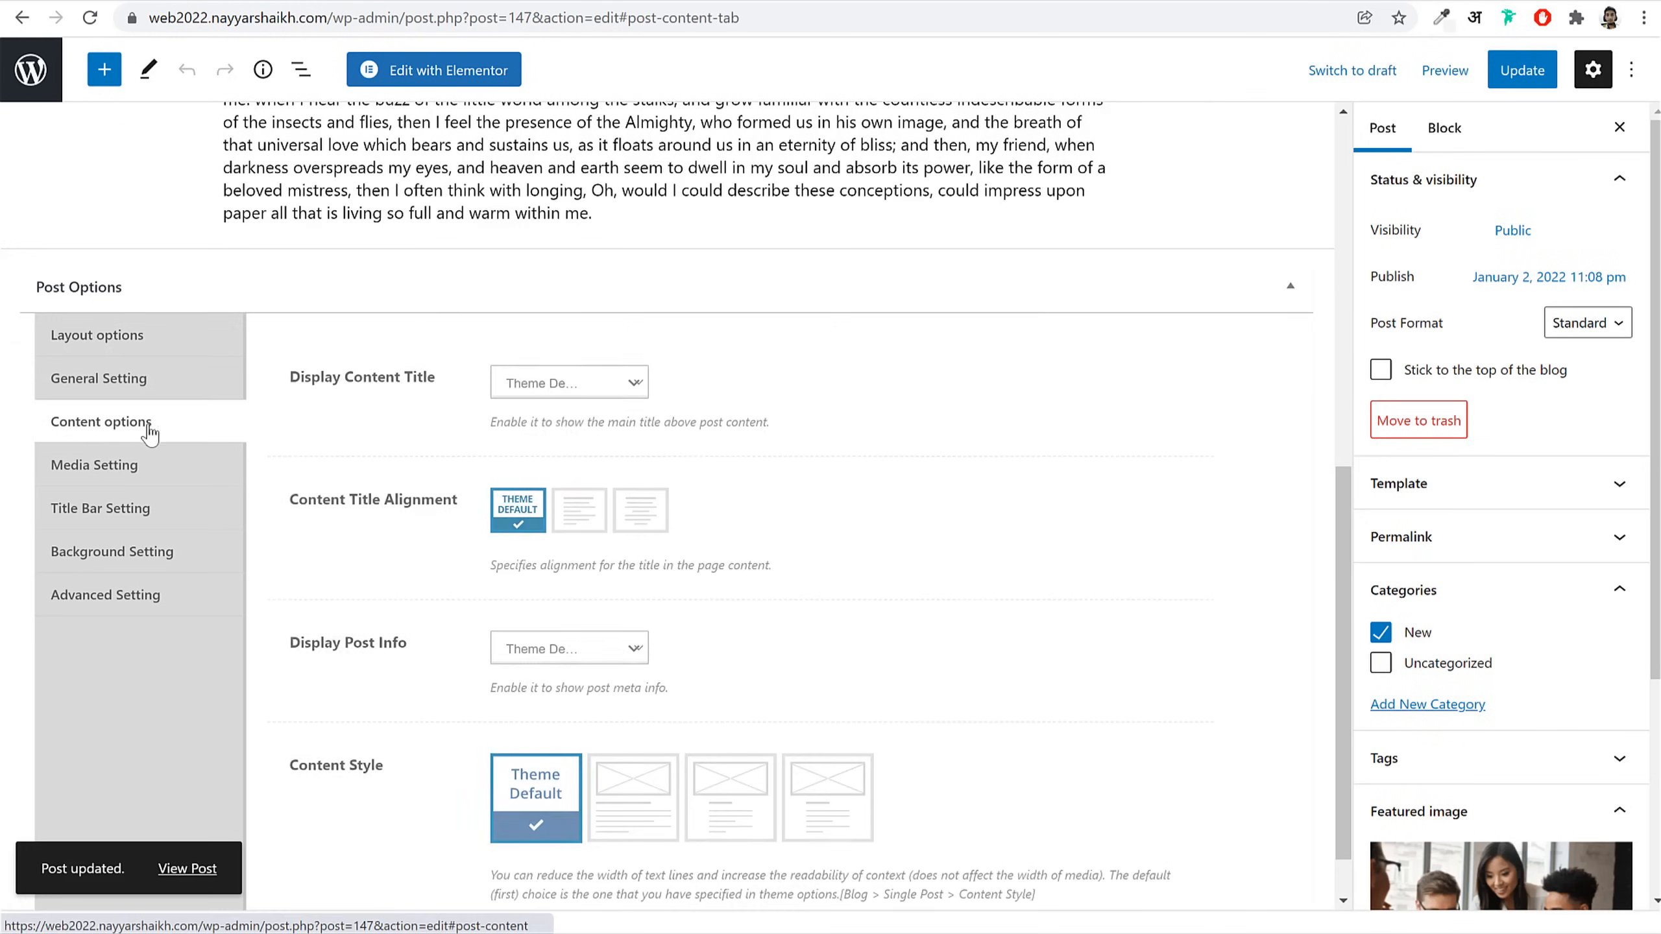
scroll(928, 629, "down", 1)
left_click(823, 746)
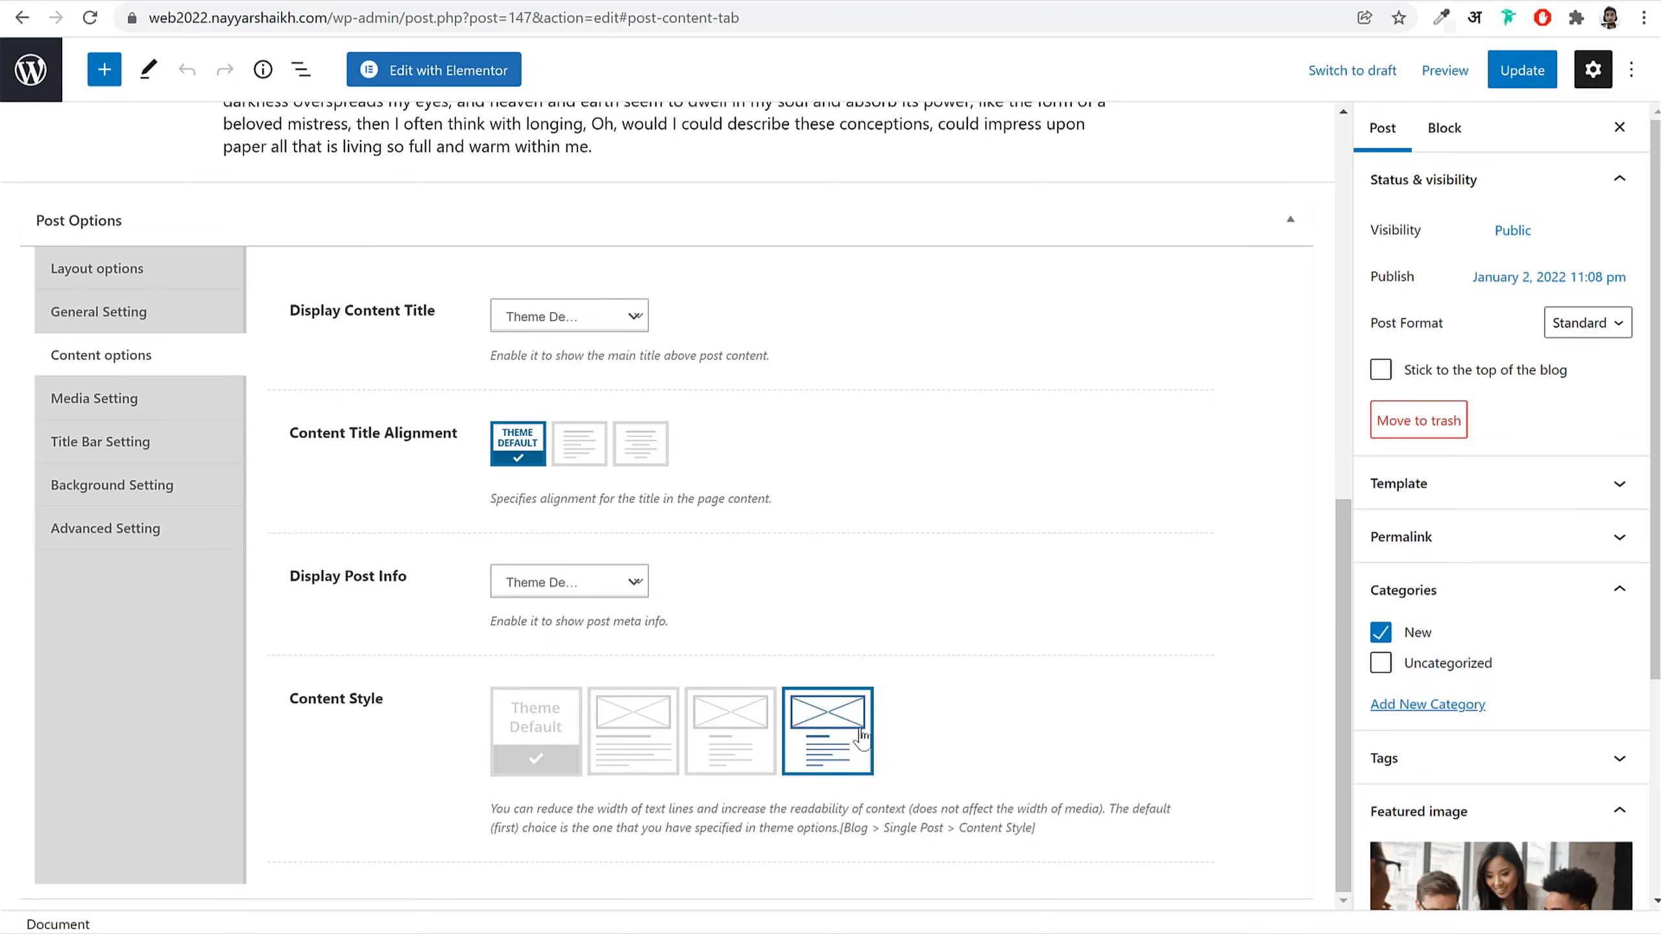
left_click(1522, 70)
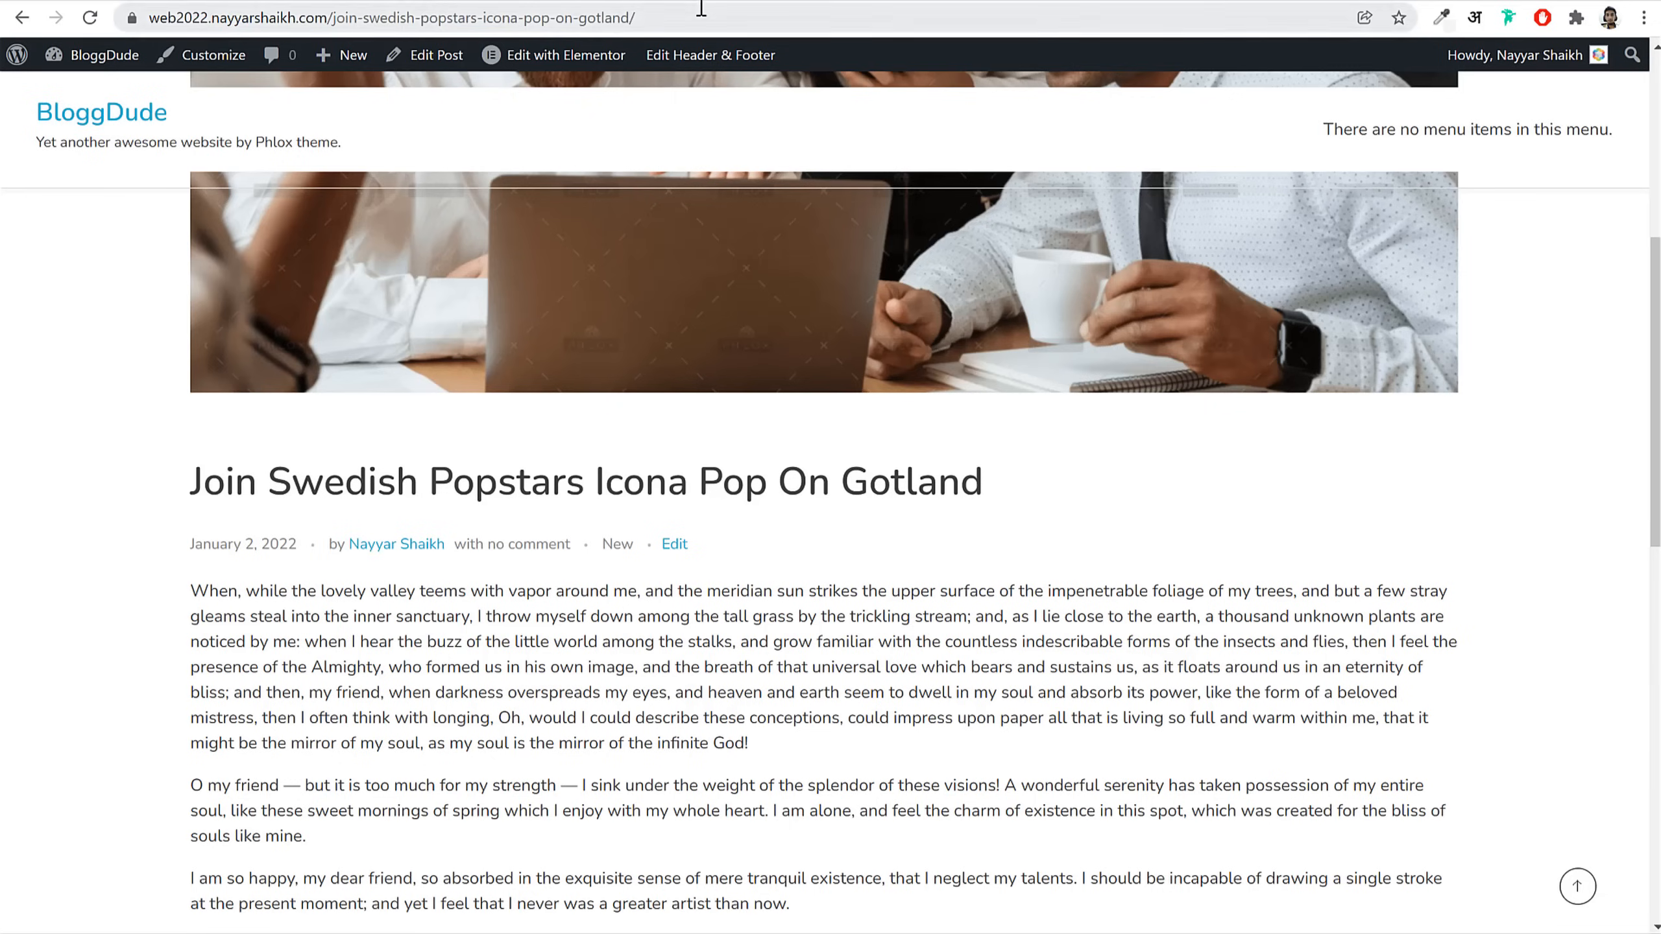
left_click(699, 15)
key("Return")
scroll(966, 654, "down", 15)
scroll(967, 663, "up", 15)
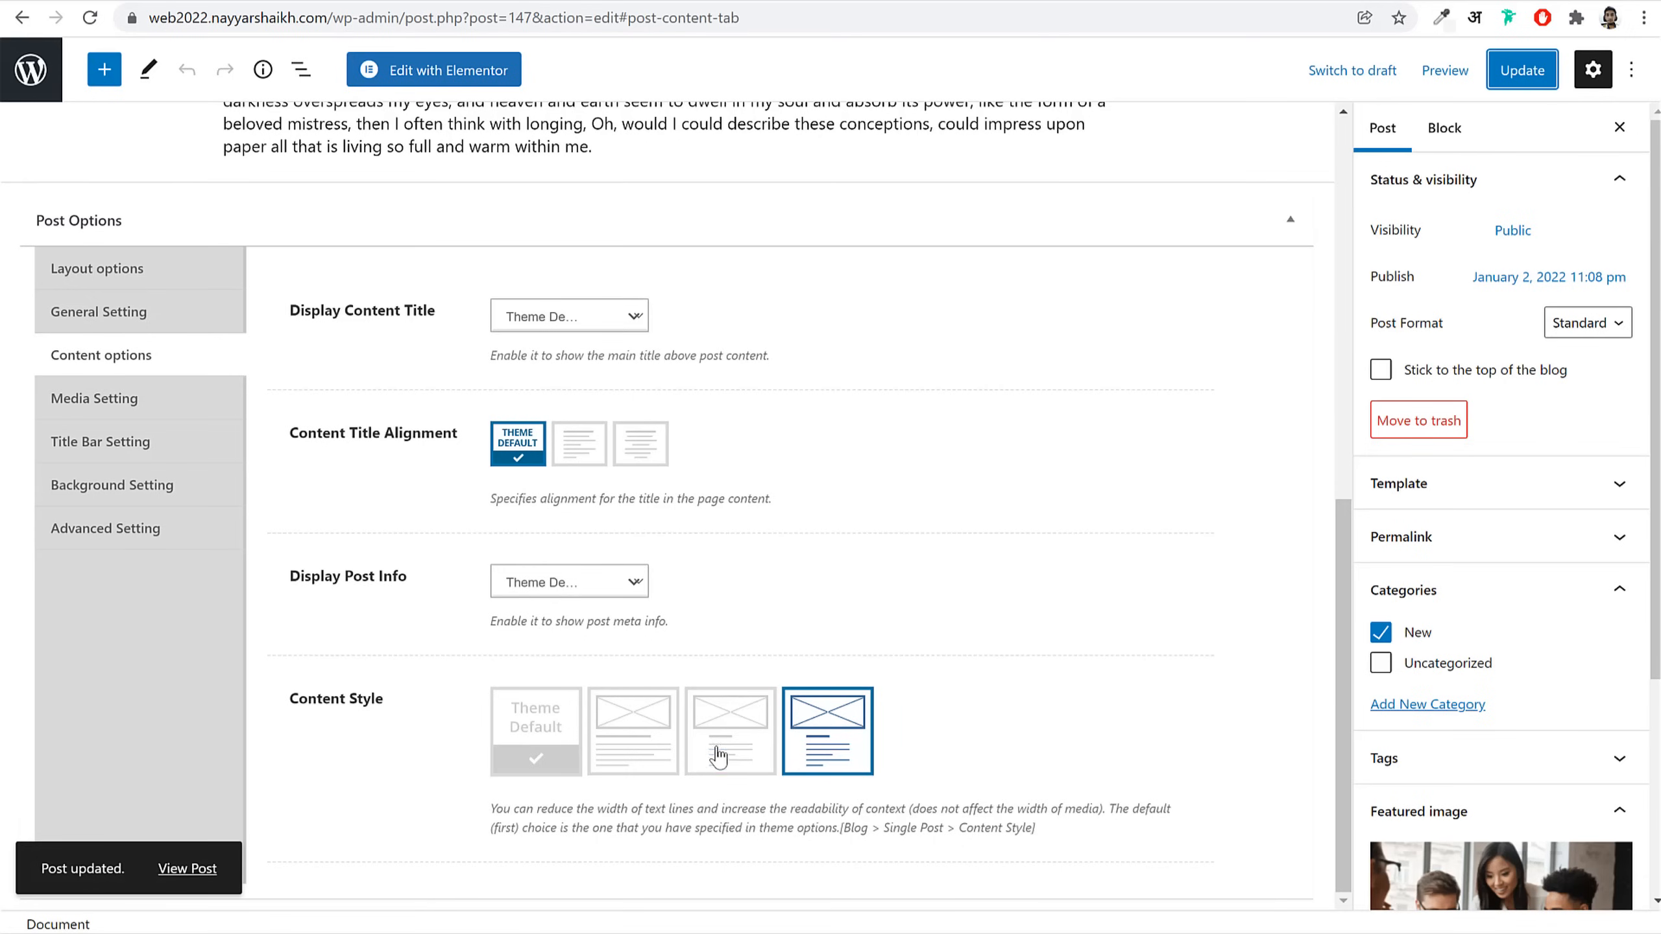
Step: Switch to the third content width style with a centred title and recheck the live post
left_click(719, 756)
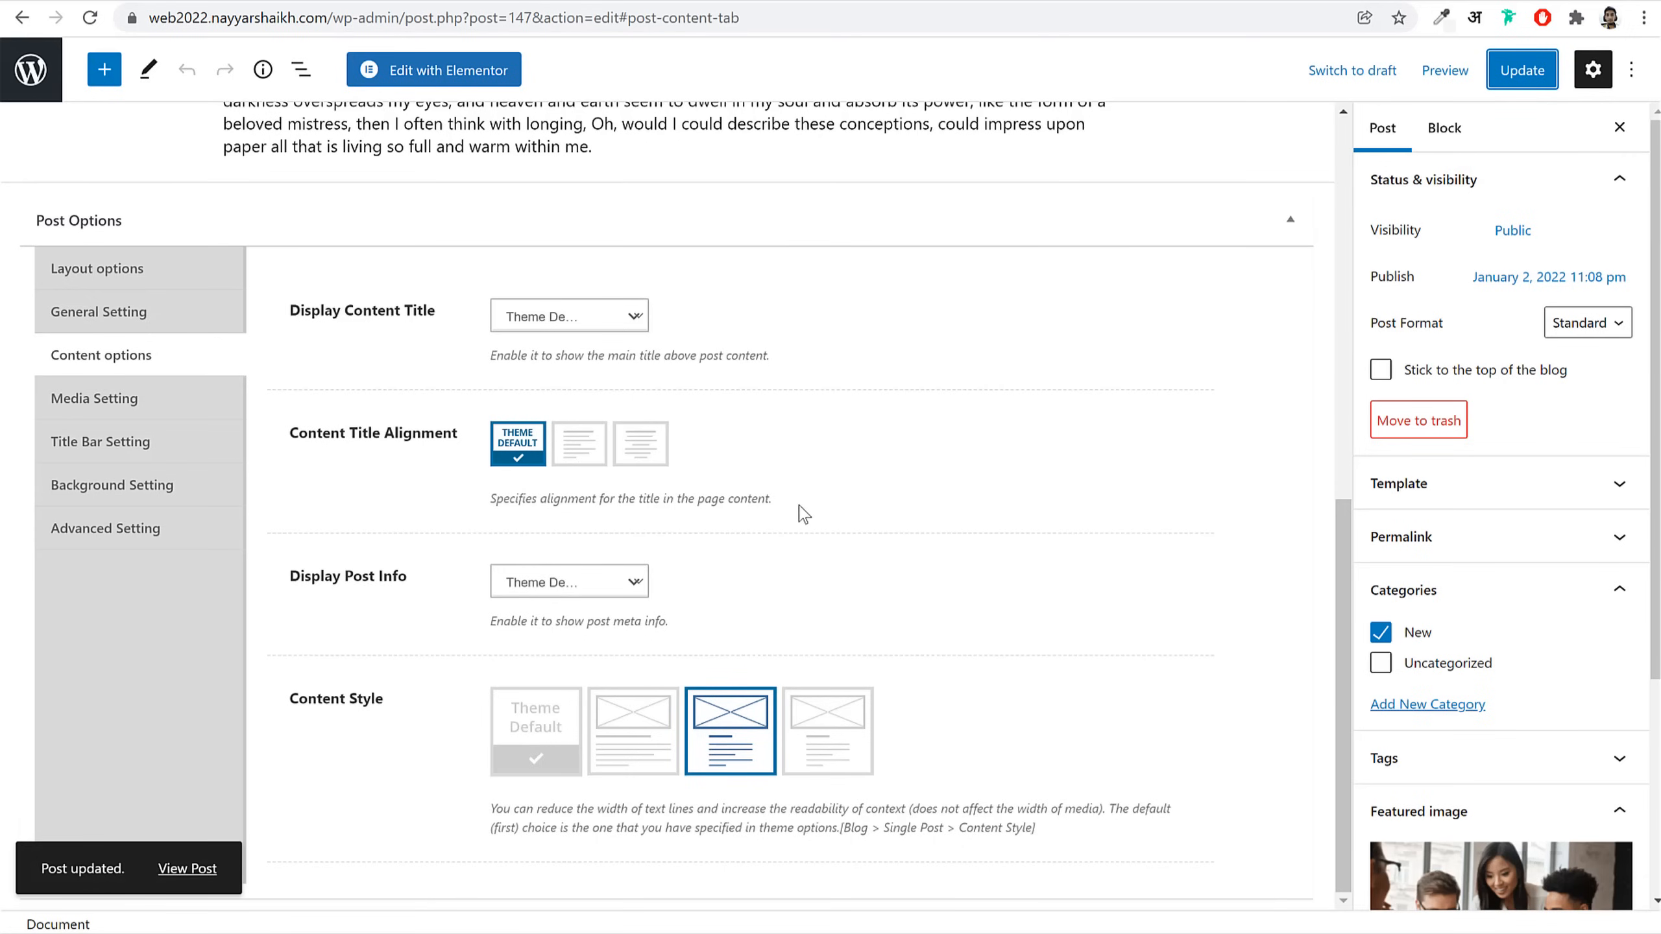
left_click(657, 462)
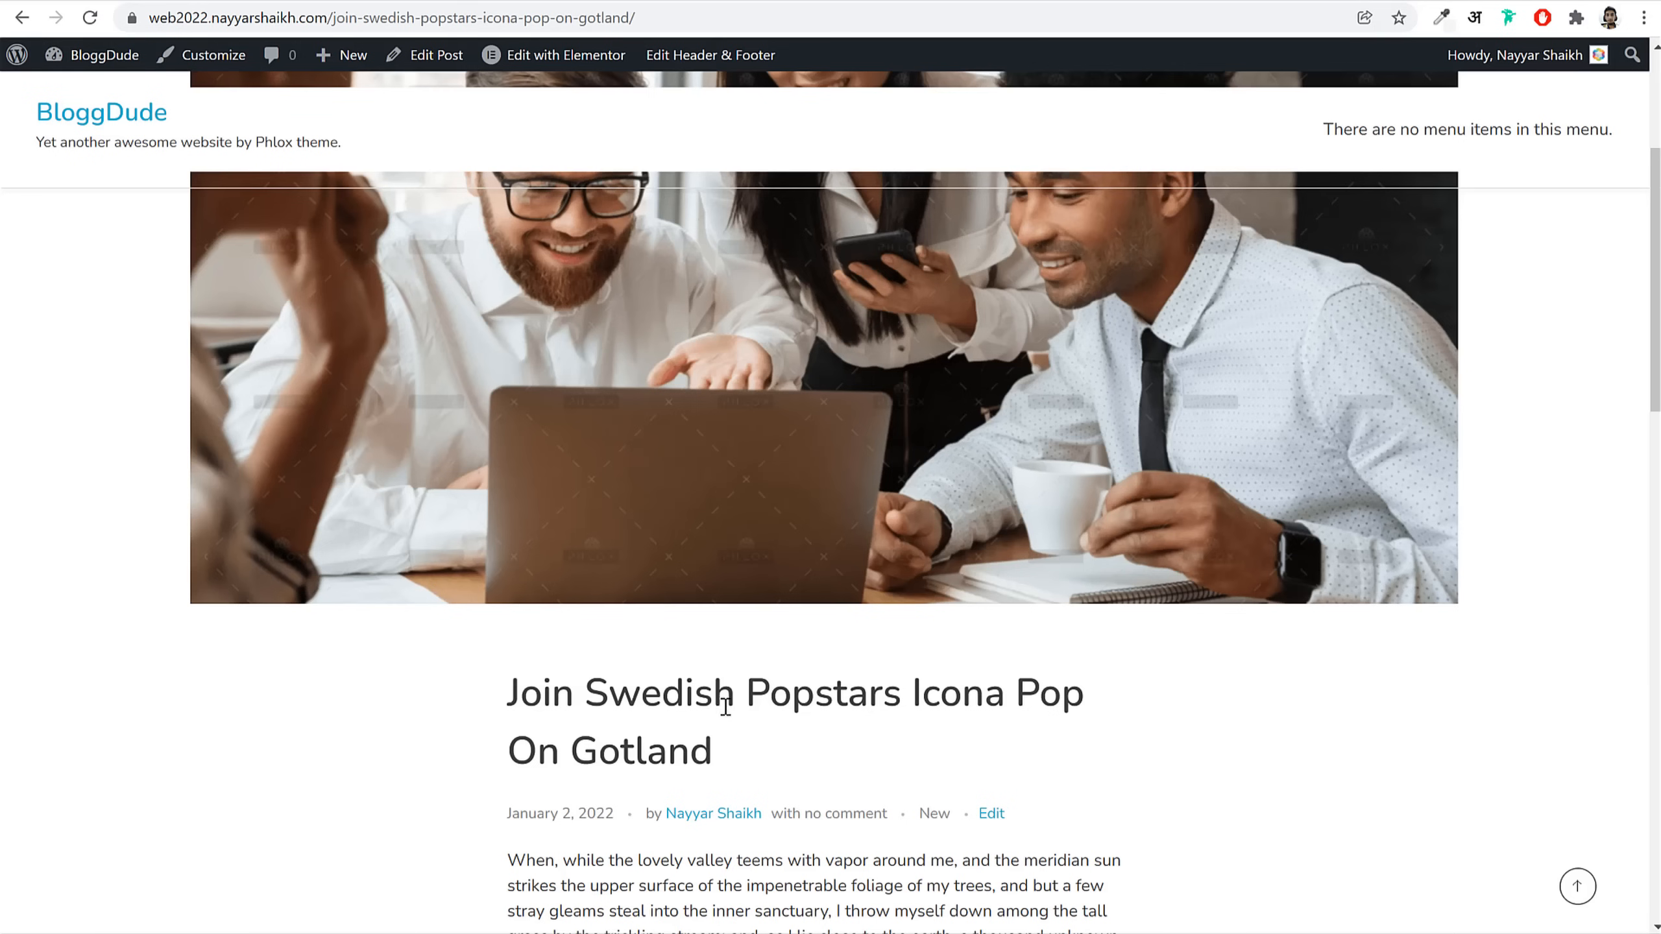
scroll(725, 705, "down", 10)
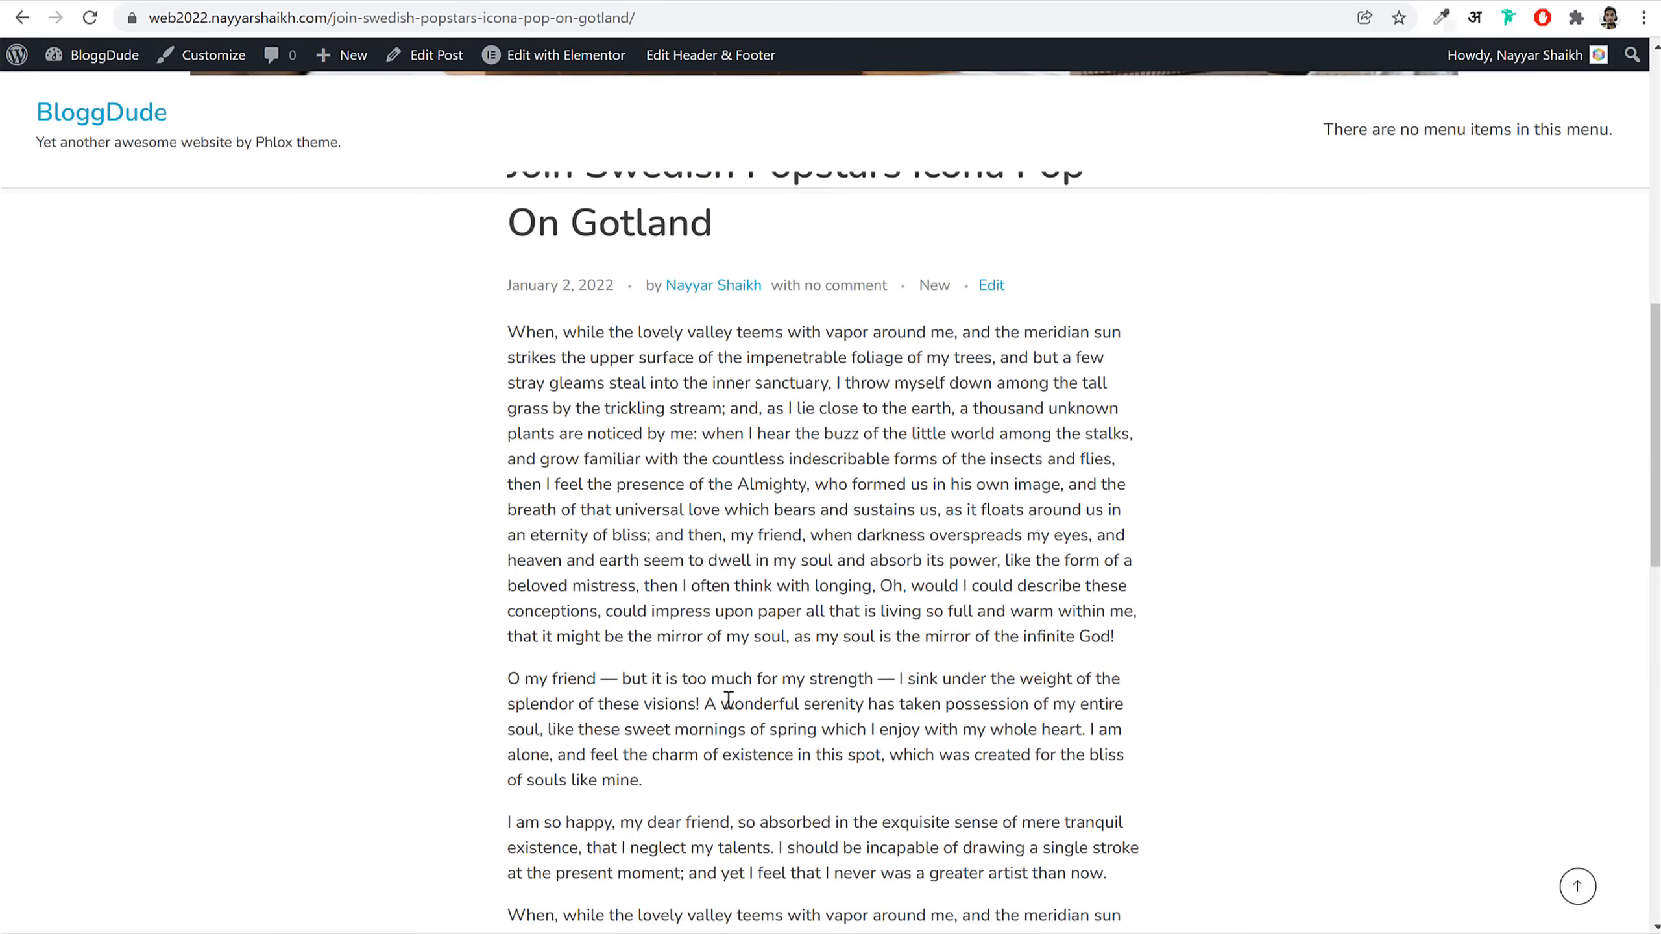
left_click(621, 18)
key("Return")
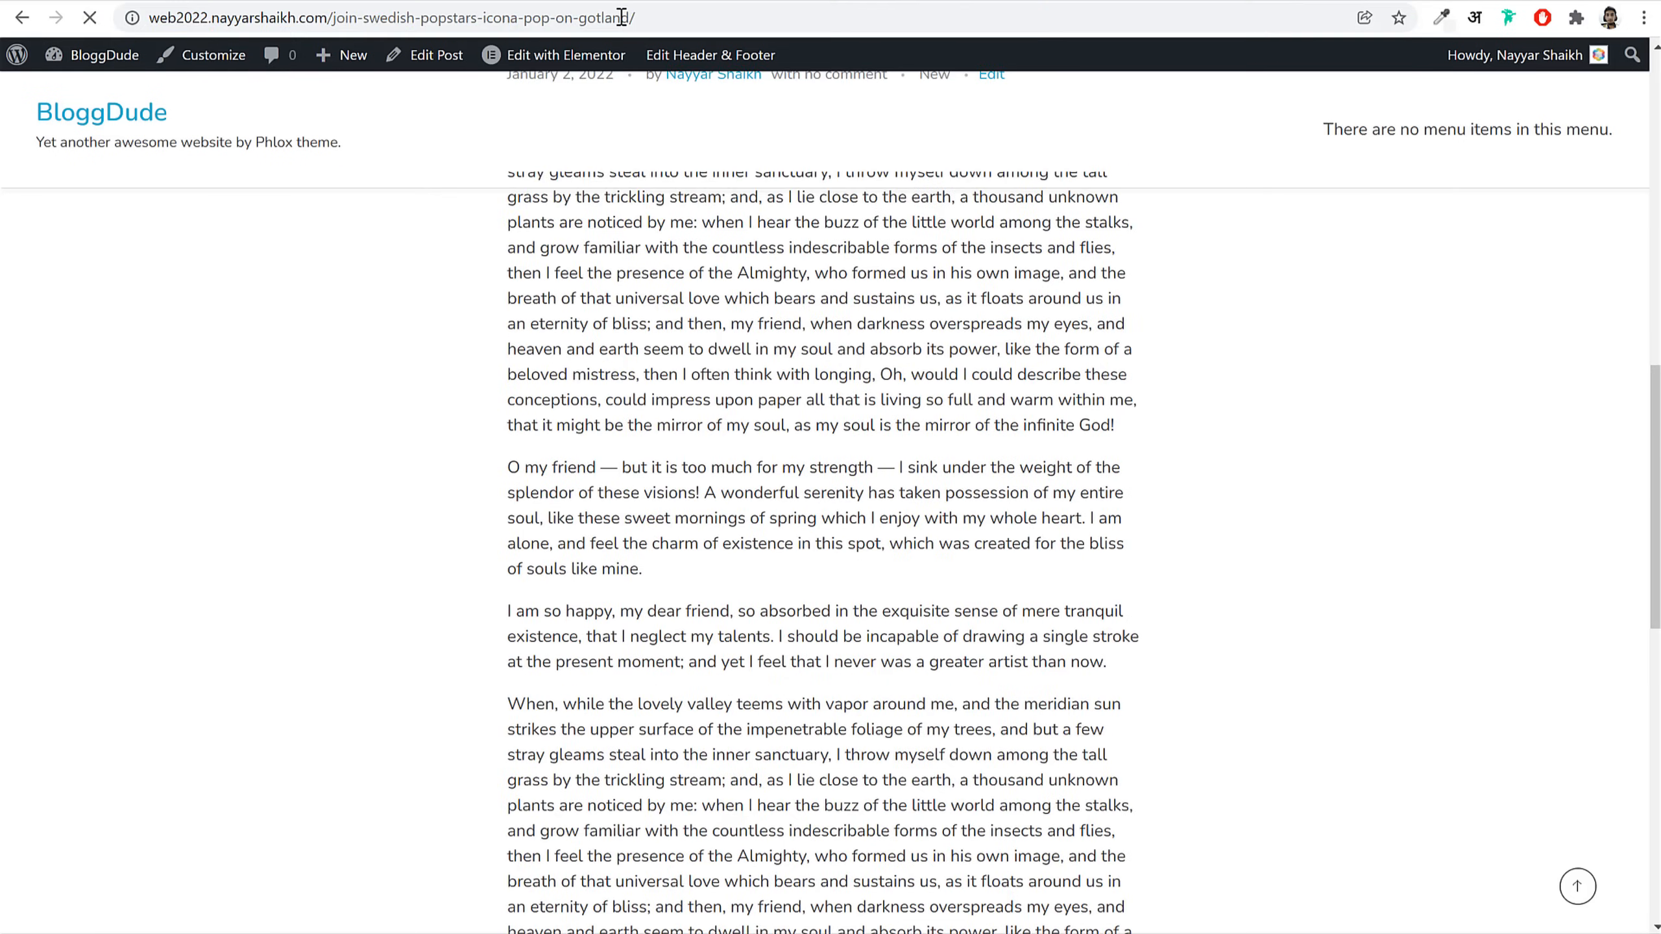
scroll(1042, 700, "up", 5)
scroll(1042, 700, "up", 5)
scroll(1045, 692, "down", 8)
scroll(748, 168, "up", 8)
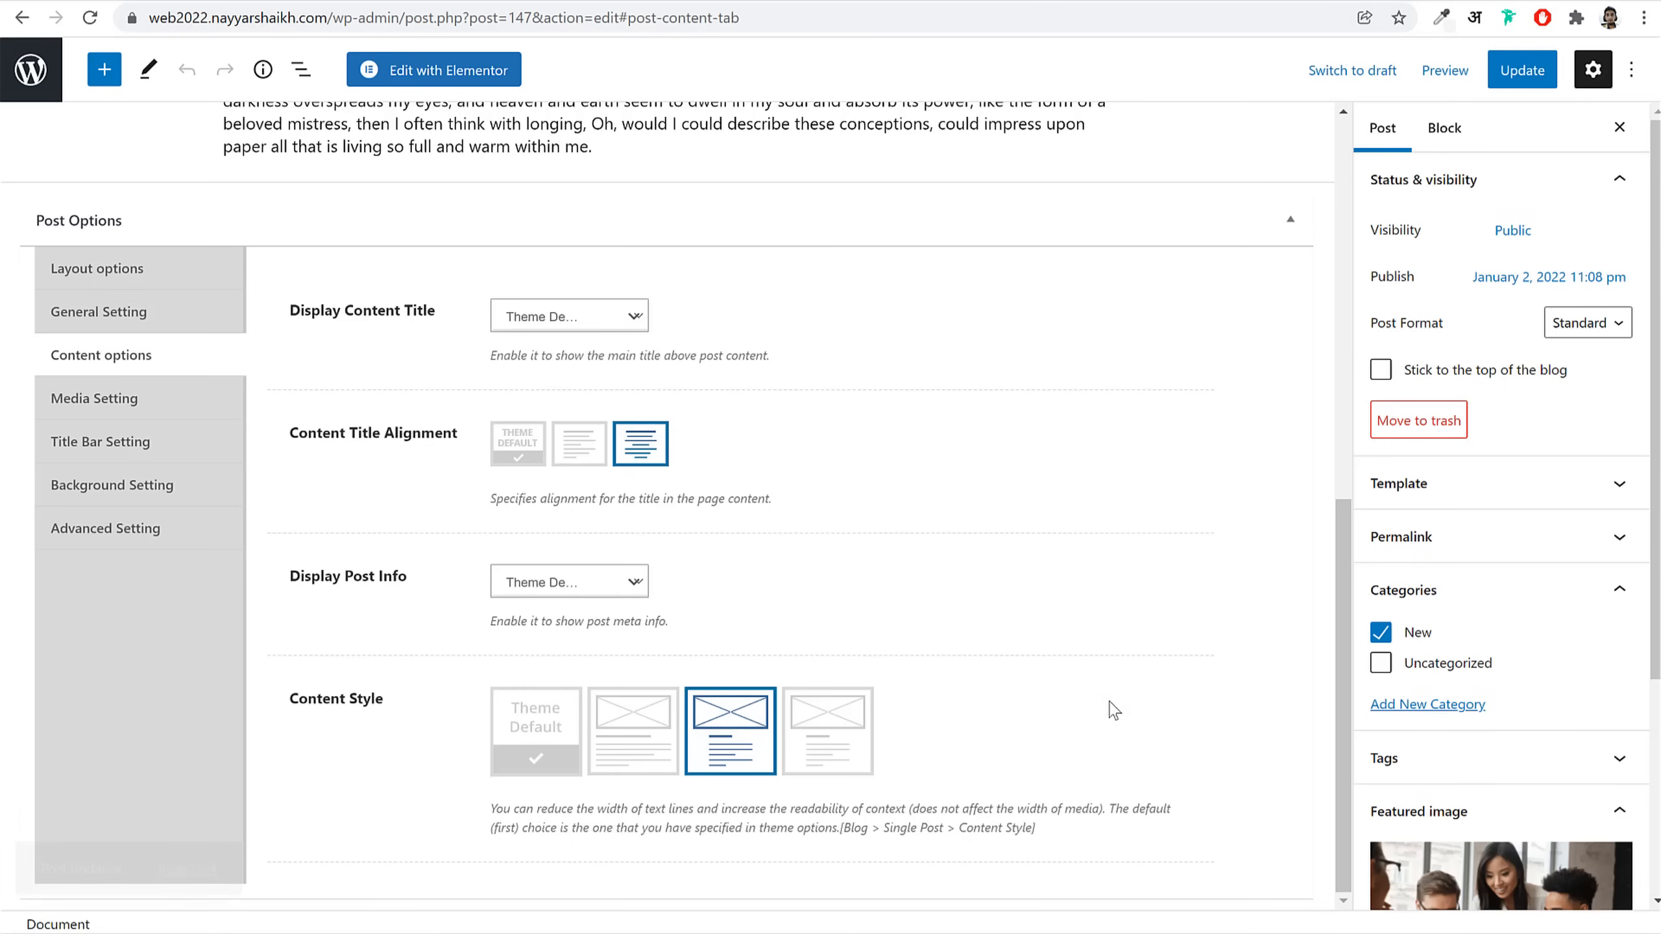
left_click(145, 449)
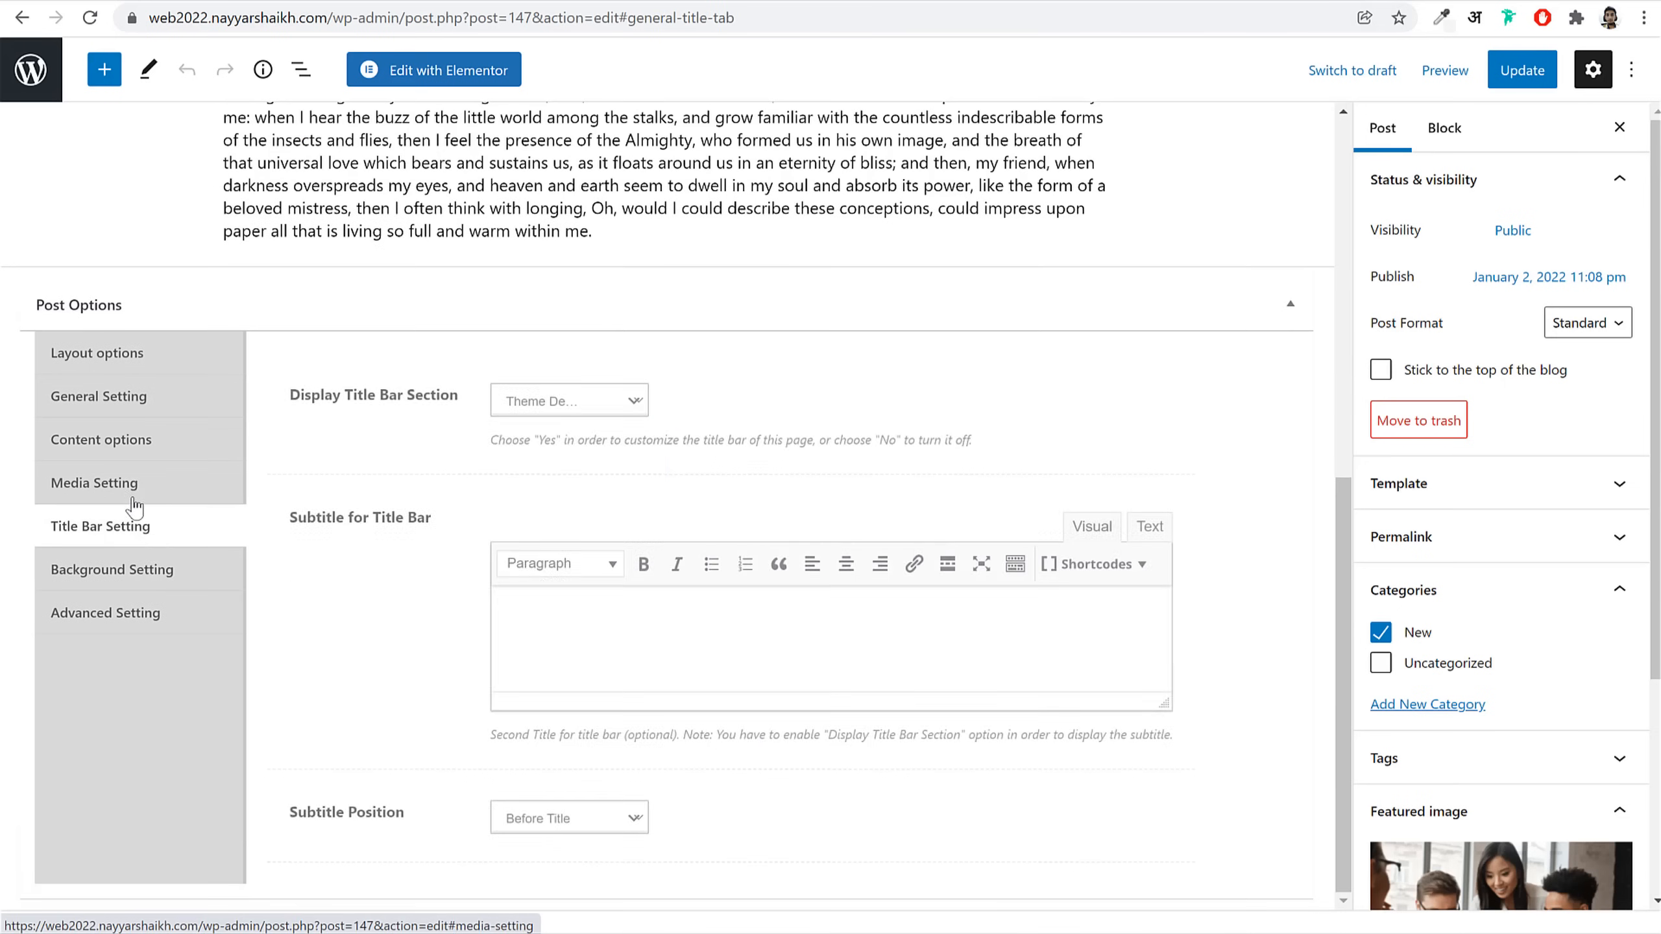
left_click(111, 356)
scroll(453, 564, "up", 5)
scroll(453, 564, "up", 4)
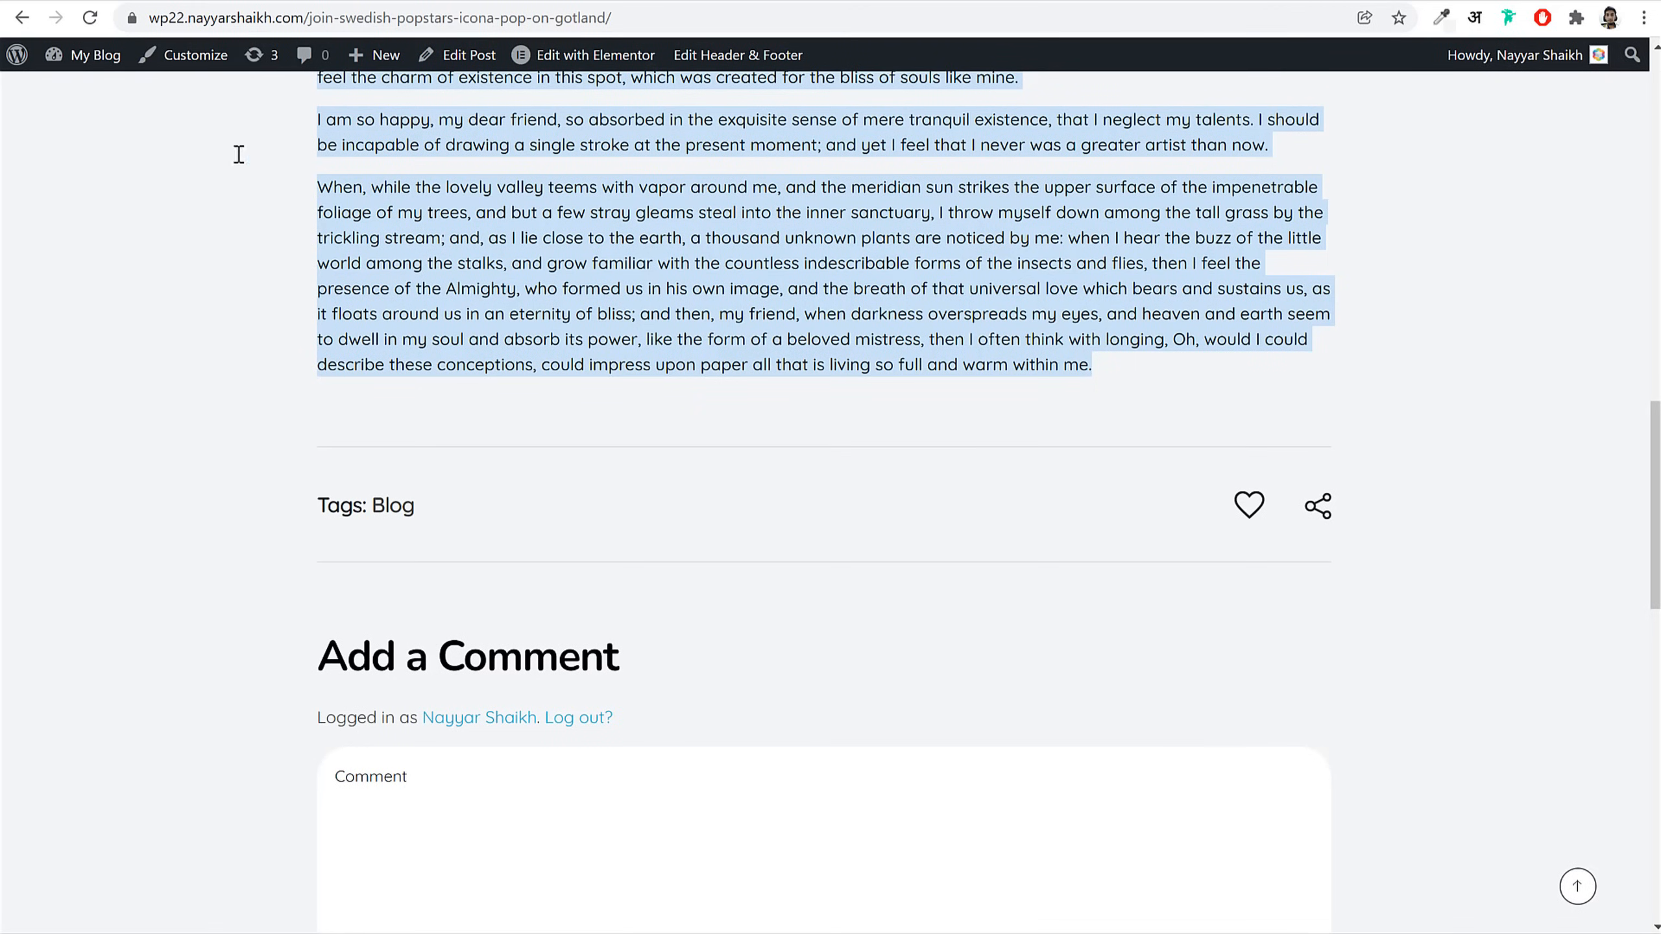
Step: Load the reference site's homepage to check the Latest Posts layout
scroll(444, 334, "up", 15)
left_click(281, 139)
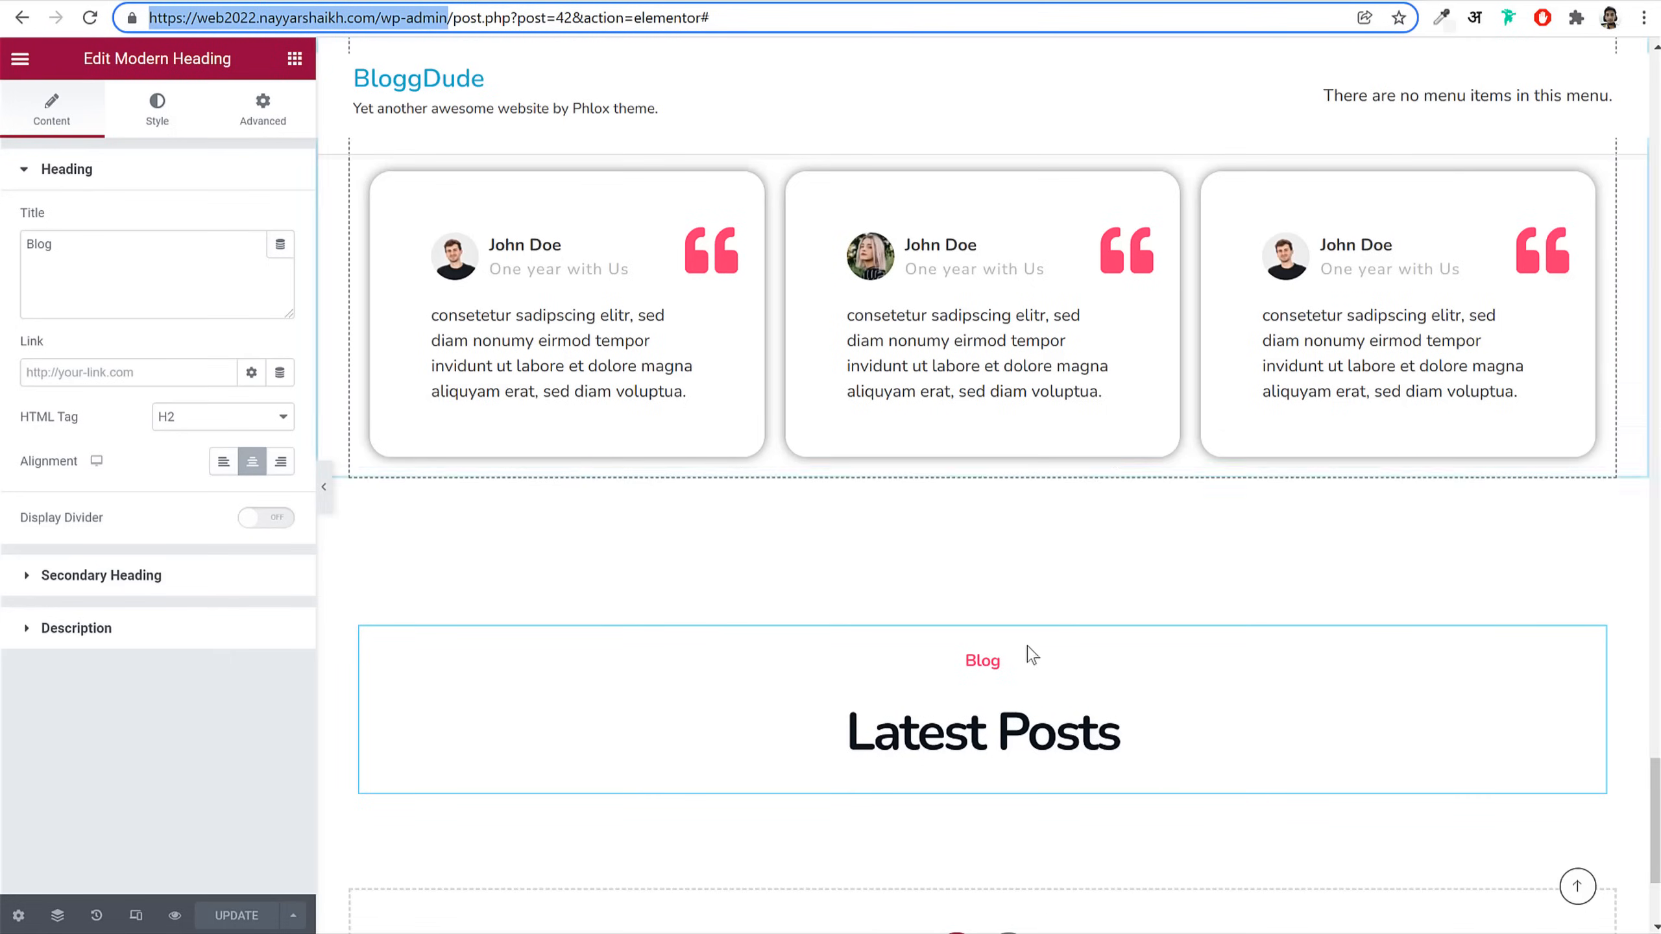
scroll(1040, 675, "down", 4)
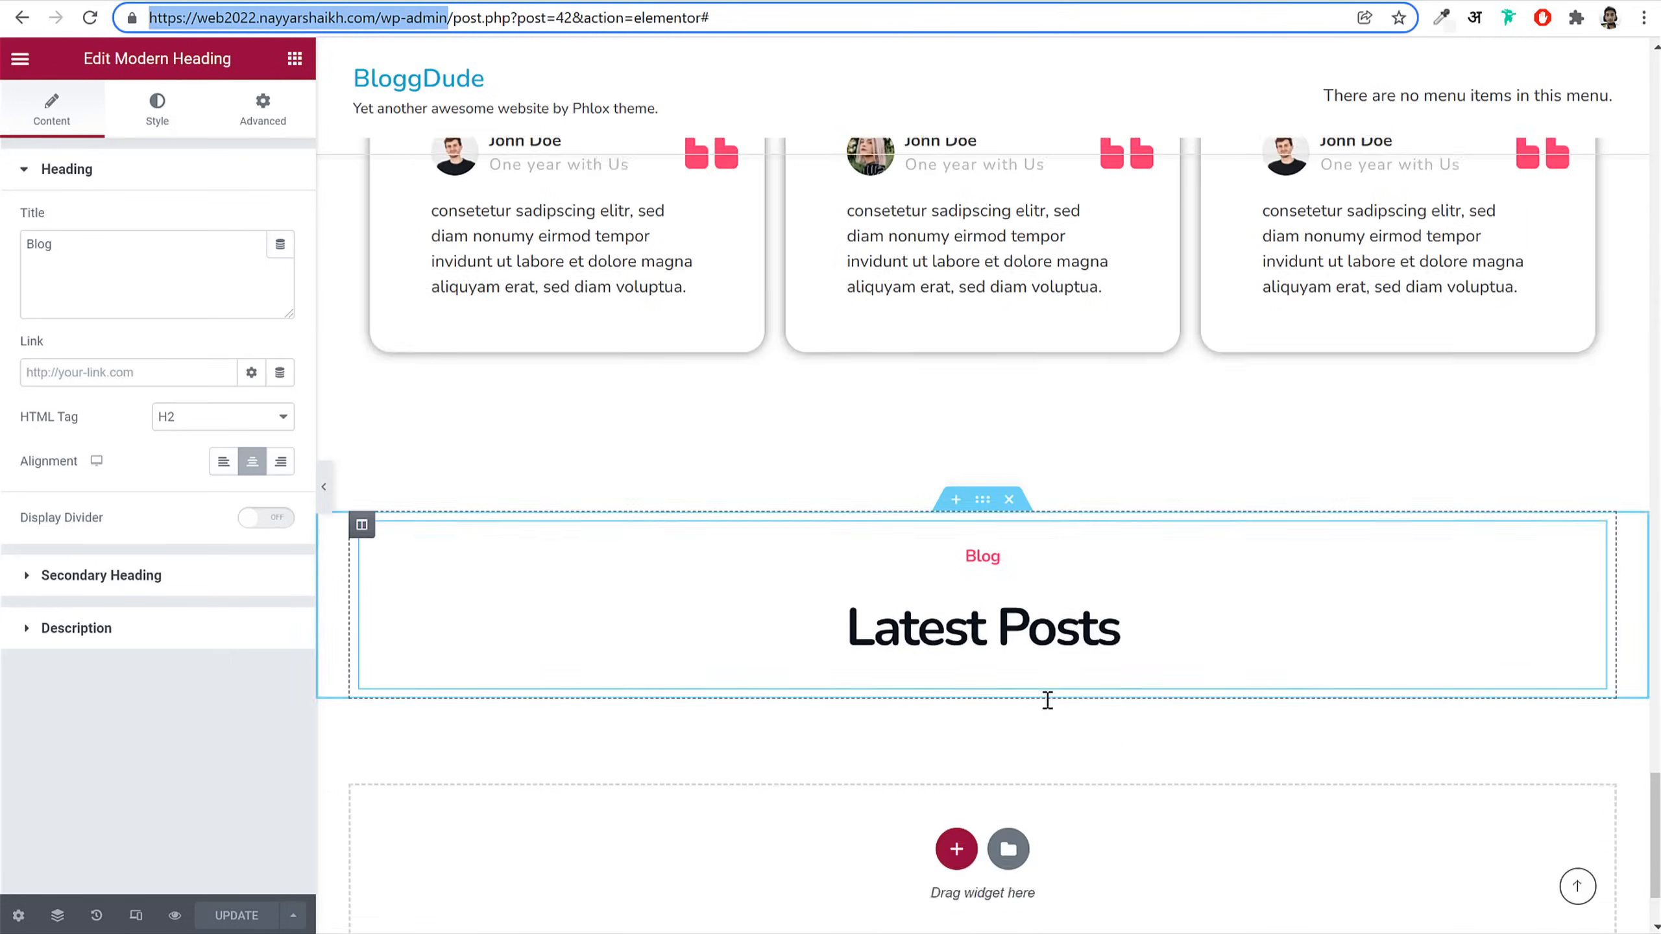
Step: Place a Grid & Carousel Posts widget below the Latest Posts heading and limit it to 3 posts
left_click(294, 58)
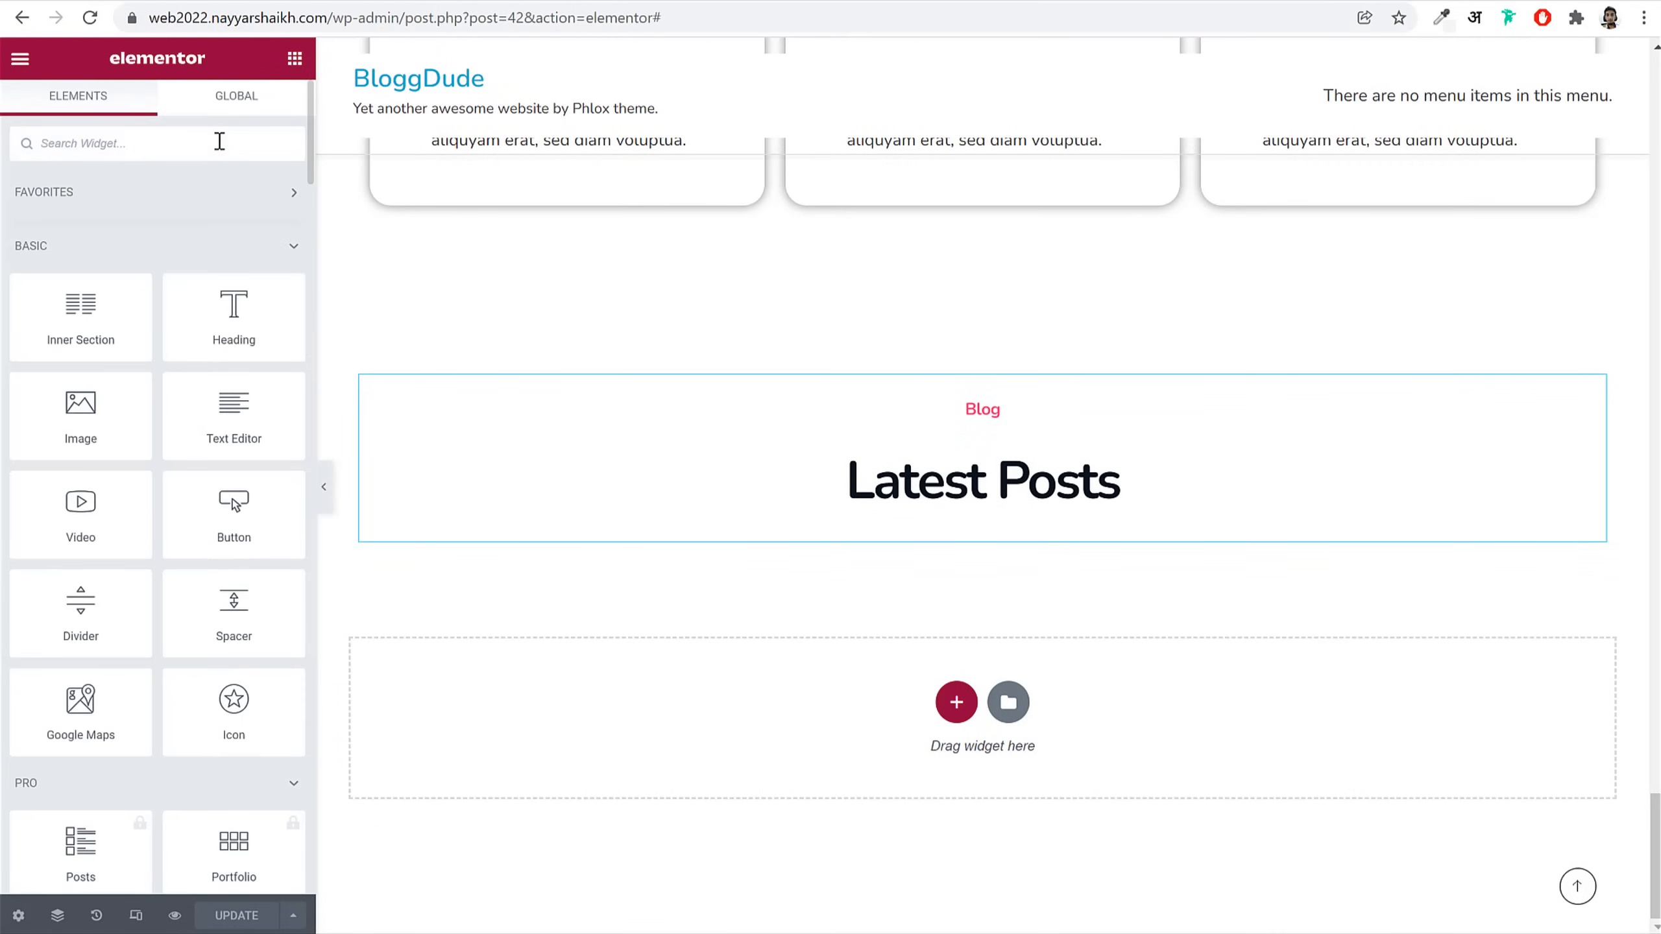
type("pos")
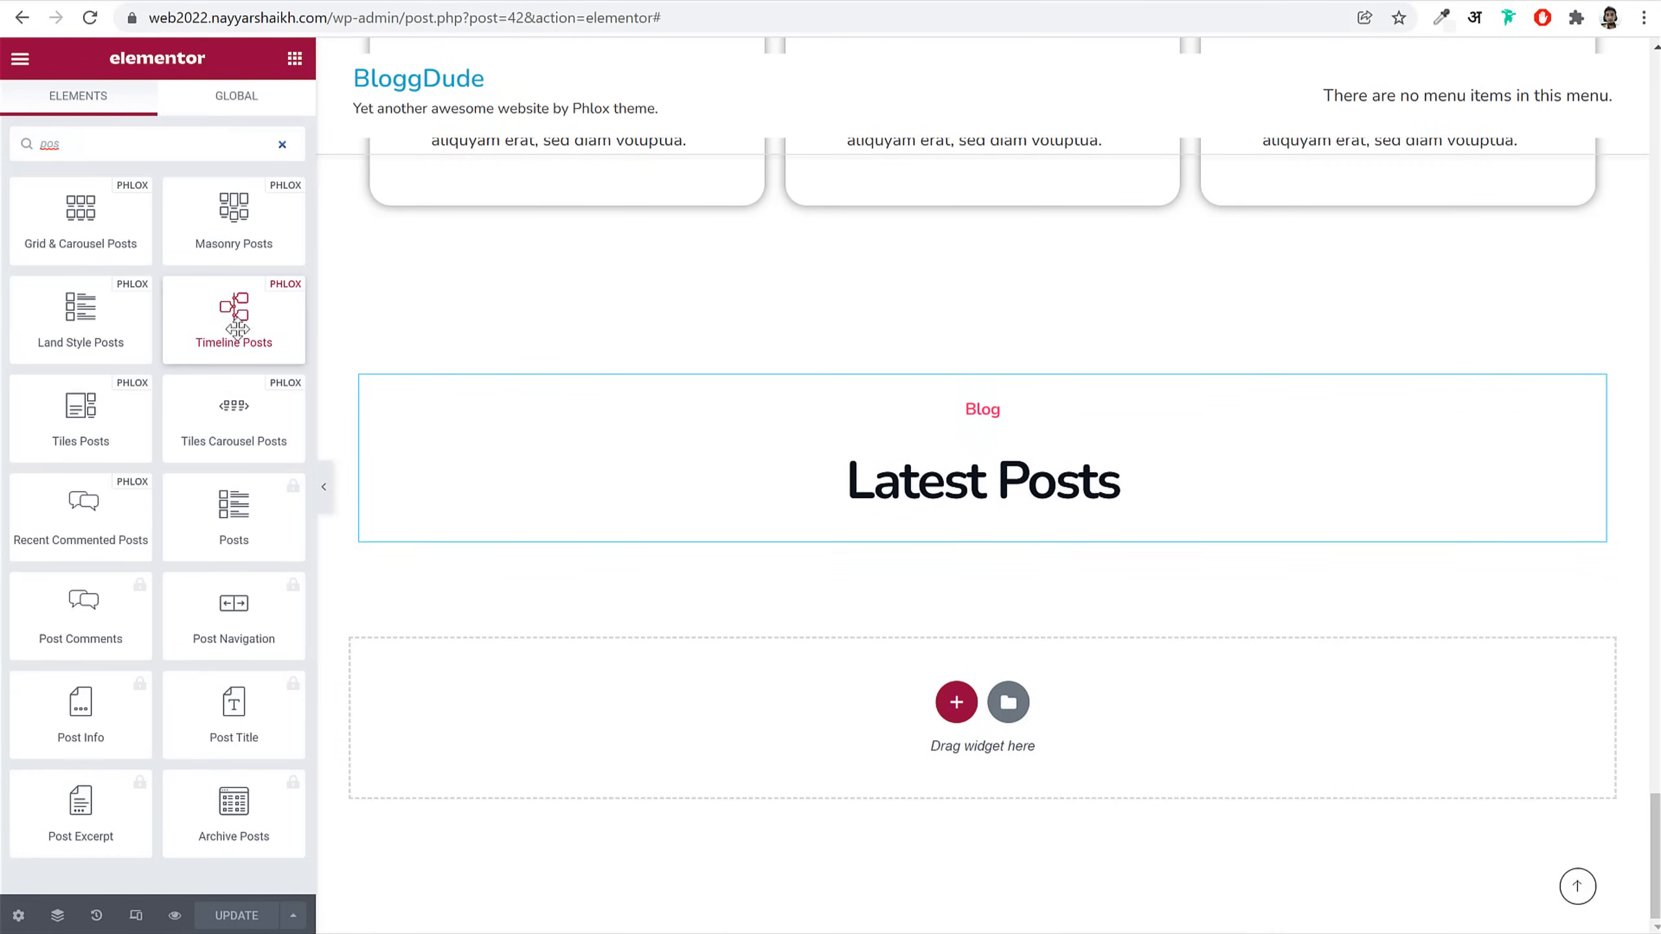
left_click_drag(85, 220, 1105, 529)
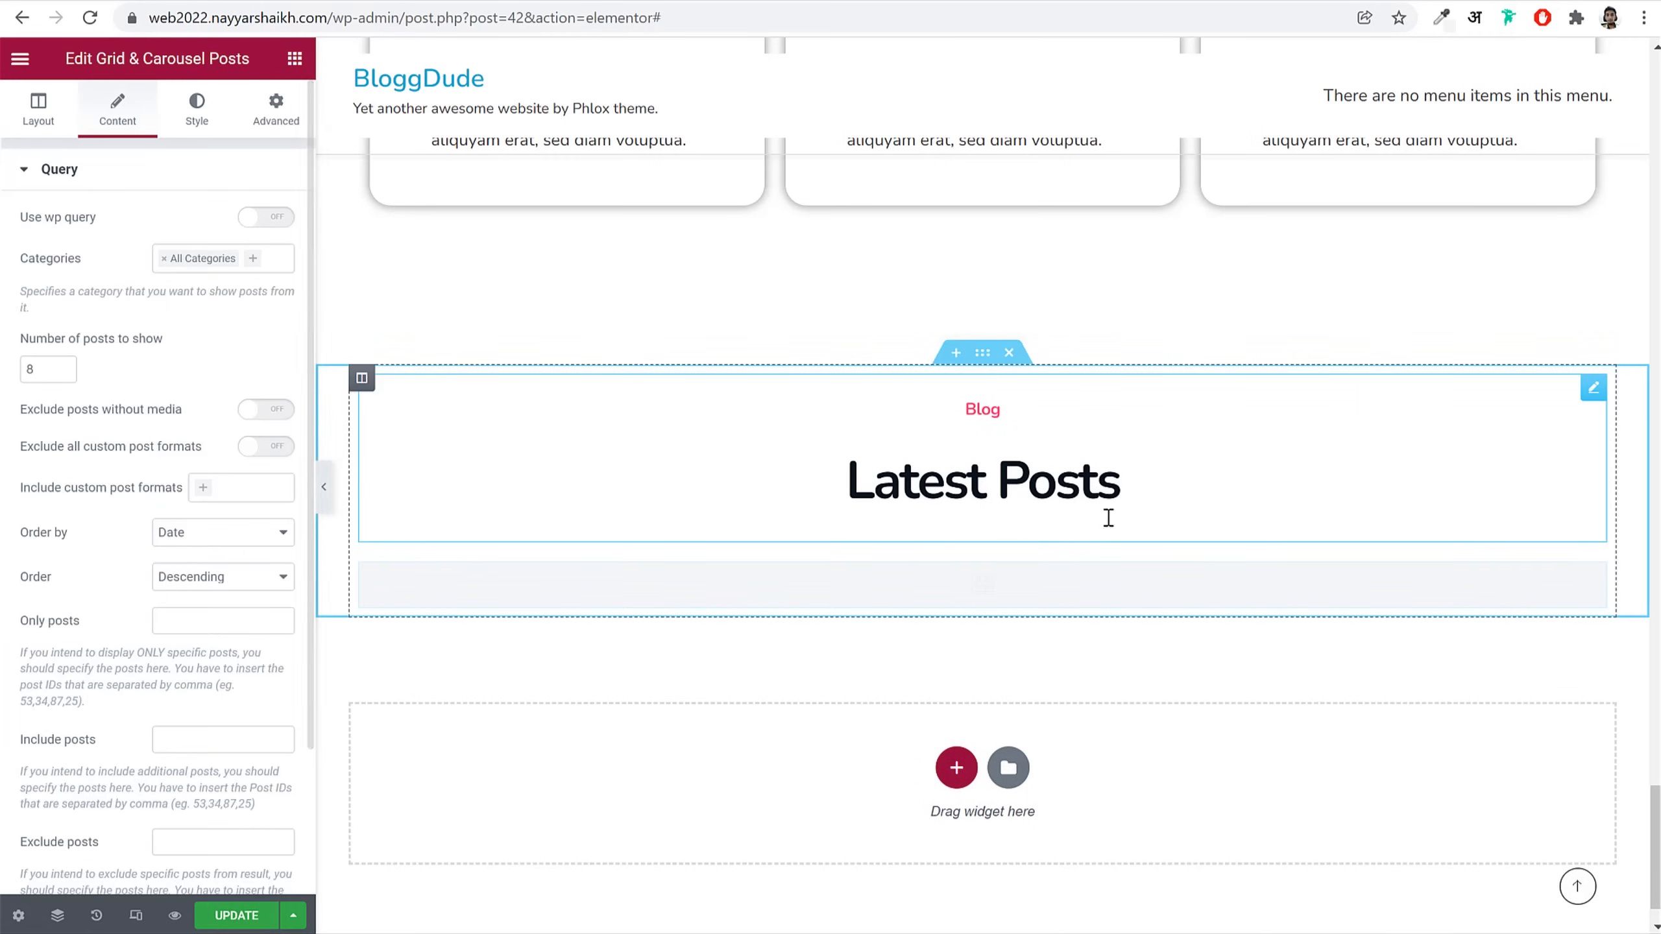
left_click_drag(37, 369, 9, 369)
type("3")
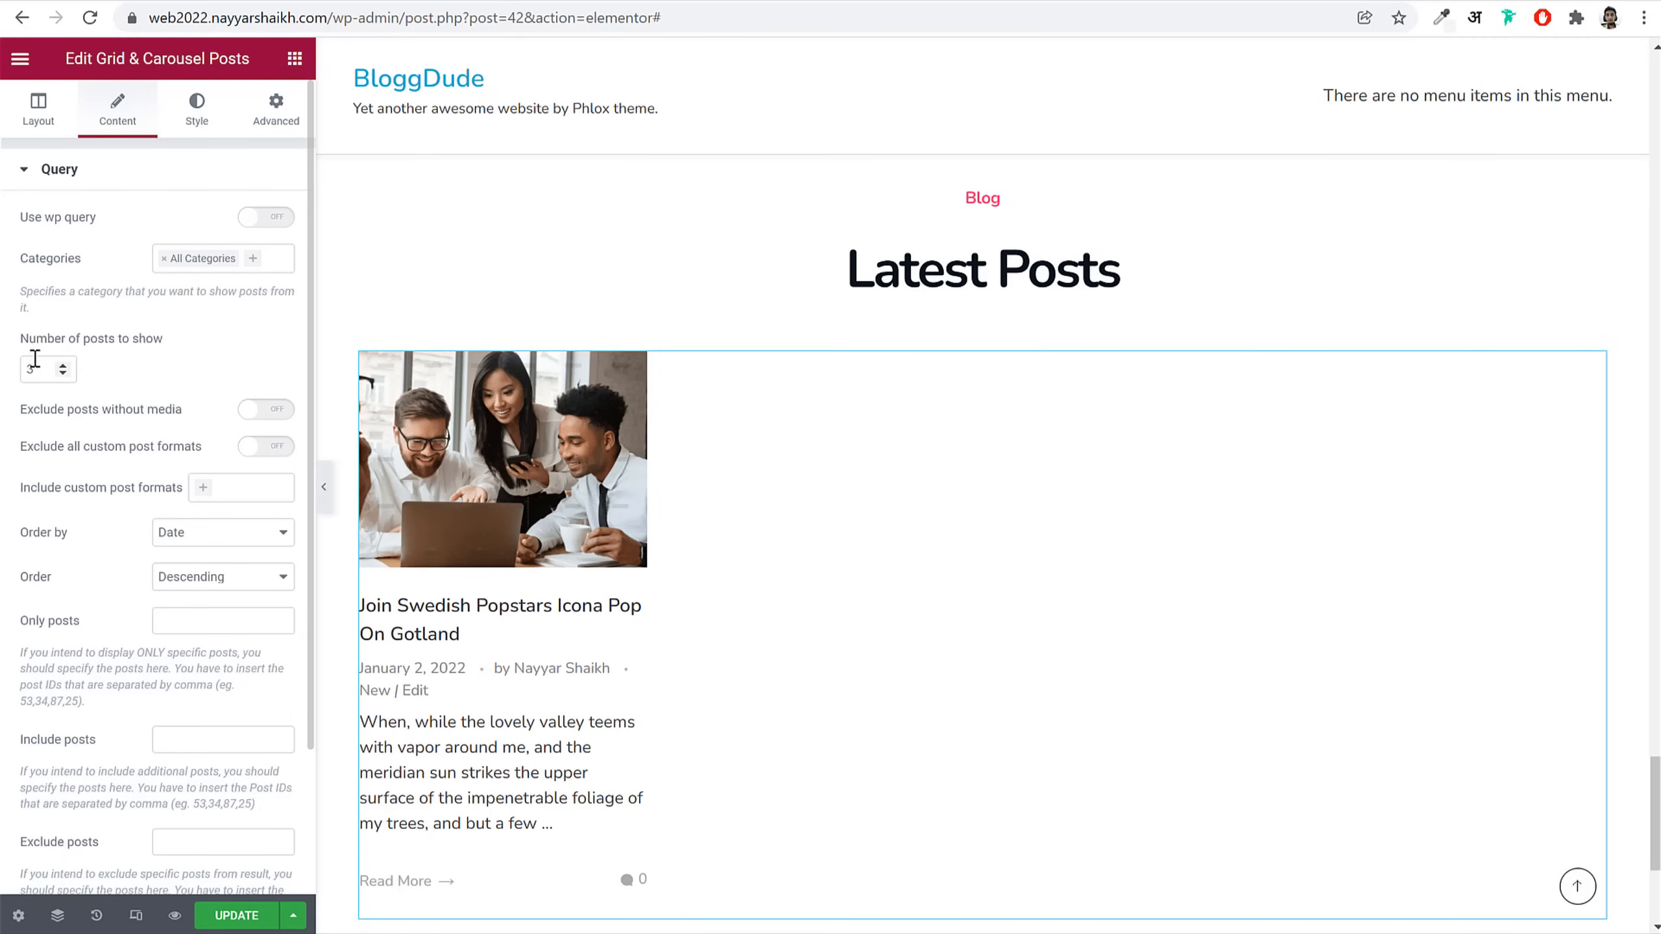
Step: Style the post images with a Horizontal 16:9 ratio and 10 px rounded corners
left_click(195, 125)
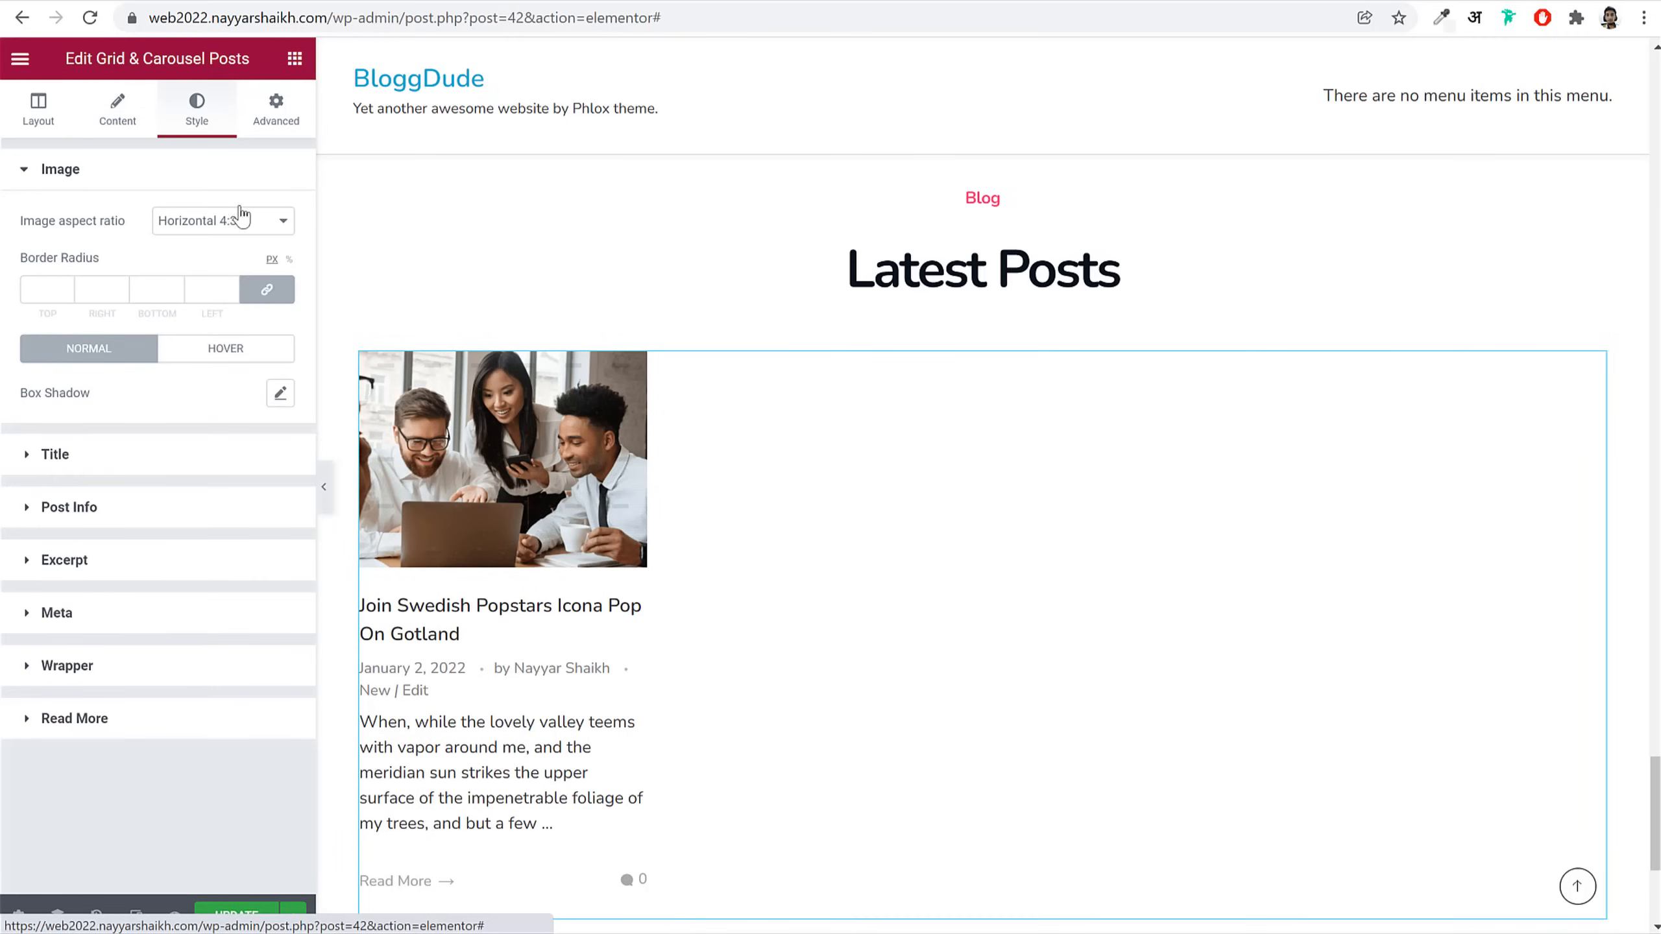
left_click(224, 224)
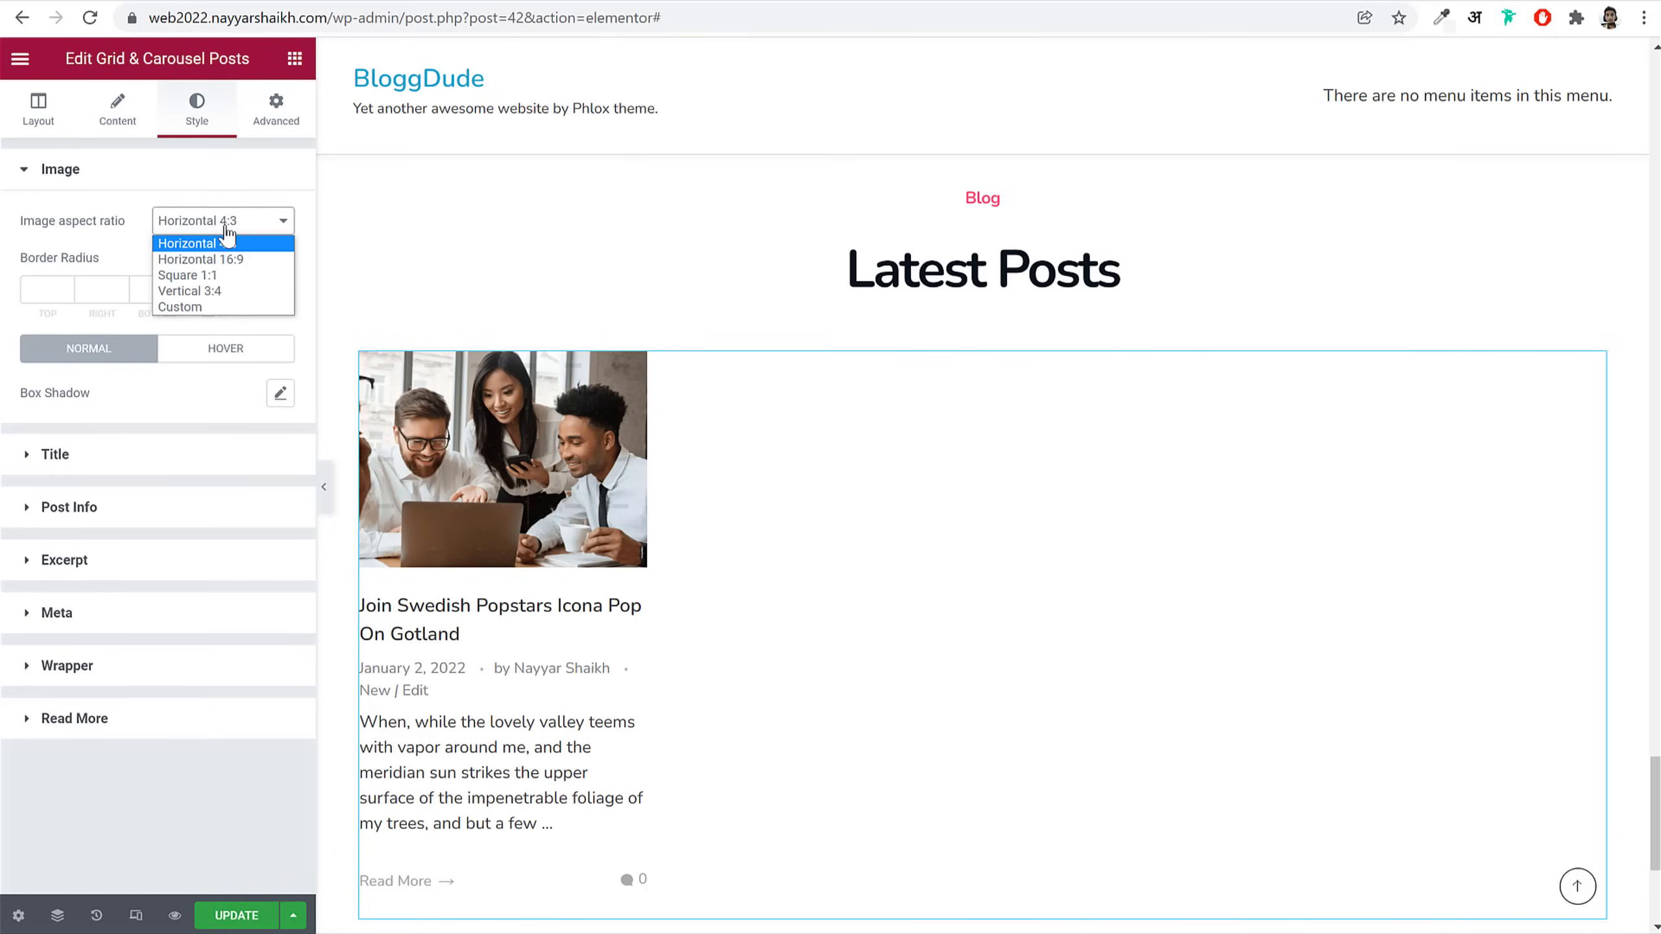
left_click(245, 260)
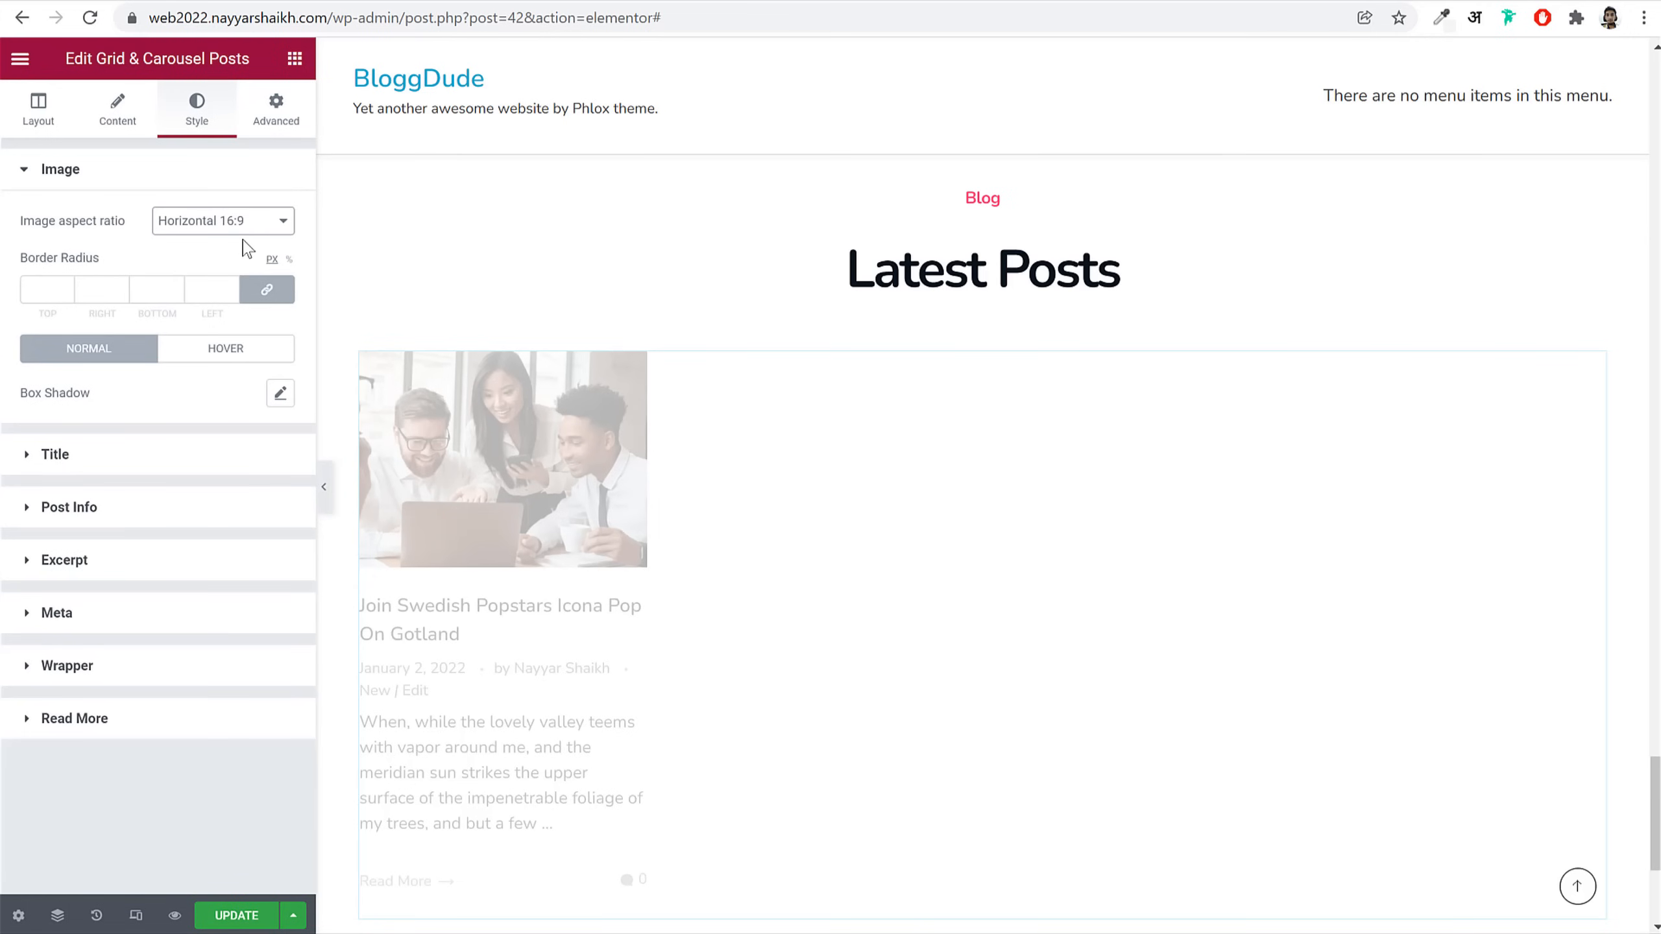
left_click(43, 291)
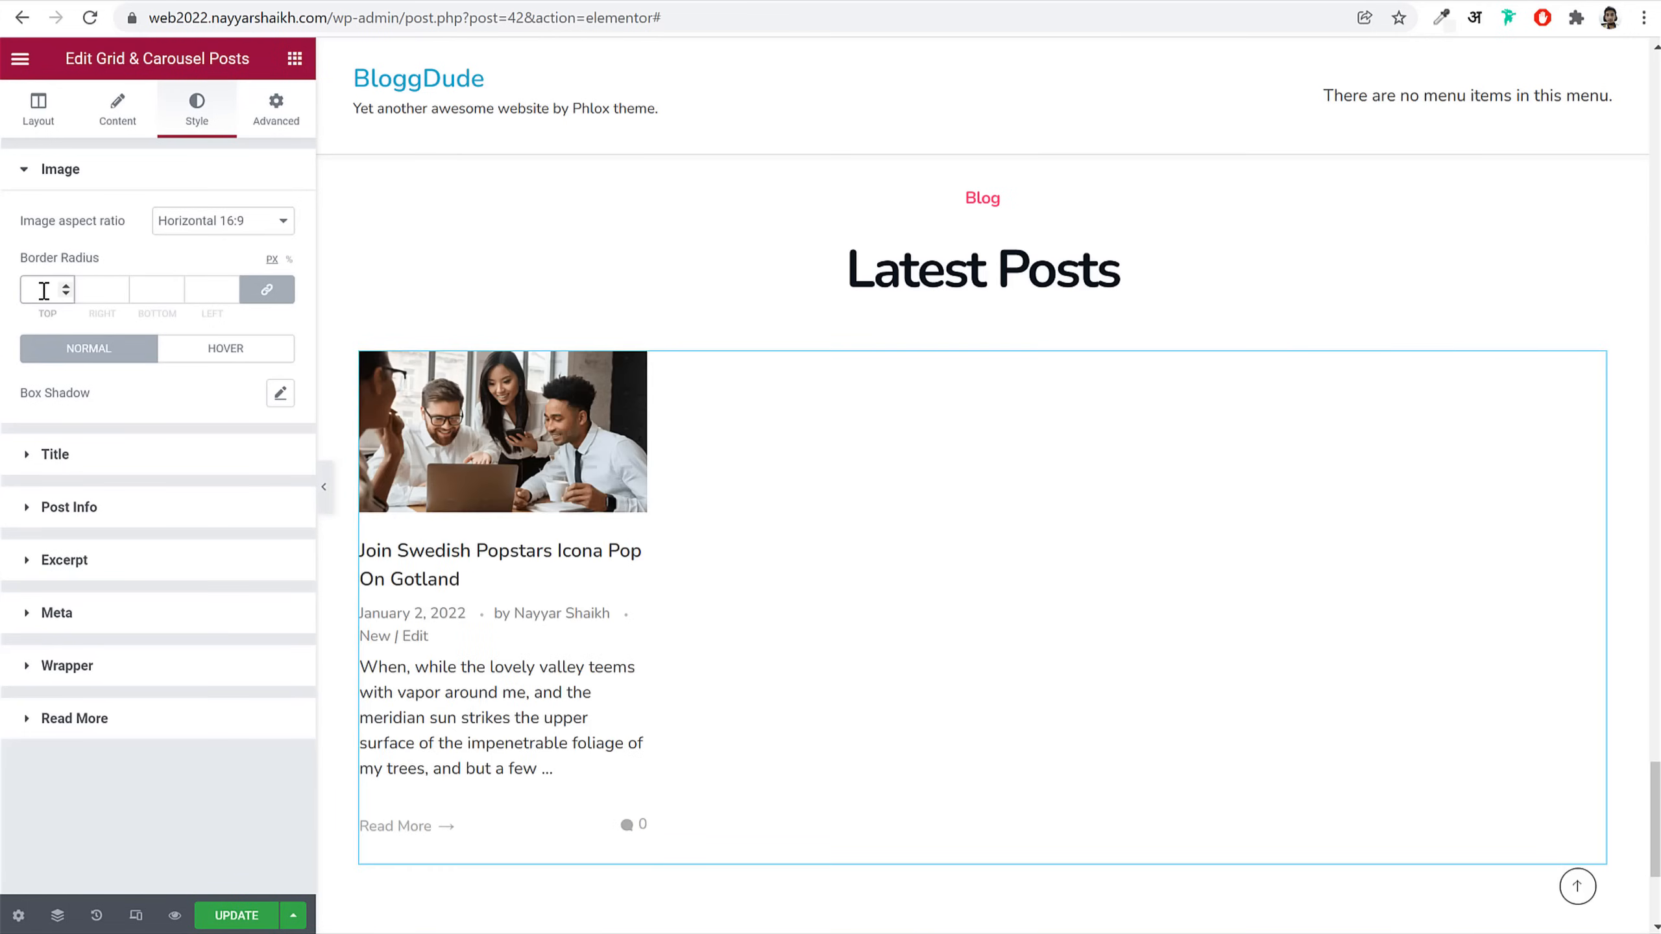
type("20")
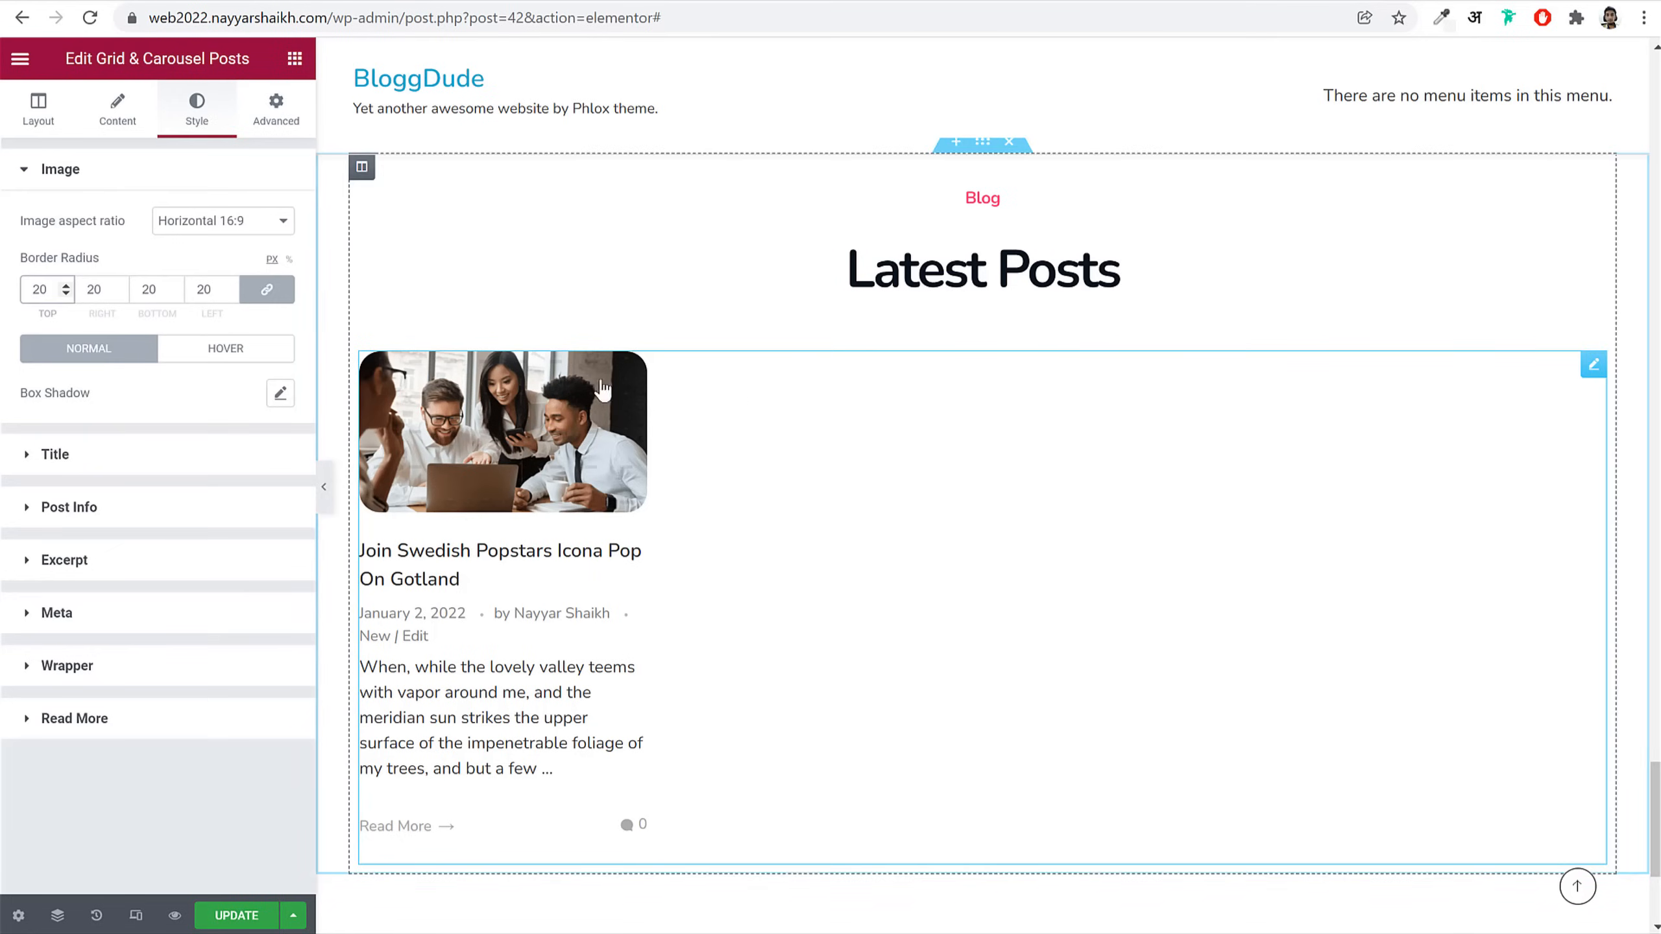
type("10")
Step: Review the grid's post query settings, then switch to its Layout settings
left_click(106, 134)
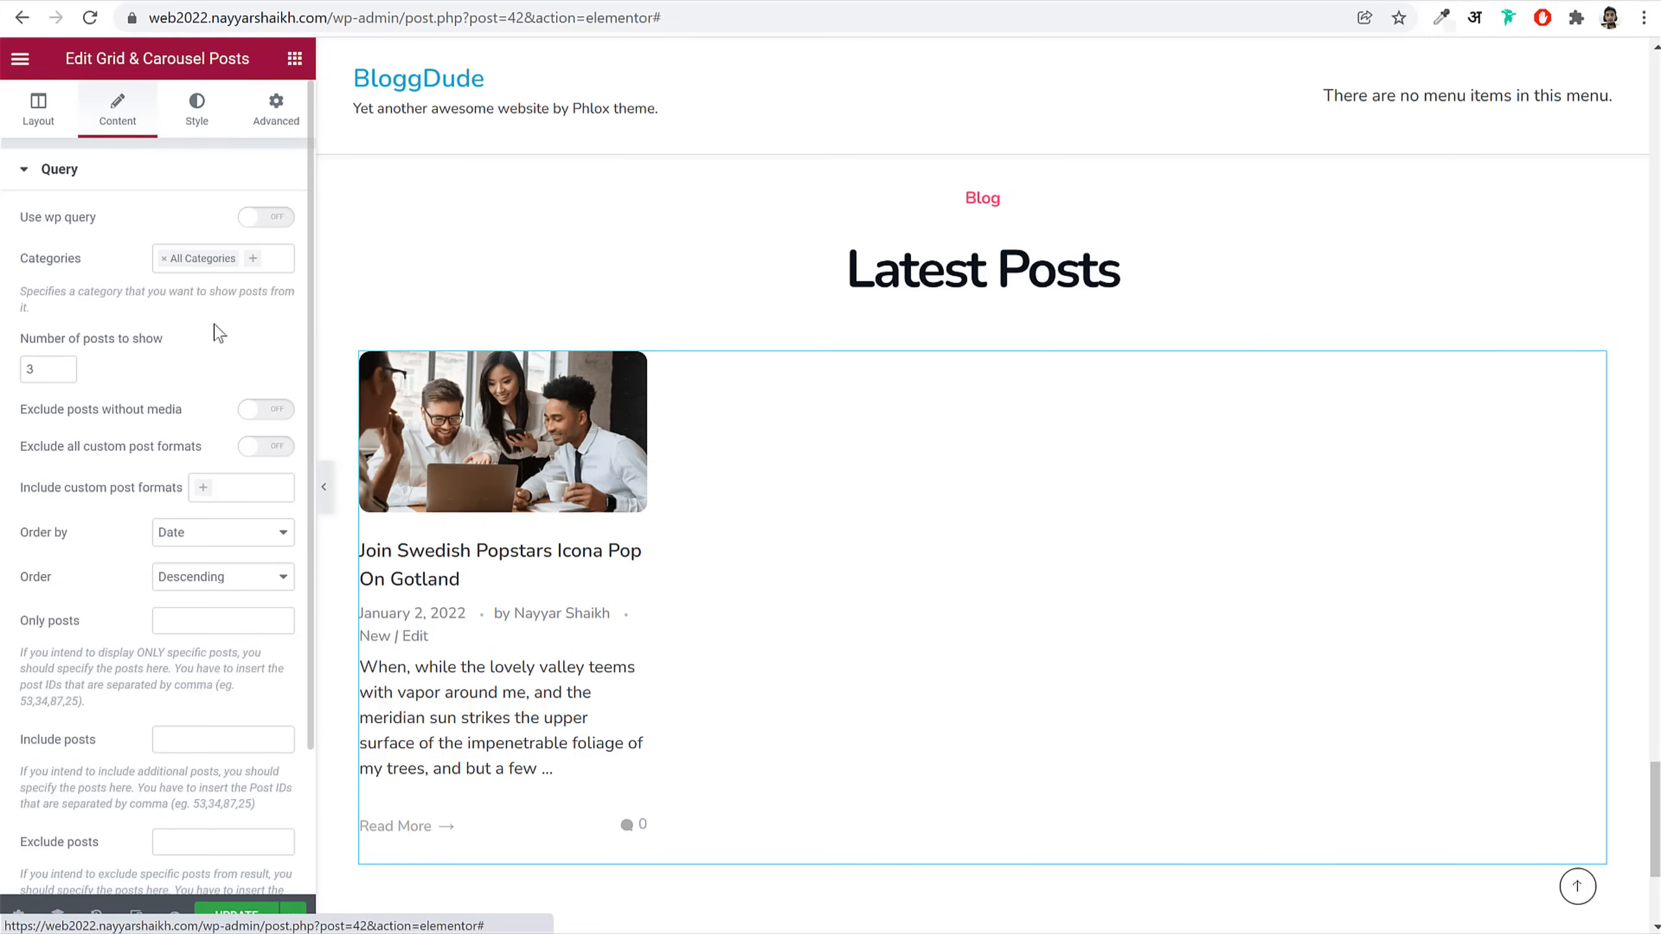
scroll(163, 808, "down", 3)
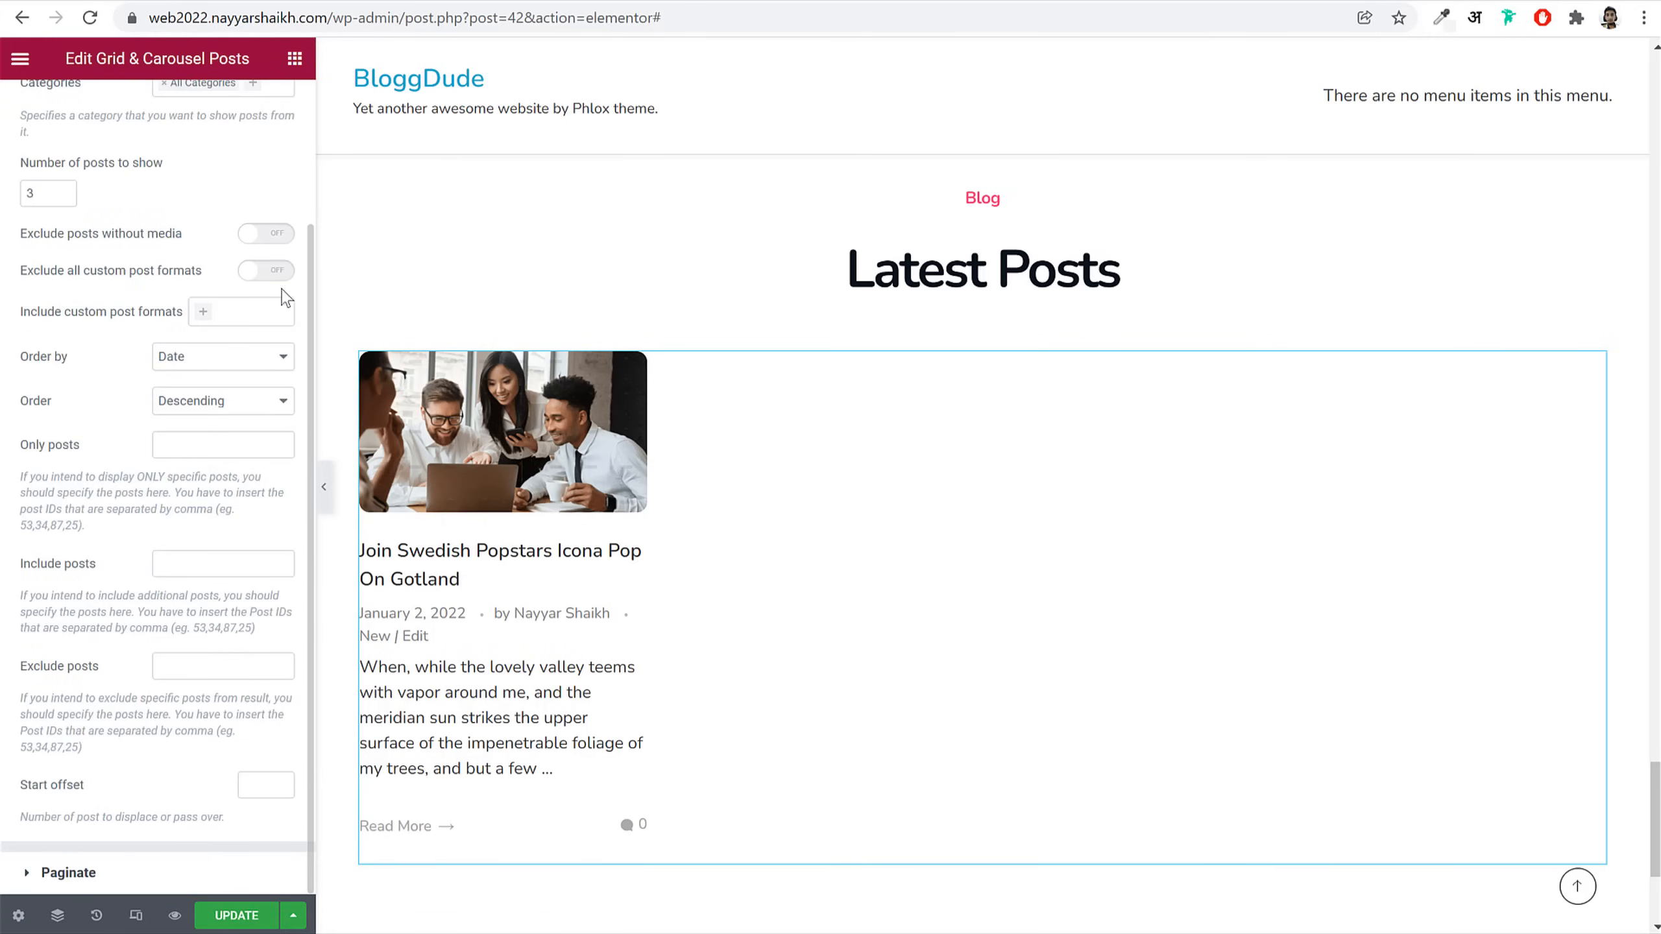
scroll(157, 216, "up", 3)
left_click(57, 125)
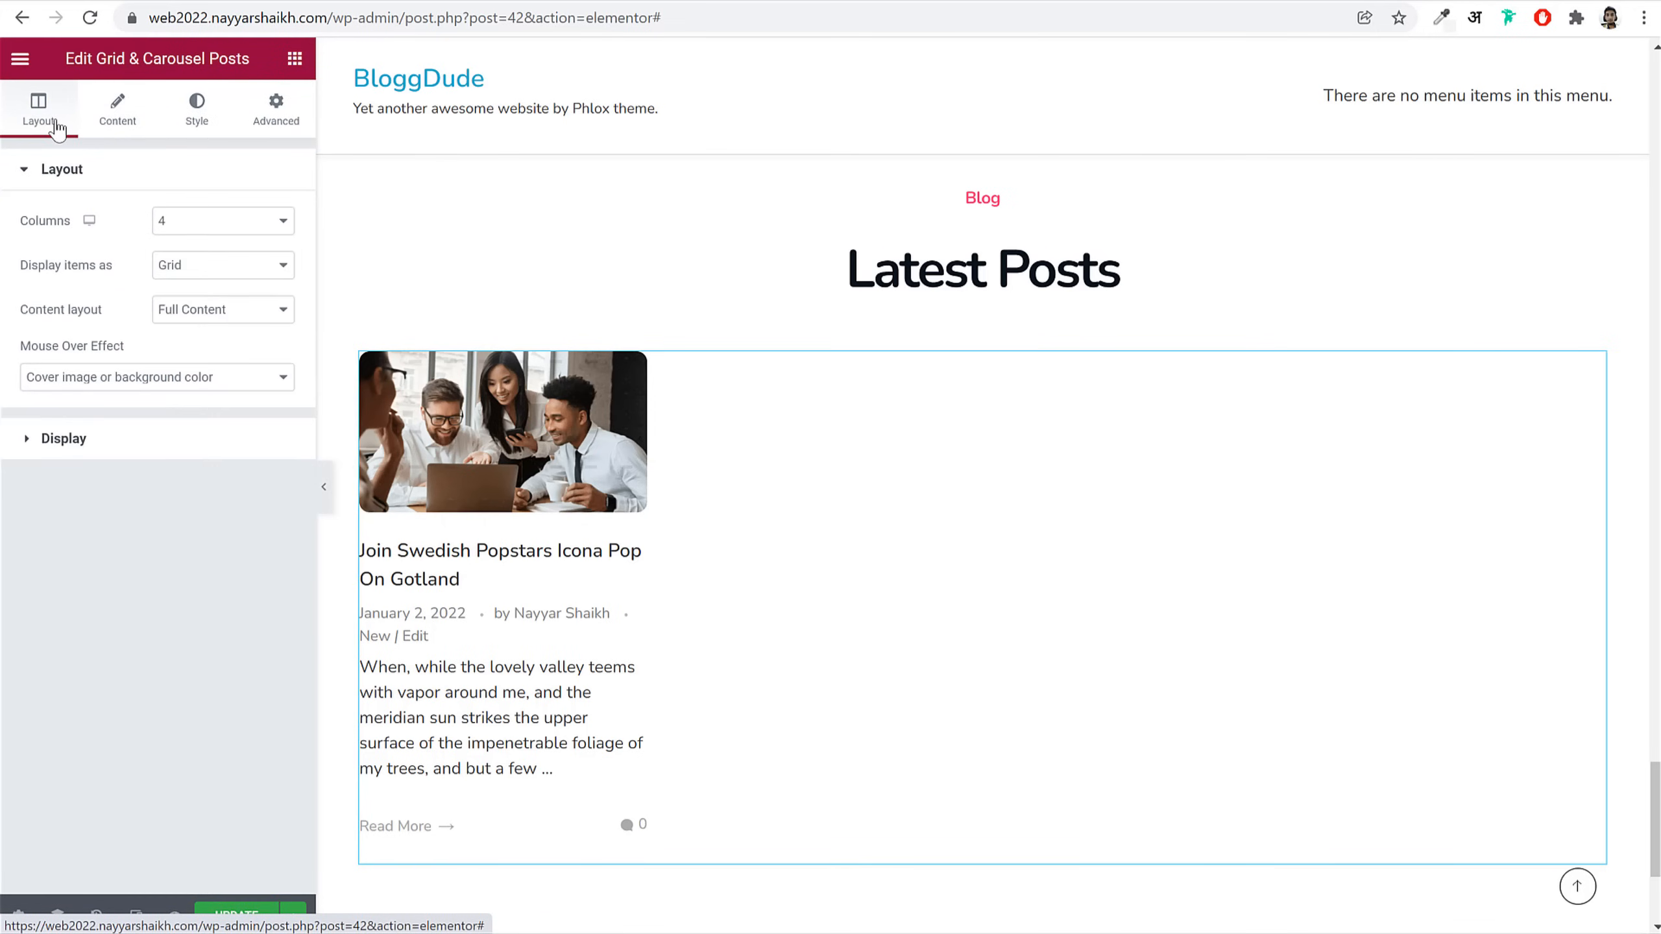
Step: Hide the author, comment count and like button, and set Read More to None
left_click(168, 448)
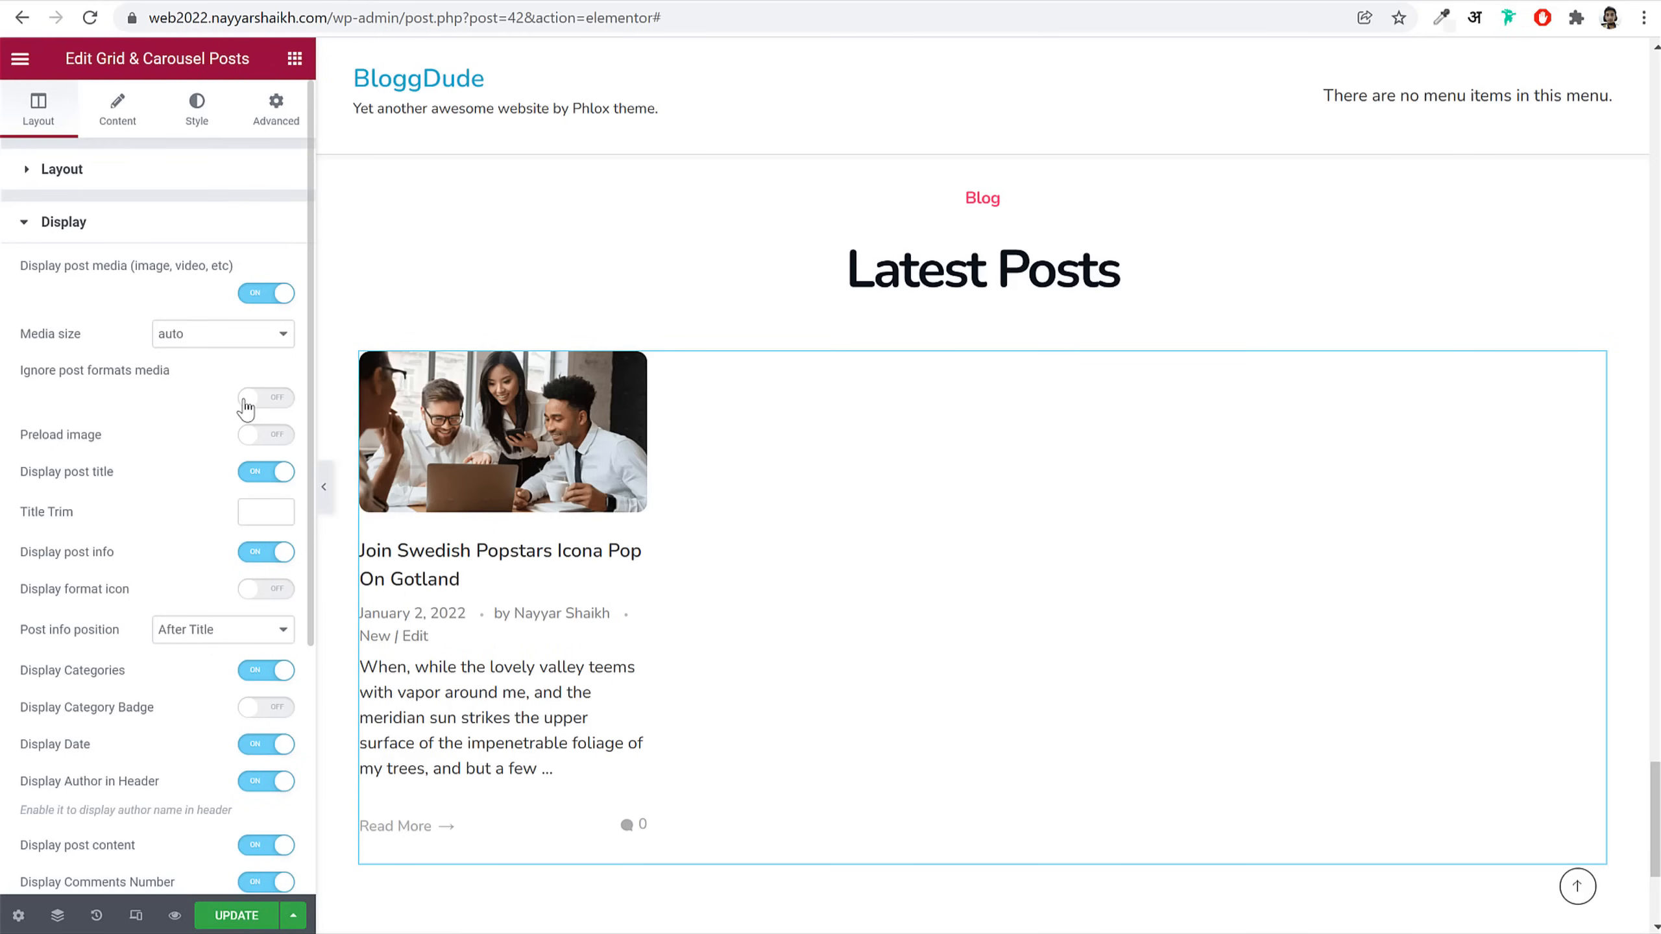
scroll(225, 564, "down", 5)
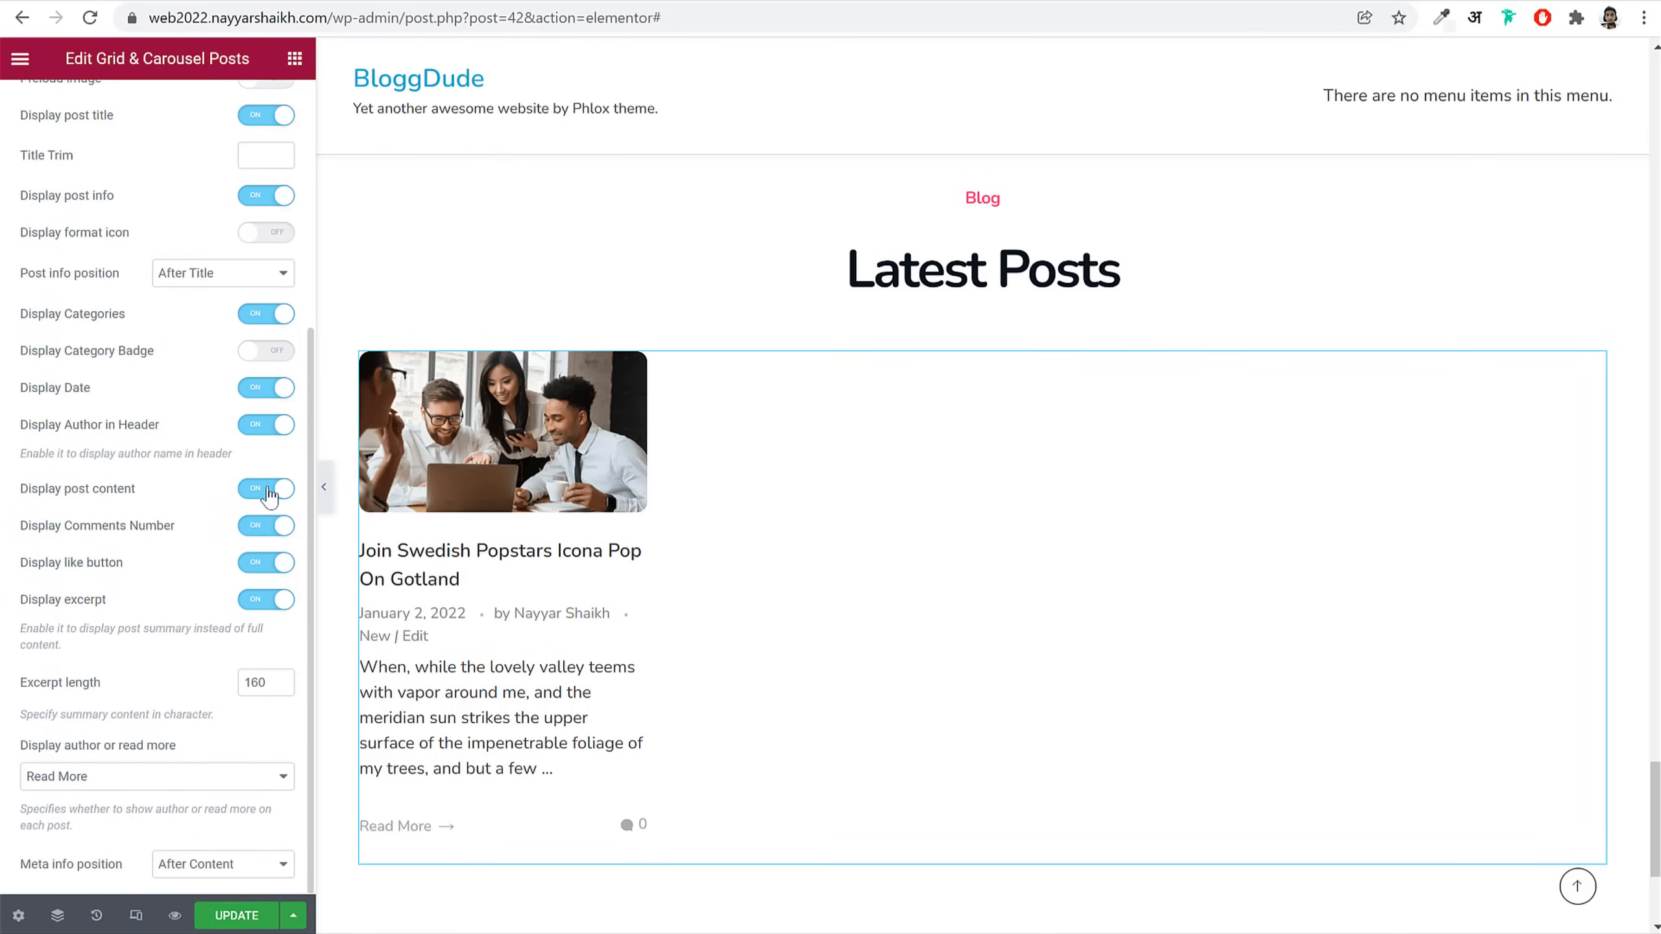
left_click(266, 426)
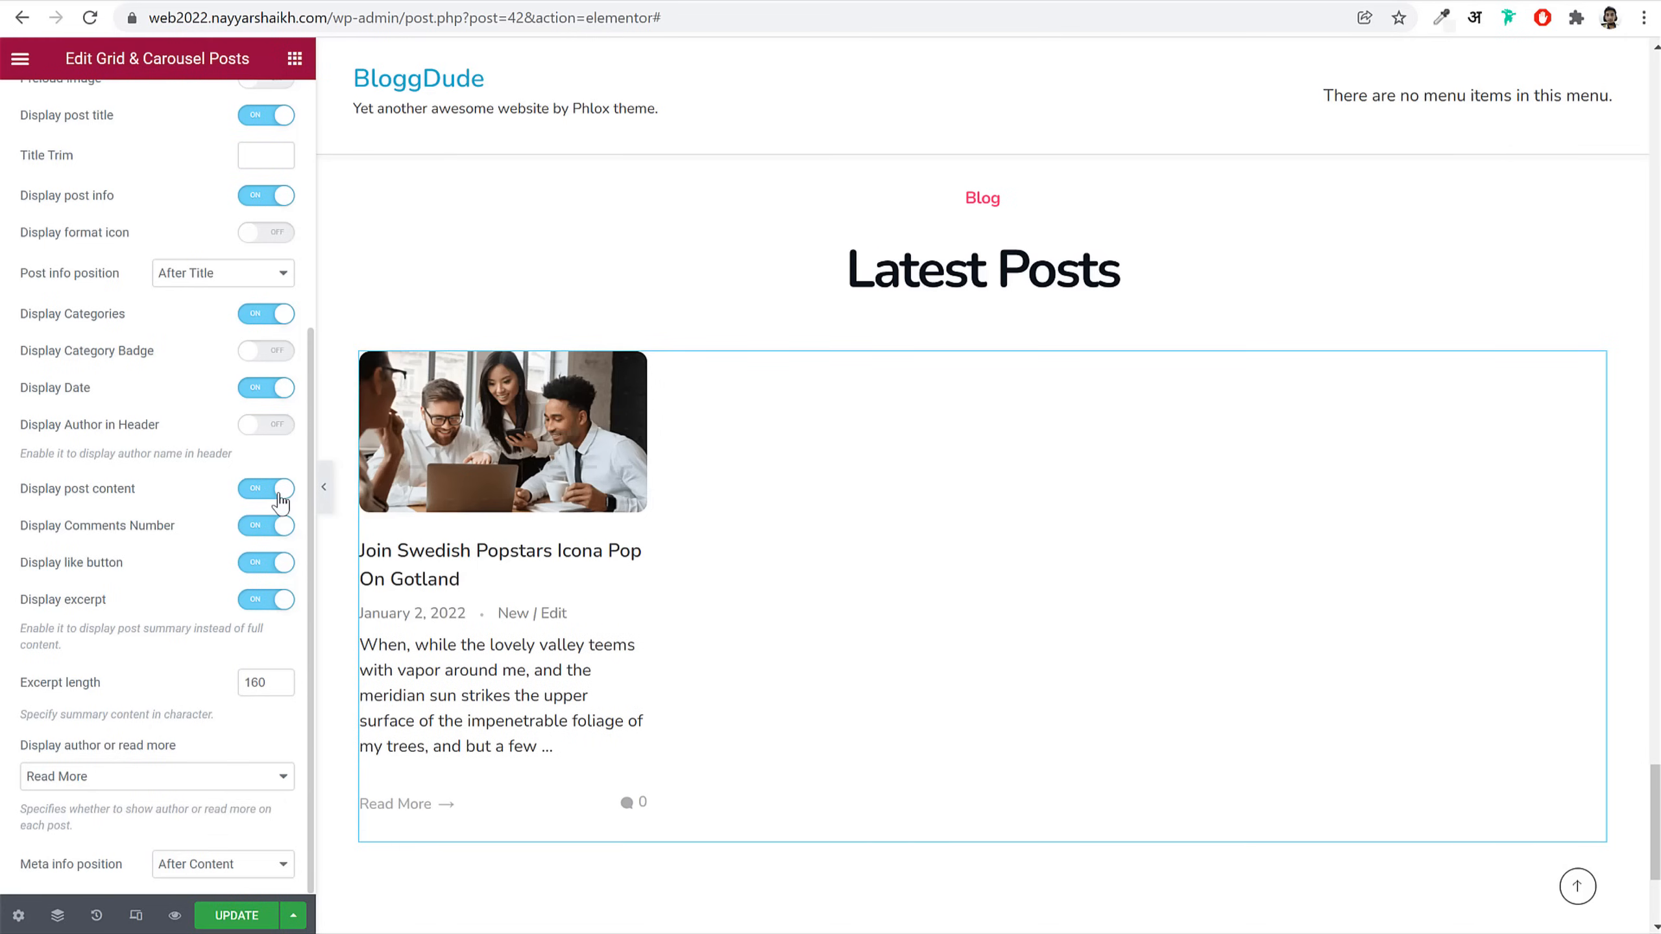
left_click(271, 533)
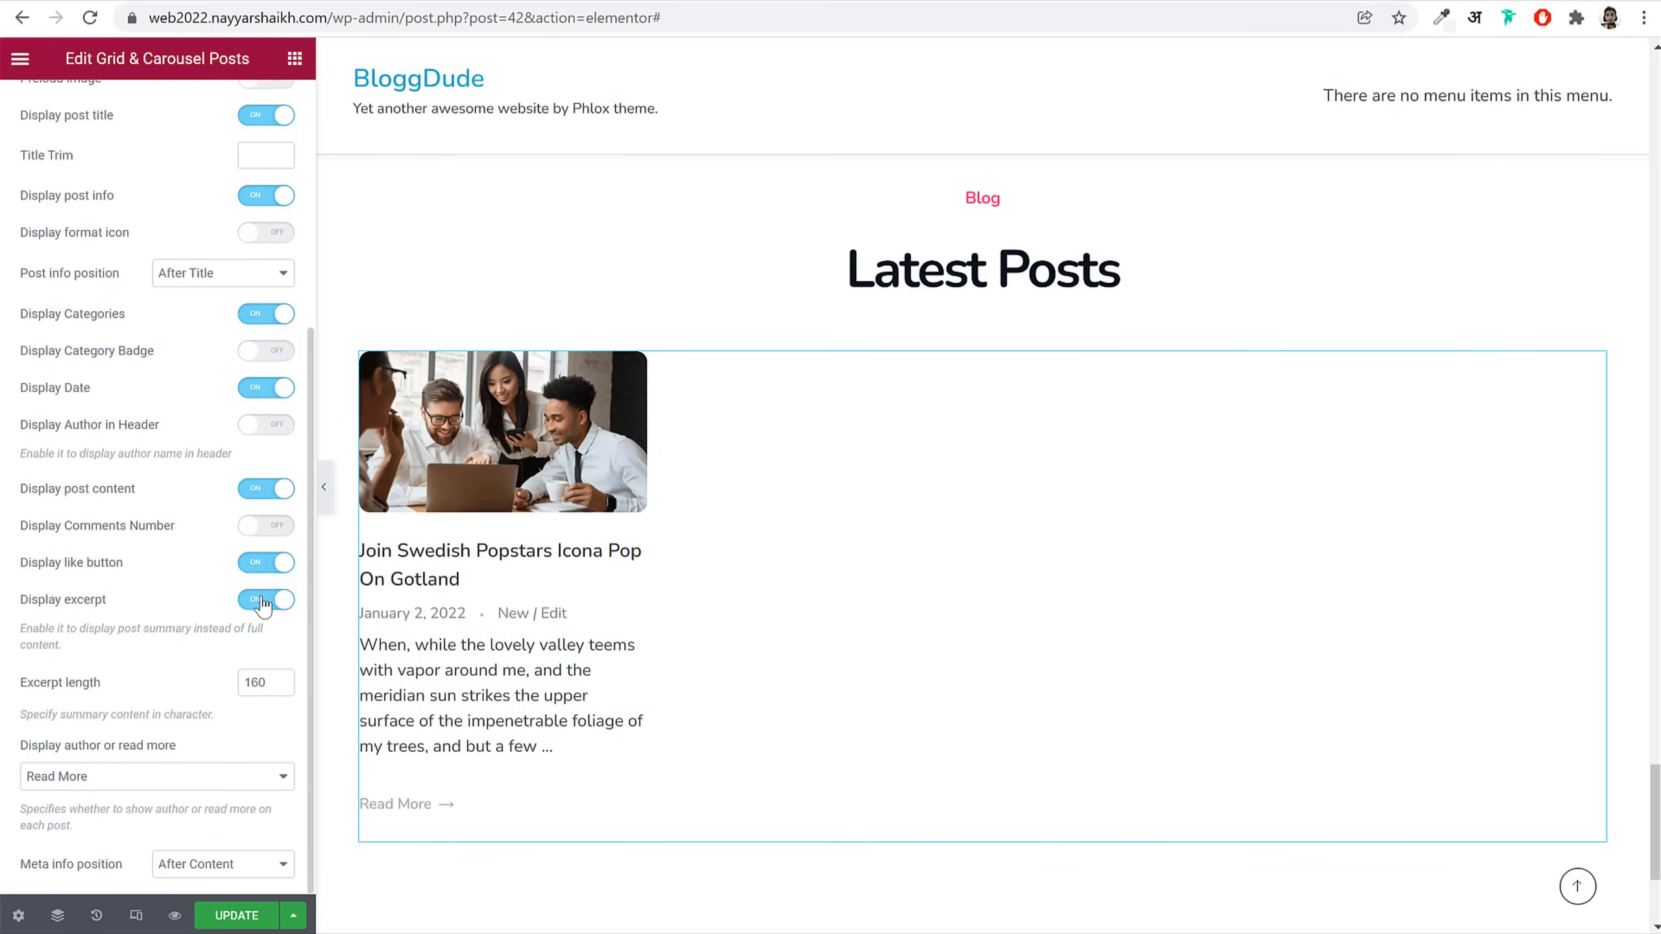
left_click(267, 564)
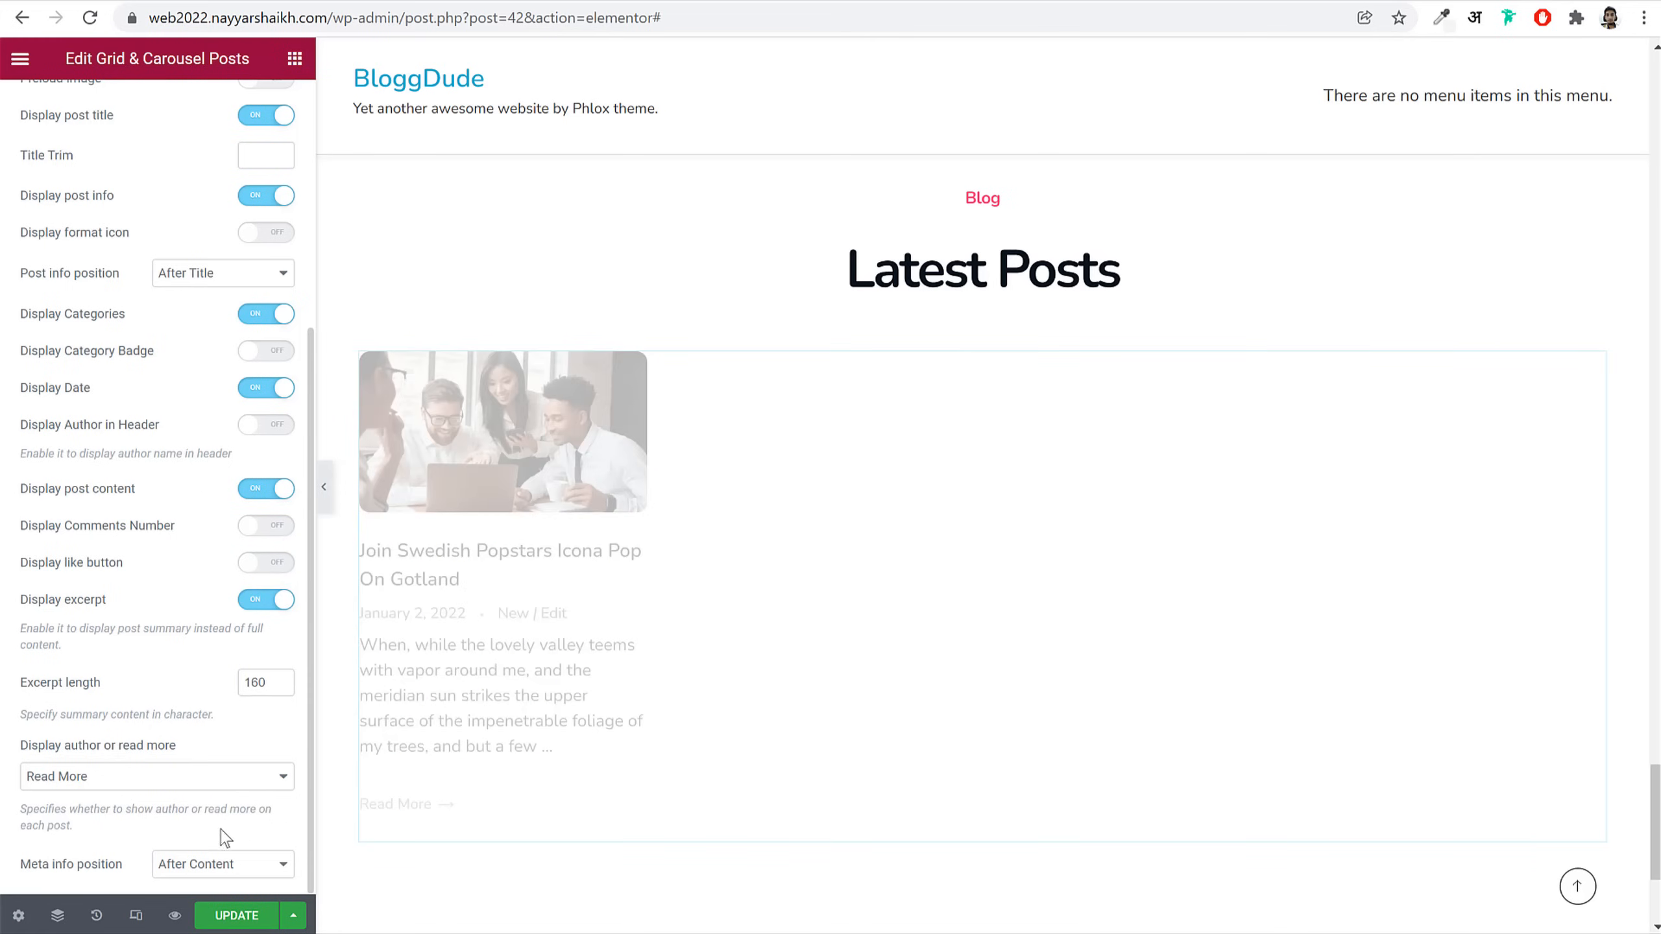
left_click(177, 779)
left_click(111, 831)
Step: Hide the post category and set Post info position to Before Title
left_click(242, 316)
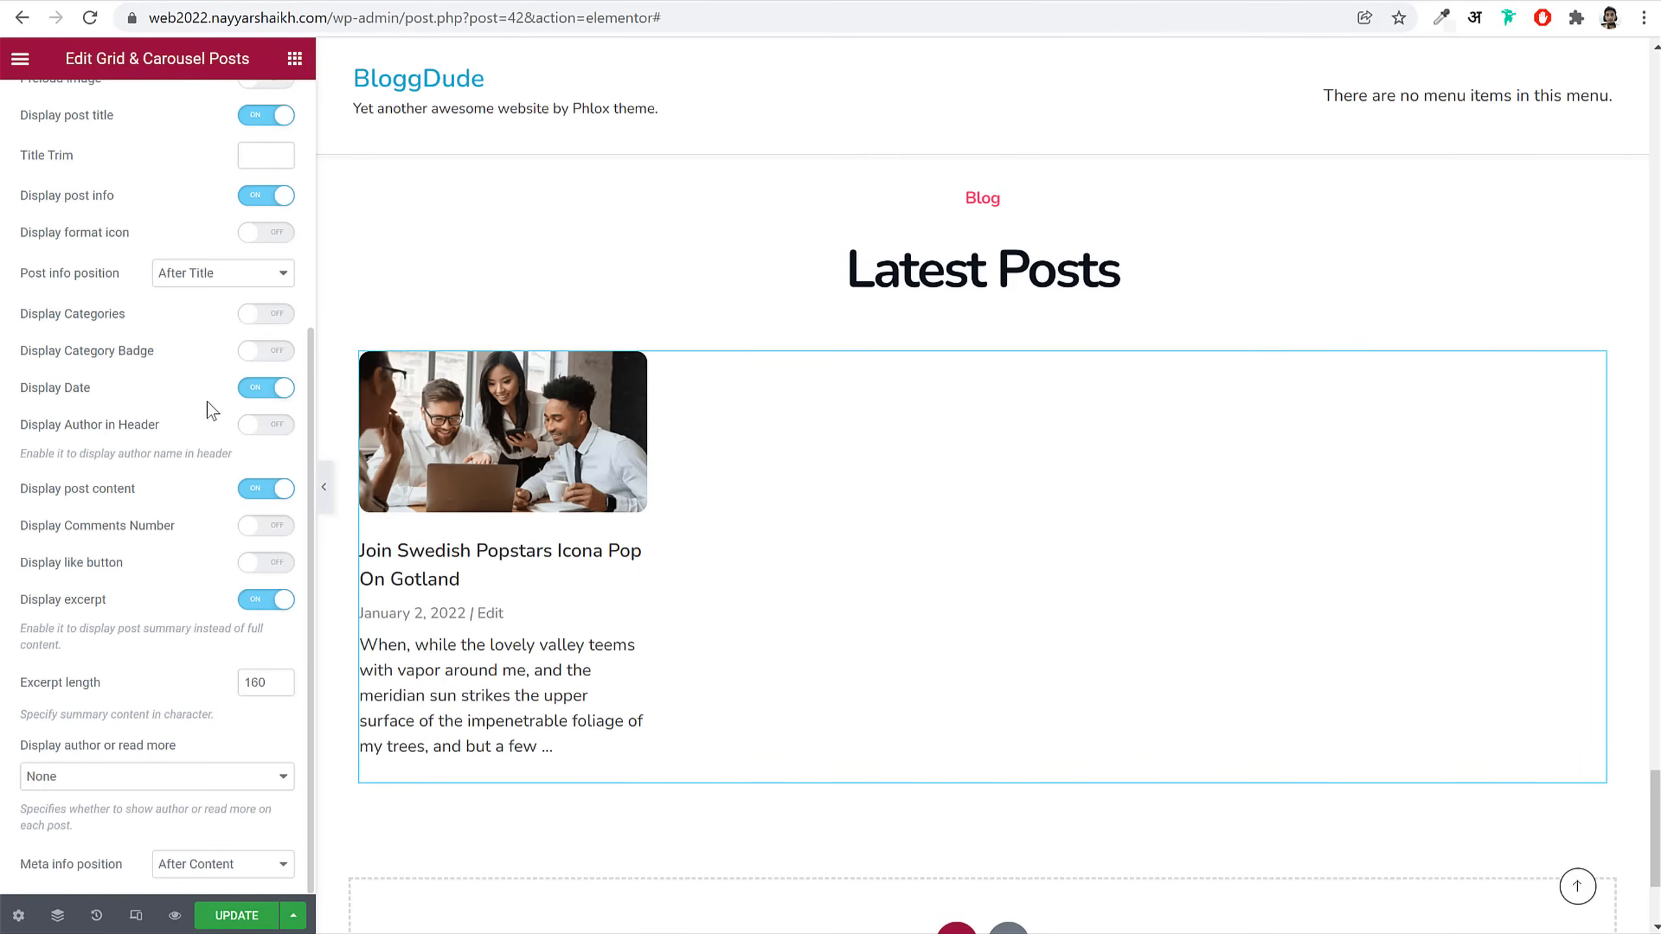
left_click(200, 274)
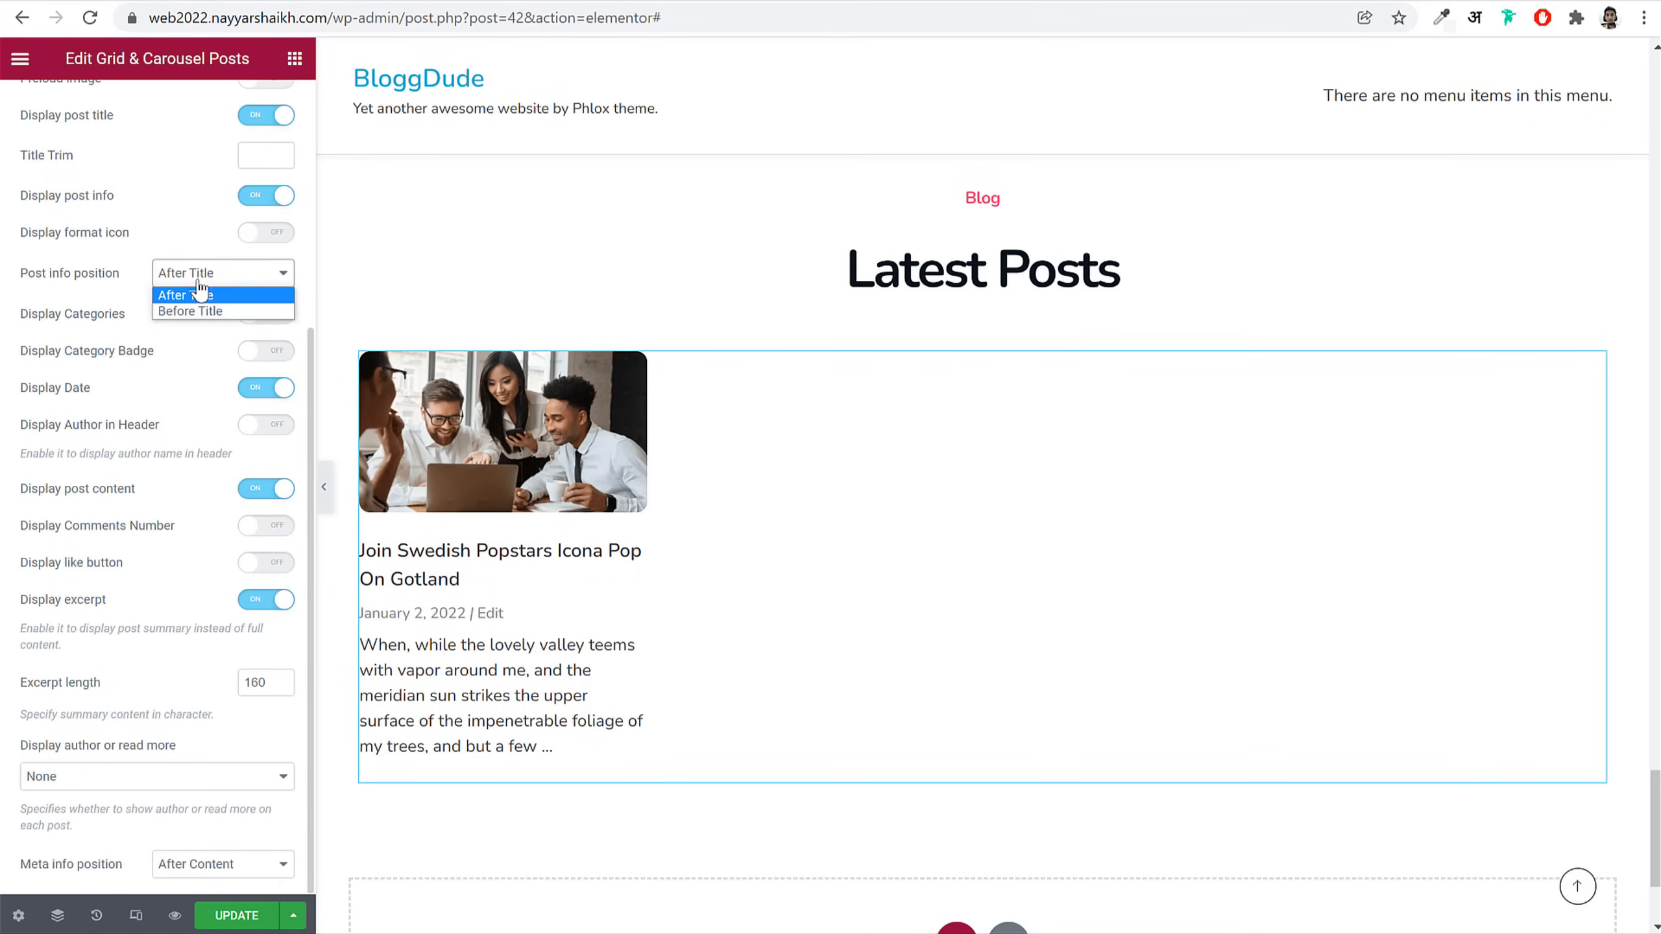
left_click(208, 311)
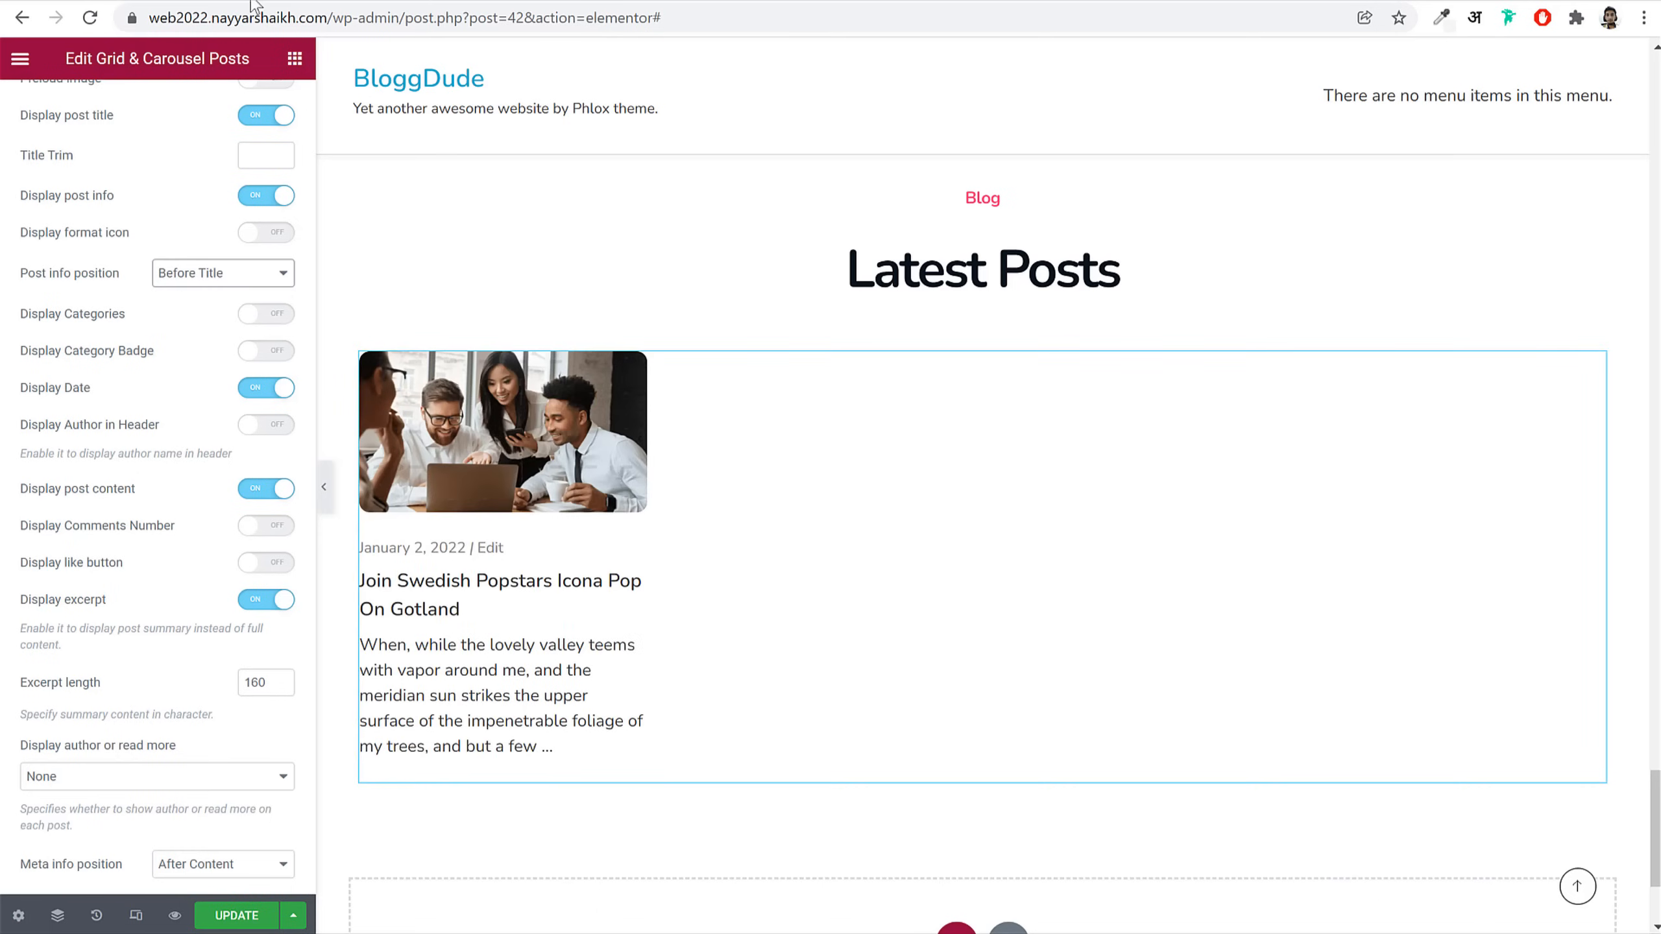
scroll(223, 288, "up", 5)
left_click(196, 108)
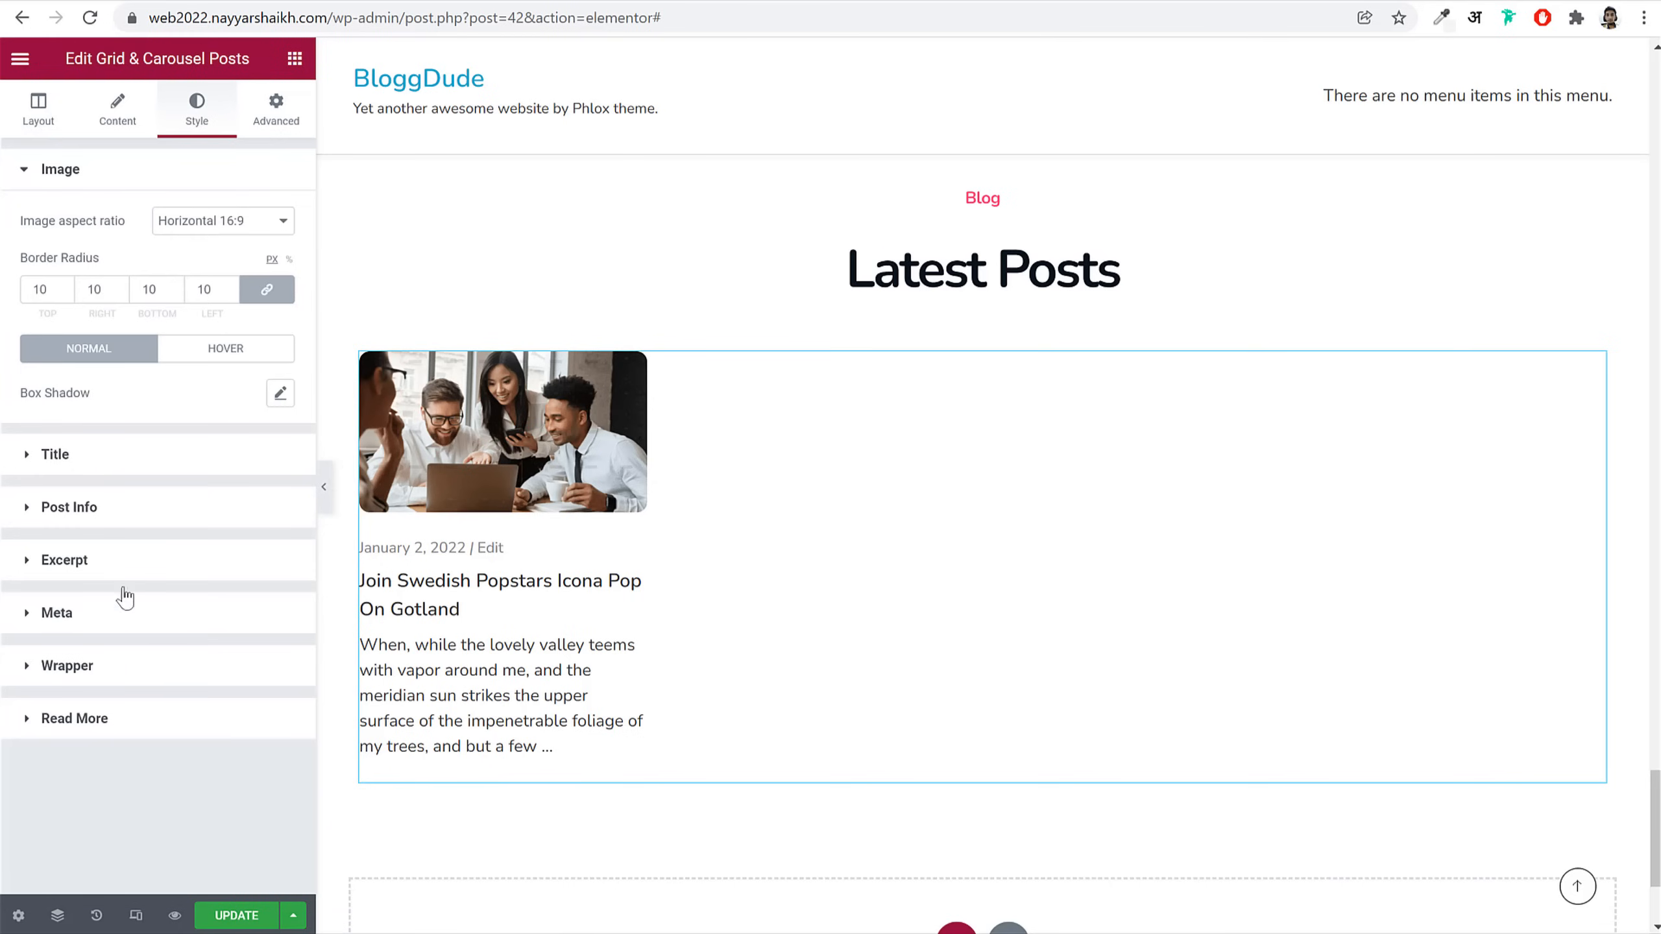
Step: Give the post card wrapper 20 px padding and update the page
left_click(120, 680)
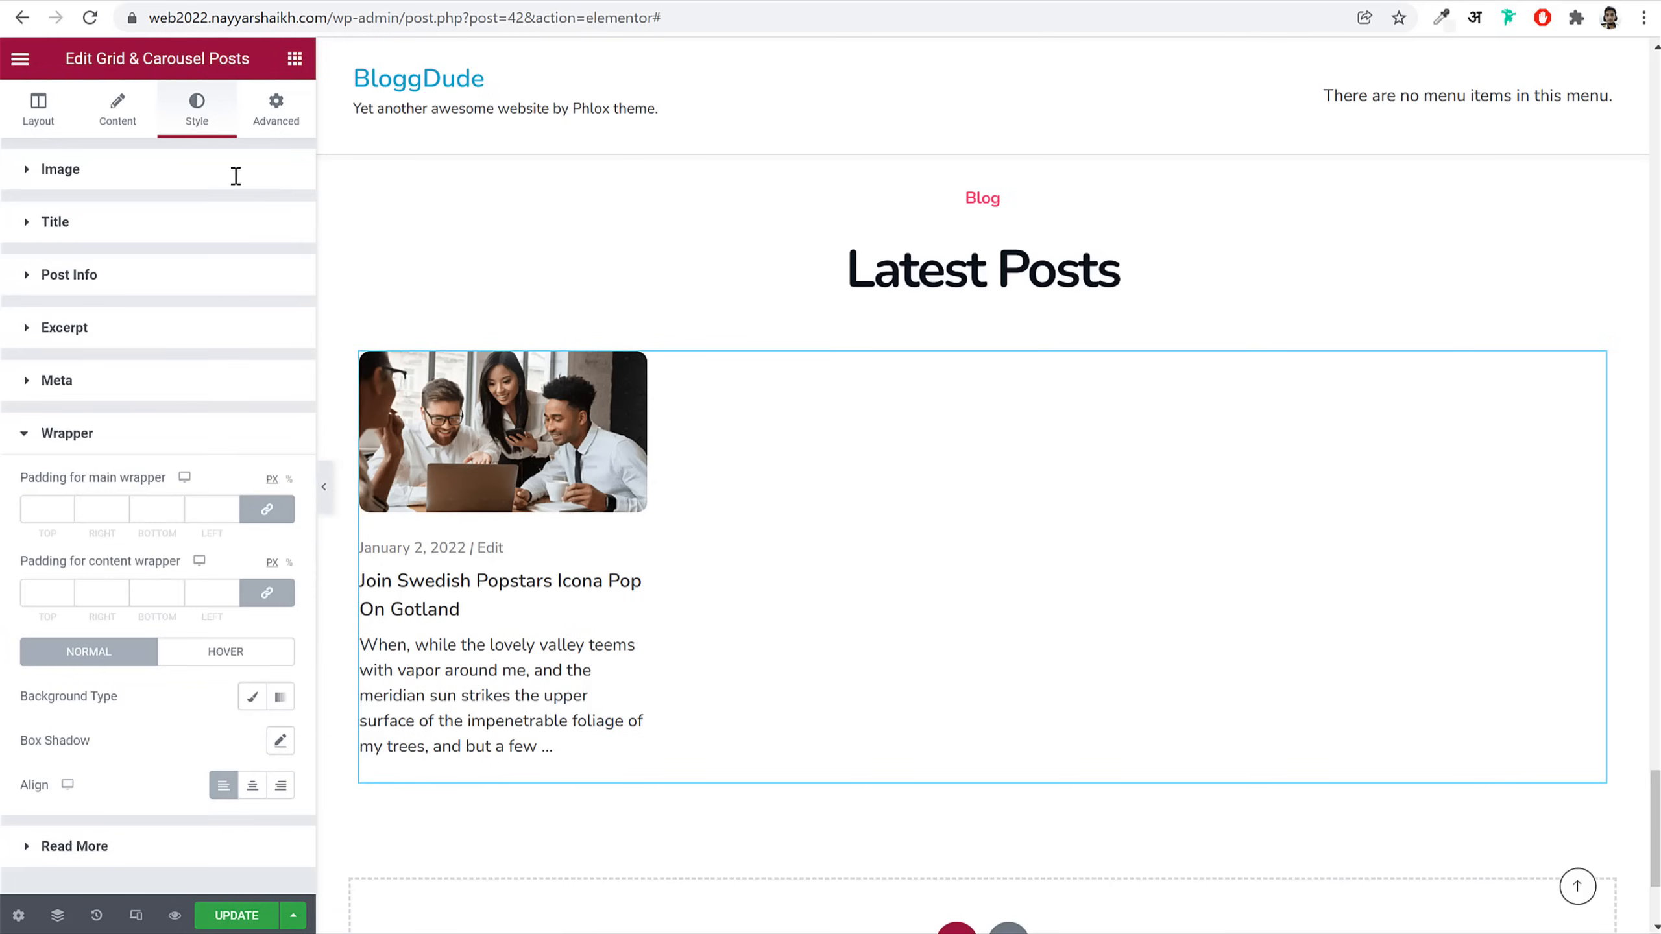
left_click(32, 517)
type("20")
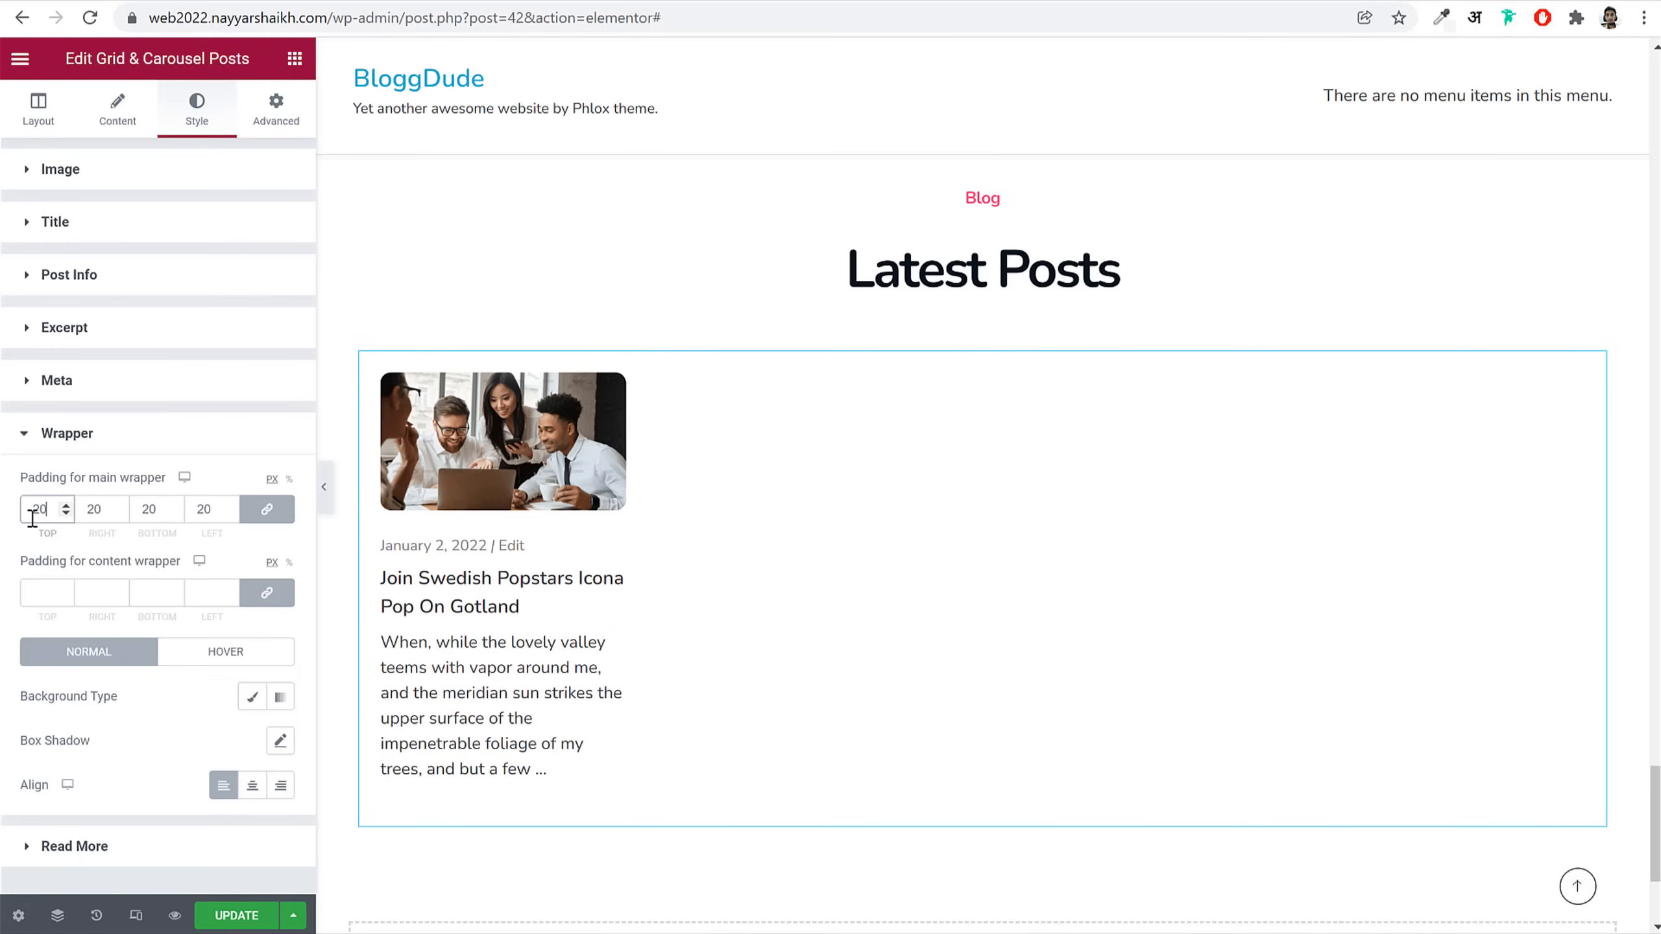
left_click(237, 924)
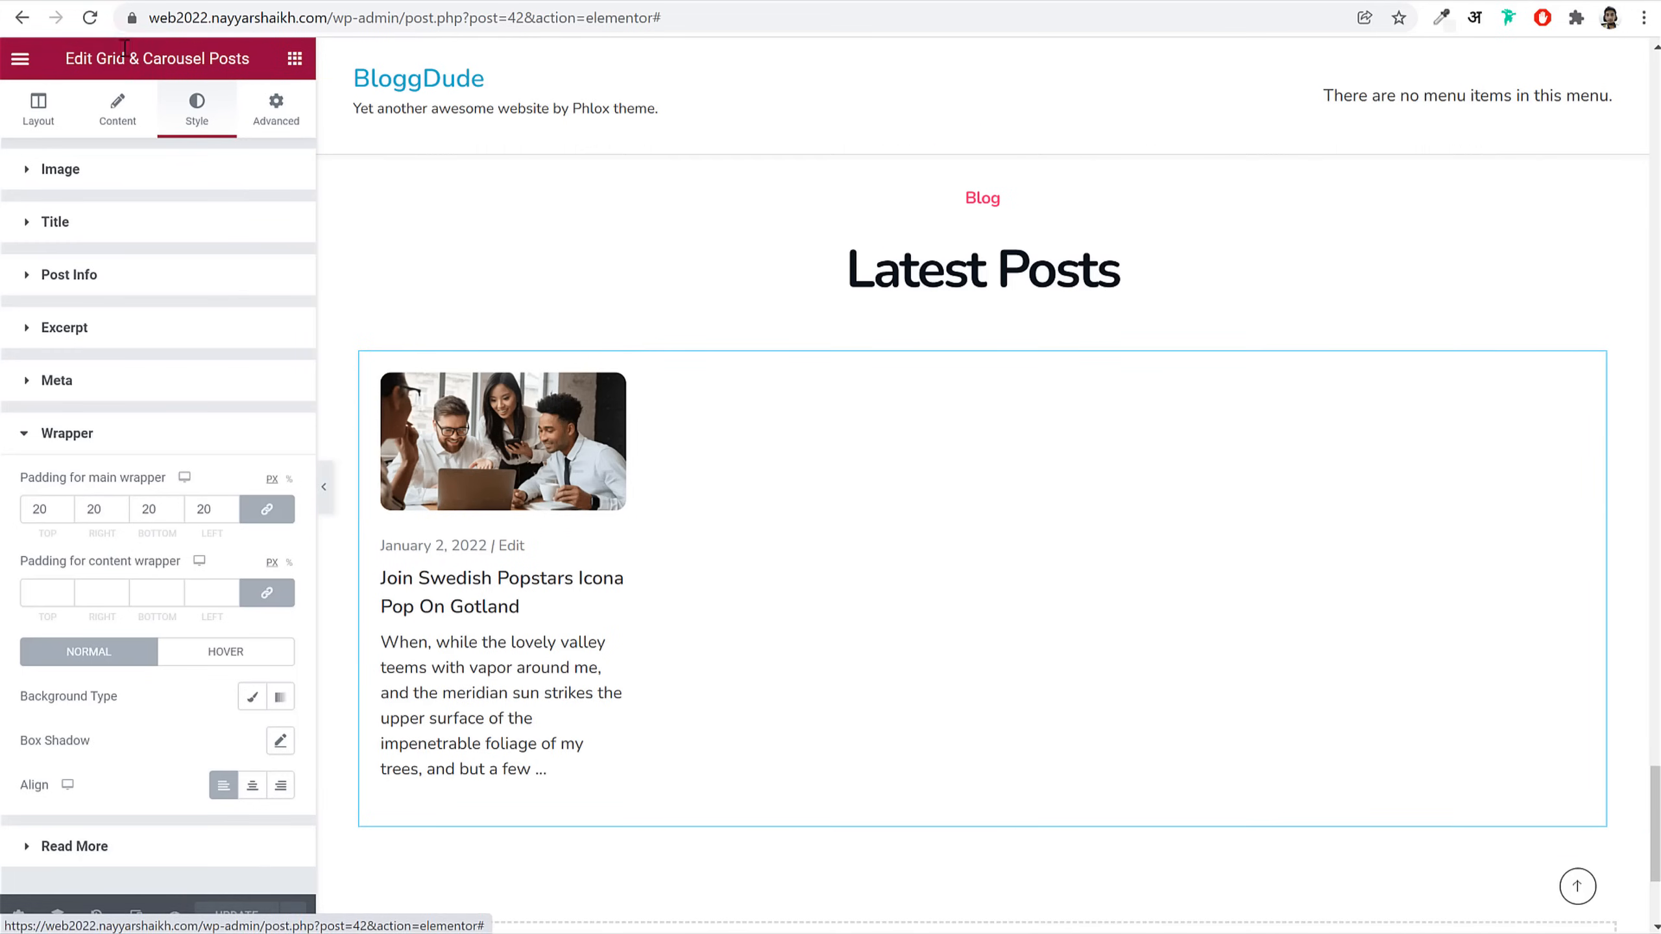
Step: Reload the editor, set the Latest Posts grid to 3 columns, and update
left_click(96, 19)
scroll(800, 494, "down", 15)
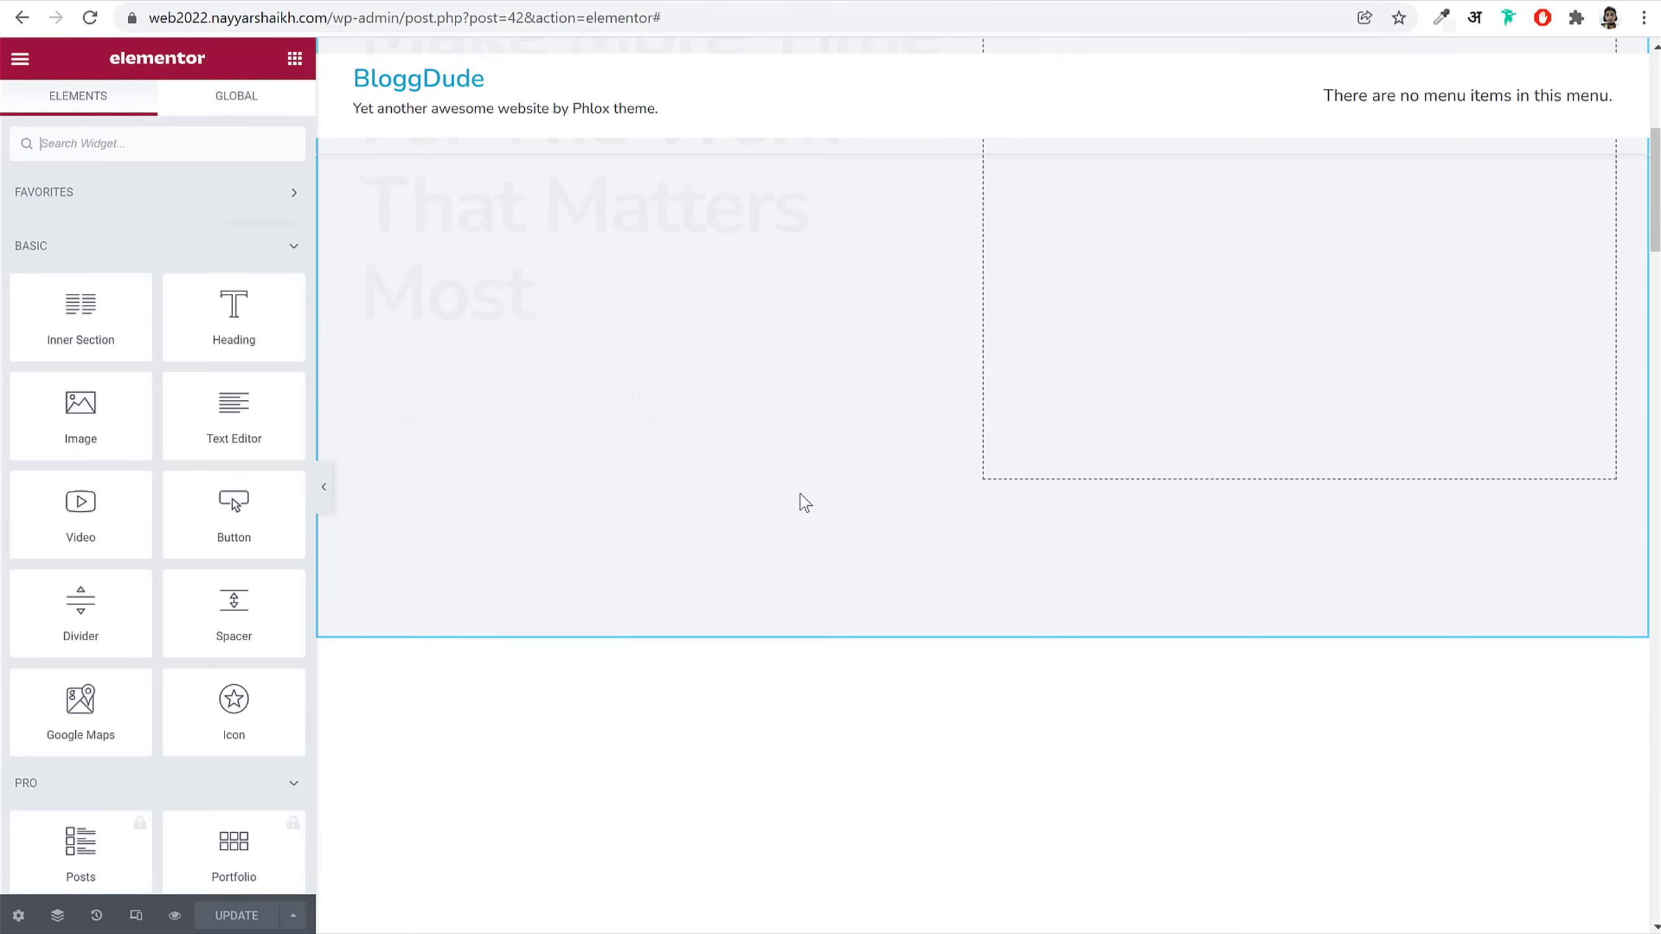
scroll(801, 501, "down", 15)
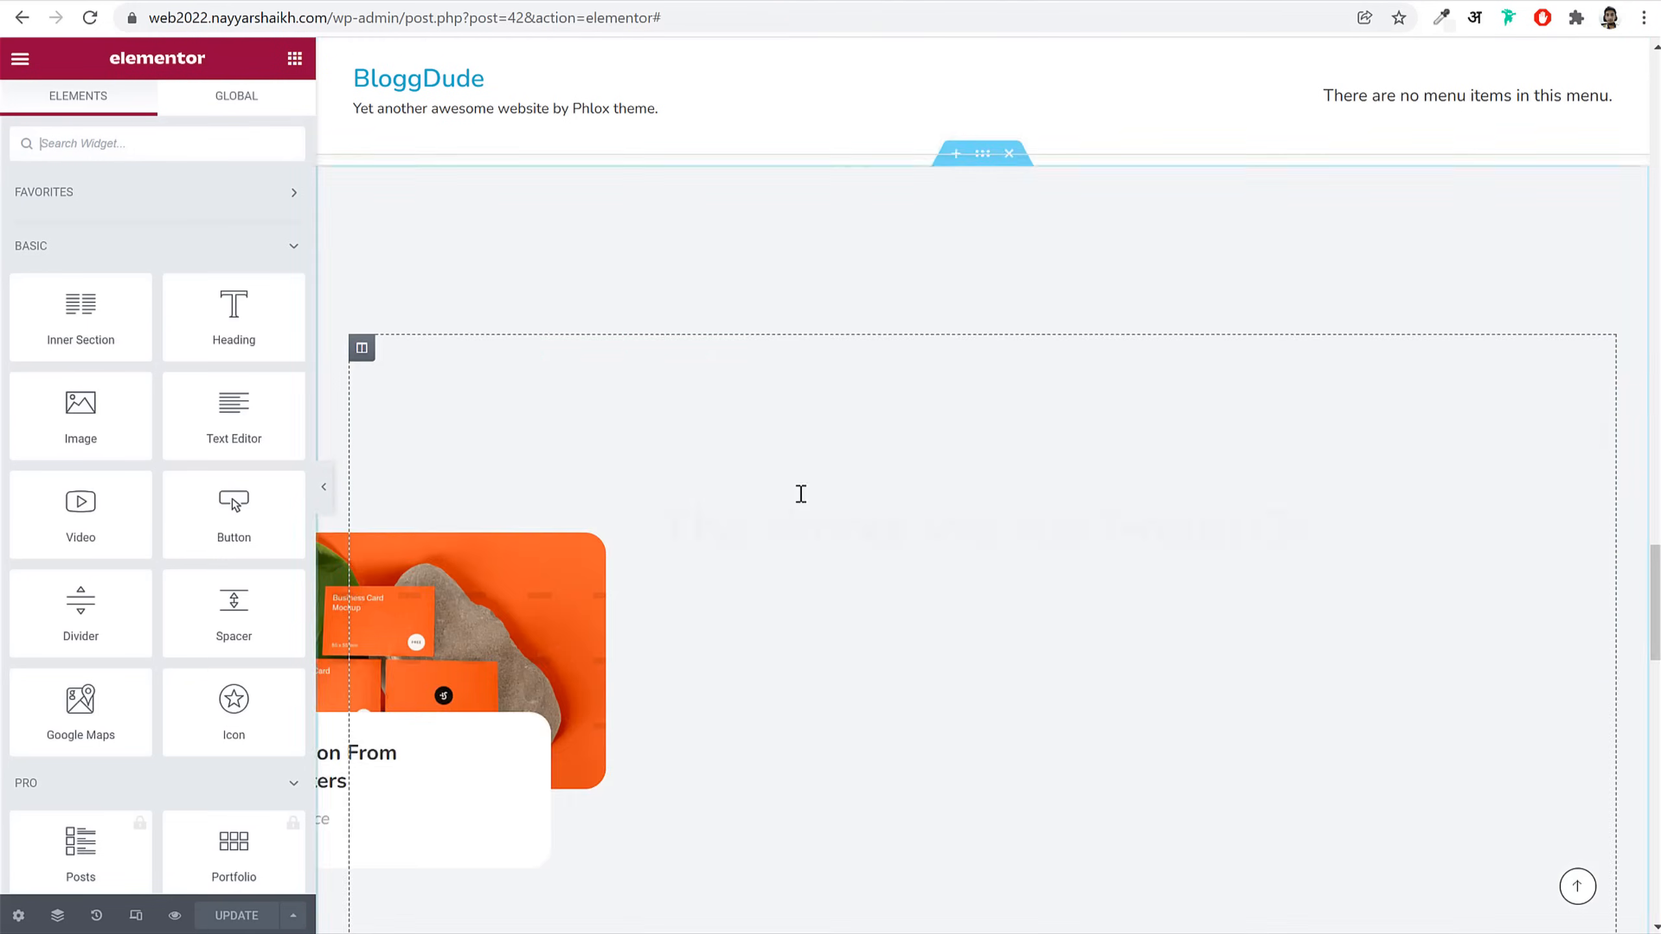
left_click(798, 501)
left_click(35, 112)
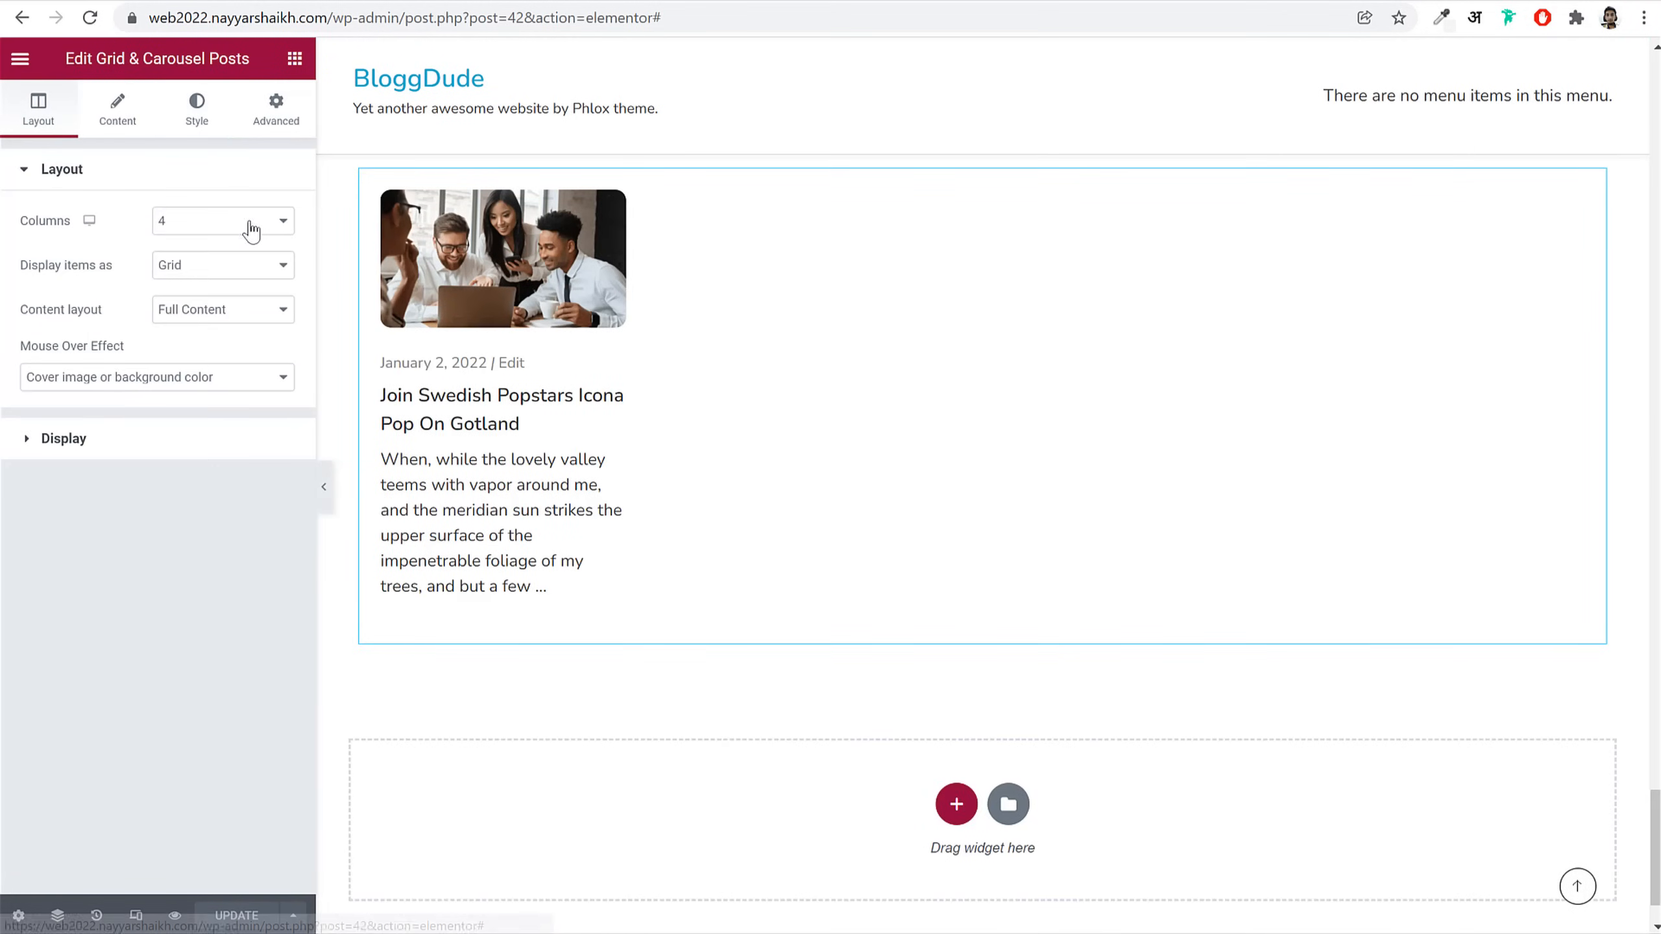
left_click(220, 222)
left_click(204, 275)
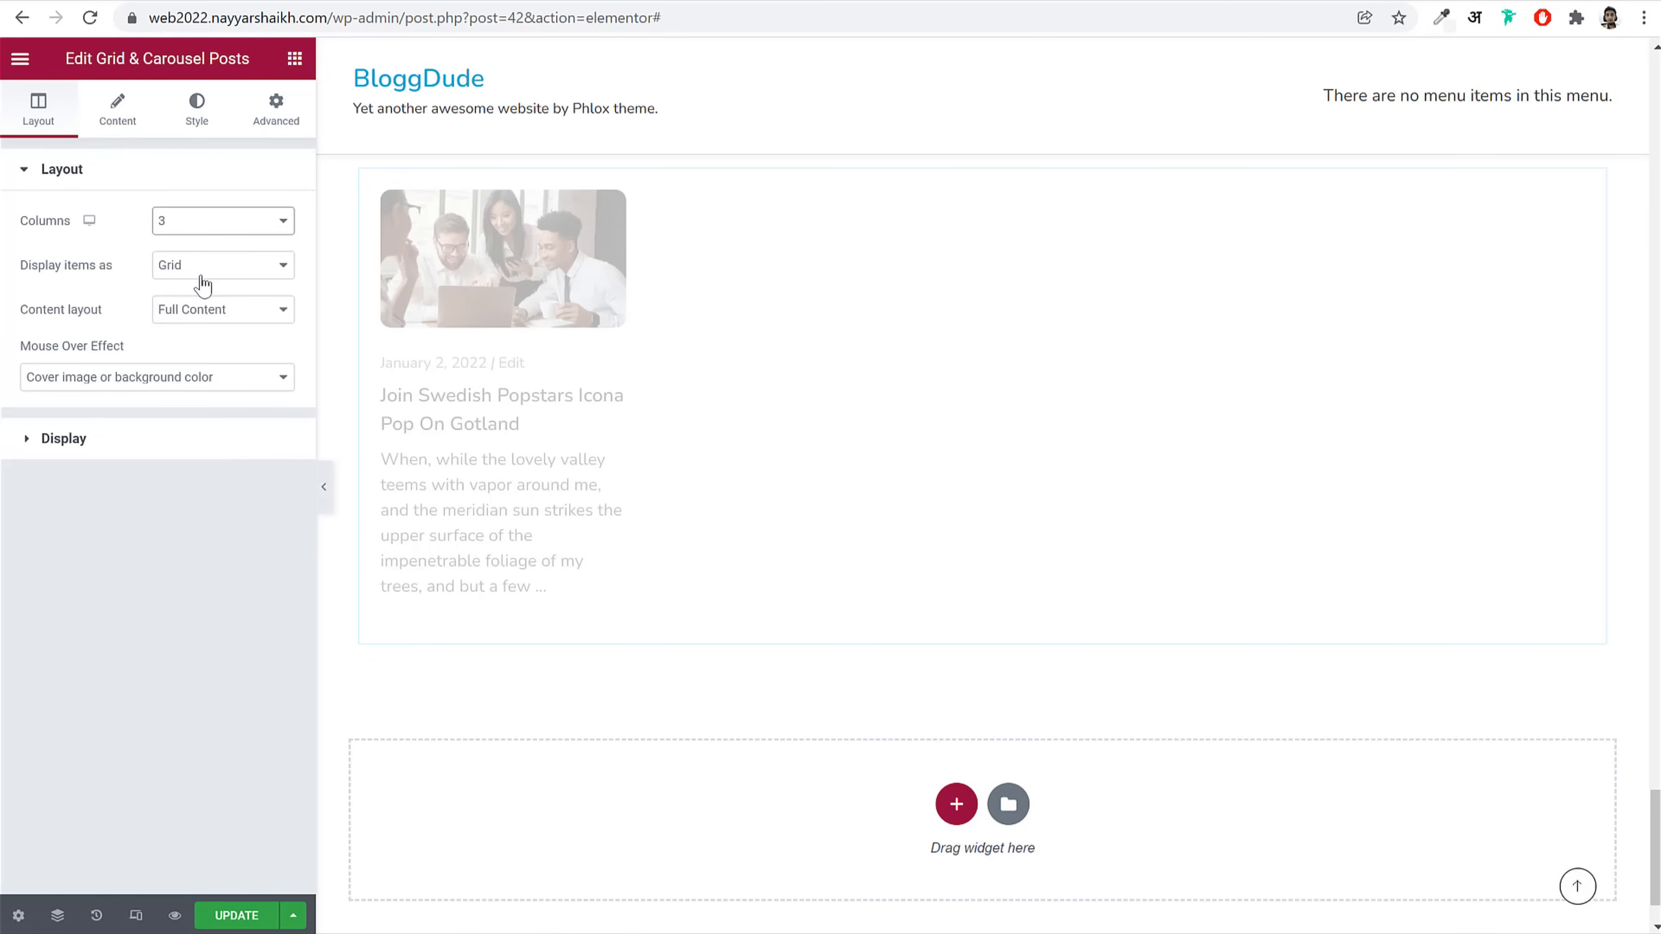
left_click(245, 915)
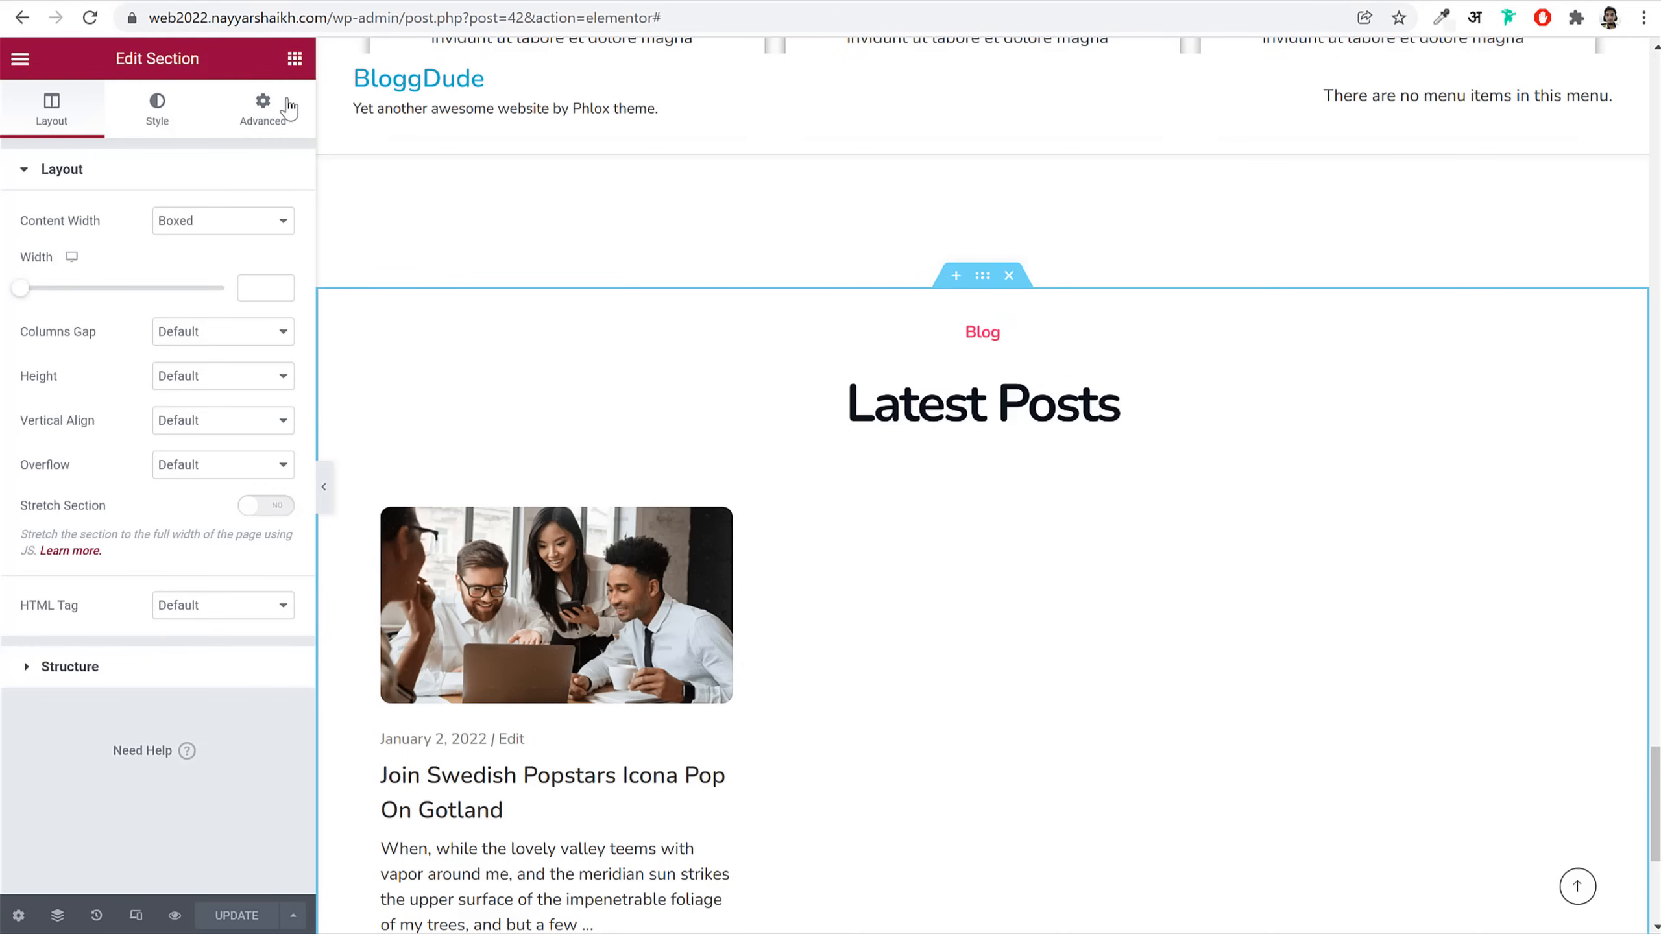
Step: Set the section's bottom margin to 150 and save the page
left_click(264, 106)
left_click(172, 245)
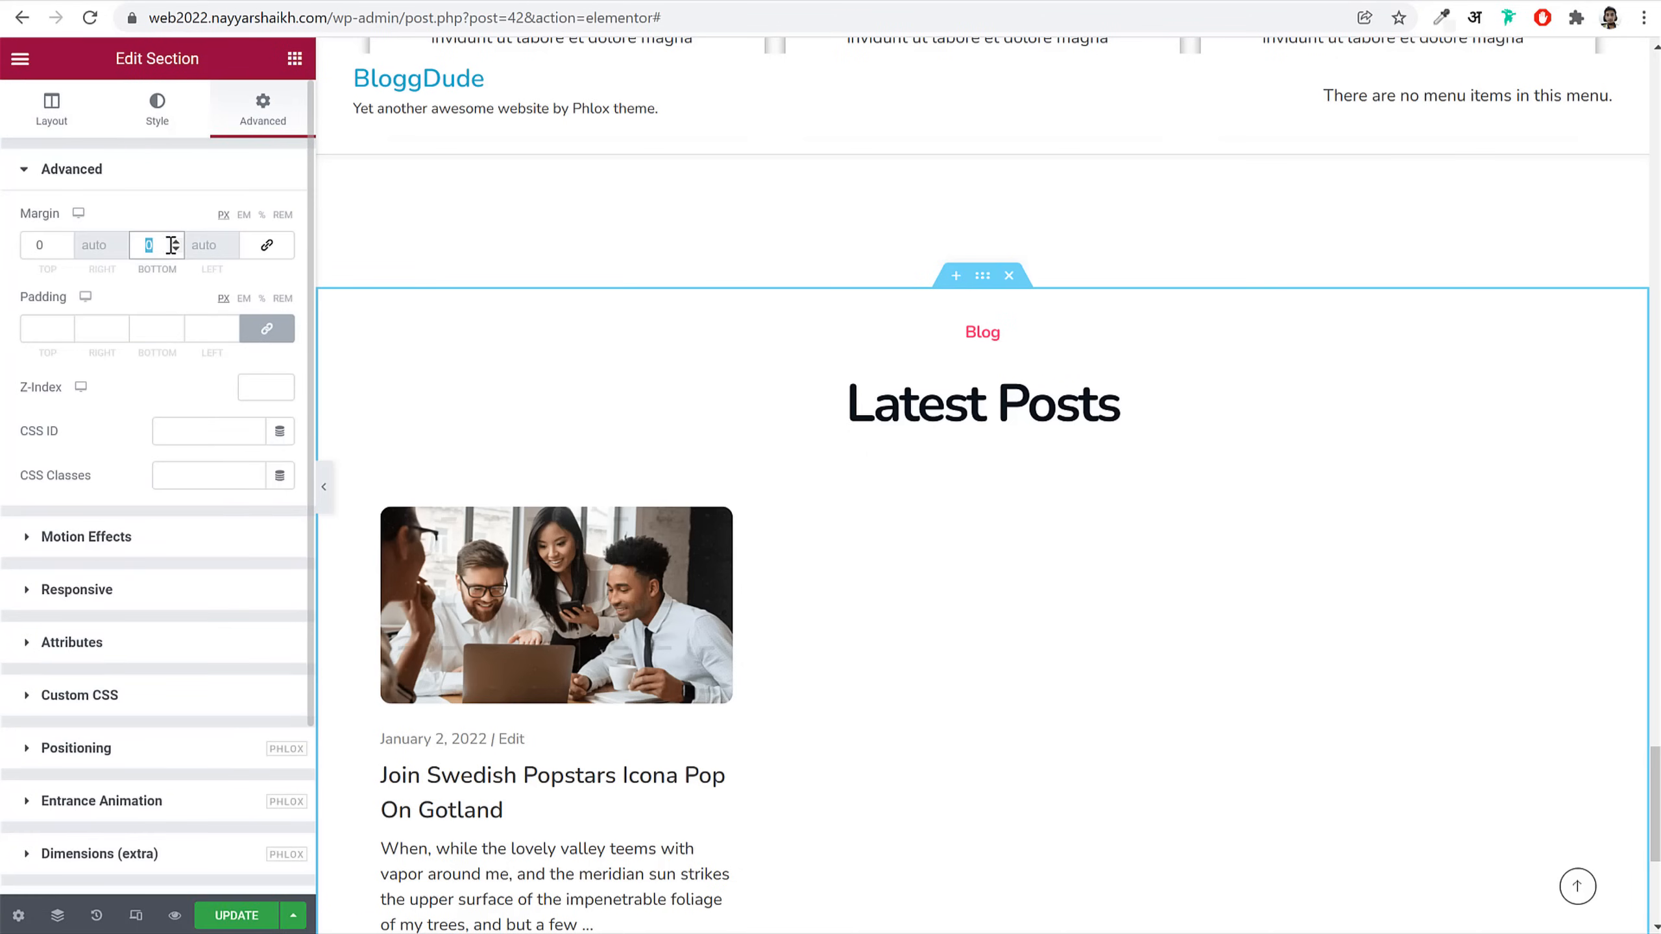
type("150")
left_click(202, 923)
scroll(1118, 729, "up", 20)
scroll(1110, 736, "up", 10)
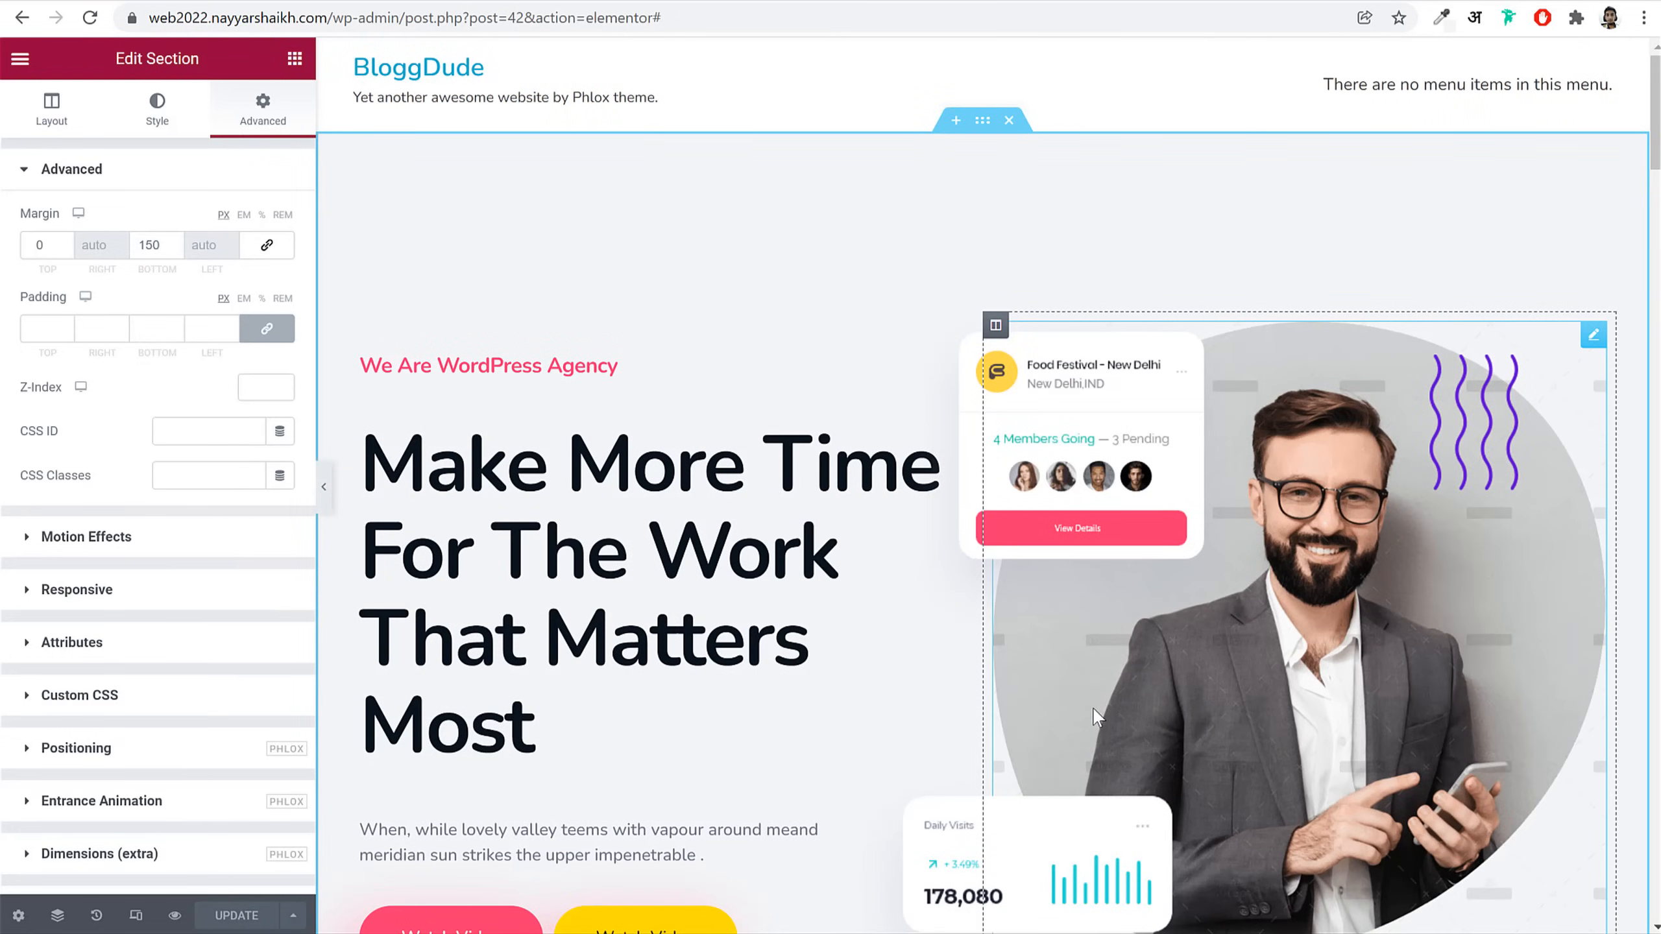
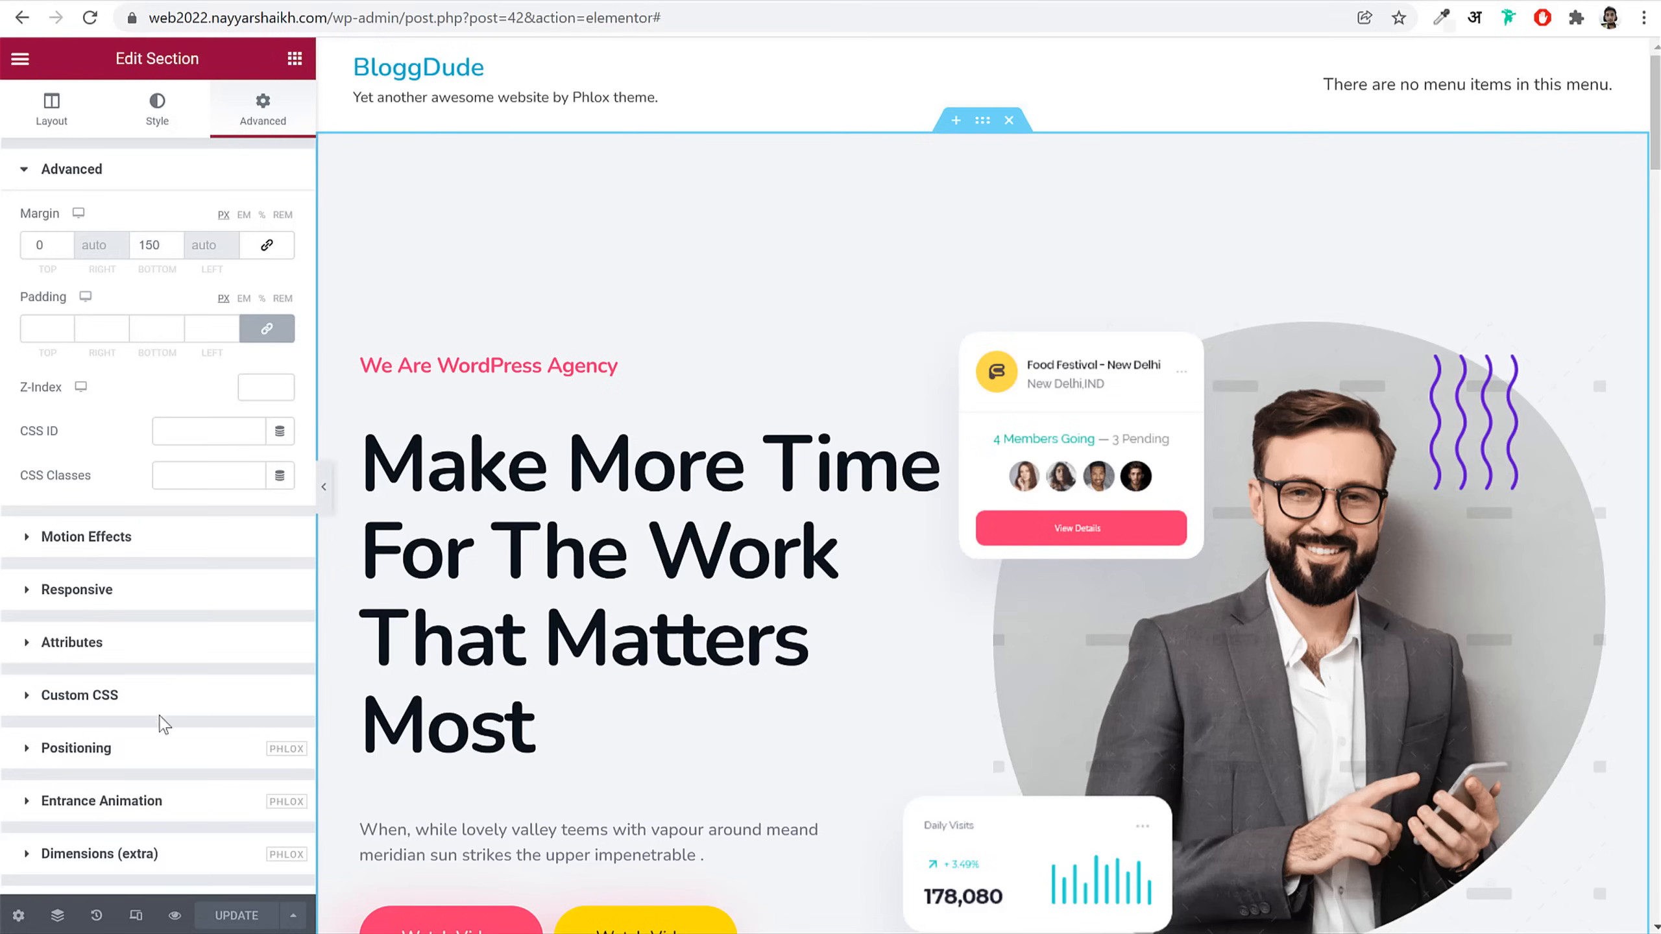
Step: Switch the editor to the Mobile responsive preview and return to the top of the page
left_click(136, 916)
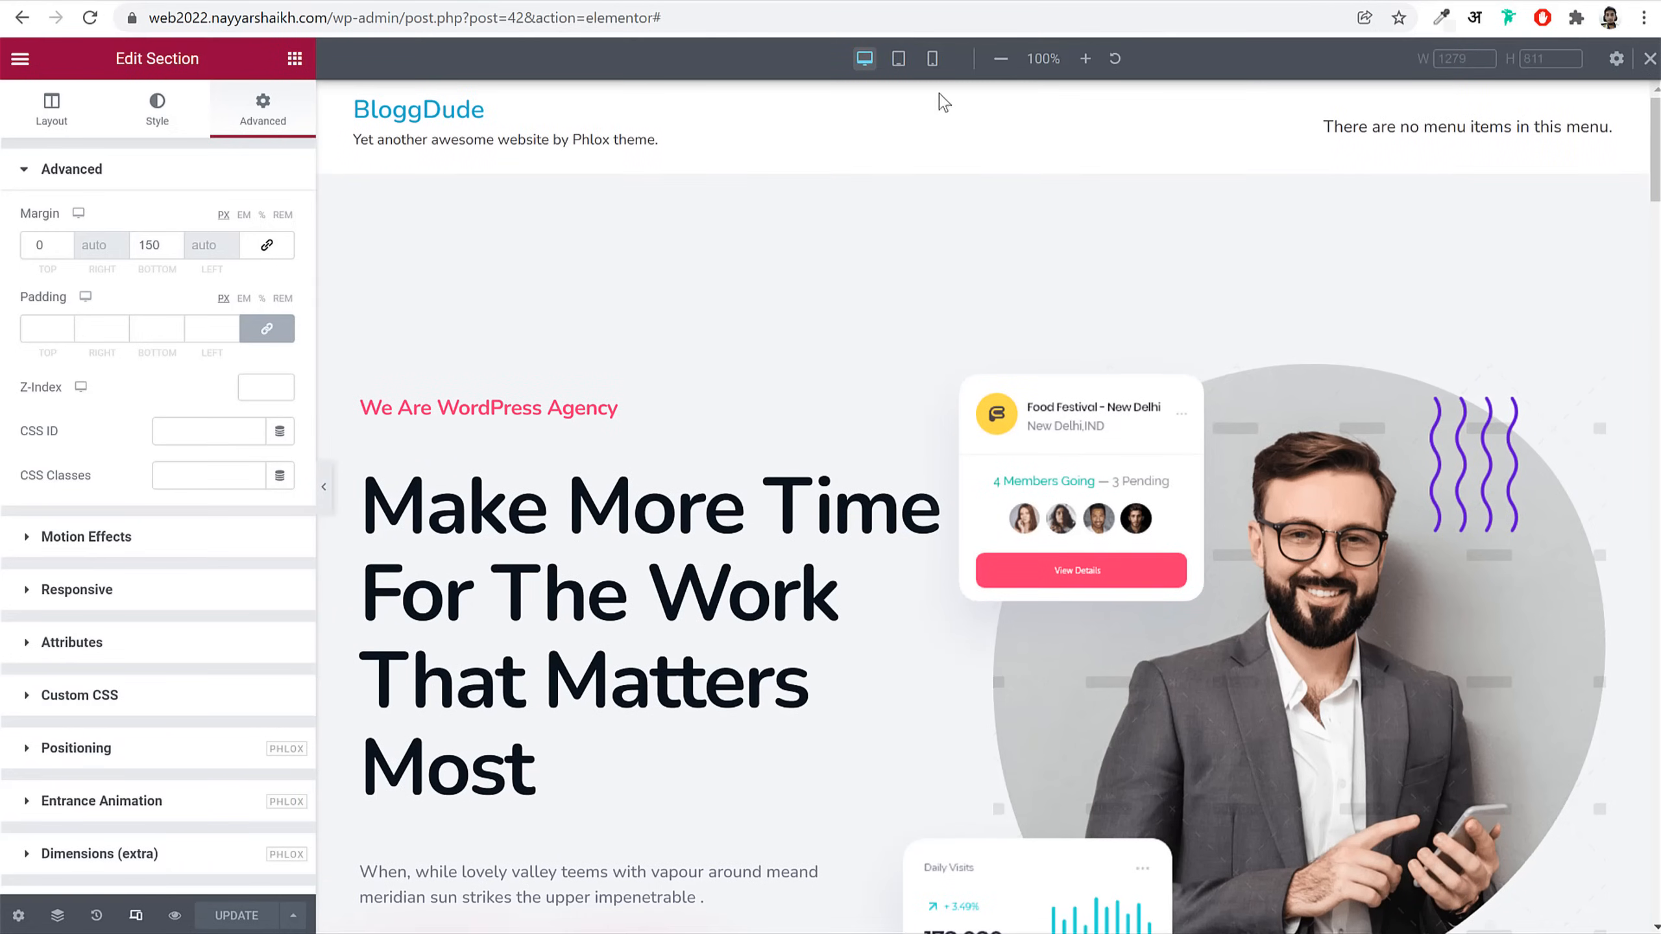
left_click(934, 60)
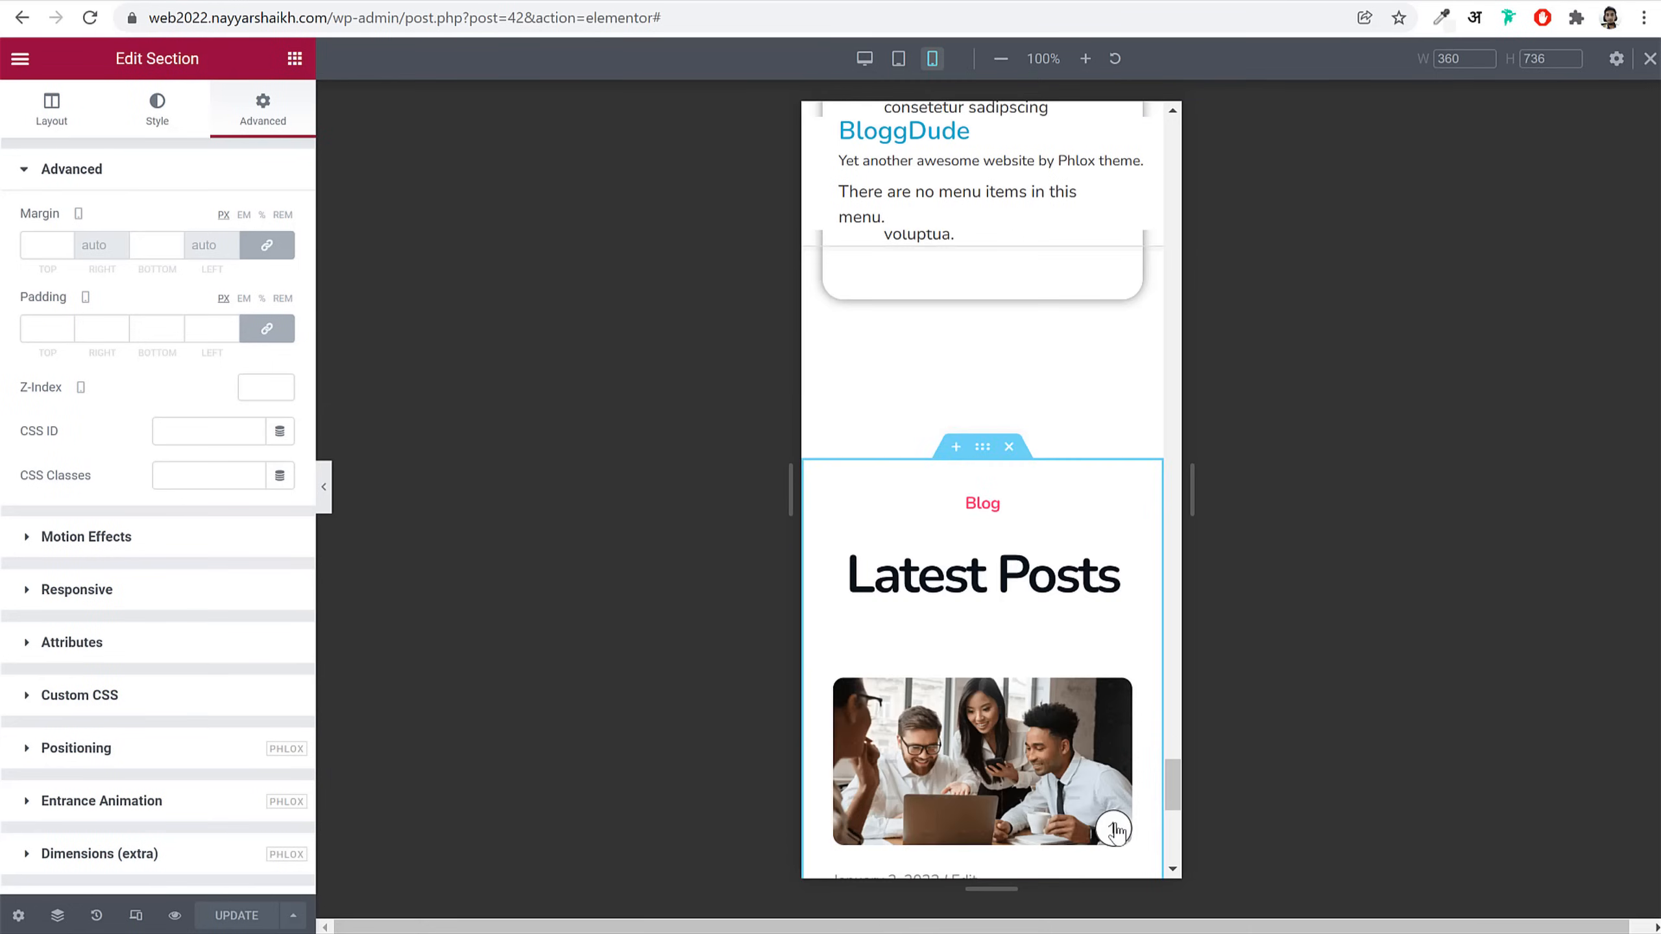
left_click(1115, 832)
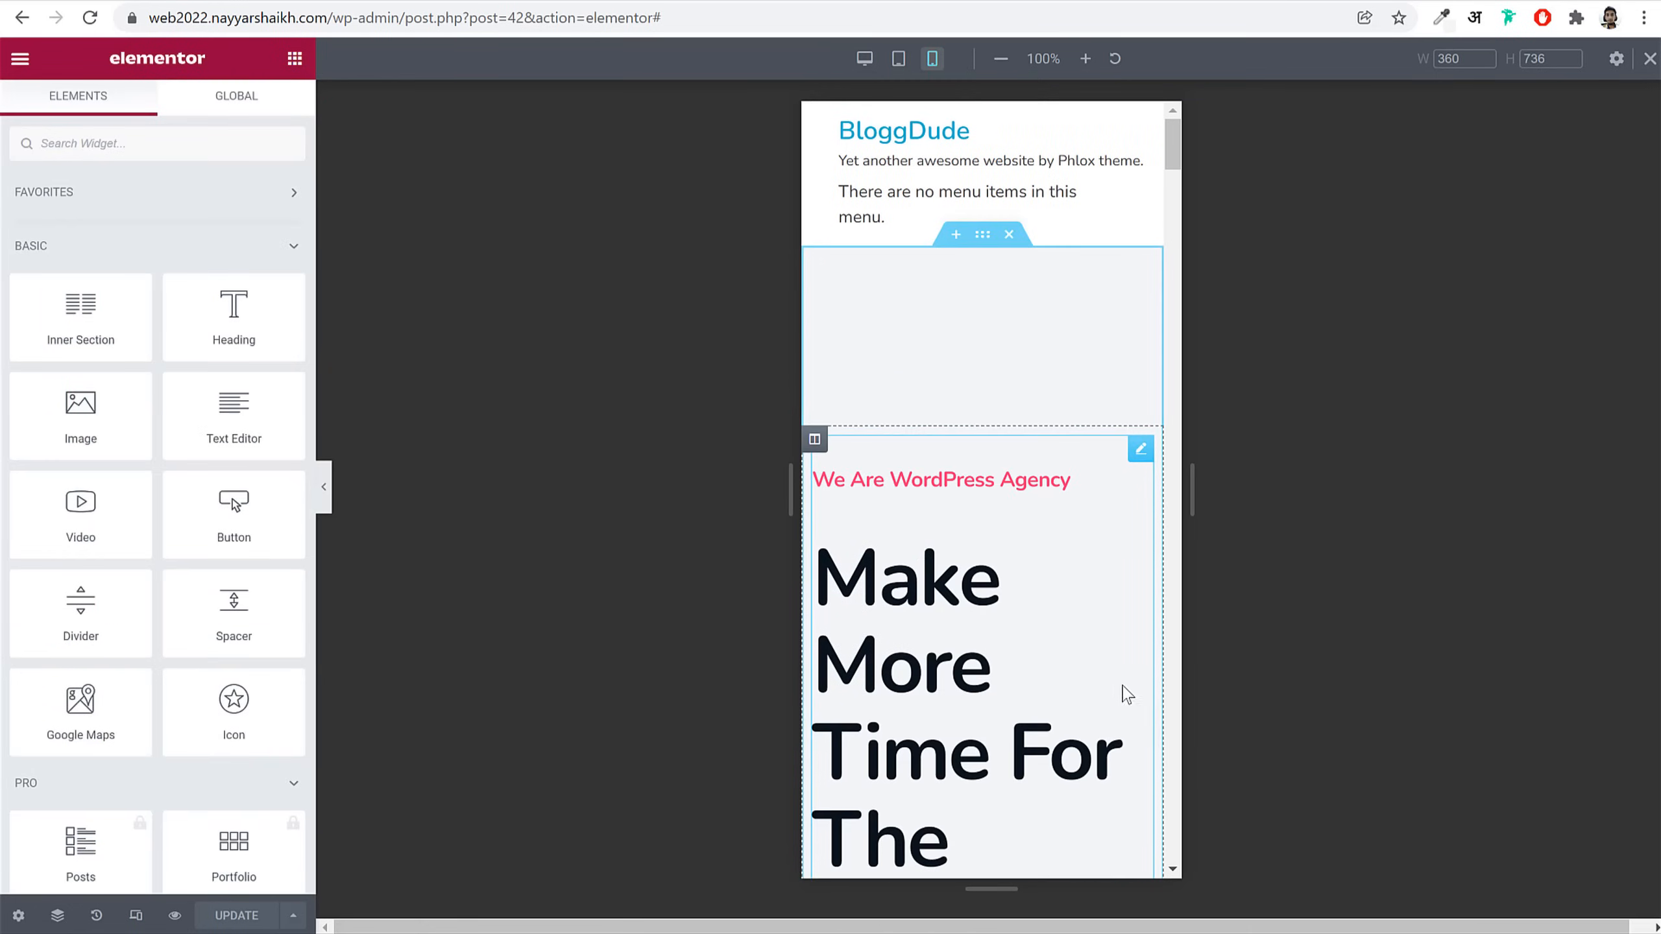
scroll(1042, 566, "down", 4)
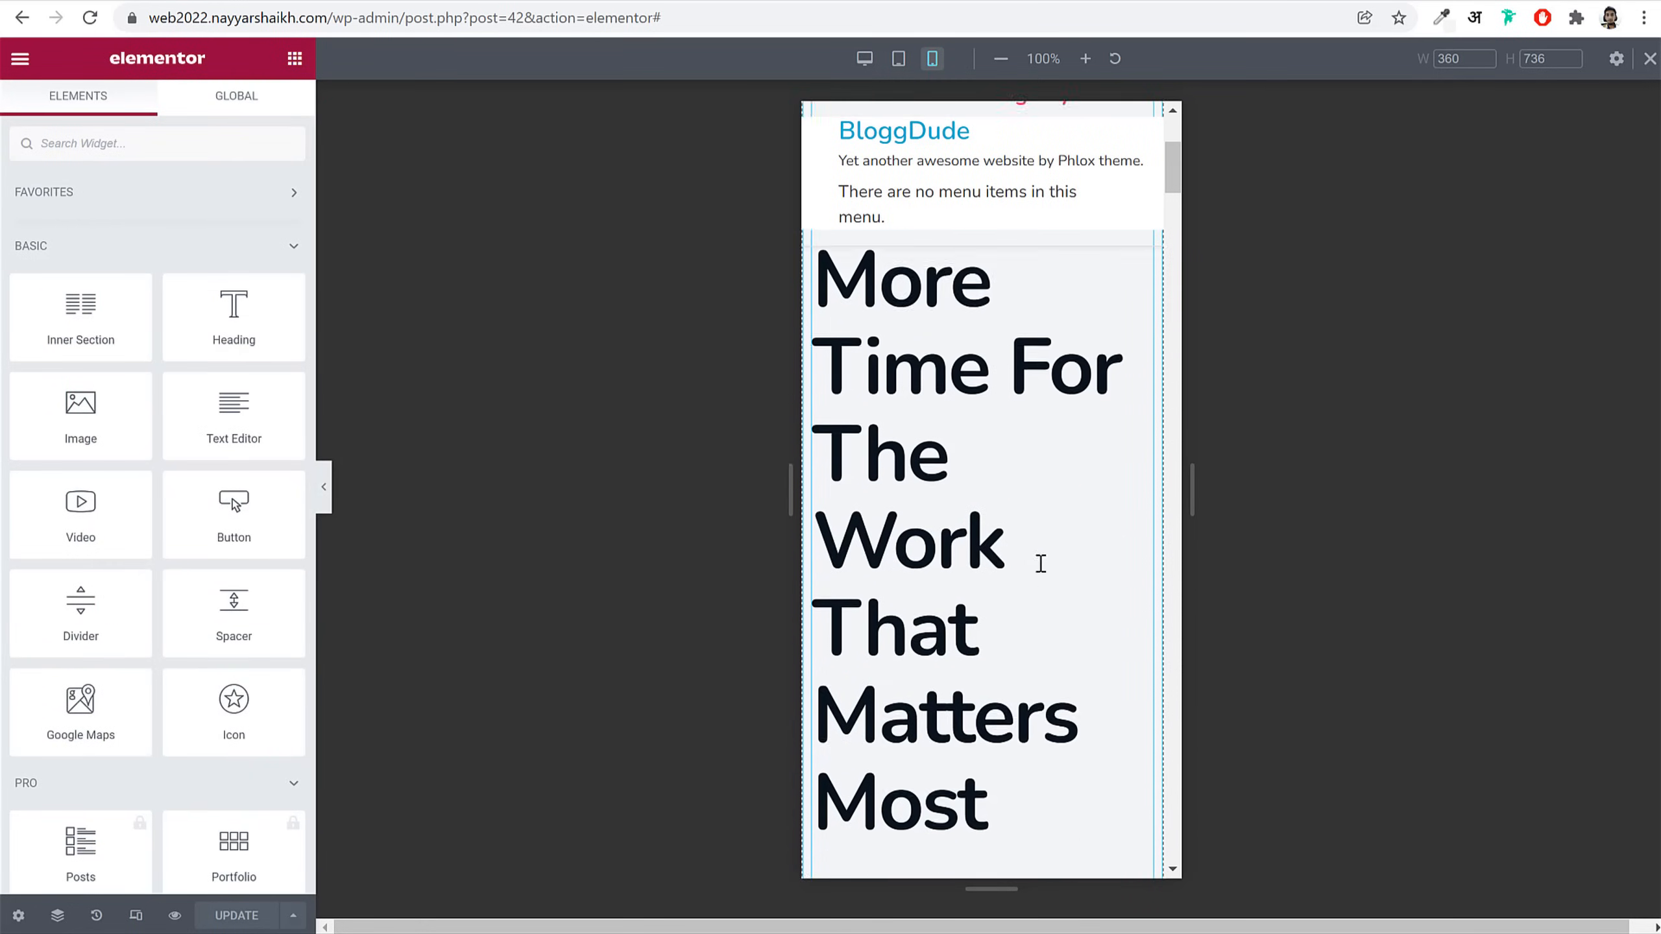
scroll(1047, 556, "up", 4)
scroll(1050, 545, "down", 5)
scroll(944, 371, "down", 3)
scroll(982, 493, "up", 8)
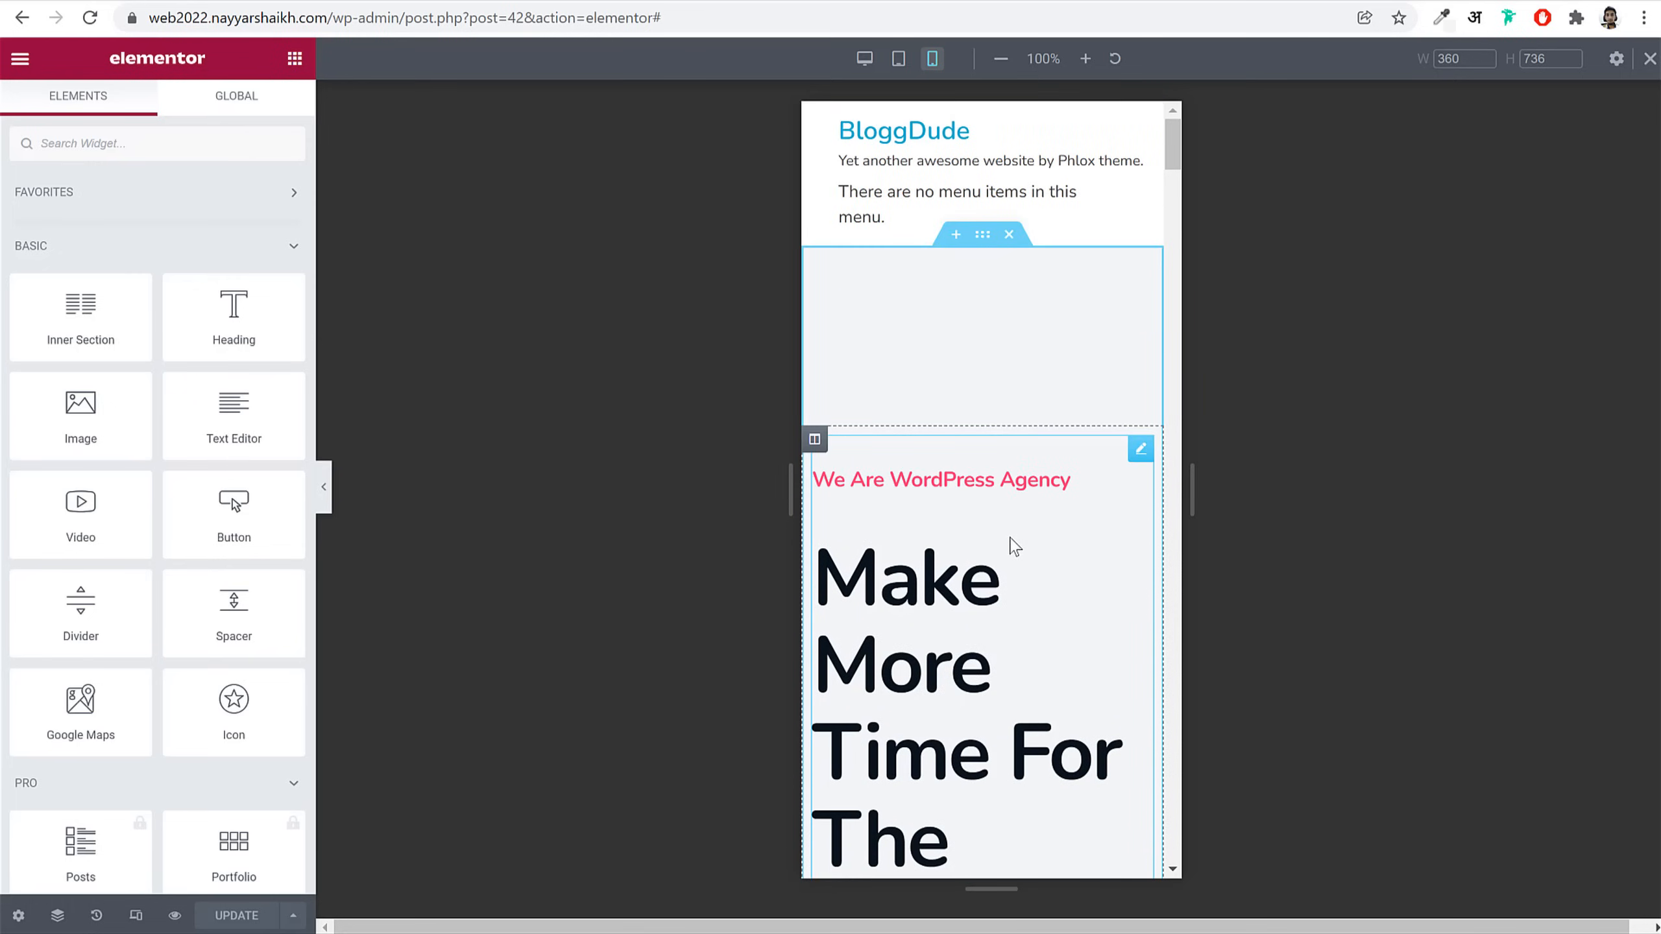
Step: Centre the hero Modern Heading and set its secondary heading typography size to 40 px
left_click(1013, 547)
left_click(252, 470)
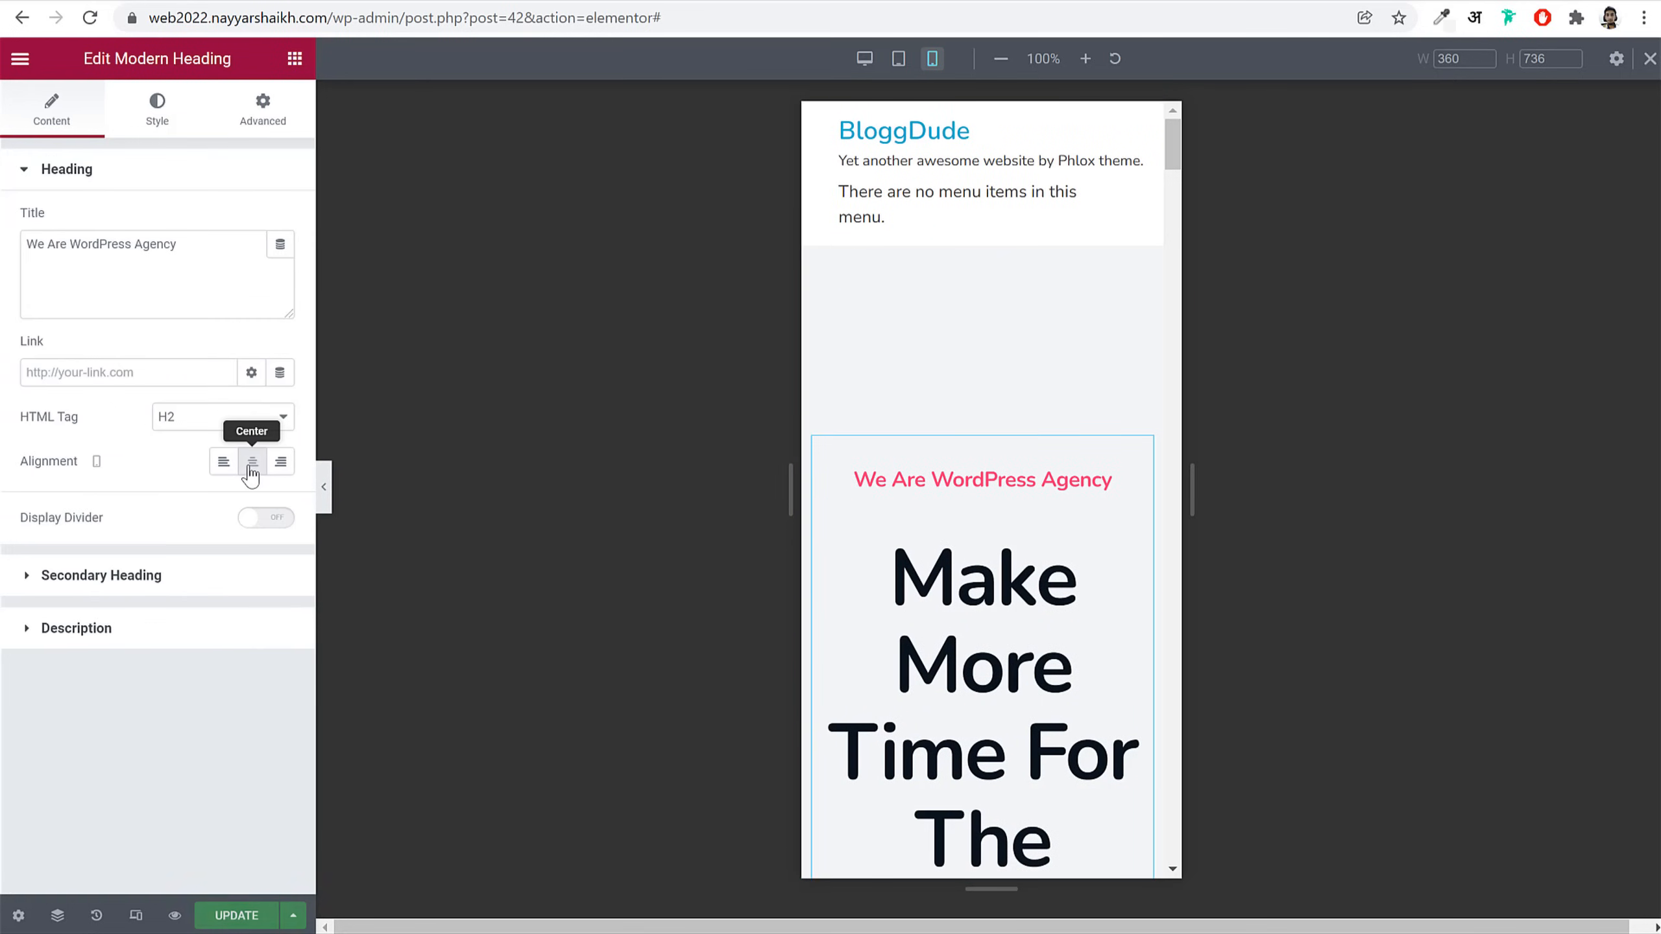
left_click(155, 124)
left_click(148, 174)
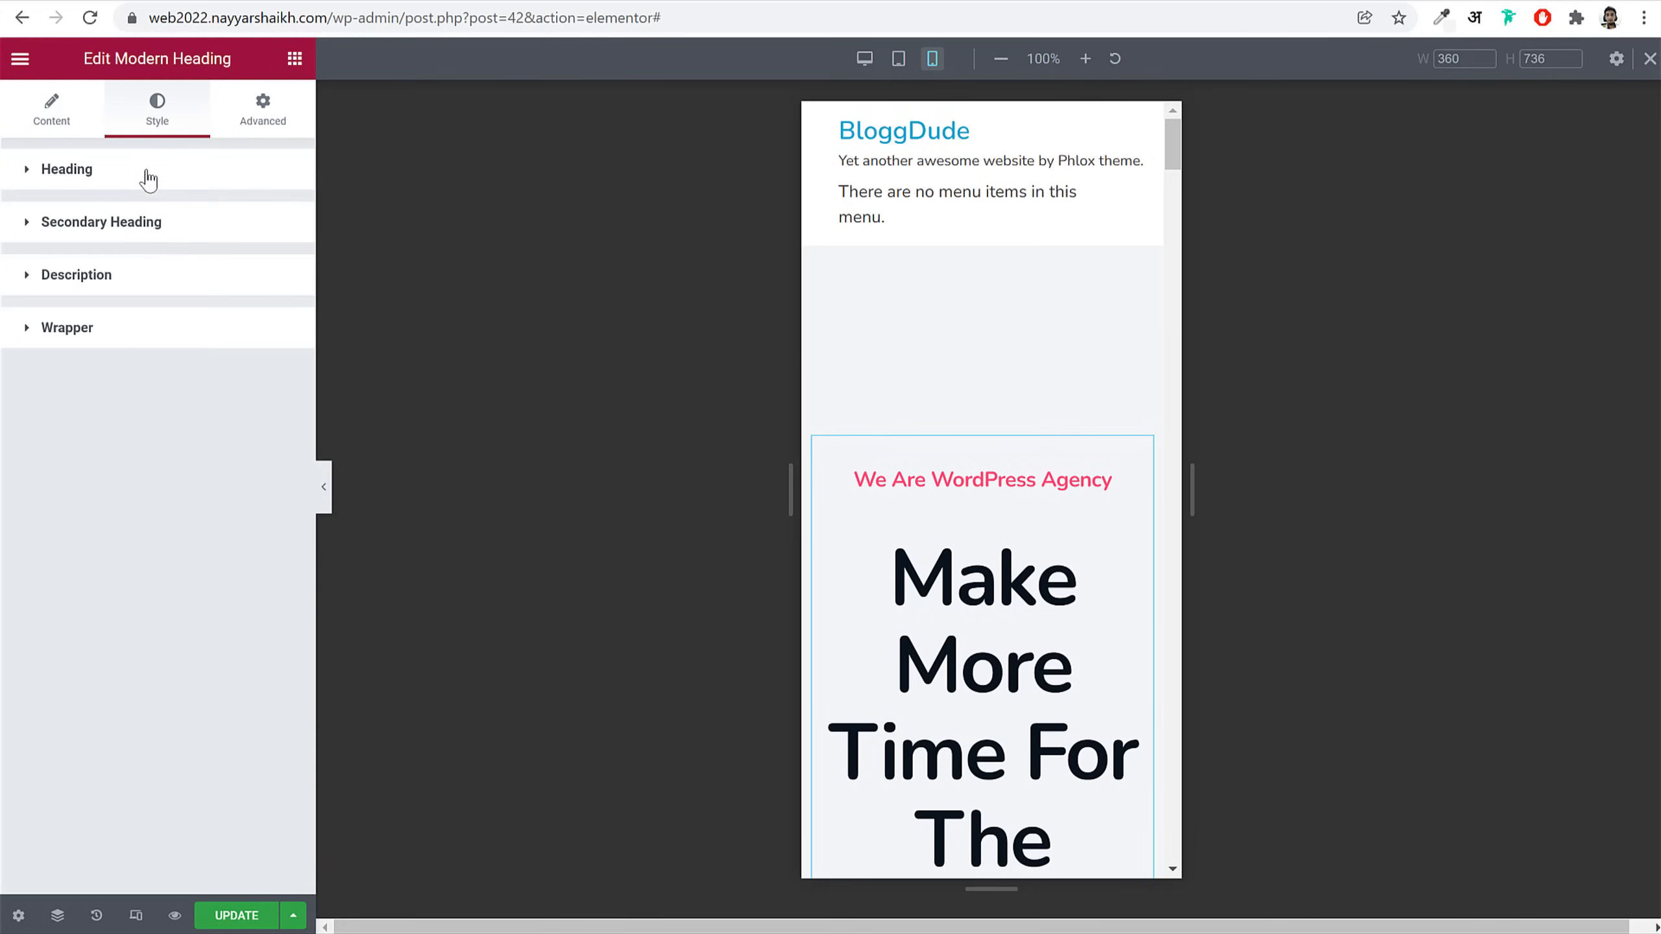
left_click(167, 240)
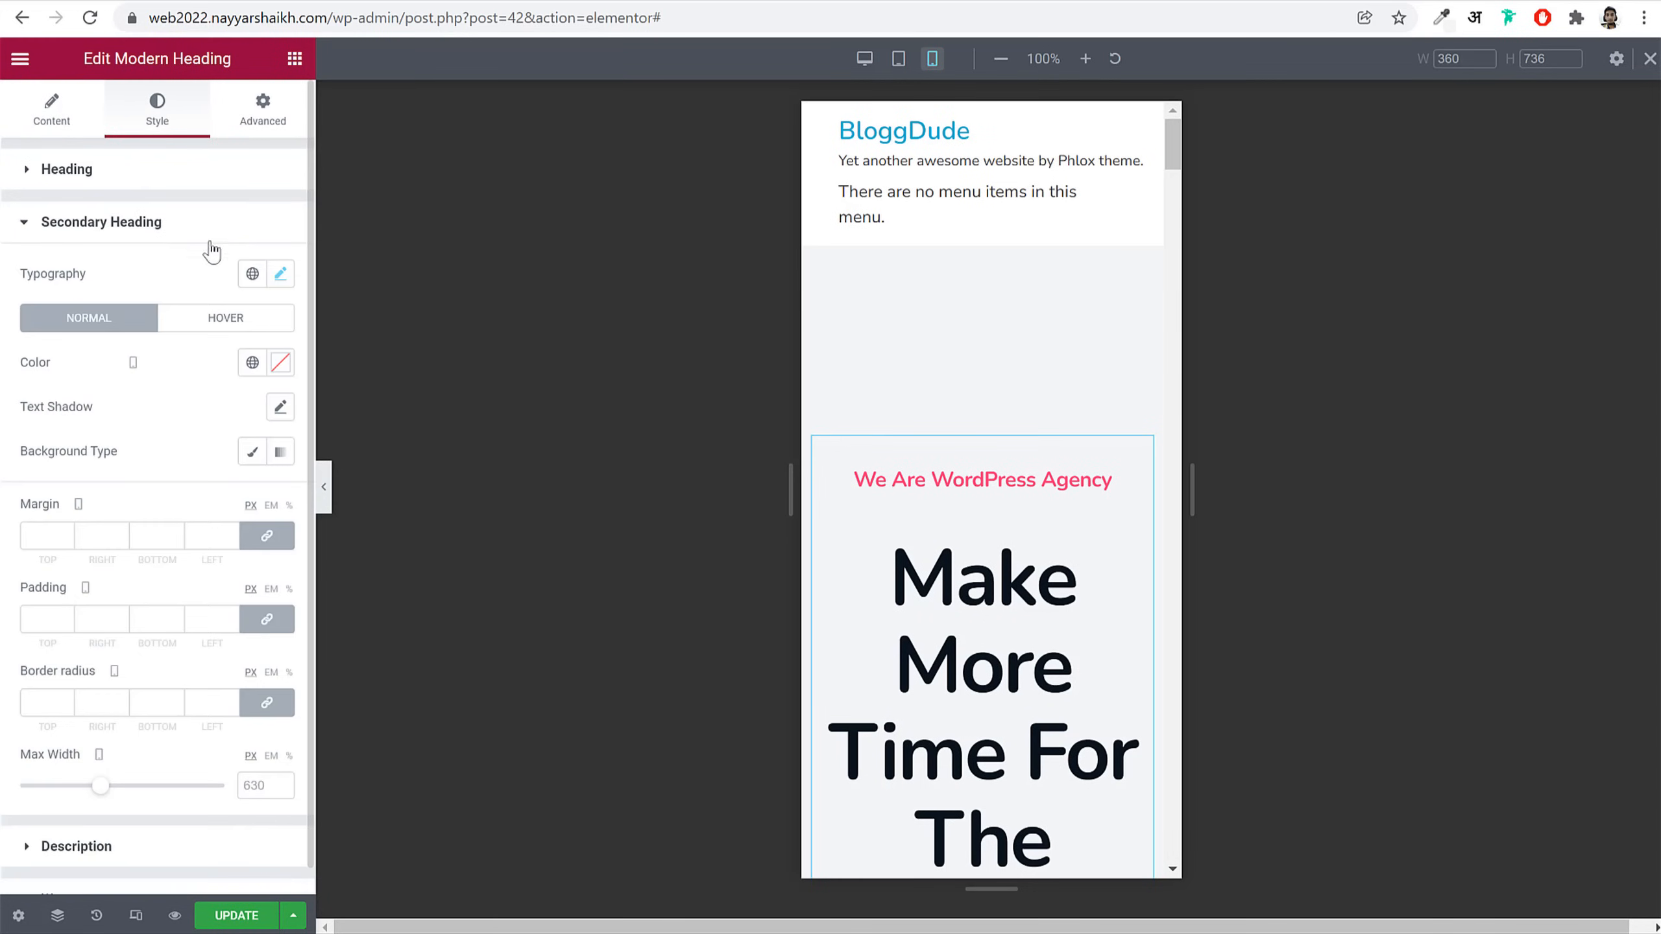
left_click(280, 273)
left_click_drag(101, 442, 71, 450)
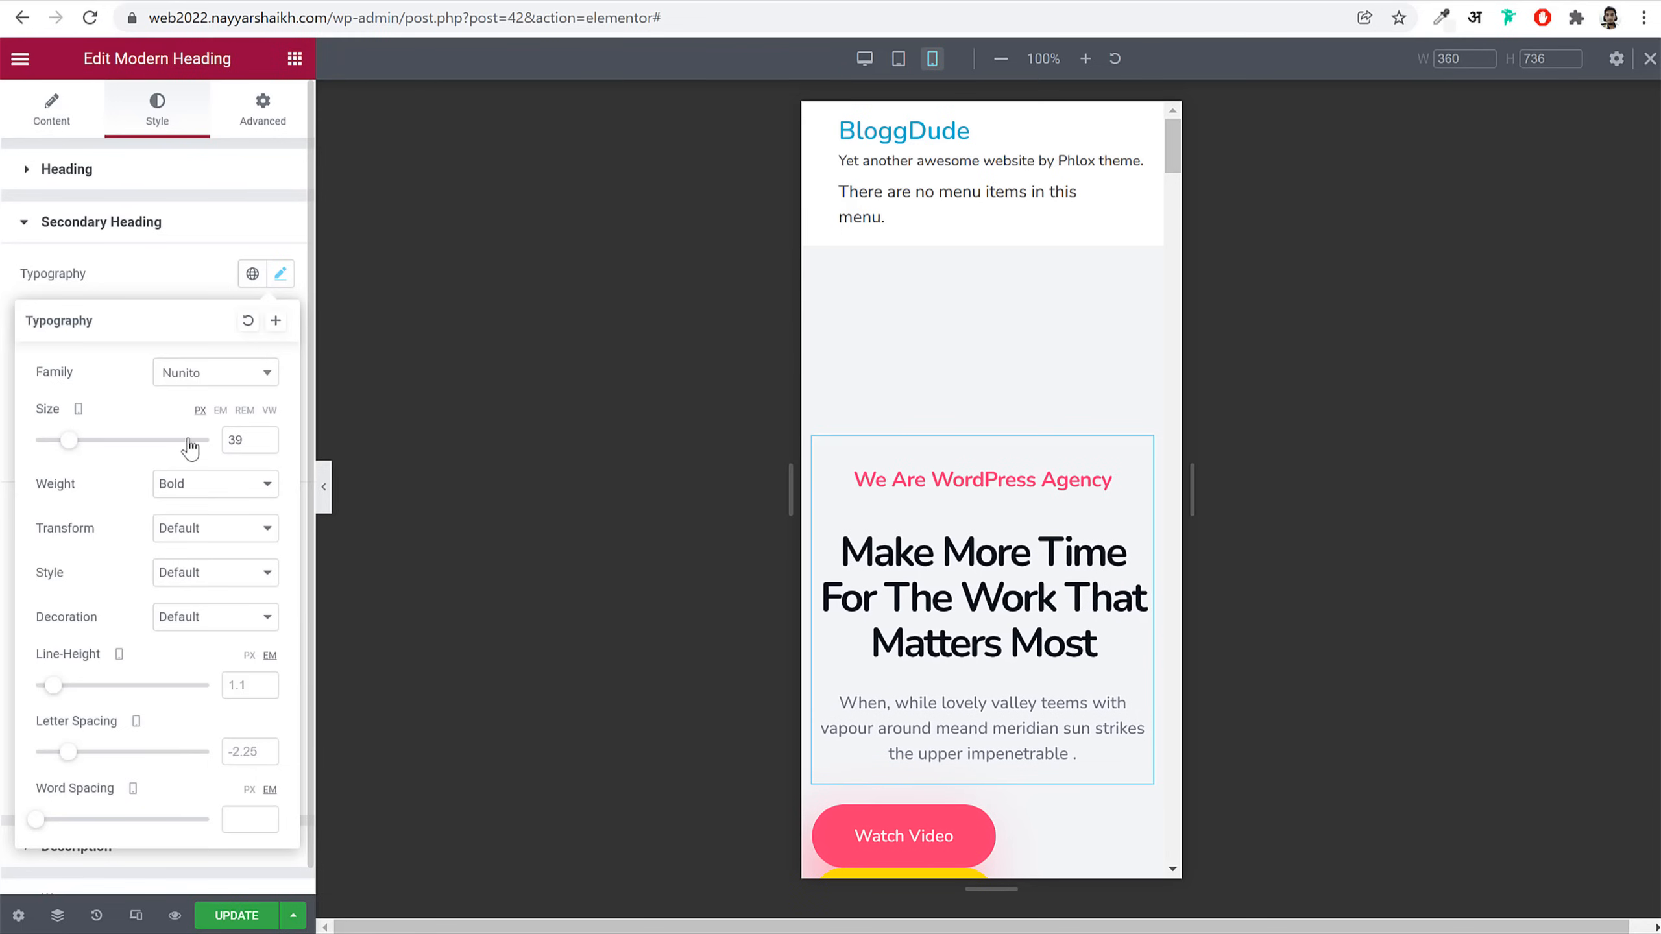
left_click(266, 437)
scroll(981, 536, "down", 5)
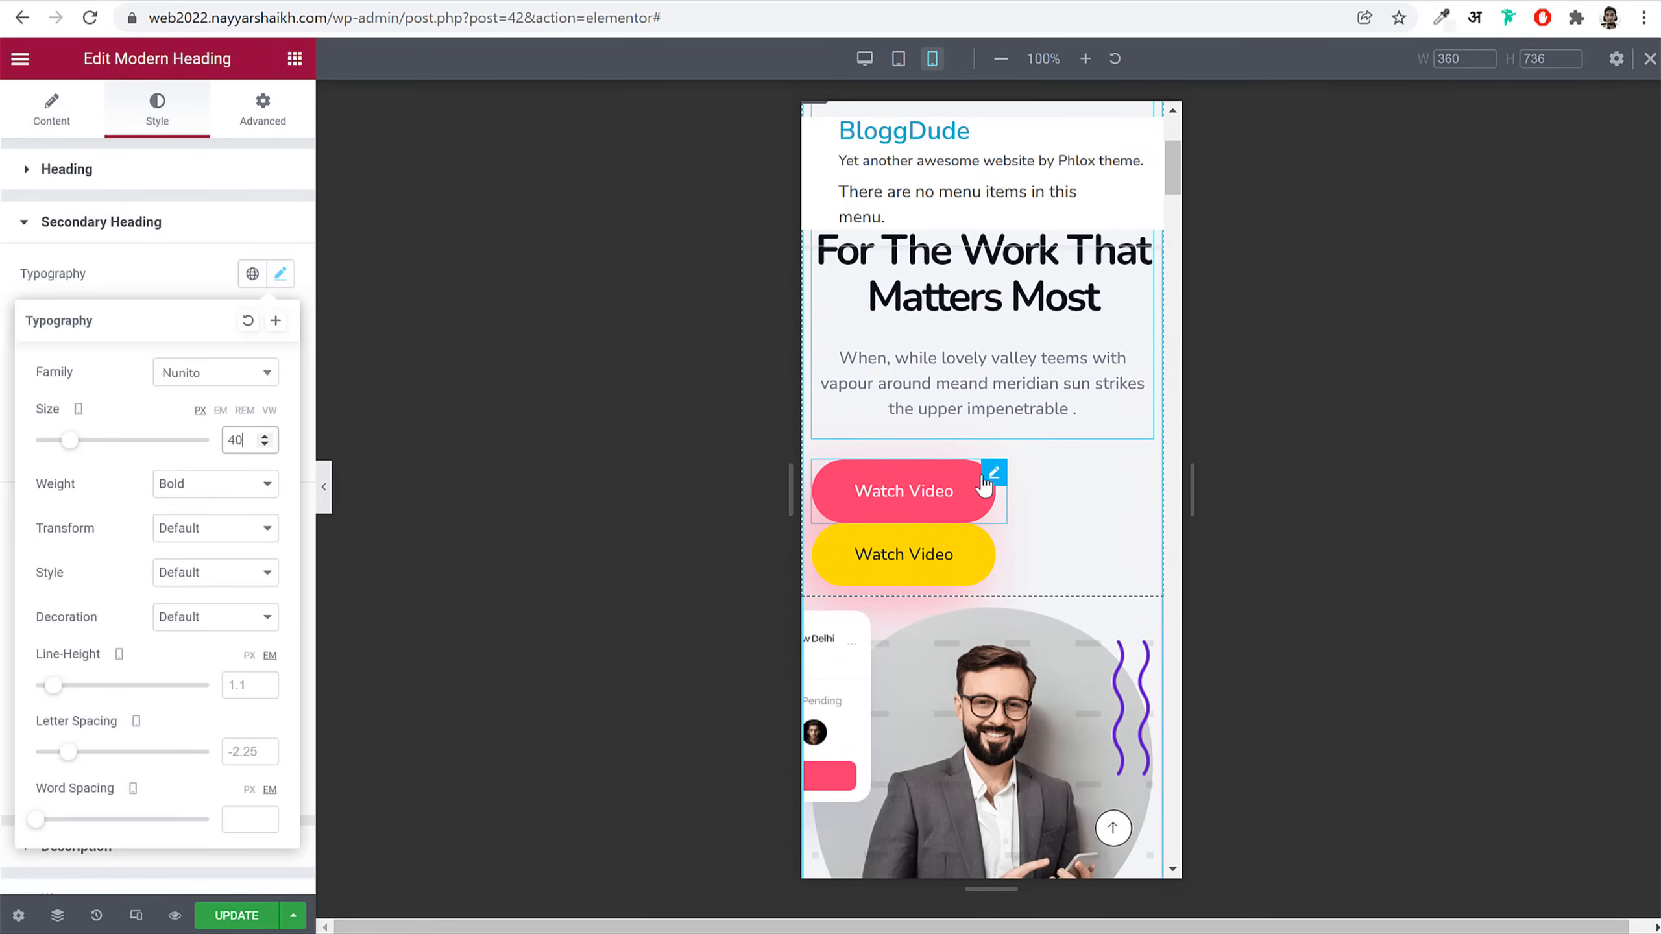
Step: Update the page and widen the mobile preview to 417 px to check the layout
left_click(984, 486)
left_click(262, 915)
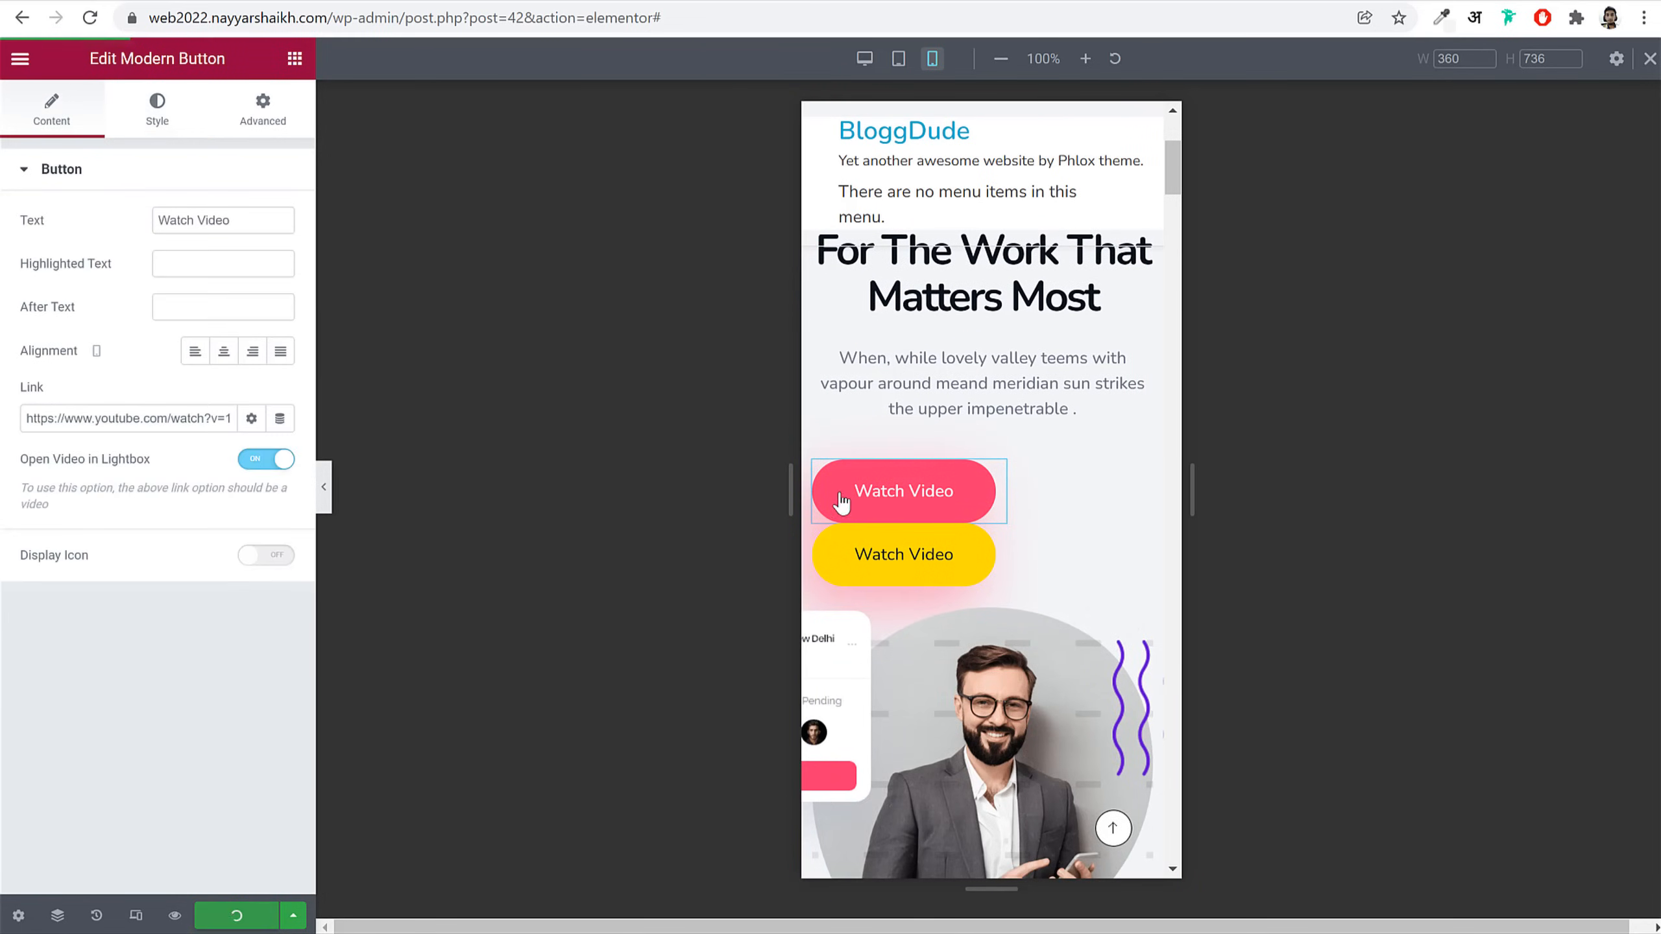
left_click_drag(1194, 212, 1223, 216)
scroll(1056, 412, "up", 2)
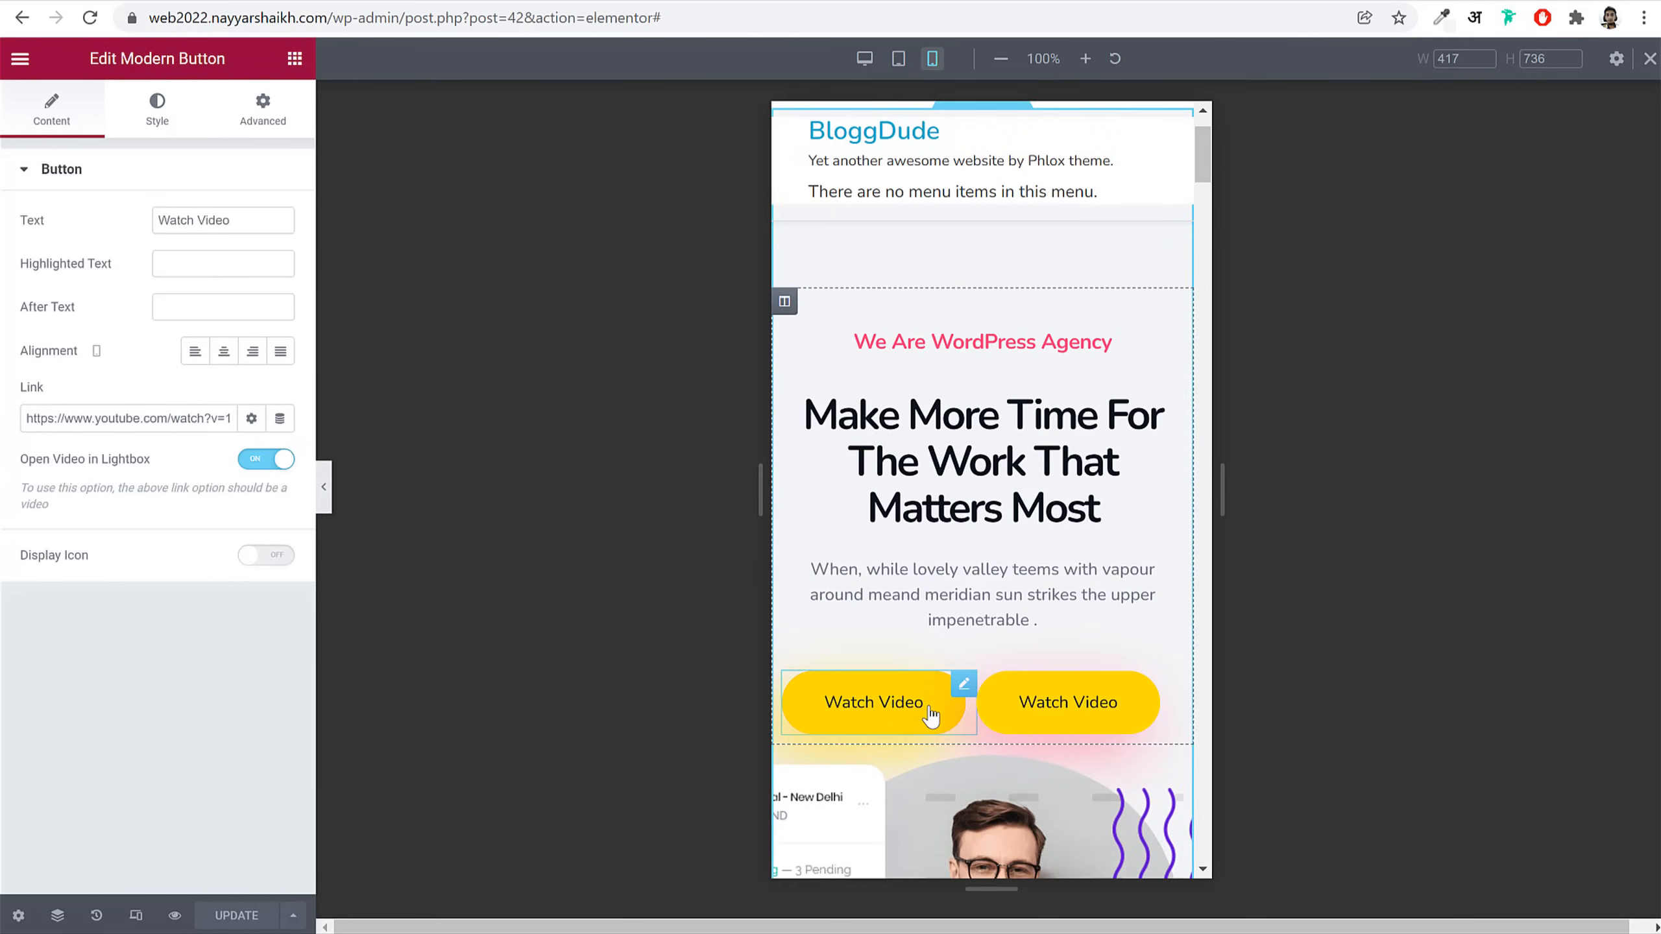
scroll(1157, 560, "down", 3)
scroll(1157, 550, "down", 5)
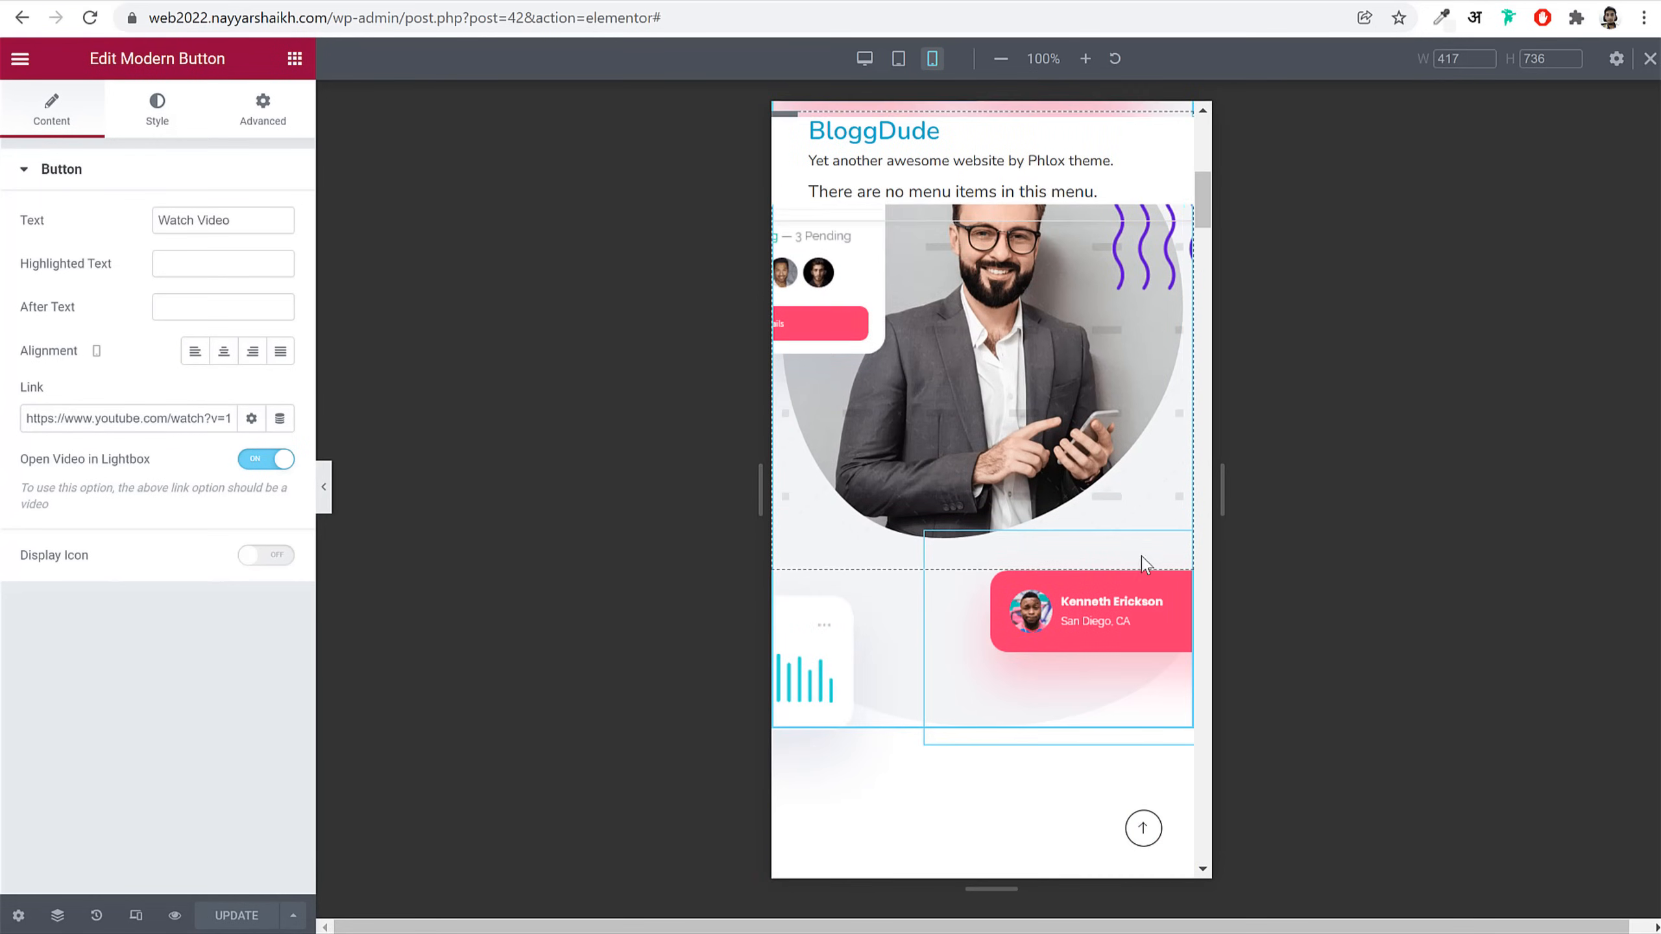
scroll(1164, 556, "up", 4)
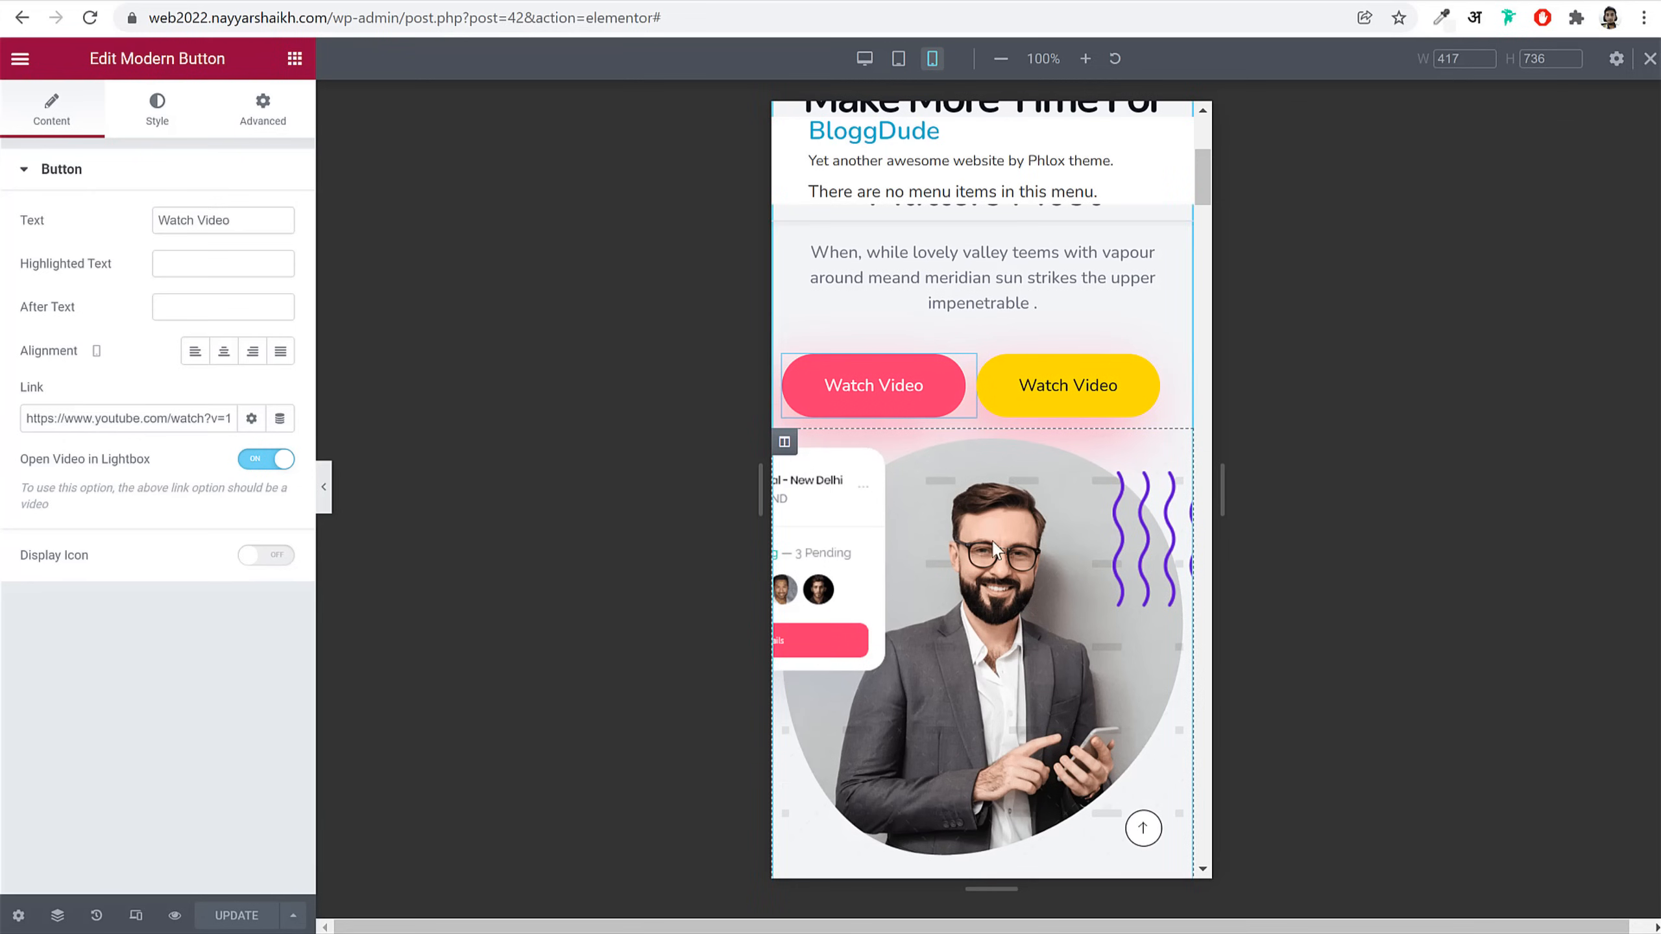
Step: Shift the Food Festival card image rightward using its Phlox Positioning offsets
left_click(839, 546)
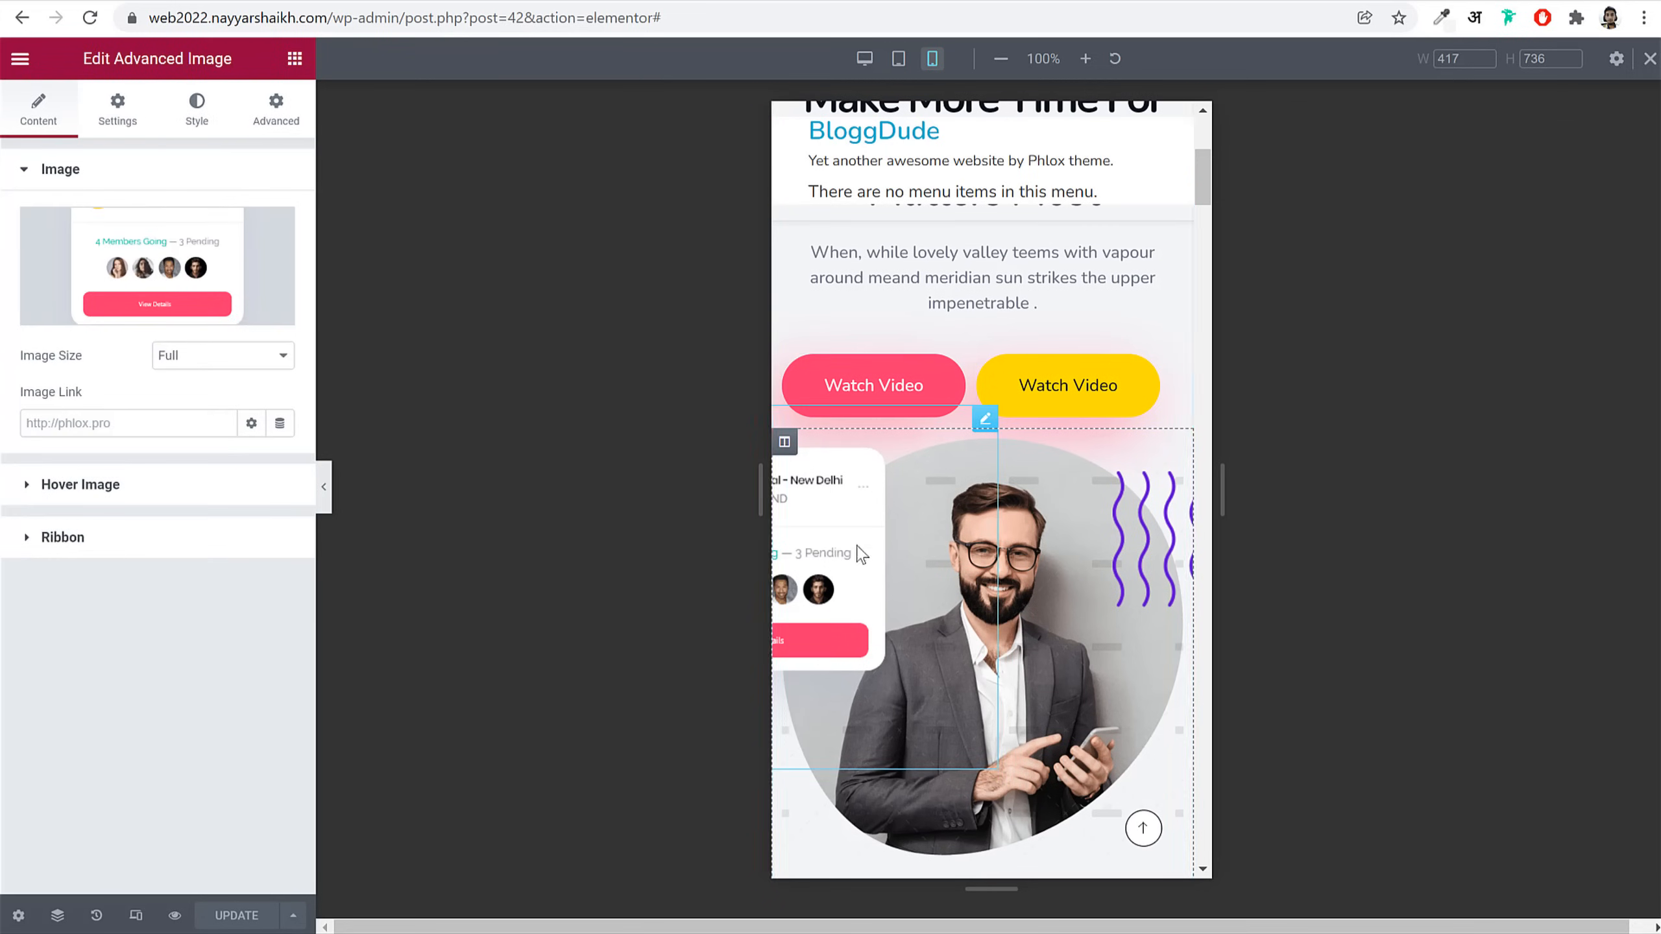
left_click(195, 110)
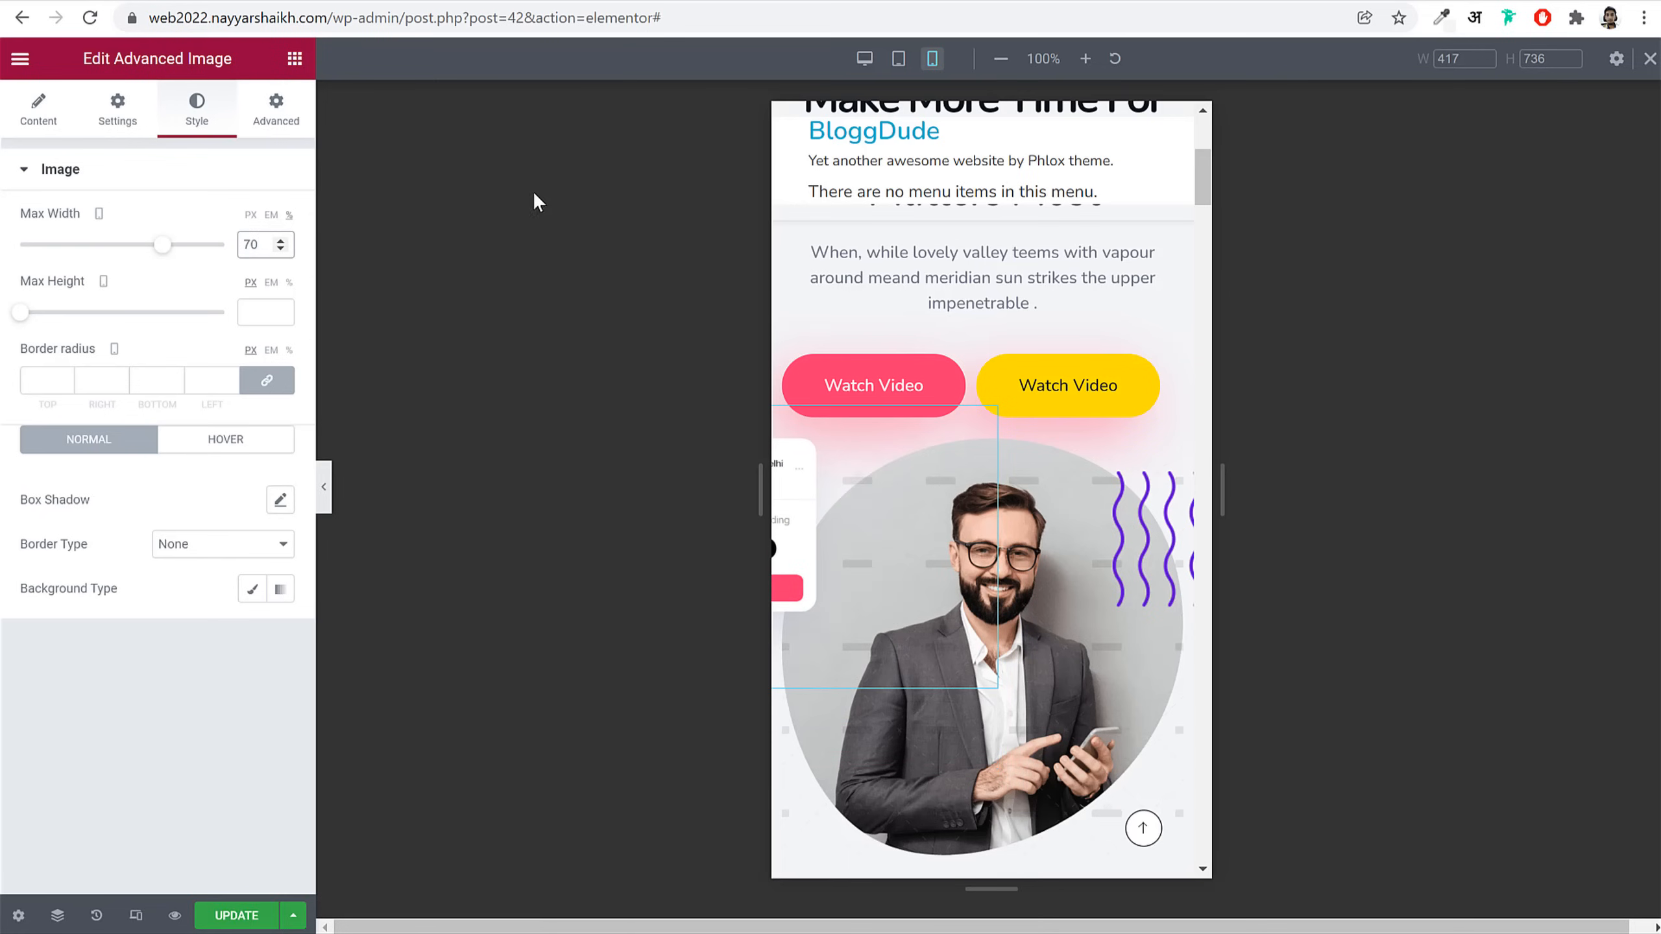
left_click(275, 110)
scroll(149, 715, "down", 5)
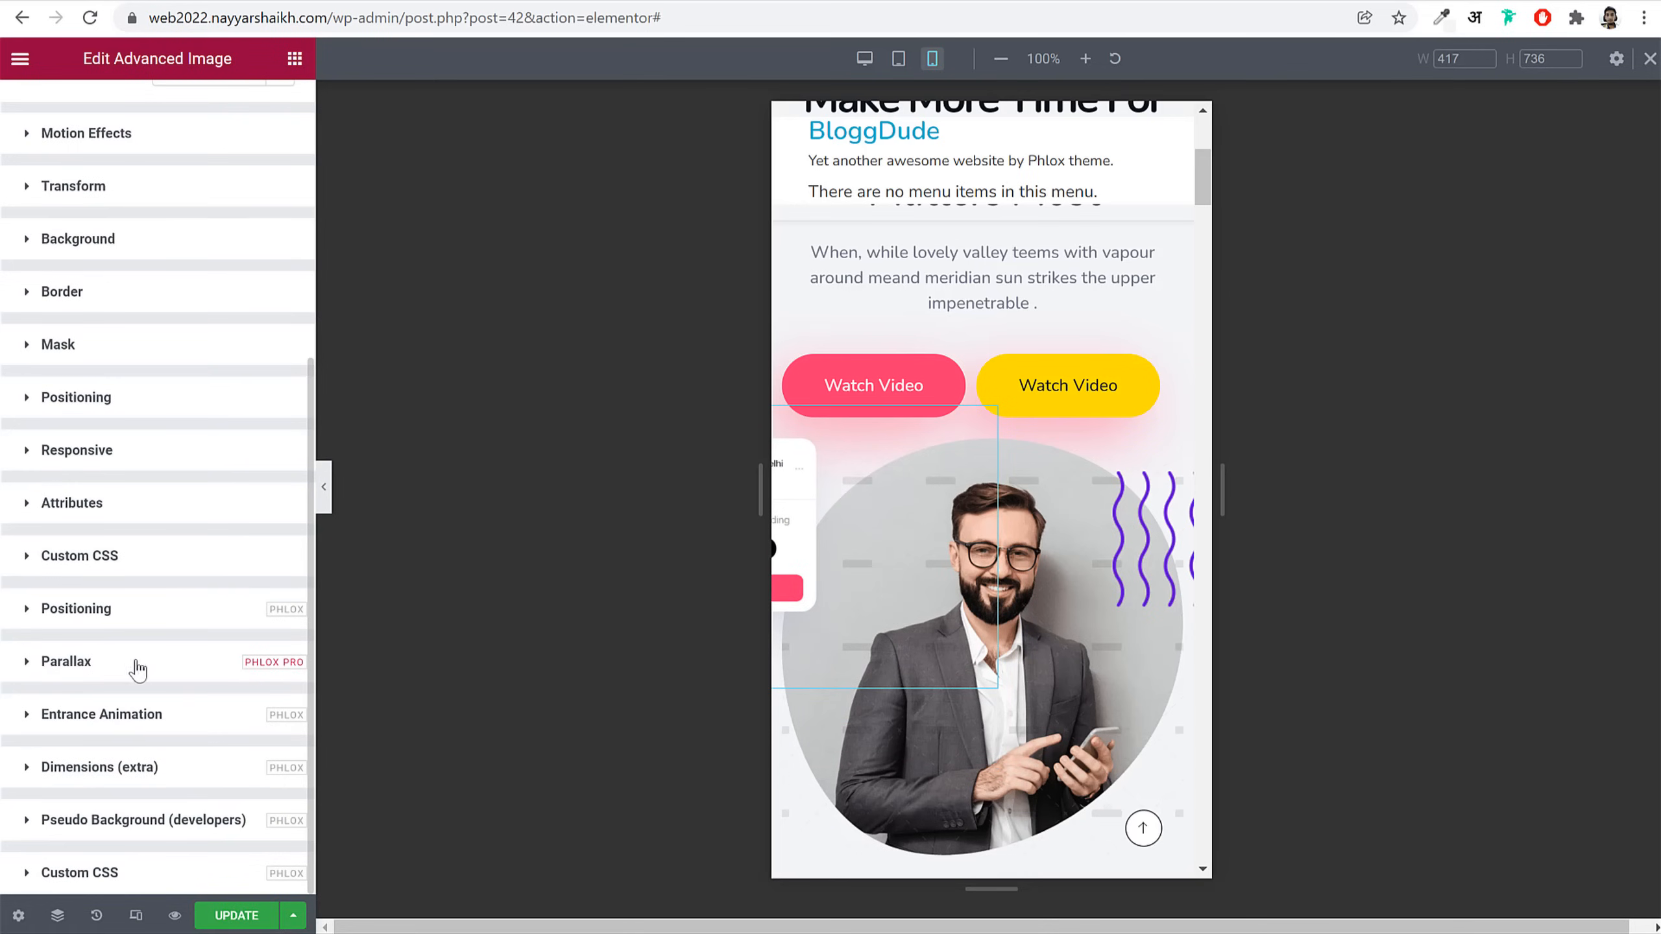
left_click(156, 620)
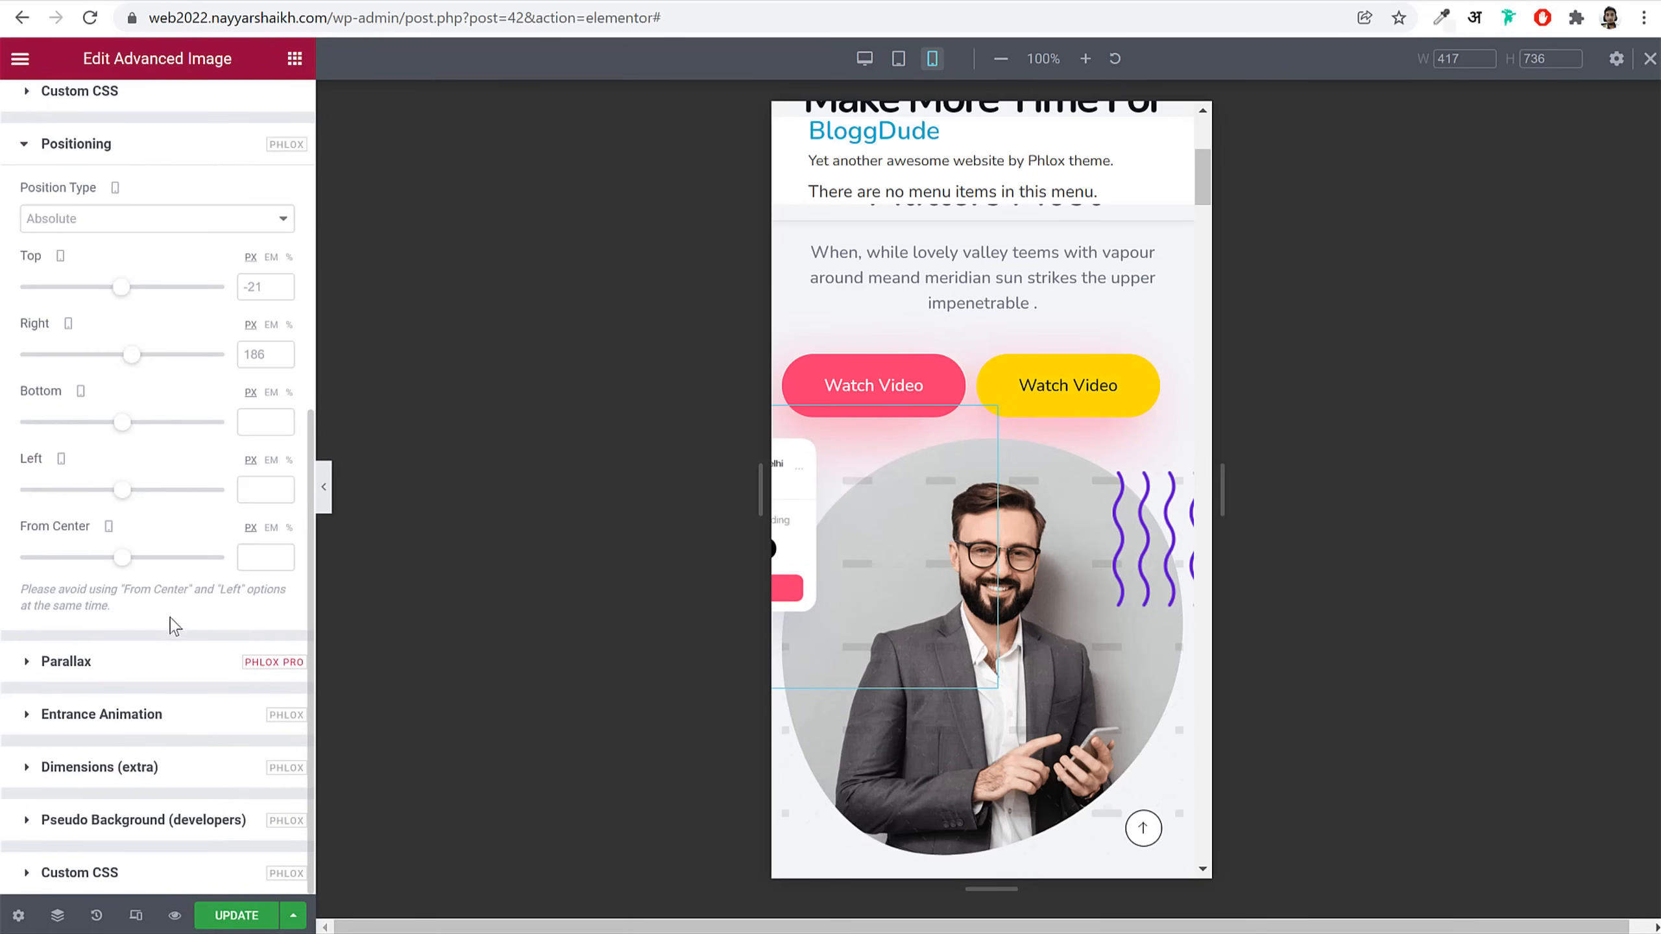
scroll(202, 483, "up", 3)
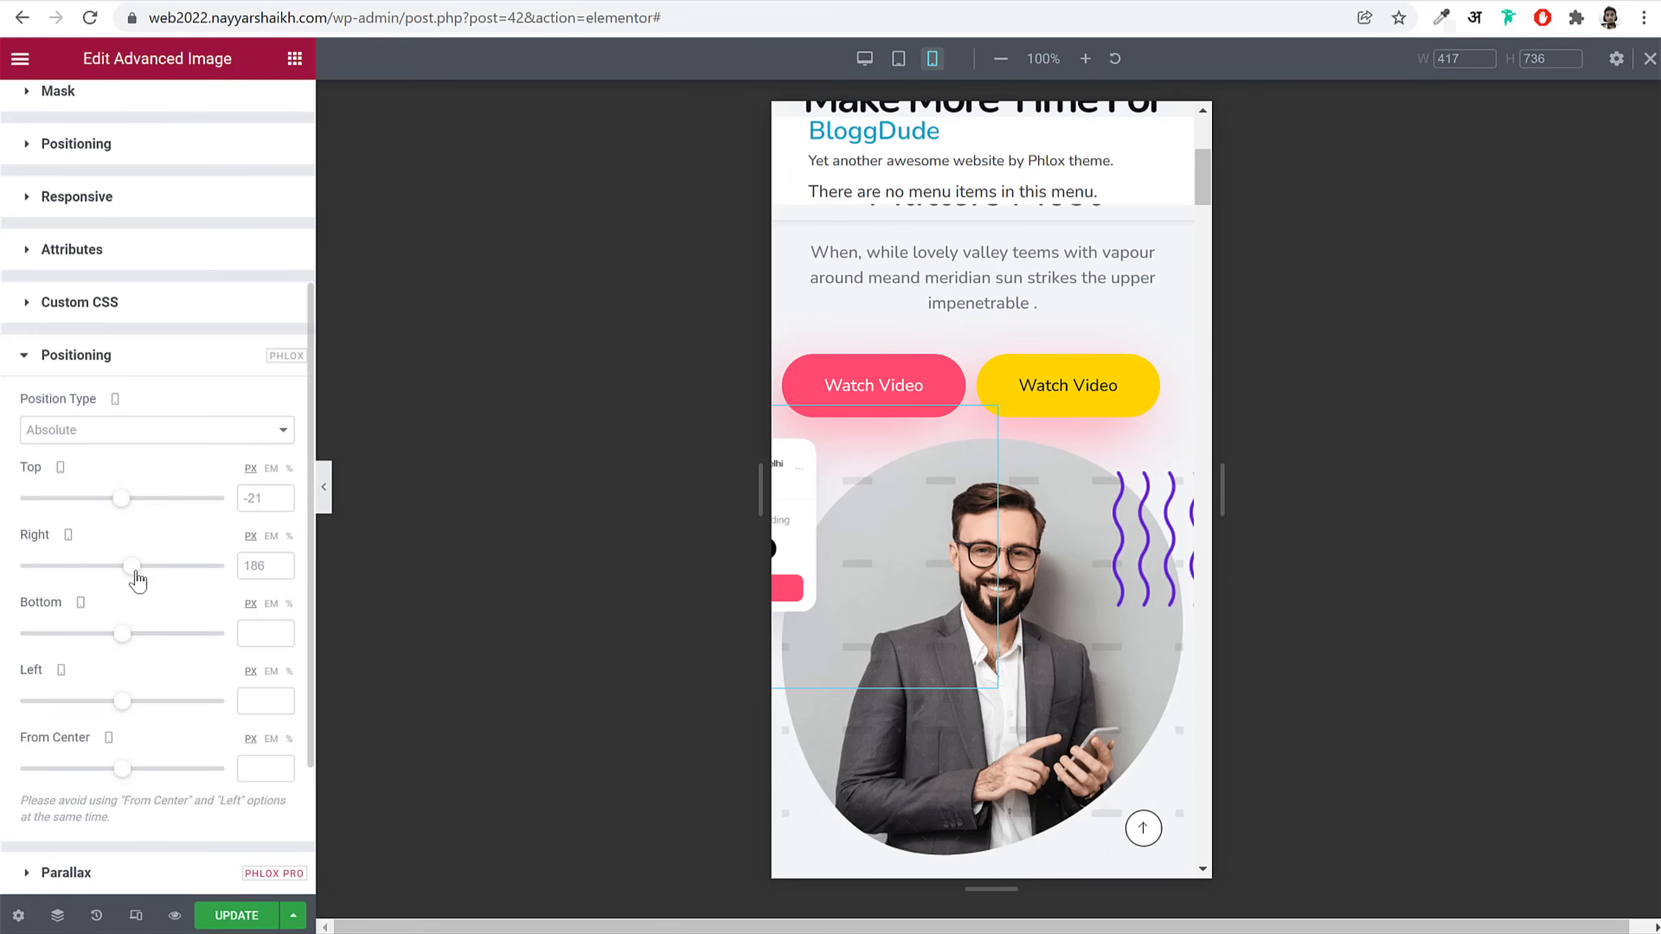
left_click_drag(136, 570, 133, 571)
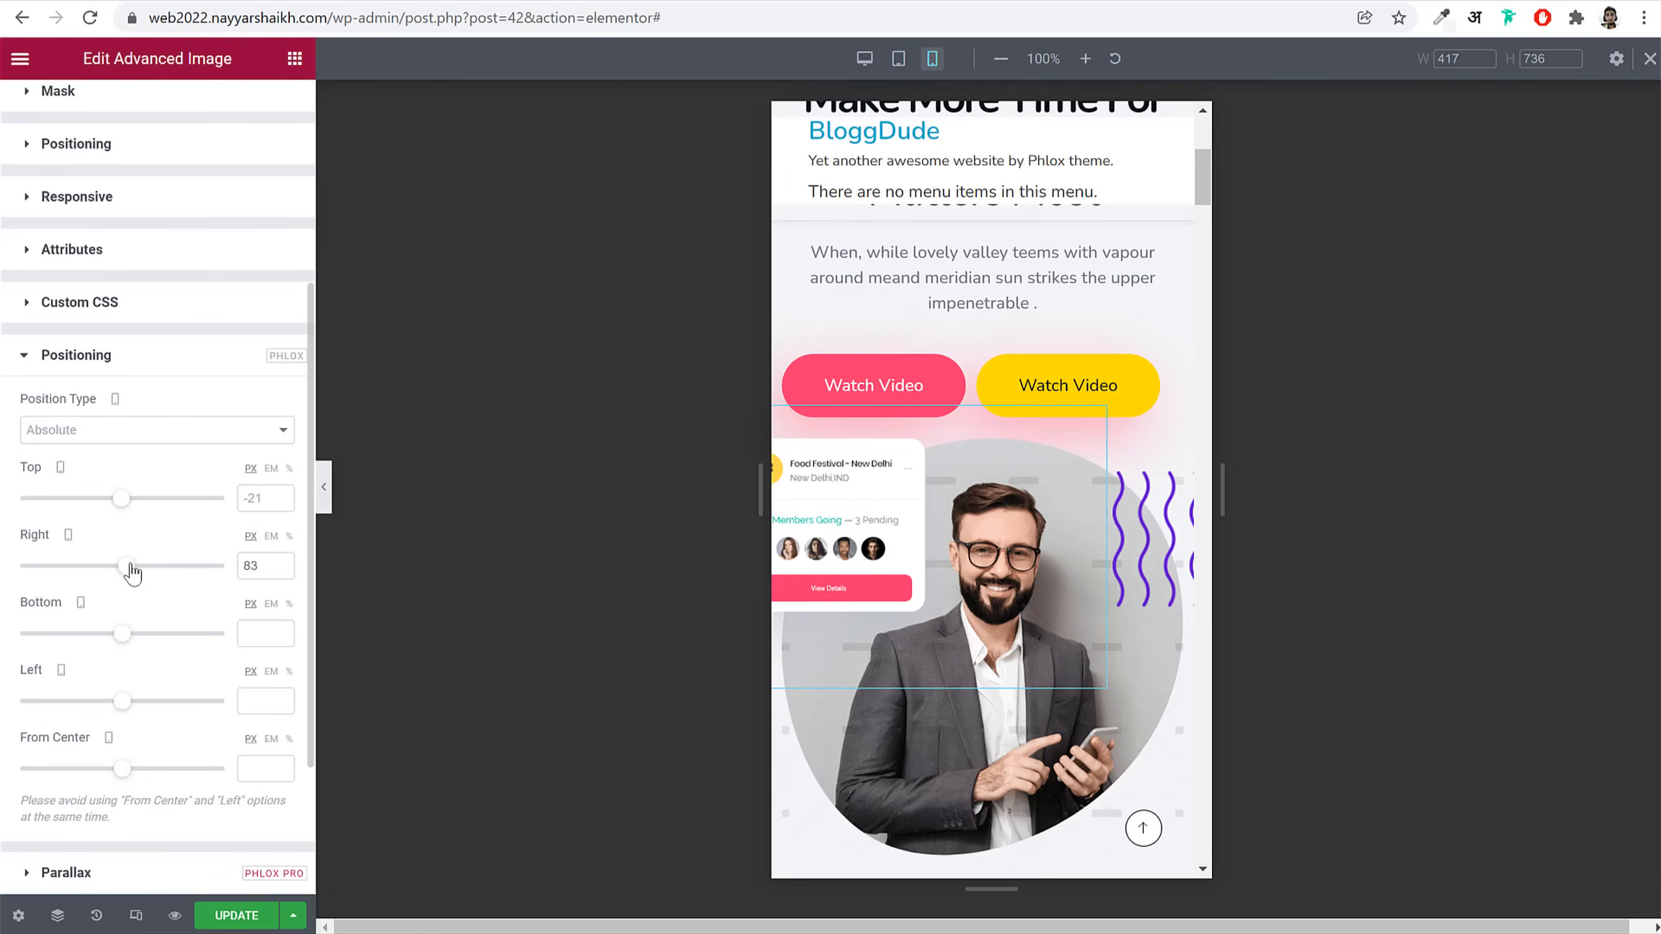
scroll(213, 457, "up", 3)
left_click_drag(128, 782, 127, 785)
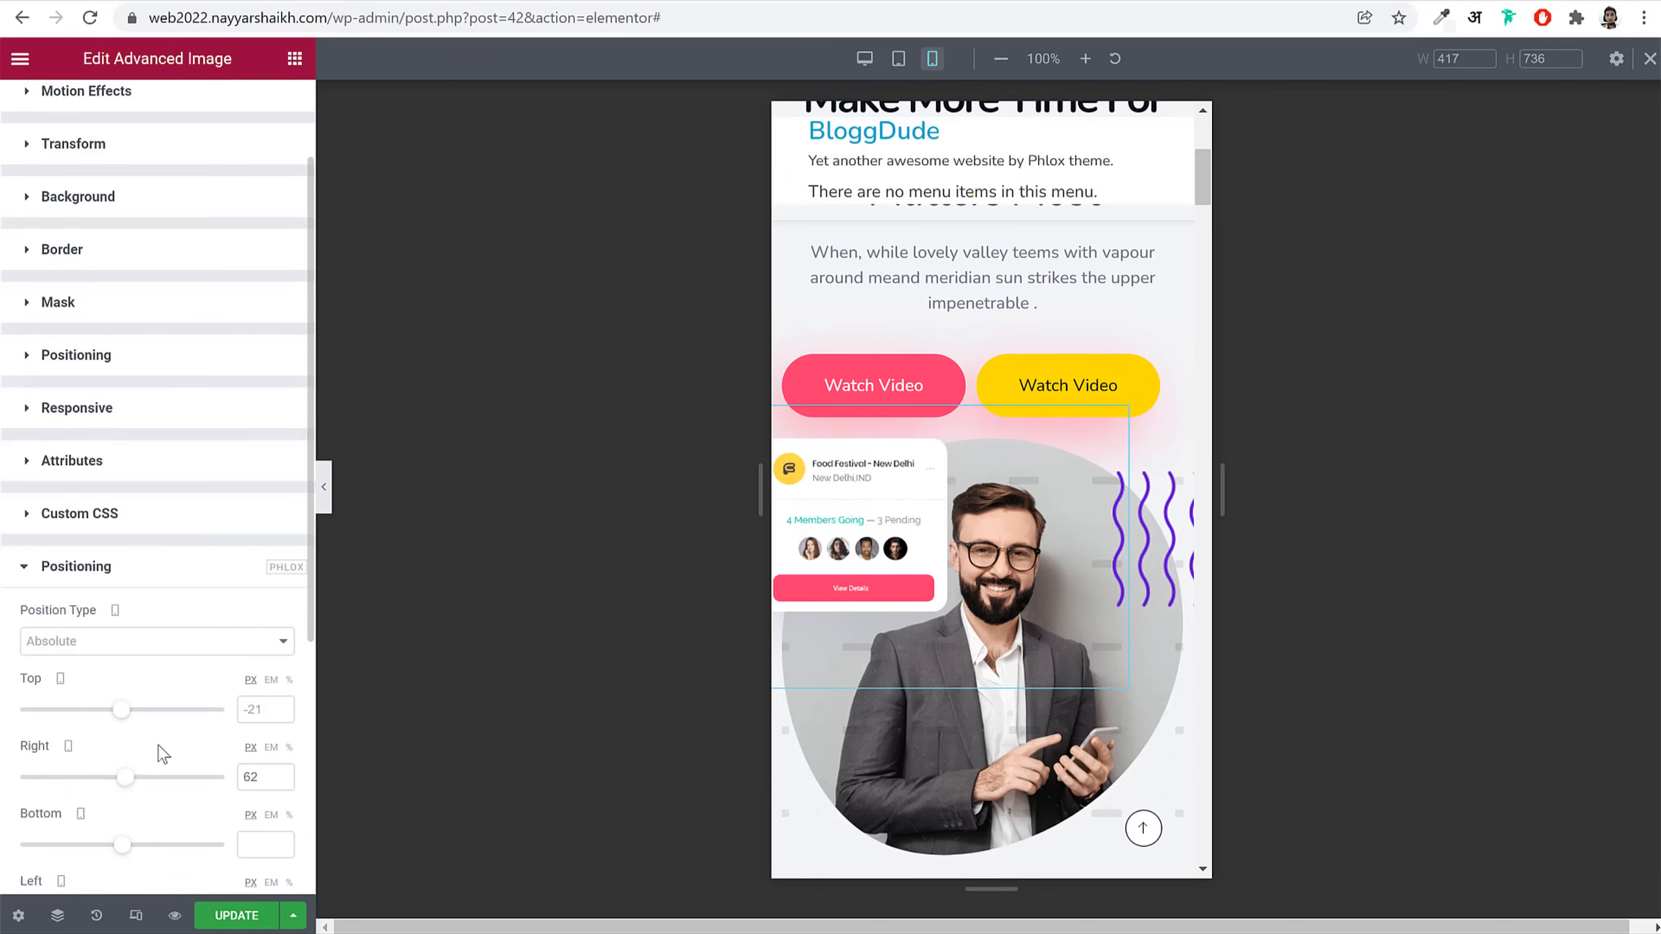
scroll(233, 638, "up", 2)
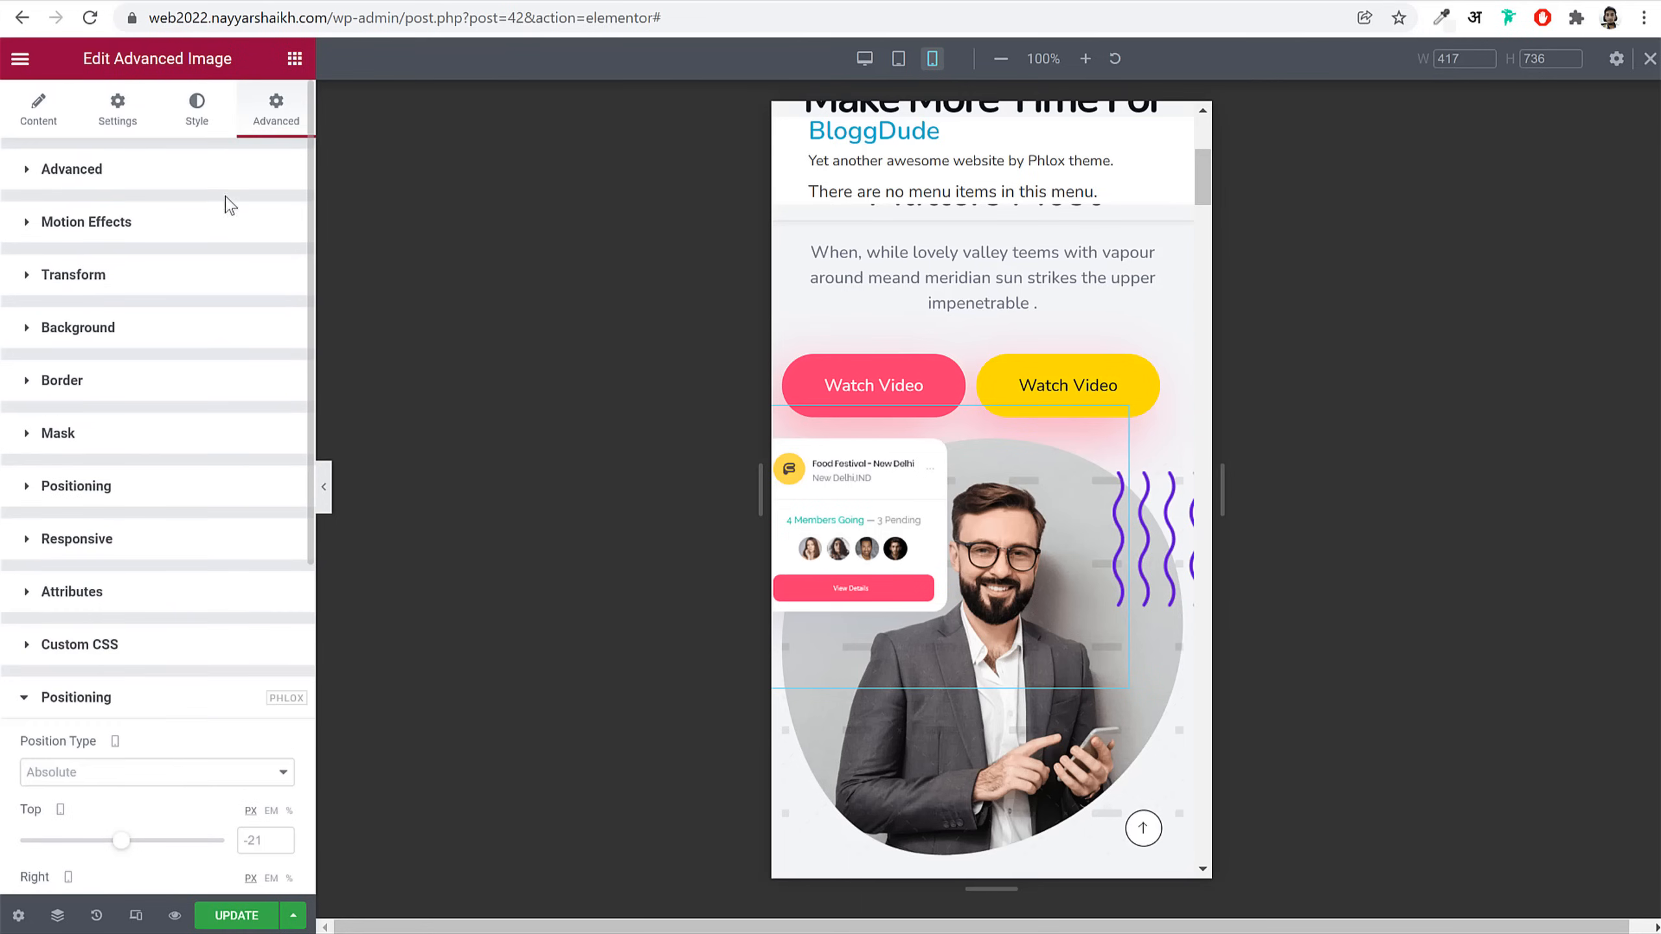
Step: Give the Food Festival card max width 50 and Phlox Positioning Right 21, Top 0
left_click(202, 126)
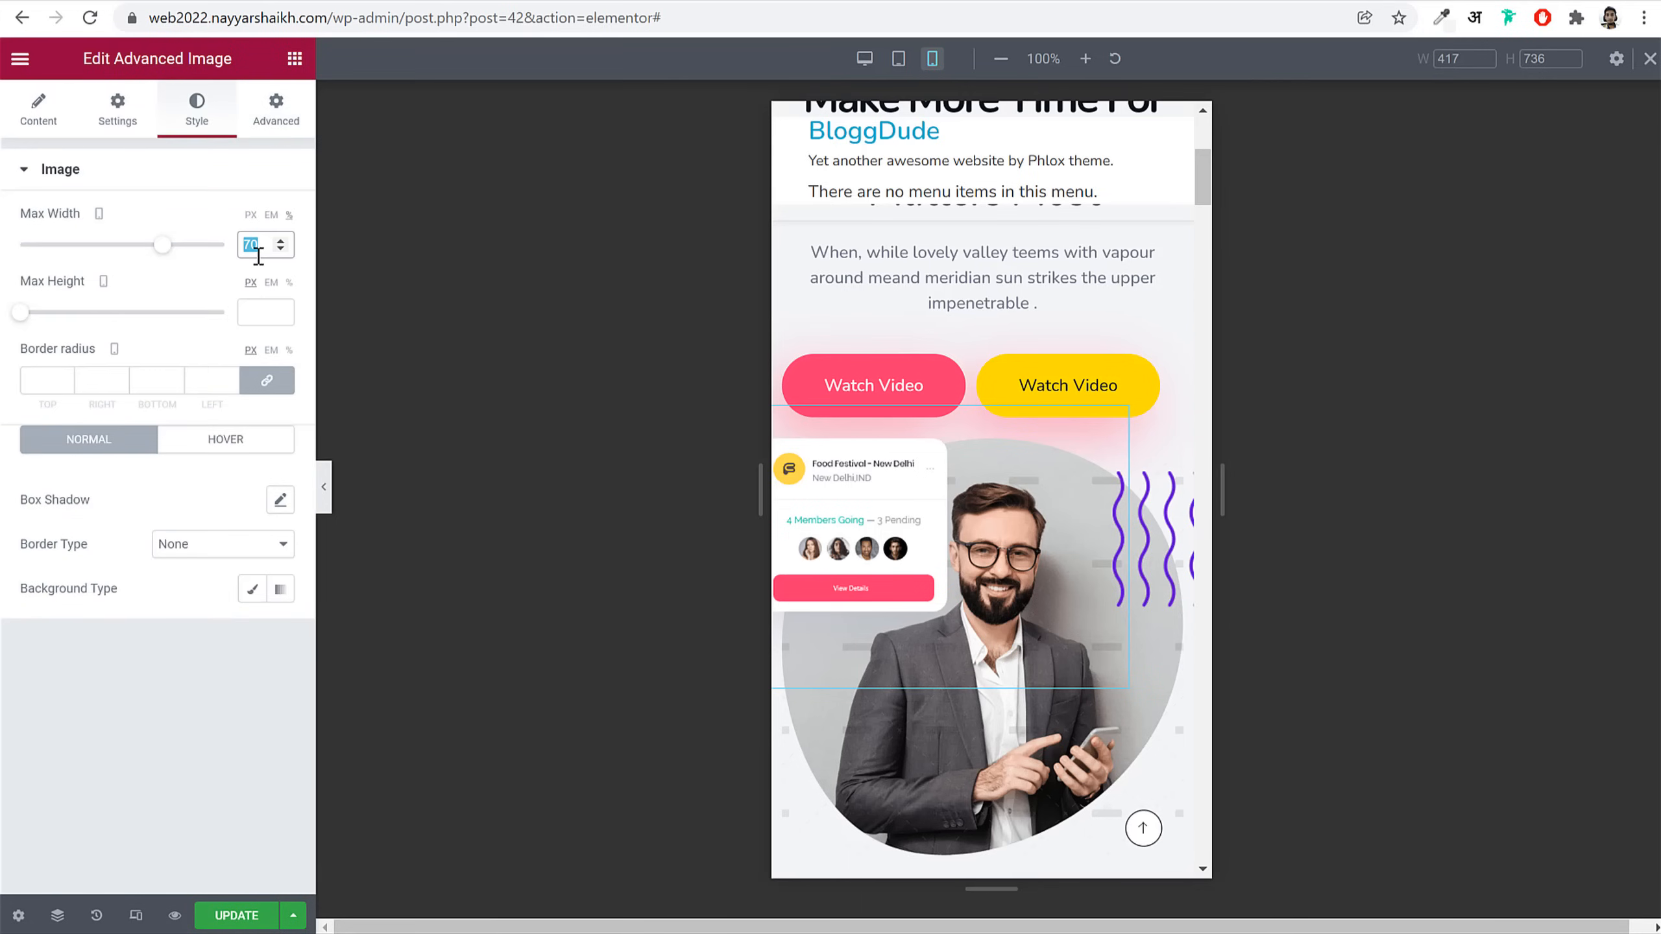
type("50")
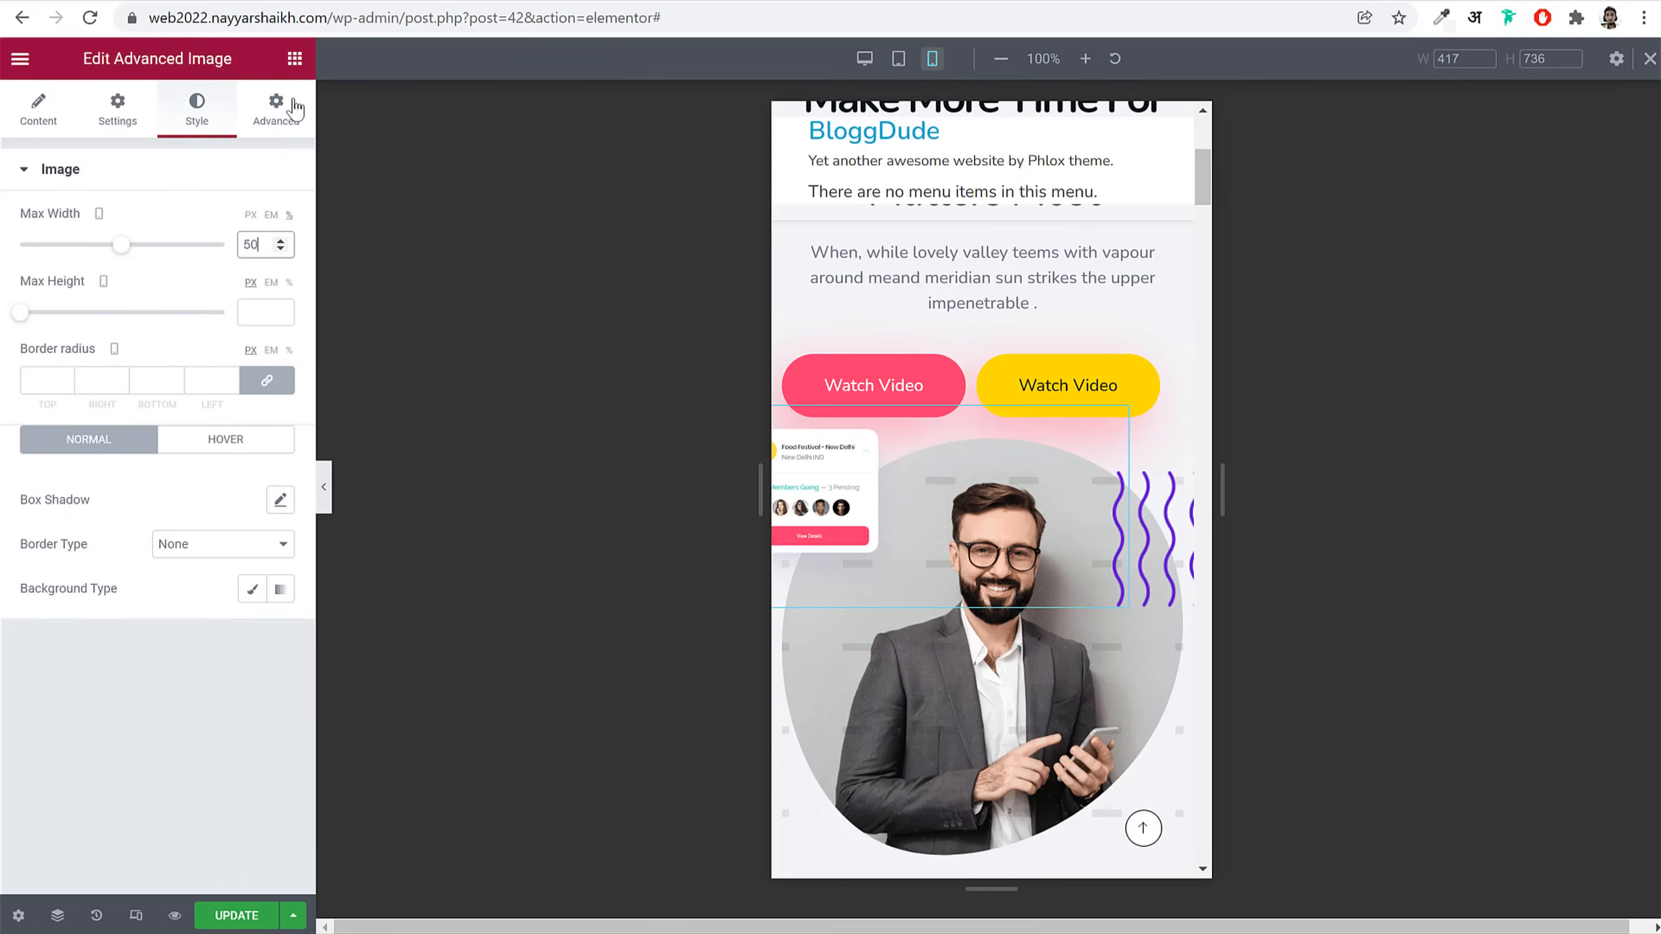
left_click(276, 108)
scroll(191, 599, "down", 6)
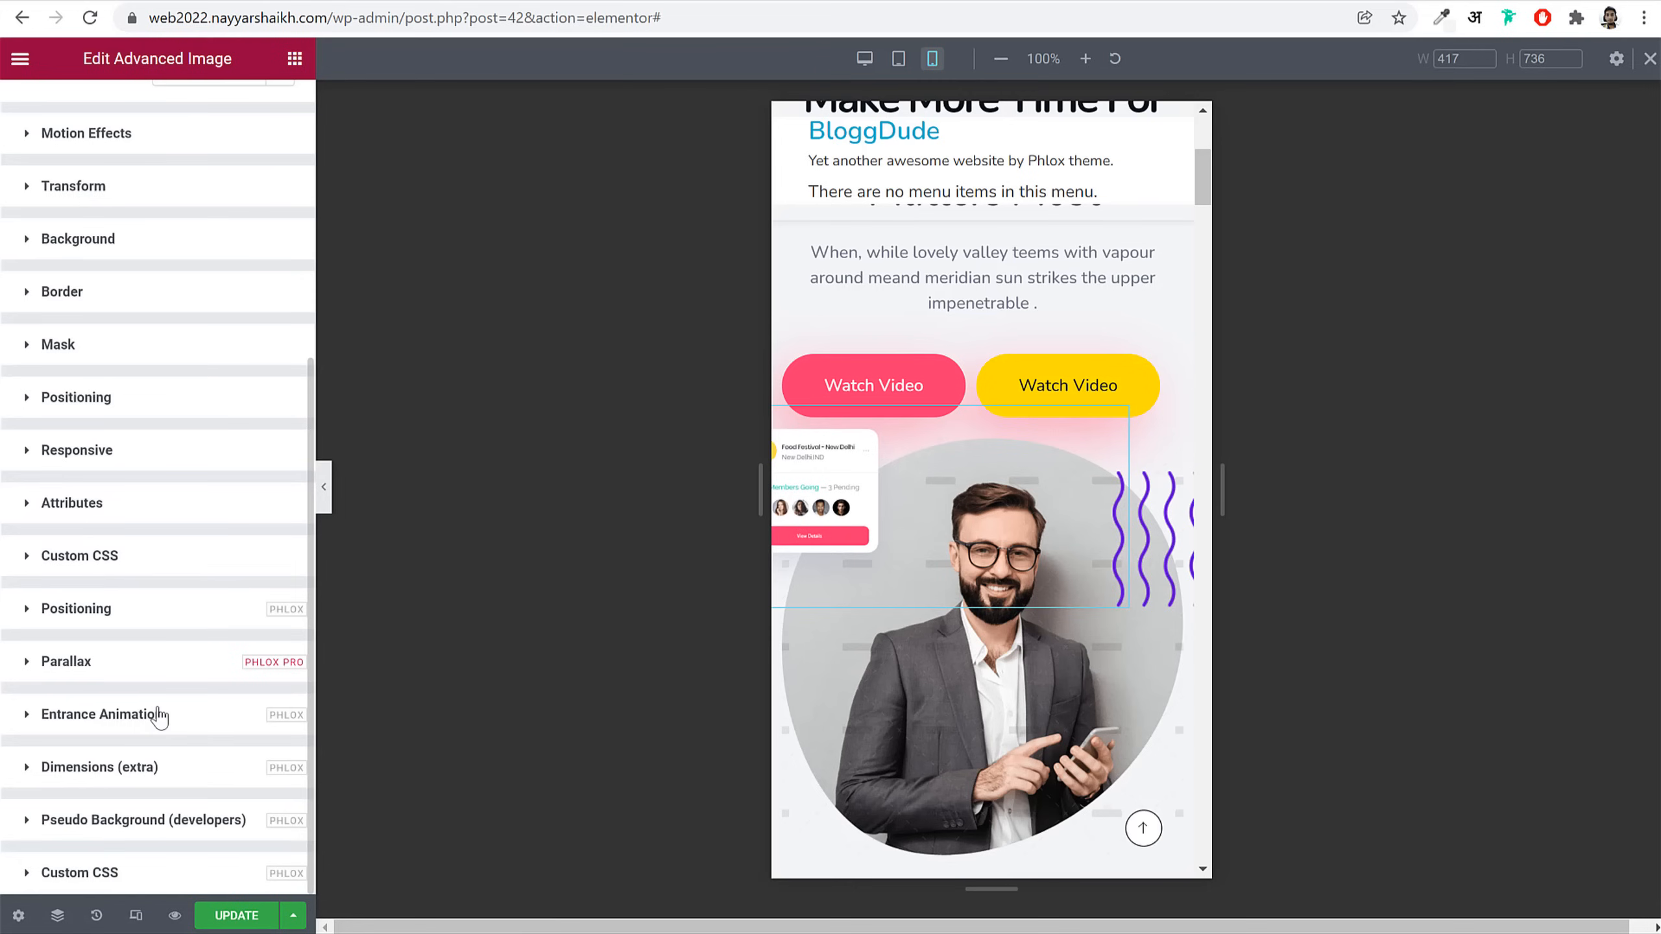
left_click(160, 607)
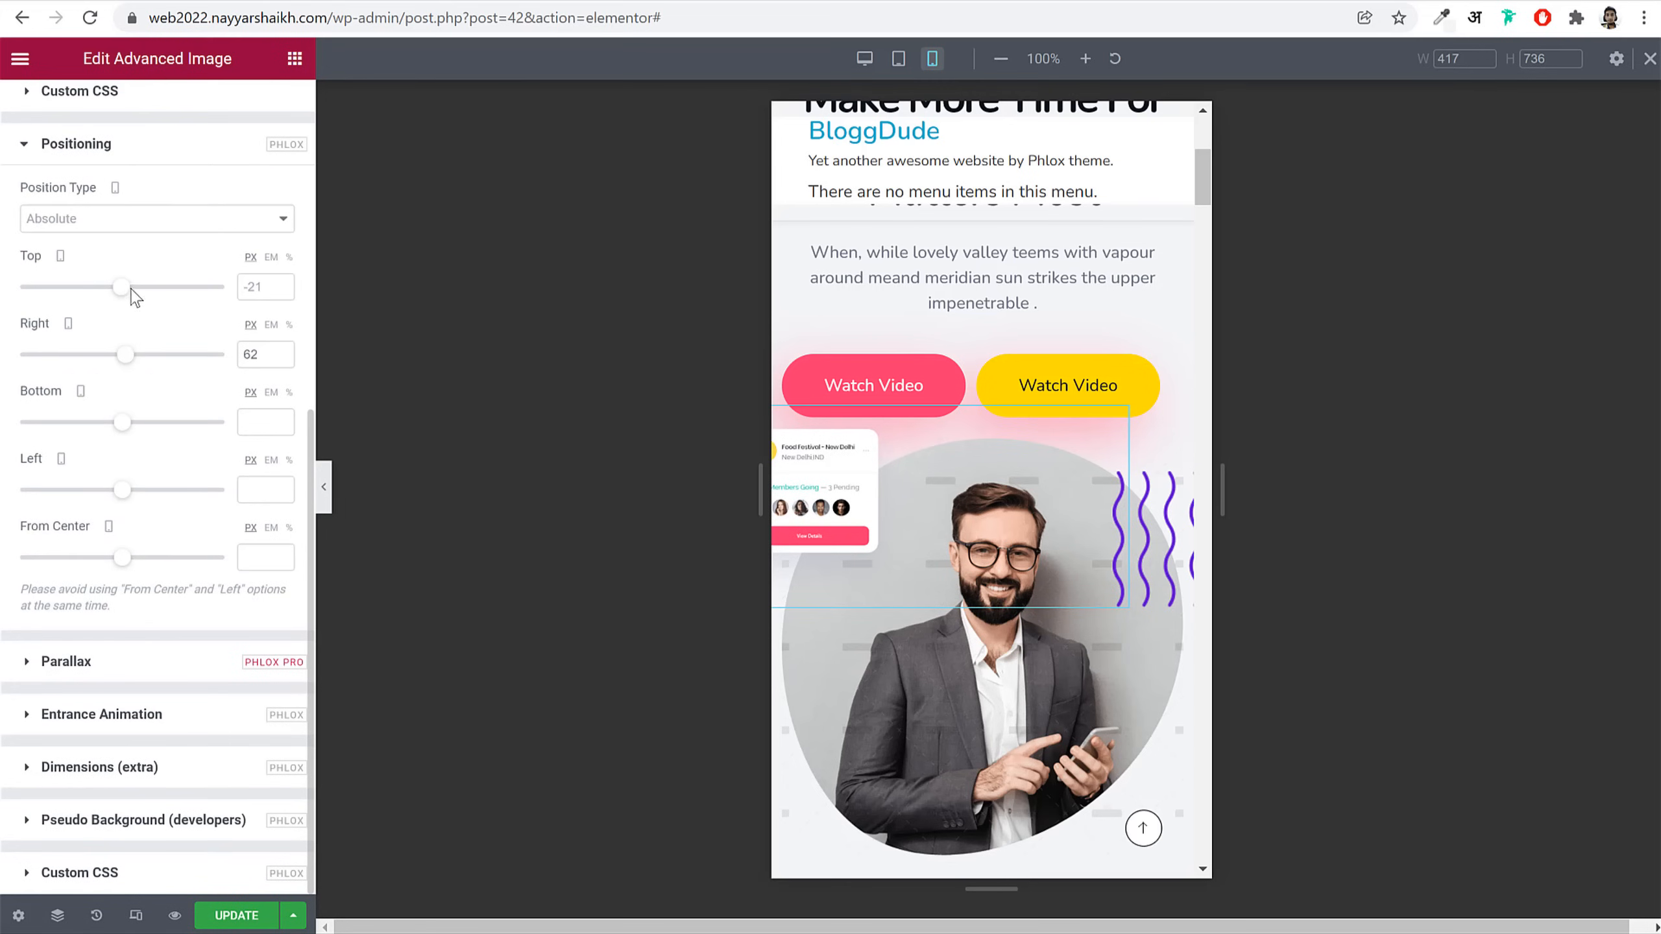
left_click_drag(129, 360, 127, 362)
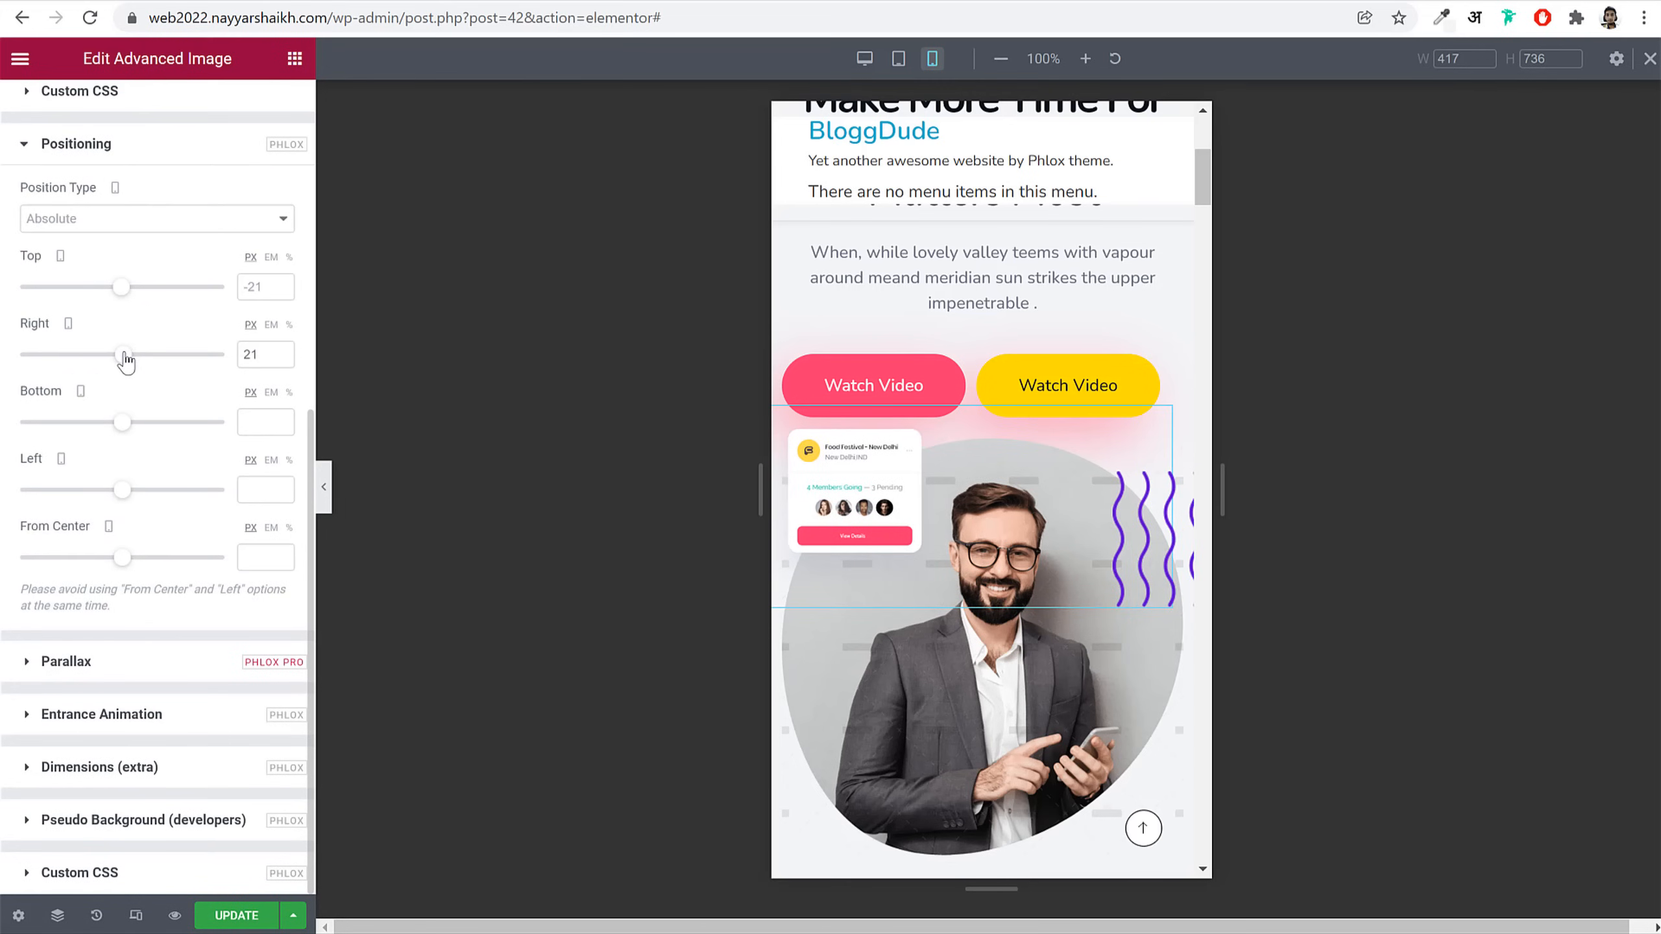
left_click_drag(124, 293, 128, 295)
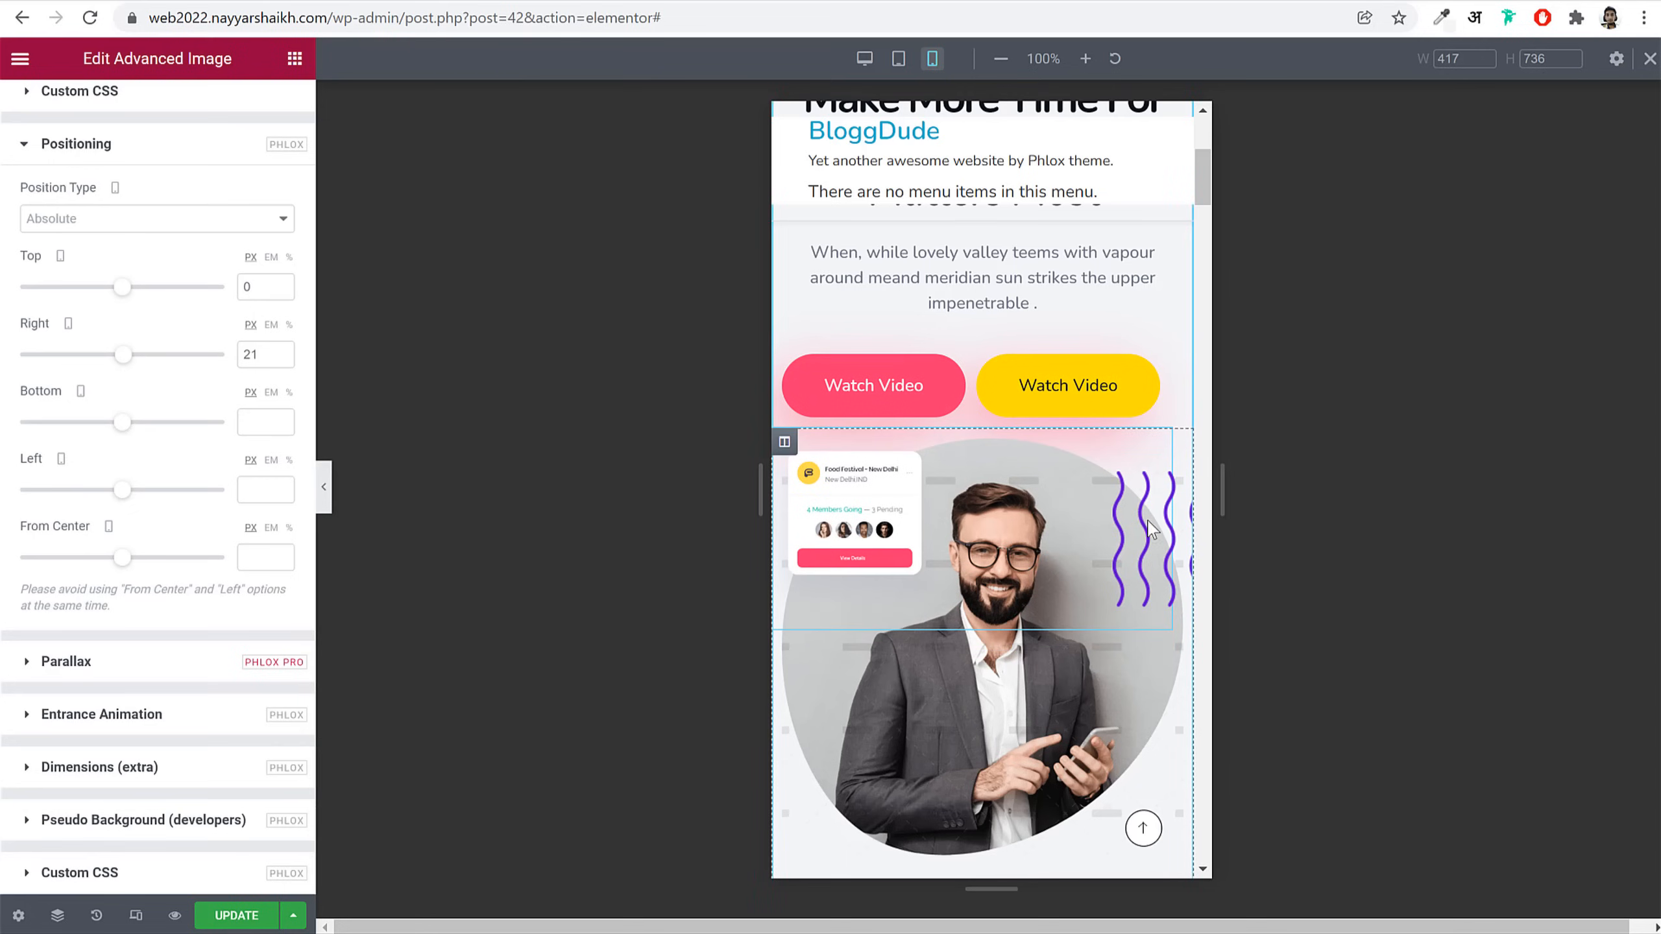
Step: Set the purple waves image's max width to 70
left_click(1187, 608)
left_click(202, 109)
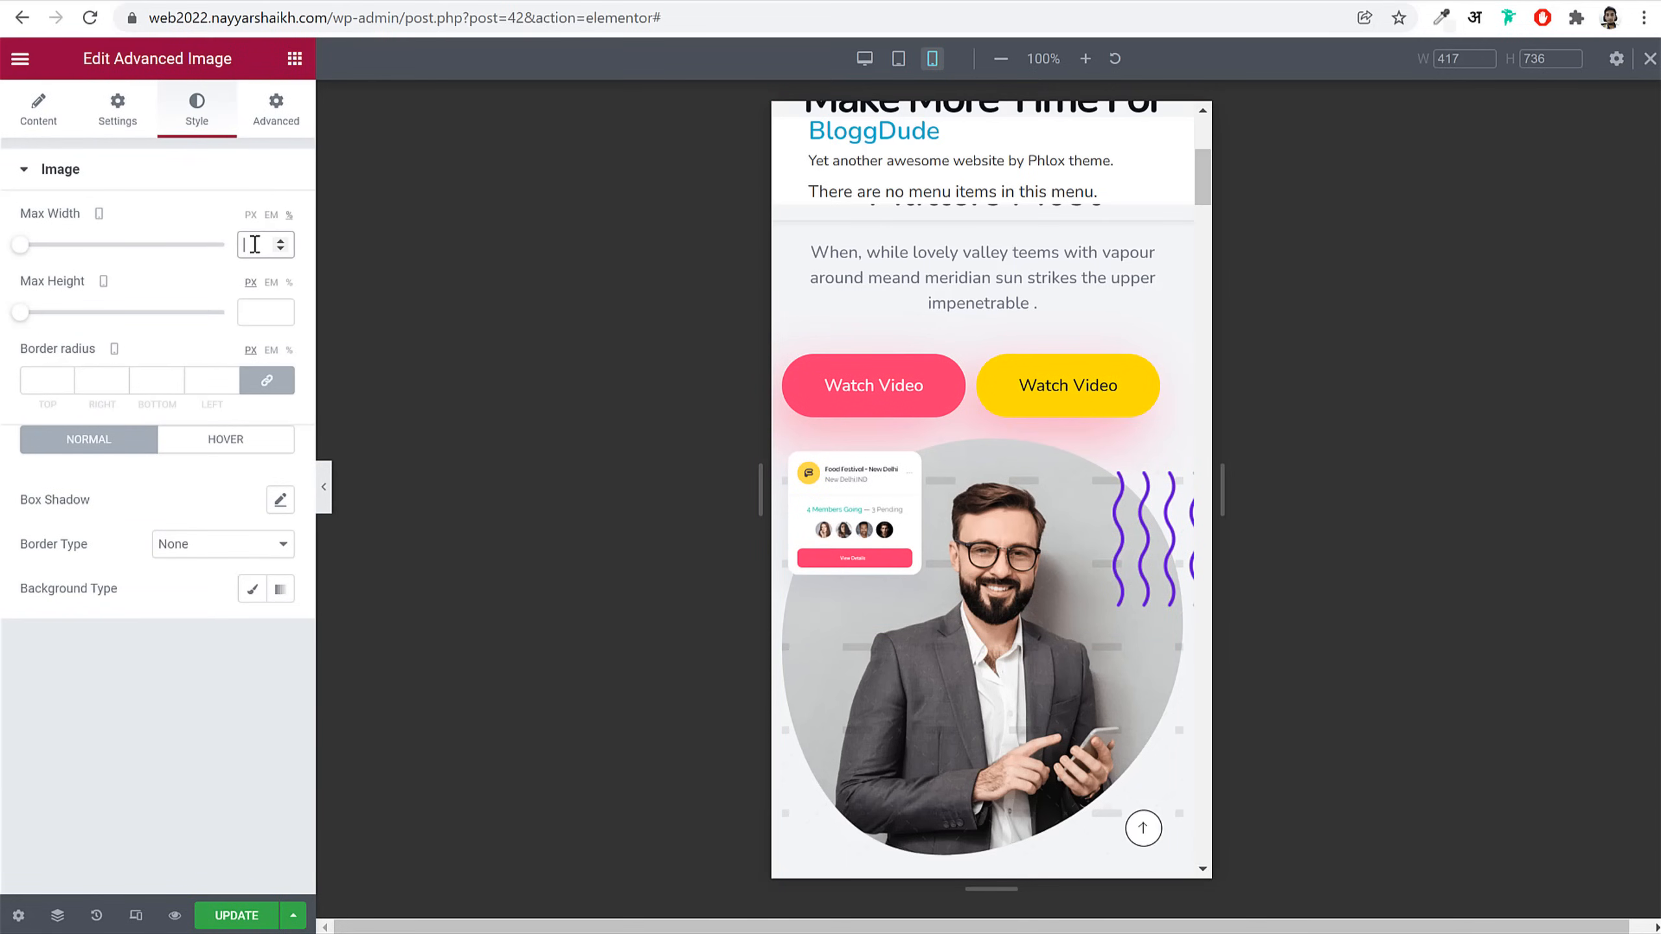
left_click(254, 244)
type("70")
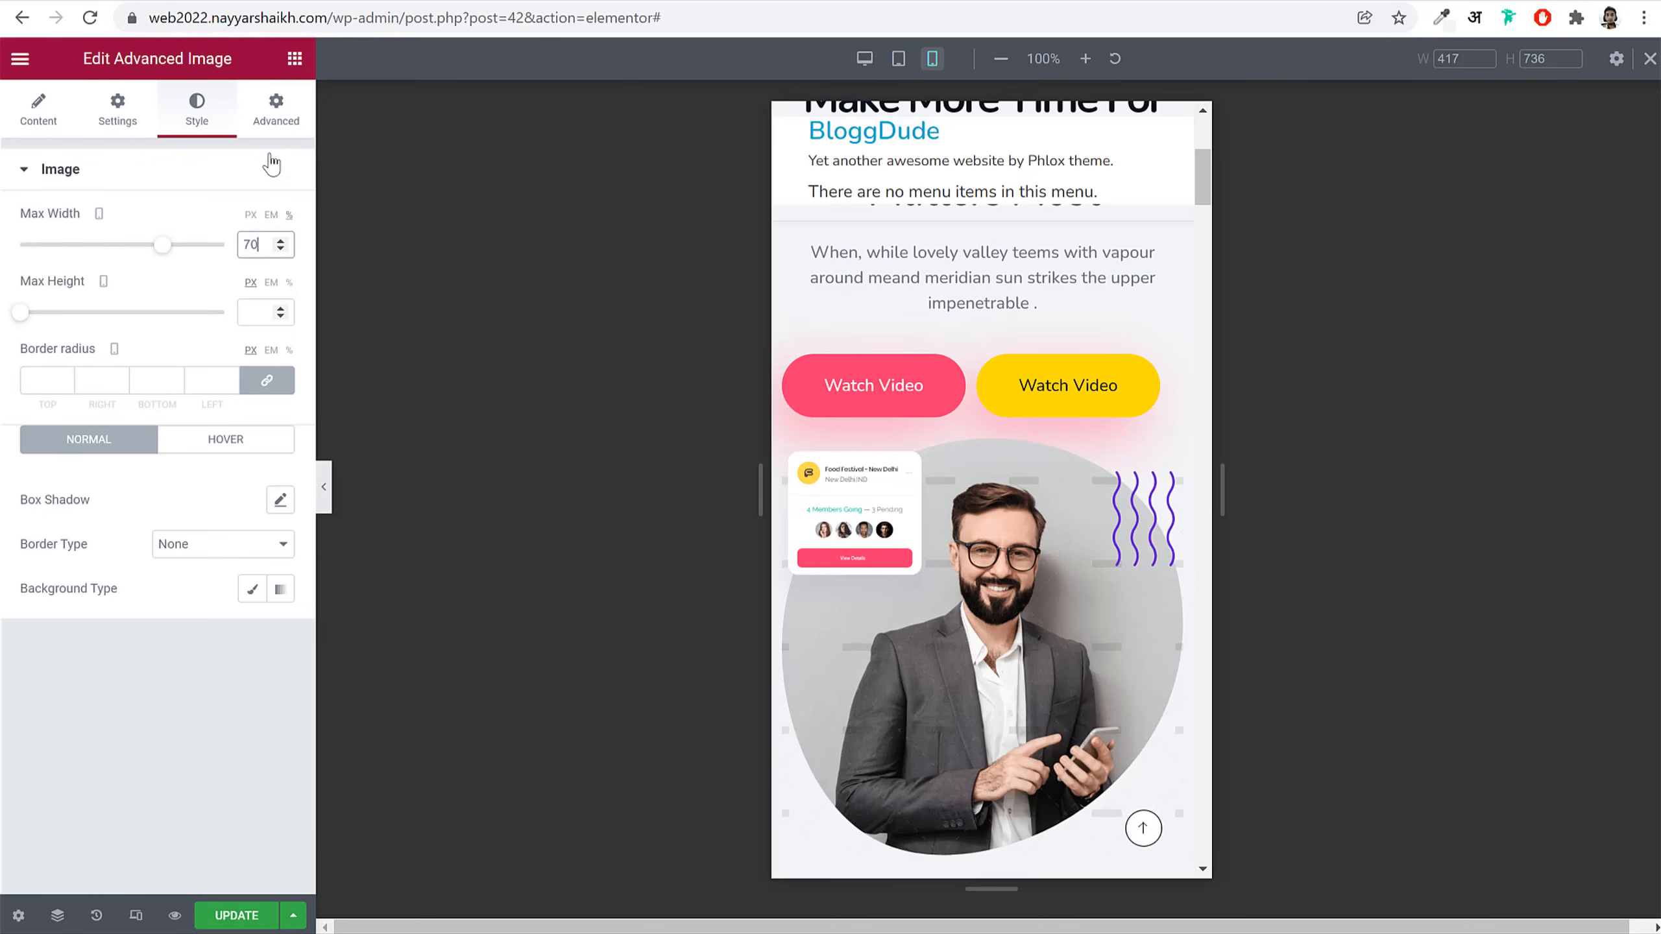
scroll(820, 654, "down", 3)
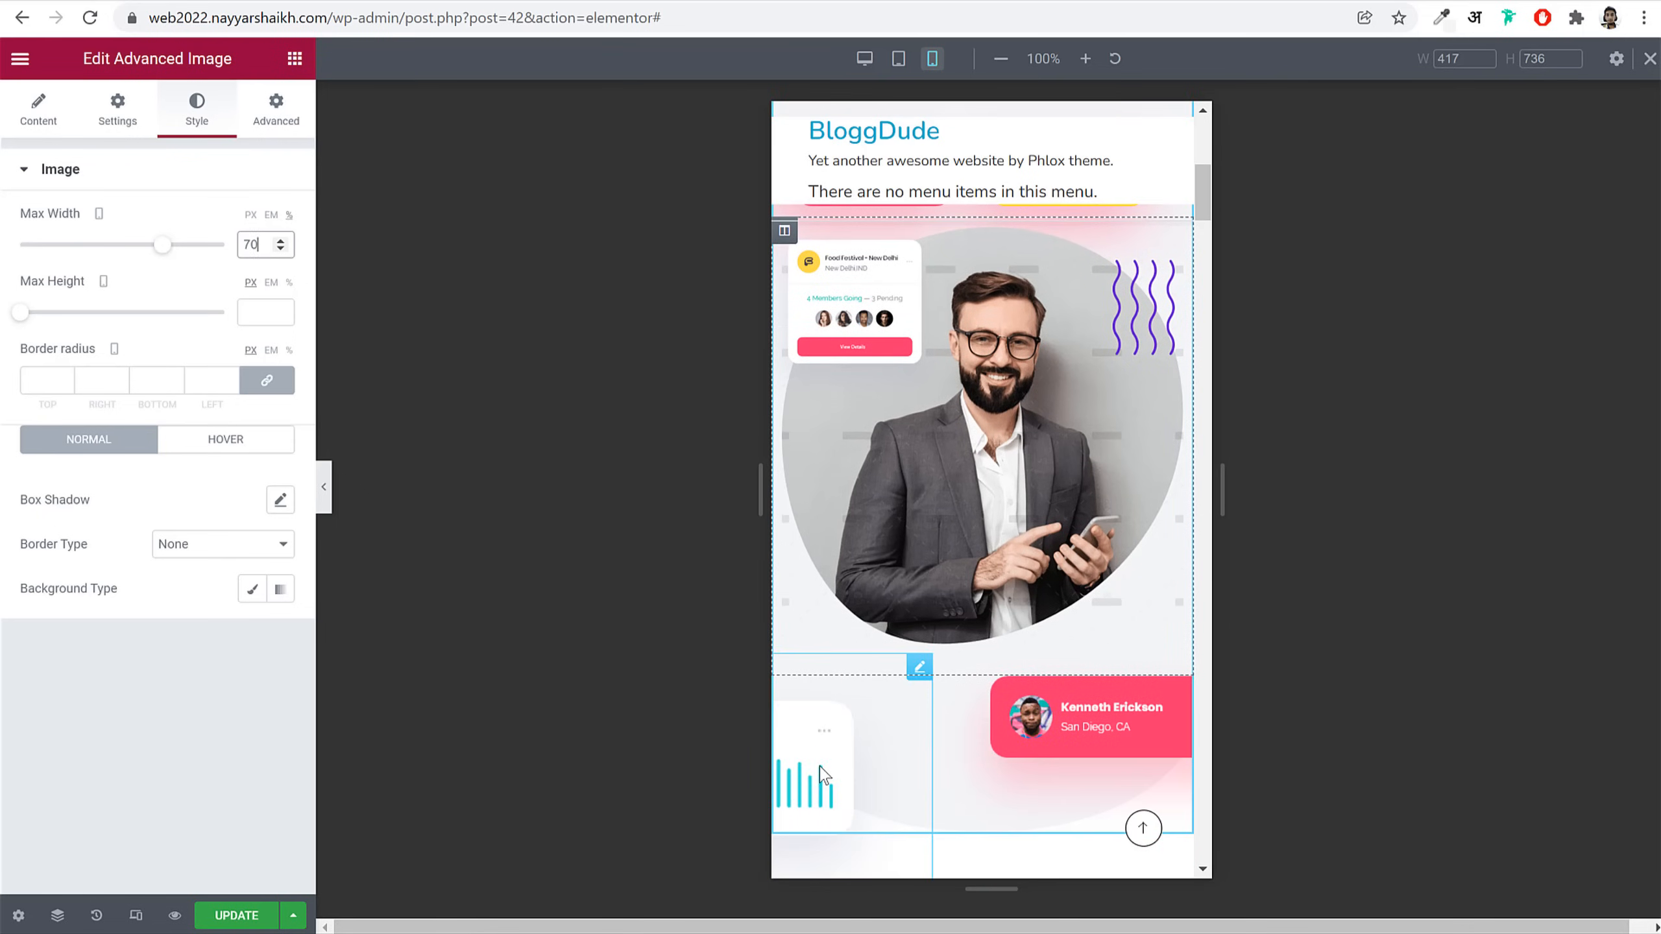
Step: Give the Daily Visits card max width 70 and raise it over the hero photo via Phlox Positioning
left_click(820, 748)
left_click(272, 115)
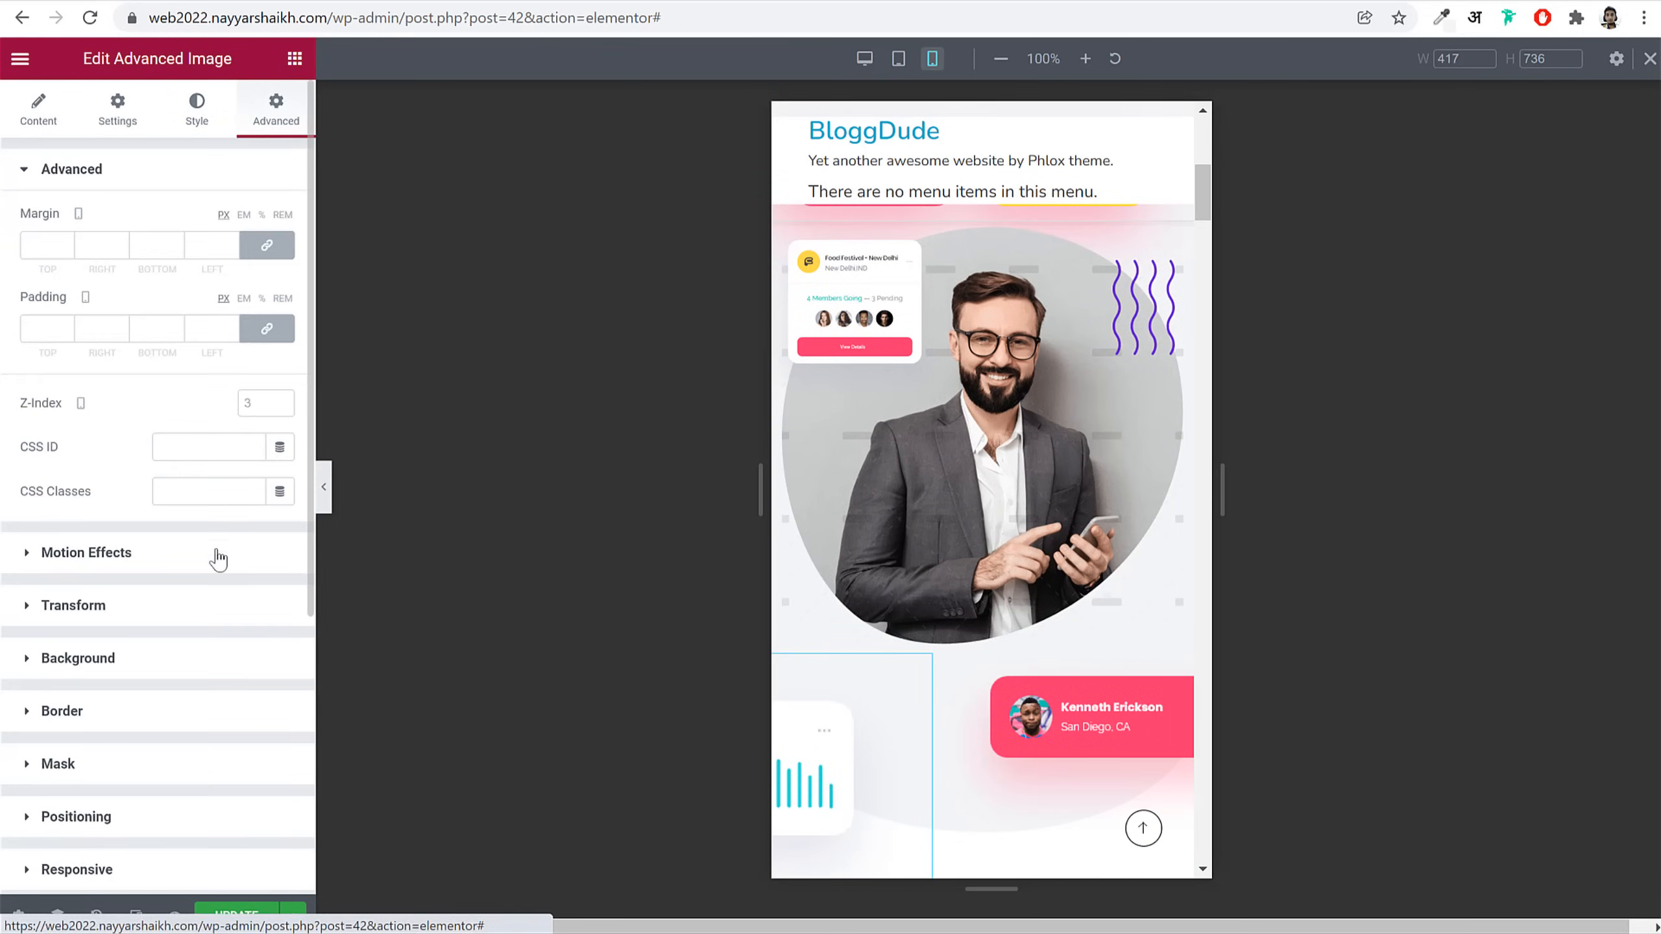
scroll(202, 631, "down", 8)
scroll(155, 626, "up", 7)
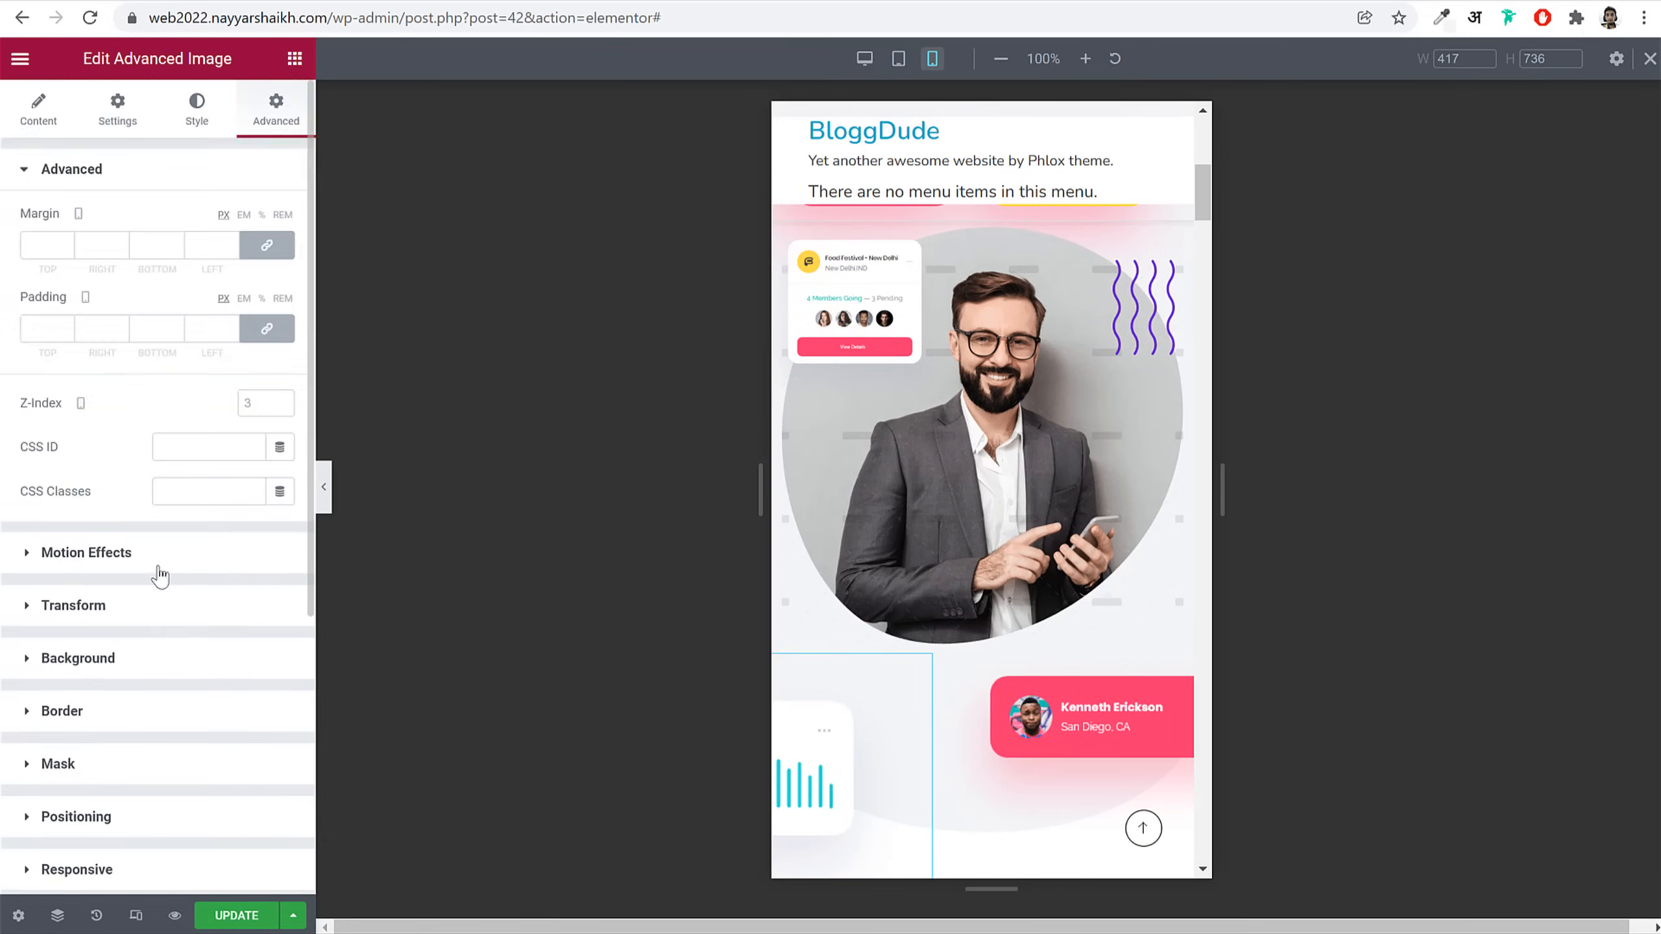
left_click(200, 116)
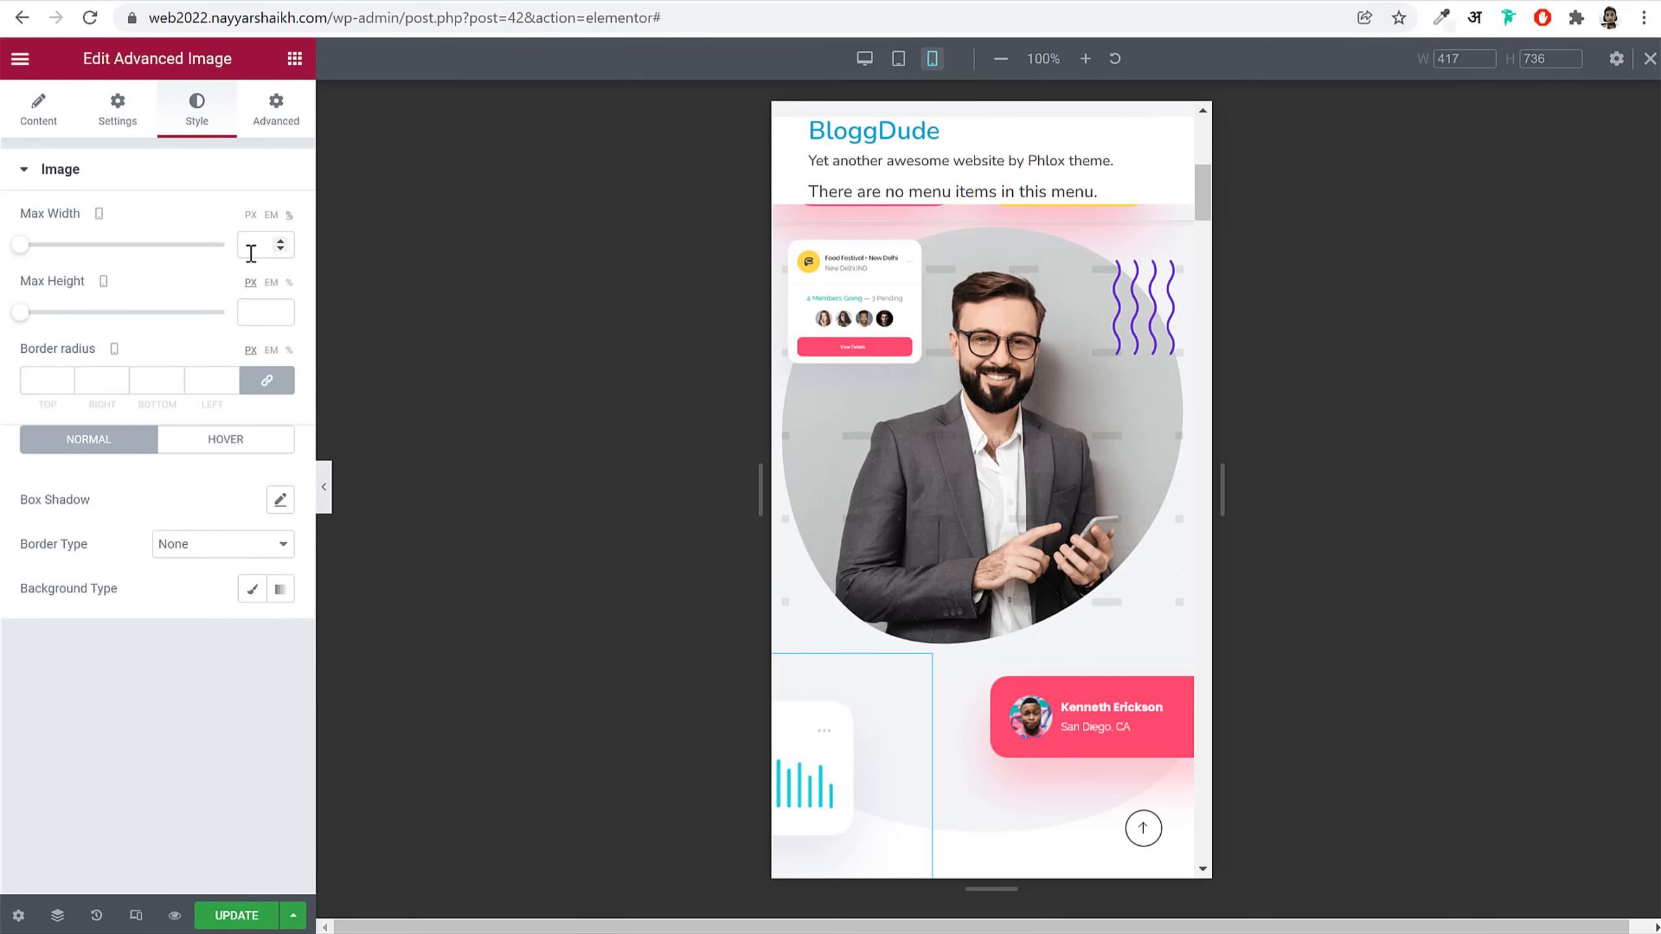
type("70")
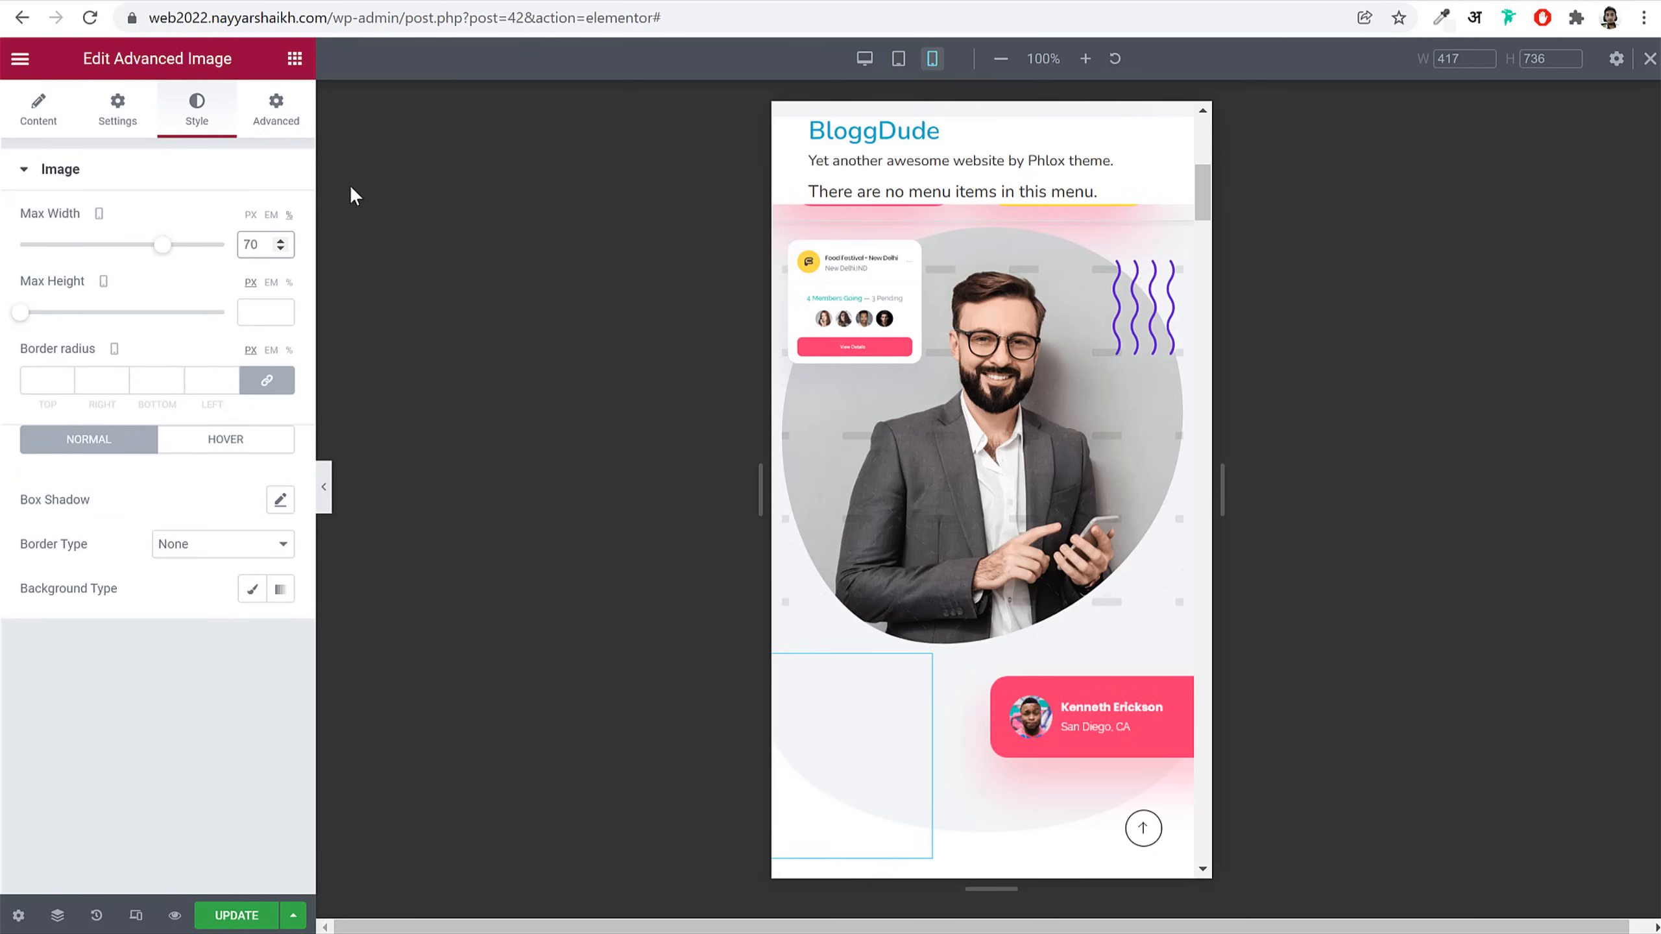
left_click(276, 111)
scroll(112, 654, "down", 5)
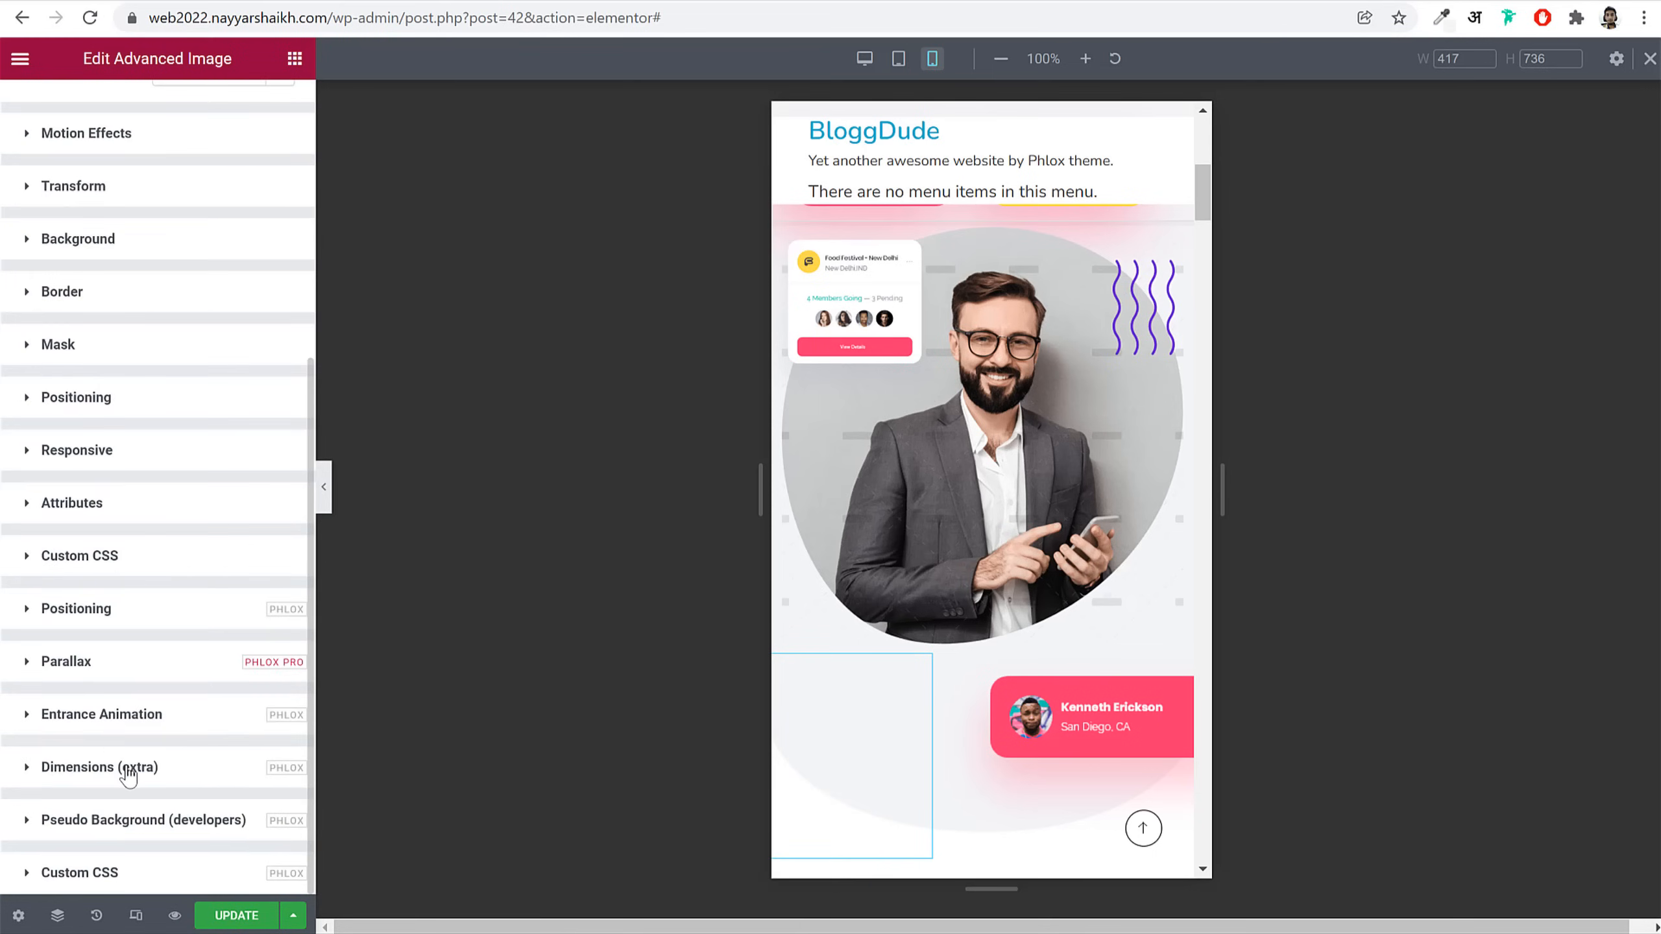
left_click(121, 610)
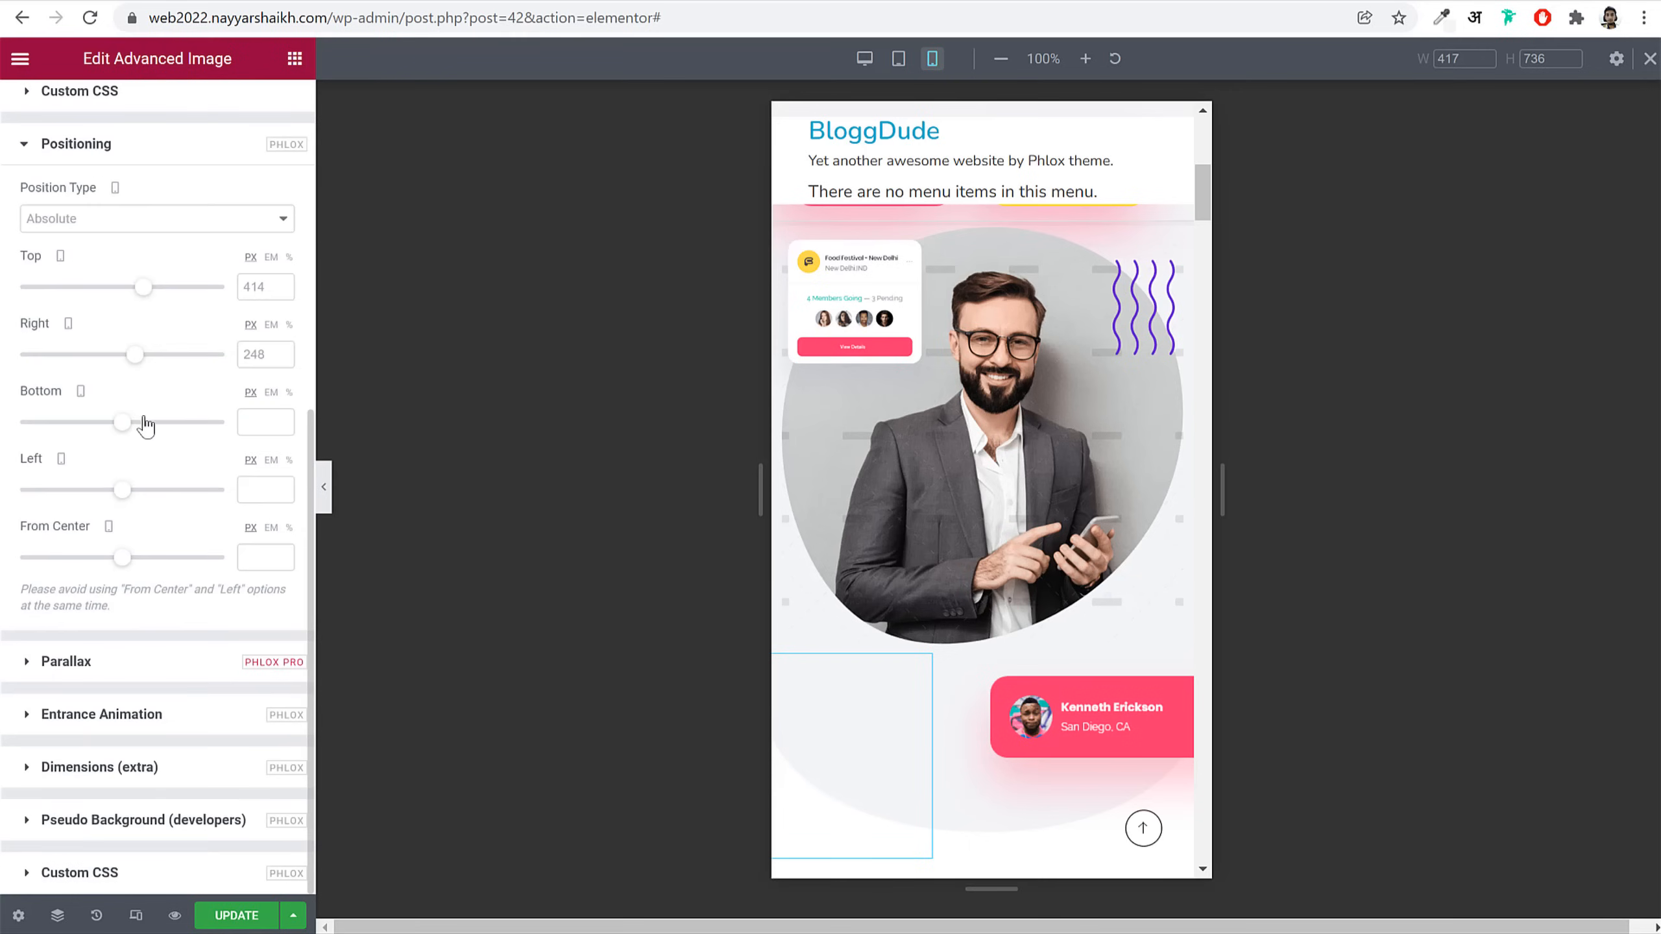
left_click_drag(143, 361, 132, 364)
left_click_drag(144, 293, 136, 288)
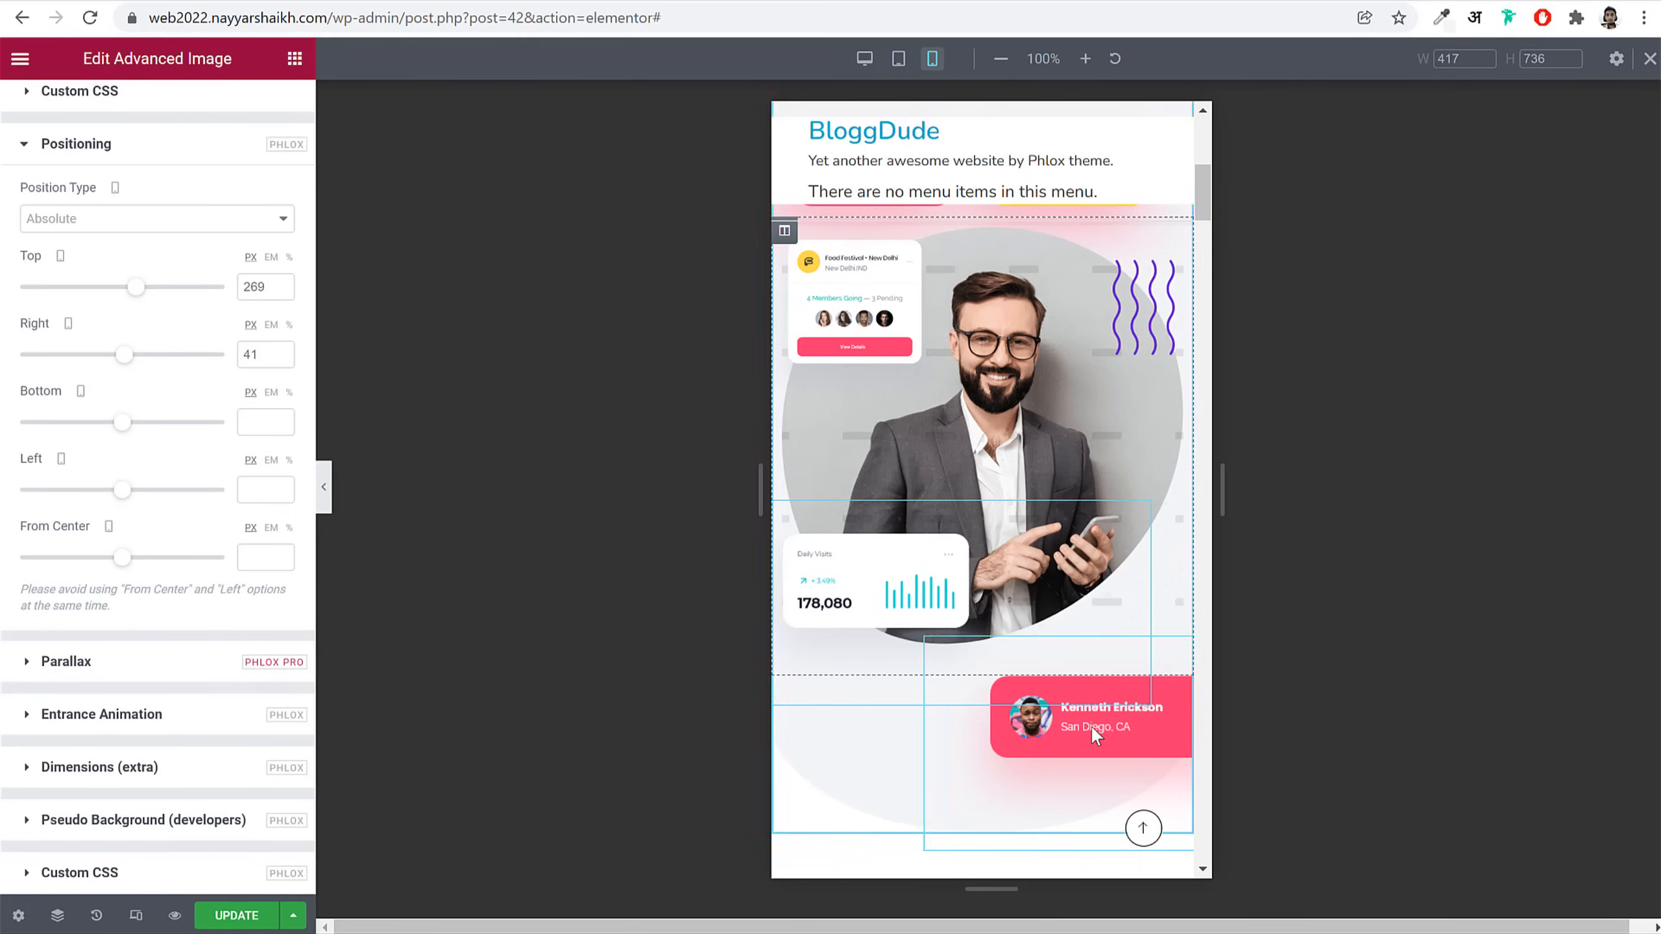
left_click(1112, 725)
left_click(196, 107)
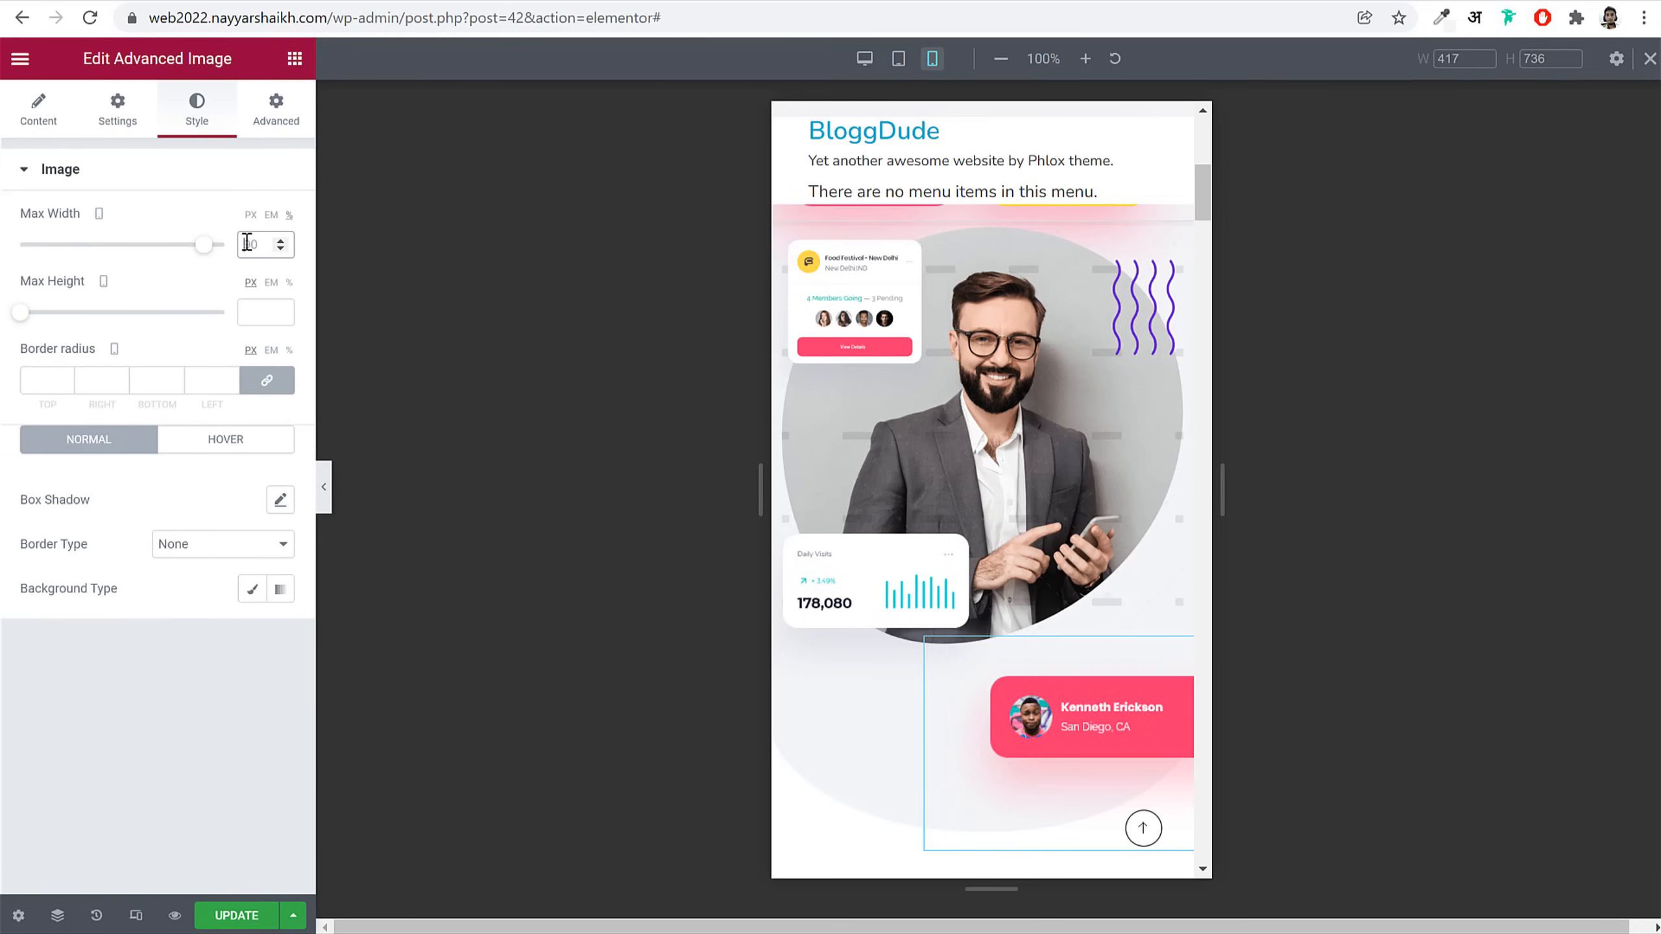
left_click(246, 243)
type("70")
left_click(275, 108)
scroll(238, 564, "down", 8)
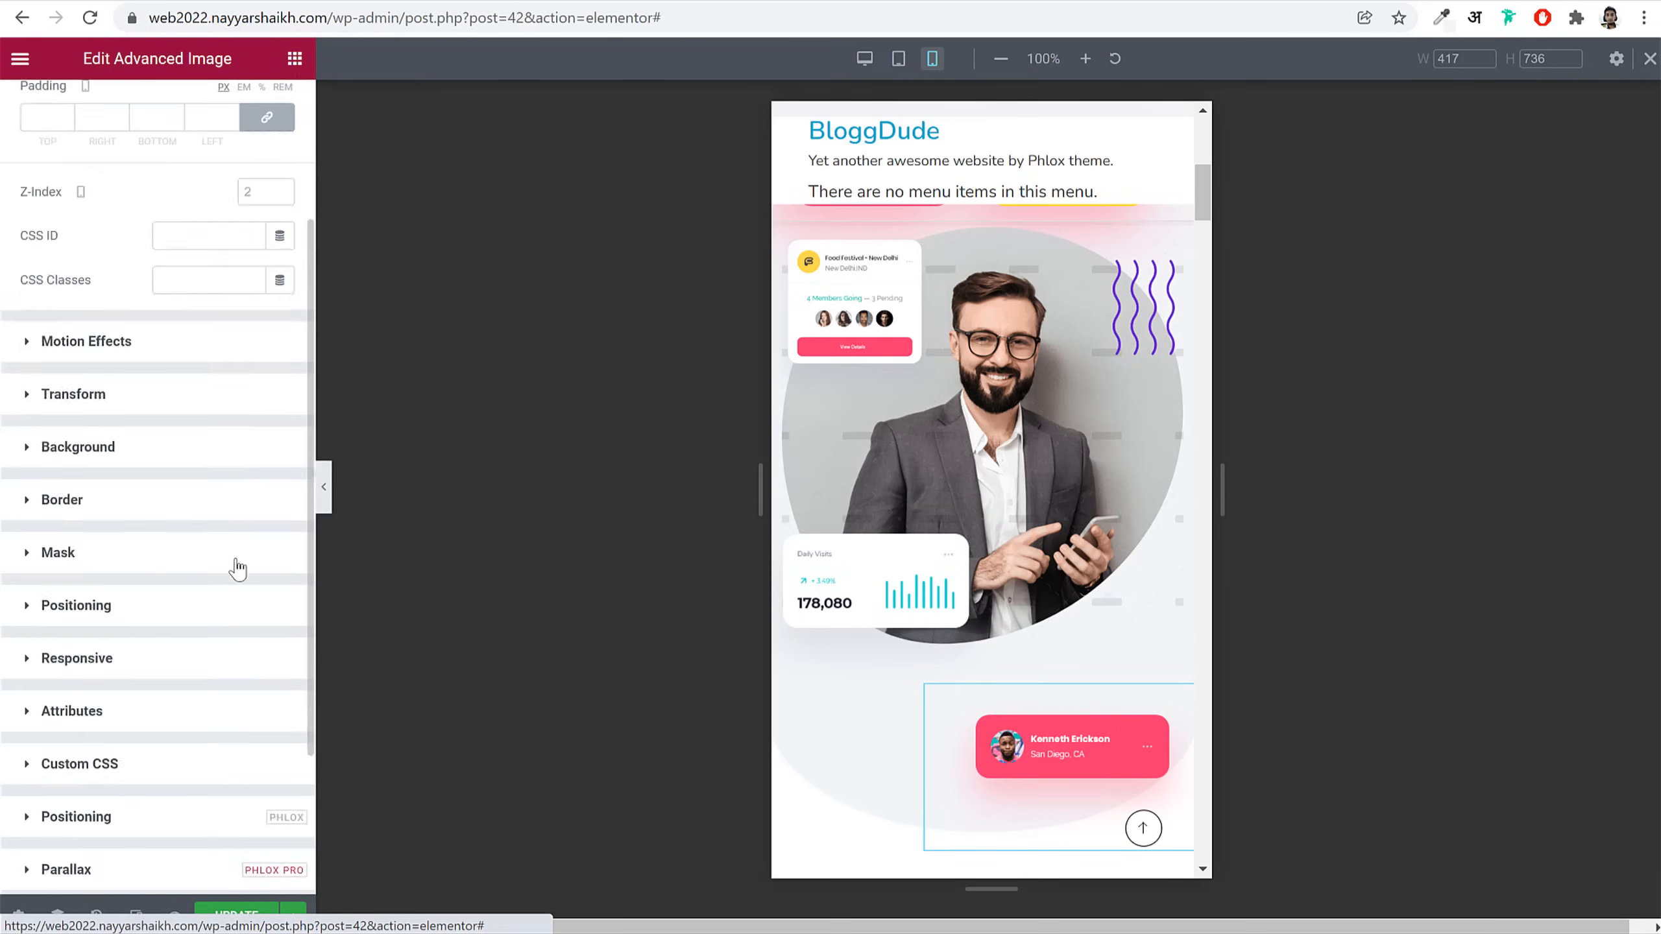
left_click(141, 612)
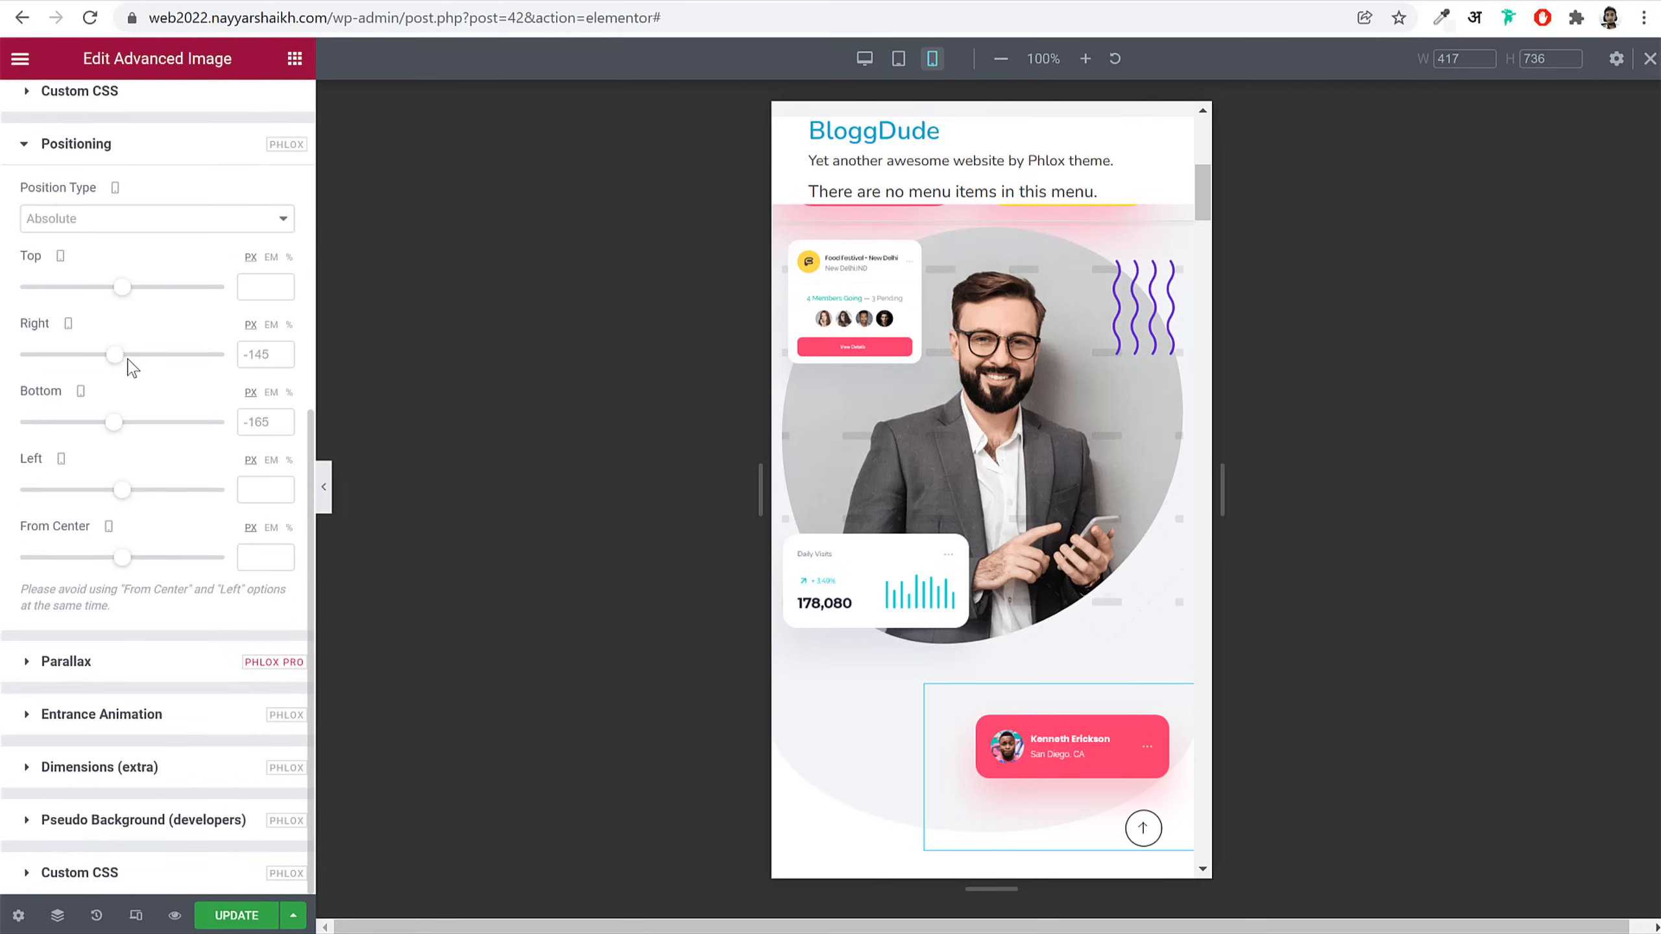
left_click_drag(123, 301, 141, 307)
double_click(240, 286)
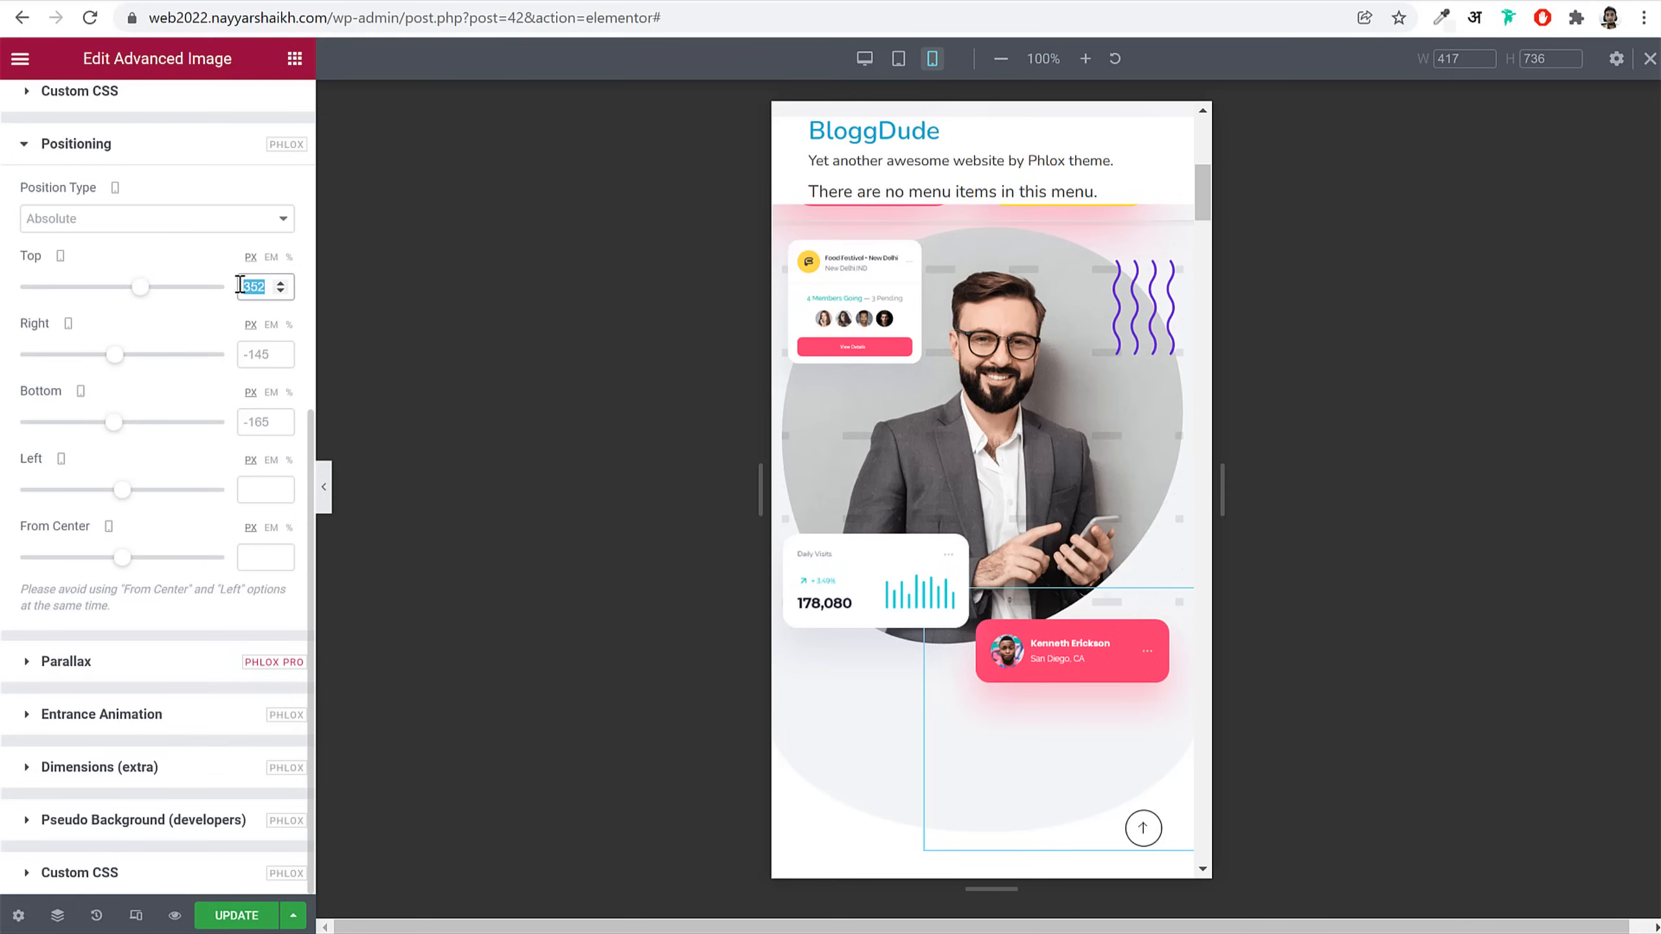
key("BackSpace")
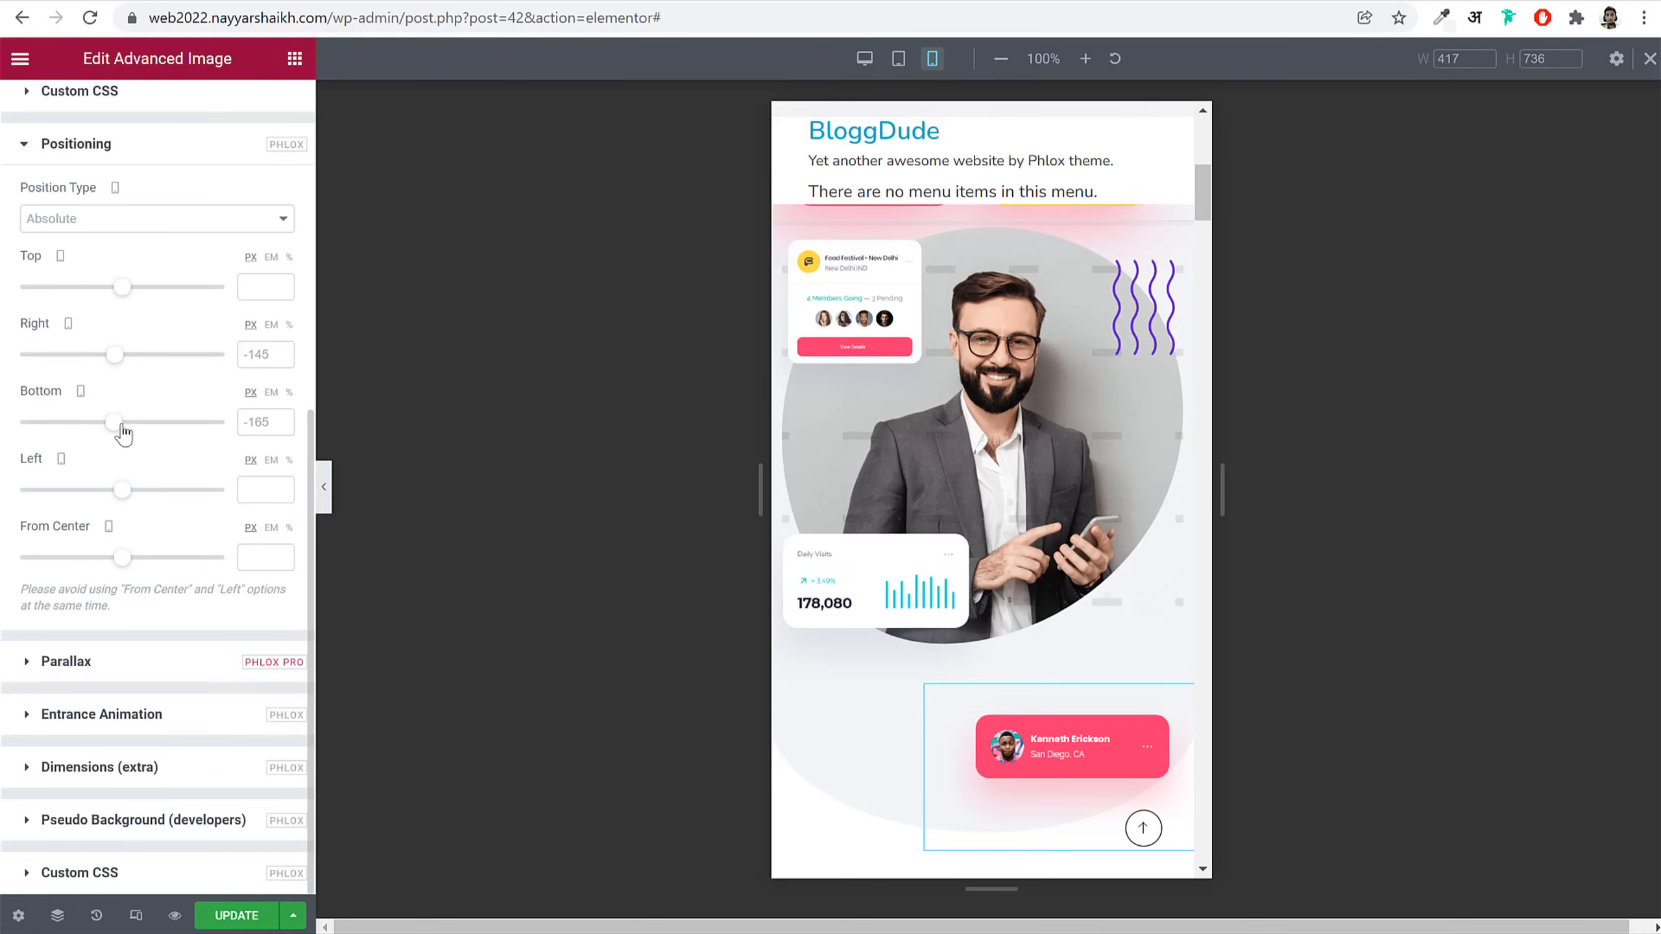
left_click_drag(117, 432, 116, 431)
Step: Update the page to save the repositioned cards
left_click(249, 915)
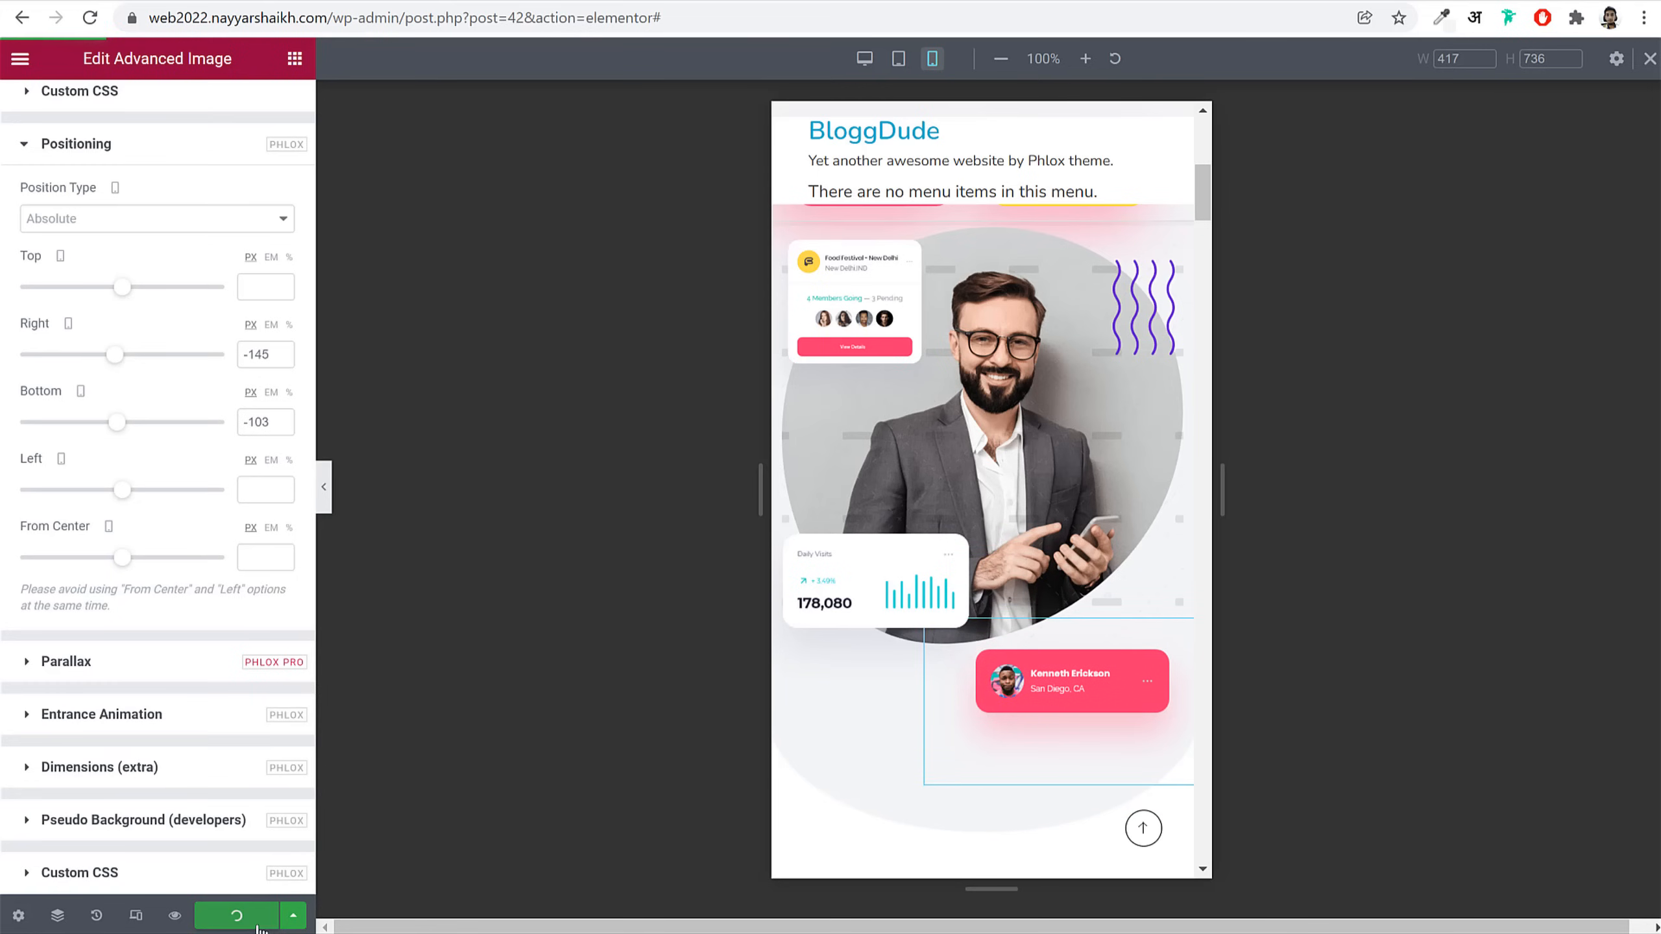
scroll(1028, 478, "up", 6)
scroll(1138, 521, "down", 2)
scroll(1131, 466, "up", 2)
Step: Unlink the hero image column's margins and set its top margin to 50 px
left_click(785, 655)
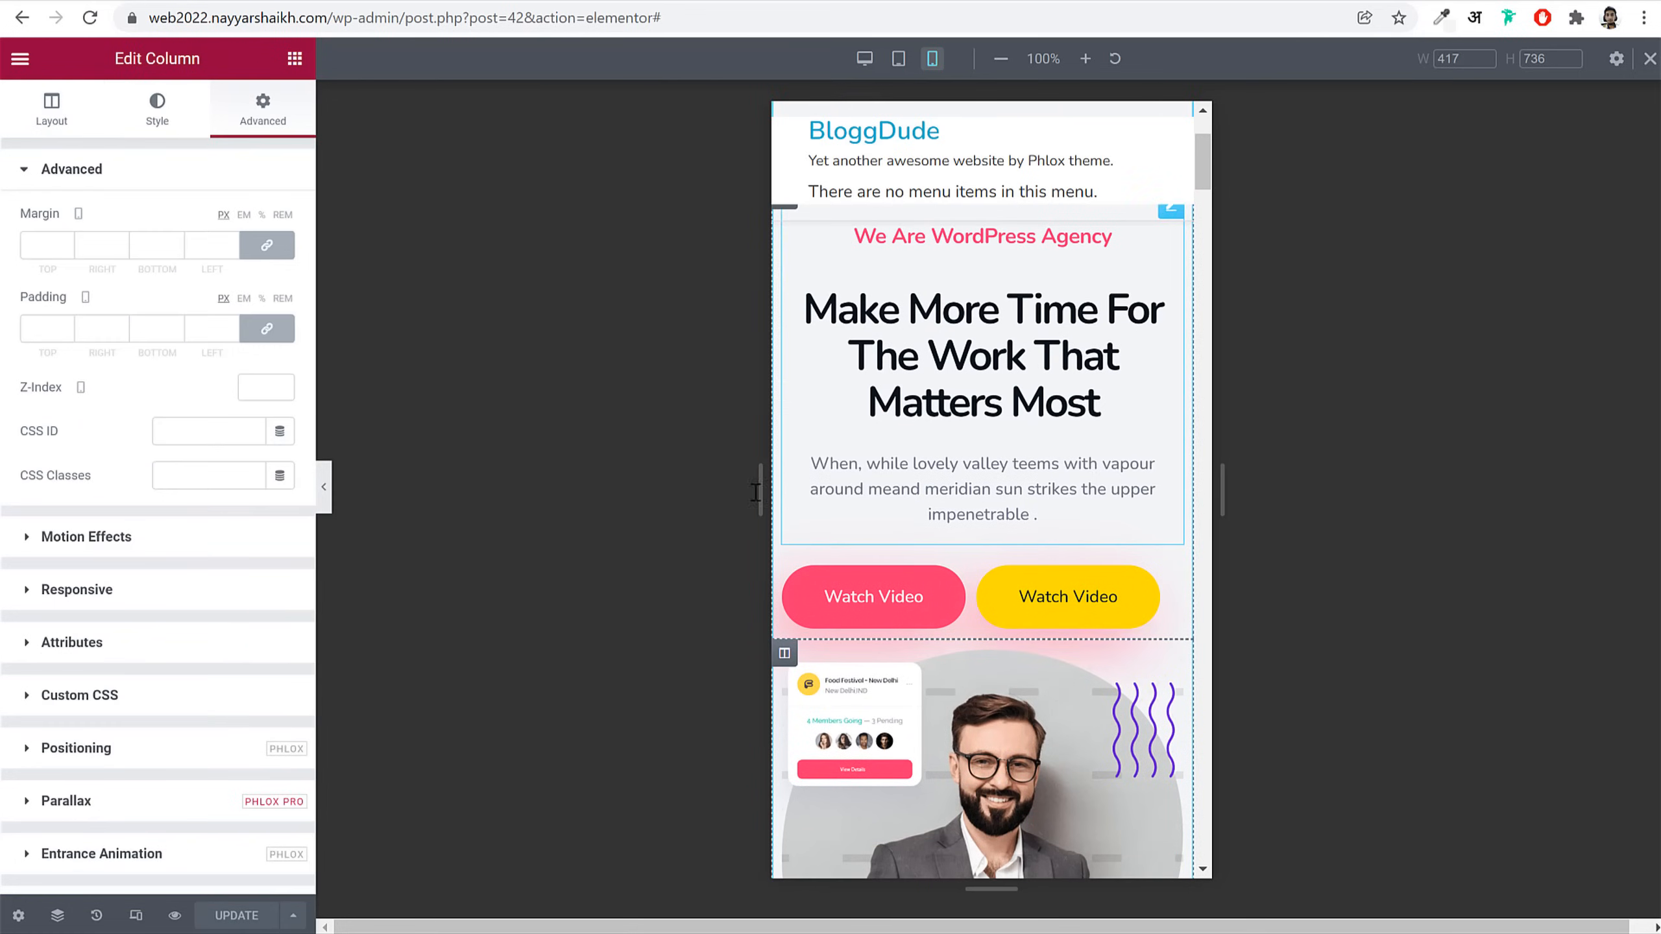
left_click(267, 244)
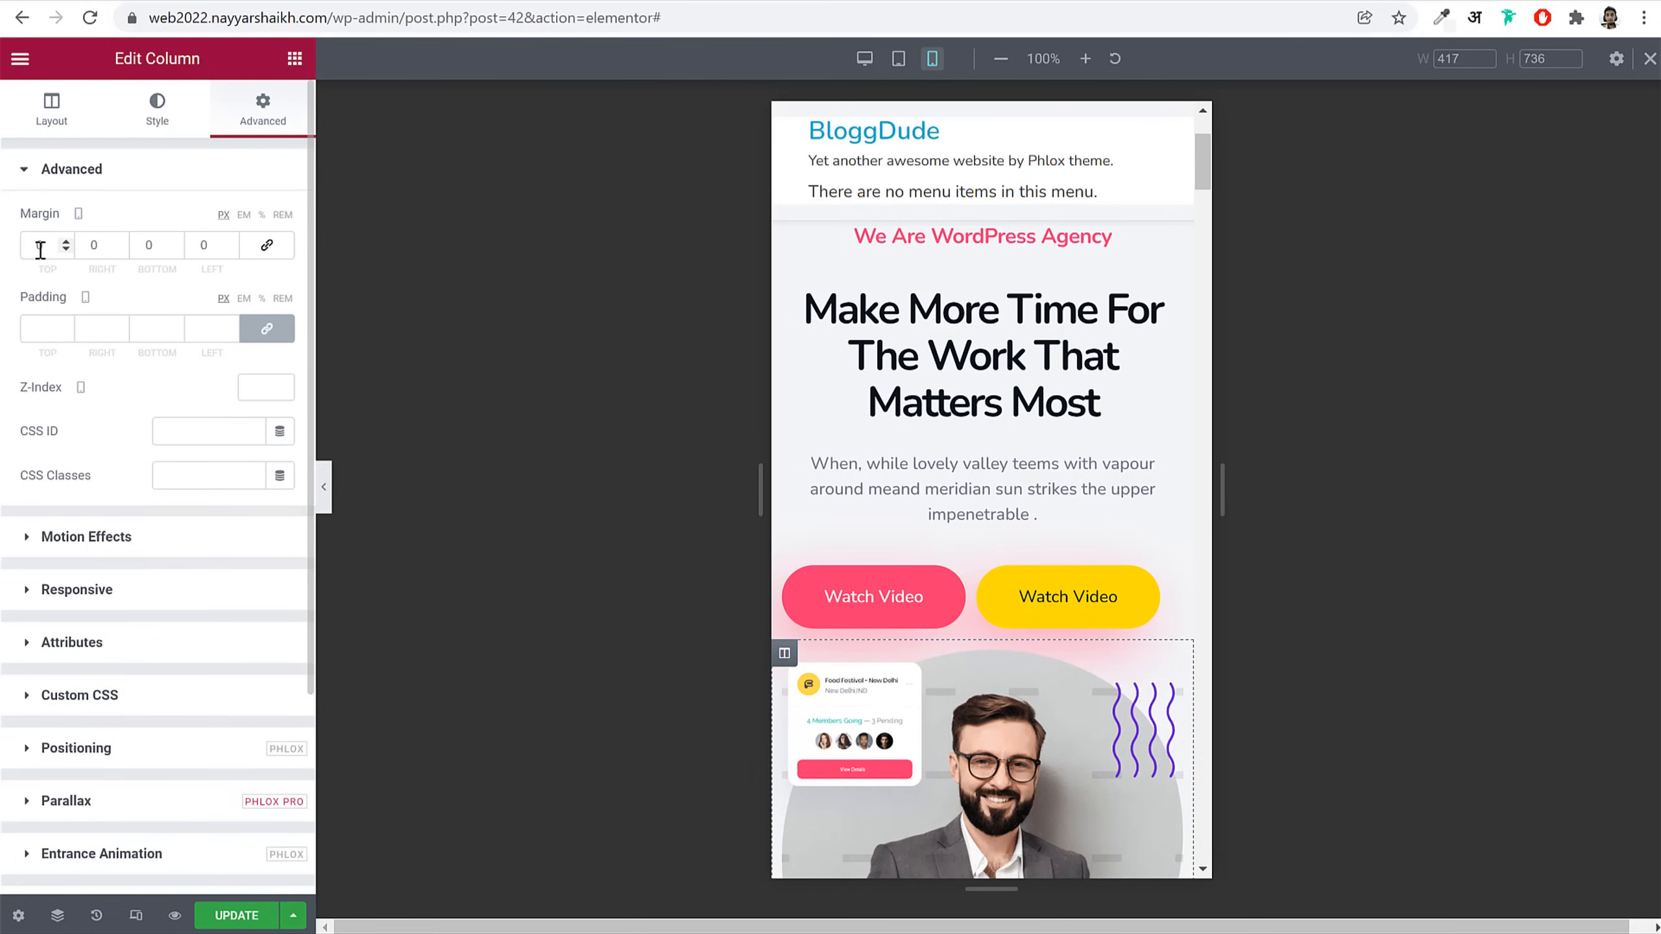
type("50")
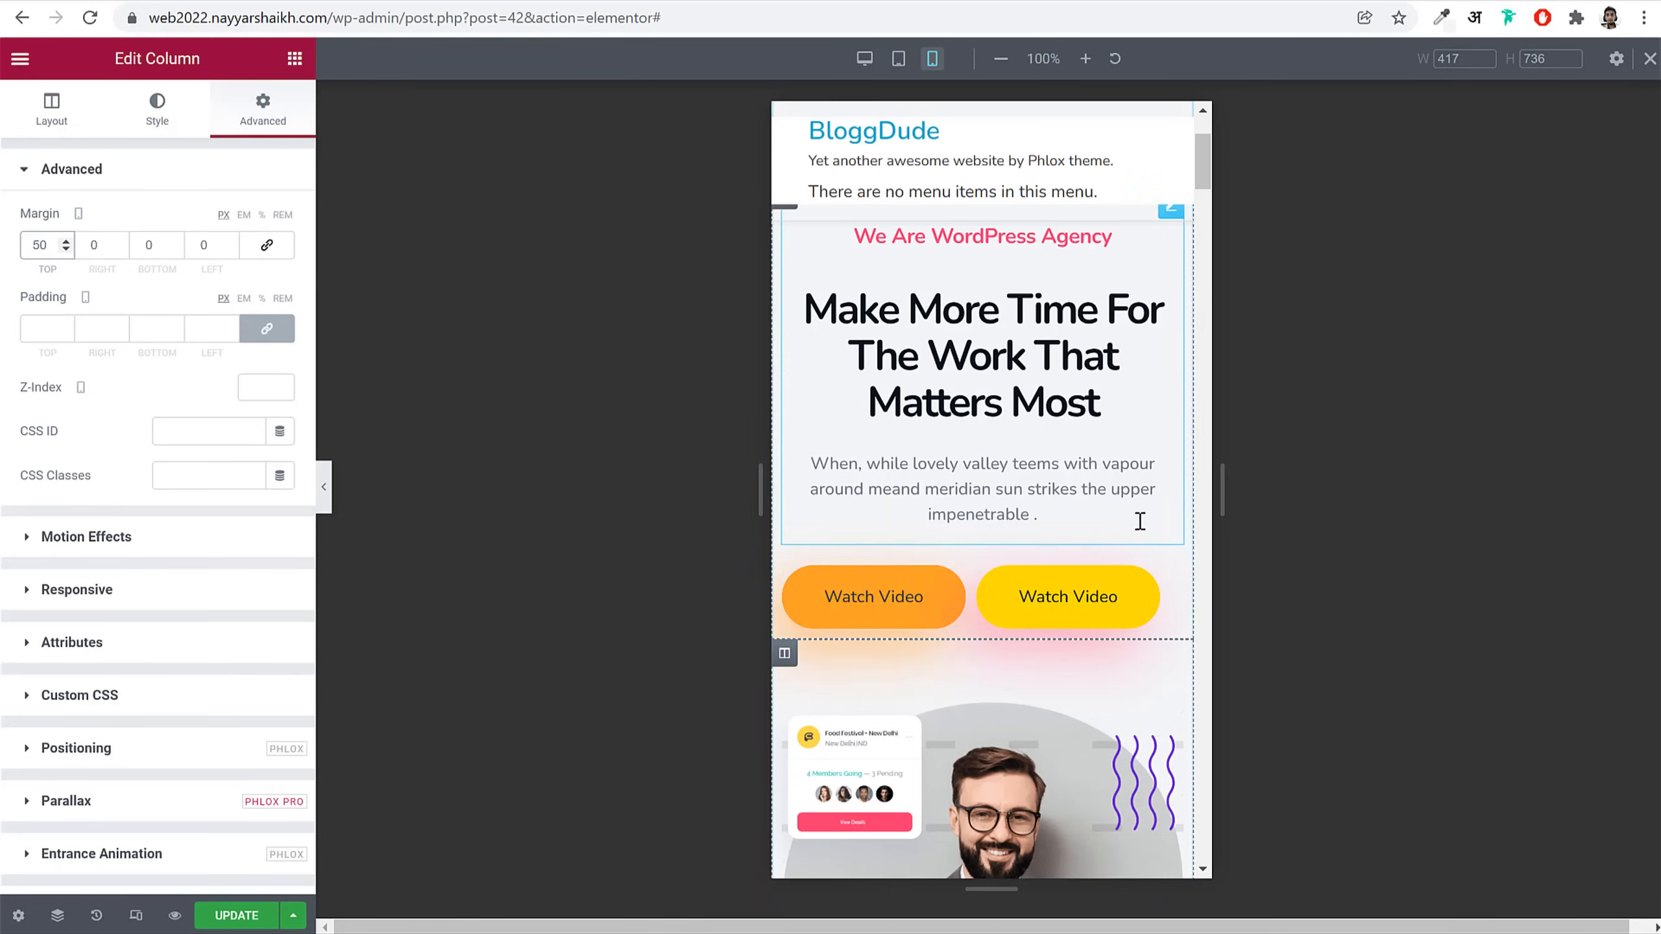
scroll(1168, 617, "down", 5)
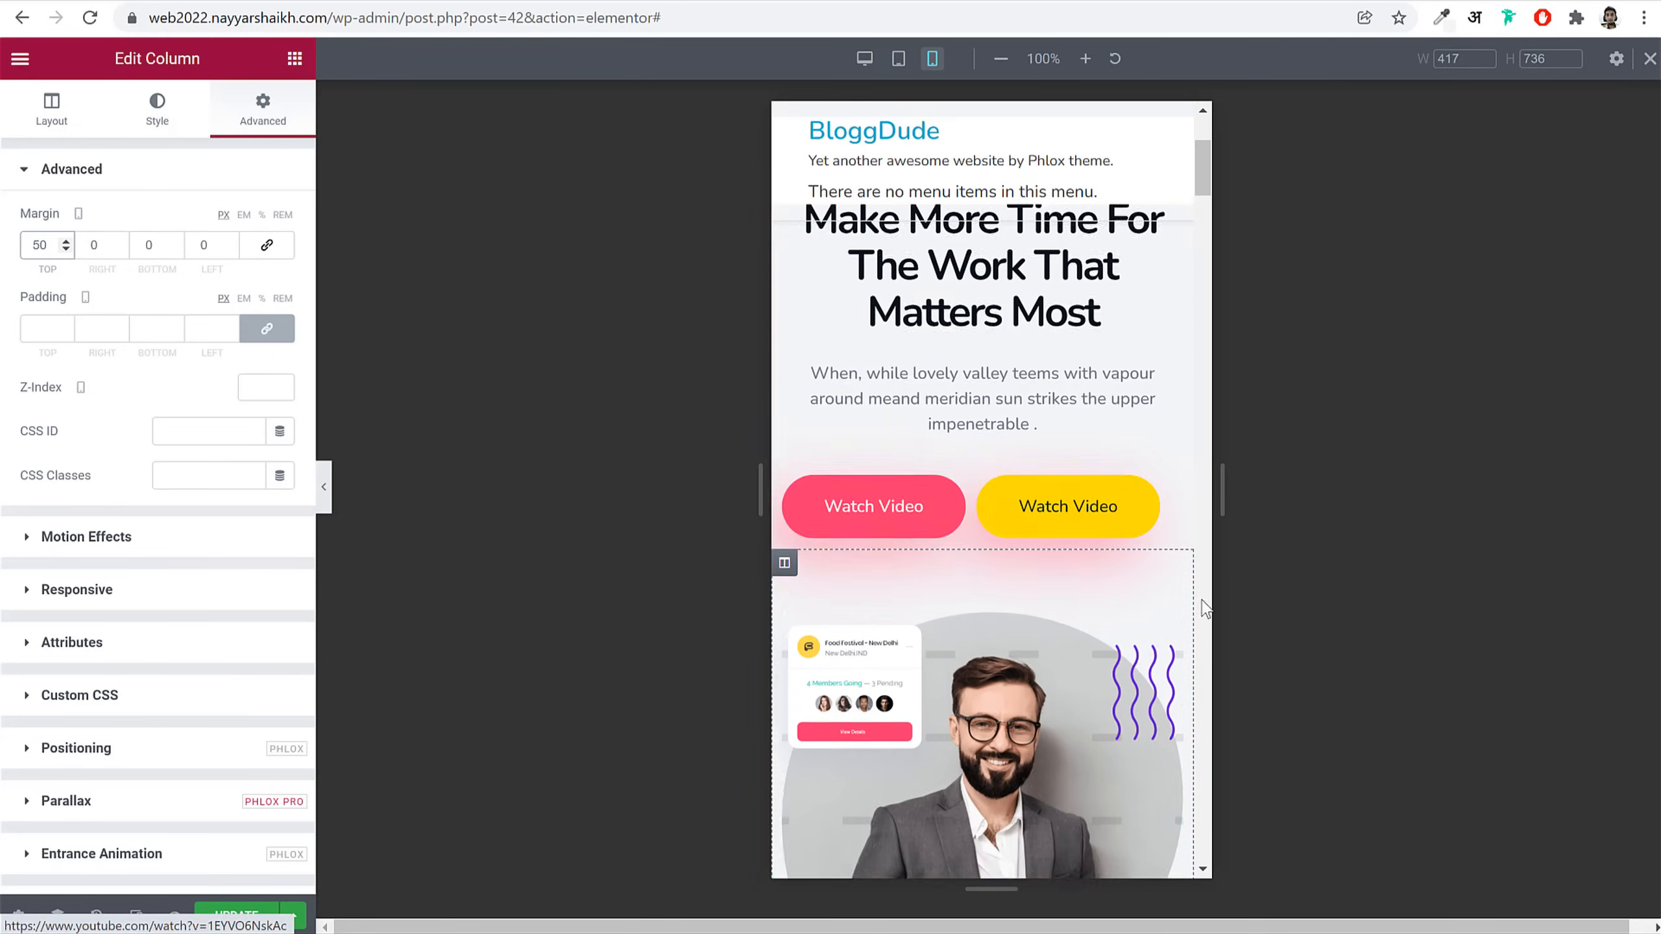
scroll(1167, 617, "down", 10)
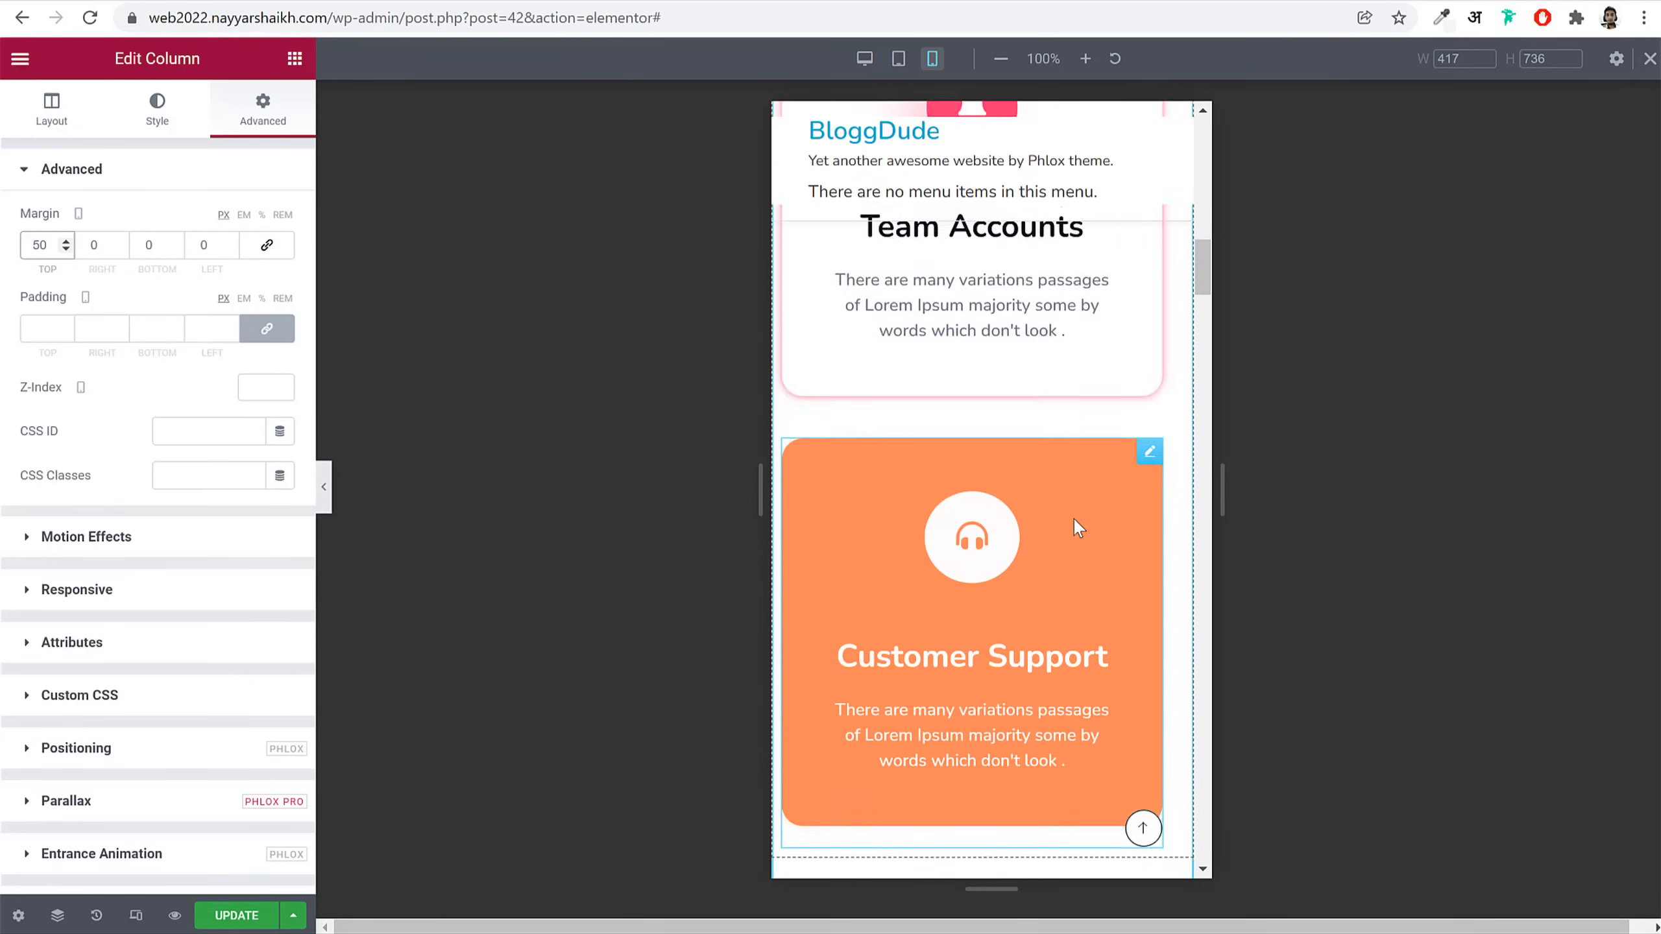
scroll(1074, 520, "up", 8)
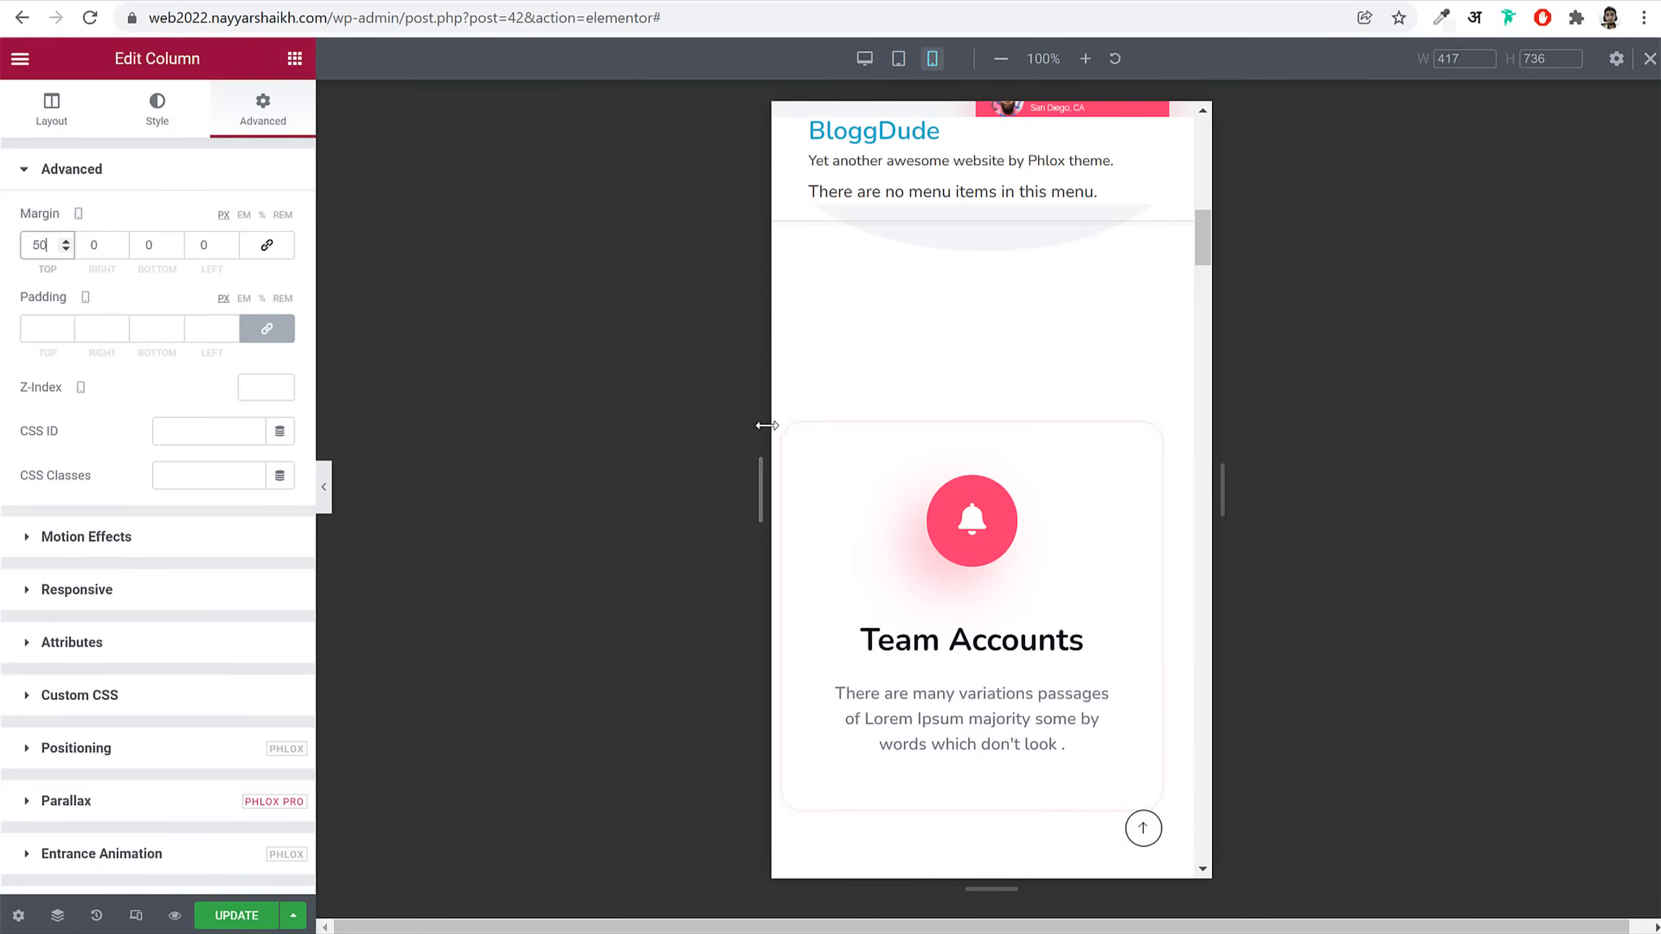
Step: Give the Team Accounts column right and left margins of 10
left_click(784, 425)
left_click(245, 104)
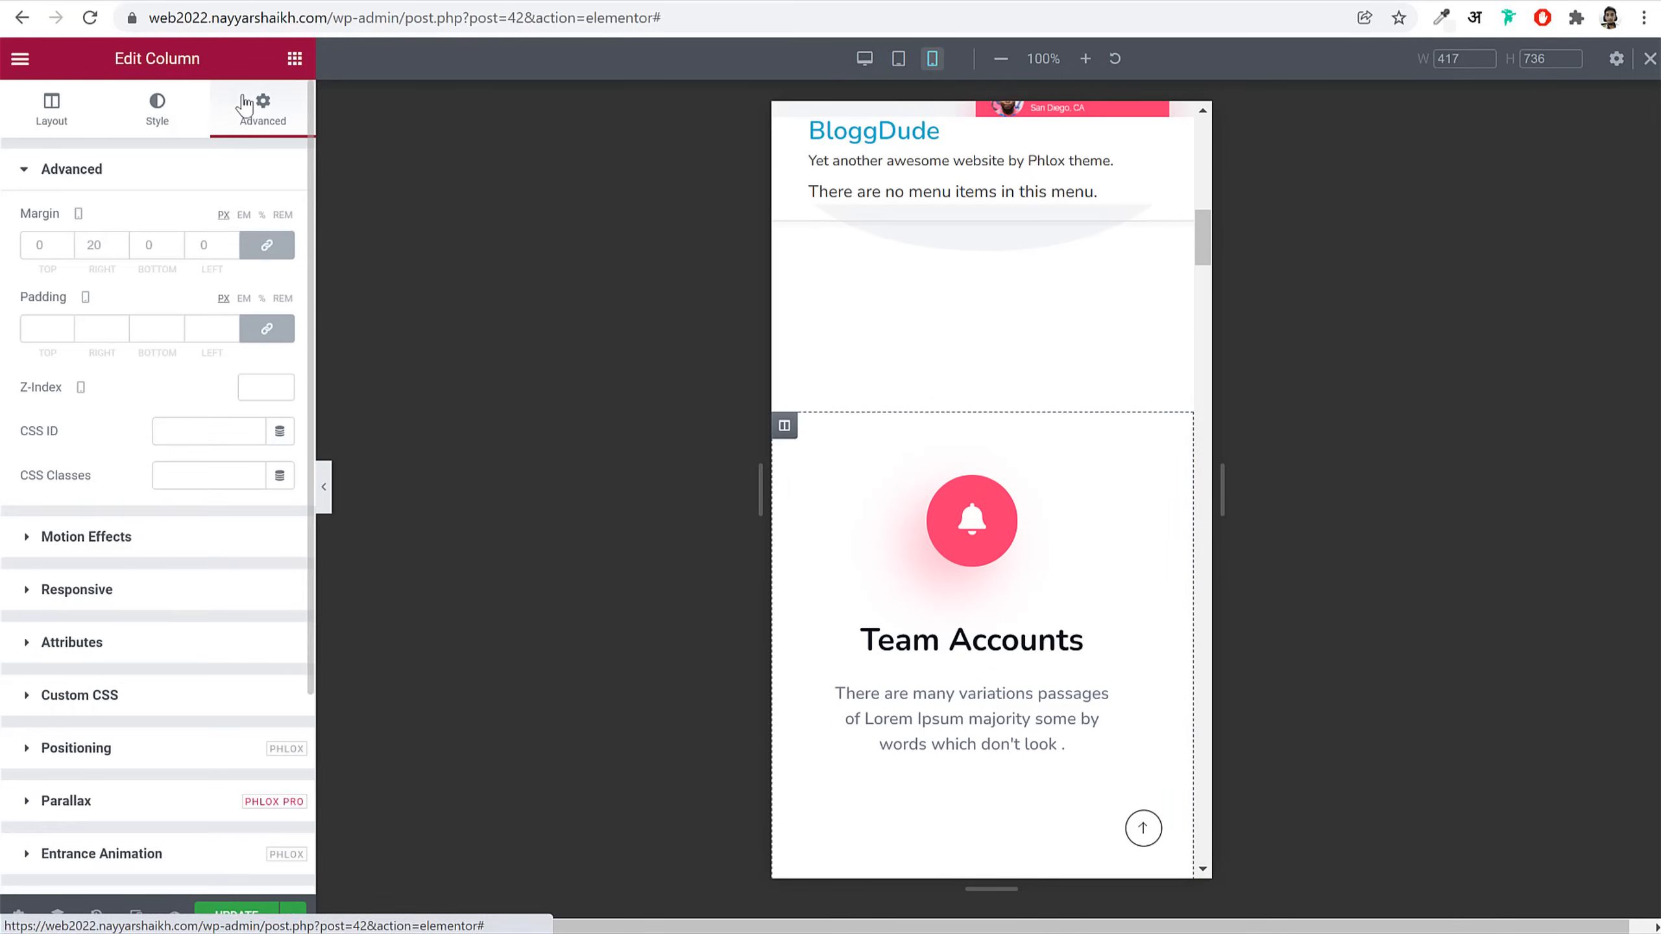
left_click(279, 251)
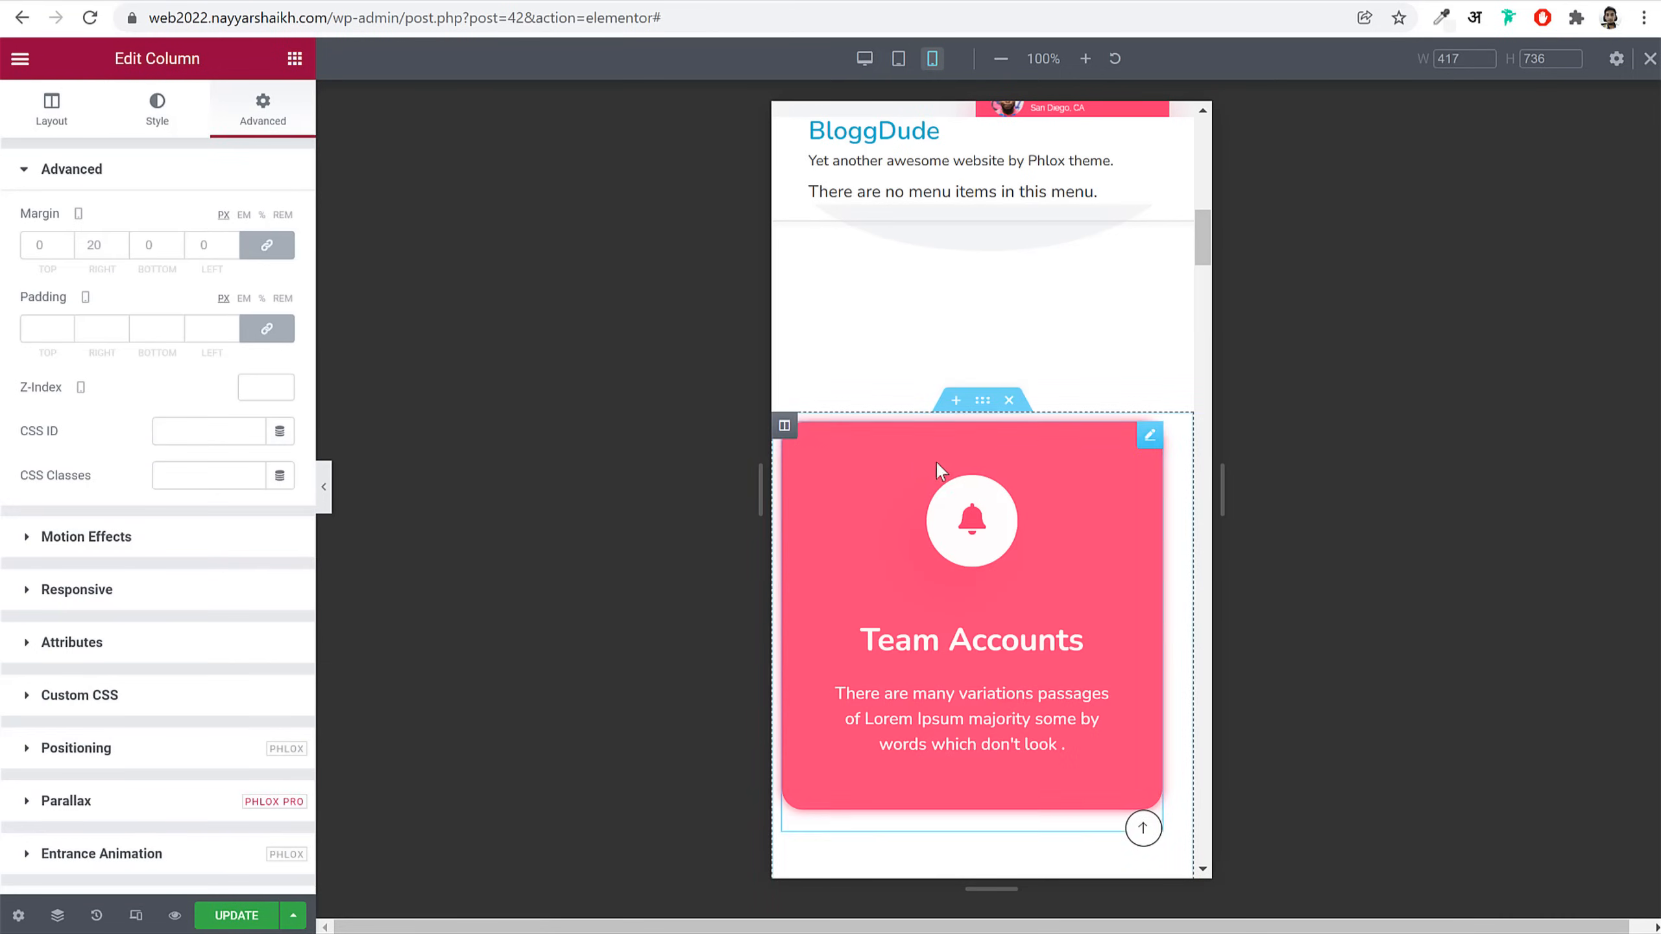
double_click(95, 245)
type("10")
key("Tab")
key("Tab")
type("10")
scroll(919, 527, "down", 6)
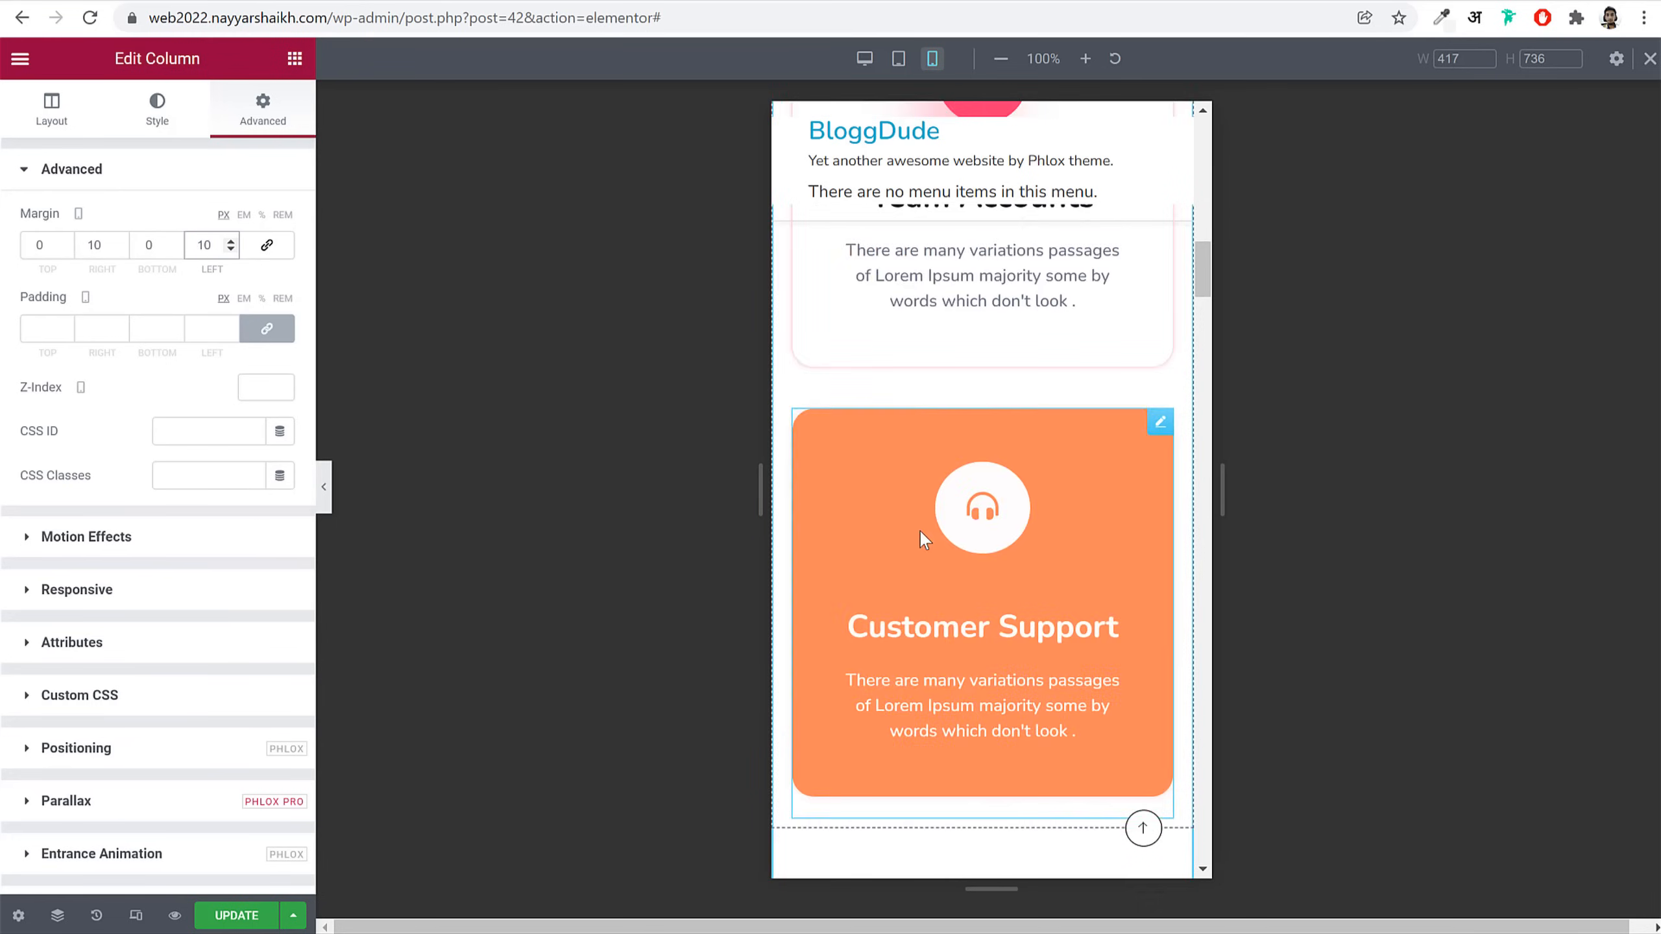
Step: Give the Customer Support column side margins of 10
left_click(782, 243)
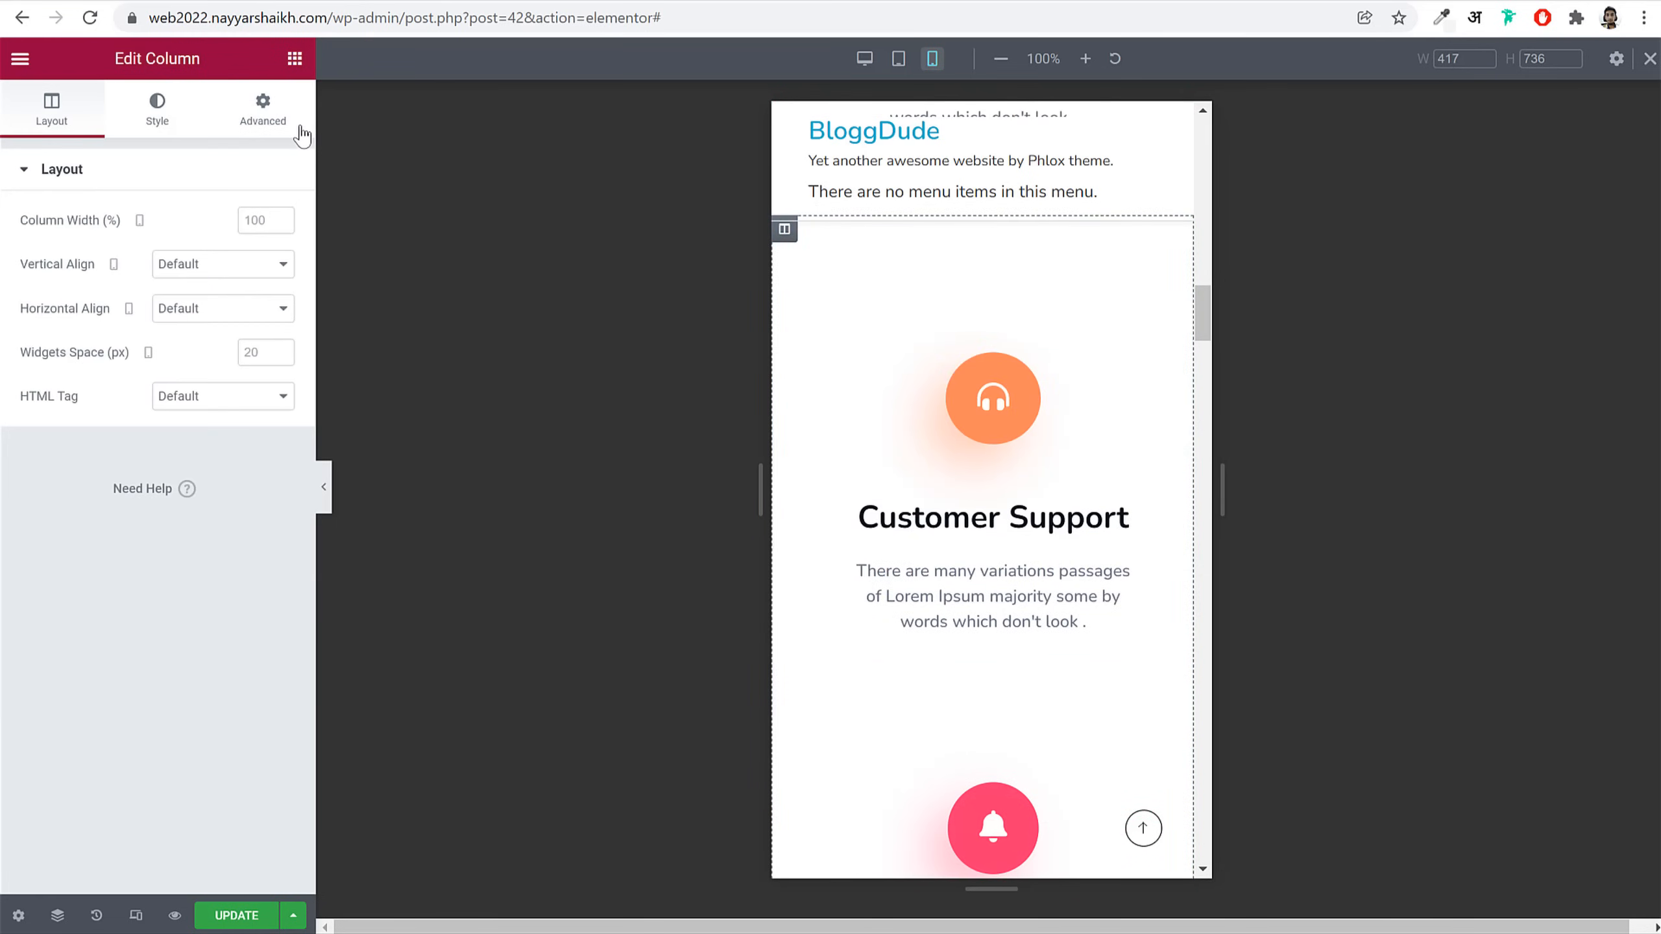
left_click(274, 112)
left_click(267, 245)
left_click(98, 246)
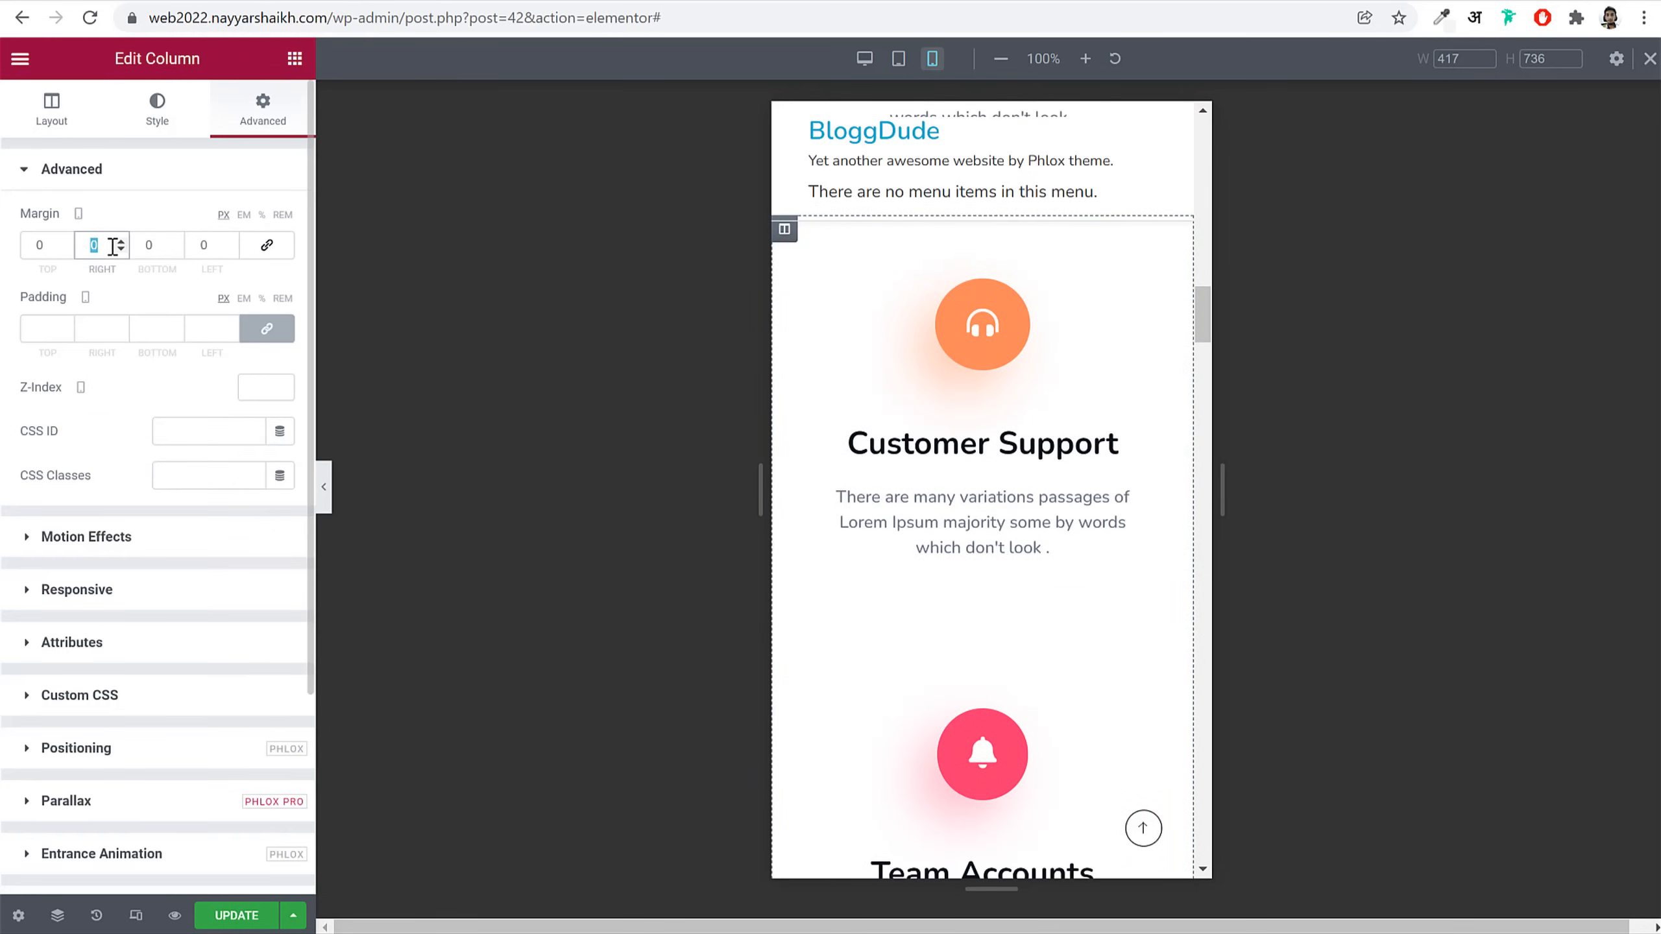
type("4")
type("10")
key("Tab")
key("Tab")
type("10")
scroll(943, 454, "down", 8)
scroll(981, 458, "down", 5)
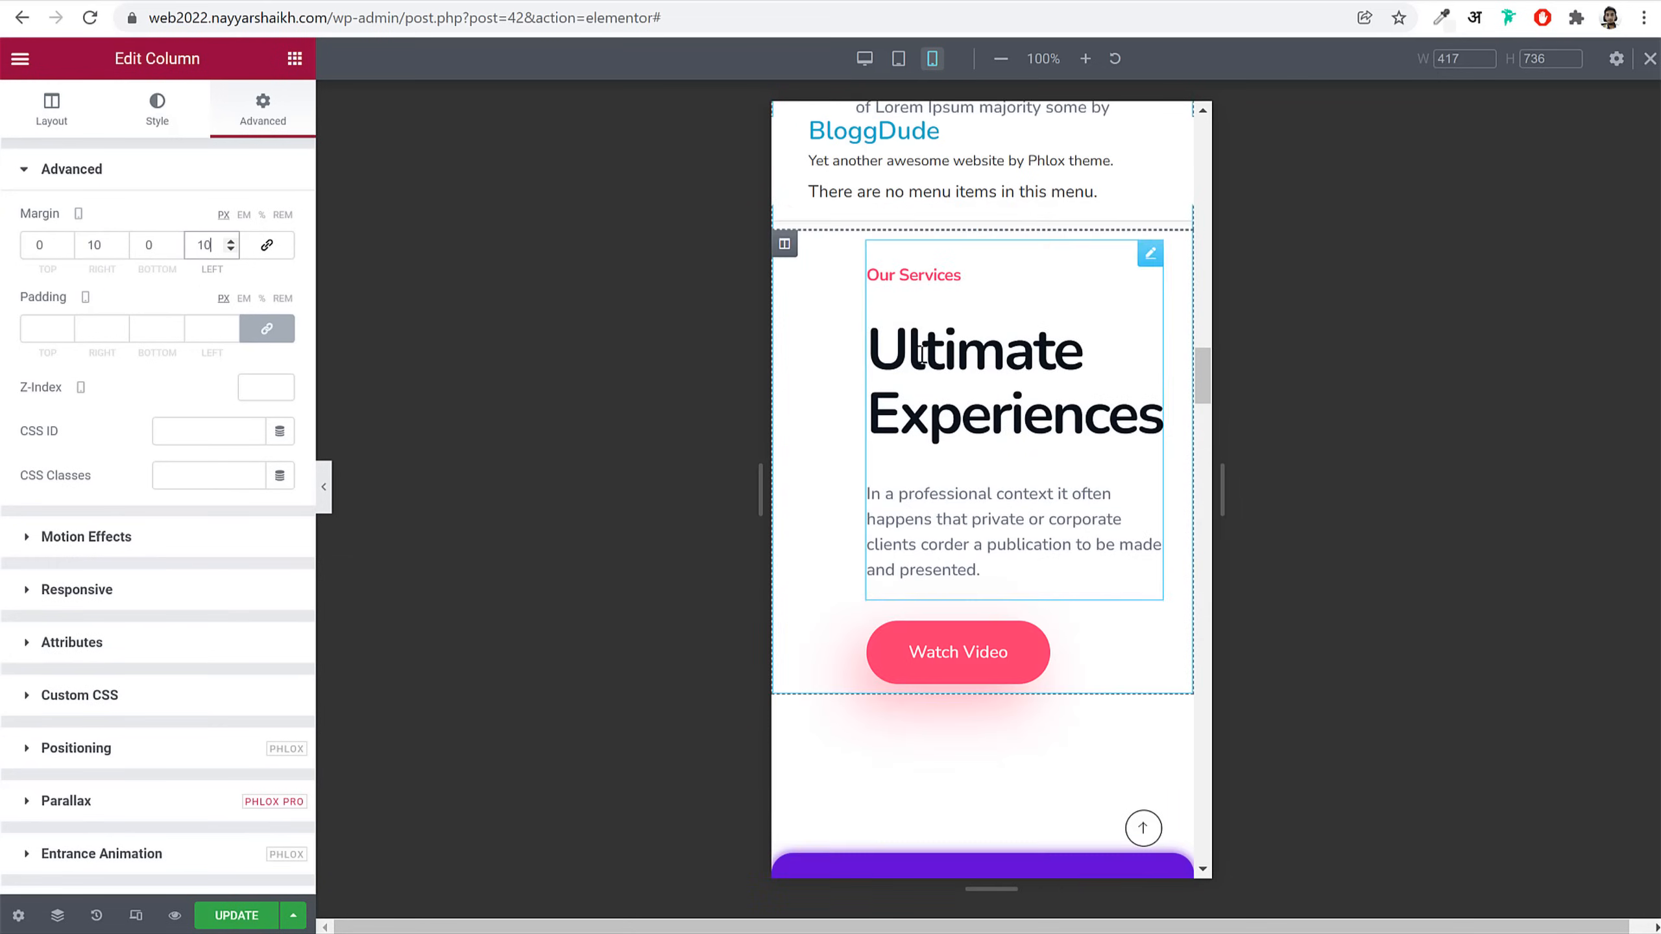
Step: Give the Our Services column right and left margins of 20
left_click(785, 244)
left_click(301, 125)
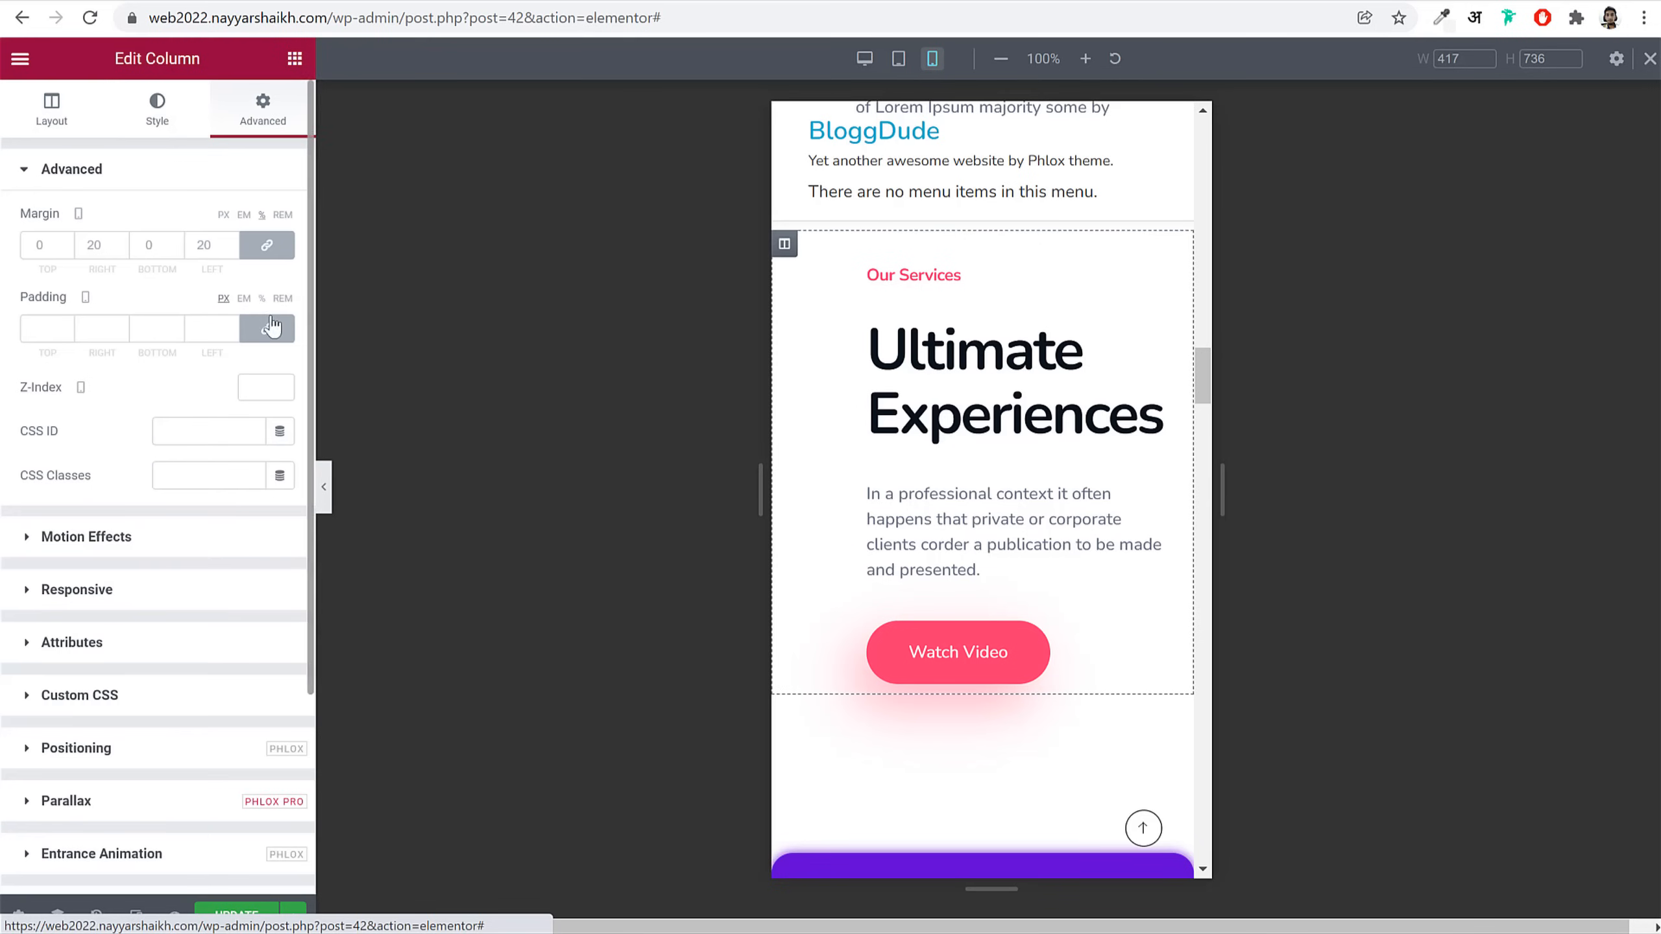
left_click(265, 248)
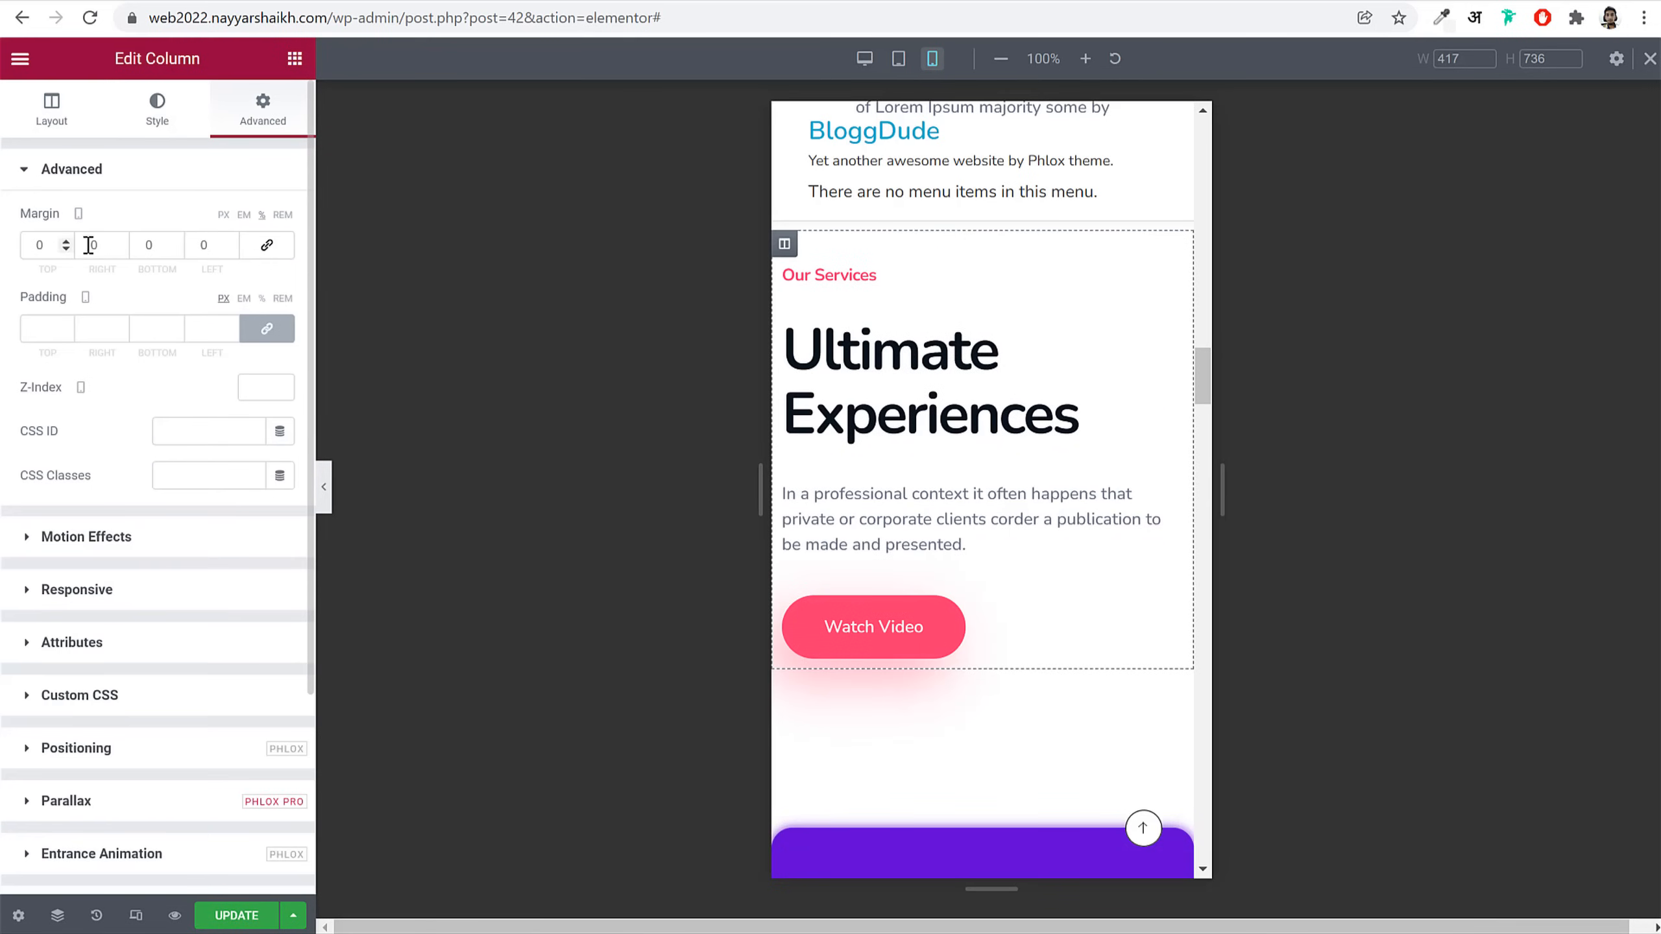
left_click(224, 216)
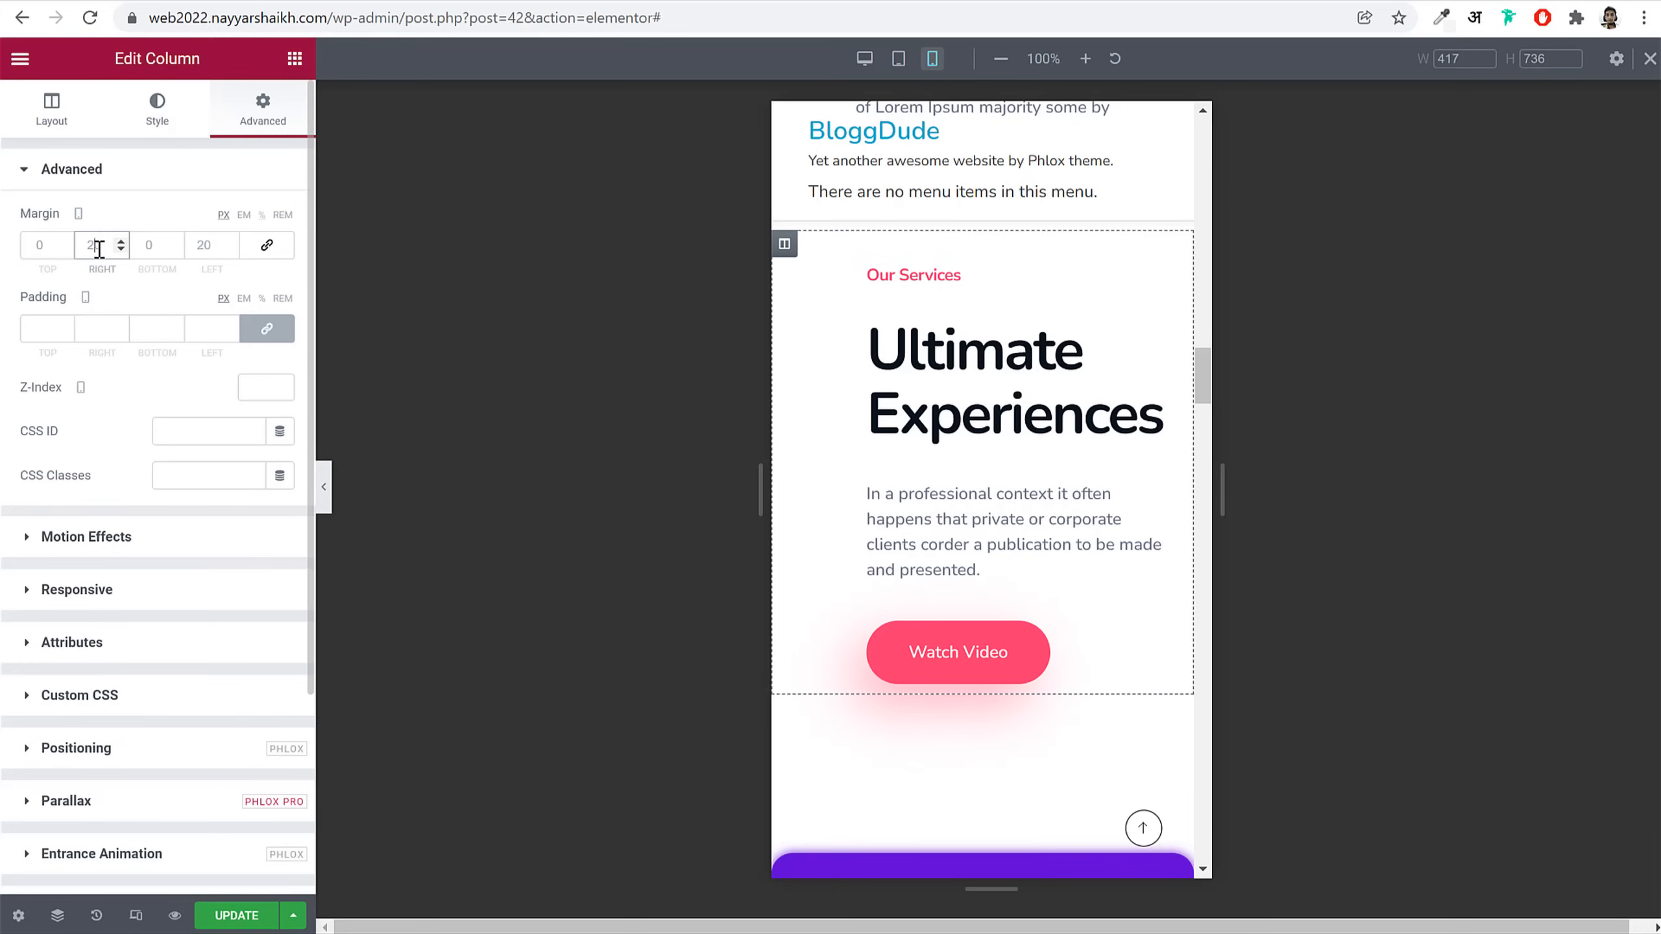
type("20")
key("Tab")
key("Tab")
type("20")
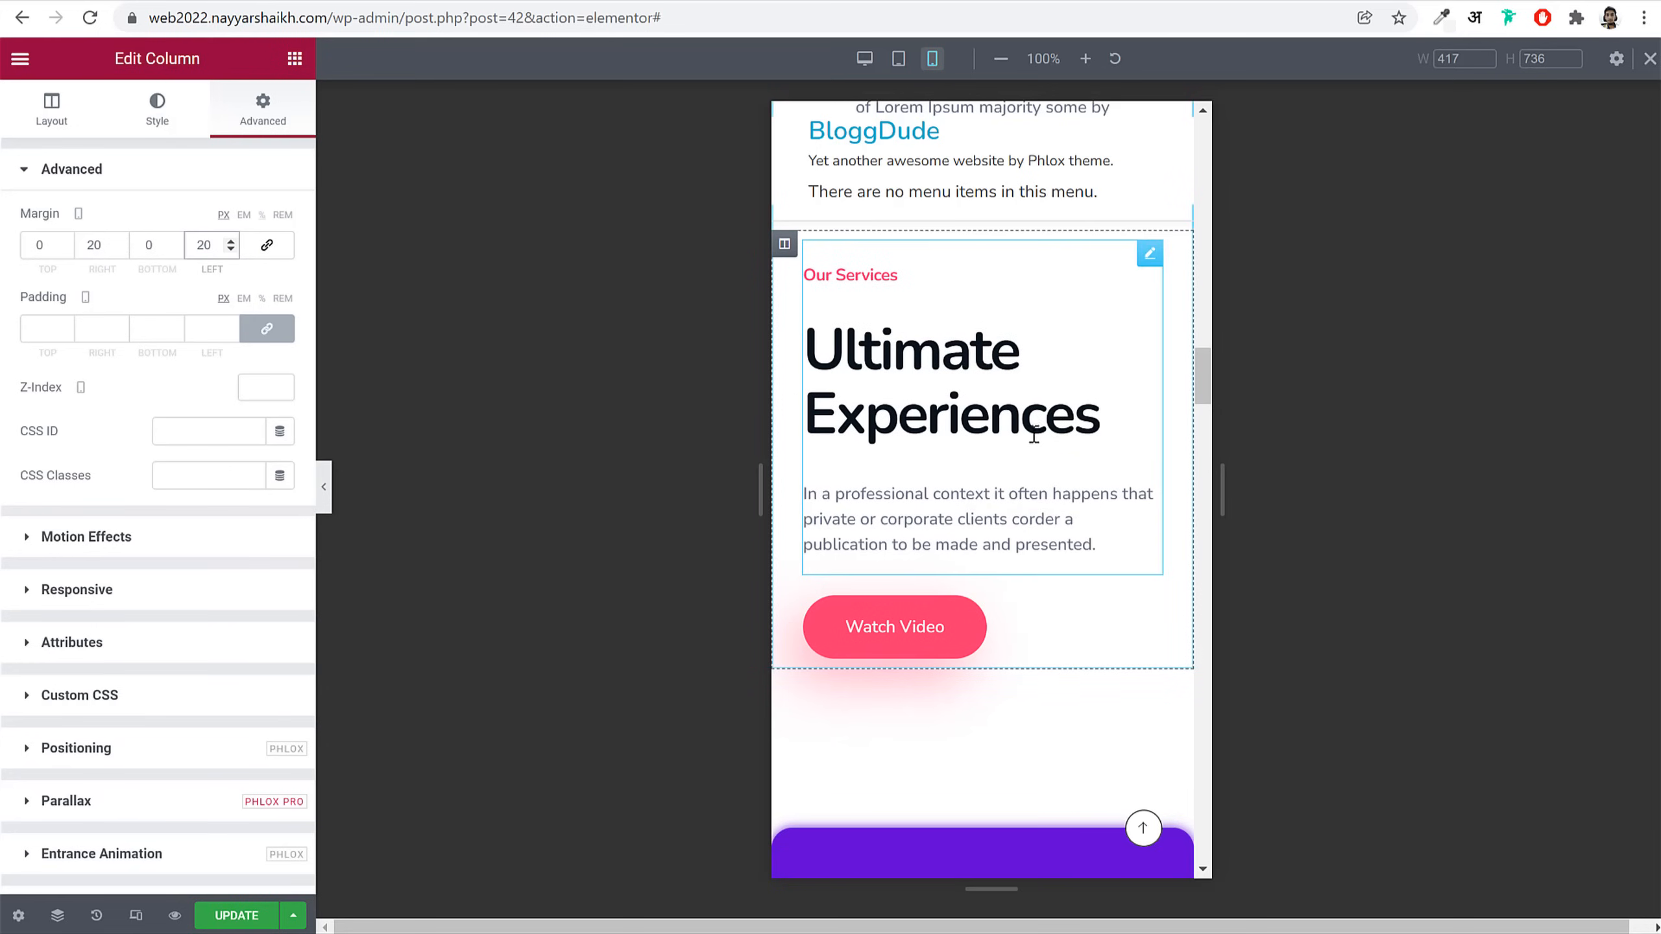
scroll(1093, 570, "down", 6)
Step: Set Column Width to 50% on each of the four stat counter columns (53K, 10K Layout Done, 53K, 53K)
scroll(1092, 571, "up", 5)
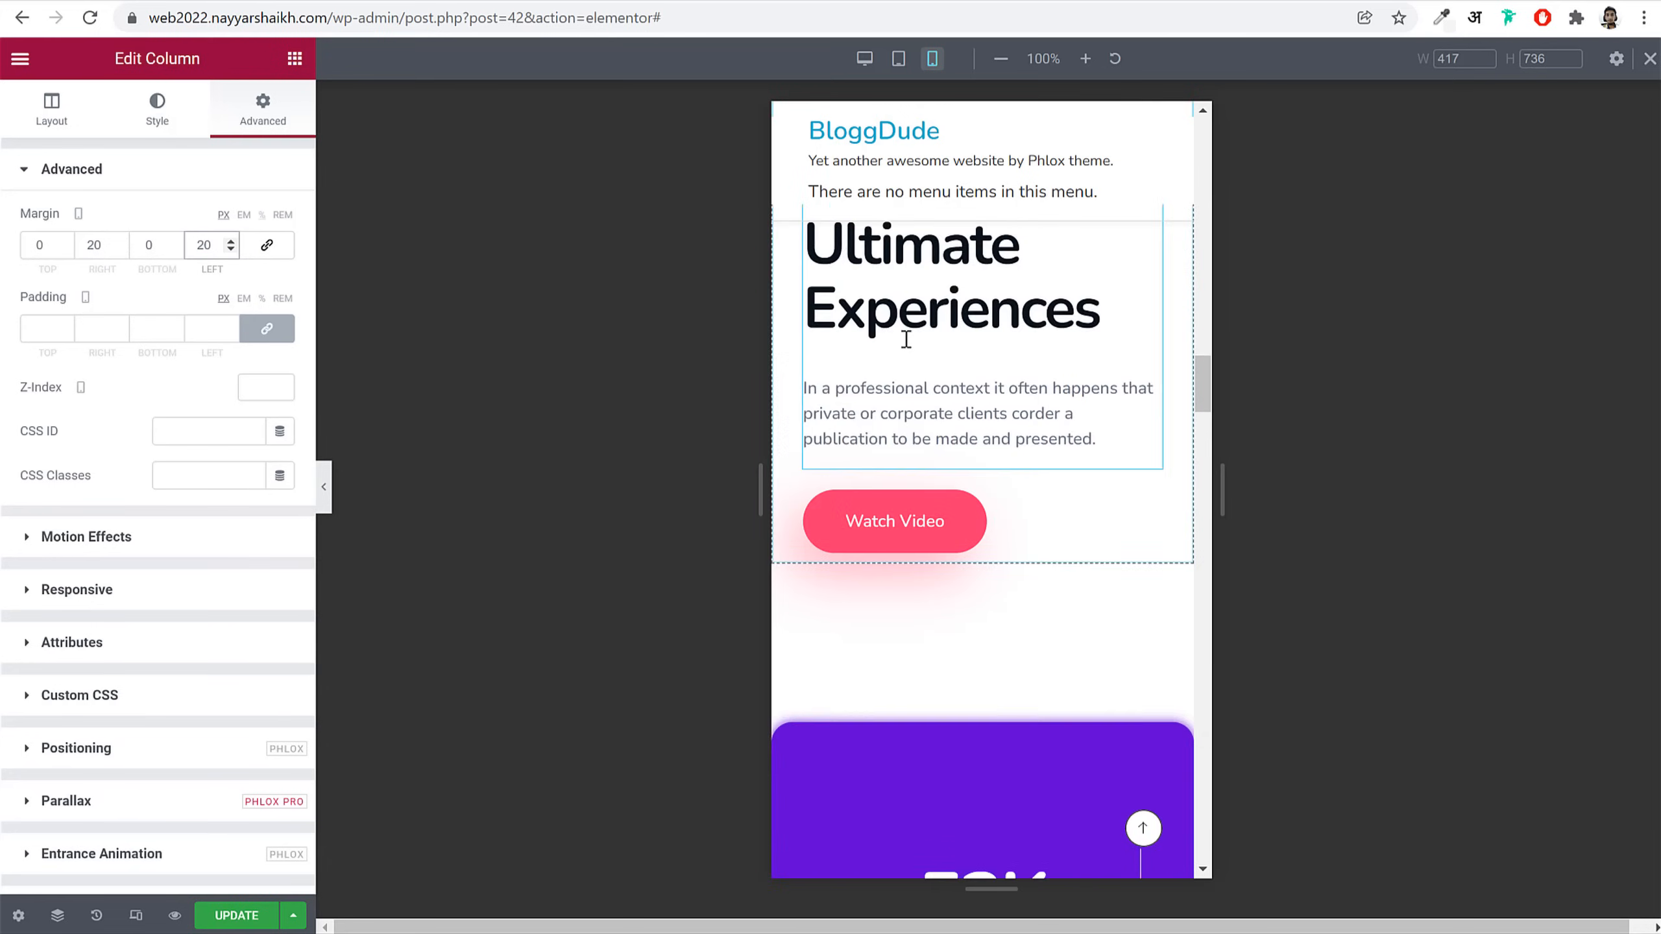
scroll(995, 468, "up", 3)
scroll(953, 552, "up", 1)
scroll(981, 524, "down", 7)
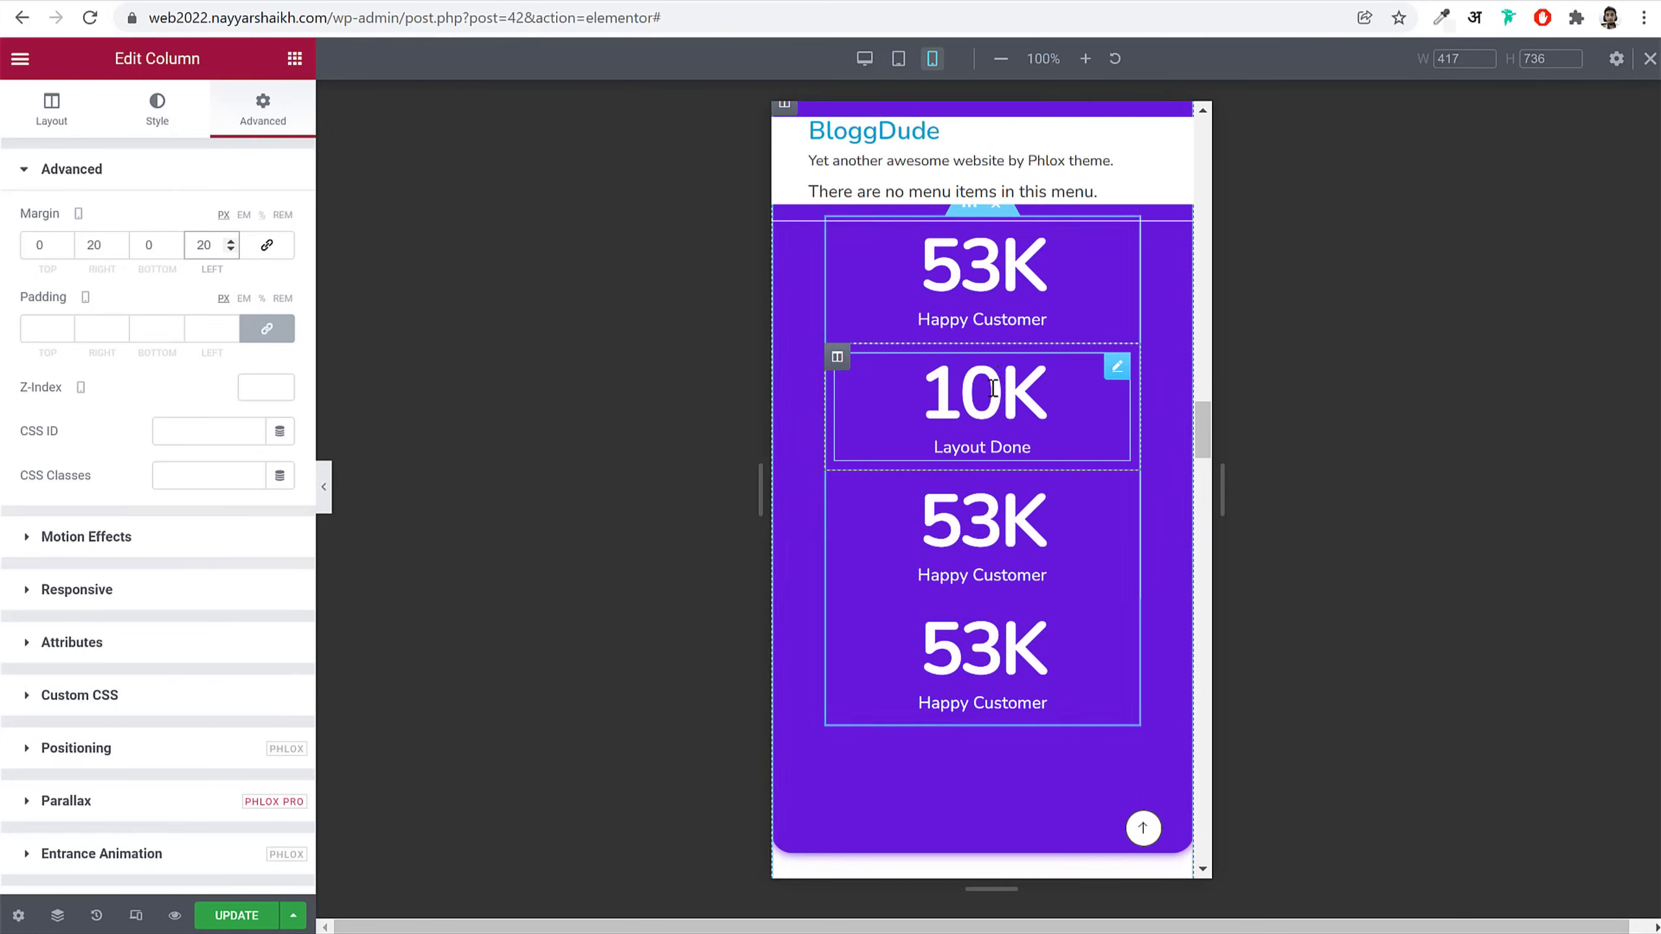
scroll(1070, 461, "up", 3)
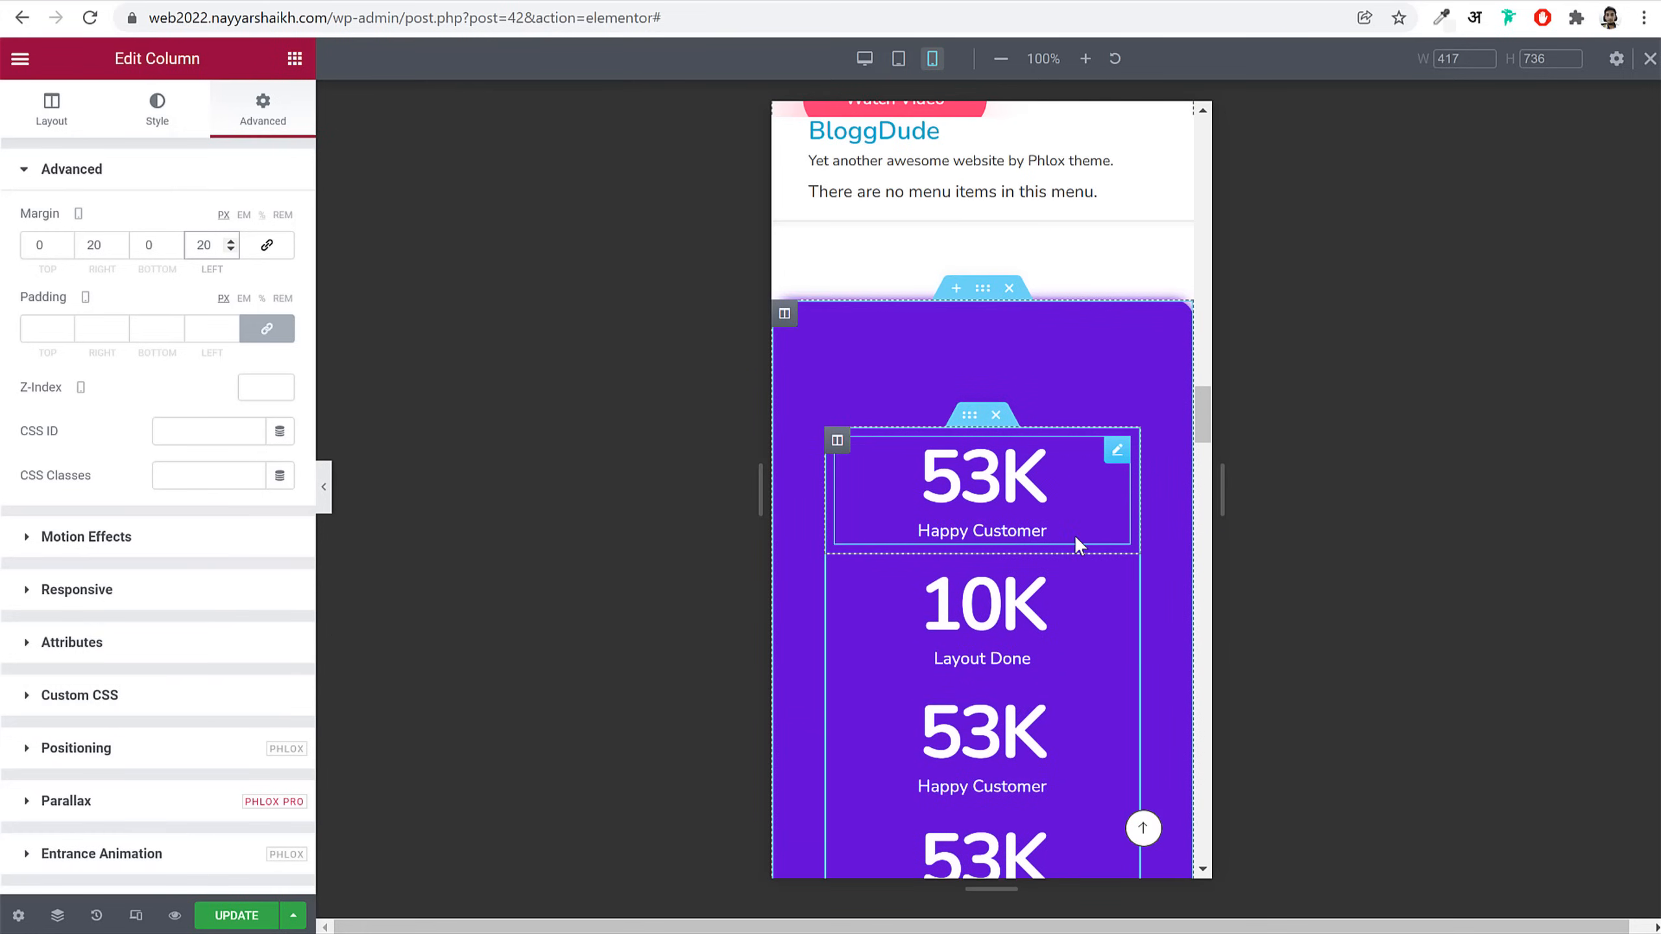
scroll(1074, 535, "down", 2)
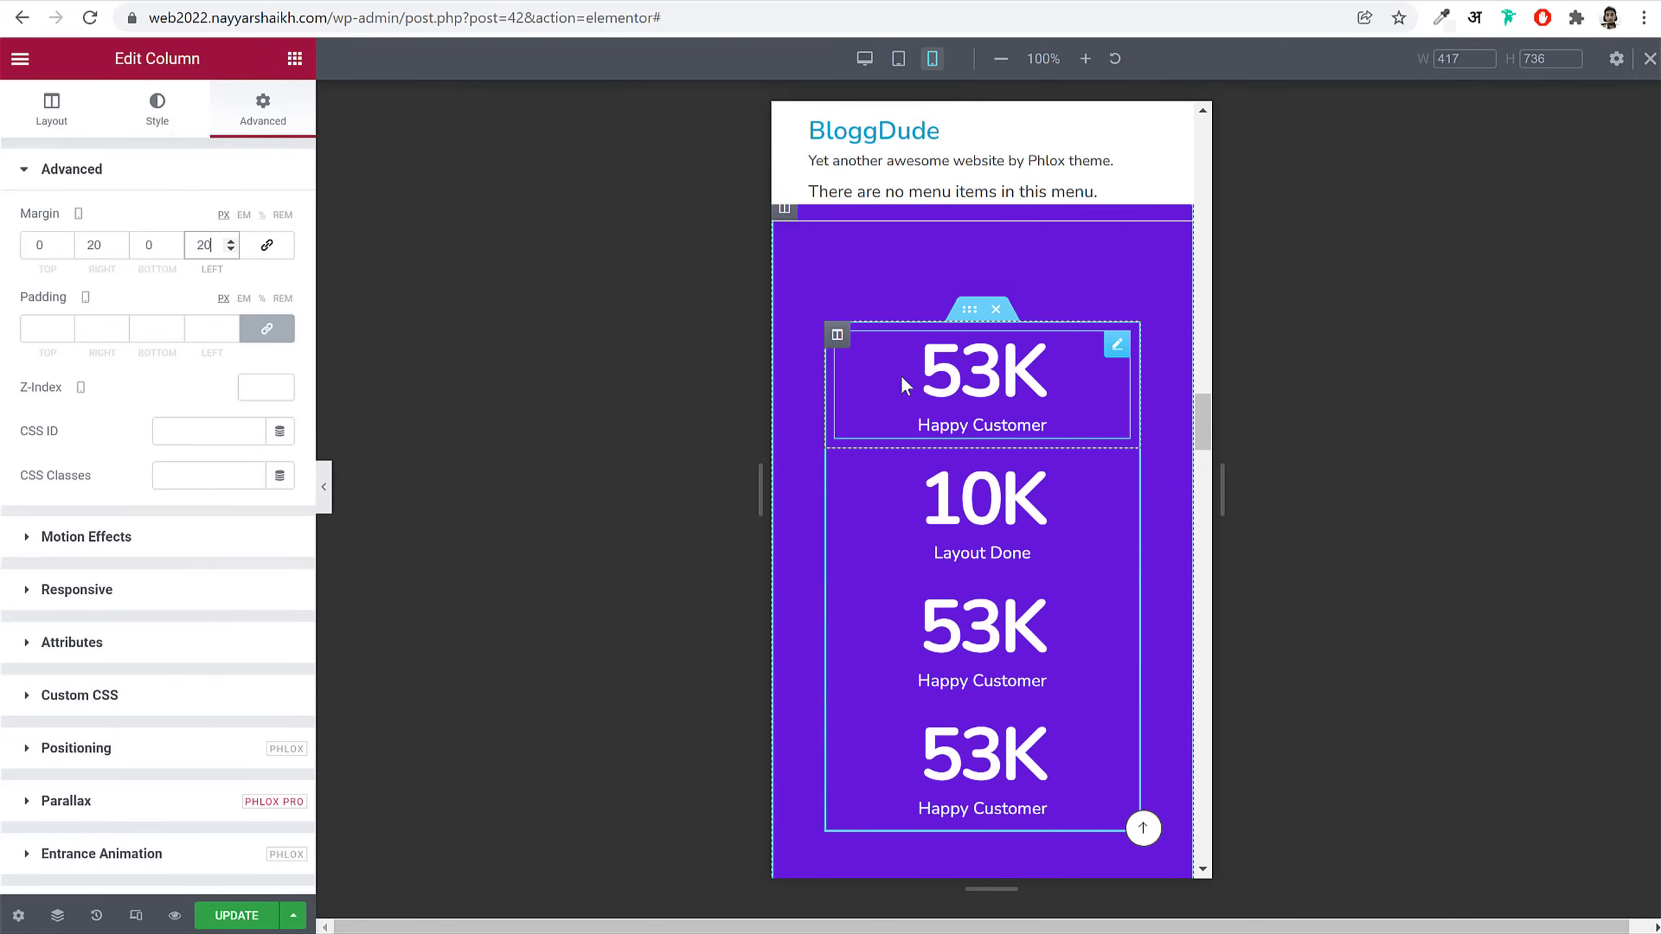
left_click(838, 335)
type("50")
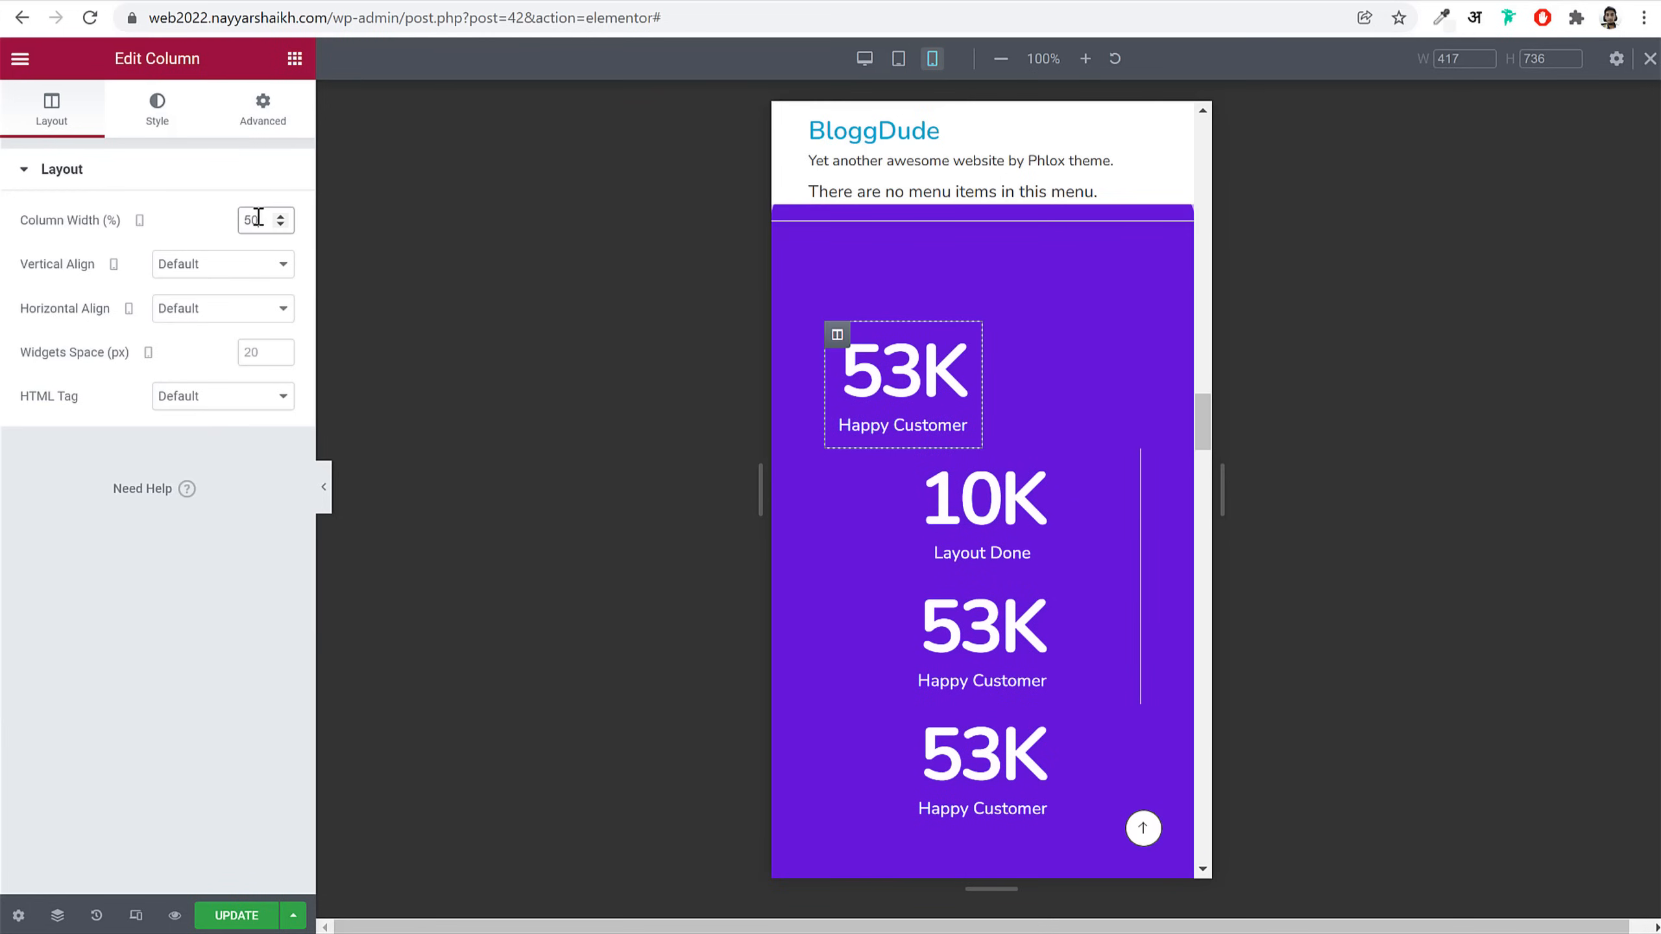
left_click(837, 462)
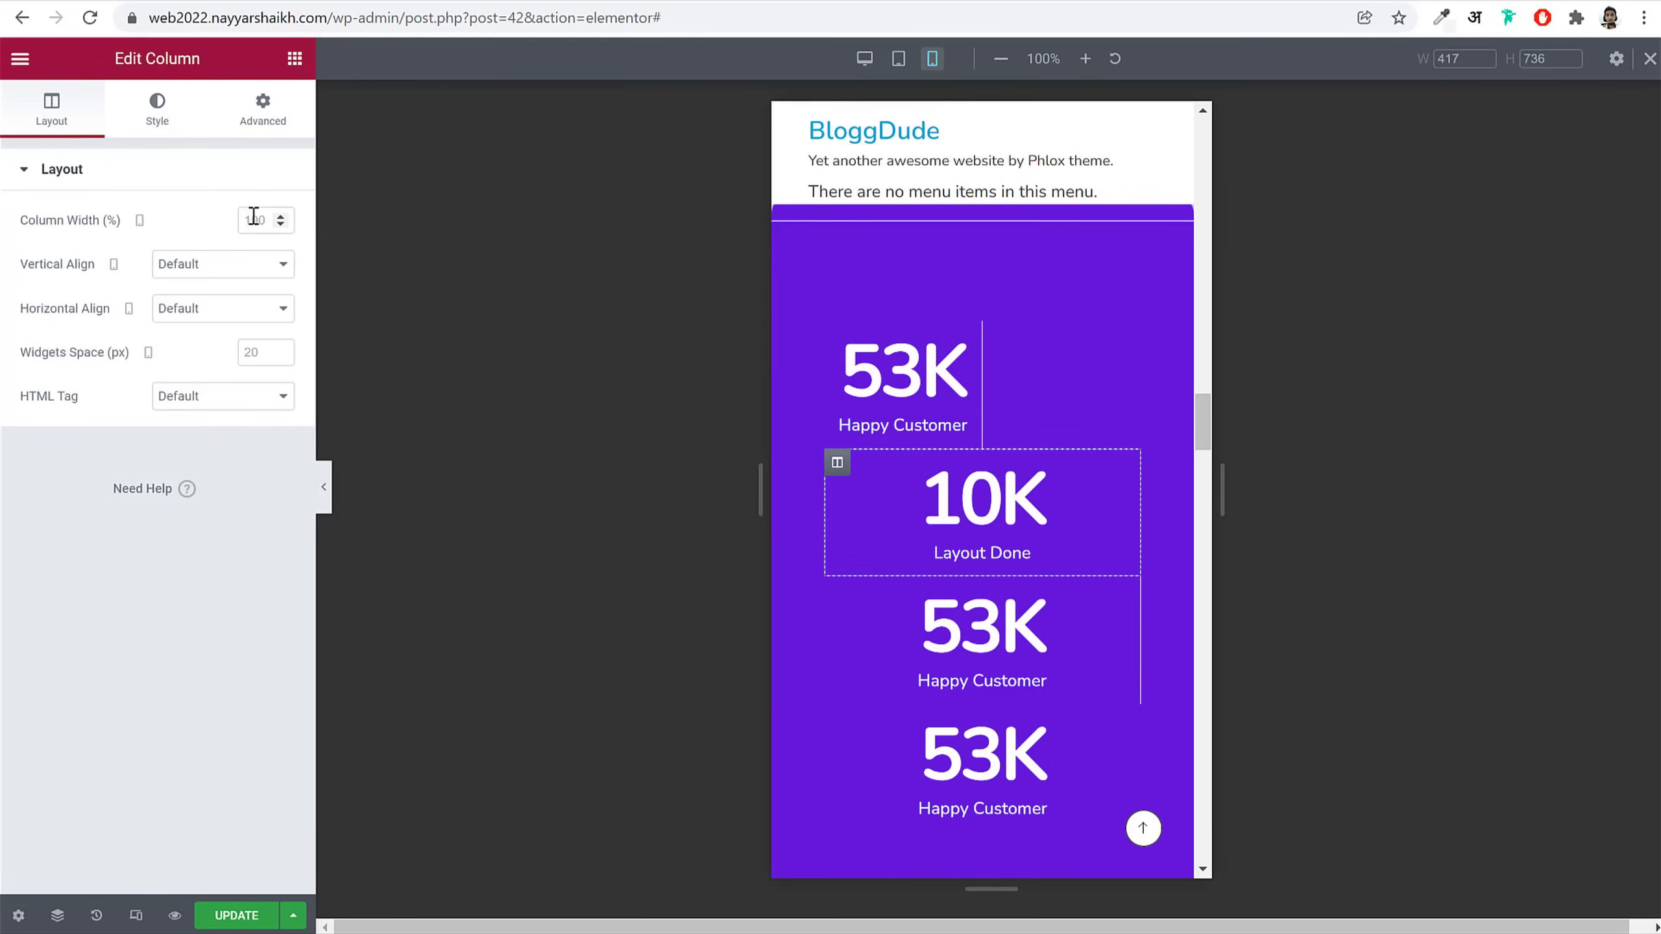
type("50")
left_click(841, 473)
type("50")
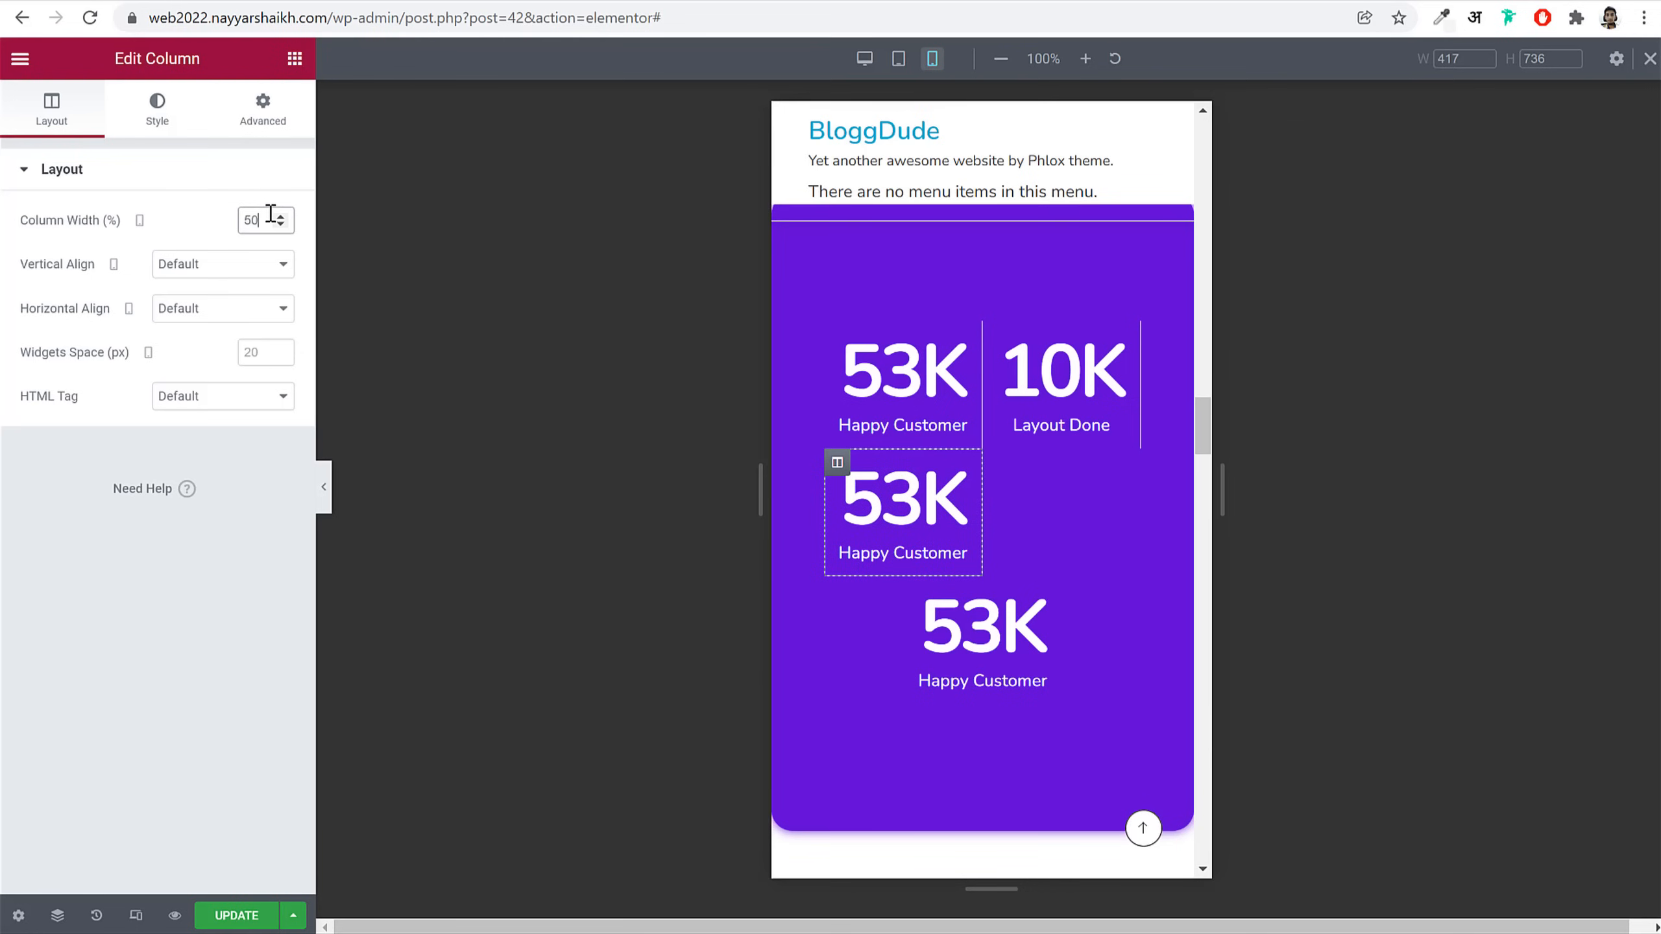
left_click(836, 593)
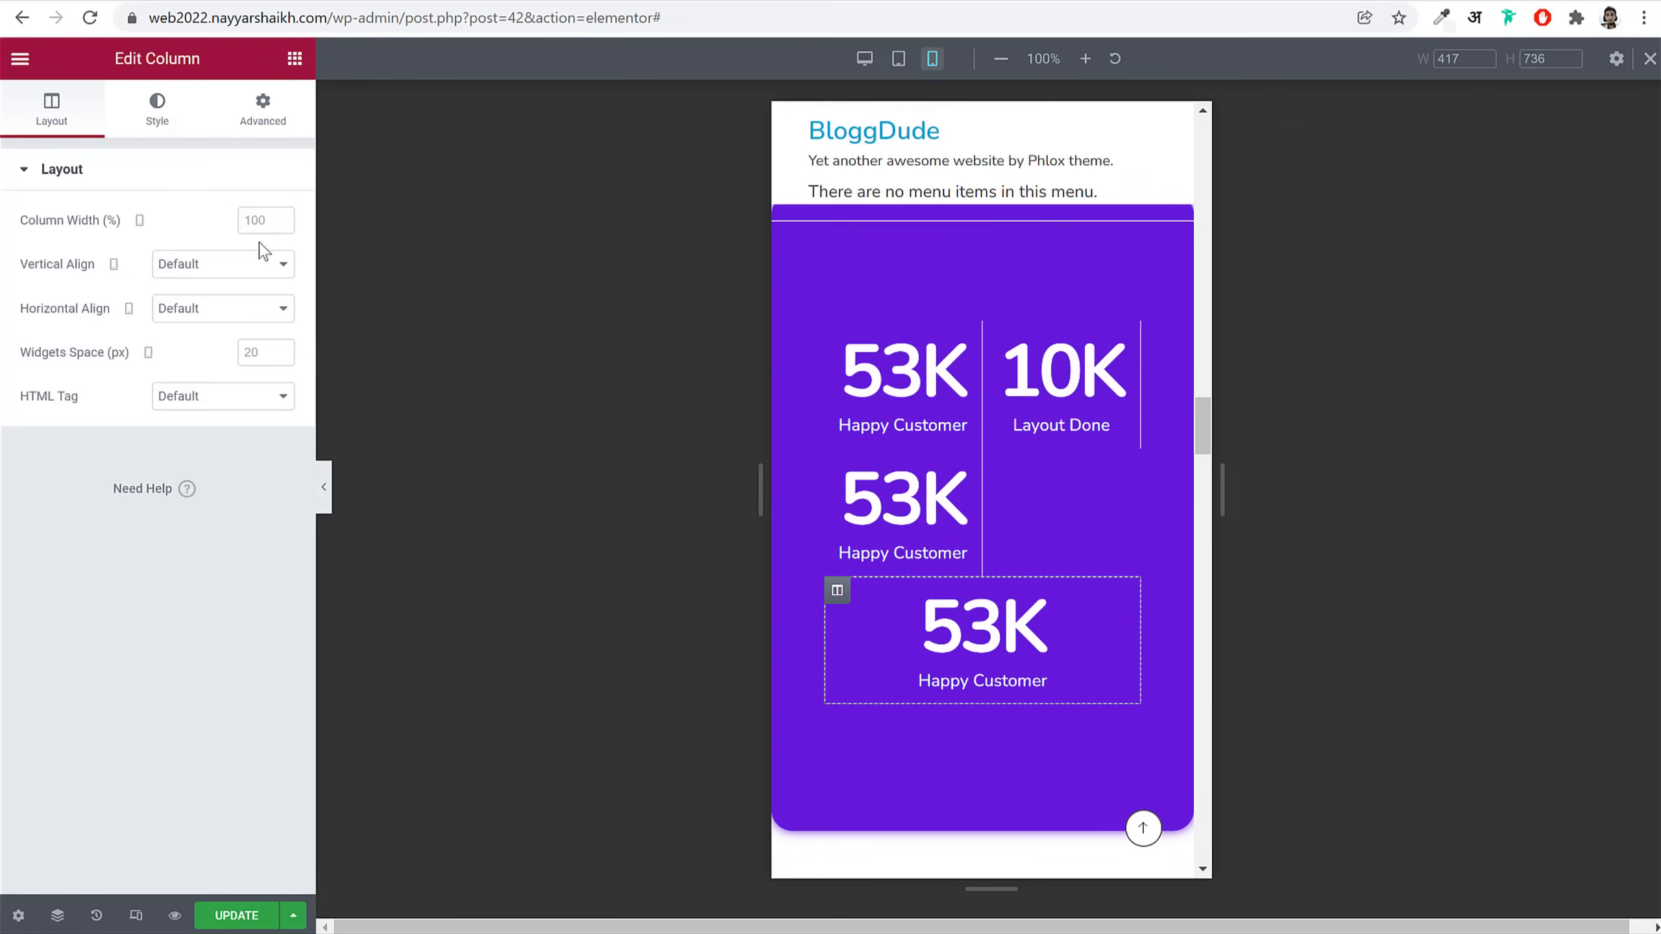
type("58")
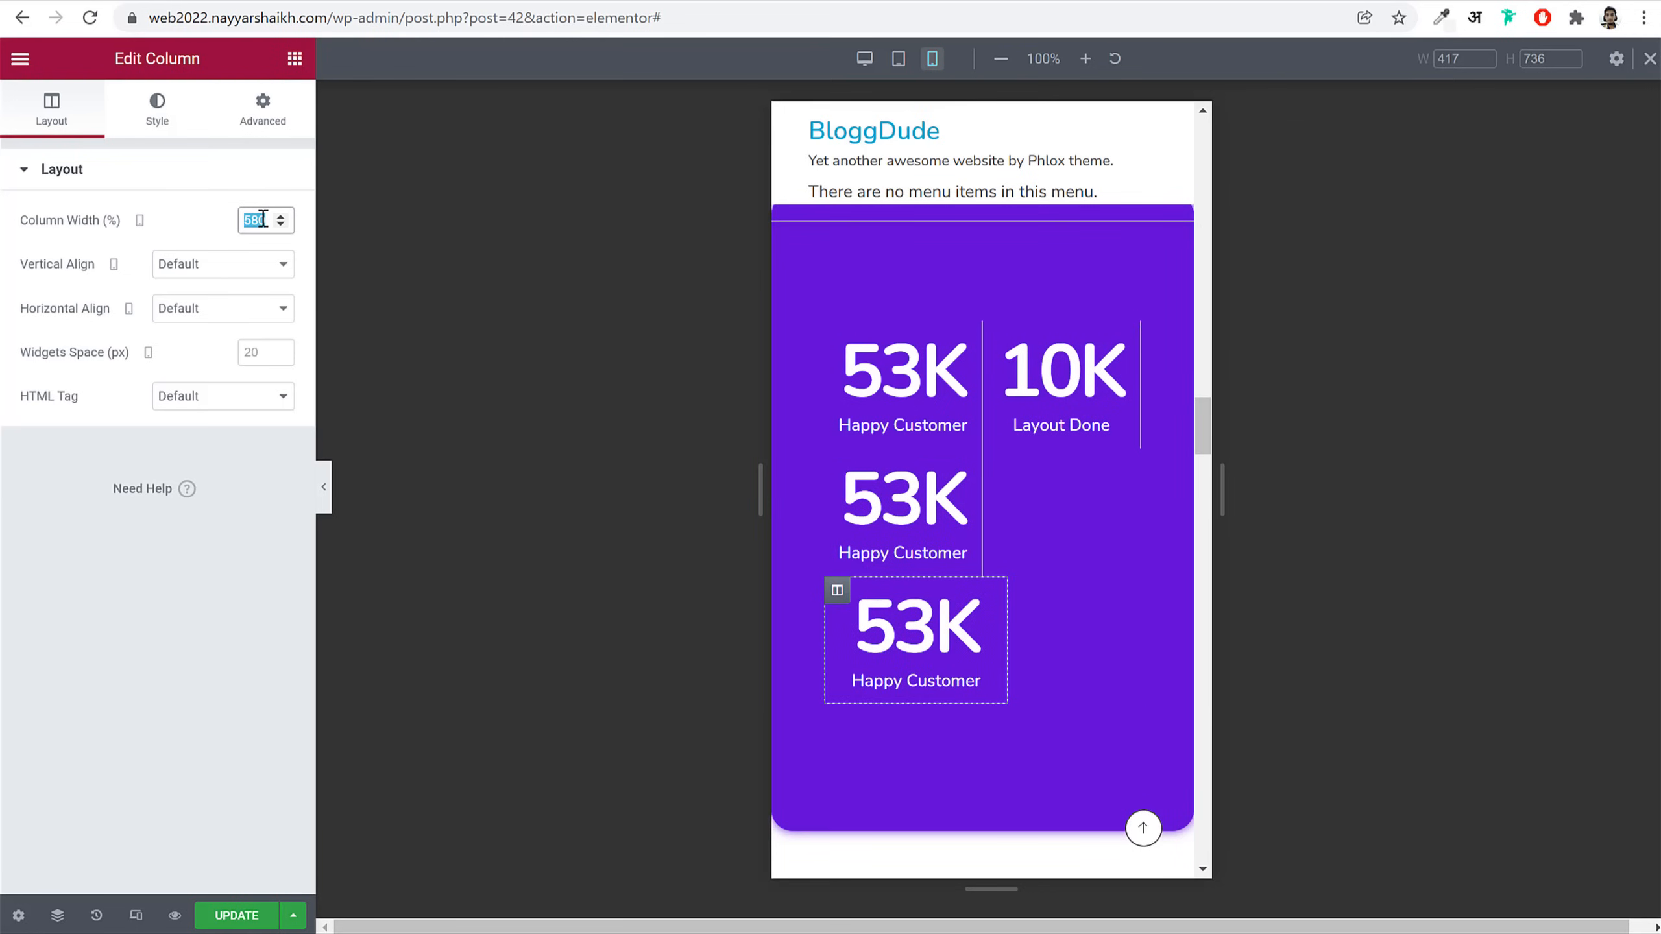
type("50")
scroll(1103, 450, "down", 5)
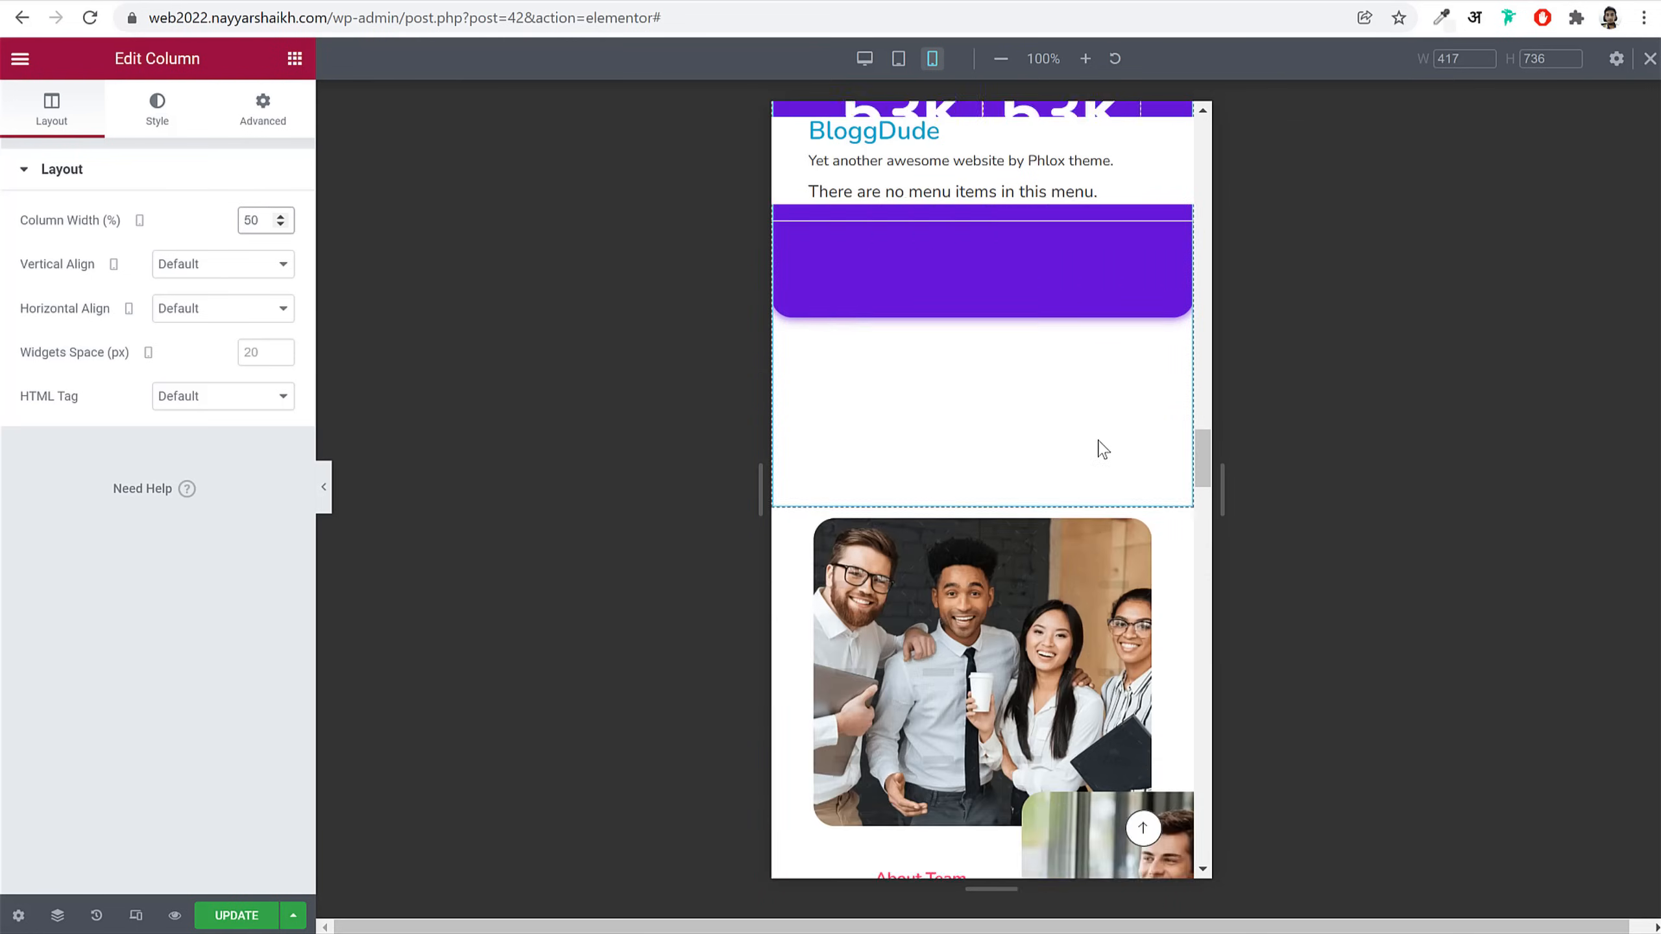
scroll(1103, 450, "down", 5)
Step: Raise the smaller laptop photo over the team picture using PHLOX Positioning Top
left_click(1124, 532)
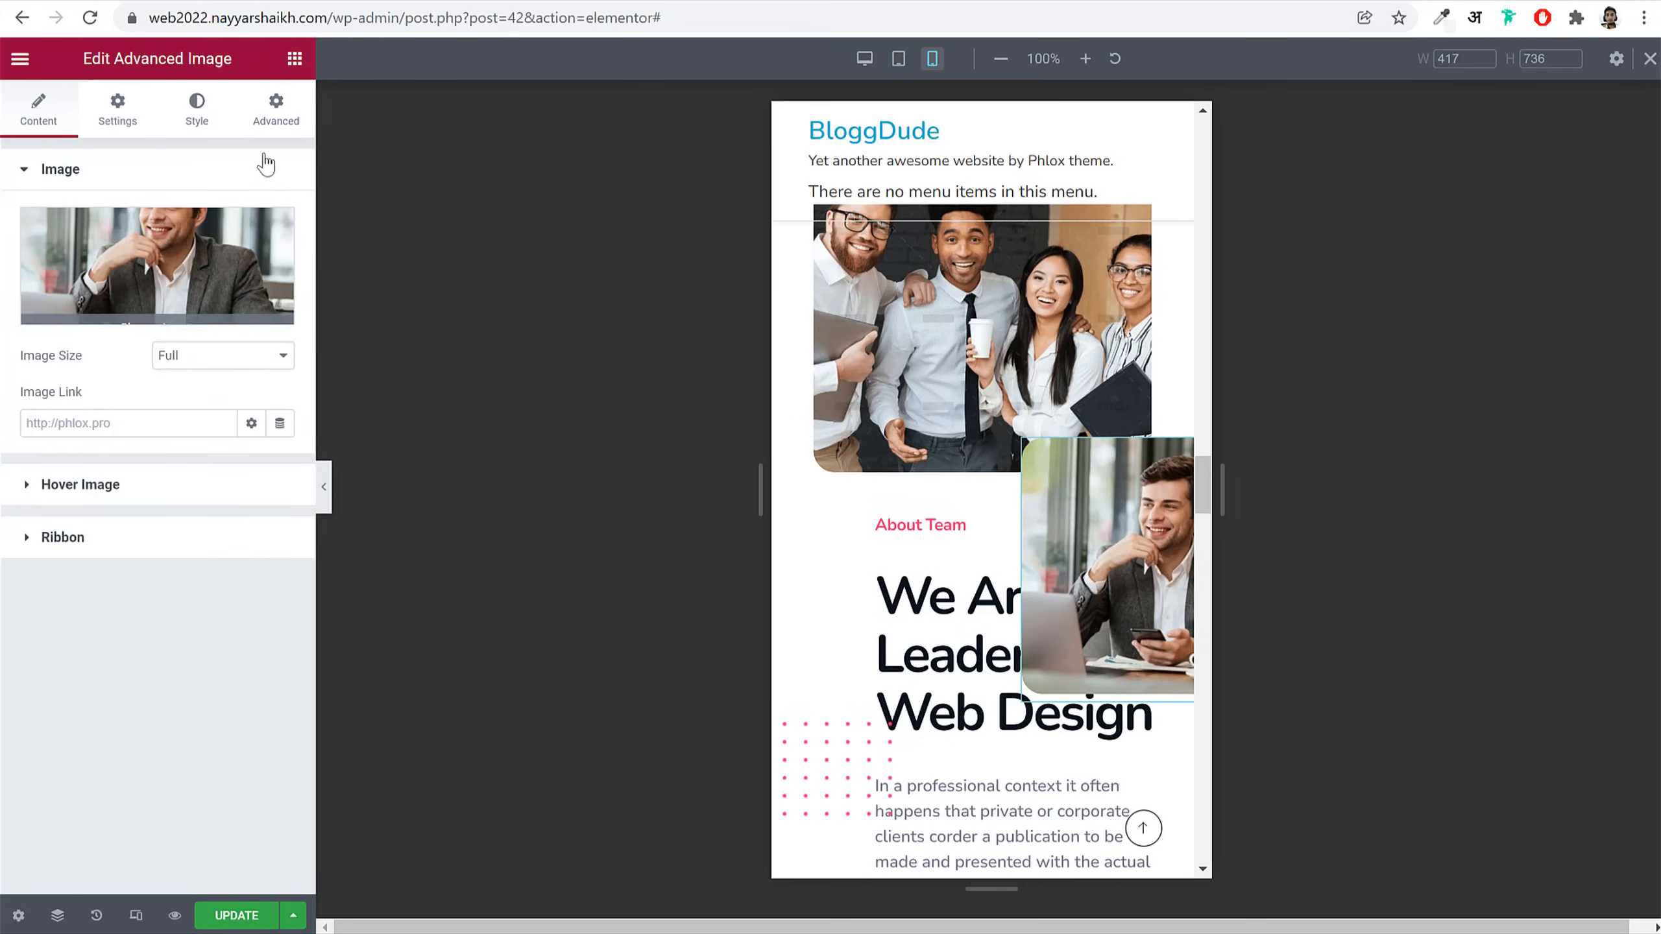
left_click(275, 109)
scroll(177, 720, "down", 6)
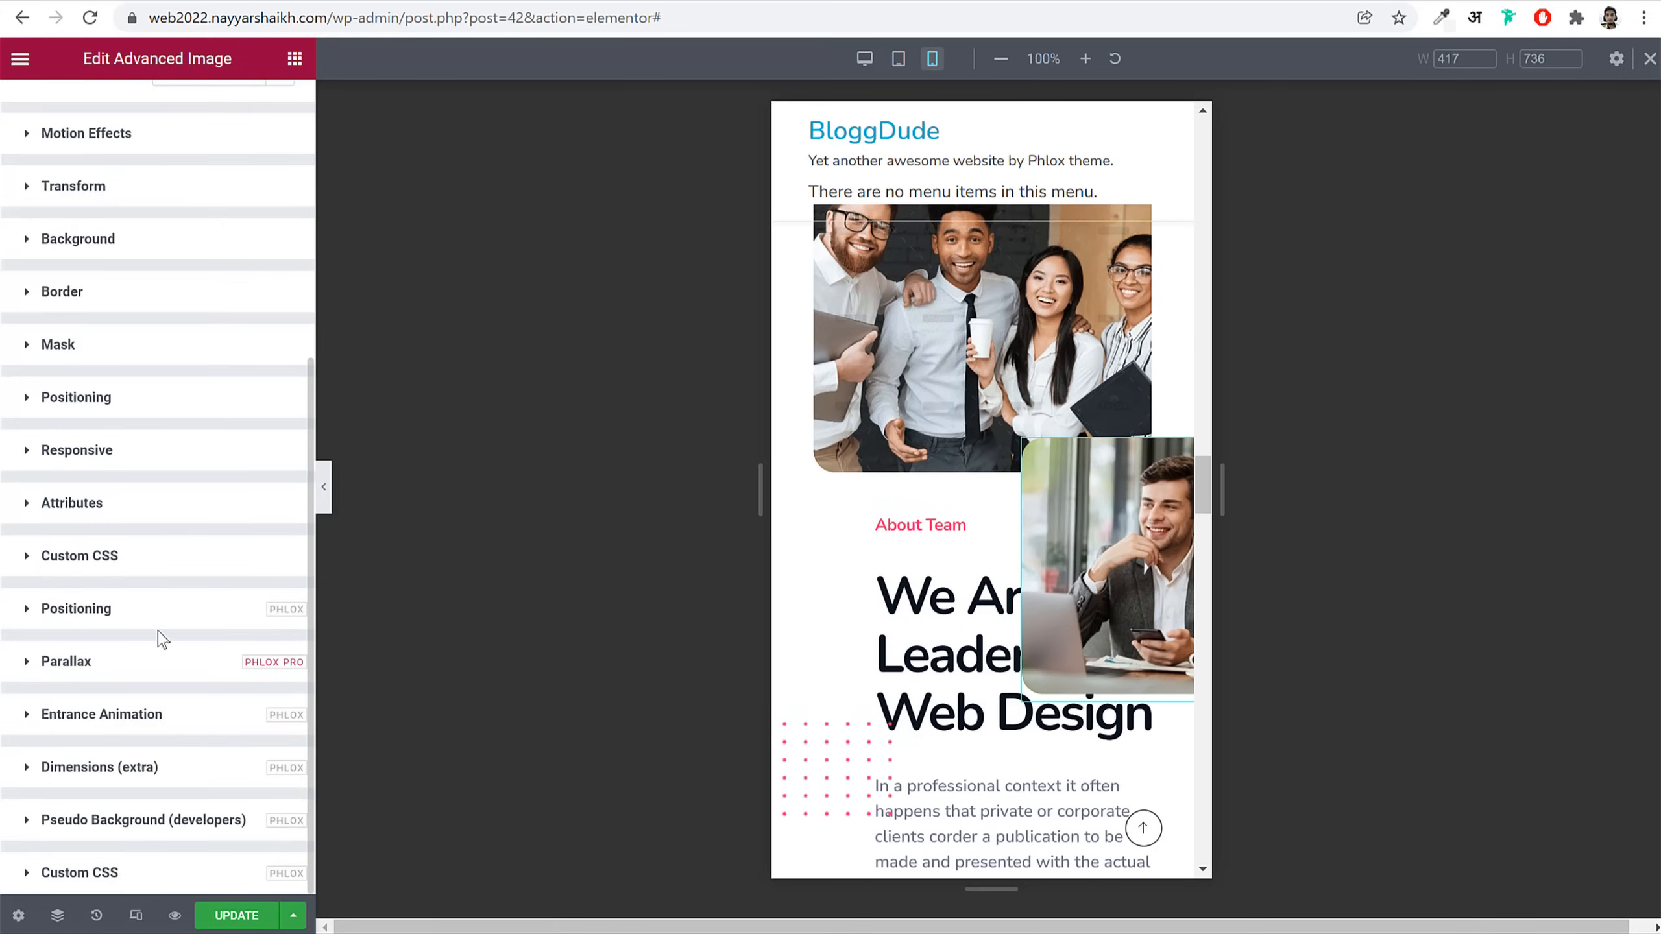
left_click(163, 610)
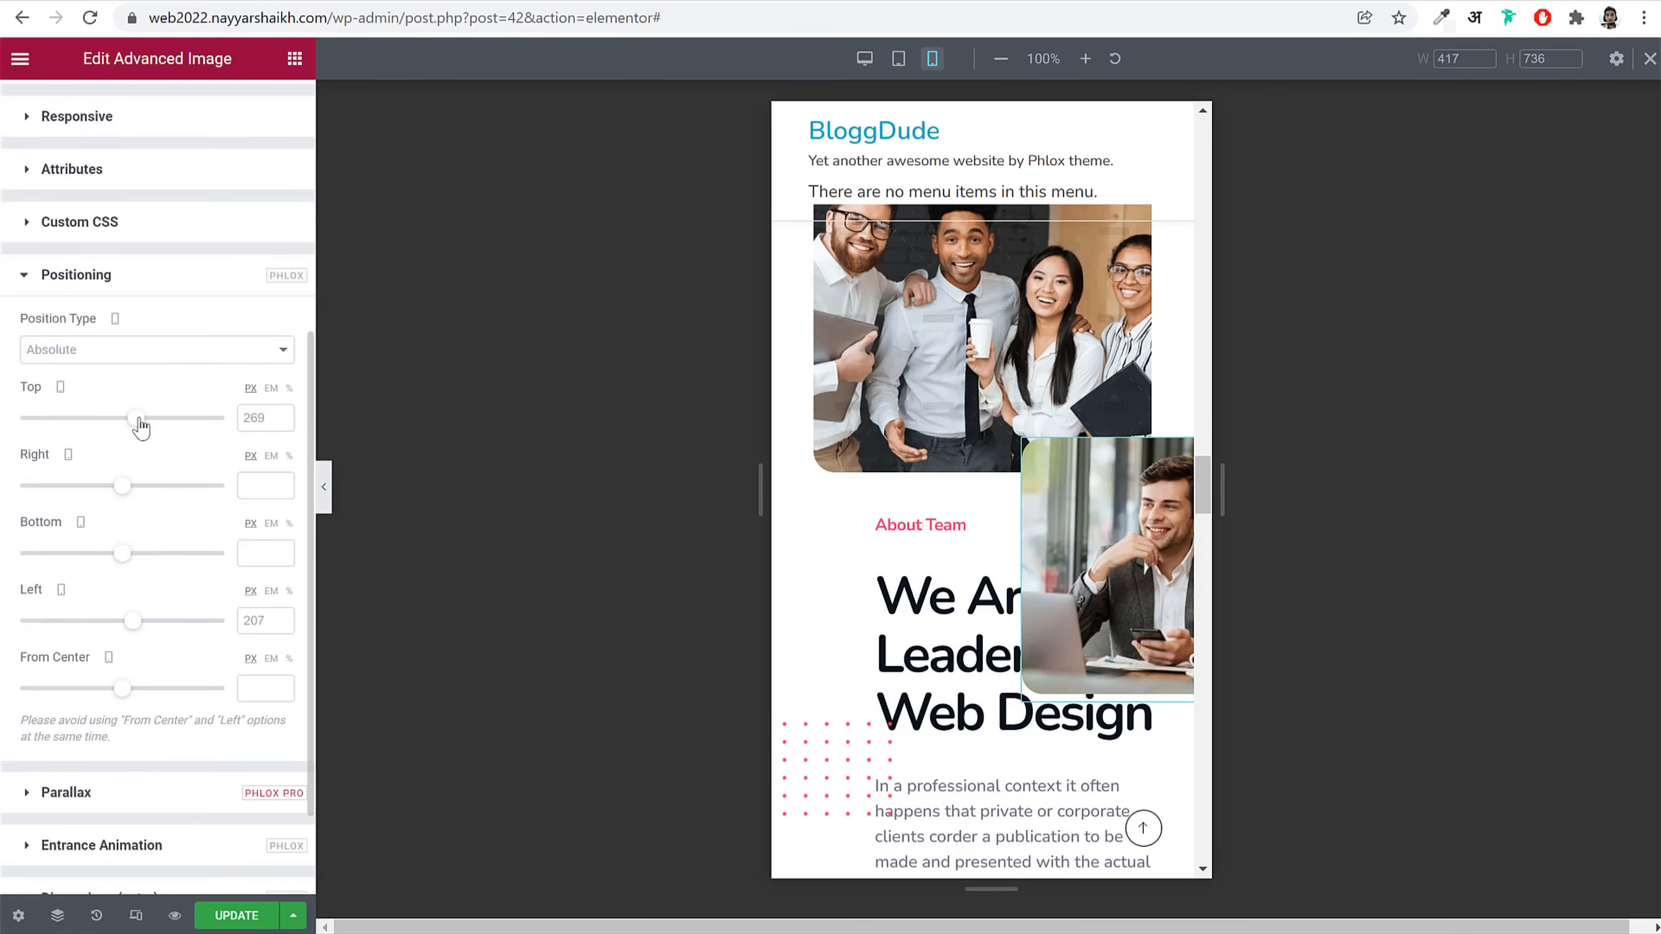
left_click_drag(139, 426, 133, 429)
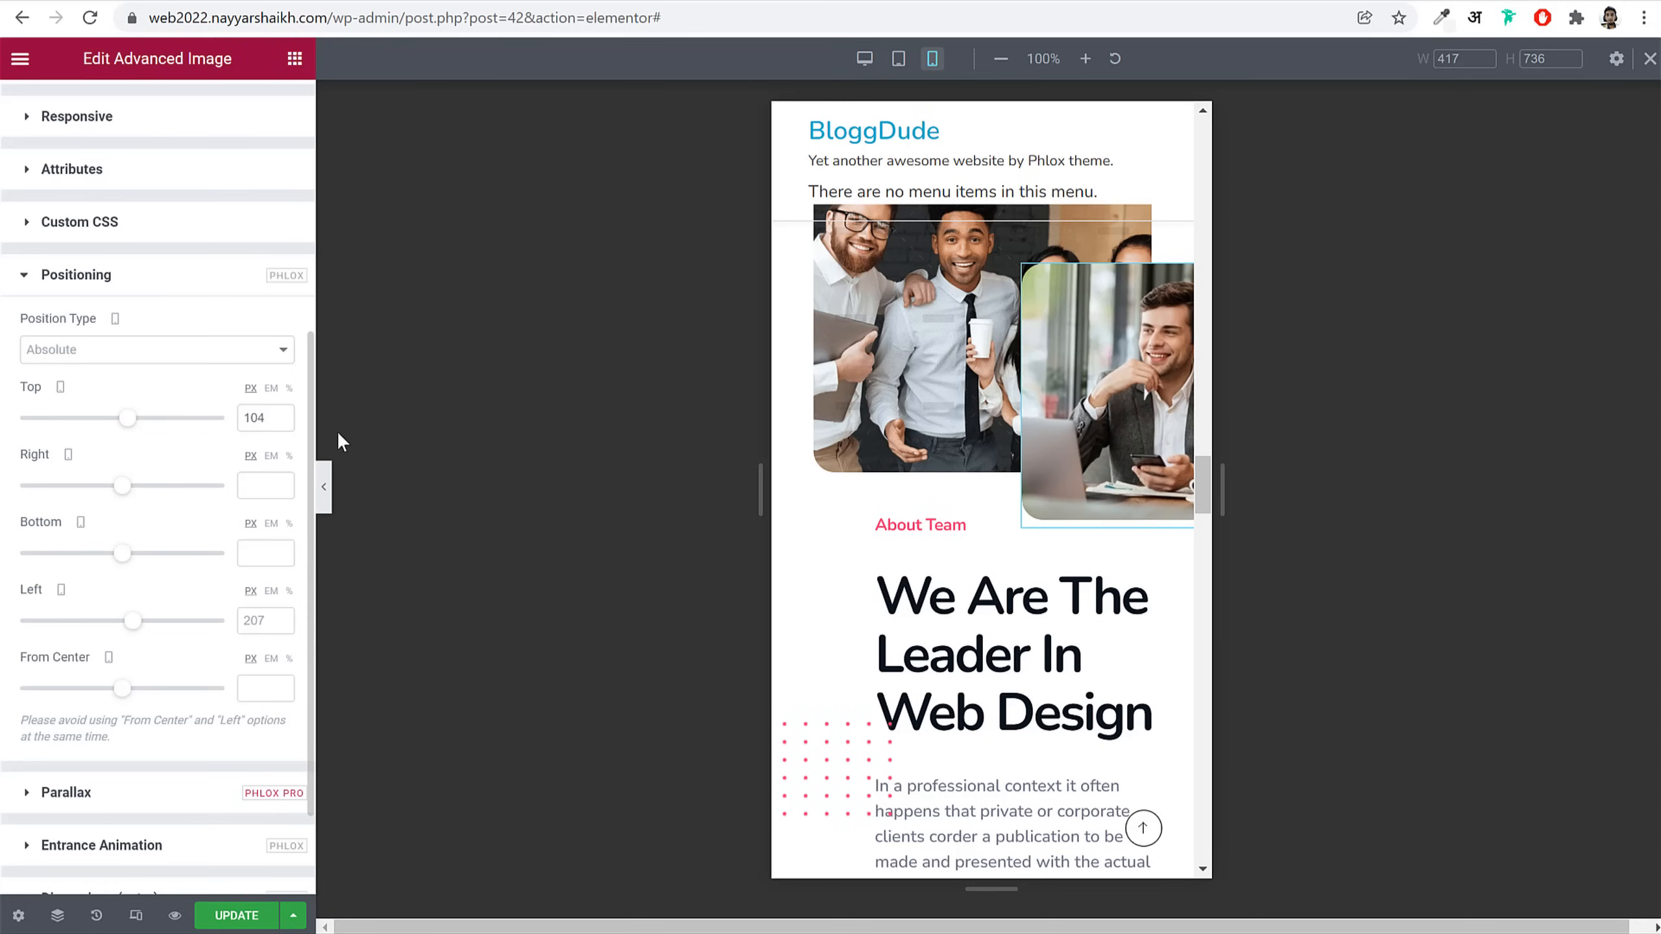
scroll(196, 366, "up", 6)
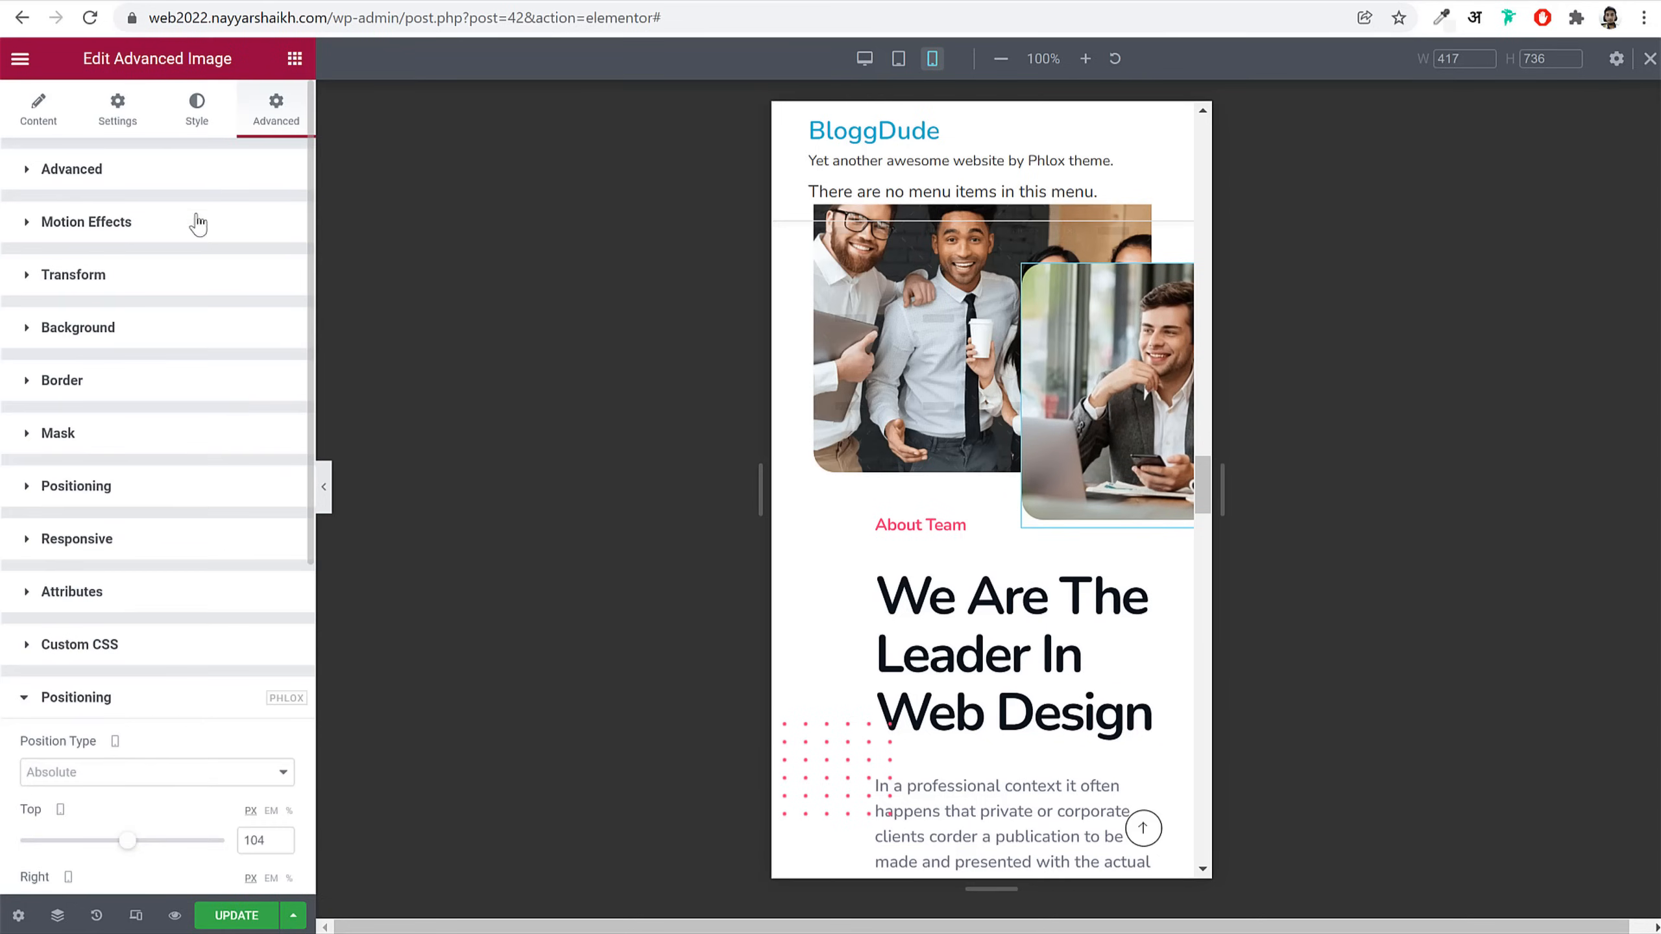
Step: Shrink the laptop photo to max width 50 and set its top offset to 172
left_click(211, 133)
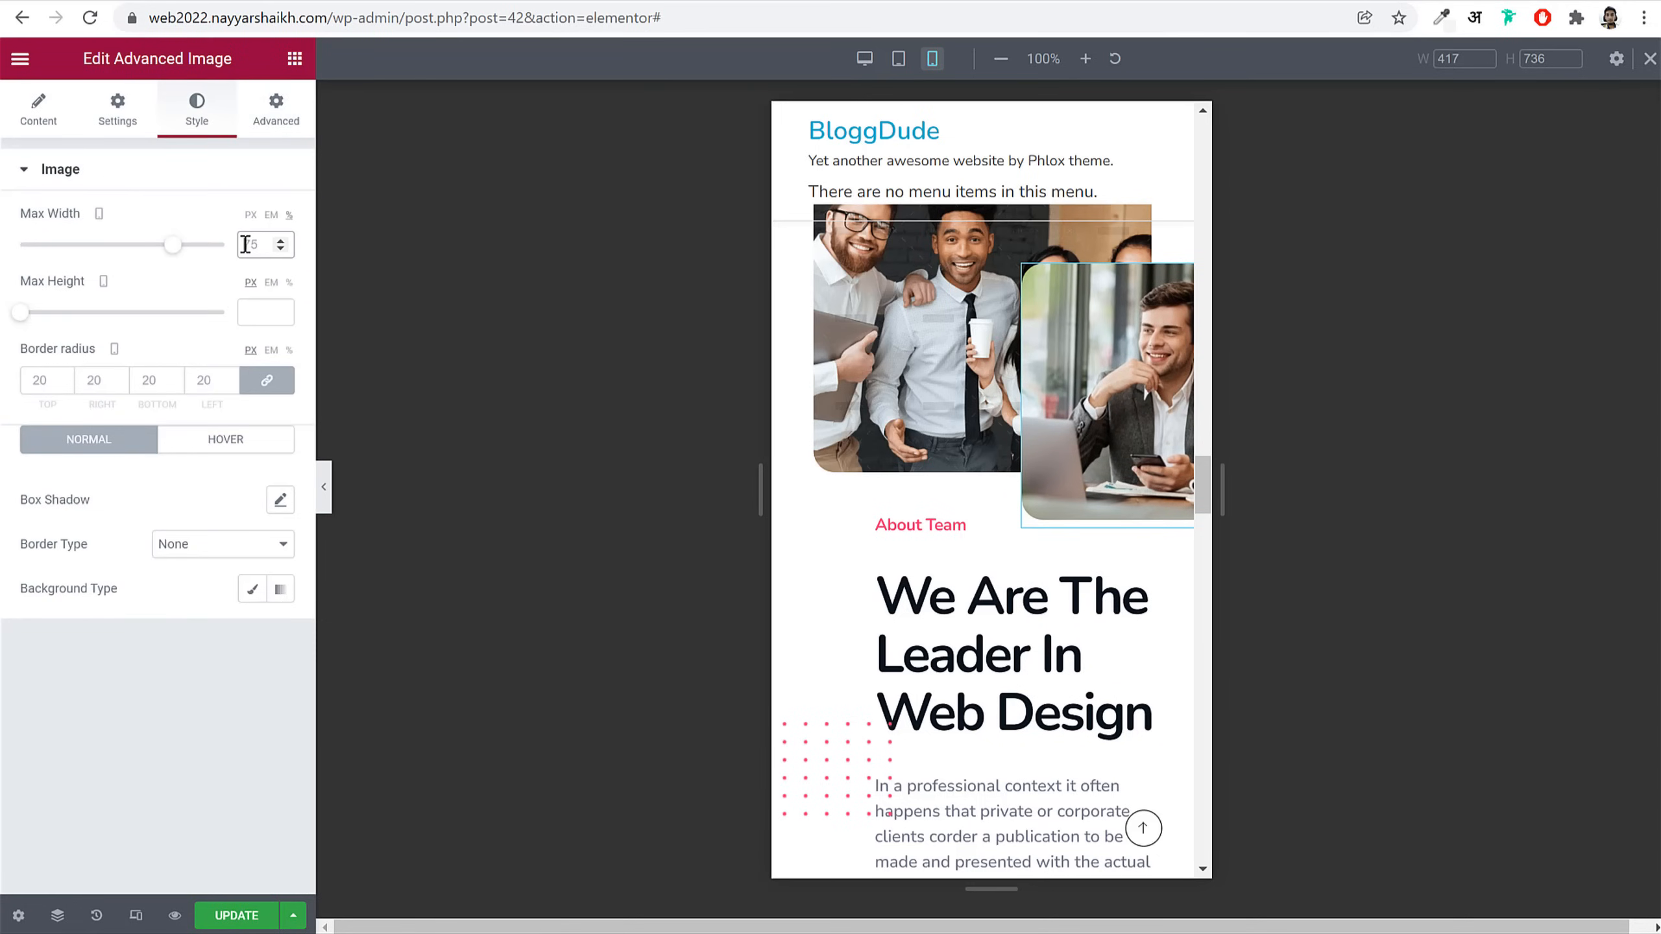
double_click(251, 244)
type("50")
left_click(271, 114)
scroll(167, 686, "down", 5)
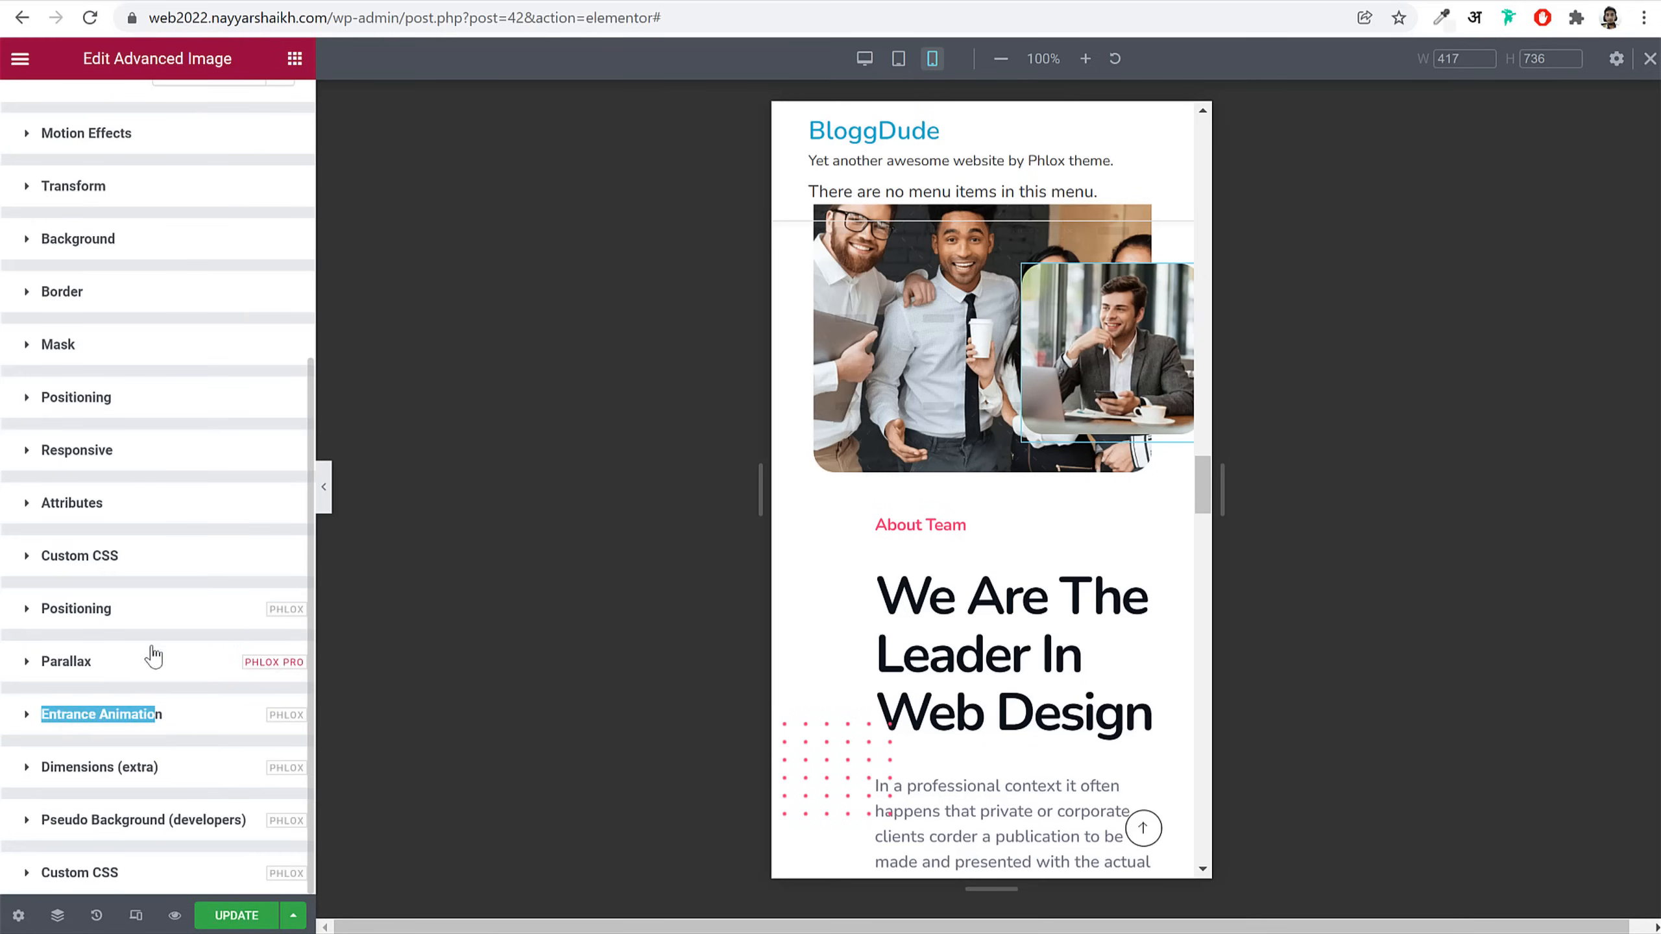
left_click(149, 610)
scroll(166, 629, "down", 6)
left_click(135, 289)
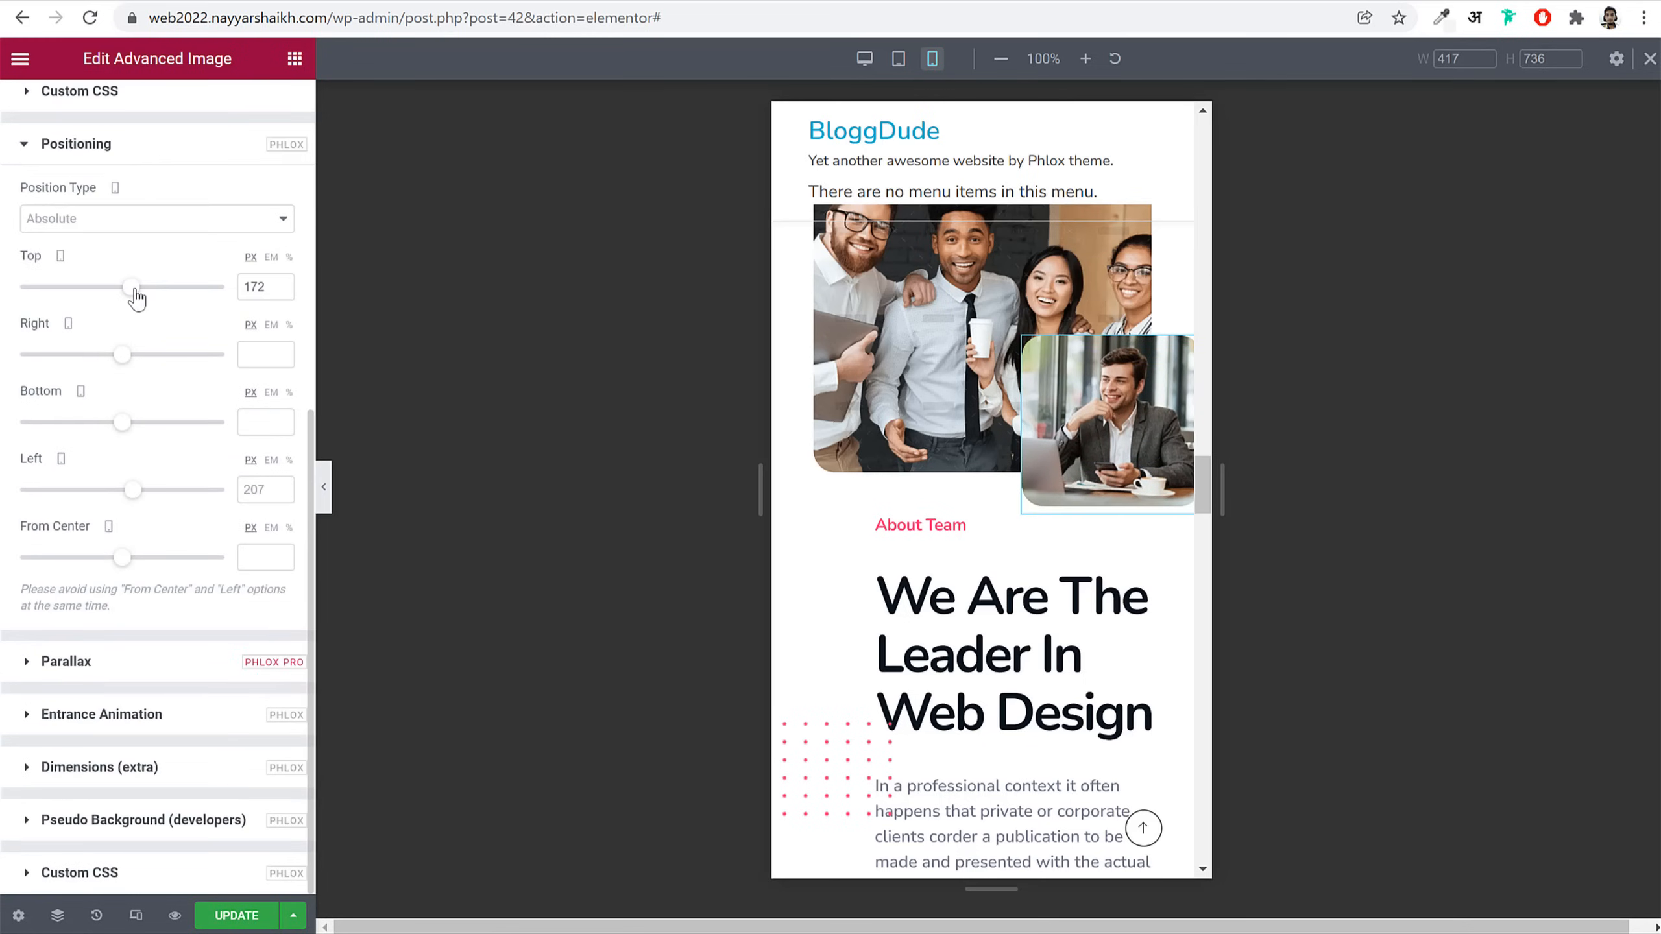
scroll(1020, 575, "down", 3)
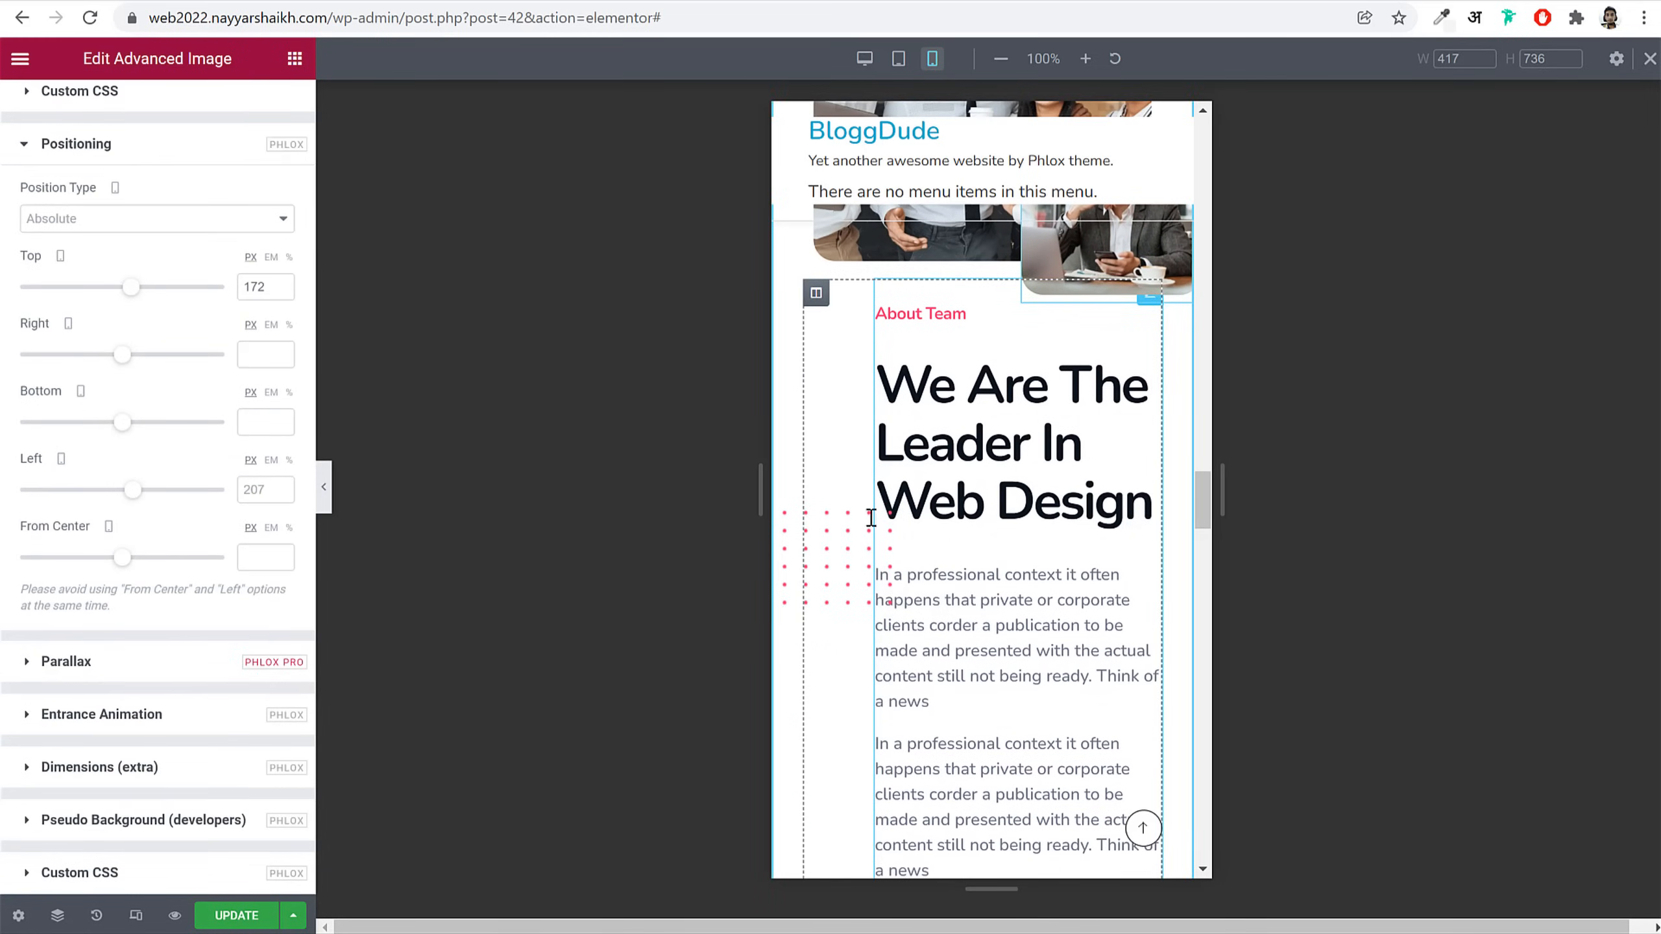
Step: Set the dot pattern's max width to 70%, move it up beside the photo, Z-Index 0
left_click(839, 551)
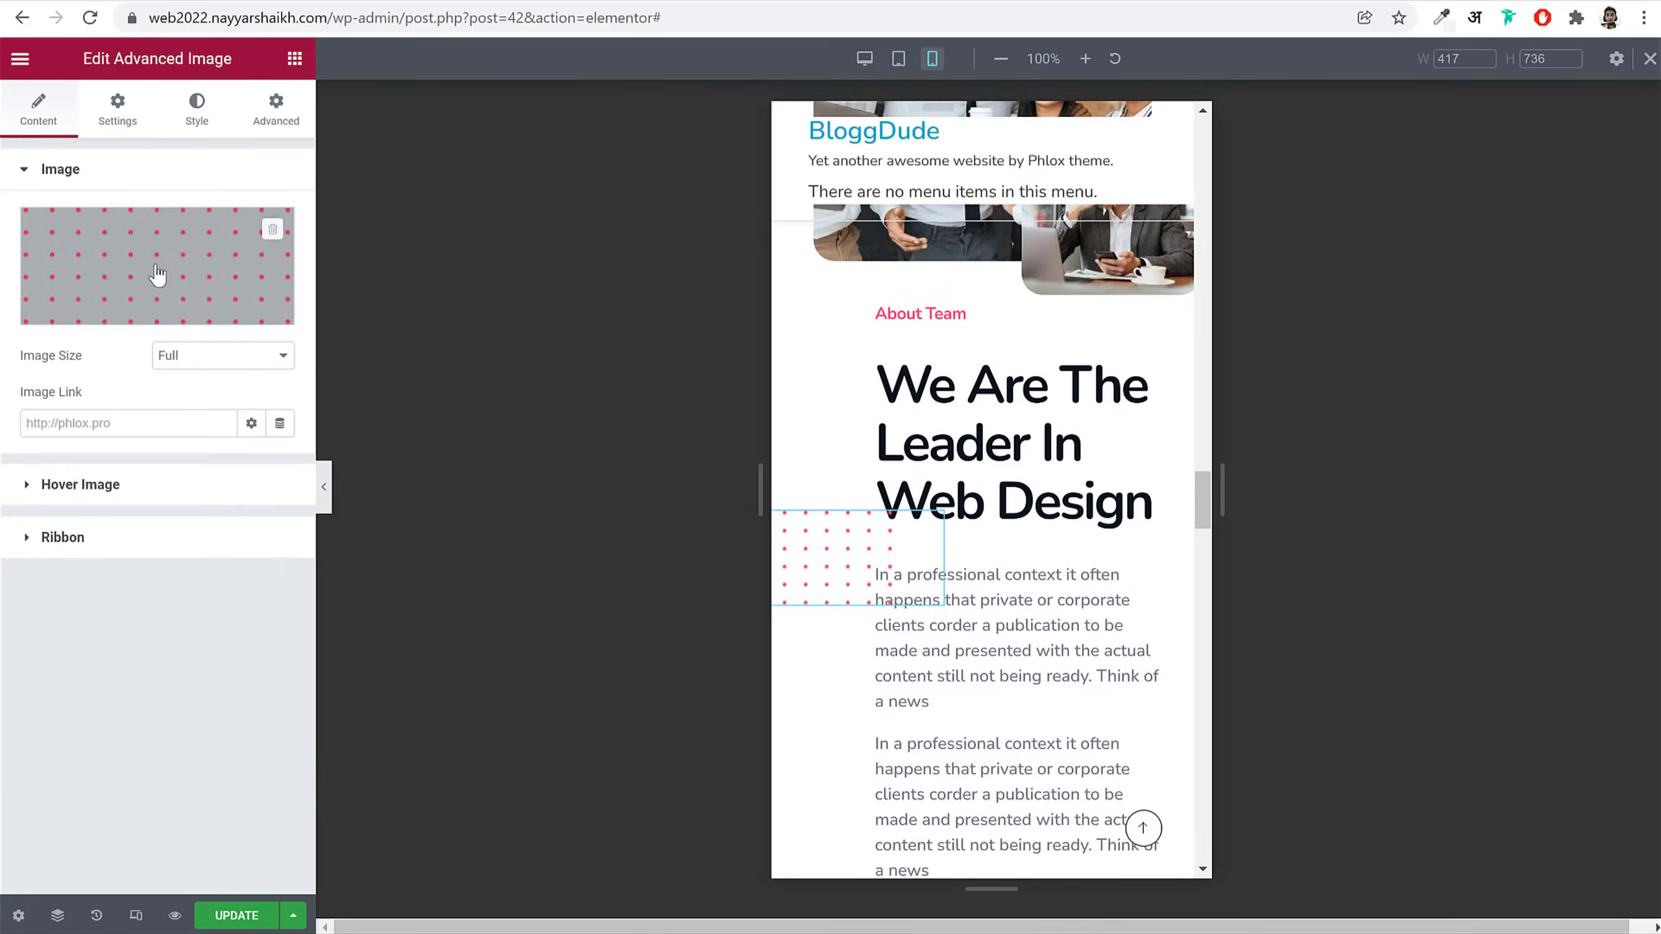
left_click(195, 110)
left_click(289, 215)
left_click(251, 246)
type("70")
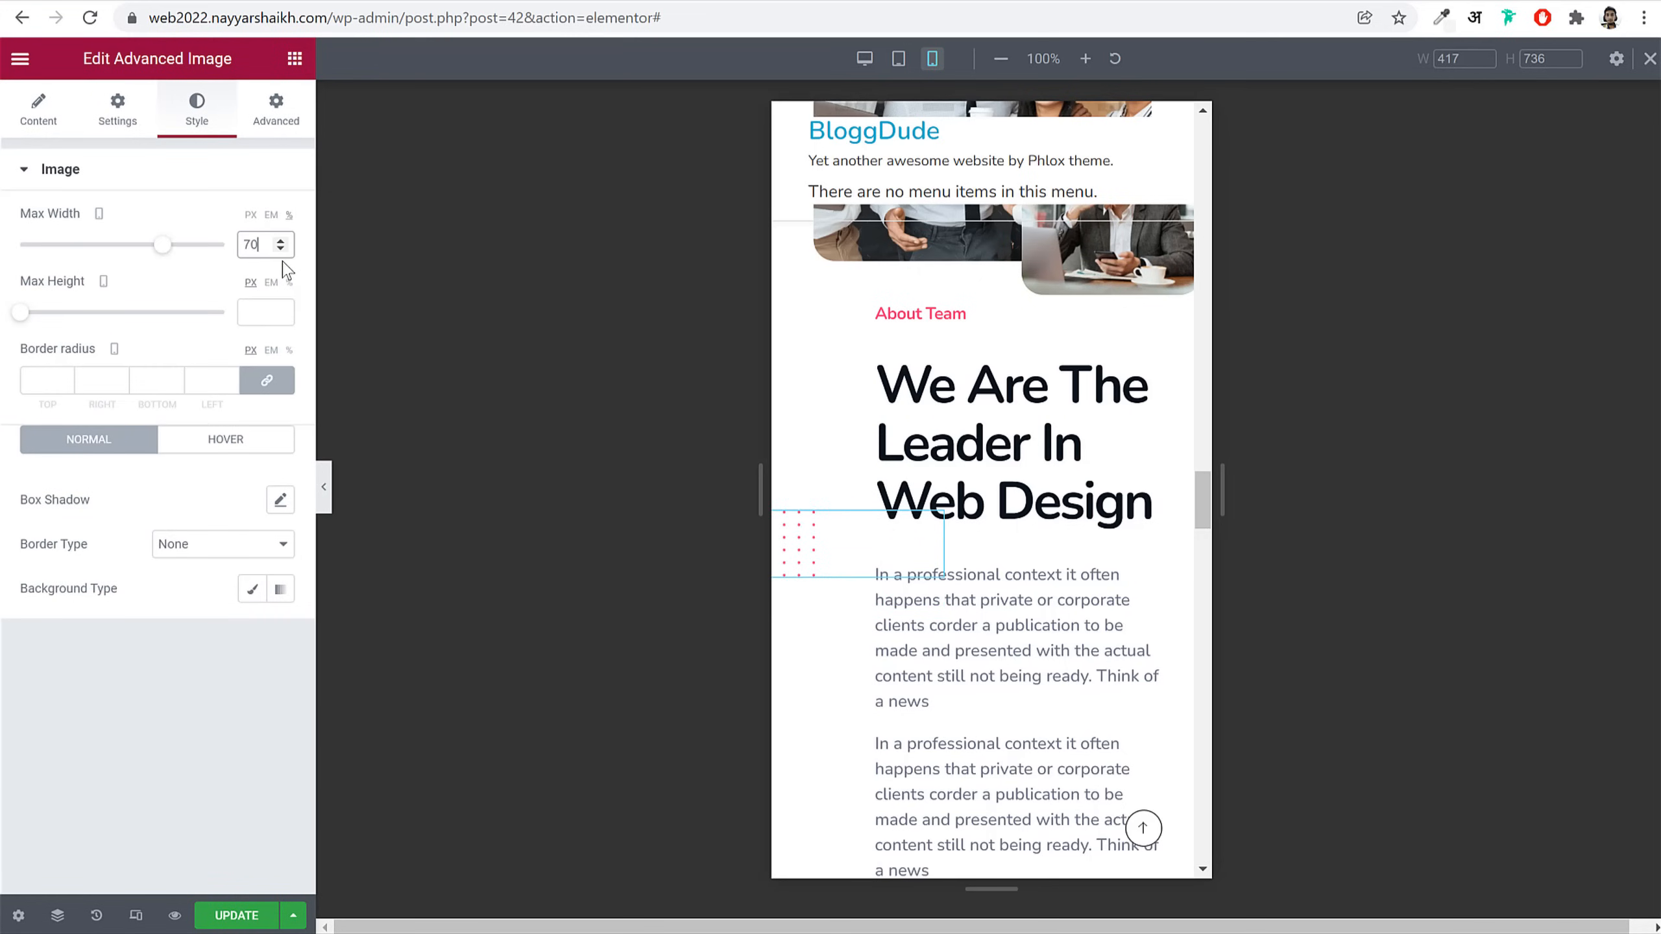
left_click(286, 98)
scroll(187, 717, "down", 5)
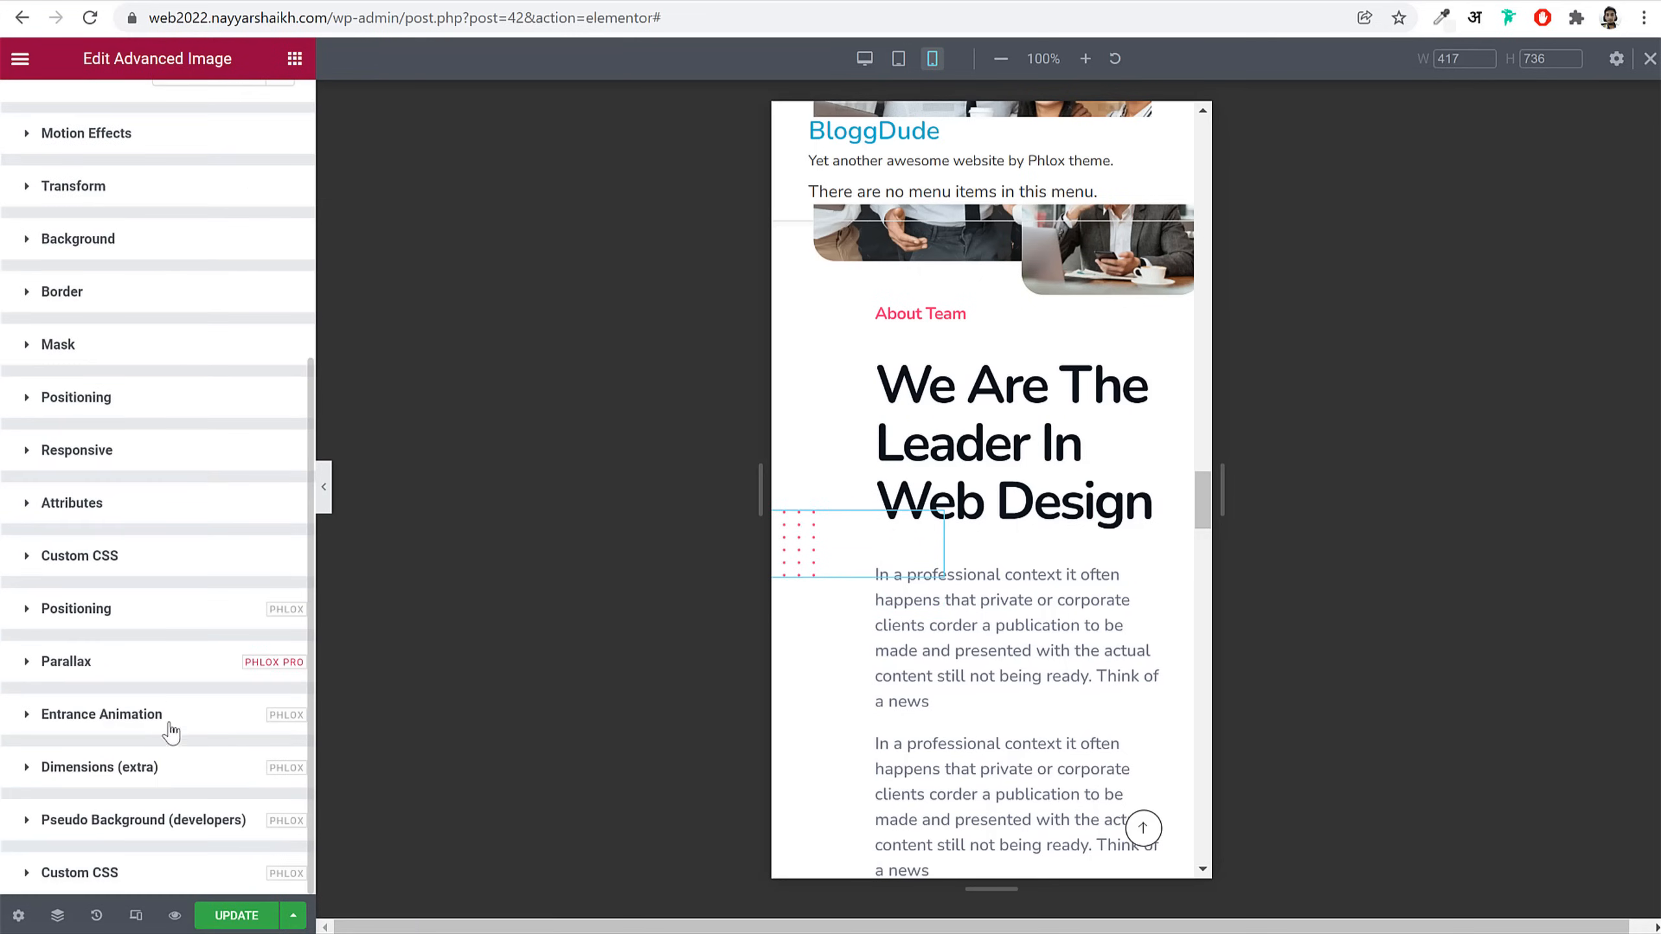
left_click(141, 625)
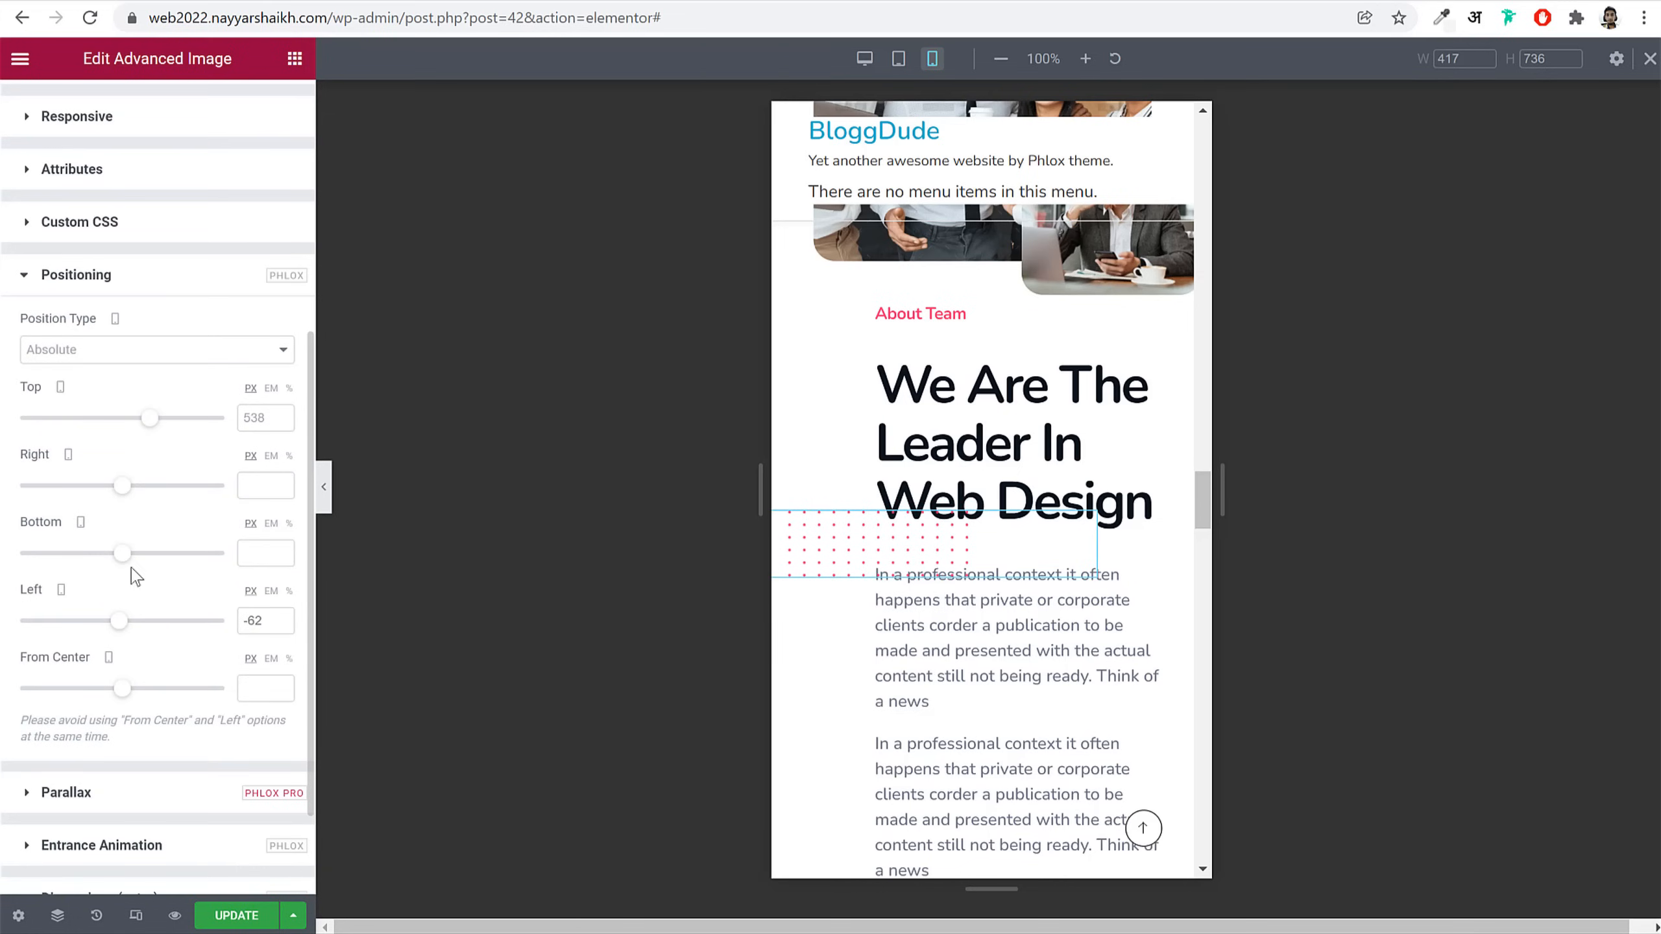
left_click_drag(149, 433, 133, 431)
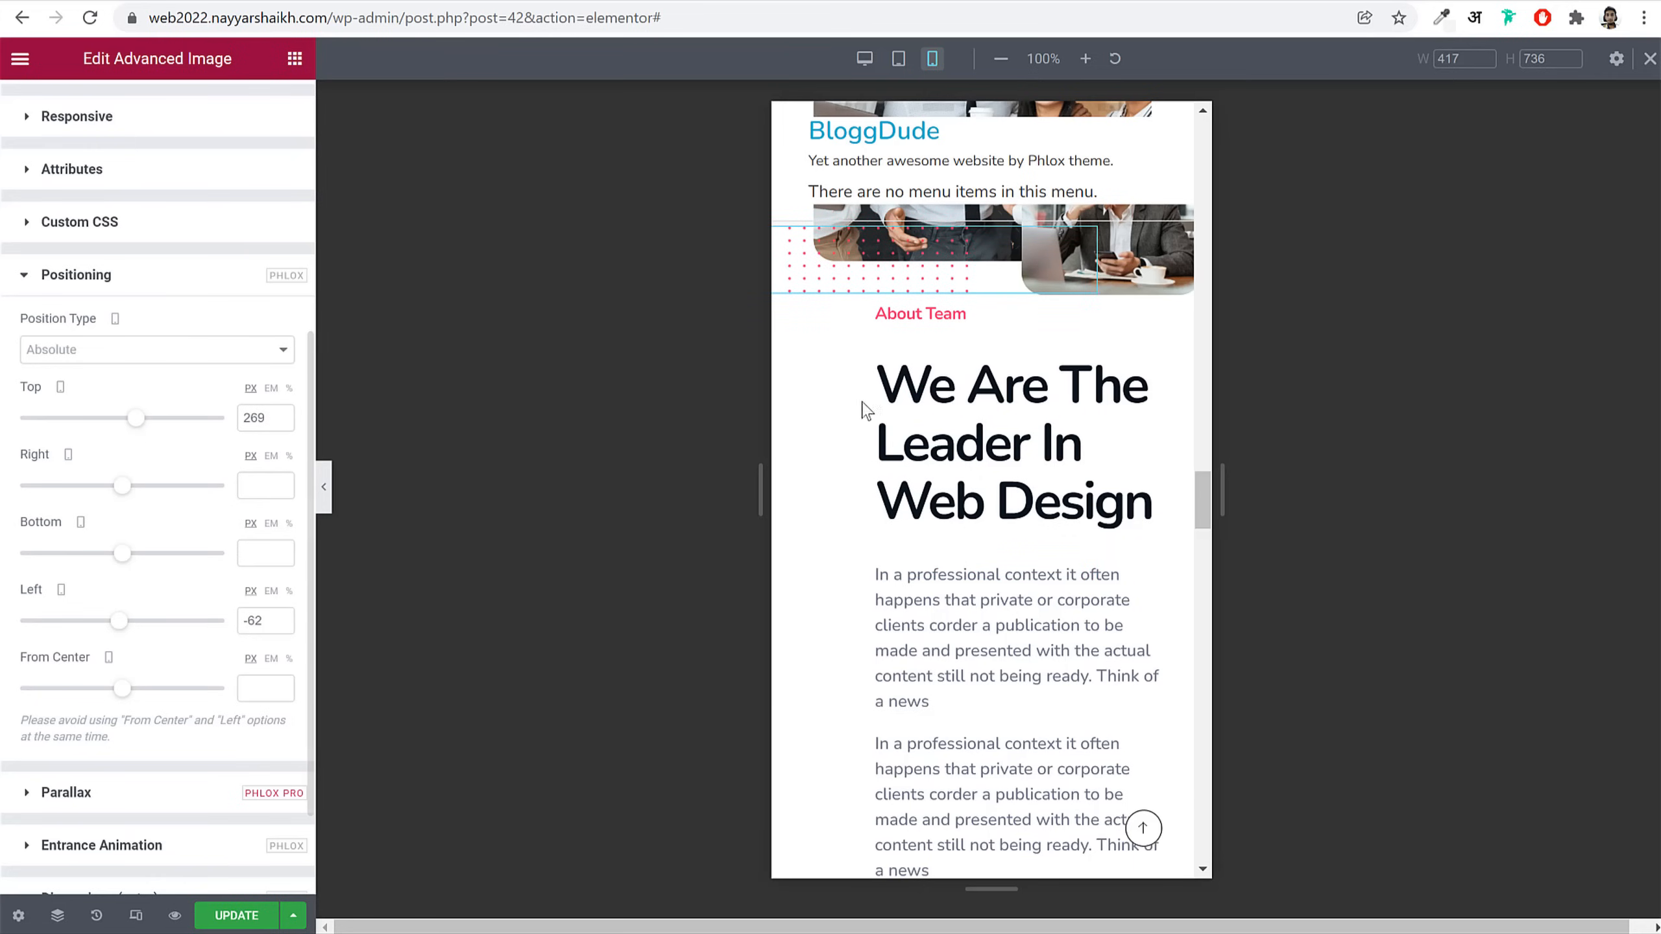
scroll(1012, 456, "up", 3)
scroll(92, 162, "up", 6)
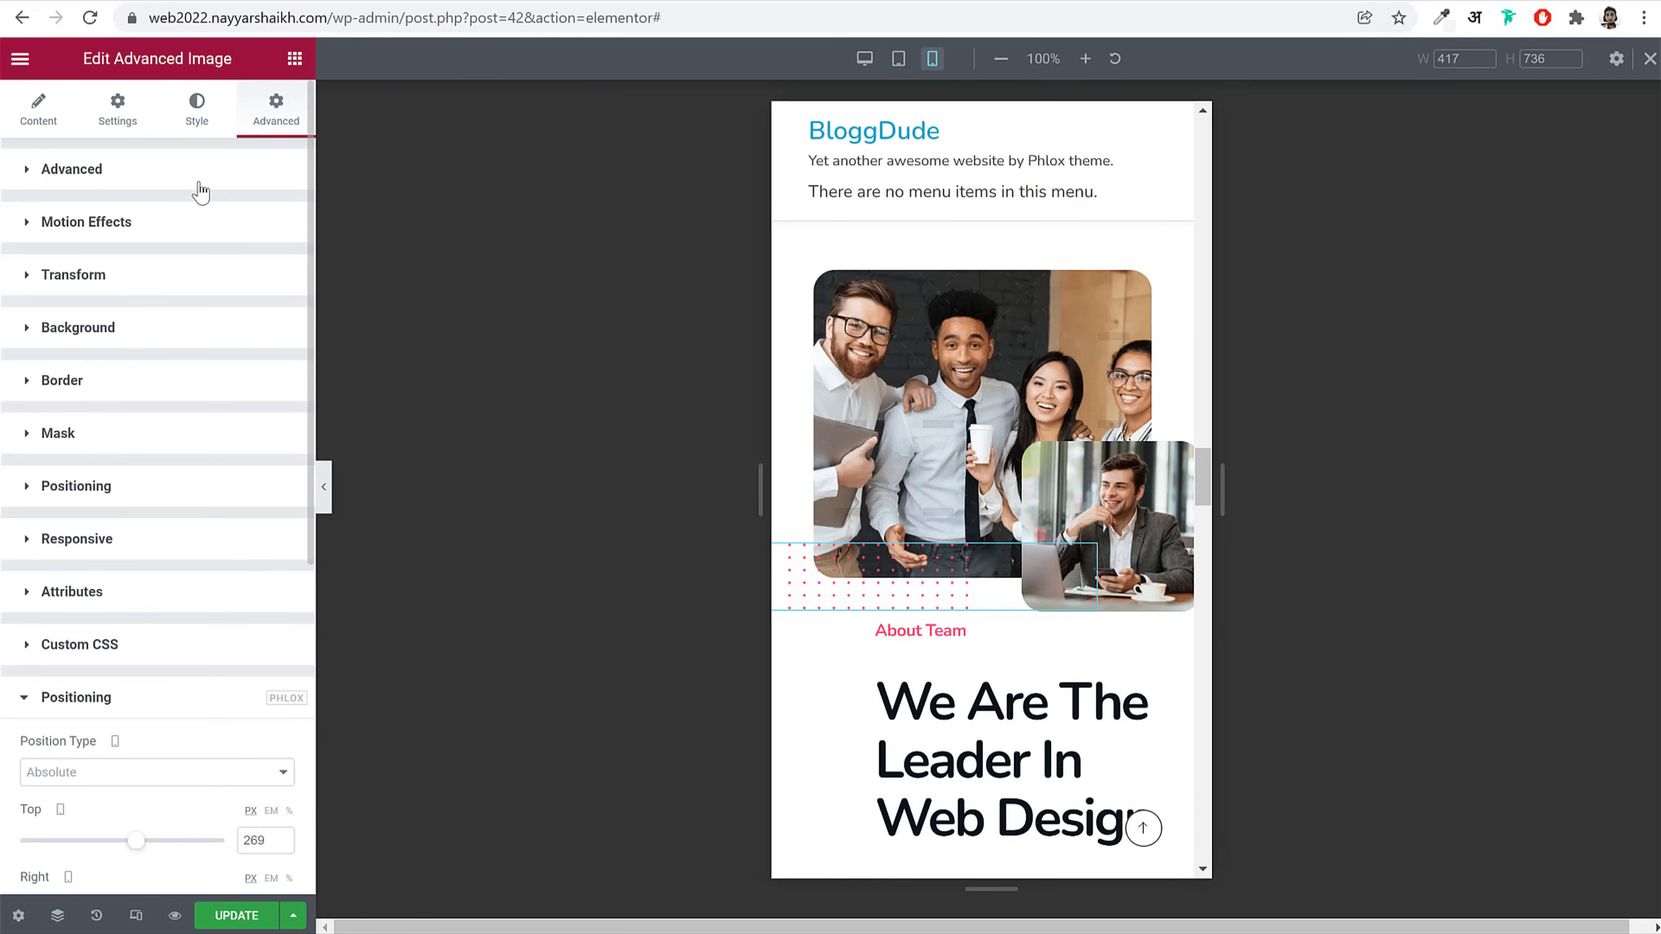
left_click(198, 183)
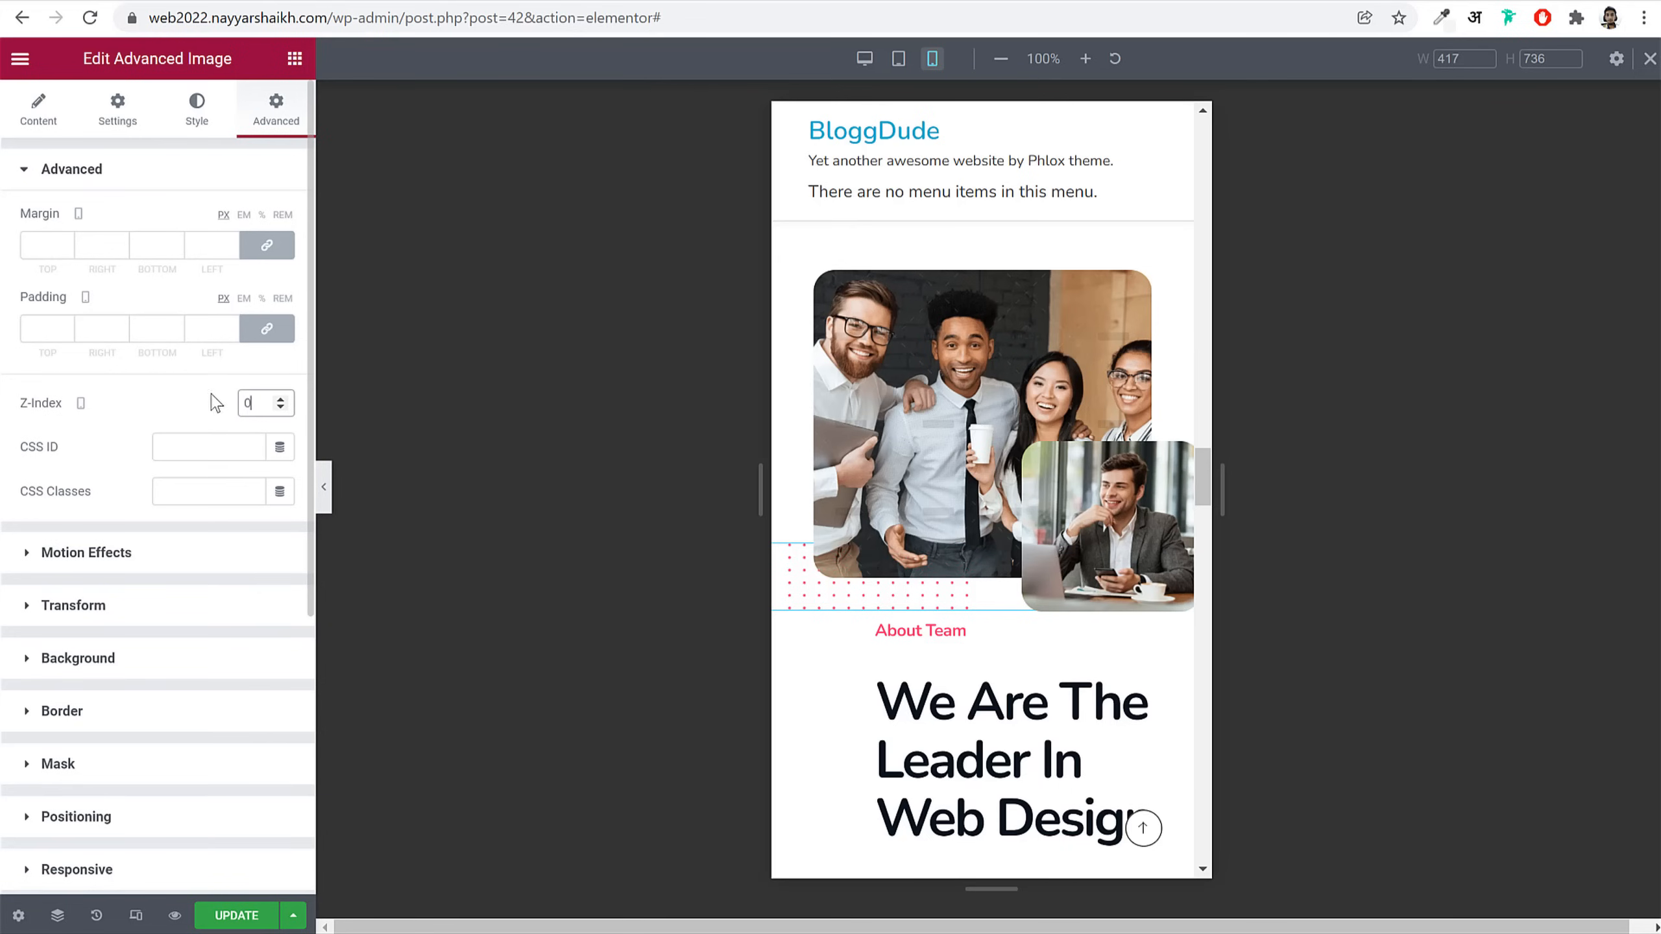
scroll(1086, 520, "down", 5)
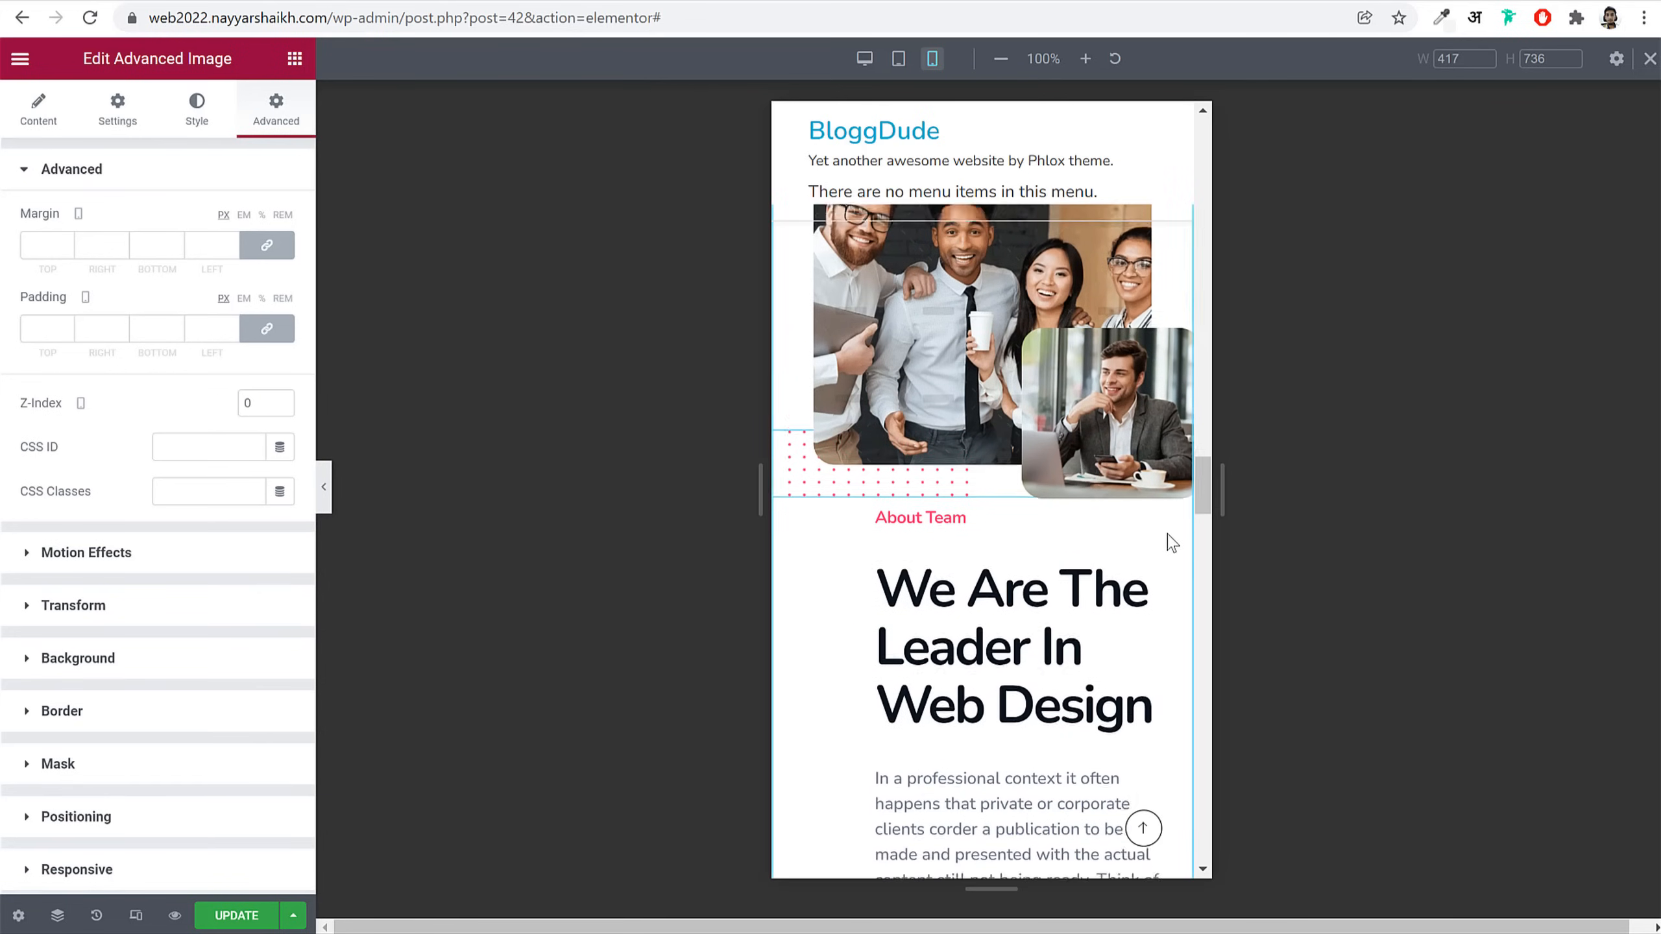
scroll(1171, 542, "down", 2)
Step: Link the About Team text column's padding to zero, then preview the Watch Video lightbox
left_click(979, 412)
scroll(850, 367, "up", 3)
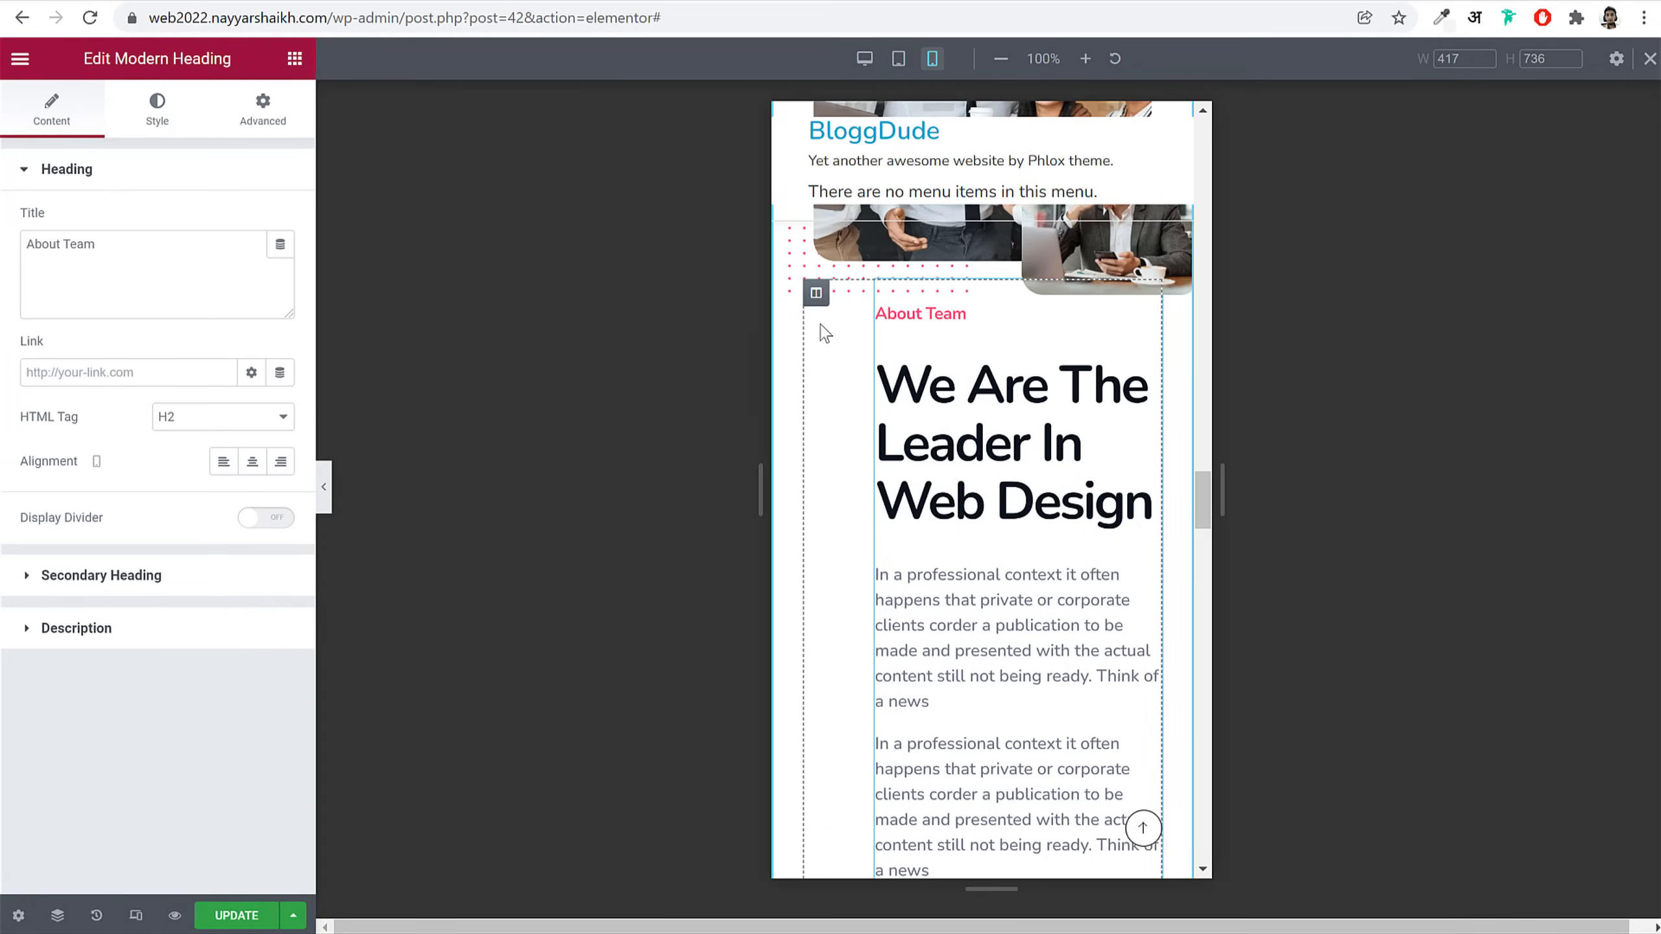
left_click(815, 295)
left_click(268, 108)
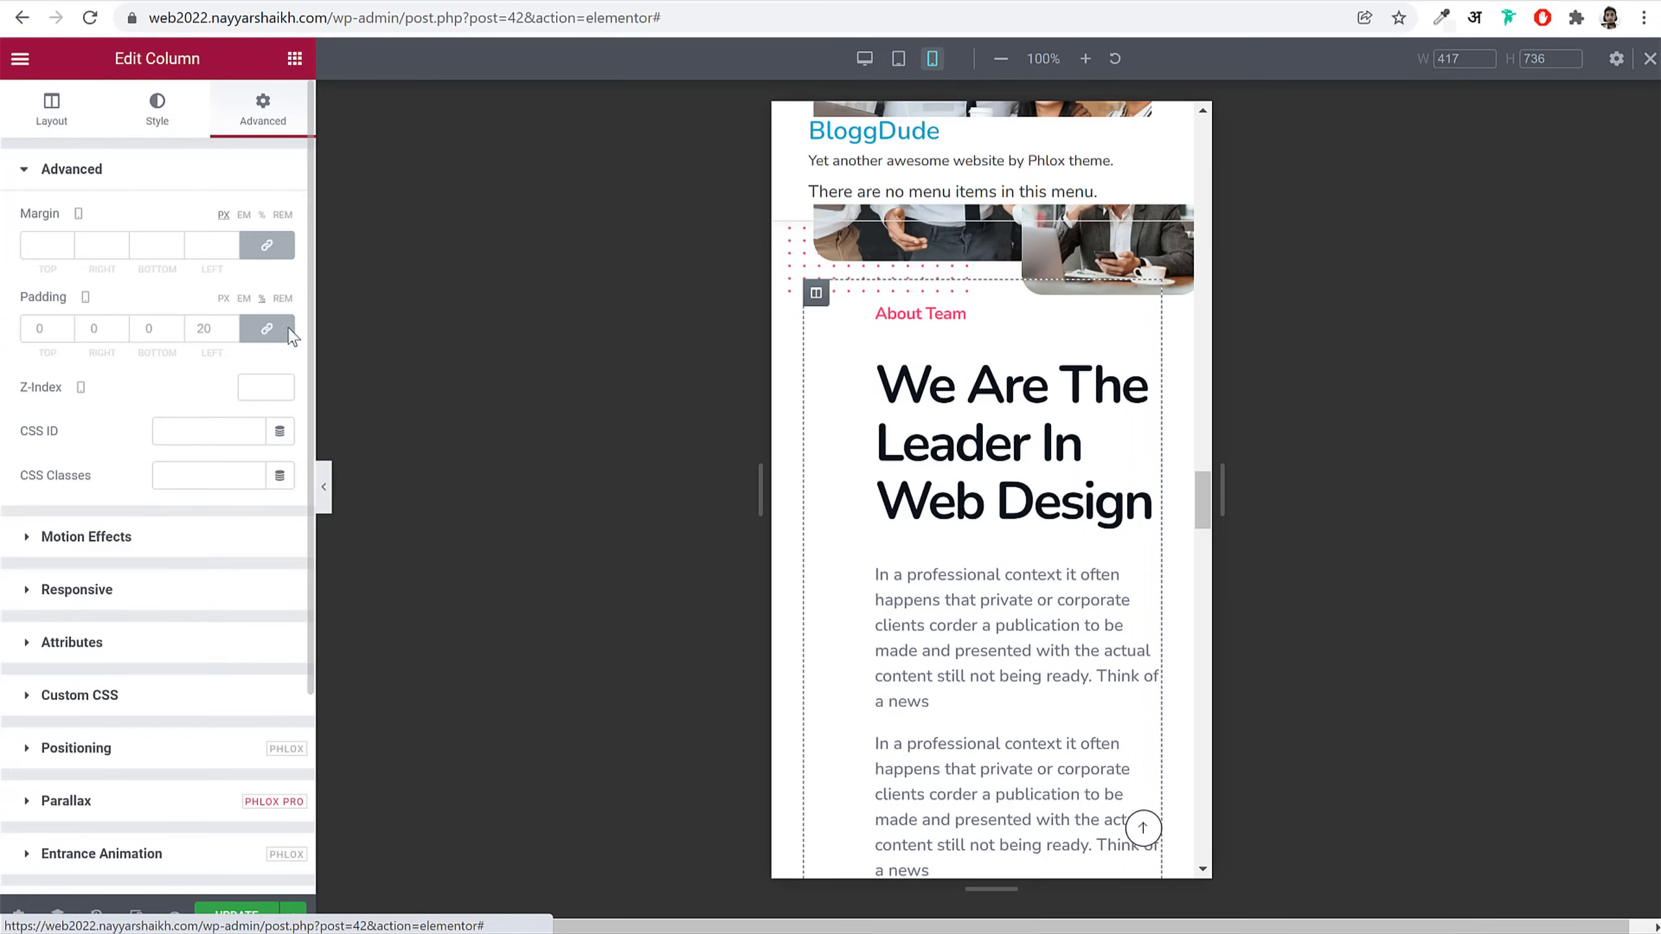
left_click(267, 328)
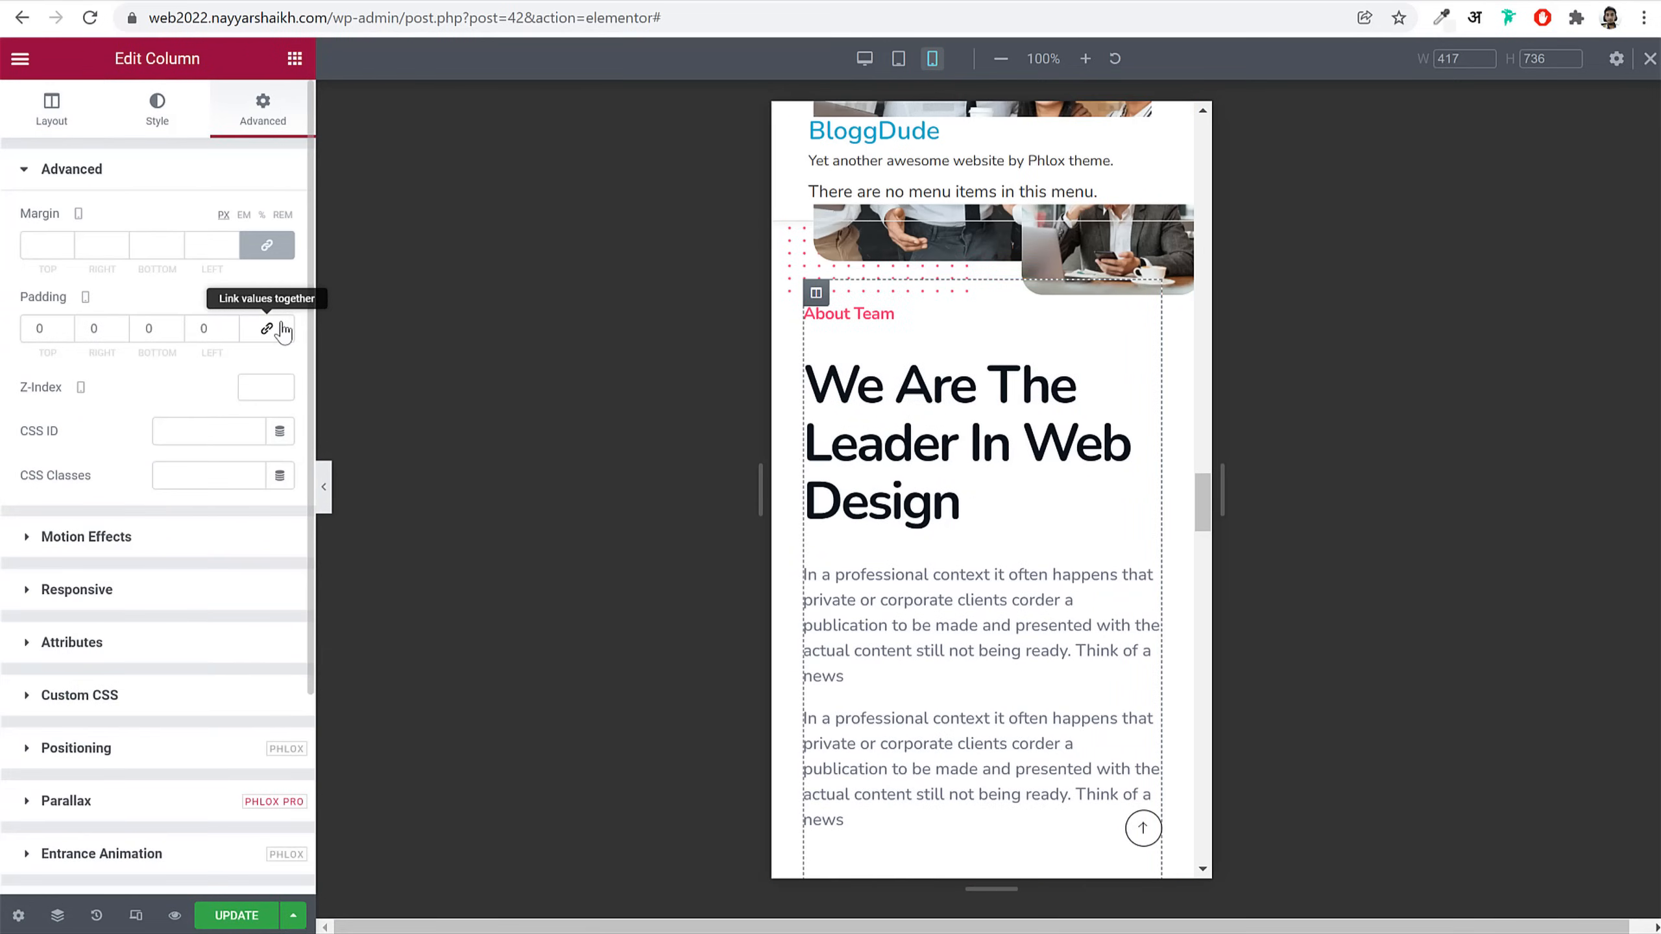
scroll(1159, 498, "down", 5)
left_click(911, 542)
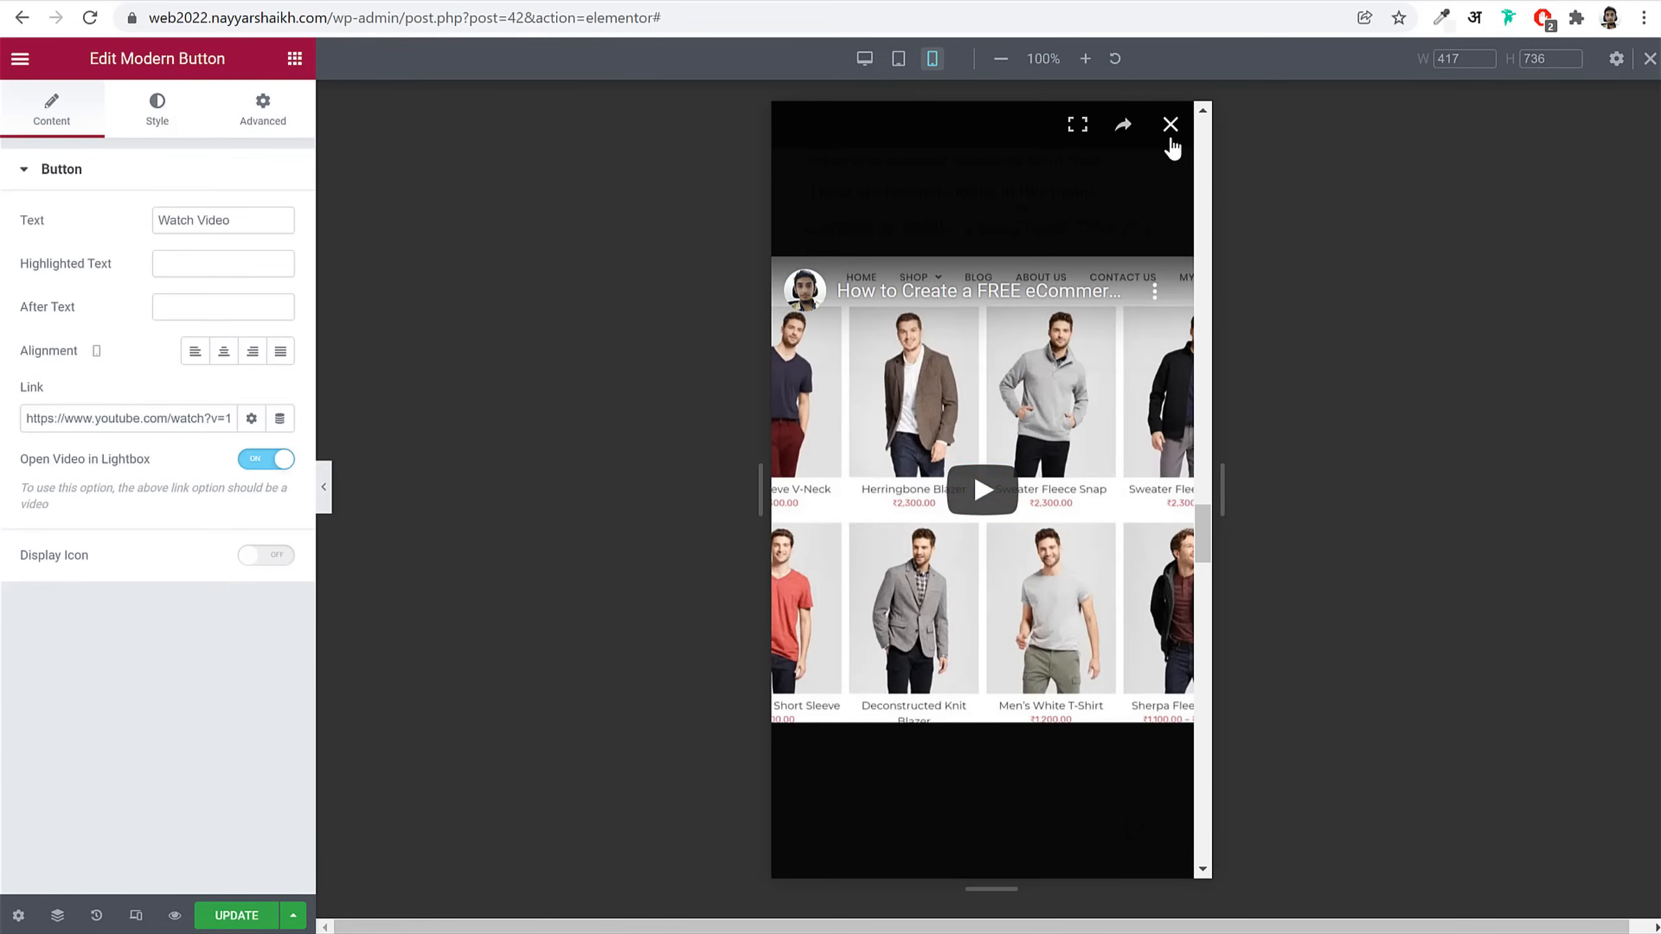
left_click(1169, 131)
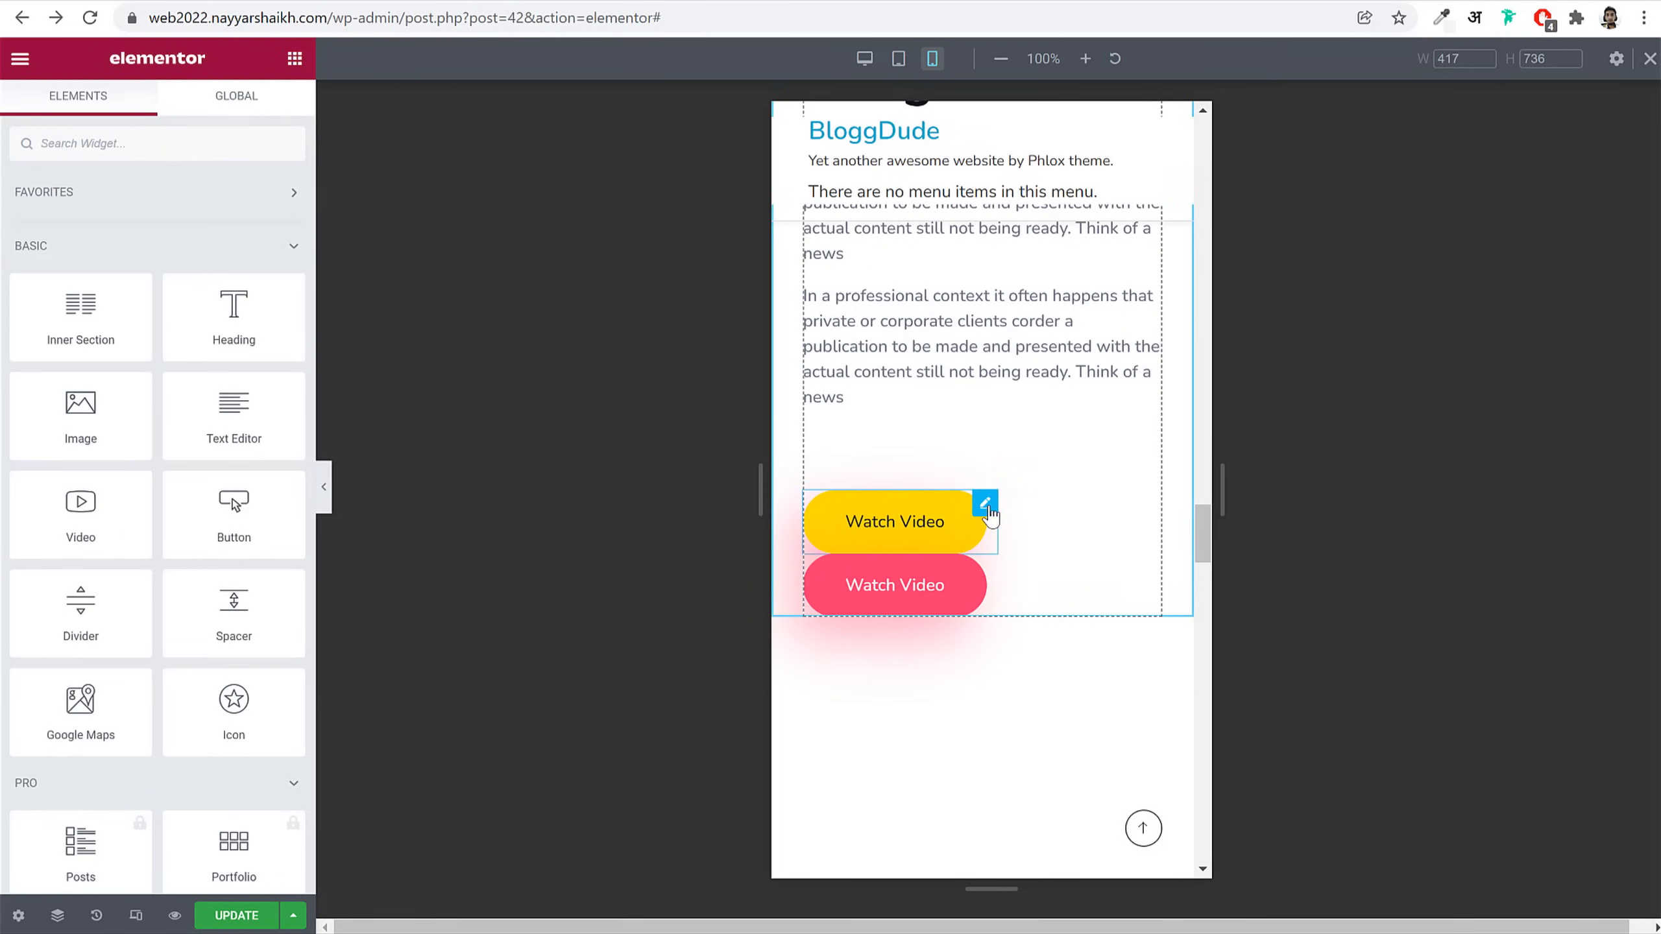
Step: Show the yellow Watch Video button's Advanced positioning options
left_click(984, 505)
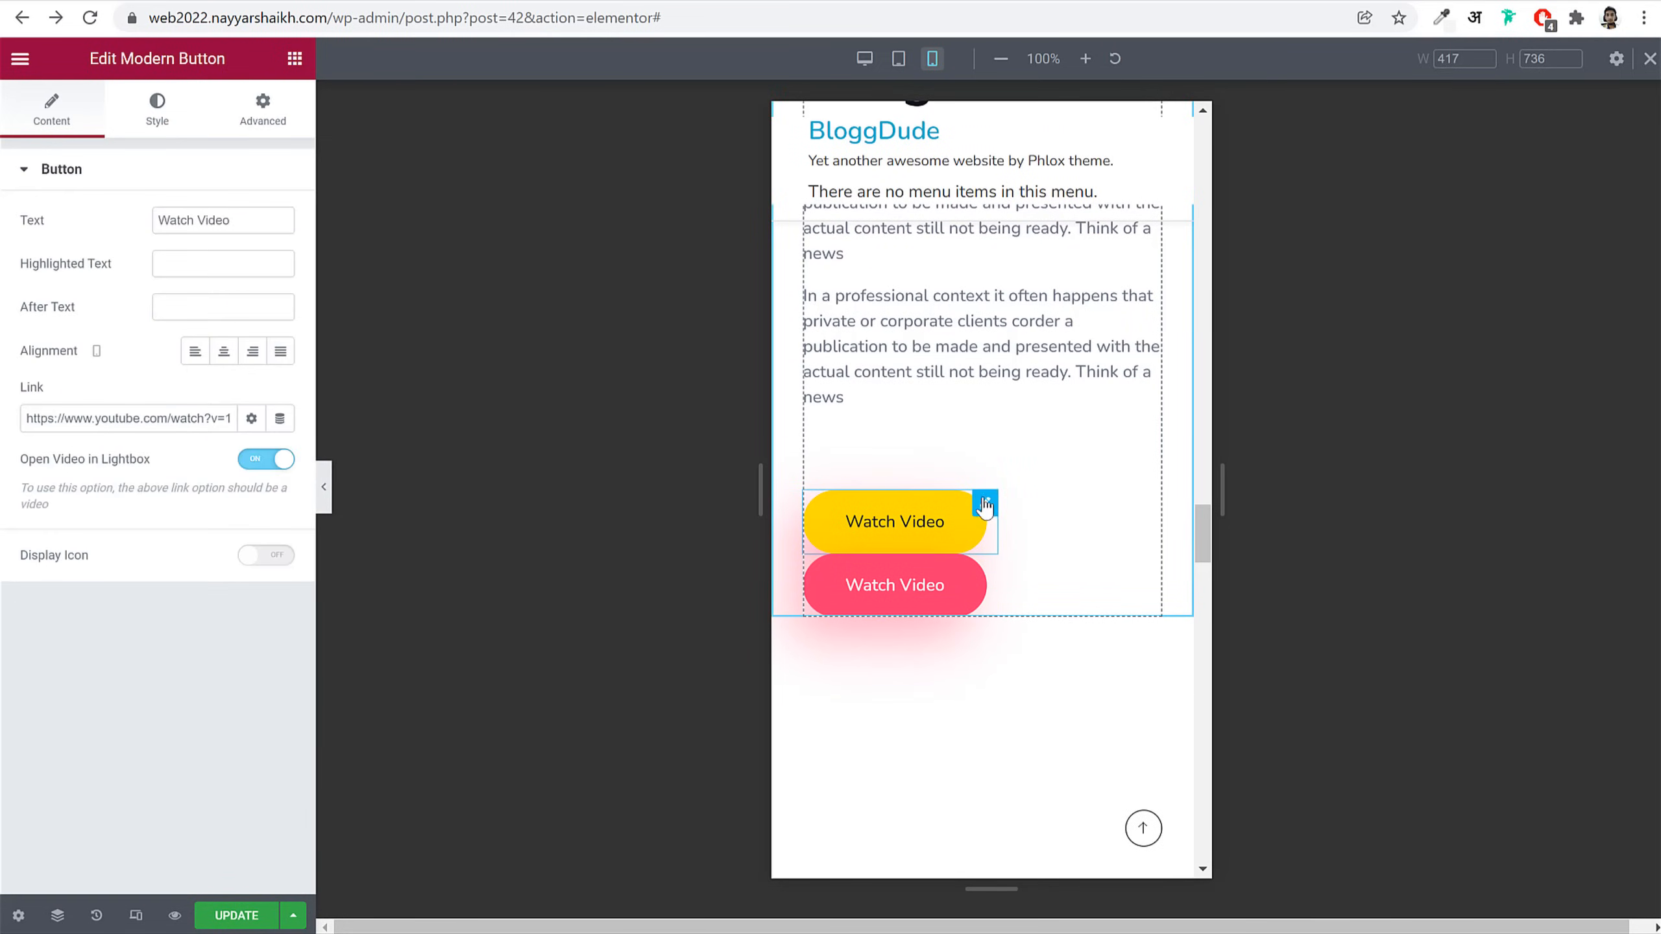
left_click(301, 114)
scroll(196, 478, "down", 5)
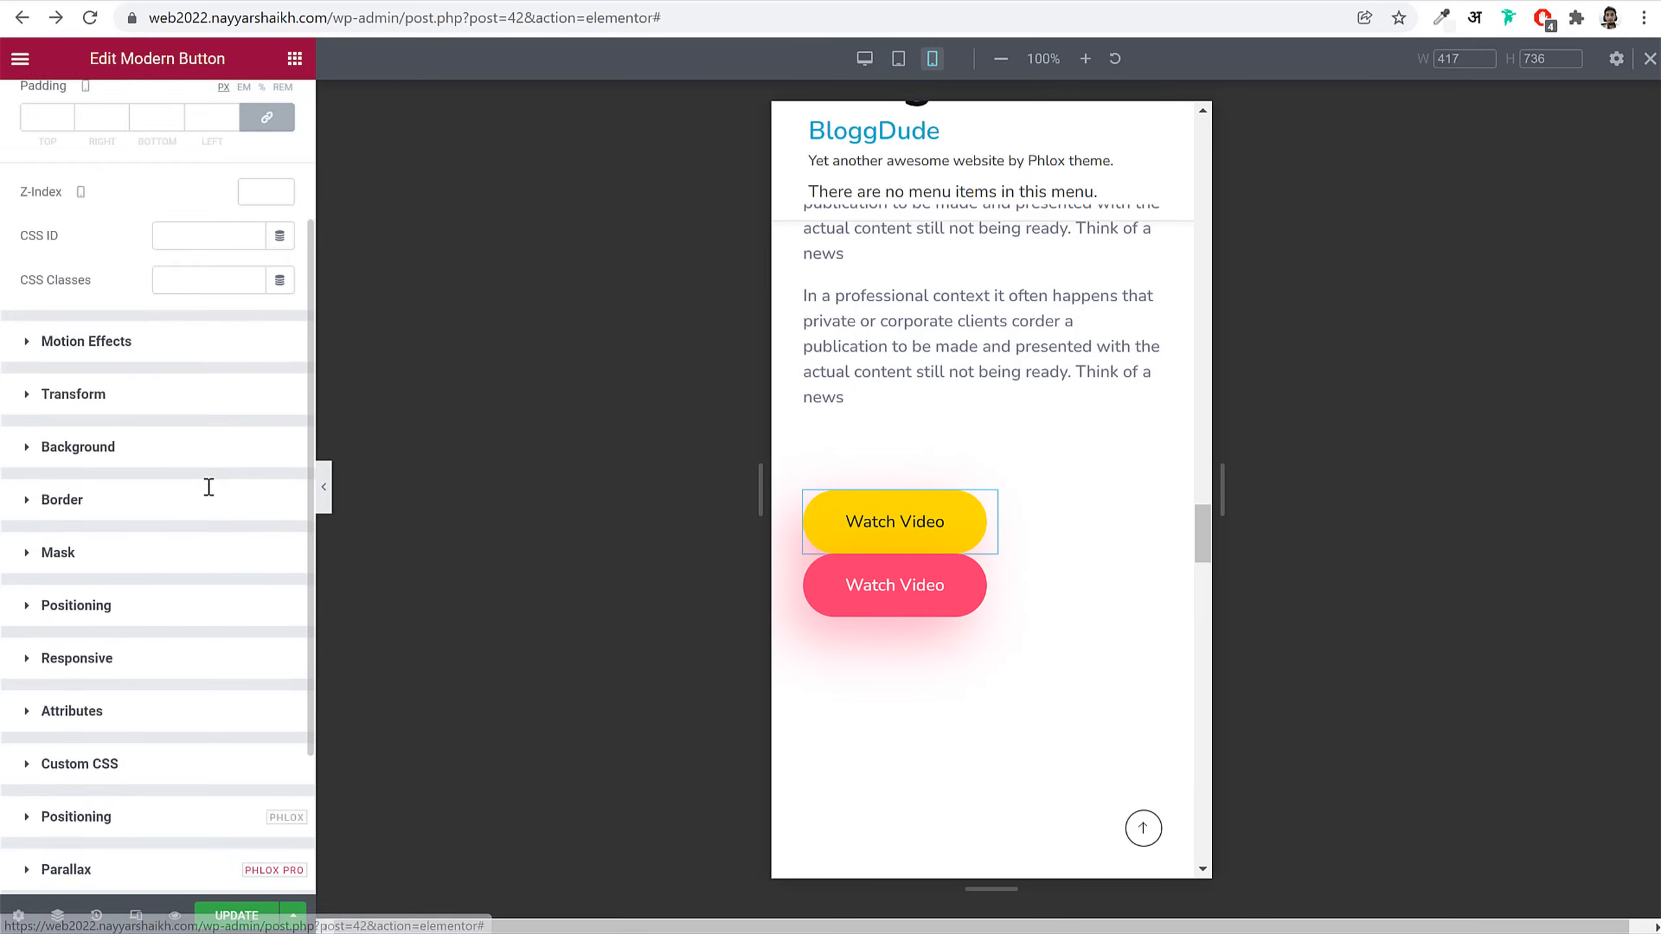
left_click(173, 412)
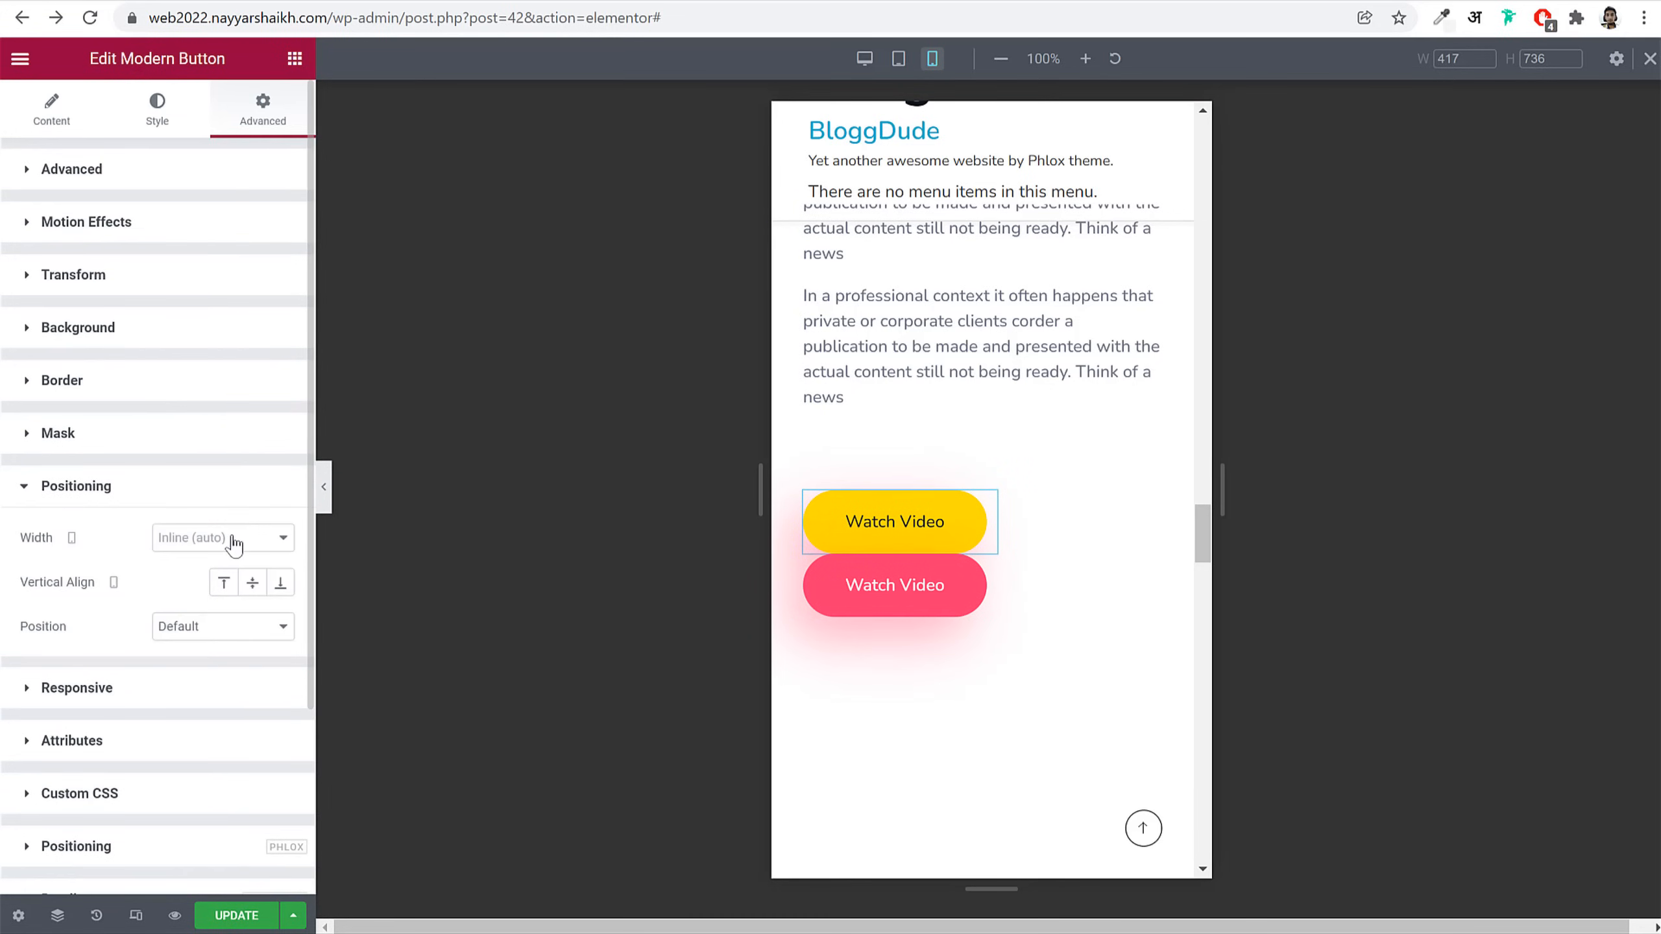
Step: Keep the pink Watch Video button's Position set to Default
left_click(987, 561)
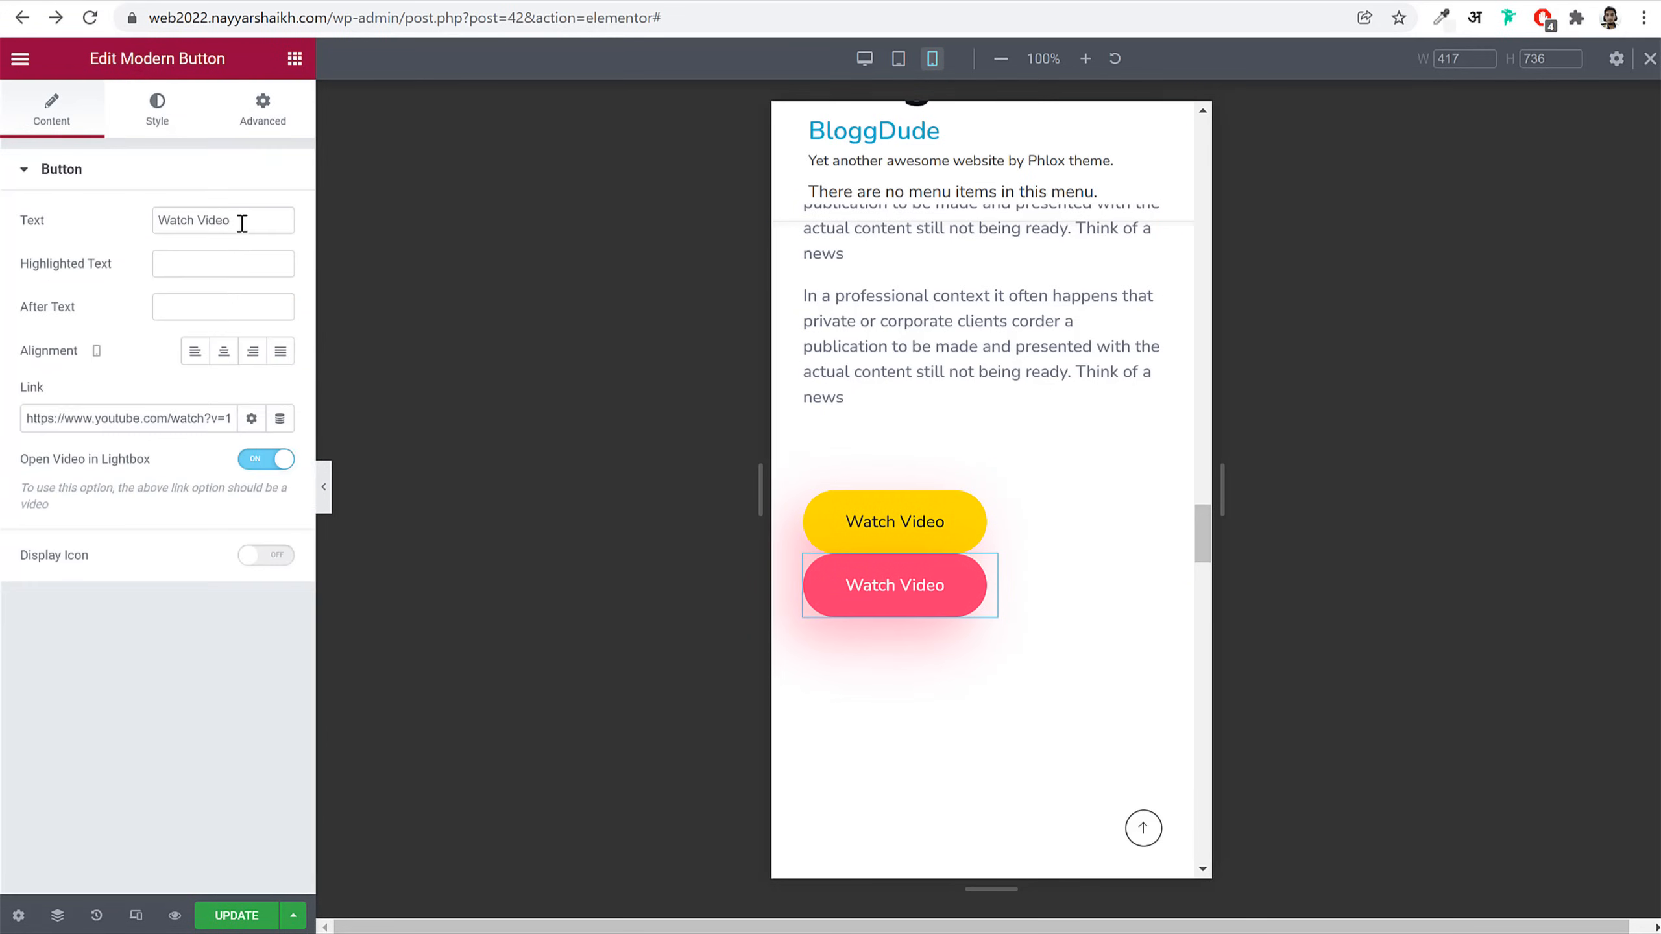
left_click(265, 118)
scroll(206, 580, "down", 3)
left_click(134, 408)
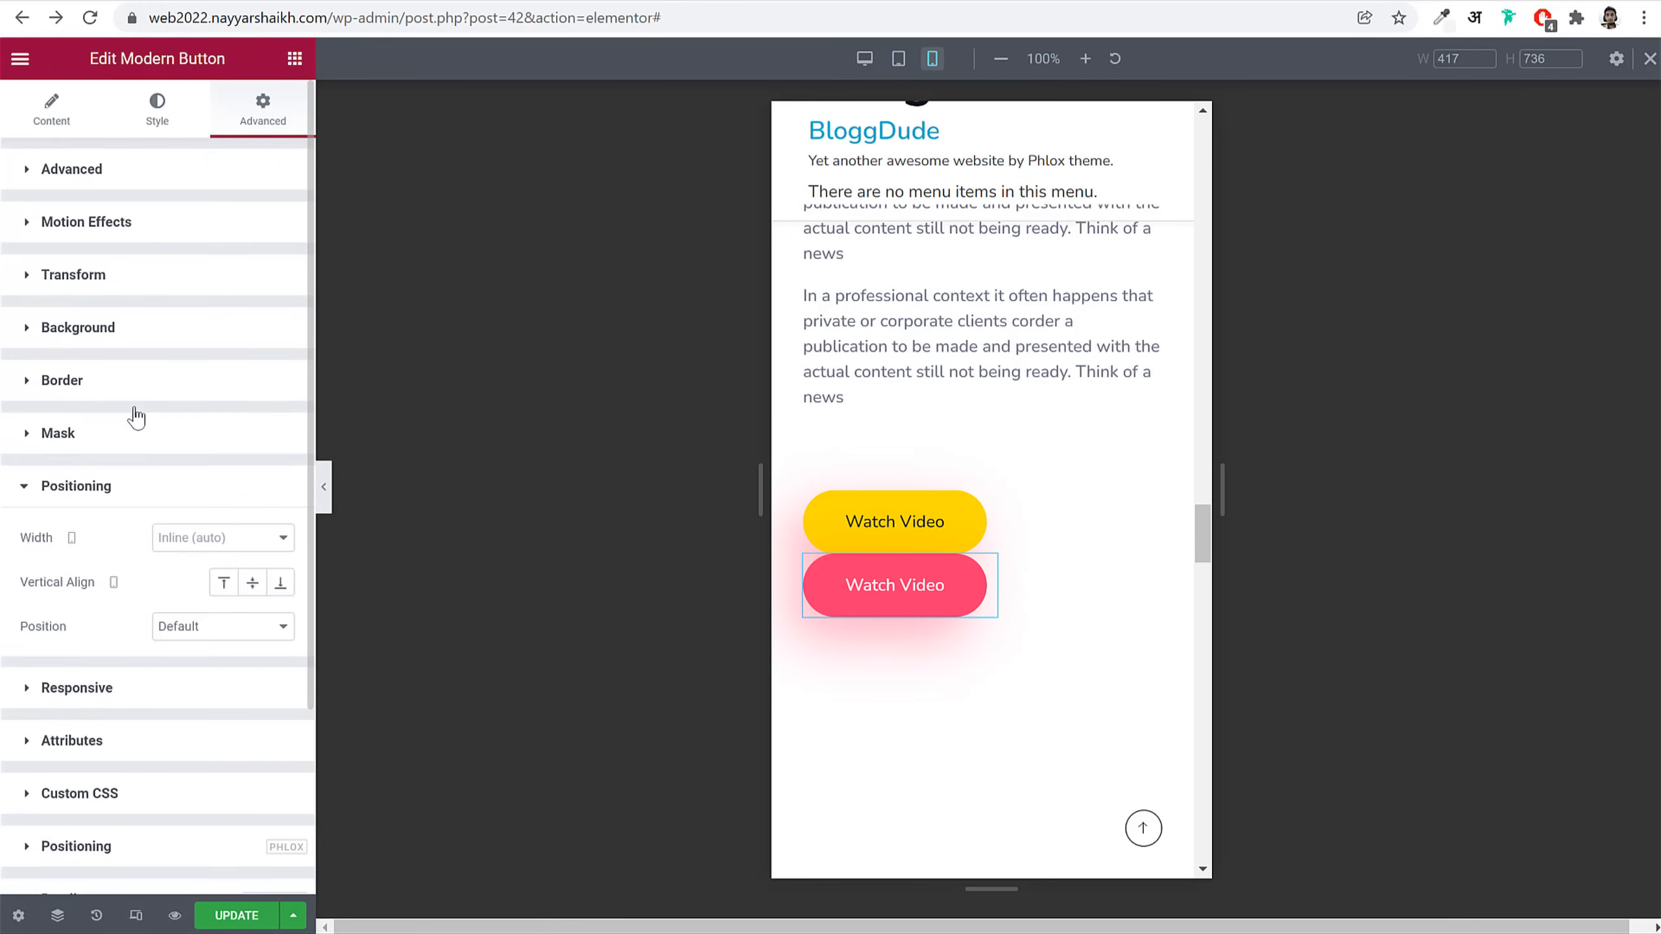
left_click(229, 632)
left_click(216, 628)
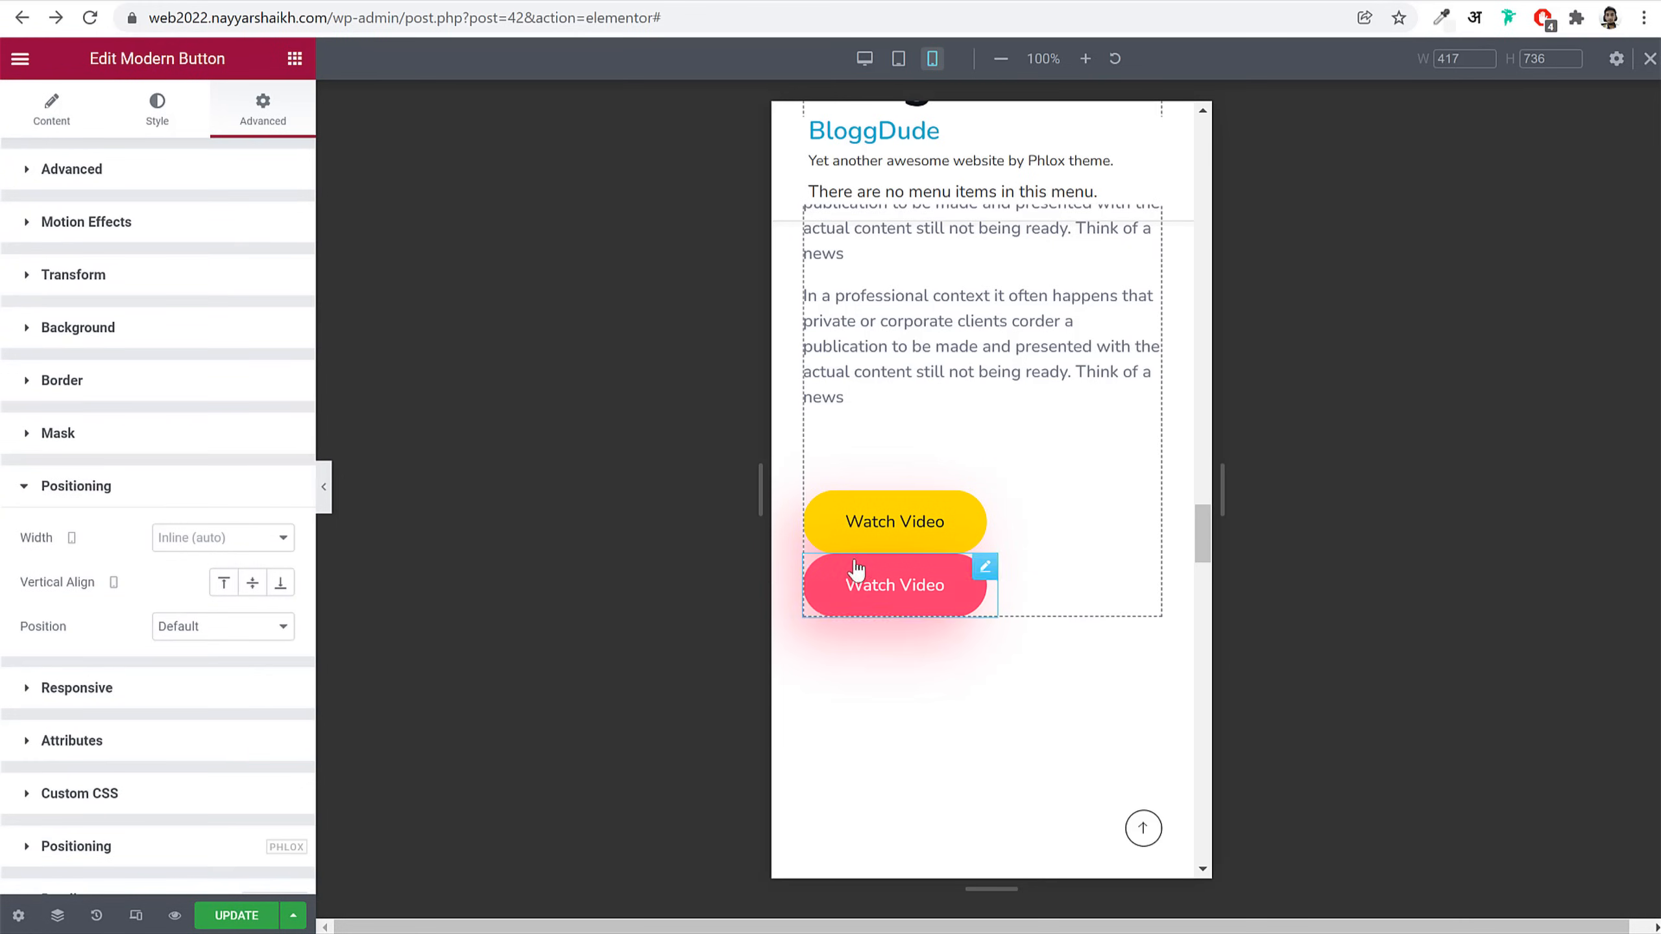
scroll(1046, 556, "down", 5)
scroll(1072, 550, "down", 12)
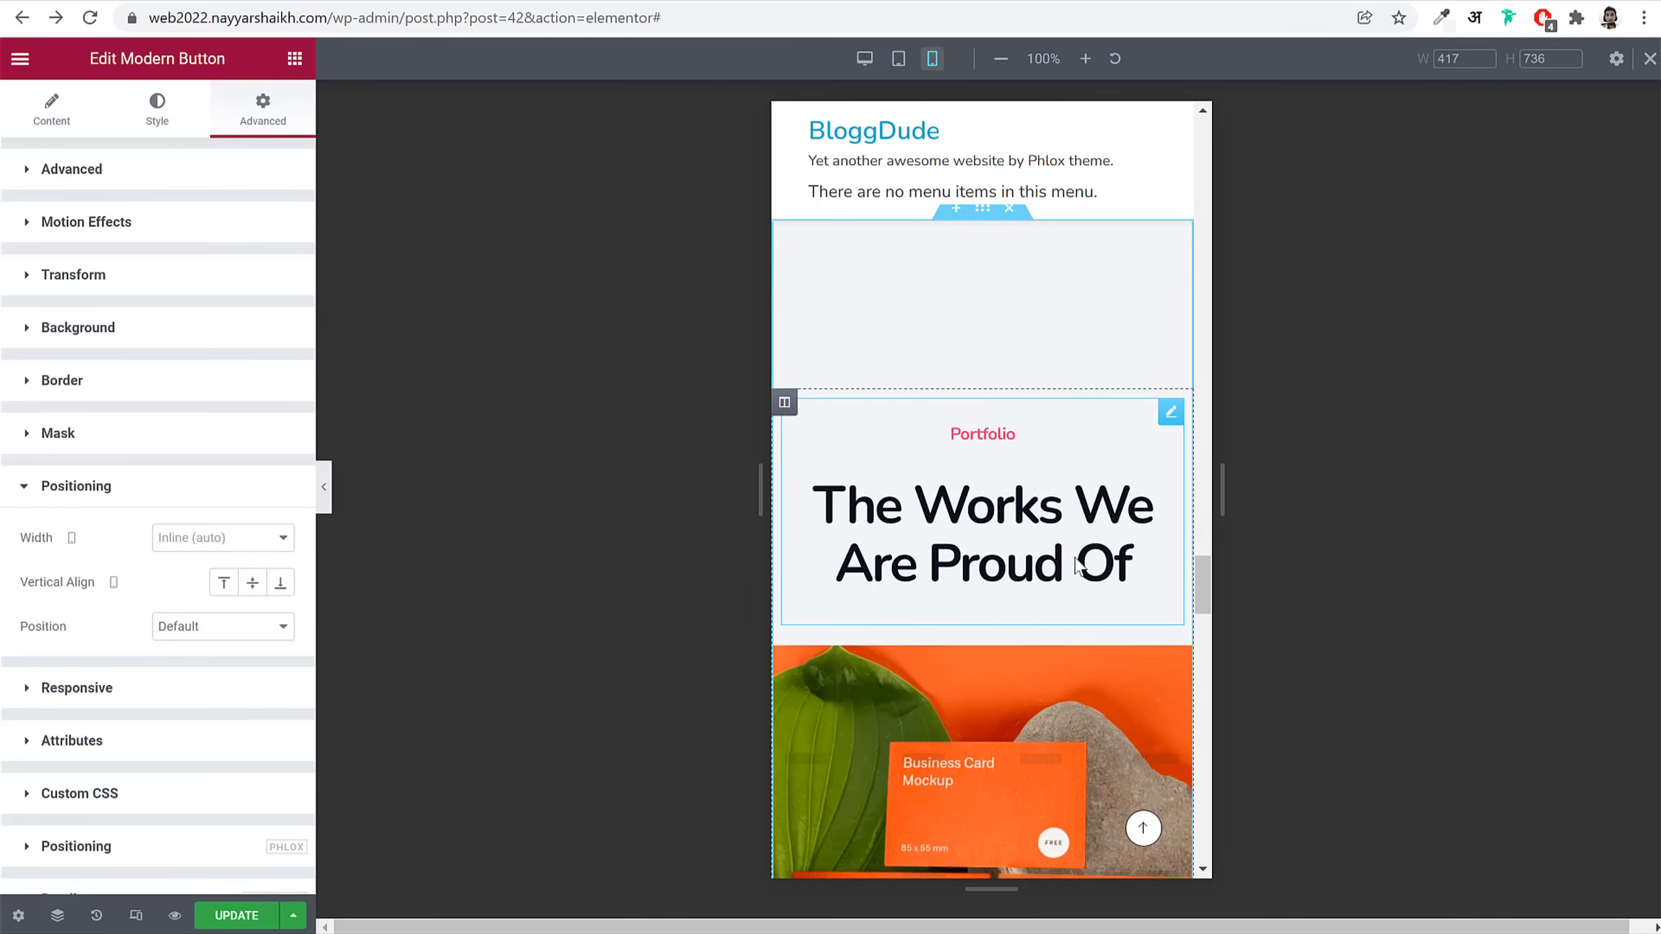
scroll(1067, 524, "up", 4)
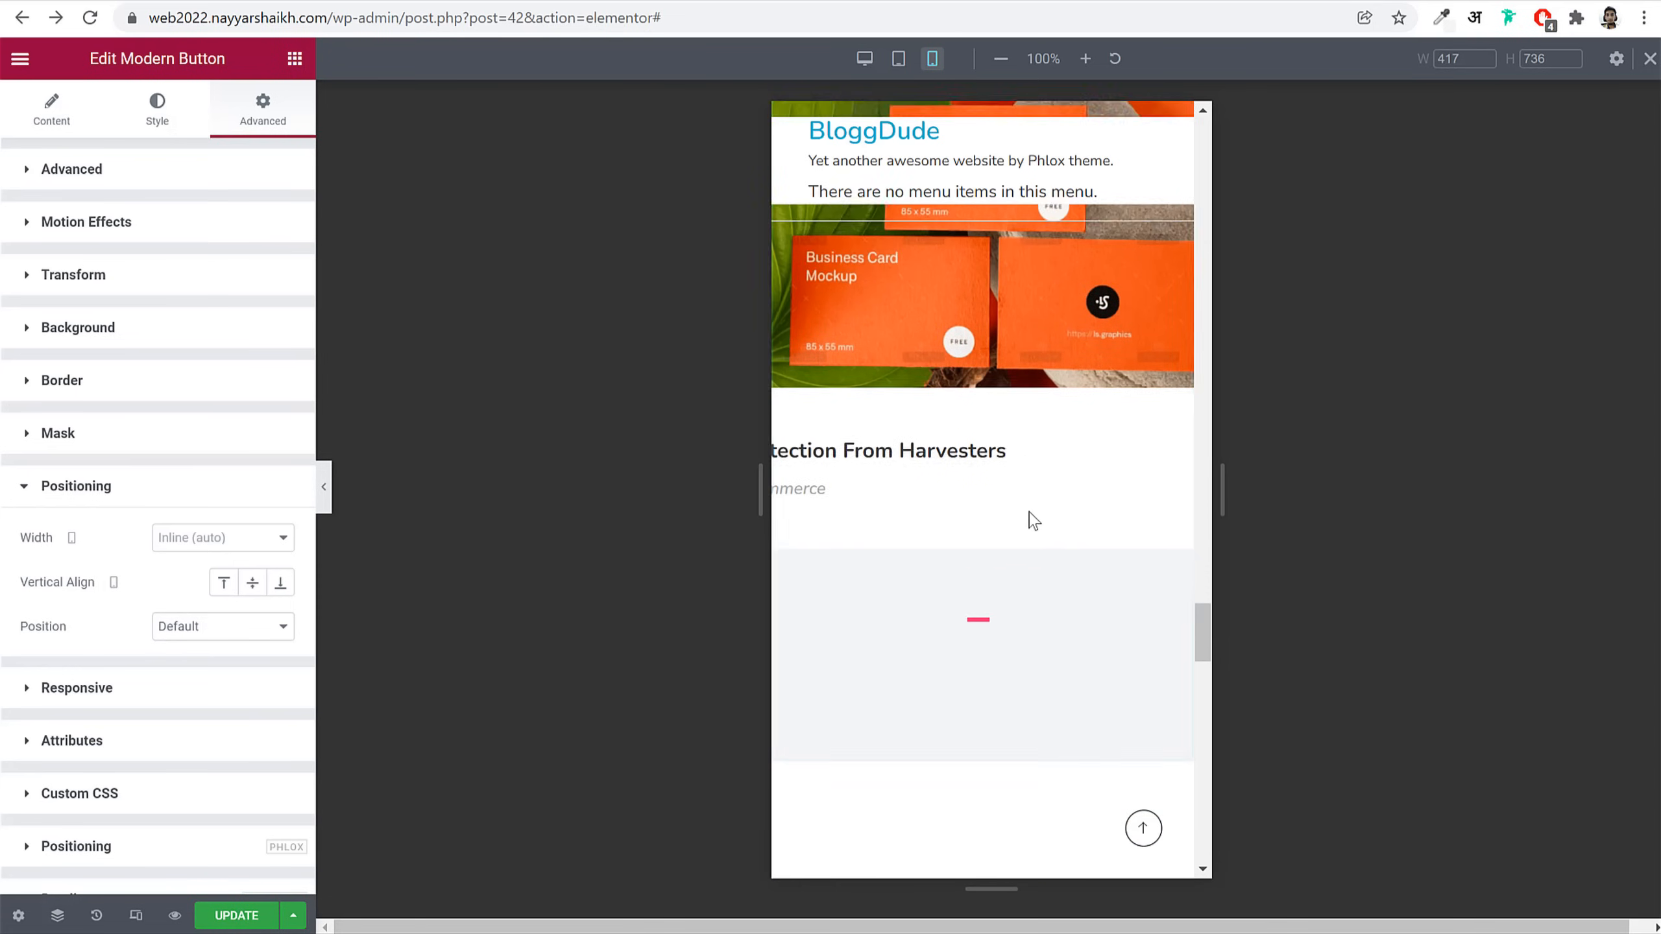
scroll(1083, 500, "up", 4)
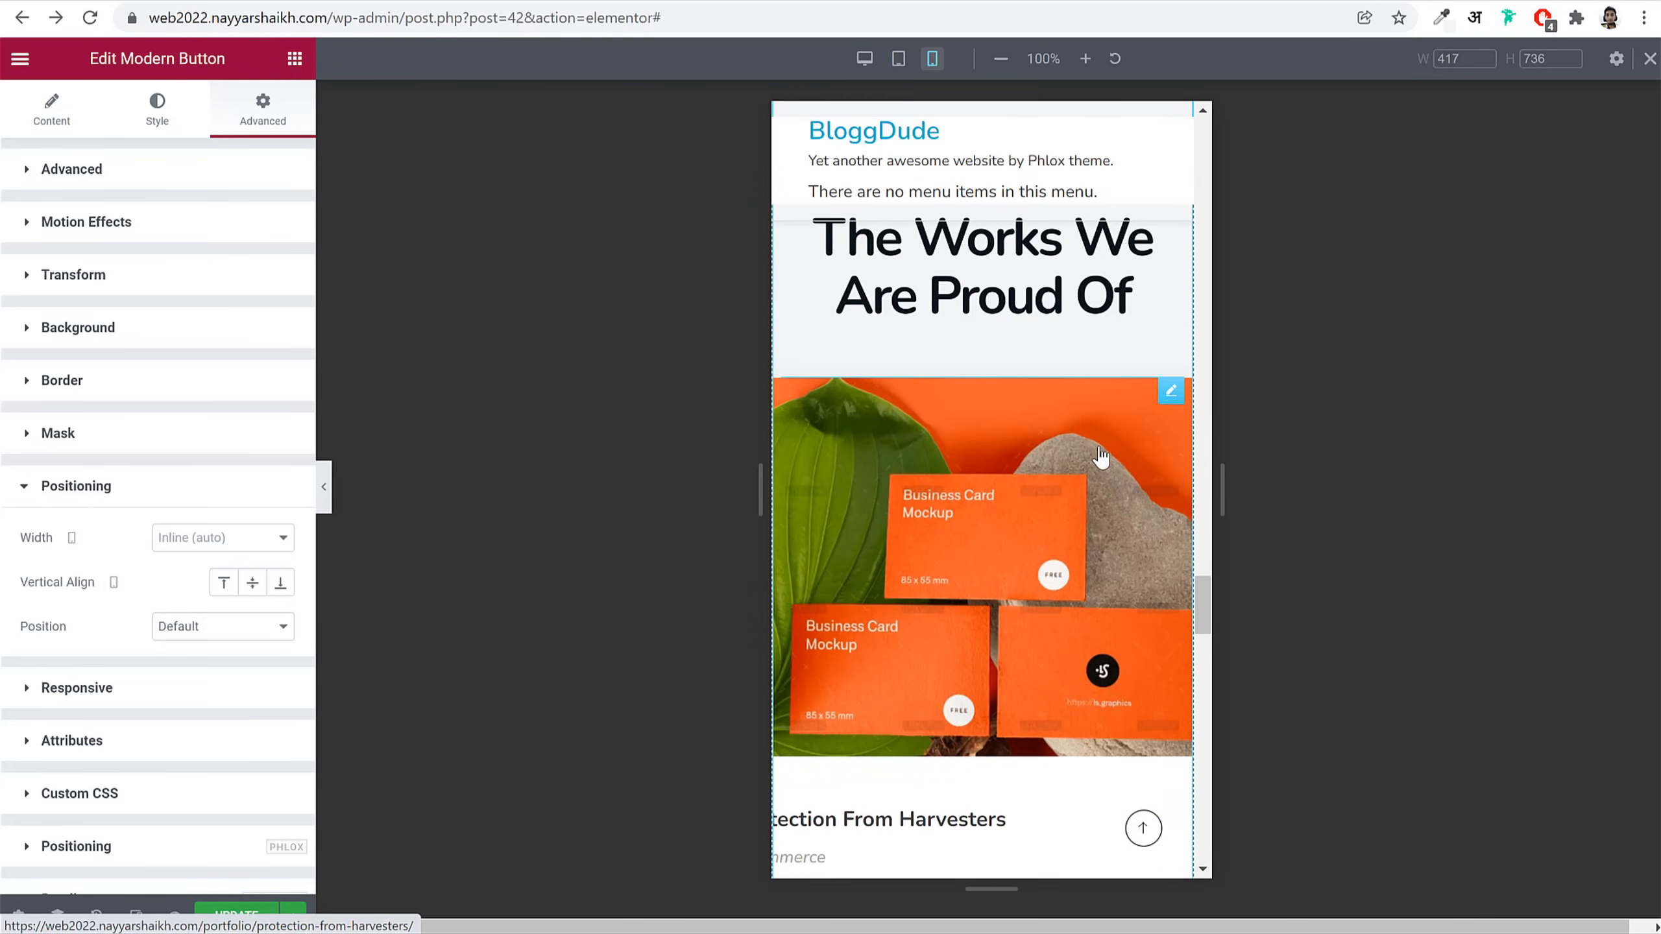
Step: Set the Grid Carousel Portfolios widget's mobile margin to 0
left_click(1173, 392)
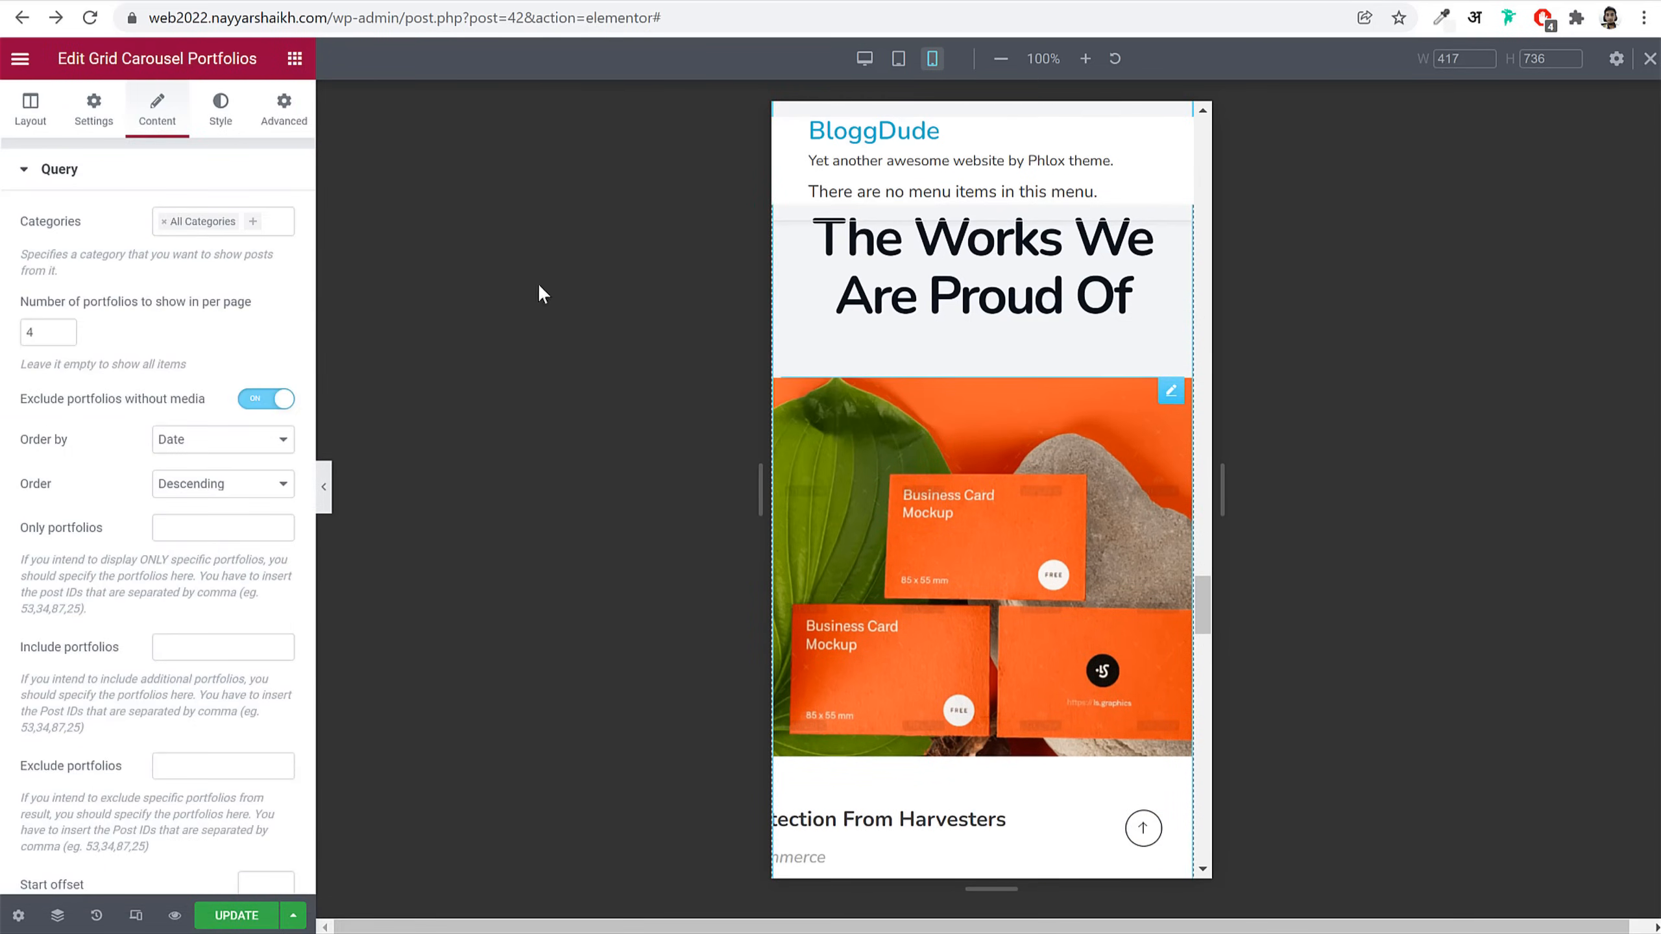
left_click(283, 110)
left_click(87, 245)
type("0")
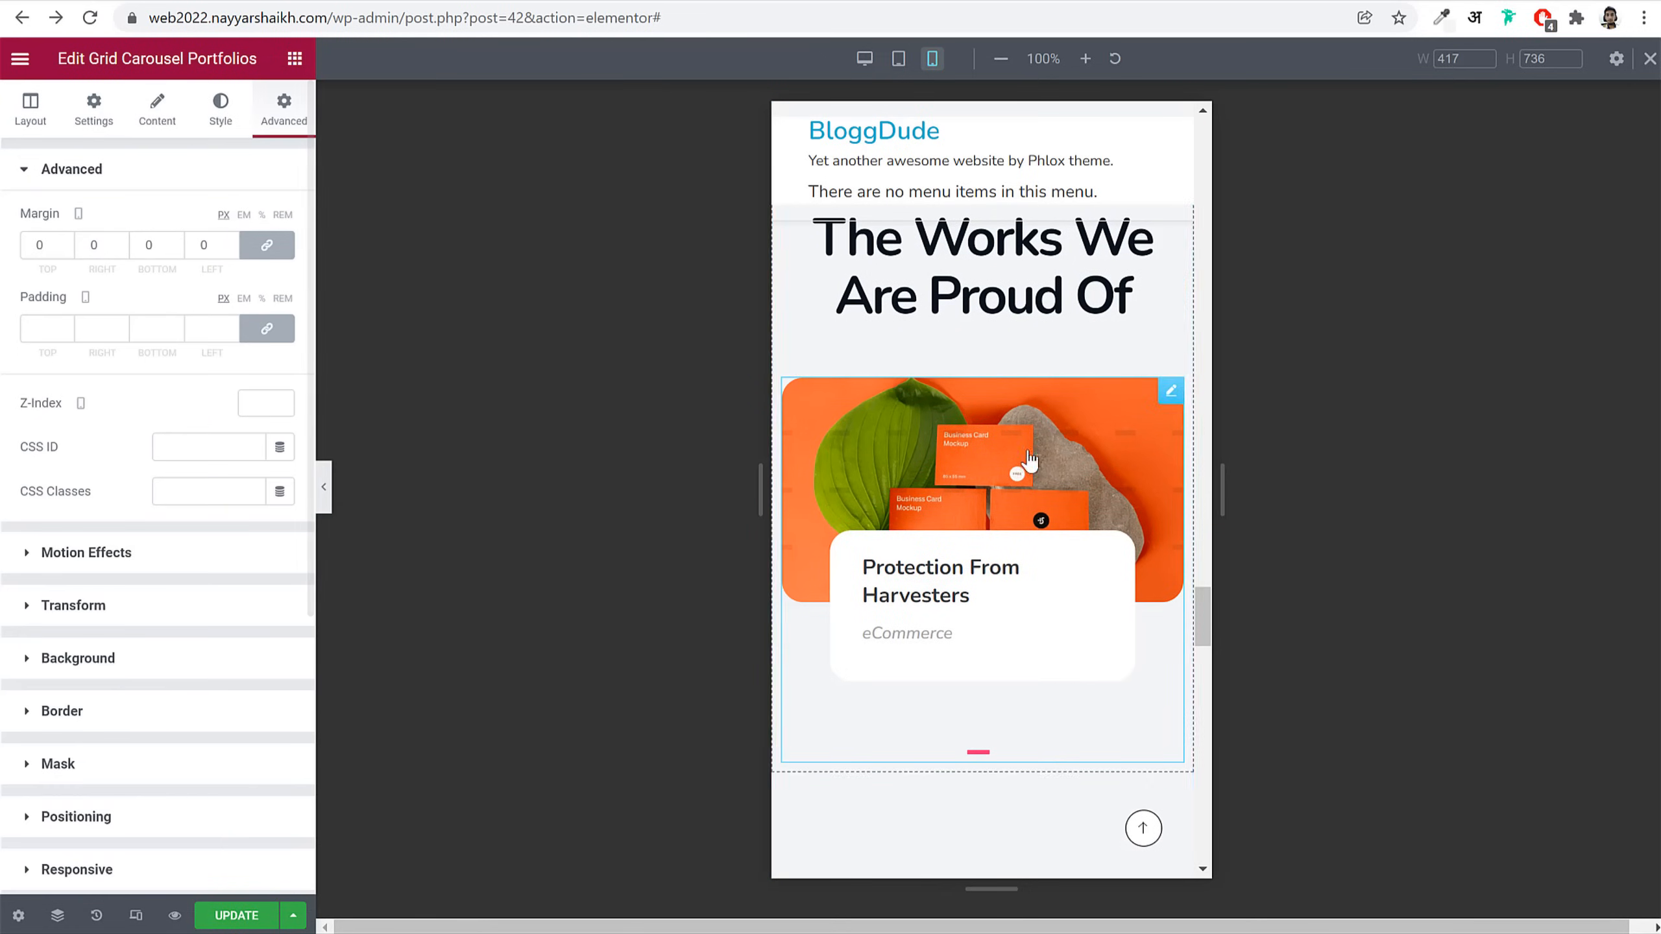
scroll(1027, 571, "down", 5)
scroll(1027, 571, "down", 12)
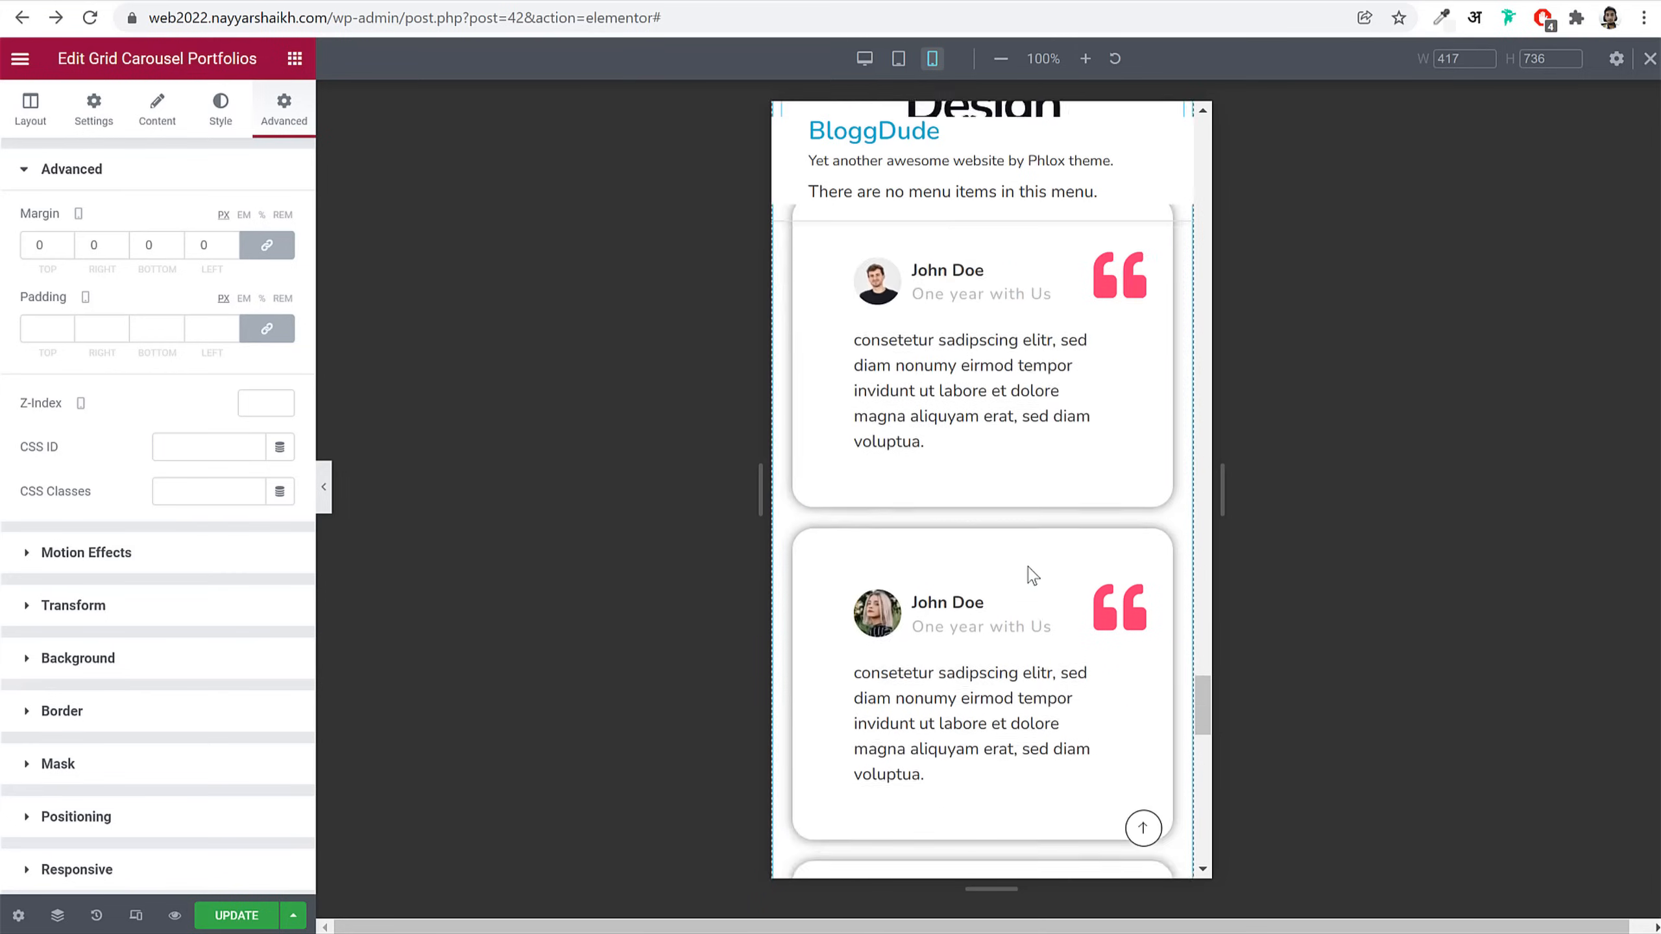
scroll(1030, 569, "down", 8)
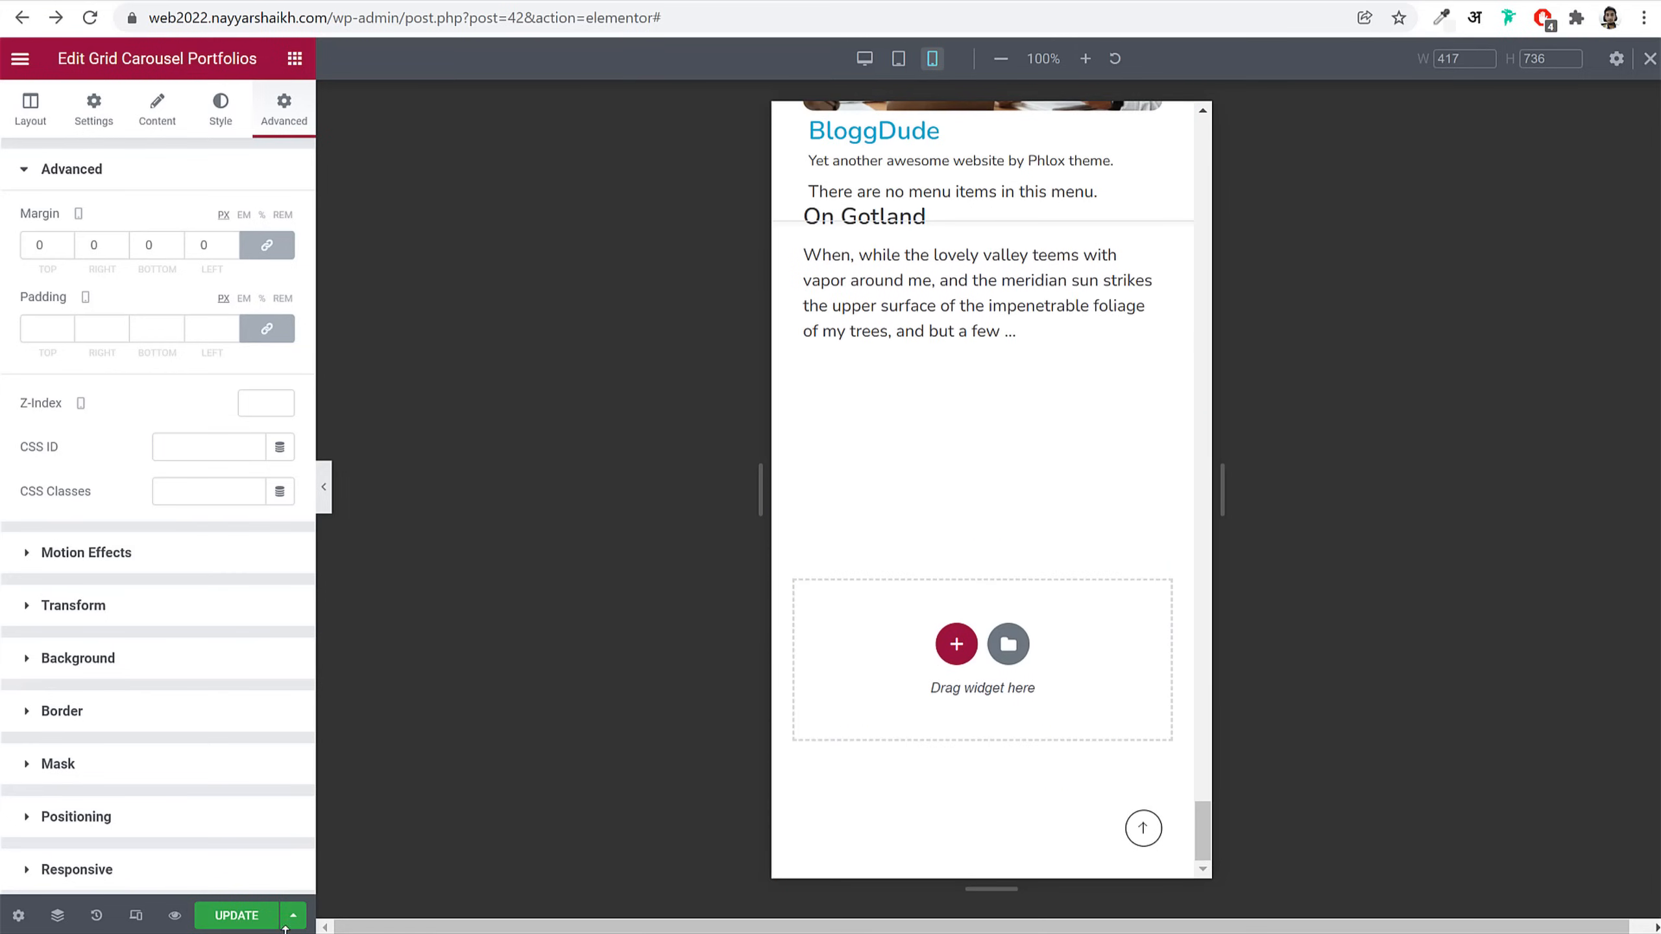
Step: Update the page and switch from mobile preview back to desktop view
left_click(237, 916)
scroll(1111, 698, "up", 20)
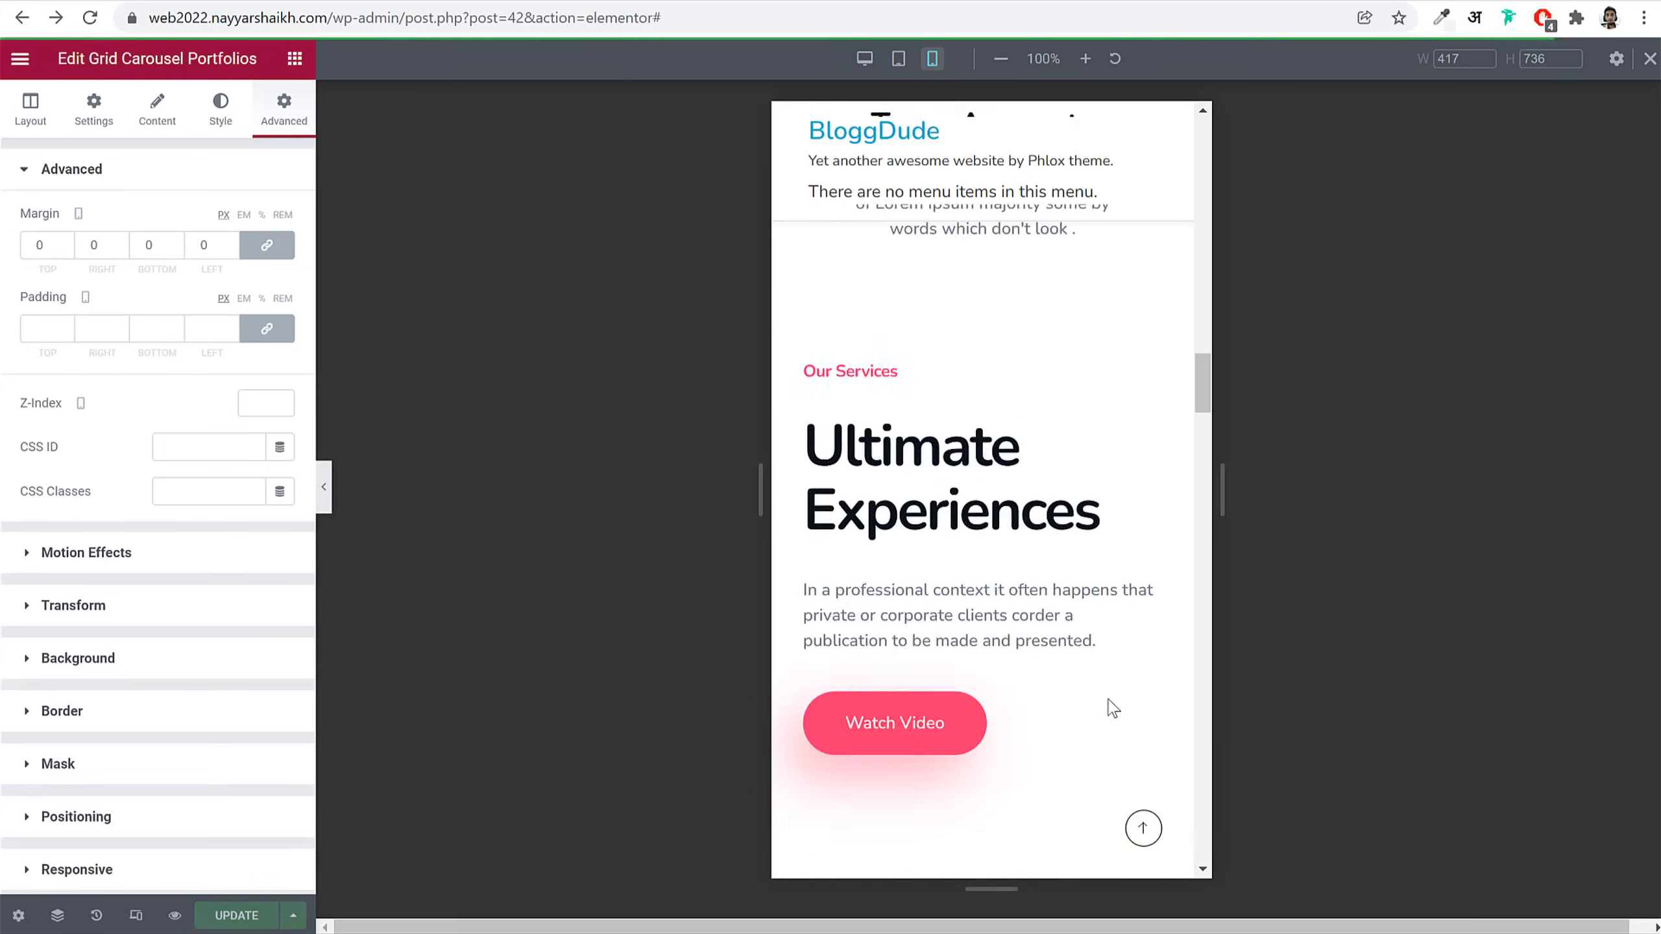
scroll(1112, 708, "up", 5)
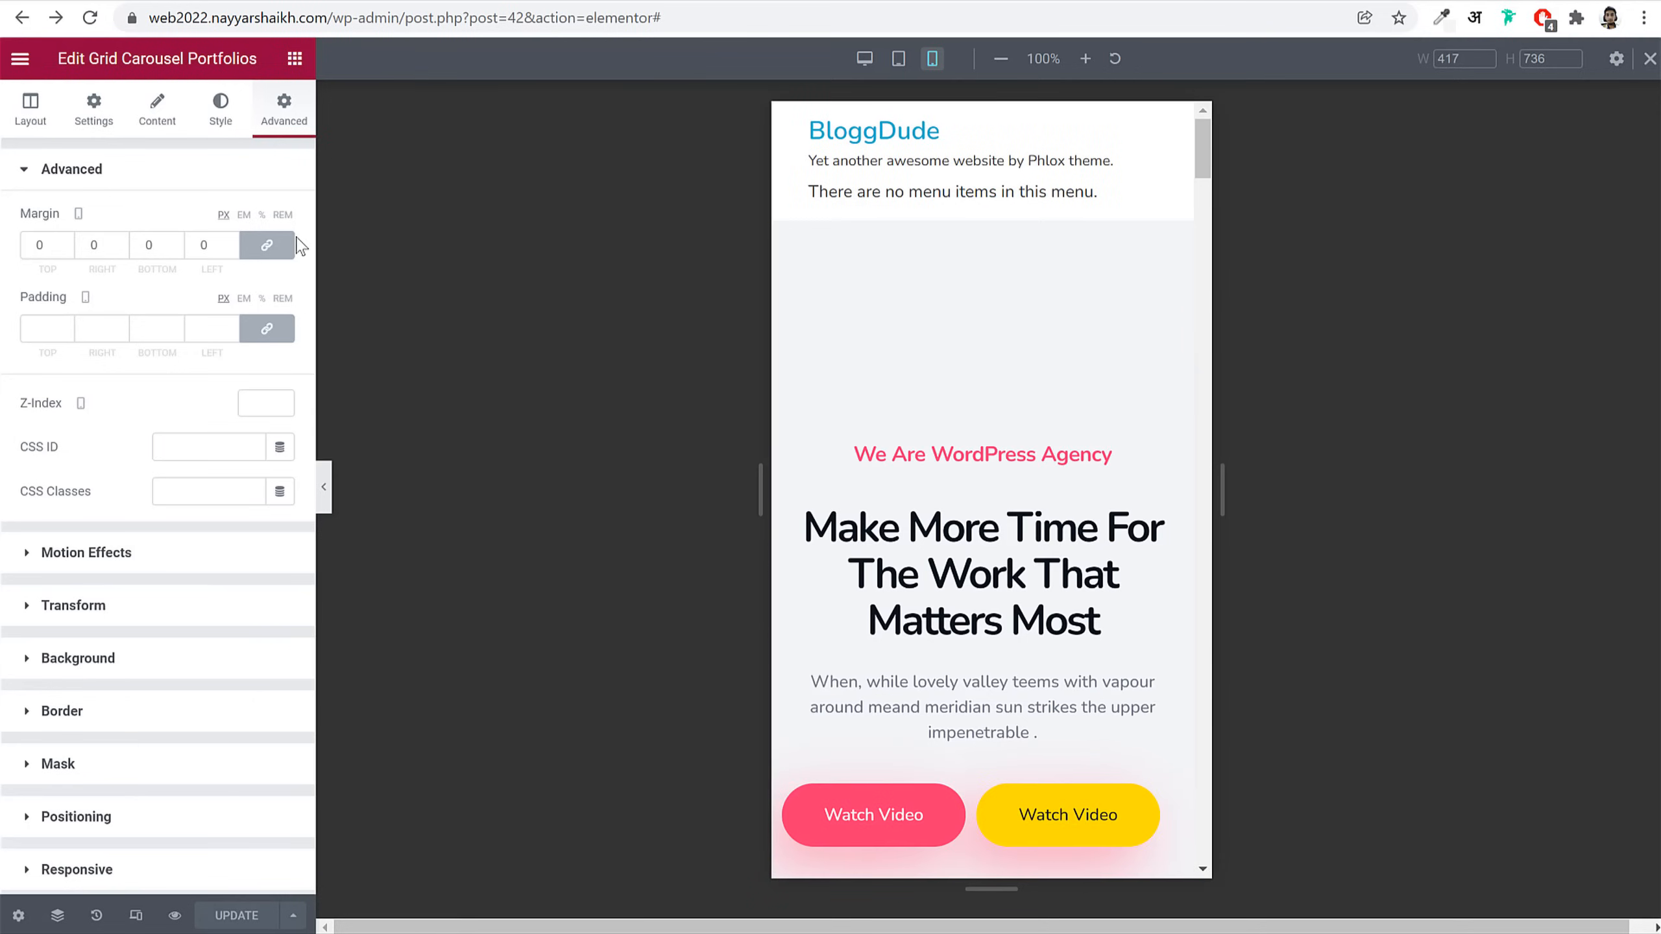
left_click(1649, 58)
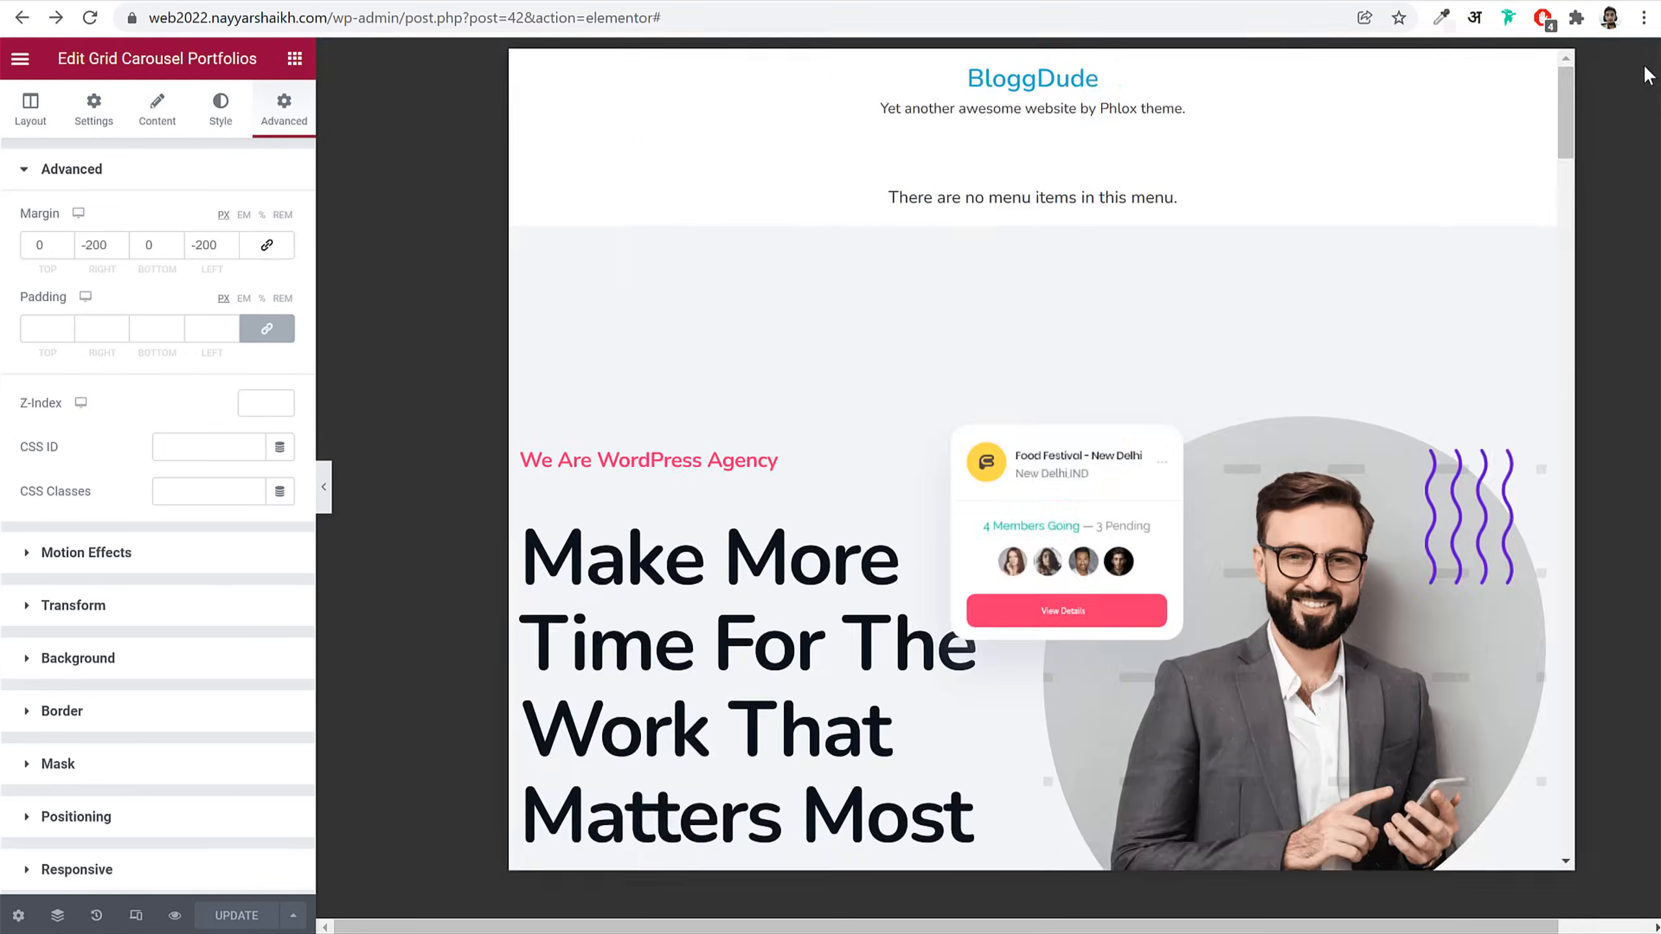
scroll(981, 196, "down", 10)
scroll(904, 299, "down", 10)
scroll(905, 299, "up", 15)
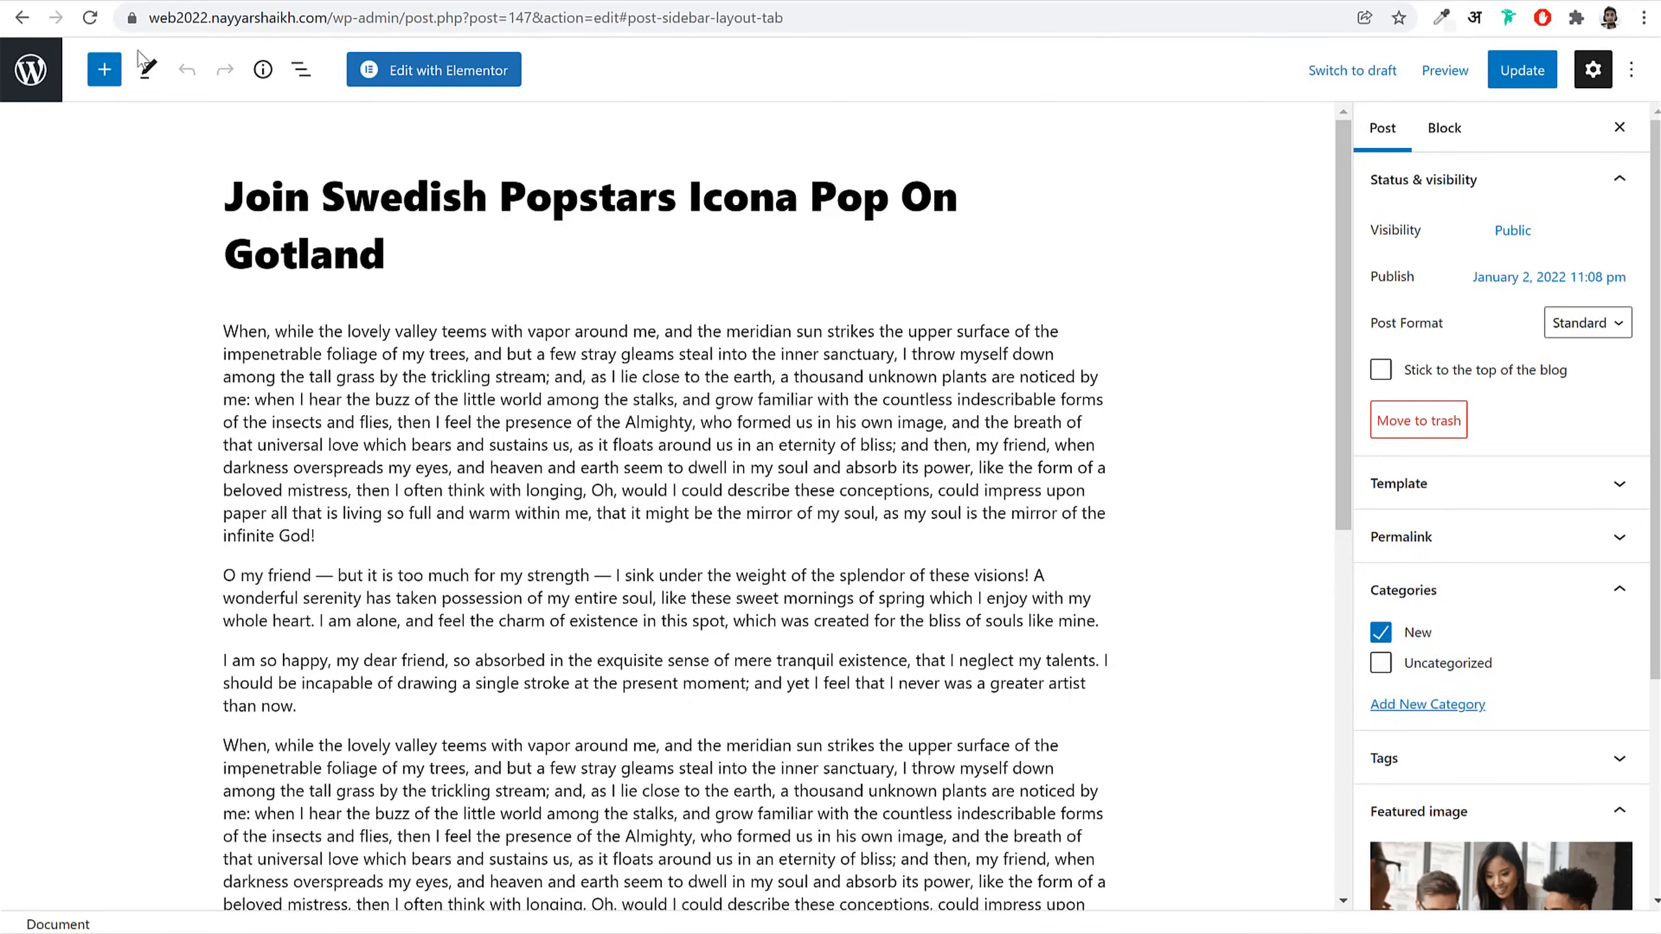
Step: Return from the editor to the WordPress Posts list showing one published post
left_click(31, 69)
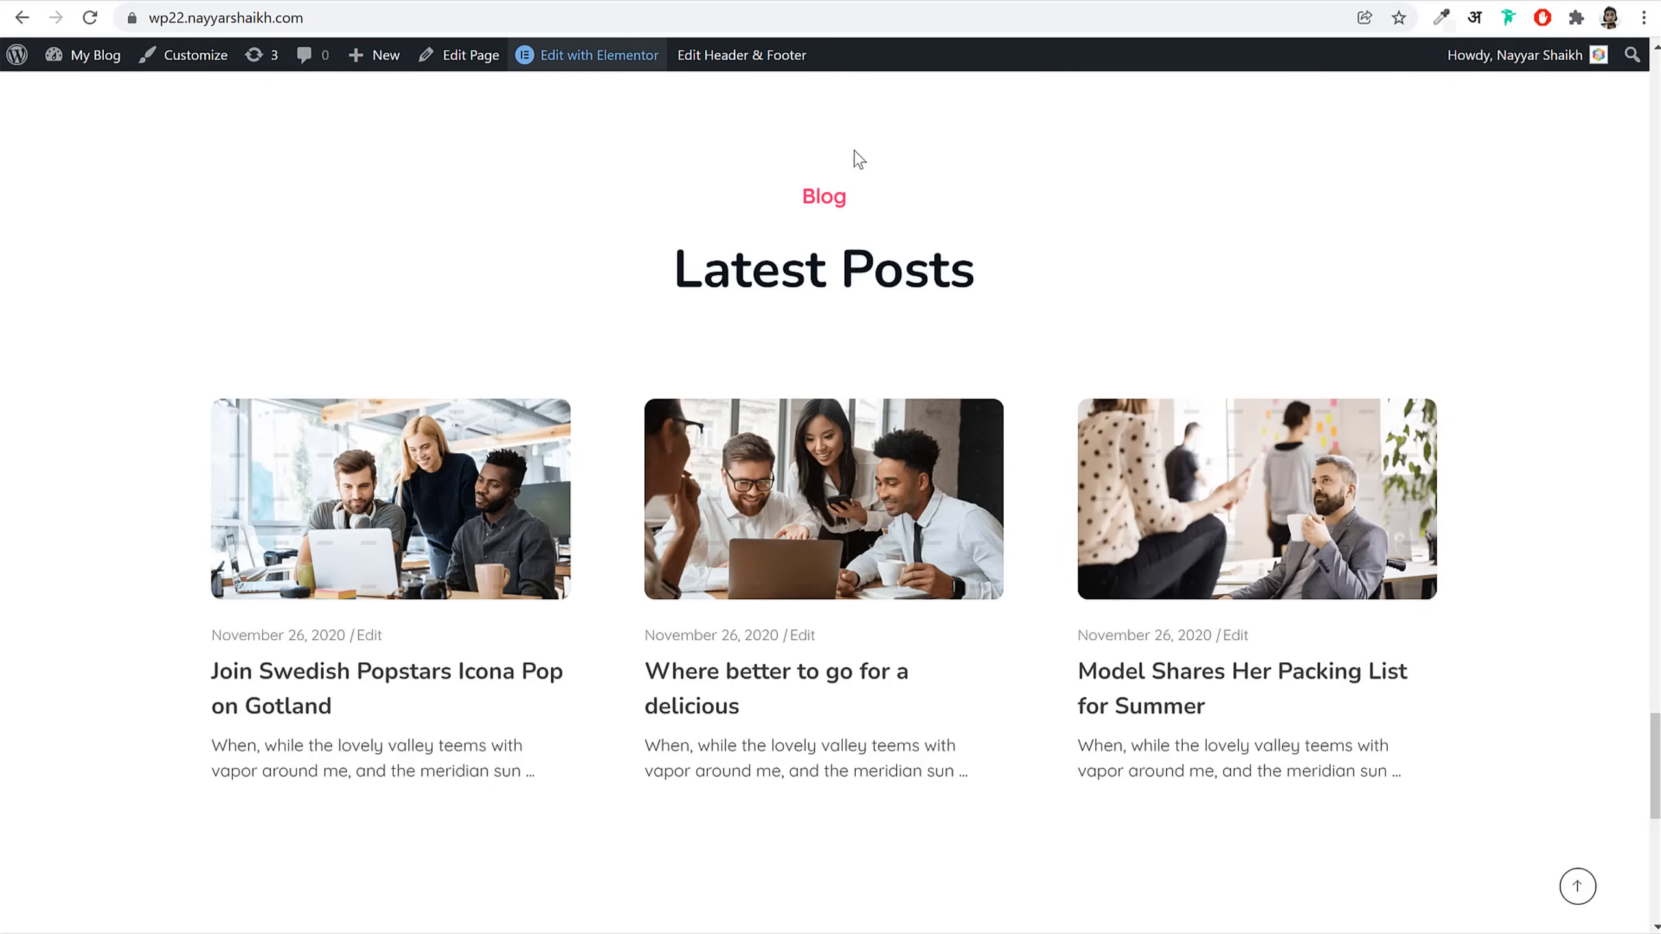
scroll(853, 155, "up", 15)
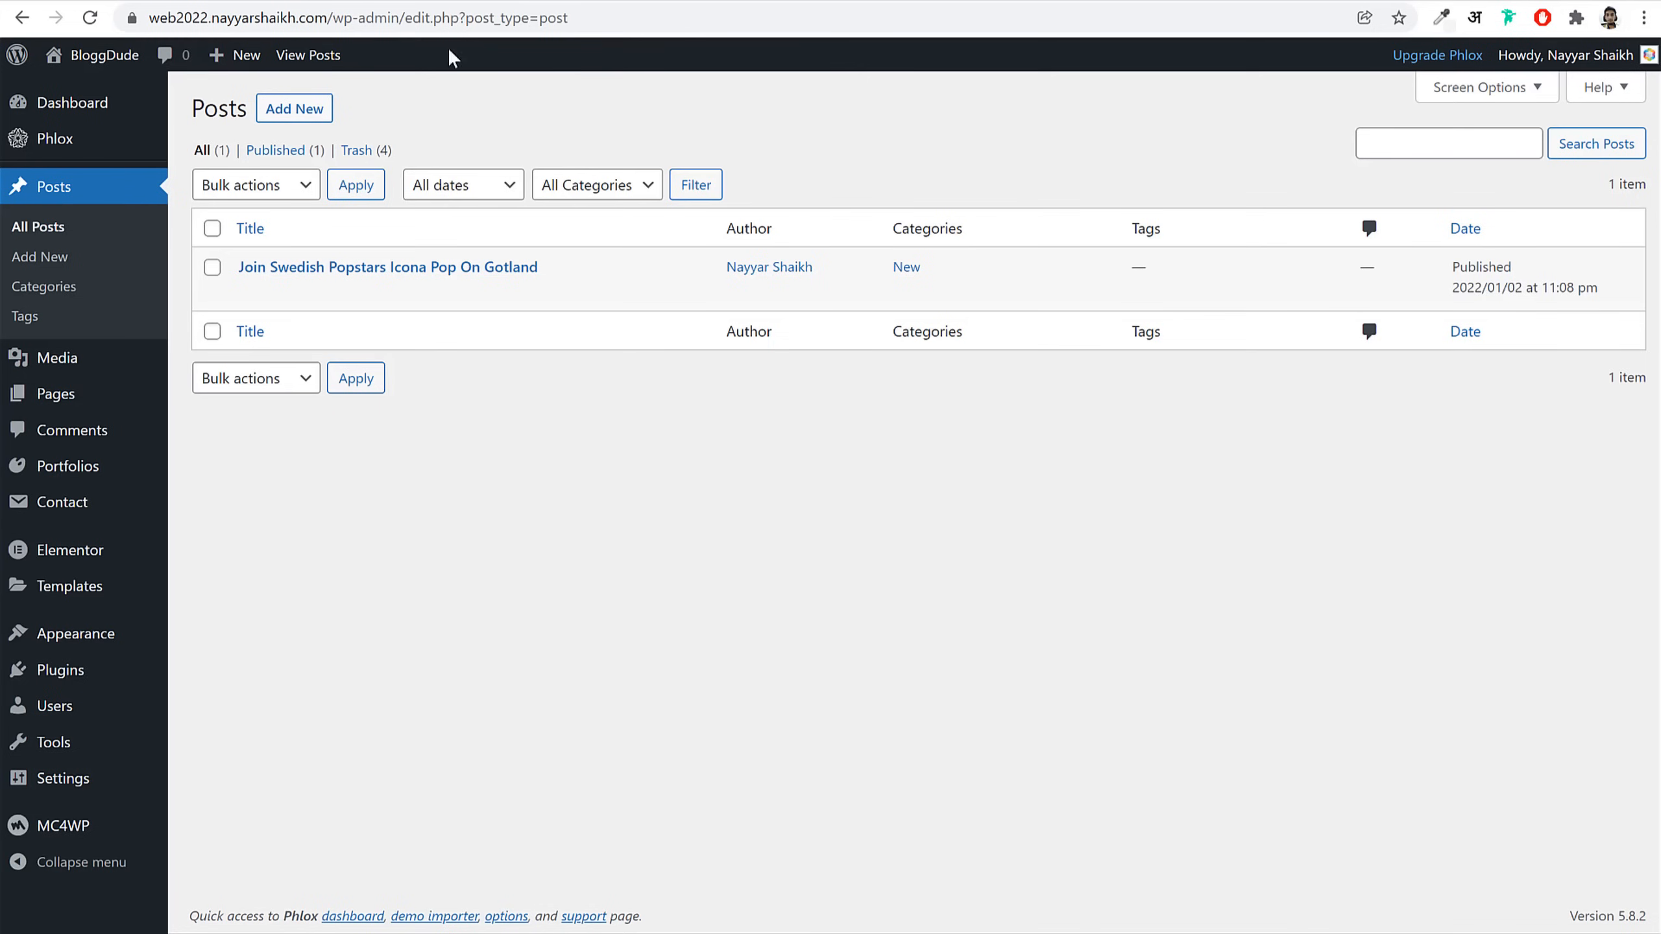
Step: Create a new page titled About with full-width content and Display Title Bar set to No
left_click(51, 393)
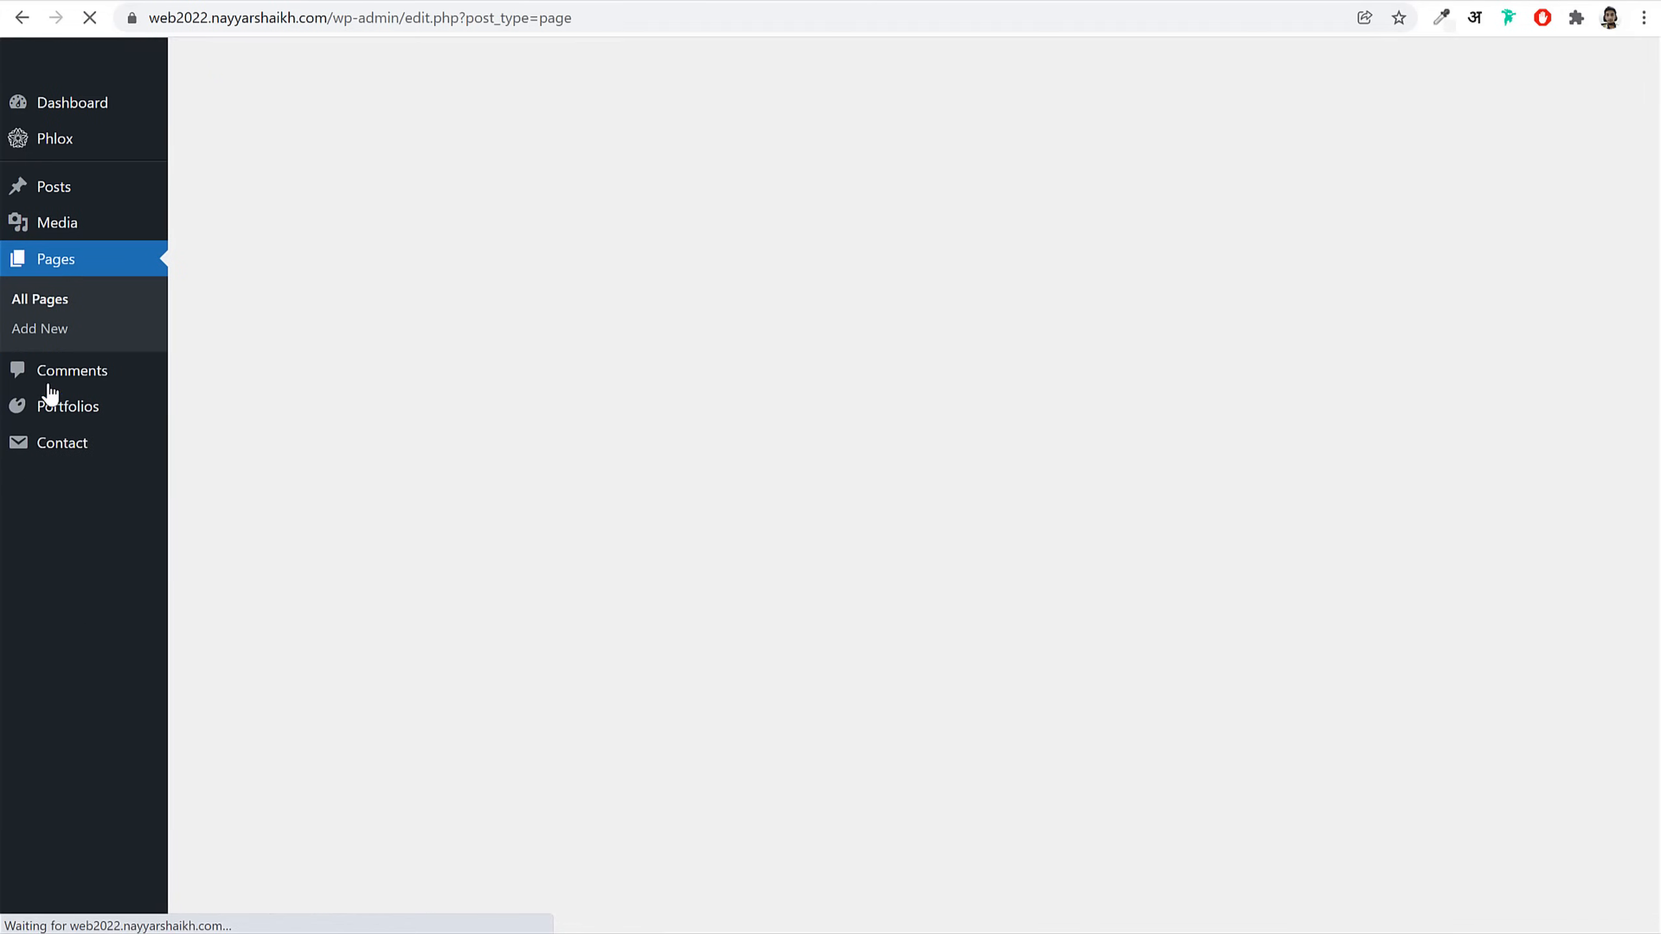
left_click(312, 119)
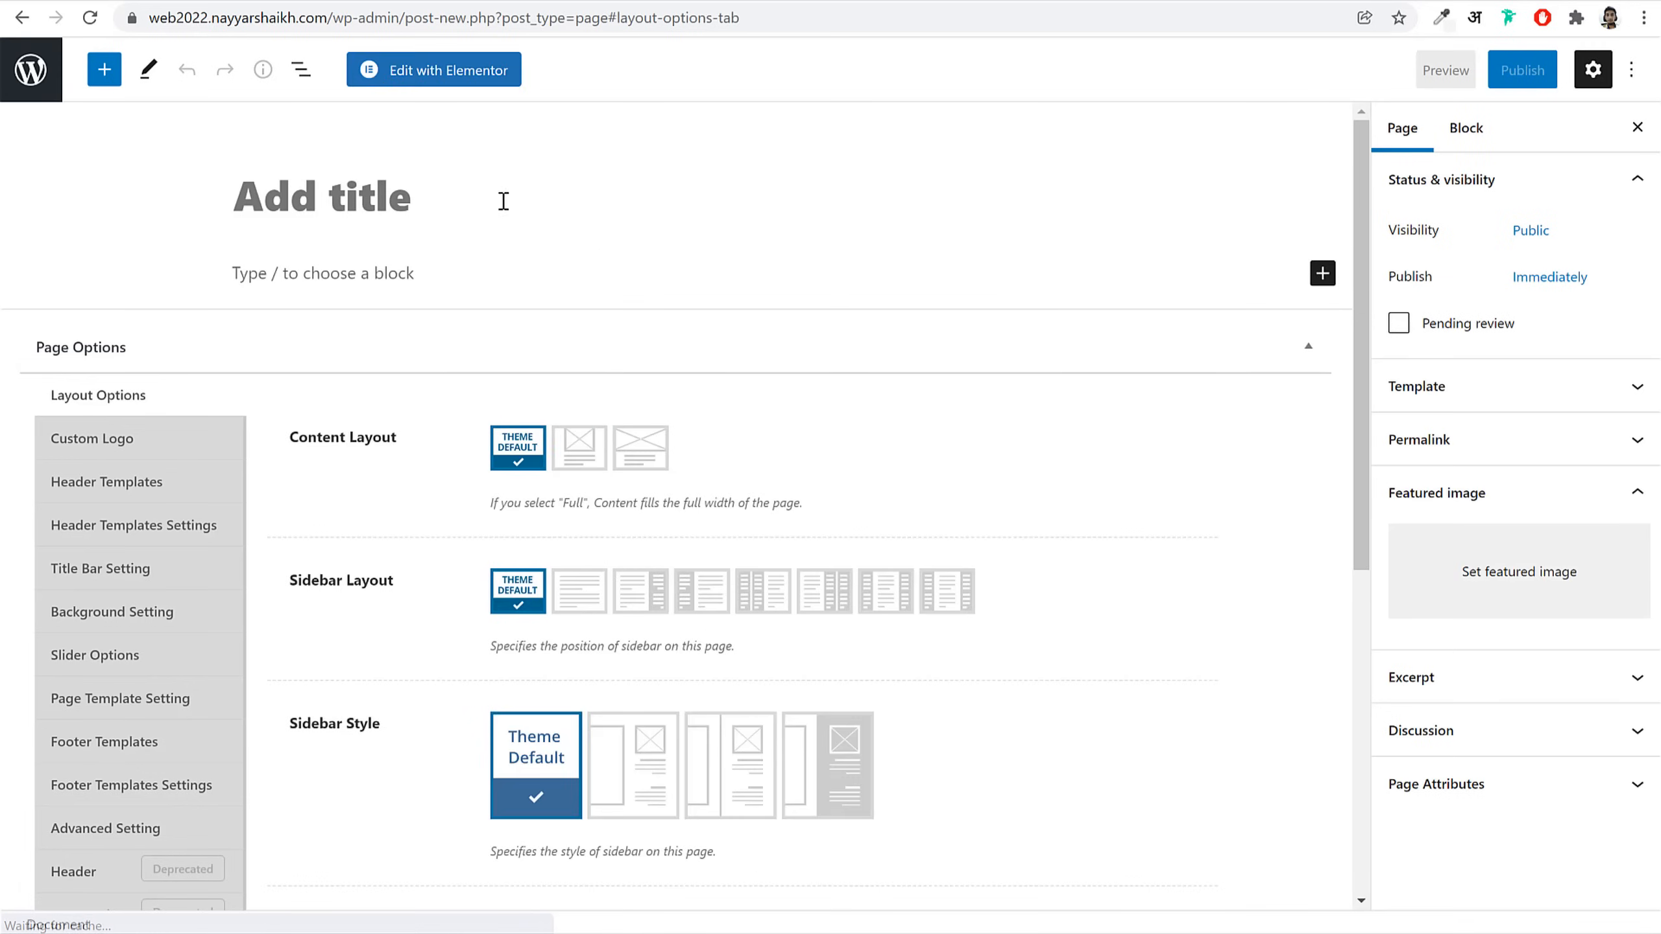
type("Abpo")
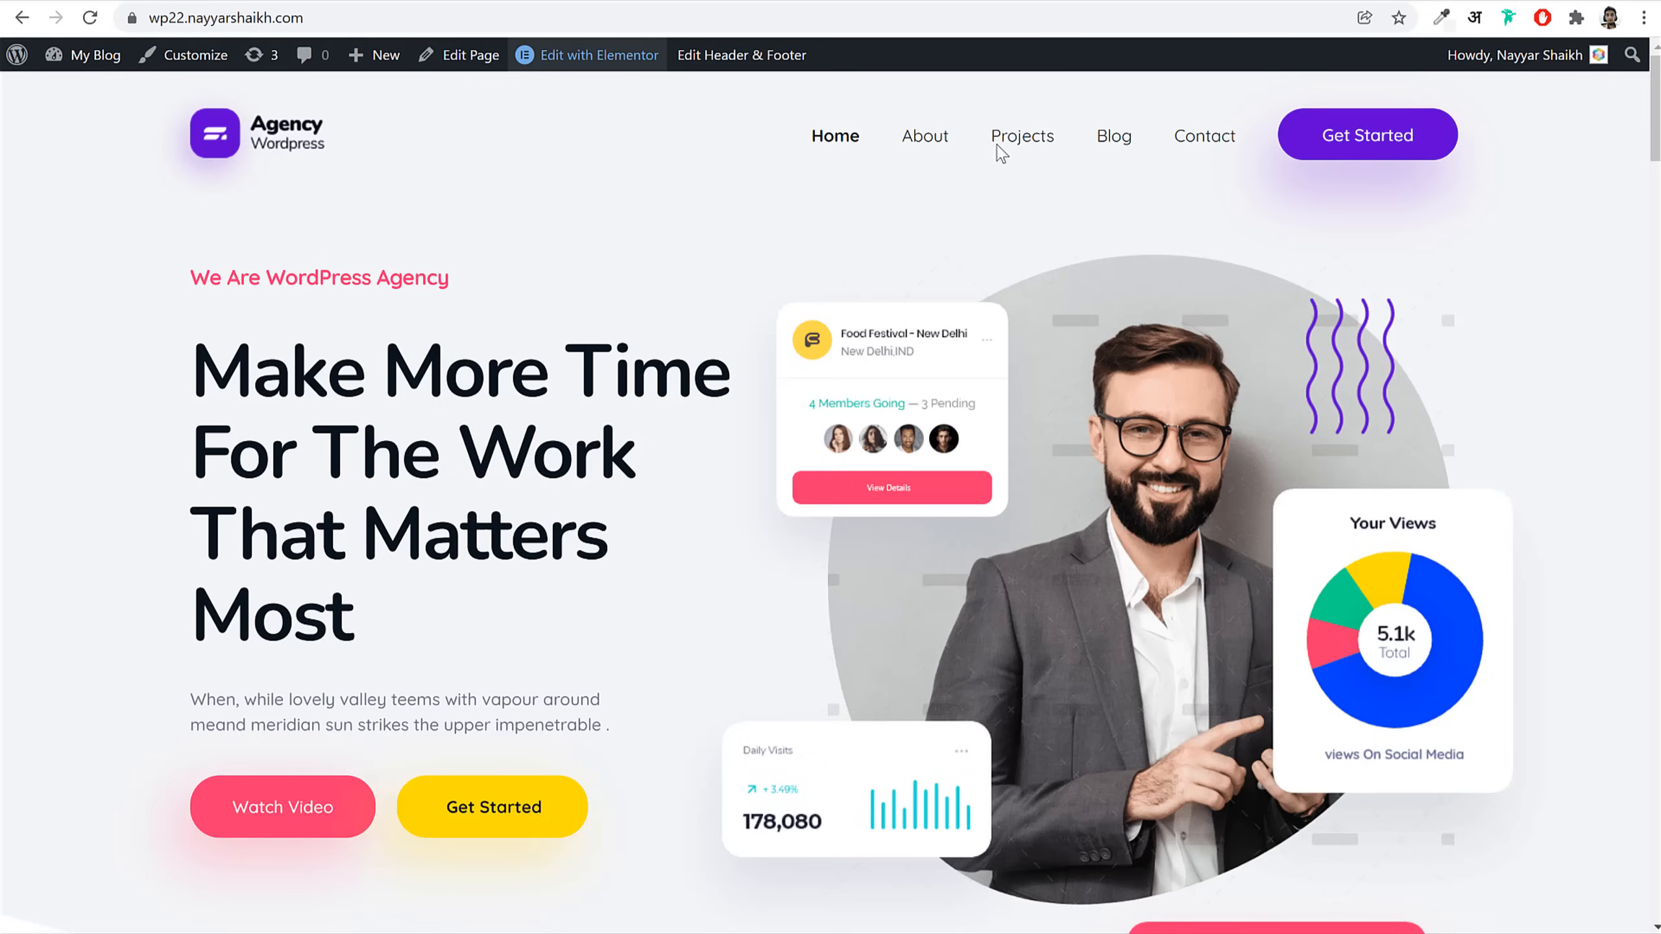
left_click(936, 140)
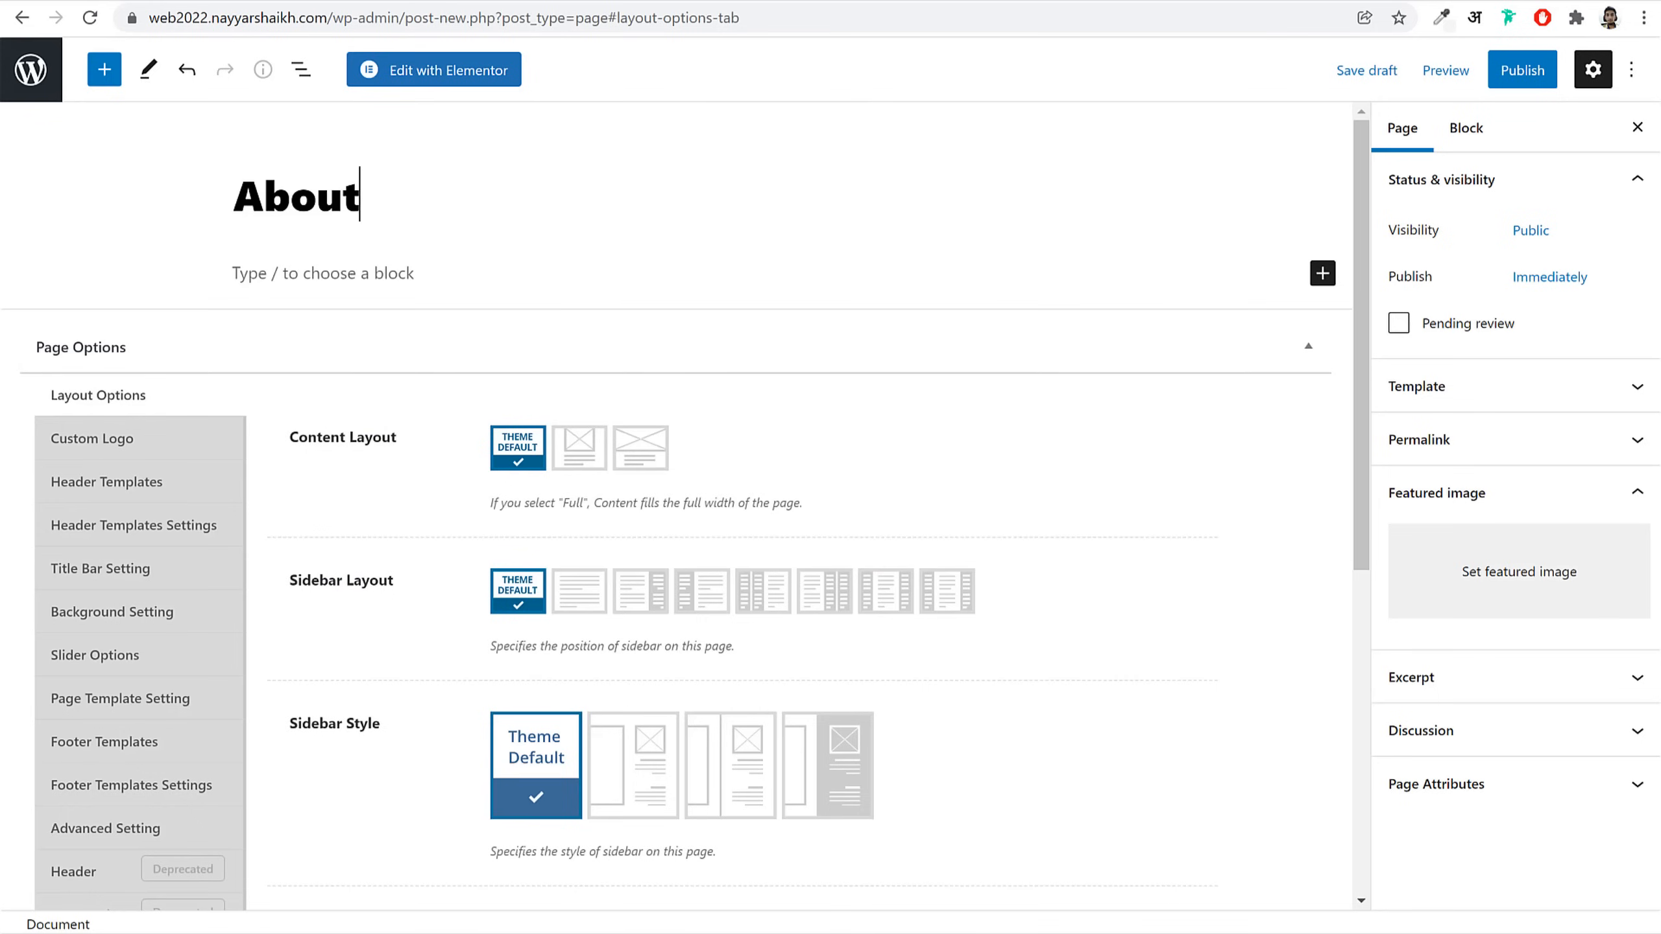
left_click(638, 452)
scroll(802, 480, "down", 2)
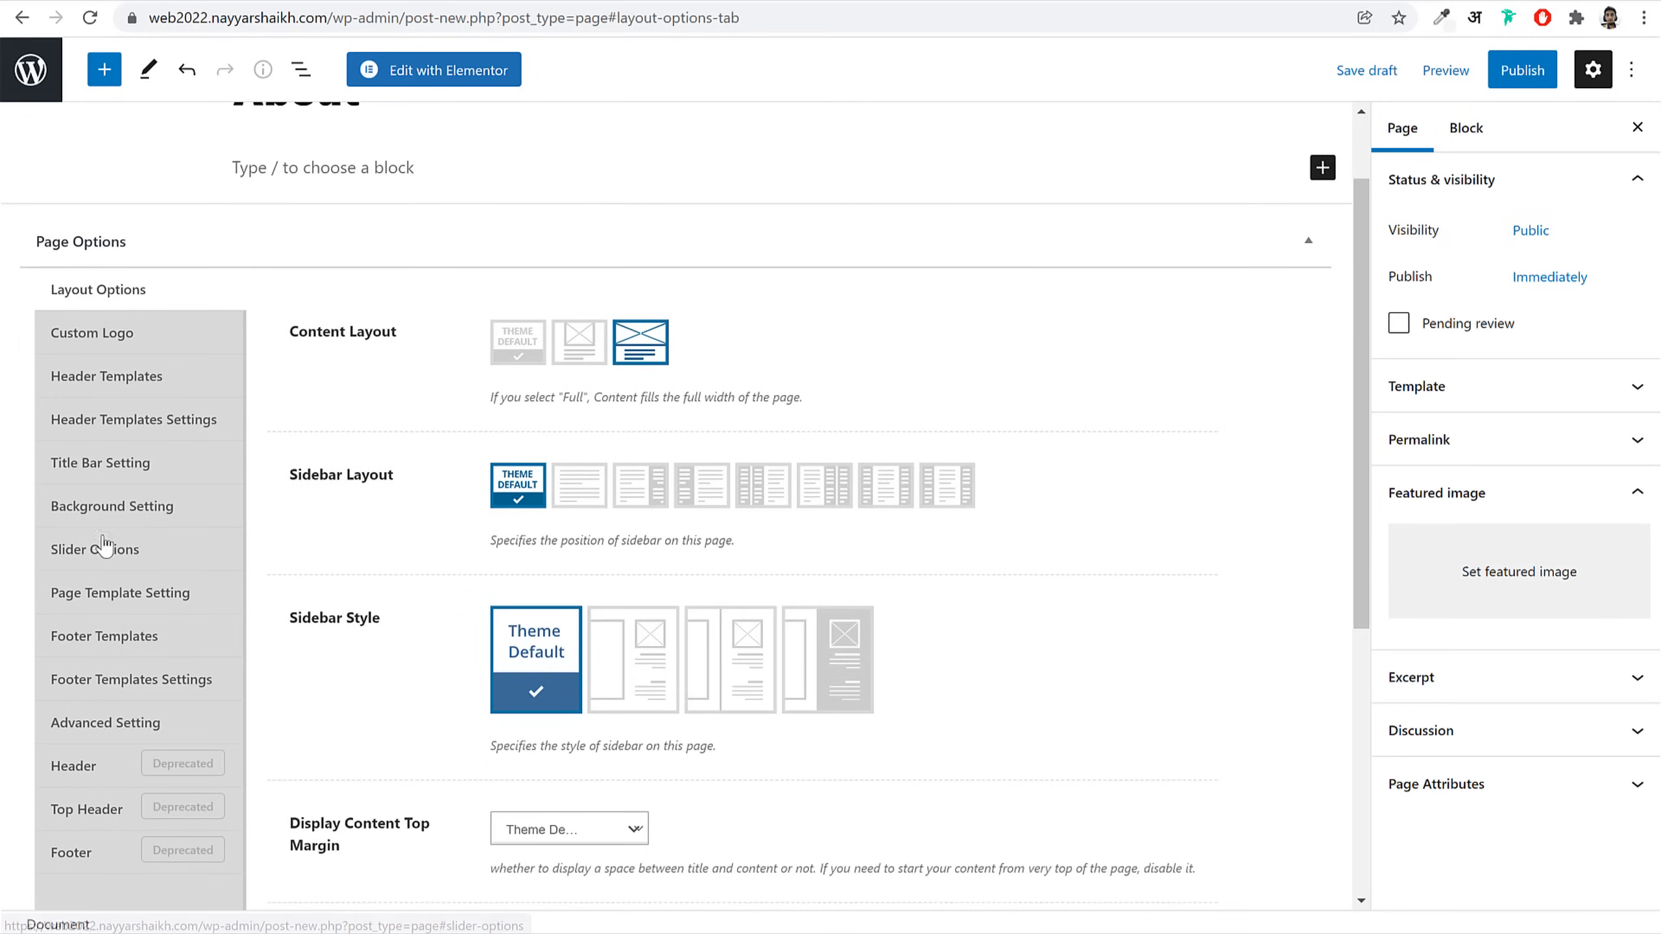
left_click(108, 477)
left_click(569, 345)
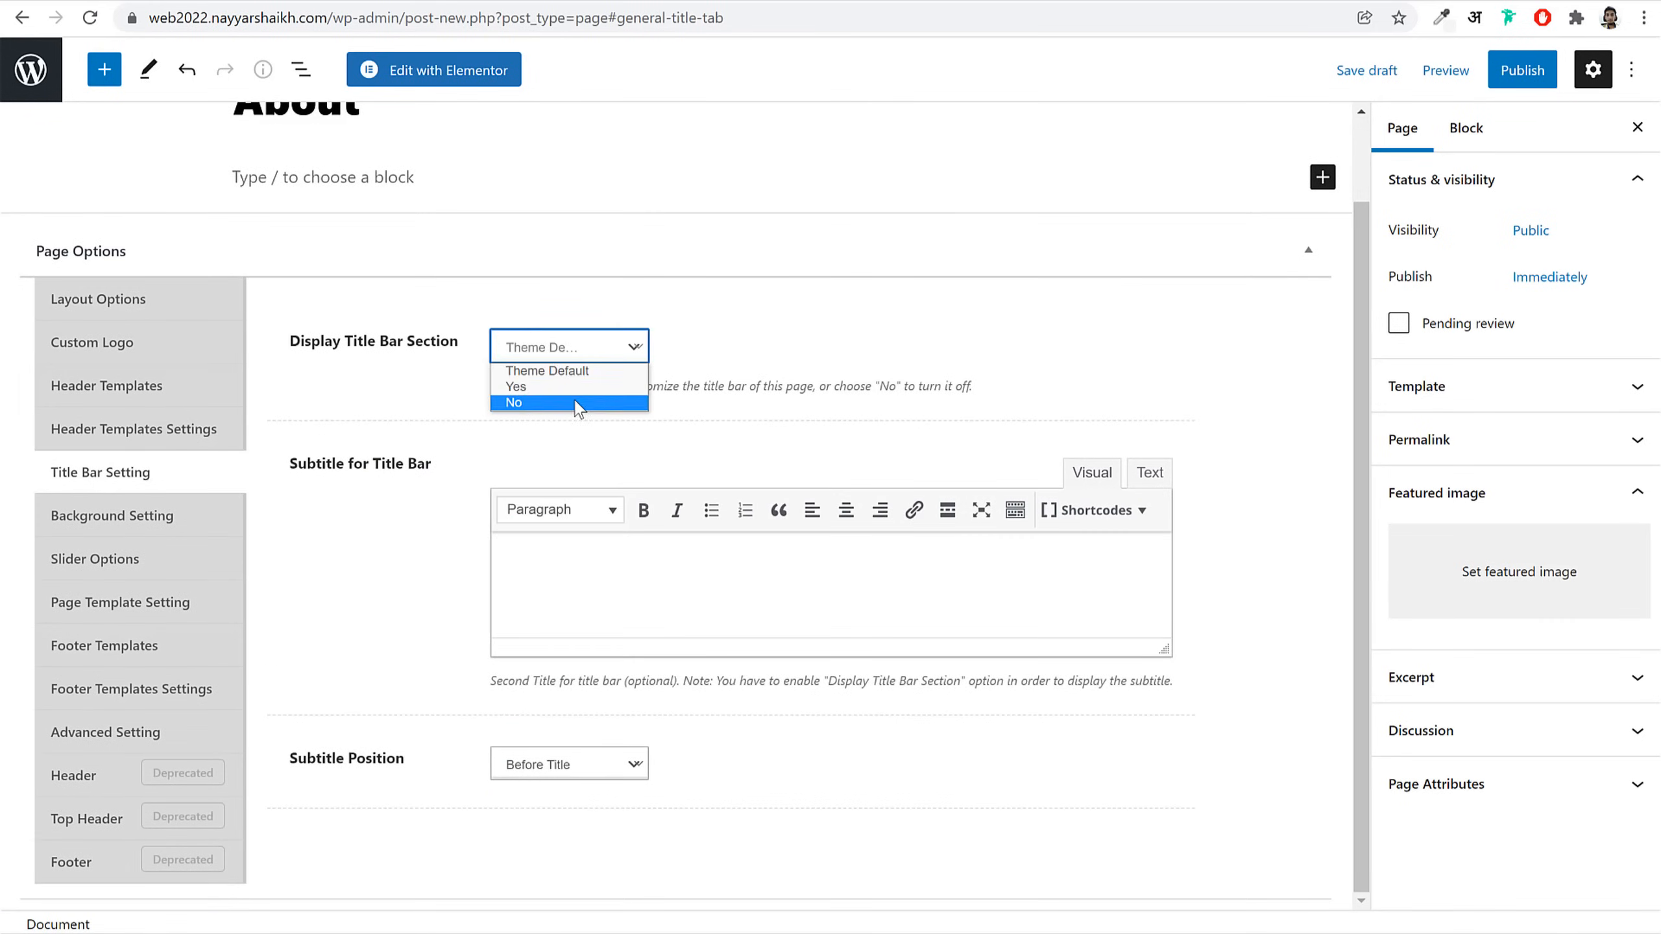
left_click(523, 408)
Step: Publish the About page, open it in Elementor, then return to the Dashboard
left_click(1523, 70)
left_click(1488, 71)
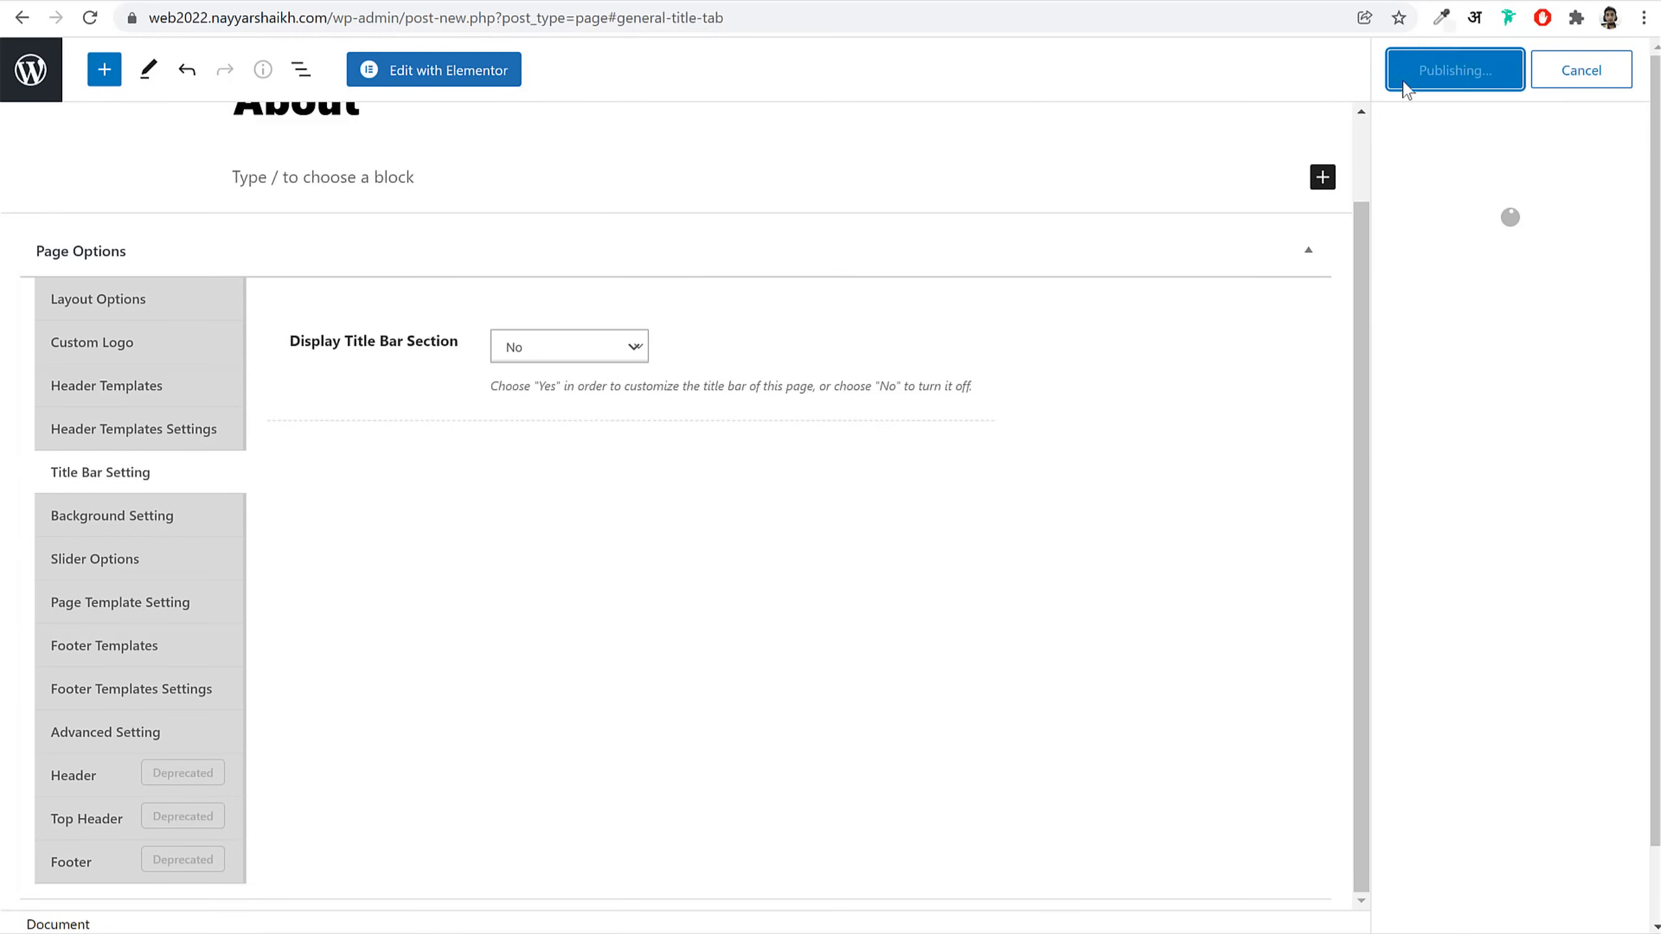
left_click(407, 84)
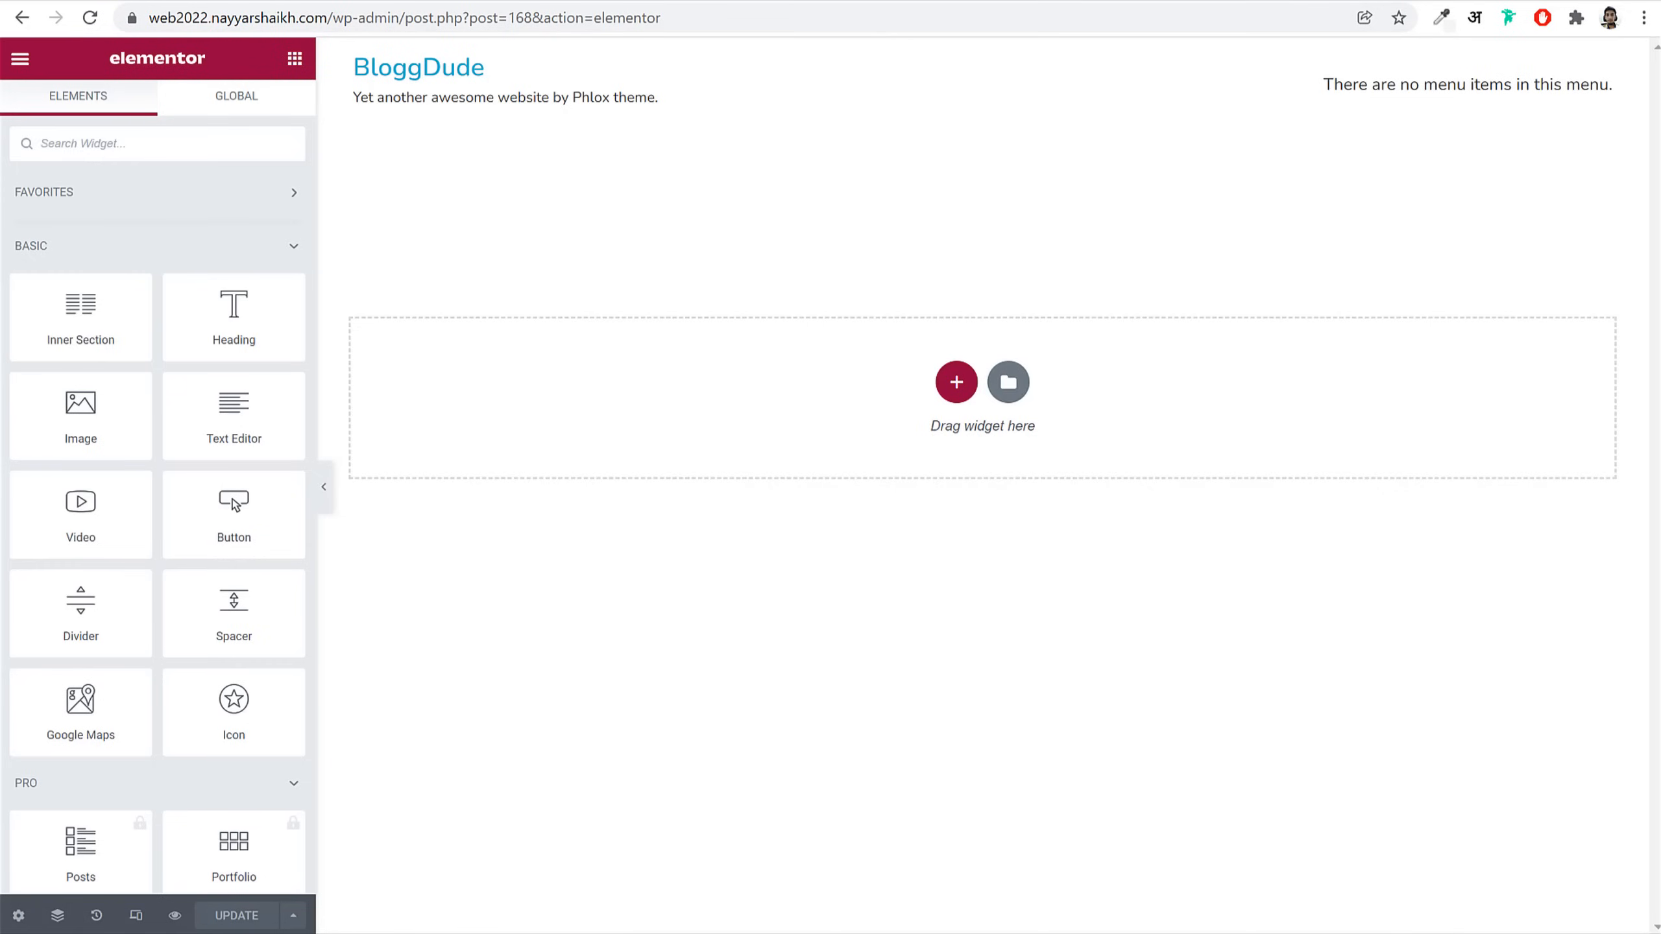
left_click(503, 1)
left_click(61, 63)
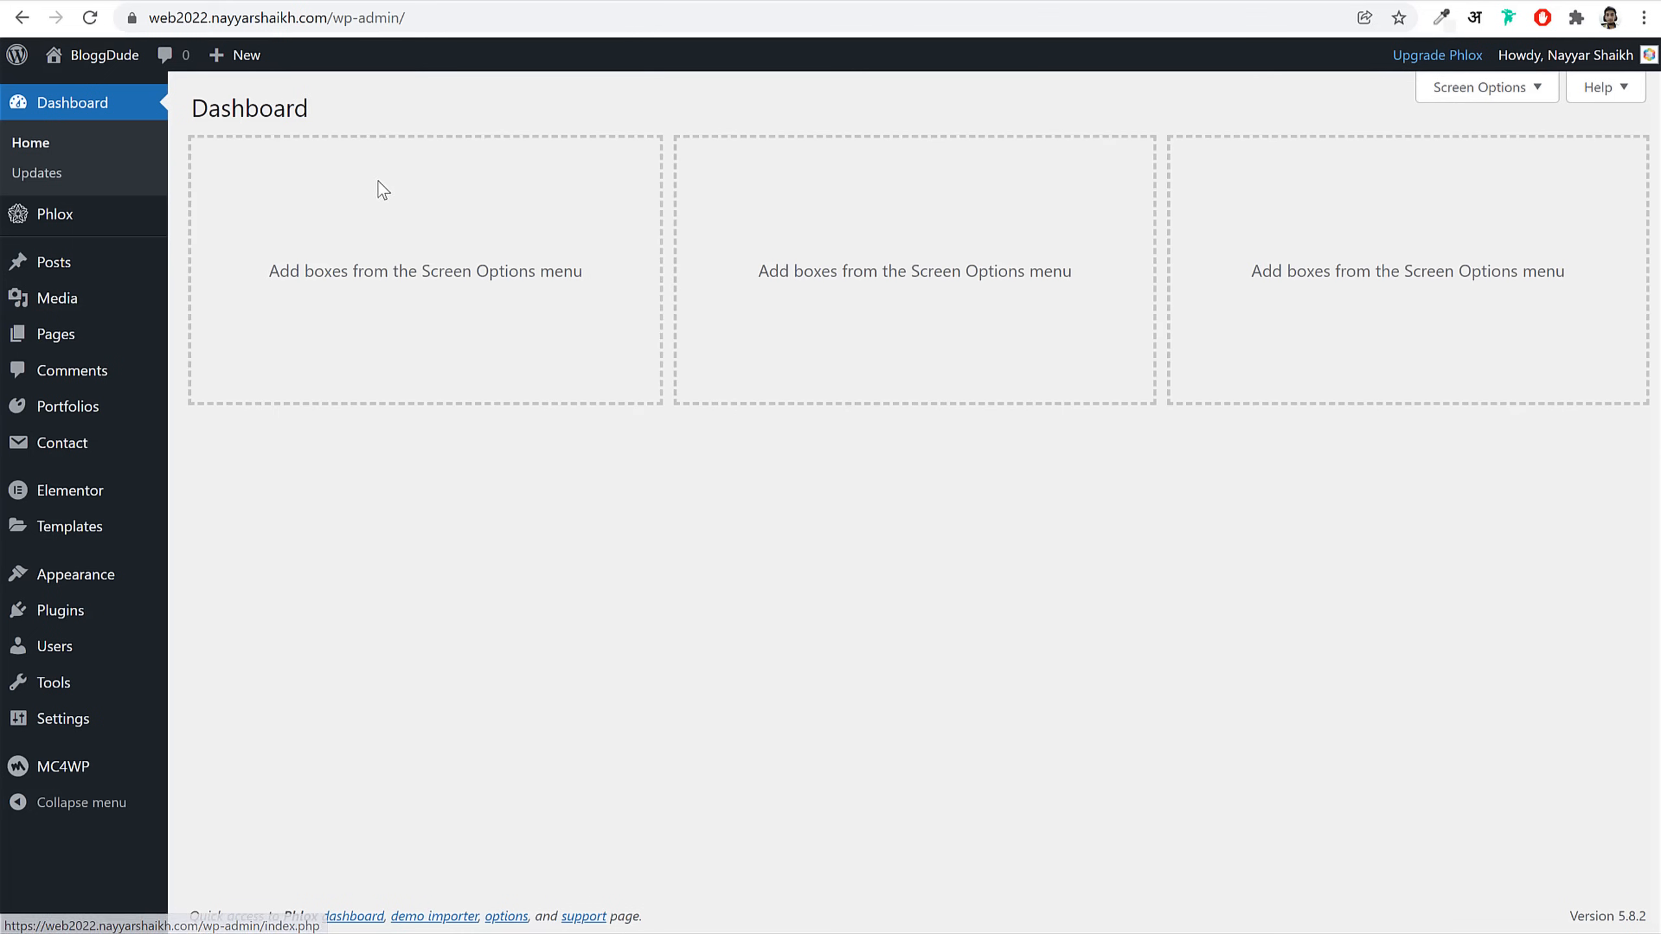
Step: Import the About Us Phlox and Blog Phlox template files from the Pages folder
left_click(88, 529)
left_click(617, 101)
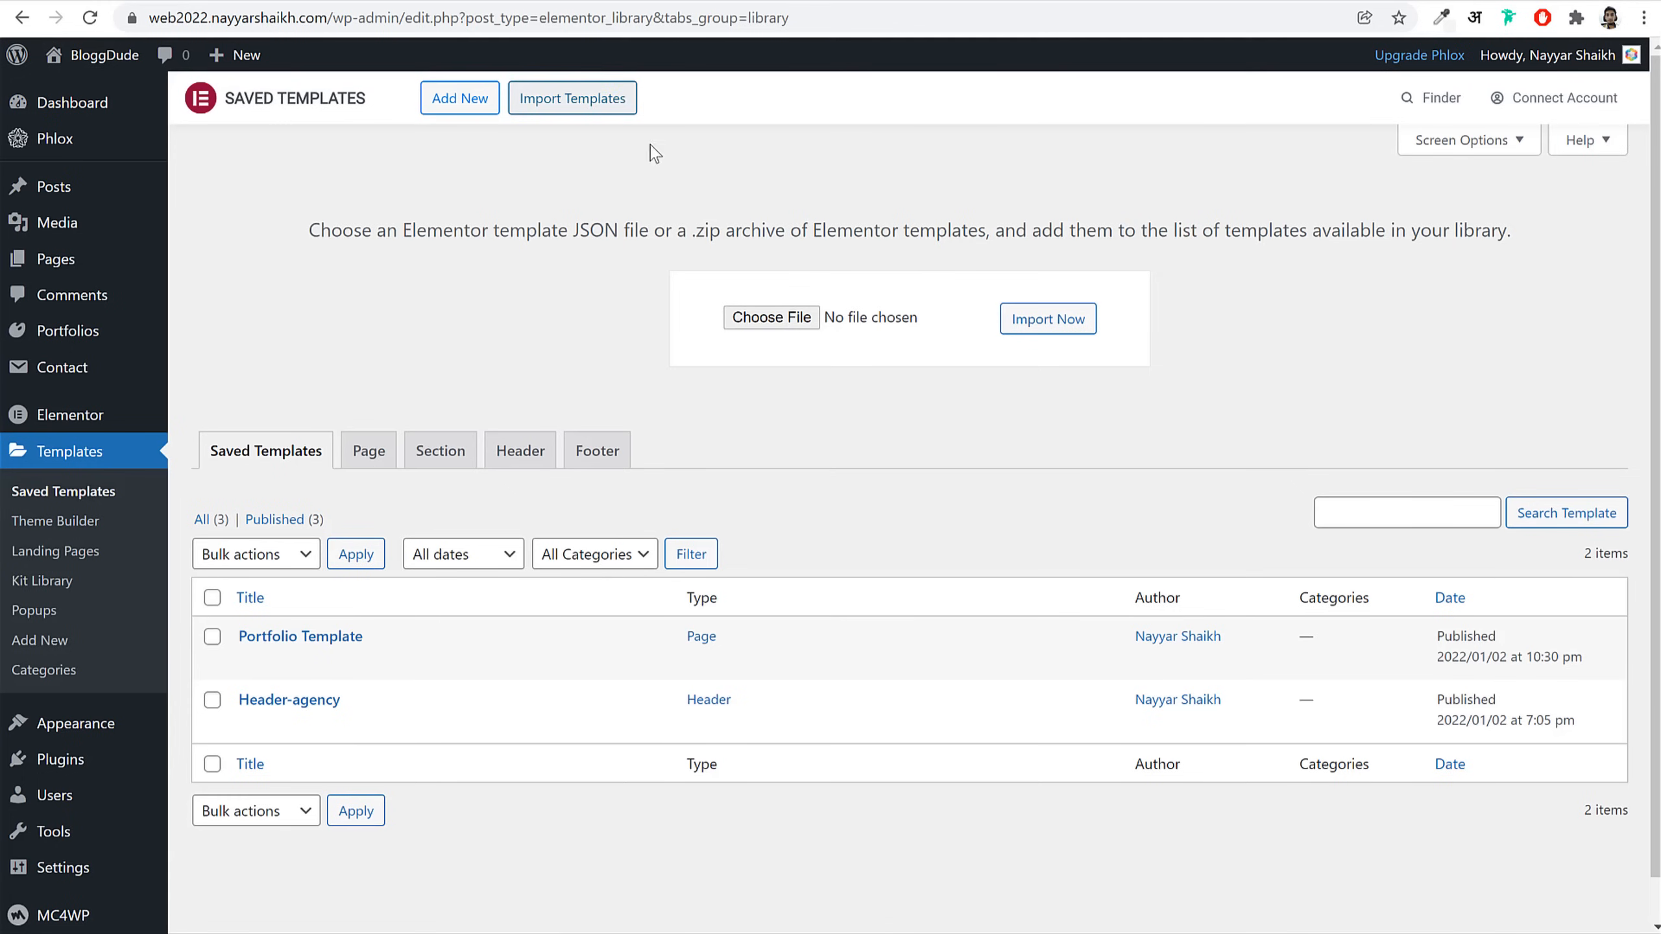
left_click(815, 326)
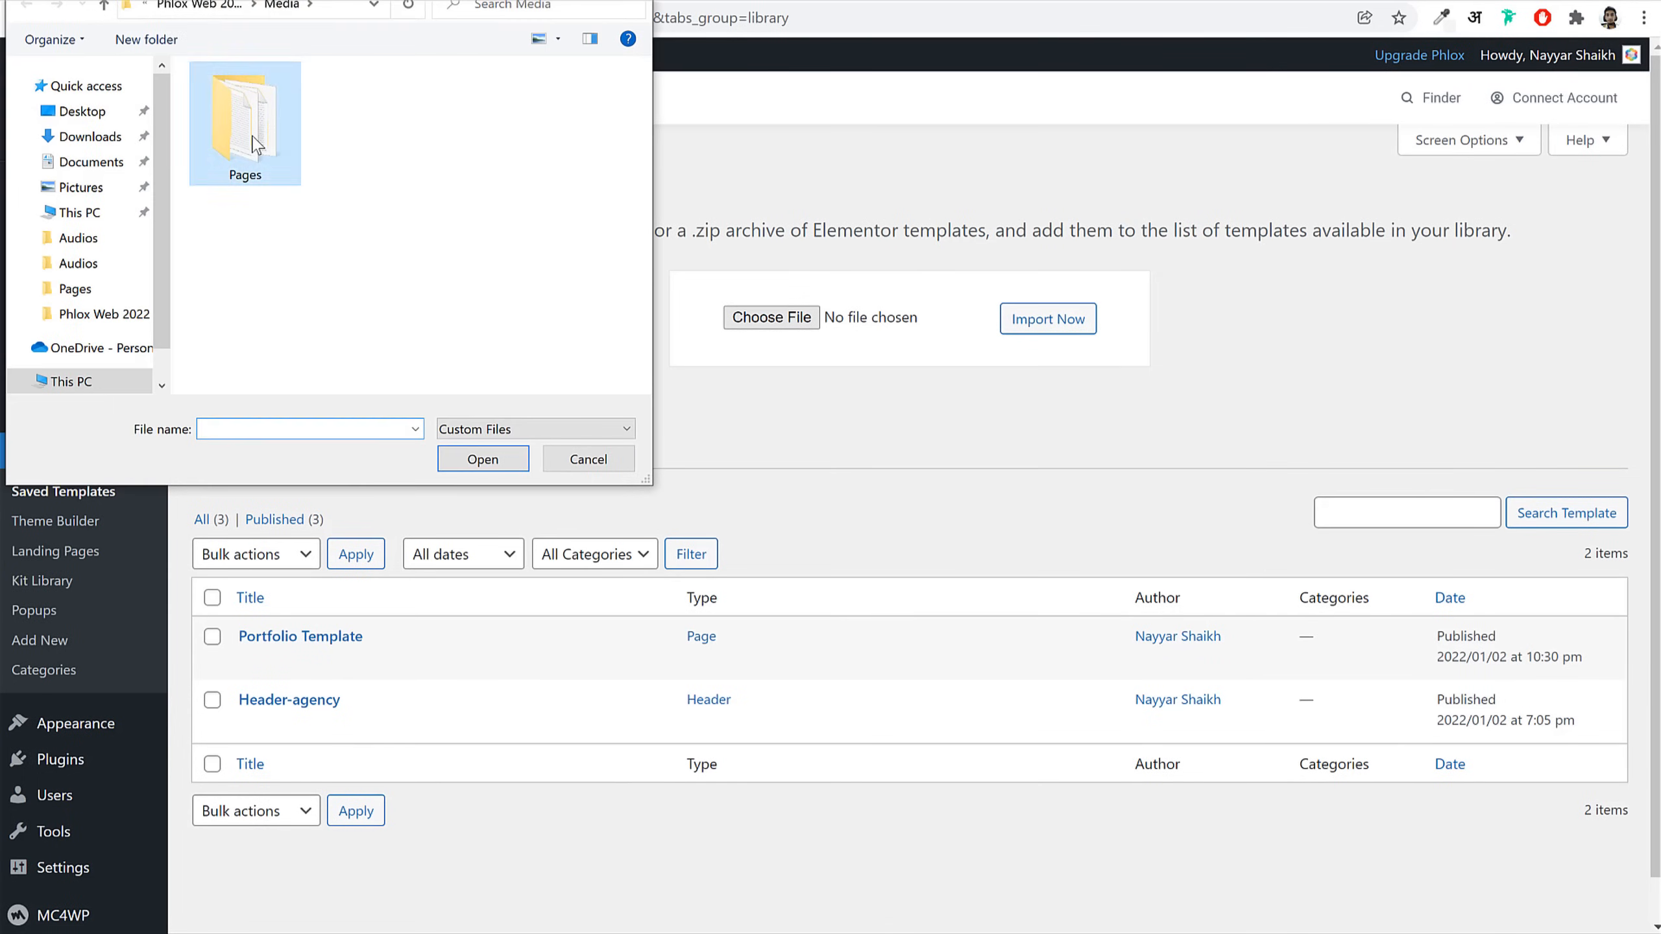
double_click(244, 167)
left_click(281, 106)
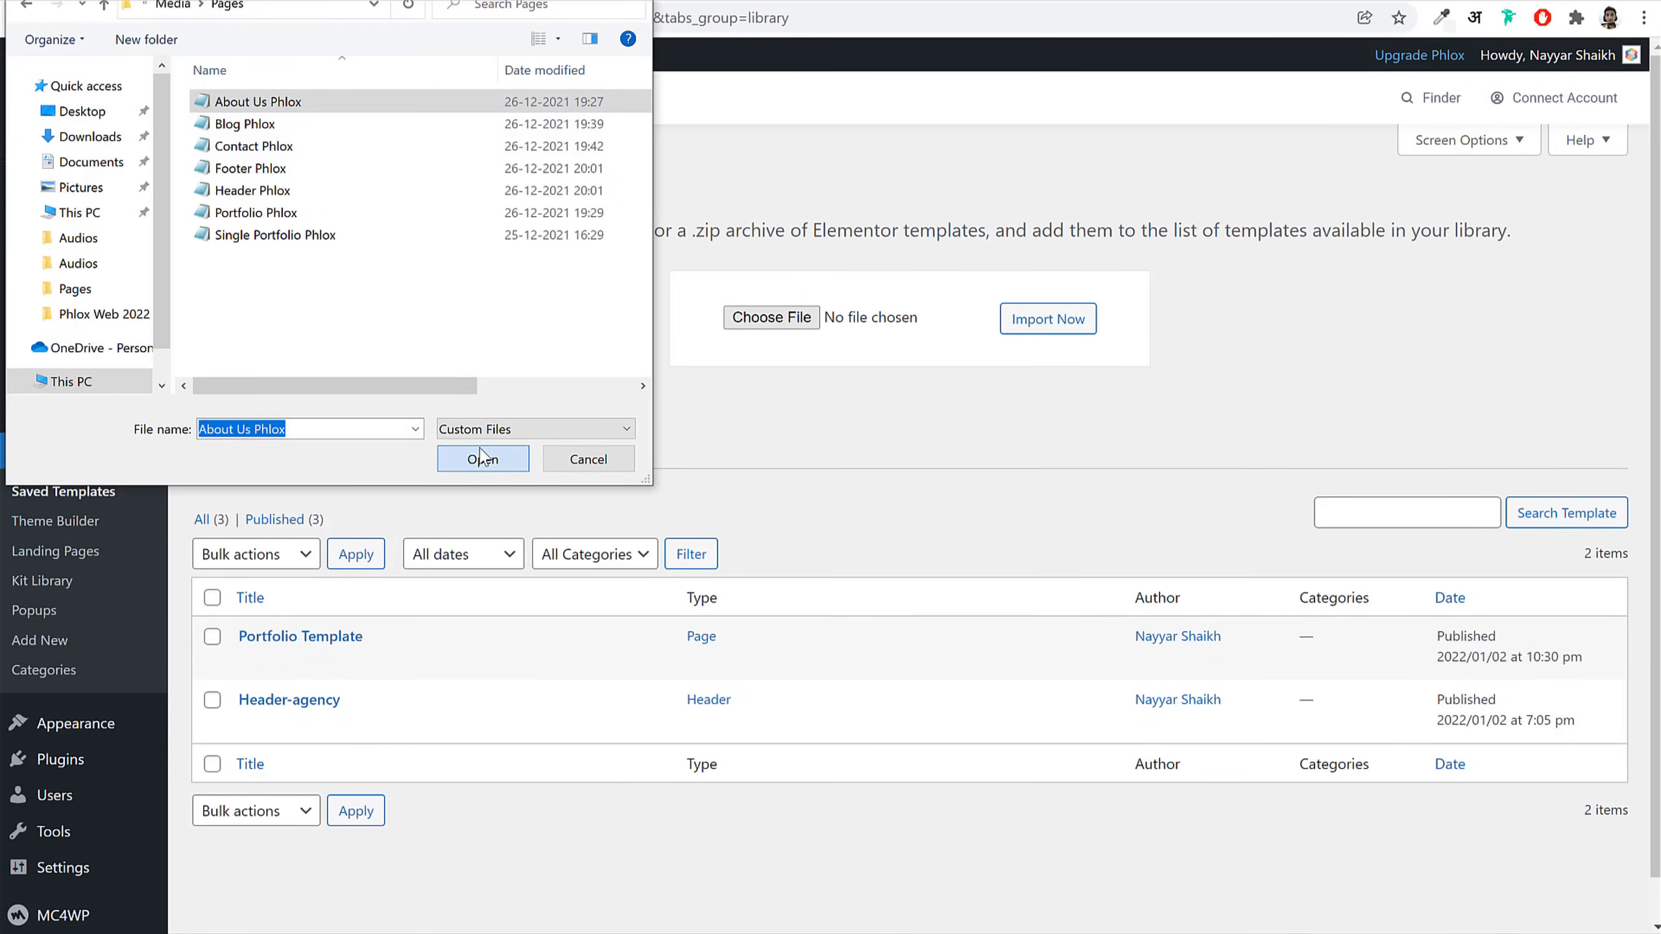
left_click(503, 466)
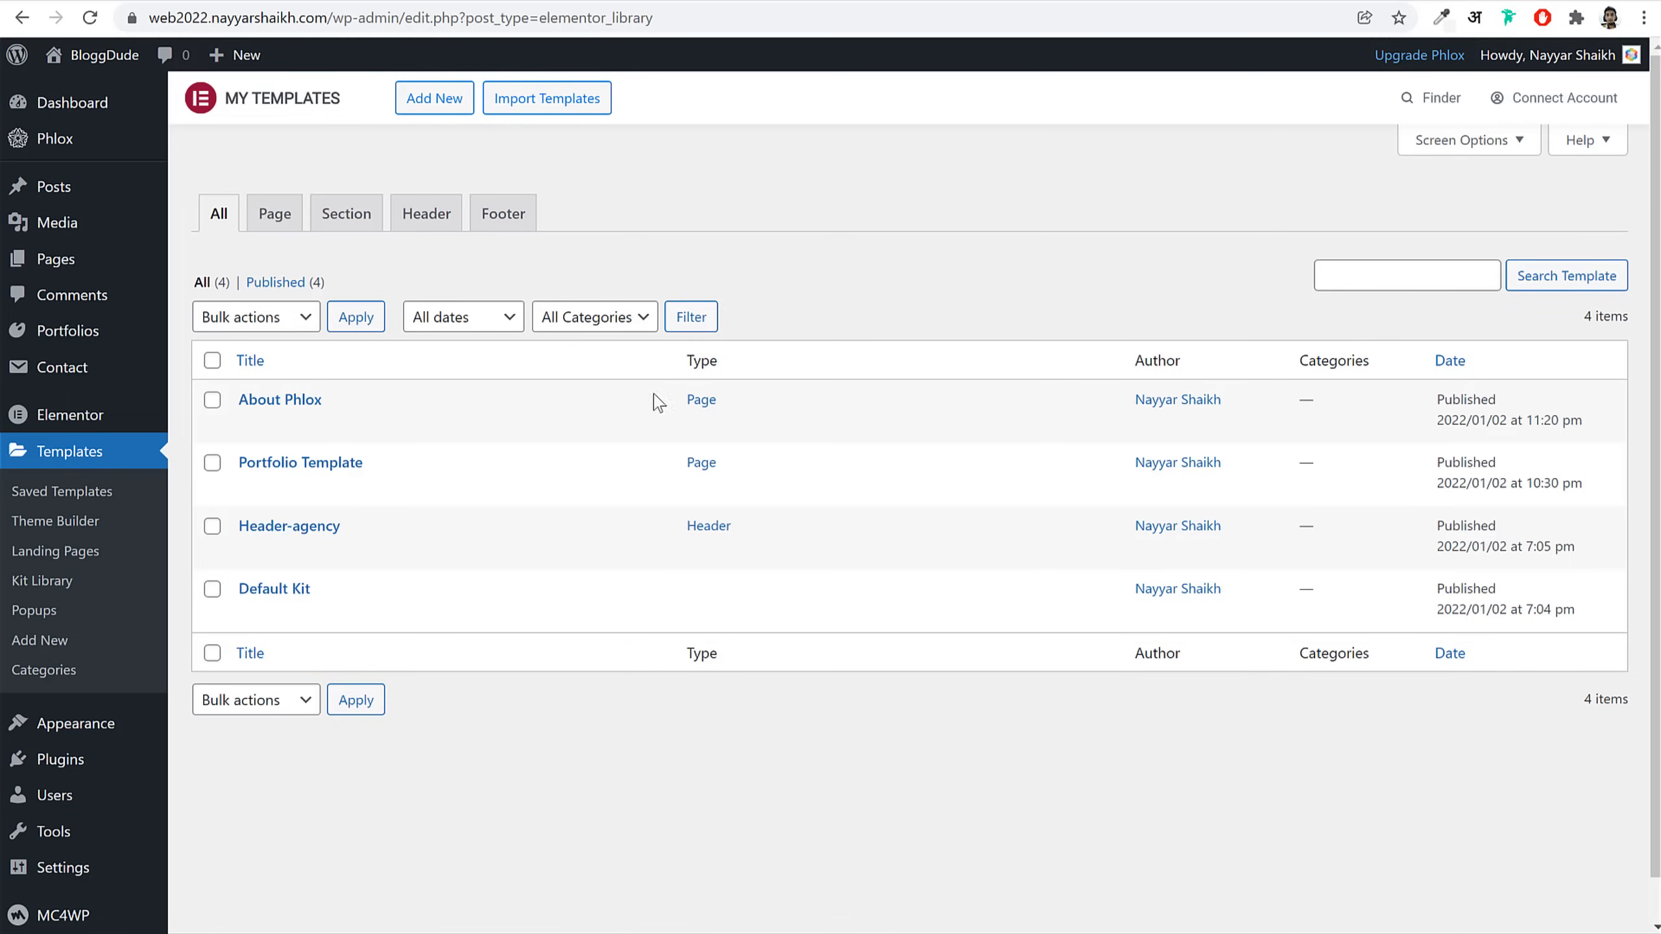
left_click(542, 105)
left_click(770, 317)
left_click(274, 124)
left_click(484, 459)
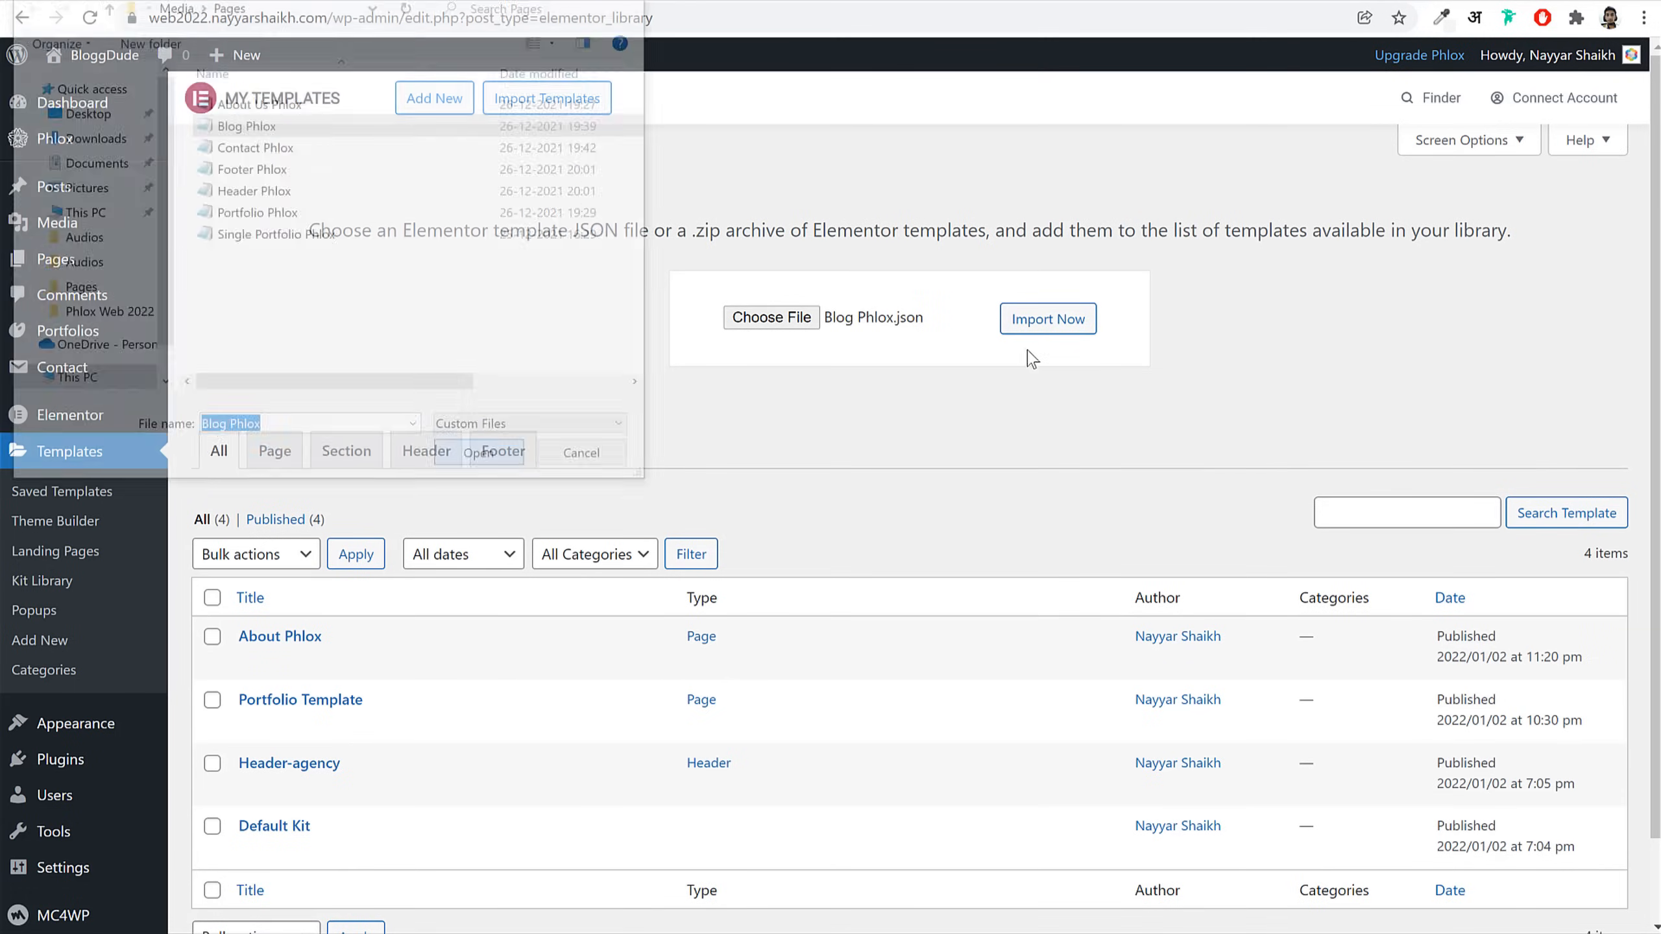
left_click(1076, 322)
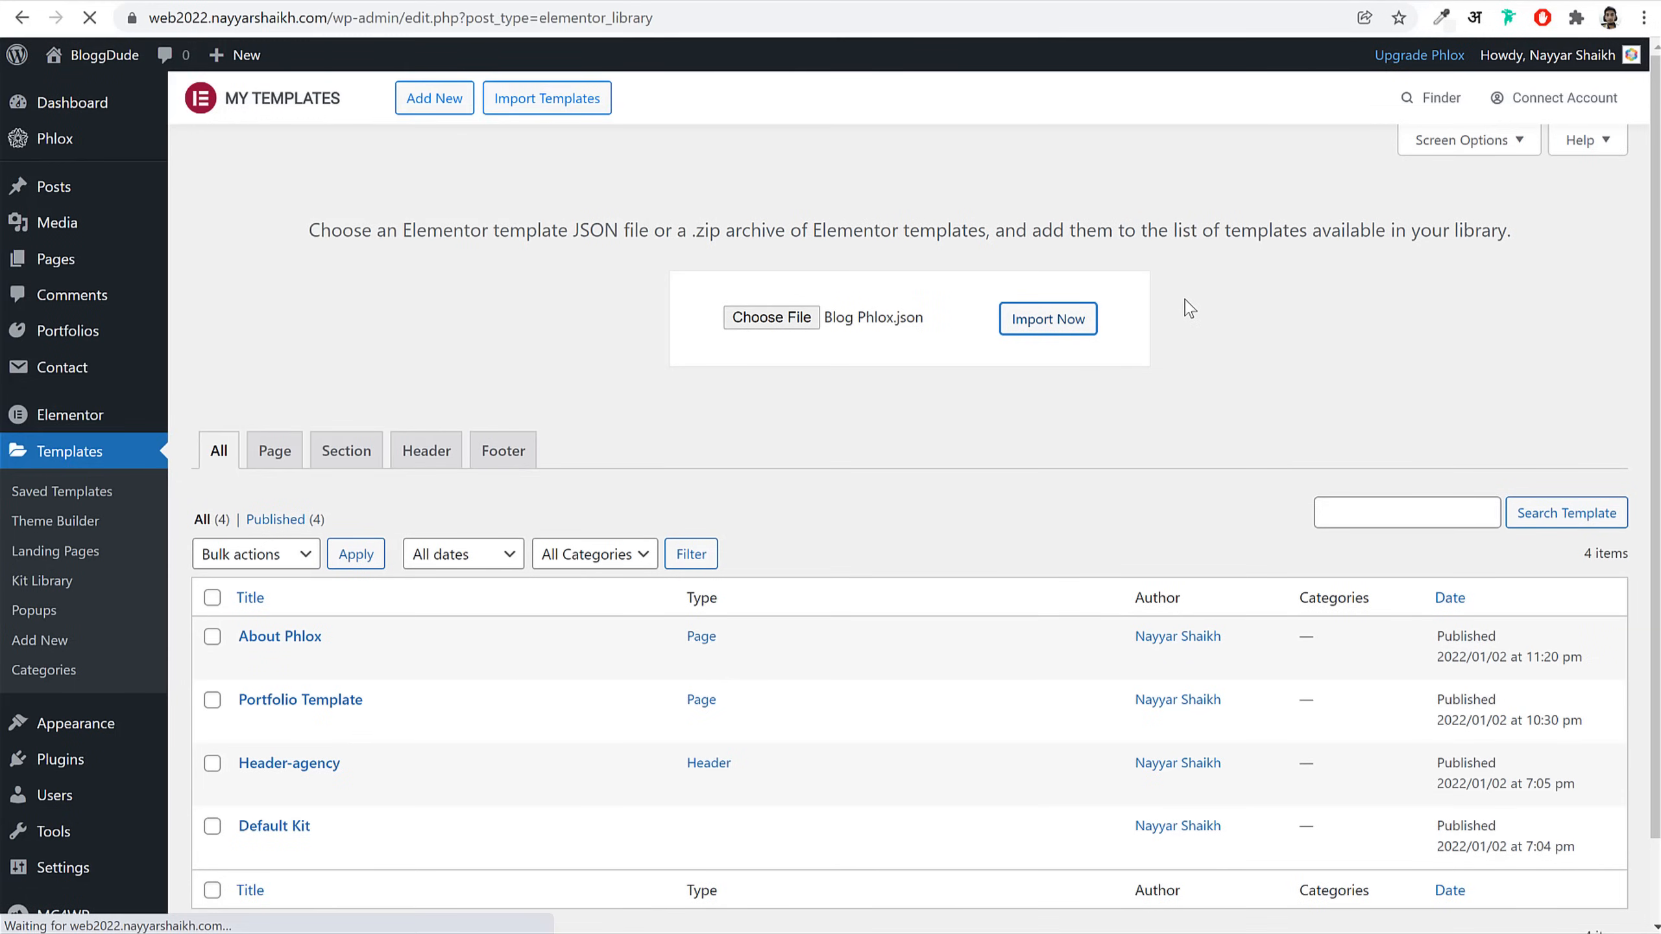
Step: Import the Contact Phlox and Footer Phlox template files
left_click(578, 114)
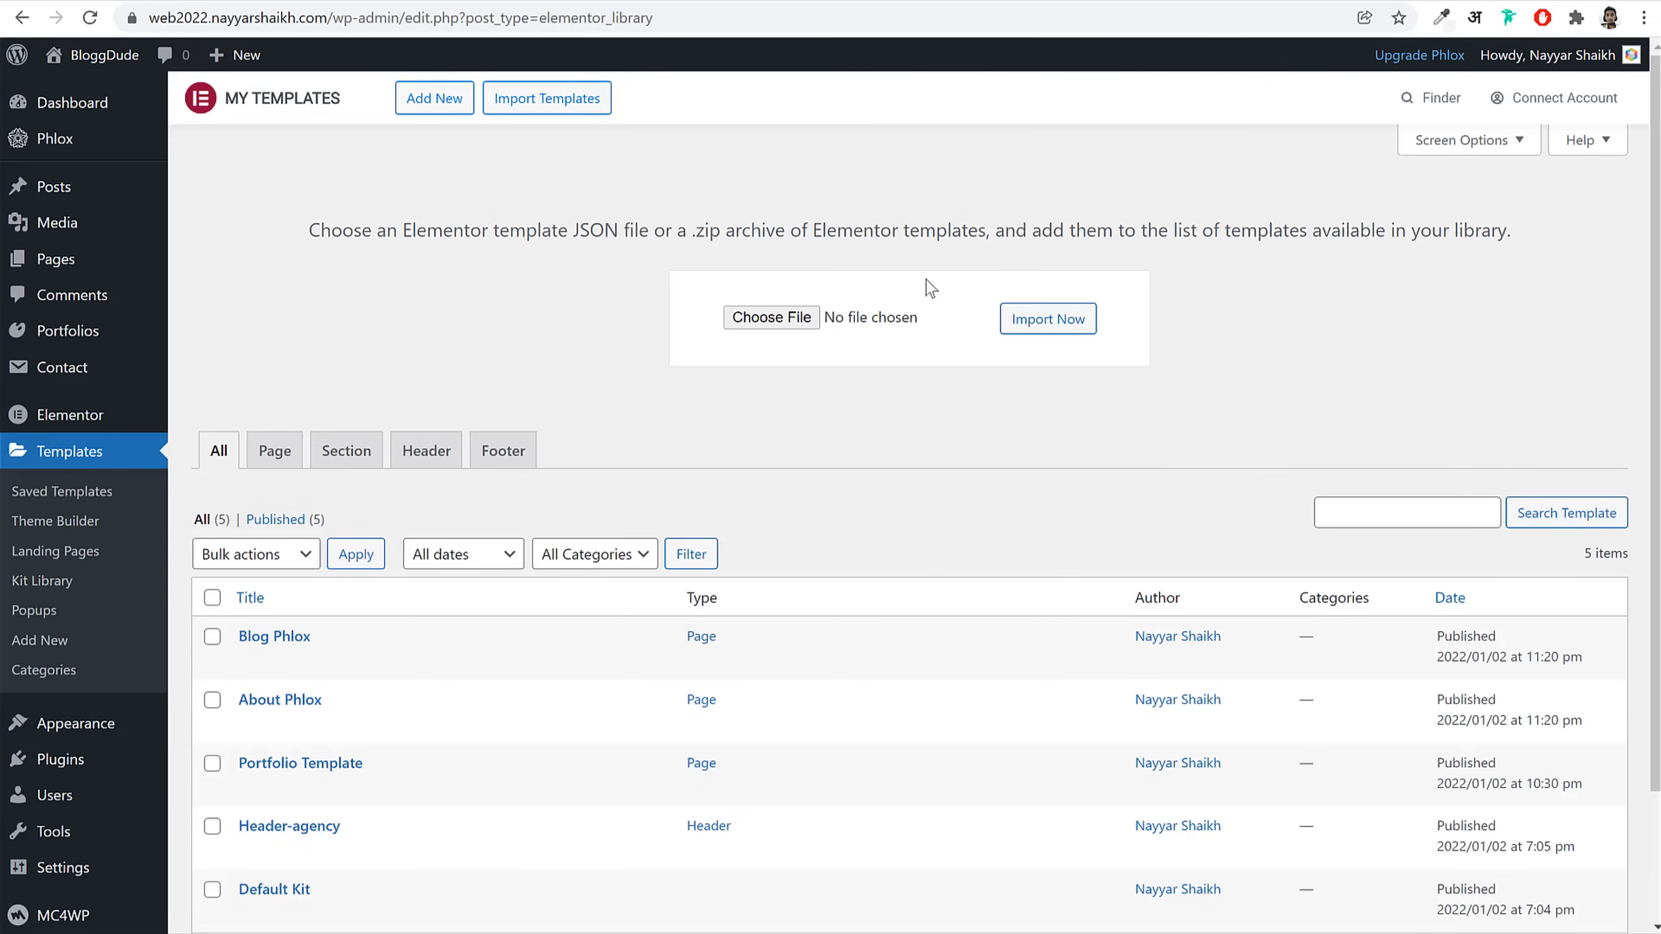
left_click(801, 319)
left_click(255, 146)
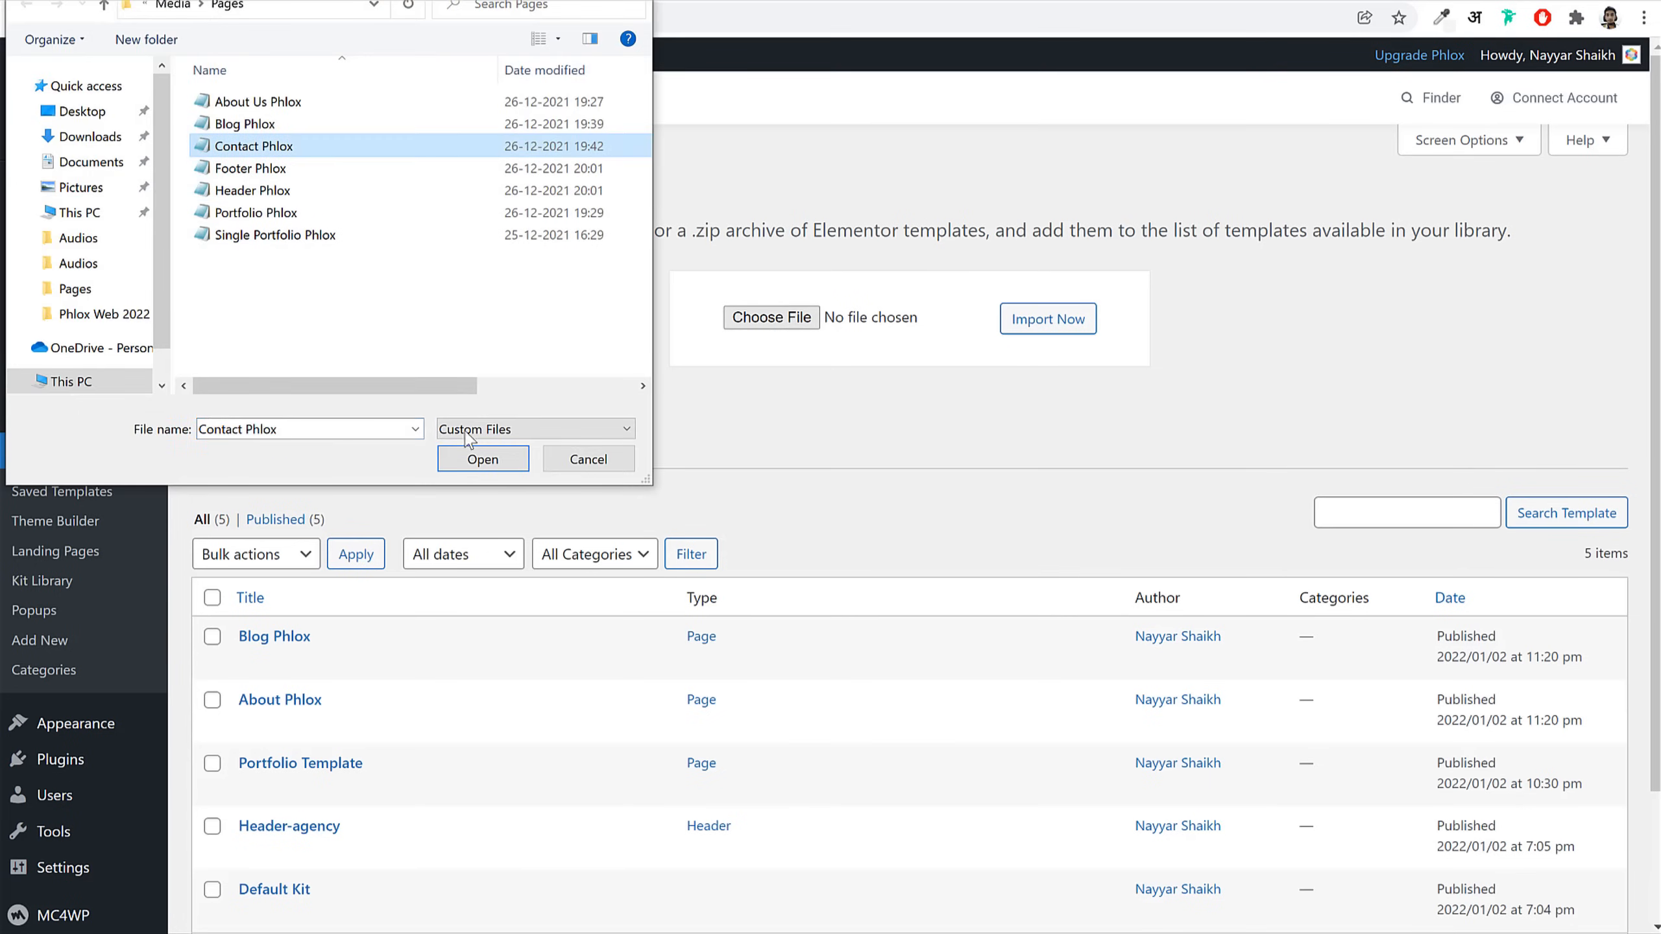
left_click(482, 459)
left_click(1048, 319)
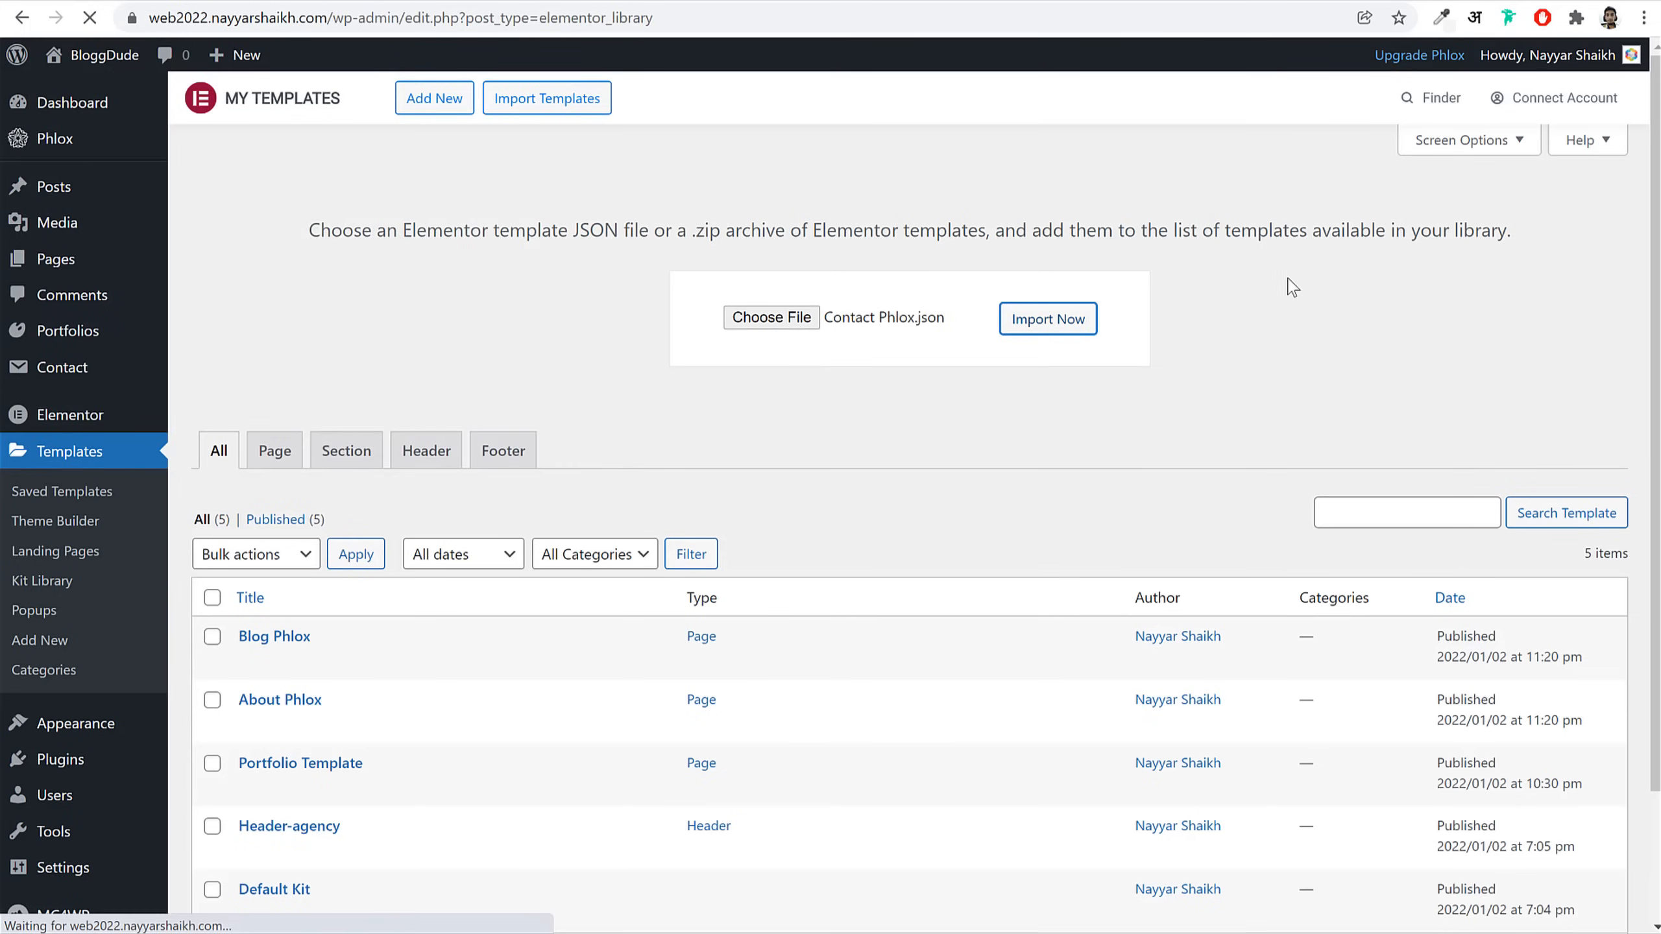
left_click(555, 108)
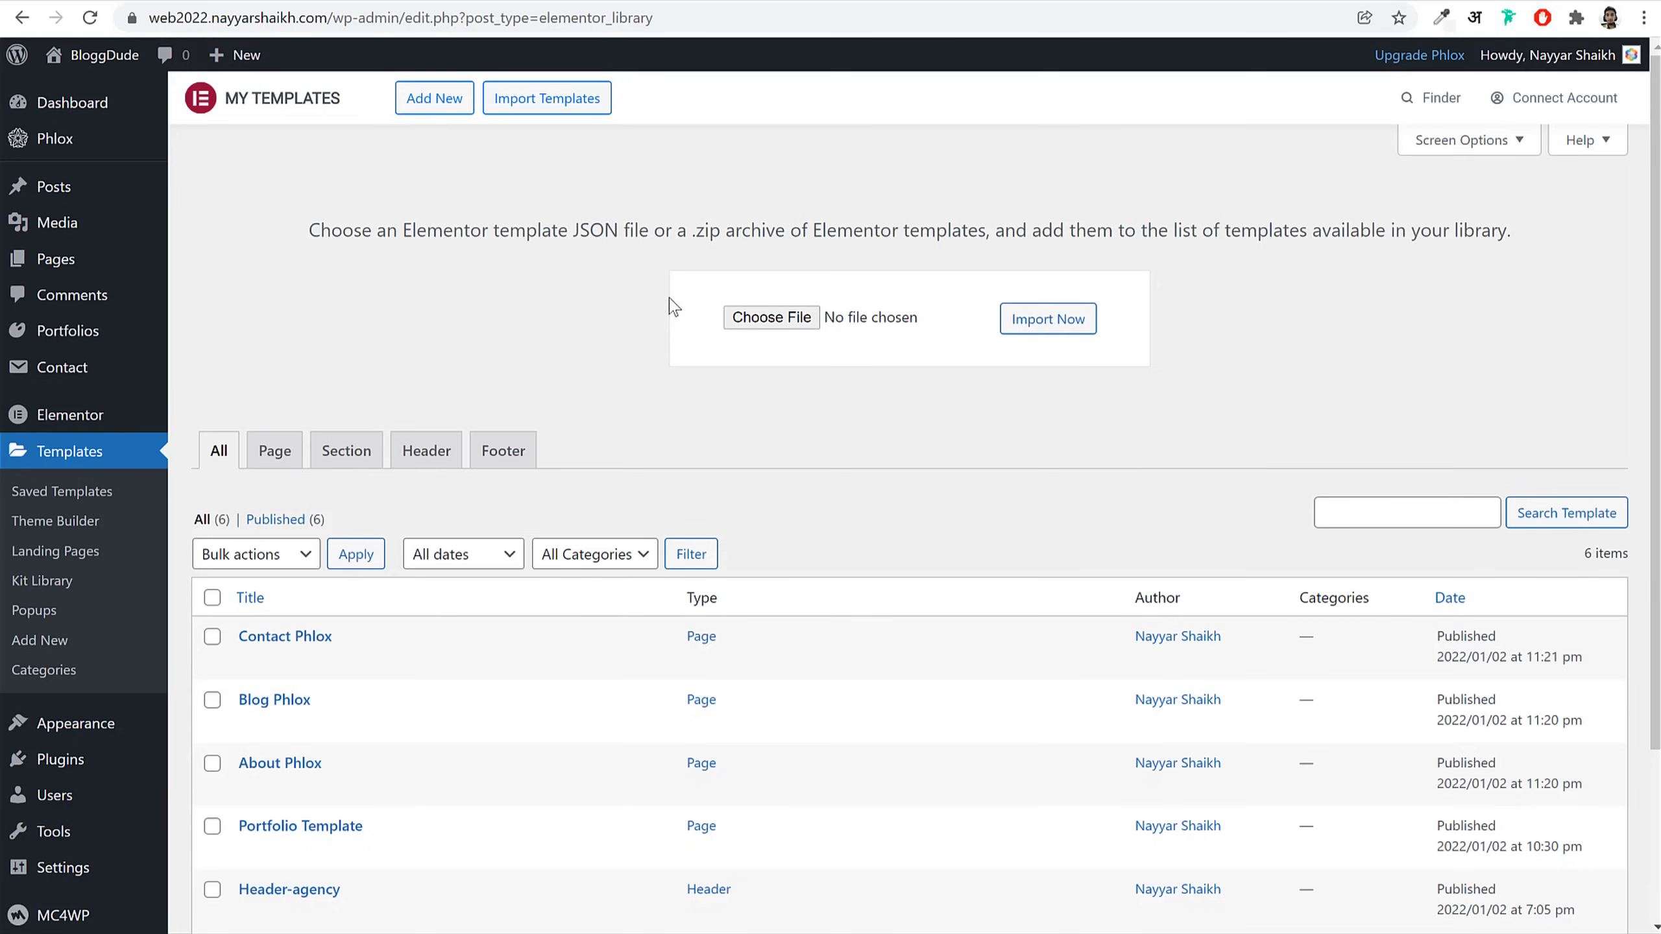
left_click(298, 169)
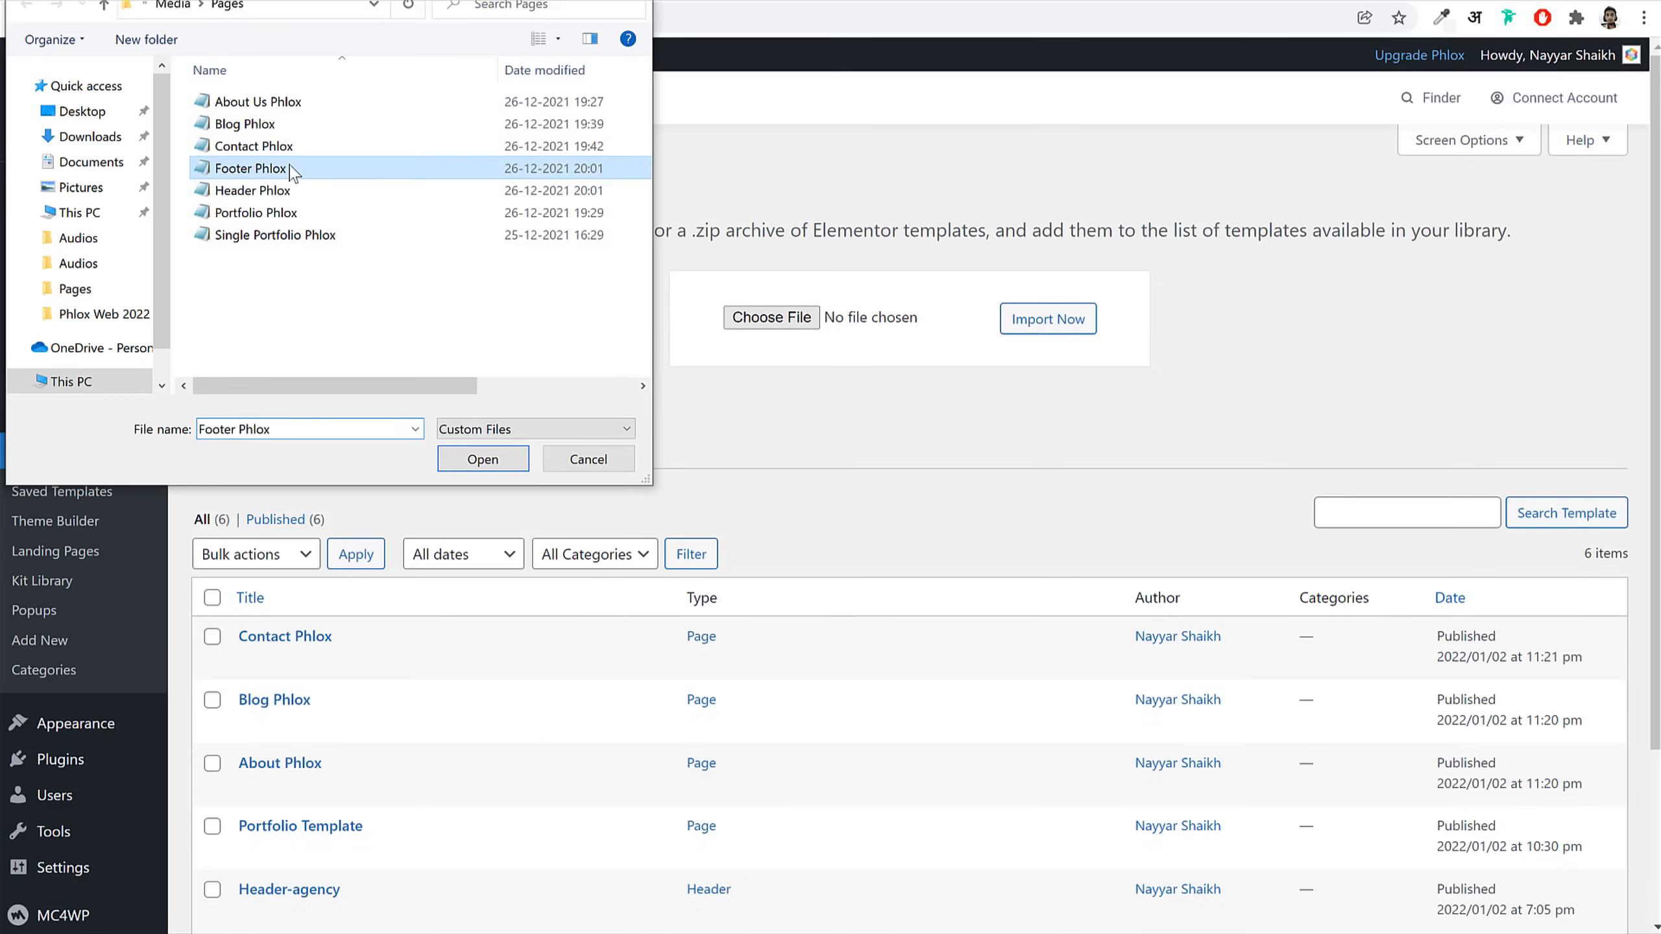
left_click(1047, 321)
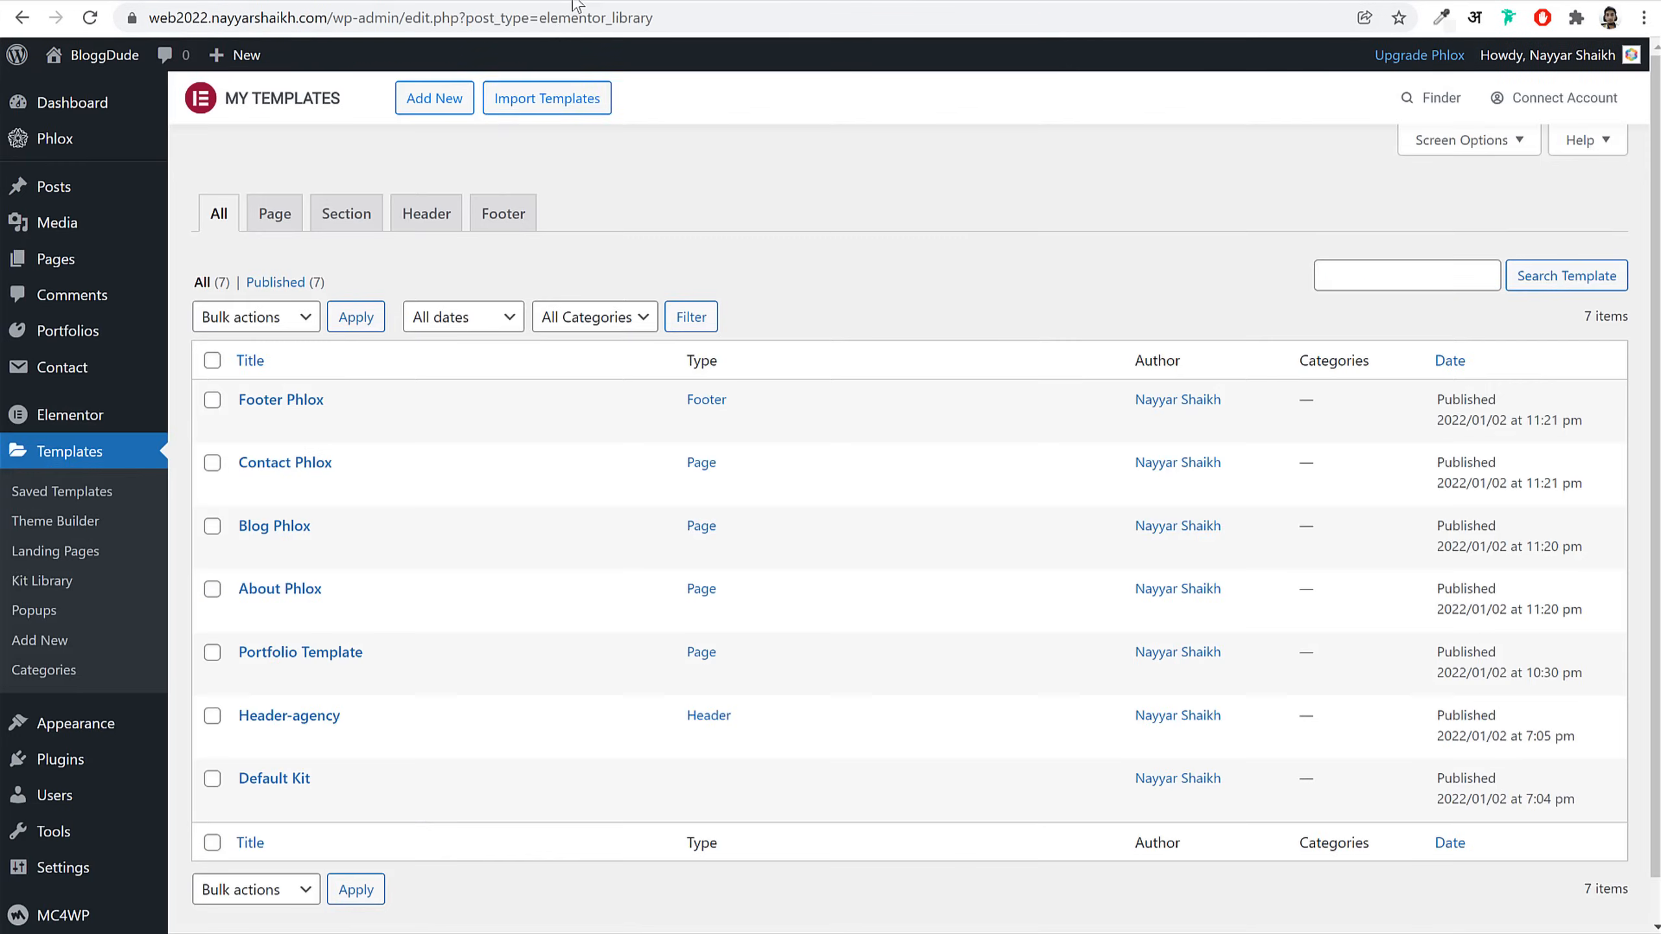
Step: Import the Header Phlox and Portfolio Phlox template files
left_click(601, 101)
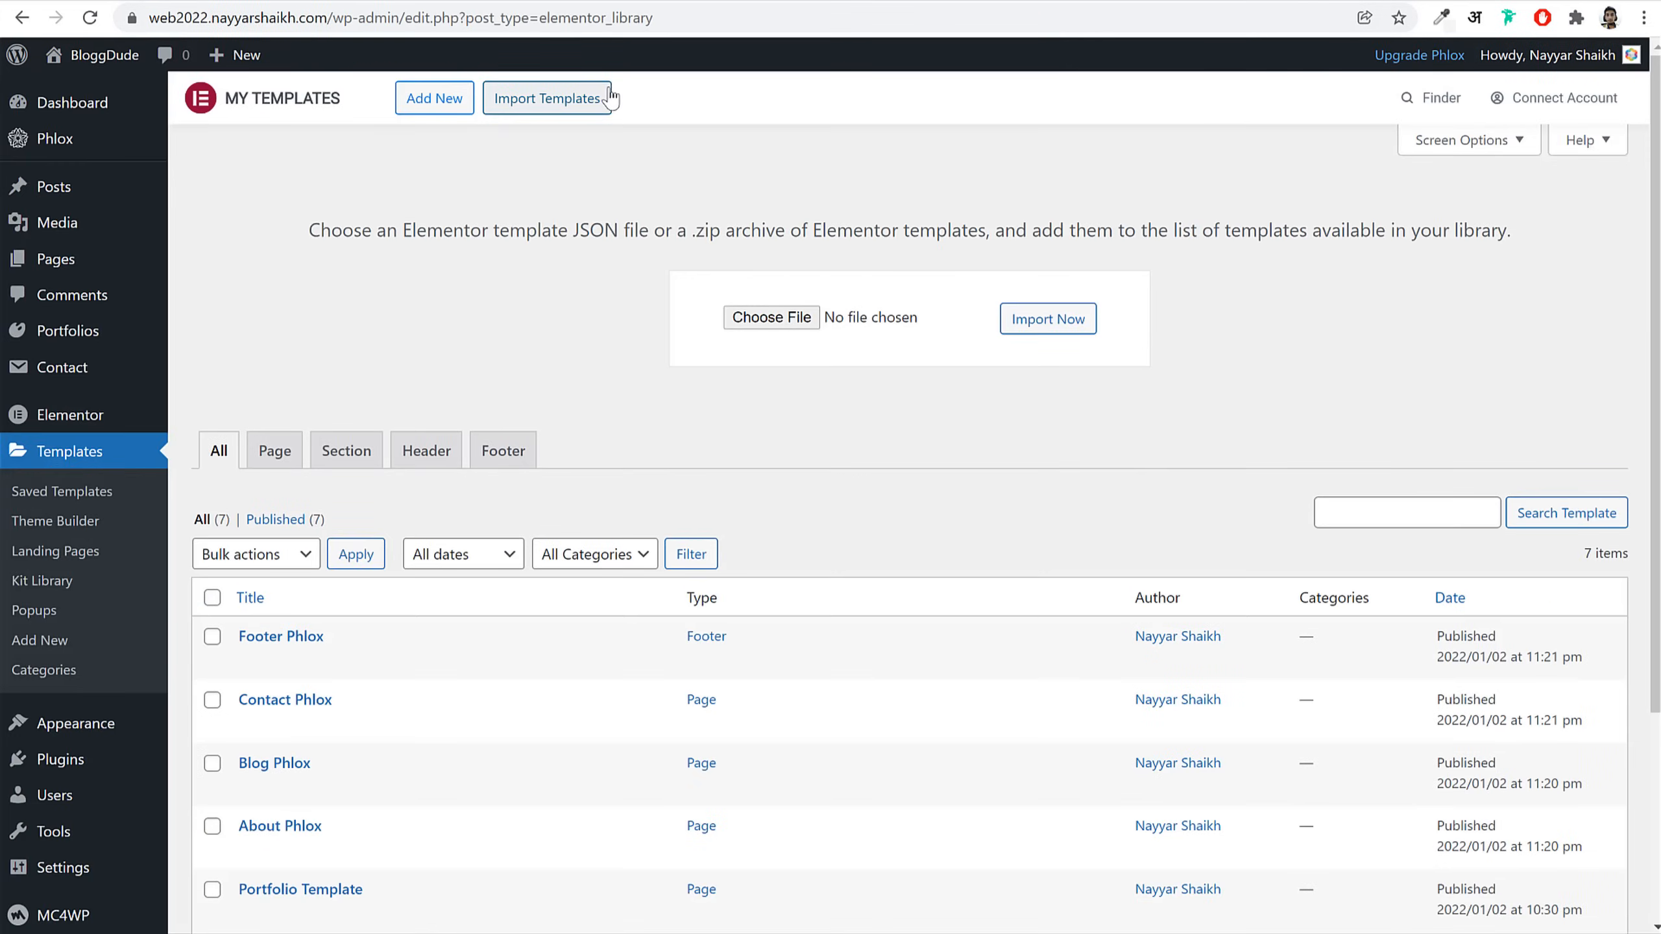
left_click(759, 319)
left_click(252, 190)
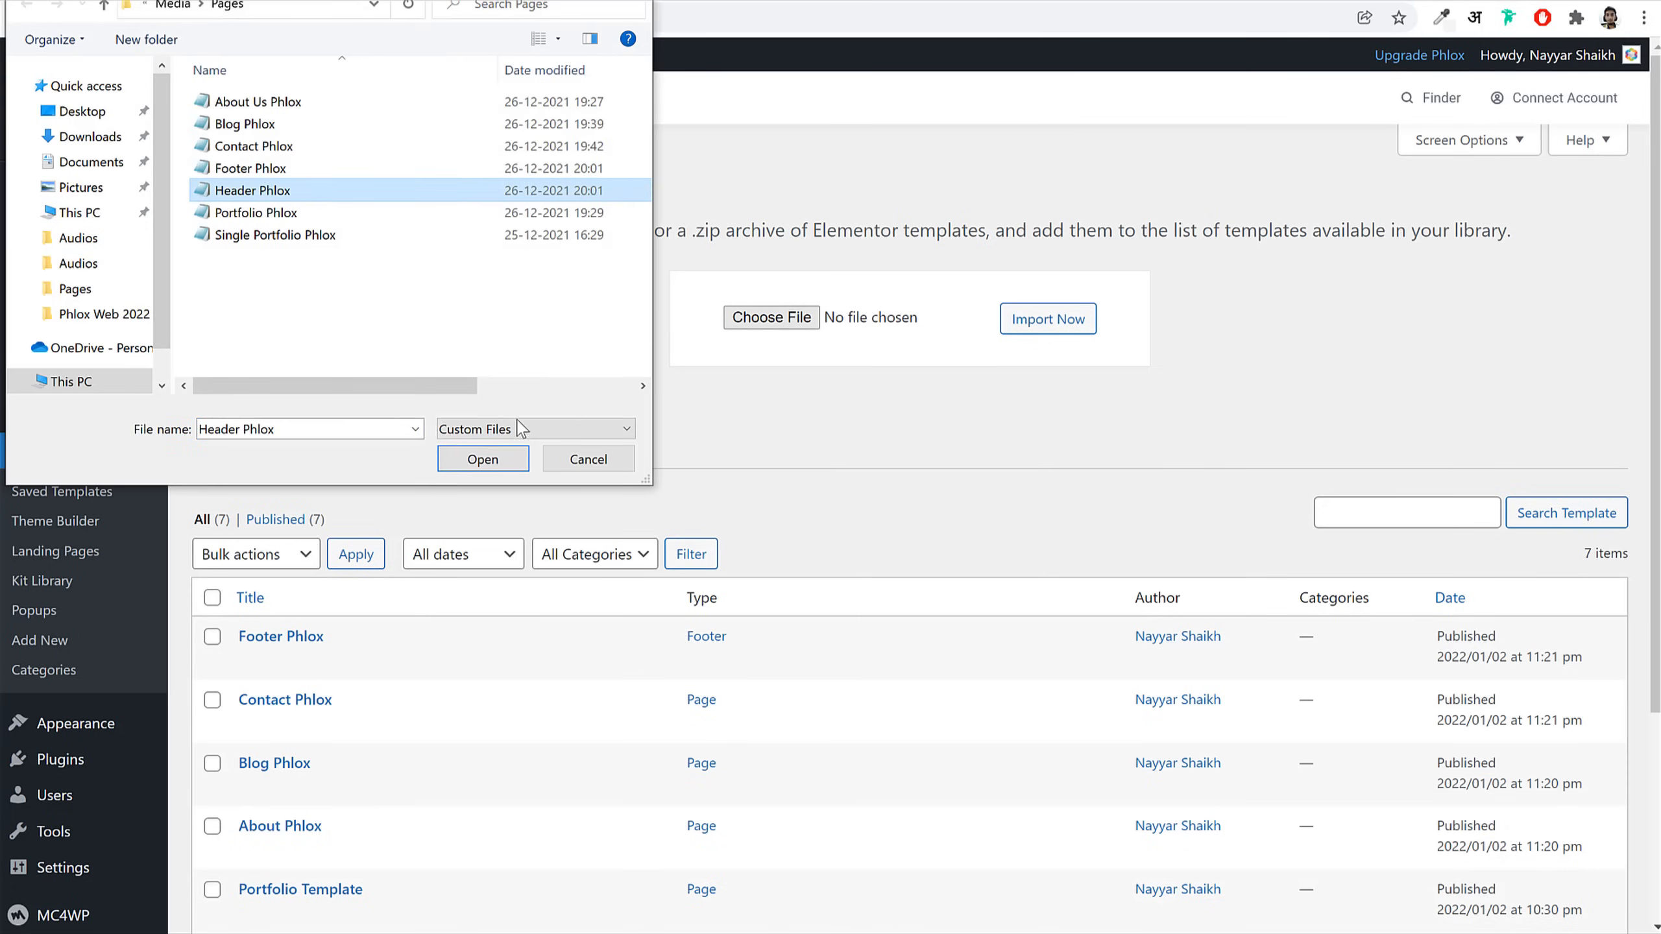
left_click(482, 459)
left_click(1063, 325)
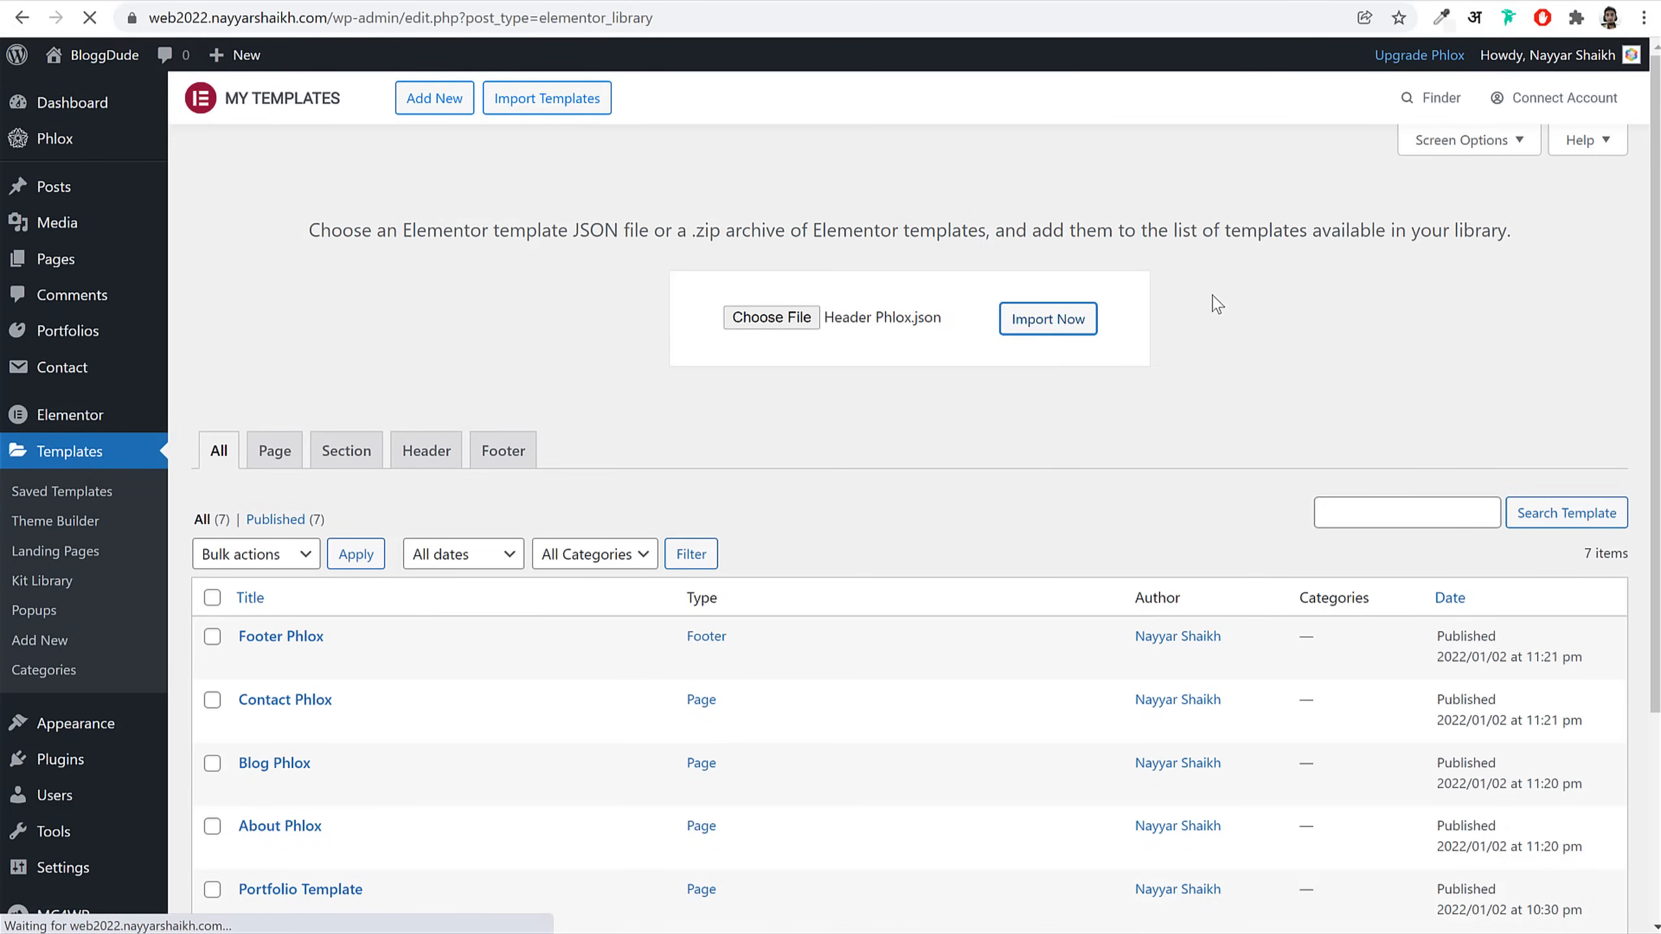
left_click(571, 98)
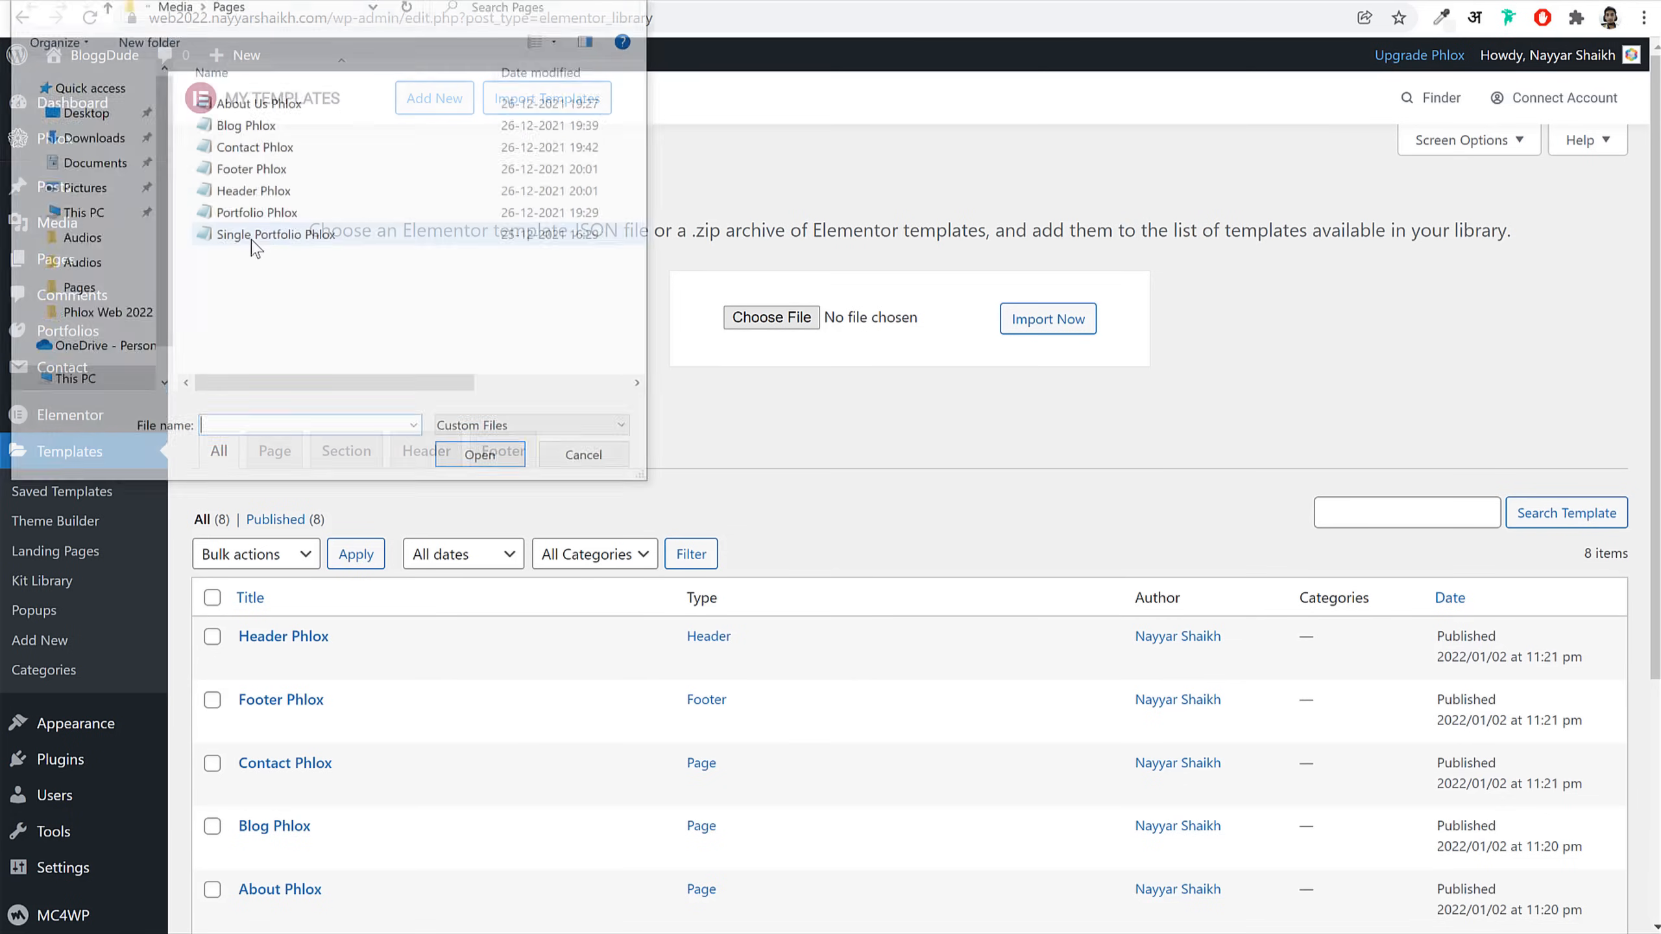
left_click(269, 216)
key("Return")
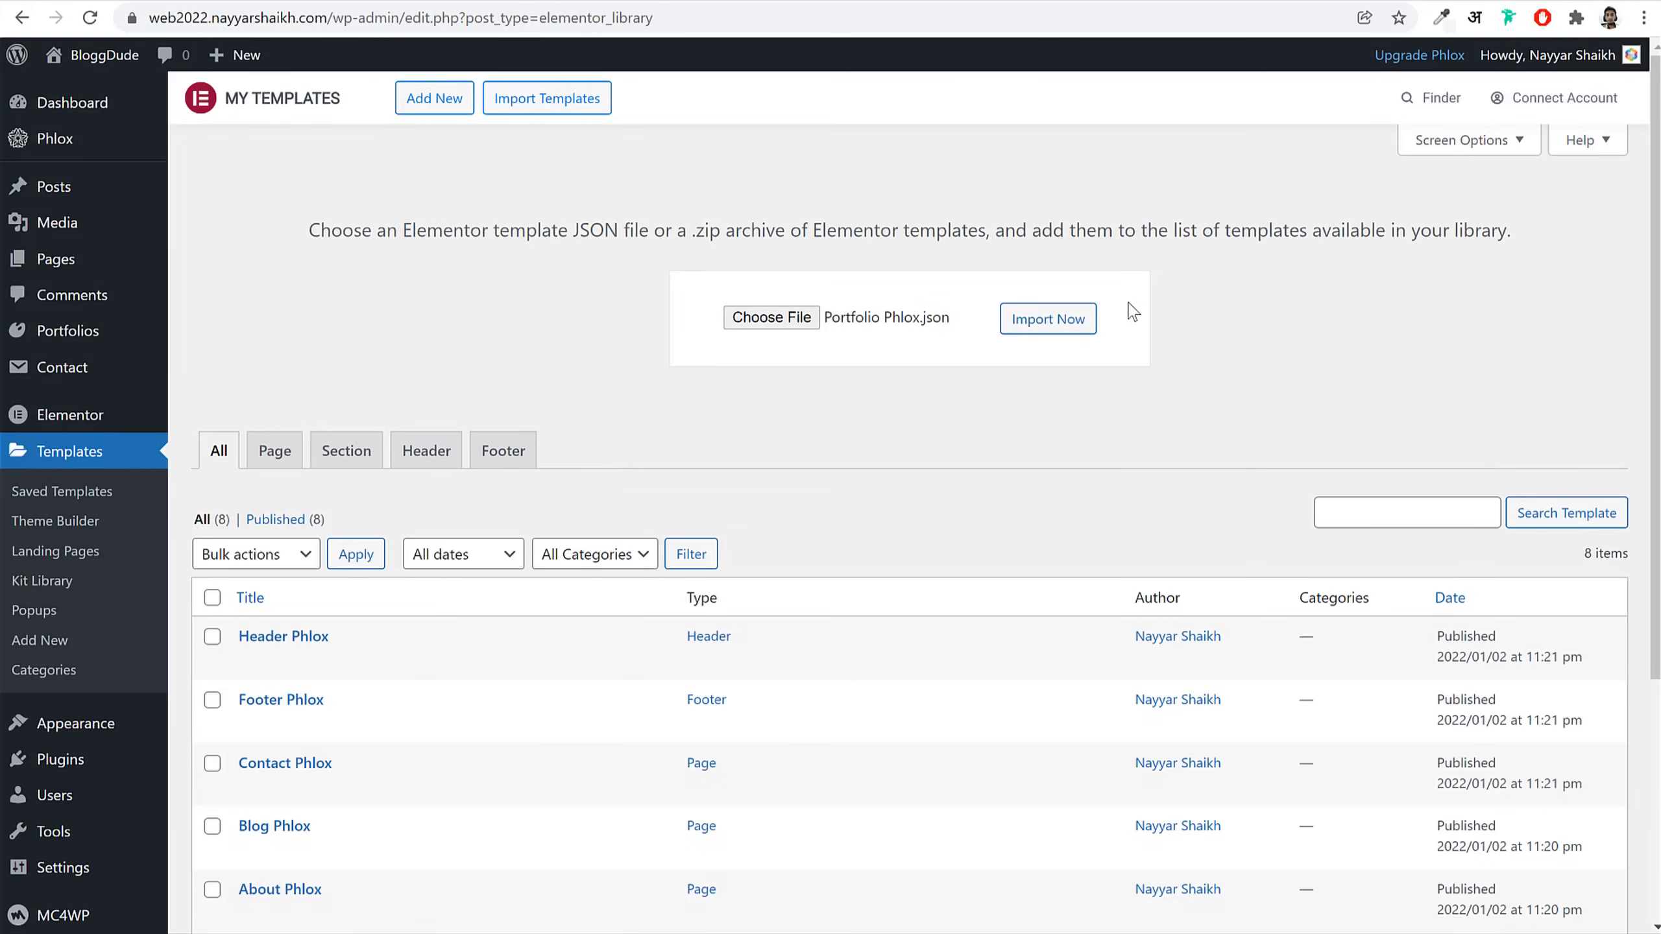
left_click(1093, 322)
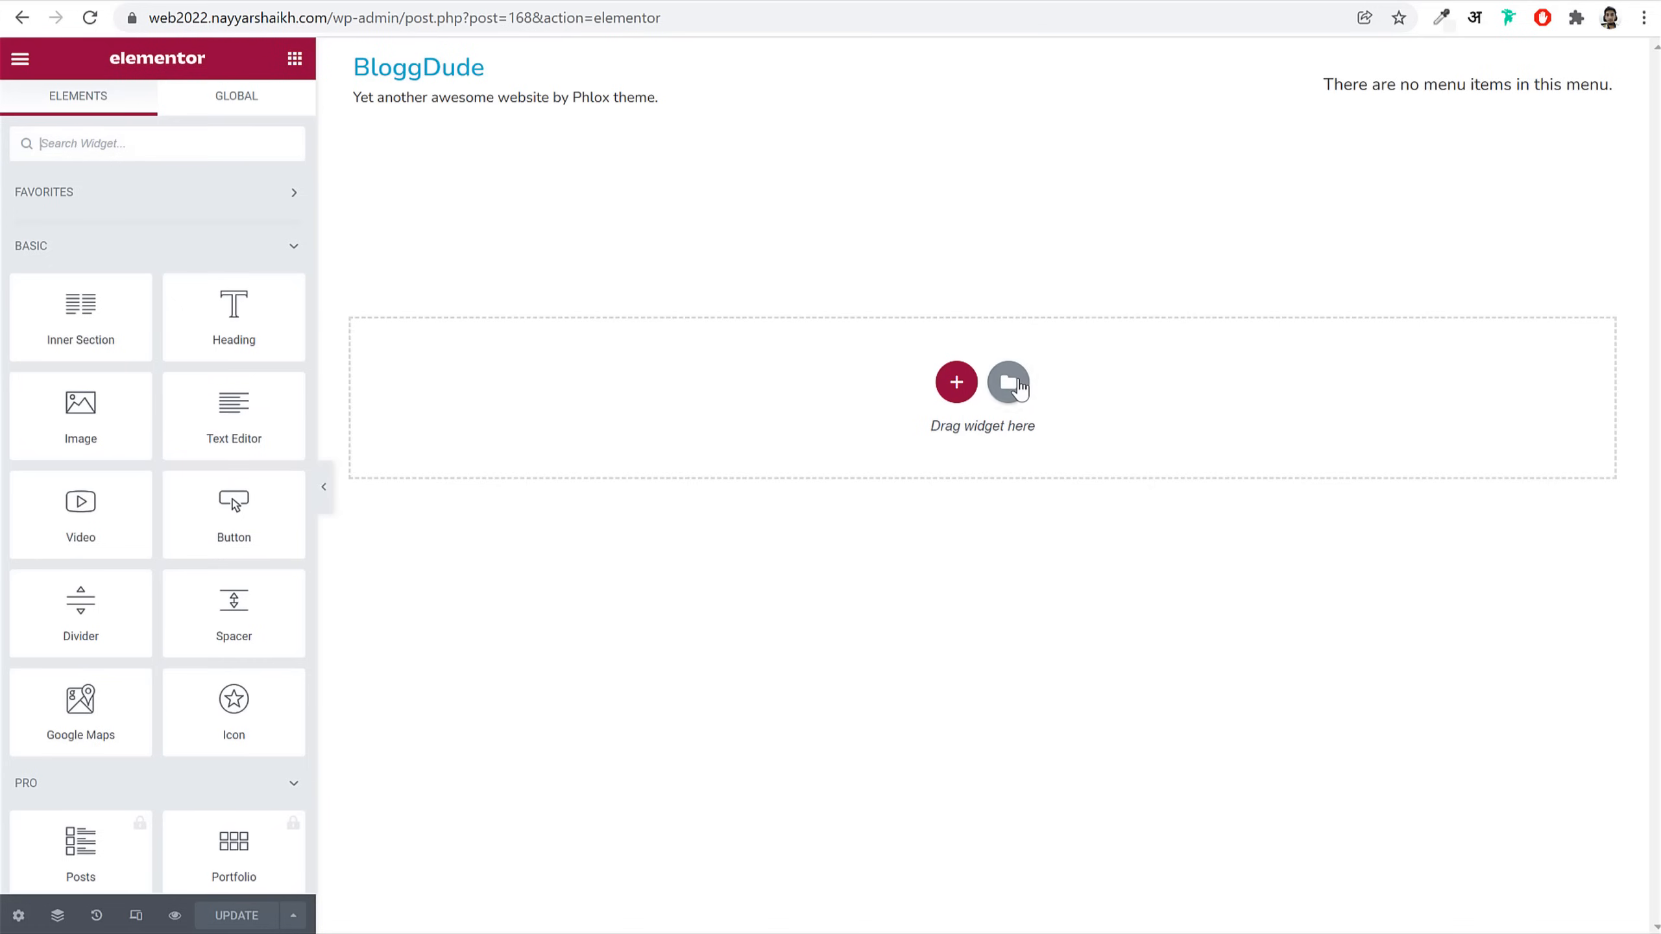
Step: Insert the About Phlox template from My Templates into the empty page
left_click(1020, 386)
left_click(935, 118)
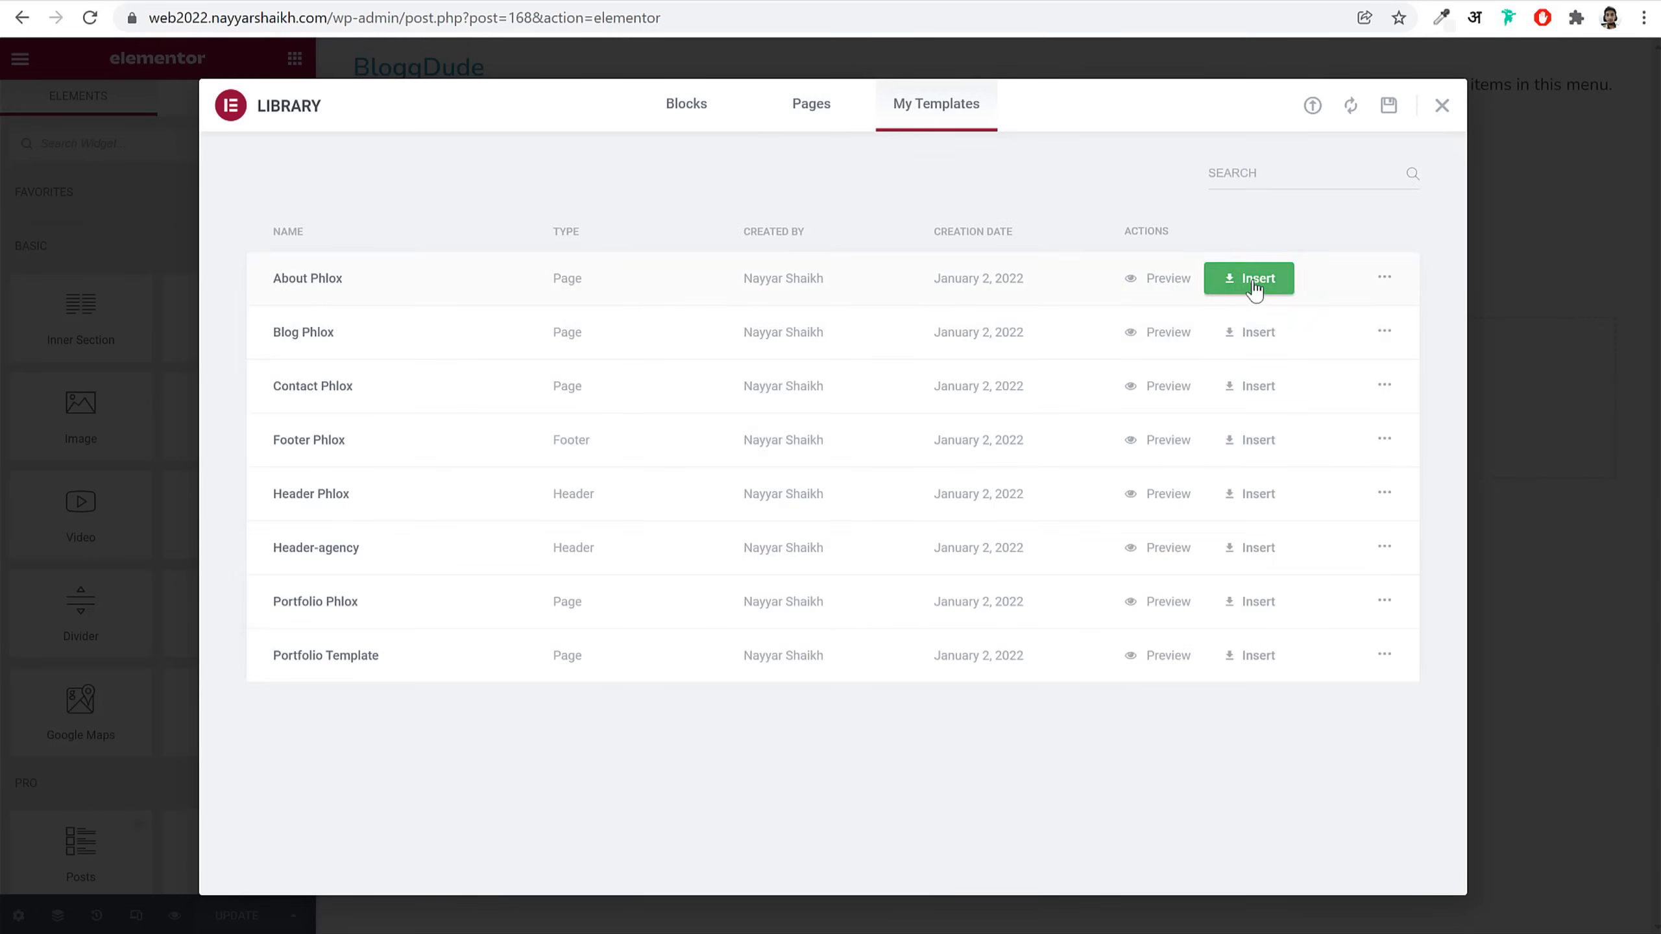
left_click(1253, 289)
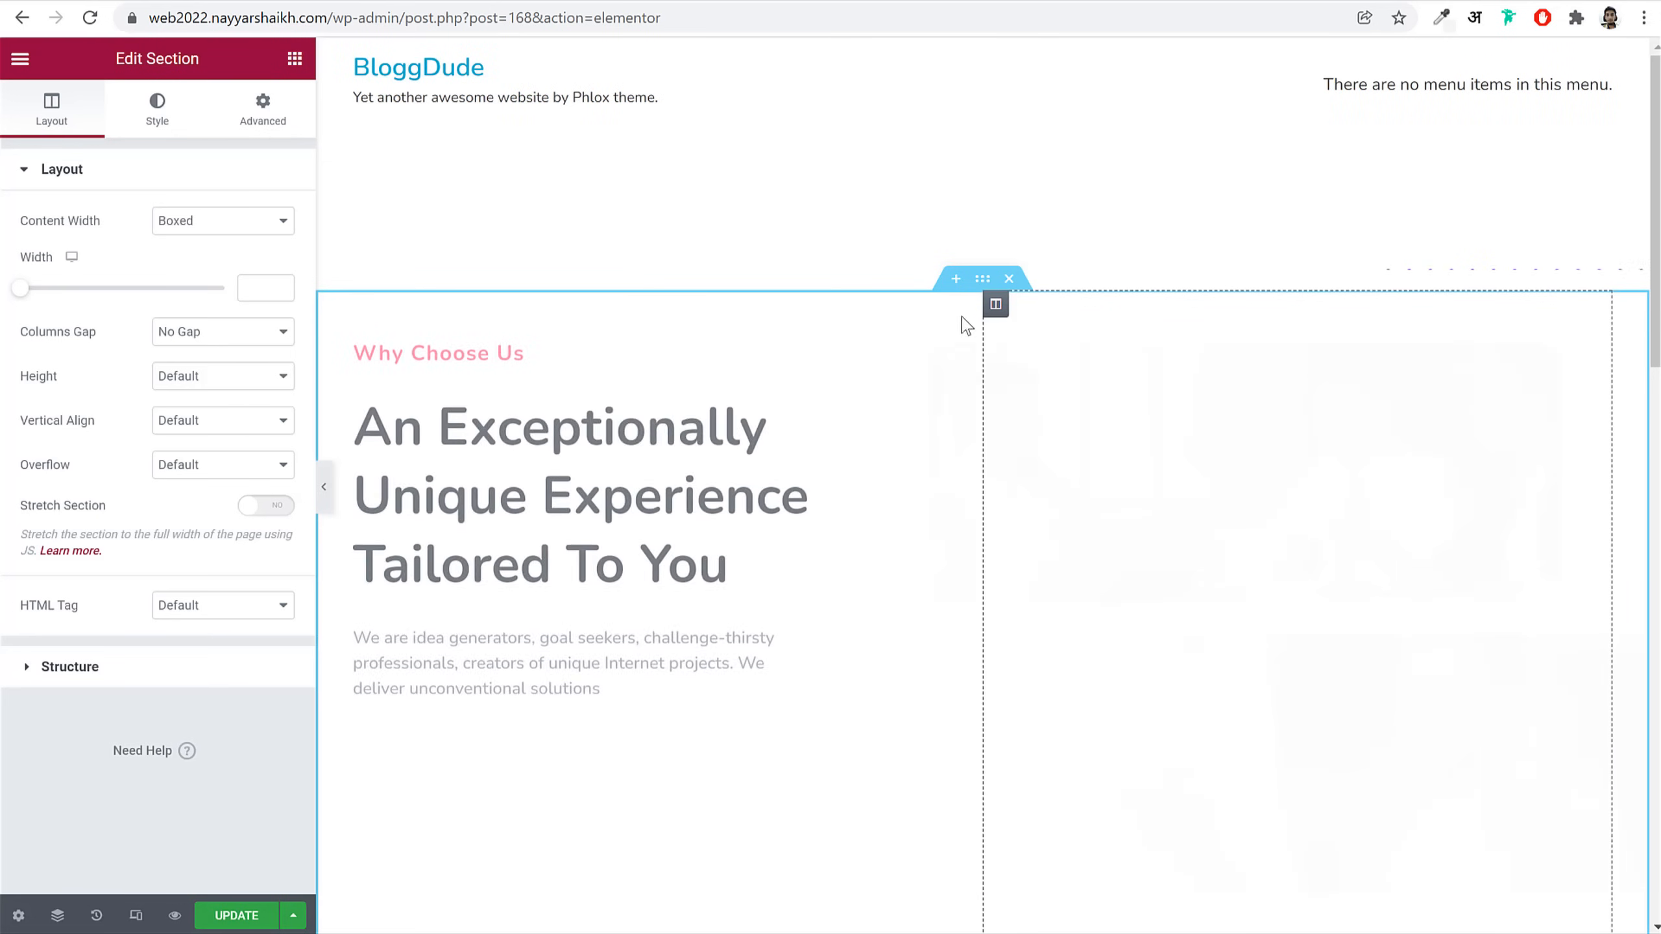
scroll(1280, 497, "down", 8)
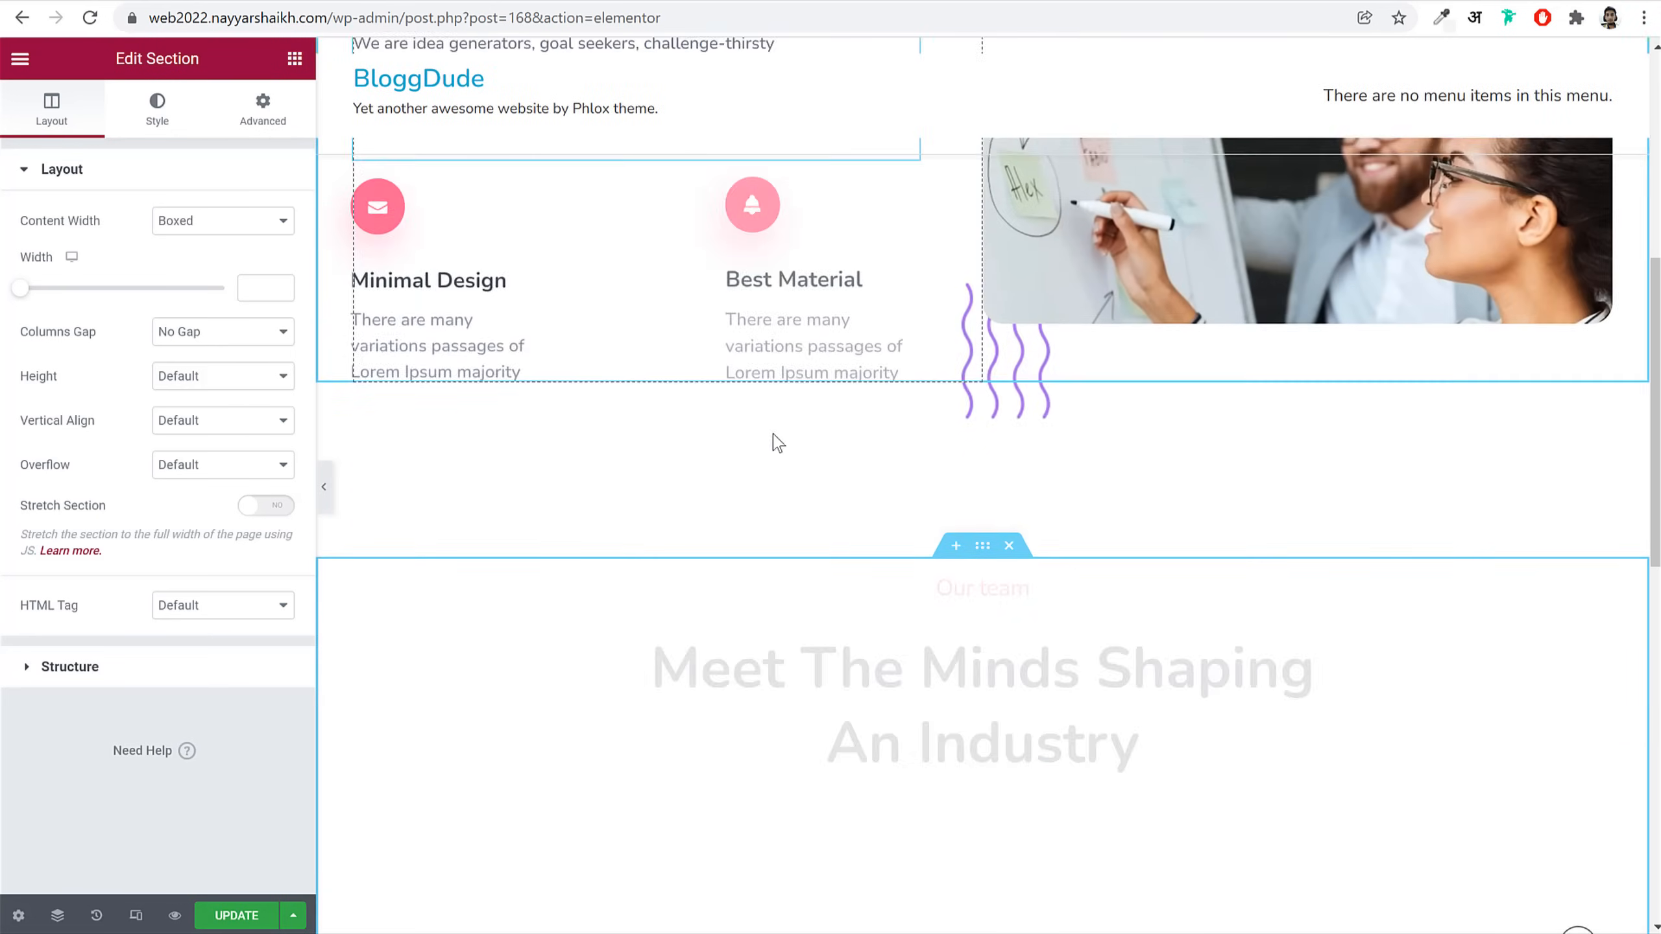
scroll(781, 386, "down", 12)
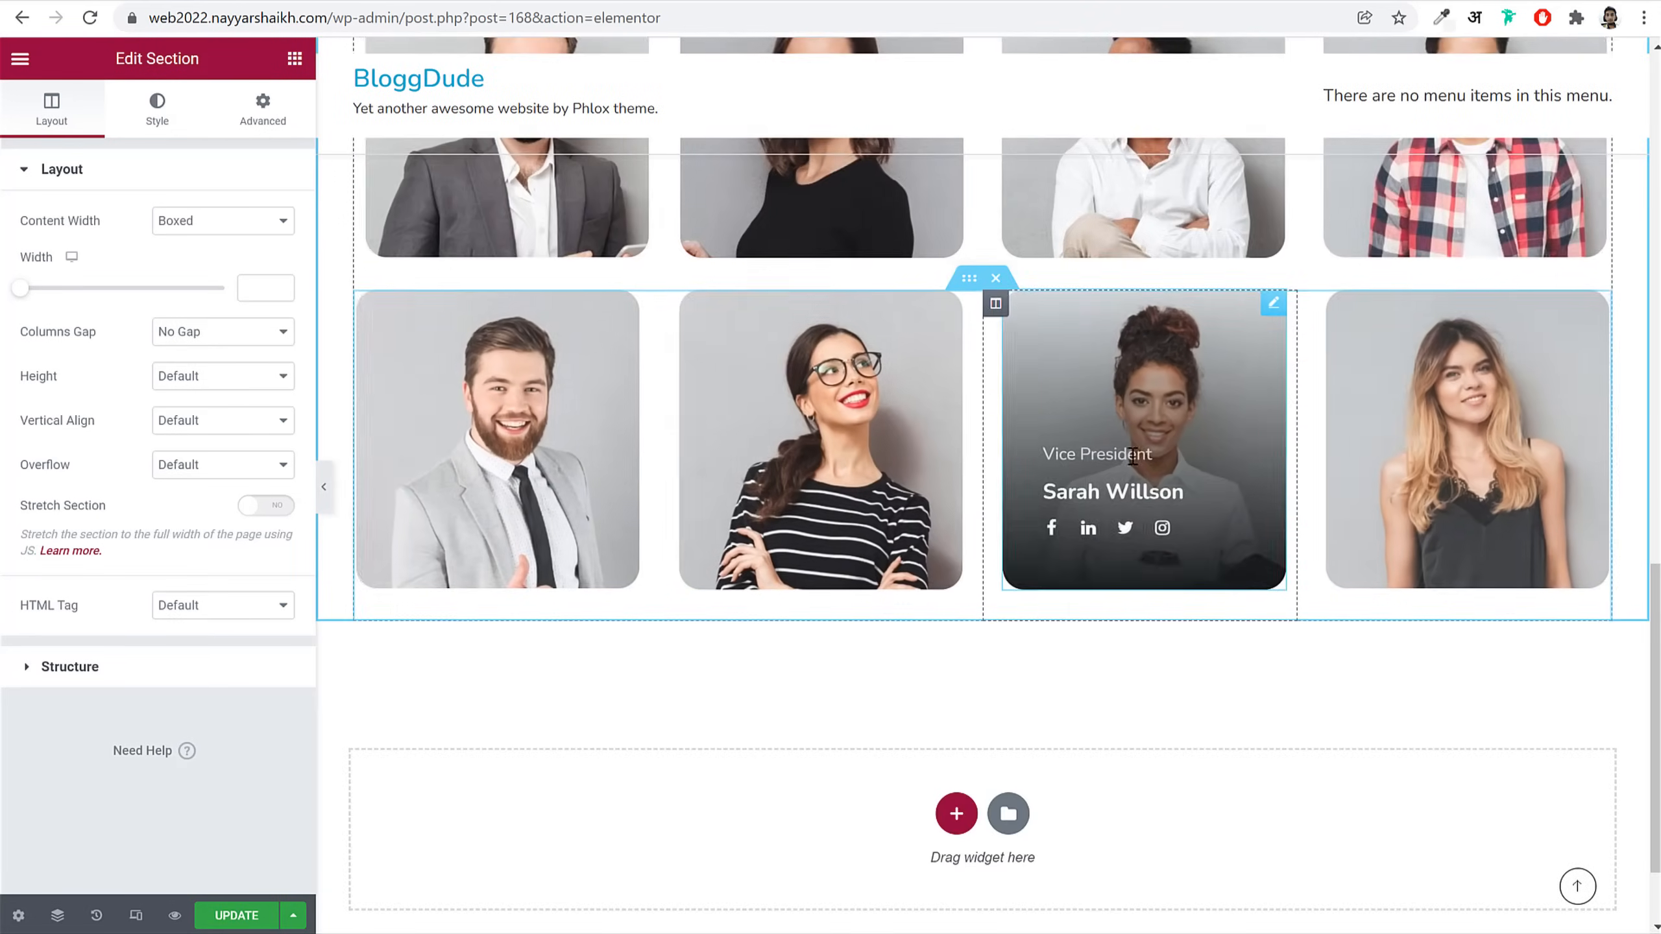
scroll(1212, 650, "up", 15)
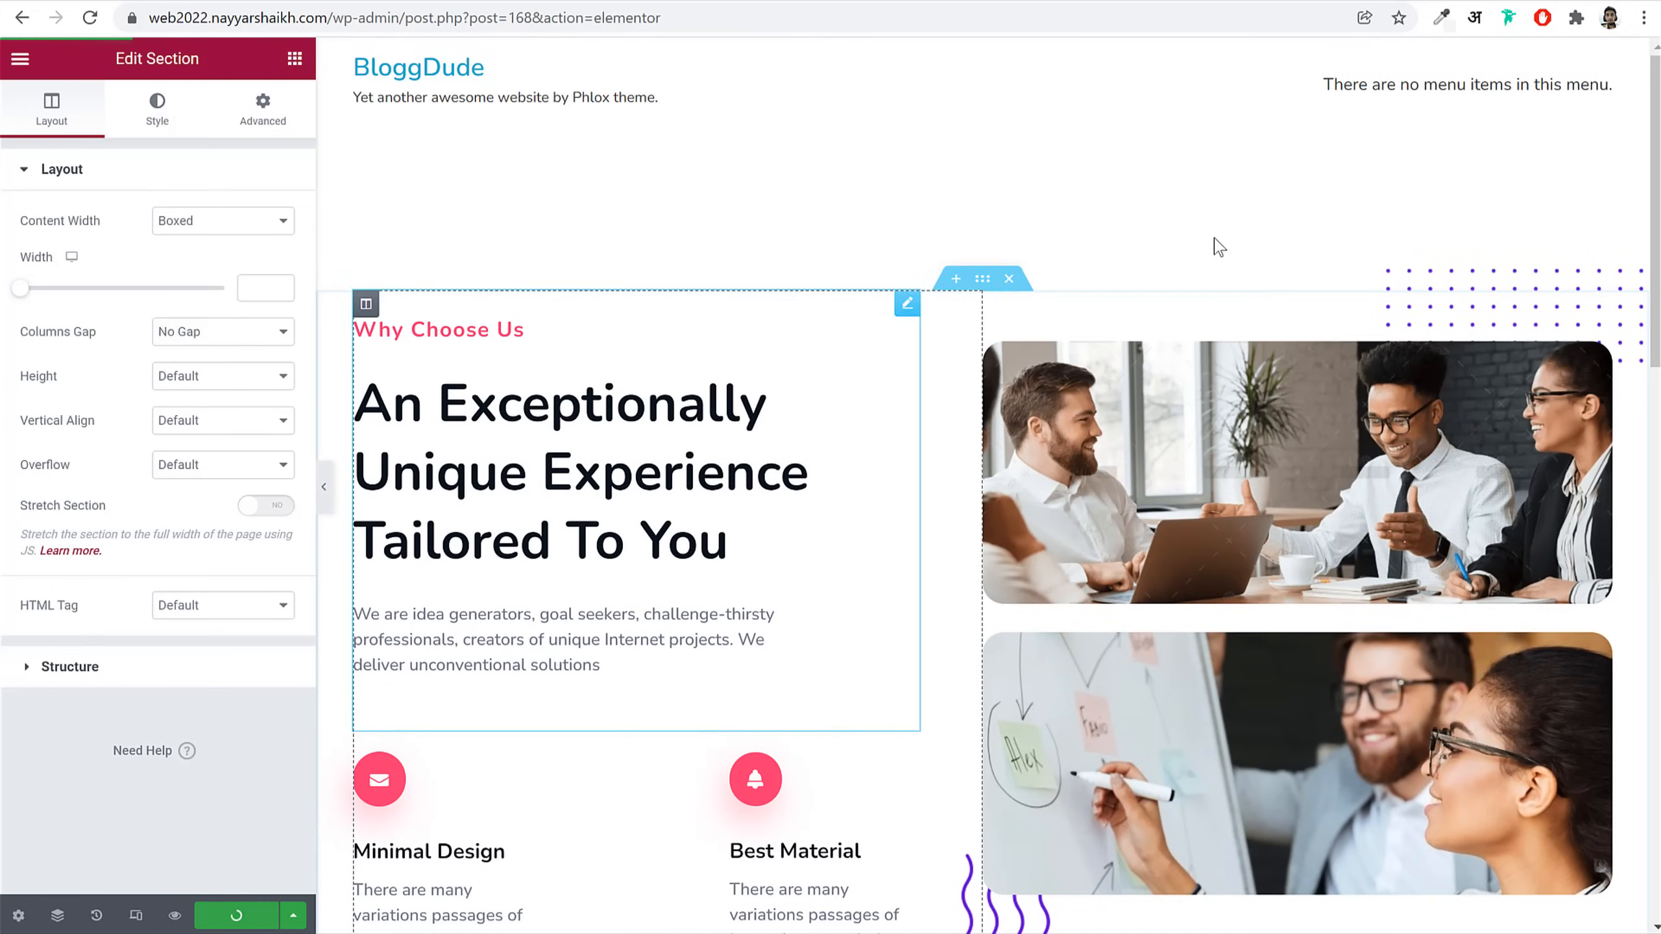
Step: Inspect the Why Choose Us heading and the Minimal Design and Best Material info boxes
left_click(579, 441)
scroll(468, 494, "down", 5)
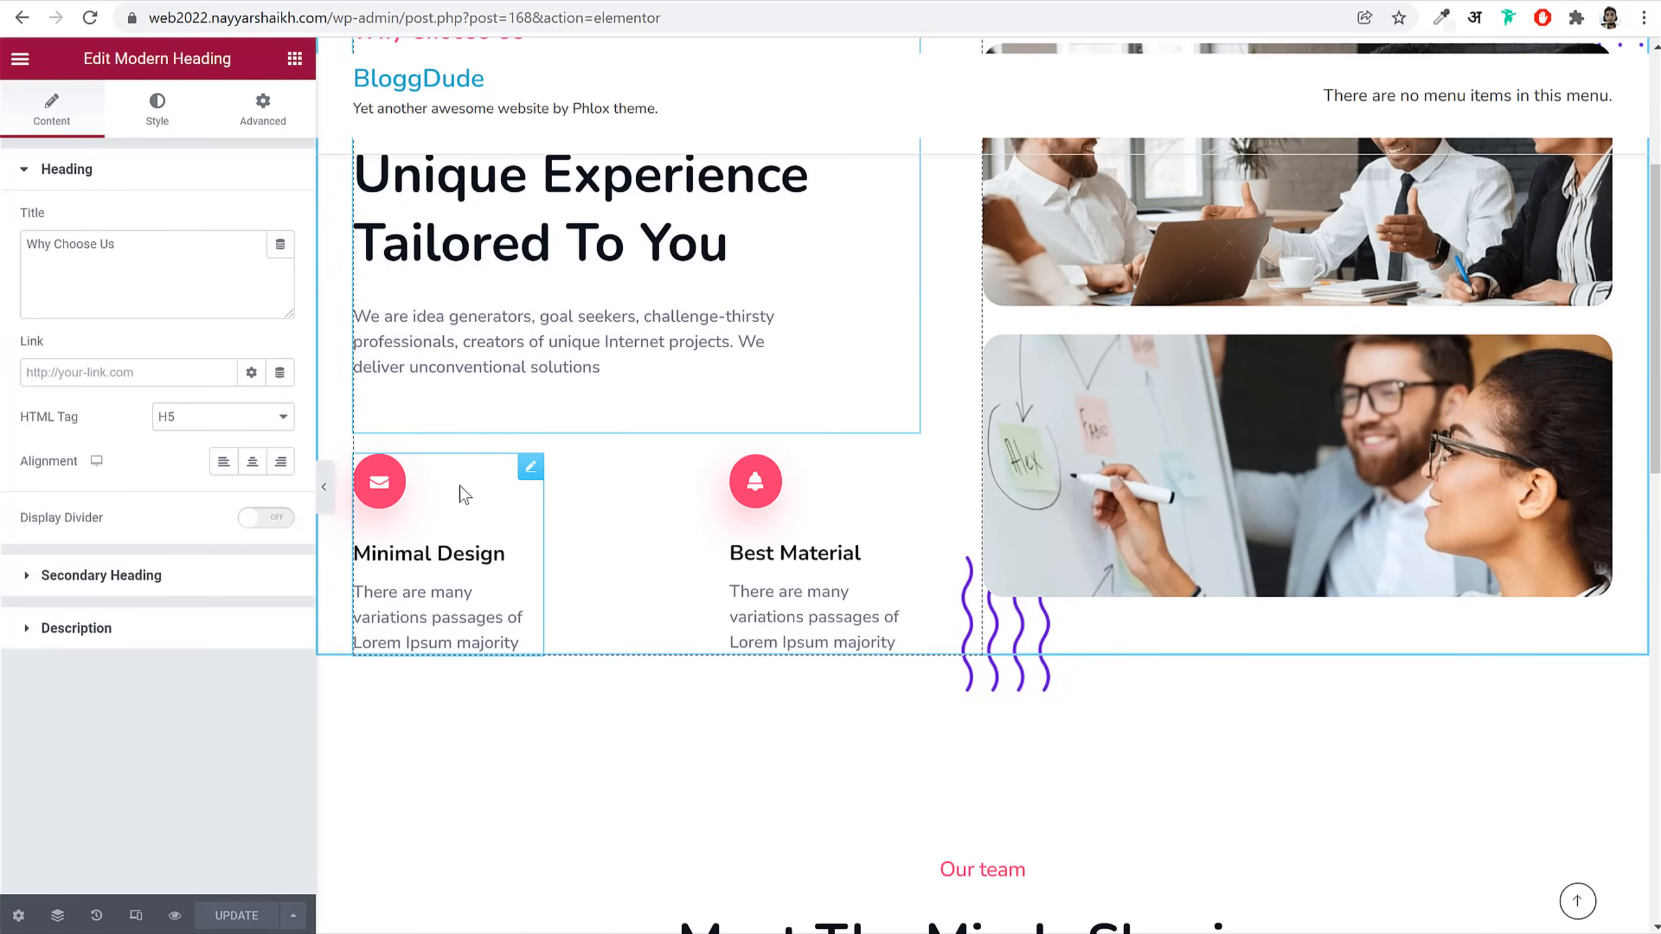
left_click(447, 522)
left_click(812, 540)
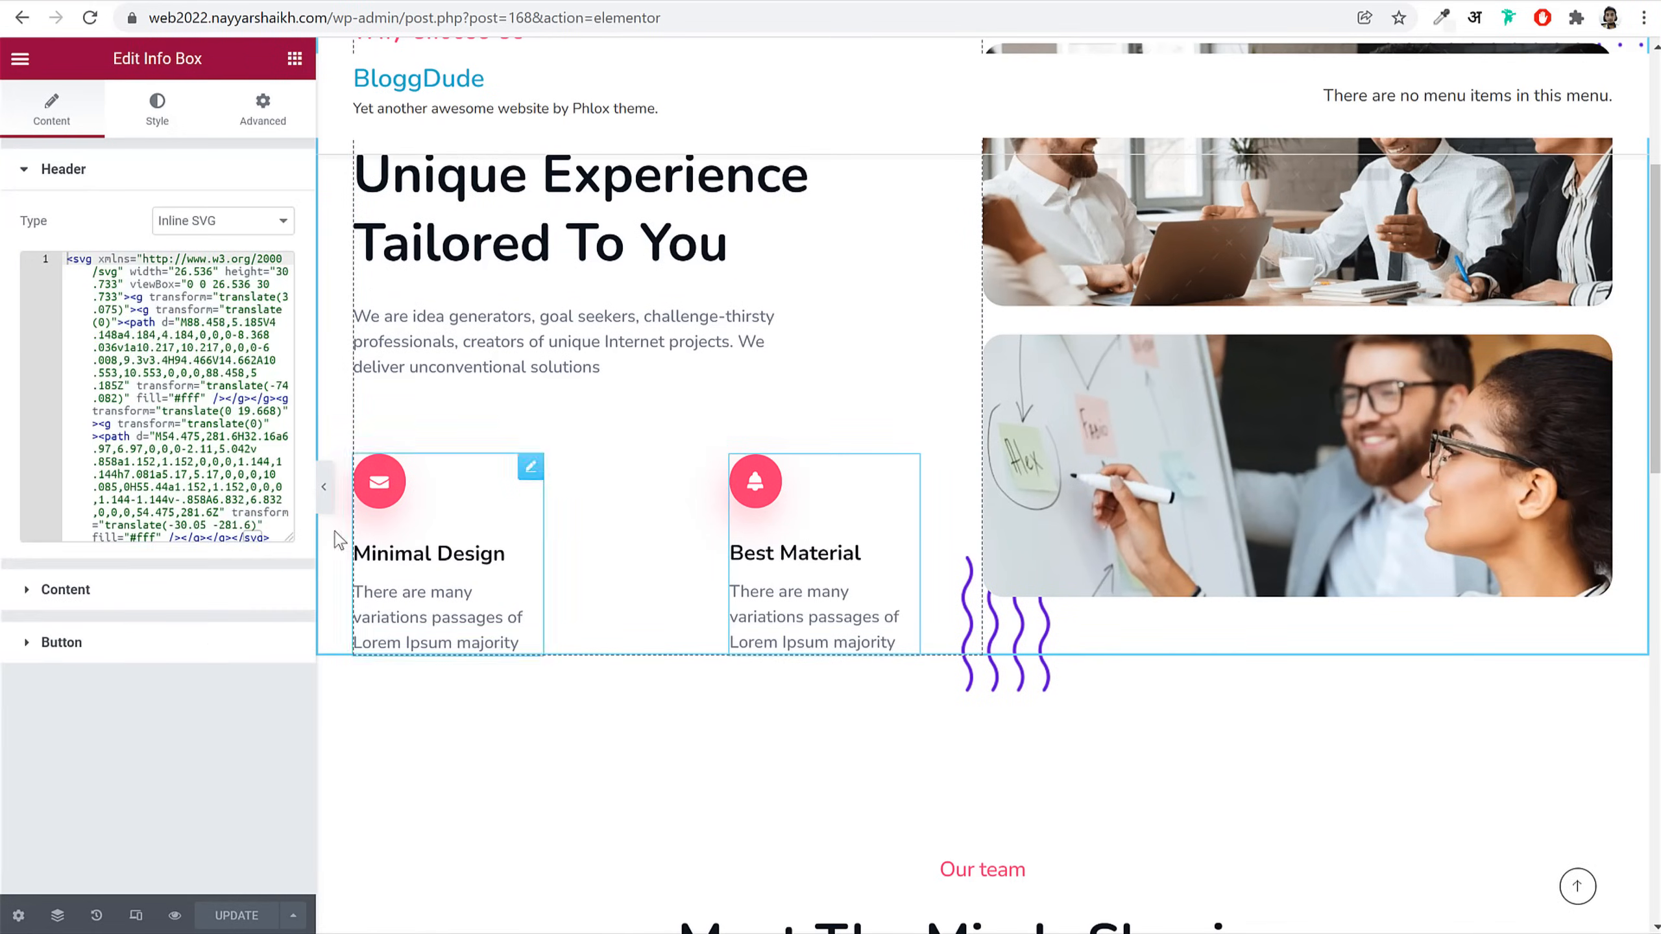
left_click(196, 591)
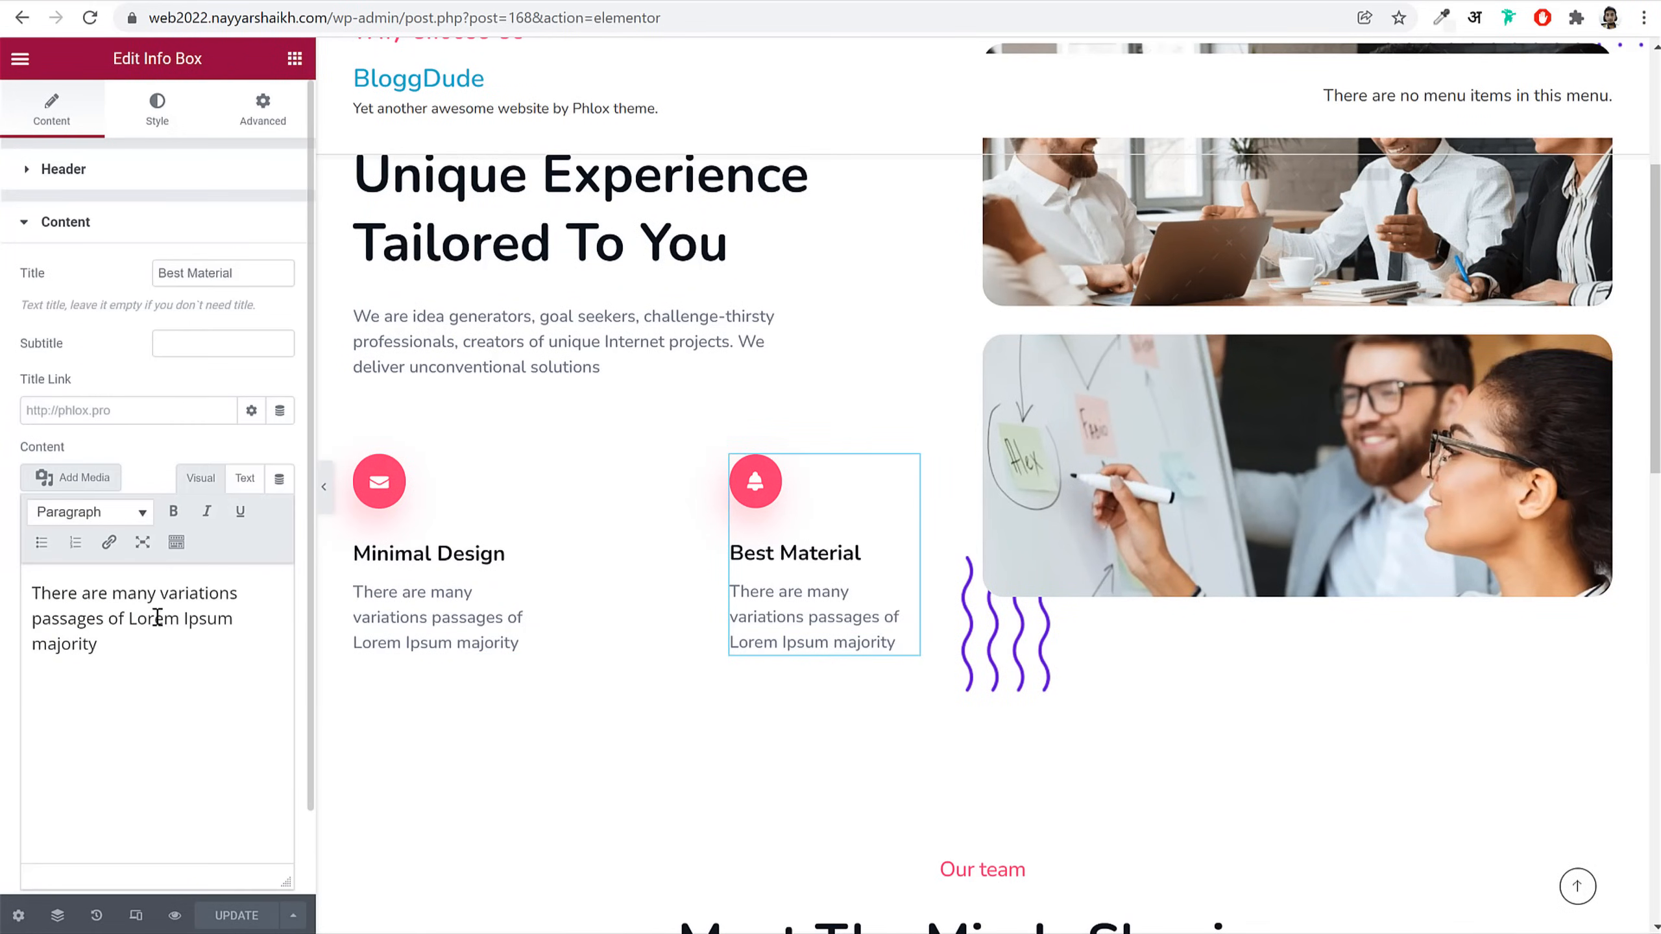
left_click(107, 683)
key("ctrl+a")
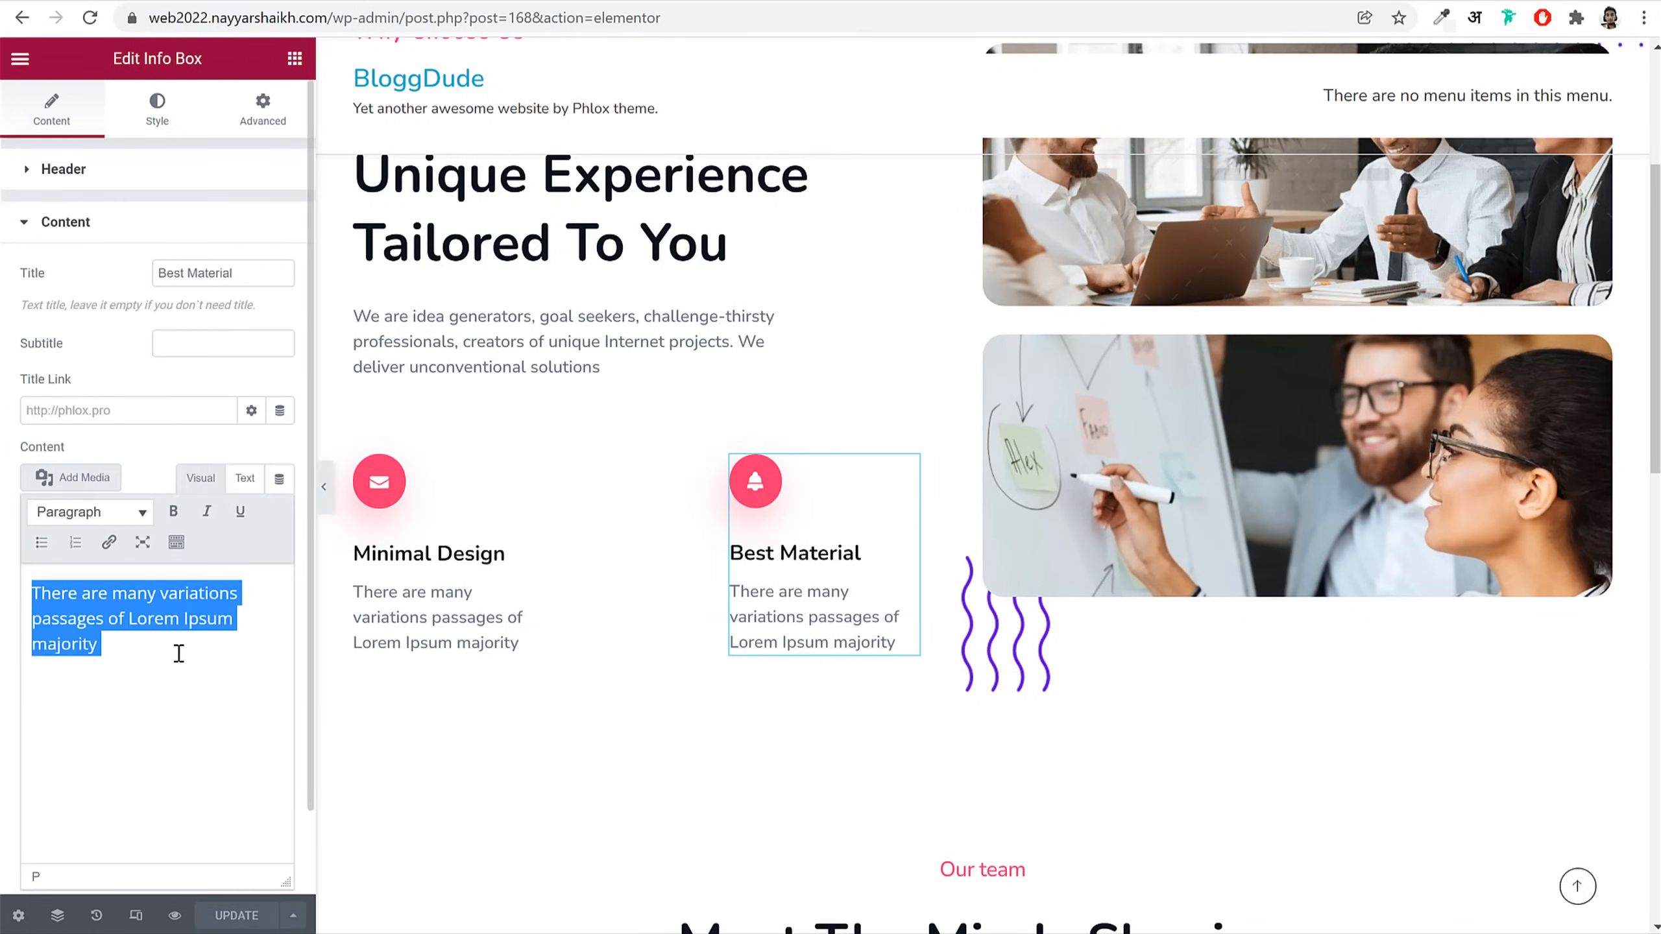
Step: Trim the address after wp-admin to return to the WordPress dashboard
scroll(922, 579, "down", 10)
scroll(928, 588, "up", 15)
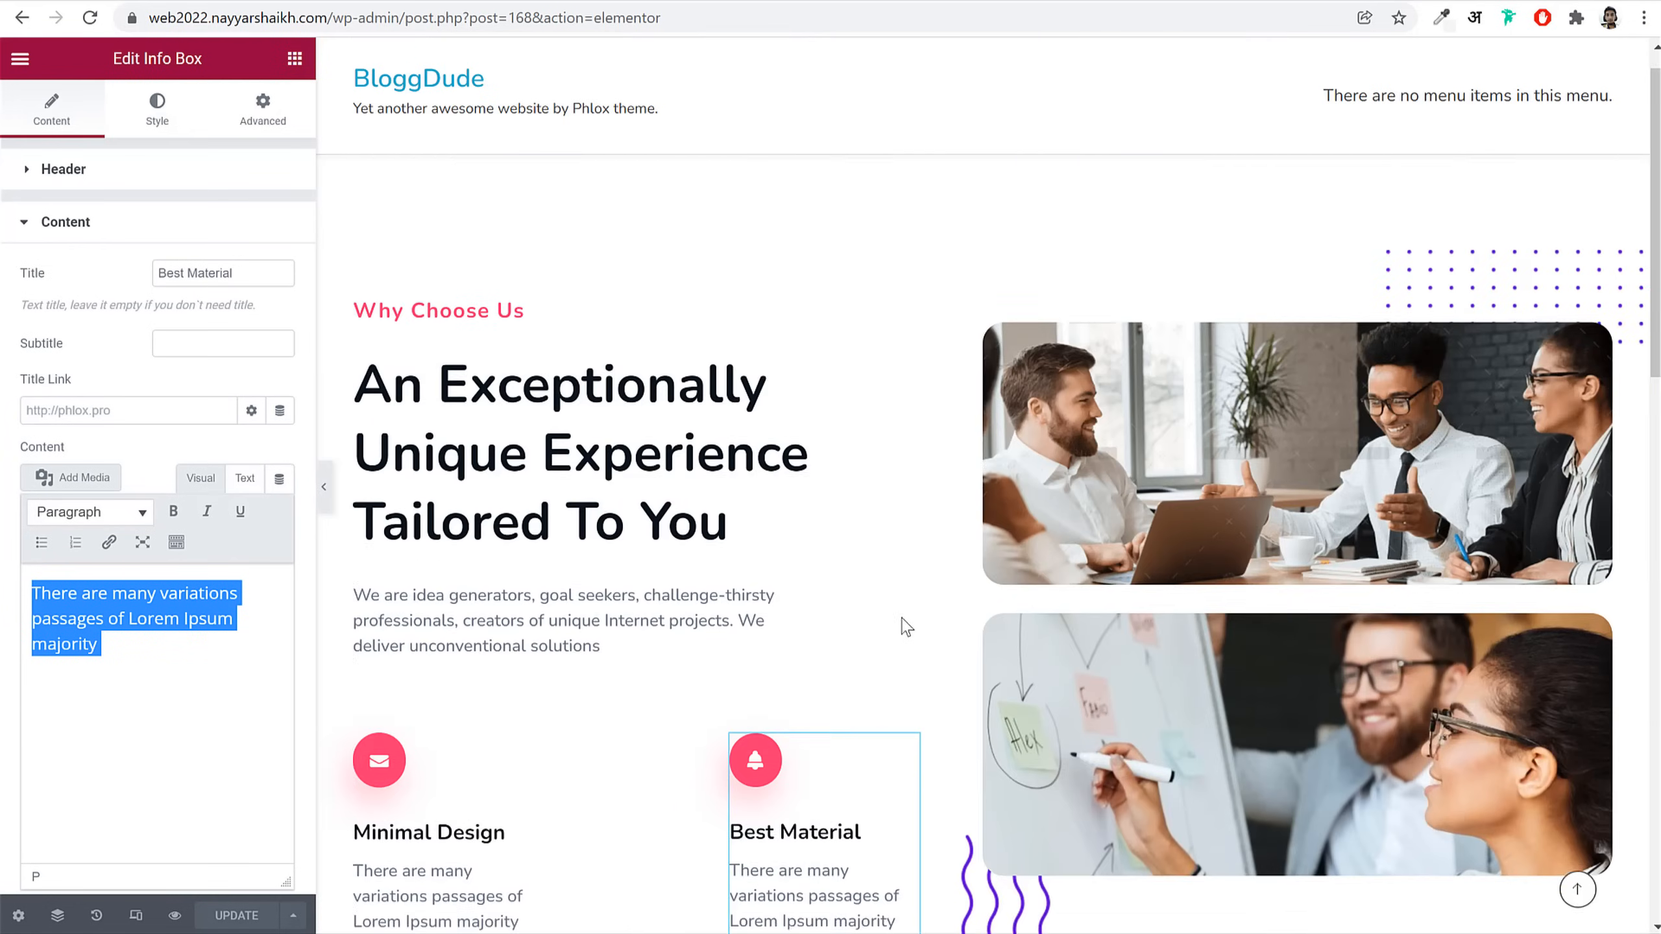
left_click_drag(405, 14, 1236, 133)
key("BackSpace")
key("Return")
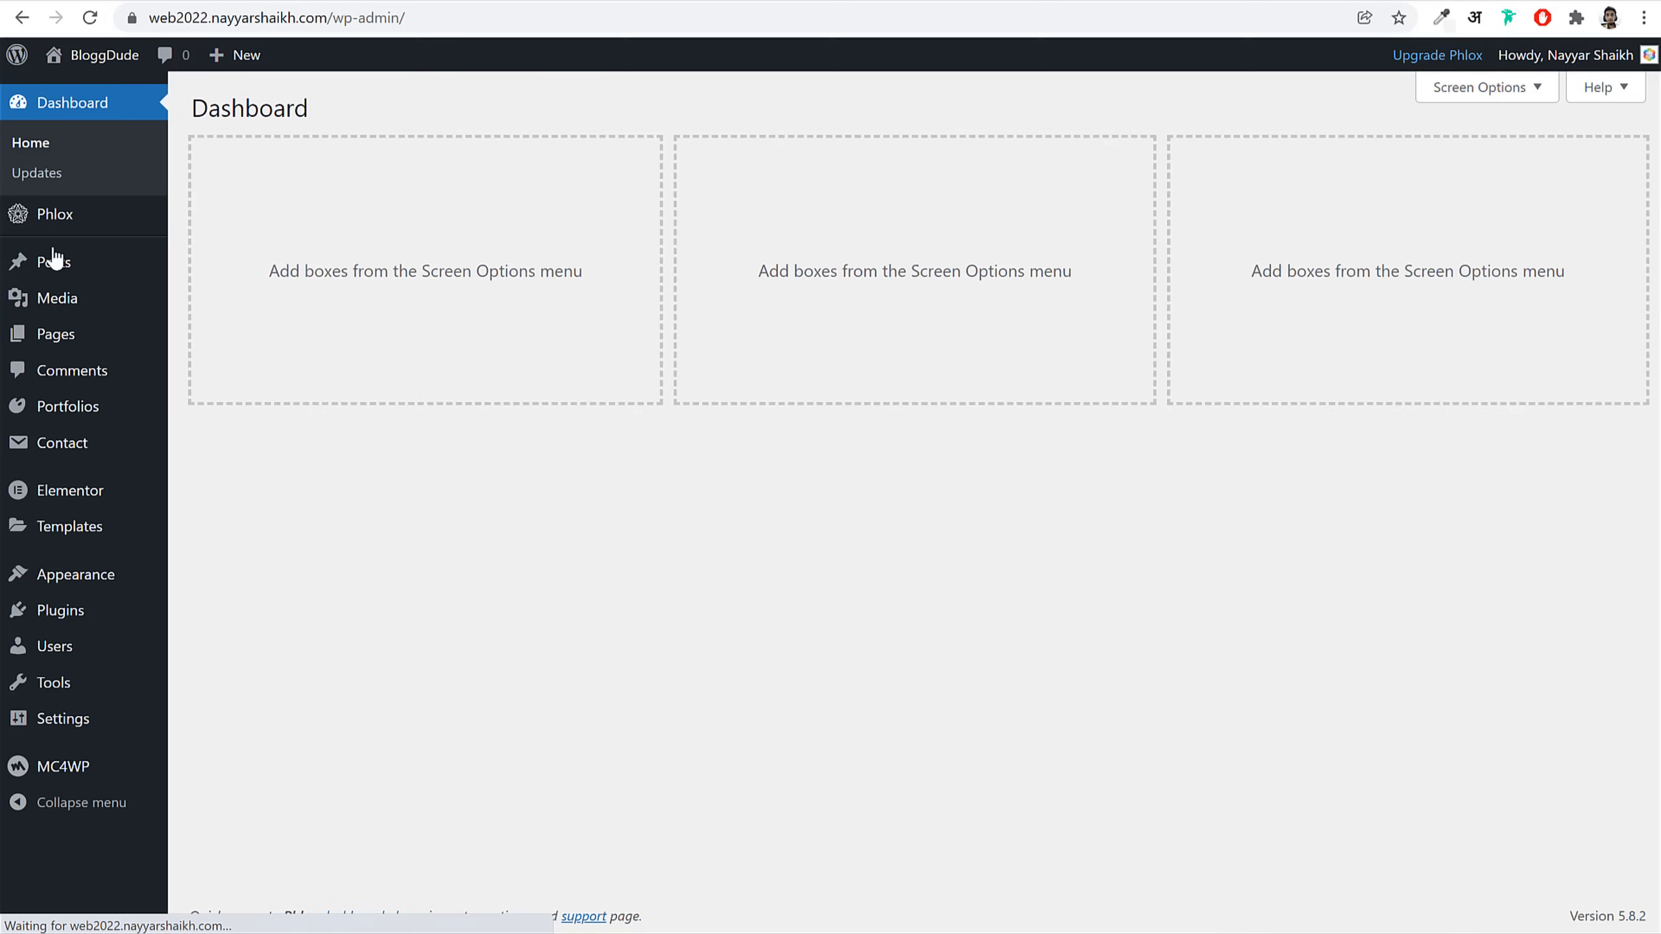
Step: Create a new Contact page with full-width content and Display Title Bar set to No
left_click(110, 334)
left_click(315, 111)
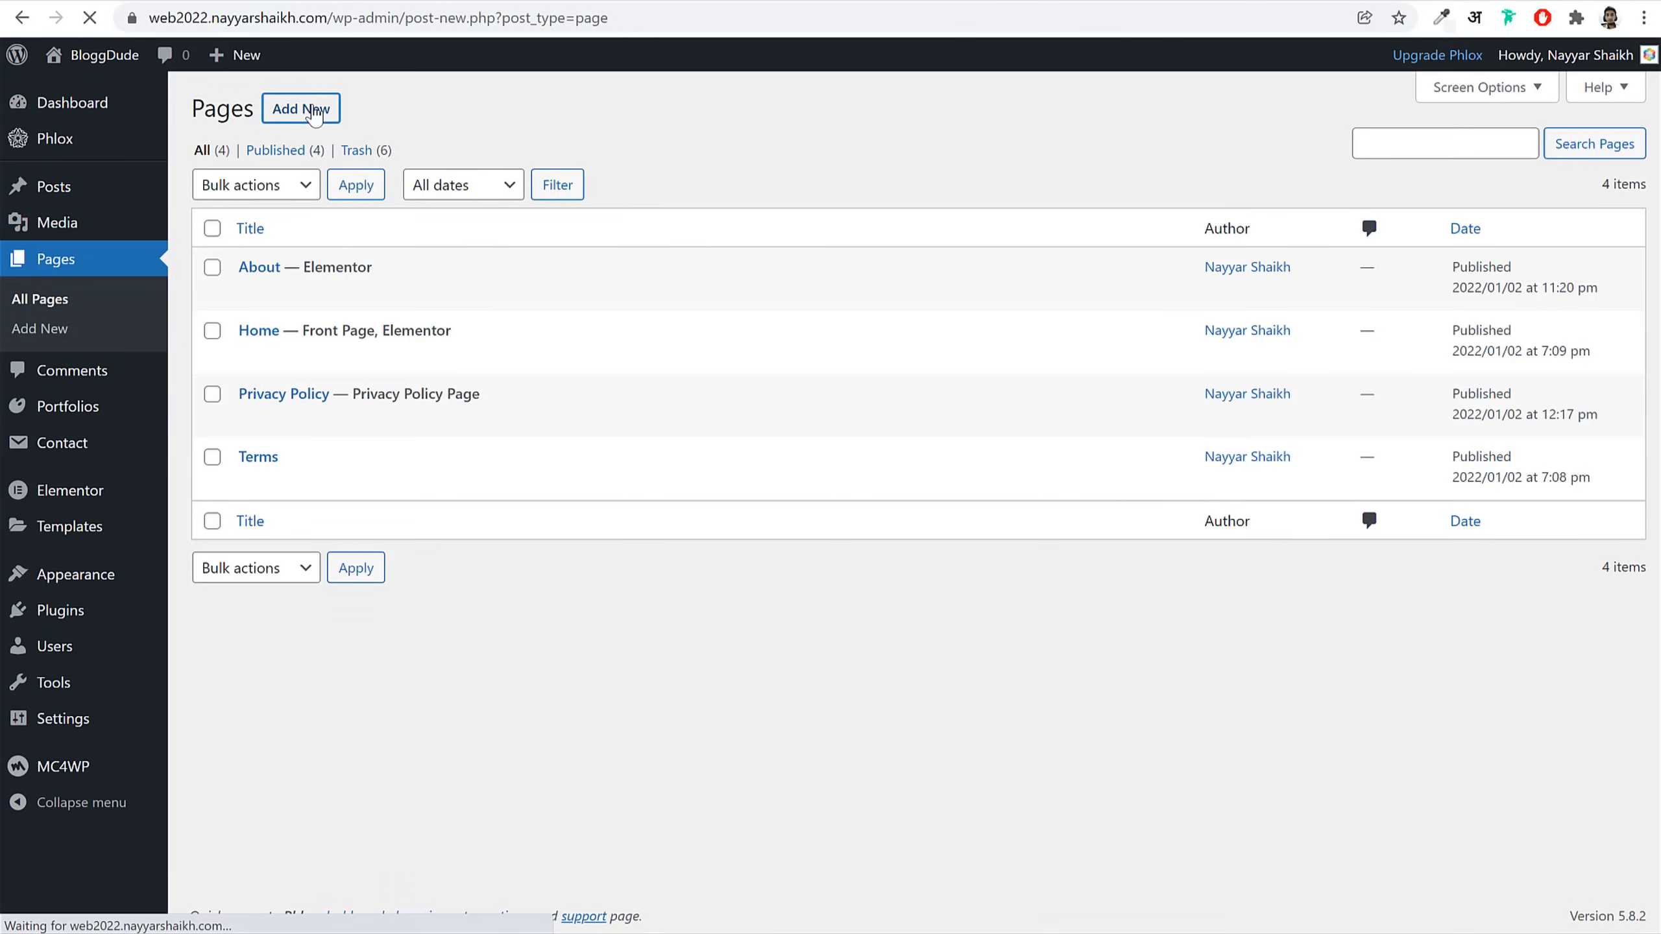
type("Contact")
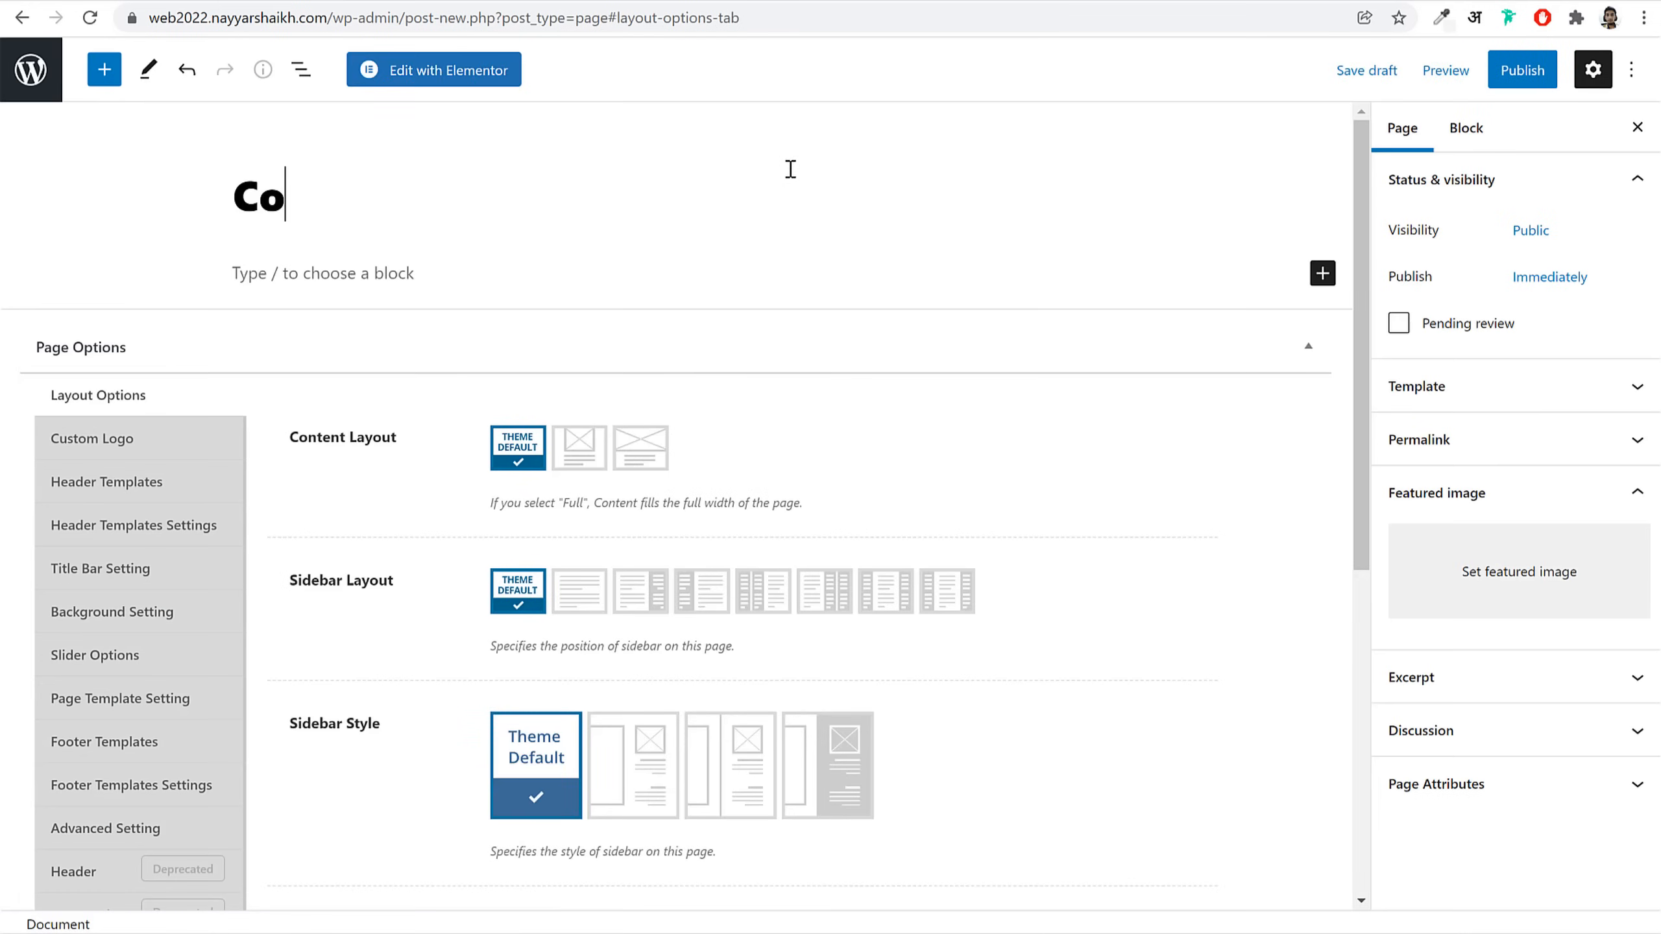
left_click(632, 458)
left_click(167, 569)
left_click(592, 446)
left_click(561, 509)
Step: Publish the Contact page, edit it with Elementor, and show My Templates
left_click(1538, 61)
left_click(1481, 82)
left_click(487, 73)
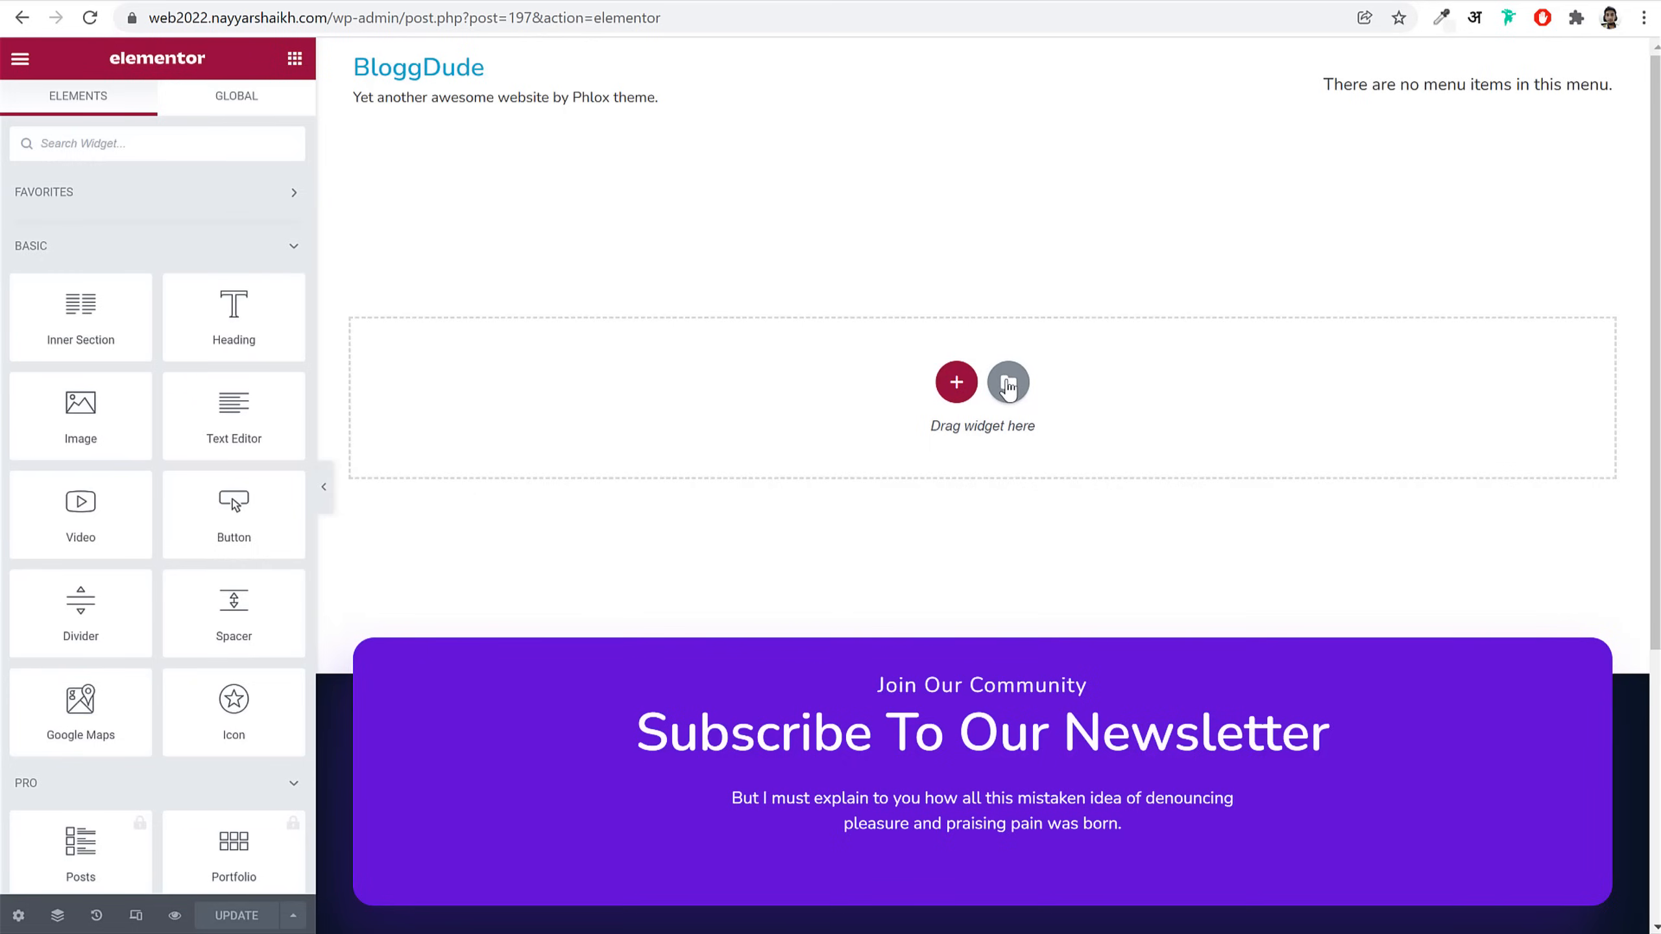
left_click(1008, 385)
left_click(946, 106)
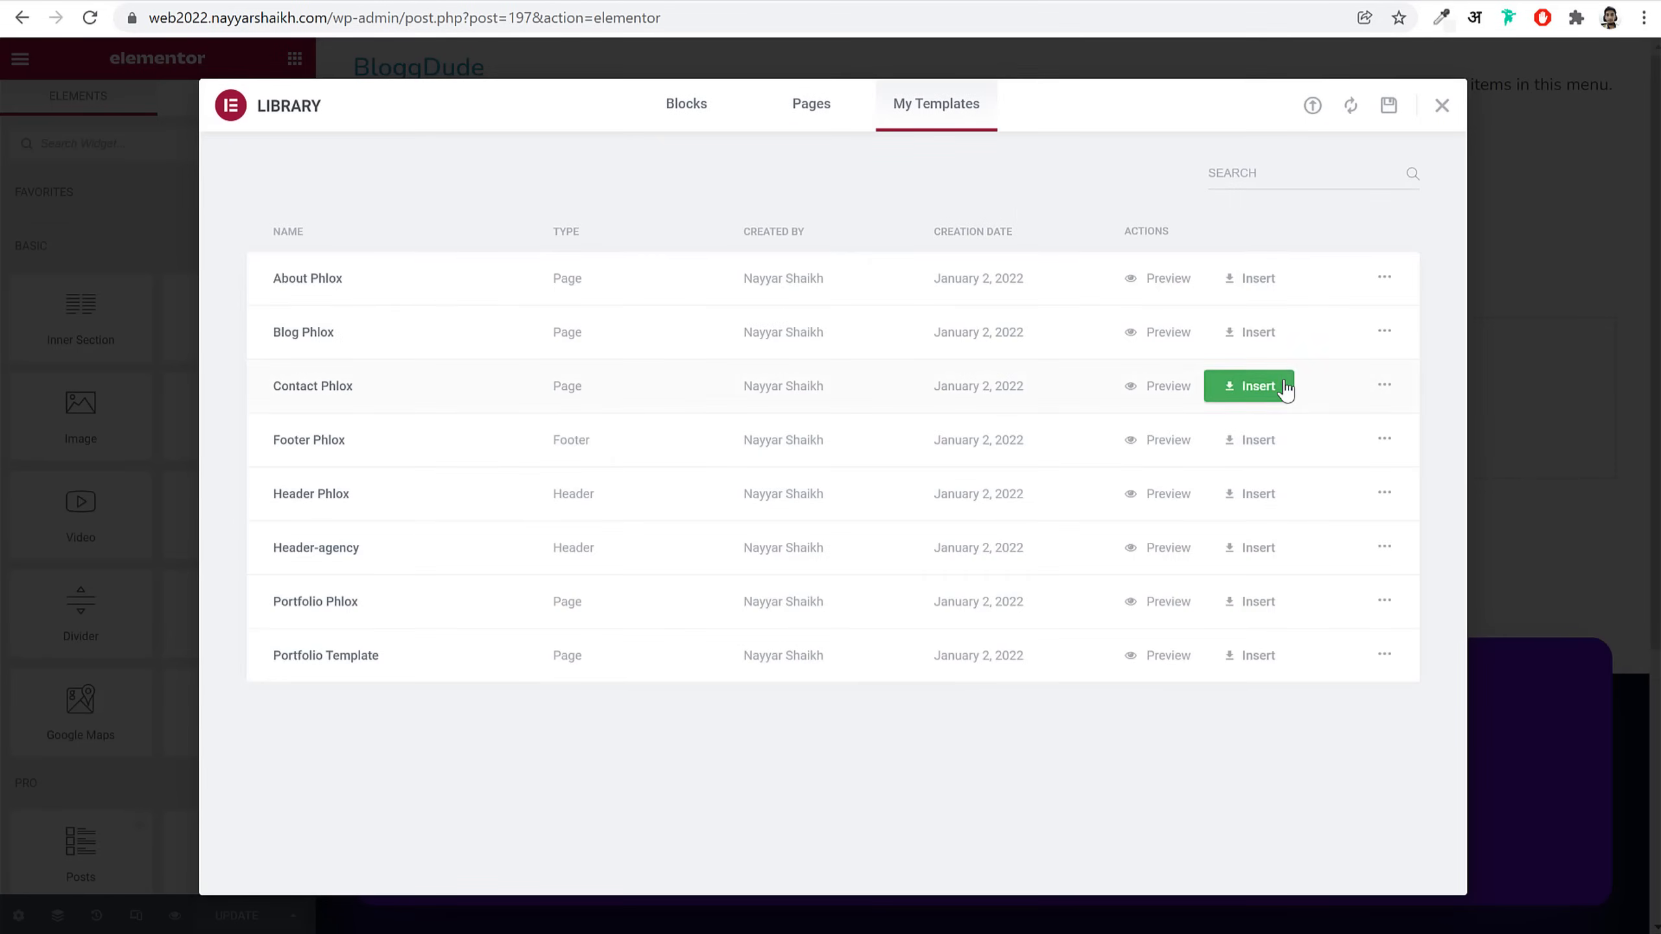
Step: Insert the Contact Phlox template into the contact page
left_click(1256, 386)
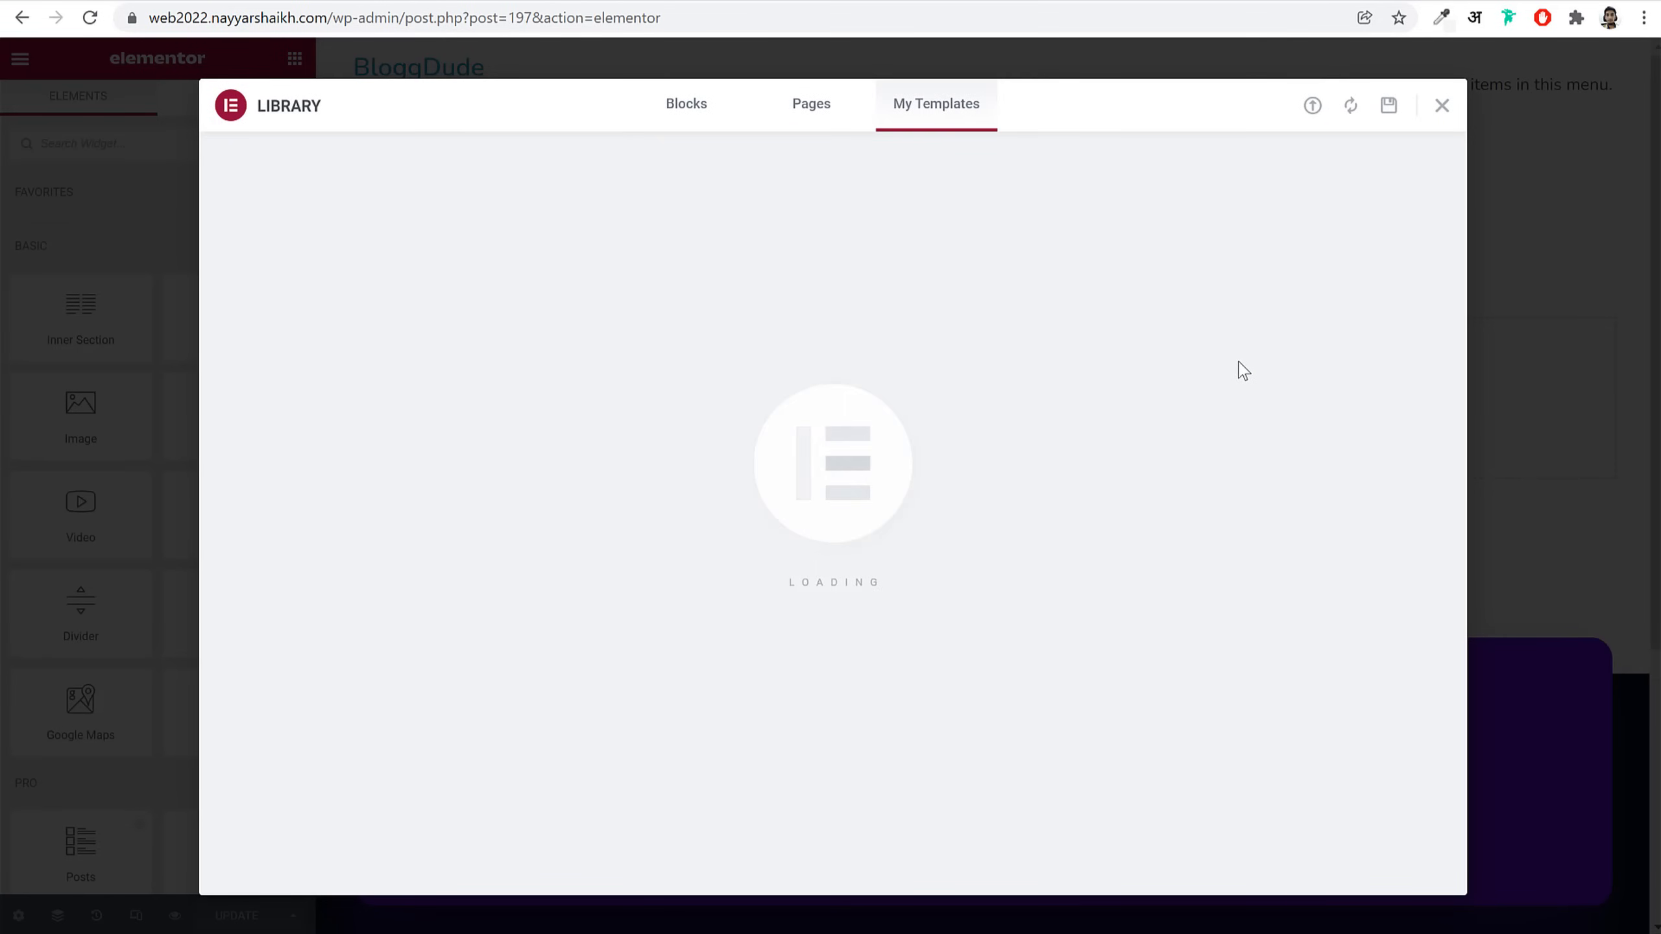
scroll(1048, 489, "down", 10)
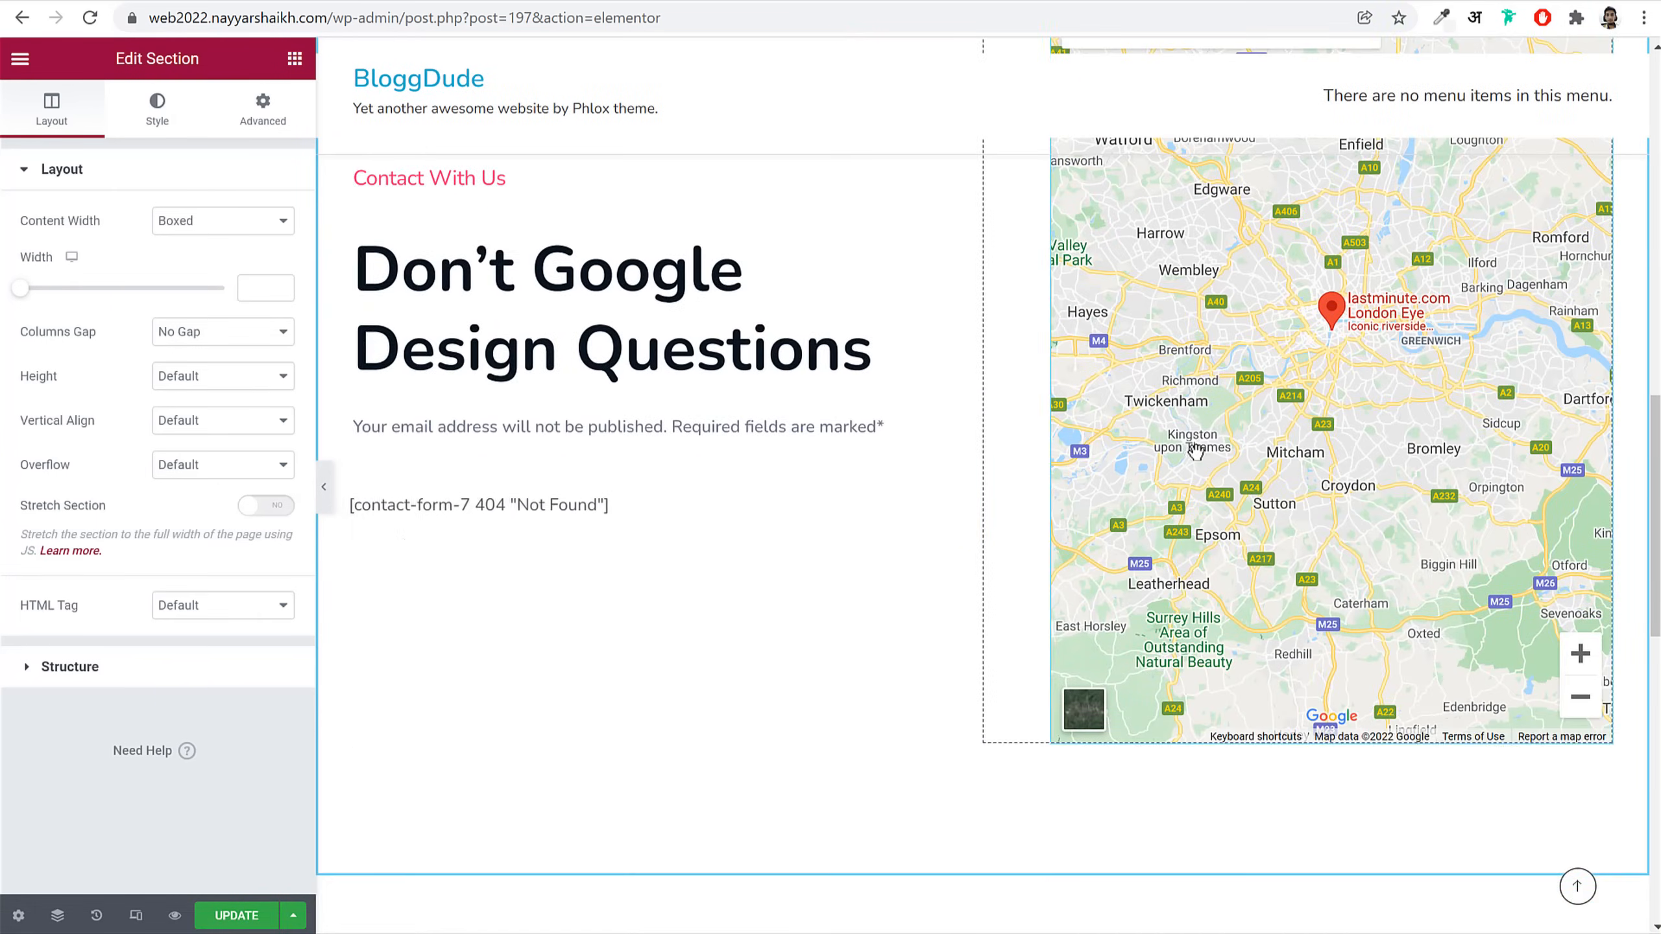
scroll(1241, 465, "up", 10)
scroll(617, 458, "down", 2)
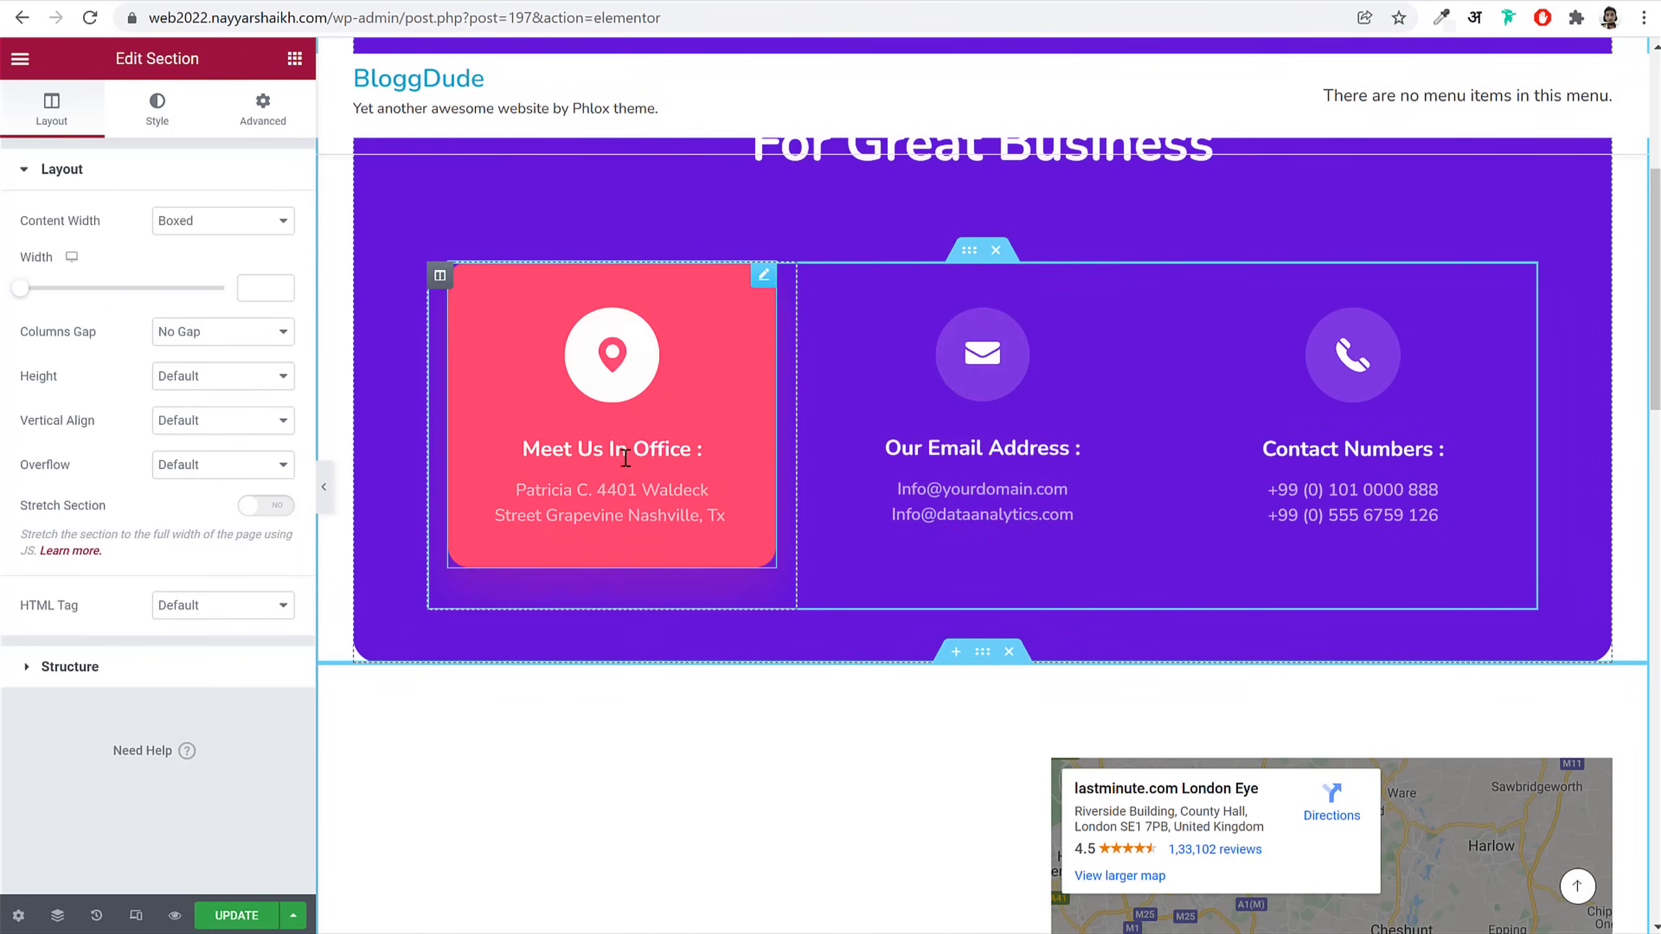
Step: Select the e-mail lines' domain text in the Our Email Address info box
left_click(1050, 487)
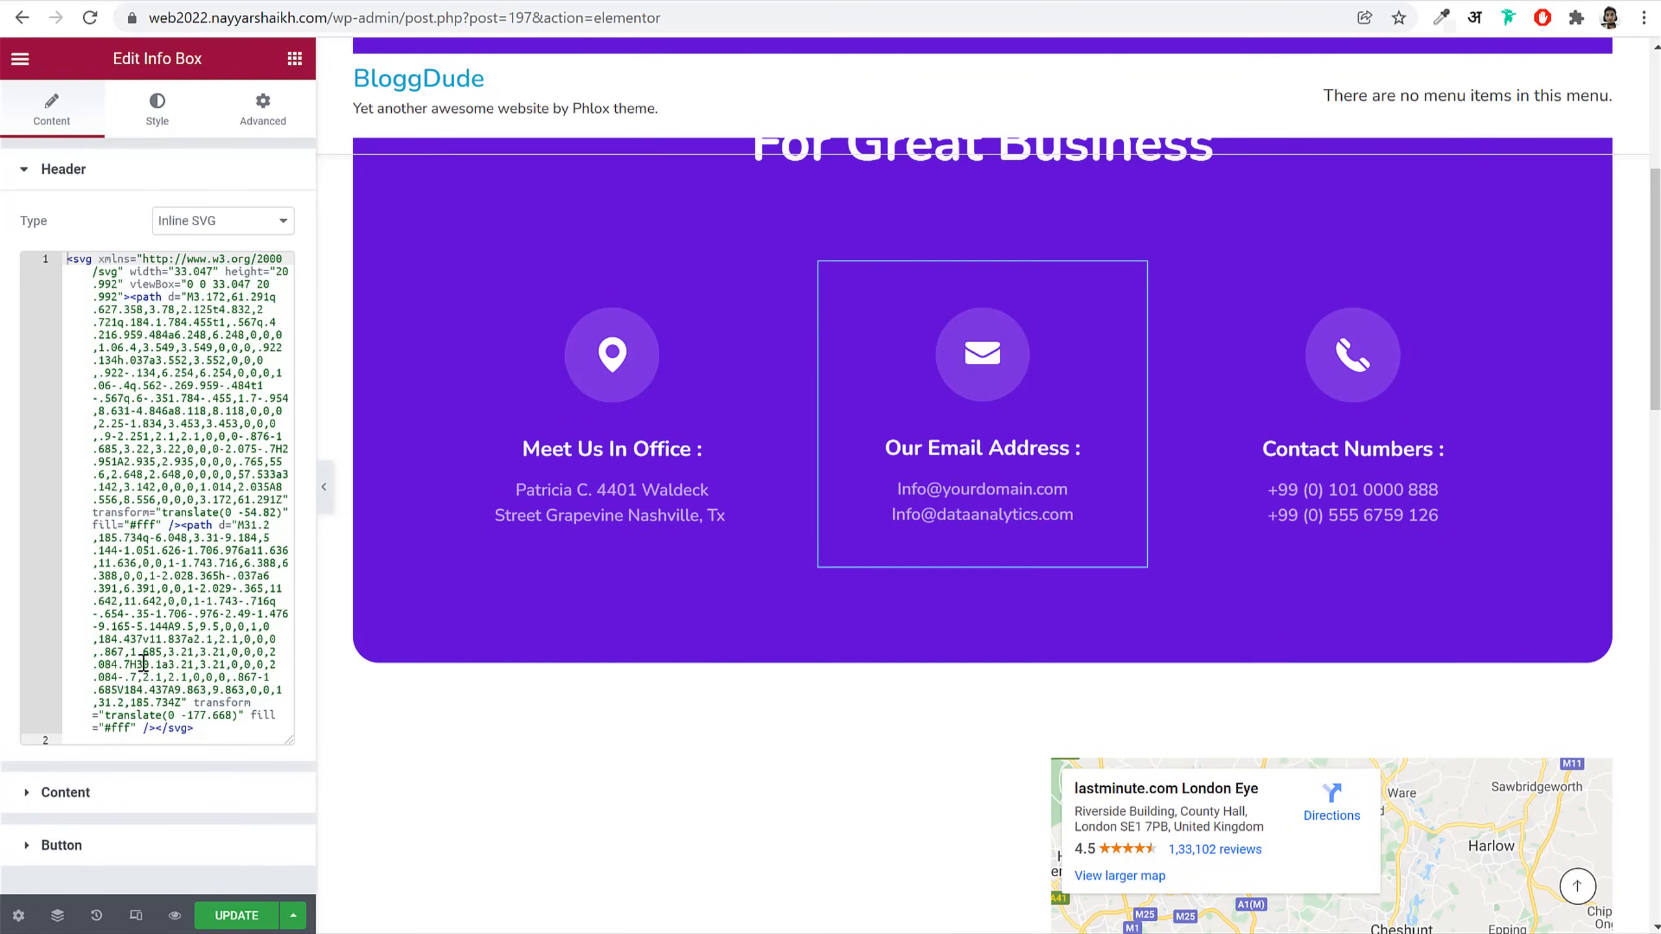
left_click(145, 799)
left_click_drag(214, 593, 60, 596)
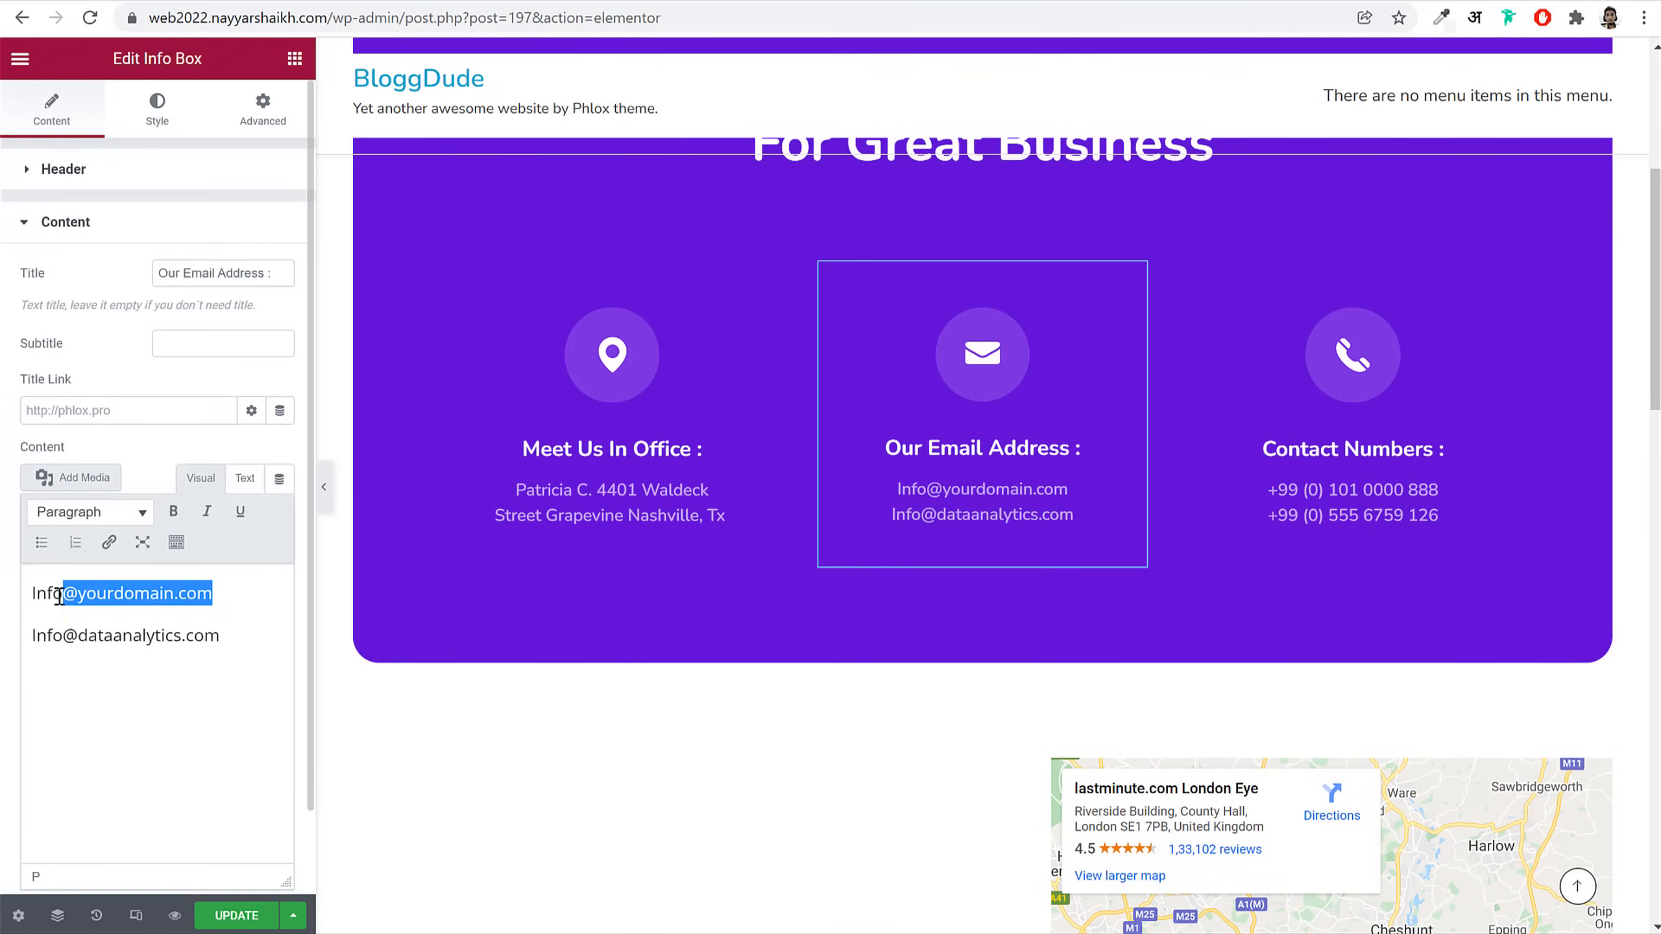
left_click_drag(221, 633, 34, 634)
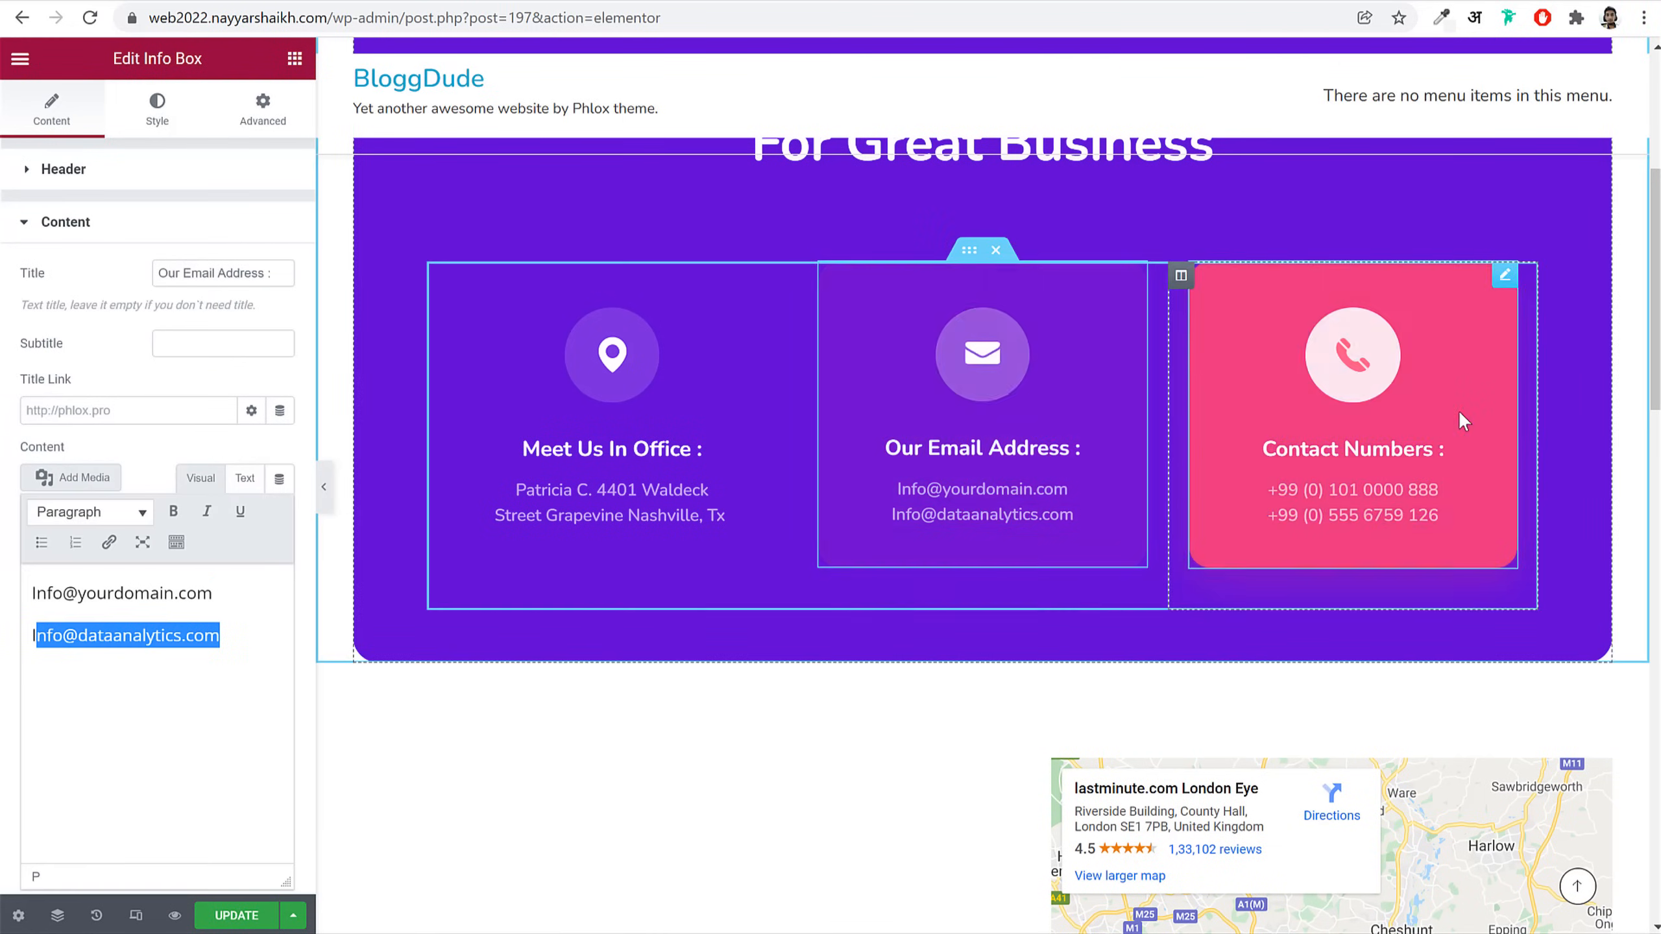
scroll(1406, 458, "down", 5)
scroll(1439, 518, "down", 3)
scroll(1442, 457, "up", 3)
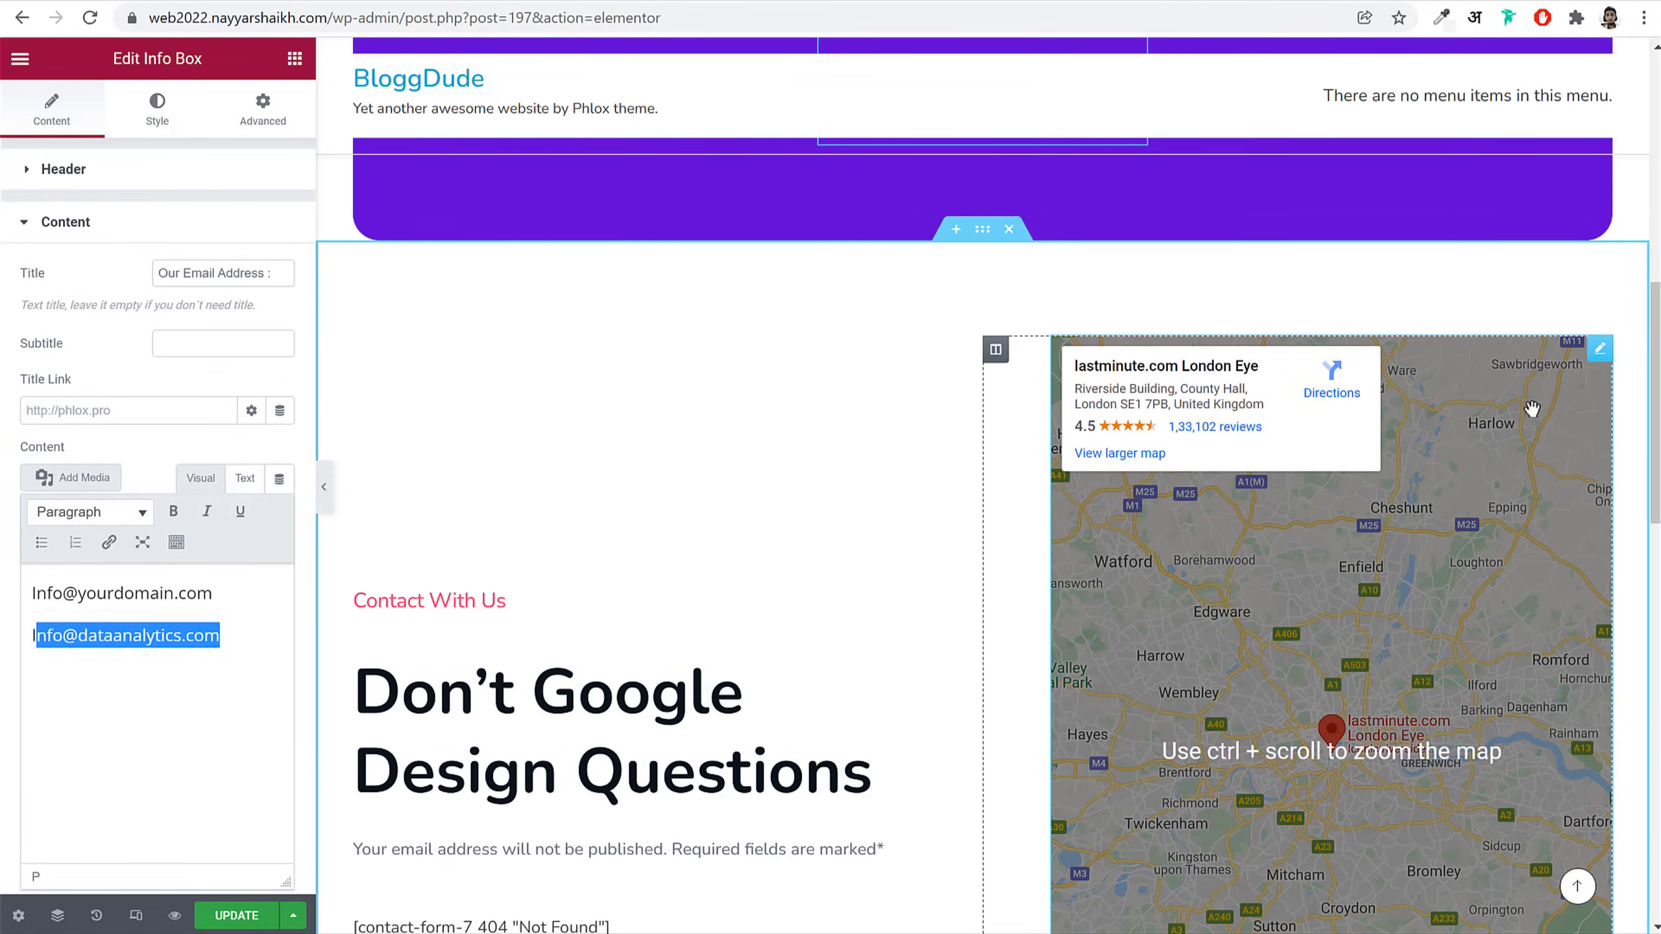
Step: Set the Google Map location to Mumbai and raise its zoom from 10 to 14
left_click(1599, 354)
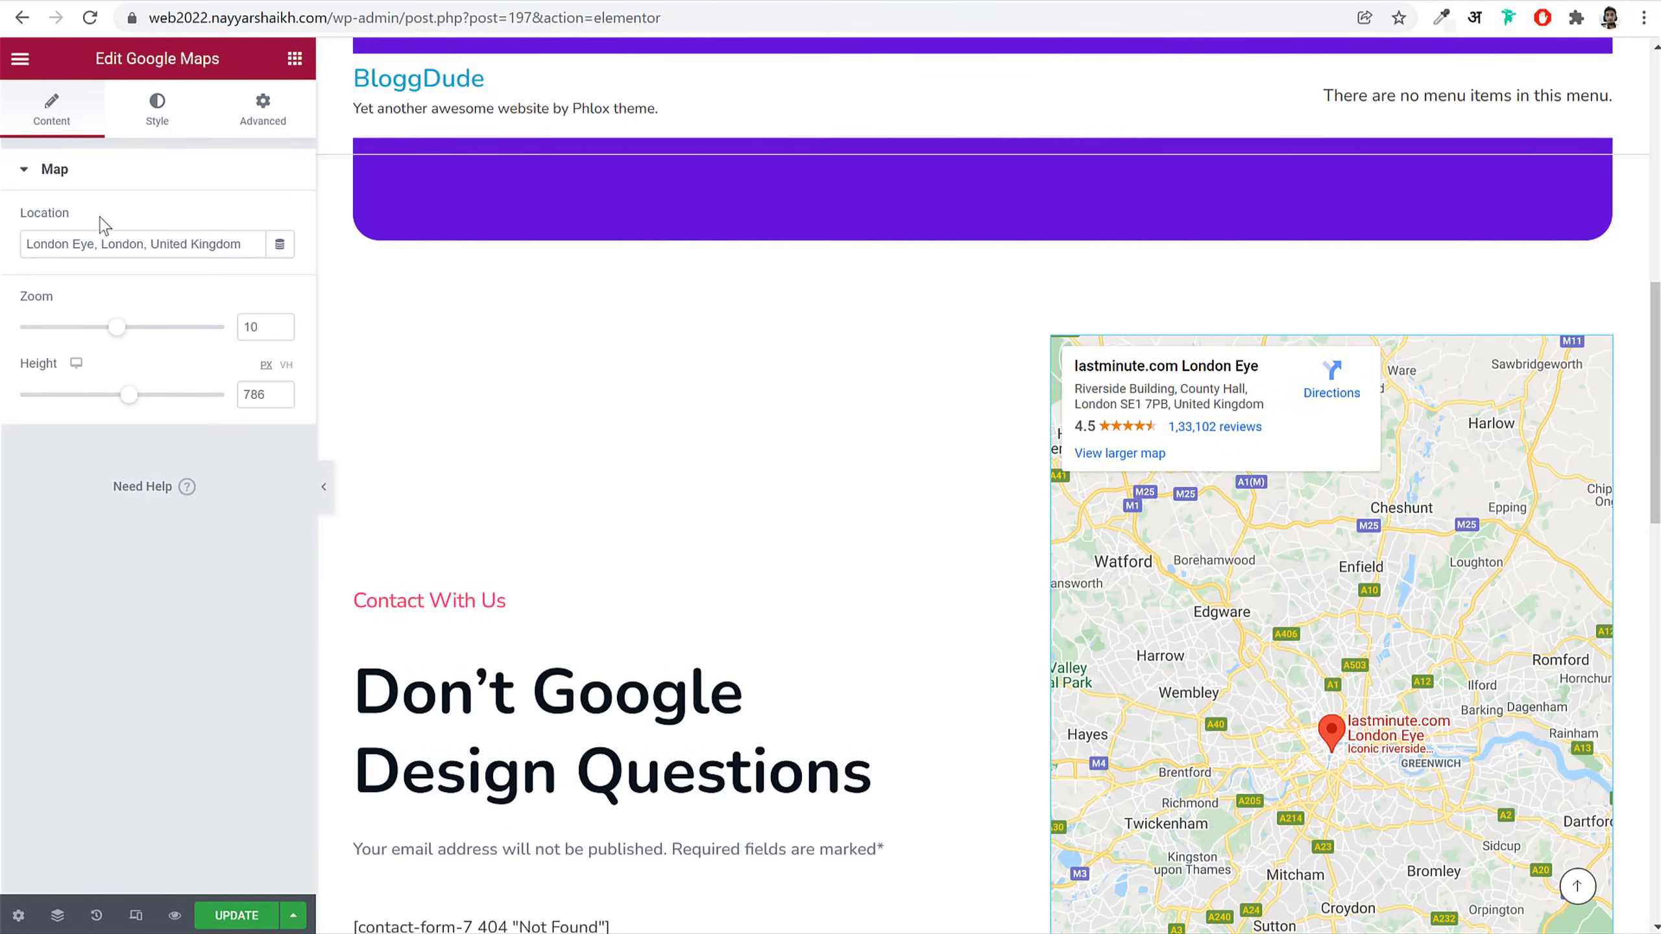
type("Mu")
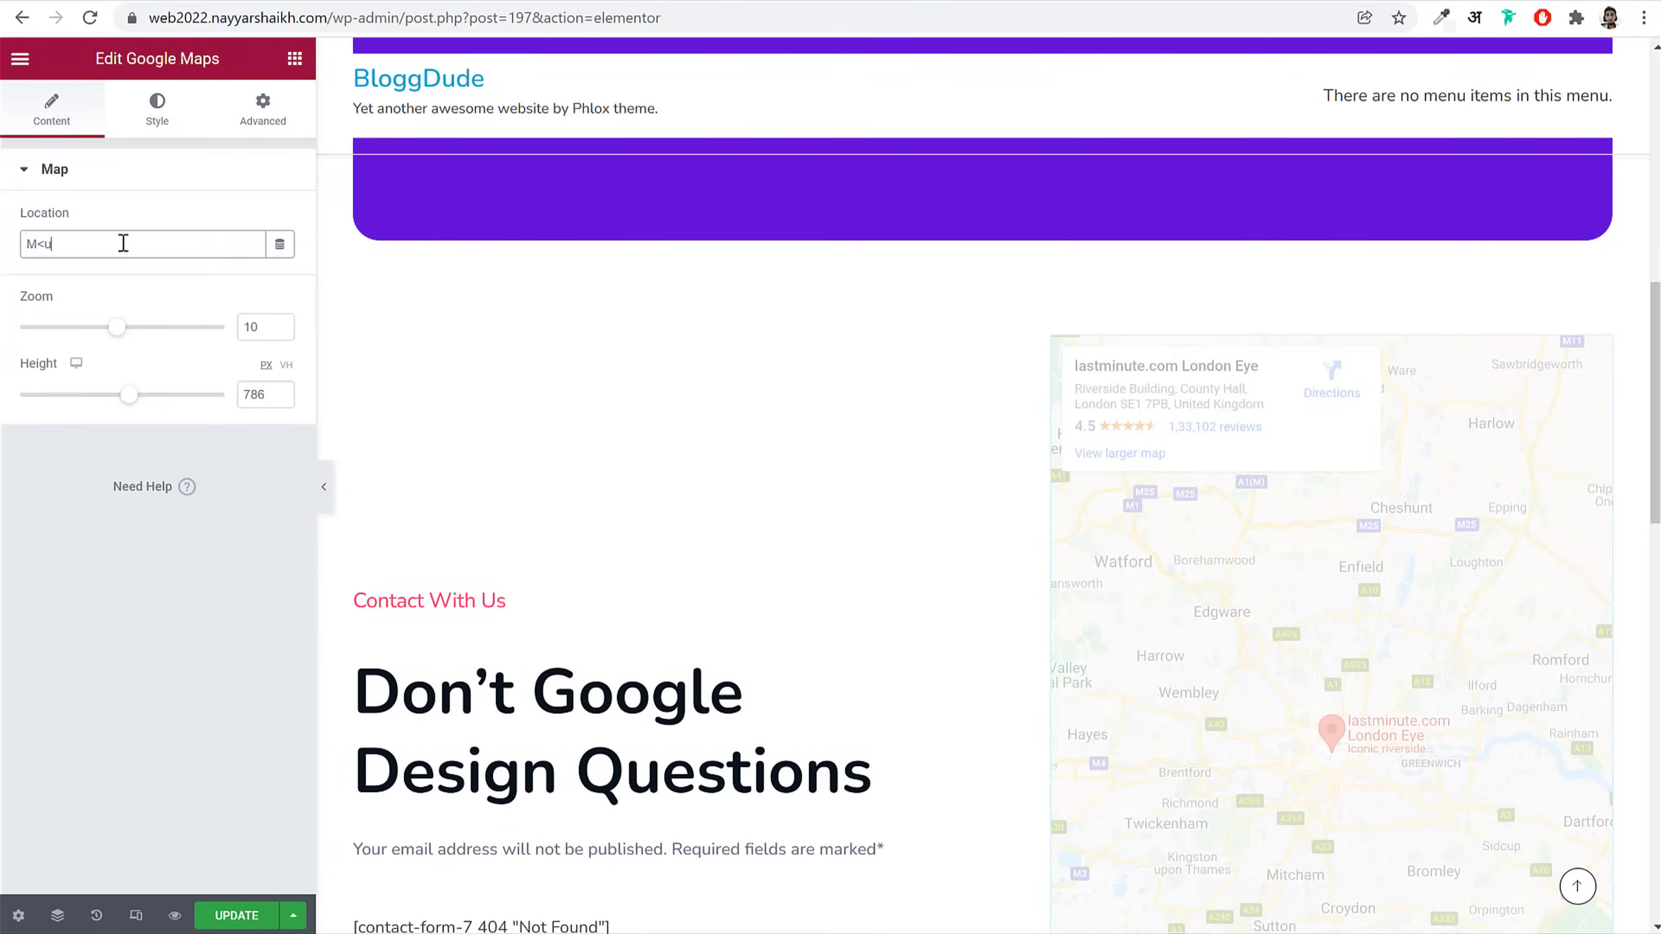
type("mbai")
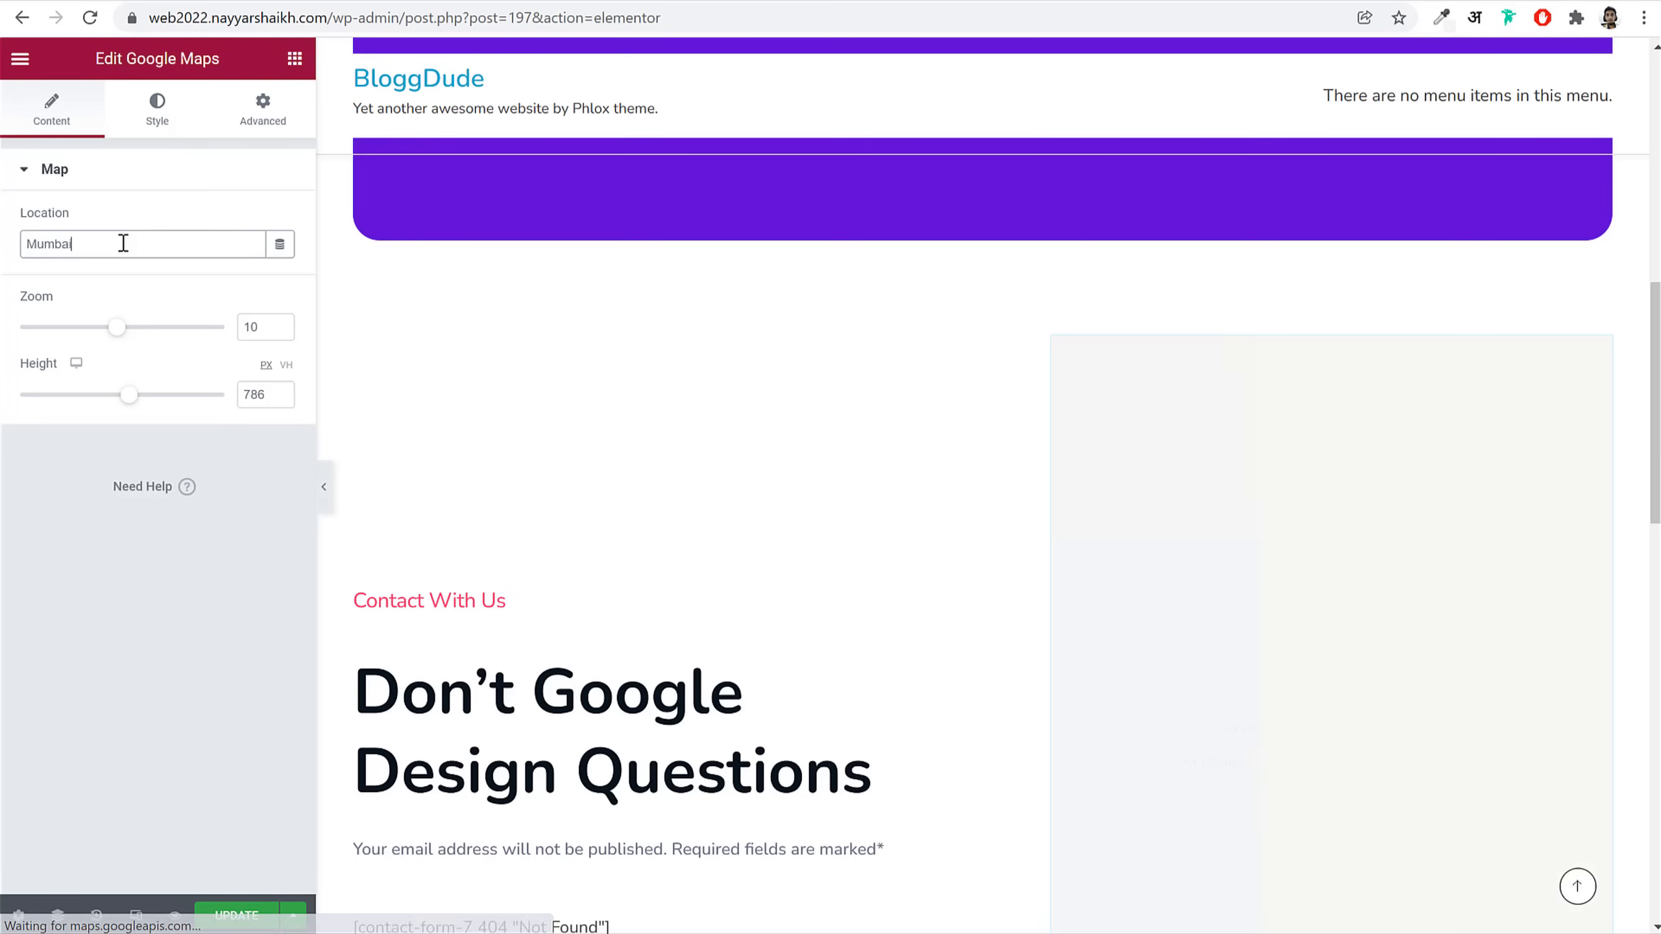
left_click_drag(116, 329, 160, 329)
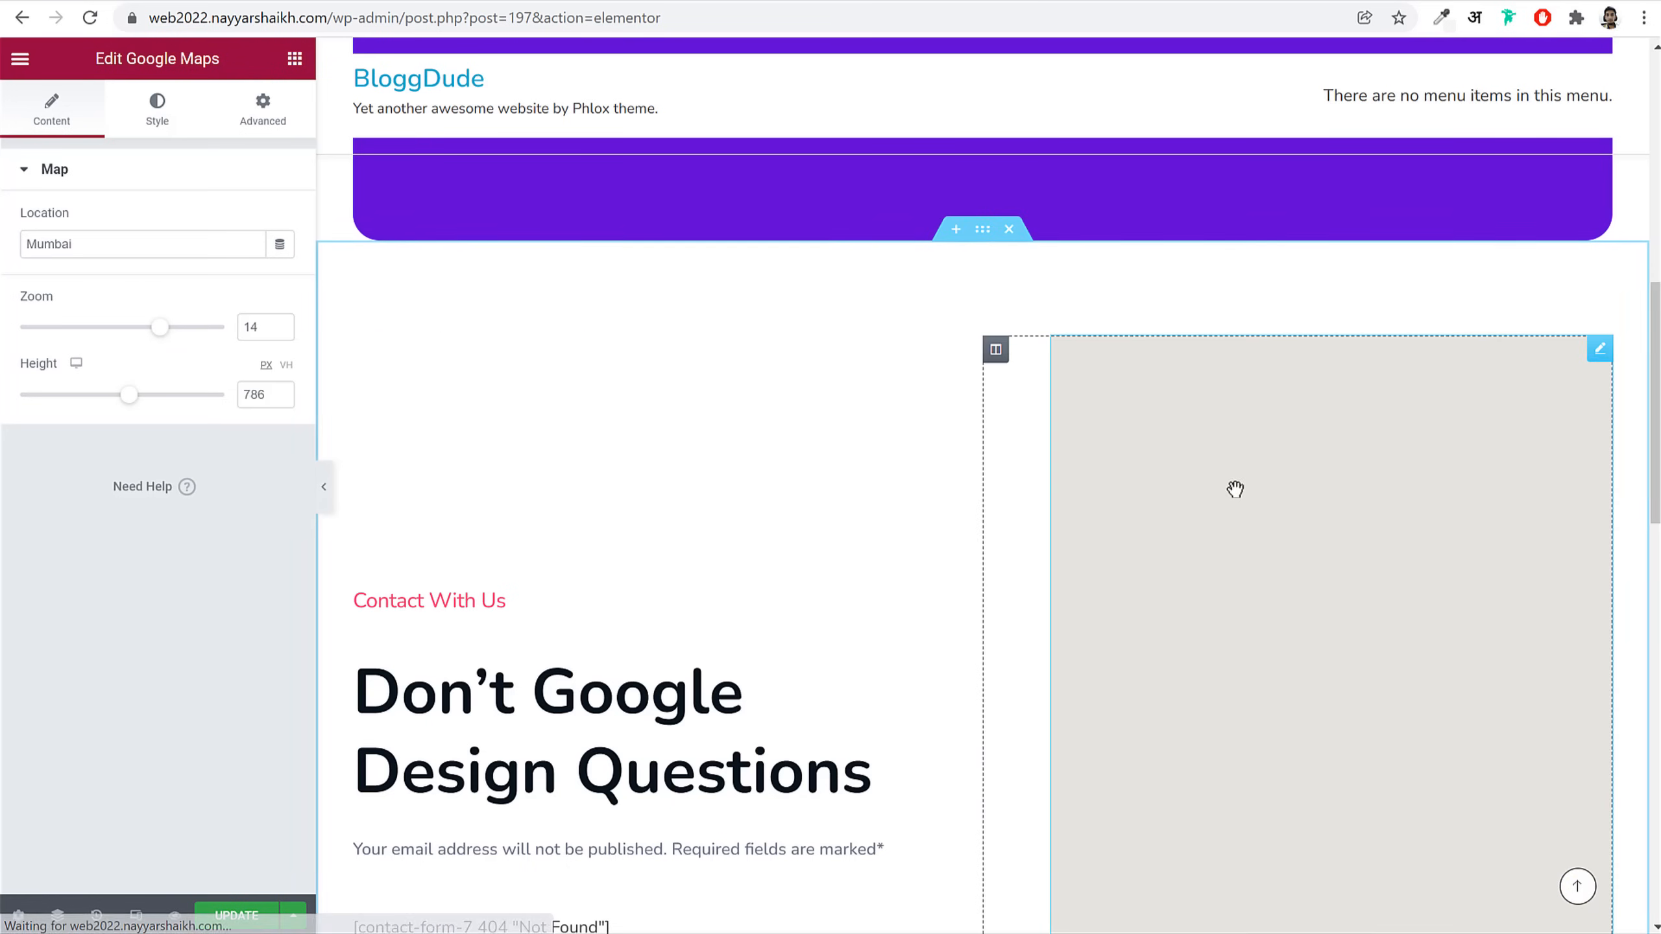
scroll(631, 809, "down", 4)
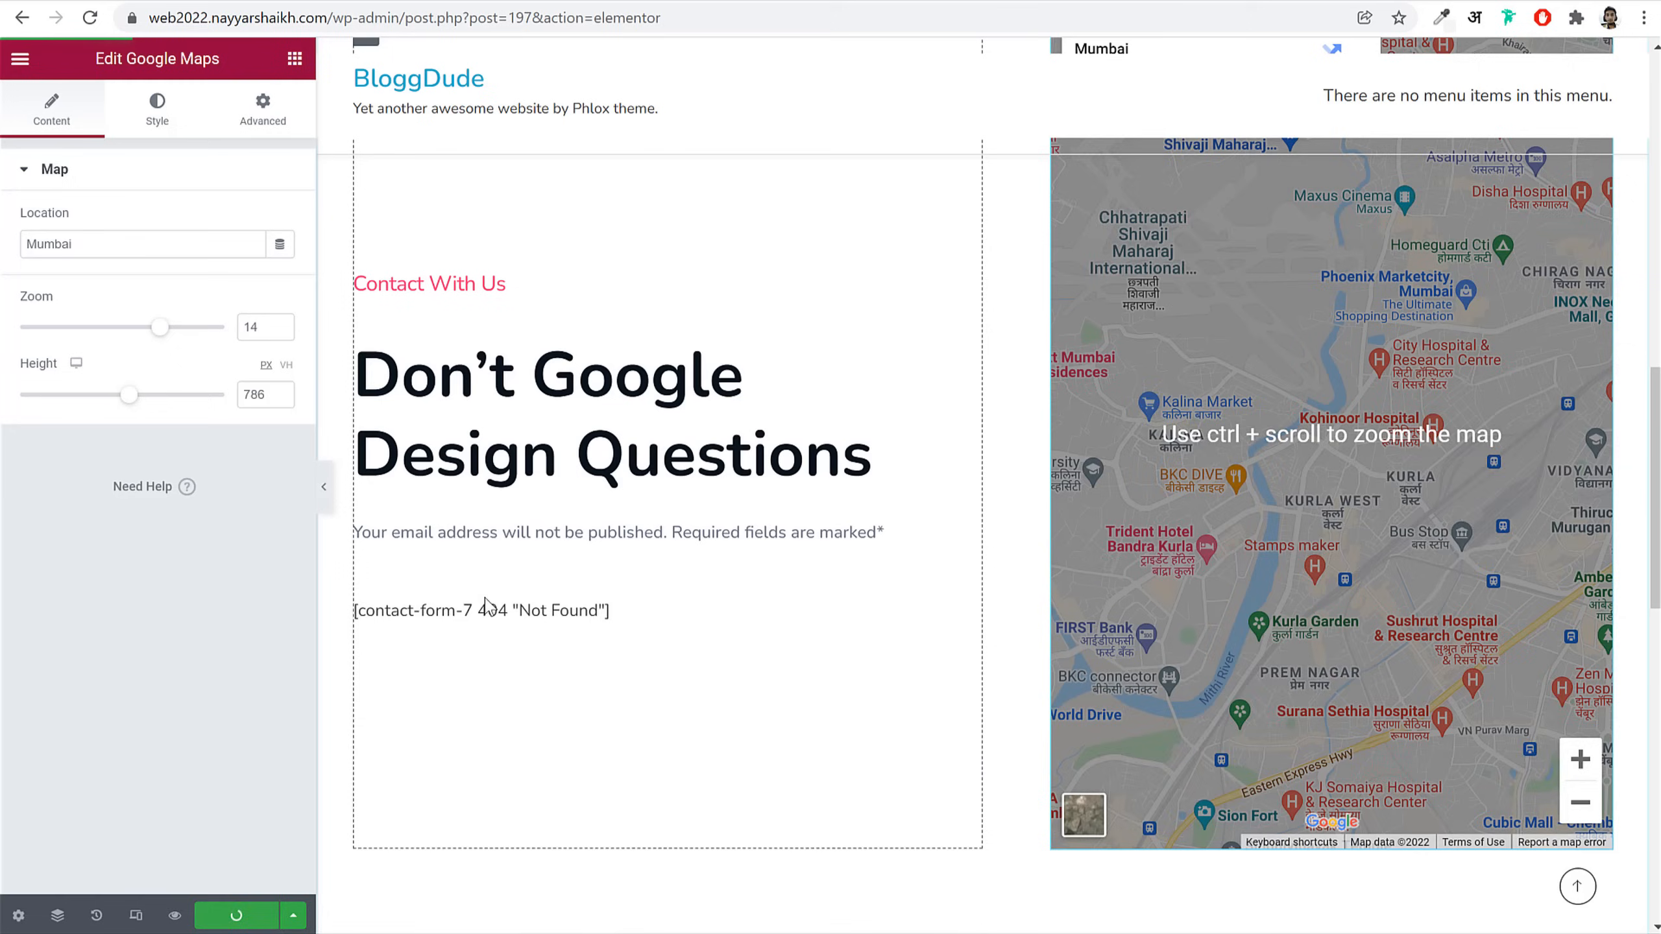
left_click(527, 609)
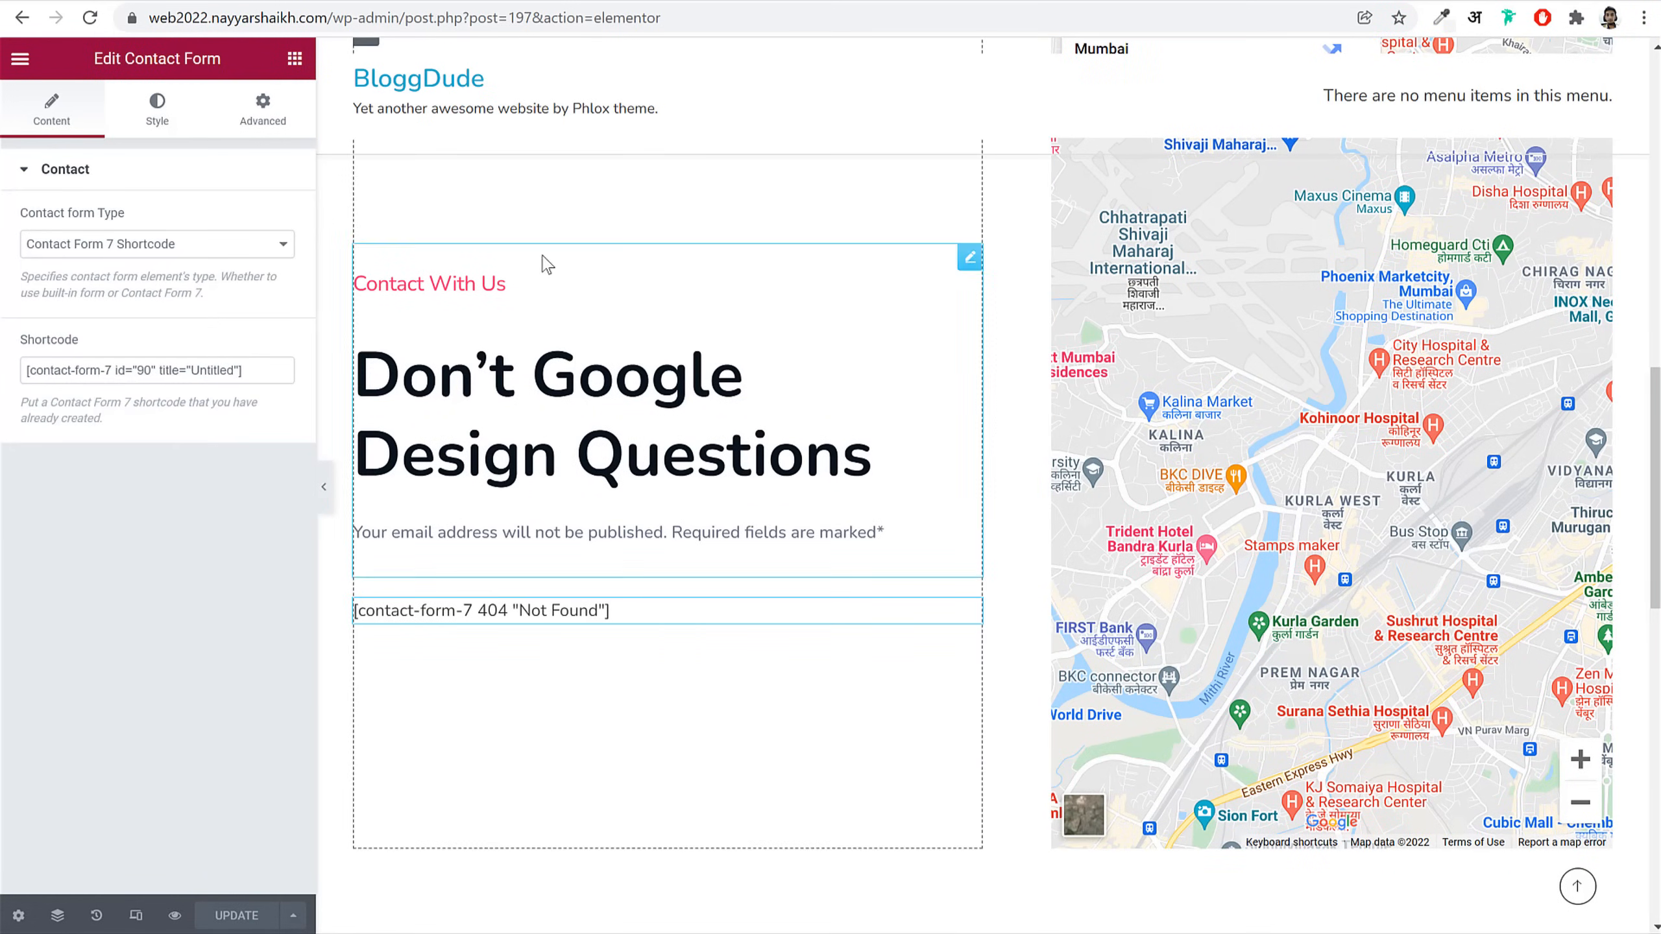
Step: Start a new Contact Form 7 form in WordPress admin
left_click(552, 2)
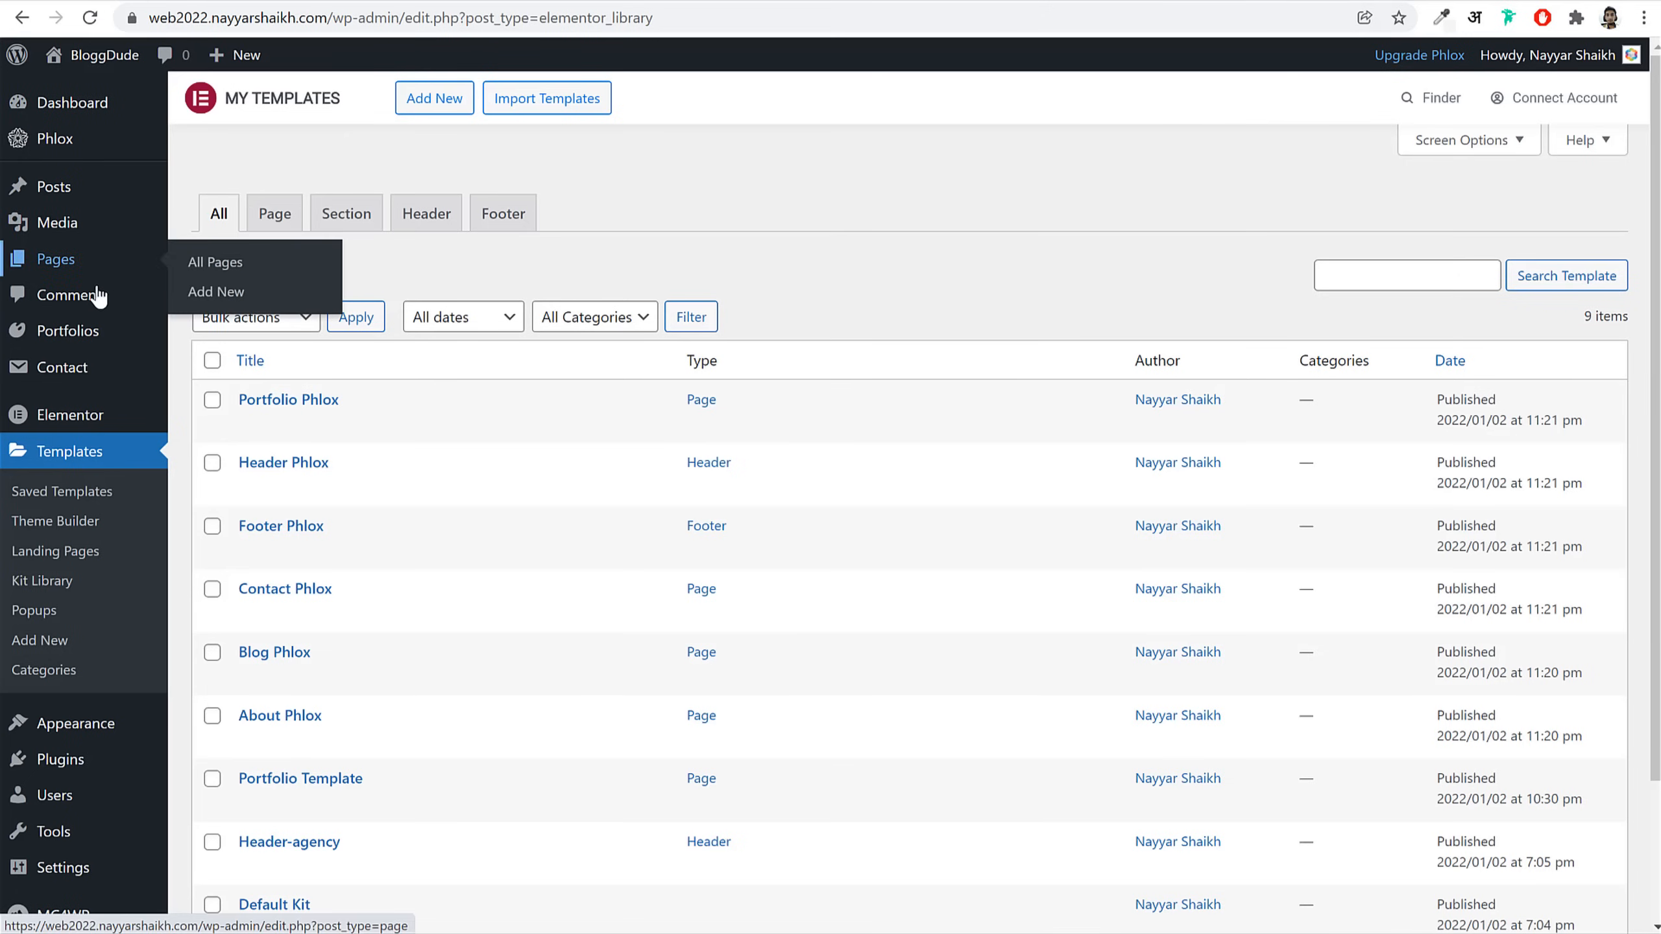
left_click(78, 369)
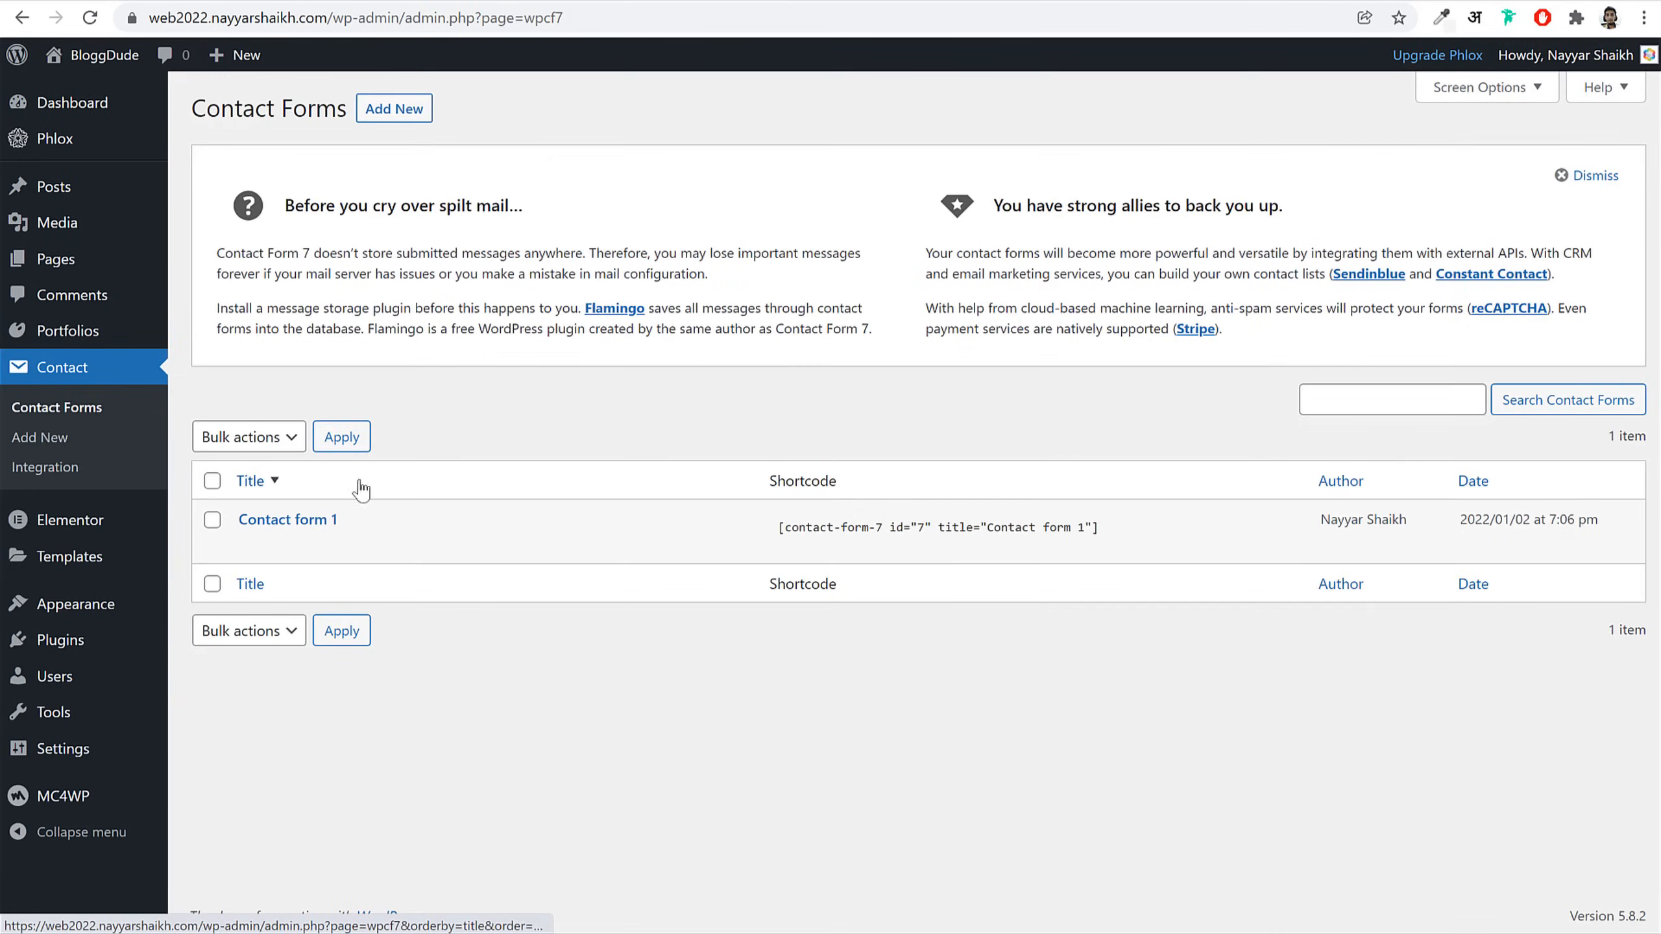
left_click(394, 109)
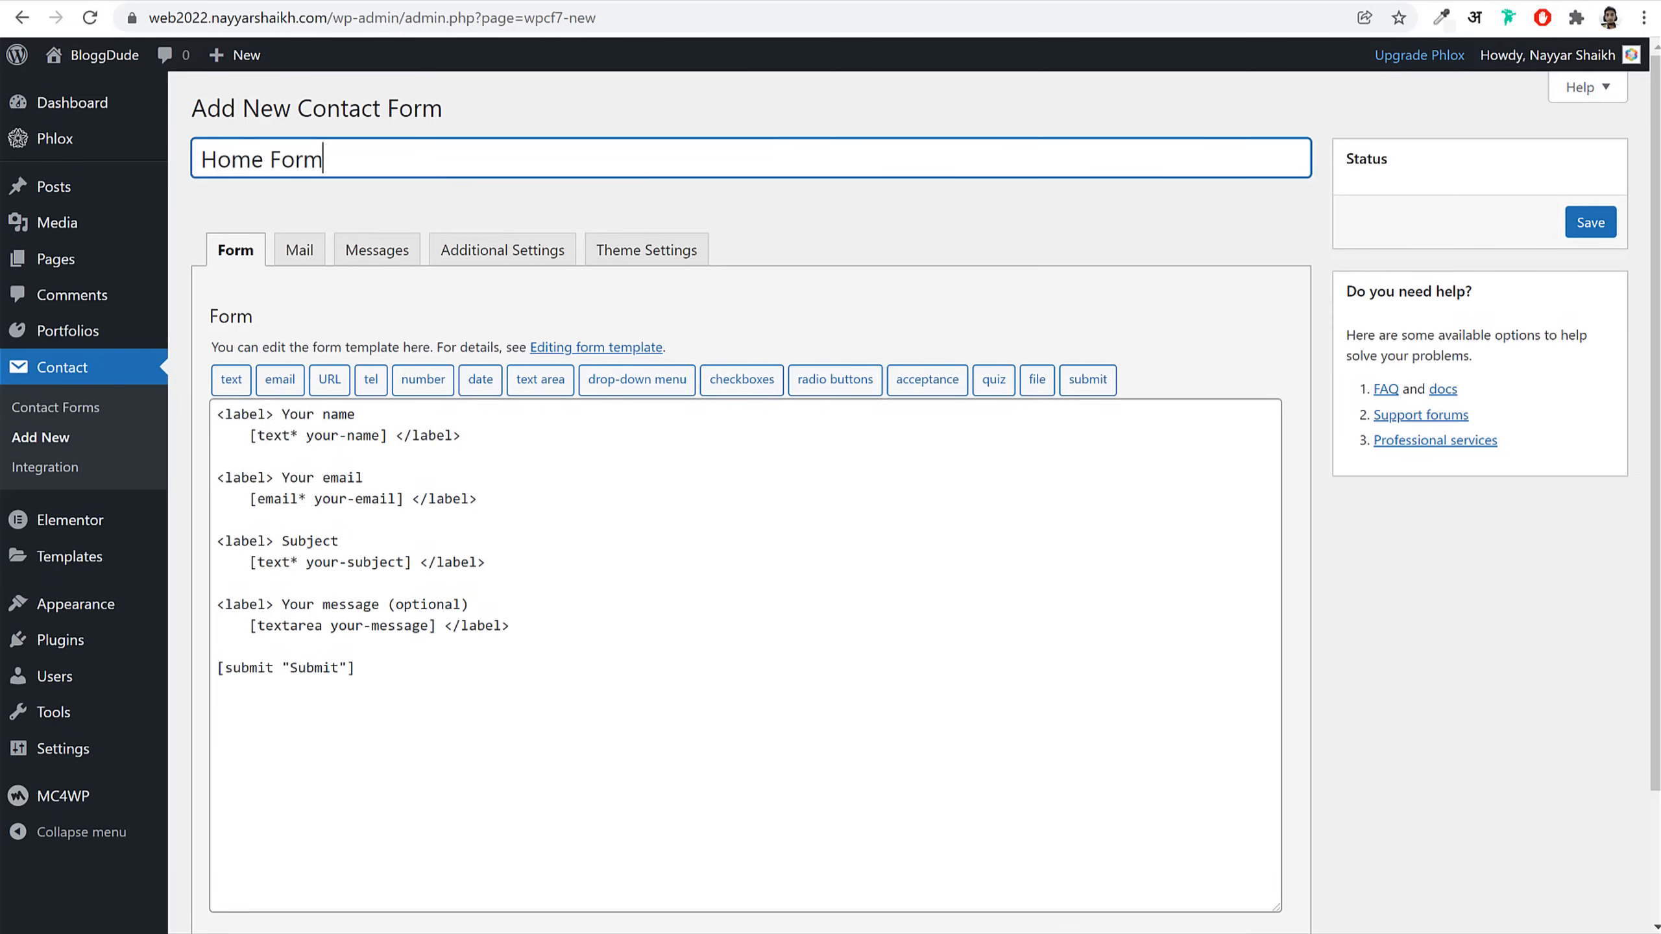
Step: Open the Contact Form text file from Phlox Web 2022 > Media > Pages in Notepad
key("alt+Tab")
left_click(778, 220)
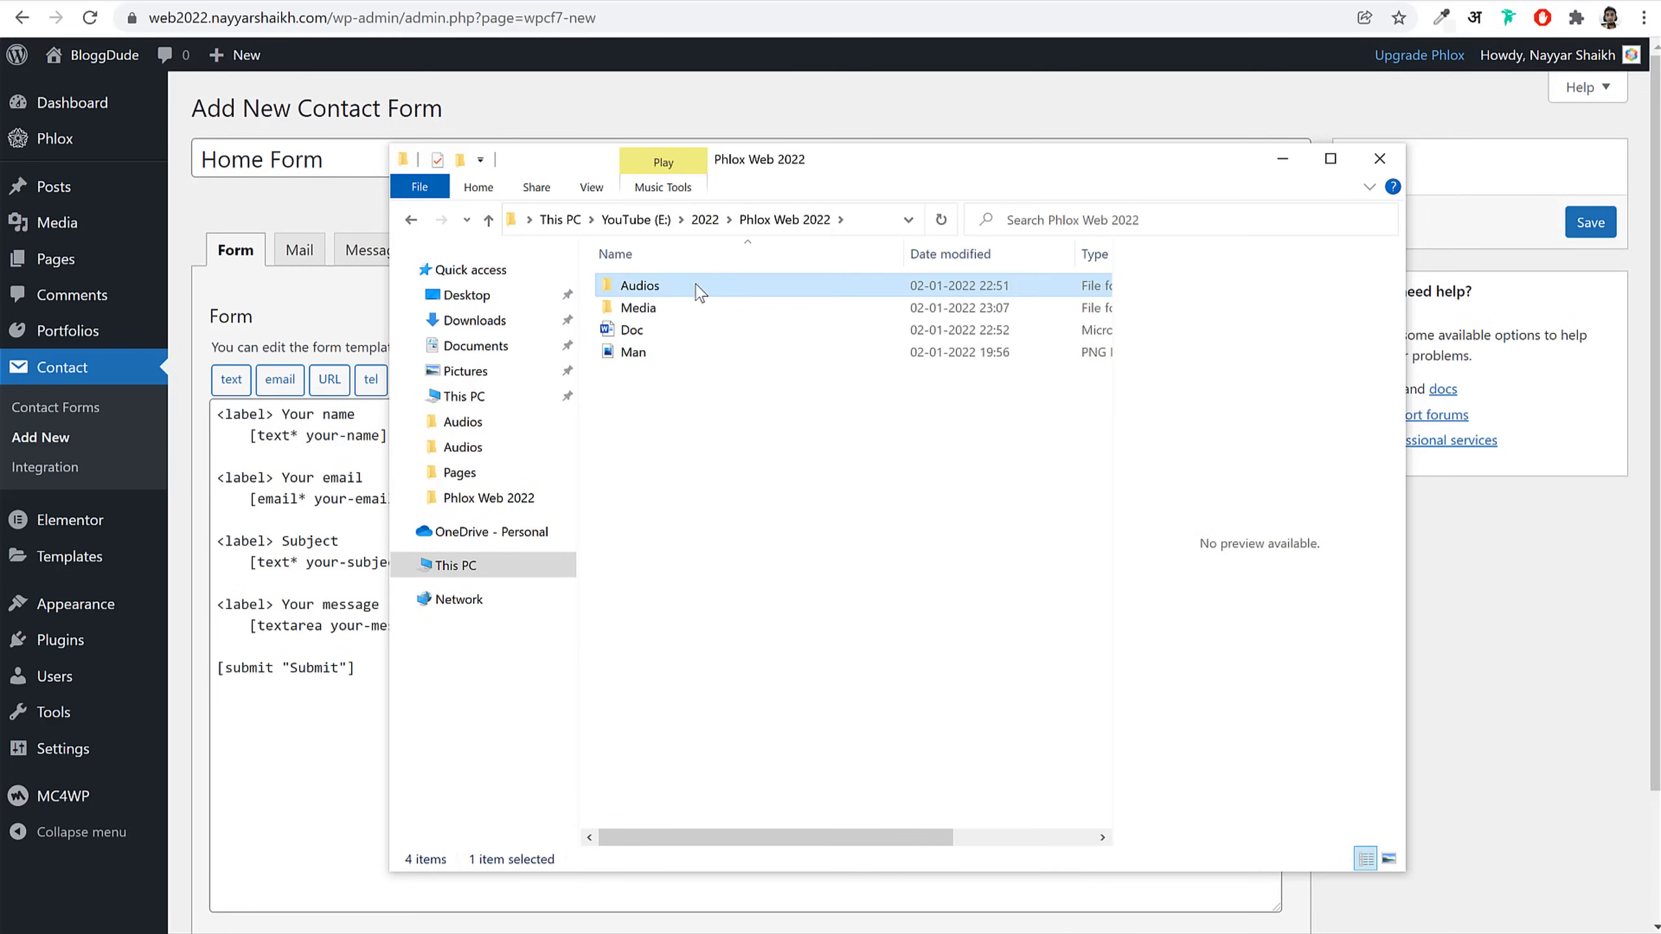
double_click(680, 309)
double_click(682, 311)
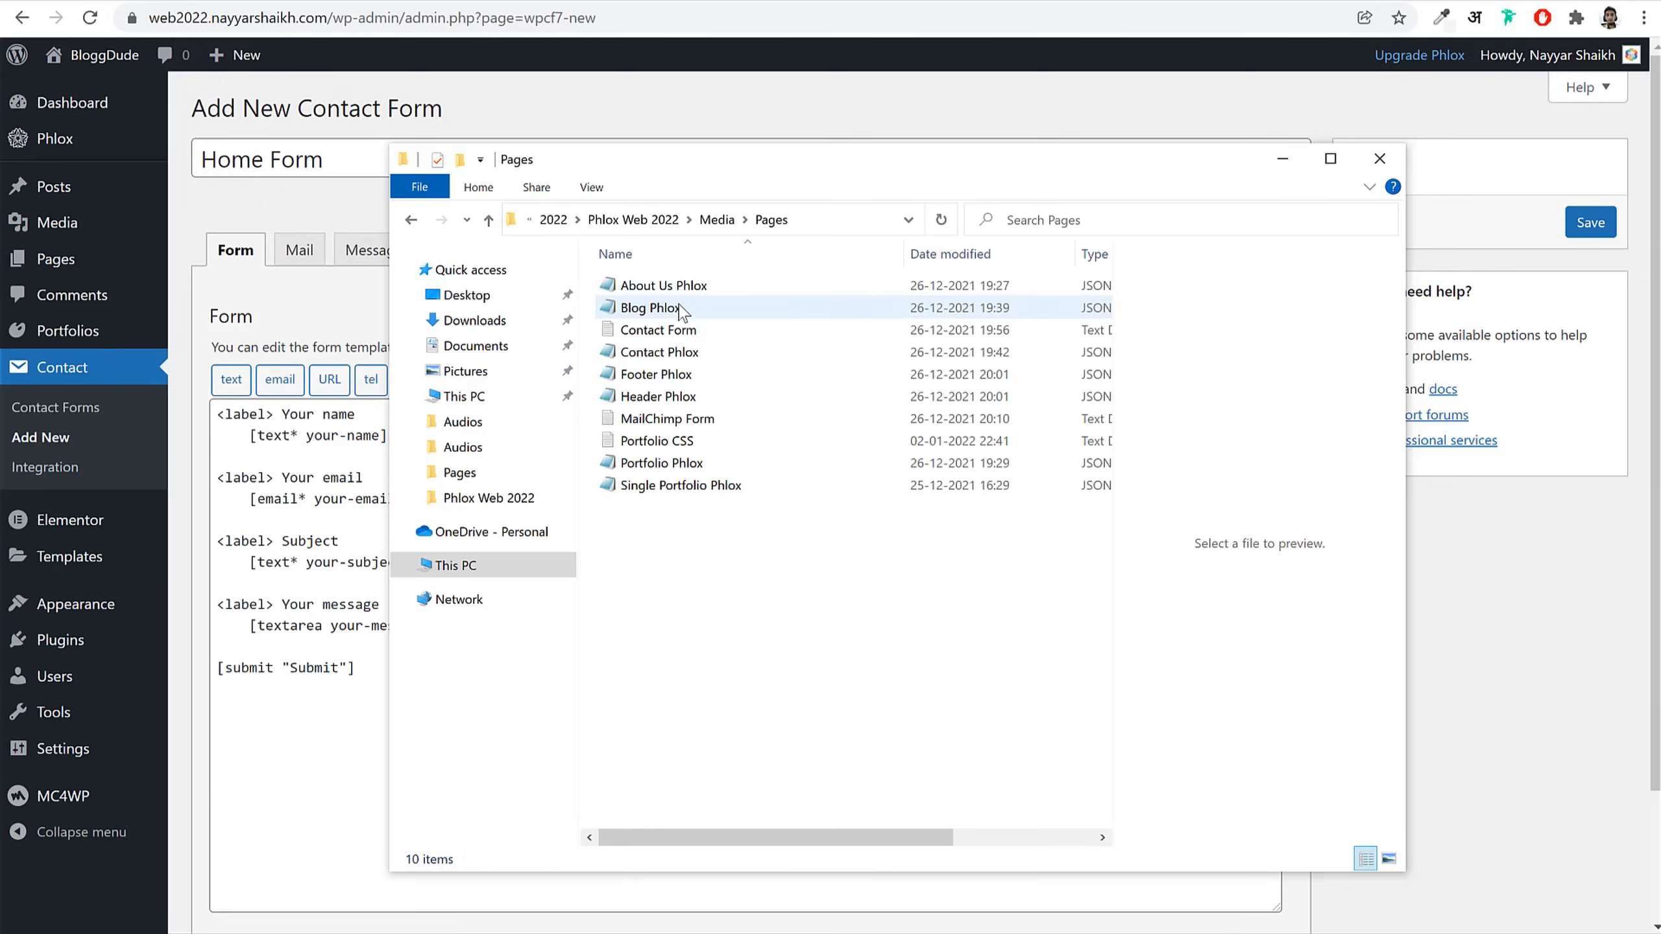
left_click(695, 339)
double_click(695, 331)
Step: Replace the default template with the custom form code, save Home Form and copy its shortcode
key("ctrl+a")
key("ctrl+c")
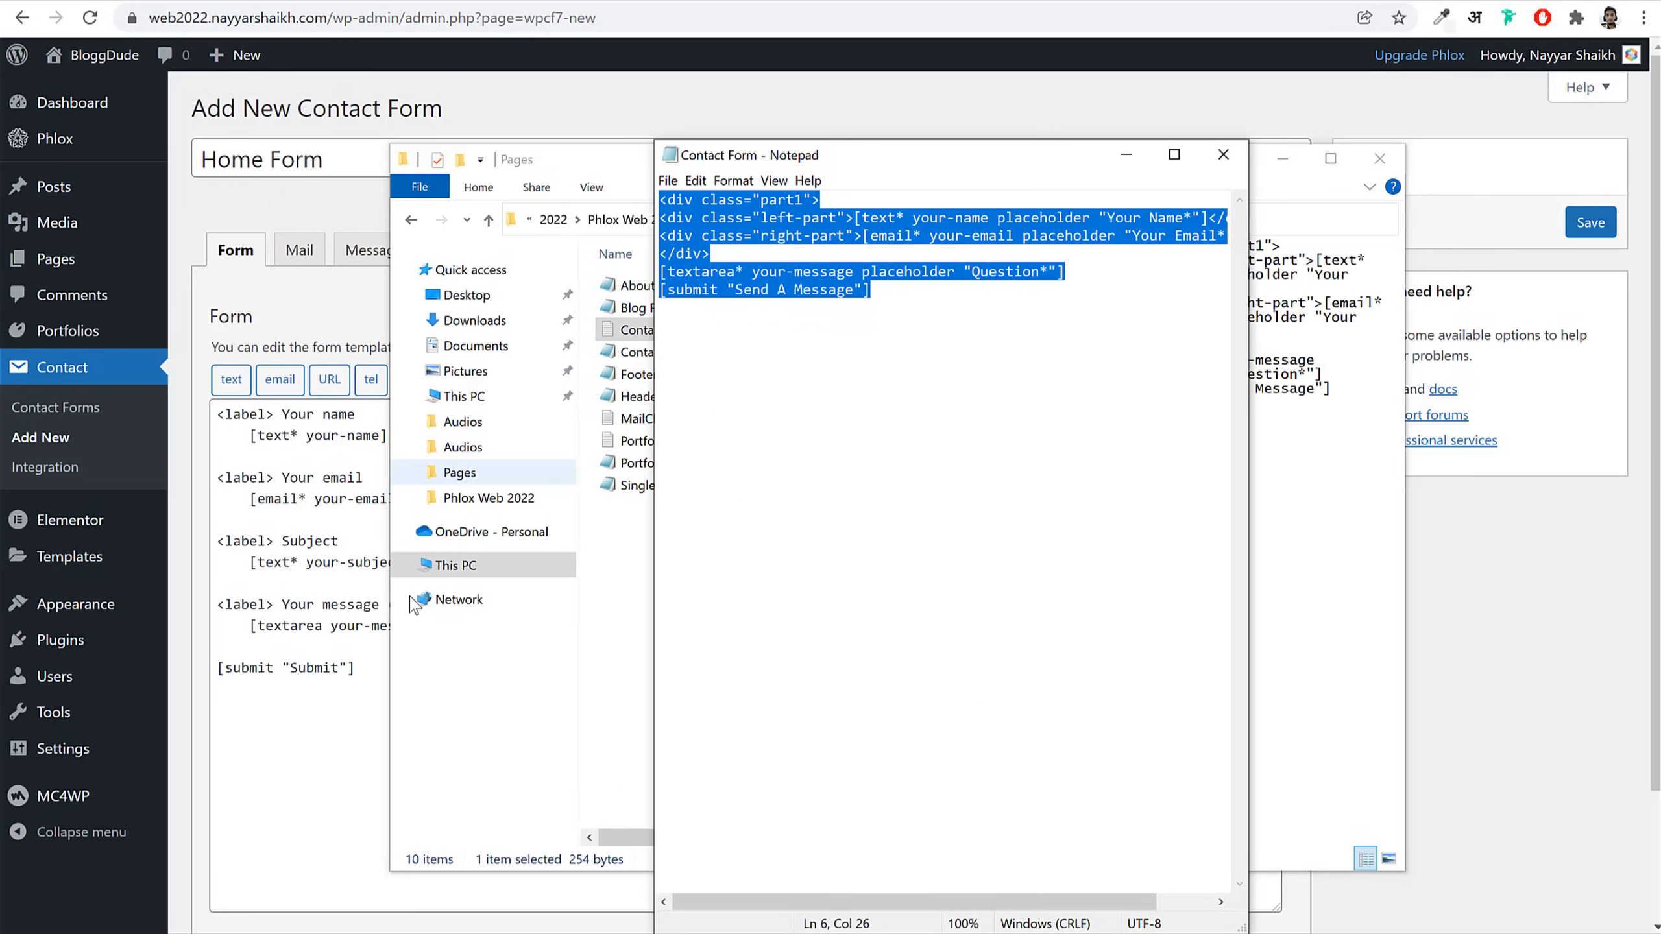
left_click(370, 651)
key("ctrl+a")
key("BackSpace")
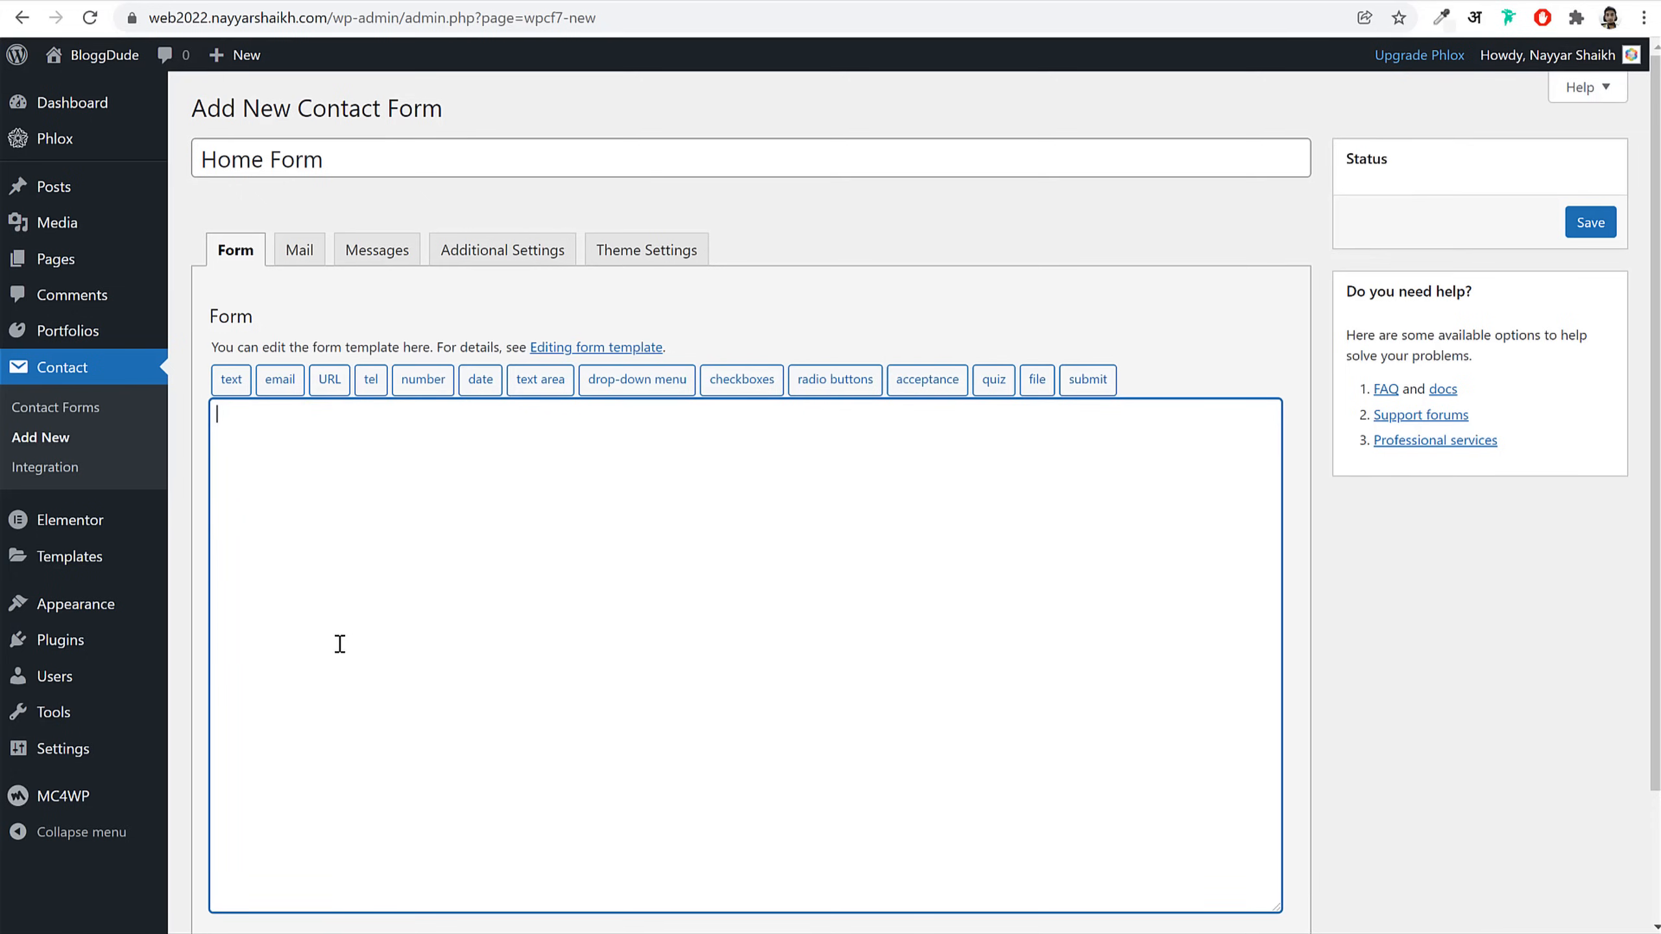
key("ctrl+v")
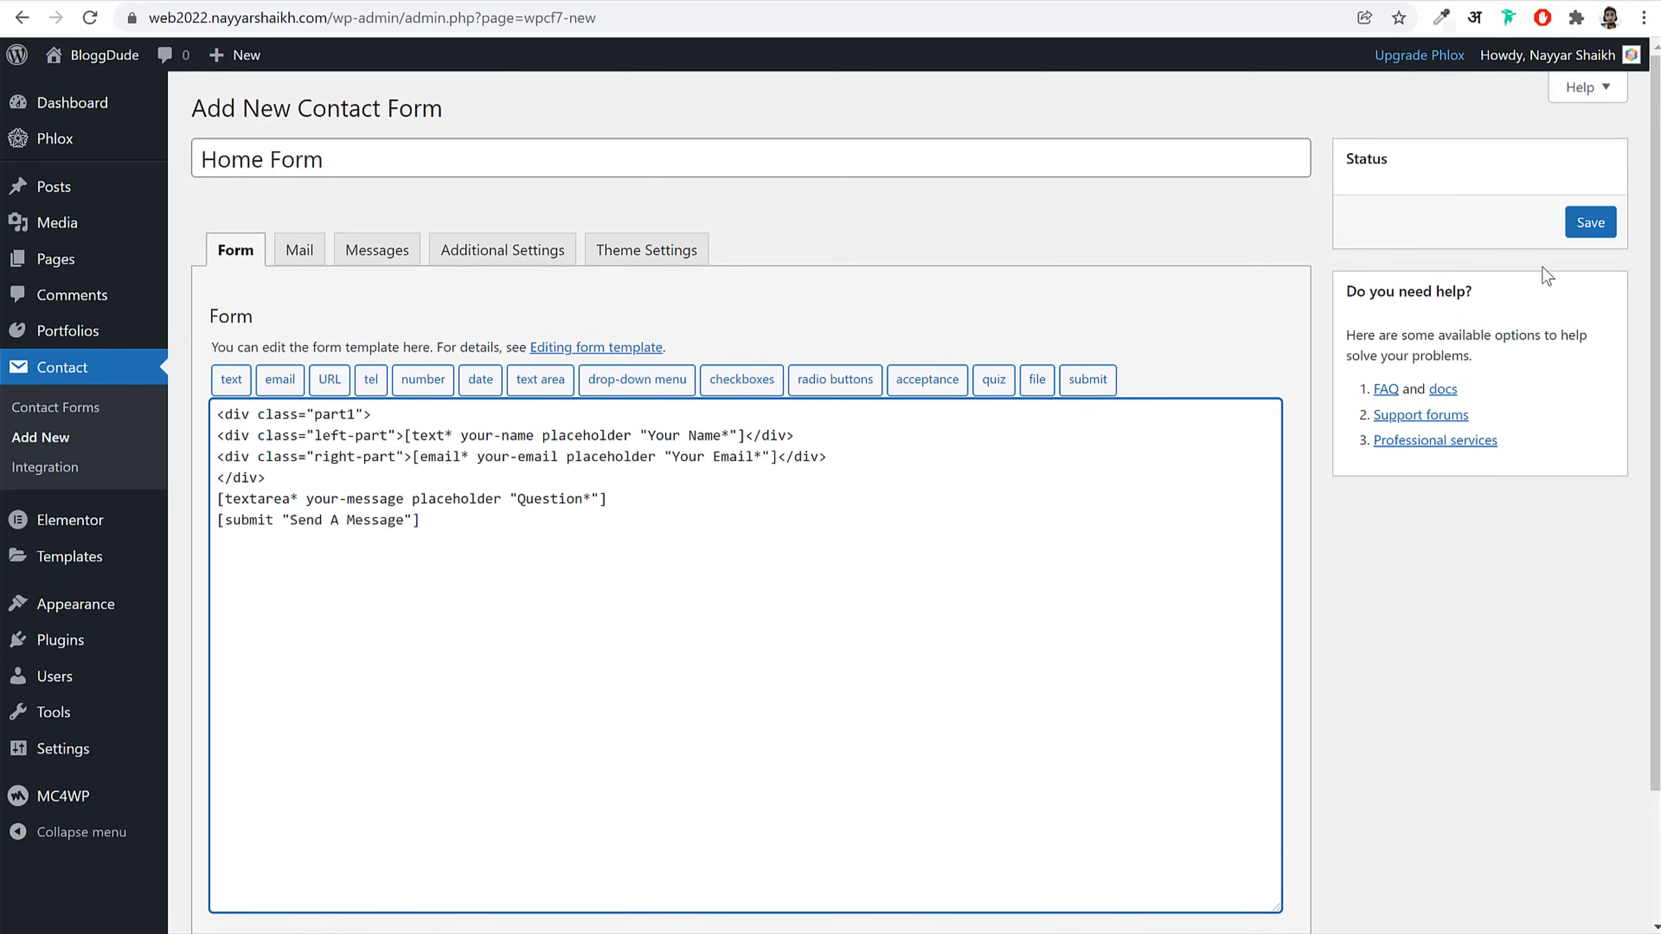
left_click(1608, 222)
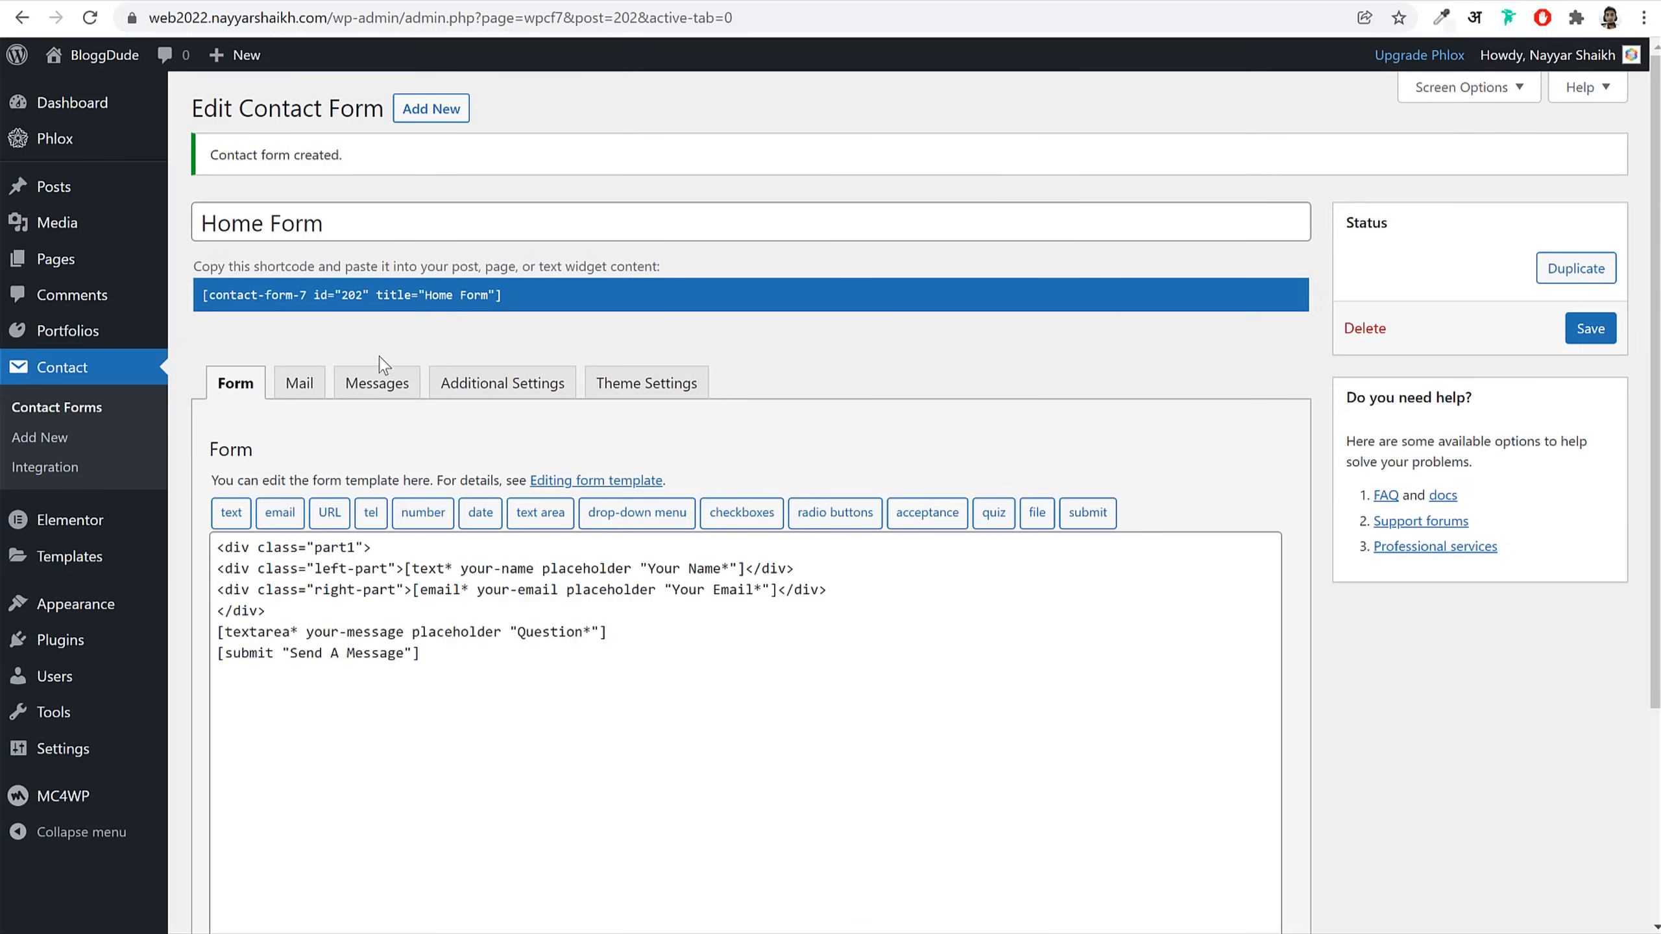
right_click(331, 288)
left_click(378, 303)
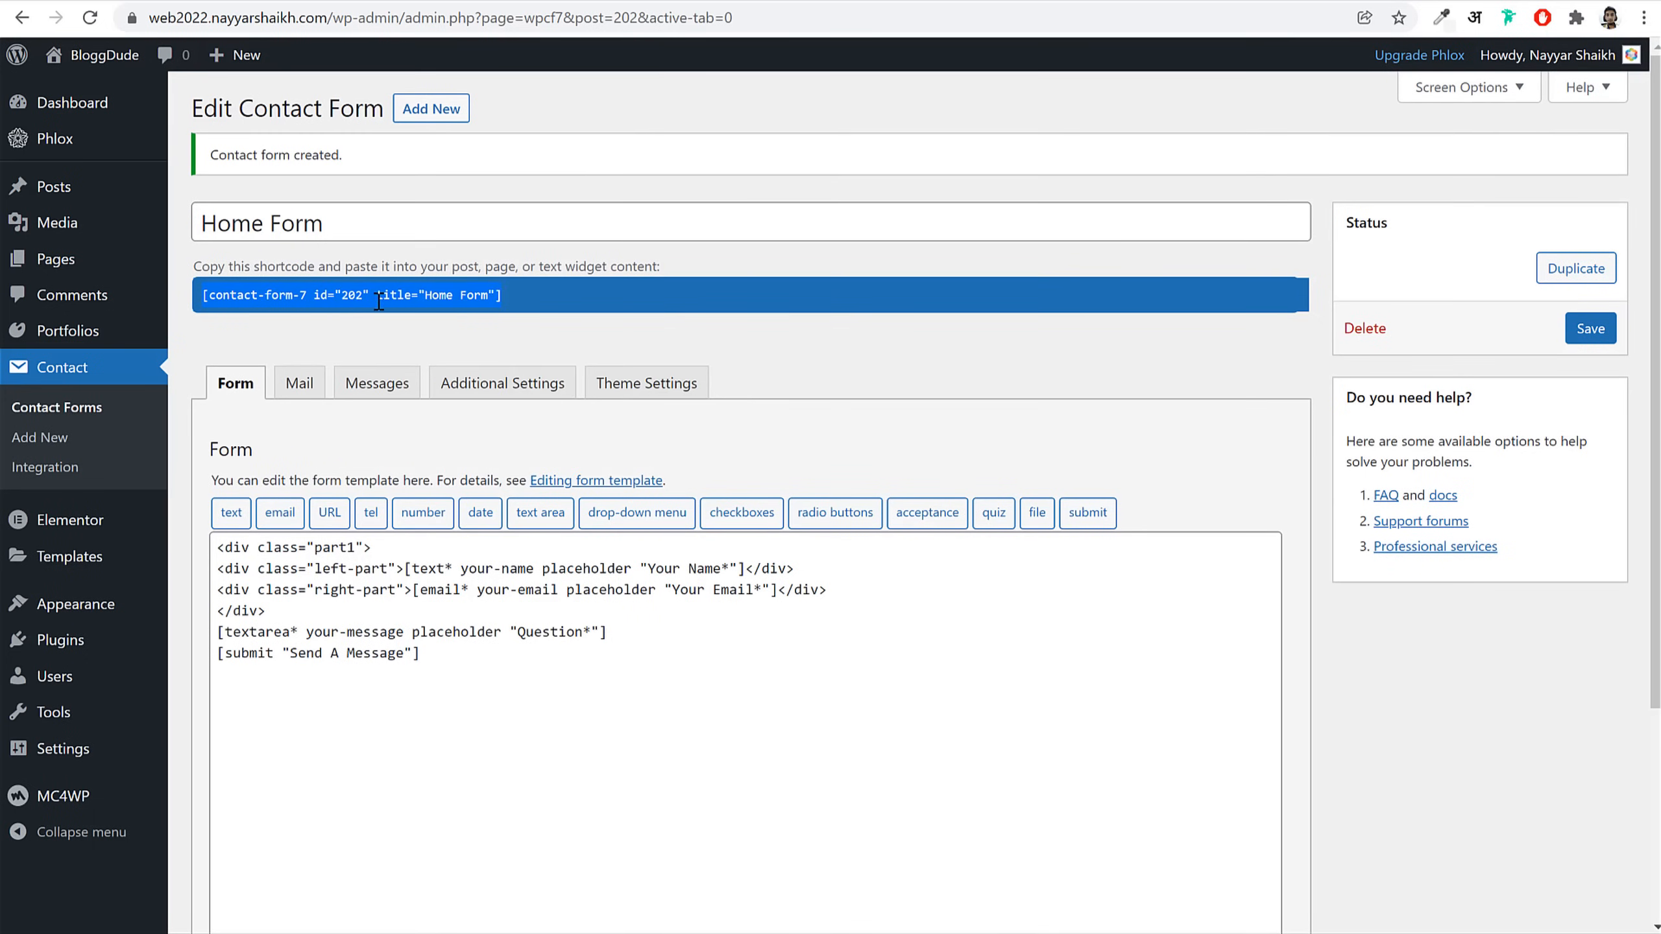
Step: Paste the Home Form shortcode into the contact page's Shortcode widget
left_click(385, 2)
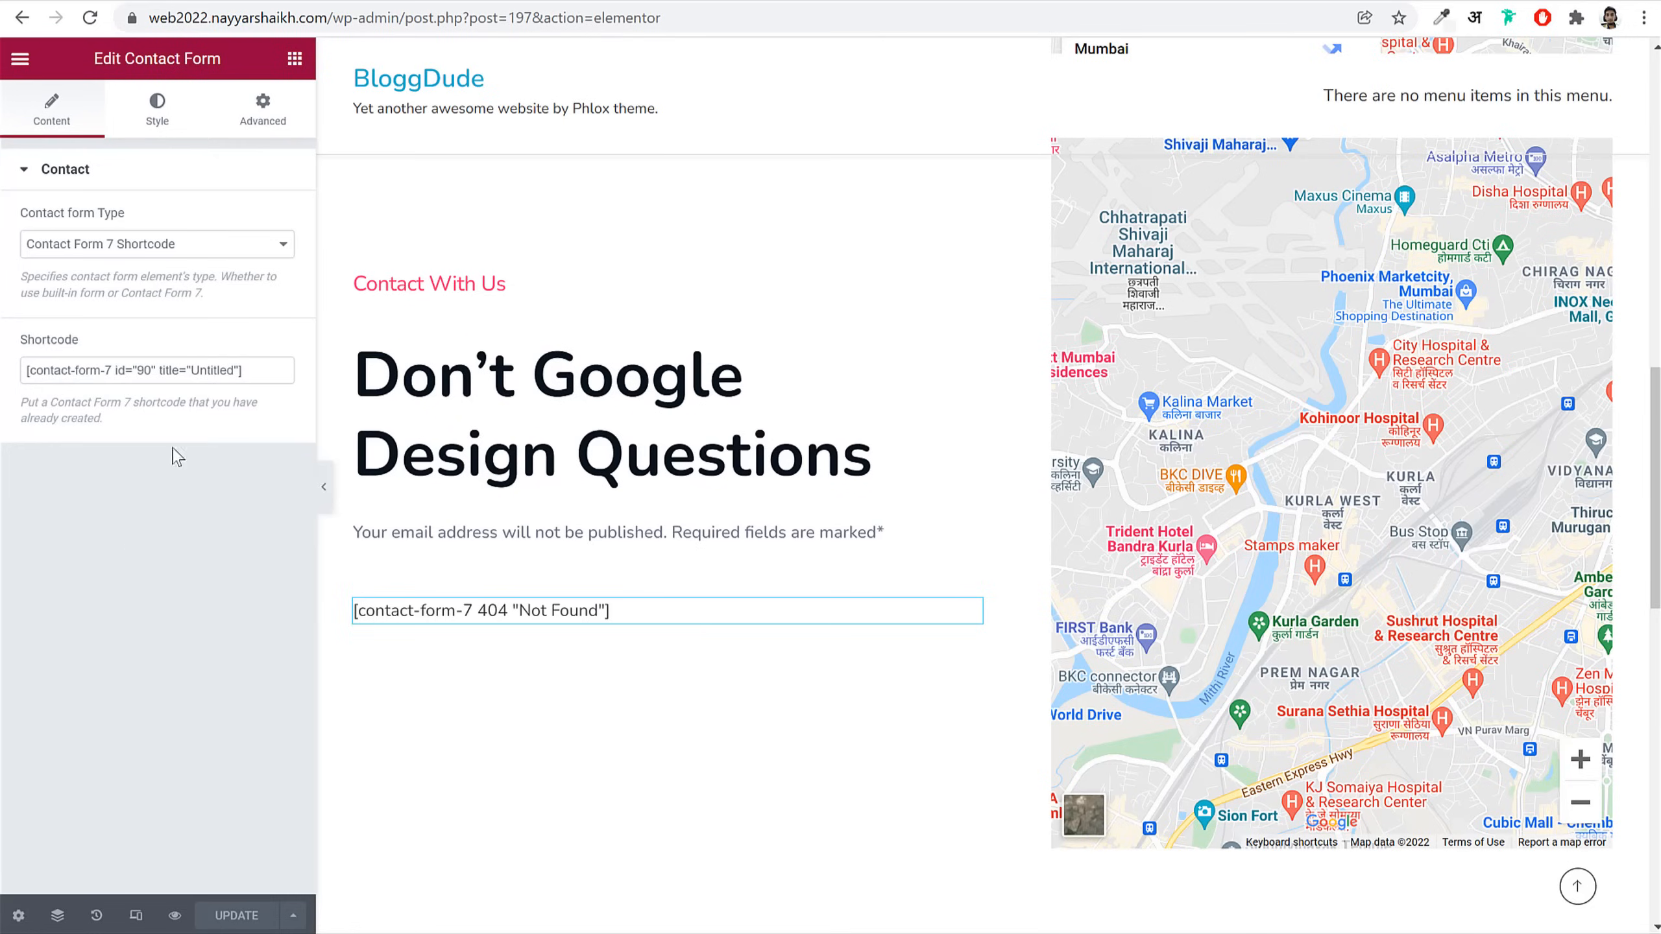
key("ctrl+v")
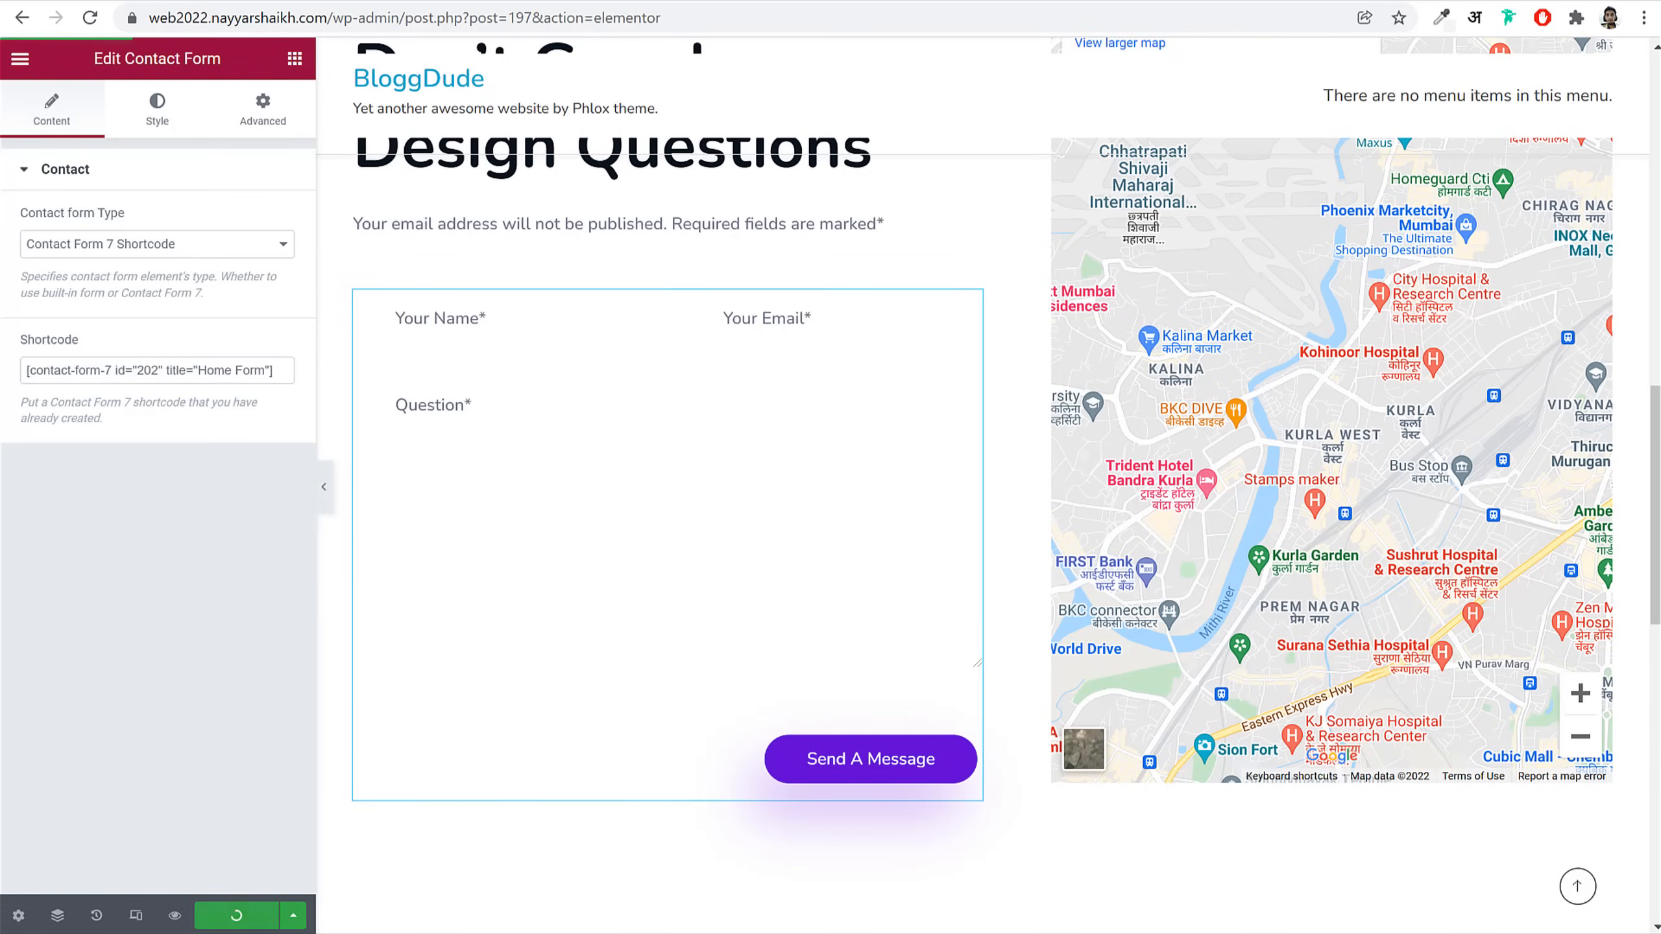
scroll(838, 418, "up", 10)
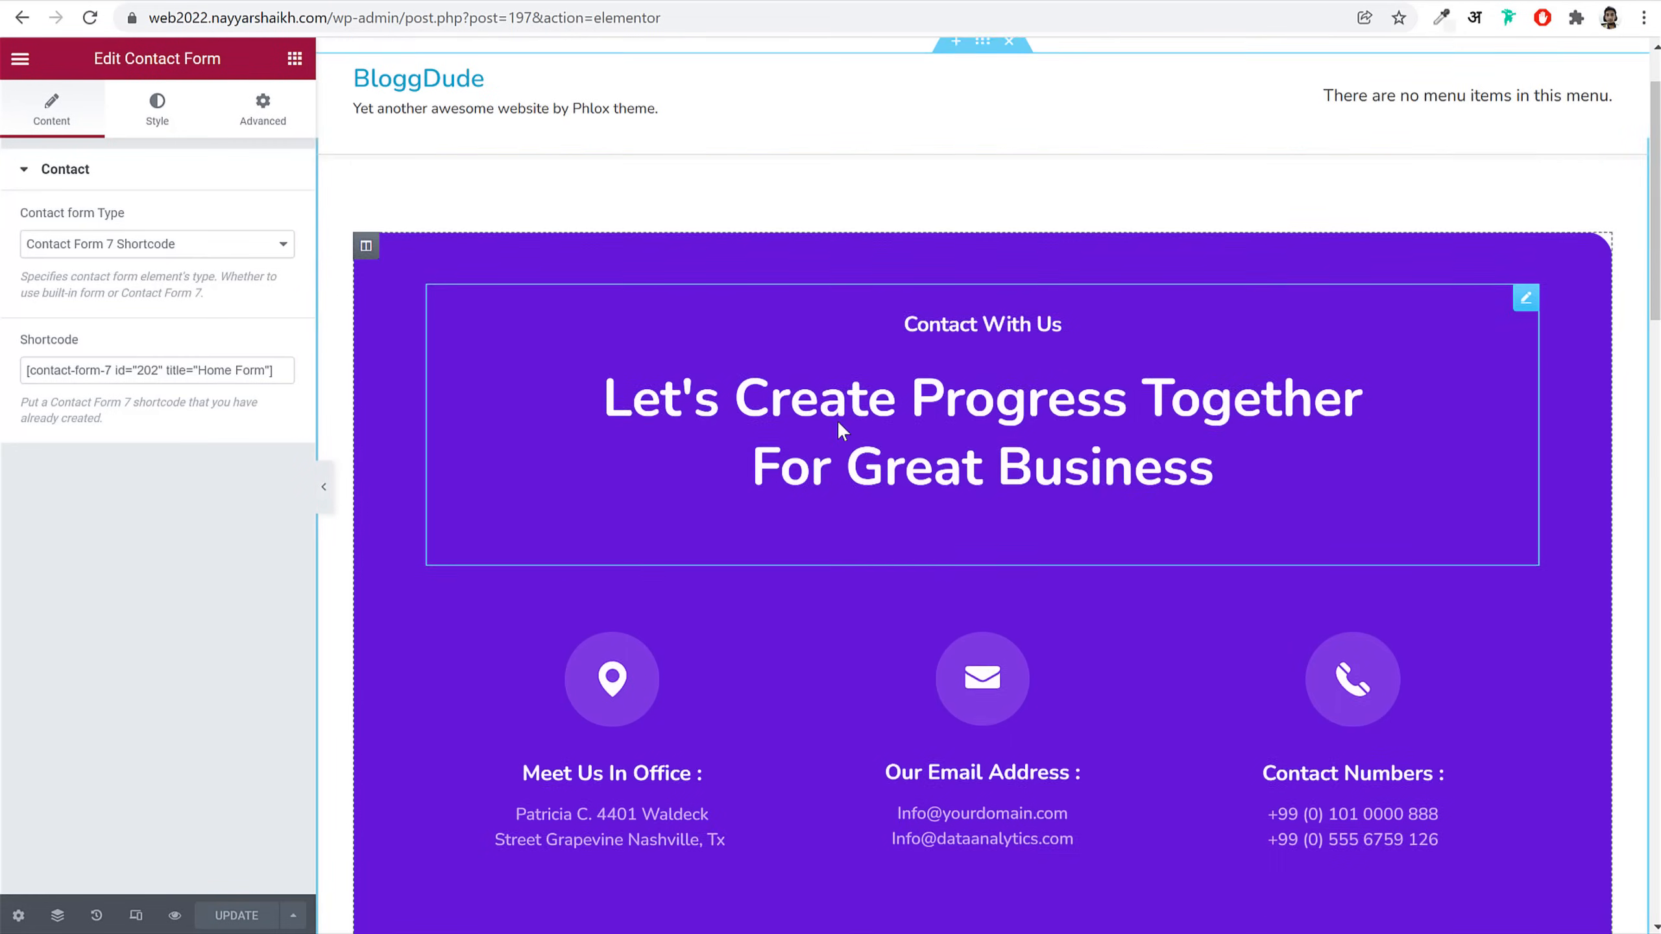
scroll(724, 546, "down", 10)
scroll(712, 541, "down", 3)
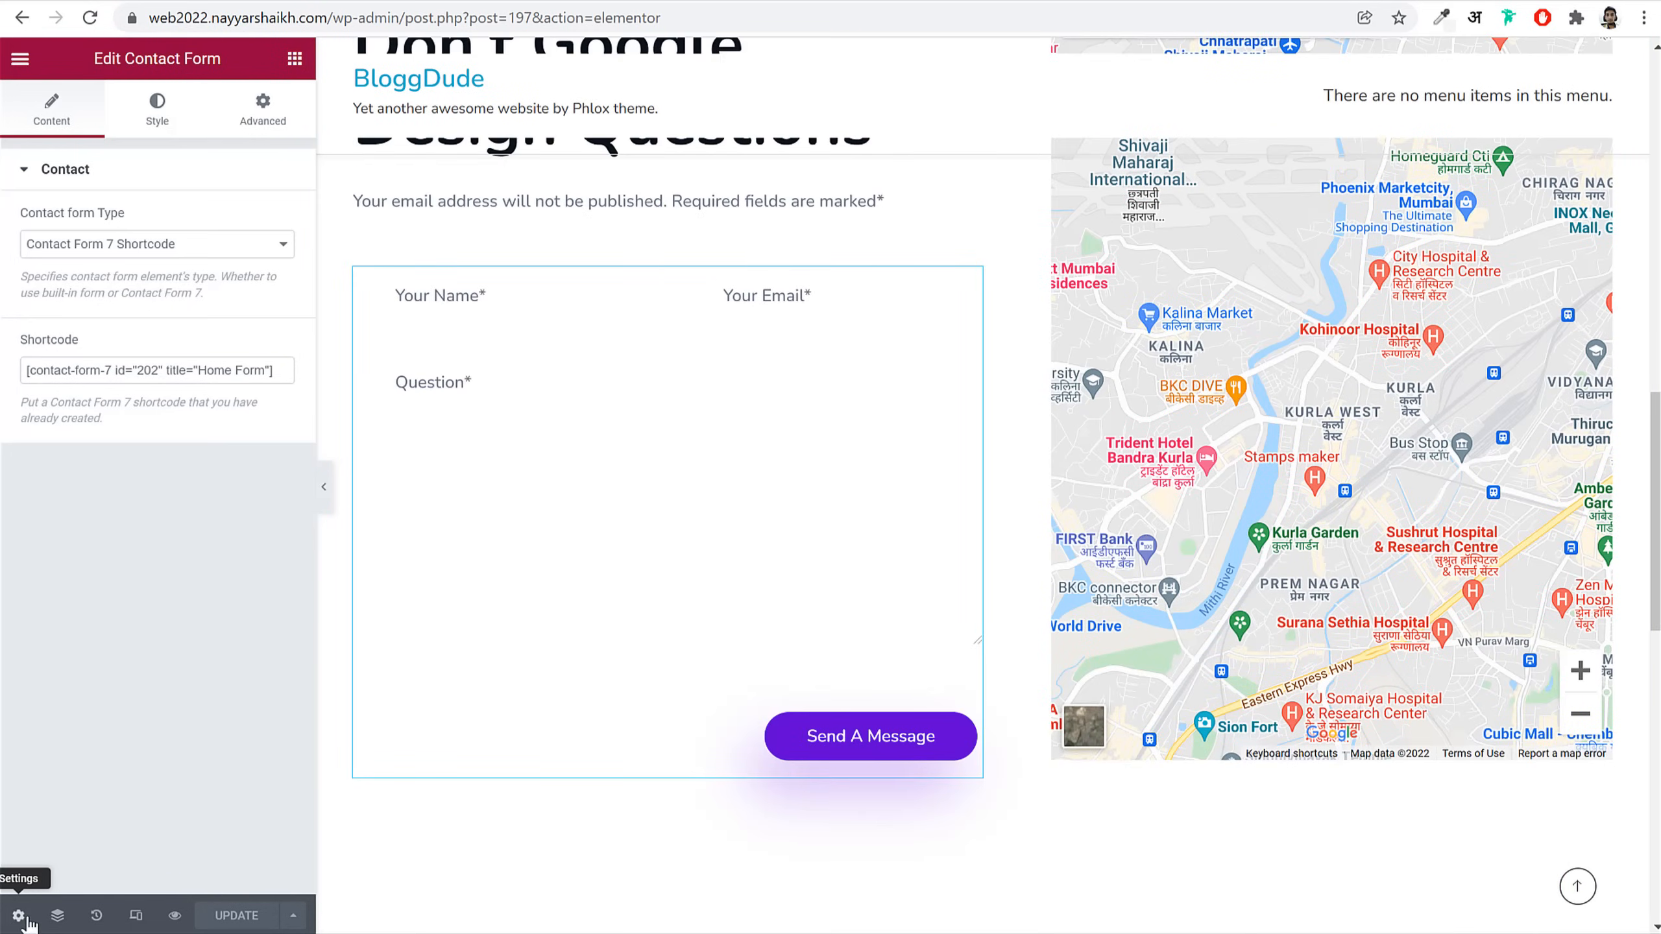
Step: Give the page body a Classic background using the global BG Color
left_click(20, 915)
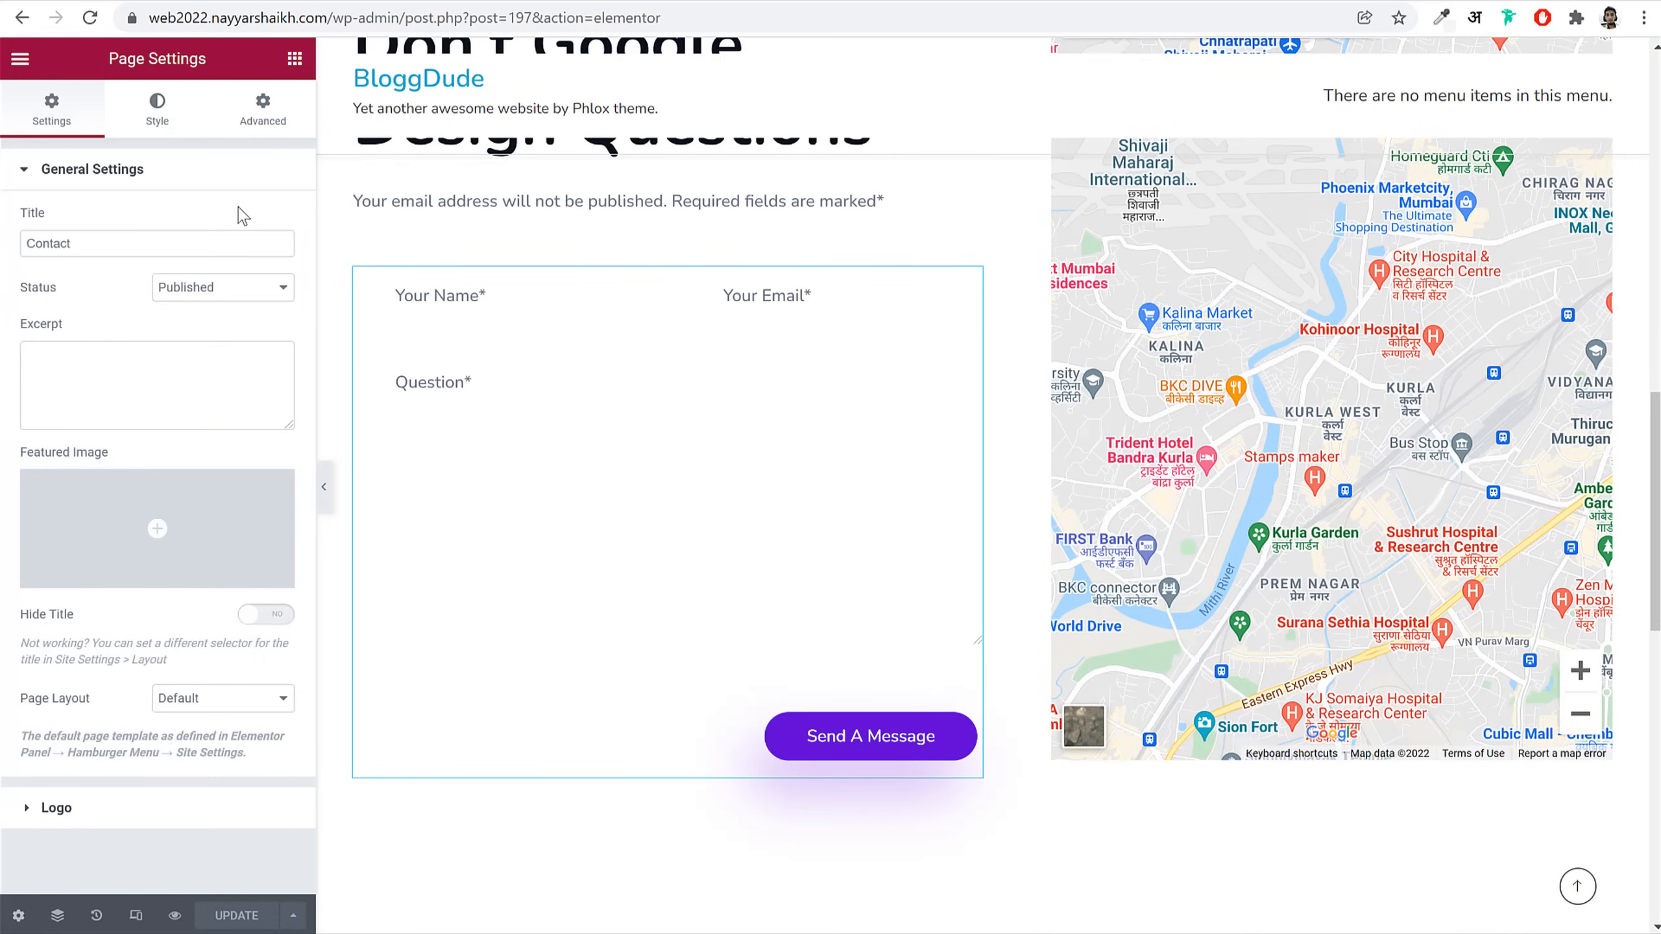
left_click(155, 108)
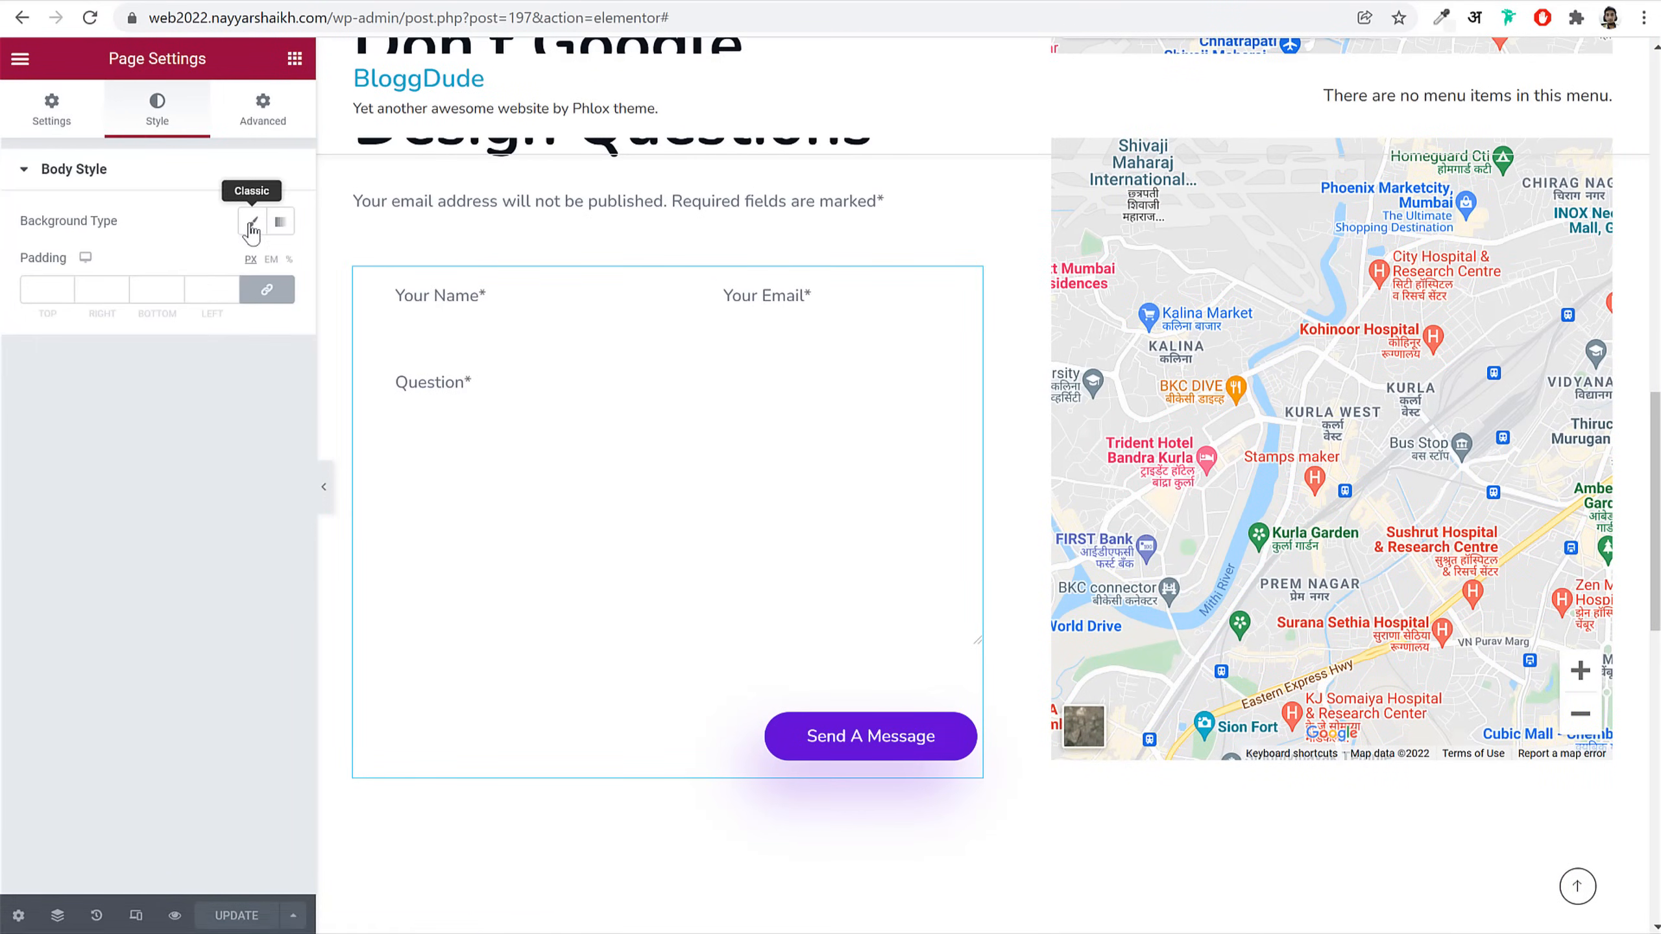
left_click(252, 223)
left_click(252, 264)
scroll(134, 583, "down", 1)
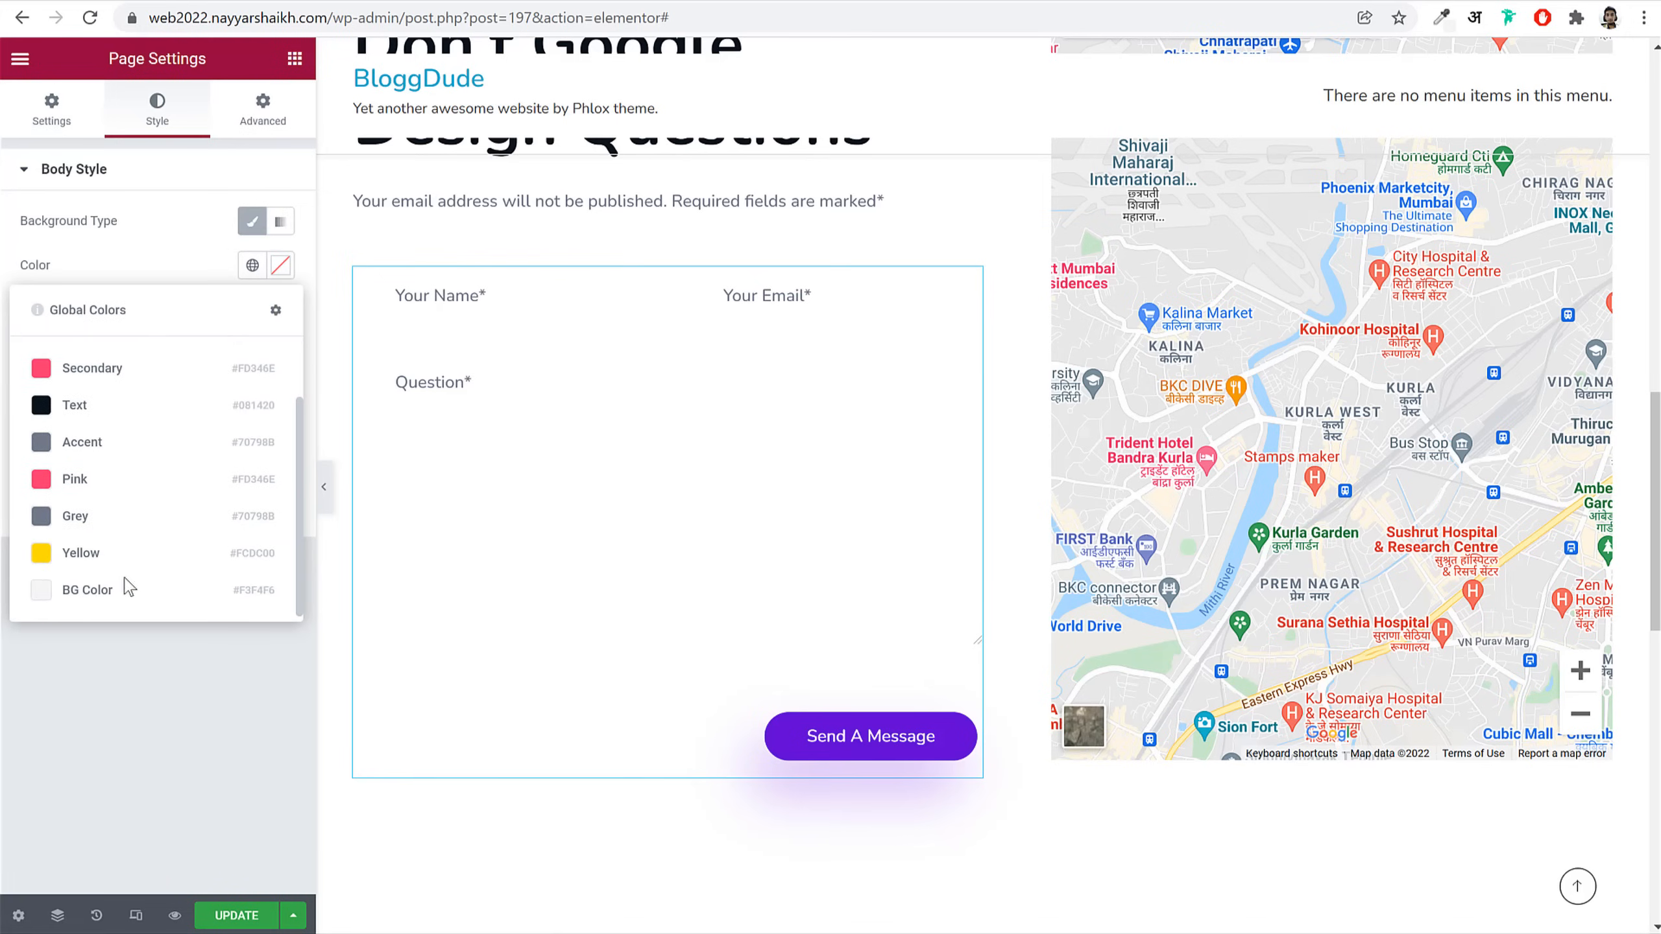
left_click(121, 602)
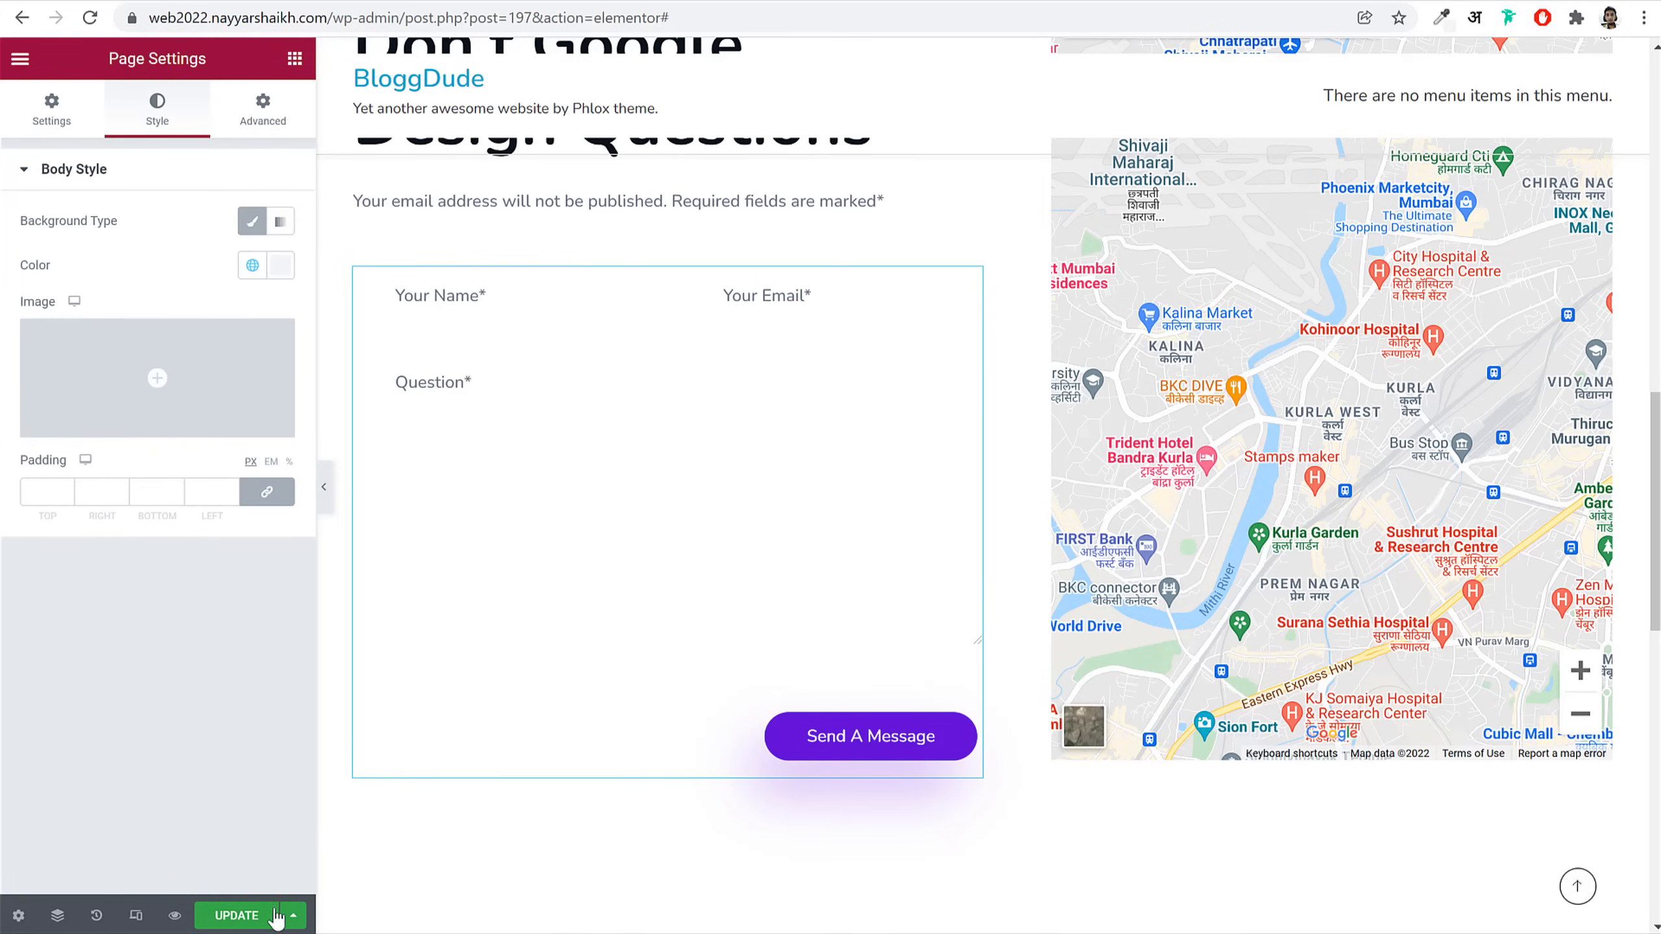
scroll(831, 590, "up", 10)
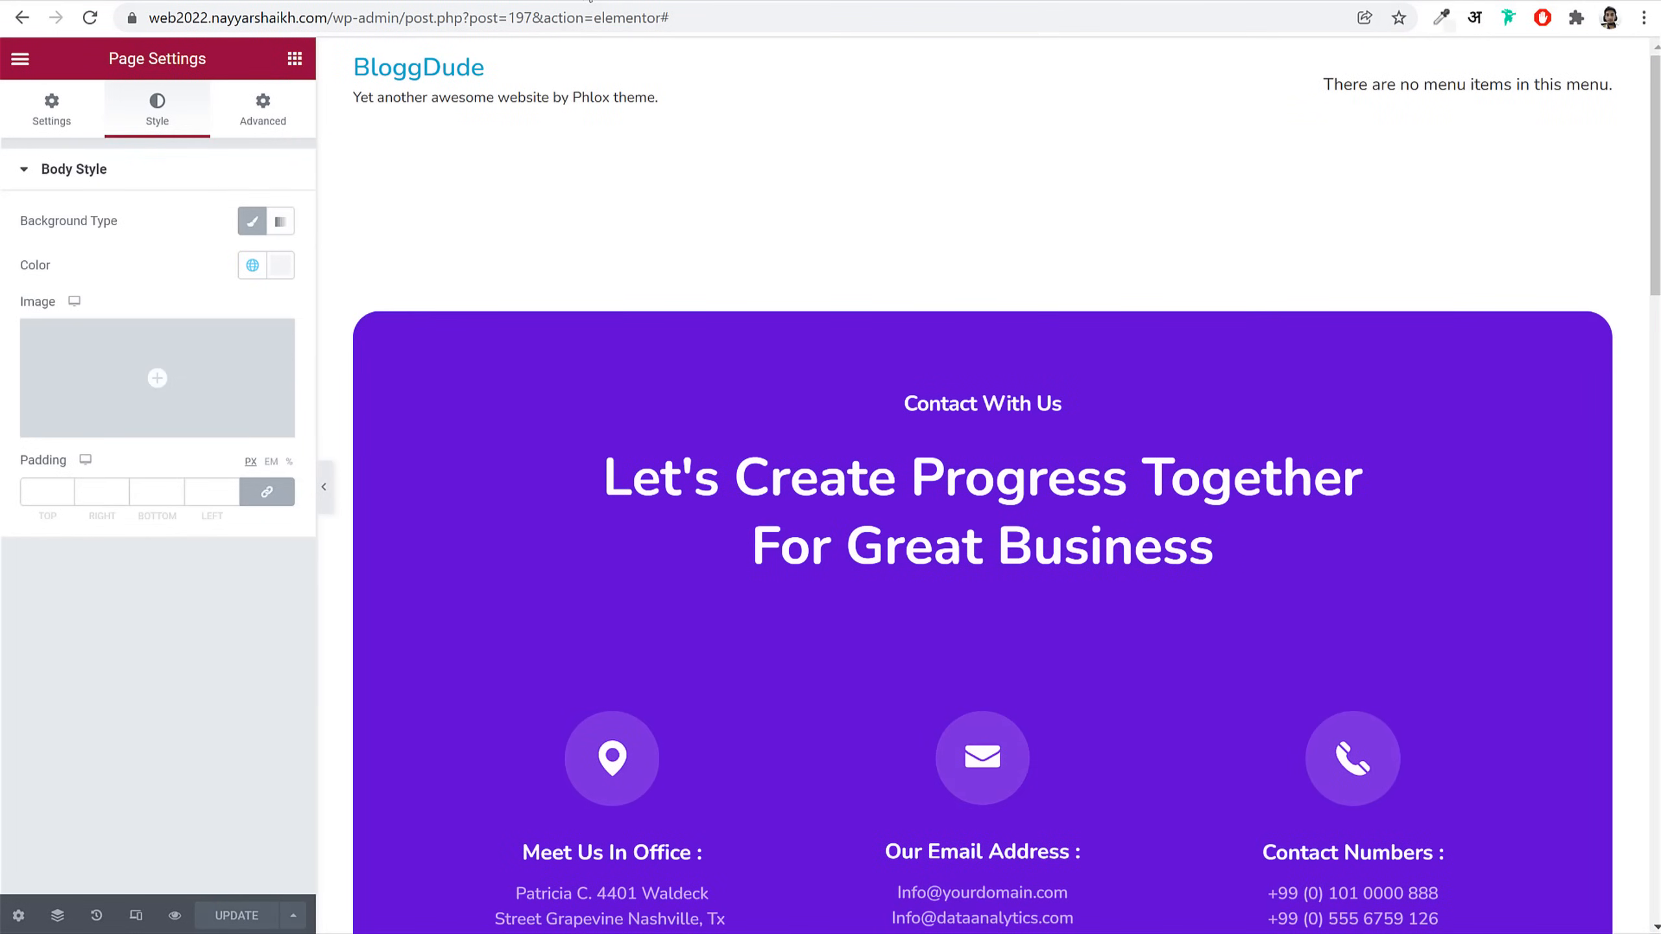
scroll(879, 504, "down", 15)
scroll(500, 497, "up", 15)
Step: Trim the editor part of the URL to load the WordPress dashboard
left_click_drag(420, 20, 1391, 149)
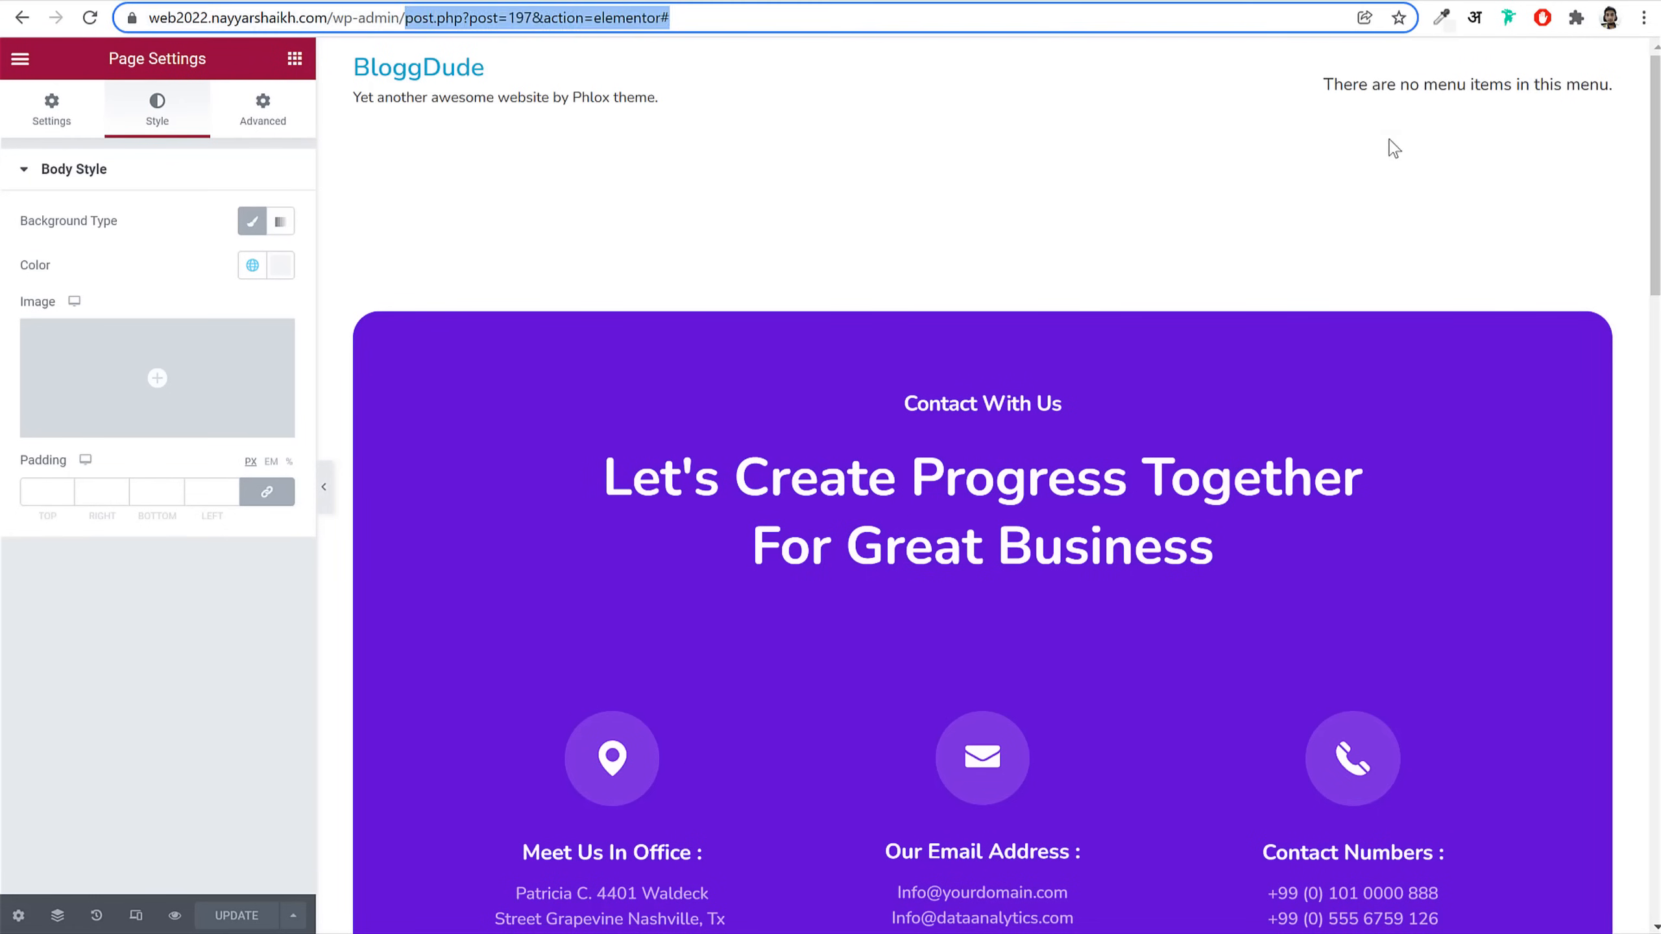
key("BackSpace")
key("Return")
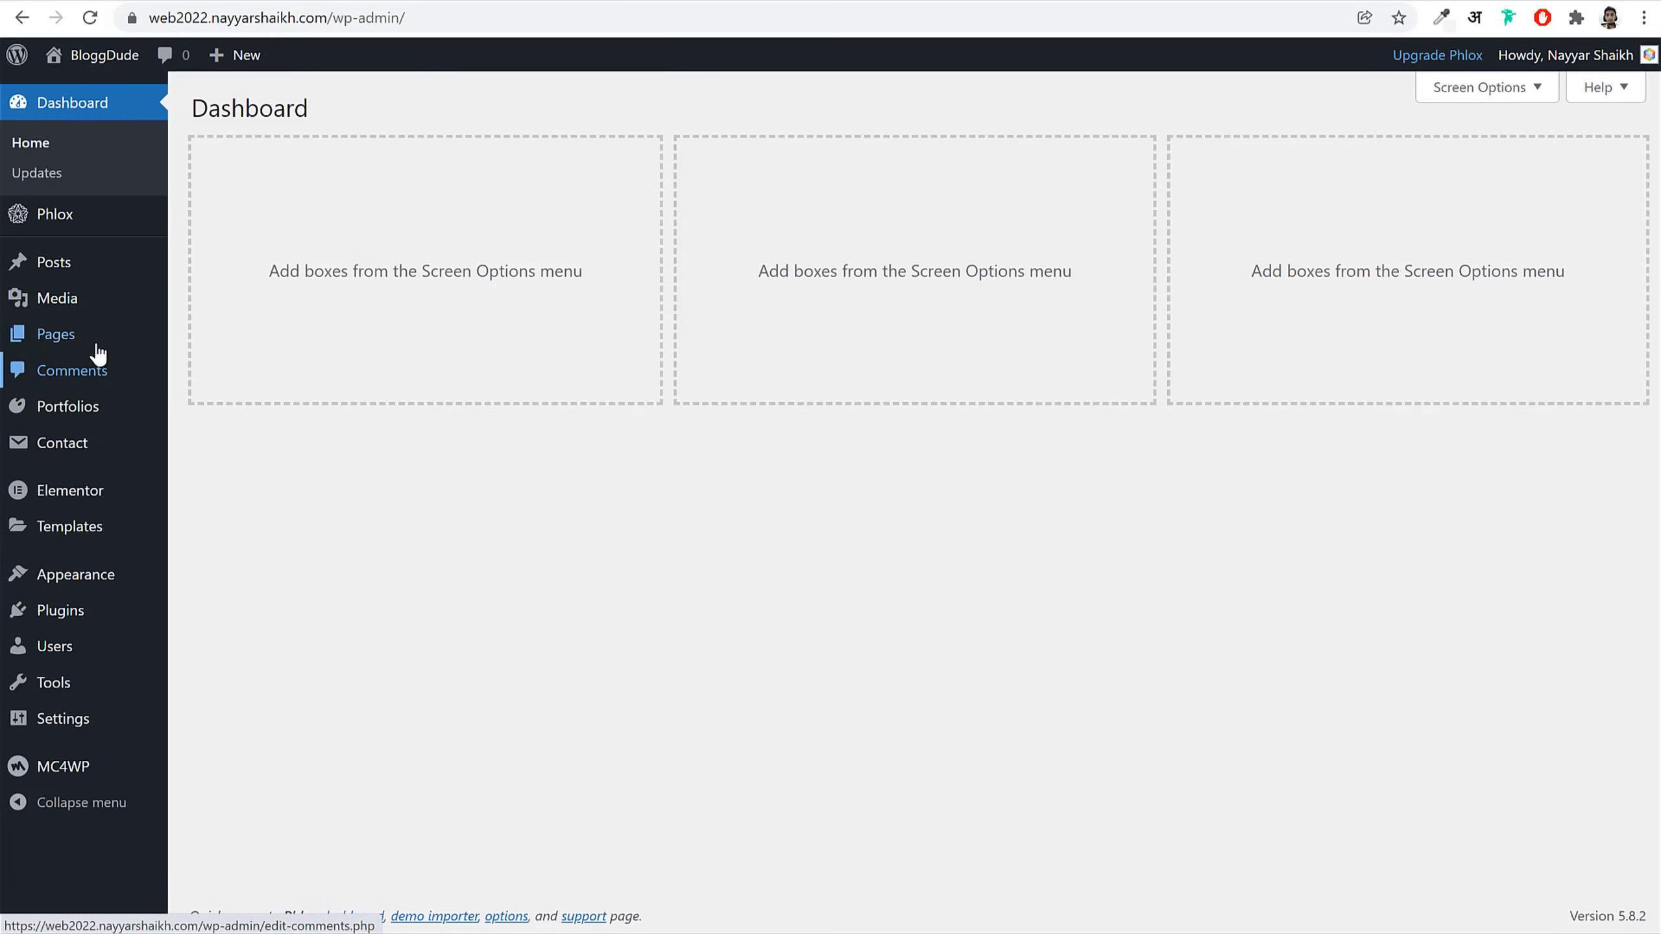
Step: Create a new page titled Blog, publish it, and go back to All Pages
left_click(98, 346)
left_click(317, 123)
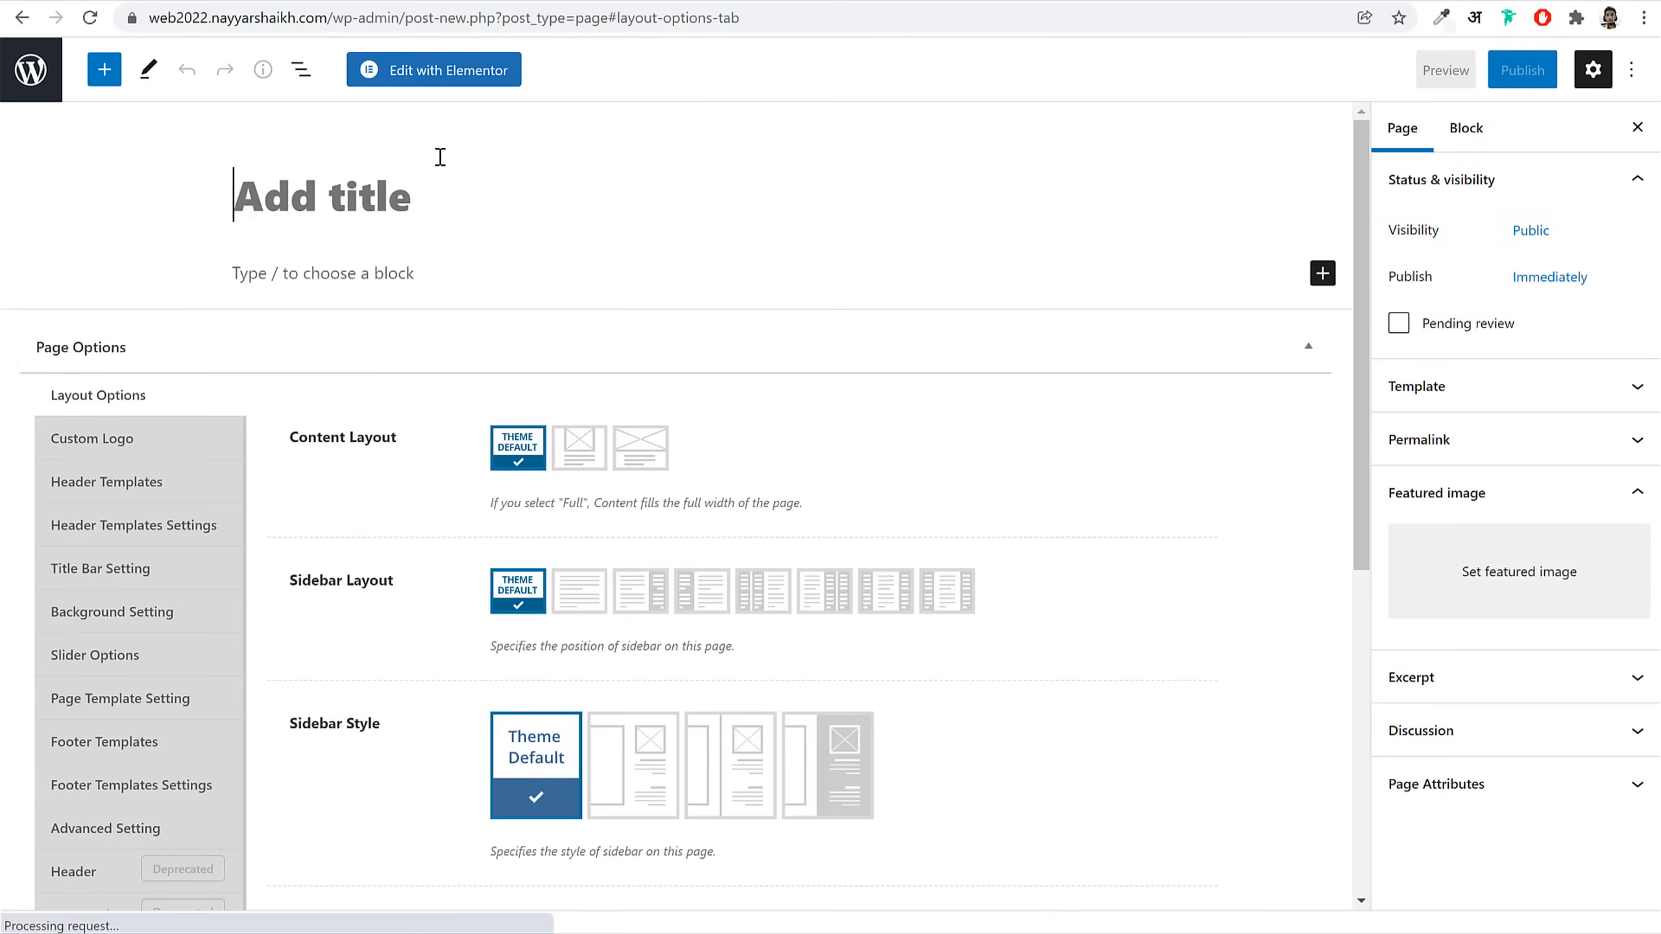
type("Blog")
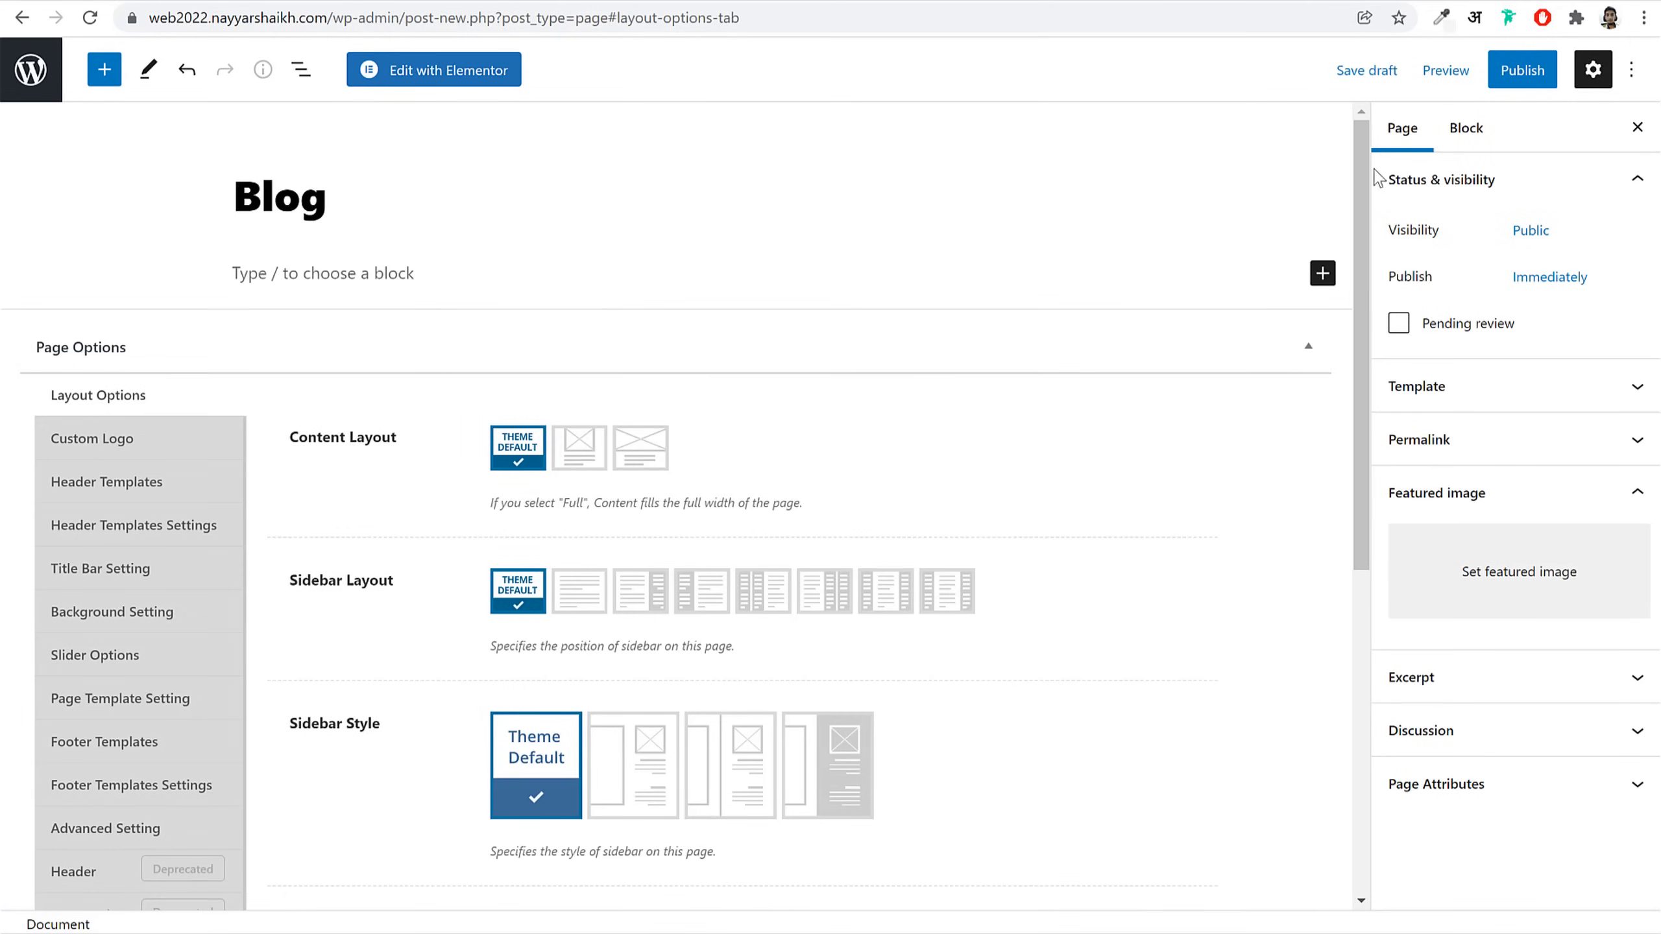
left_click(1523, 70)
left_click(1465, 69)
left_click(22, 75)
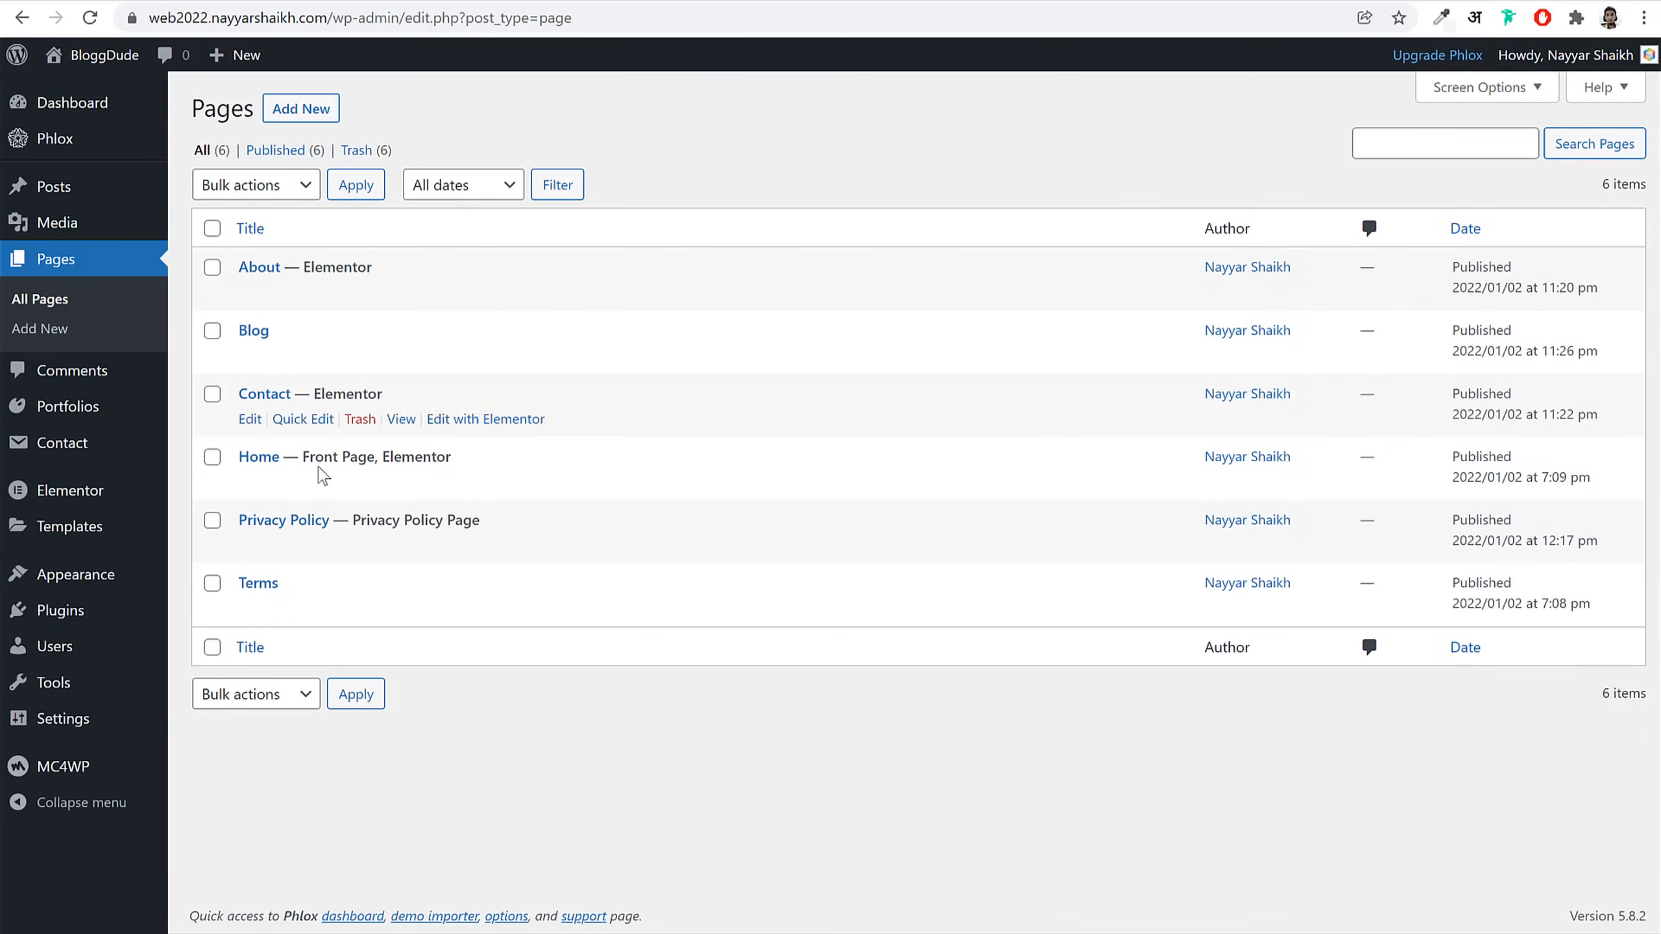
Step: Choose Blog as the posts page in Reading Settings
mouse_move(92, 728)
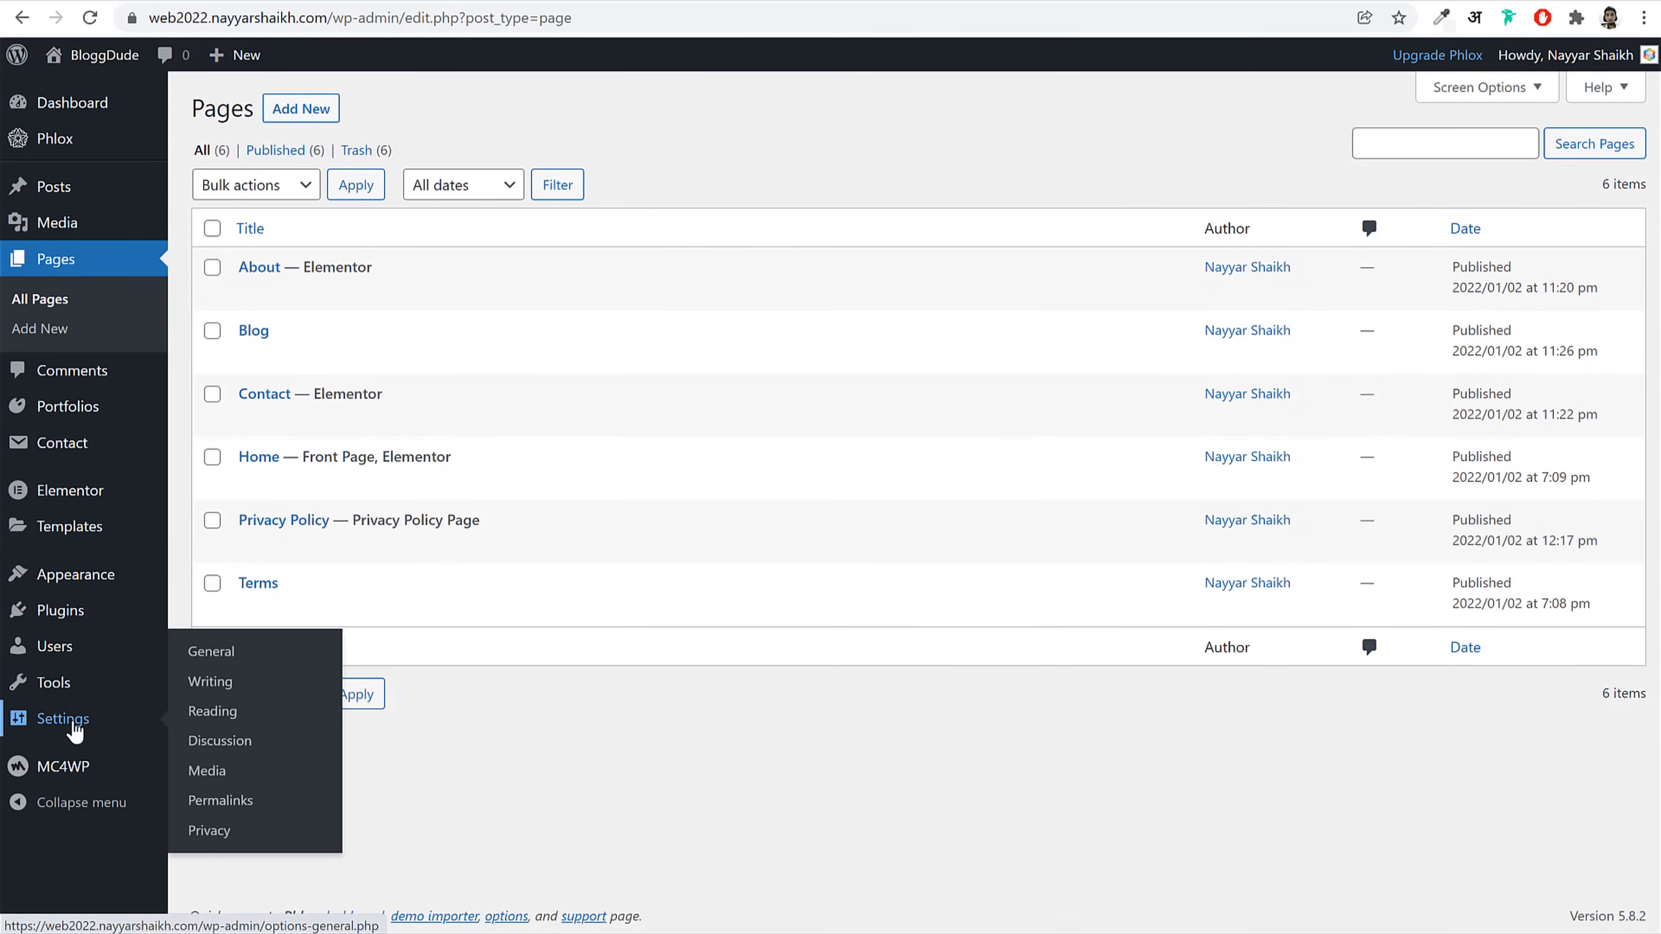
left_click(225, 723)
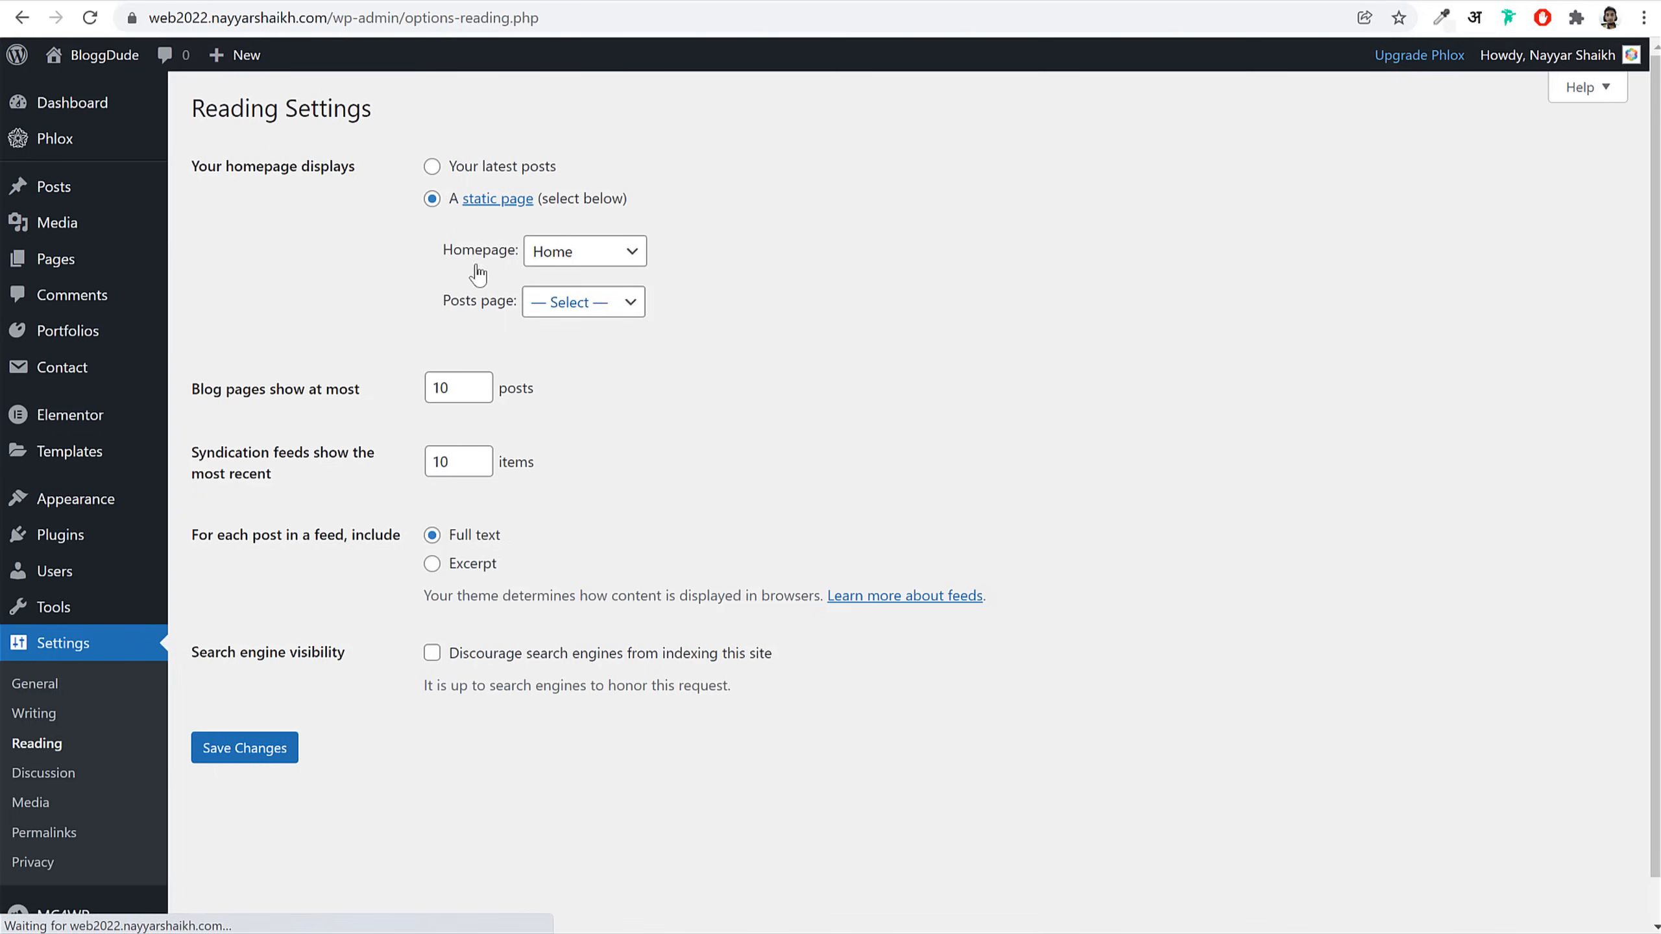
left_click(569, 302)
left_click(584, 368)
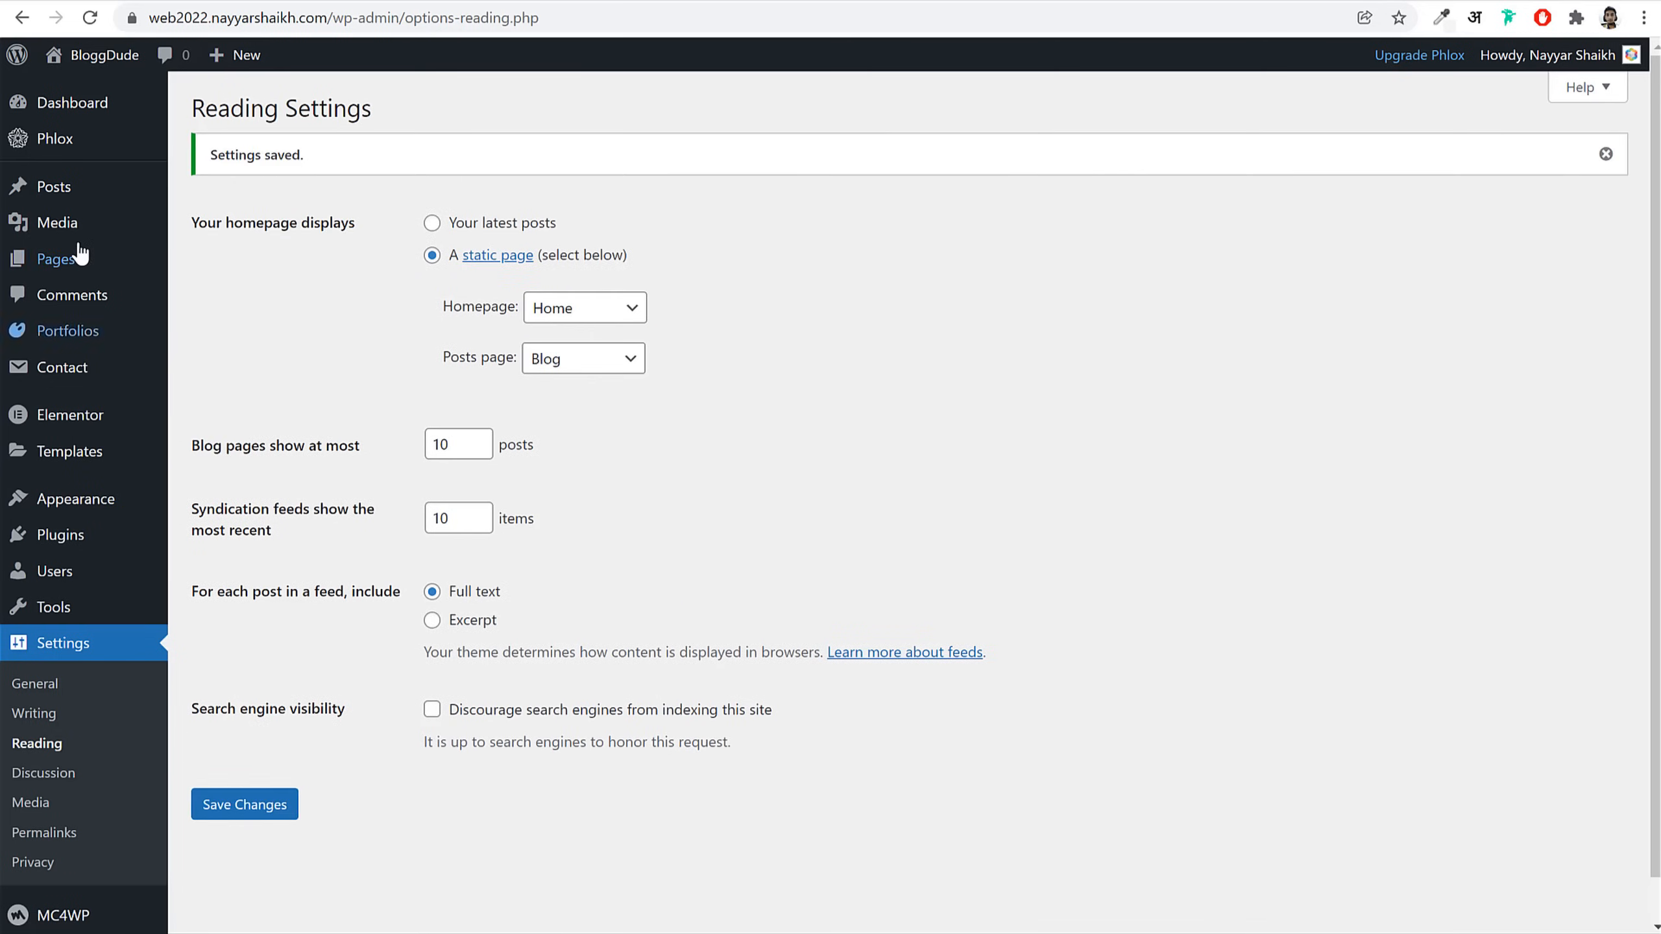
Step: View the live Blog page in a new tab and scroll through it
mouse_move(79, 267)
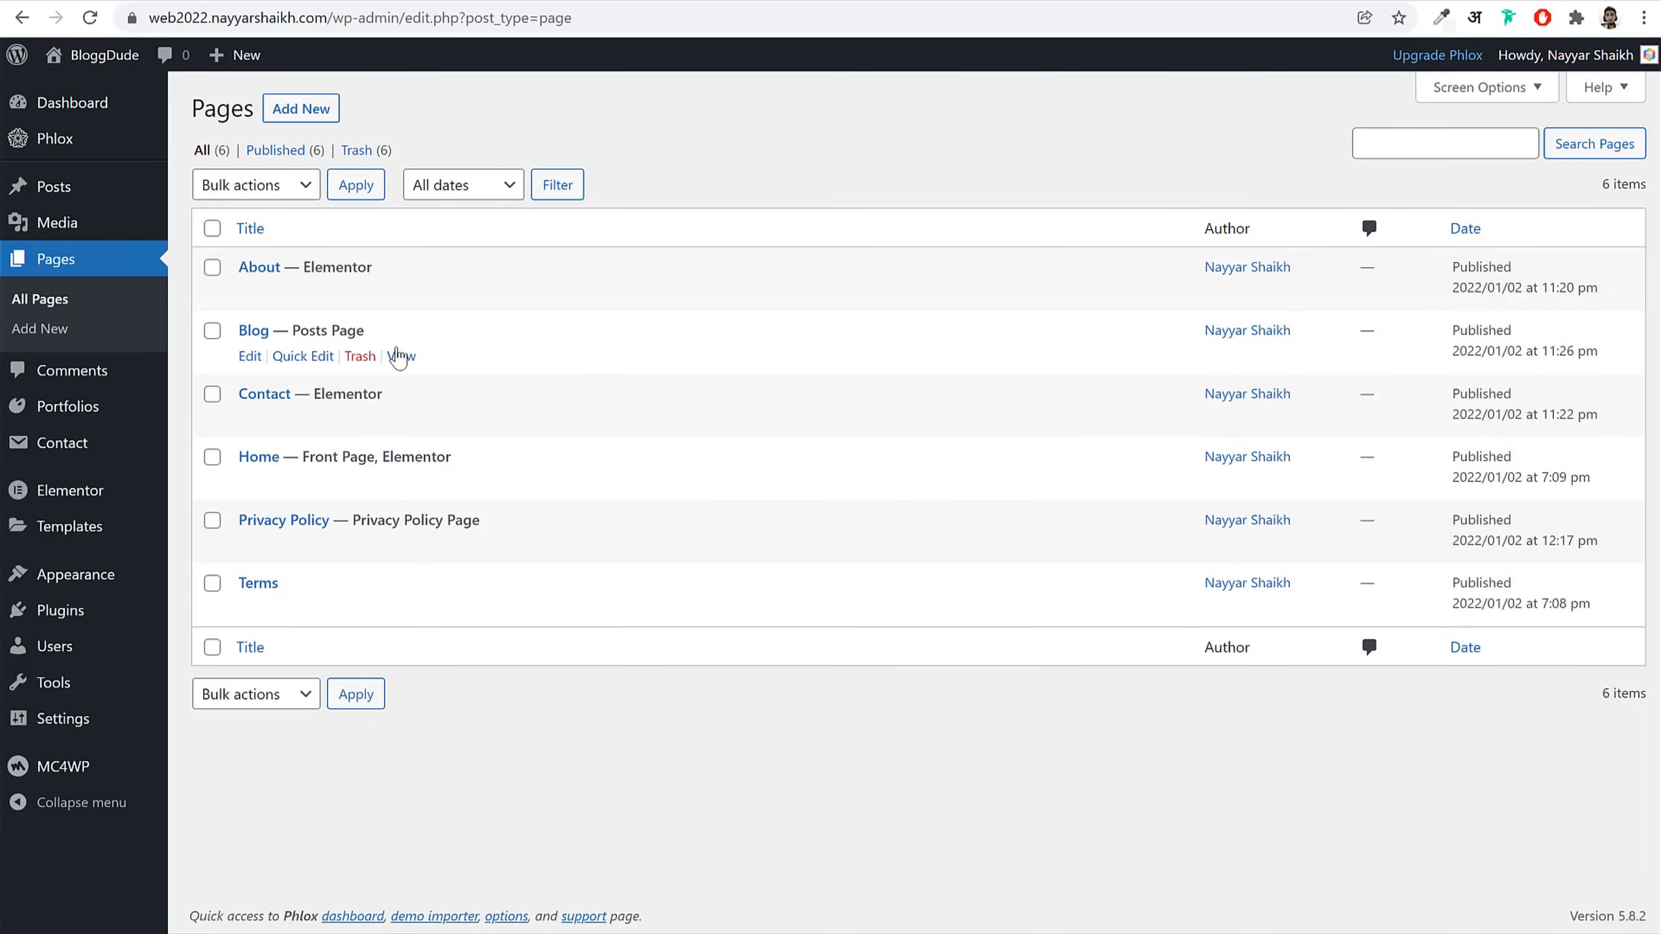
right_click(399, 355)
left_click(438, 370)
left_click(451, 1)
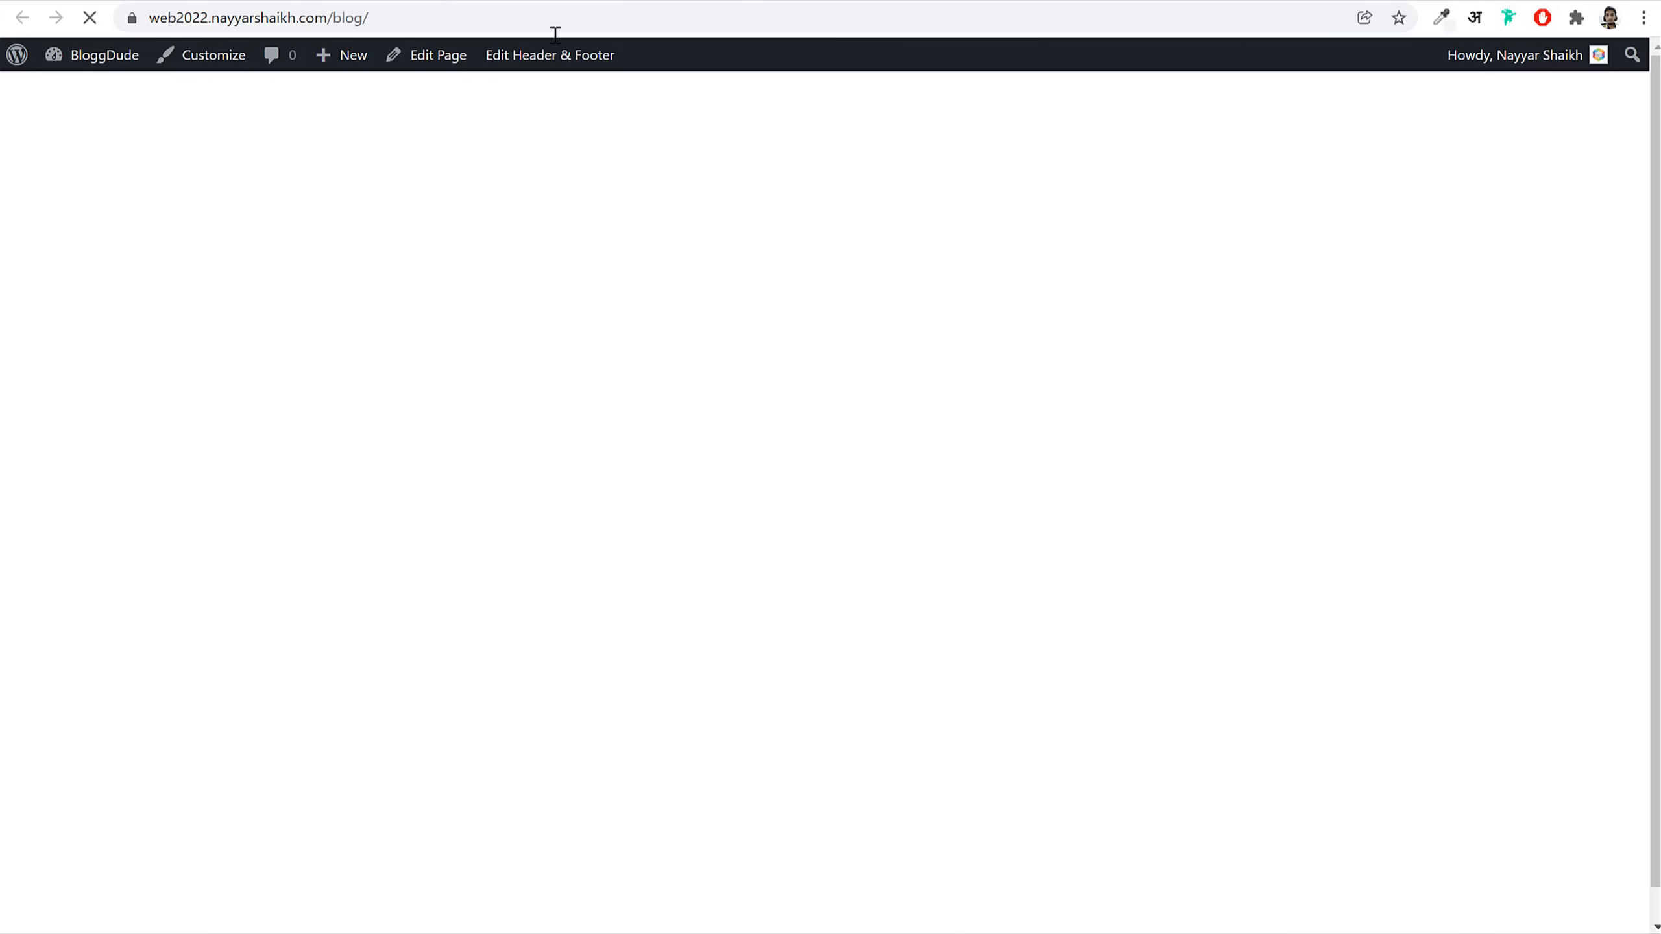
scroll(812, 498, "down", 15)
scroll(850, 510, "down", 5)
scroll(958, 527, "up", 20)
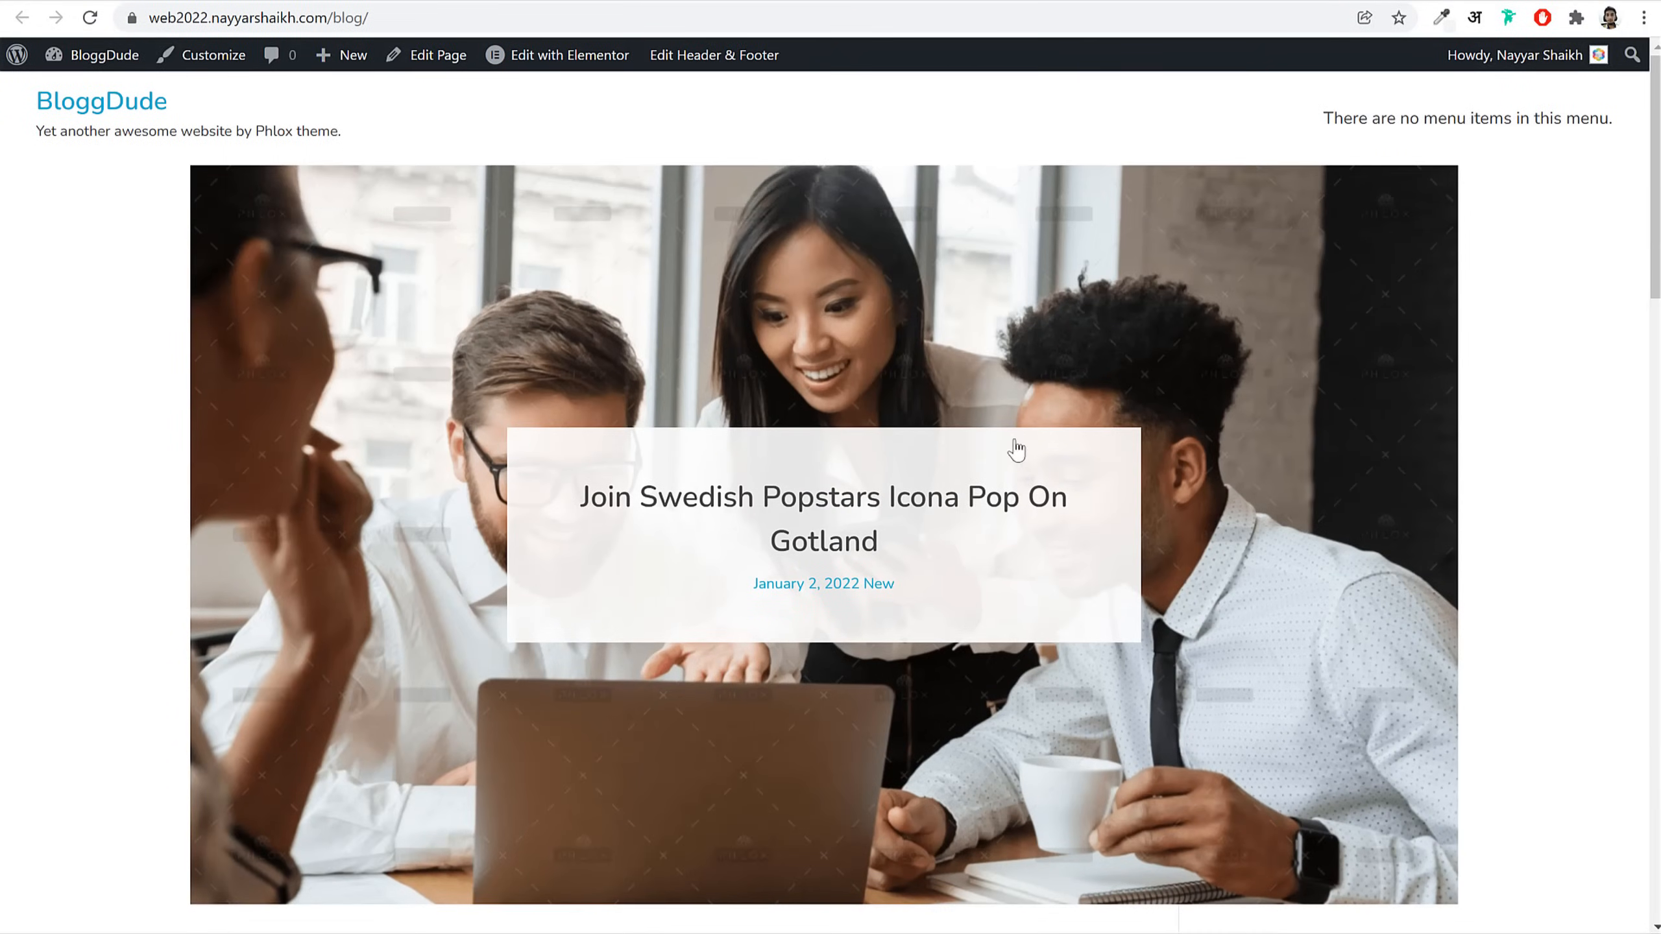
left_click(304, 2)
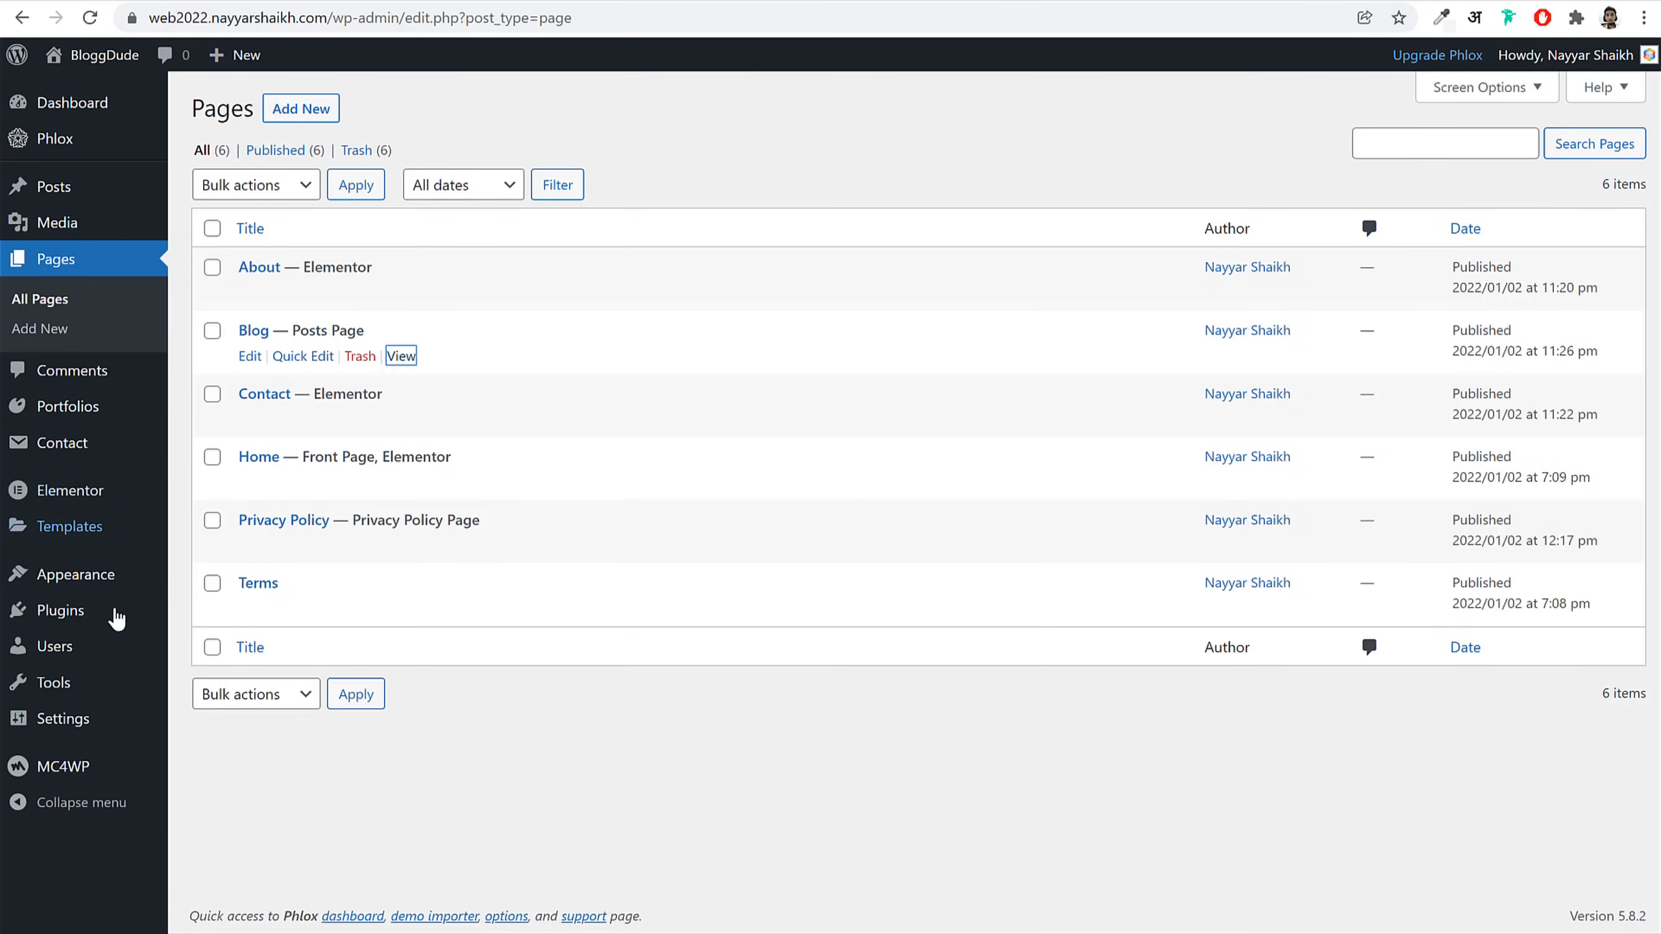
Step: Reset the Reading Settings posts page to '— Select —' and save
mouse_move(79, 723)
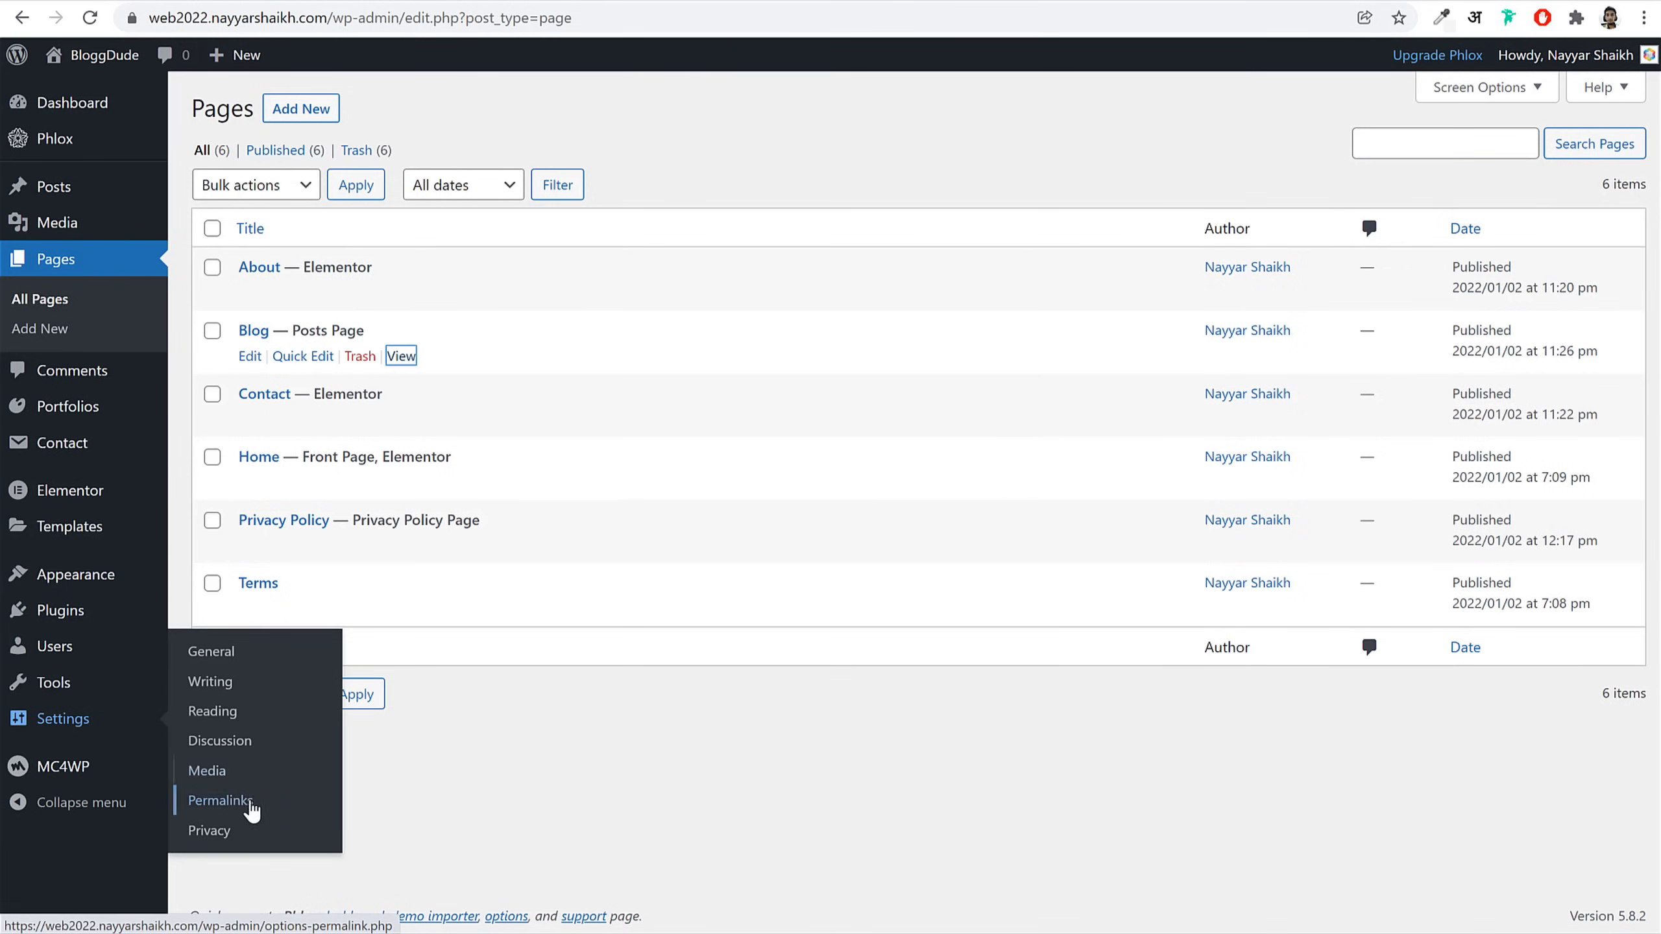
left_click(232, 712)
left_click(584, 327)
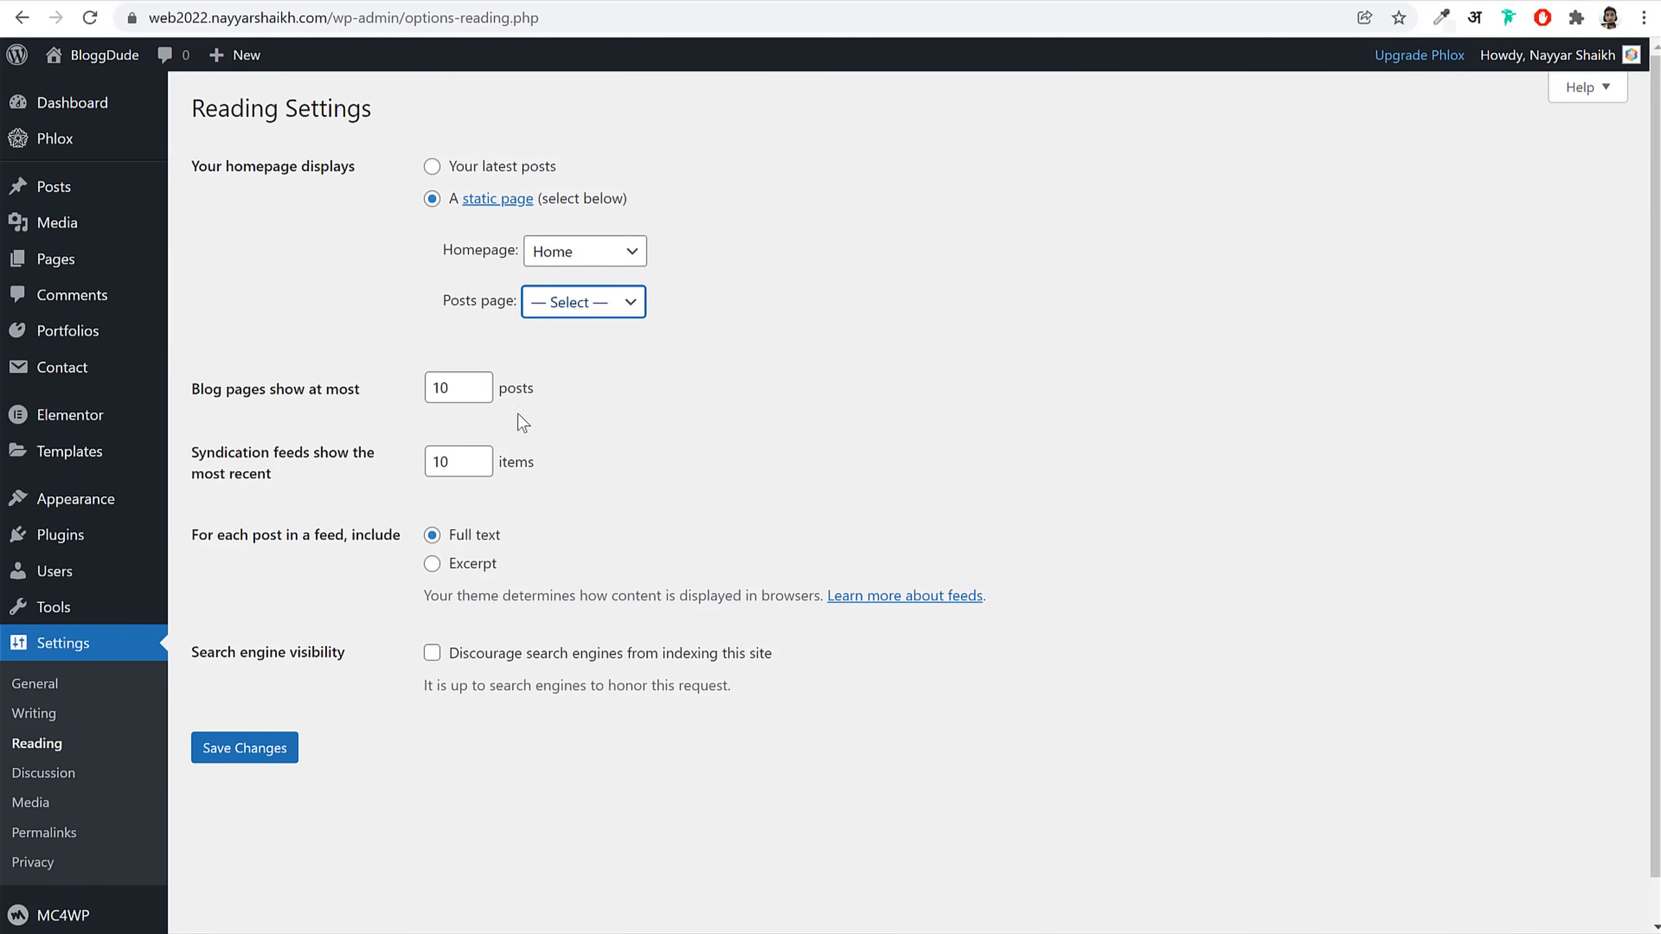
left_click(260, 760)
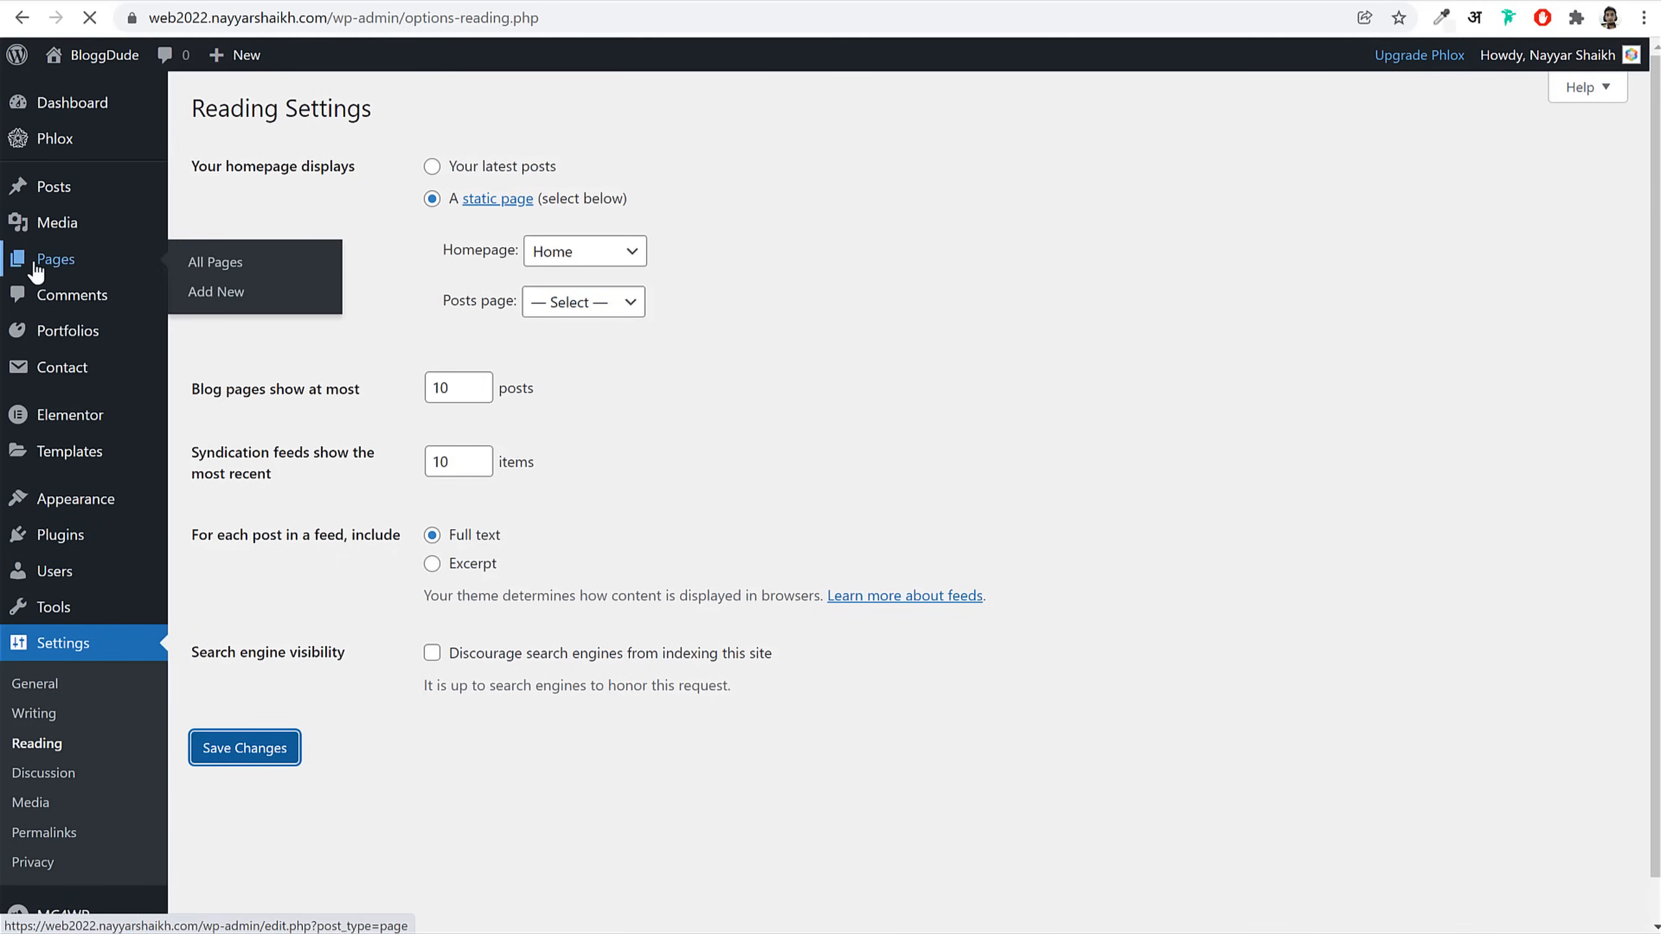
left_click(64, 260)
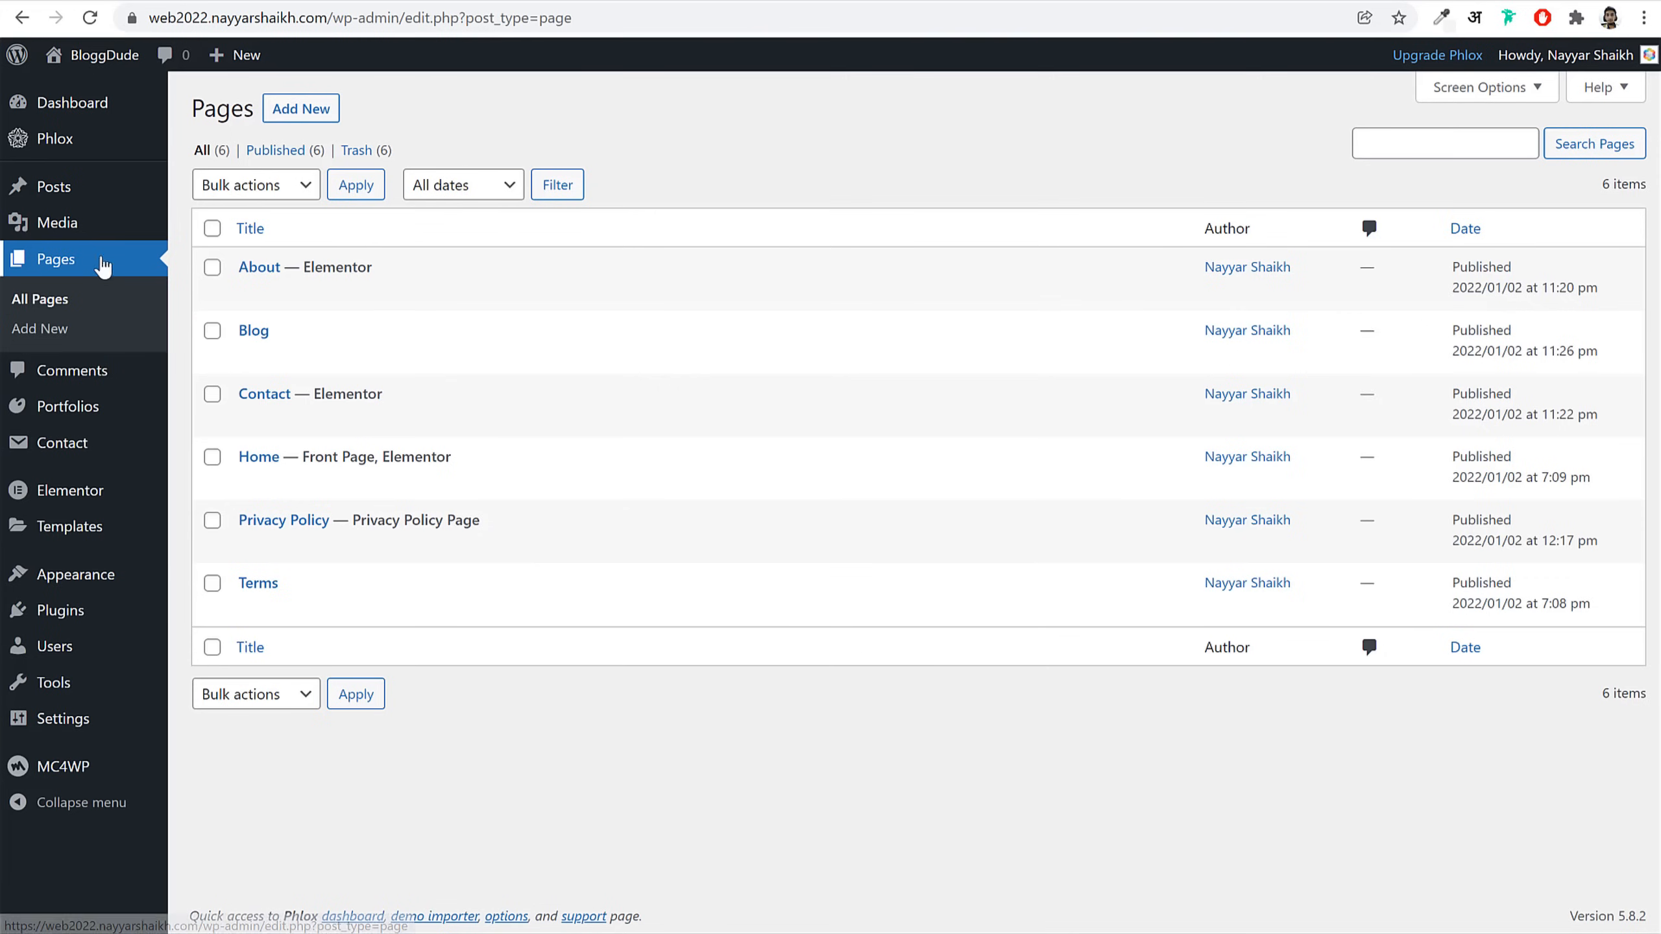
Step: Give the Blog page Full content layout with Title Bar set to No, and update it
left_click(251, 358)
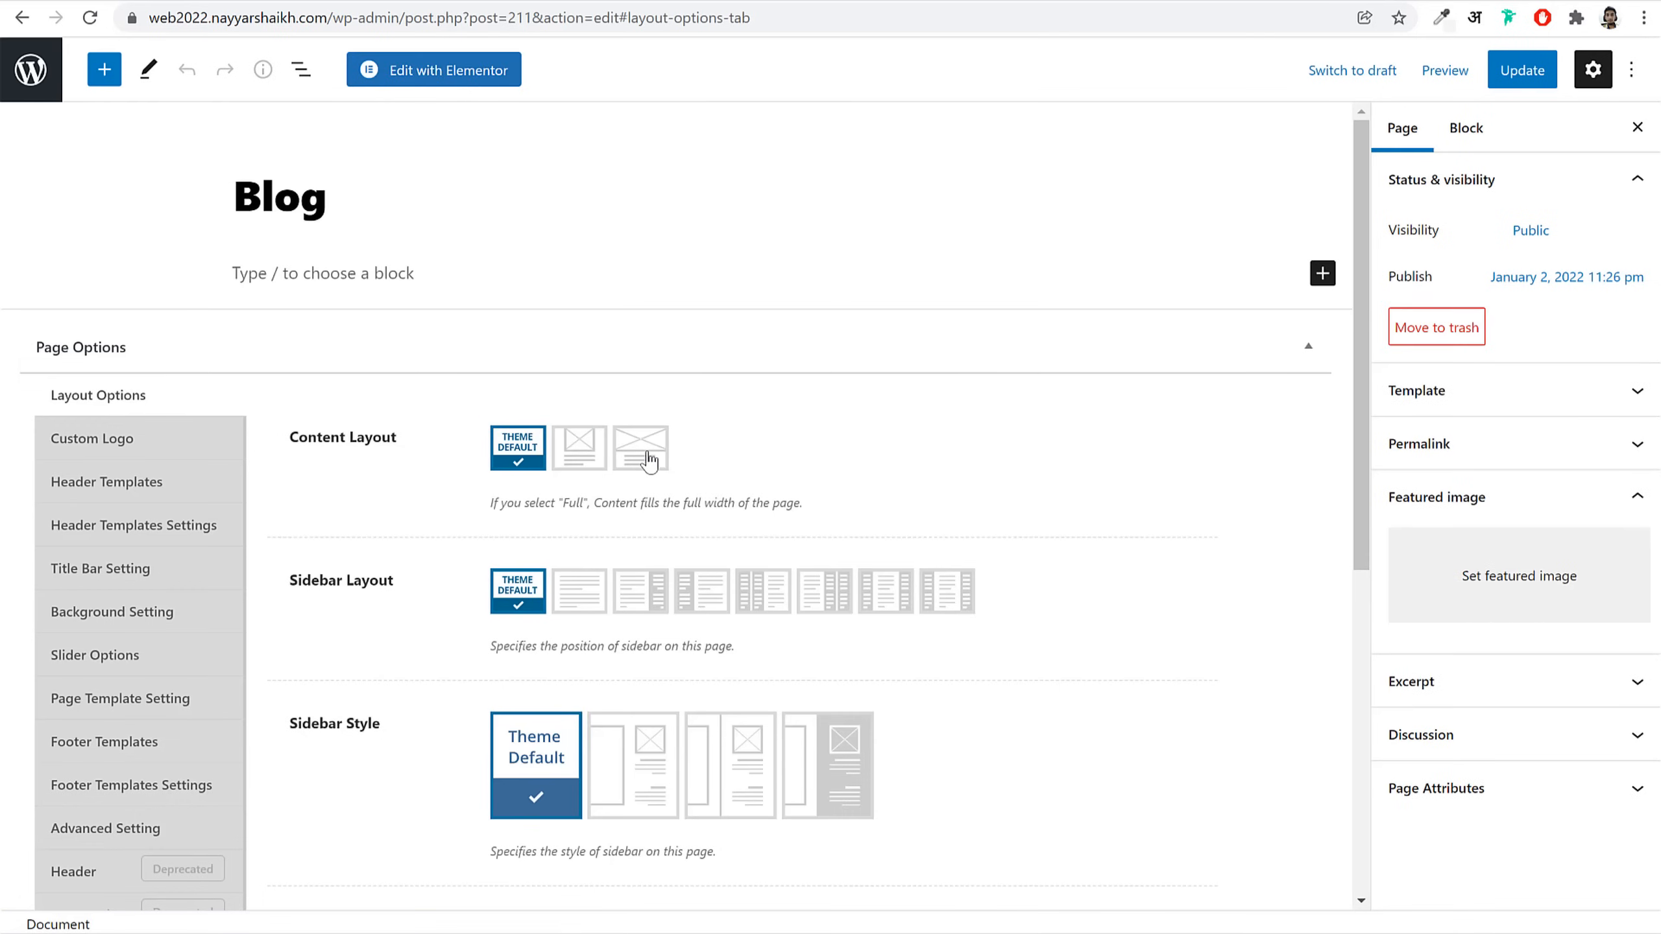
left_click(638, 447)
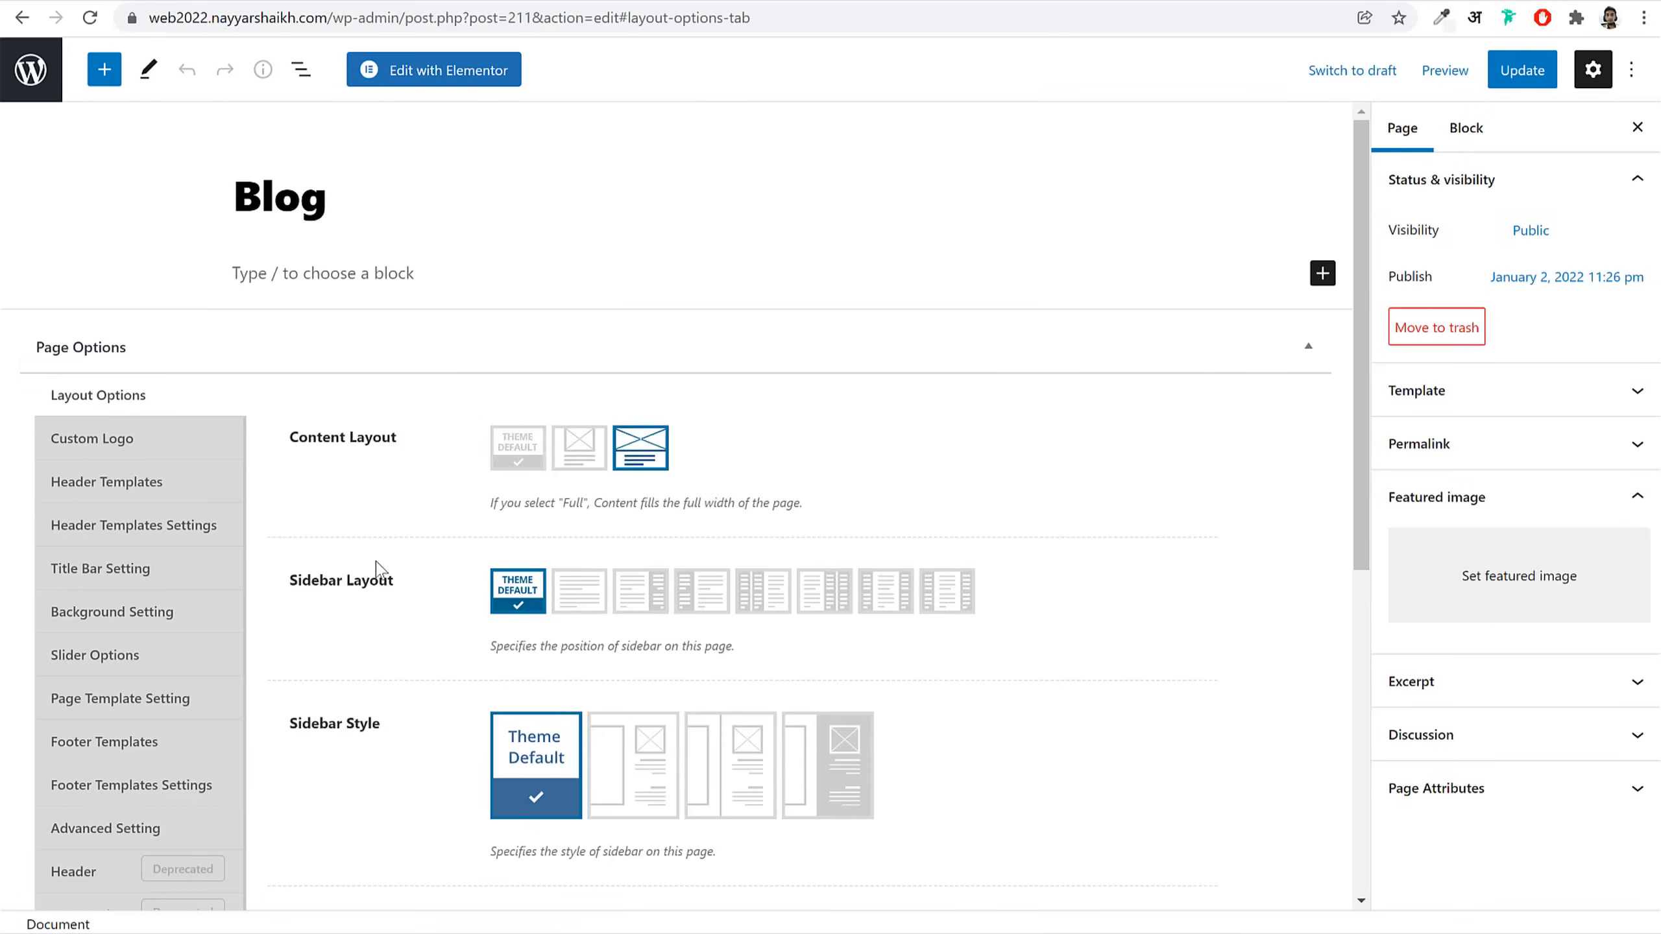
scroll(160, 591, "down", 3)
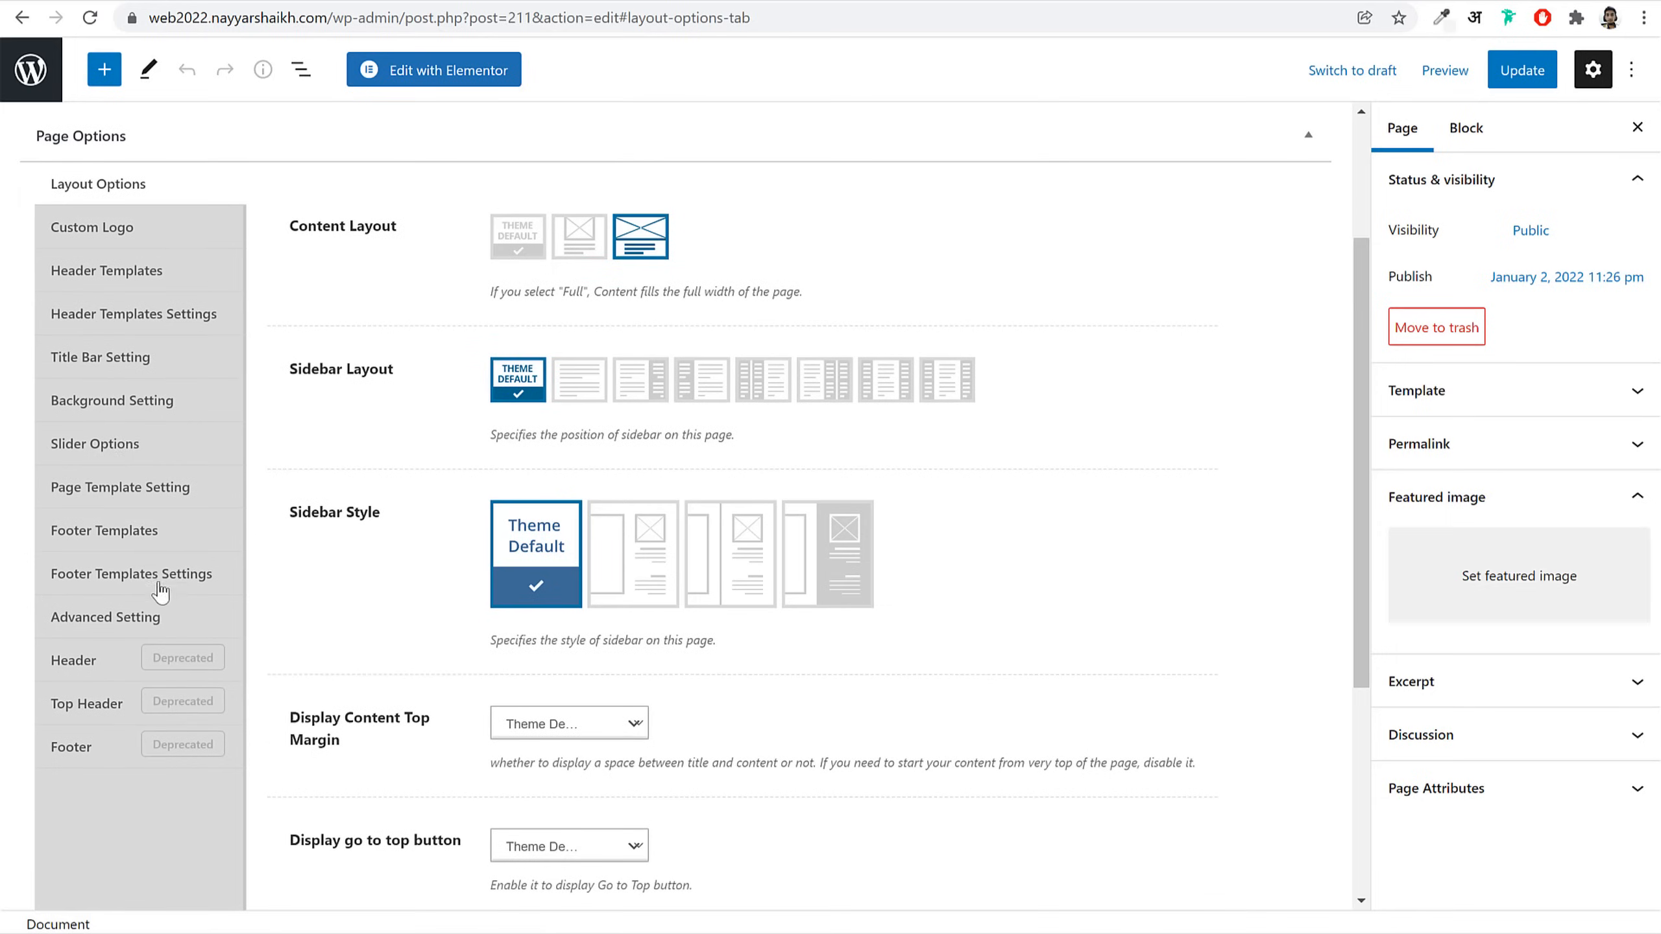
left_click(131, 358)
left_click(569, 346)
left_click(517, 401)
left_click(1518, 72)
Step: Insert the Blog Phlox template in Elementor and save the page
left_click(464, 72)
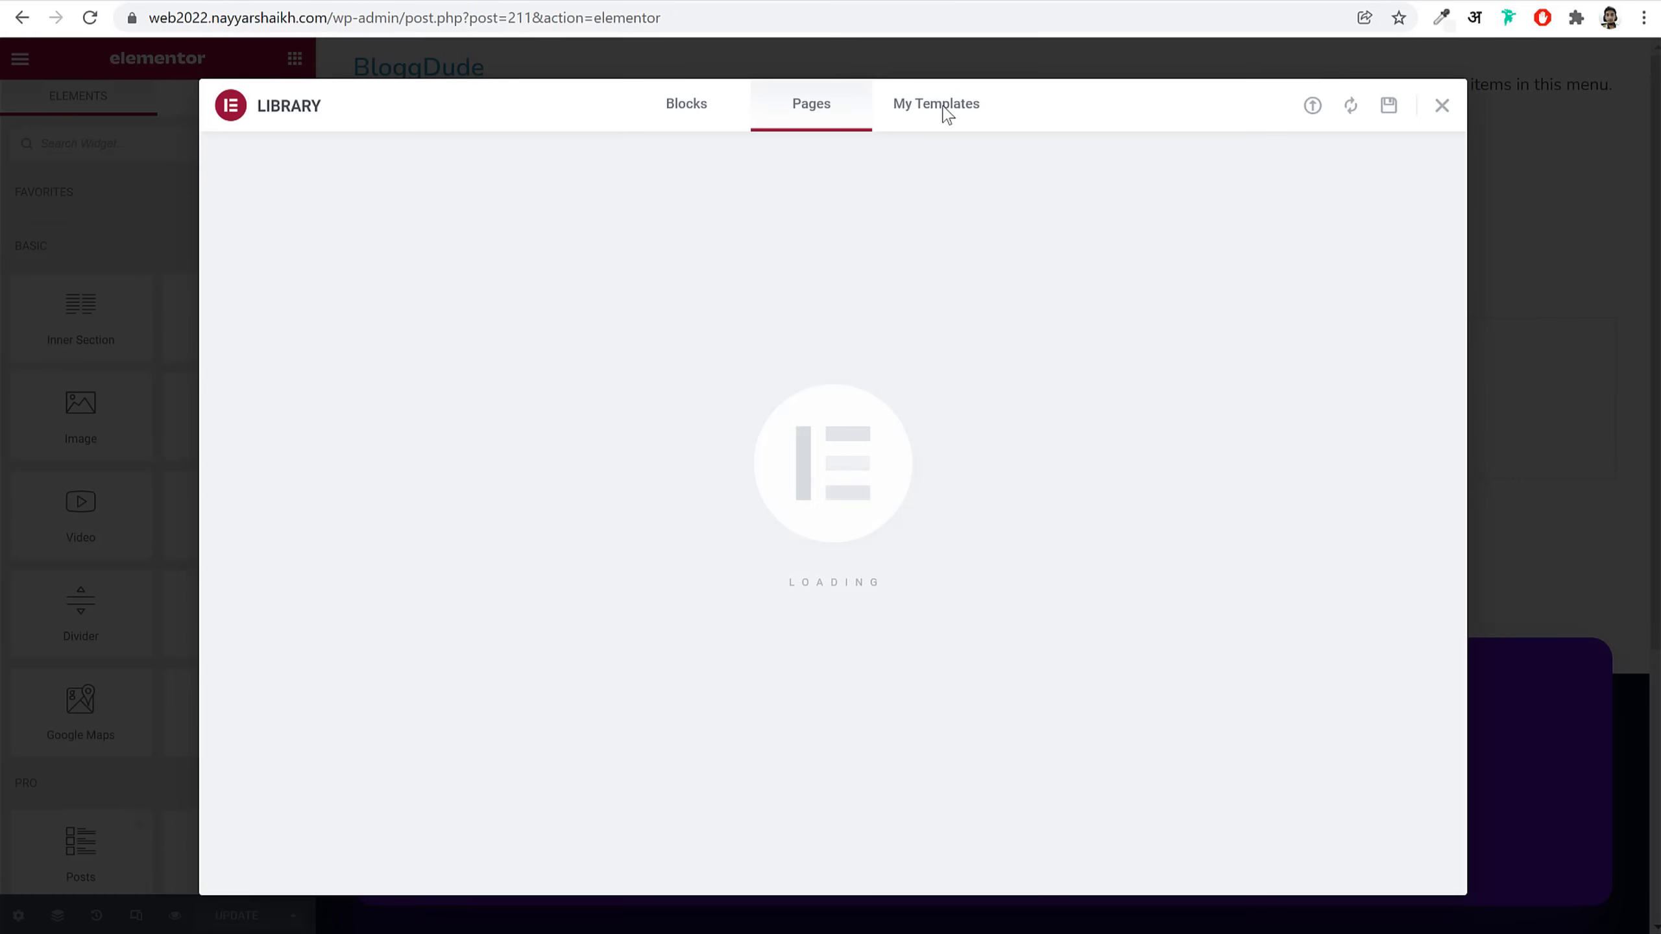
left_click(946, 115)
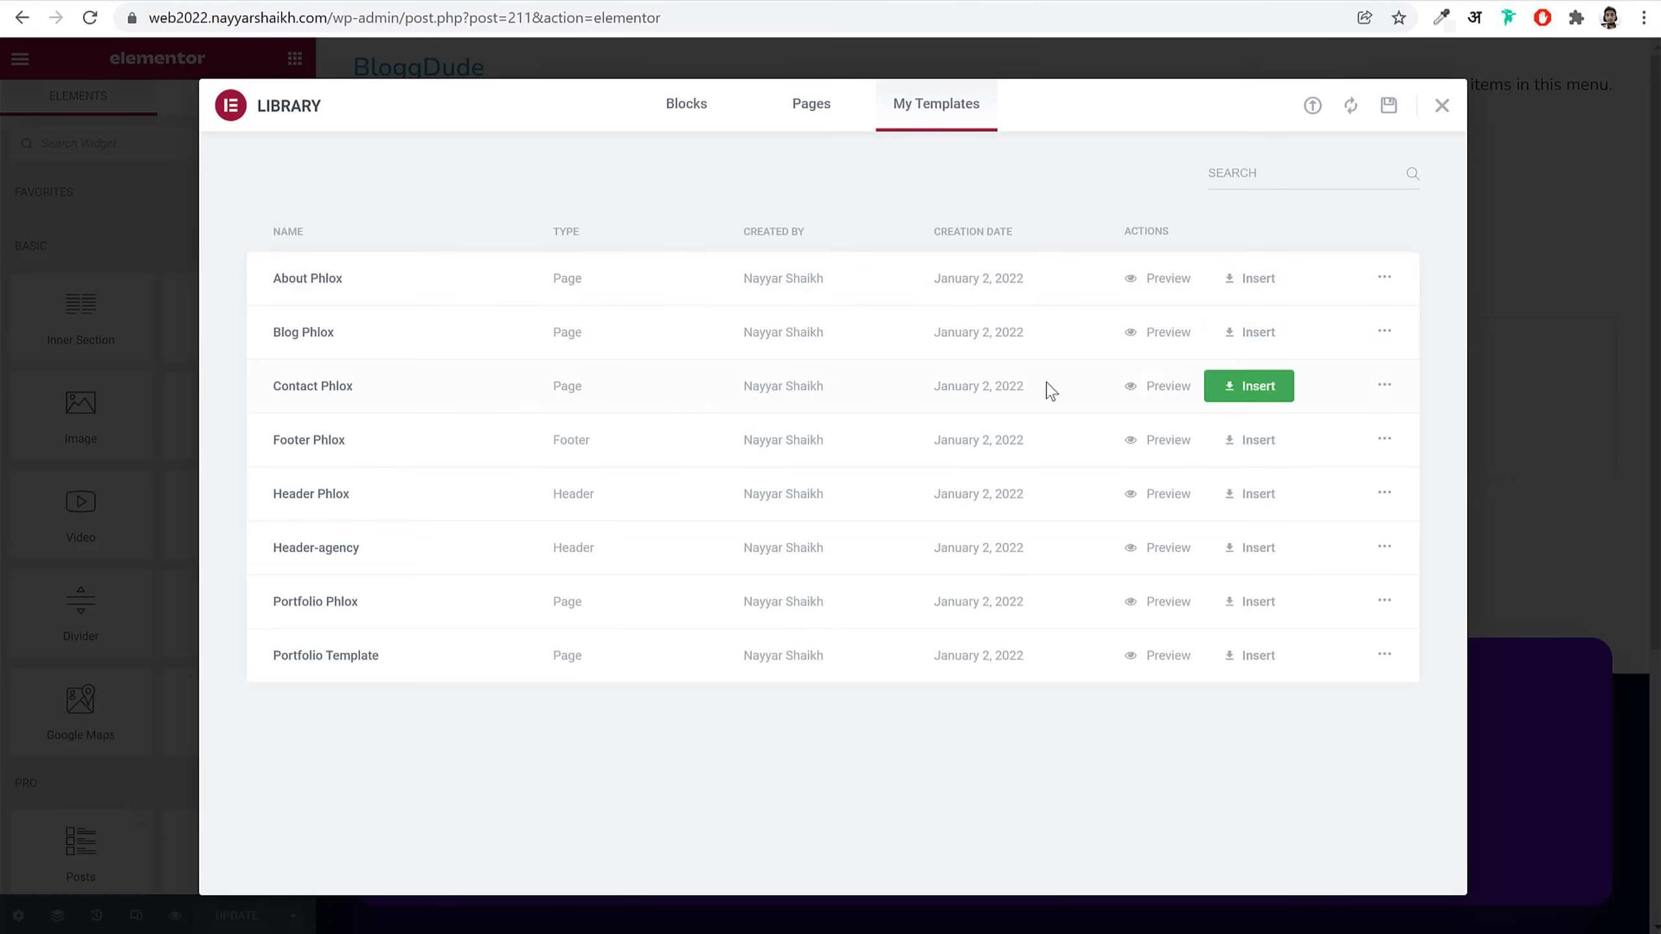
left_click(1286, 335)
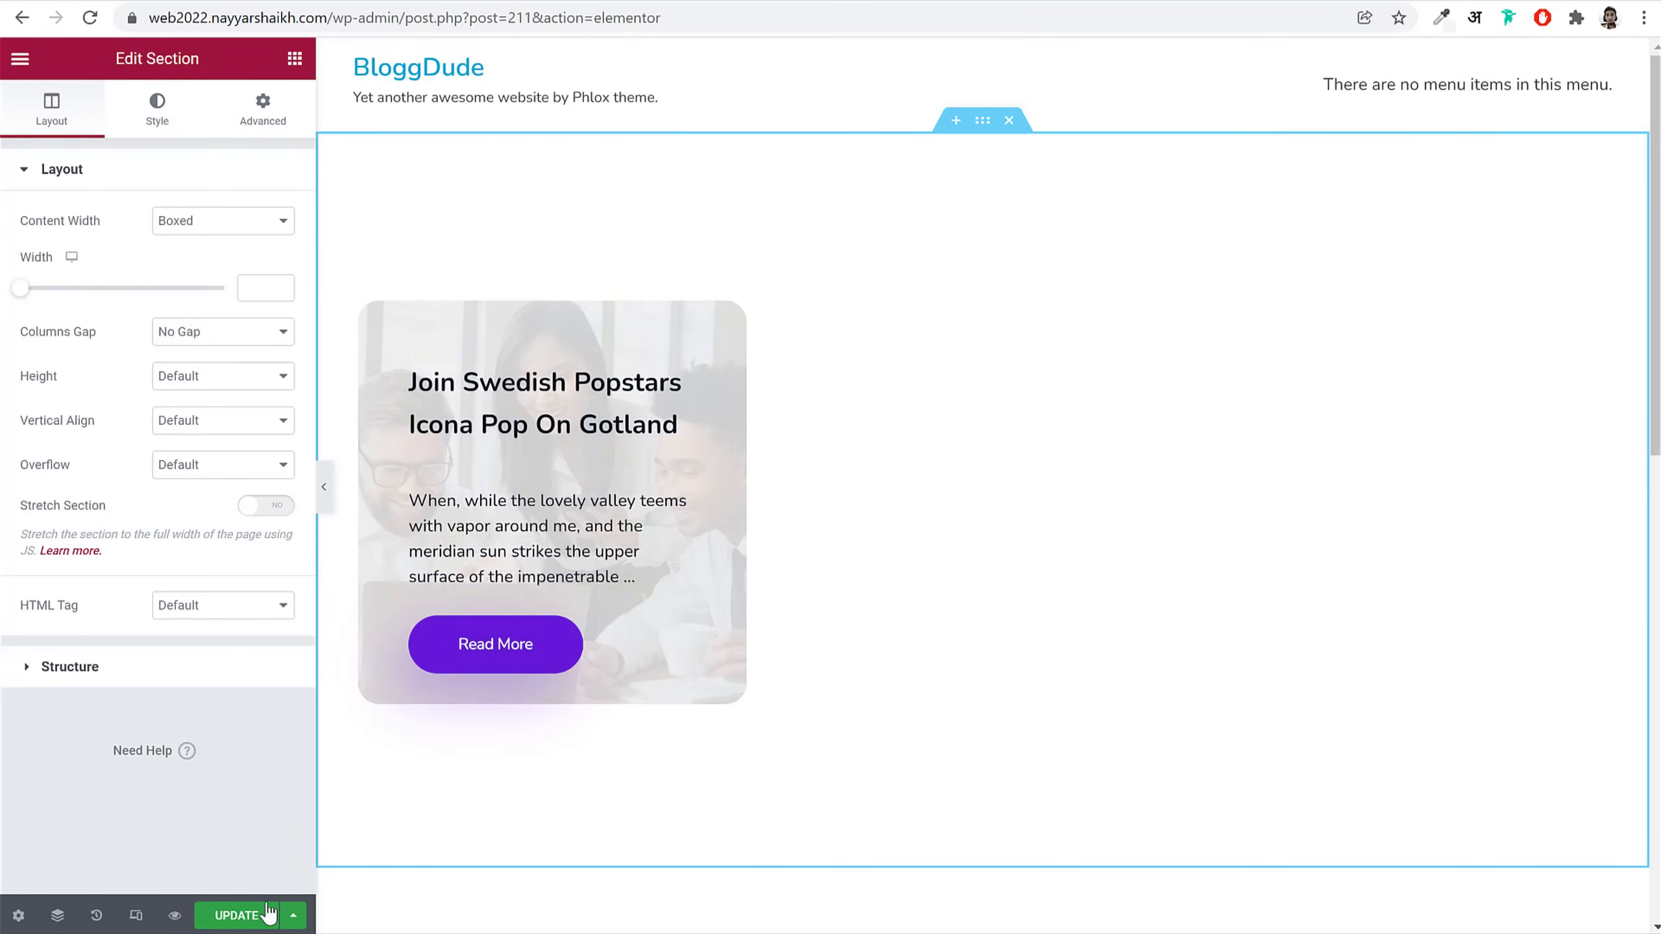
left_click(237, 916)
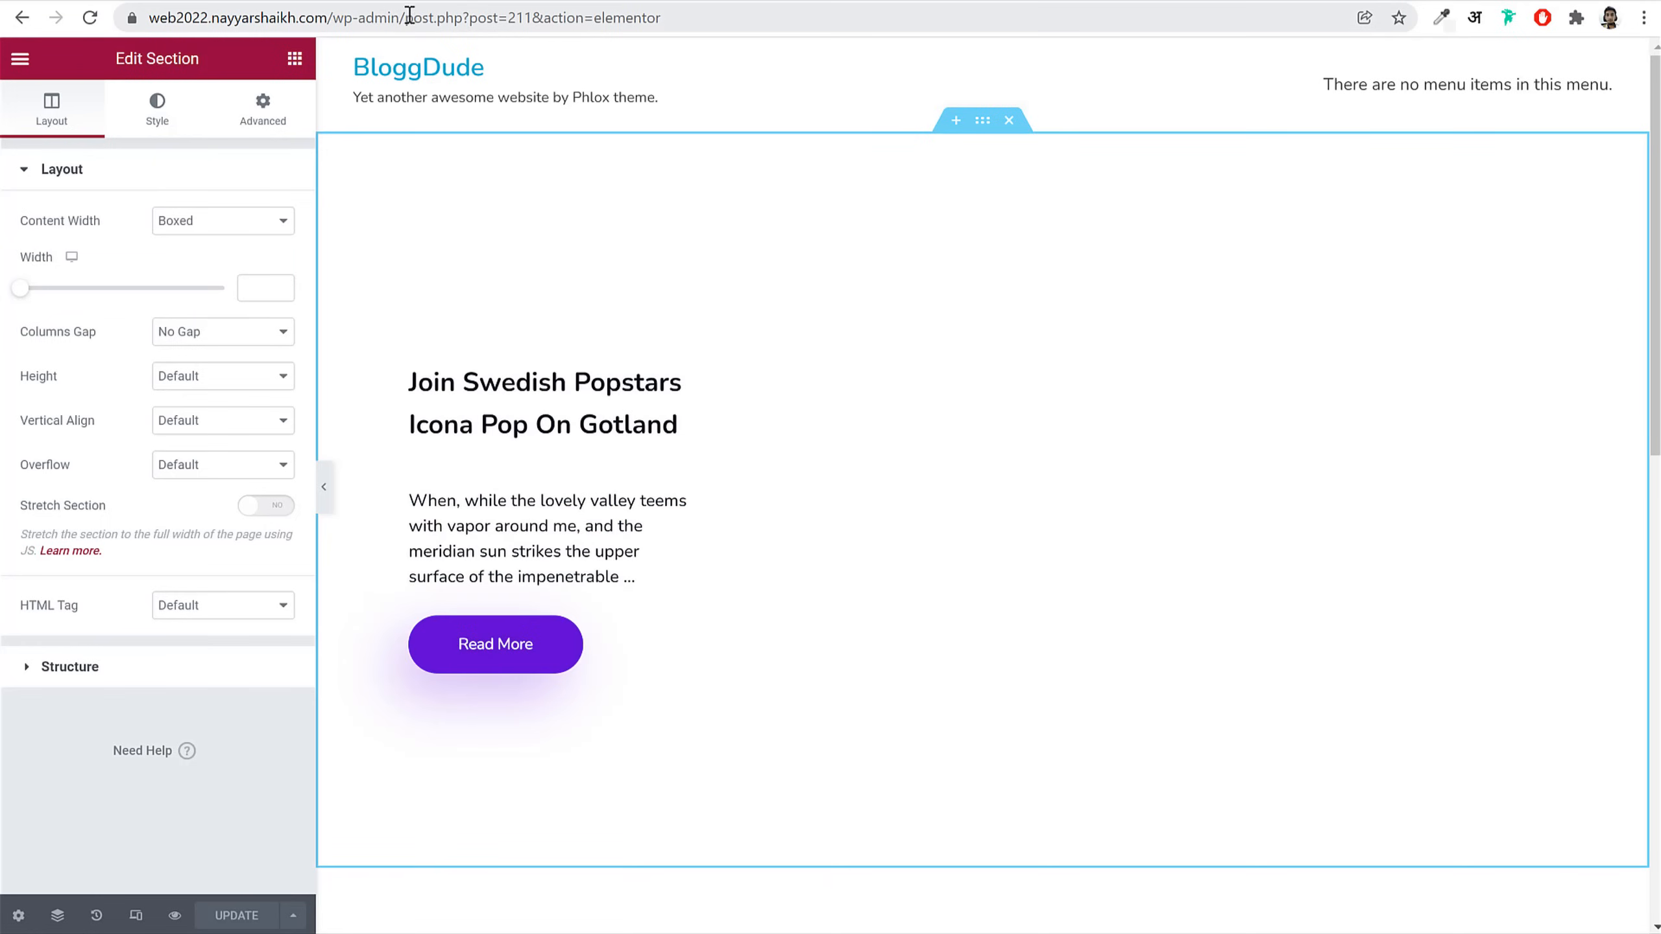
Step: Return to the dashboard and create a new page titled 'Porfolio'
left_click_drag(410, 14, 1142, 96)
key("BackSpace")
key("Return")
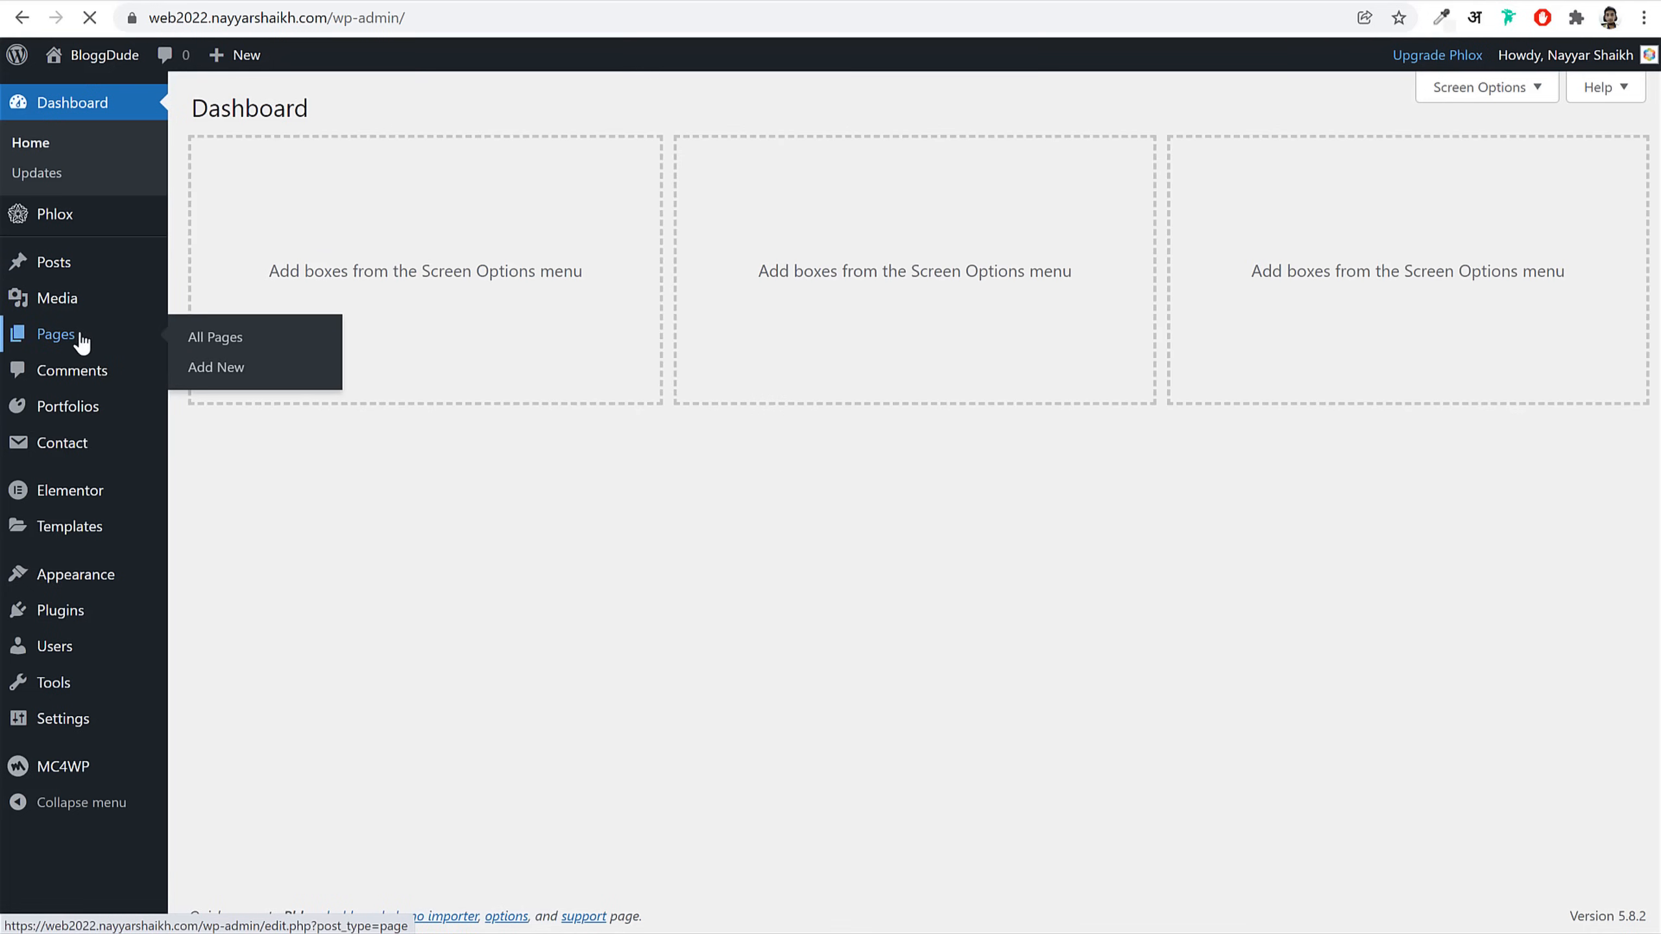
left_click(81, 340)
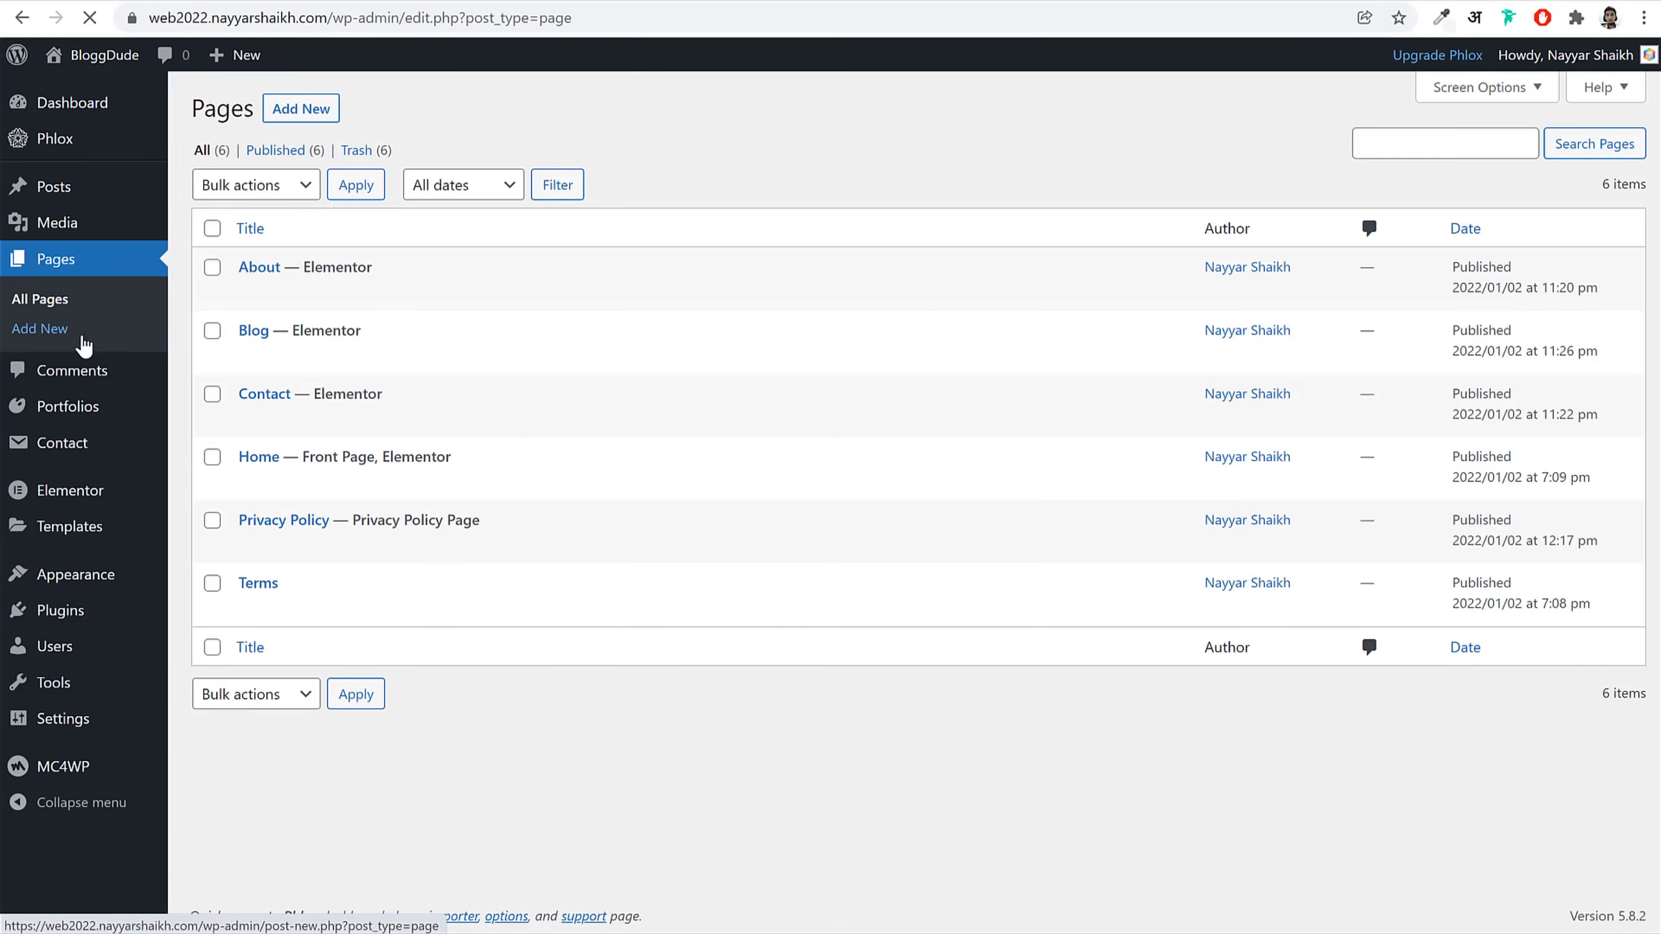
left_click(311, 111)
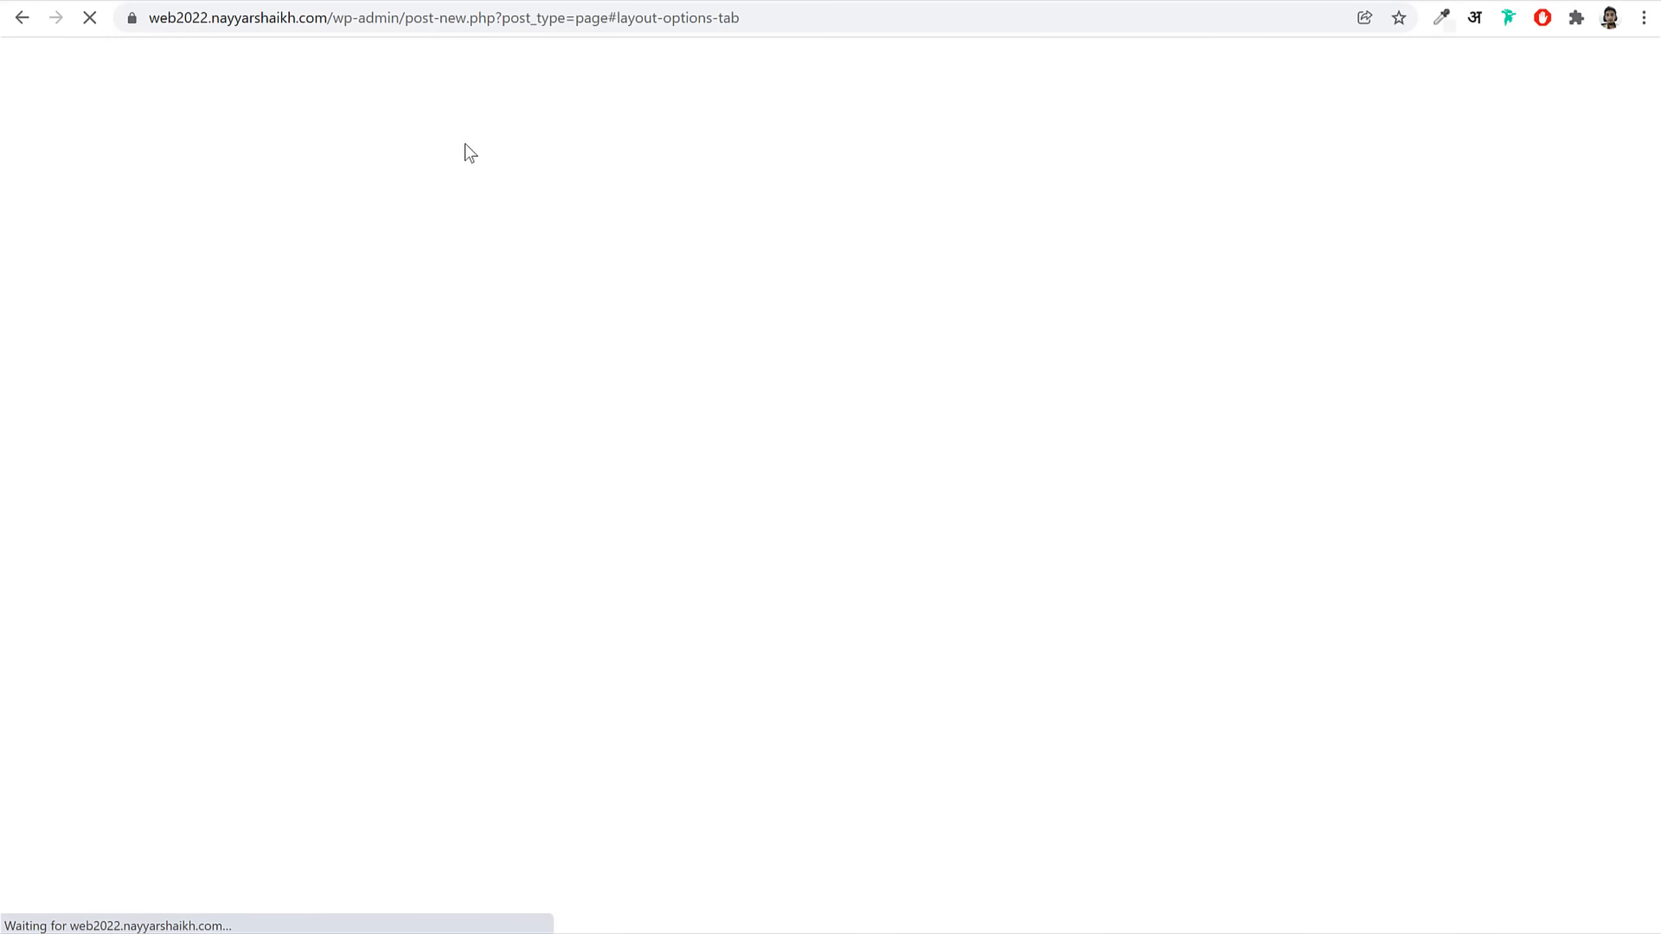
type("Porfo")
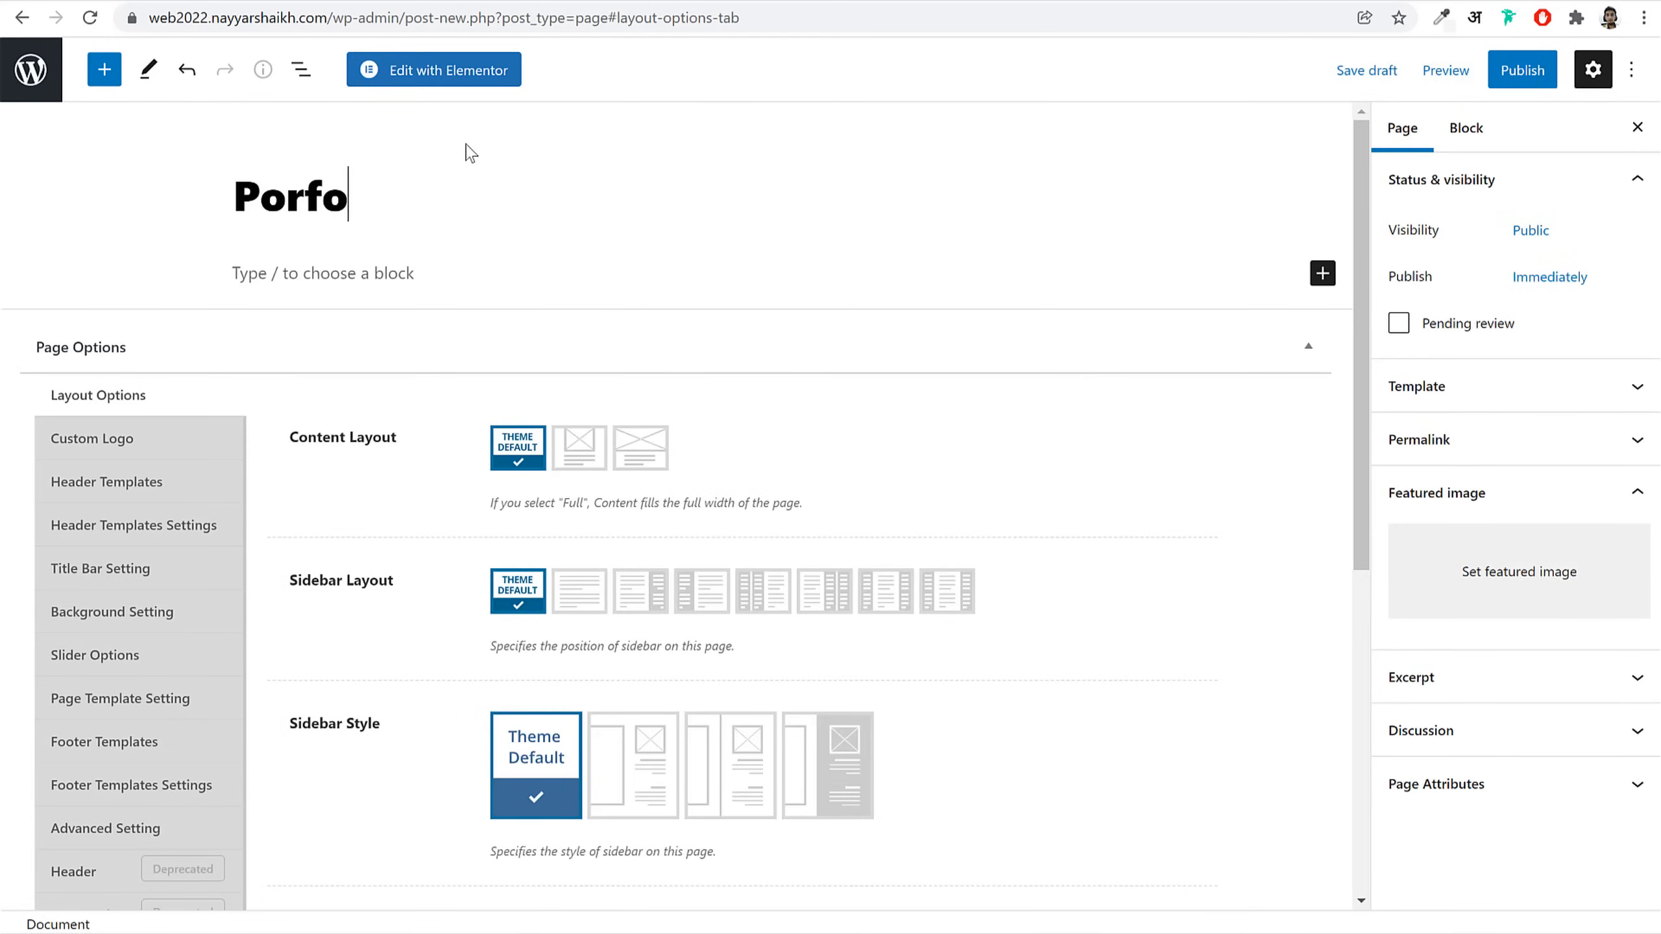
type("lio")
Step: Set Full content layout, turn the title bar off, and publish the page
left_click(638, 452)
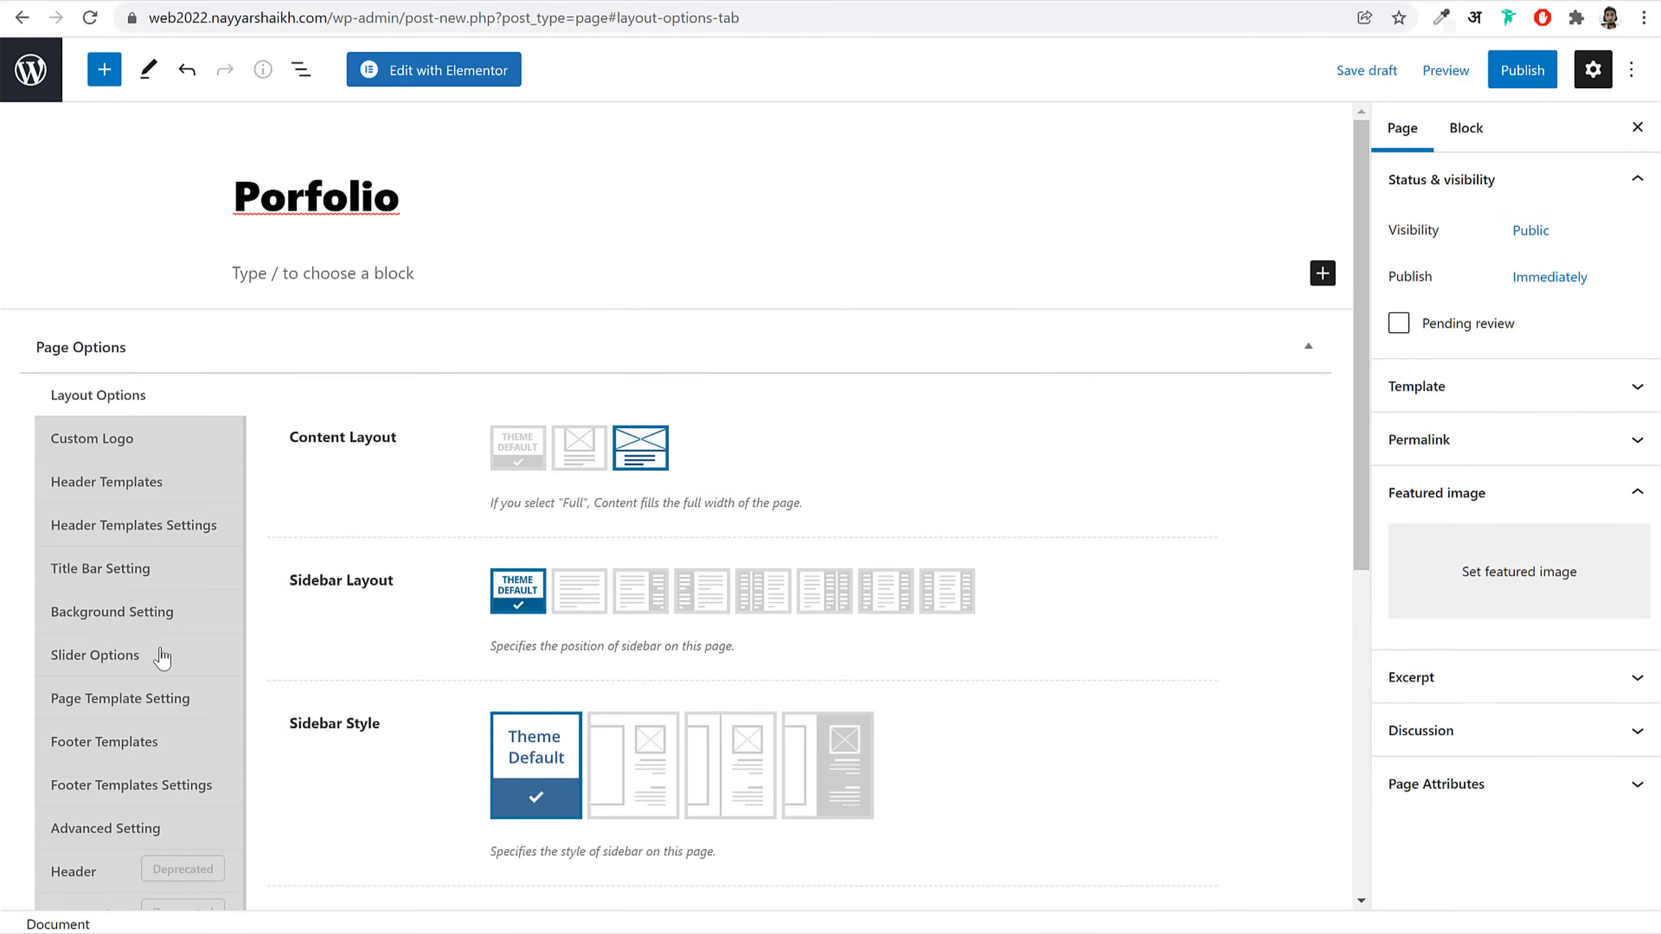
left_click(123, 582)
left_click(588, 445)
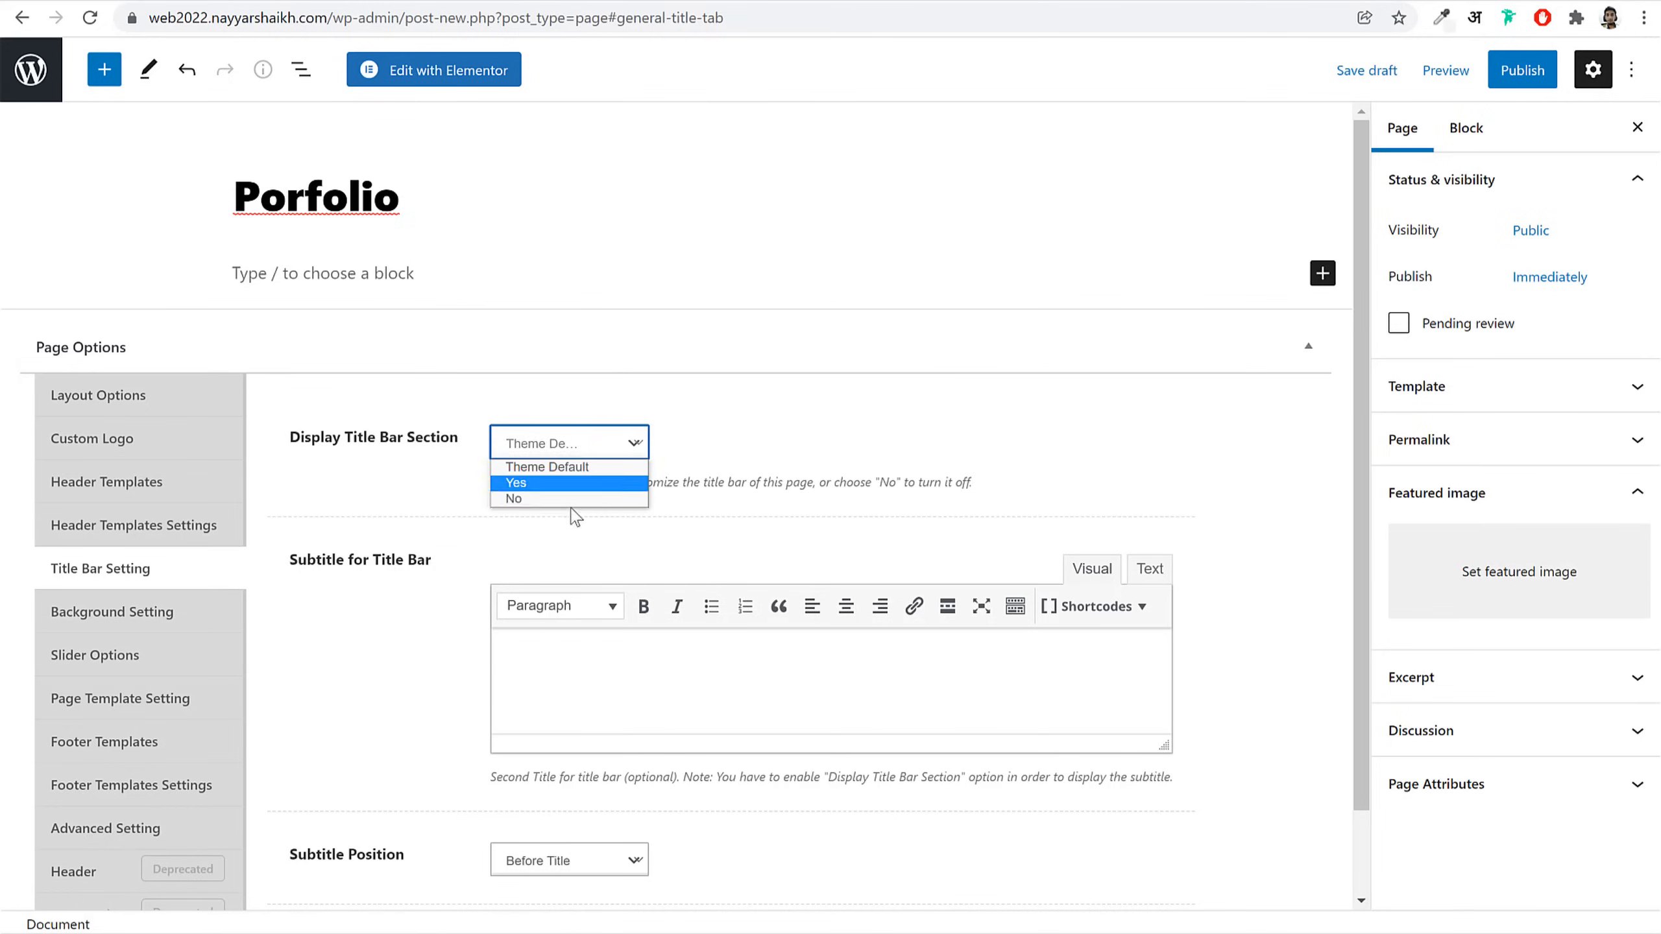
left_click(569, 503)
left_click(1522, 70)
left_click(1504, 70)
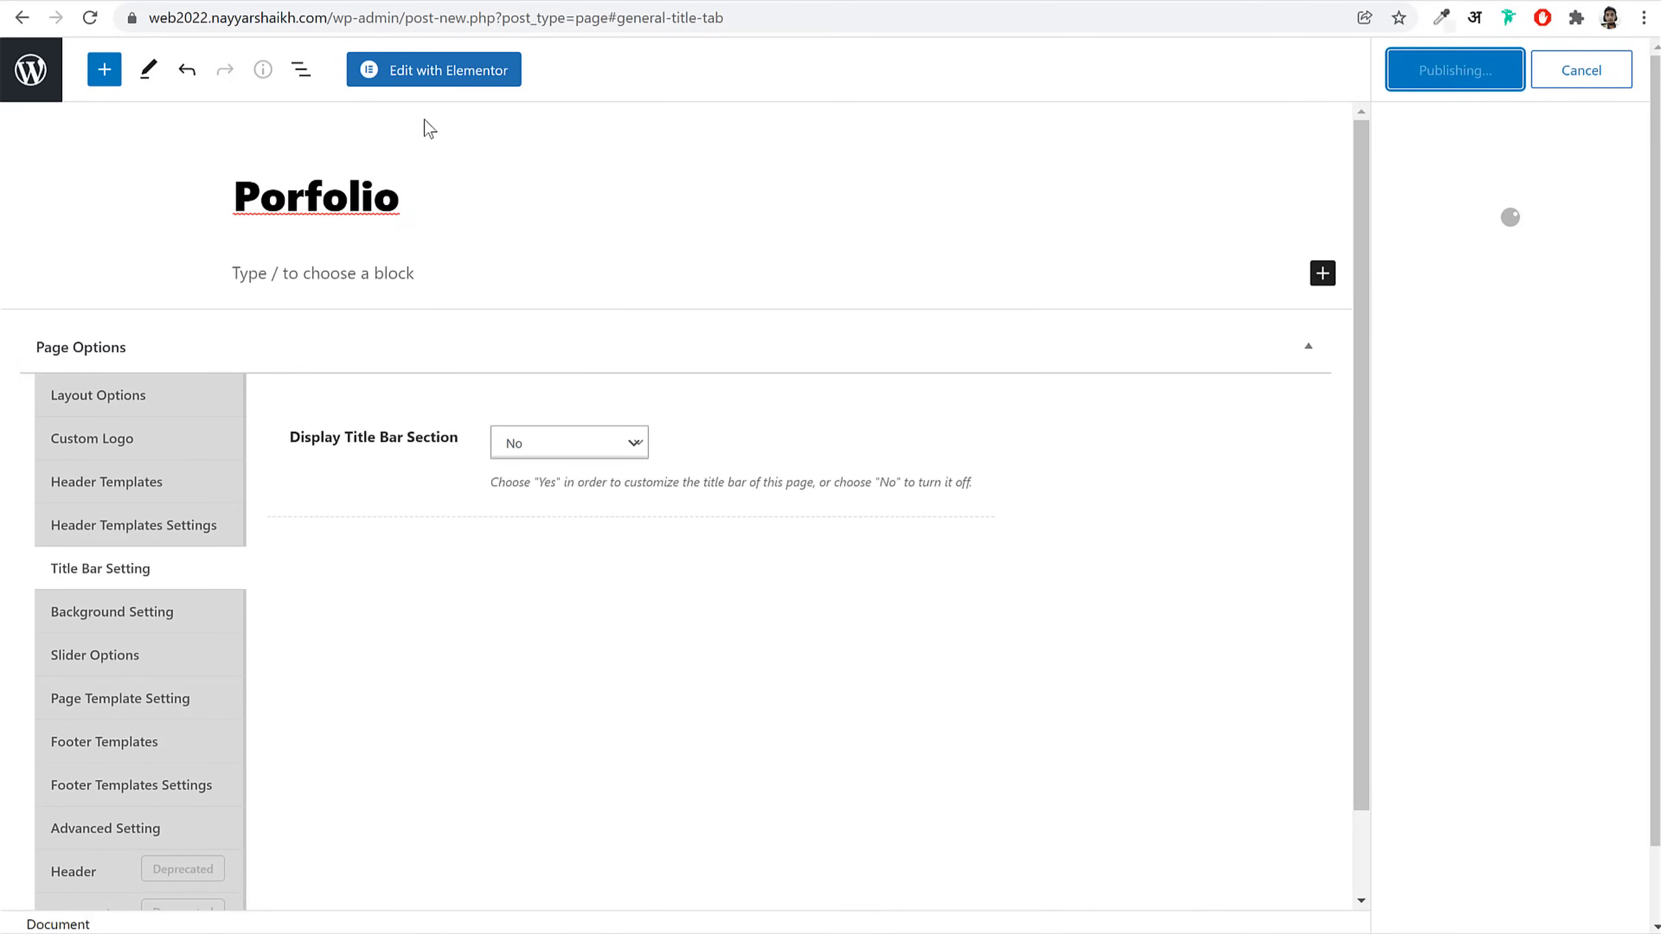
Step: Correct the title spelling to Portfolio and update the page
right_click(360, 196)
left_click(400, 213)
left_click(1510, 70)
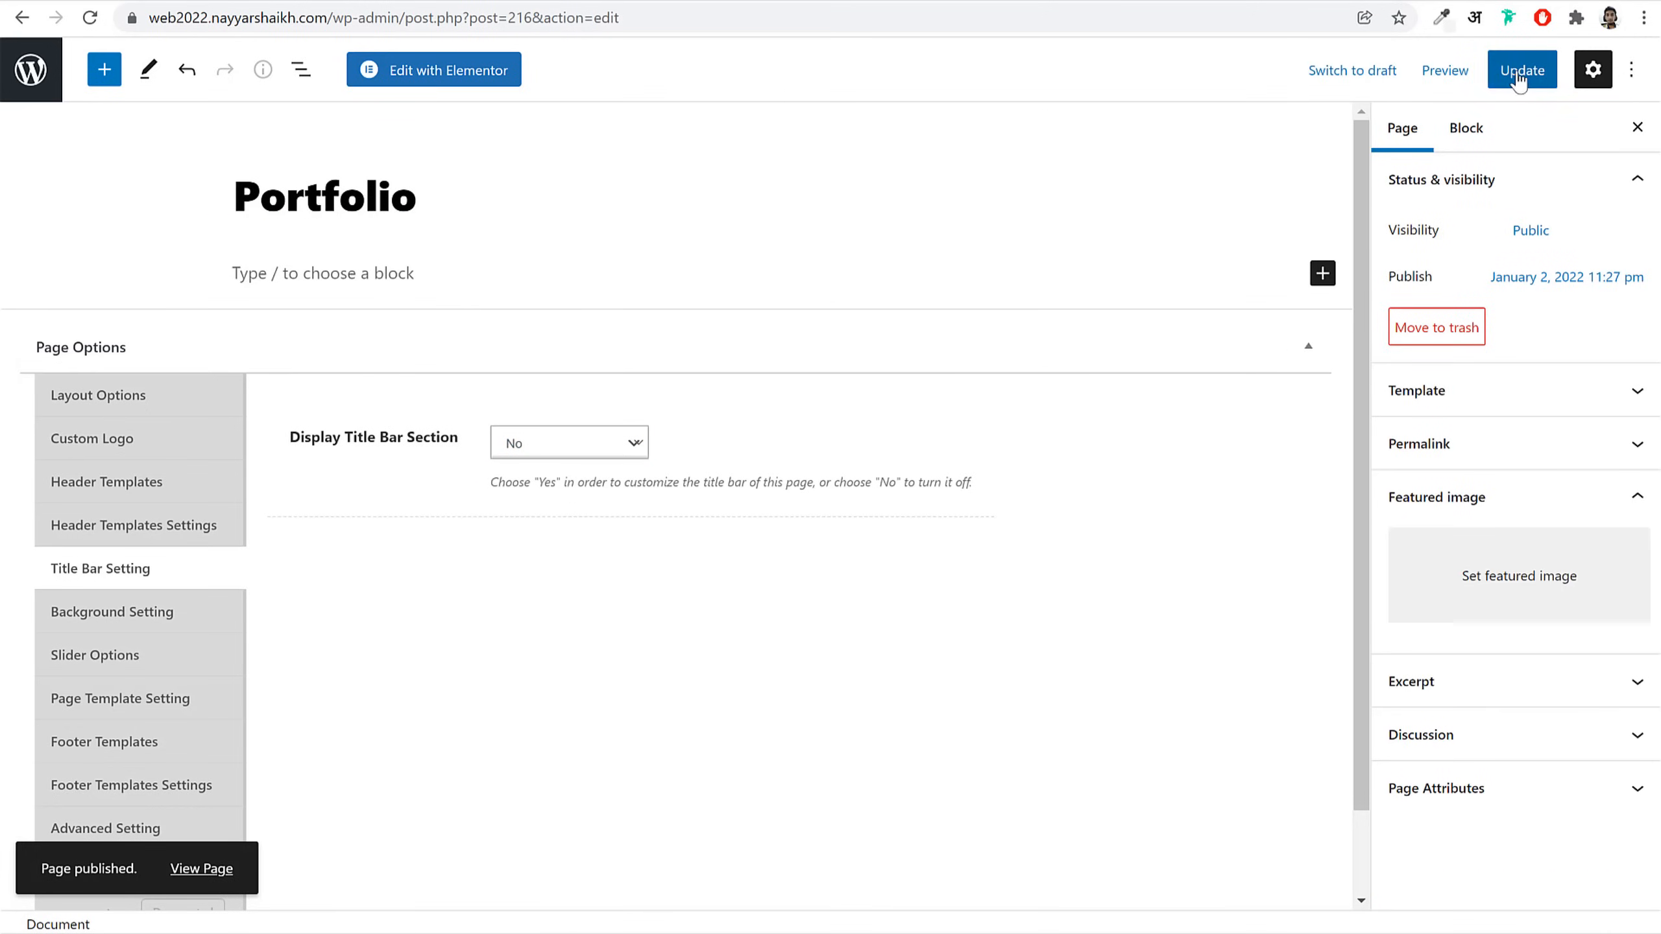
Step: Insert the Portfolio Phlox template from My Templates into the Portfolio page
left_click(469, 73)
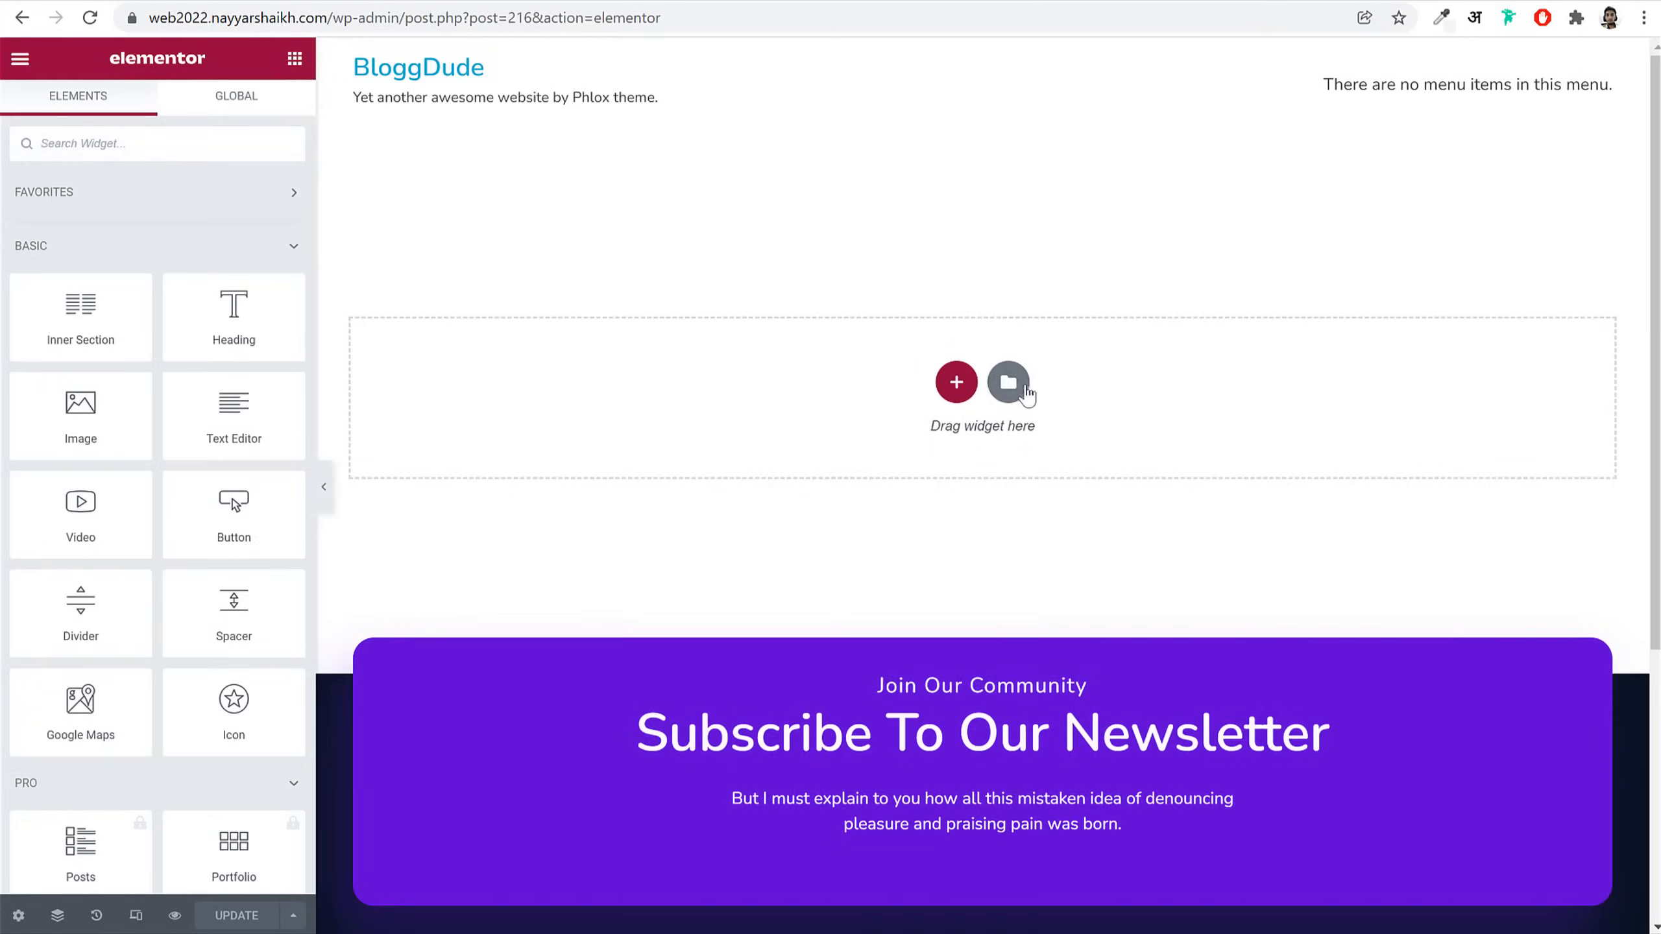
left_click(1025, 389)
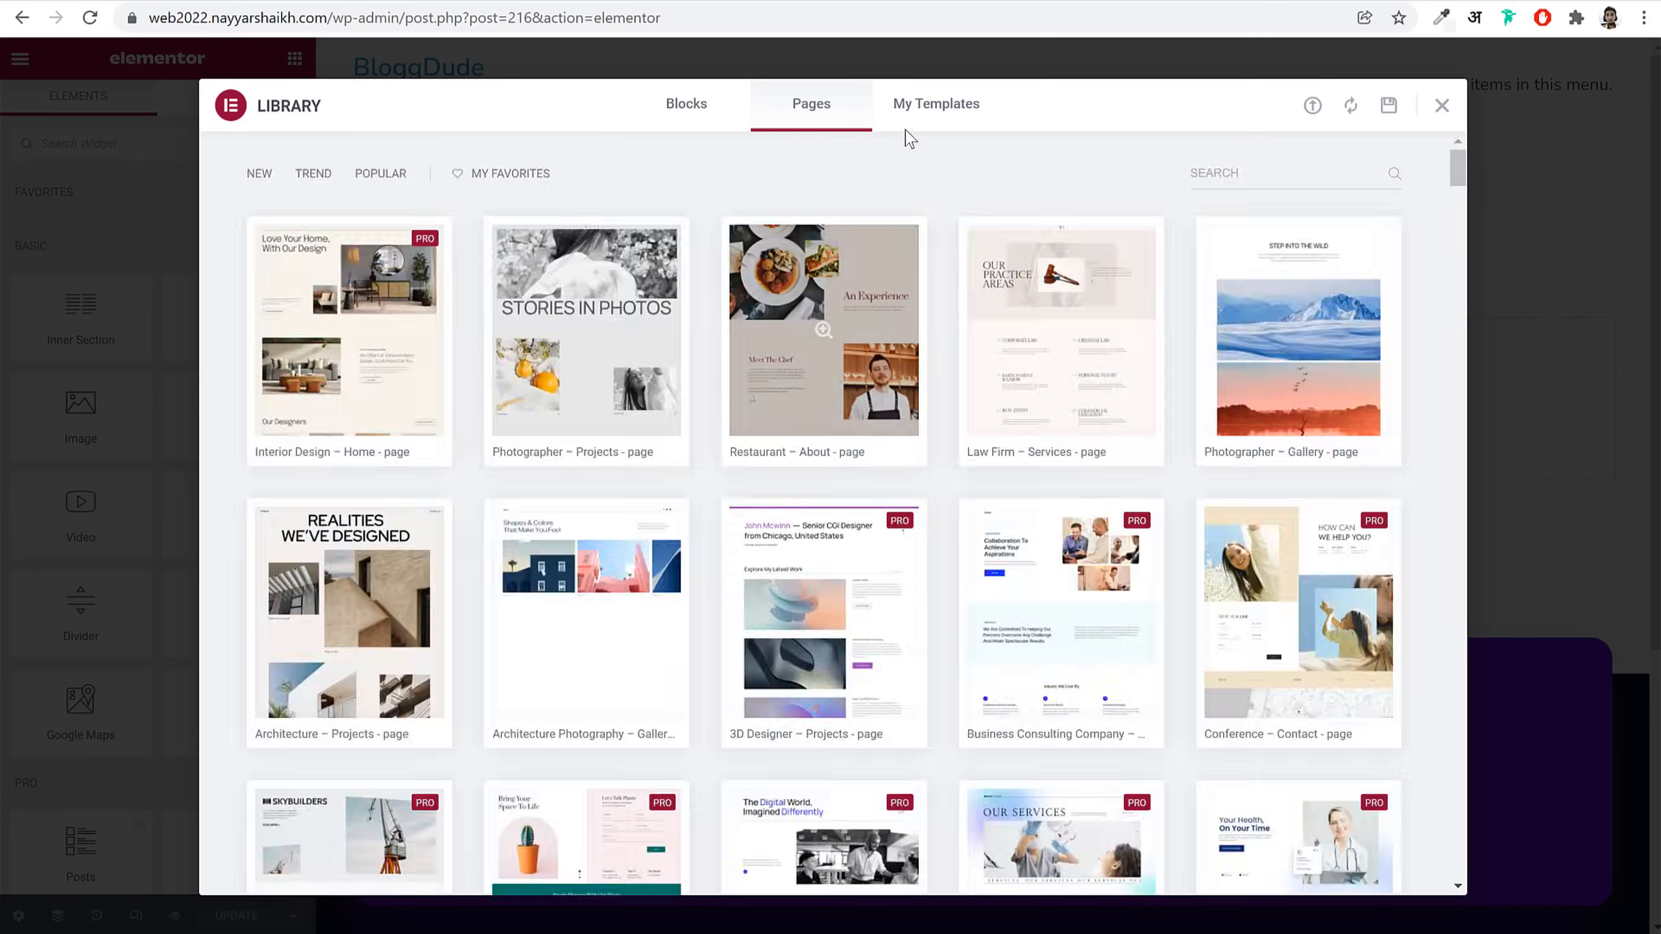
left_click(922, 108)
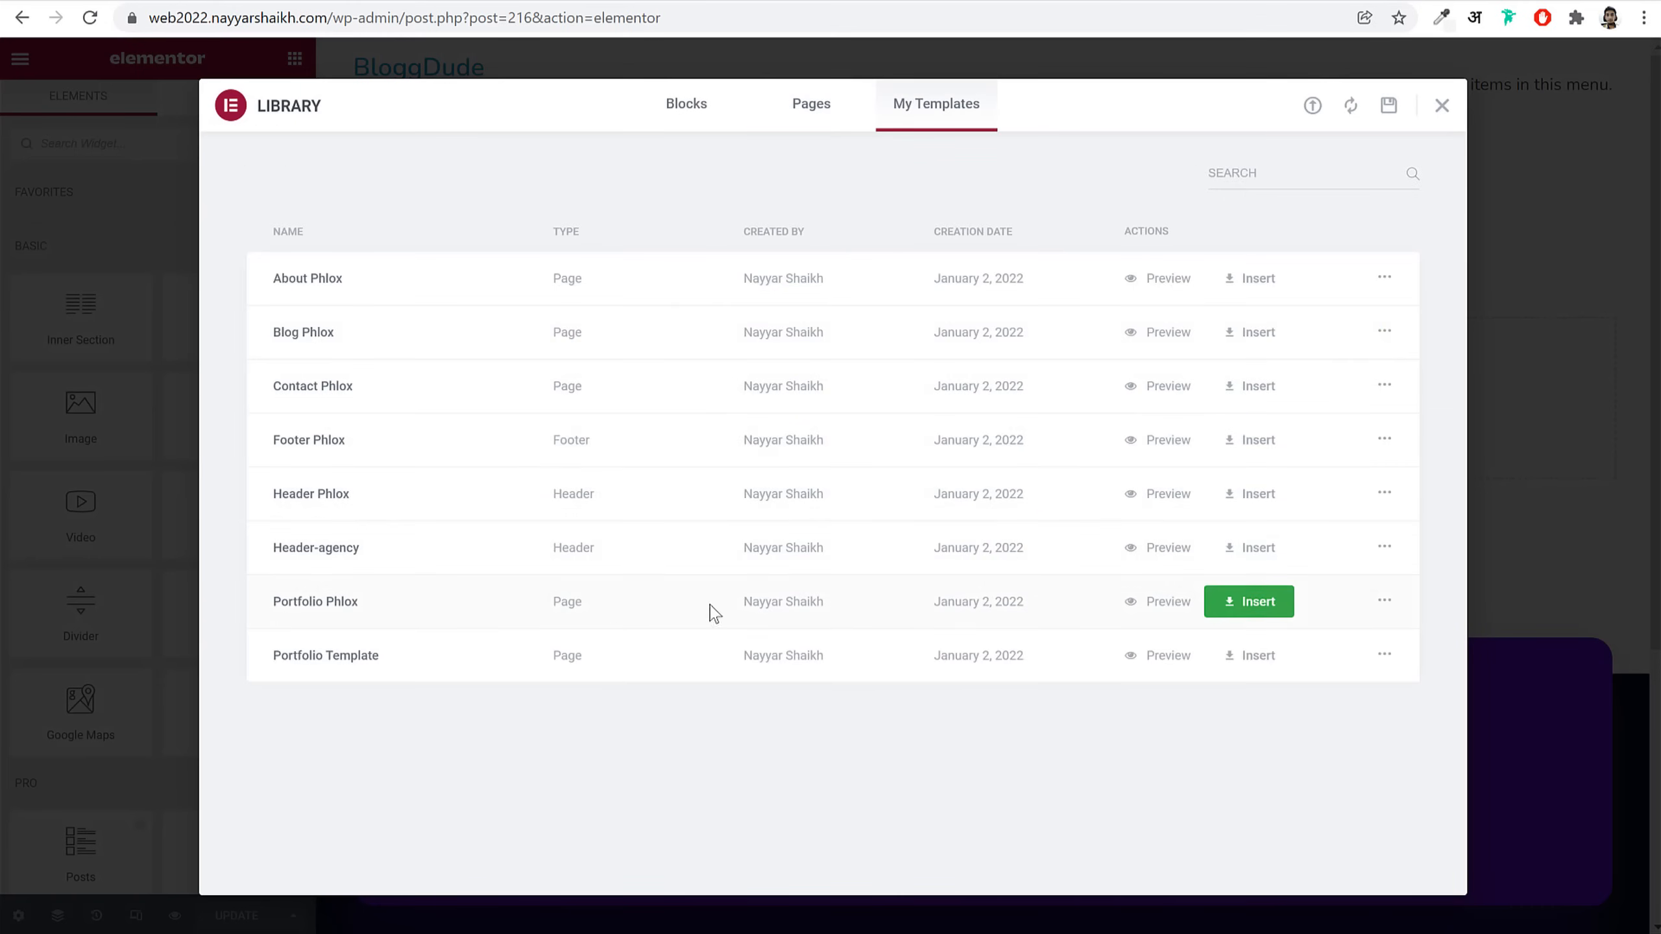
left_click(1244, 615)
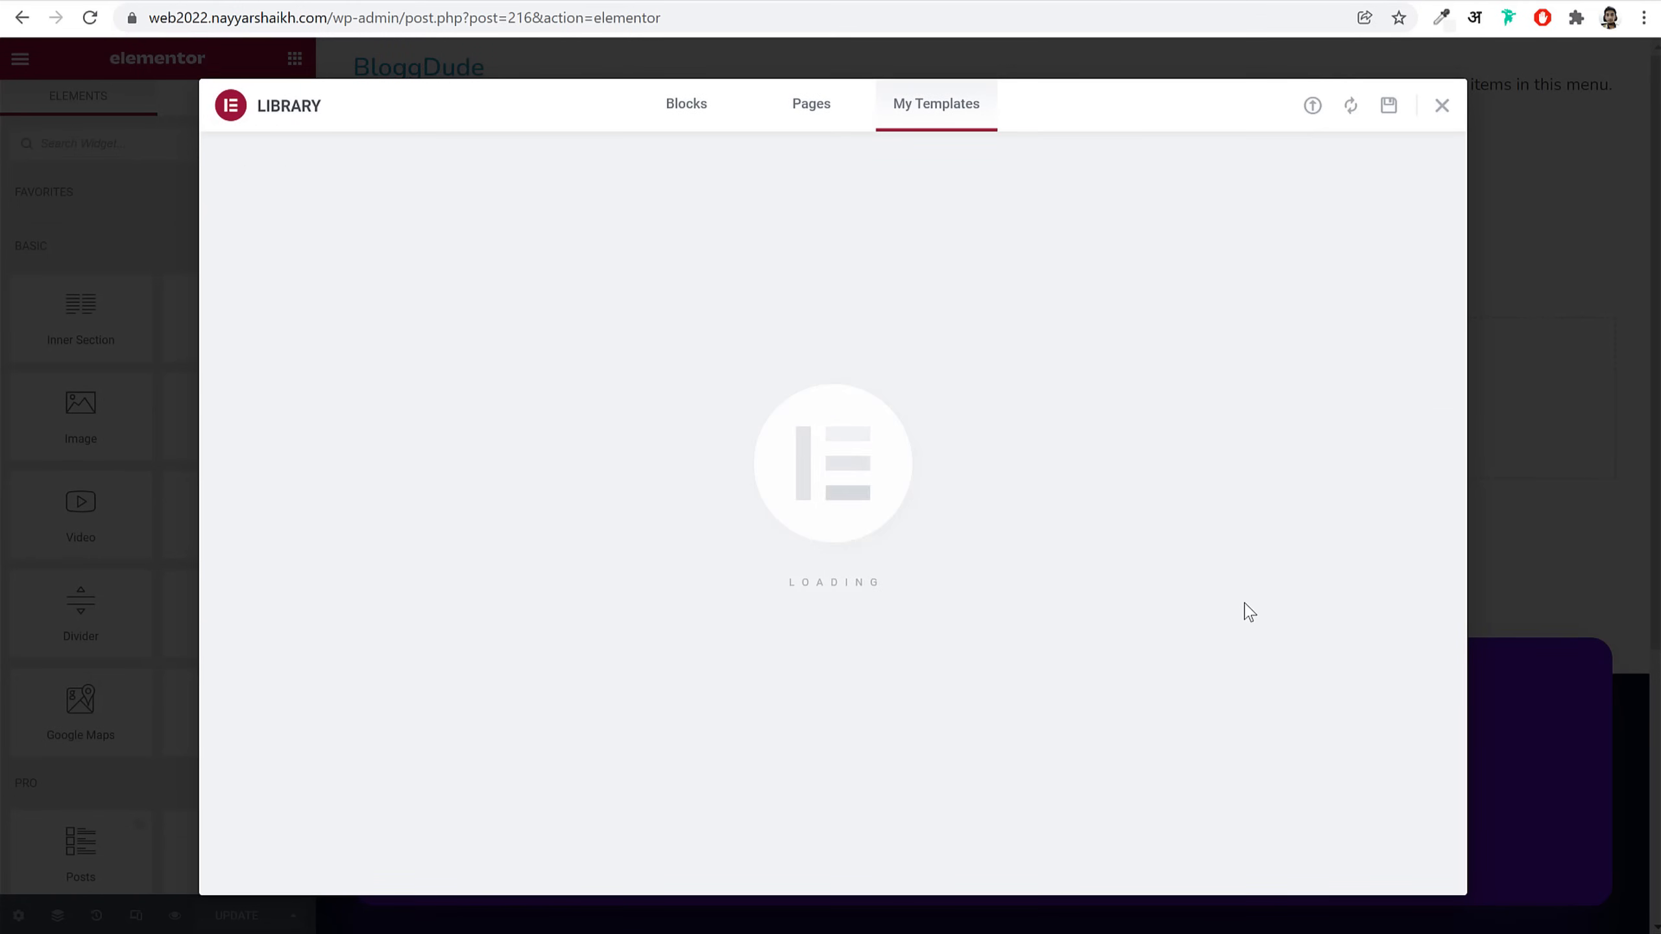
scroll(1243, 608, "down", 4)
scroll(611, 417, "up", 1)
scroll(617, 425, "up", 3)
scroll(762, 621, "down", 4)
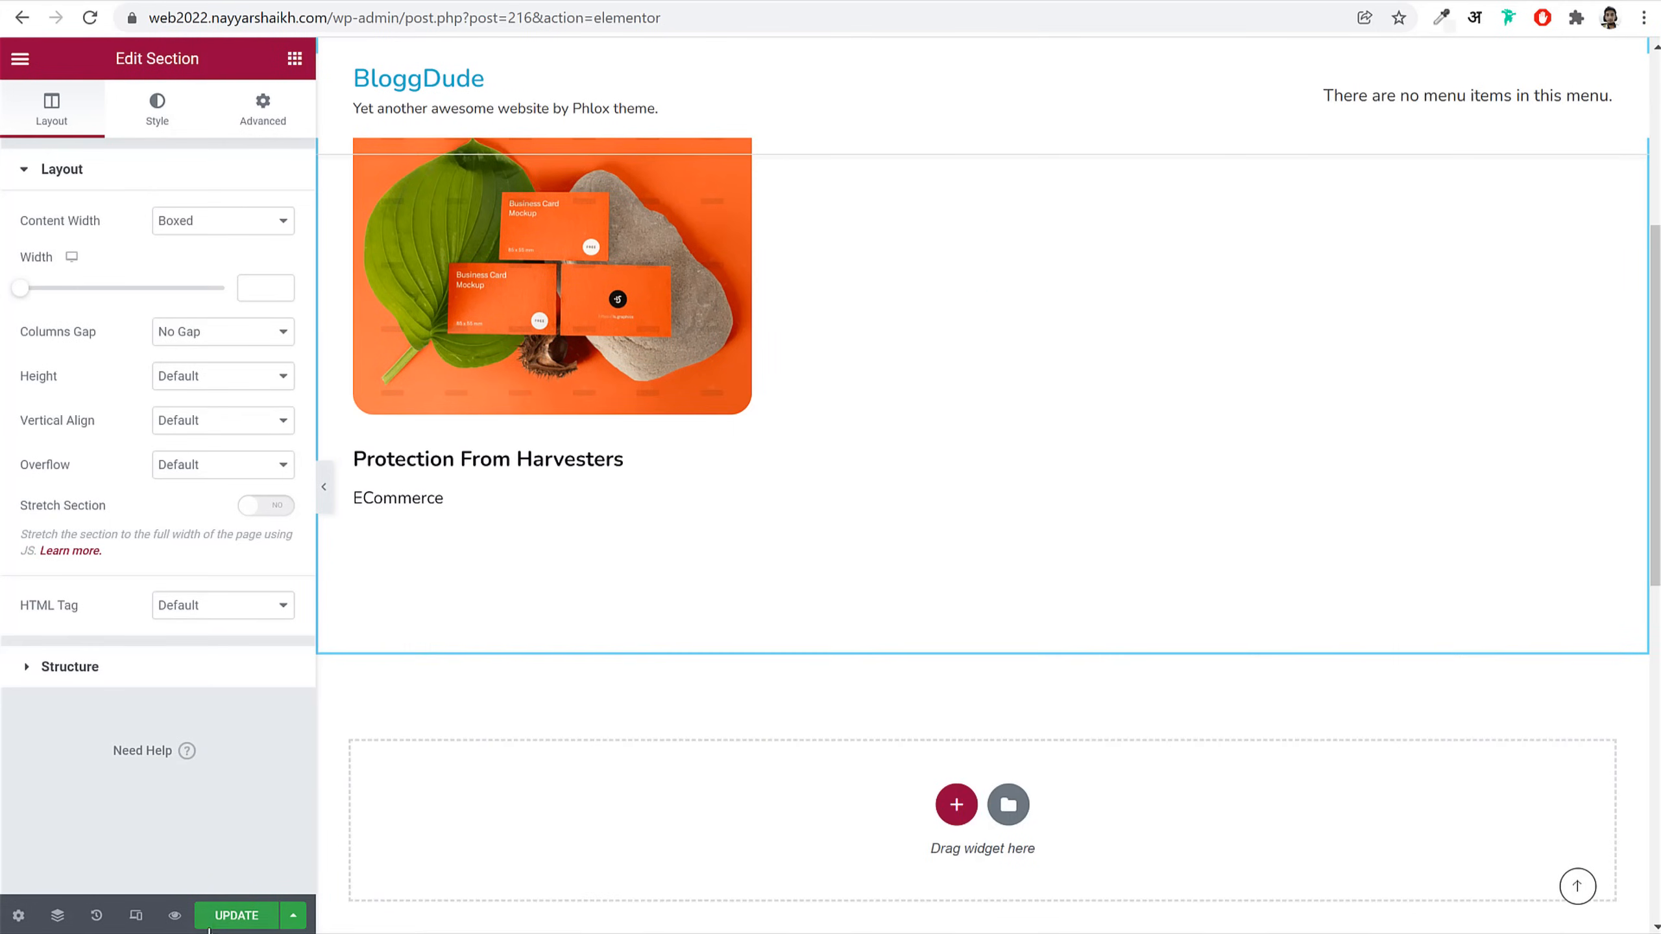
Step: Update the Portfolio page and review the saved layout
left_click(237, 913)
scroll(924, 548, "up", 5)
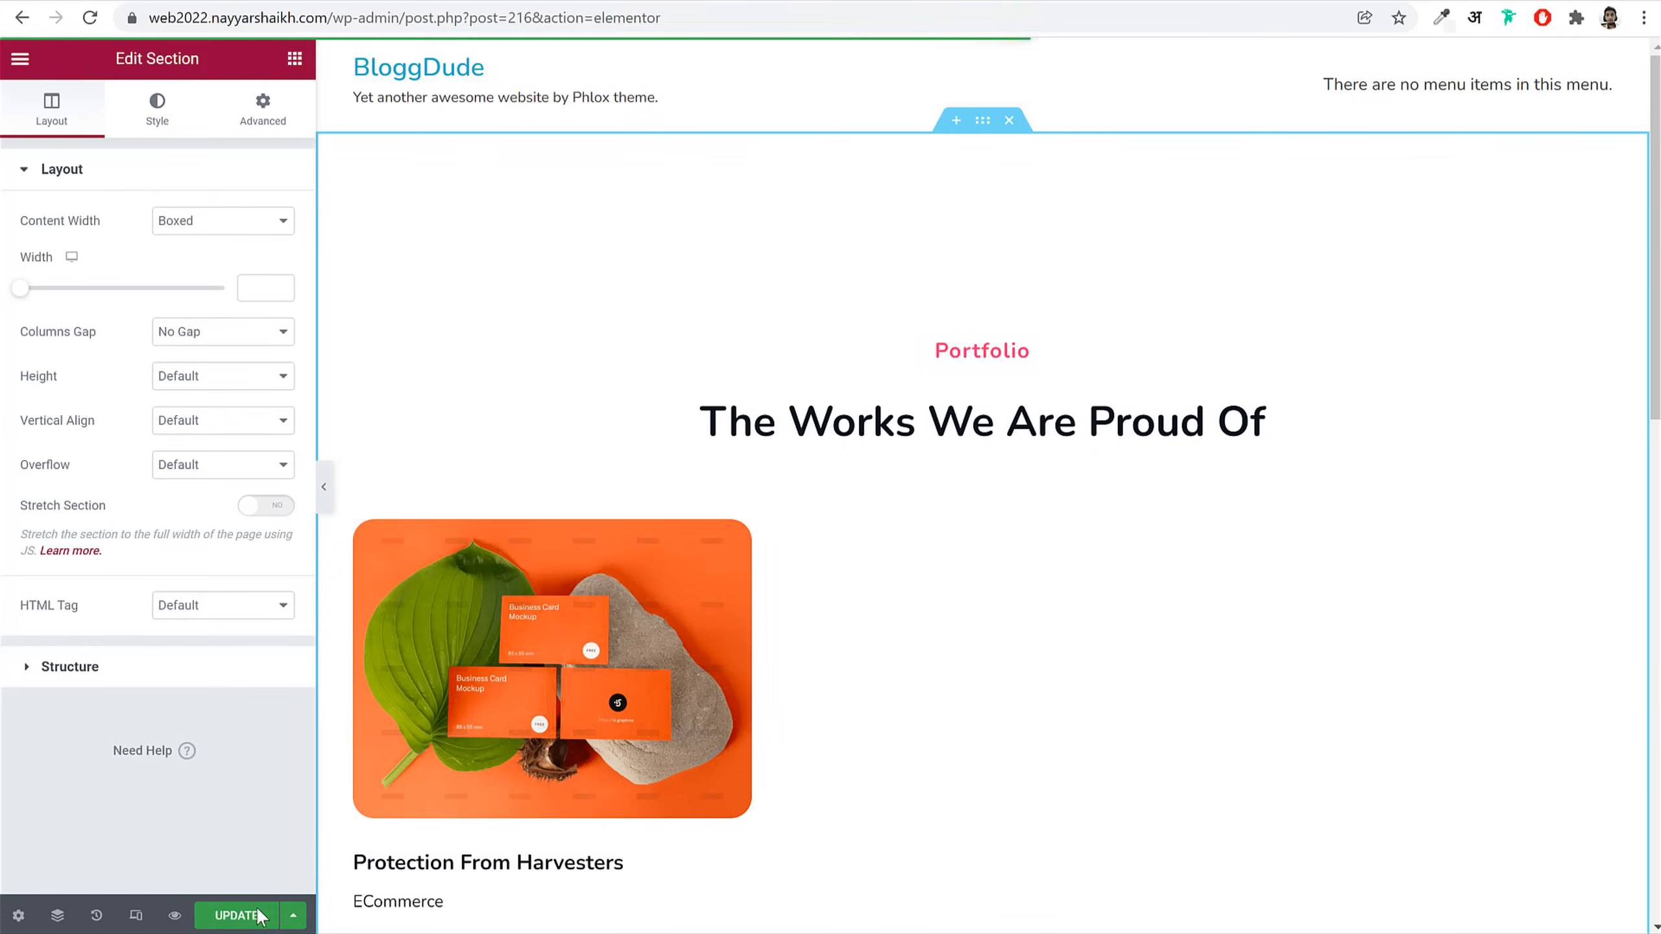
scroll(1049, 537, "down", 2)
scroll(1049, 541, "up", 2)
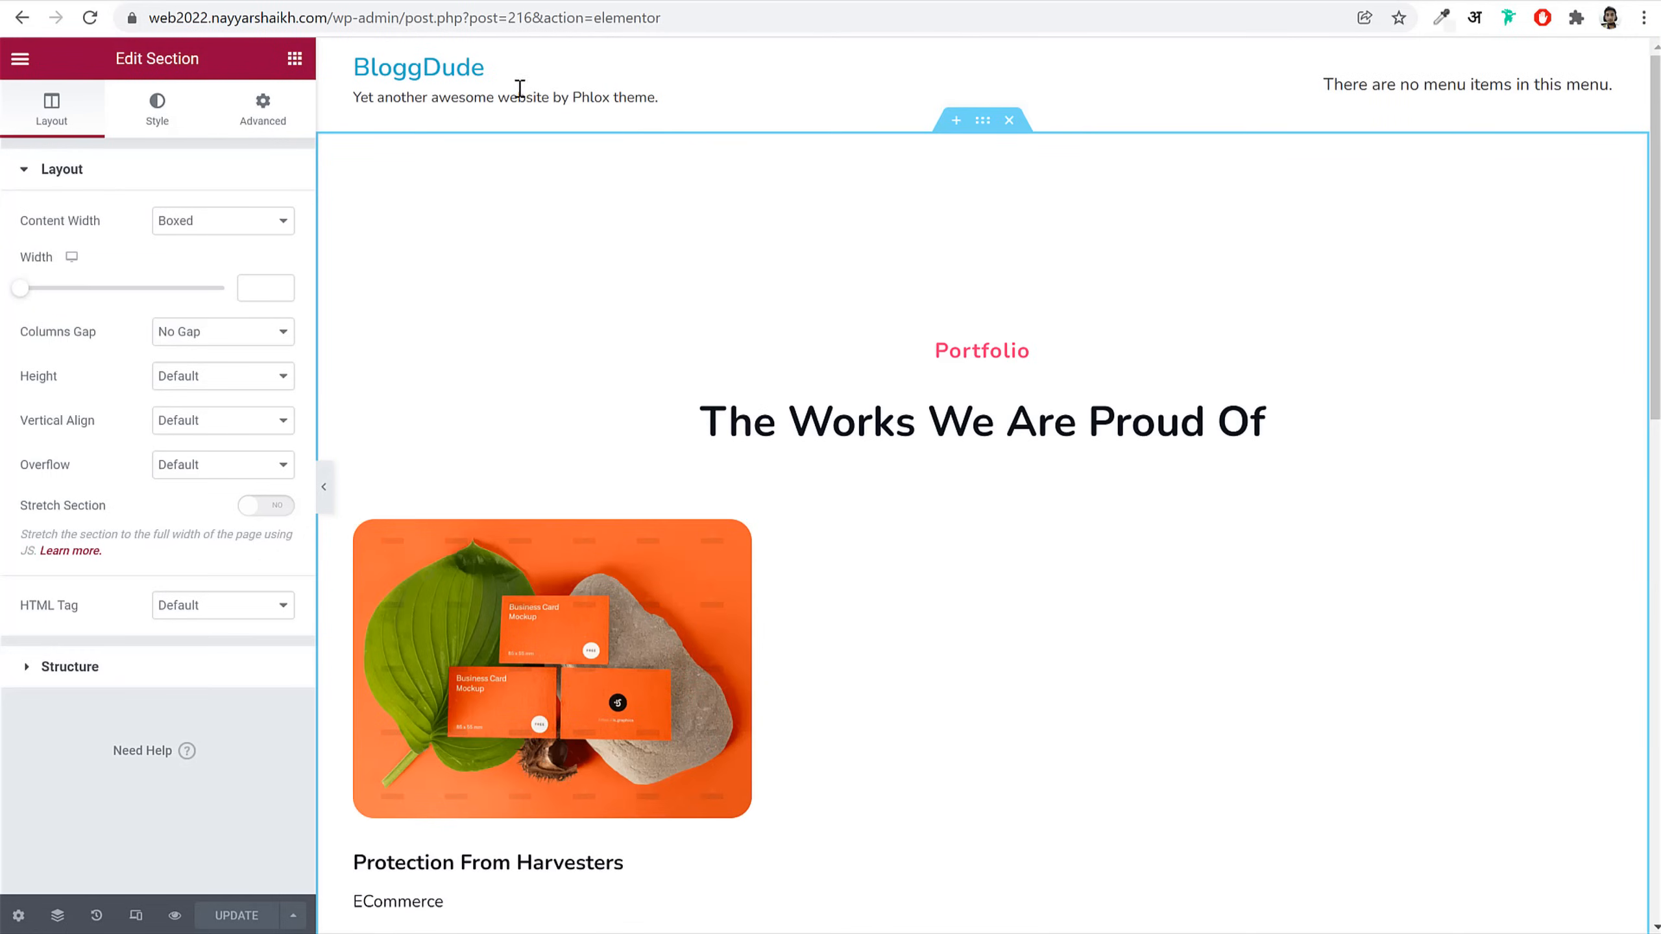
left_click_drag(413, 24, 1065, 78)
Step: Shorten the address to /wp-admin/ to reach the dashboard, then scroll the page
key("BackSpace")
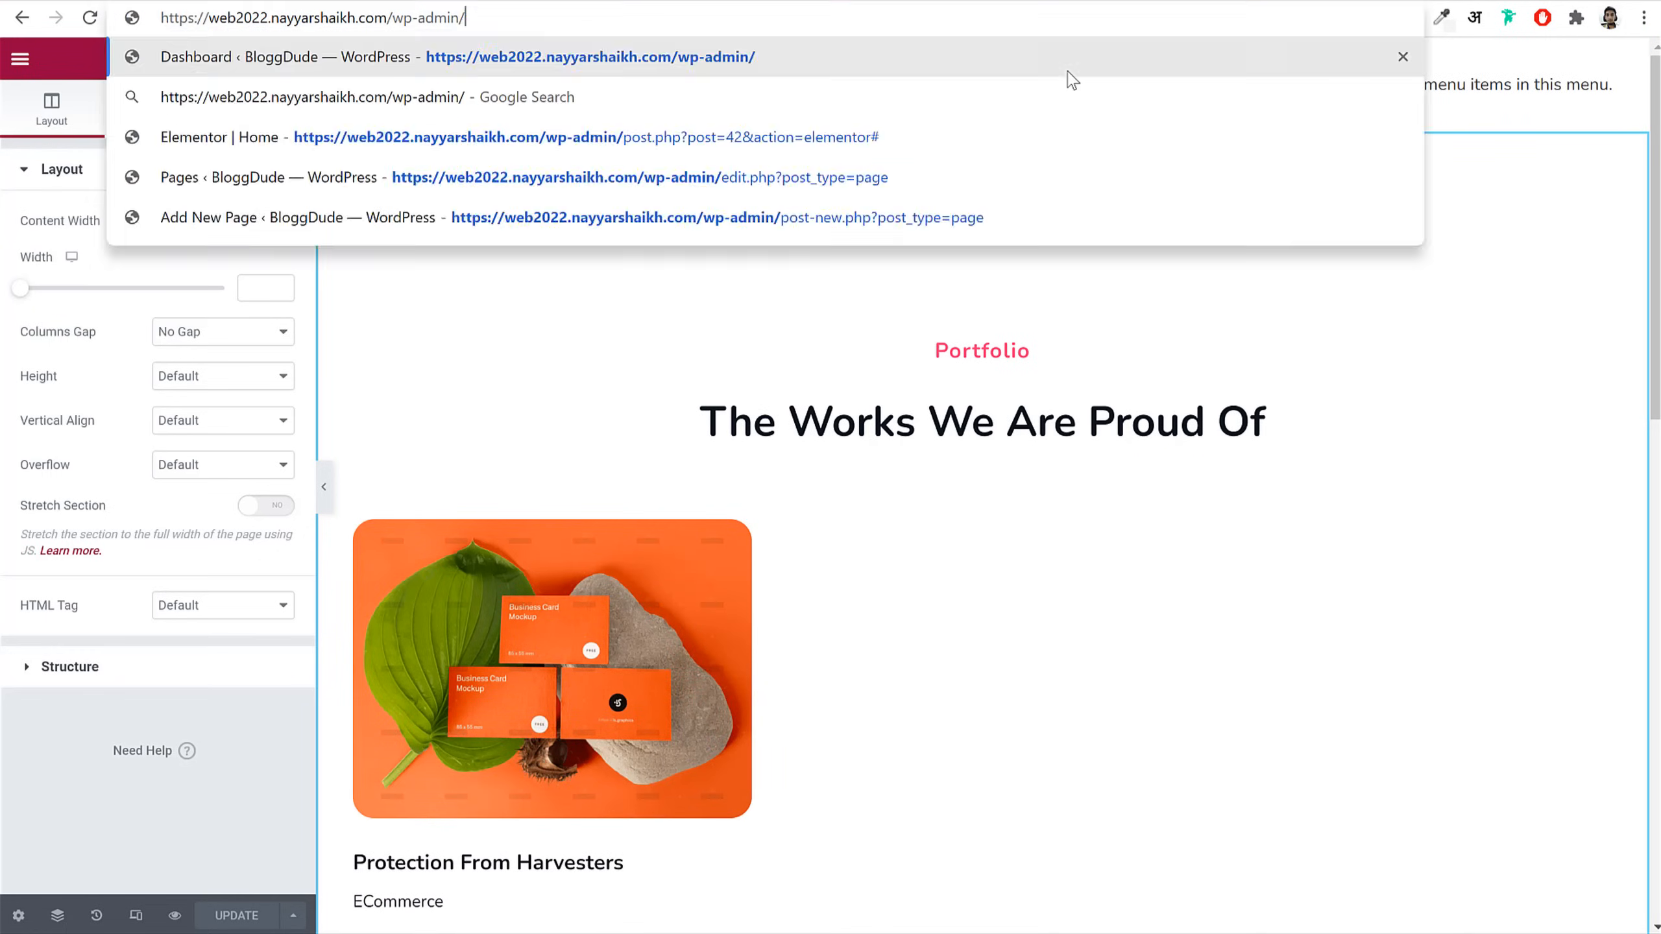
key("Return")
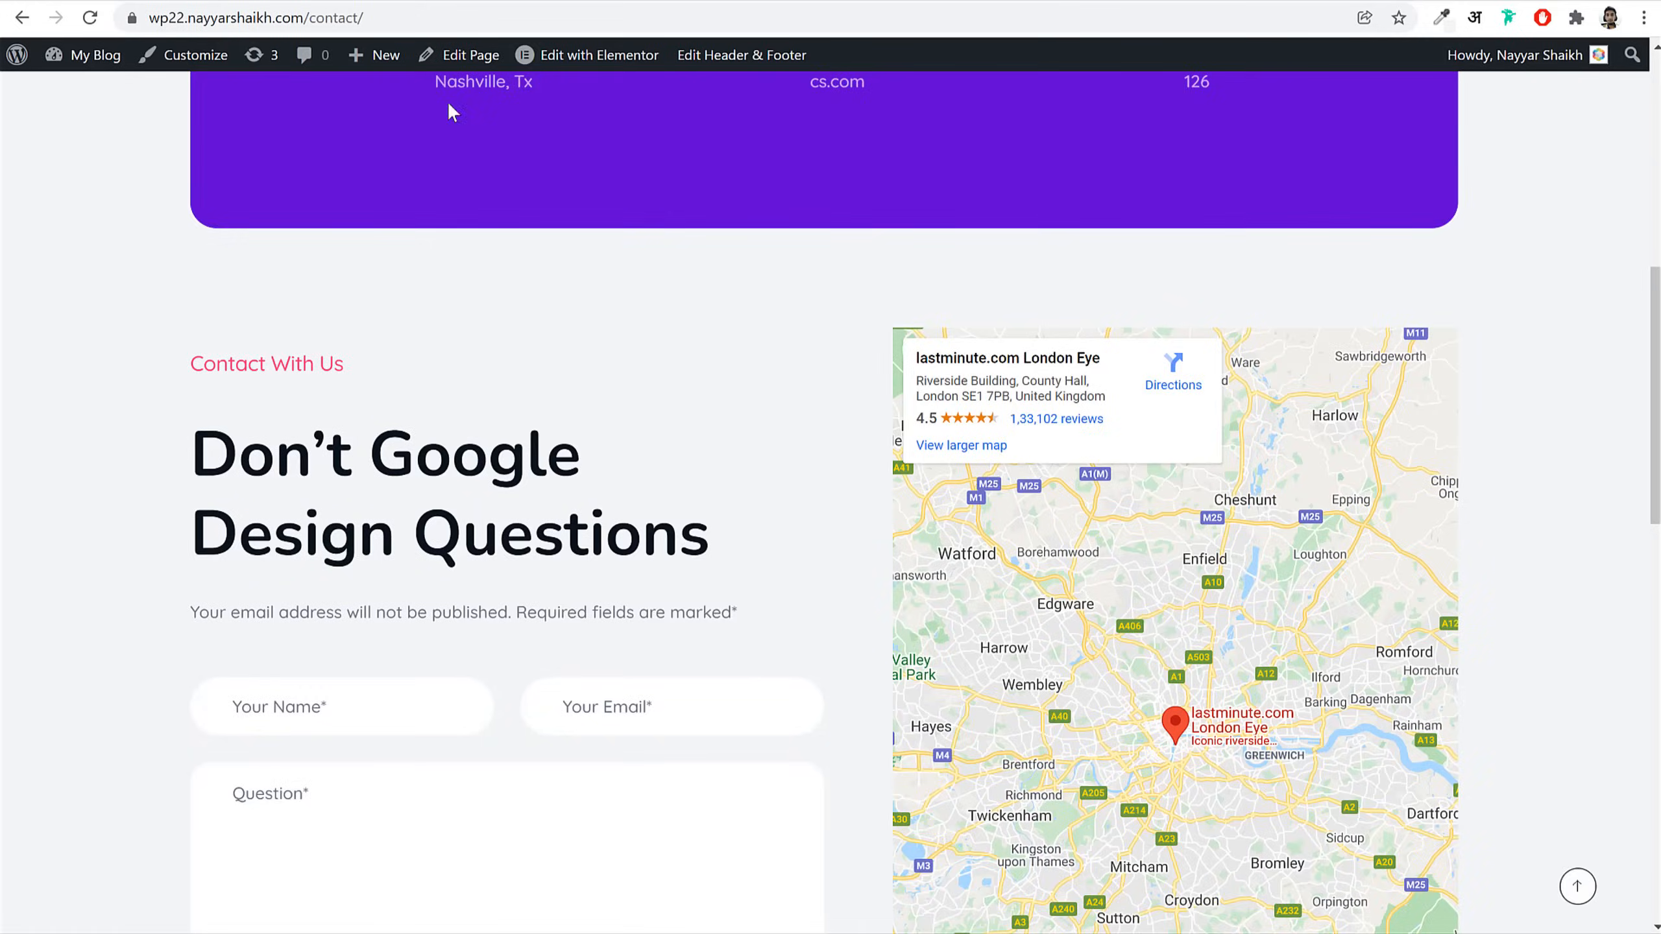
scroll(448, 107, "up", 10)
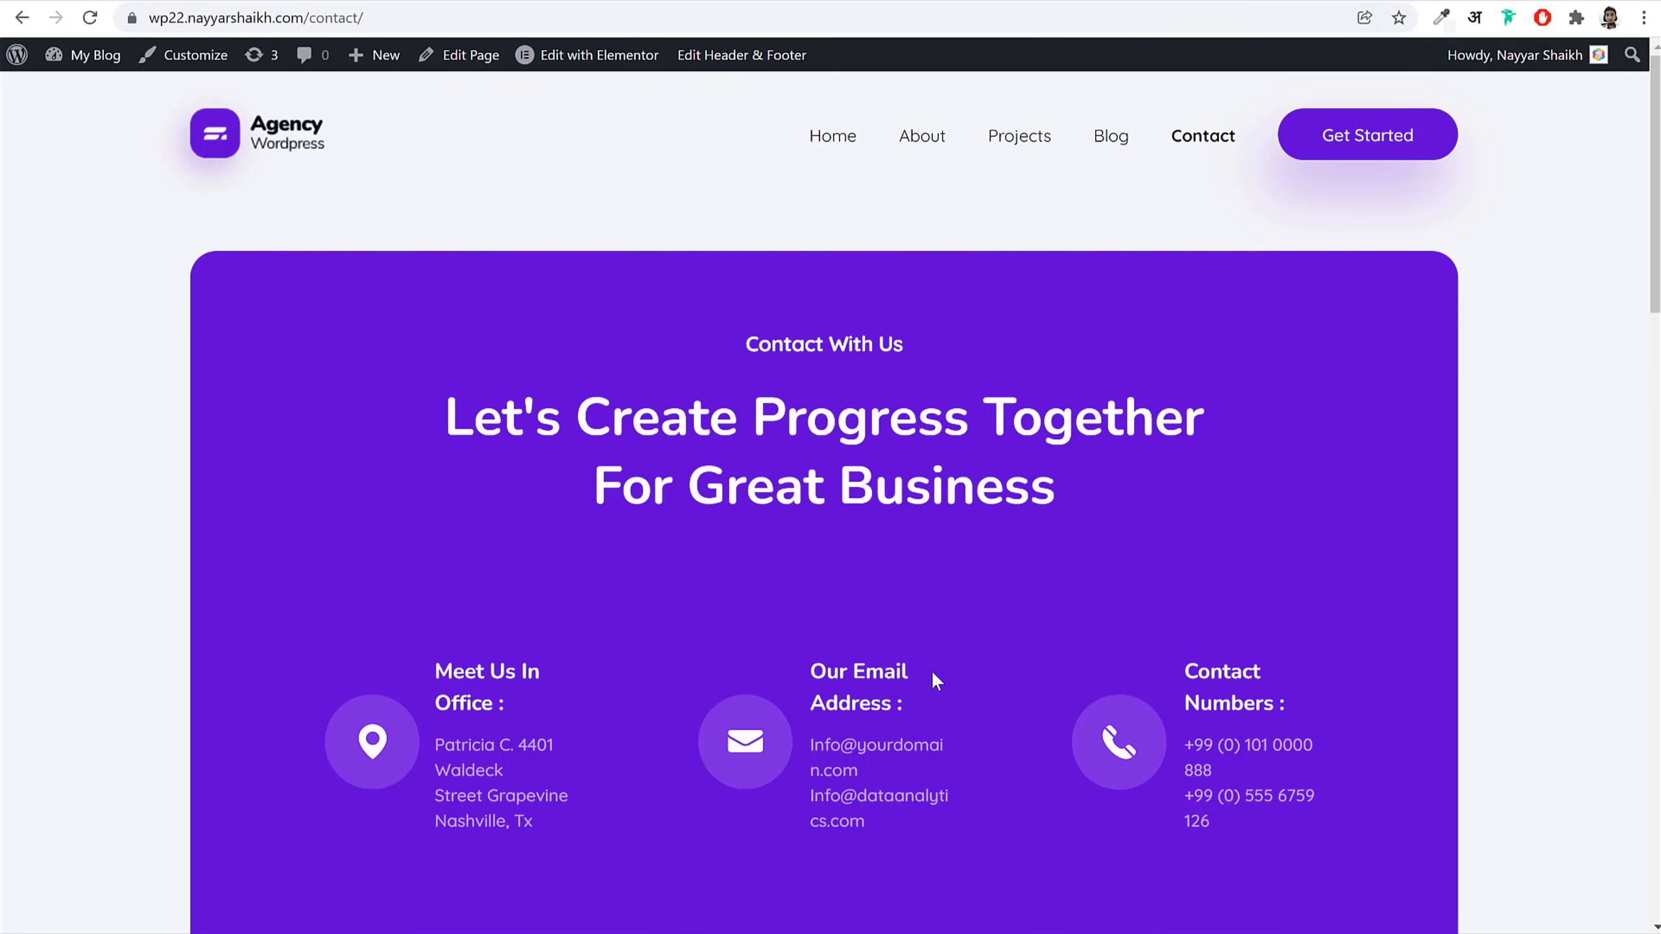
scroll(932, 679, "down", 15)
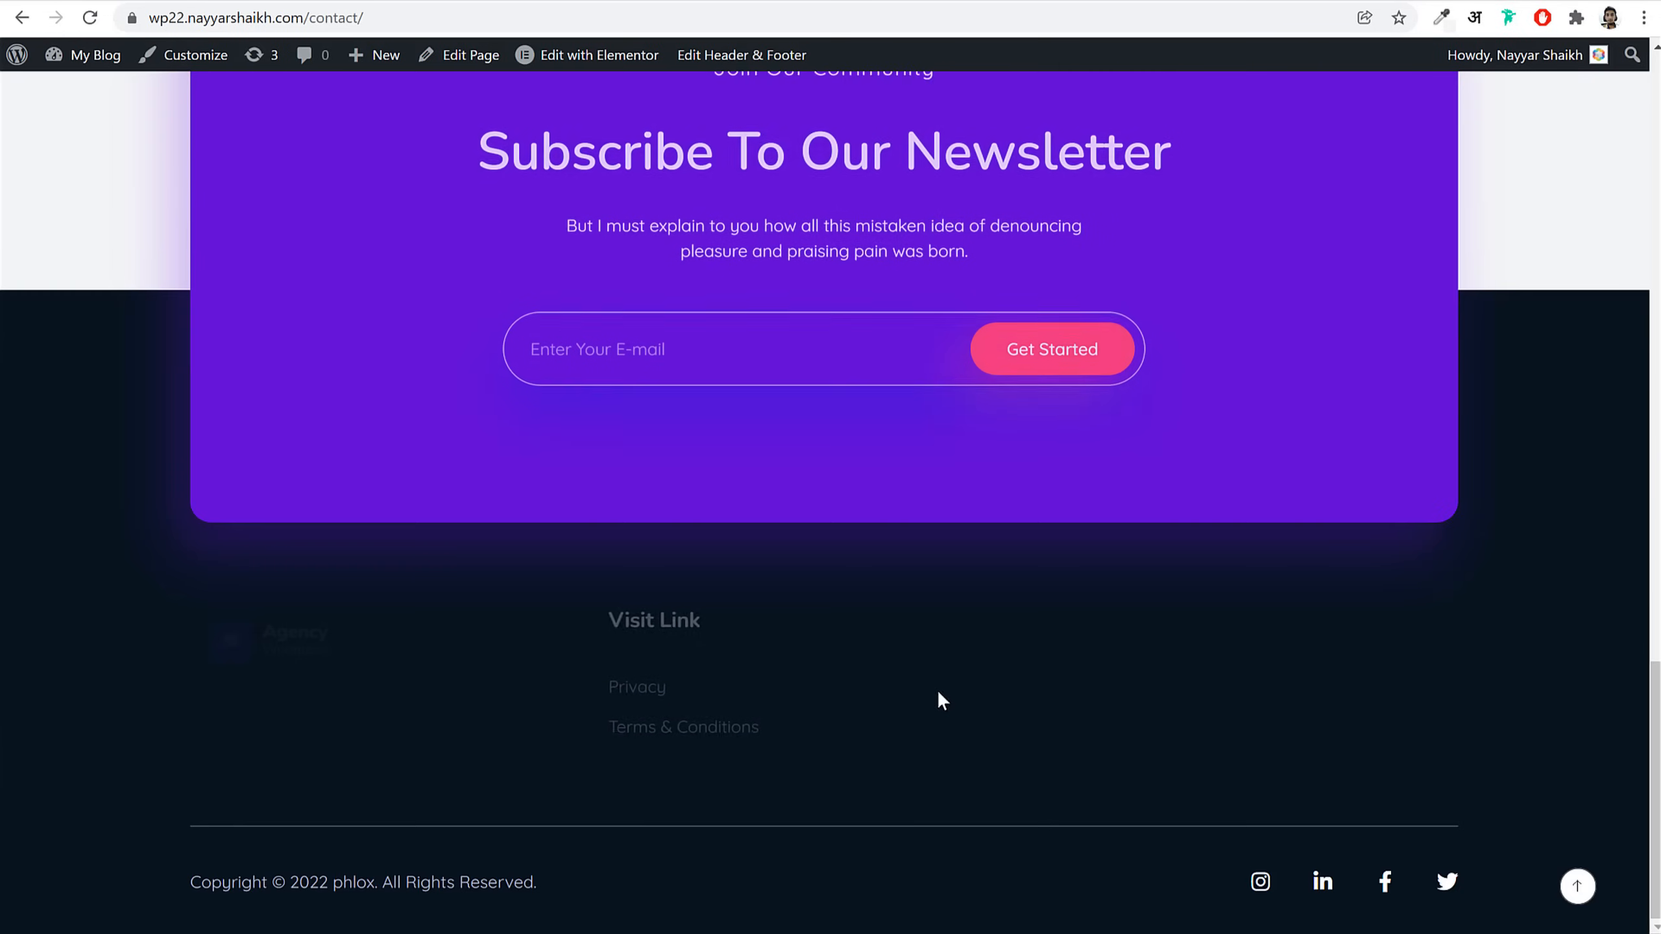
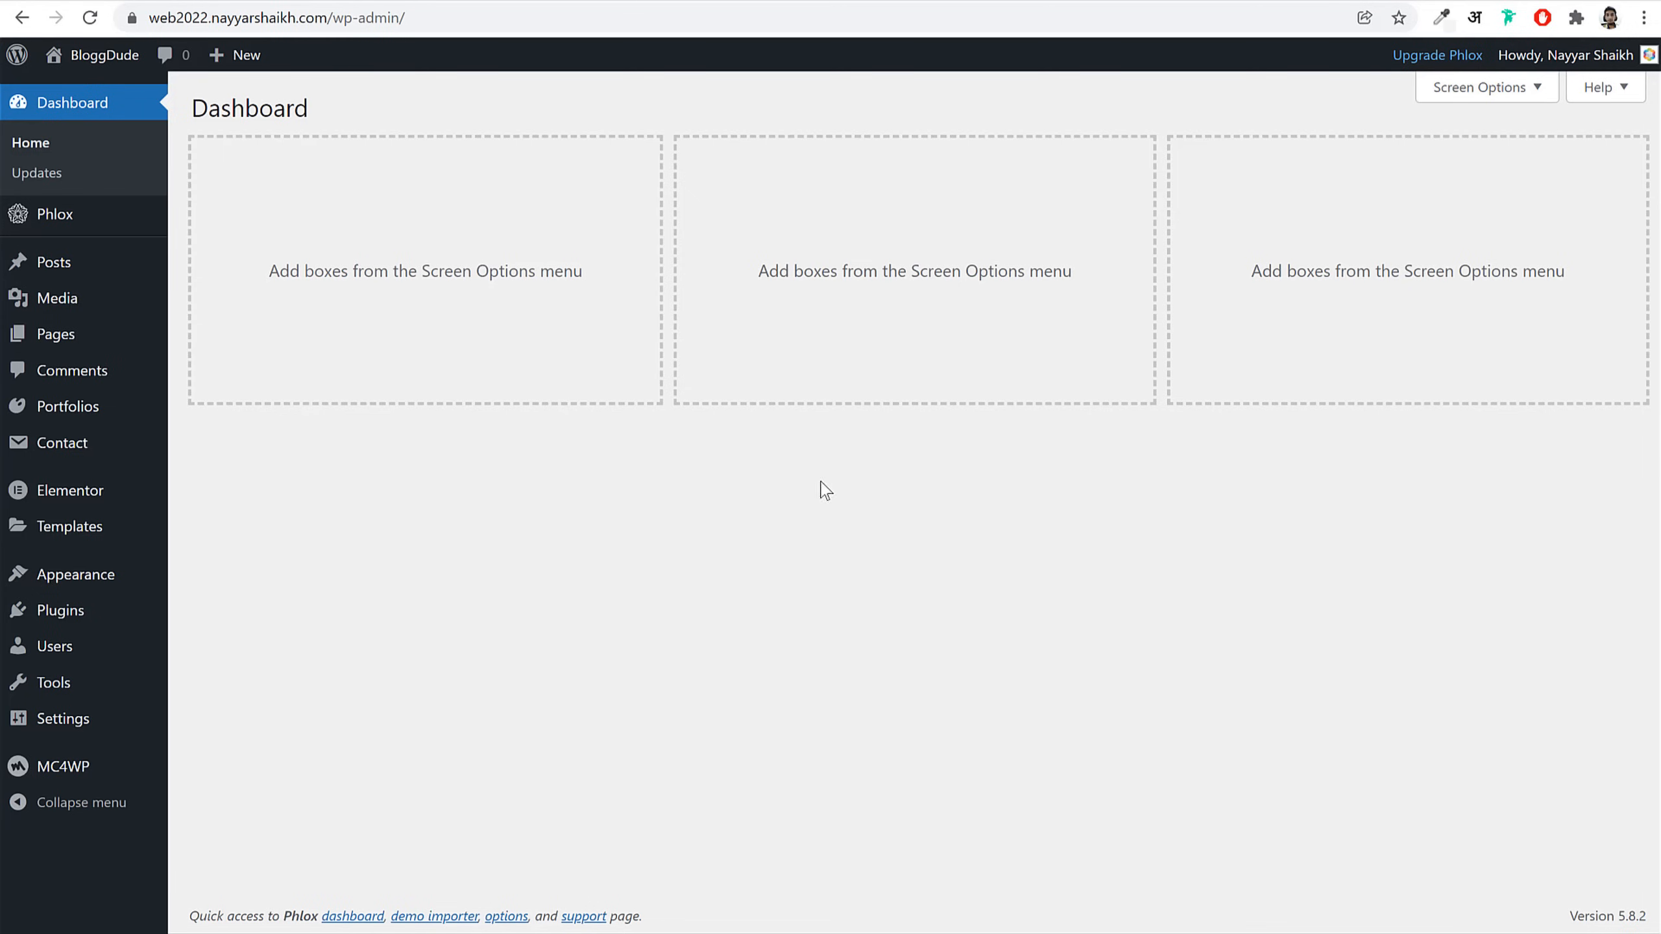
Step: Open Appearance > Menus and expand the list of existing menus
mouse_move(67, 575)
left_click(222, 674)
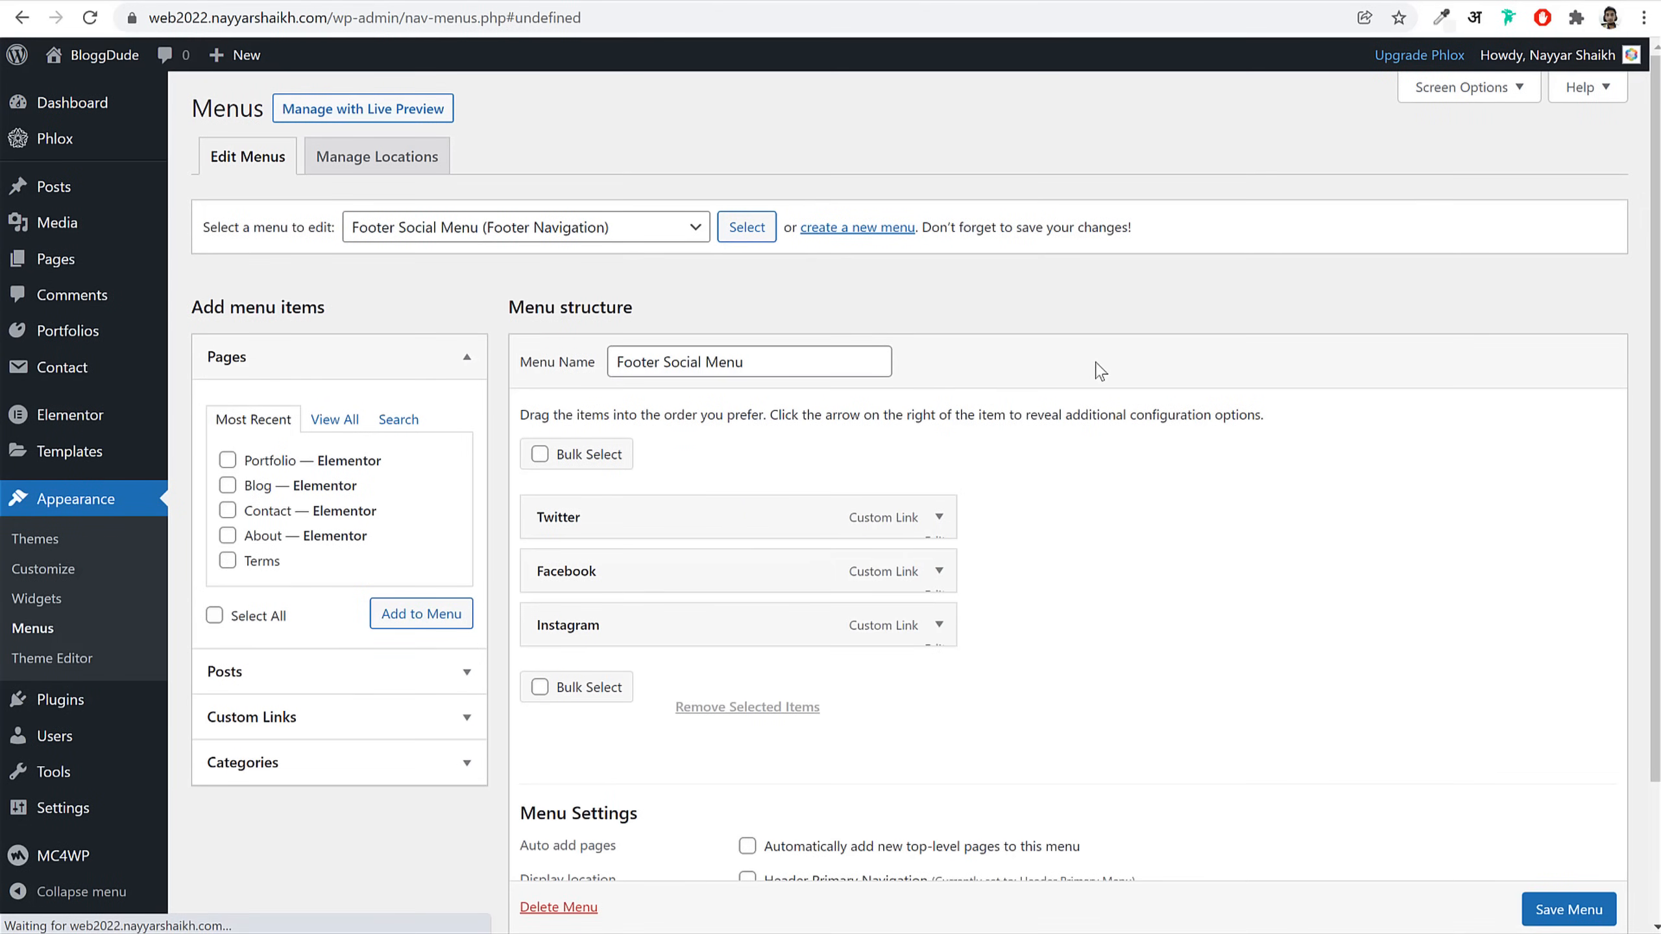
left_click(509, 237)
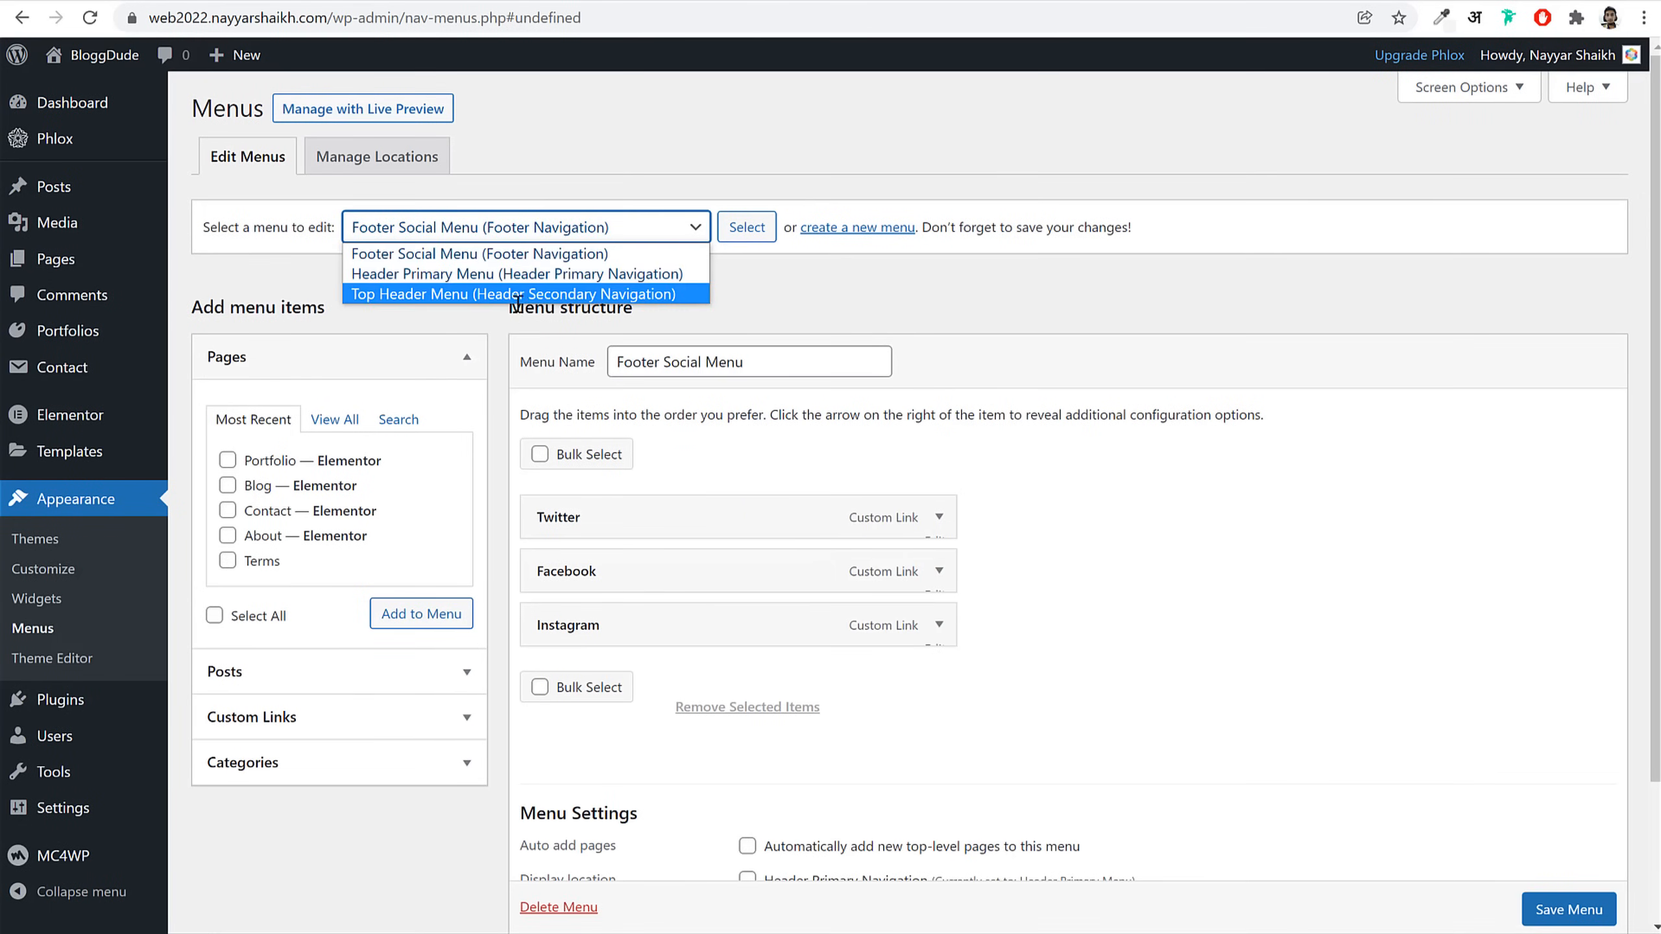
Step: Look over Header Primary Menu, then create a new menu named Main Menu
left_click(540, 275)
left_click(639, 229)
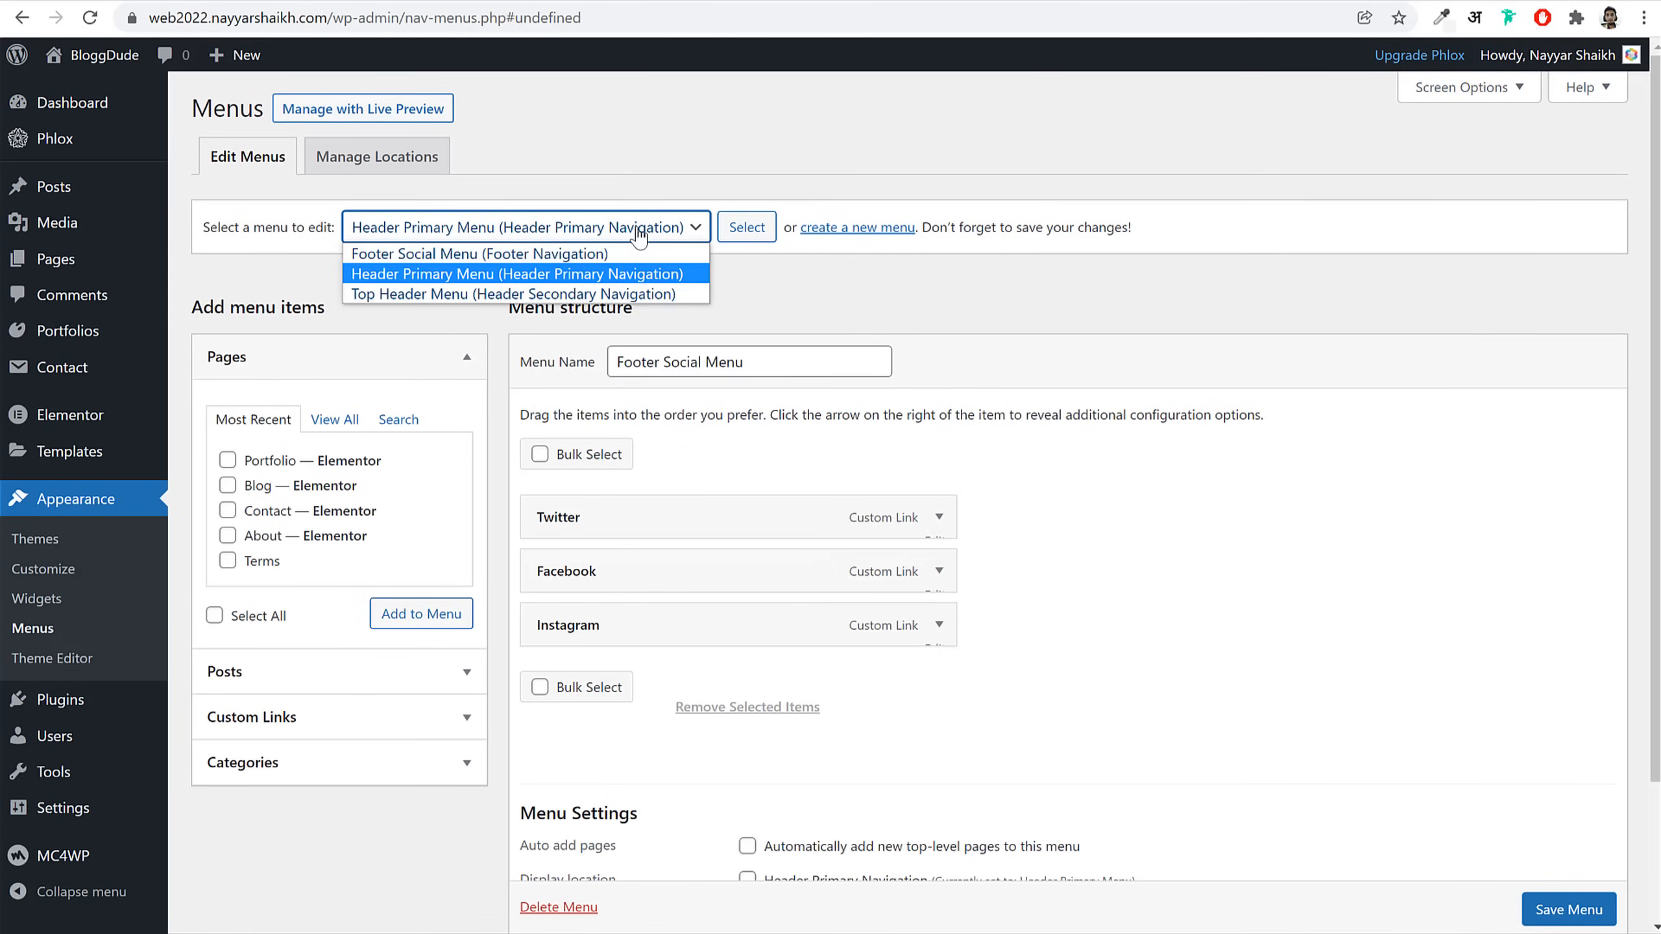
left_click(658, 282)
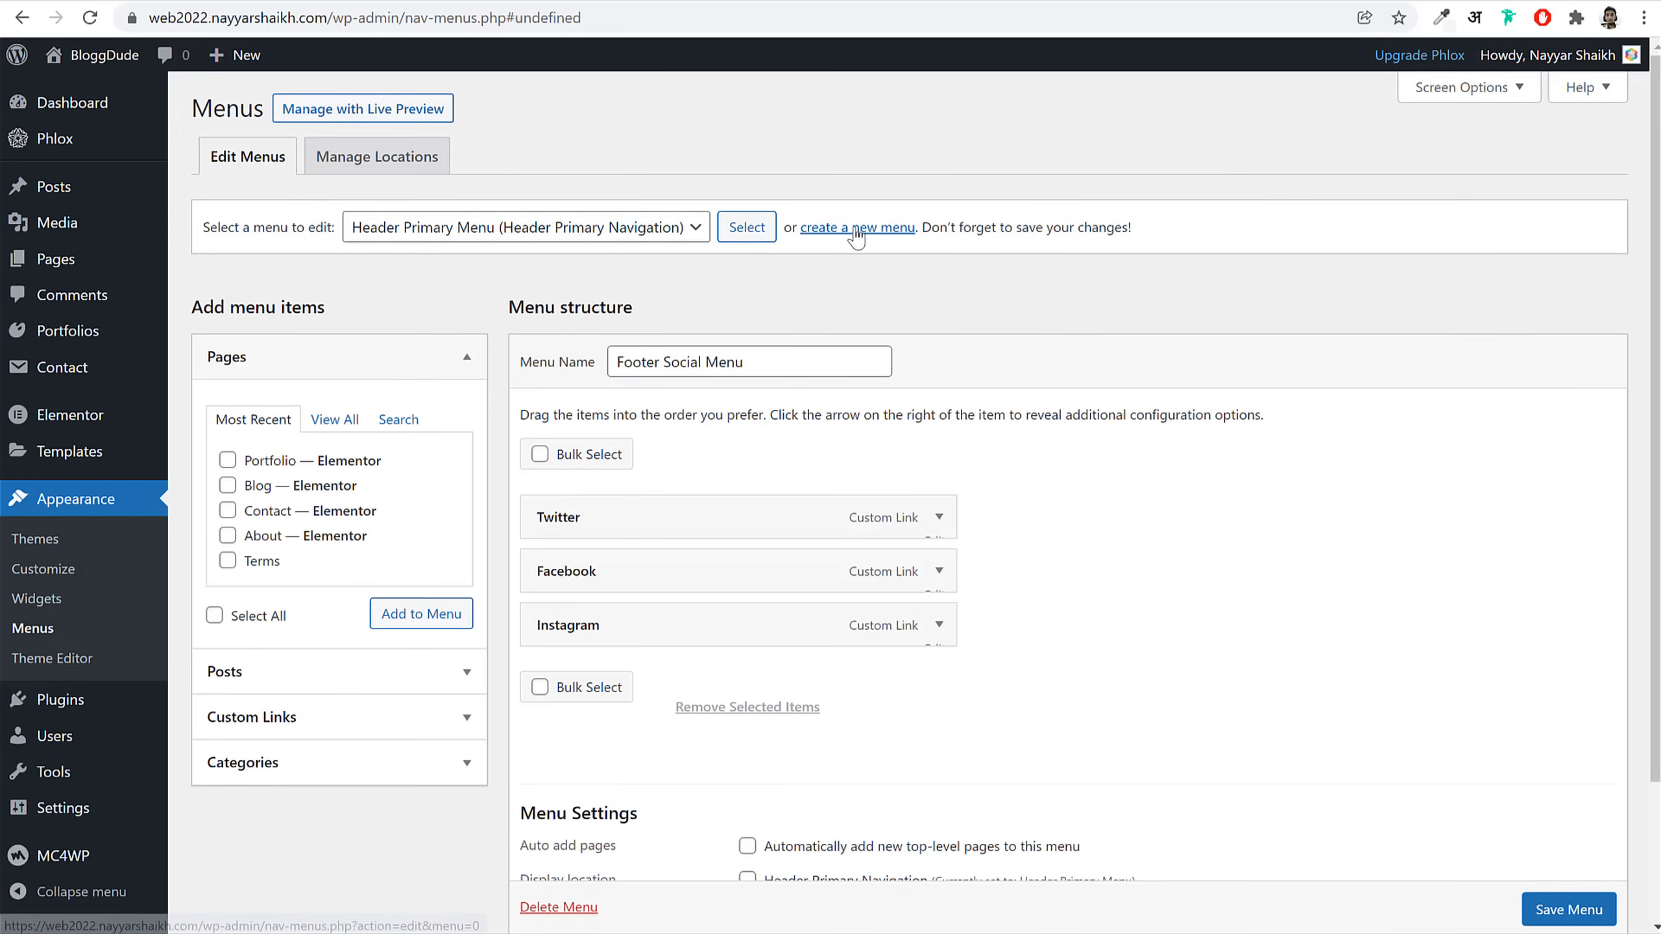
left_click(889, 229)
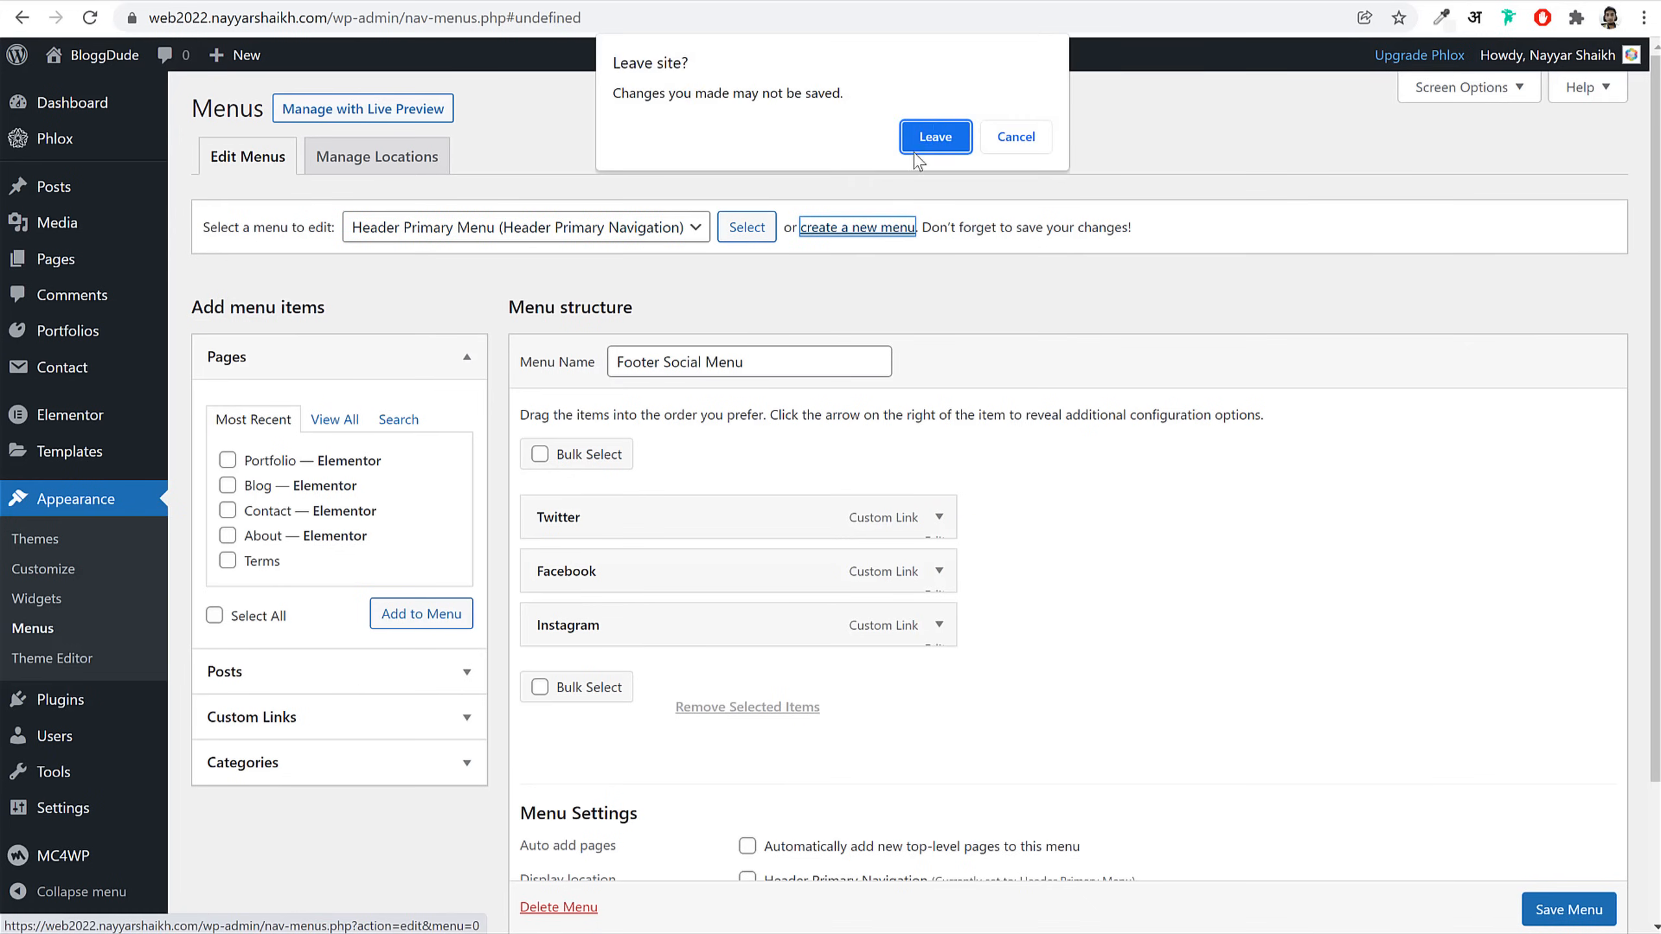
left_click(935, 137)
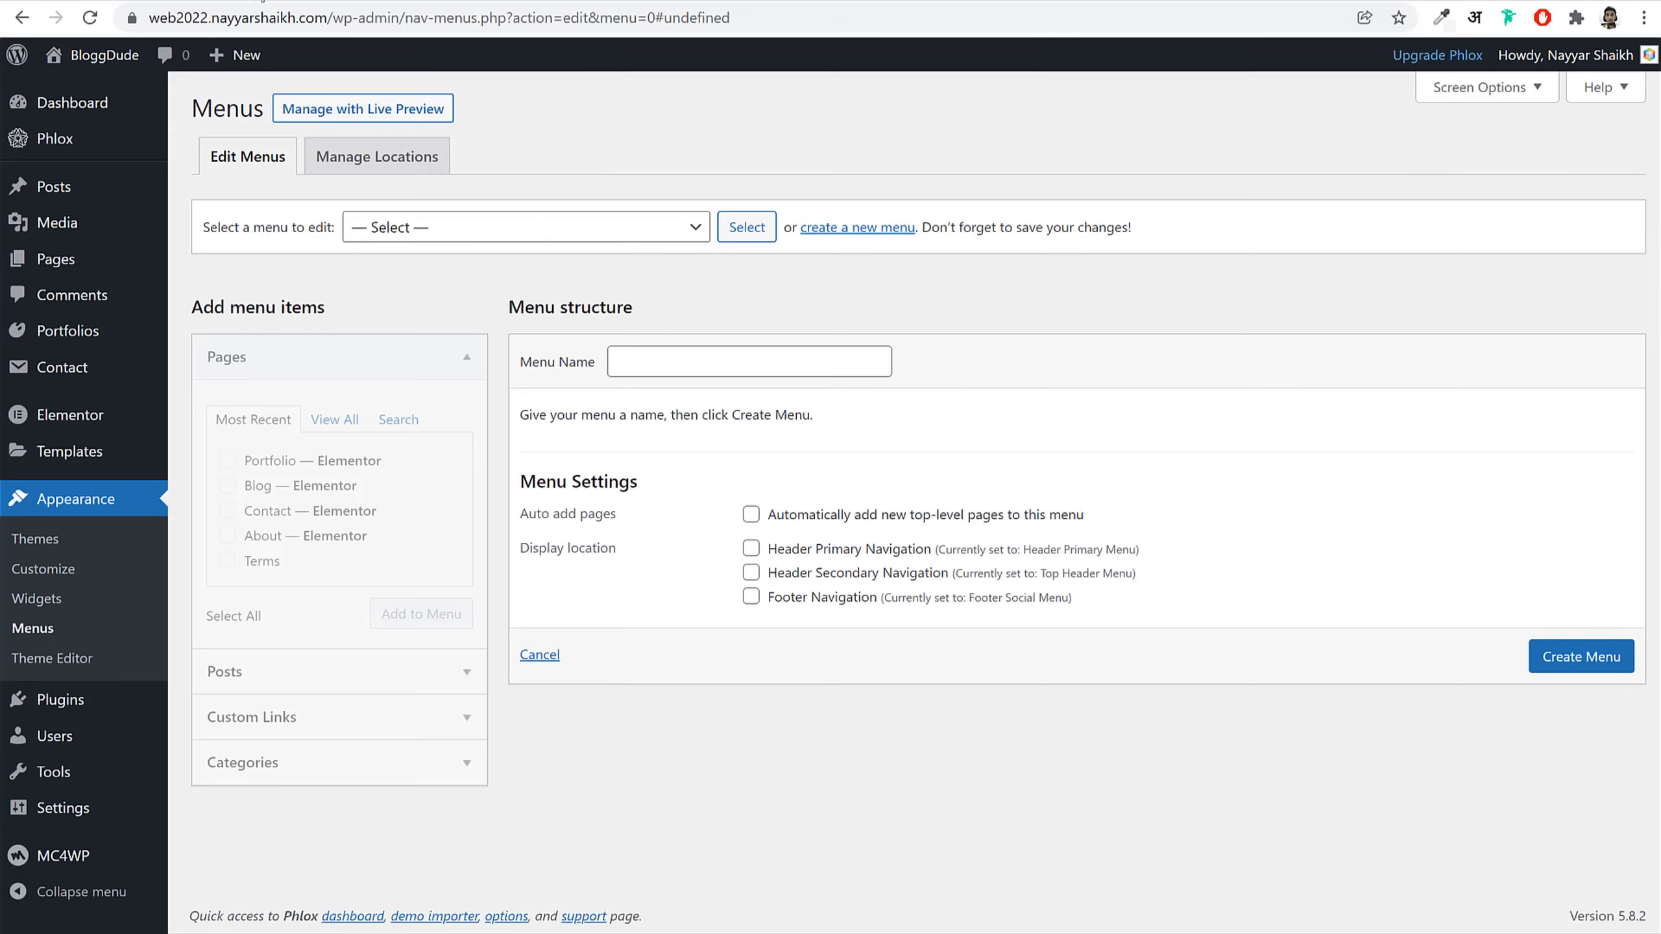
left_click(657, 376)
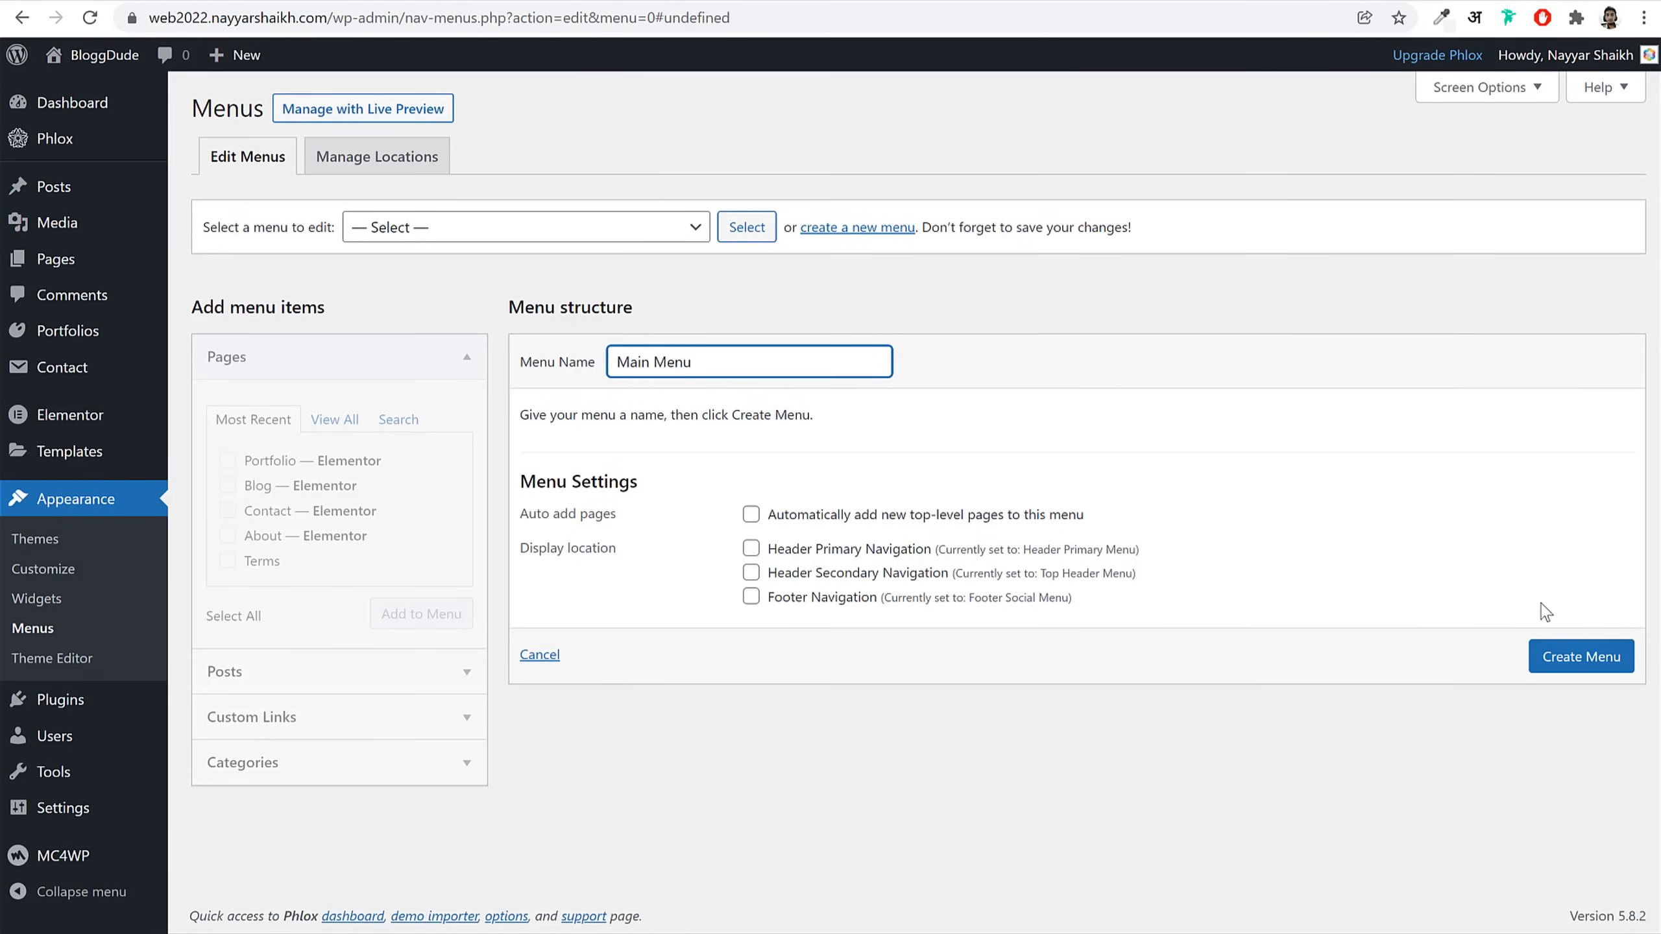
left_click(1535, 675)
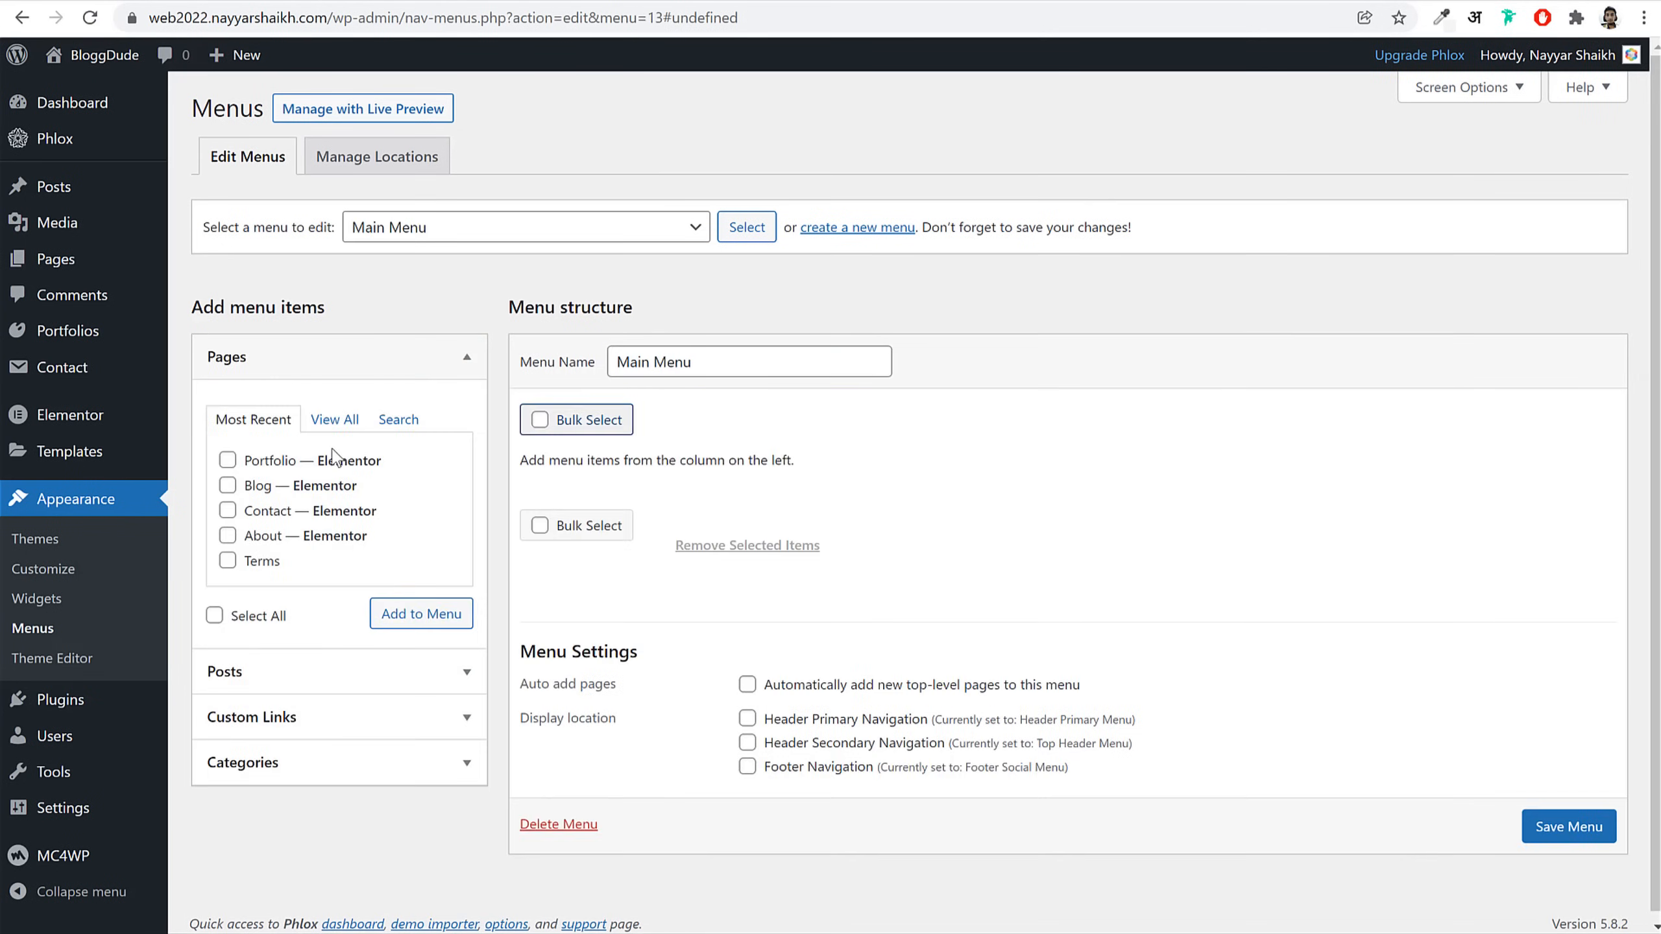
Step: Add Home, About, Blog, Portfolio and Contact pages and arrange them as top-level items
left_click(333, 422)
left_click(276, 463)
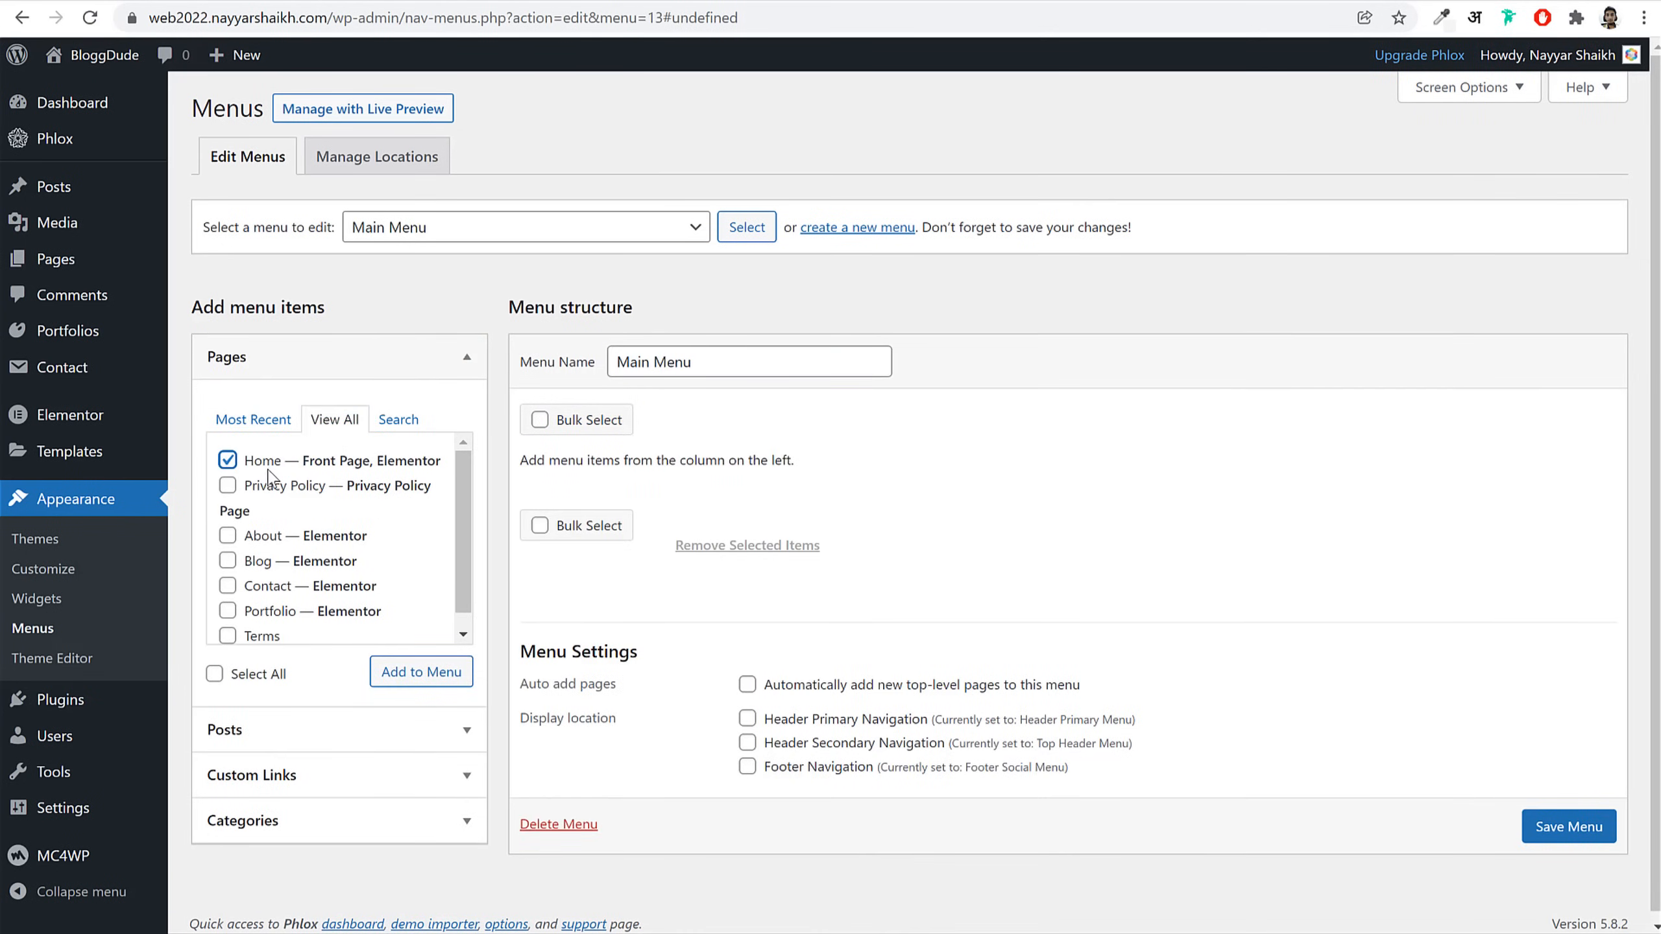
left_click(265, 559)
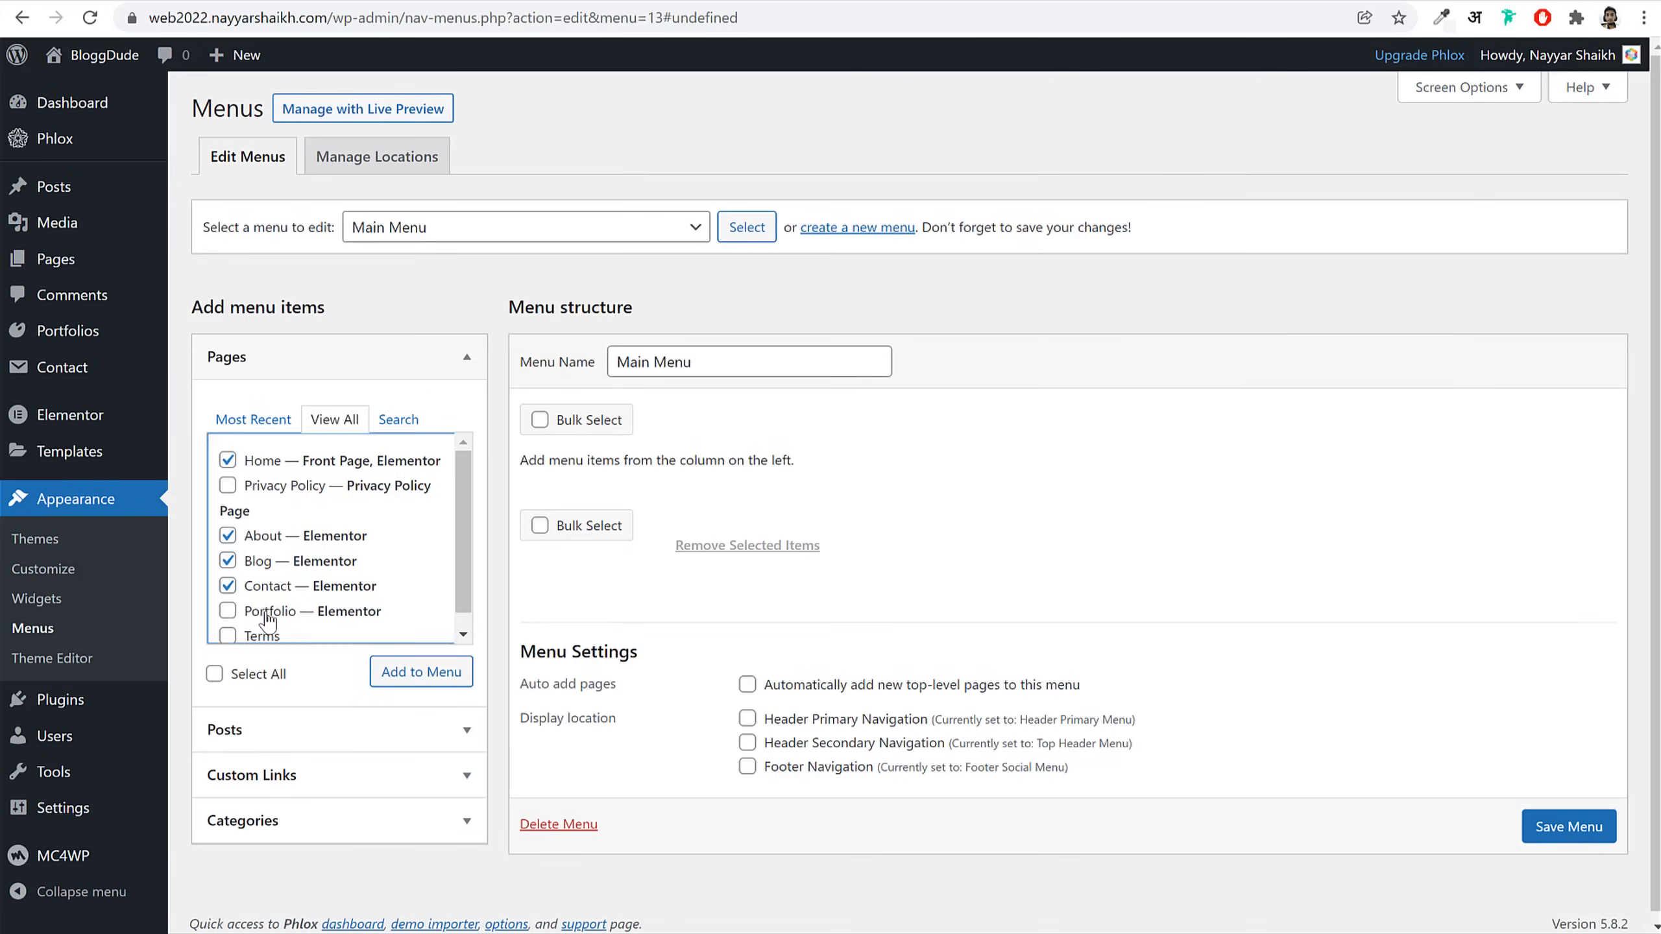
left_click(422, 672)
left_click_drag(662, 736, 654, 592)
mouse_move(649, 687)
left_mouse_down()
mouse_move(677, 625)
mouse_move(643, 670)
left_mouse_up()
left_click_drag(666, 623, 608, 630)
left_click_drag(628, 573, 596, 574)
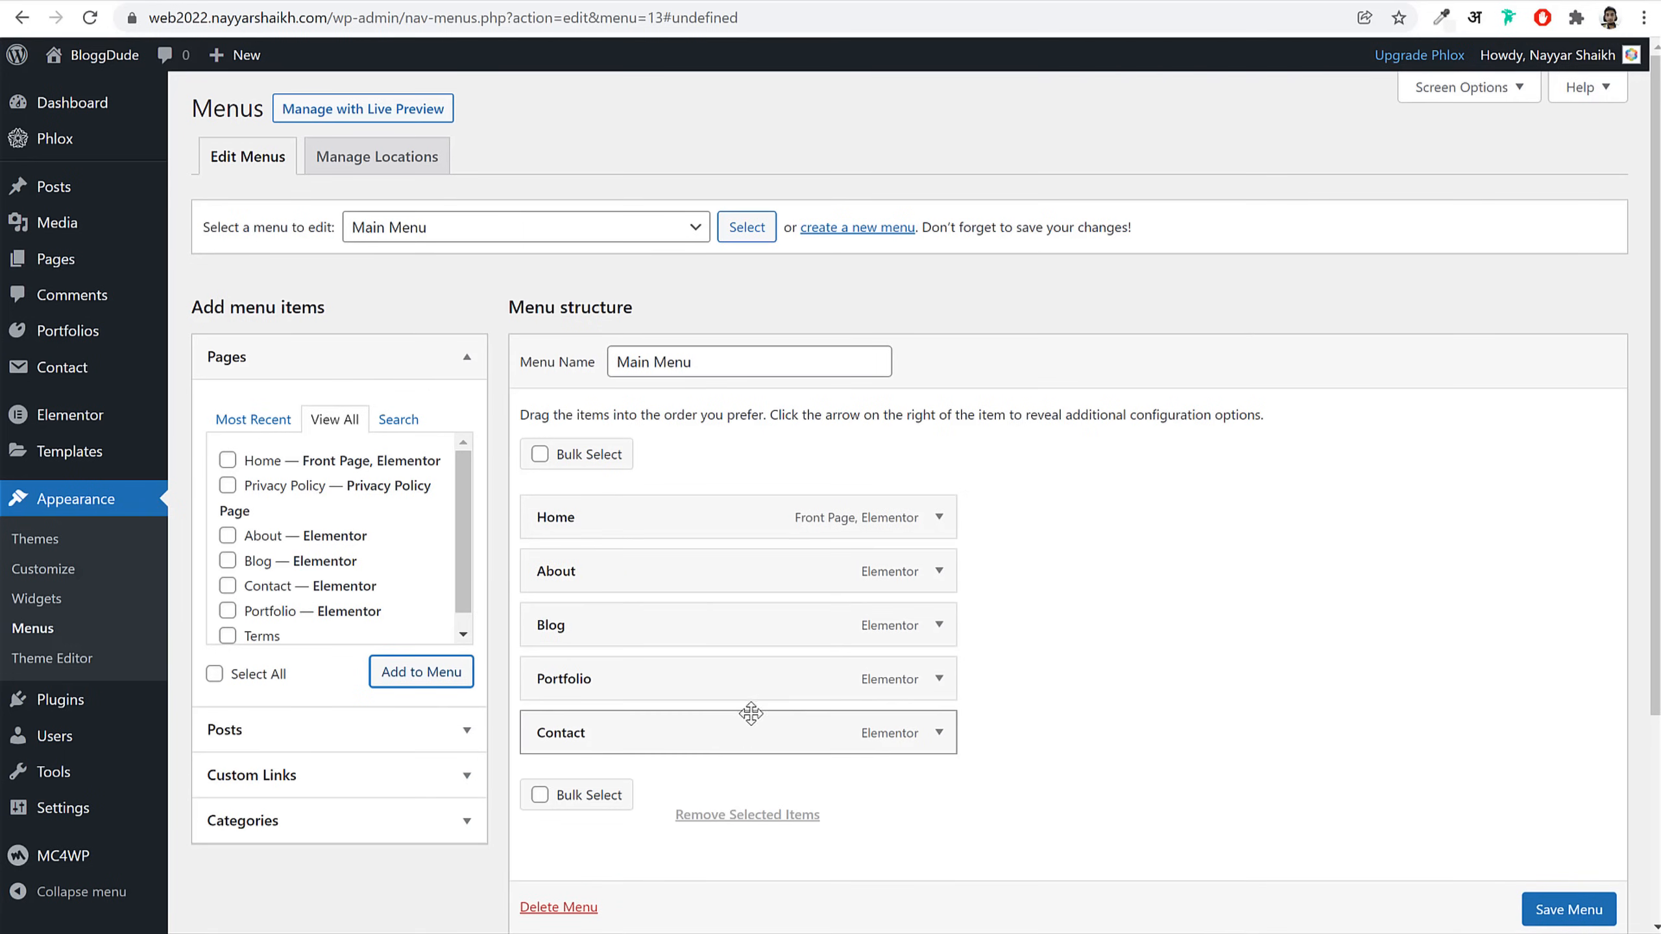
Step: Assign Main Menu to Header Primary Navigation and save it
scroll(762, 765, "down", 4)
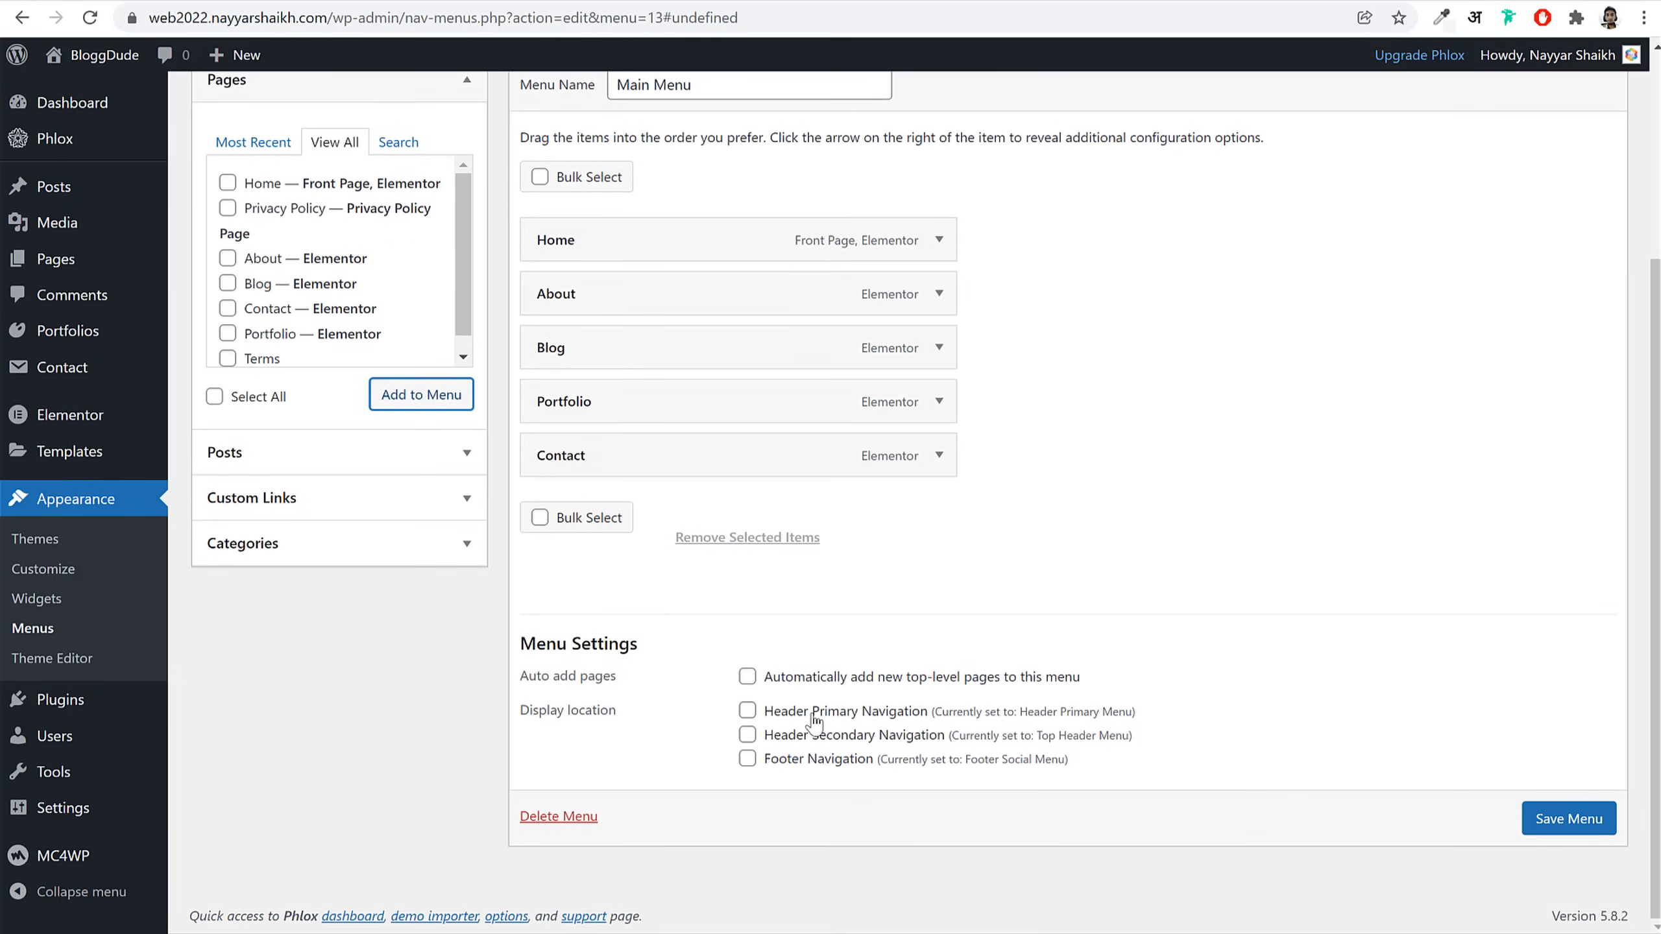
left_click(813, 715)
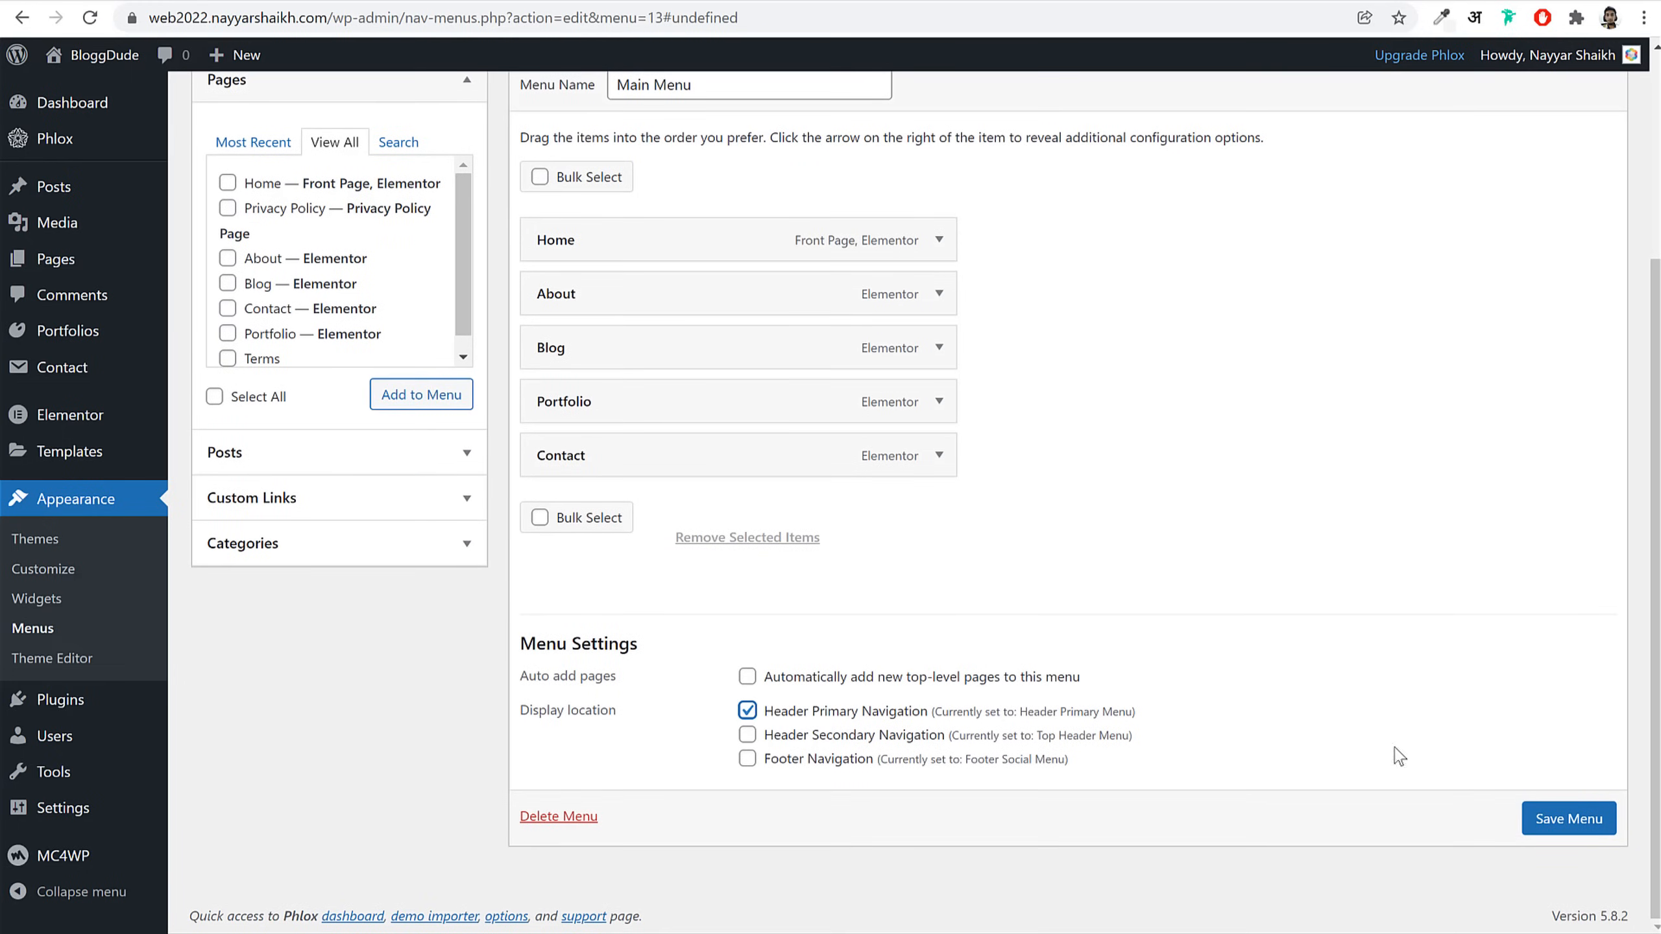
left_click(1544, 821)
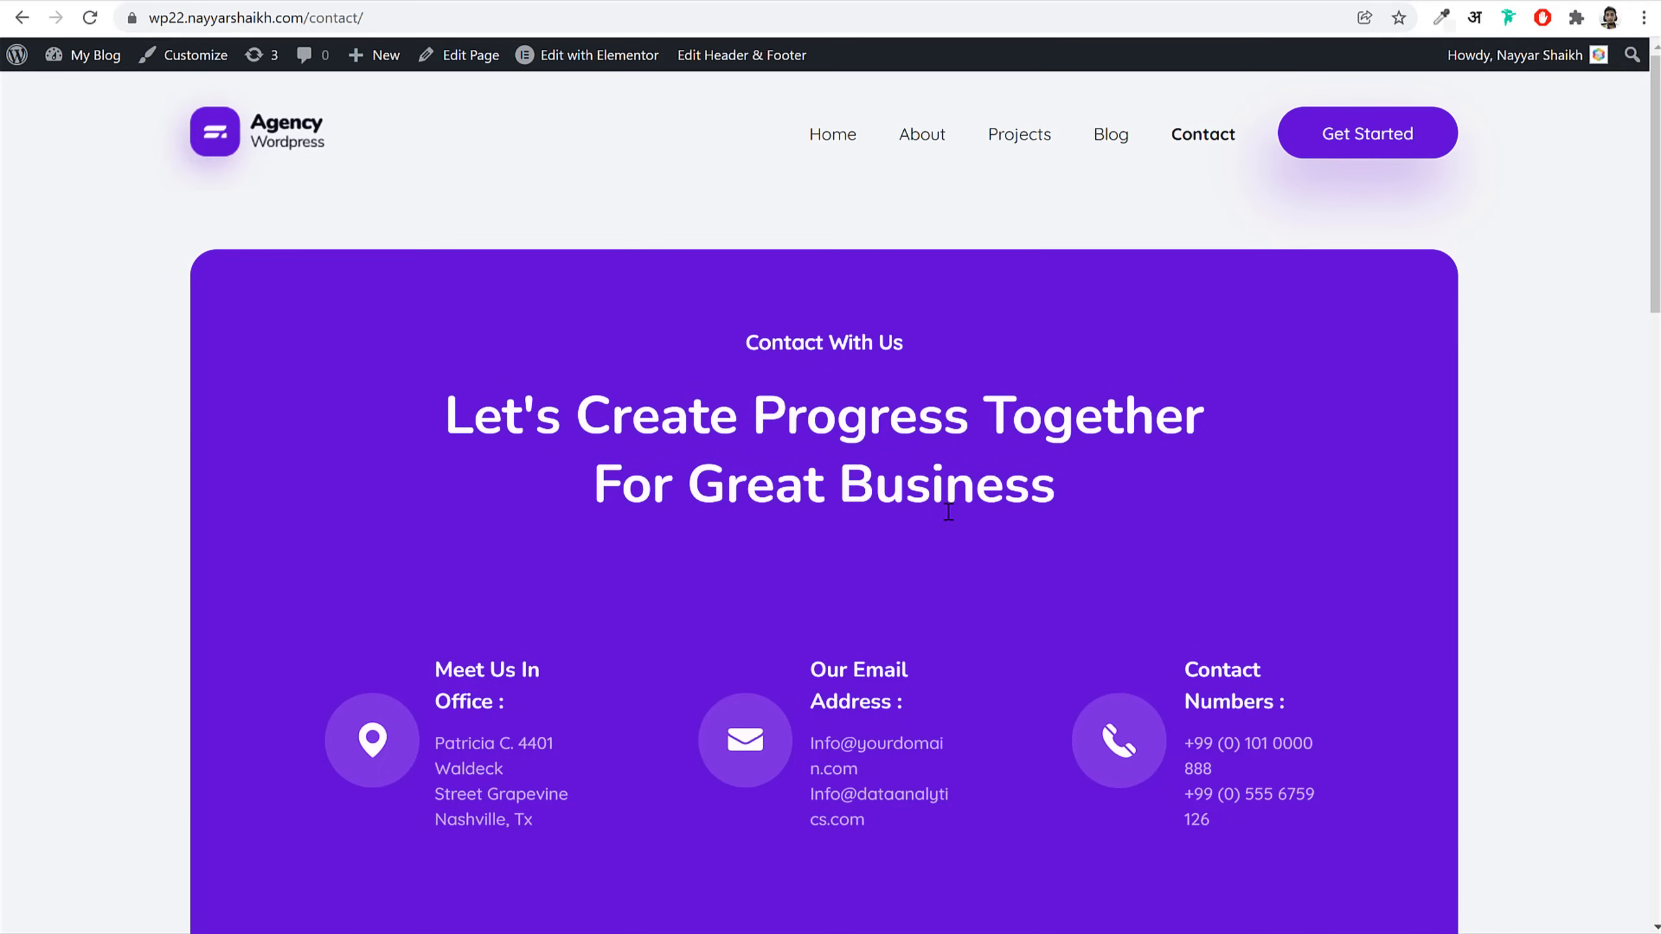
scroll(946, 523, "down", 20)
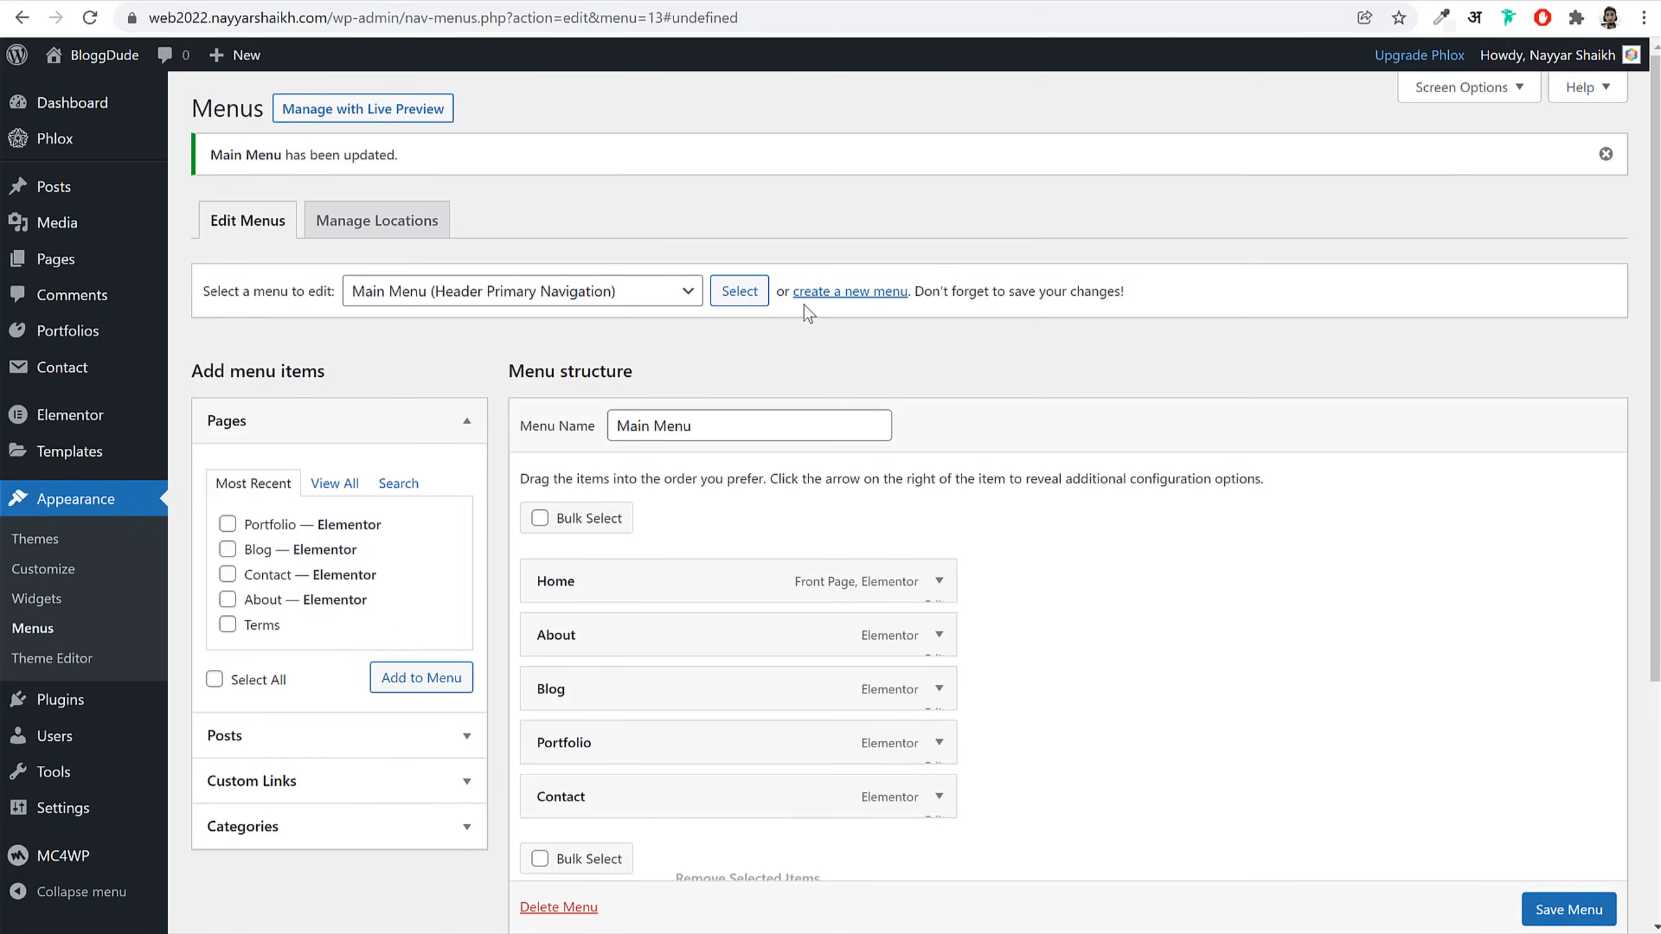
left_click(841, 291)
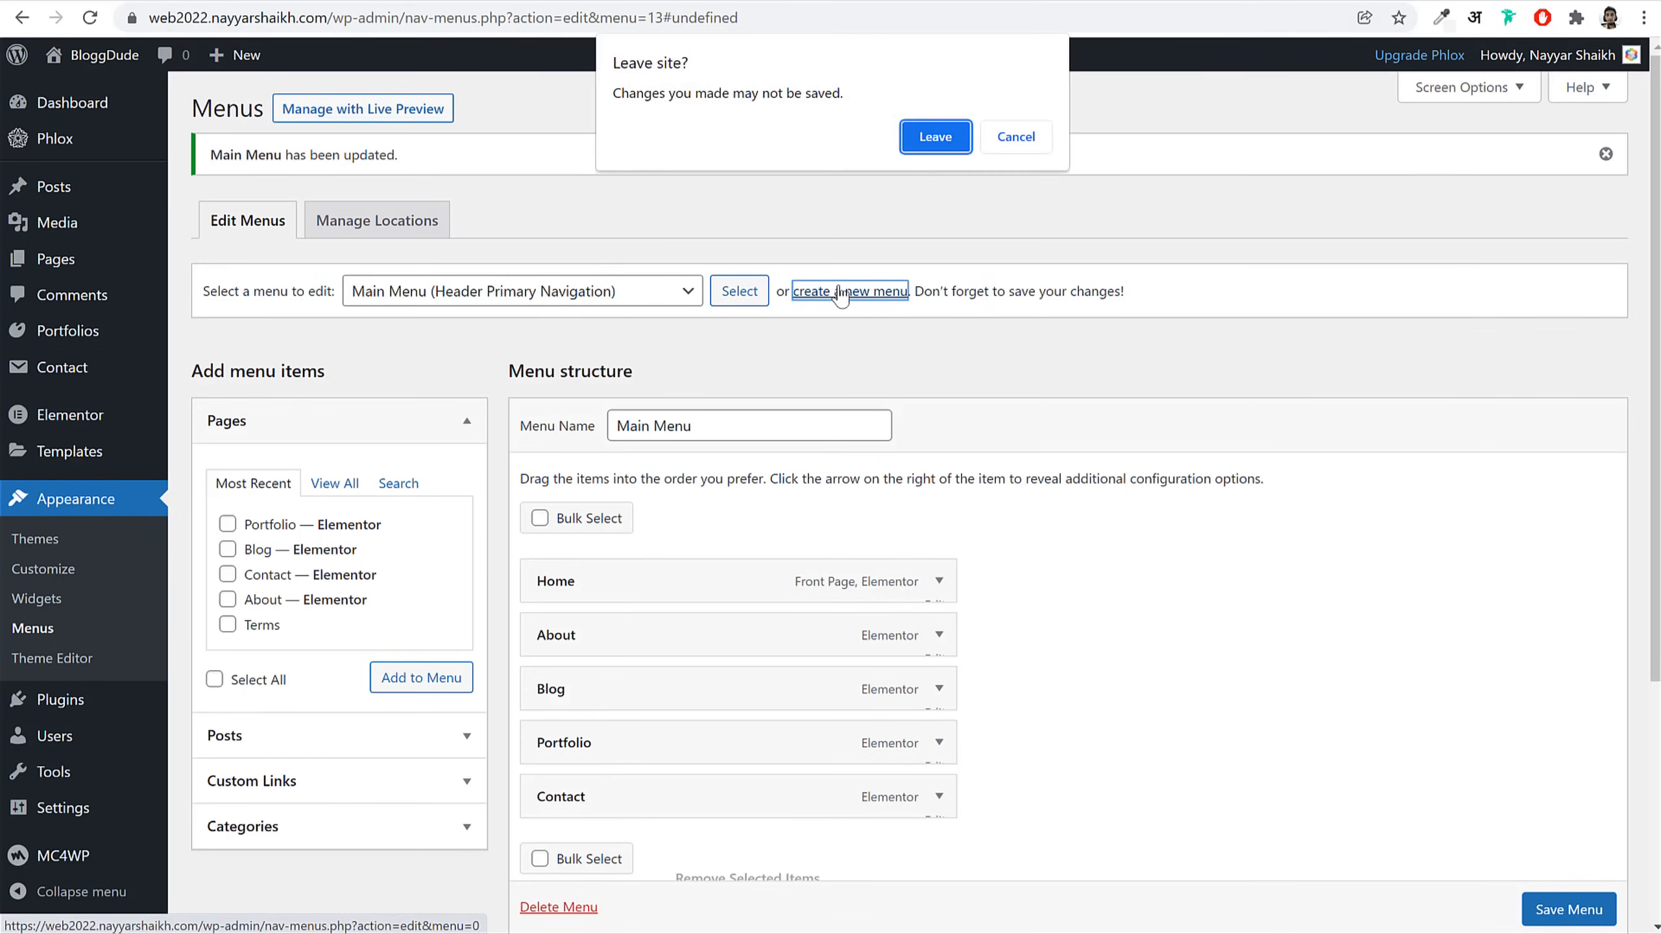
Step: Create a Footer 1 menu with Privacy Policy and Terms pages and save it
left_click(927, 135)
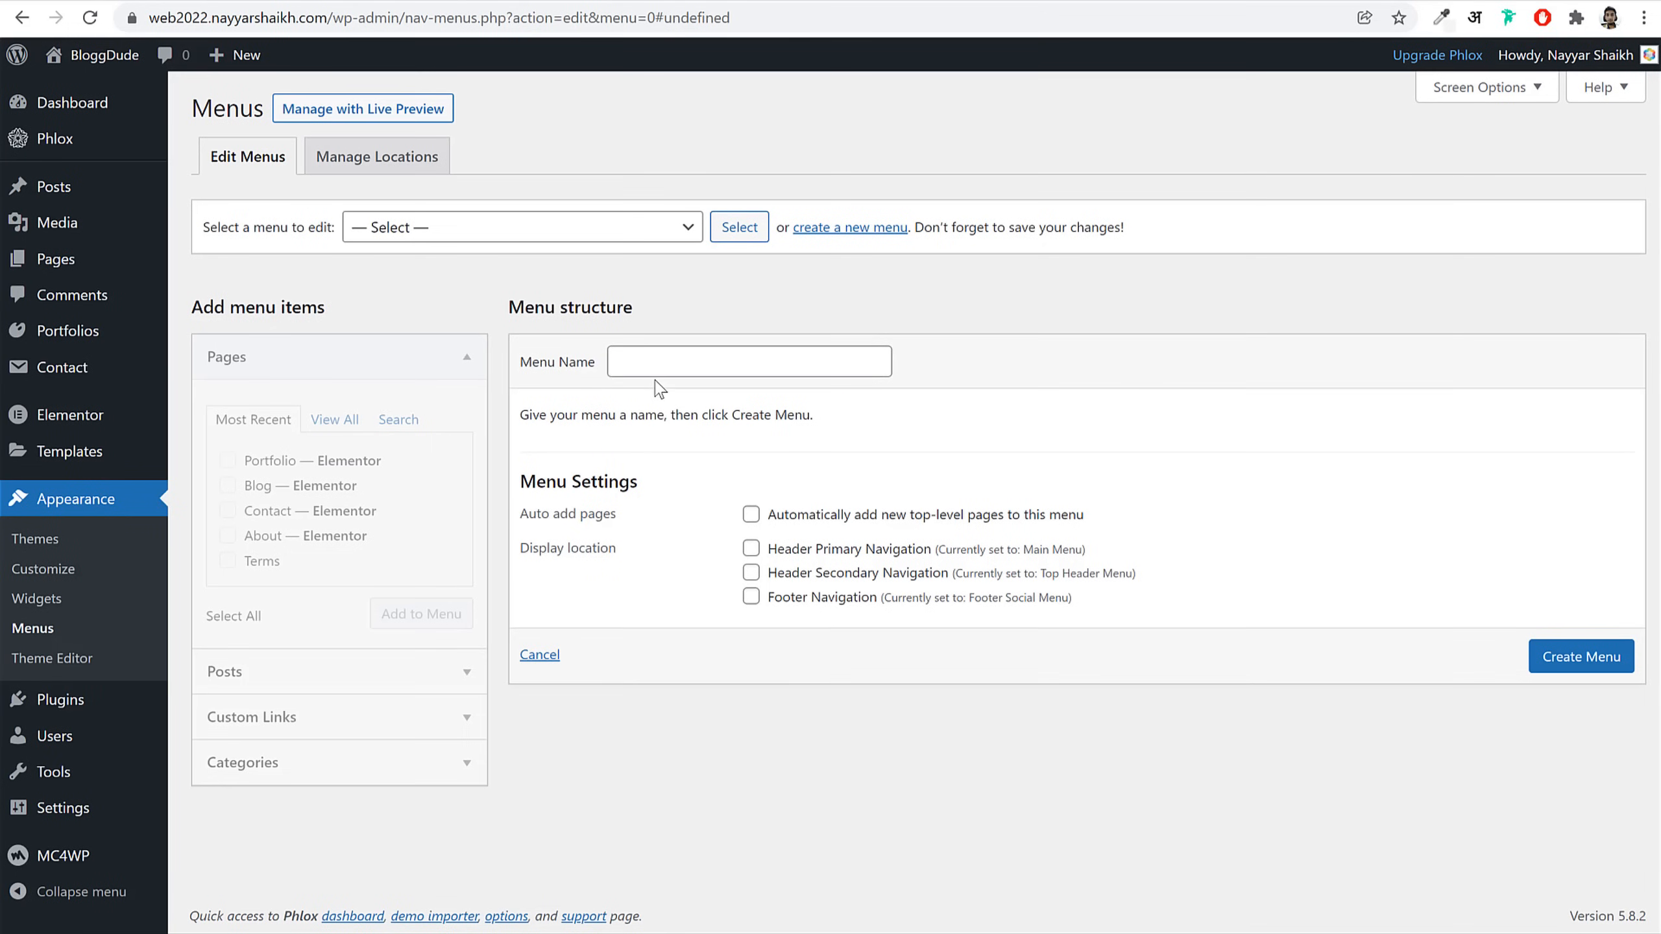
left_click(666, 360)
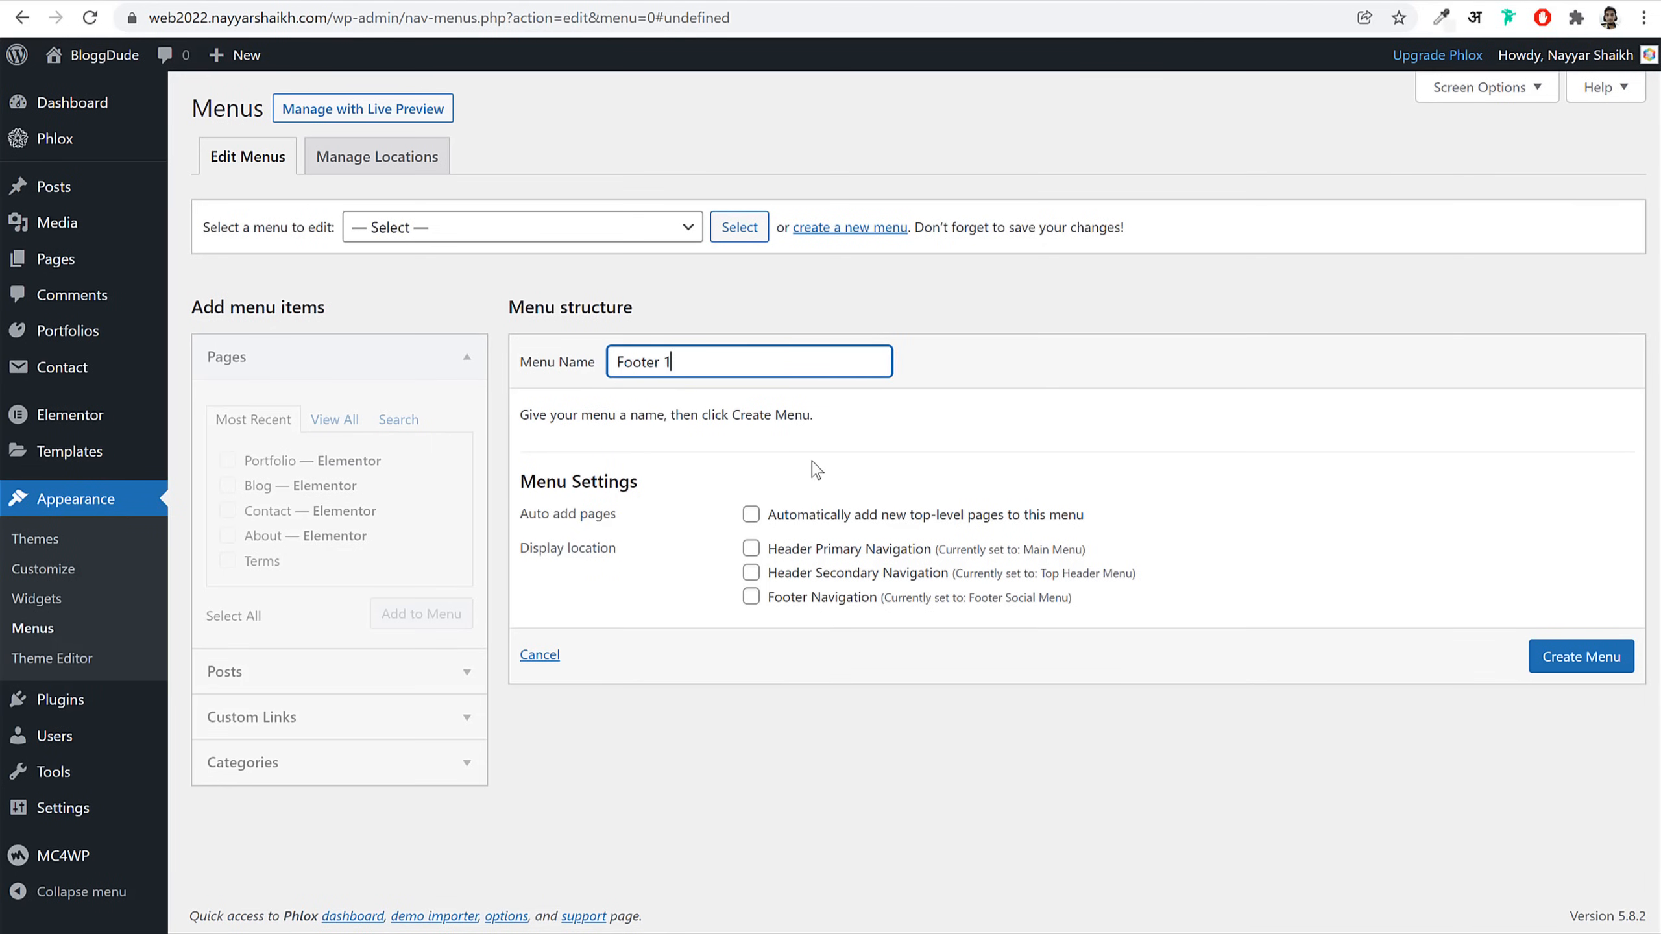
left_click(1627, 656)
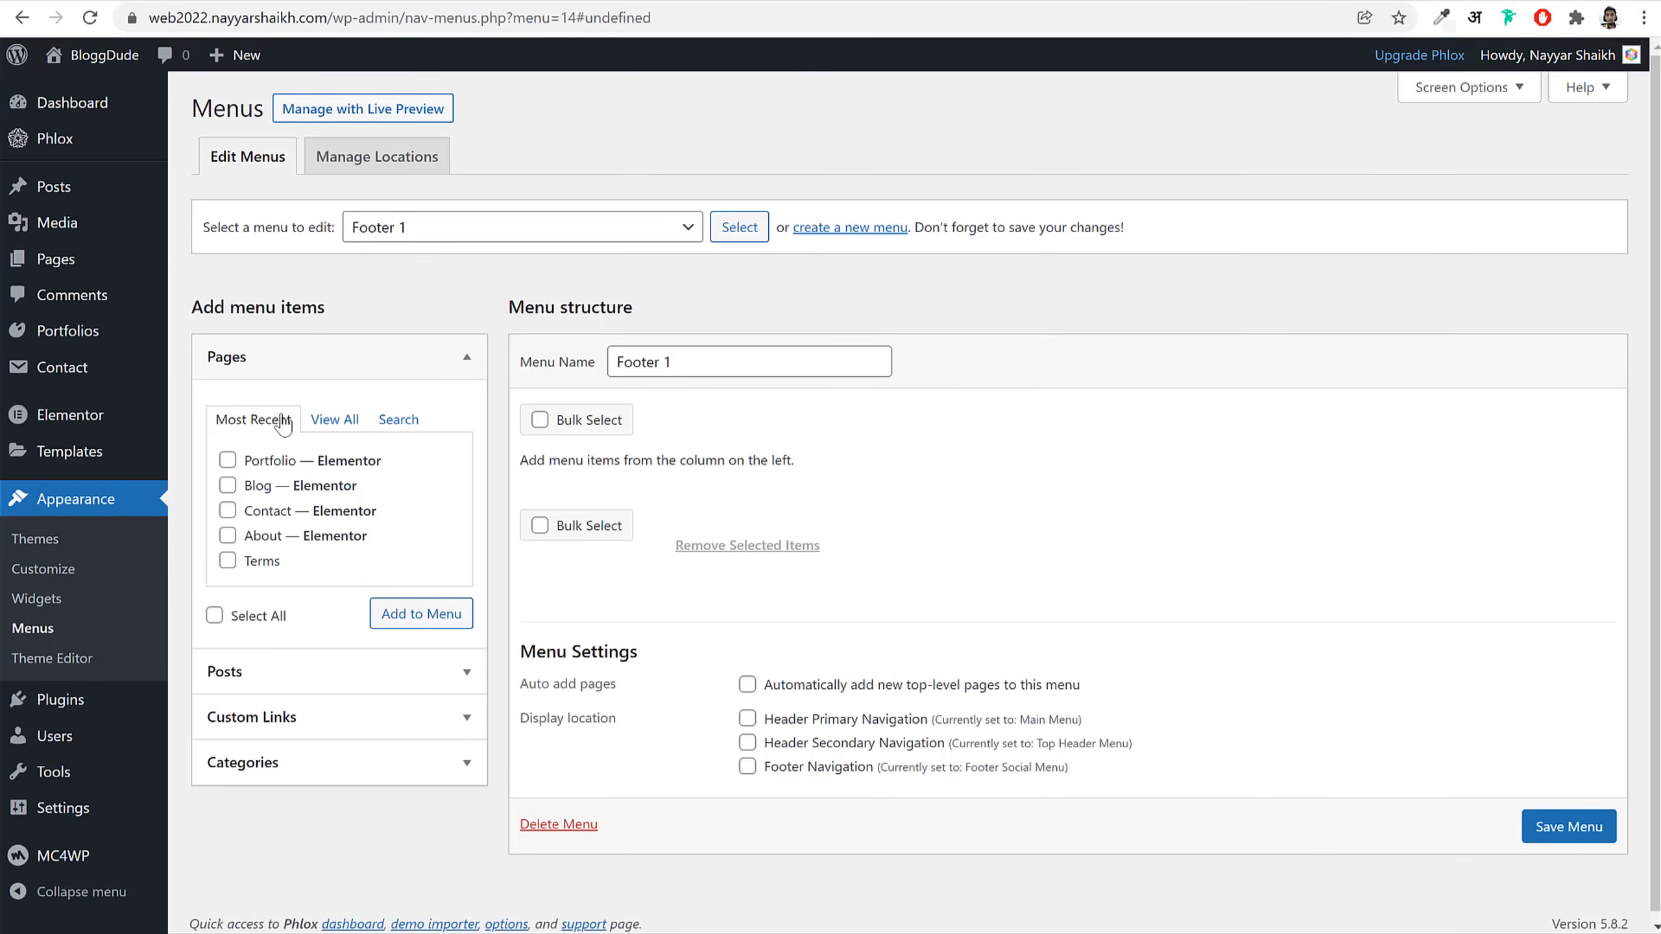
left_click(329, 422)
left_click(229, 619)
left_click(295, 472)
left_click(421, 671)
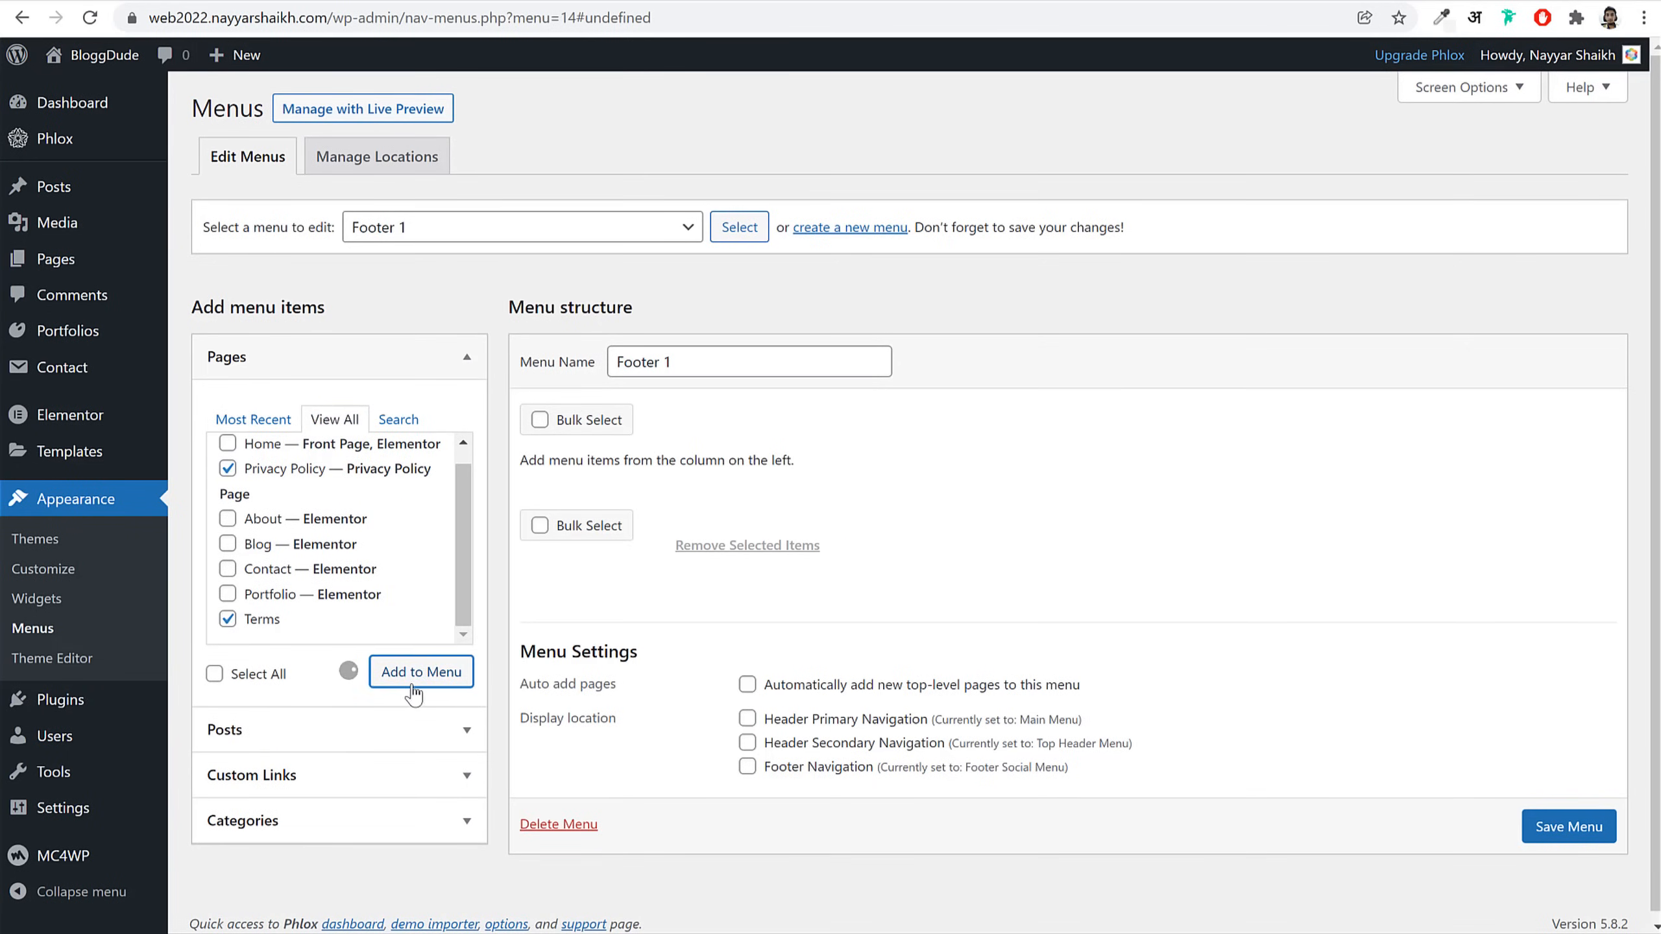
left_click(1555, 911)
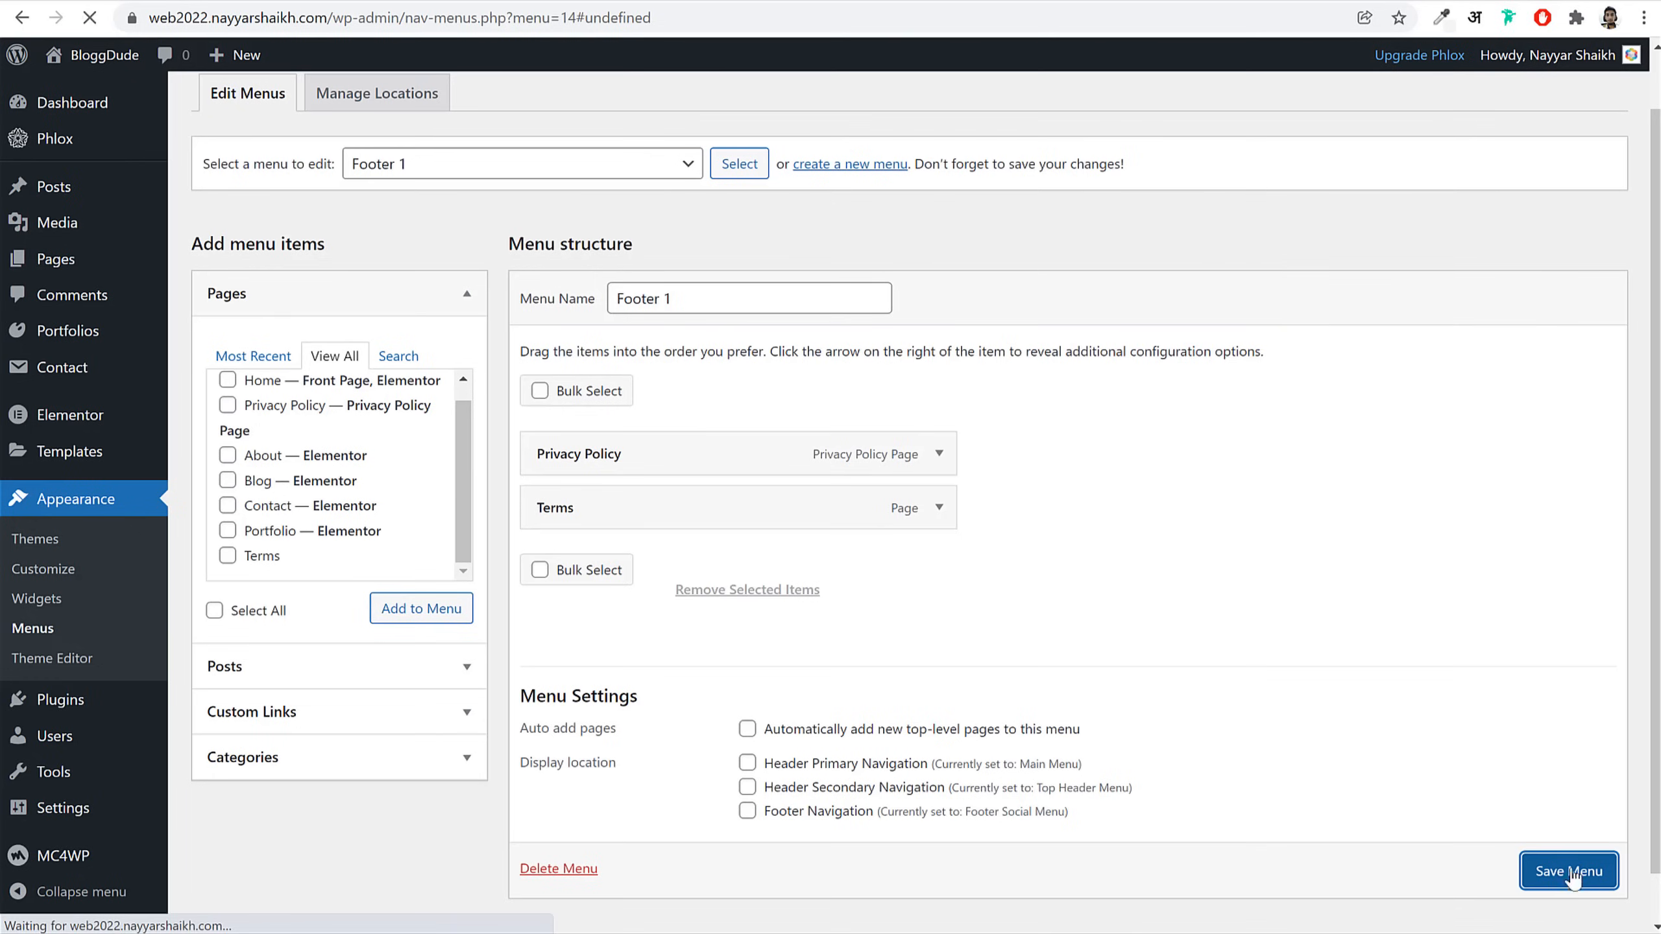
Step: Create a new menu named Company, fixing the name's spelling
left_click(840, 292)
left_click(927, 137)
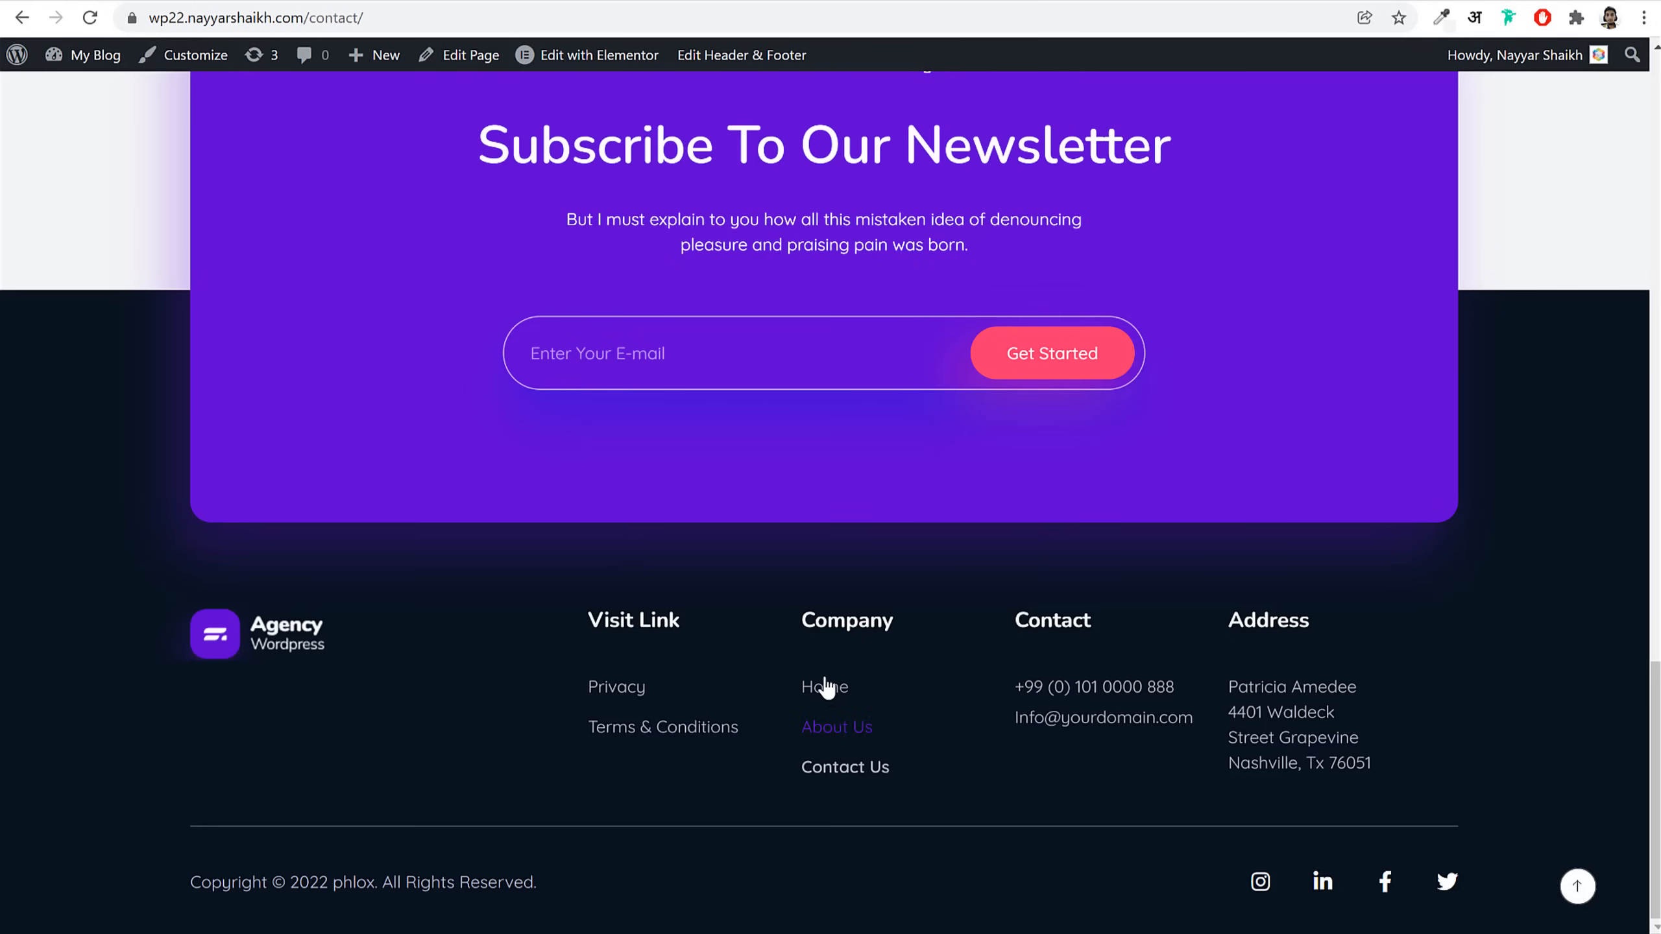
left_click_drag(804, 614, 889, 768)
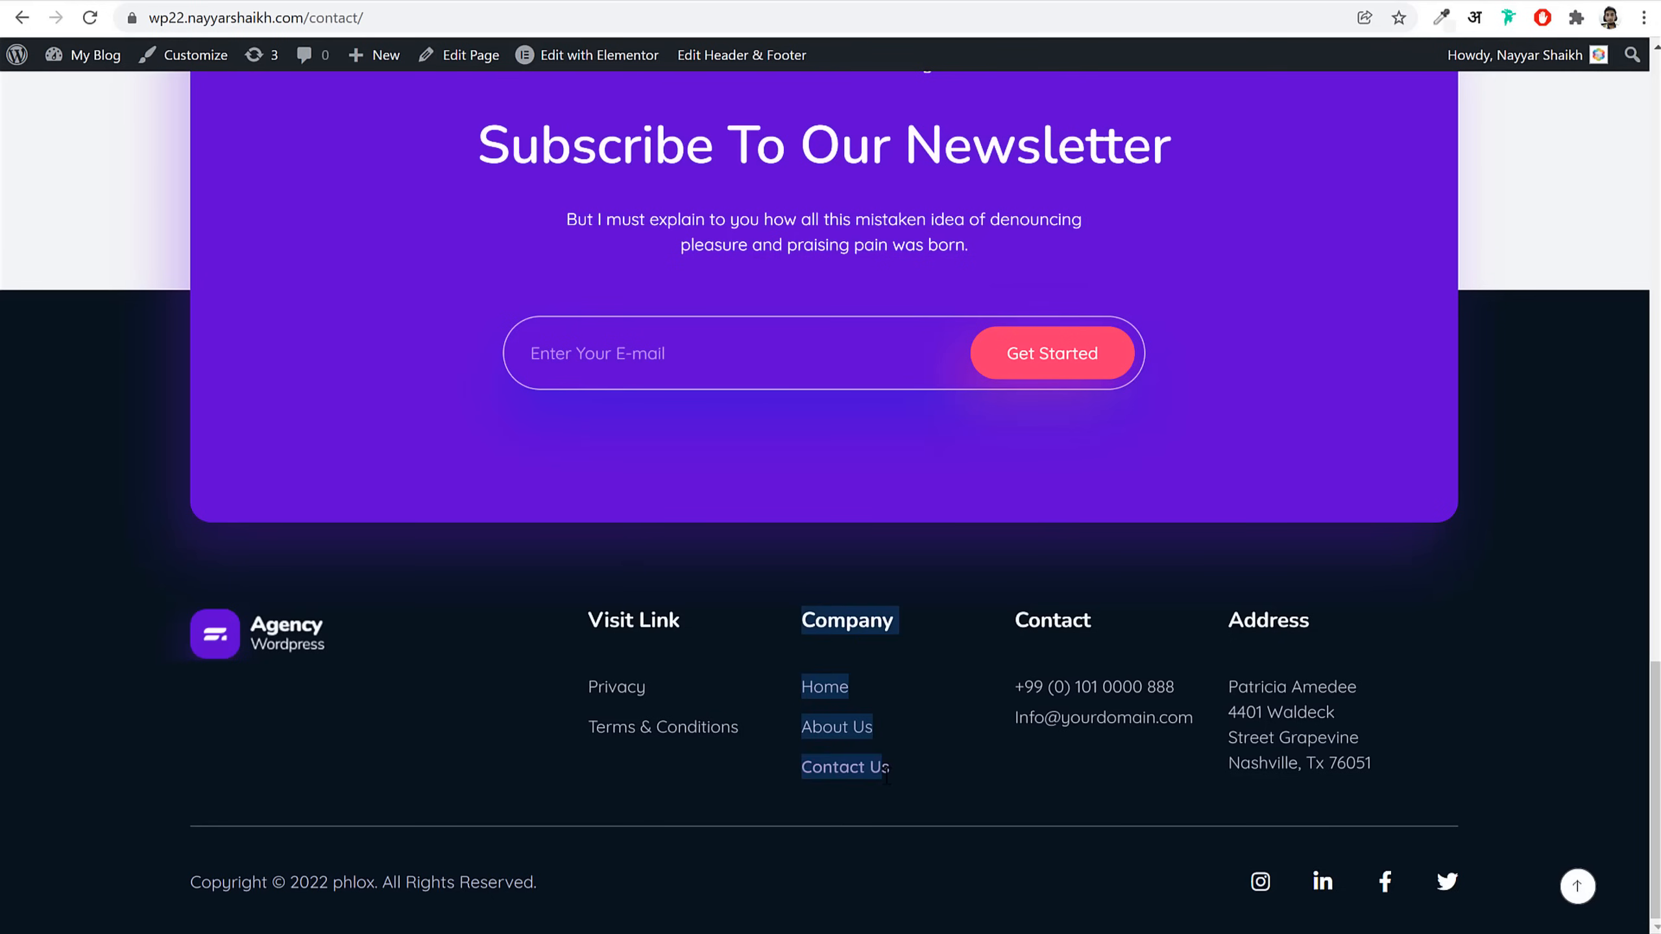
left_click(916, 685)
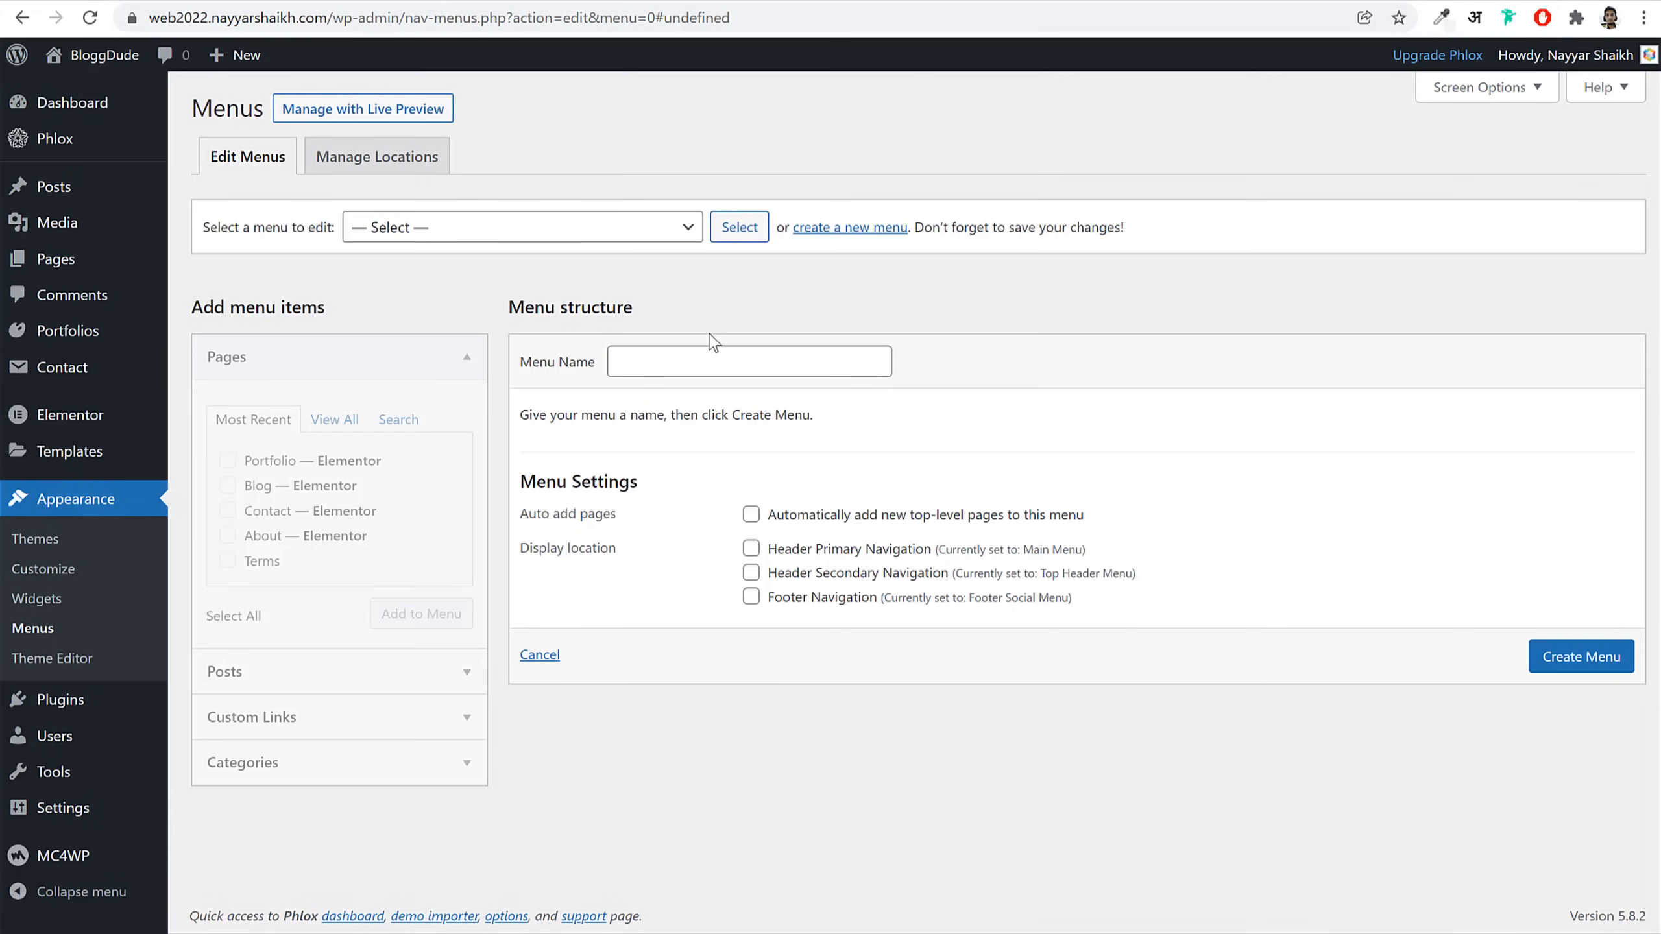
left_click(716, 348)
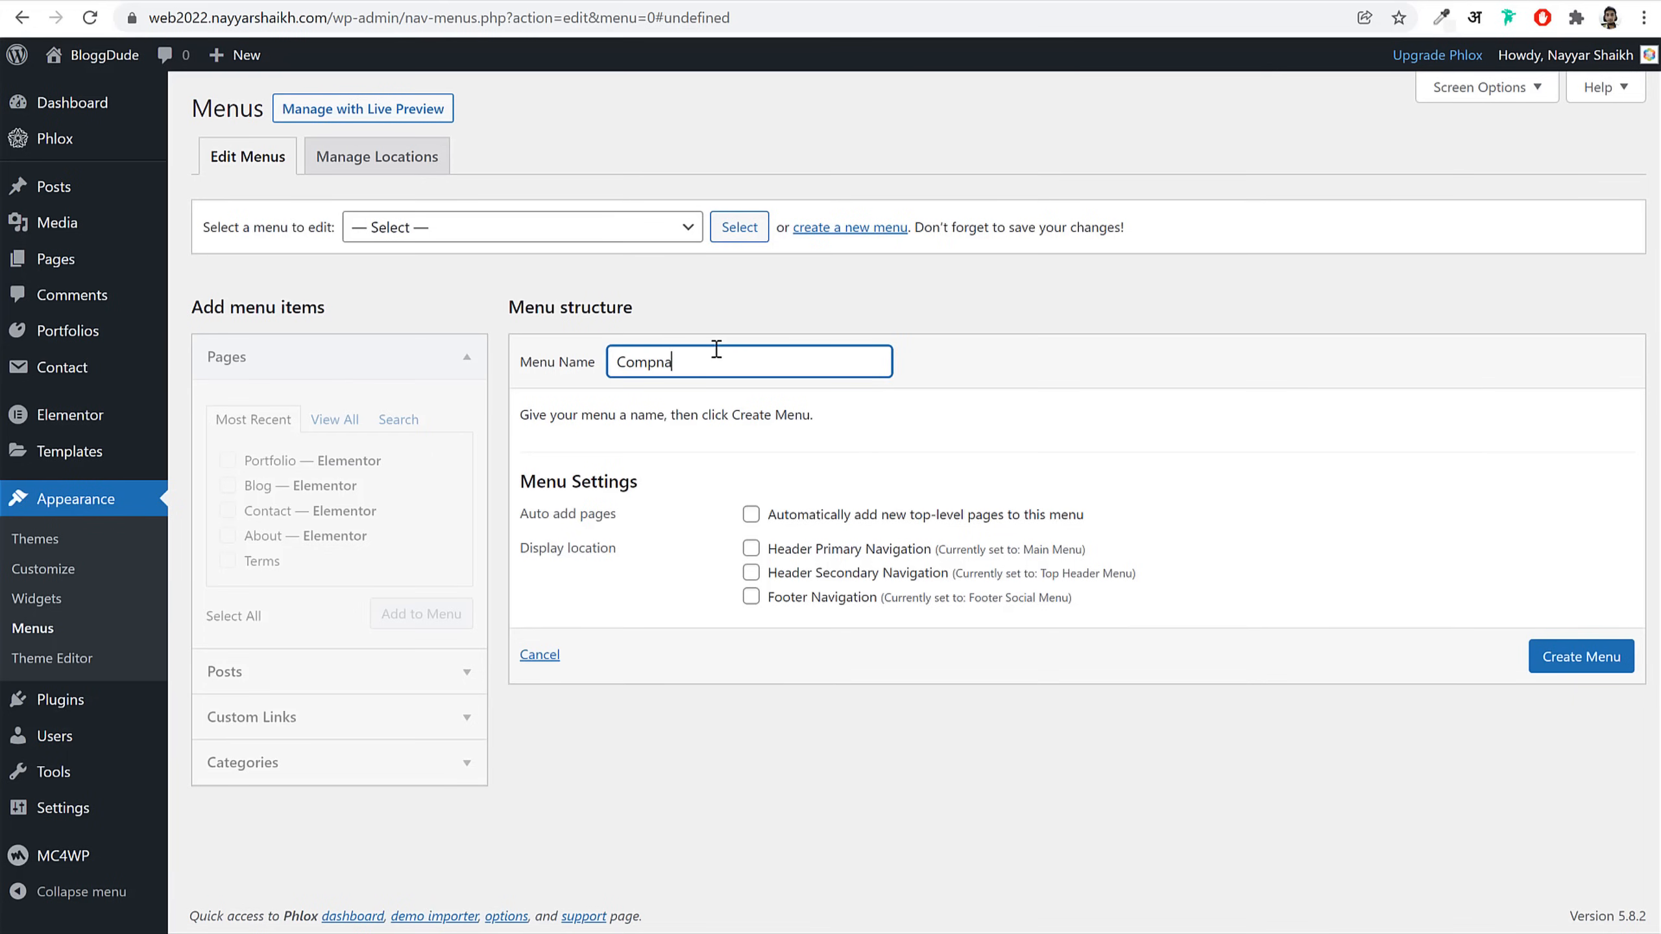
right_click(664, 361)
left_click(713, 375)
left_click(1586, 660)
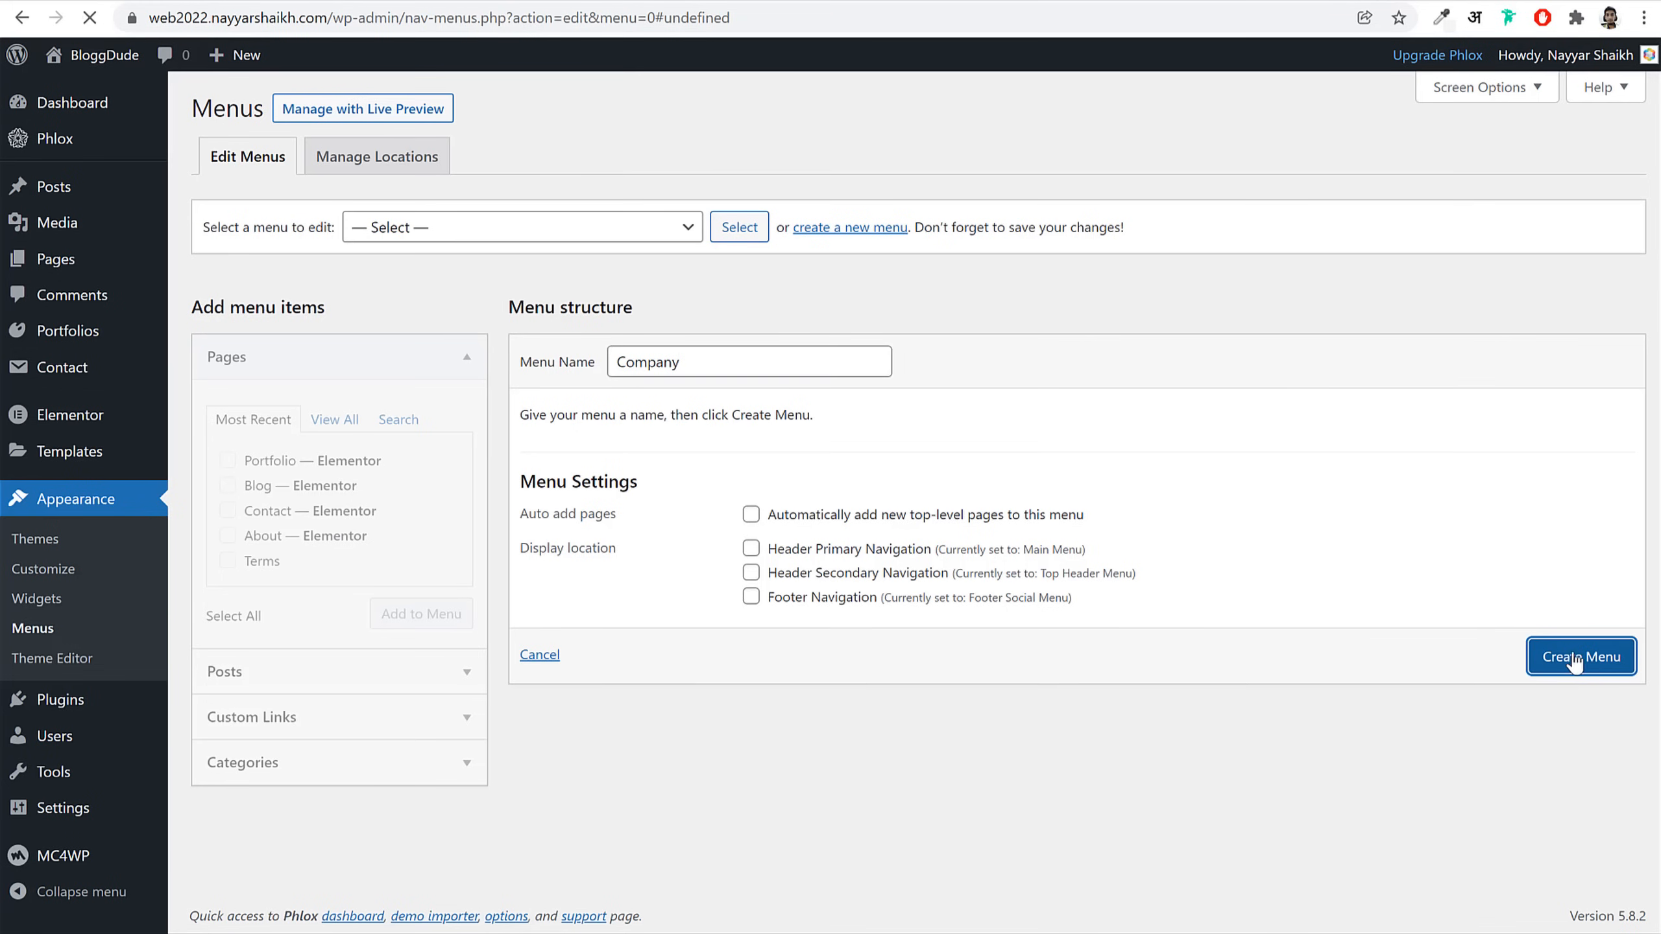
Step: Add Home, About and Contact to the Company menu, save, and view the blog page
left_click(335, 420)
left_click(262, 461)
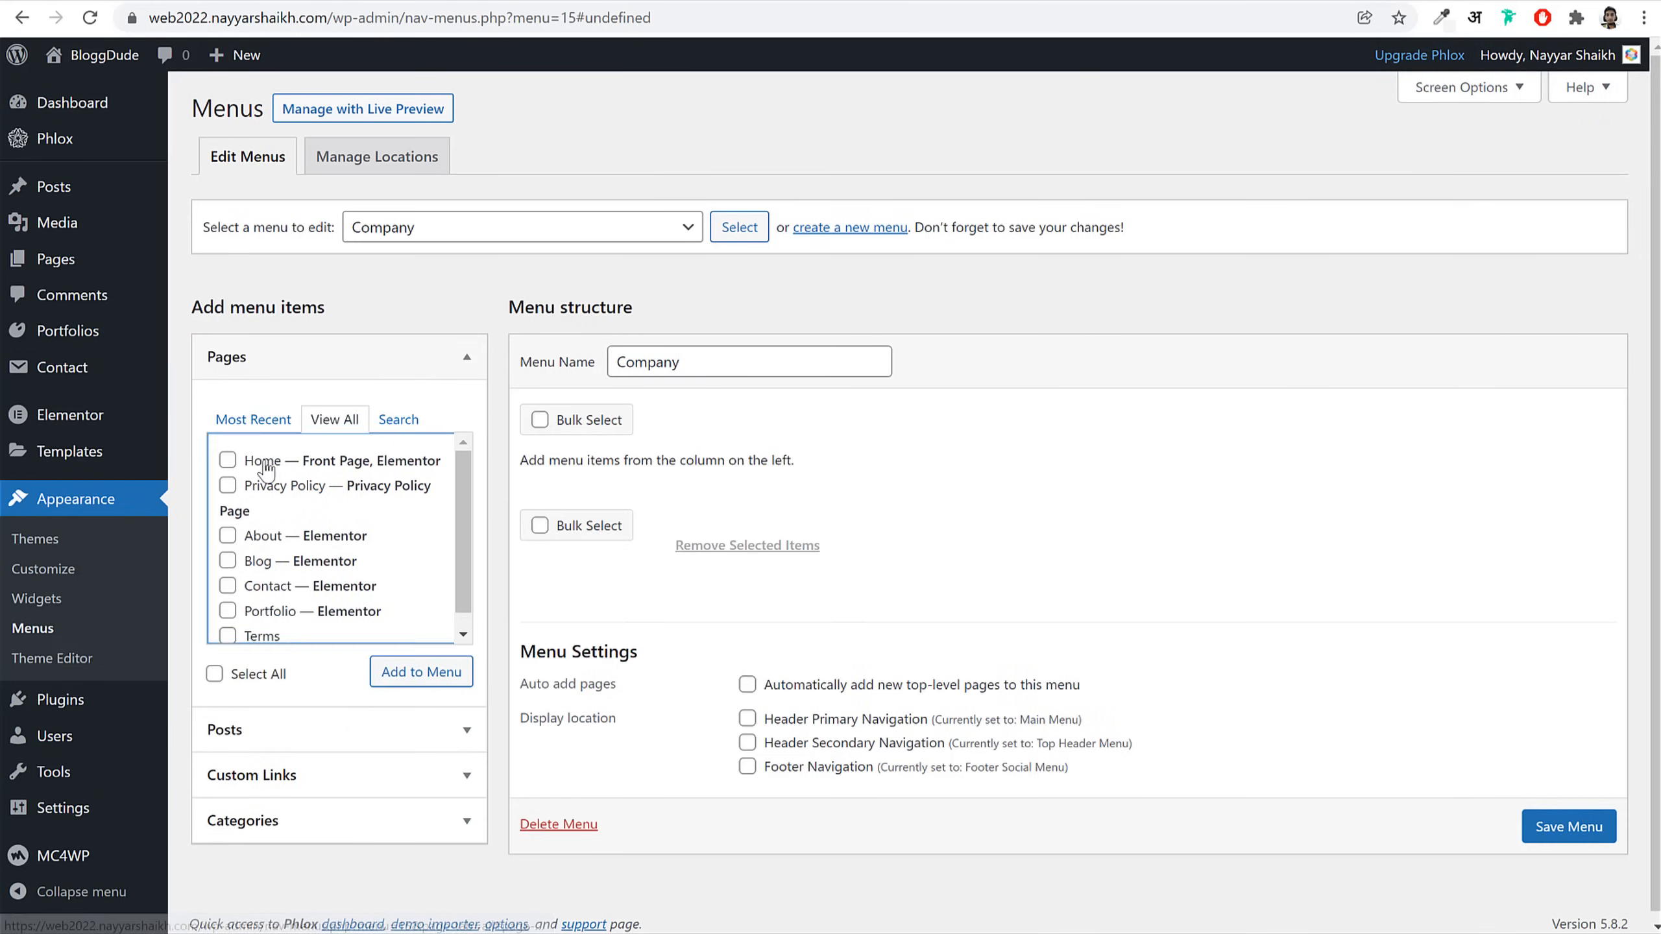
left_click(263, 537)
left_click(261, 586)
left_click(423, 673)
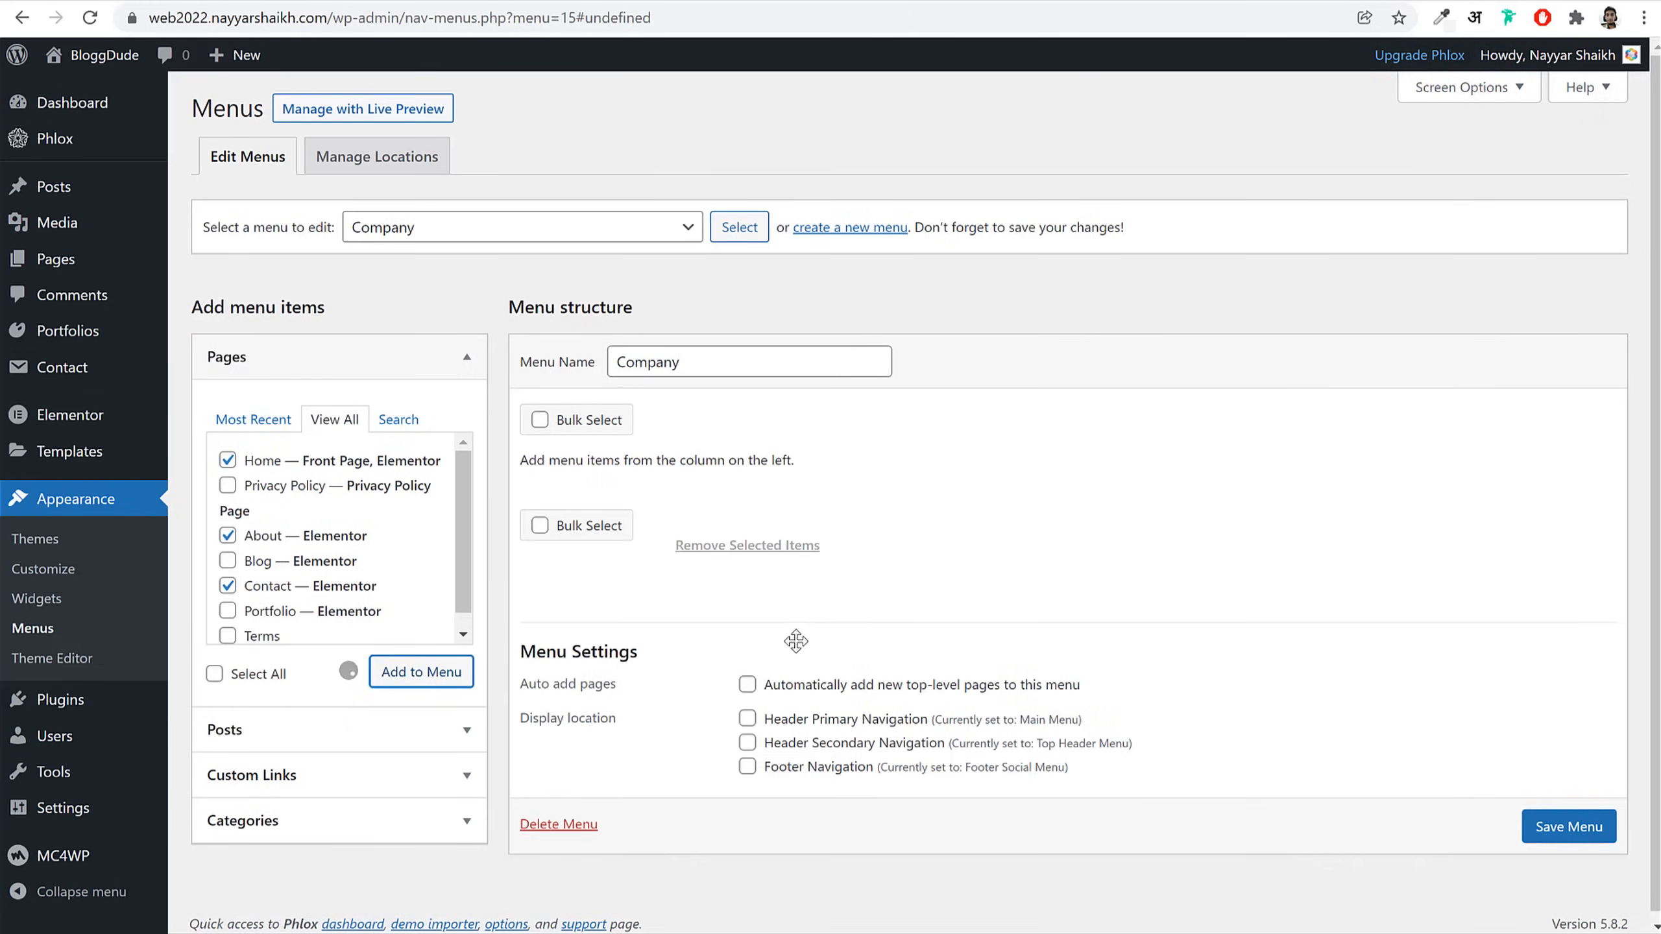
left_click(1596, 913)
scroll(1598, 916, "down", 1)
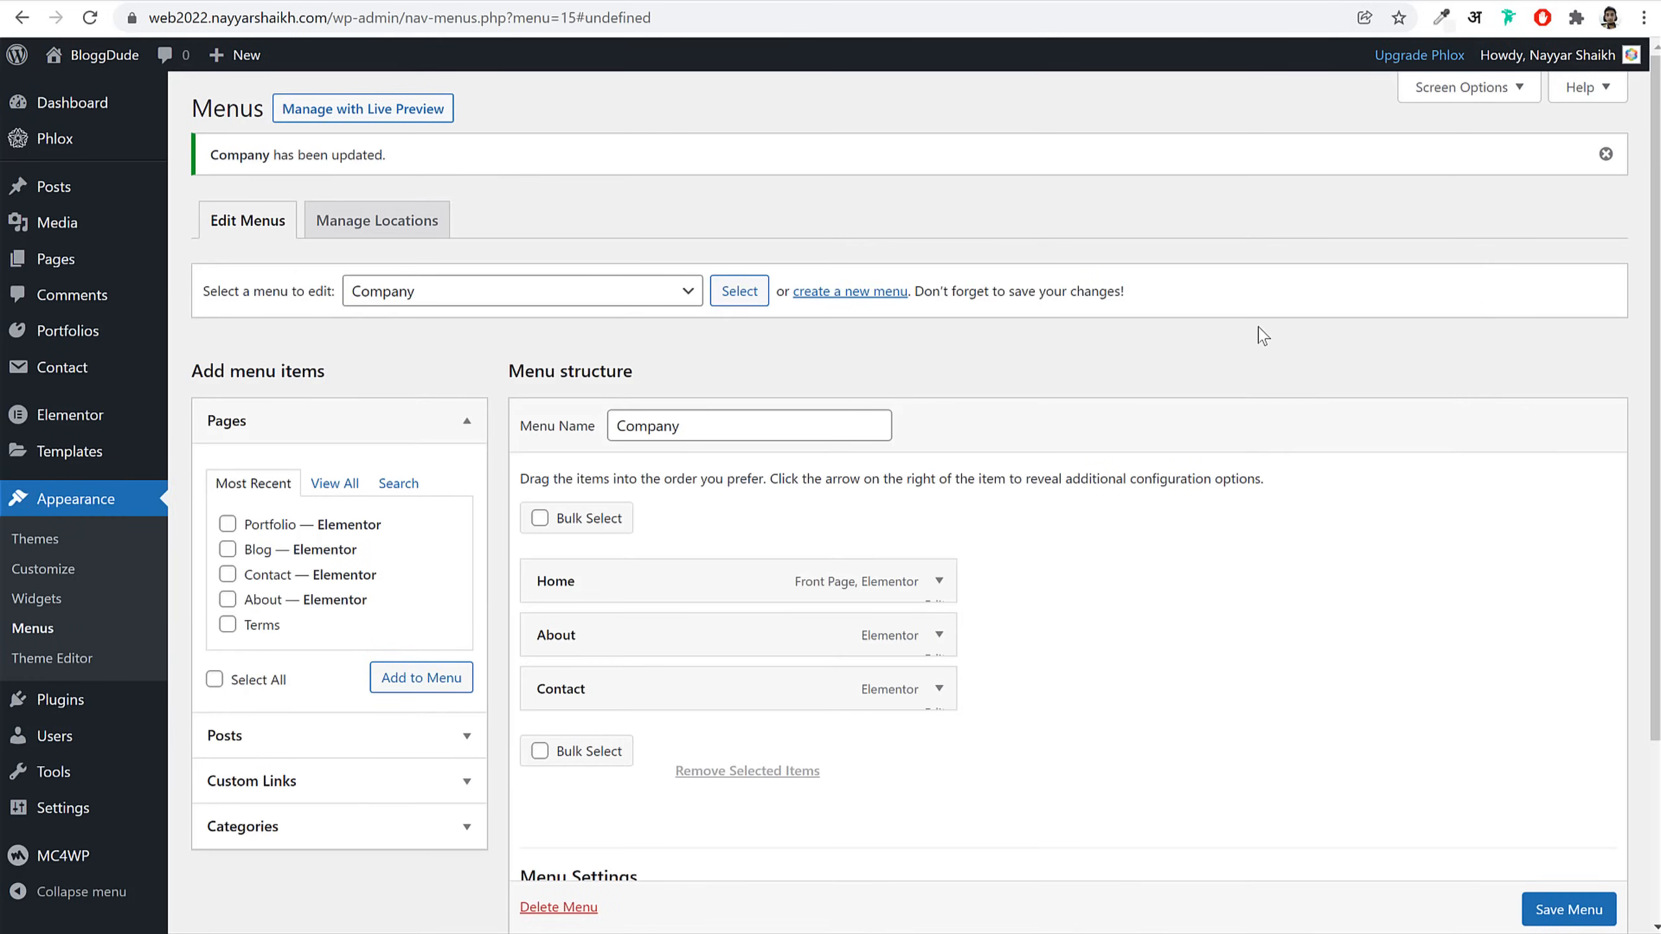
left_click(524, 1)
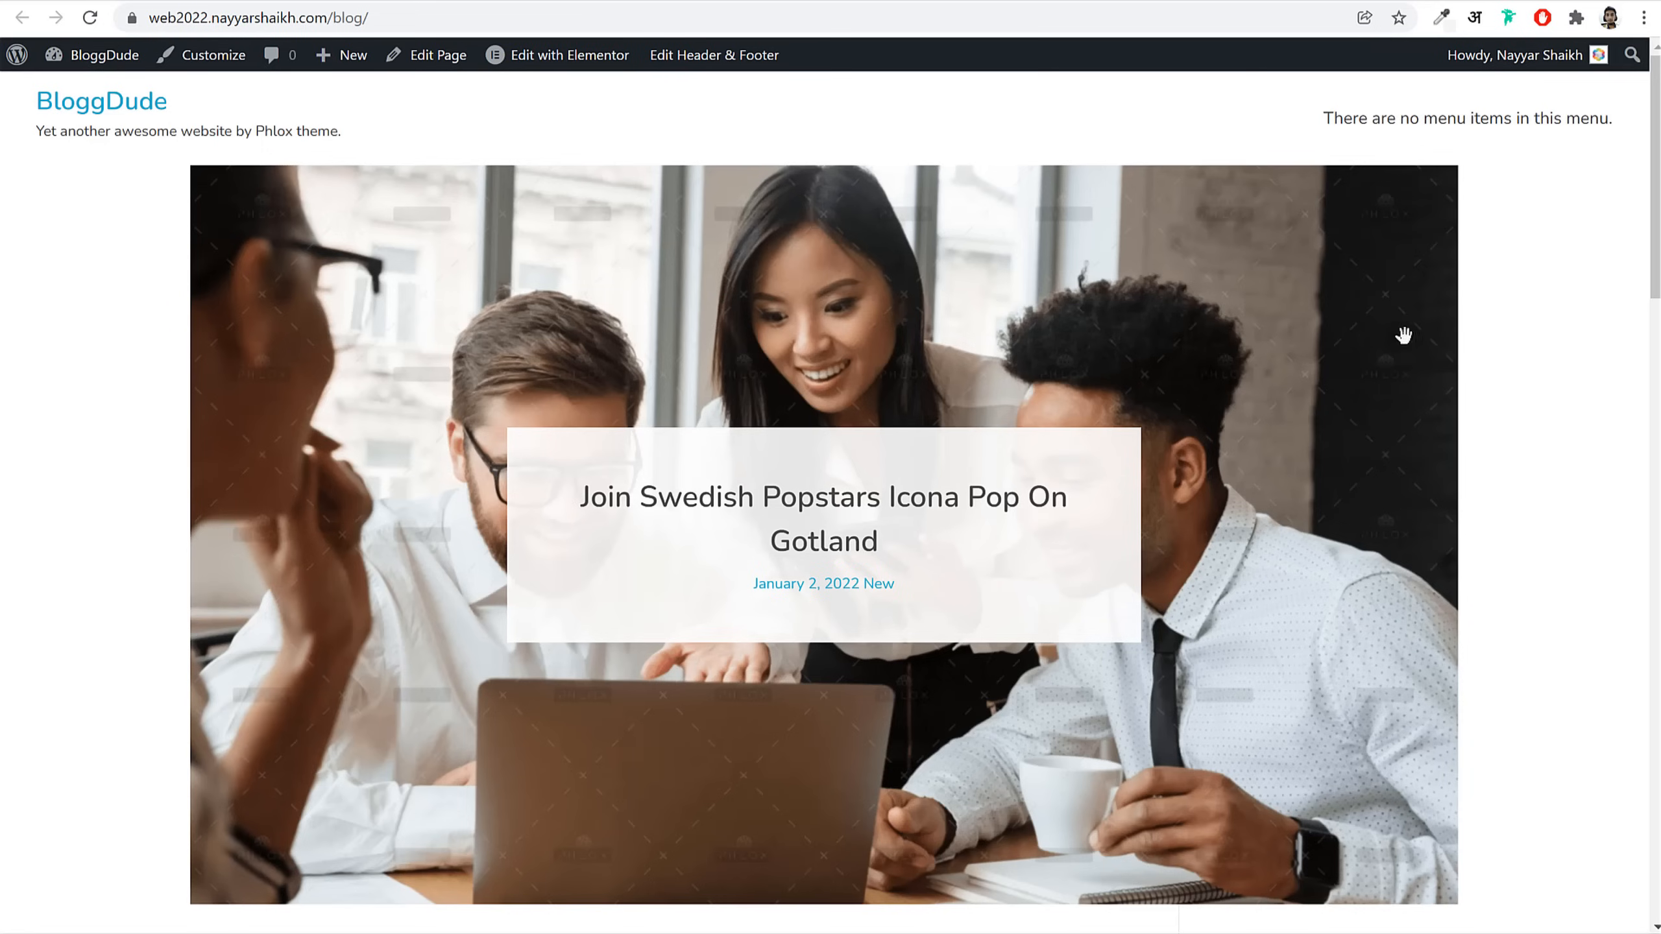
Step: From the homepage, go to Customize > Header > Header Templates and edit the current header in the builder
left_click(105, 116)
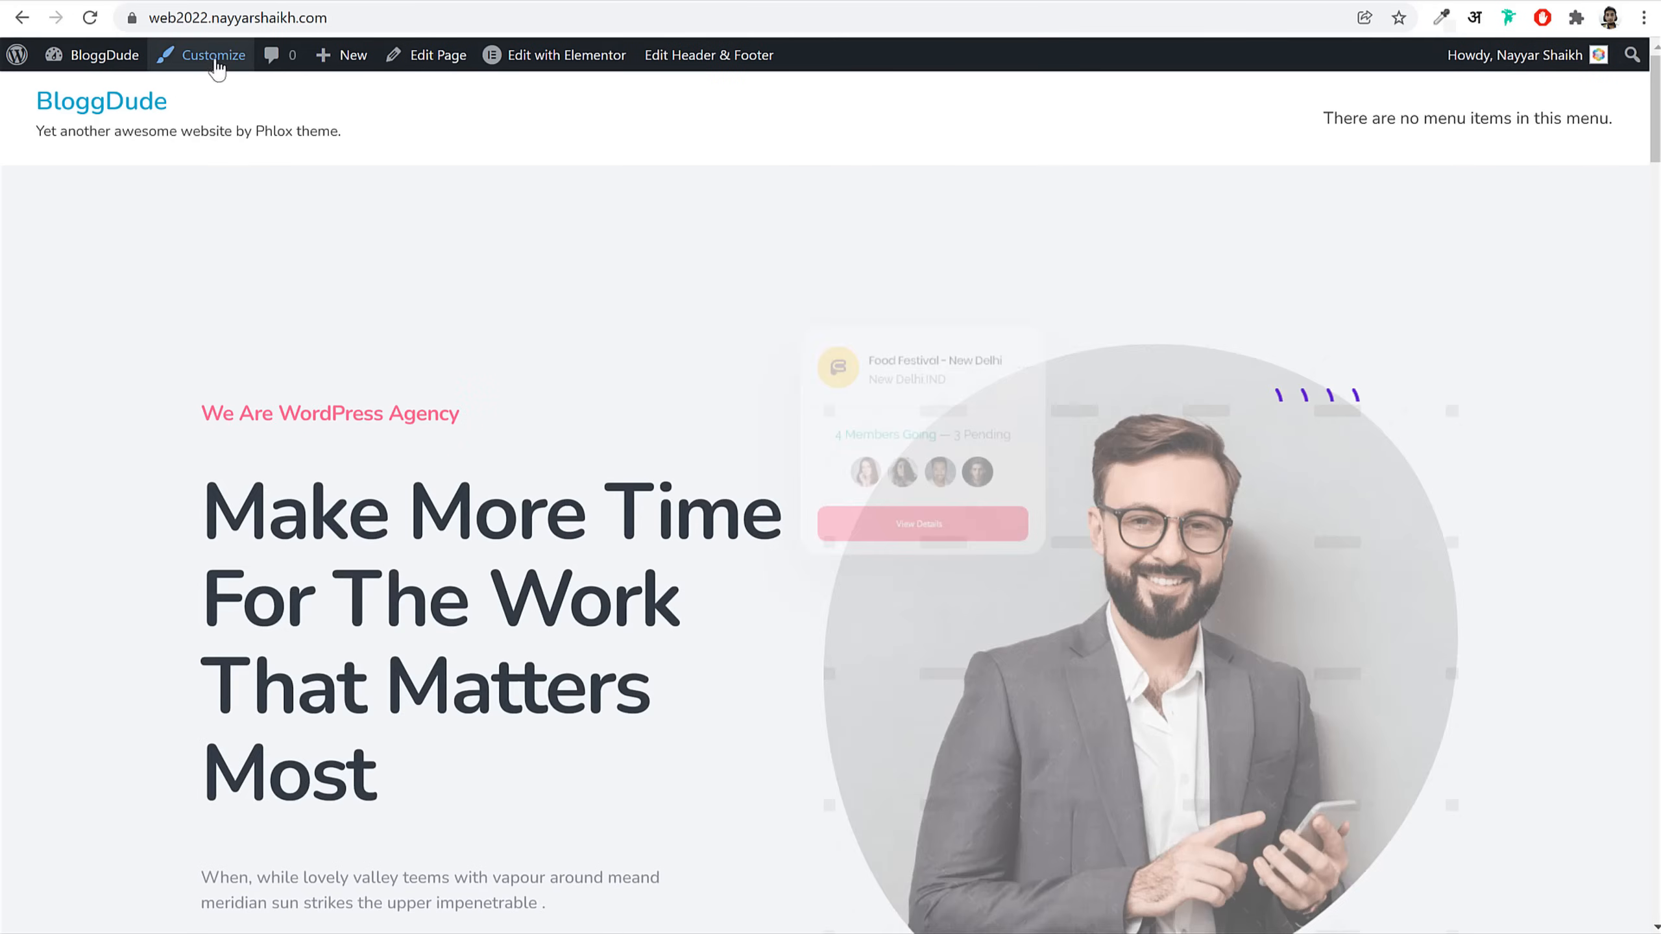
left_click(212, 56)
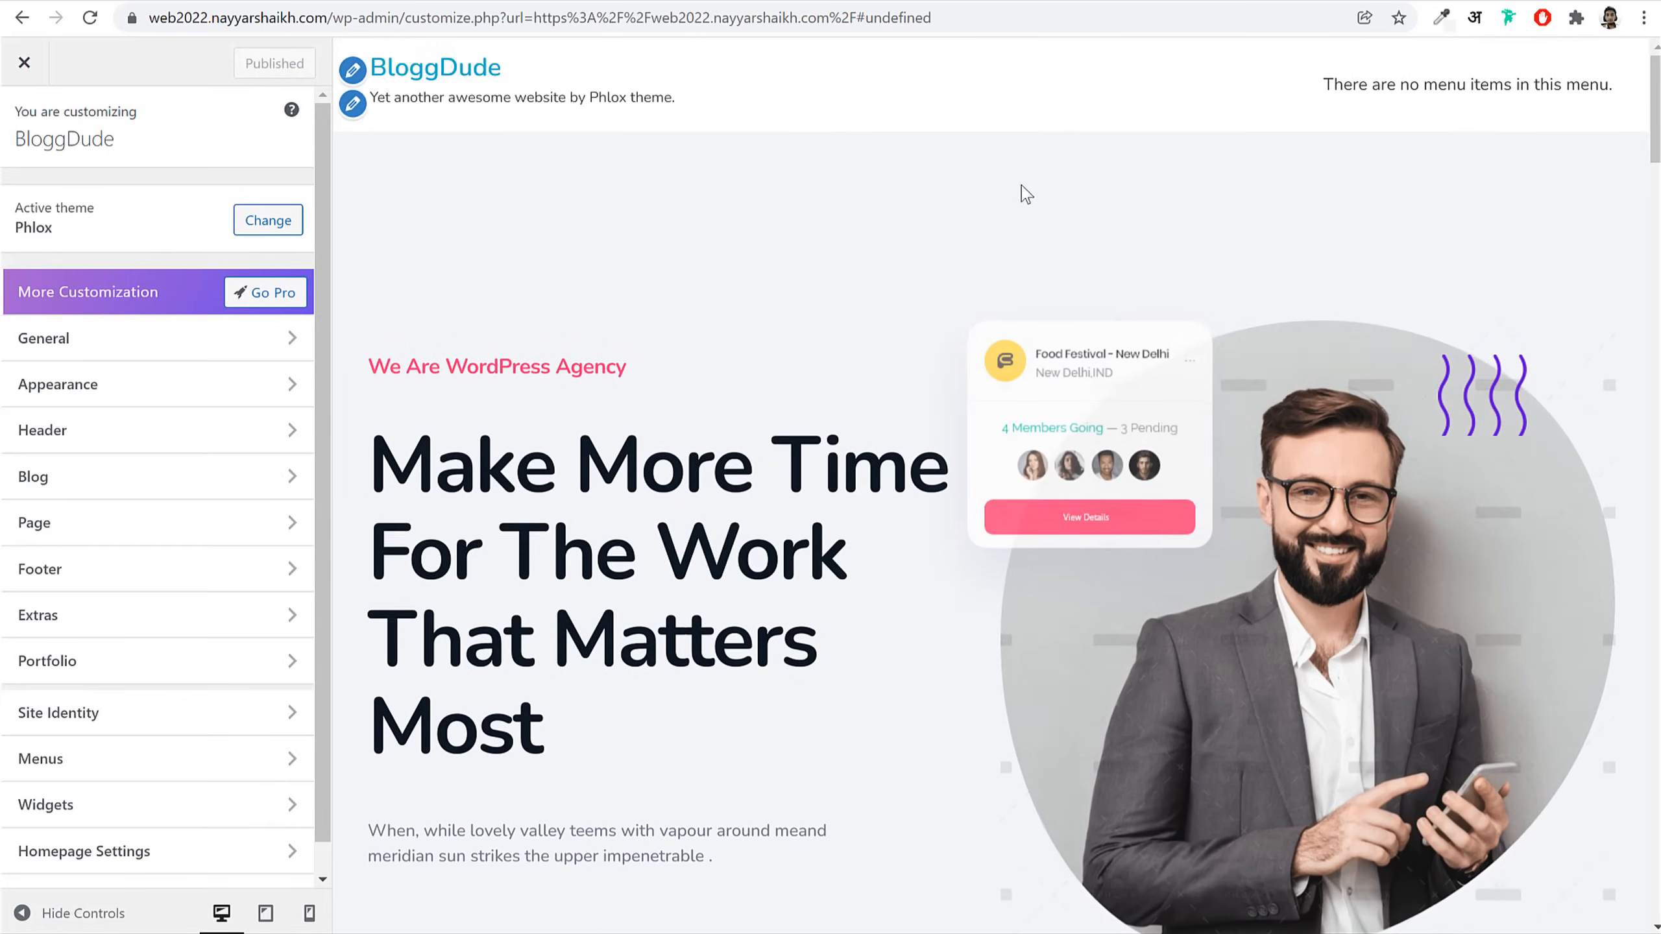
left_click(148, 451)
left_click(157, 218)
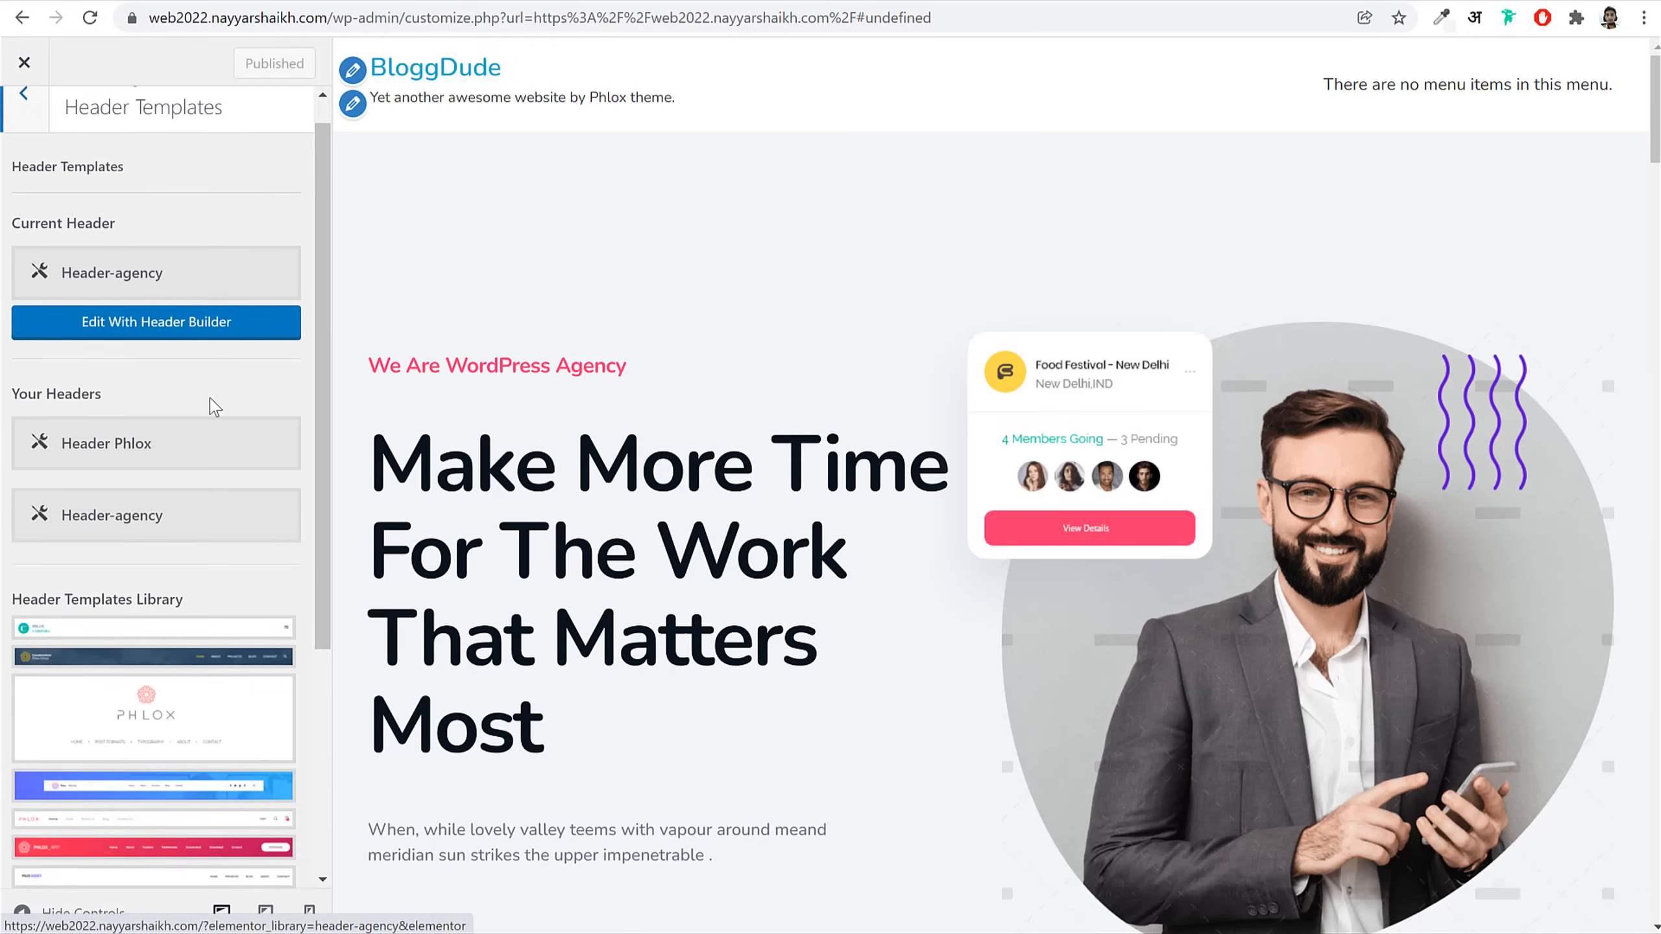
scroll(206, 392, "down", 3)
scroll(206, 393, "up", 3)
left_click(190, 367)
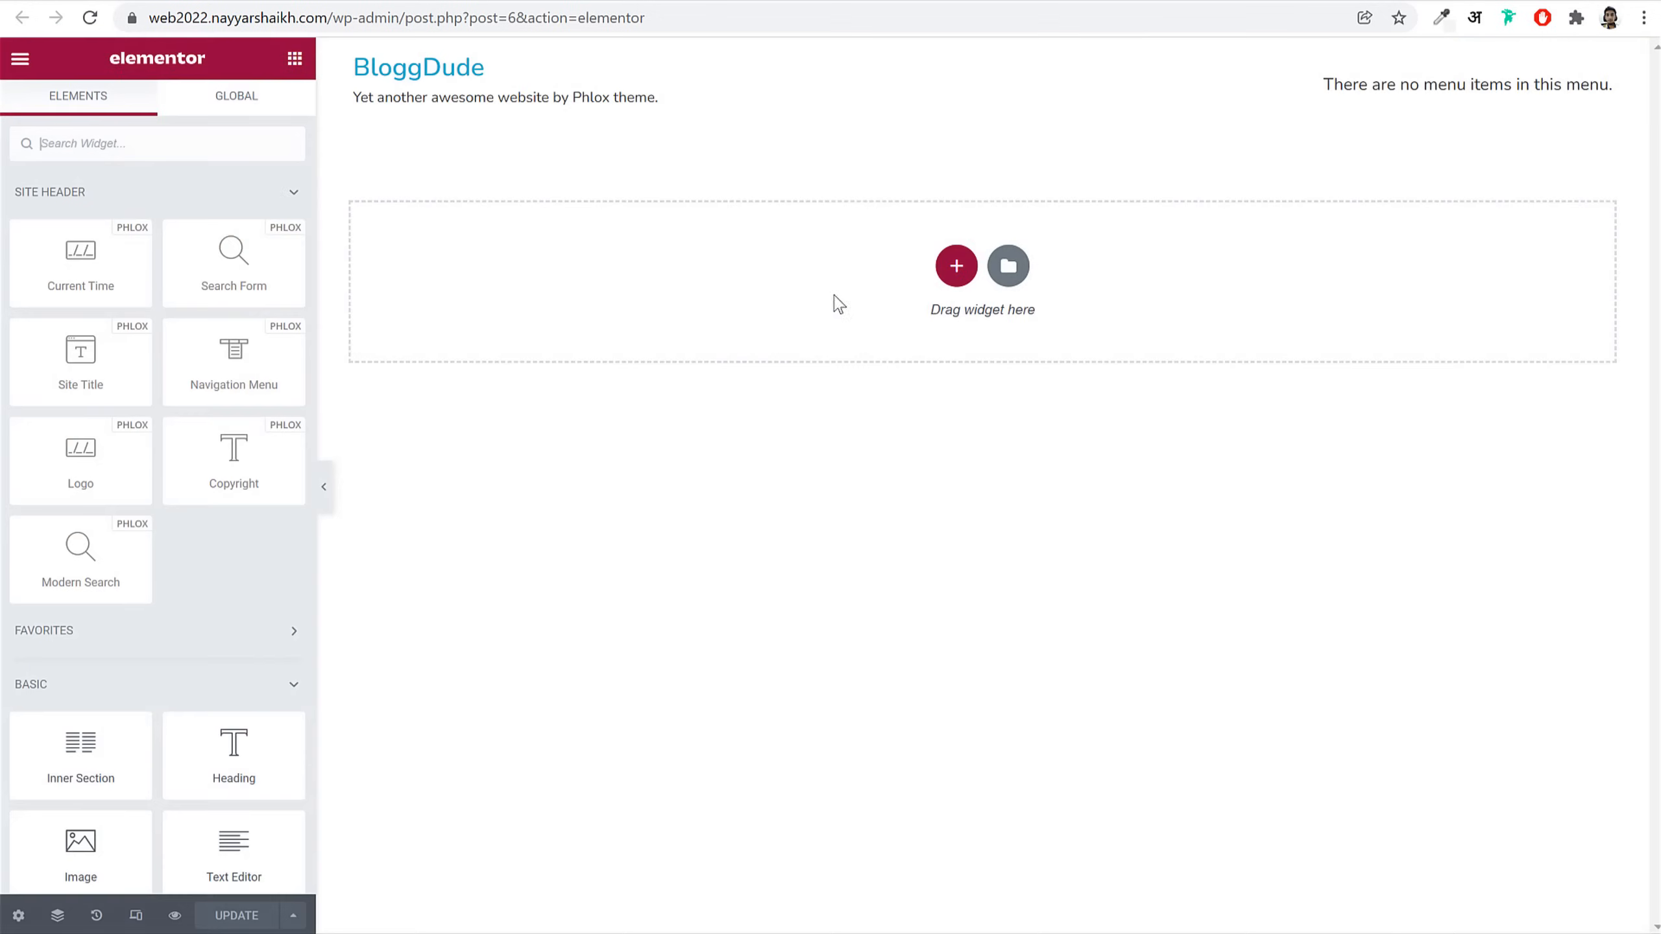
Step: Replace the old header section with the Header Phlox template from My Templates
left_click(1020, 69)
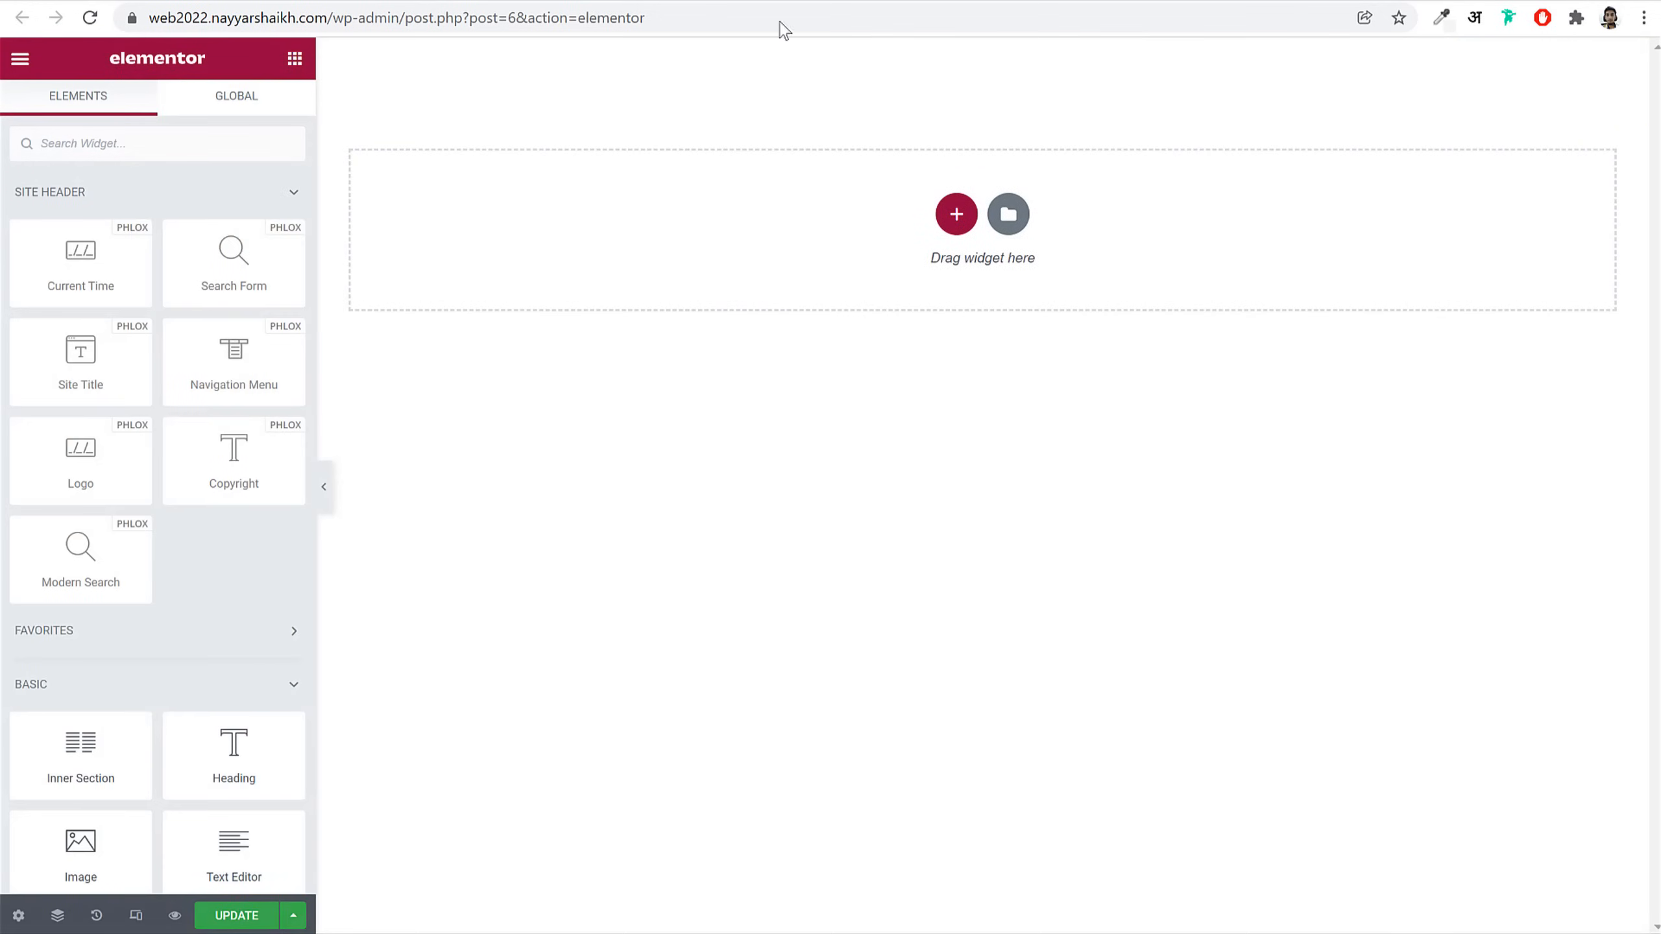
left_click(1009, 213)
left_click(968, 118)
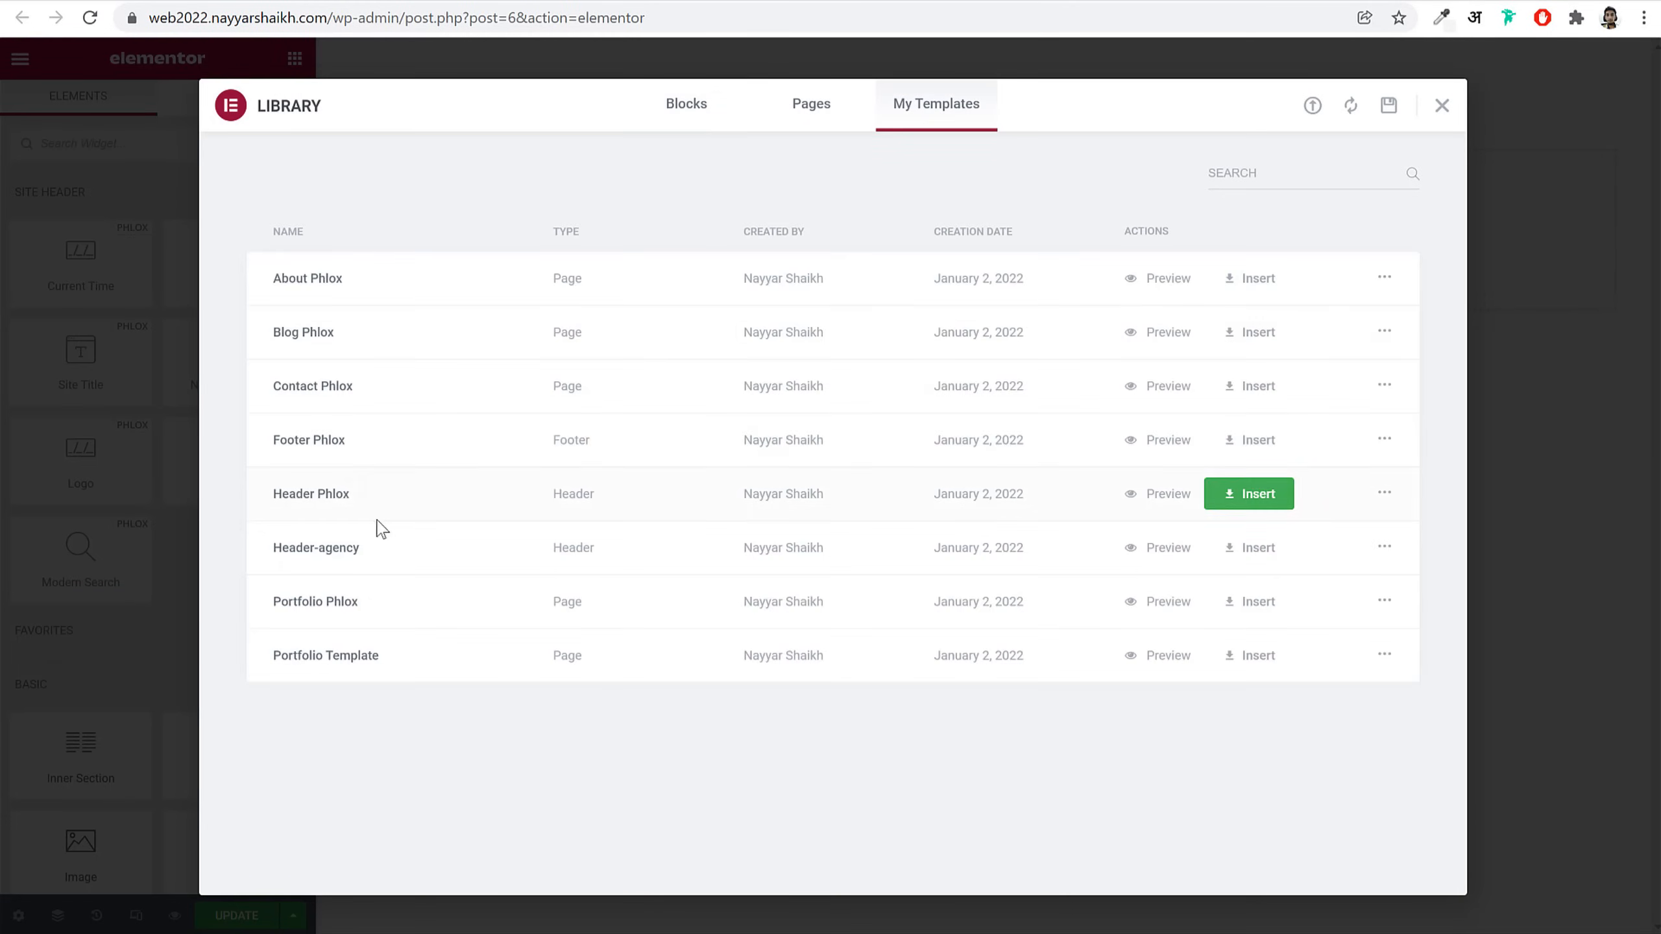
left_click(1236, 503)
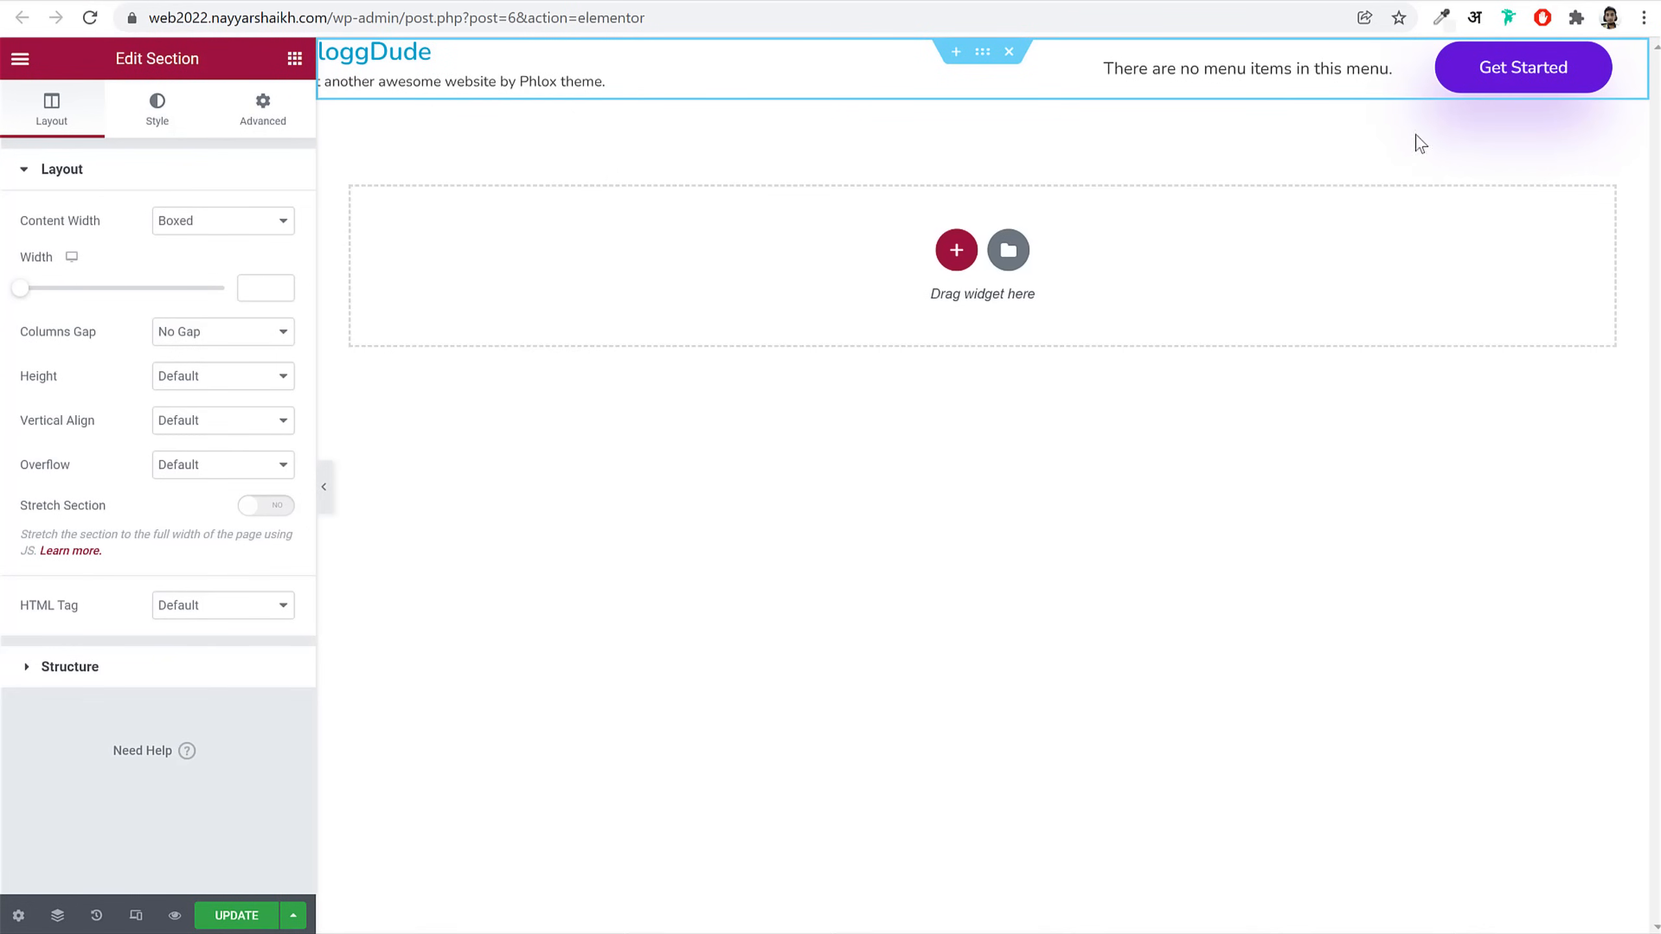
Step: Set the header navigation to Main Menu, link Get Started to Contact, and save
left_click(1266, 67)
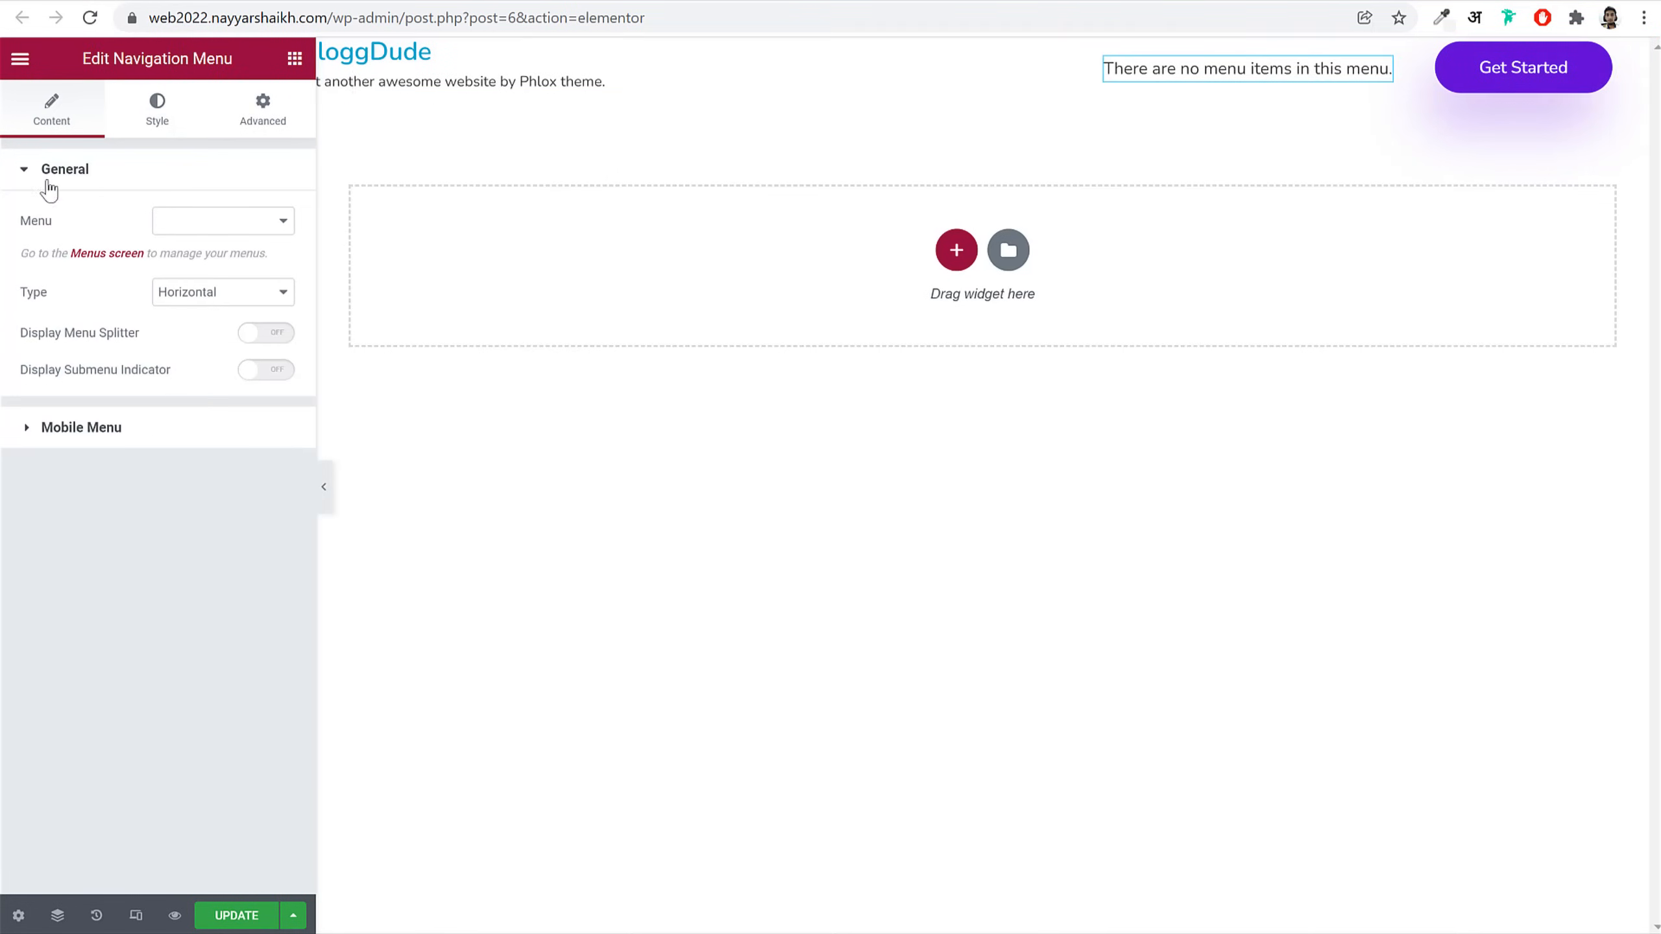
left_click(163, 223)
left_click(217, 307)
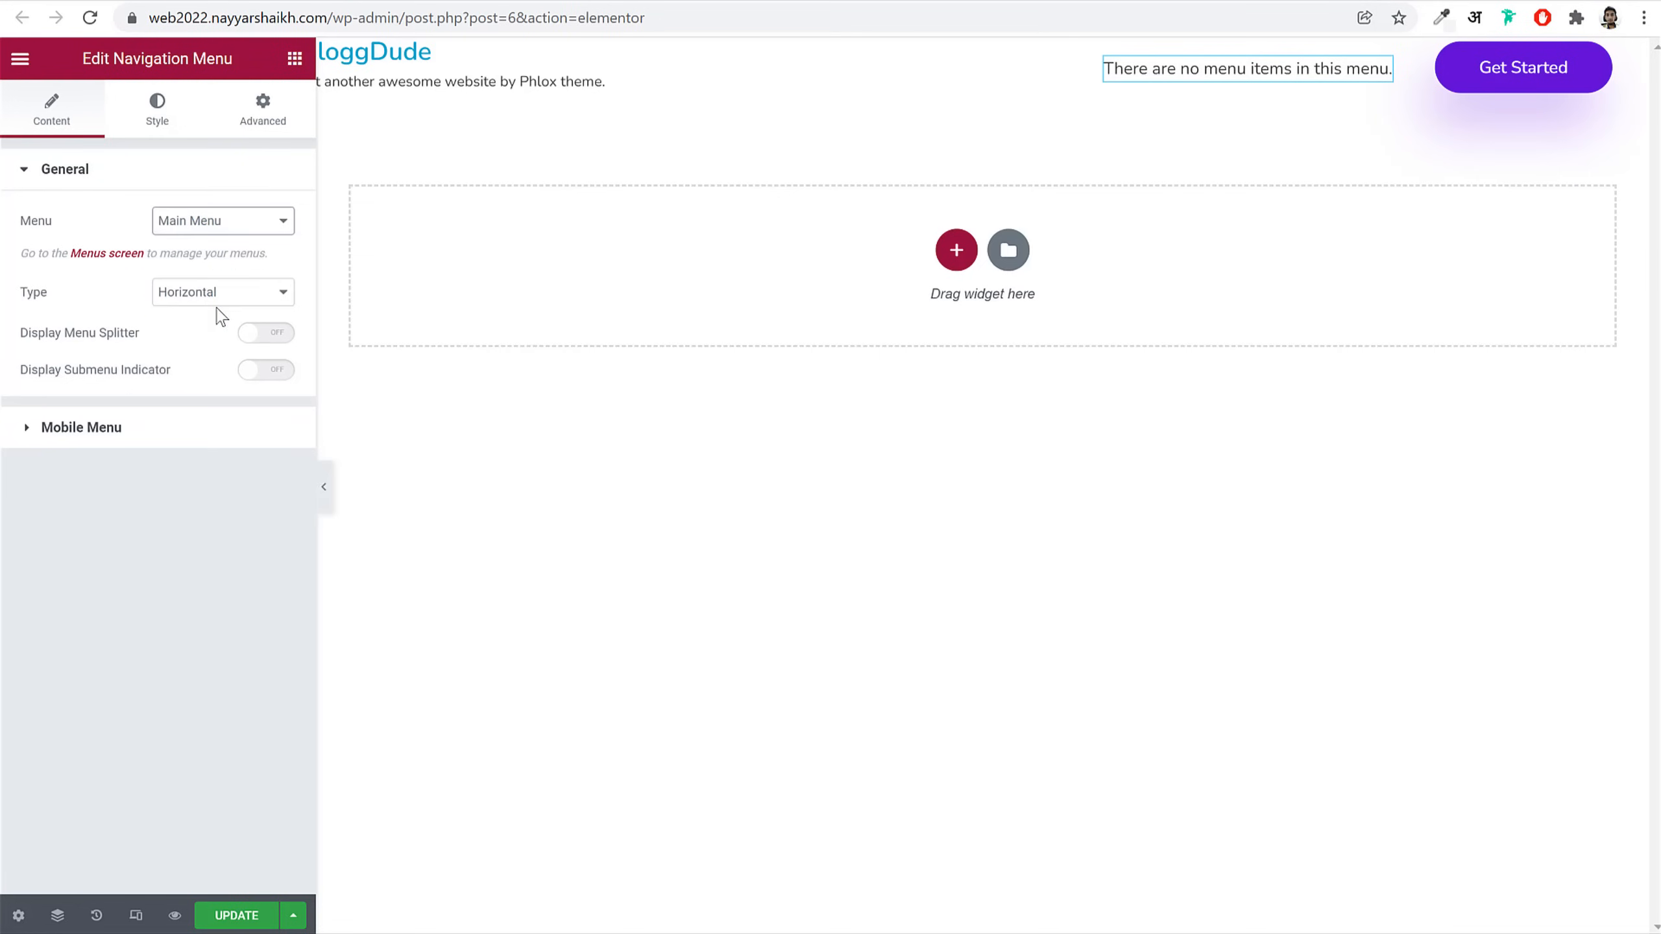
left_click(1501, 91)
left_click(245, 211)
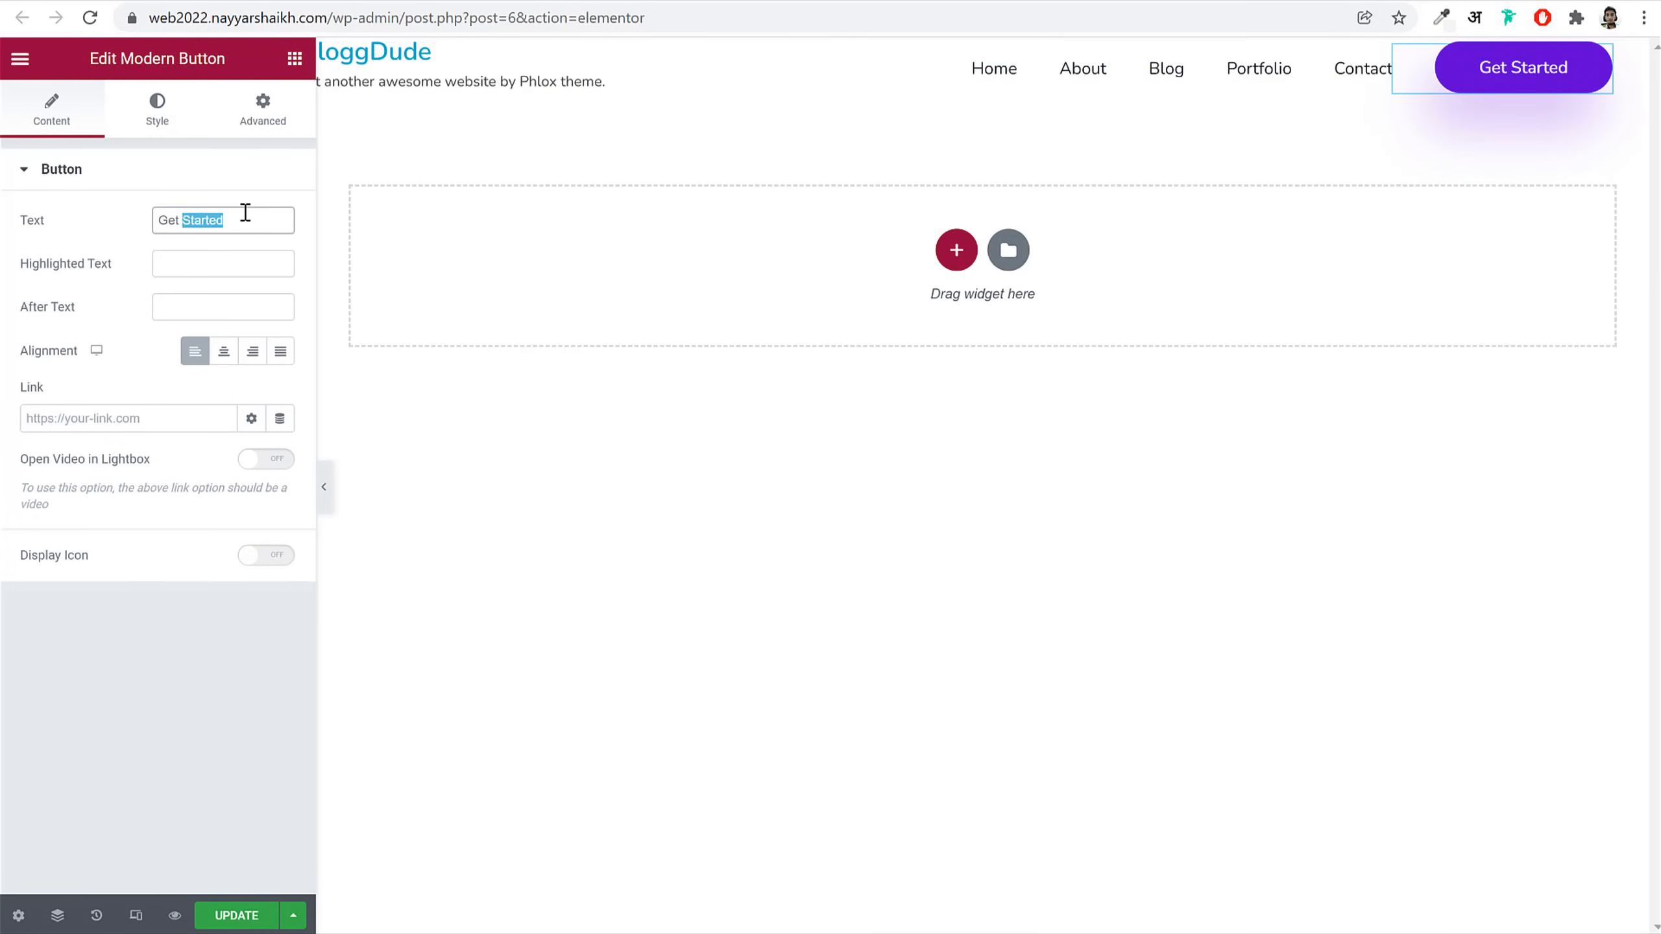
left_click(137, 410)
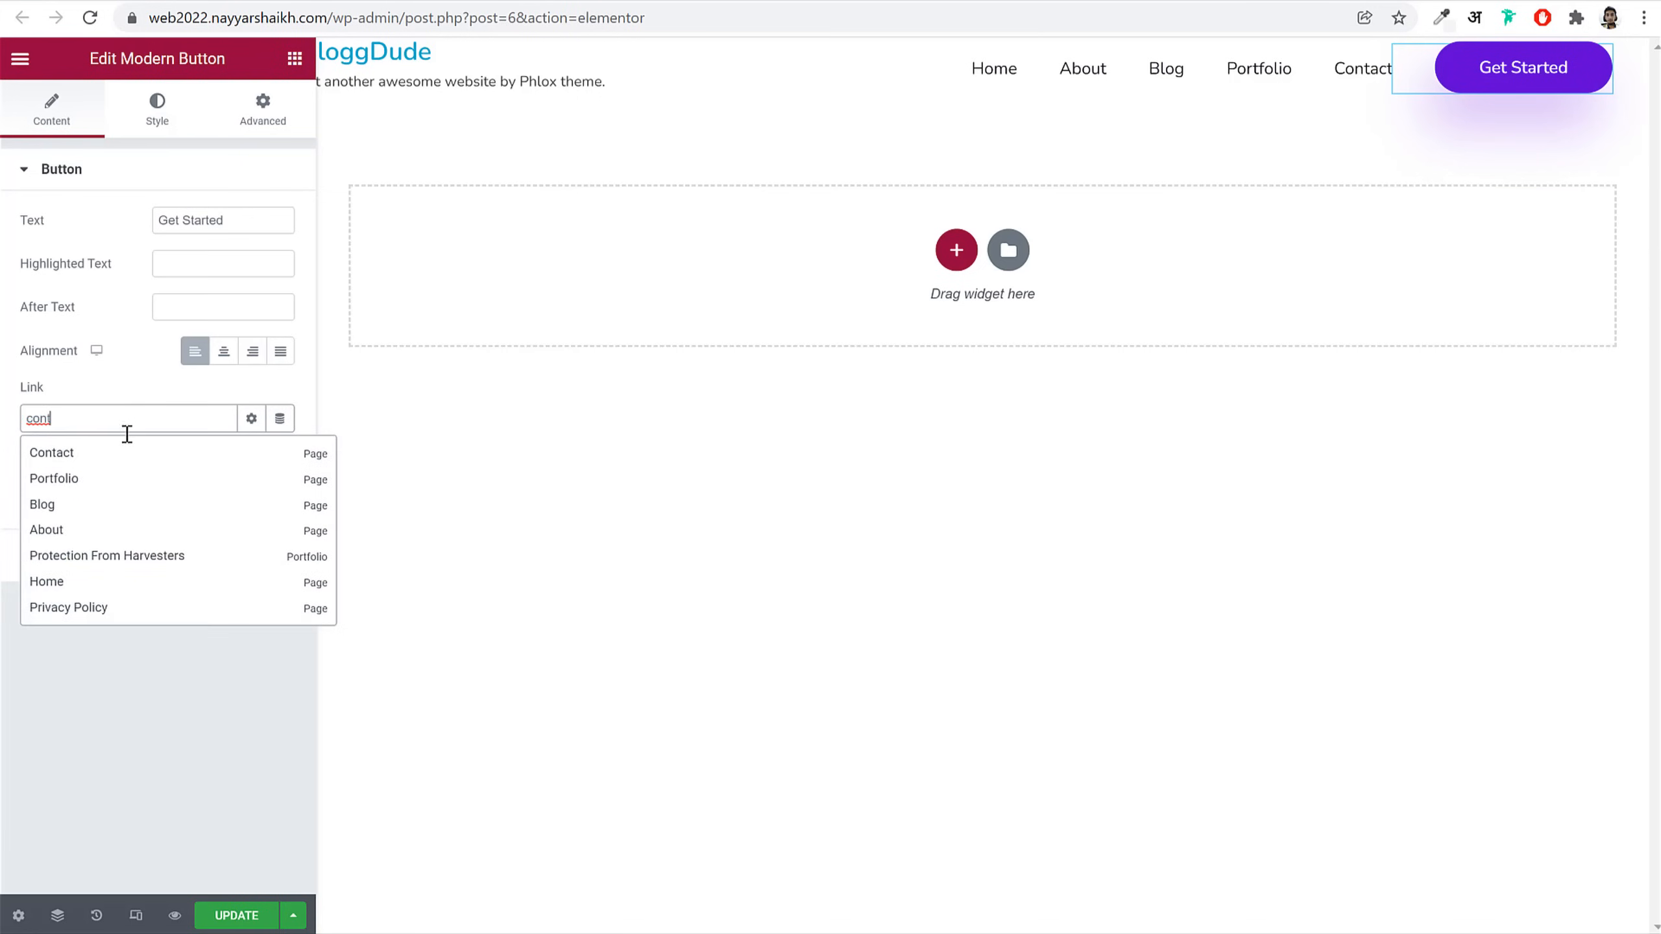
left_click(86, 462)
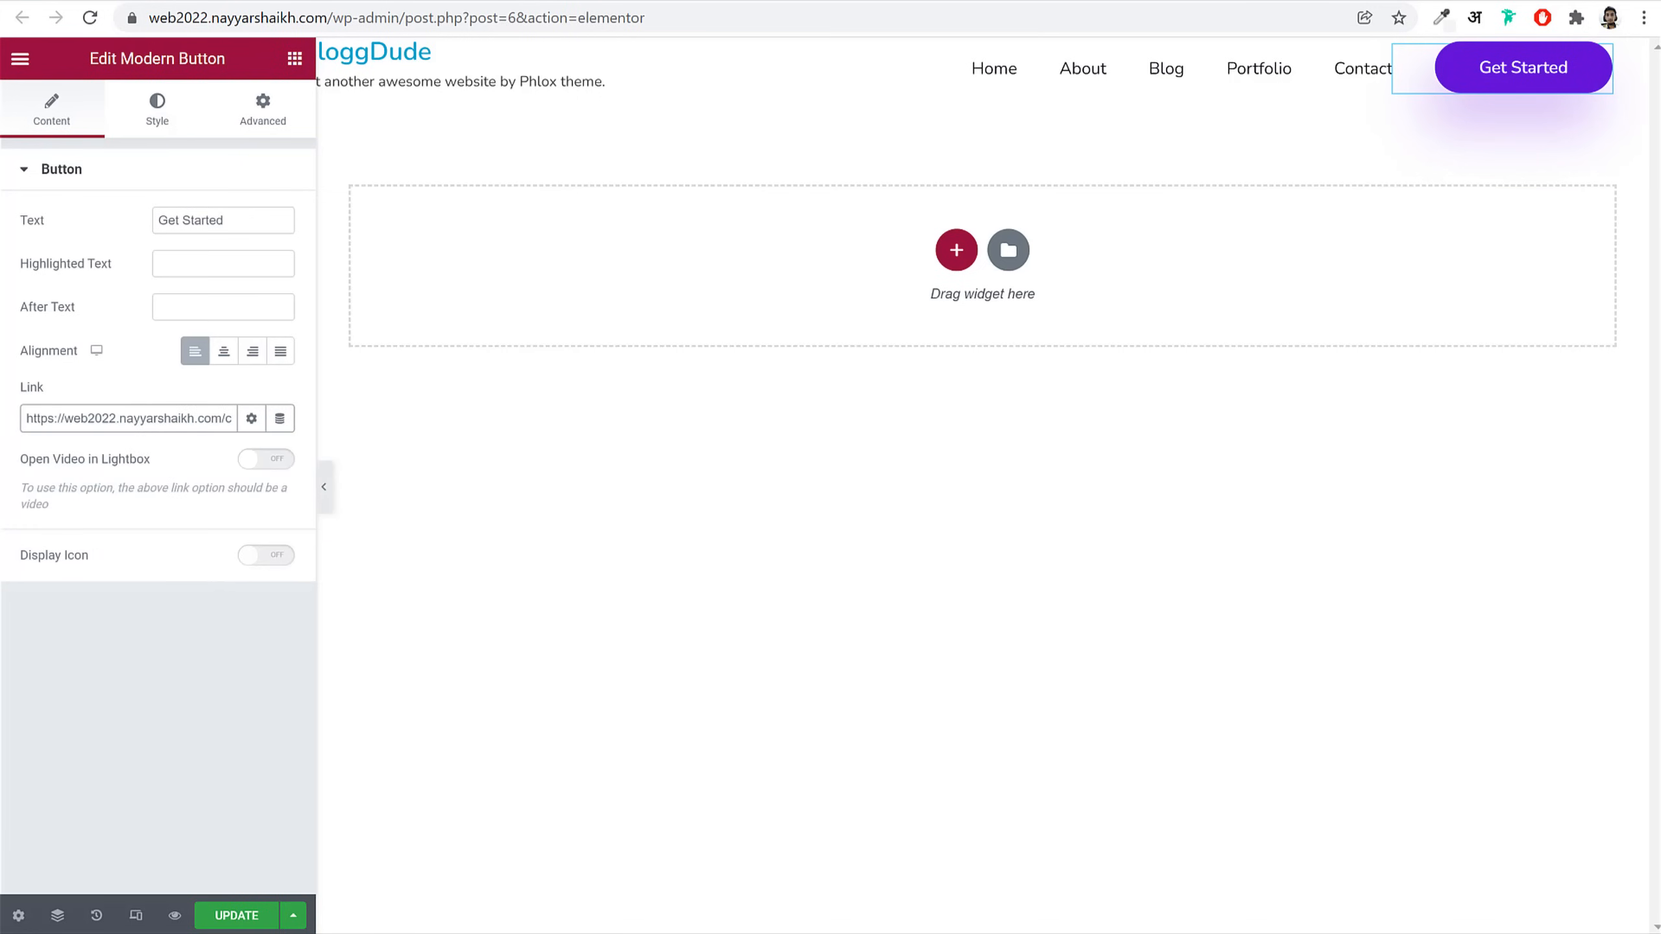
key("ctrl+s")
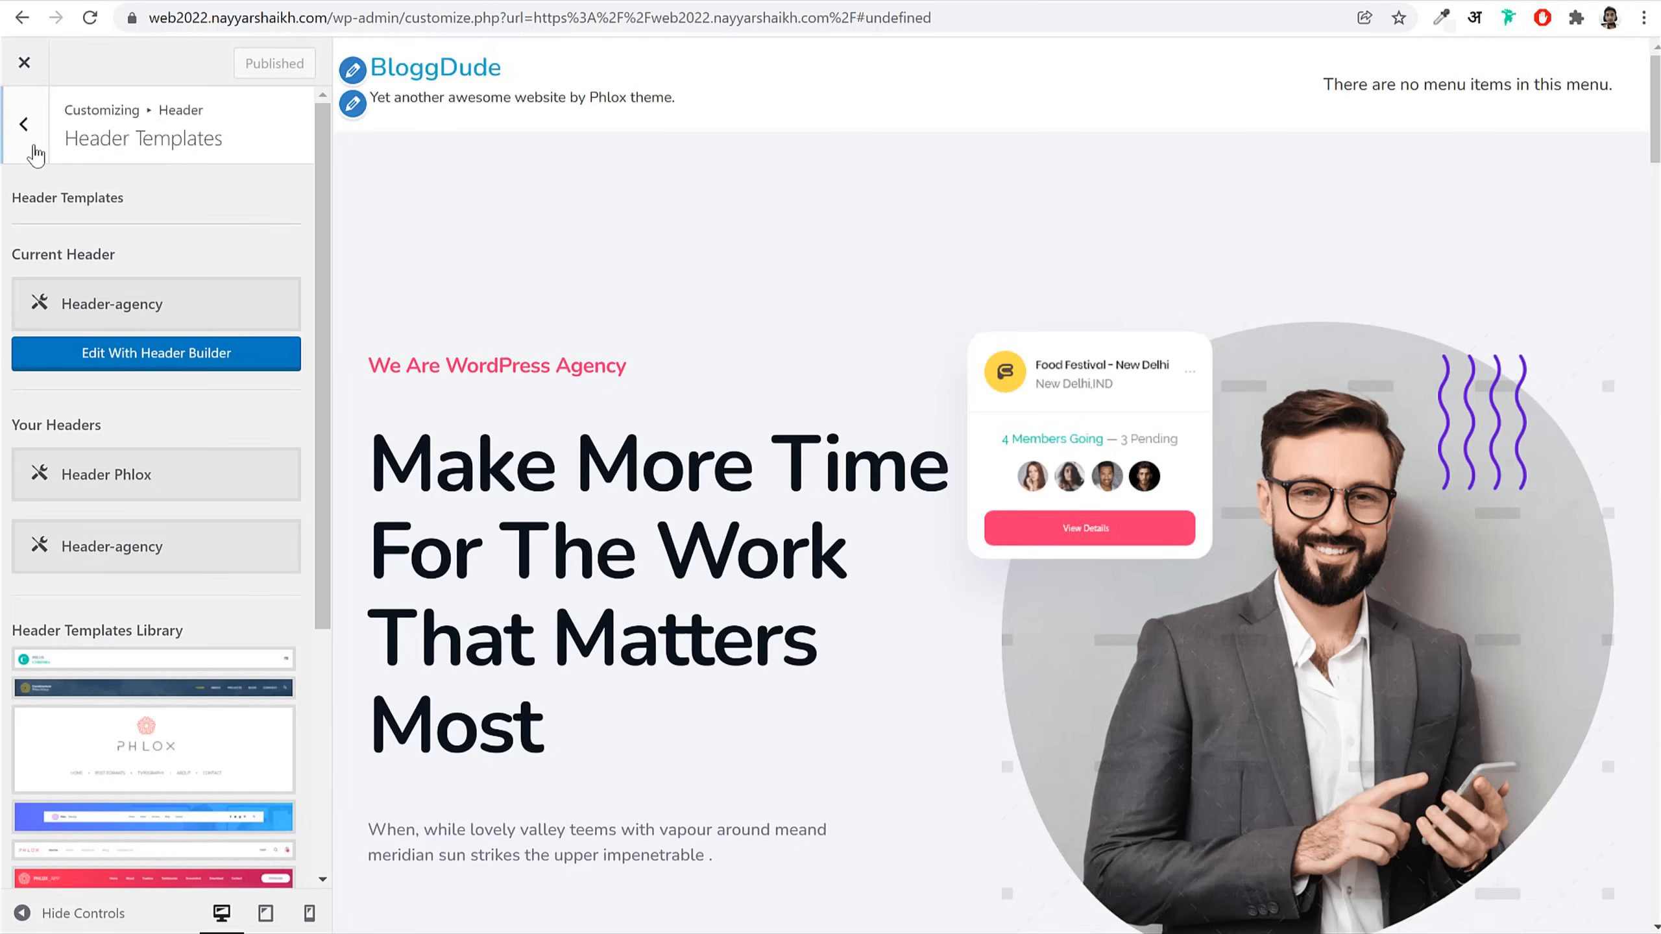
left_click(26, 126)
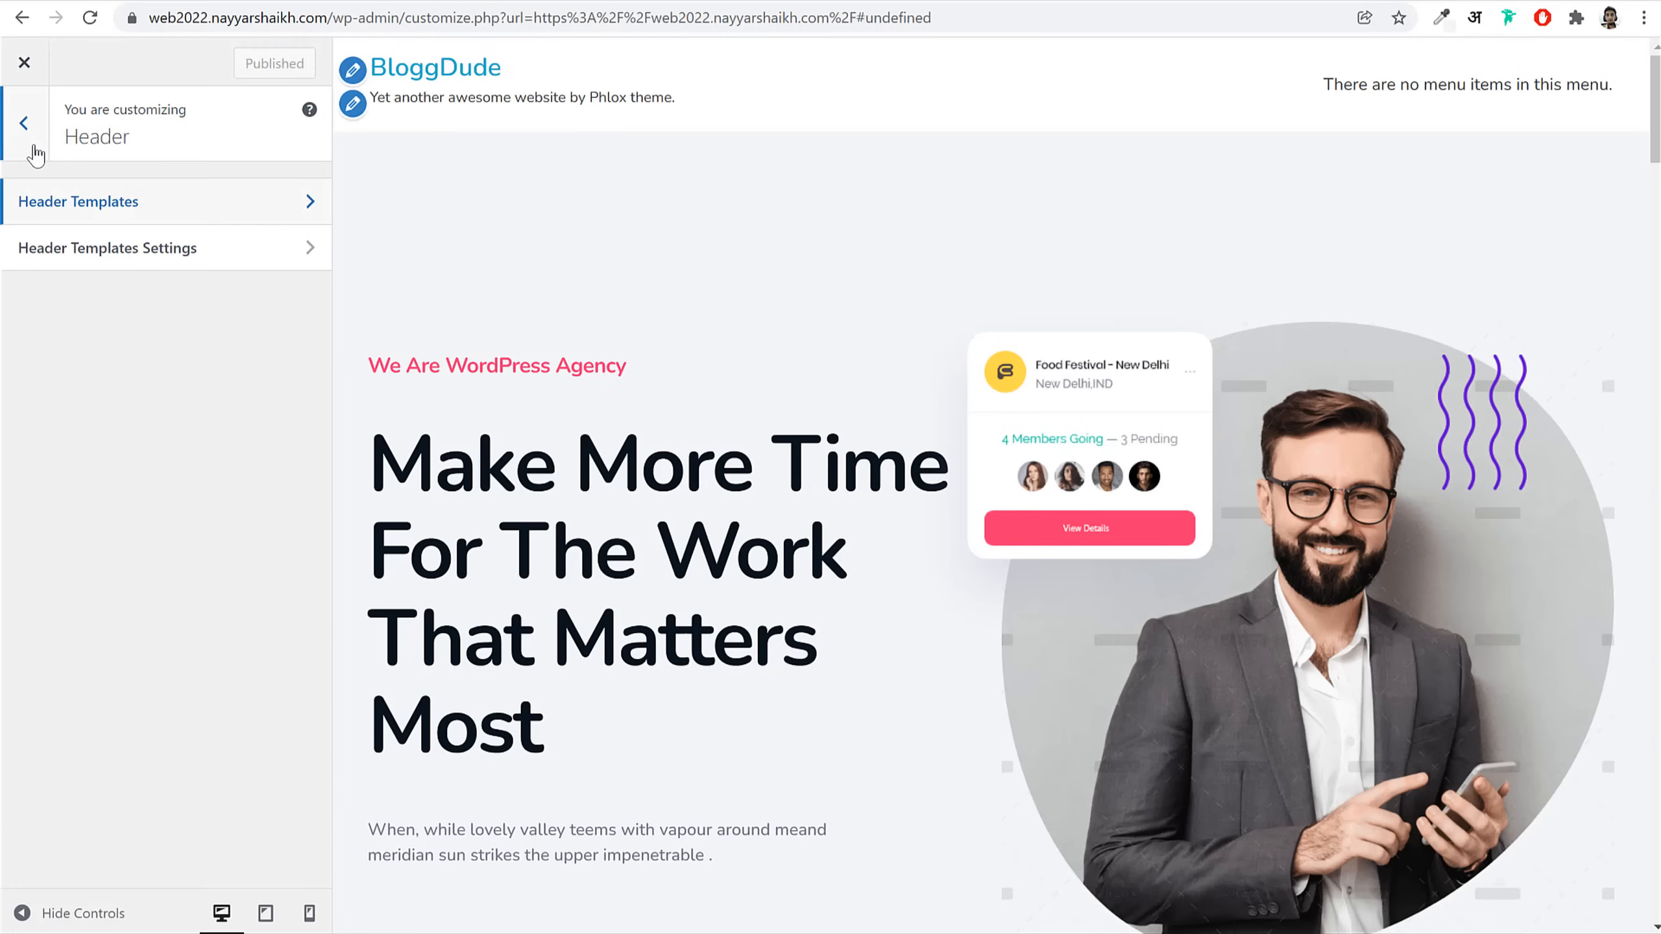
Step: Check the General layout options, then open Site Identity settings
left_click(25, 125)
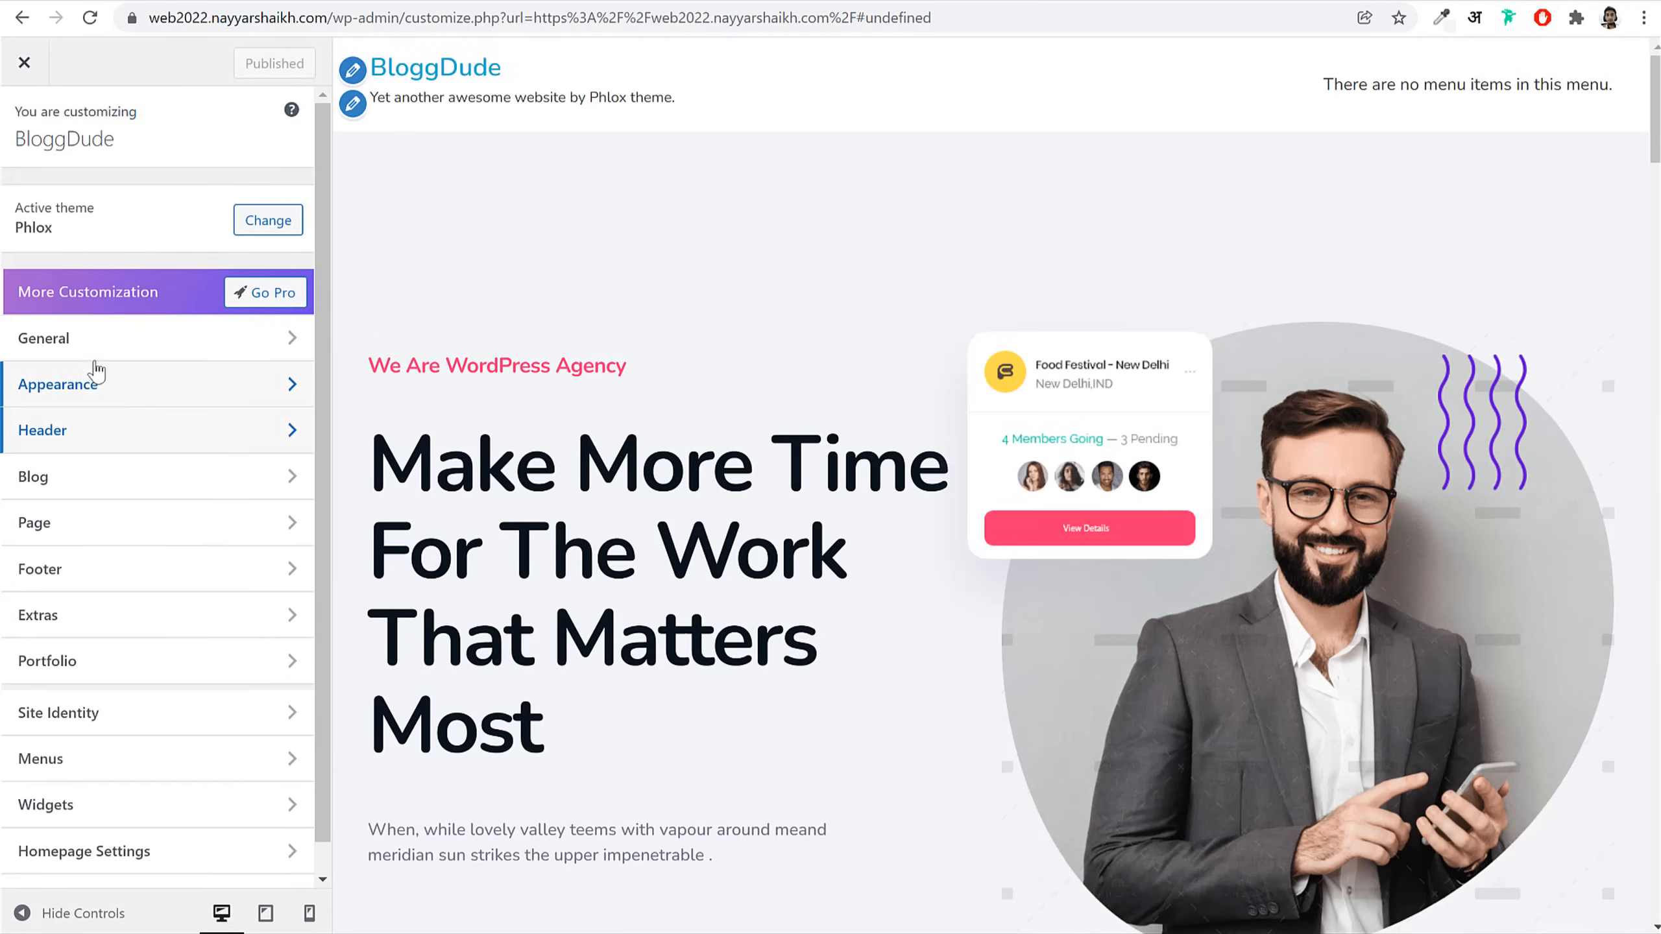
left_click(99, 339)
left_click(156, 211)
left_click(36, 138)
left_click(36, 138)
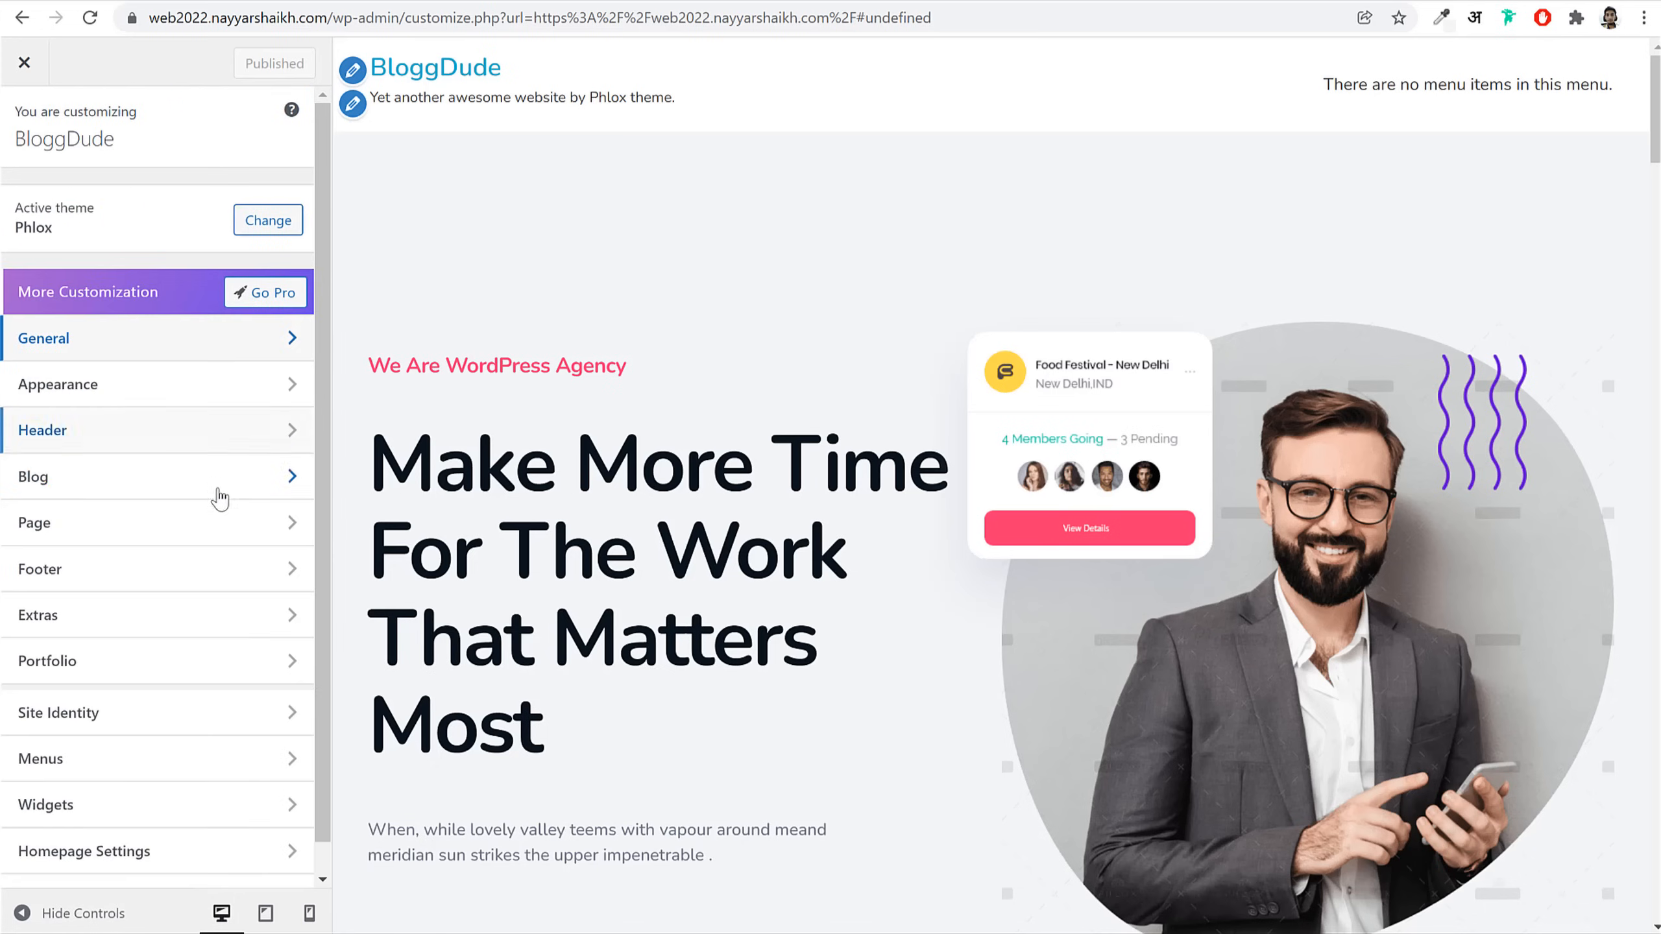
left_click(149, 716)
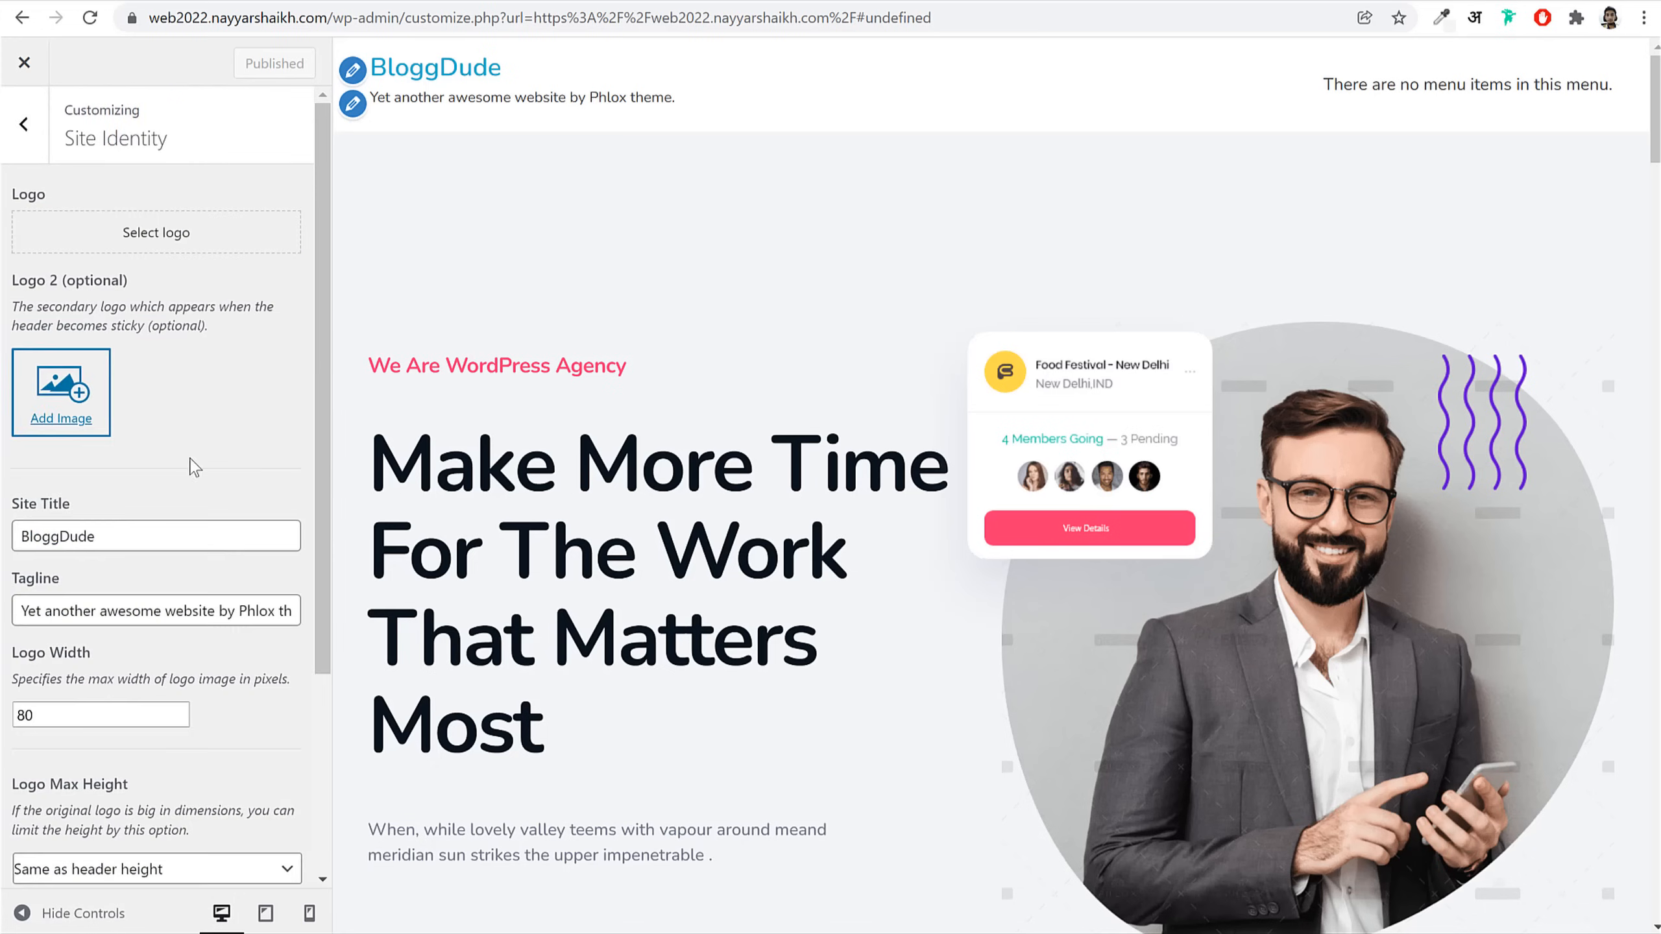
Step: Set the Agency Wordpress image as the secondary sticky logo
left_click(61, 402)
scroll(691, 476, "down", 4)
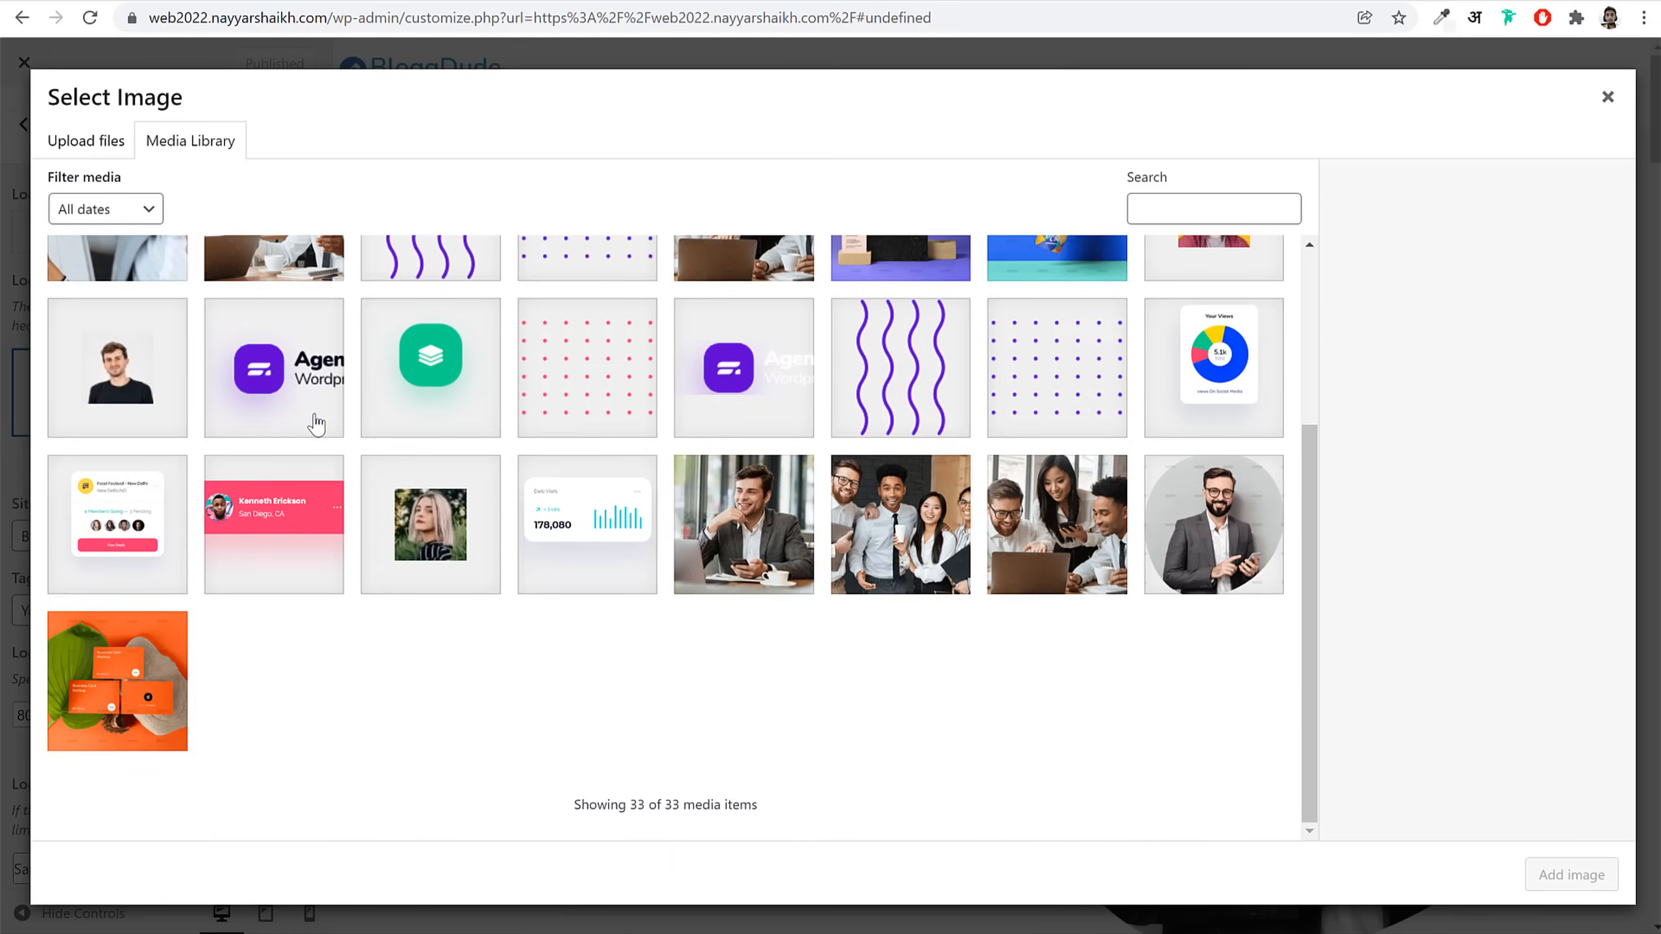
left_click(307, 405)
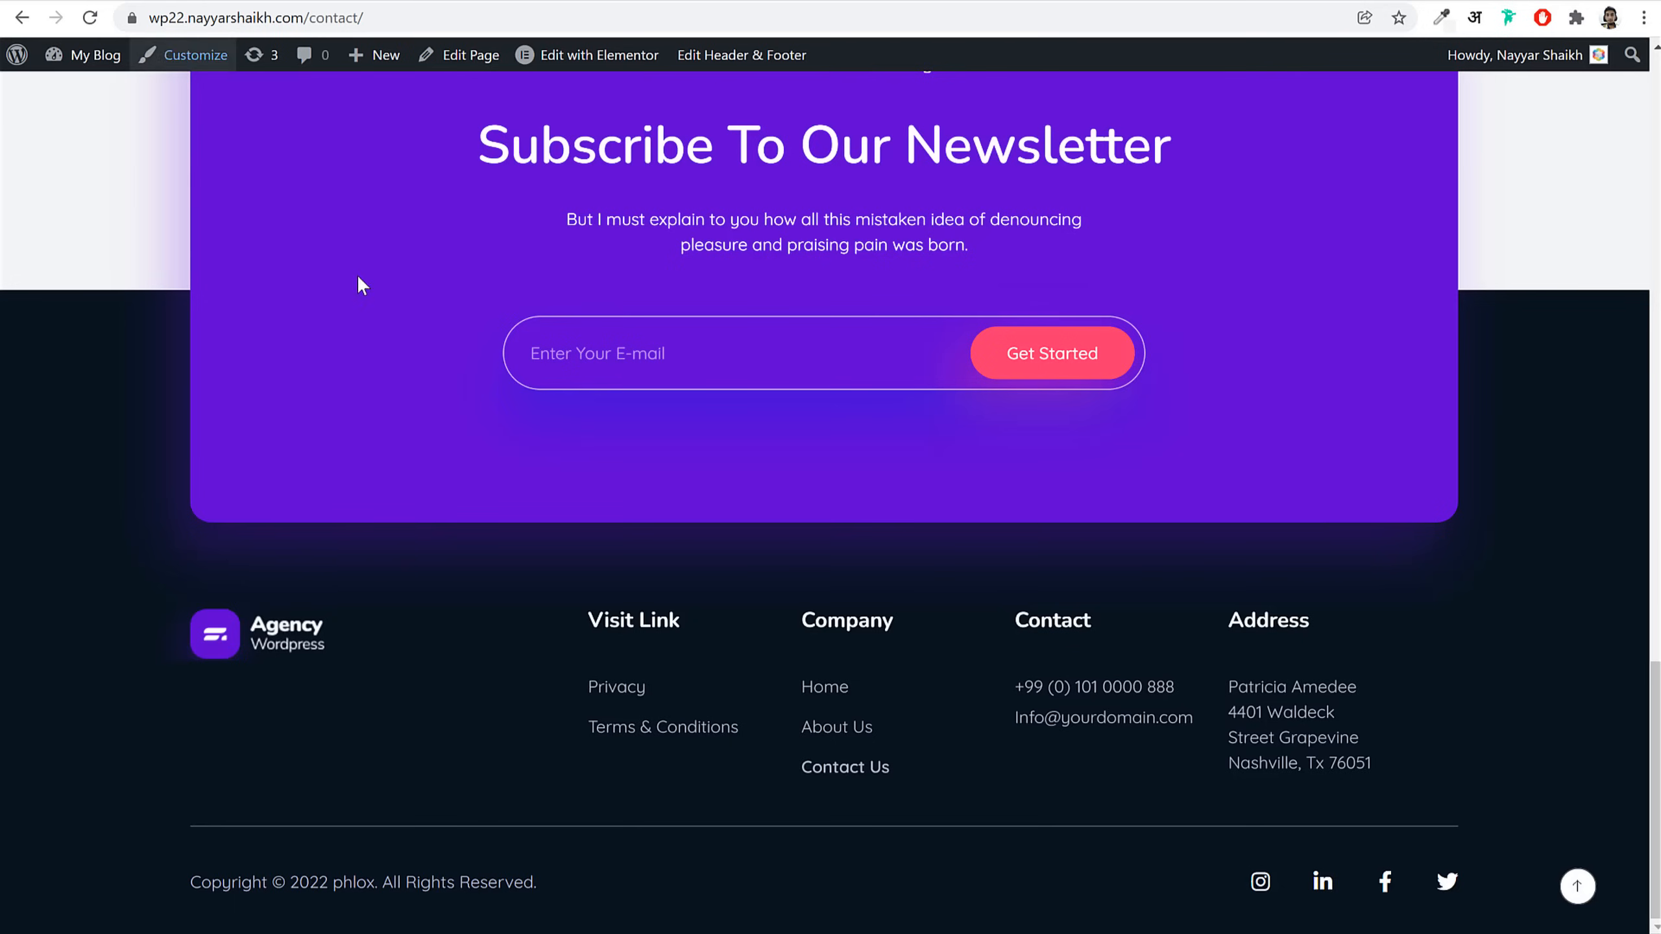
scroll(360, 283, "up", 10)
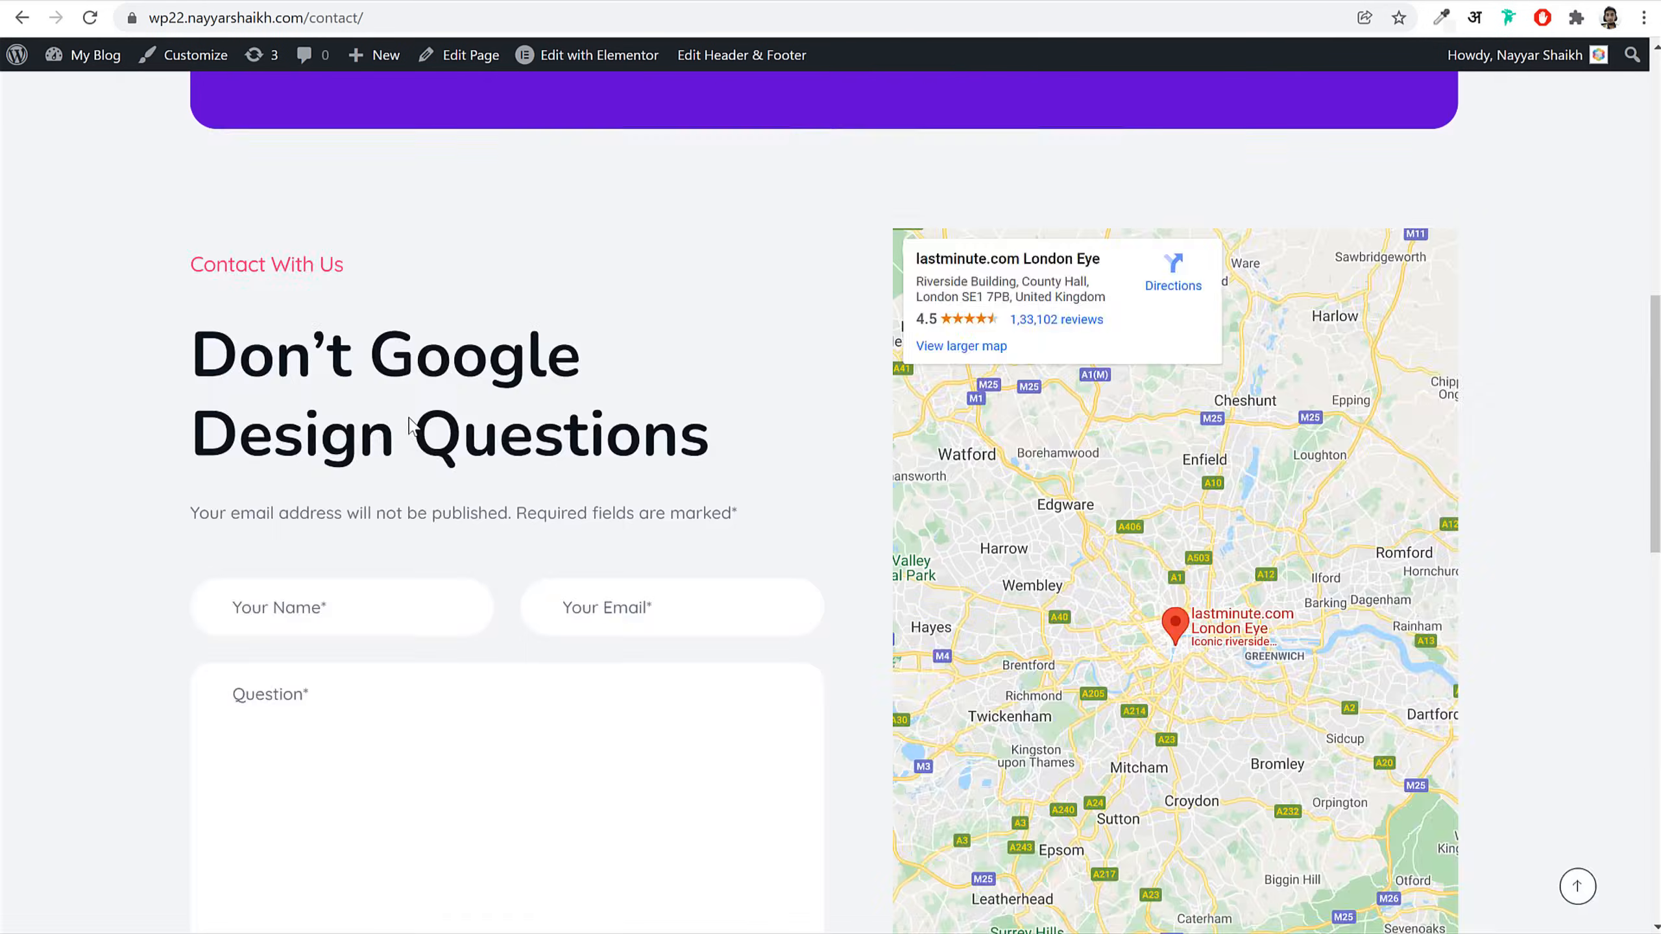
scroll(371, 256, "down", 5)
scroll(418, 373, "down", 10)
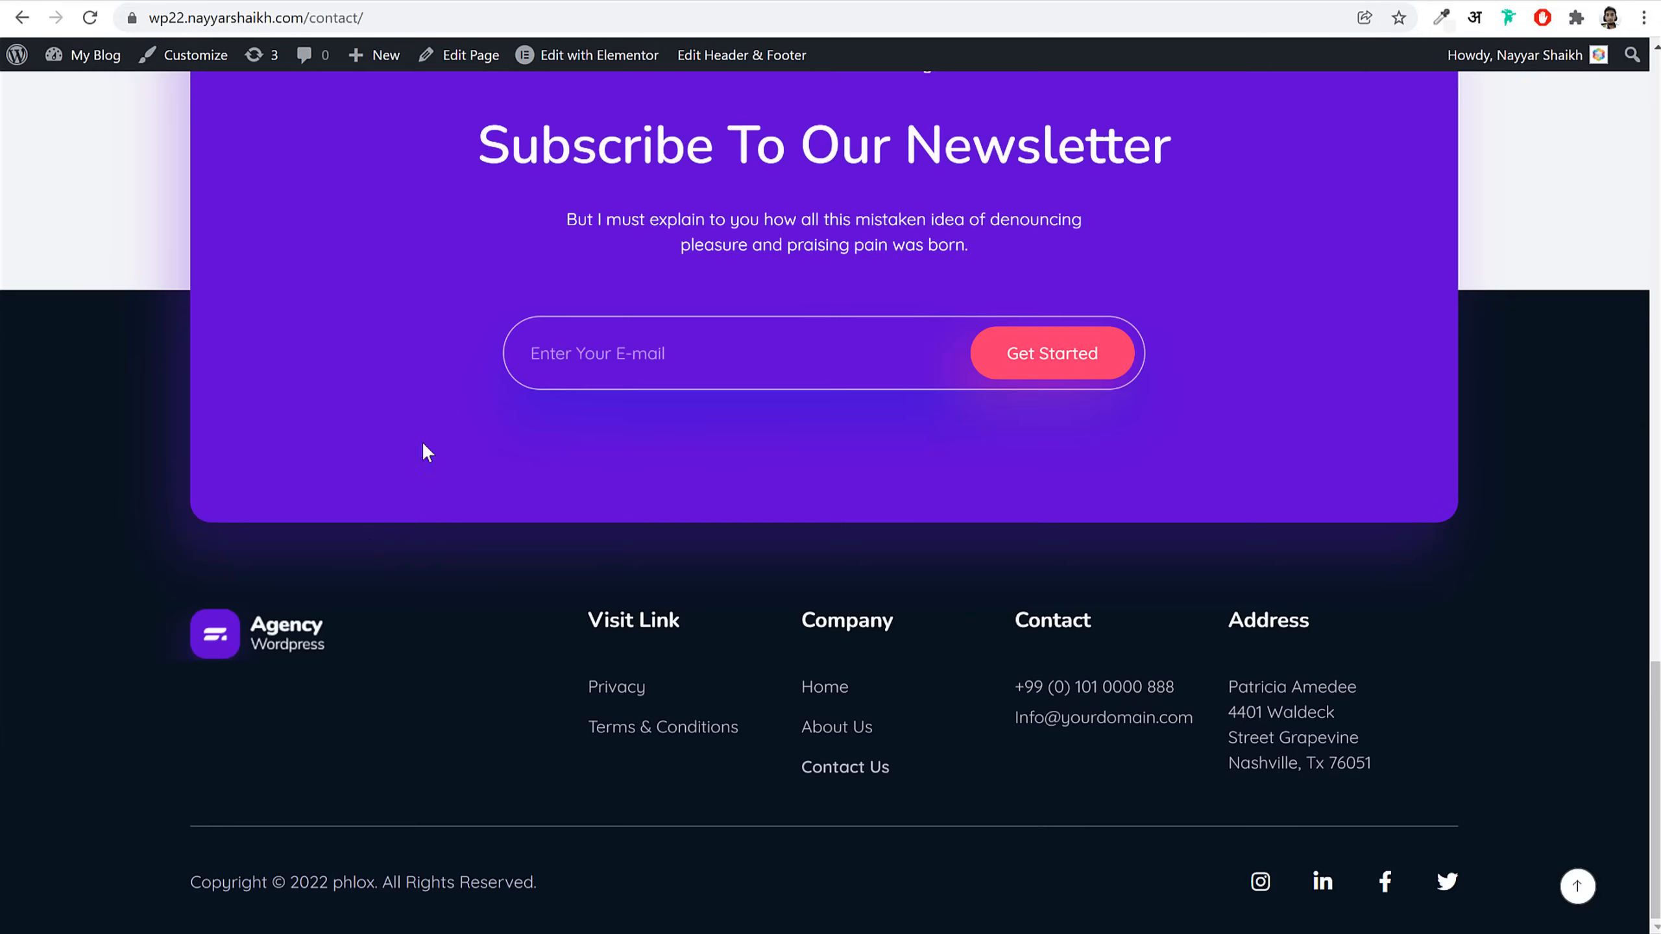
scroll(386, 536, "up", 2)
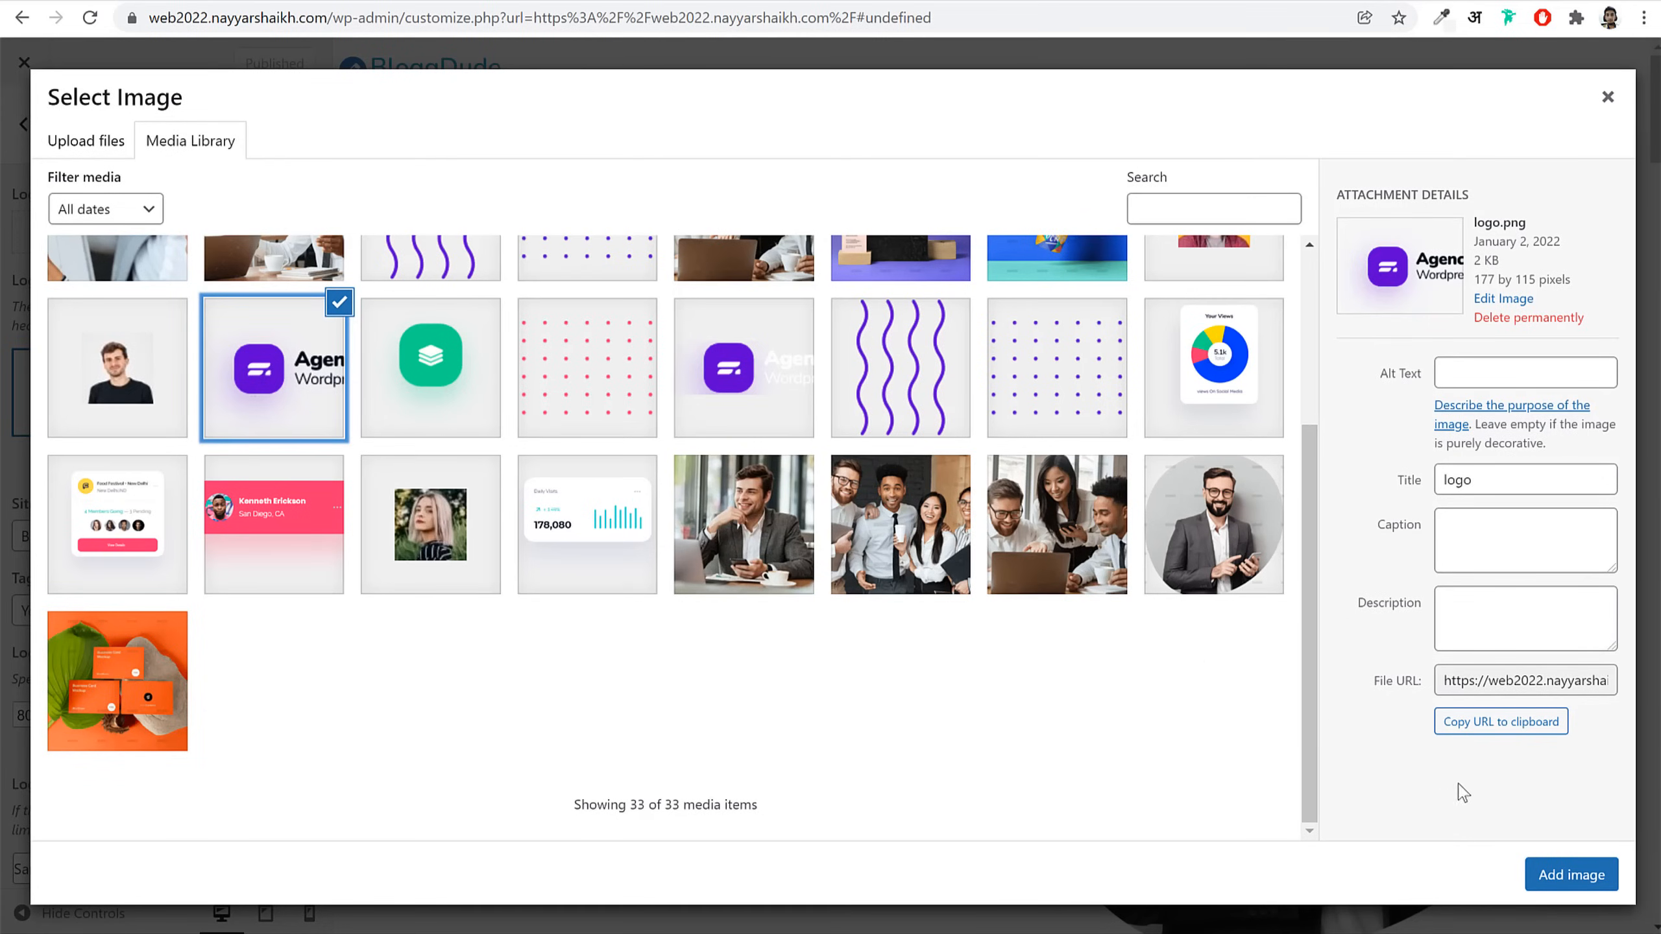
left_click(1572, 874)
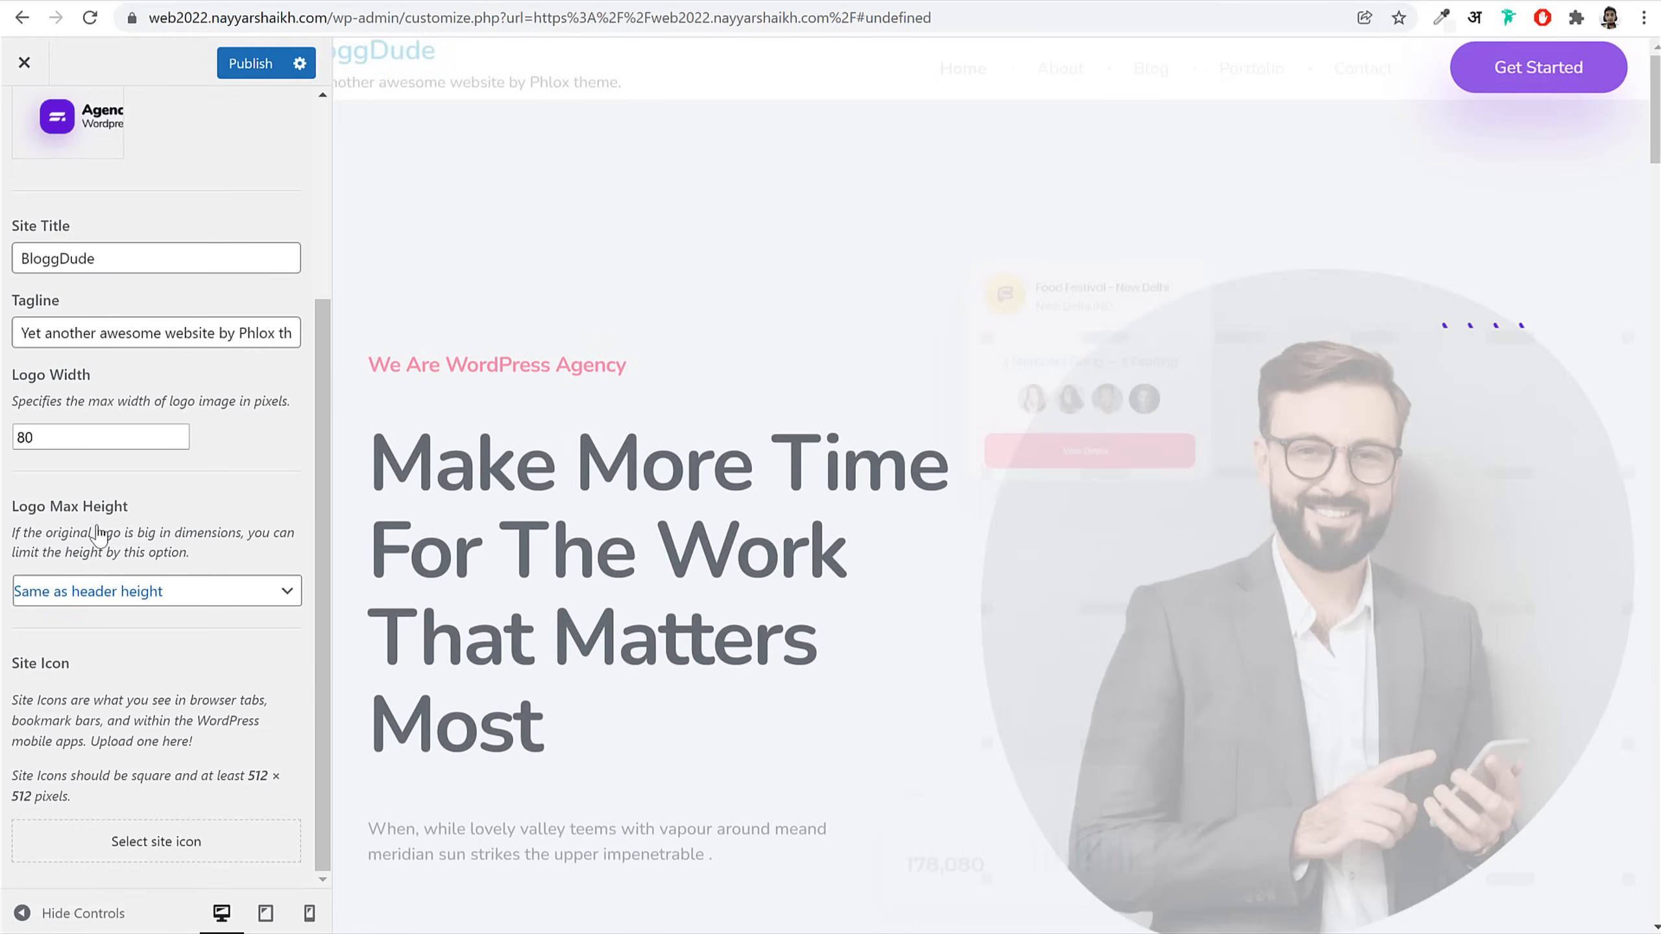
Step: Remove the secondary logo and set the Agency Wordpress image as the main logo
scroll(255, 490, "up", 4)
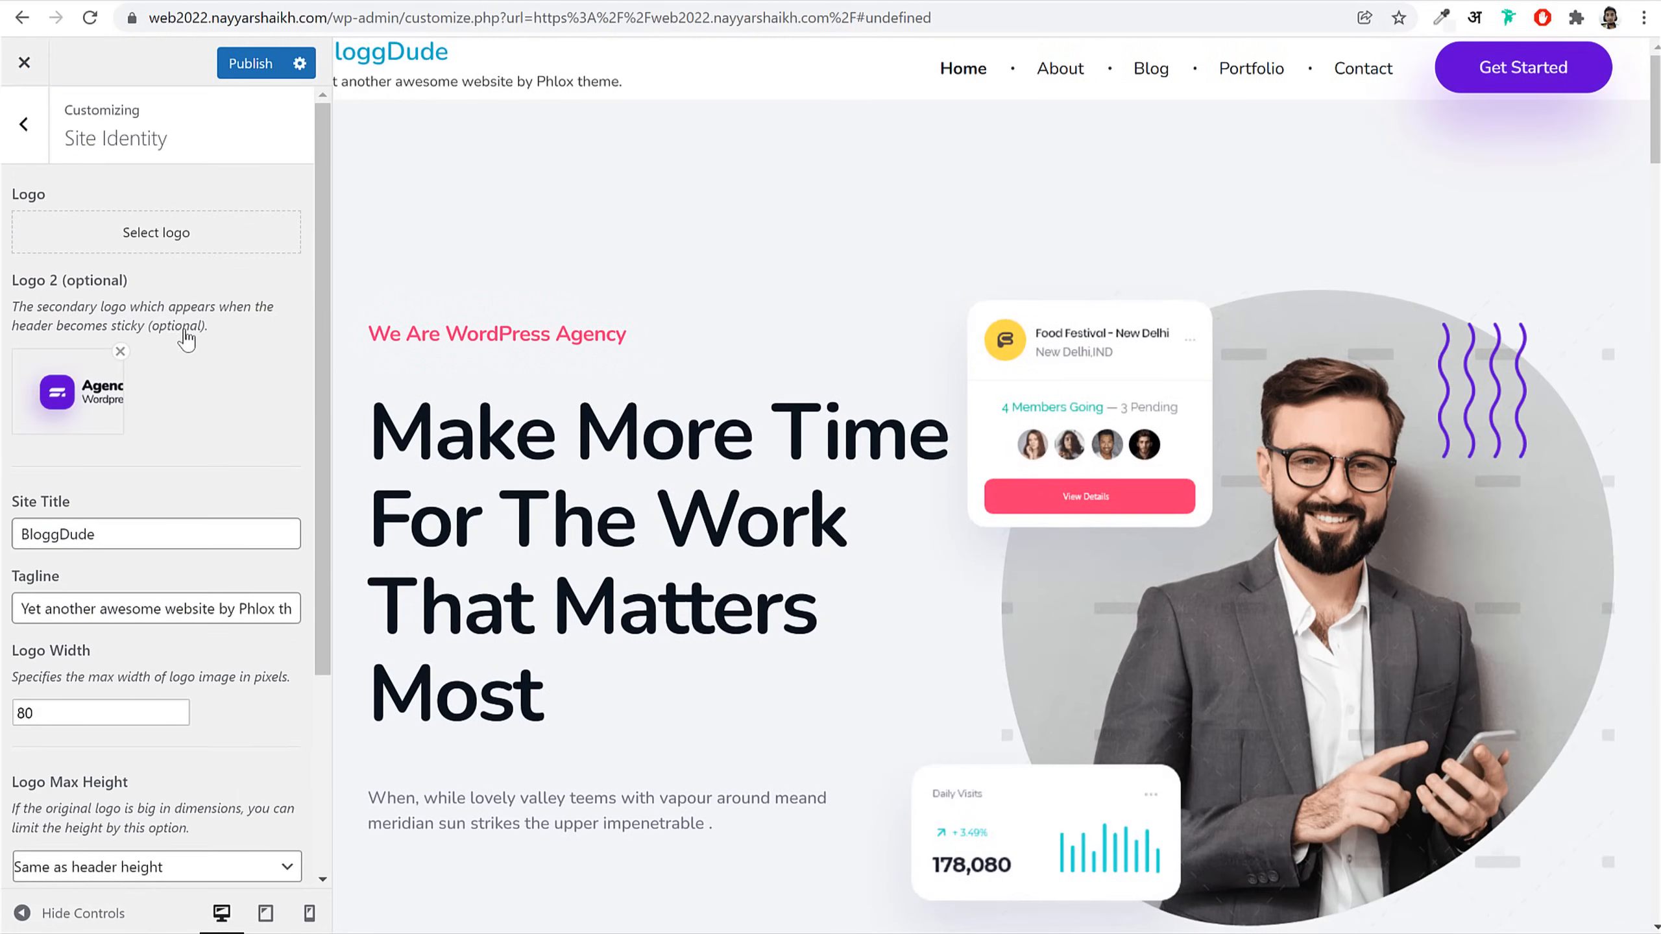
left_click(120, 353)
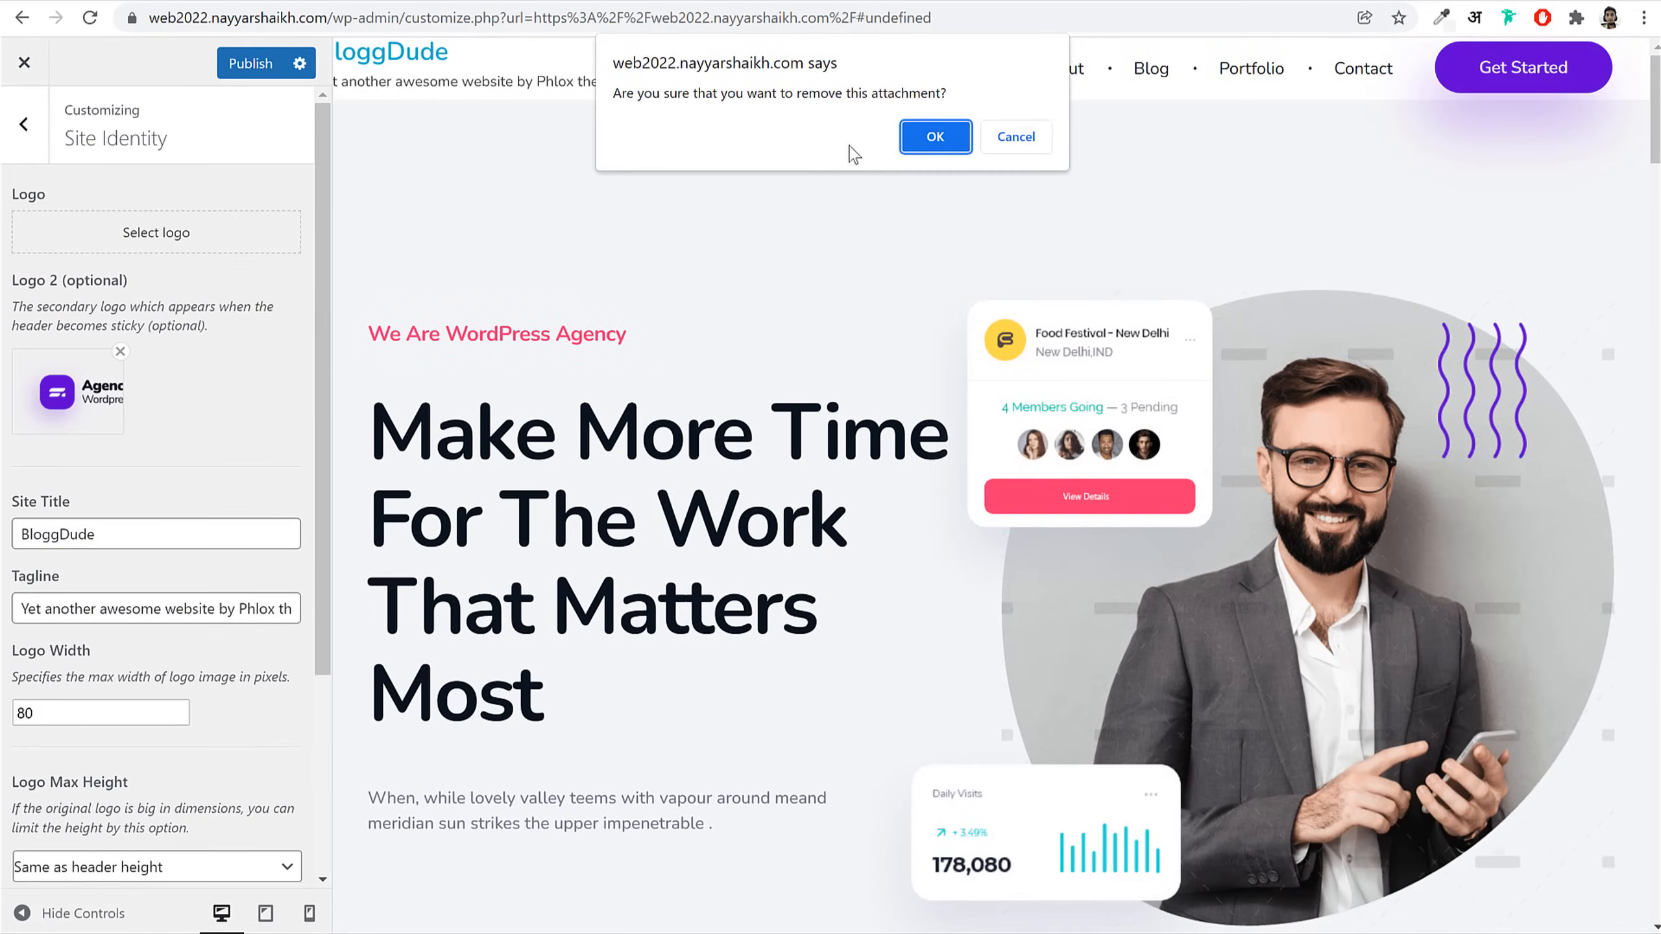
left_click(935, 136)
left_click(148, 245)
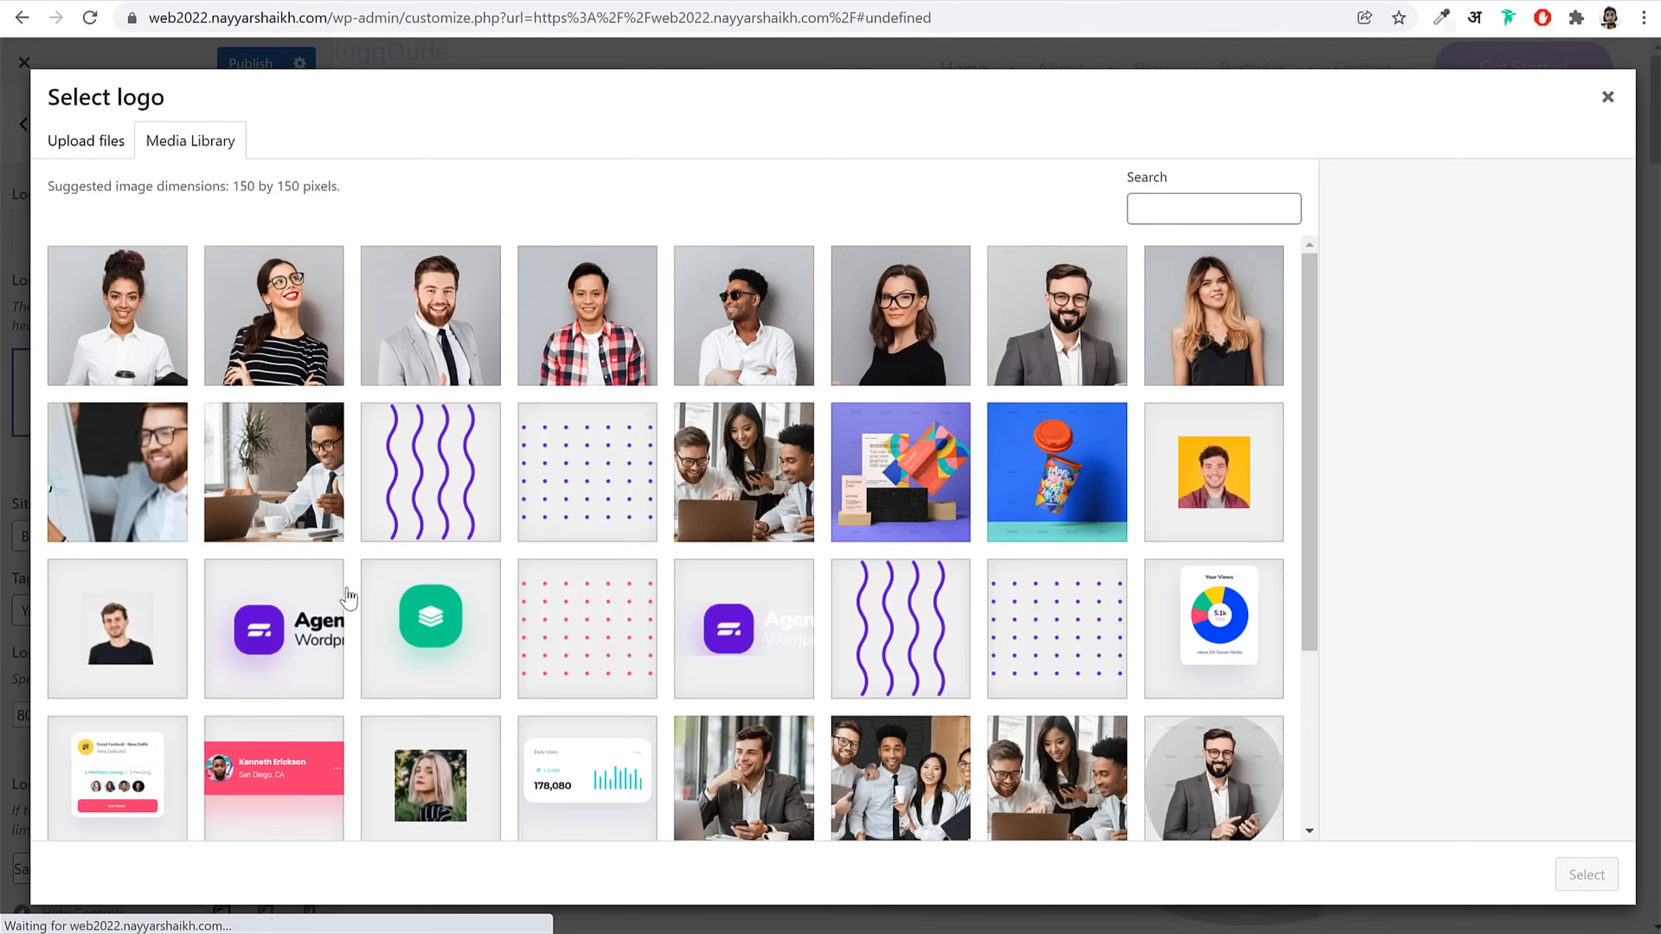
left_click(281, 608)
left_click(1580, 875)
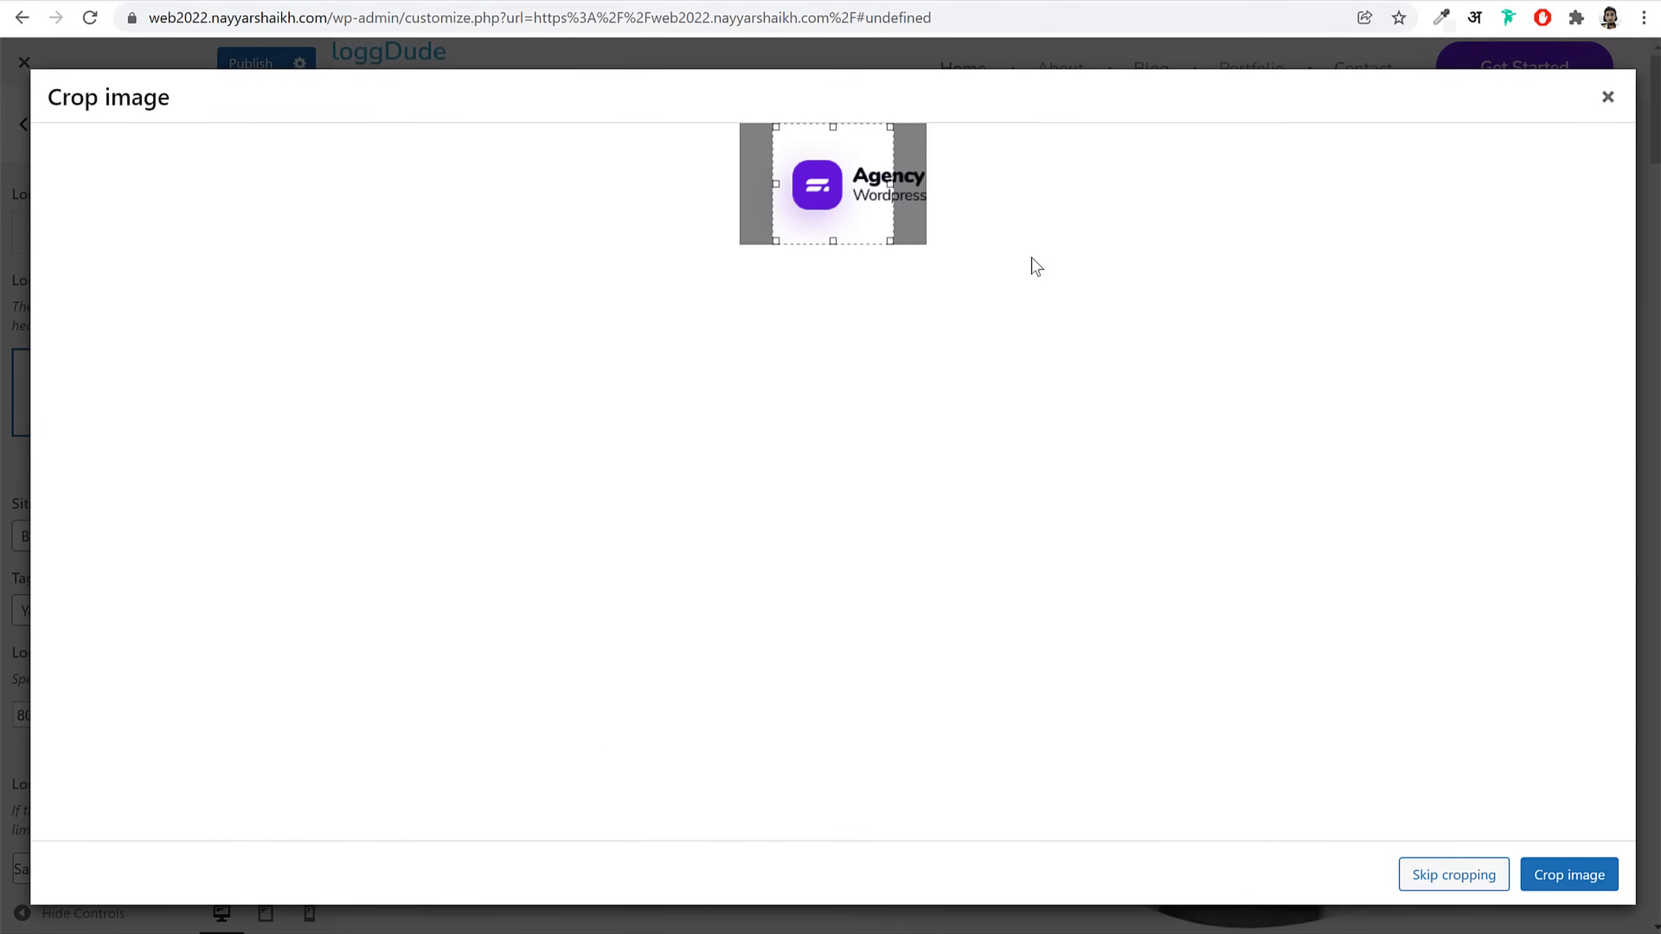
left_click(1551, 874)
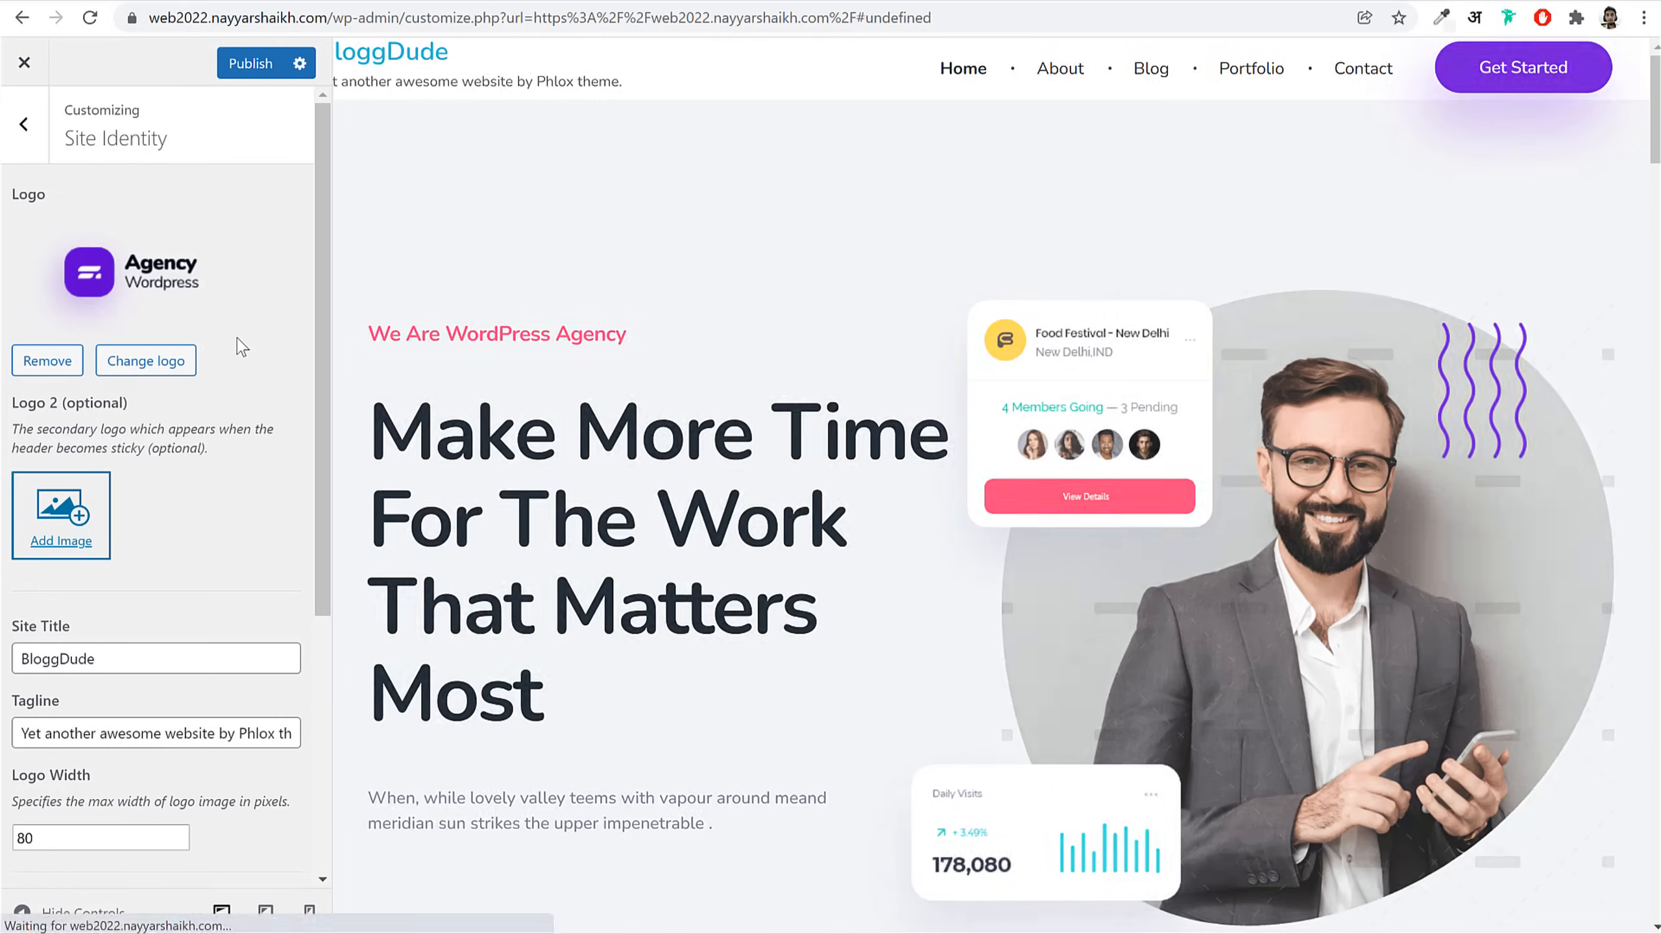
Step: Set the Agency image as the second logo again and publish the Site Identity changes
left_click(80, 526)
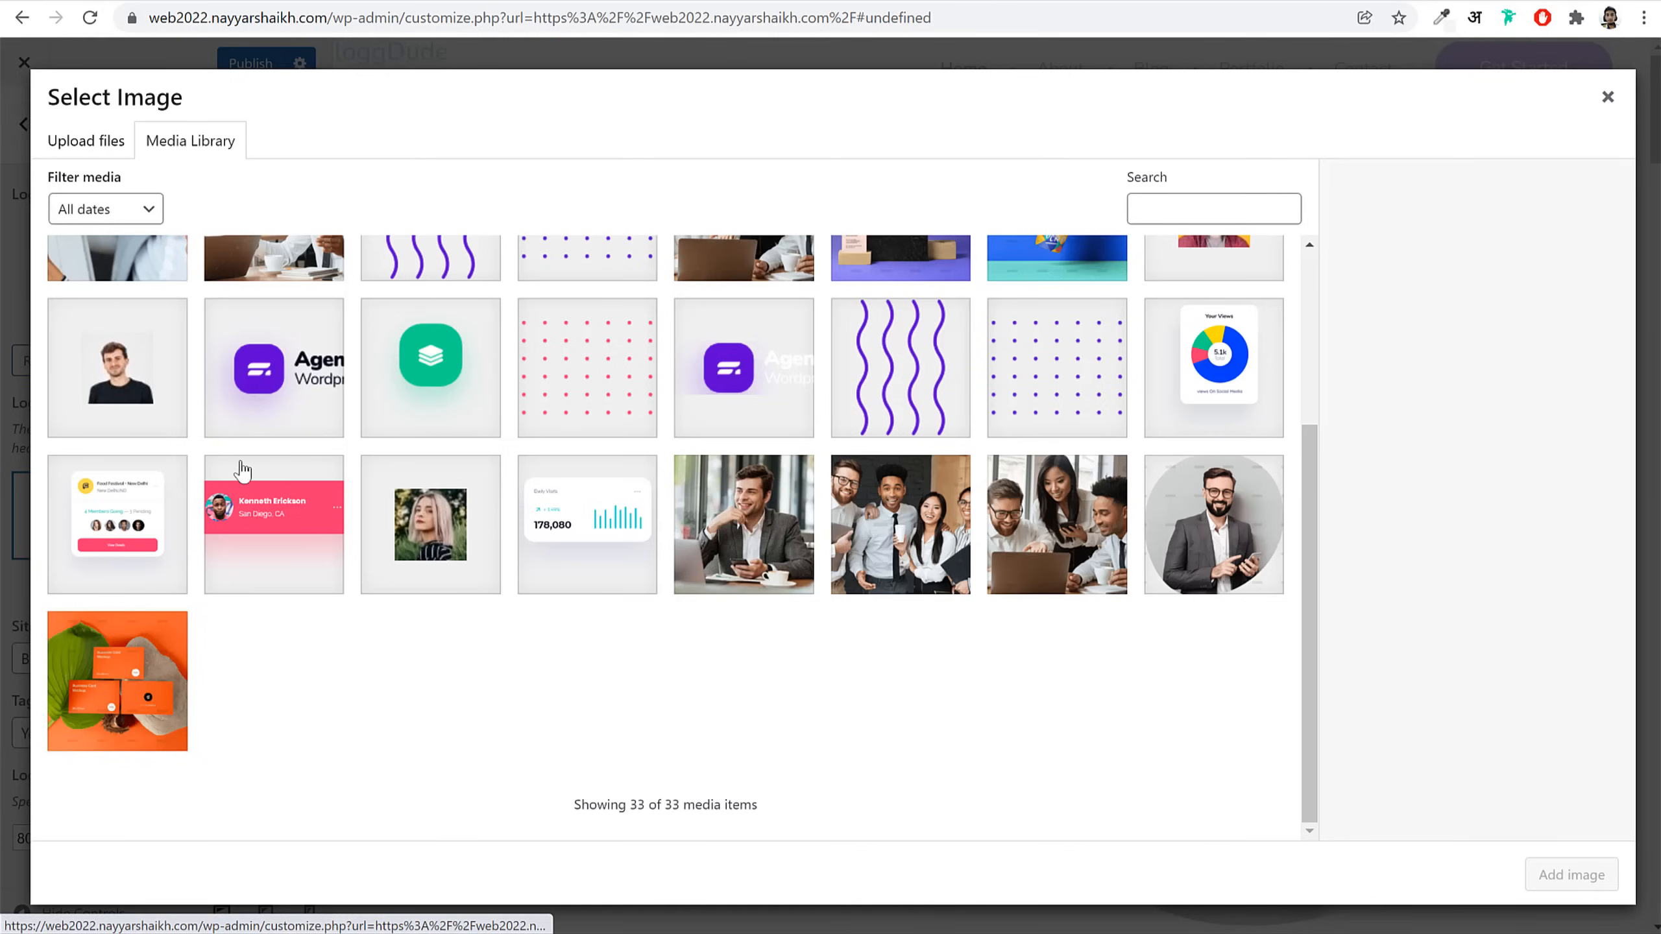
left_click(745, 370)
left_click(1594, 885)
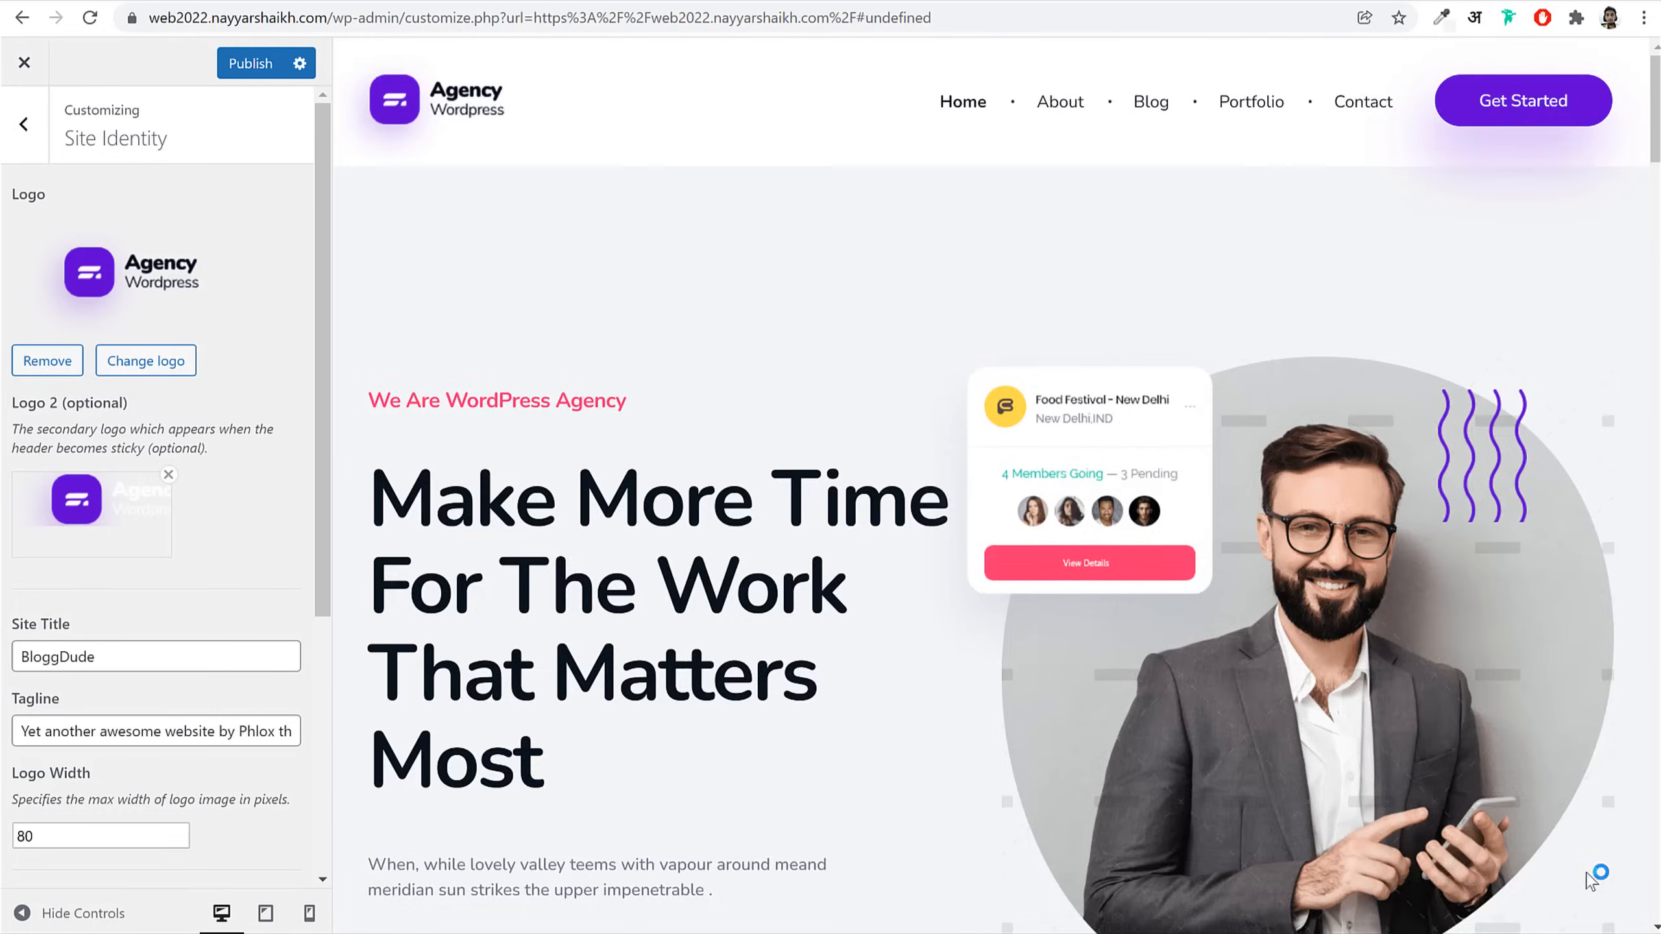
scroll(292, 668, "down", 5)
scroll(291, 668, "up", 1)
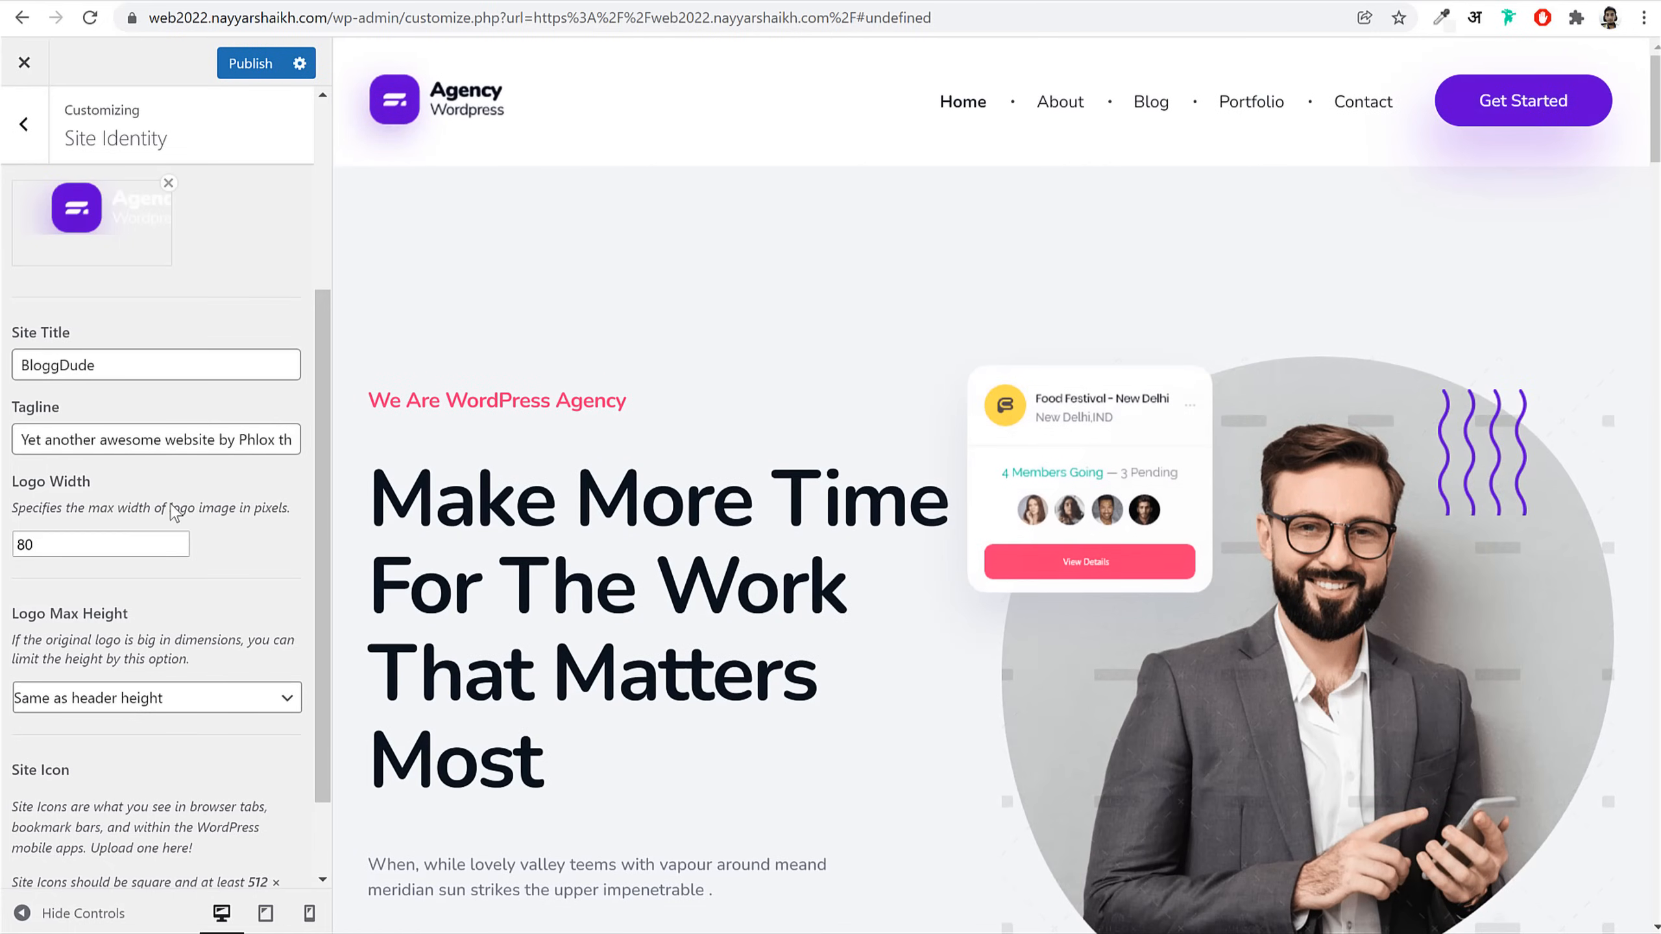
scroll(167, 500, "down", 2)
scroll(79, 507, "up", 5)
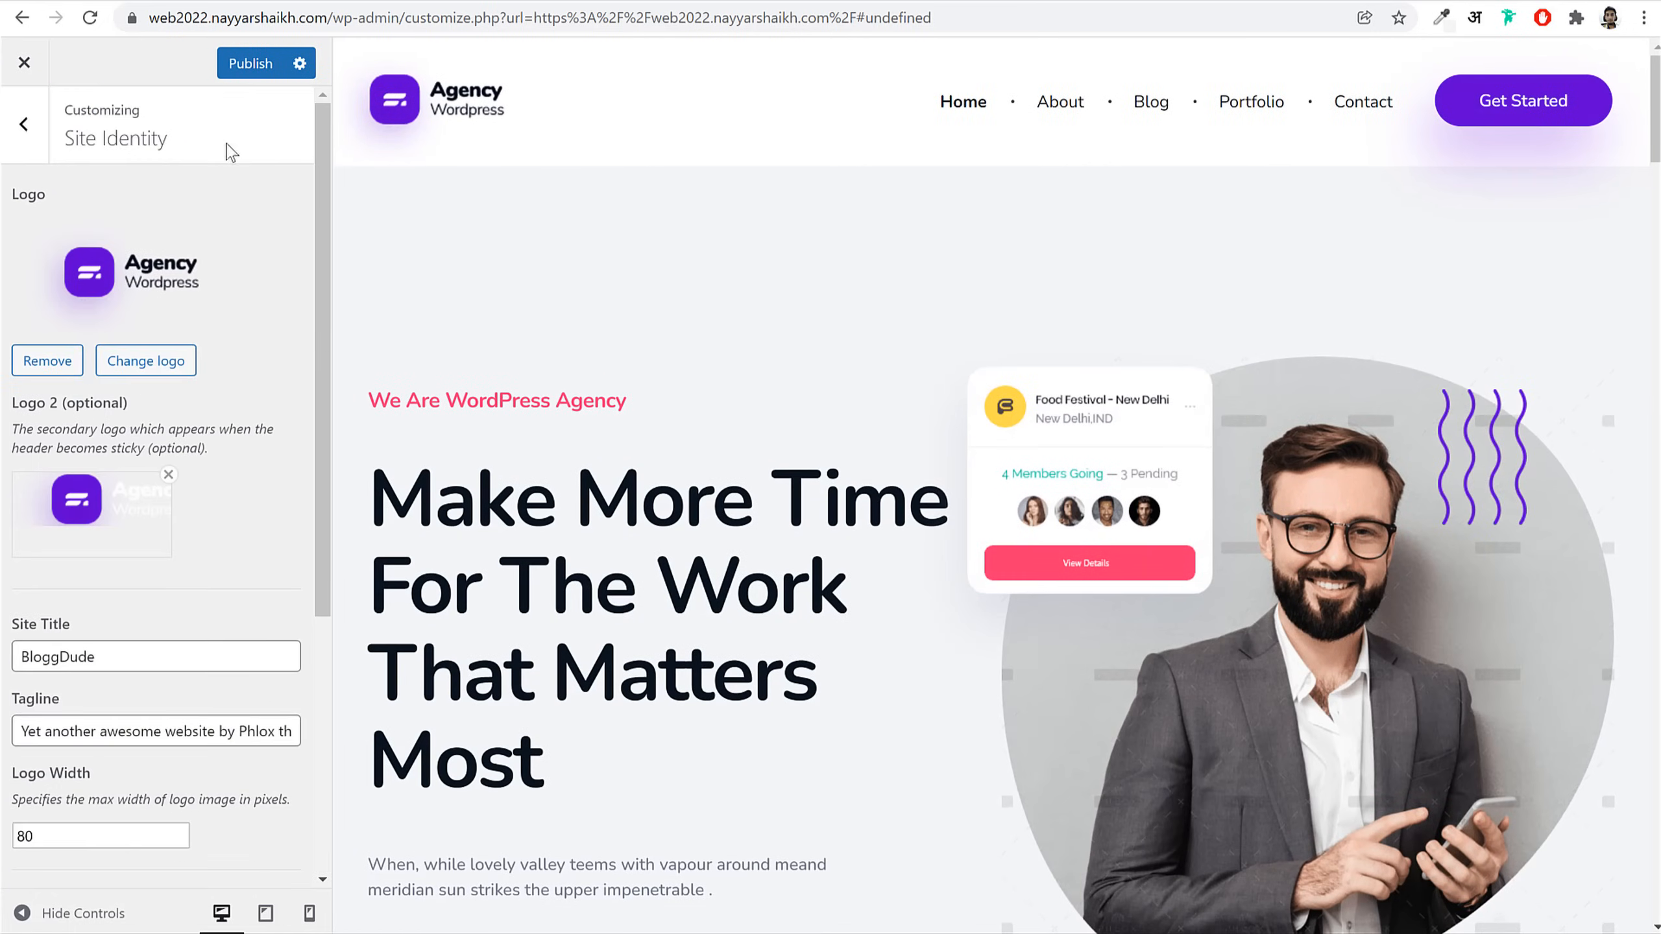
left_click(250, 65)
left_click(33, 130)
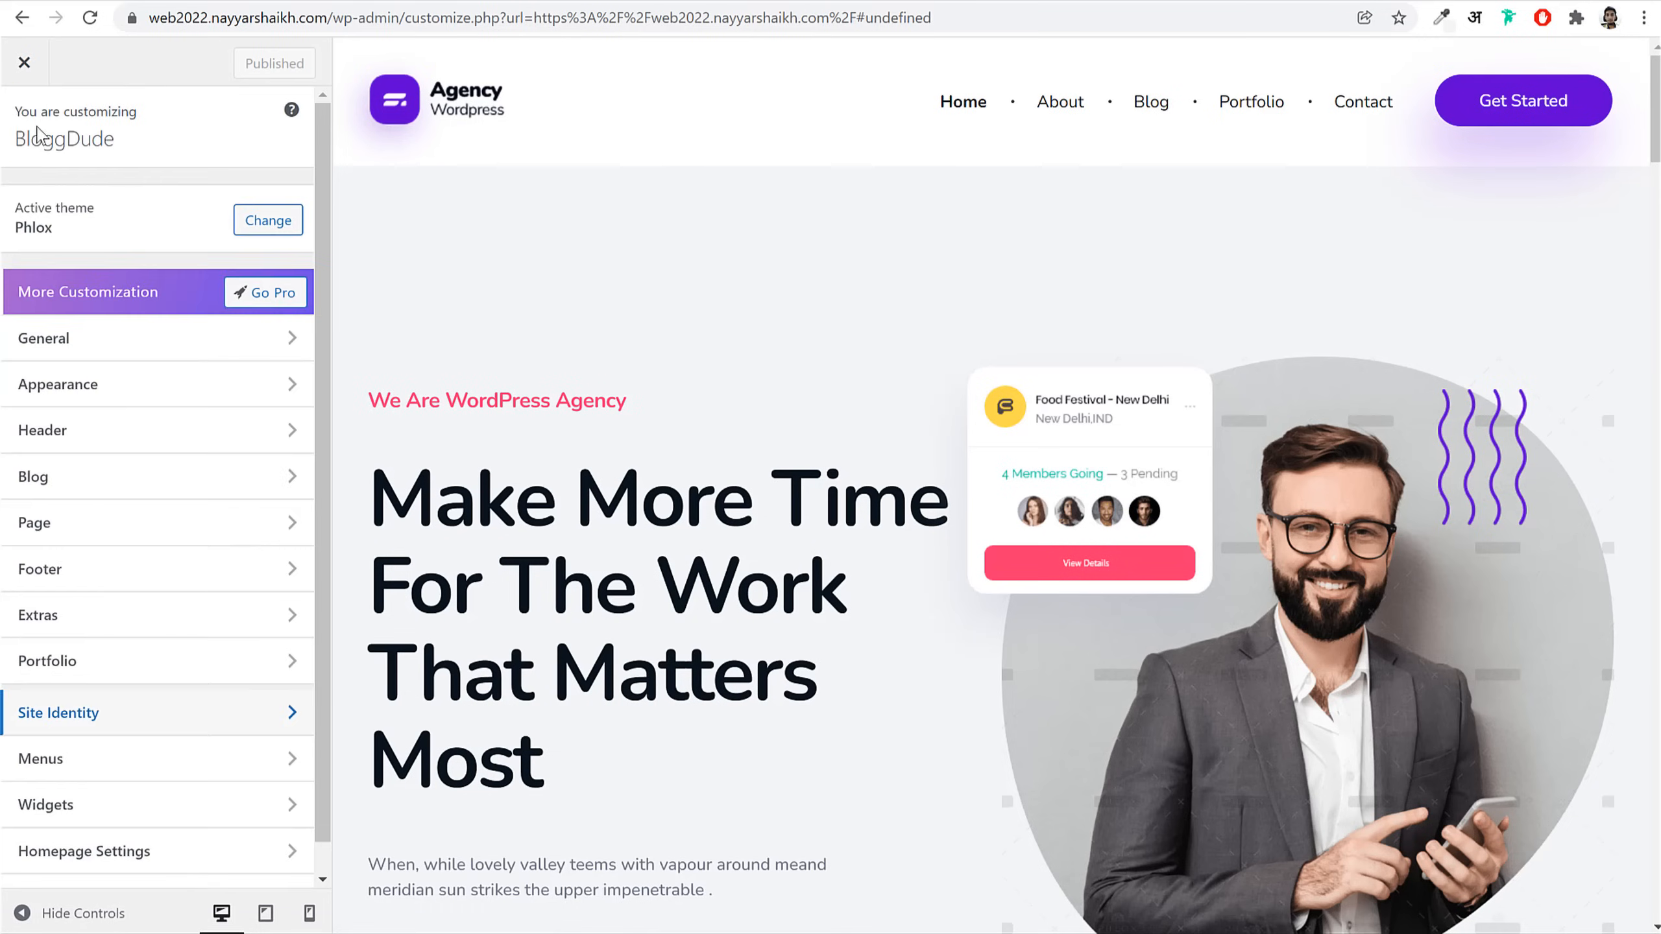
Step: Enable Overlay Header, disable Sticky Header, publish, and reload the Customizer
left_click(119, 437)
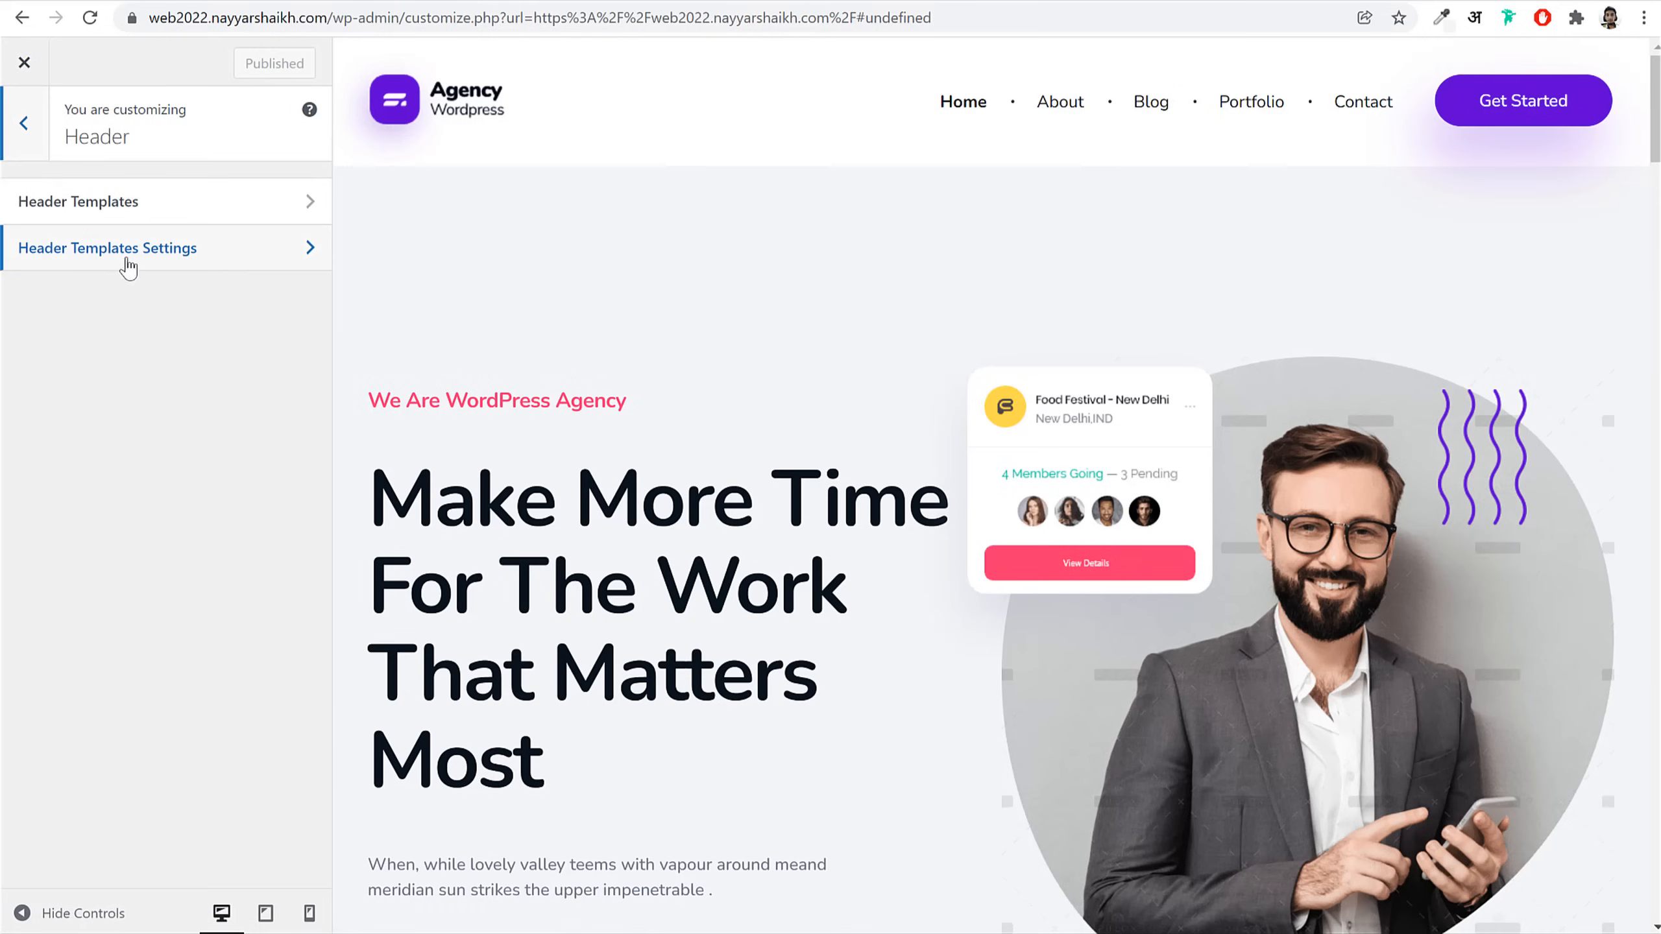
left_click(87, 266)
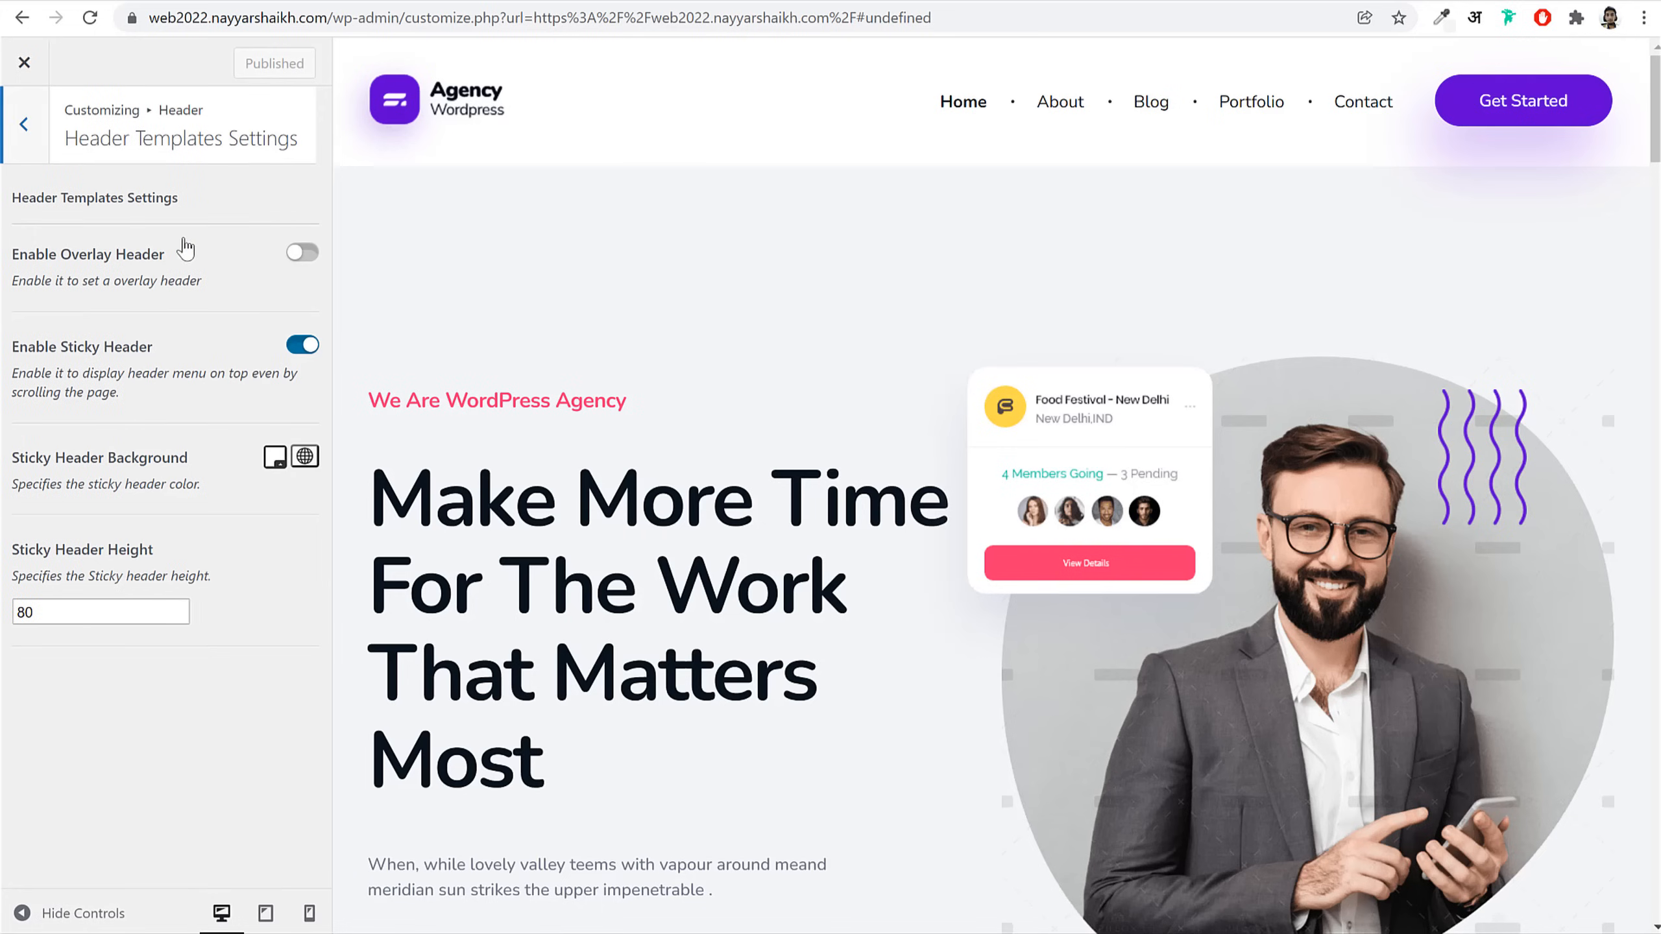
left_click(292, 258)
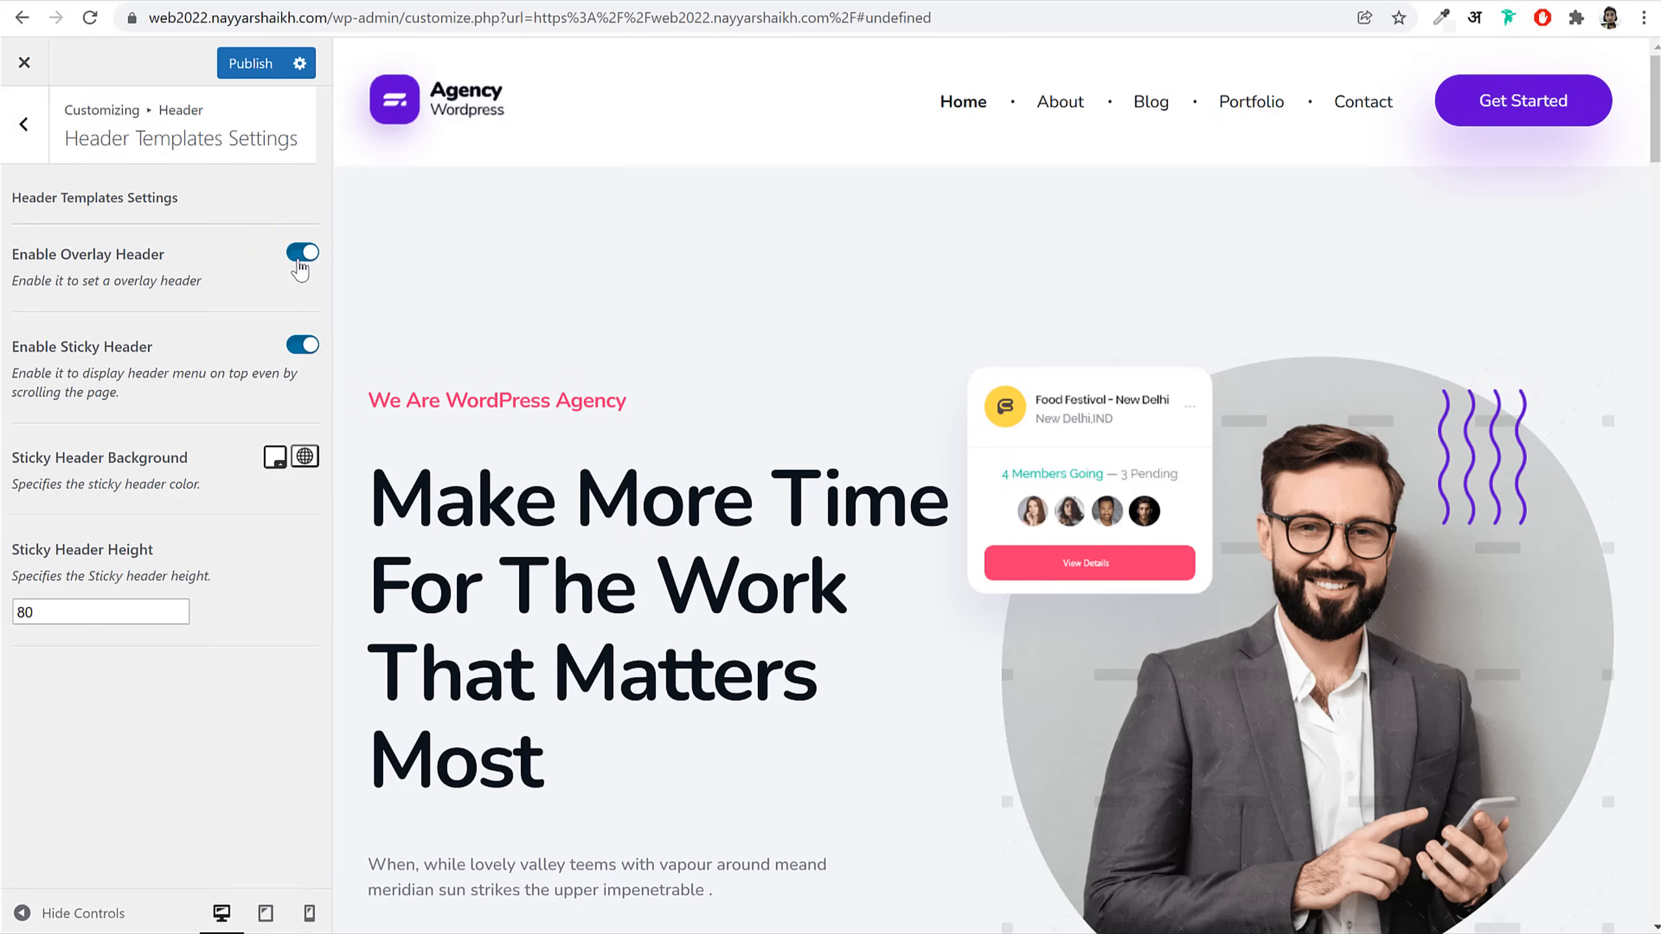
left_click(297, 345)
left_click(245, 64)
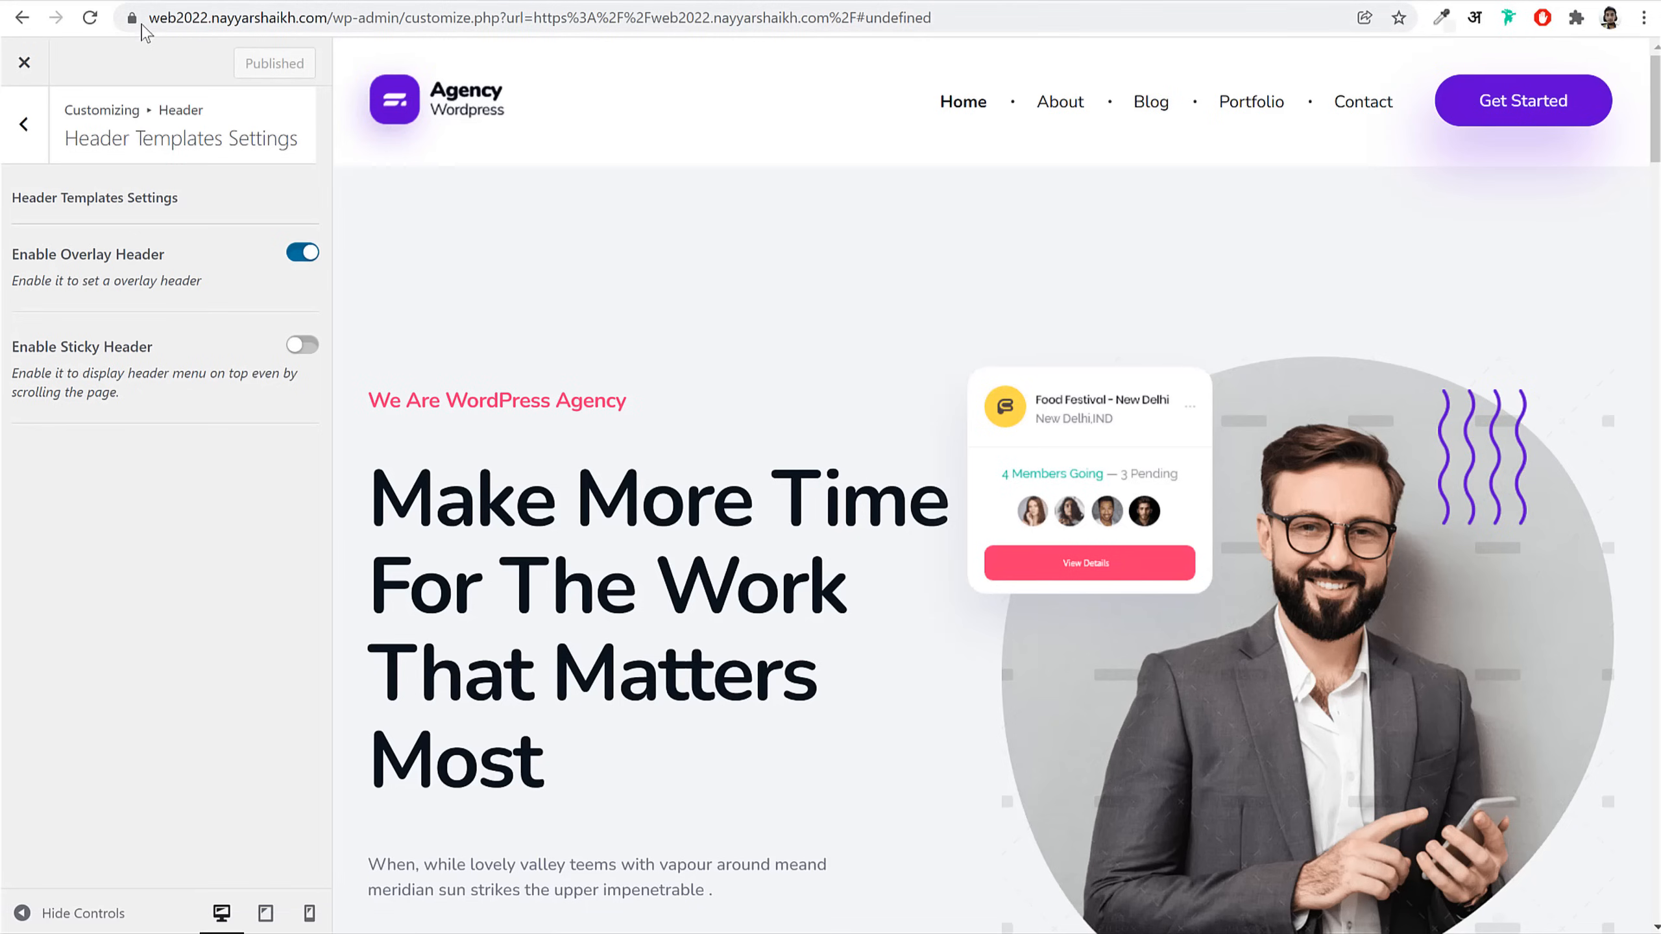
left_click(91, 18)
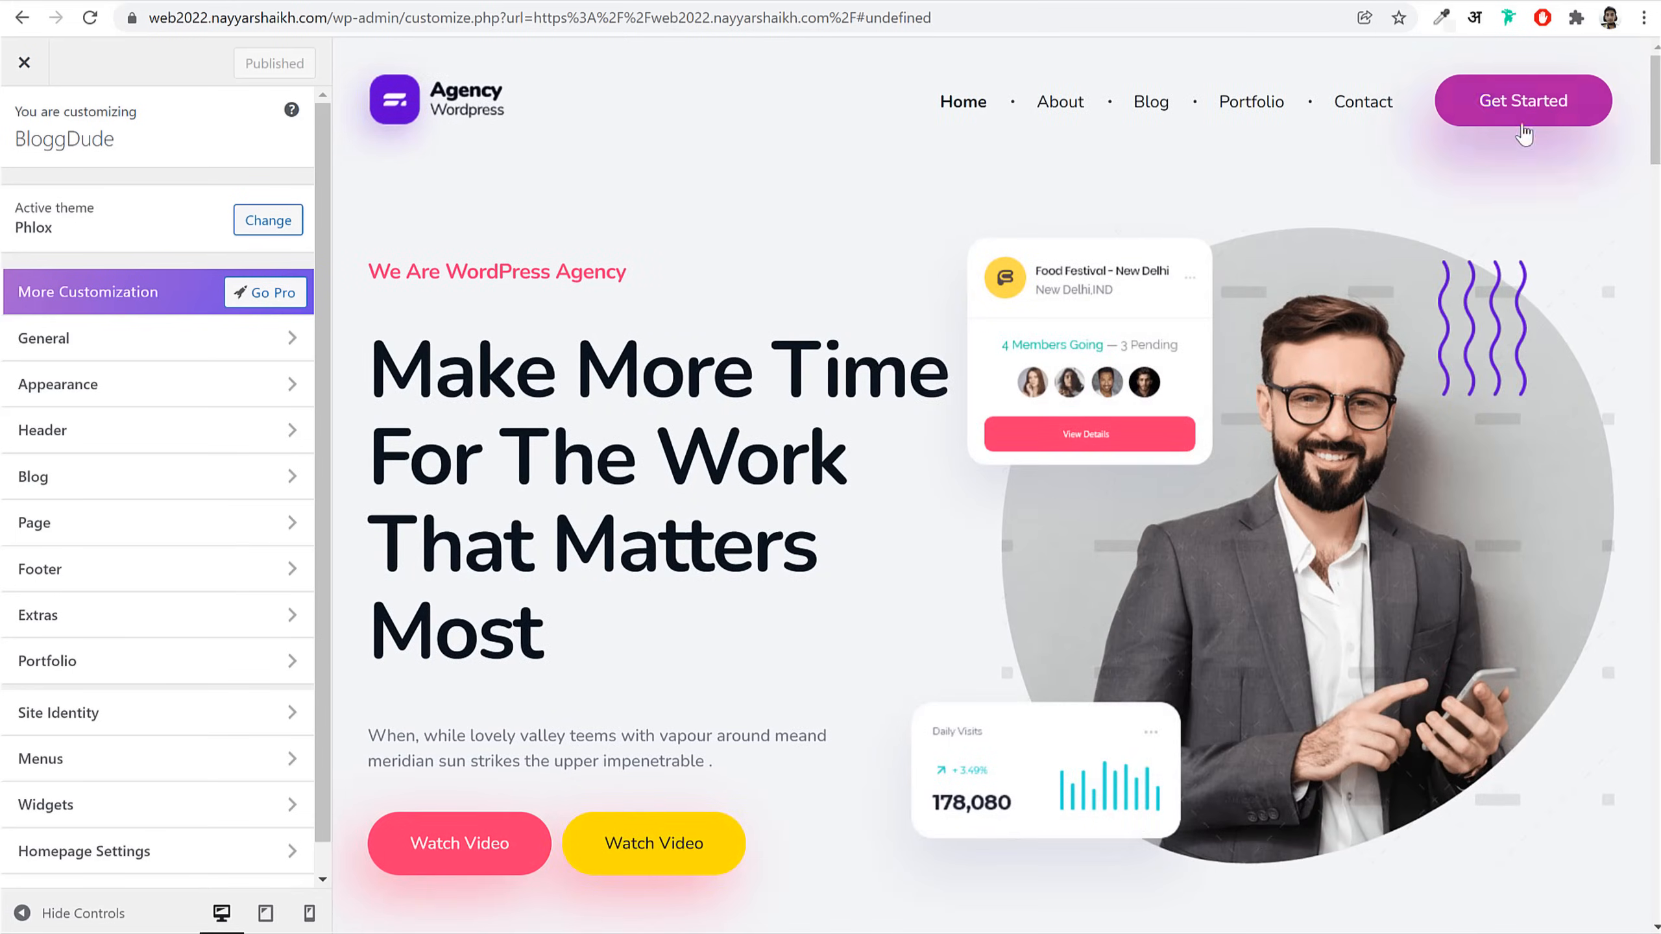
Step: Go to Footer > Footer Templates and edit the current Footer Phlox in the footer builder
scroll(1075, 396, "down", 20)
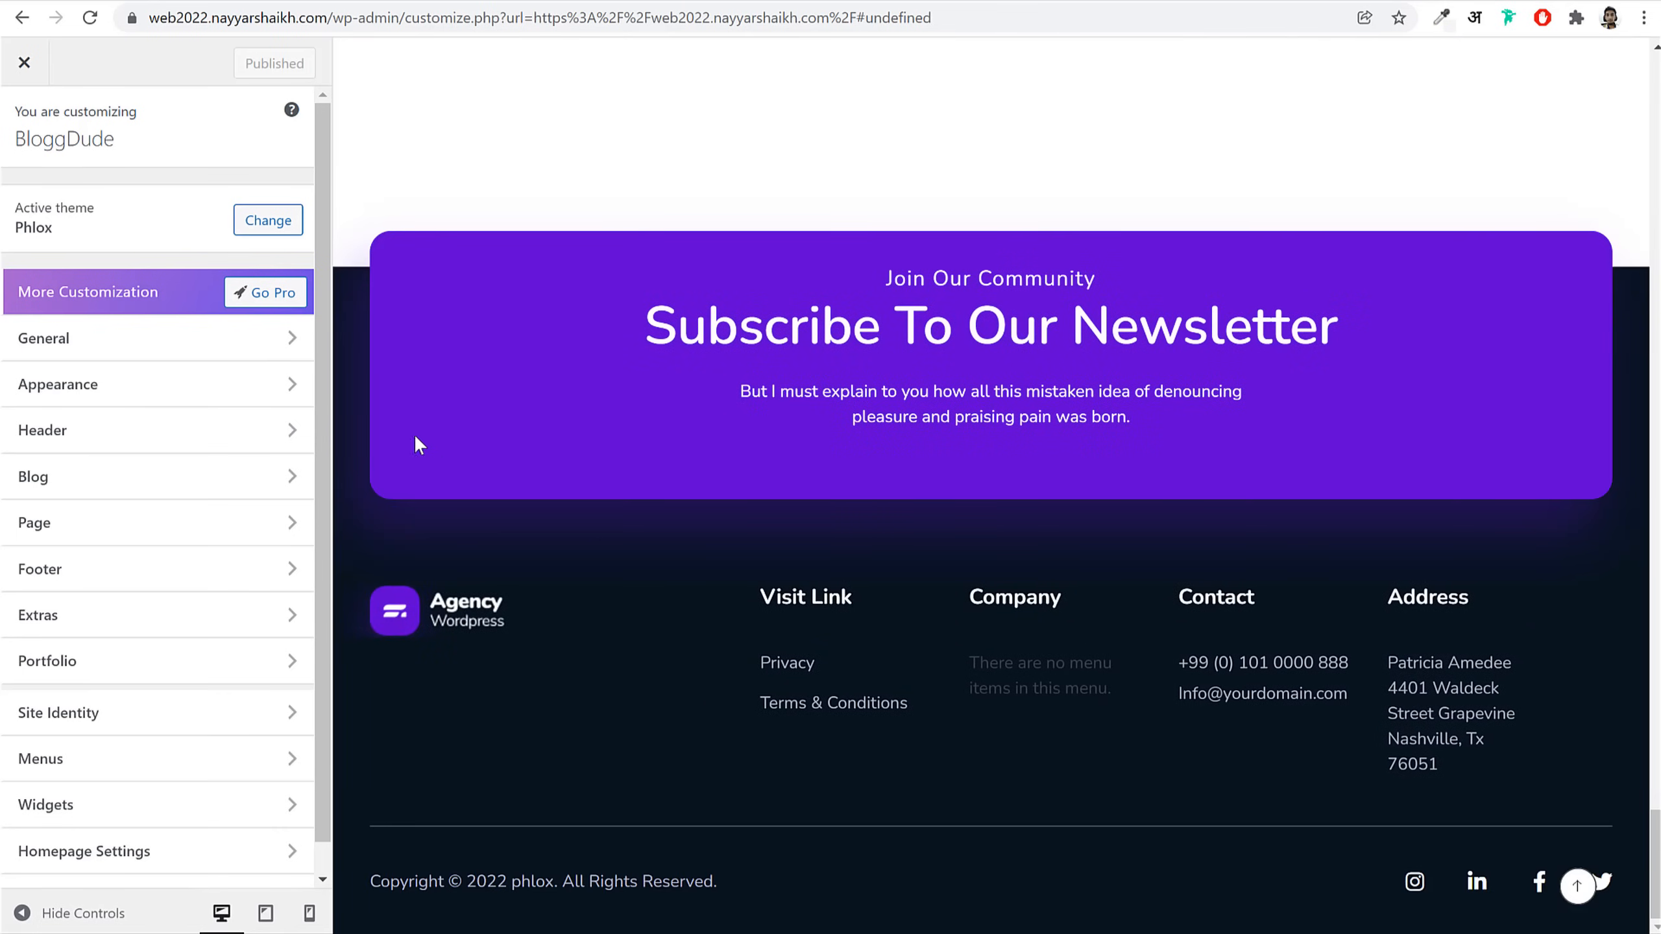
left_click(157, 568)
left_click(150, 210)
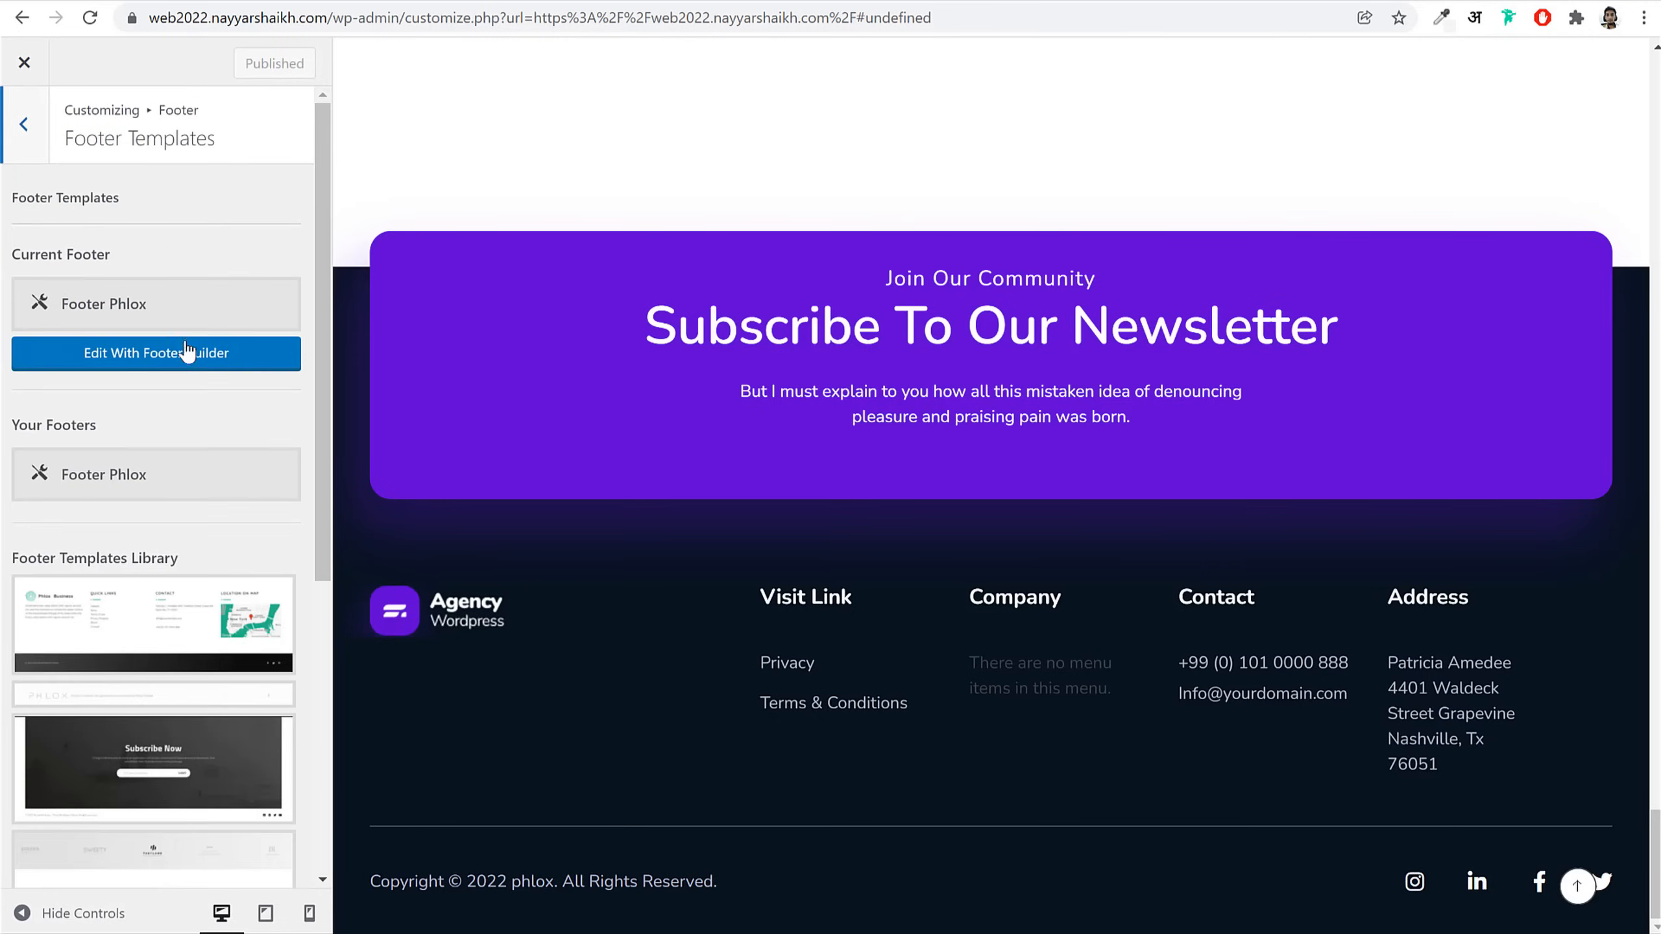
left_click(158, 368)
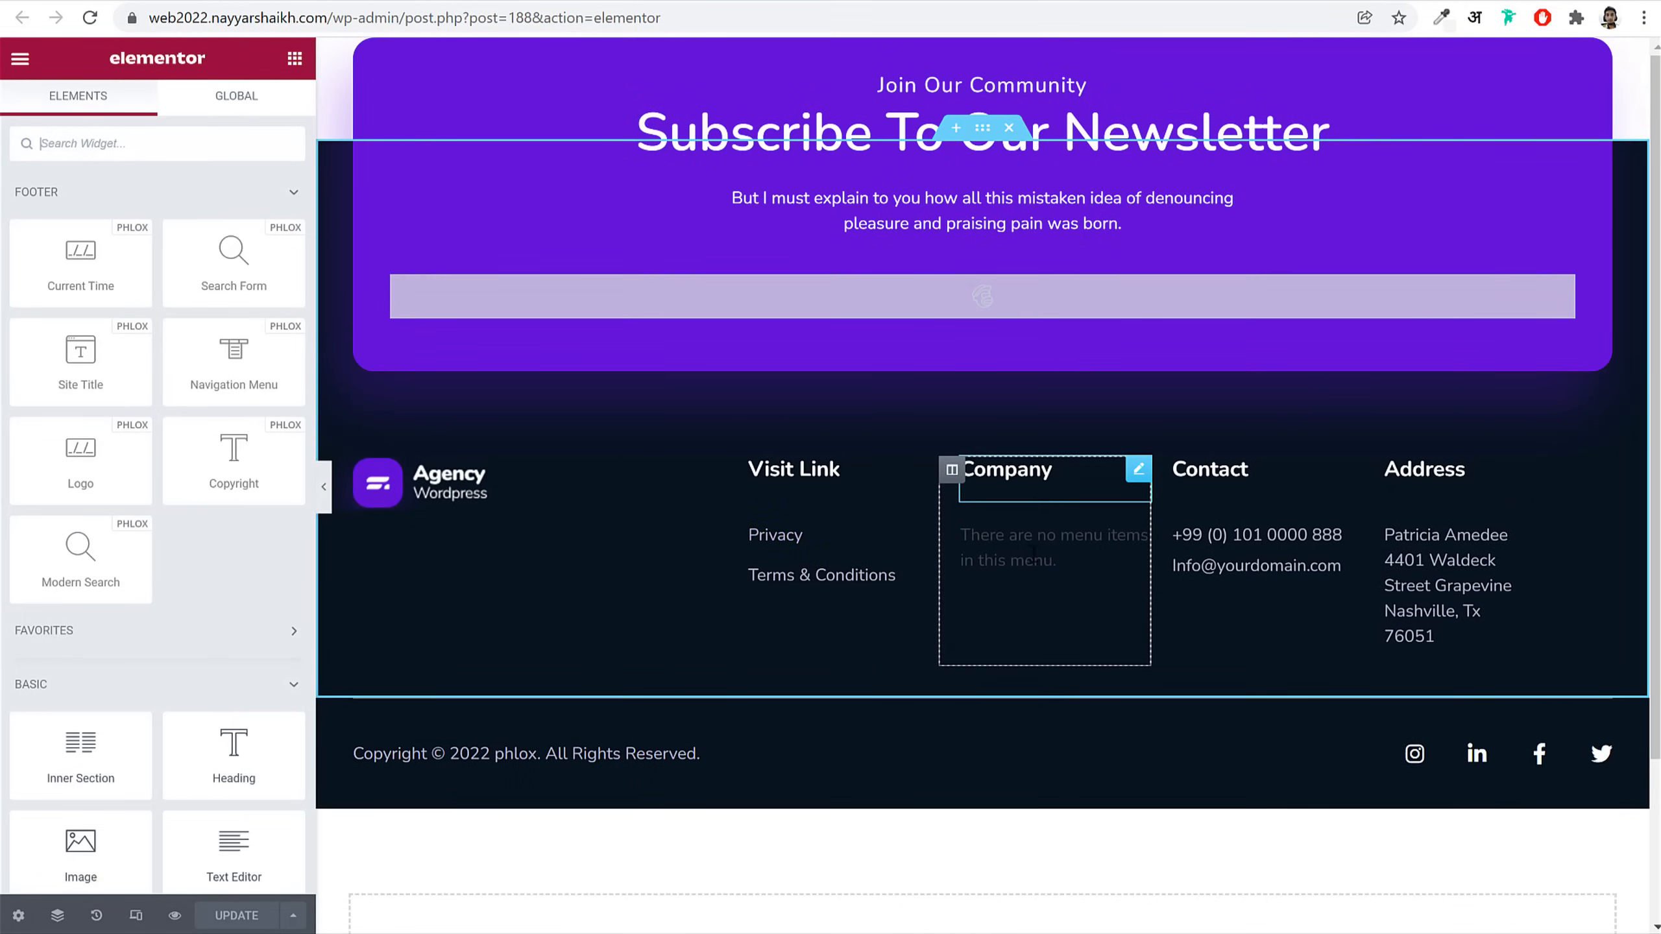
Step: Assign the Company menu to the footer's Company column and check the Contact icon list
left_click(1044, 536)
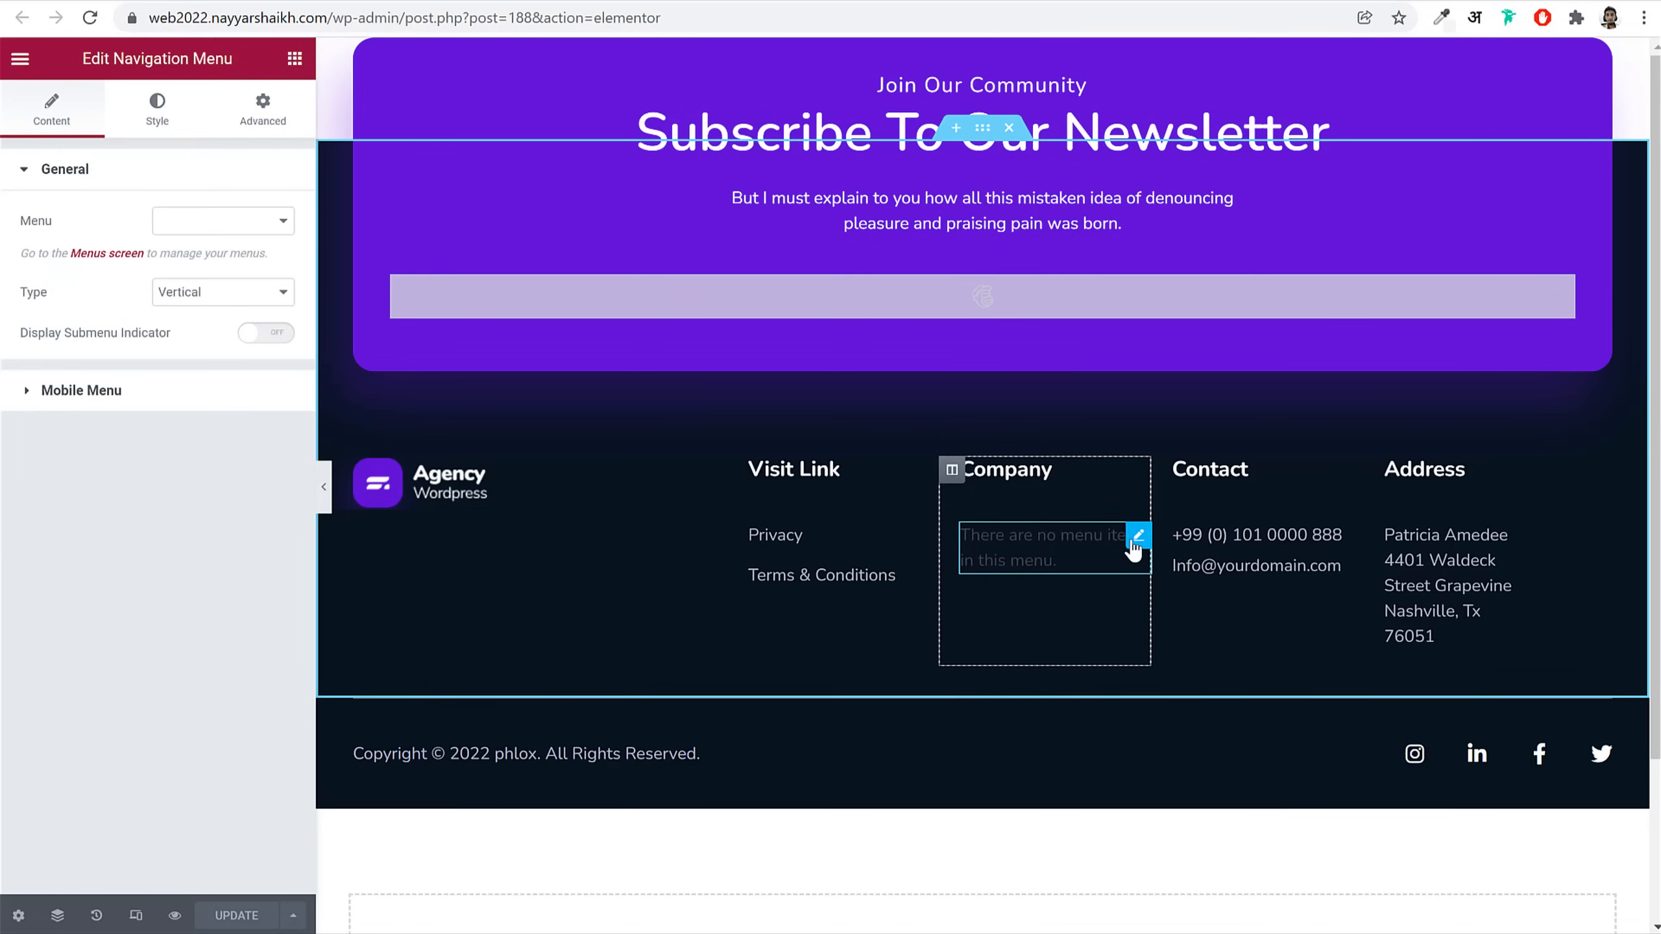
left_click(226, 168)
left_click(211, 171)
left_click(216, 222)
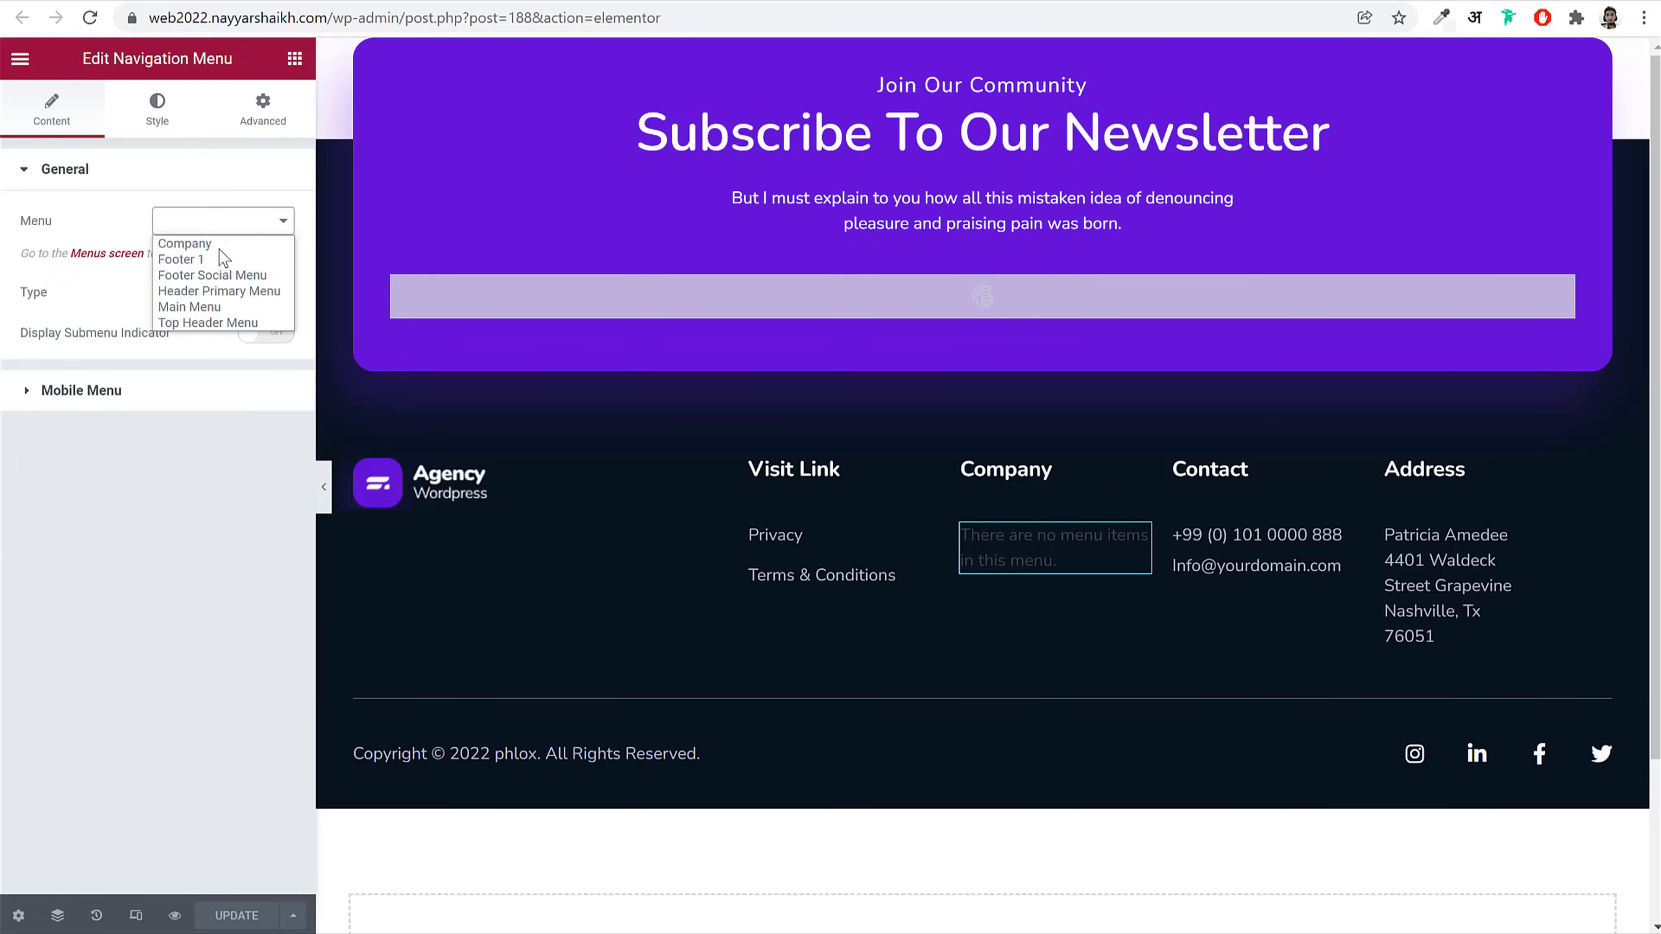
left_click(219, 239)
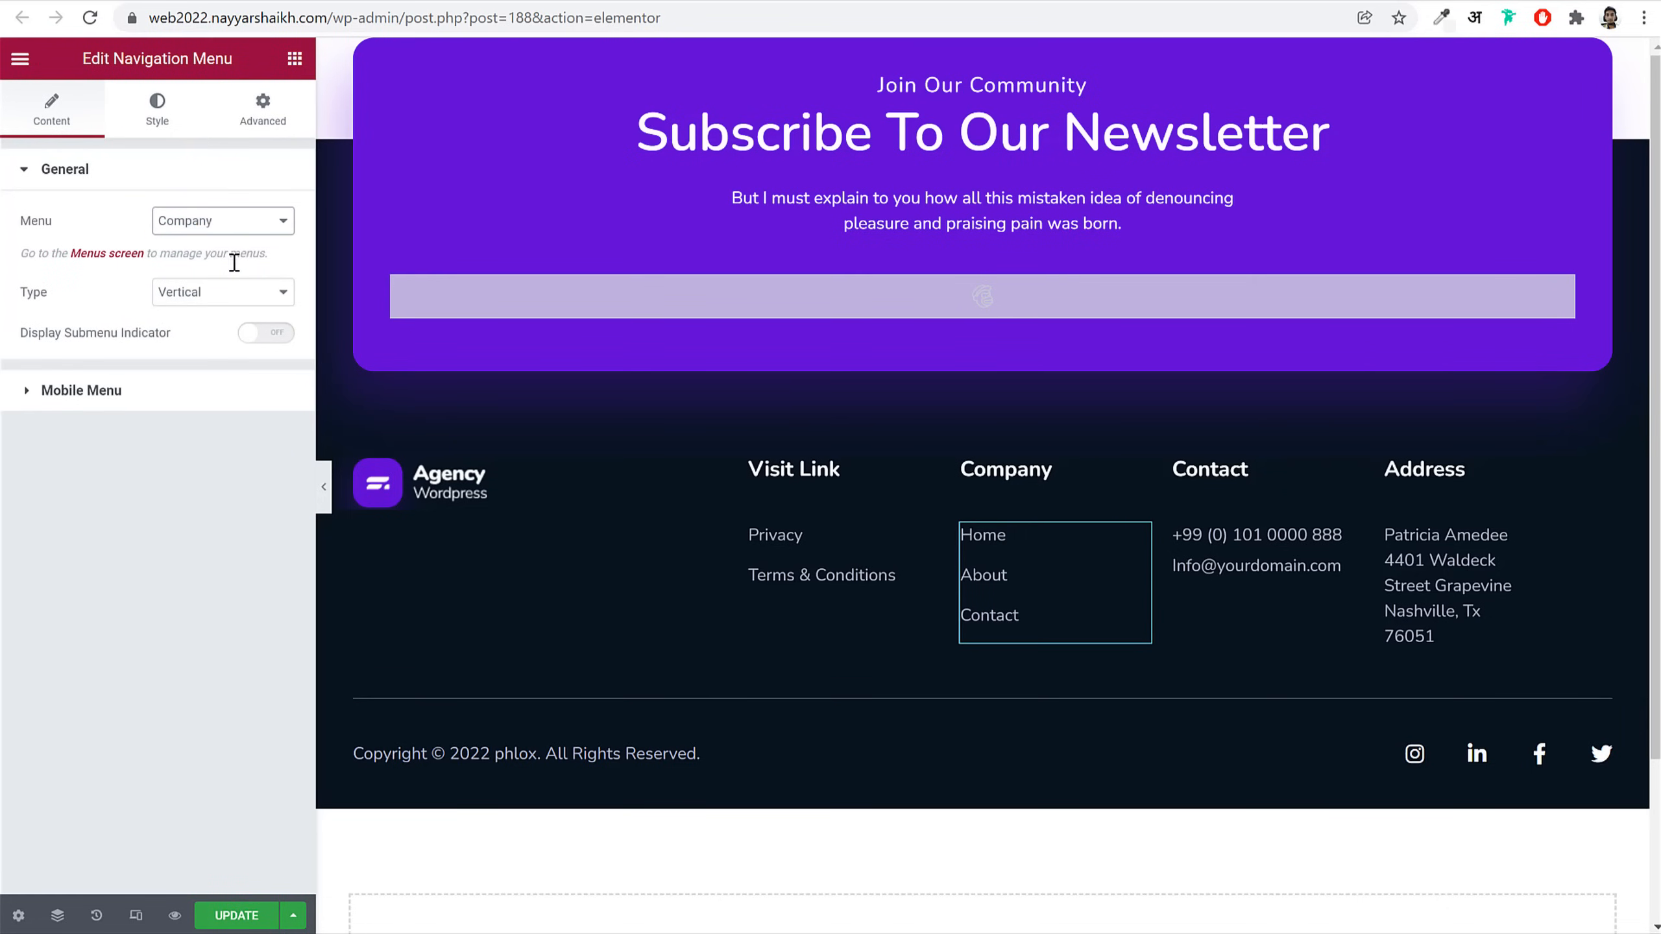
left_click(1308, 553)
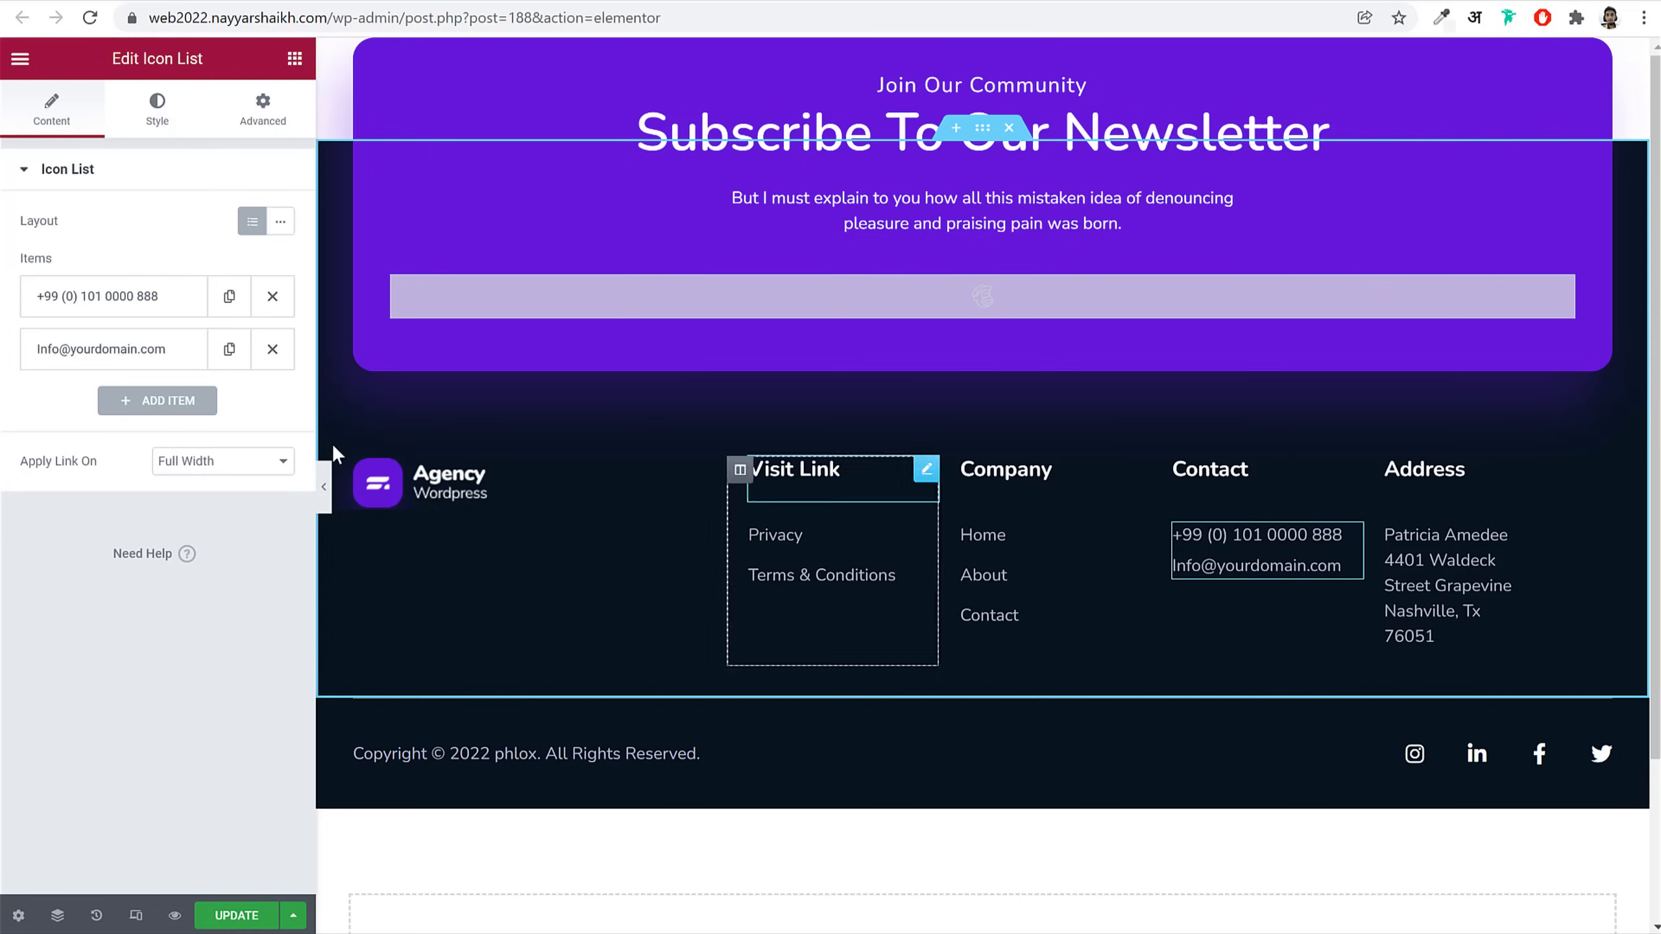
left_click(164, 302)
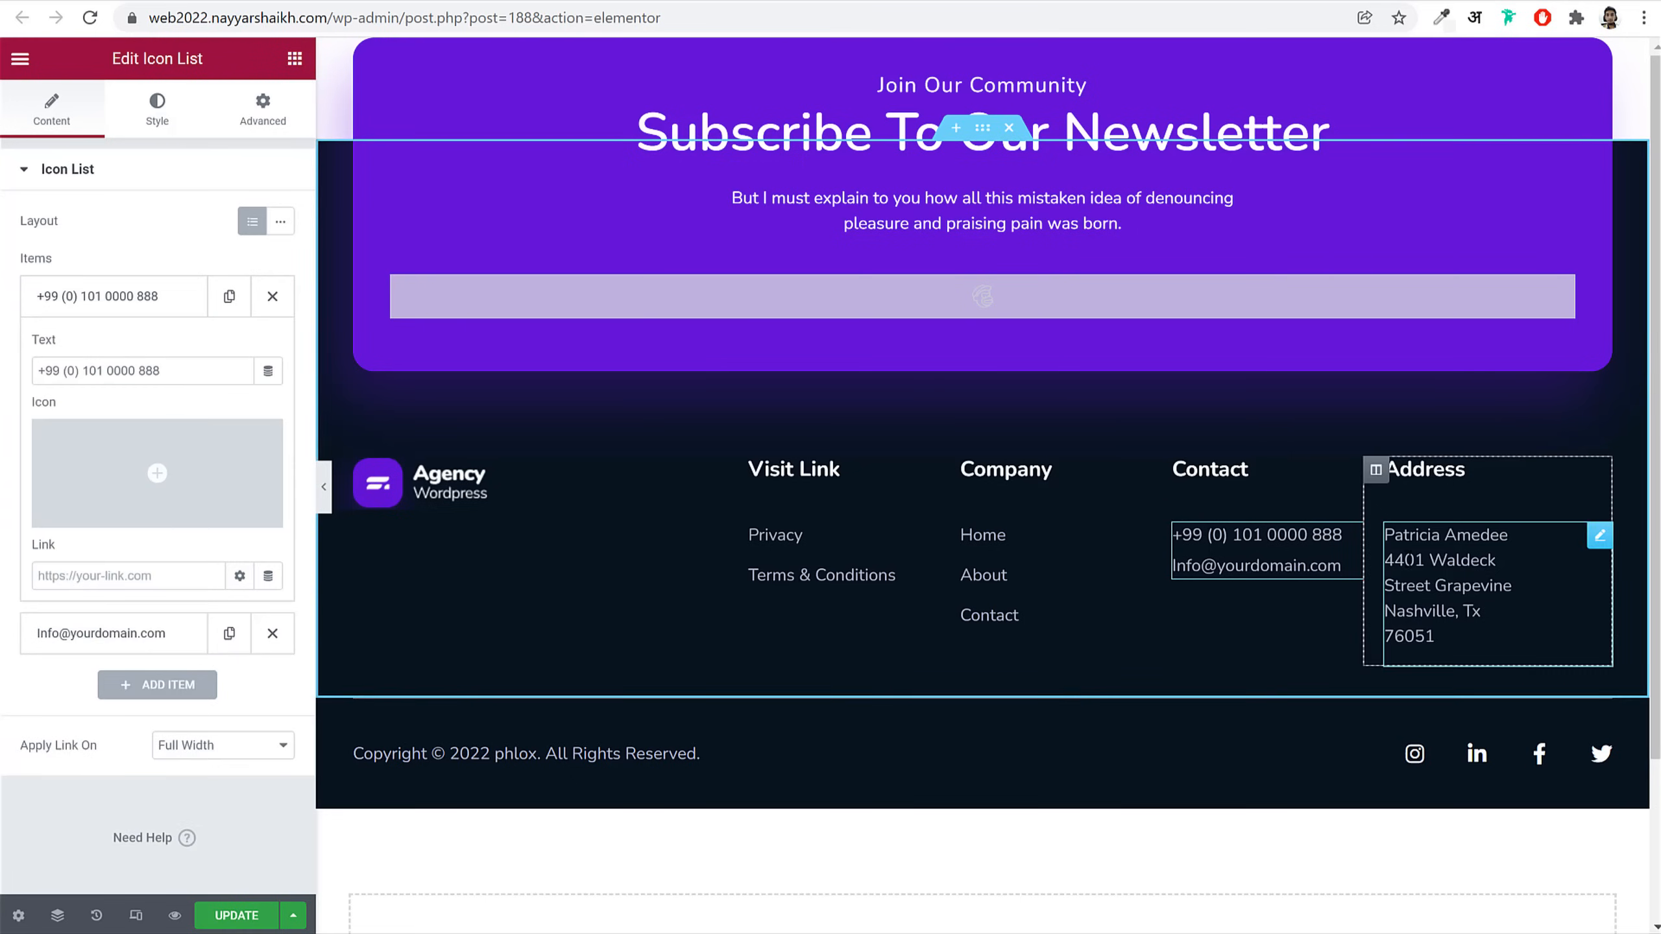
Step: Change the copyright name from phlox to BloggDude
left_click(516, 753)
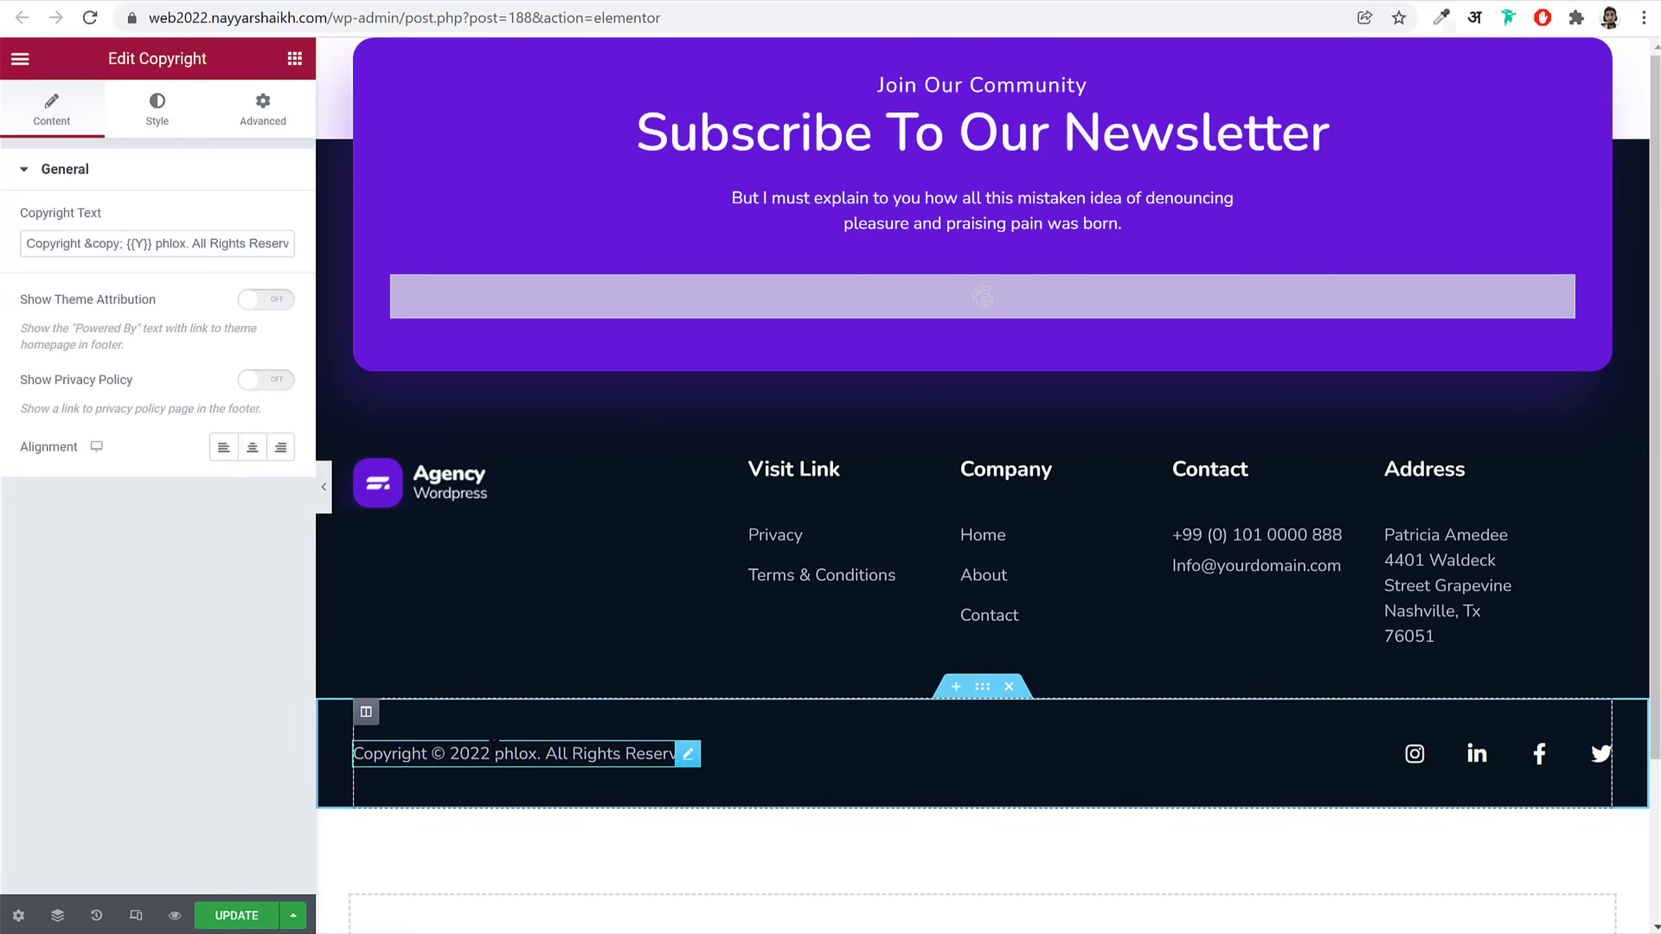
left_click(105, 245)
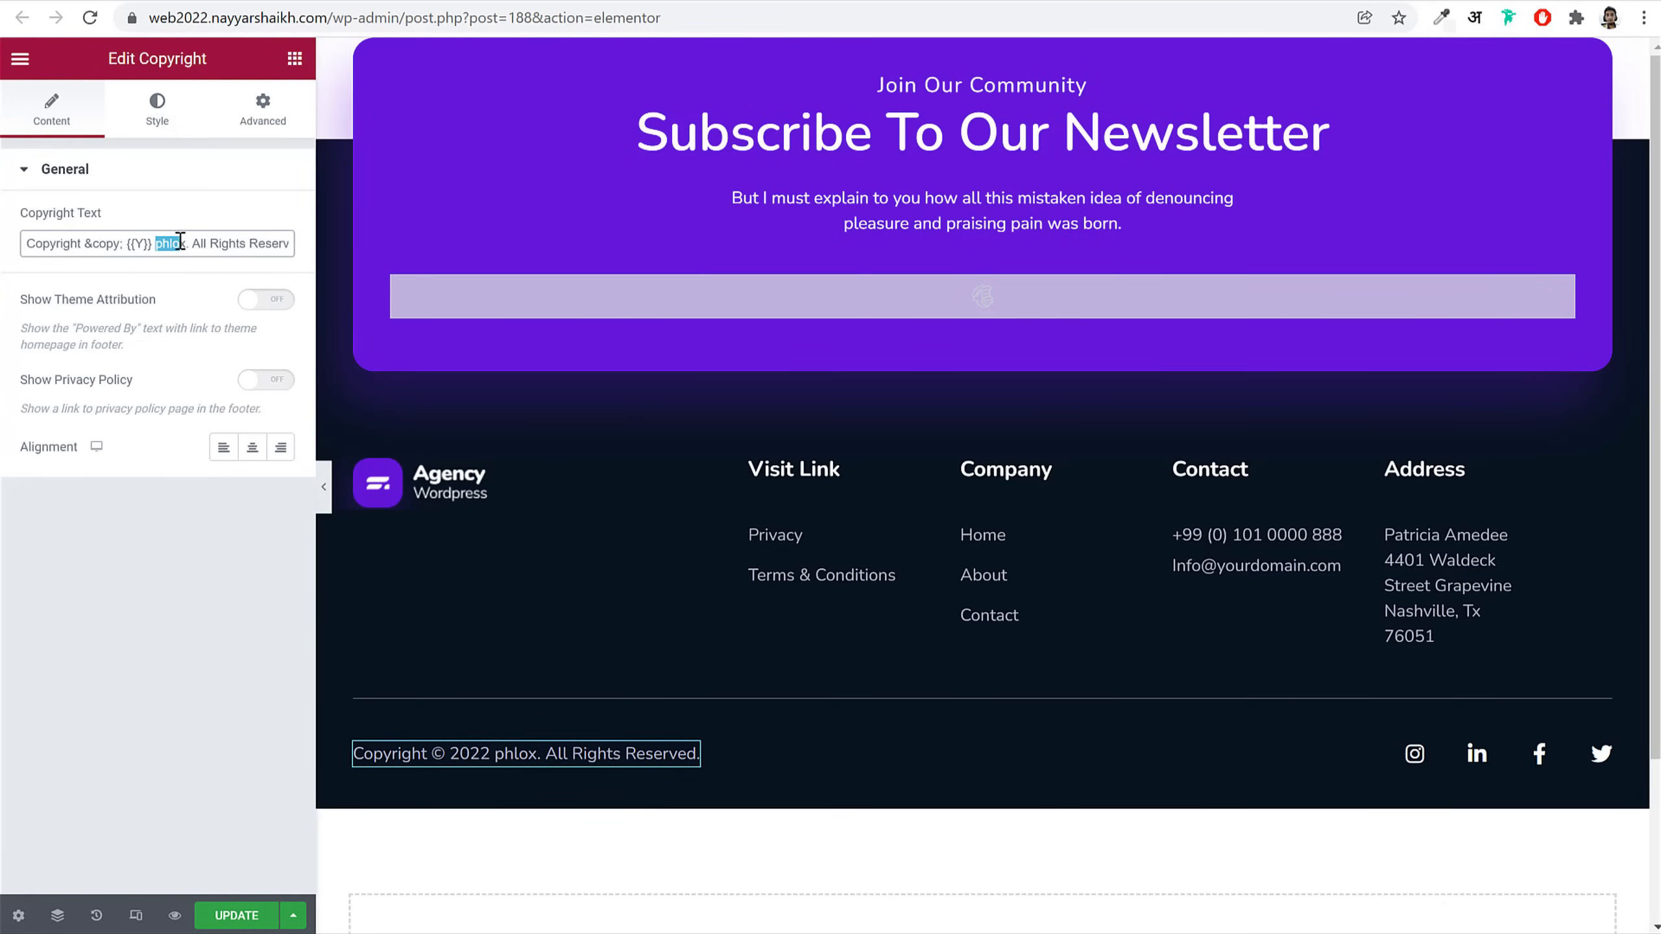
type("Blogg Dude")
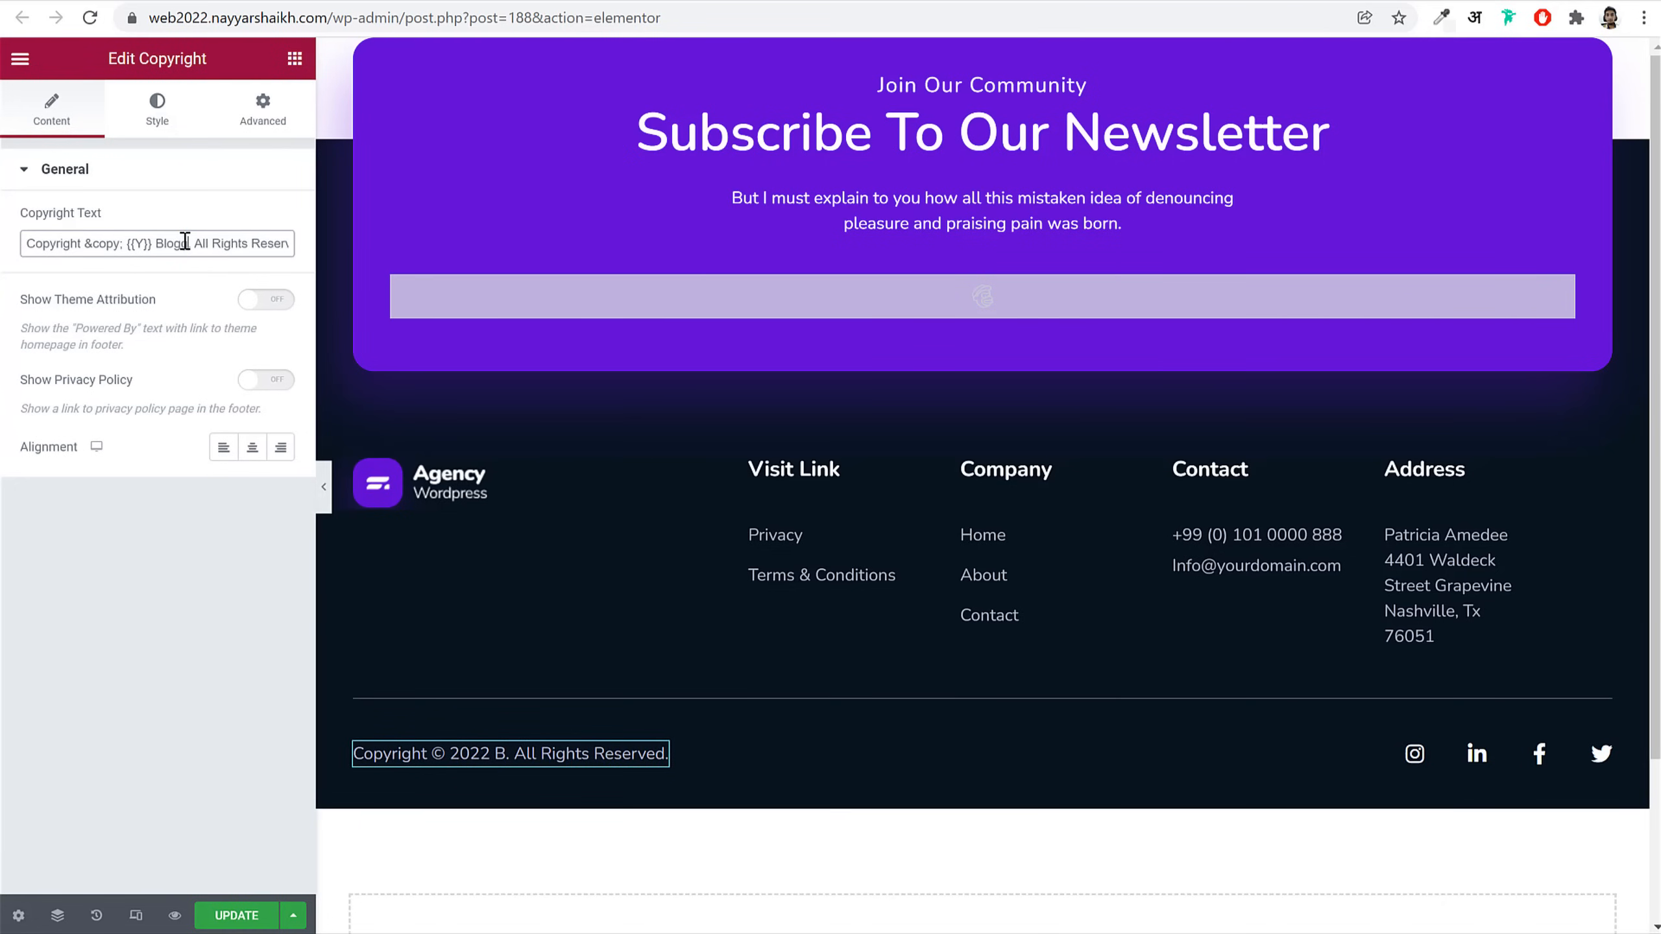
left_click(185, 242)
key("Delete")
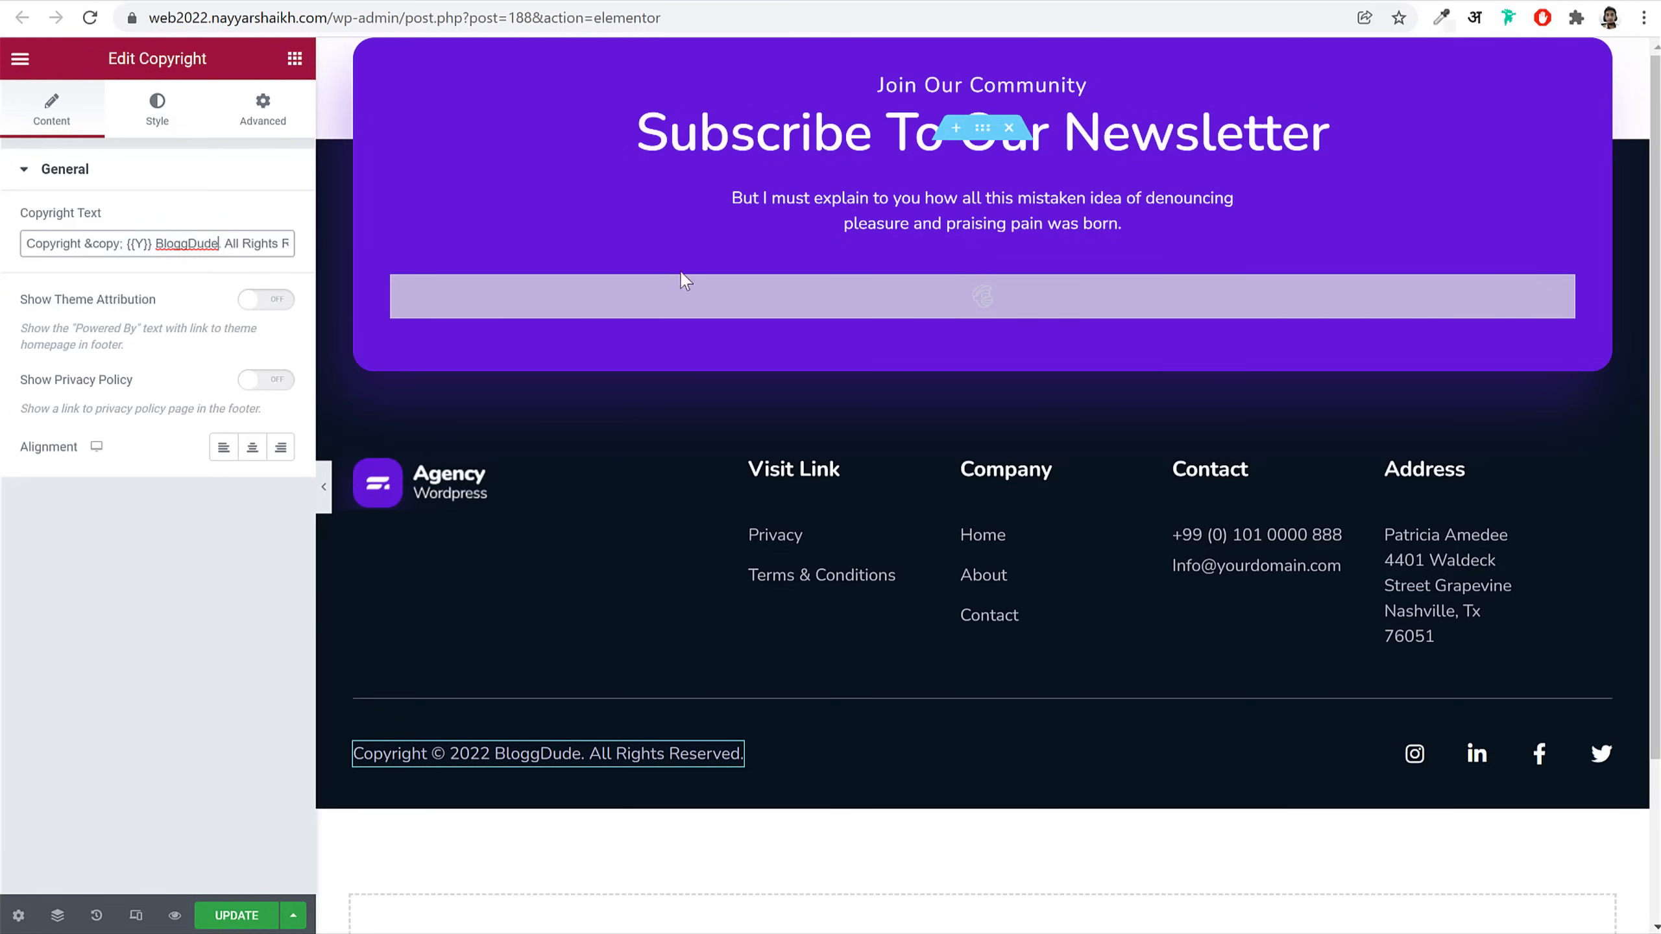
Step: Review the Instagram link in the footer social icons
left_click(1489, 750)
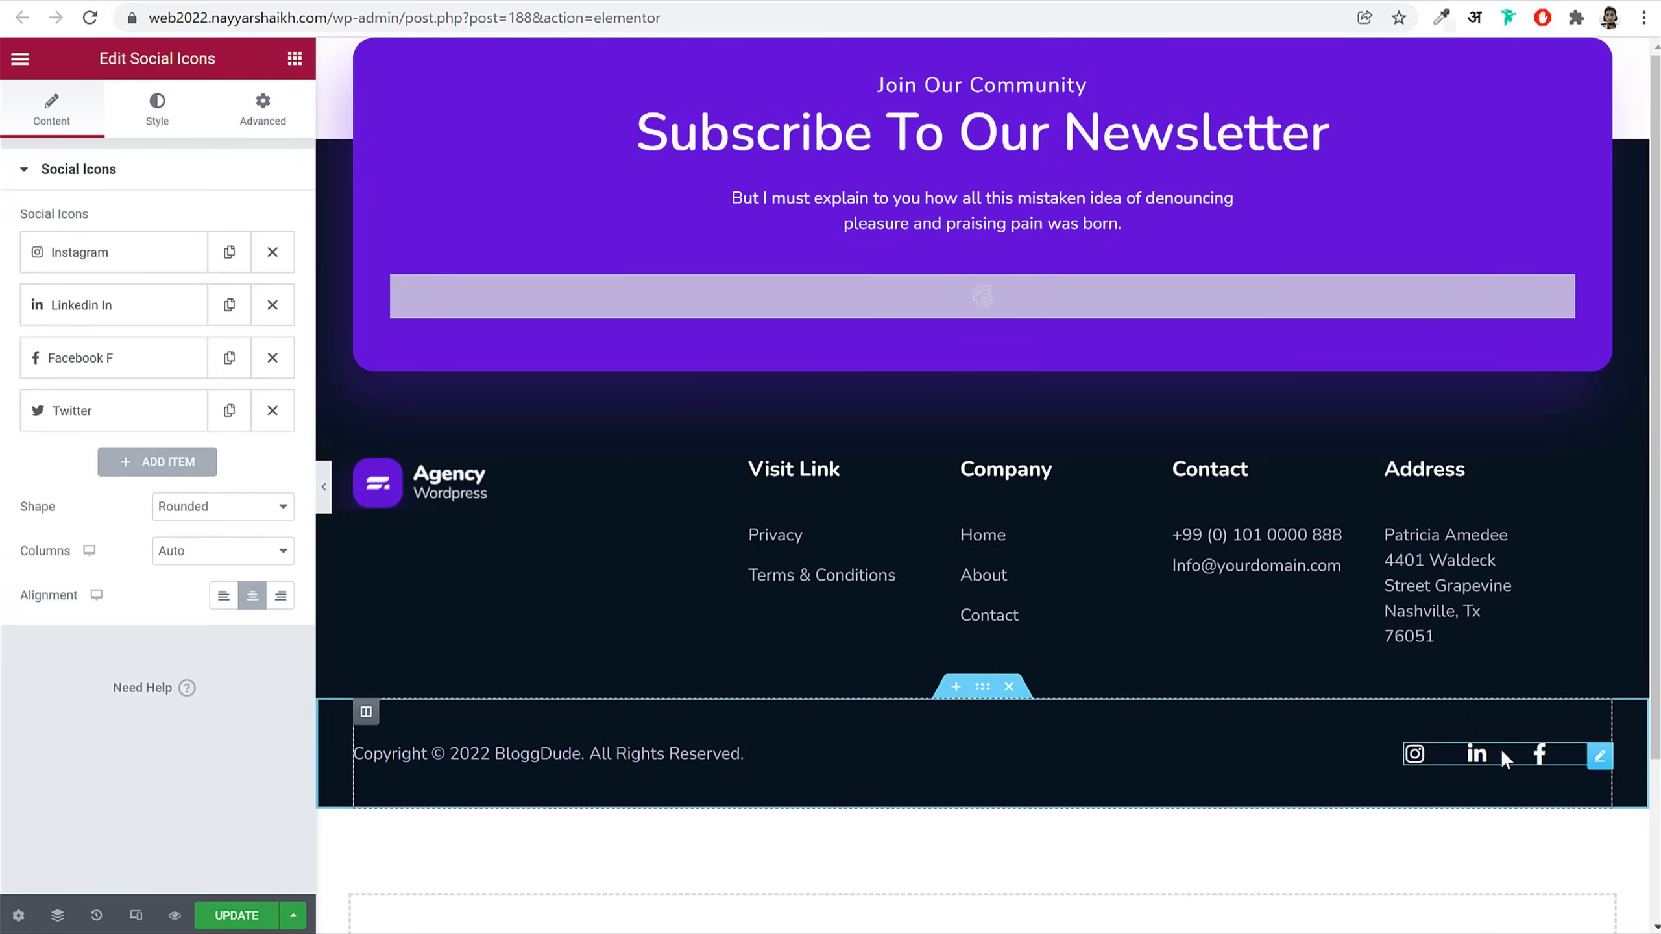
left_click(145, 273)
left_click(161, 470)
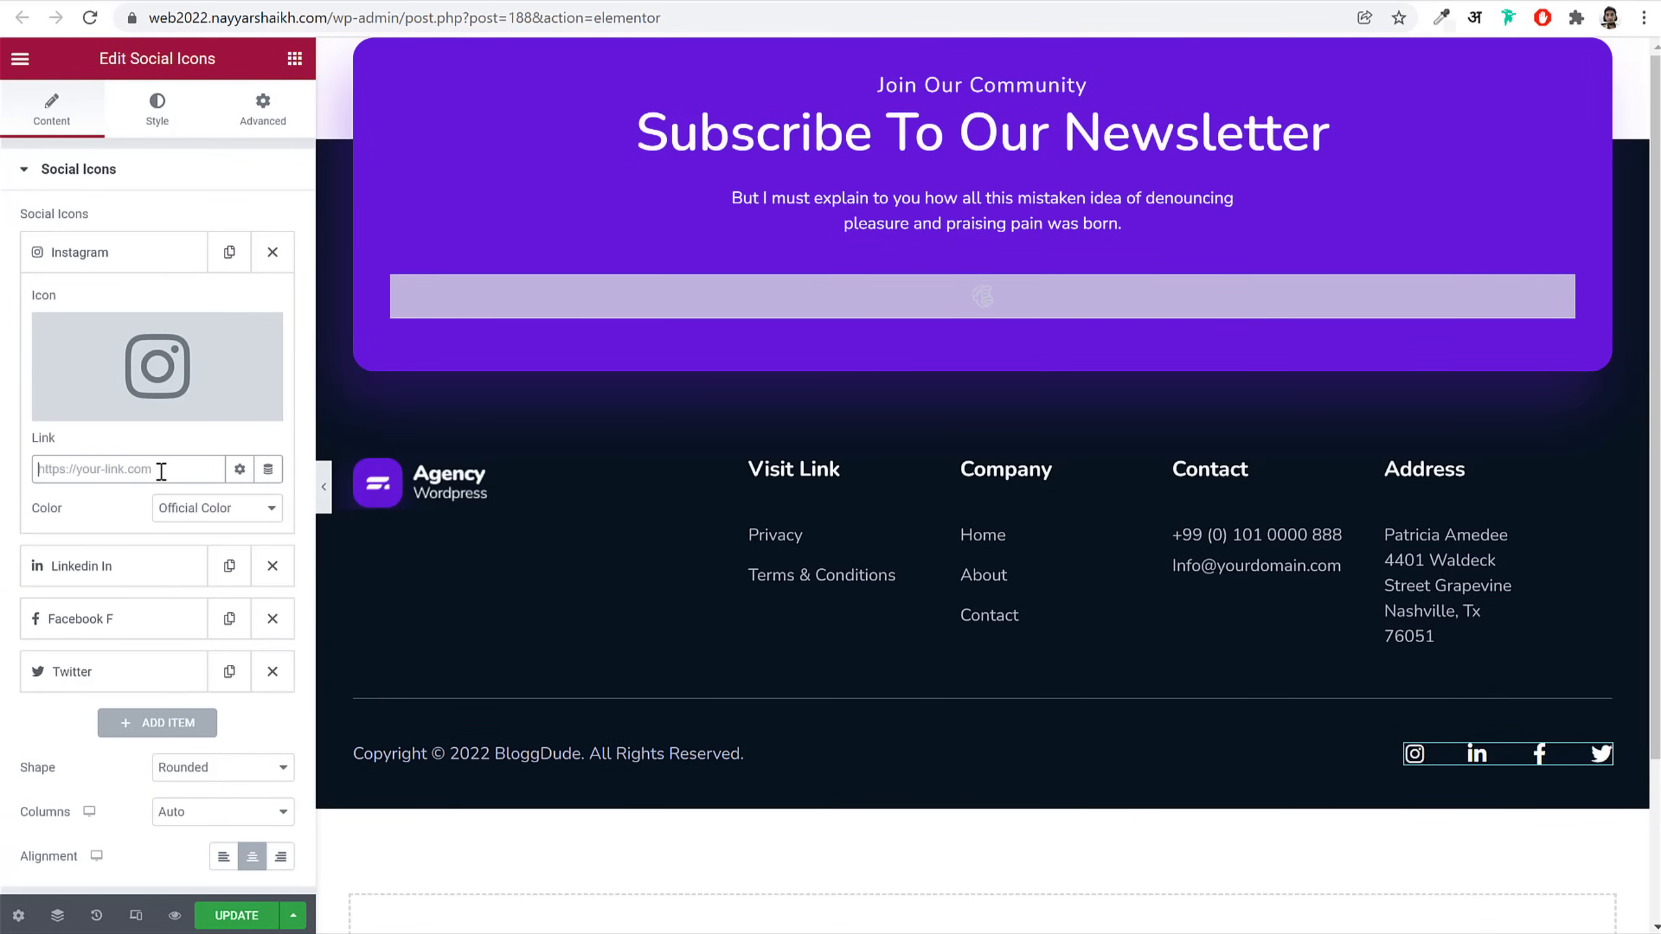
left_click(112, 252)
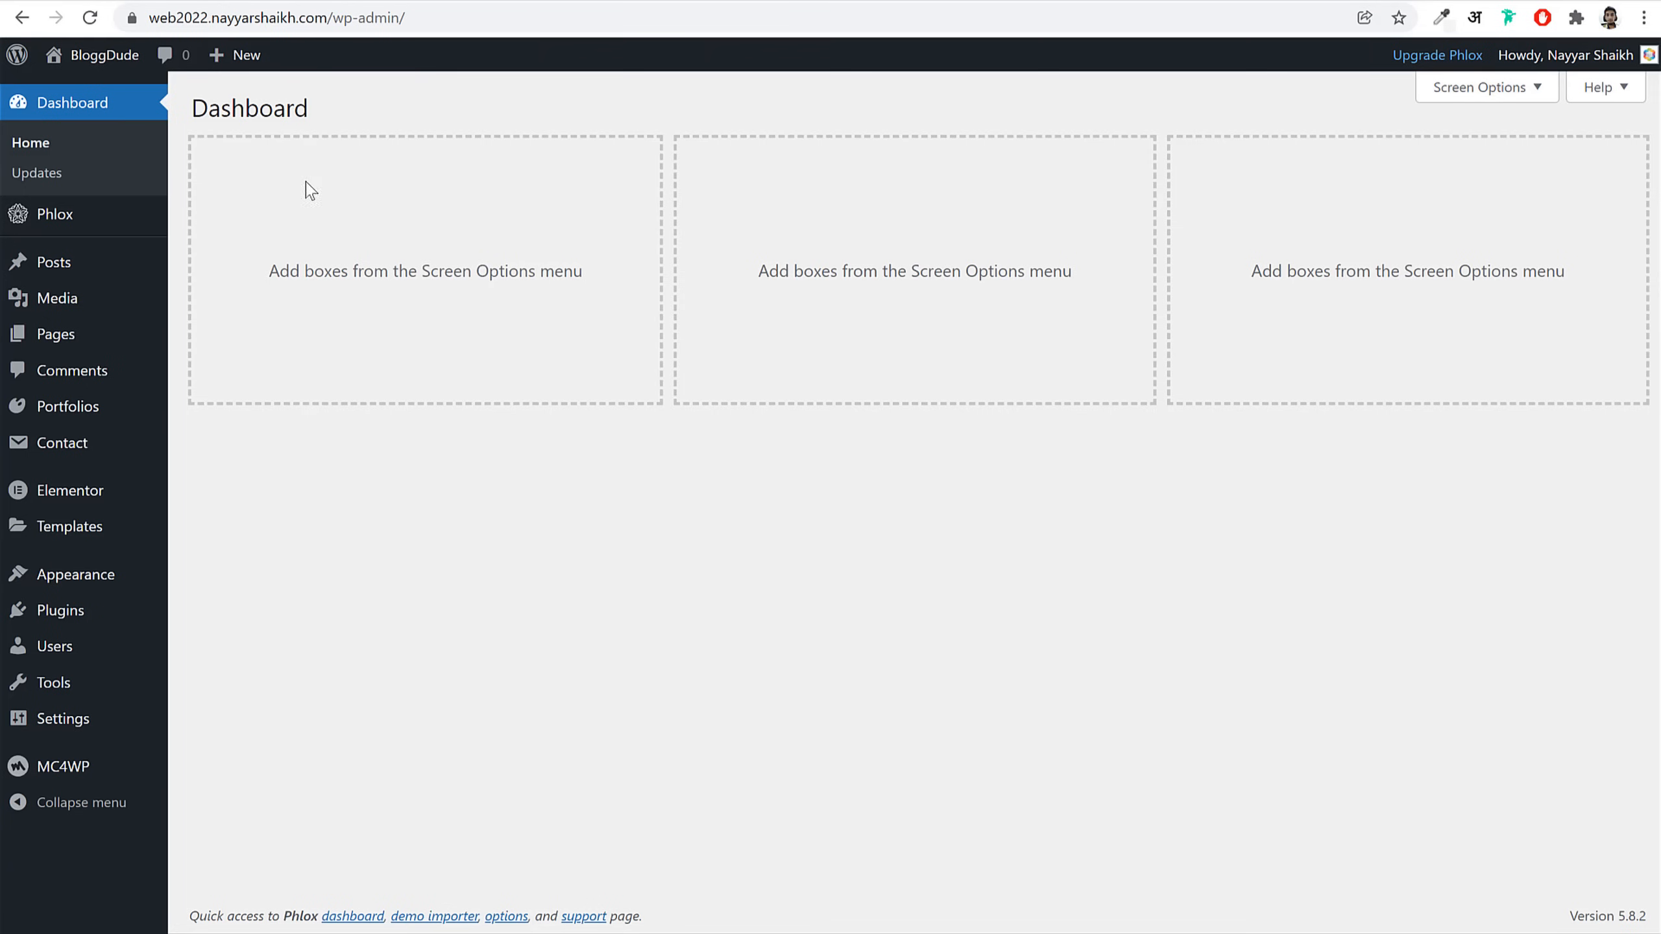
Step: Open MC4WP from the admin sidebar
mouse_move(95, 779)
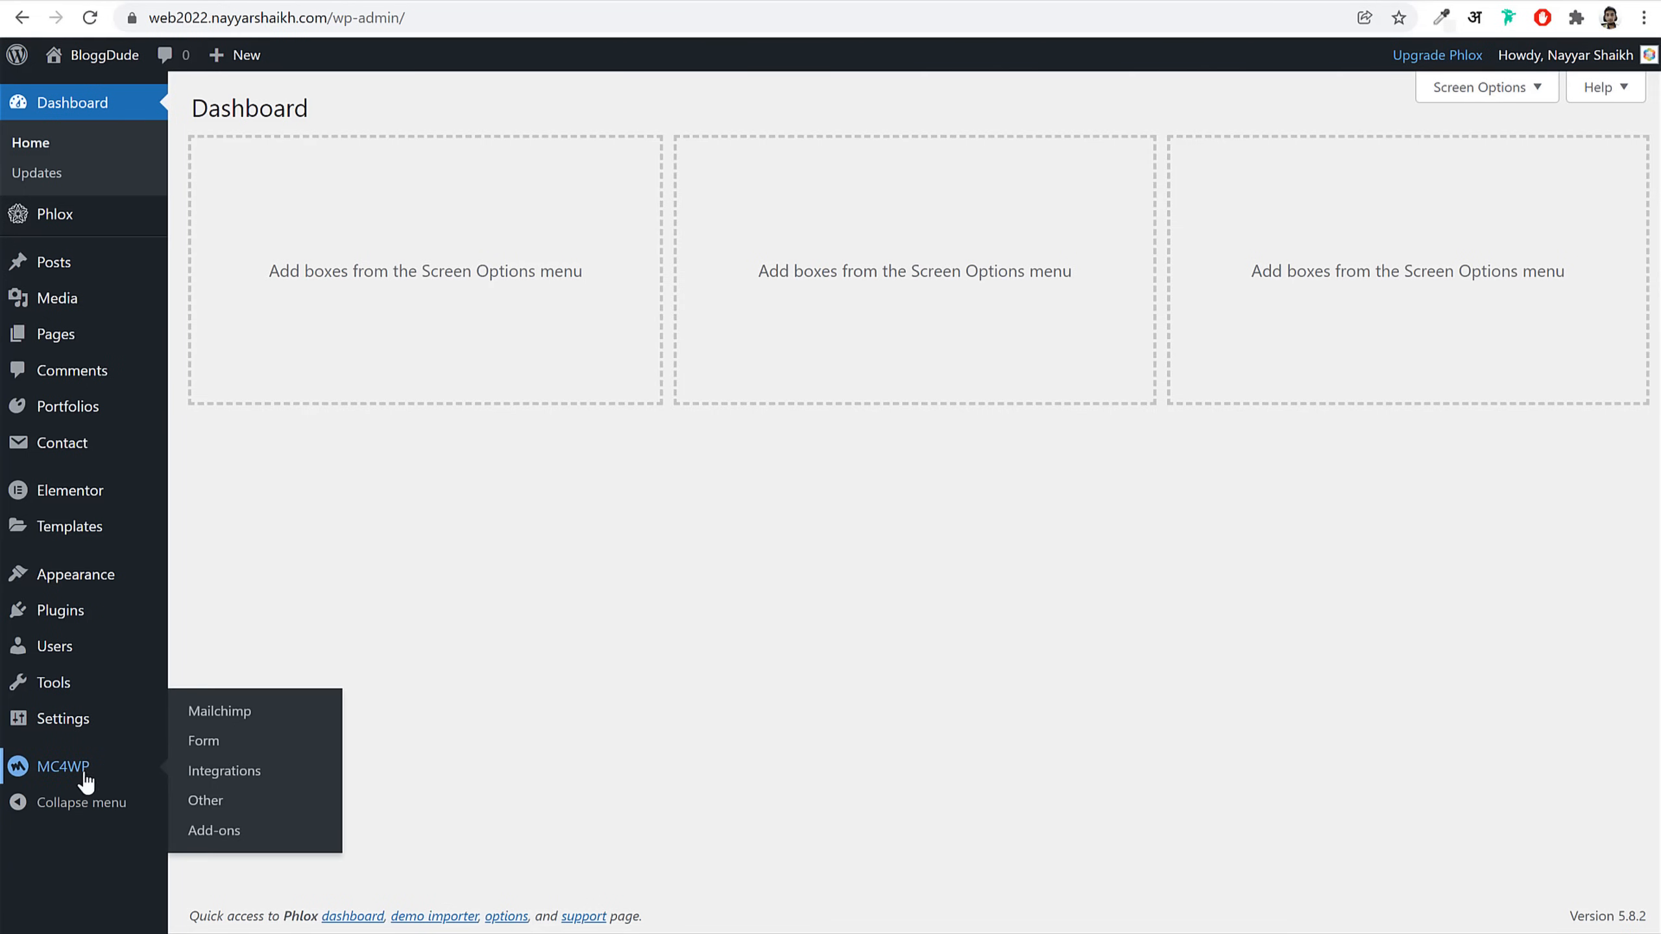
left_click(68, 778)
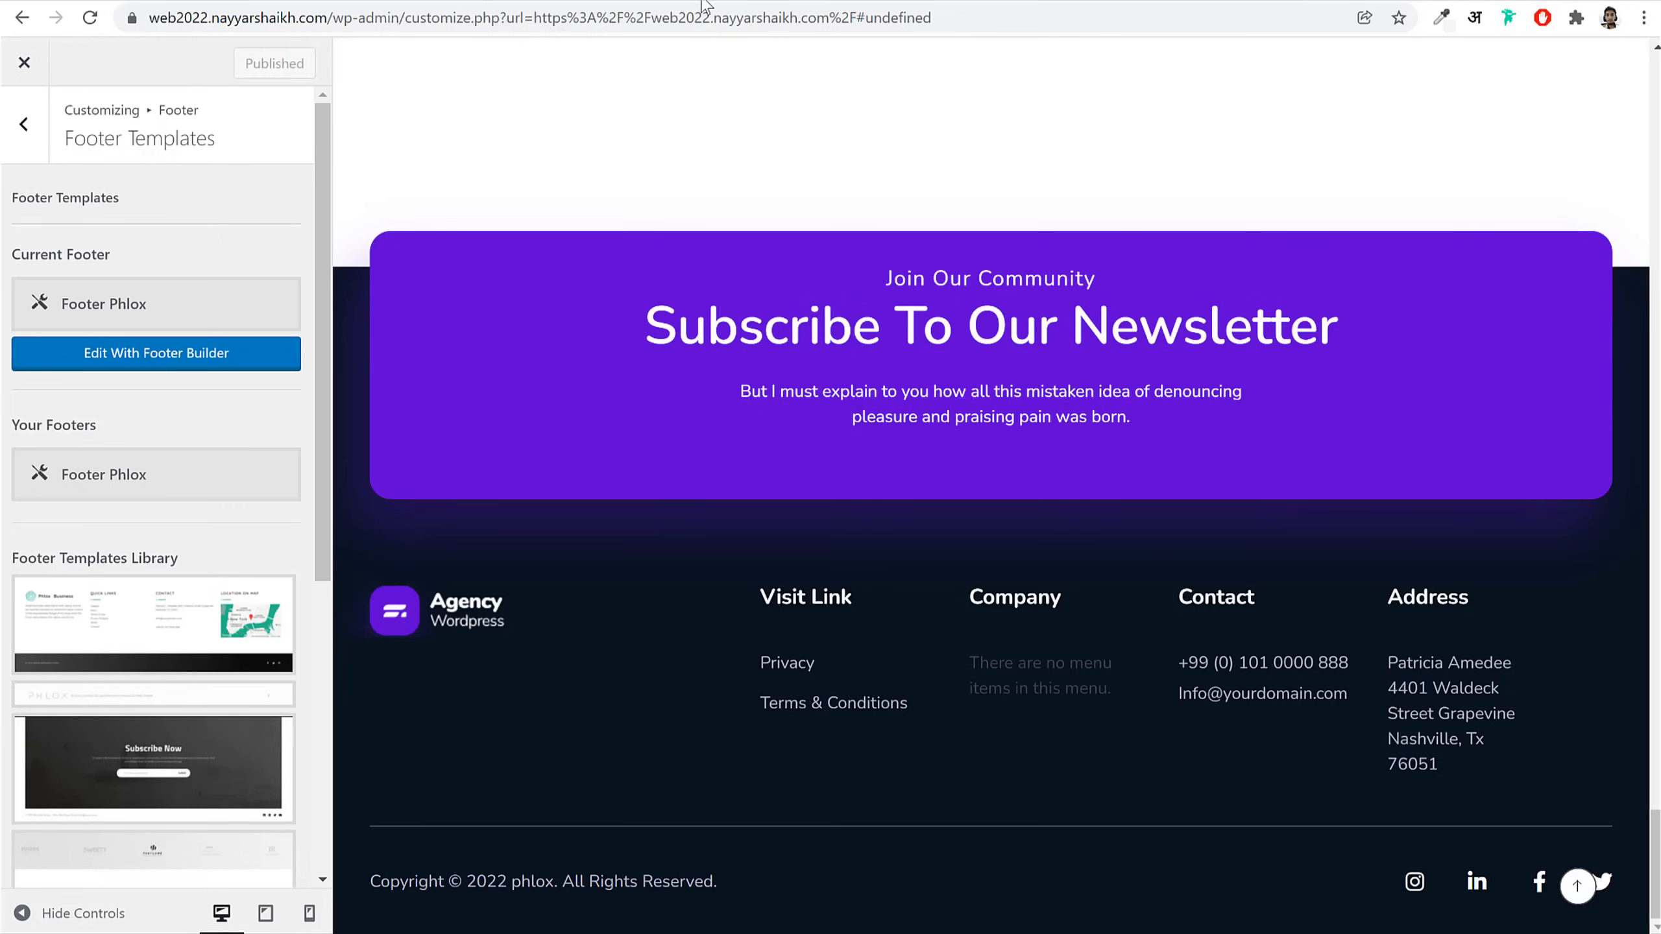
Step: Go to mailchimp.com in a new tab and sign in to the Mailchimp account
key("ctrl+t")
type("mailchimp.com")
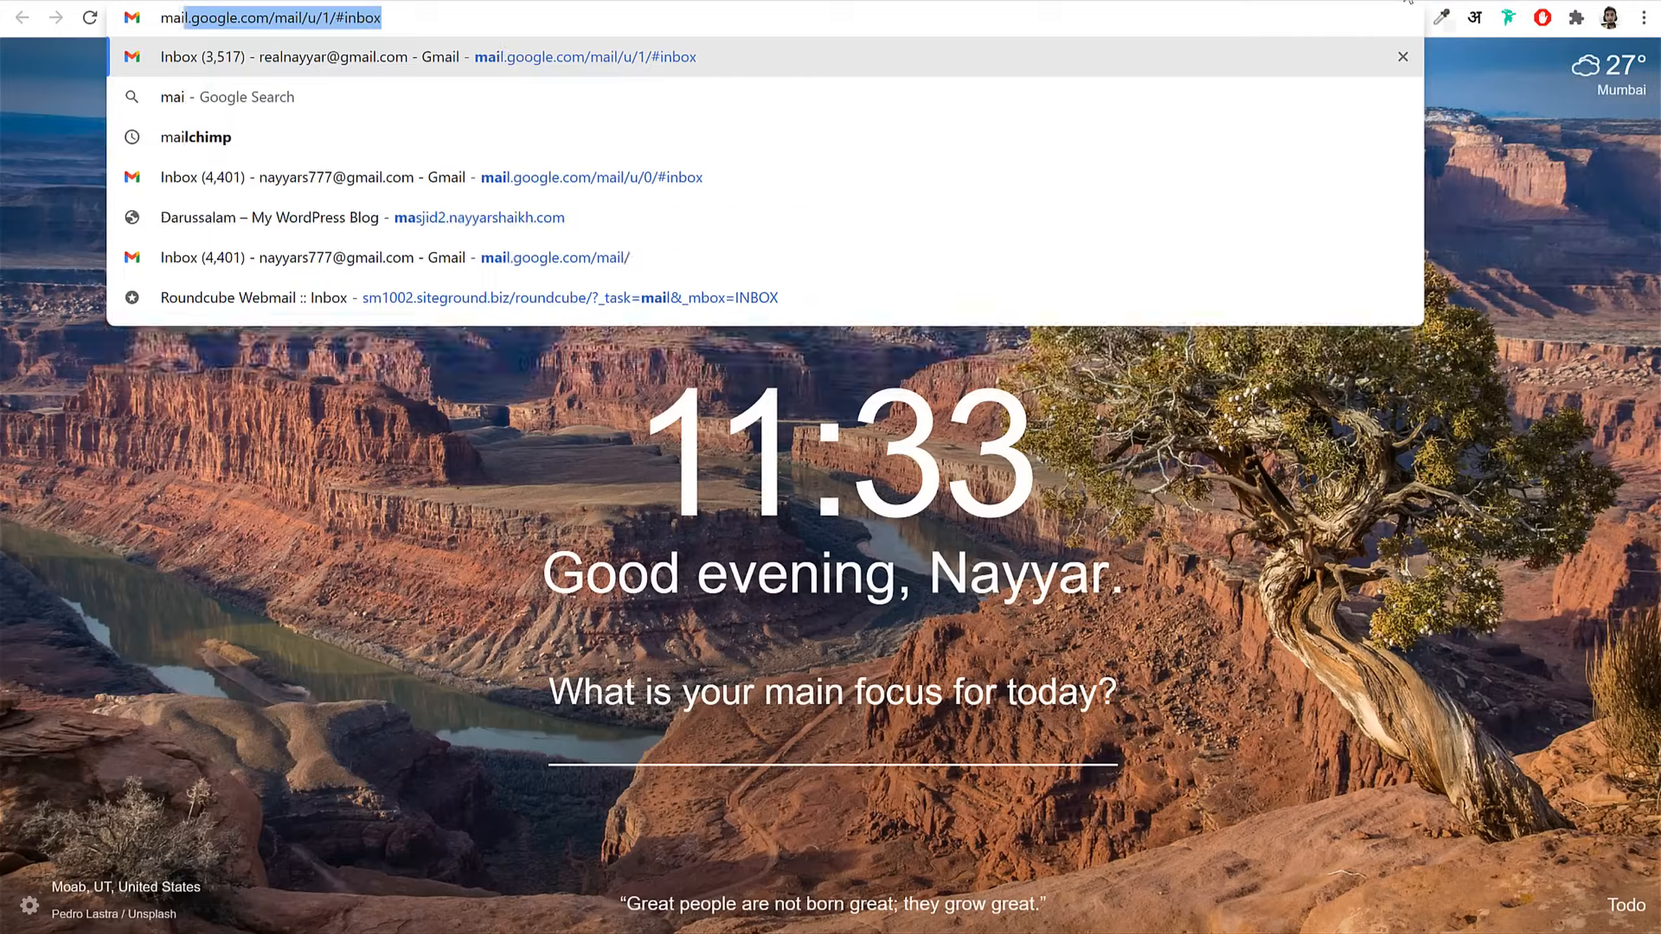
key("Return")
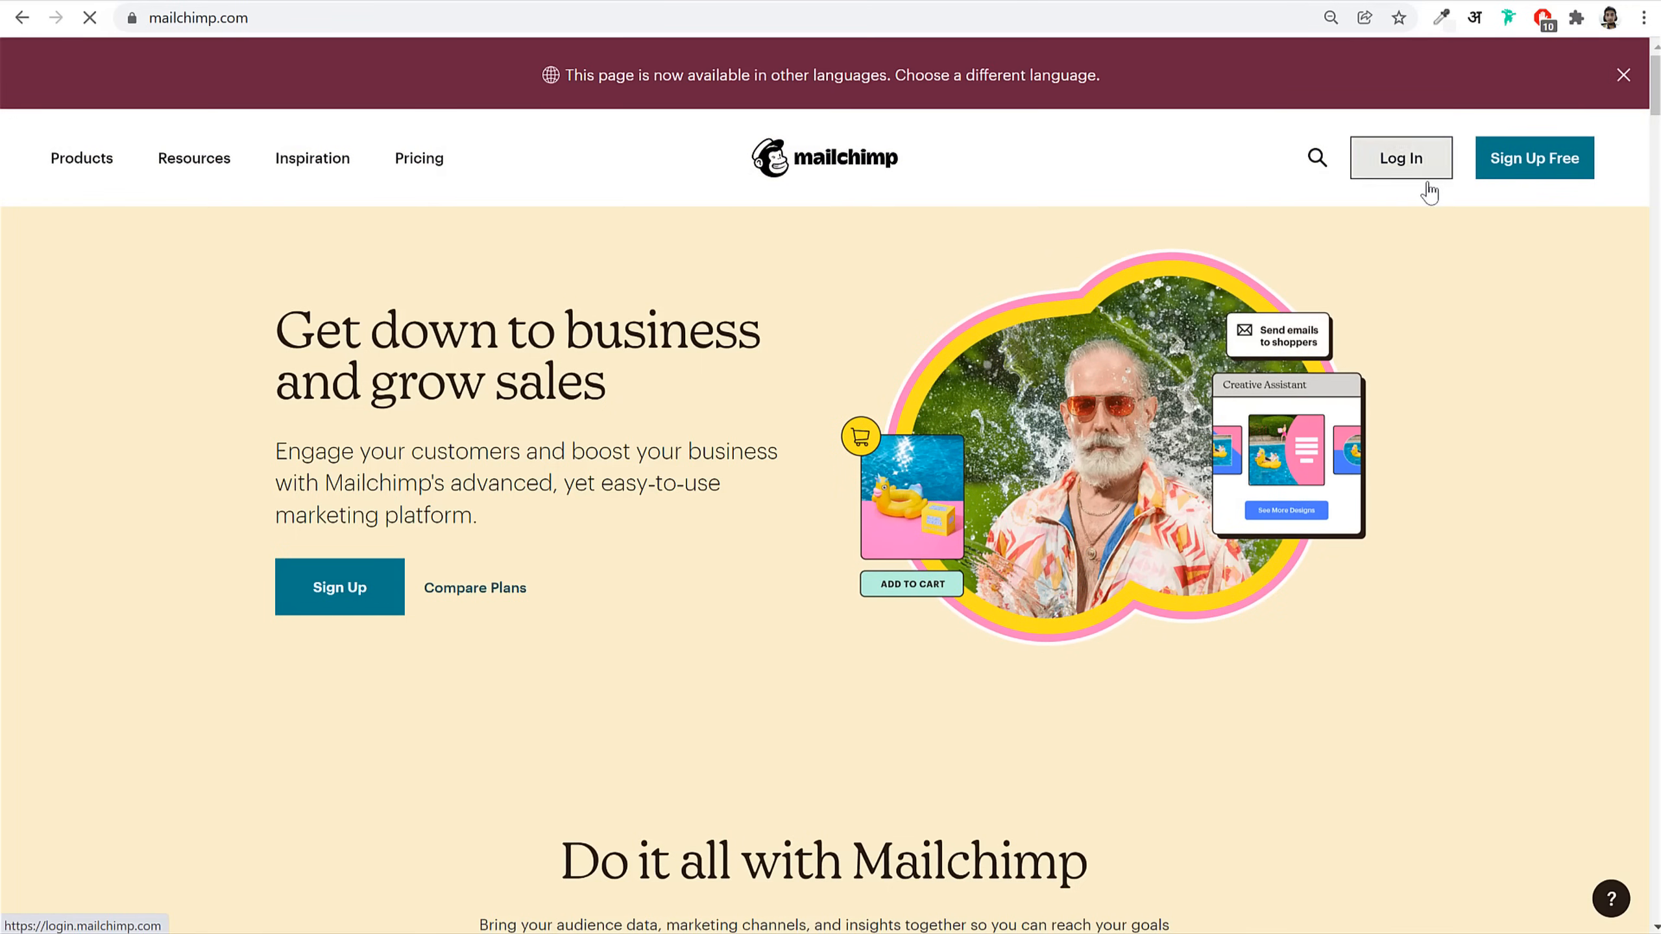
left_click(1412, 165)
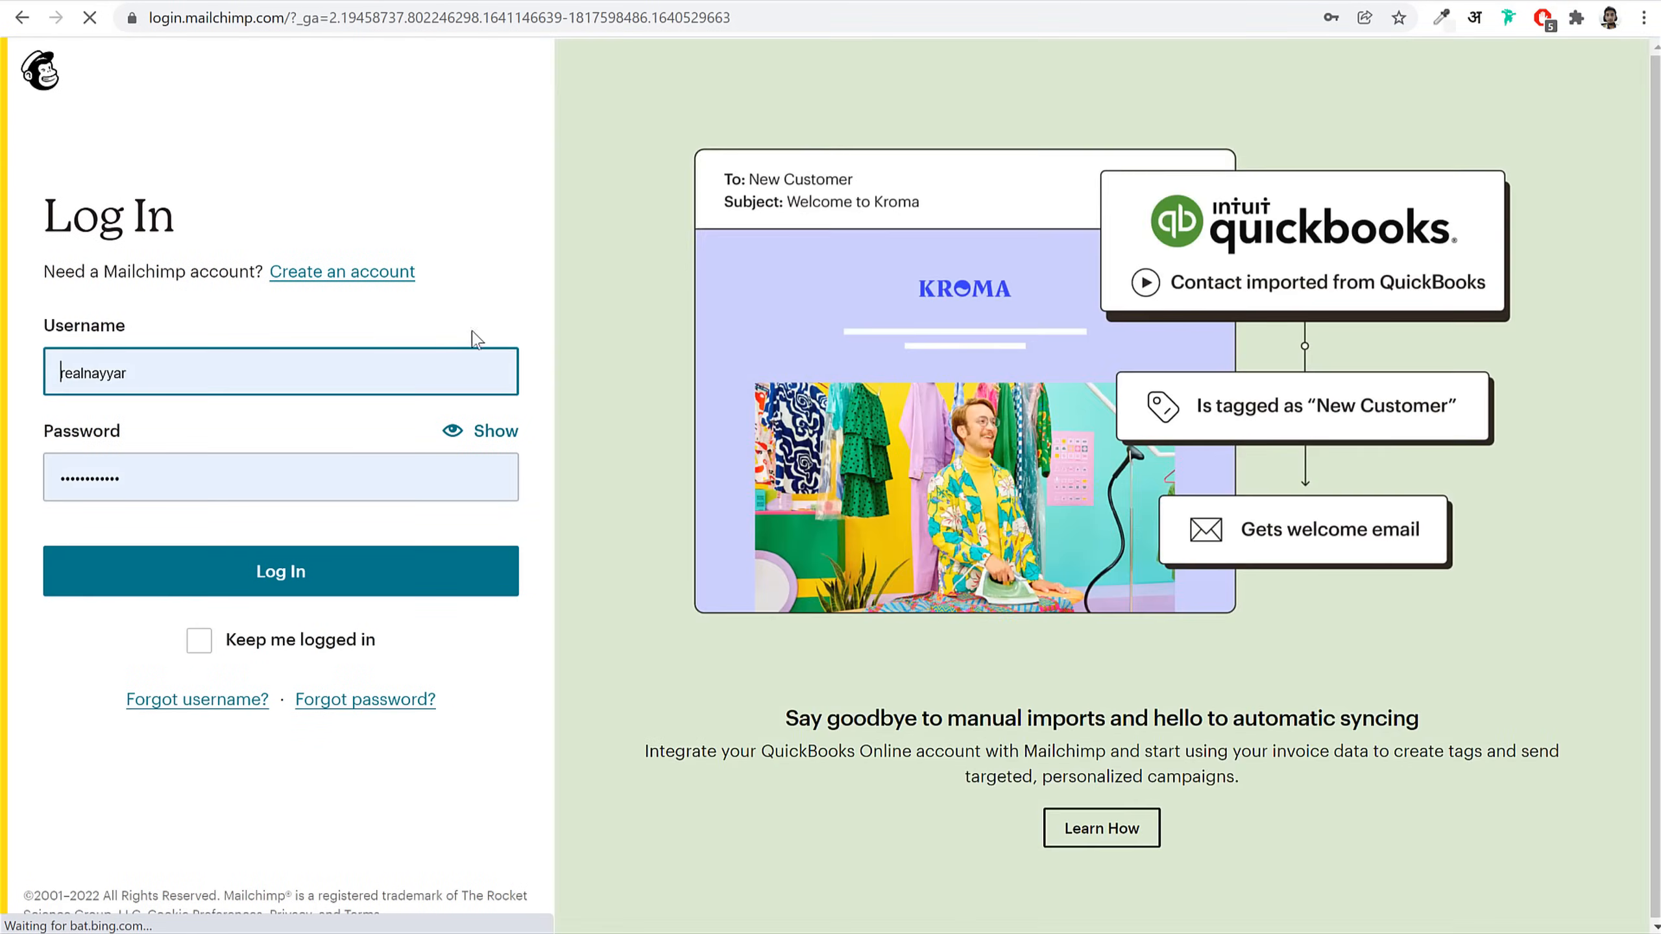
left_click(335, 578)
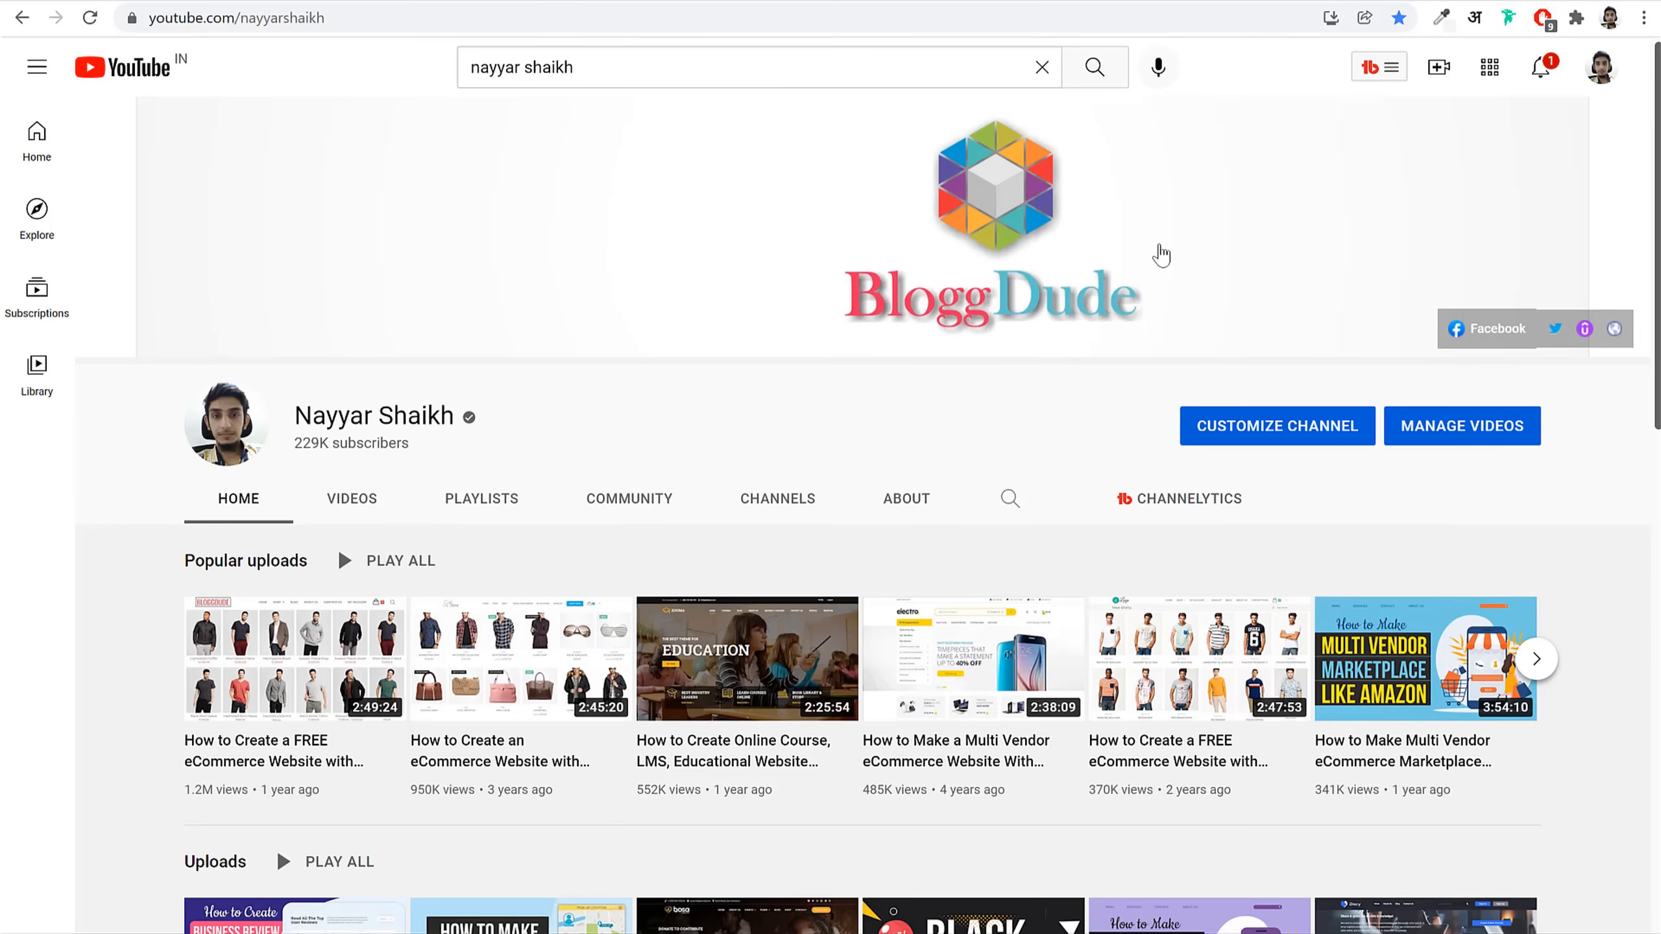
scroll(1160, 255, "down", 5)
scroll(1161, 364, "up", 5)
Step: Search YouTube for 'mailchimp' videos and glance at the notifications list
left_click(696, 61)
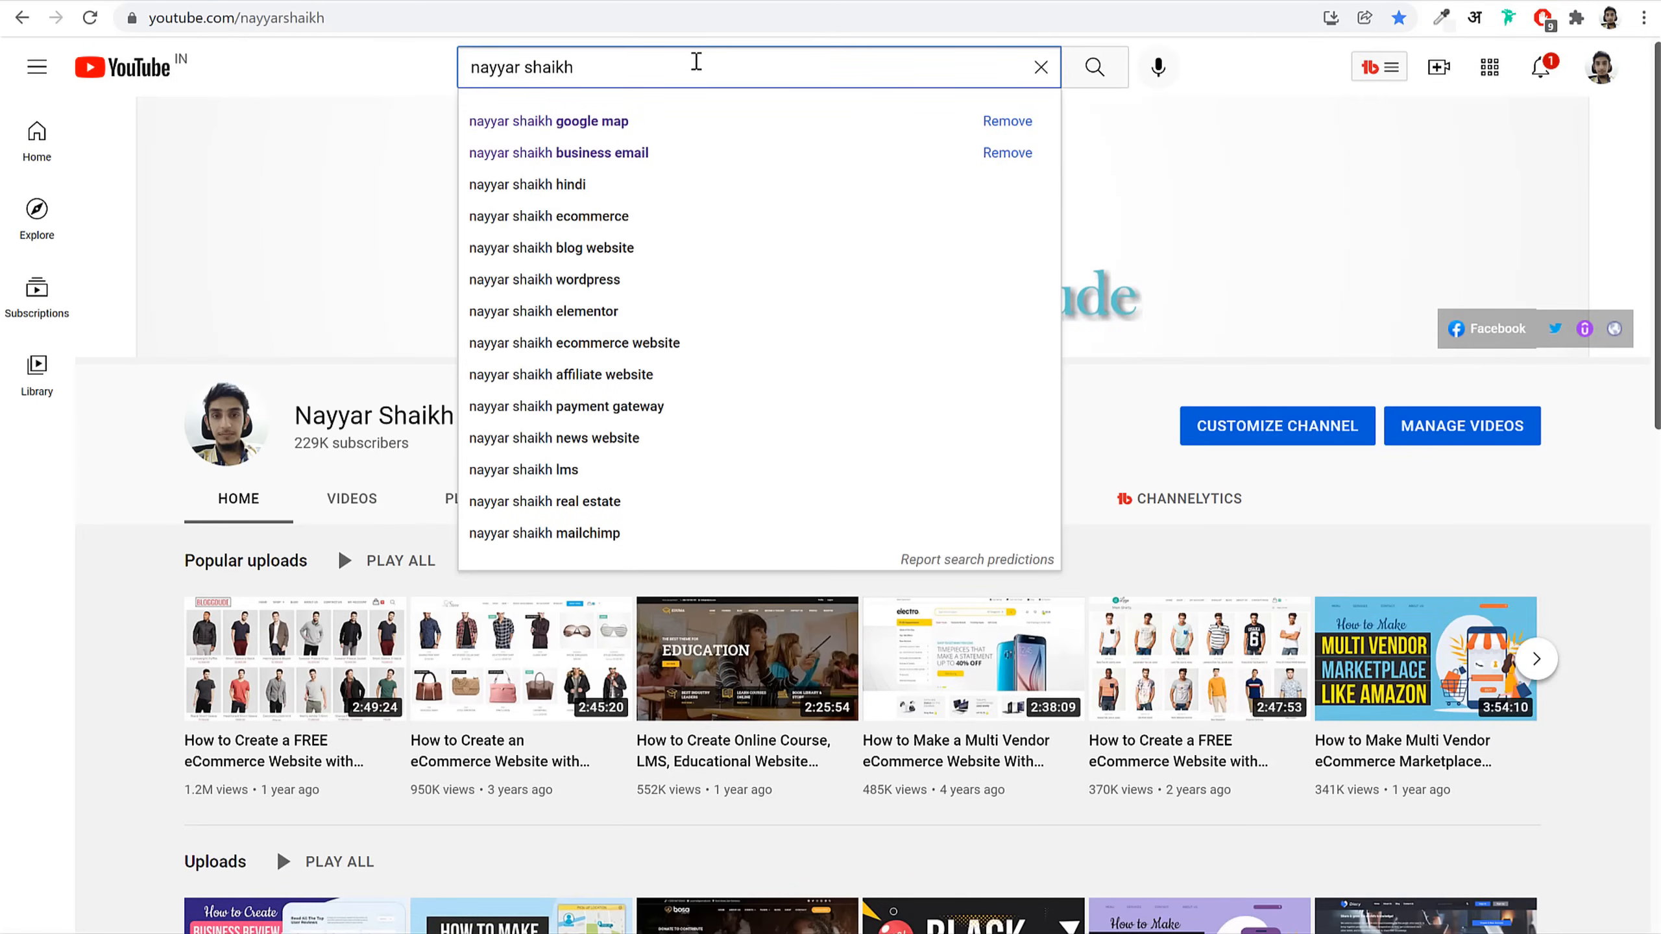
type("mailchimp")
key("Return")
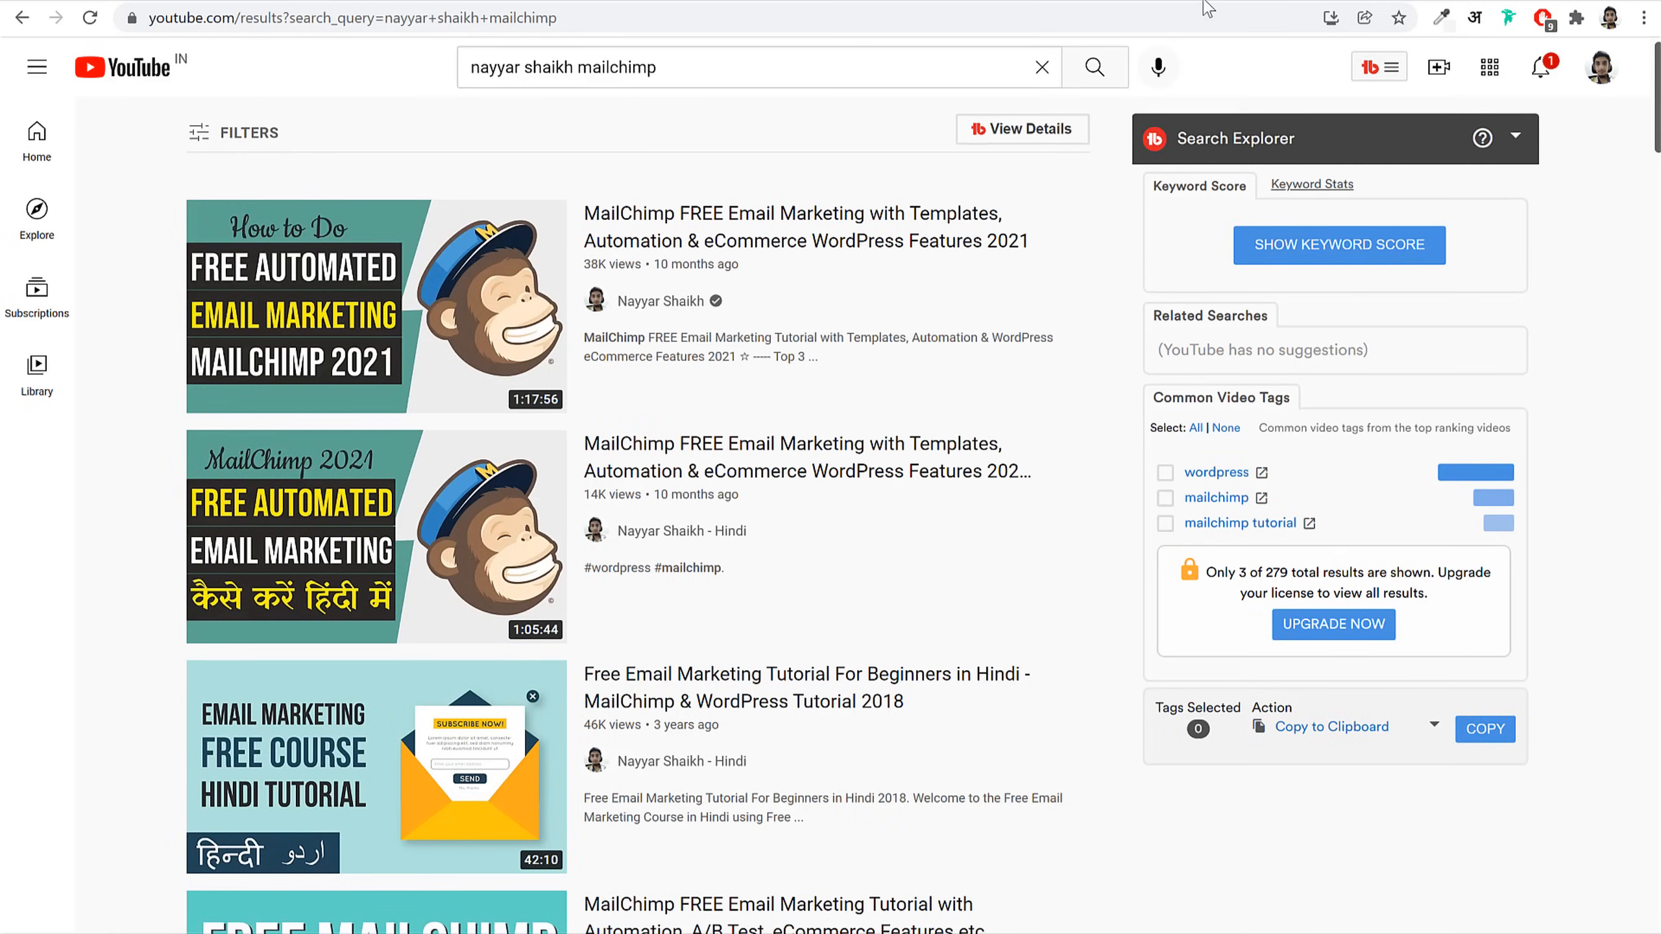
left_click(1542, 67)
left_click(1265, 79)
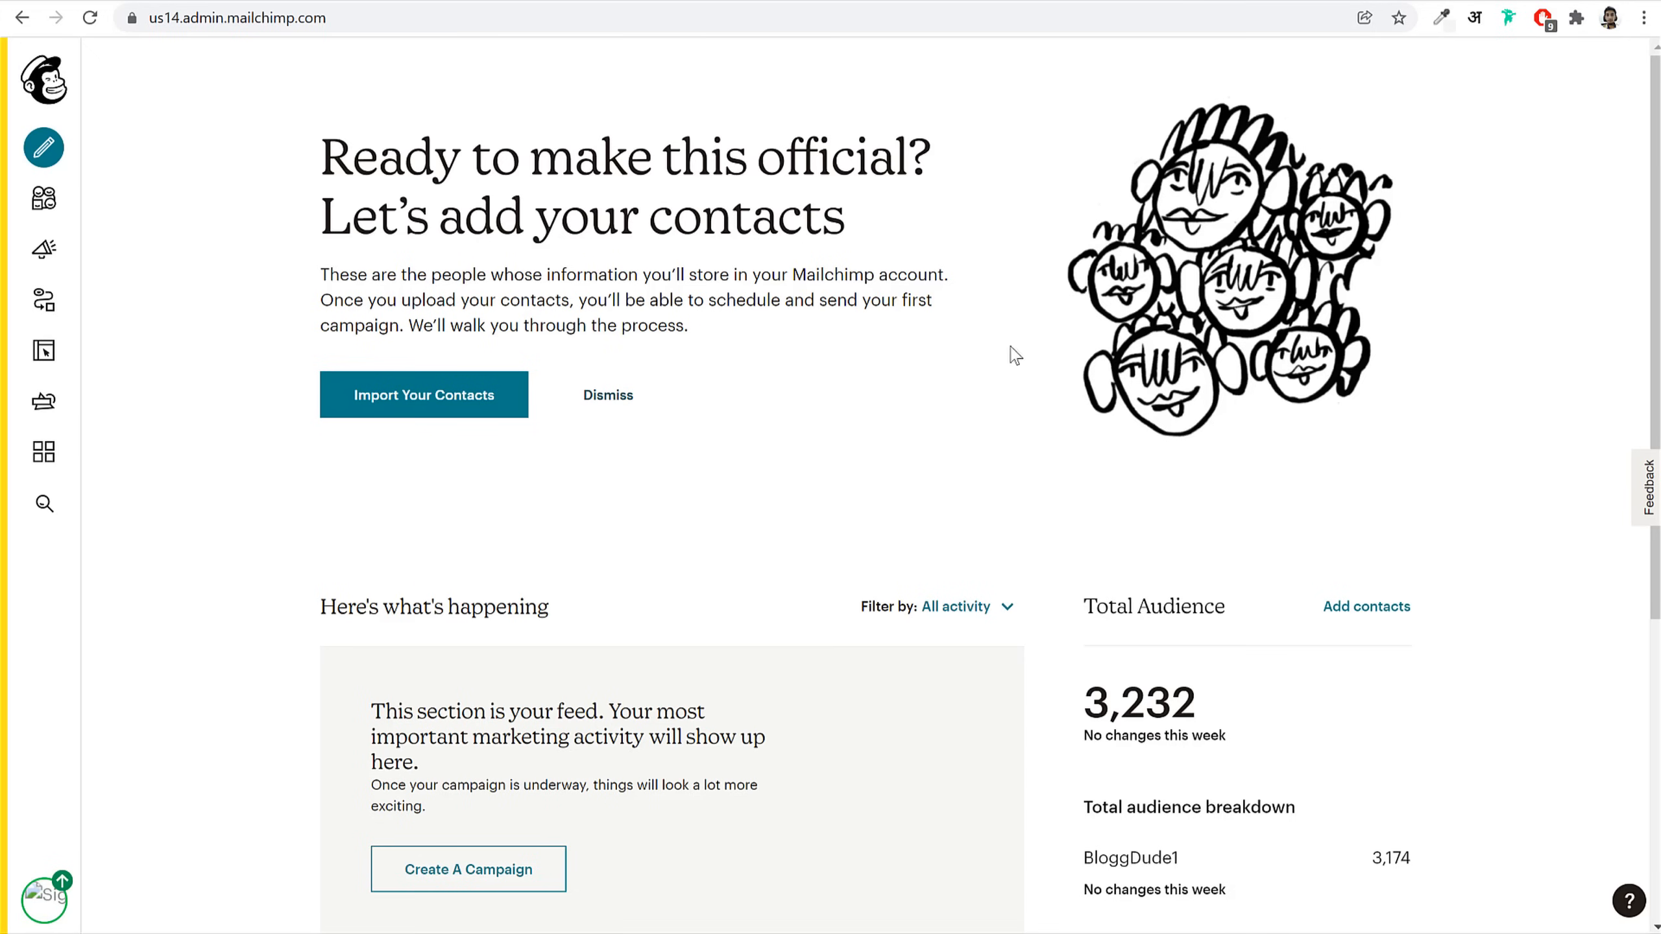
Step: Navigate to the Mailchimp account's Extras > API keys page
left_click(47, 900)
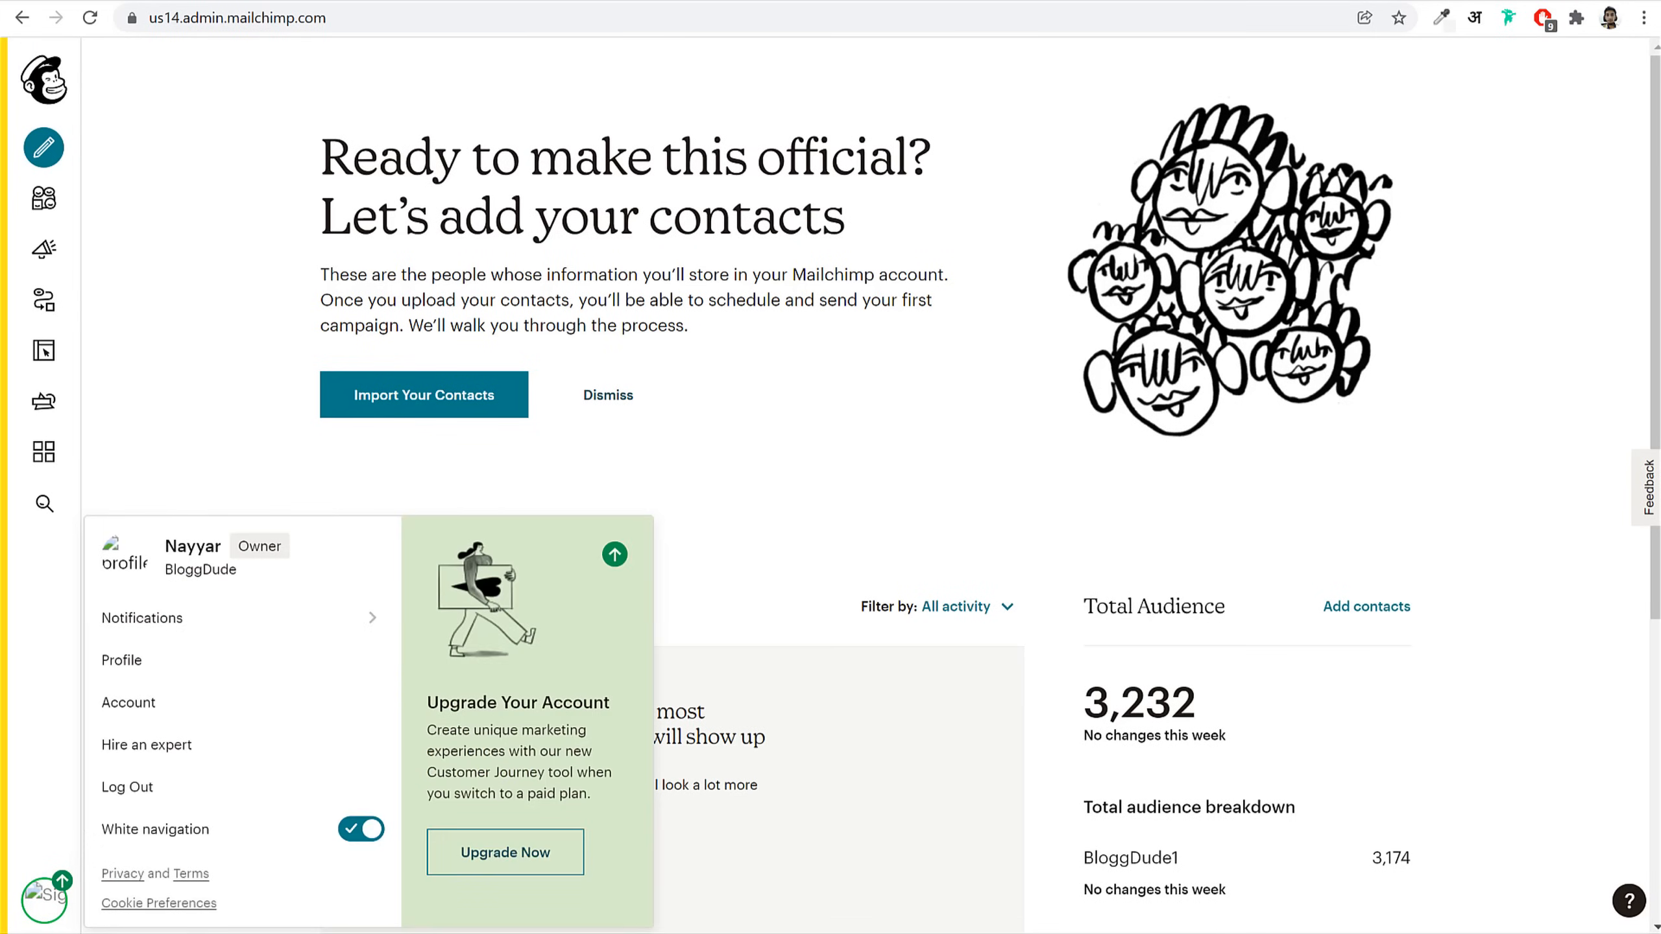
left_click(135, 704)
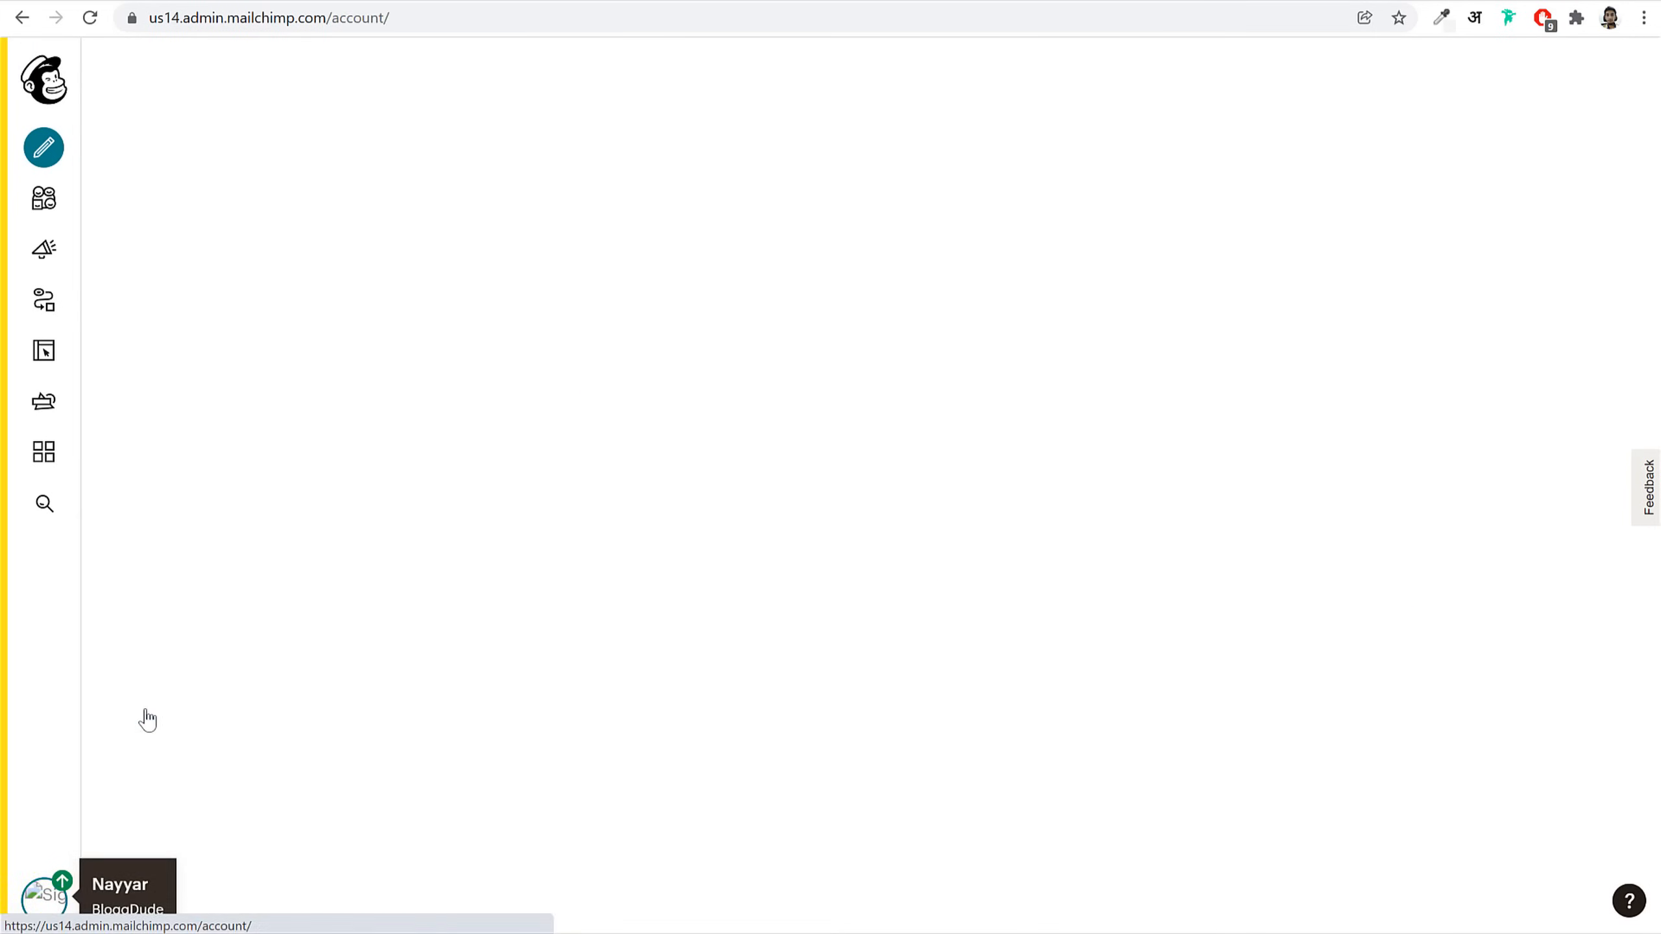
left_click(577, 226)
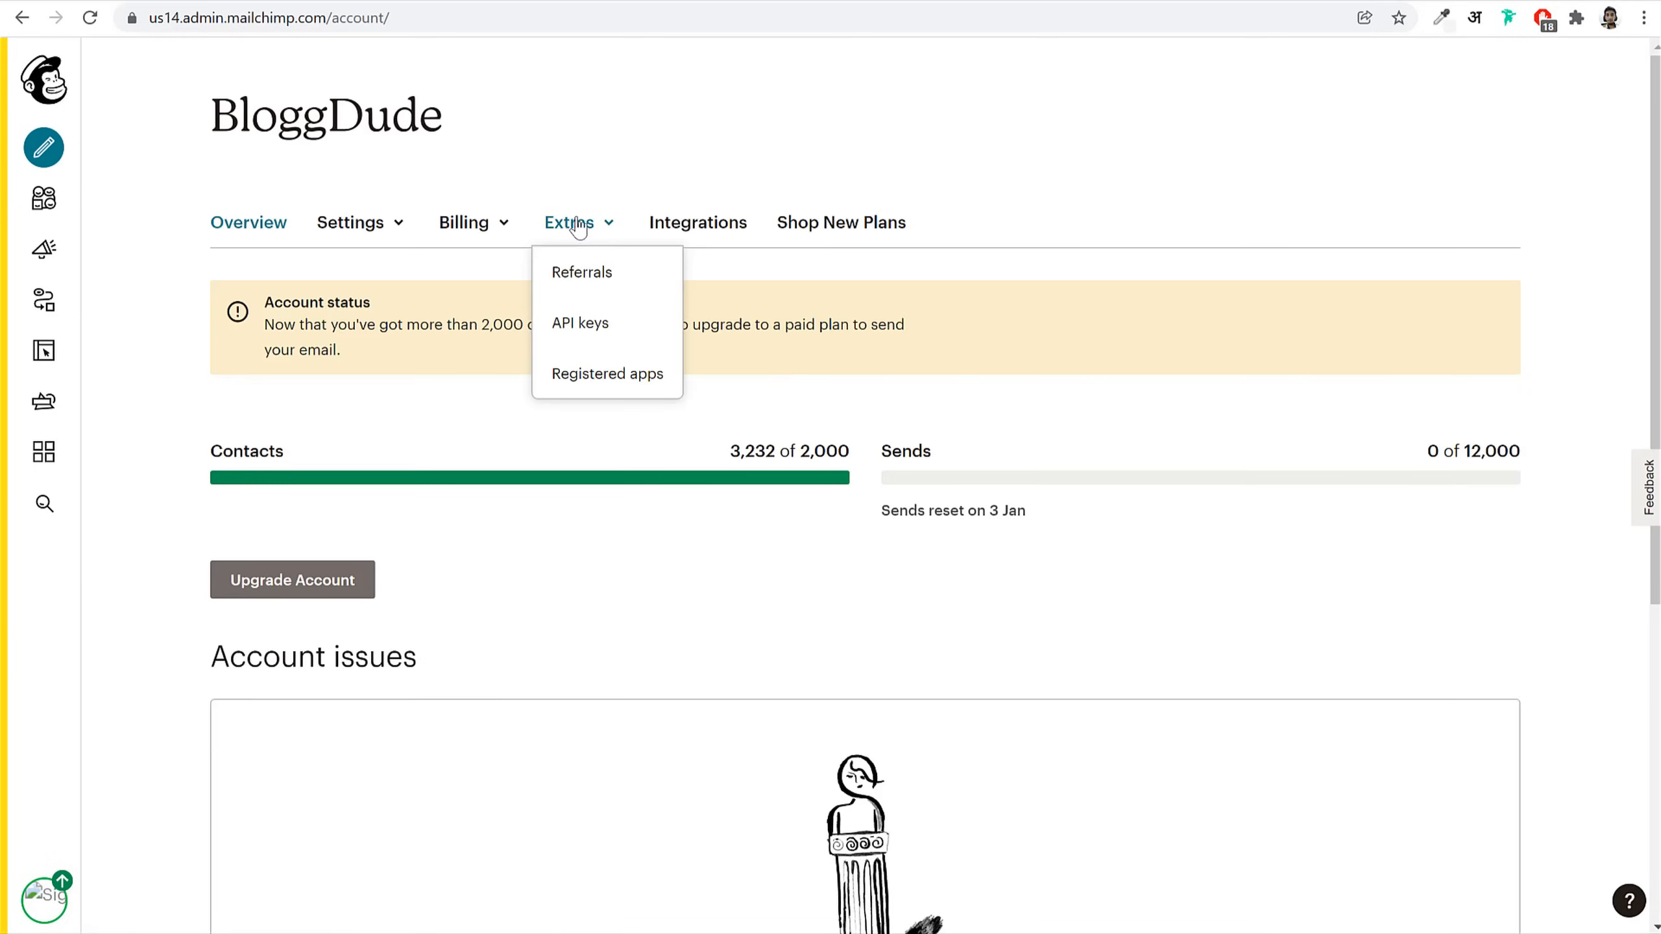
left_click(574, 322)
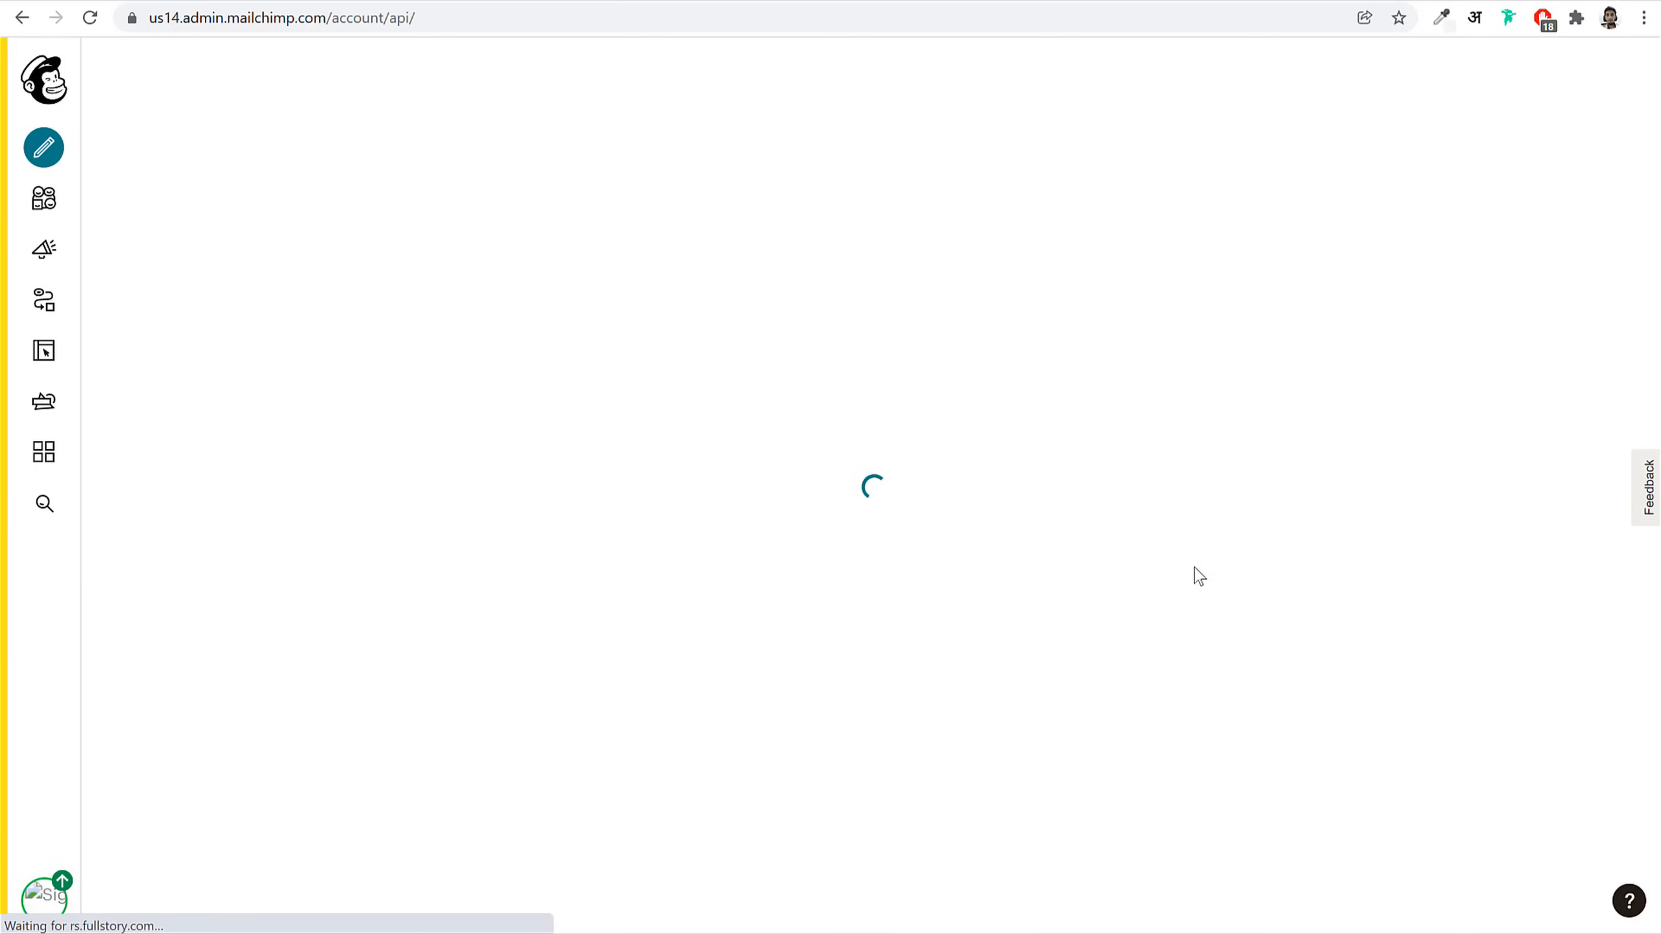
Step: Copy the existing API key and paste it into the plugin's API Key field
left_click(1170, 856)
scroll(1065, 602, "down", 5)
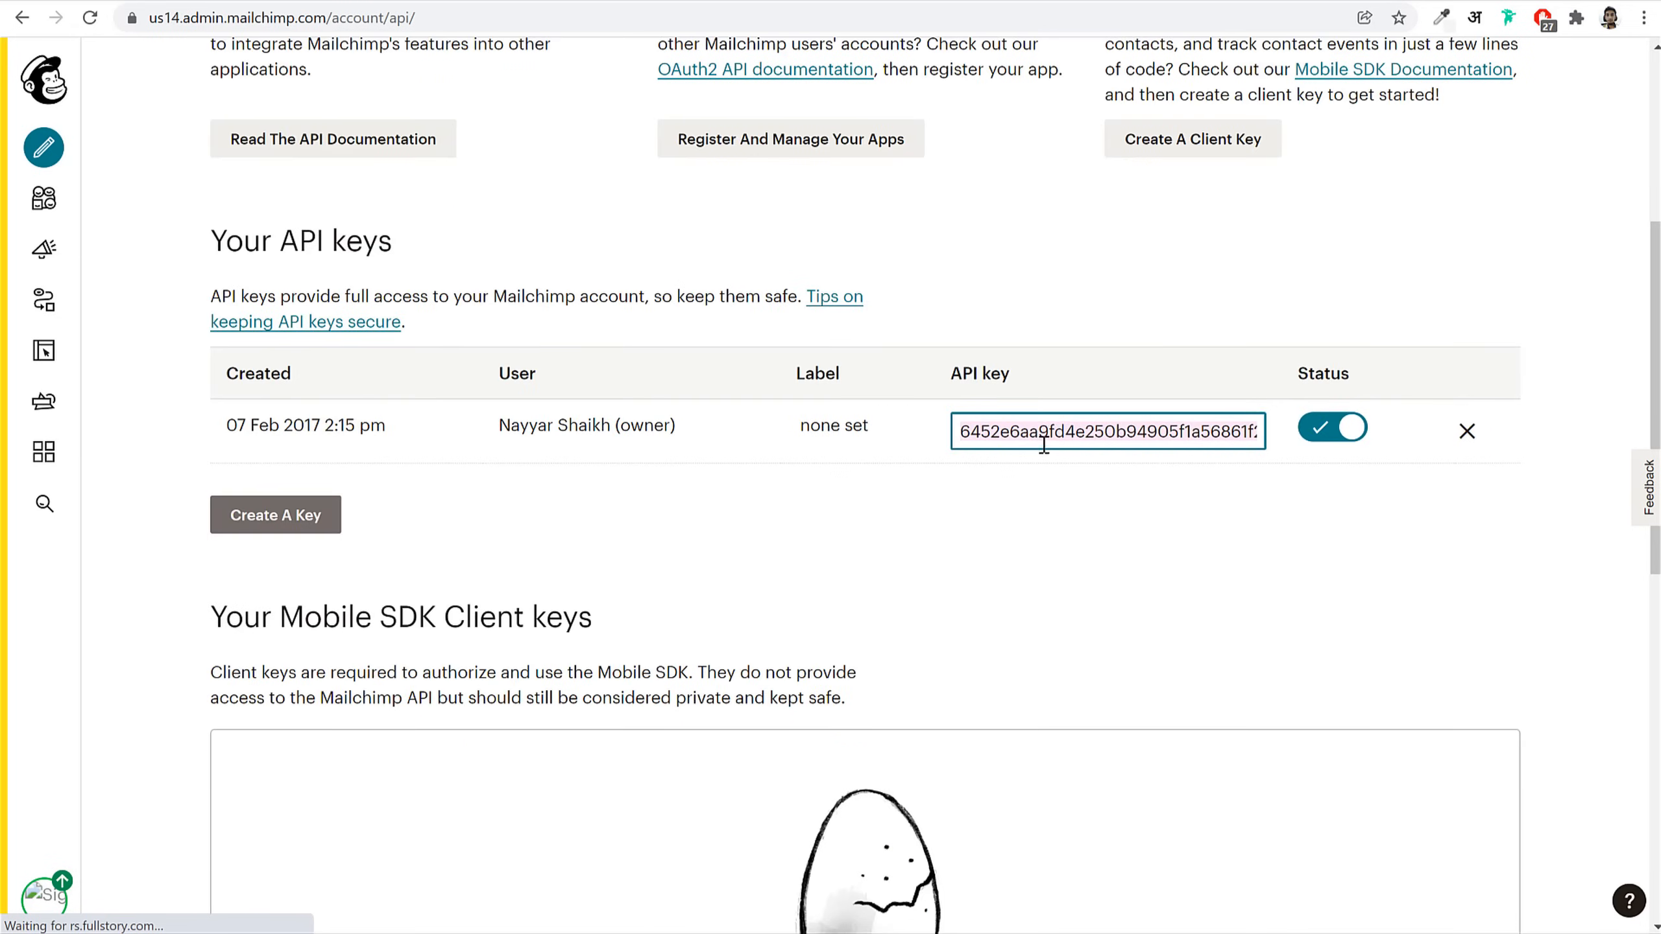
right_click(1052, 434)
left_click(1099, 509)
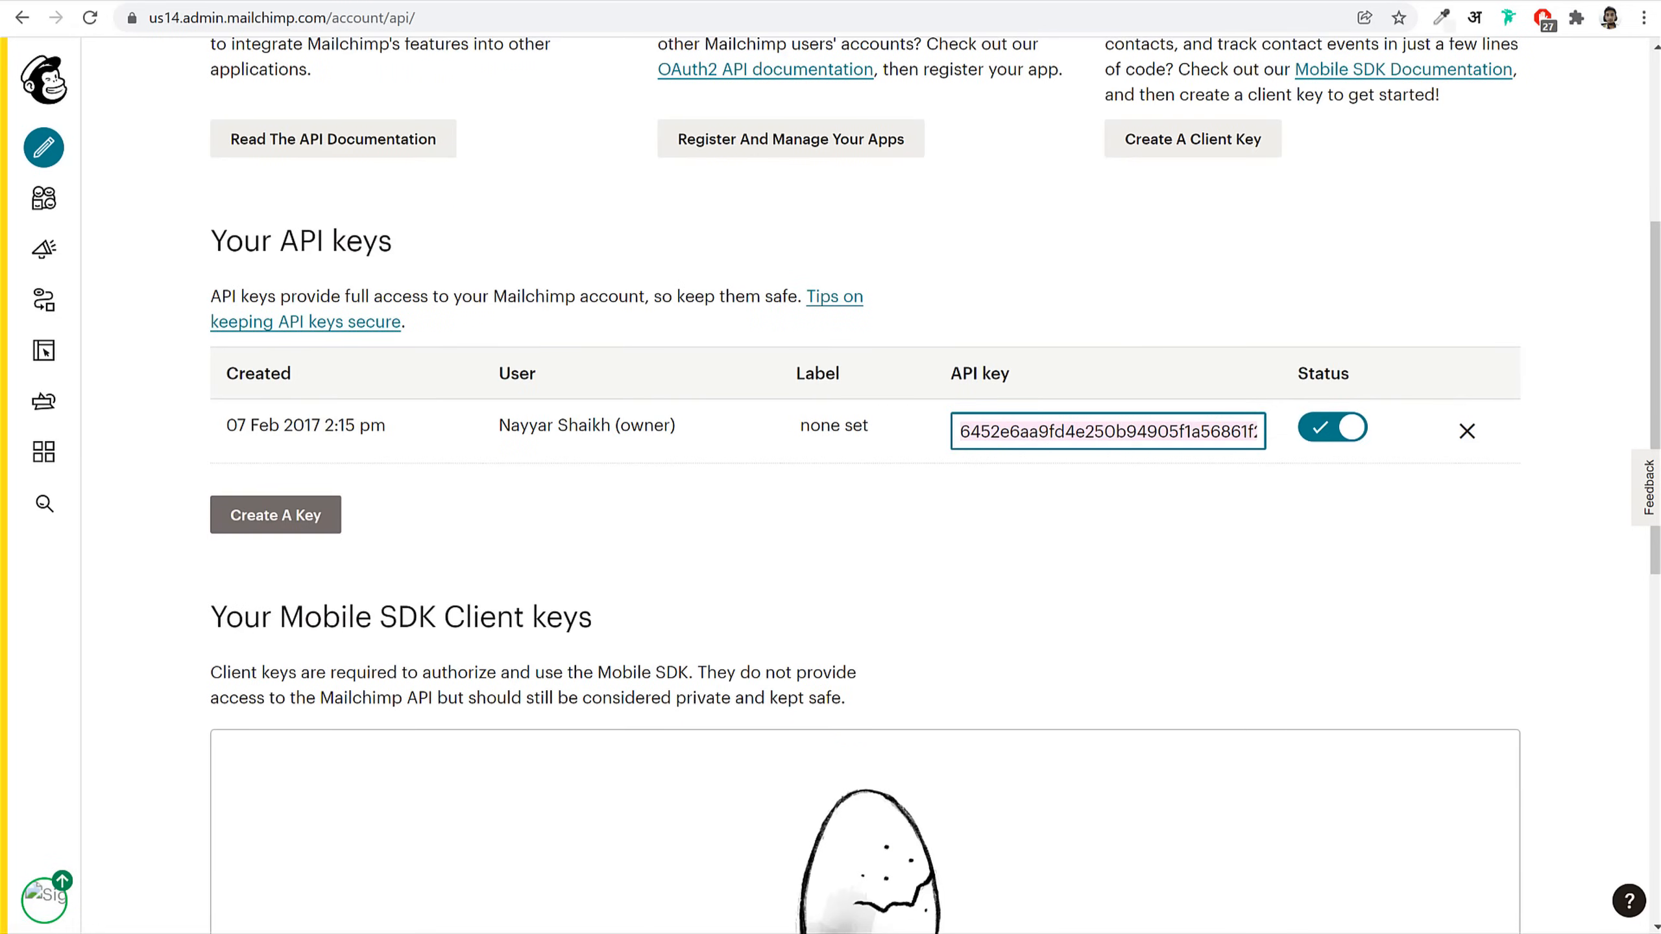
key("ctrl+shift+Tab")
left_click(643, 282)
key("ctrl+v")
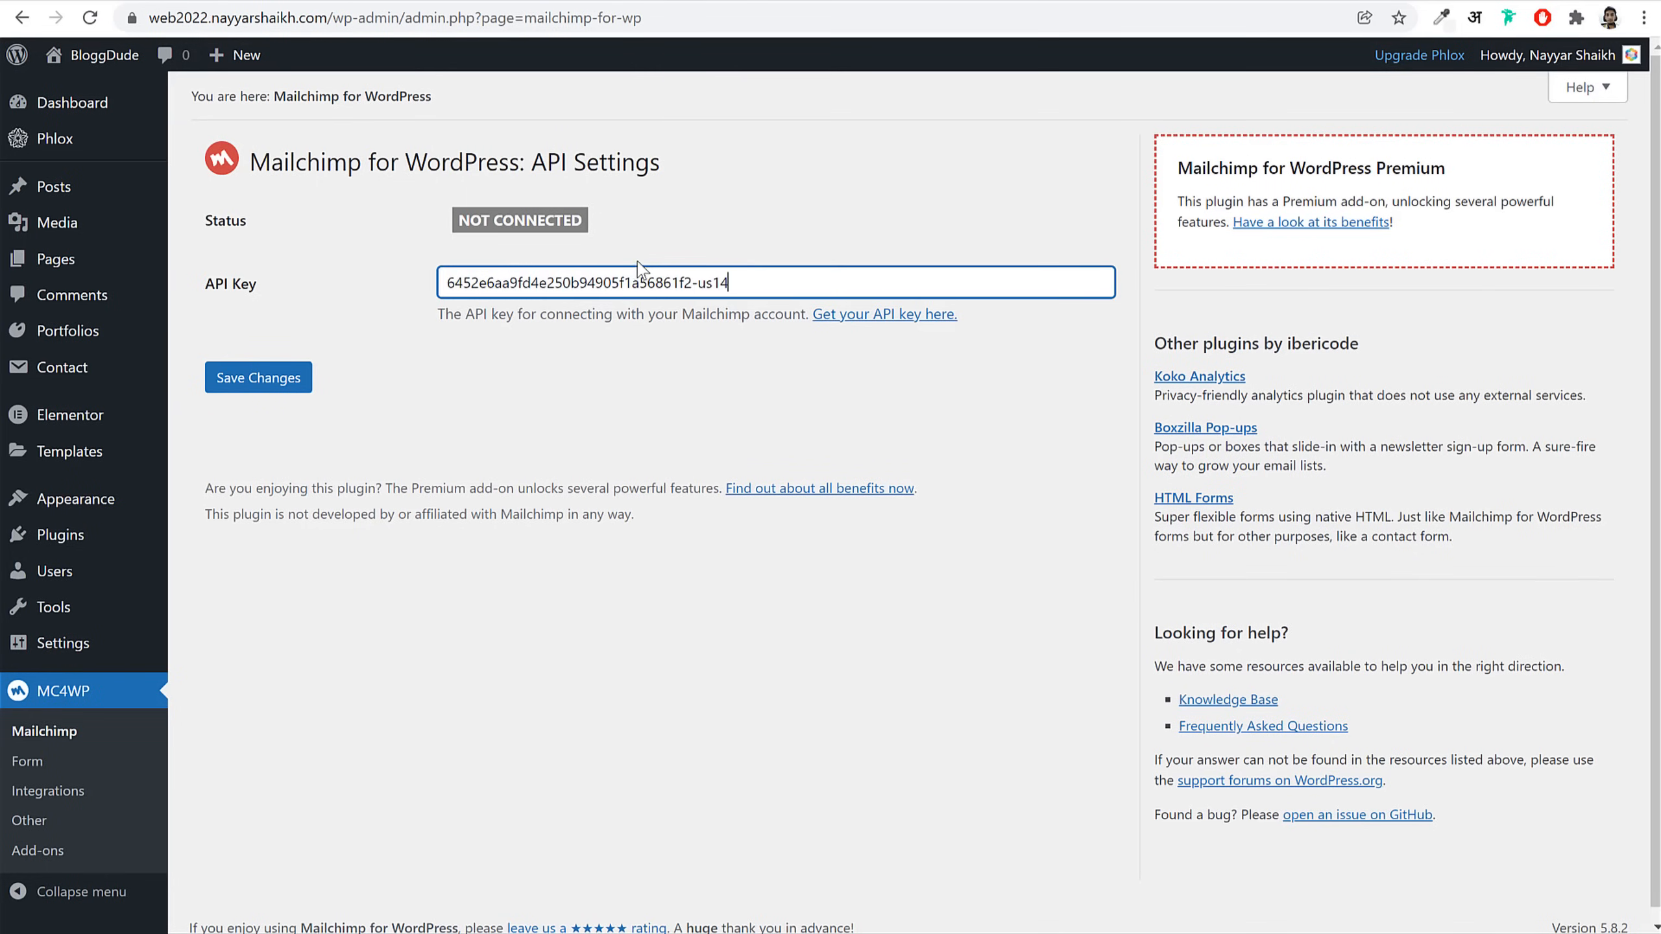
Step: Save the API key and review the six connected lists, including BloggDude1 with 3162 subscribers
left_click(259, 380)
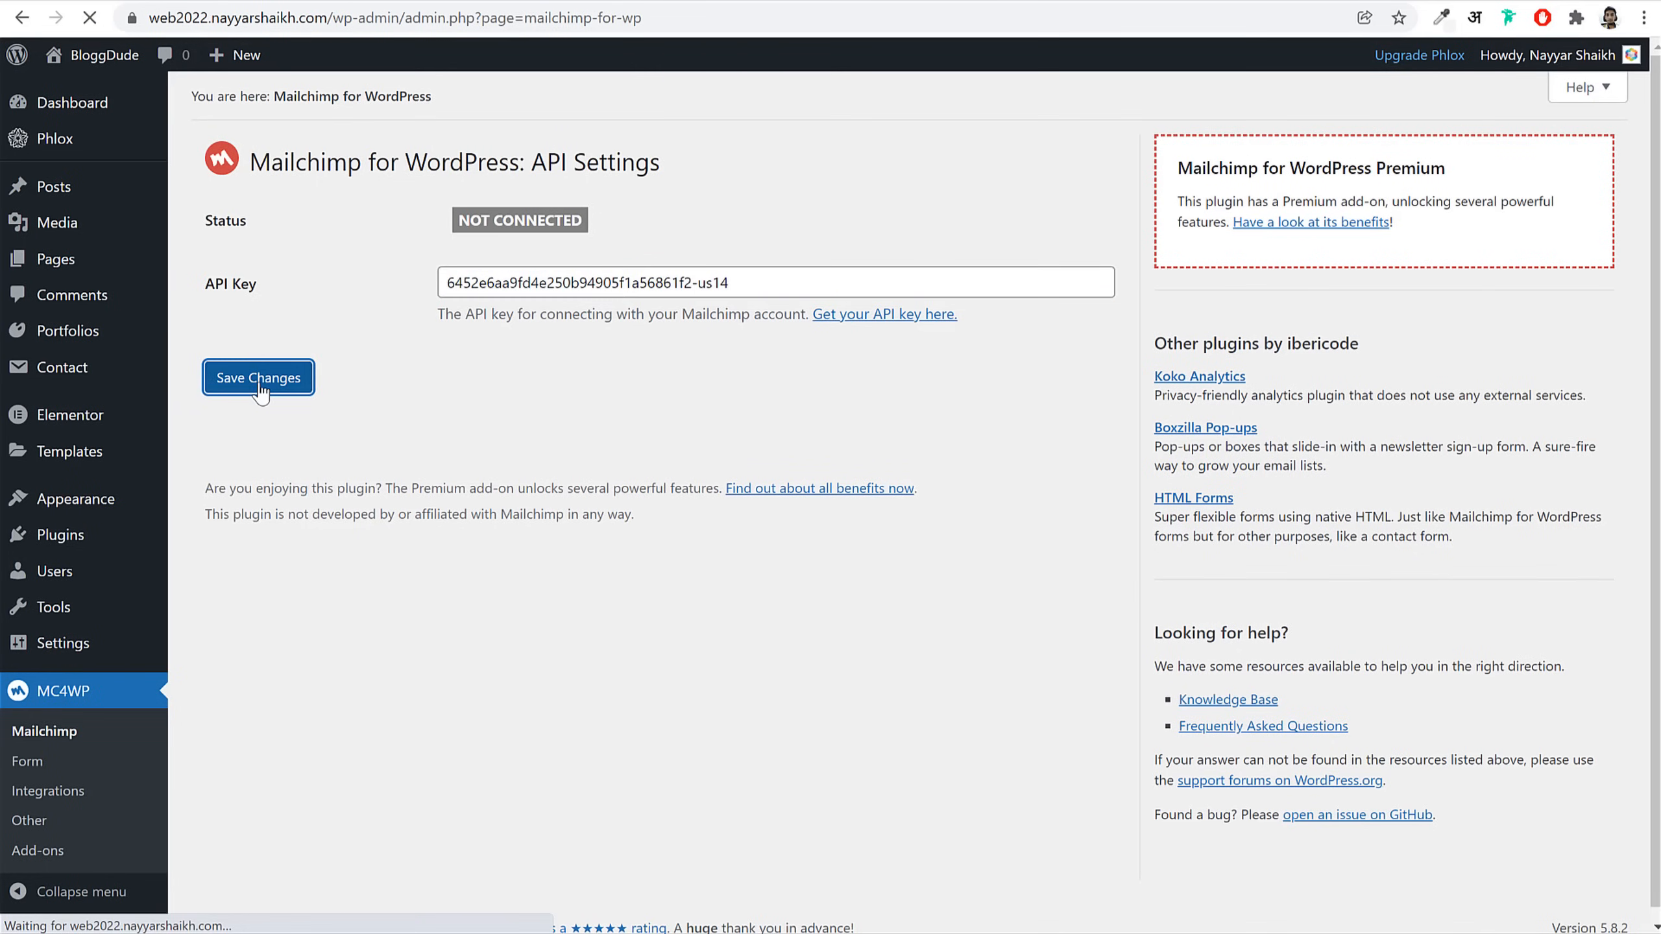
scroll(765, 392, "down", 4)
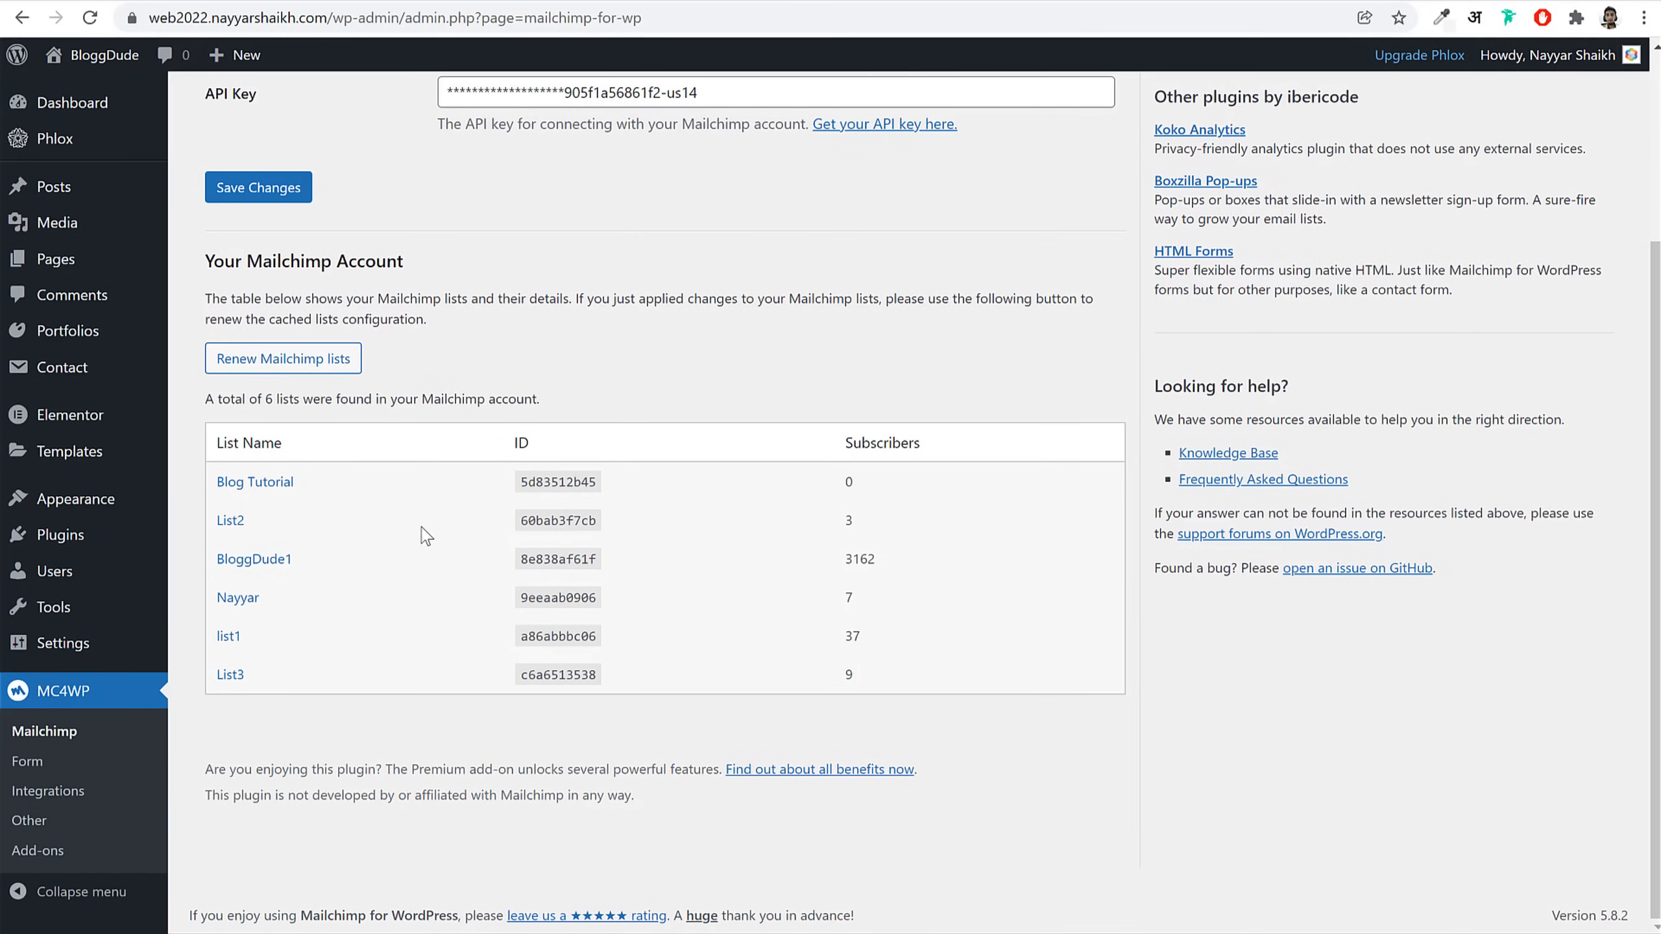
scroll(422, 533, "up", 4)
scroll(400, 635, "down", 4)
left_click_drag(309, 562, 218, 560)
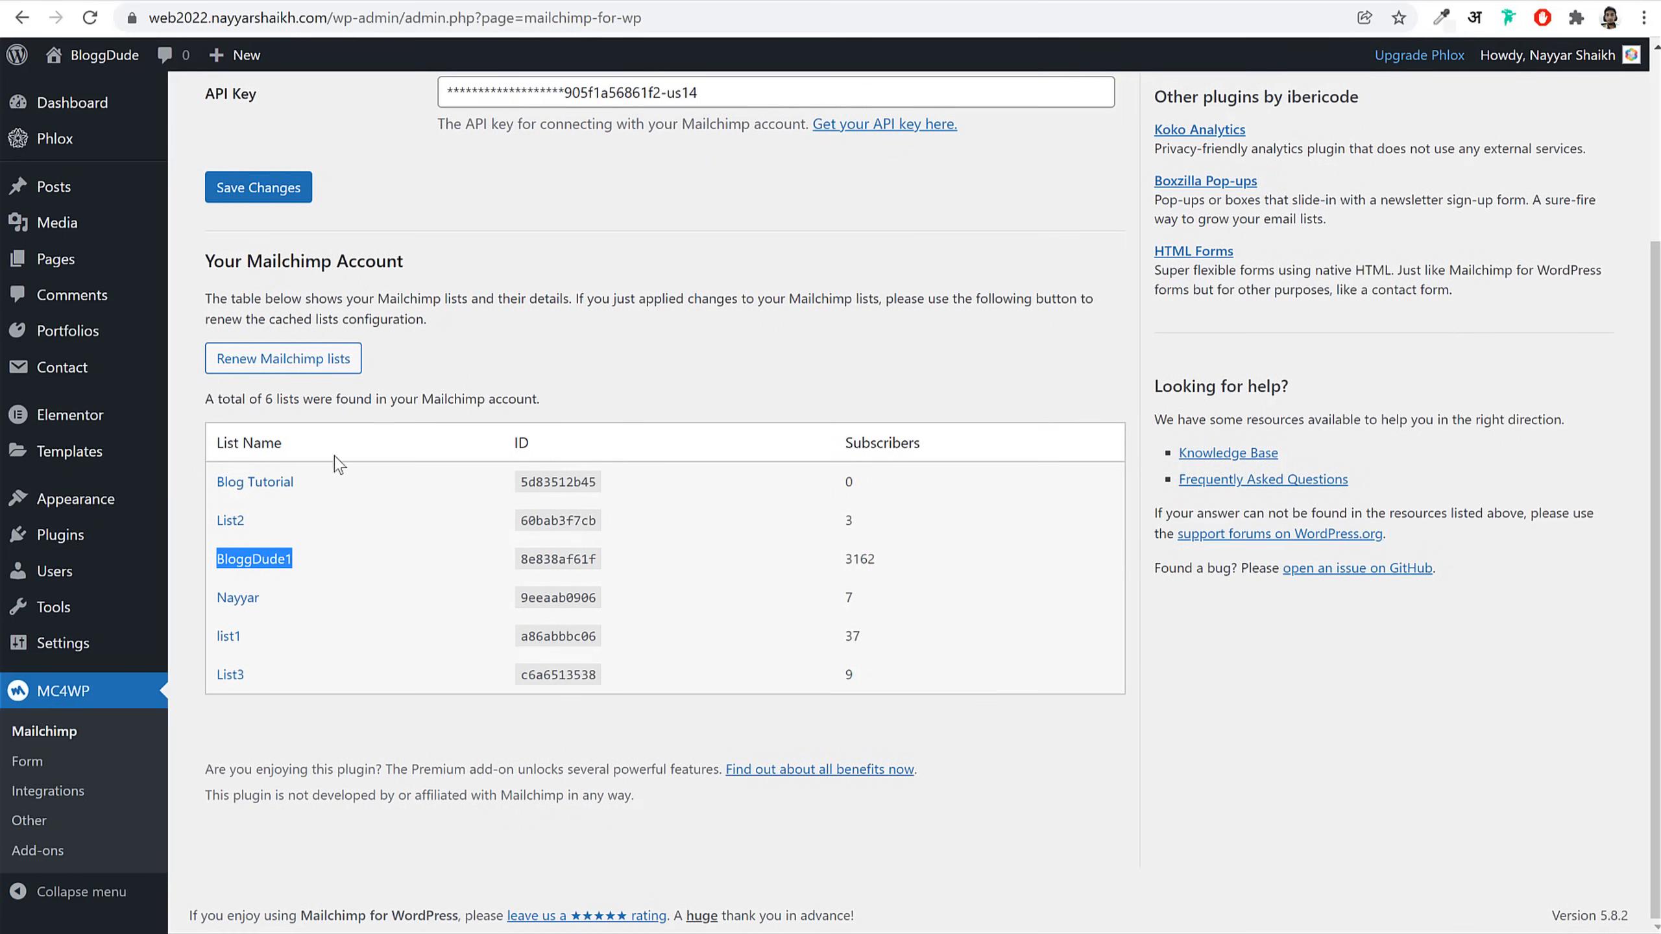
scroll(346, 613, "up", 4)
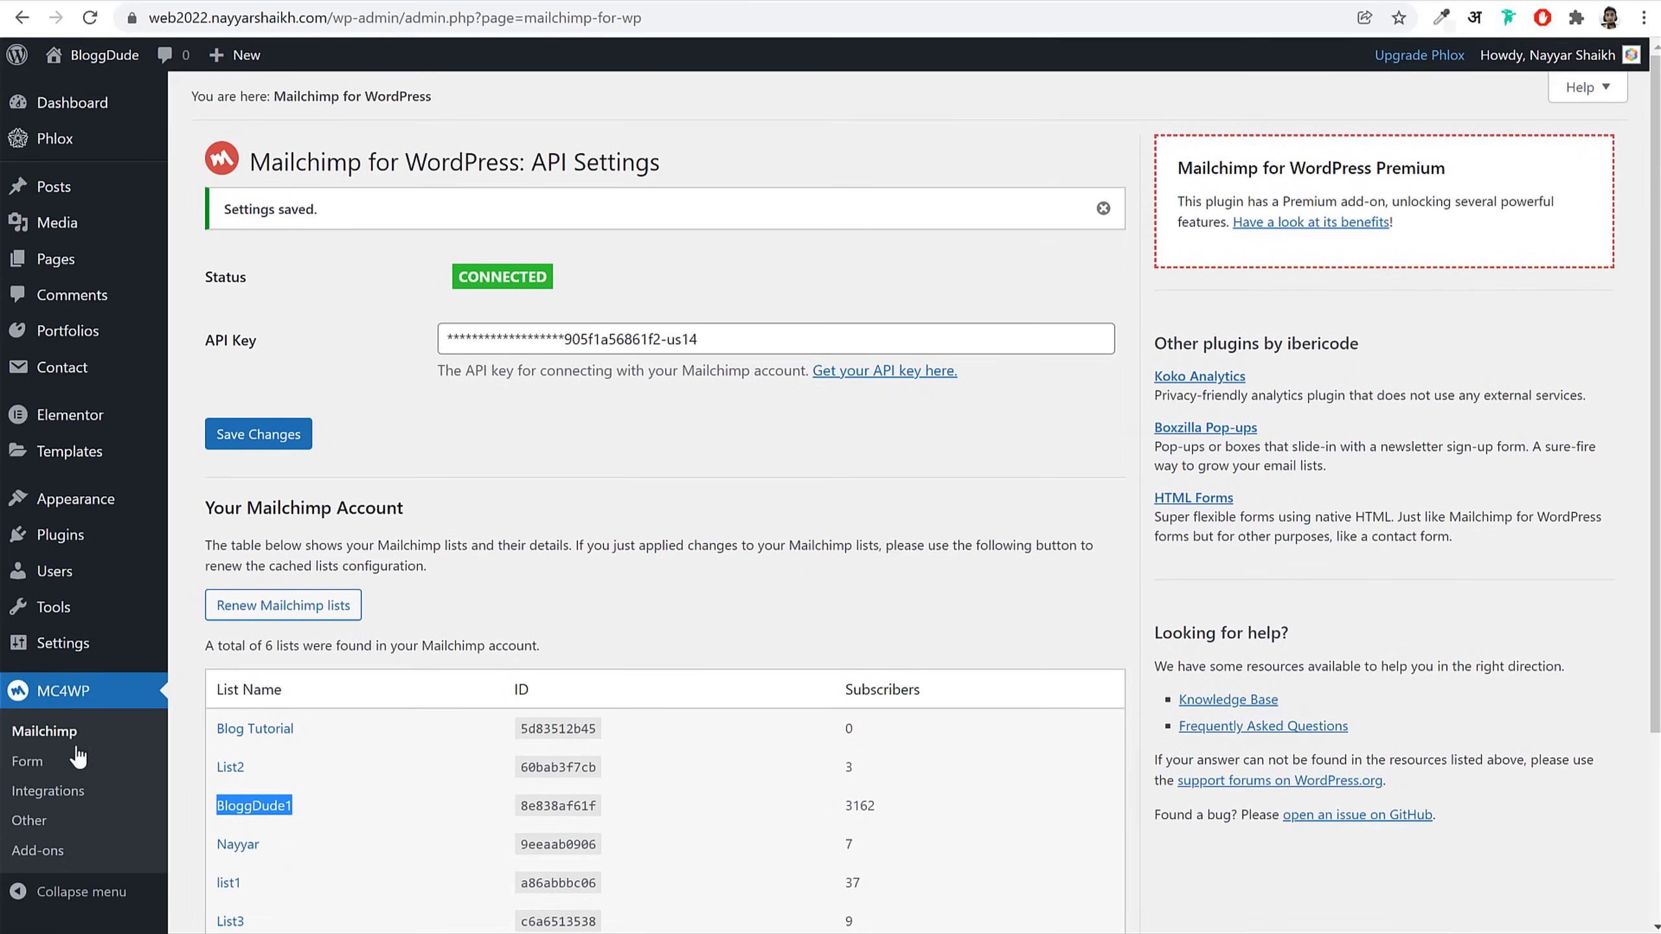
scroll(114, 709, "down", 4)
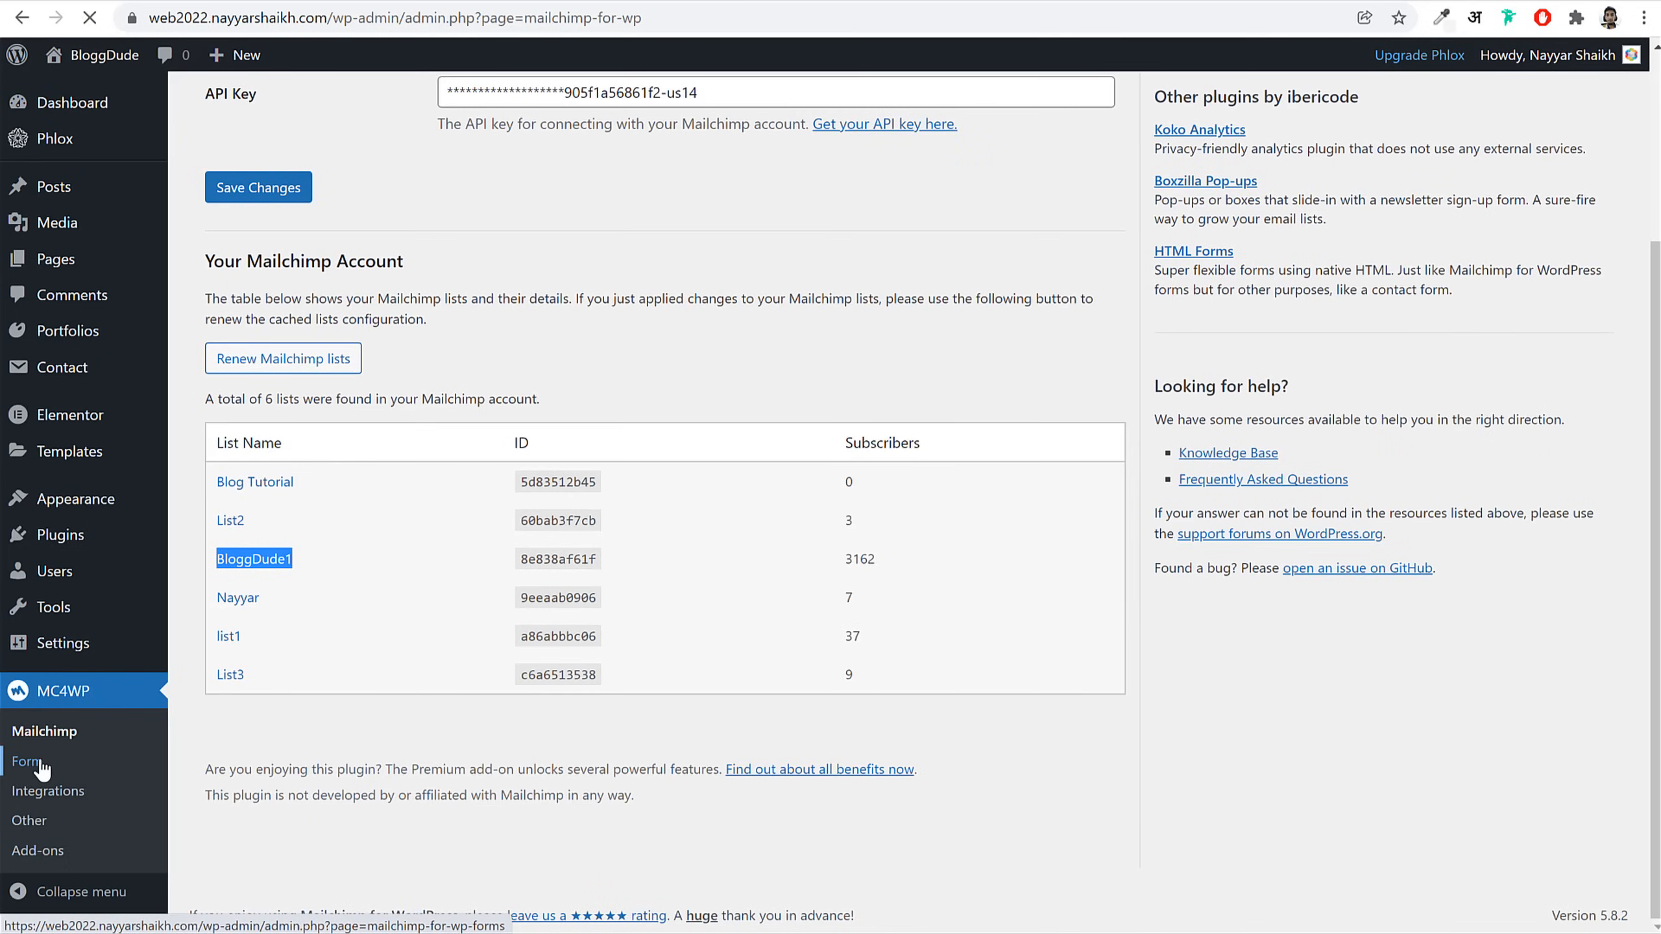
Step: Name the new form Form1, subscribe it to List2, and create it
left_click(400, 207)
type("Form1")
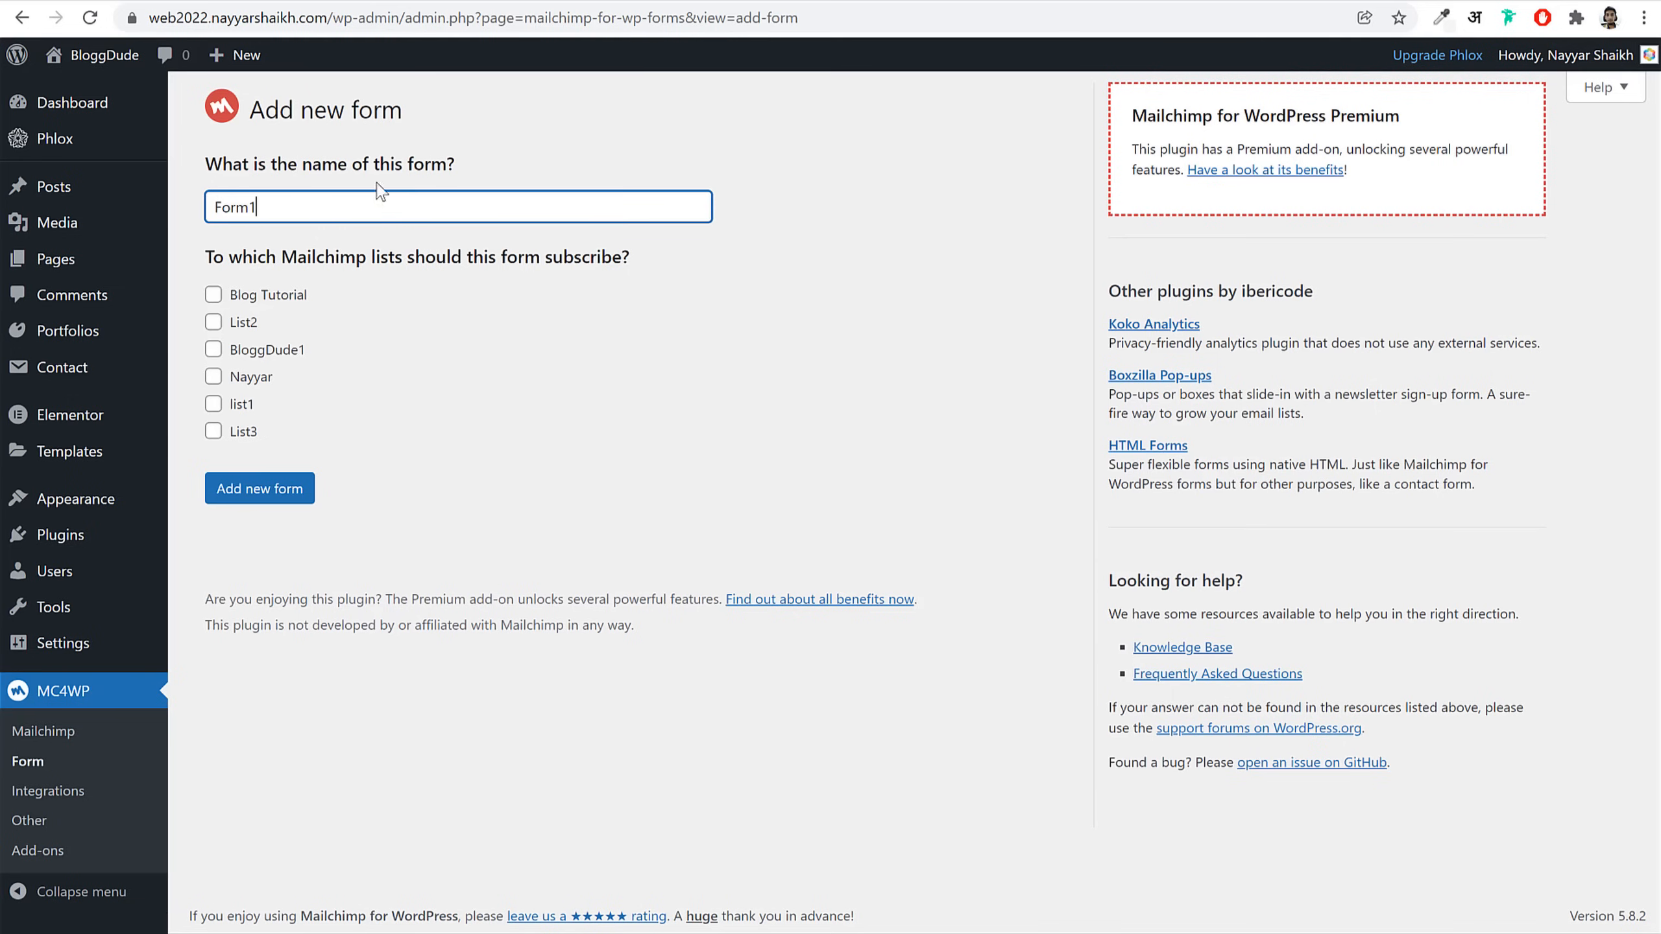
left_click(258, 320)
left_click(276, 498)
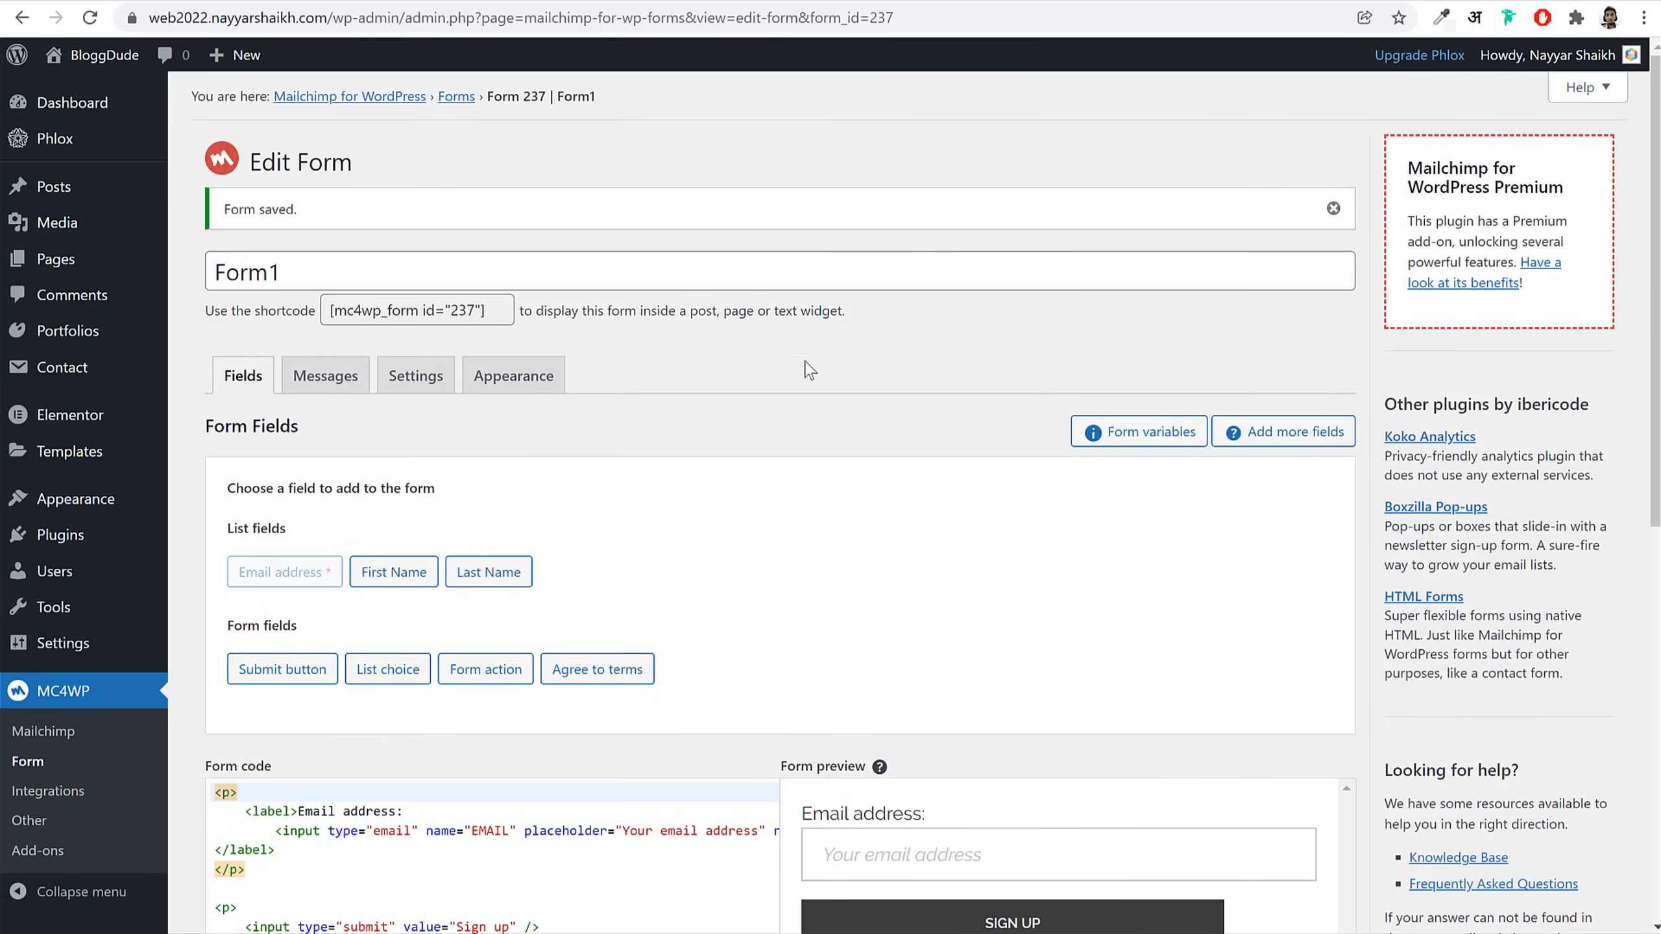
Step: Copy all the code from the saved MailChimp Form file
scroll(810, 370, "down", 5)
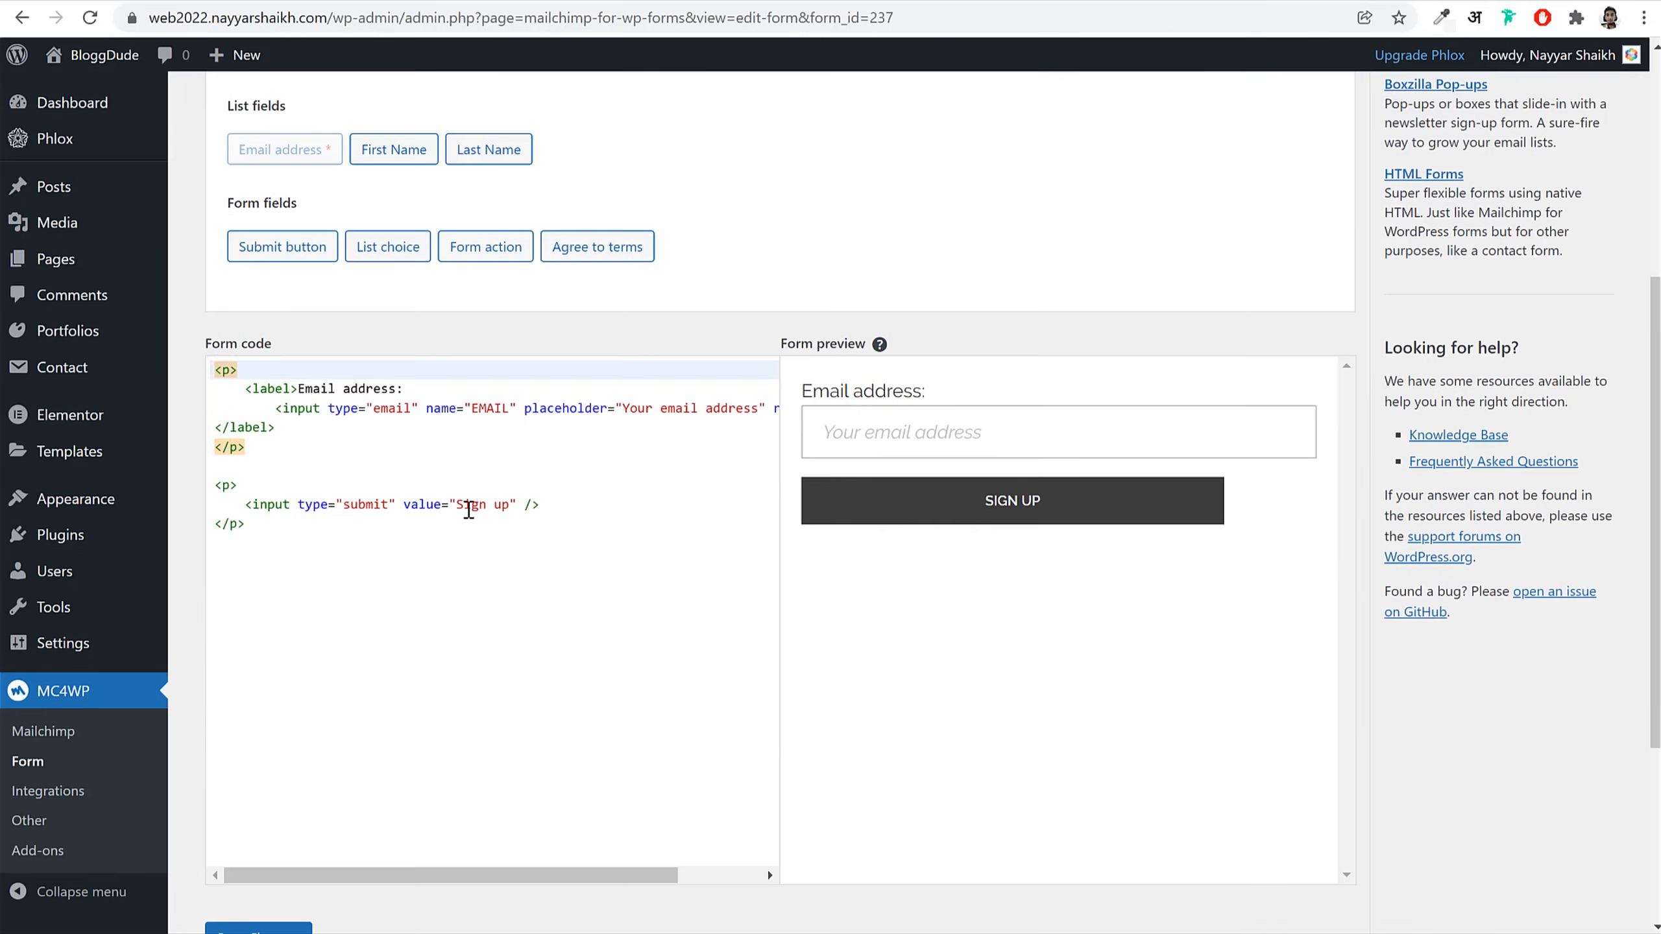
left_click(465, 504)
key("alt+Tab")
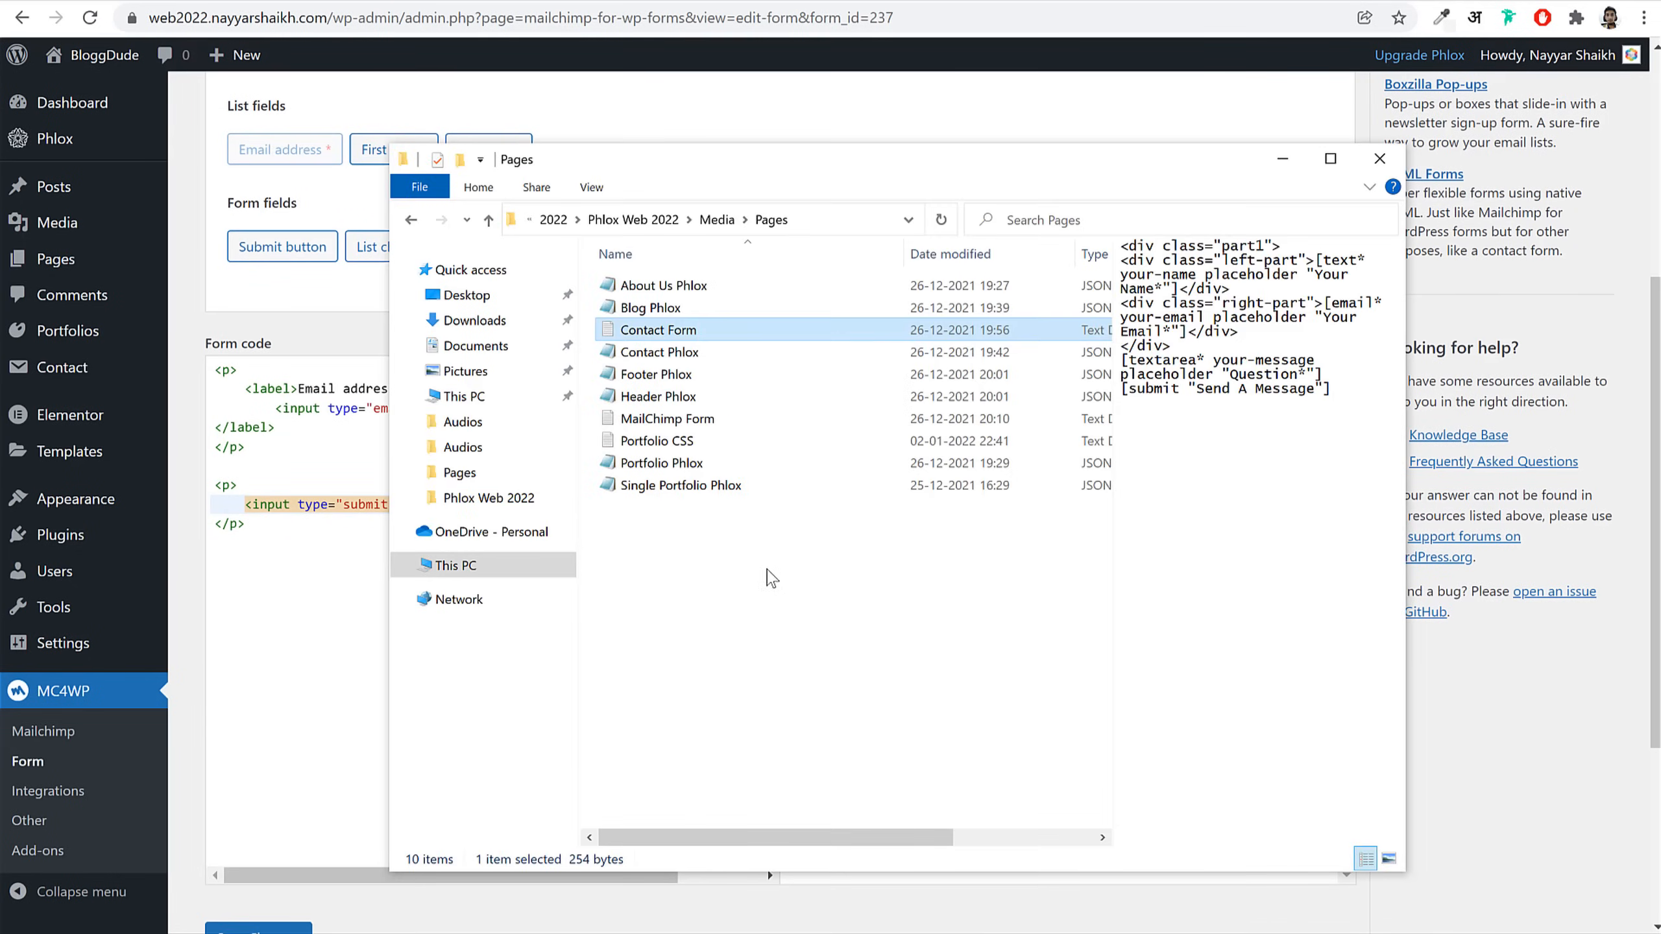
left_click(768, 568)
left_click(690, 421)
double_click(688, 422)
key("ctrl+a")
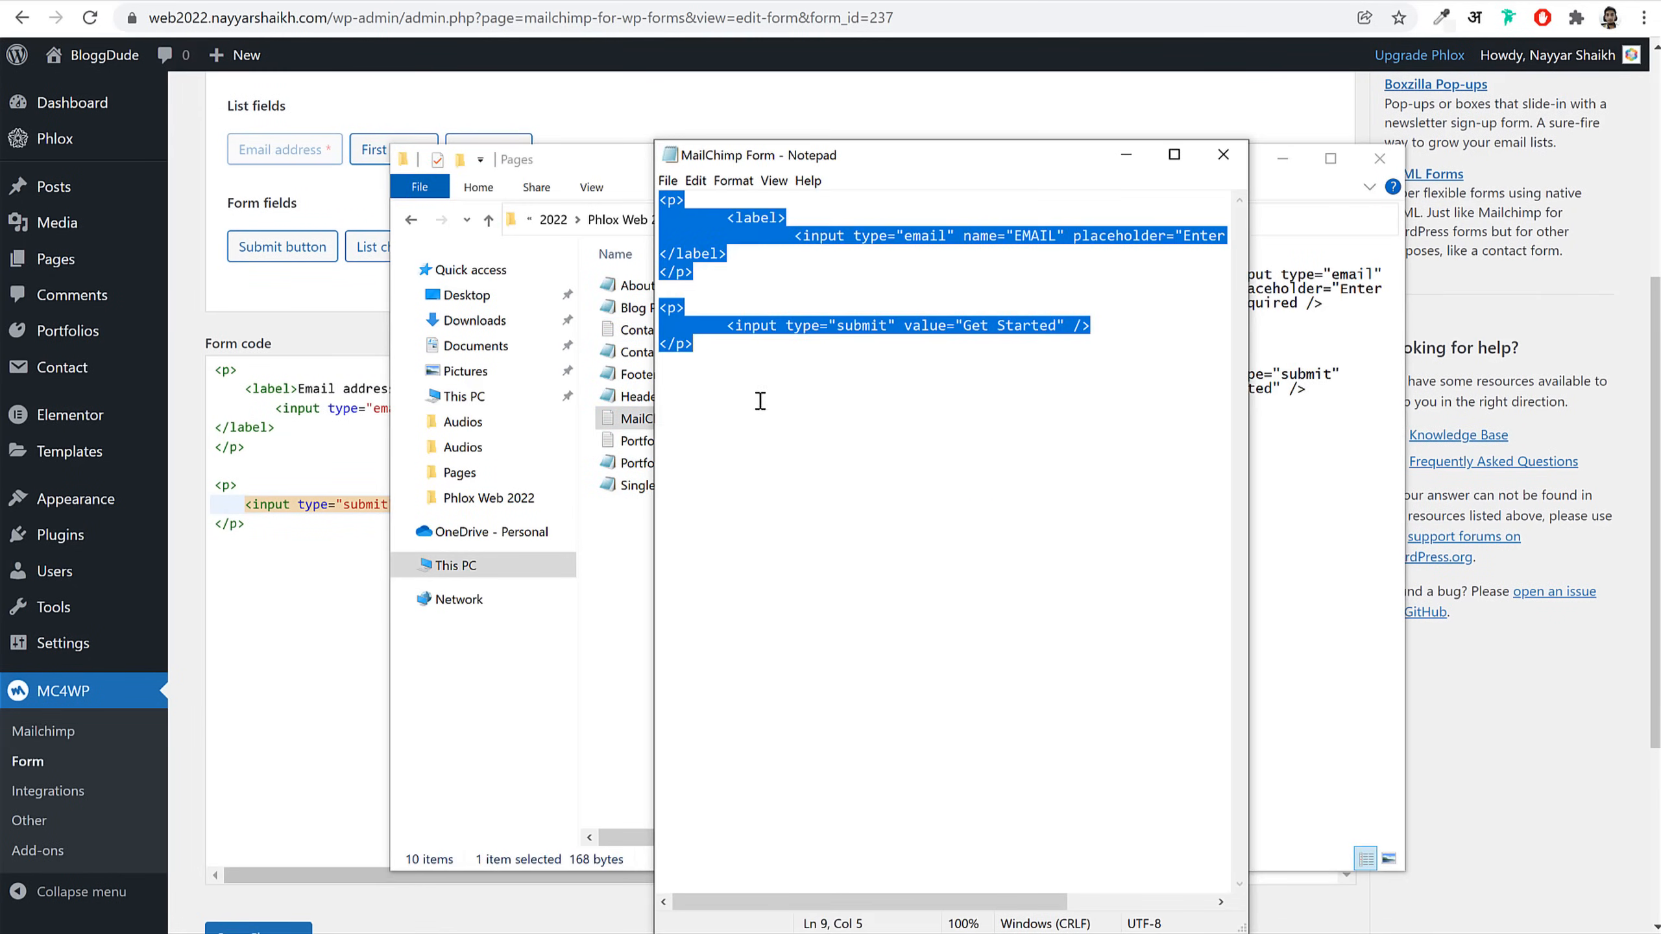
key("ctrl+c")
Step: Replace the form code with the saved code, save the form, and copy its shortcode
left_click(1223, 153)
left_click(319, 542)
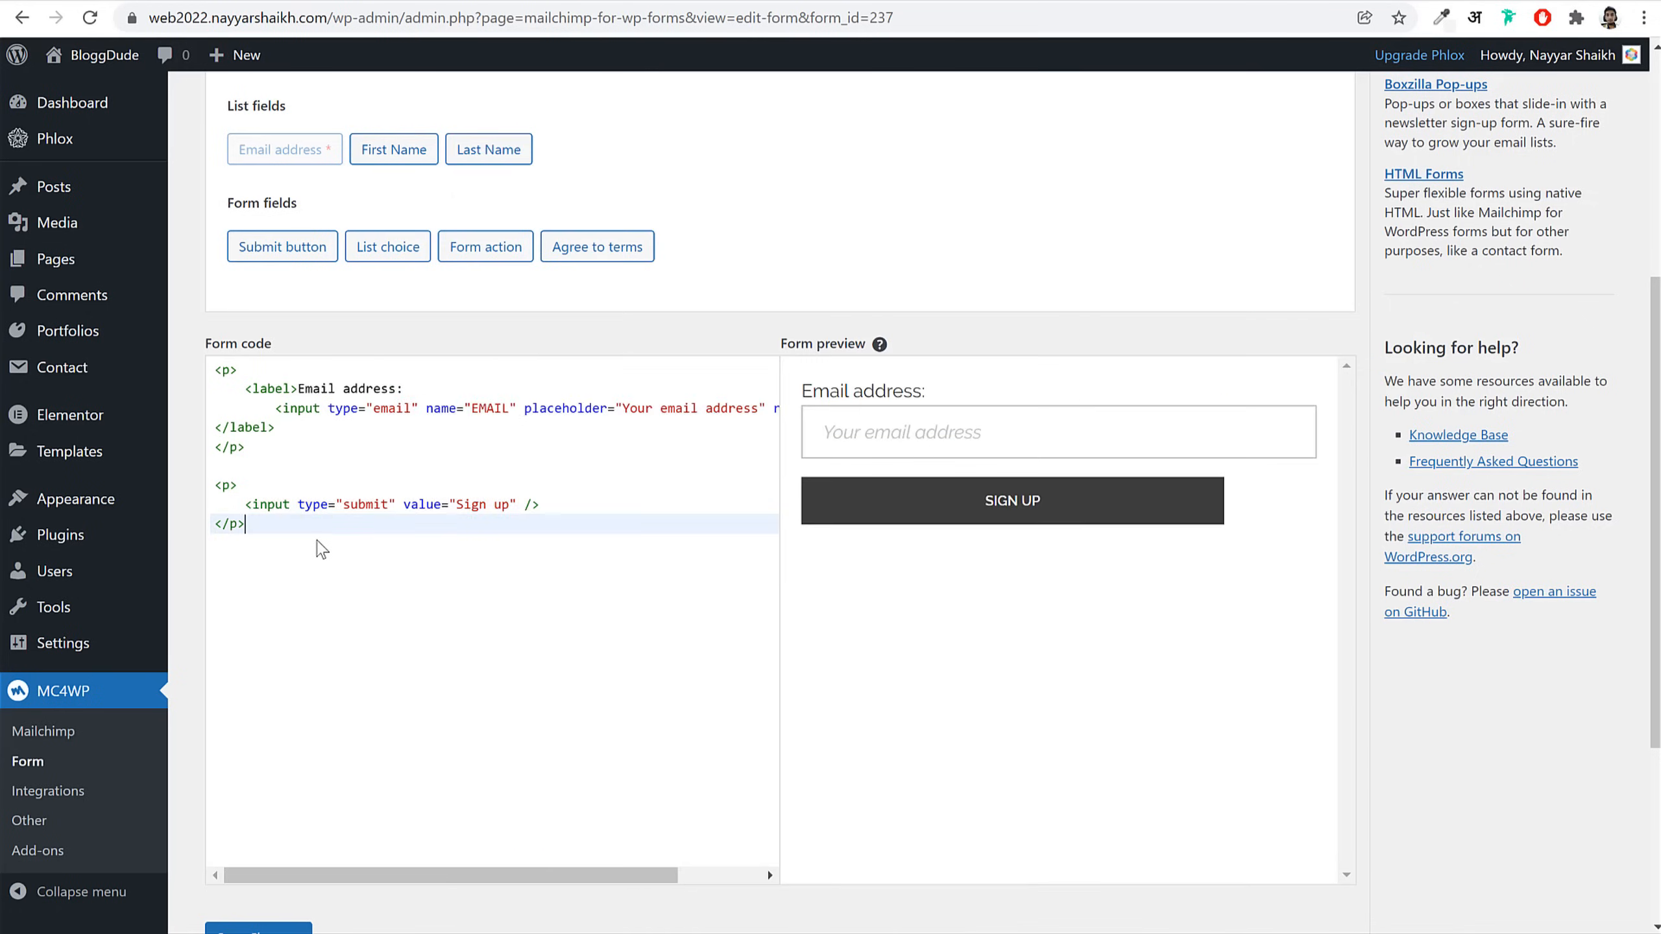
key("ctrl+a")
key("ctrl+v")
left_click(268, 928)
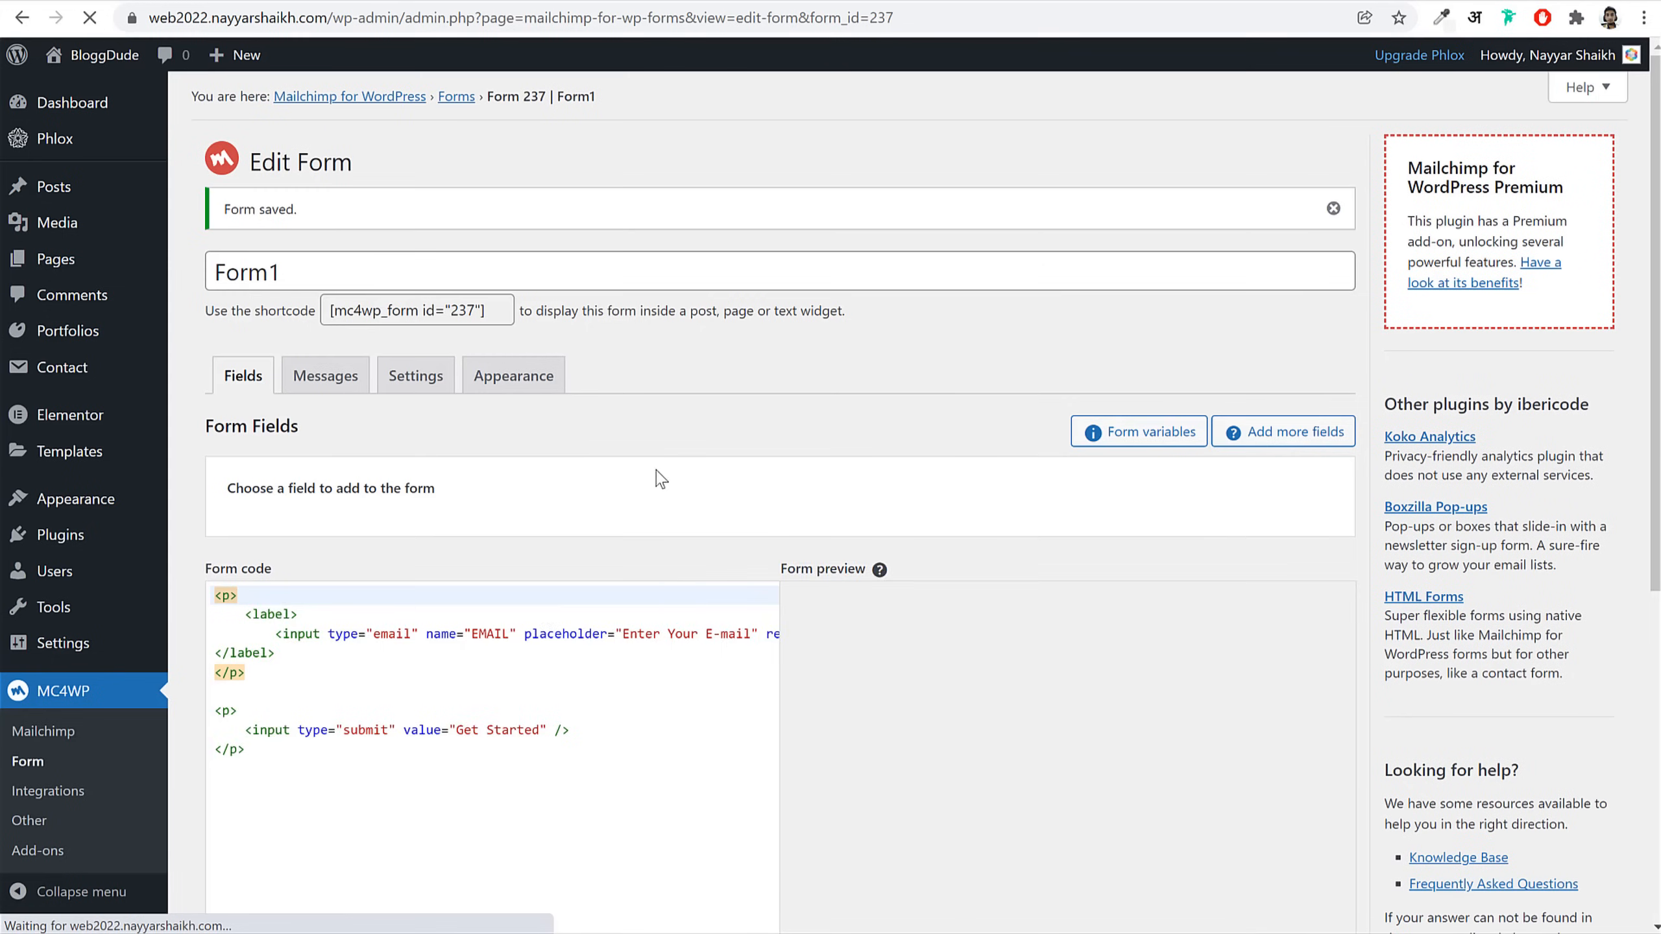
left_click(451, 313)
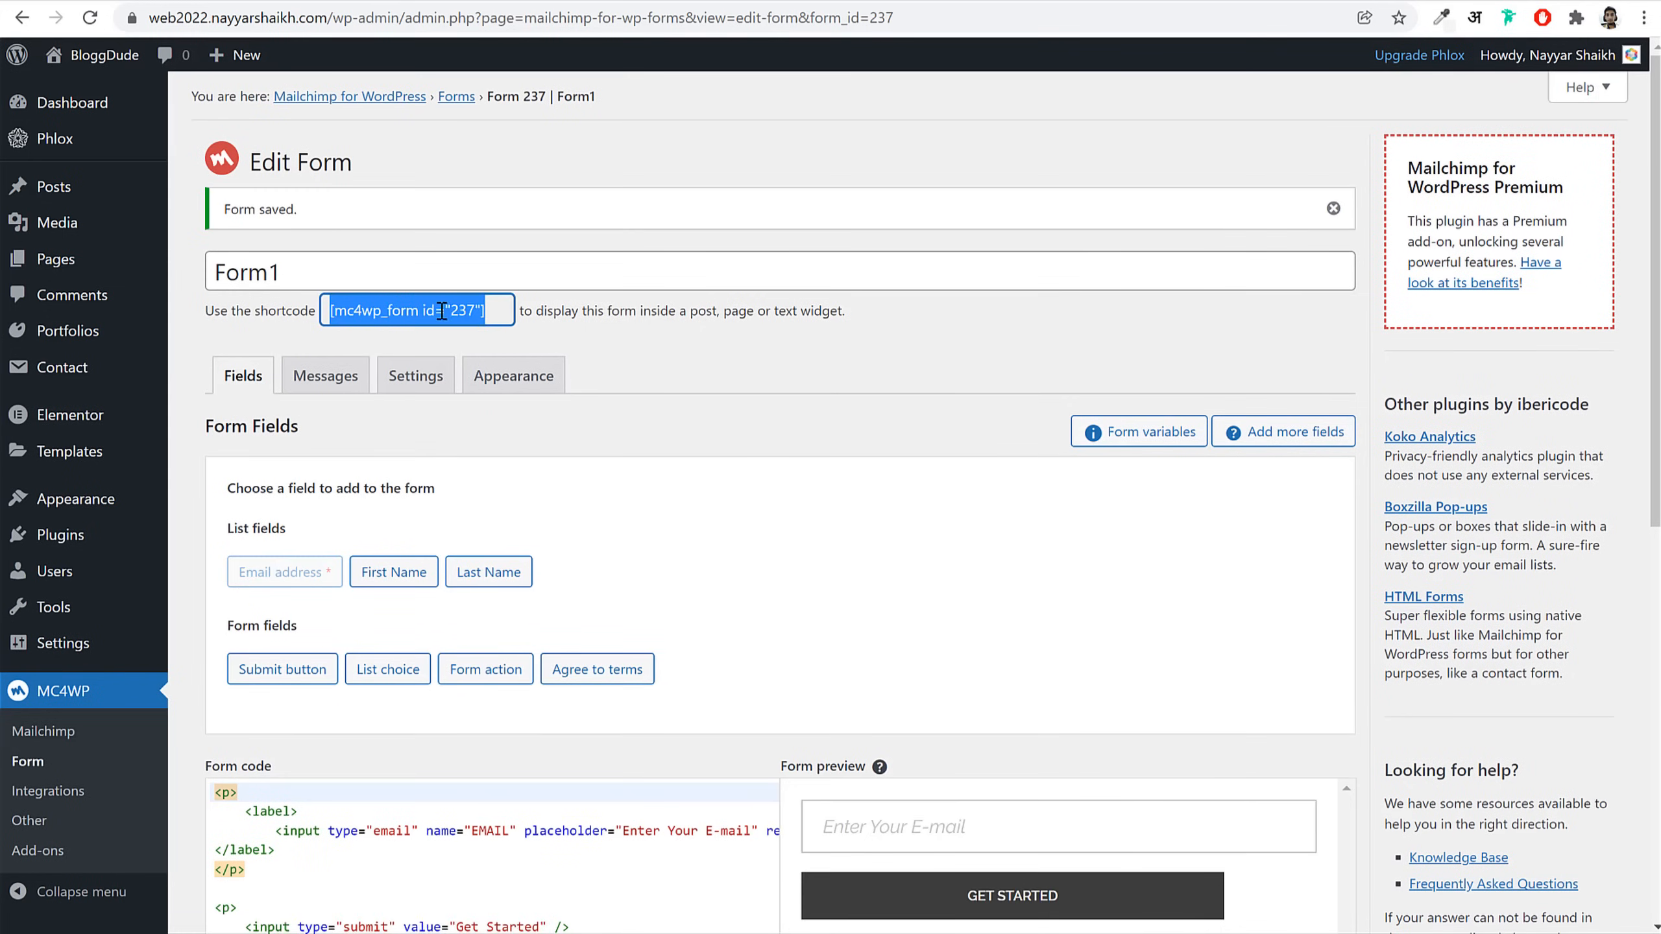
right_click(442, 313)
left_click(493, 329)
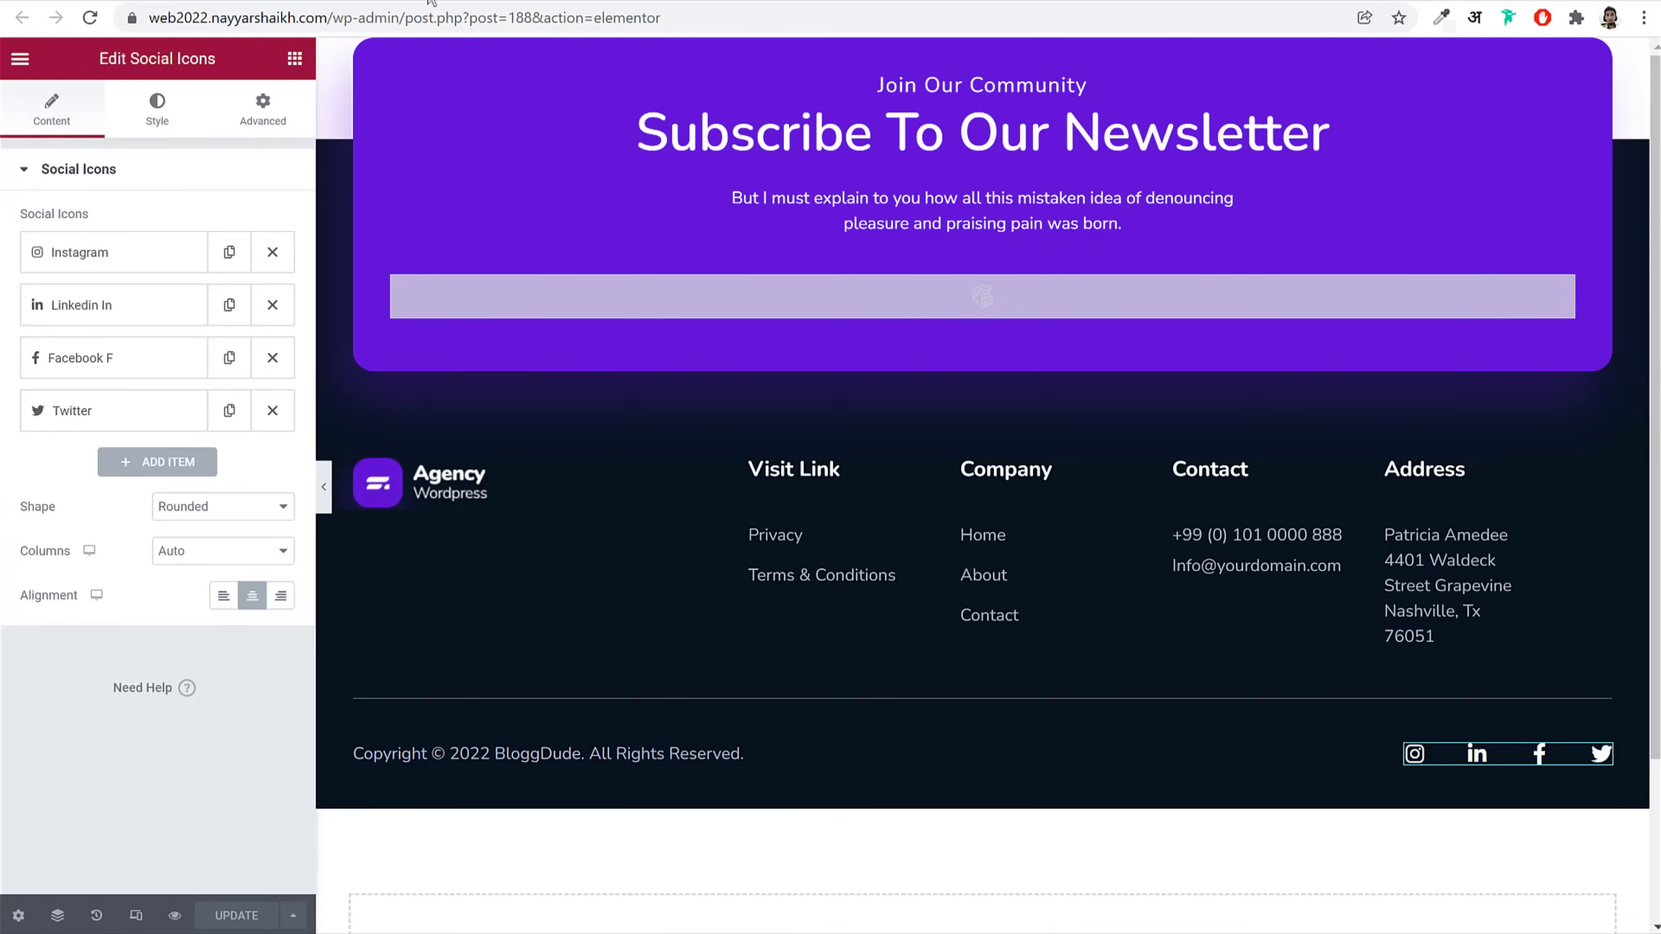
Step: Reload the editor, choose Form1 for the footer's MailChimp widget, and update the footer
left_click(953, 315)
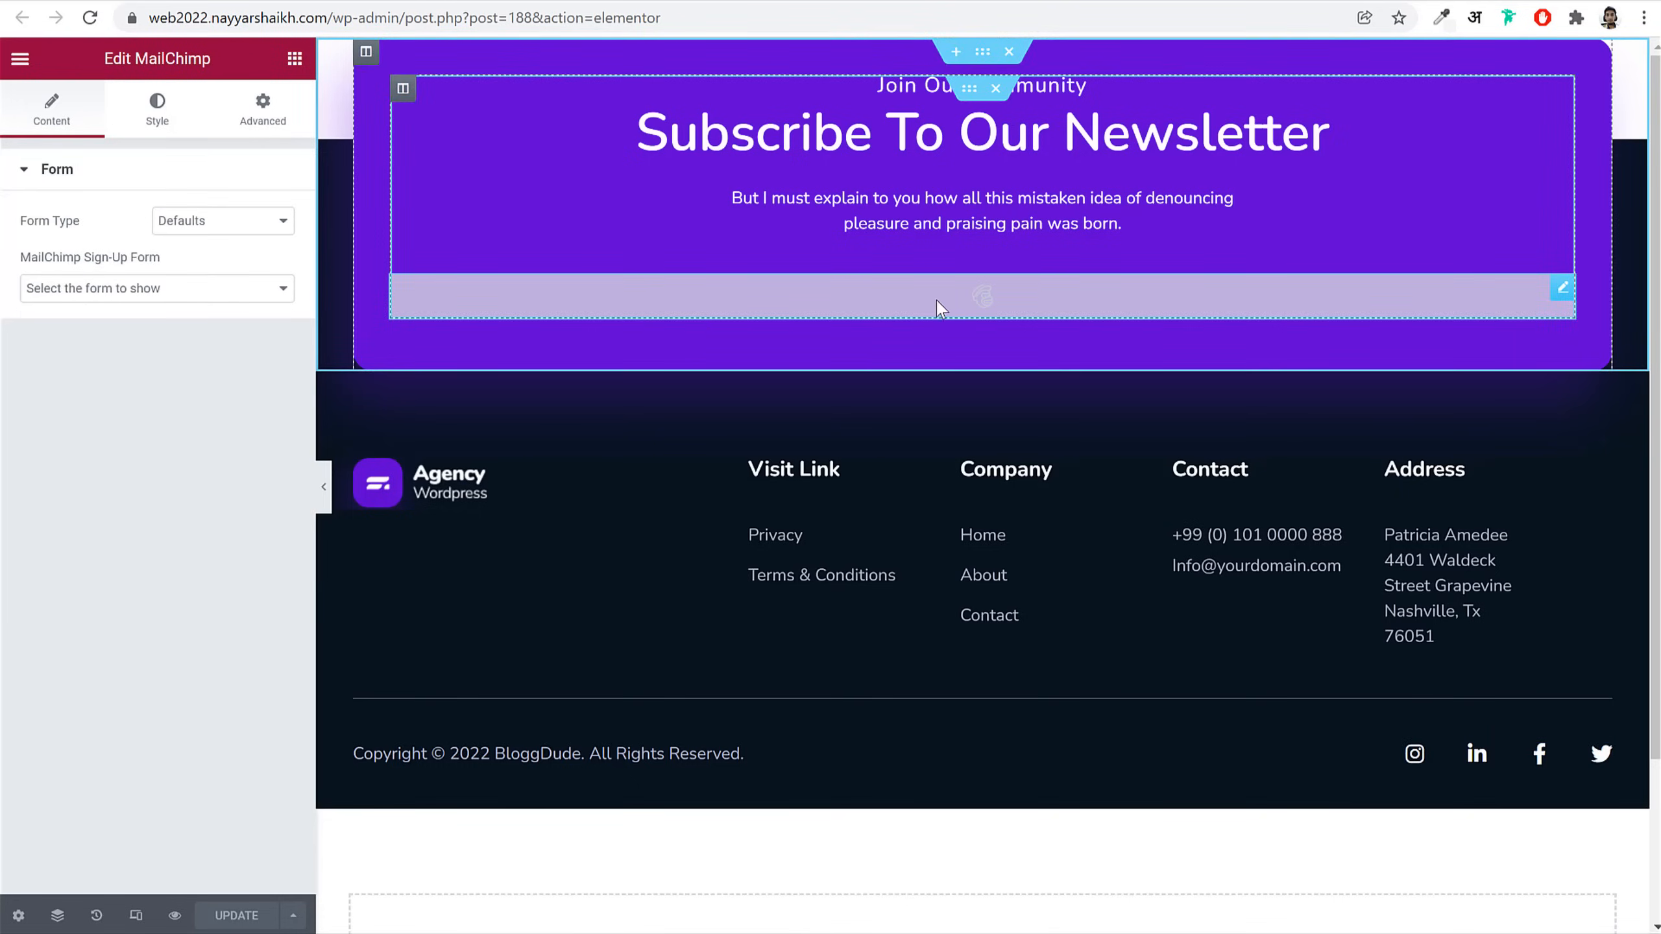
left_click(260, 288)
left_click(90, 26)
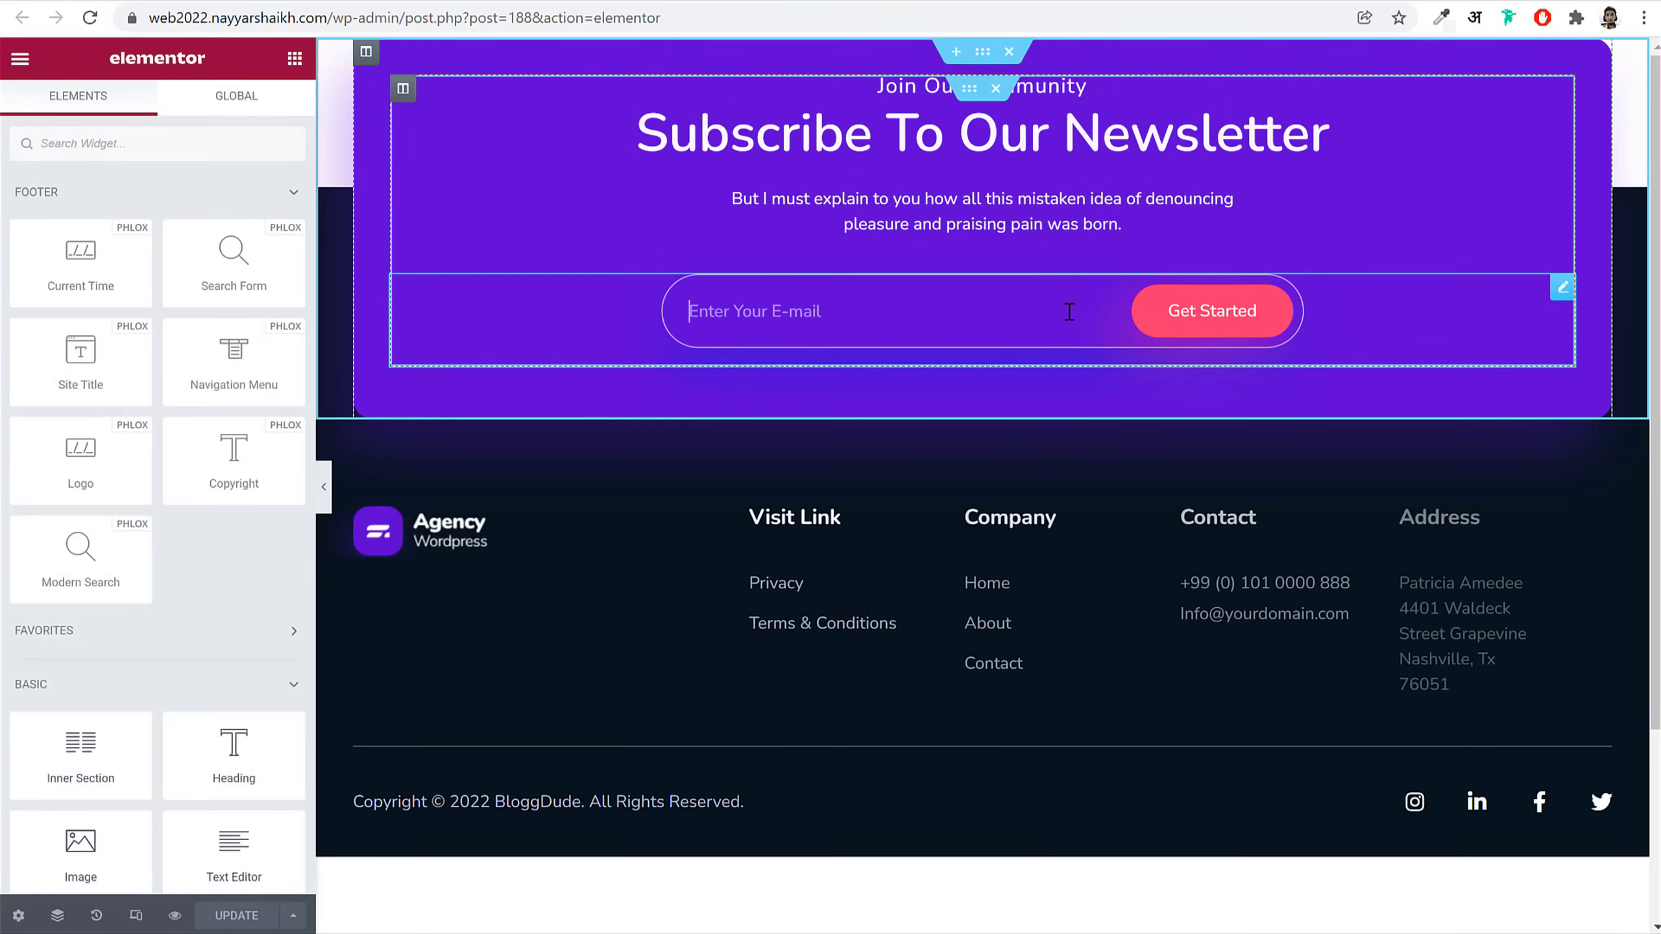
left_click(1071, 311)
left_click(82, 292)
left_click(85, 328)
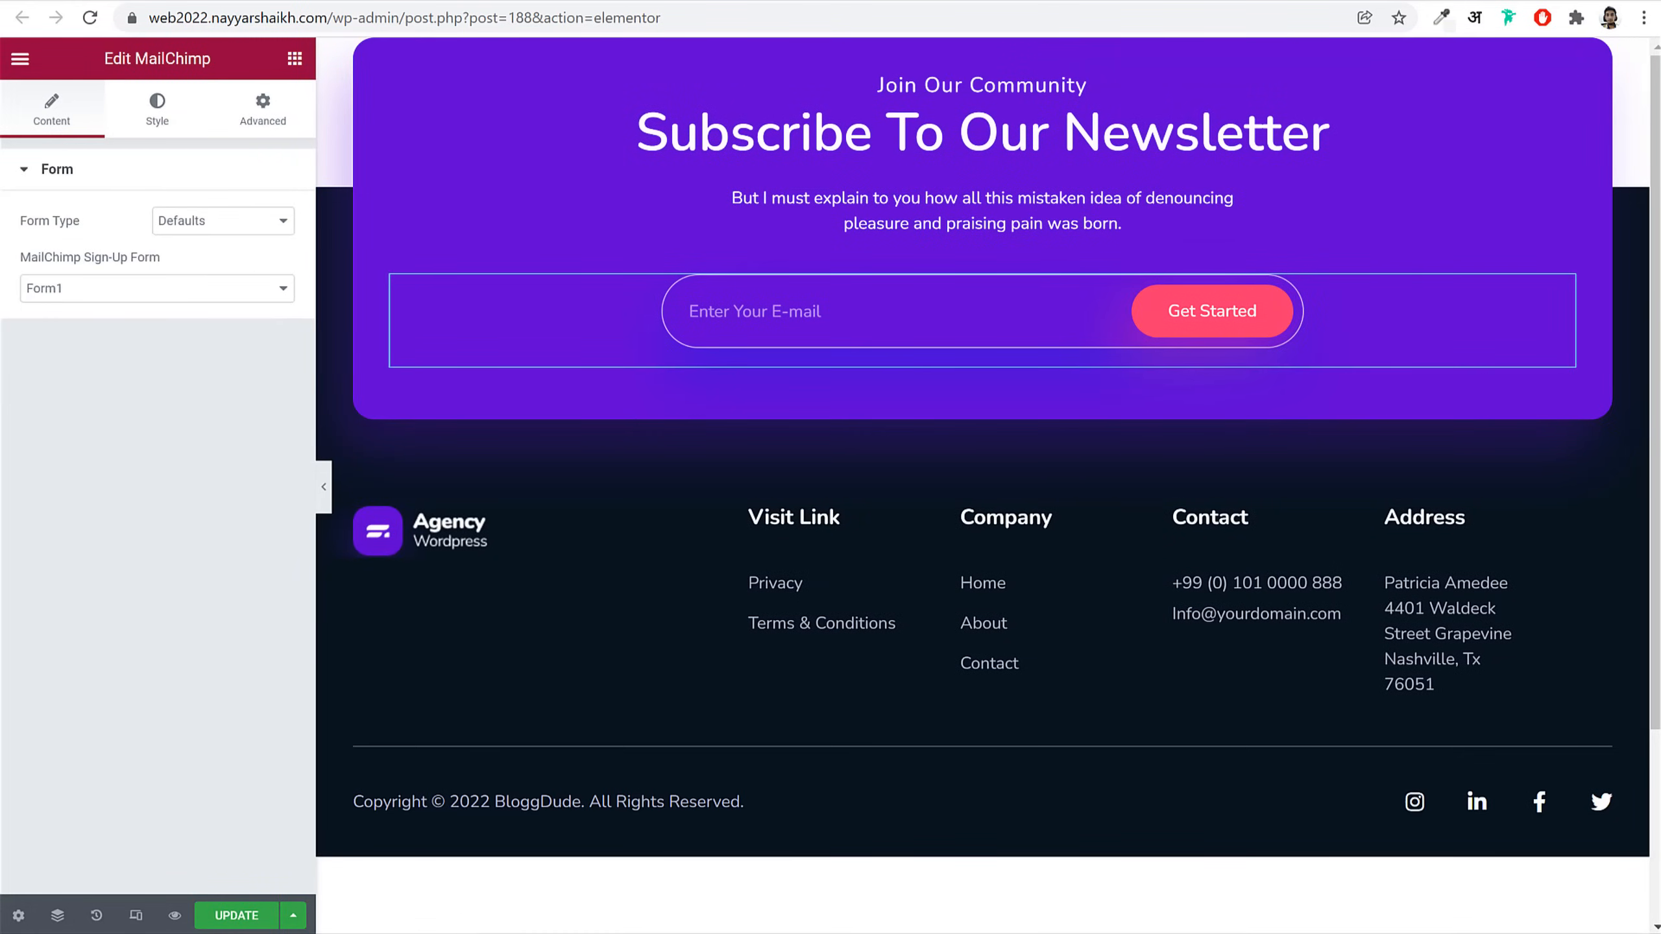
left_click(236, 915)
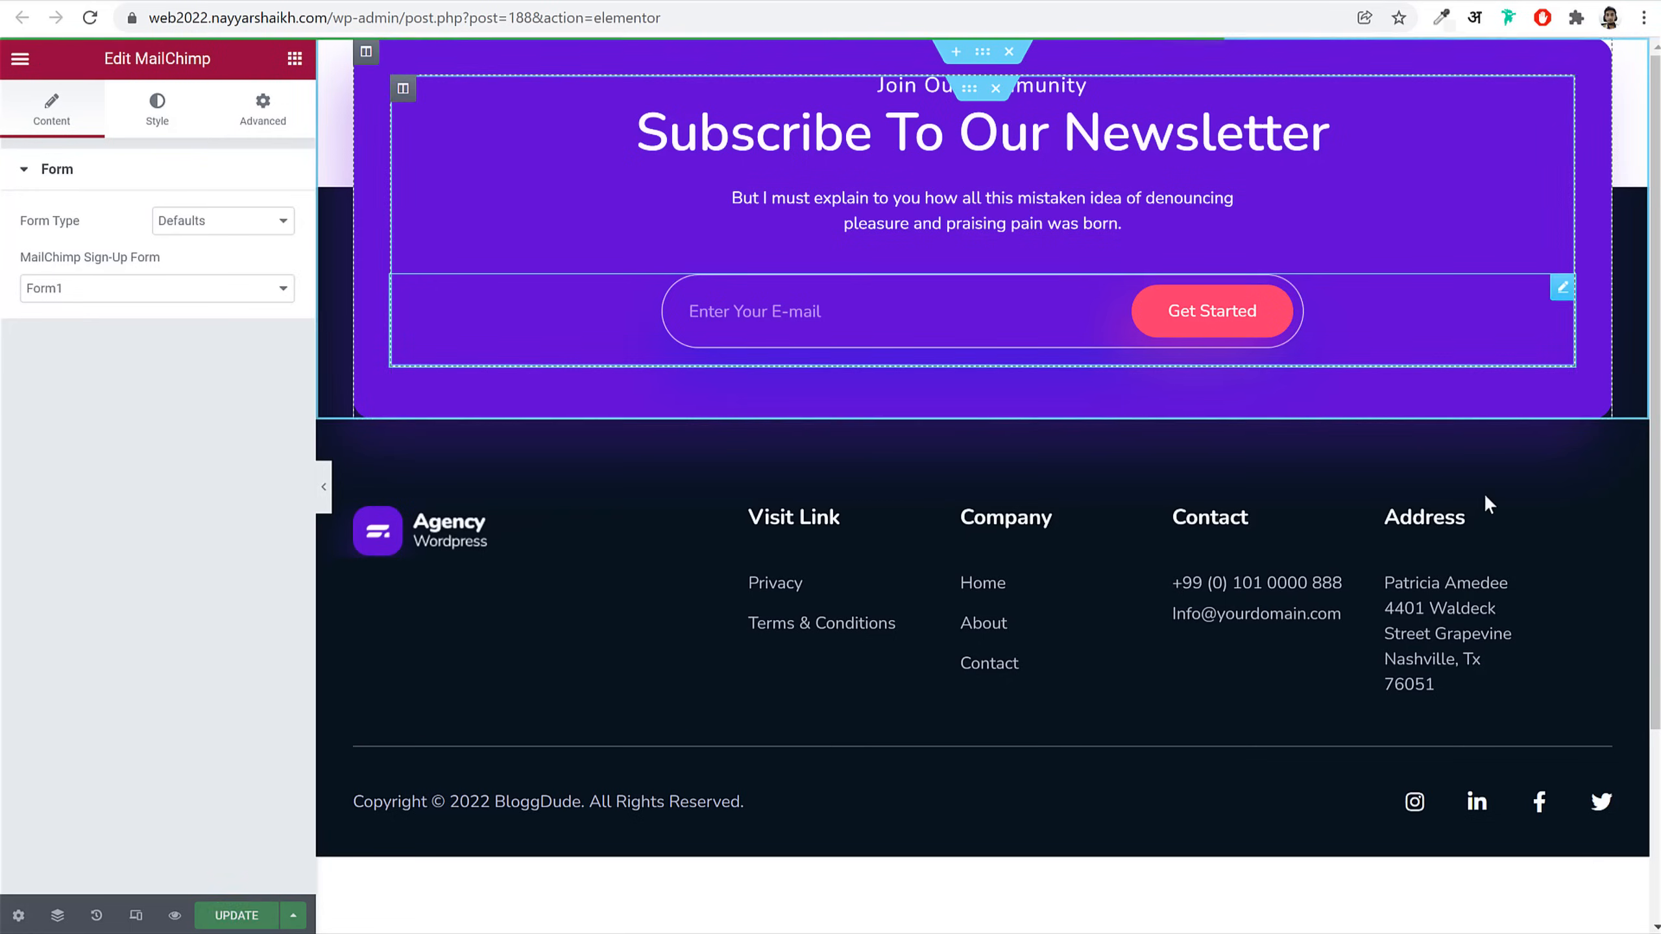
left_click_drag(382, 17, 709, 17)
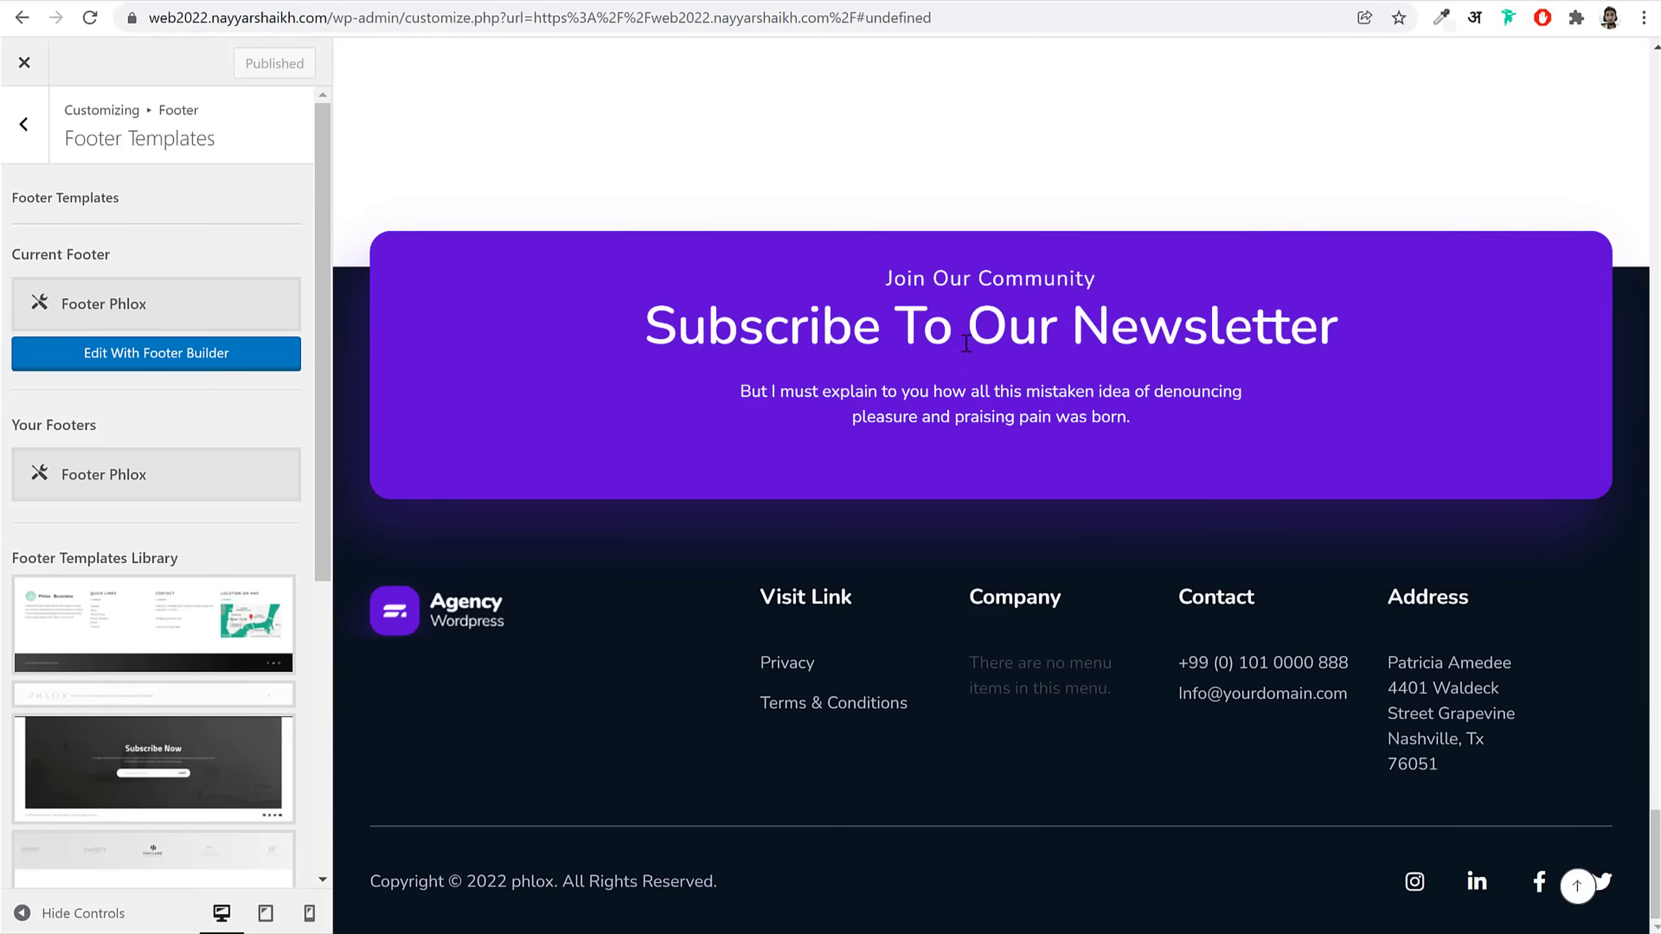
Step: Browse back through the Footer, Portfolio, Extras and Blog Customizer sections
scroll(991, 538, "up", 10)
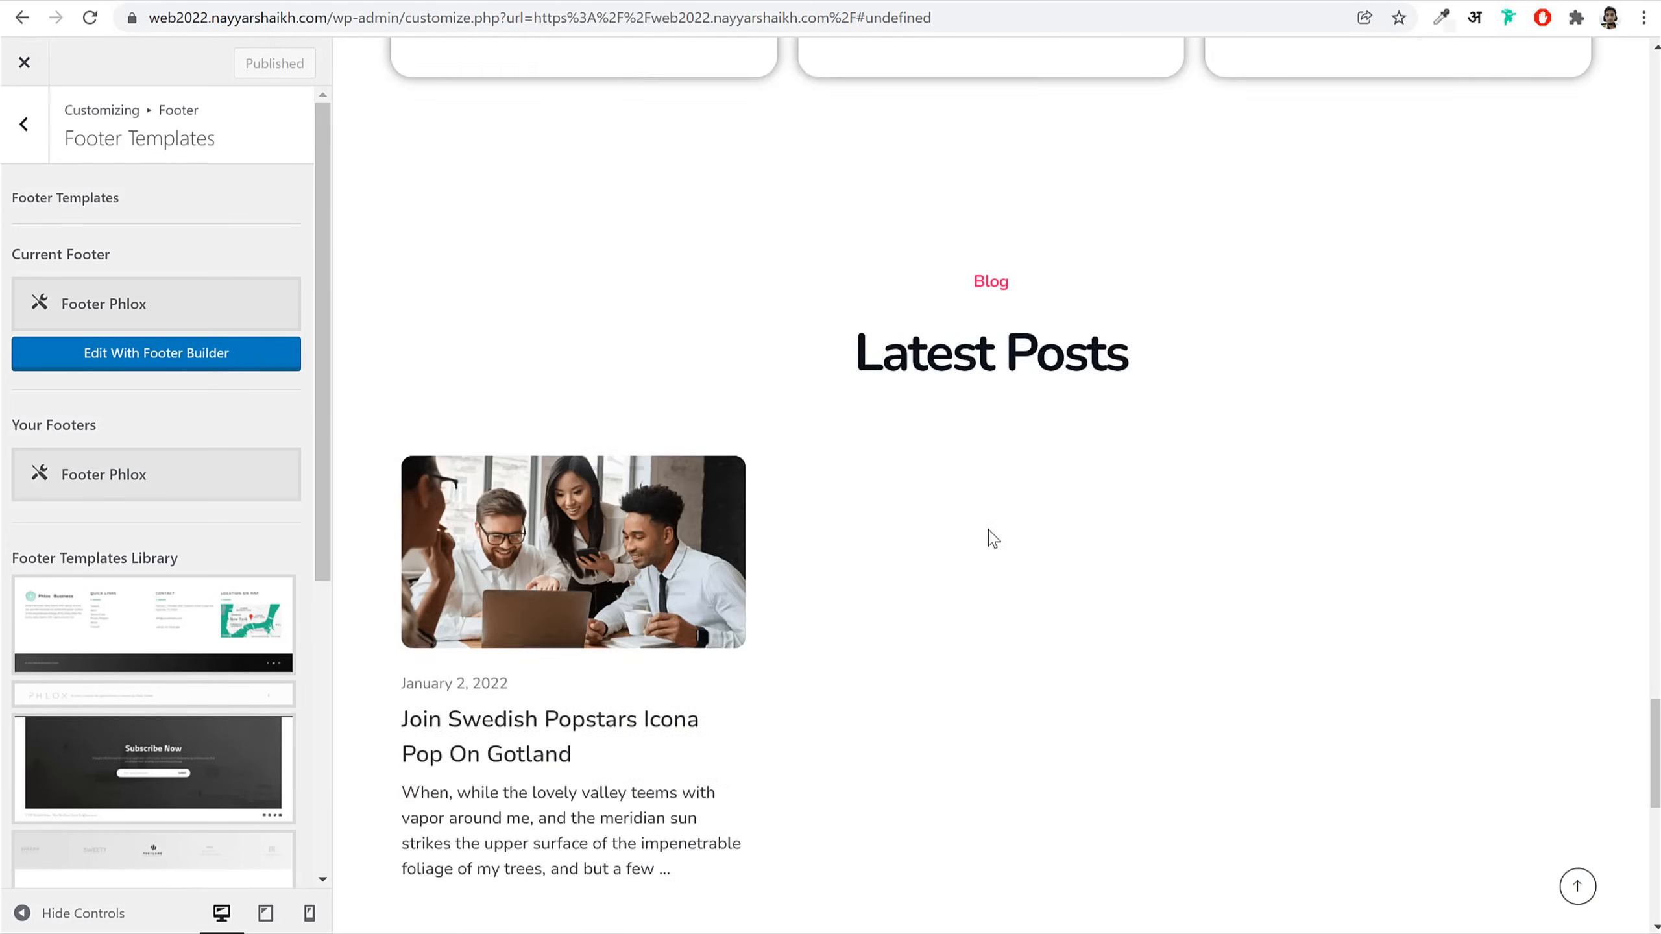
scroll(990, 539, "up", 15)
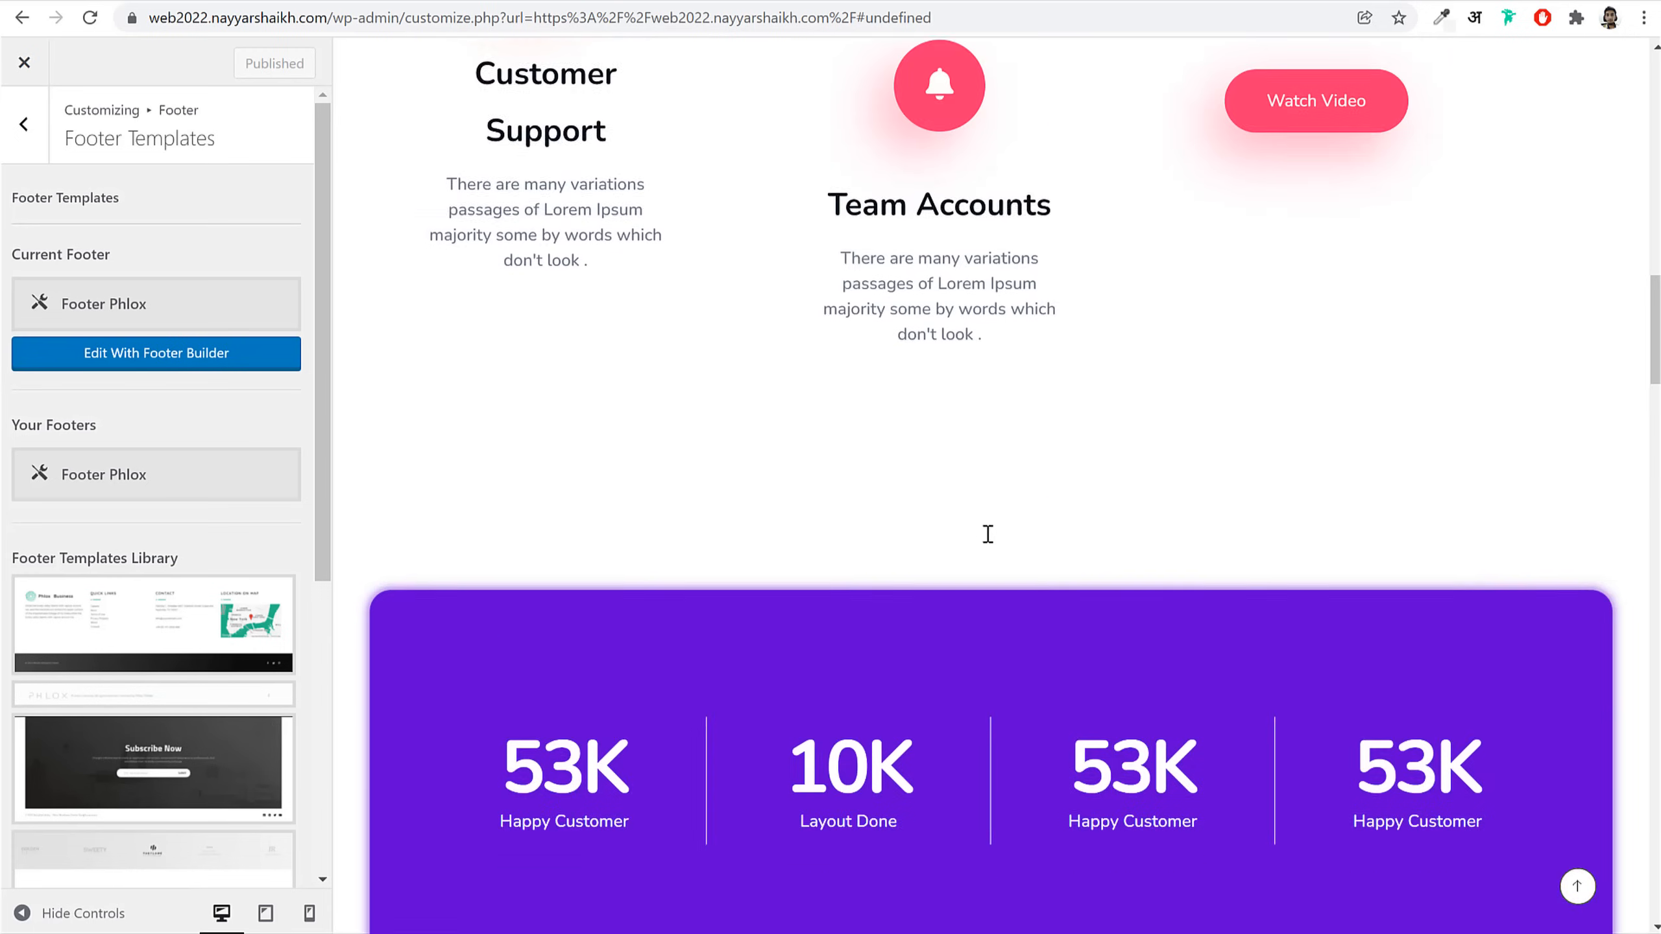
scroll(991, 538, "up", 8)
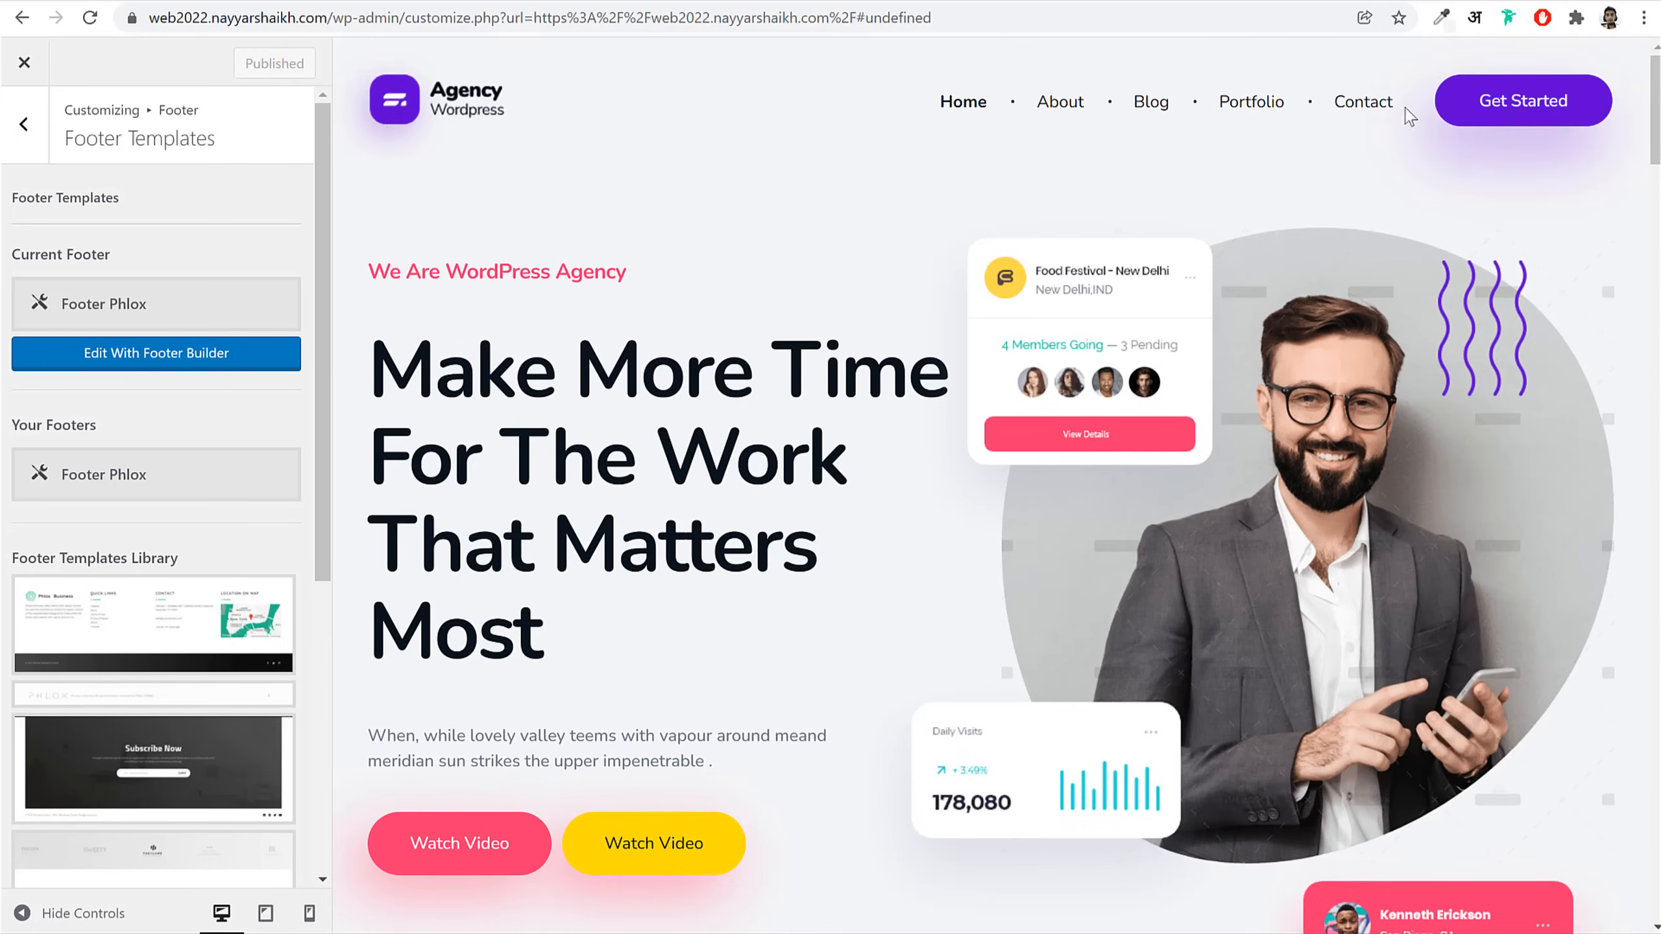
left_click(23, 124)
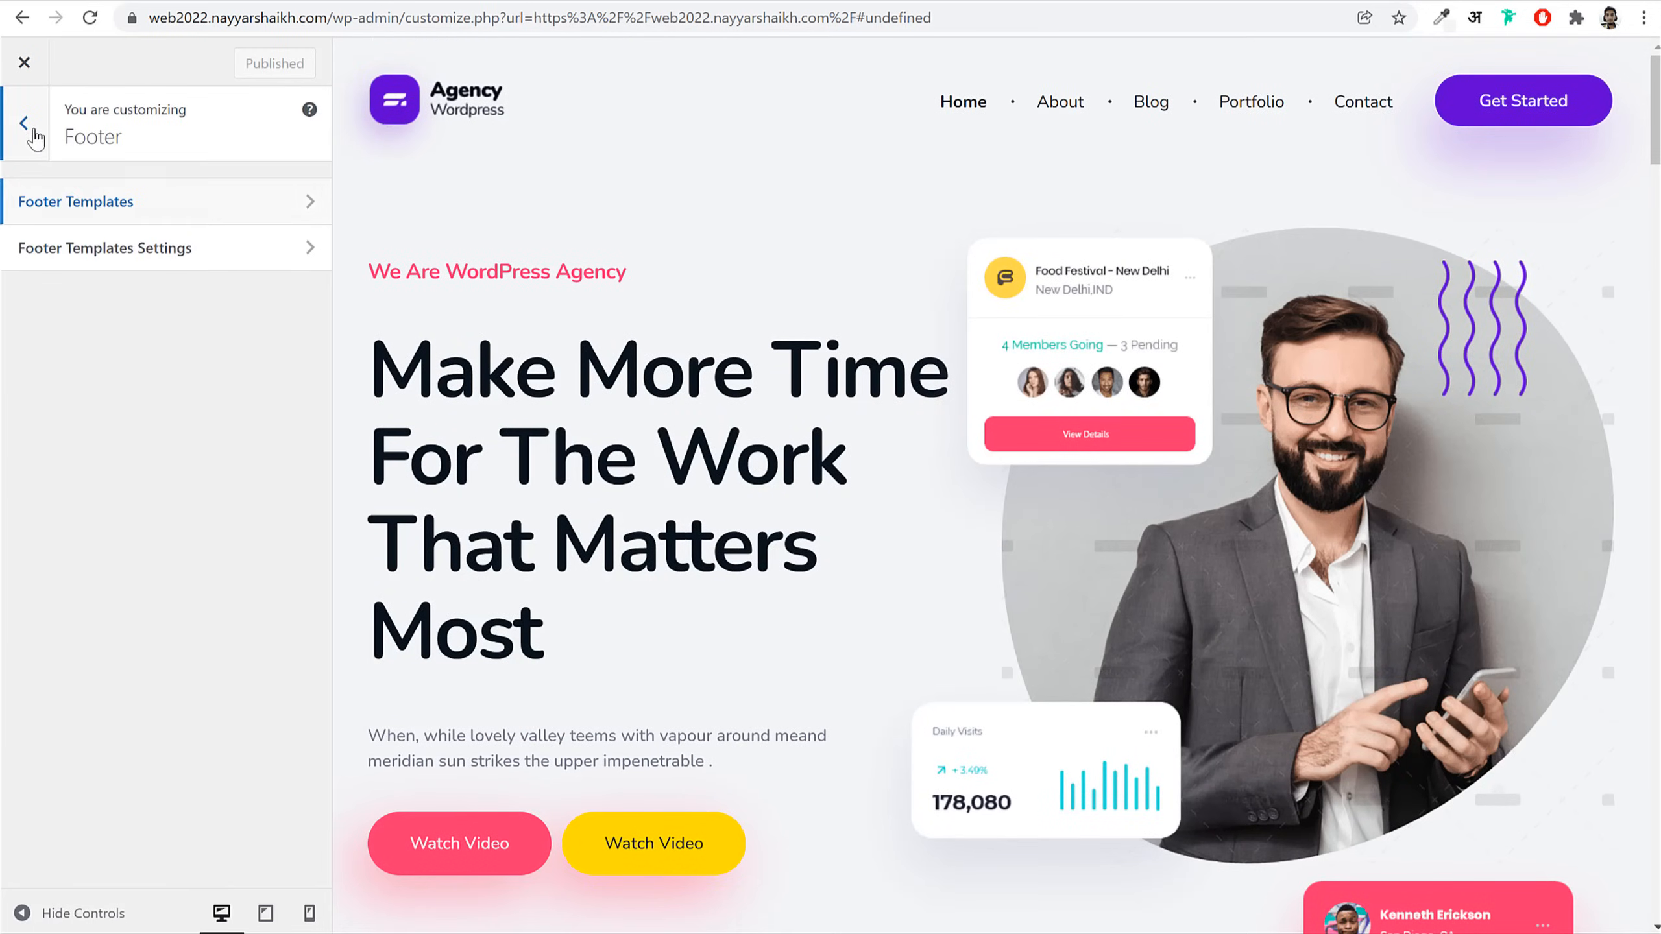
left_click(26, 126)
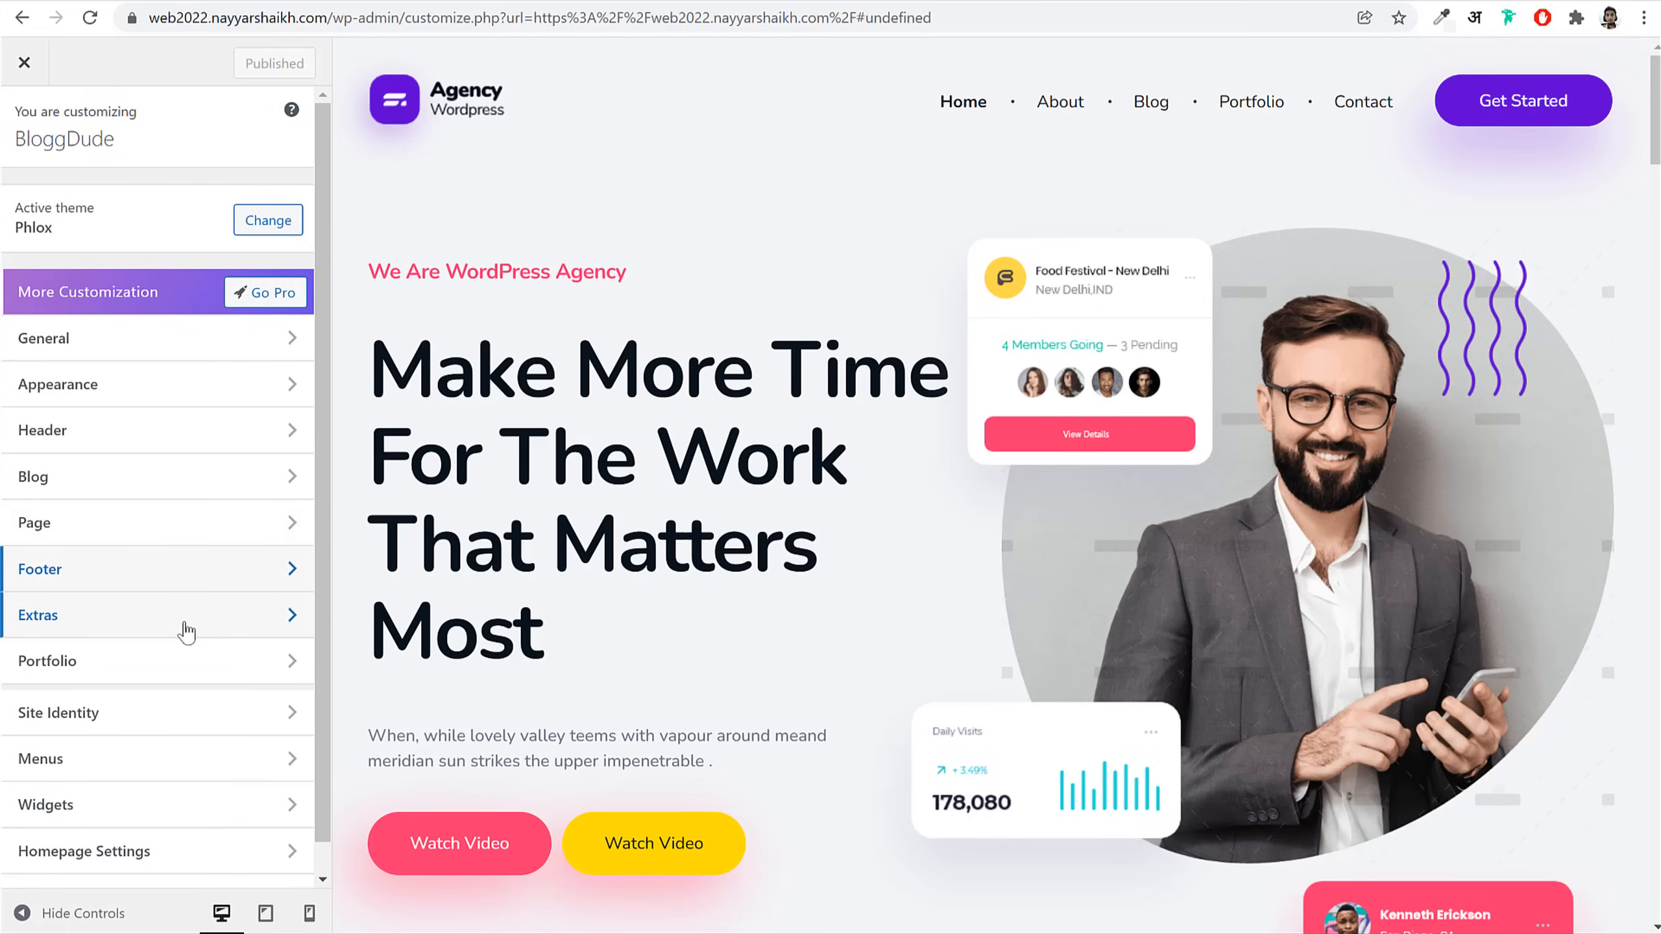
left_click(157, 663)
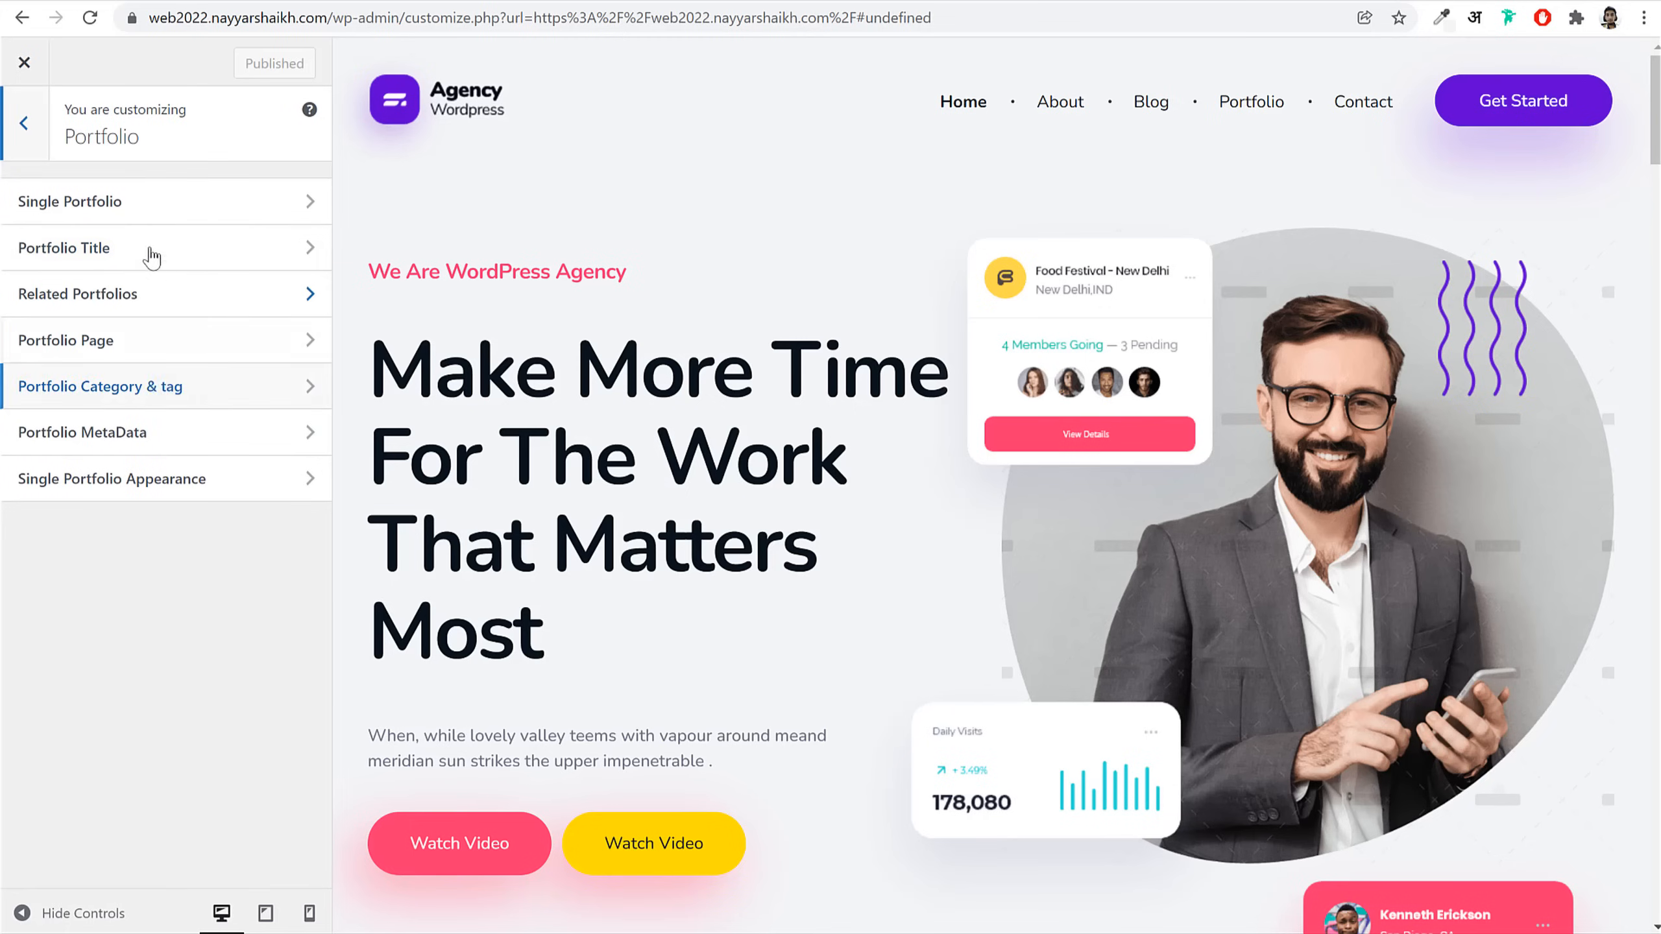
left_click(24, 123)
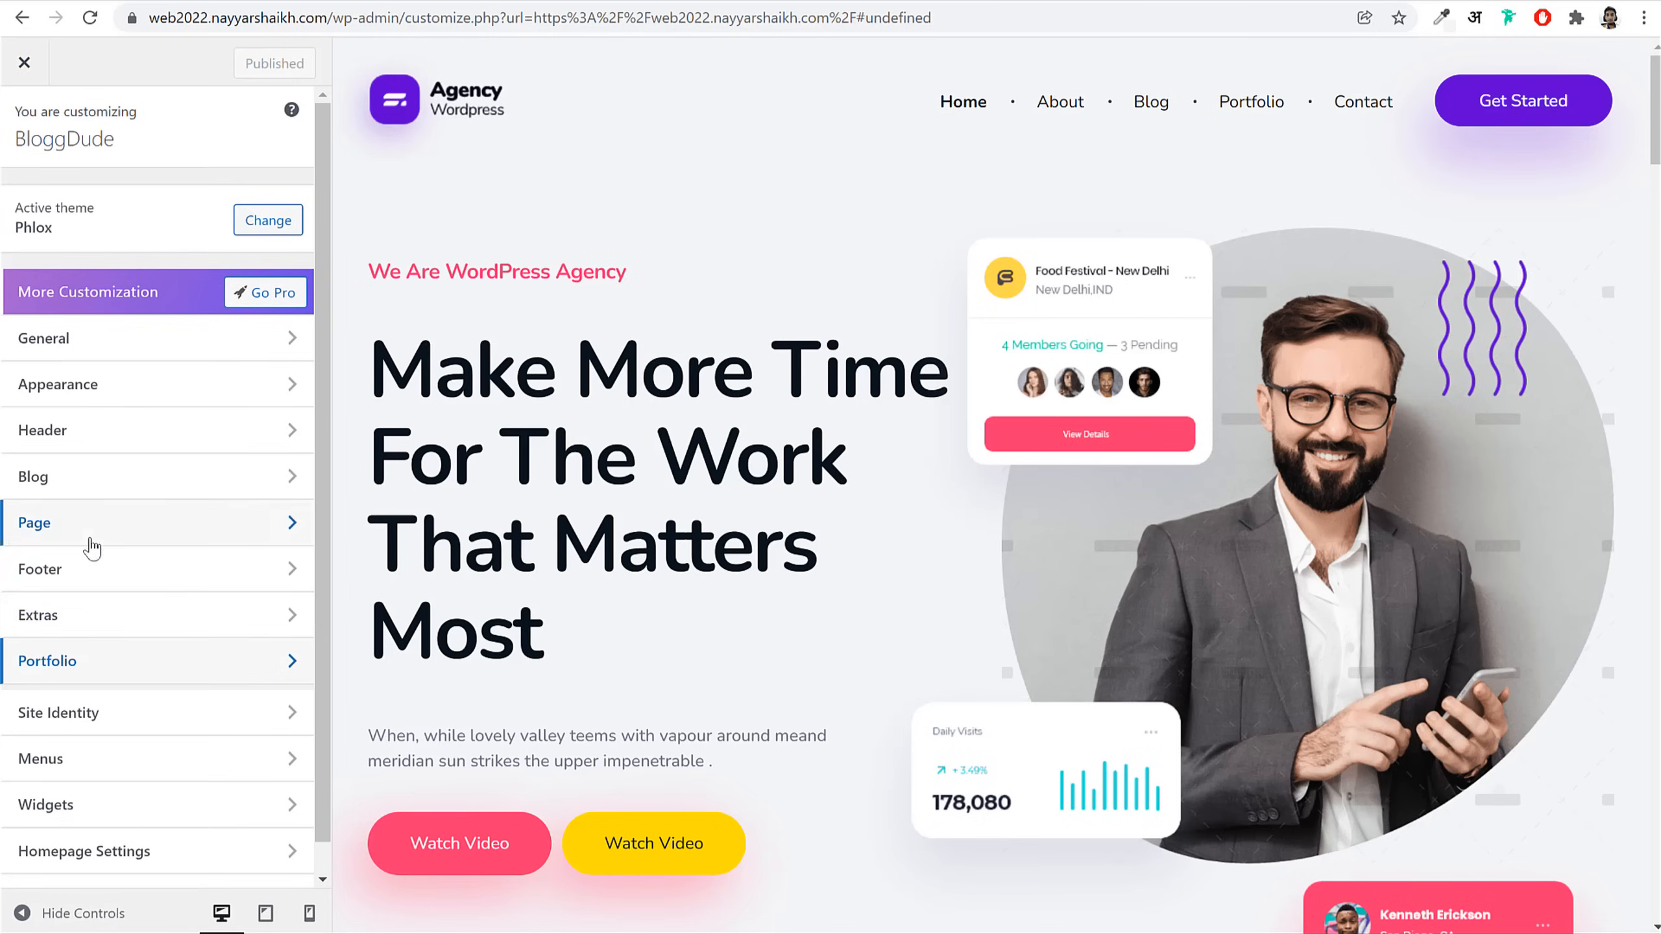
left_click(88, 629)
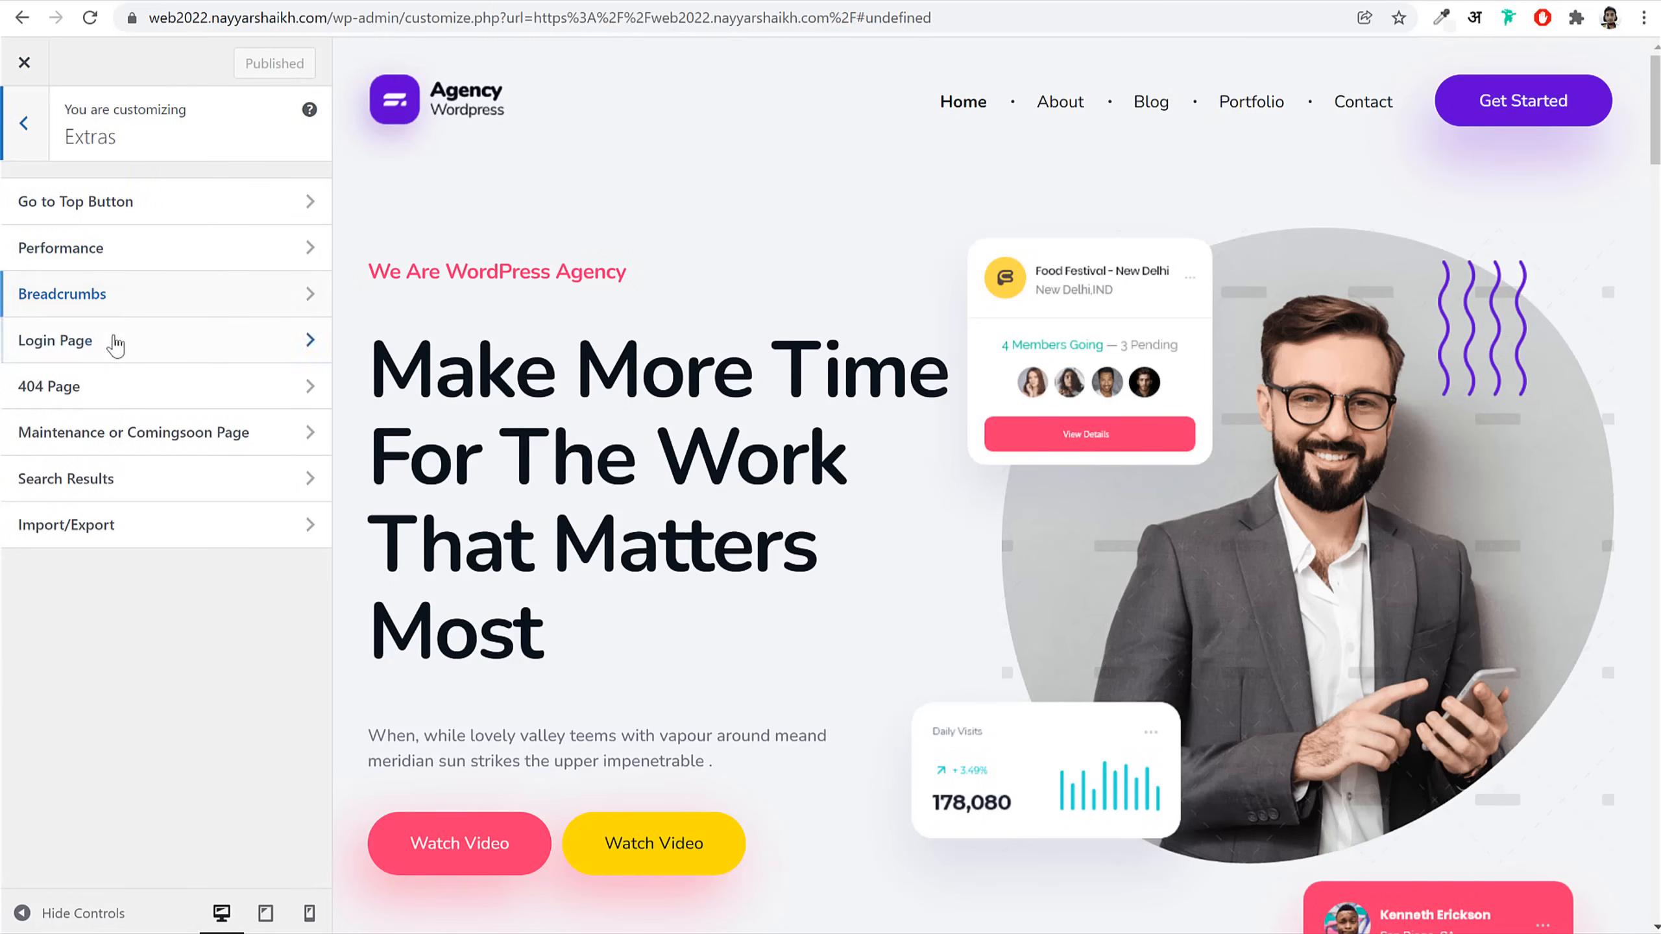
left_click(28, 138)
left_click(28, 139)
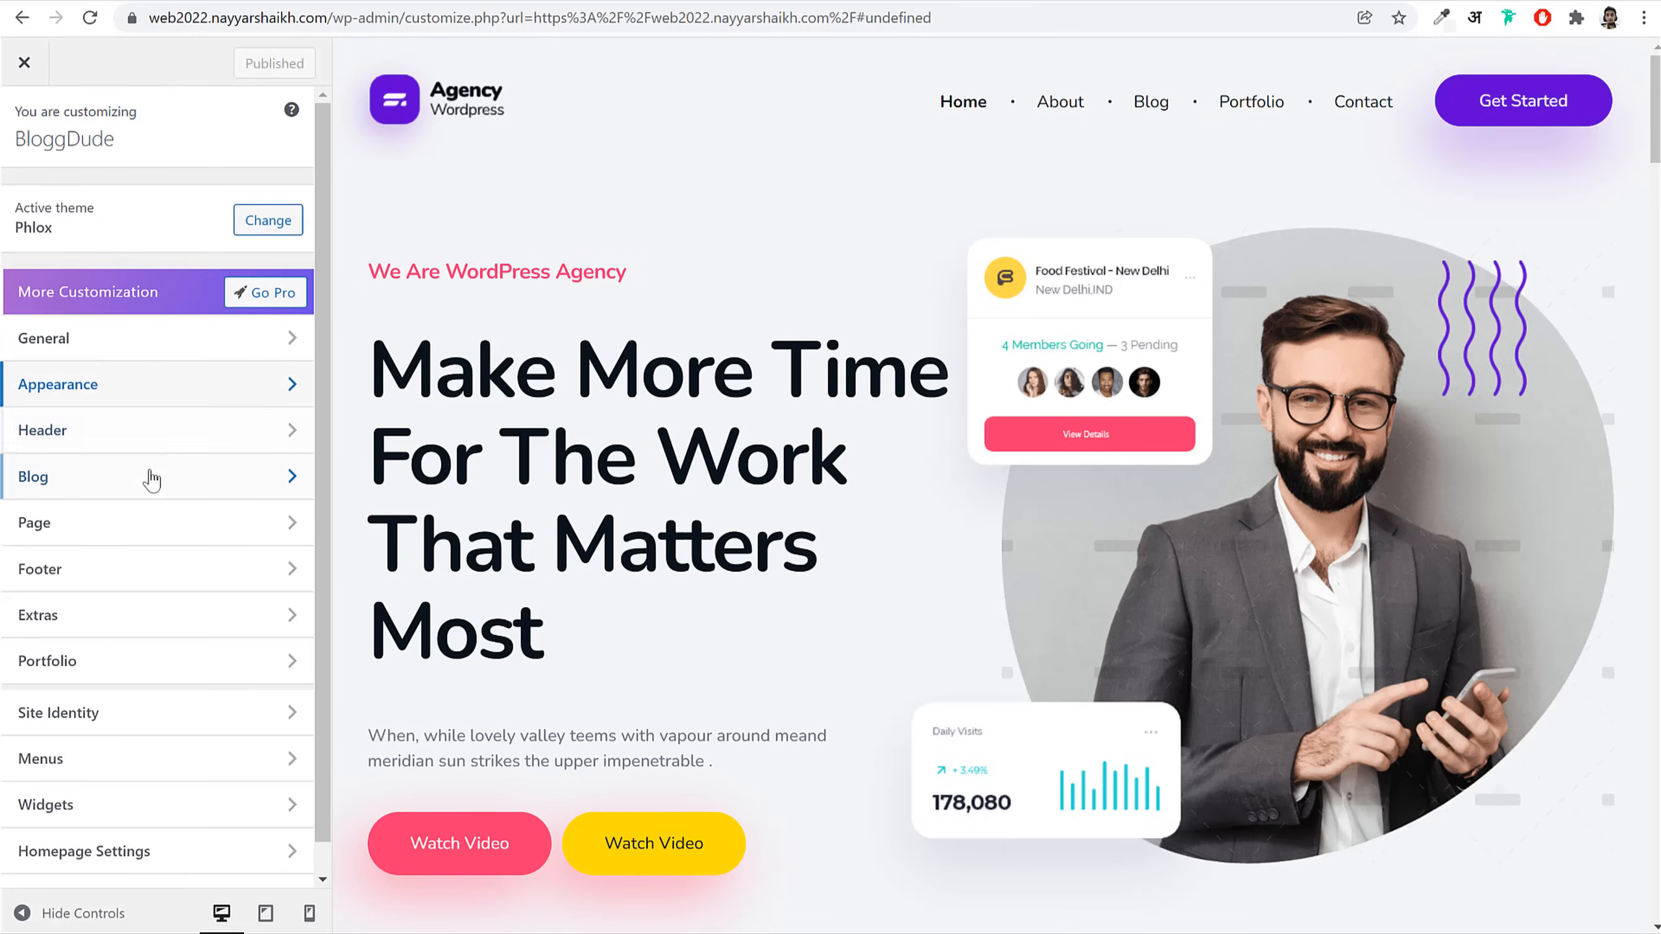
left_click(137, 487)
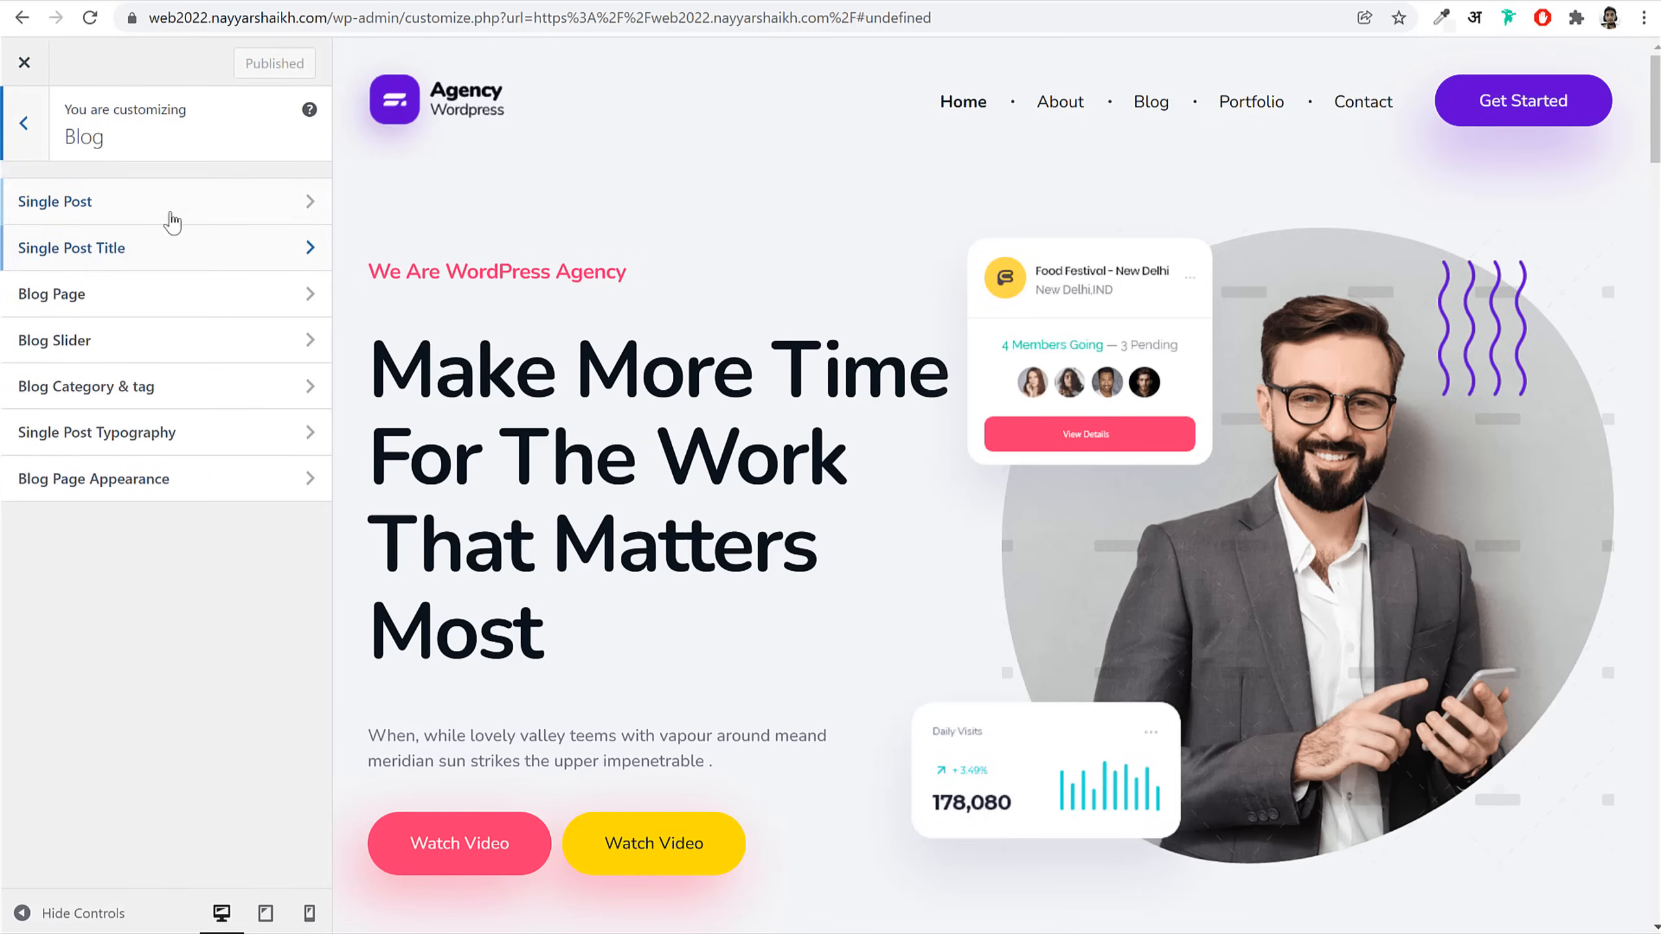
left_click(24, 123)
scroll(178, 578, "up", 1)
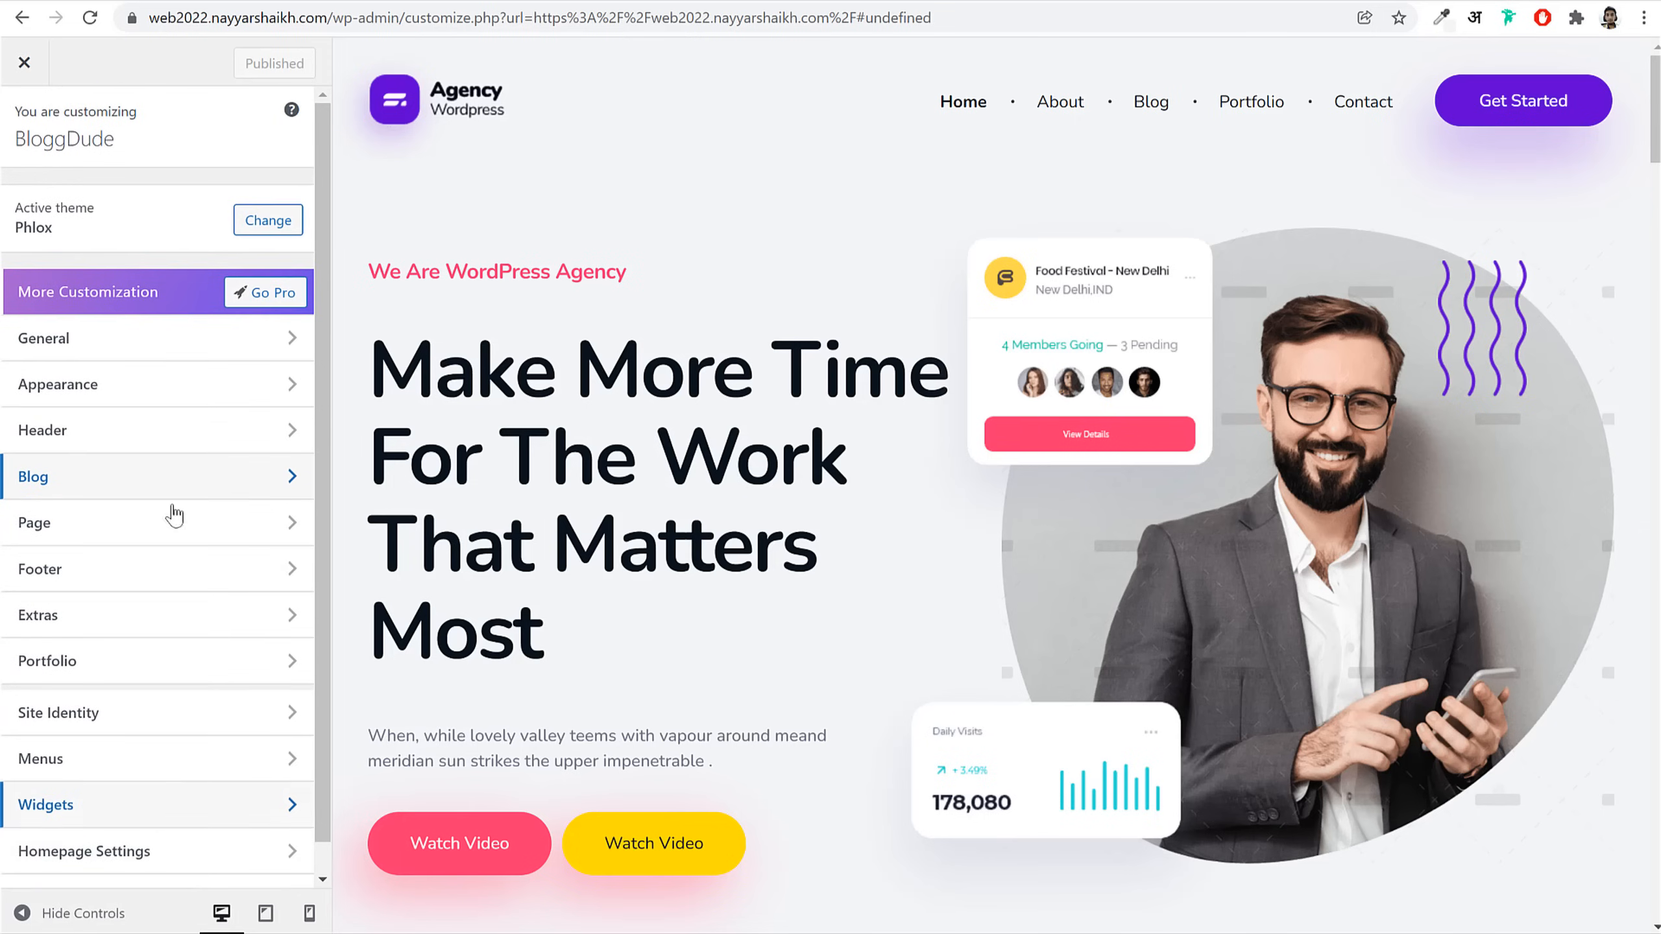
Step: Close the Customizer and scroll the live Contact page to its form and map
left_click(39, 65)
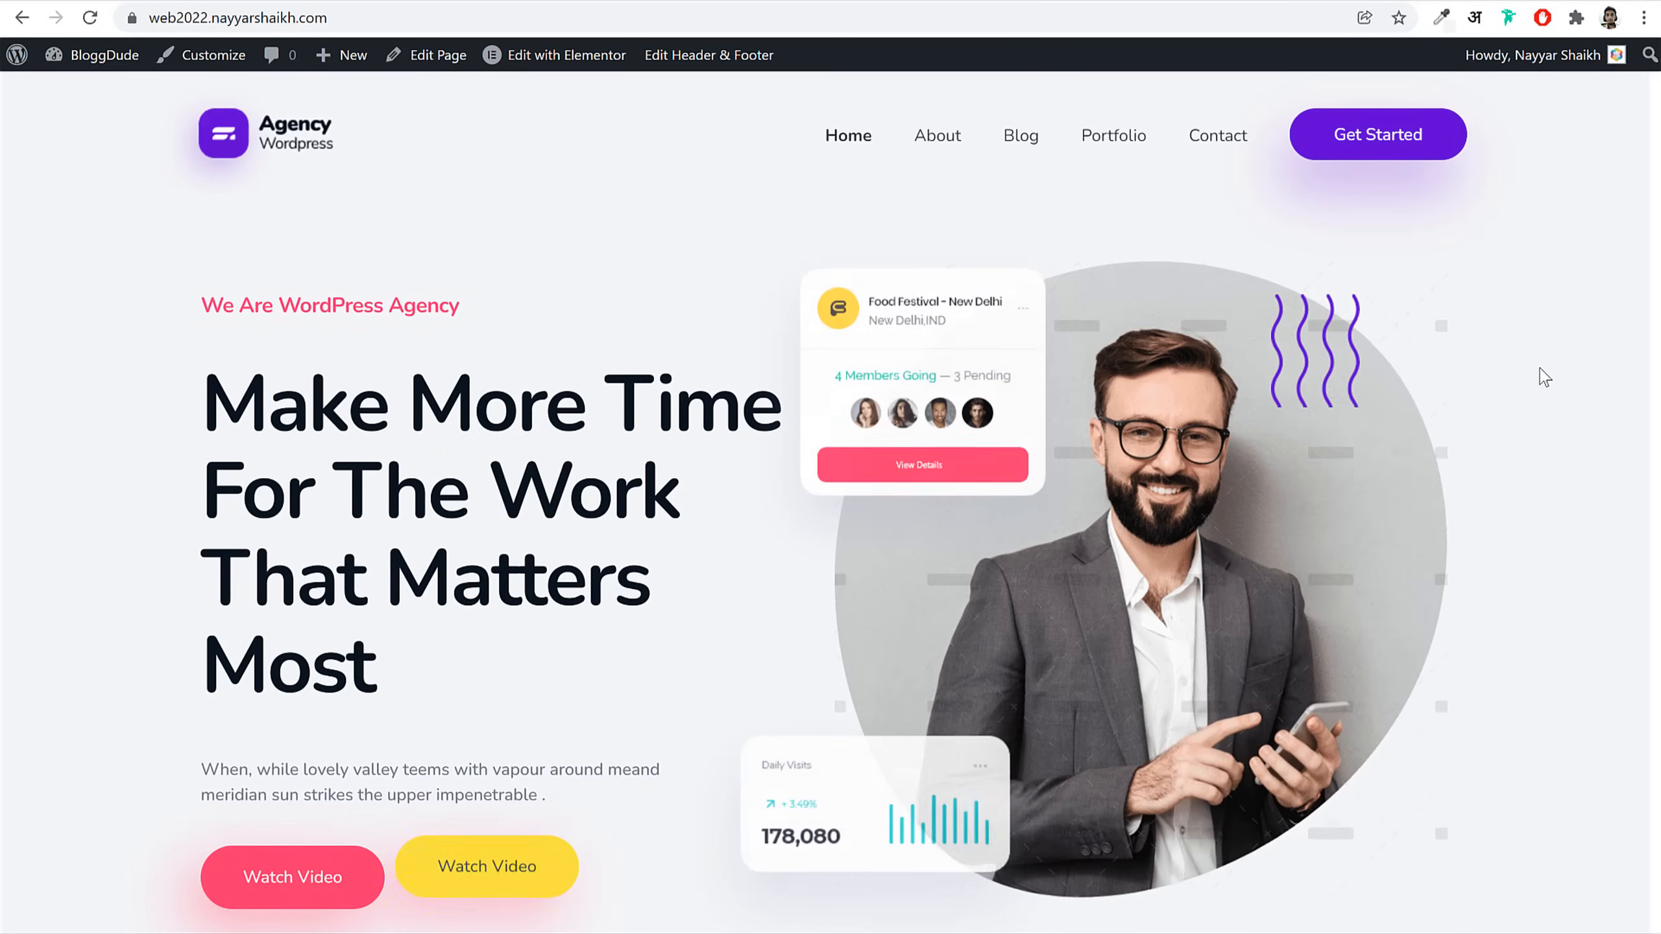
left_click(1210, 139)
scroll(1380, 556, "down", 15)
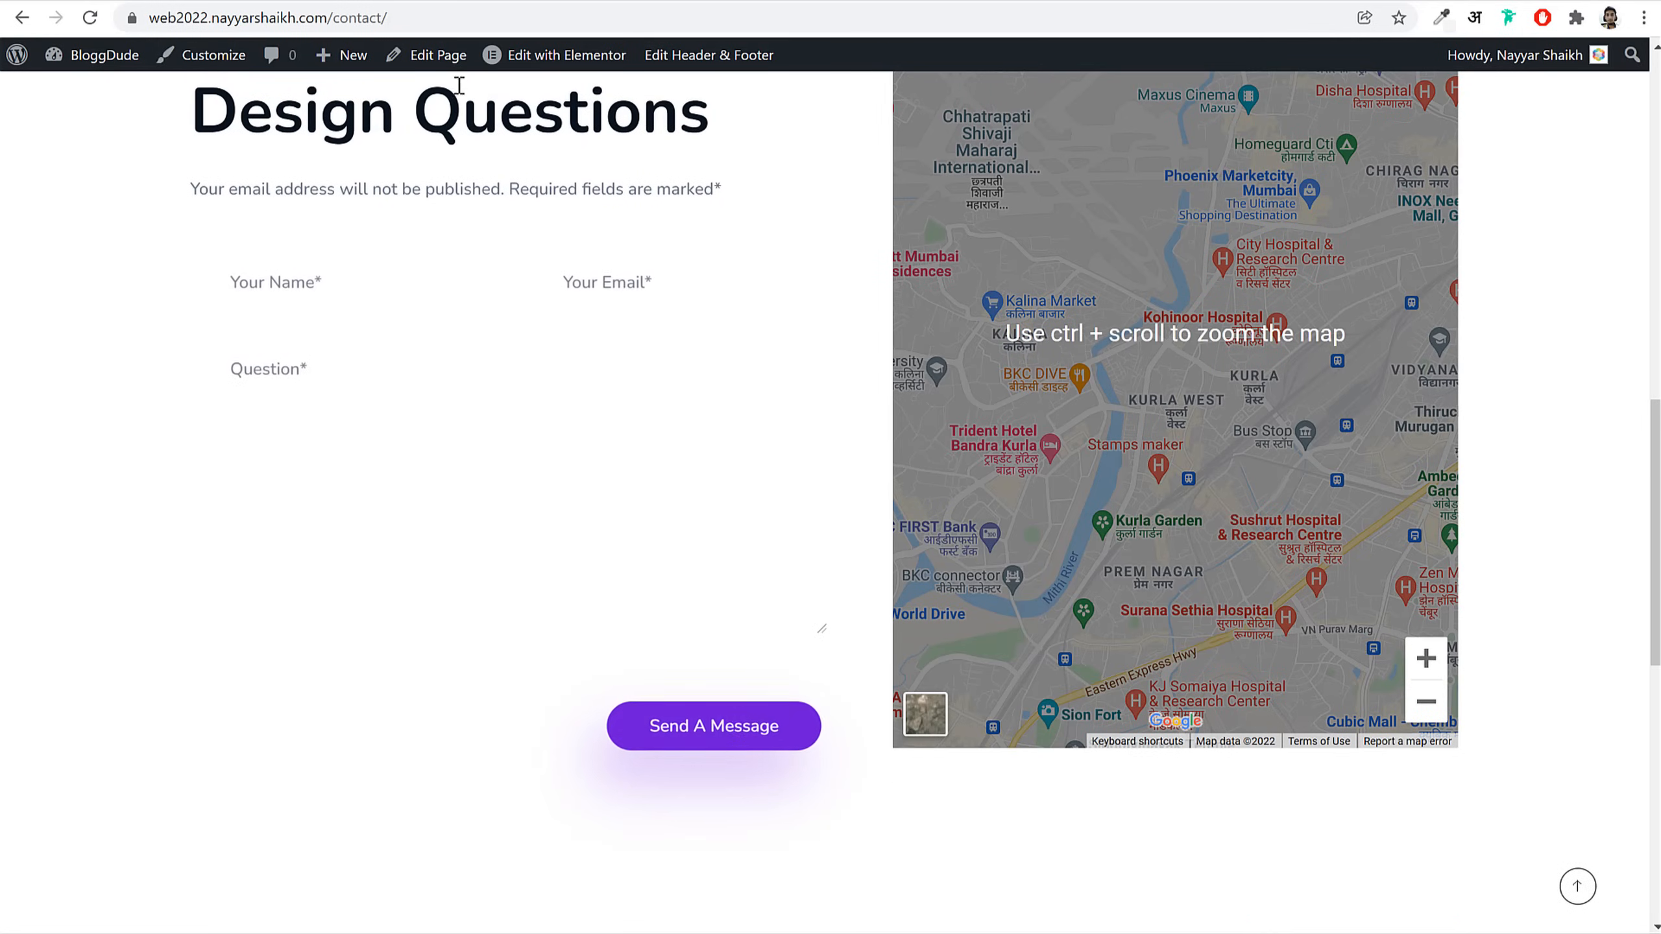
Step: Open the Contact page in Elementor and select its contact form and map section
left_click(598, 287)
left_click(556, 56)
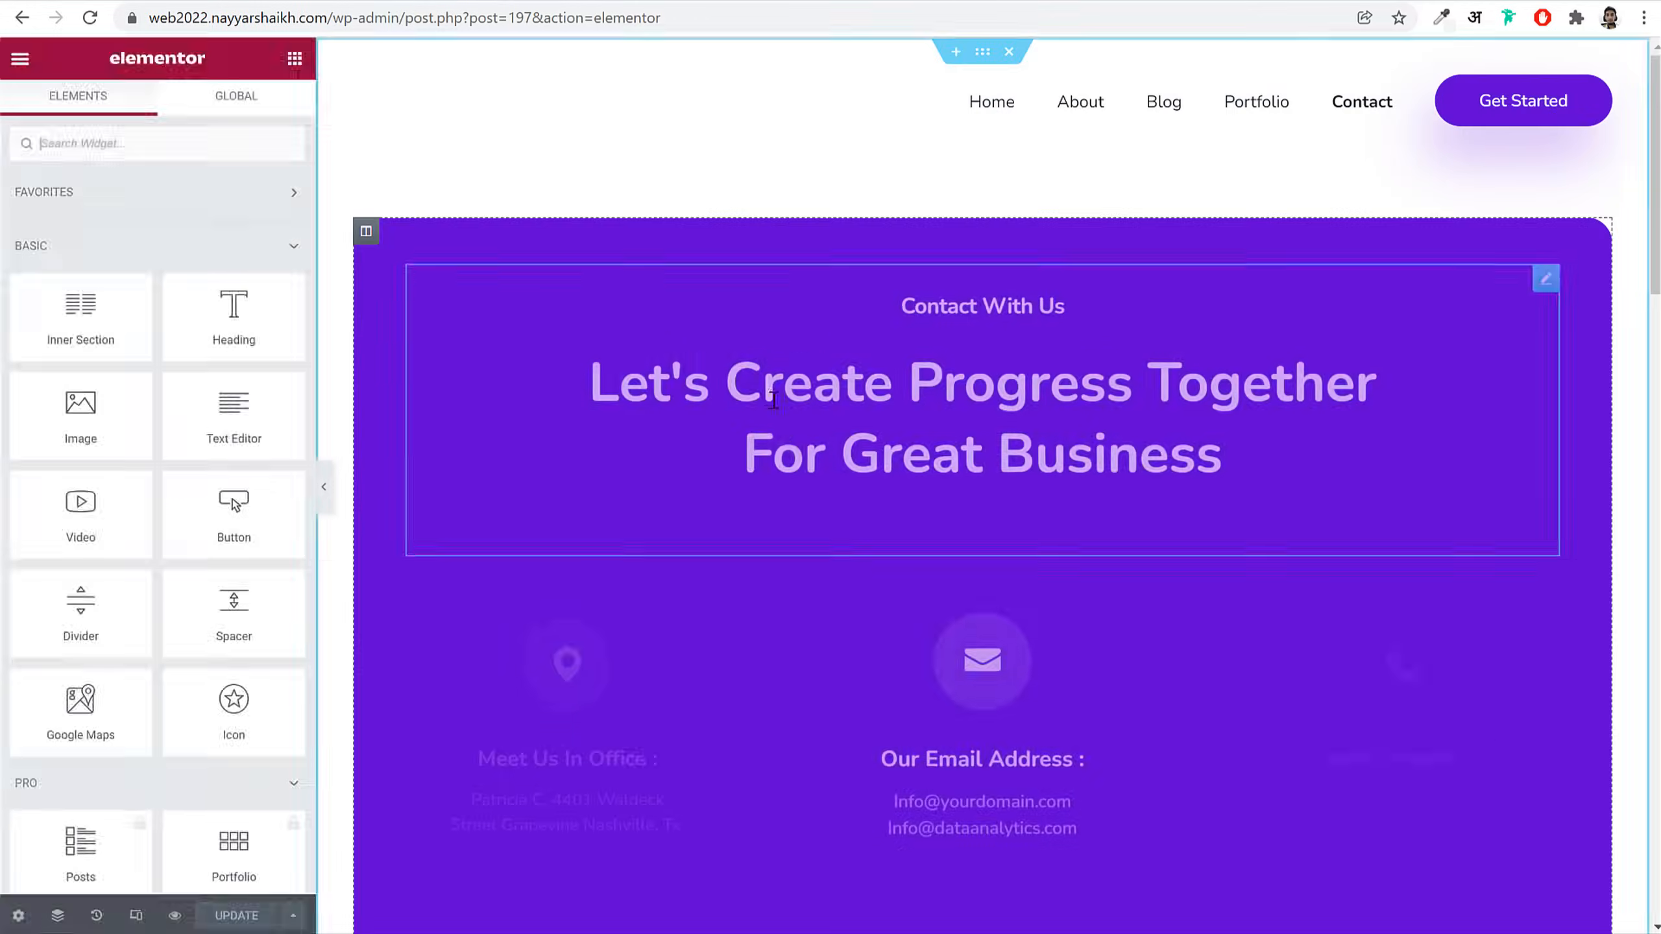
scroll(850, 491, "down", 10)
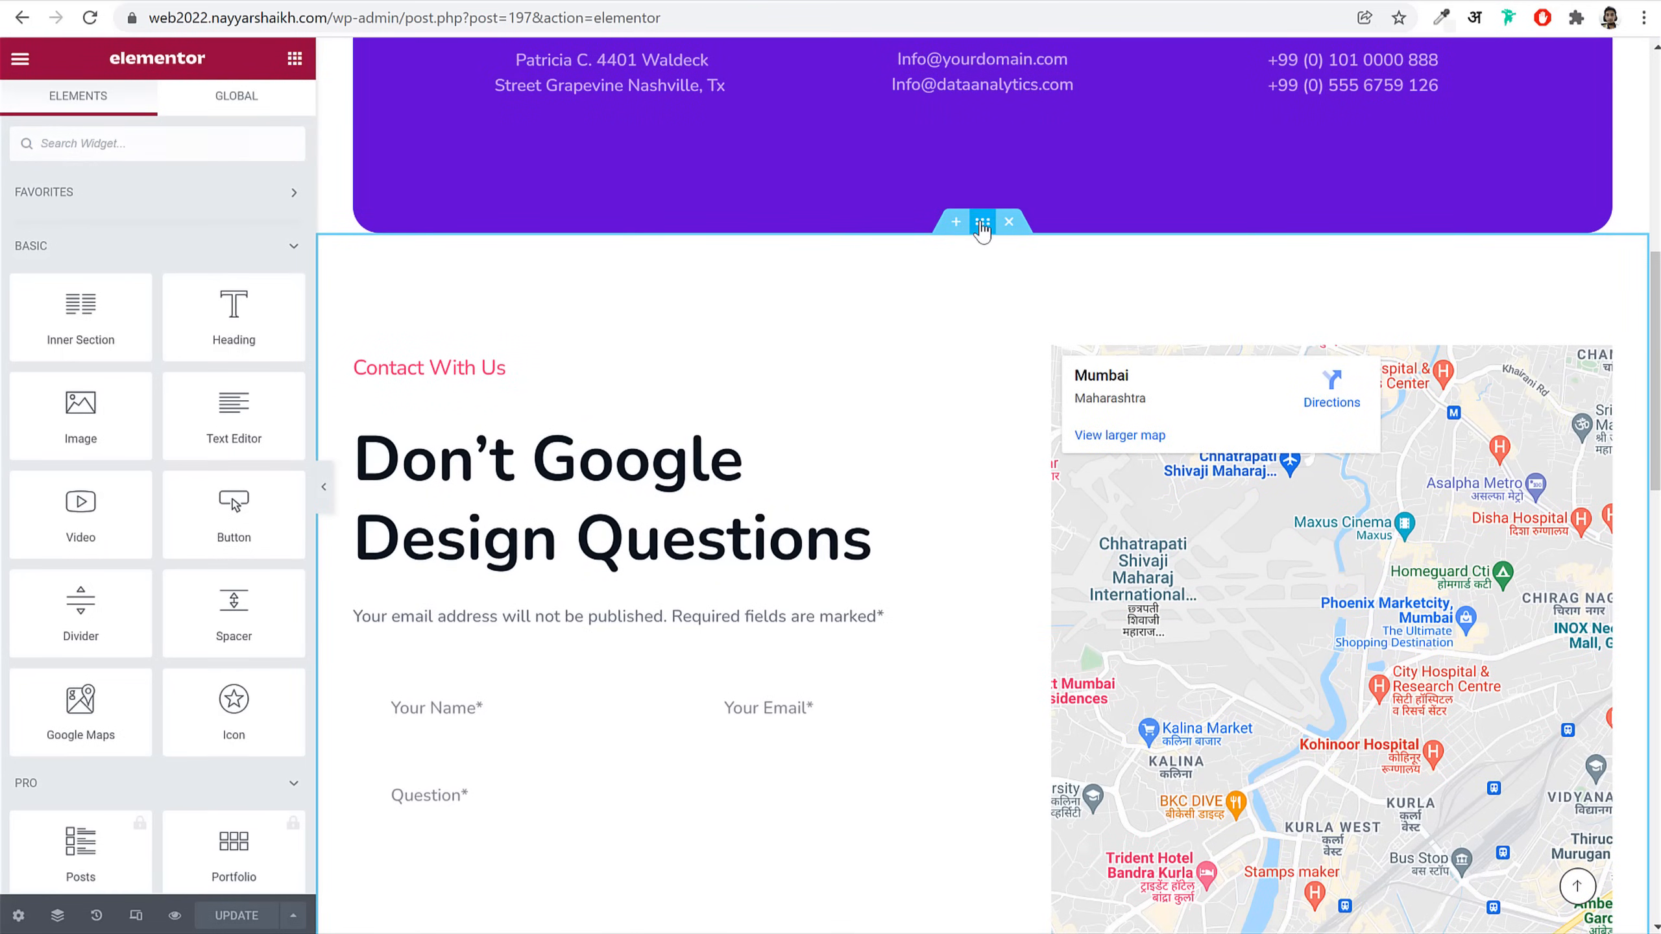
left_click(982, 222)
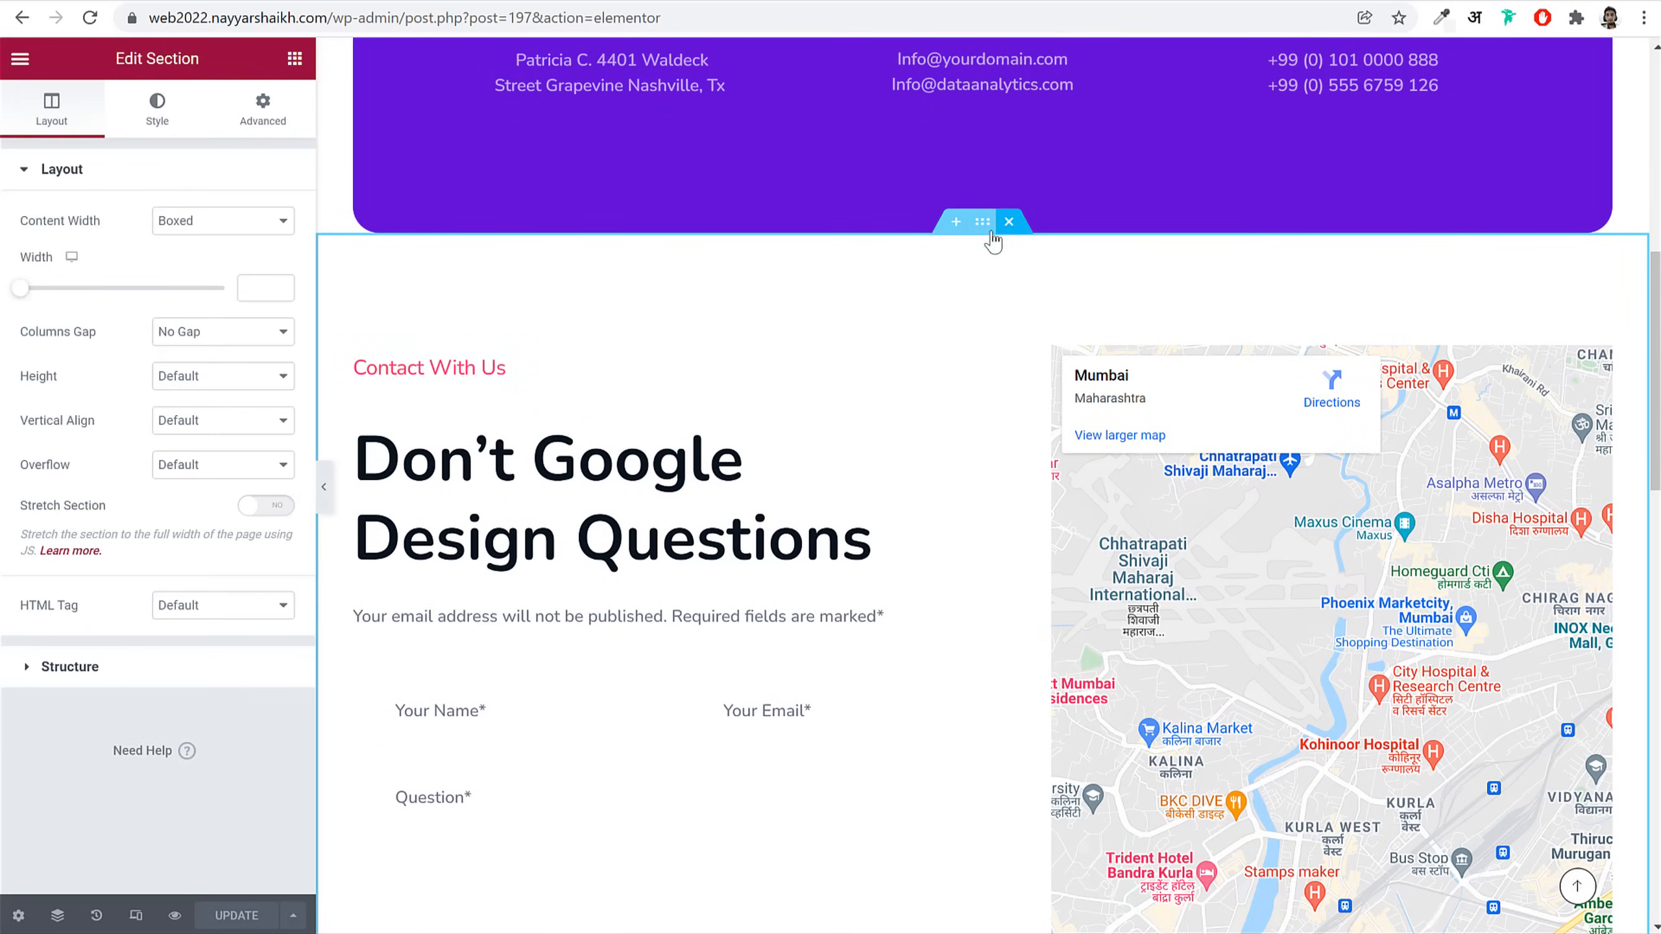
Step: Set the section background to the global BG Color (#F3F4F6) and preview the page
left_click(160, 130)
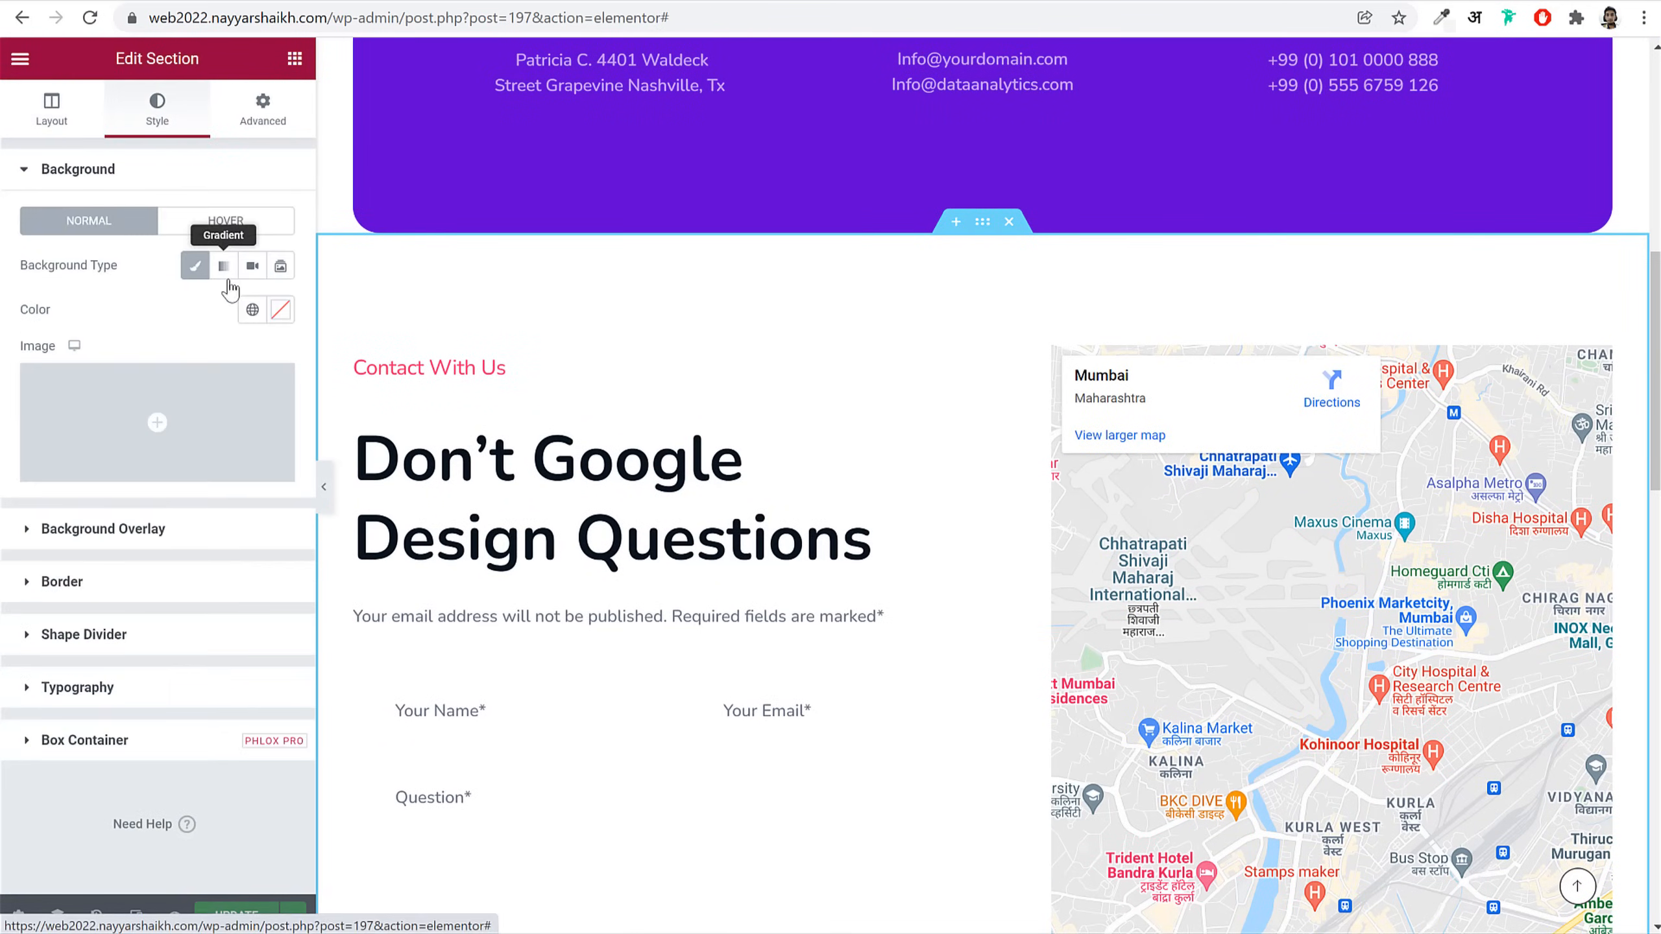
left_click(252, 308)
scroll(105, 638, "down", 2)
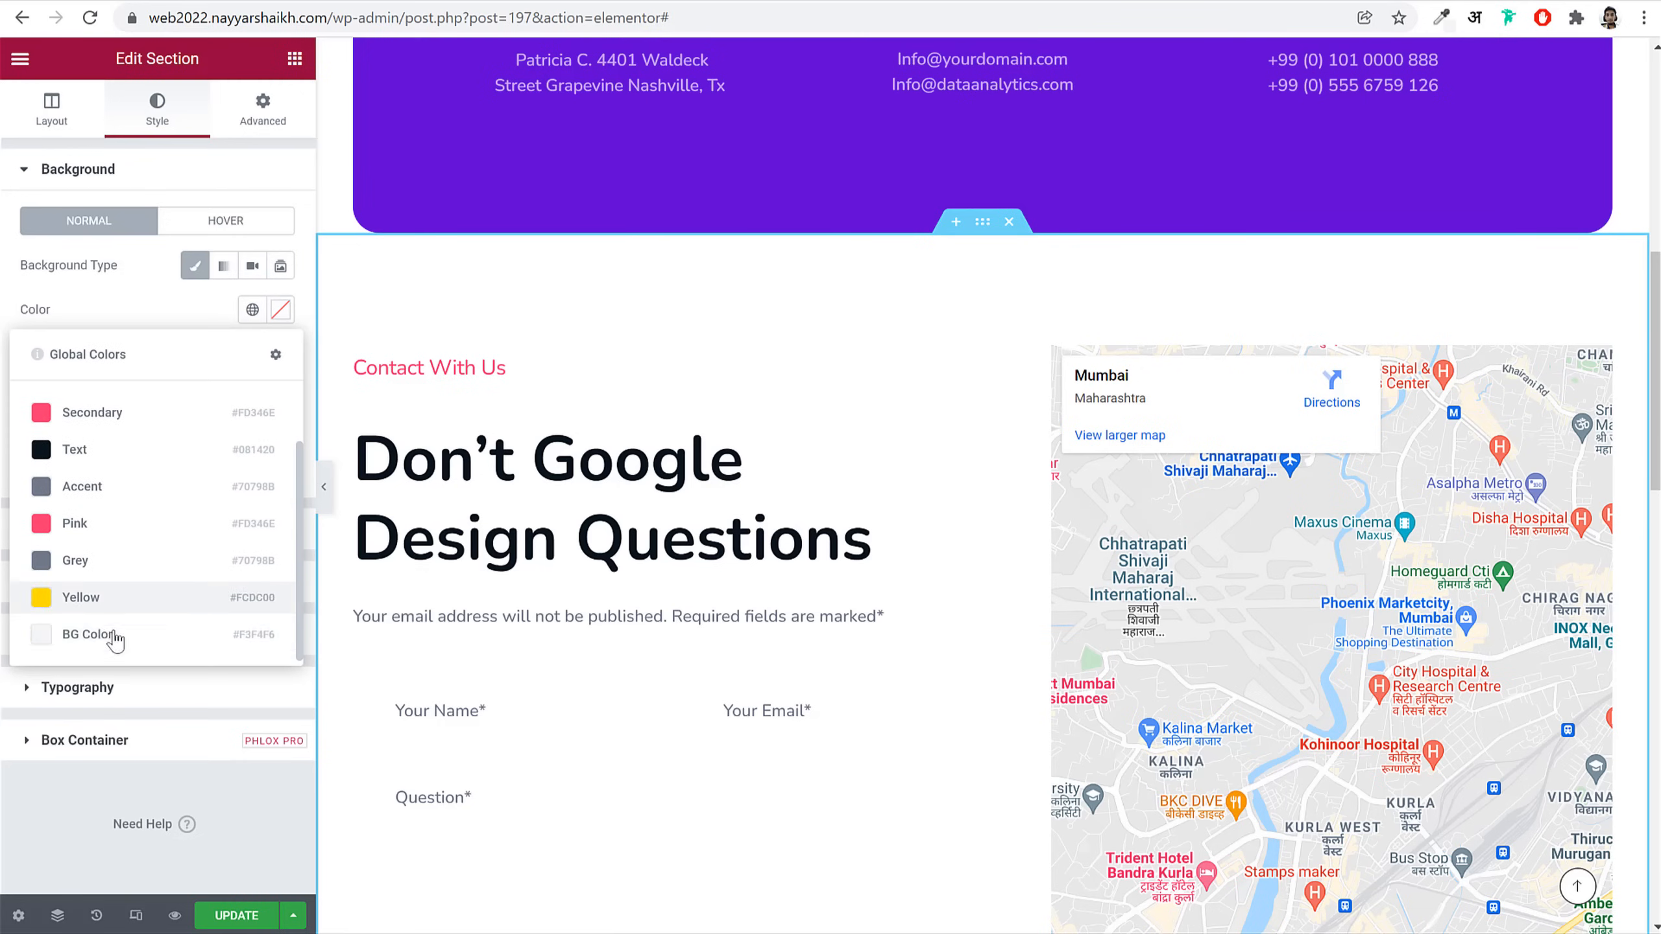
left_click(104, 638)
left_click(323, 486)
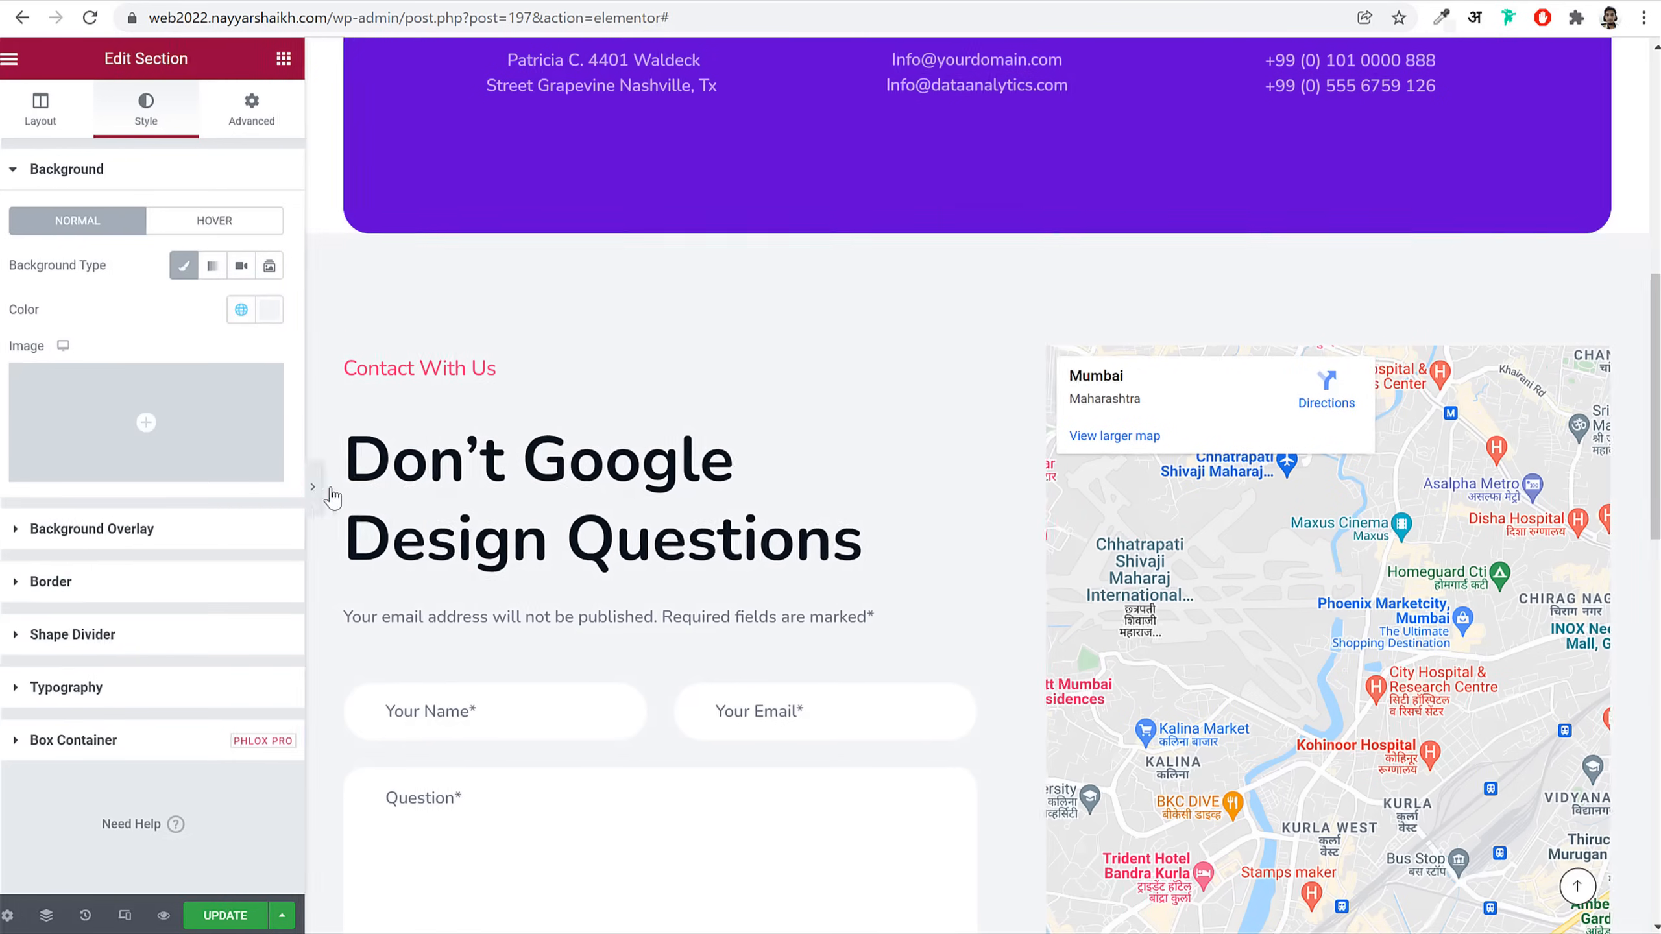
scroll(1276, 608, "down", 5)
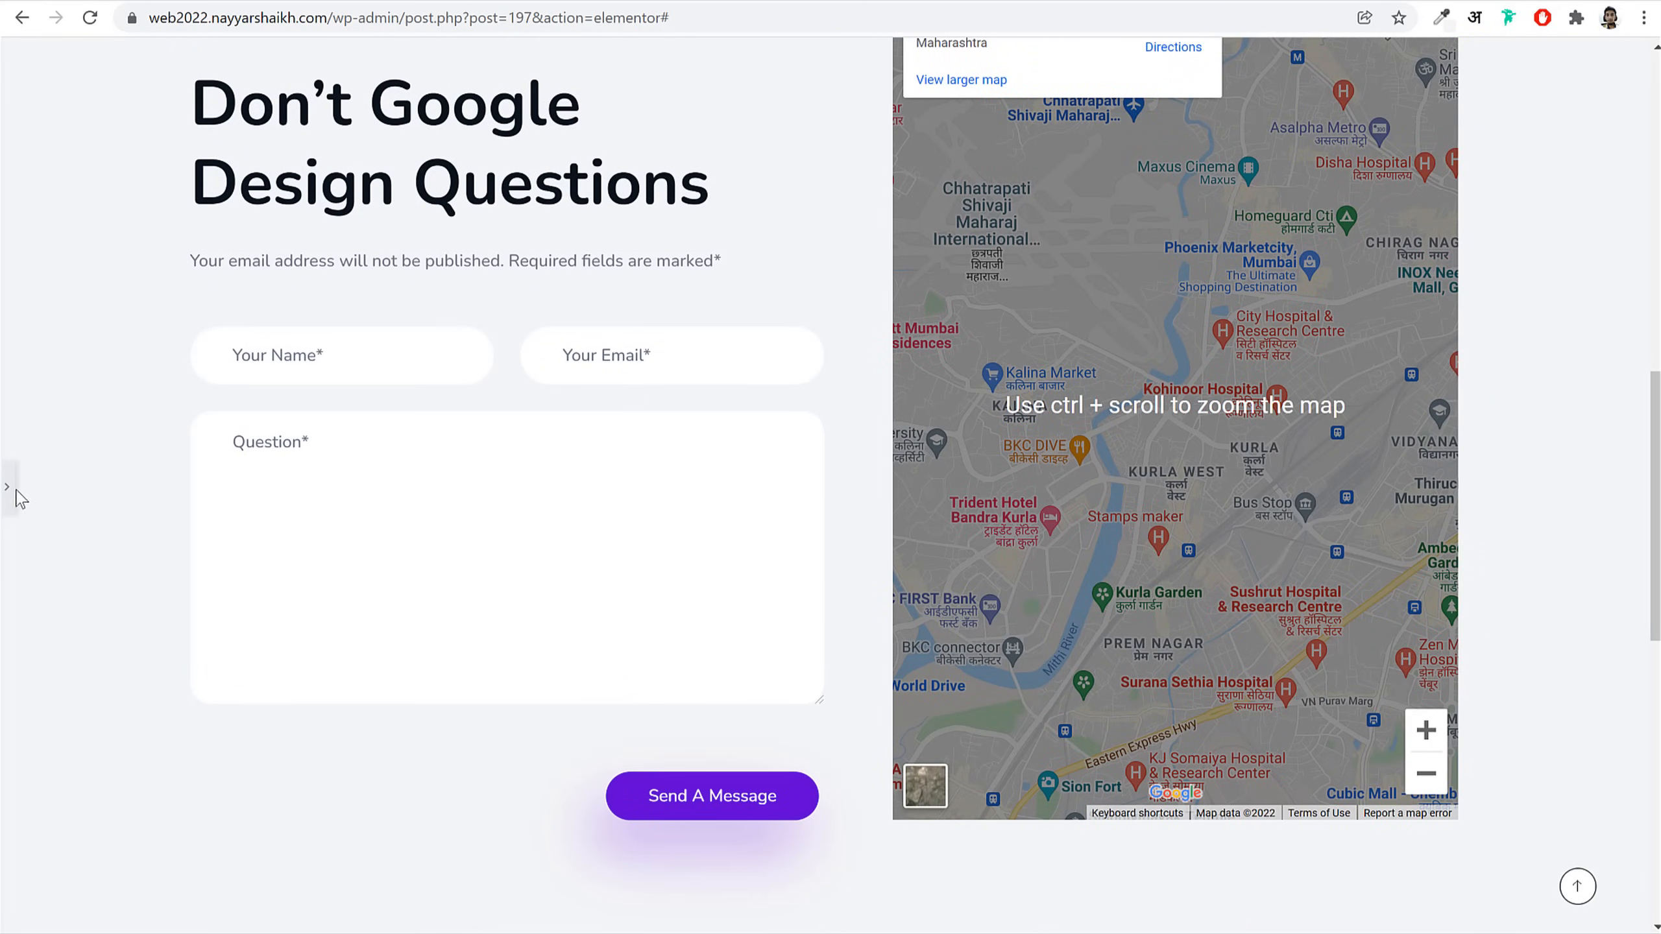
left_click(7, 487)
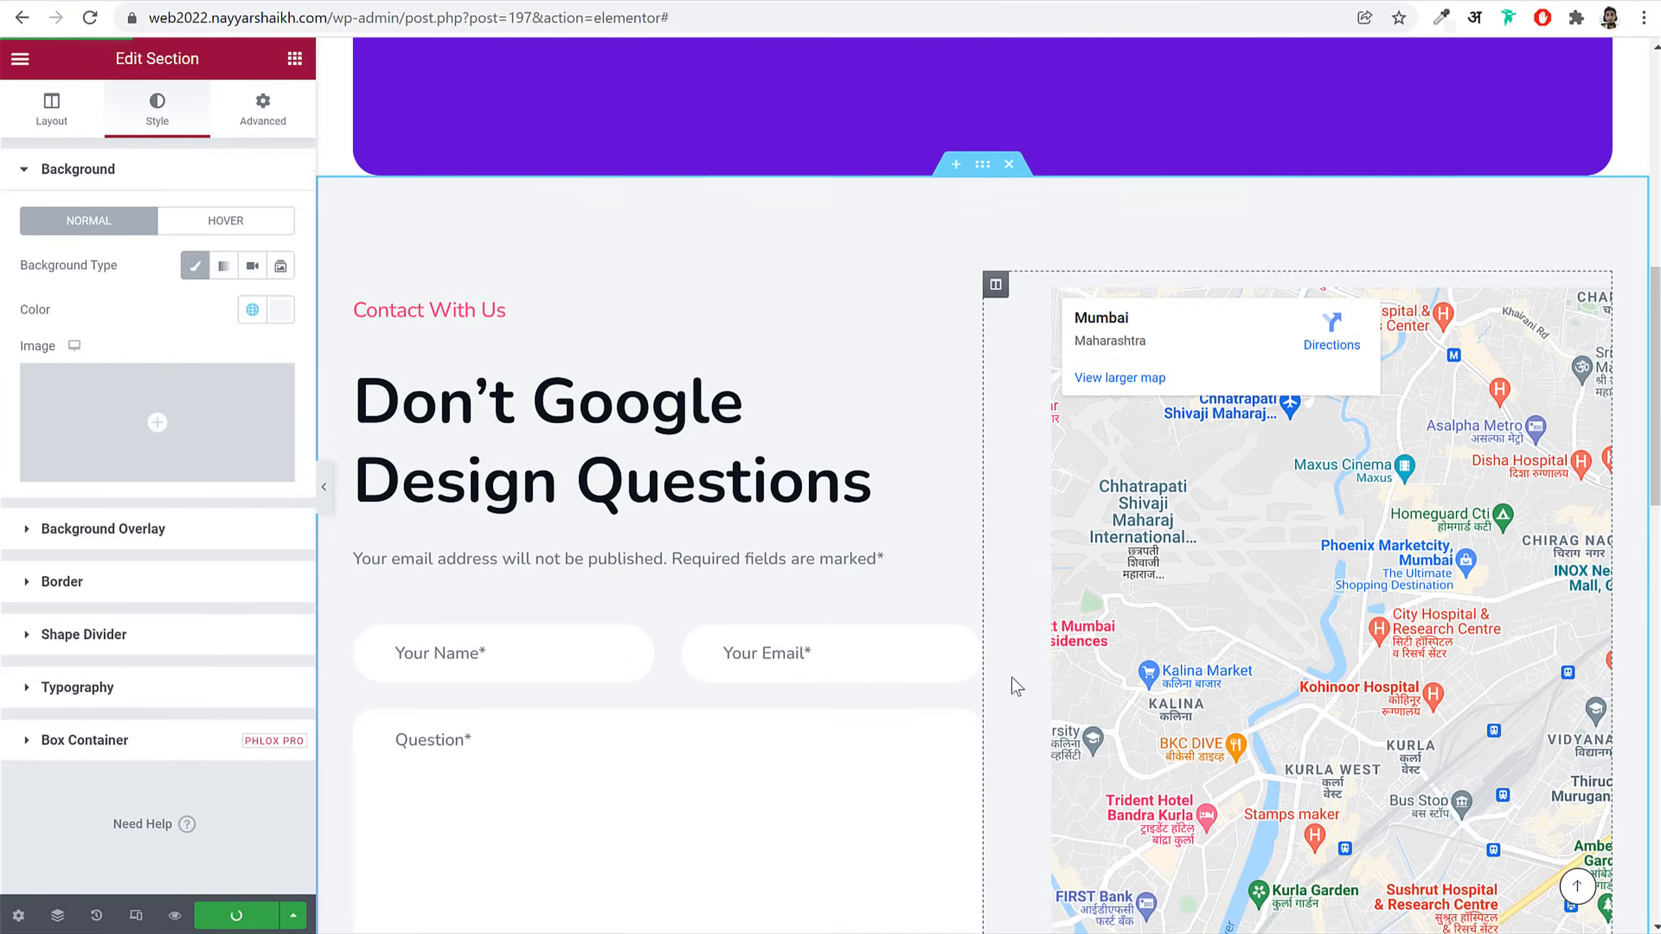